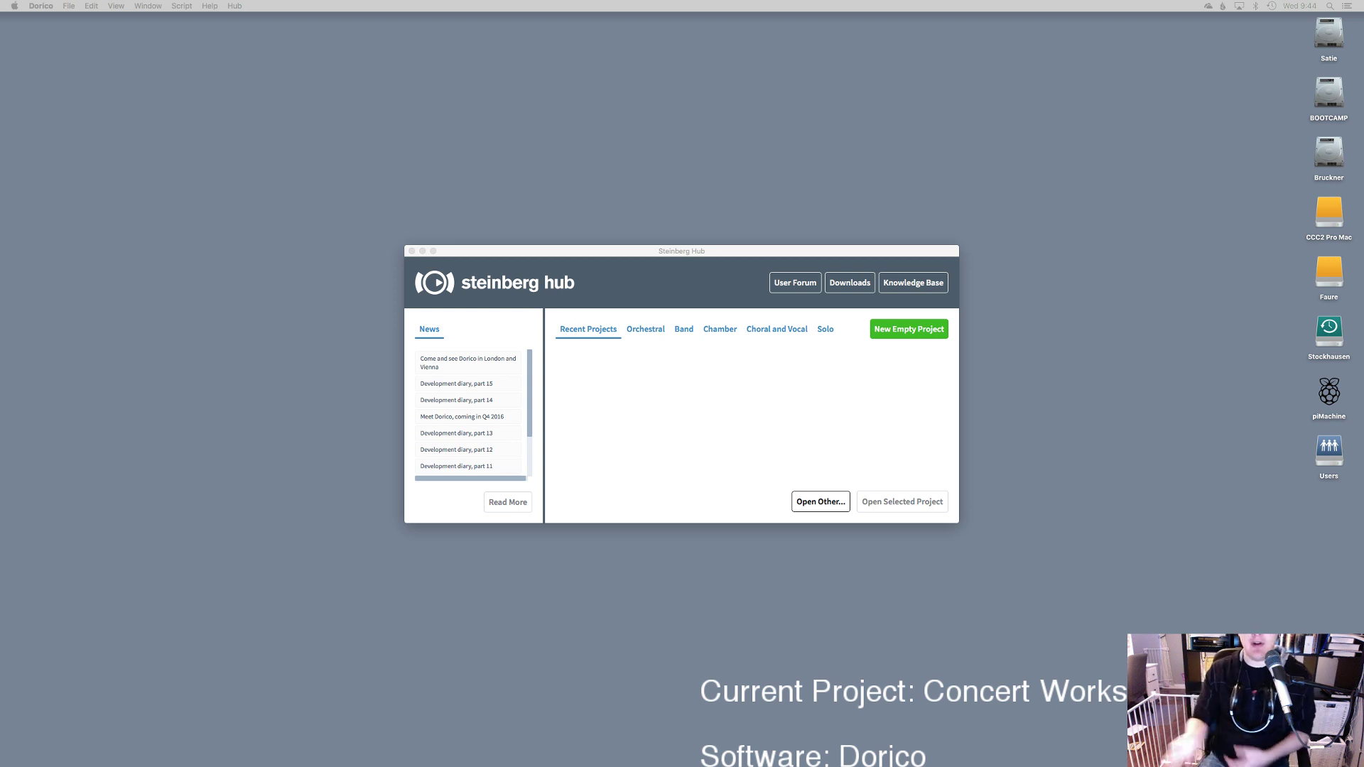
# Step: Switch to Sibelius 7.5 and open the score The Young Man's Song.sib from the Scores folder
pyautogui.moveTo(685, 761)
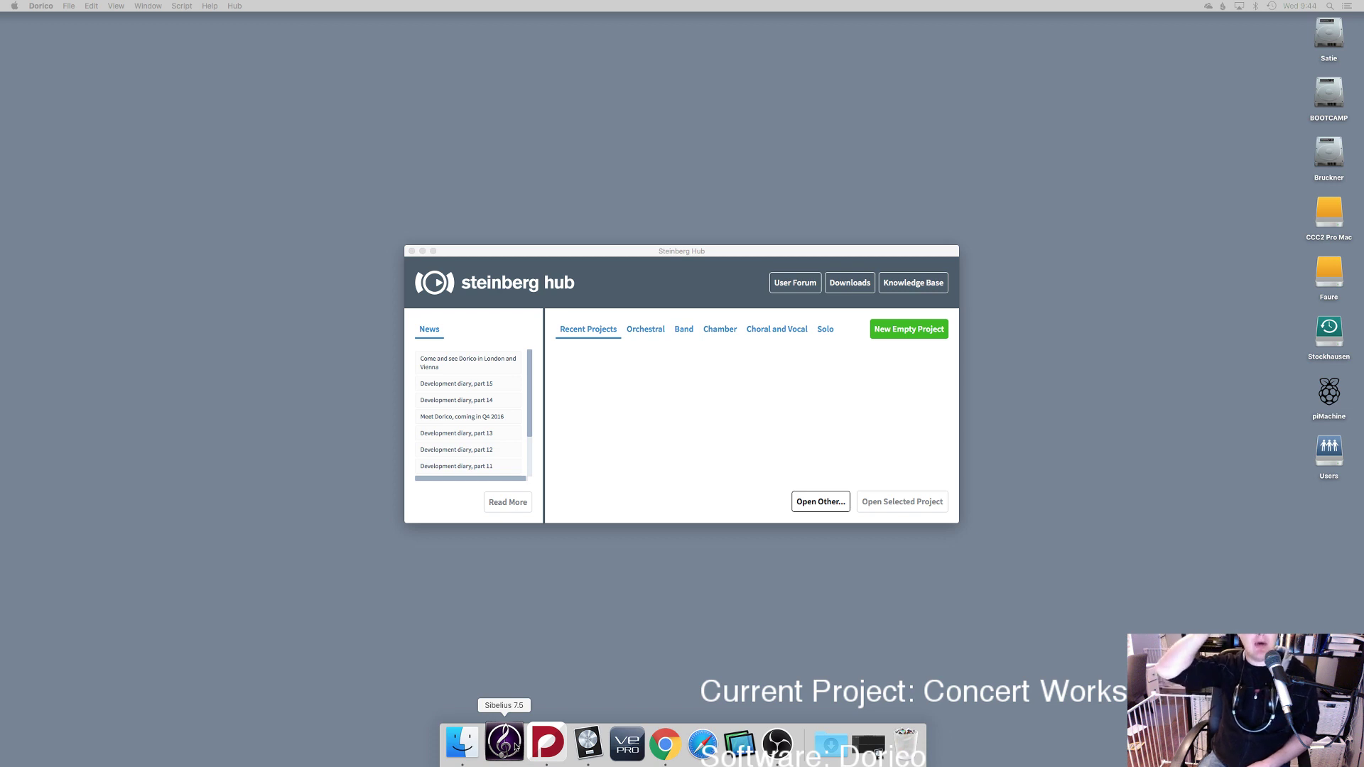
pyautogui.click(516, 747)
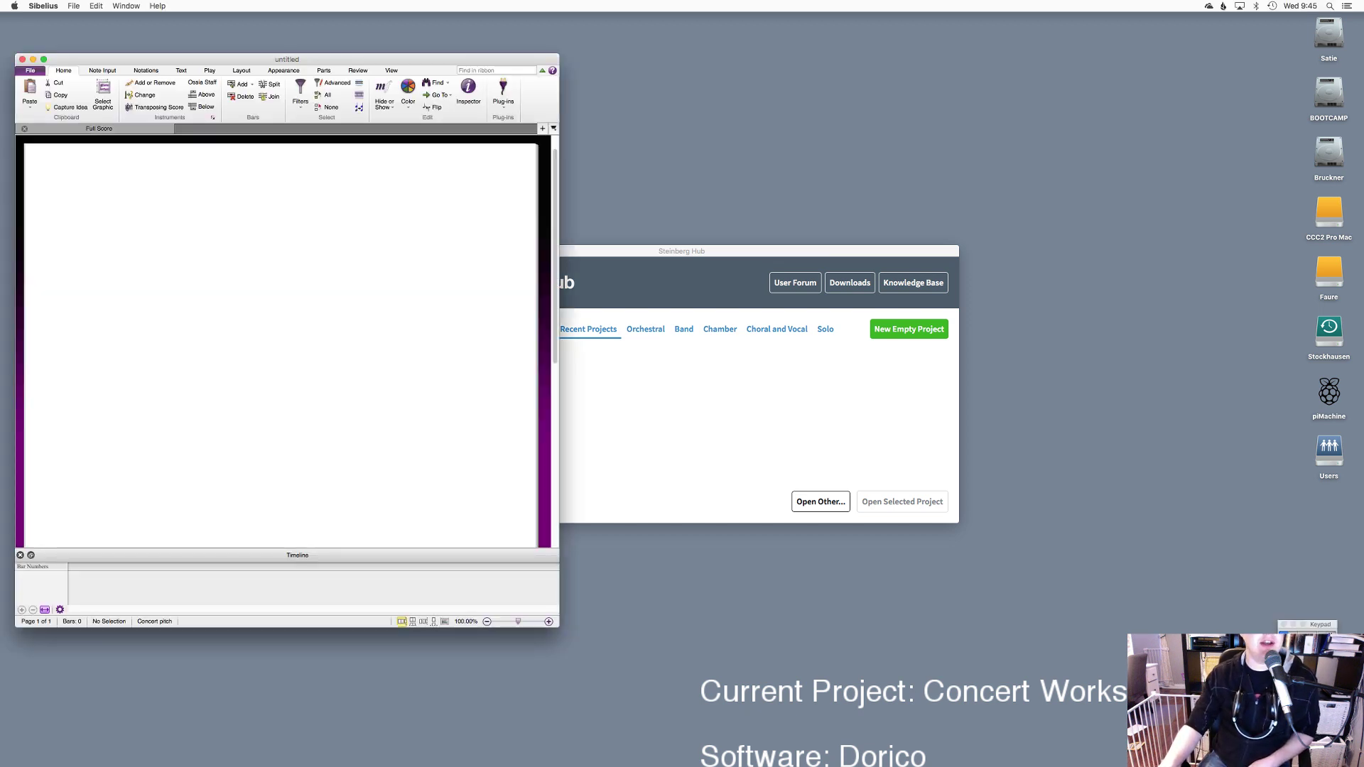
pyautogui.click(78, 7)
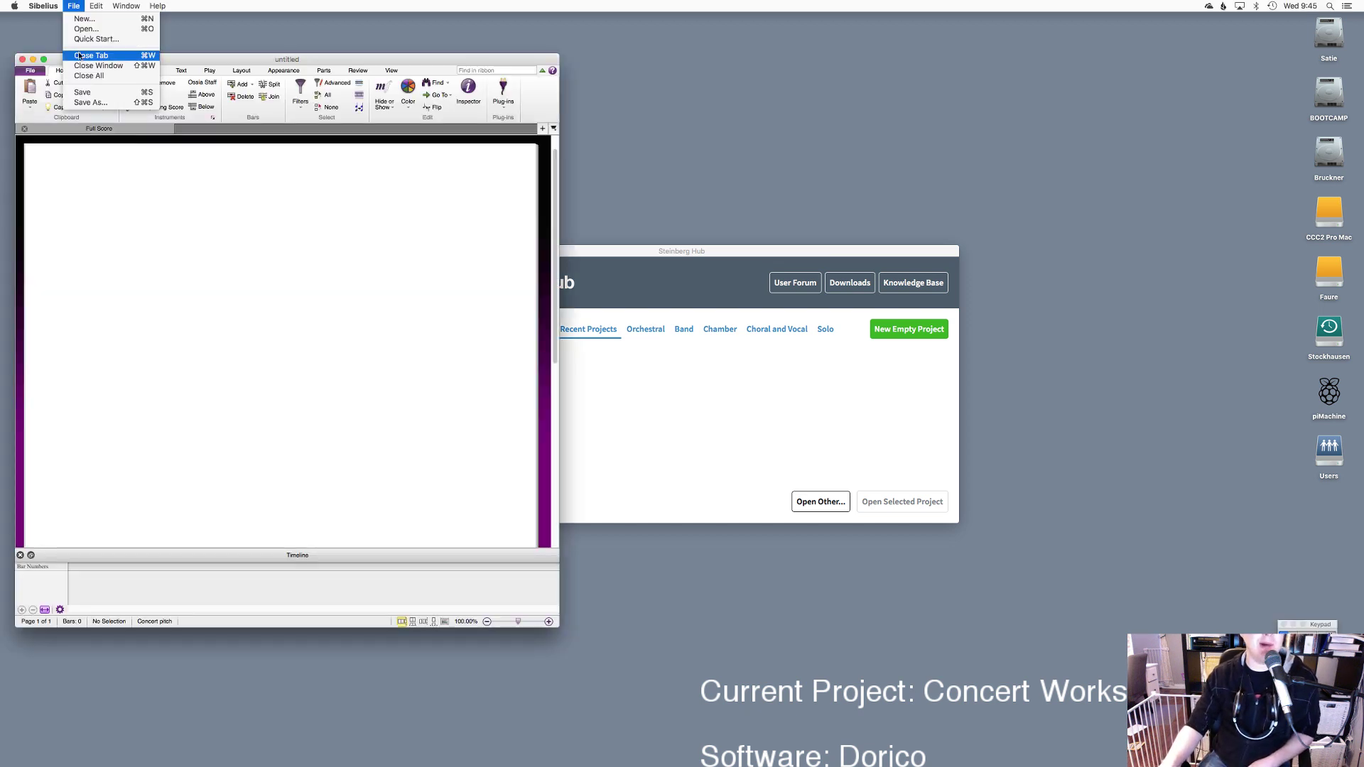
pyautogui.click(93, 30)
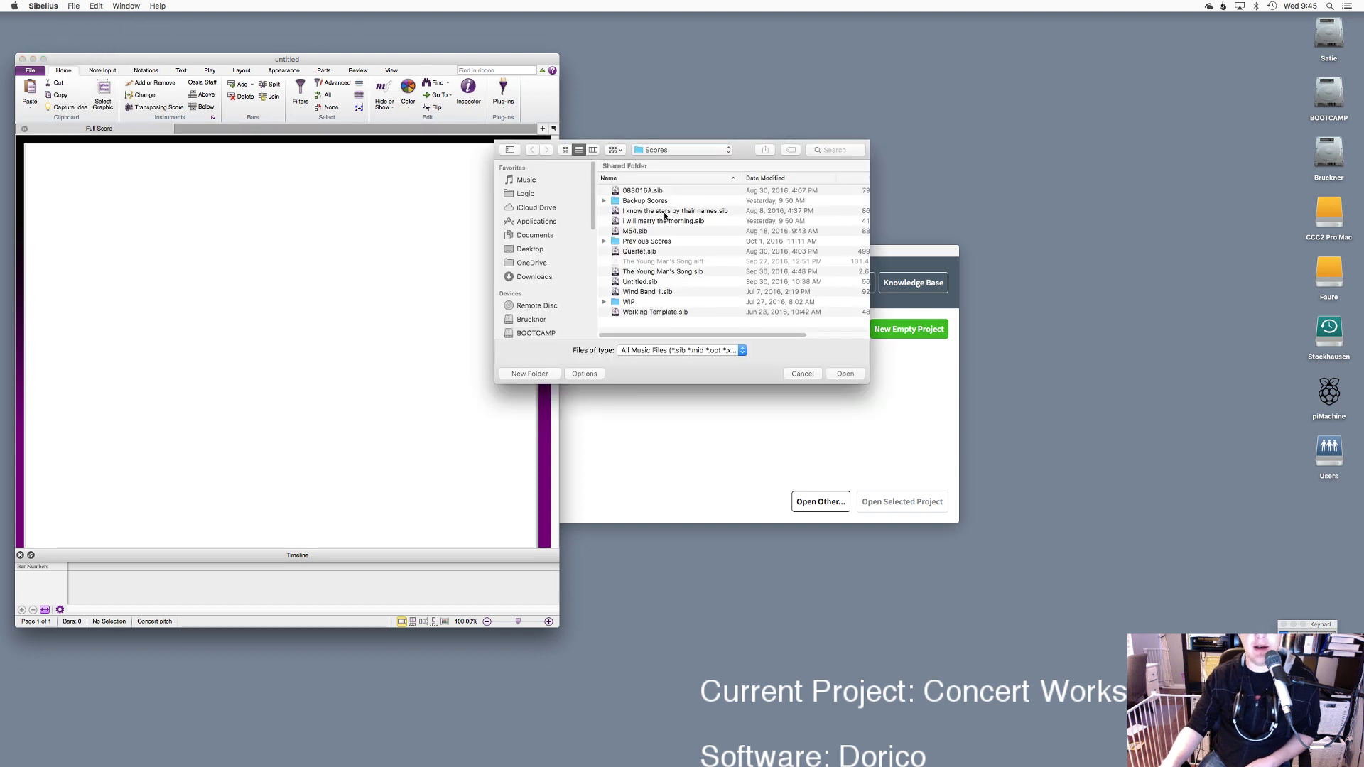
pyautogui.click(653, 272)
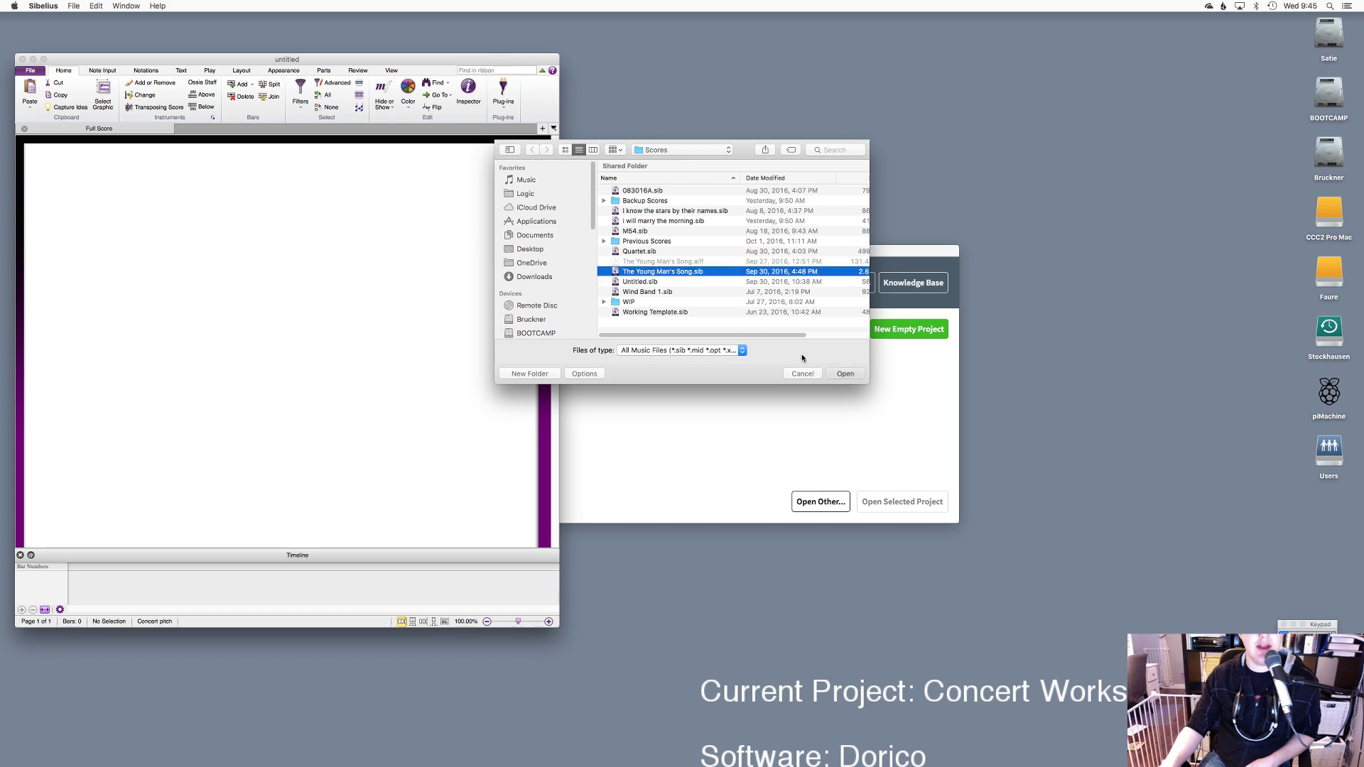
pyautogui.click(854, 379)
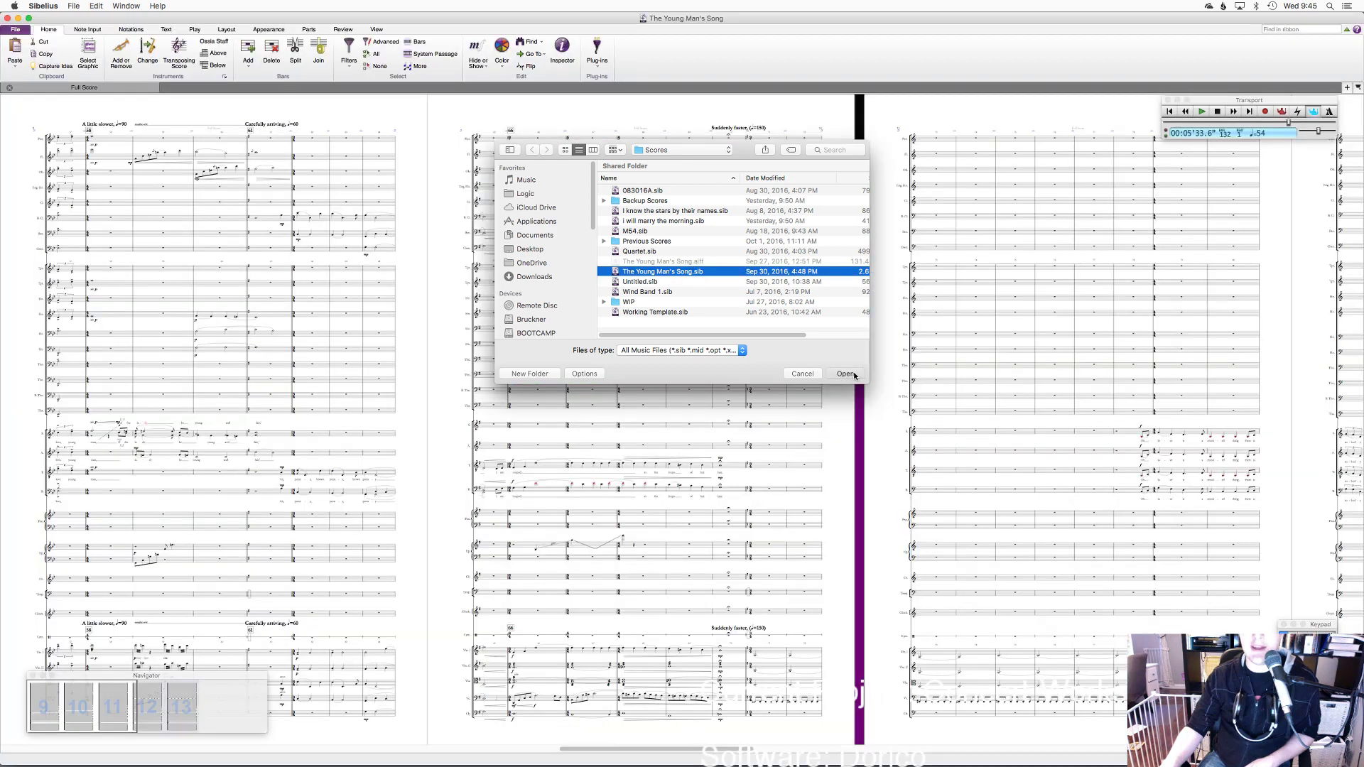
# Step: Look back through the full score's pages from the middle of the piece to the title page
pyautogui.scroll(3, 452, 490)
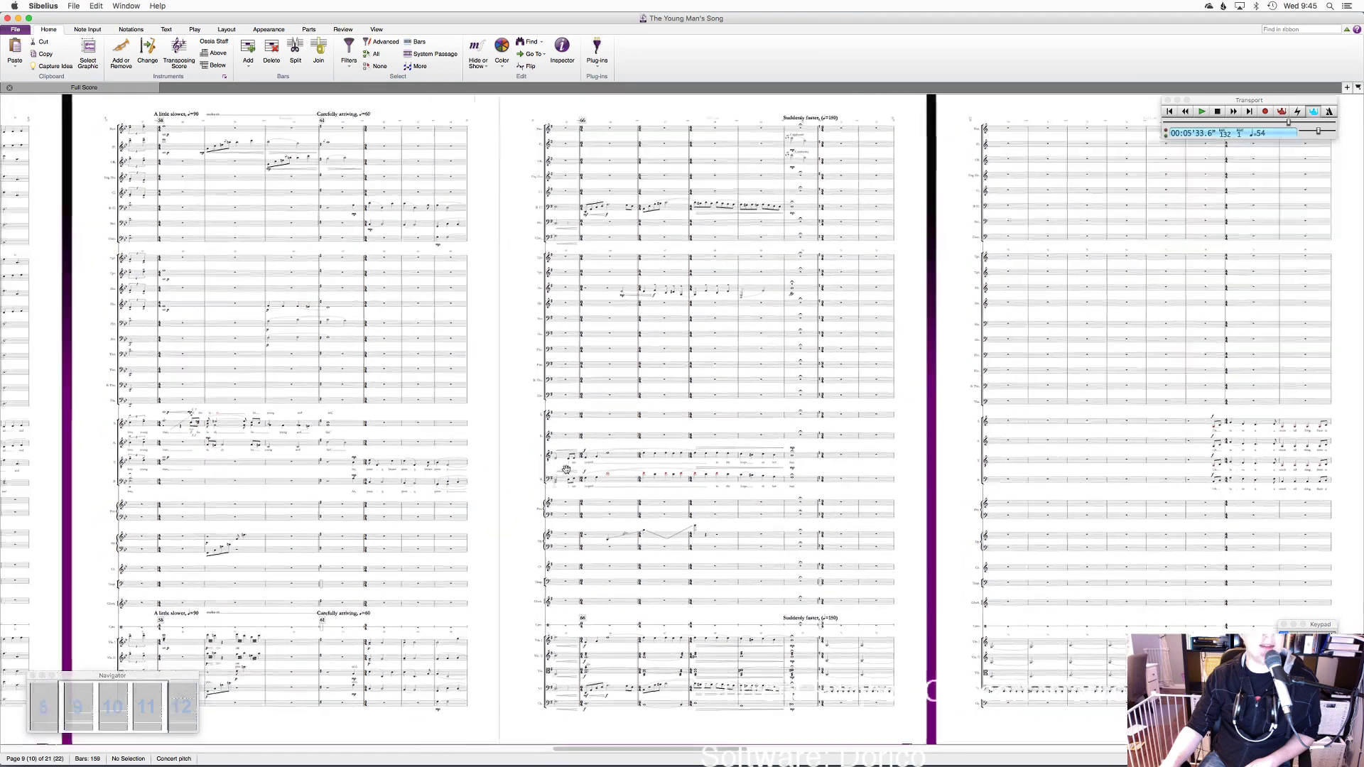
pyautogui.scroll(2, 1087, 492)
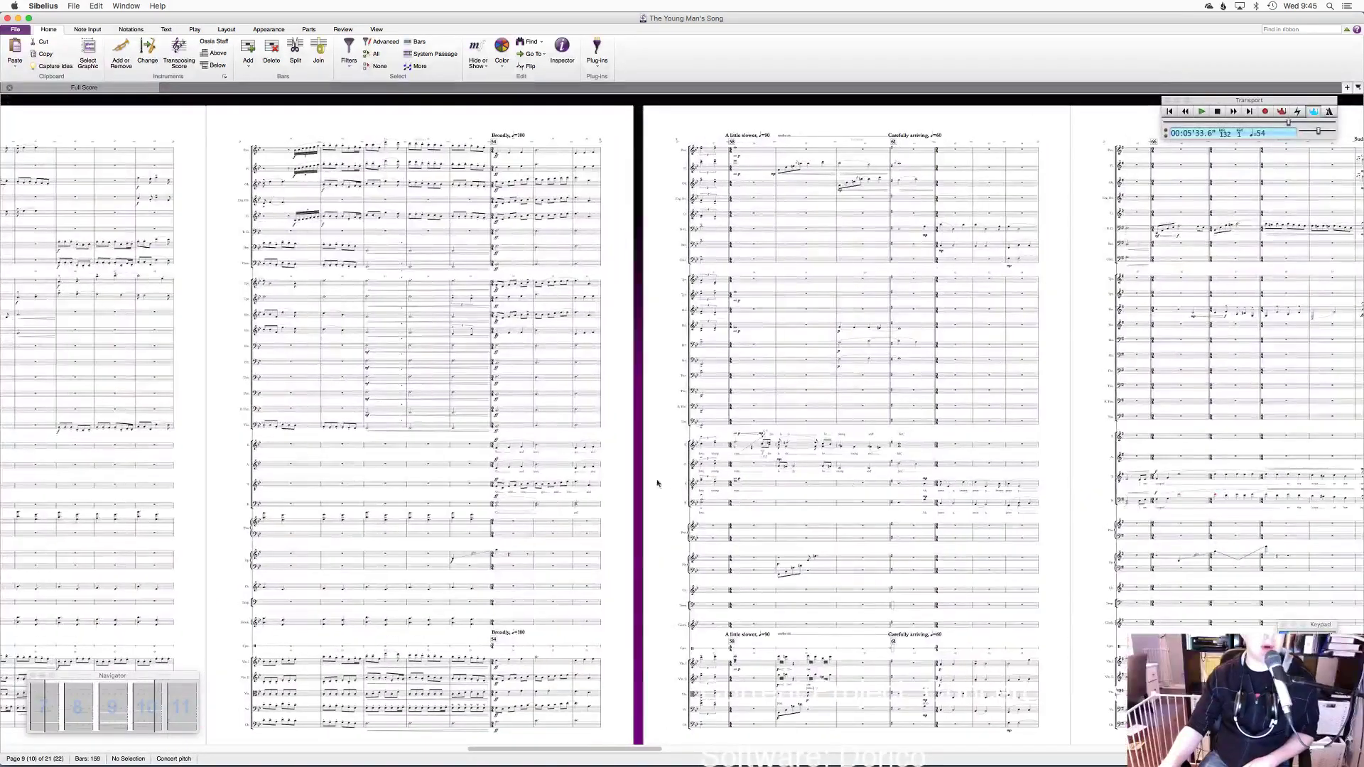
pyautogui.scroll(2, 636, 483)
pyautogui.scroll(2, 1121, 455)
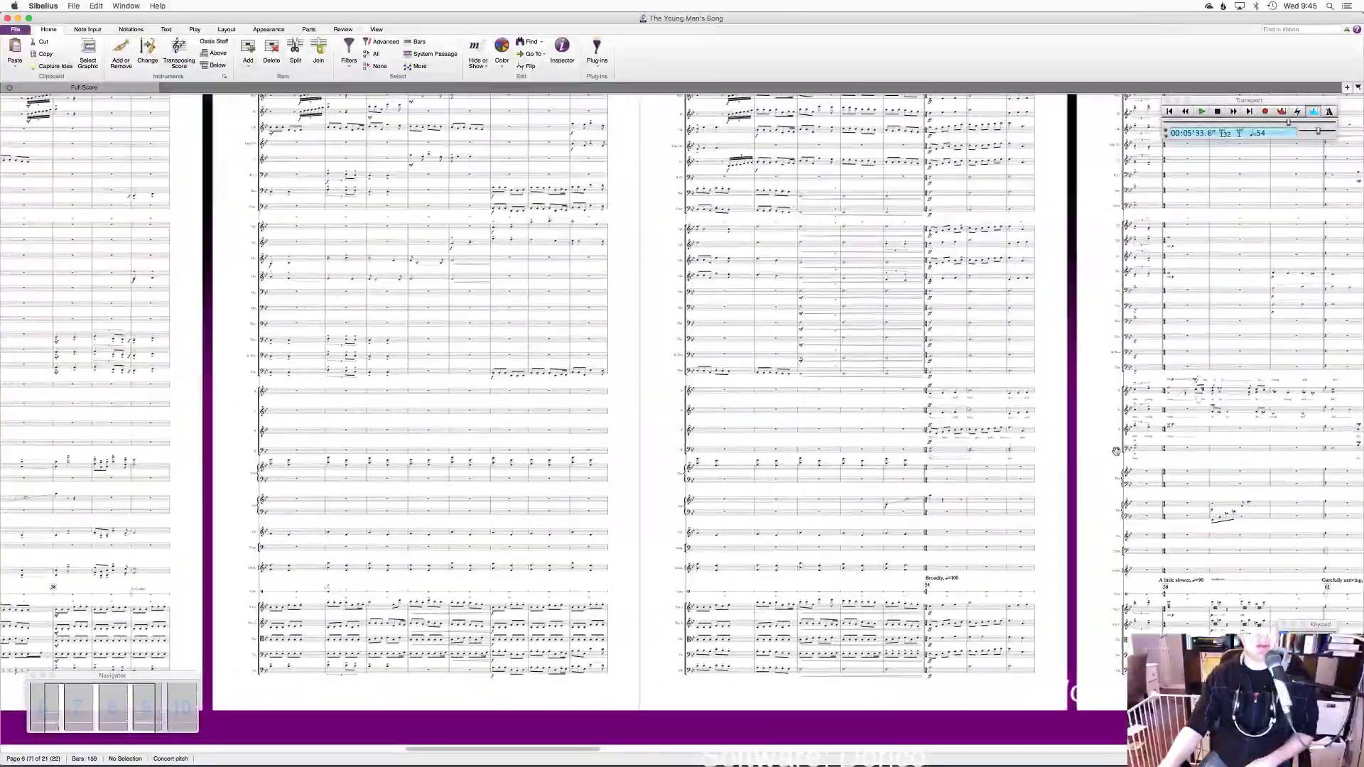
pyautogui.scroll(2, 1121, 455)
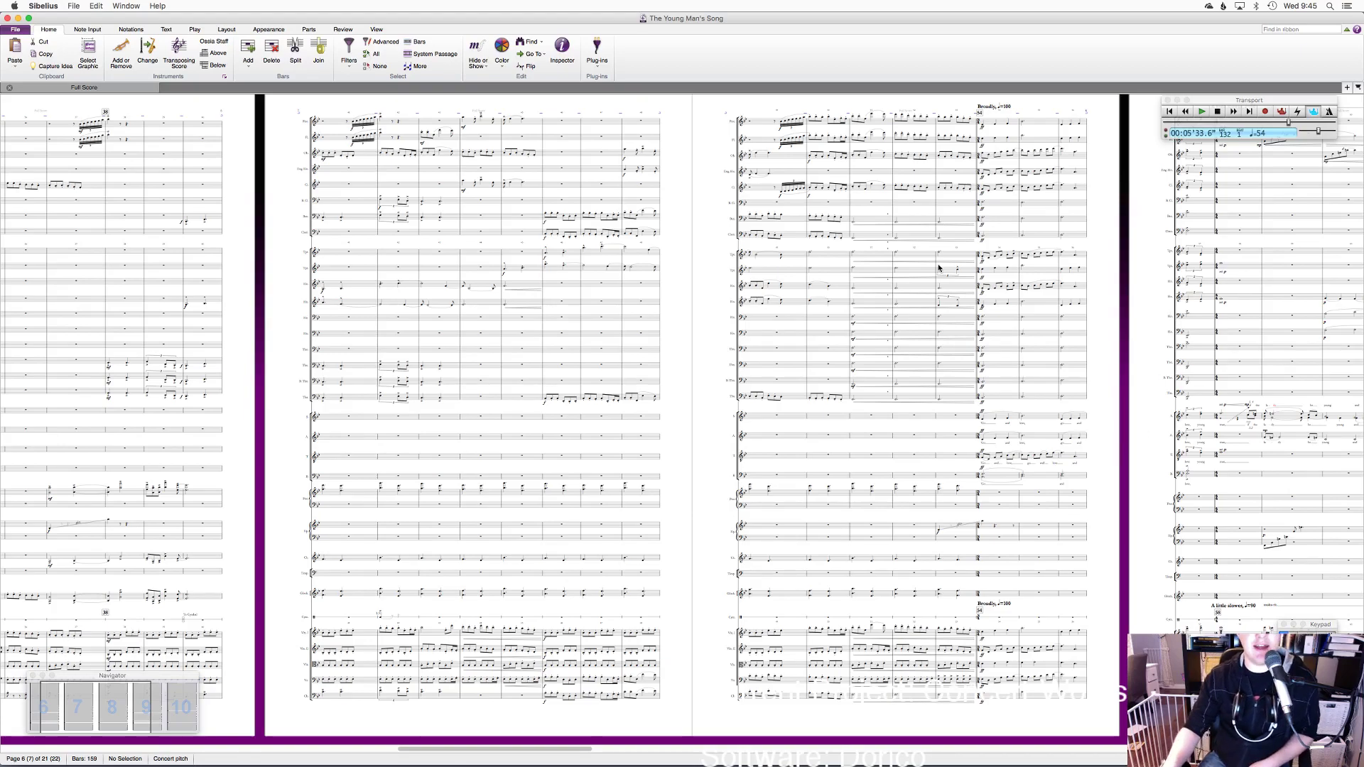
pyautogui.moveTo(735, 257); pyautogui.dragTo(996, 267)
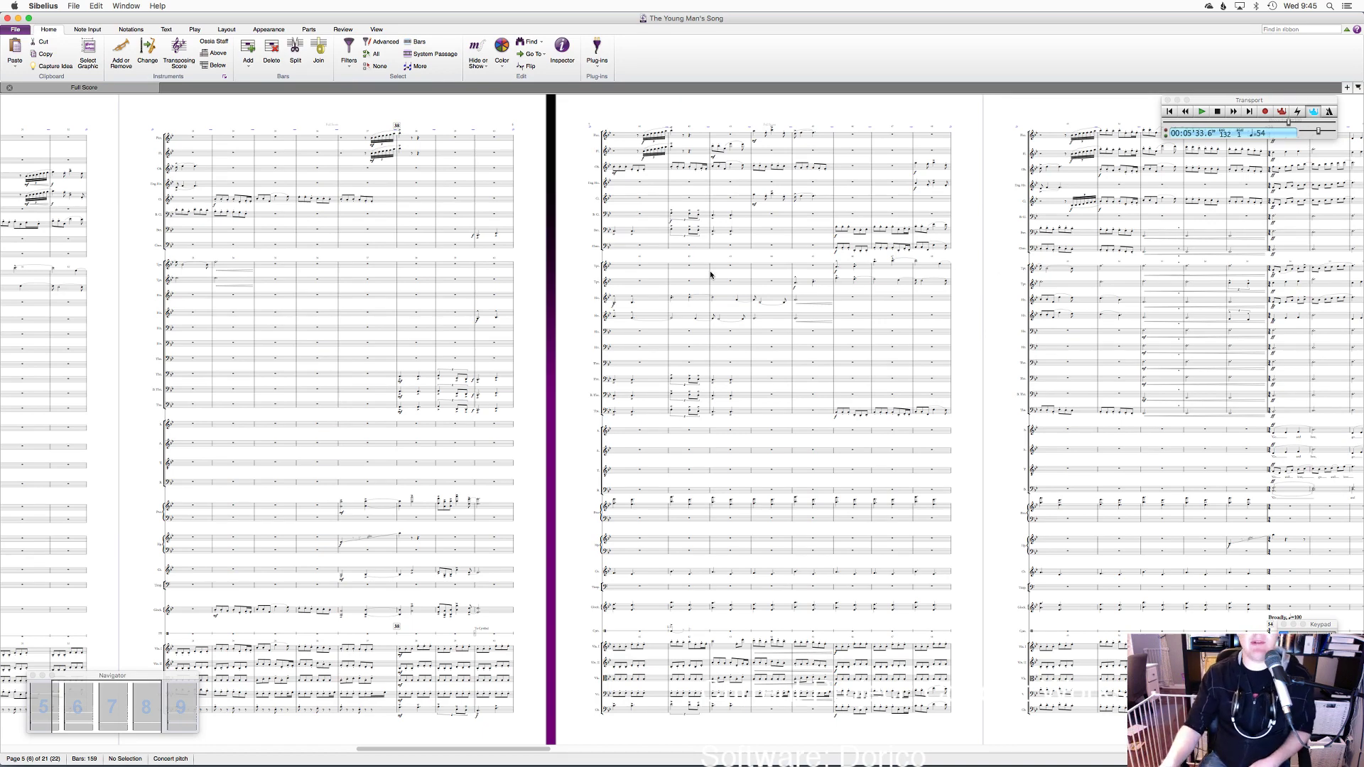
pyautogui.moveTo(572, 307); pyautogui.dragTo(935, 263)
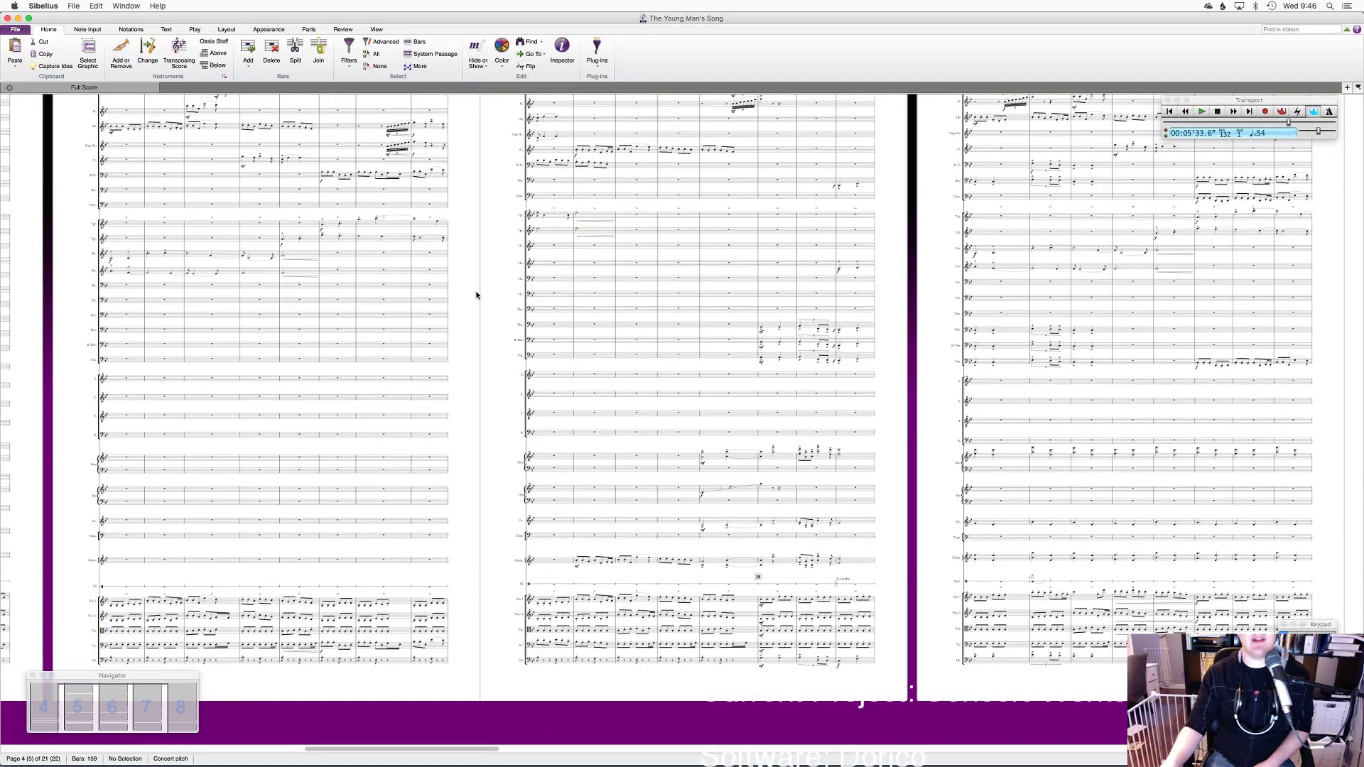
pyautogui.moveTo(476, 298); pyautogui.dragTo(1054, 396)
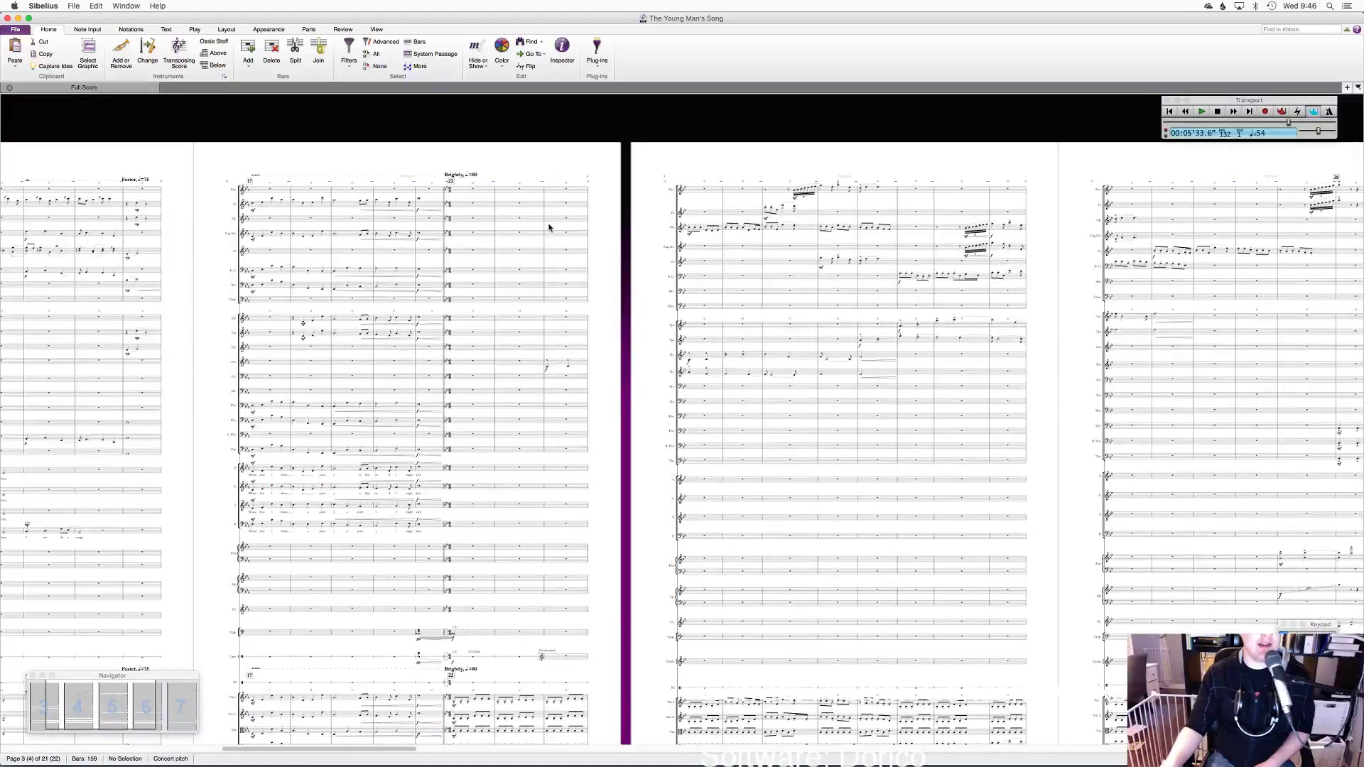
pyautogui.moveTo(320, 159); pyautogui.dragTo(981, 156)
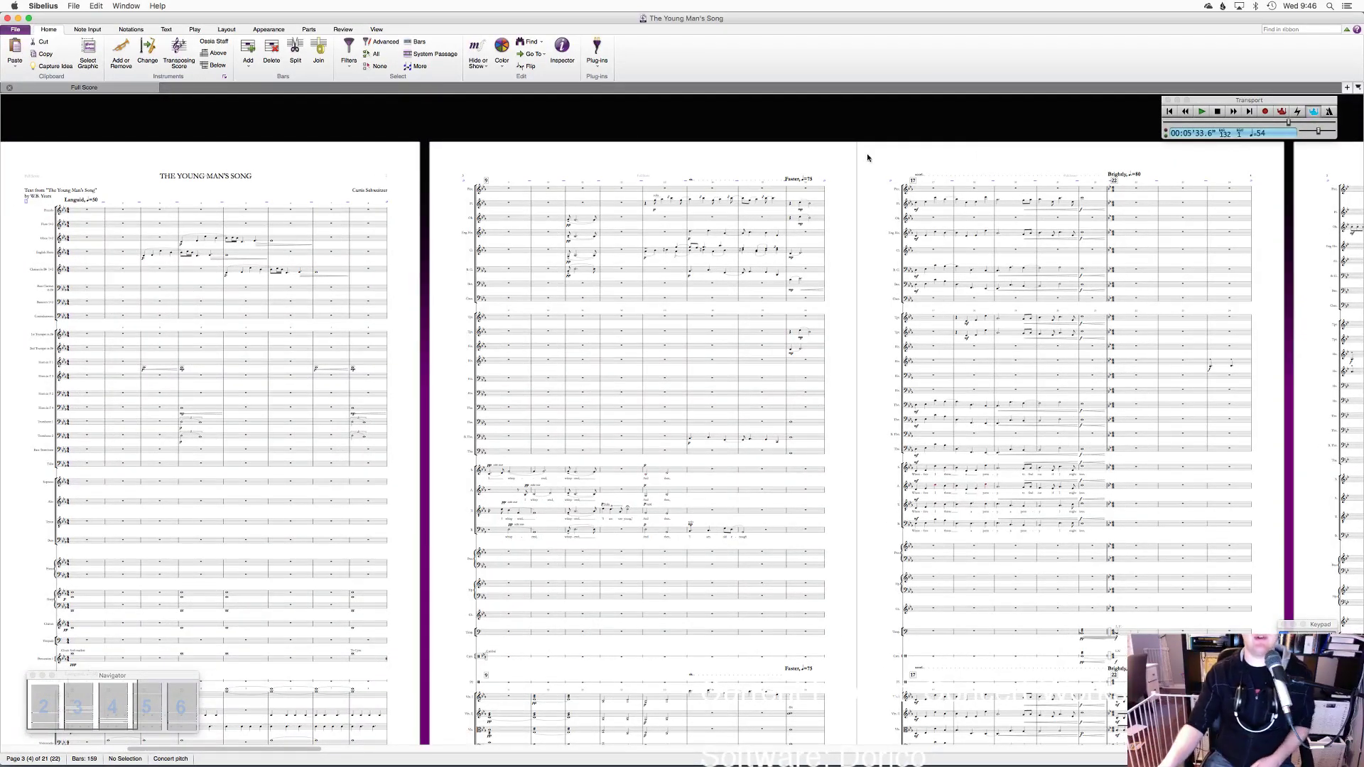
# Step: Examine the instrumental and vocal staves on the pages following the title page
pyautogui.moveTo(737, 164); pyautogui.dragTo(736, 119)
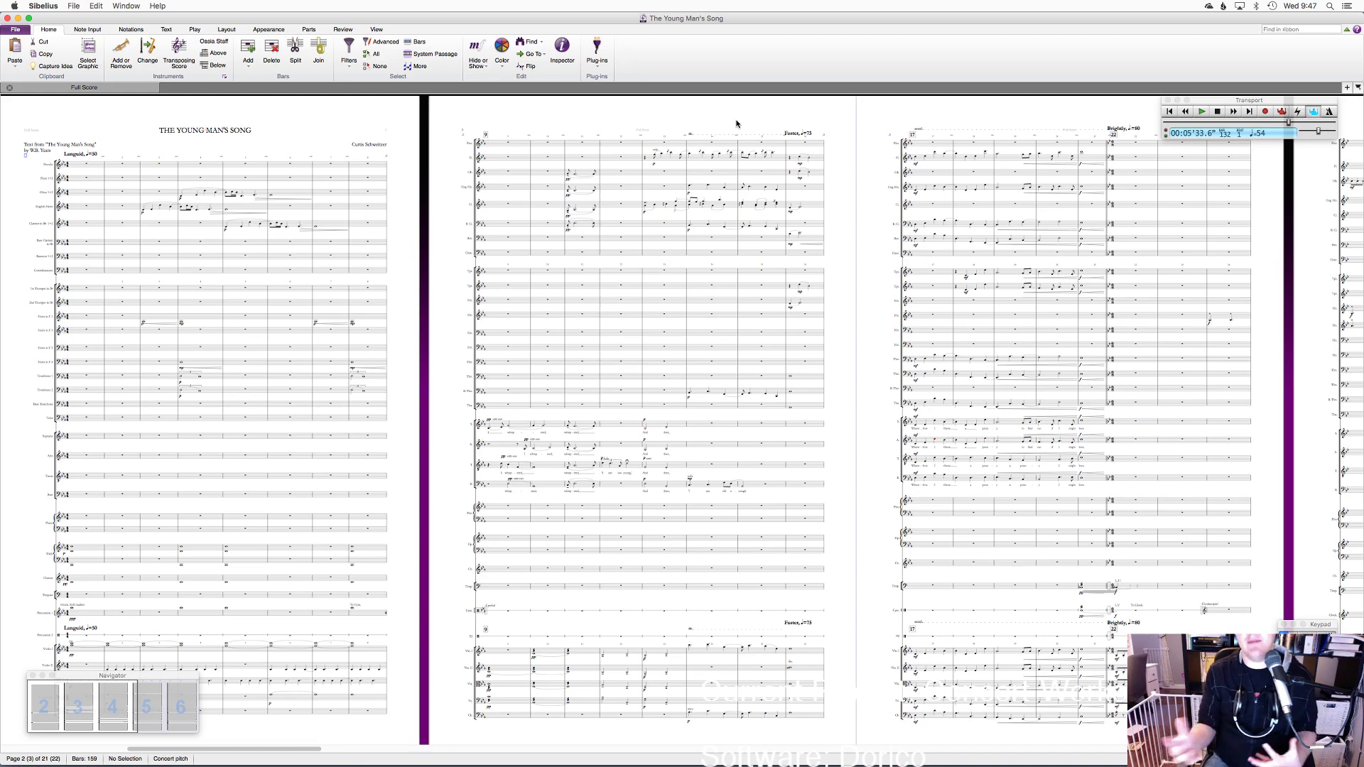
pyautogui.hscroll(5, 742, 128)
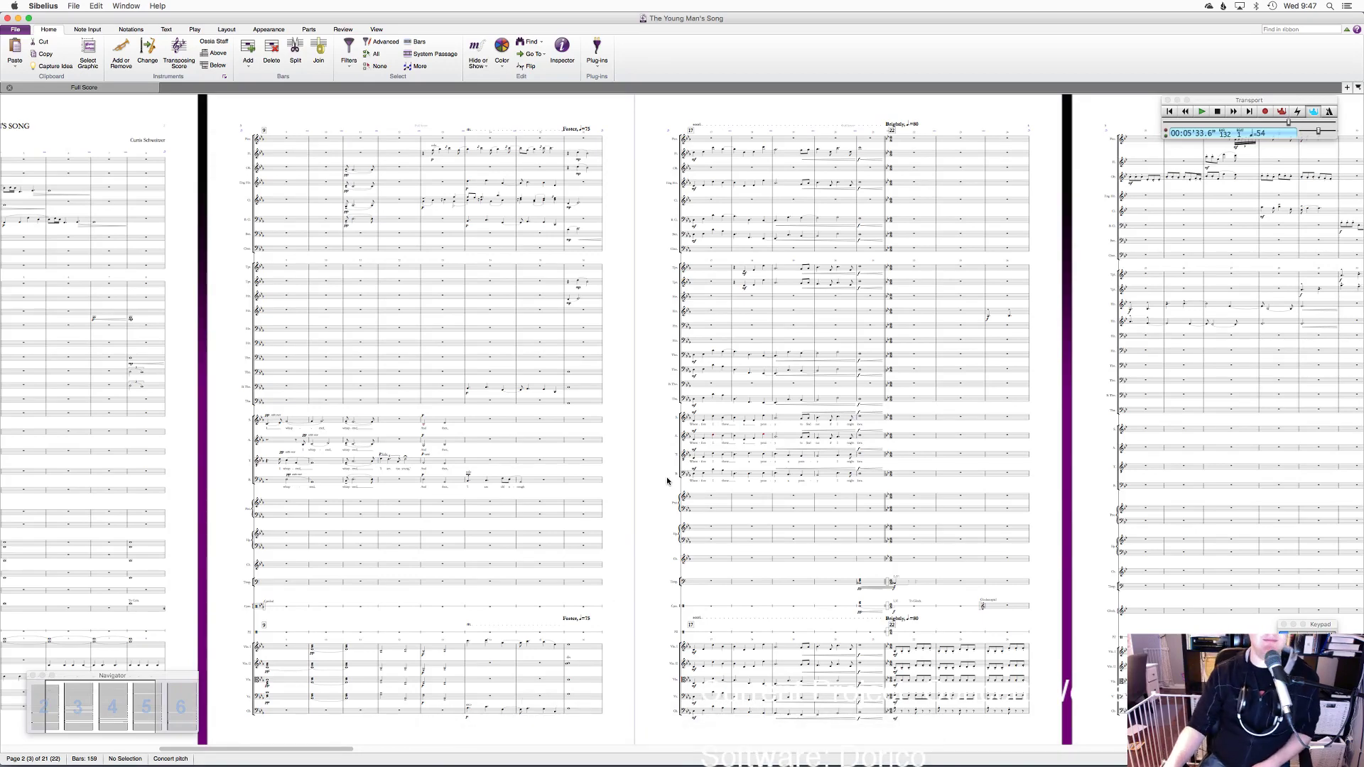
pyautogui.moveTo(667, 421); pyautogui.dragTo(583, 411)
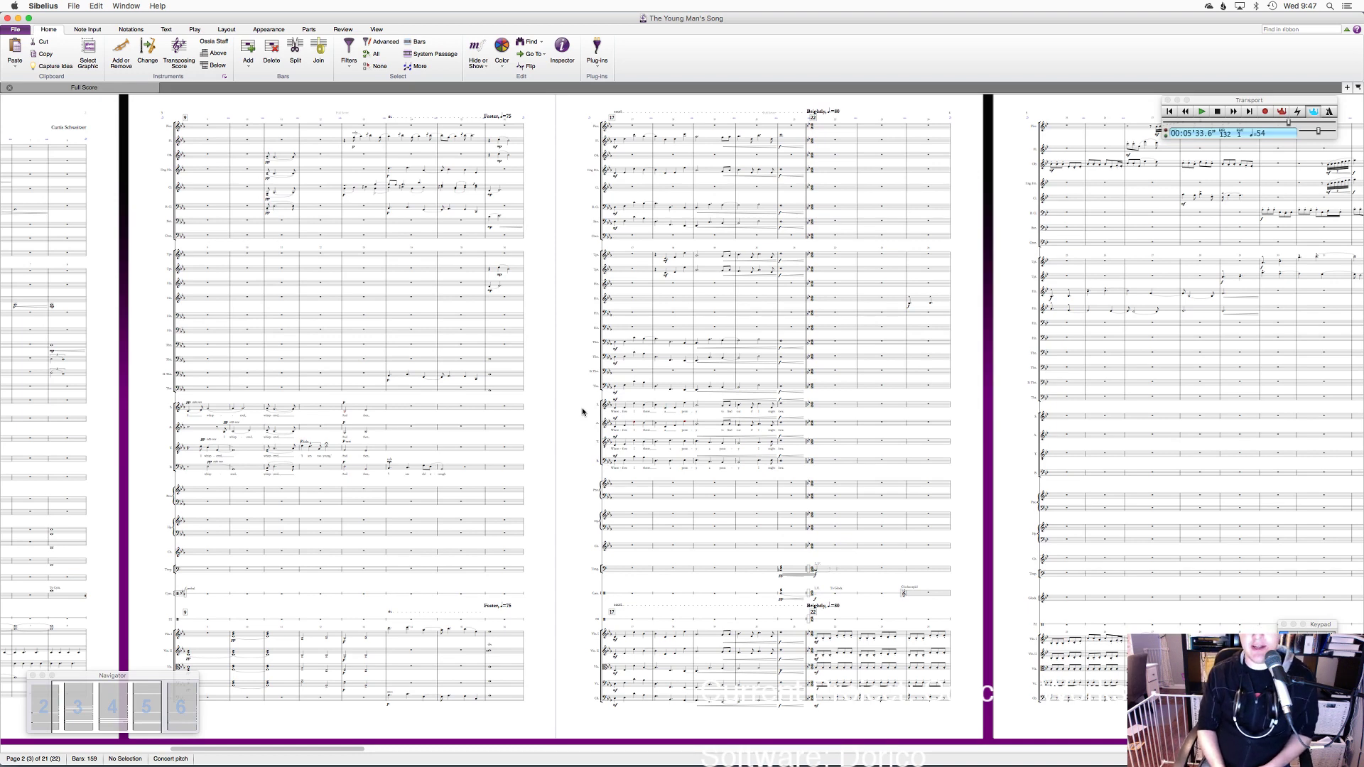
pyautogui.moveTo(583, 411); pyautogui.dragTo(573, 433)
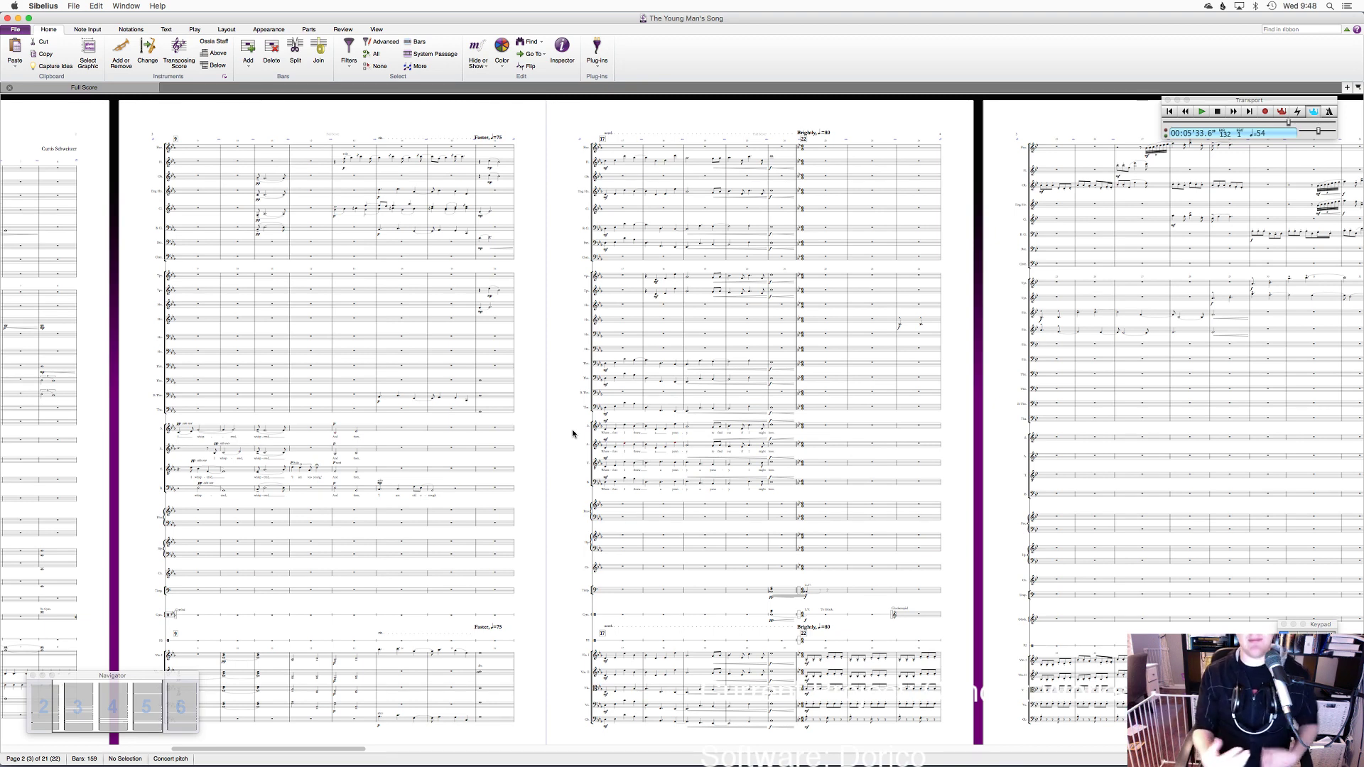
pyautogui.hscroll(-5, 572, 433)
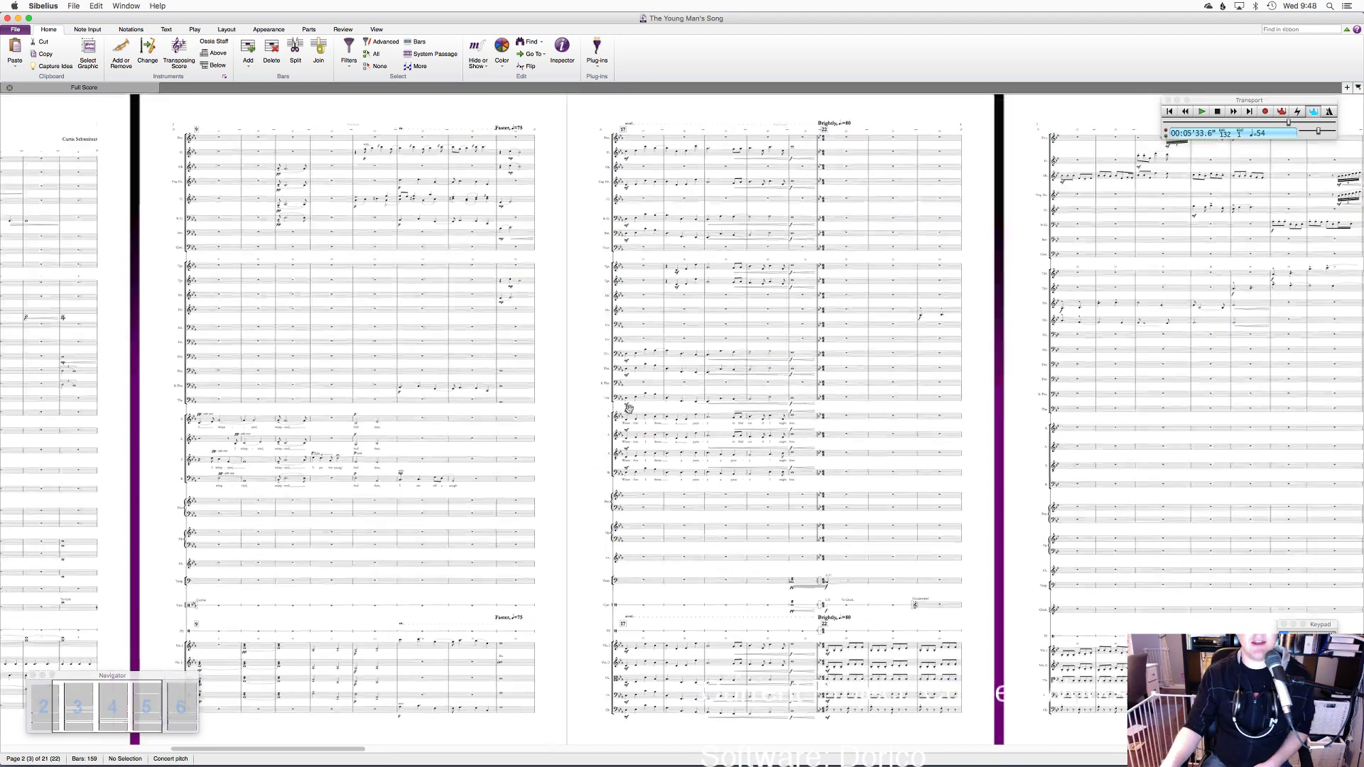
pyautogui.moveTo(969, 407); pyautogui.dragTo(860, 417)
pyautogui.hscroll(5, 859, 420)
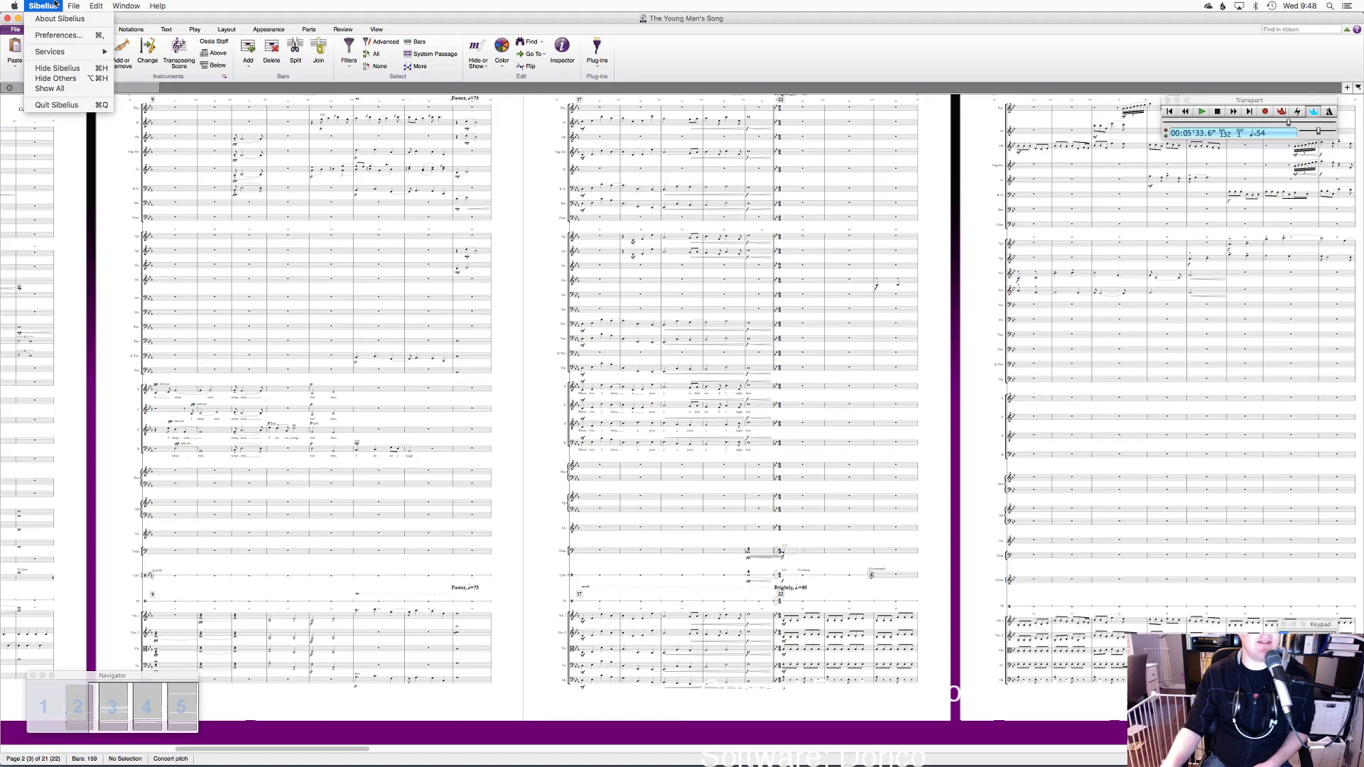
# Step: Quit Sibelius, create a new empty project in Dorico and enlarge its window to fill the screen
pyautogui.click(56, 105)
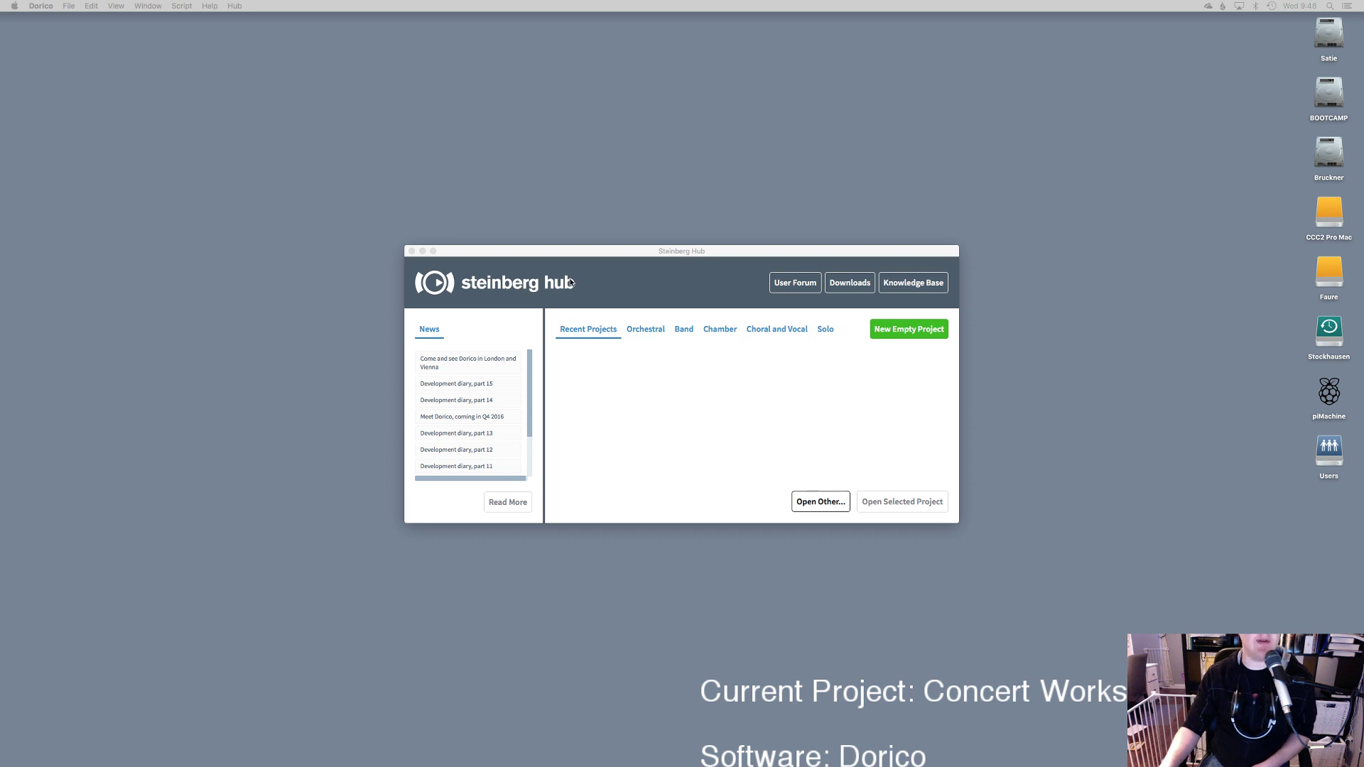
pyautogui.click(536, 285)
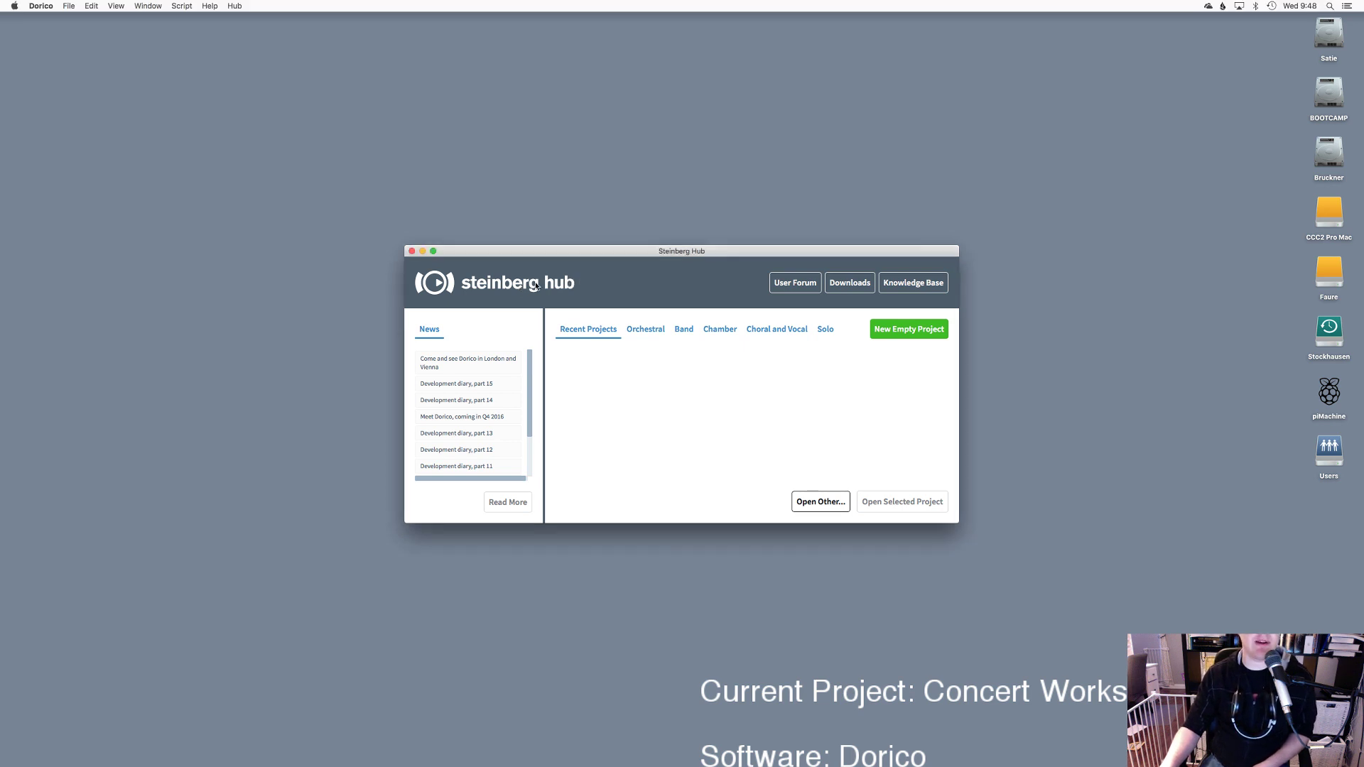
pyautogui.click(914, 335)
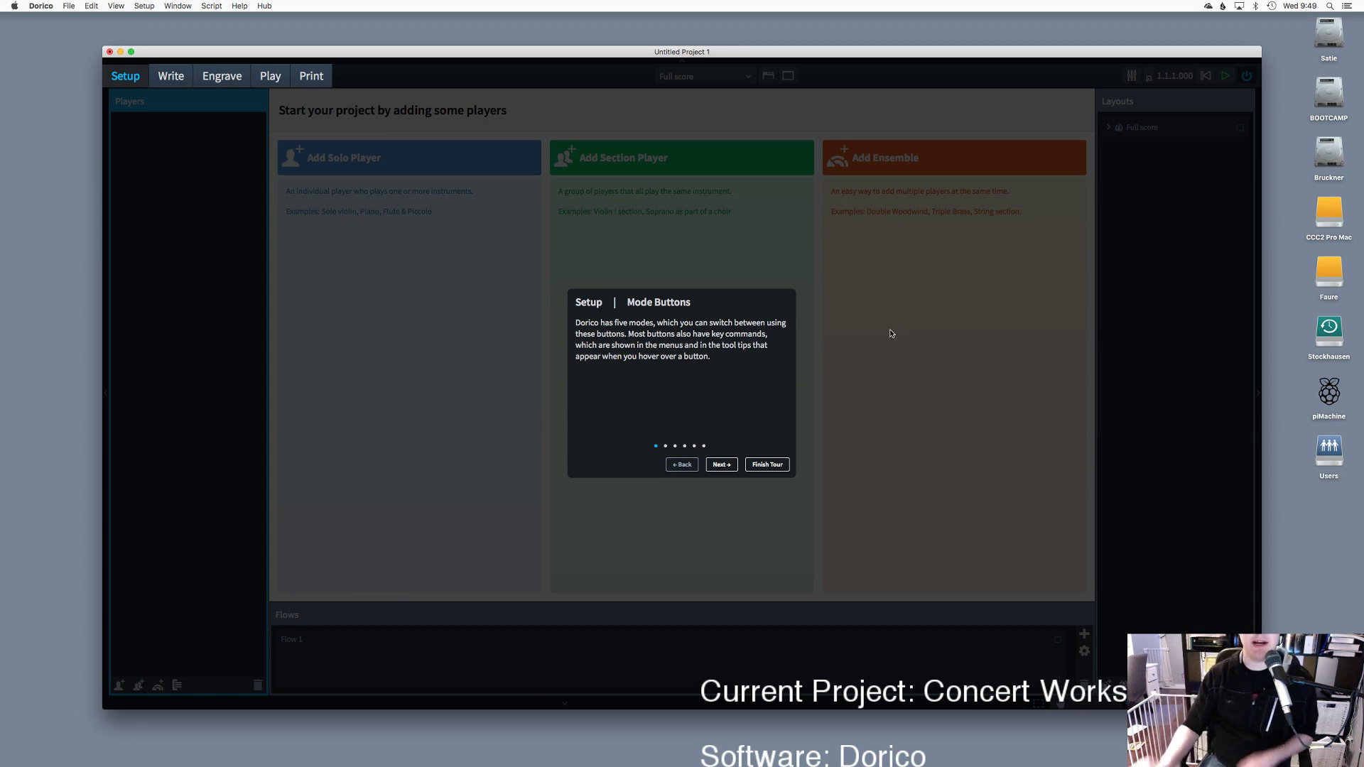
pyautogui.doubleClick(950, 50)
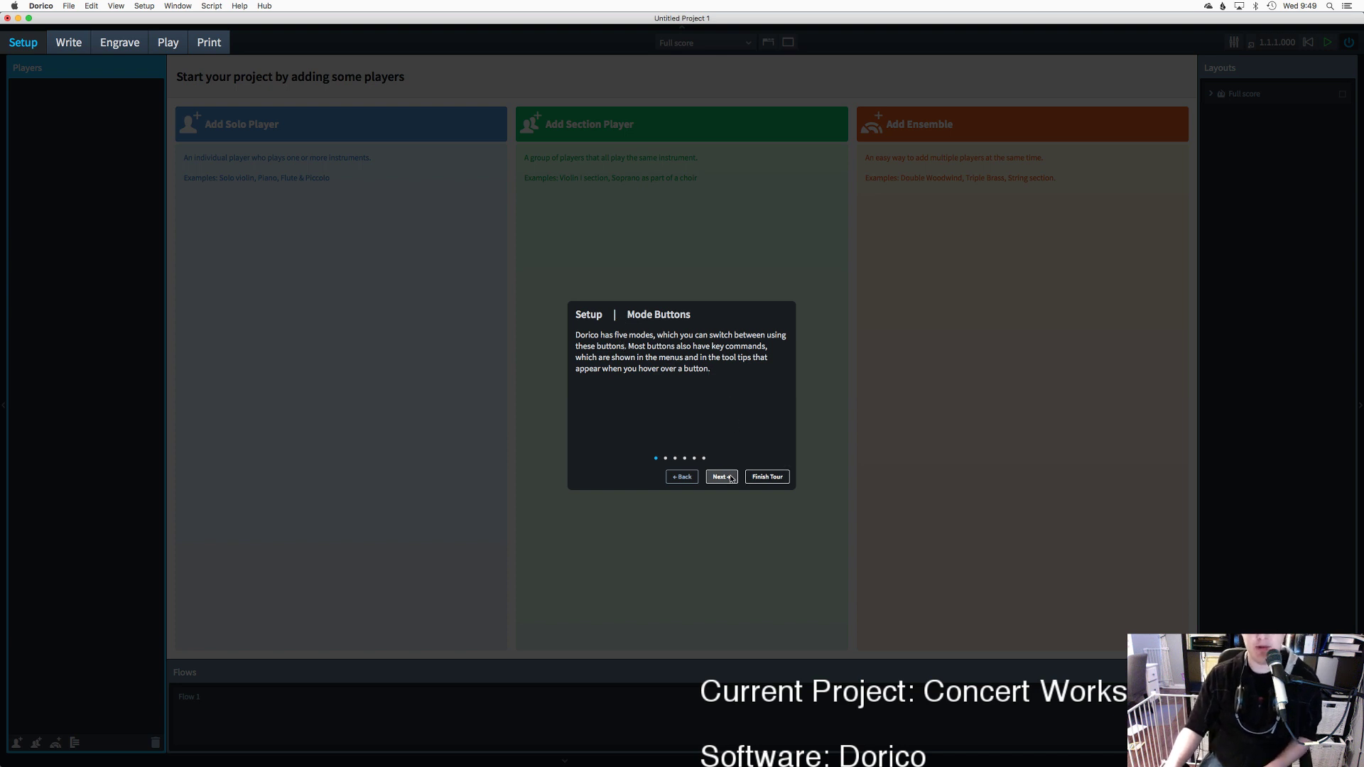
# Step: Read through the Setup tour pages from Mode Buttons to Notation Options, revisiting Layout Options, and finish the tour
pyautogui.click(721, 477)
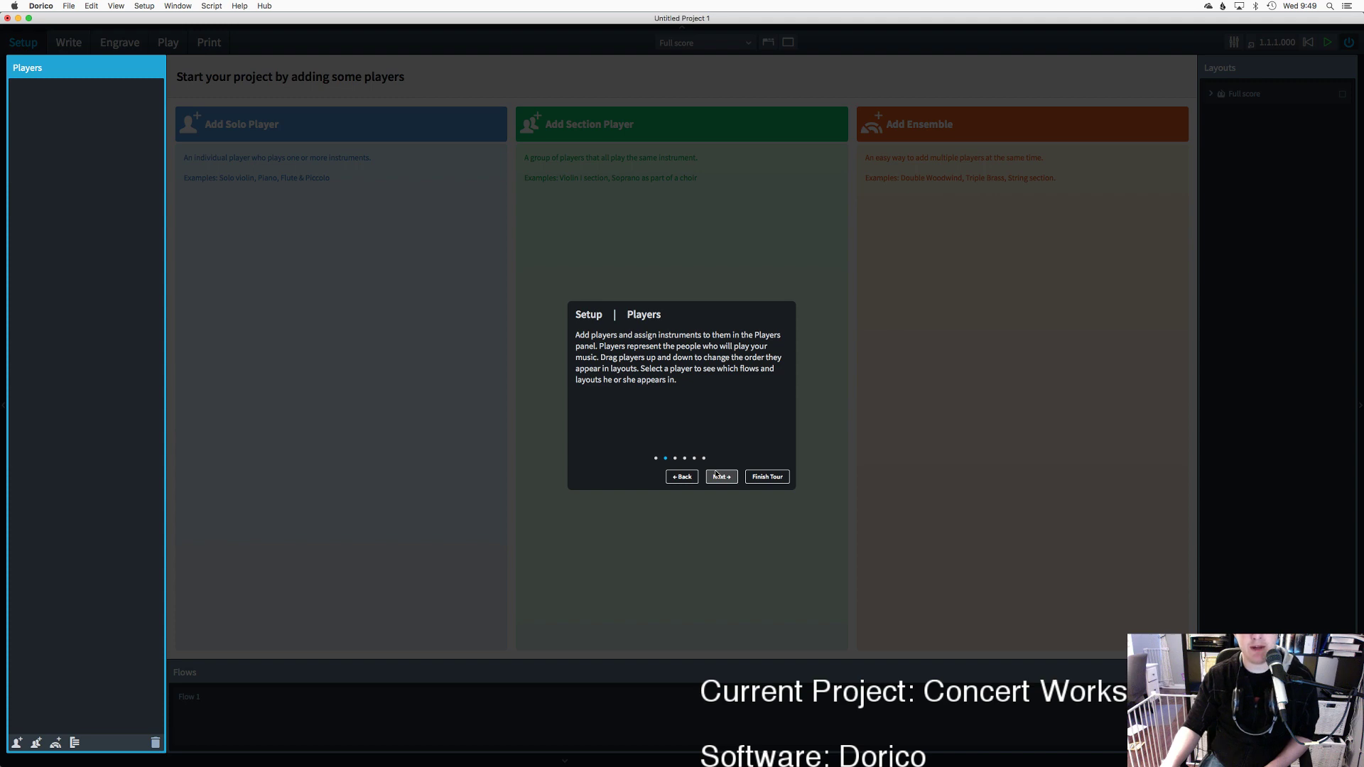
pyautogui.click(717, 474)
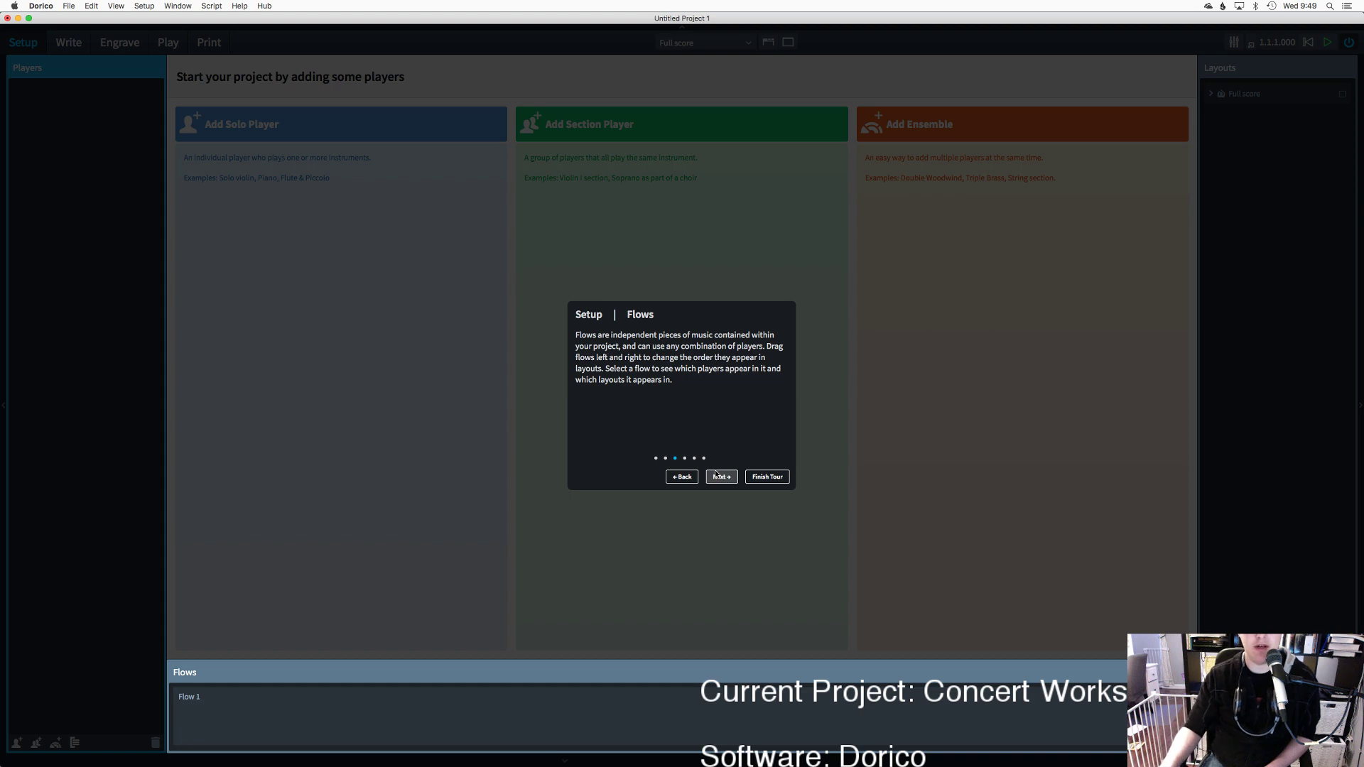
pyautogui.click(719, 476)
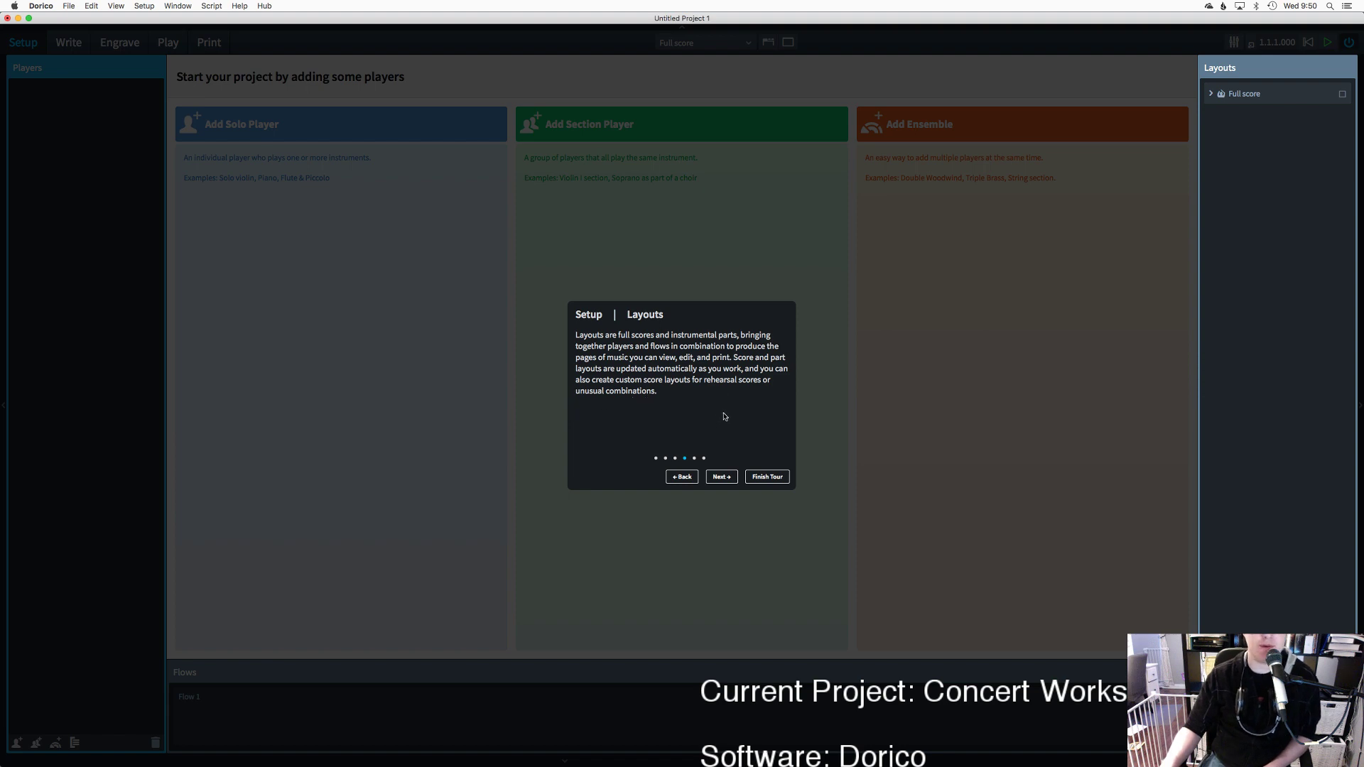
pyautogui.click(728, 479)
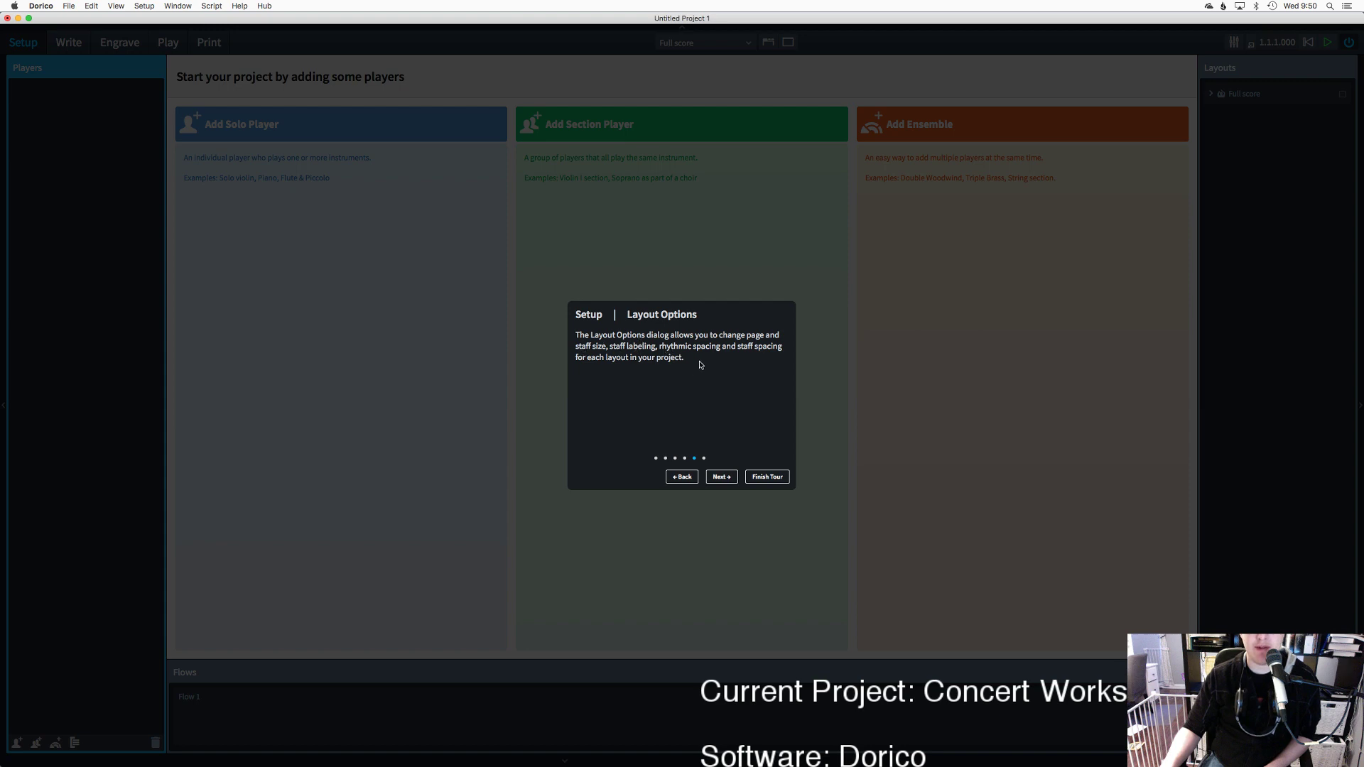
pyautogui.click(725, 477)
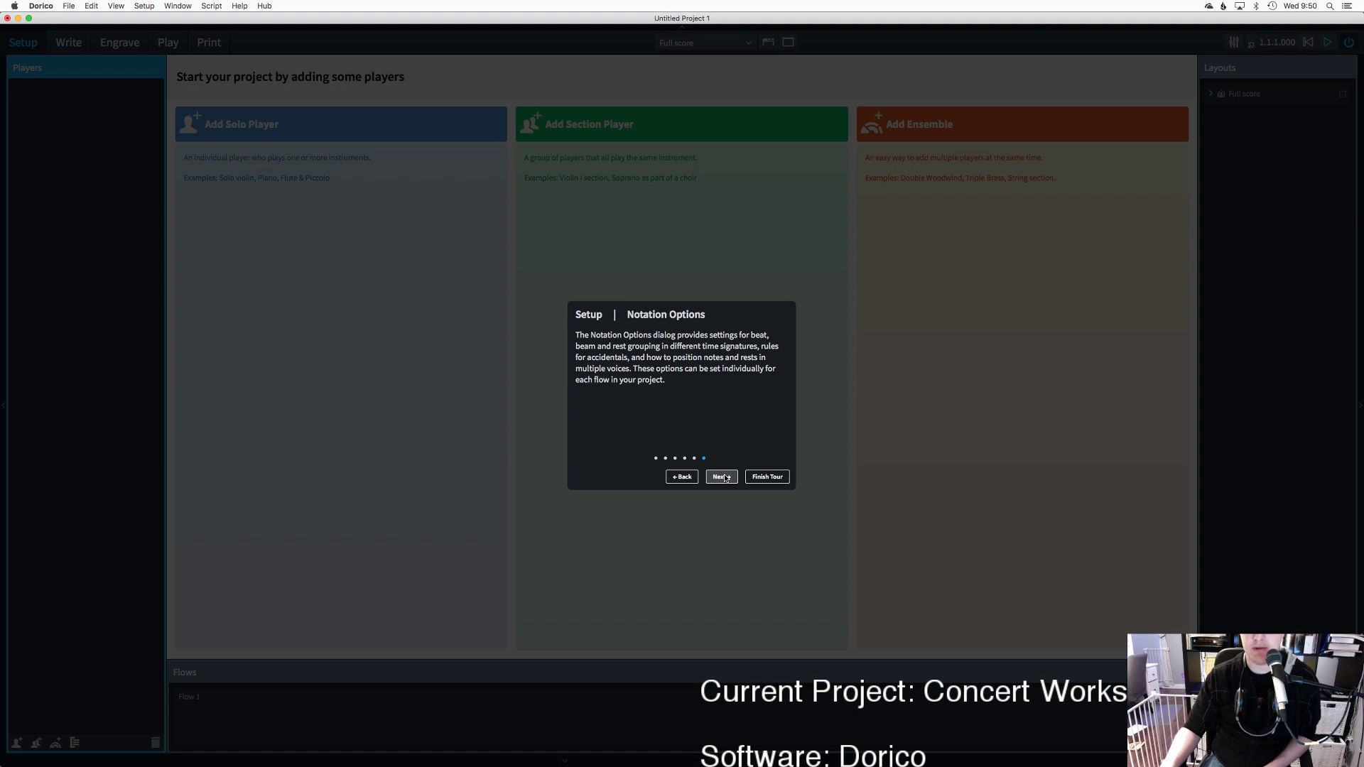
pyautogui.click(682, 477)
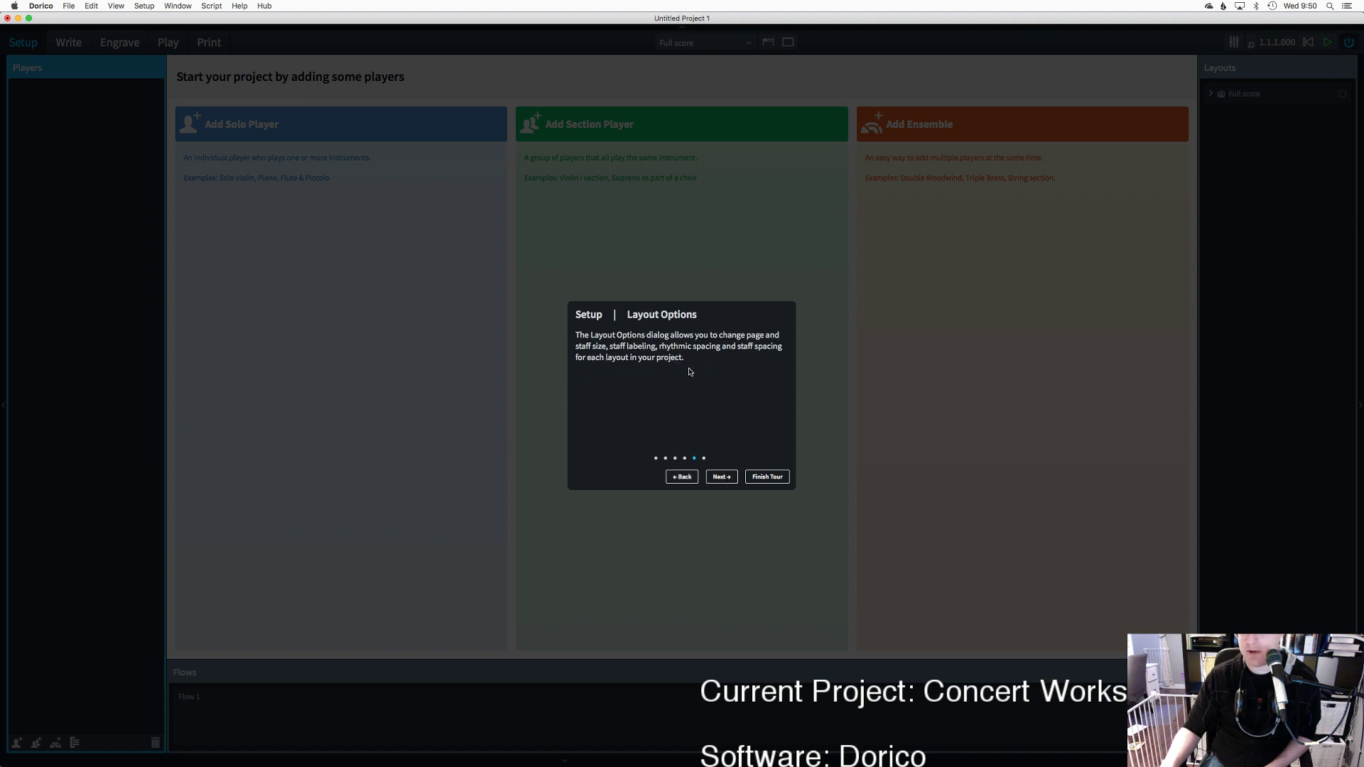
pyautogui.click(718, 481)
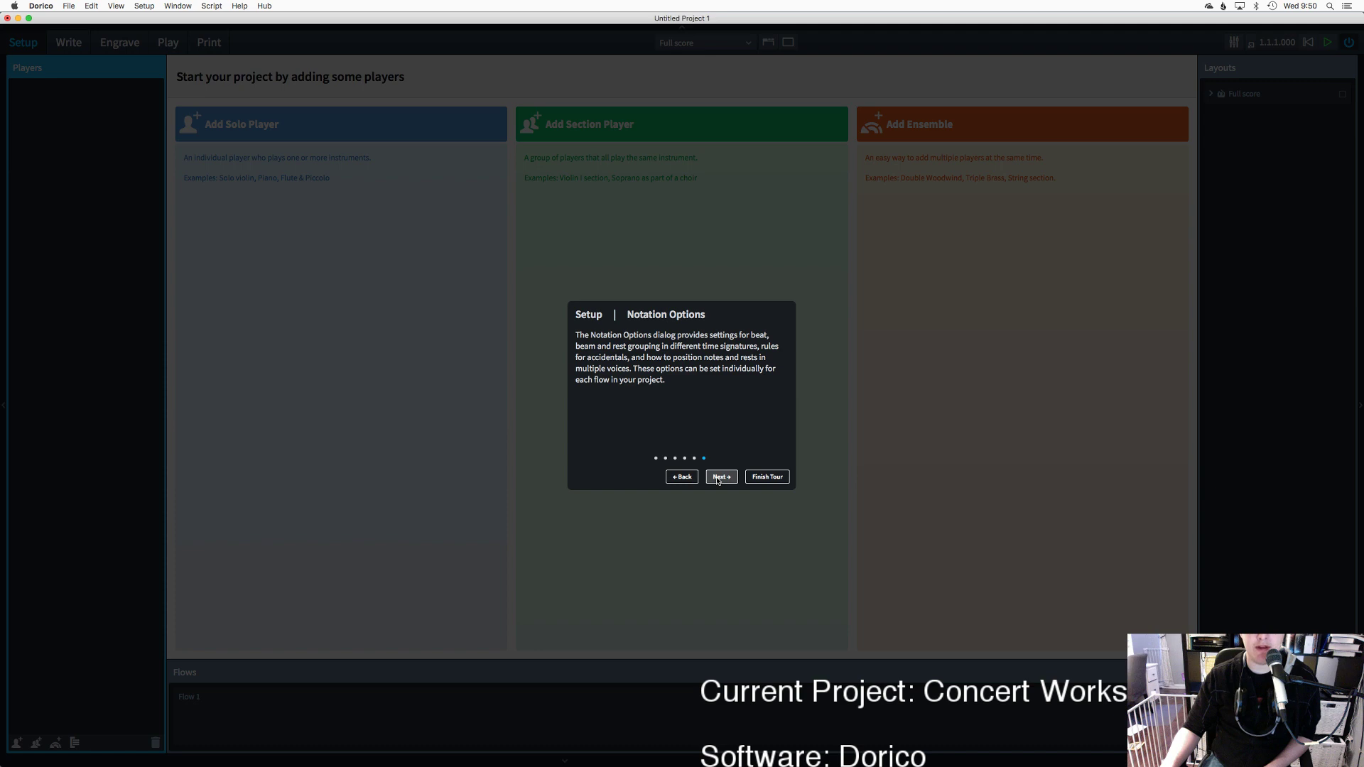
pyautogui.click(718, 480)
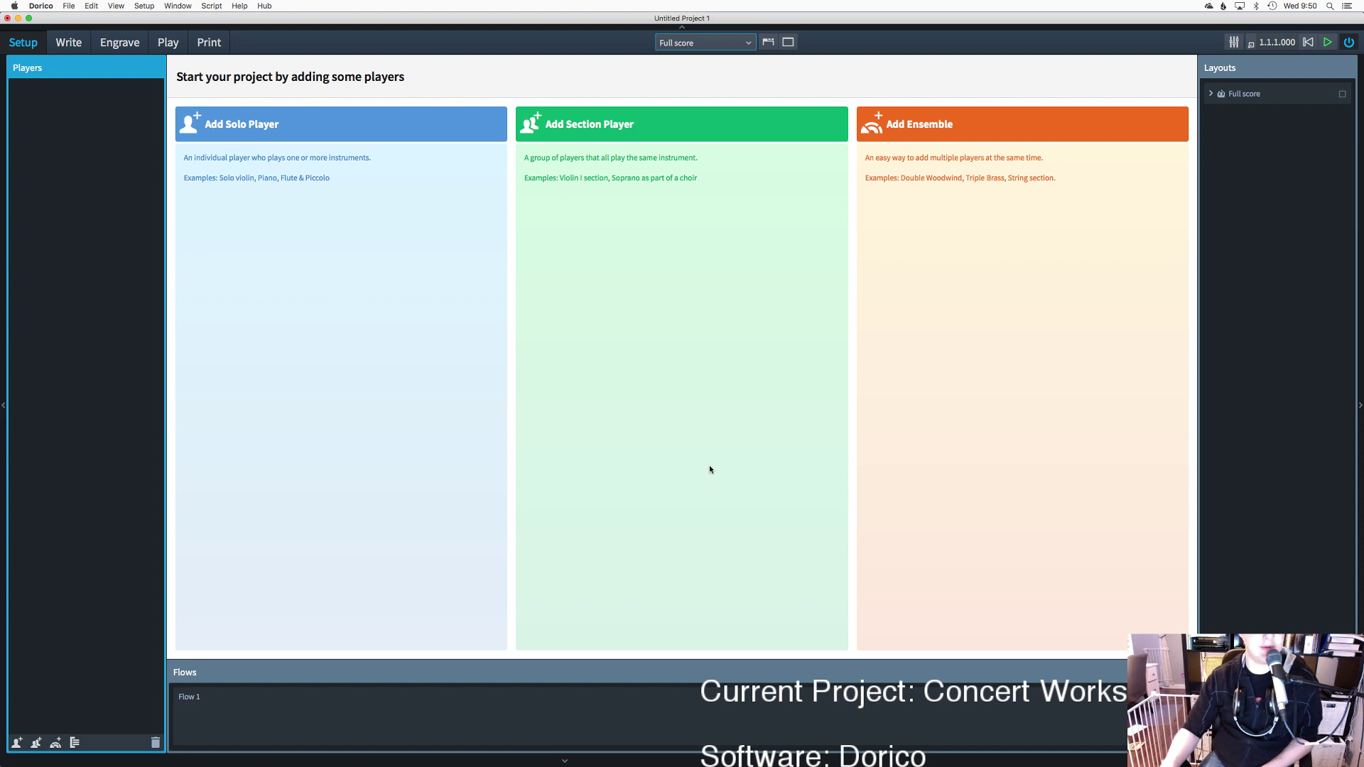
# Step: Add a solo player holding a Piano from the Keyboards family, and dismiss the reopened instrument picker
pyautogui.click(348, 128)
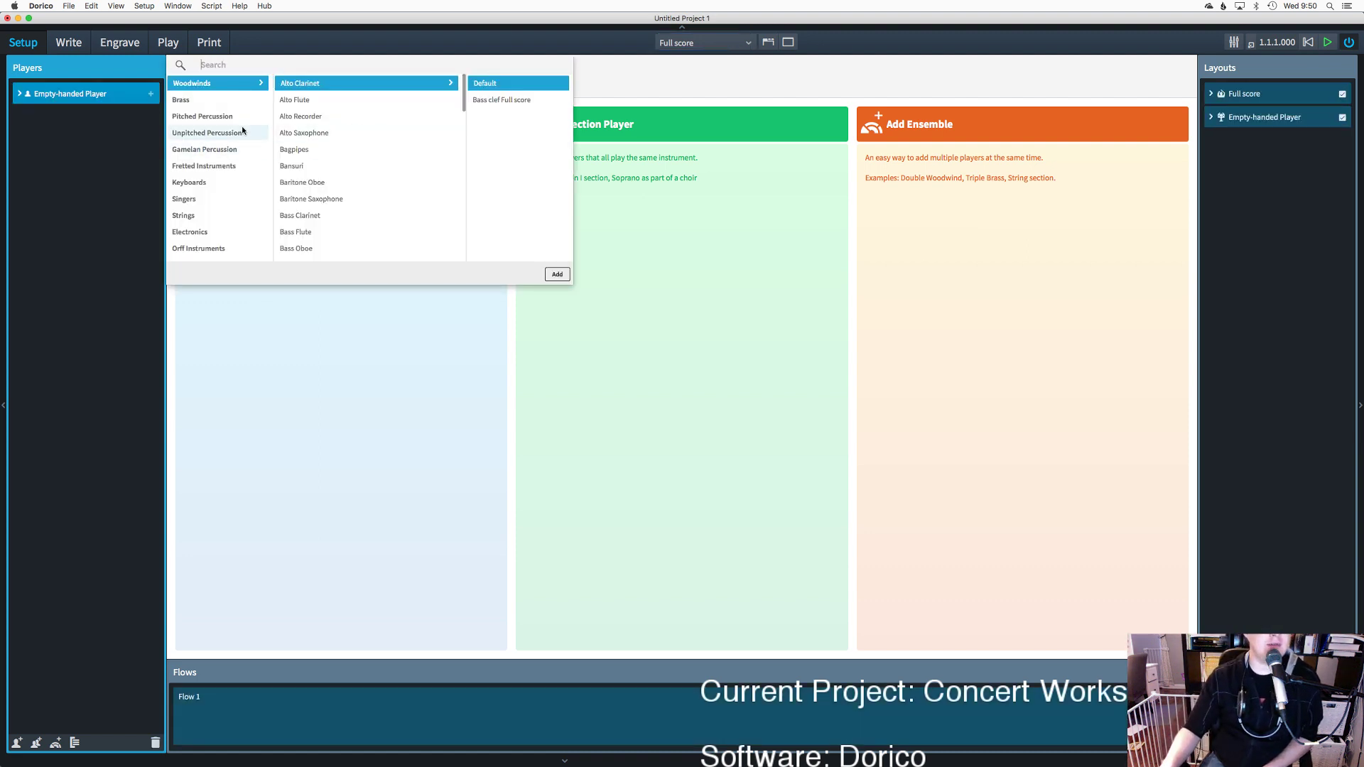
pyautogui.click(213, 182)
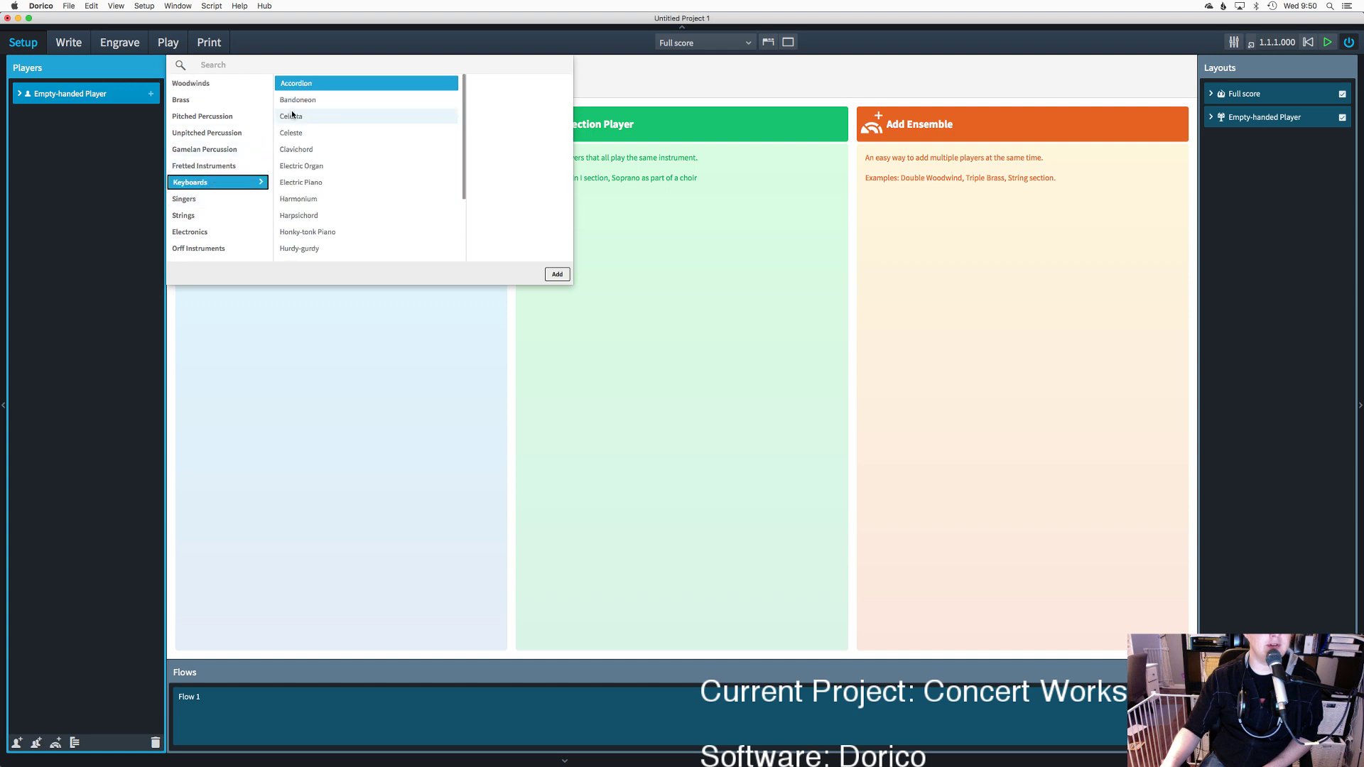
pyautogui.scroll(-5, 346, 176)
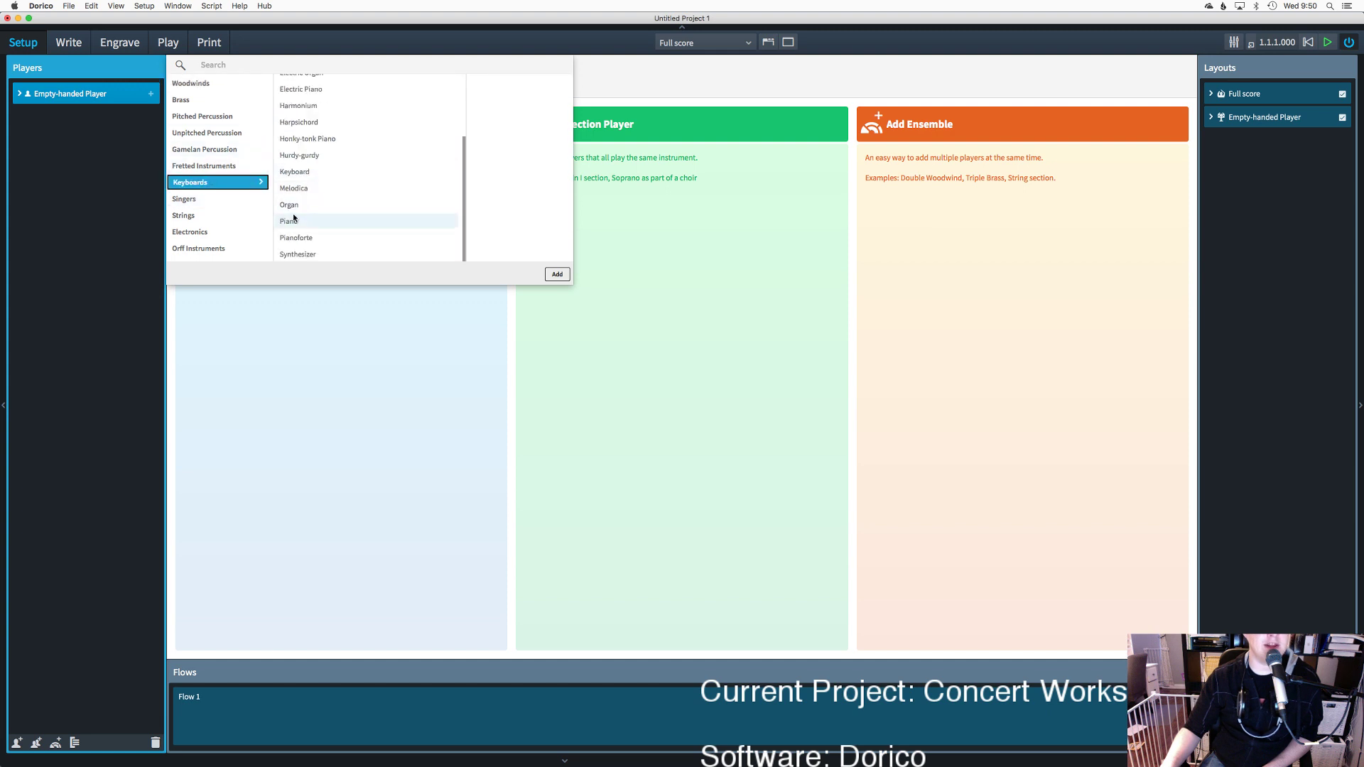
pyautogui.click(288, 221)
pyautogui.click(557, 274)
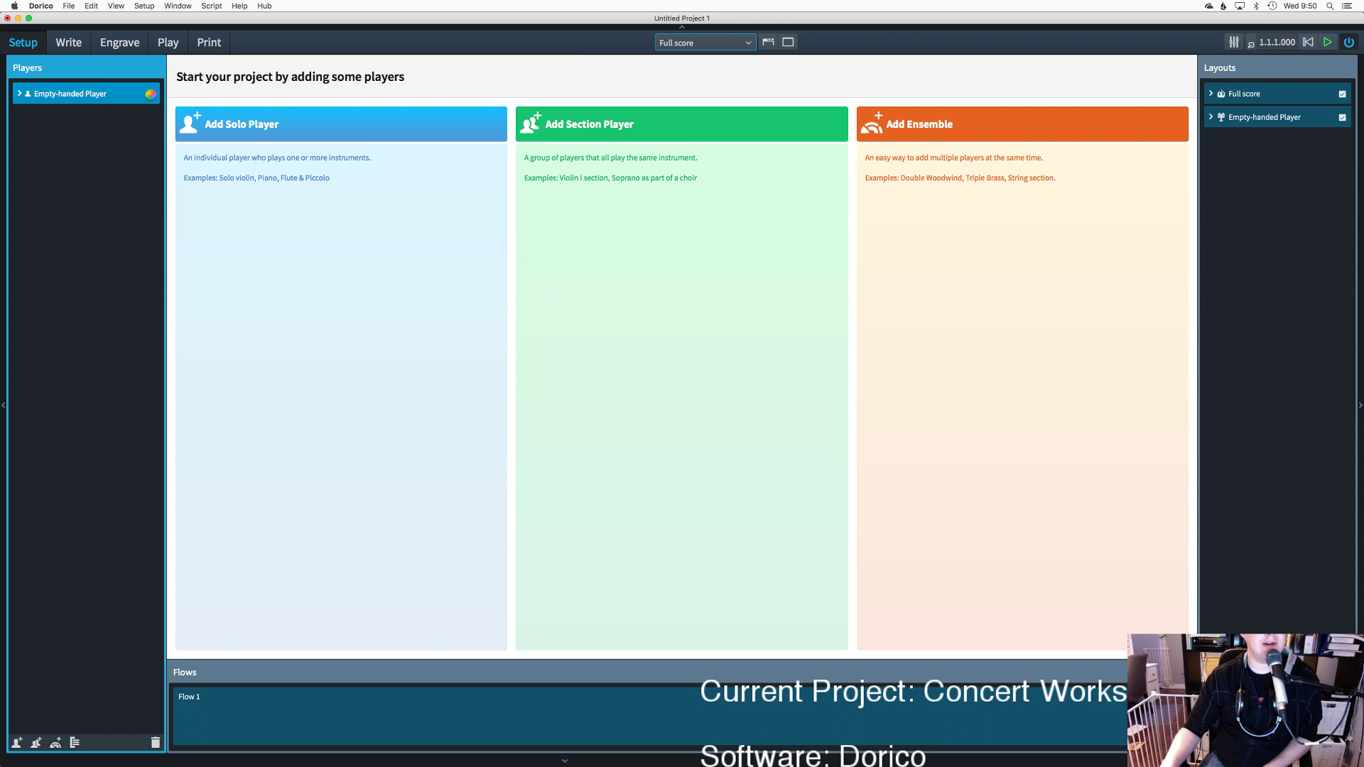
pyautogui.click(151, 94)
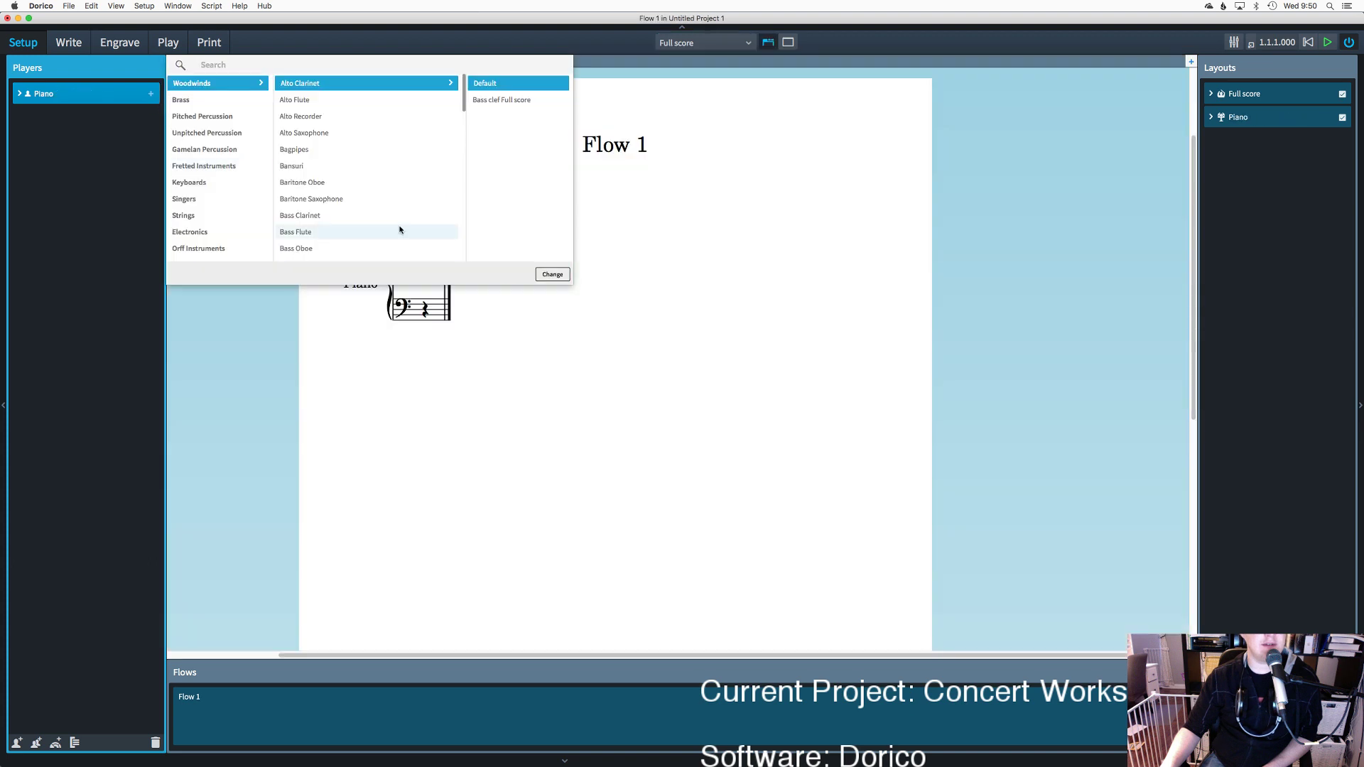
pyautogui.click(553, 392)
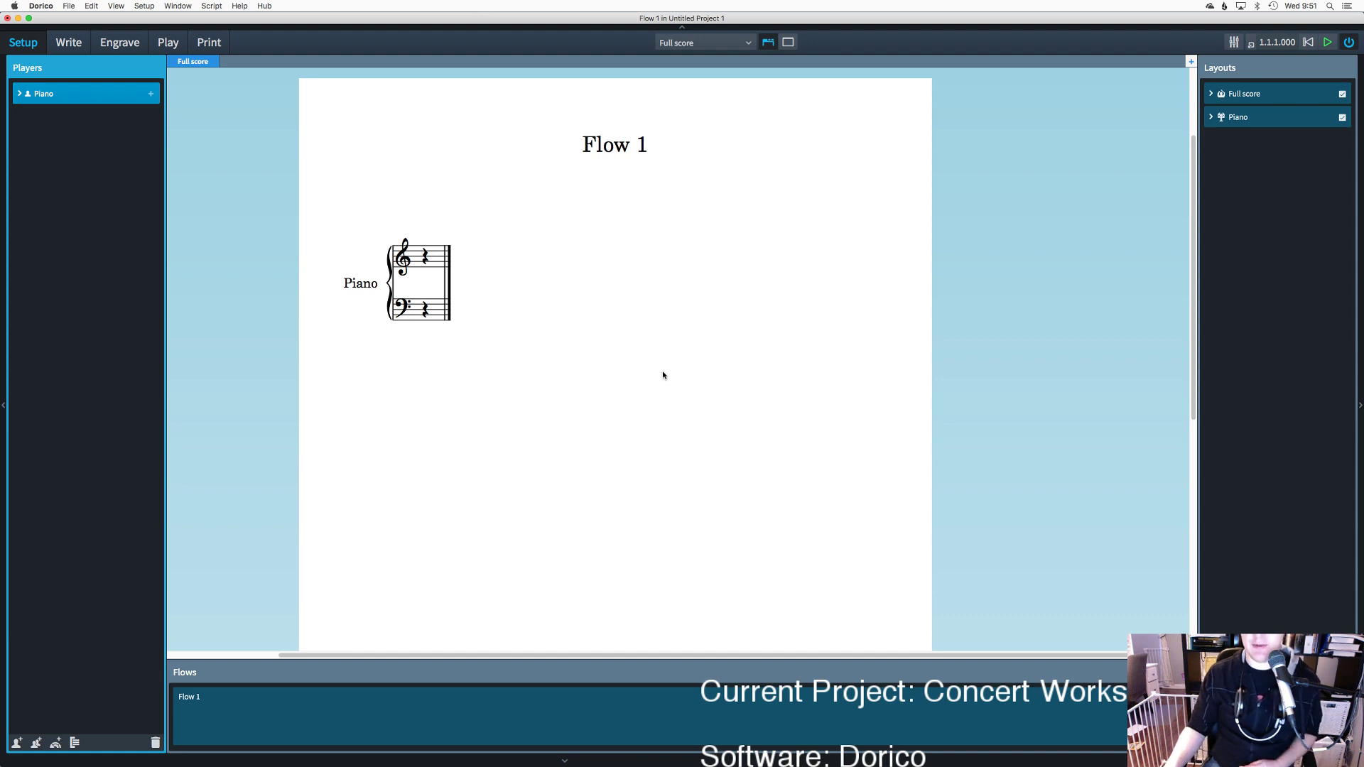
# Step: Switch to Loopback, check the audio sources of the Loopback Audio device, and close its window
pyautogui.press('super+Tab')
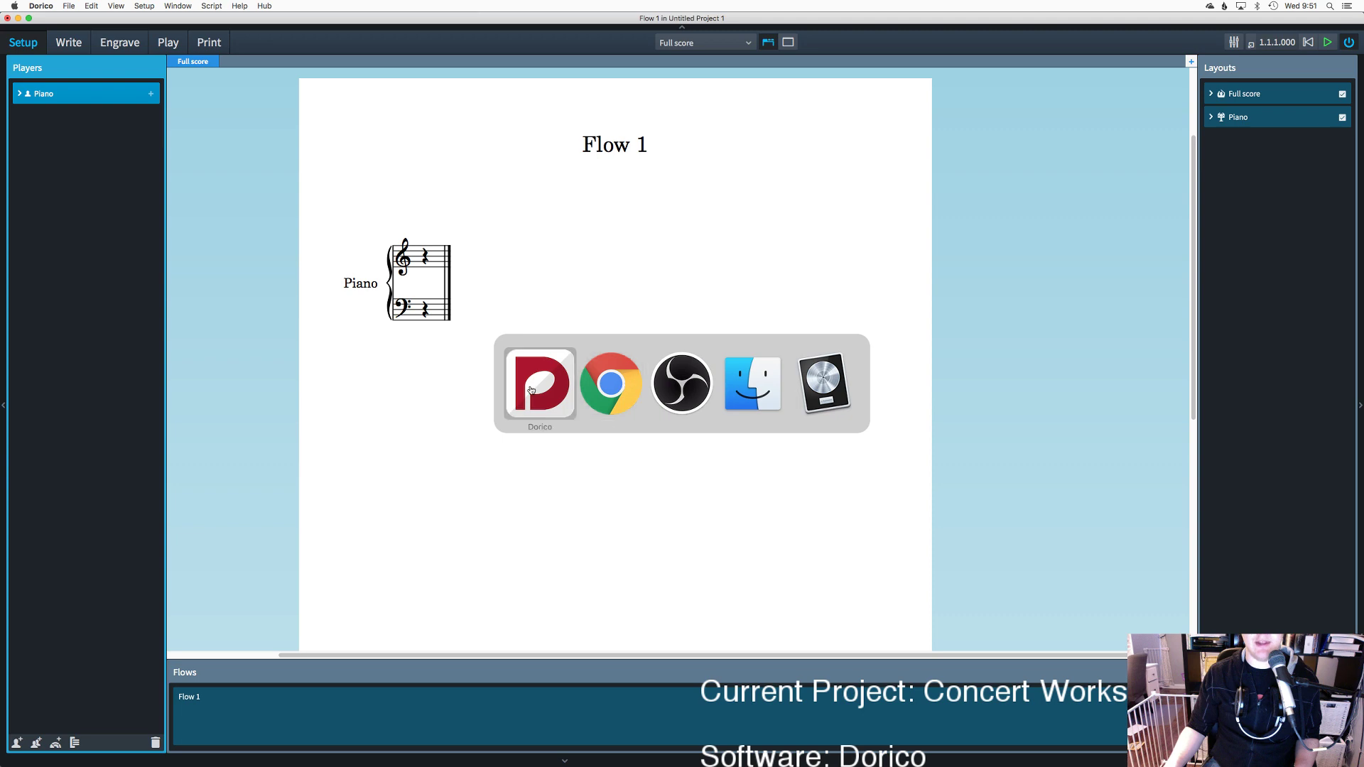
pyautogui.press('super+space')
pyautogui.write('loopb')
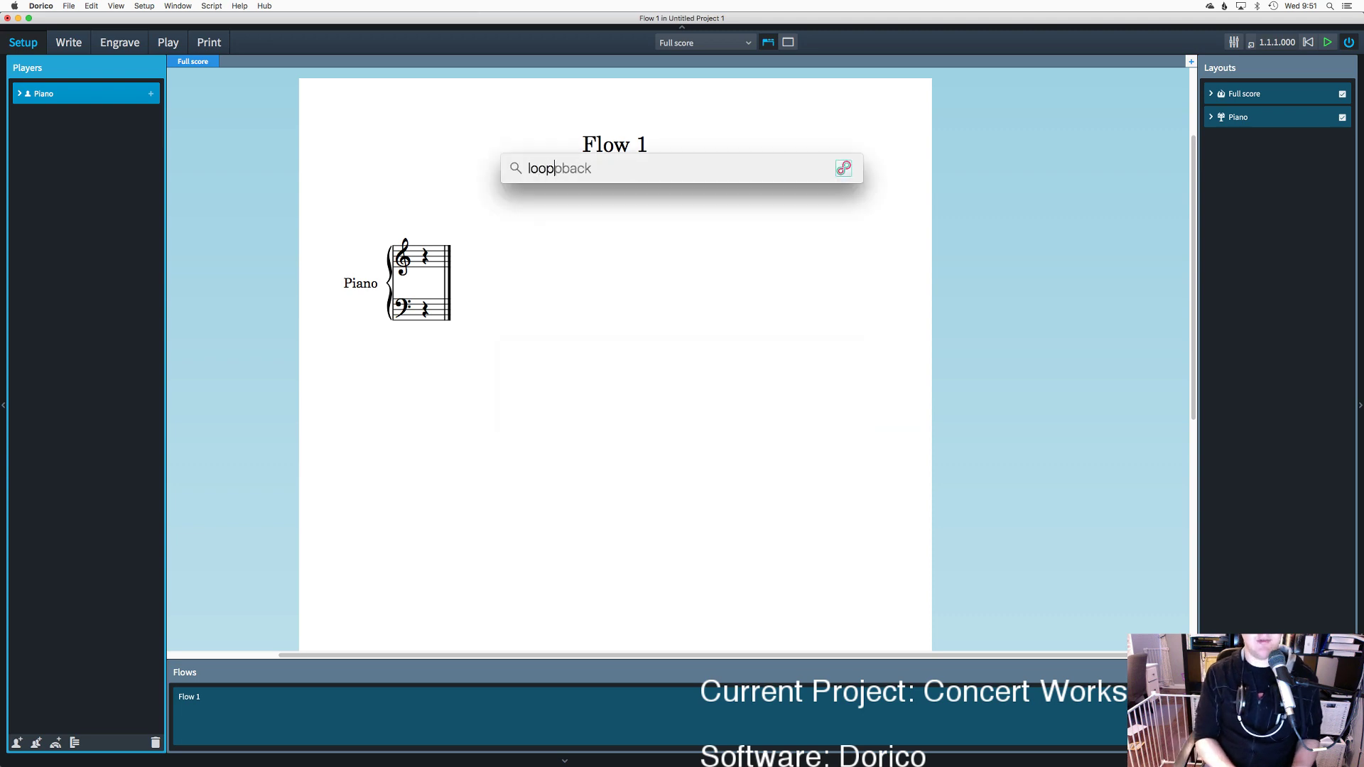
pyautogui.press('Return')
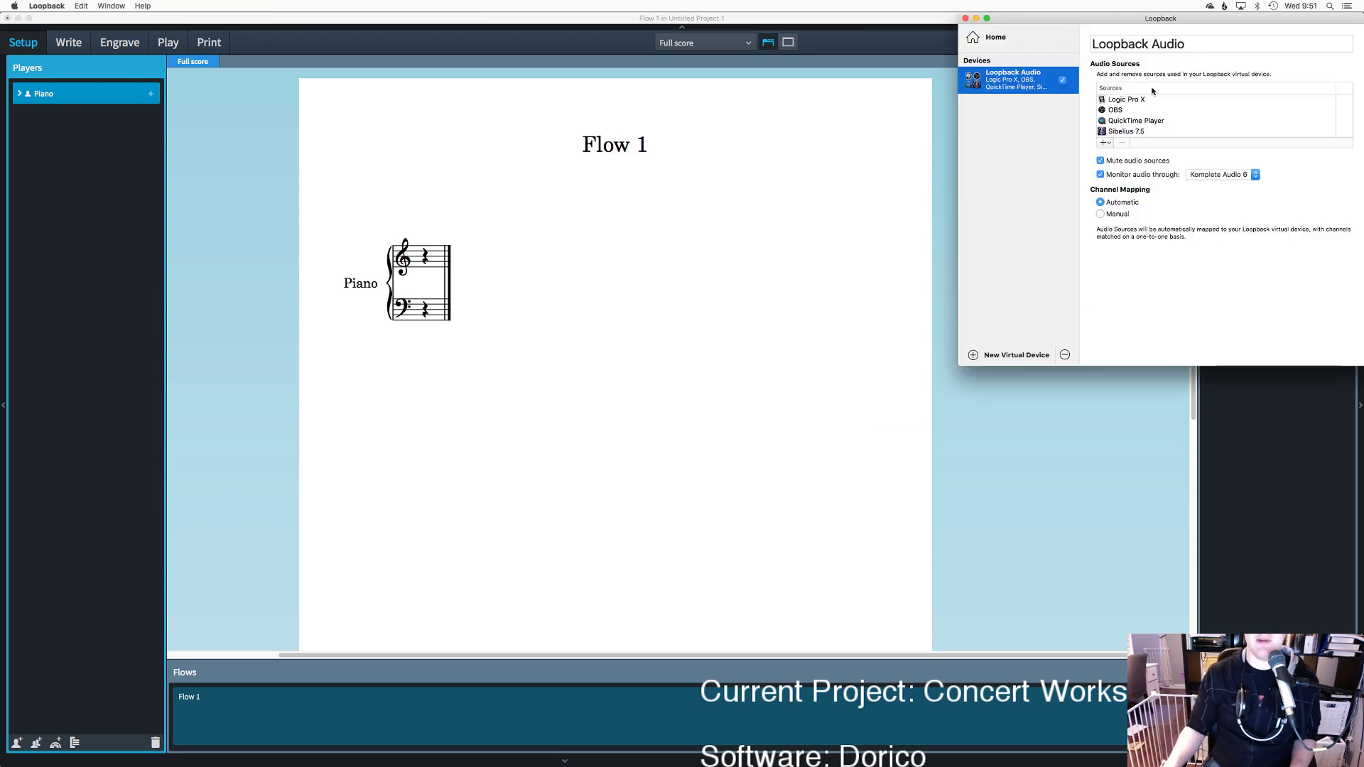
pyautogui.moveTo(1101, 18); pyautogui.dragTo(31, 290)
pyautogui.press('super+w')
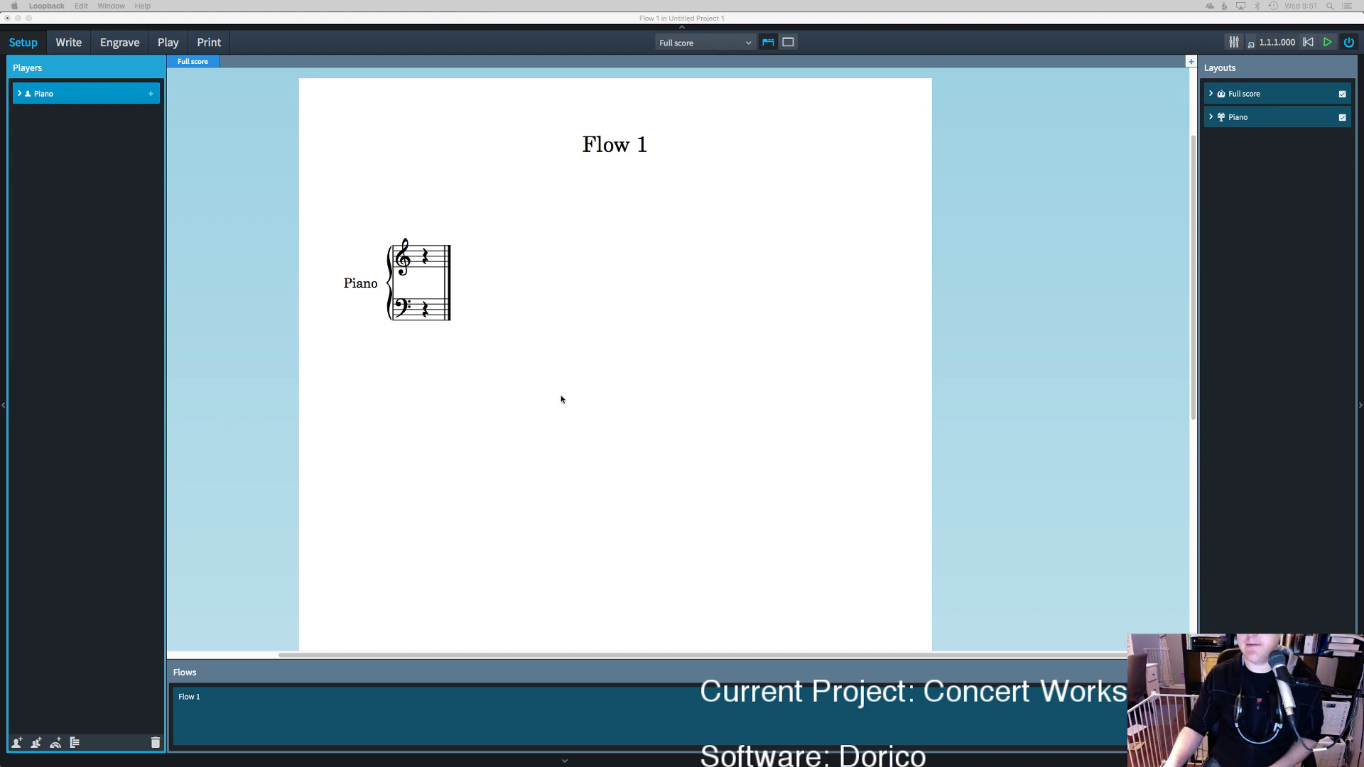
# Step: Switch Dorico to Write mode and read its tour from Notes Panel to Tab Bar, revisiting Notes Toolbox, through to the end
pyautogui.click(69, 42)
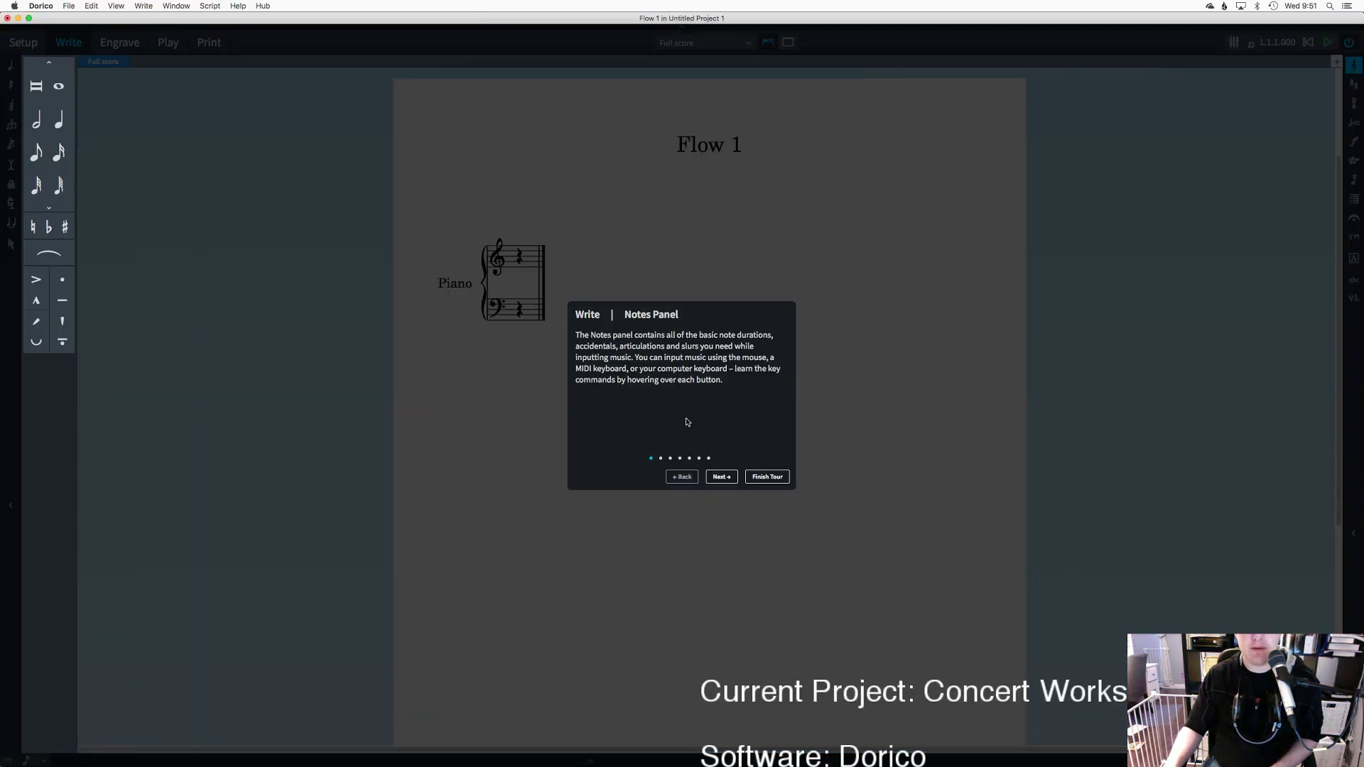
pyautogui.click(719, 477)
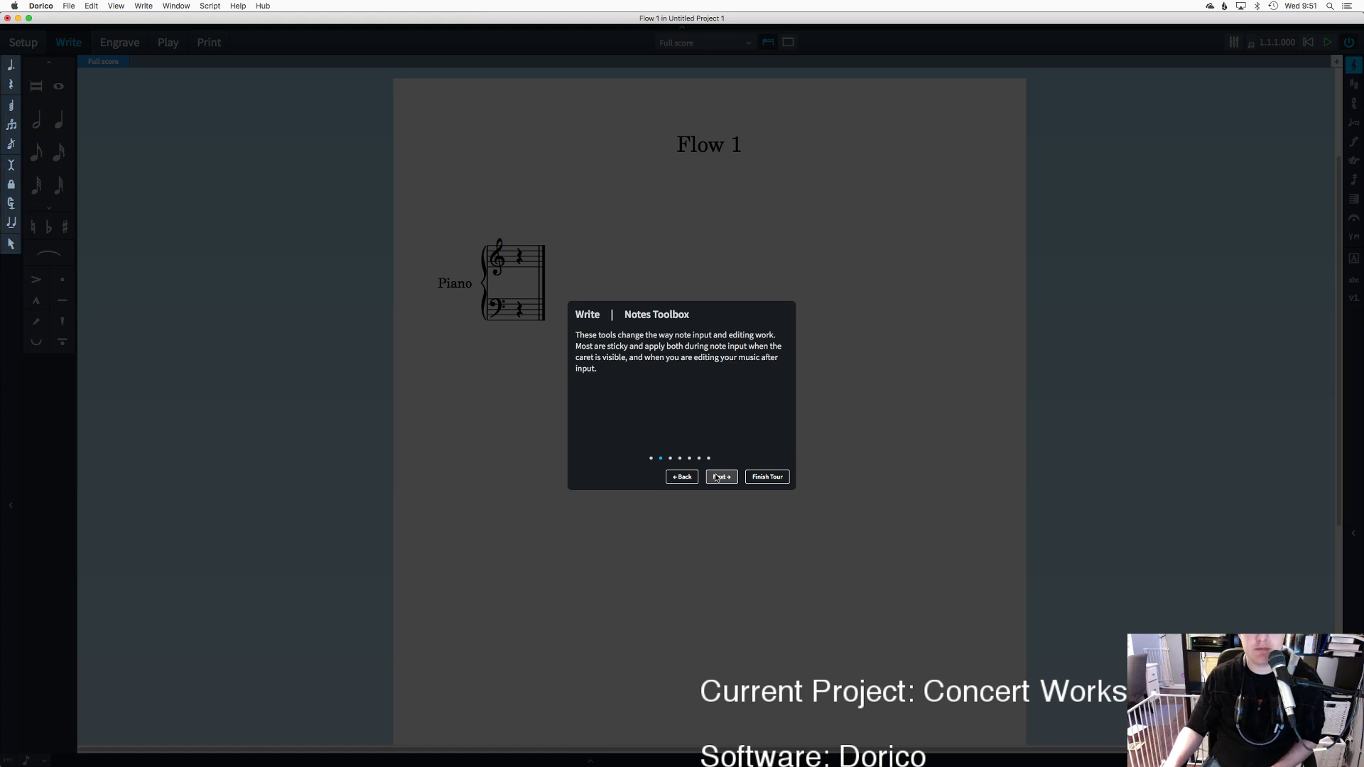
pyautogui.click(719, 477)
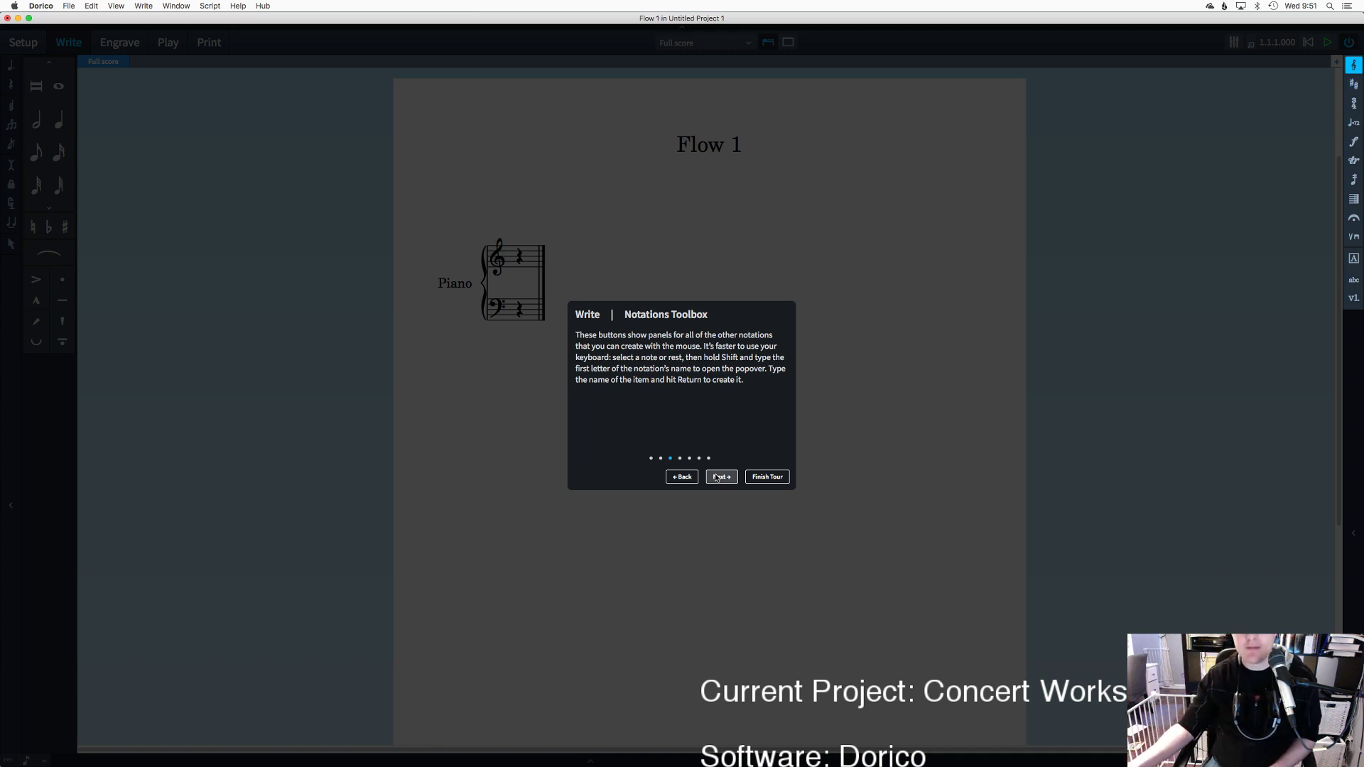
pyautogui.click(682, 473)
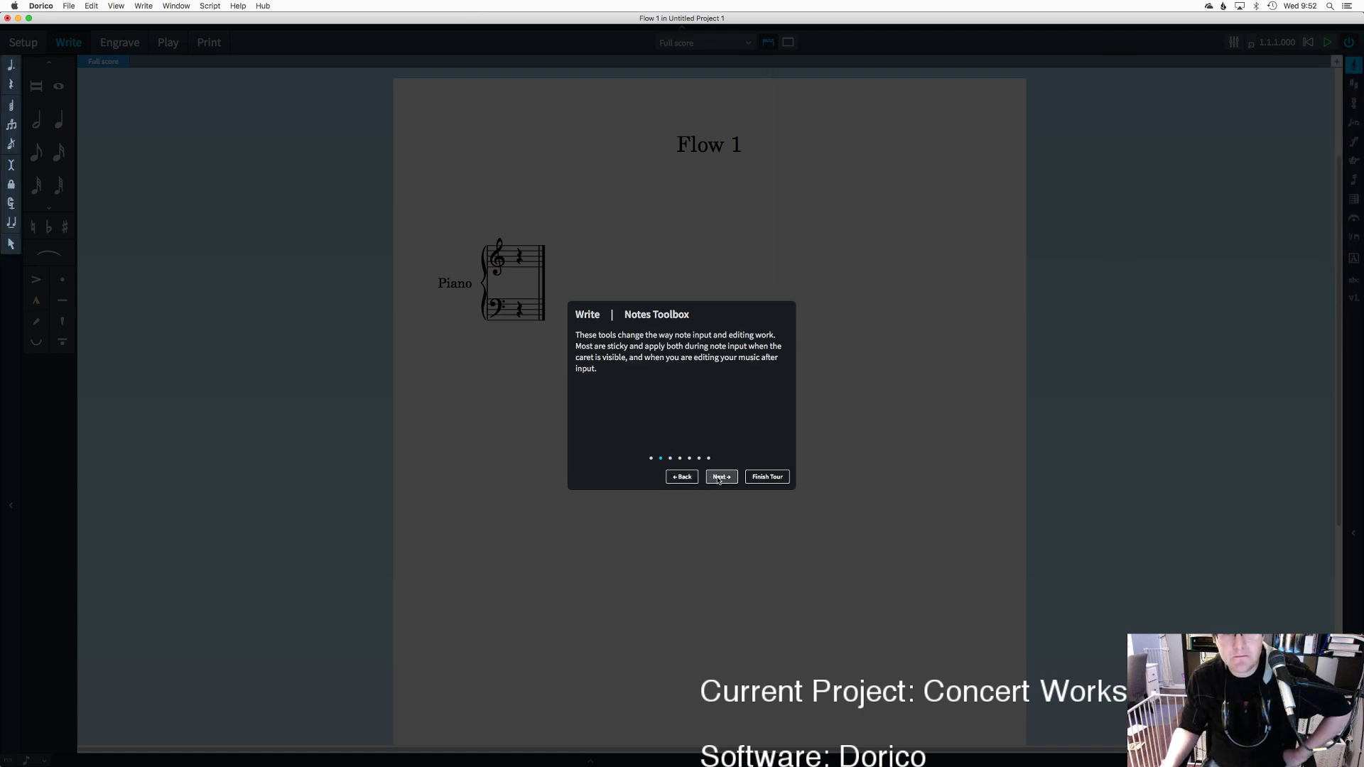
pyautogui.click(718, 478)
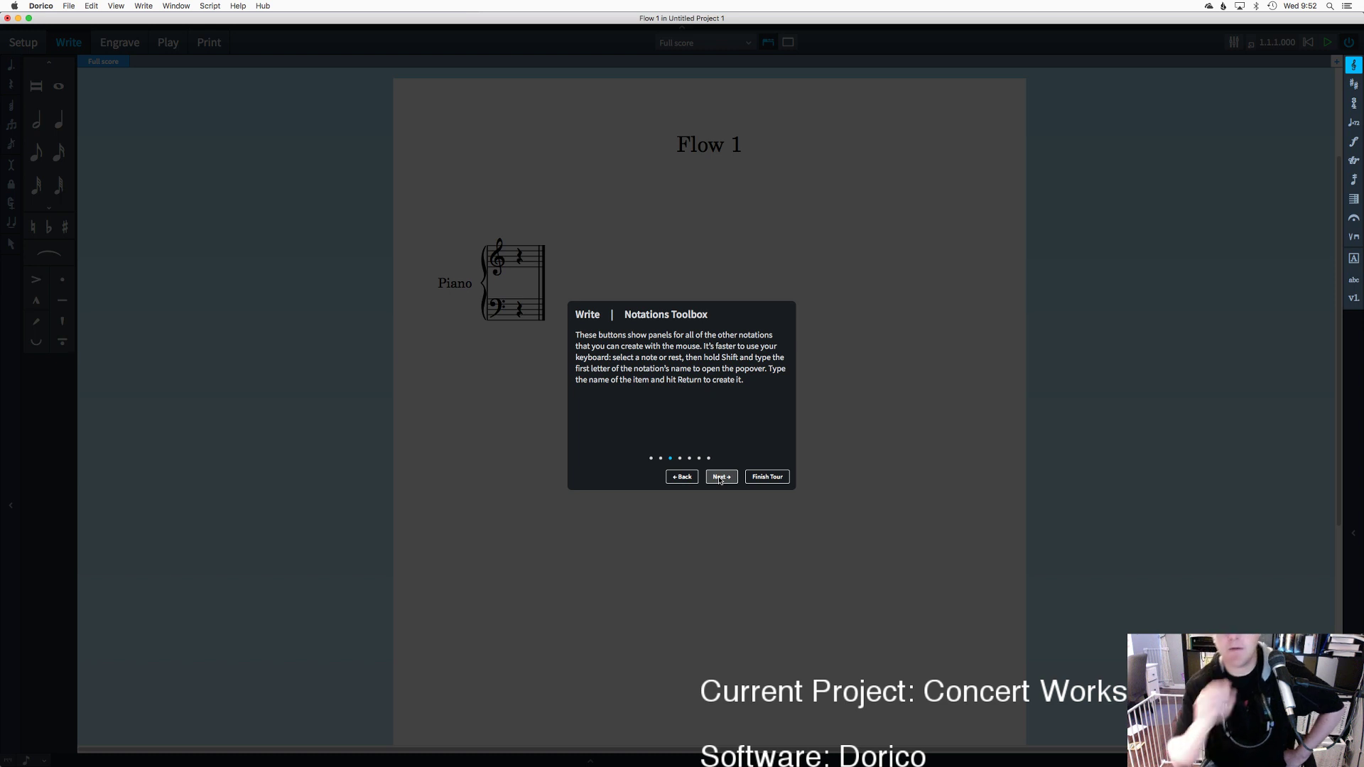
pyautogui.click(720, 477)
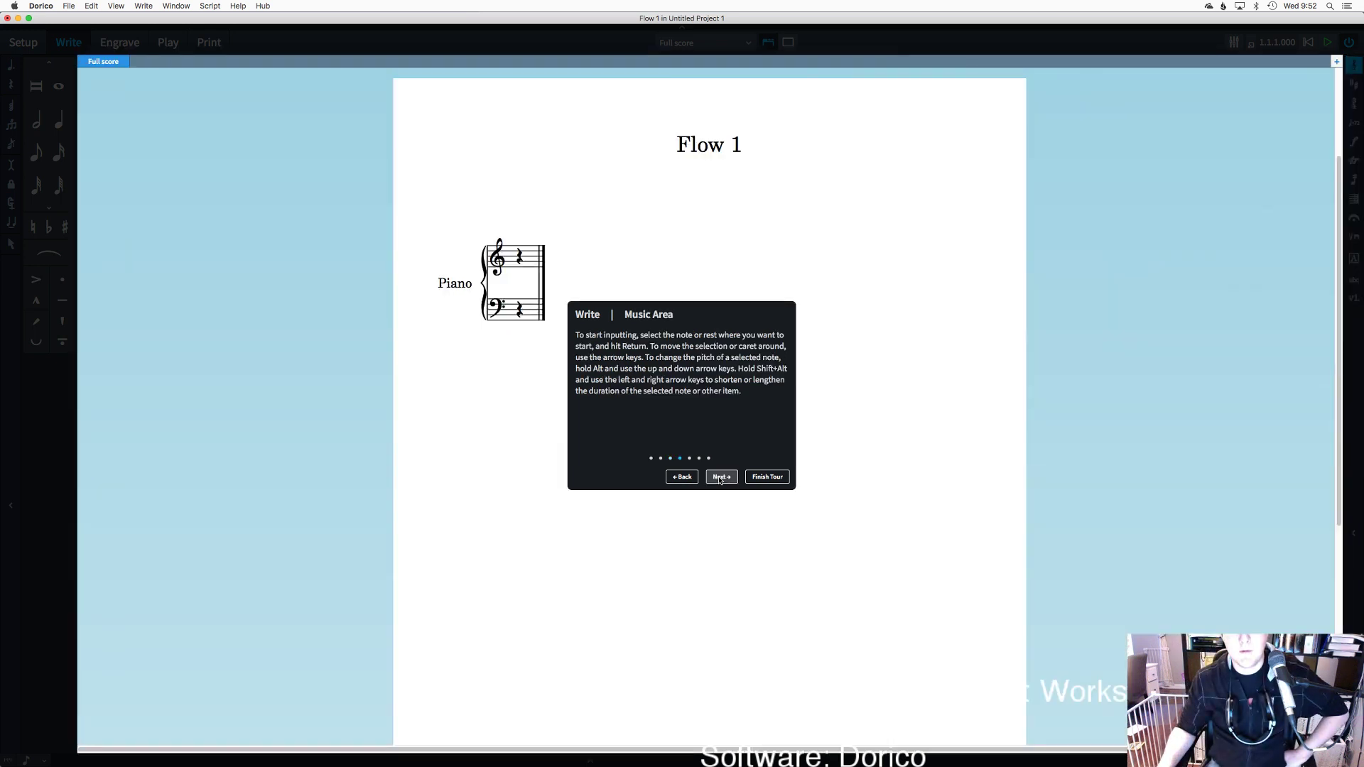
pyautogui.click(720, 477)
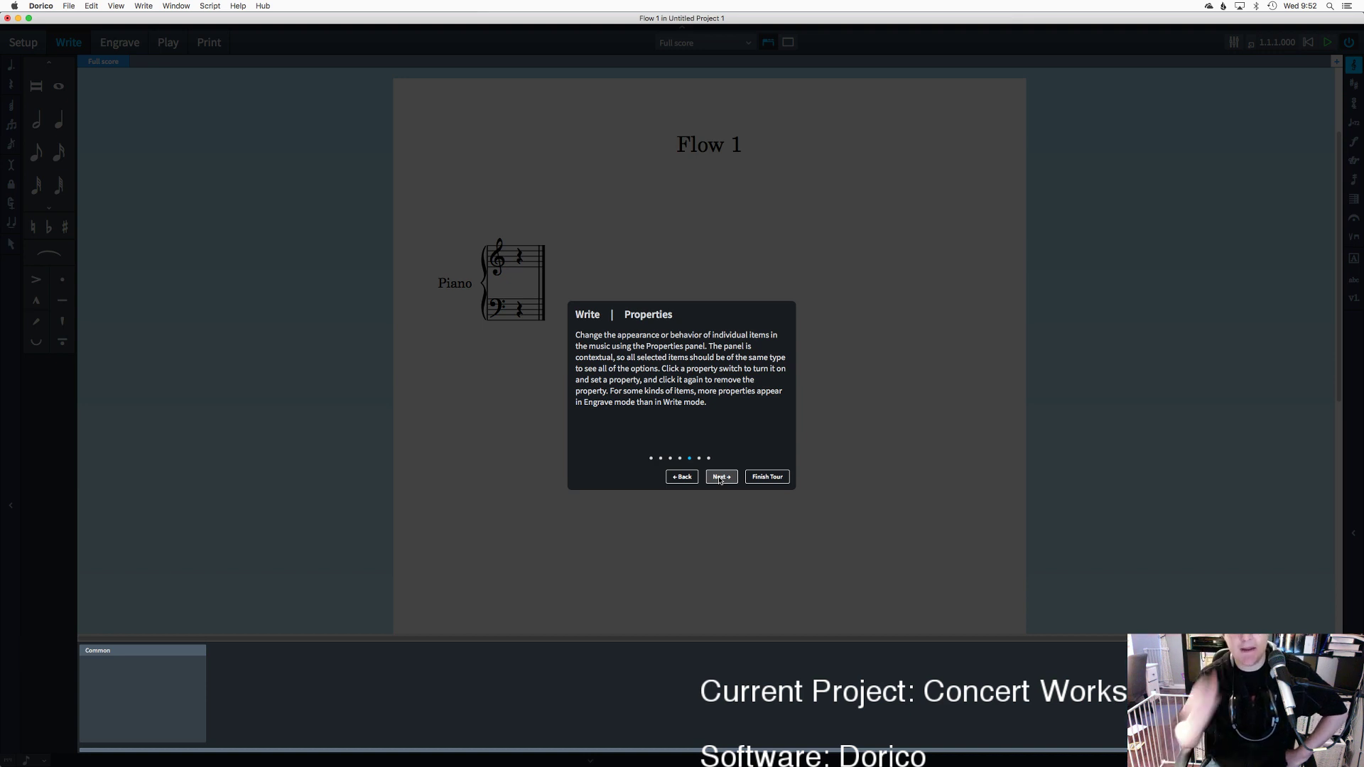
pyautogui.click(720, 477)
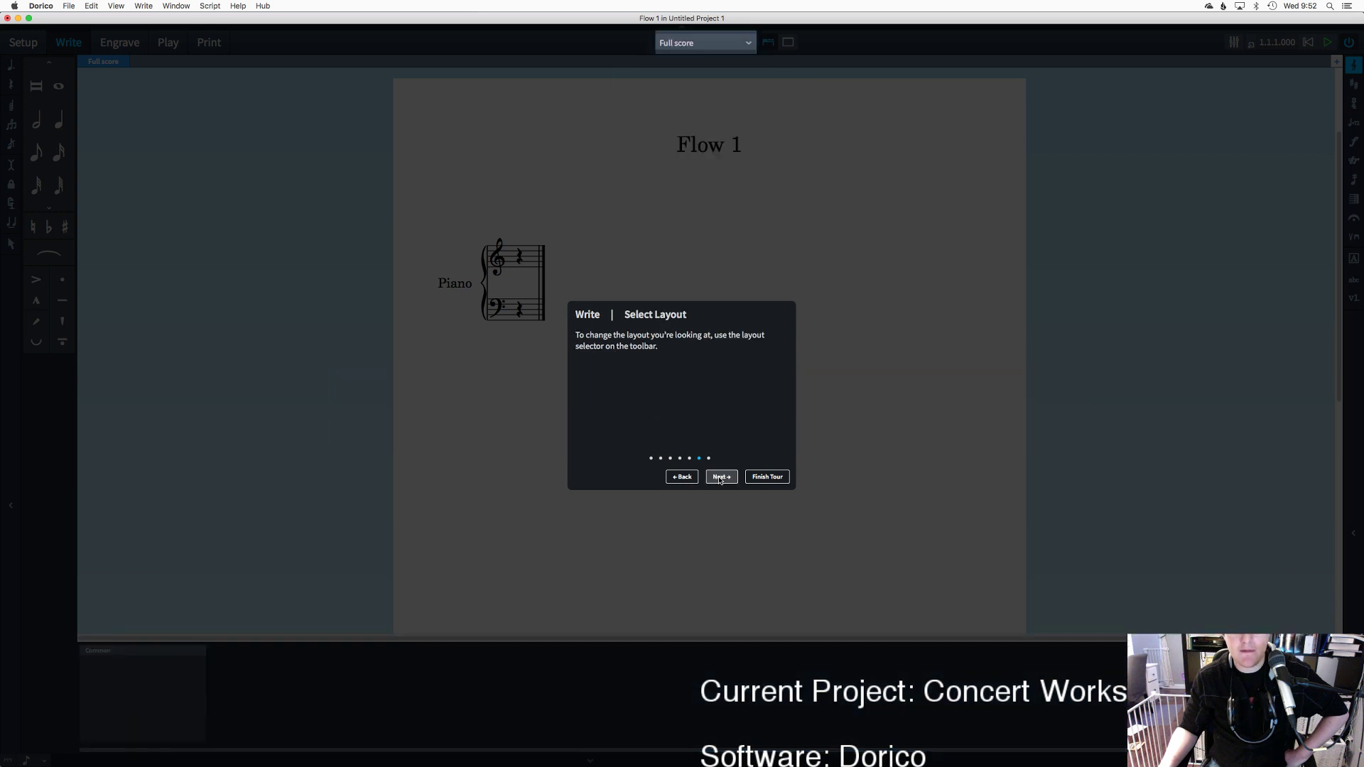
pyautogui.click(720, 478)
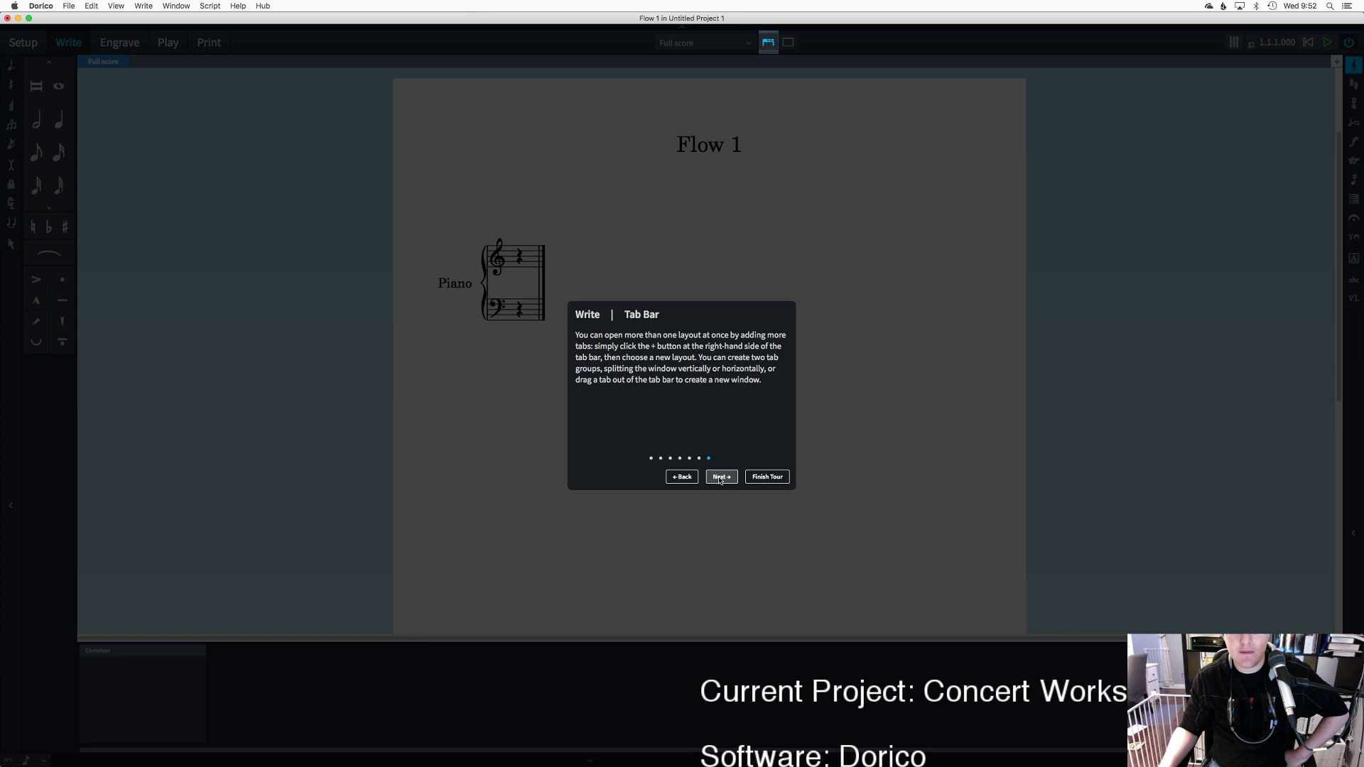
pyautogui.click(719, 477)
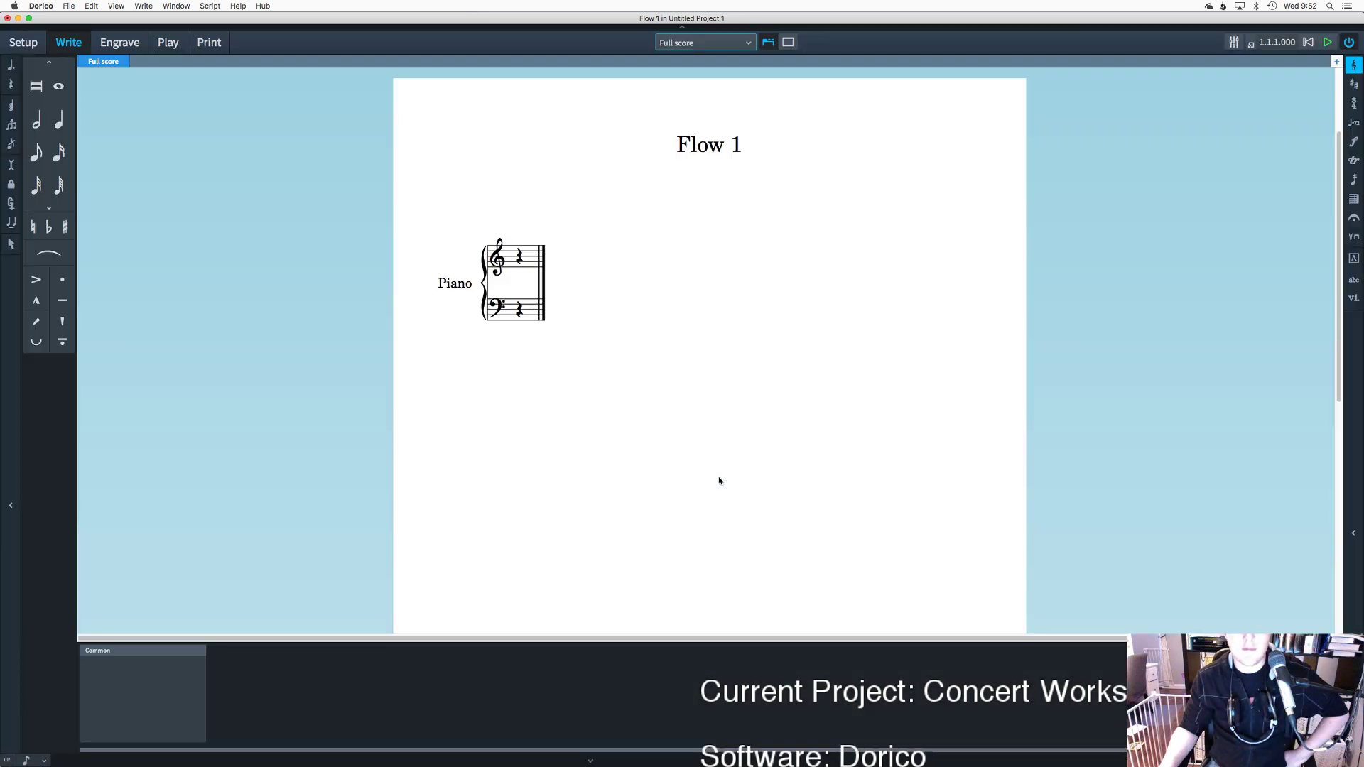
pyautogui.click(519, 258)
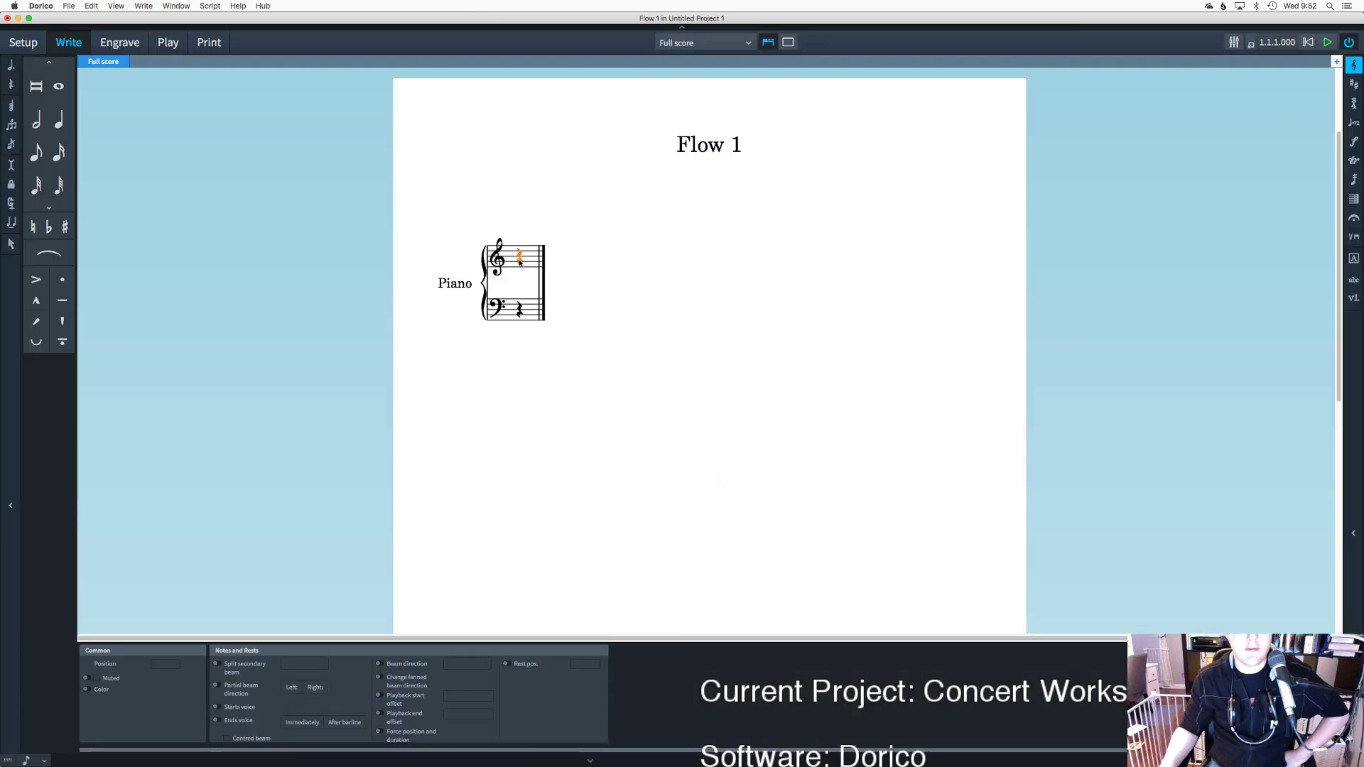
pyautogui.click(55, 127)
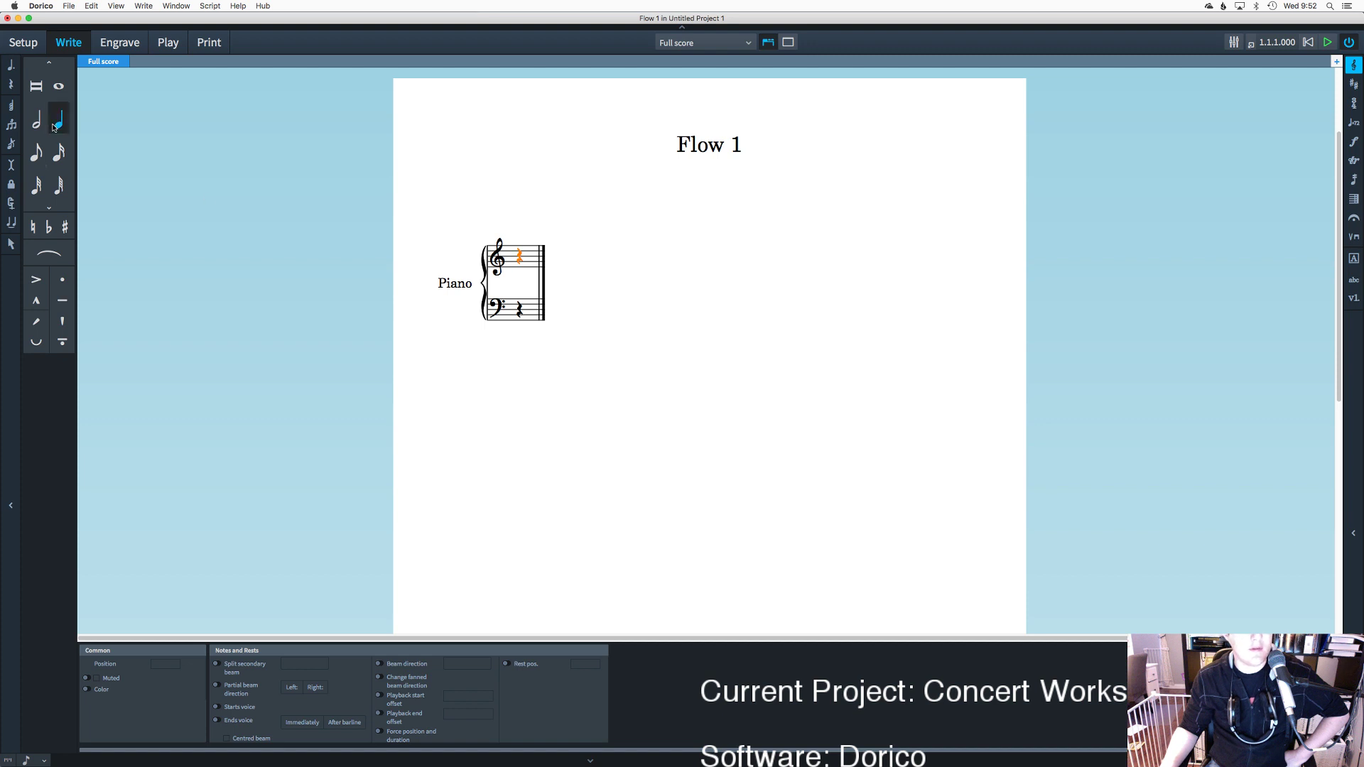
pyautogui.press('Escape')
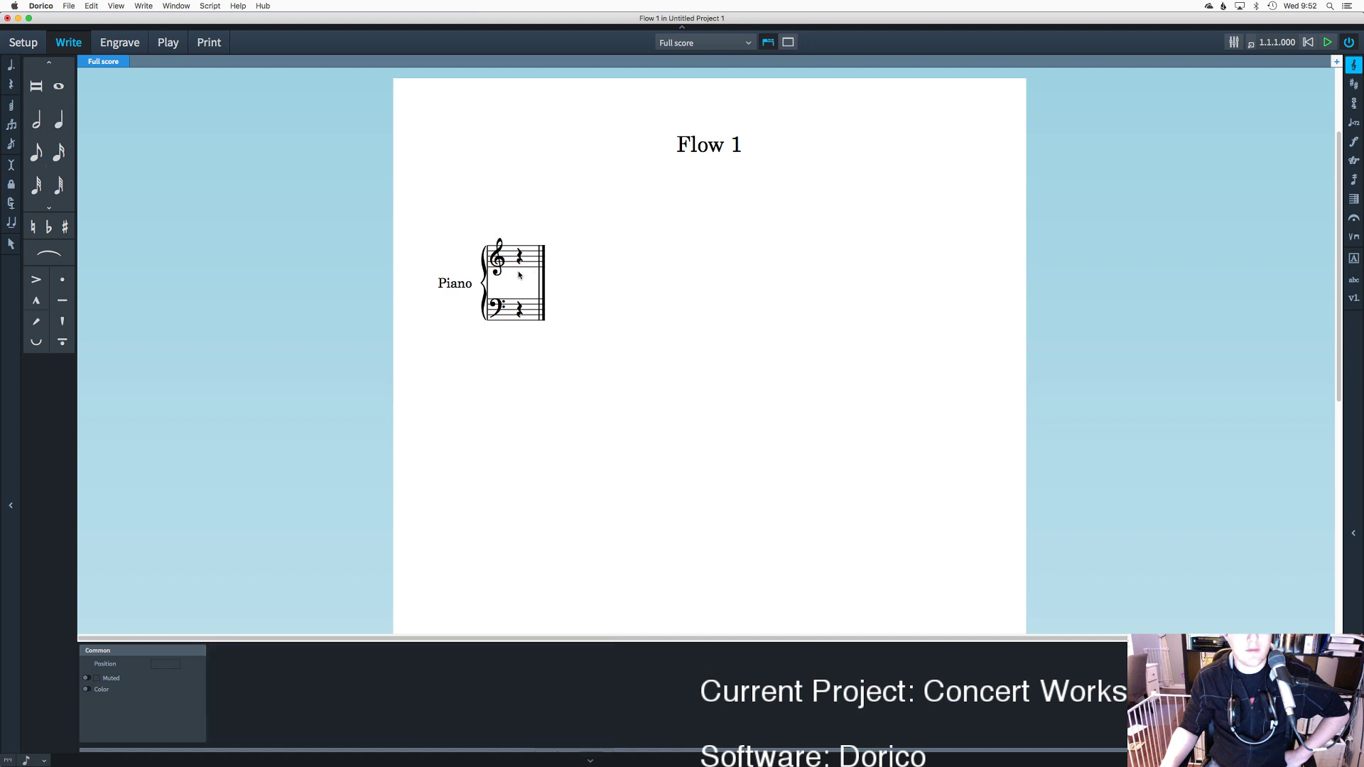
# Step: Enter a quarter-note middle C at the start of the piano's treble staff and leave note input
pyautogui.doubleClick(517, 257)
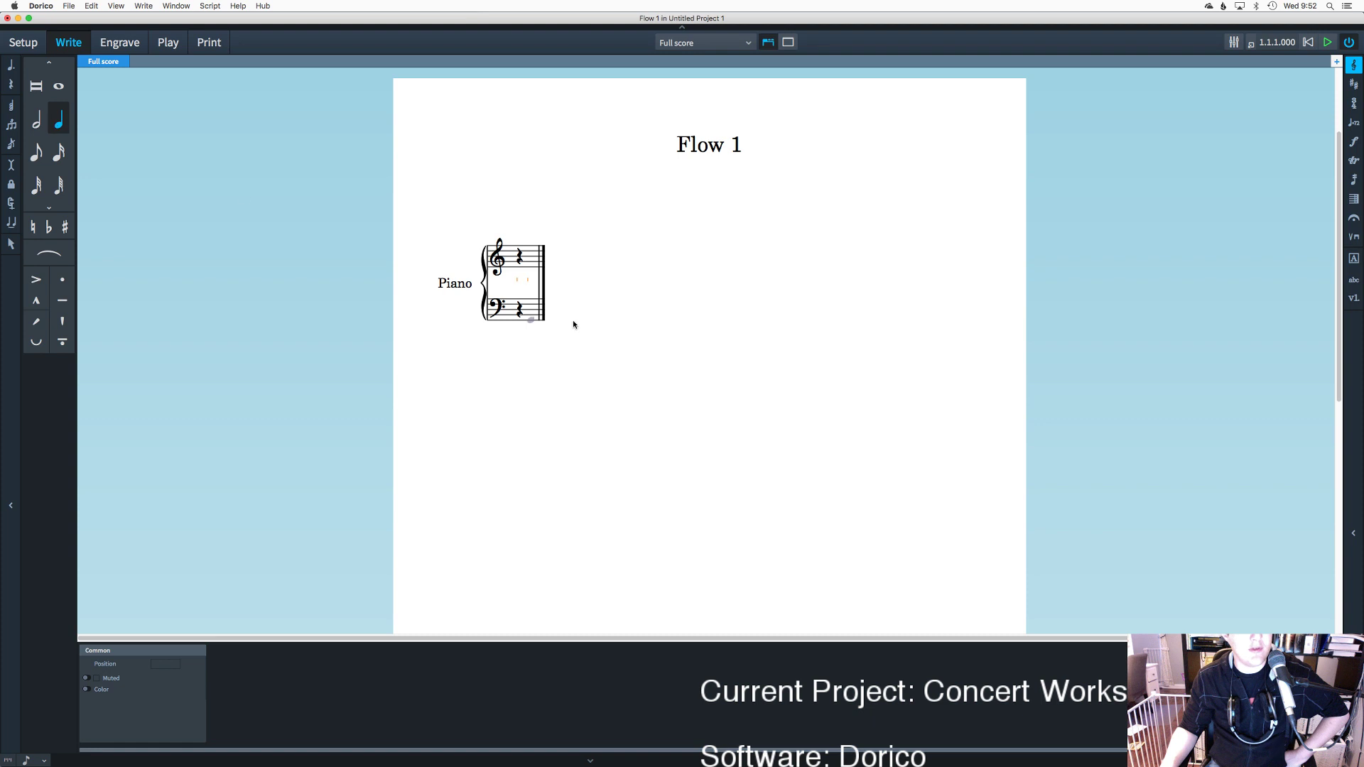
pyautogui.click(523, 277)
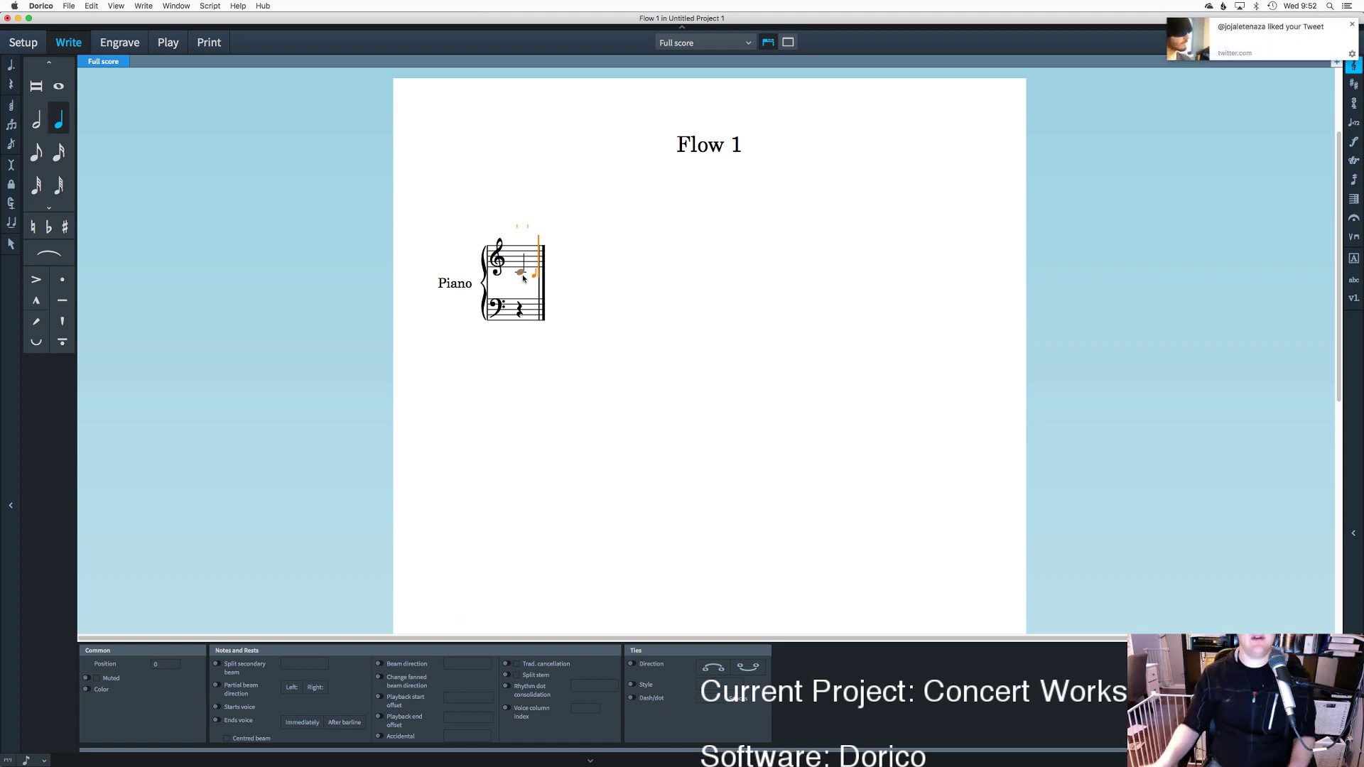
pyautogui.click(521, 275)
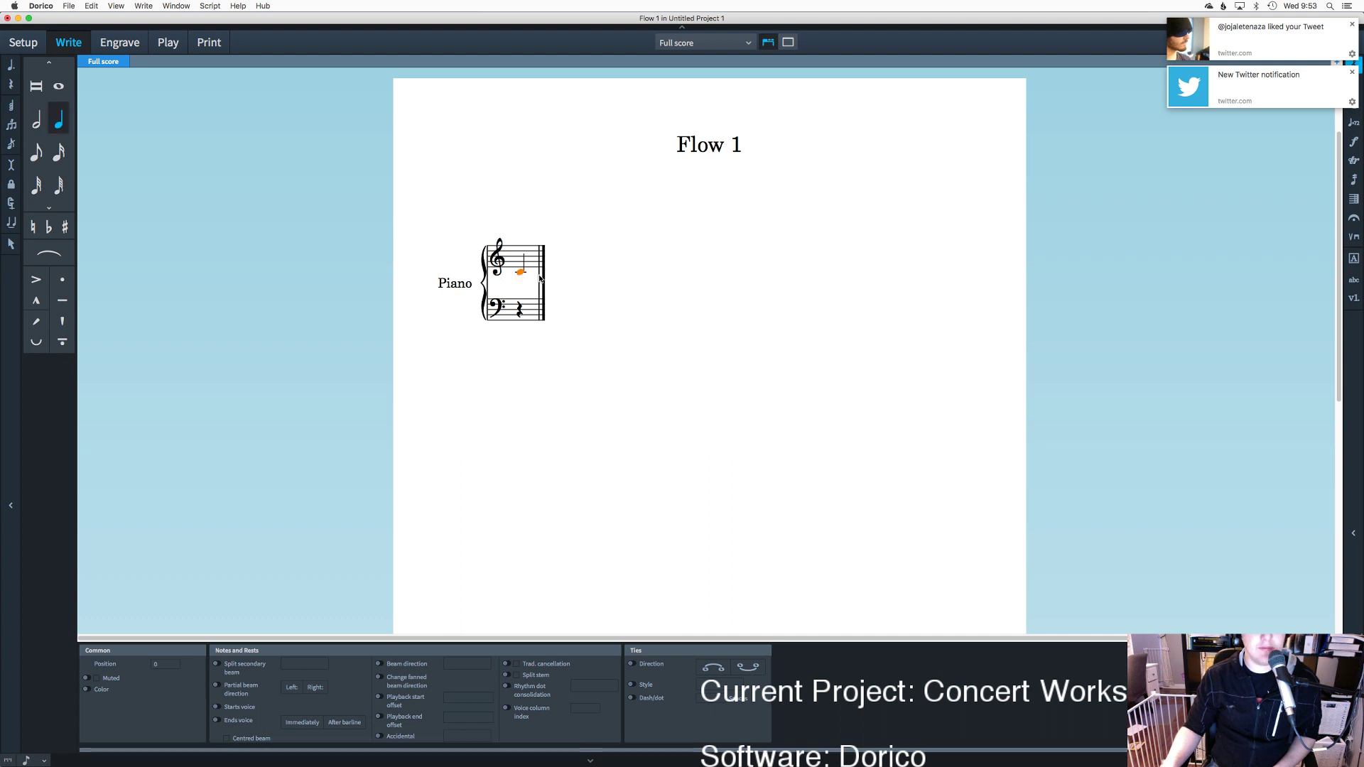
pyautogui.press('Escape')
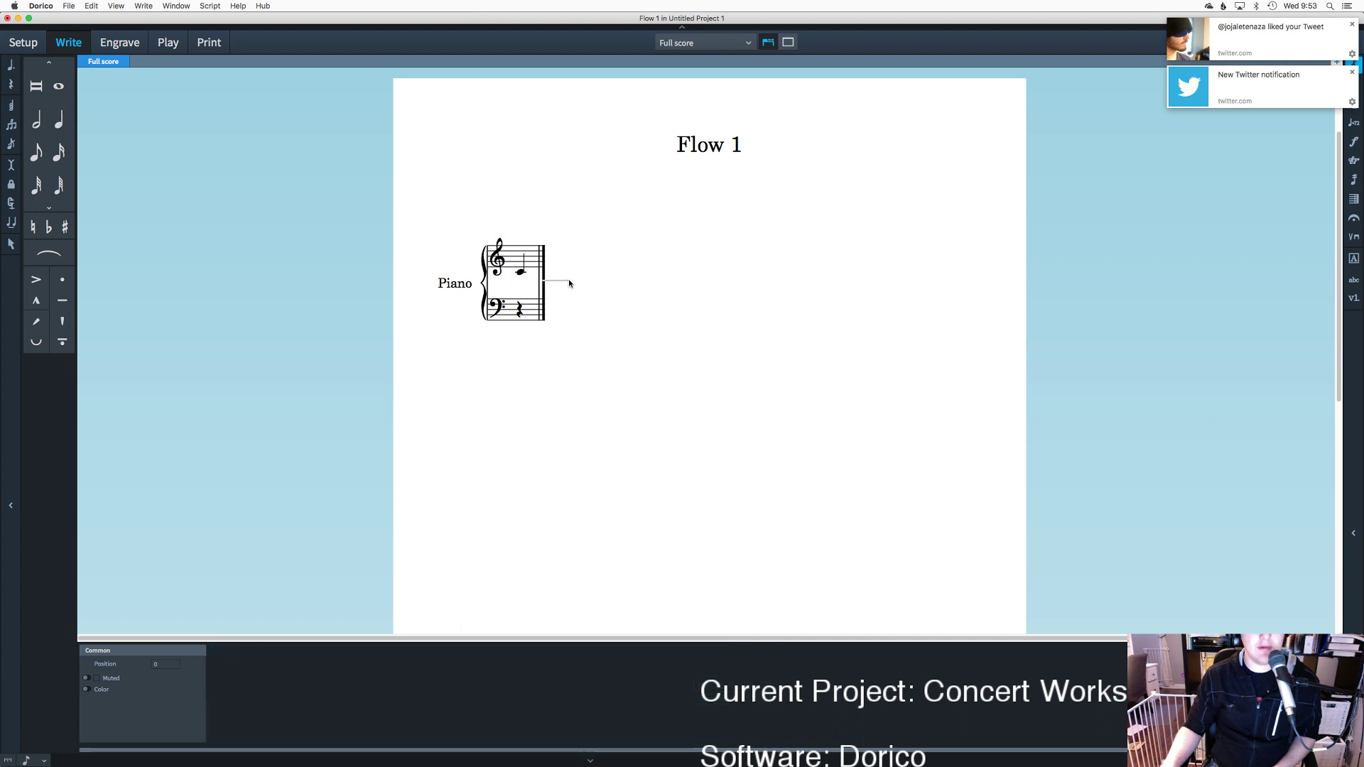
# Step: Add a quarter-note middle C half a beat after the first note, followed by a quarter-note G on the treble staff
pyautogui.click(59, 121)
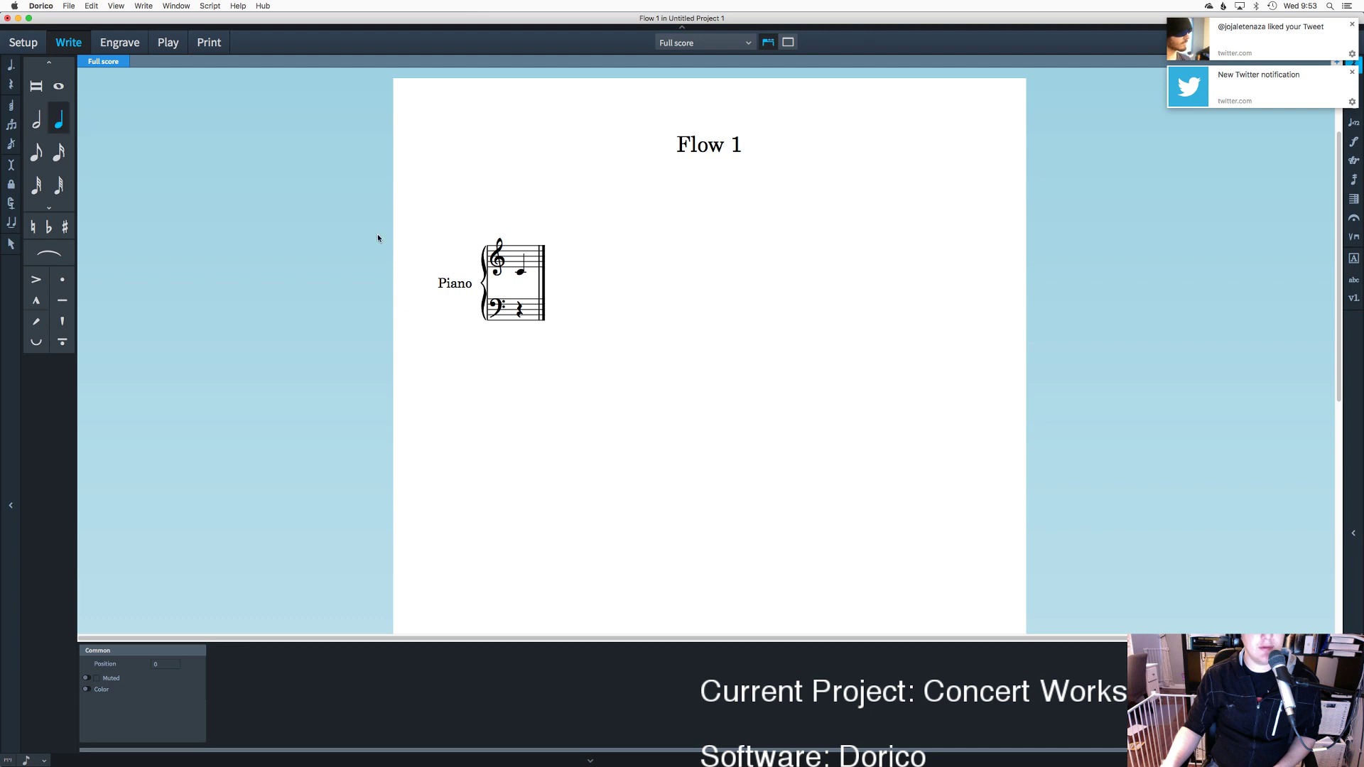
pyautogui.click(536, 276)
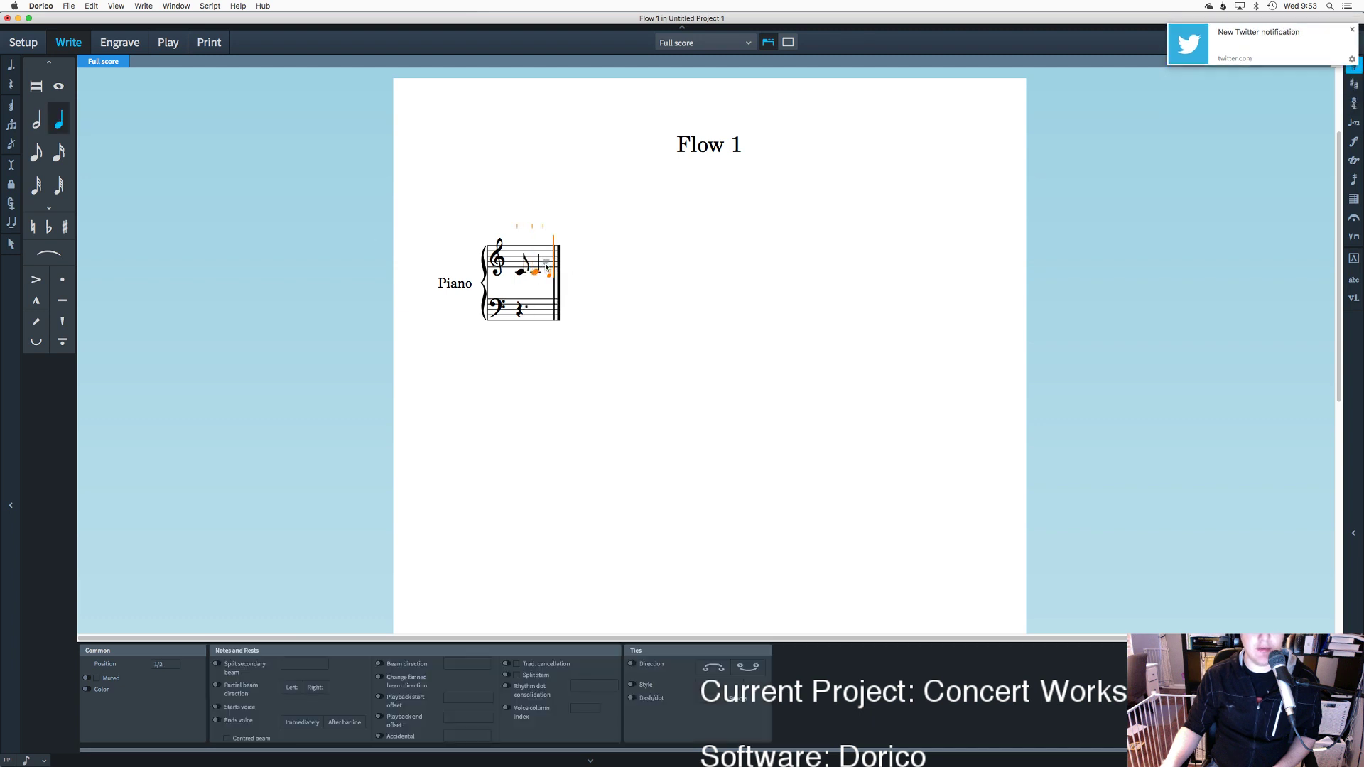
pyautogui.click(546, 267)
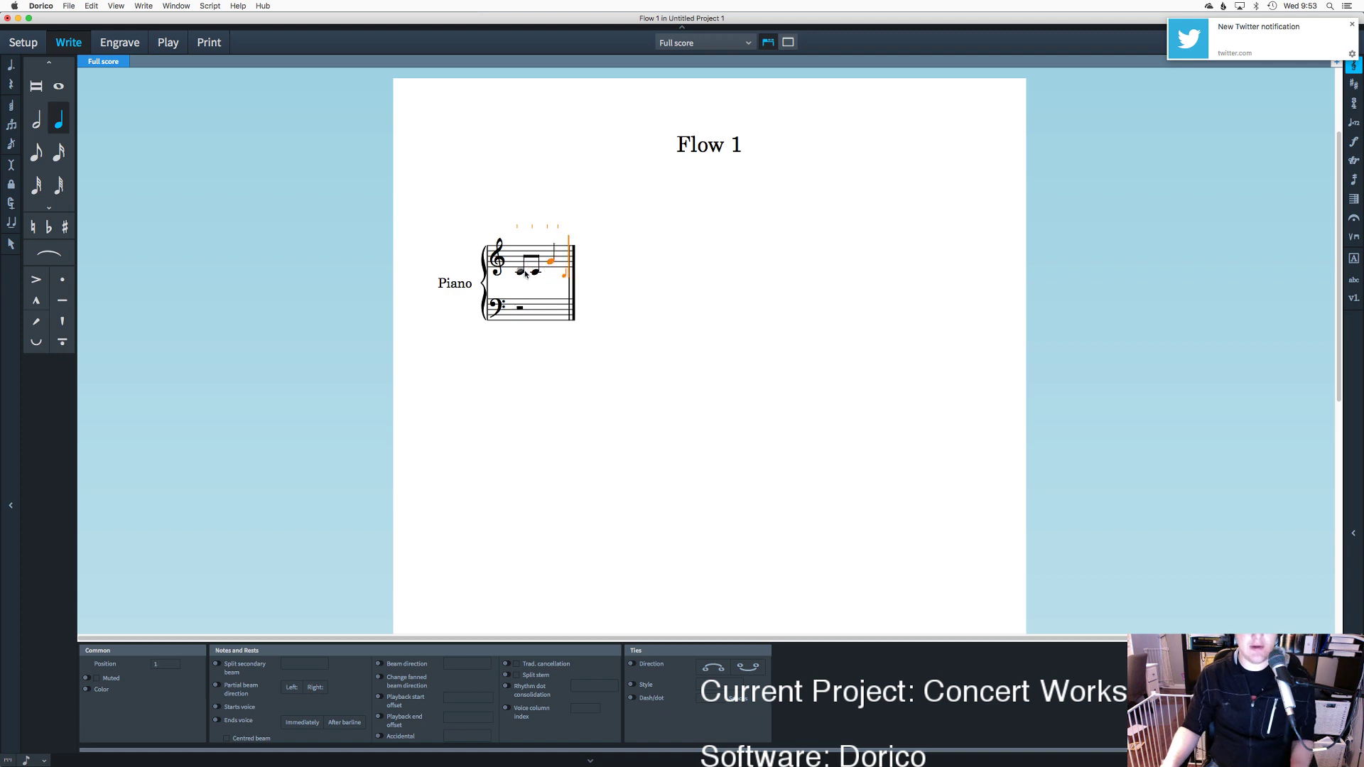
# Step: Set the first note of the treble staff to a quarter-note duration and clear the selection
pyautogui.click(521, 273)
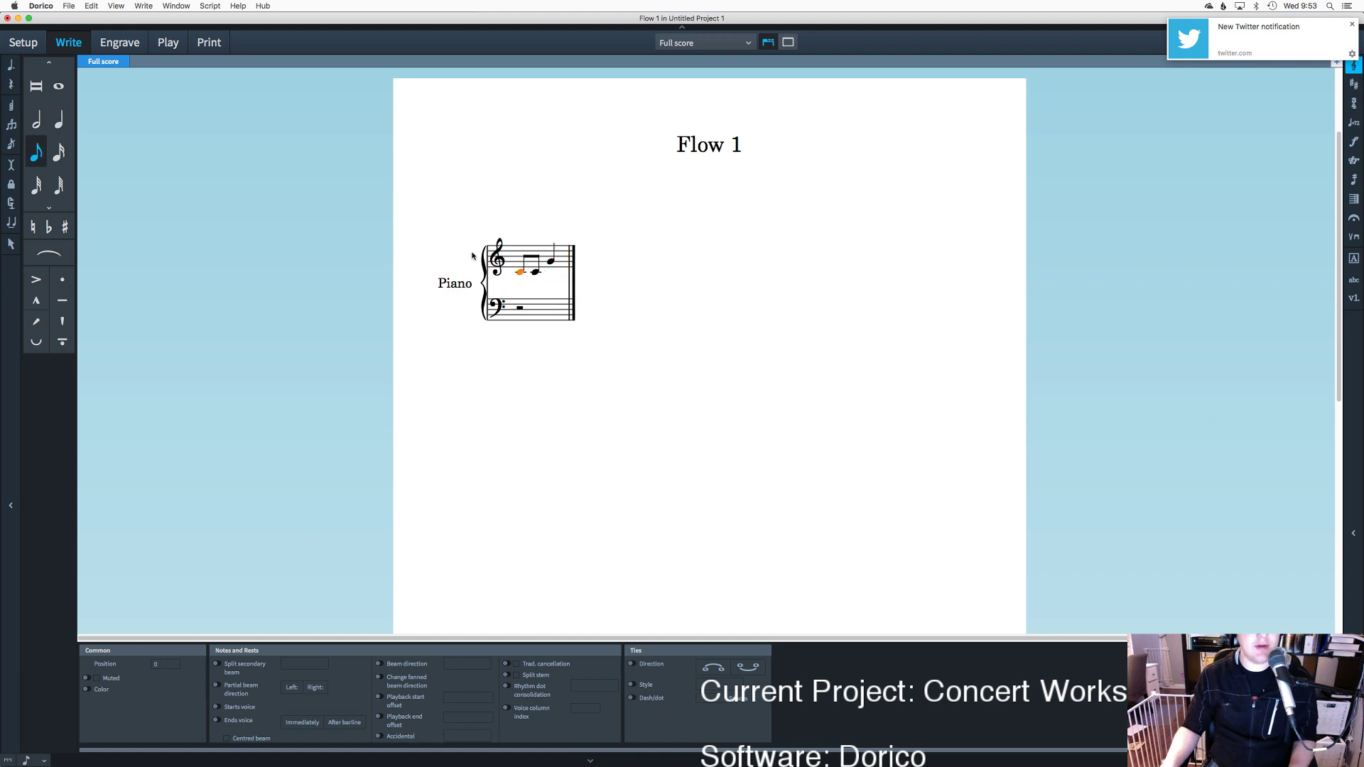
pyautogui.click(59, 120)
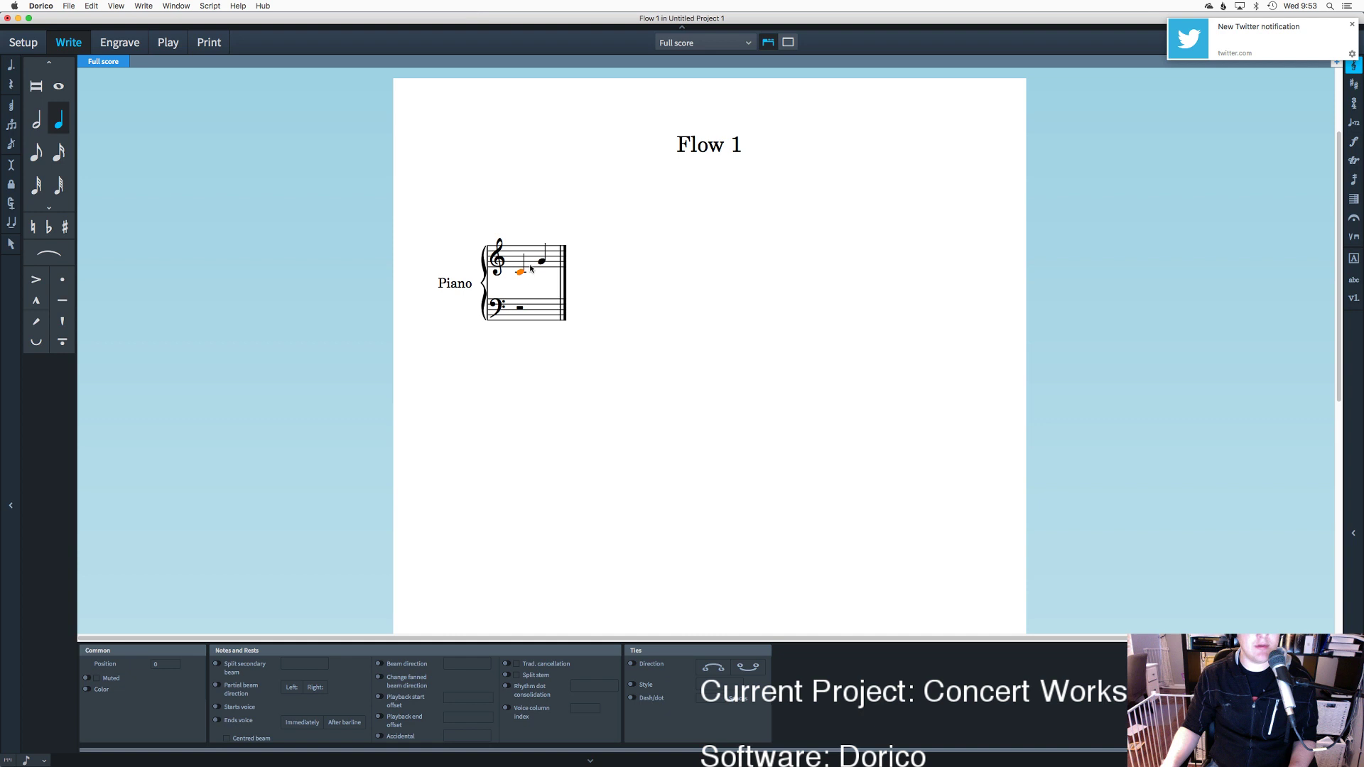
pyautogui.click(542, 263)
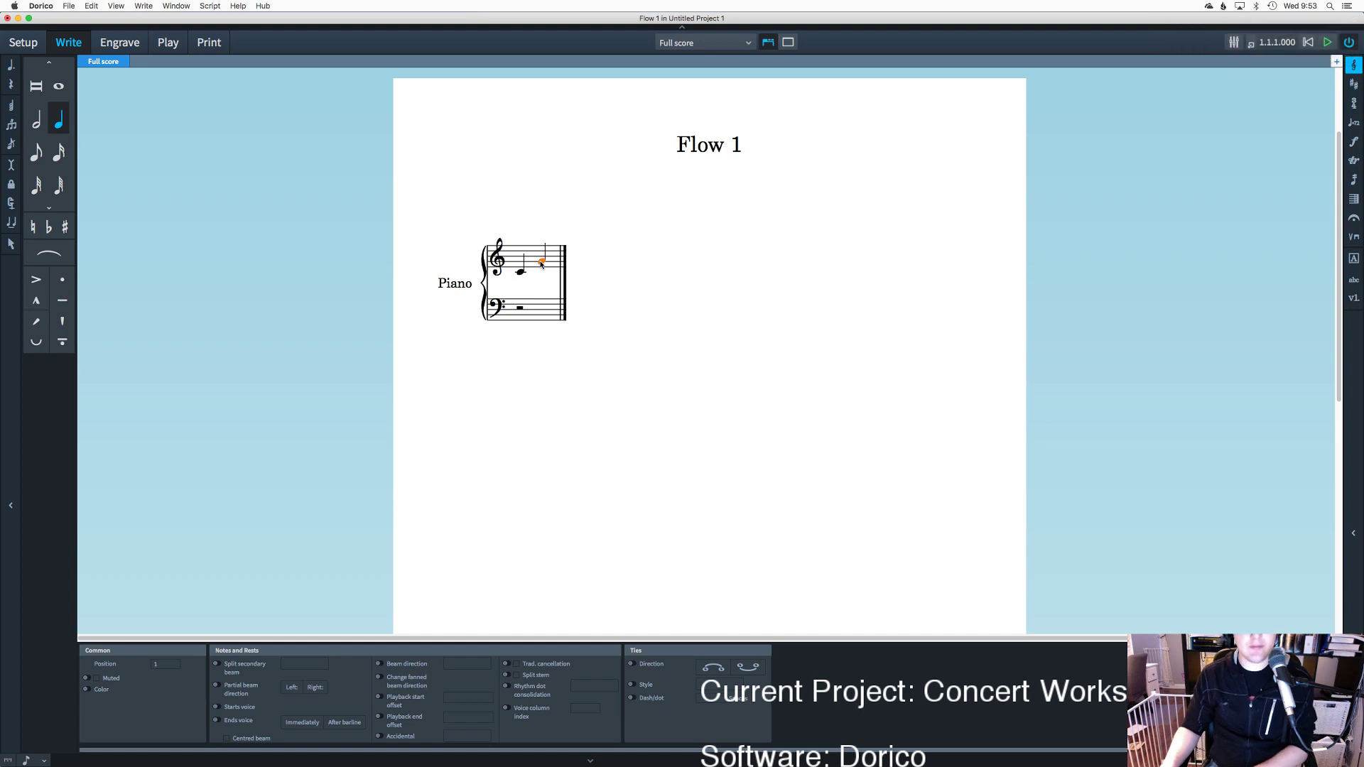
pyautogui.press('Escape')
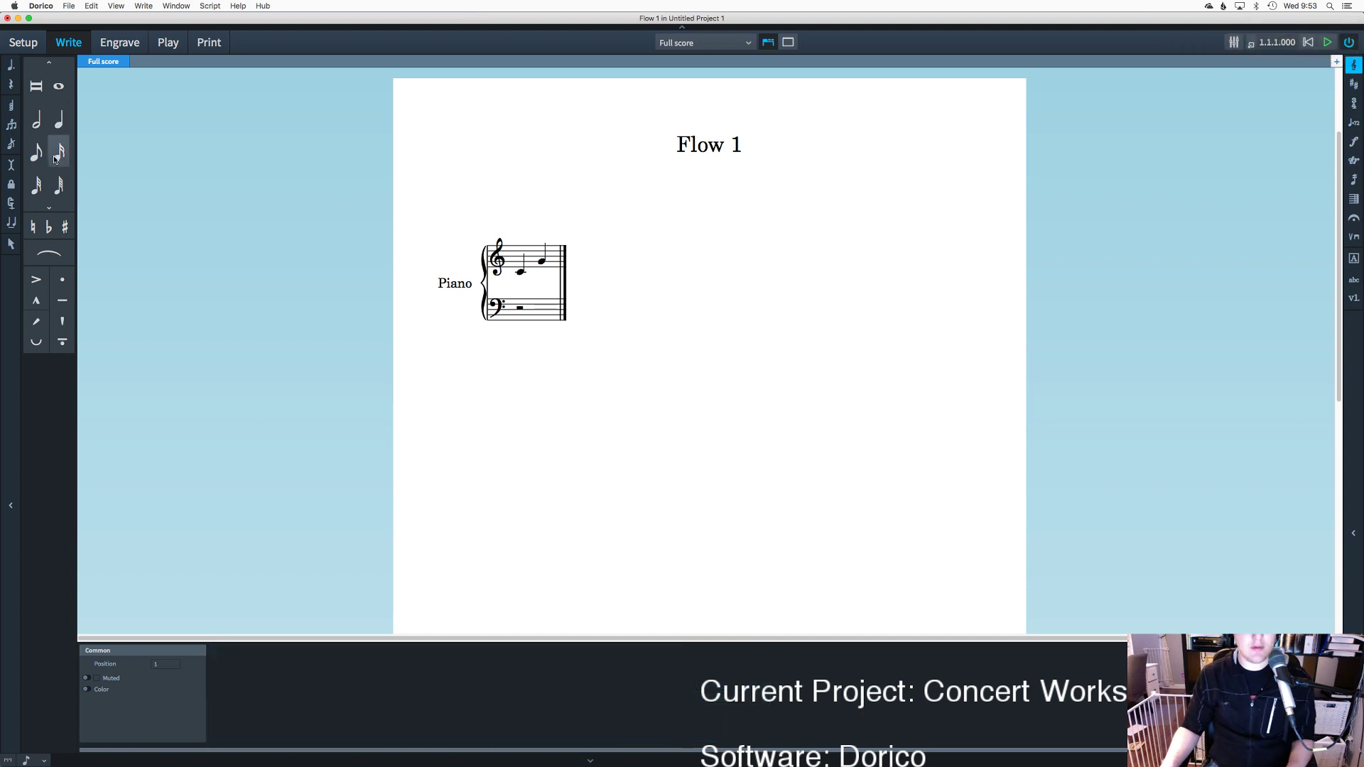
# Step: Enter a quarter-note middle C as the second treble note, followed by quarter notes G, G, A, A, G below it, and leave note input
pyautogui.click(59, 120)
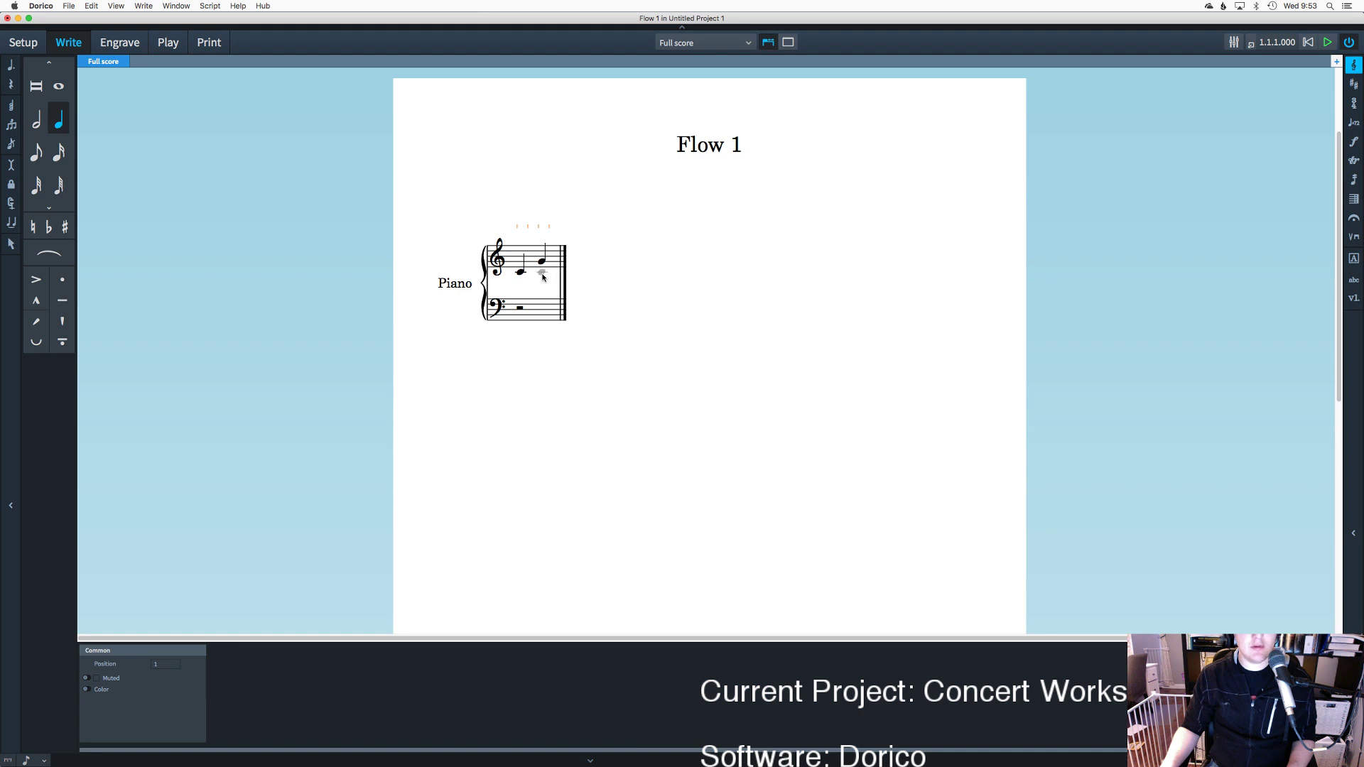
pyautogui.click(542, 279)
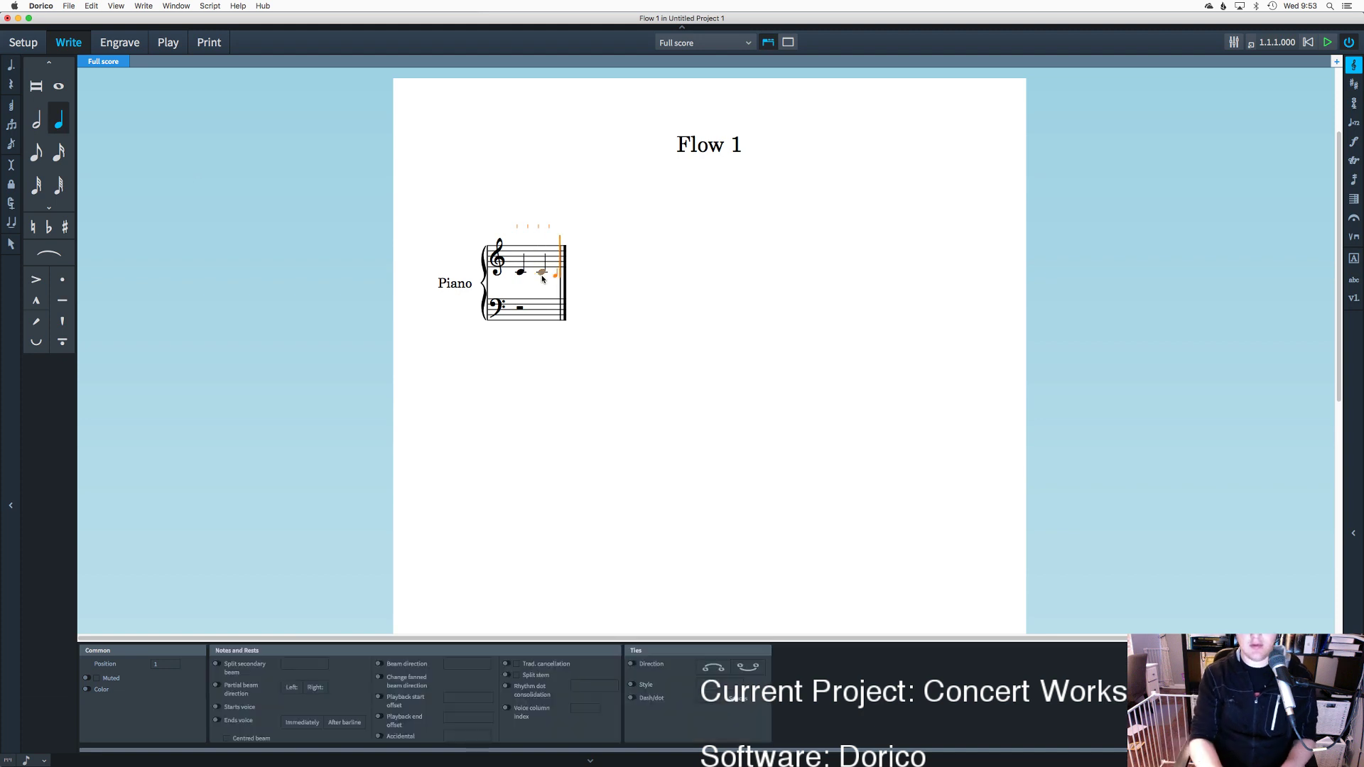
pyautogui.press('g')
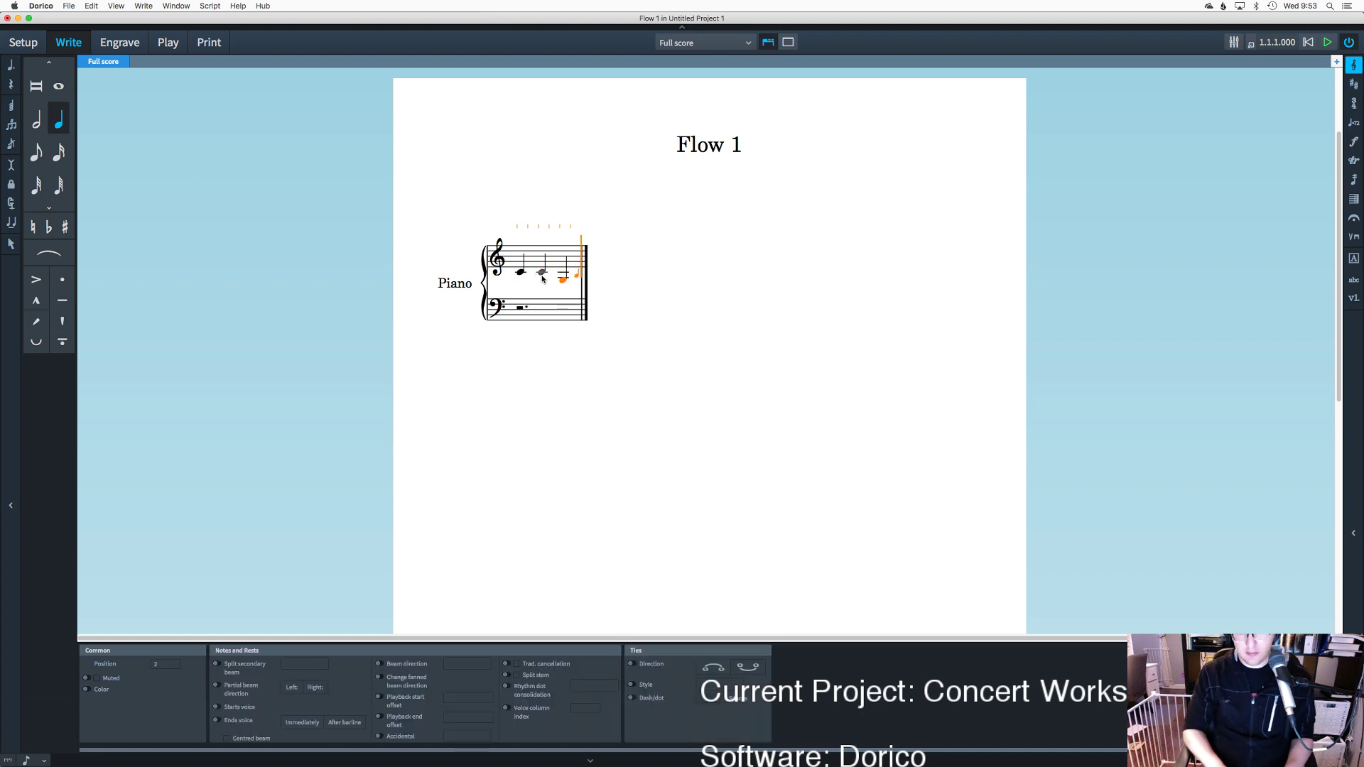
pyautogui.press('g')
pyautogui.press('g')
pyautogui.press('g')
pyautogui.press('g')
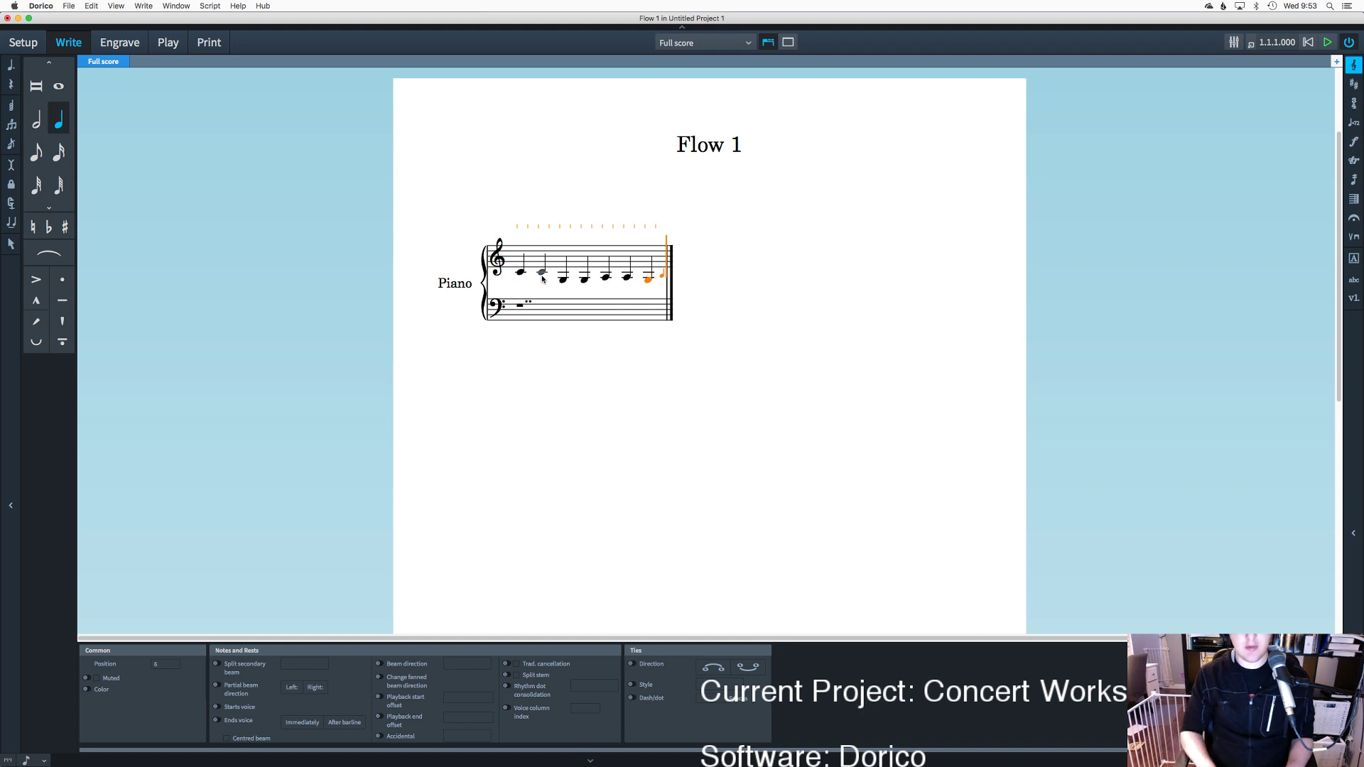
pyautogui.press('Escape')
# Step: Lower the third note of the treble staff by one staff step to G and clear the selection
pyautogui.click(564, 280)
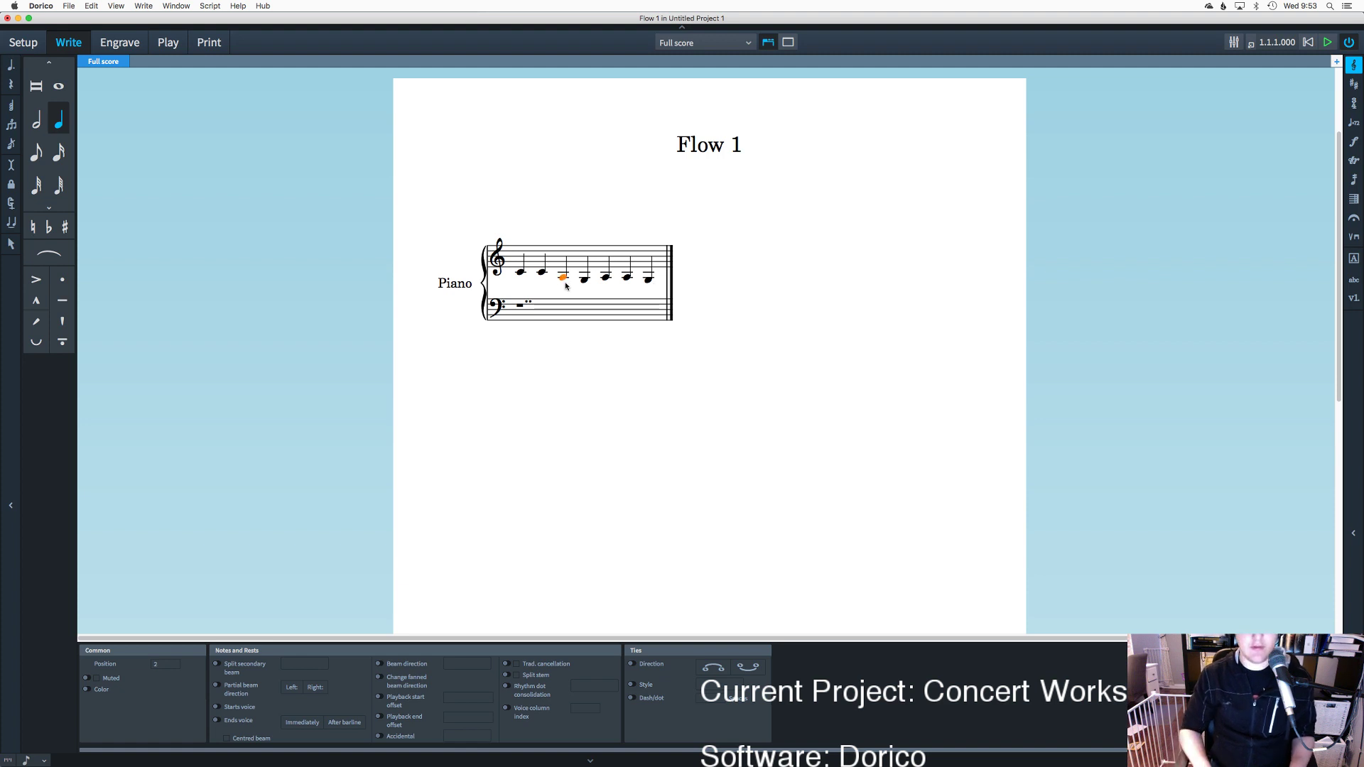
pyautogui.hotkey('alt', 'Down')
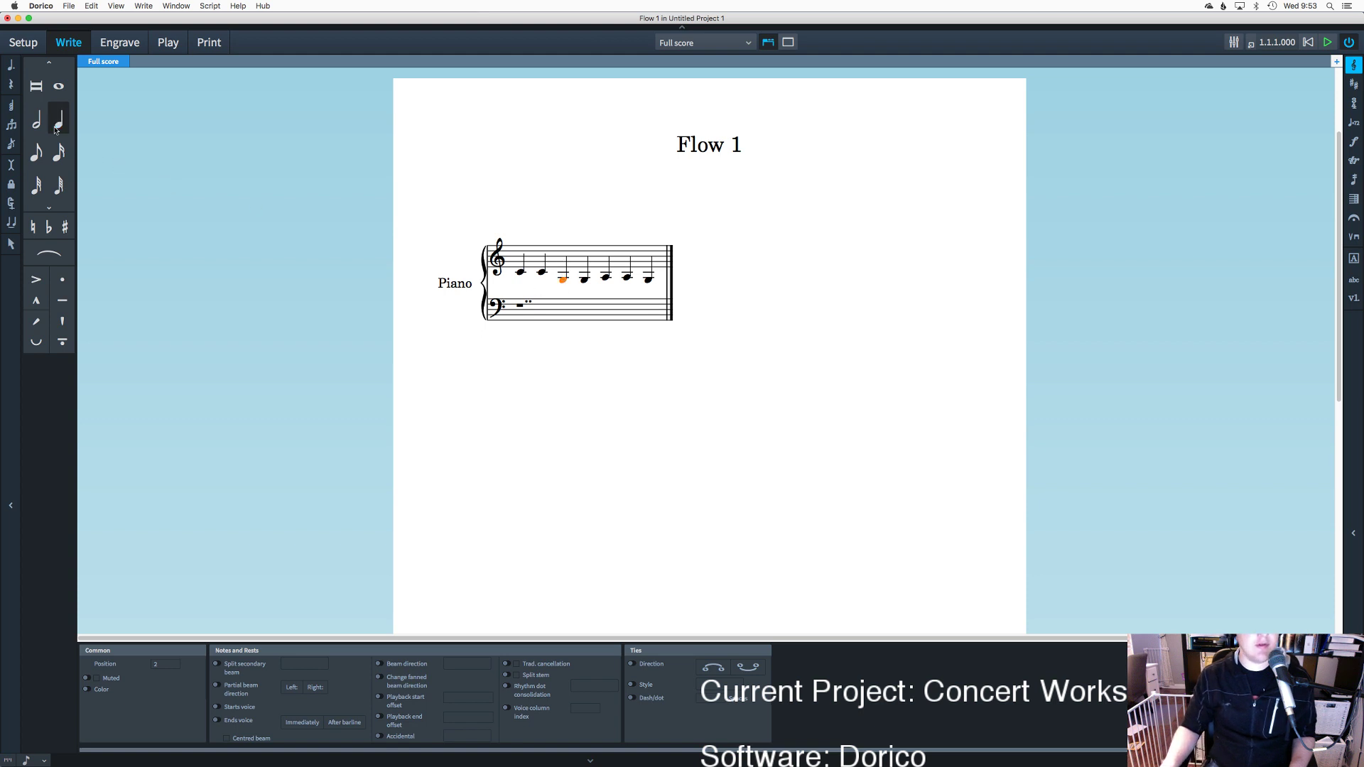
pyautogui.click(553, 372)
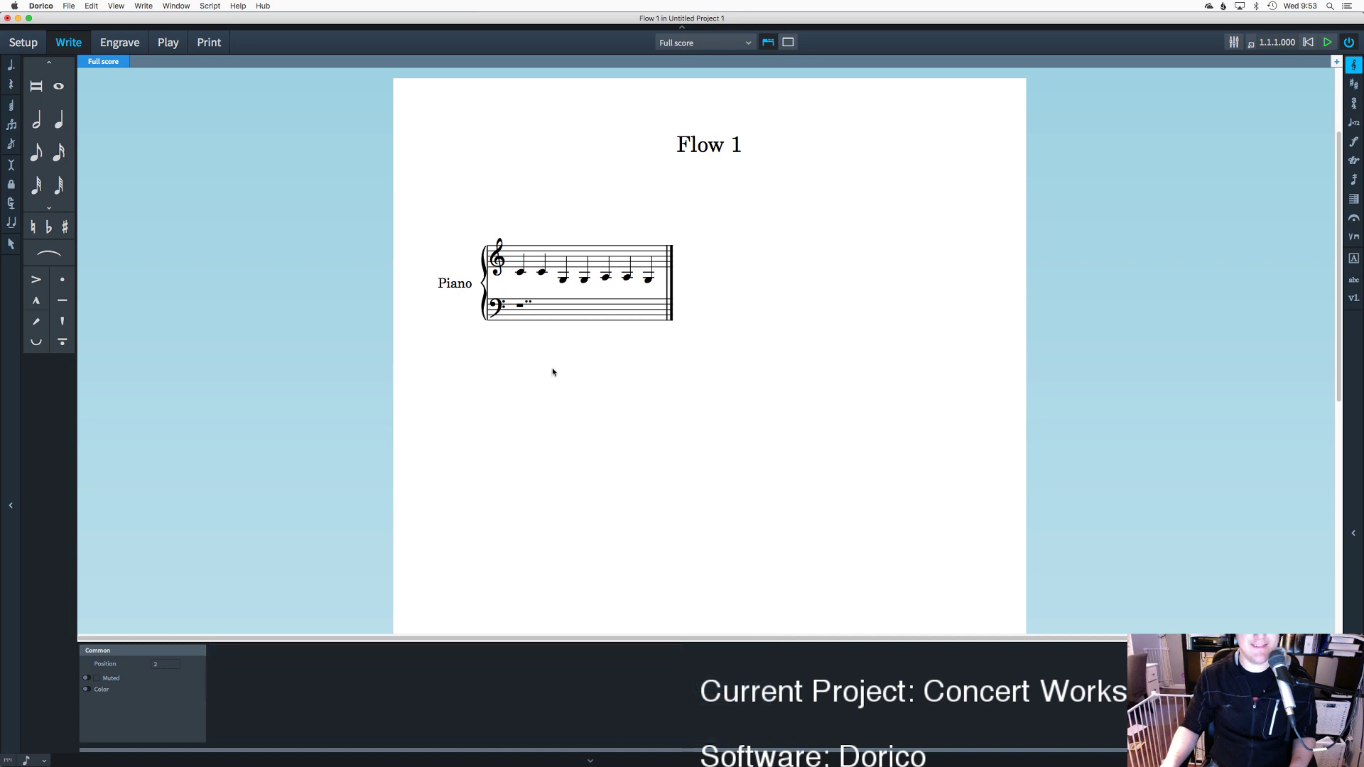
# Step: Overwrite the last five treble notes with quarter notes G, G, A, A, G above middle C and leave note input
pyautogui.click(59, 119)
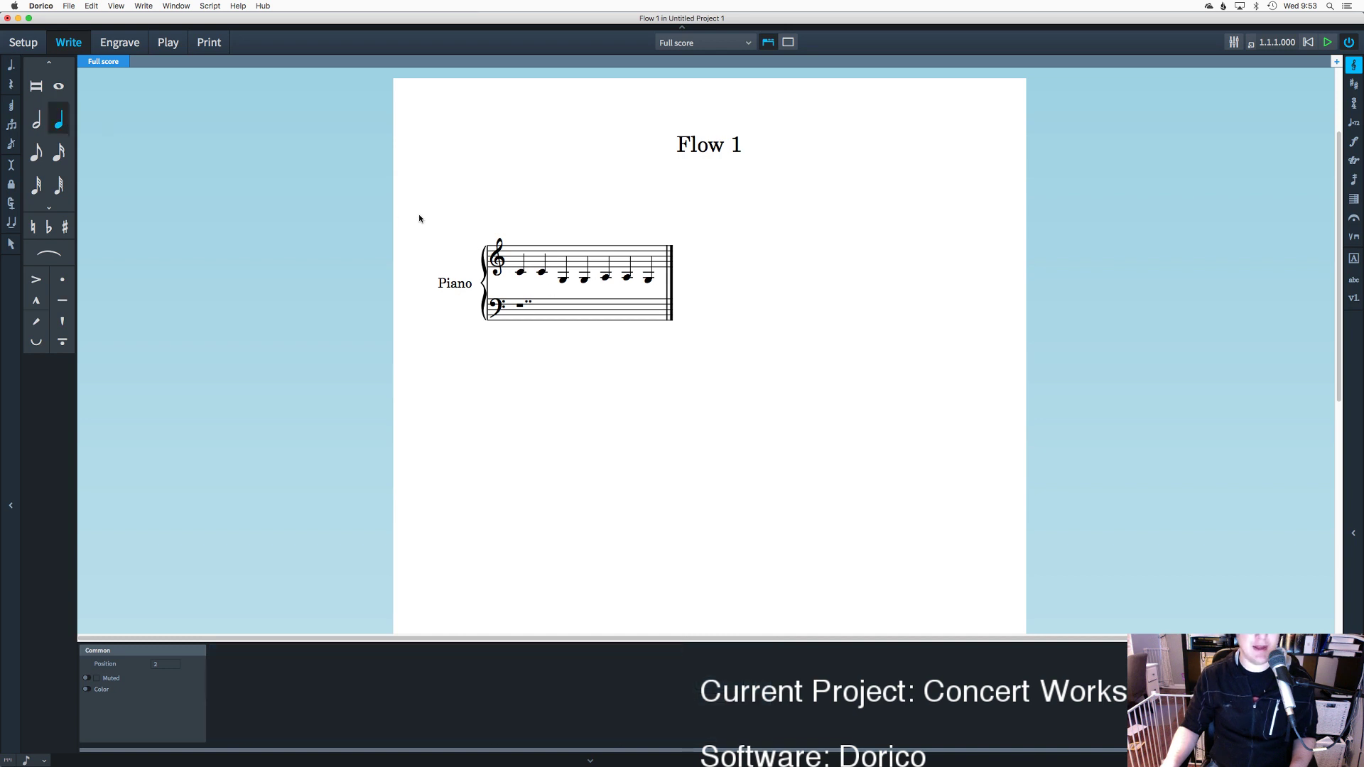
pyautogui.click(564, 262)
pyautogui.click(585, 261)
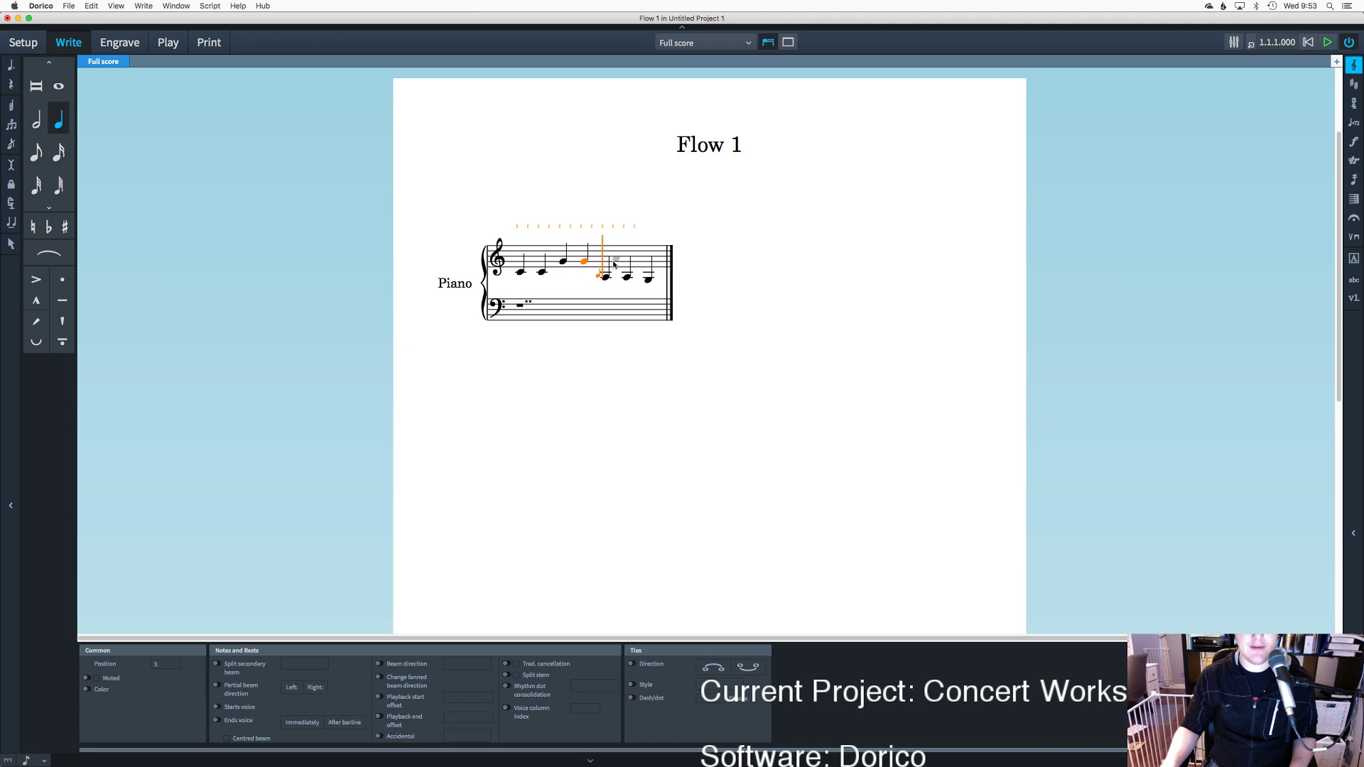
pyautogui.click(605, 260)
pyautogui.click(627, 260)
pyautogui.click(648, 264)
pyautogui.press('Escape')
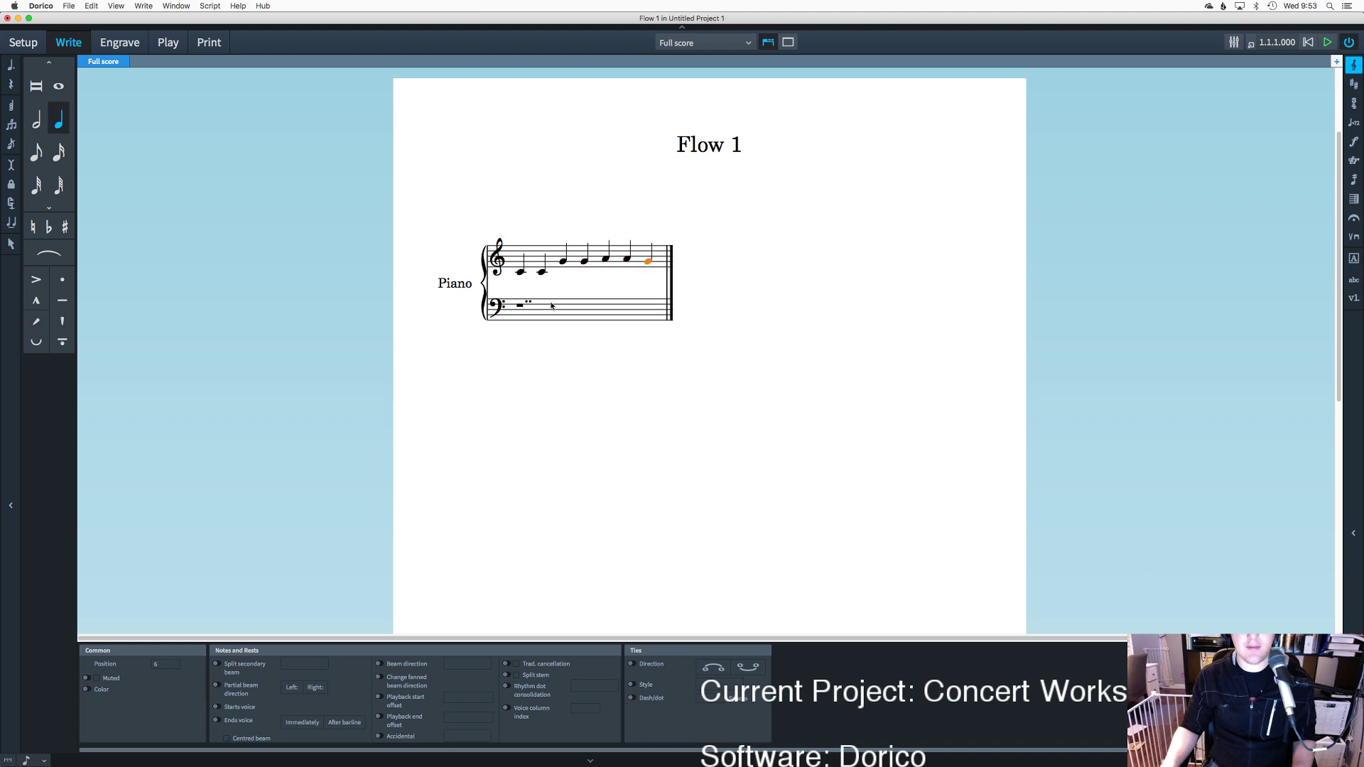
pyautogui.click(554, 357)
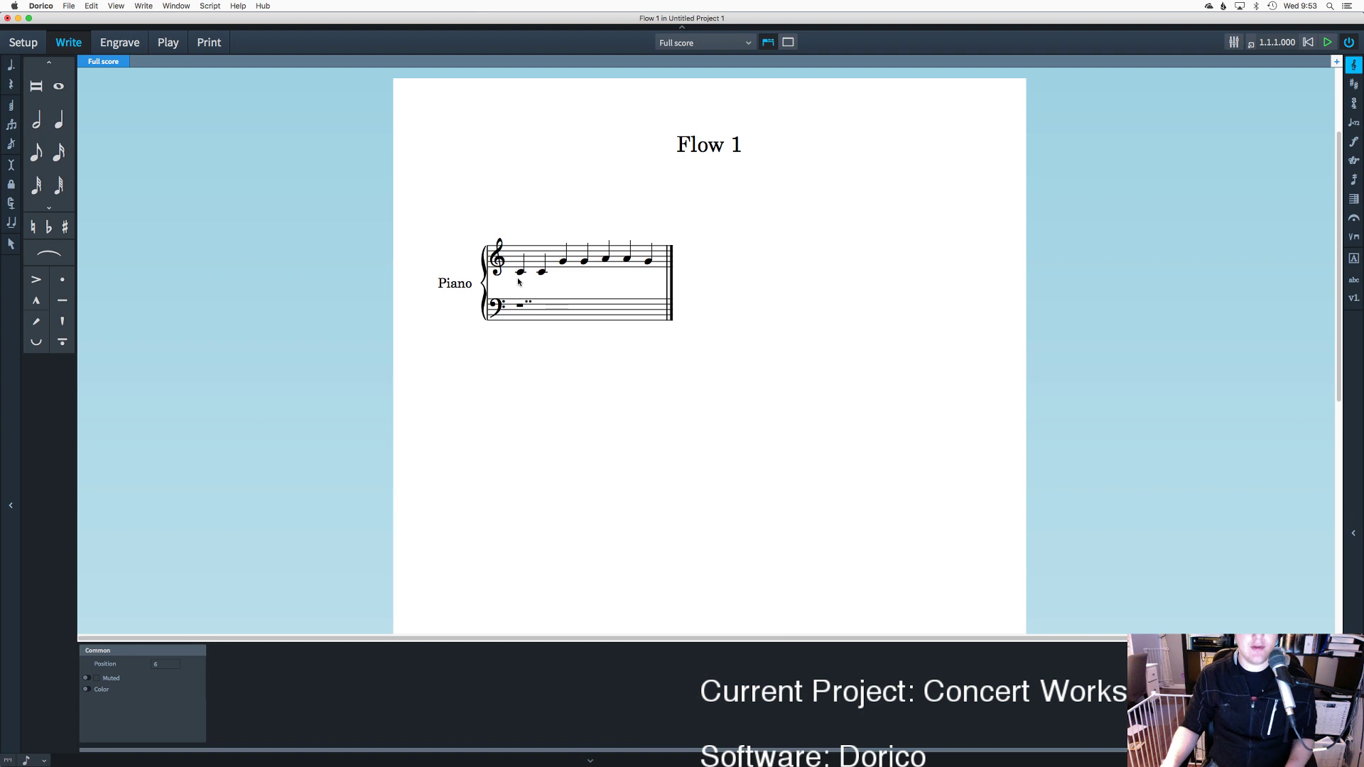
# Step: Switch to Play mode and read its tour from VST Instruments Rack through Event Display and Play Toolbox to the end
pyautogui.click(167, 42)
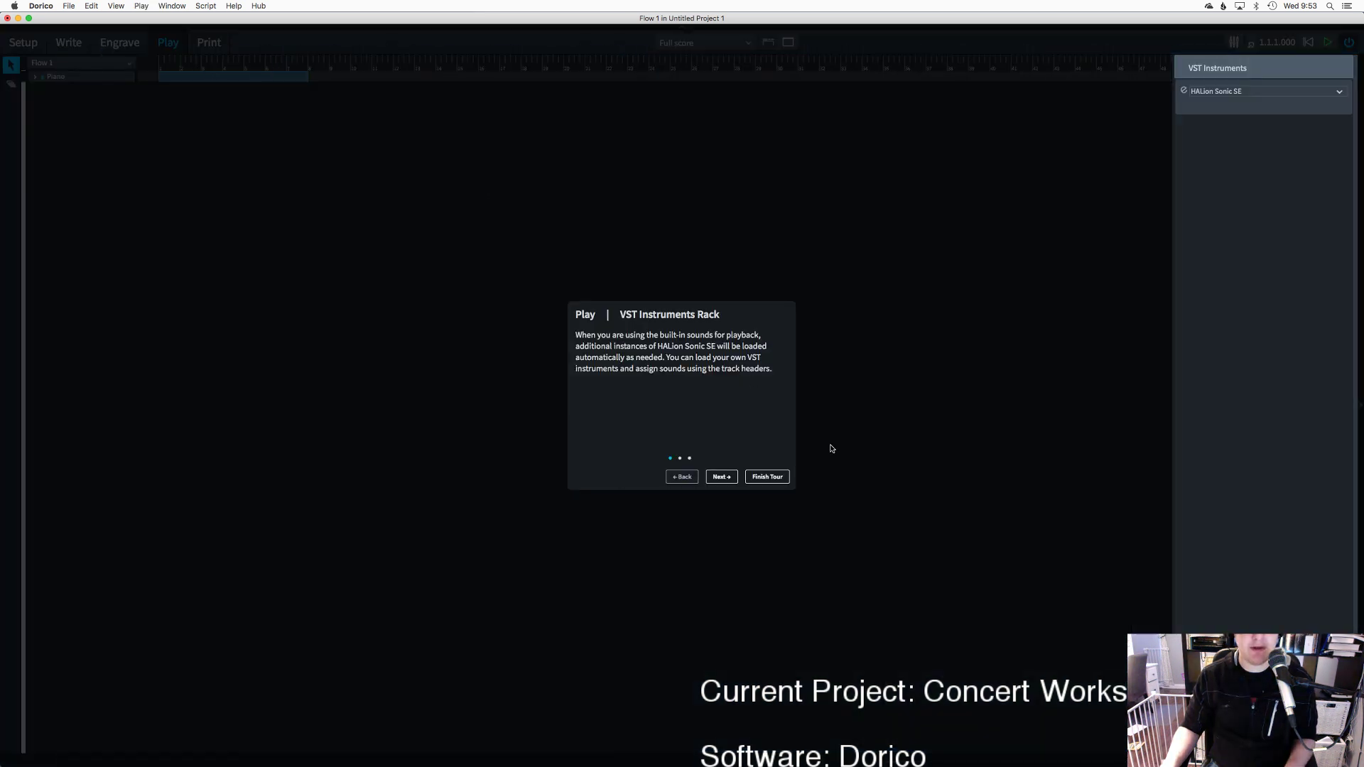
pyautogui.click(721, 477)
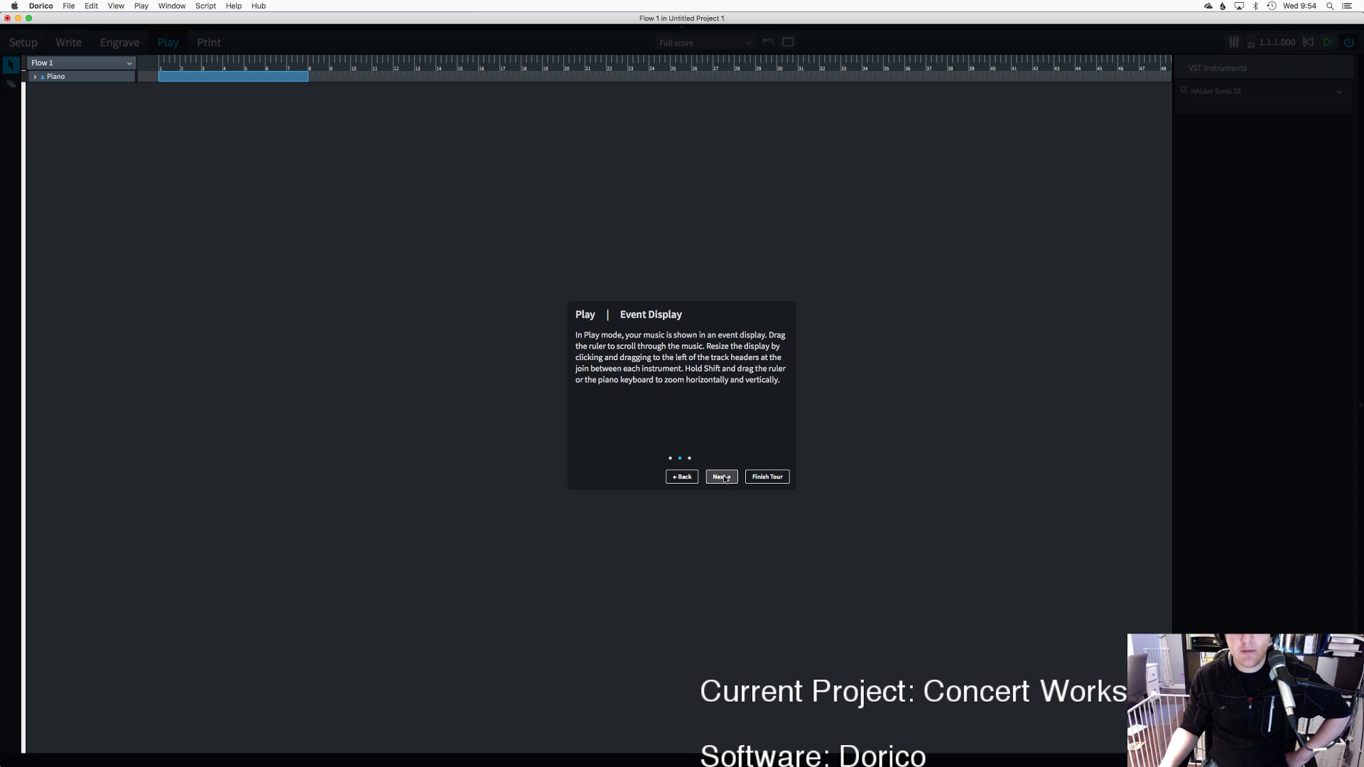
pyautogui.click(722, 476)
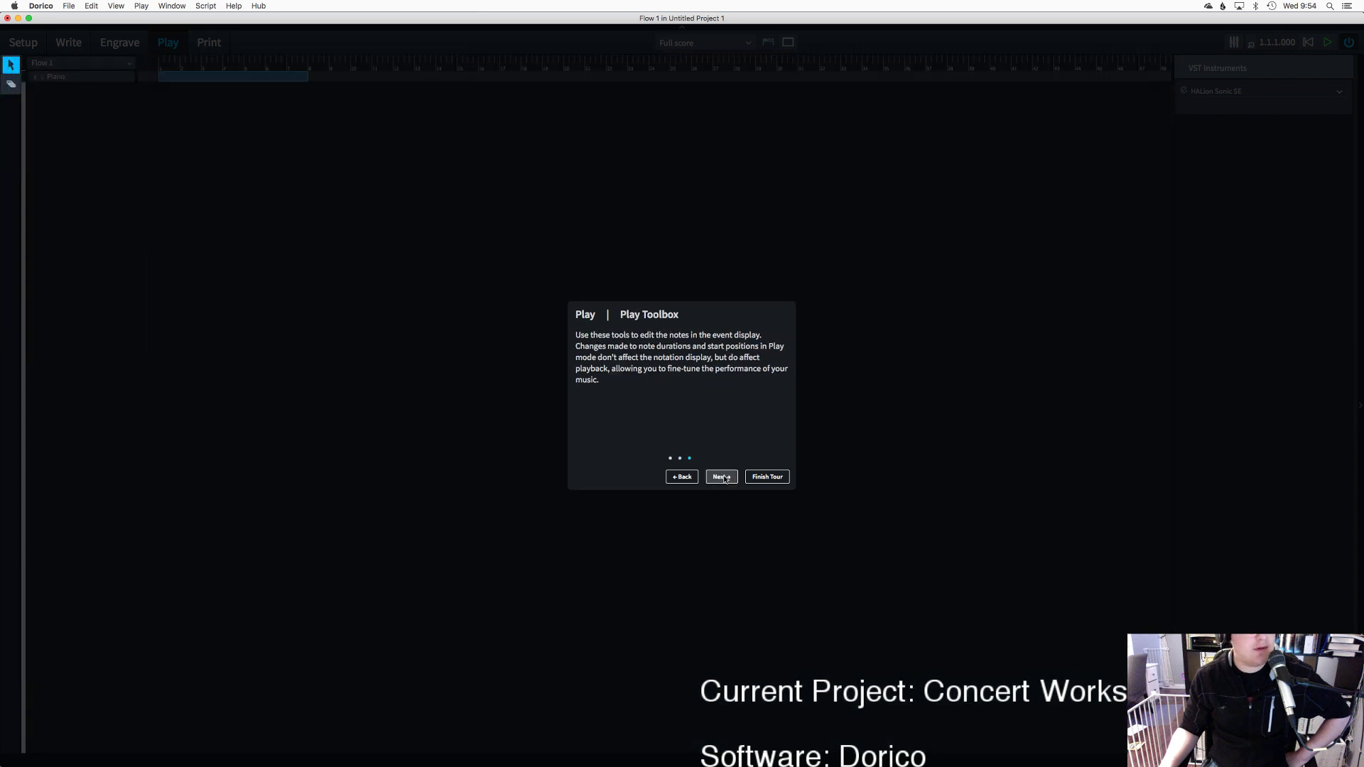
pyautogui.click(723, 479)
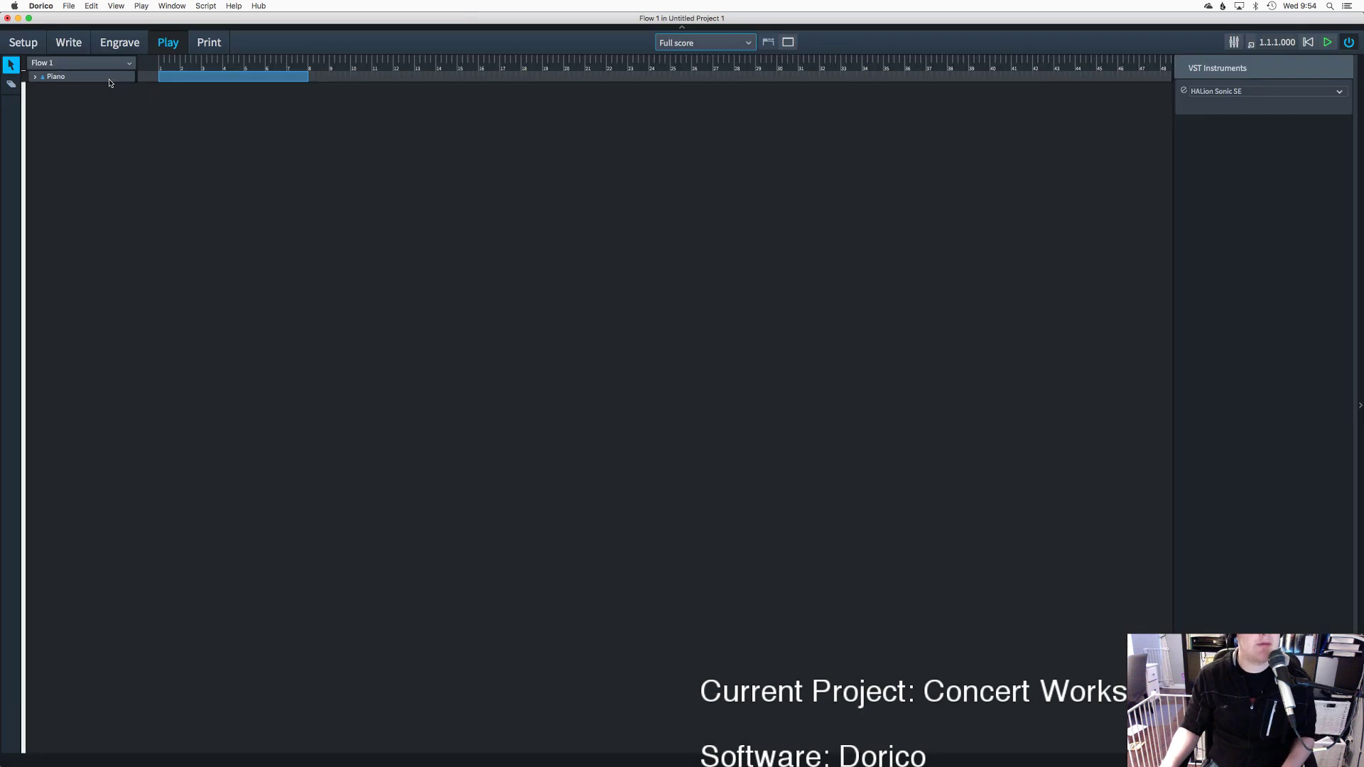
# Step: Expand the Piano track, shorten the first note's playback to an end offset of about -72, and play the music
pyautogui.click(37, 76)
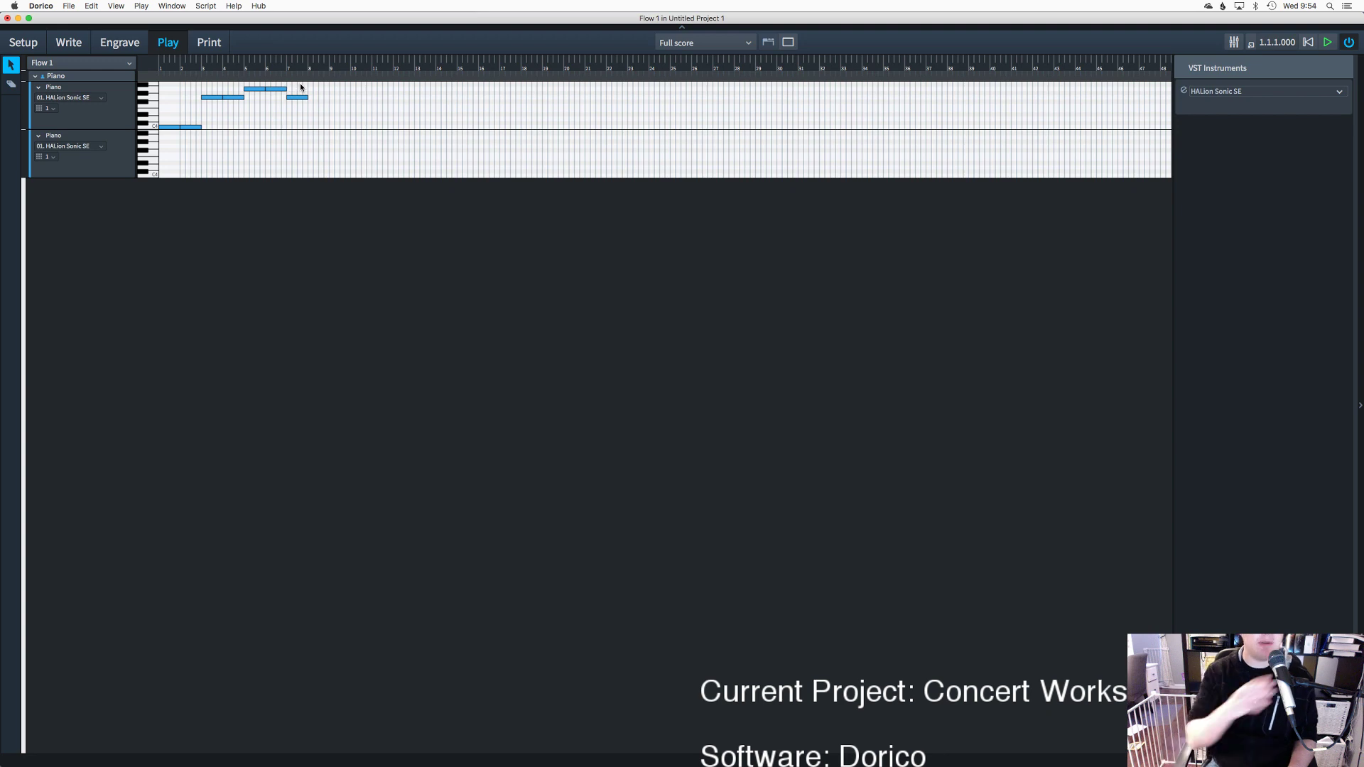
pyautogui.click(173, 129)
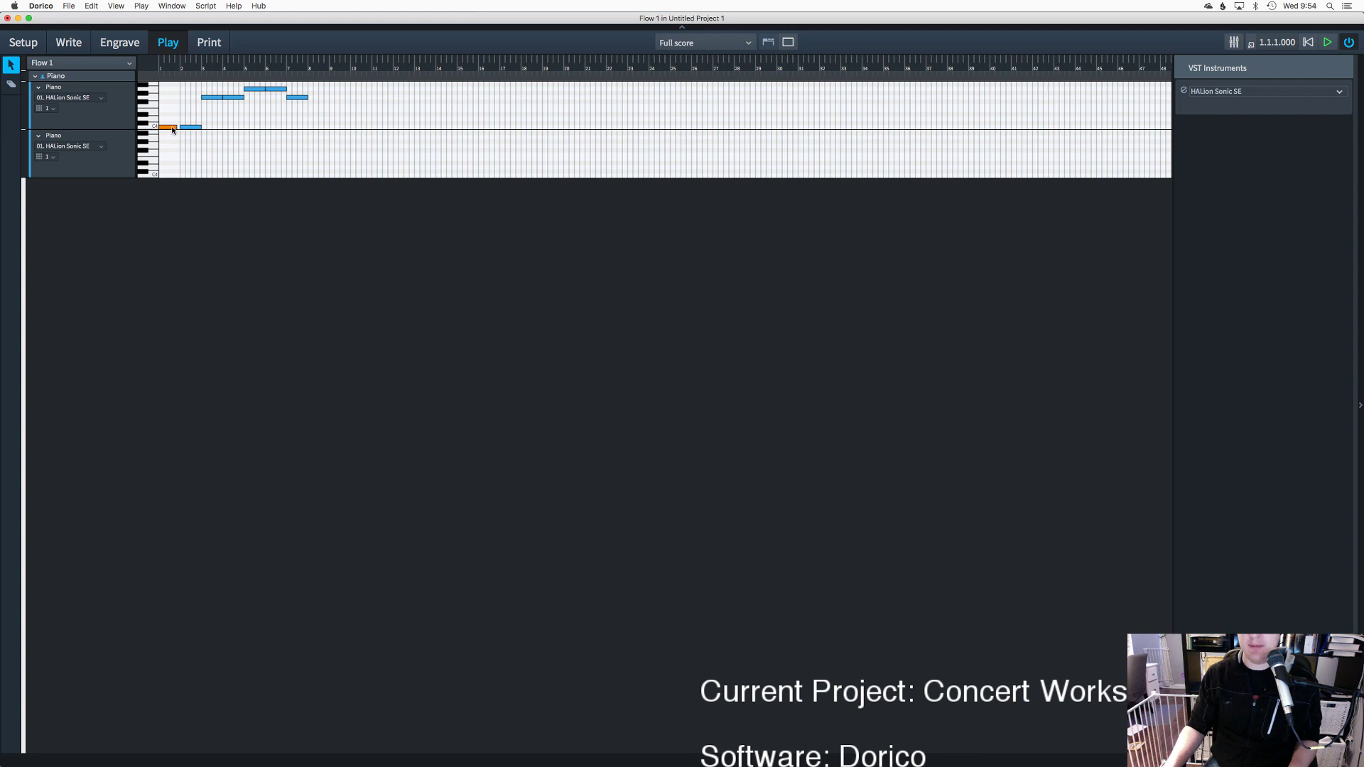
pyautogui.press('space')
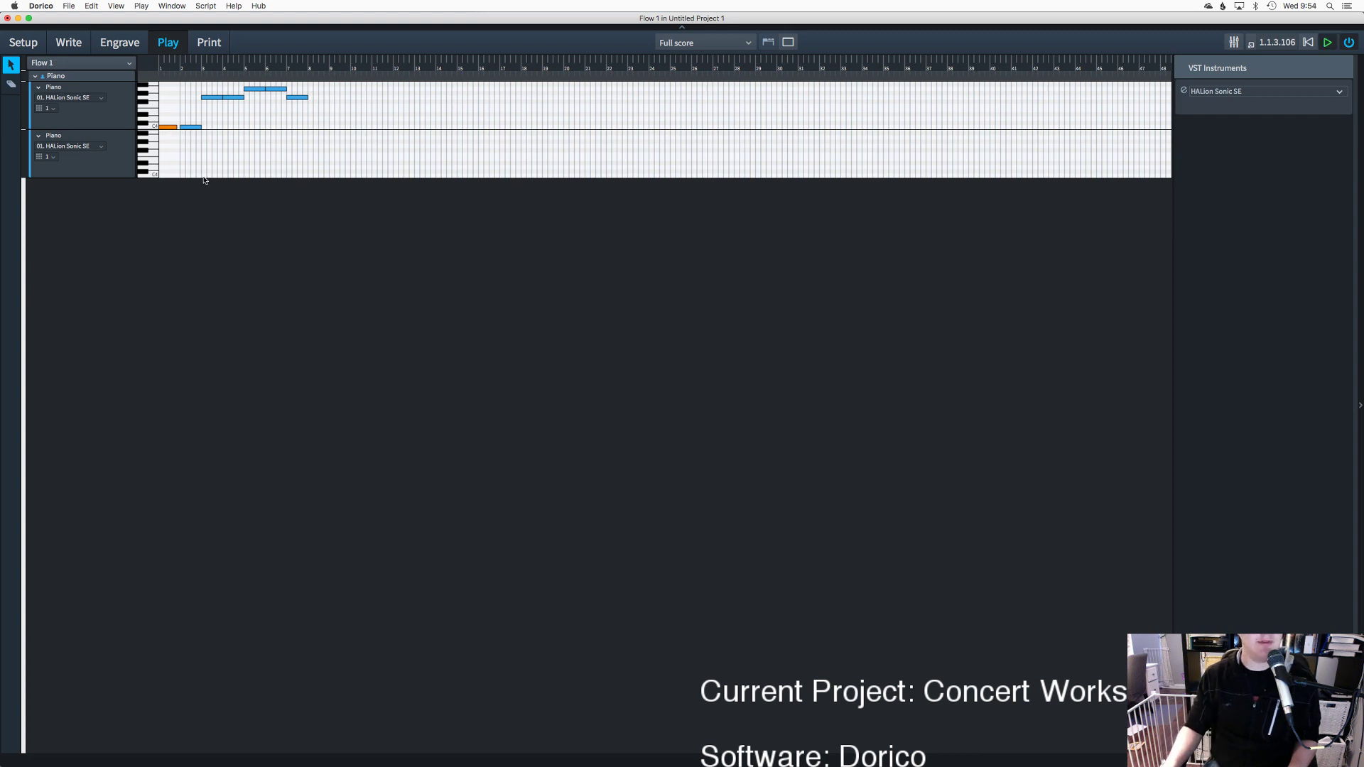
# Step: Switch to Engrave mode and read its tour from Pages through Master Pages and Frames to the end
pyautogui.click(118, 44)
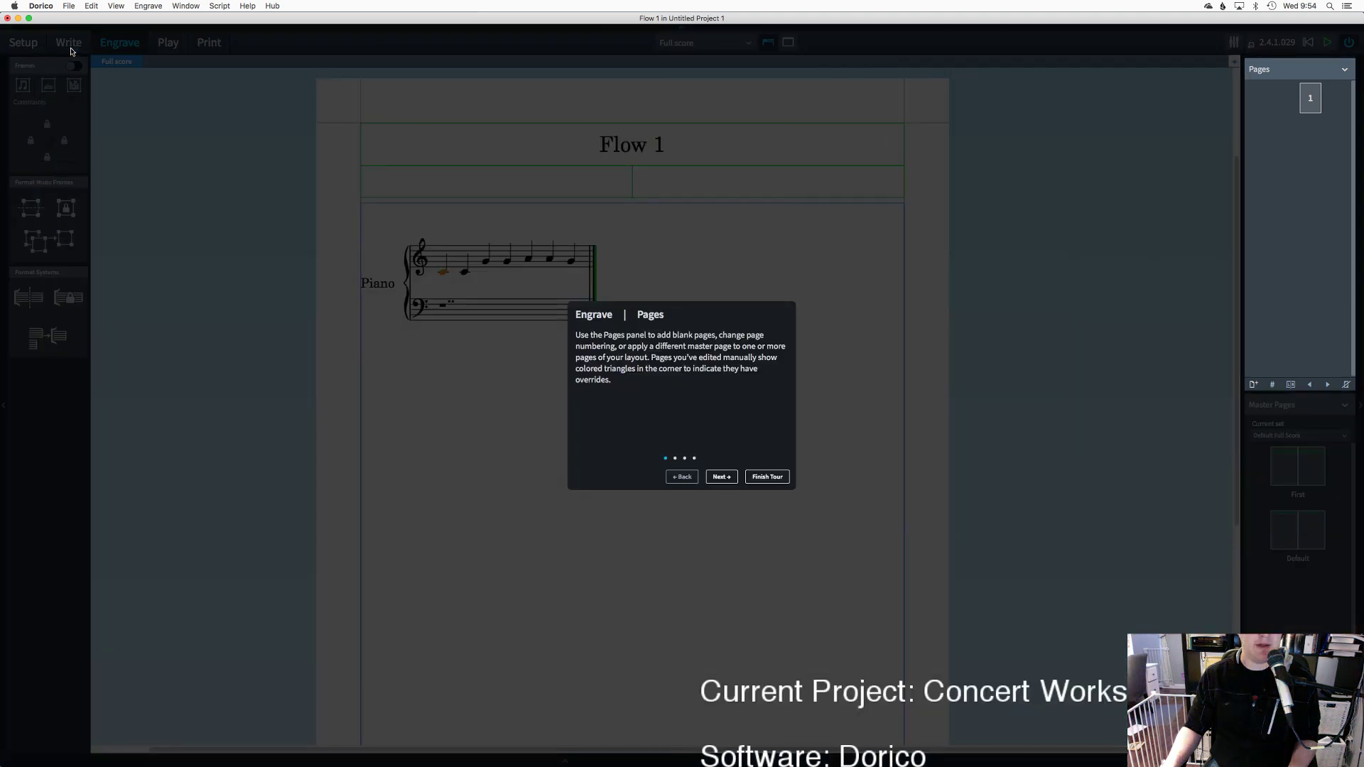
pyautogui.click(721, 477)
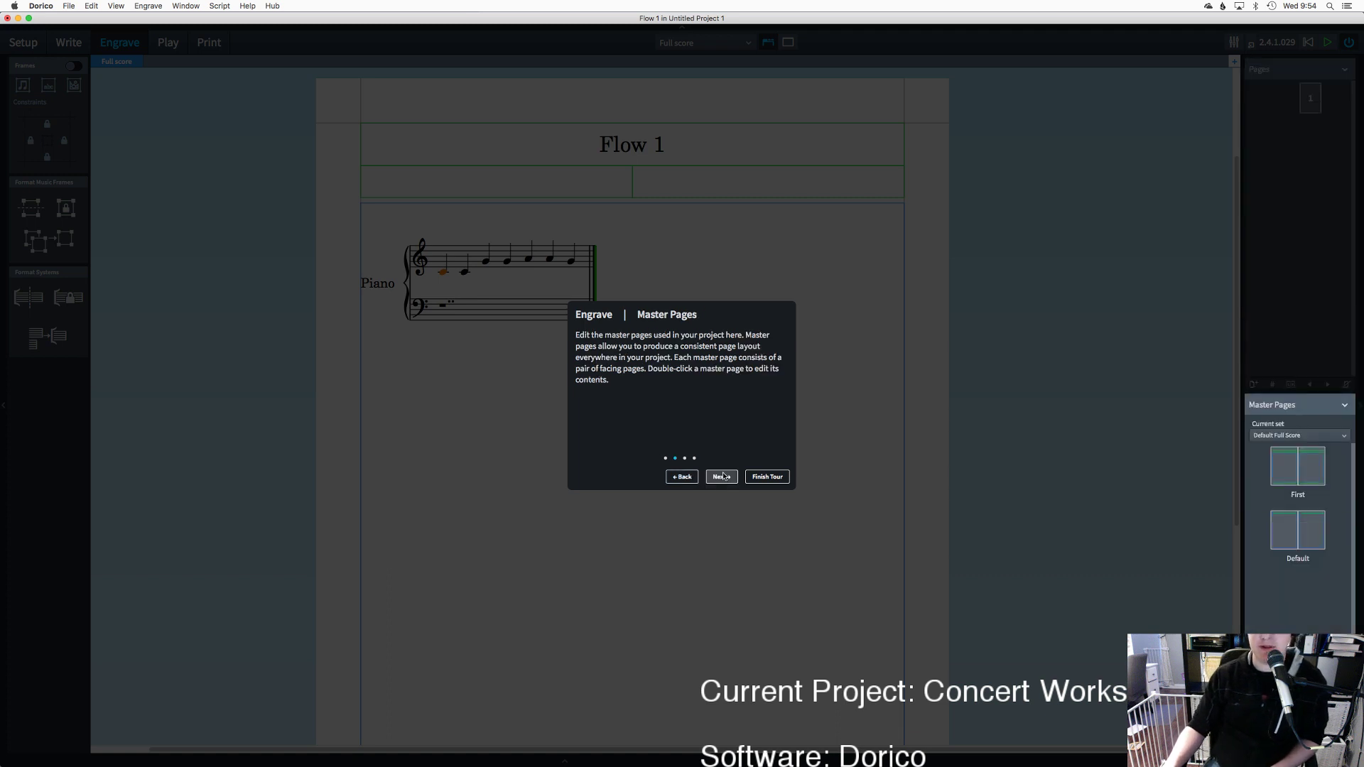
pyautogui.click(722, 477)
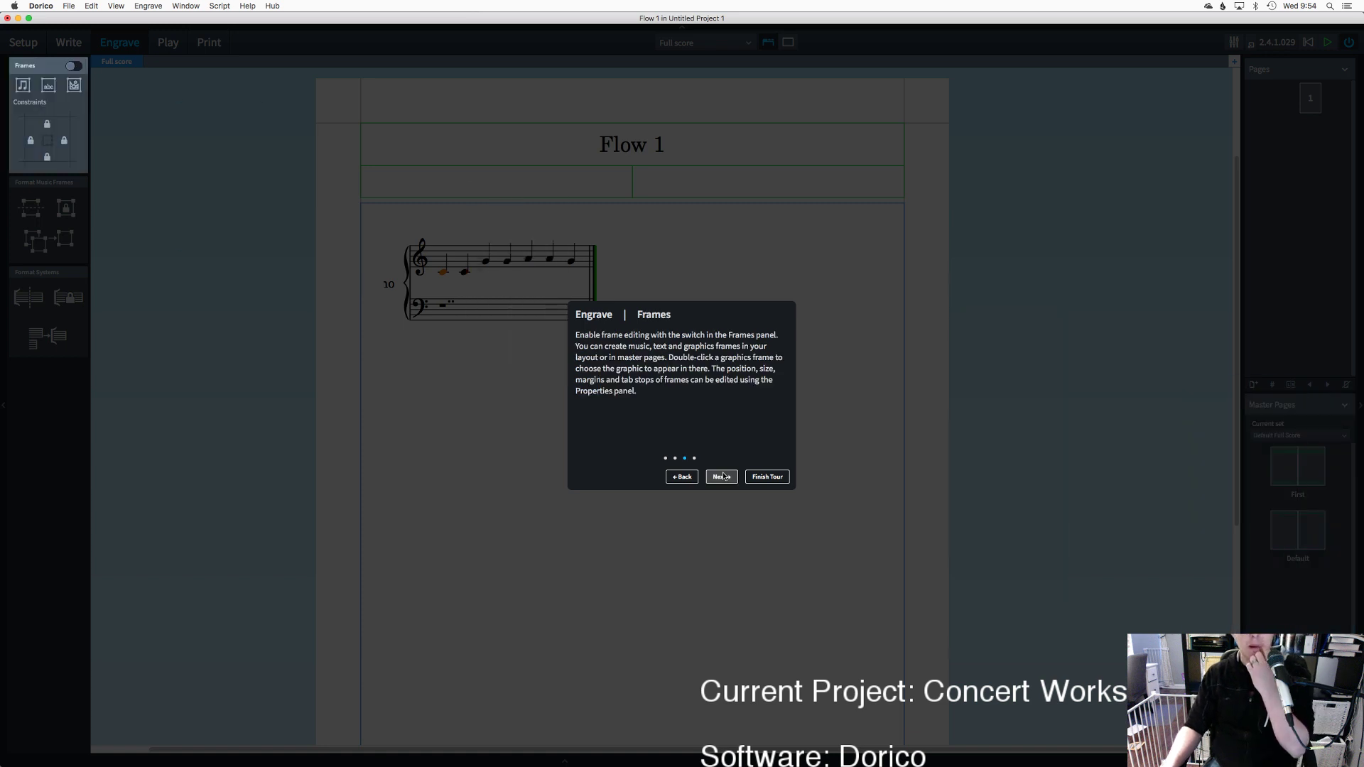
pyautogui.click(722, 477)
pyautogui.click(721, 476)
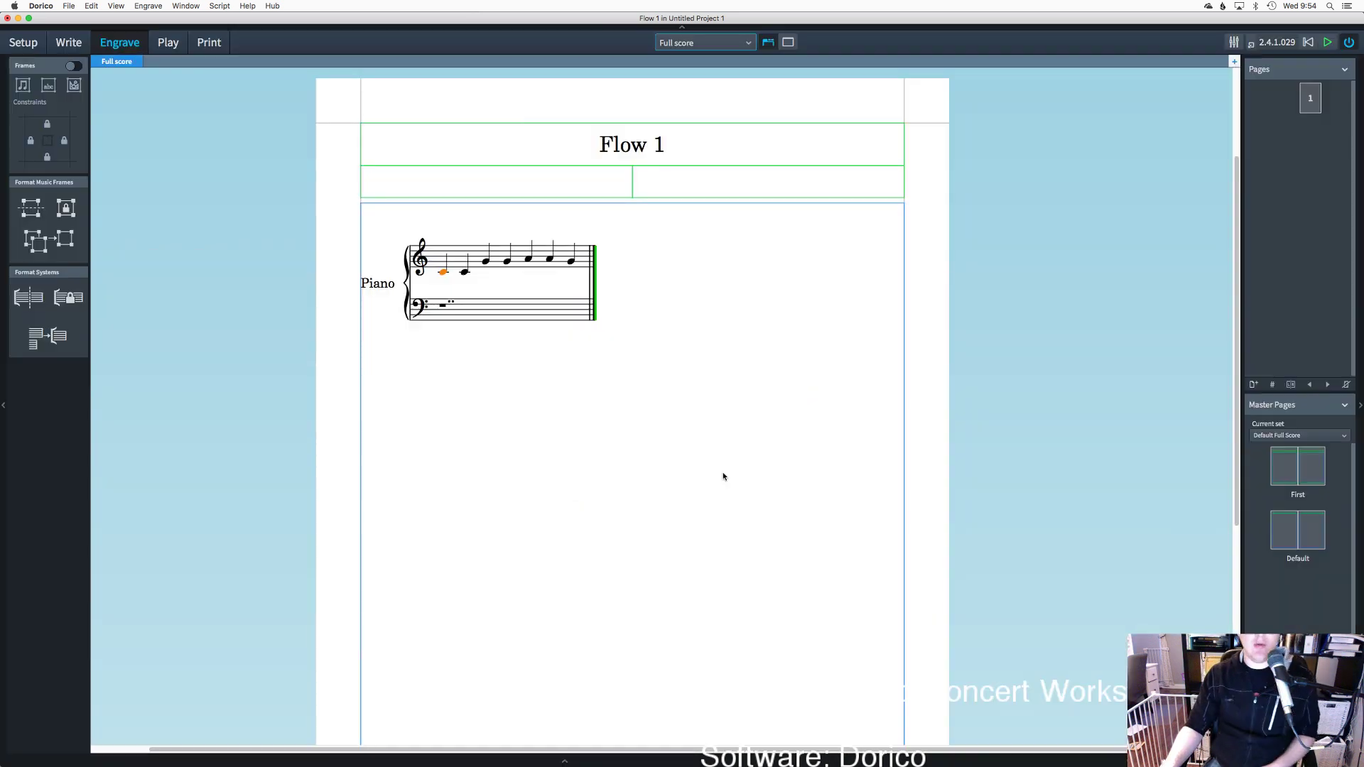
# Step: Look over the piano flow in Setup mode and Write mode, ending back in Setup mode
pyautogui.click(23, 42)
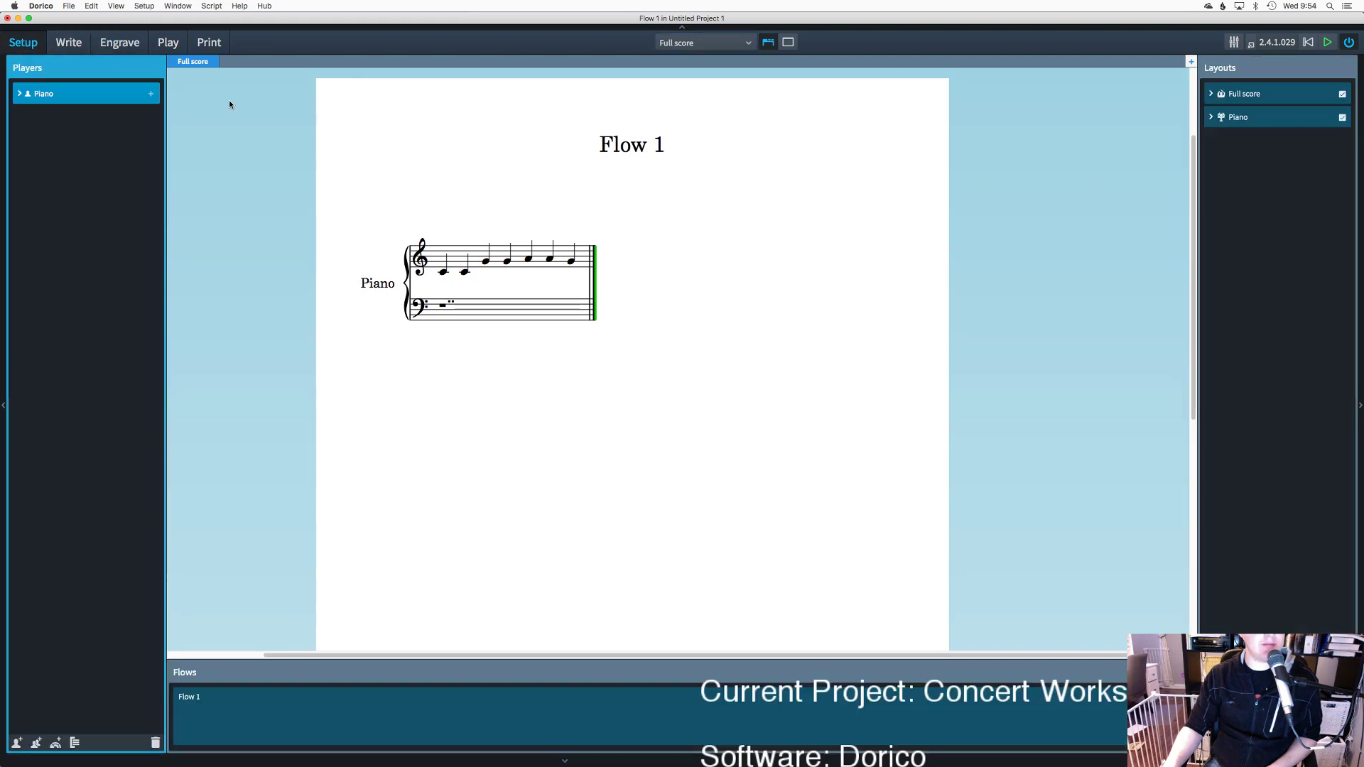
pyautogui.click(69, 42)
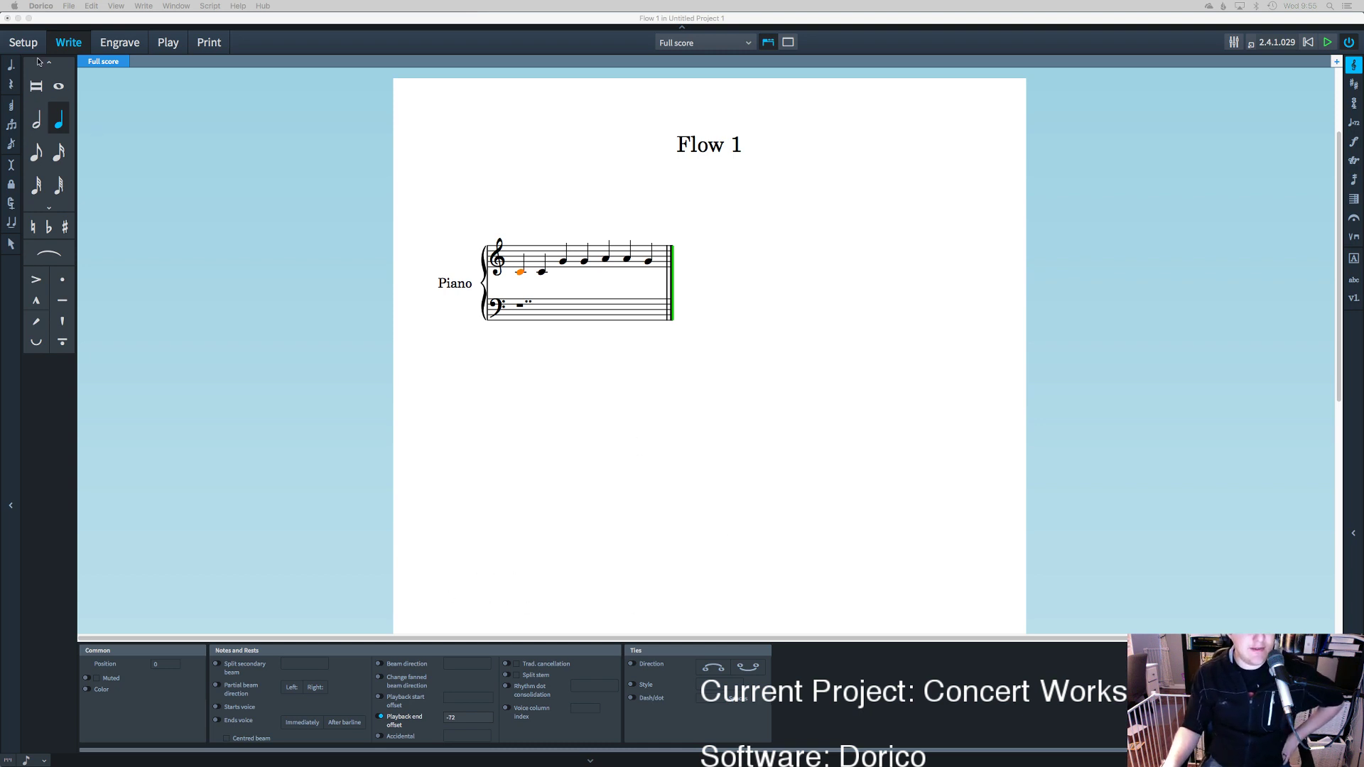
pyautogui.press('super+1')
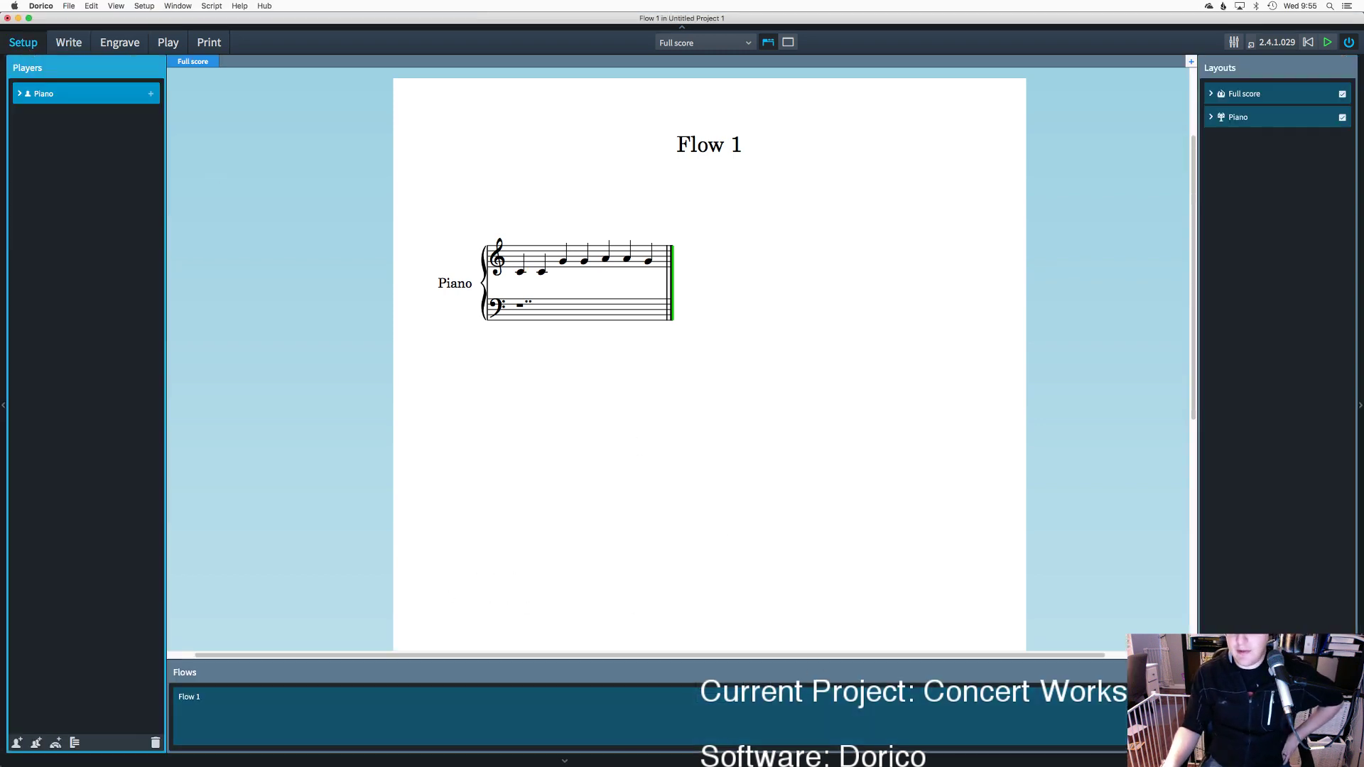
# Step: Examine Flow 1's Note Grouping notation options, from half-bar time signatures down to the Syncopation settings, and close the dialog
pyautogui.press('super+shift+n')
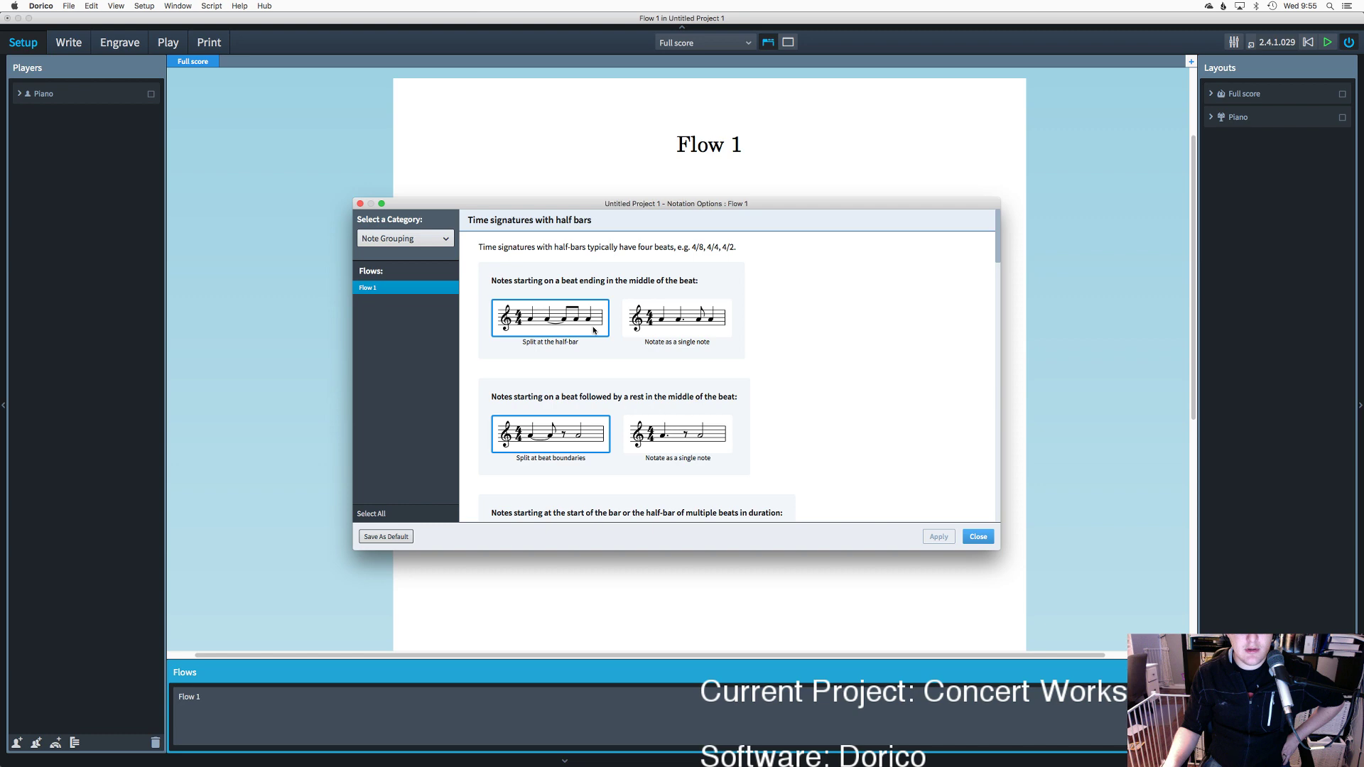
pyautogui.scroll(-10, 594, 331)
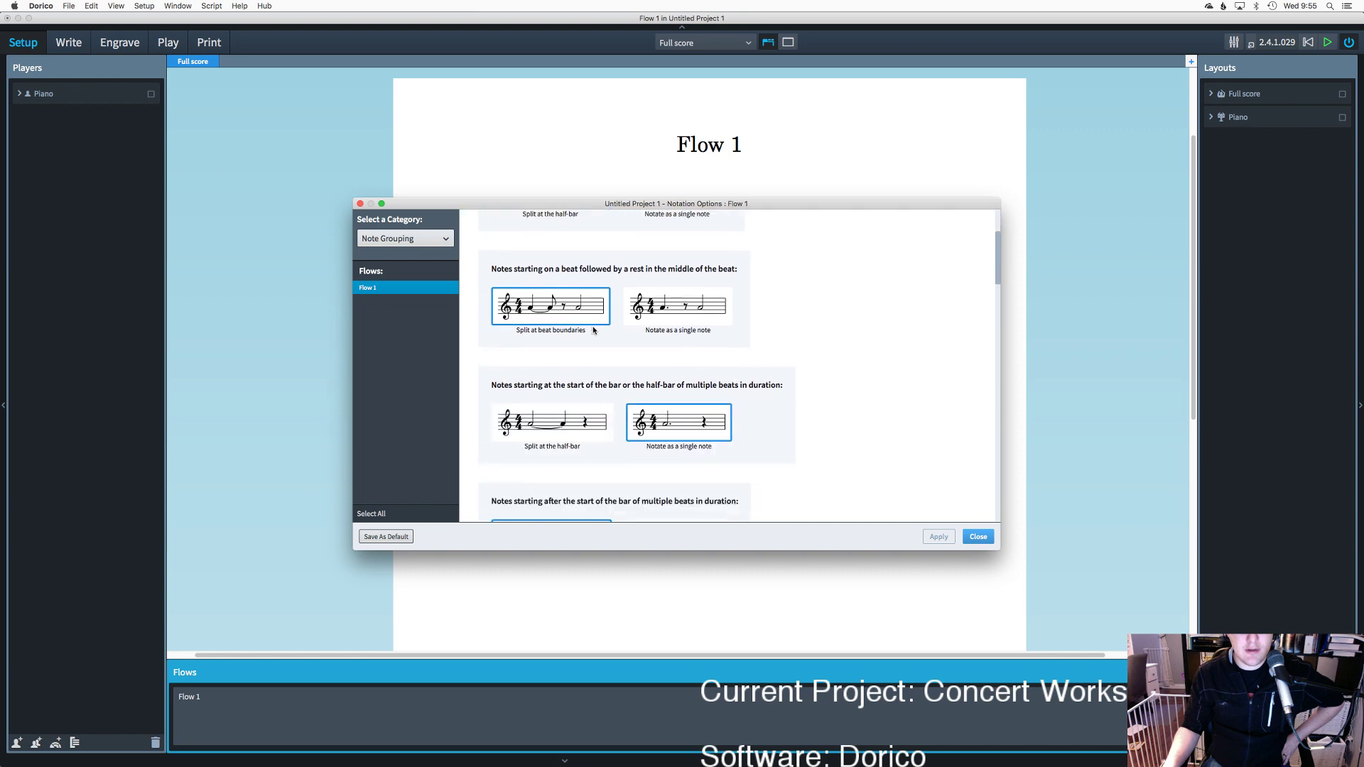
pyautogui.scroll(-10, 594, 330)
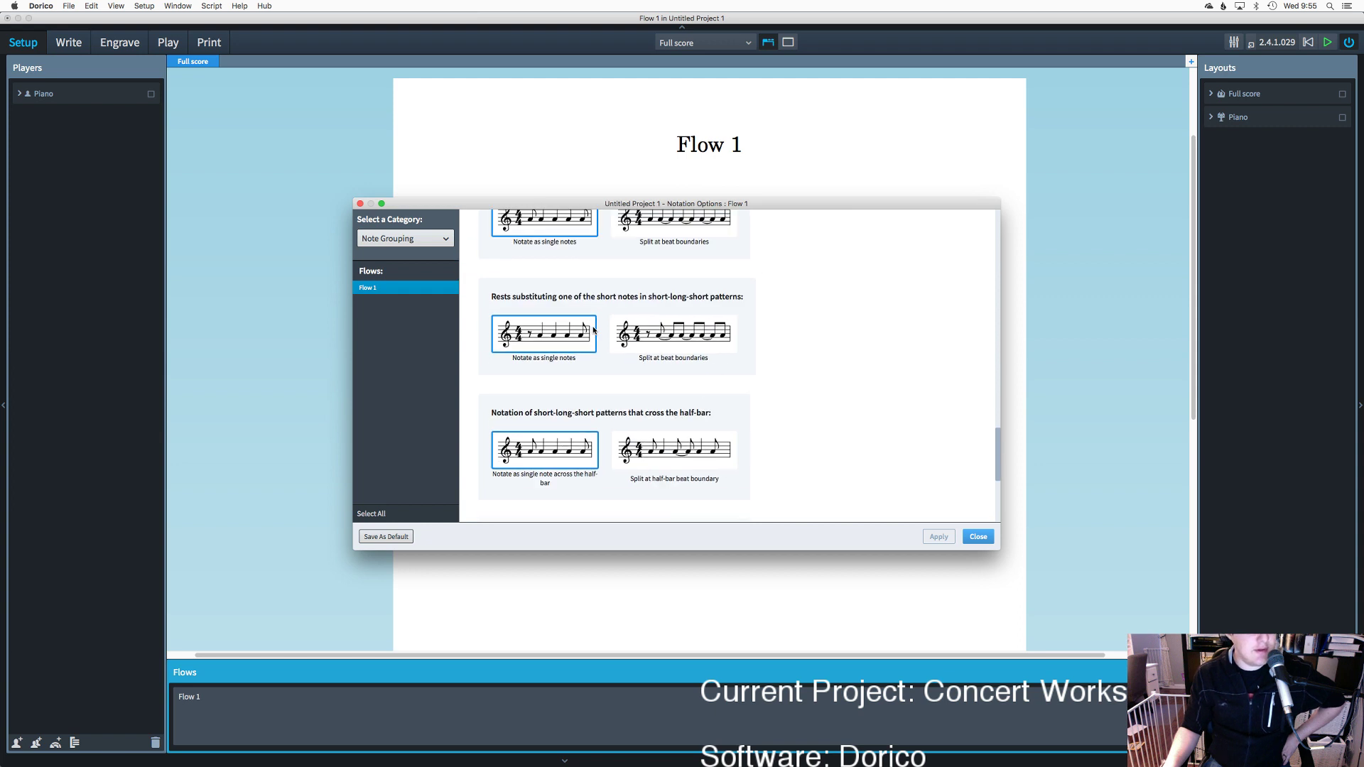
pyautogui.scroll(-3, 745, 386)
pyautogui.scroll(-1, 746, 390)
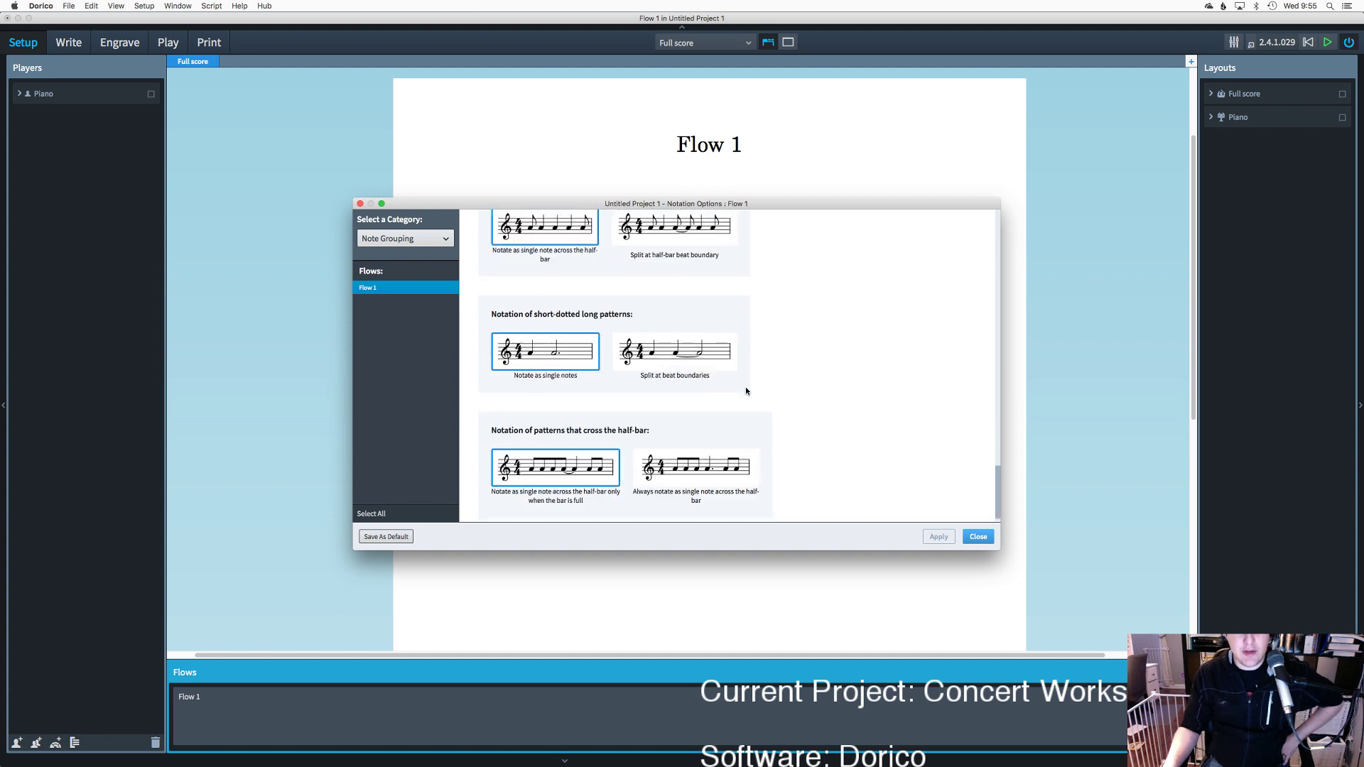
pyautogui.scroll(4, 746, 391)
pyautogui.scroll(3, 746, 391)
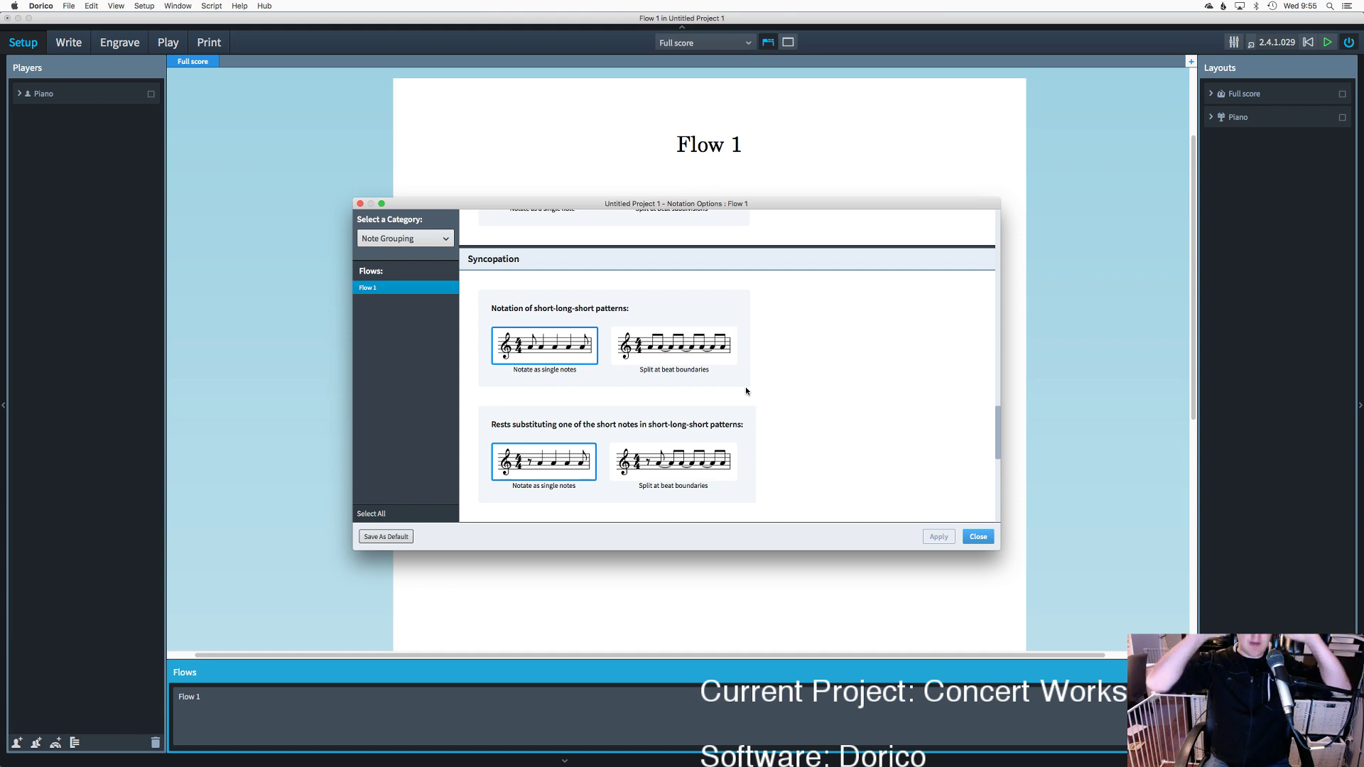
pyautogui.scroll(-1, 772, 382)
pyautogui.scroll(-8, 771, 381)
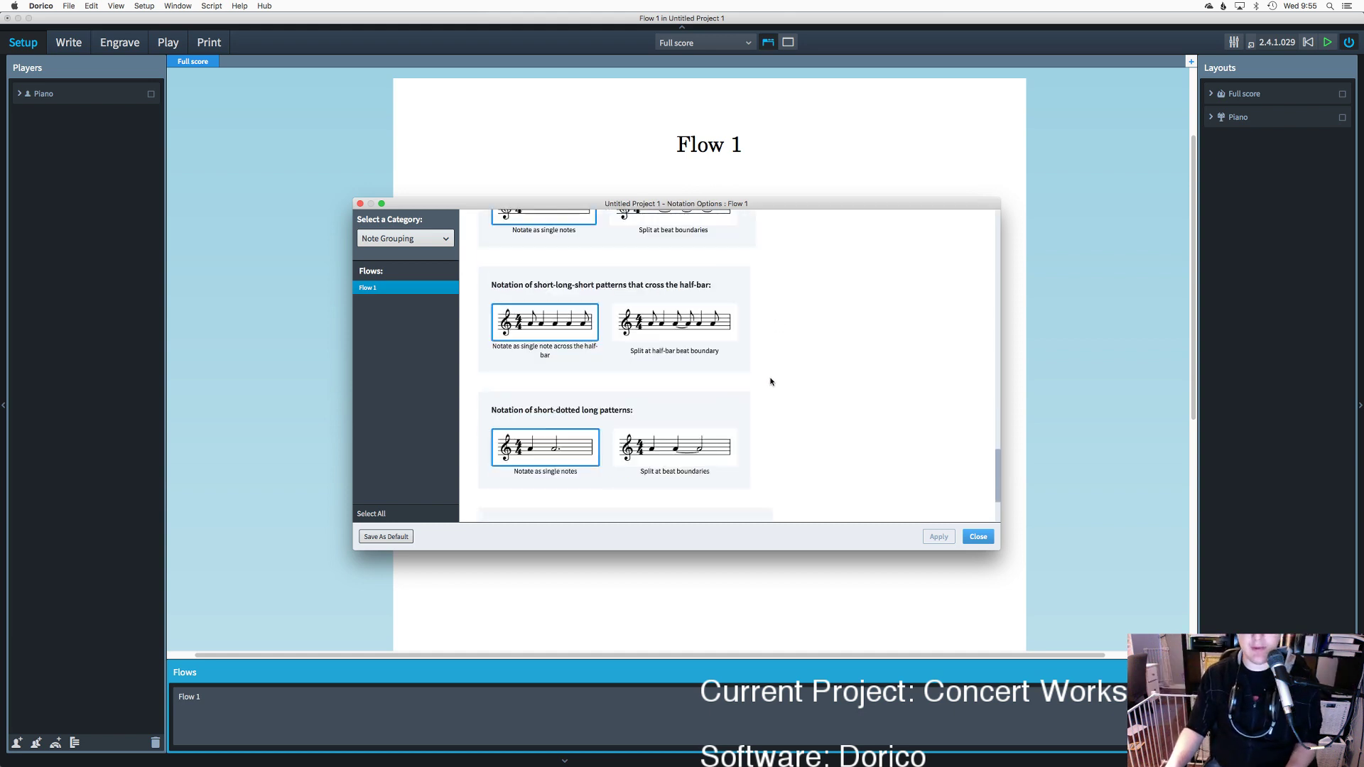
pyautogui.click(986, 538)
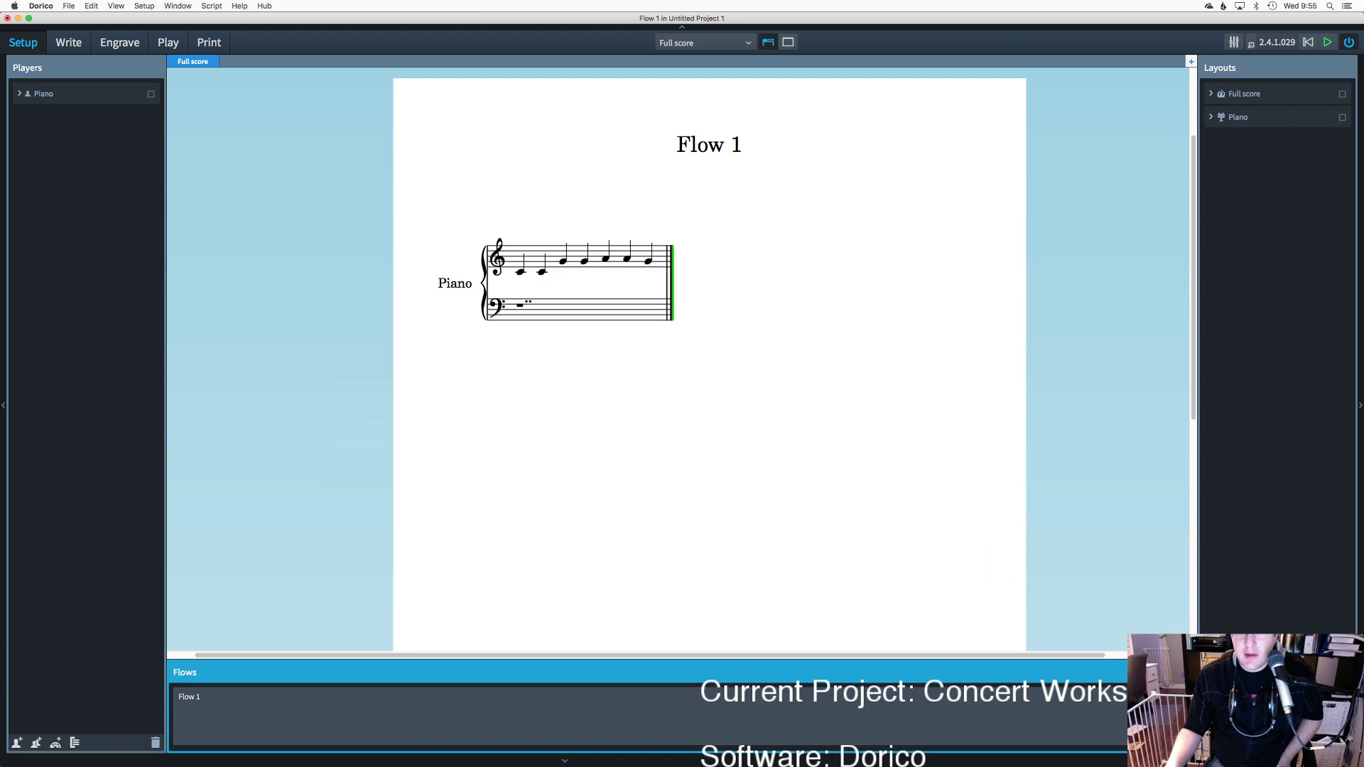
# Step: Add a second flow to the project and delete it again
pyautogui.hotkey('shift', 'alt', 'f')
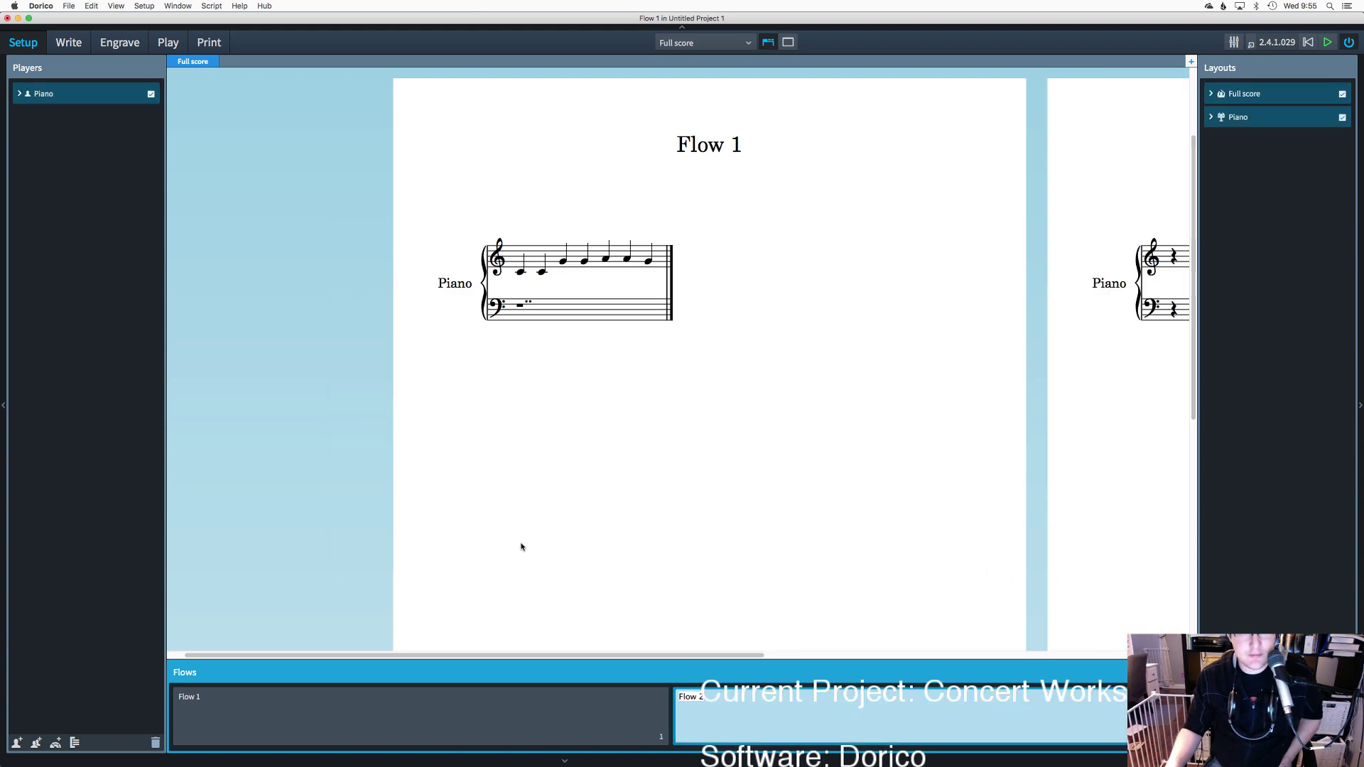
pyautogui.click(504, 726)
pyautogui.click(867, 732)
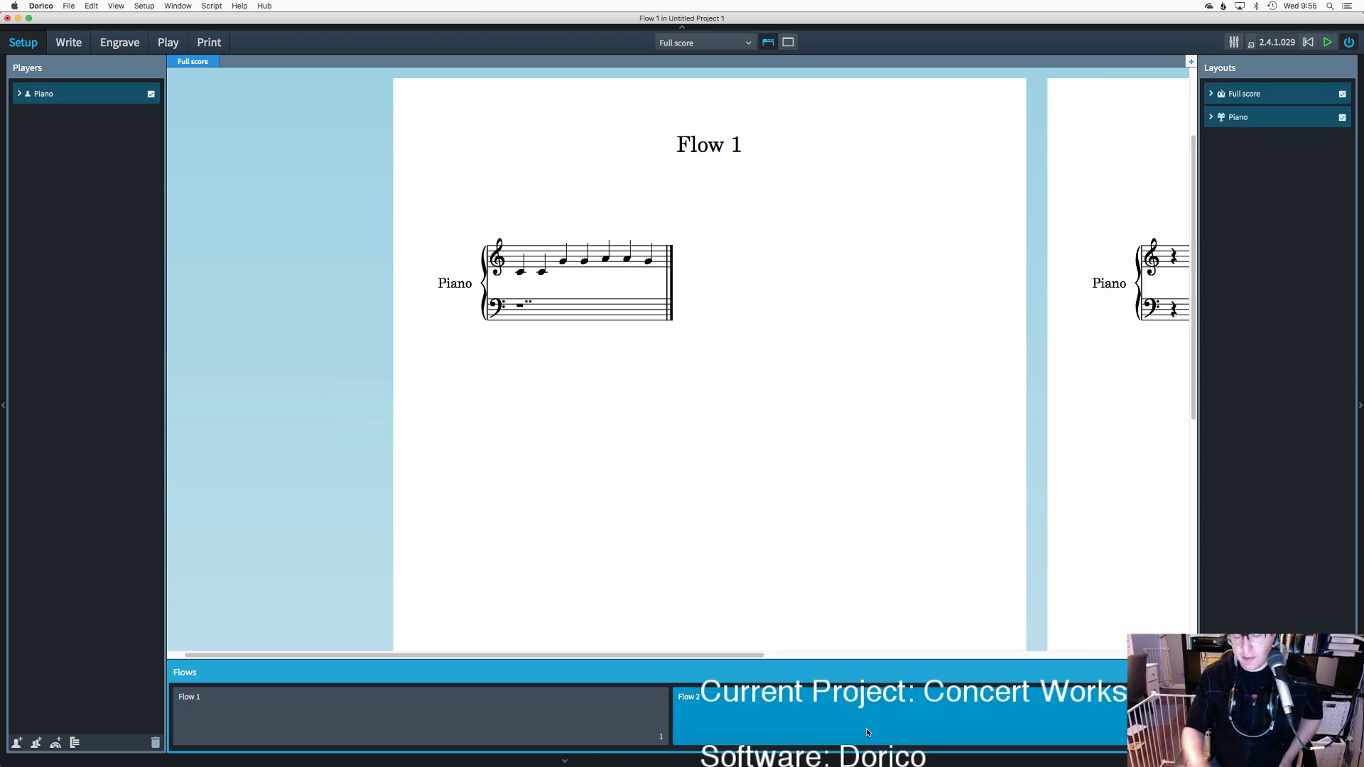
pyautogui.press('Delete')
pyautogui.click(759, 401)
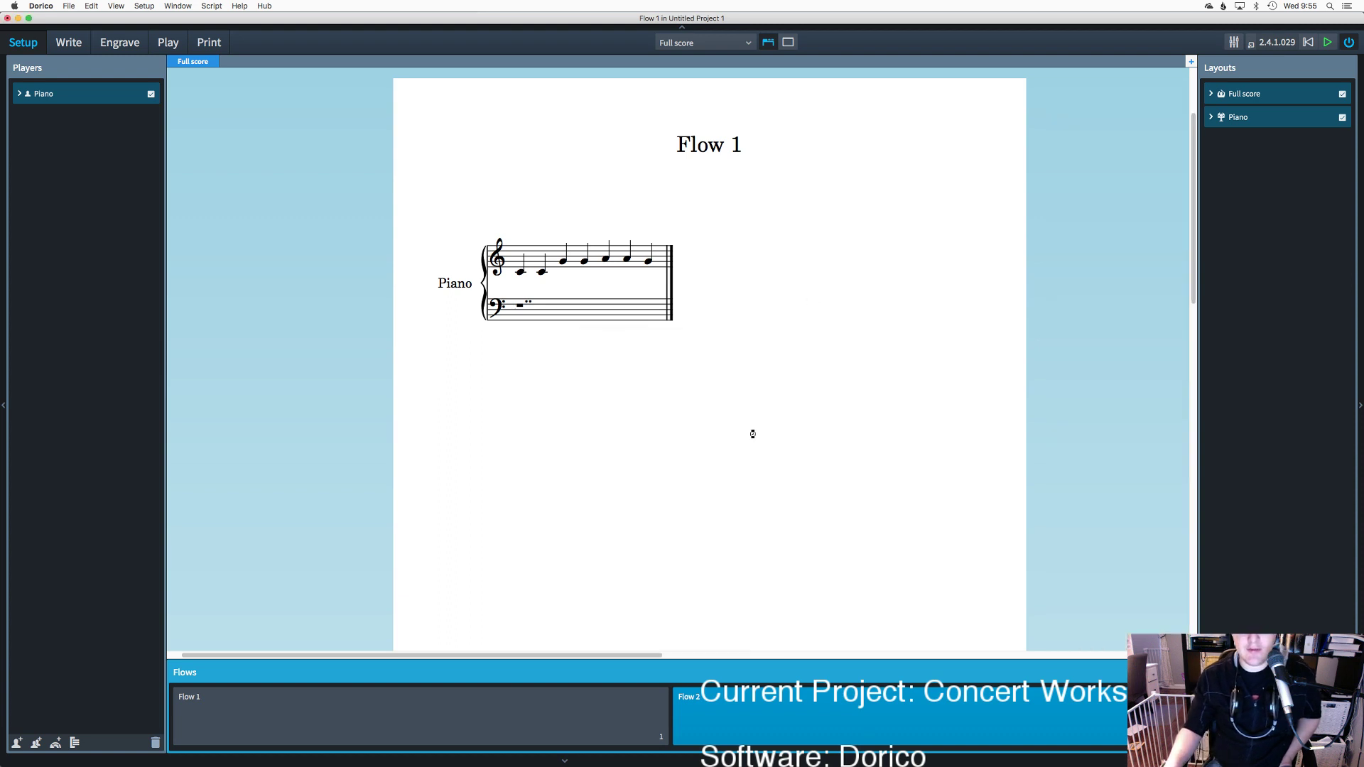
# Step: Select Flow 1 and look through its Note Grouping notation options down to the irregular meter settings, closing the dialog at the end
pyautogui.click(587, 730)
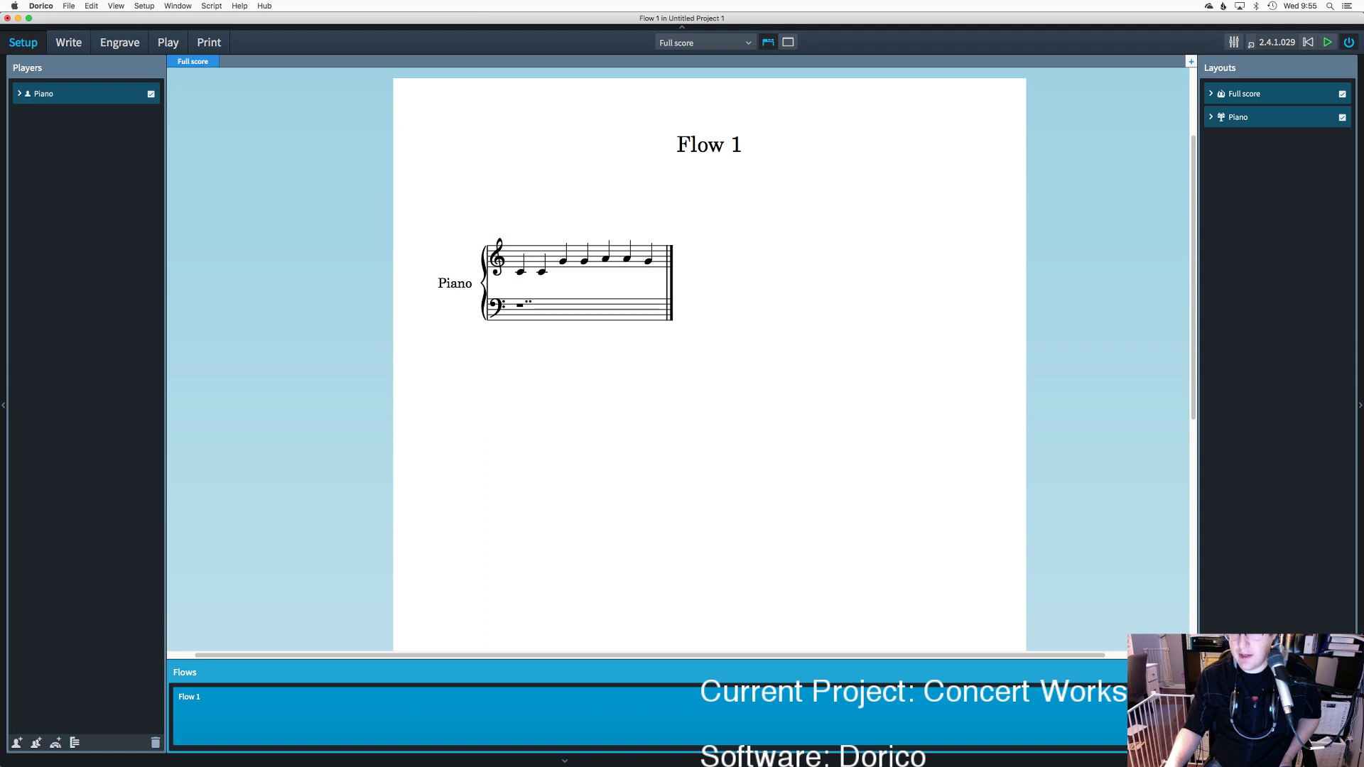
pyautogui.press('super+shift+n')
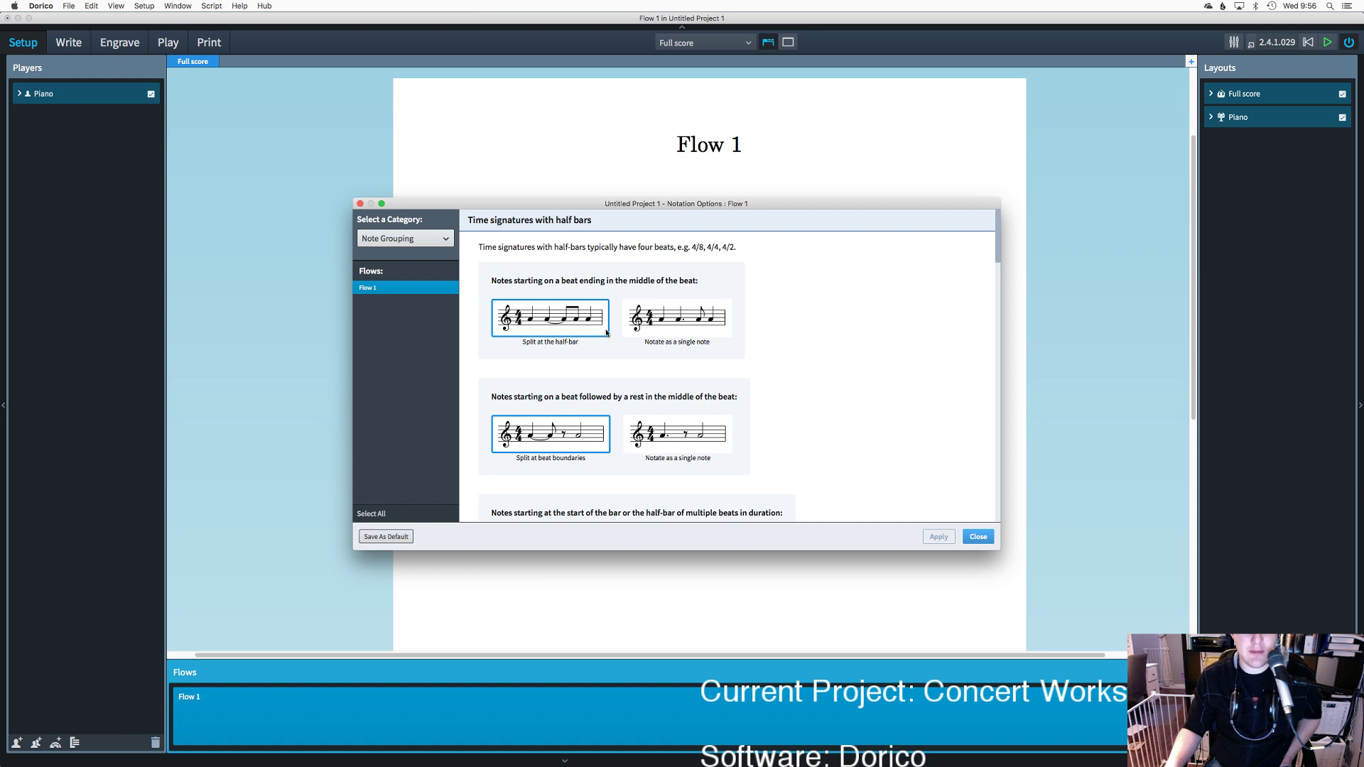
pyautogui.scroll(-15, 607, 333)
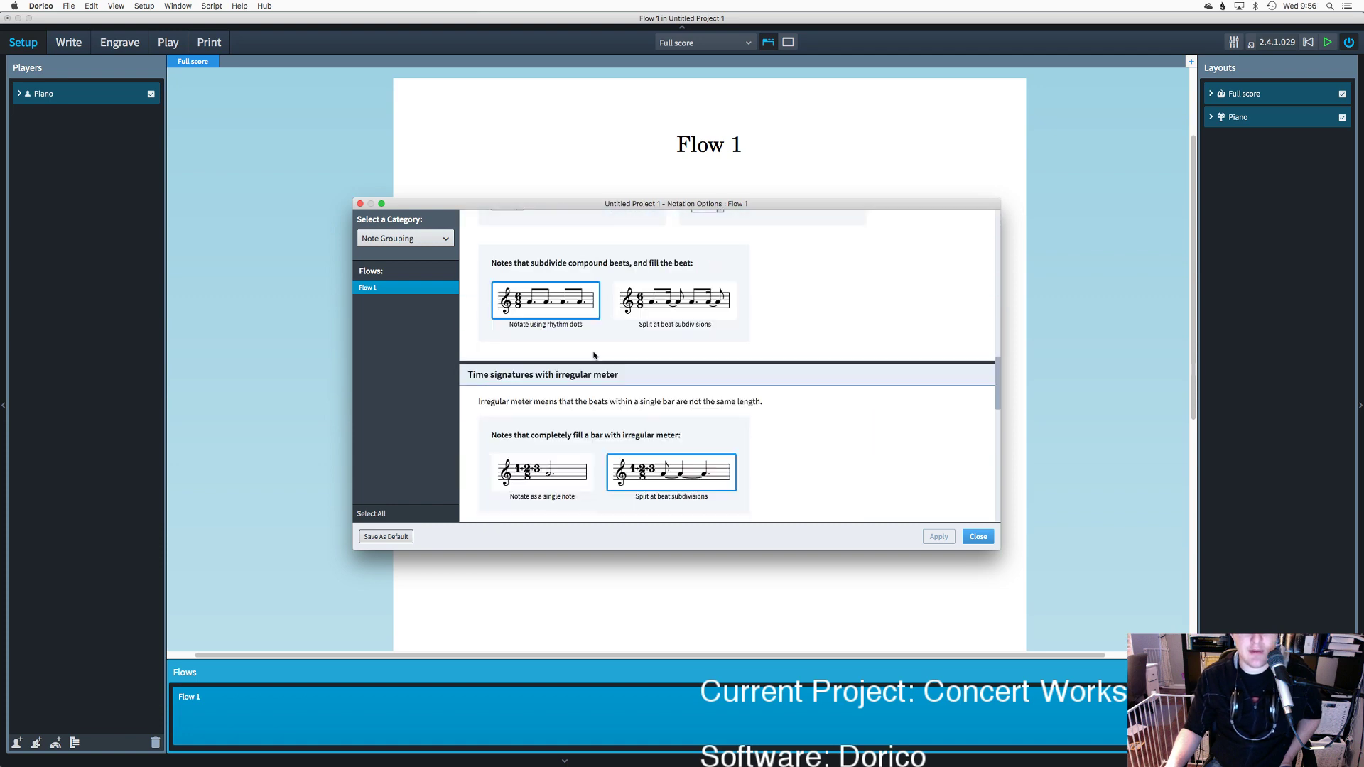
pyautogui.scroll(-3, 594, 355)
pyautogui.click(979, 537)
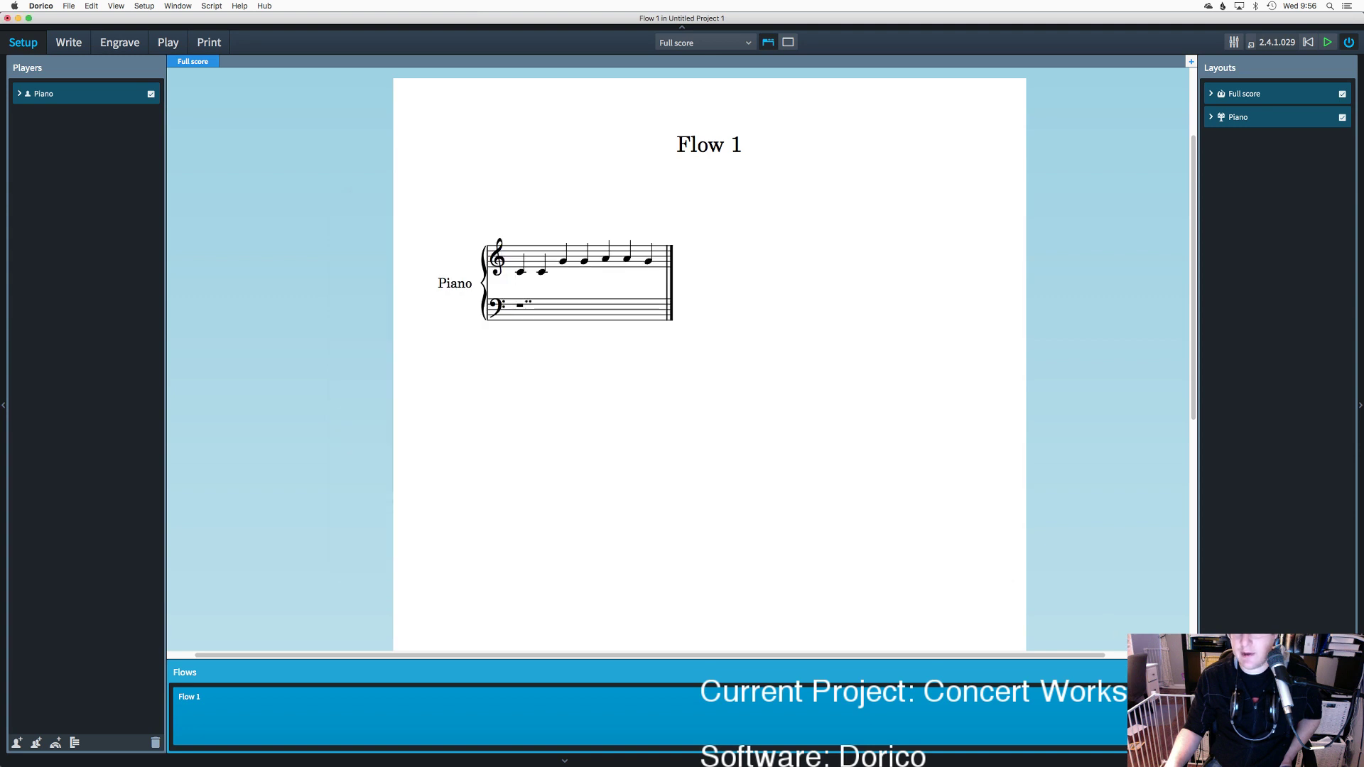
# Step: Reopen the notation options to examine the rhythm dots, irregular meter and syncopation settings, and close the dialog
pyautogui.press('super+shift+n')
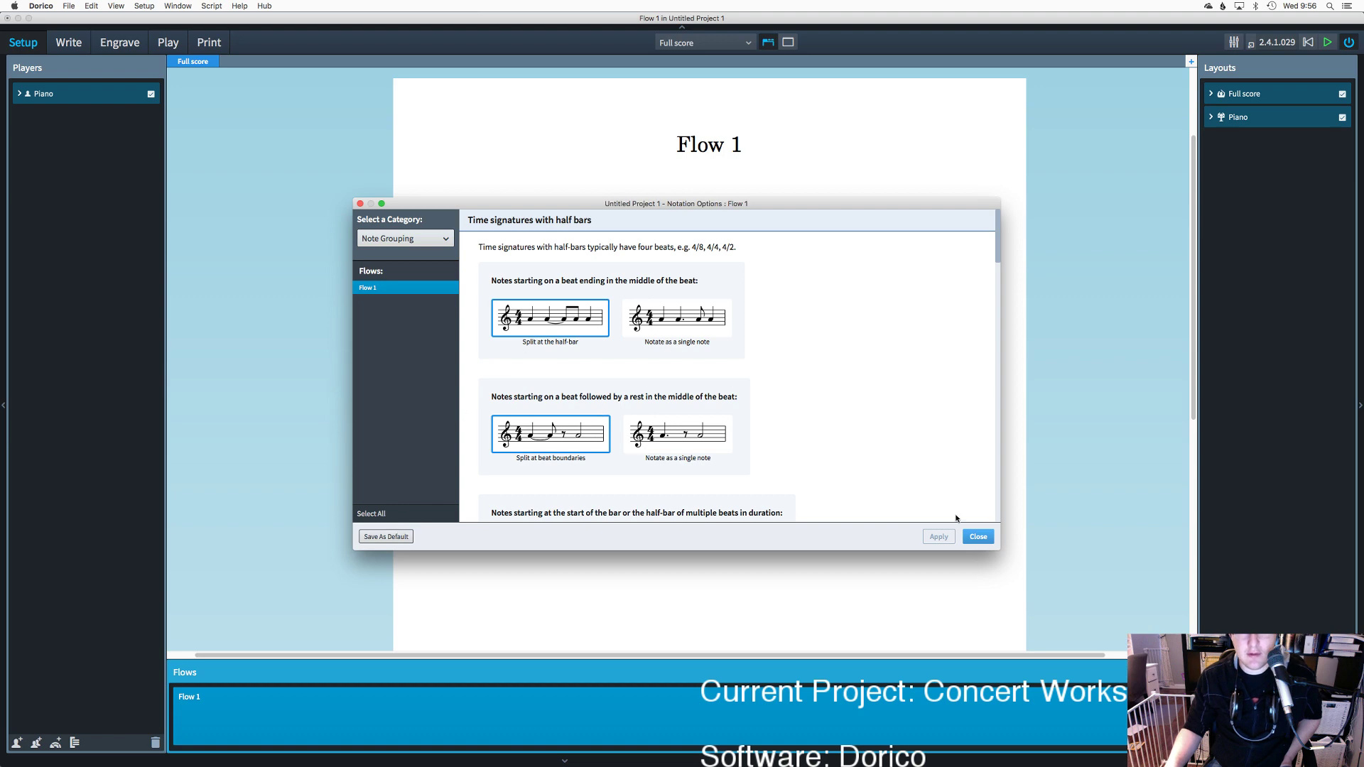
pyautogui.scroll(-15, 889, 341)
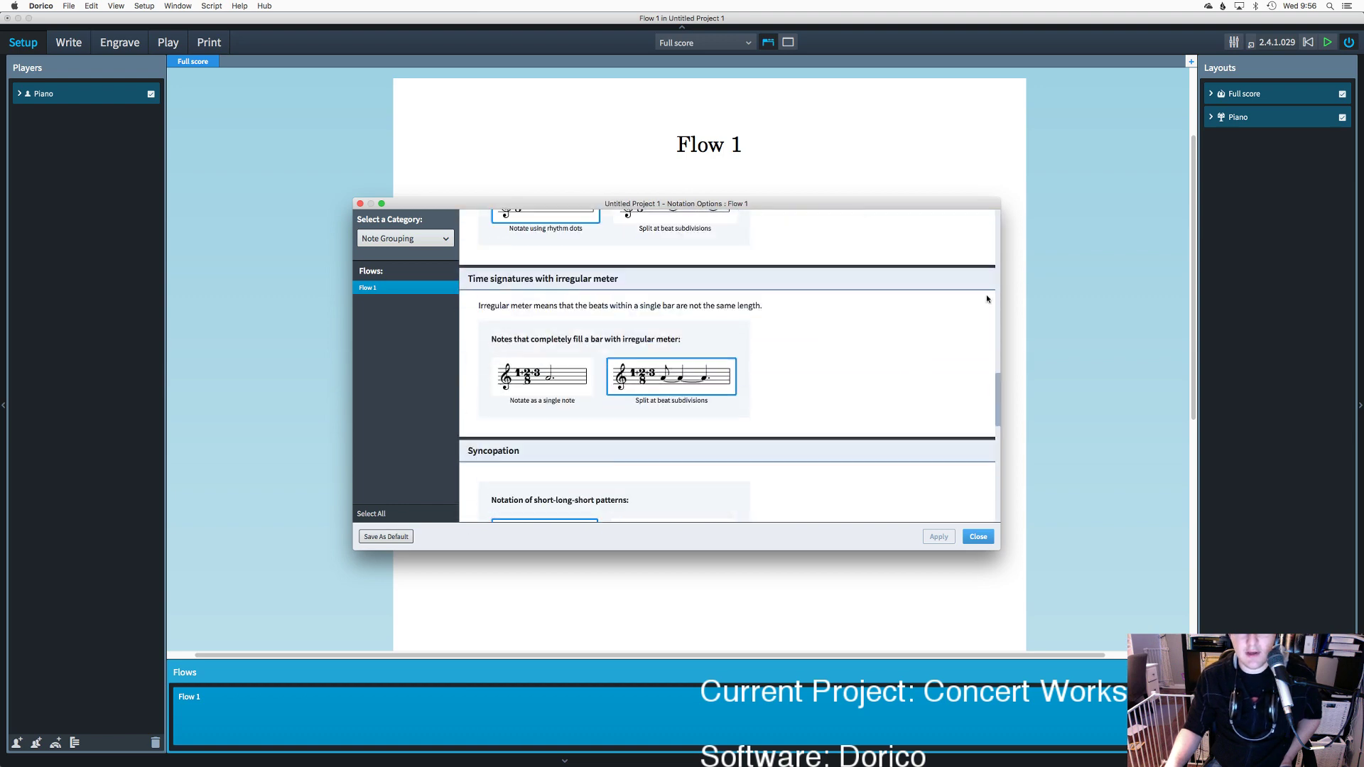
pyautogui.scroll(5, 986, 298)
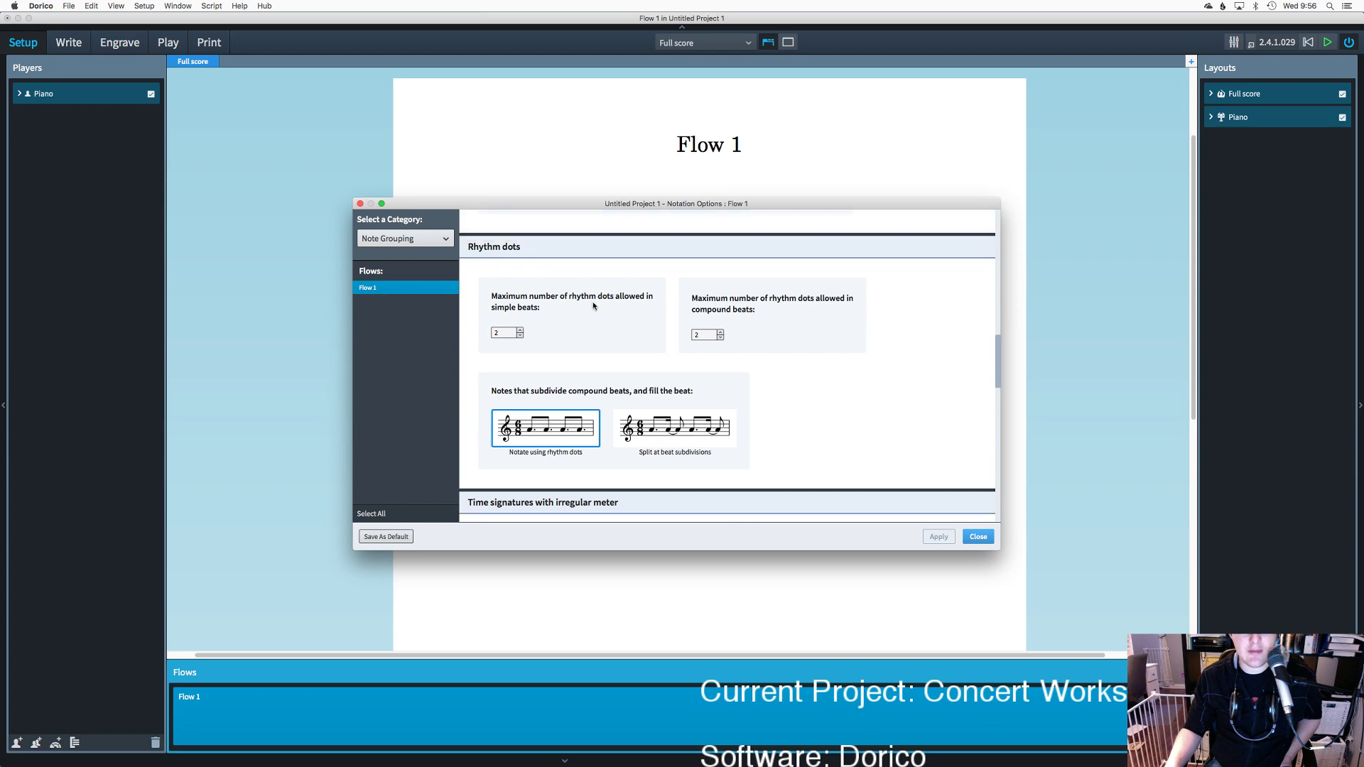
pyautogui.scroll(-5, 592, 305)
pyautogui.scroll(-10, 594, 306)
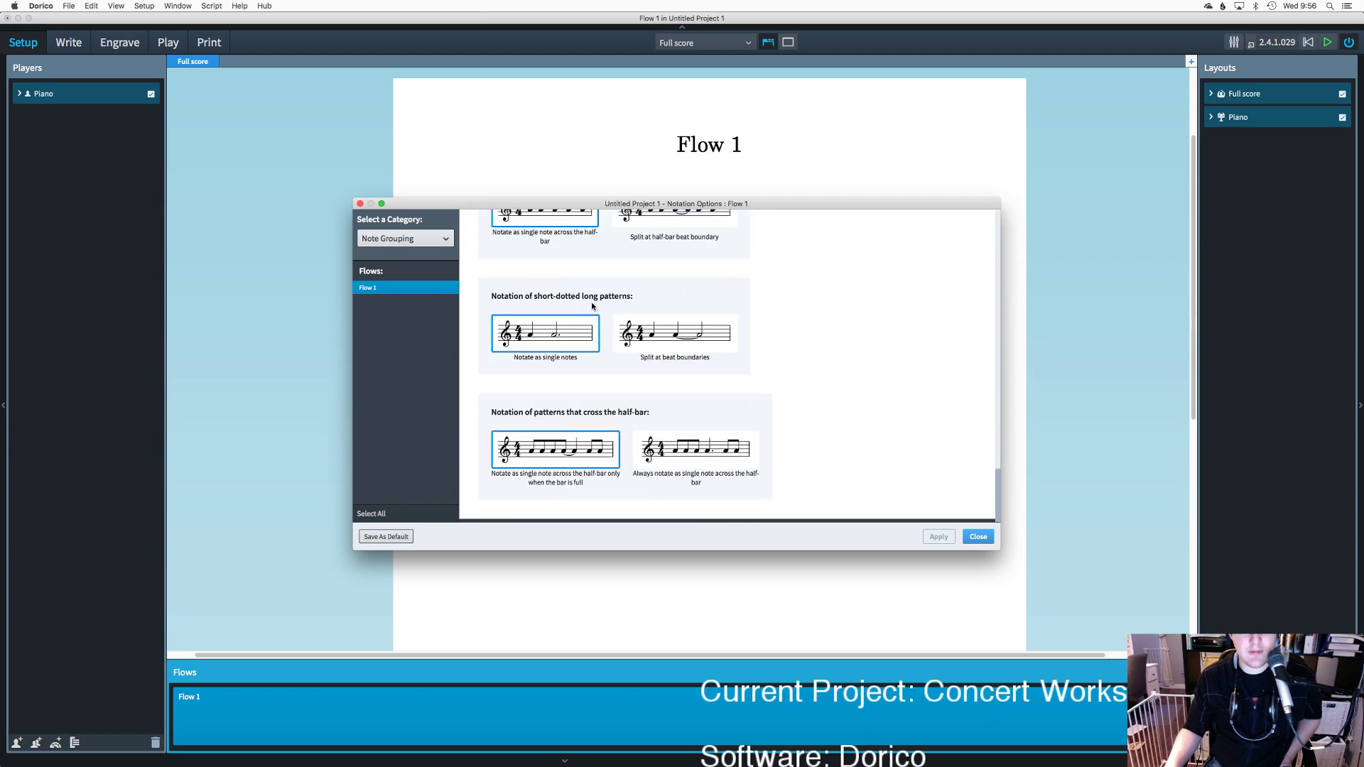
pyautogui.scroll(10, 592, 305)
pyautogui.scroll(-10, 593, 306)
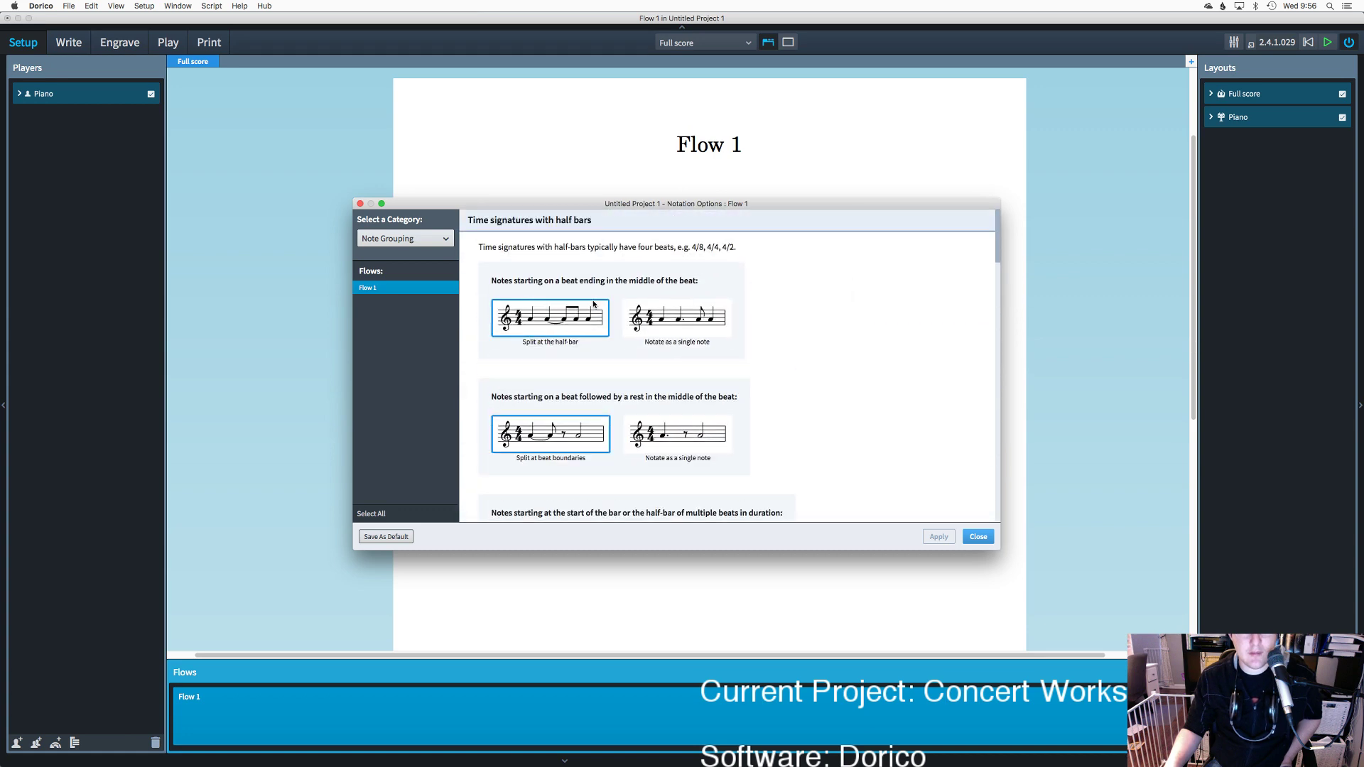
pyautogui.click(987, 540)
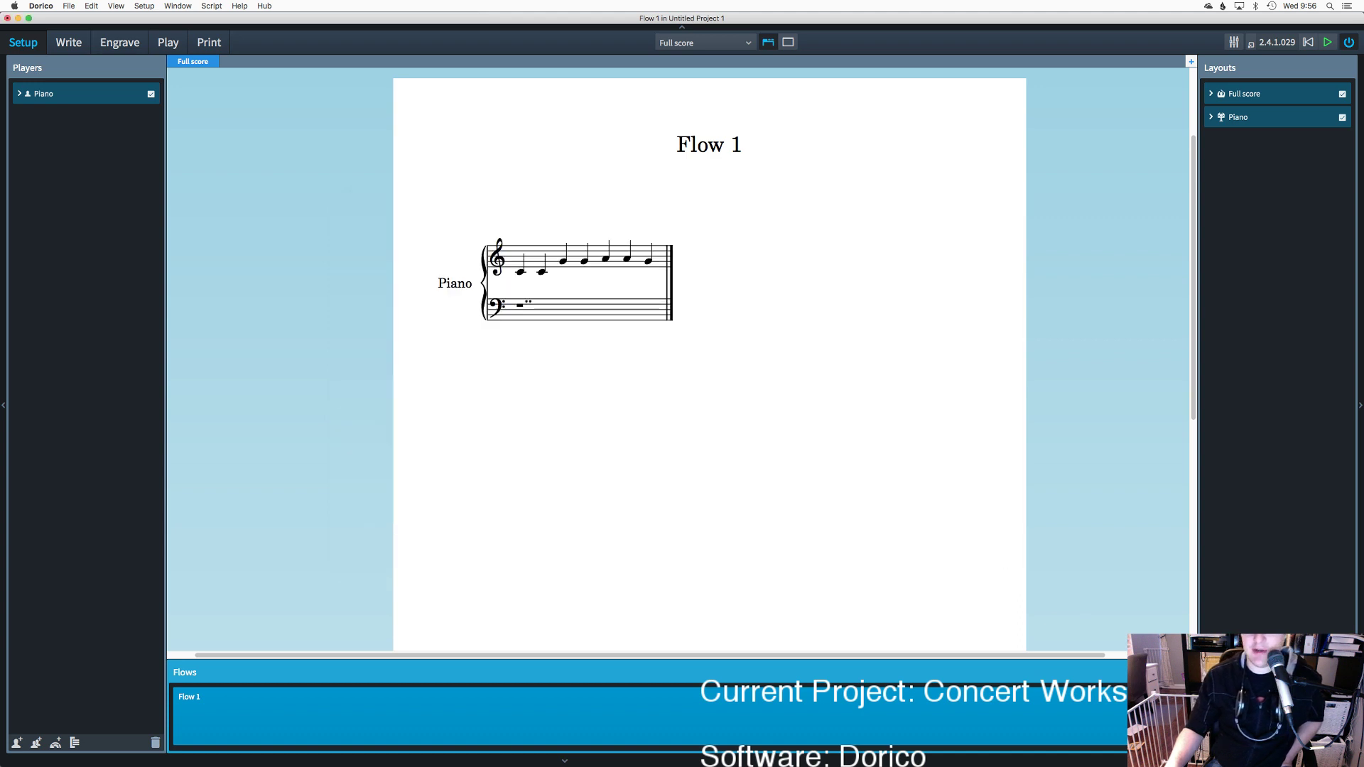
# Step: Look through the full score's Page Setup layout options down to Initial Page Number and close the dialog
pyautogui.moveTo(886, 755)
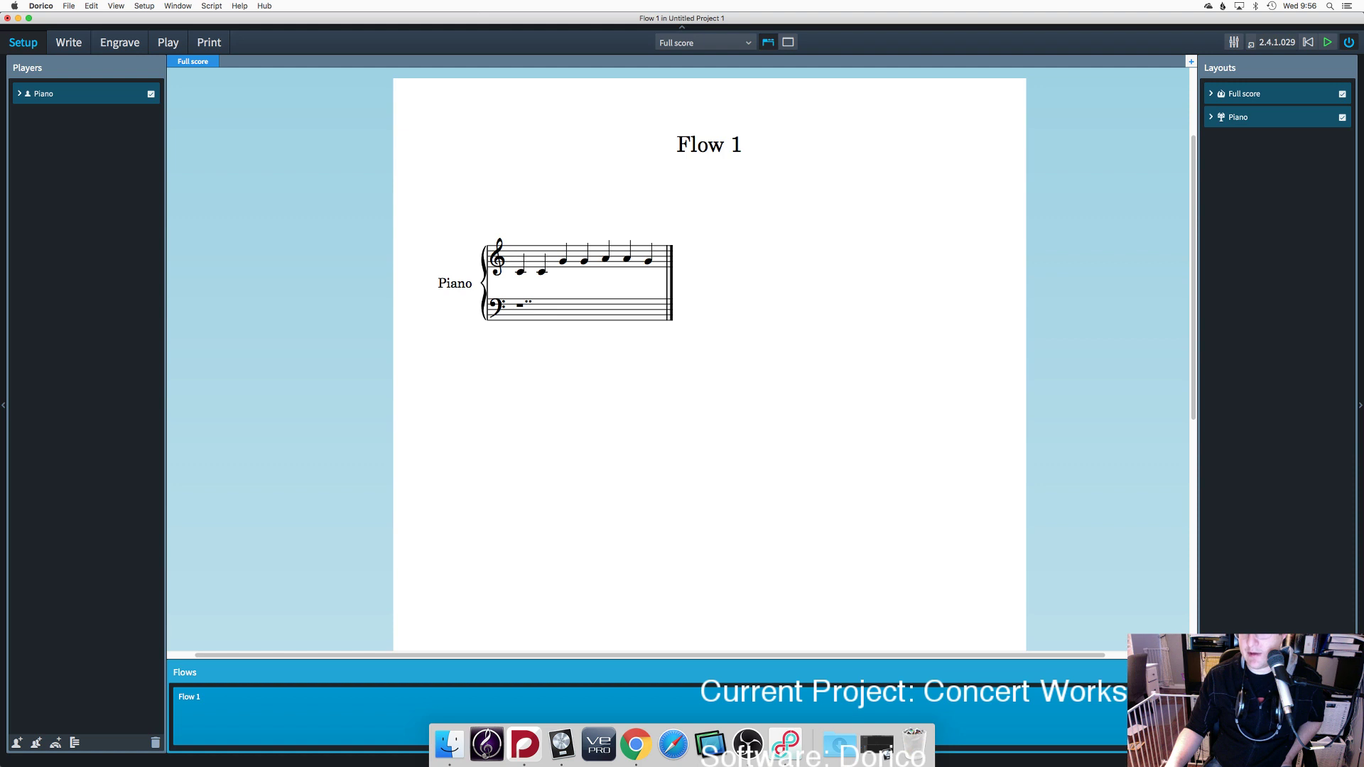
pyautogui.press('super+shift+l')
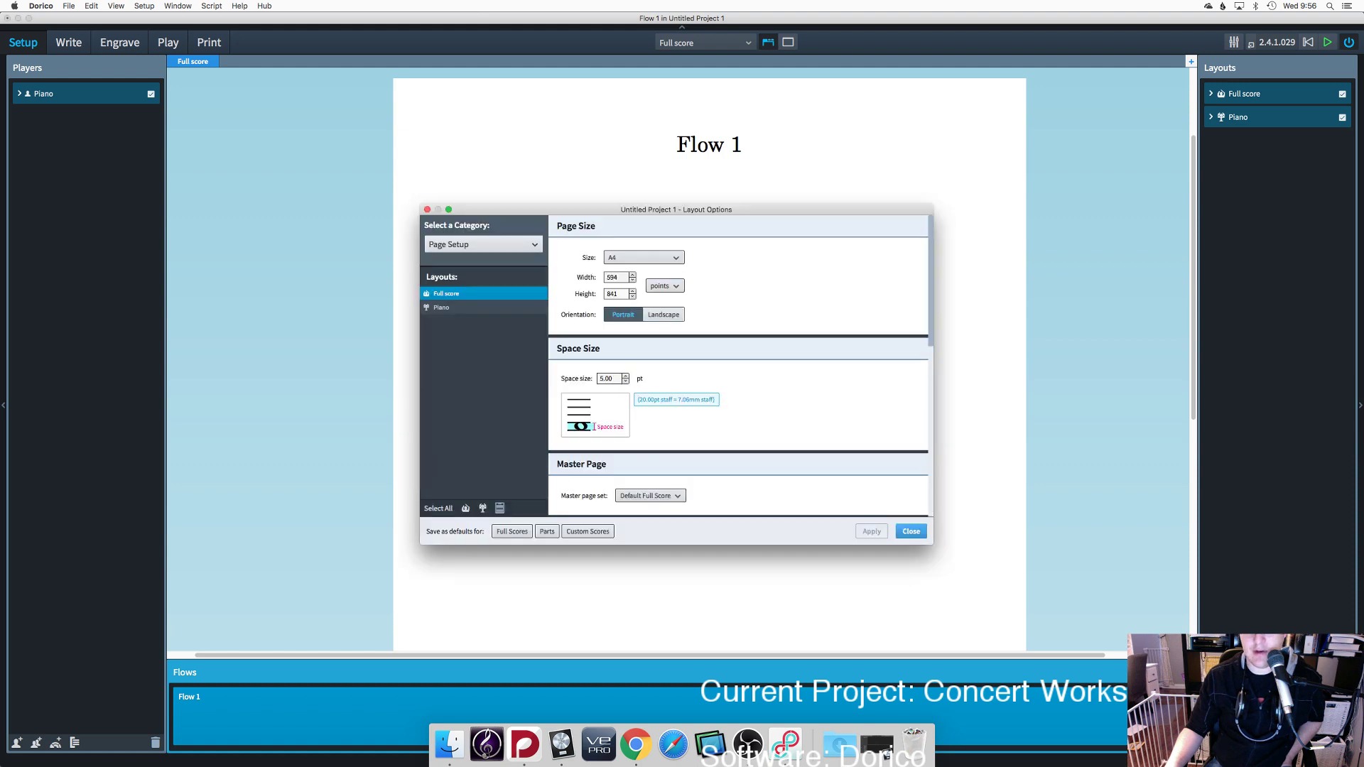
pyautogui.scroll(-10, 736, 334)
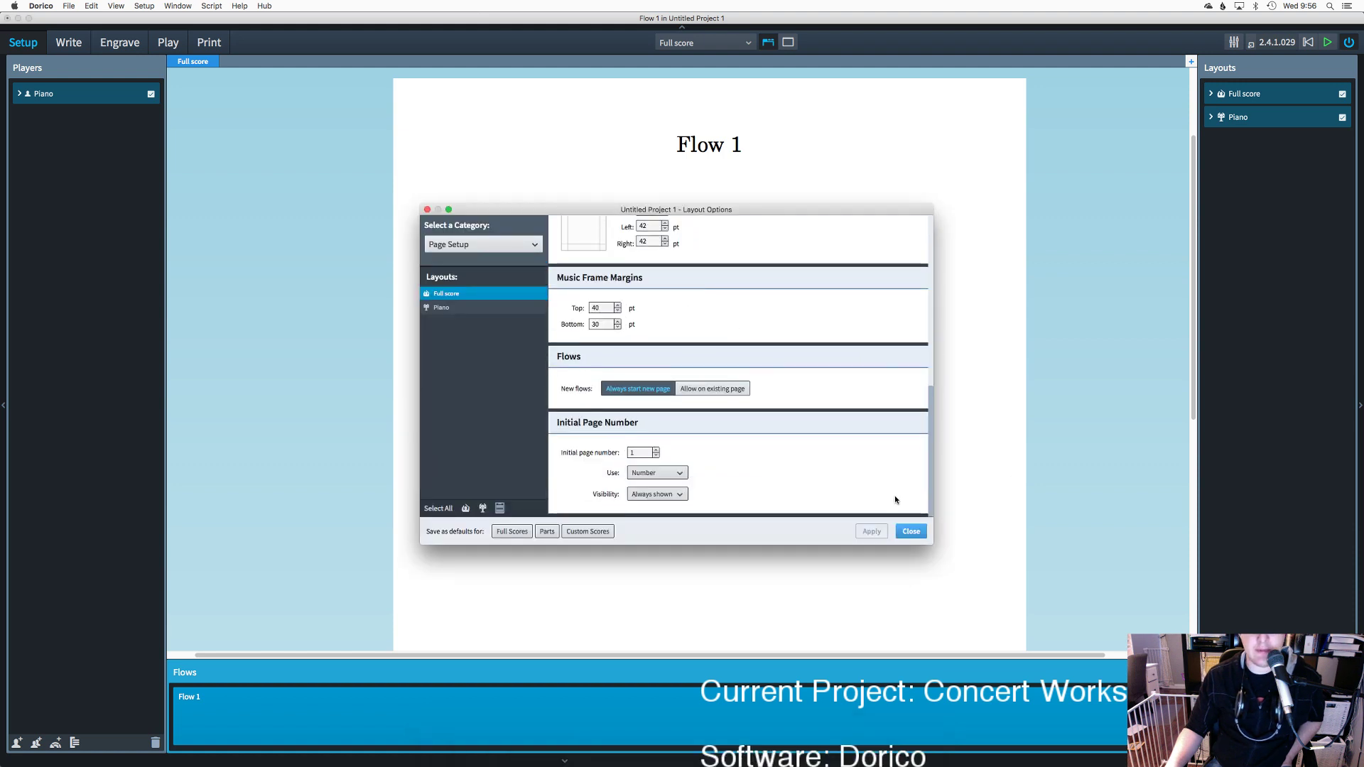
pyautogui.click(911, 531)
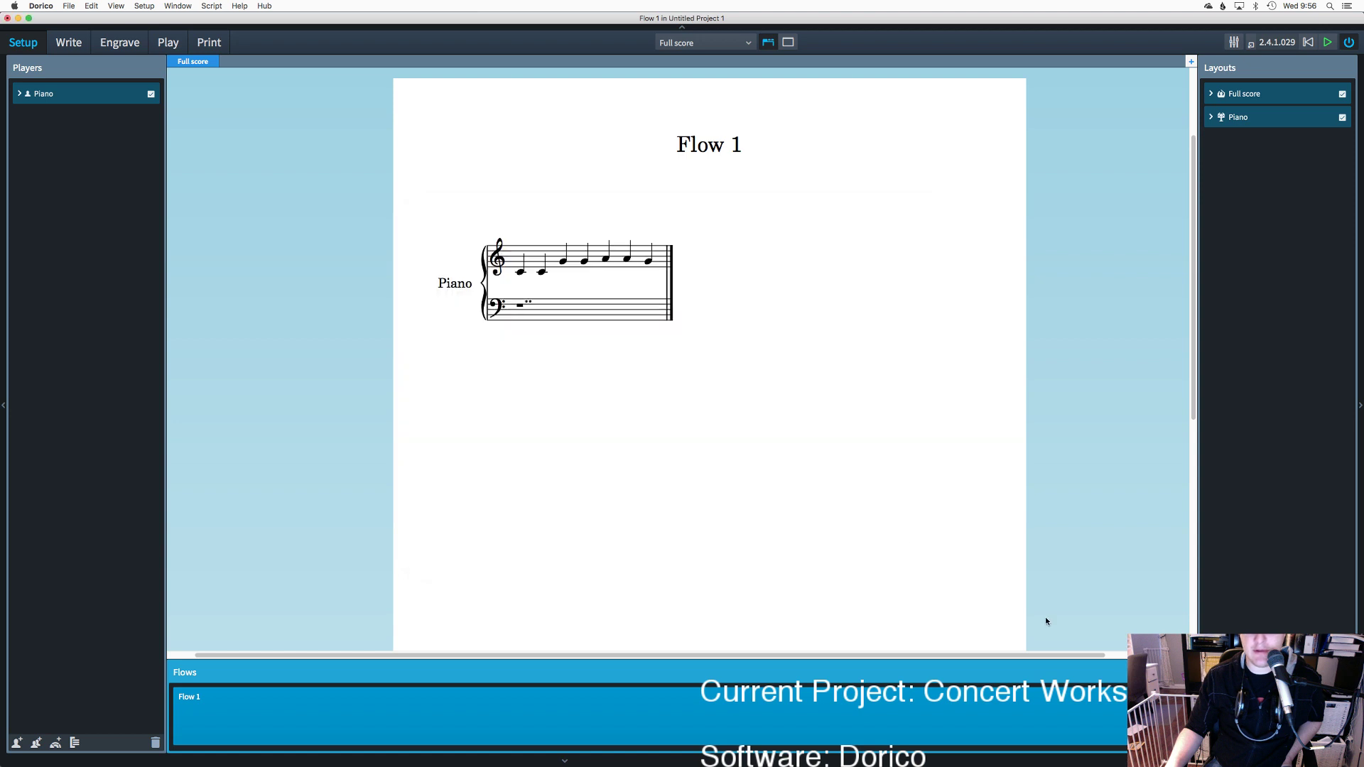
pyautogui.doubleClick(1011, 705)
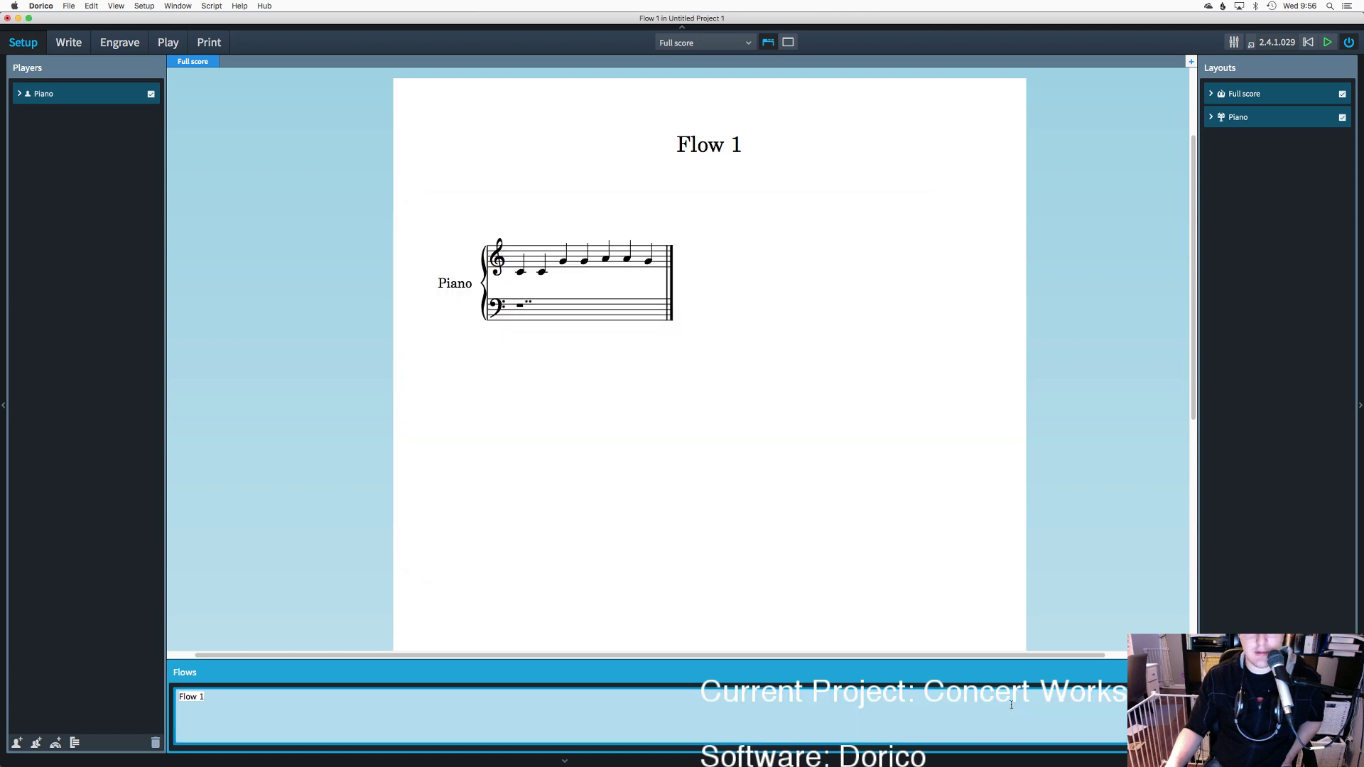
pyautogui.press('Return')
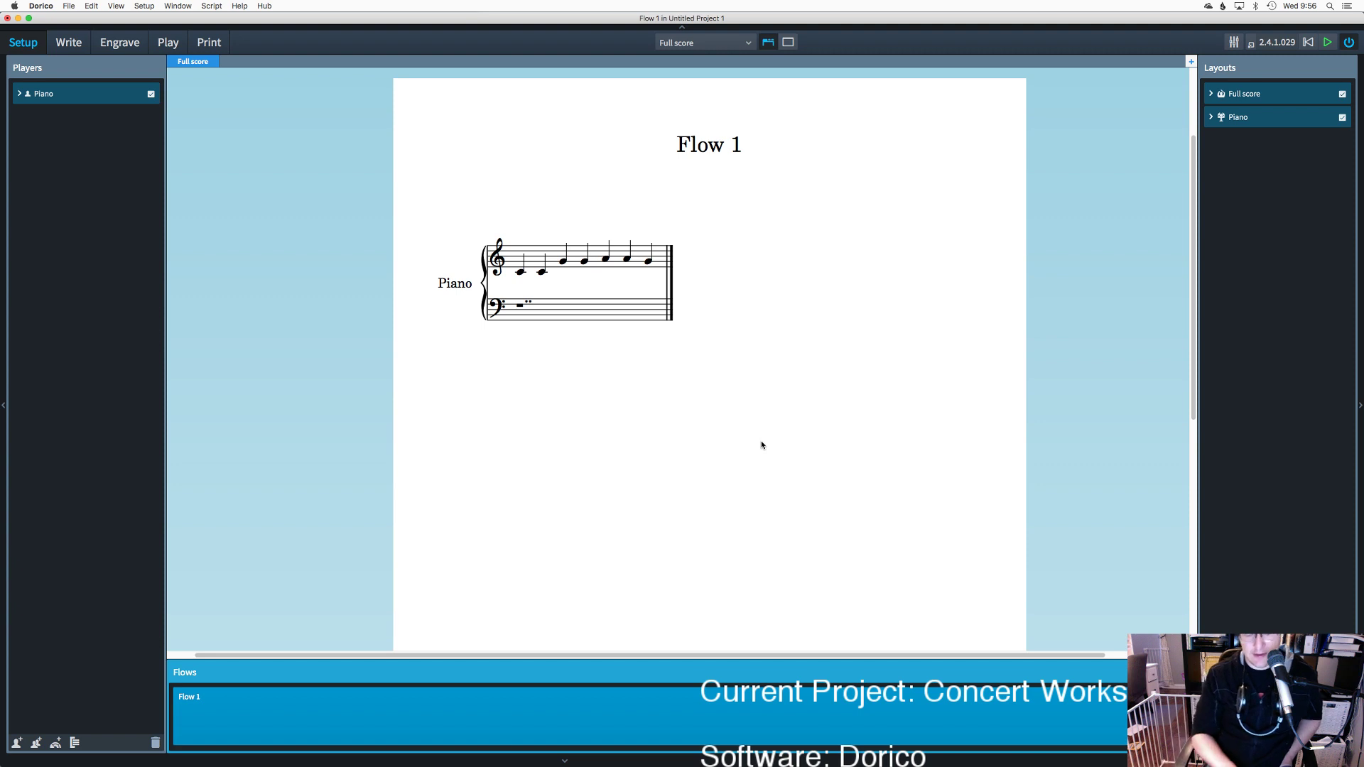
pyautogui.press('super+z')
pyautogui.press('super+z')
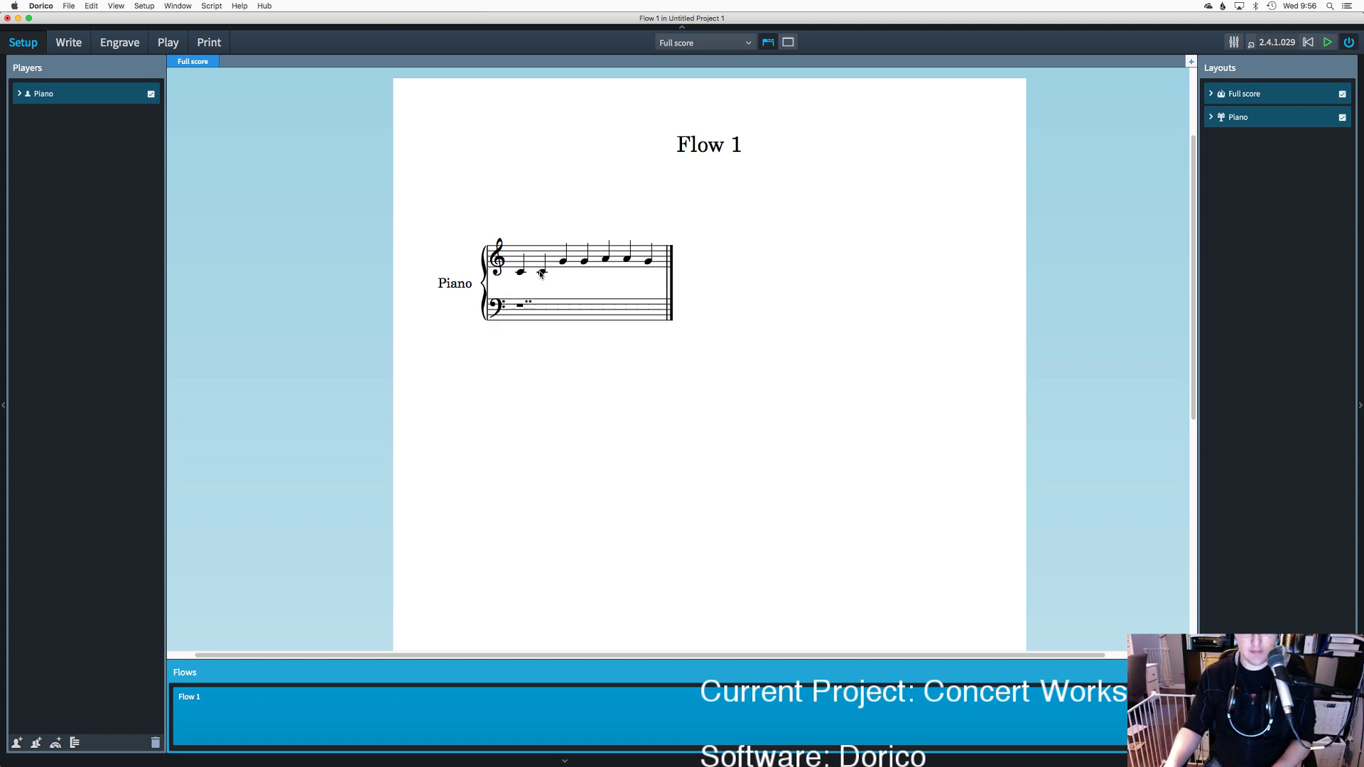
# Step: In Write mode, try moving the melody's first note to the bass staff and return it to the treble staff
pyautogui.click(68, 42)
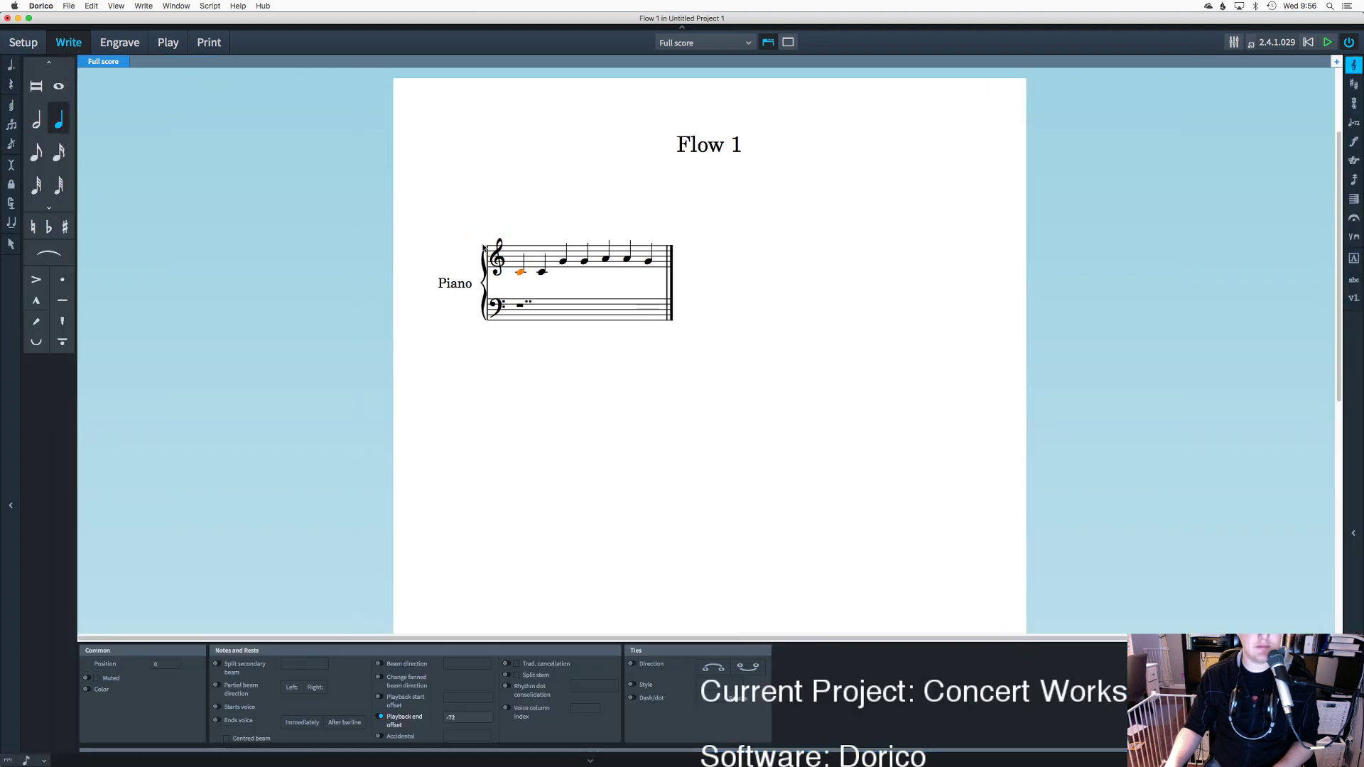
pyautogui.press('super+shift+Down')
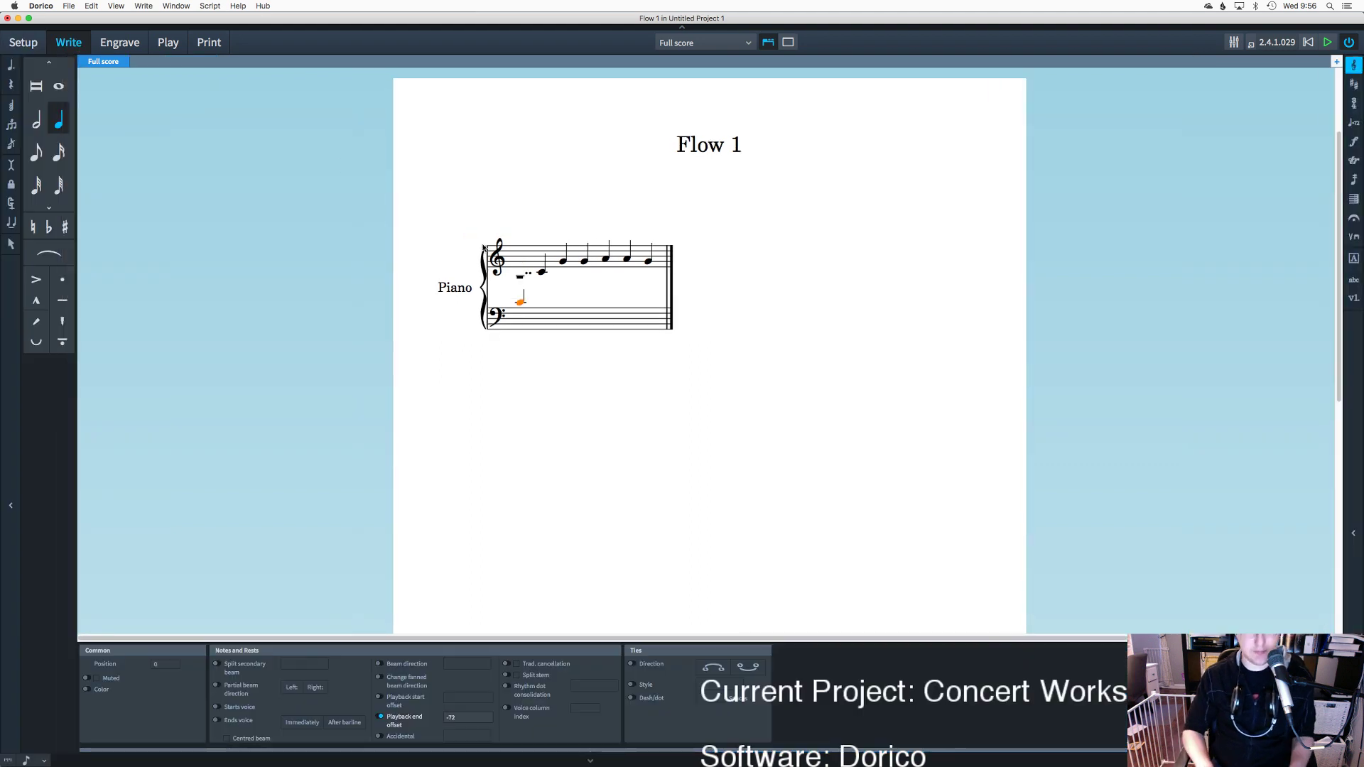
pyautogui.press('super+shift+Up')
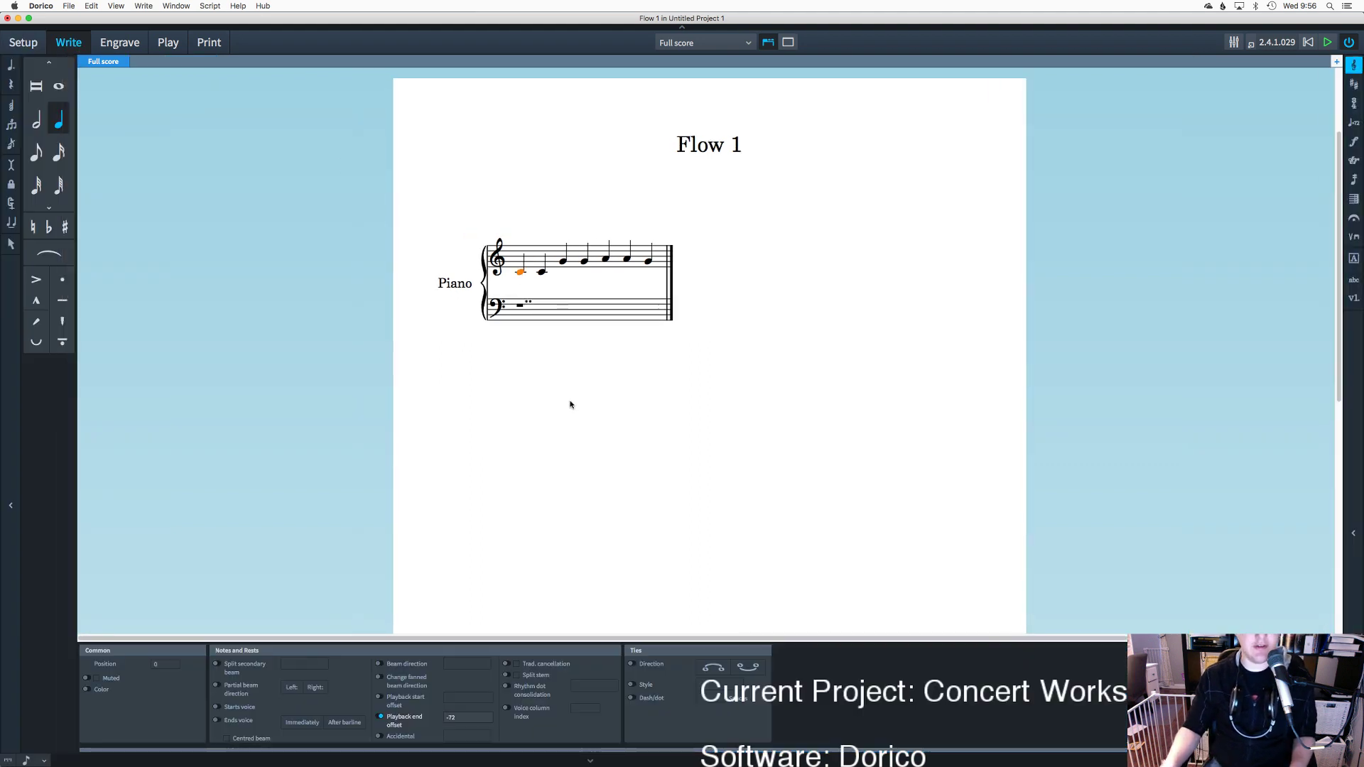
pyautogui.press('Escape')
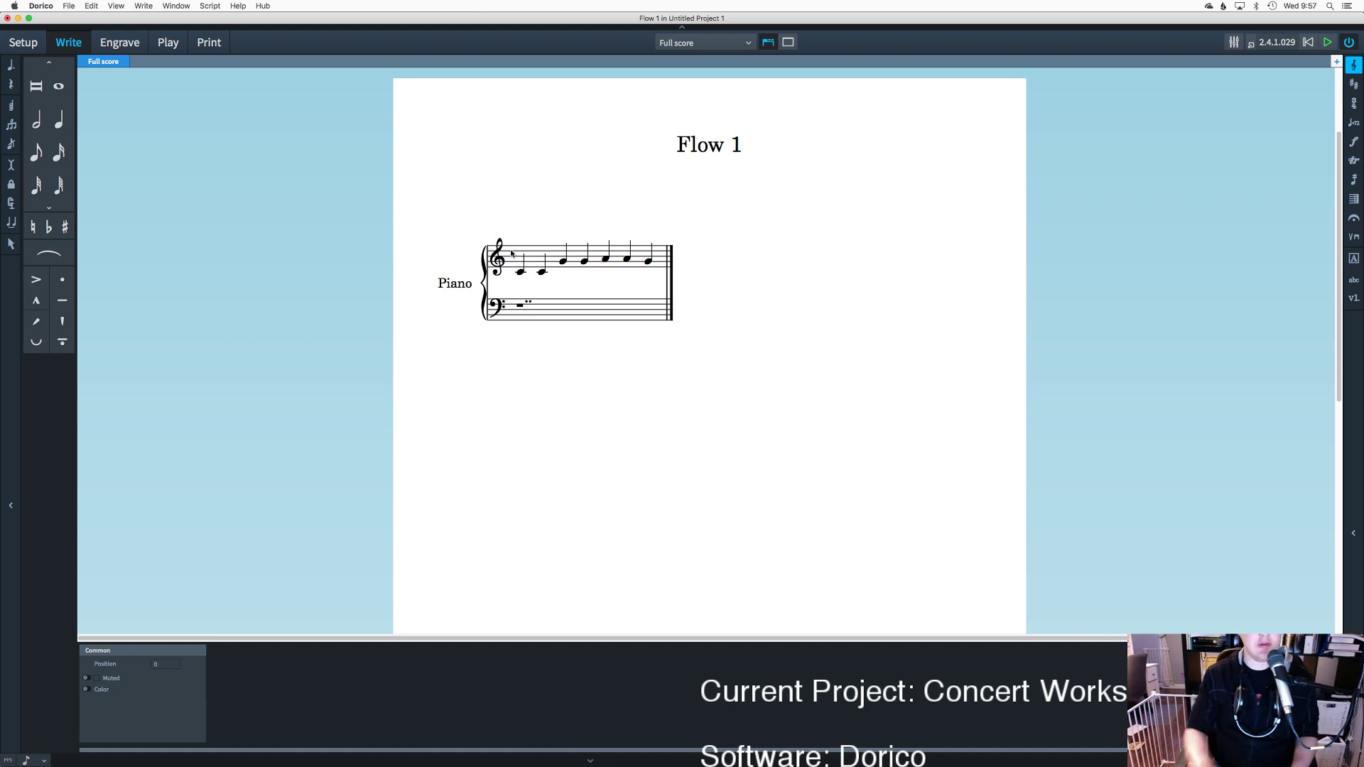
# Step: Return to Setup mode by way of Engrave mode and search the help for "time signatur"
pyautogui.click(108, 44)
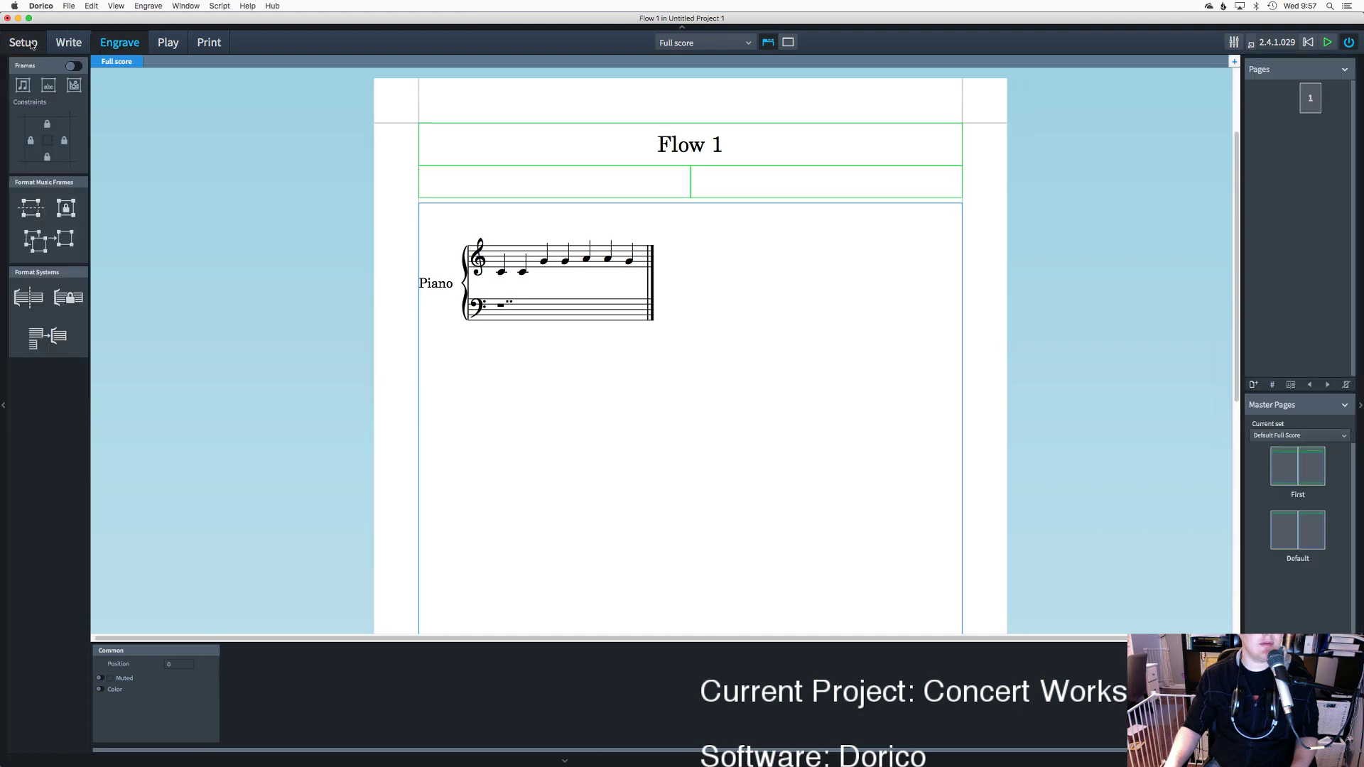
pyautogui.click(32, 45)
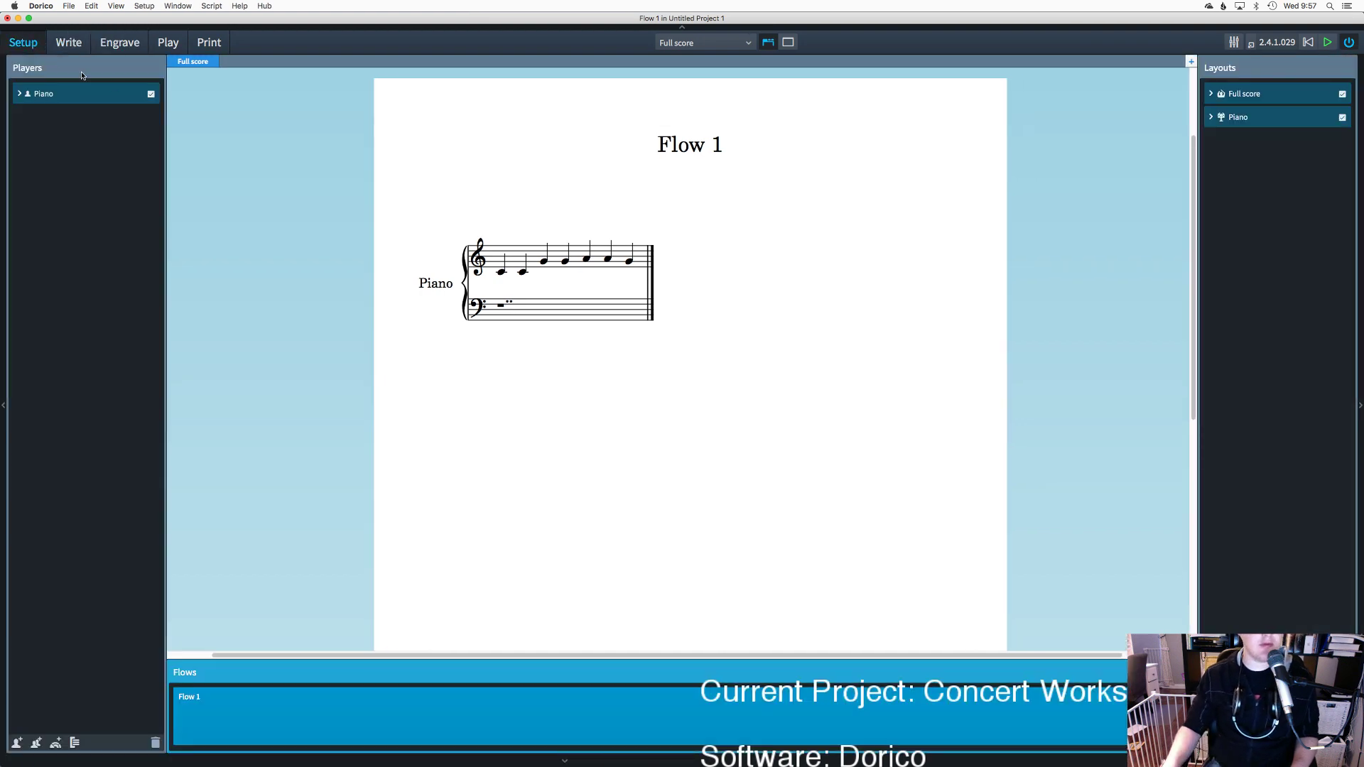
pyautogui.click(264, 6)
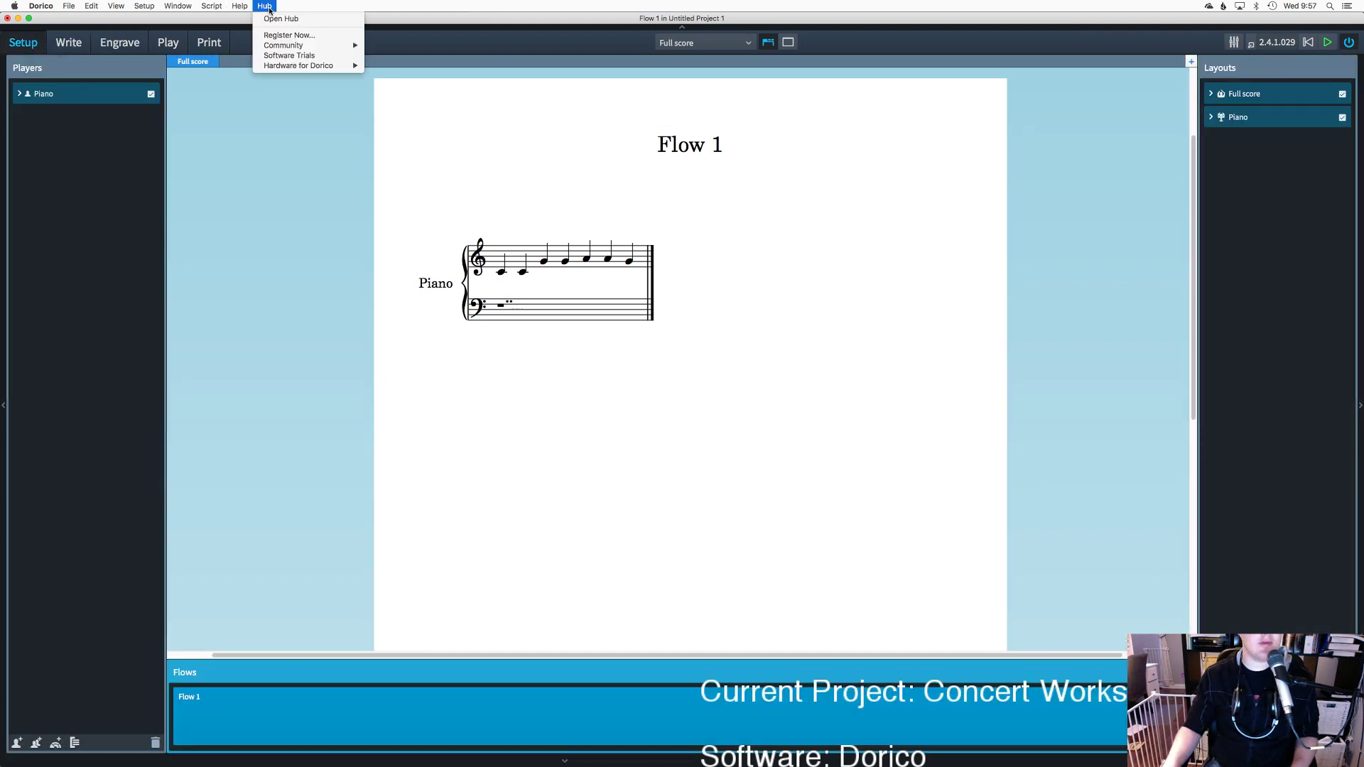
pyautogui.moveTo(211, 7)
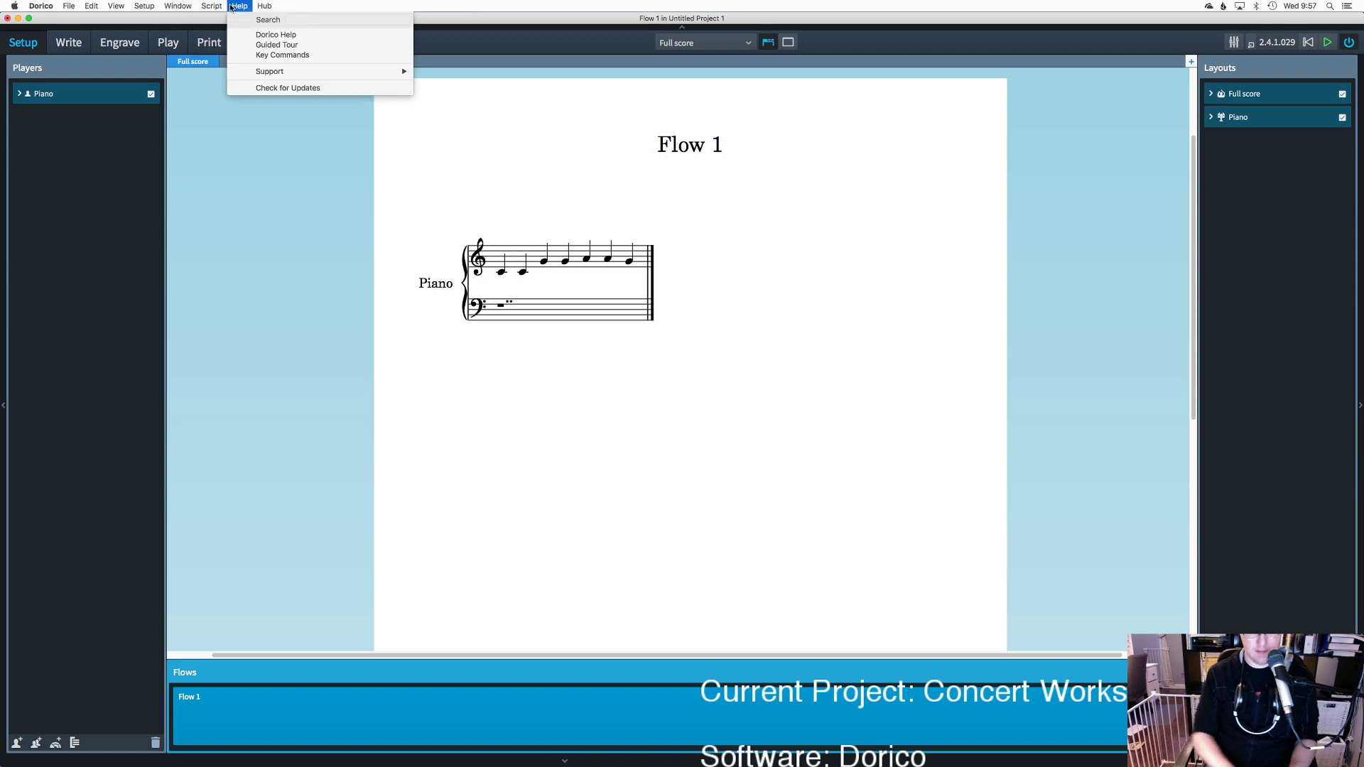
pyautogui.write('time s')
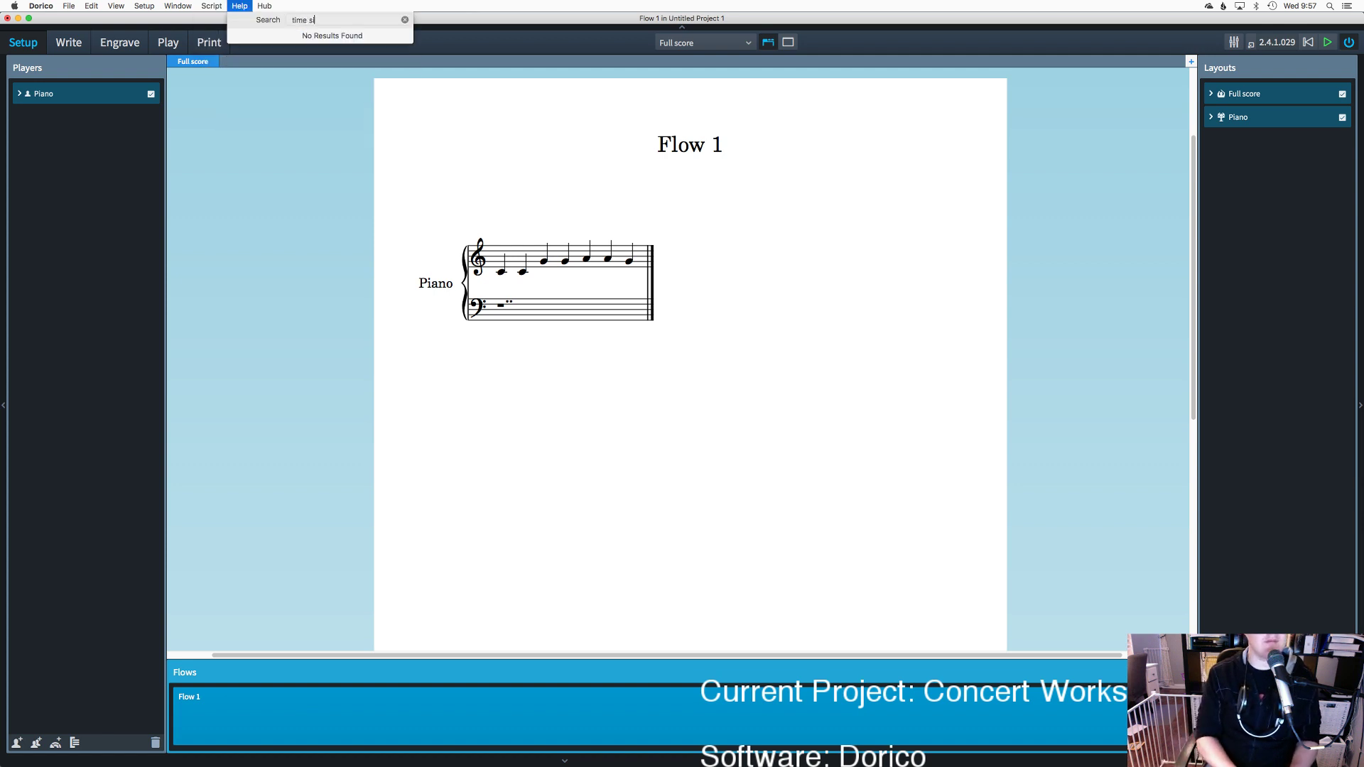
pyautogui.write('i')
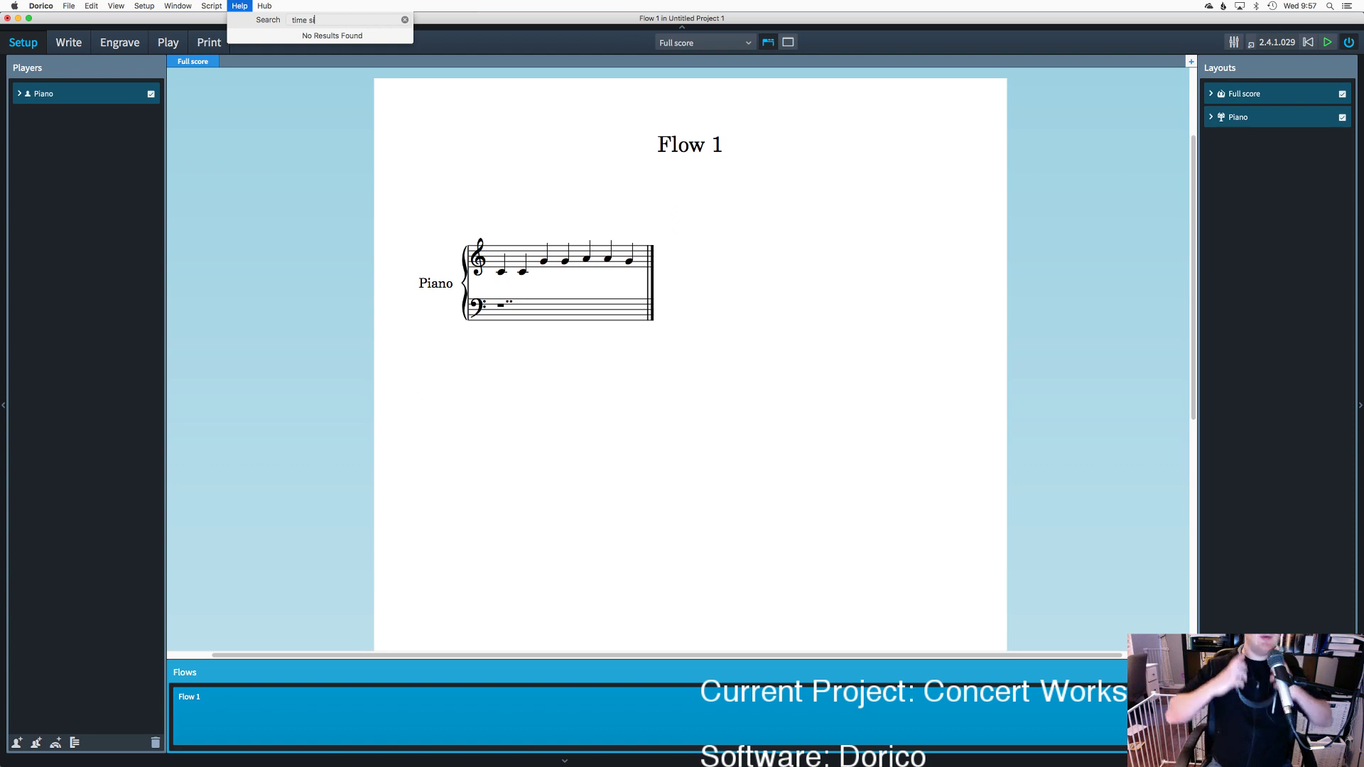
pyautogui.write('g')
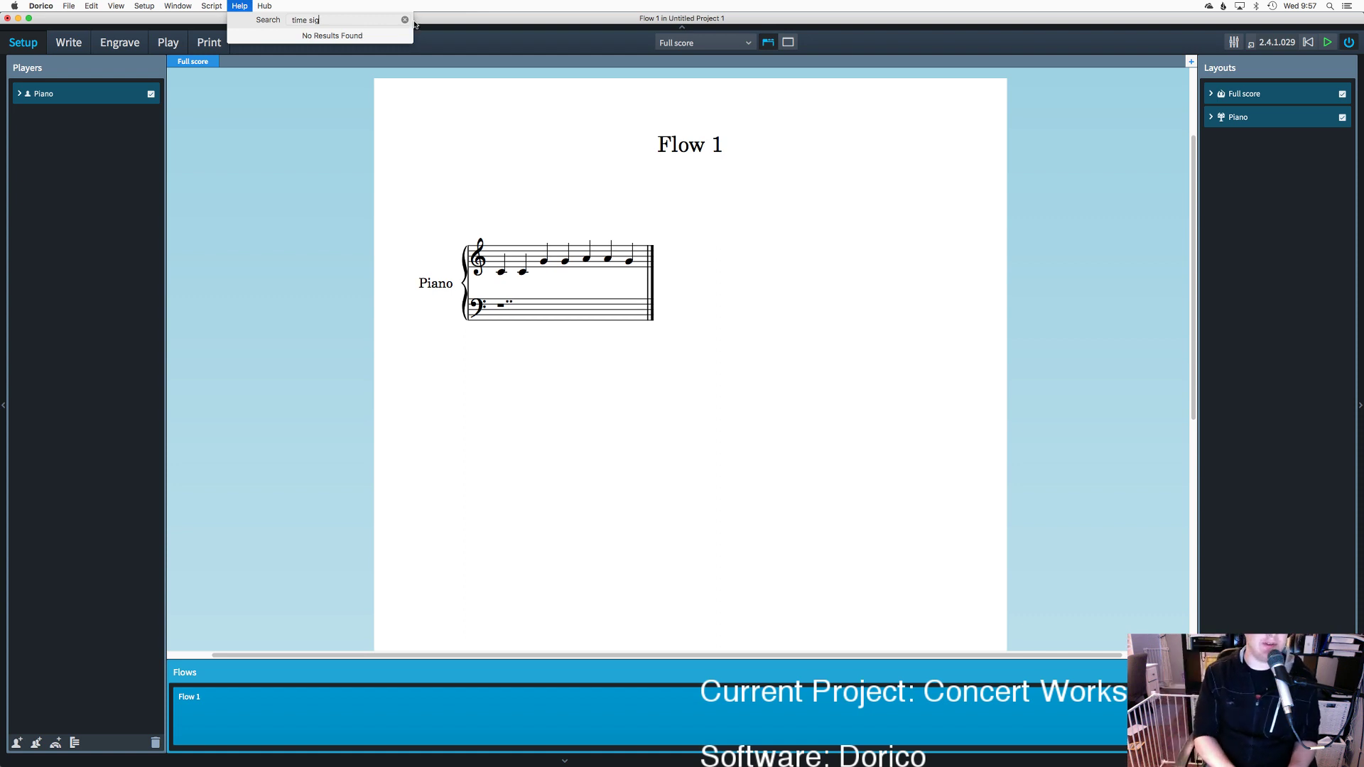
pyautogui.write('natur')
# Step: Replace the help search term with "meter" and leave the help search
pyautogui.press('BackSpace')
pyautogui.press('BackSpace')
pyautogui.press('BackSpace')
pyautogui.press('BackSpace')
pyautogui.press('BackSpace')
pyautogui.press('BackSpace')
pyautogui.press('BackSpace')
pyautogui.press('BackSpace')
pyautogui.press('BackSpace')
pyautogui.press('BackSpace')
pyautogui.press('BackSpace')
pyautogui.press('BackSpace')
pyautogui.press('BackSpace')
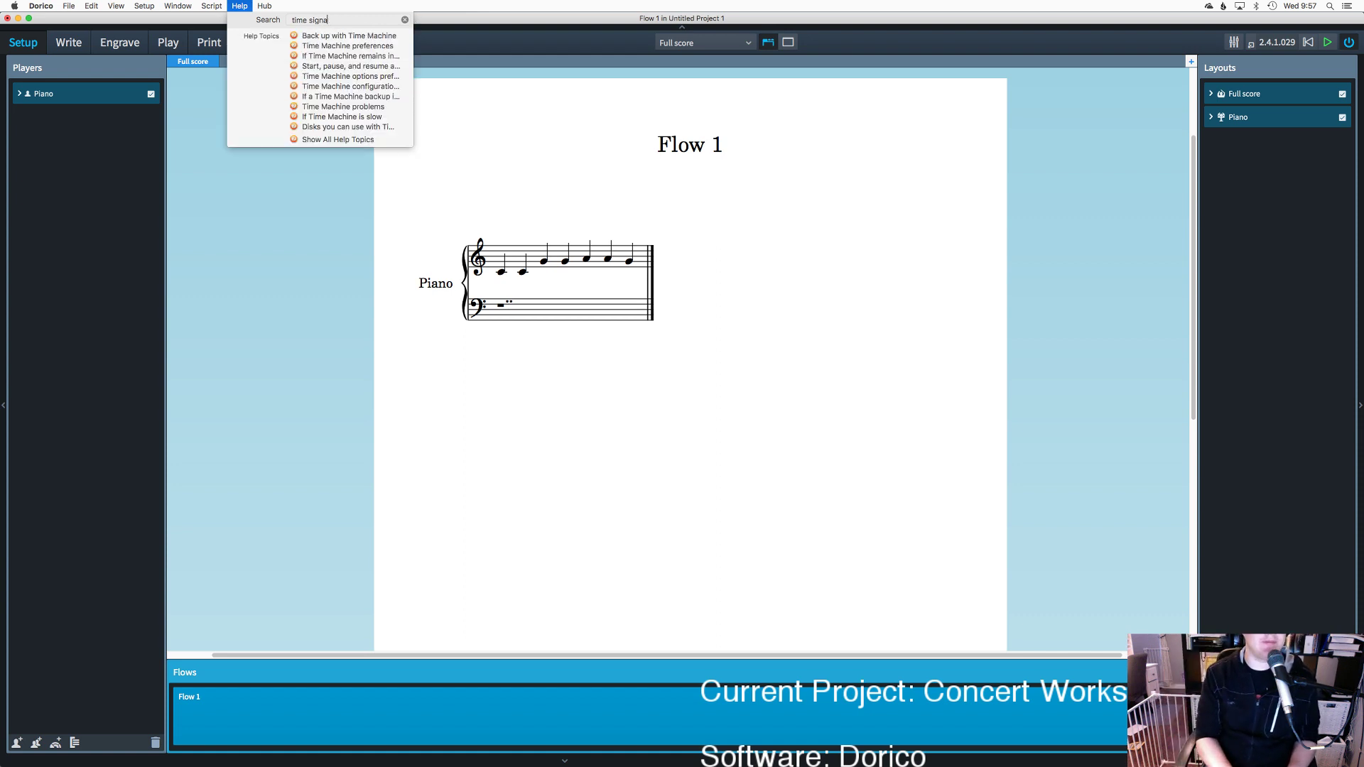
pyautogui.write('meter')
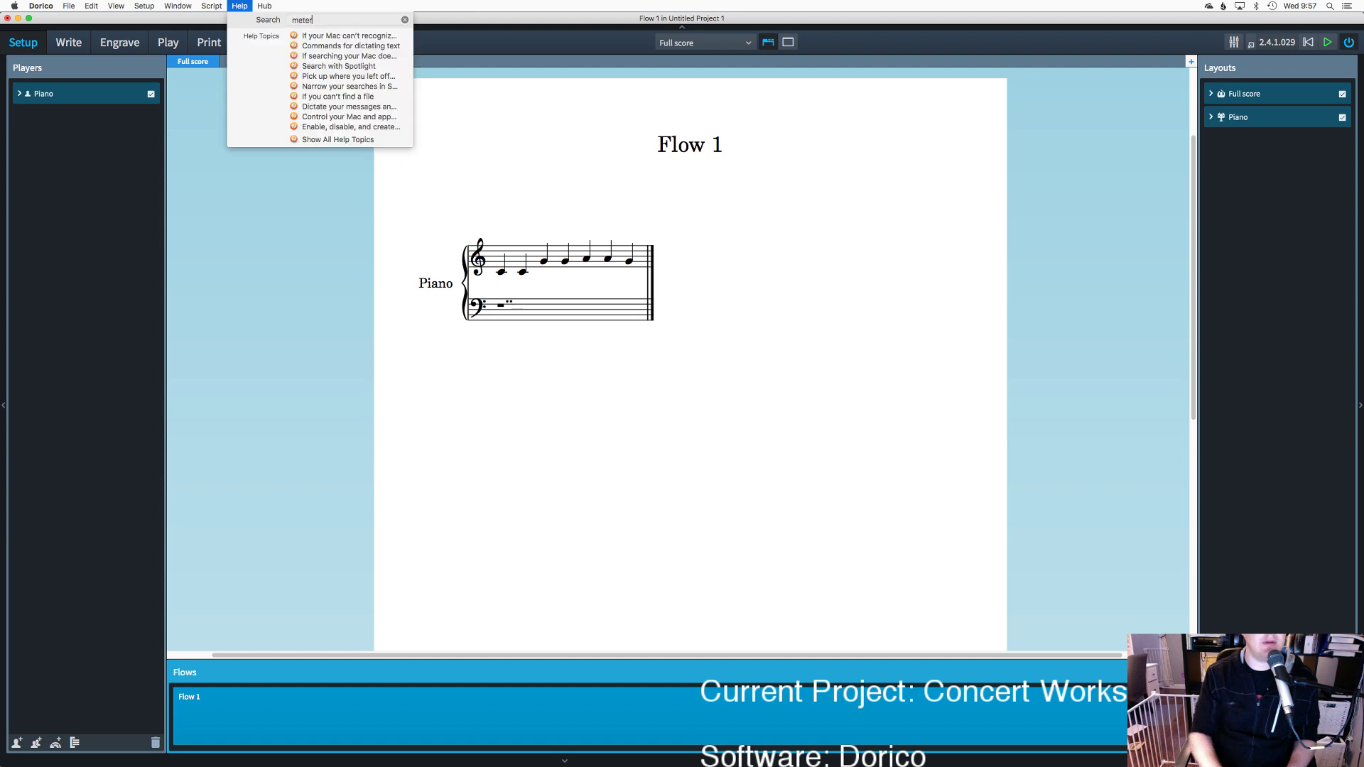
pyautogui.press('Escape')
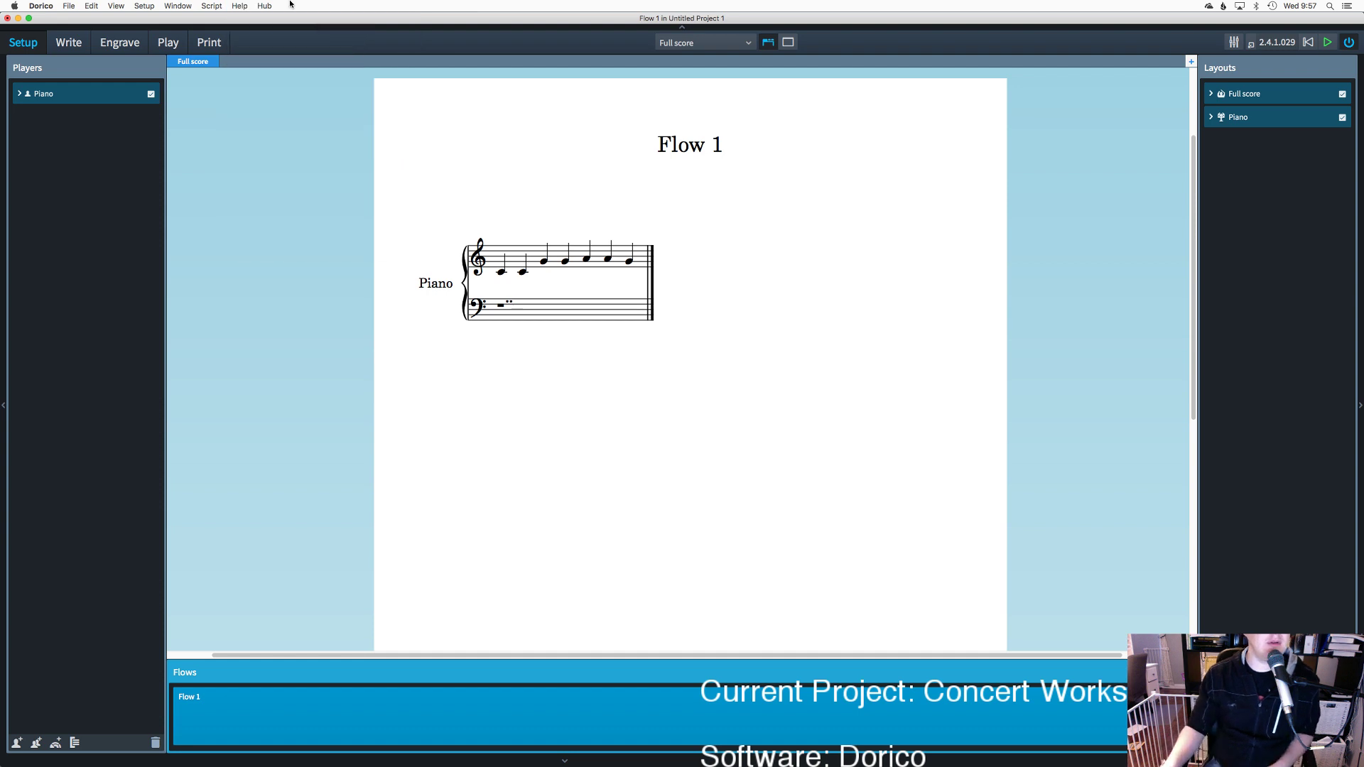
# Step: Open the notation options for Flow 1 and look at the Beam Grouping and Voices categories
pyautogui.click(144, 6)
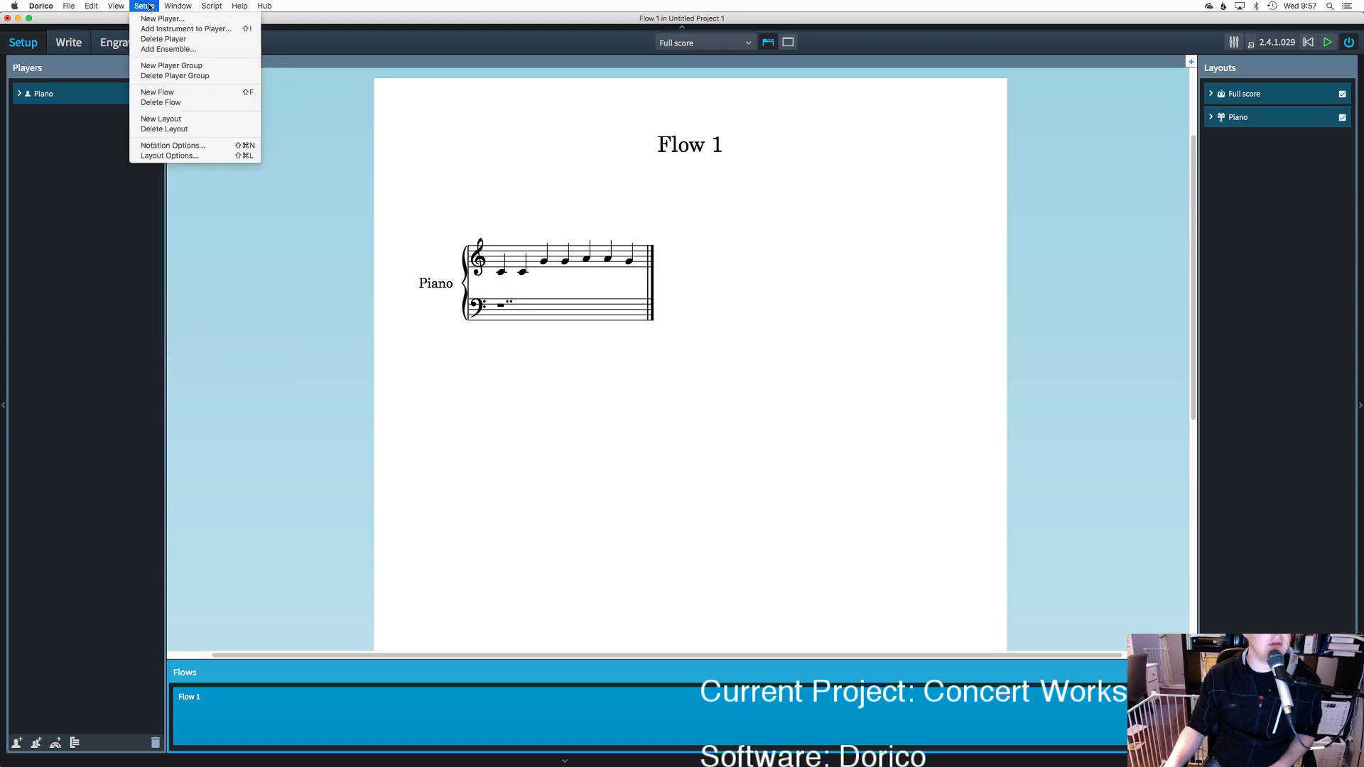
pyautogui.moveTo(122, 6)
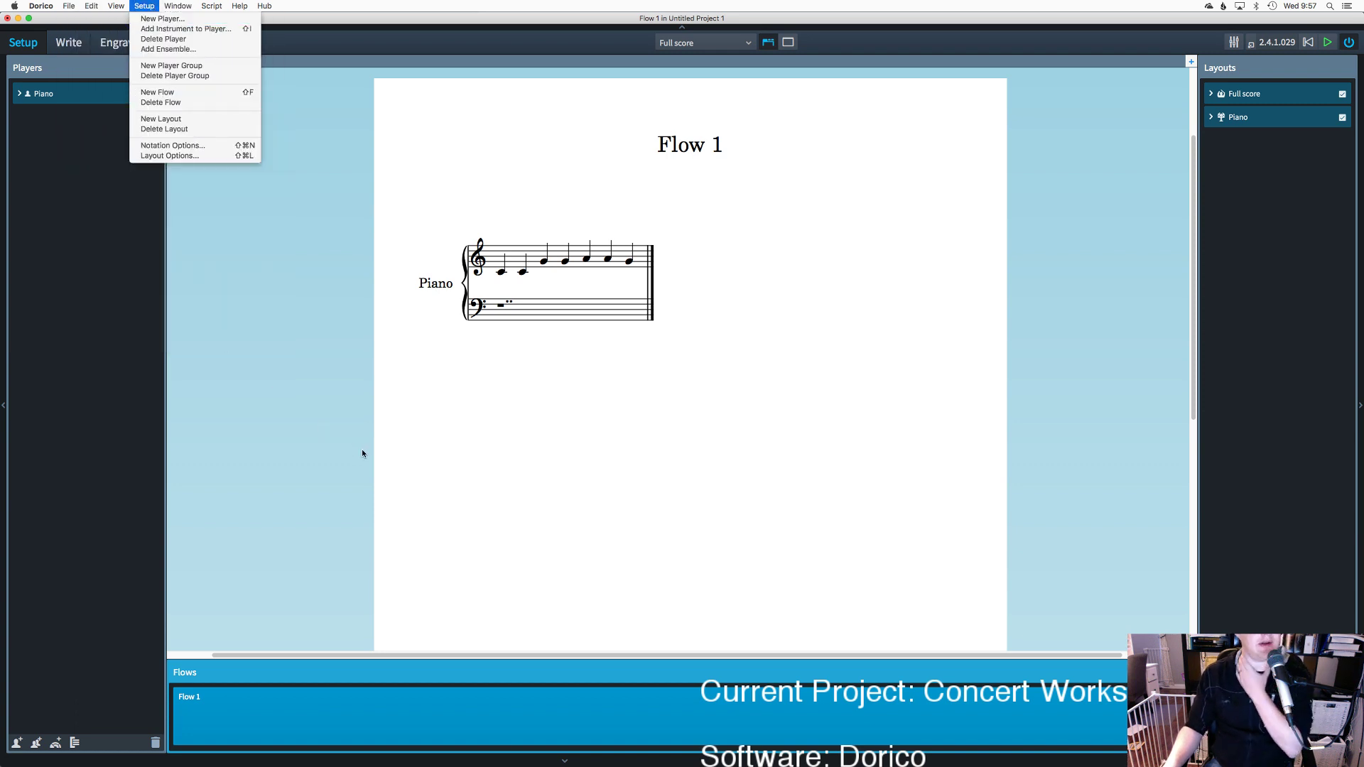
pyautogui.click(171, 145)
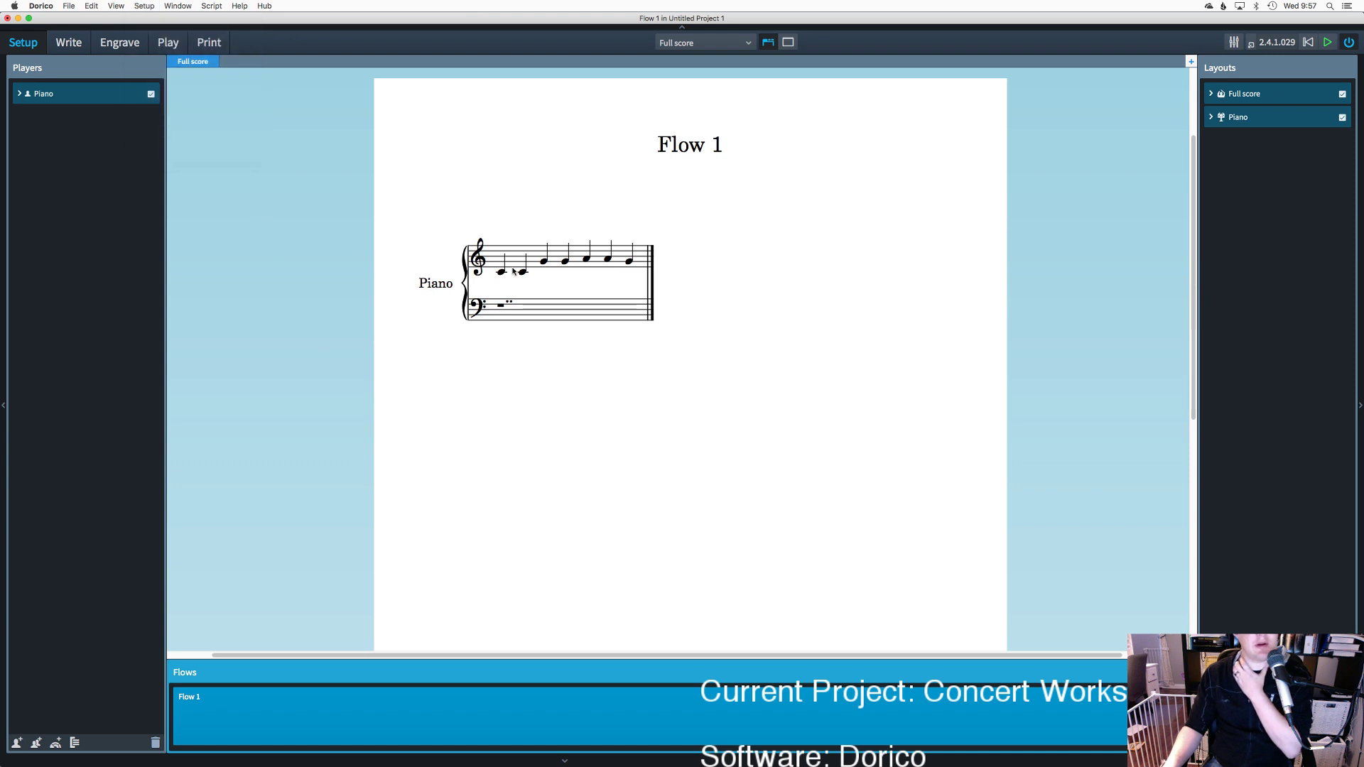
pyautogui.click(426, 238)
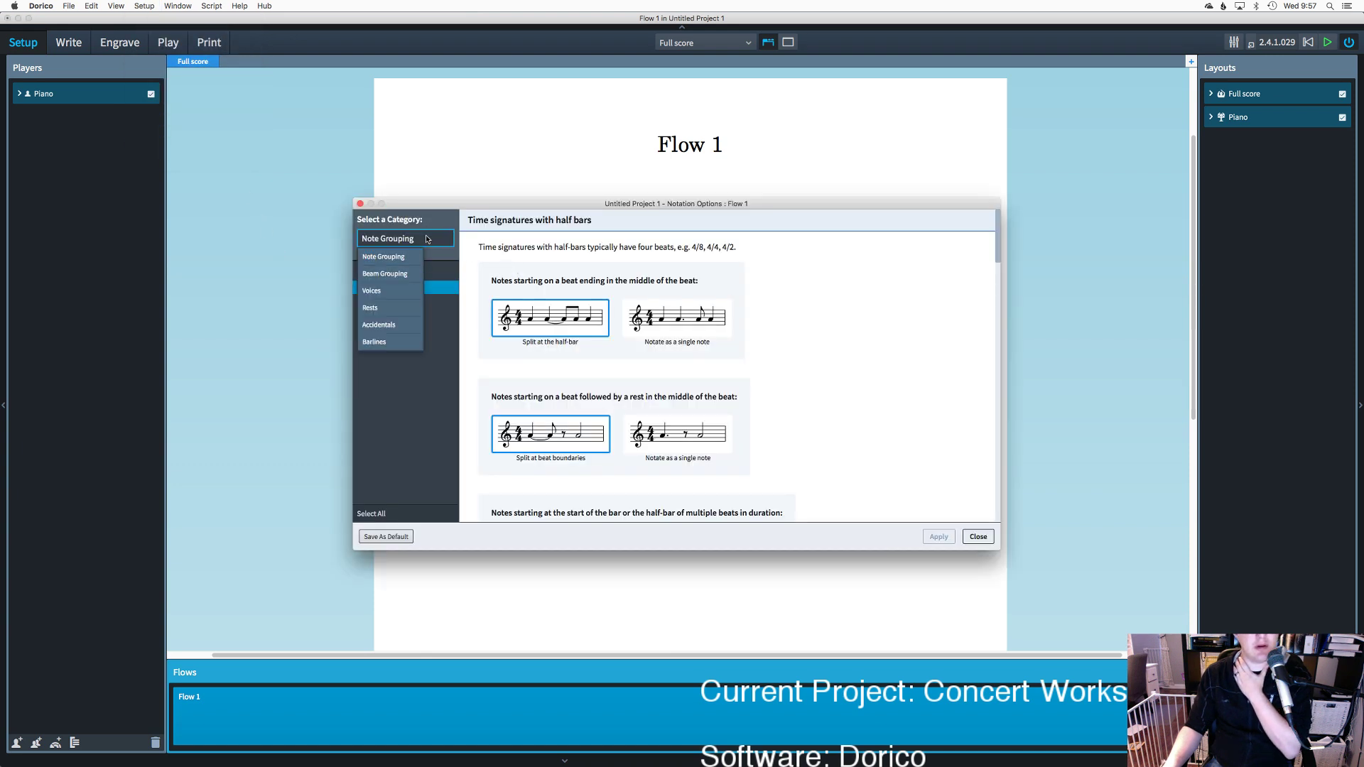
pyautogui.click(396, 274)
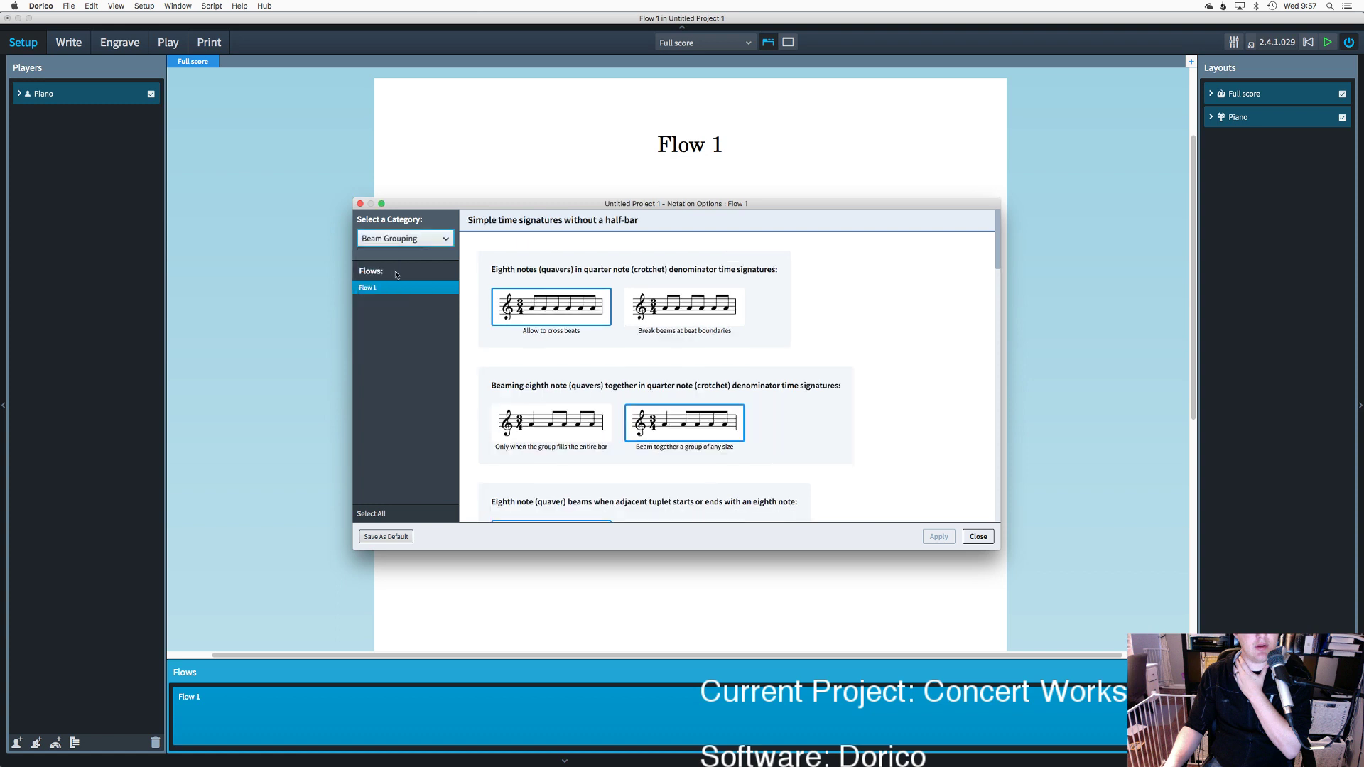
pyautogui.click(416, 242)
pyautogui.click(416, 245)
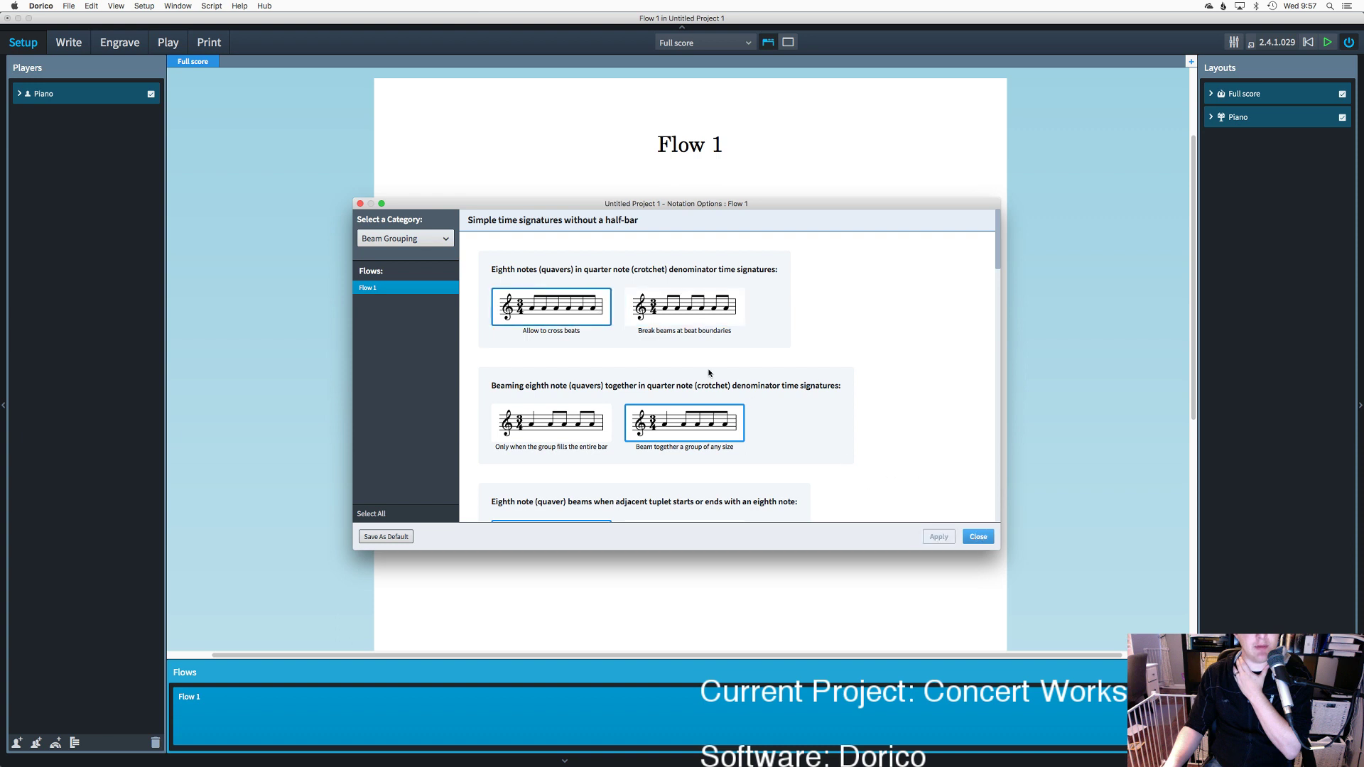
pyautogui.click(405, 239)
pyautogui.click(392, 292)
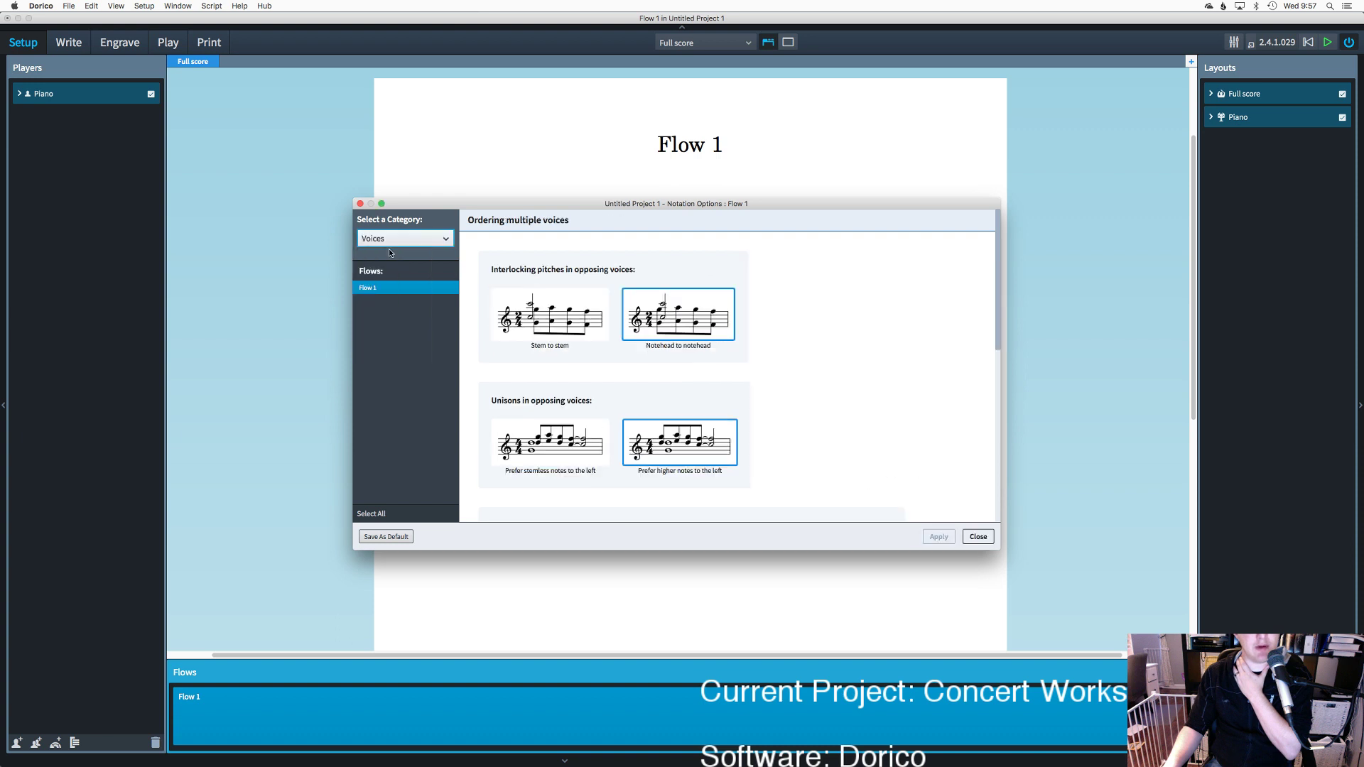
# Step: Look at the Barlines and Accidentals notation options, including cautionary accidentals, and close the dialog
pyautogui.click(392, 245)
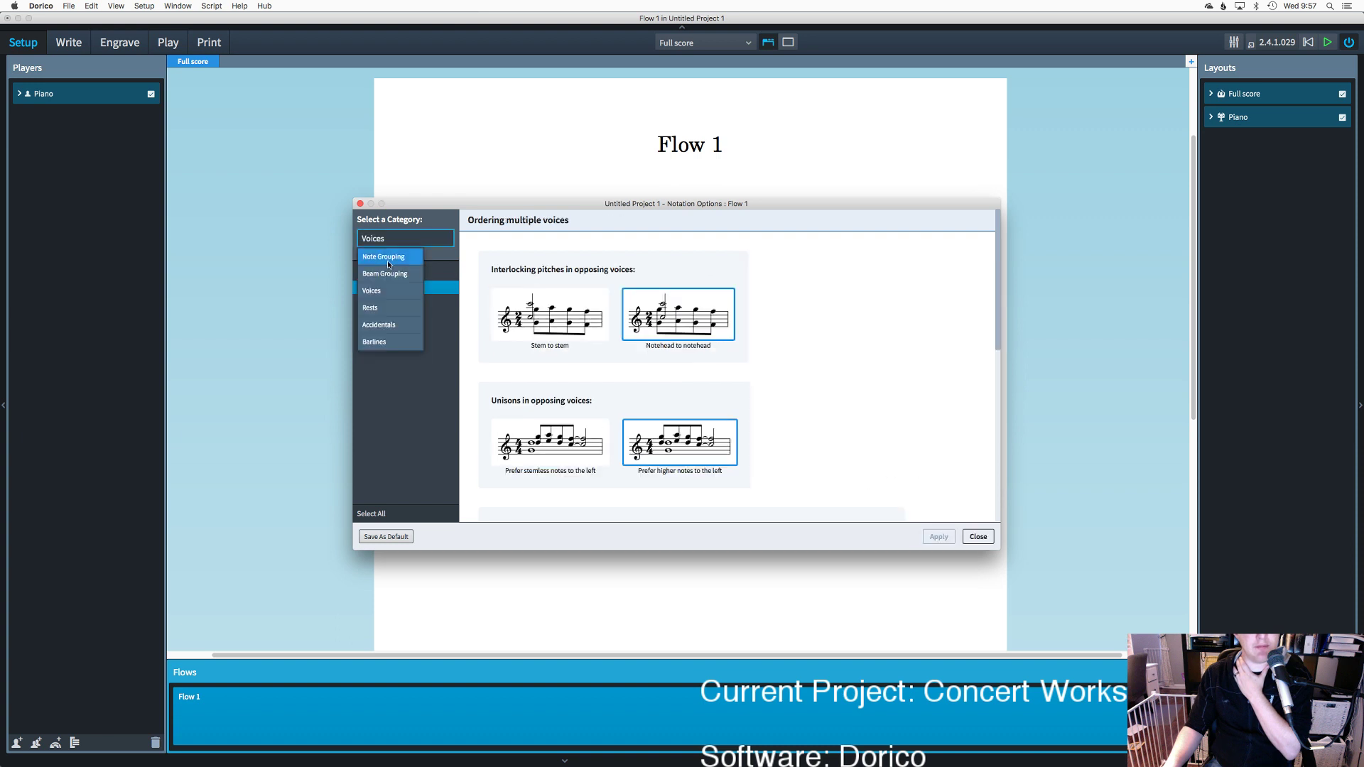
pyautogui.click(381, 340)
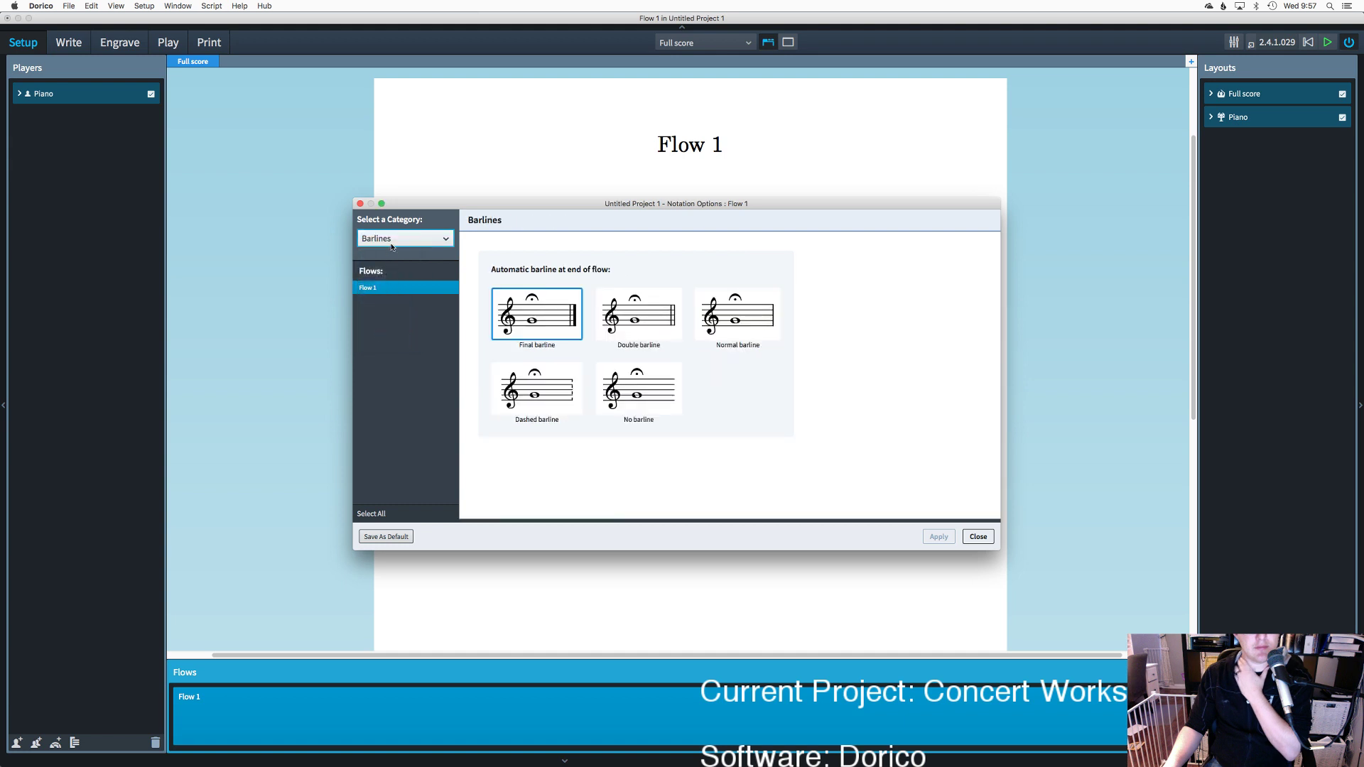
pyautogui.click(391, 245)
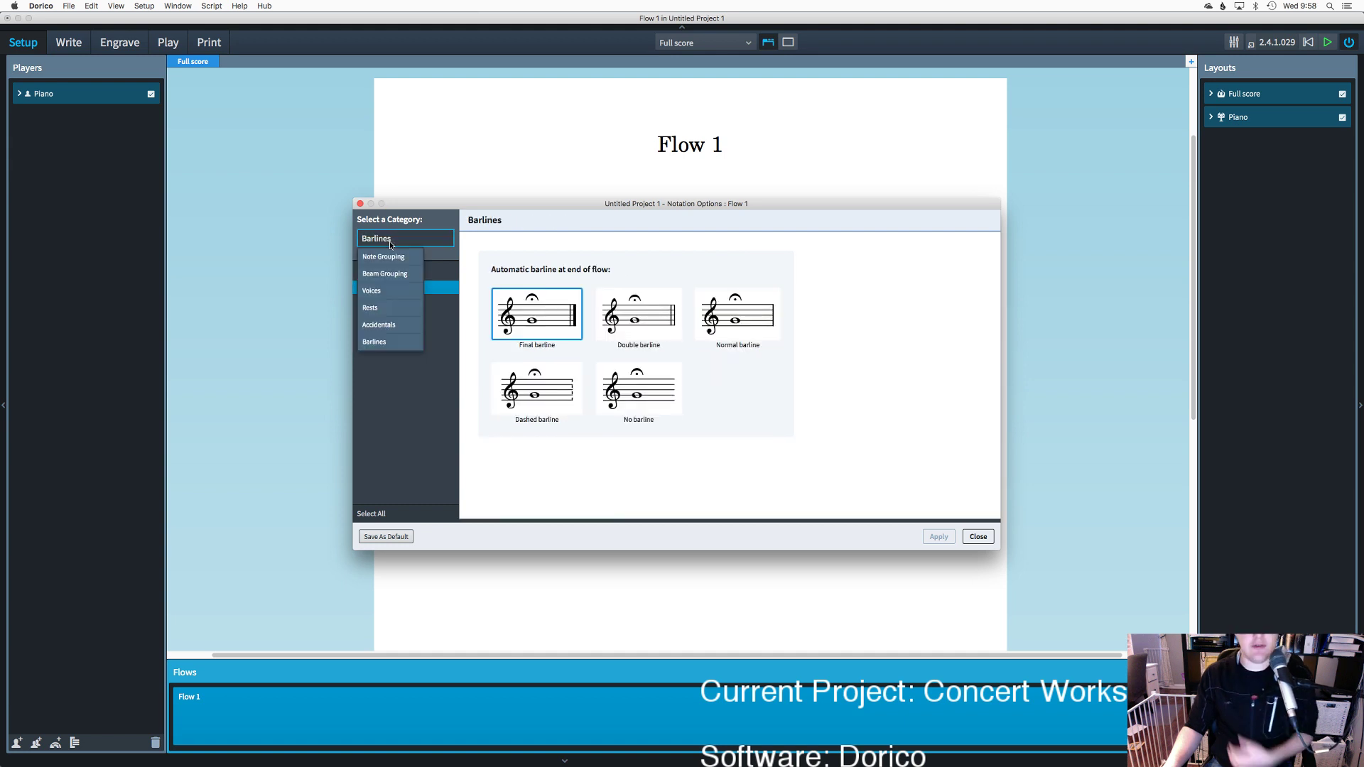
pyautogui.click(384, 329)
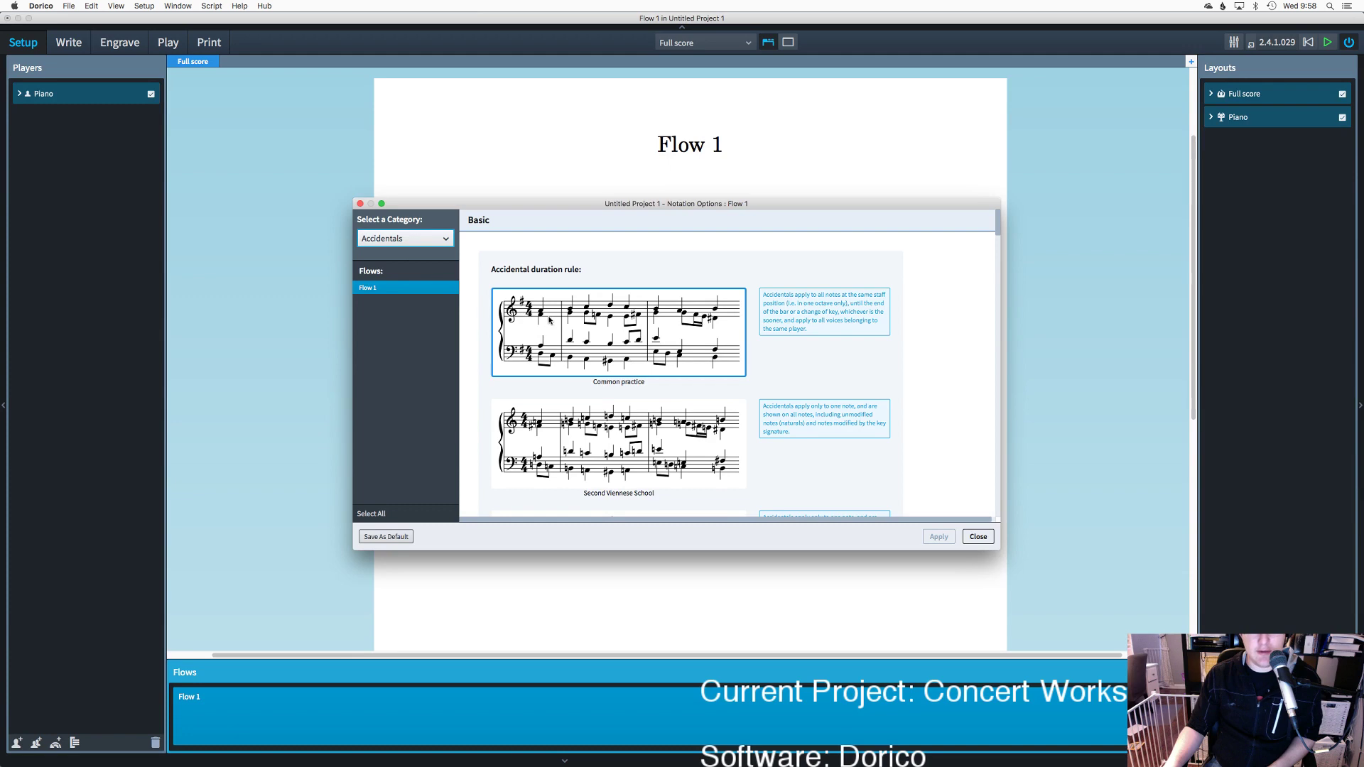
pyautogui.scroll(-15, 551, 323)
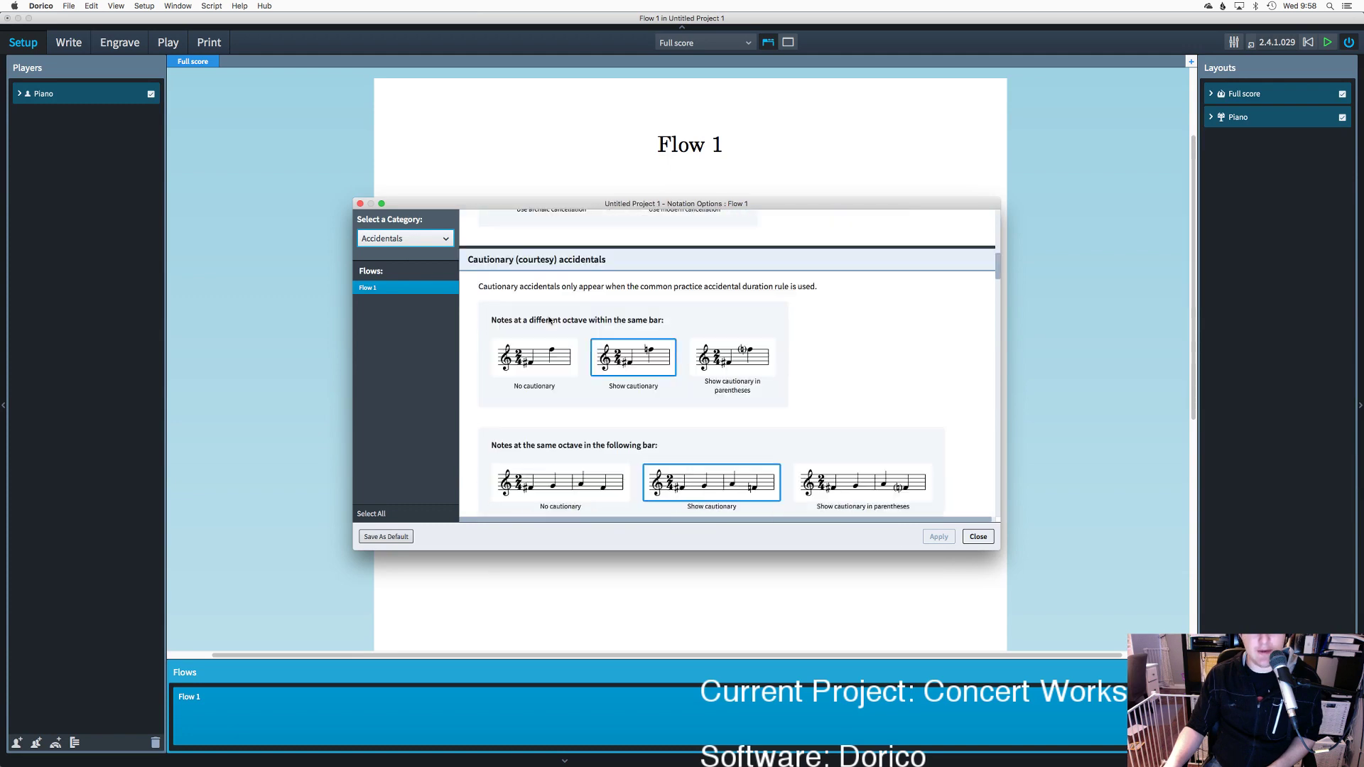
pyautogui.click(978, 536)
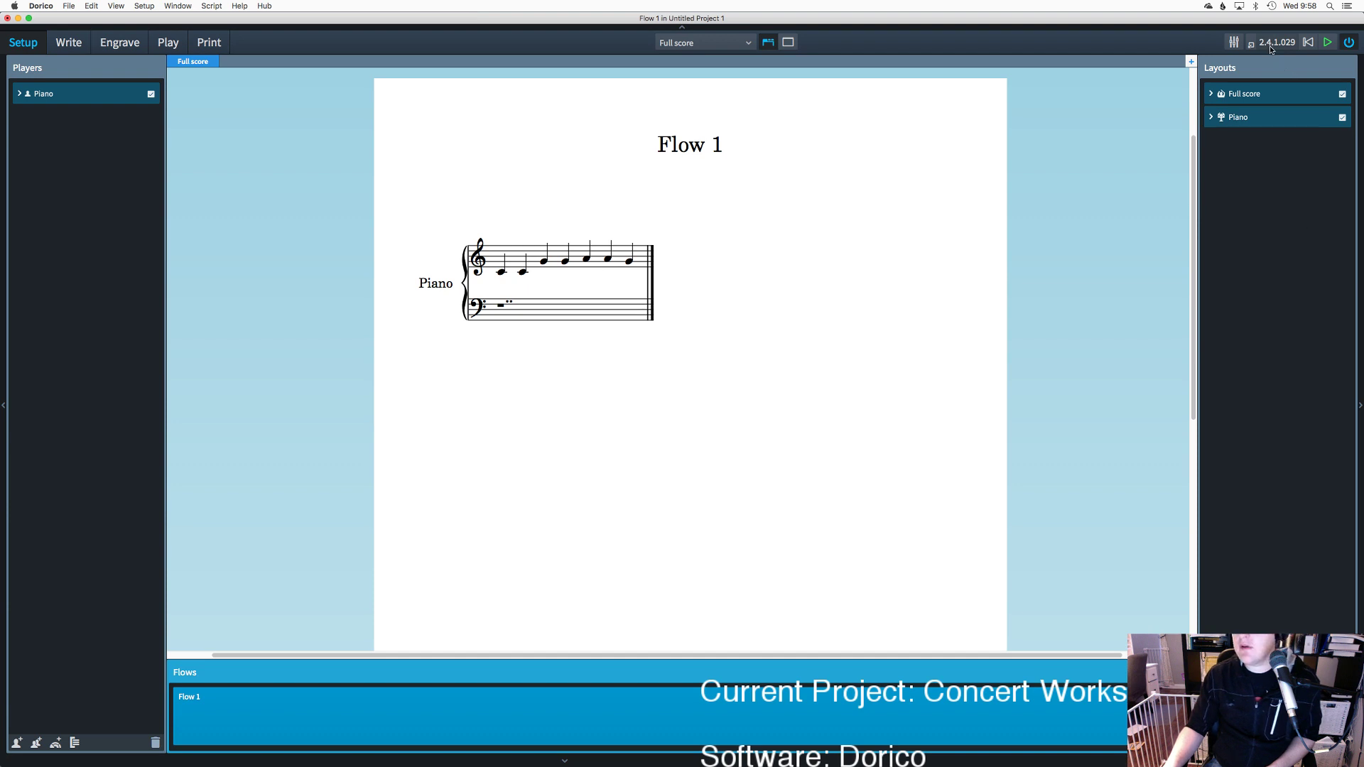
# Step: Play the melody back from the beginning and switch to Write mode
pyautogui.click(1308, 42)
pyautogui.click(1324, 43)
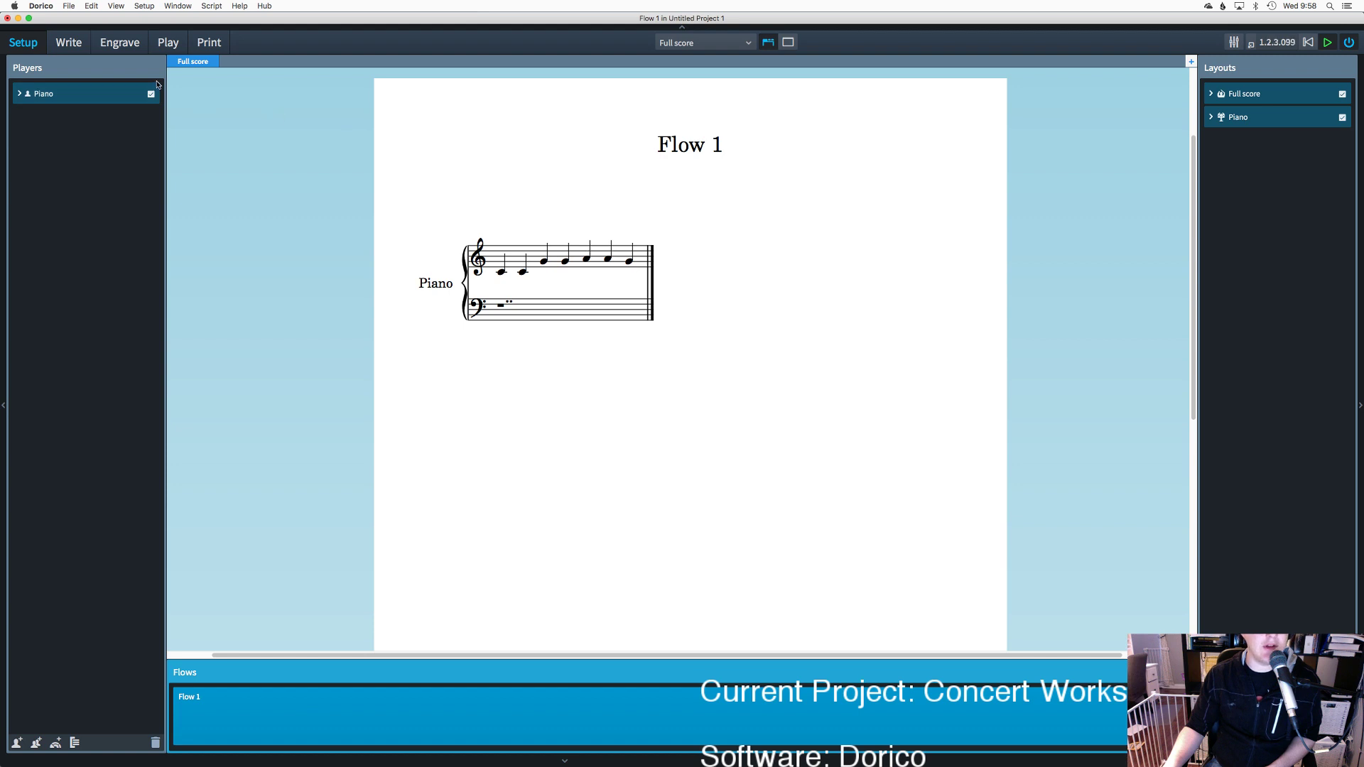
pyautogui.click(69, 42)
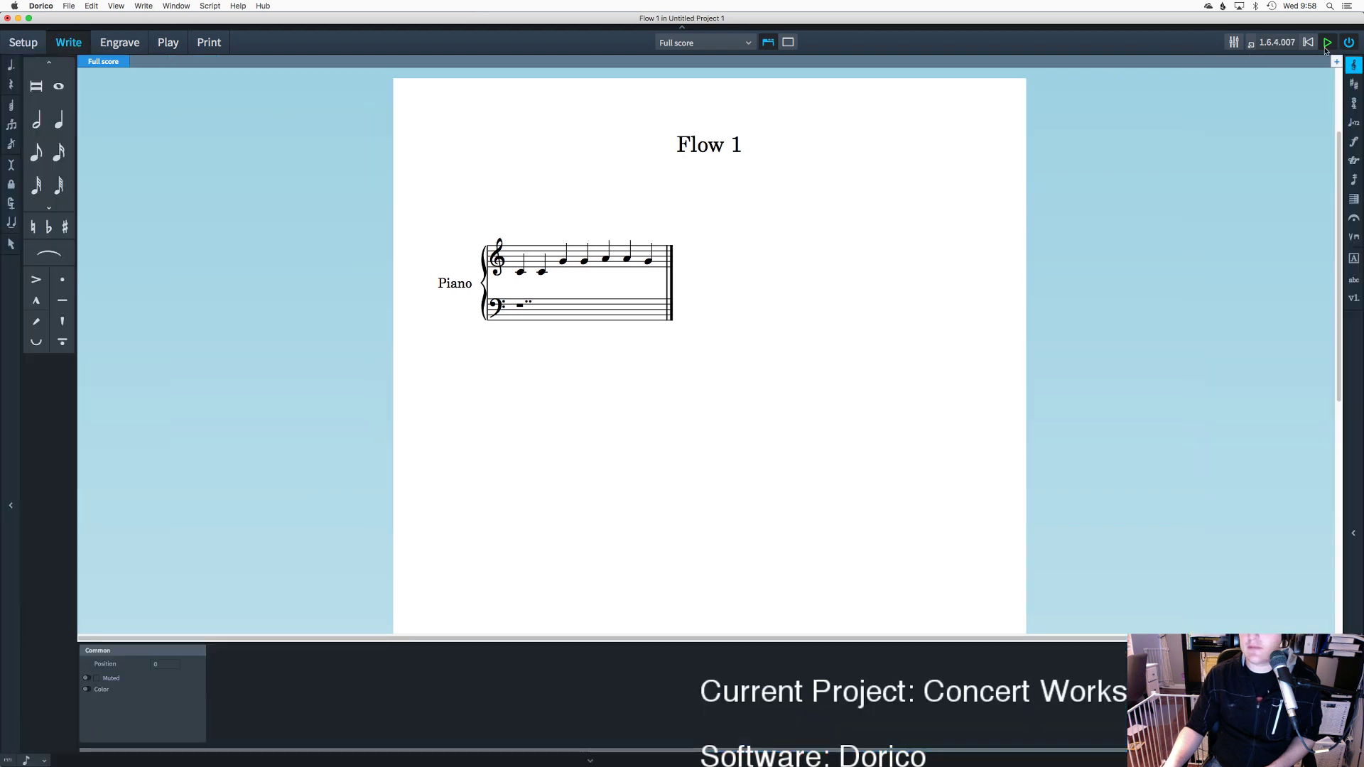
# Step: Lengthen the melody's last note, the G, to a half note and deselect it
pyautogui.click(646, 262)
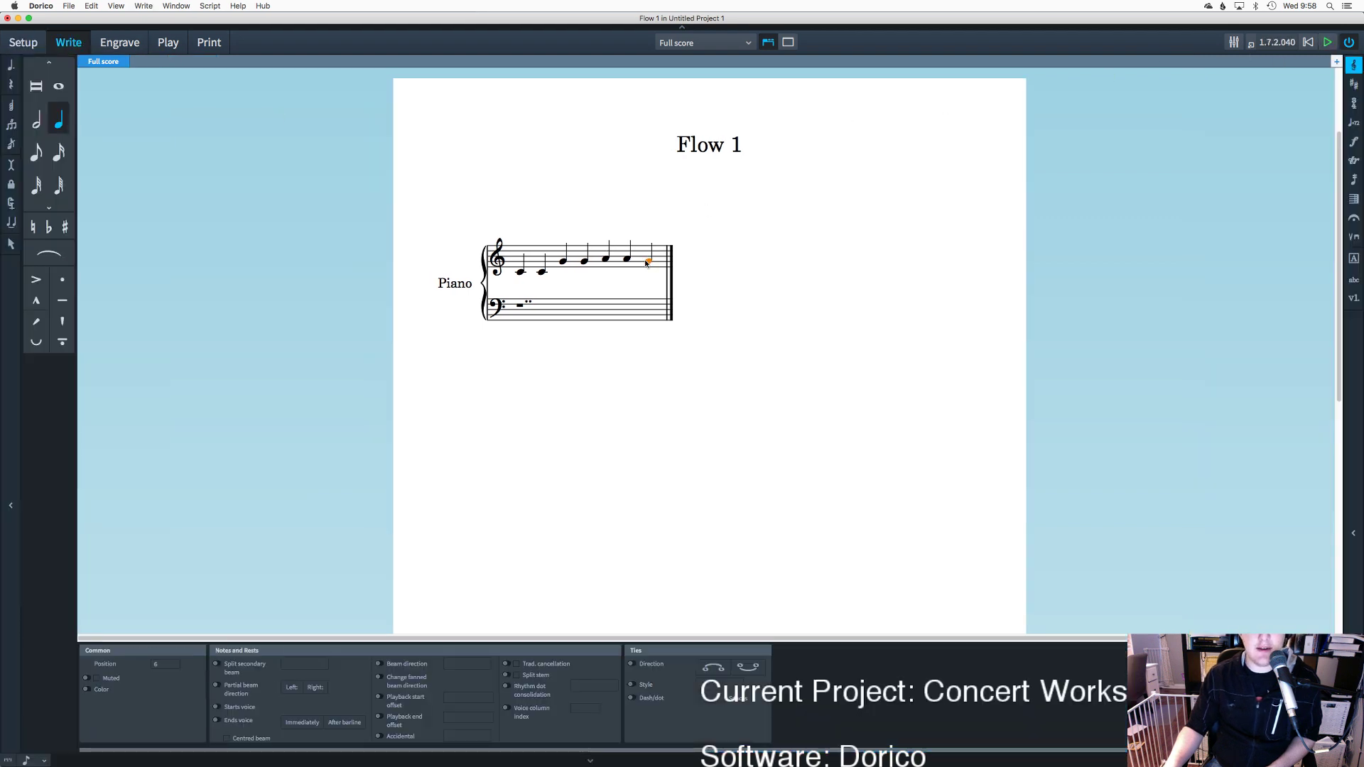
pyautogui.press('6')
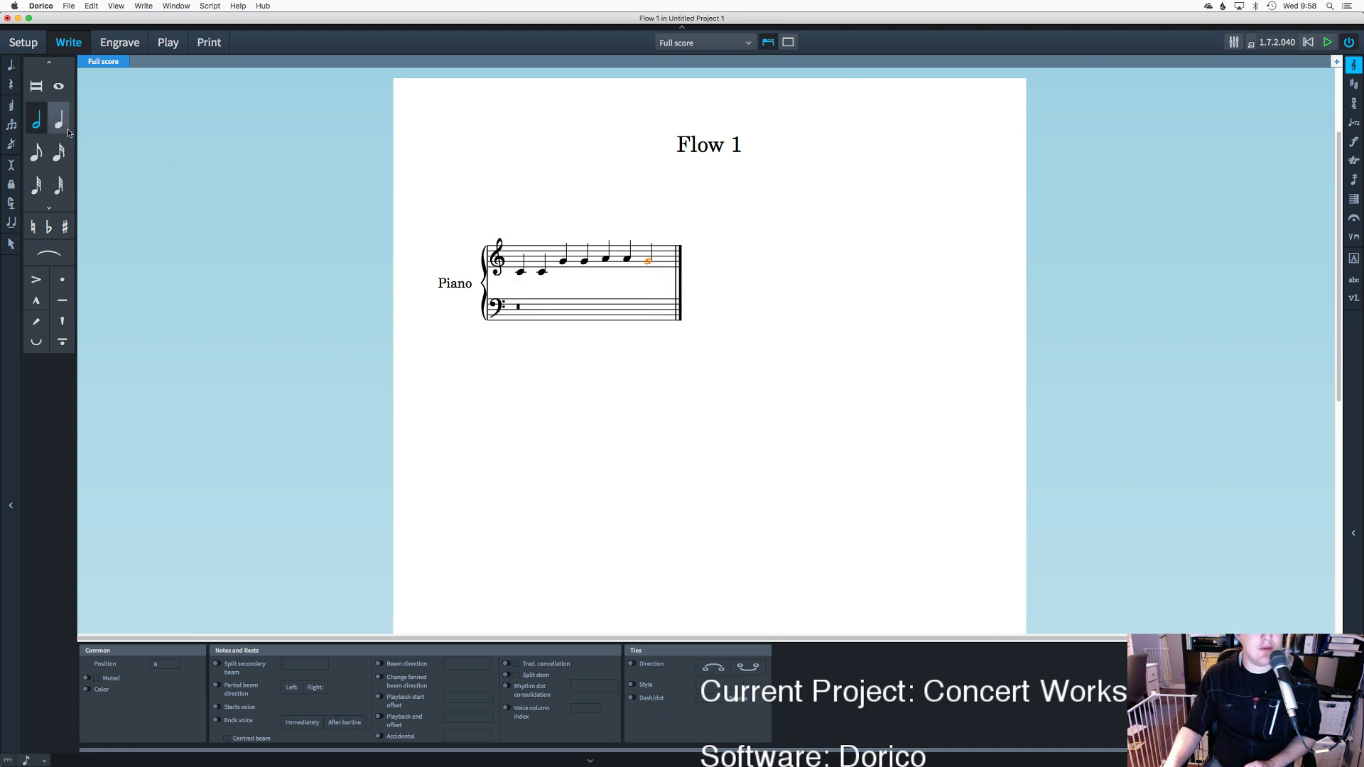
pyautogui.press('5')
pyautogui.press('6')
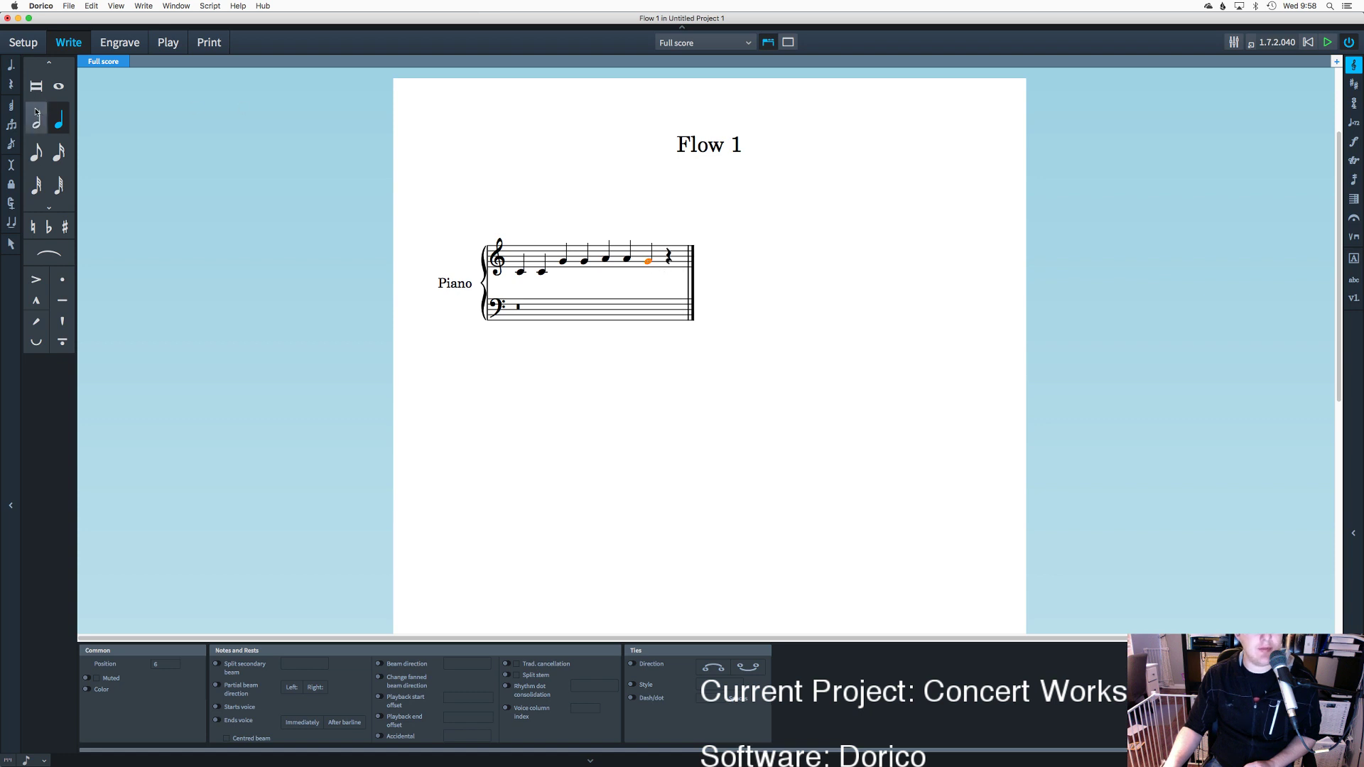
pyautogui.click(584, 383)
# Step: Continue the treble melody after the last G with quarter notes F, F, E, E, D, D and a whole note C
pyautogui.click(61, 117)
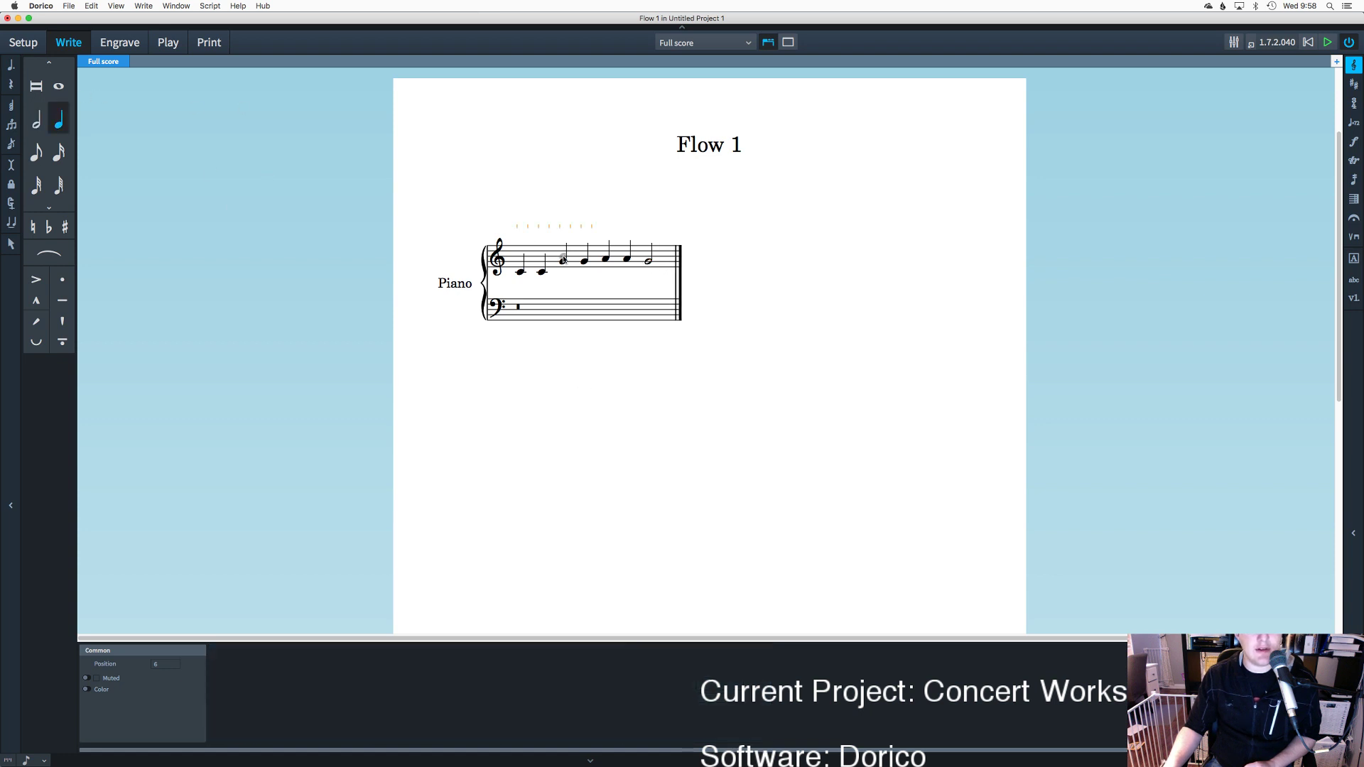
pyautogui.click(666, 268)
pyautogui.press('f')
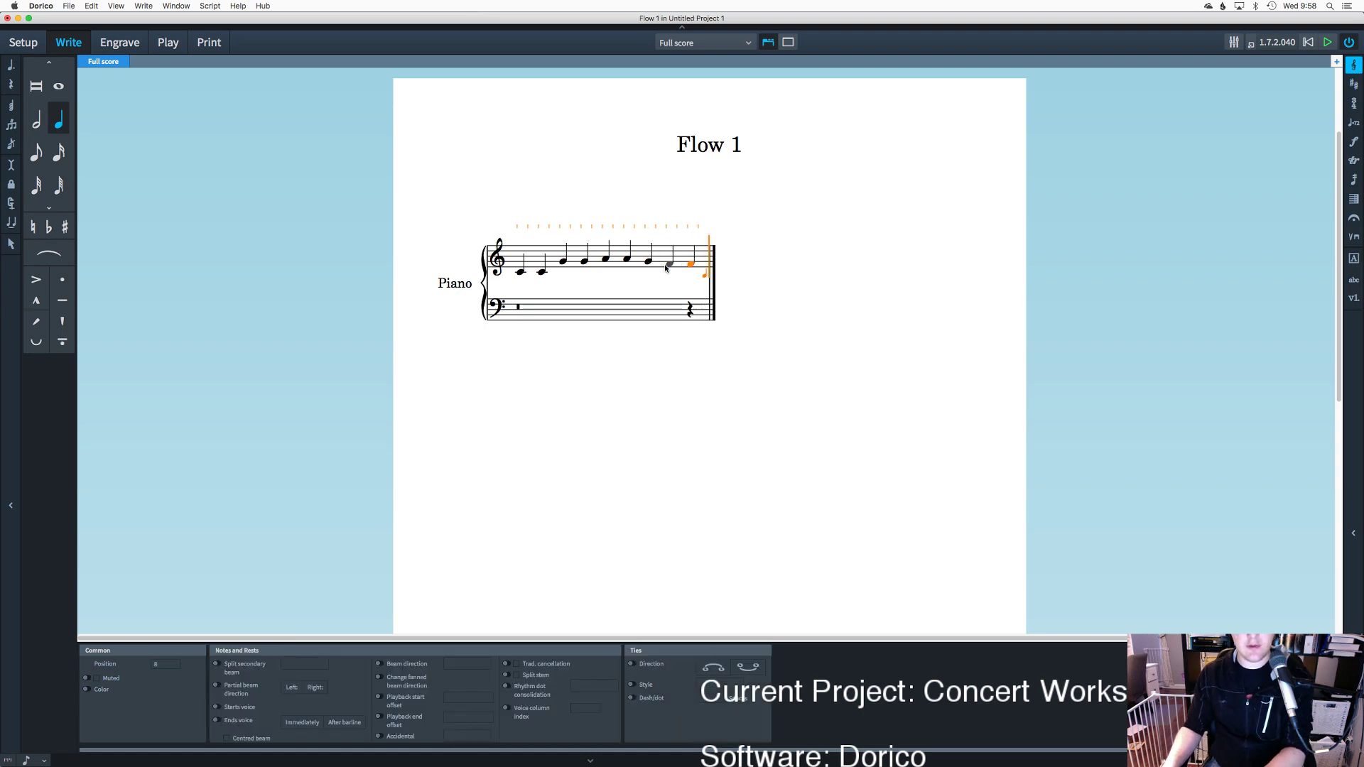
pyautogui.press('e')
pyautogui.press('e')
pyautogui.press('d')
pyautogui.press('d')
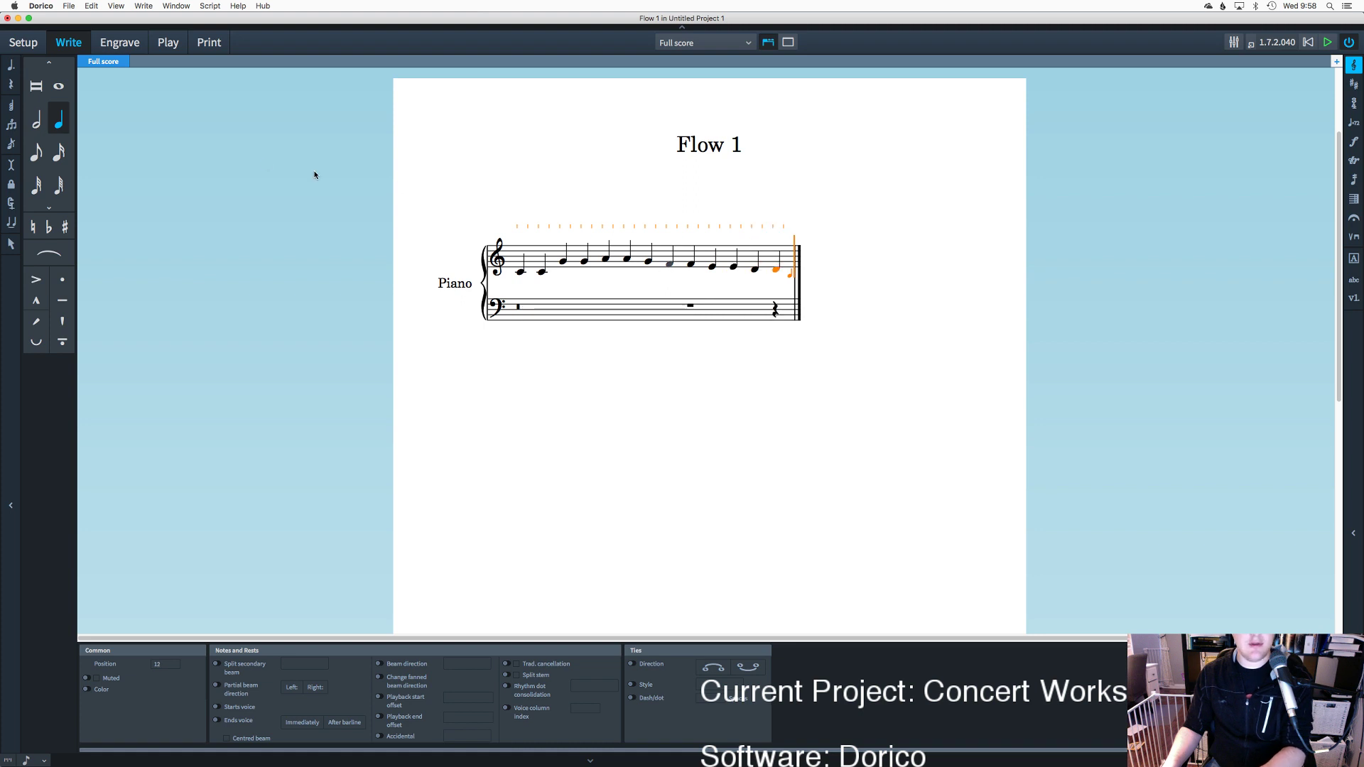
pyautogui.click(58, 93)
pyautogui.press('c')
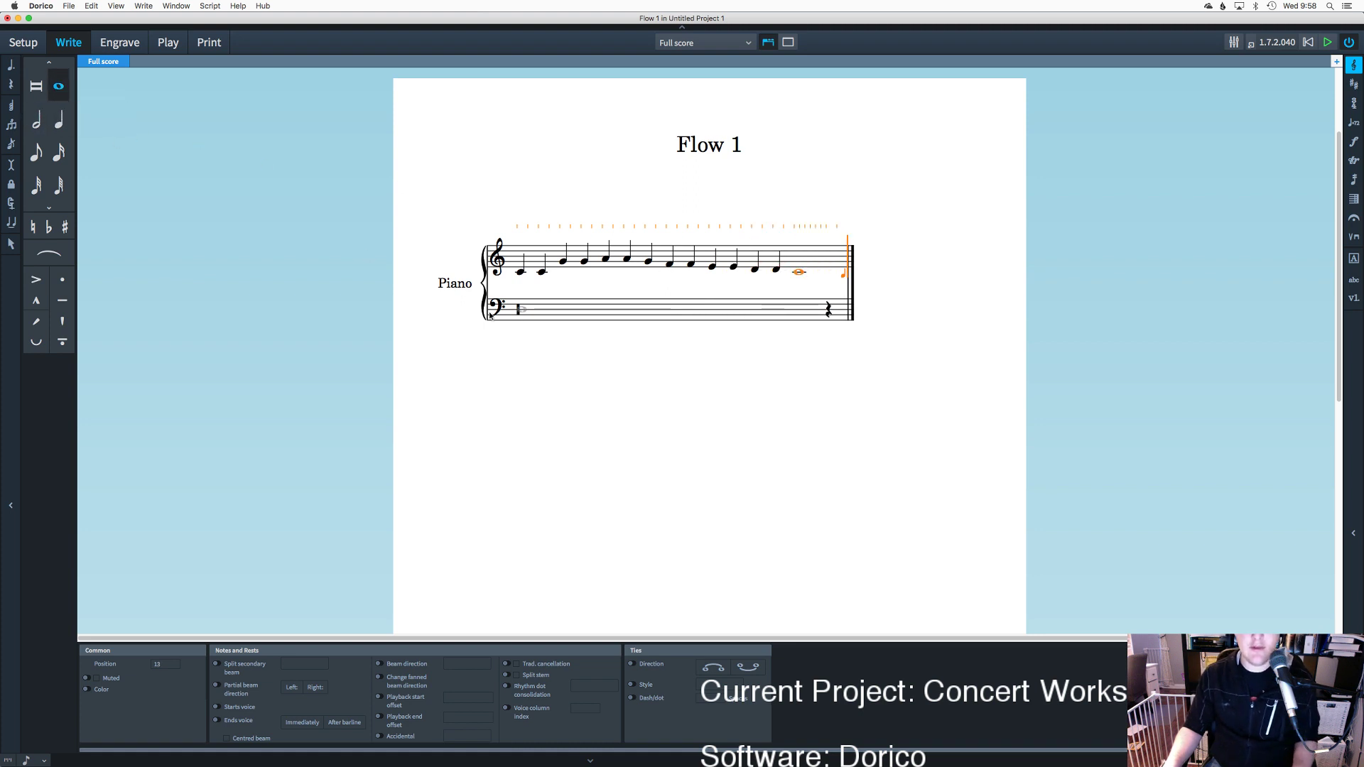
pyautogui.click(454, 422)
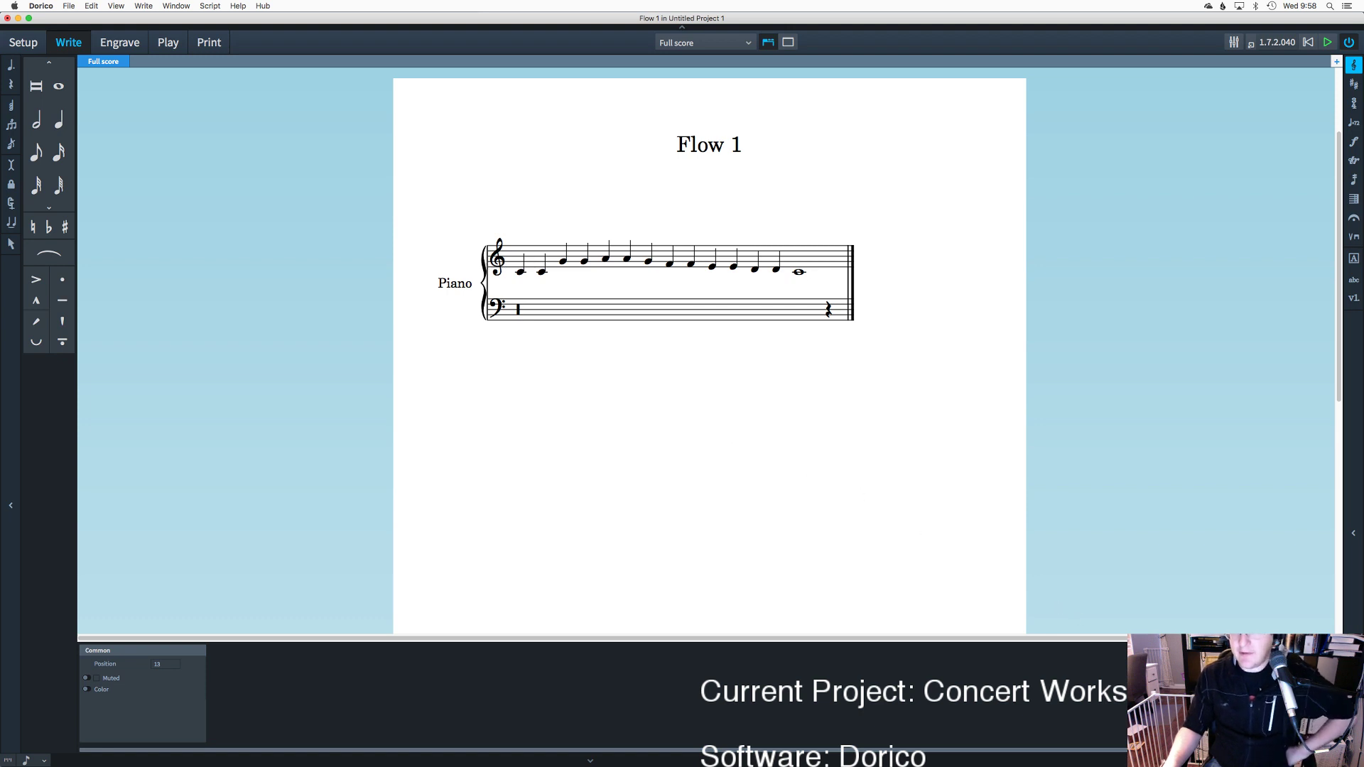
# Step: Switch the score to galley view and add a common time (C) signature at the start of the piano staves
pyautogui.press('super+alt+2')
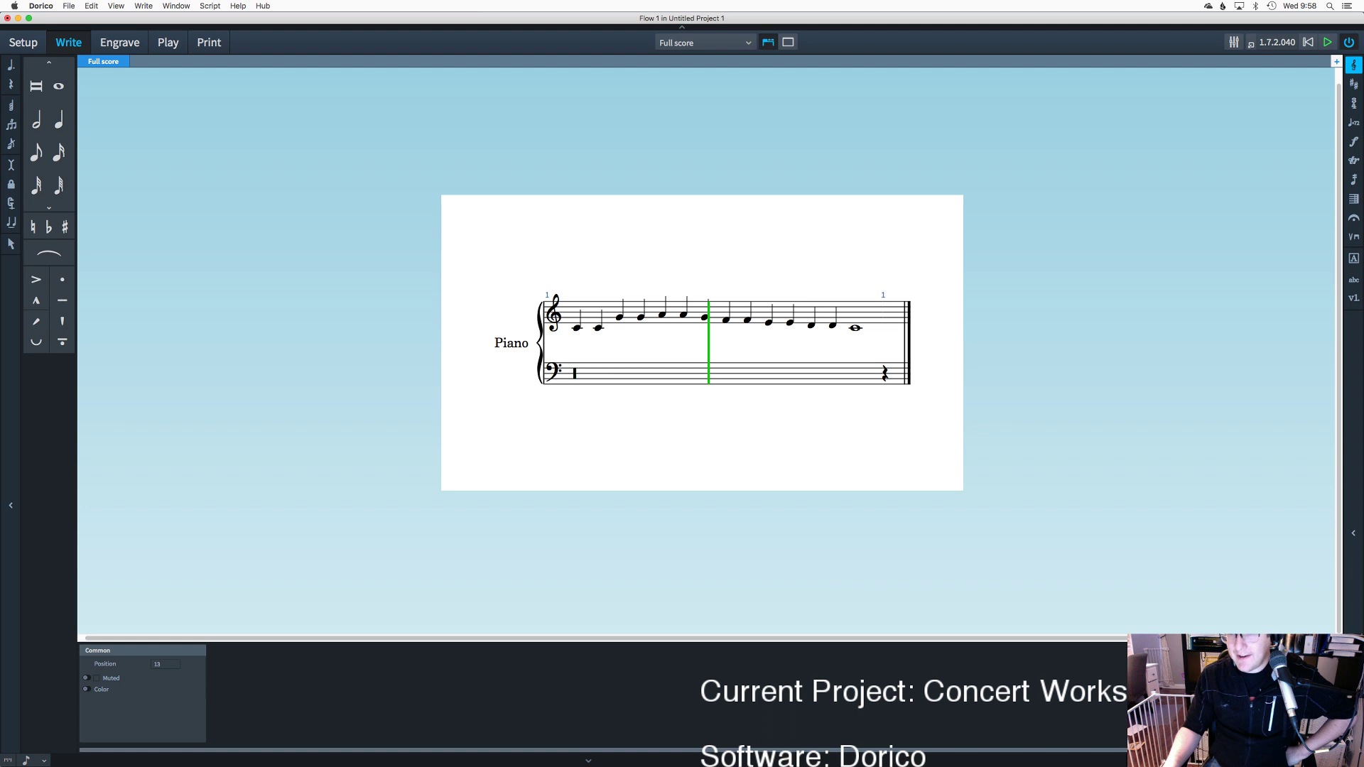
pyautogui.moveTo(884, 754)
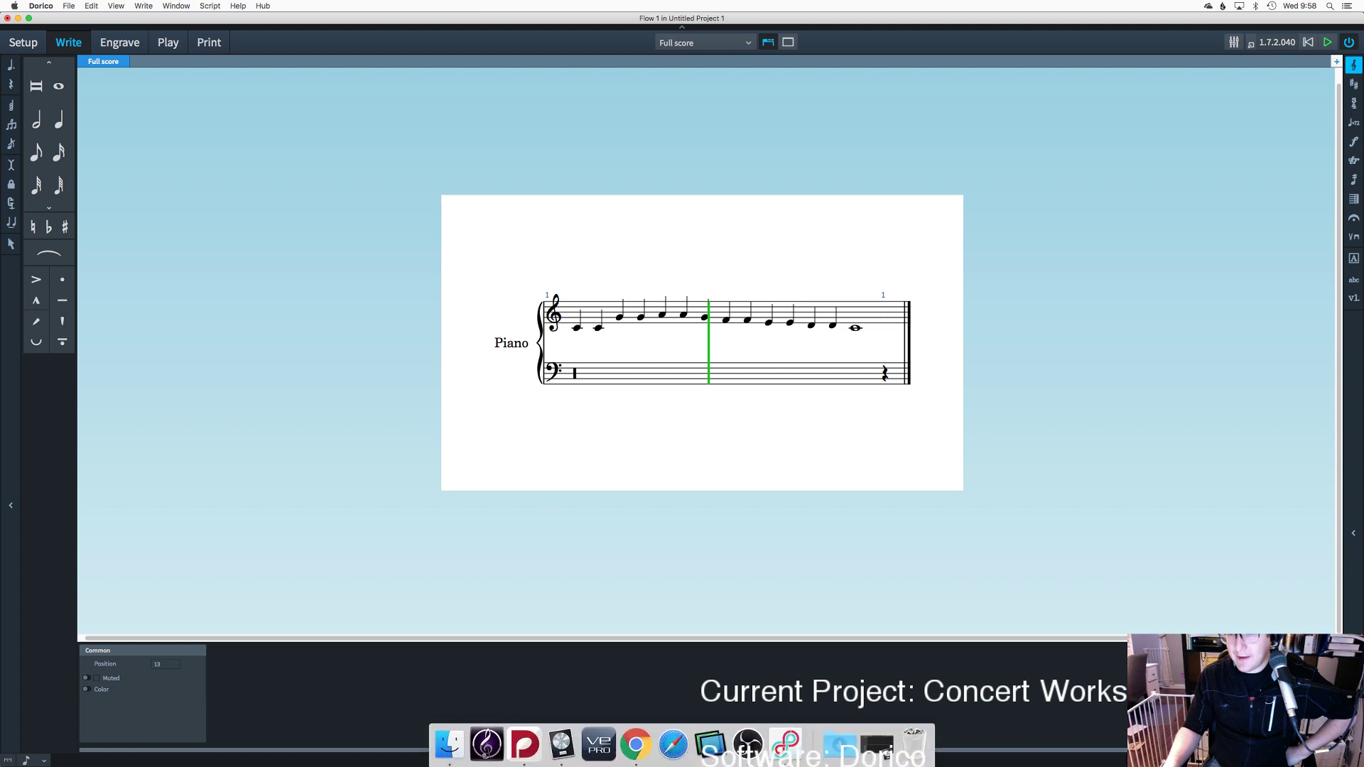
pyautogui.click(1355, 541)
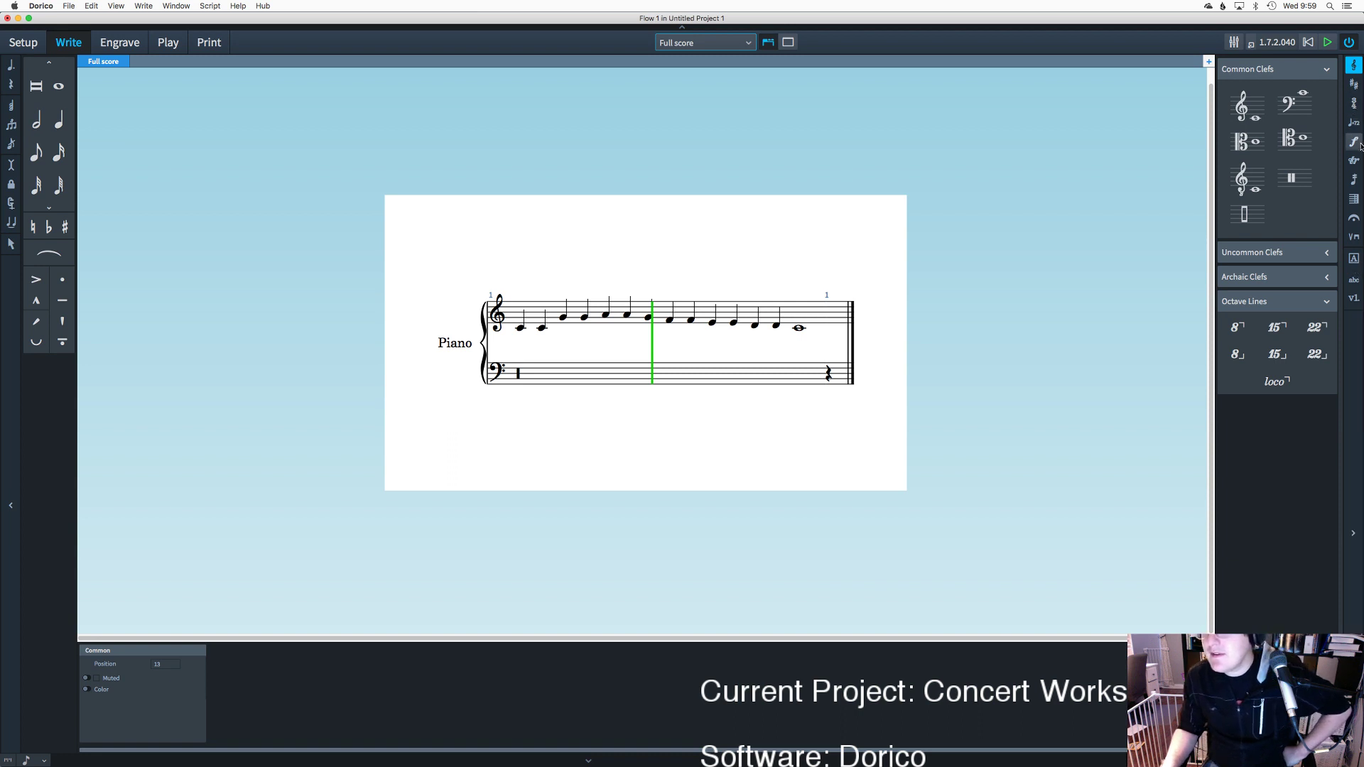
pyautogui.click(1354, 103)
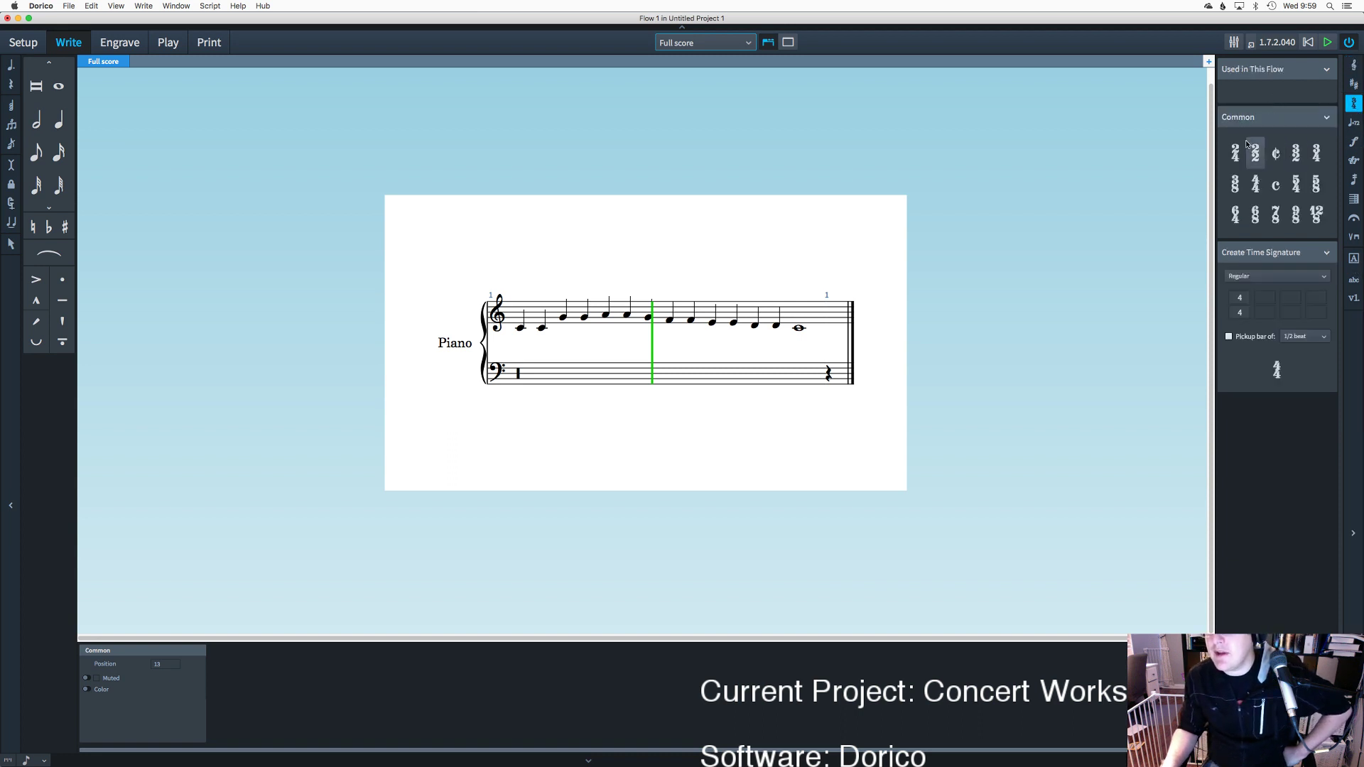
pyautogui.click(1276, 185)
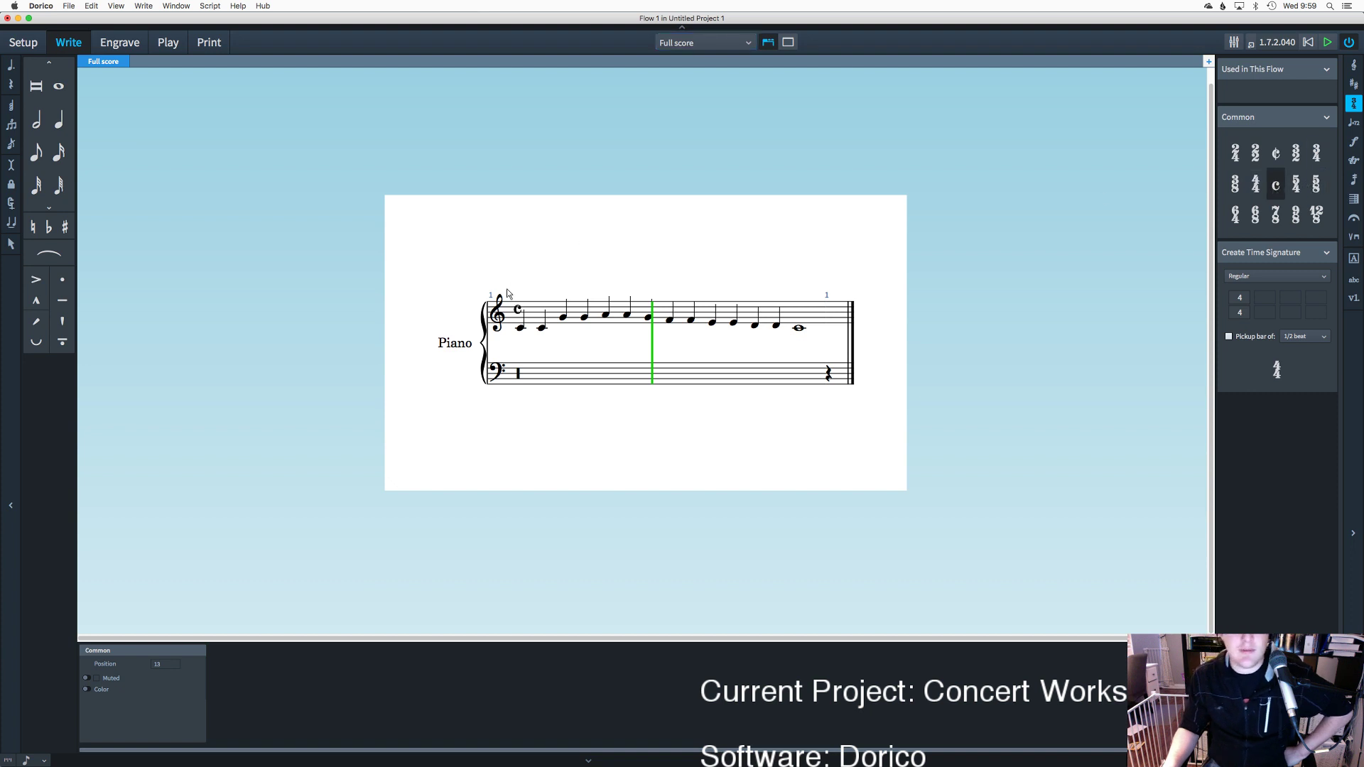
pyautogui.click(502, 310)
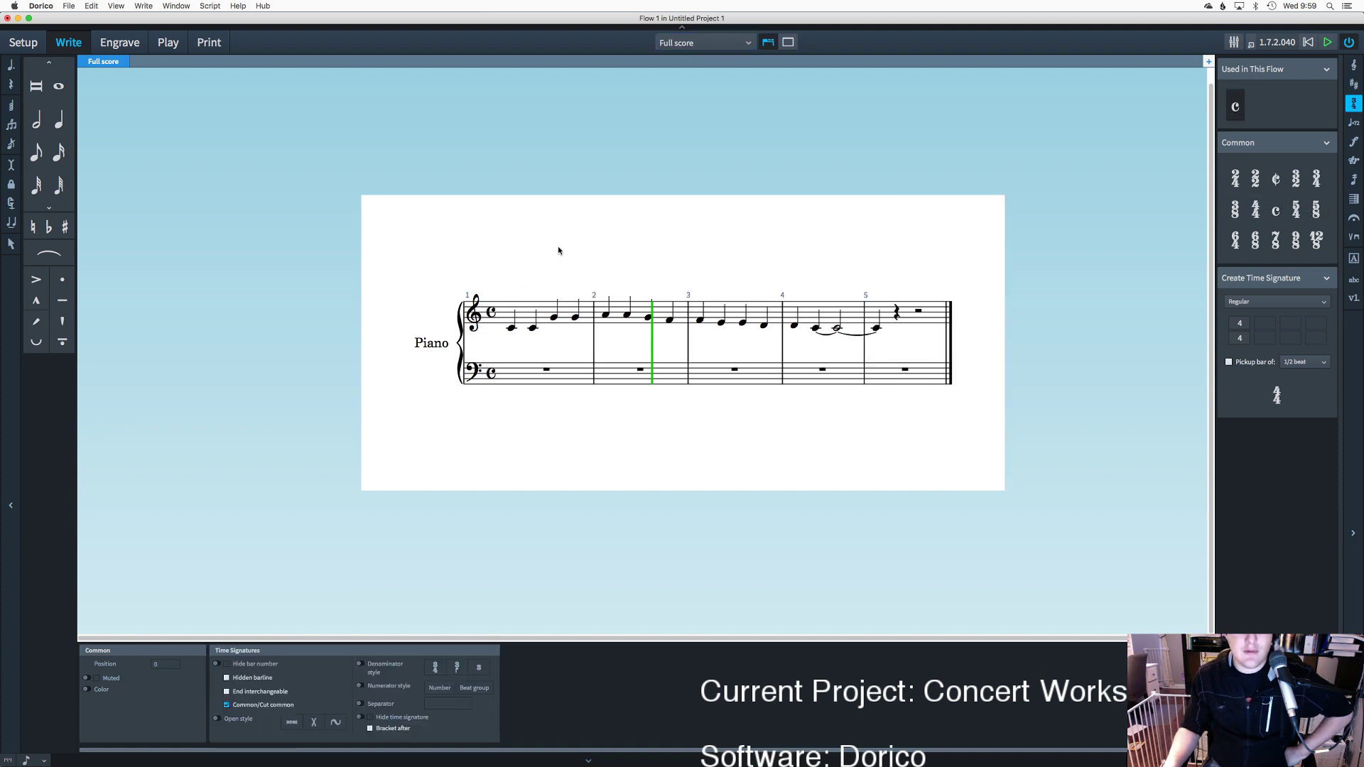
pyautogui.press('Escape')
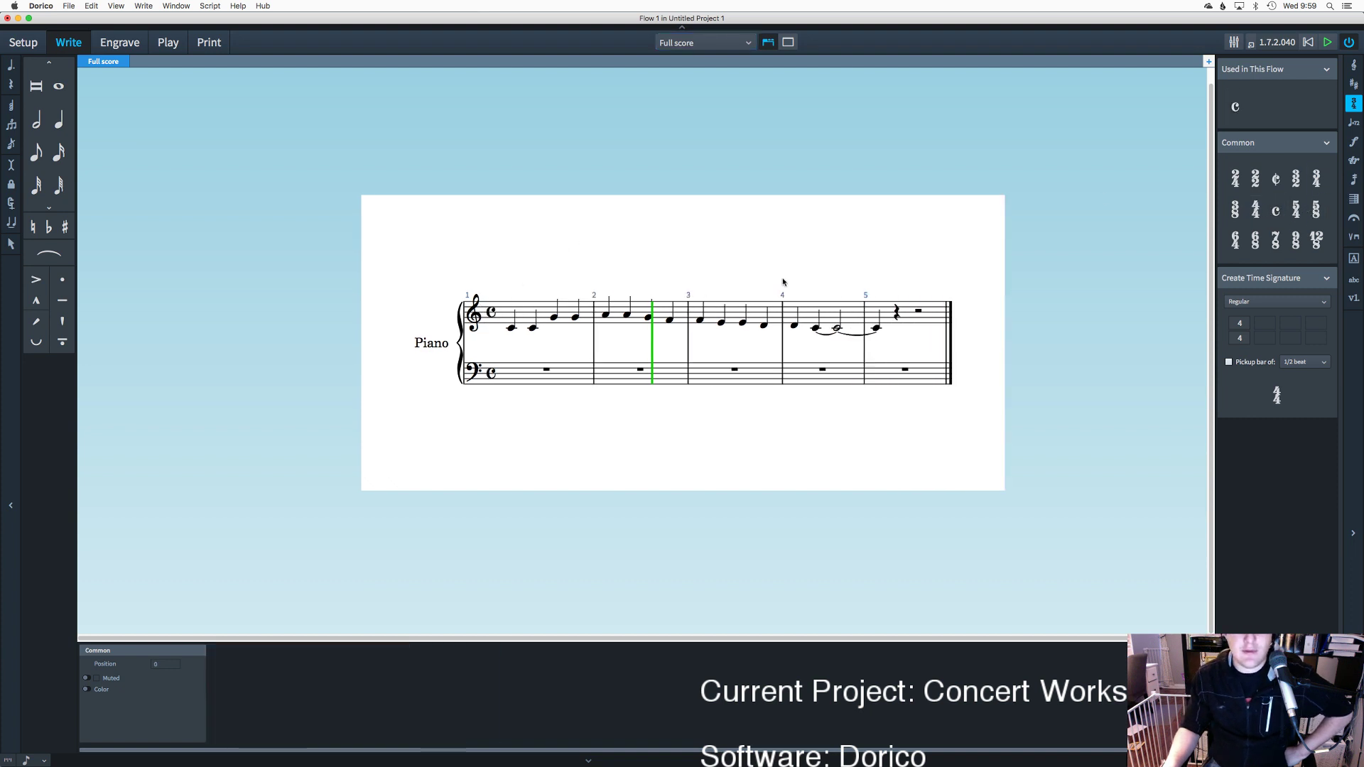
# Step: Change the G in bar 2 to a half note, deselect it and choose the quarter-note duration
pyautogui.click(647, 318)
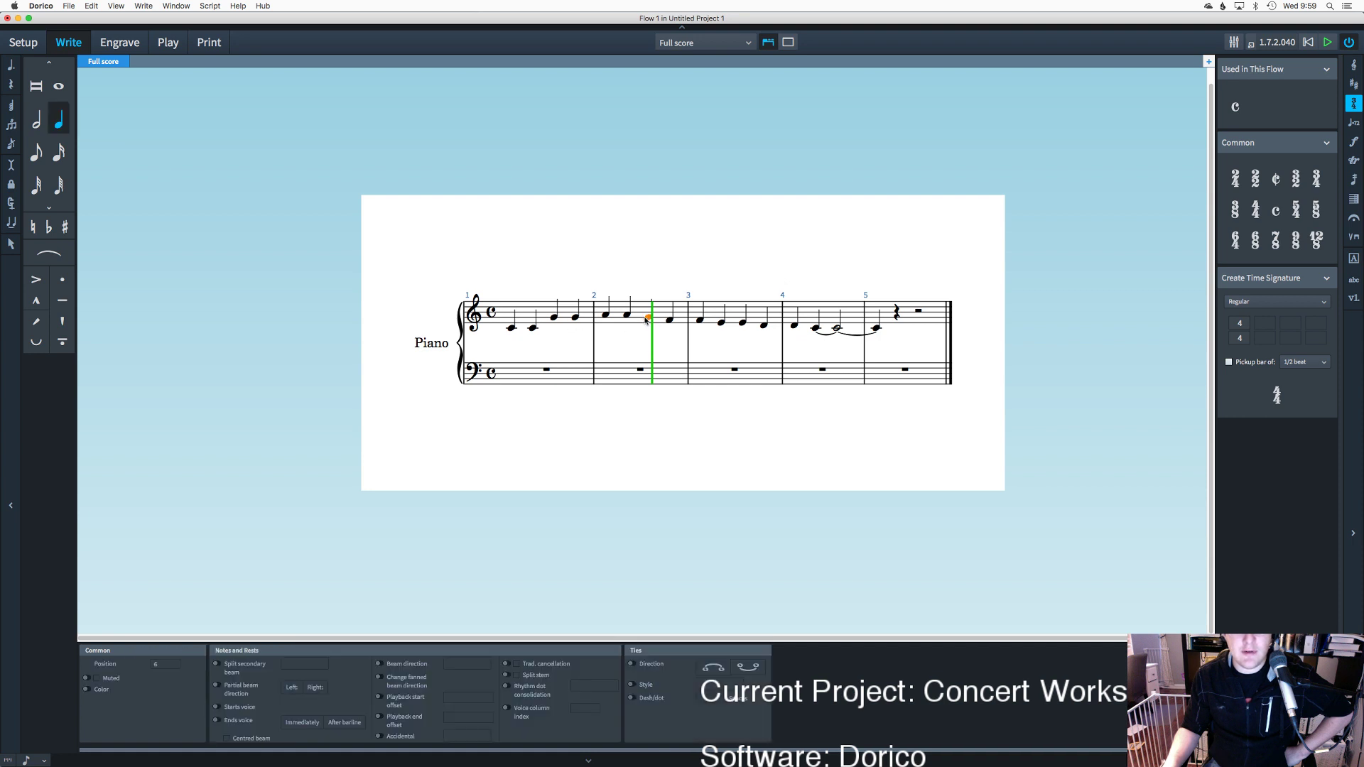
pyautogui.click(36, 122)
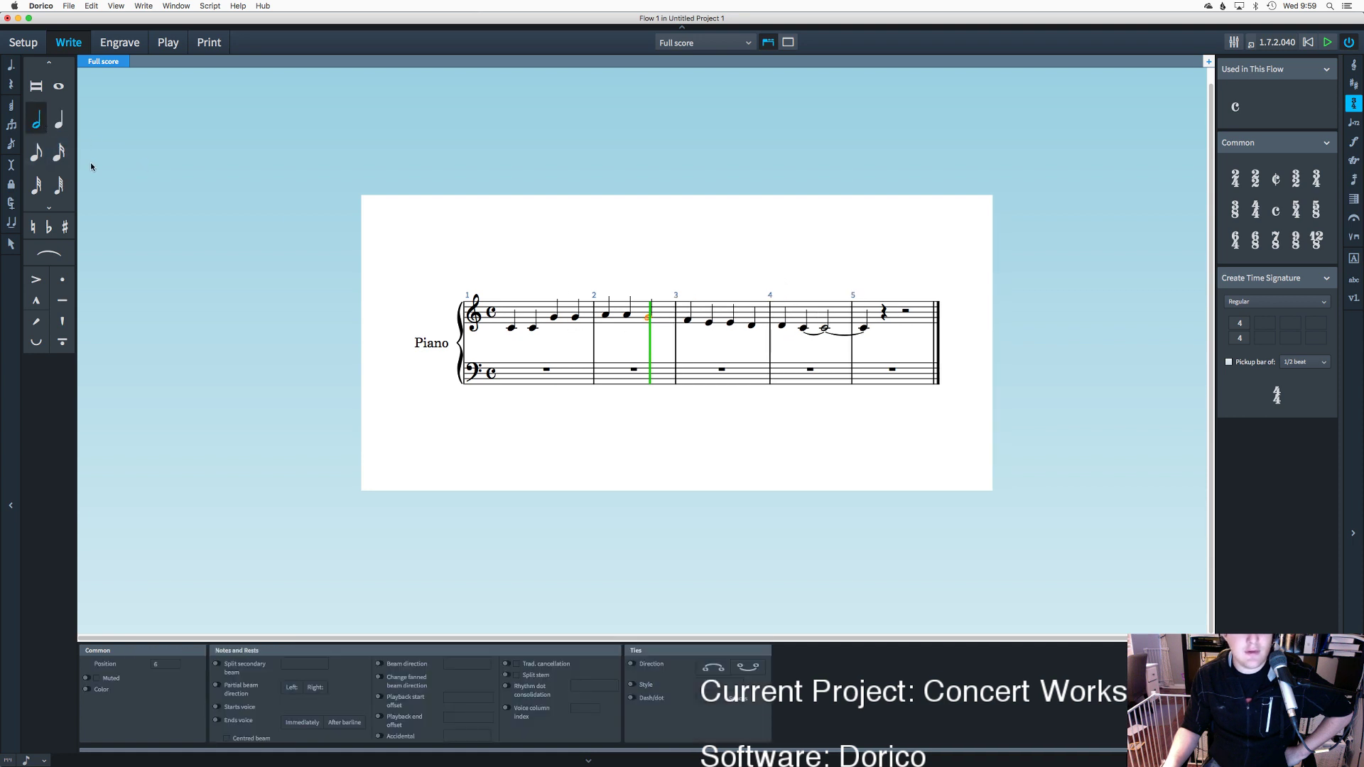
pyautogui.click(59, 121)
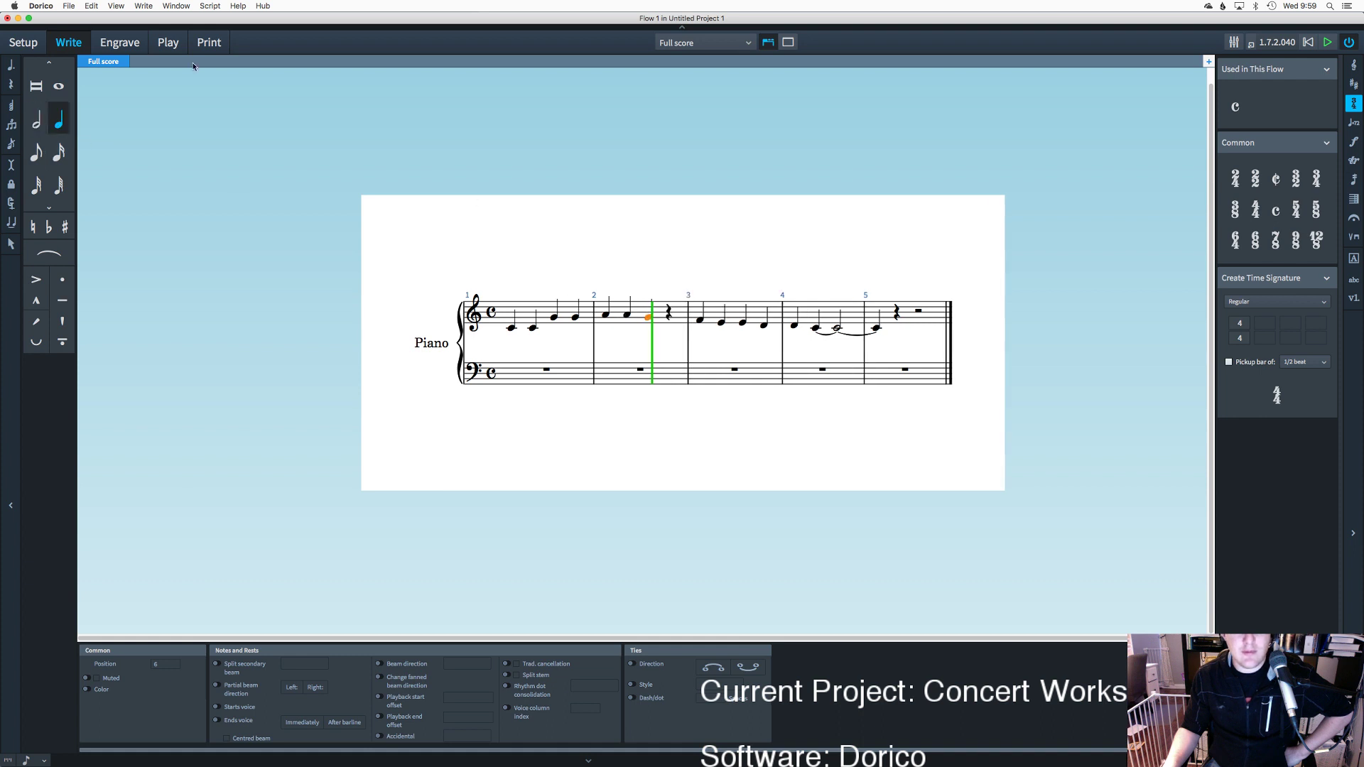
pyautogui.click(35, 122)
pyautogui.click(475, 233)
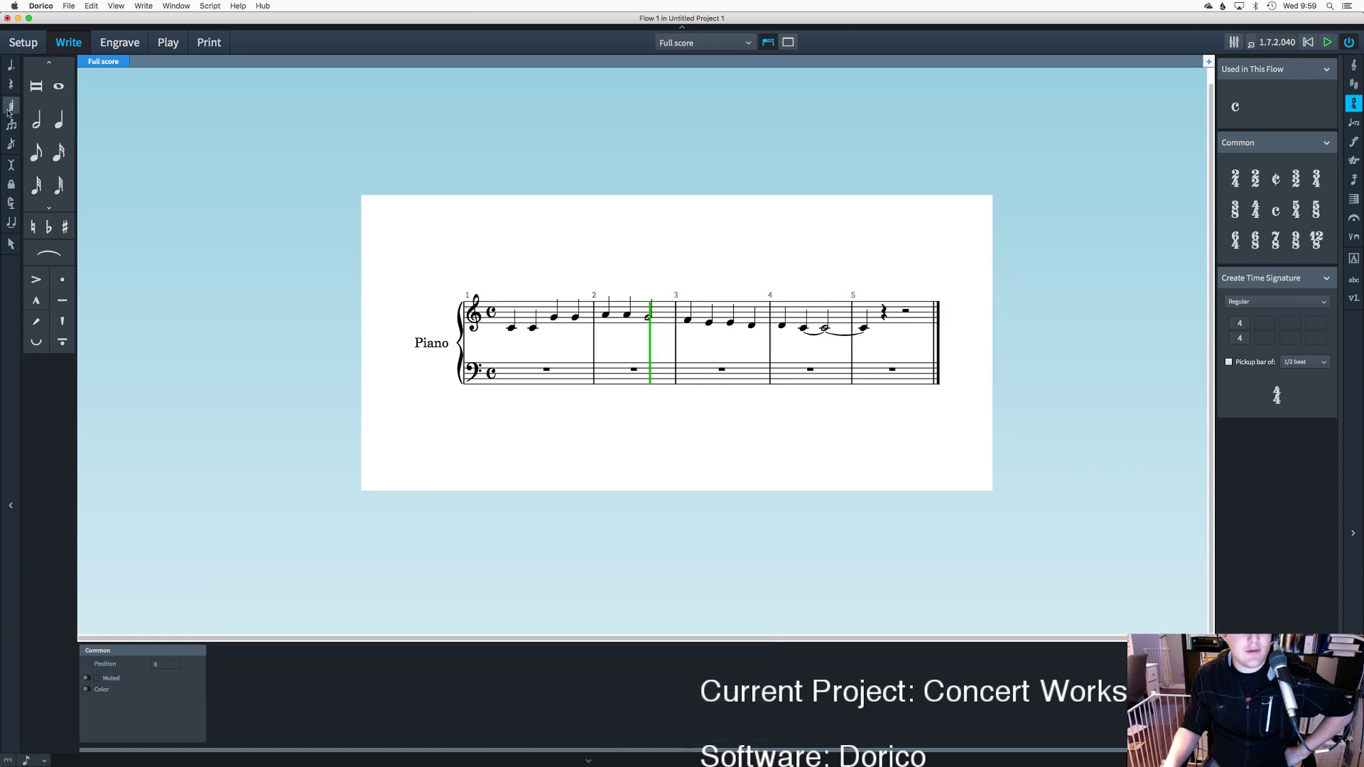
pyautogui.click(59, 121)
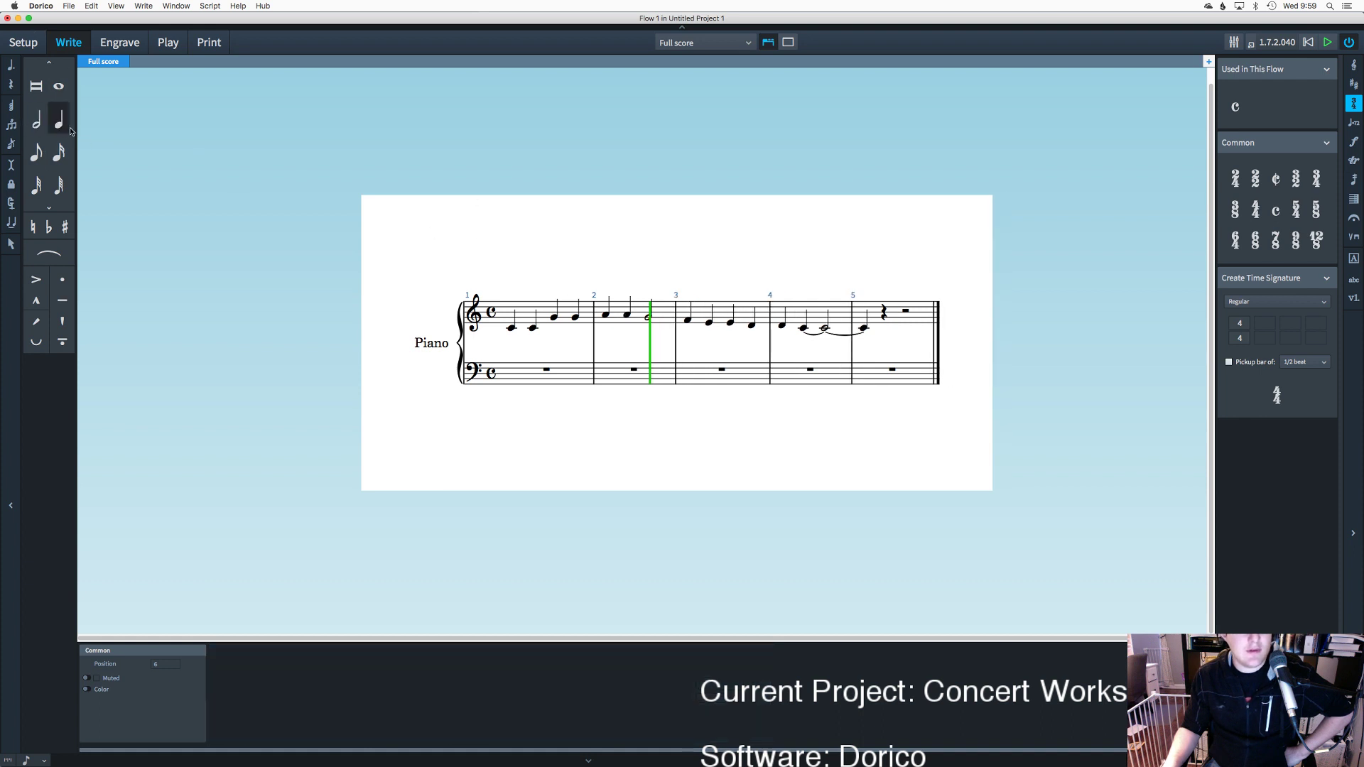
# Step: Re-enter the treble melody from bar 3 as quarter notes F, F, E, E, D, D and a half note C
pyautogui.click(685, 324)
pyautogui.press('f')
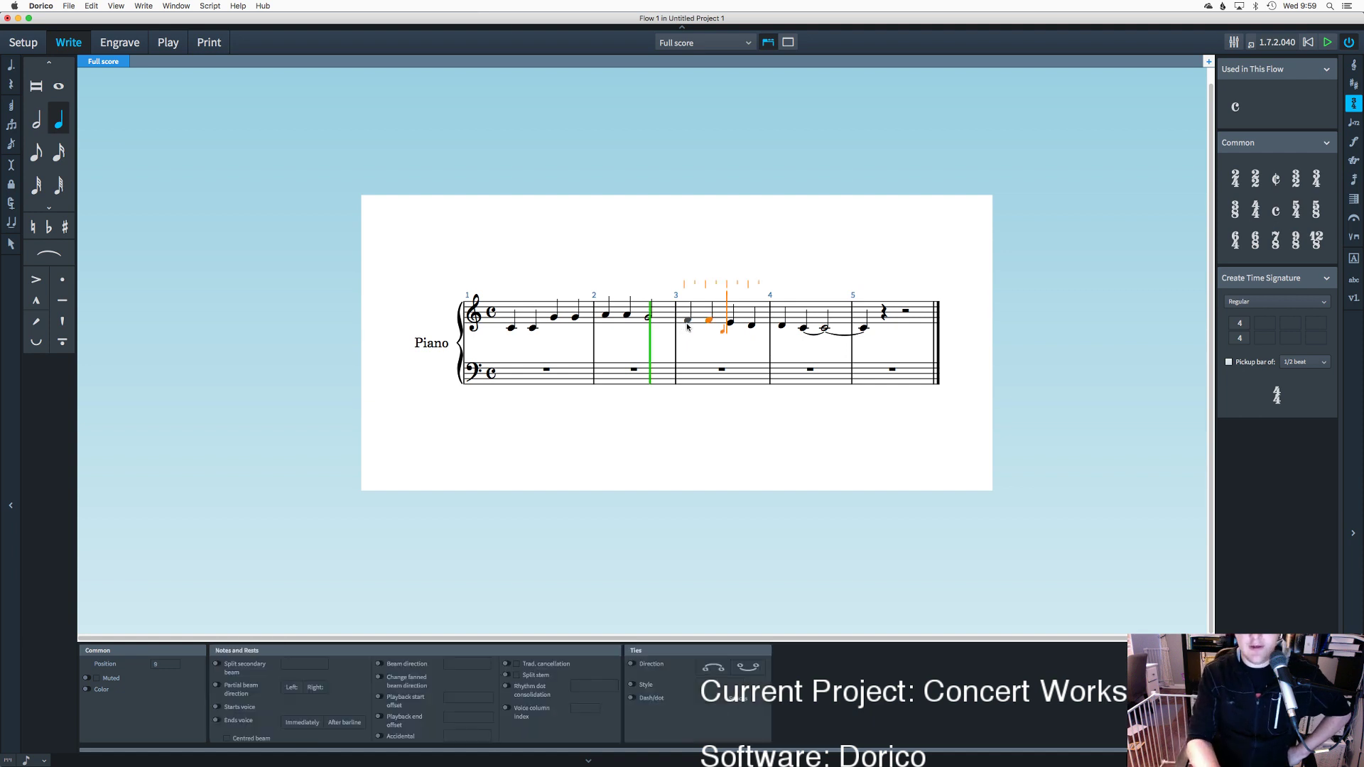
pyautogui.press('e')
pyautogui.press('e')
pyautogui.press('d')
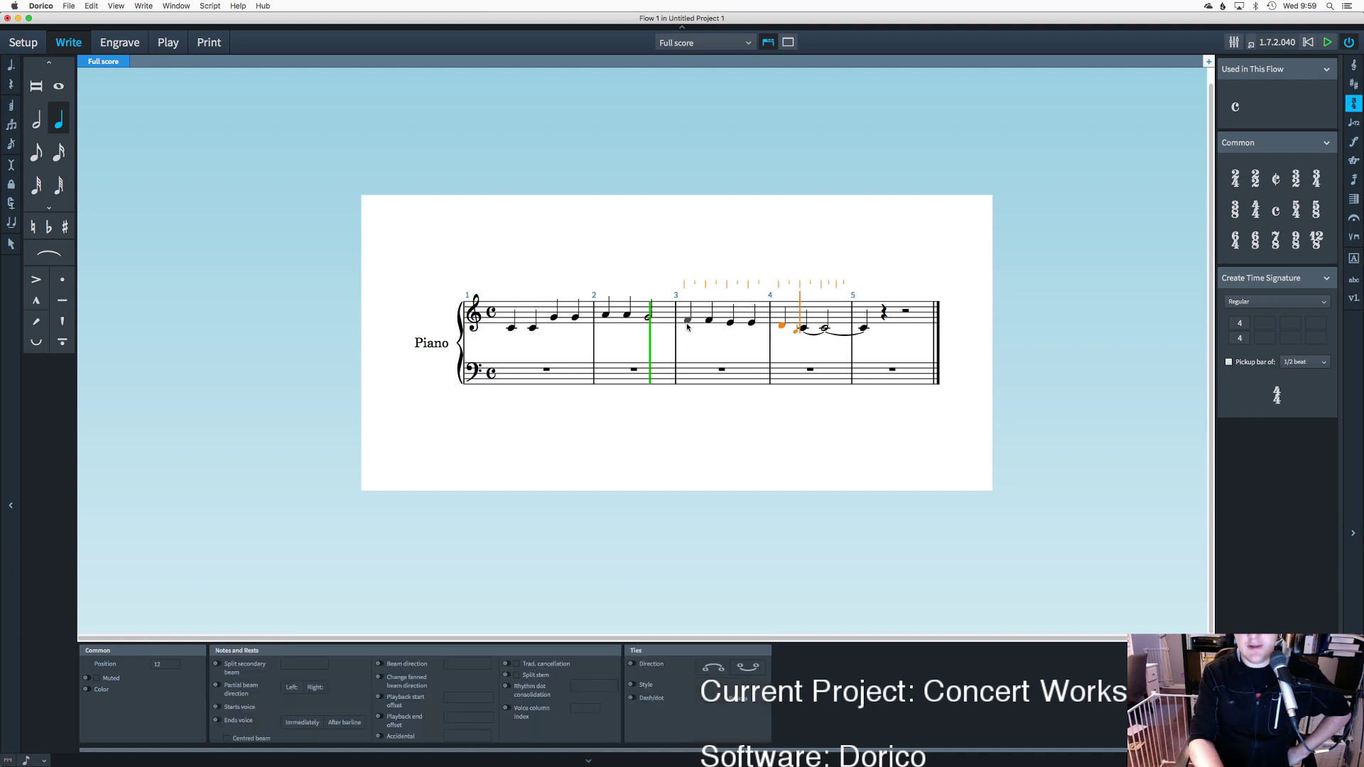
pyautogui.press('d')
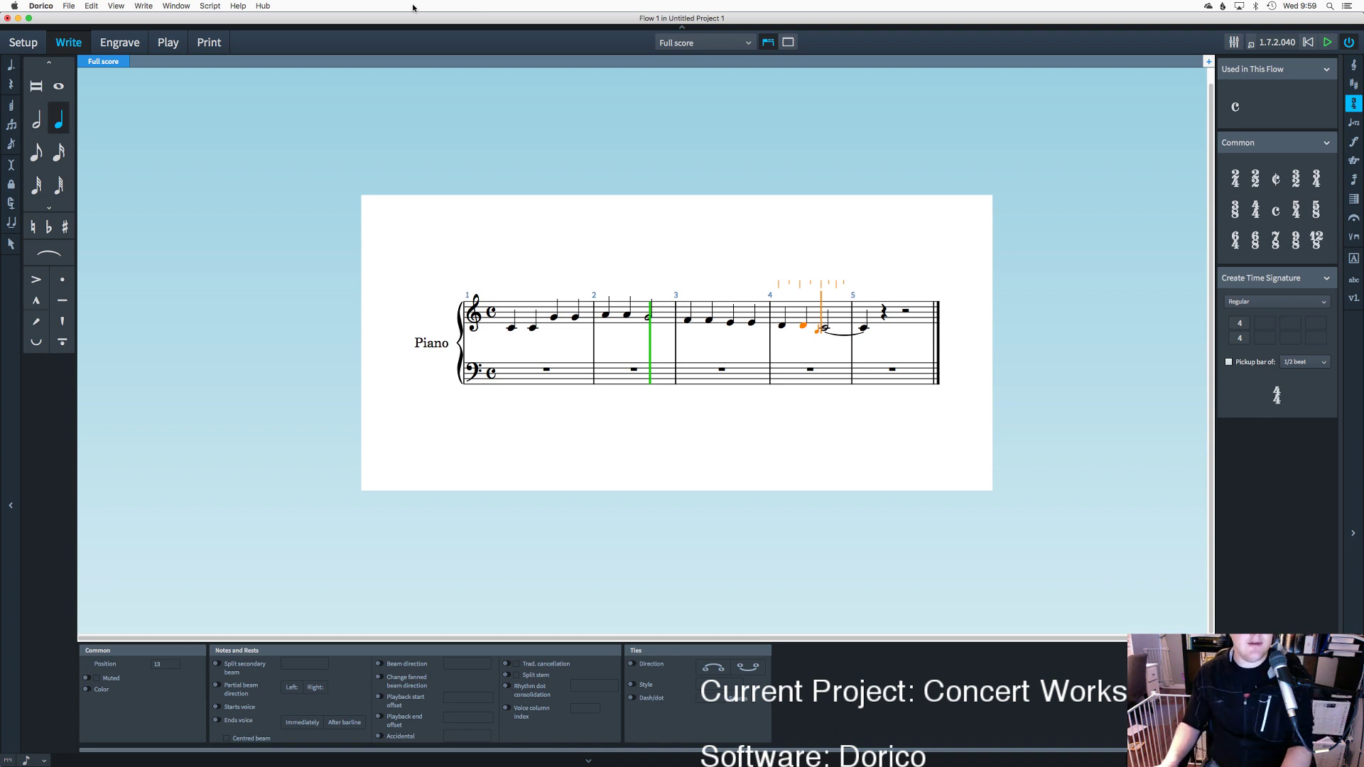
pyautogui.click(41, 116)
pyautogui.press('c')
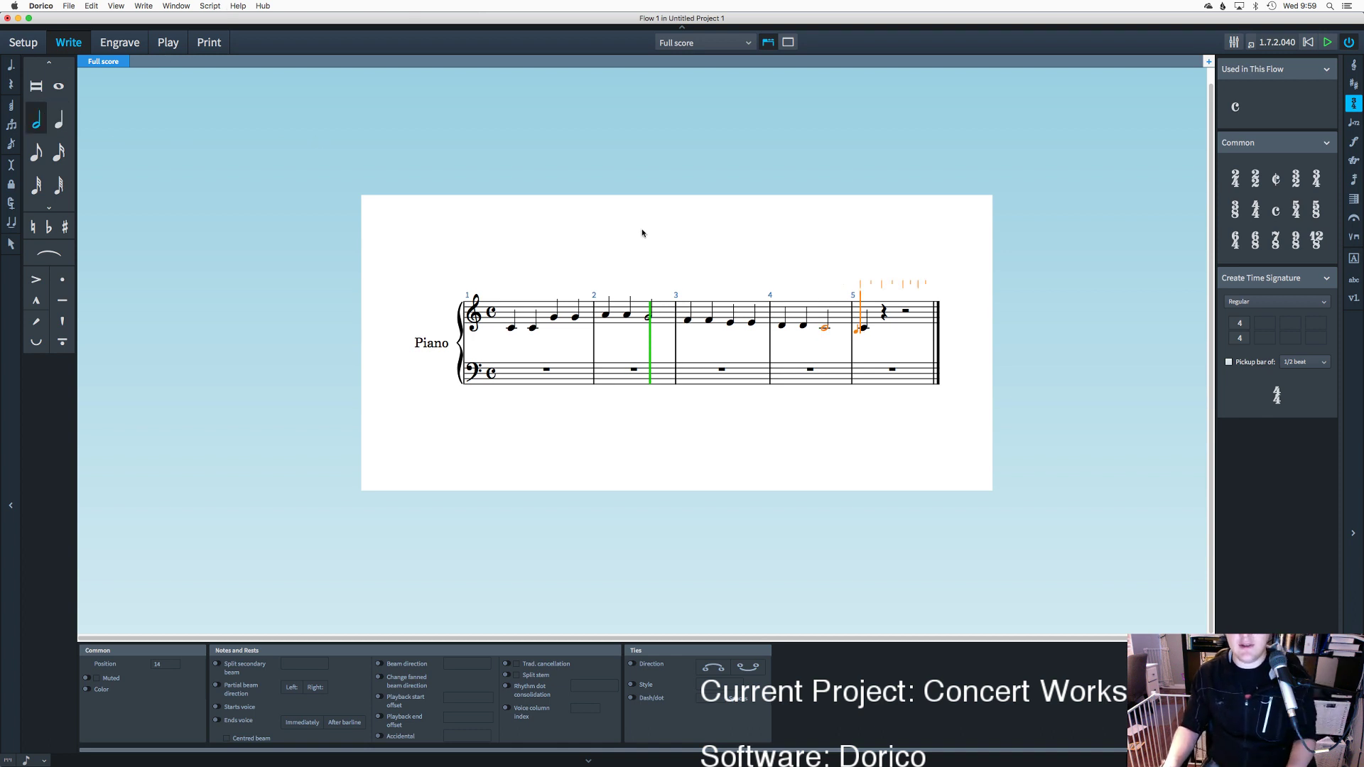
pyautogui.press('Escape')
pyautogui.press('Escape')
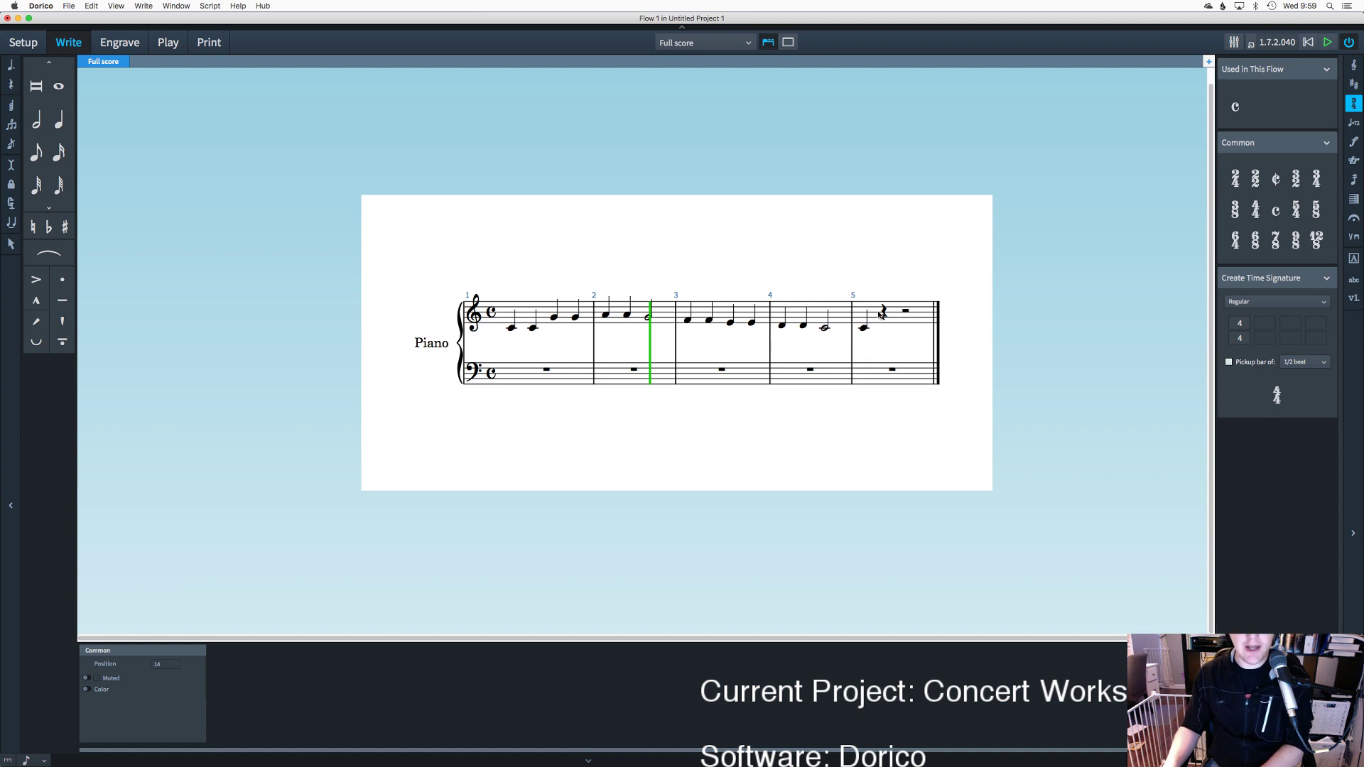
# Step: Delete the leftover quarter-note C in bar 5 and play the melody back from the beginning
pyautogui.click(883, 312)
pyautogui.press('Delete')
pyautogui.click(871, 321)
pyautogui.press('Delete')
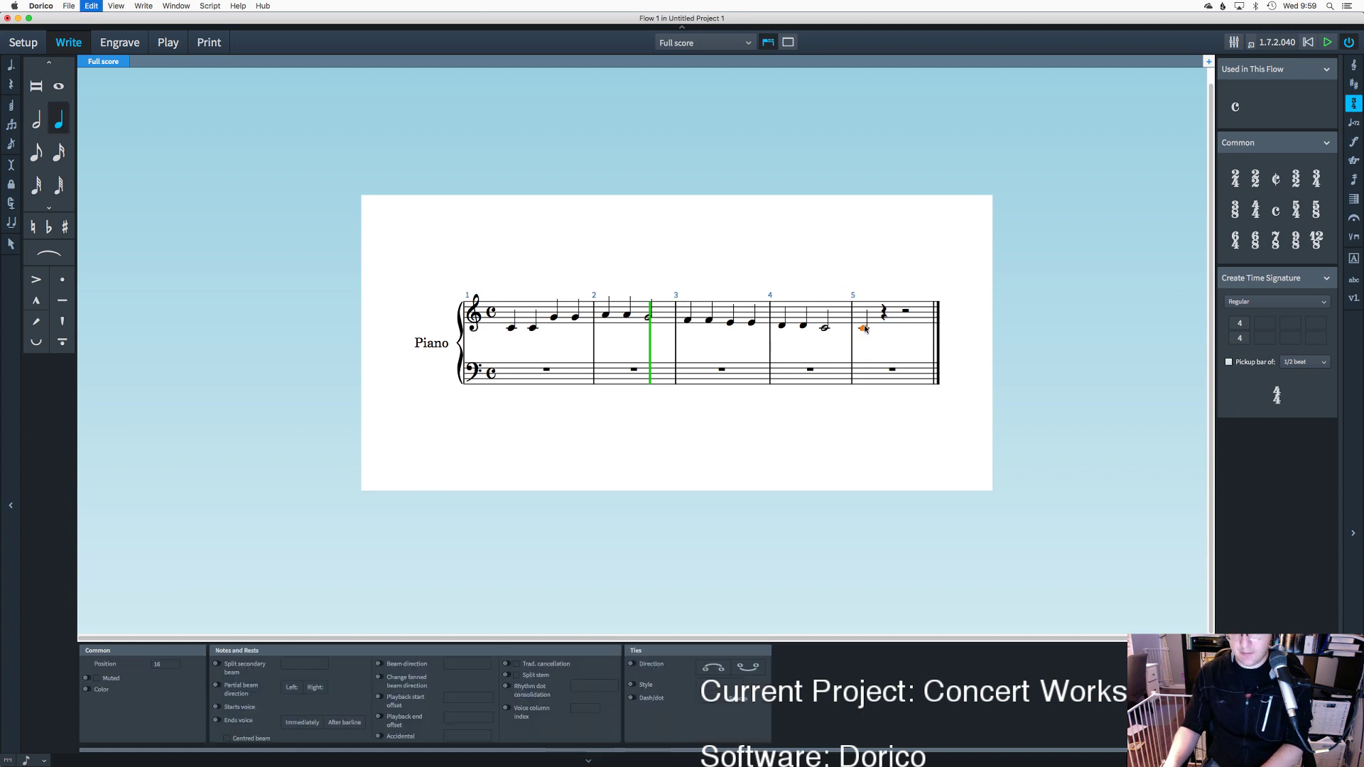
pyautogui.click(1308, 42)
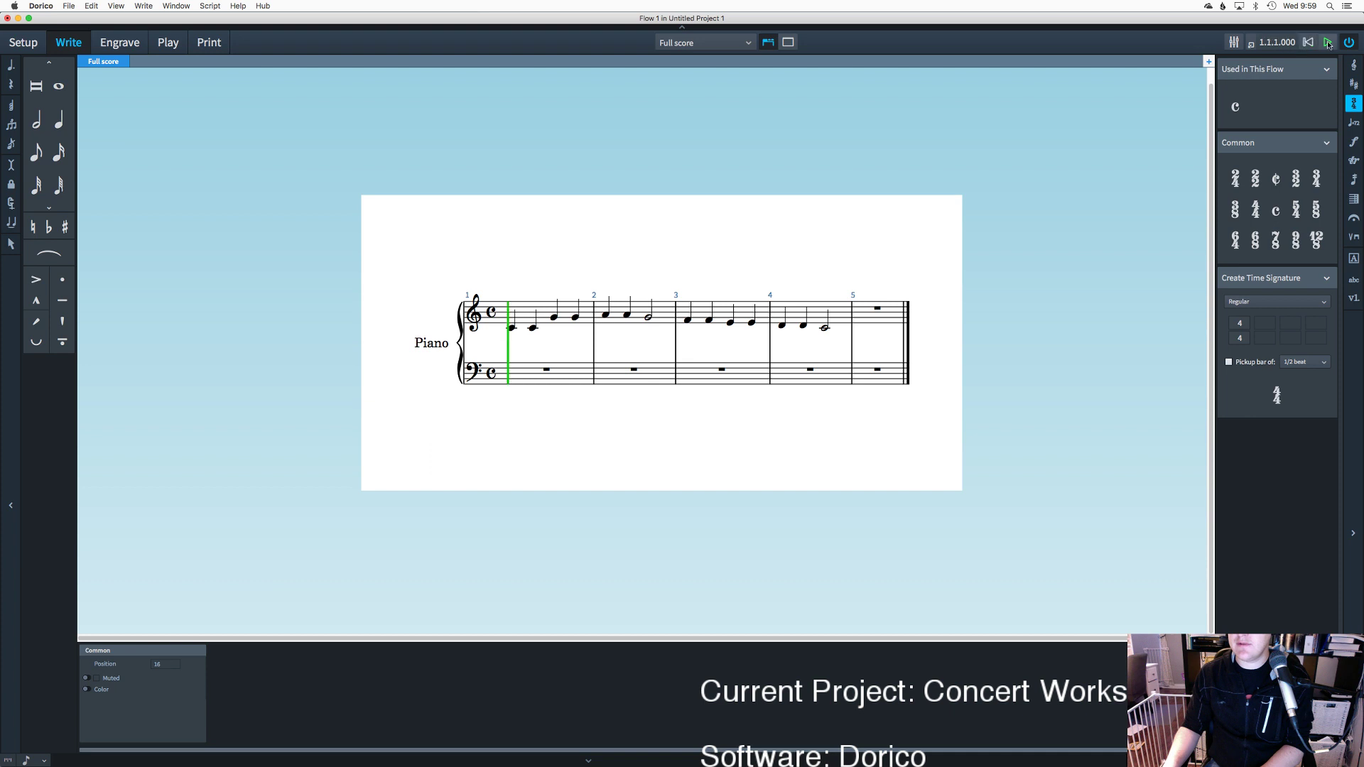
pyautogui.click(1328, 43)
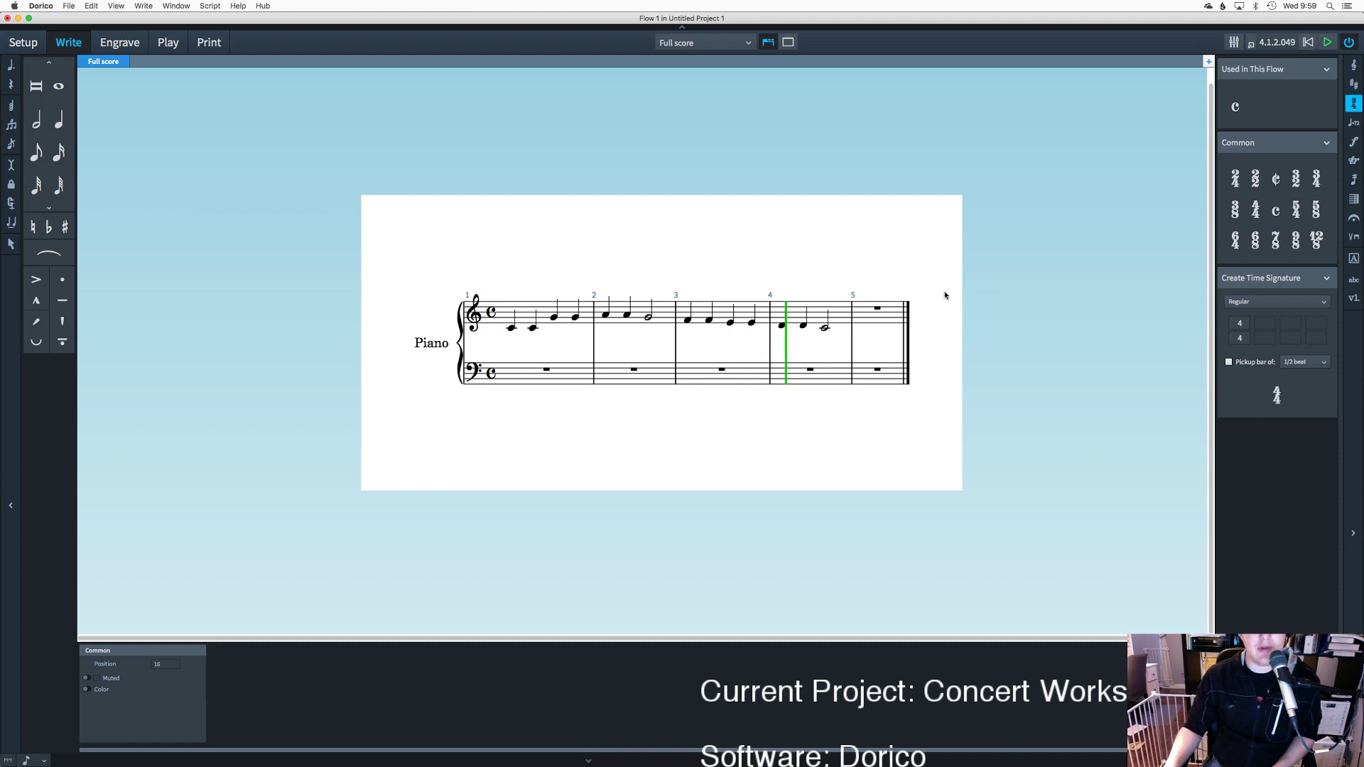
# Step: Enter the eighth notes C, G, E, G, C, G, E, G in bar 1 of the bass staff
pyautogui.press('6')
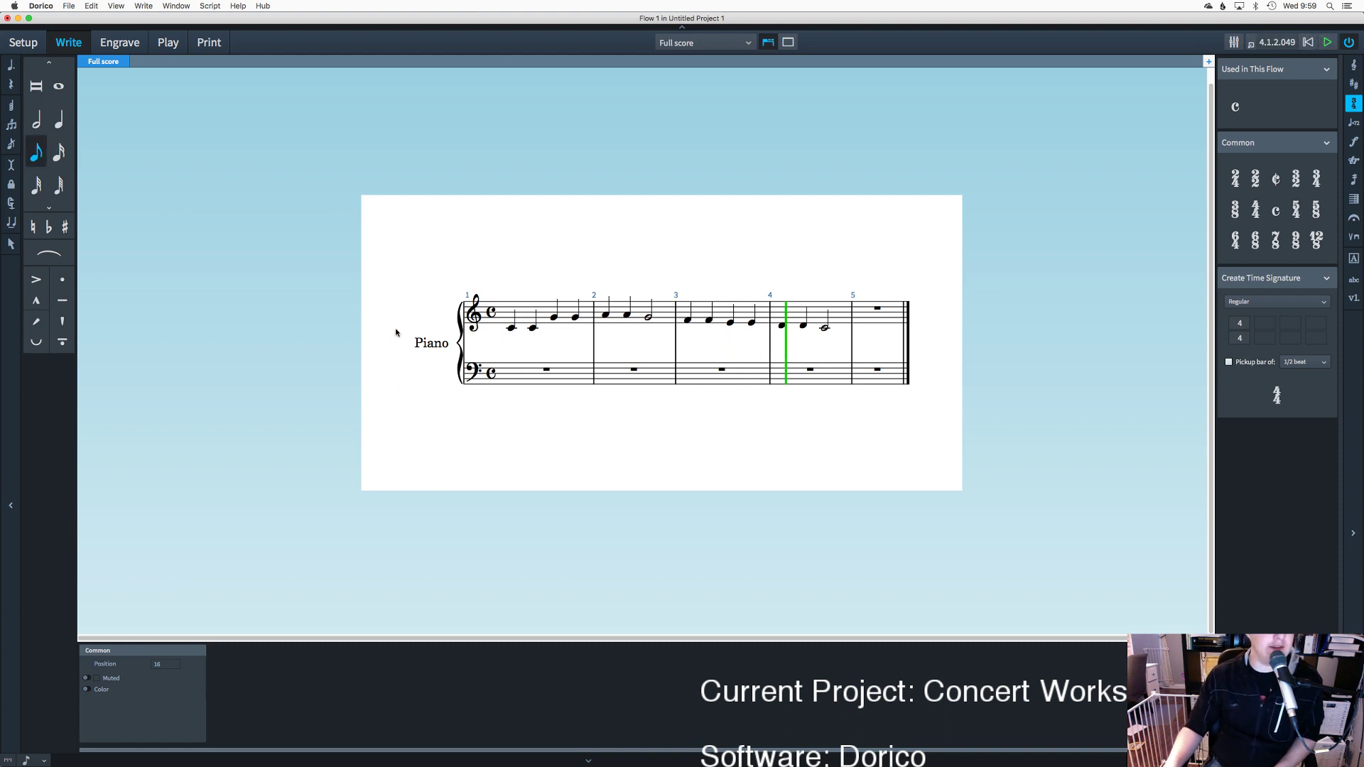
pyautogui.click(512, 378)
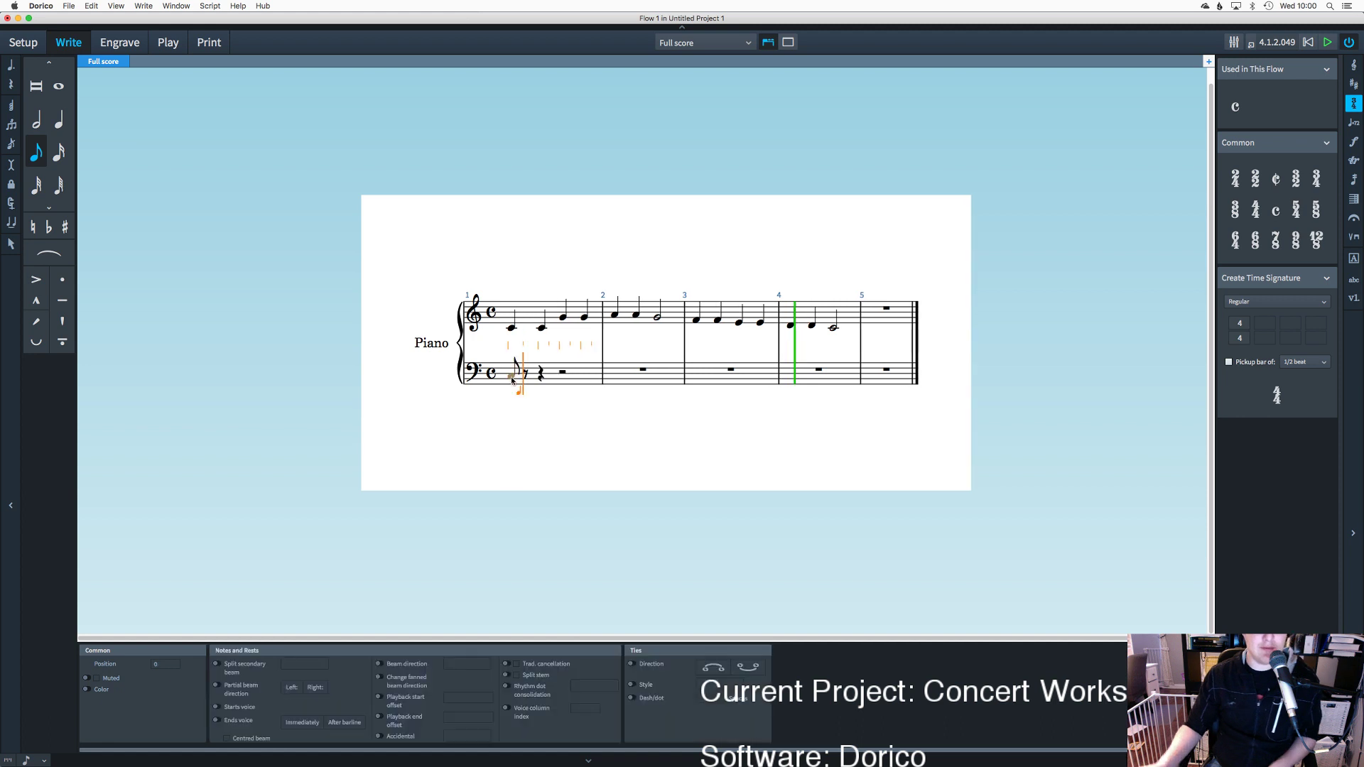
pyautogui.press('g')
pyautogui.press('e')
pyautogui.press('g')
pyautogui.press('c')
pyautogui.press('g')
pyautogui.press('e')
pyautogui.press('g')
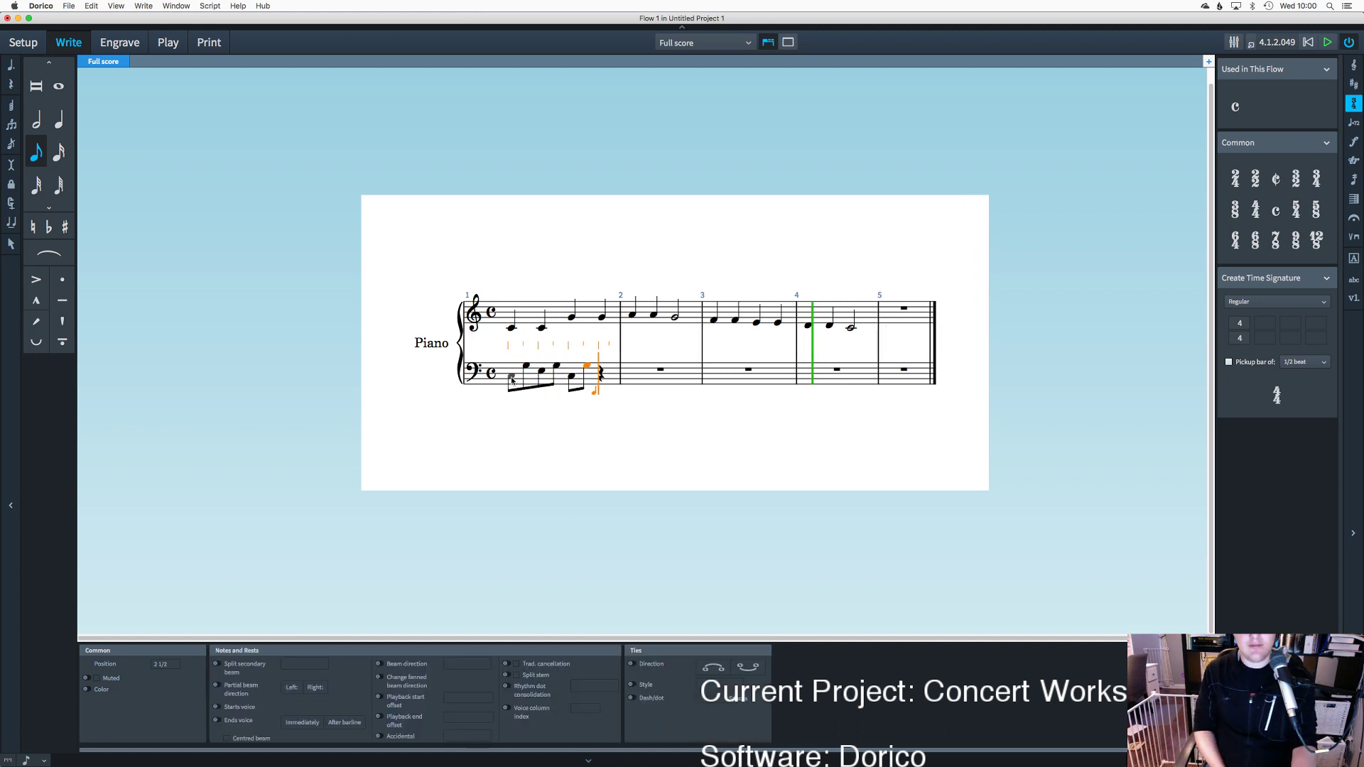
# Step: Continue the bass in bar 2 with the eighth notes C, A, F, A, B, G, F, G
pyautogui.press('c')
pyautogui.press('a')
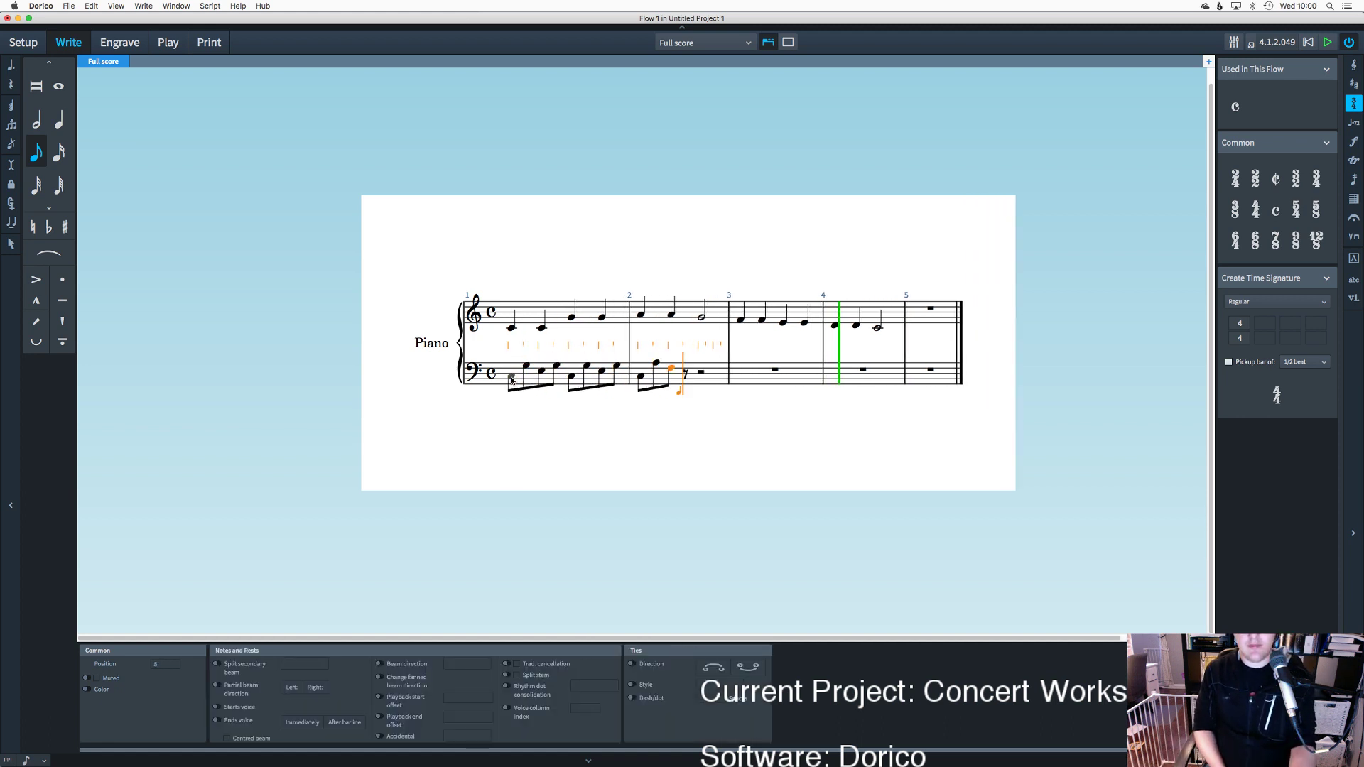
pyautogui.press('f')
pyautogui.press('a')
pyautogui.press('g')
pyautogui.press('f')
pyautogui.press('g')
pyautogui.press('f')
# Step: Fill bar 3 of the bass staff with the eighth notes C, A, F, A, C, G, E, G
pyautogui.press('c')
pyautogui.press('a')
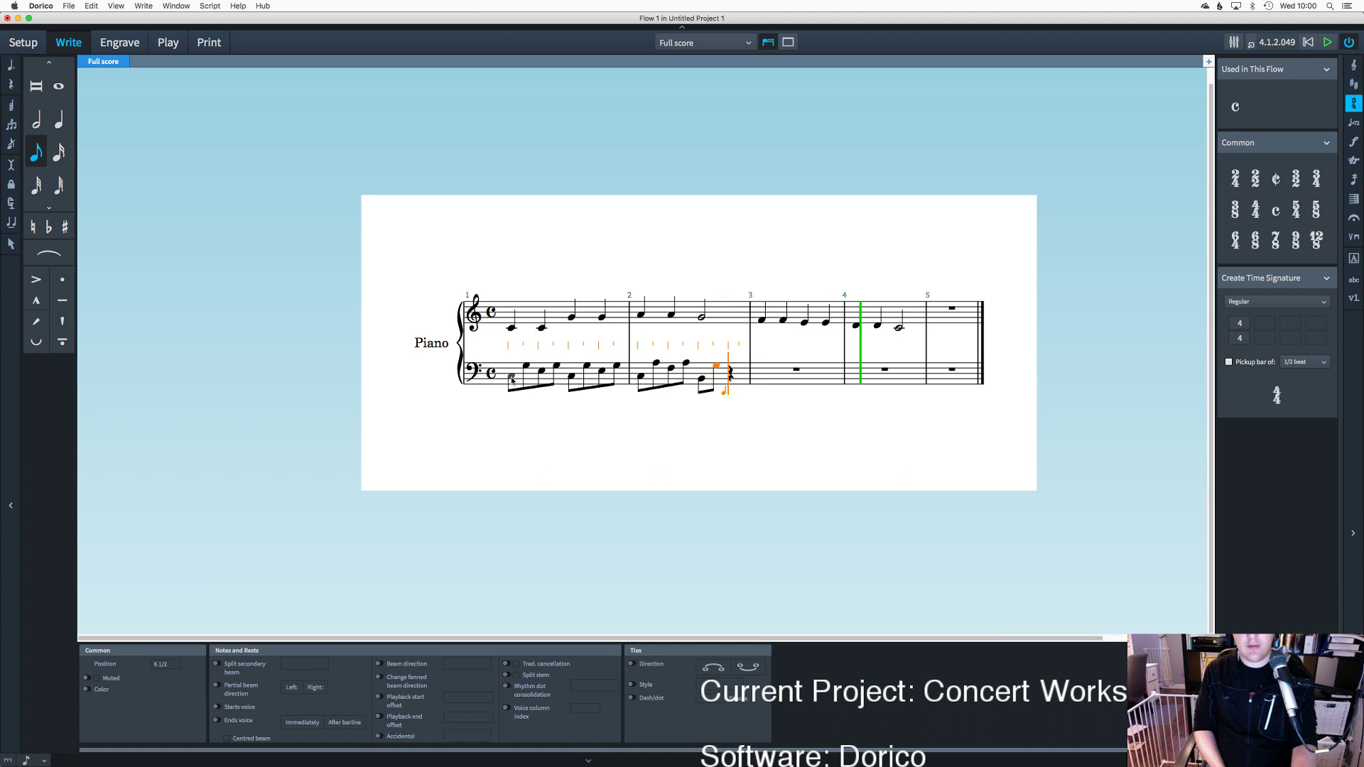
pyautogui.press('f')
pyautogui.press('a')
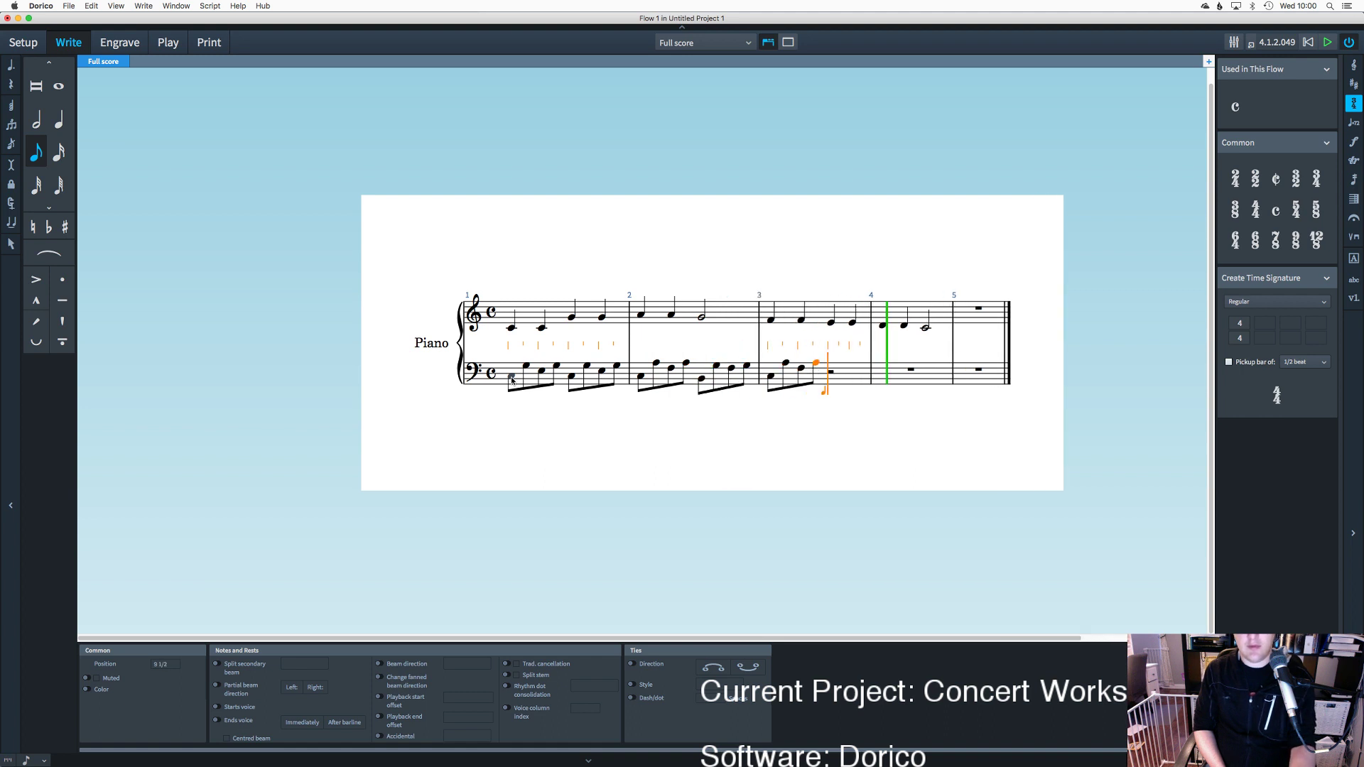
pyautogui.press('c')
pyautogui.press('a')
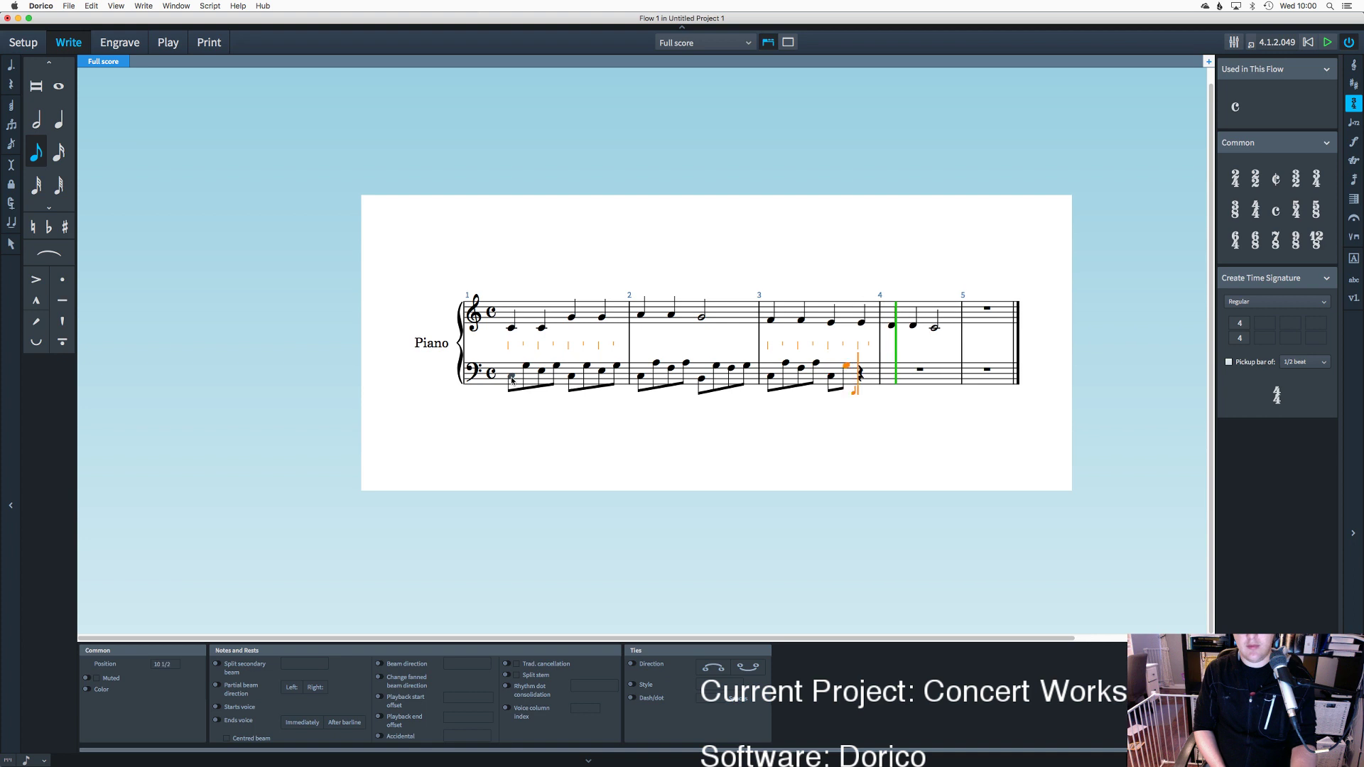
pyautogui.press('f')
pyautogui.press('a')
# Step: Fill bar 4 of the bass staff with the eighth notes B, G, F, G, C, G, E, G and leave note input
pyautogui.press('c')
pyautogui.press('g')
pyautogui.press('e')
pyautogui.press('g')
pyautogui.press('c')
pyautogui.press('g')
pyautogui.press('e')
pyautogui.press('g')
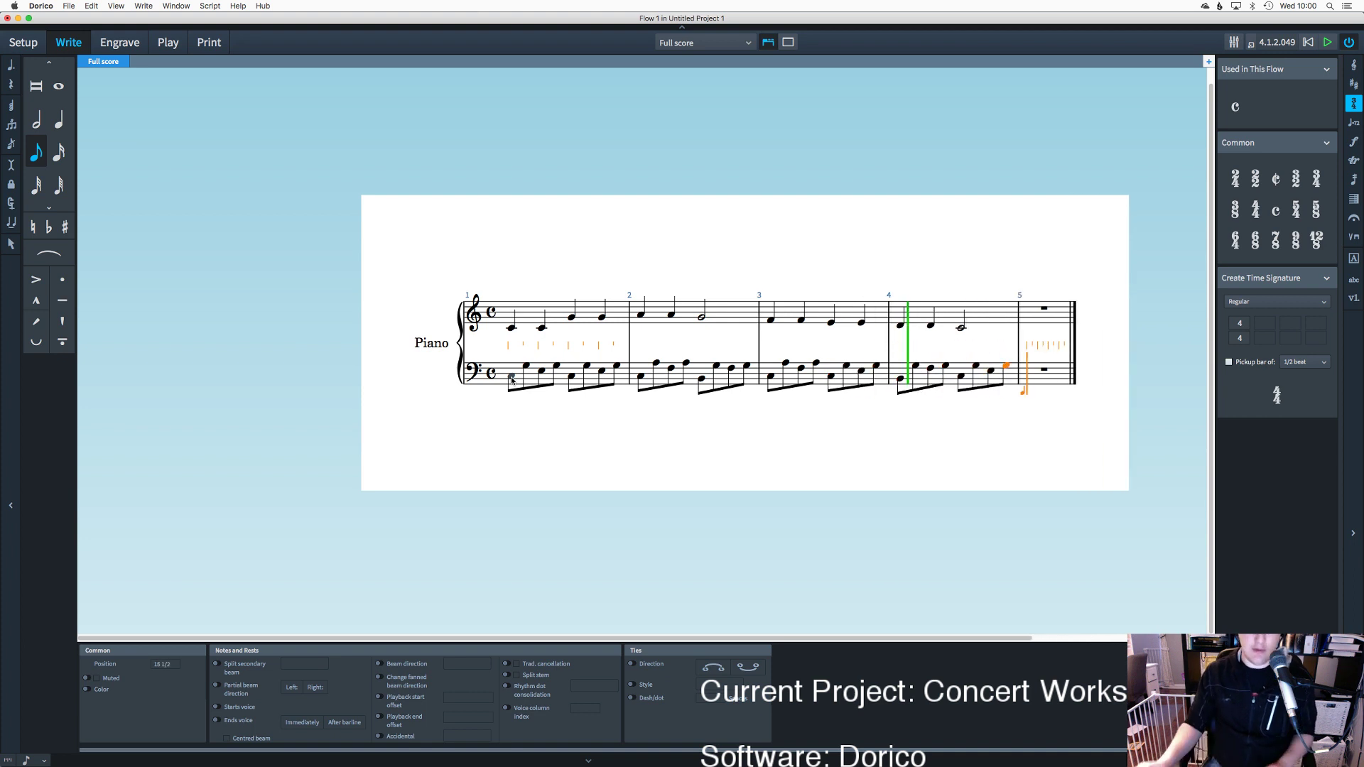
pyautogui.press('Escape')
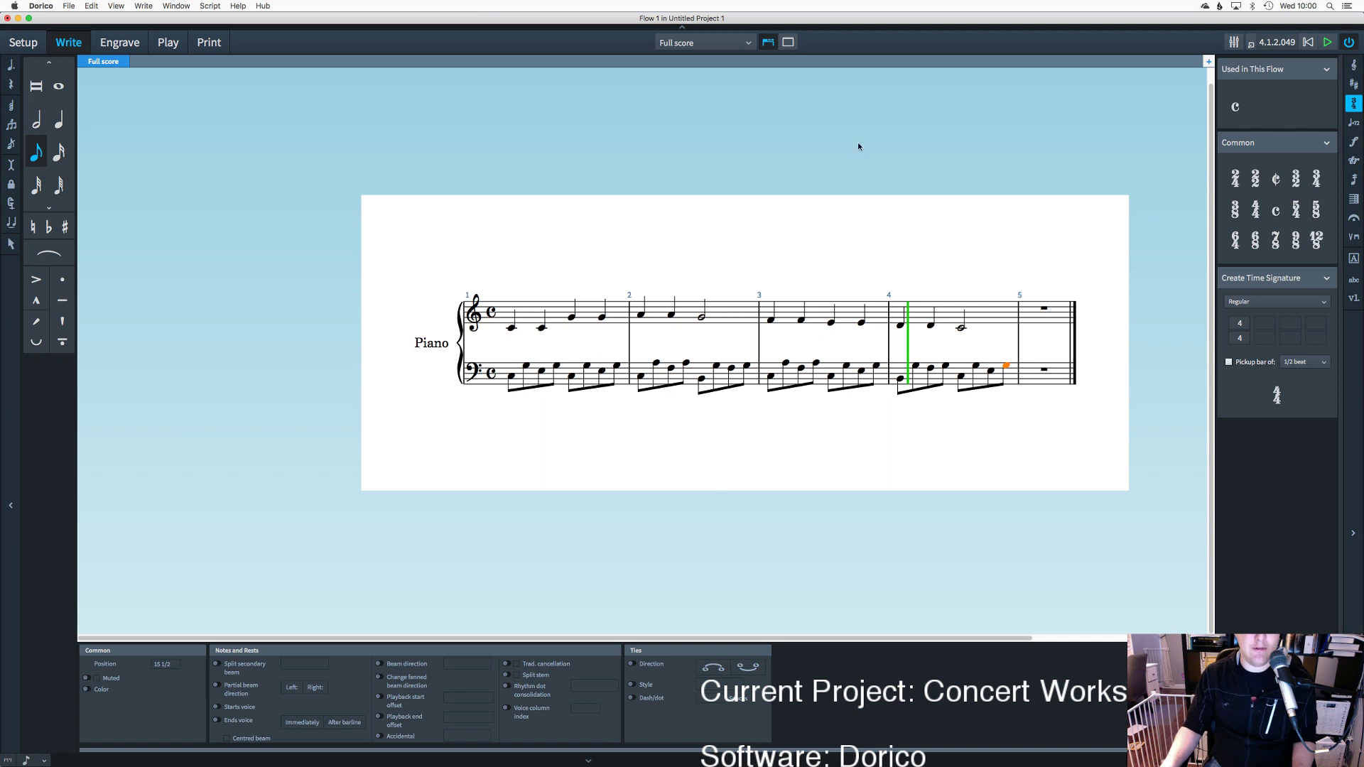
# Step: Play the score back from the beginning to hear the melody with the bass, and clear the selection
pyautogui.click(1308, 42)
pyautogui.click(1327, 43)
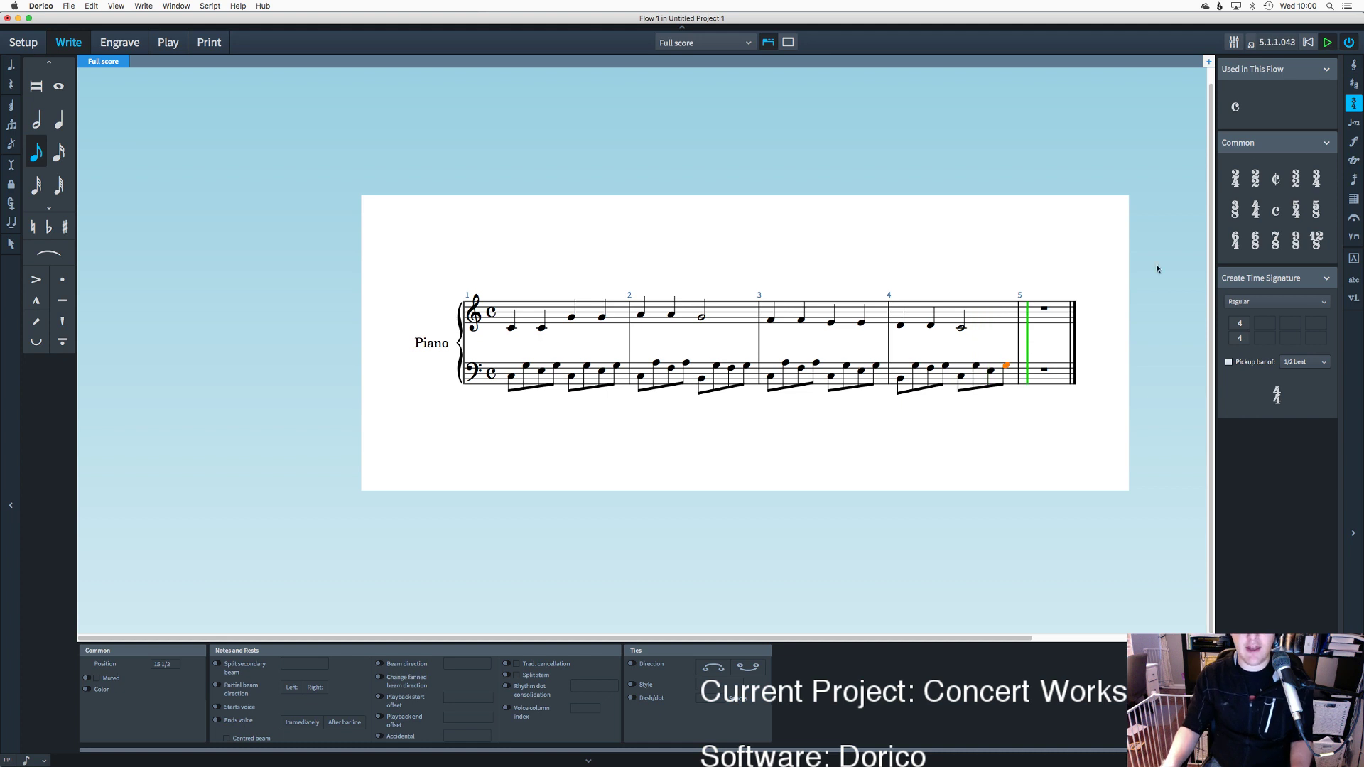
pyautogui.click(633, 478)
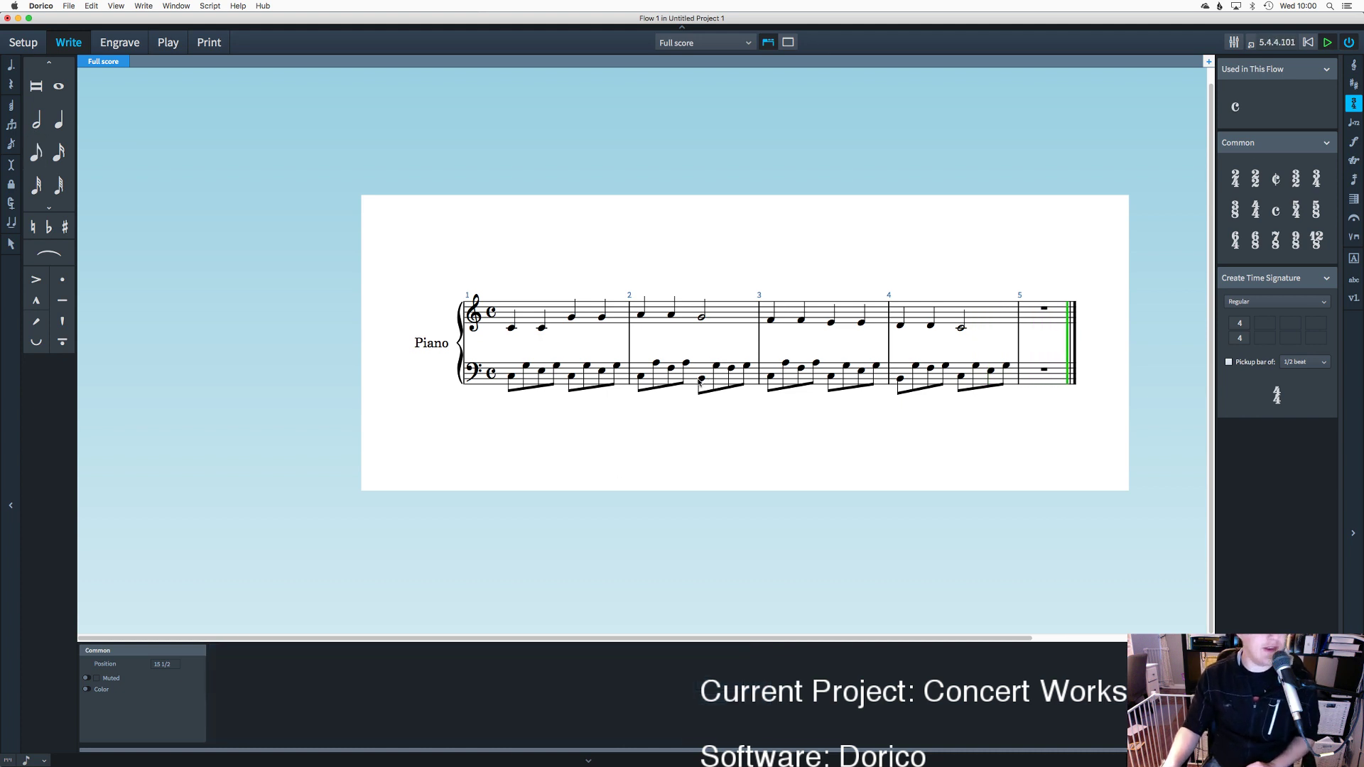
# Step: Replace the B on beat 3 of bar 2 in the bass staff with an eighth-note C
pyautogui.click(700, 380)
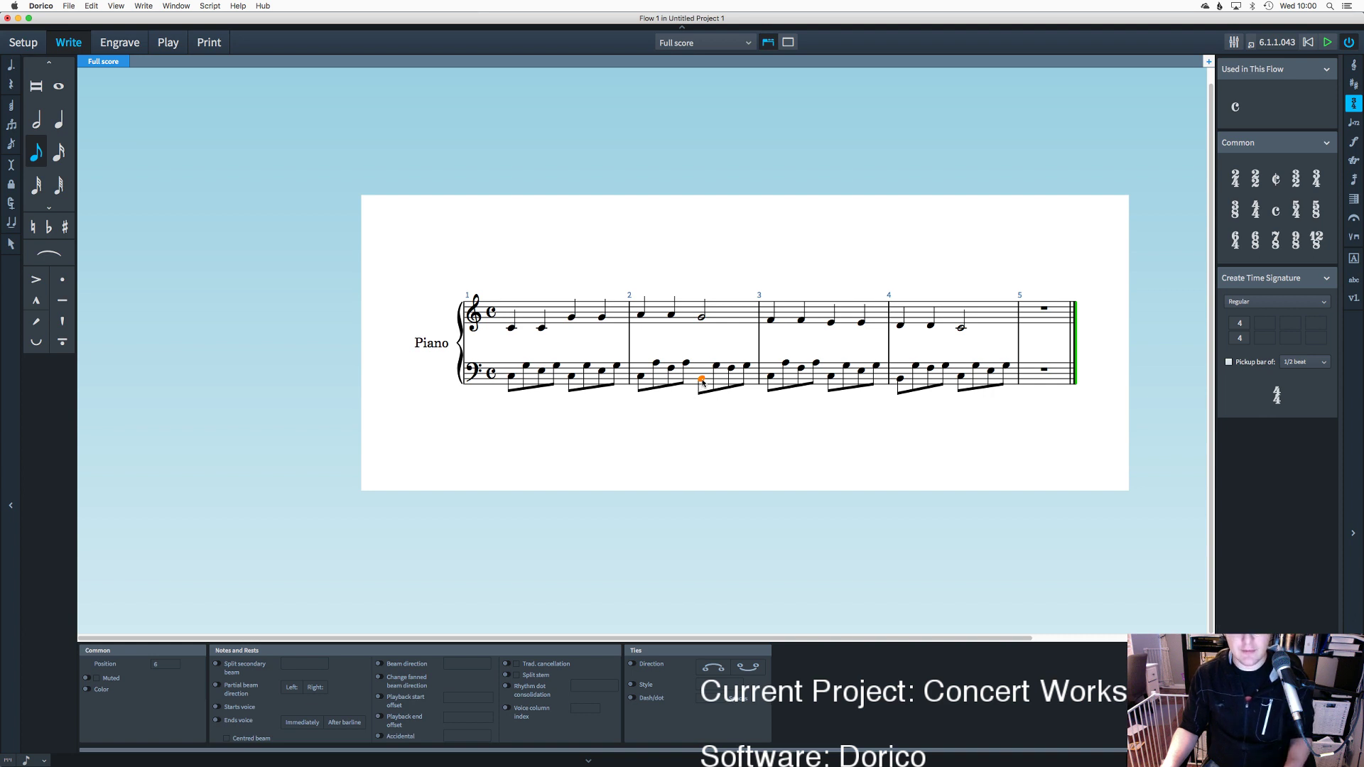
pyautogui.click(725, 463)
pyautogui.click(701, 378)
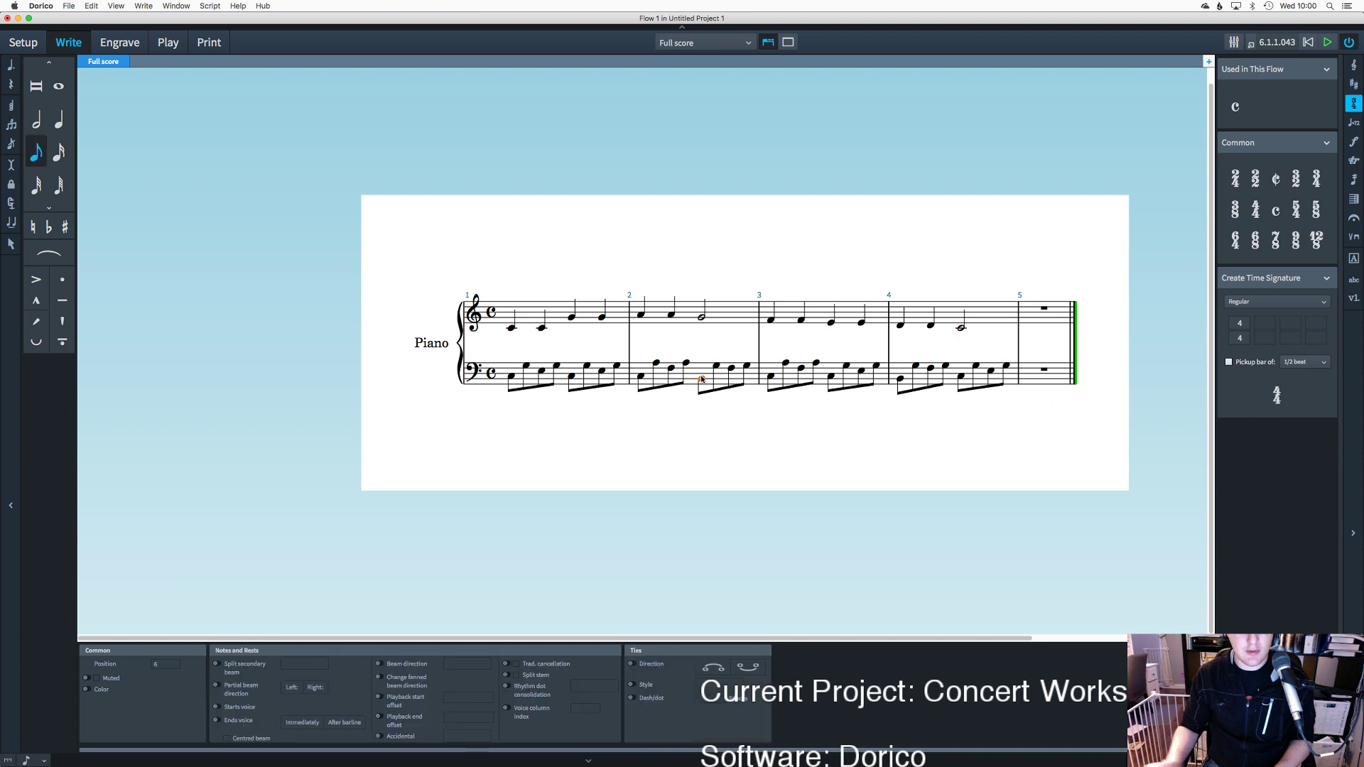
pyautogui.click(700, 414)
pyautogui.click(36, 151)
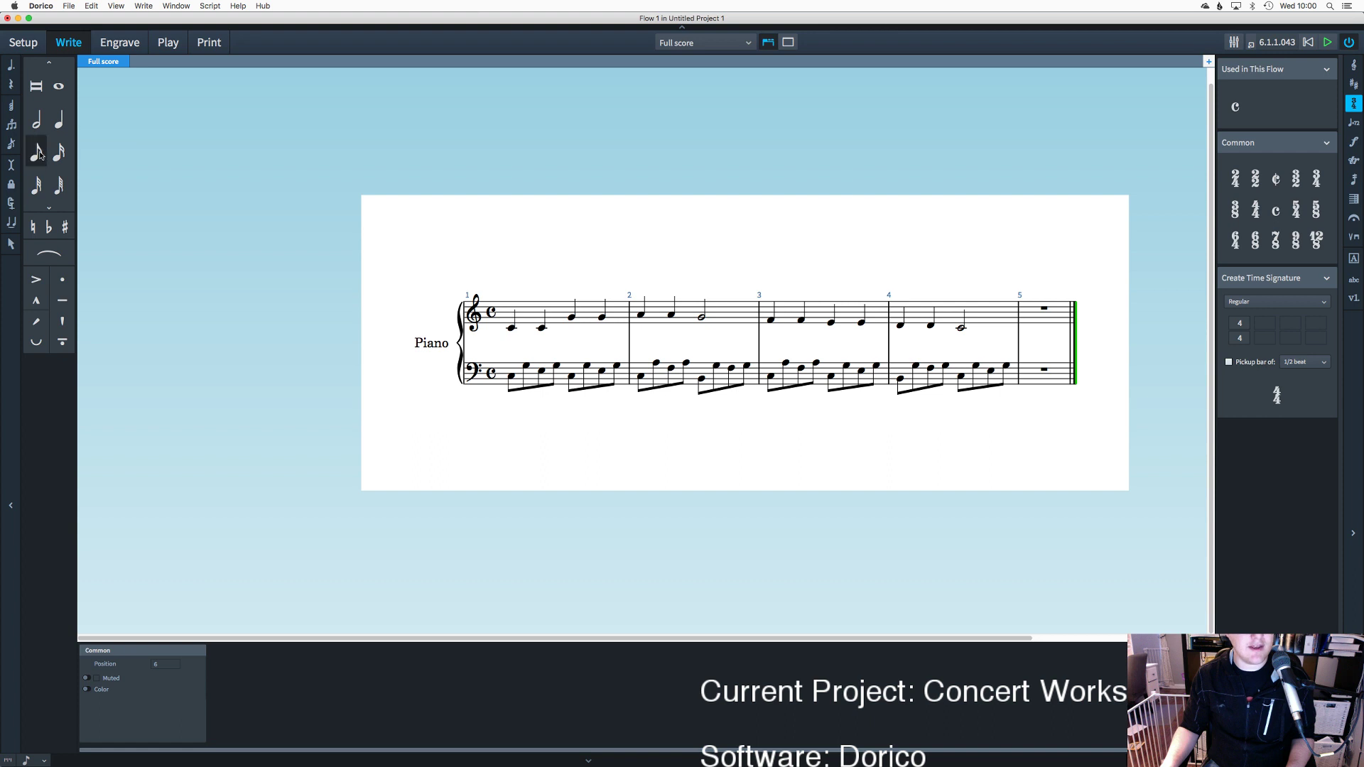
pyautogui.click(701, 379)
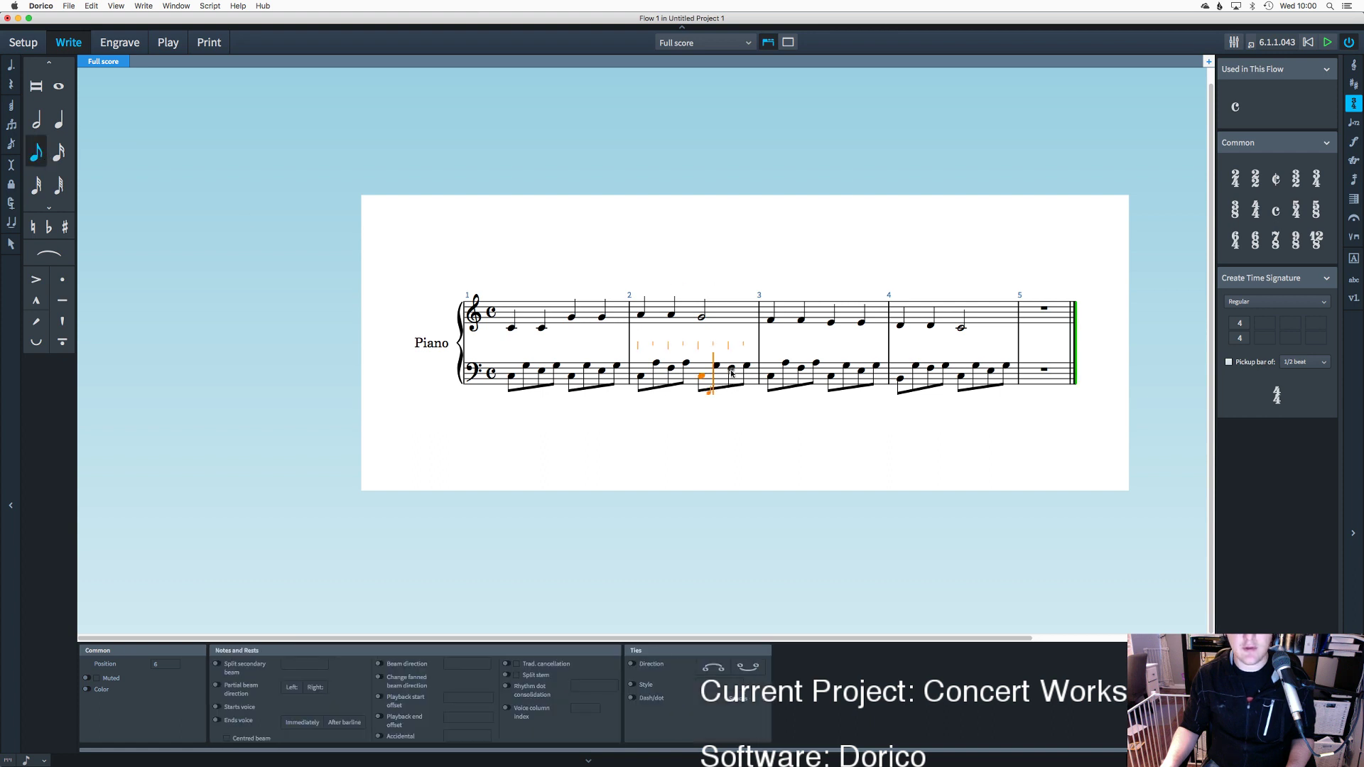
# Step: Correct the last two eighth notes of bar 2 in the bass staff to E and G, and leave note input
pyautogui.click(731, 373)
pyautogui.press('g')
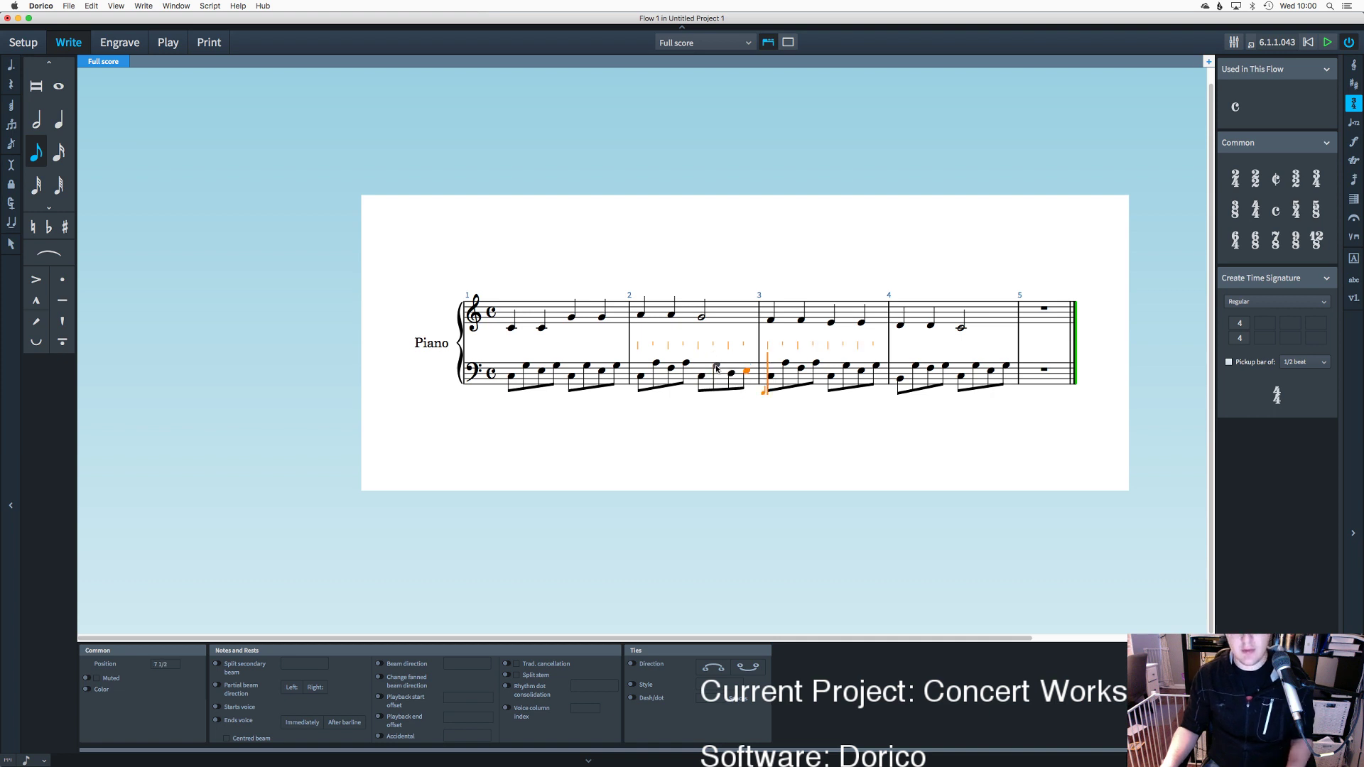
pyautogui.press('Escape')
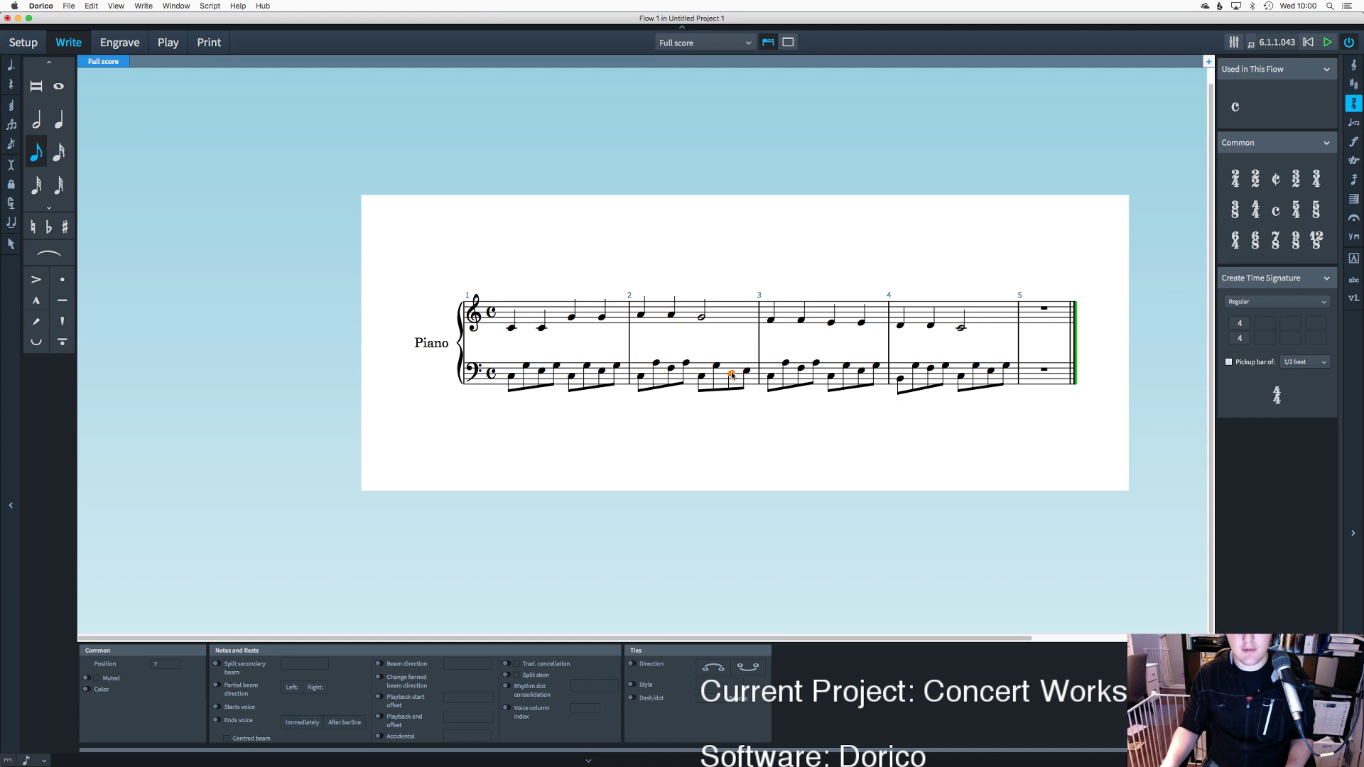
pyautogui.press('Escape')
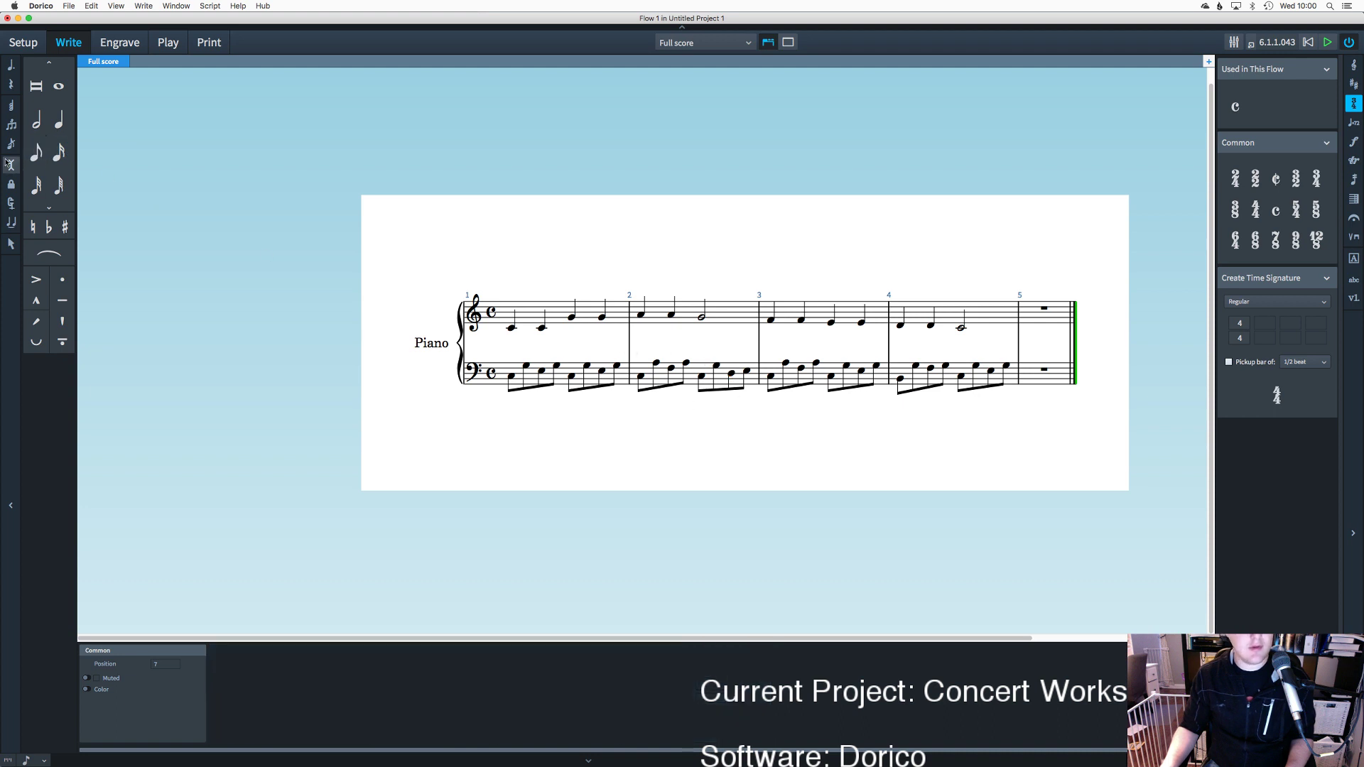
pyautogui.doubleClick(736, 378)
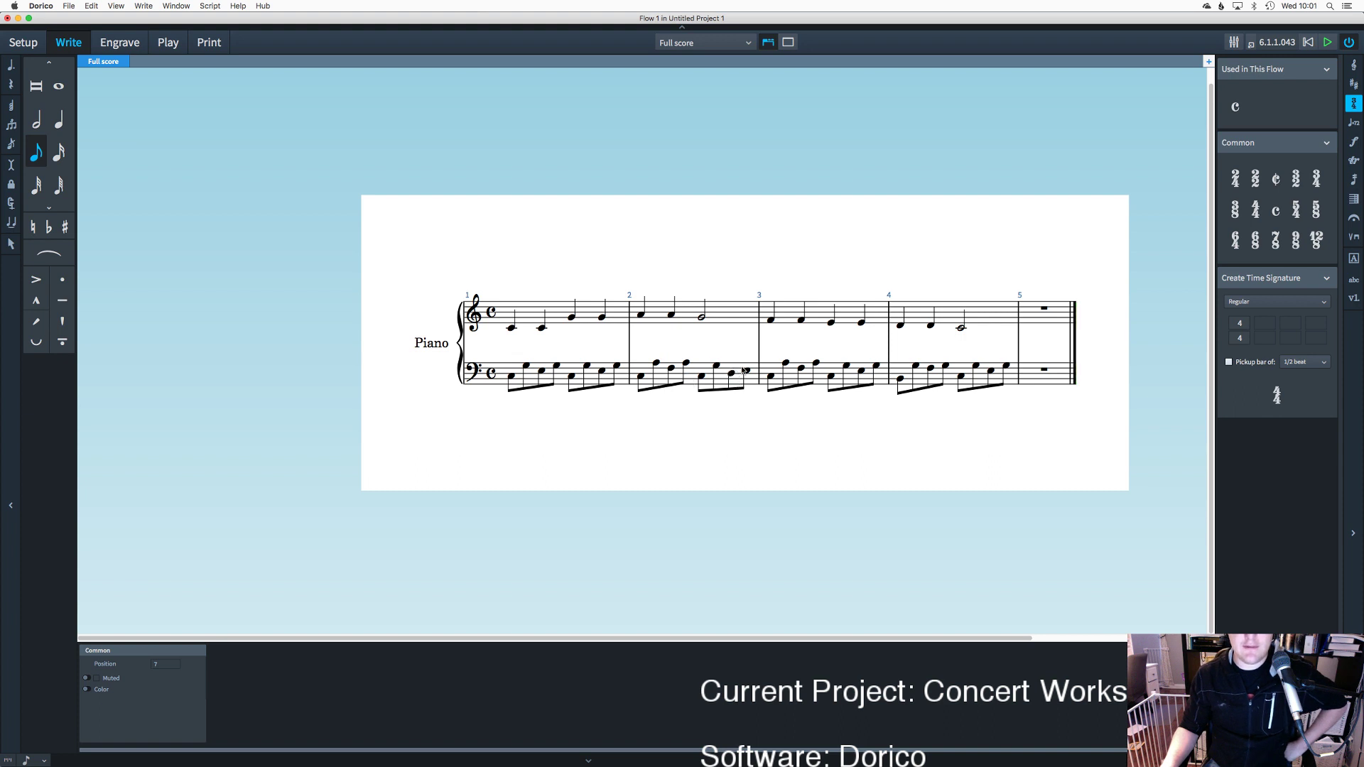
pyautogui.click(745, 368)
pyautogui.press('Escape')
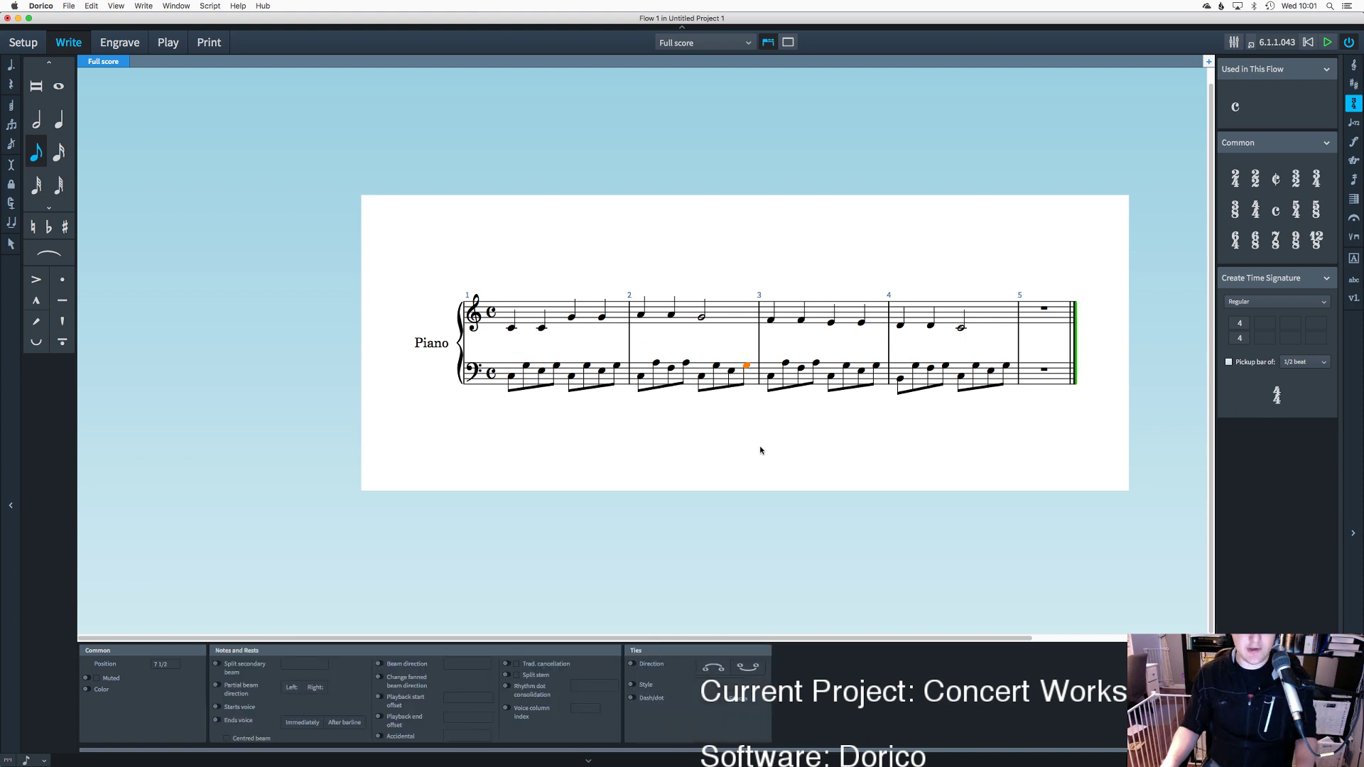
pyautogui.press('Escape')
# Step: Select the first treble C, play the corrected score back, and clear the selection
pyautogui.click(511, 328)
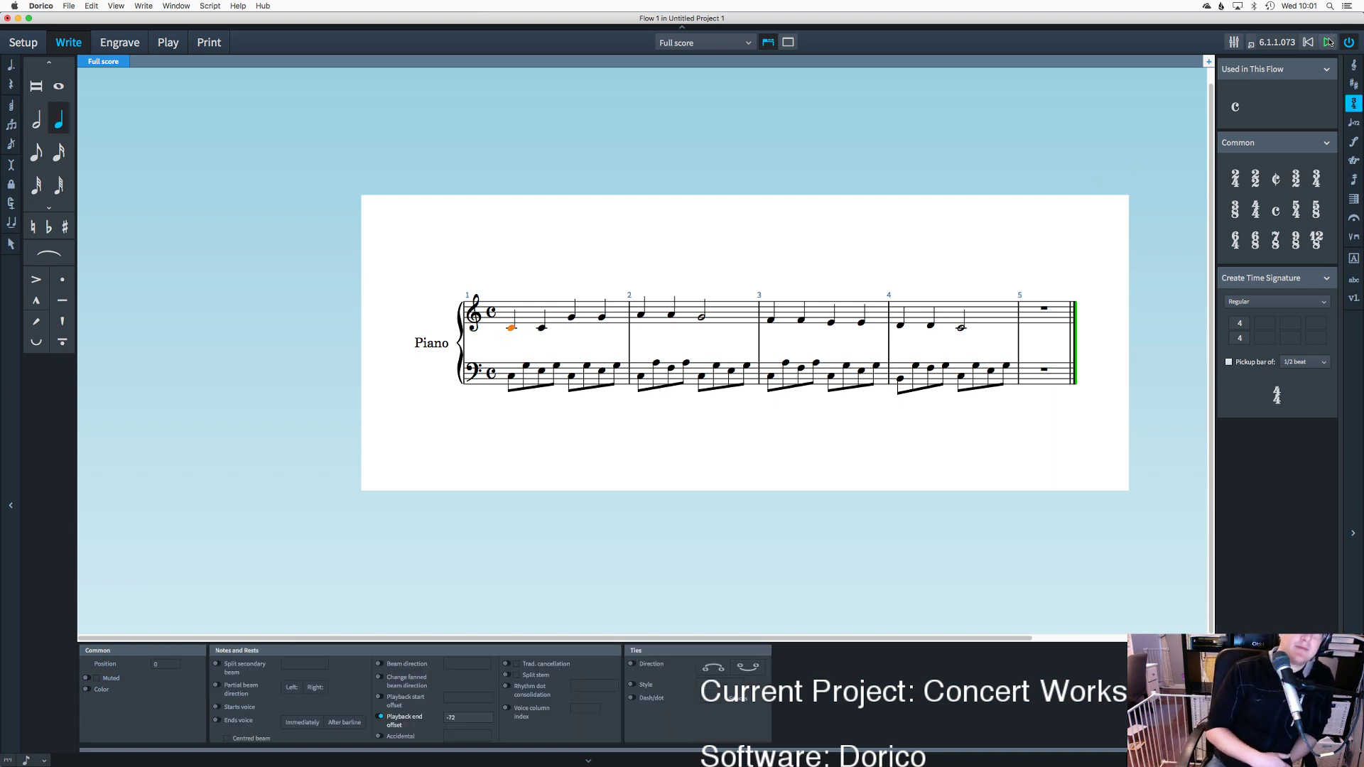
pyautogui.click(1328, 42)
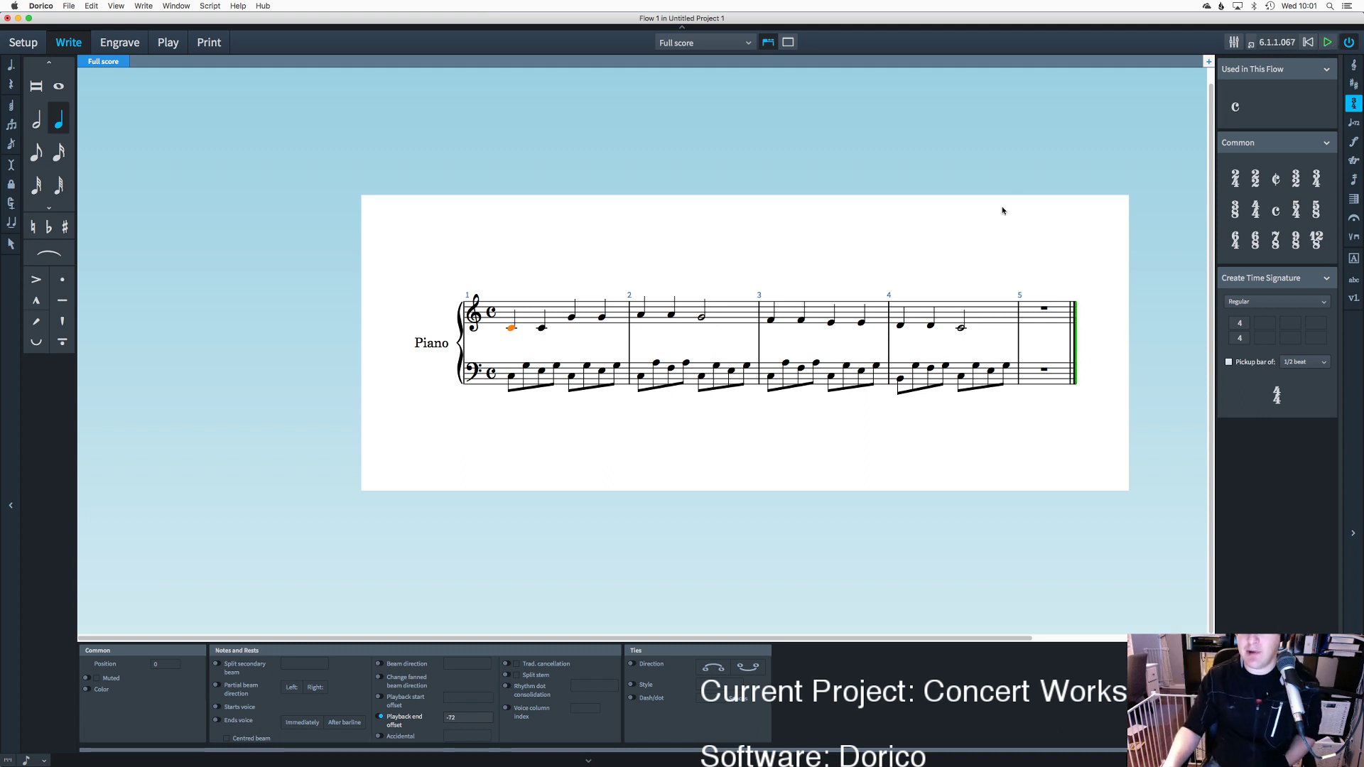
pyautogui.moveTo(984, 252); pyautogui.dragTo(875, 233)
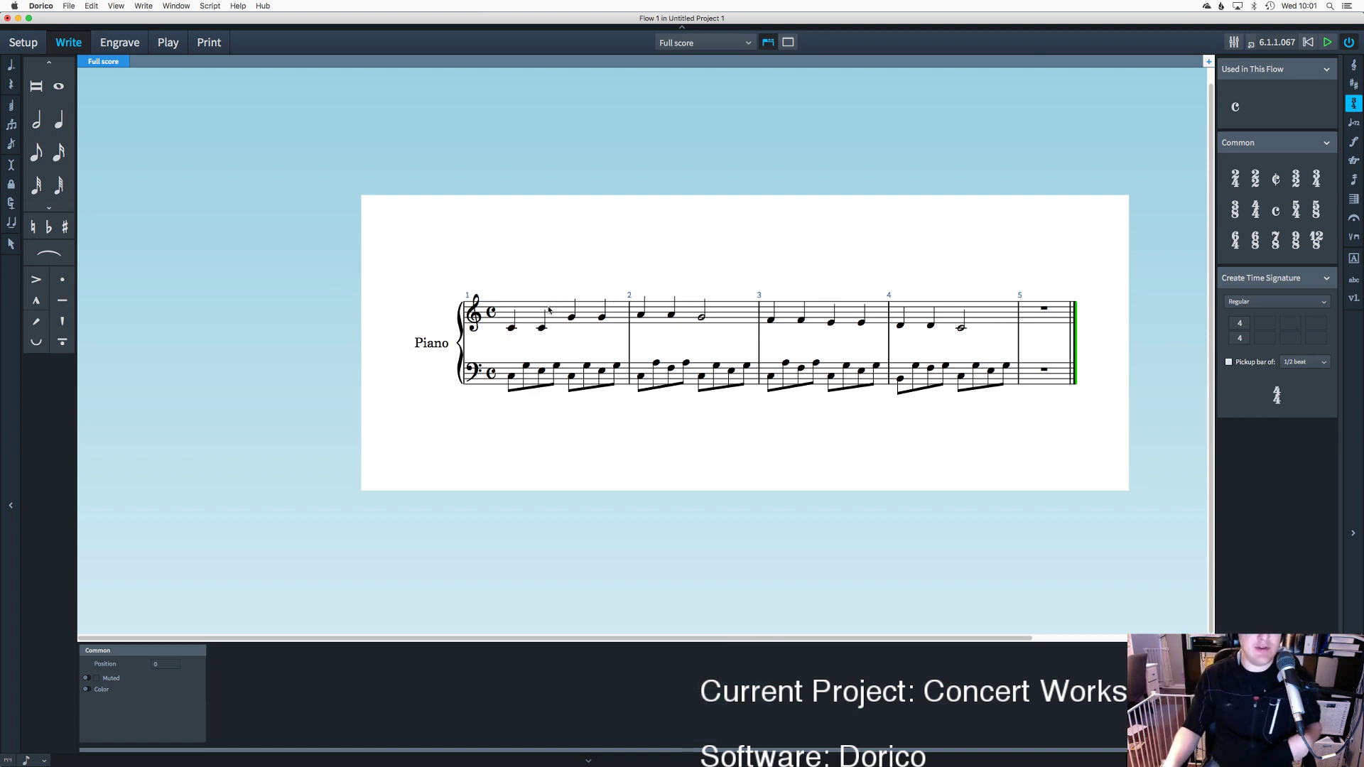
# Step: Slur the first two C quarter notes of the treble melody in bar 1 and start note input there
pyautogui.press('s')
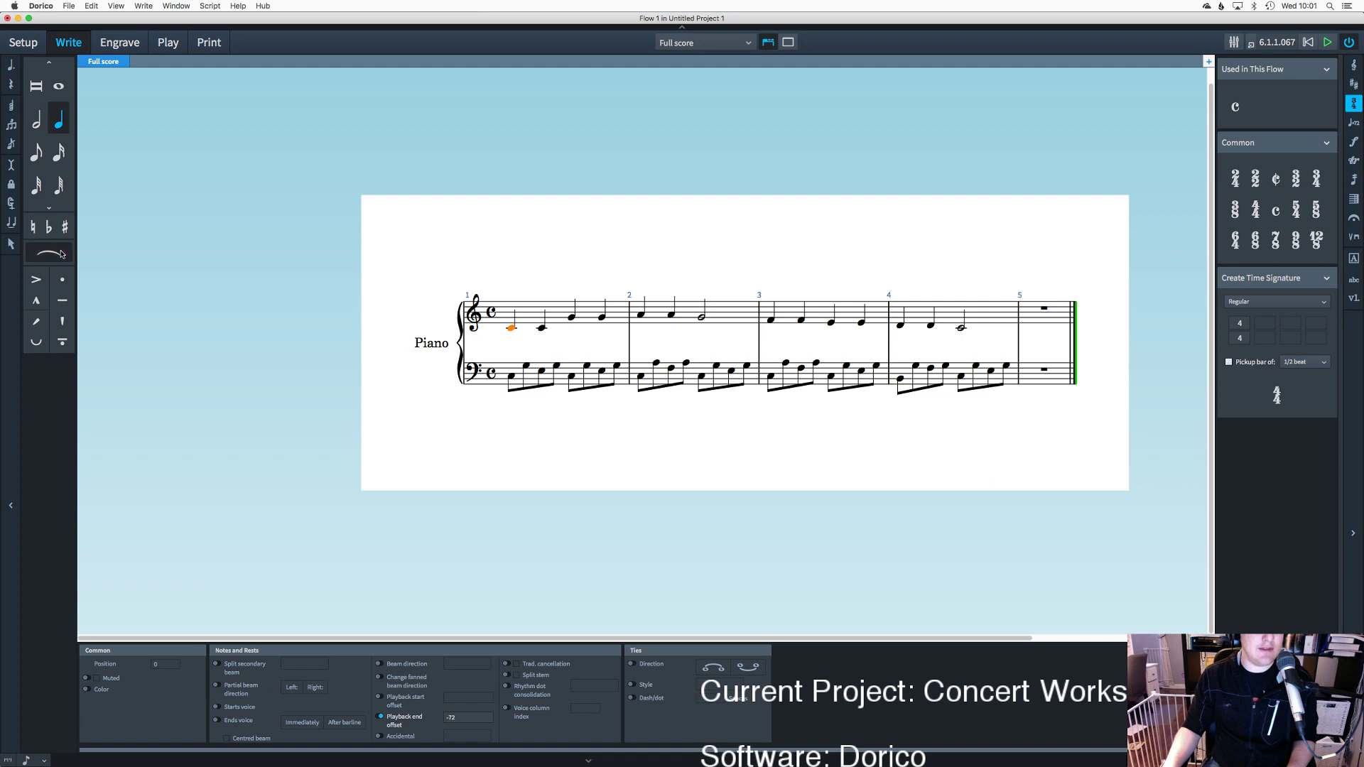
pyautogui.press('super+z')
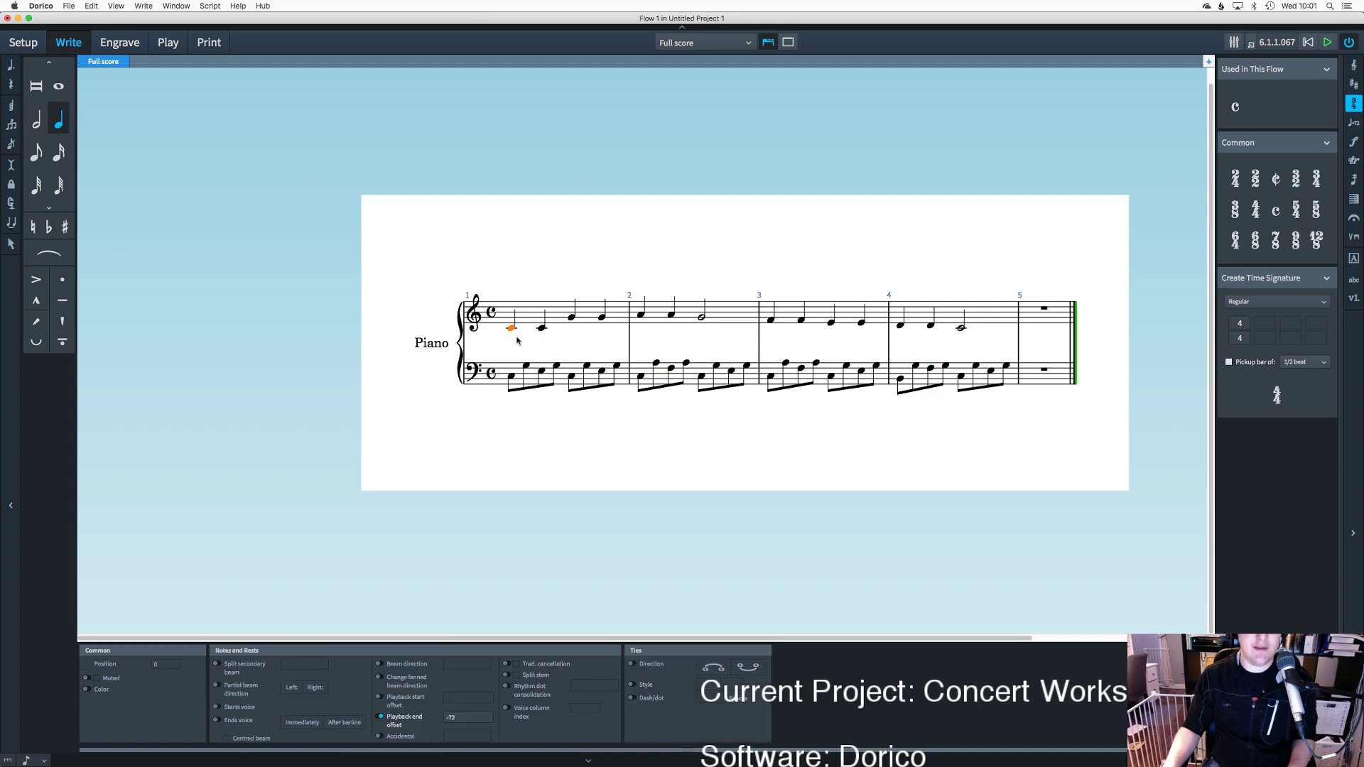
pyautogui.click(63, 265)
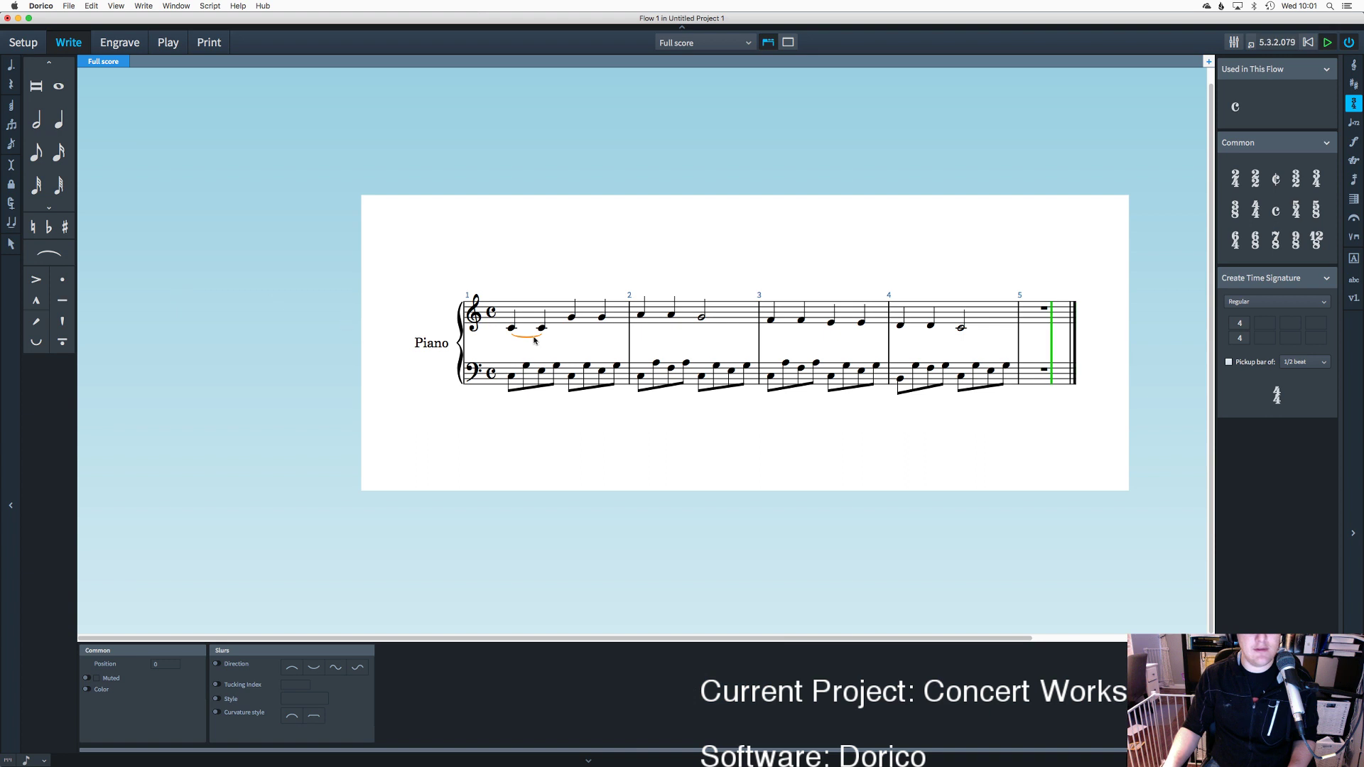
pyautogui.hotkey('shift', 'n')
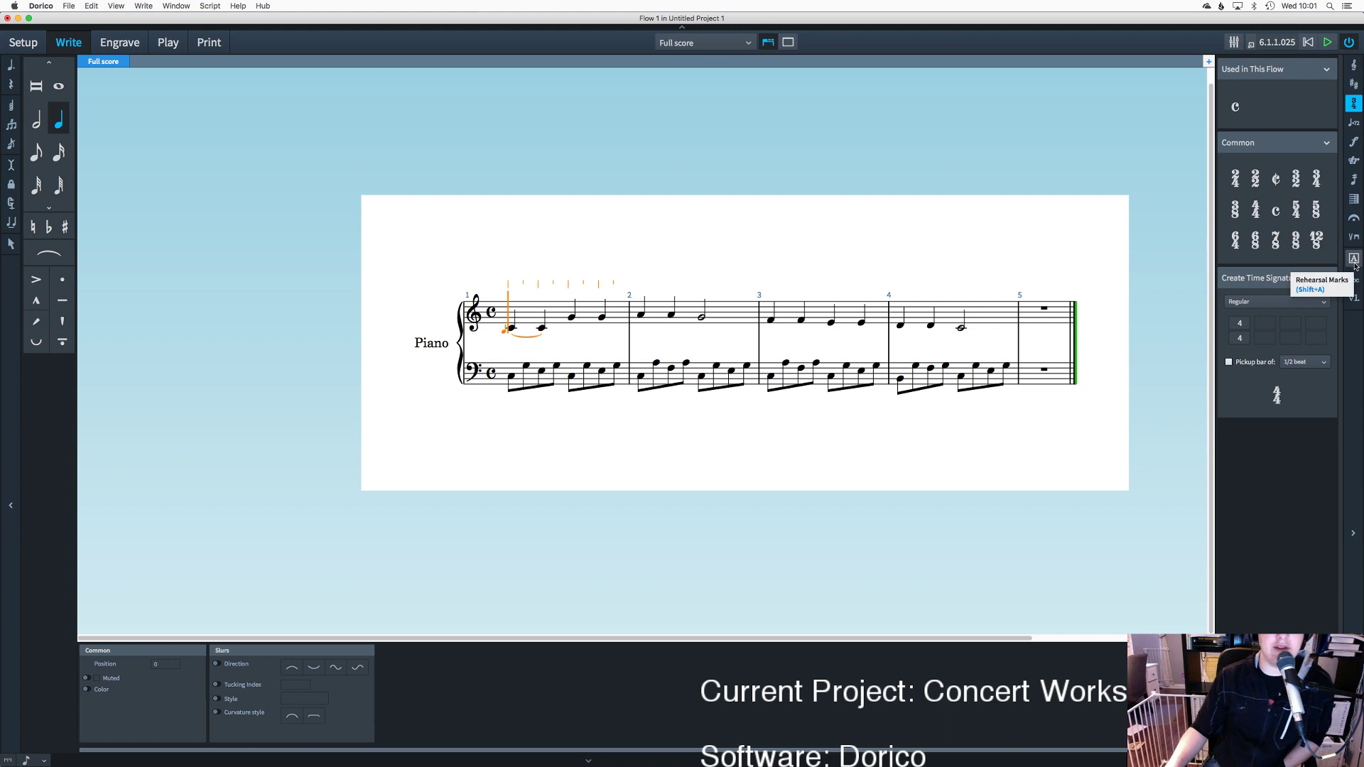
# Step: Look through the available clefs, key signatures, time signatures, tempo marks, dynamics, ornaments and tremolos
pyautogui.click(1353, 64)
pyautogui.click(1354, 84)
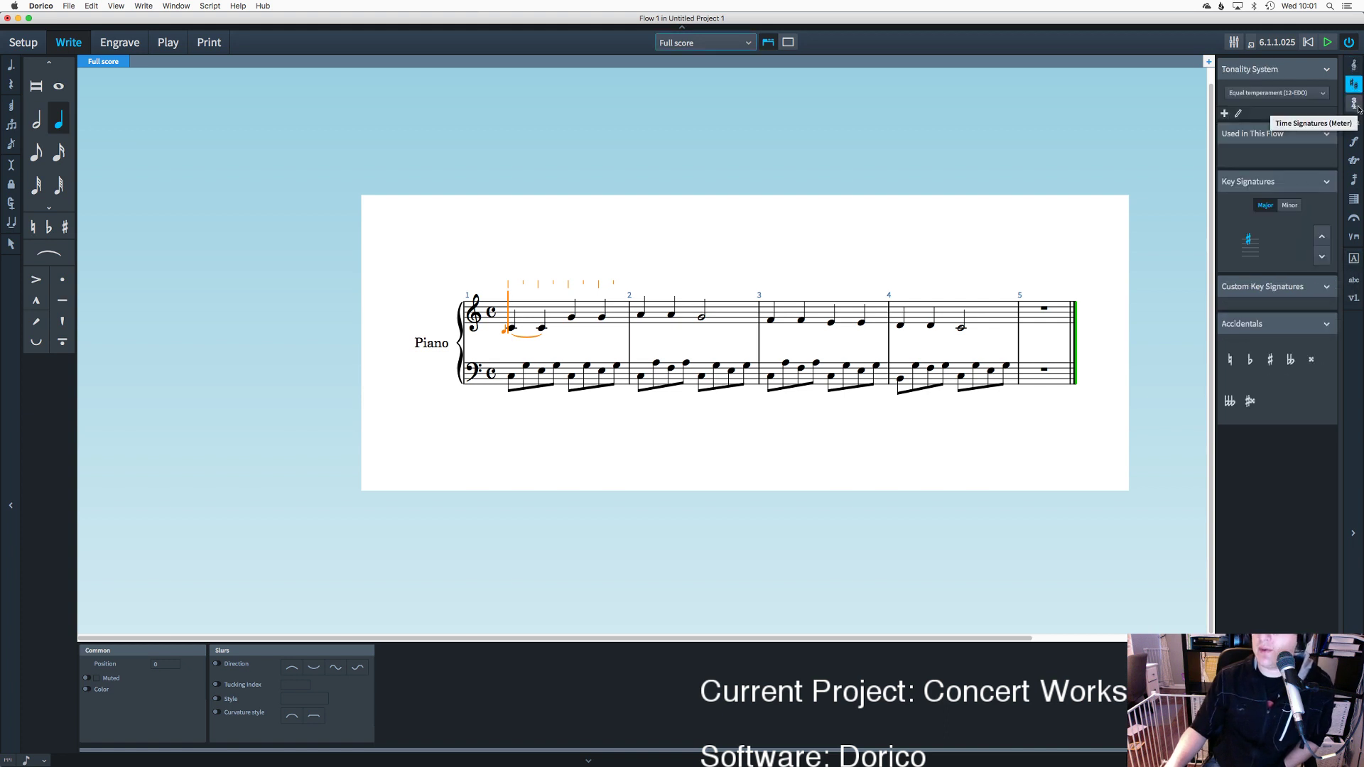
pyautogui.click(1355, 105)
pyautogui.click(1354, 122)
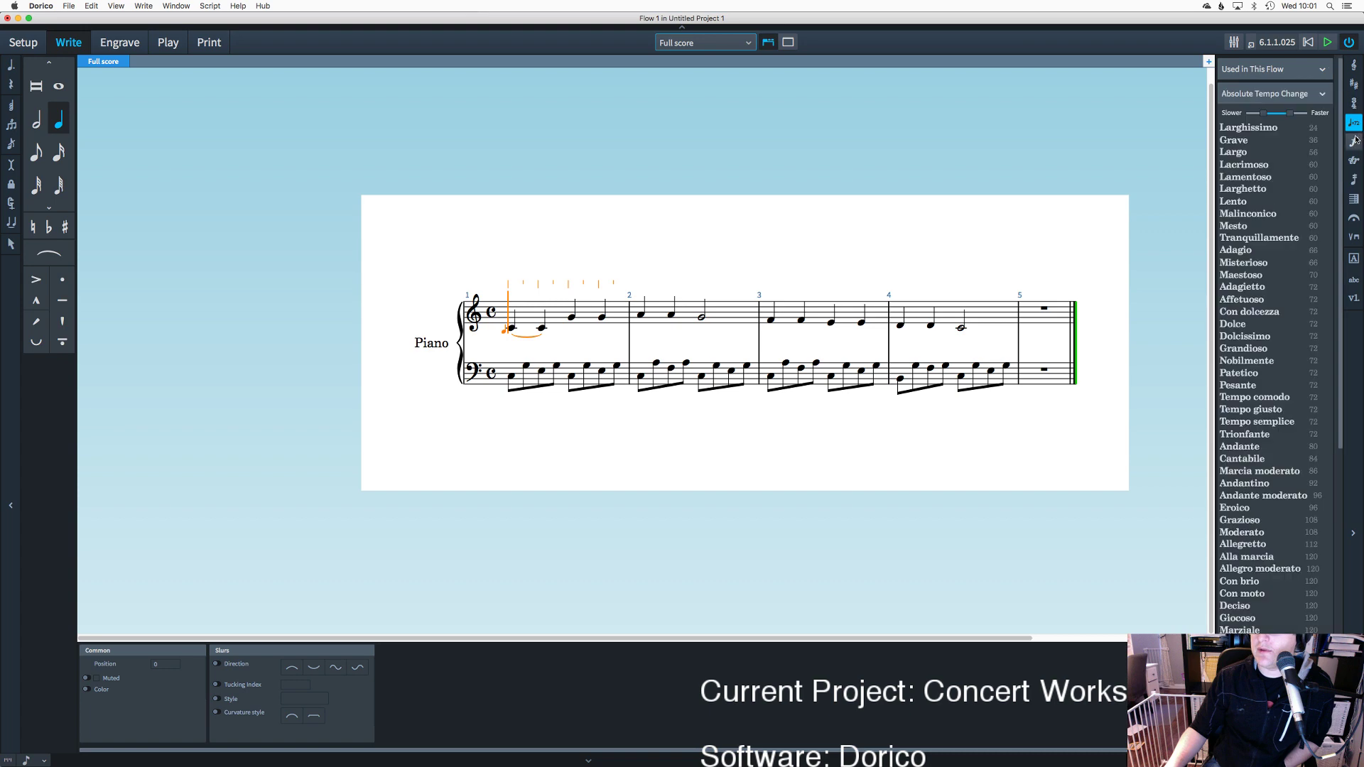
pyautogui.click(1355, 141)
pyautogui.click(1355, 160)
pyautogui.click(1355, 180)
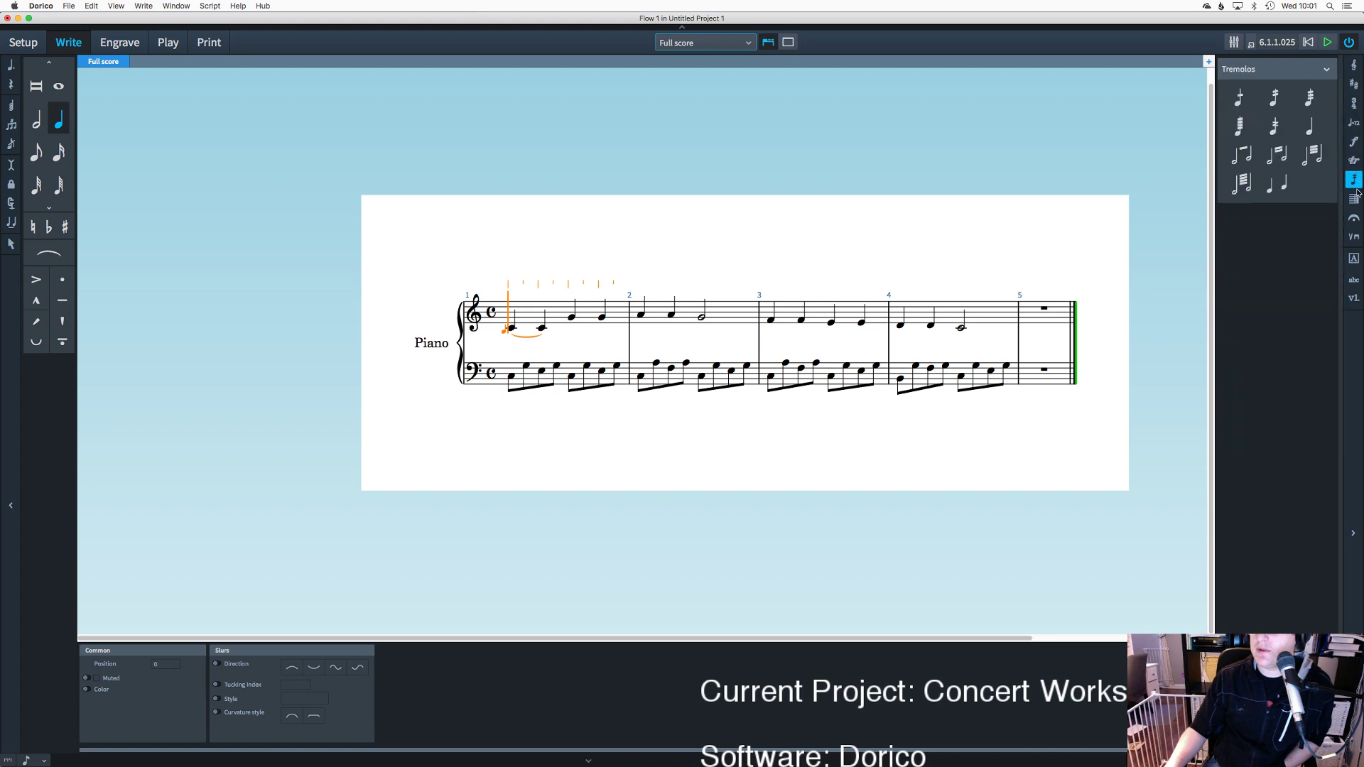
# Step: Examine the bar and barline, holds and pauses, playing technique and text options, closing the text editor without entering anything
pyautogui.click(1354, 199)
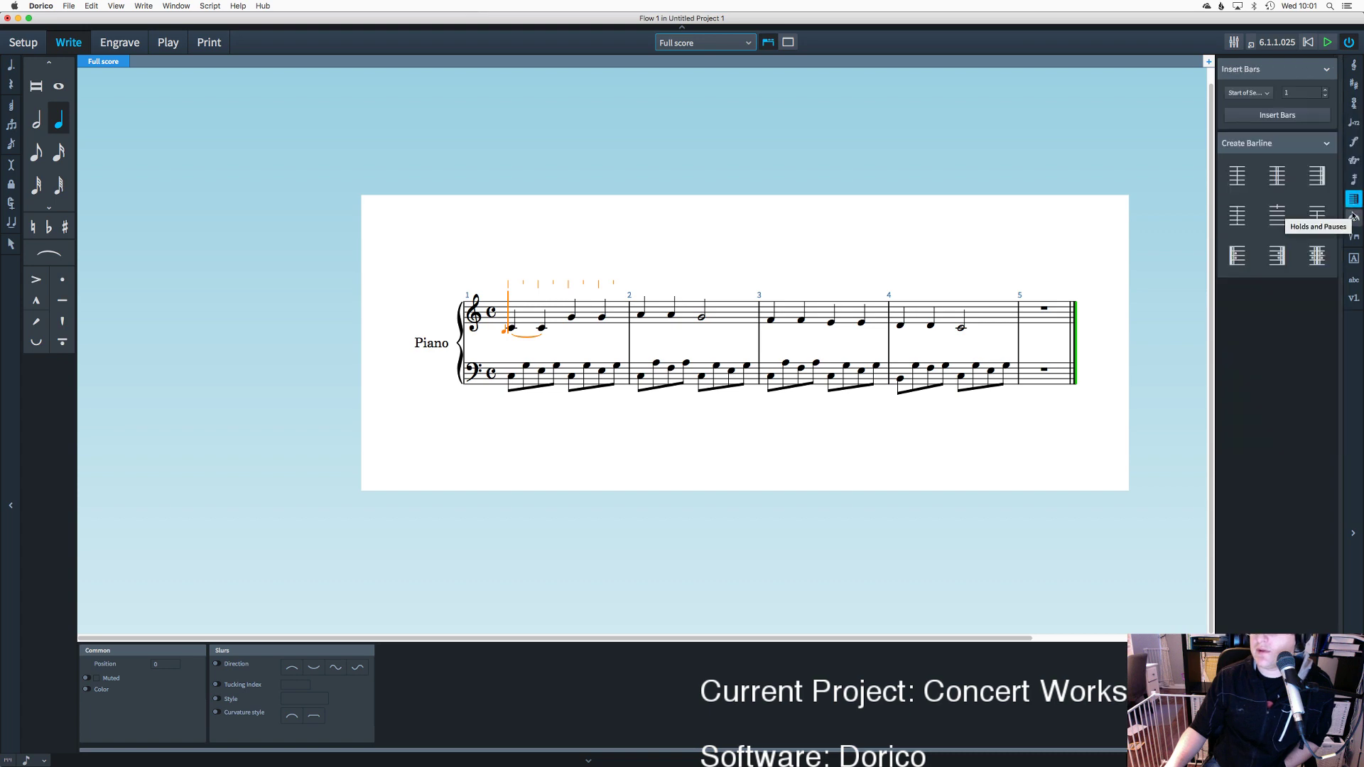
pyautogui.click(1354, 217)
pyautogui.click(1354, 200)
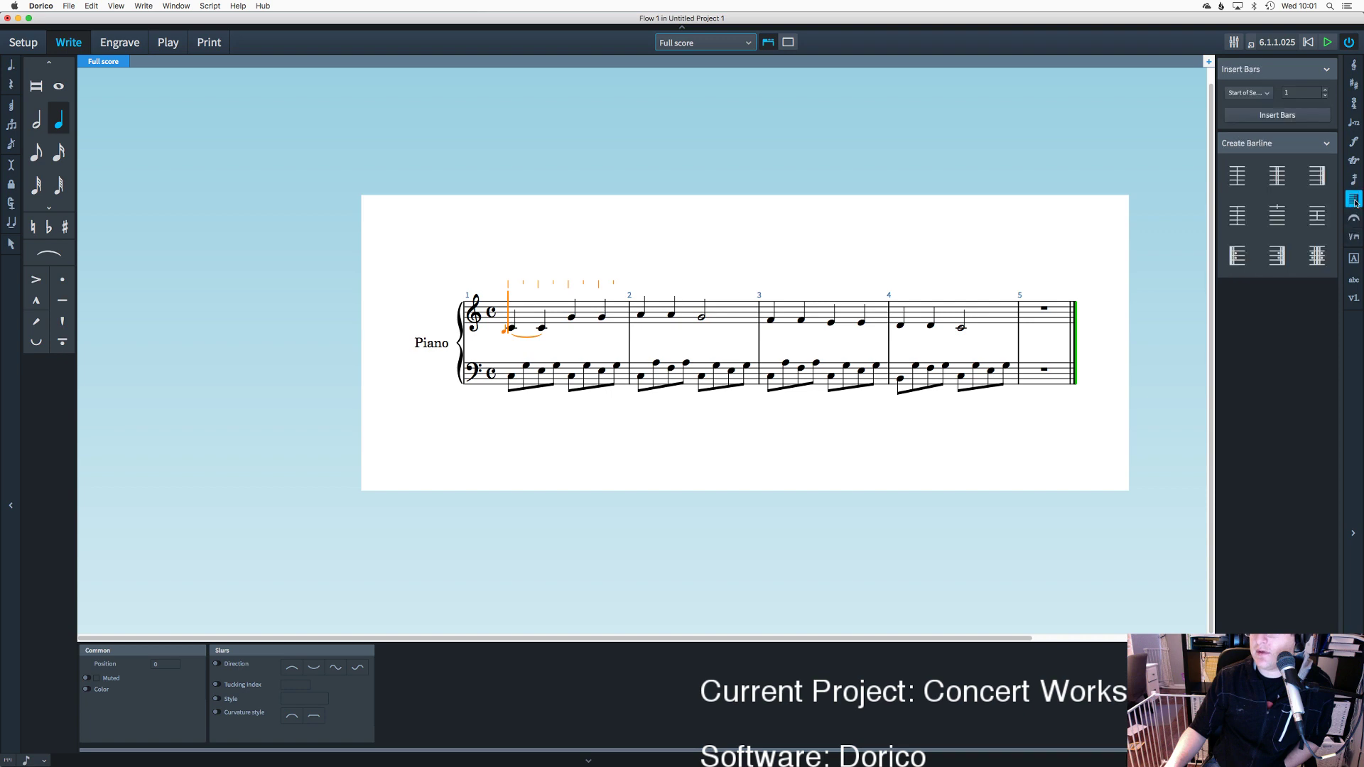
pyautogui.click(1301, 146)
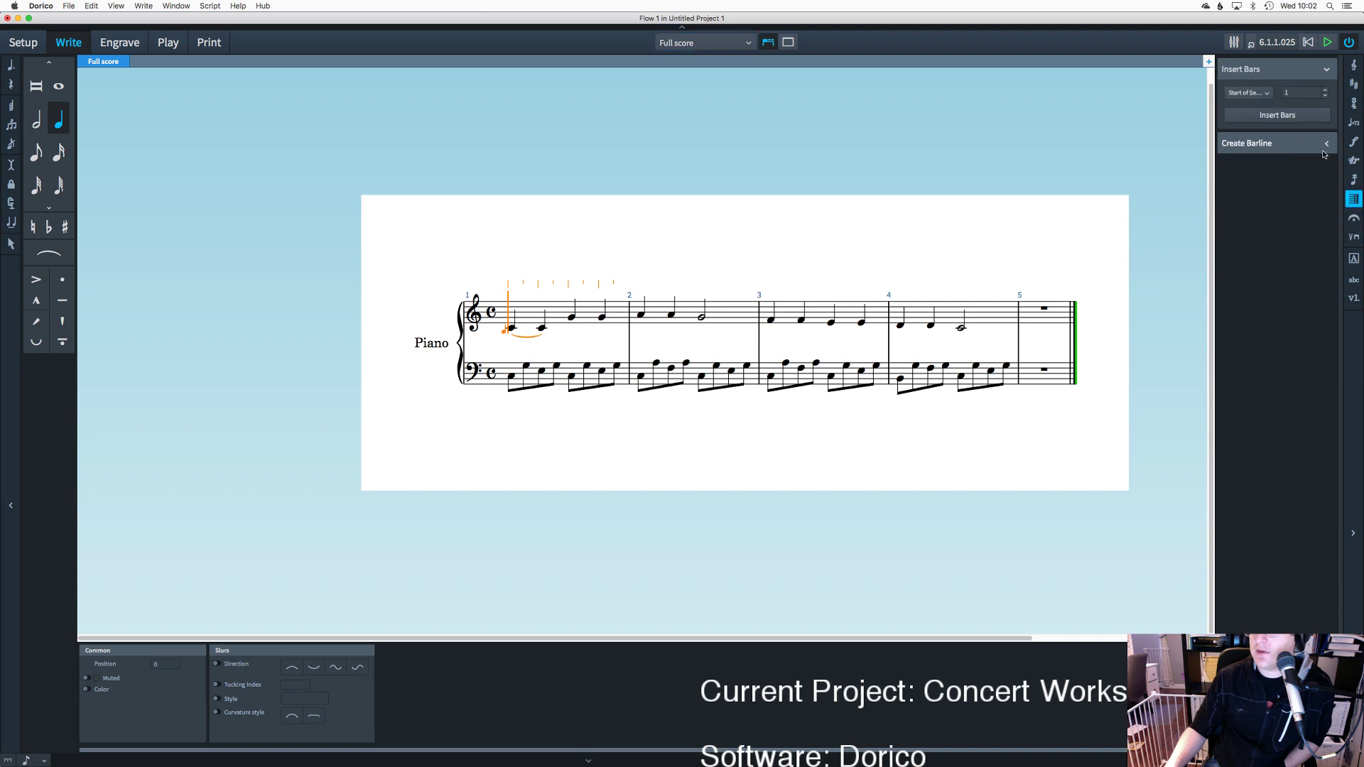
pyautogui.click(1322, 149)
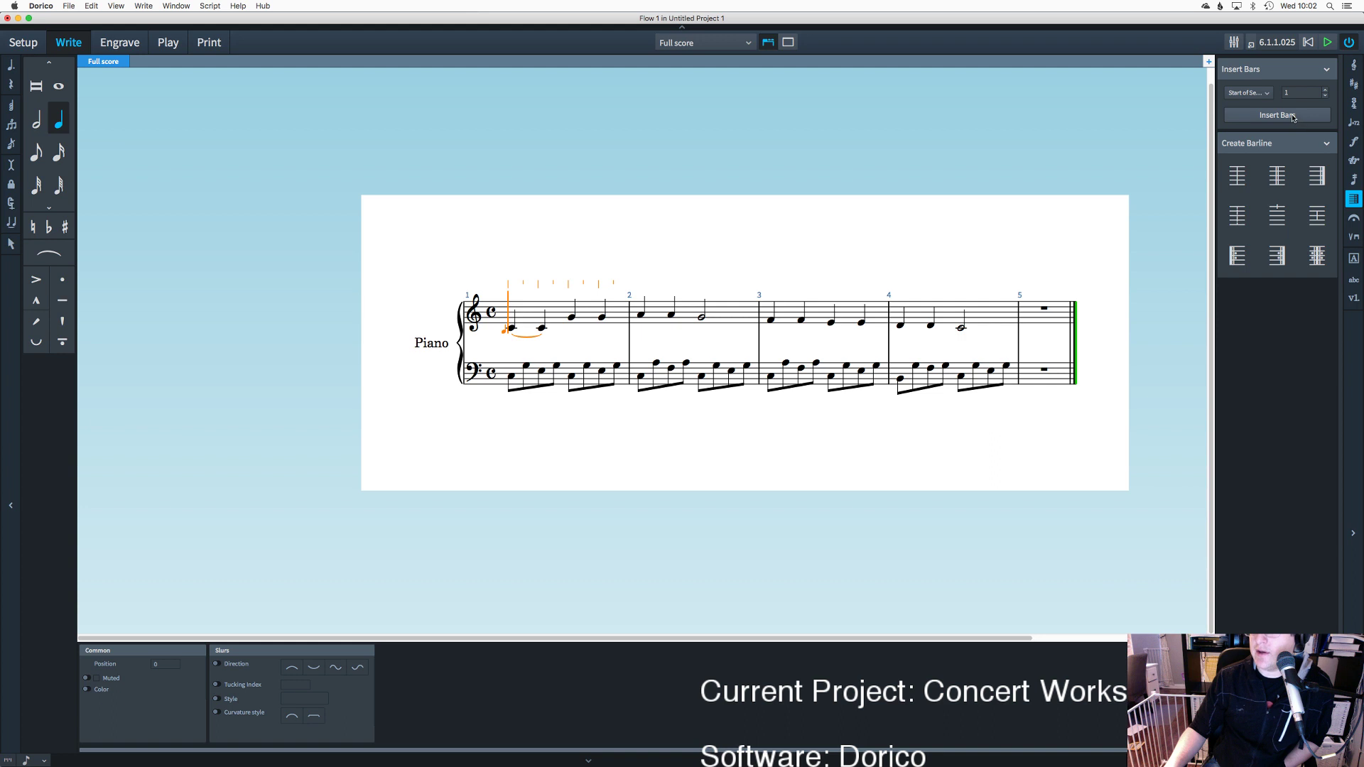
pyautogui.click(1354, 218)
pyautogui.click(1355, 237)
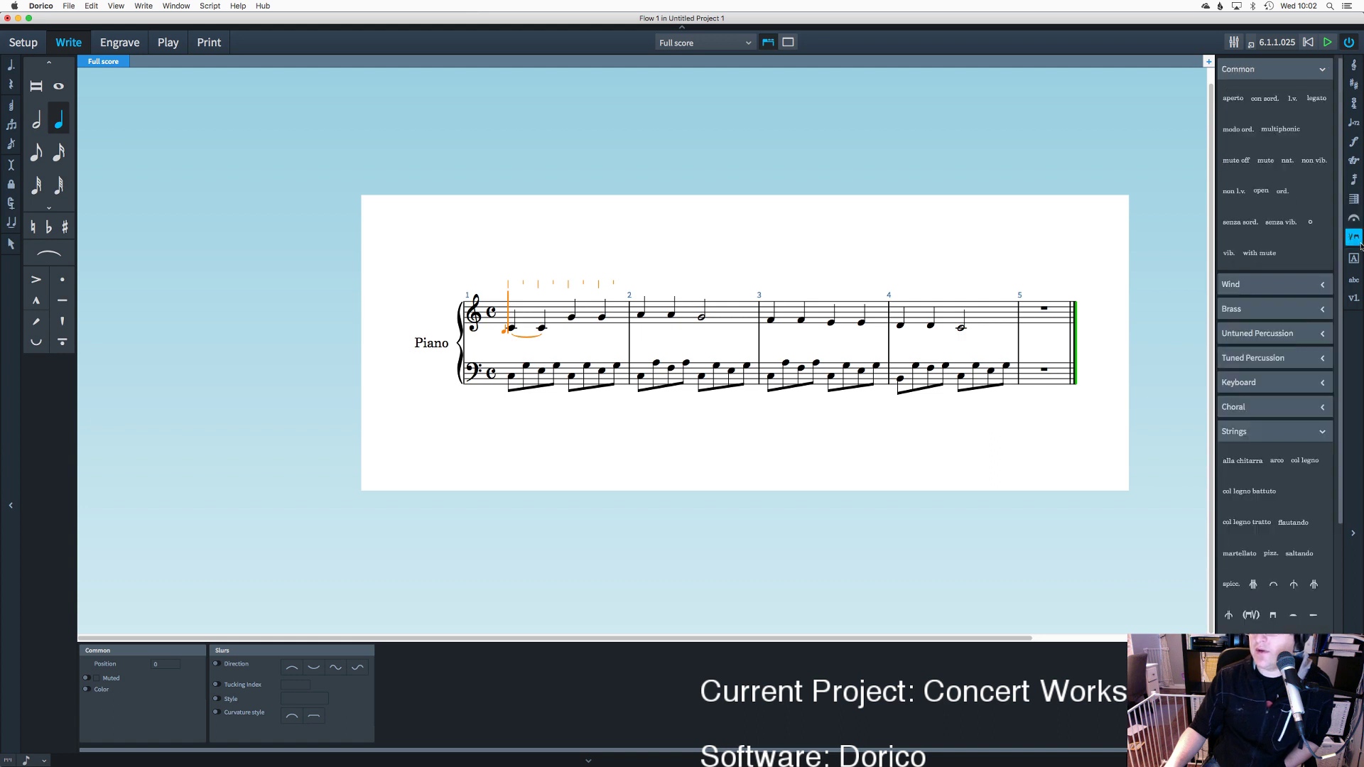
pyautogui.click(1354, 218)
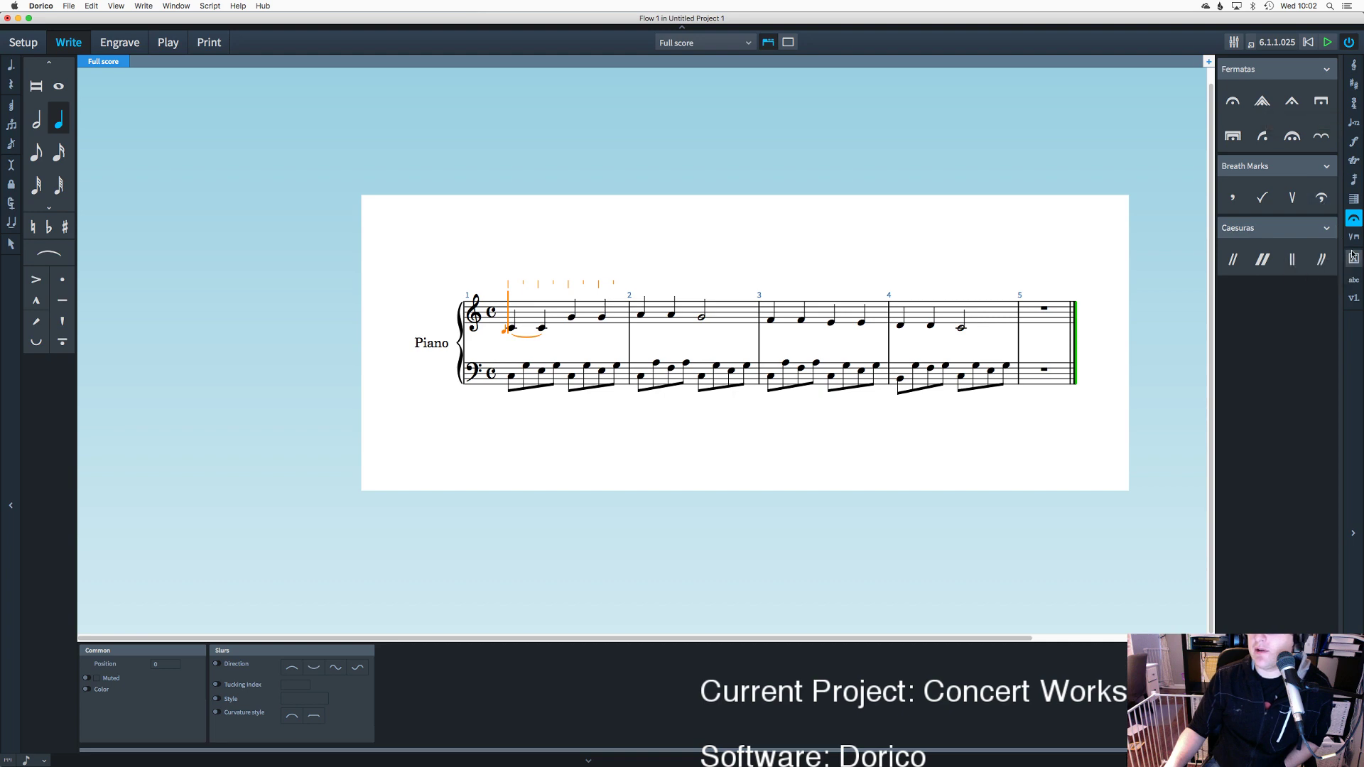
pyautogui.click(1353, 279)
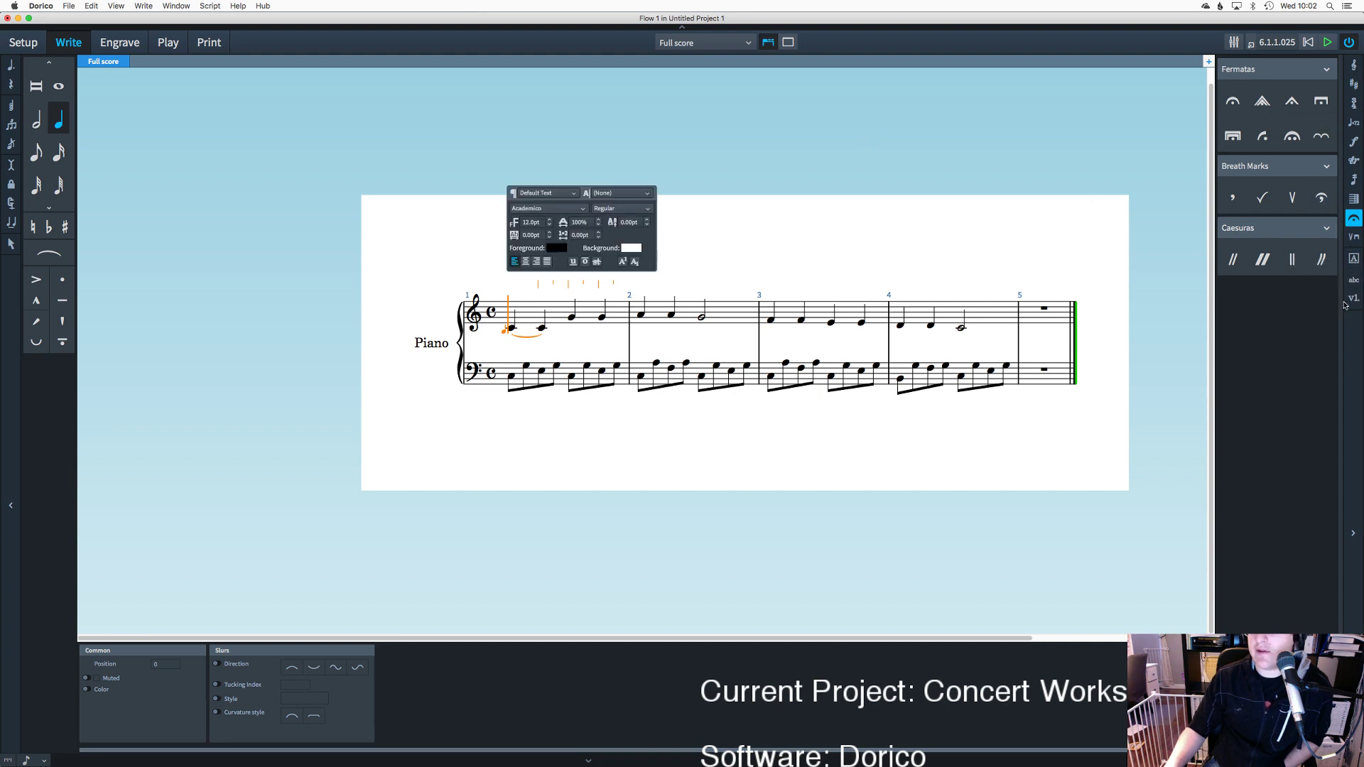
pyautogui.press('Escape')
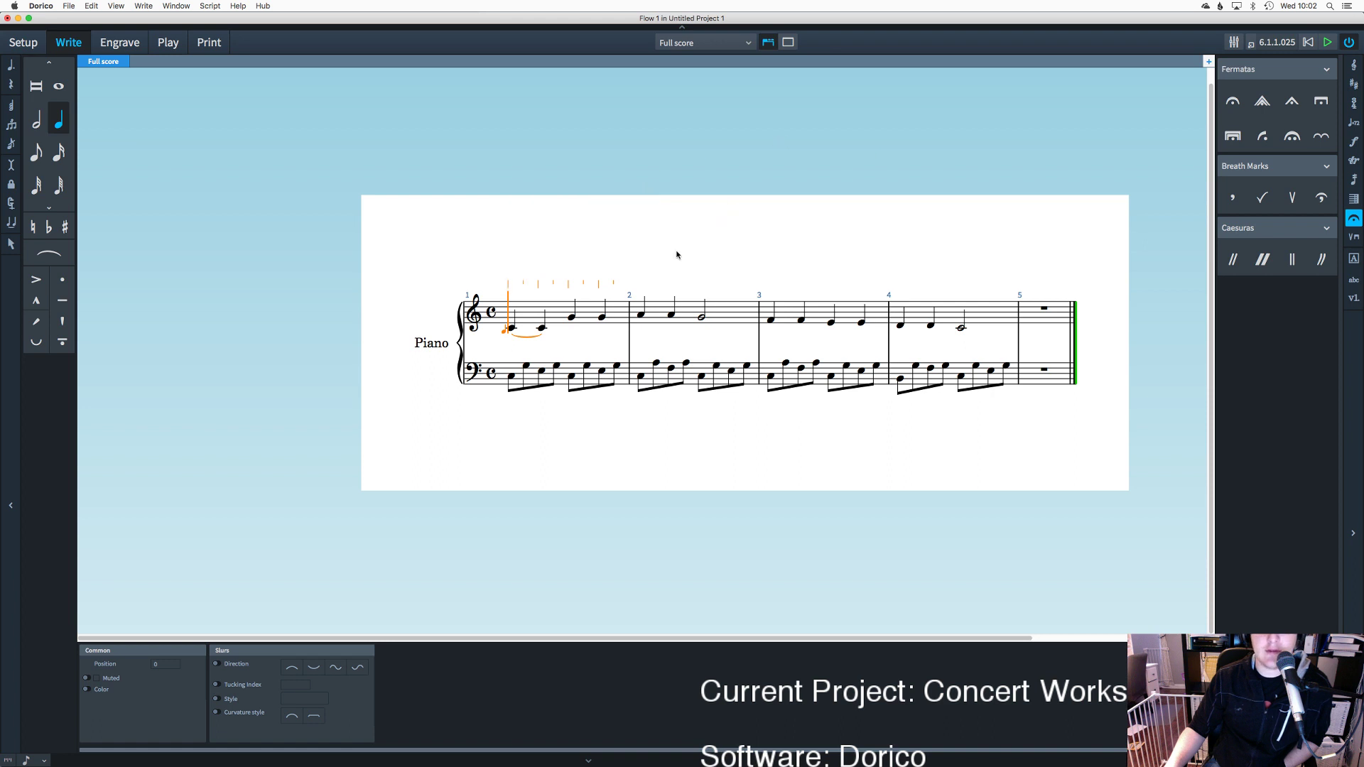
# Step: Leave note input and delete the slur under the first two treble C quarter notes in bar 1
pyautogui.click(640, 280)
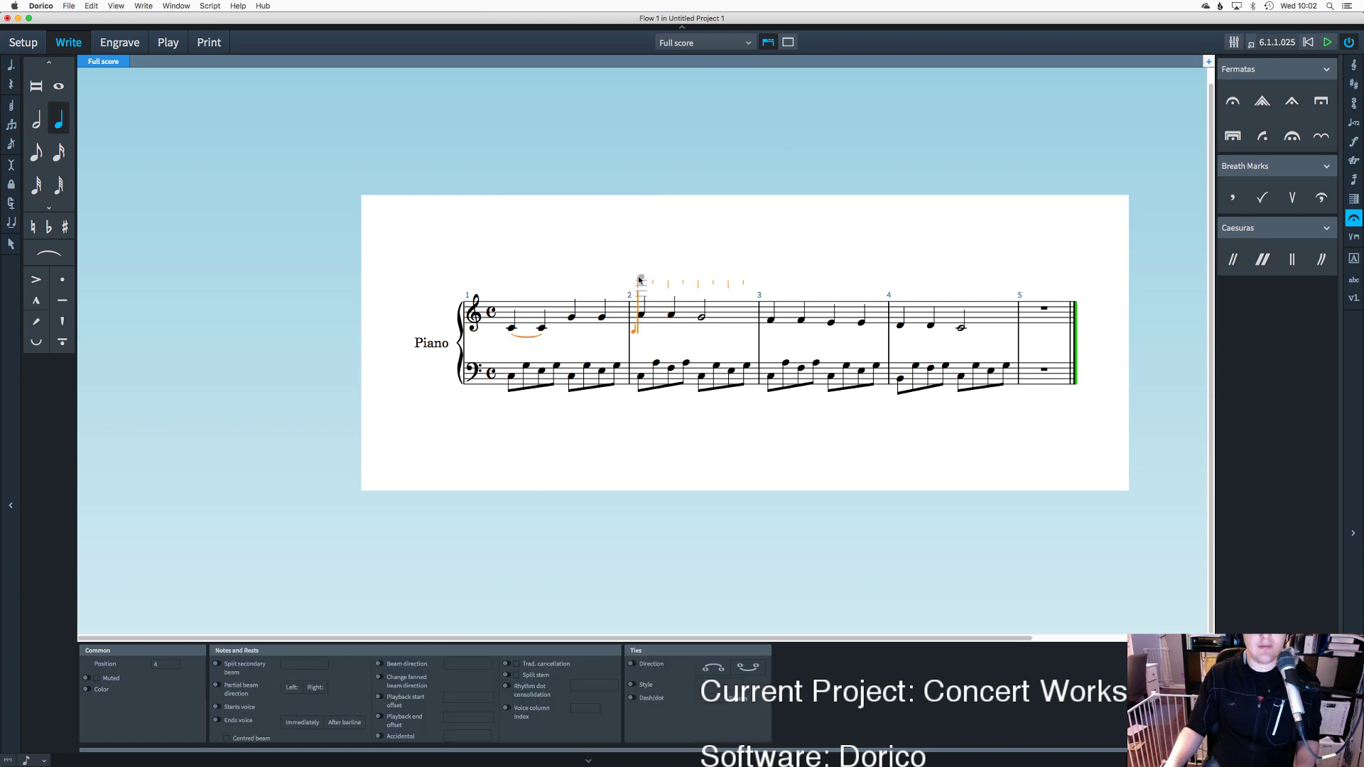
pyautogui.press('Escape')
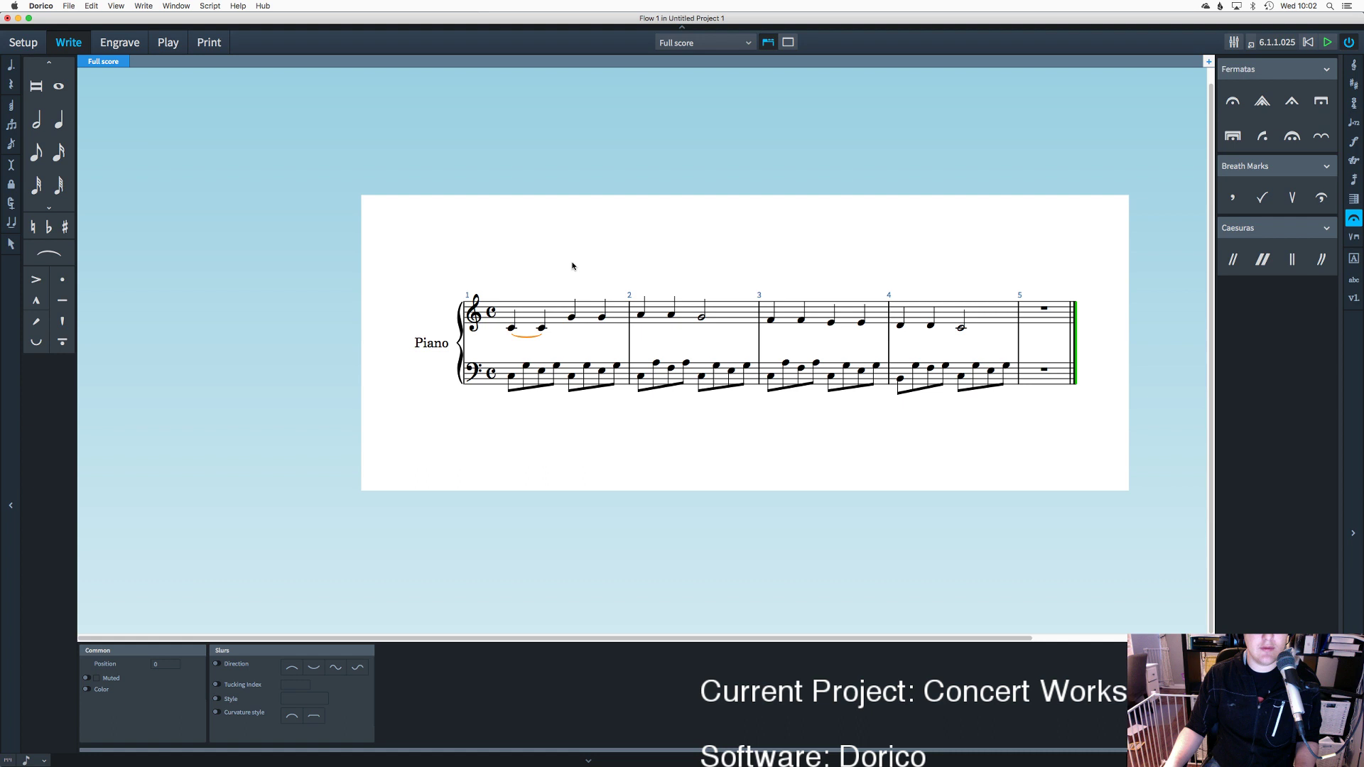
pyautogui.click(522, 351)
pyautogui.click(526, 336)
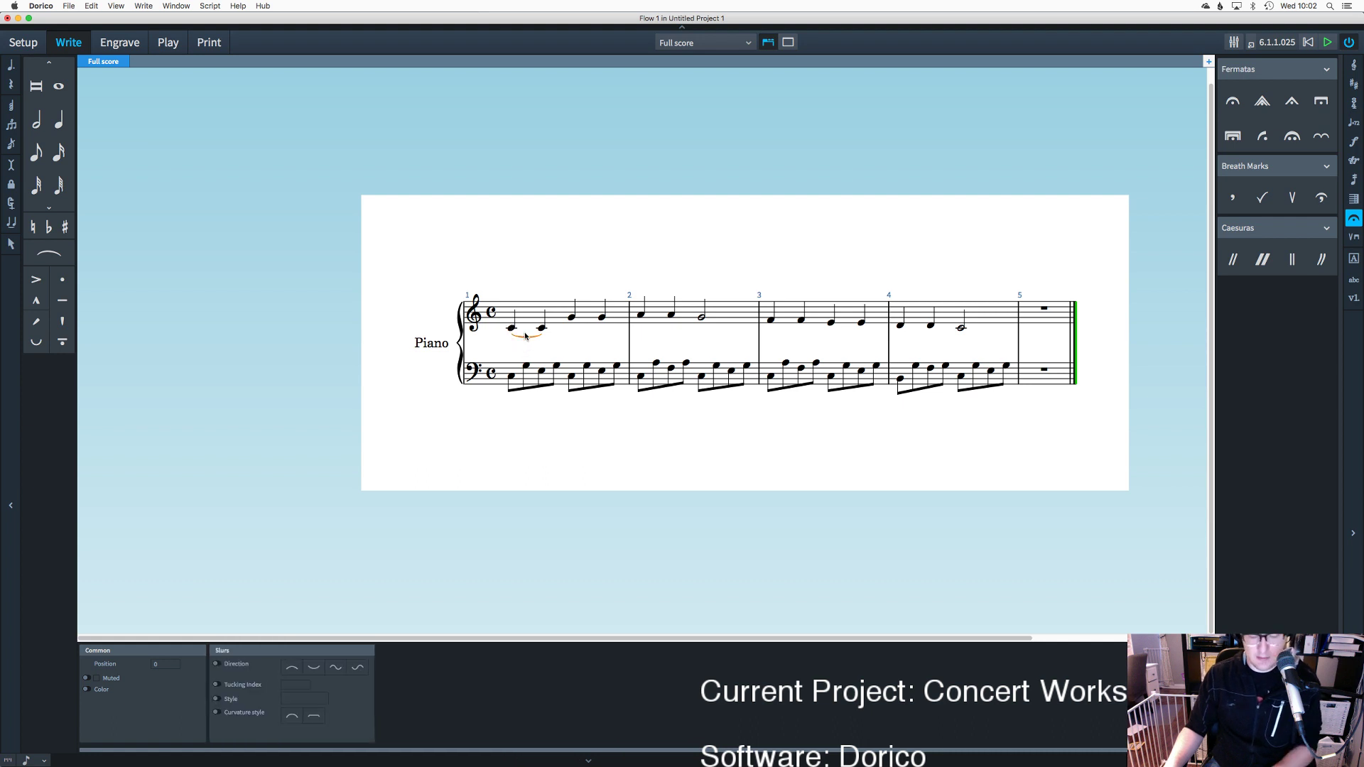
pyautogui.press('Delete')
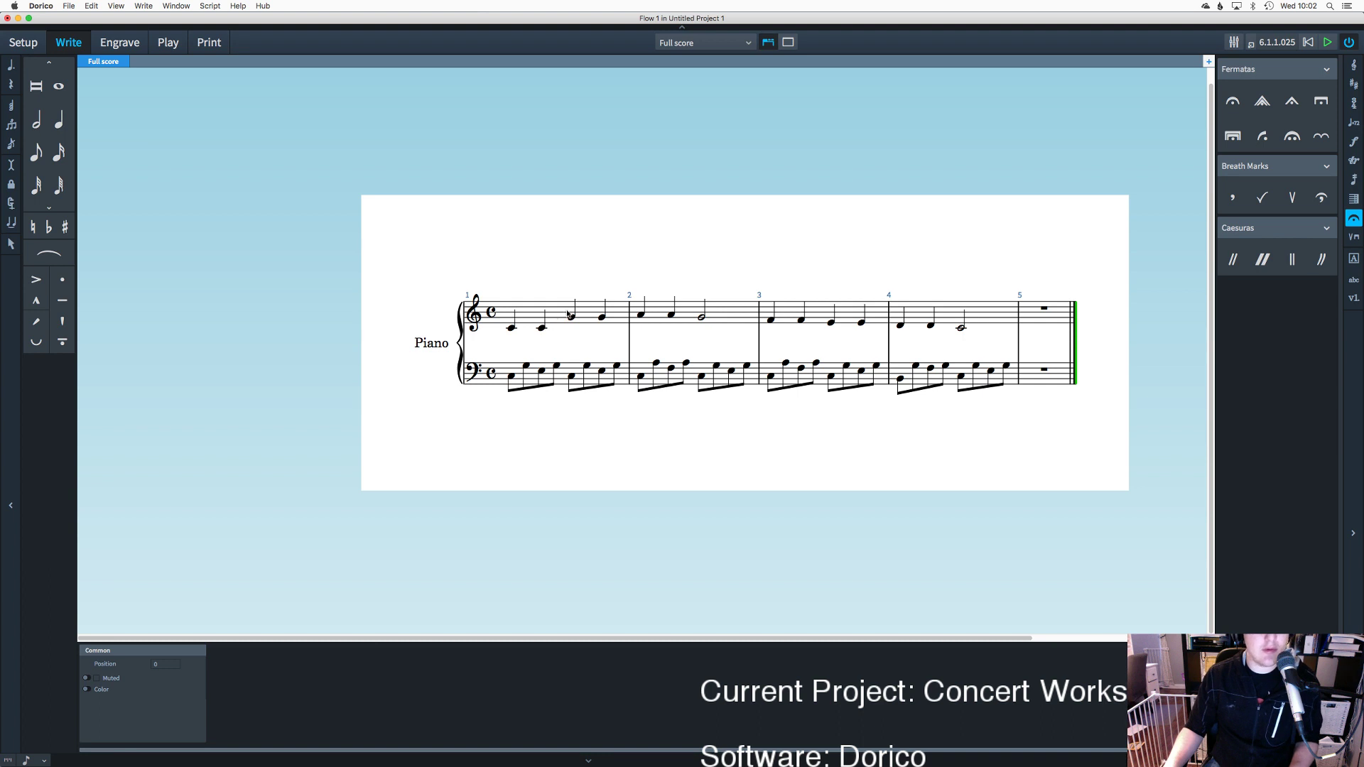
# Step: View the page layout in Engrave mode, return to Write mode and clear the selection
pyautogui.click(120, 42)
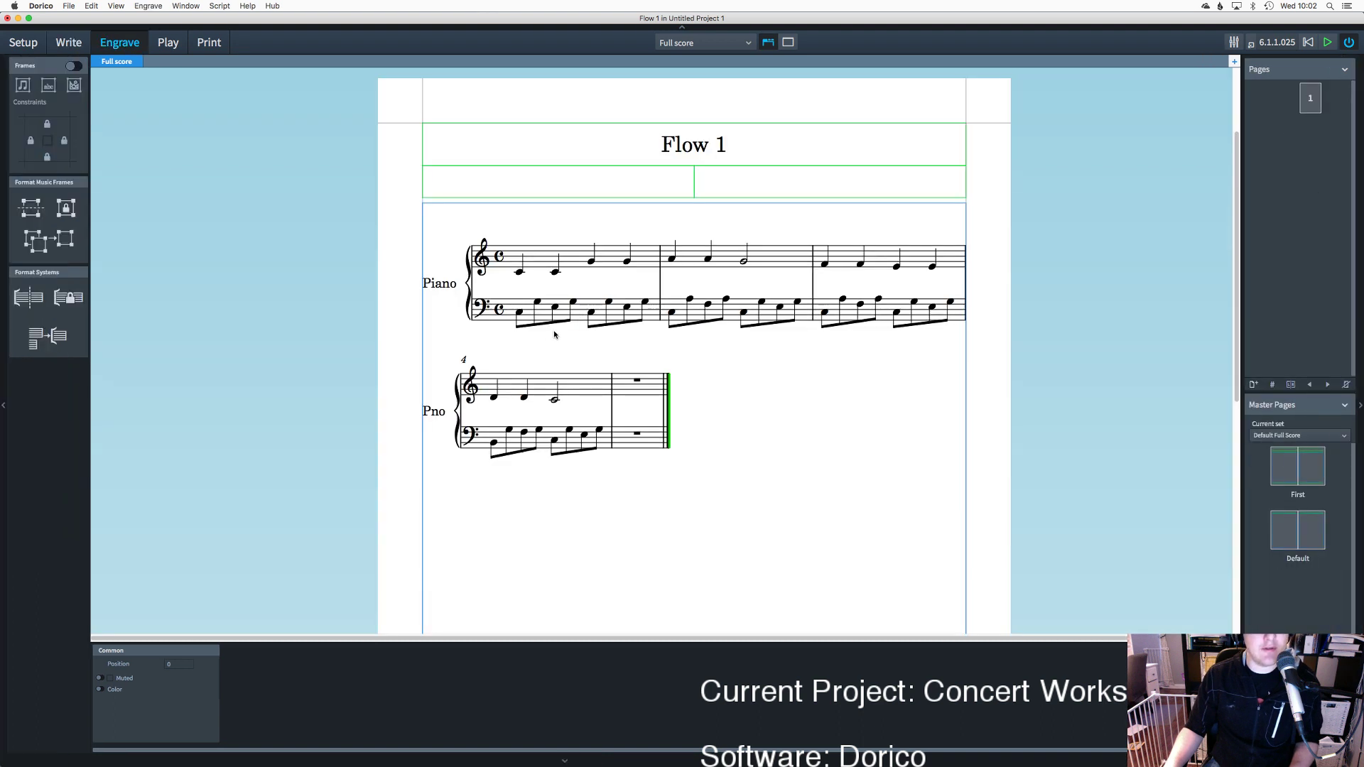
pyautogui.click(518, 273)
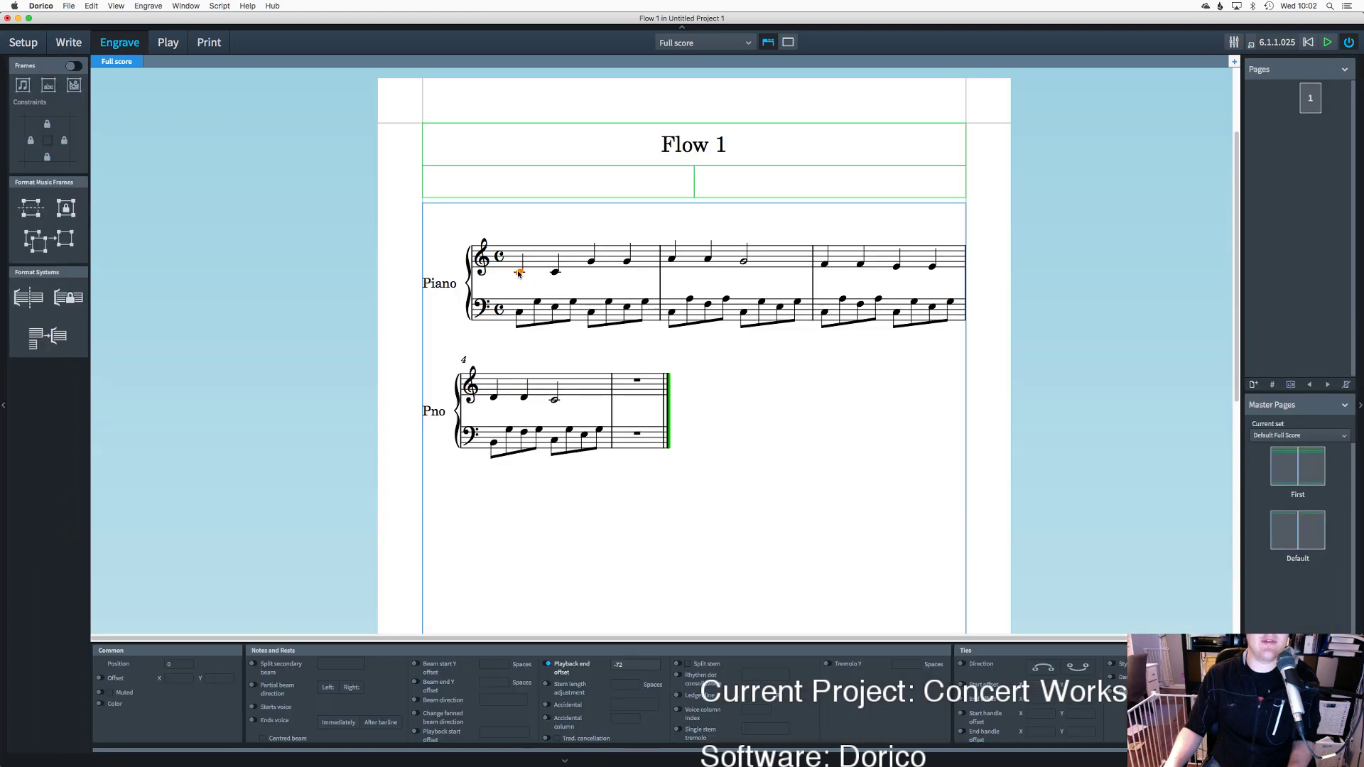
pyautogui.press('super+2')
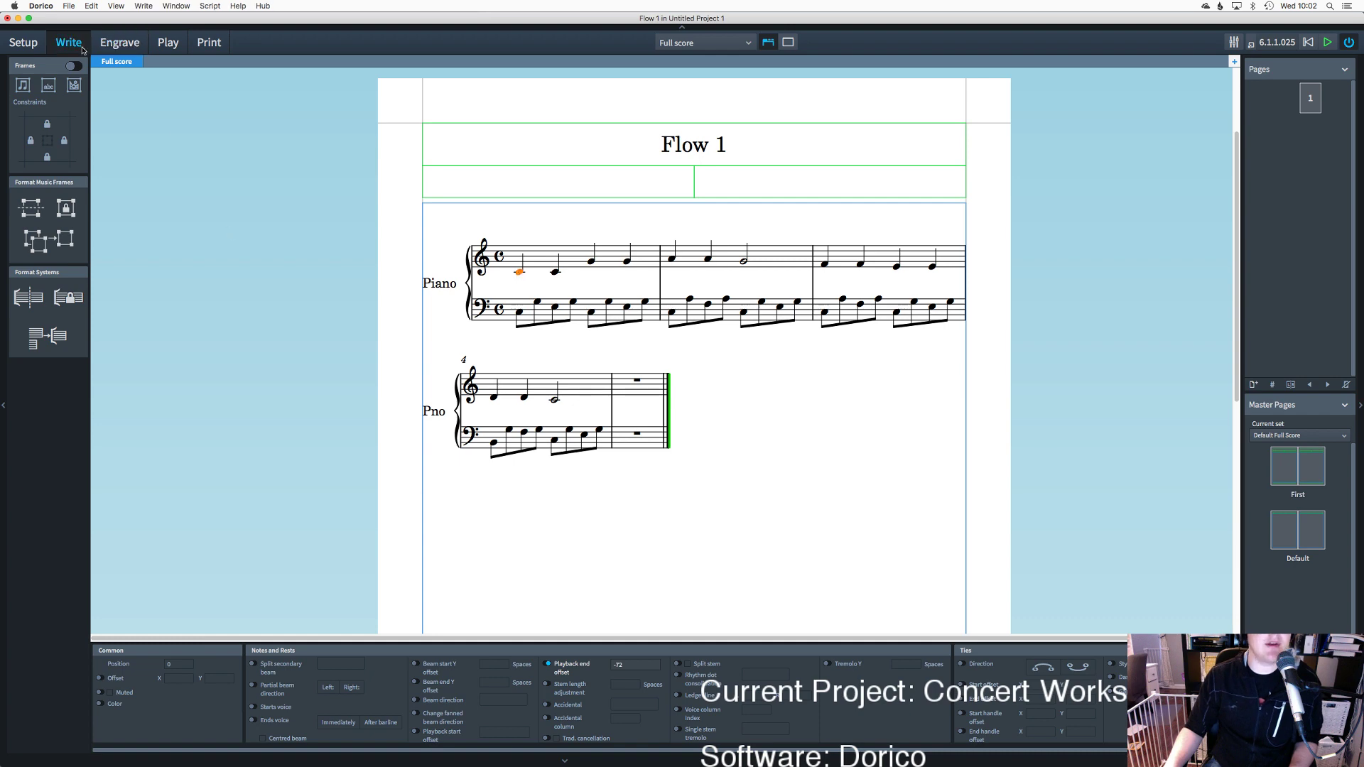
pyautogui.press('Escape')
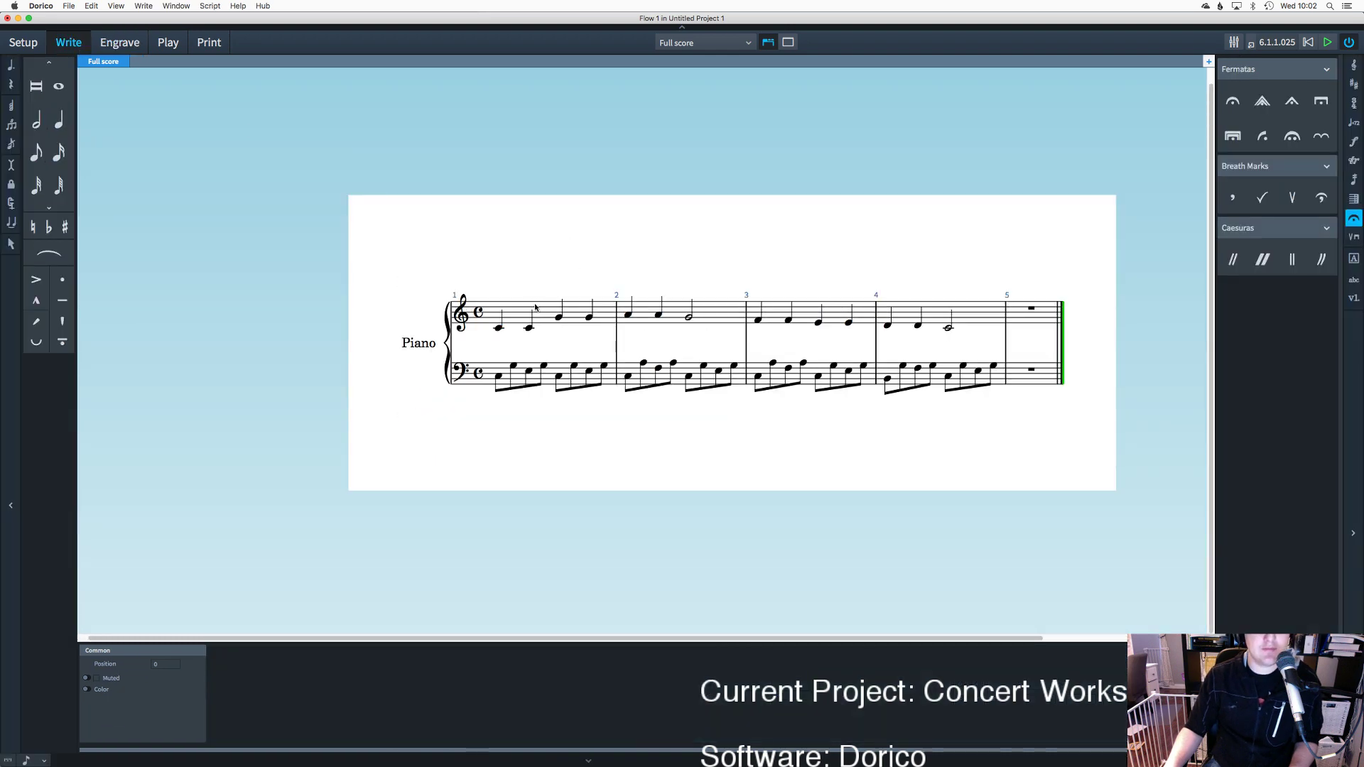
pyautogui.click(497, 328)
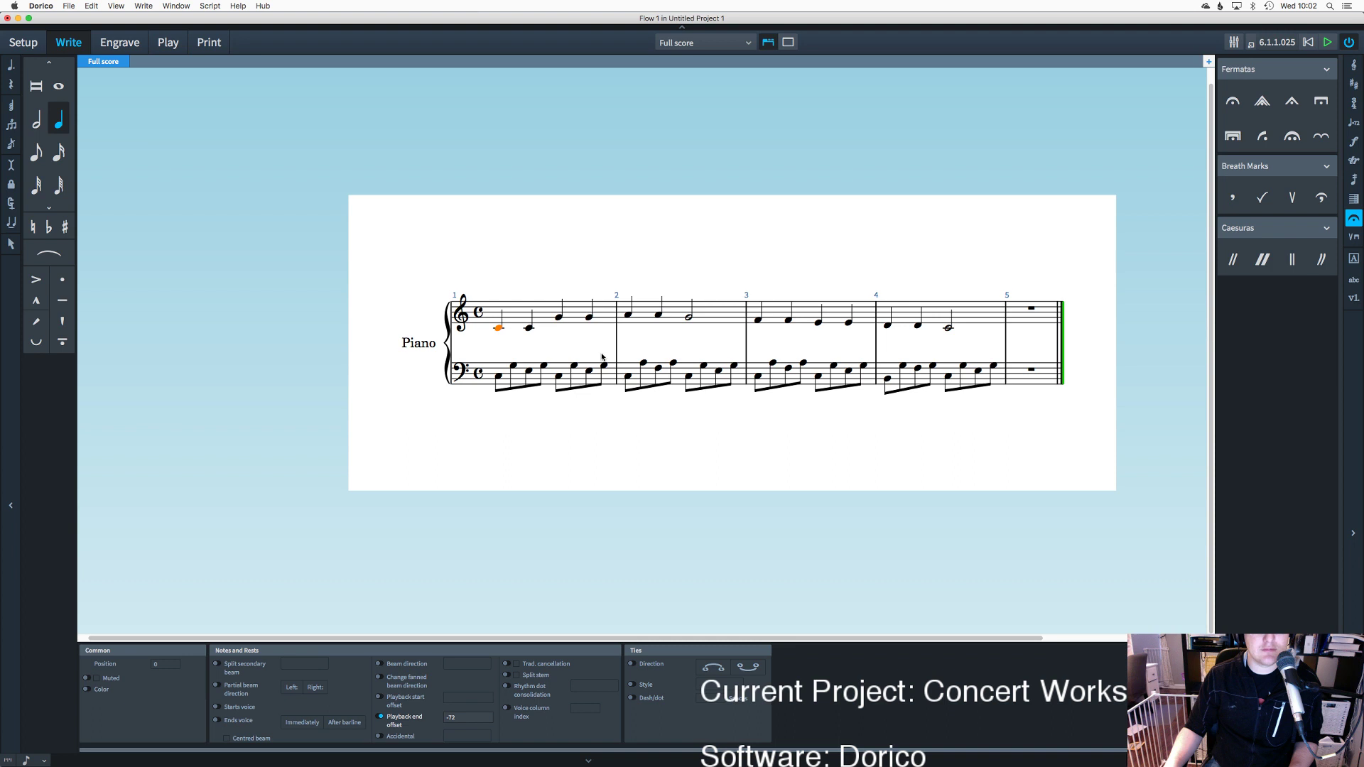
pyautogui.press('s')
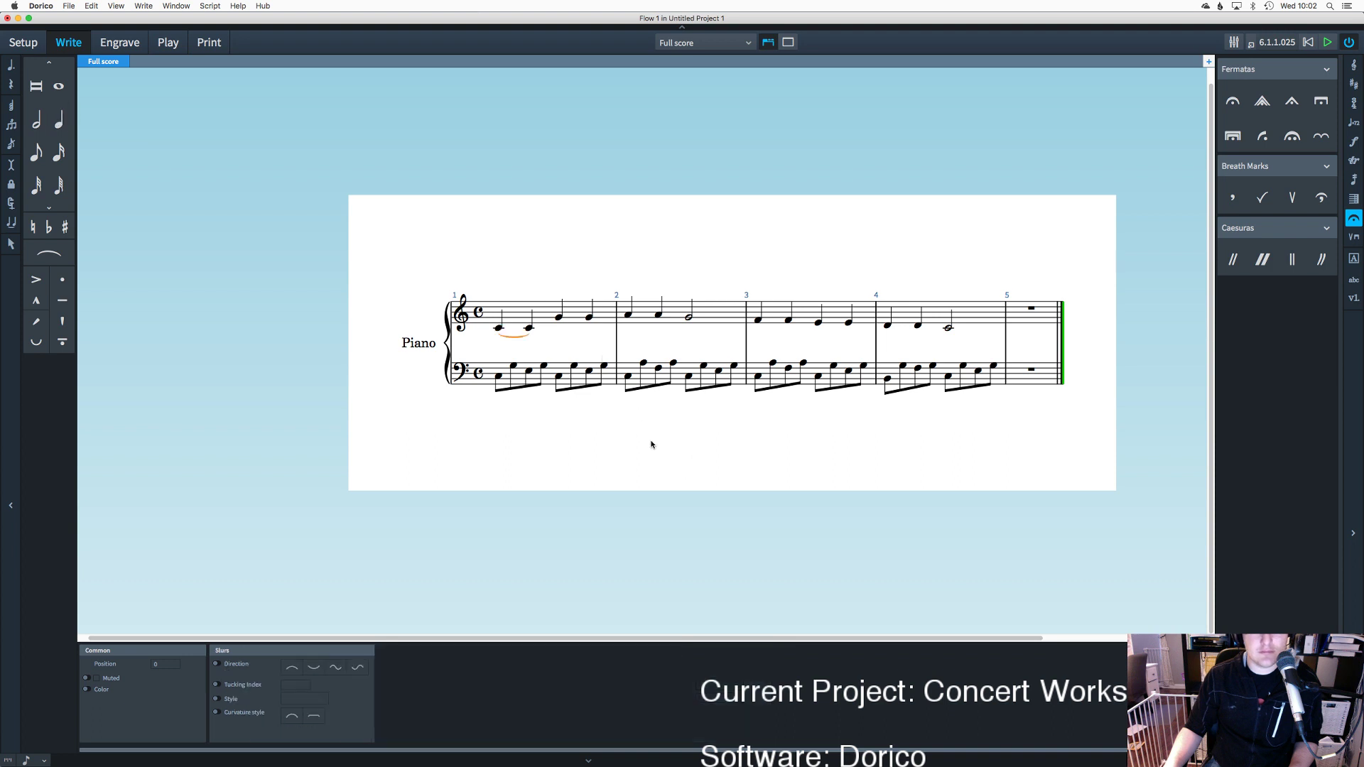
pyautogui.press('super+z')
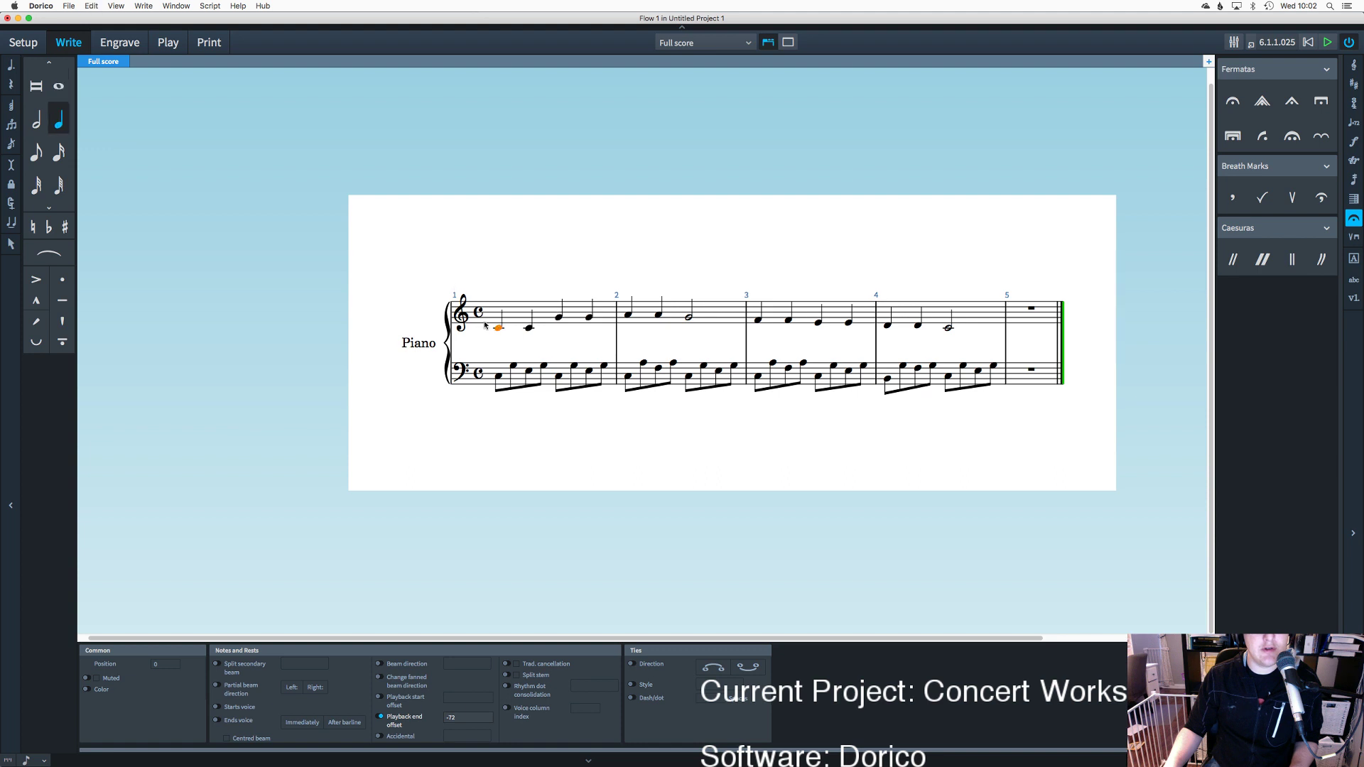
pyautogui.click(520, 348)
pyautogui.click(58, 86)
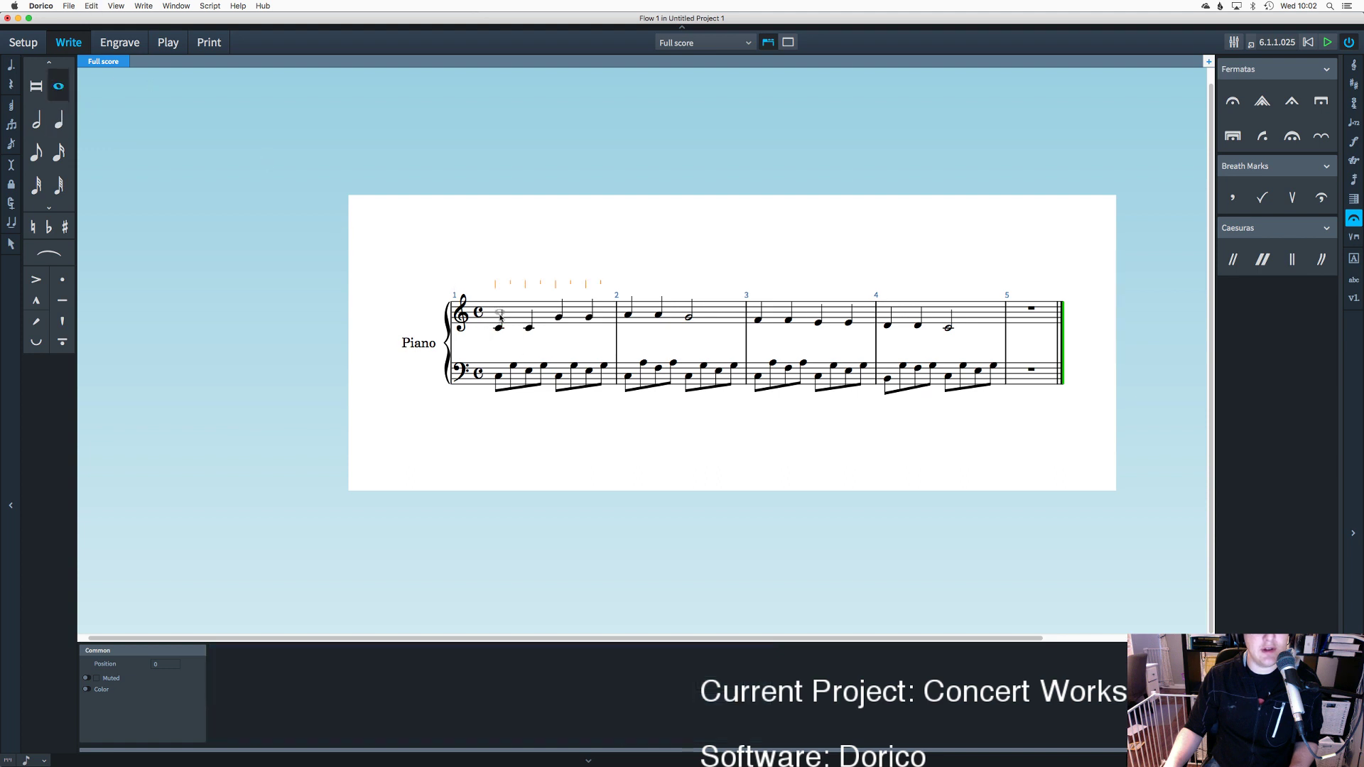
pyautogui.click(48, 253)
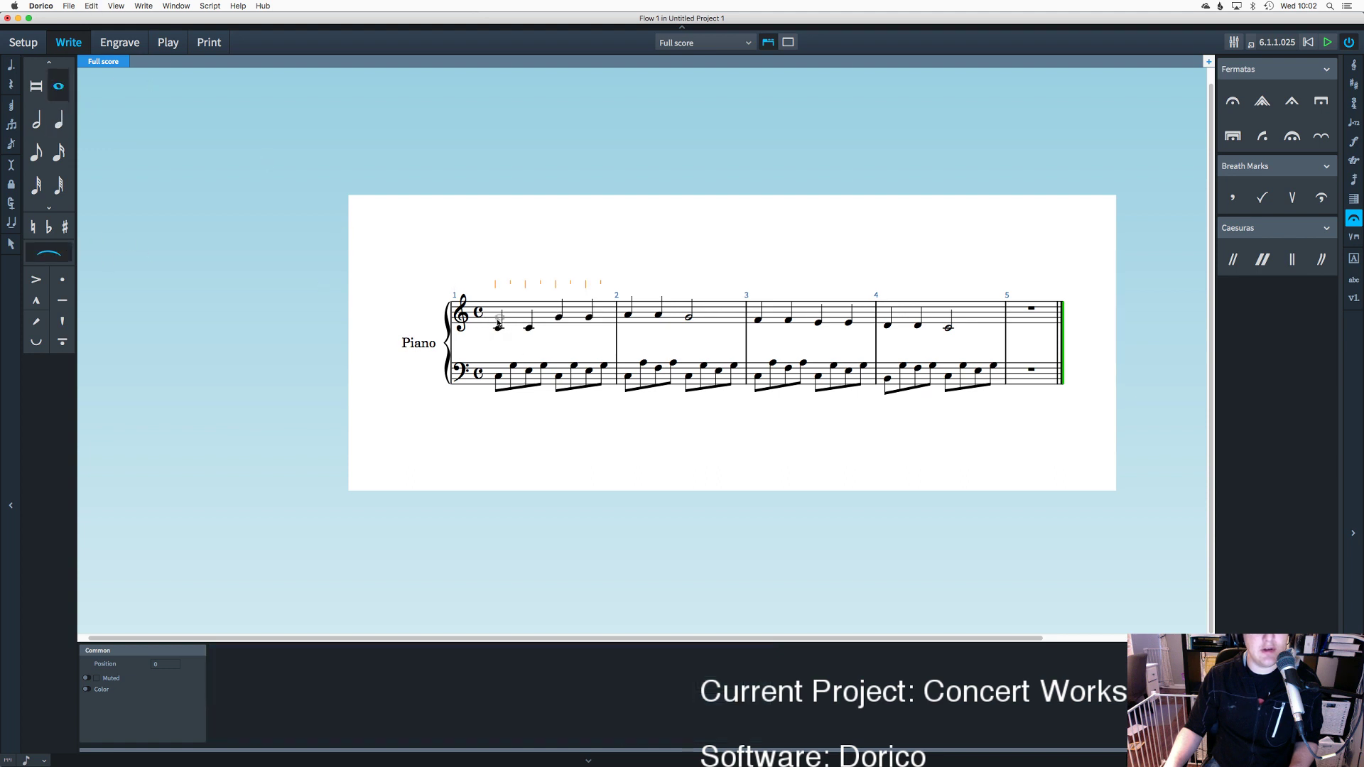
pyautogui.click(62, 98)
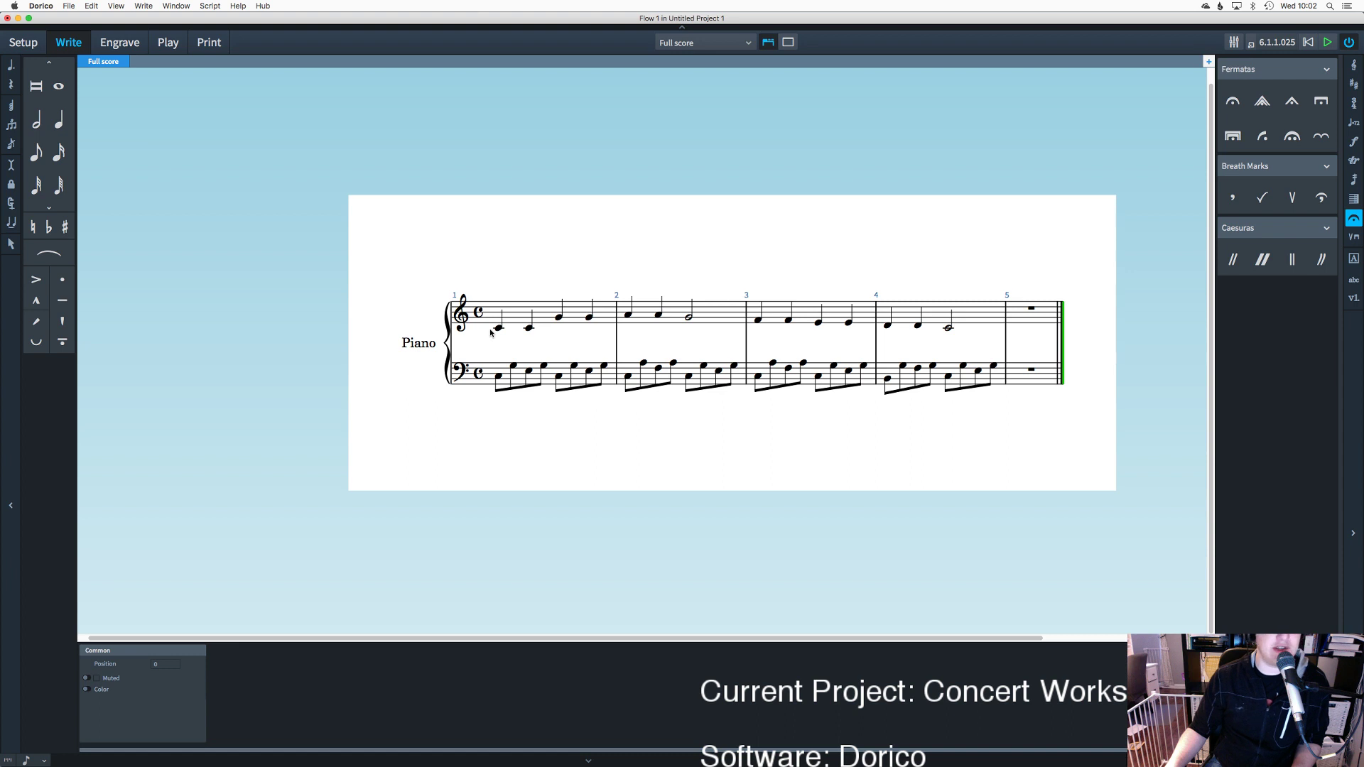
pyautogui.press('Right')
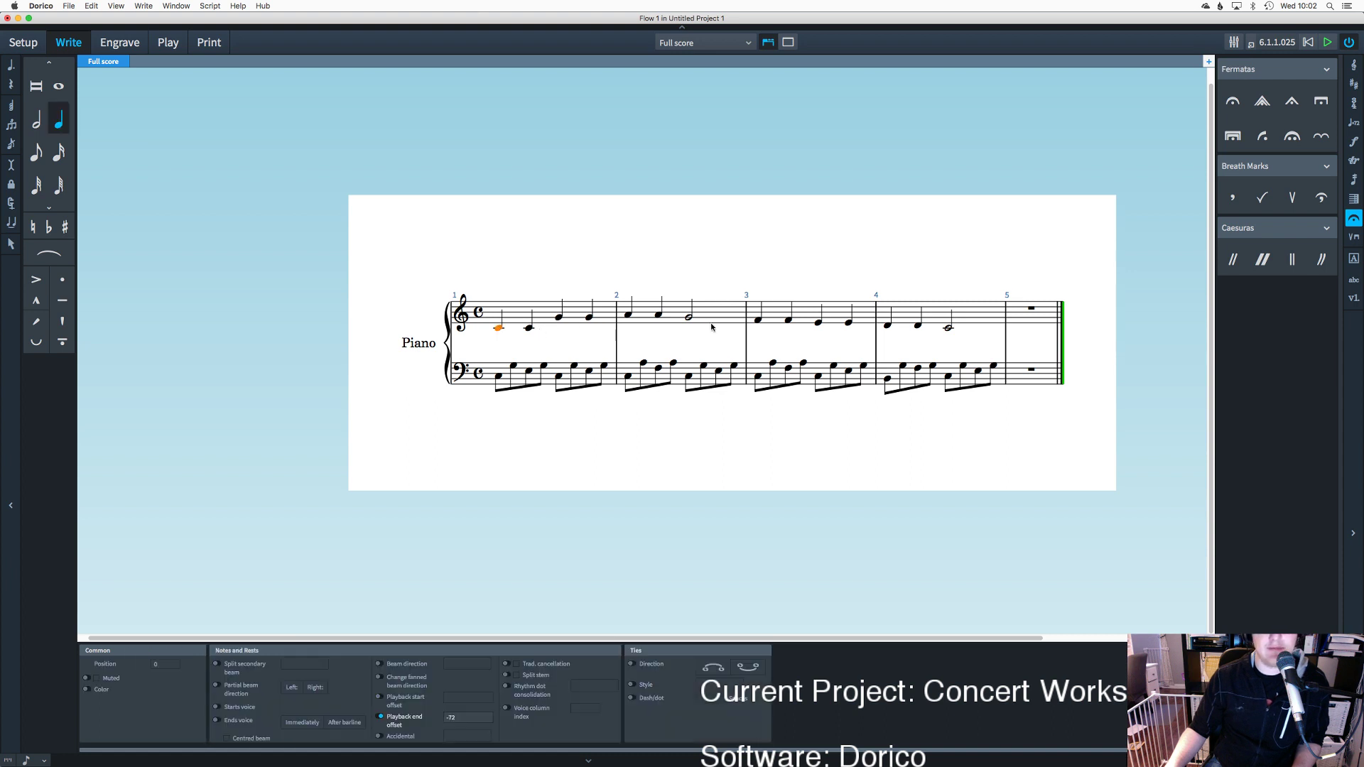
pyautogui.press('Escape')
# Step: Slur the treble melody from the first C of bar 1 to the half-note G of bar 2
pyautogui.click(498, 328)
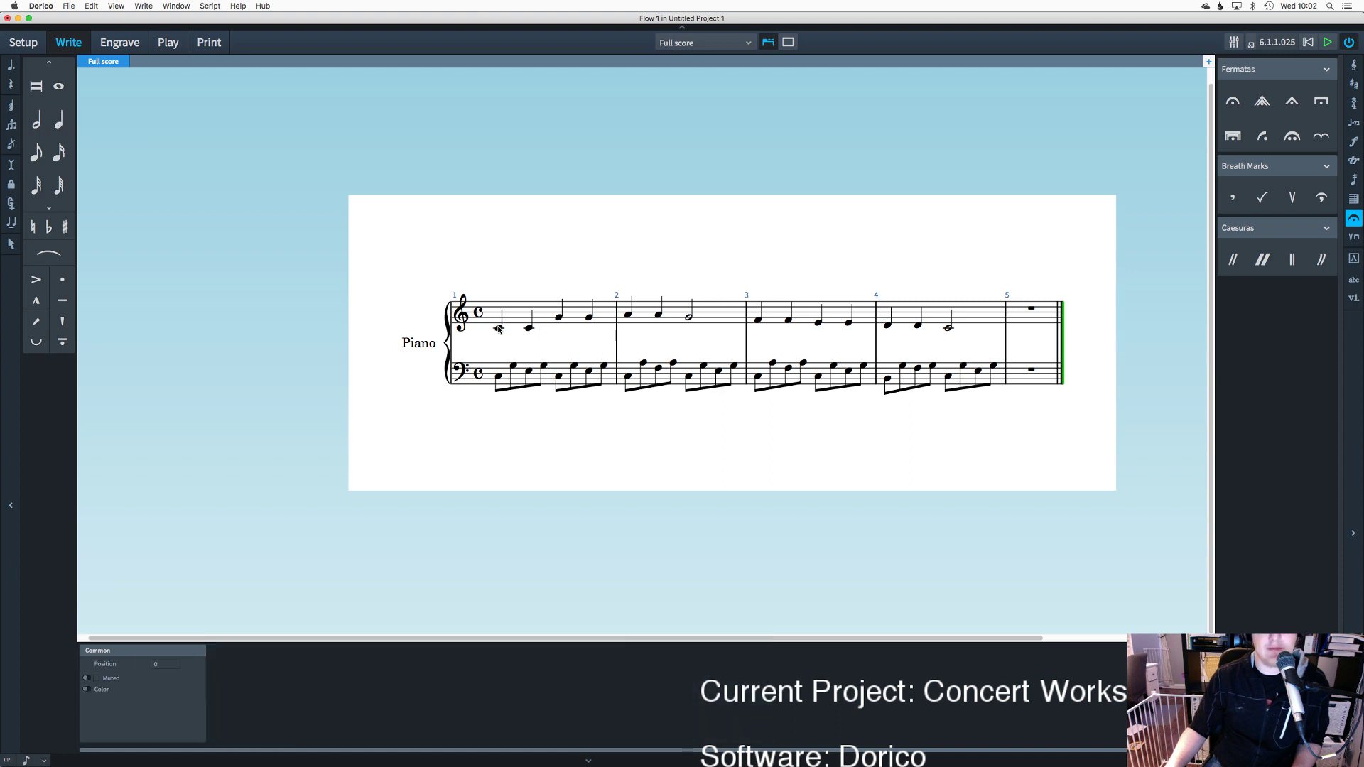
pyautogui.keyDown('shift'); pyautogui.click(690, 320); pyautogui.keyUp('shift')
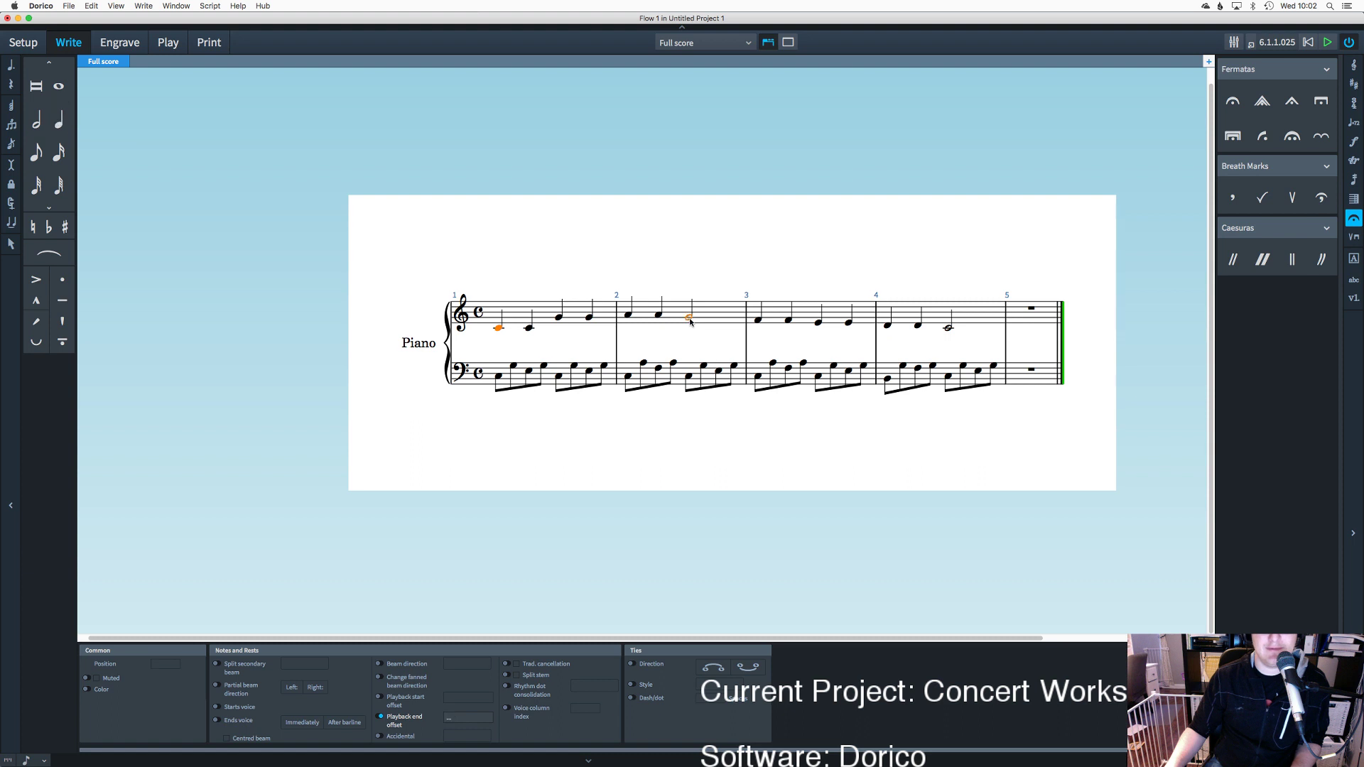
pyautogui.press('s')
pyautogui.press('Escape')
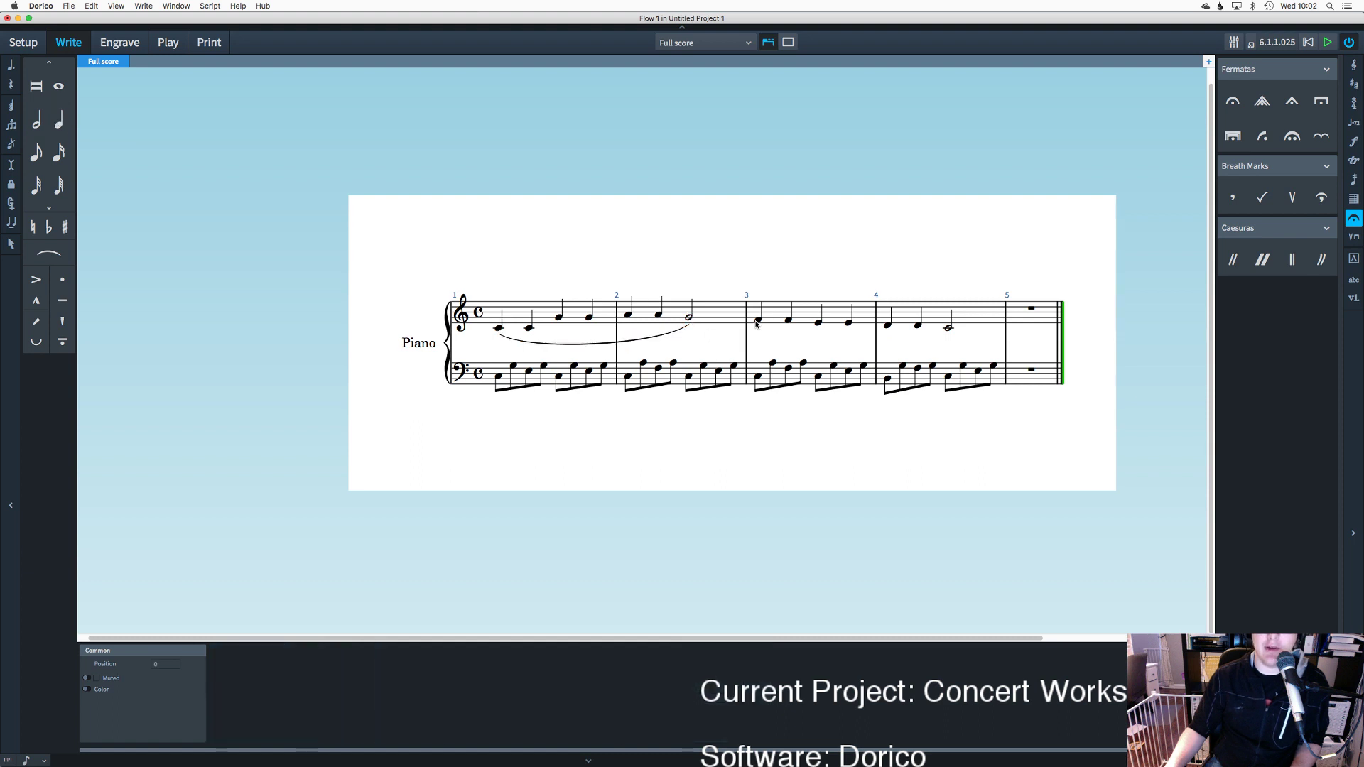
# Step: Slur the treble melody from the first F of bar 3 to the half-note C of bar 4
pyautogui.click(758, 322)
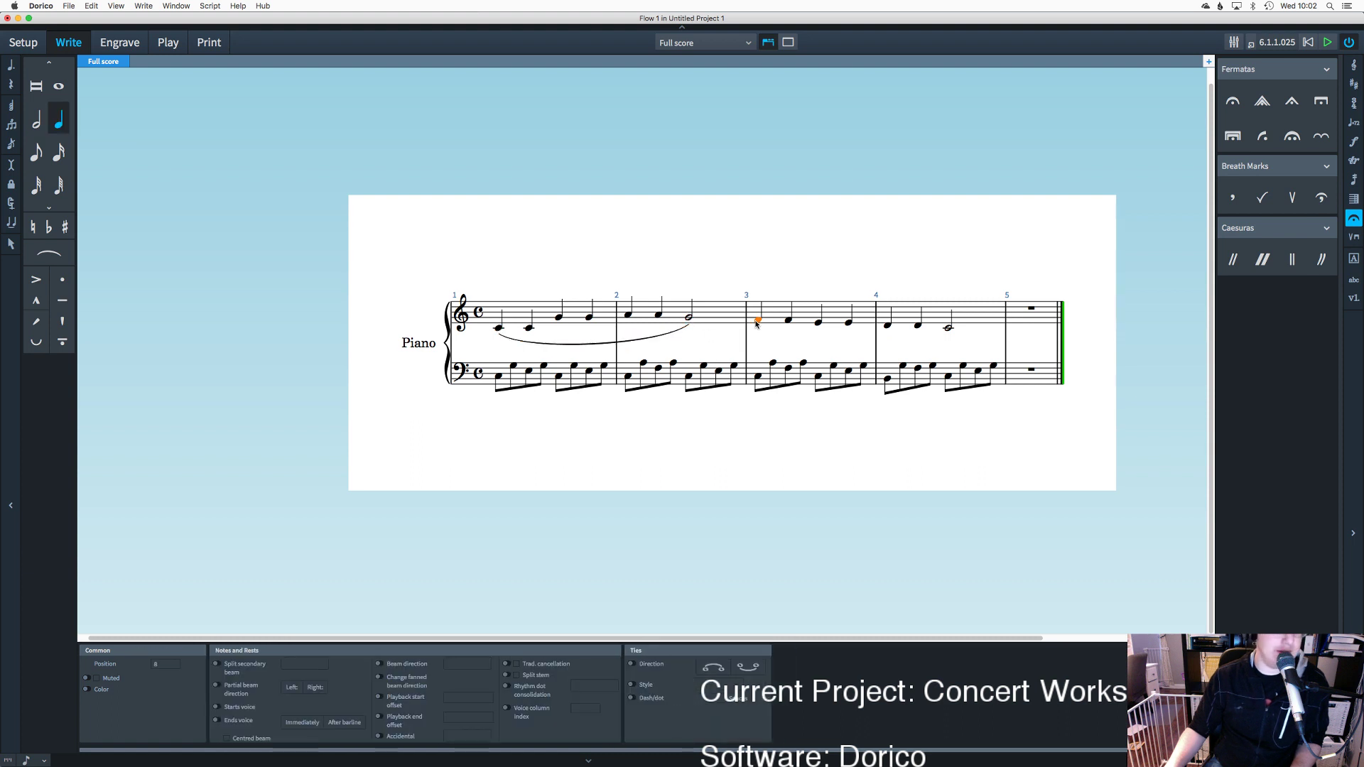
pyautogui.keyDown('super'); pyautogui.click(949, 330); pyautogui.keyUp('super')
pyautogui.press('s')
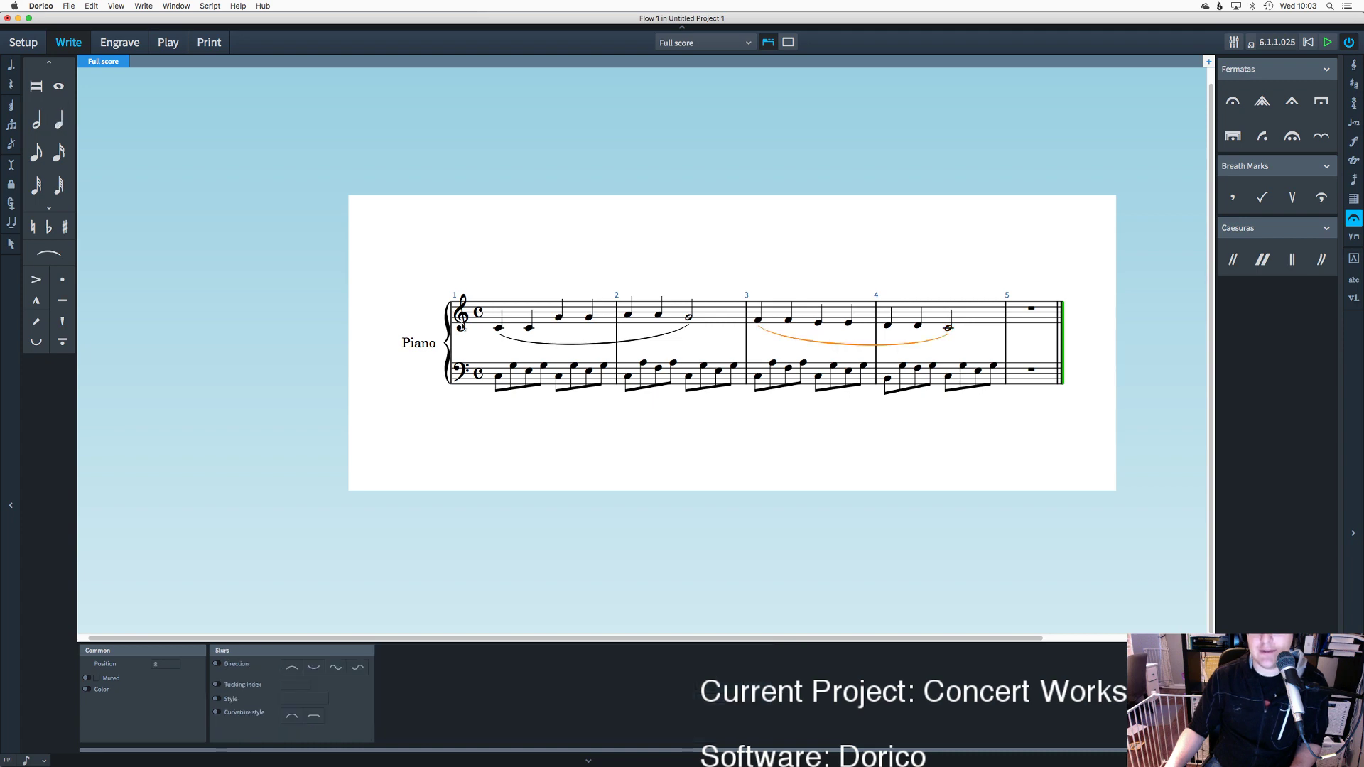
# Step: Slur each group of four eighth notes in bar 1 of the bass staff
pyautogui.click(498, 376)
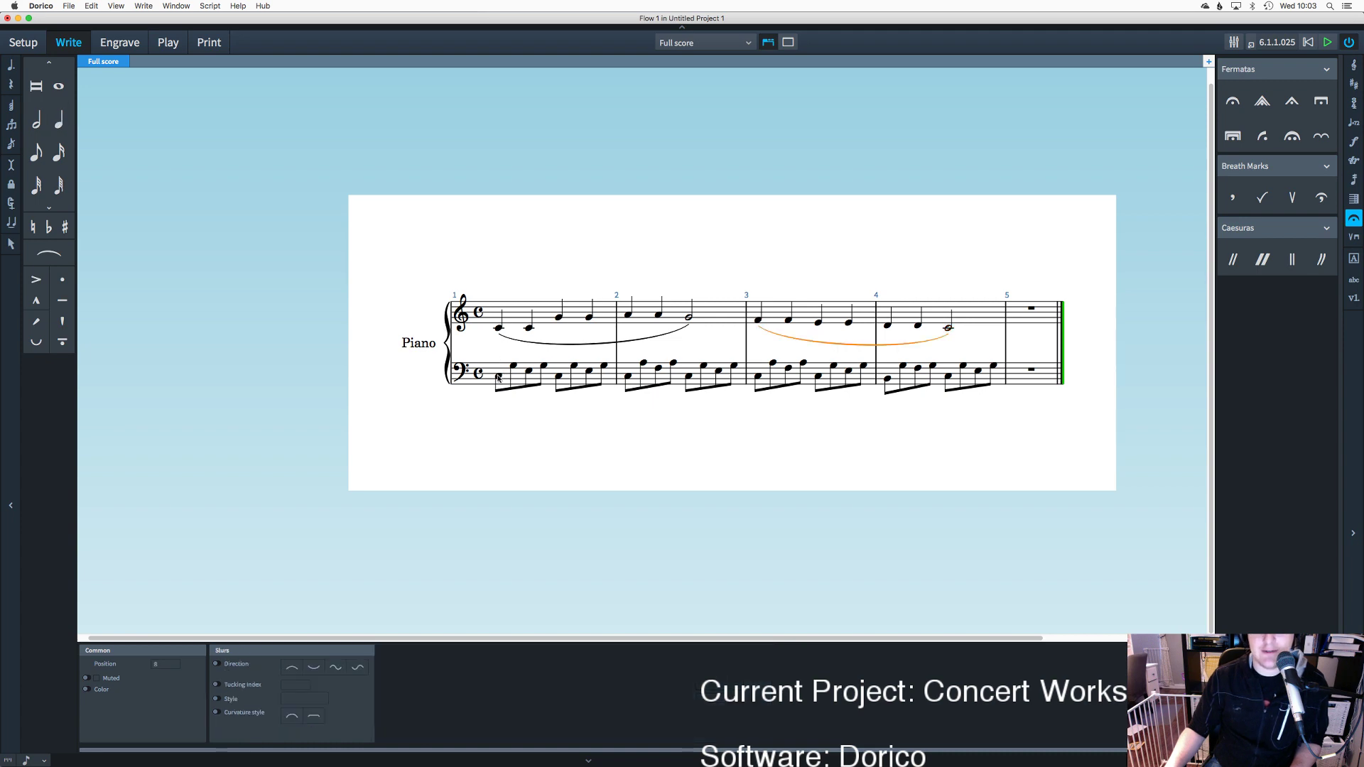
pyautogui.press('s')
pyautogui.click(559, 376)
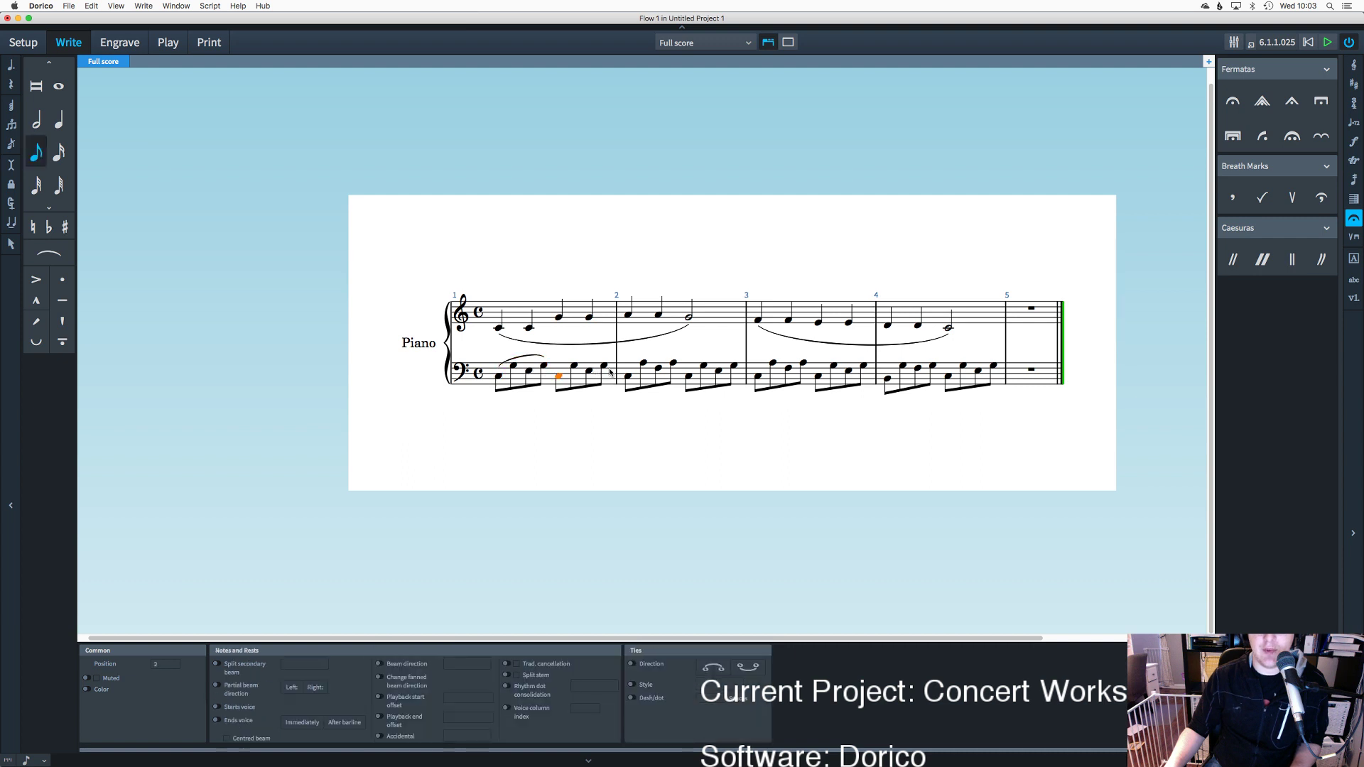
pyautogui.keyDown('super'); pyautogui.click(604, 366); pyautogui.keyUp('super')
pyautogui.press('s')
# Step: Slur each group of four eighth notes in bar 2 of the bass staff
pyautogui.click(628, 376)
pyautogui.keyDown('super'); pyautogui.click(673, 363); pyautogui.keyUp('super')
pyautogui.press('s')
pyautogui.click(688, 375)
pyautogui.keyDown('super'); pyautogui.click(734, 364); pyautogui.keyUp('super')
pyautogui.press('s')
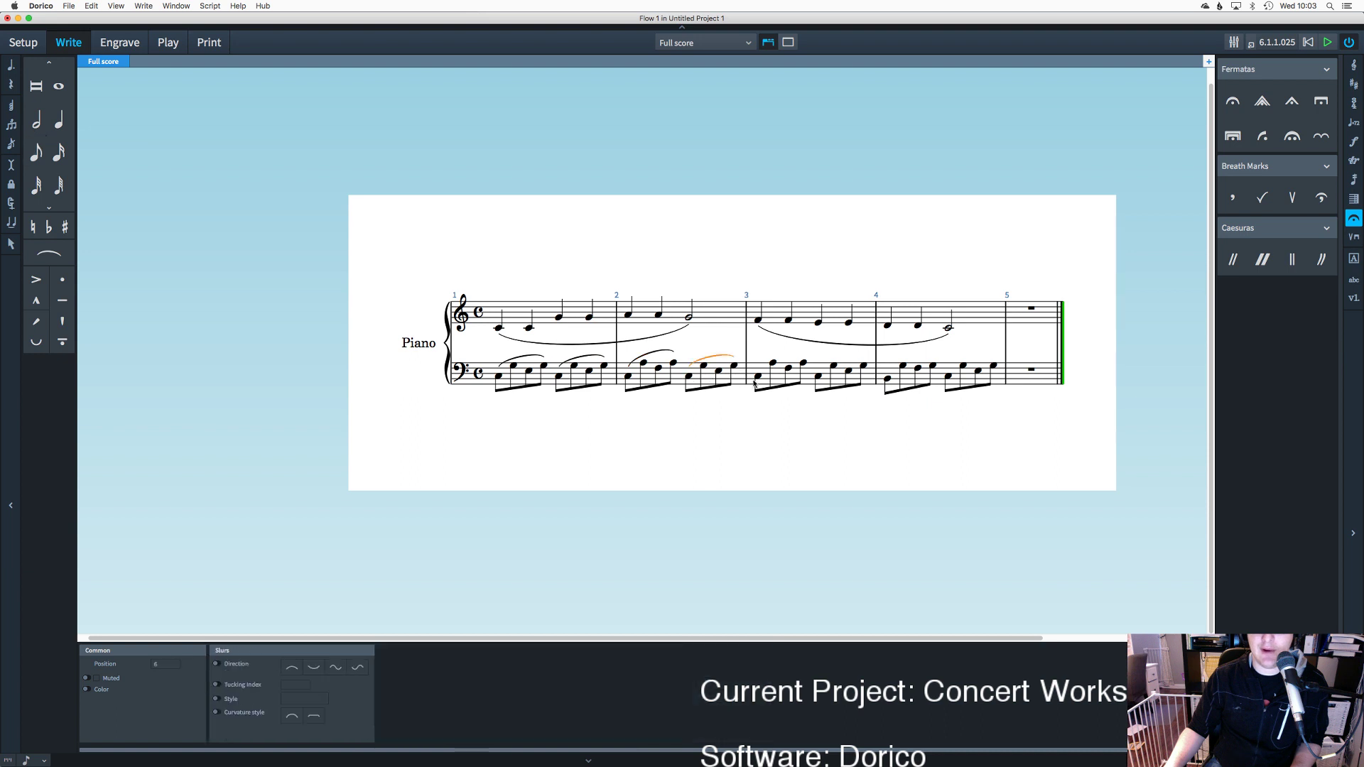
# Step: Slur each group of four eighth notes in bar 3 of the bass staff
pyautogui.click(757, 376)
pyautogui.press('s')
pyautogui.click(818, 375)
pyautogui.press('s')
# Step: Slur each group of four eighth notes in bar 4 of the bass staff
pyautogui.click(887, 378)
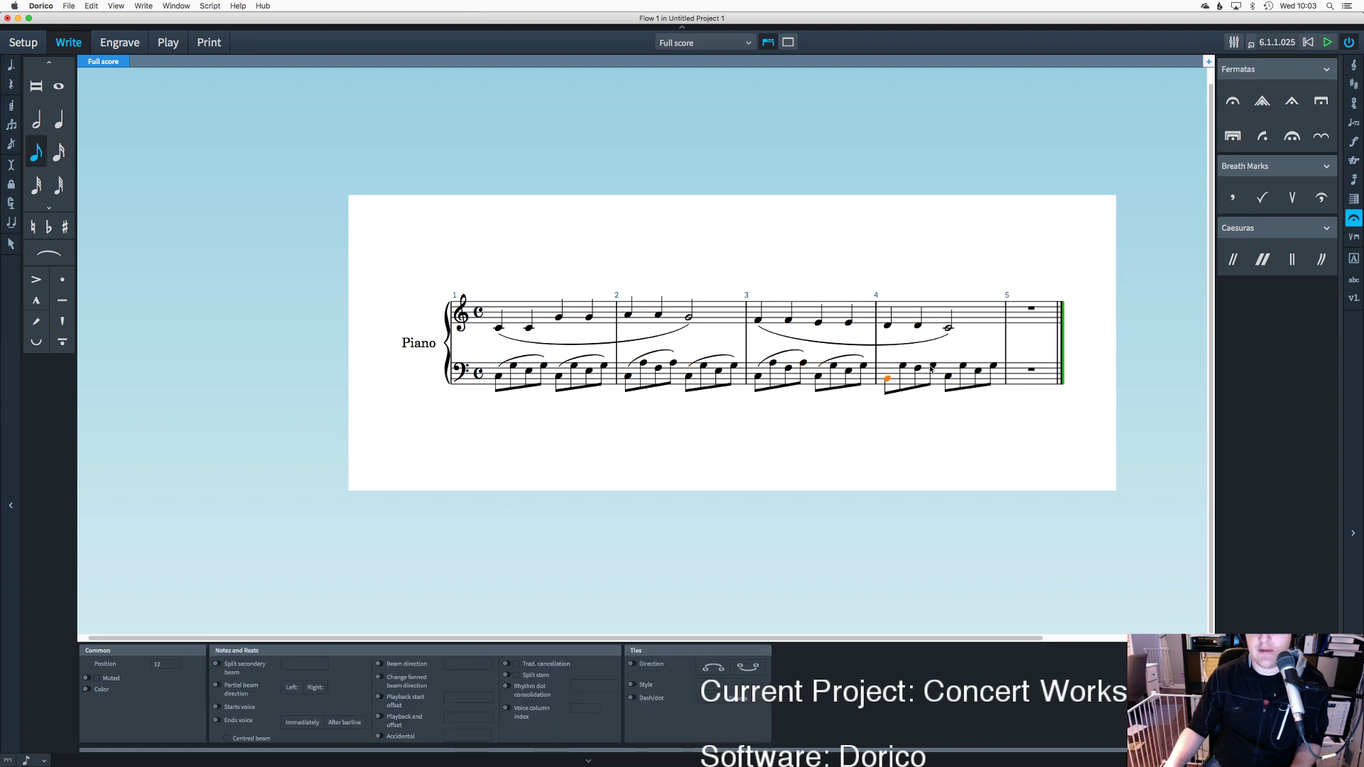
pyautogui.press('s')
pyautogui.click(948, 377)
pyautogui.press('s')
pyautogui.click(984, 395)
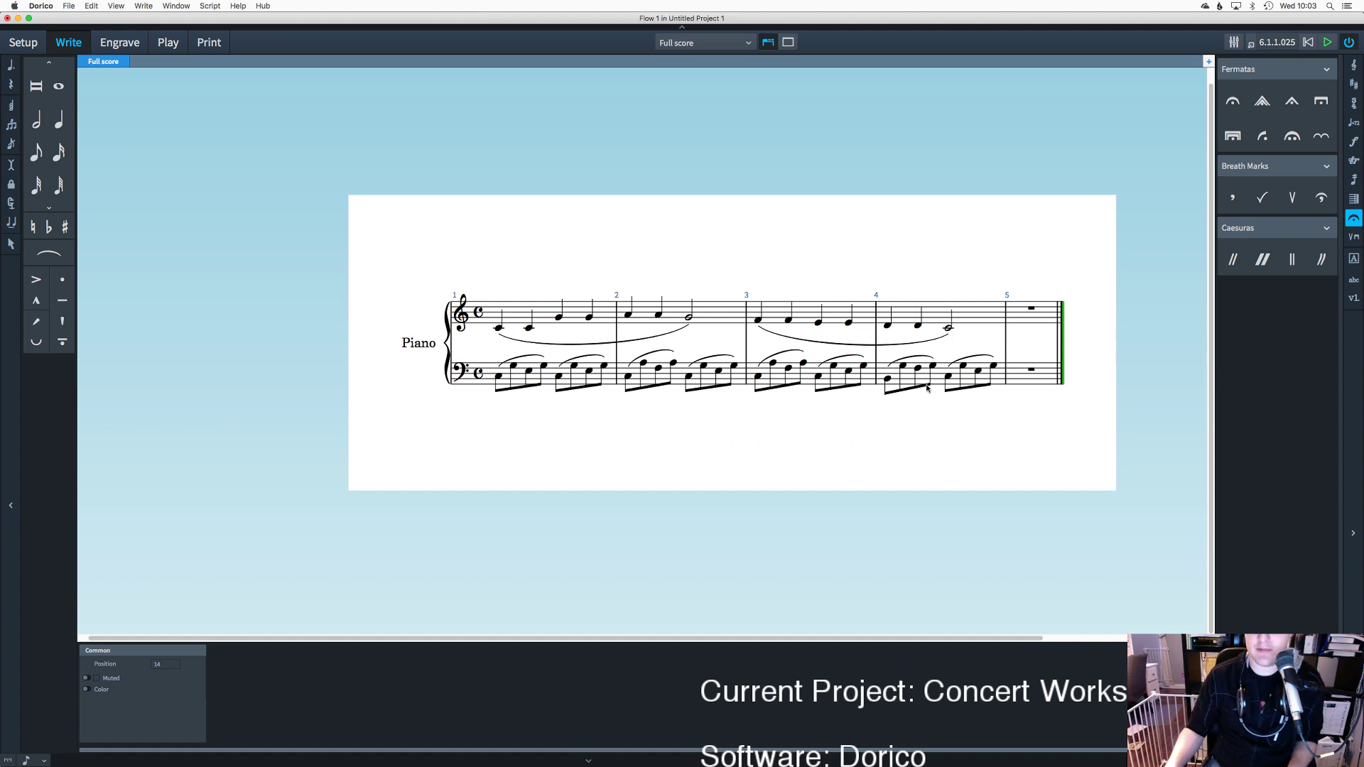
pyautogui.click(1007, 320)
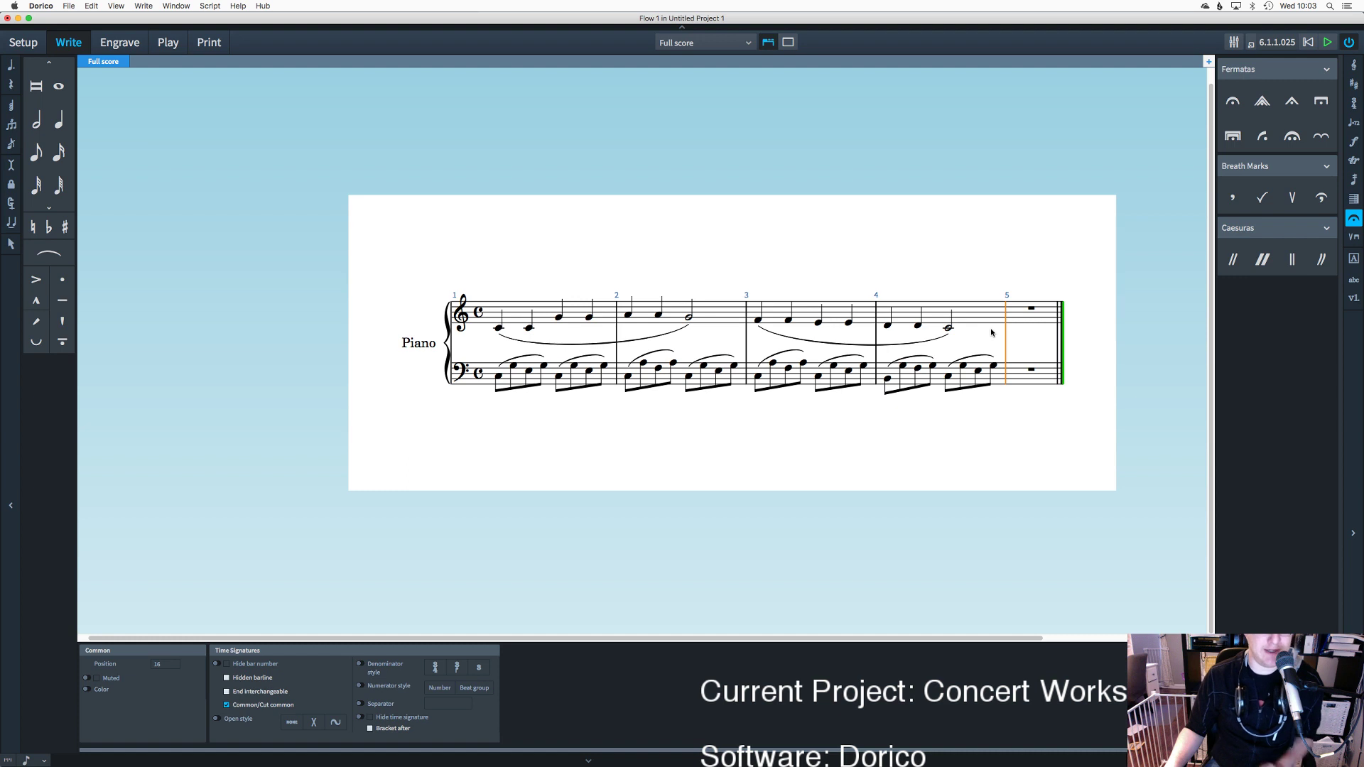
pyautogui.click(1036, 318)
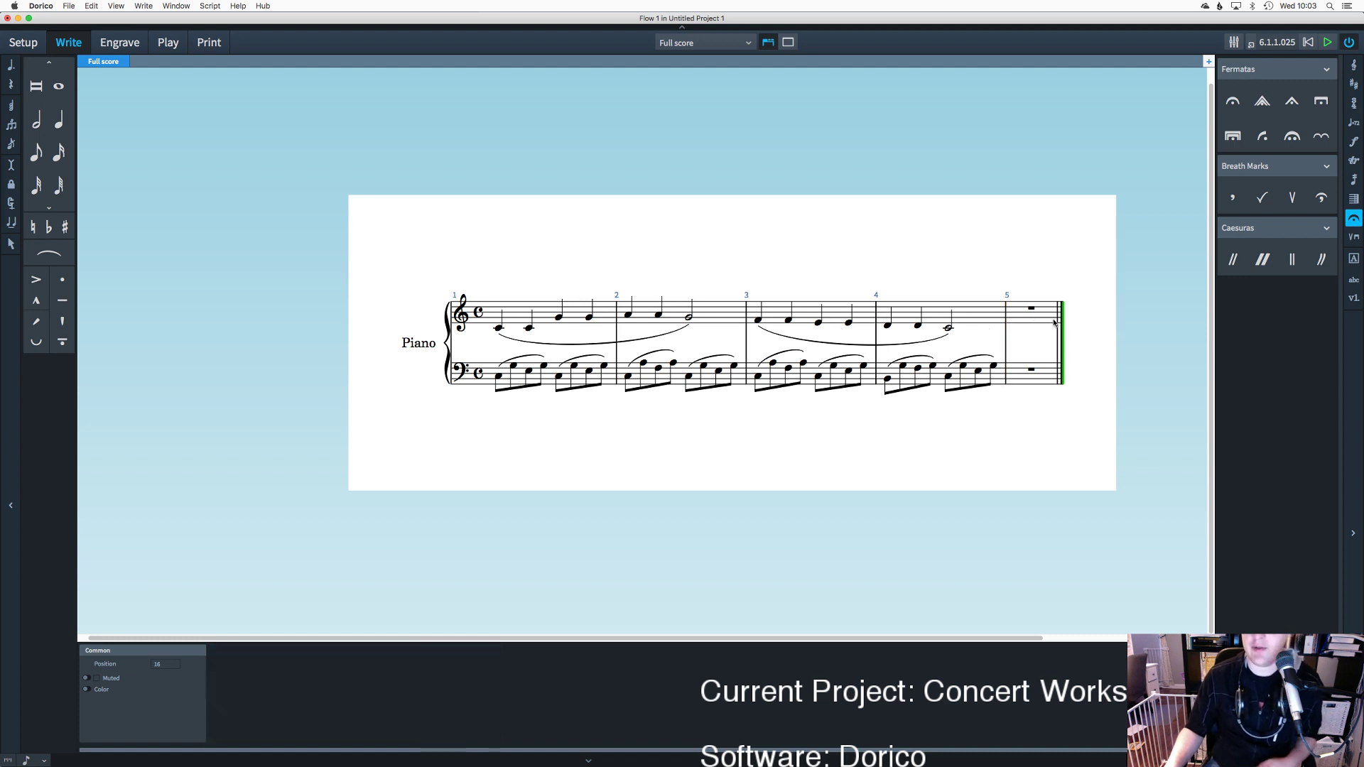
pyautogui.click(1056, 322)
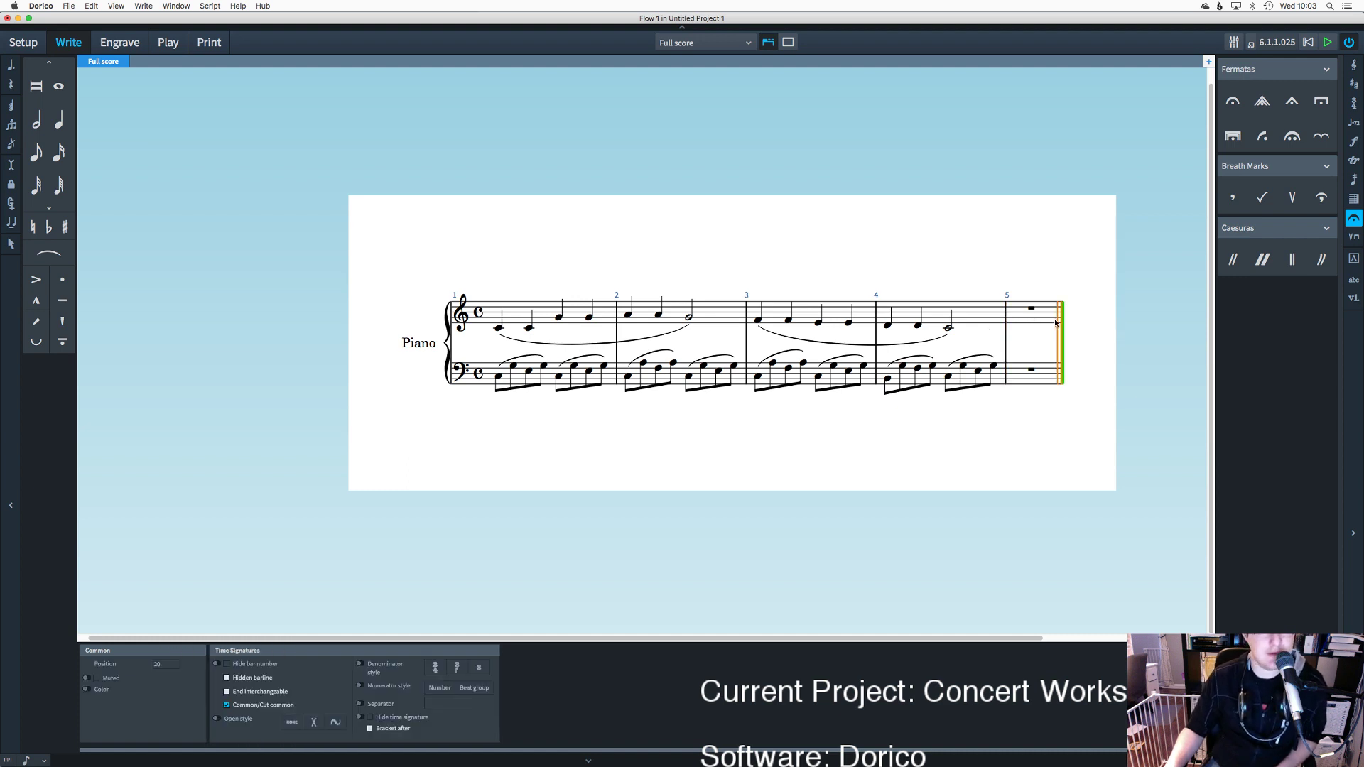
pyautogui.click(1006, 331)
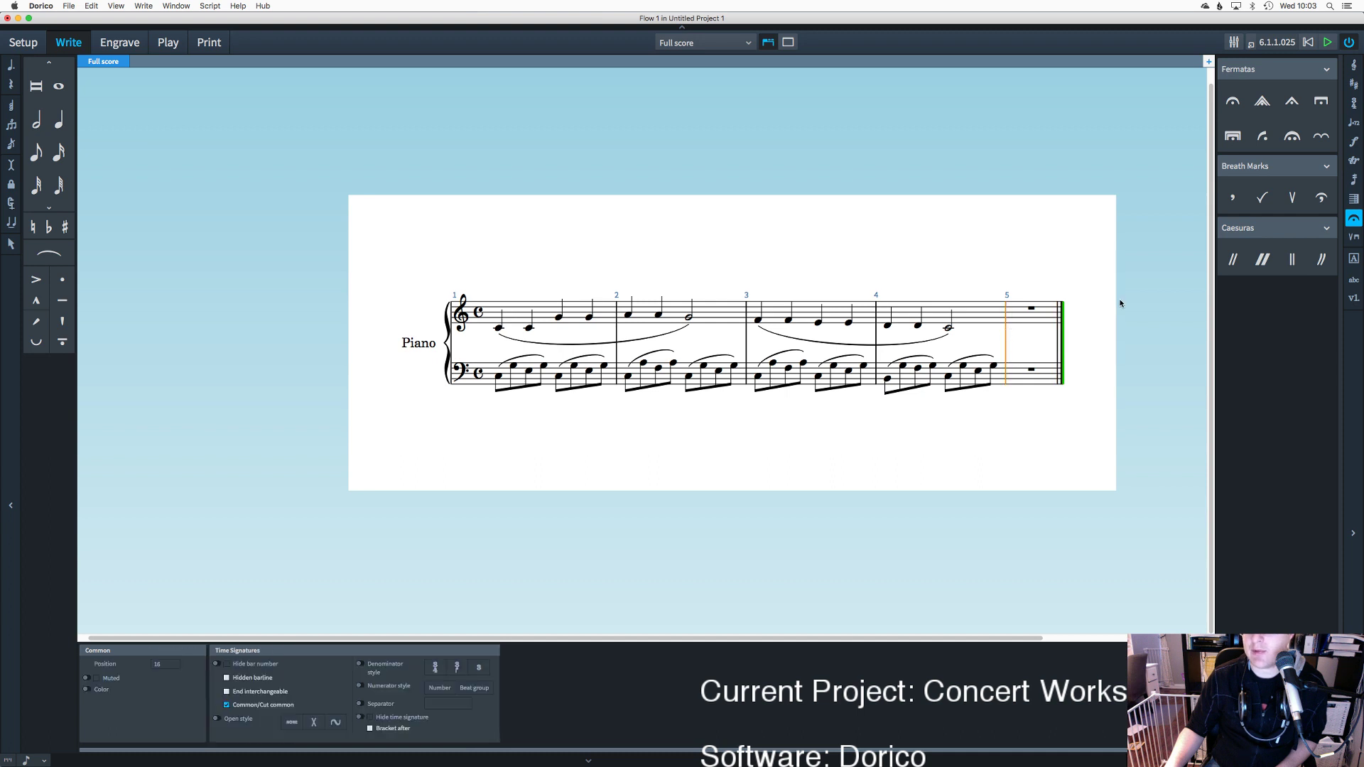
pyautogui.click(1353, 201)
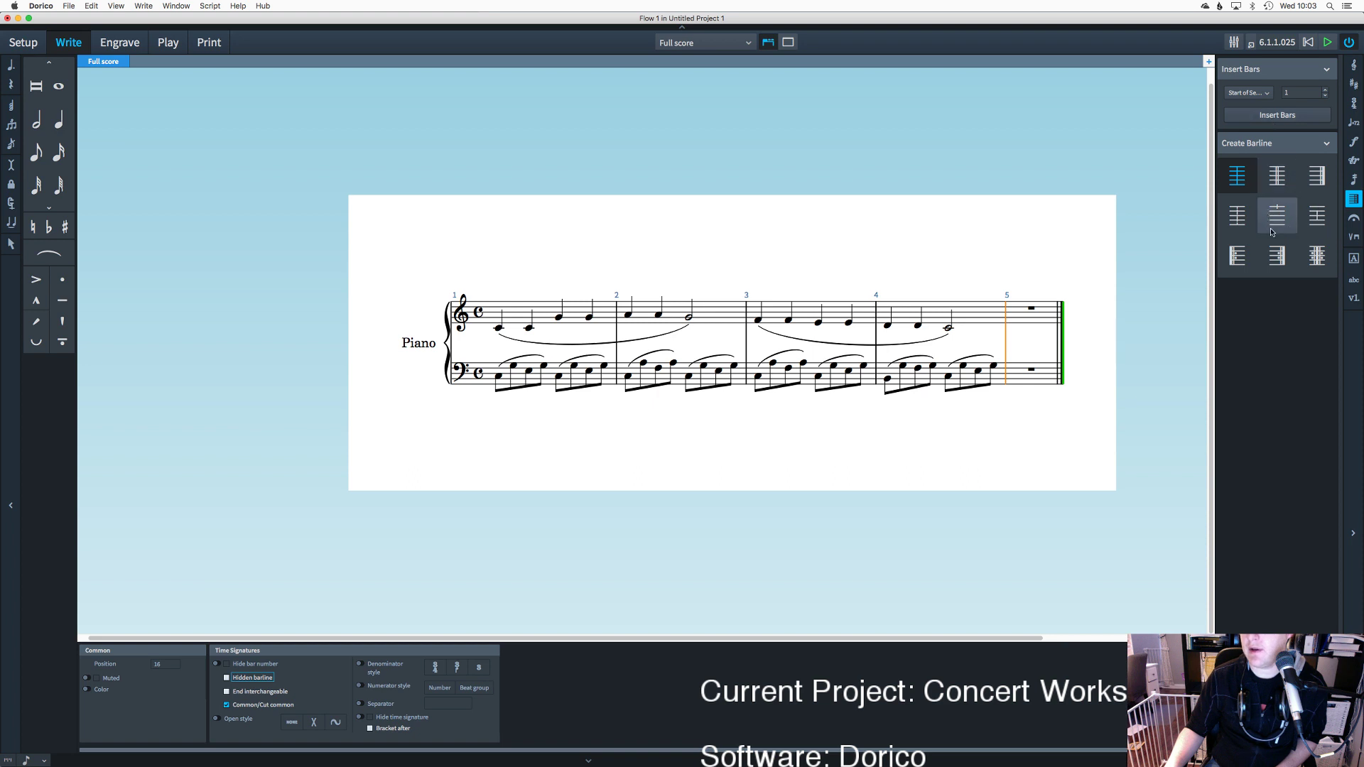
pyautogui.click(1106, 371)
pyautogui.click(1056, 324)
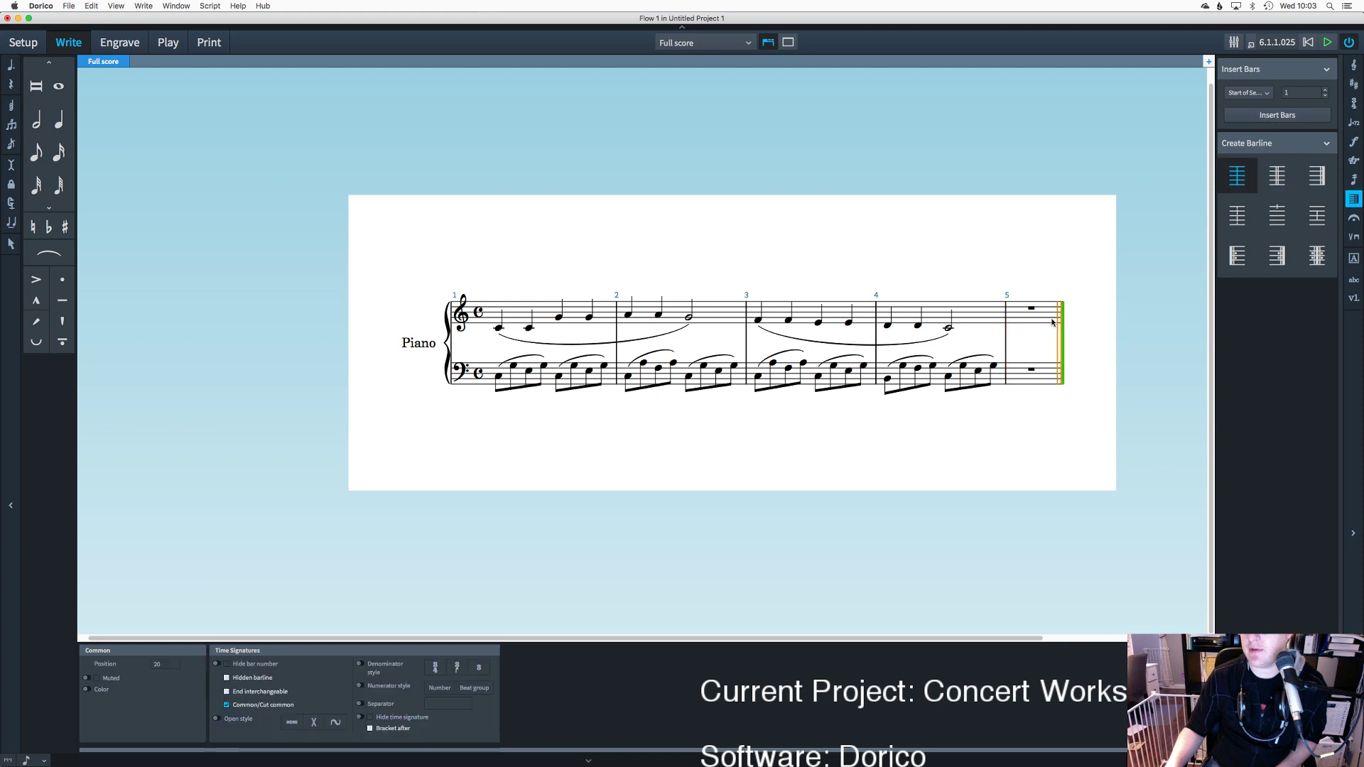
pyautogui.click(1032, 310)
pyautogui.click(1037, 318)
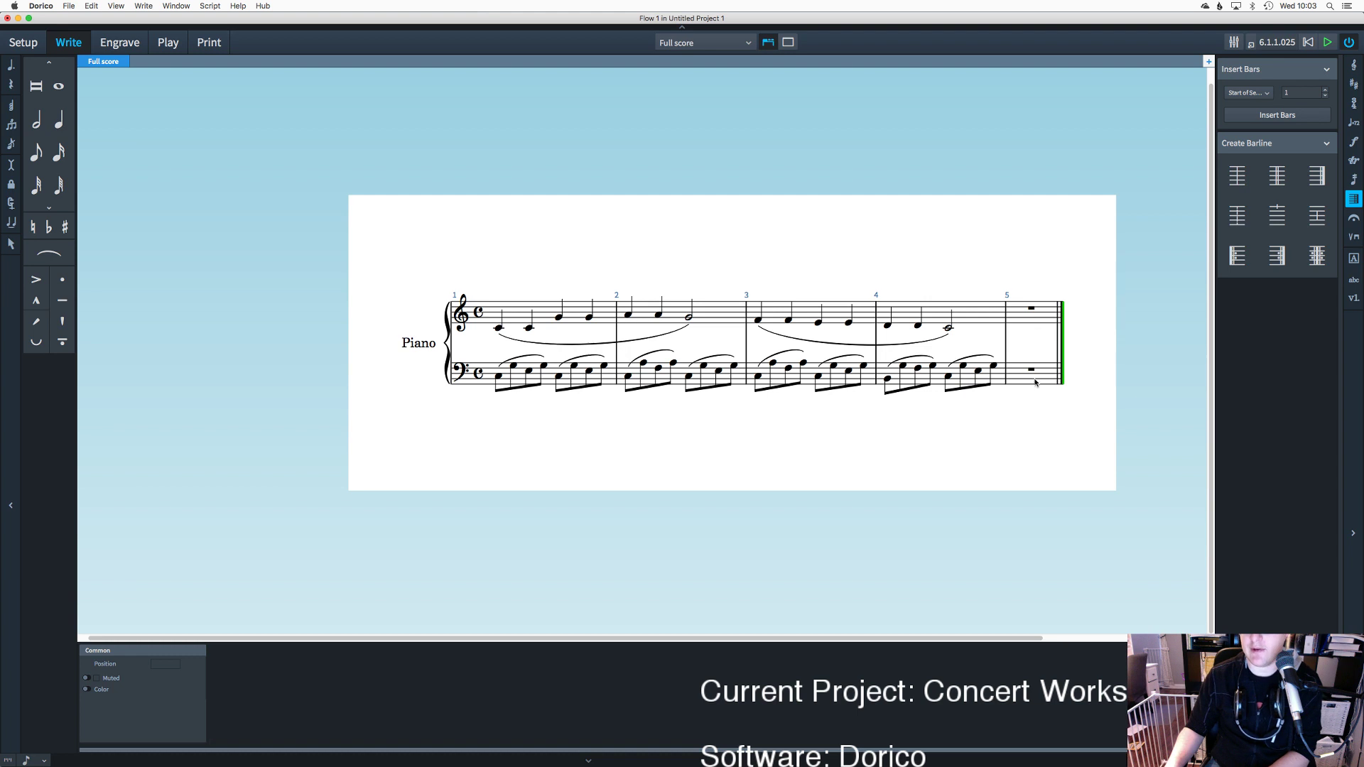
# Step: Try to remove the empty bar 5 by deleting the barline before it, and undo the deletion
pyautogui.click(1006, 344)
pyautogui.press('Delete')
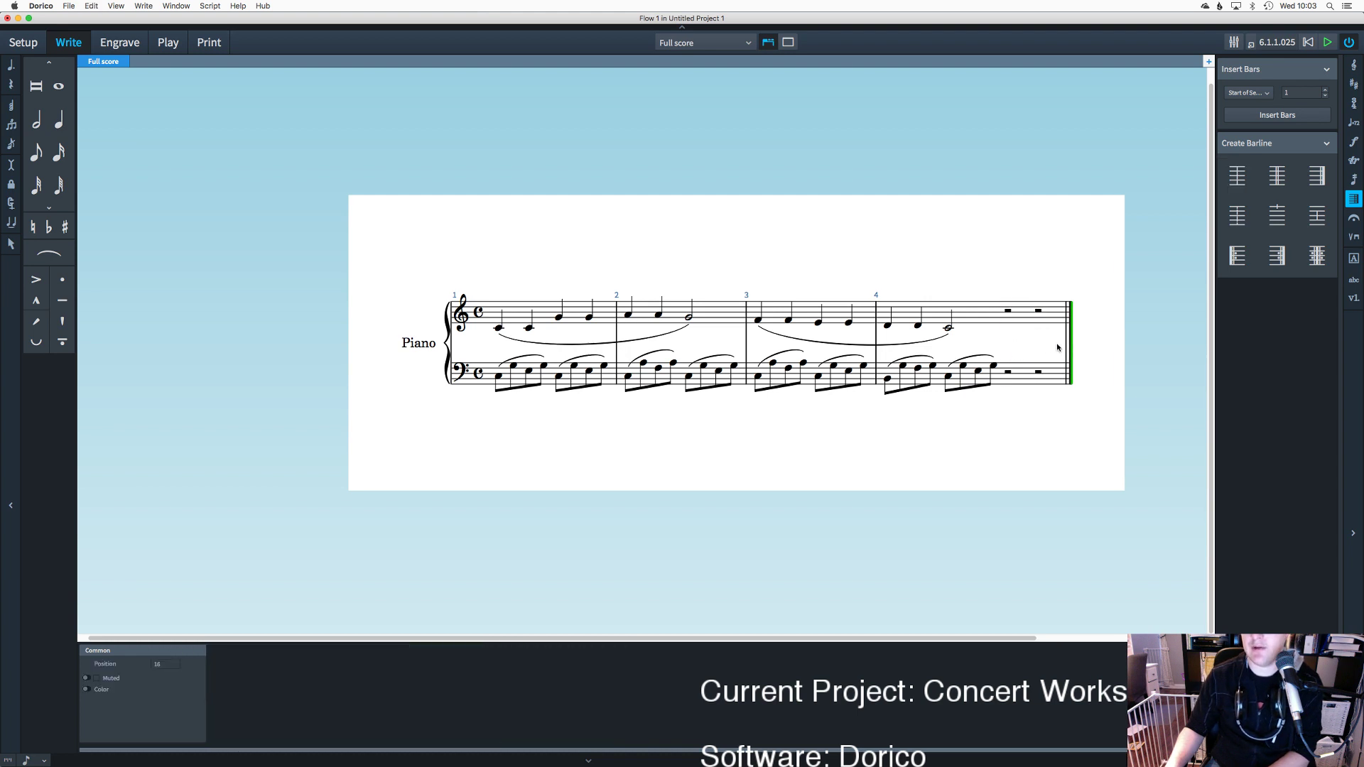
pyautogui.press('super+z')
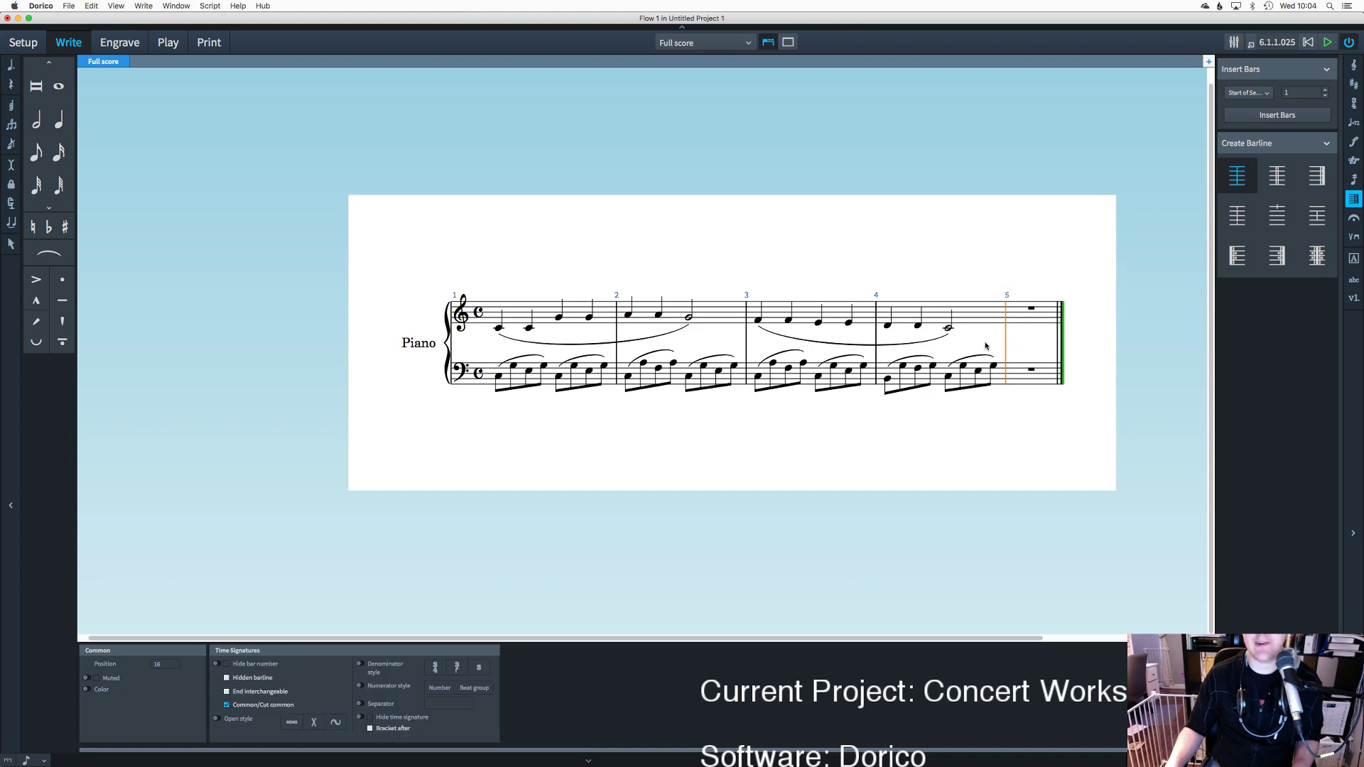
pyautogui.click(1061, 342)
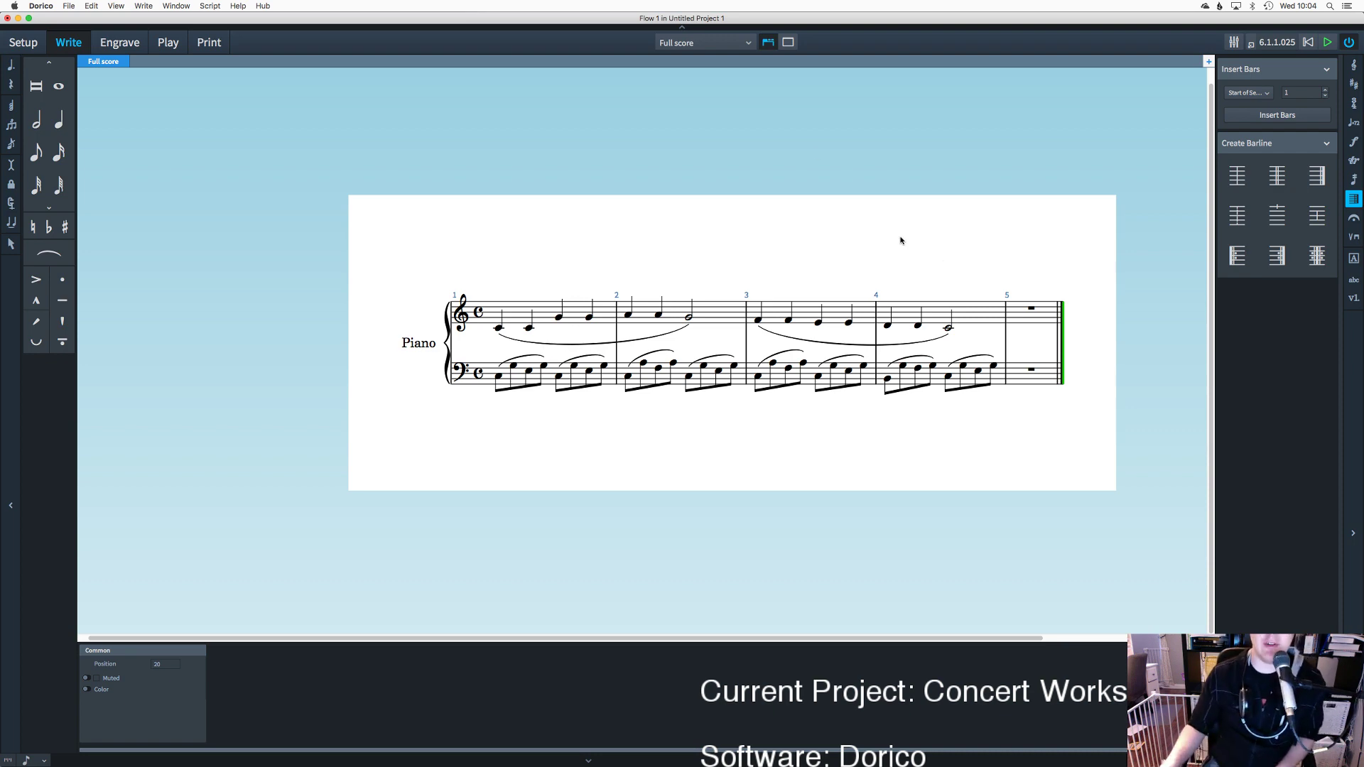
pyautogui.click(786, 41)
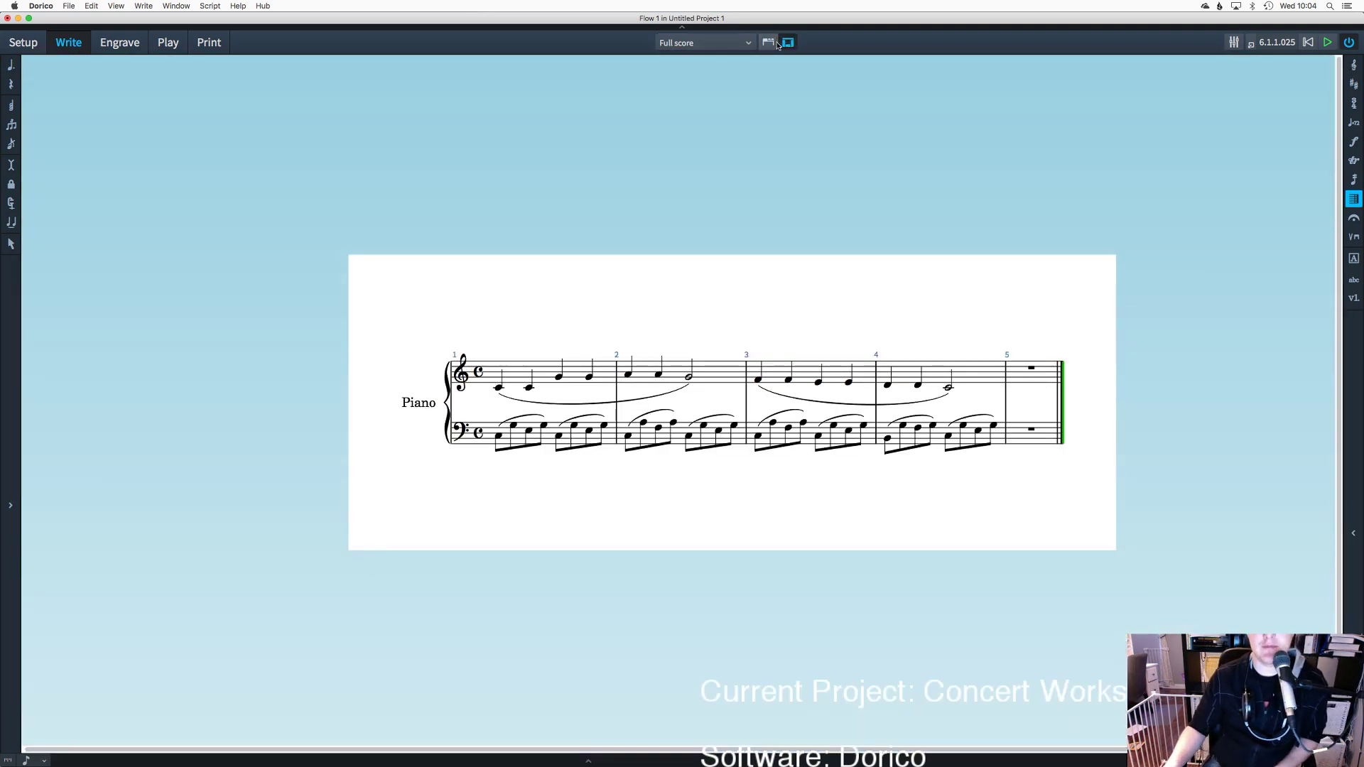
pyautogui.click(787, 42)
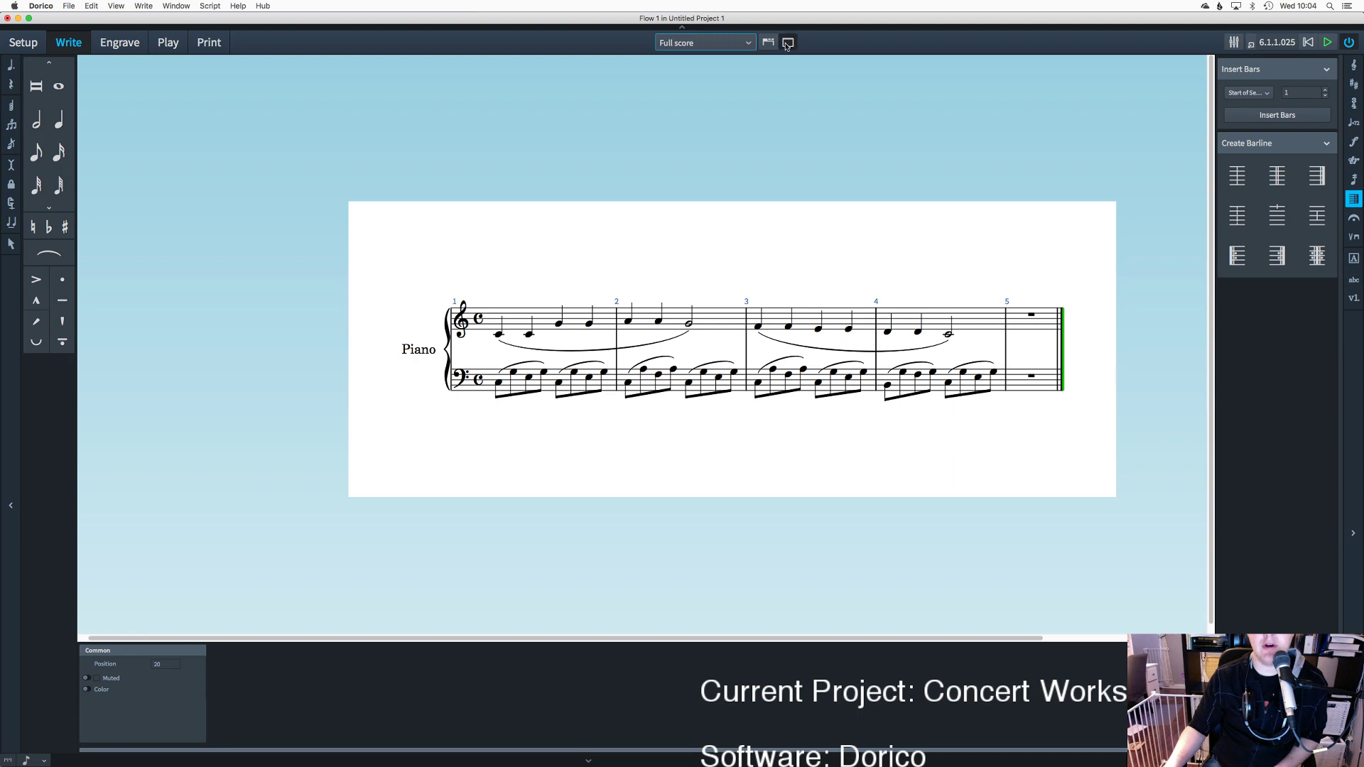
pyautogui.click(787, 42)
pyautogui.click(787, 42)
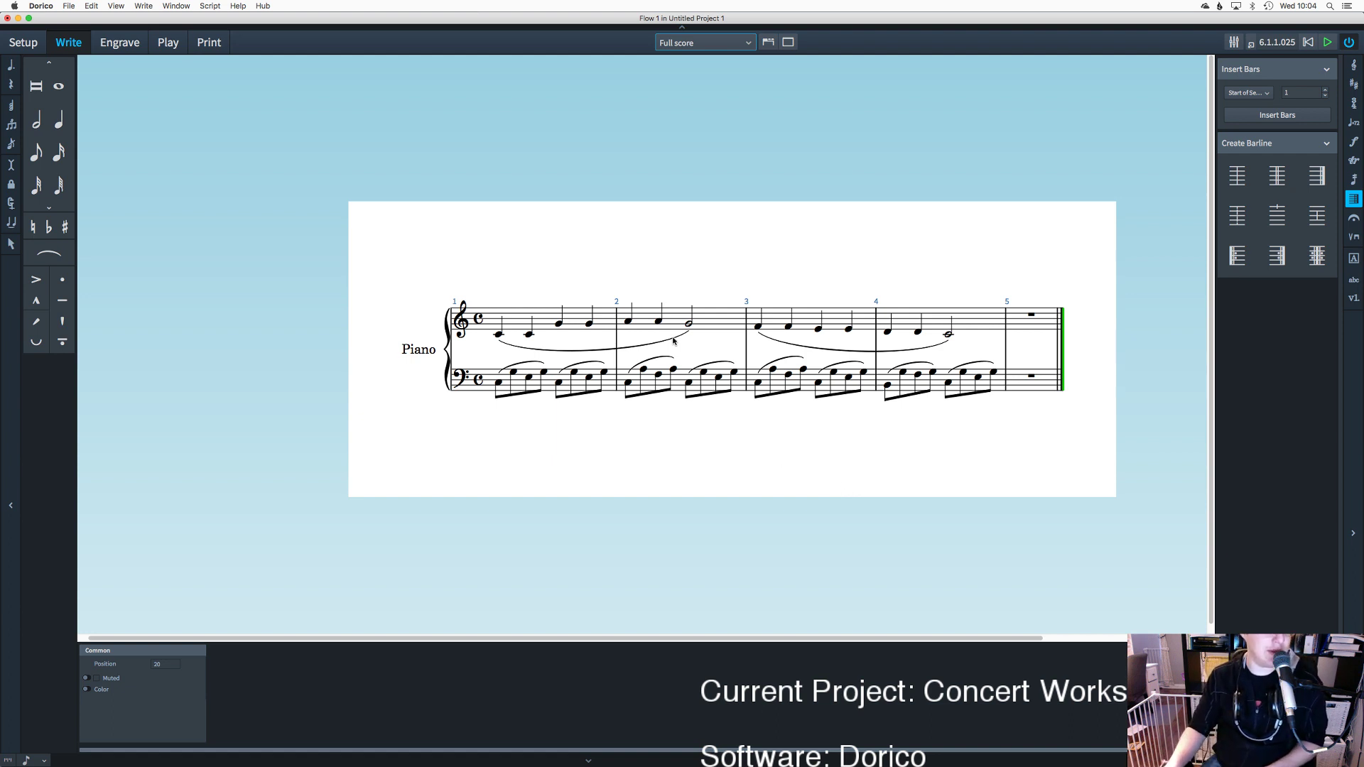
# Step: Trim the flow to remove the empty bar 5 at the end of the piece
pyautogui.click(144, 7)
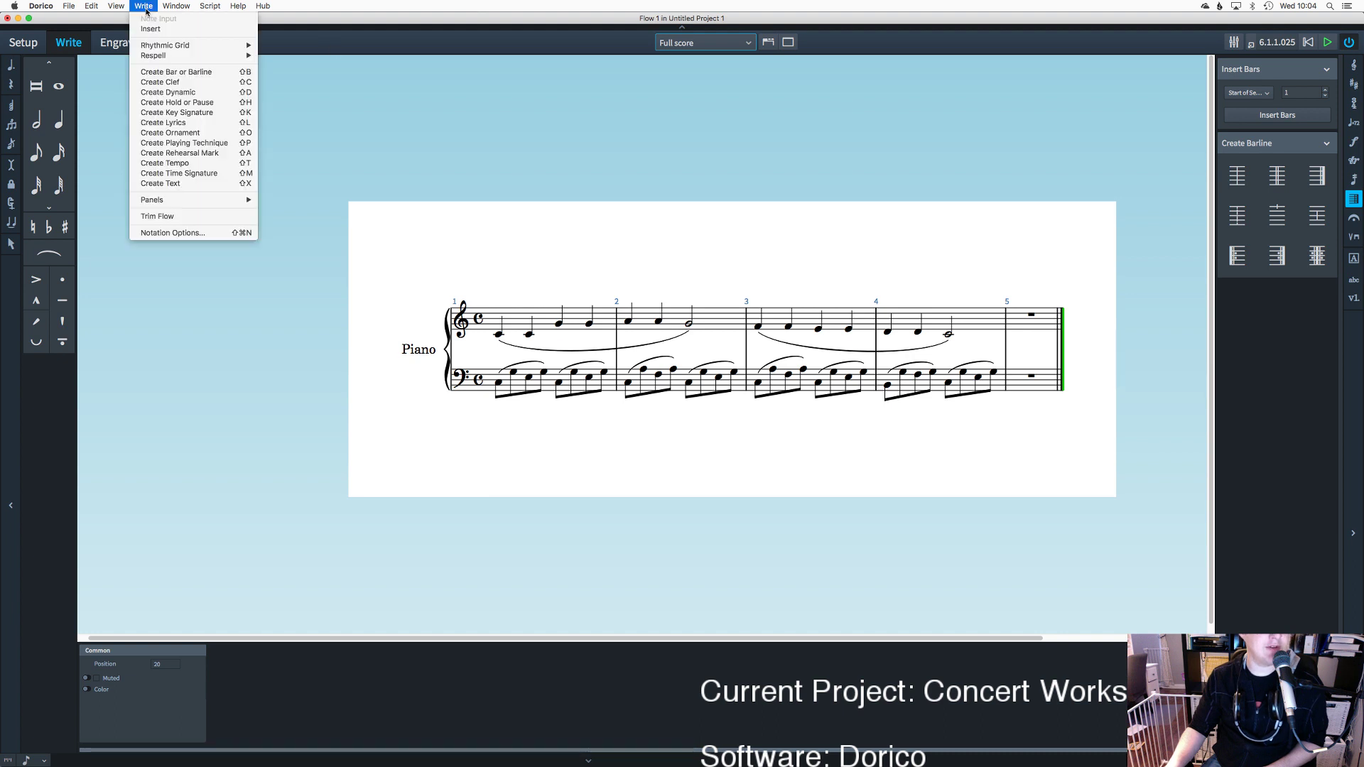
pyautogui.click(215, 217)
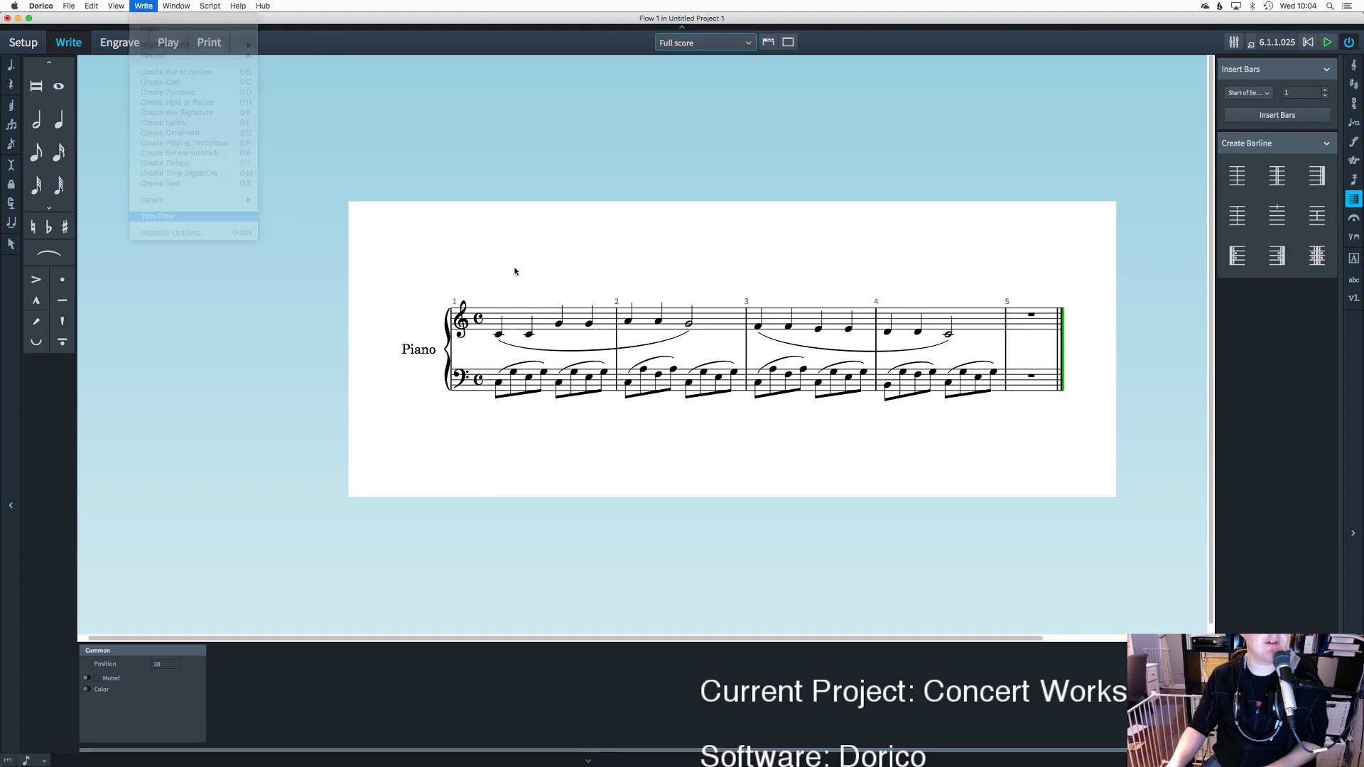
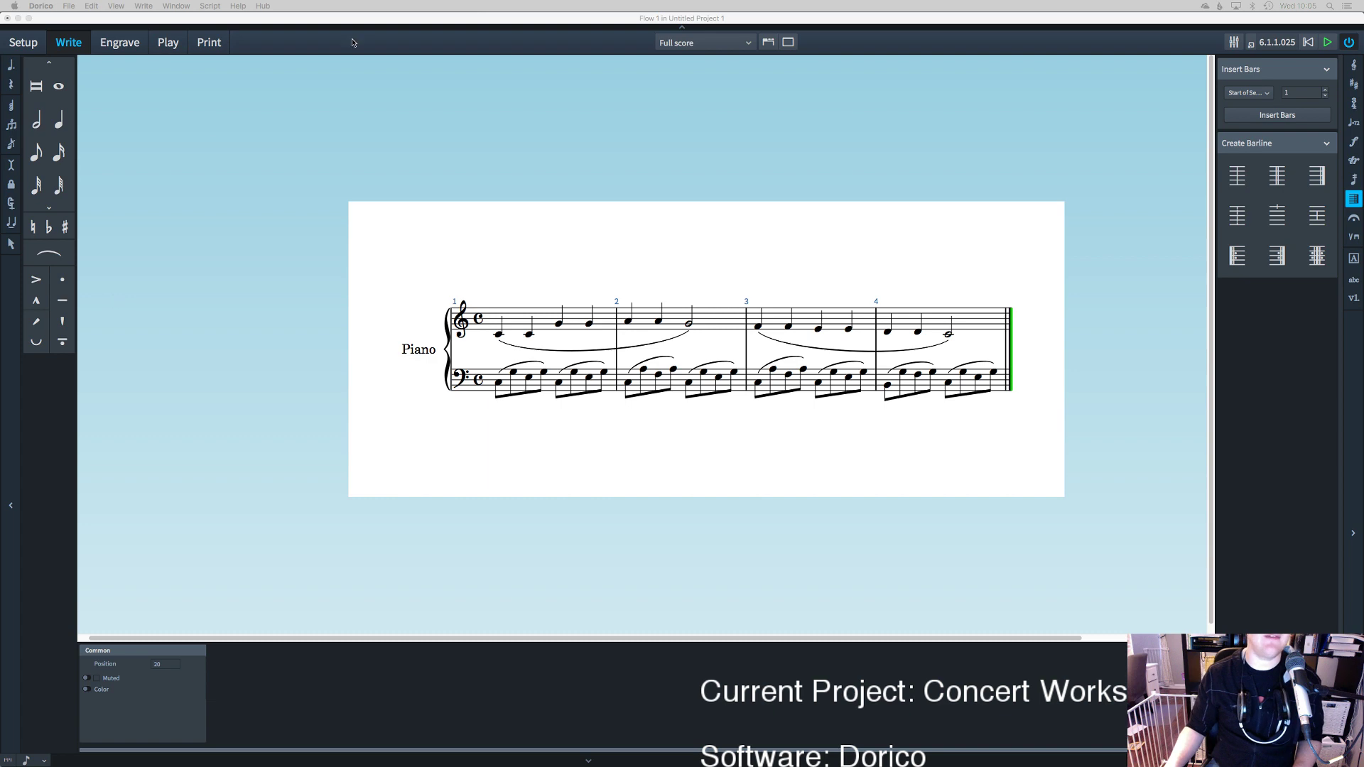
pyautogui.hotkey('ctrl', 'Up')
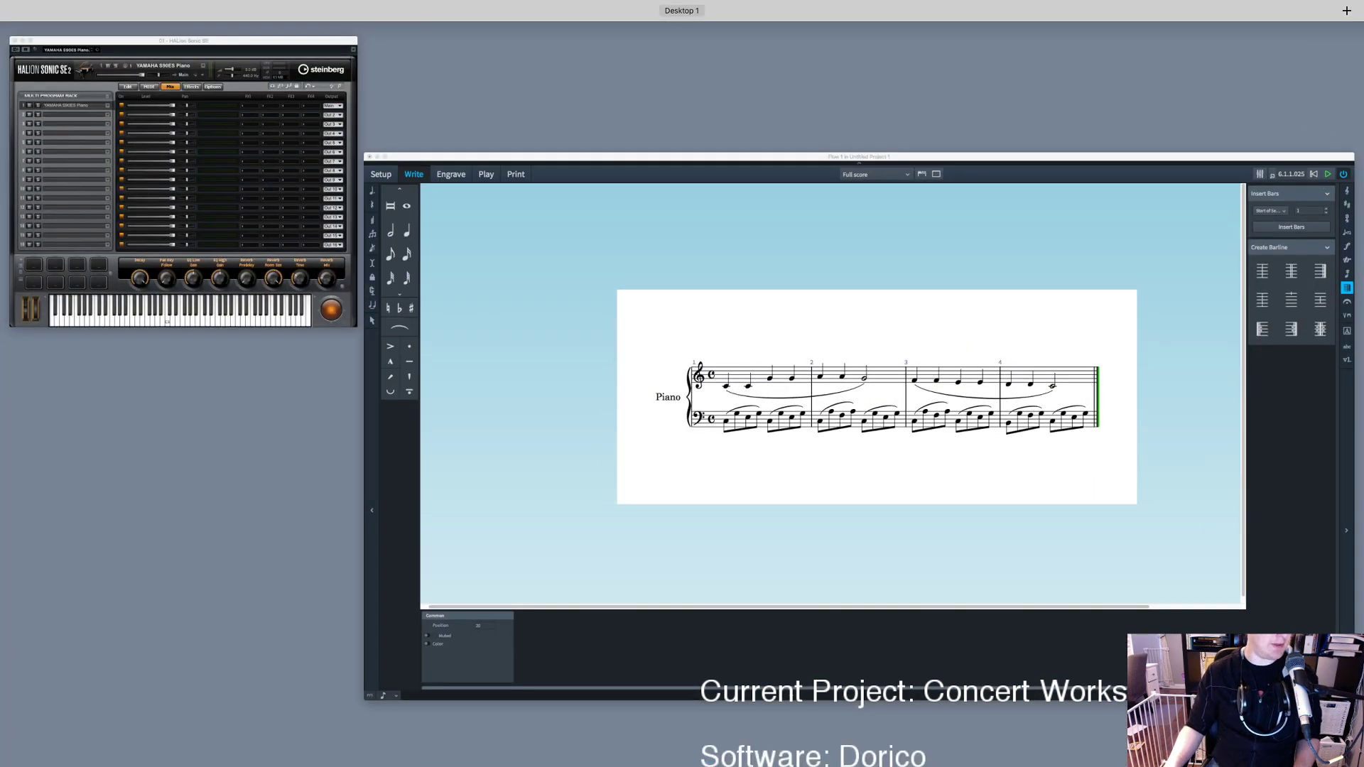
pyautogui.hotkey('ctrl', 'Up')
# Step: Save the project as "Twinkle Twinkle Little Star" in the Dorico Projects folder
pyautogui.click(69, 6)
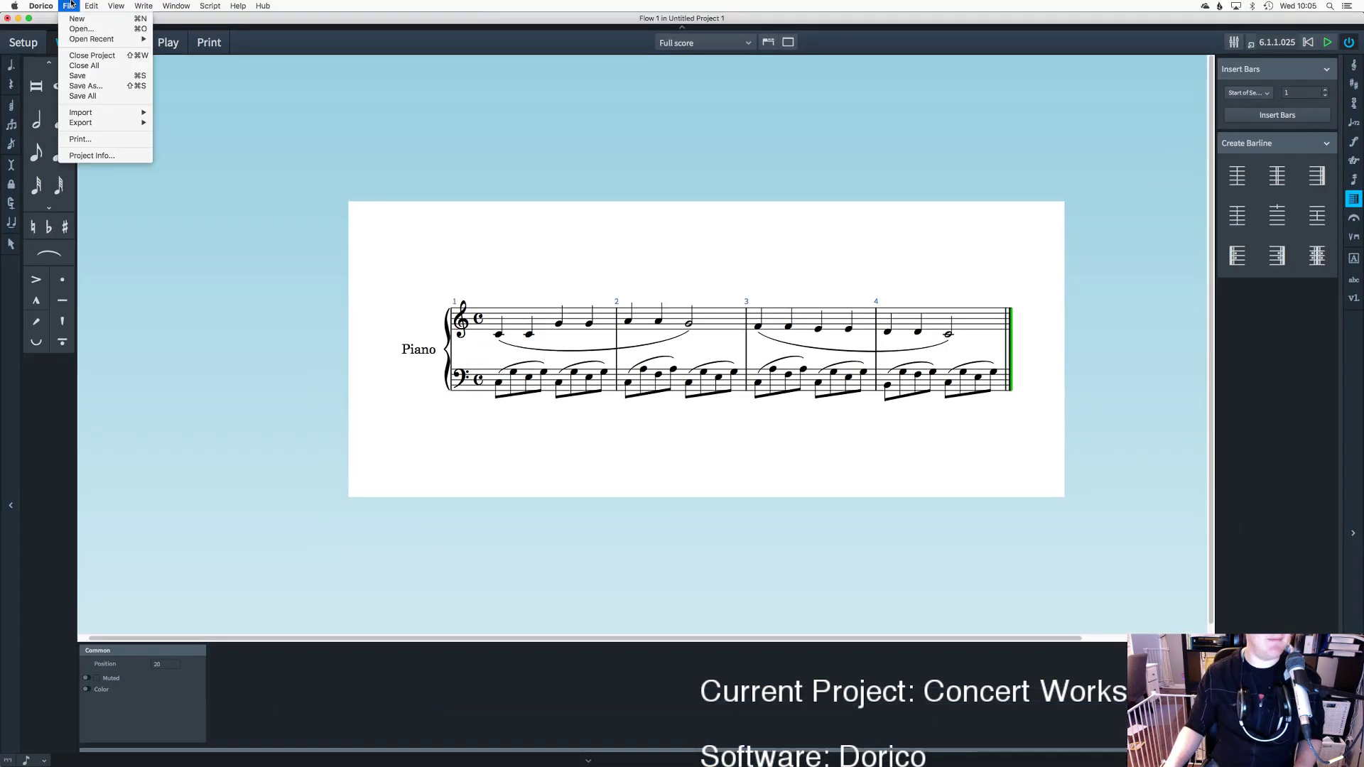
pyautogui.click(78, 86)
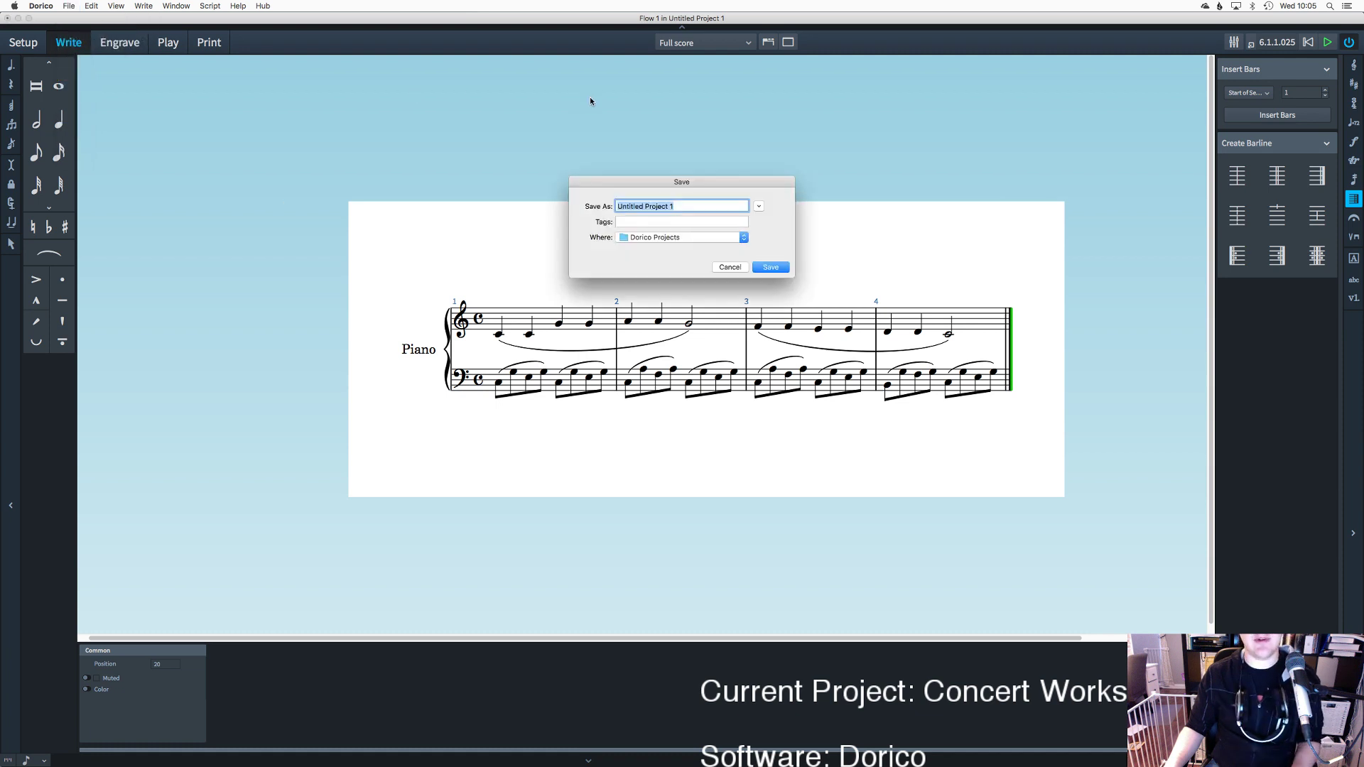
pyautogui.write('Twink')
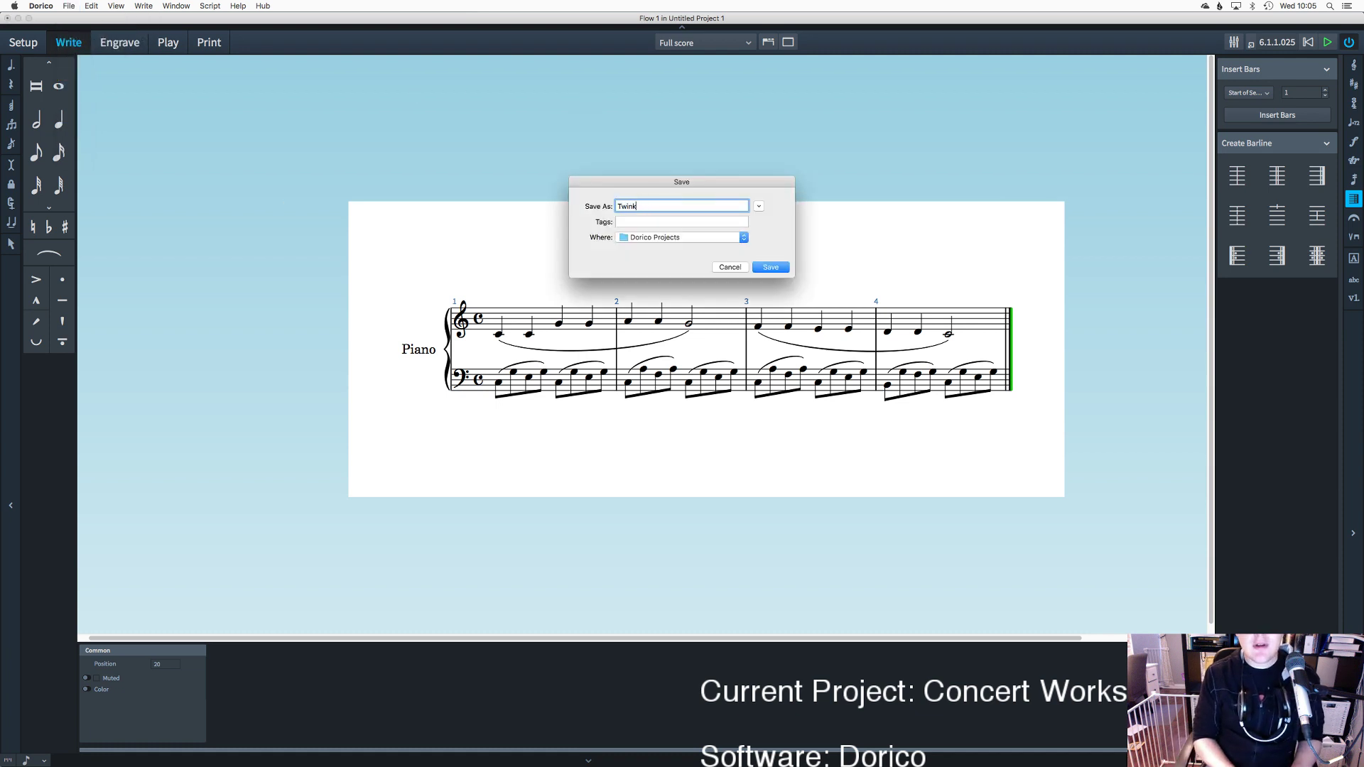
pyautogui.write('le Twinkle Little Start')
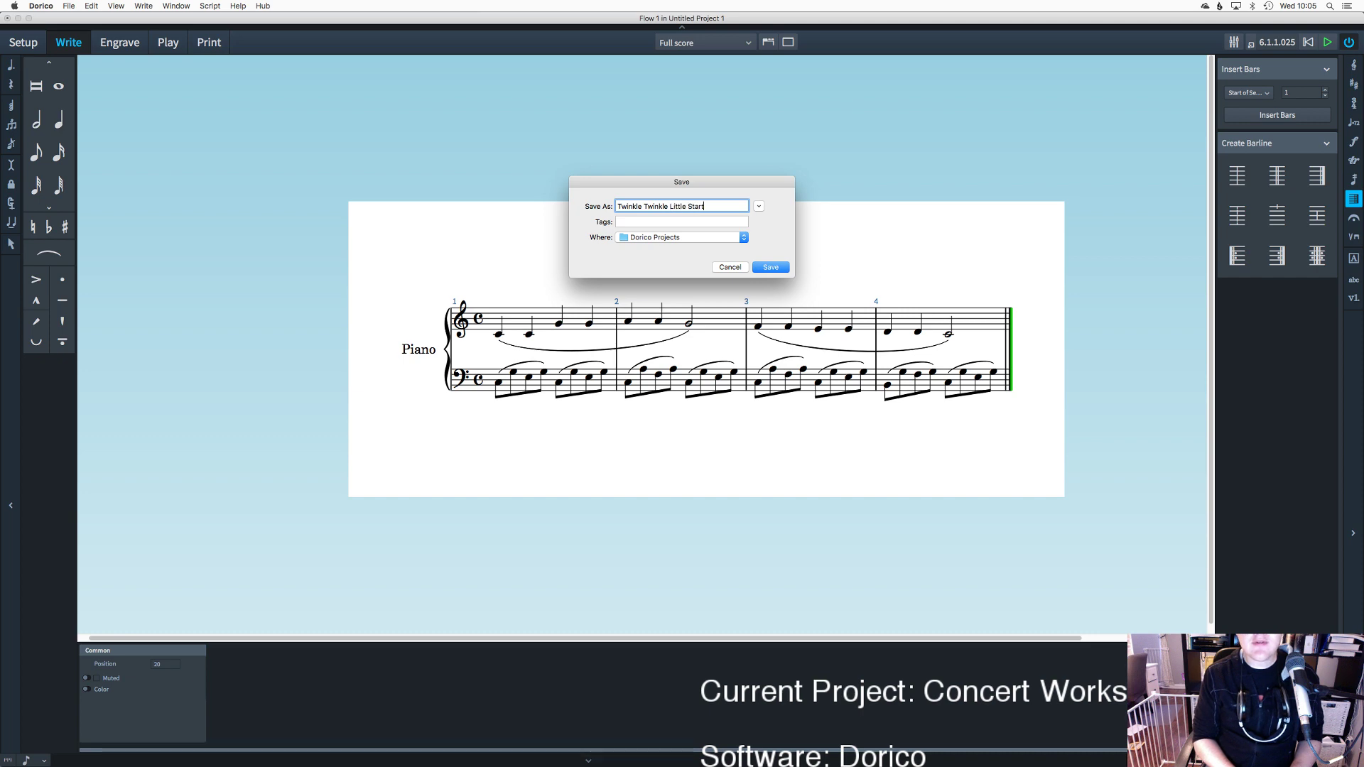
pyautogui.press('BackSpace')
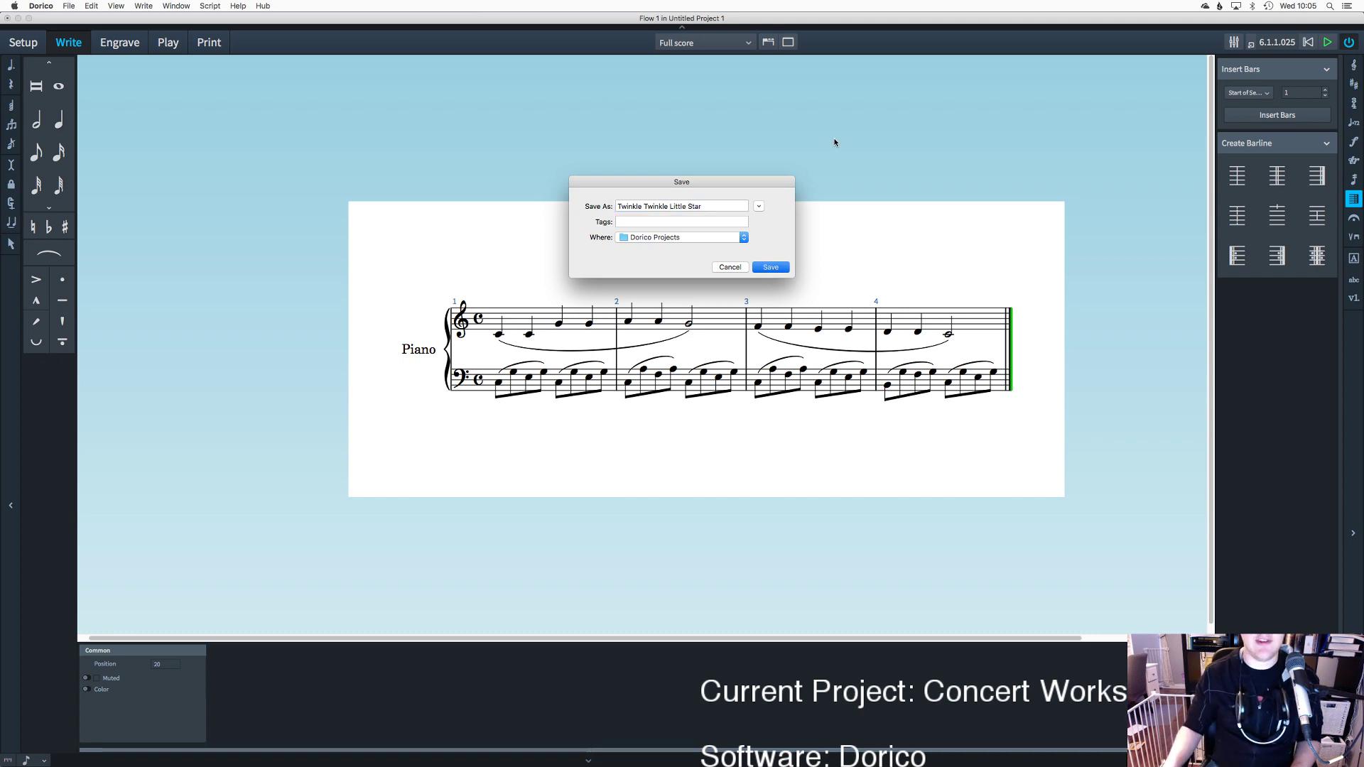
pyautogui.press('Return')
# Step: Close the saved piano project
pyautogui.click(70, 6)
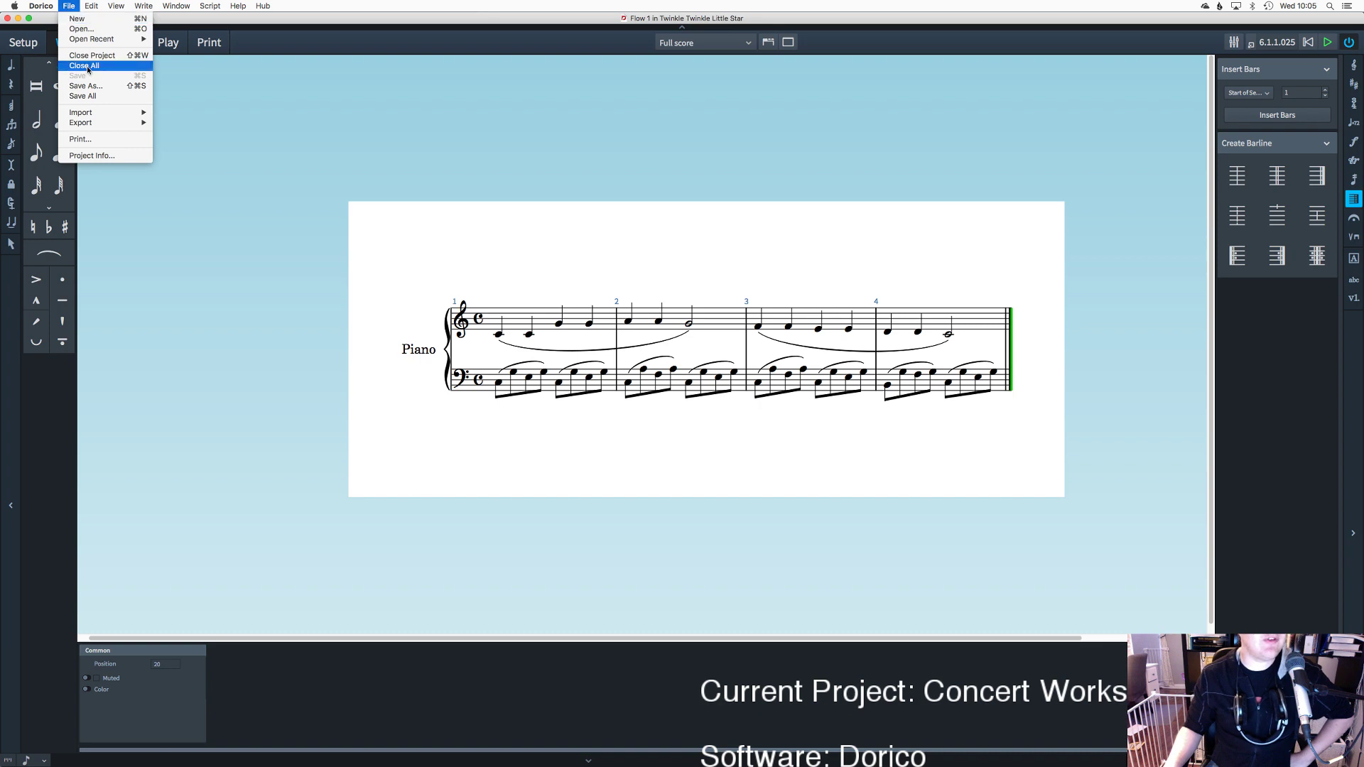
pyautogui.click(74, 4)
pyautogui.press('super+w')
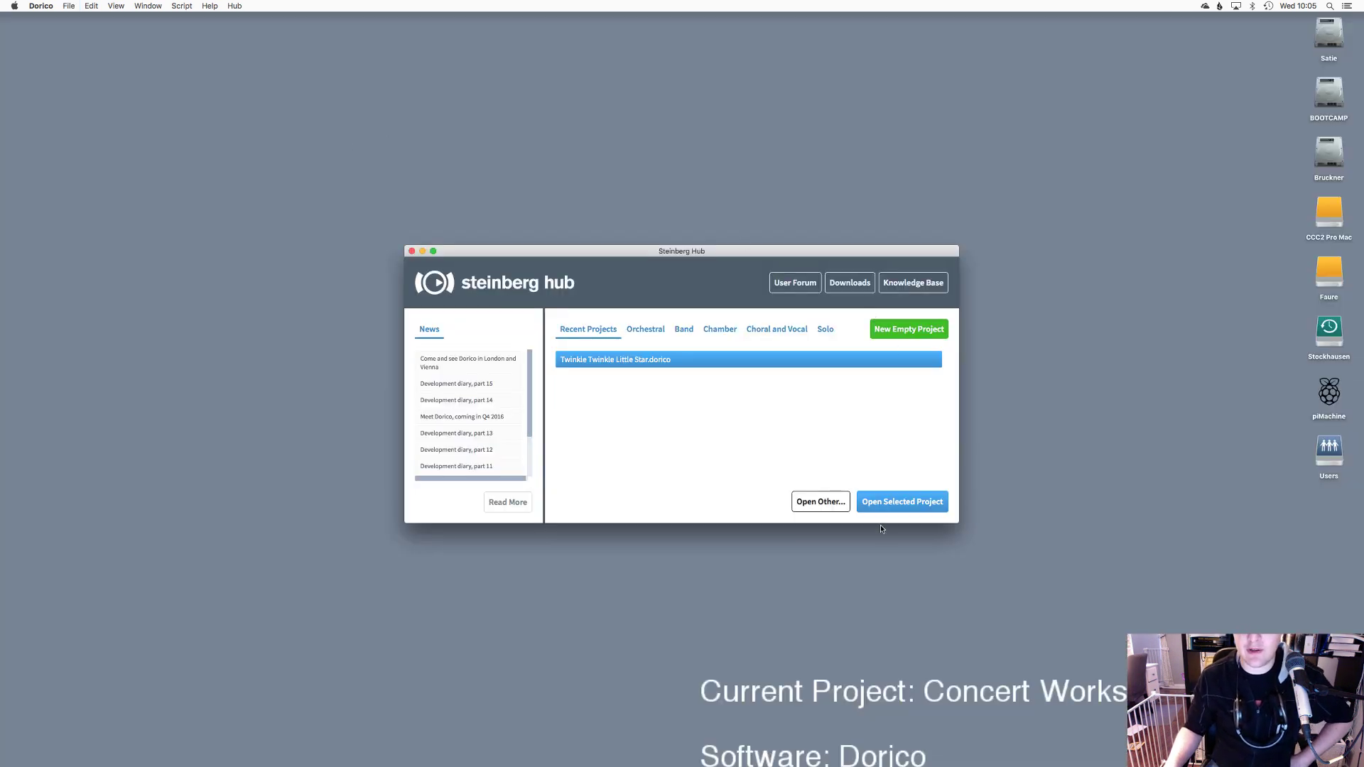
pyautogui.click(902, 332)
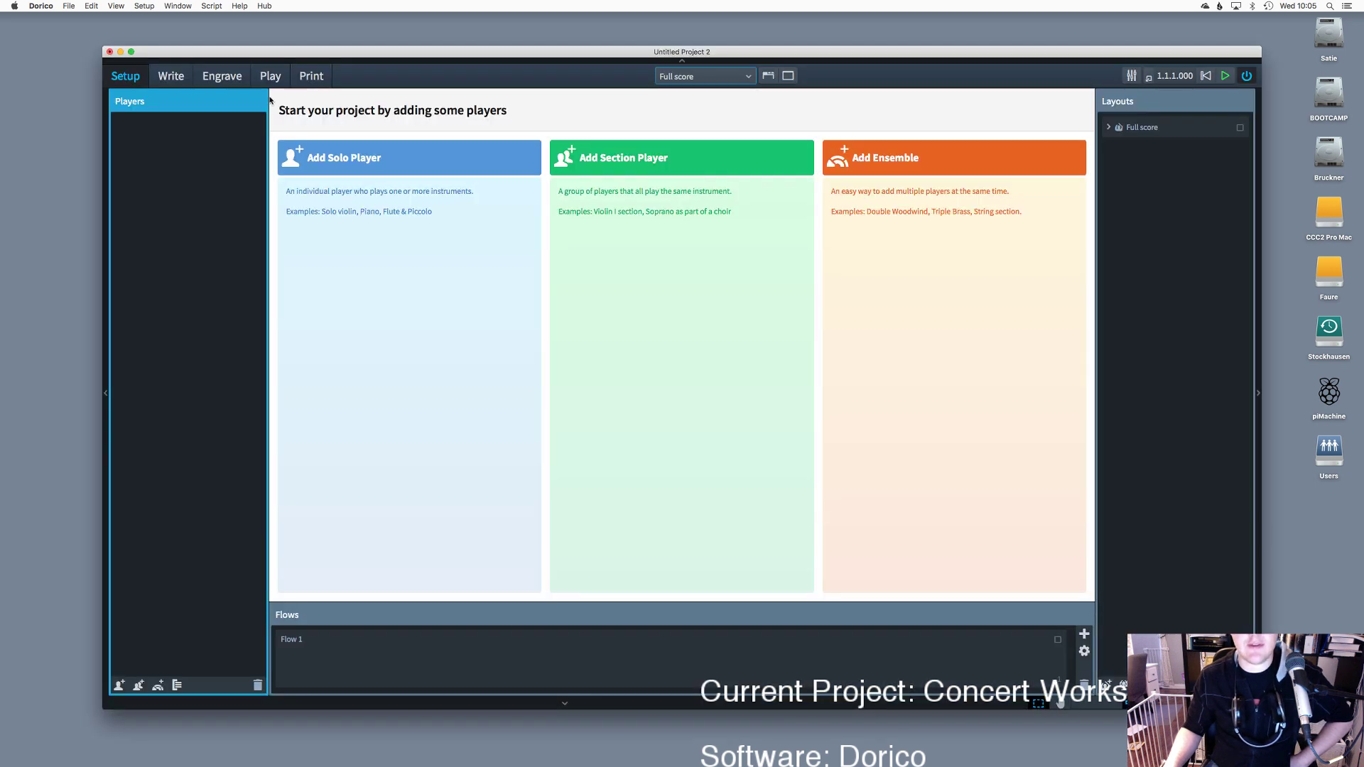
pyautogui.click(110, 52)
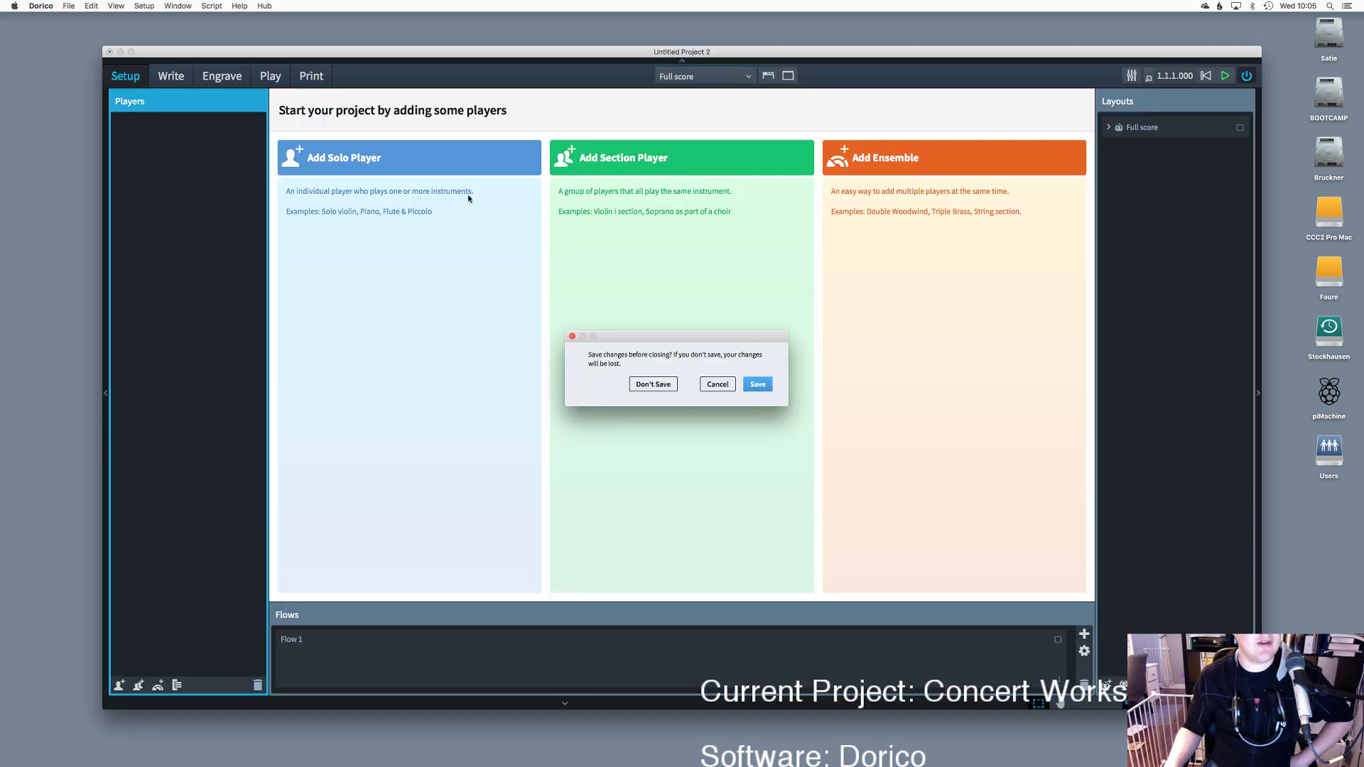
pyautogui.click(653, 384)
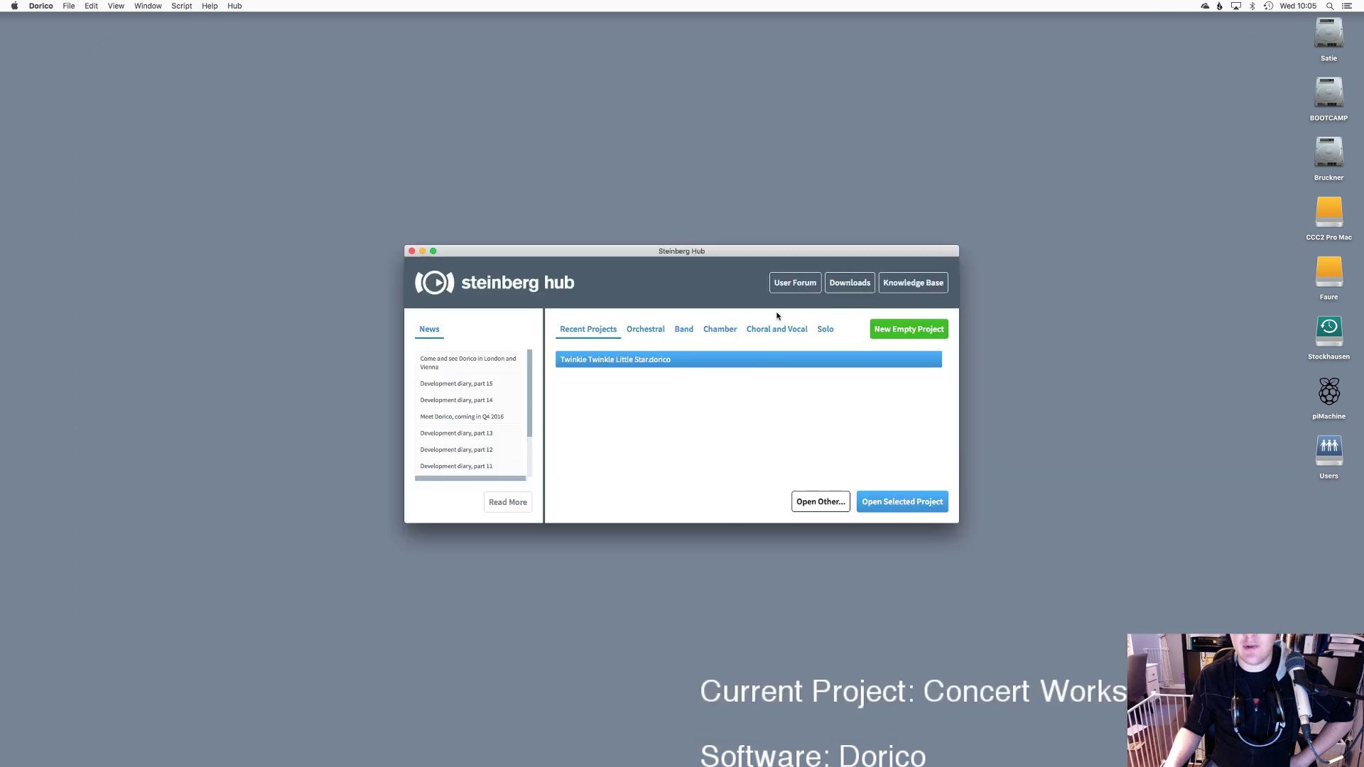
# Step: Create a new project from the Choral and Vocal template "Choir SATB with piano"
pyautogui.click(776, 337)
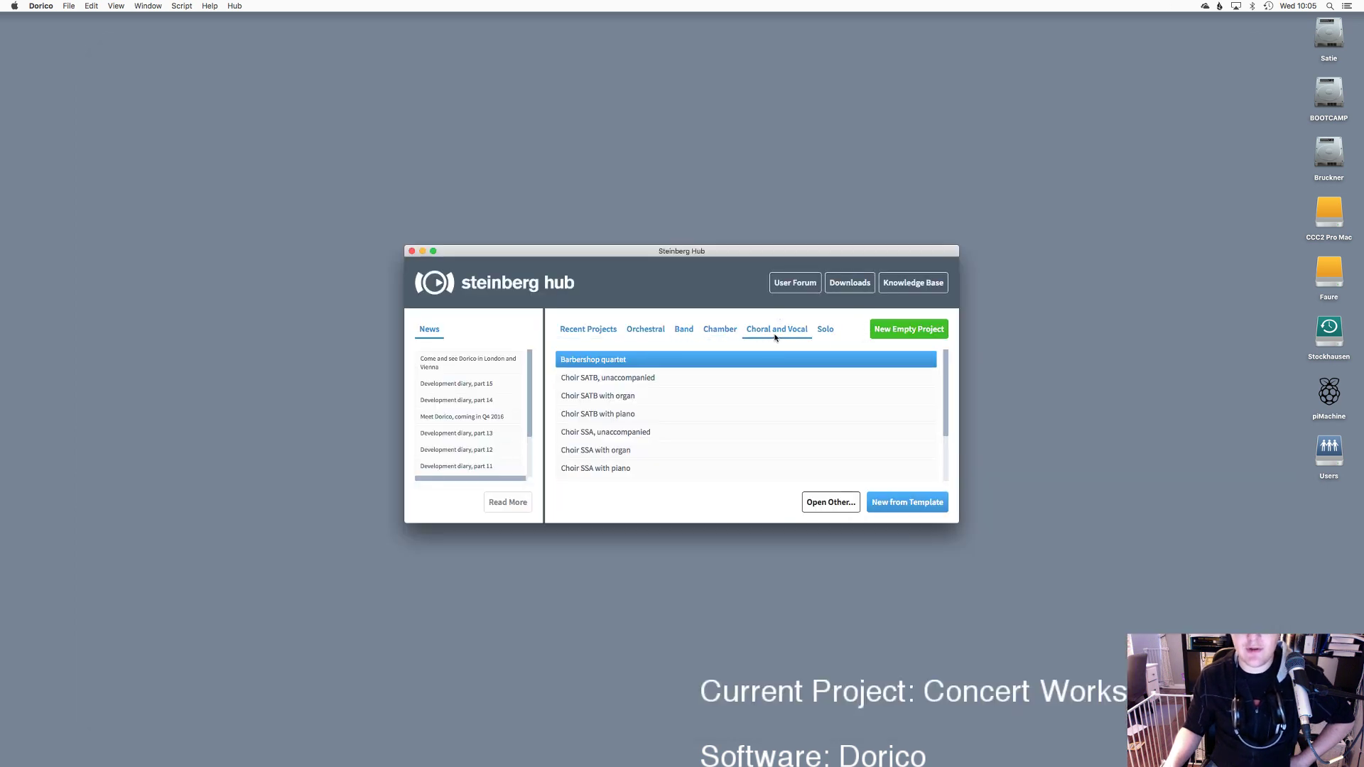
pyautogui.click(627, 415)
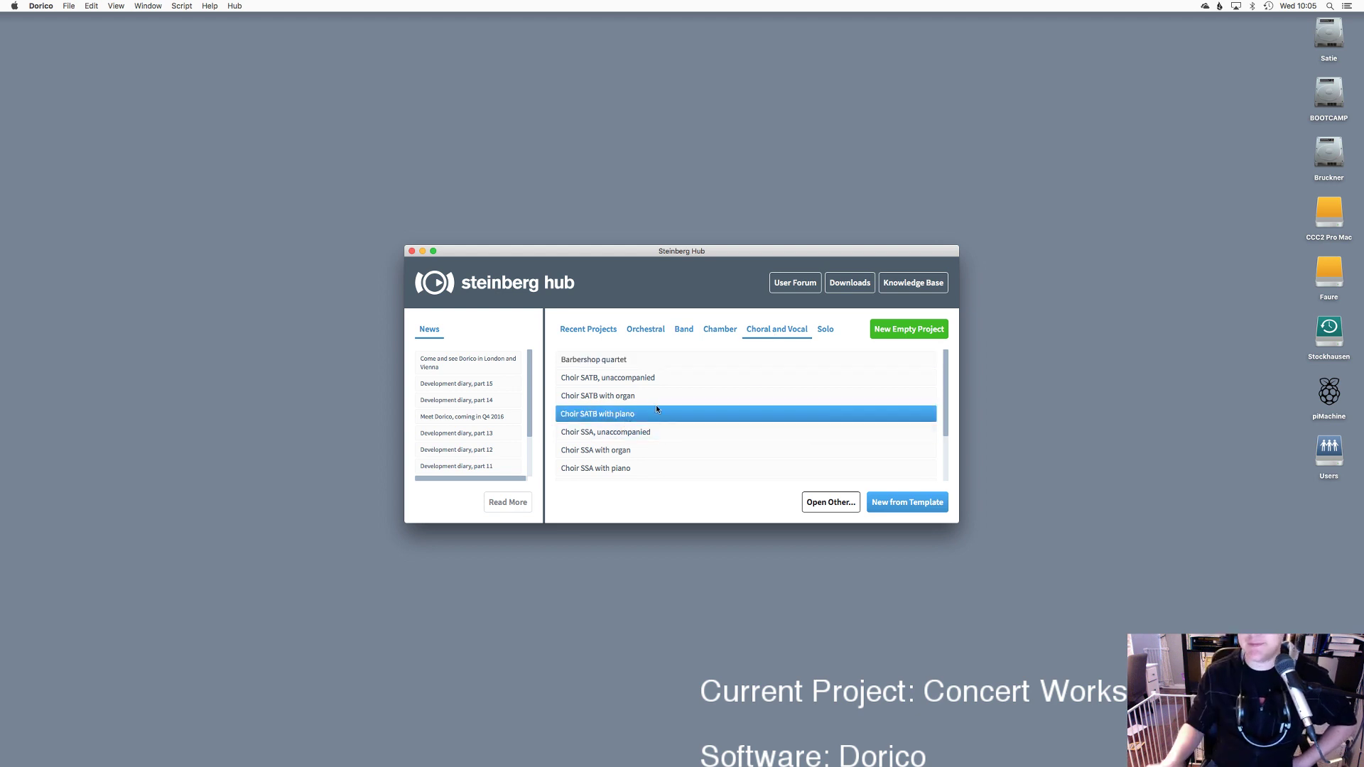
pyautogui.click(912, 502)
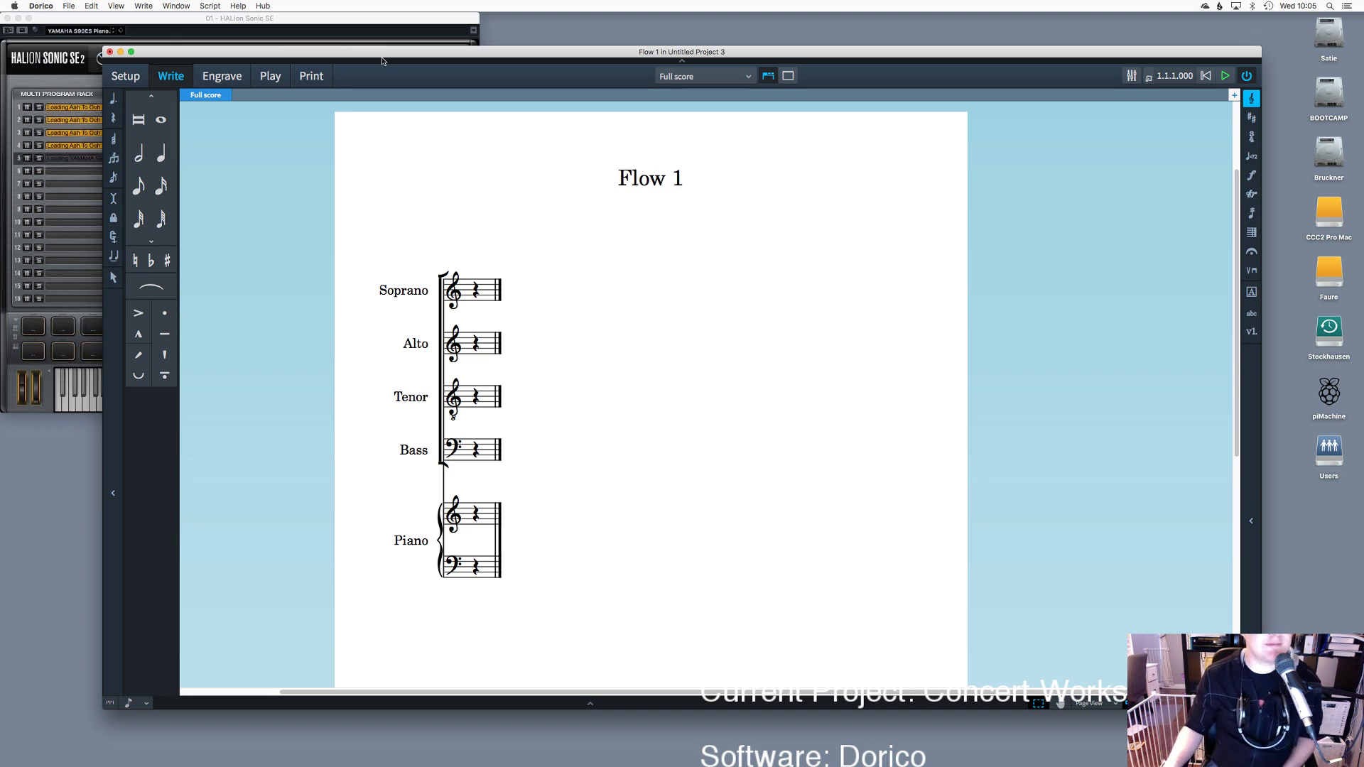
# Step: Maximize the new choir project's window and choose the quarter-note duration for note input
pyautogui.click(300, 20)
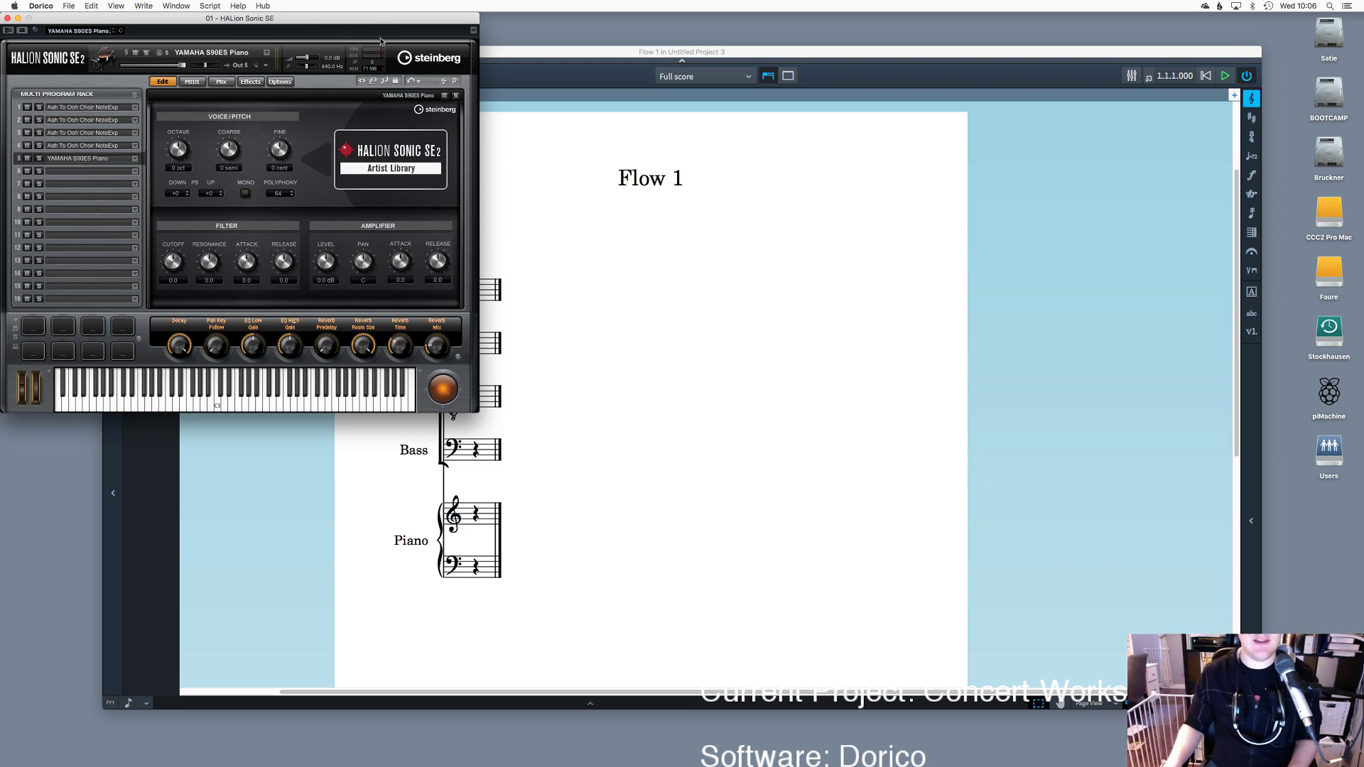
pyautogui.doubleClick(506, 52)
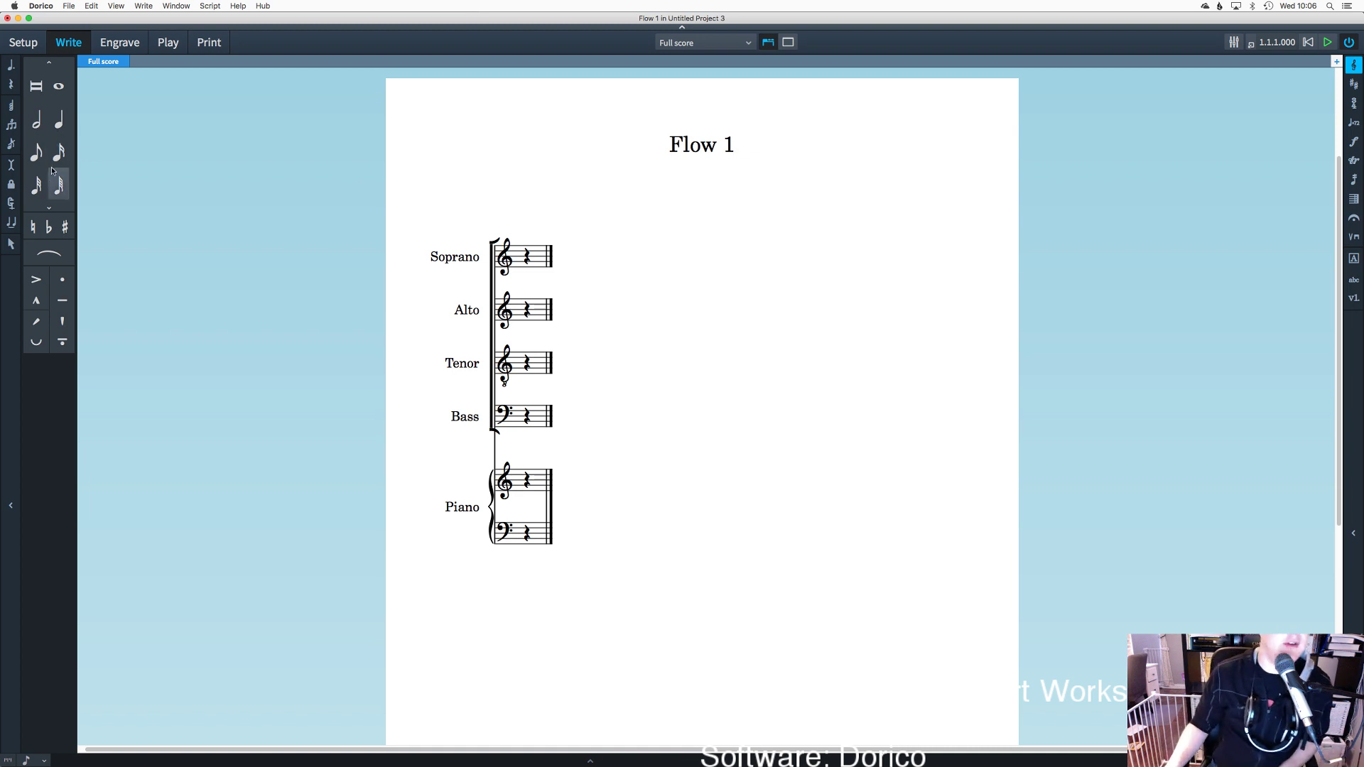
pyautogui.click(61, 120)
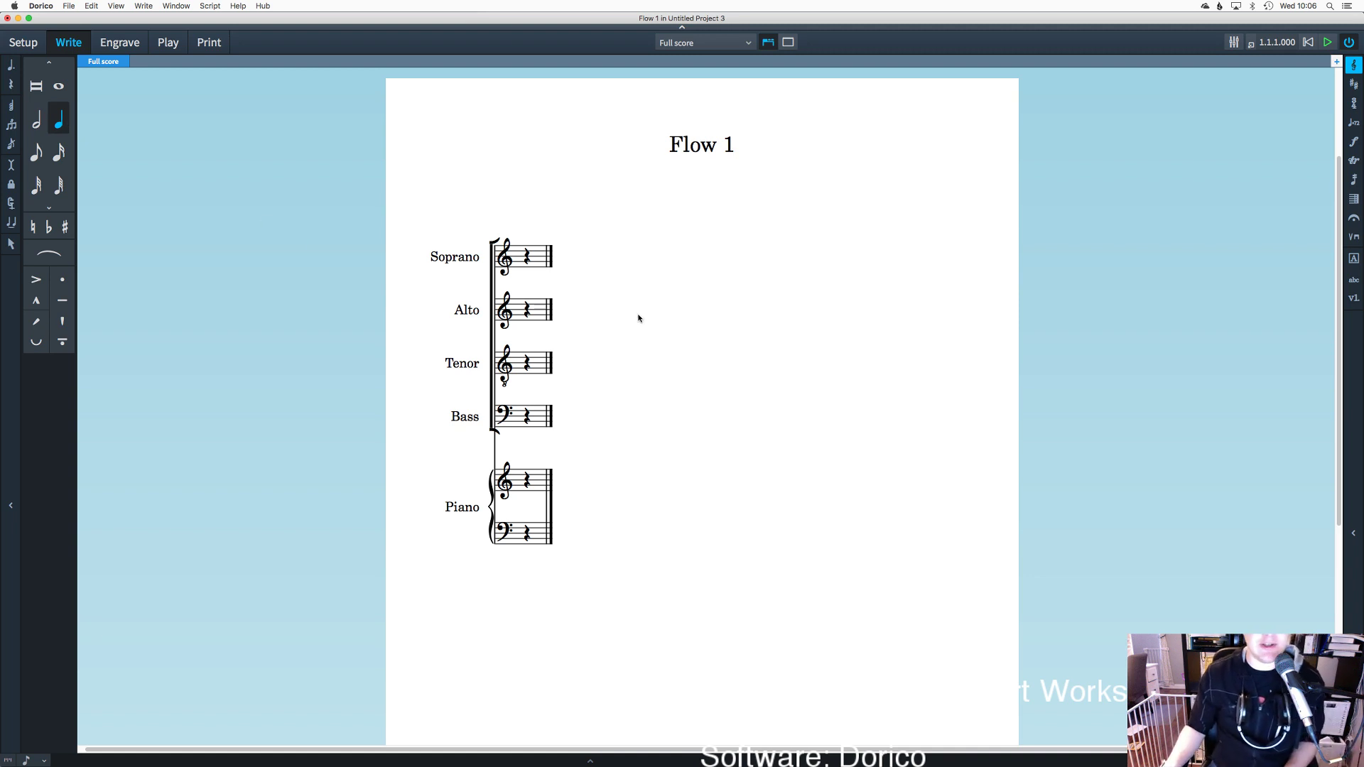
pyautogui.click(533, 276)
pyautogui.click(534, 276)
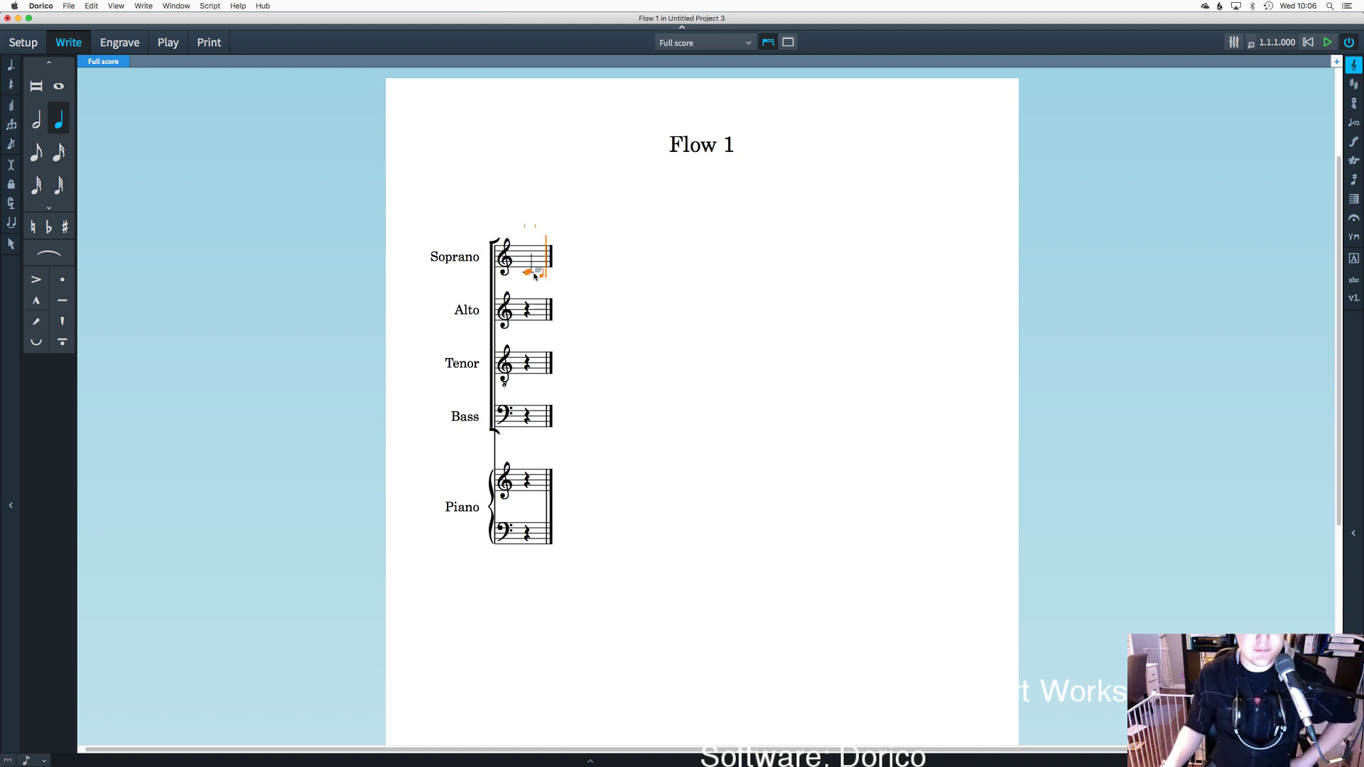
pyautogui.click(537, 276)
pyautogui.press('super+z')
pyautogui.press('super+z')
pyautogui.press('super+z')
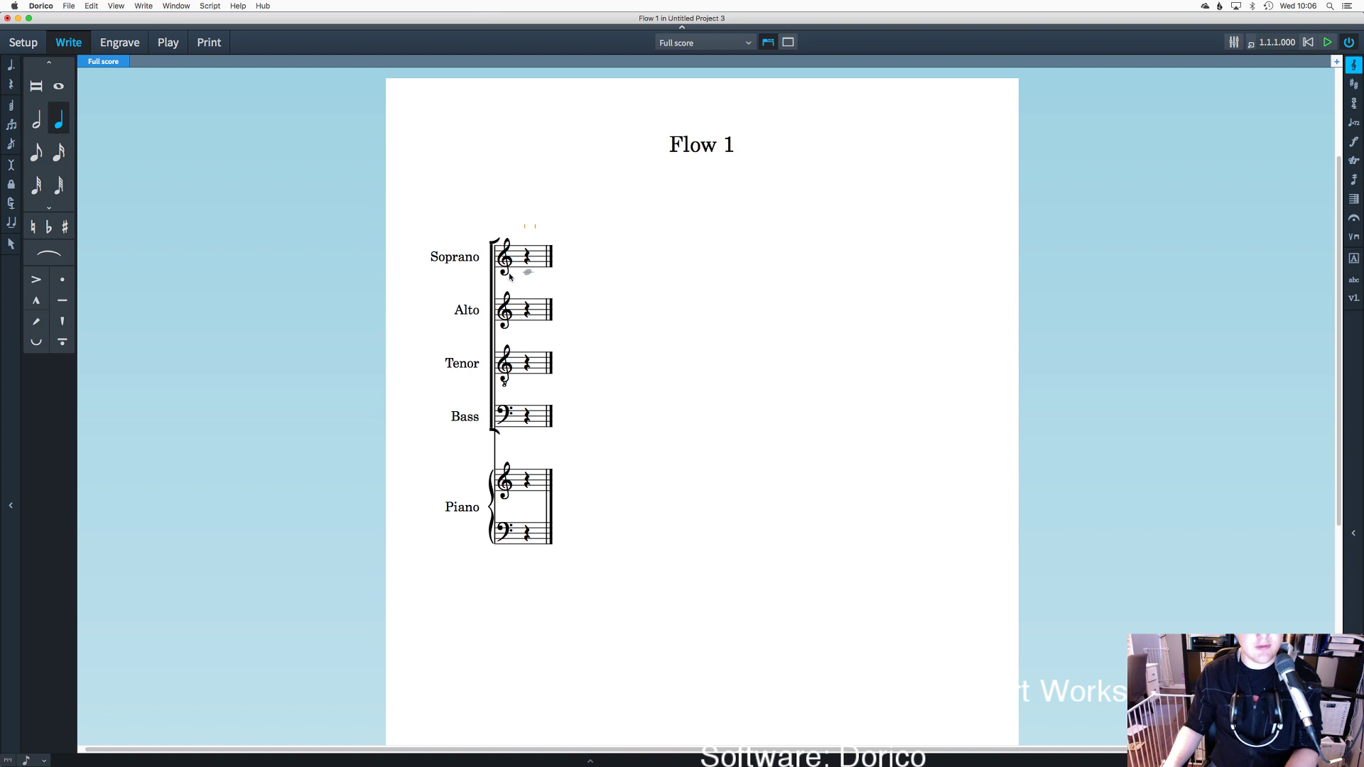
pyautogui.click(510, 277)
pyautogui.click(510, 277)
pyautogui.click(510, 277)
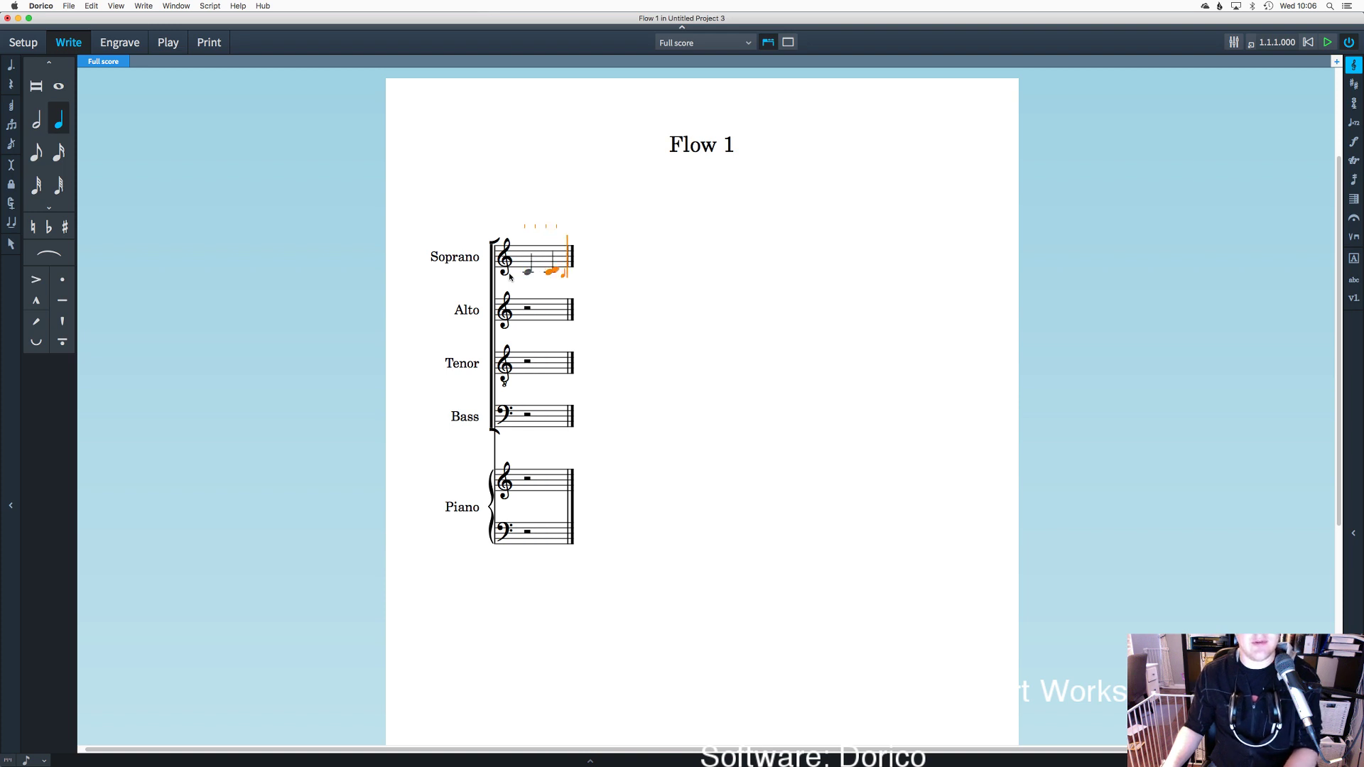
pyautogui.press('super+z')
pyautogui.press('super+z')
pyautogui.press('super+z')
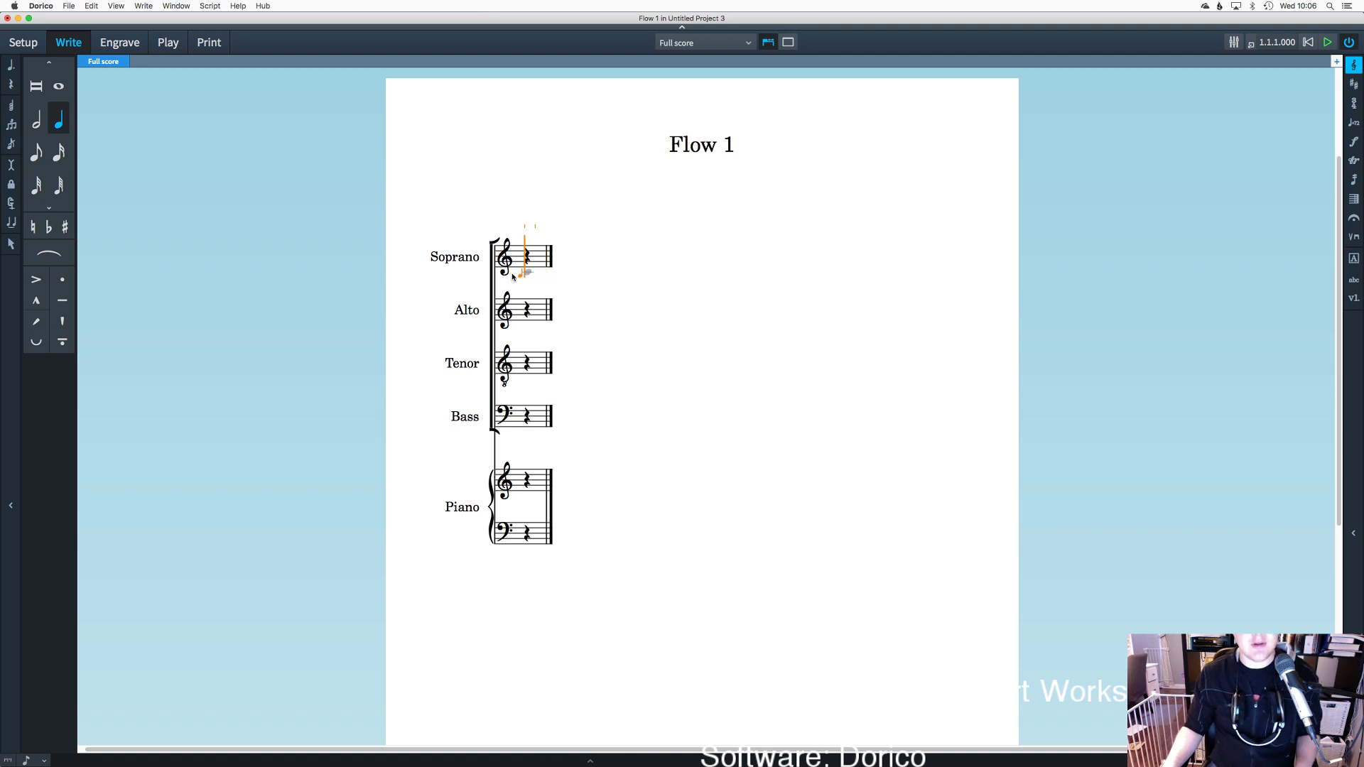
# Step: Enter three quarter-note middle Cs at the start of the Soprano staff
pyautogui.click(528, 275)
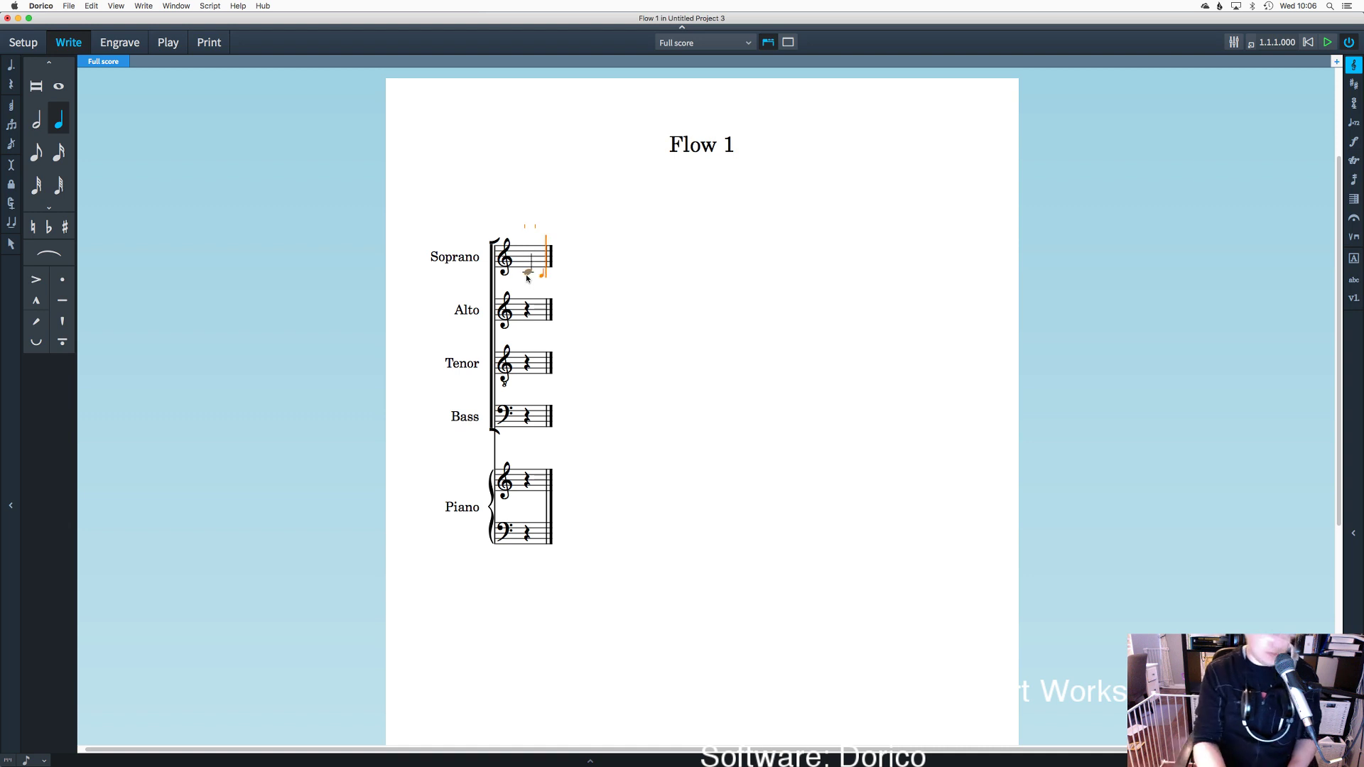
pyautogui.click(527, 278)
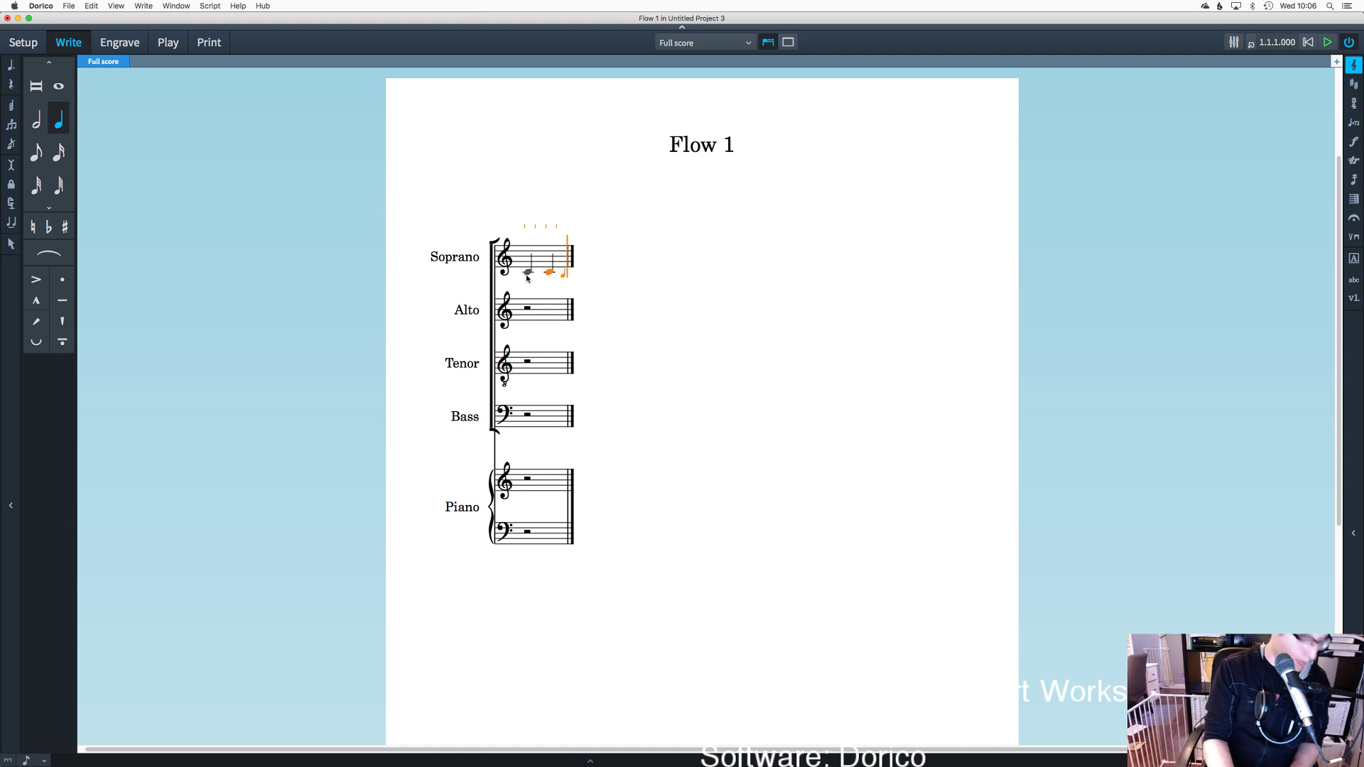
pyautogui.press('c')
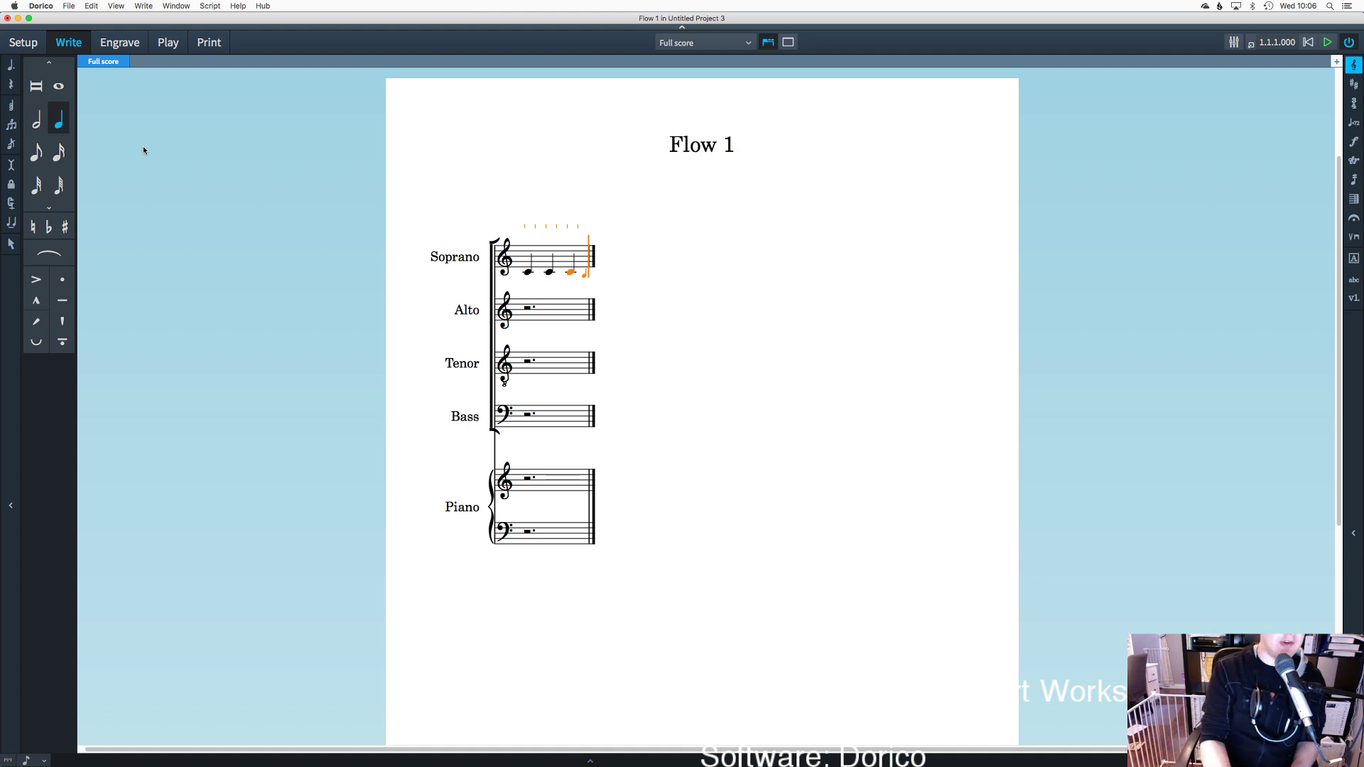
# Step: Continue the Soprano line with a half-note C and quarter notes D and C, and choose the half-note duration
pyautogui.press('3')
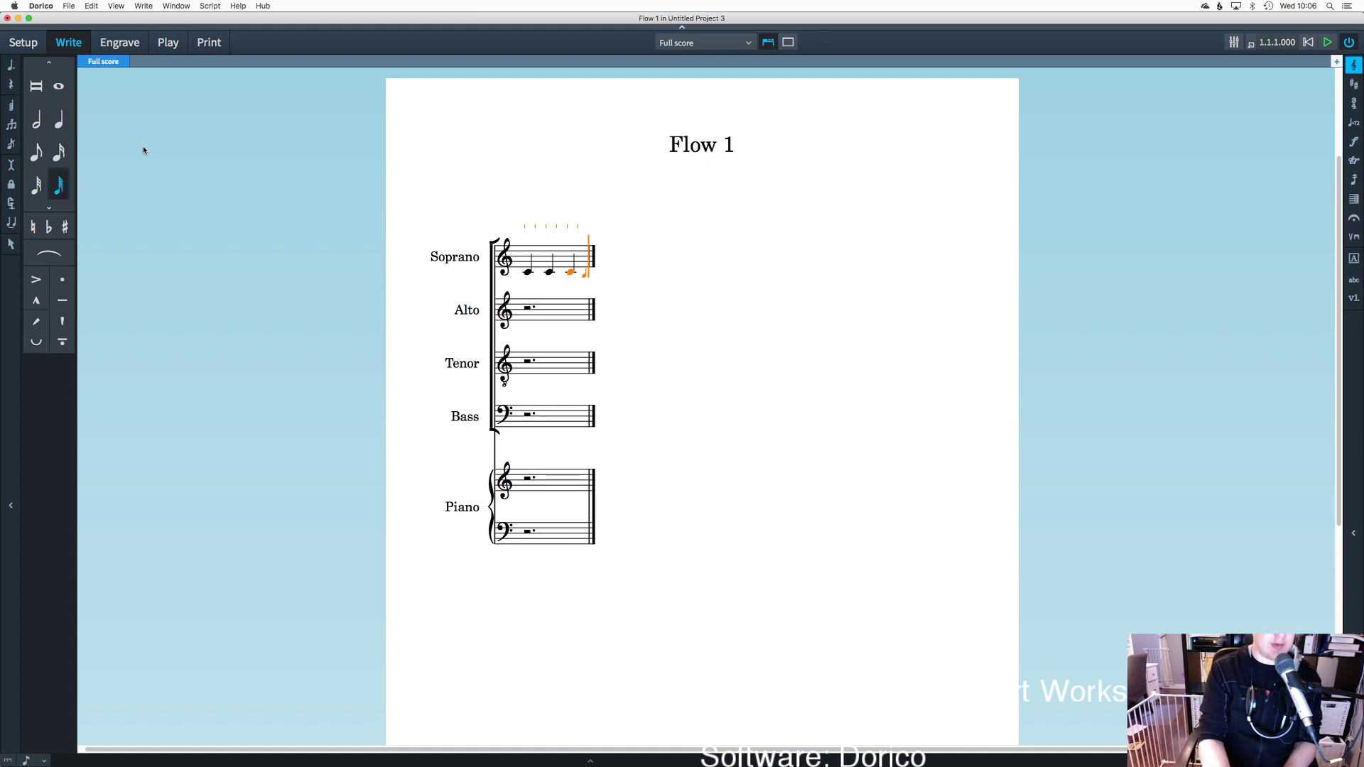
pyautogui.press('7')
pyautogui.press('6')
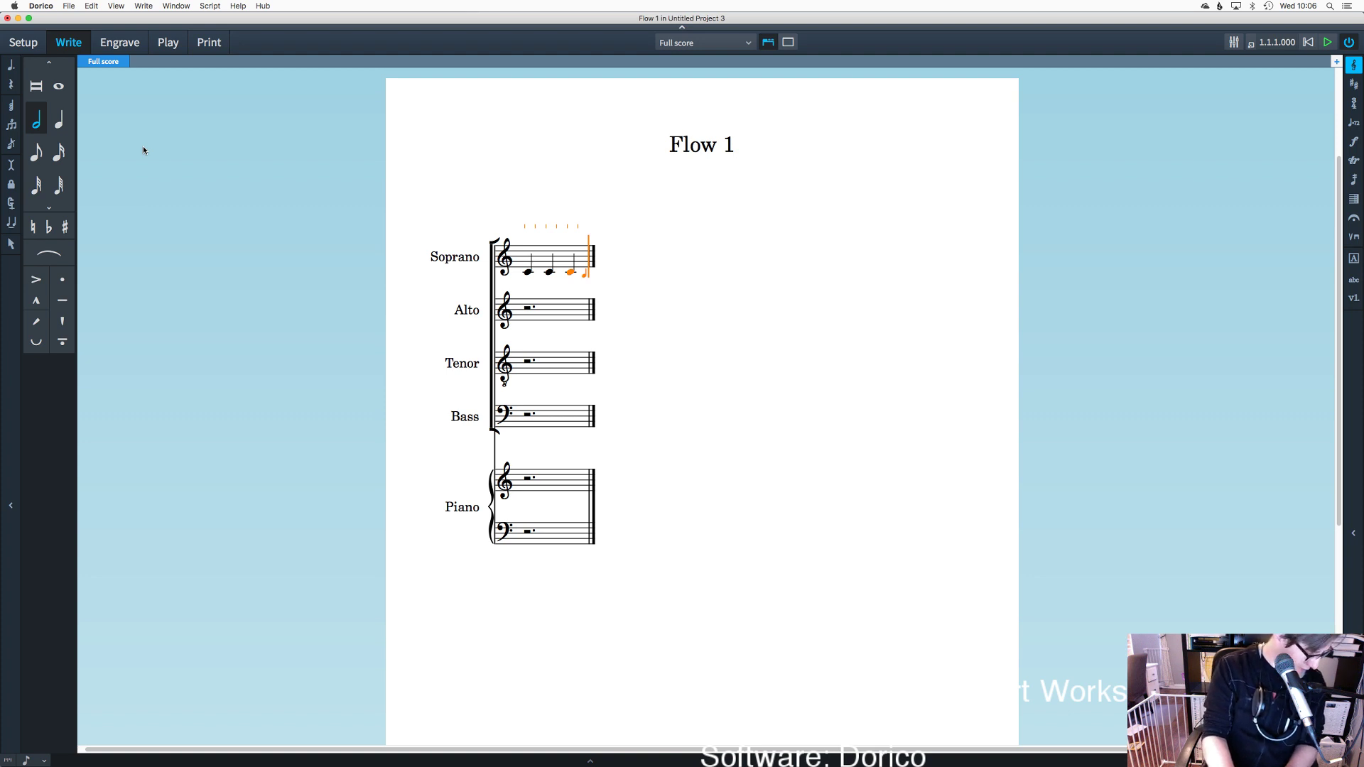
pyautogui.press('c')
pyautogui.press('5')
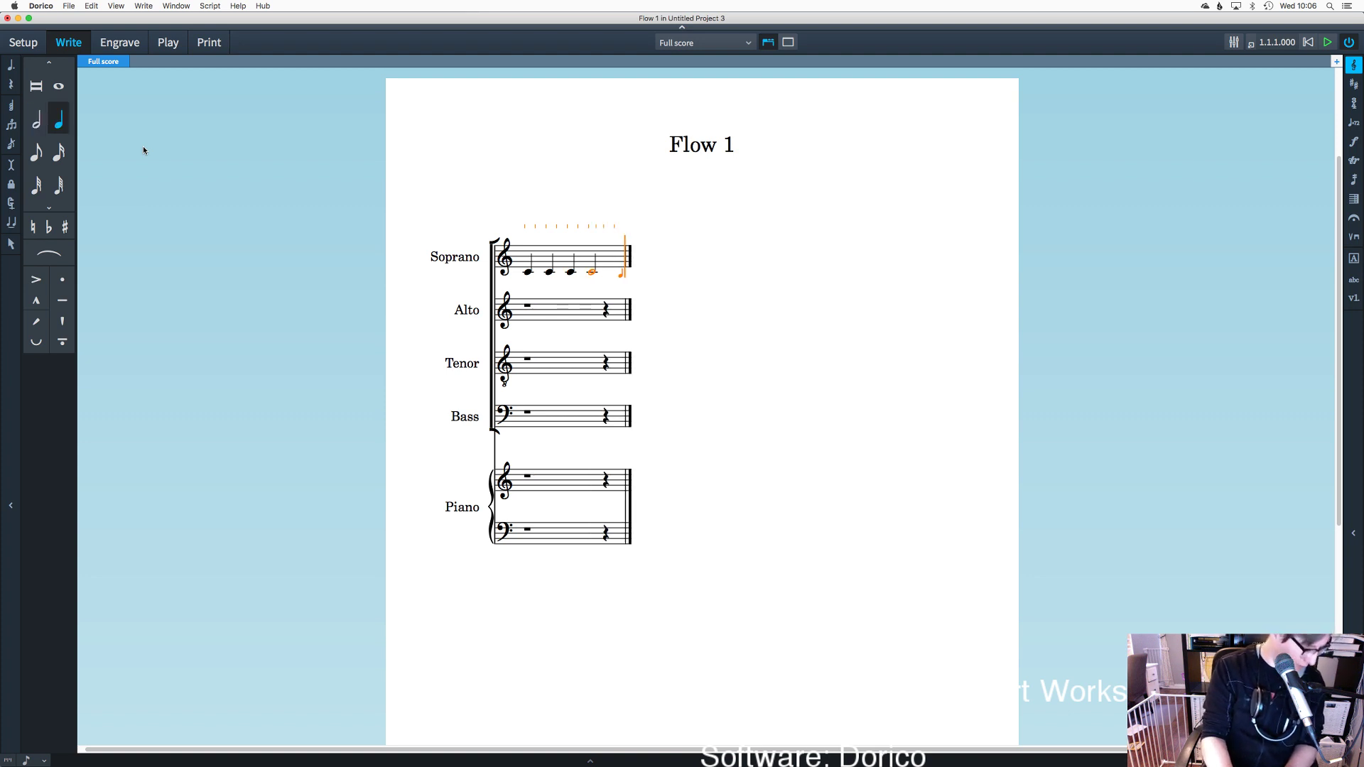
pyautogui.press('d')
pyautogui.press('c')
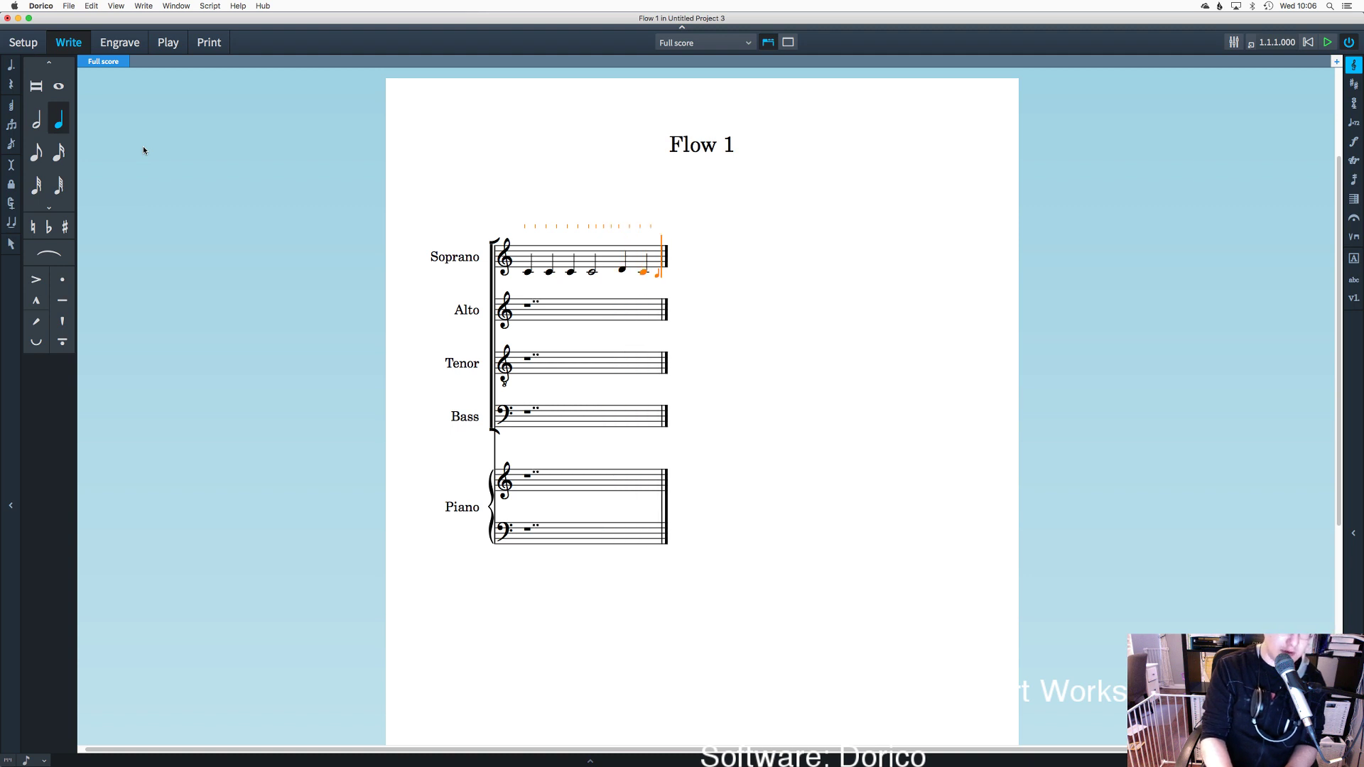
pyautogui.press('6')
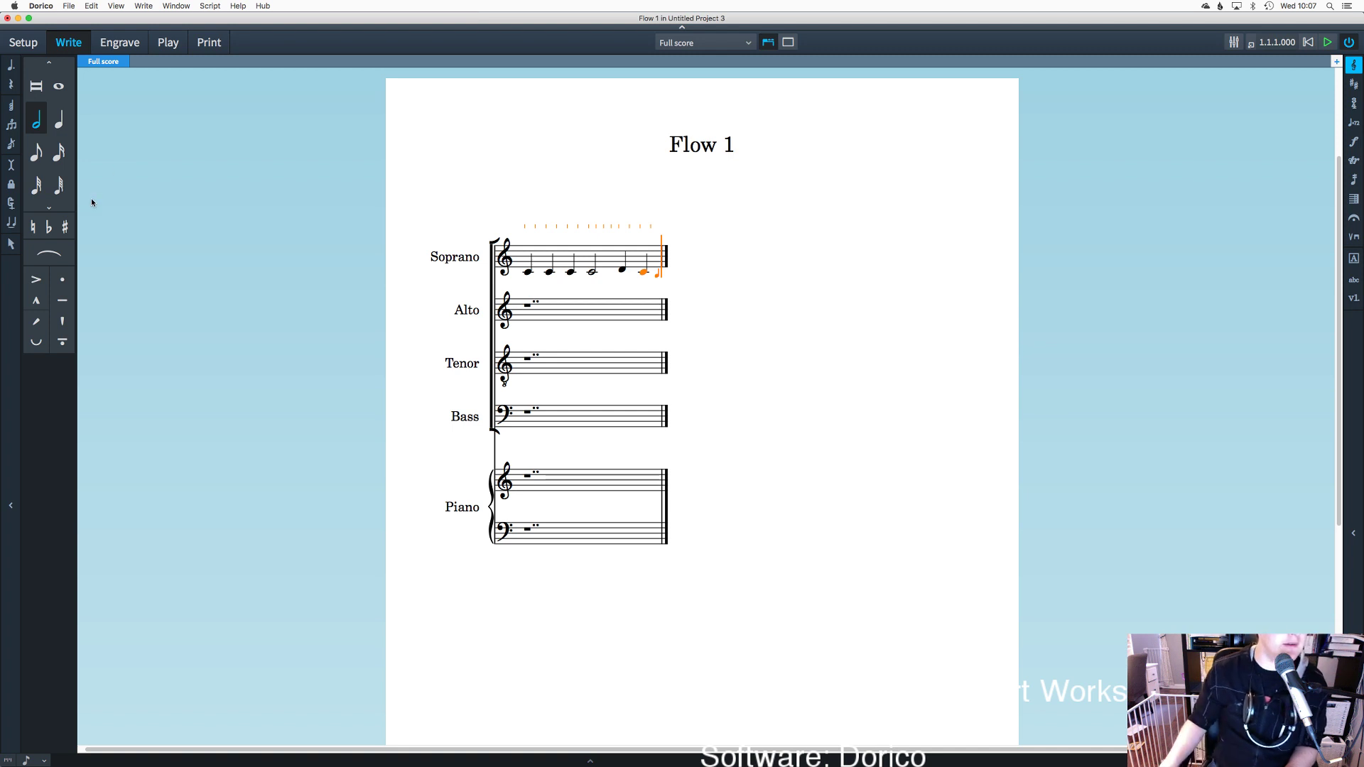
pyautogui.click(62, 282)
pyautogui.press('c')
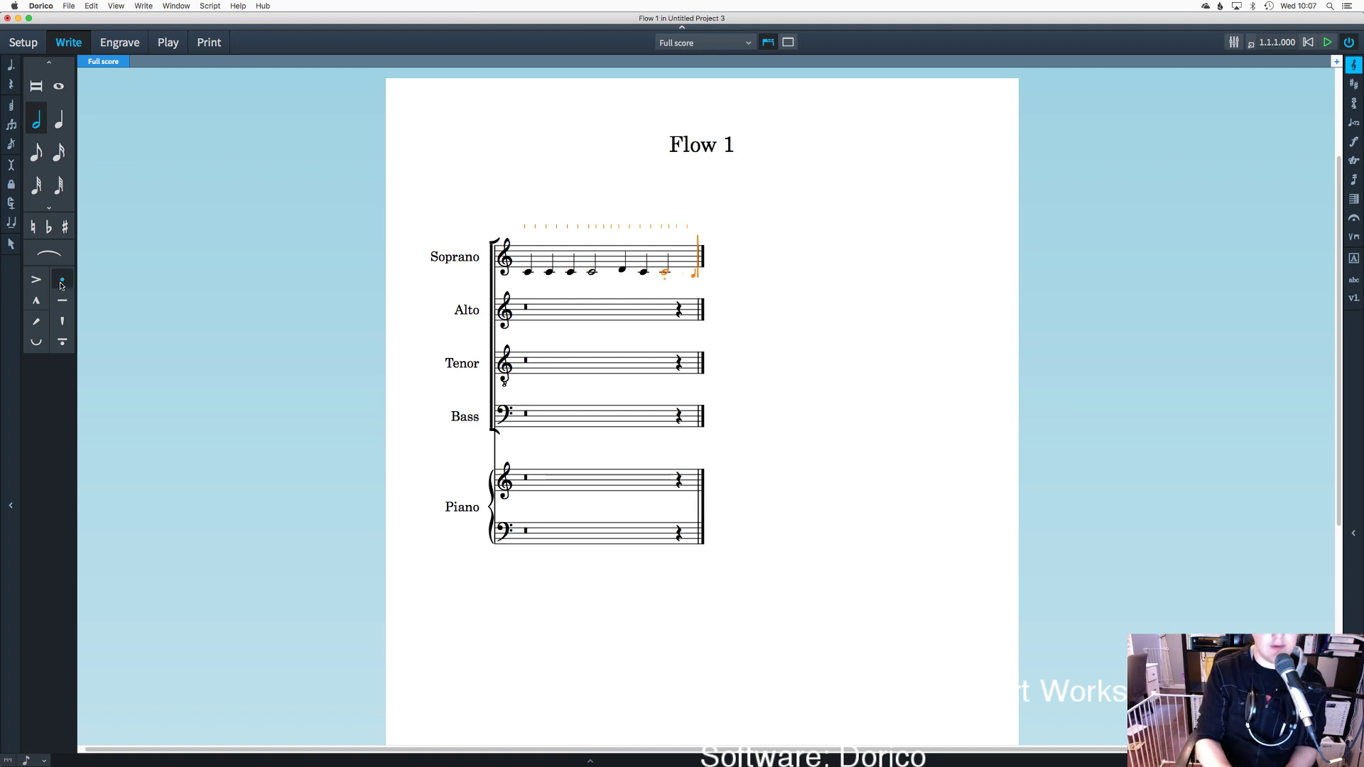
pyautogui.press('BackSpace')
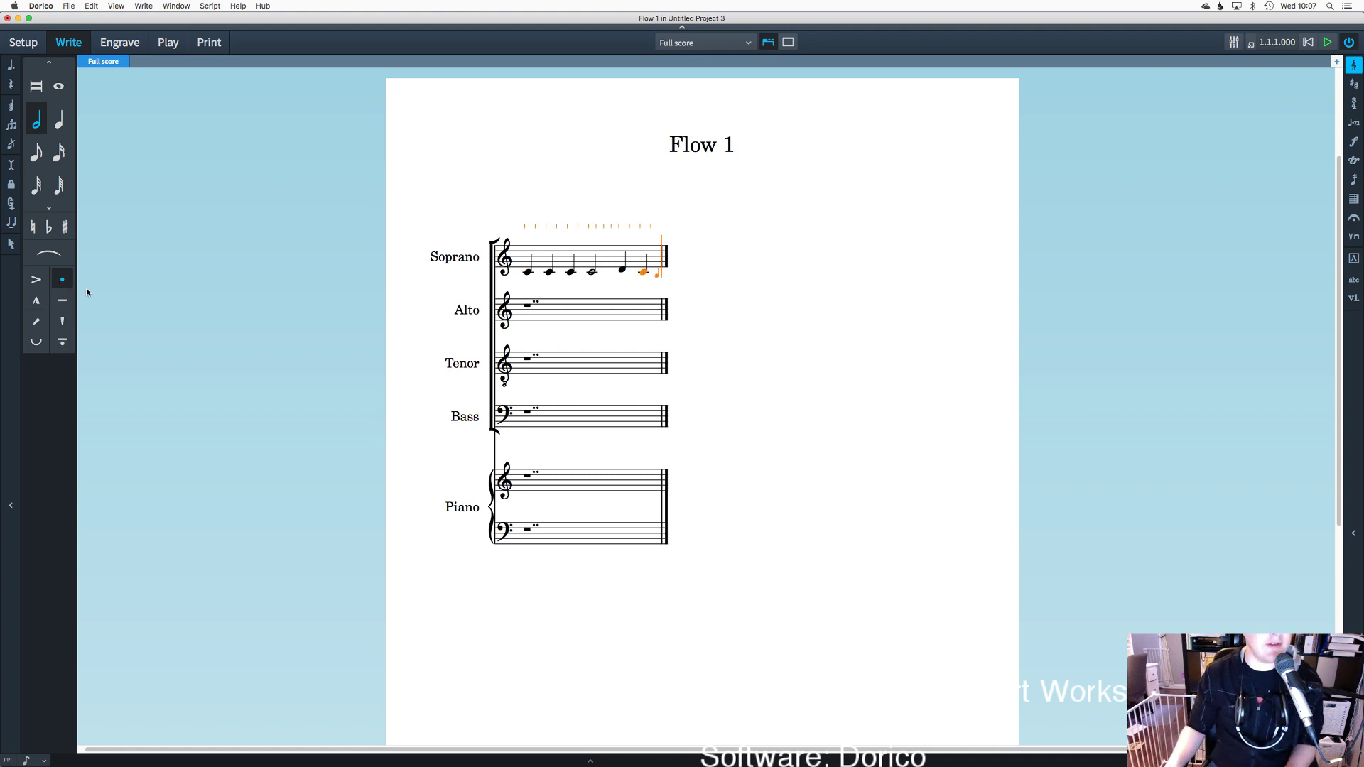
pyautogui.click(62, 278)
# Step: Add a dotted half-note C at the end of the Soprano line and leave note input
pyautogui.click(11, 65)
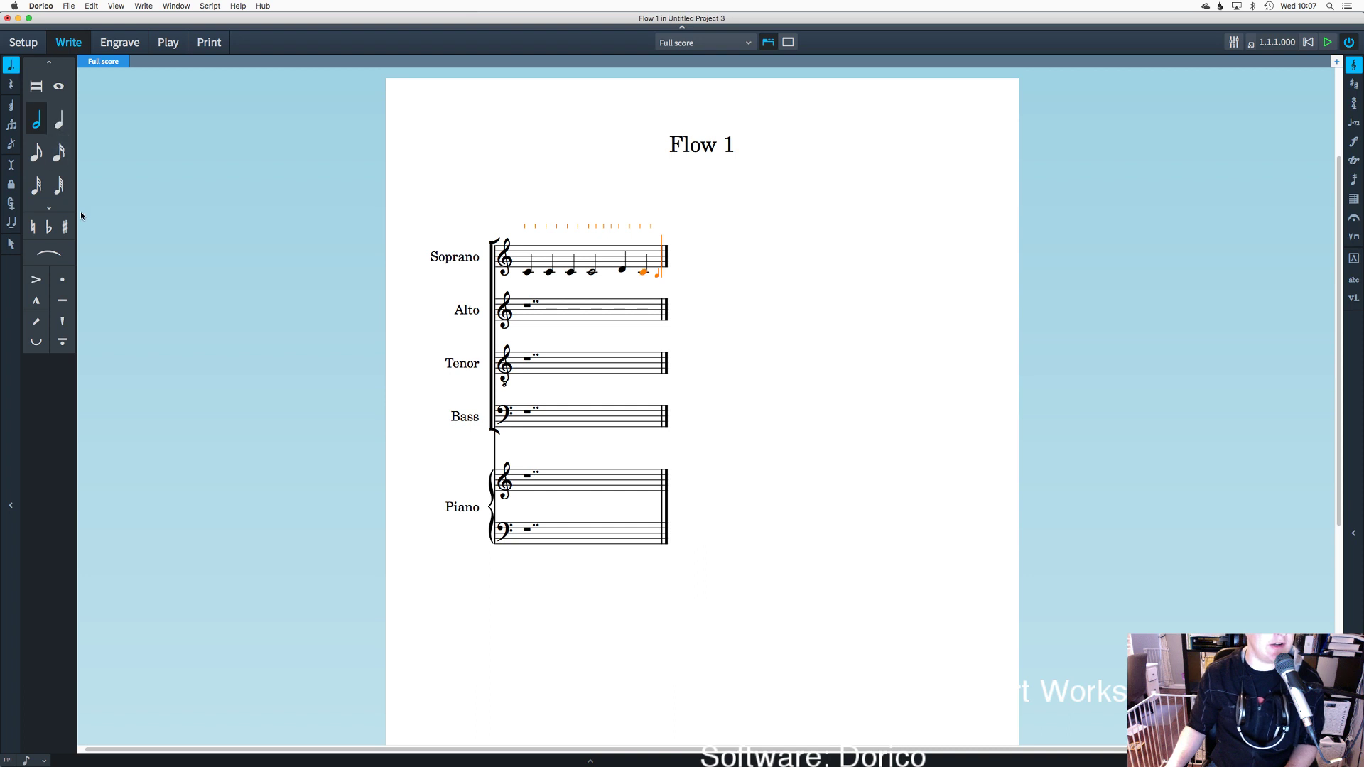
pyautogui.press('c')
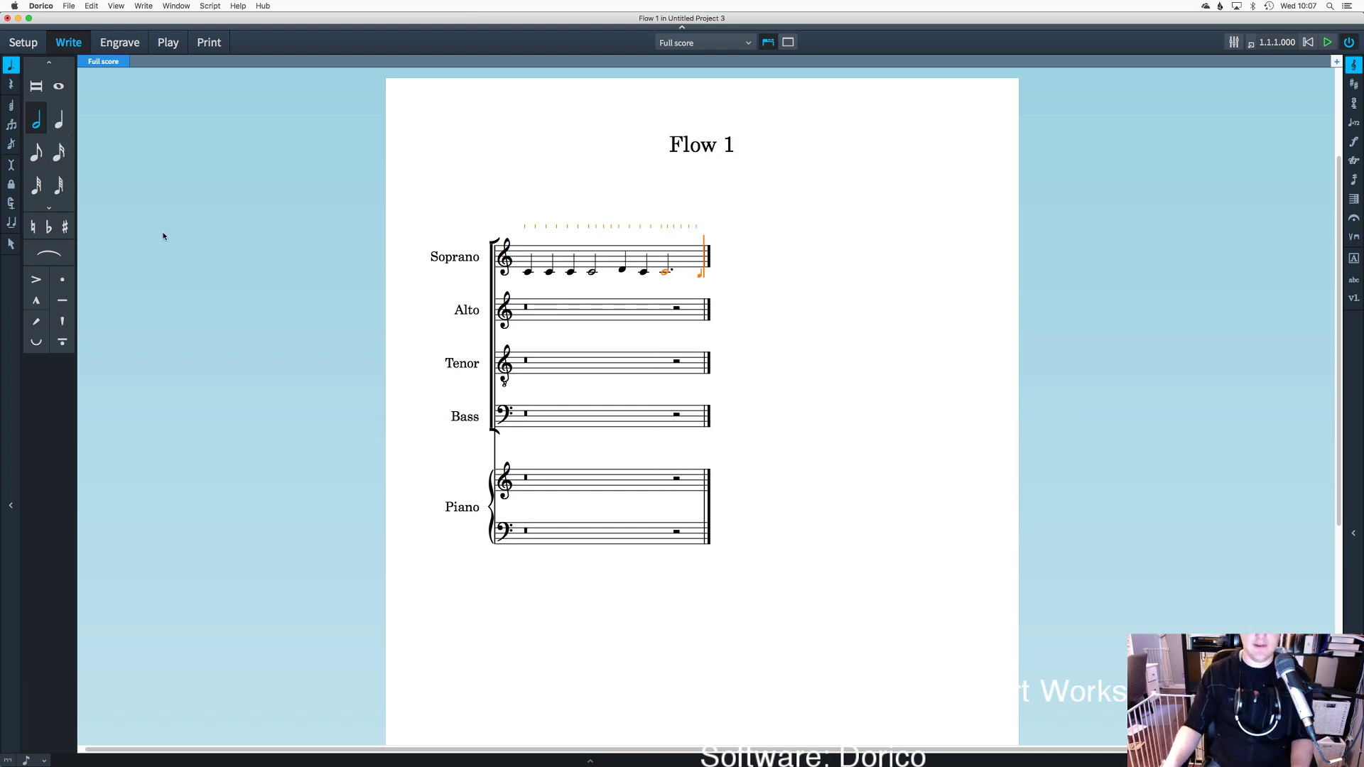
pyautogui.press('Escape')
pyautogui.press('Escape')
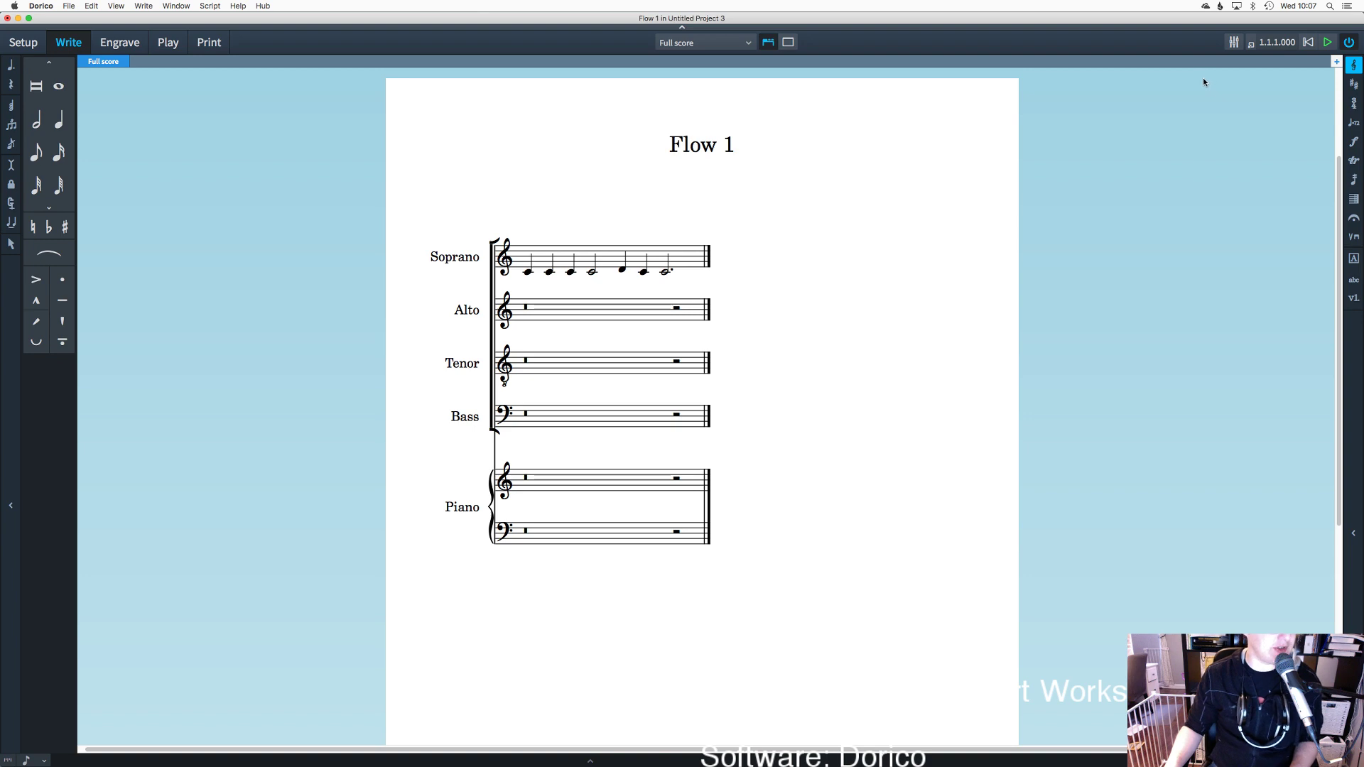
# Step: Open two new layout tabs and show the Full score layout in the second one
pyautogui.click(1337, 63)
pyautogui.click(1337, 63)
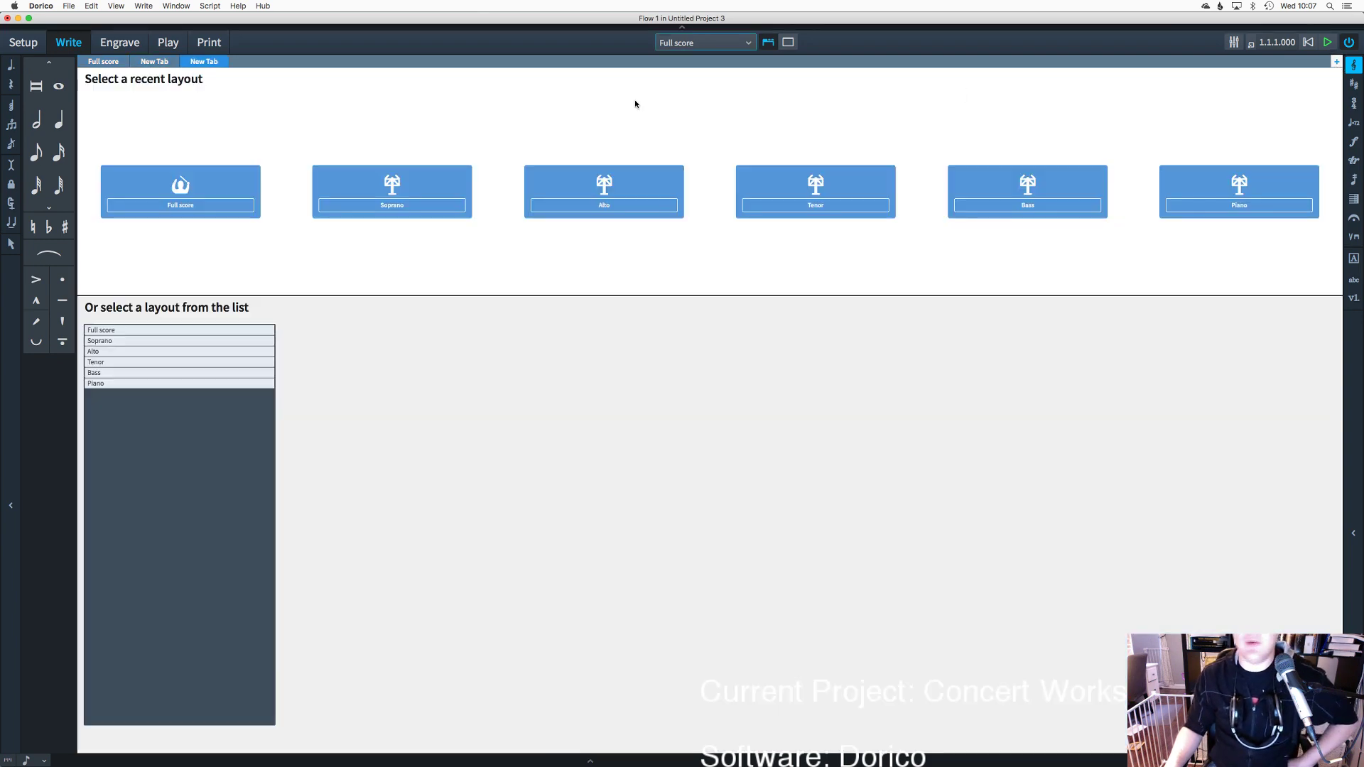
pyautogui.click(23, 42)
pyautogui.click(68, 42)
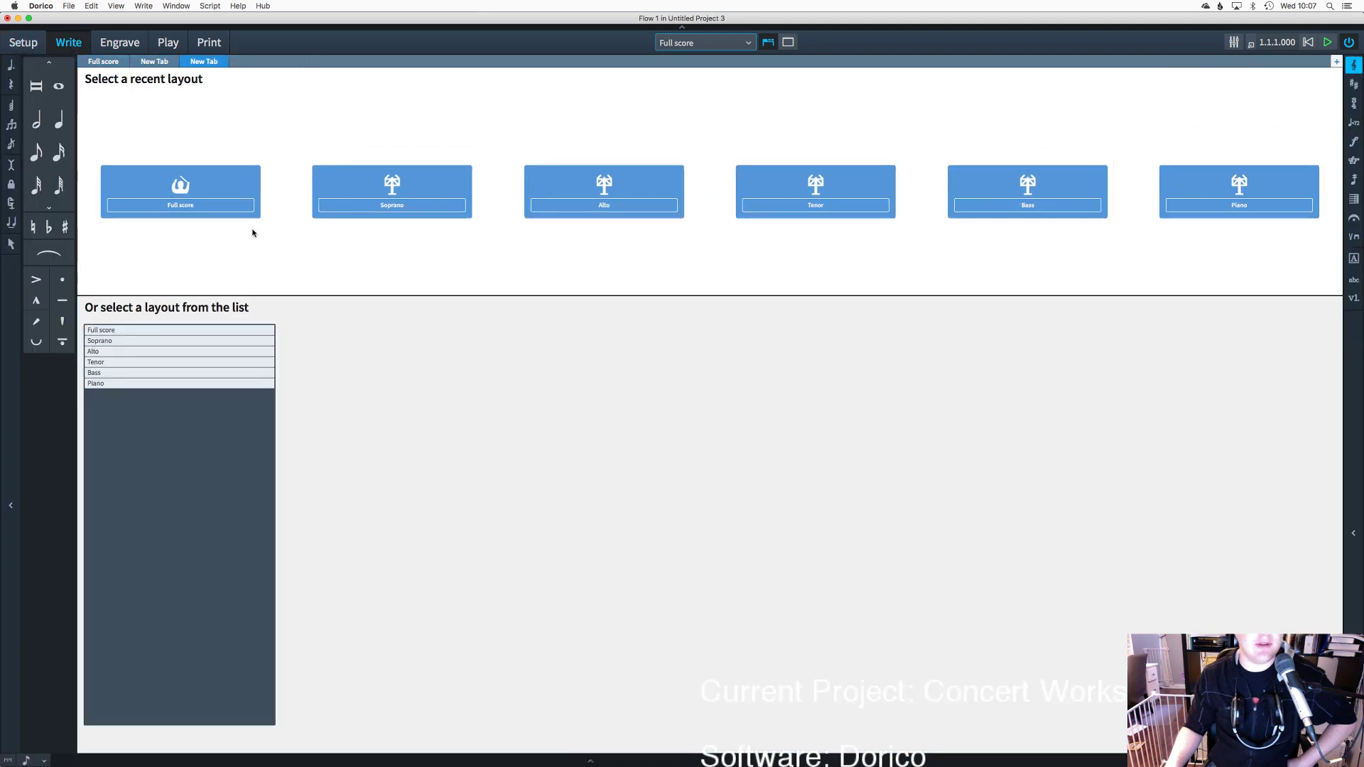
pyautogui.click(237, 211)
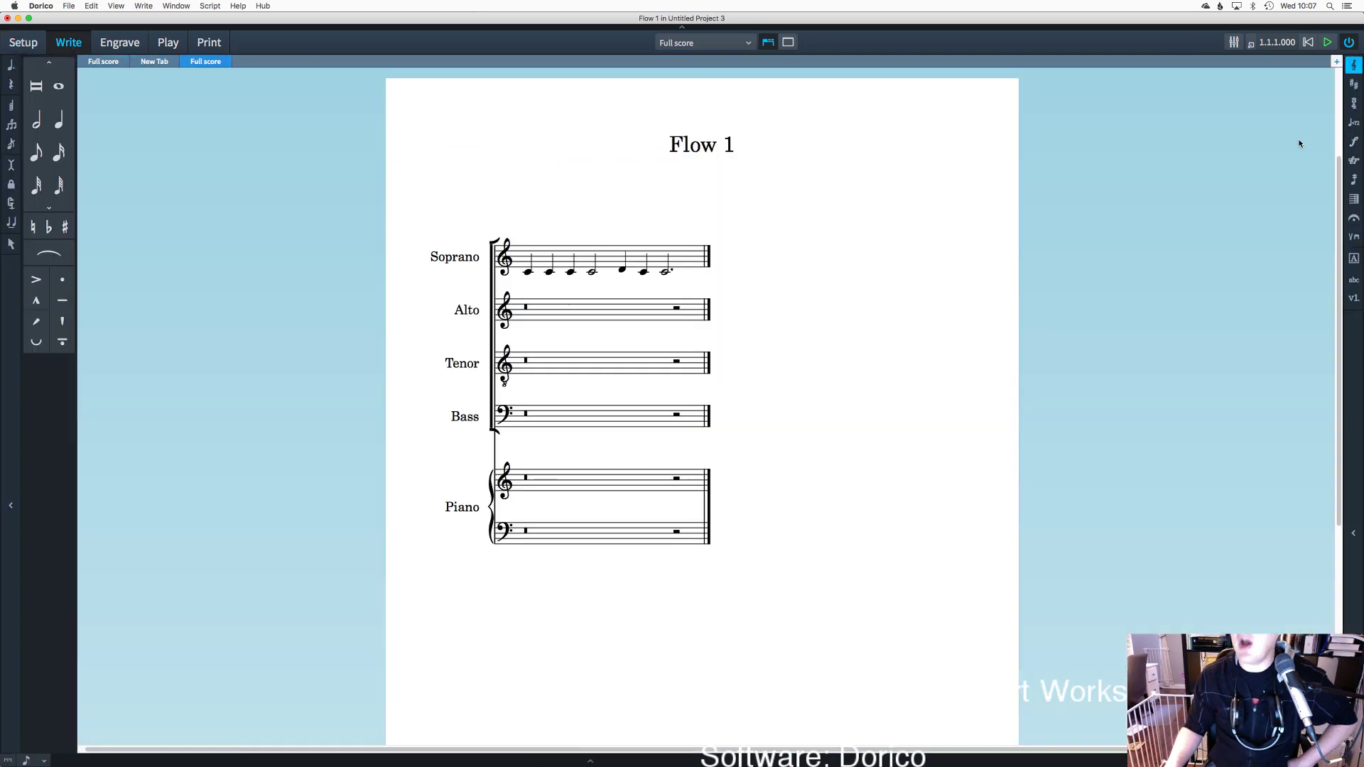
# Step: Show the time signature options and set up a regular 4/4 with a pickup bar of 2 beats
pyautogui.click(1353, 103)
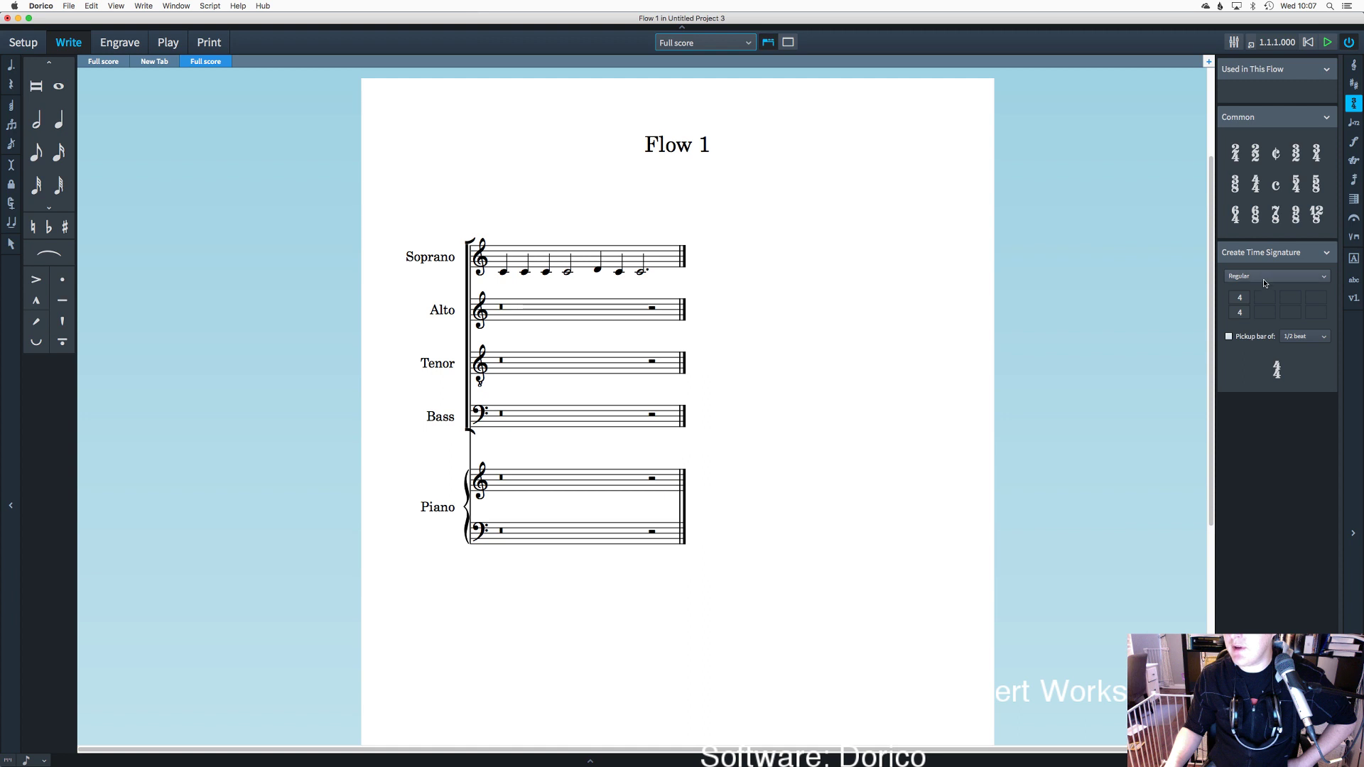
pyautogui.click(1229, 336)
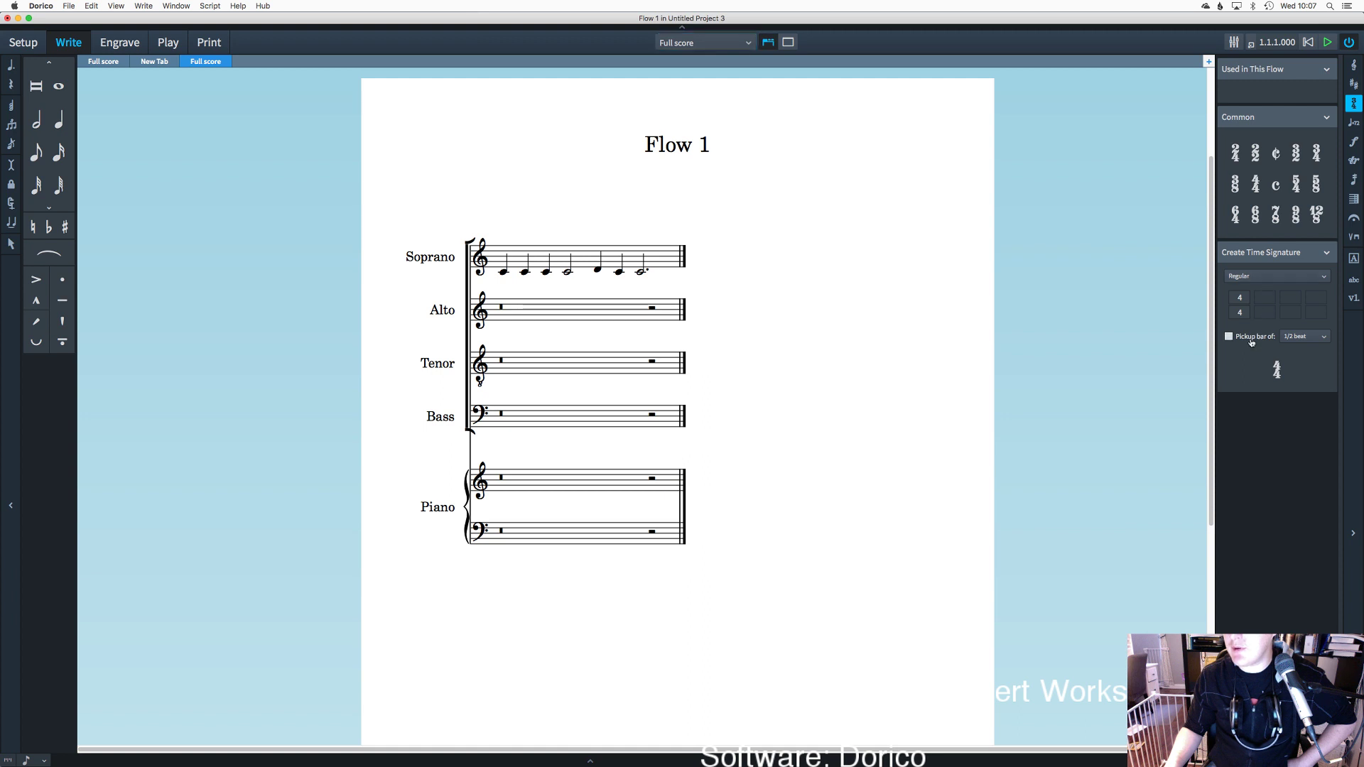
pyautogui.click(1302, 336)
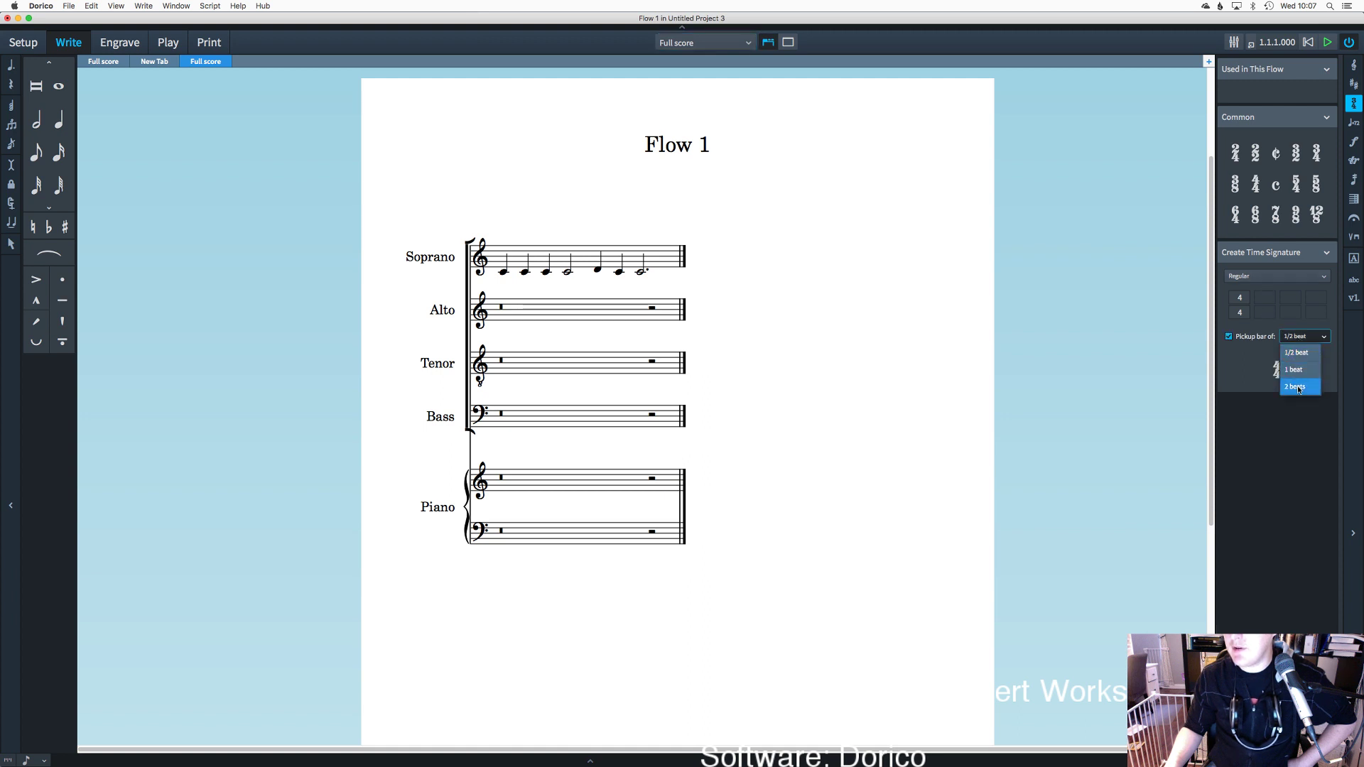
pyautogui.click(1299, 388)
pyautogui.click(1294, 334)
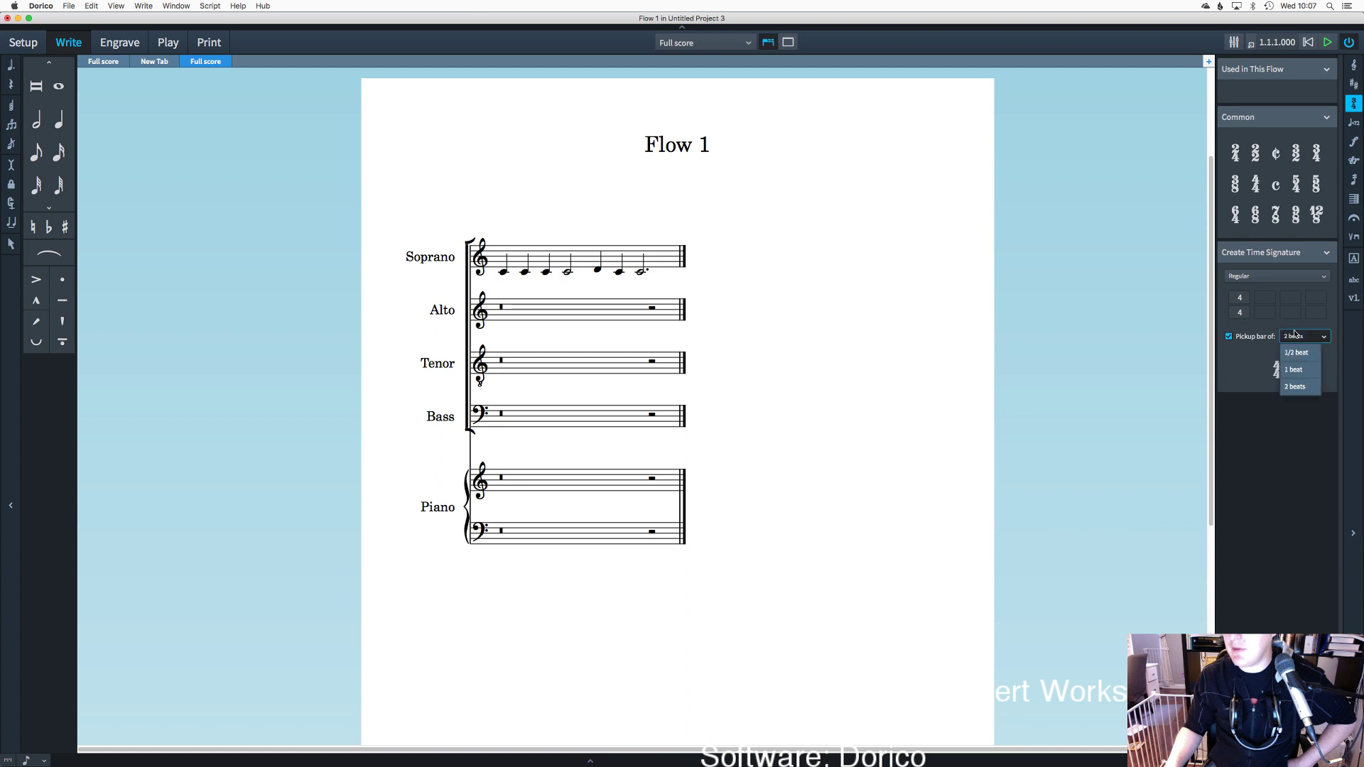
pyautogui.click(1289, 381)
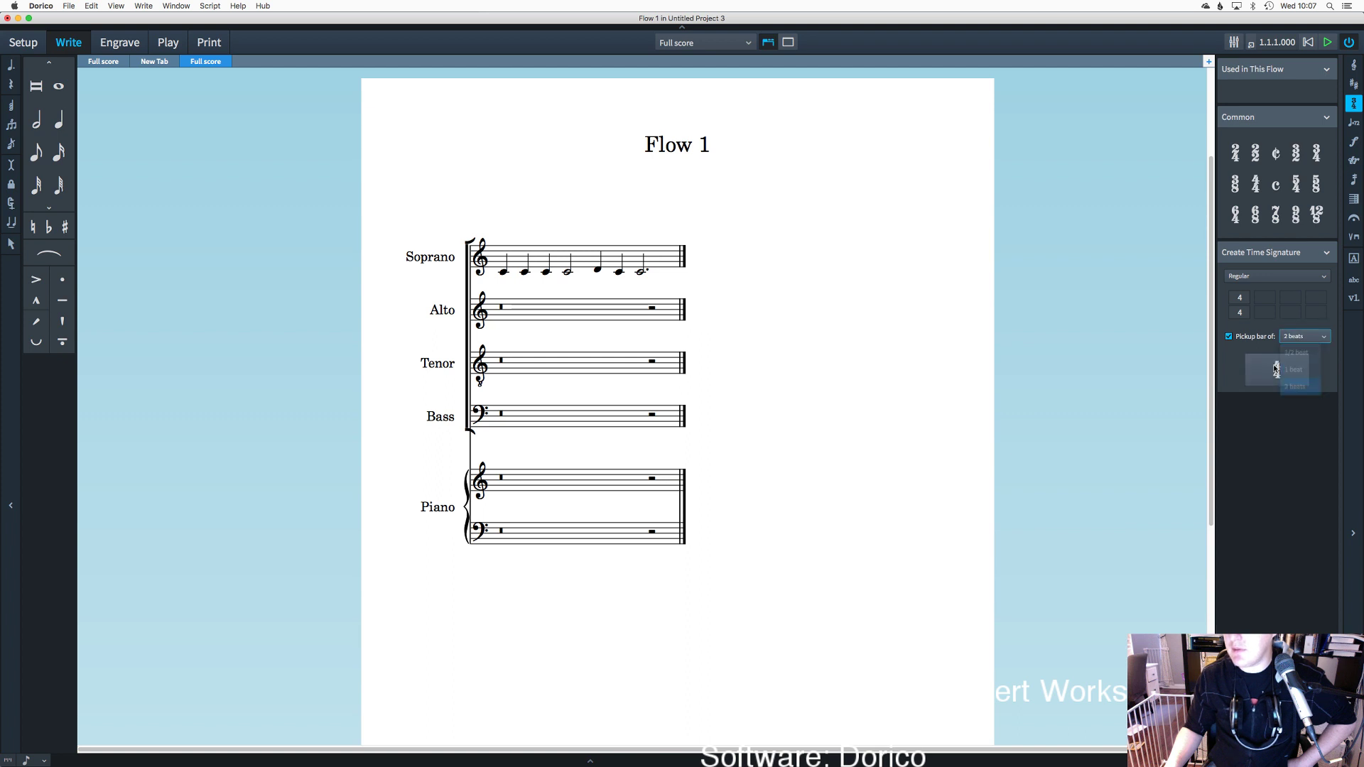
# Step: Try the Aggregate time signature type and switch back to Regular
pyautogui.click(1303, 280)
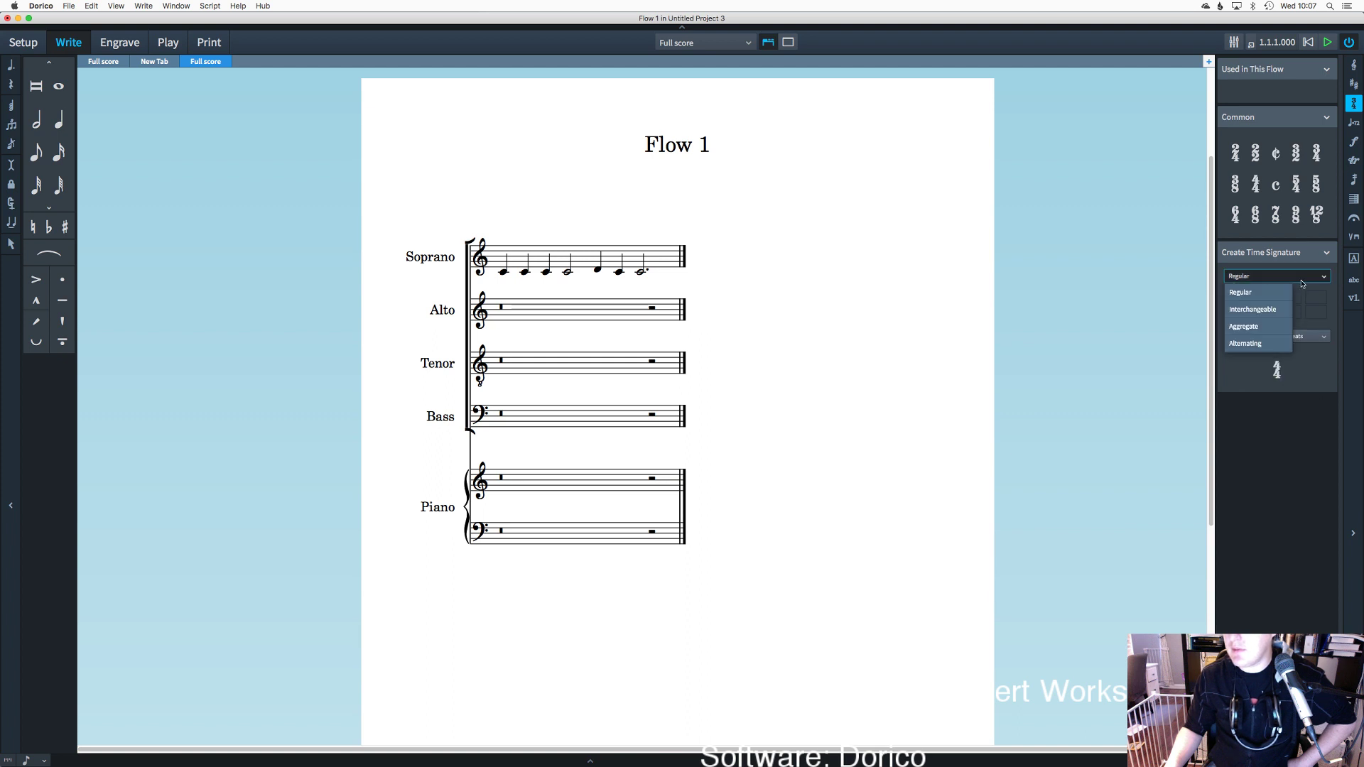
pyautogui.click(1266, 324)
pyautogui.click(1249, 282)
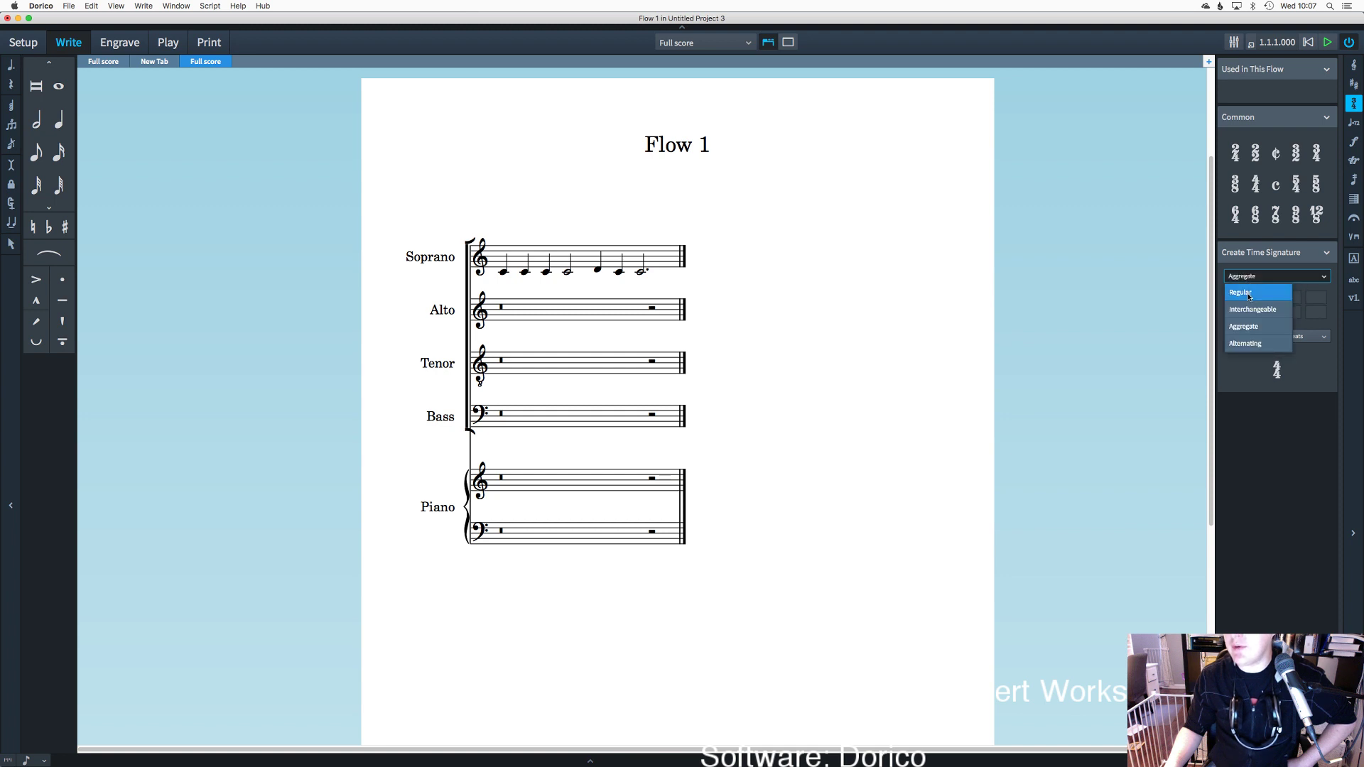
pyautogui.click(1250, 294)
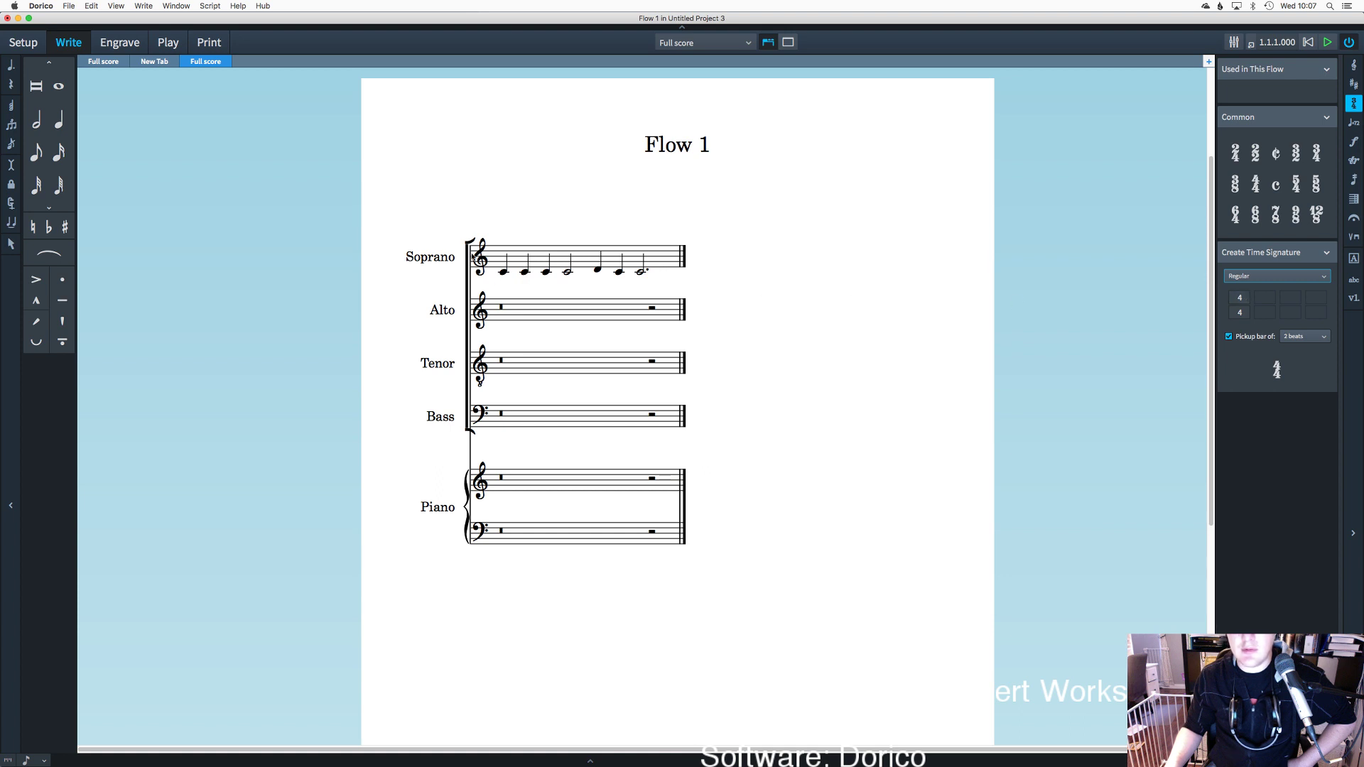
# Step: Toggle the pickup bar option off and on, keep it at 2 beats, and load the 4/4 time signature for placing
pyautogui.click(1228, 336)
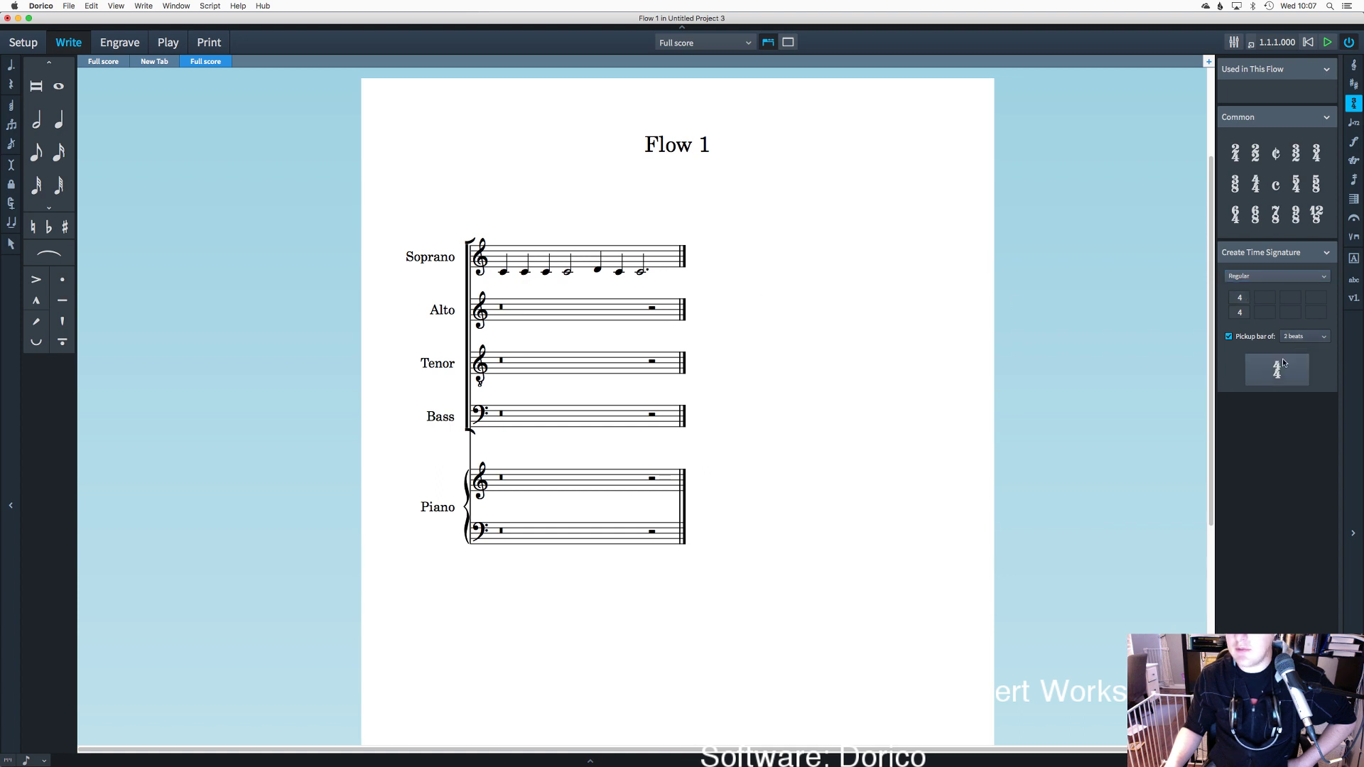
pyautogui.click(1277, 369)
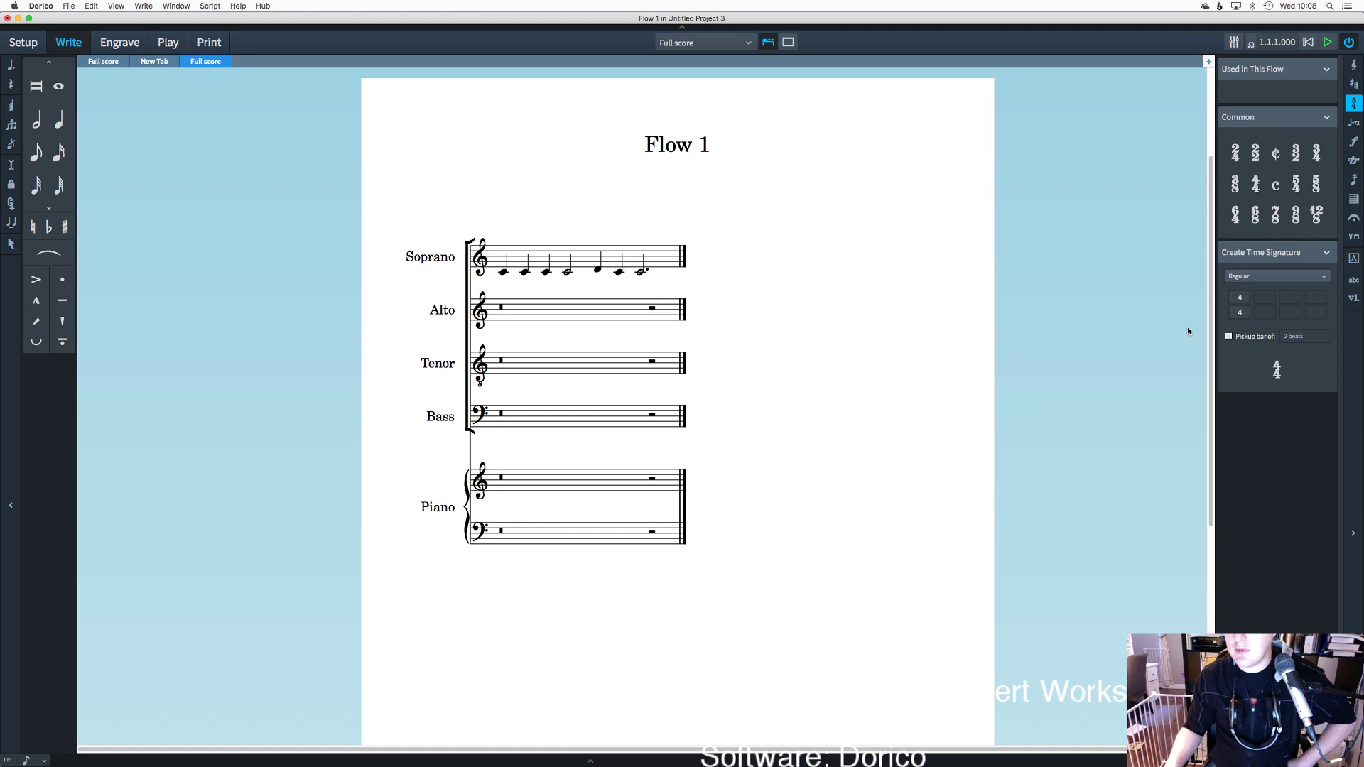
pyautogui.click(1240, 340)
pyautogui.click(1293, 338)
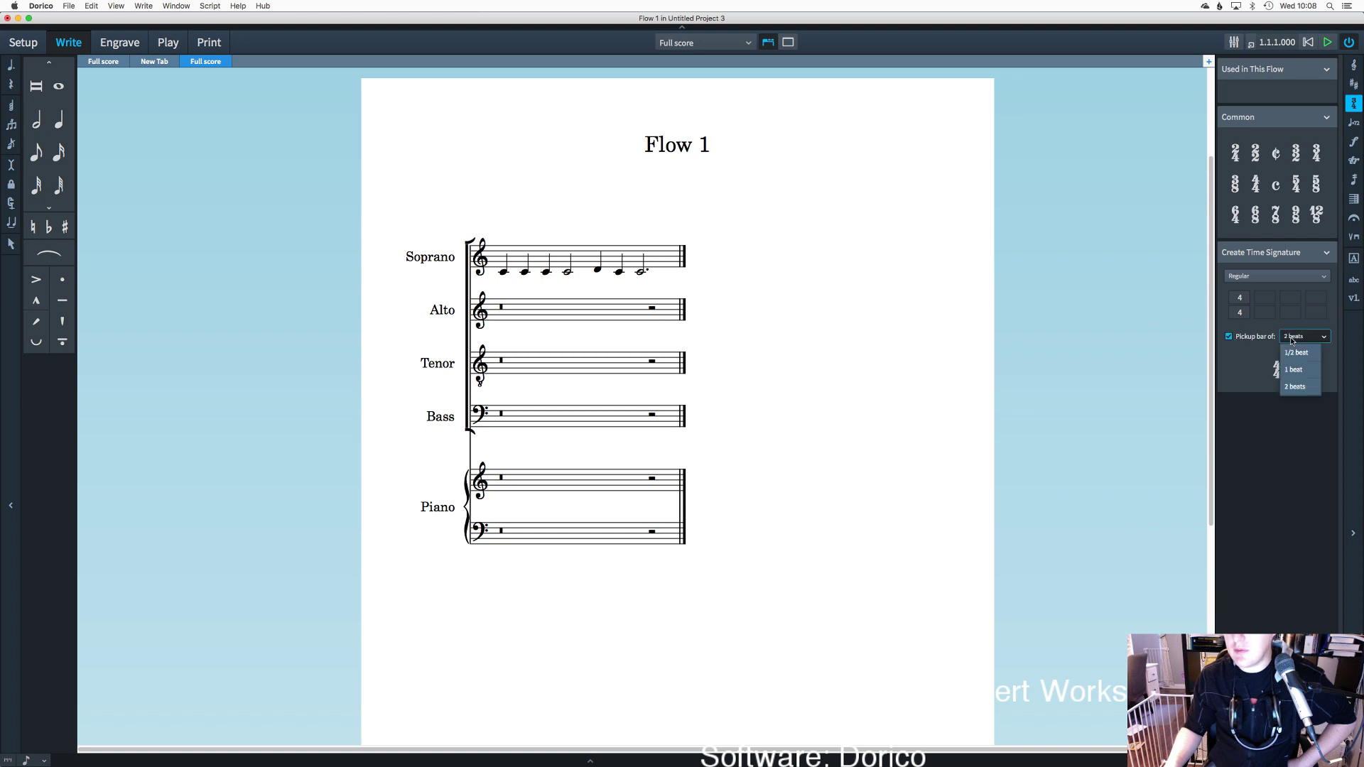
pyautogui.click(1301, 388)
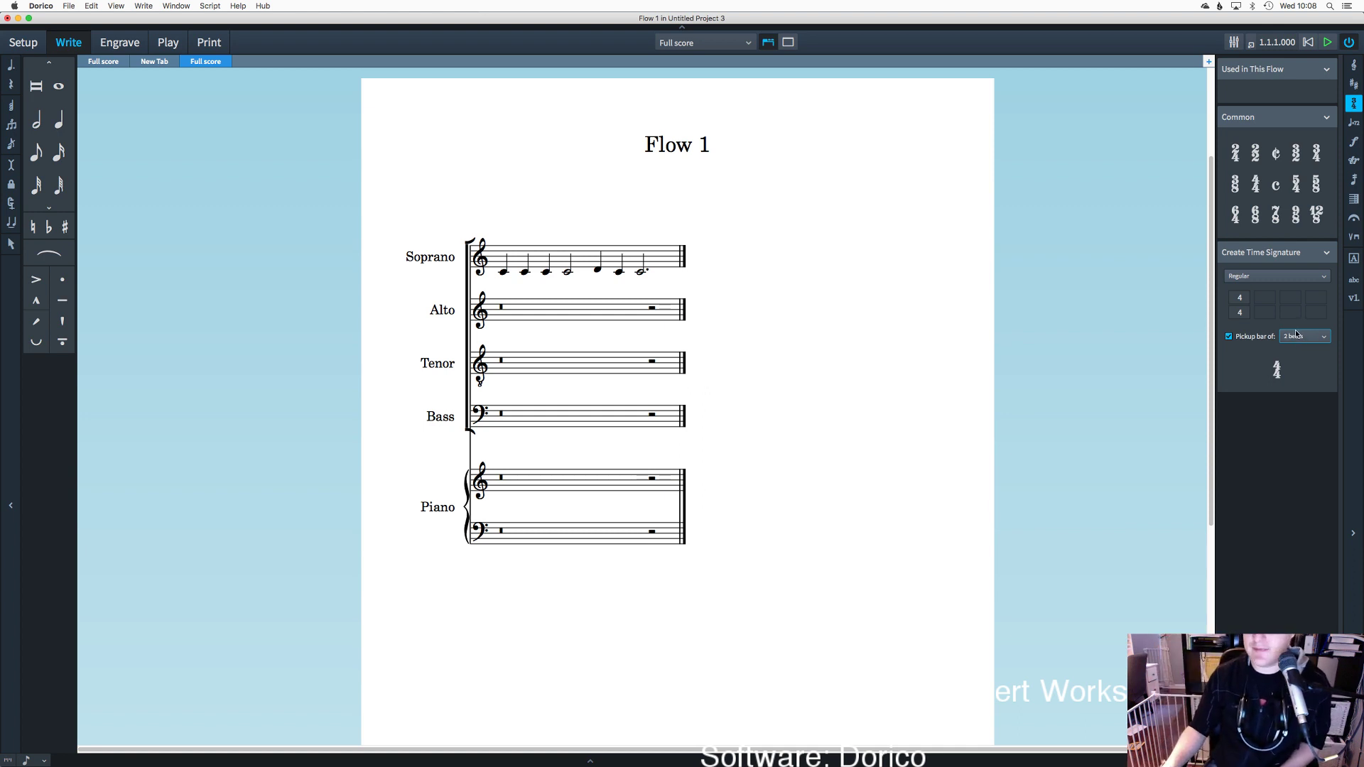
pyautogui.click(1295, 335)
pyautogui.click(1295, 389)
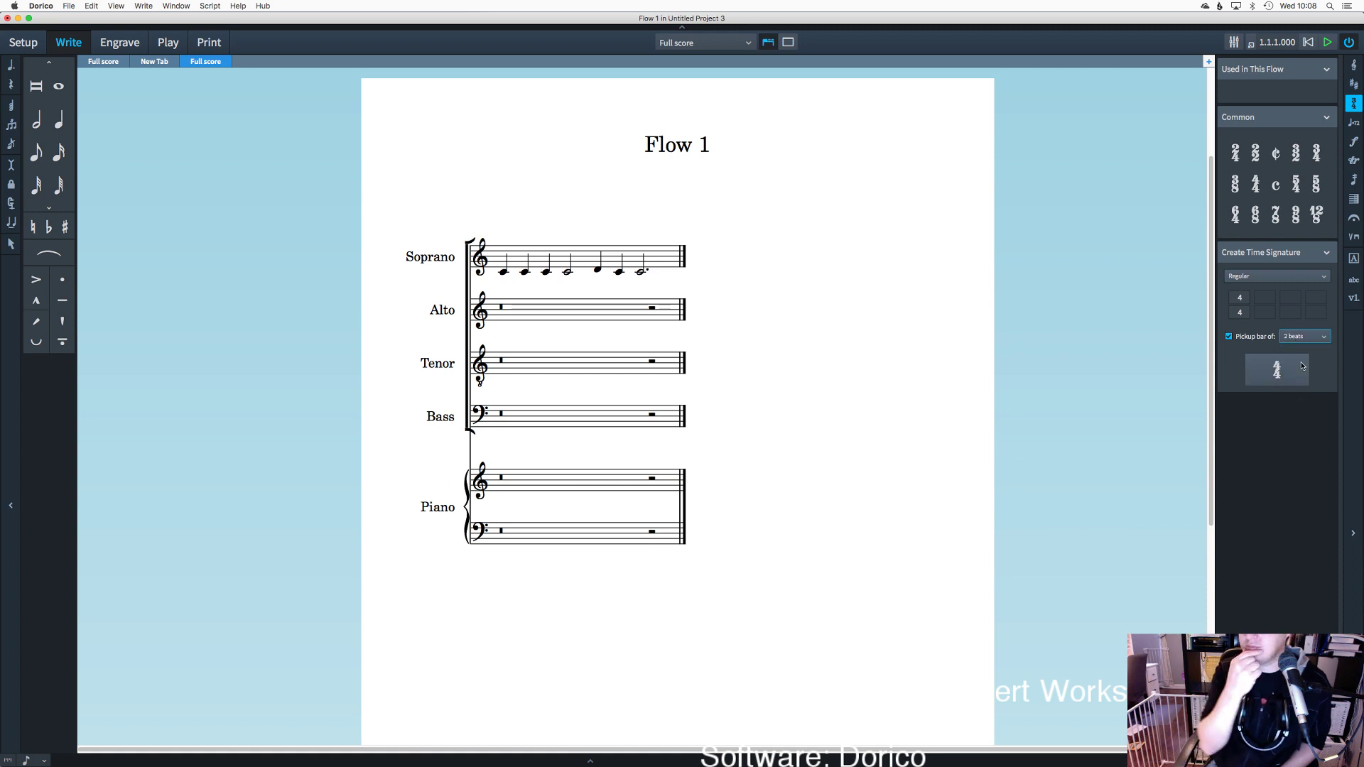
pyautogui.click(1277, 369)
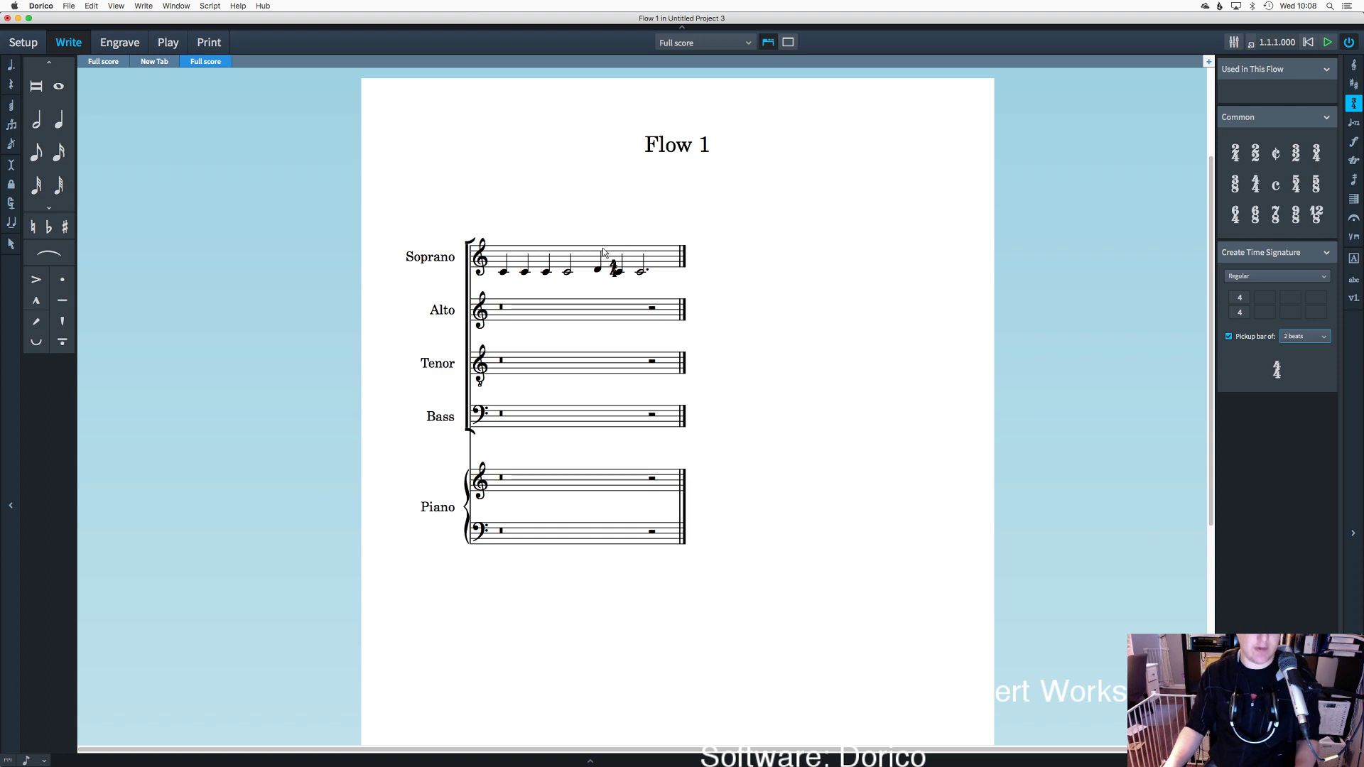
# Step: Turn off the pickup bar option for the new time signature and select the first Soprano note
pyautogui.click(1228, 337)
pyautogui.click(1277, 368)
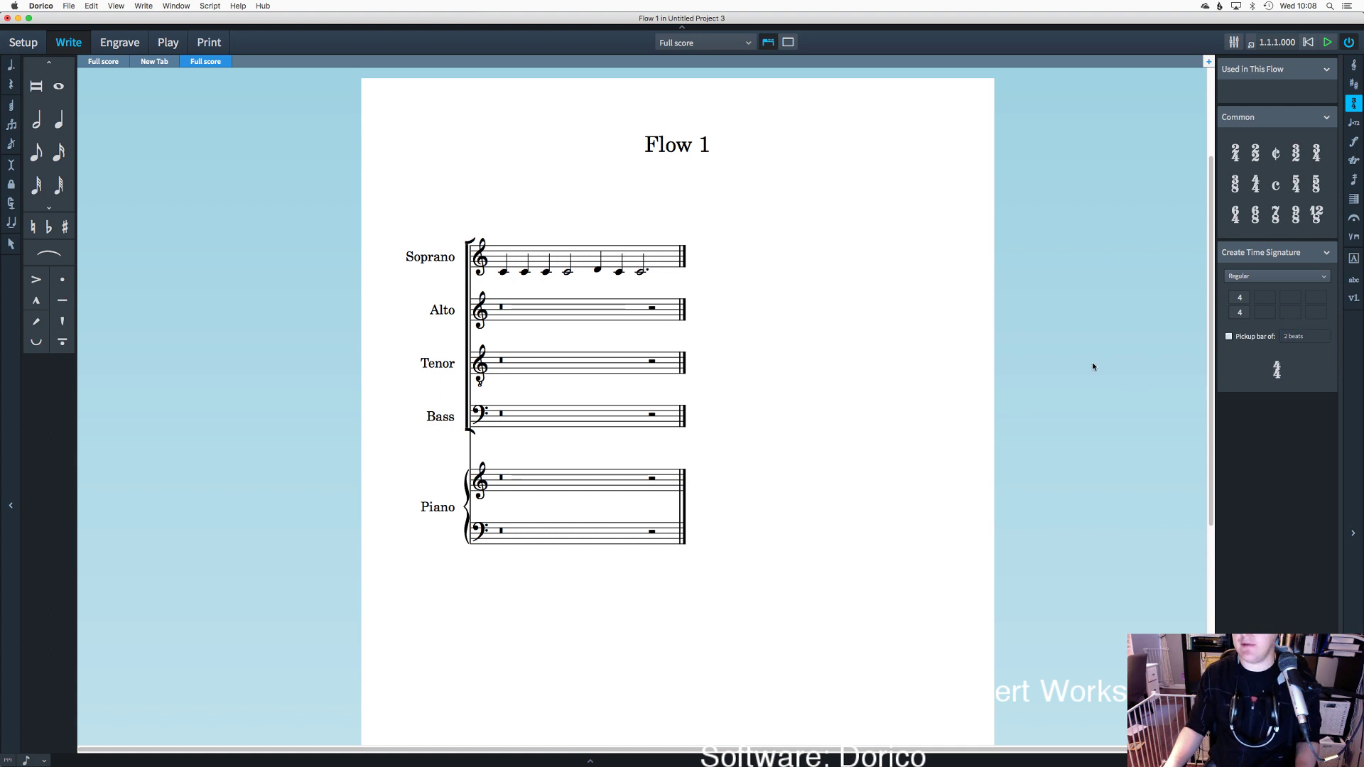
pyautogui.click(502, 271)
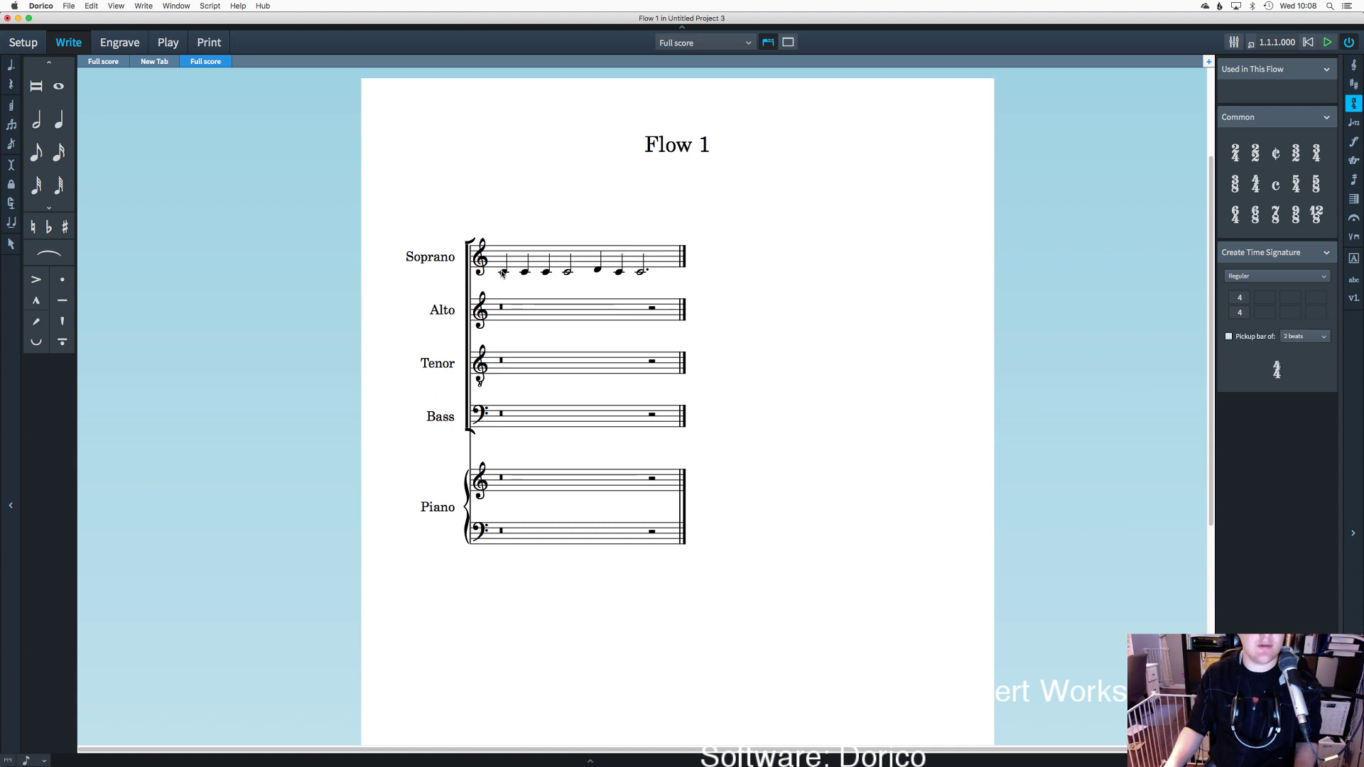
pyautogui.click(503, 273)
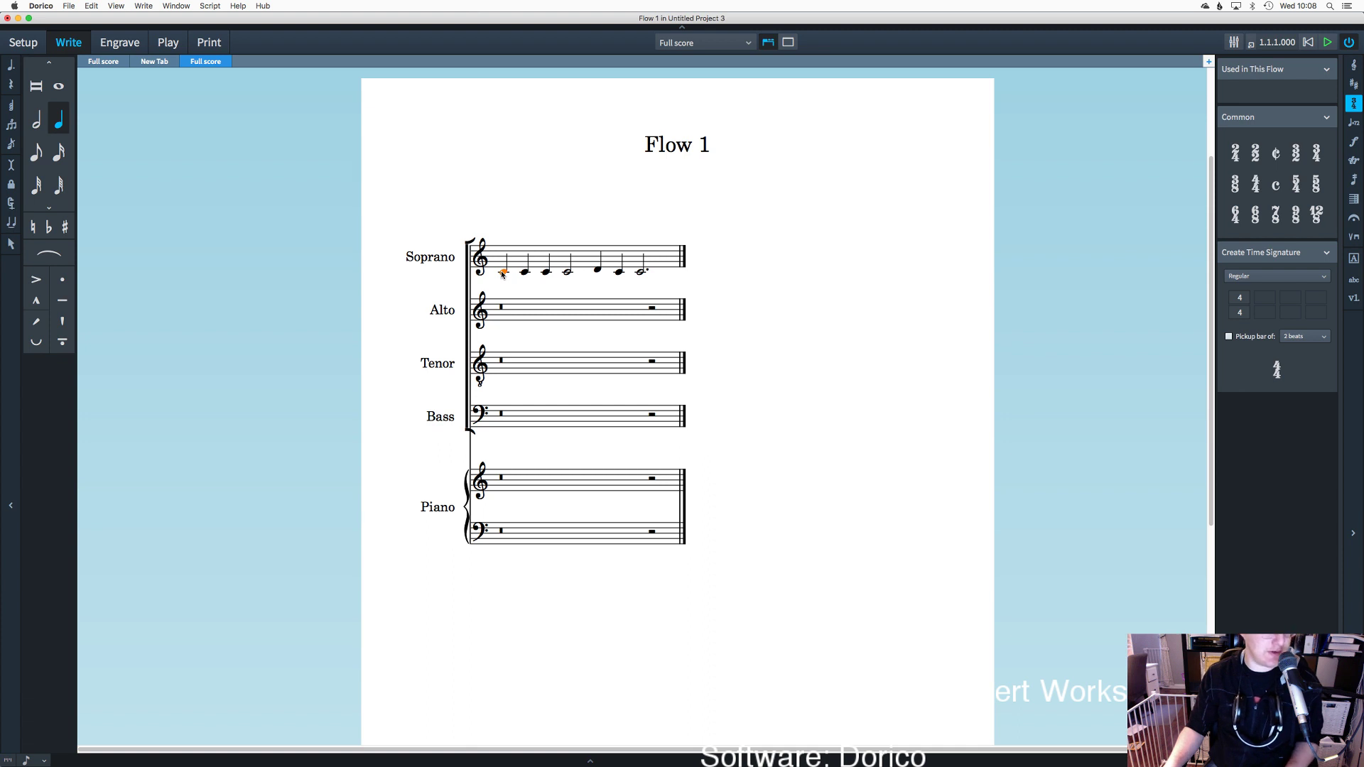
# Step: Try to enter a 4/4 time signature with a pickup value at the first Soprano note using the time signature popover
pyautogui.hotkey('shift', 'm')
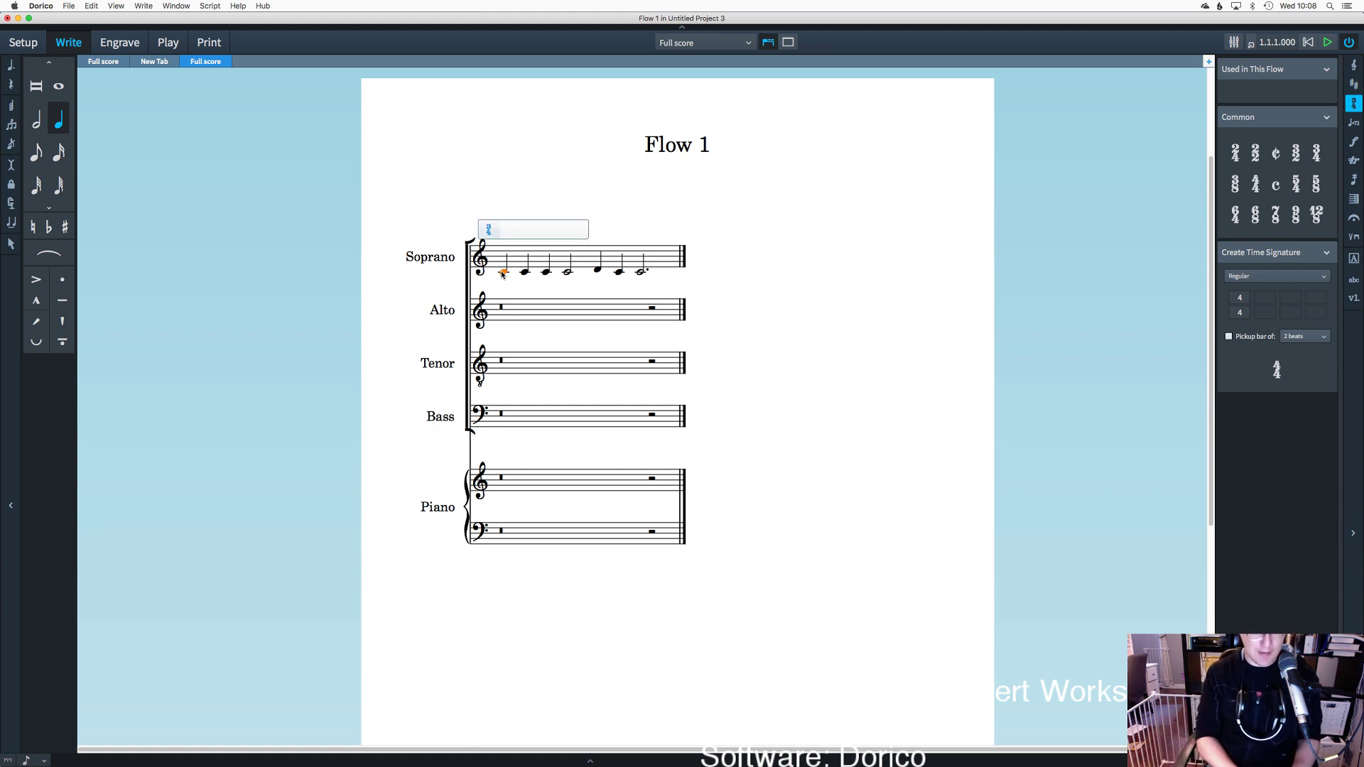
pyautogui.write('4,4')
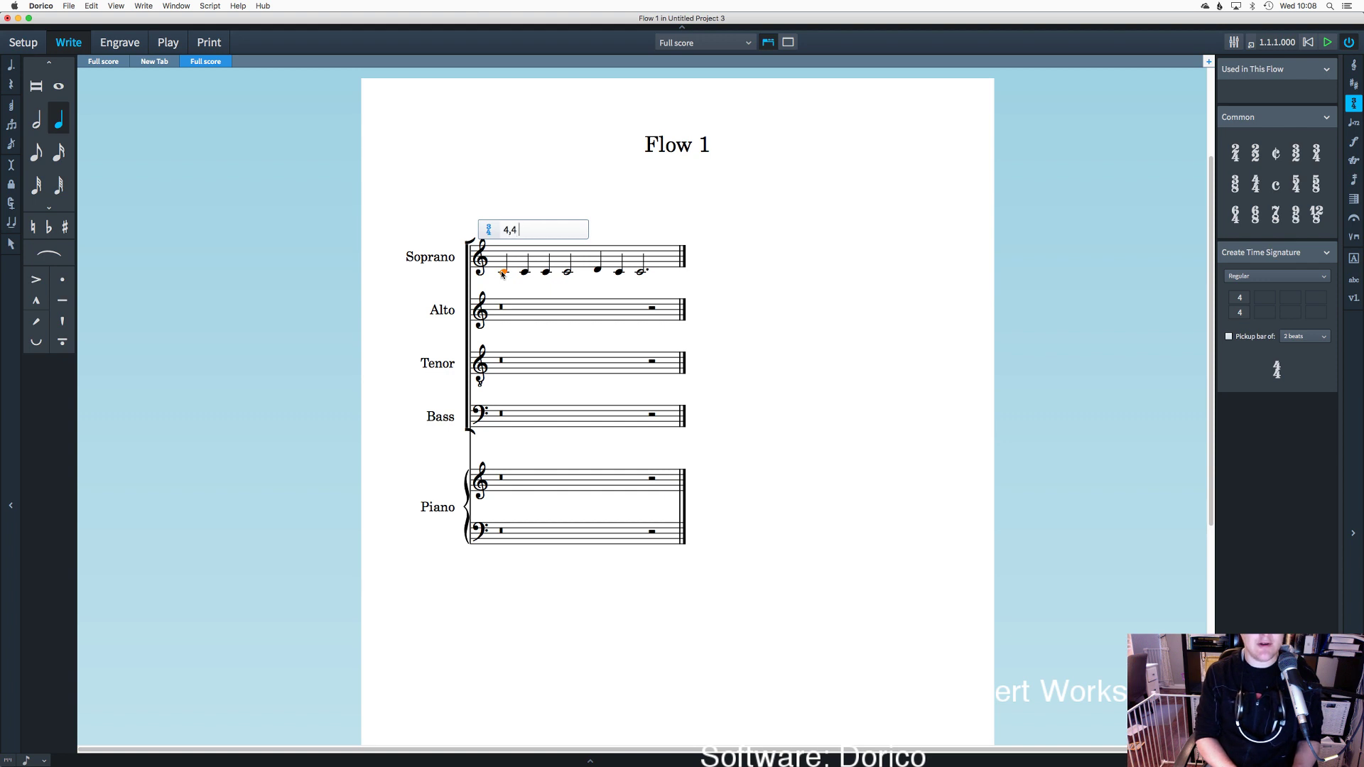
pyautogui.press('BackSpace')
pyautogui.press('BackSpace')
pyautogui.press('BackSpace')
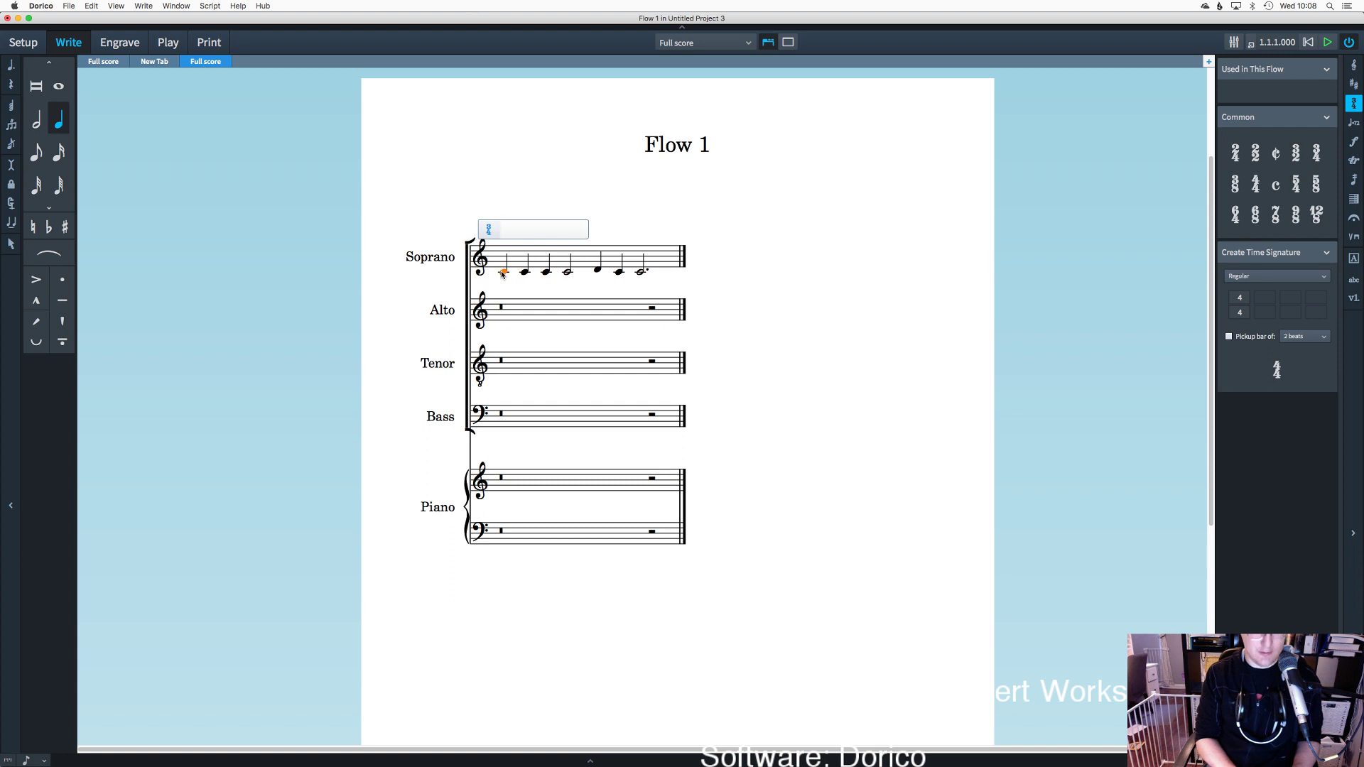
pyautogui.write('4,4,')
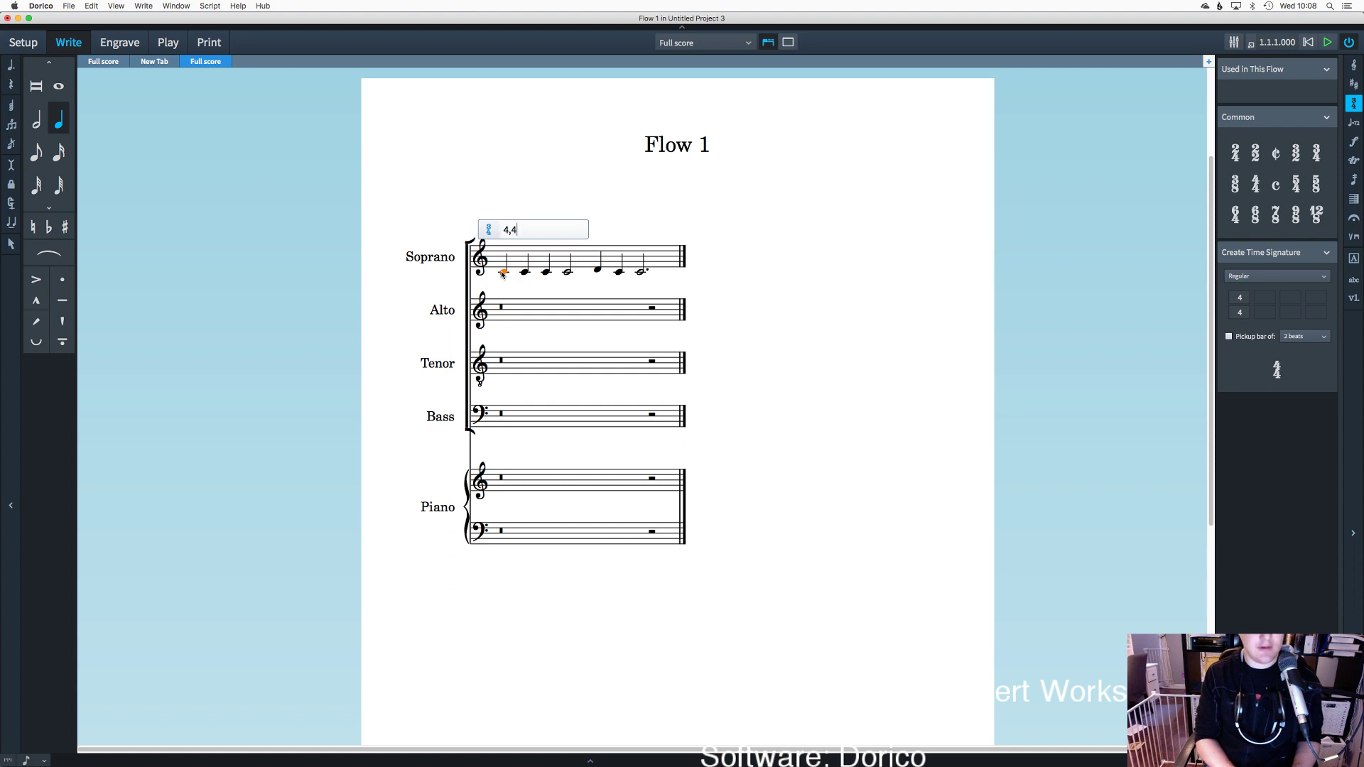
pyautogui.press('Escape')
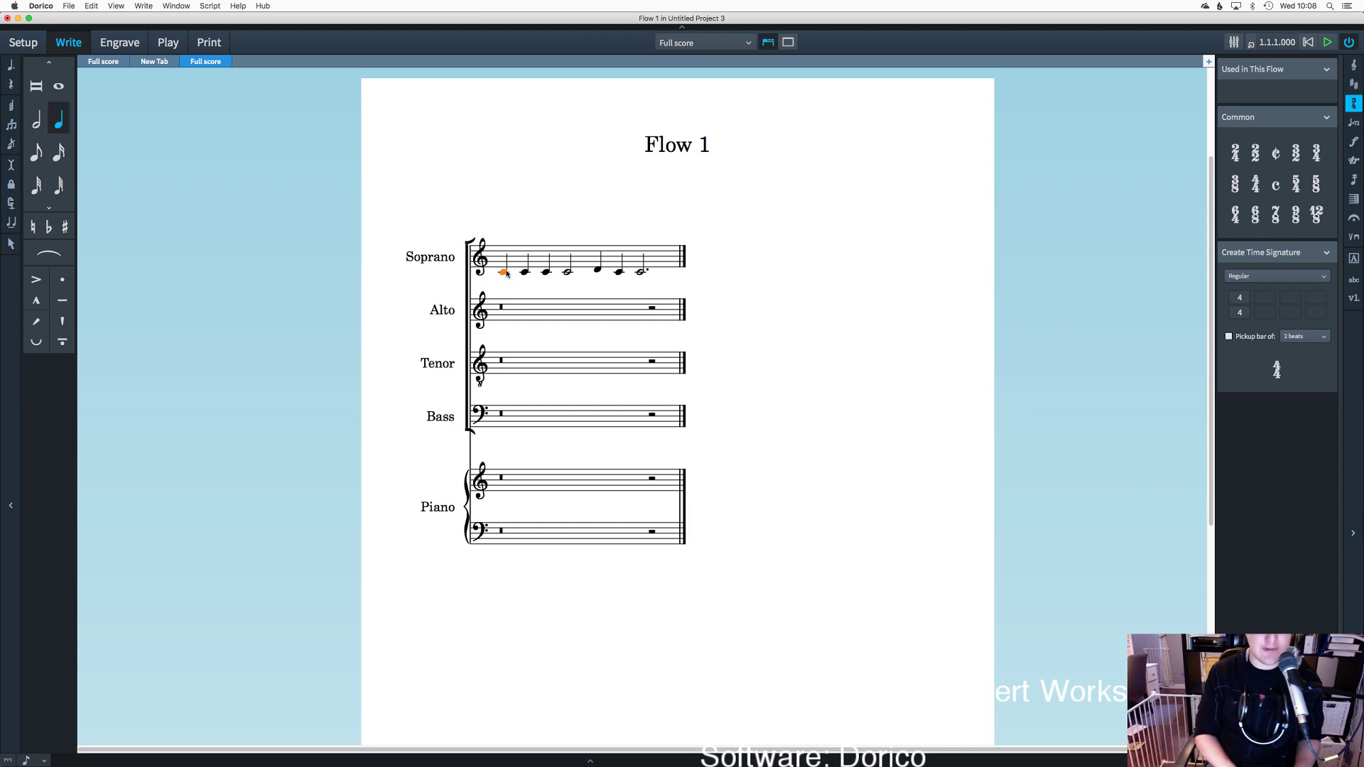
pyautogui.hotkey('shift', 'm')
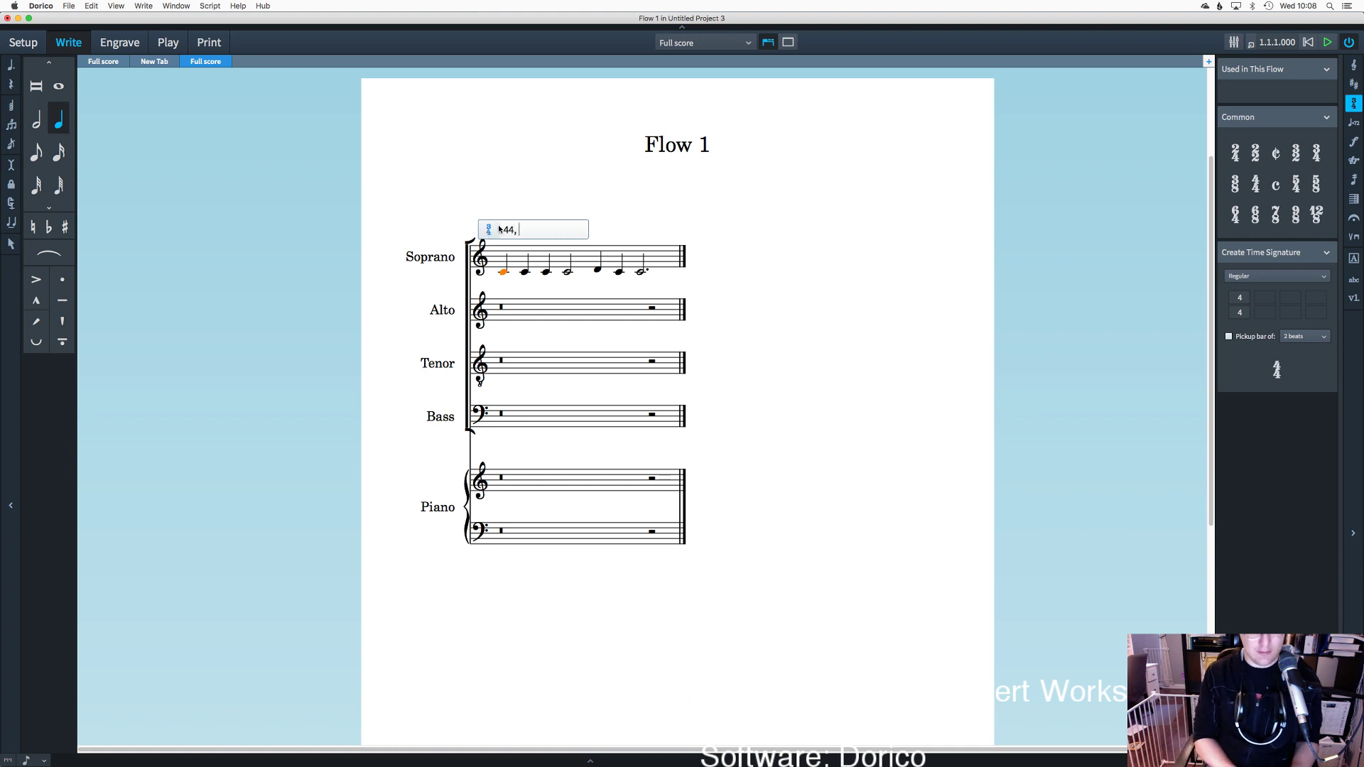
pyautogui.press('Return')
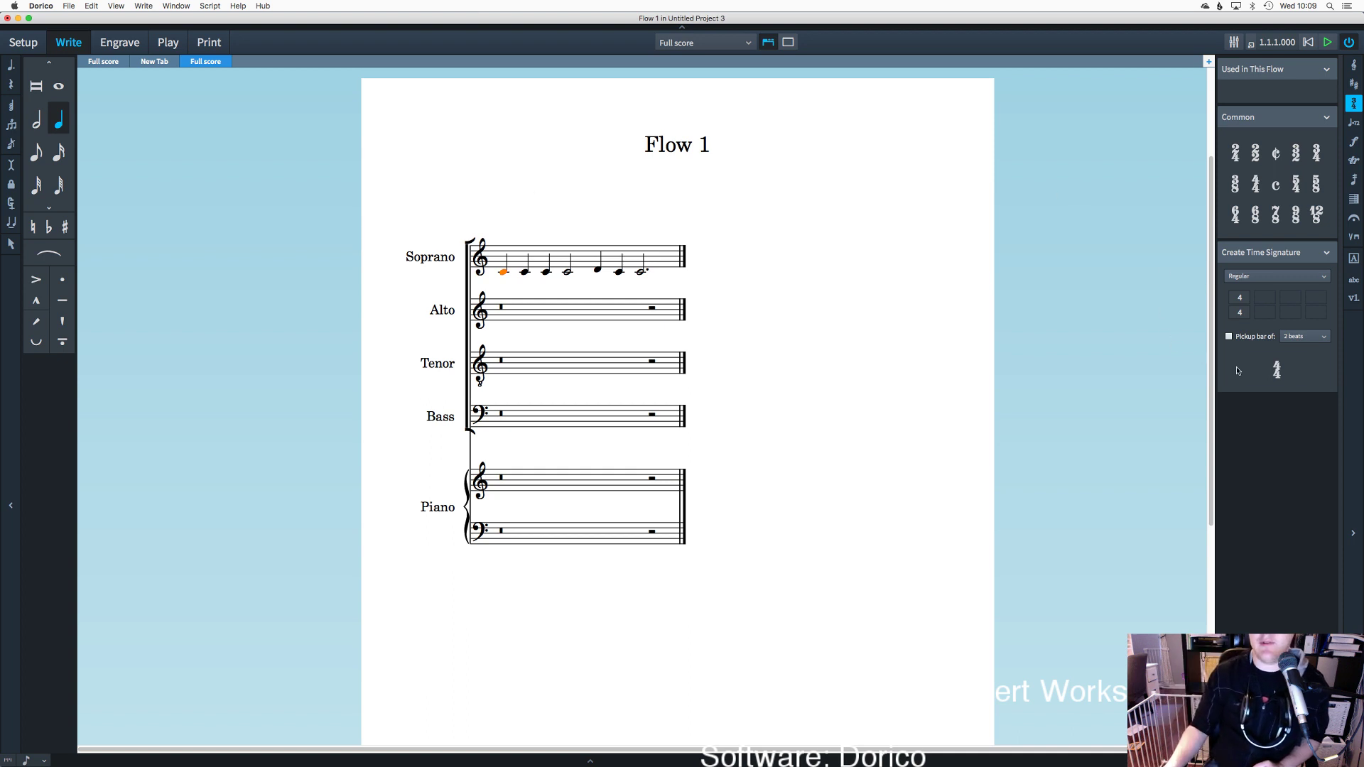
pyautogui.click(1306, 340)
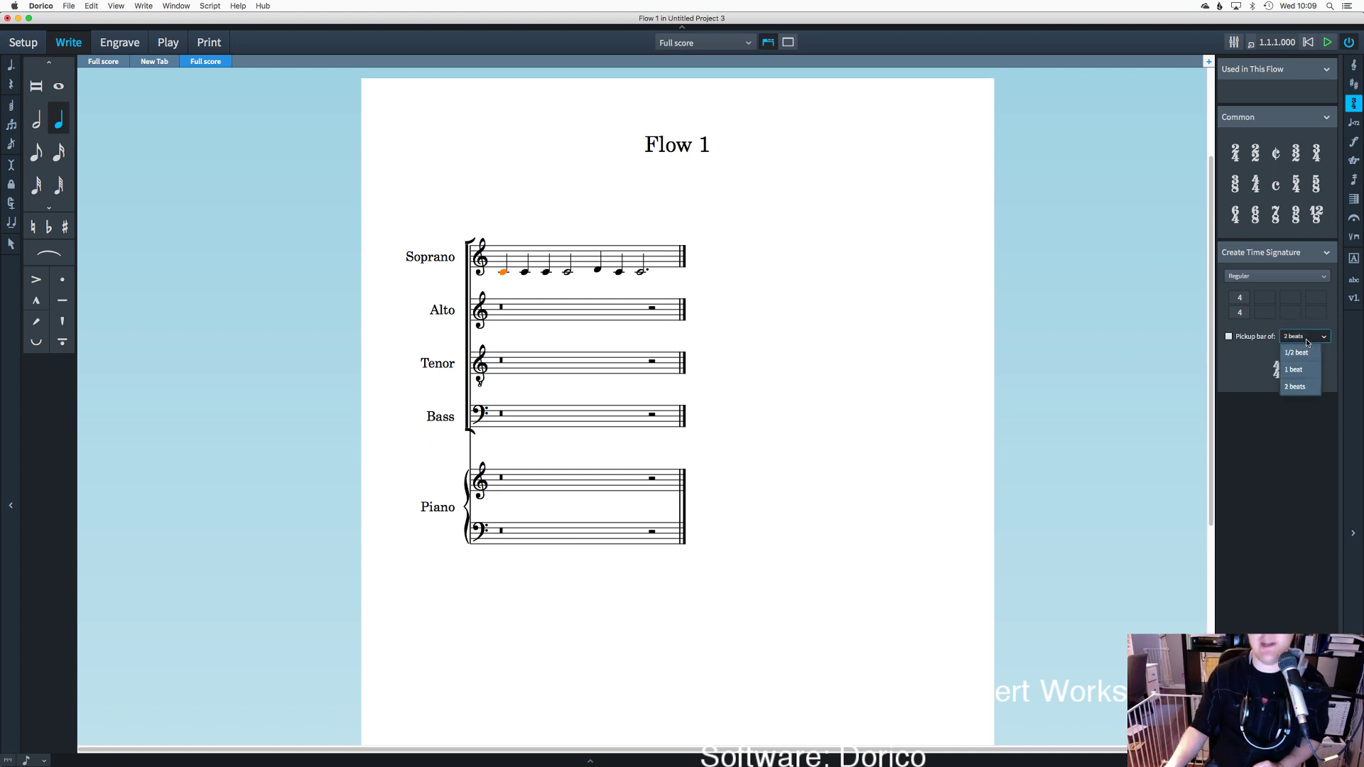
pyautogui.click(1260, 359)
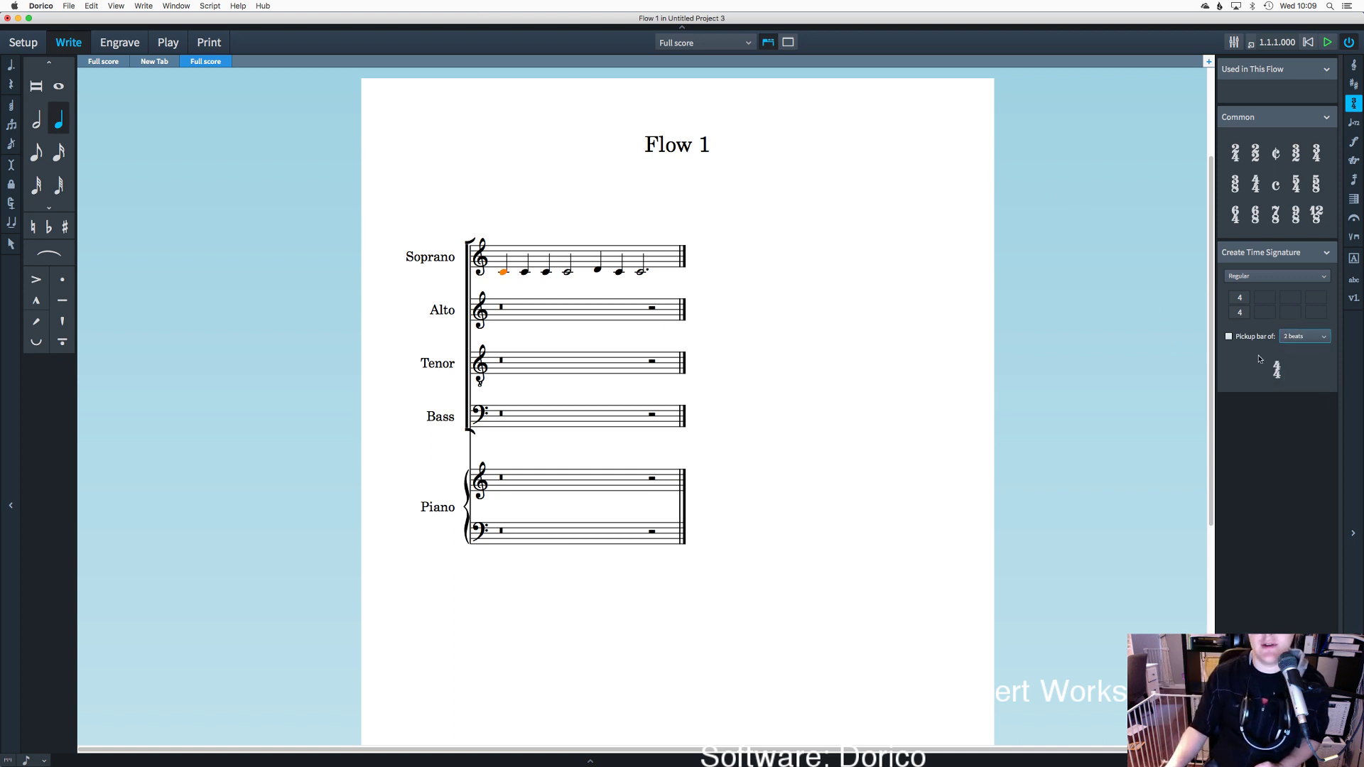
# Step: Replace the flow title text above the score with "I know the stars by their names"
pyautogui.doubleClick(696, 145)
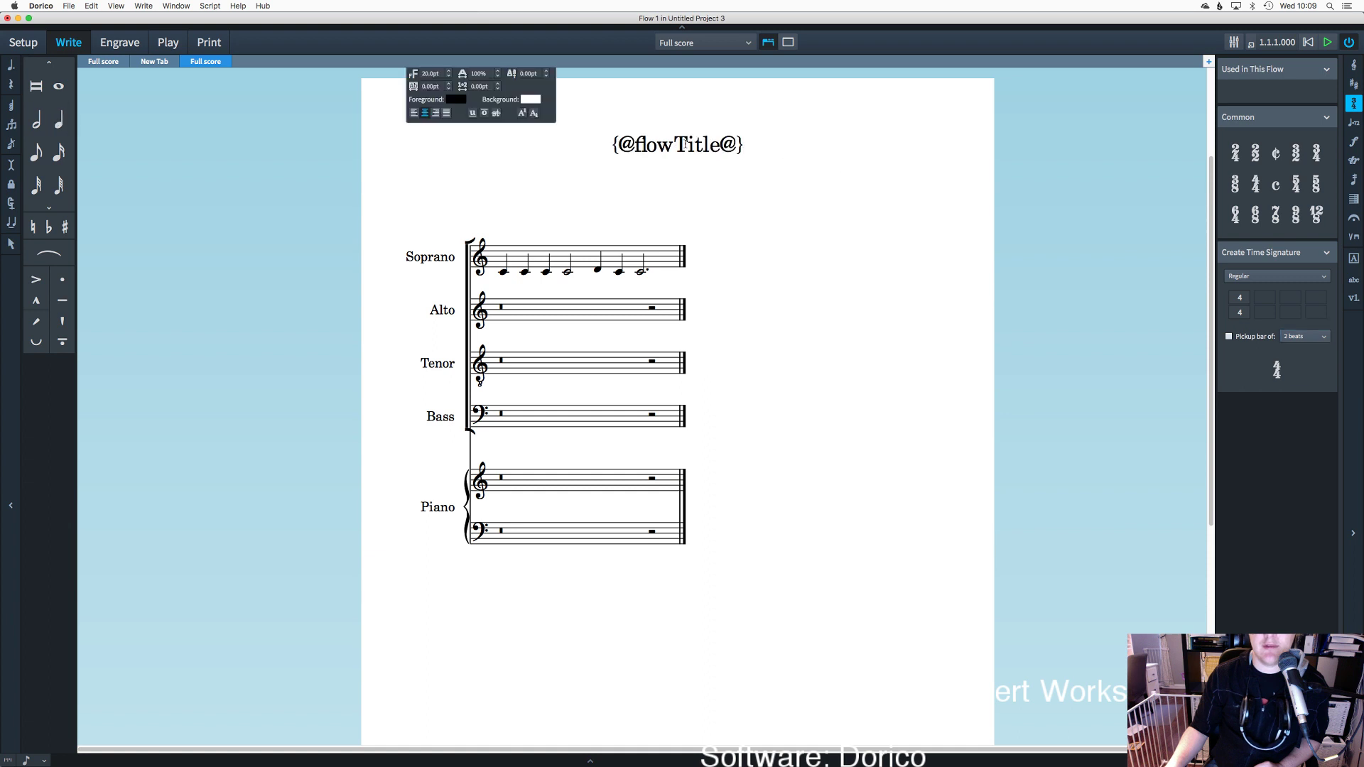
pyautogui.press('super+a')
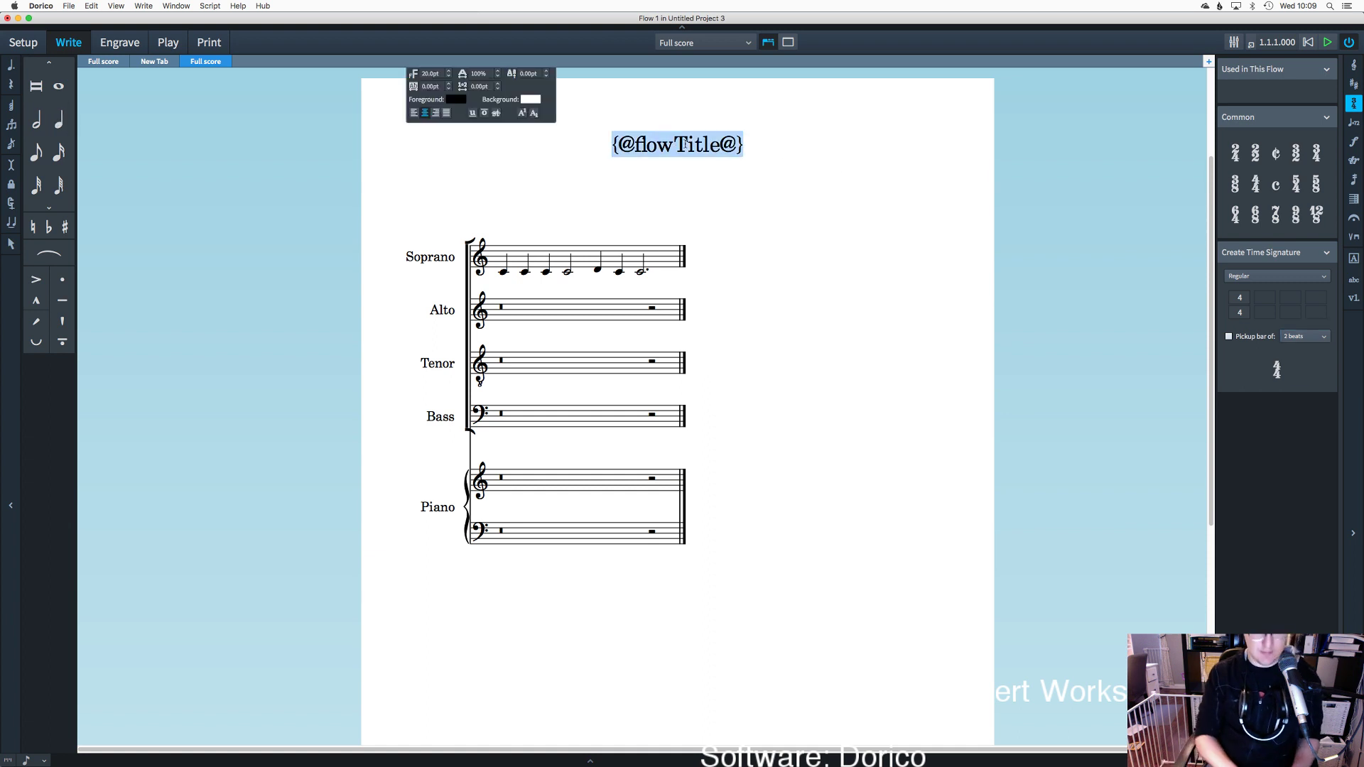
pyautogui.write('I know the st')
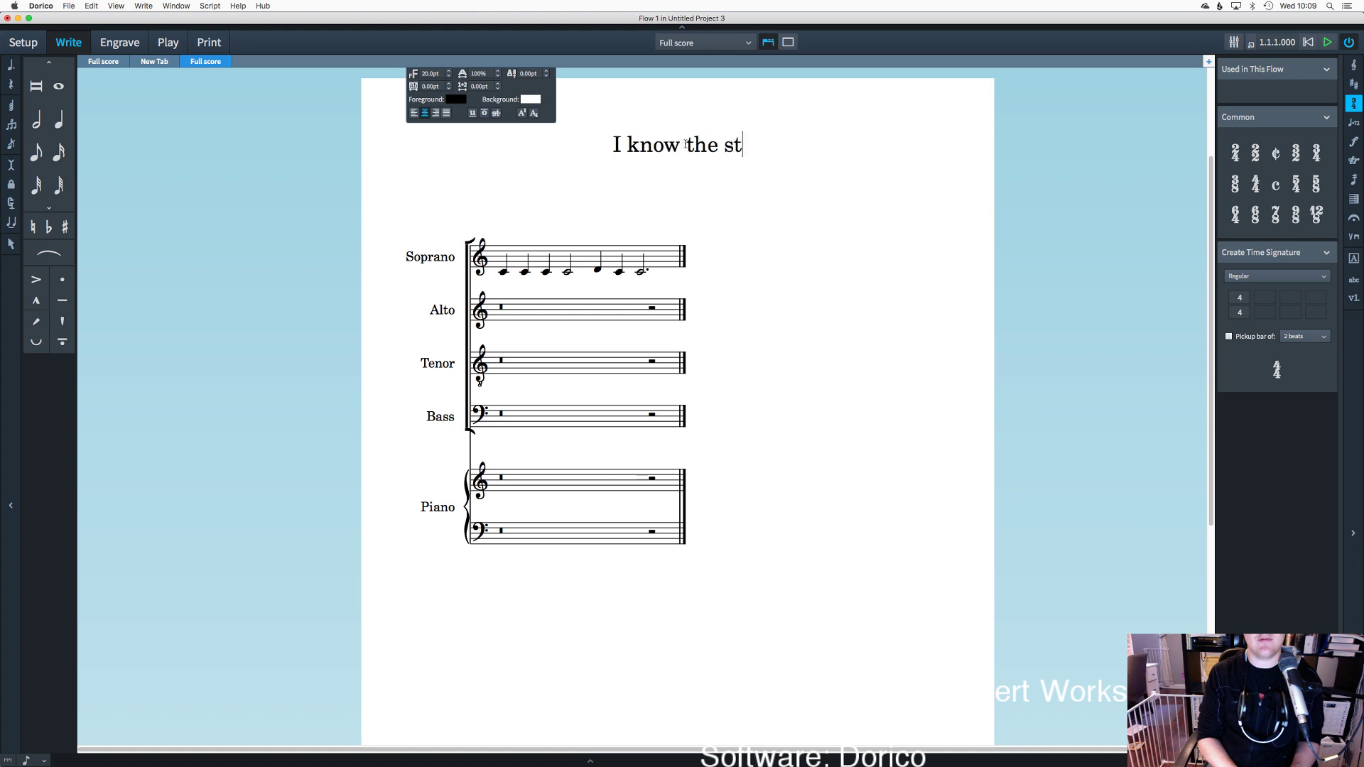
pyautogui.write('ars by their names')
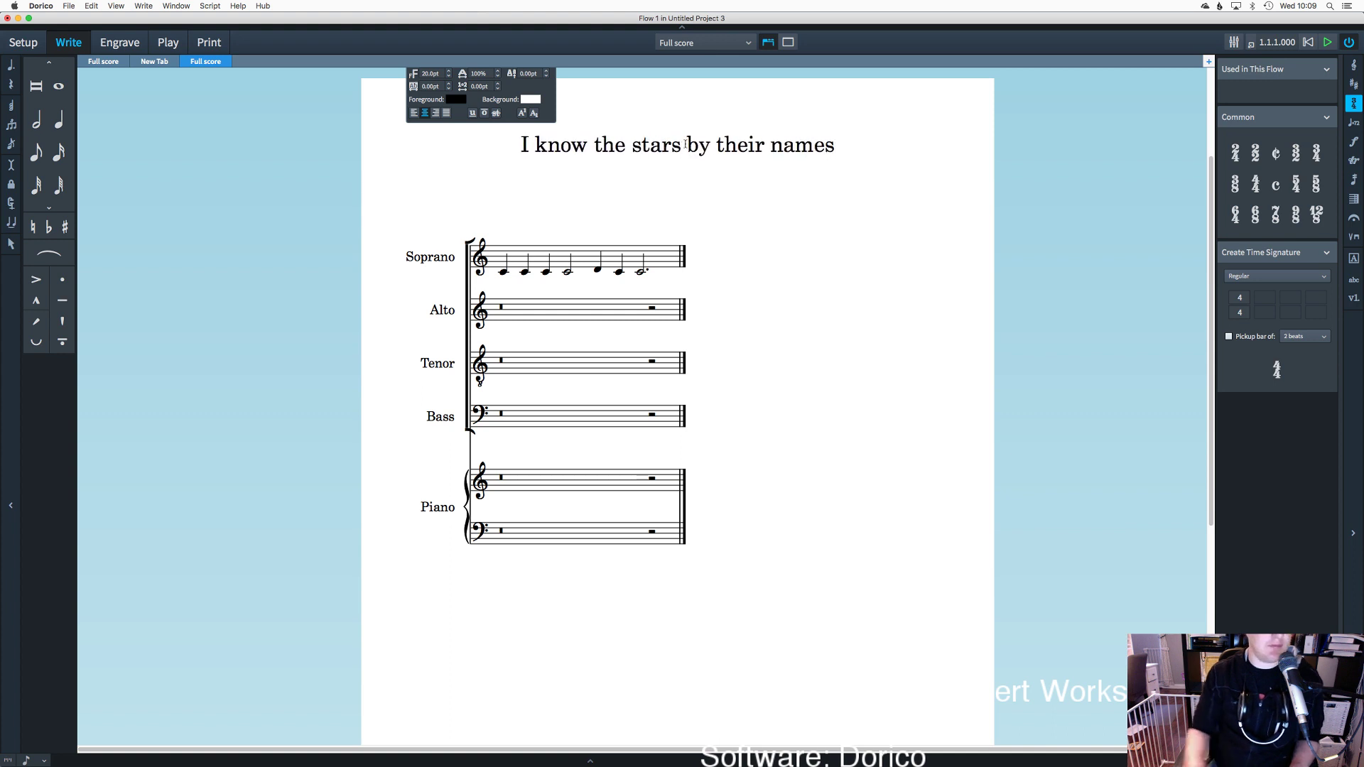
pyautogui.click(739, 279)
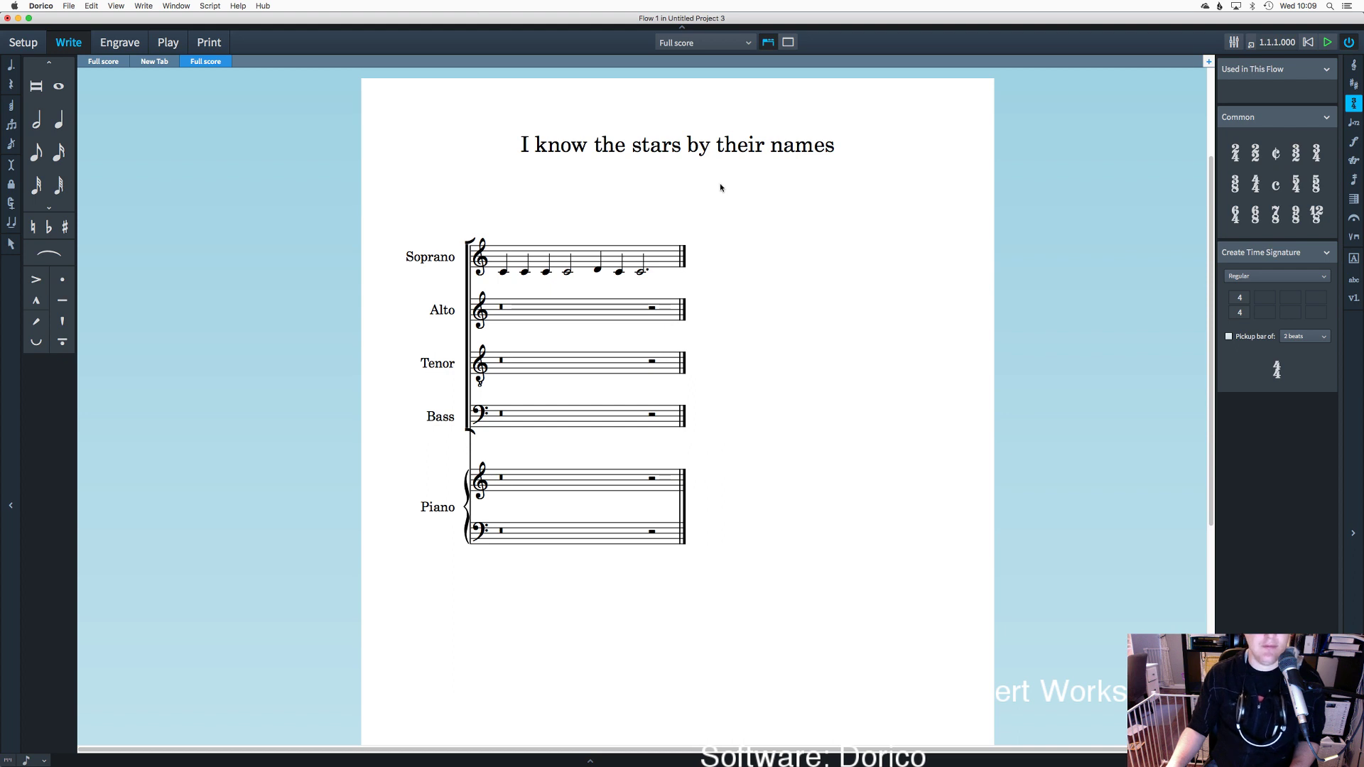
# Step: Add a 4/4 time signature with a 3-beat pickup at the first Soprano note by entering 4/4,3 in the popover
pyautogui.click(502, 272)
pyautogui.hotkey('shift', 'm')
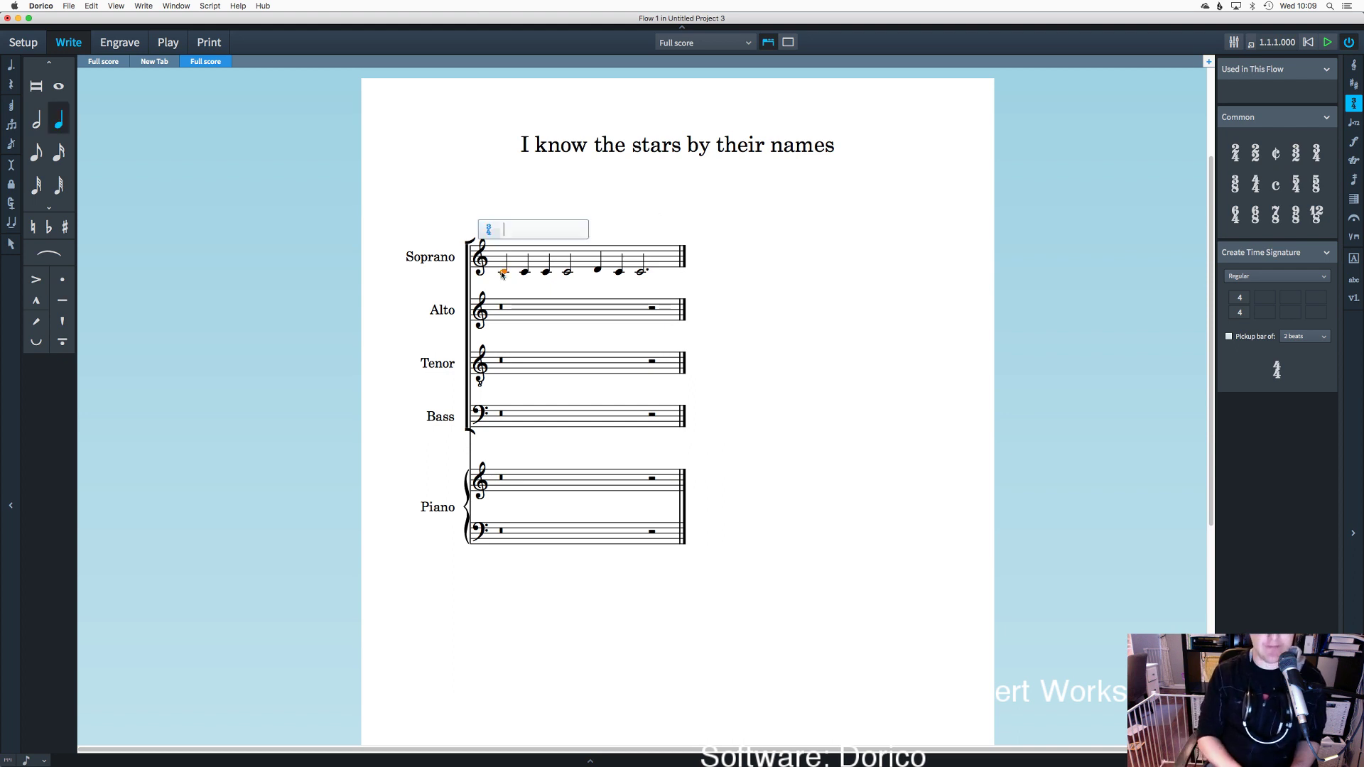
pyautogui.write('4/4,3')
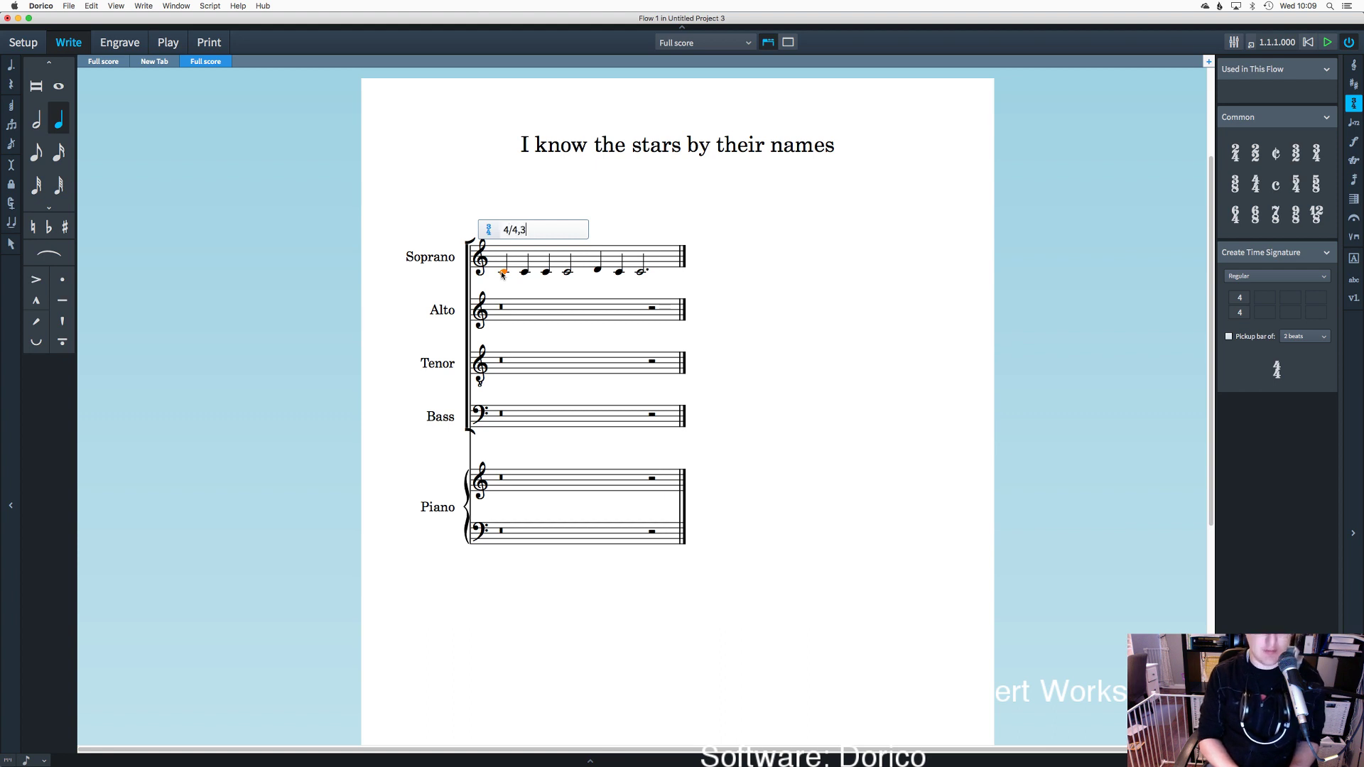
pyautogui.press('Return')
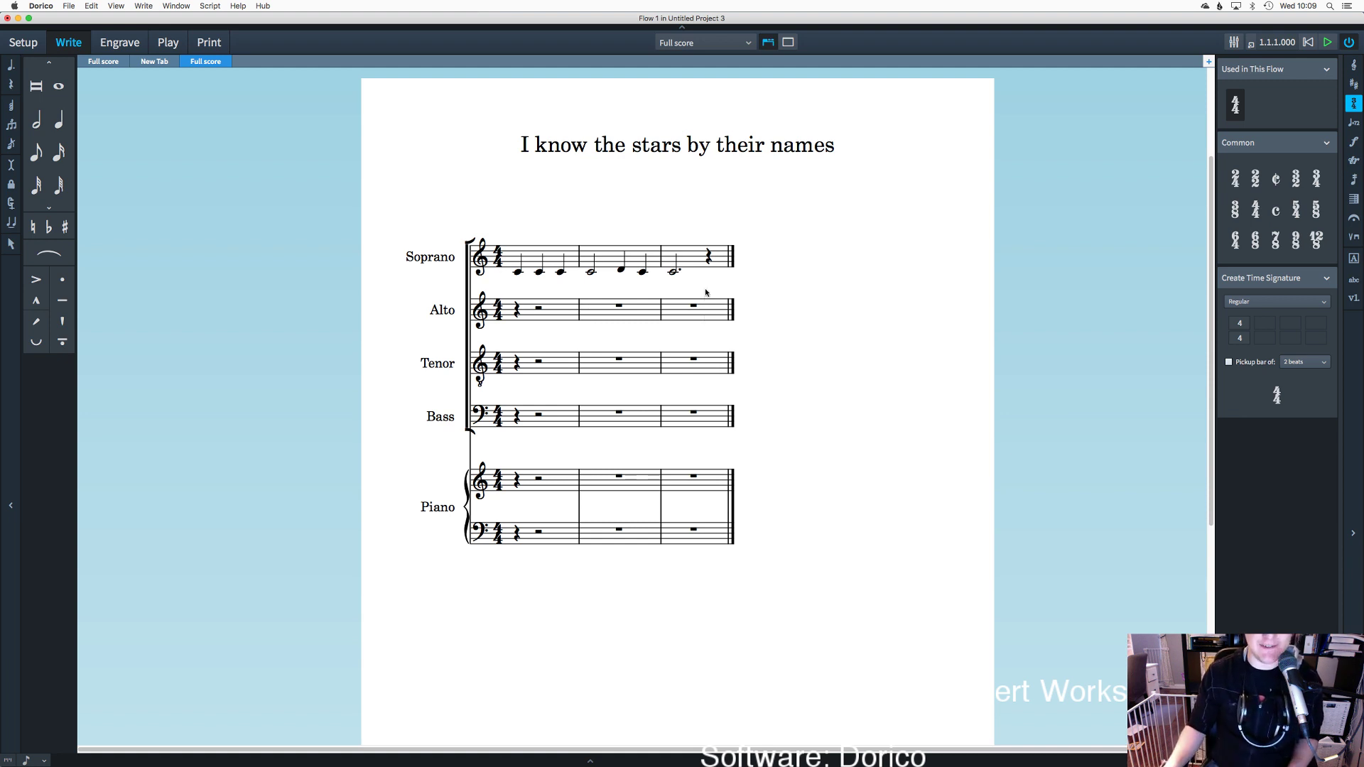
# Step: Shorten the Soprano's final dotted half note to a plain half note and restore its dot
pyautogui.click(672, 274)
pyautogui.hotkey('shift', 'n')
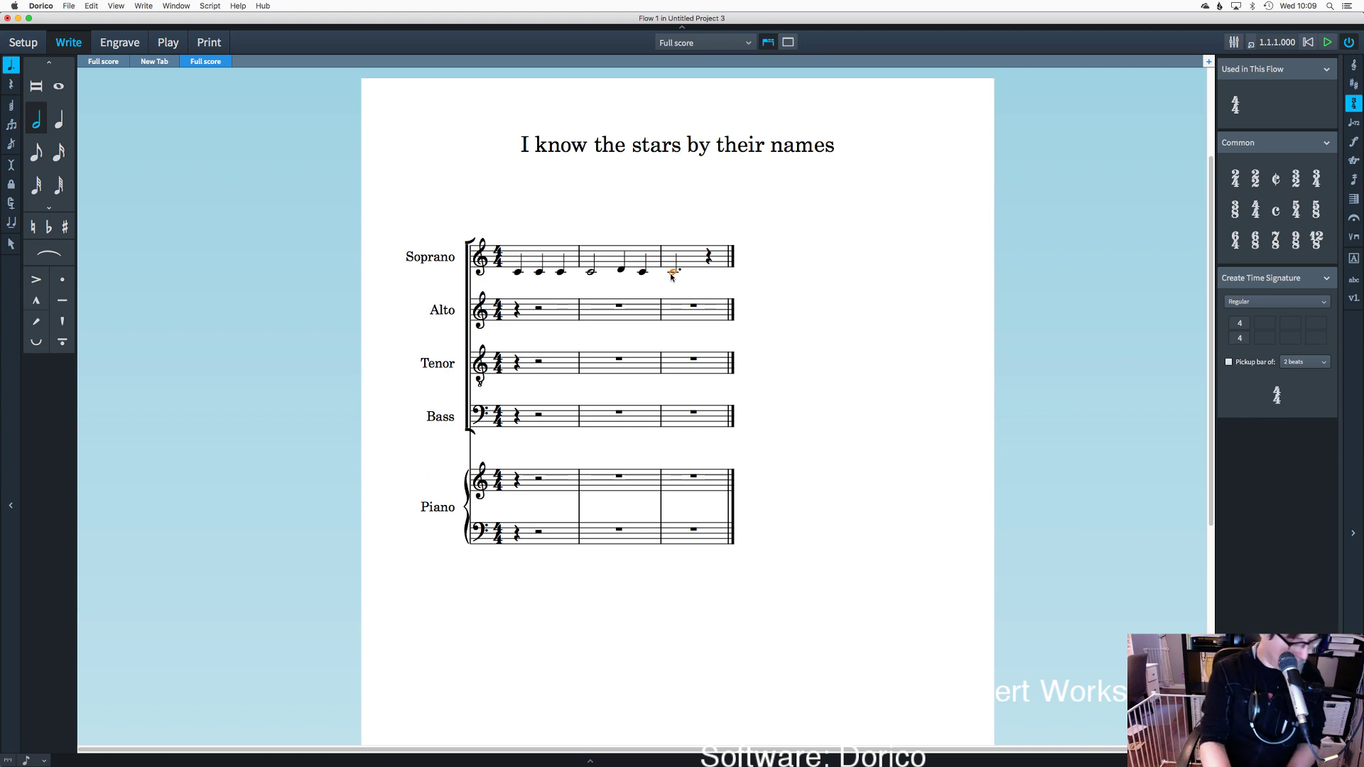
pyautogui.press('Escape')
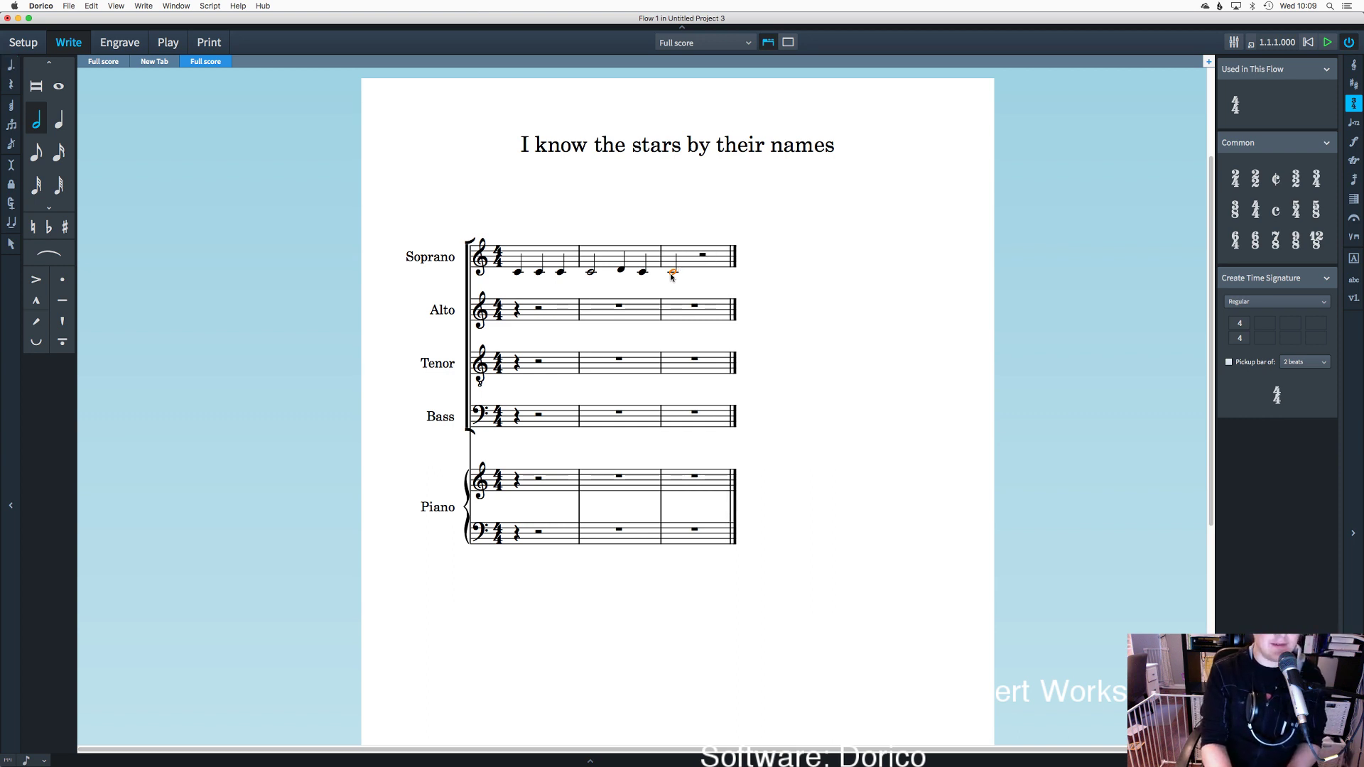
pyautogui.hotkey('shift', 'n')
pyautogui.press('.')
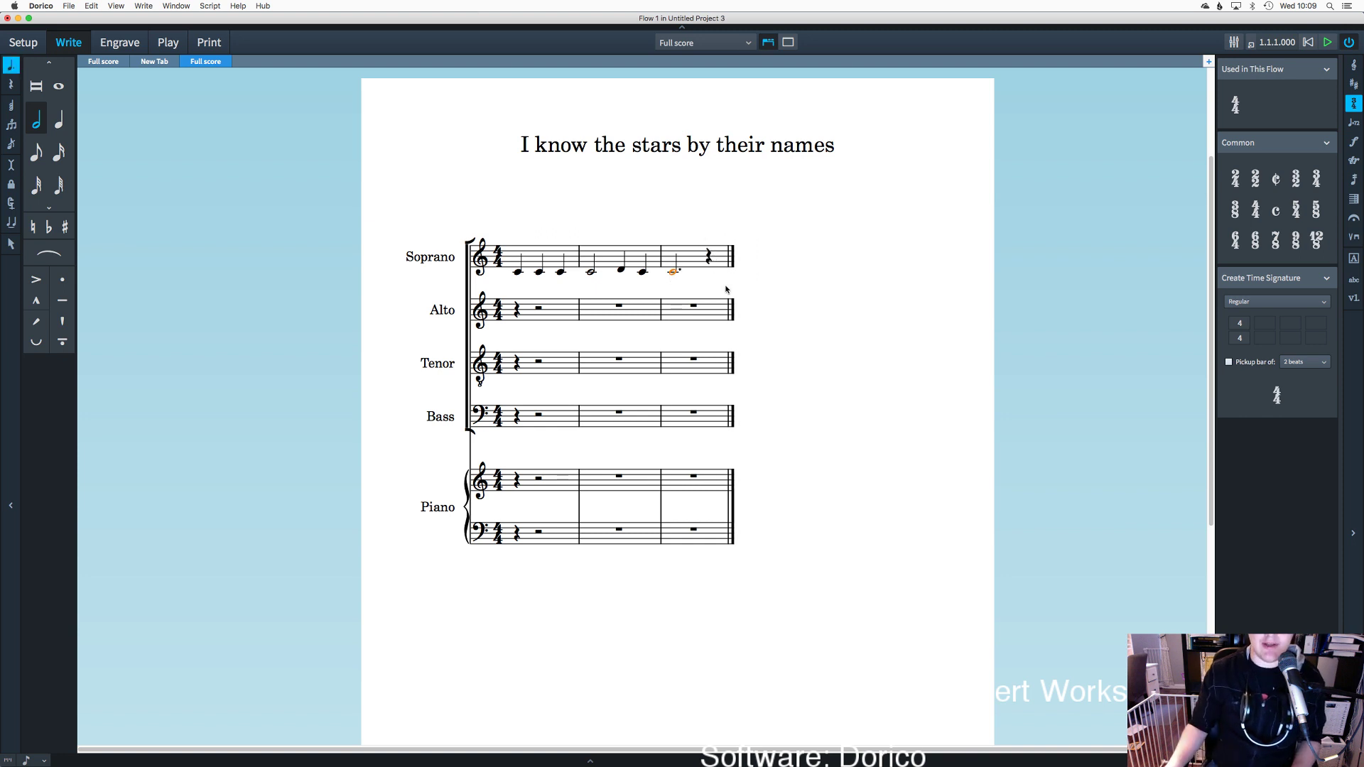
pyautogui.press('Escape')
pyautogui.press('Escape')
# Step: Continue the Soprano melody after the dotted half note with a quarter-note C, a dotted-quarter D and an eighth-note D
pyautogui.click(53, 122)
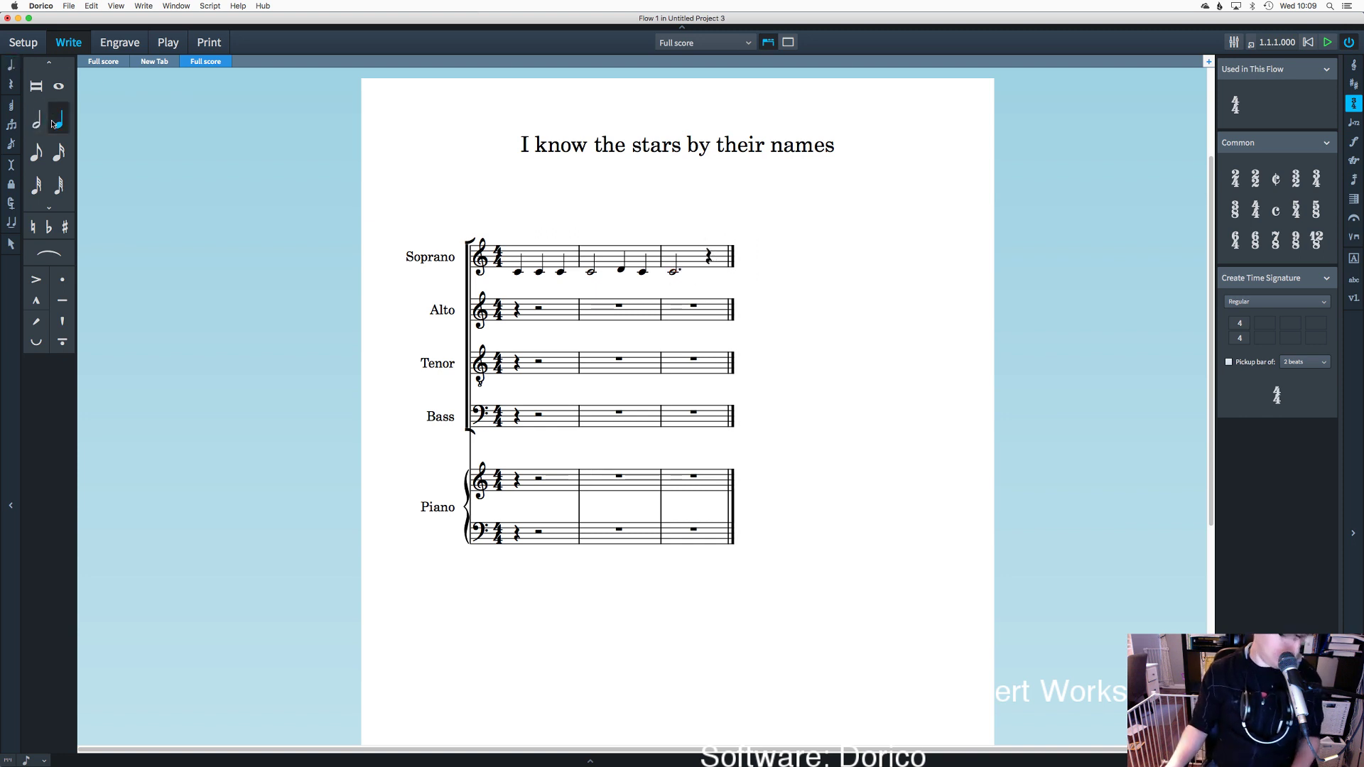
pyautogui.doubleClick(705, 277)
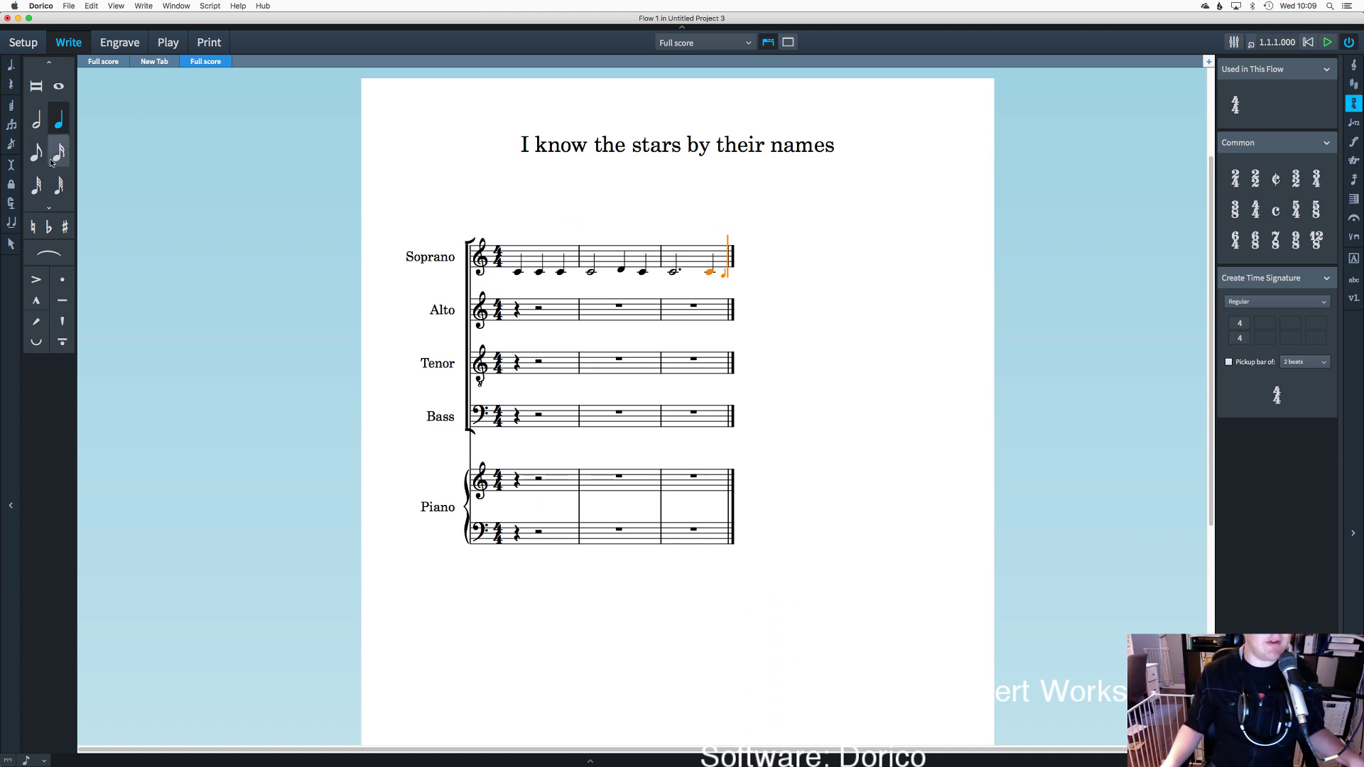
pyautogui.click(16, 72)
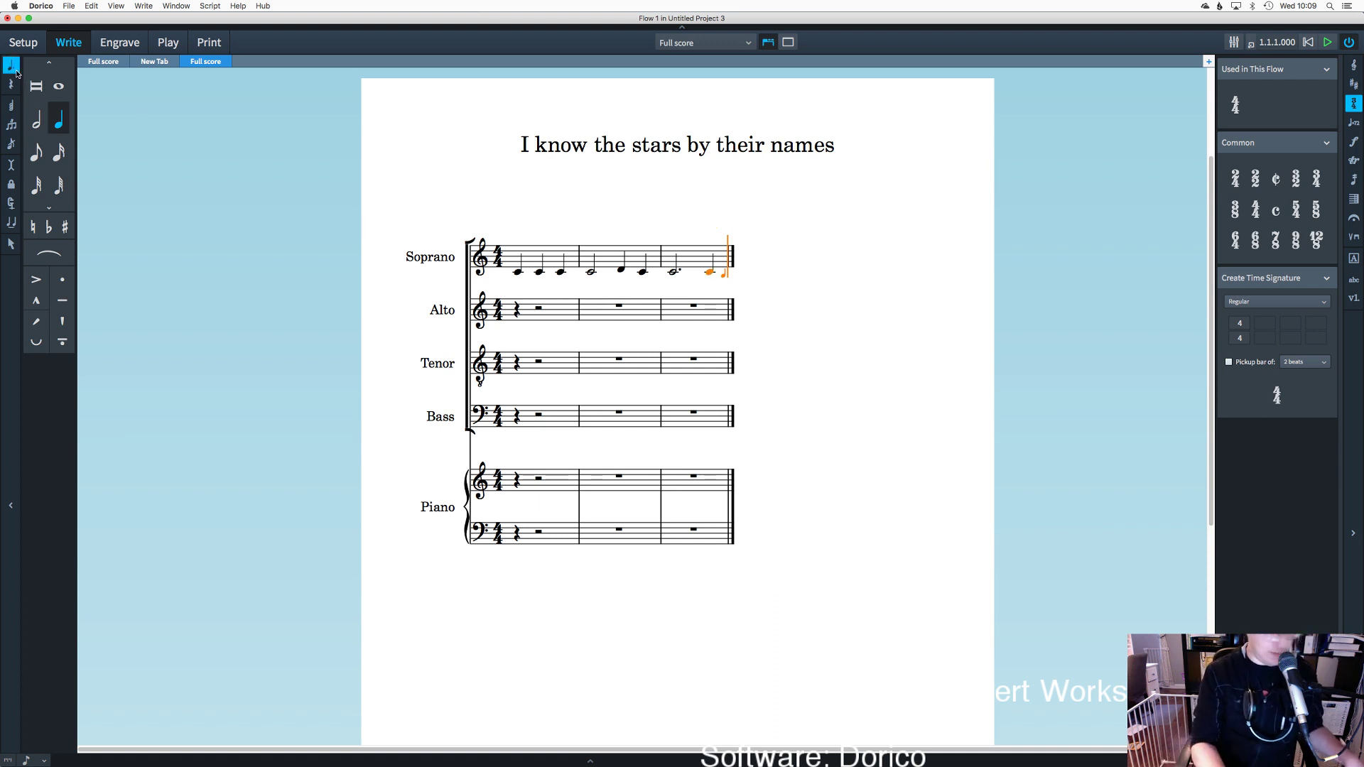
pyautogui.press('c')
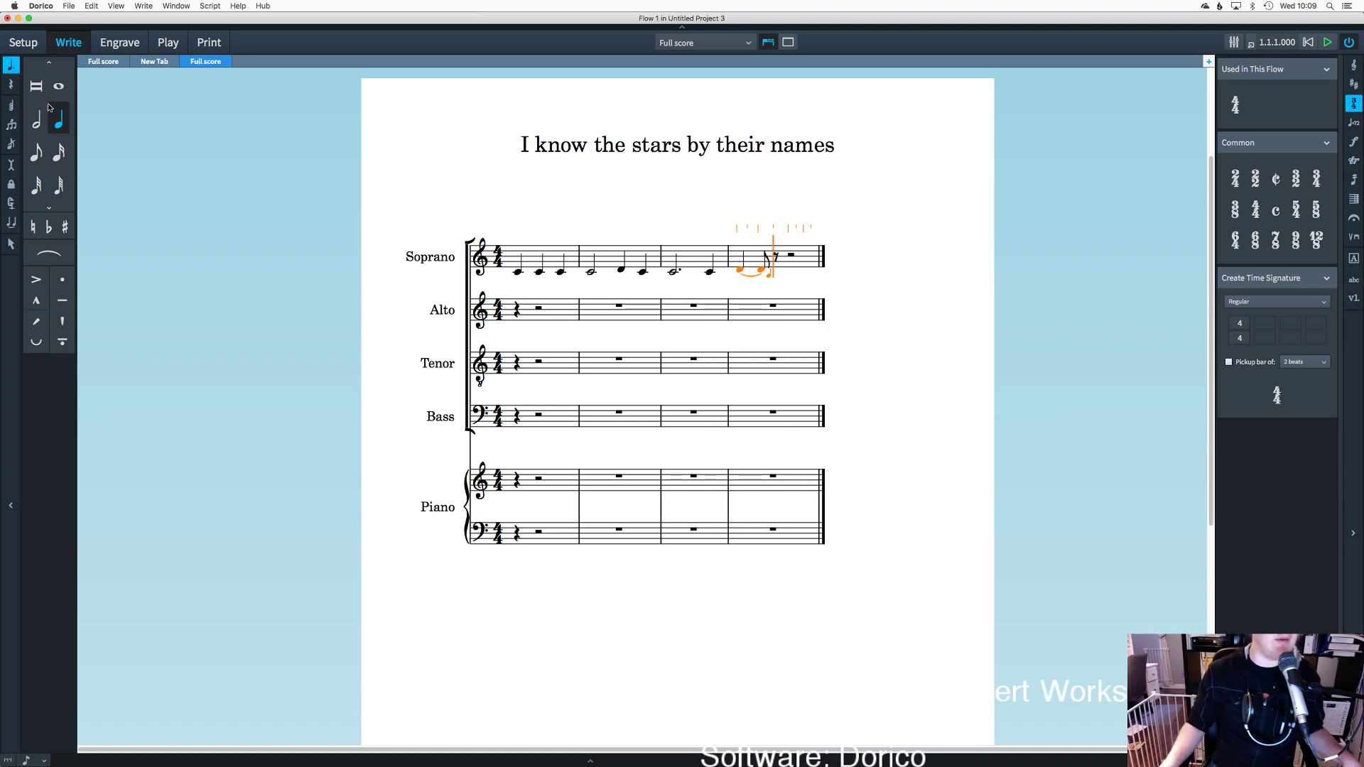
pyautogui.click(37, 151)
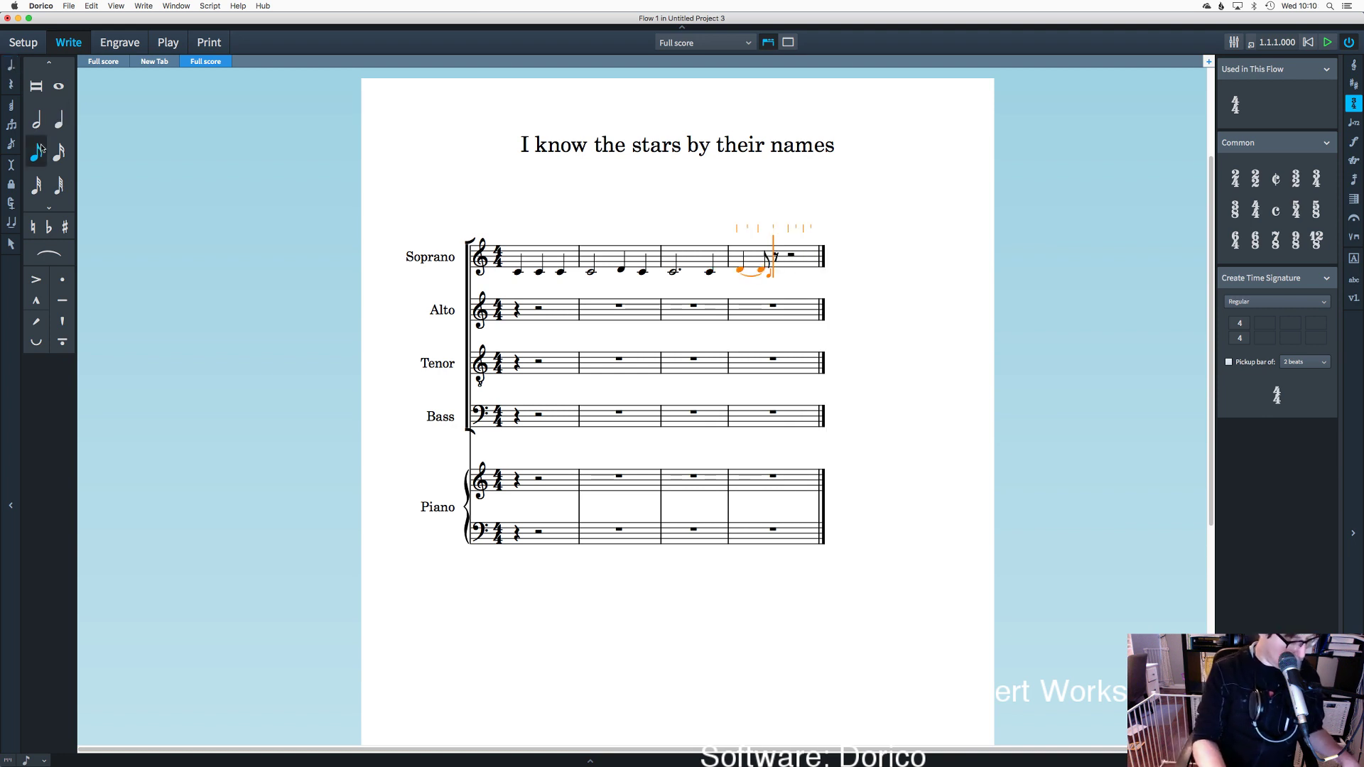
pyautogui.press('c')
pyautogui.press('7')
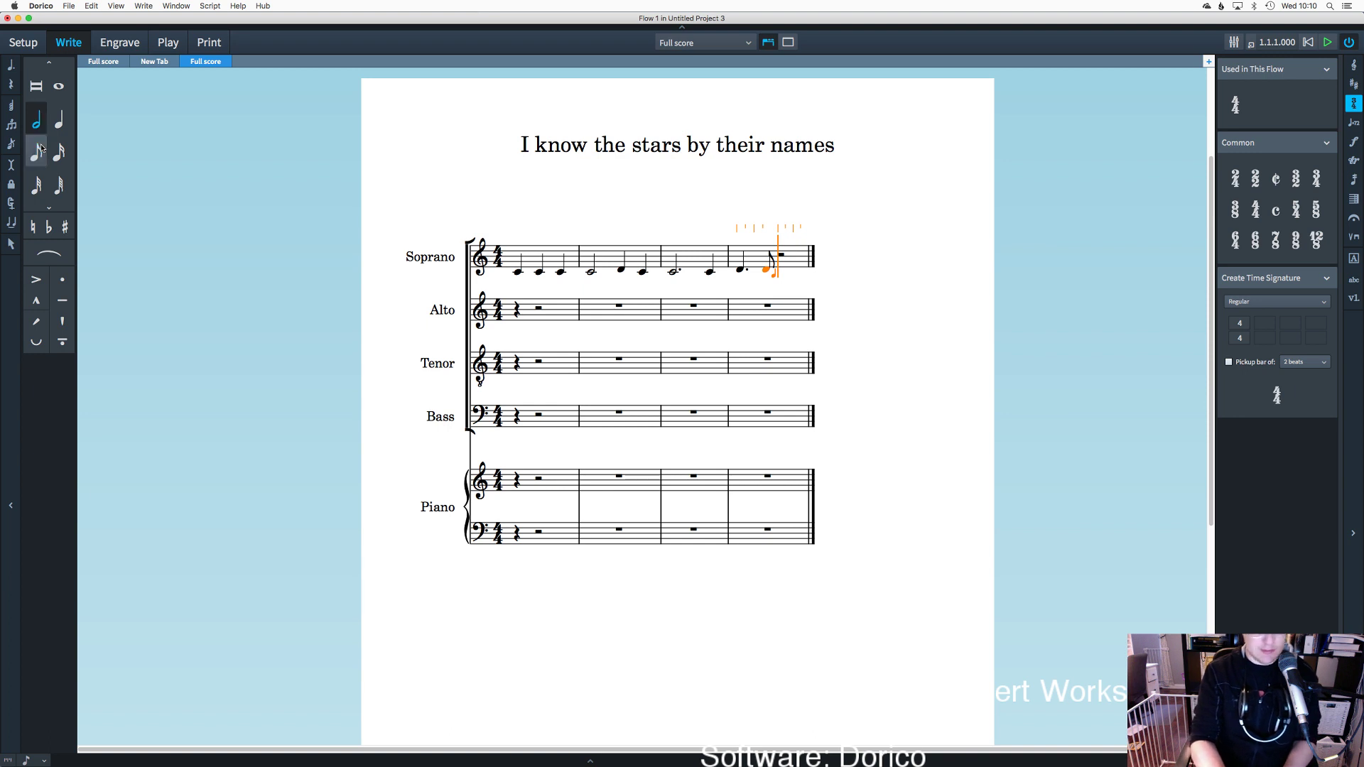
pyautogui.press('c')
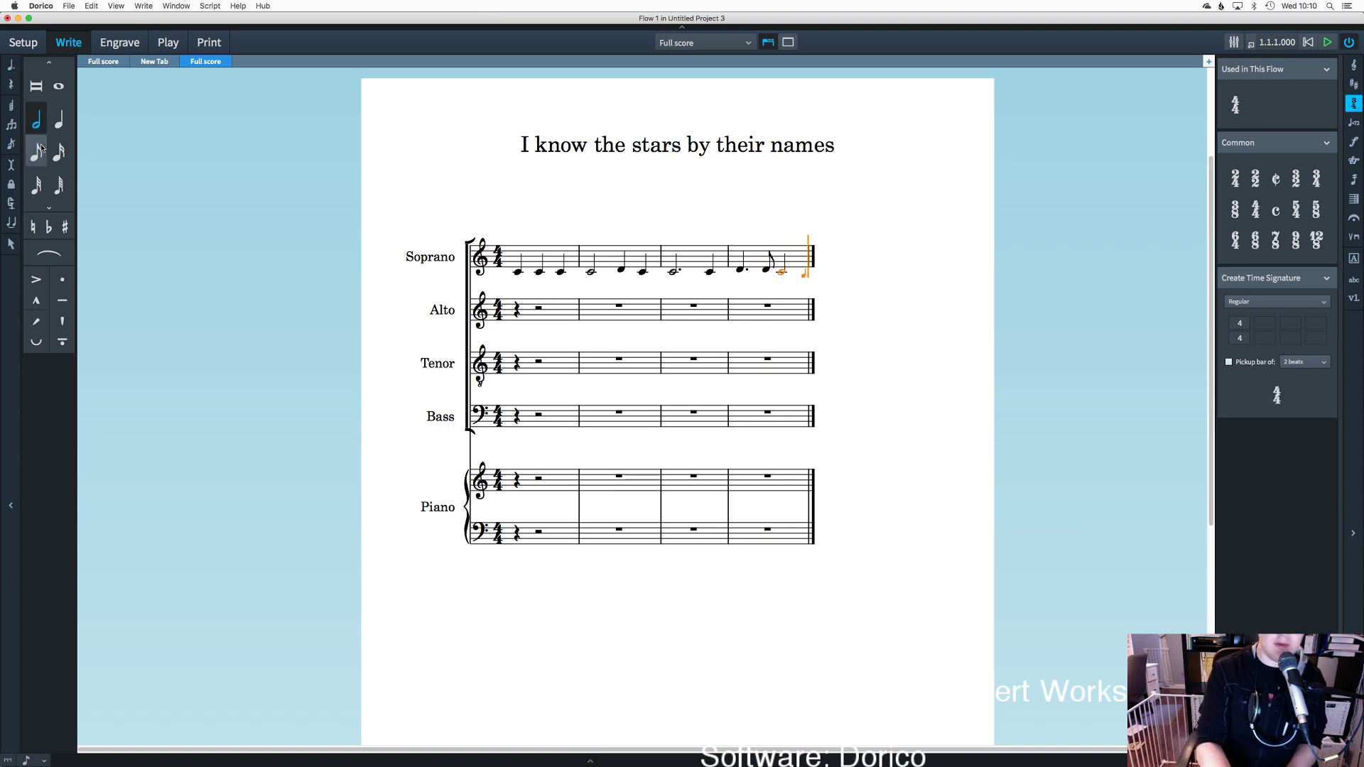
pyautogui.press('BackSpace')
# Step: Fill the rest of the Soprano's last bar with two quarter-note Cs and leave note input
pyautogui.press('8')
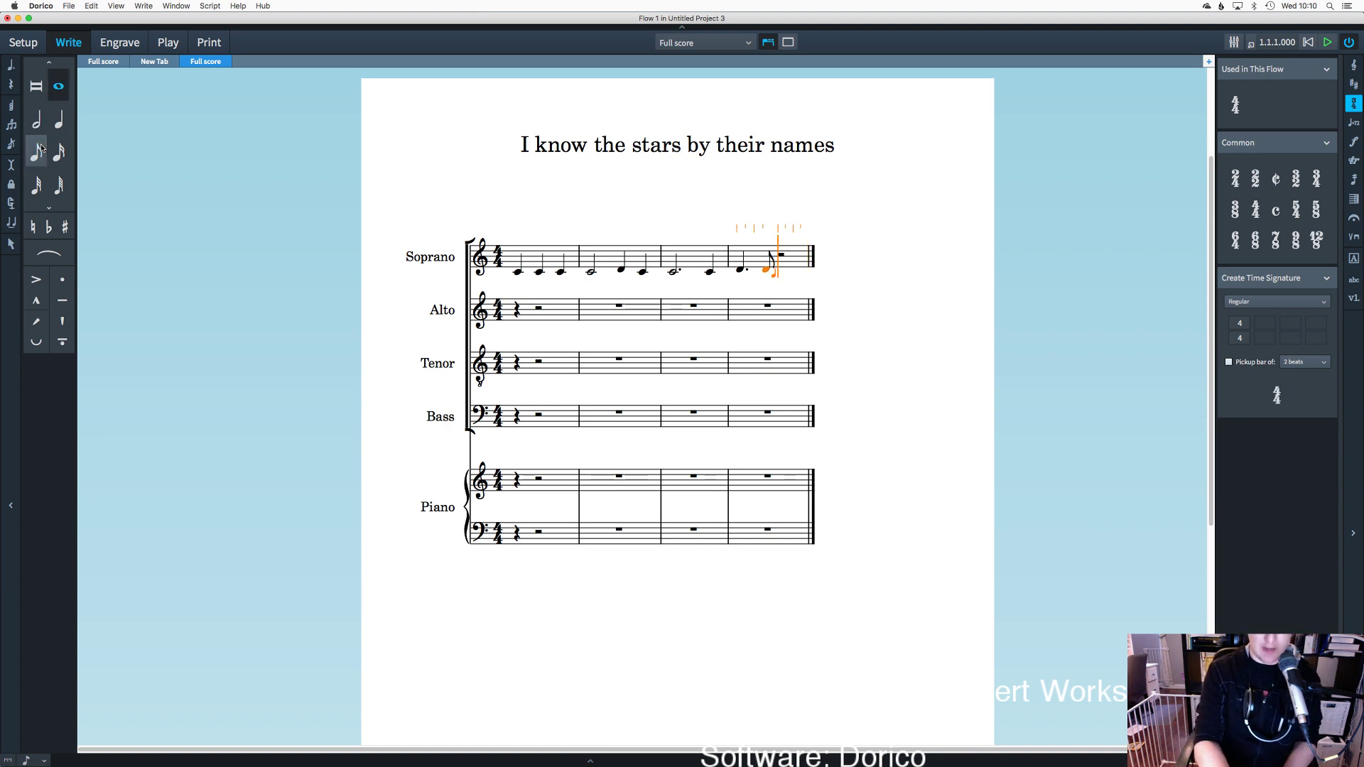
pyautogui.press('6')
pyautogui.press('c')
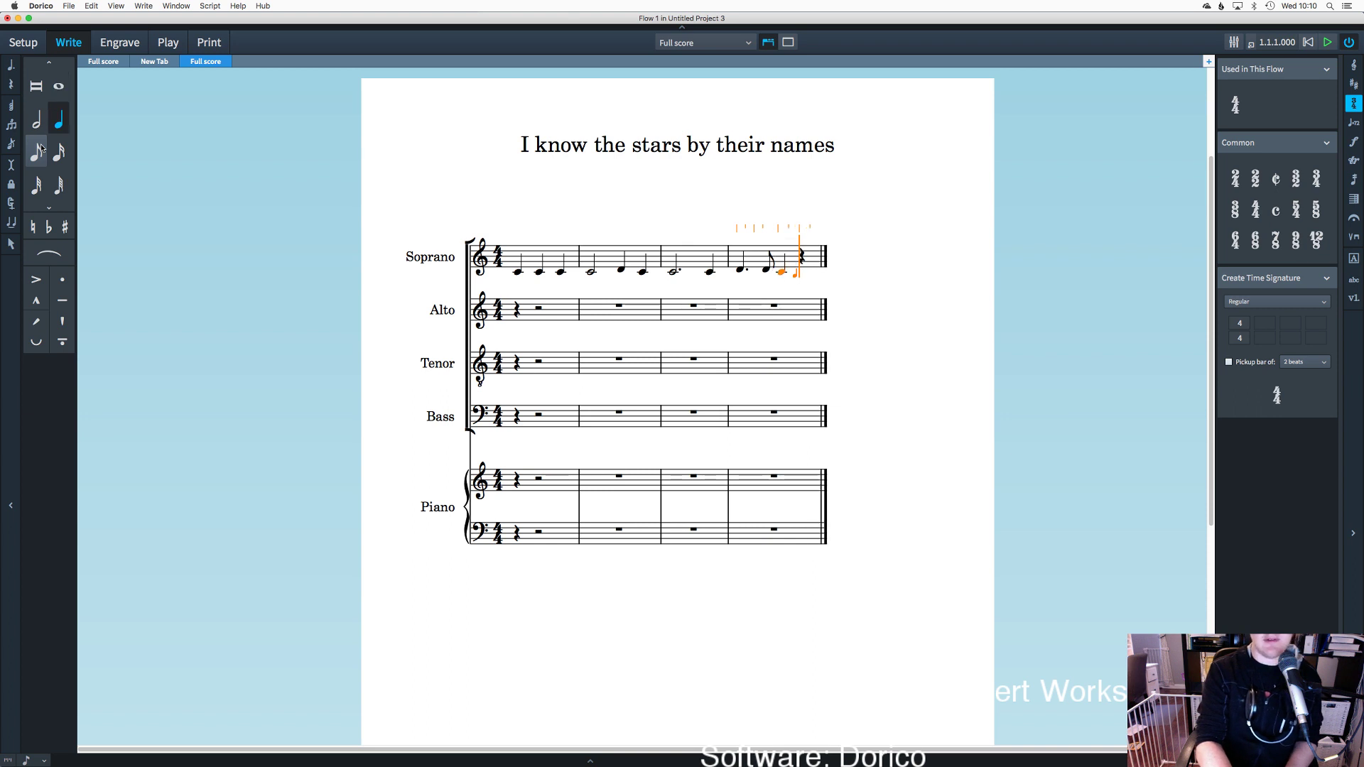
pyautogui.press('c')
pyautogui.press('Escape')
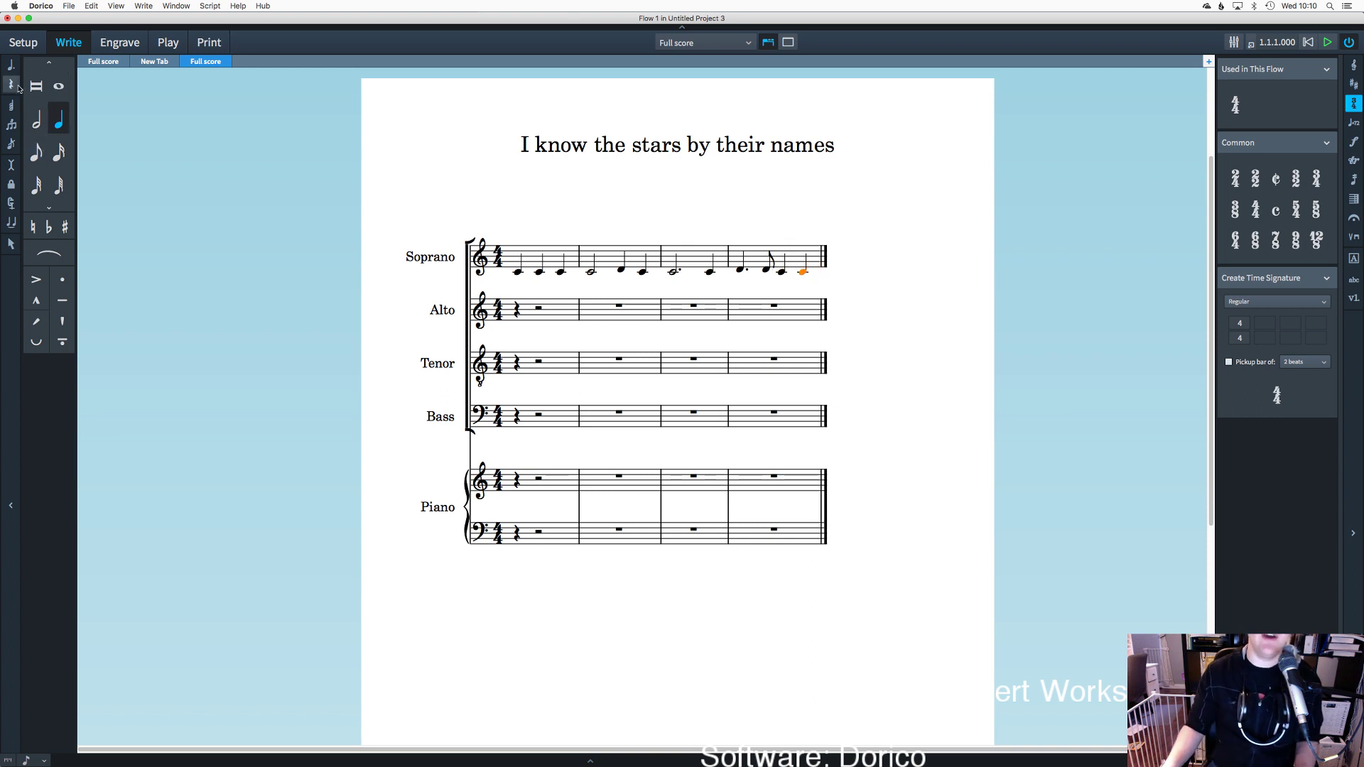
pyautogui.press('Escape')
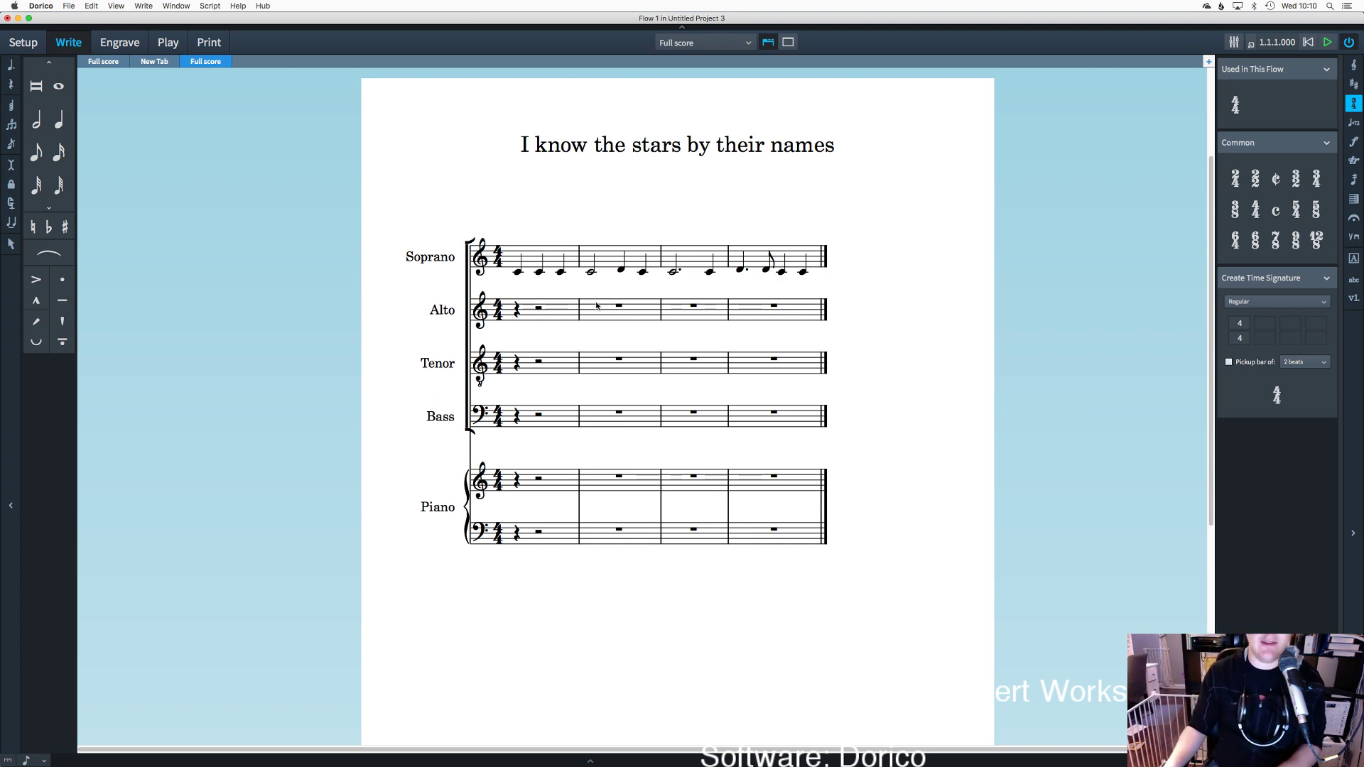
# Step: Start the Alto line in the first full bar with a quarter-note C and a half-note B-flat
pyautogui.click(66, 122)
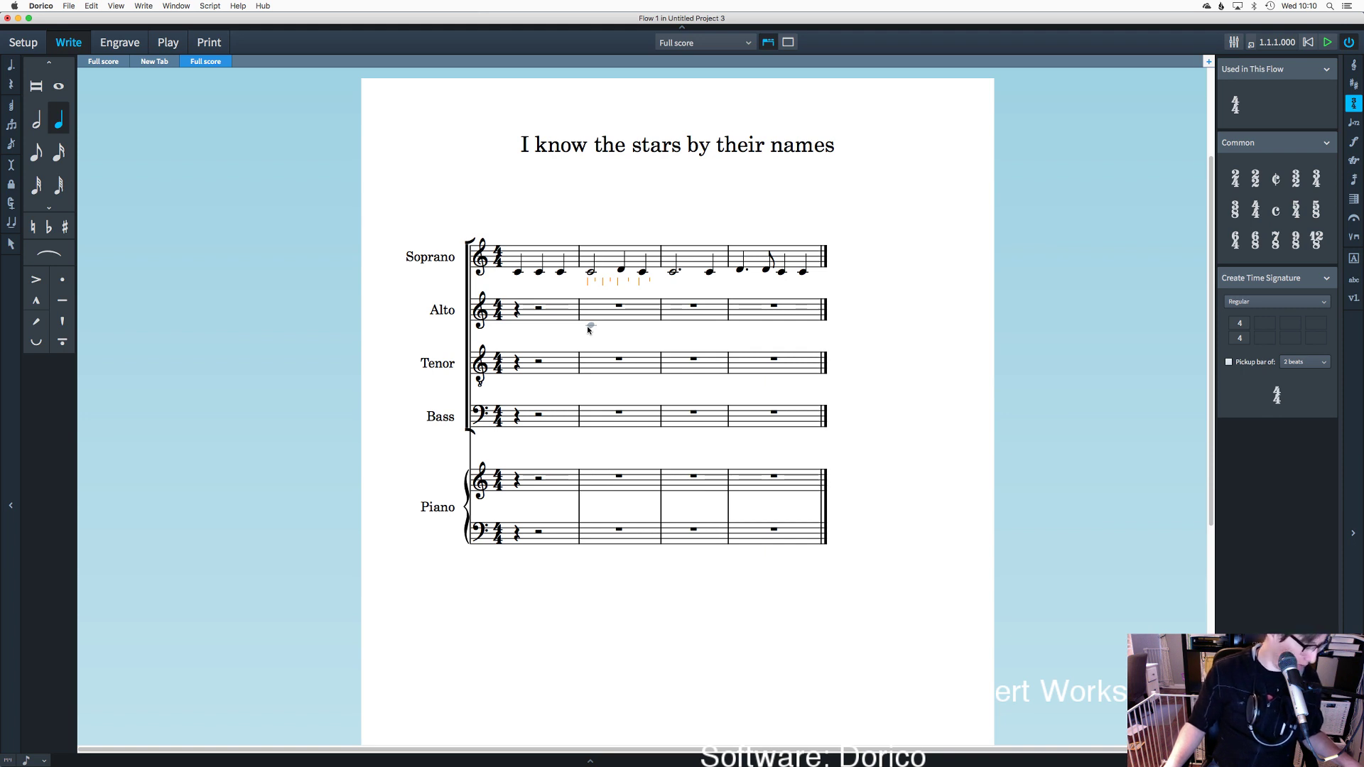
pyautogui.press('c')
pyautogui.press('c')
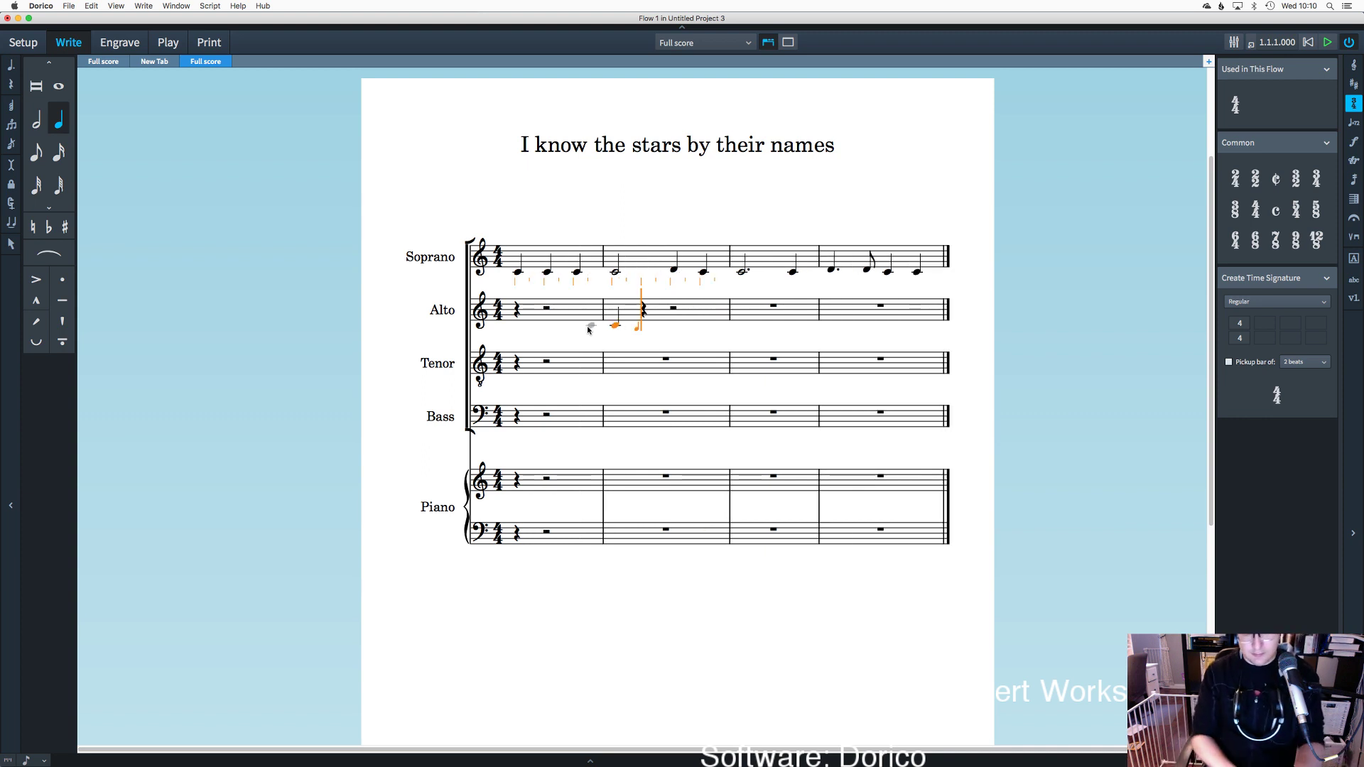
pyautogui.press('7')
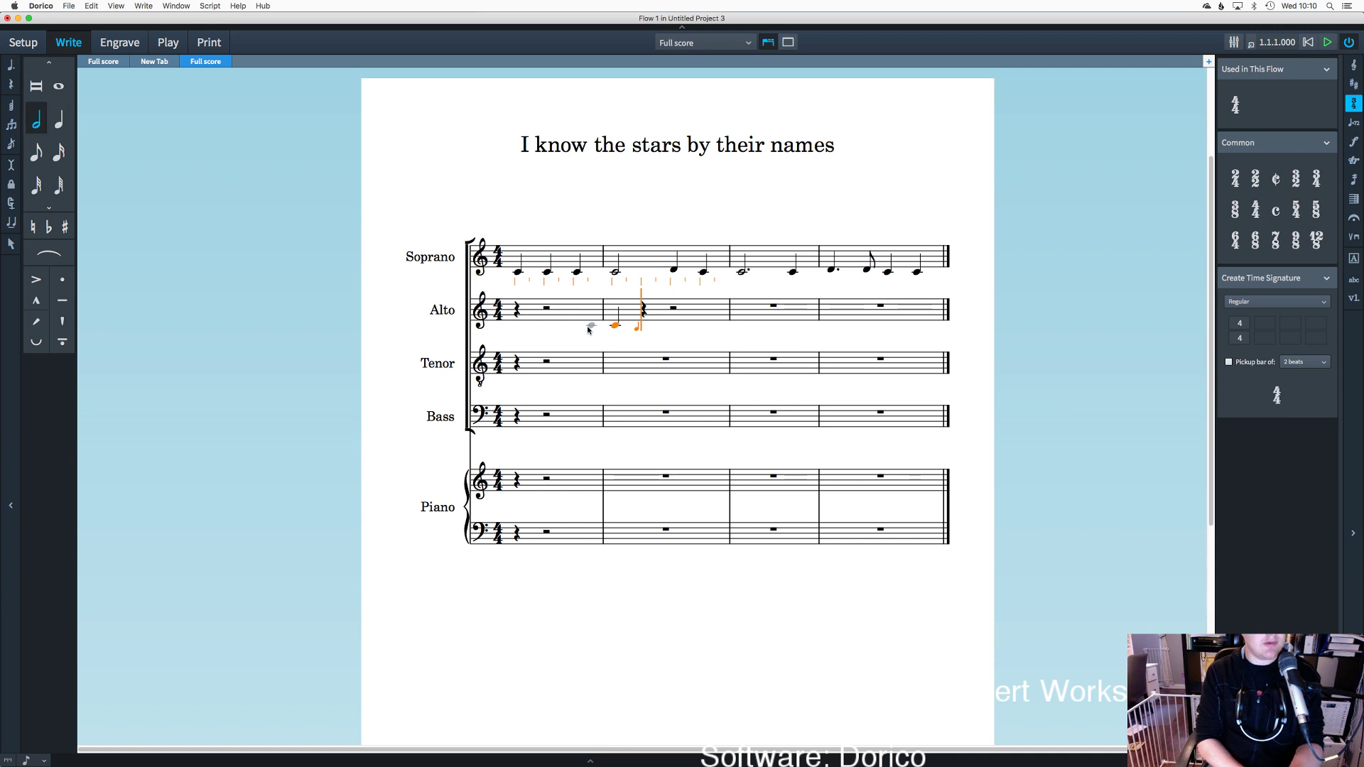
pyautogui.press('-')
pyautogui.press('d')
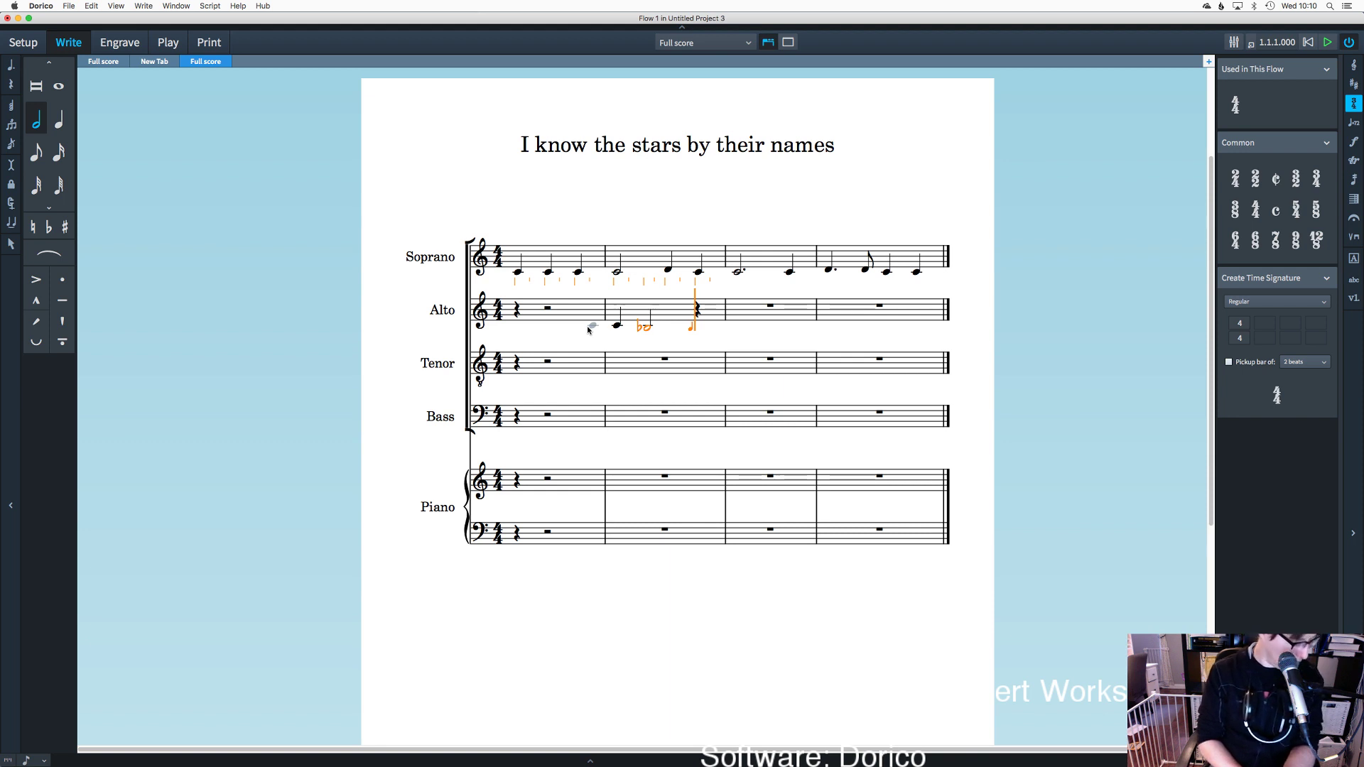
pyautogui.press('c')
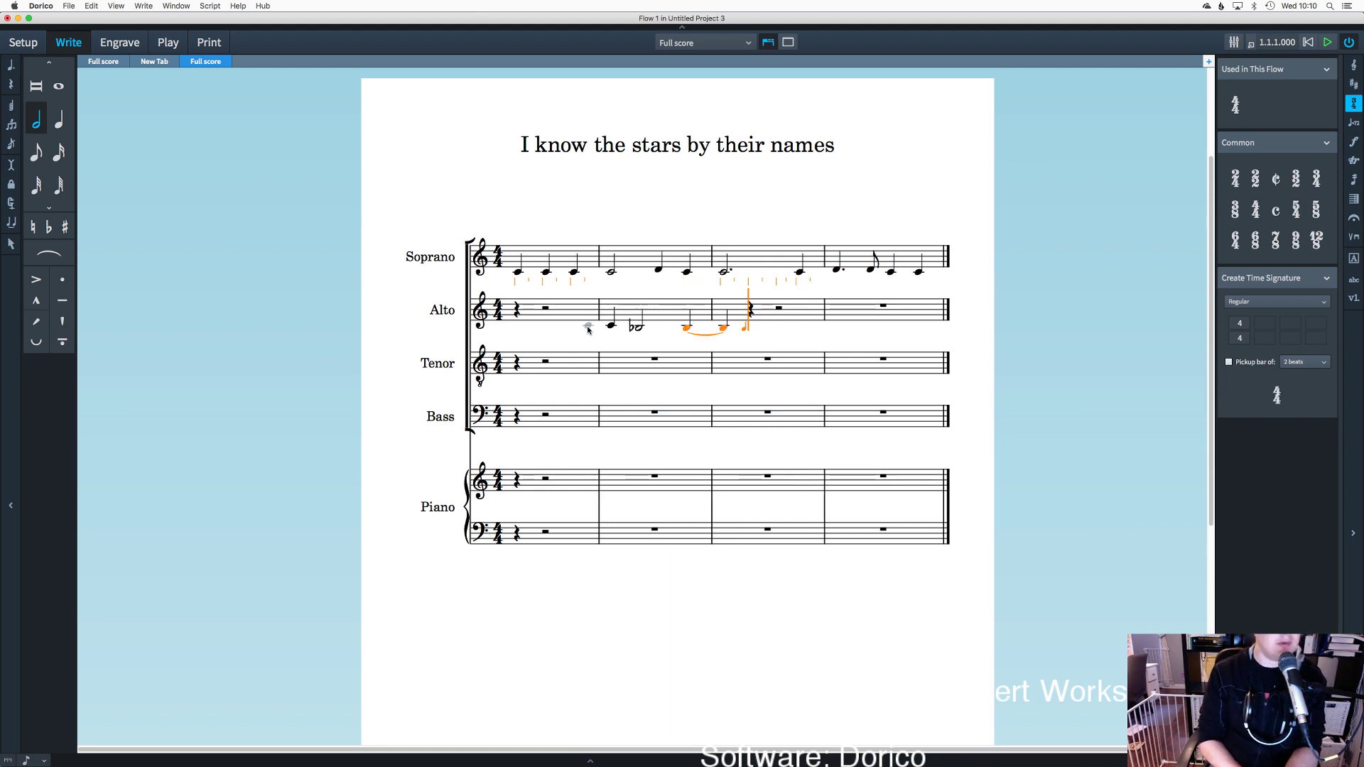
pyautogui.click(9, 64)
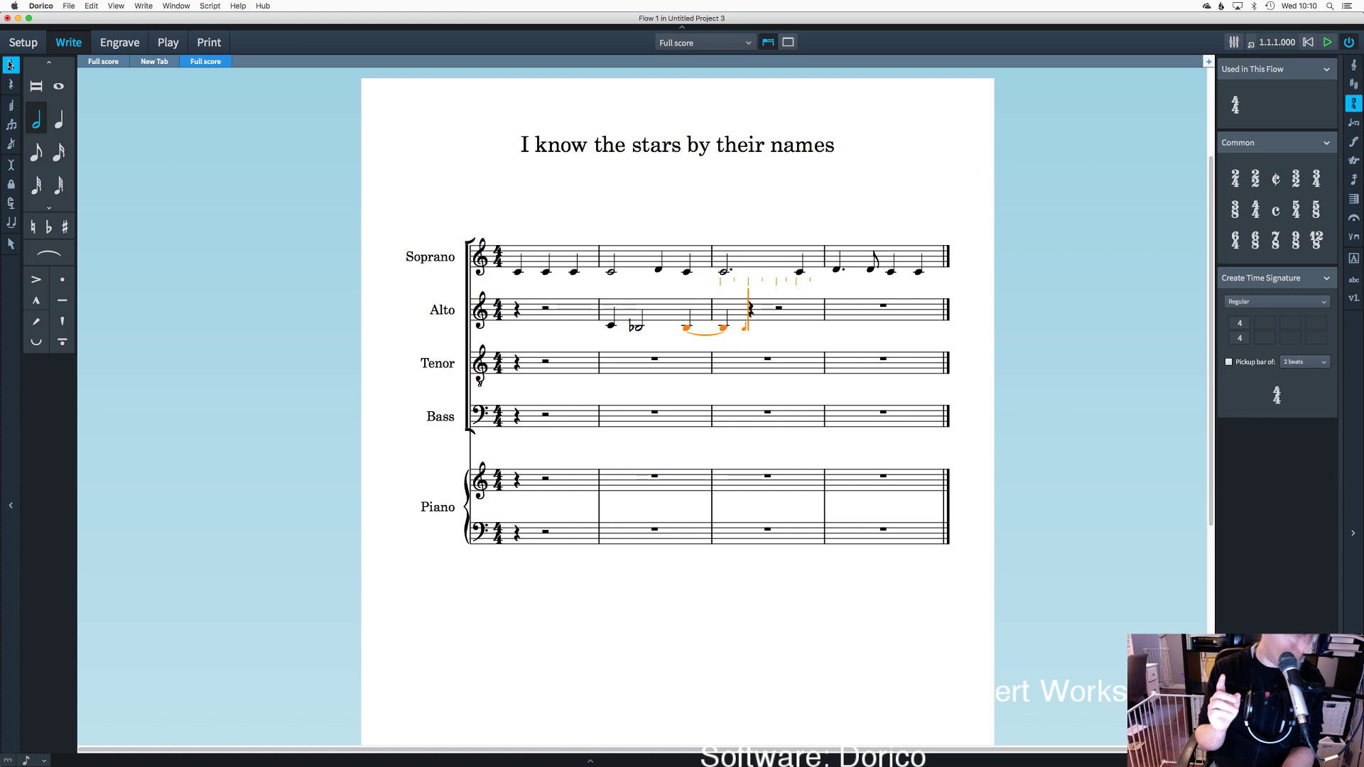
pyautogui.click(9, 64)
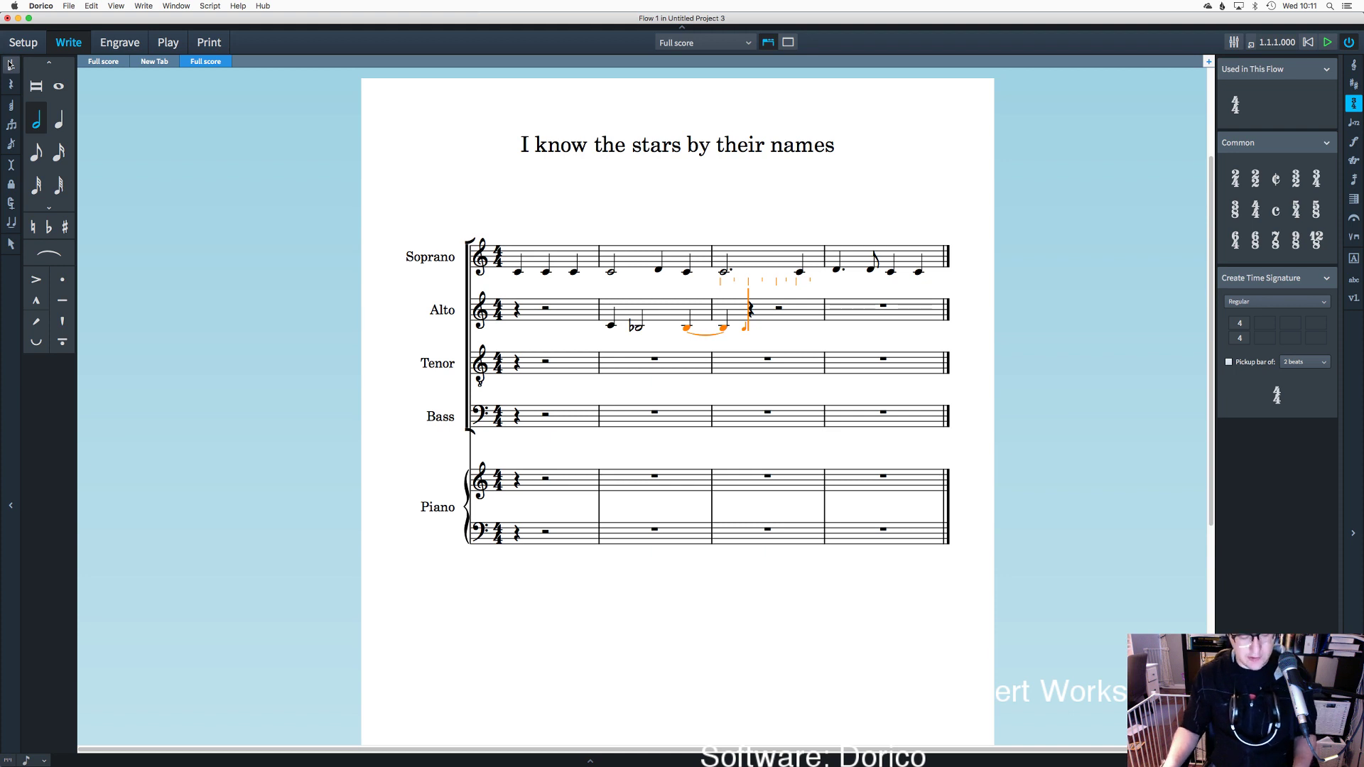
pyautogui.press('super+z')
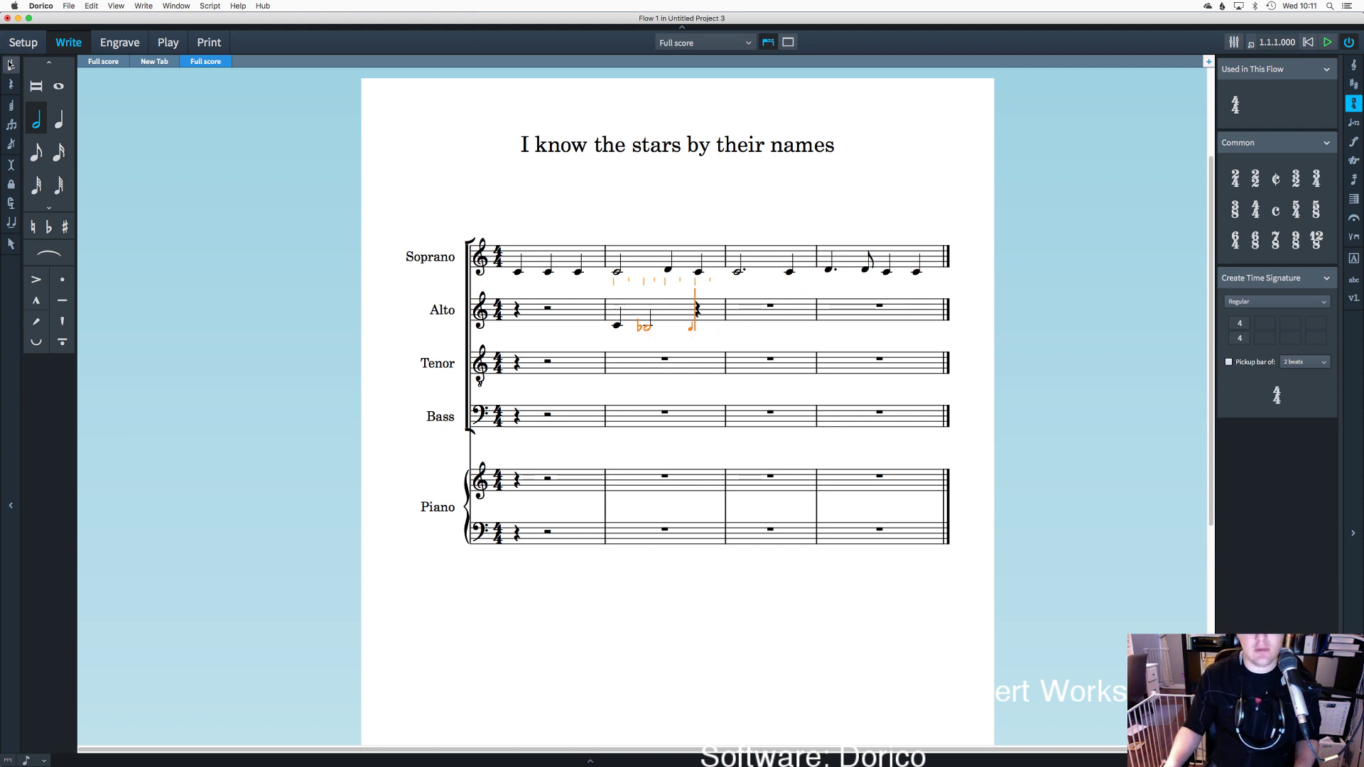
# Step: Continue the Alto line with a quarter-note B-flat, a dotted half-note C and a quarter-note C
pyautogui.click(64, 123)
pyautogui.press('c')
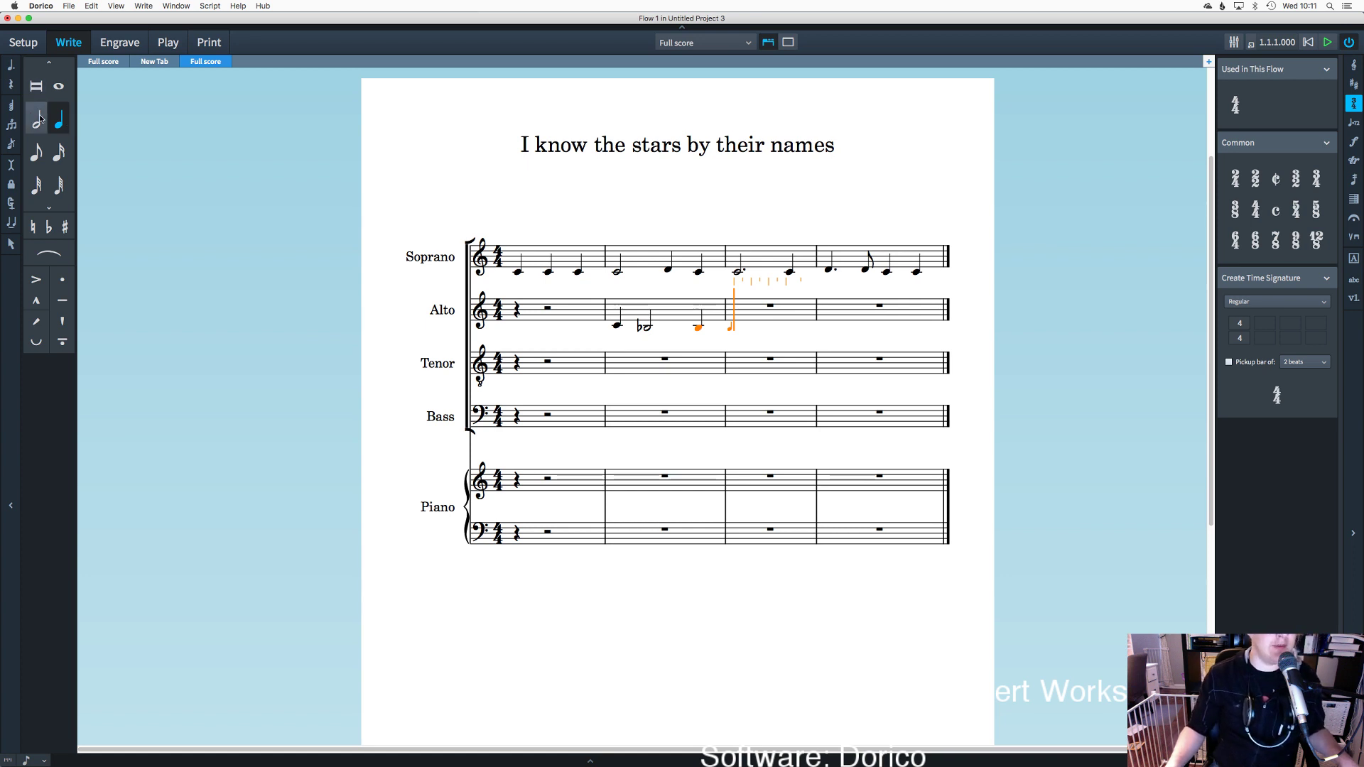
pyautogui.click(39, 119)
pyautogui.press('c')
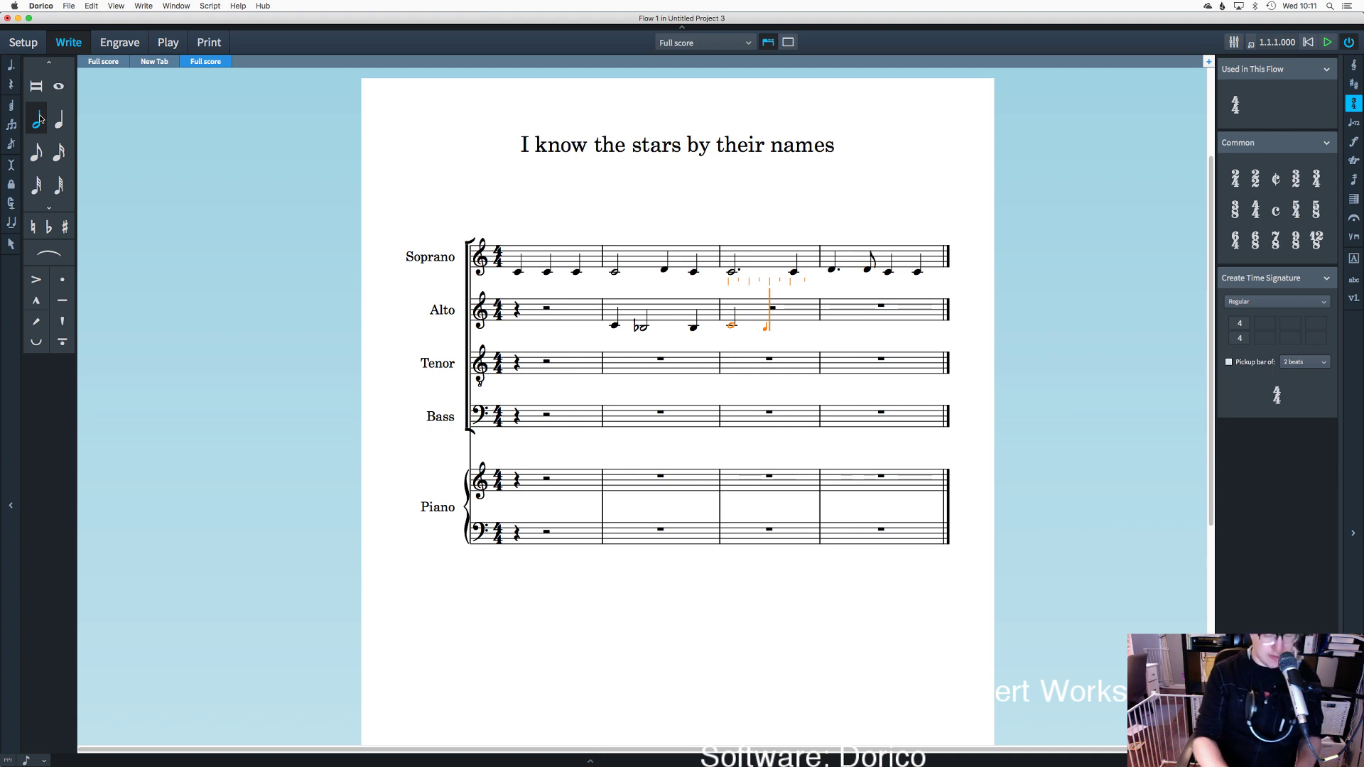
pyautogui.press('BackSpace')
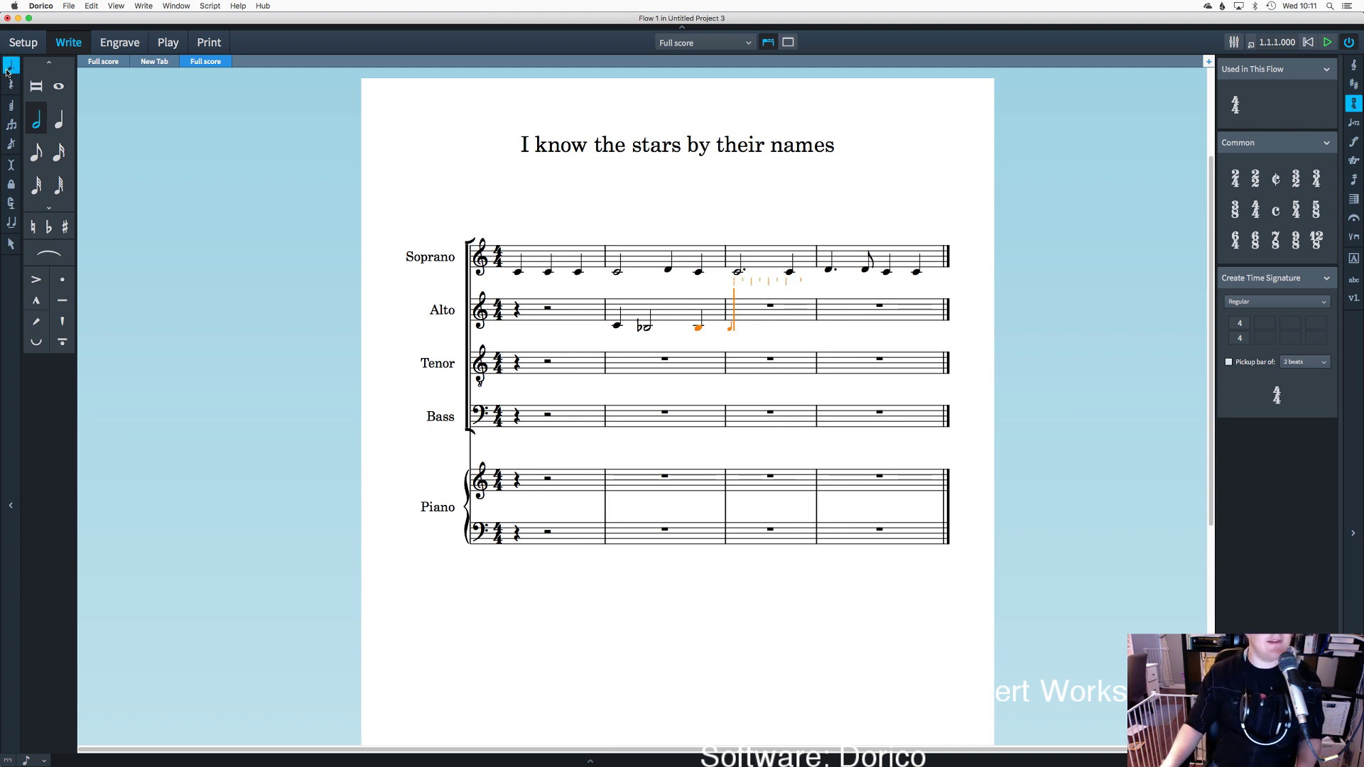
pyautogui.press('c')
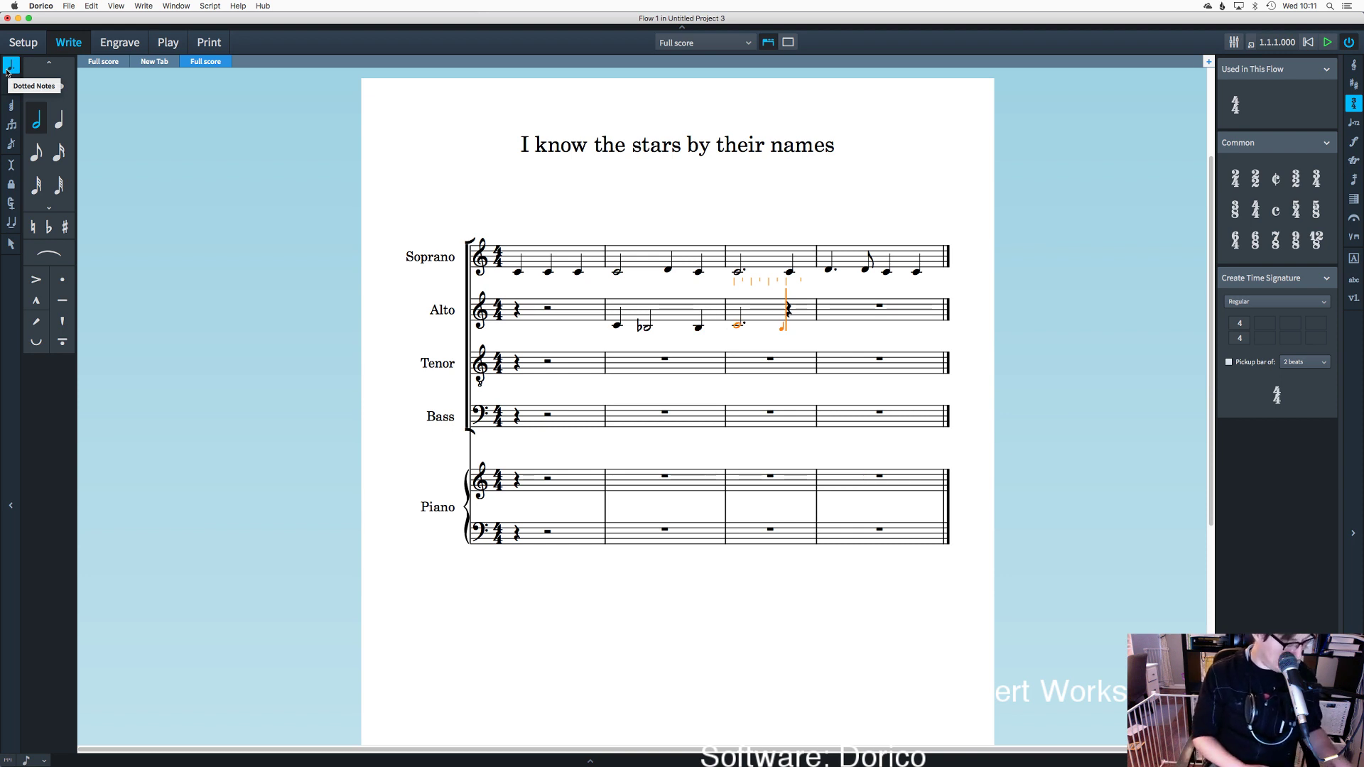
pyautogui.click(59, 121)
pyautogui.press('.')
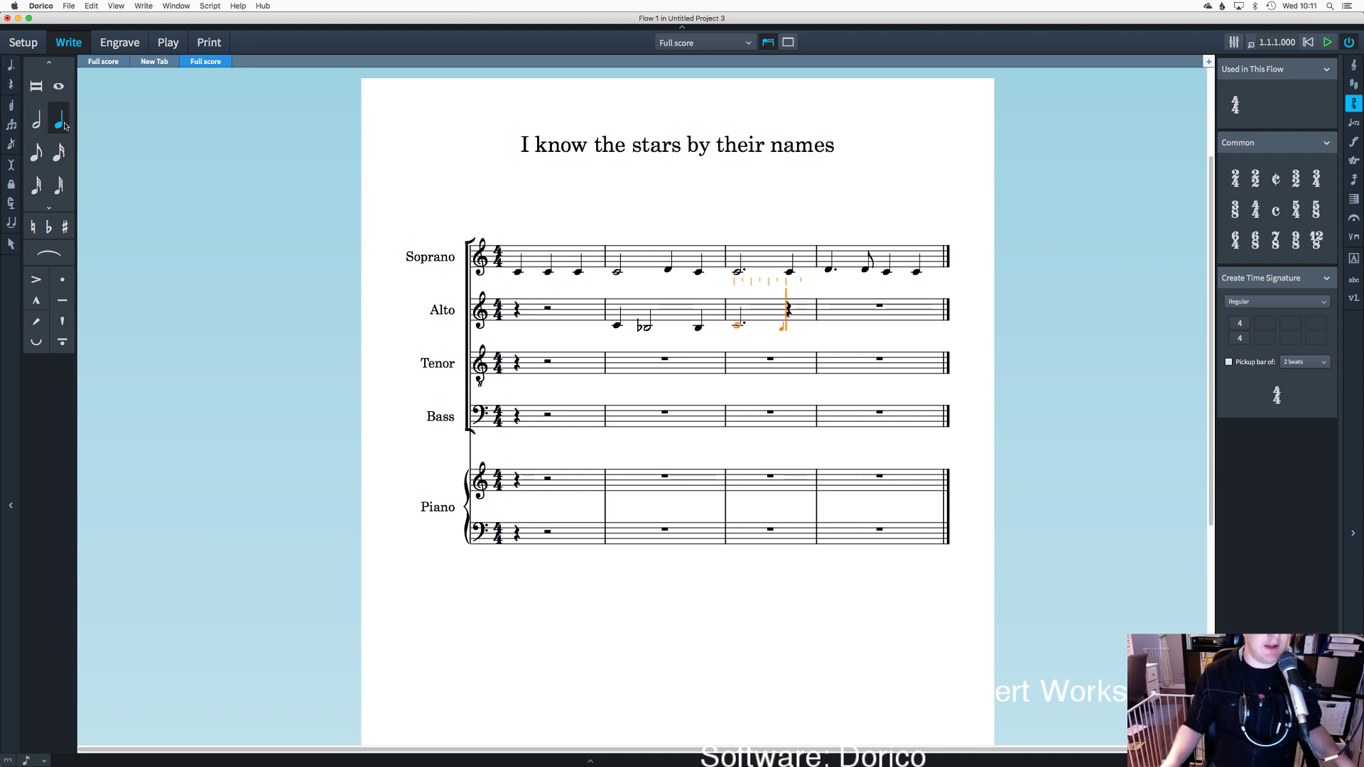
pyautogui.press('c')
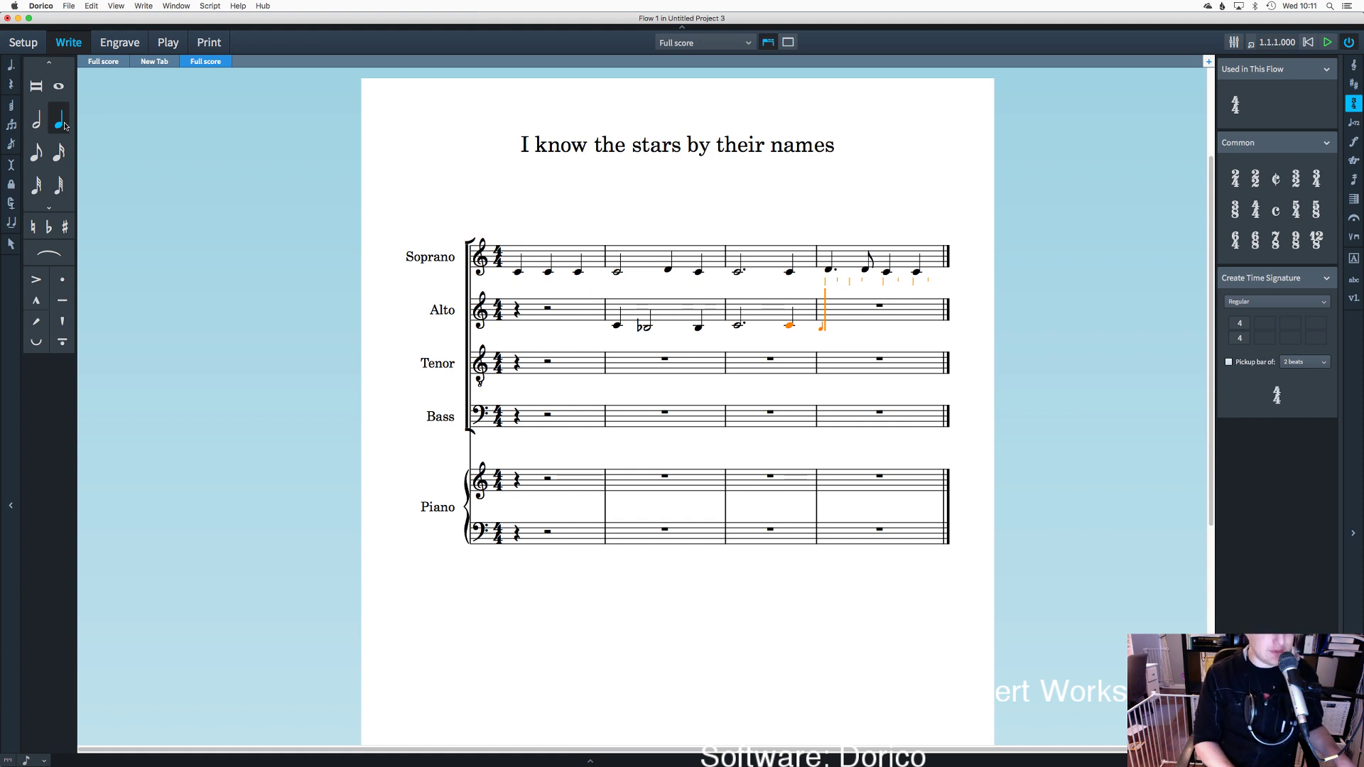
# Step: Fill the Alto's next bar with a dotted-quarter A, an eighth-note A and two quarter-note Bs
pyautogui.hotkey('shift', 'n')
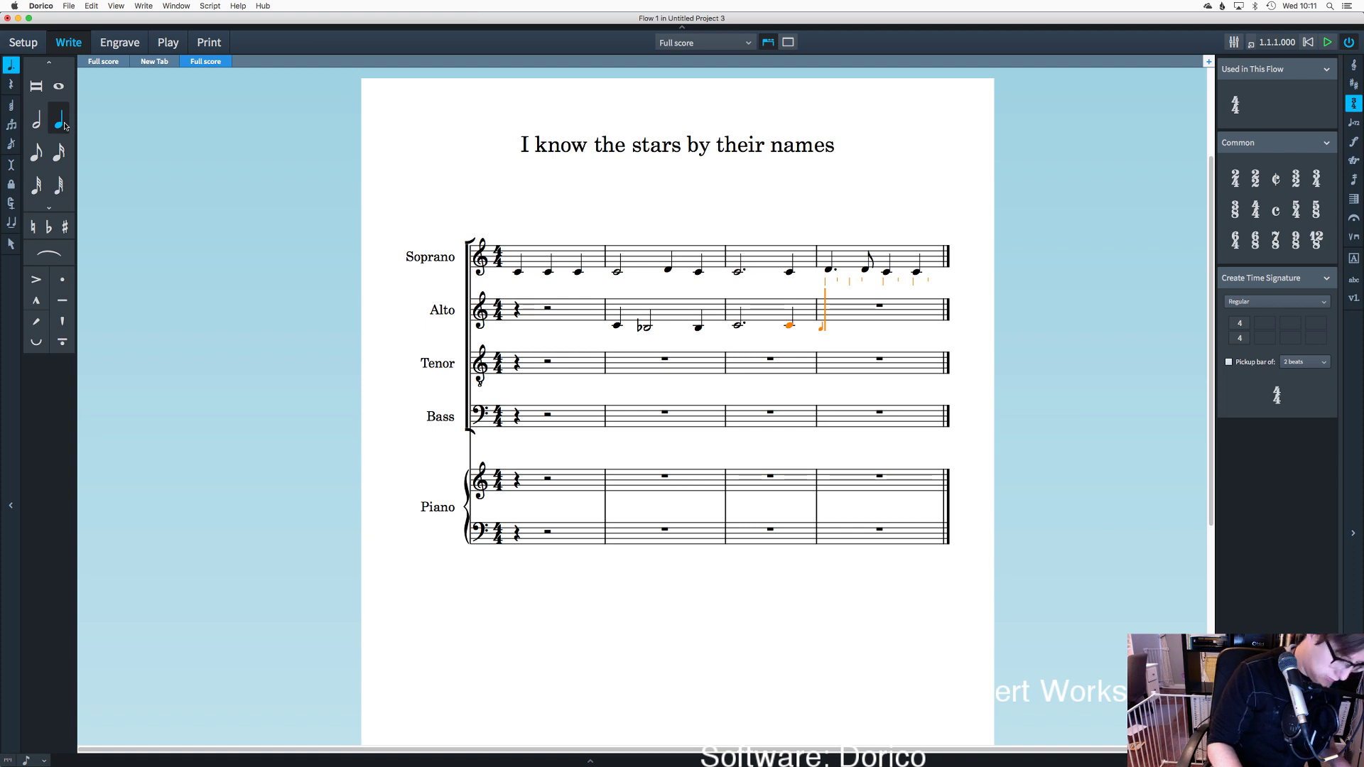
pyautogui.press('c')
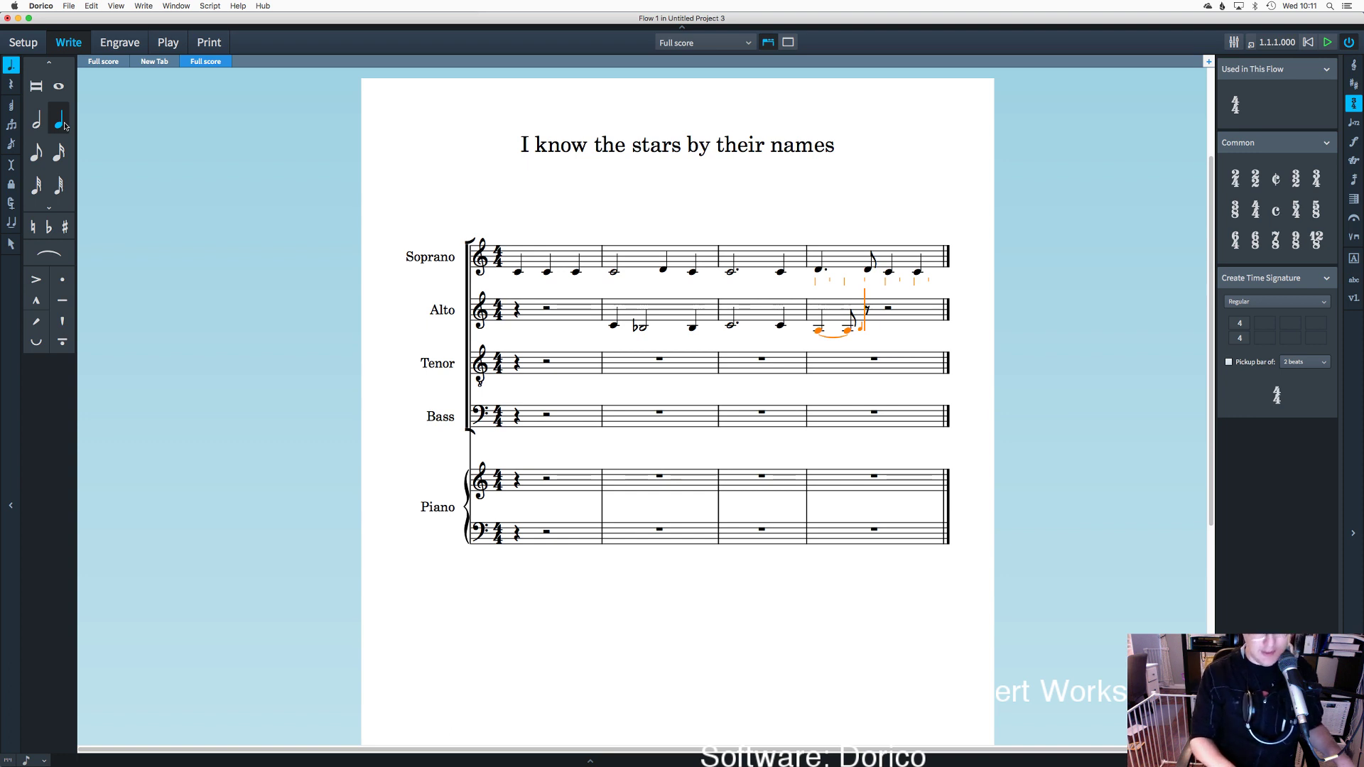
pyautogui.press('5')
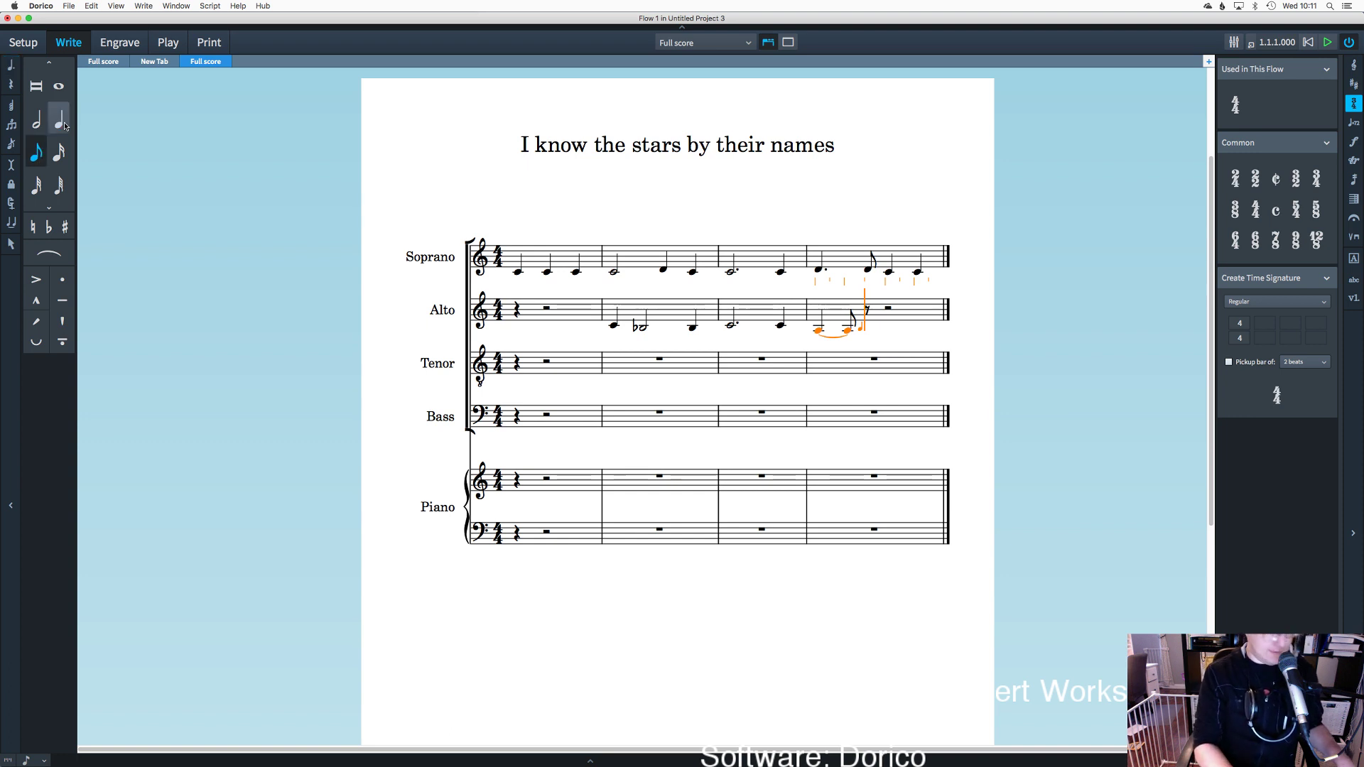
pyautogui.press('c')
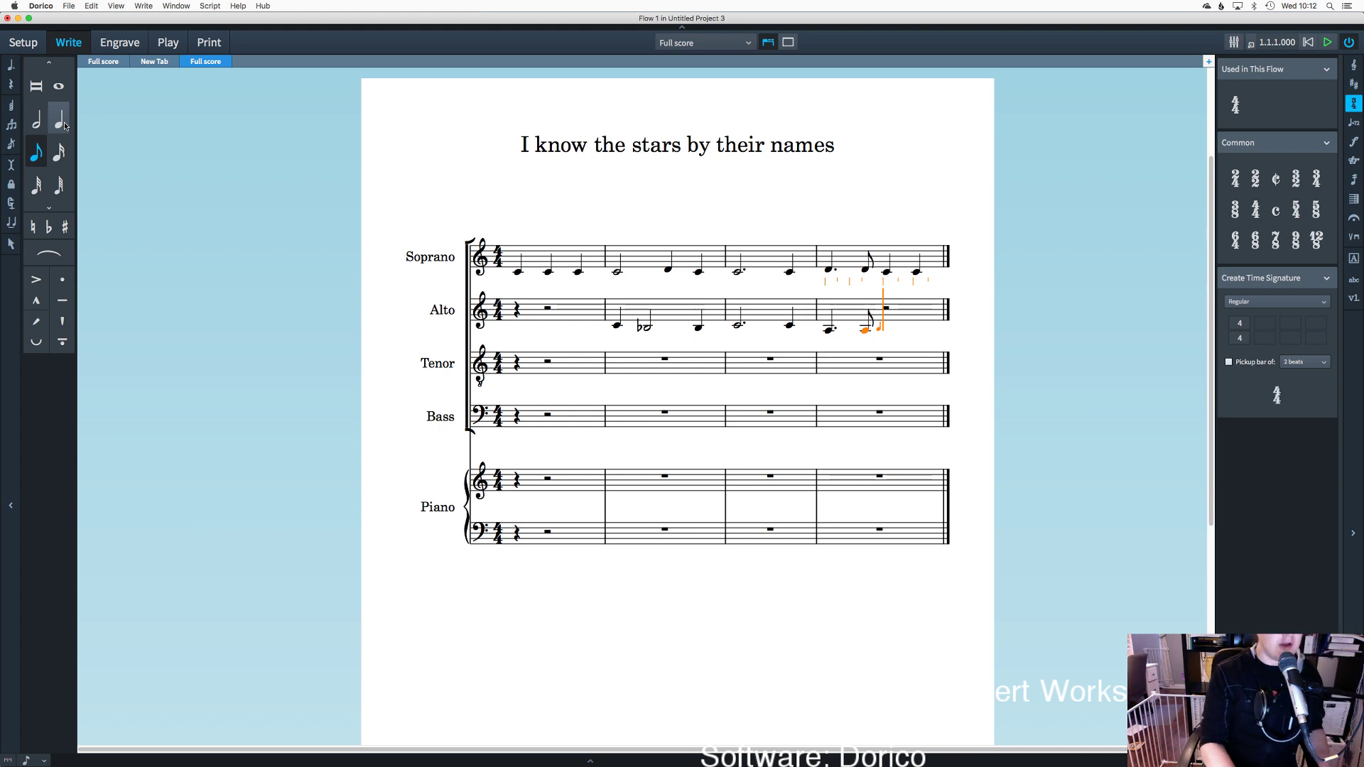
pyautogui.press('7')
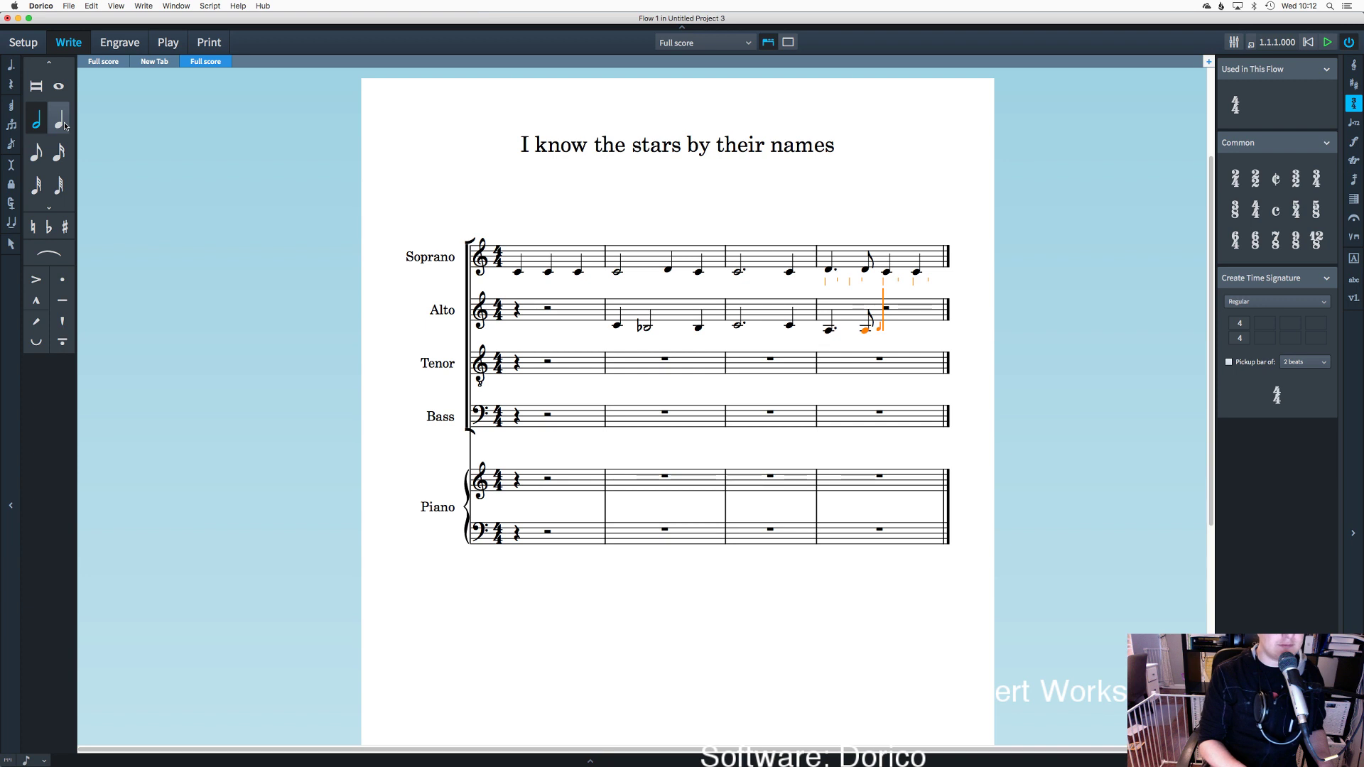
pyautogui.click(61, 121)
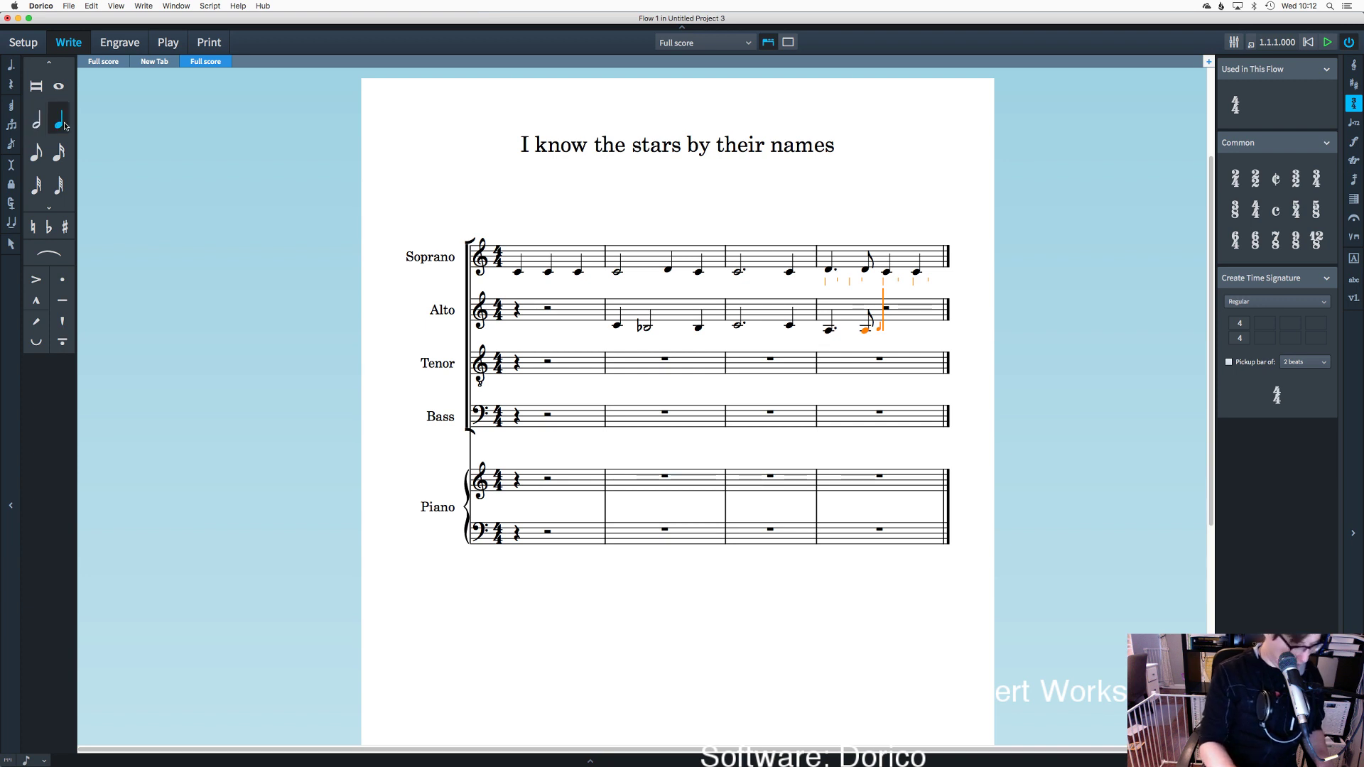
pyautogui.press('d')
pyautogui.press('d')
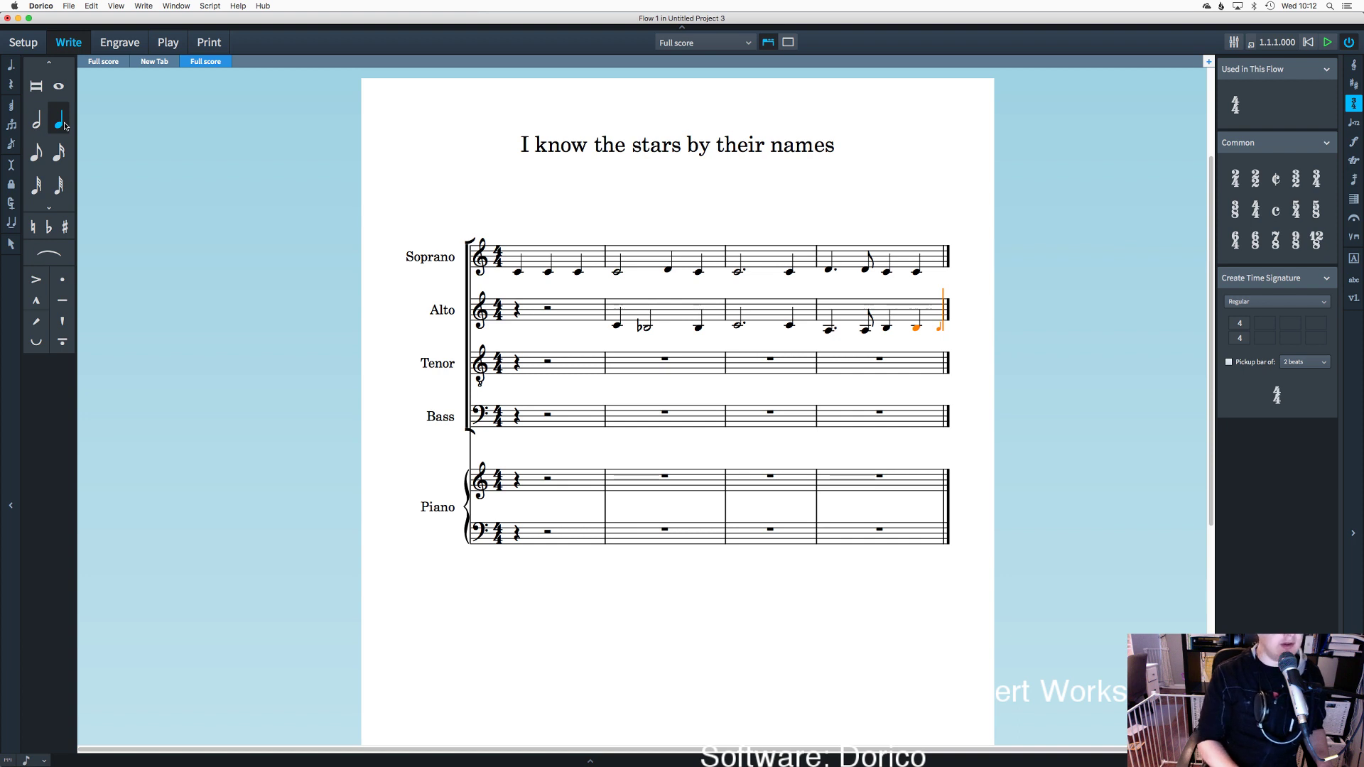
# Step: Add a new final bar to the Alto with a whole-note C and leave note input
pyautogui.press('7')
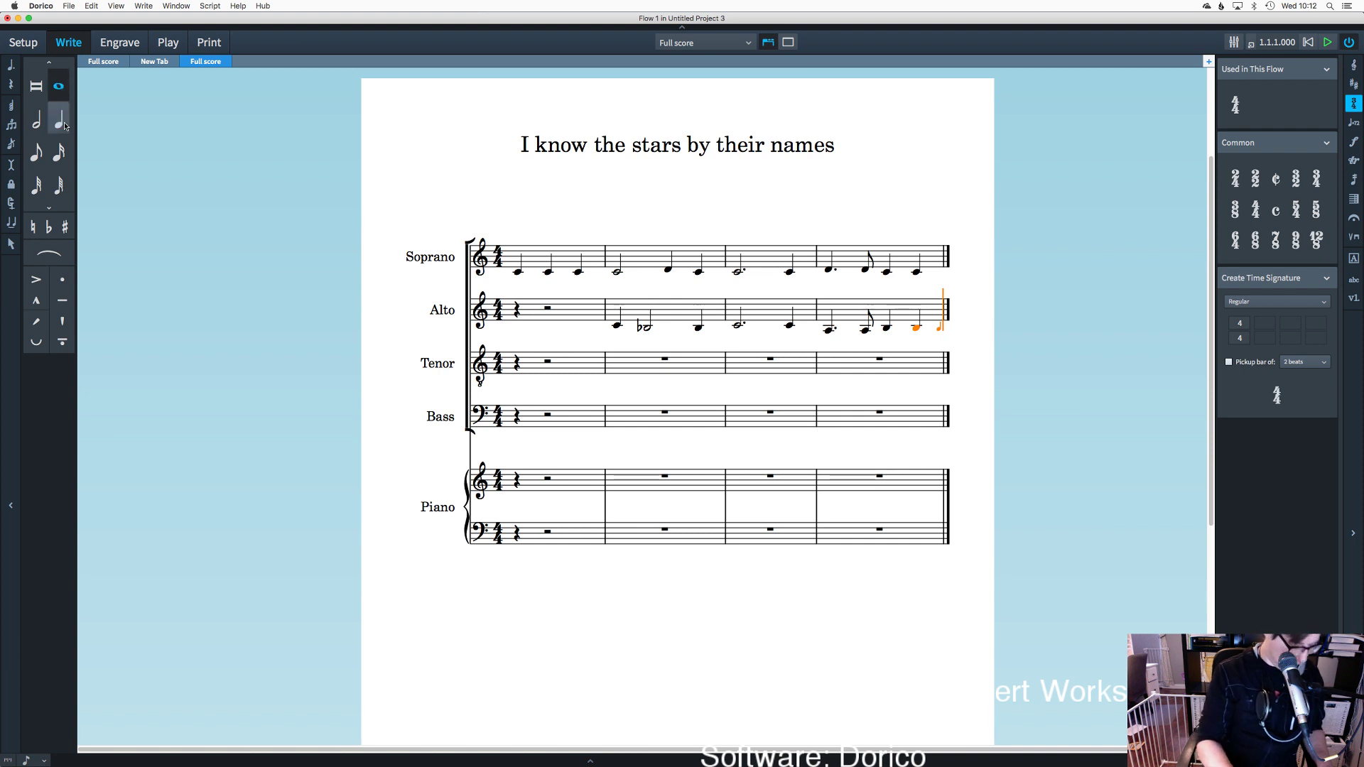
pyautogui.press('c')
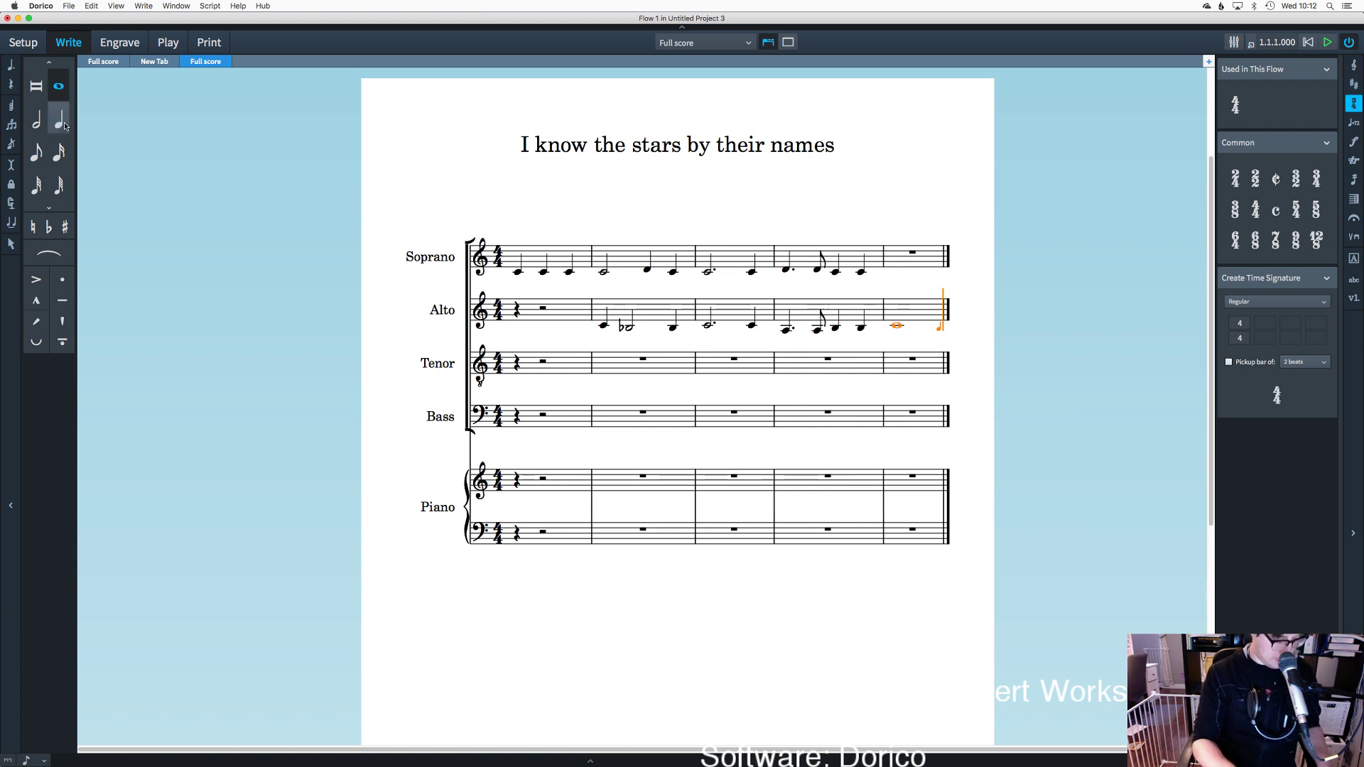
pyautogui.press('Escape')
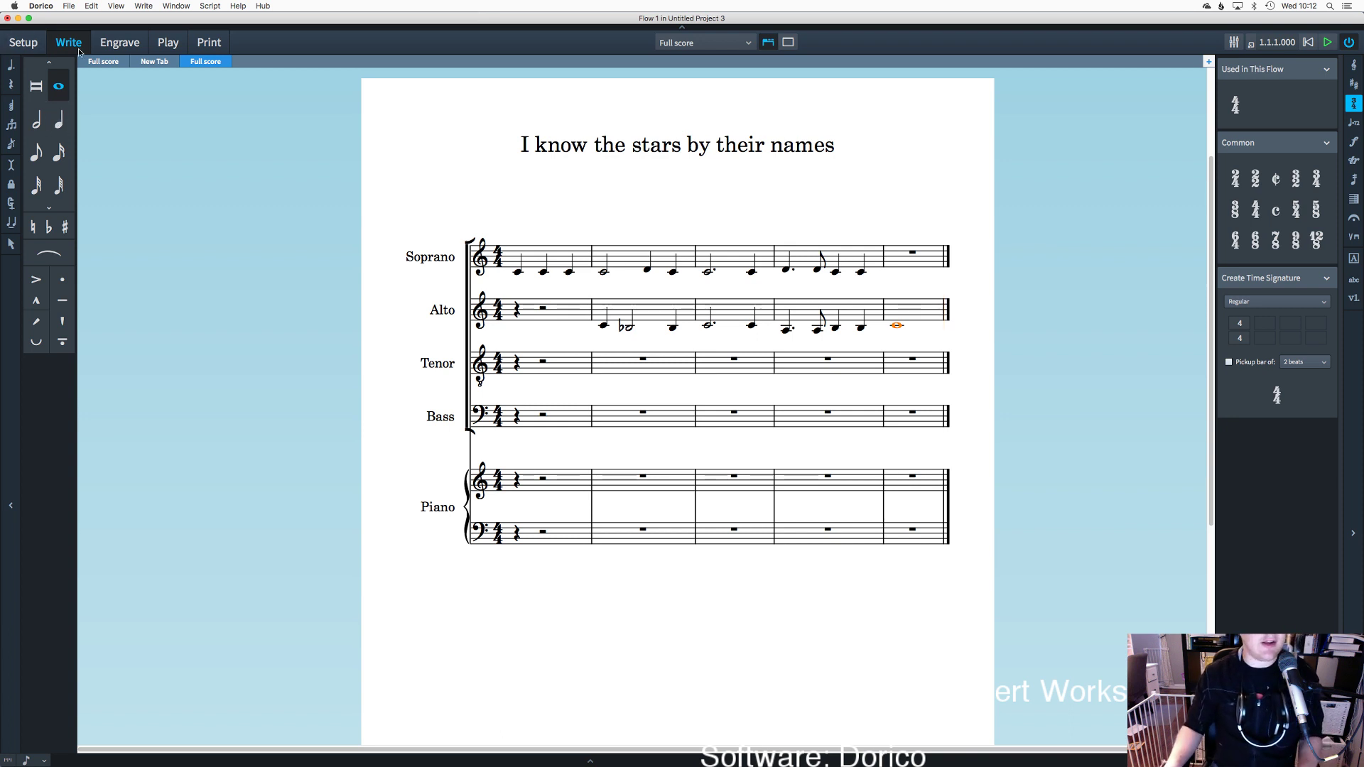
pyautogui.click(62, 127)
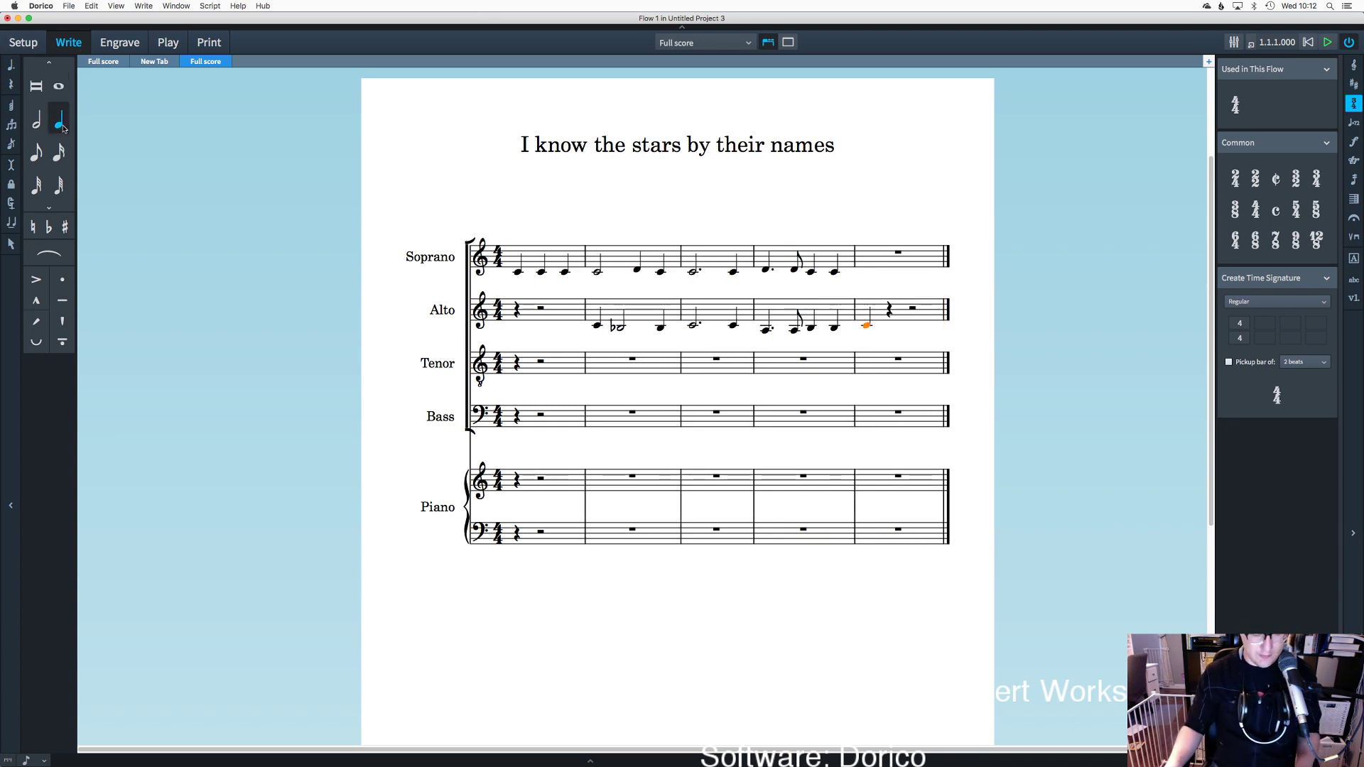
pyautogui.press('8')
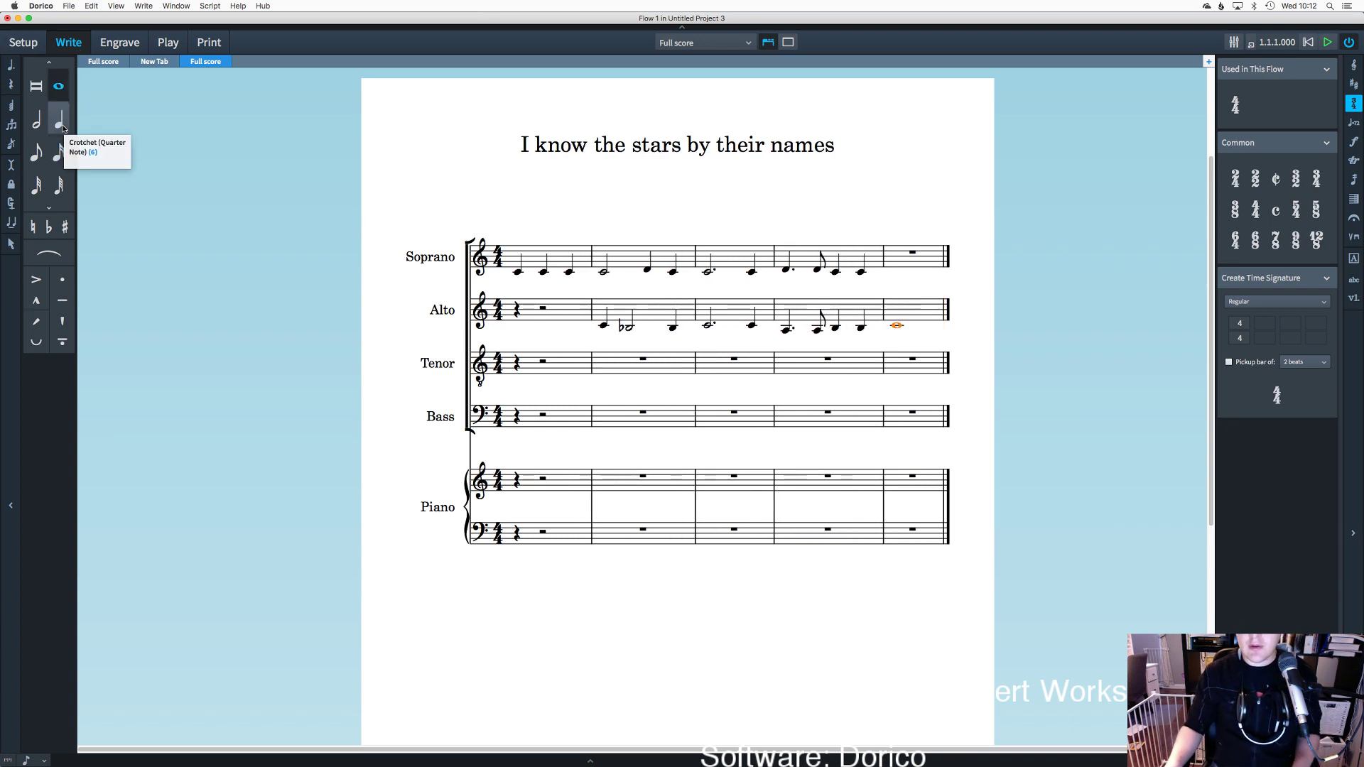
pyautogui.click(398, 181)
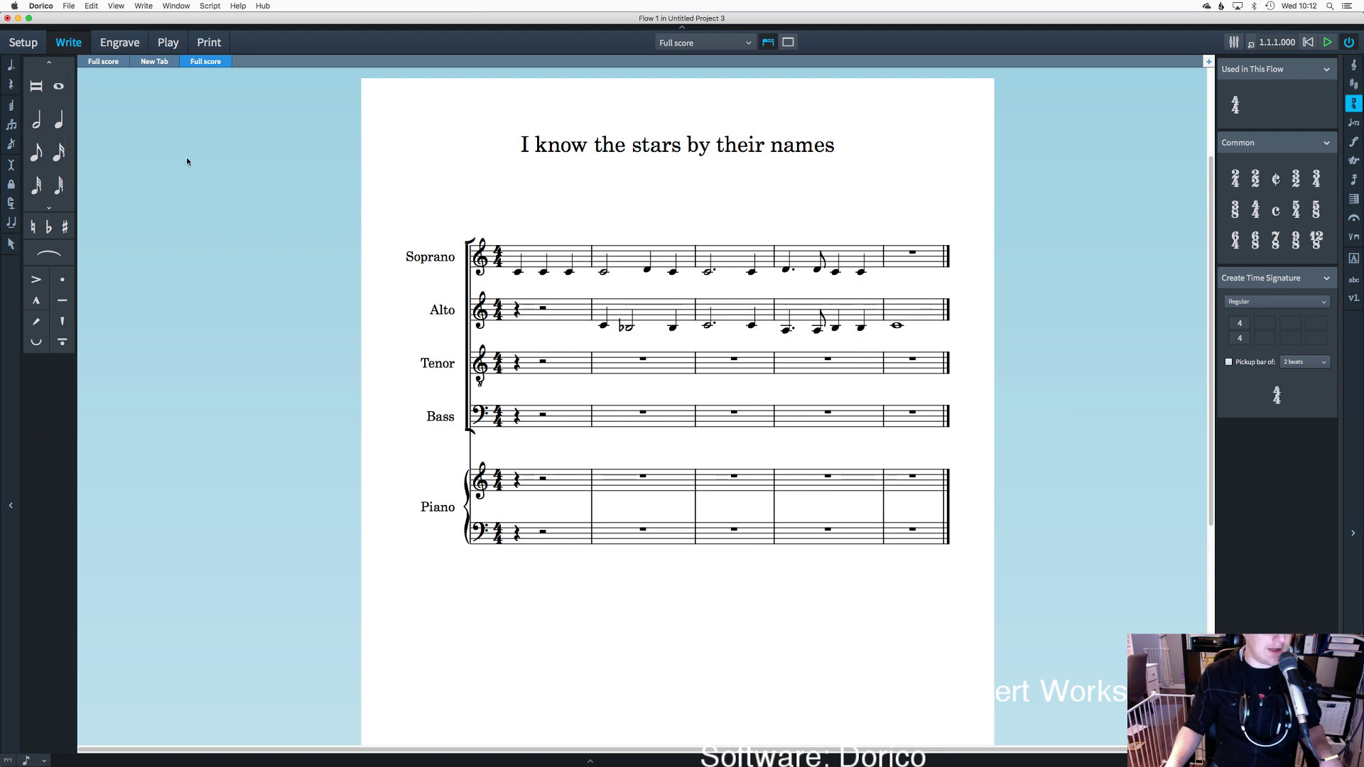
# Step: Fill the Soprano's empty last bar with a quarter-note D and a dotted half-note G
pyautogui.click(66, 123)
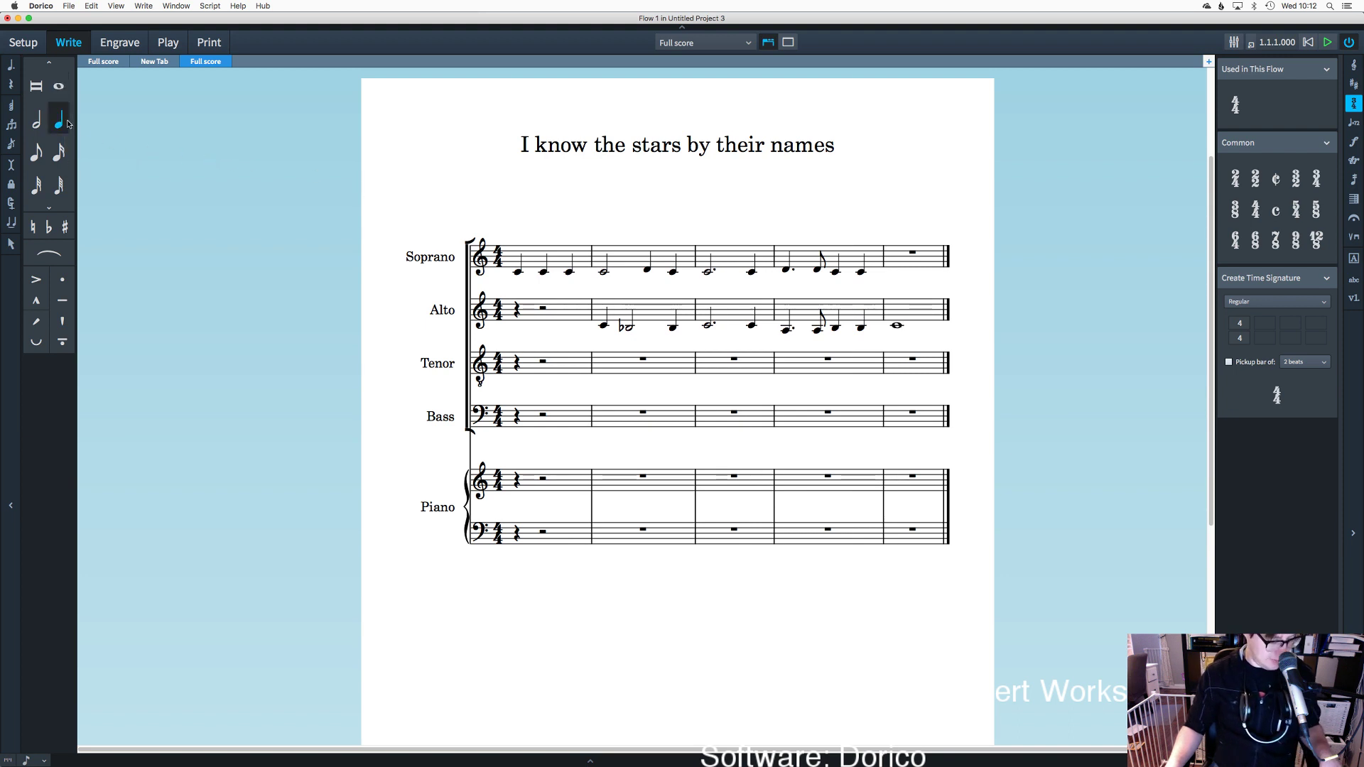
pyautogui.click(888, 276)
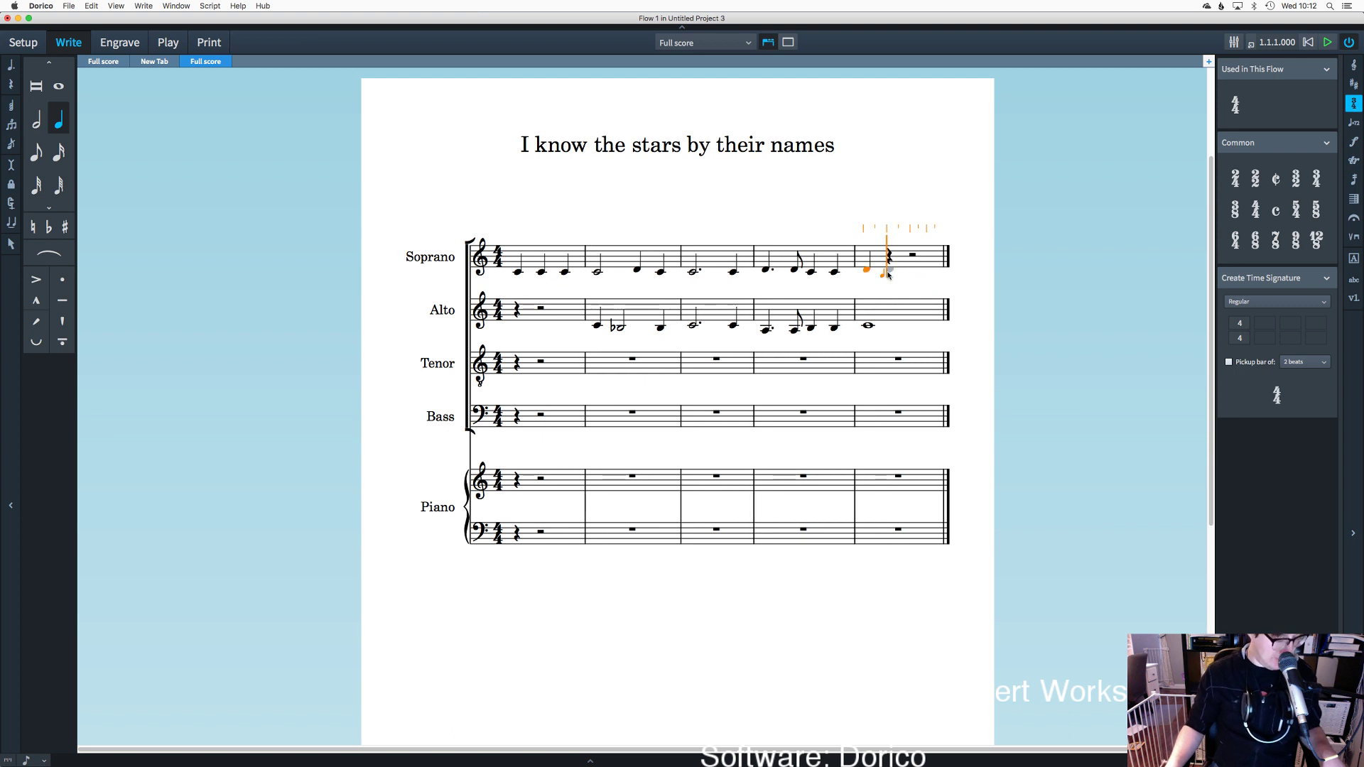
pyautogui.press('7')
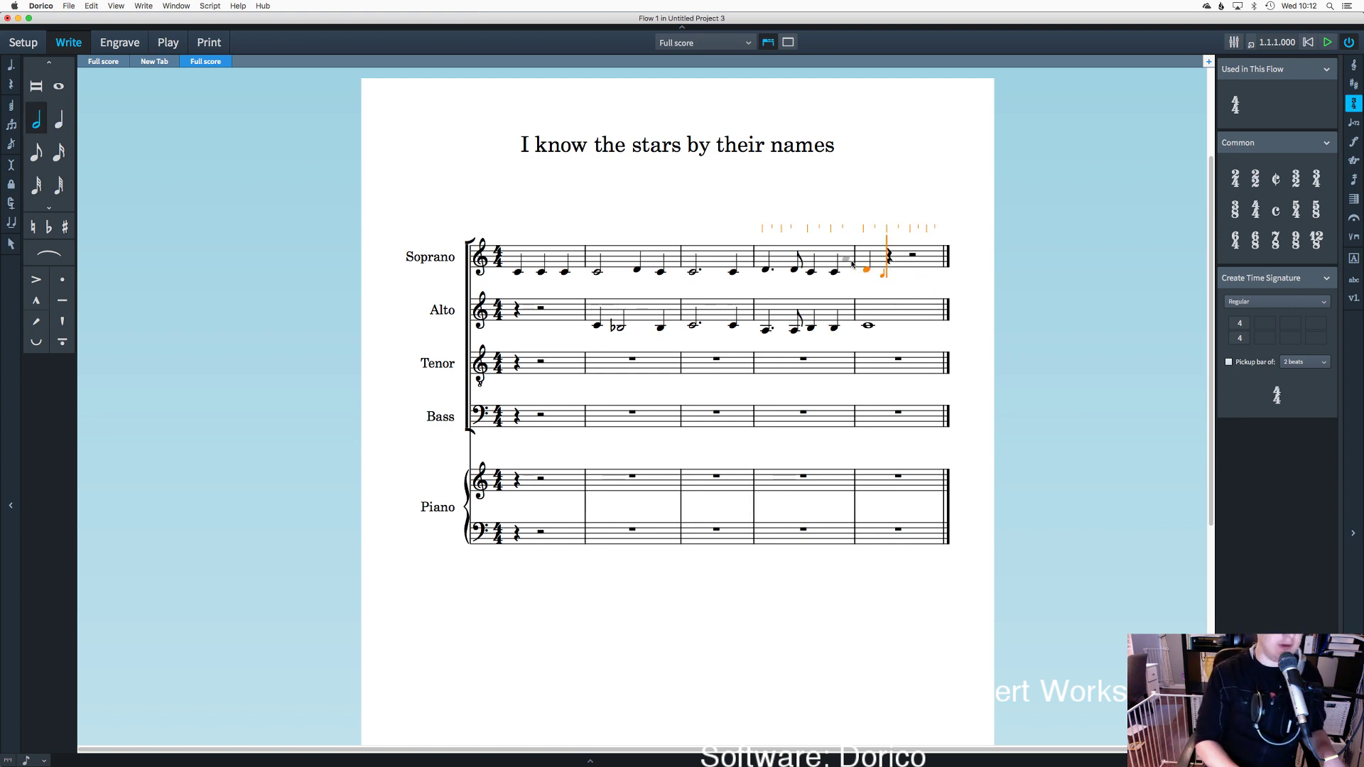
pyautogui.press('i')
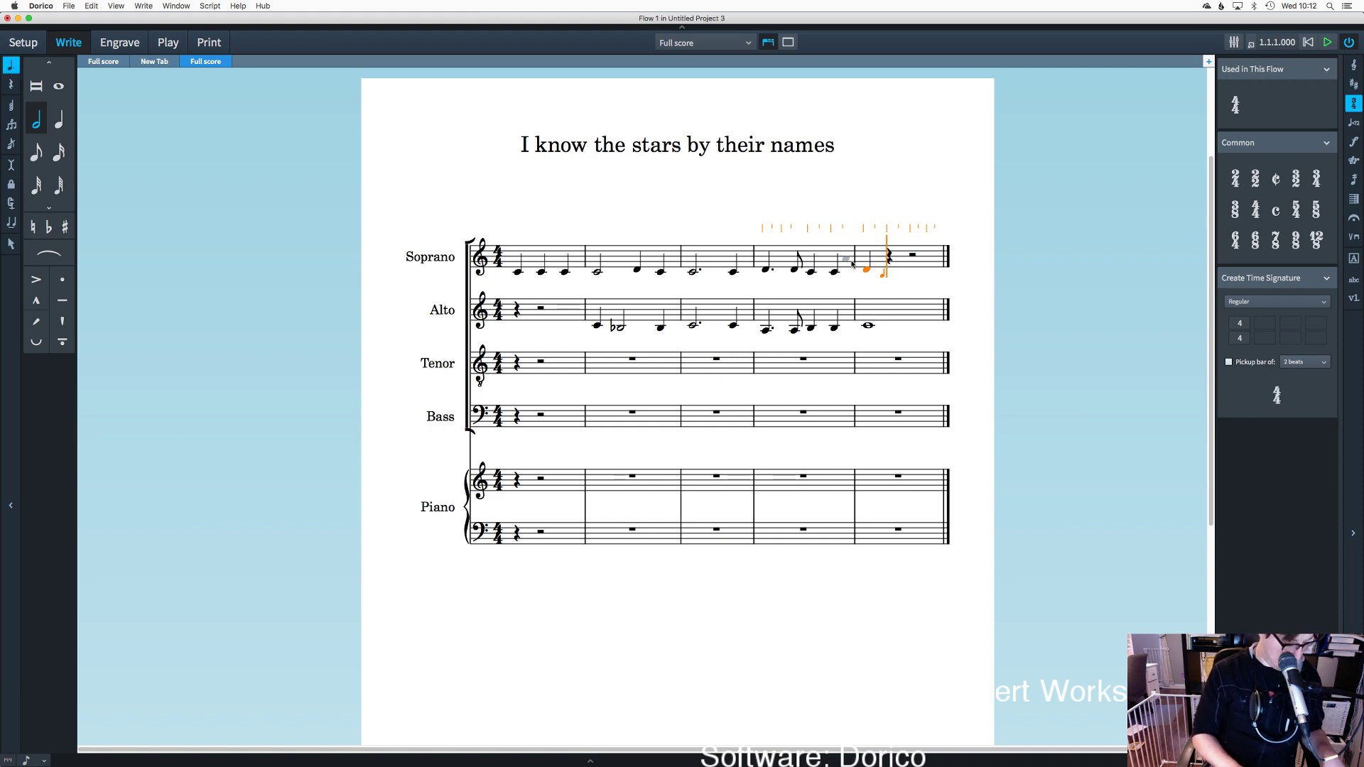
pyautogui.press('g')
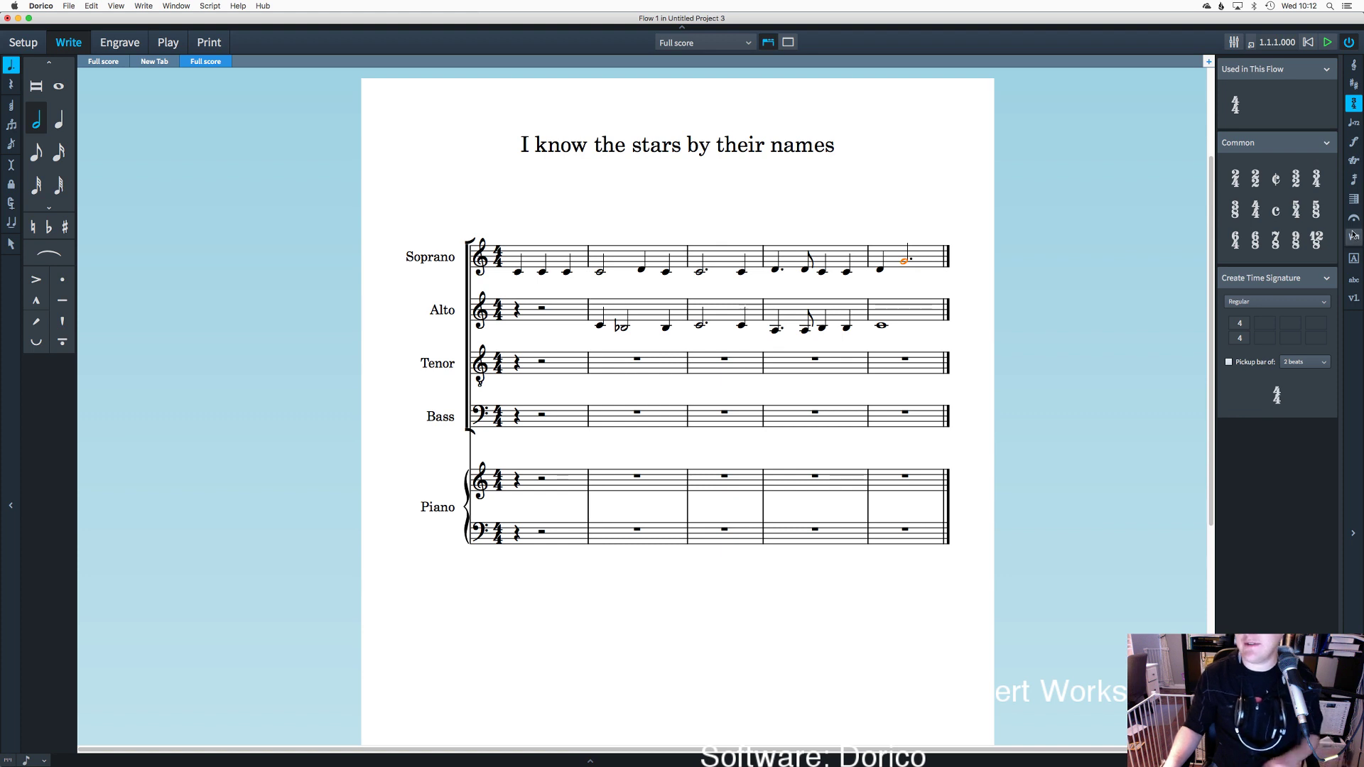
# Step: Look through the text editor's paragraph styles and character styles, leave it unused, and show the clefs and octave lines
pyautogui.click(1353, 278)
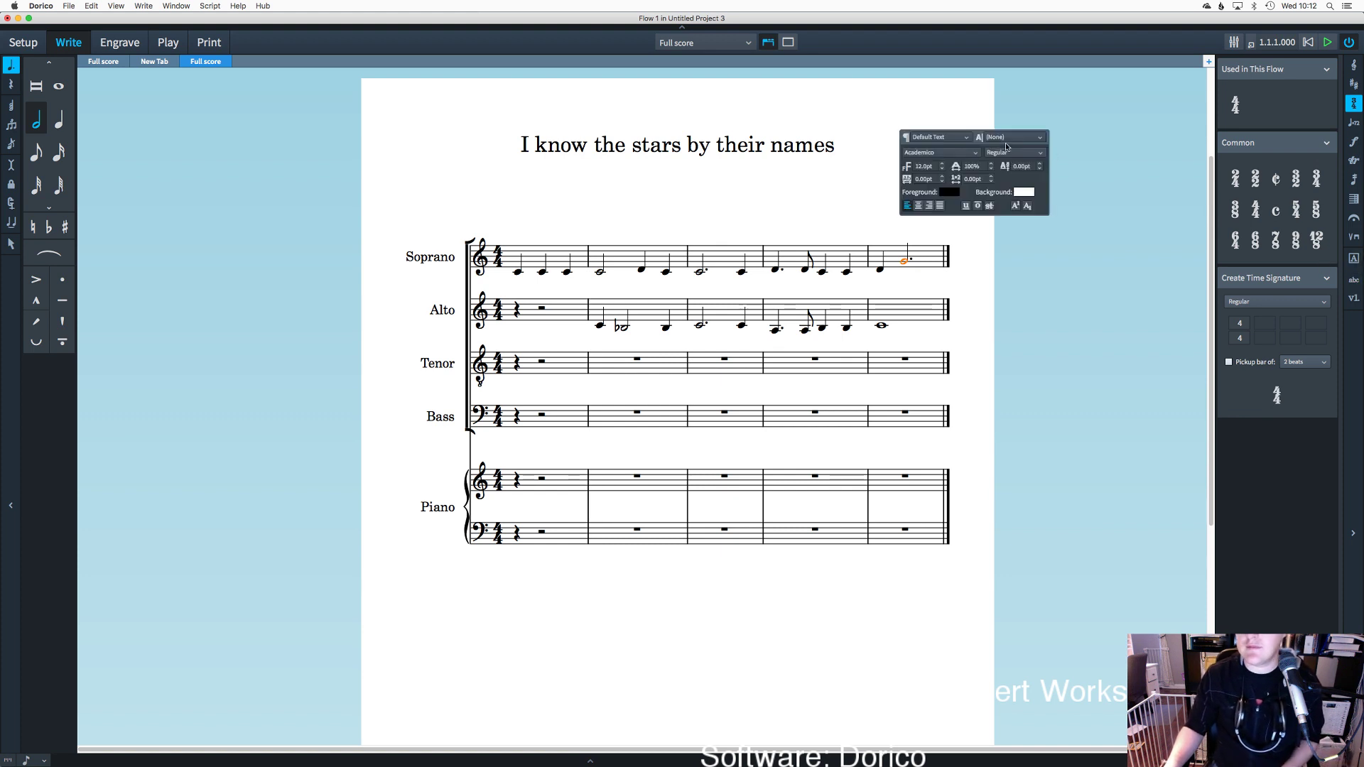
pyautogui.click(952, 138)
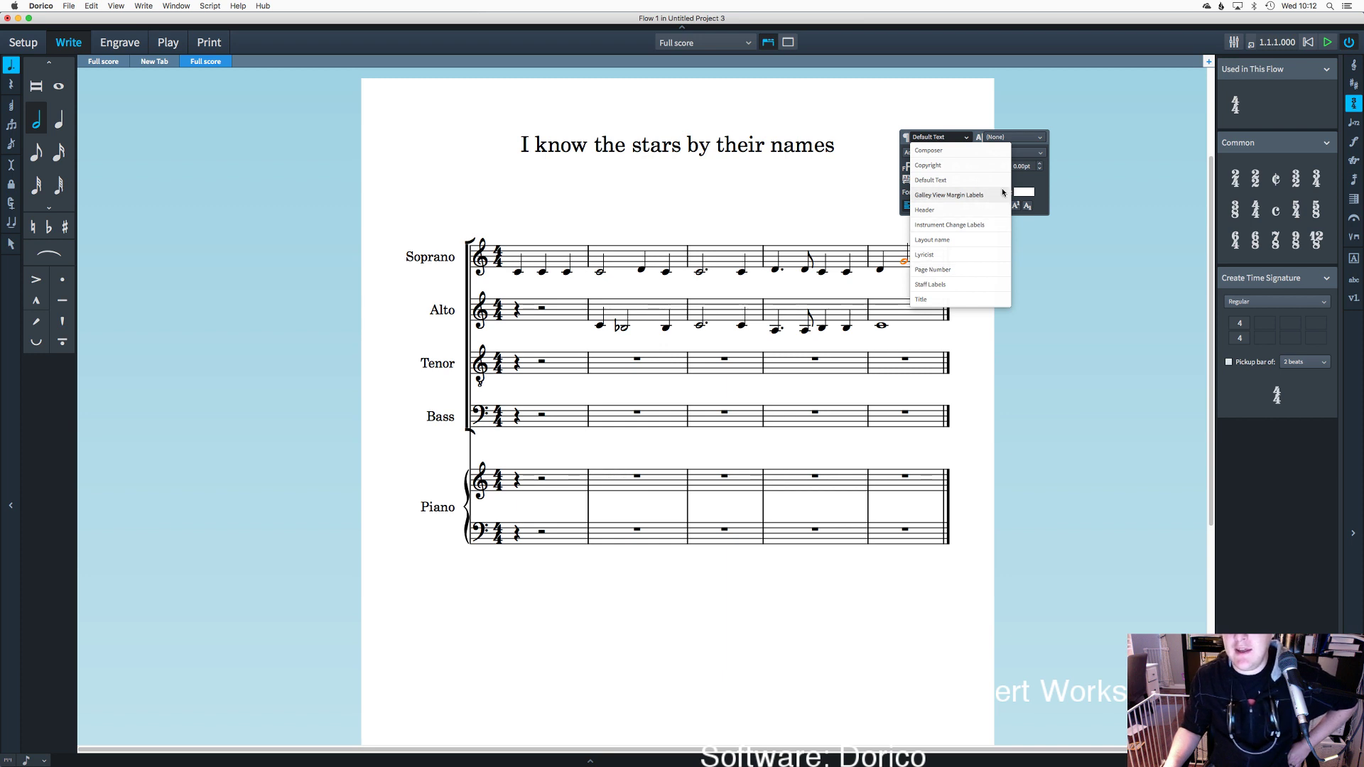
pyautogui.click(1010, 136)
pyautogui.click(1010, 136)
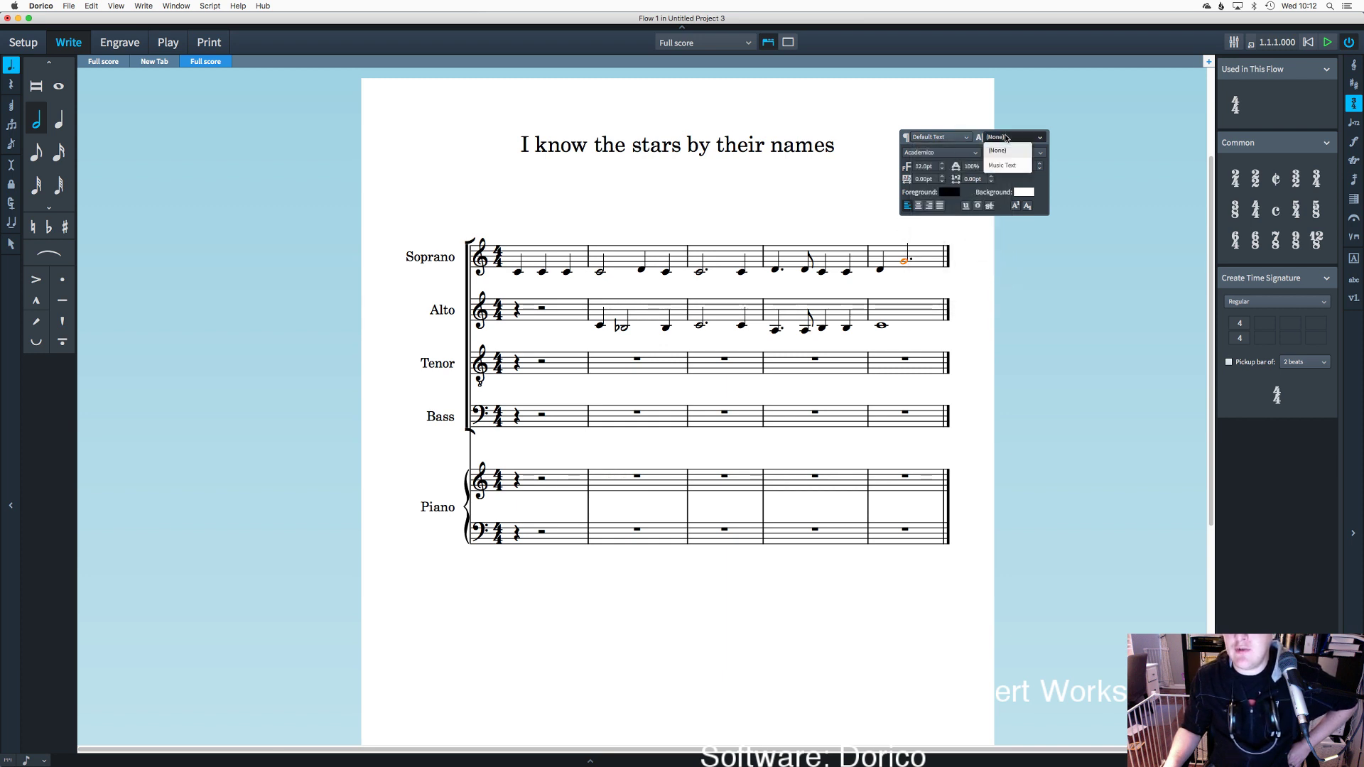
pyautogui.click(938, 143)
pyautogui.click(939, 143)
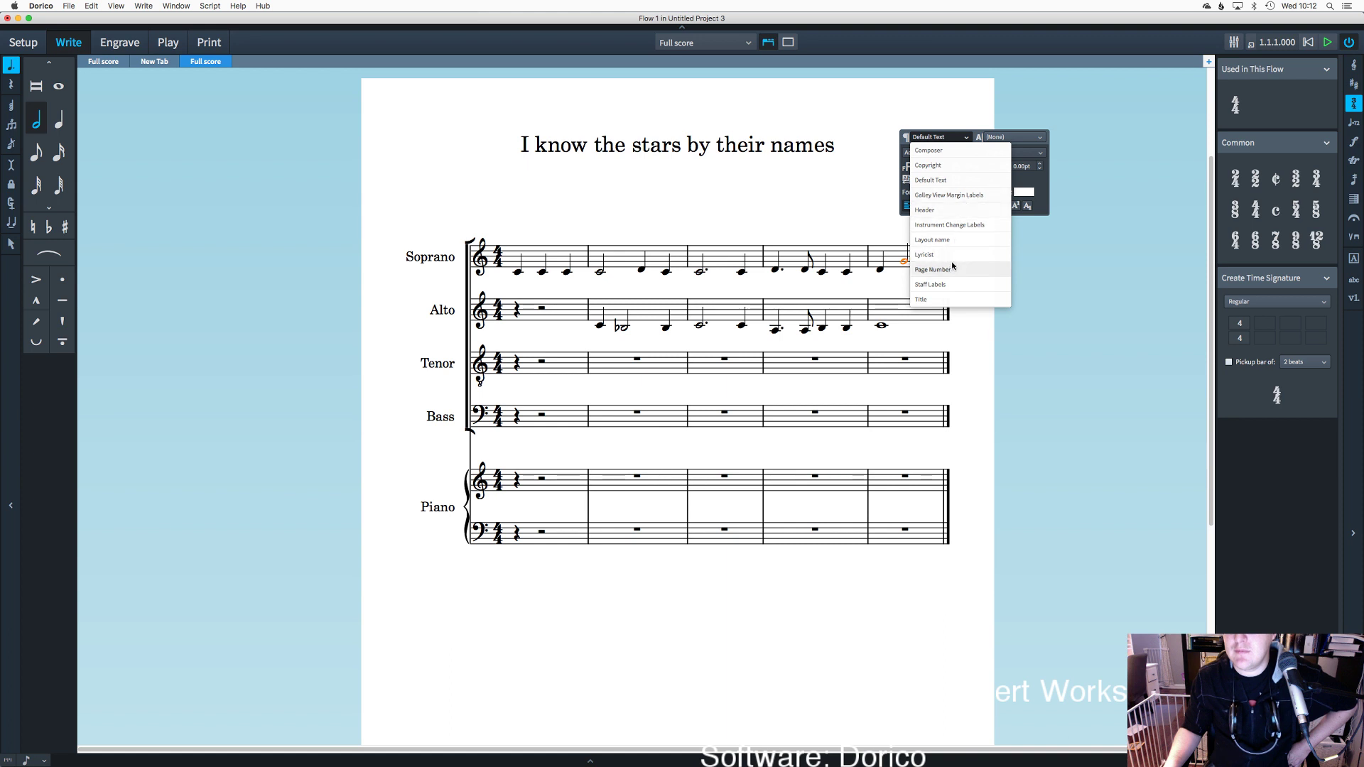
pyautogui.press('Escape')
pyautogui.press('Escape')
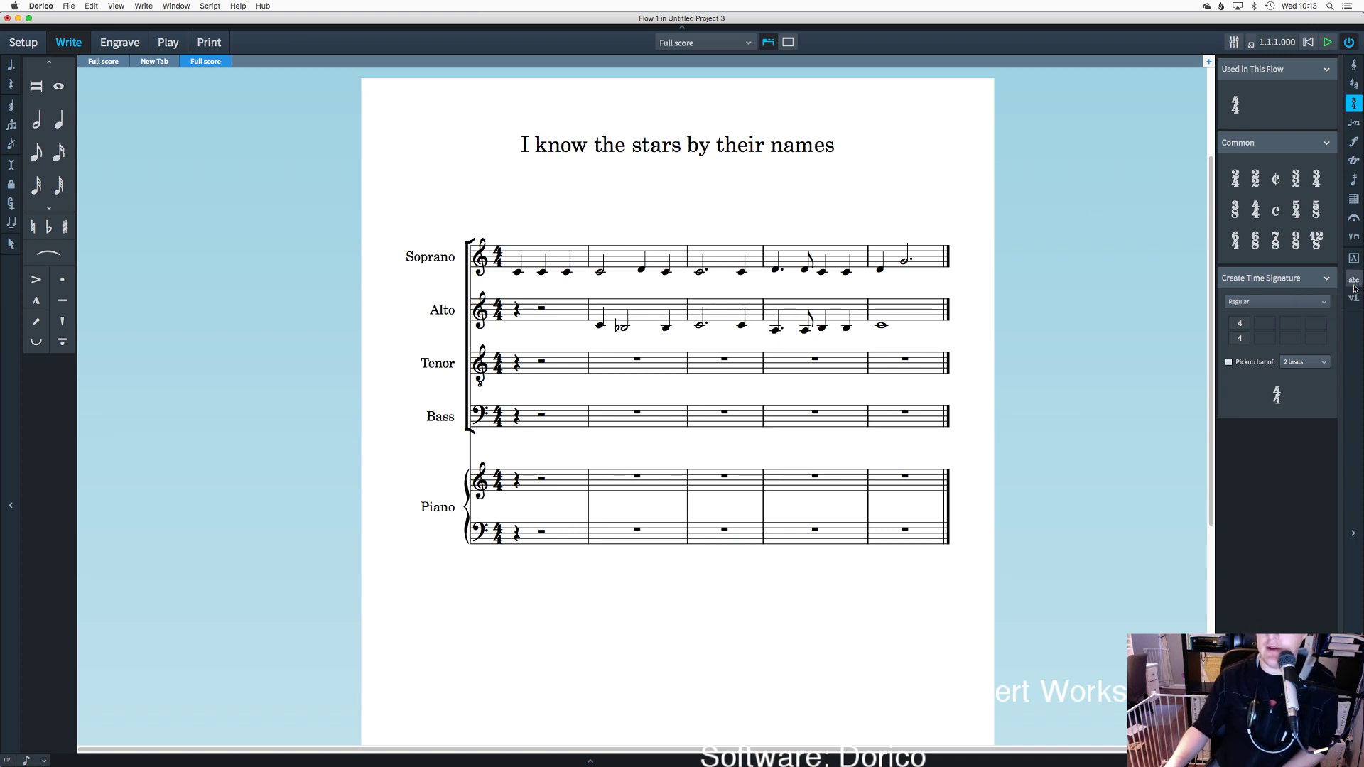
pyautogui.click(1354, 65)
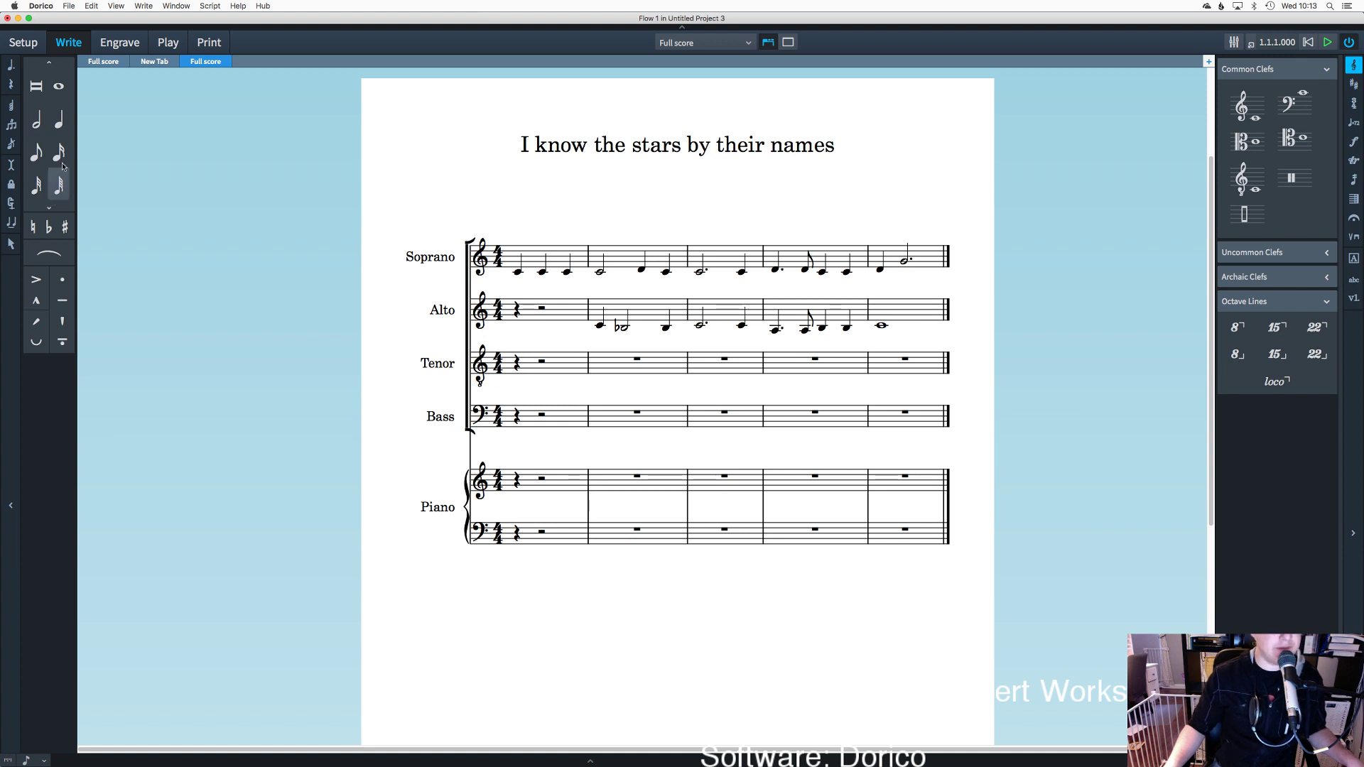
# Step: Enter a quarter-note G, a half-note low A and a quarter-note low A in the Tenor's first full bar
pyautogui.click(57, 126)
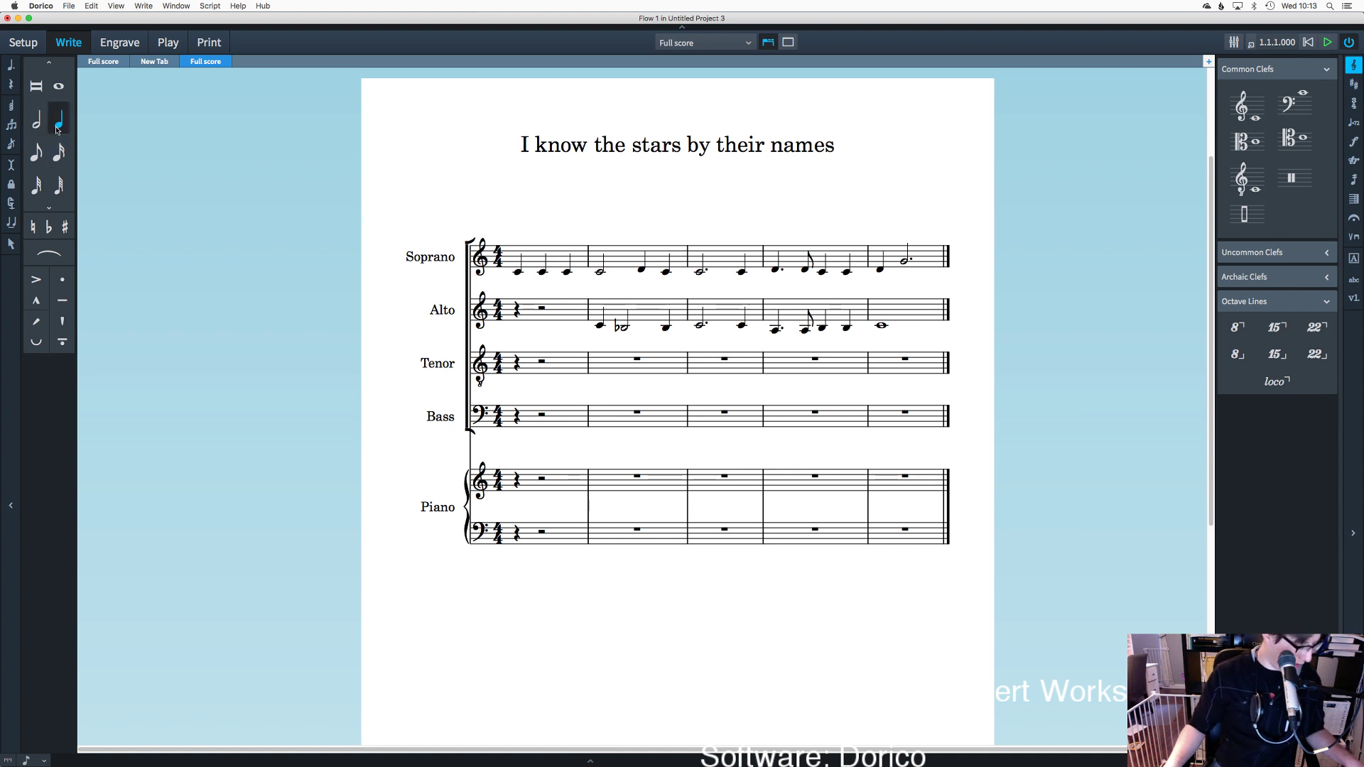
pyautogui.click(598, 370)
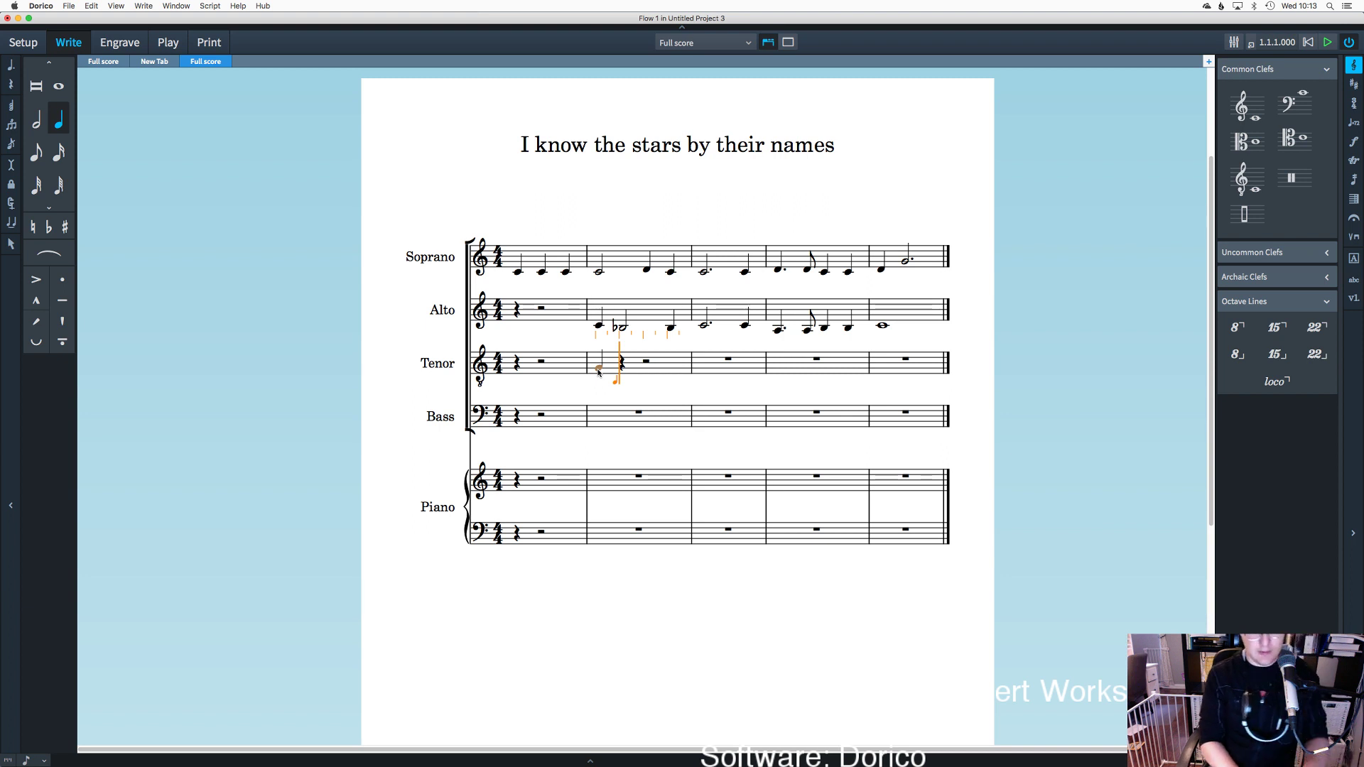
pyautogui.press('6')
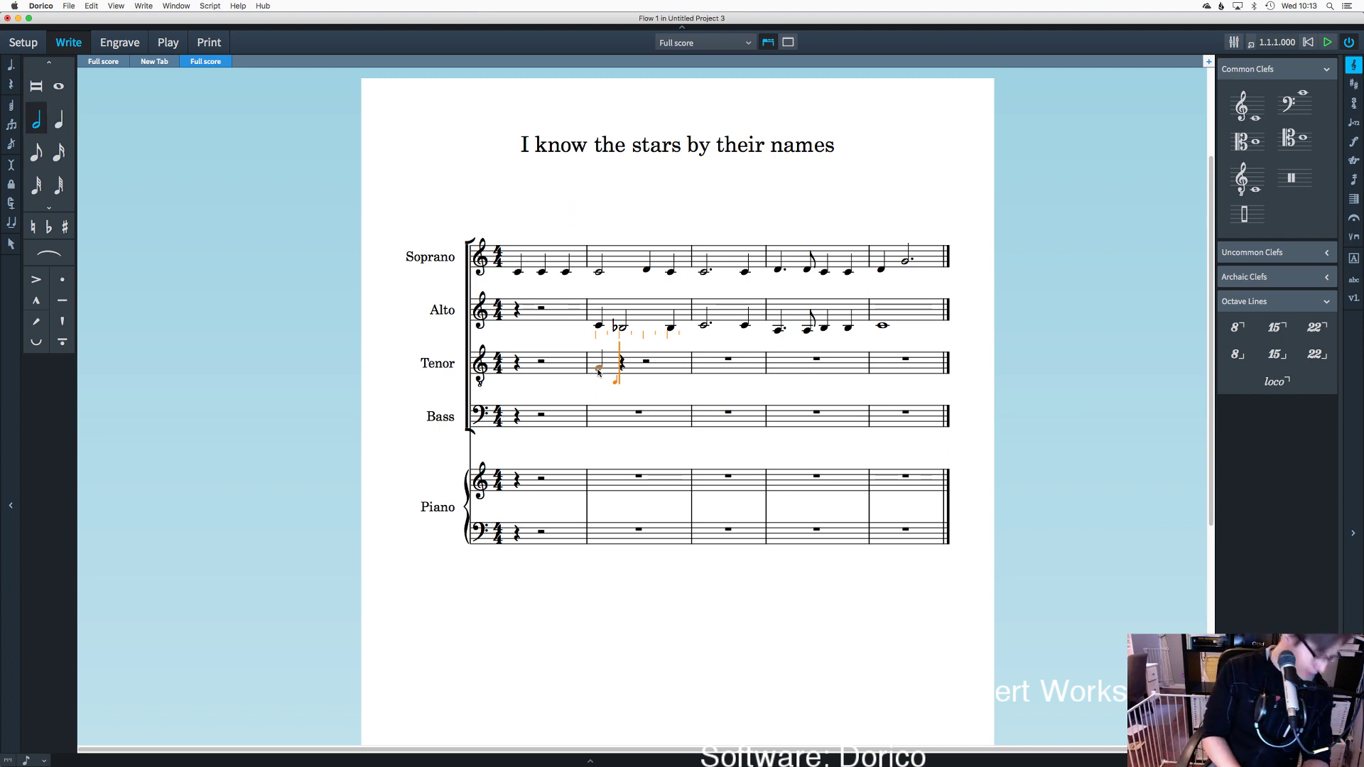
pyautogui.press('a')
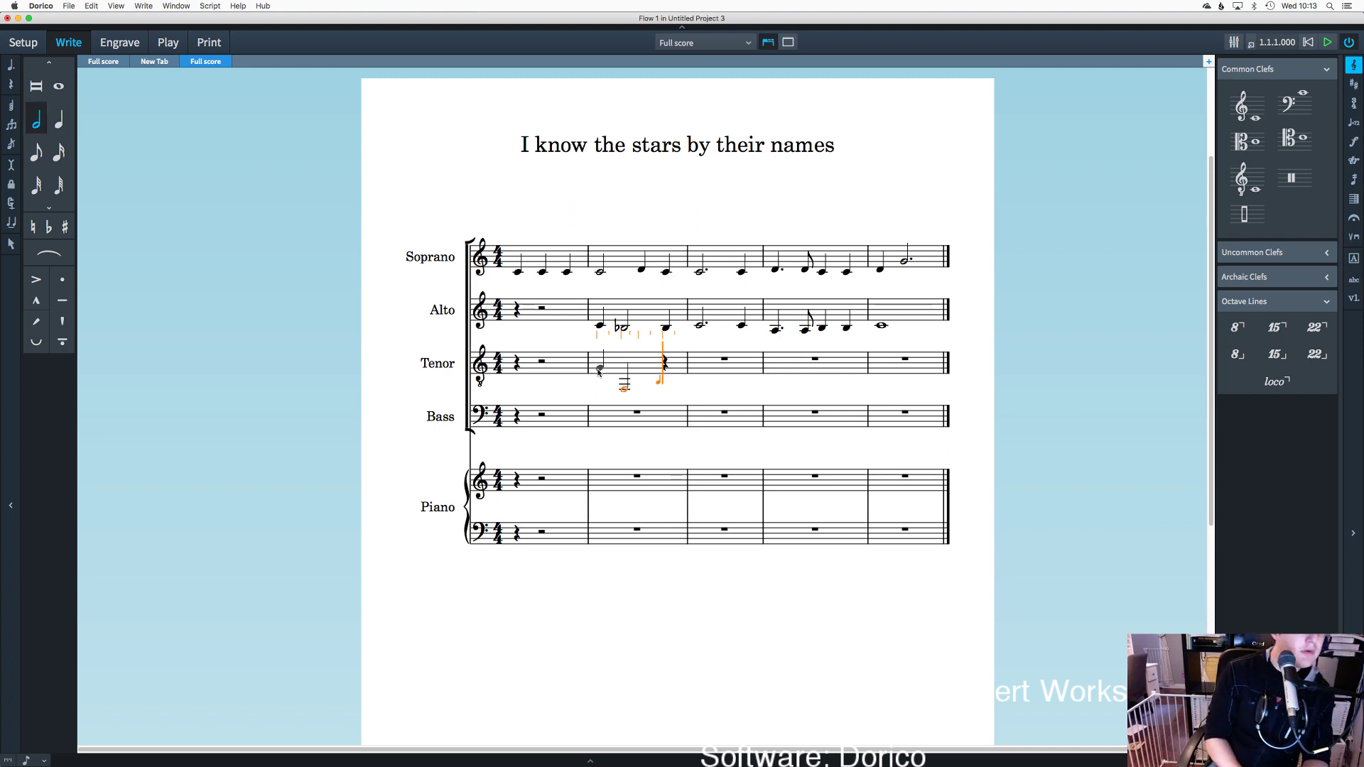
pyautogui.press('5')
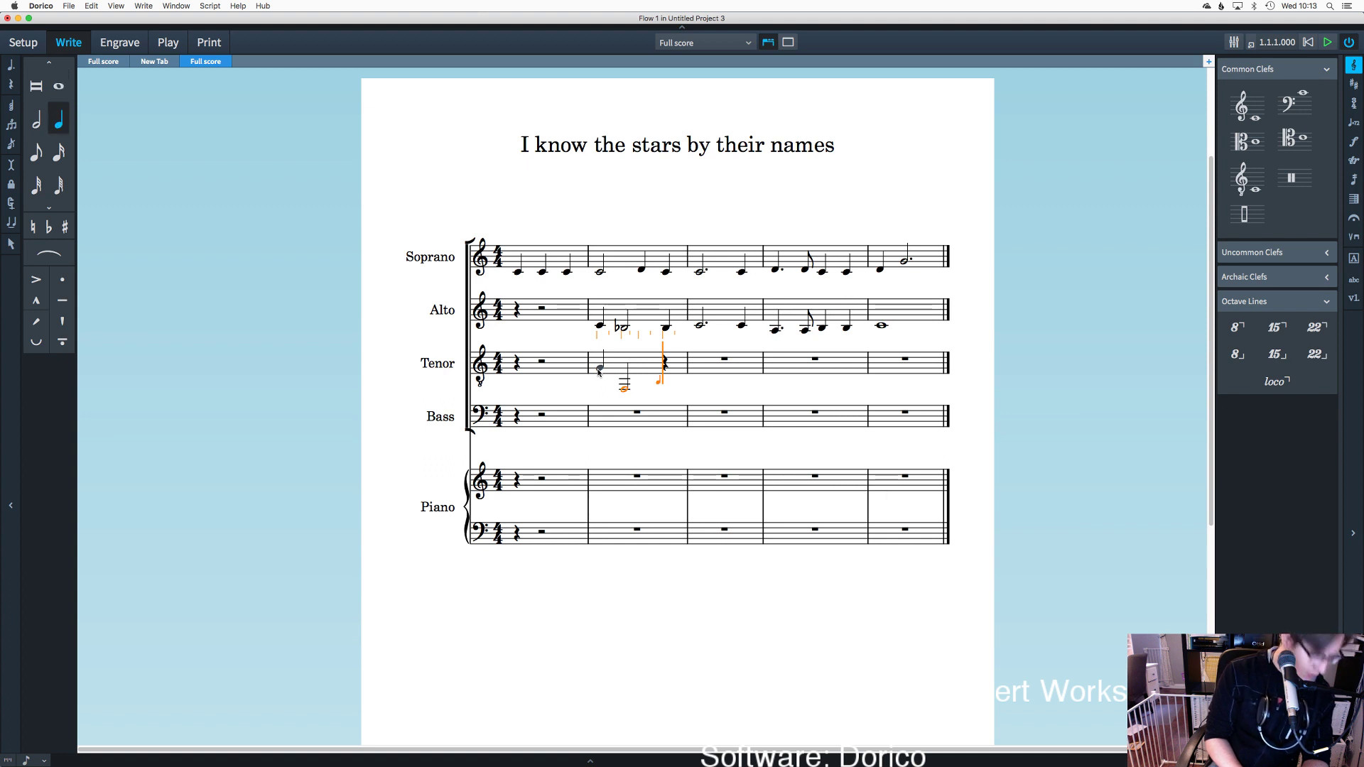
pyautogui.press('a')
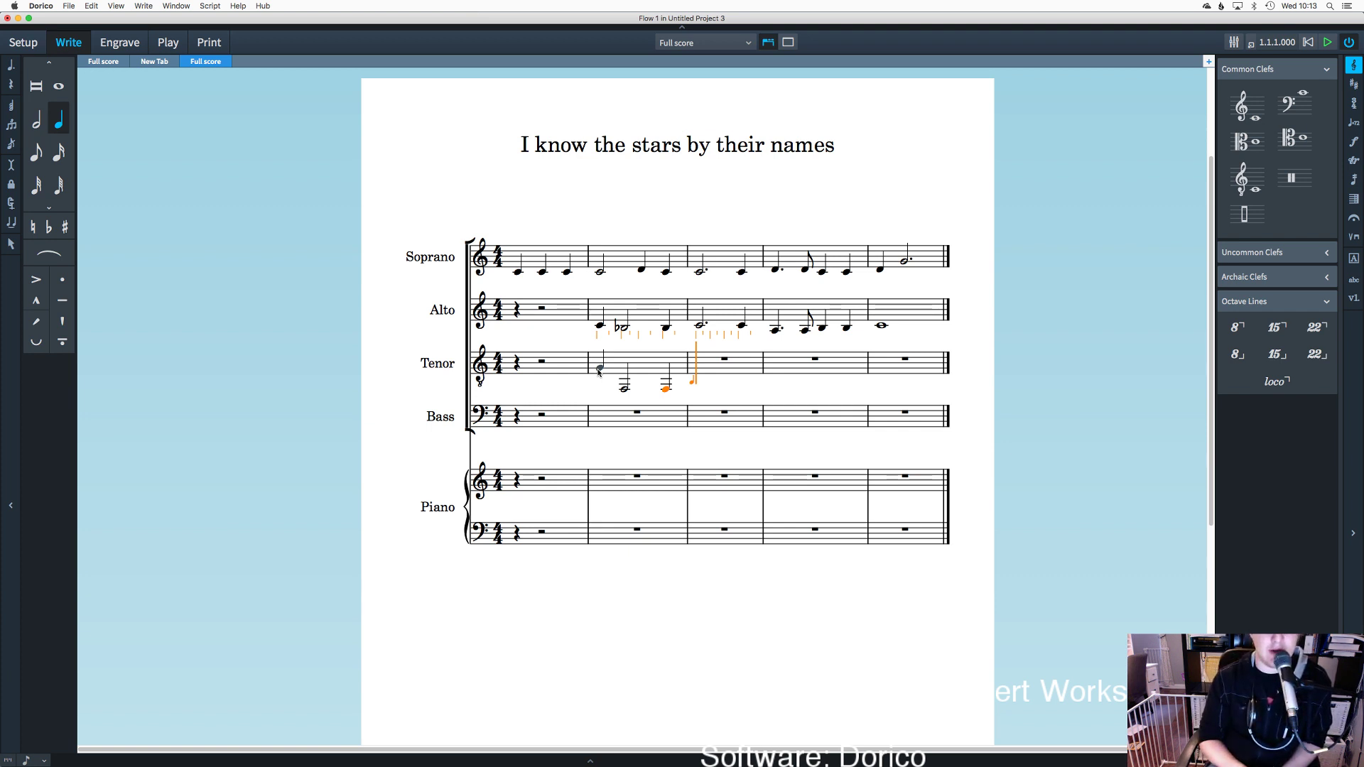
pyautogui.press('Escape')
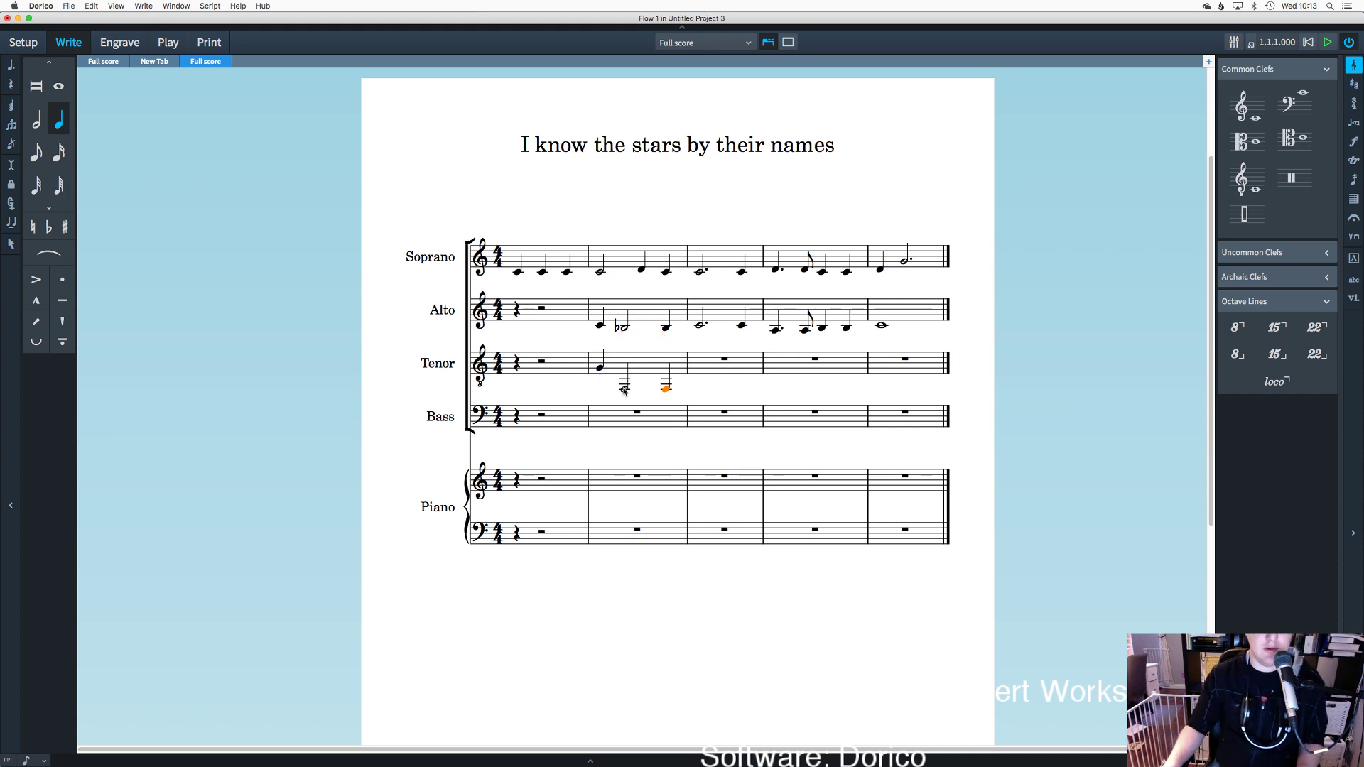
# Step: Play back the score from the first Soprano note, stop it, and check the Tenor's half note
pyautogui.click(624, 389)
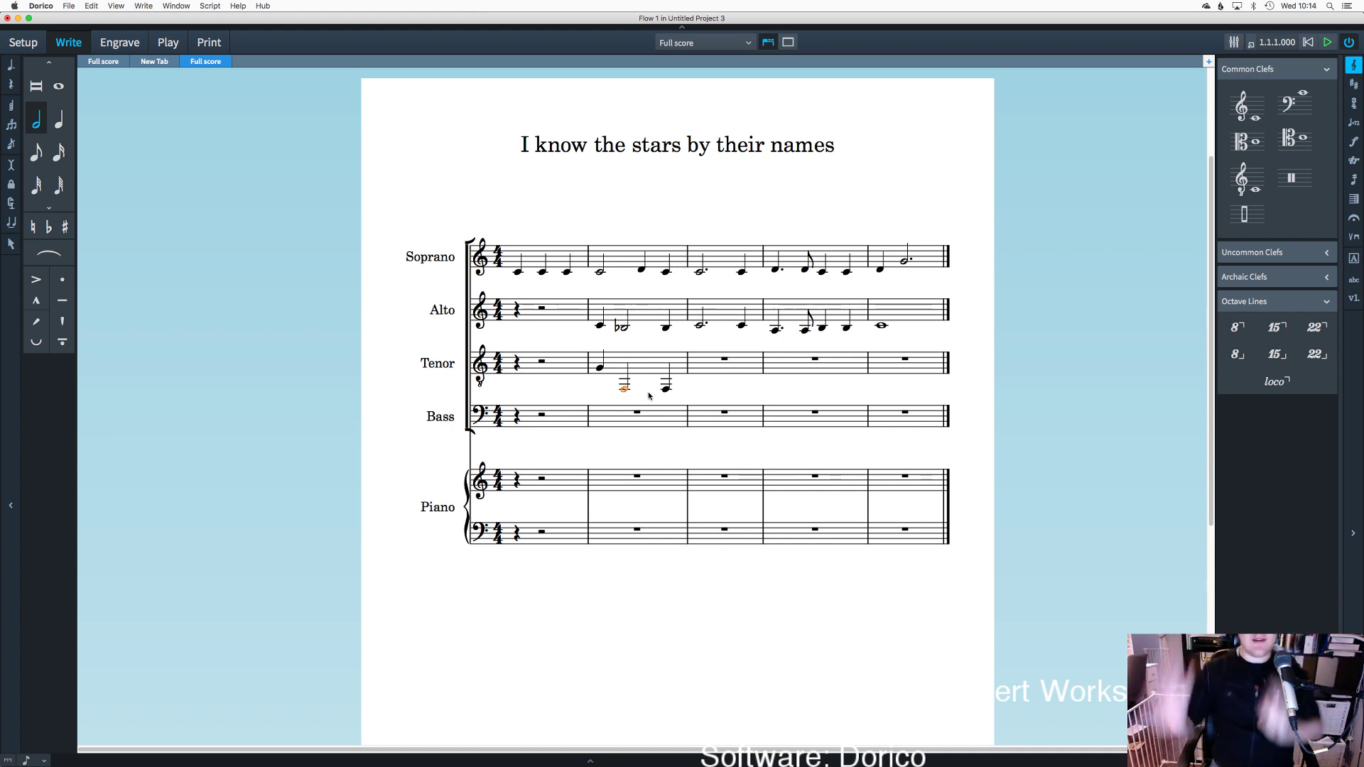
pyautogui.click(518, 271)
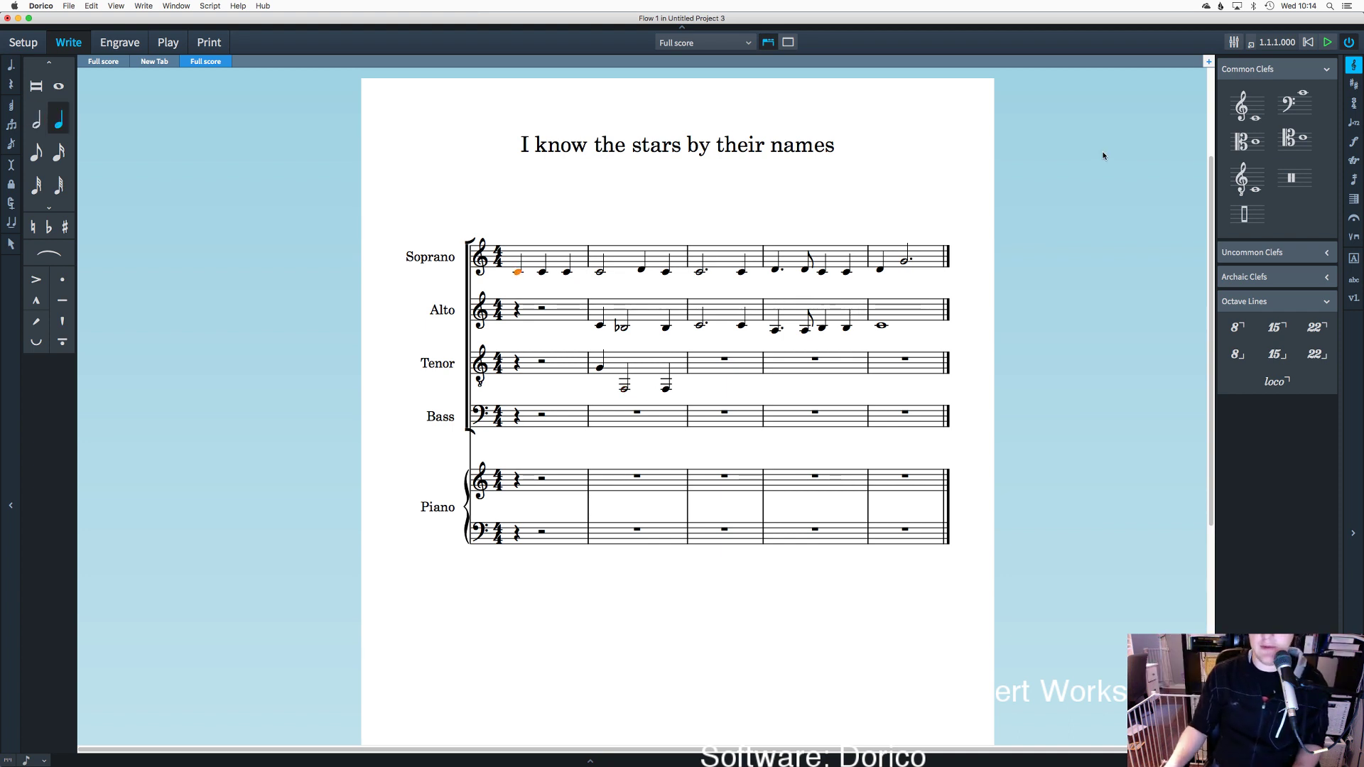
pyautogui.click(1323, 44)
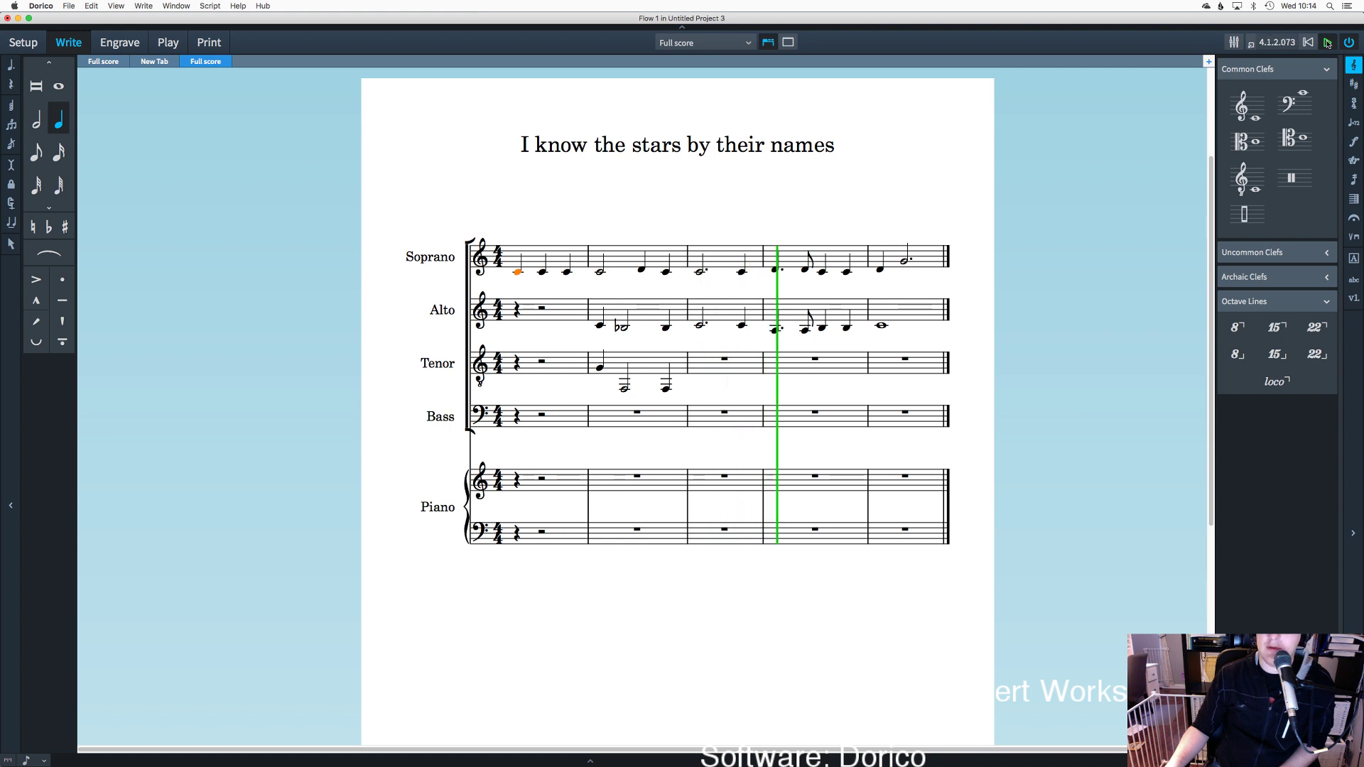
pyautogui.press('Escape')
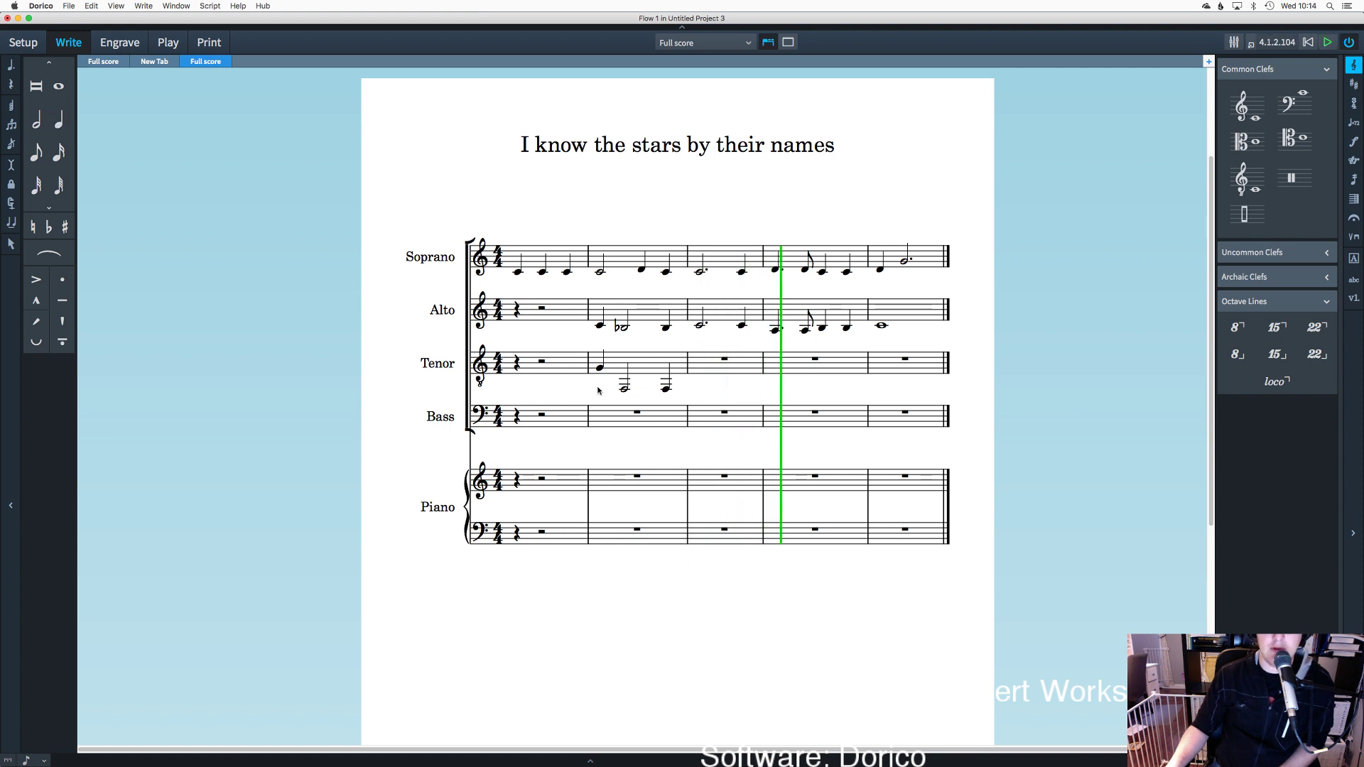
pyautogui.click(624, 389)
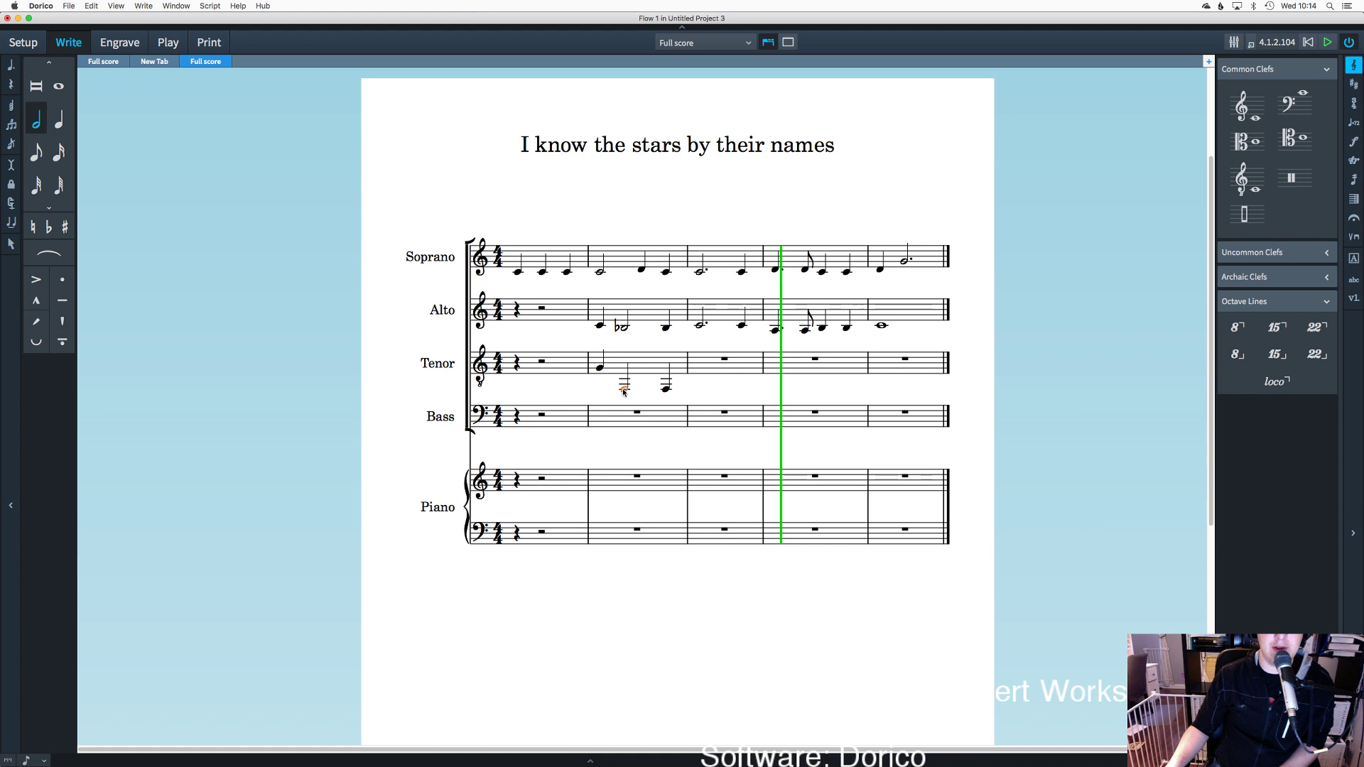
pyautogui.press('Escape')
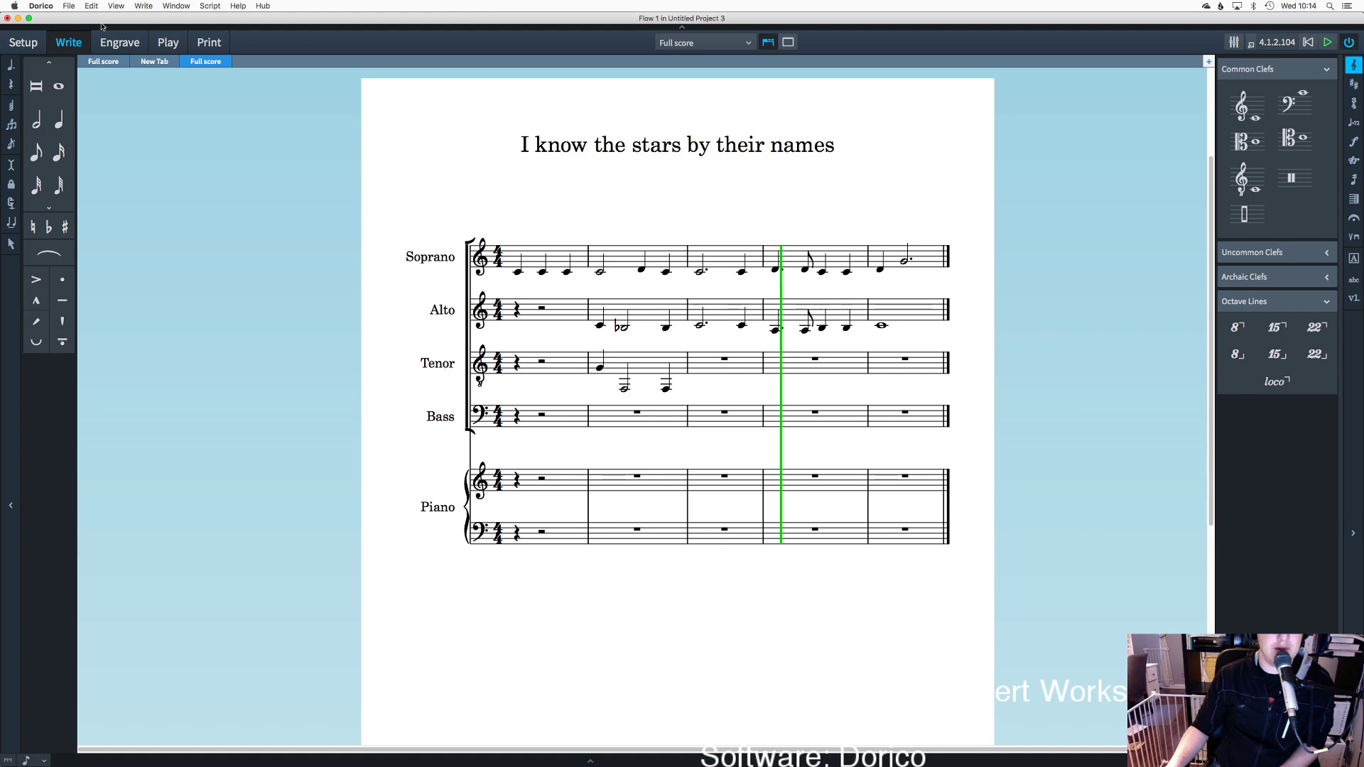
# Step: Switch to Play mode and expand the Soprano, Alto, Tenor, Bass and Piano tracks
pyautogui.click(167, 42)
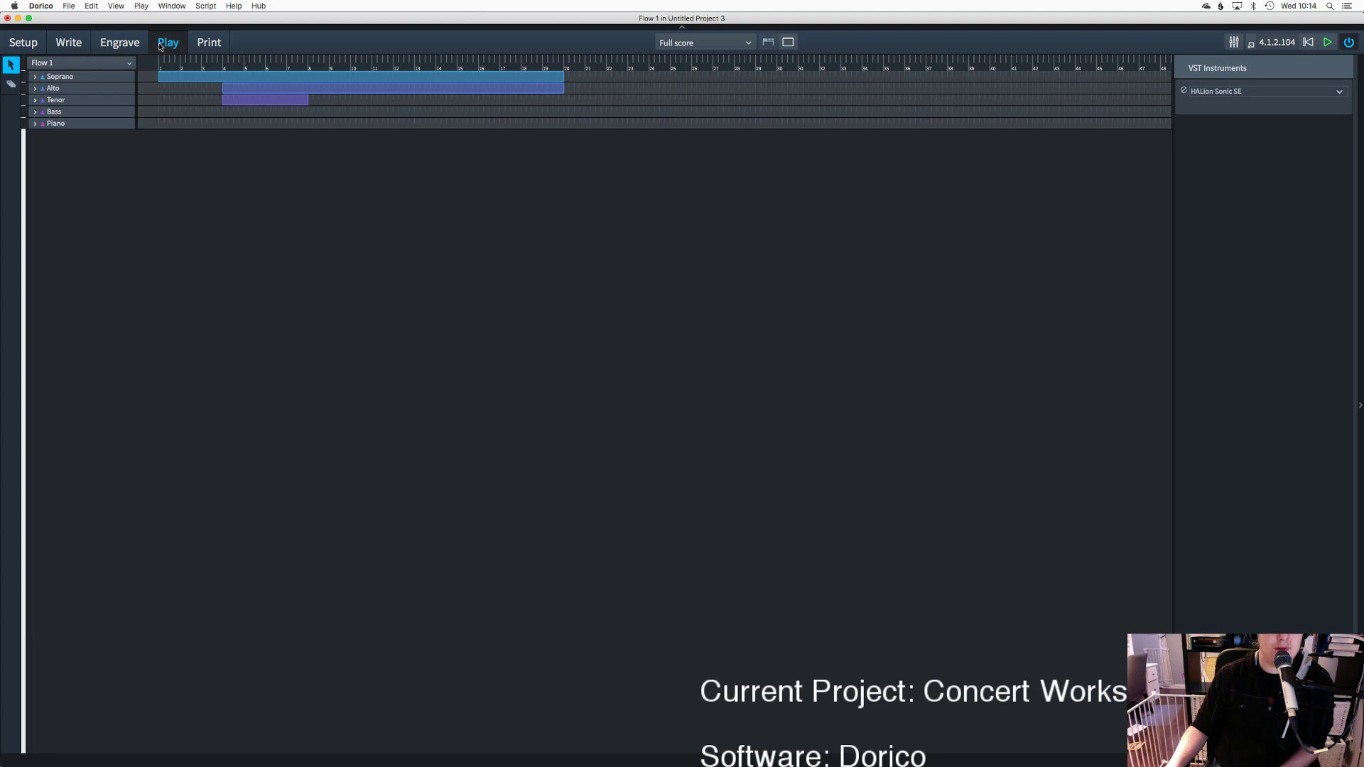
pyautogui.click(34, 100)
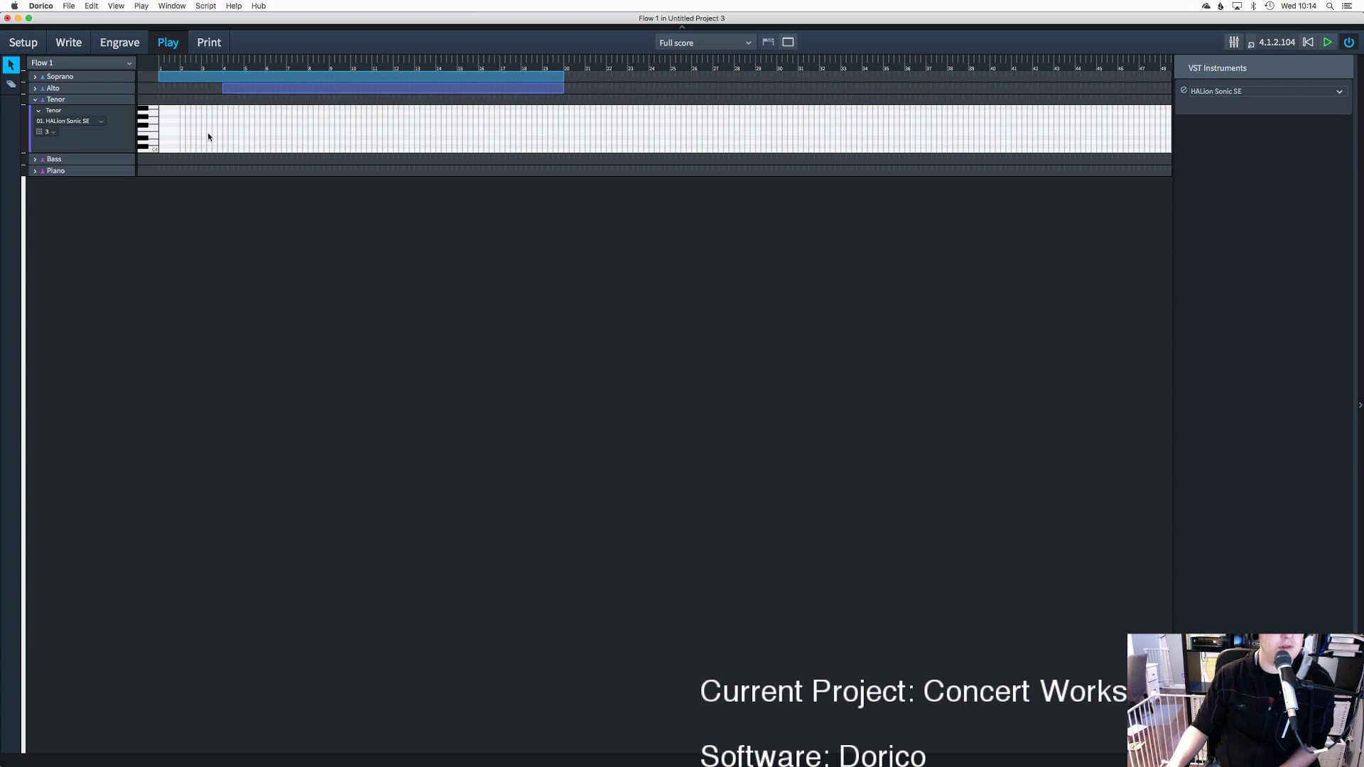
pyautogui.click(35, 76)
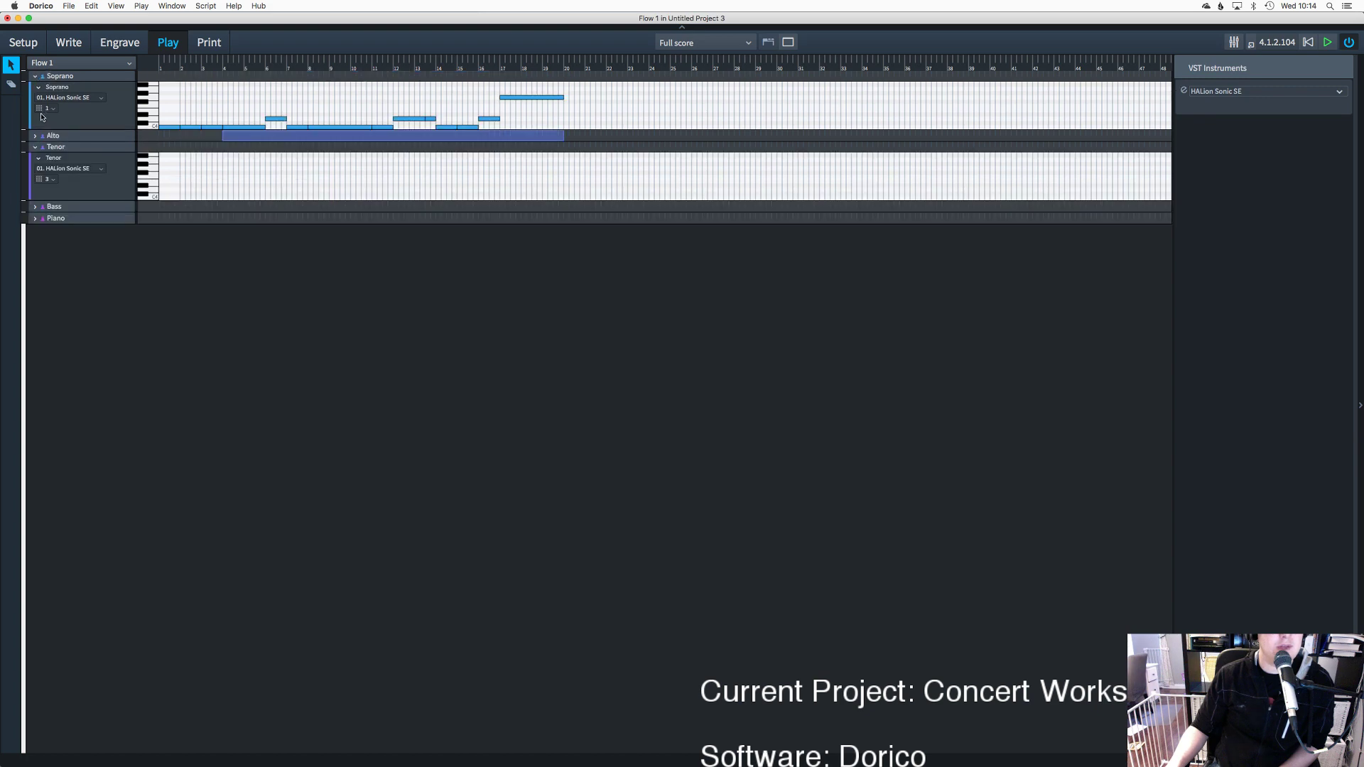
pyautogui.click(35, 135)
pyautogui.click(35, 195)
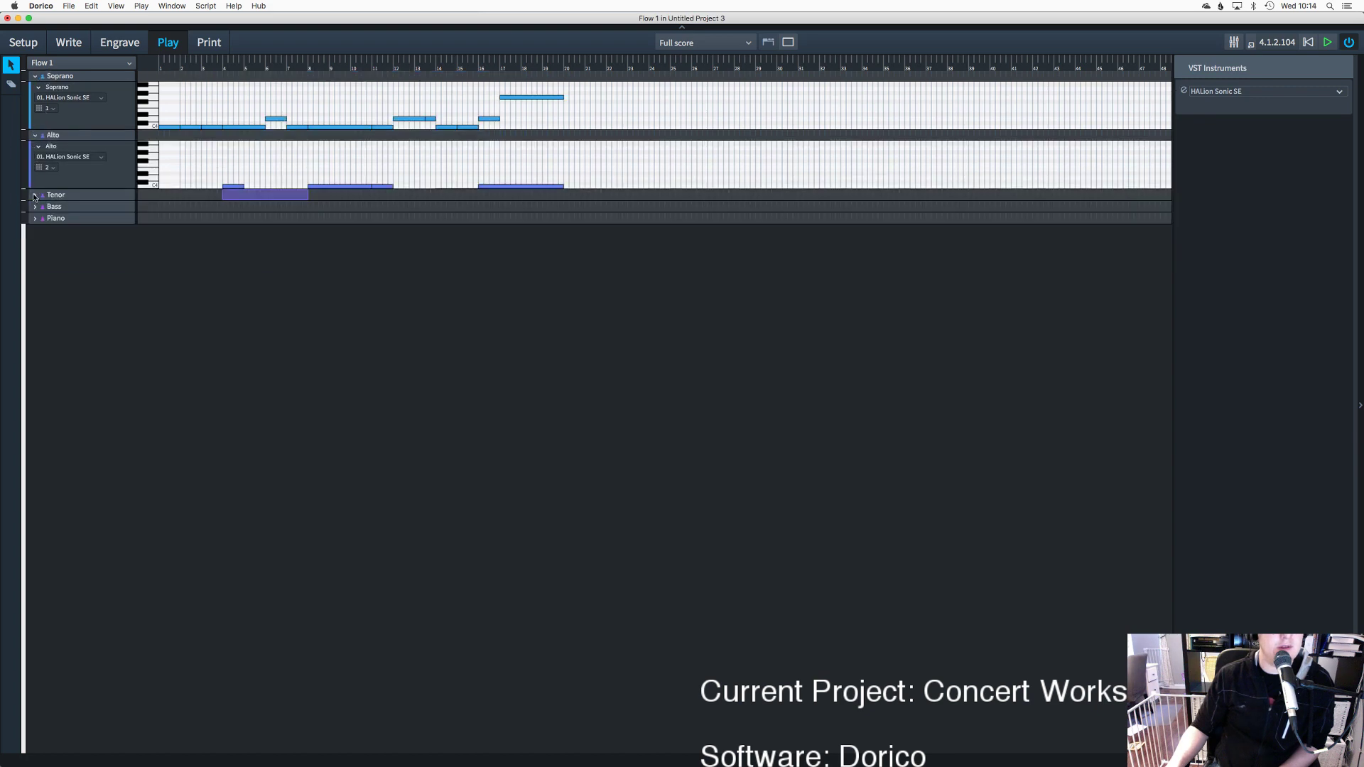
pyautogui.click(35, 194)
pyautogui.click(34, 254)
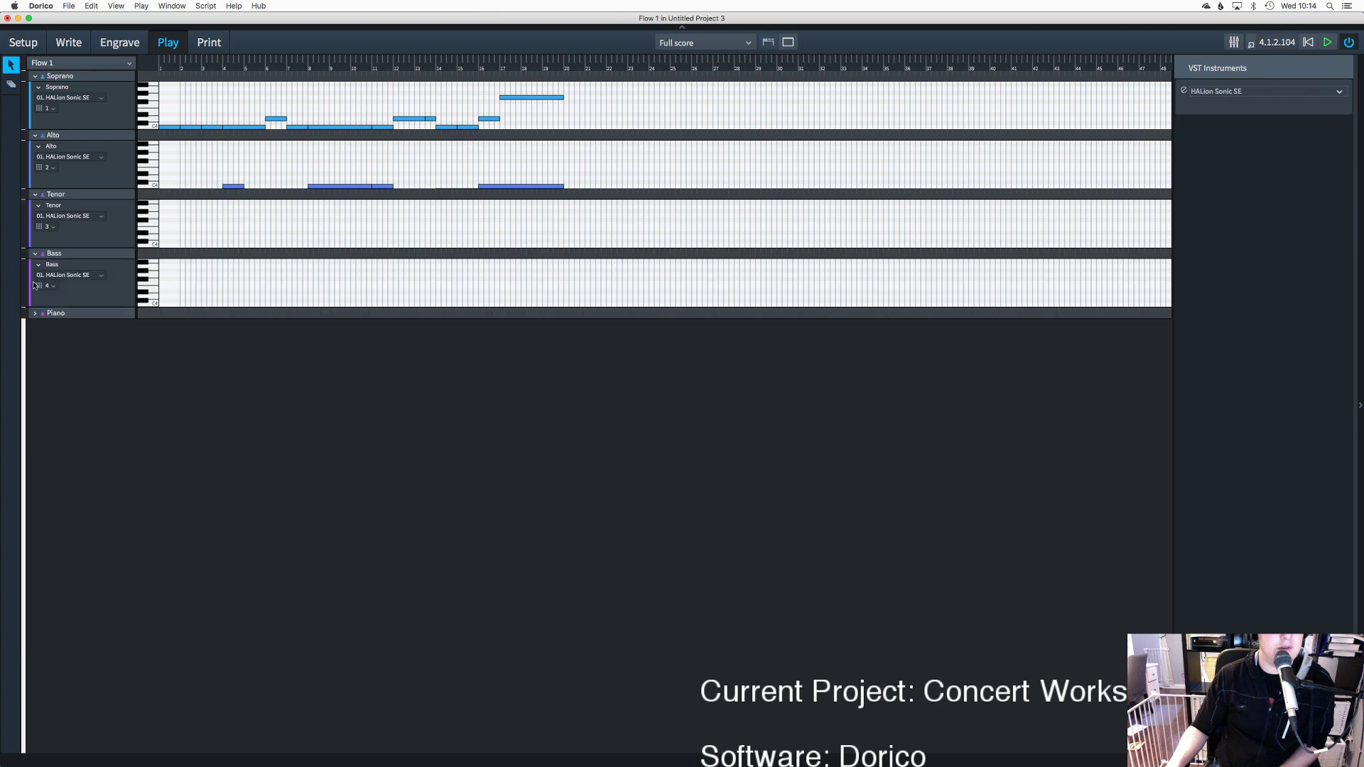
pyautogui.click(33, 314)
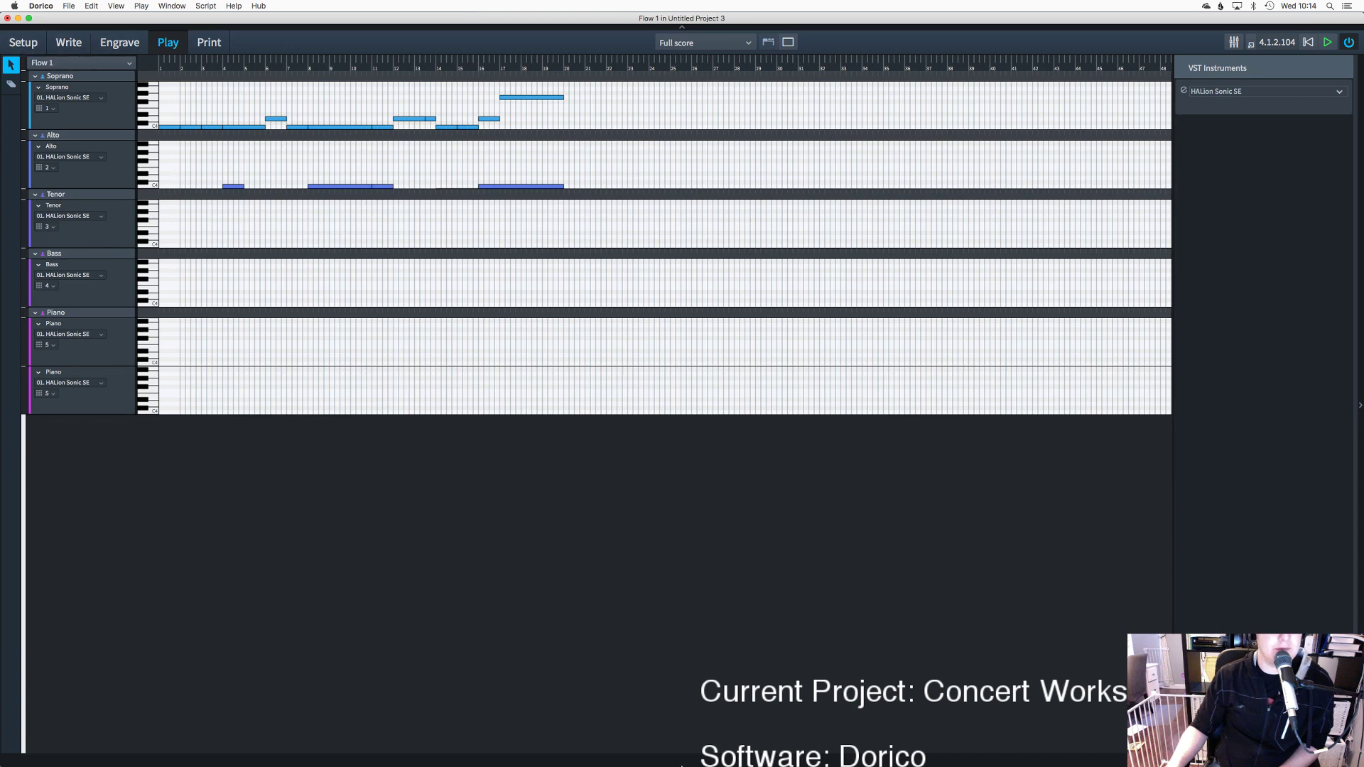
# Step: Switch to Screen Sharing and connect to the remote computer at 10.1.10.15 with its remembered password
pyautogui.moveTo(711, 763)
pyautogui.click(703, 751)
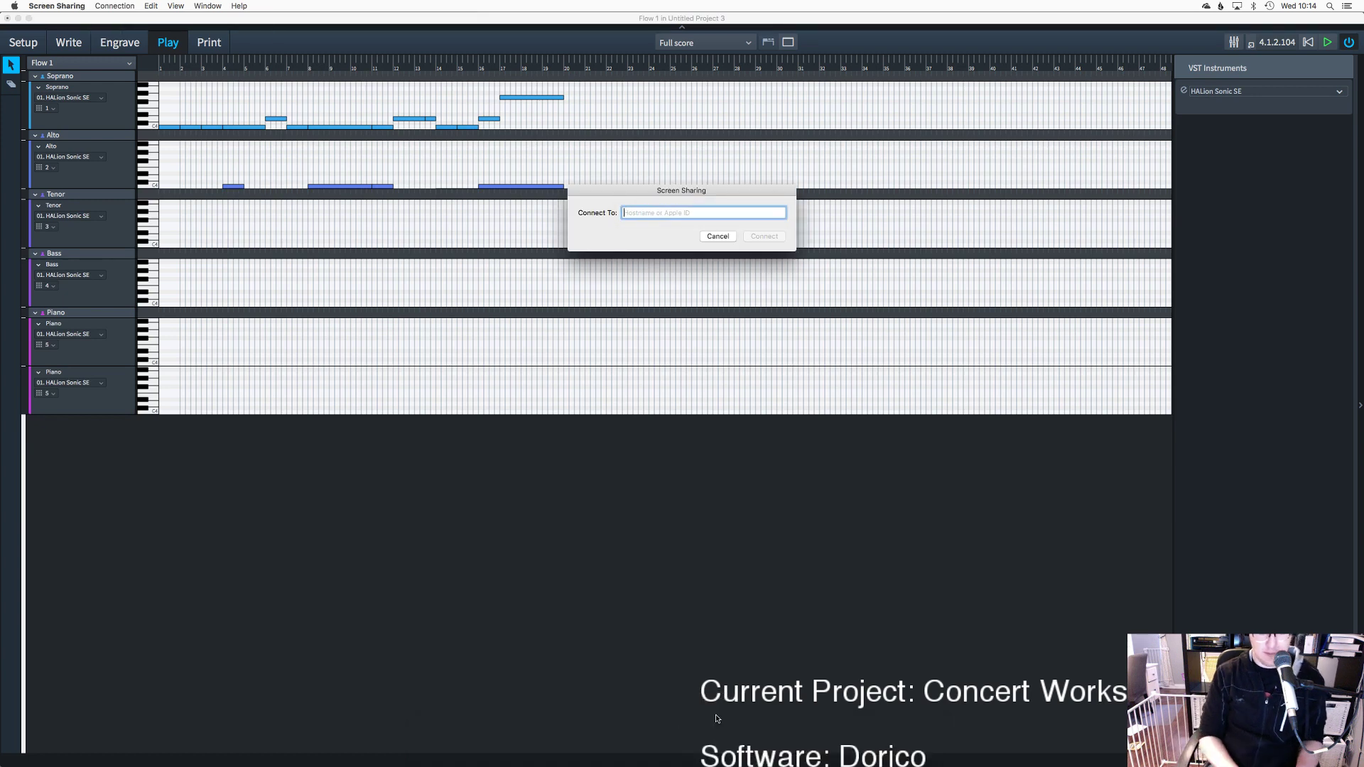
pyautogui.write('10.1.10.15')
pyautogui.press('Return')
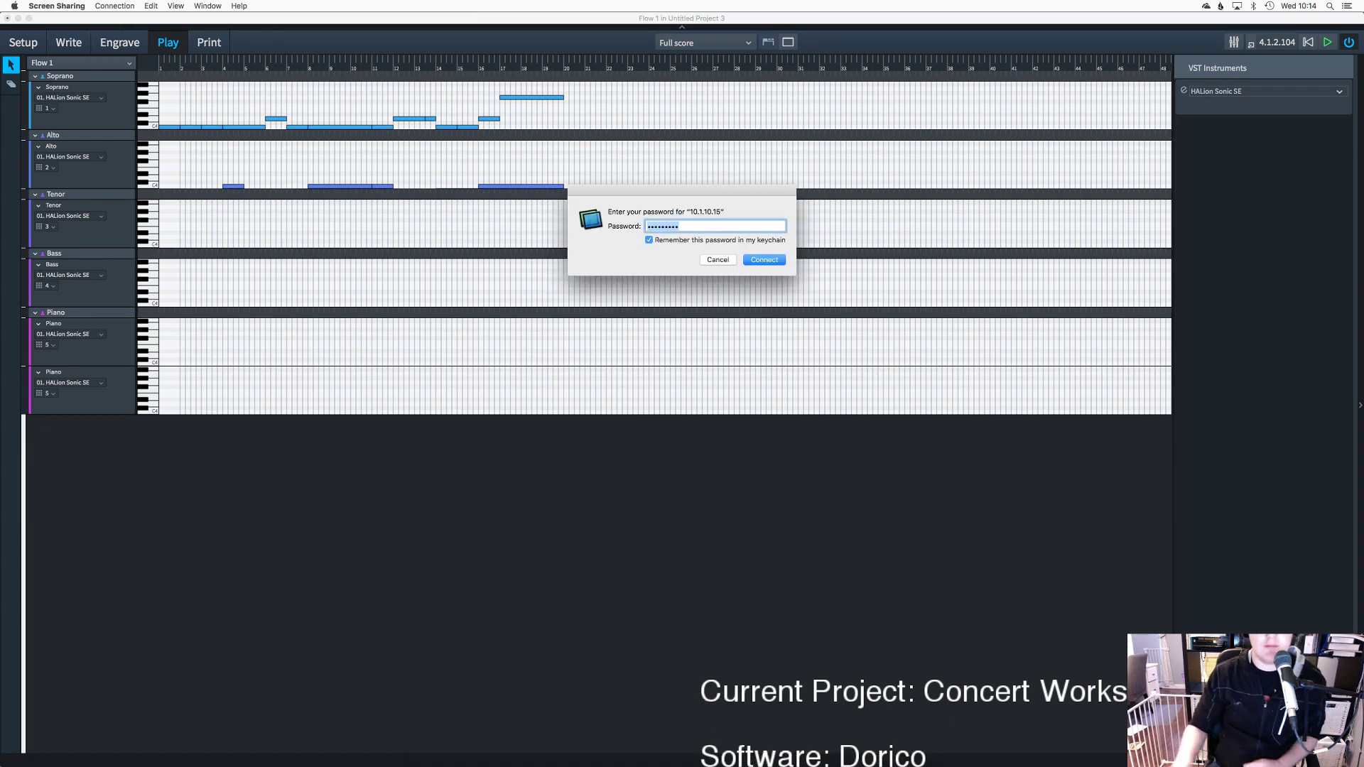
pyautogui.click(754, 258)
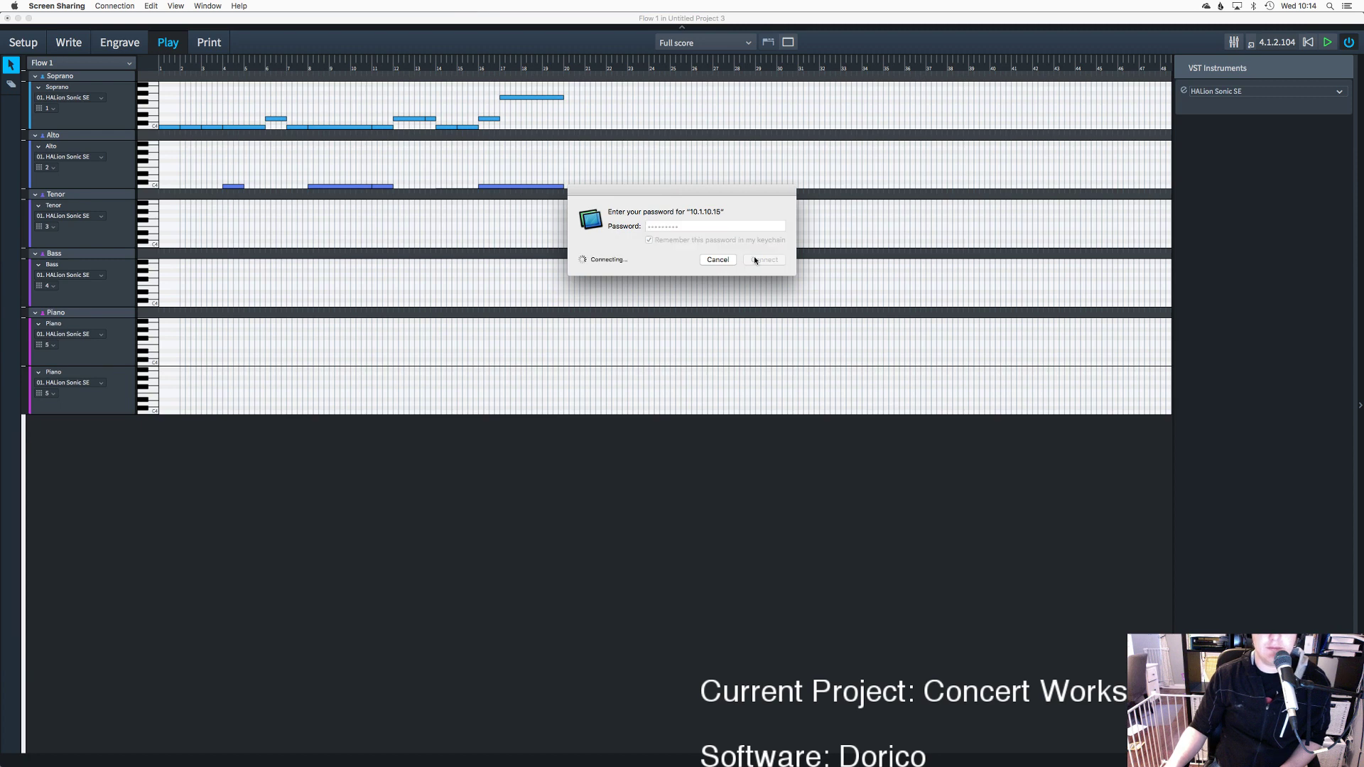
# Step: Add an instance named Piano to the Vienna Ensemble Pro server and bring its whole window into view
pyautogui.click(941, 211)
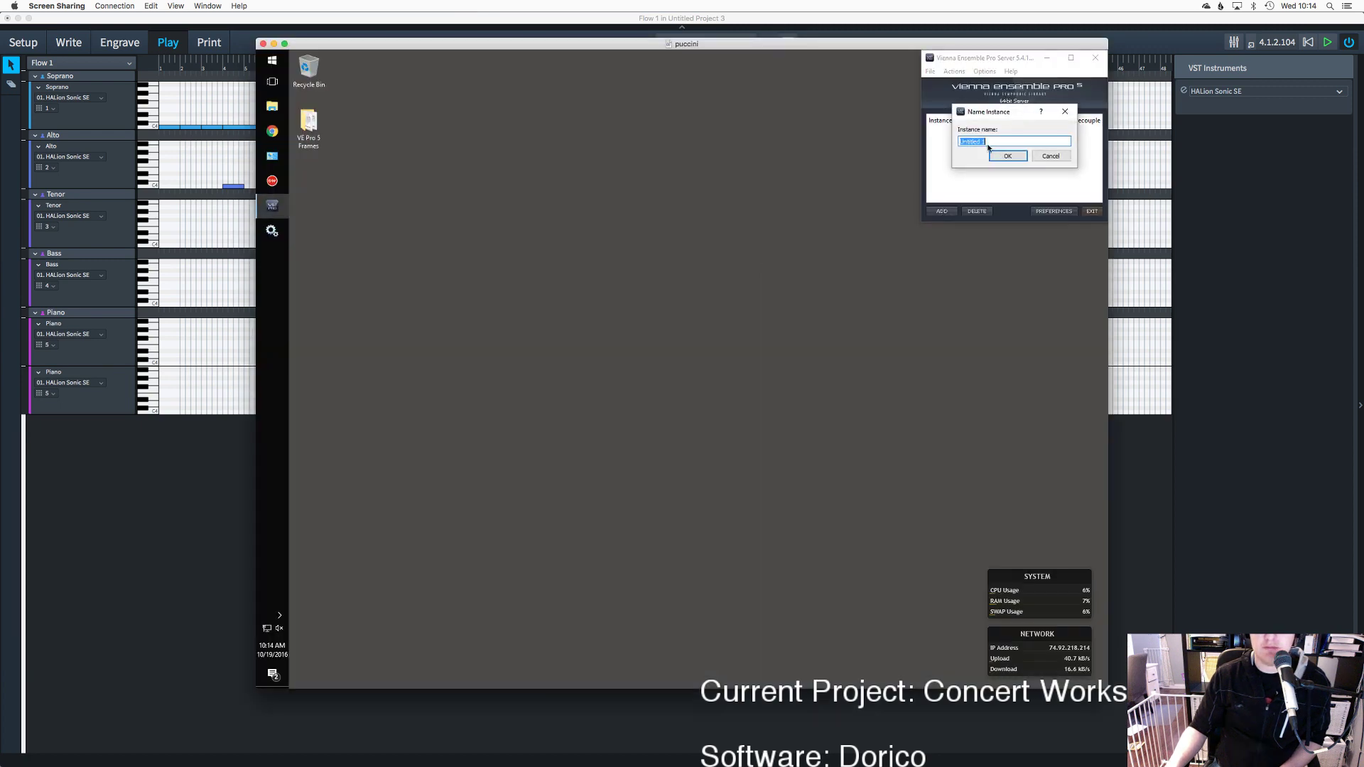
pyautogui.write('Piano')
pyautogui.click(995, 156)
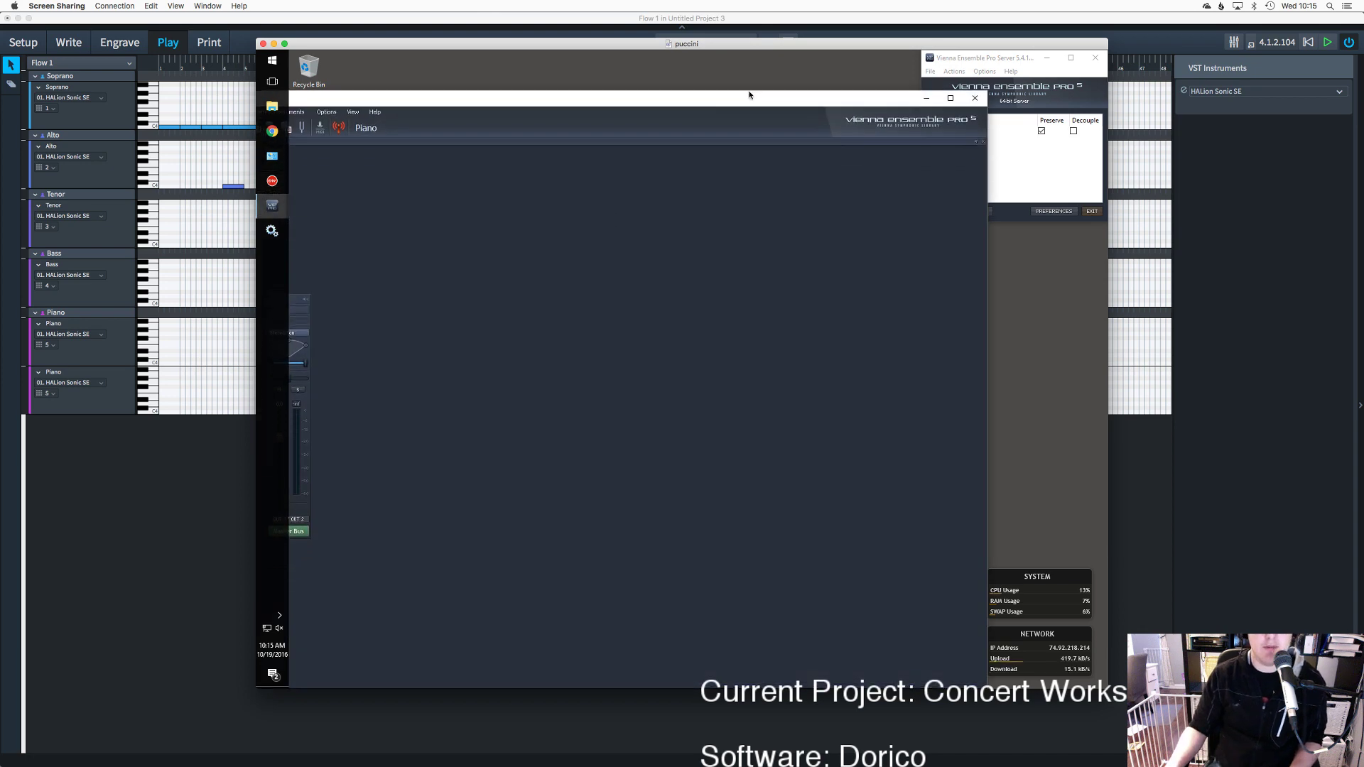
pyautogui.doubleClick(872, 73)
# Step: Add the East West play_VST plugin as a stereo channel to the Piano instance
pyautogui.rightClick(645, 246)
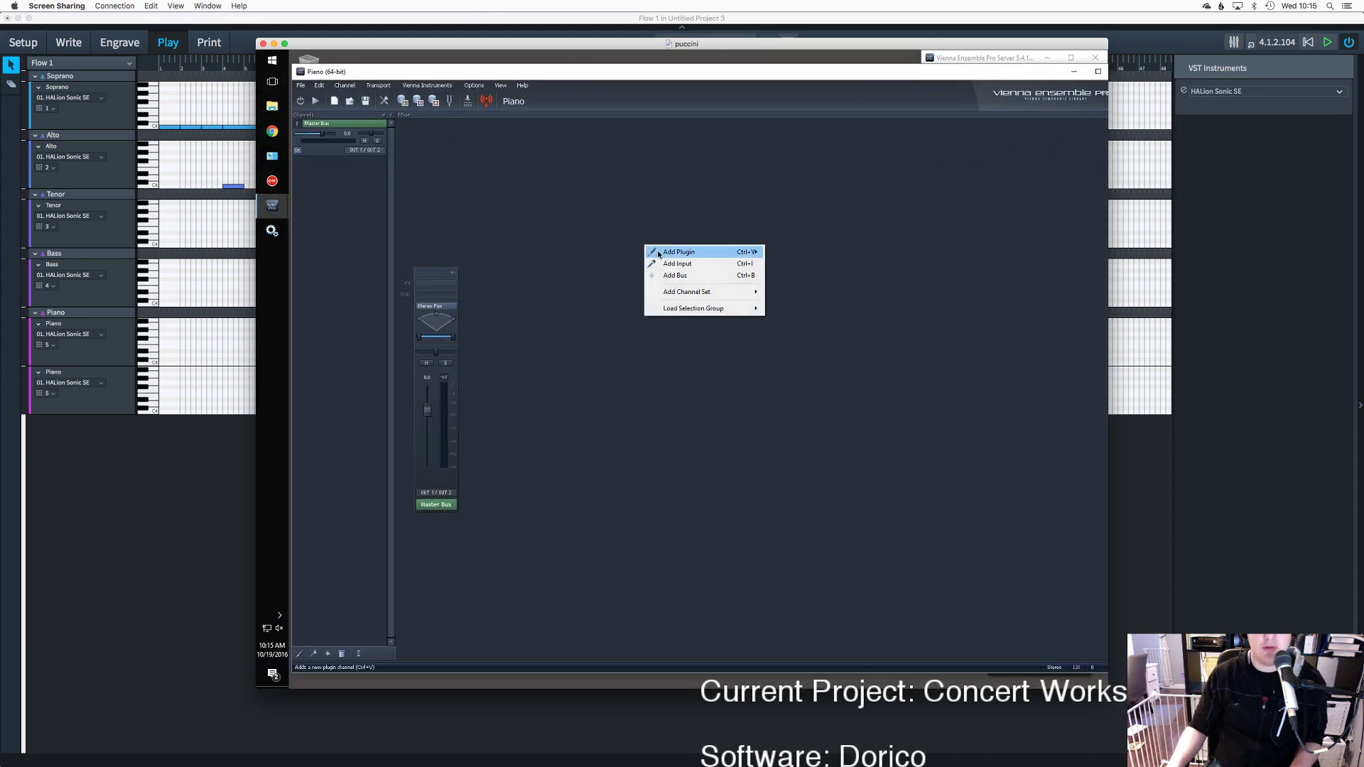
pyautogui.moveTo(703, 252)
pyautogui.moveTo(793, 253)
pyautogui.moveTo(868, 252)
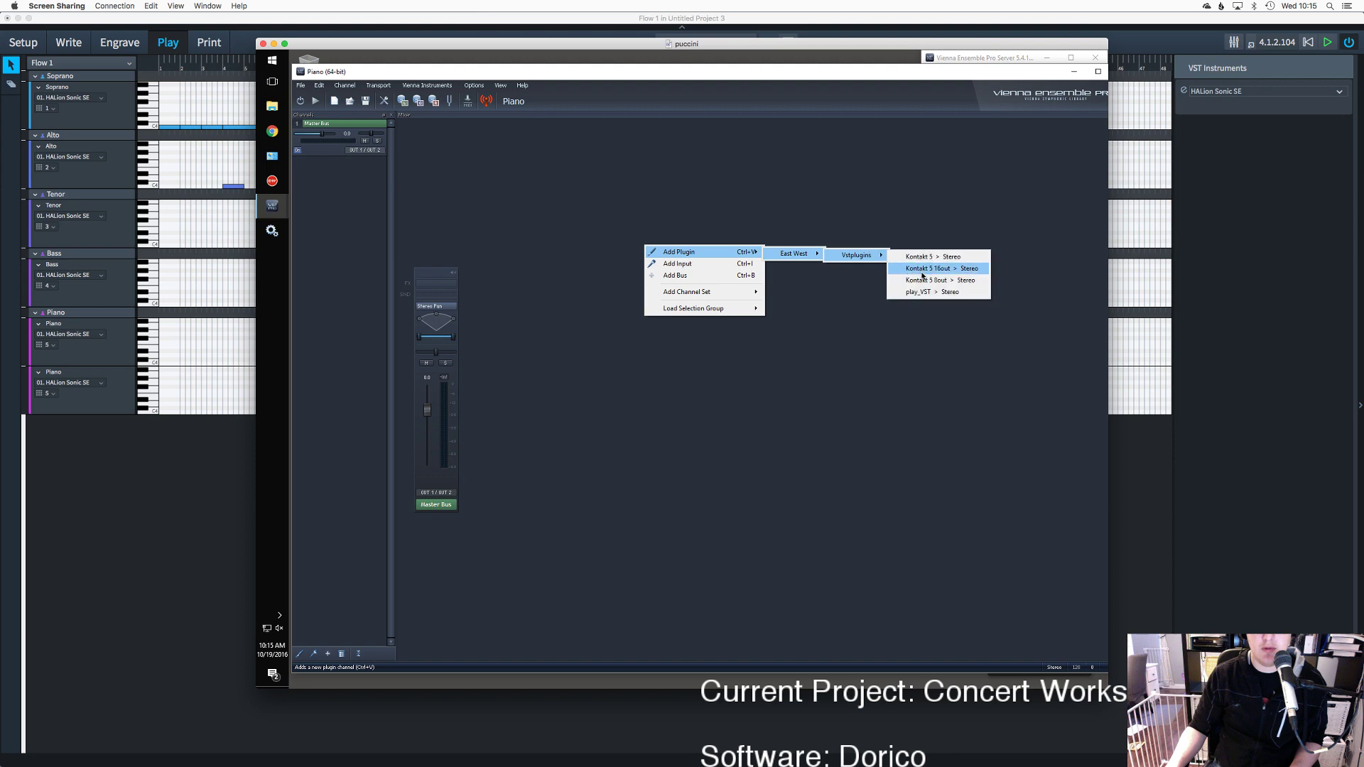
pyautogui.click(914, 291)
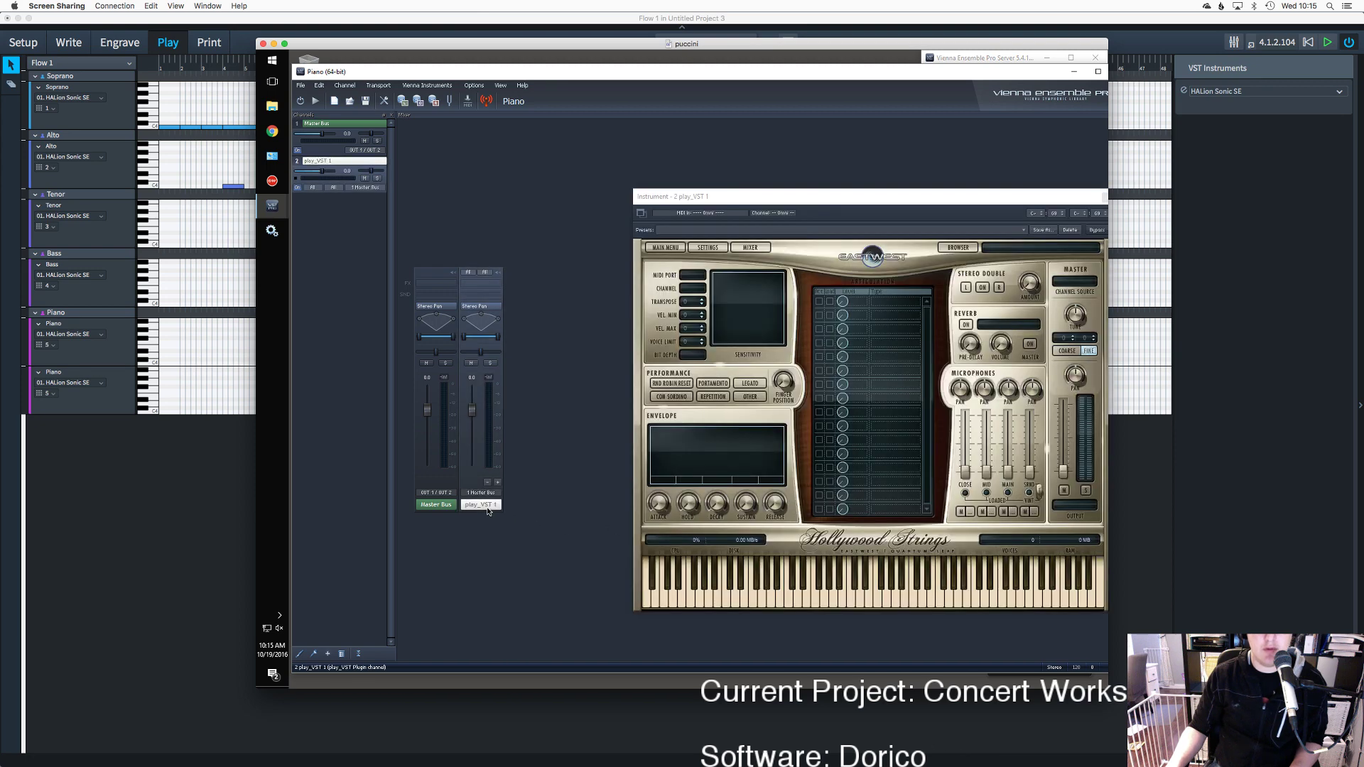
# Step: Load the Bosendorfer Master 88 full patch from the Bosendorfer 290 set of EW Pianos Platinum into the play_VST instrument
pyautogui.click(958, 247)
pyautogui.moveTo(817, 196); pyautogui.dragTo(575, 135)
pyautogui.scroll(-3, 459, 410)
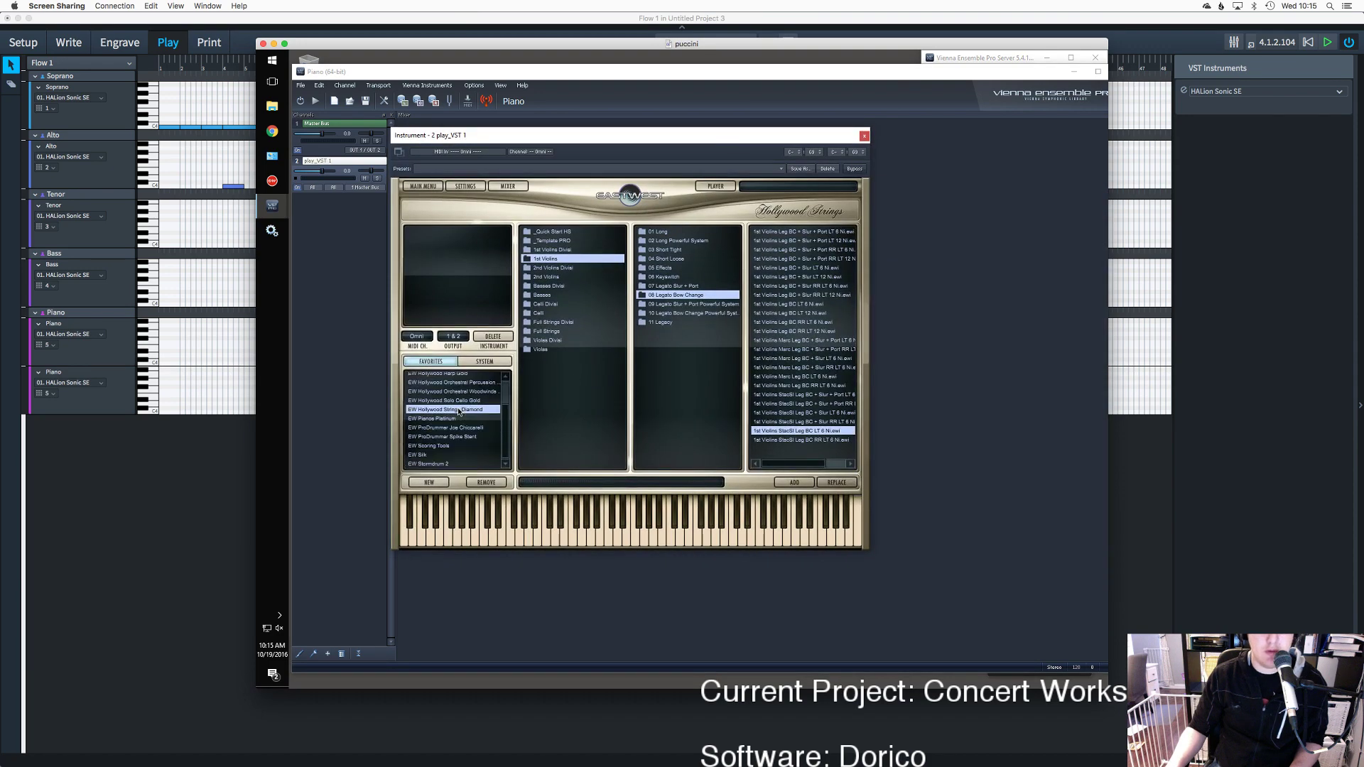
pyautogui.click(459, 418)
pyautogui.click(587, 242)
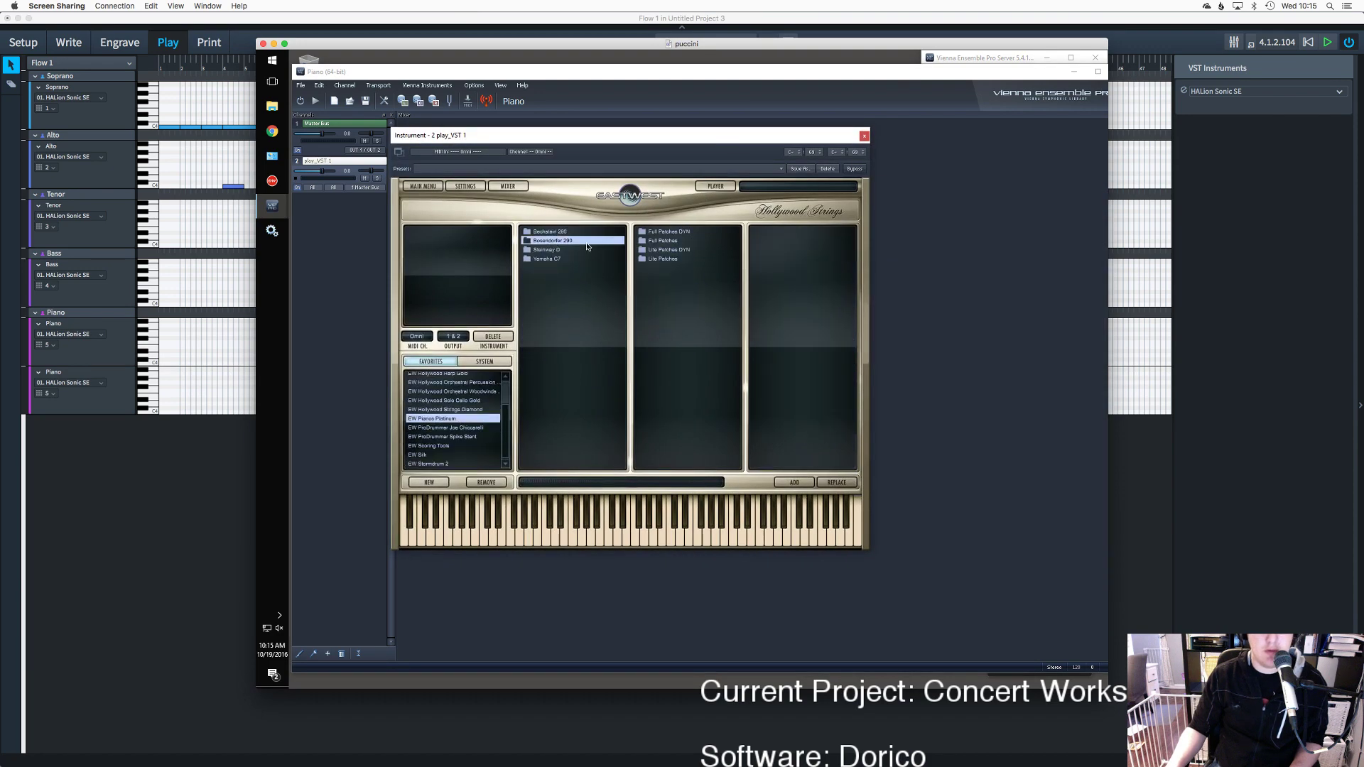
pyautogui.click(671, 241)
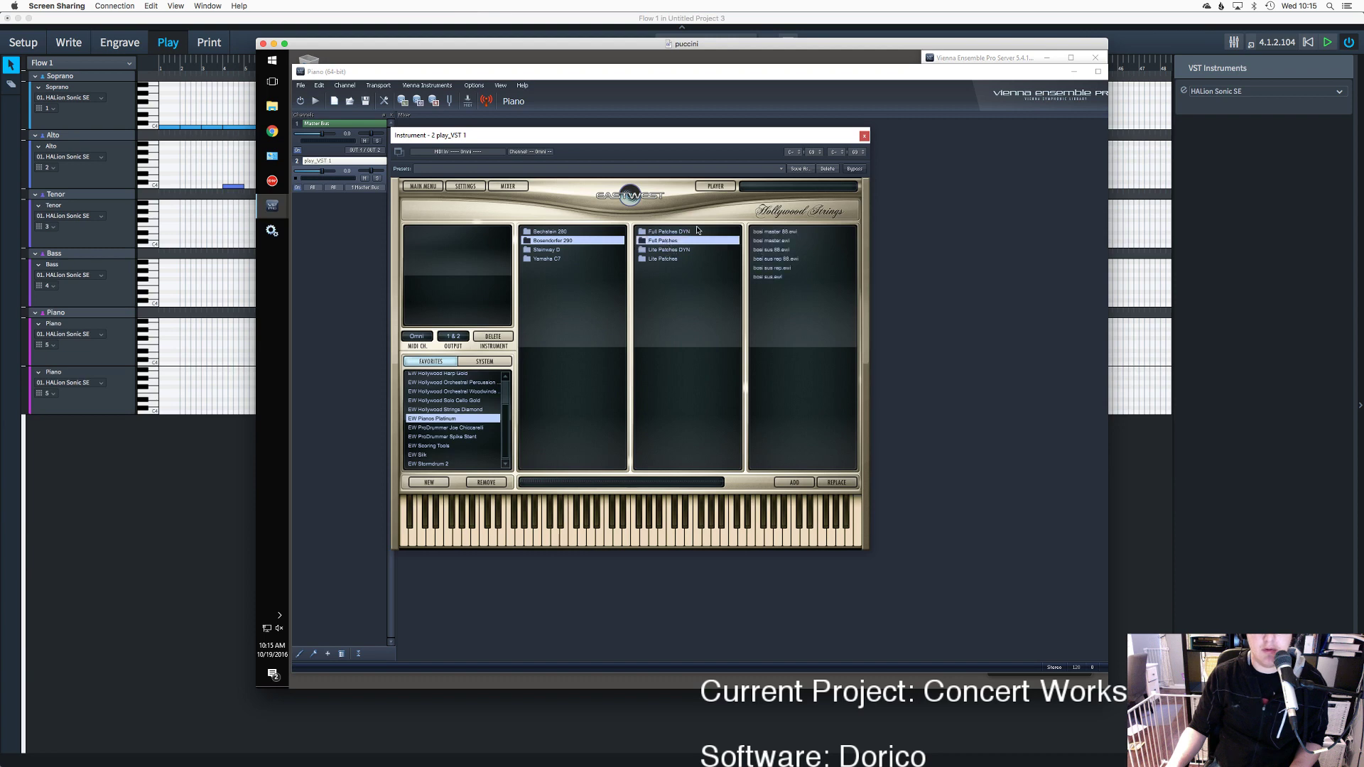
pyautogui.doubleClick(785, 235)
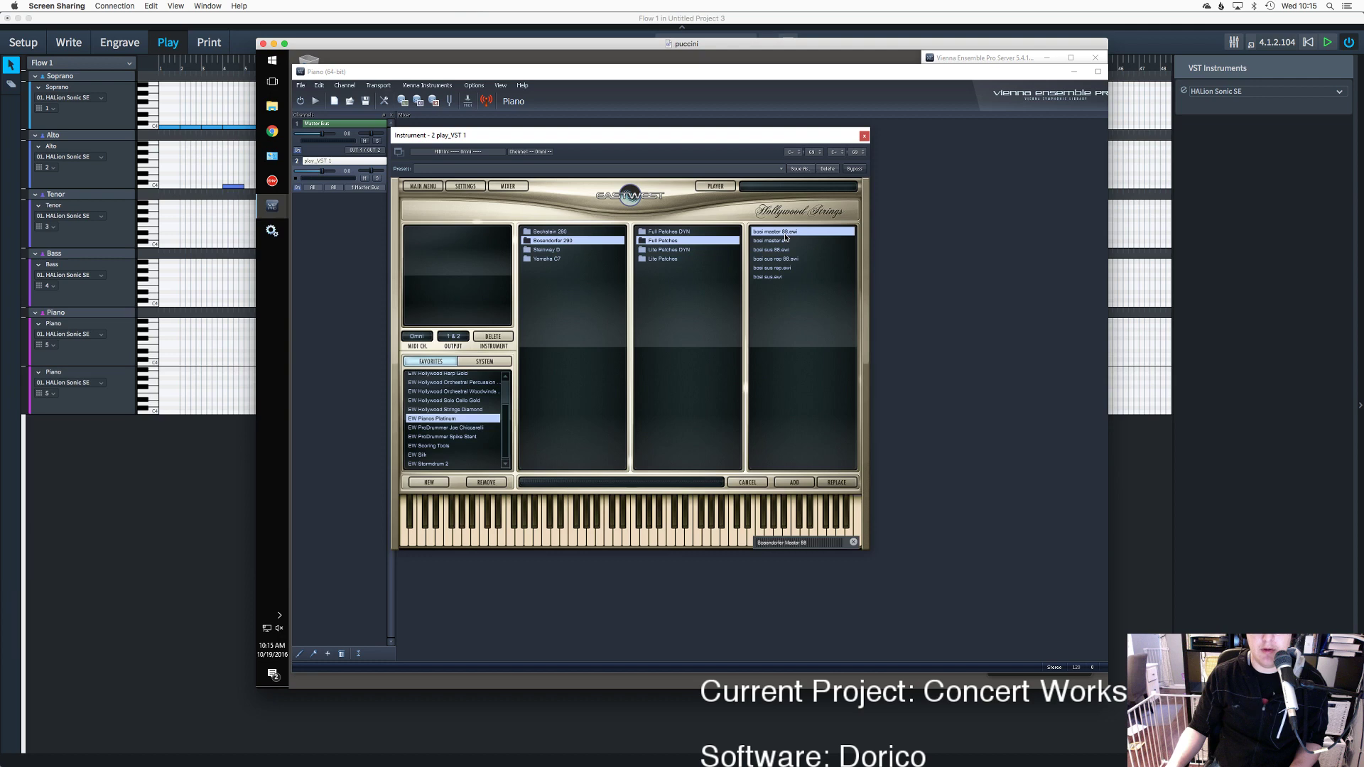
# Step: Return to Dorico's Write mode and raise the two low F notes in the Tenor's second measure by one octave
pyautogui.click(231, 20)
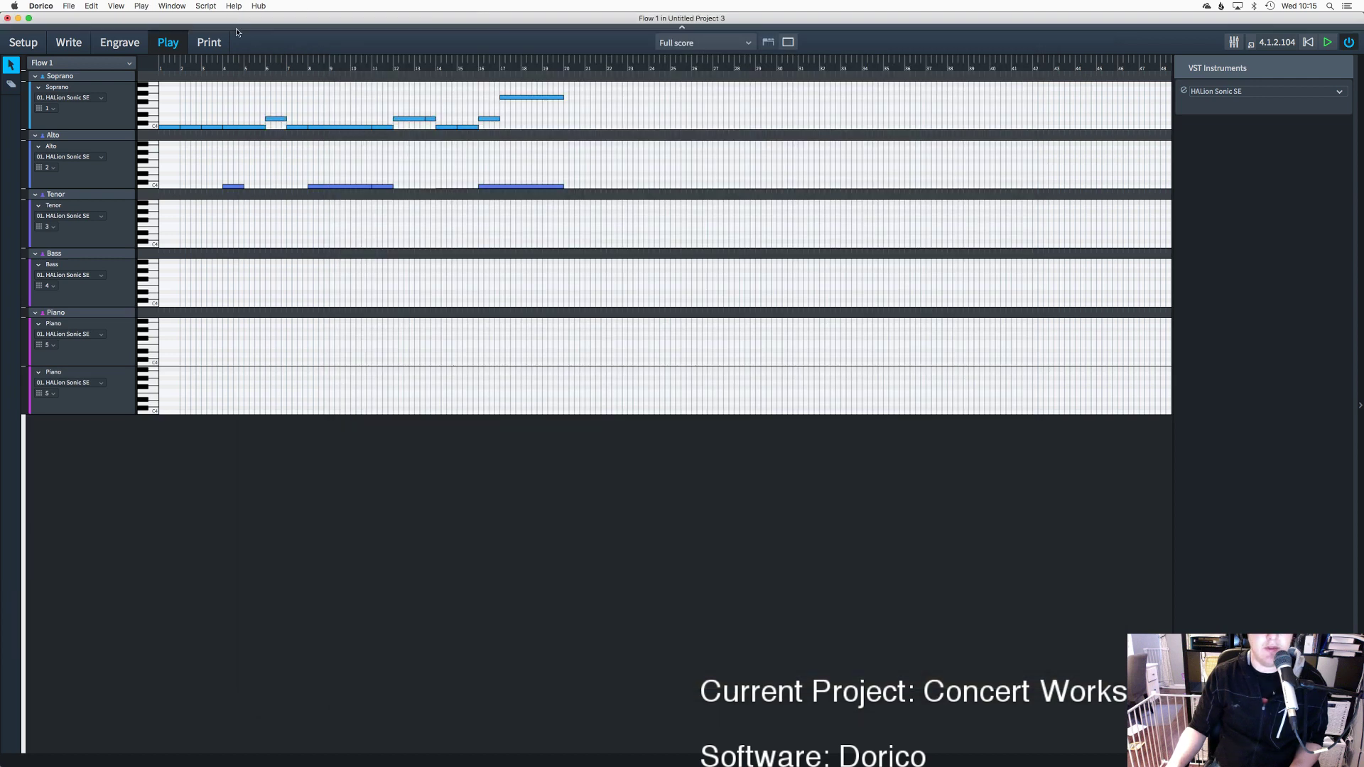
pyautogui.click(67, 43)
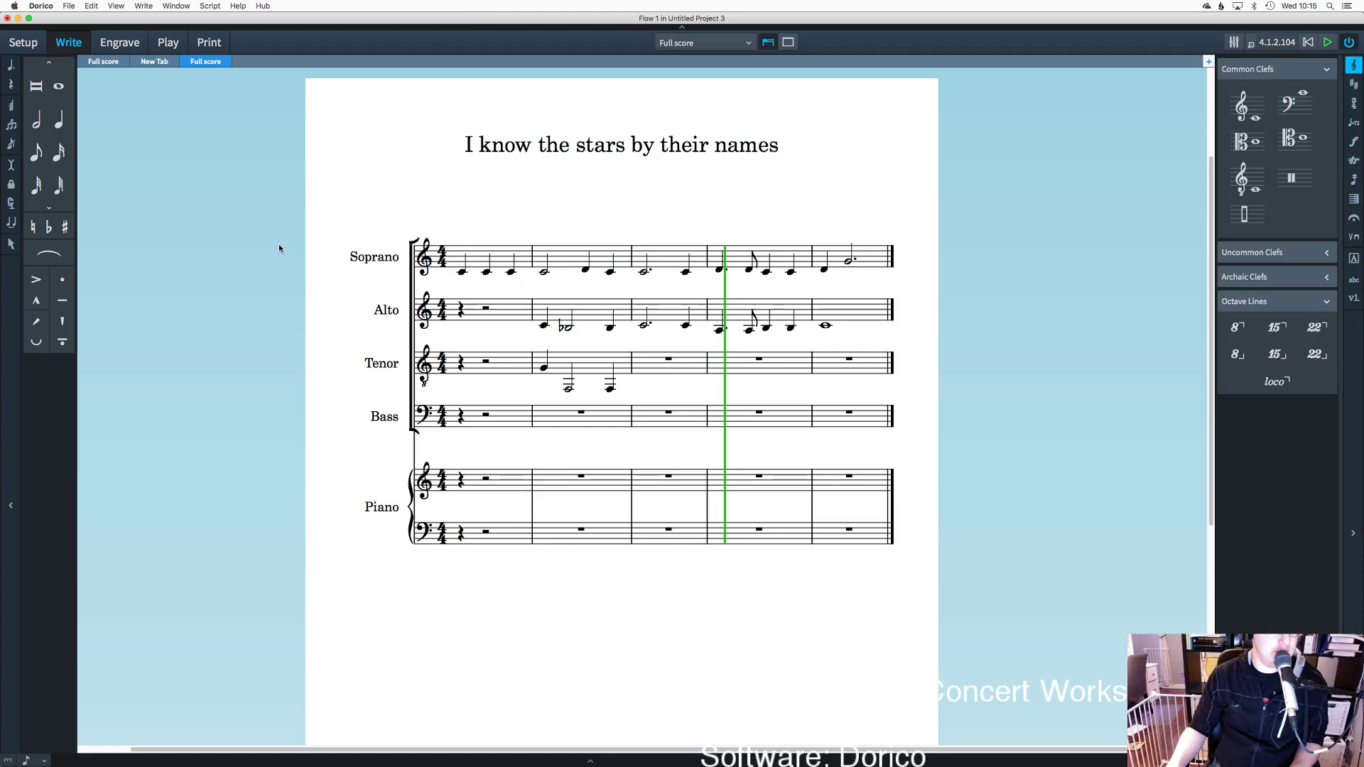
pyautogui.click(568, 389)
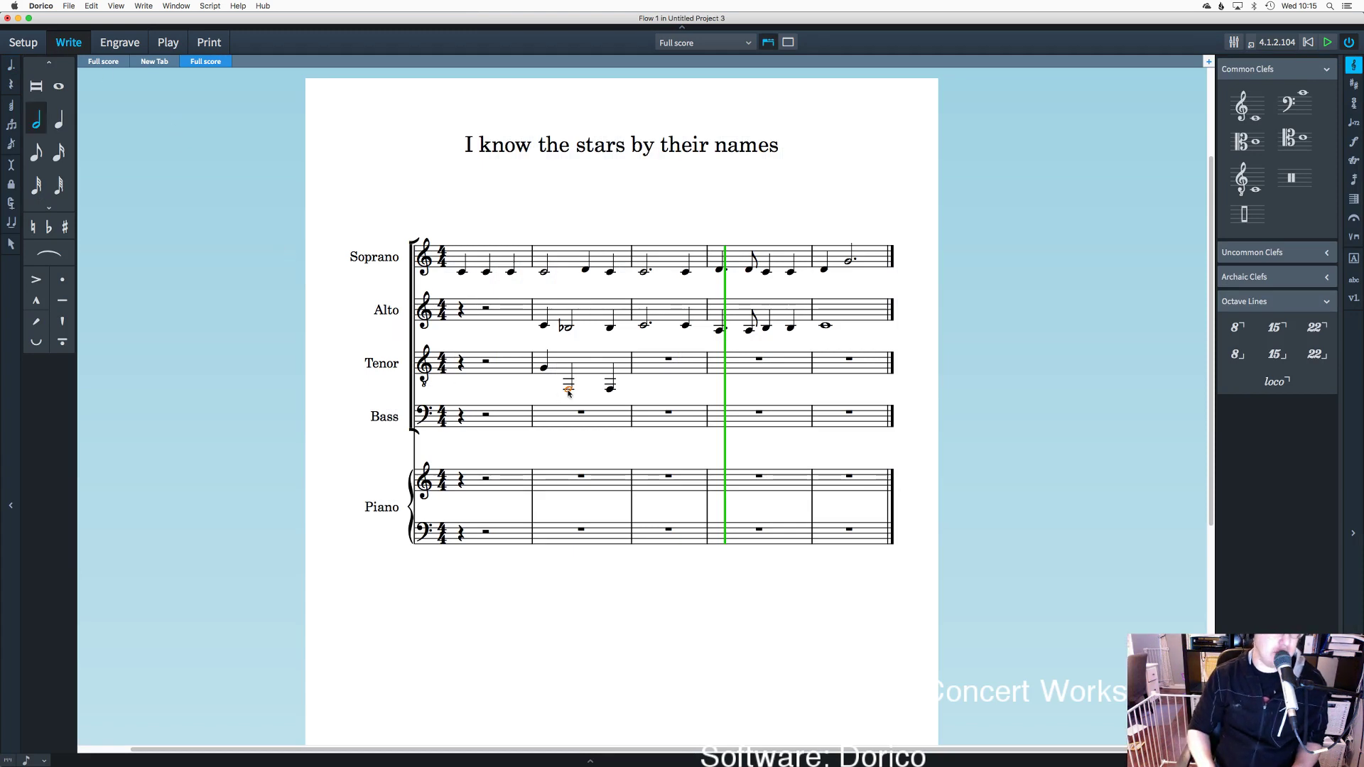
pyautogui.press('super+alt+Up')
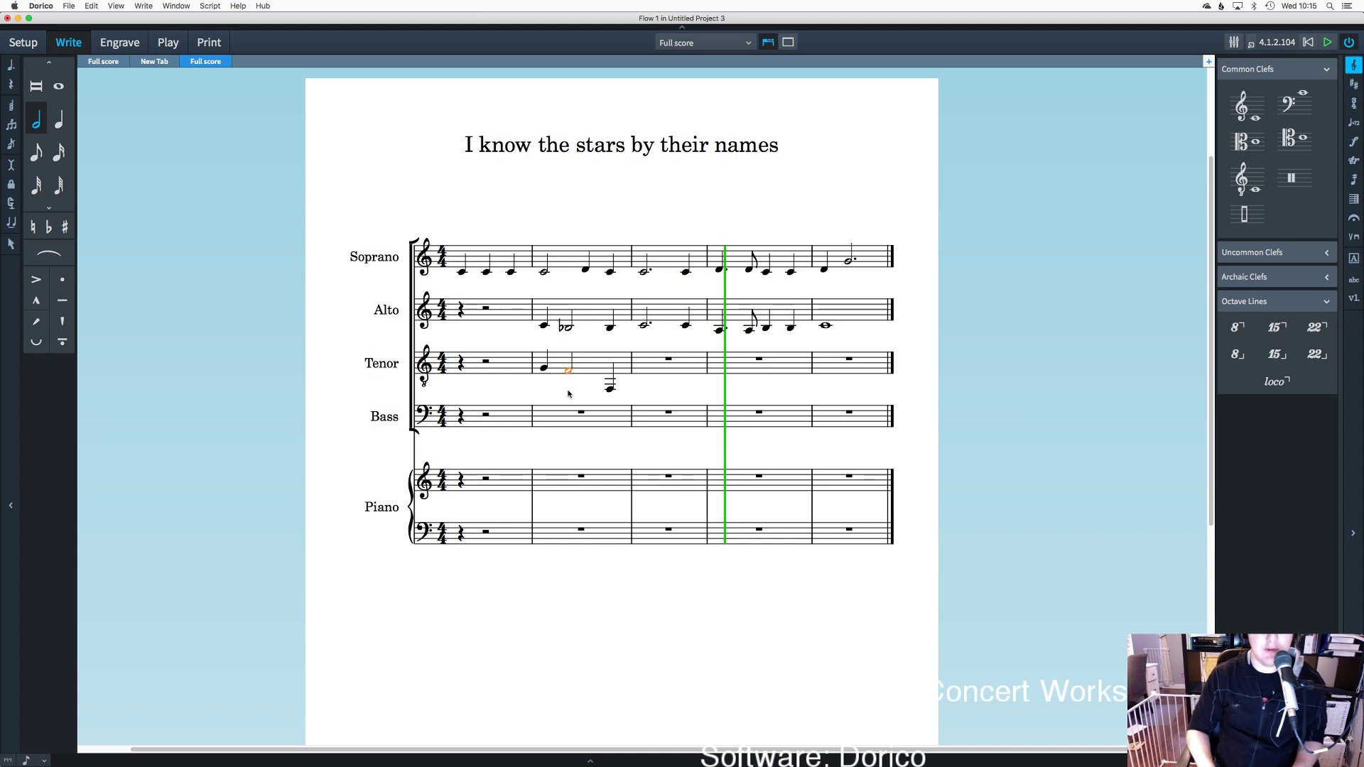
pyautogui.click(610, 390)
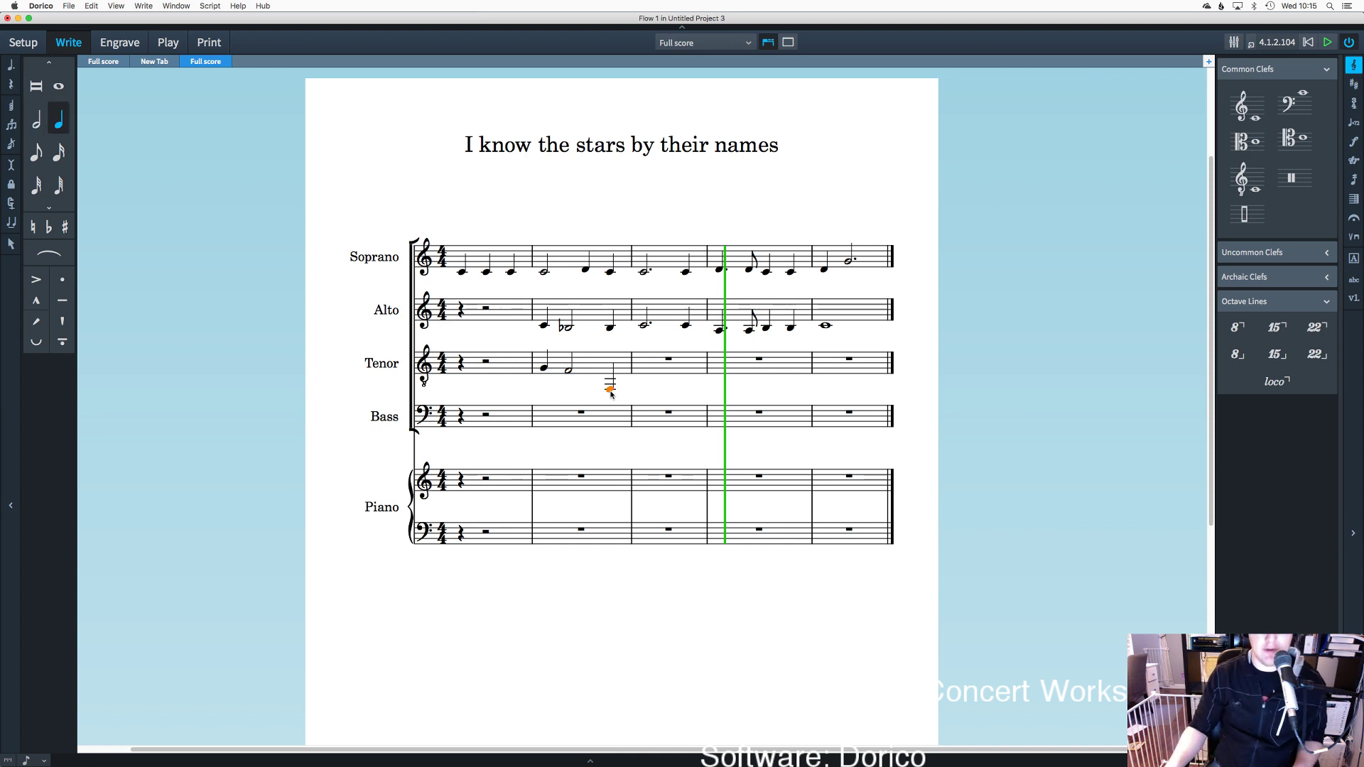
pyautogui.press('super+alt+Up')
pyautogui.press('Escape')
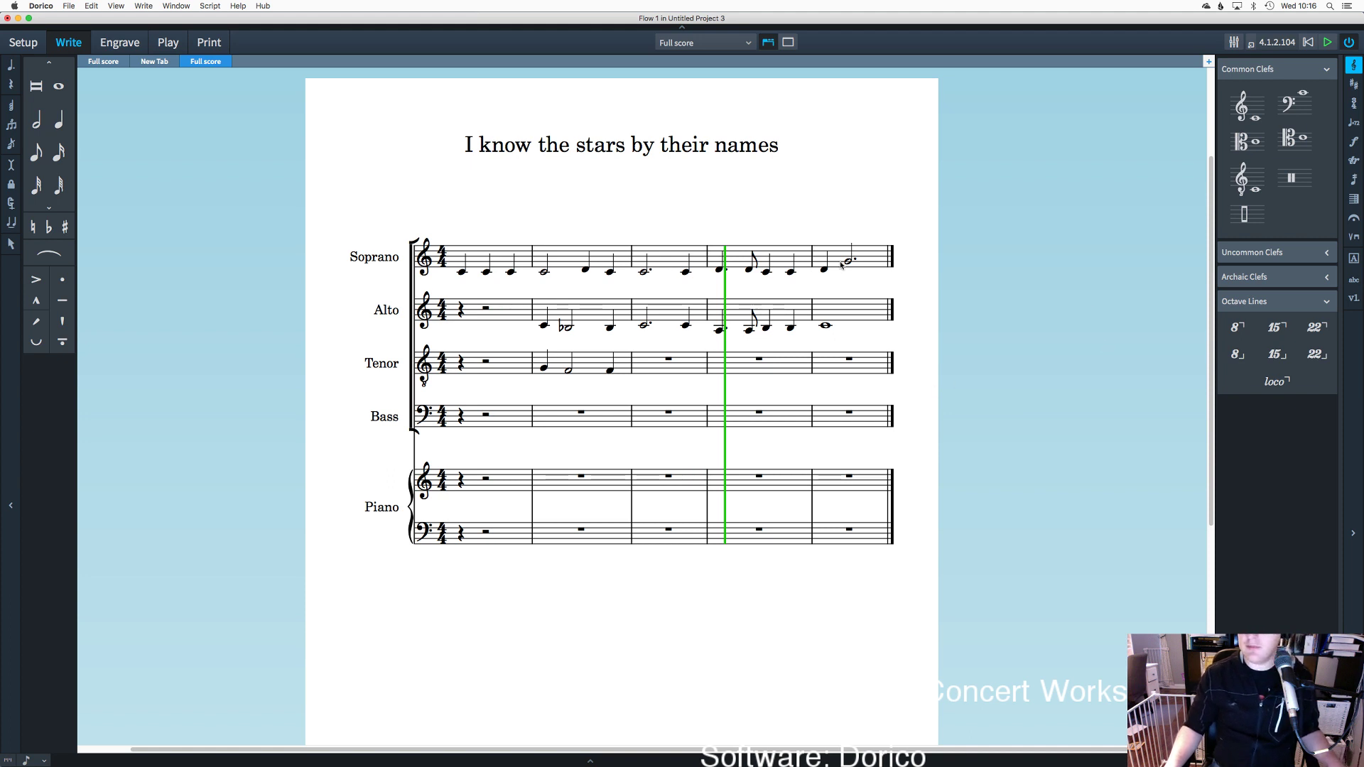
# Step: Enter a quarter-note G and a half-note B-flat above it in the Tenor's third measure
pyautogui.click(59, 119)
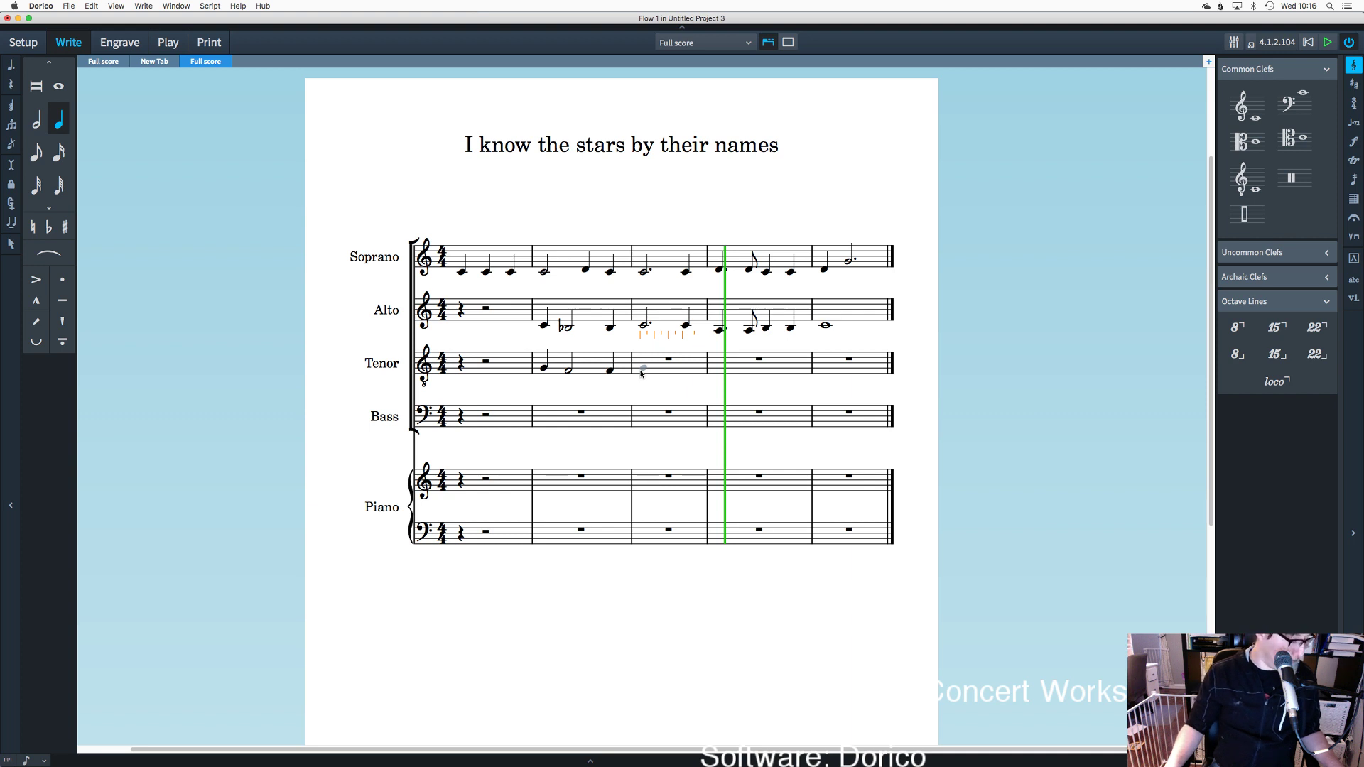
pyautogui.click(641, 374)
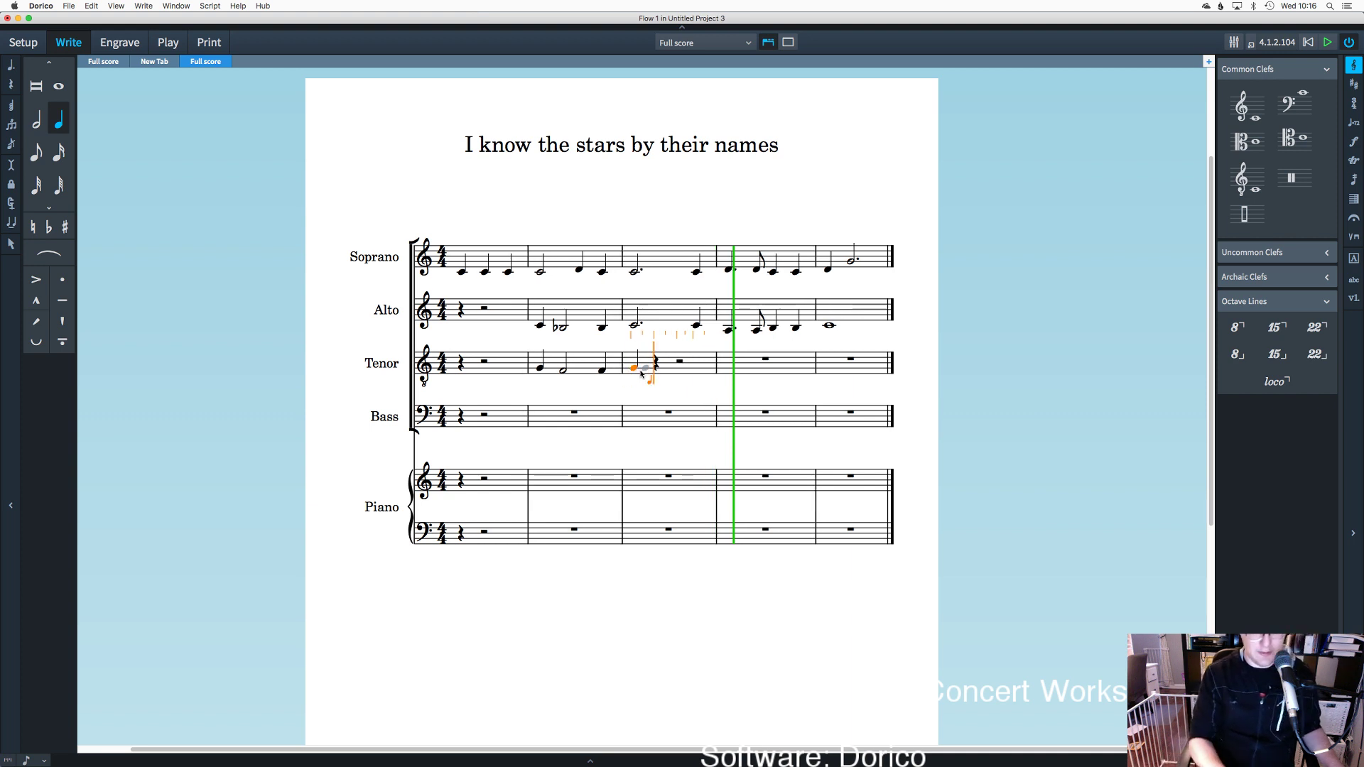
pyautogui.press('7')
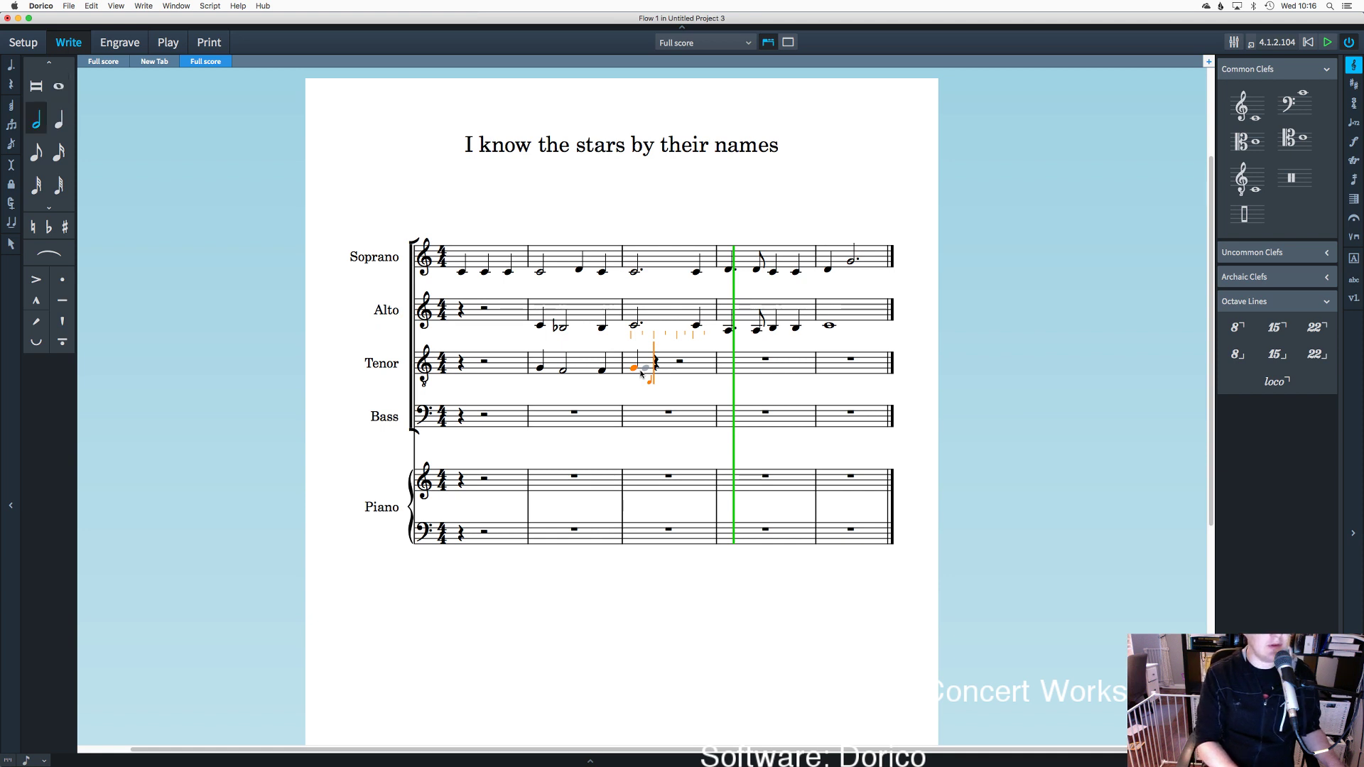
pyautogui.hotkey('shift', 'n')
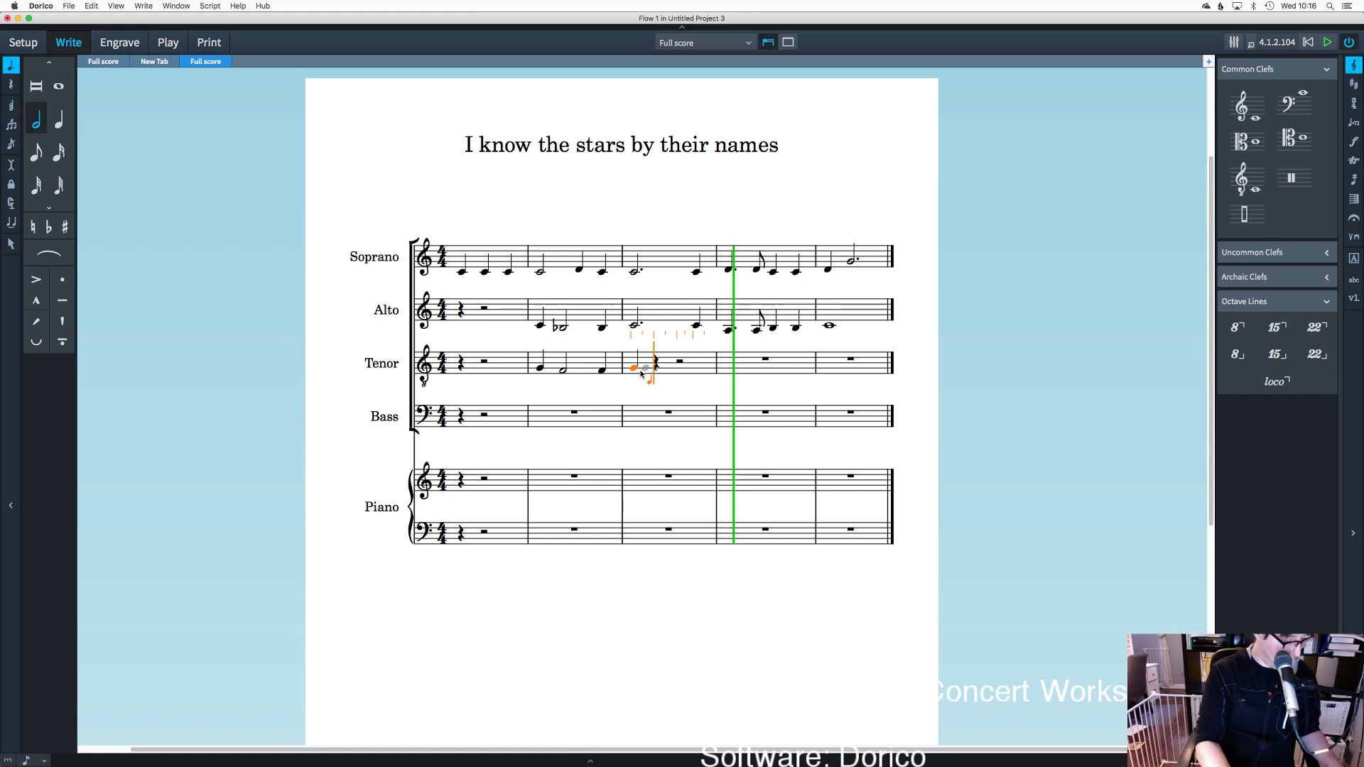
pyautogui.press('.')
pyautogui.press('-')
pyautogui.press('d')
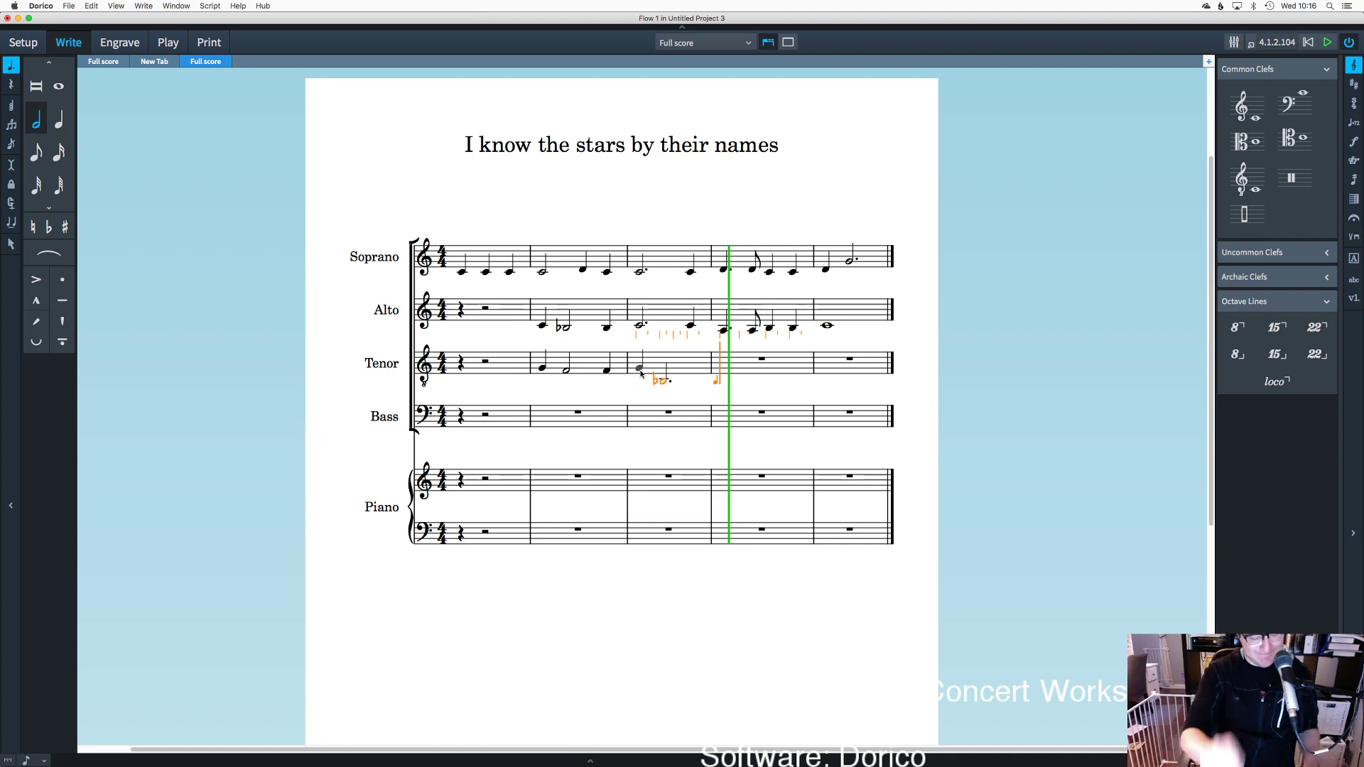
pyautogui.press('super+alt+Up')
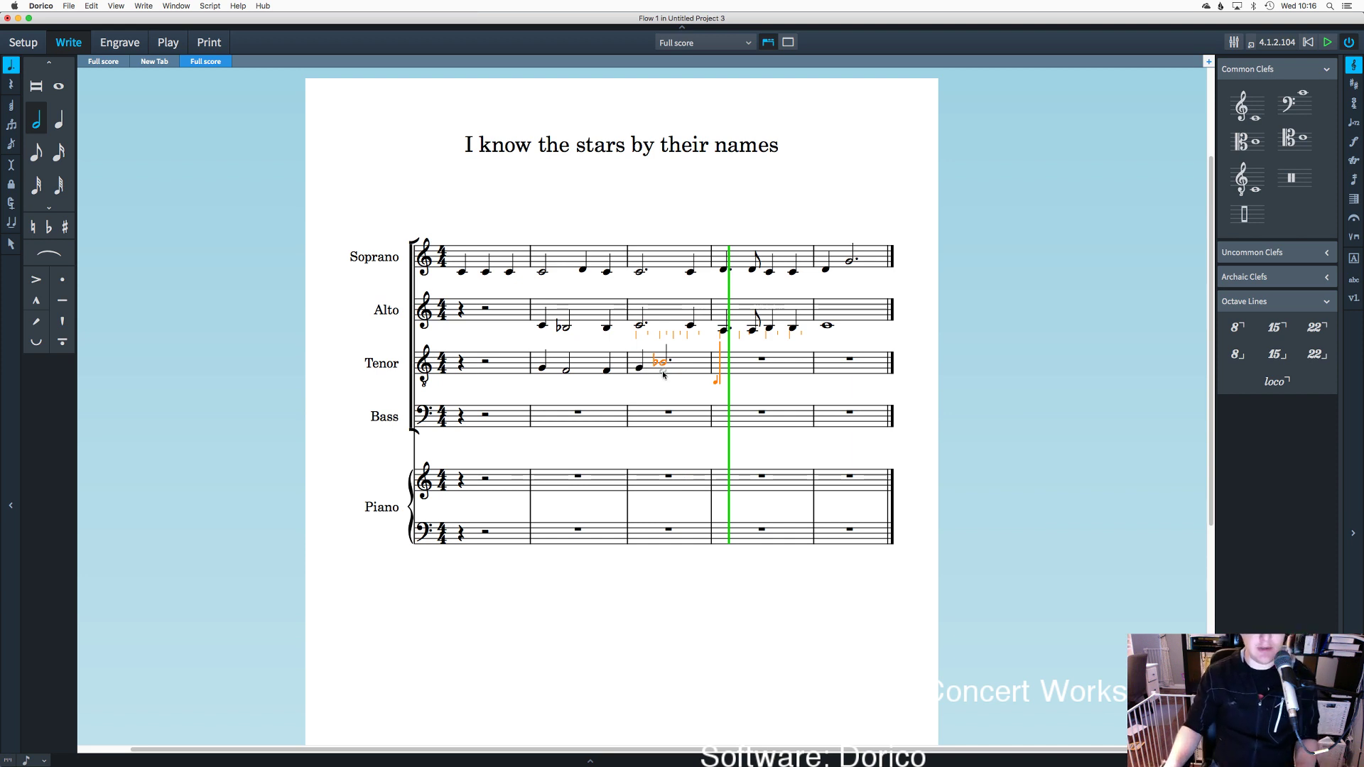
pyautogui.press('Escape')
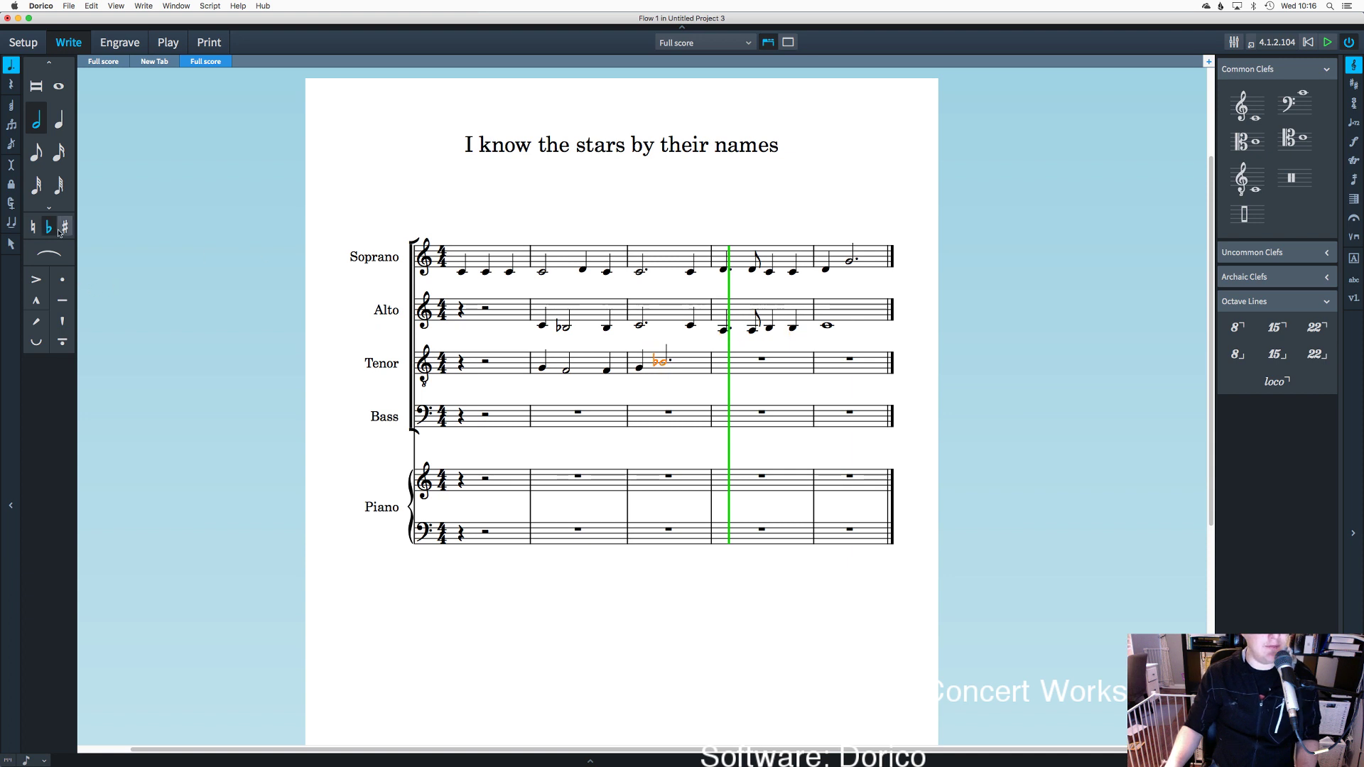
pyautogui.press('.')
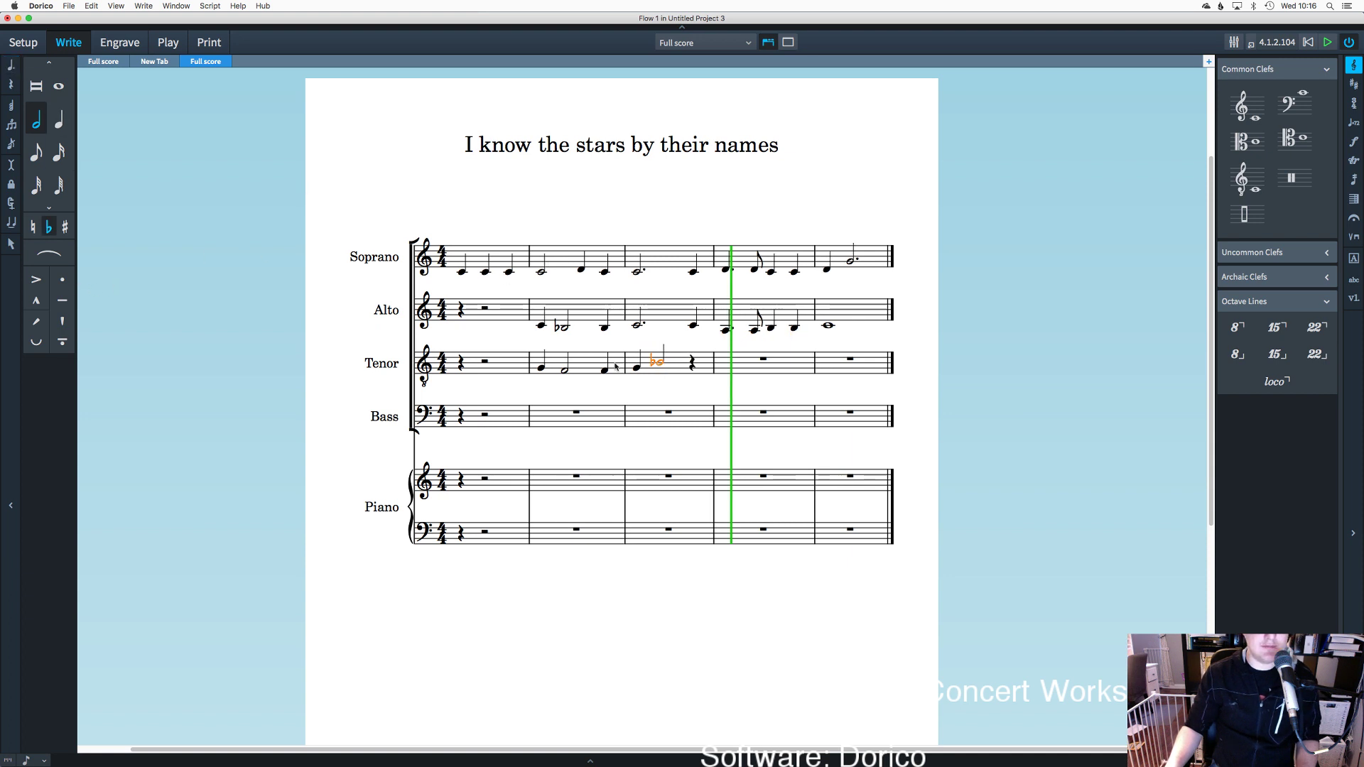
pyautogui.click(642, 404)
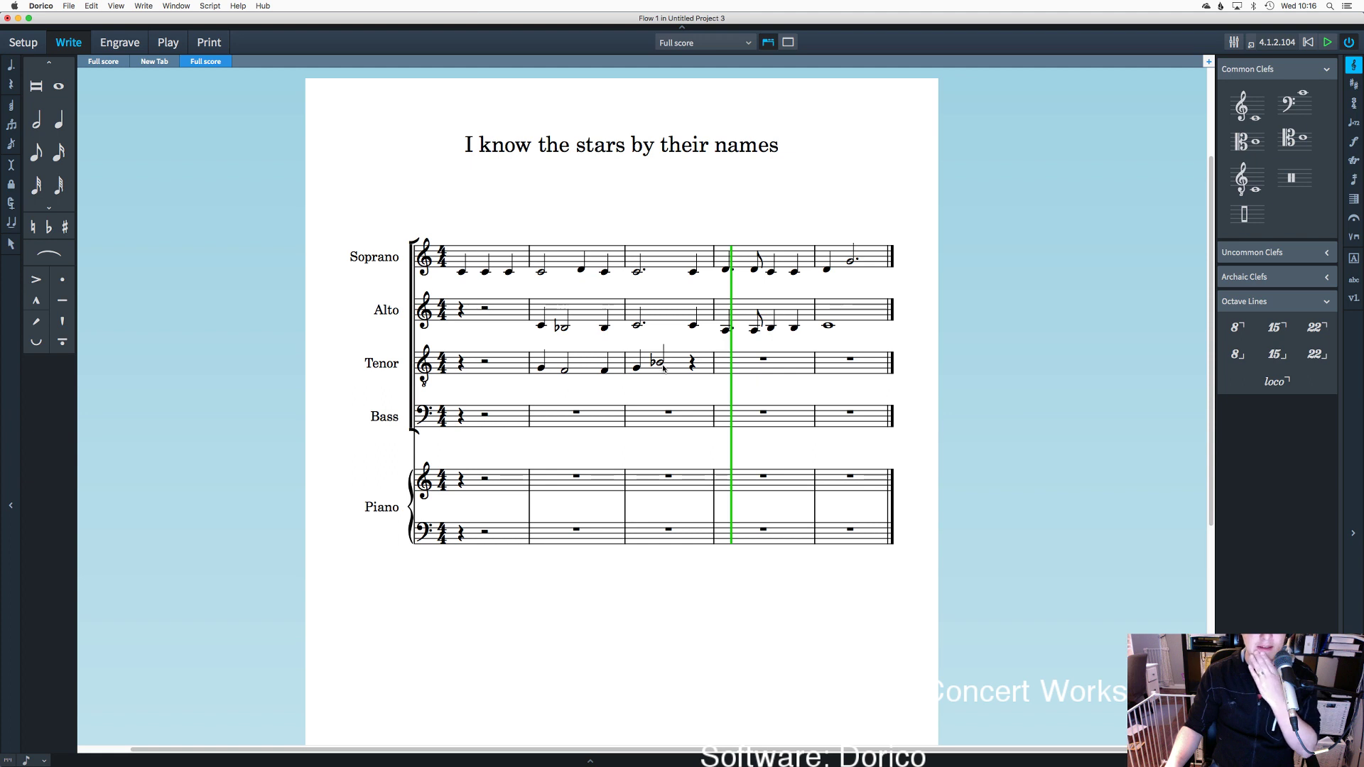
# Step: Complete the Tenor's third measure with a quarter-note B-flat and fill the fourth with quarter notes F-sharp, E, G and G
pyautogui.click(58, 122)
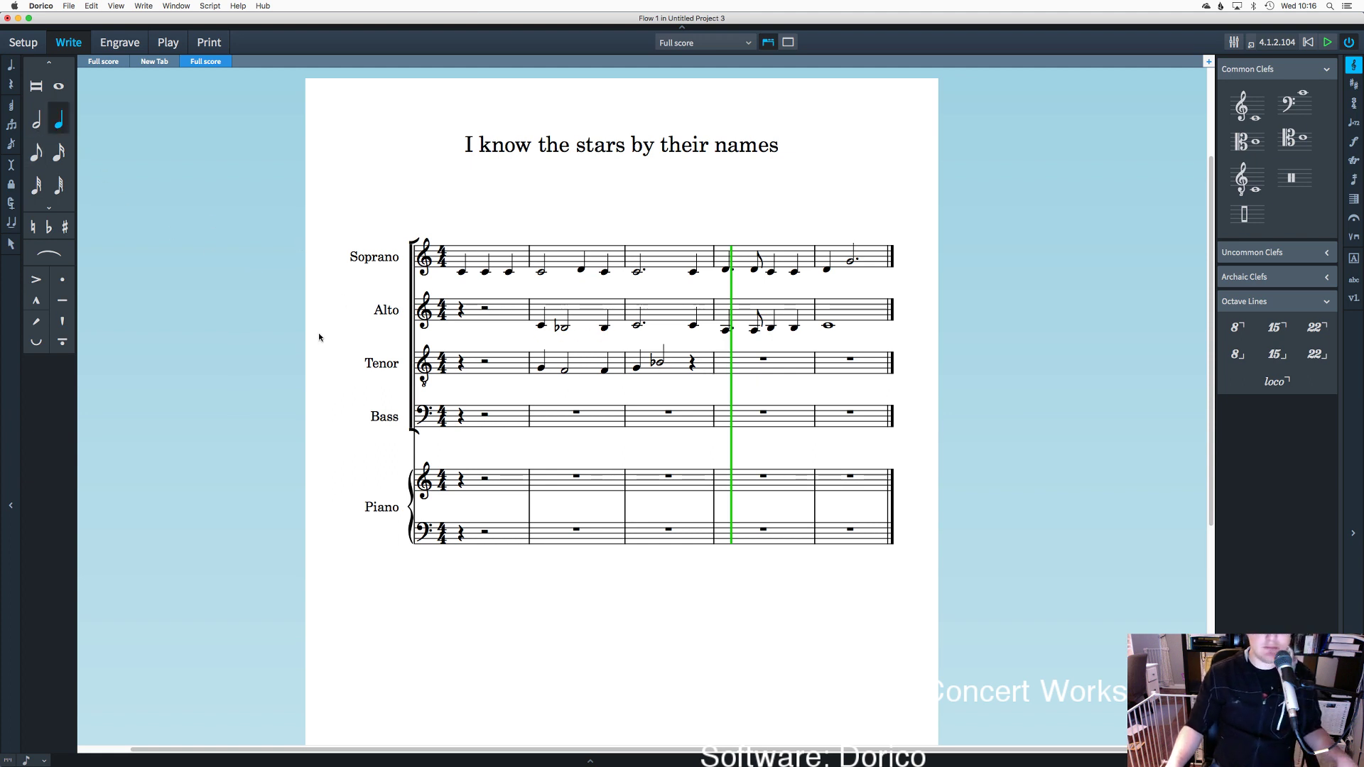
pyautogui.click(692, 364)
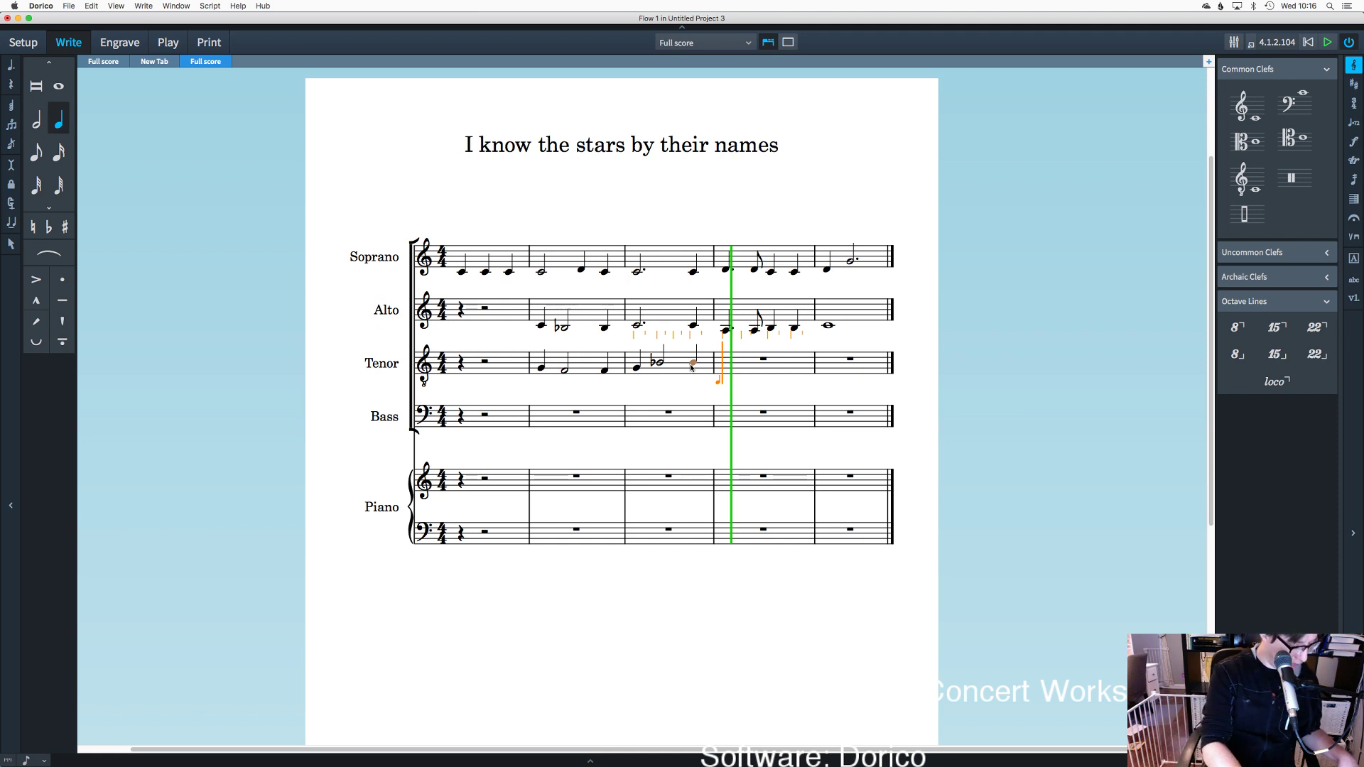
pyautogui.press('f')
pyautogui.press('e')
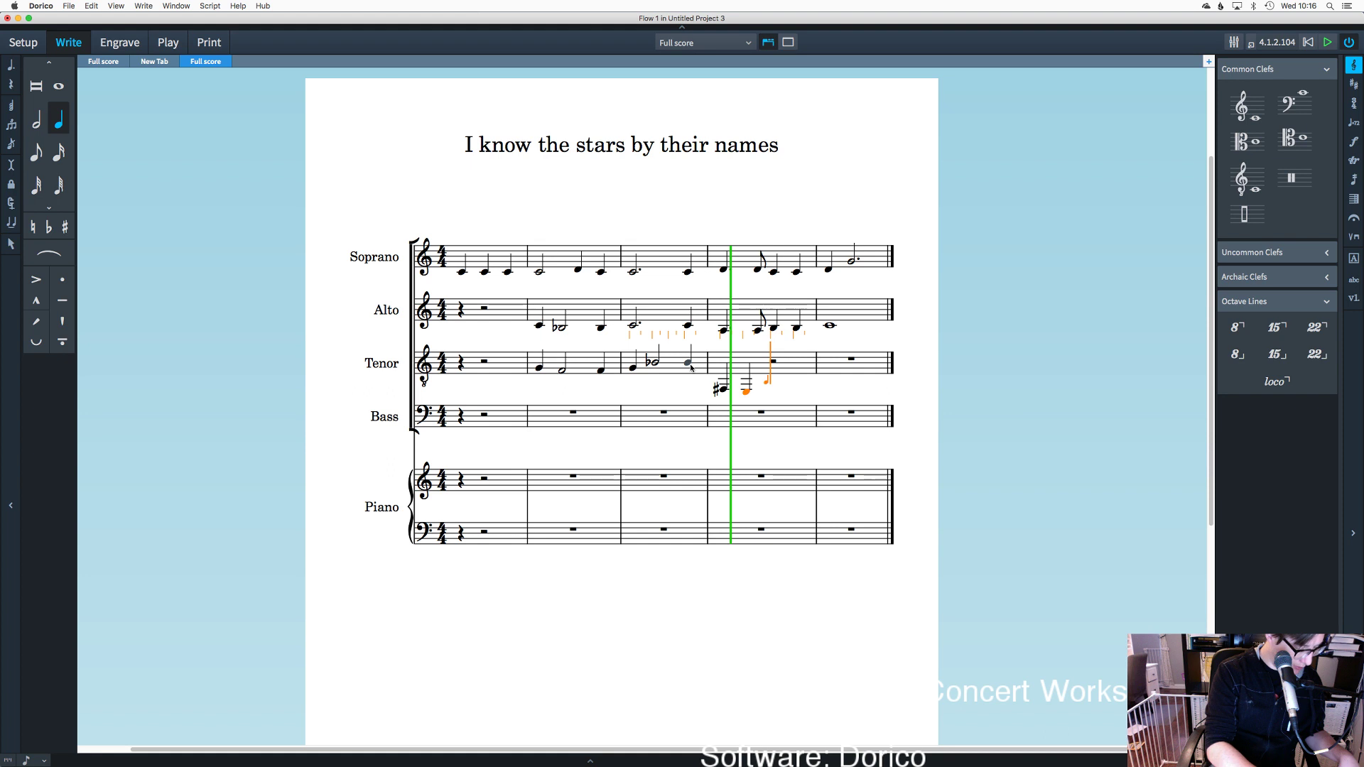
pyautogui.press('g')
pyautogui.press('g')
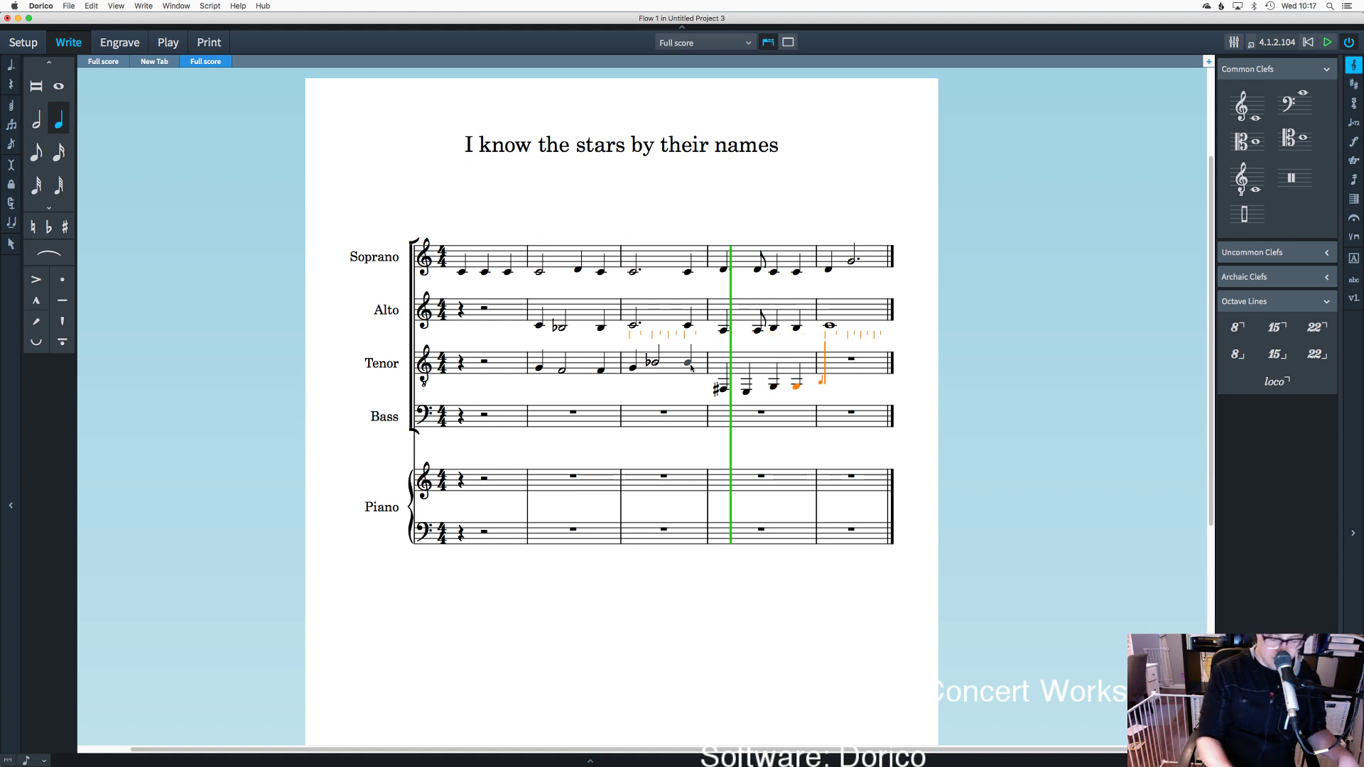
# Step: Enter a whole-note A in the Tenor's fifth measure and end note input
pyautogui.press('8')
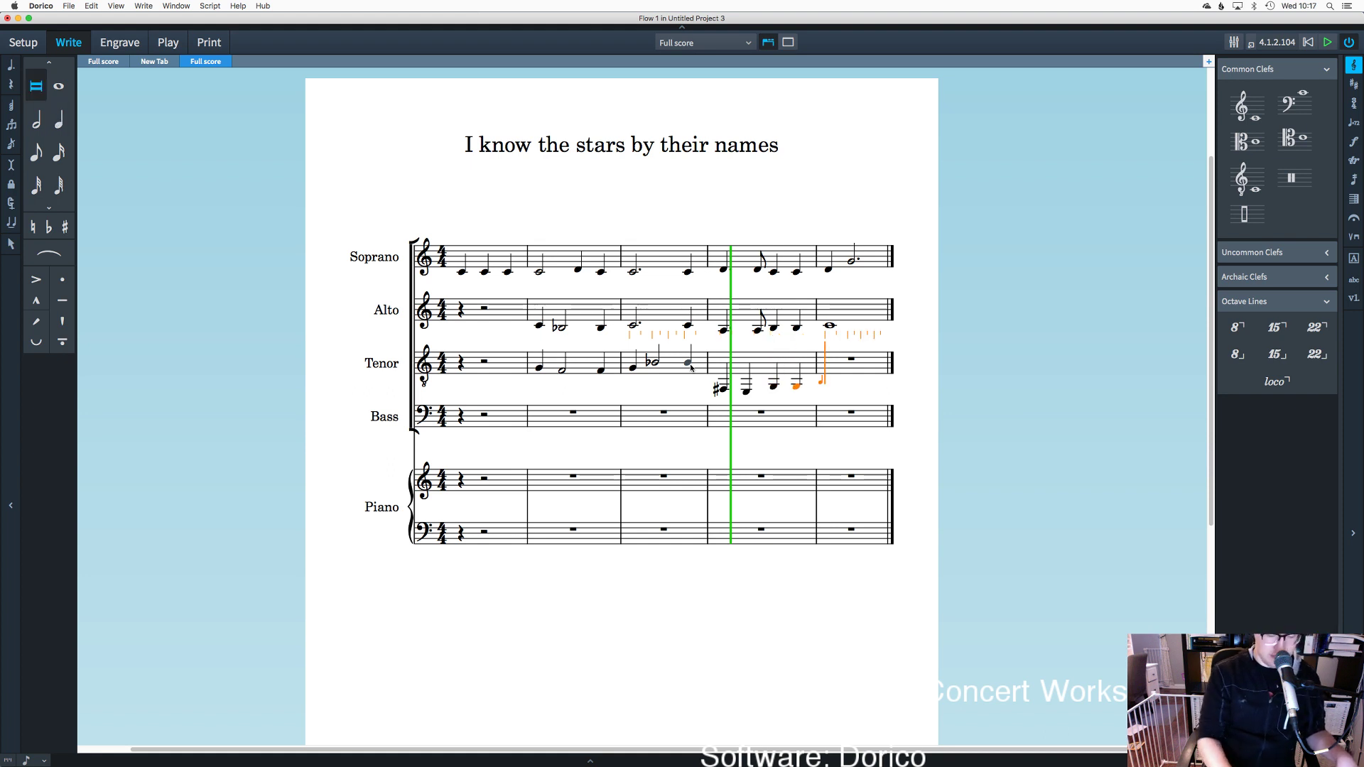
pyautogui.press('7')
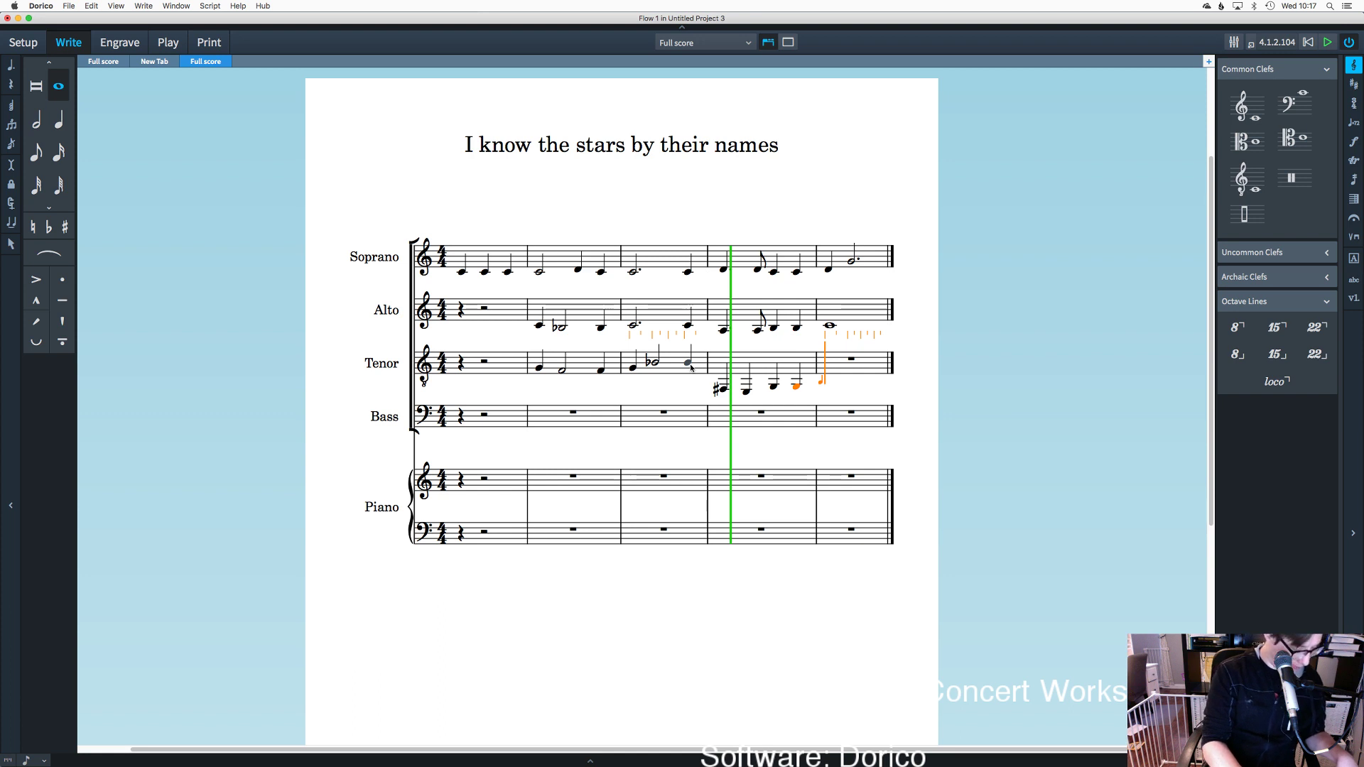
pyautogui.press('g')
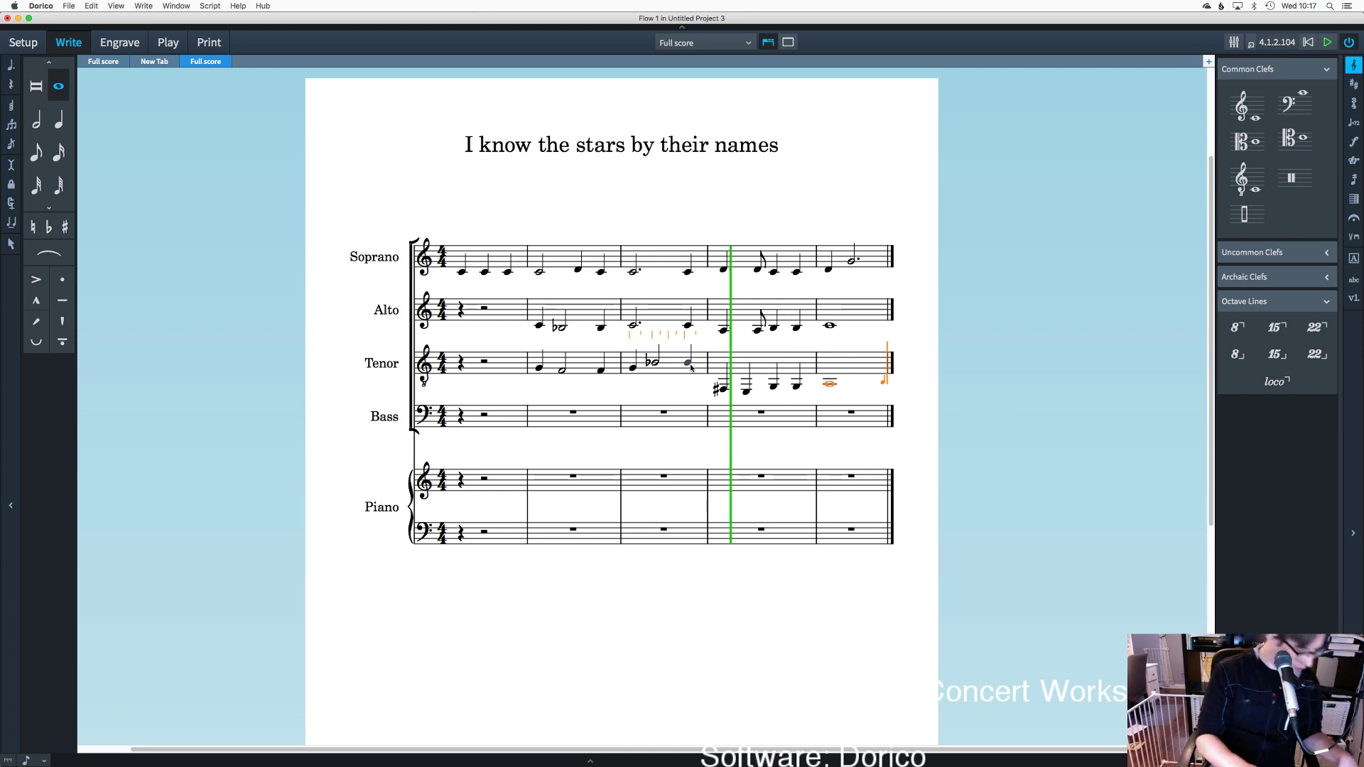
pyautogui.press('Escape')
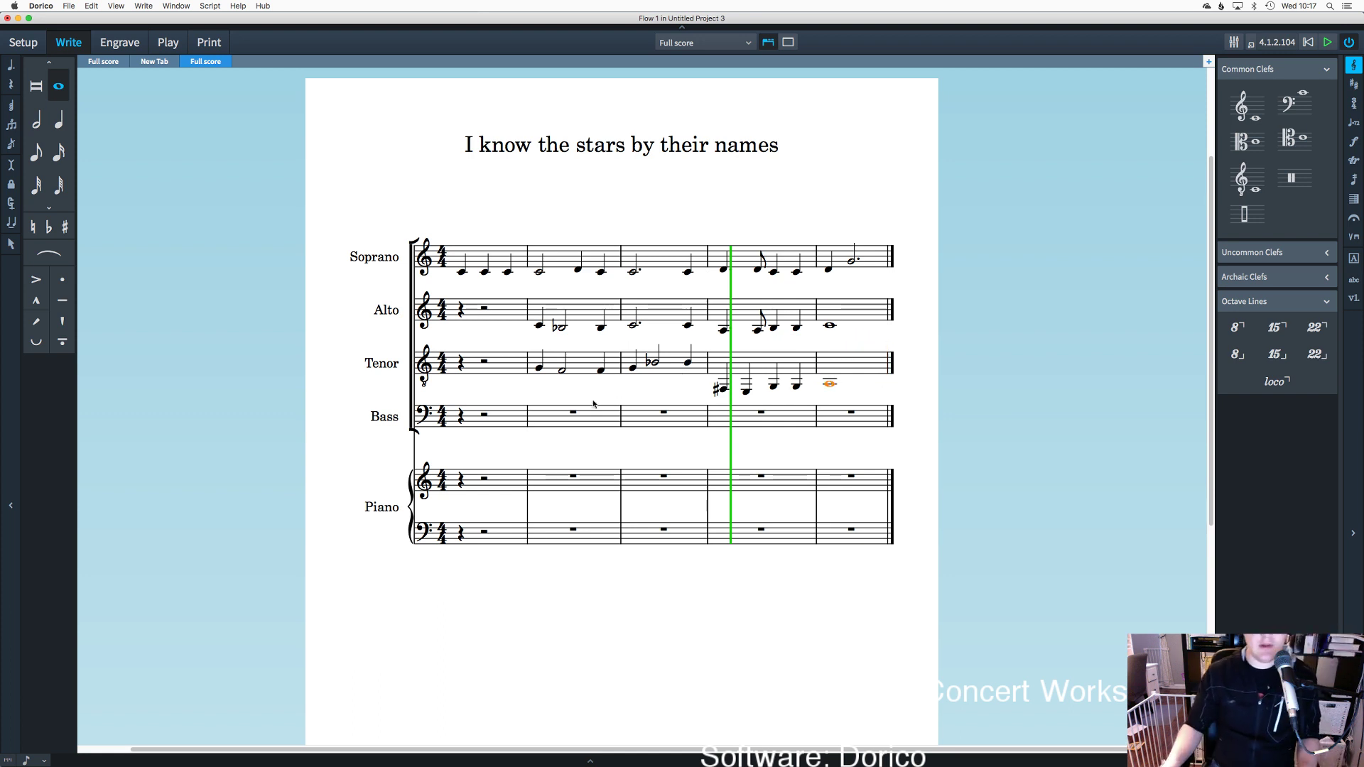
pyautogui.press('Escape')
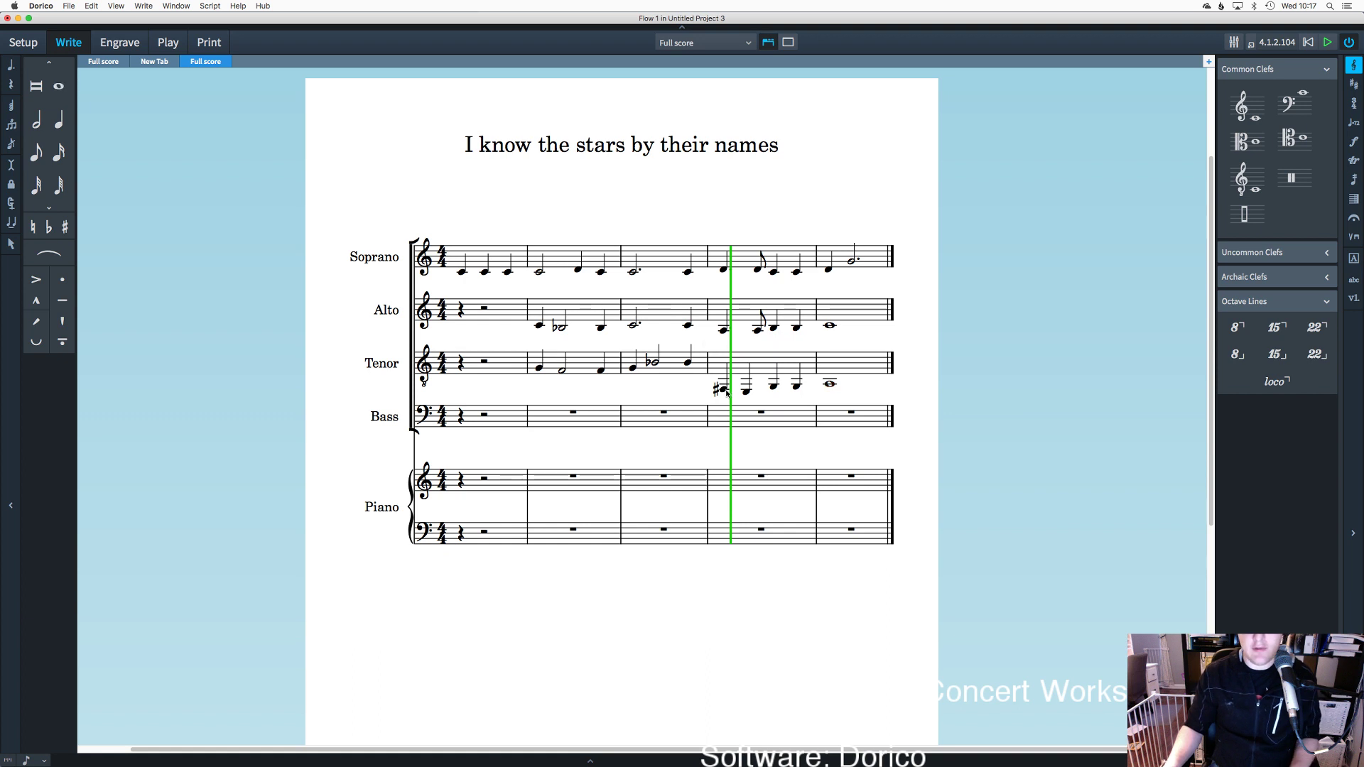
pyautogui.click(724, 389)
pyautogui.keyDown('super'); pyautogui.click(830, 386); pyautogui.keyUp('super')
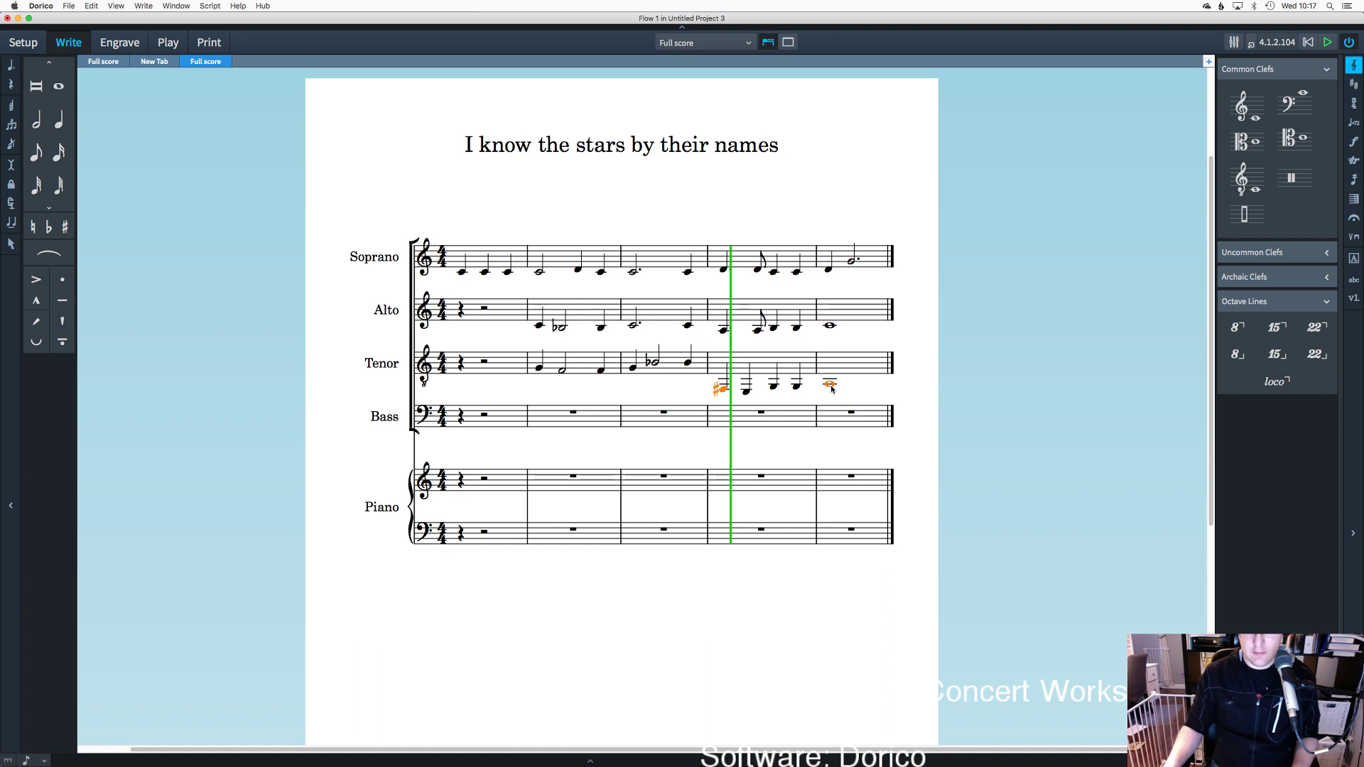
pyautogui.keyDown('shift'); pyautogui.click(773, 387); pyautogui.keyUp('shift')
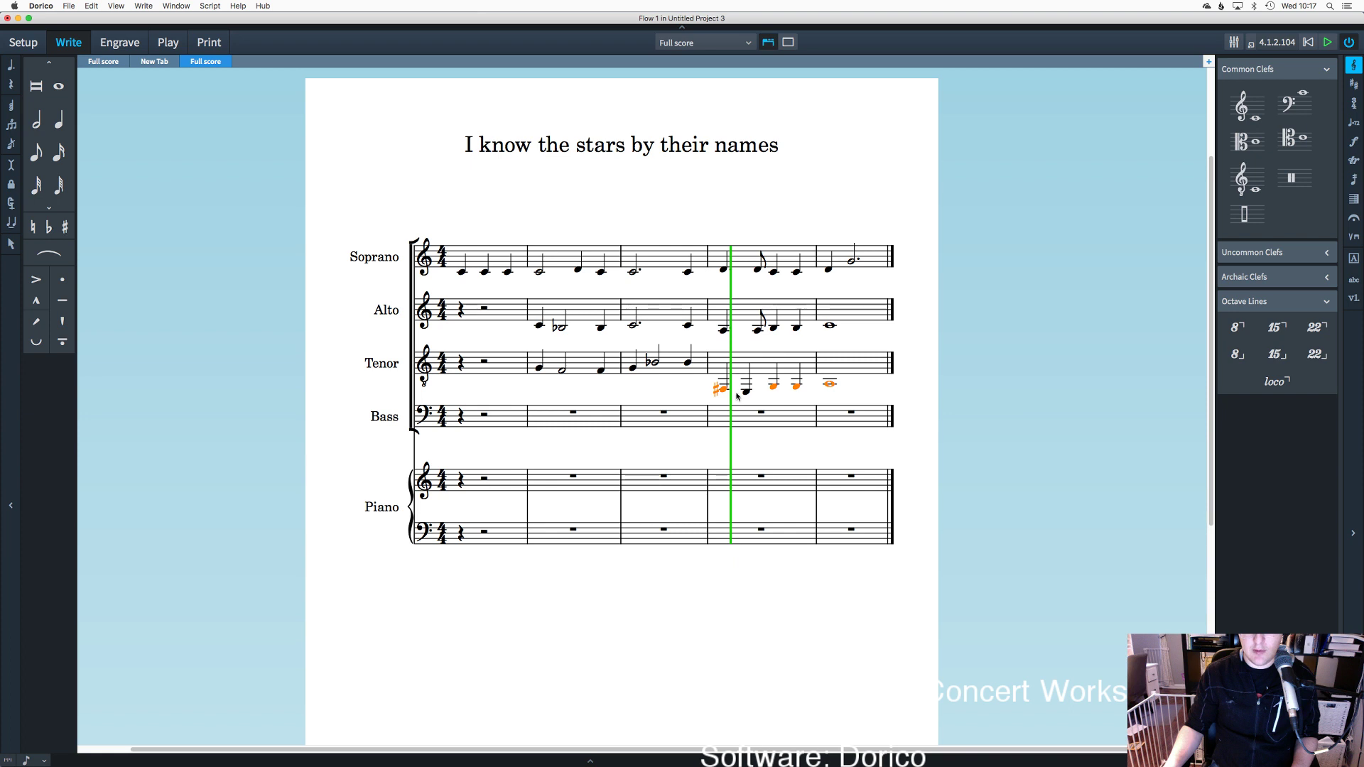
pyautogui.press('Escape')
# Step: Raise all Tenor notes from the F-sharp in the fourth measure through the final whole note by one octave
pyautogui.click(723, 389)
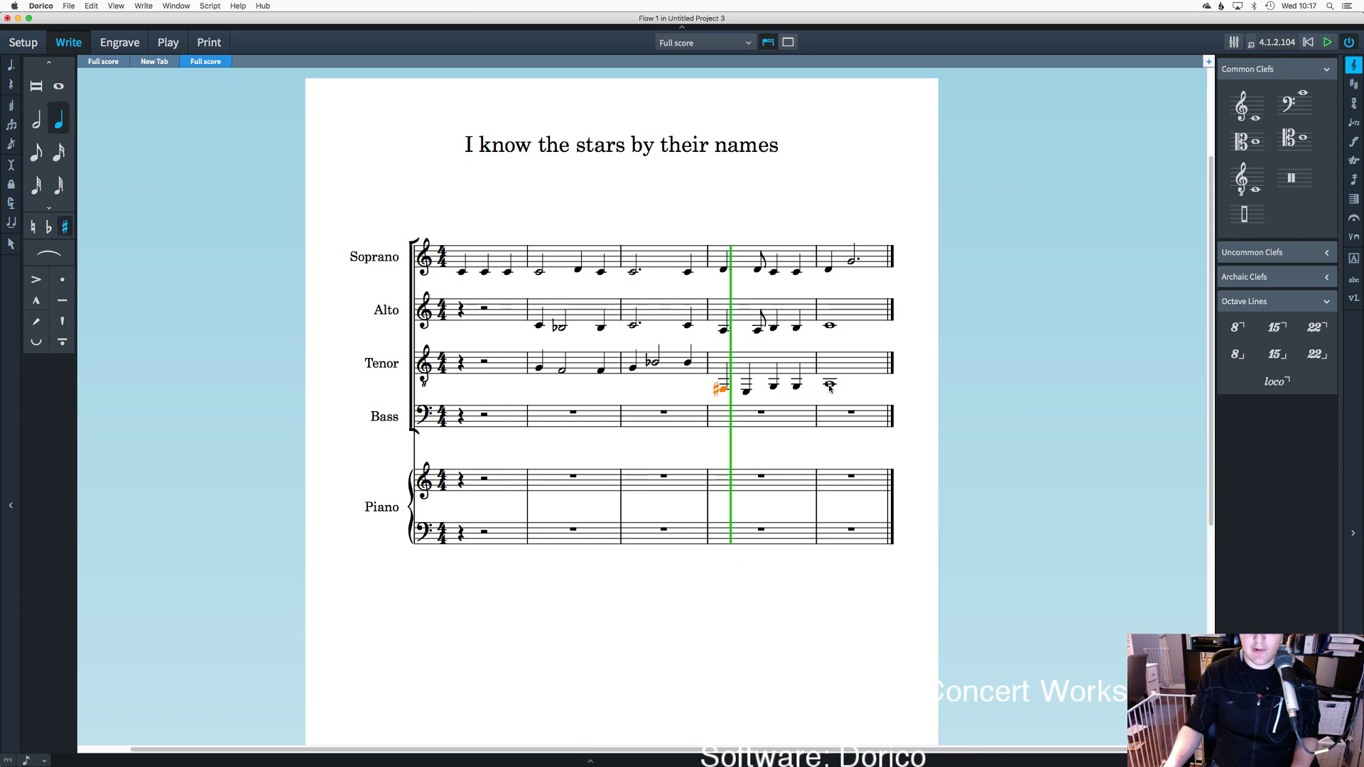
pyautogui.press('super+v')
pyautogui.press('super+z')
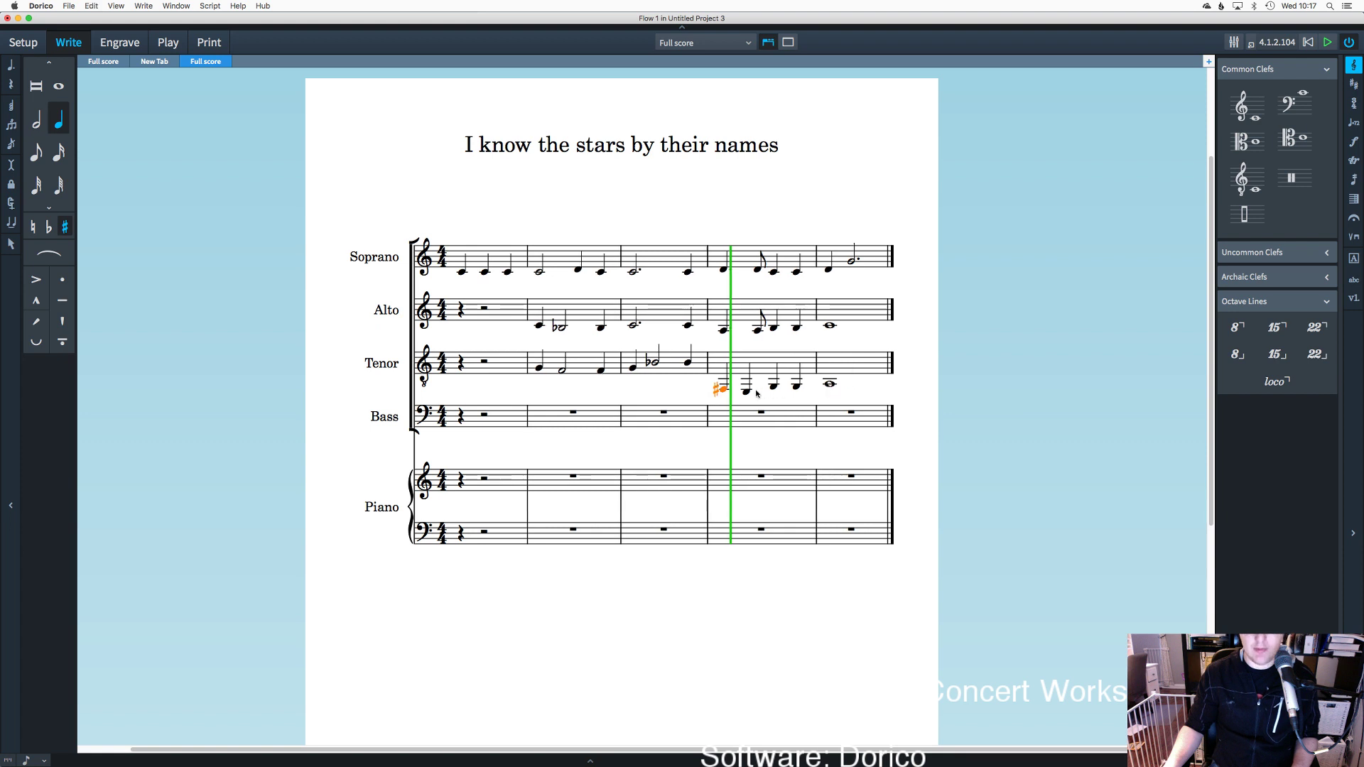
pyautogui.hotkey('shift', 'Right')
pyautogui.hotkey('shift', 'Right')
pyautogui.keyDown('shift'); pyautogui.click(798, 386); pyautogui.keyUp('shift')
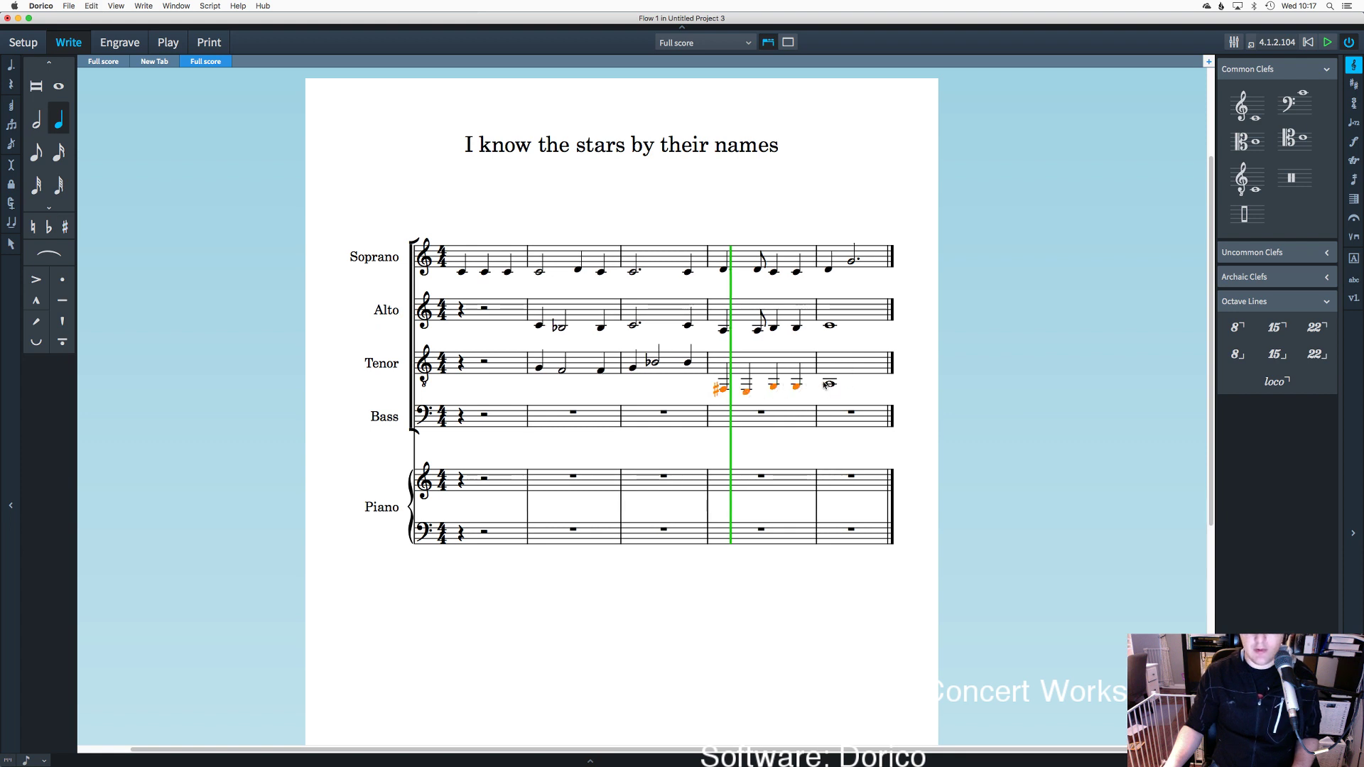
pyautogui.keyDown('shift'); pyautogui.click(830, 384); pyautogui.keyUp('shift')
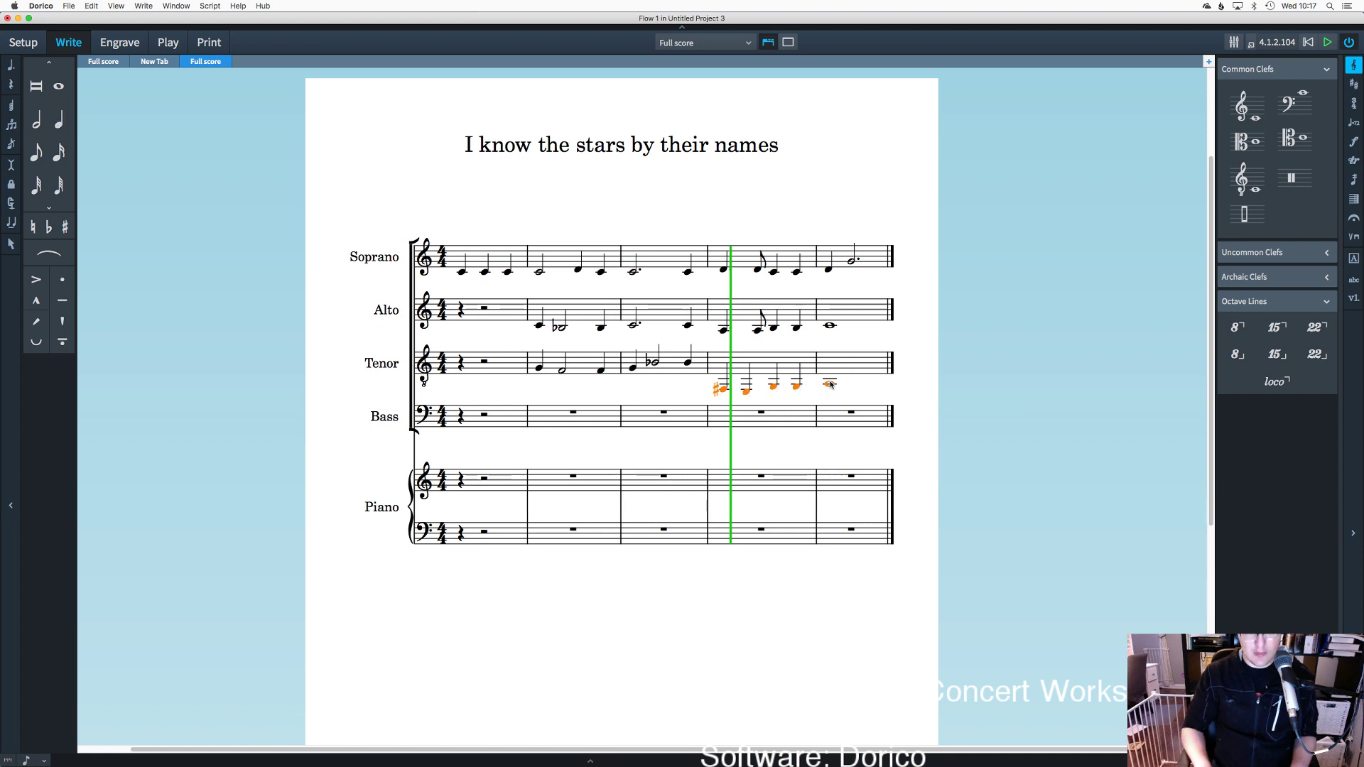
pyautogui.press('super+alt+Up')
pyautogui.press('Escape')
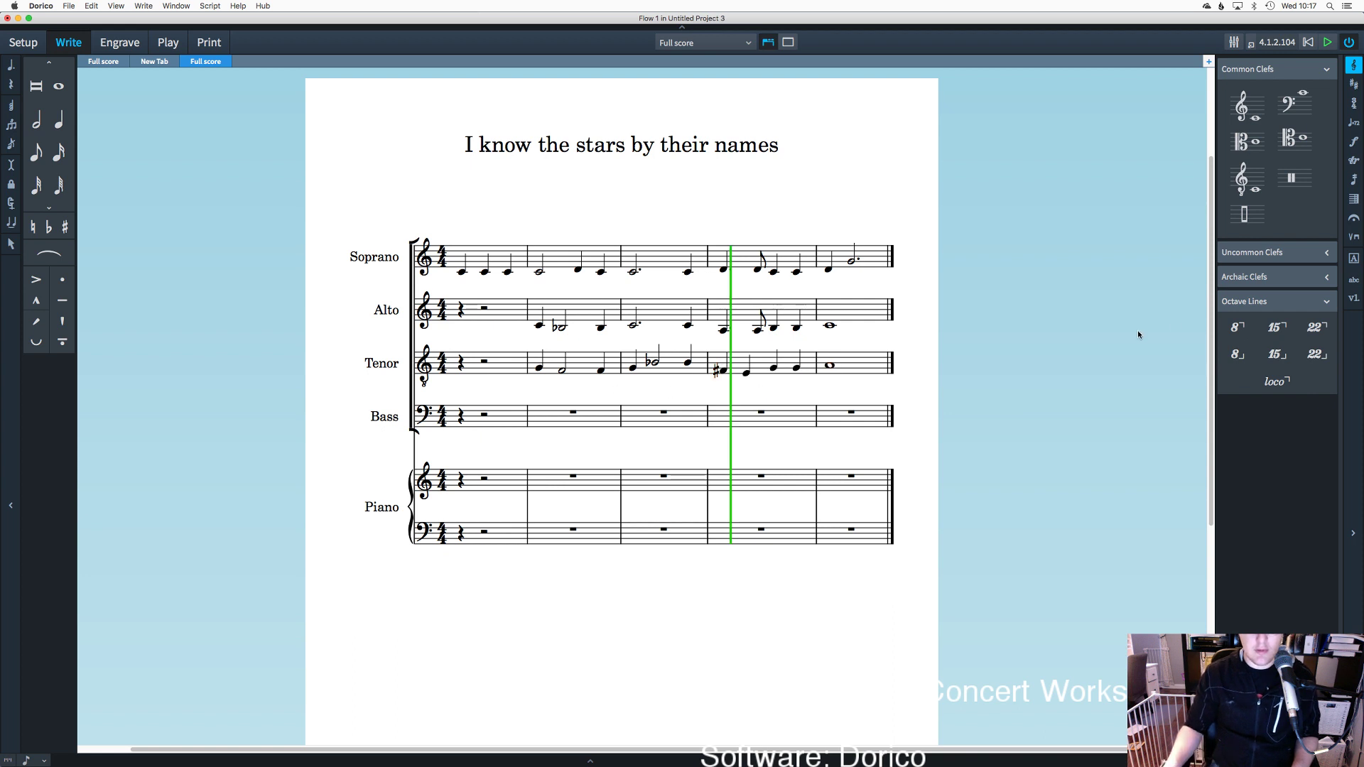
# Step: Switch to Logic Pro X and add one software instrument track with an empty channel strip to the project
pyautogui.click(59, 120)
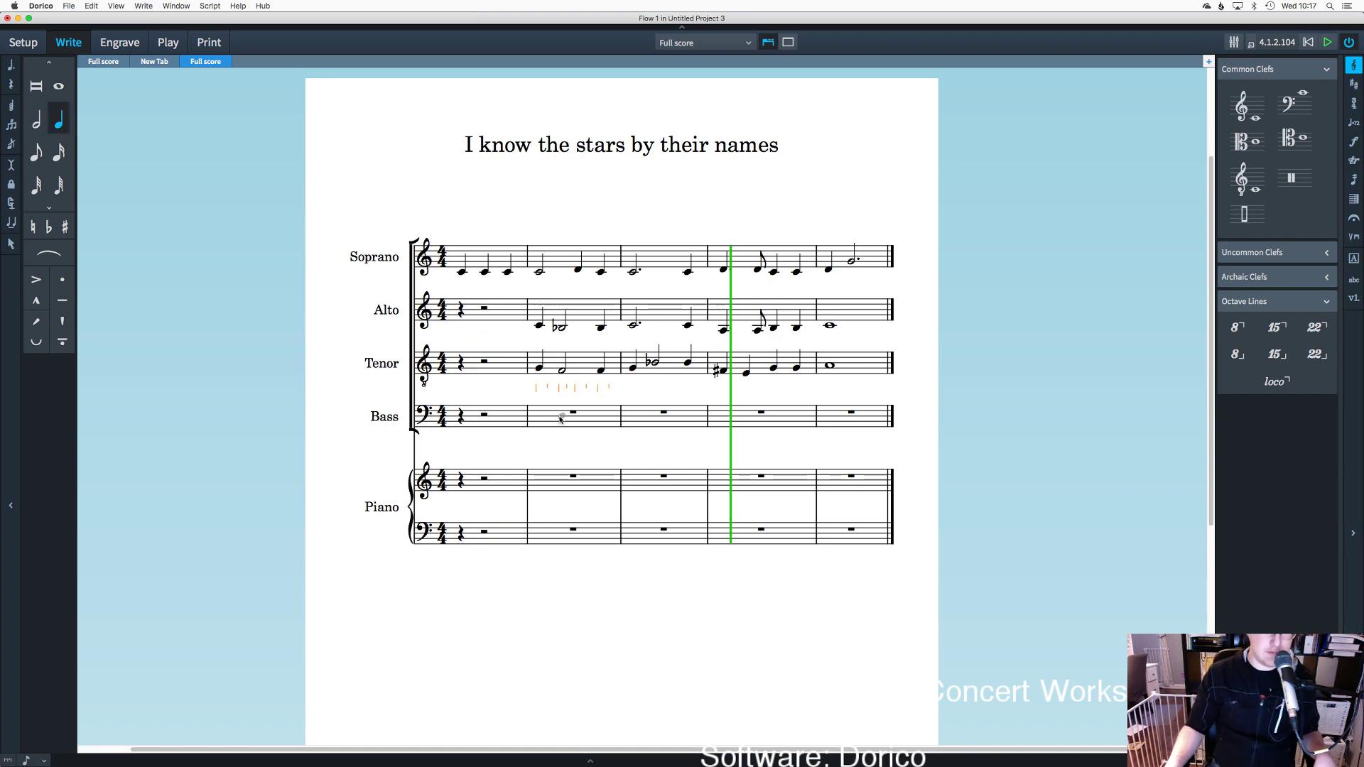
pyautogui.moveTo(675, 763)
pyautogui.click(716, 743)
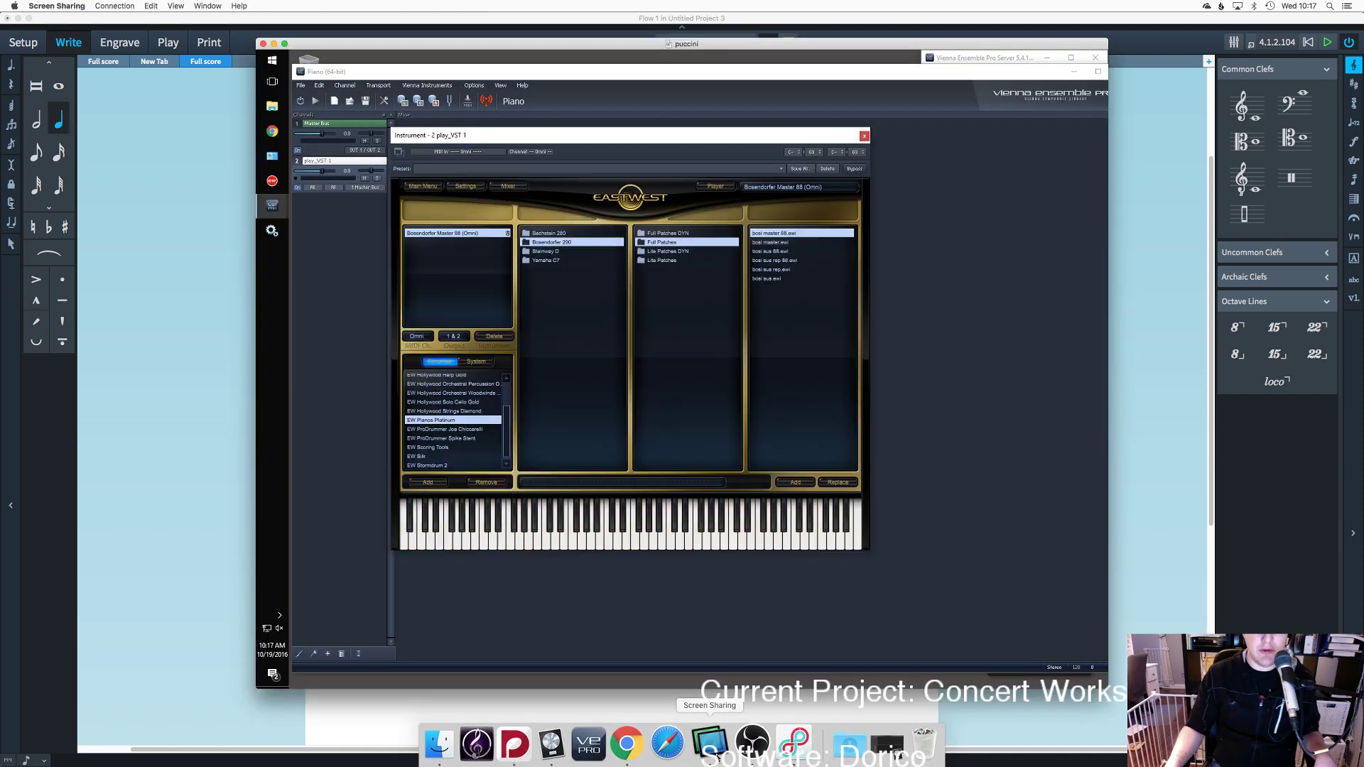
pyautogui.click(552, 742)
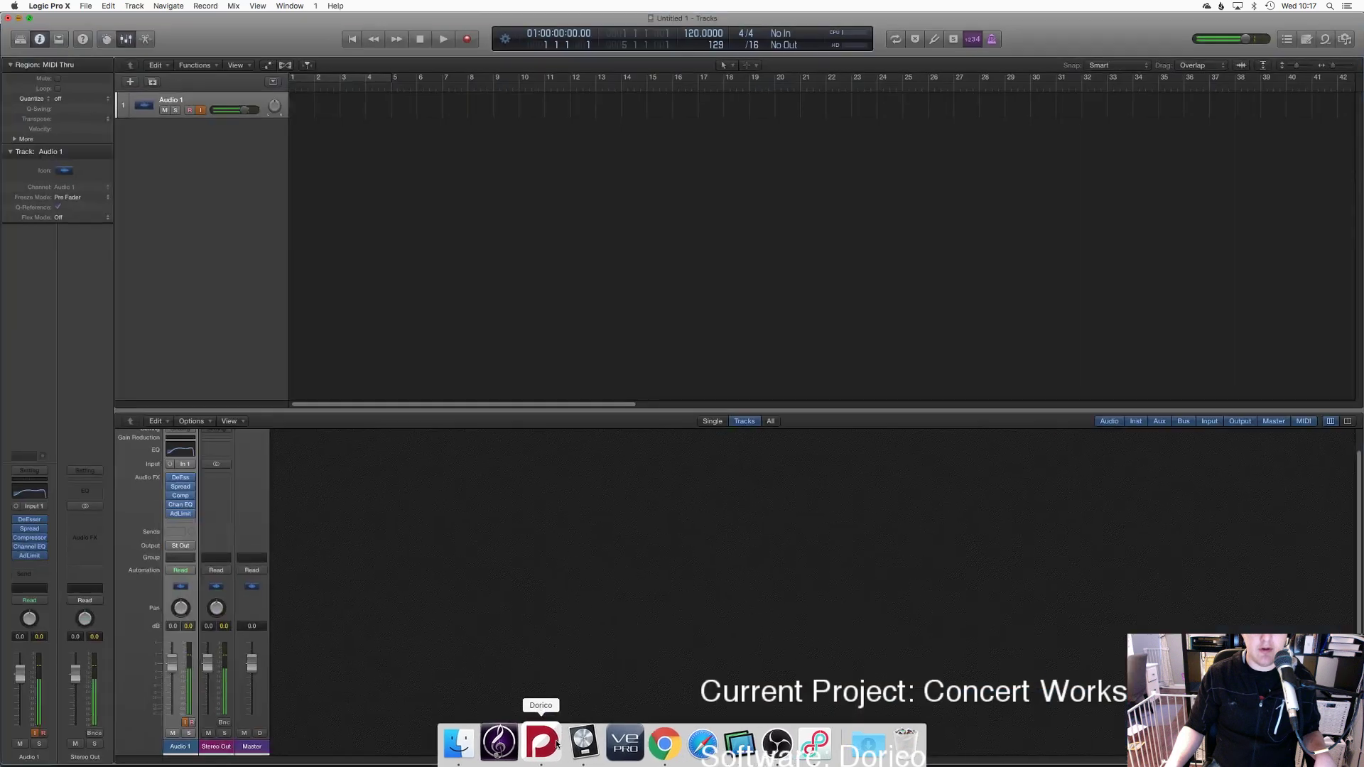
pyautogui.click(130, 82)
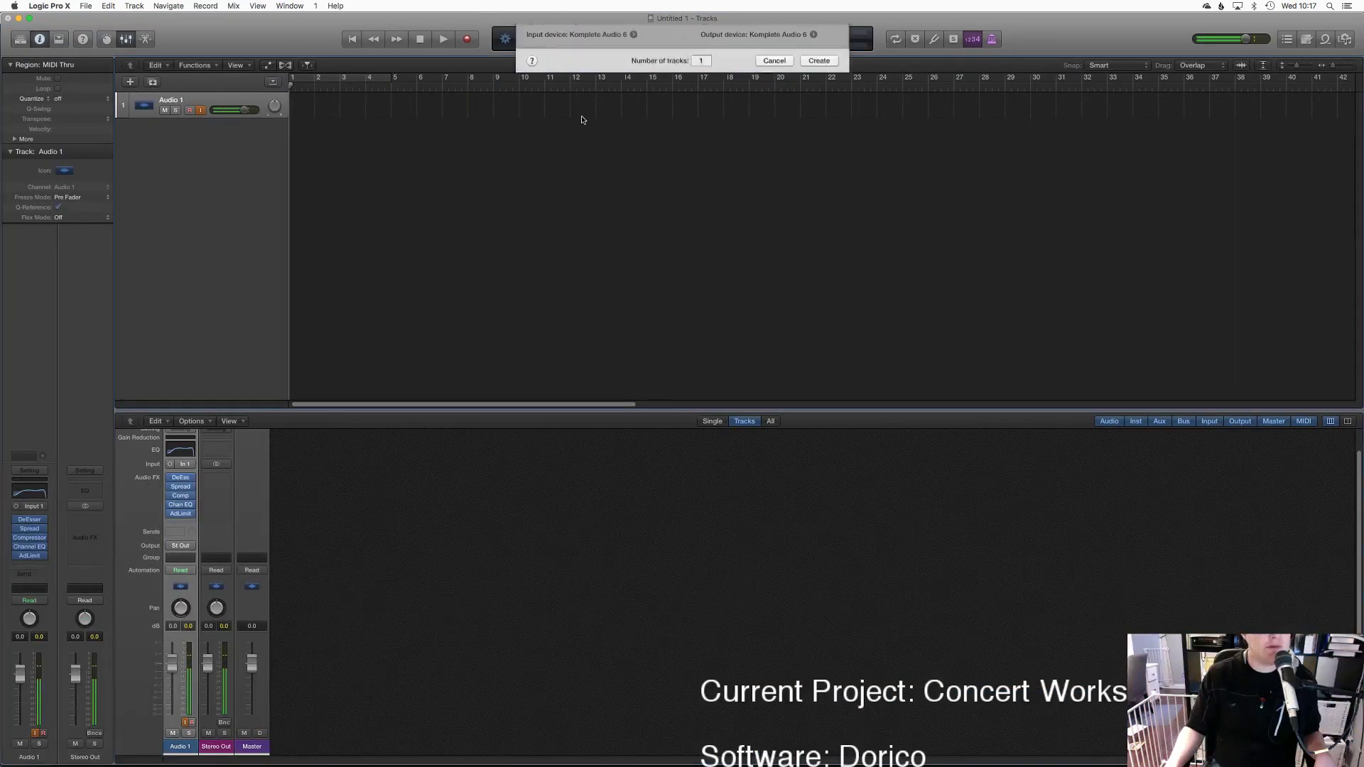
pyautogui.click(586, 52)
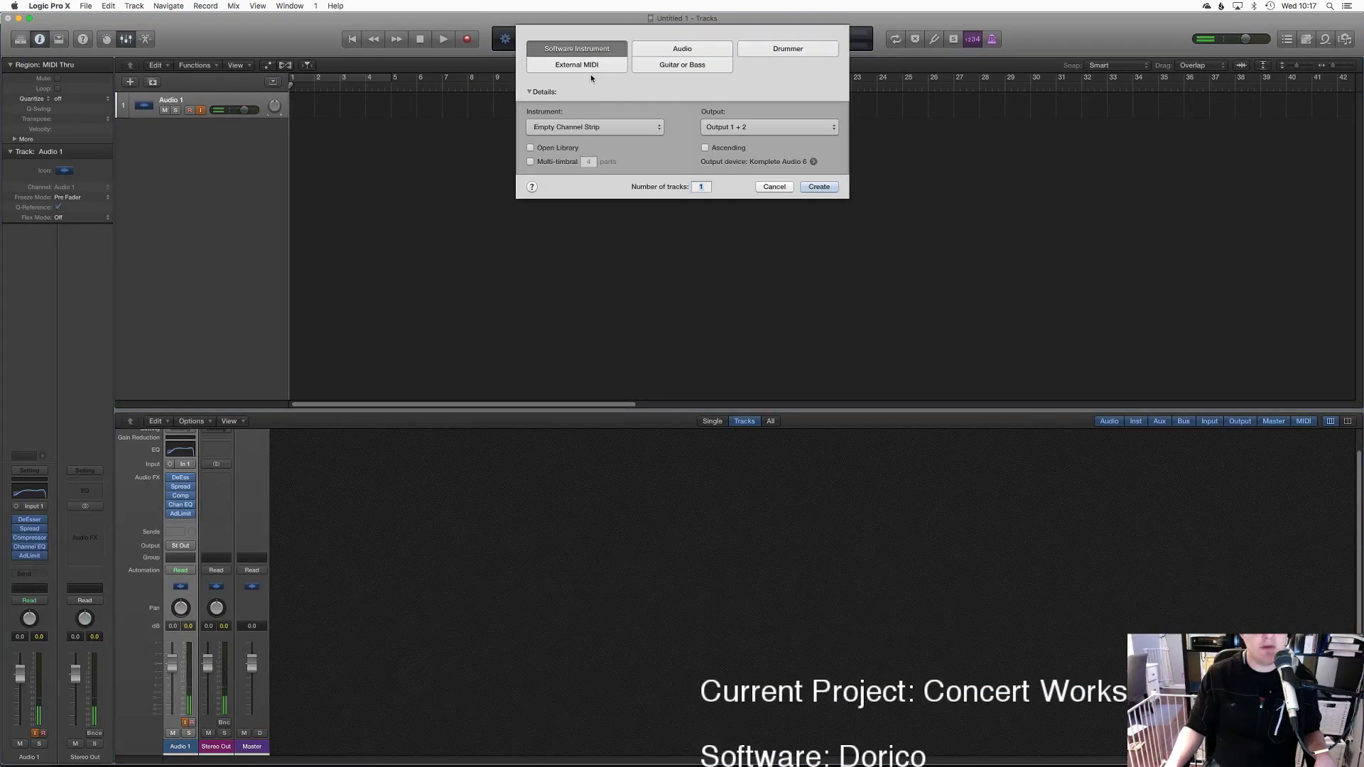
pyautogui.click(570, 132)
pyautogui.click(774, 187)
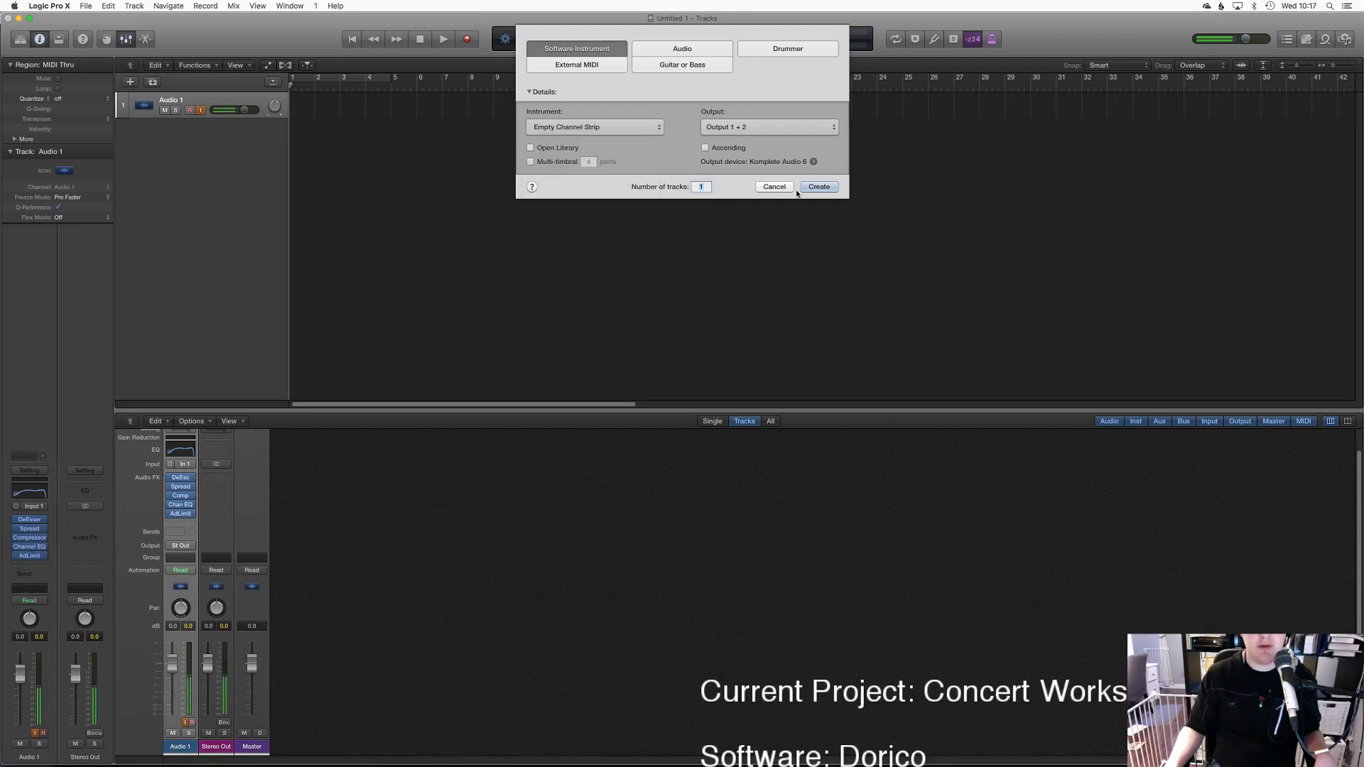
pyautogui.click(775, 187)
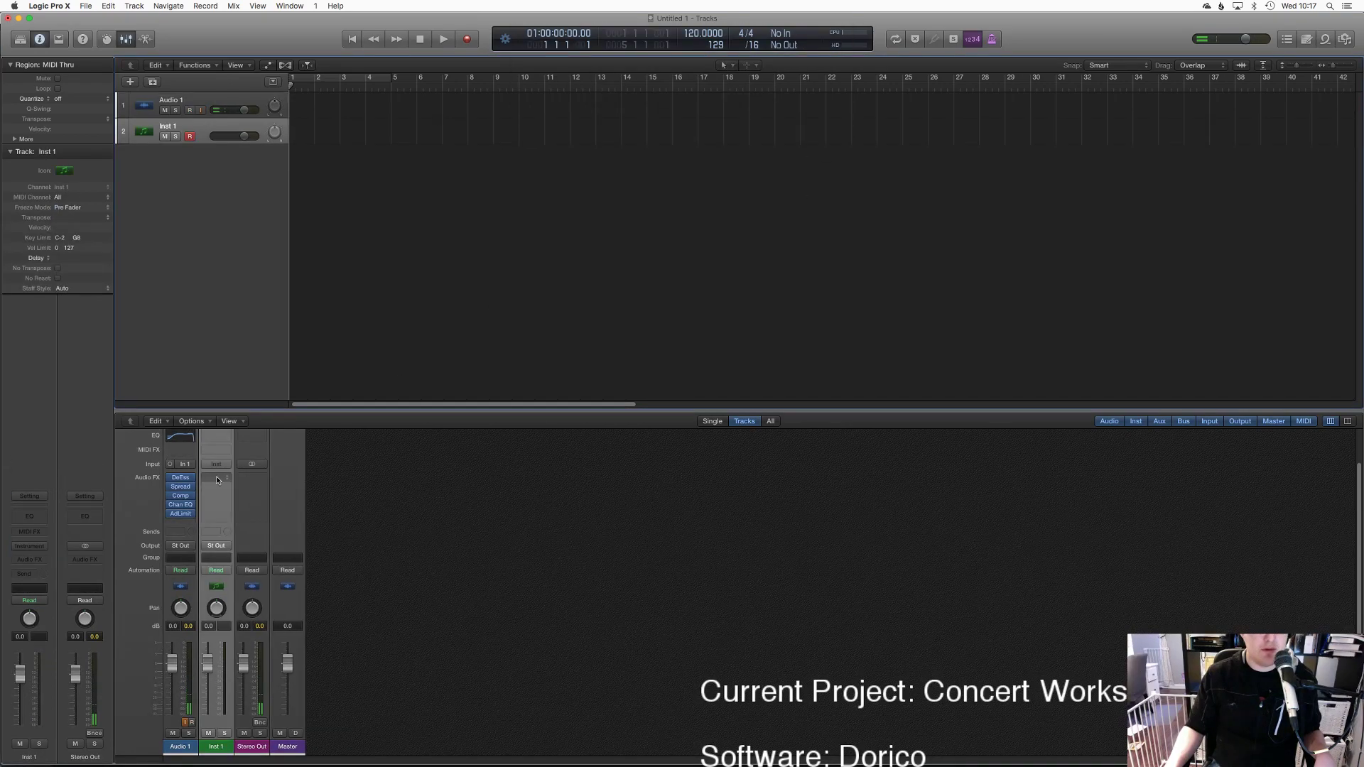
pyautogui.click(216, 476)
pyautogui.moveTo(245, 608)
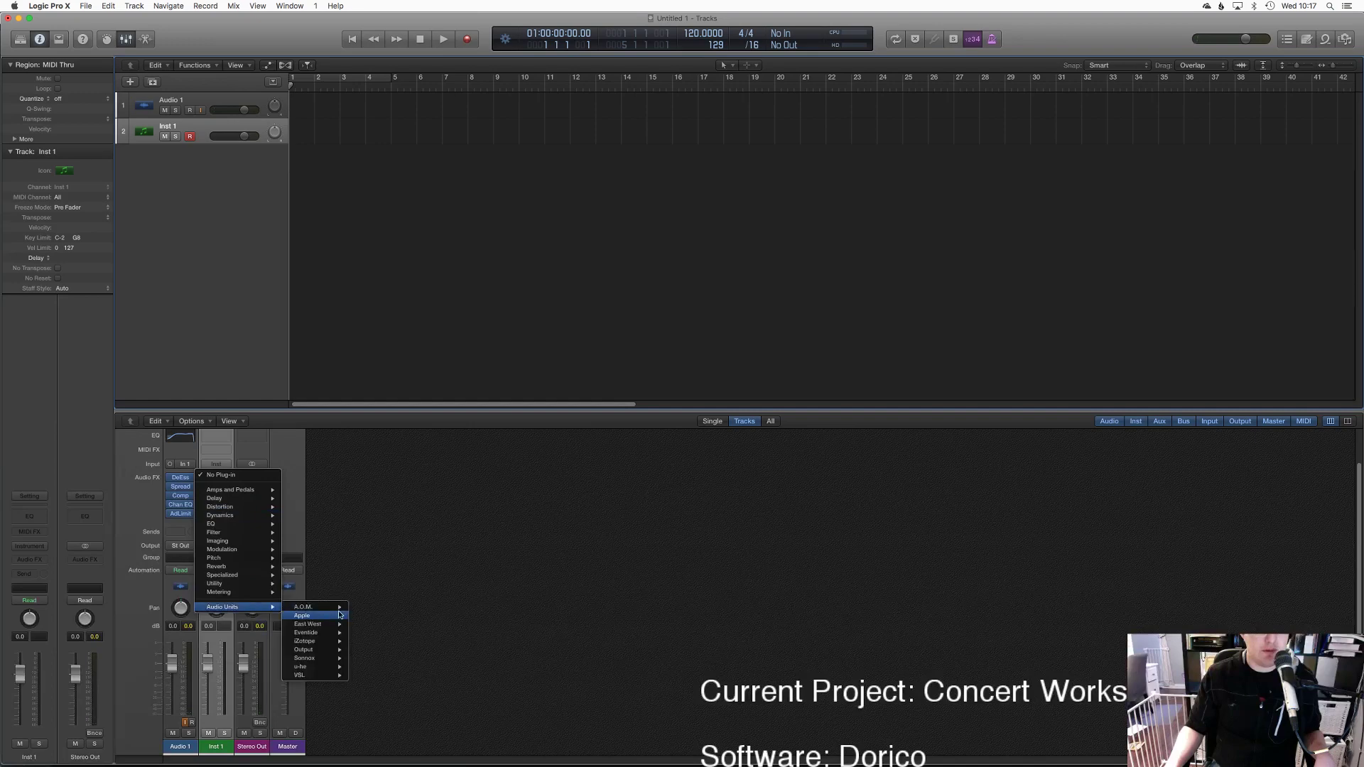
pyautogui.moveTo(329, 625)
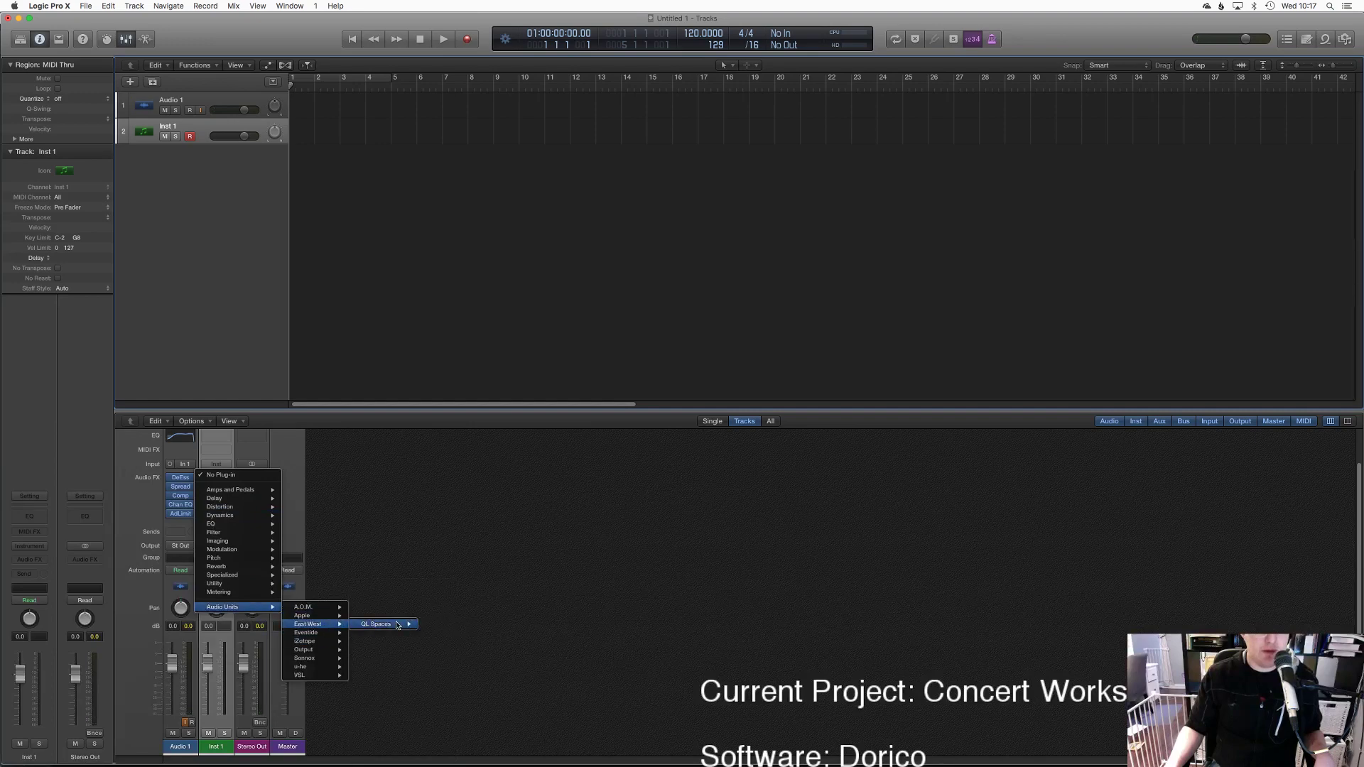
pyautogui.moveTo(383, 625)
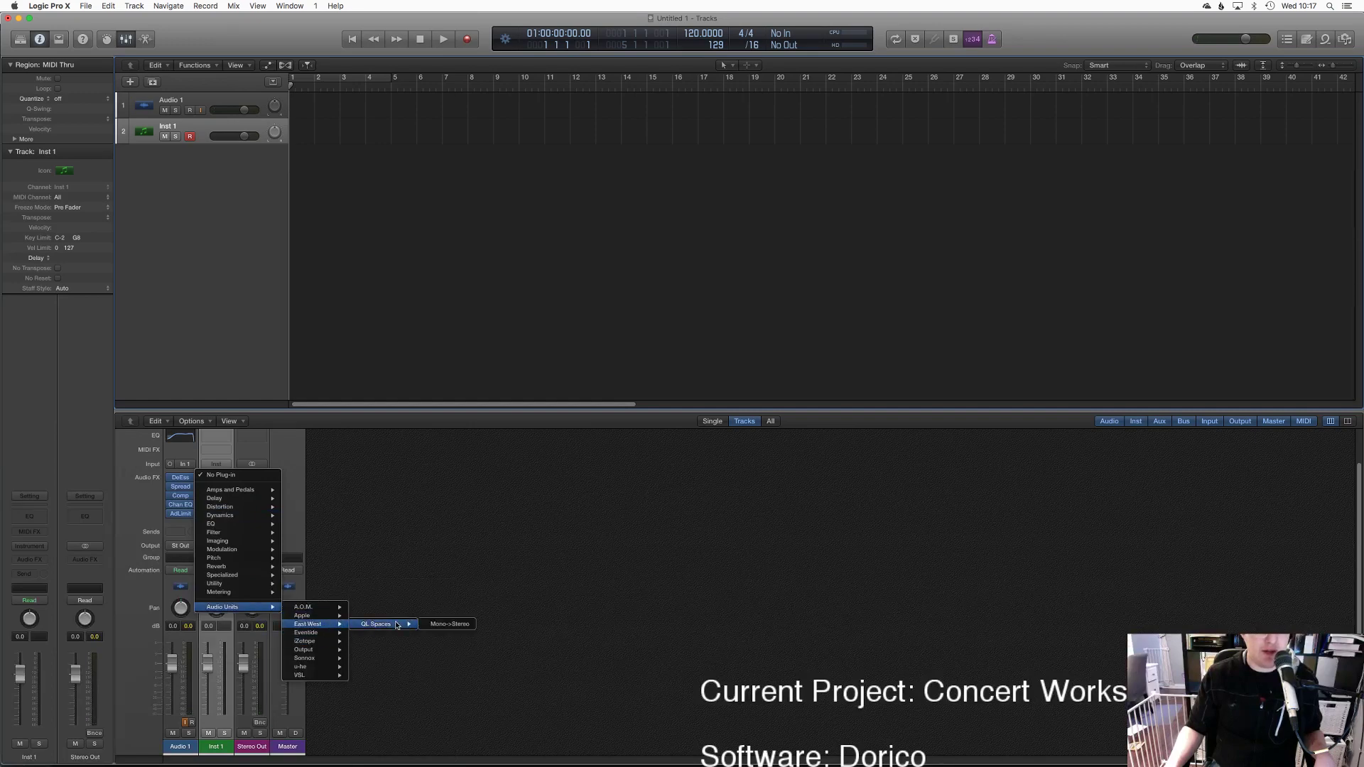
pyautogui.click(435, 625)
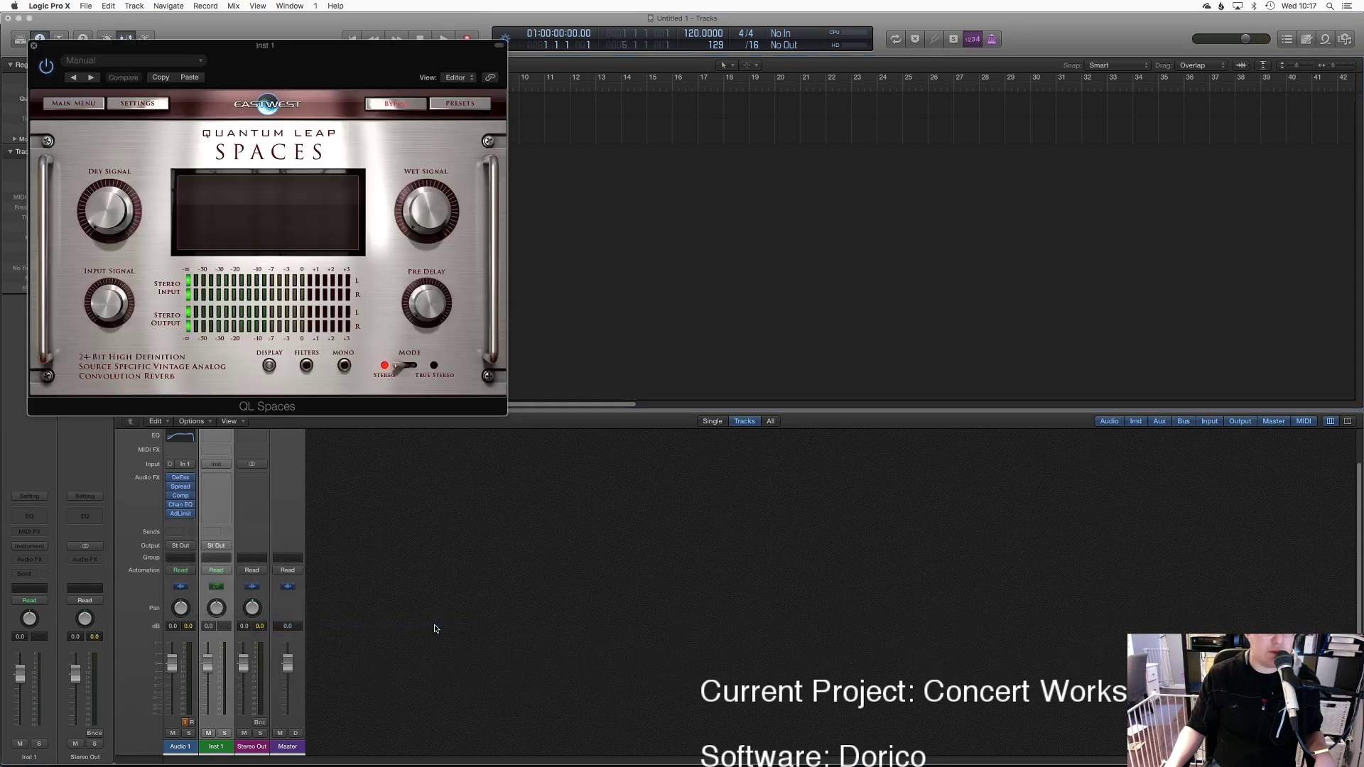
pyautogui.click(35, 45)
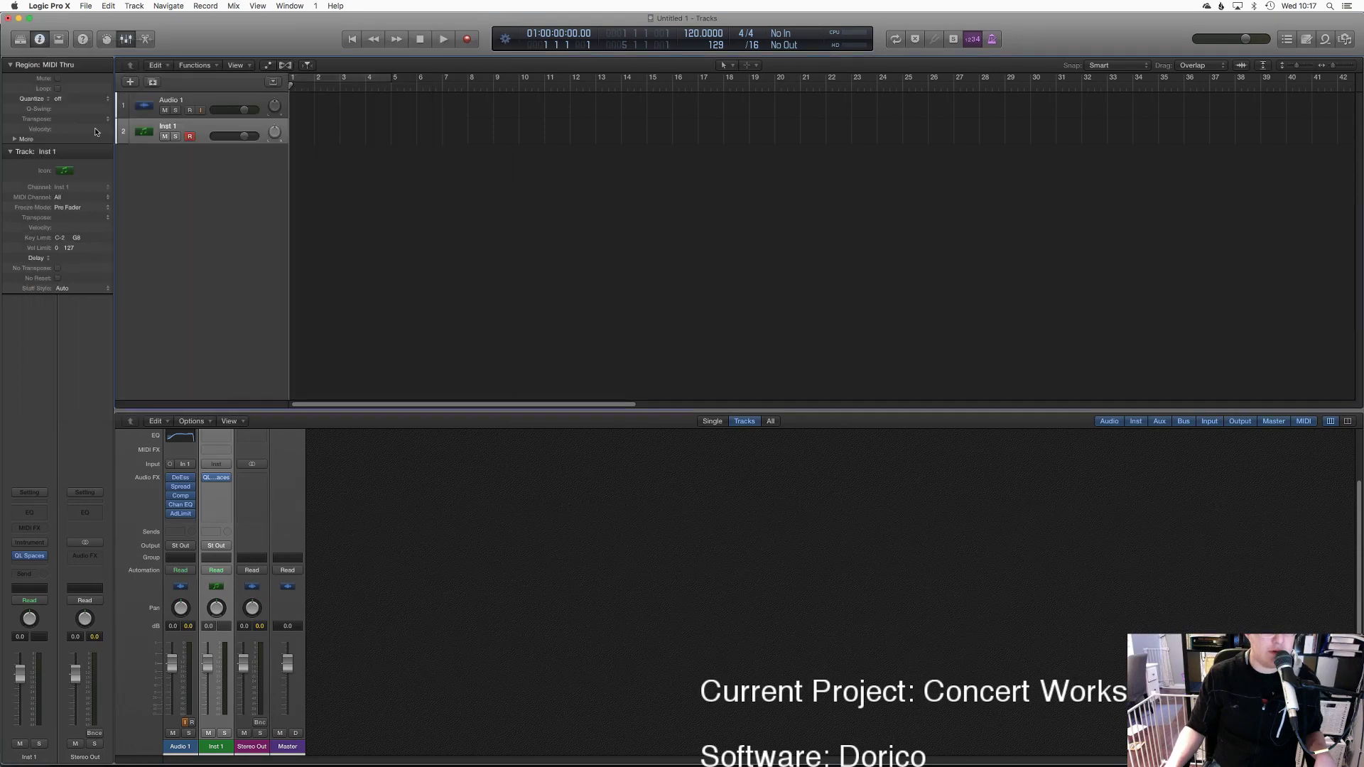
pyautogui.click(224, 477)
pyautogui.click(228, 493)
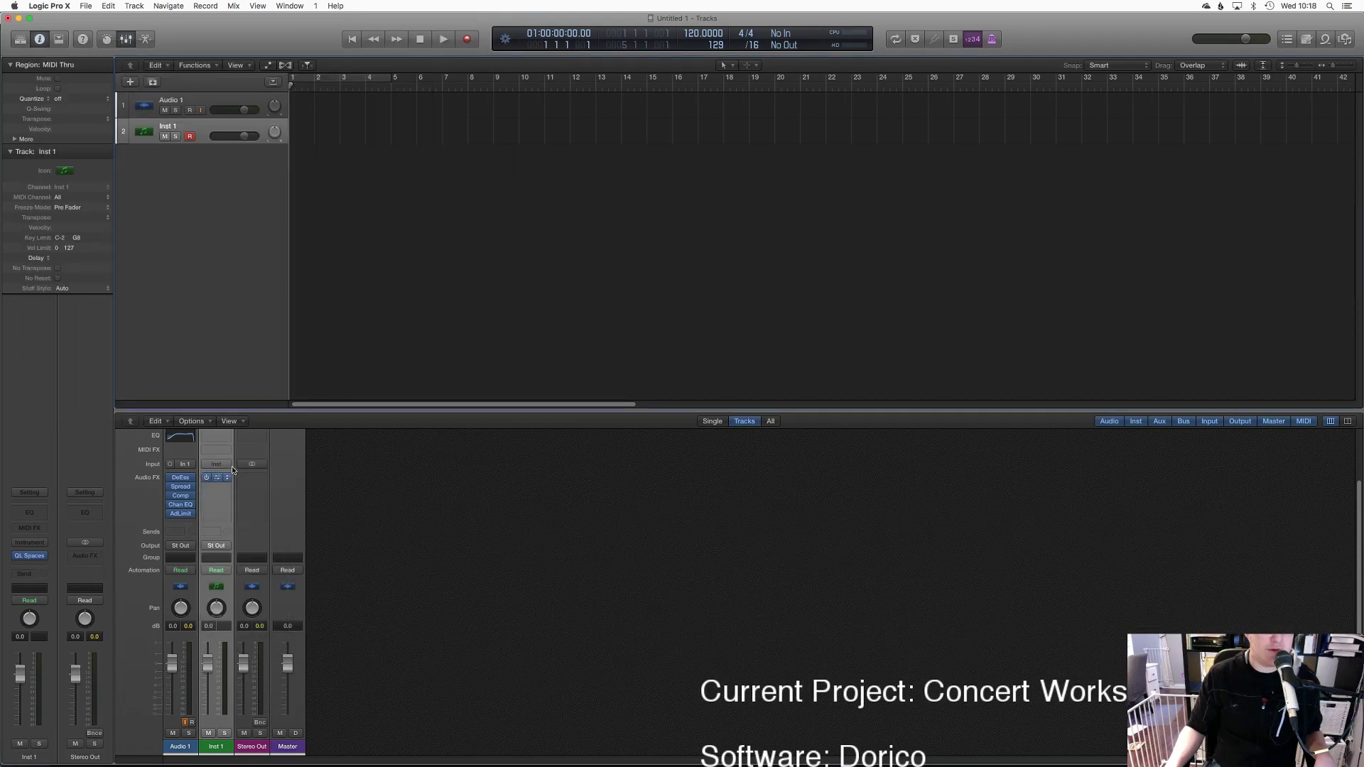
# Step: Load the stereo version of Vienna Ensemble Pro as the instrument on the Inst 1 channel
pyautogui.click(229, 468)
pyautogui.moveTo(211, 658)
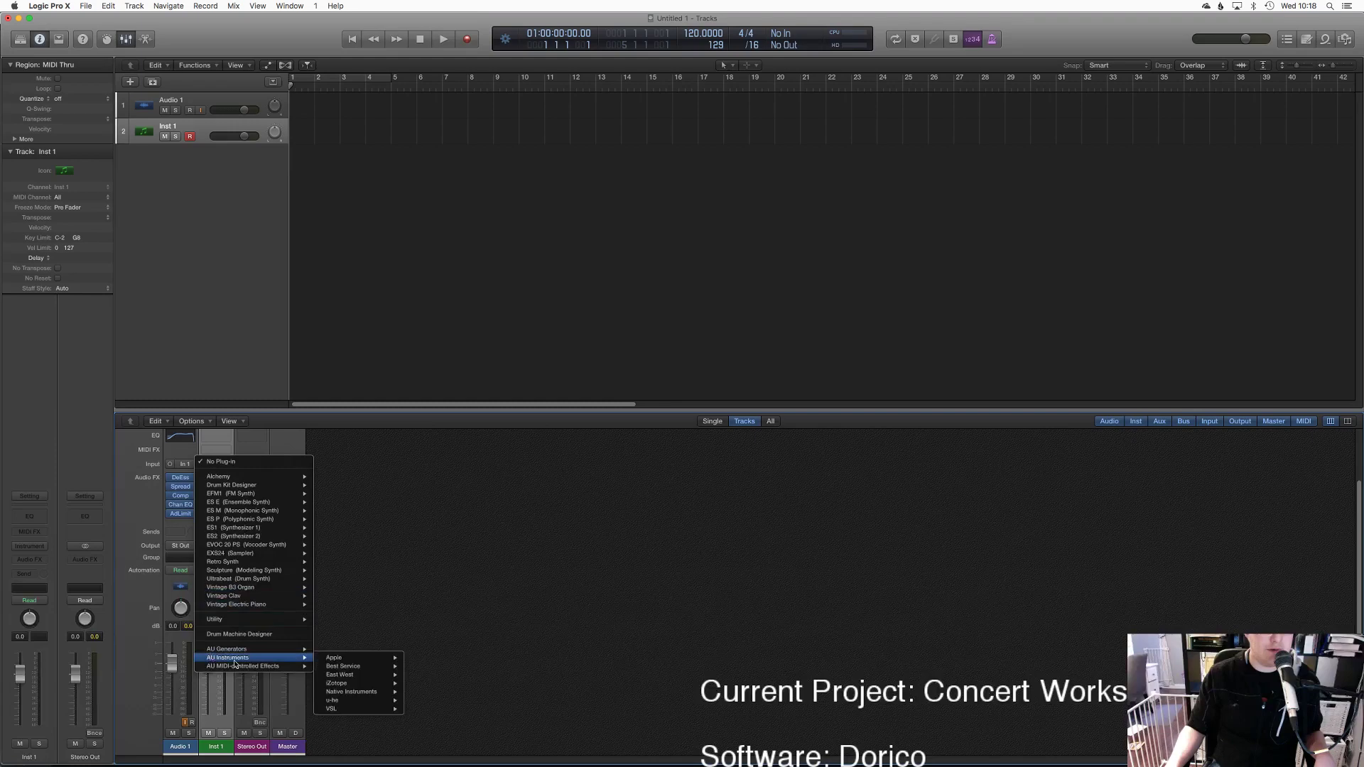
pyautogui.moveTo(360, 702)
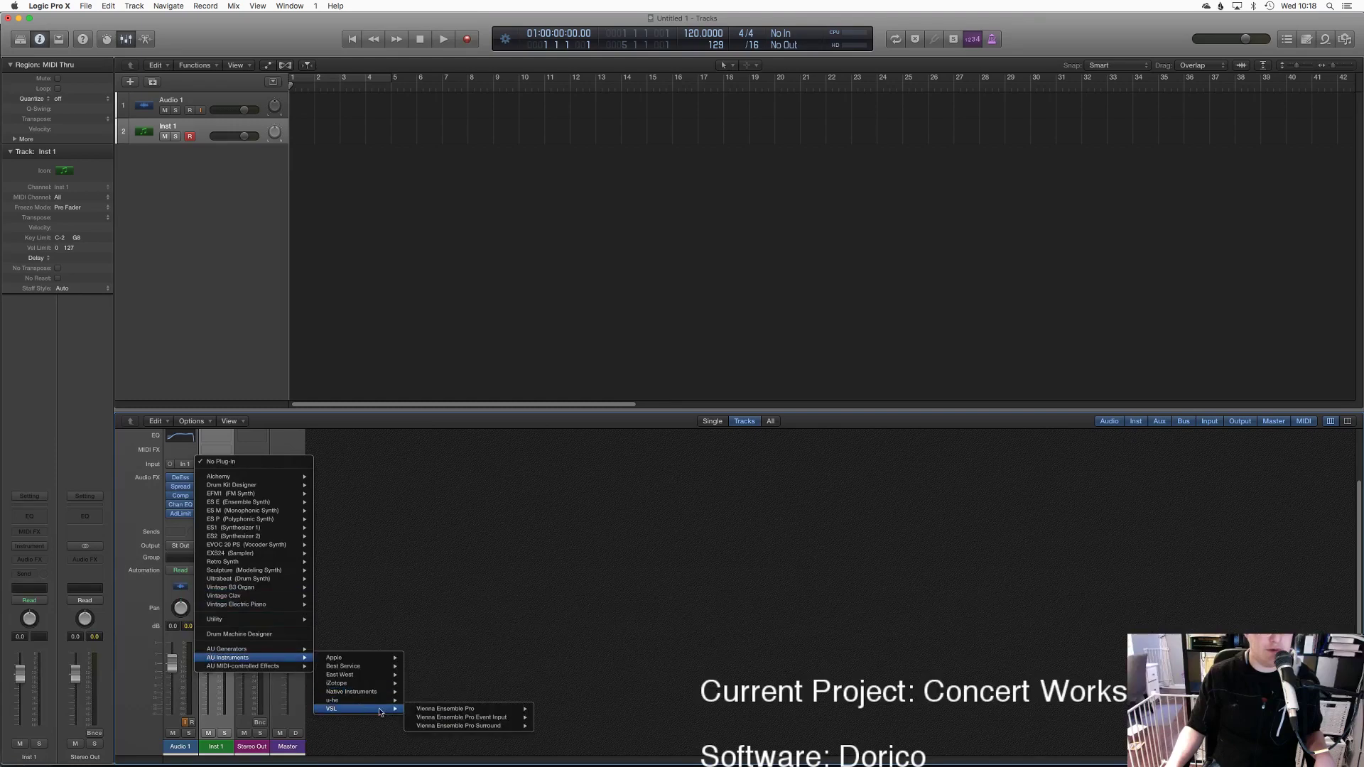
pyautogui.moveTo(469, 709)
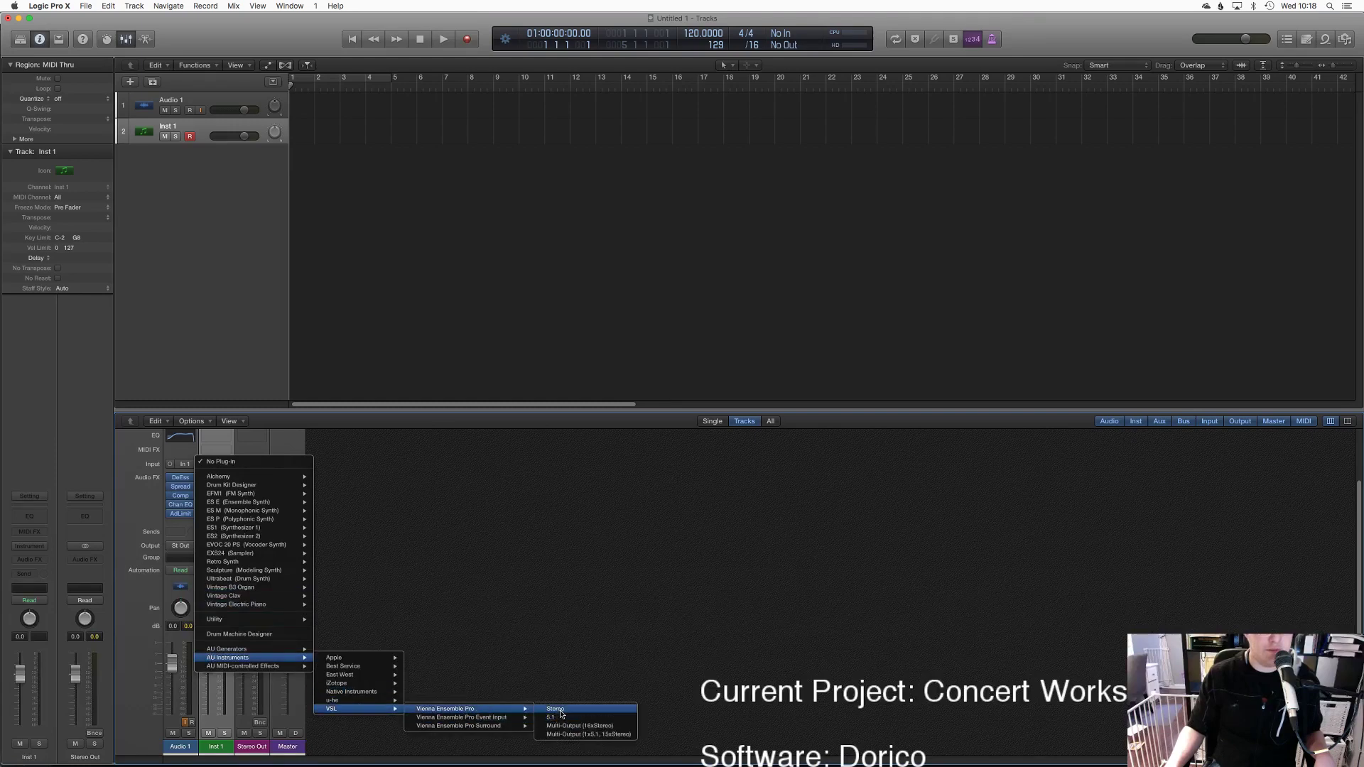
pyautogui.click(555, 709)
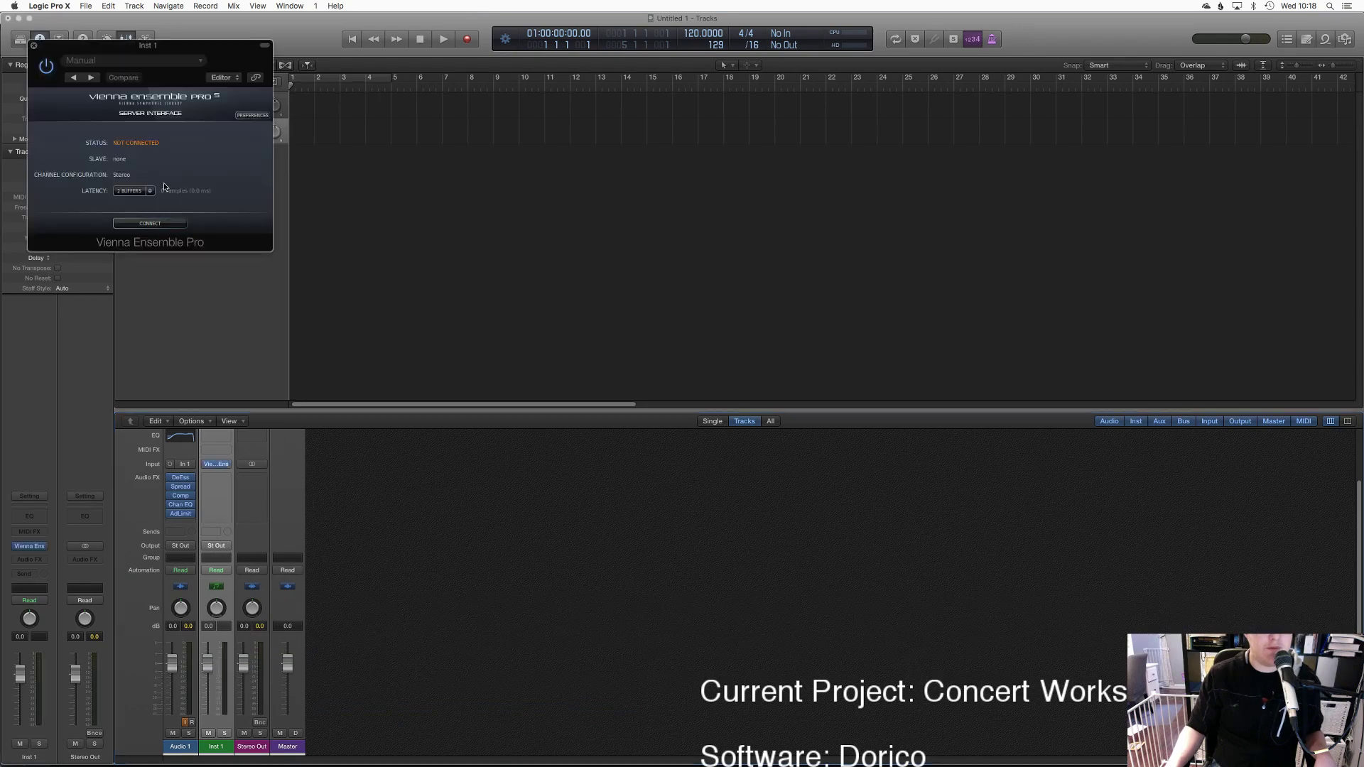
# Step: Connect the Vienna Ensemble Pro plug-in to the Piano instance on the Puccini server and close its window
pyautogui.click(152, 225)
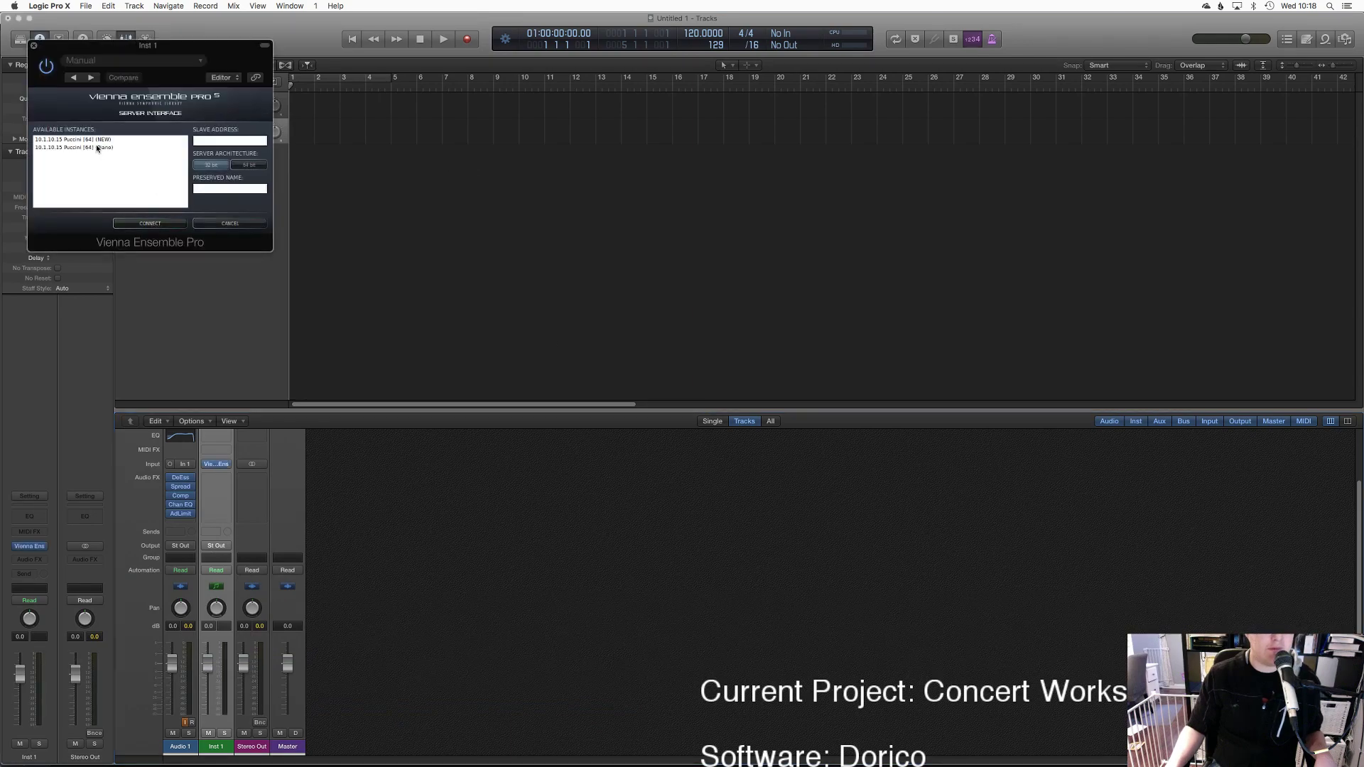
pyautogui.click(96, 143)
pyautogui.click(150, 223)
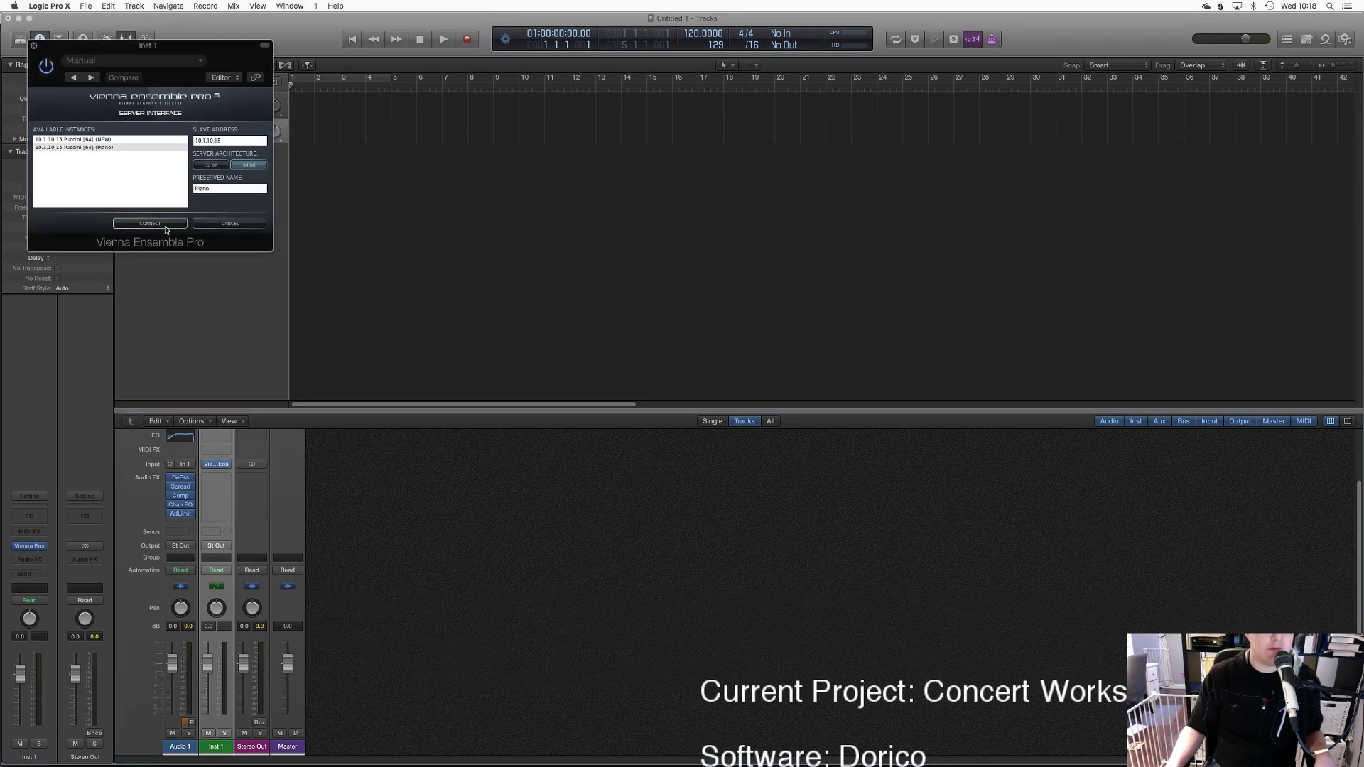
pyautogui.click(33, 44)
# Step: Select the Audio 1 and Inst 1 tracks together in Logic Pro X and return to Dorico
pyautogui.click(253, 100)
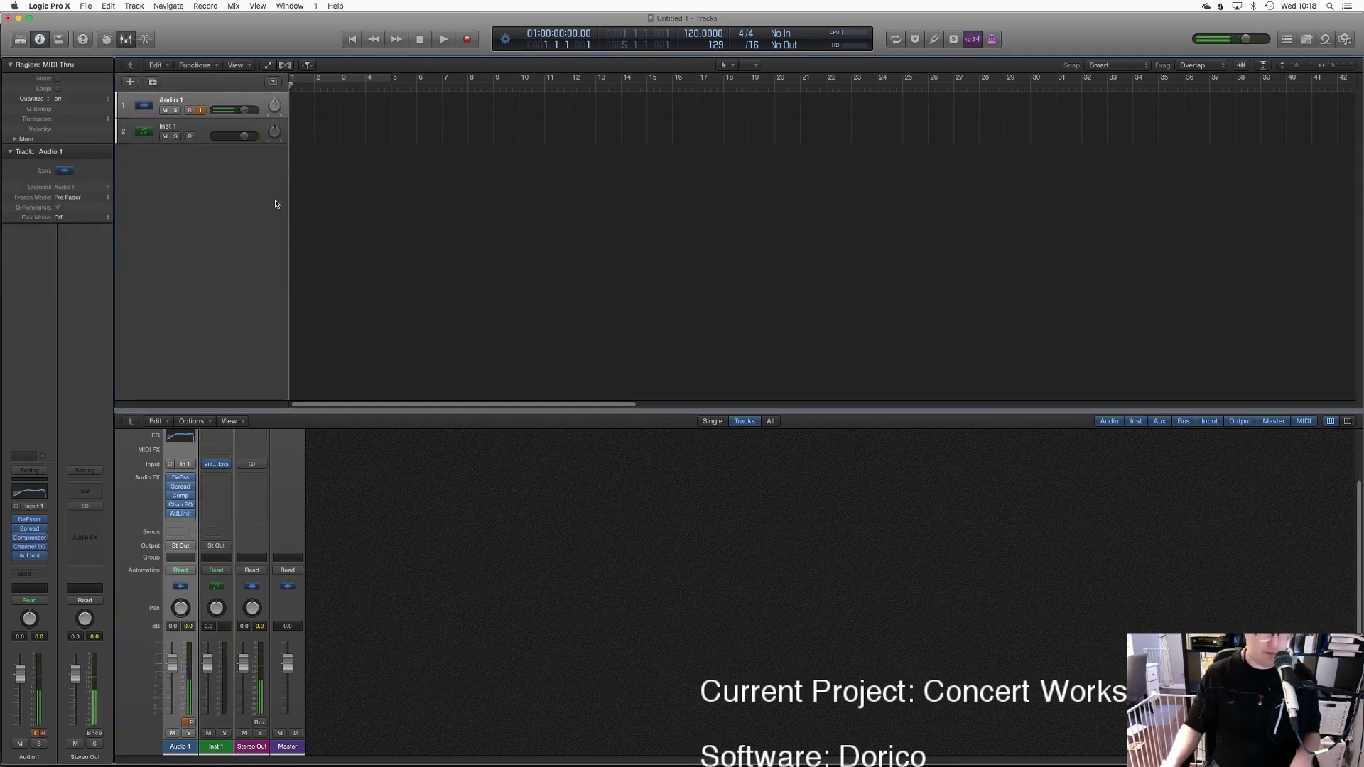
pyautogui.click(193, 125)
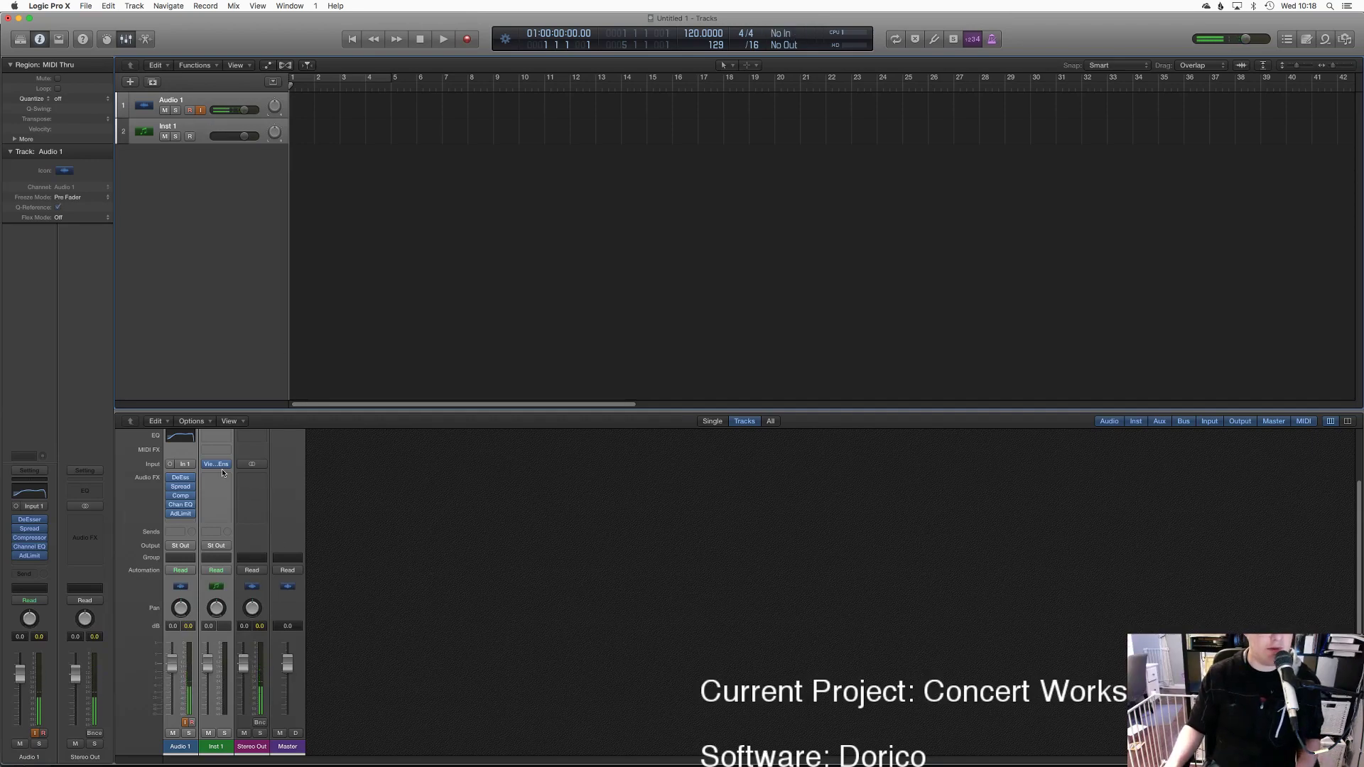
pyautogui.click(205, 132)
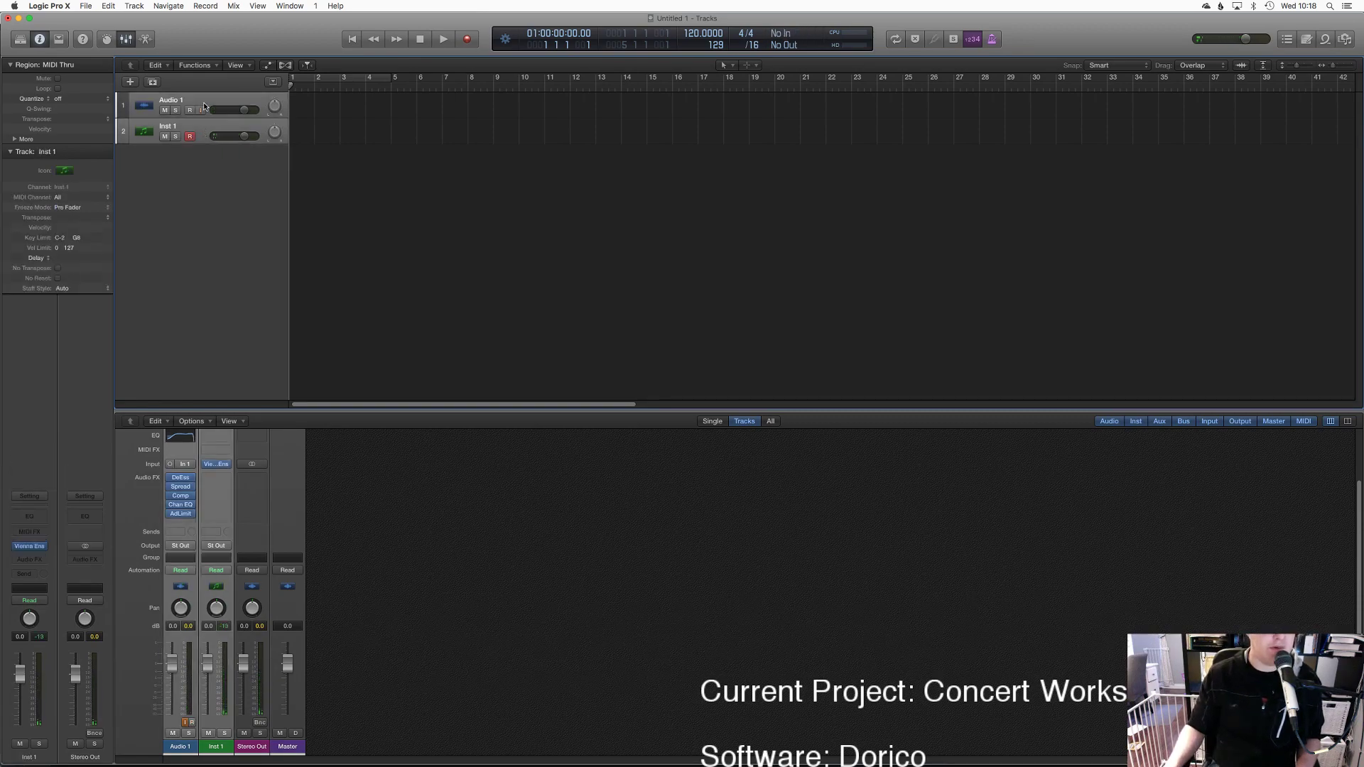
pyautogui.press('super+Tab')
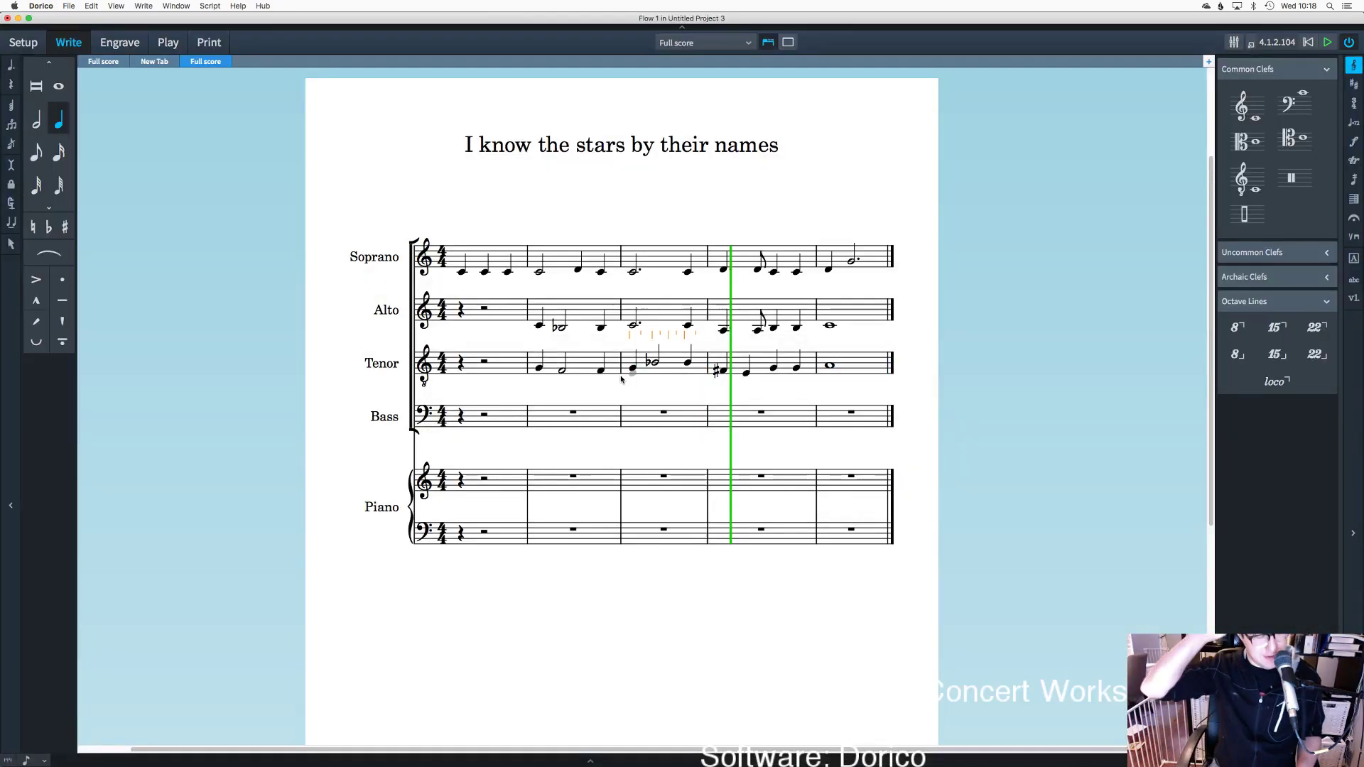
pyautogui.press('super+Tab')
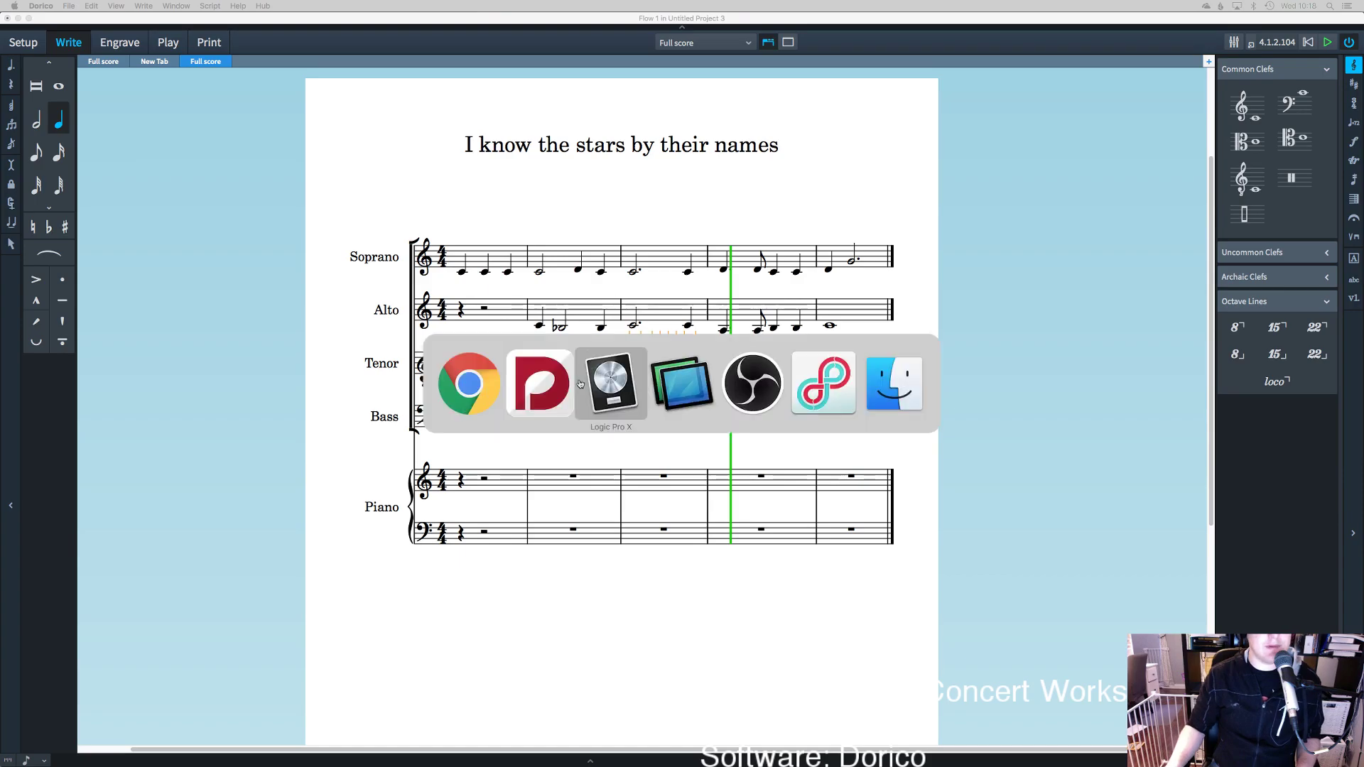
pyautogui.click(177, 101)
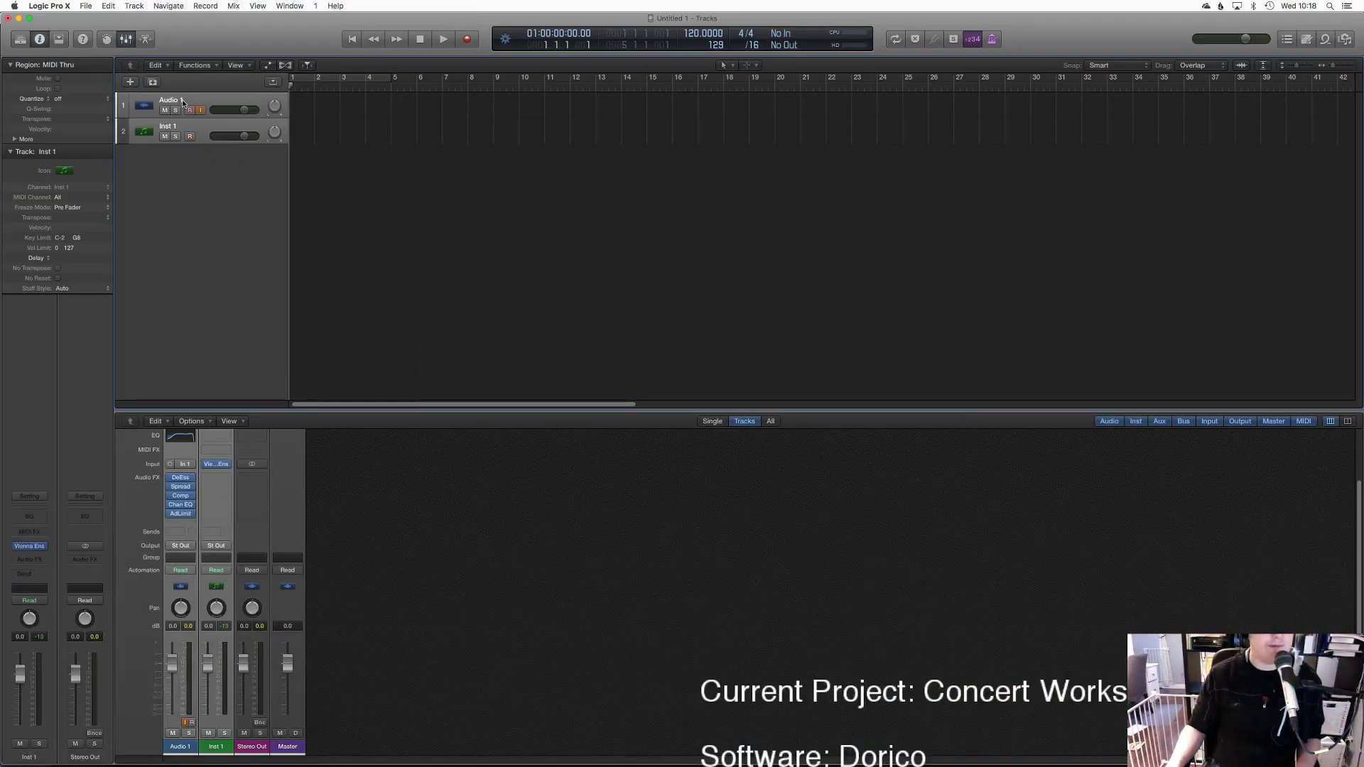
pyautogui.press('super+Tab')
pyautogui.press('super+Tab')
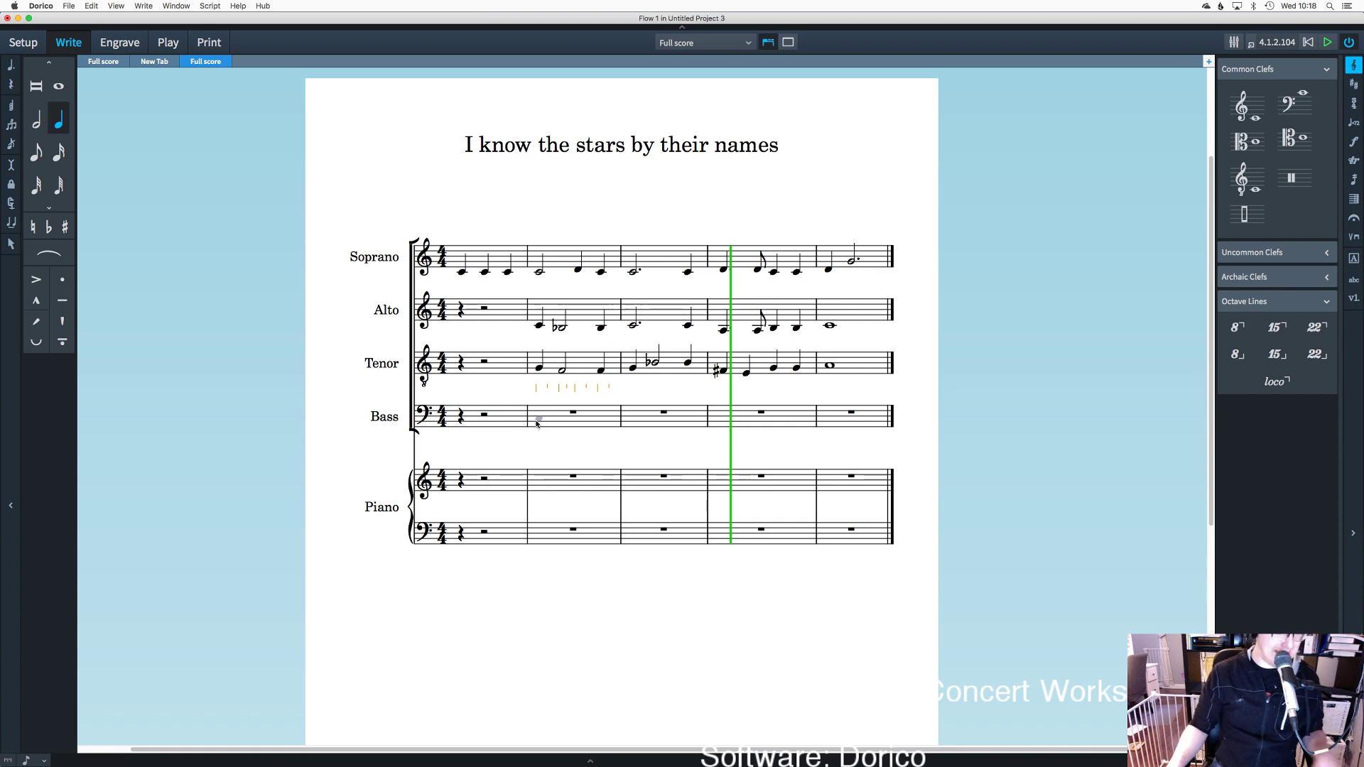
pyautogui.press('Escape')
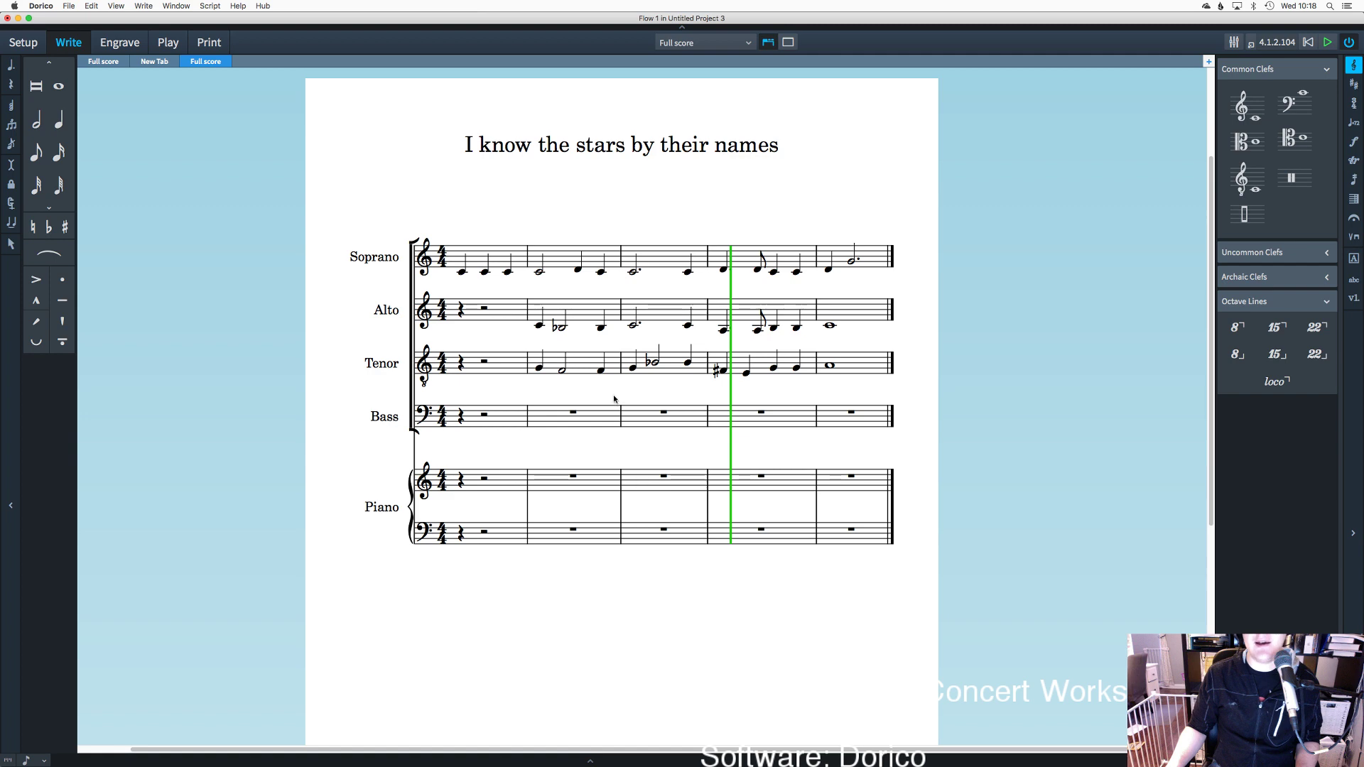
pyautogui.moveTo(651, 340); pyautogui.dragTo(858, 233)
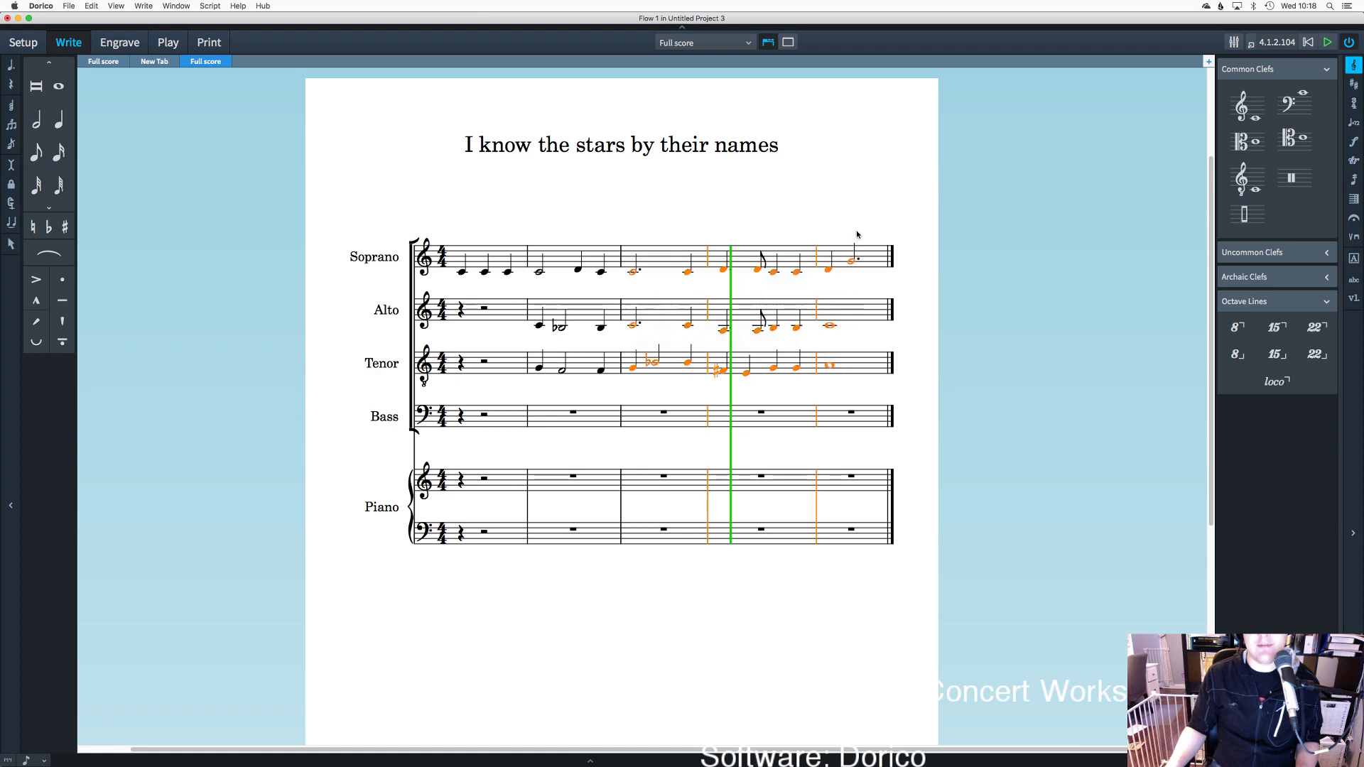
pyautogui.click(665, 383)
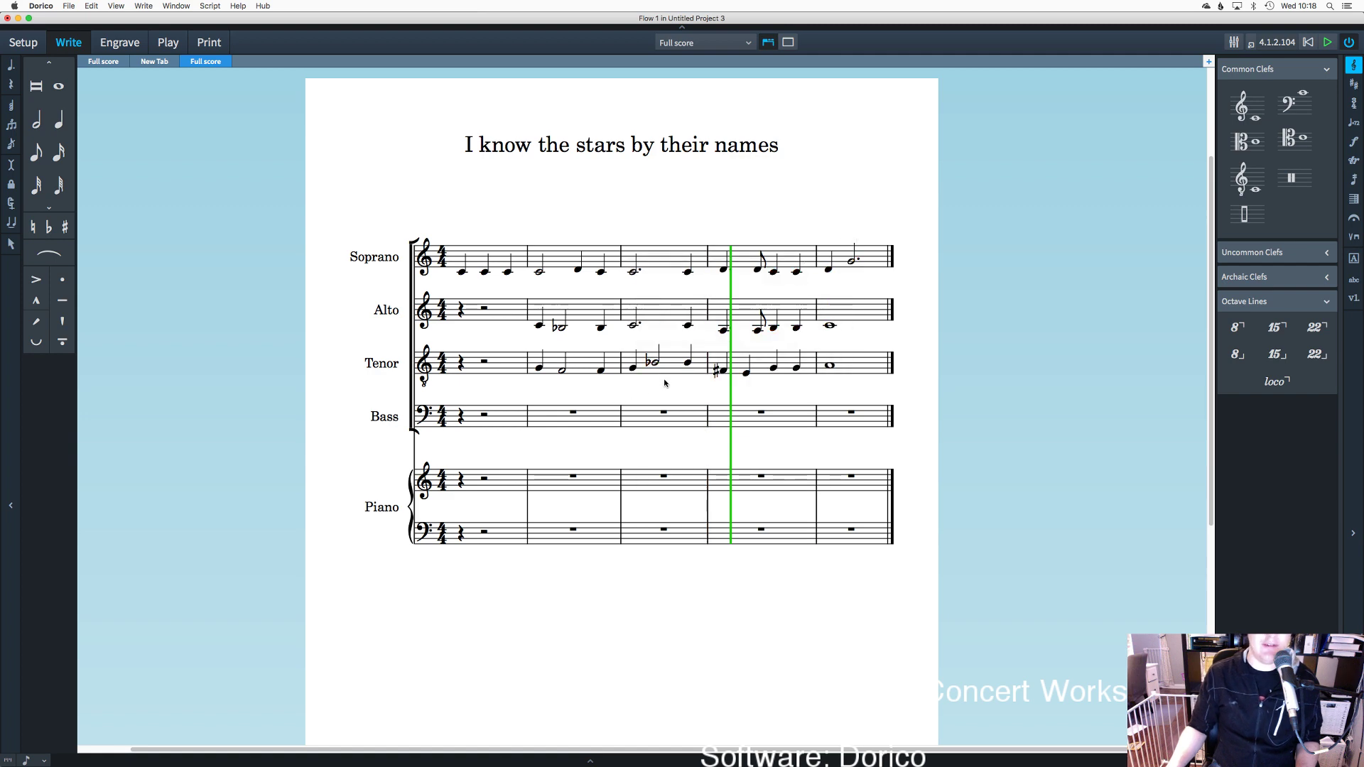
# Step: Fill the Bass's second measure with a quarter-note C, a half-note D and a quarter-note D
pyautogui.click(59, 119)
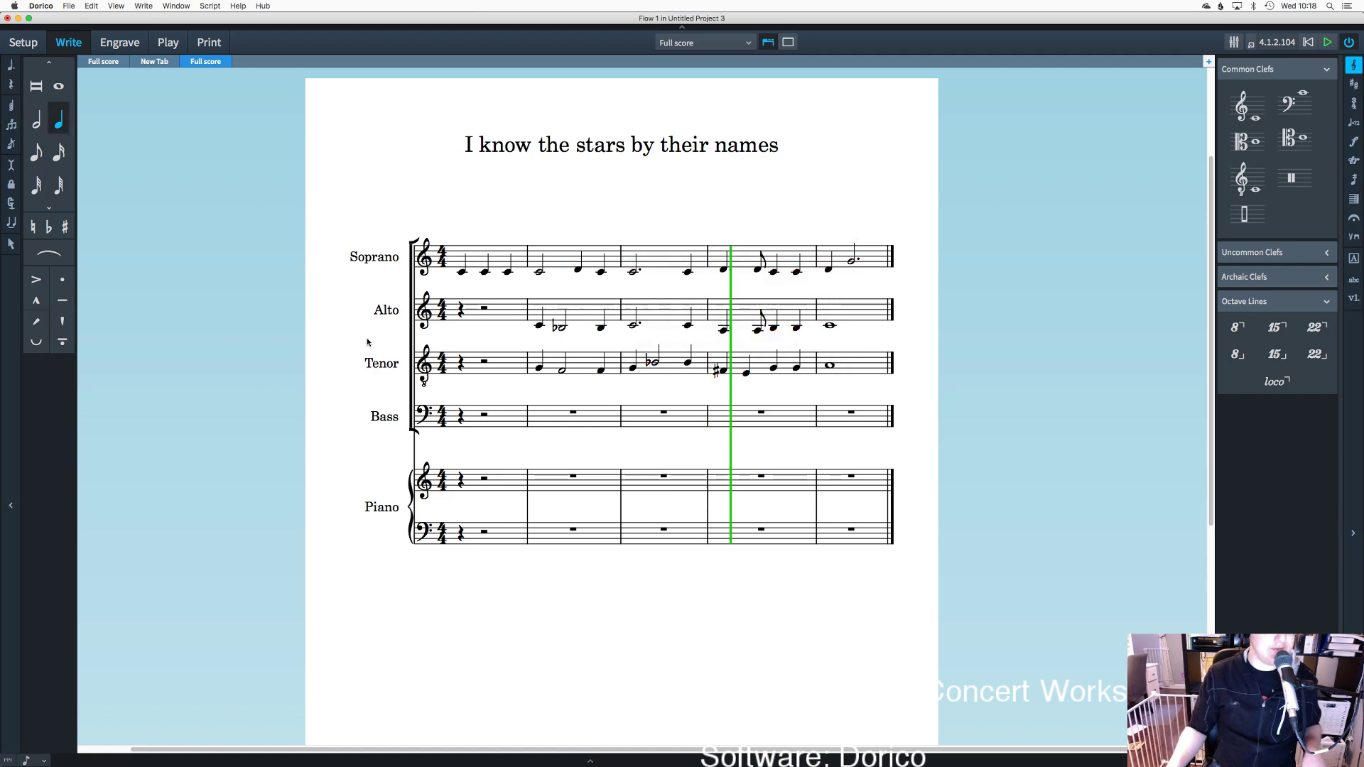
pyautogui.click(536, 420)
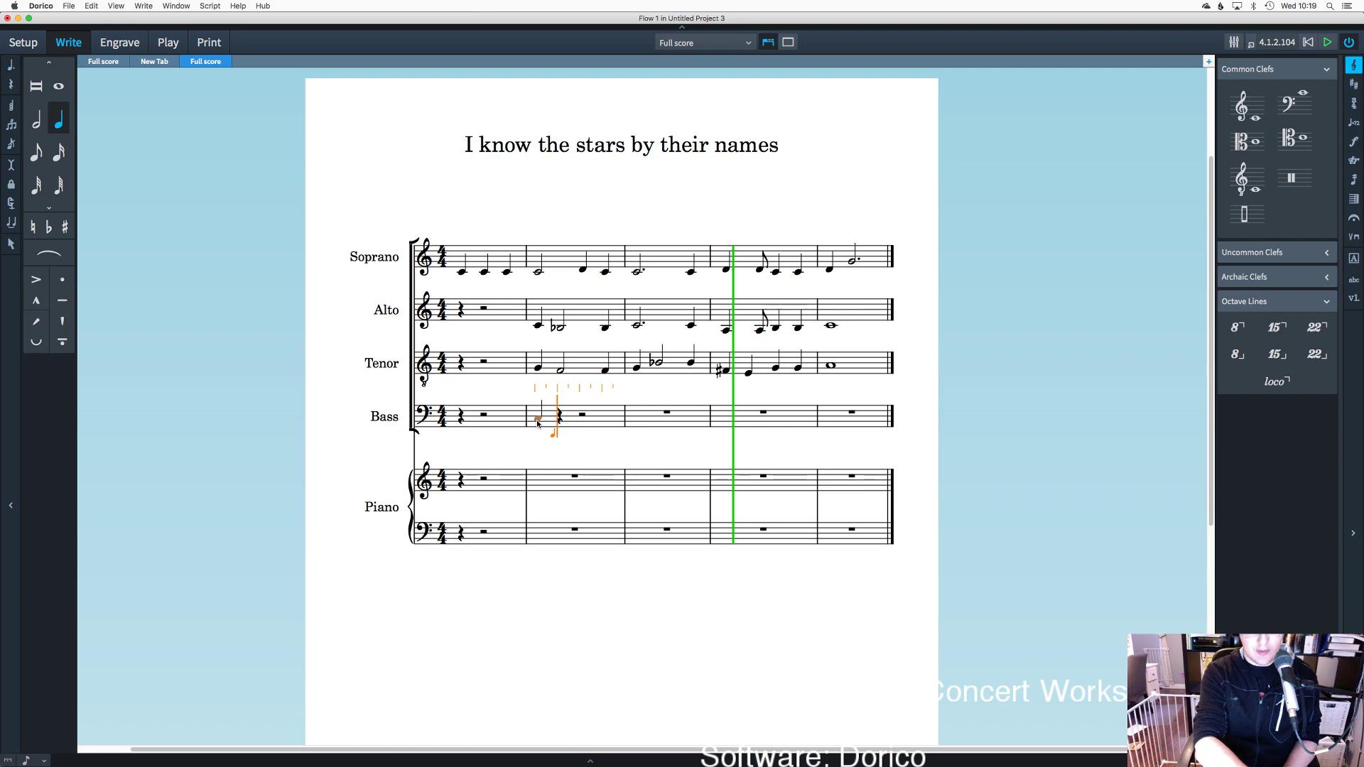
pyautogui.press('7')
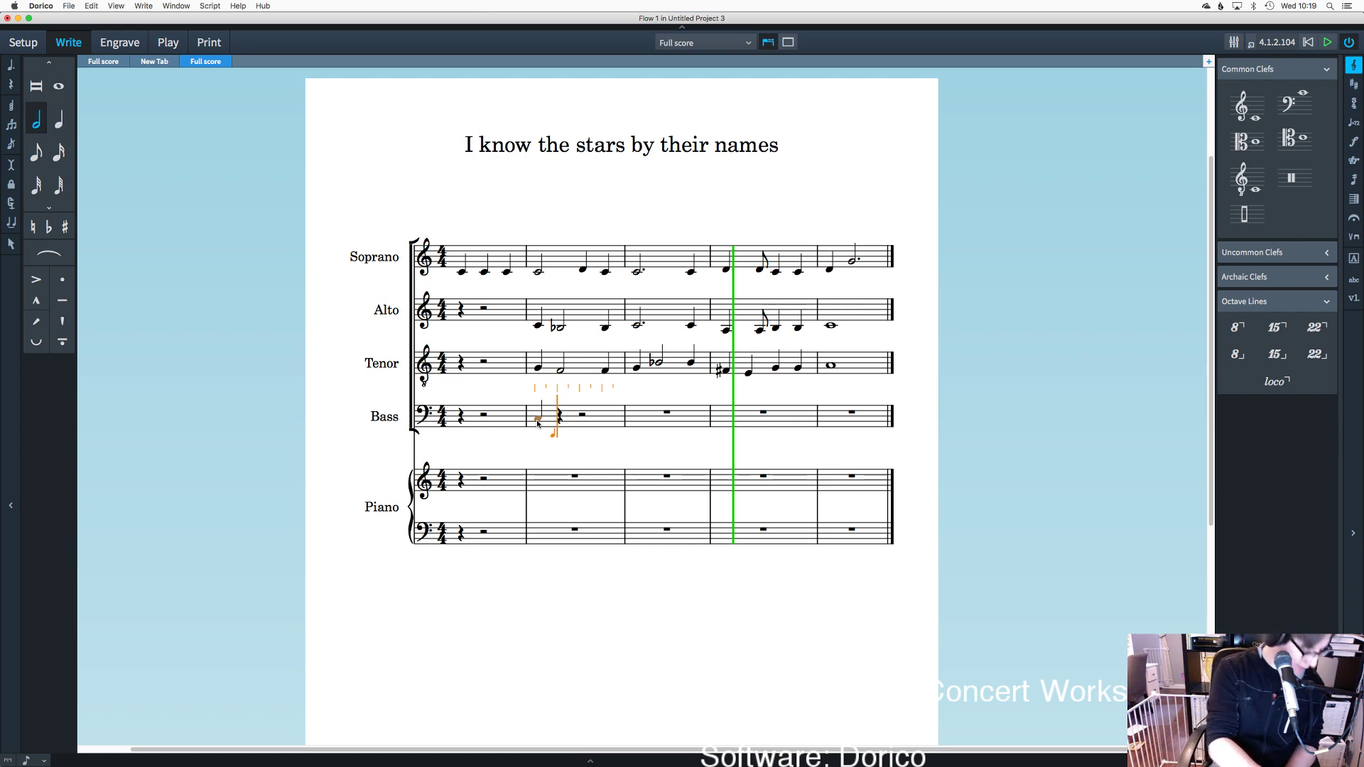
pyautogui.press('d')
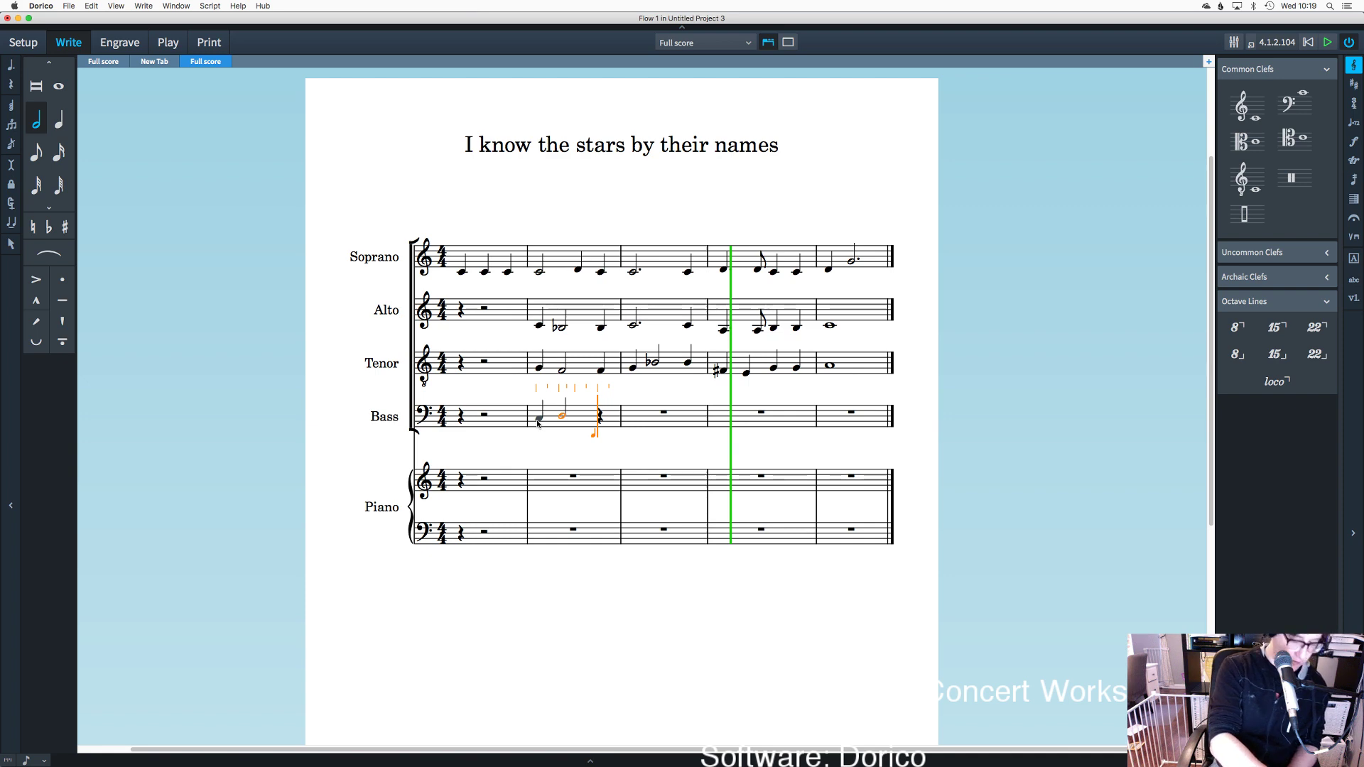
pyautogui.press('6')
pyautogui.press('d')
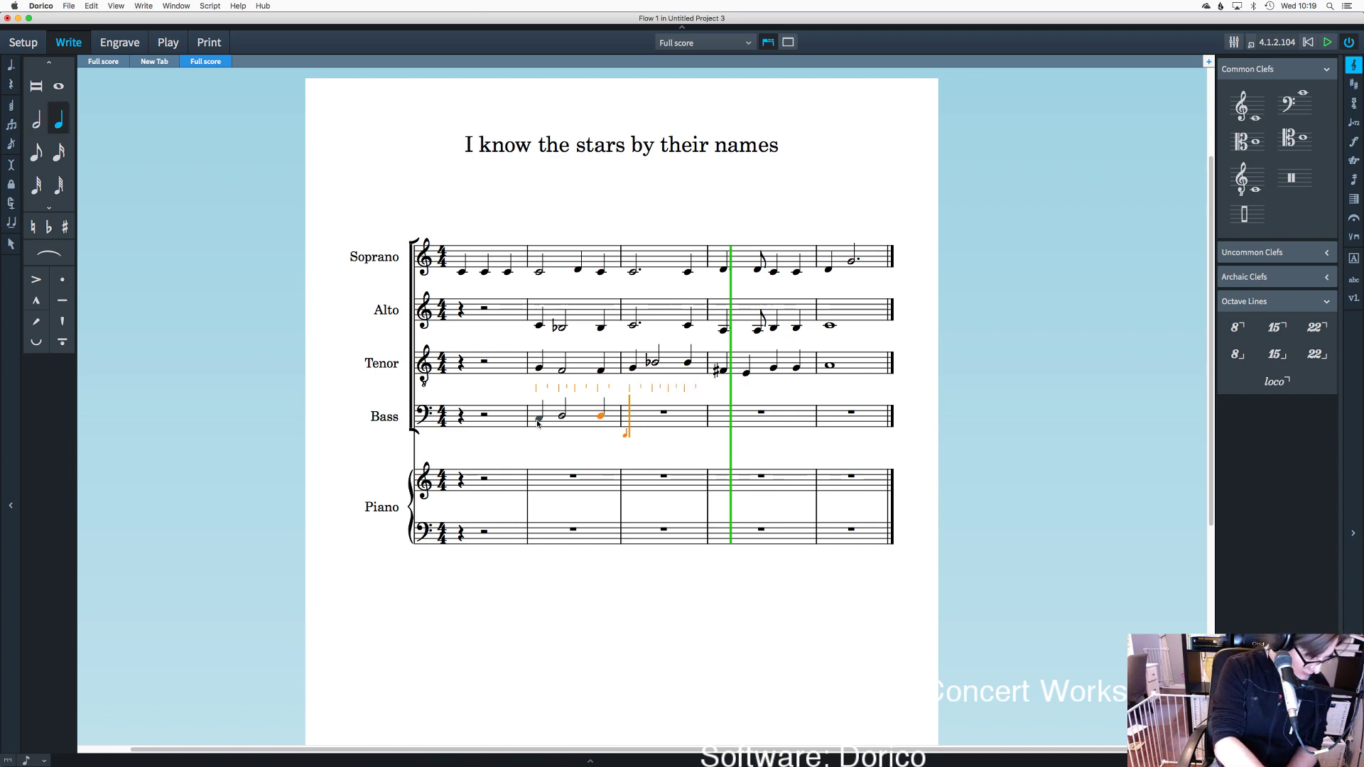
# Step: Fill the Bass's third measure with a quarter-note E, a half-note D and a quarter-note G
pyautogui.press('e')
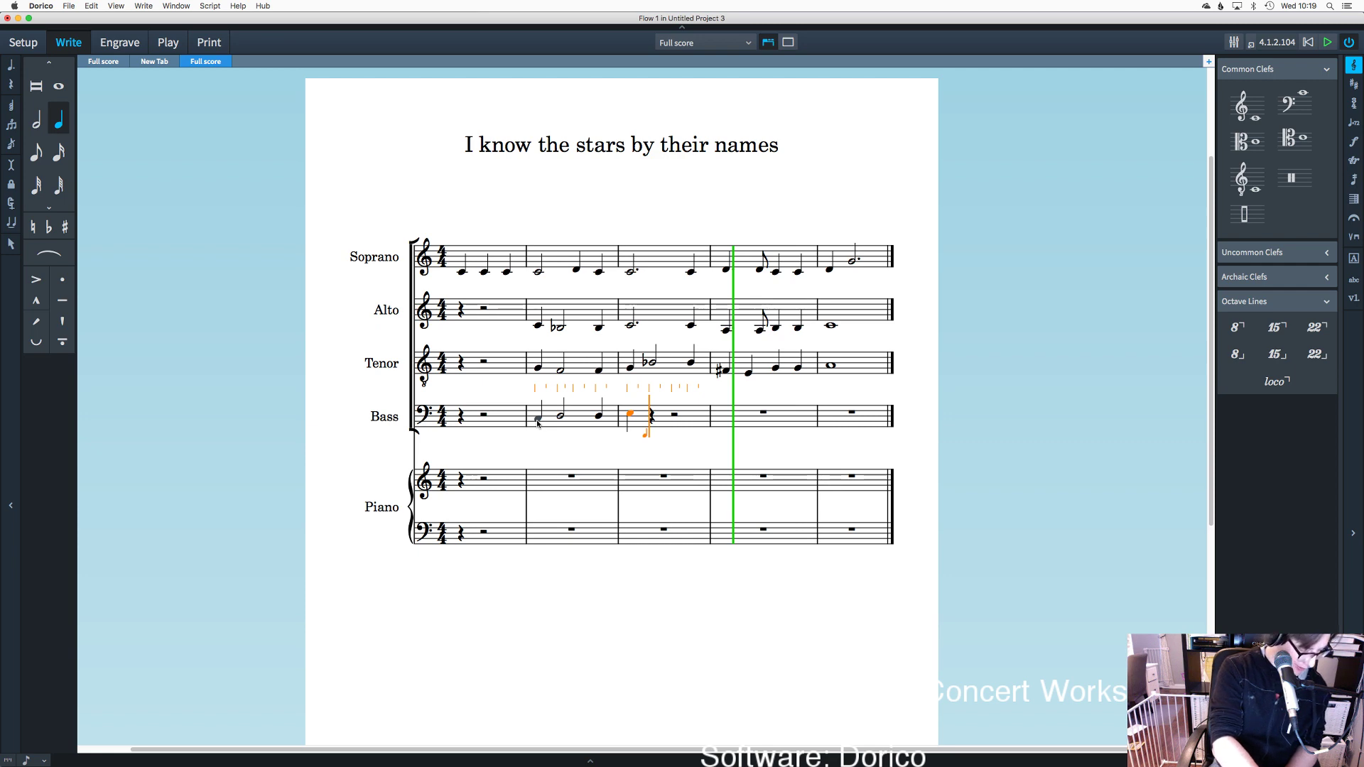
pyautogui.press('7')
pyautogui.press('d')
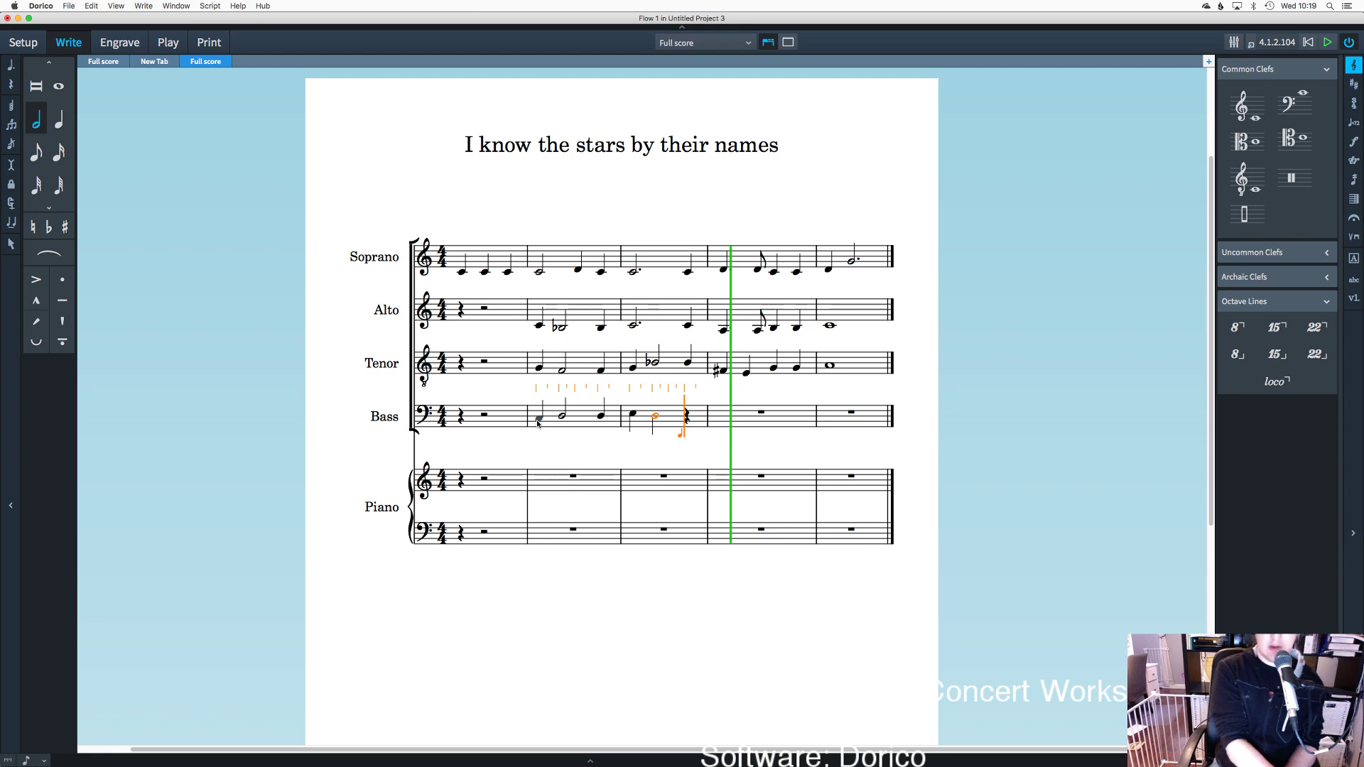
pyautogui.press('6')
pyautogui.press('g')
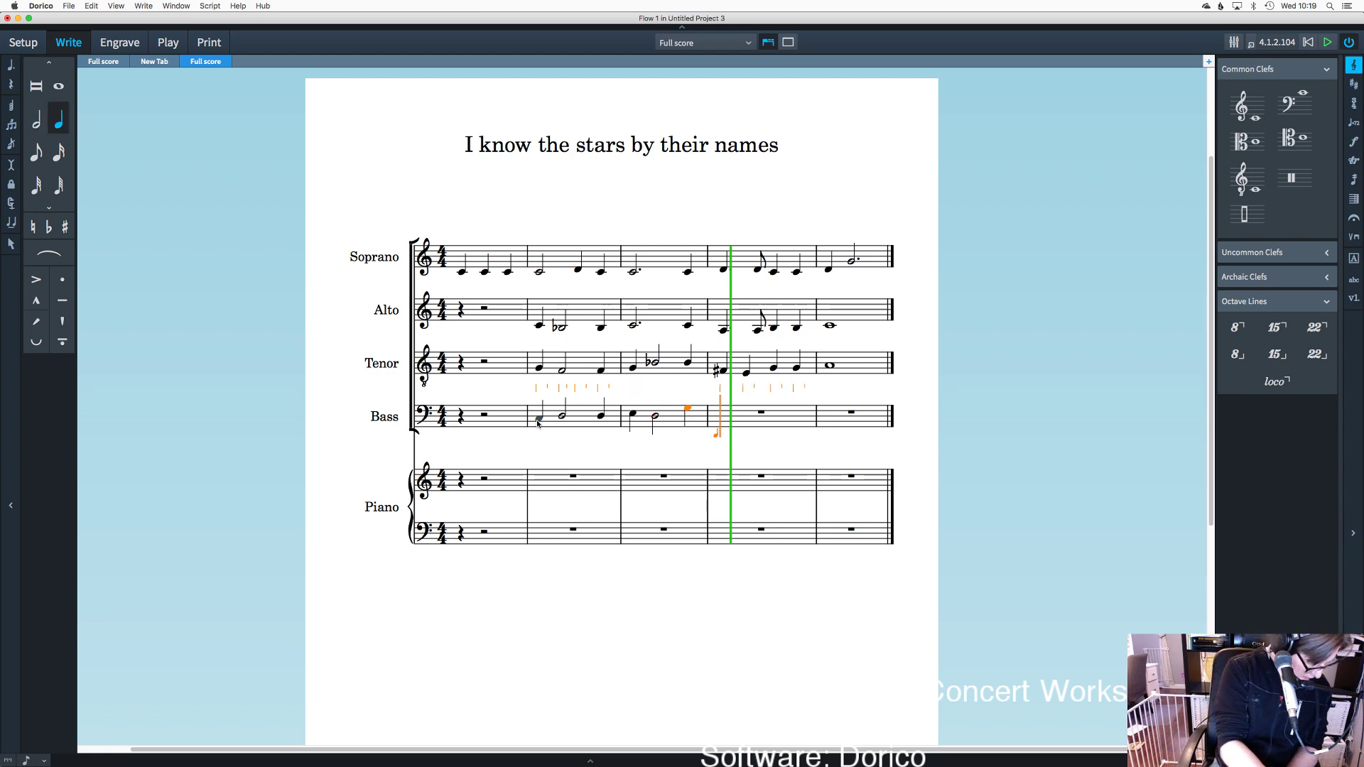
# Step: Fill the Bass's fourth measure with quarter notes F-sharp, E, low G and E
pyautogui.press('=')
pyautogui.press('f')
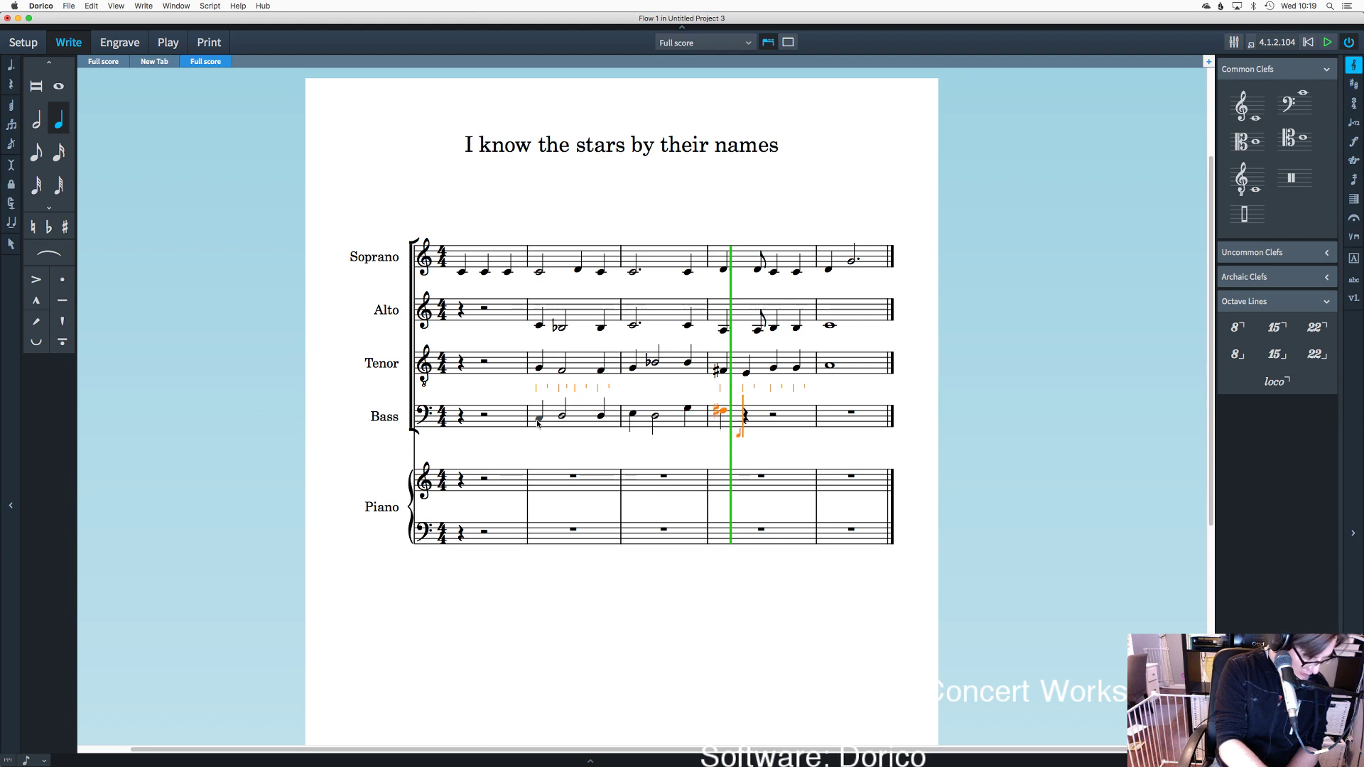
pyautogui.press('e')
pyautogui.press('g')
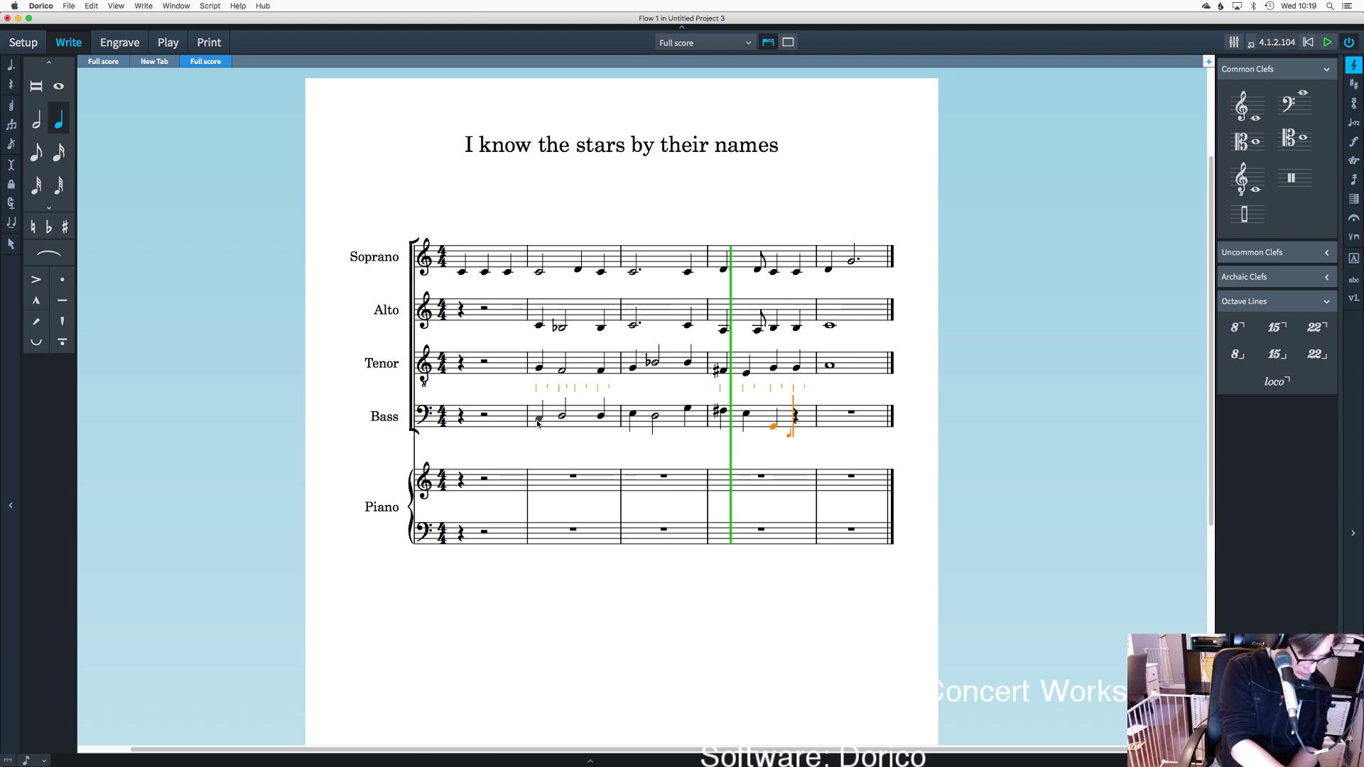
pyautogui.press('e')
# Step: Fill the Bass's fifth measure with a whole-note F natural and end note input
pyautogui.press('f')
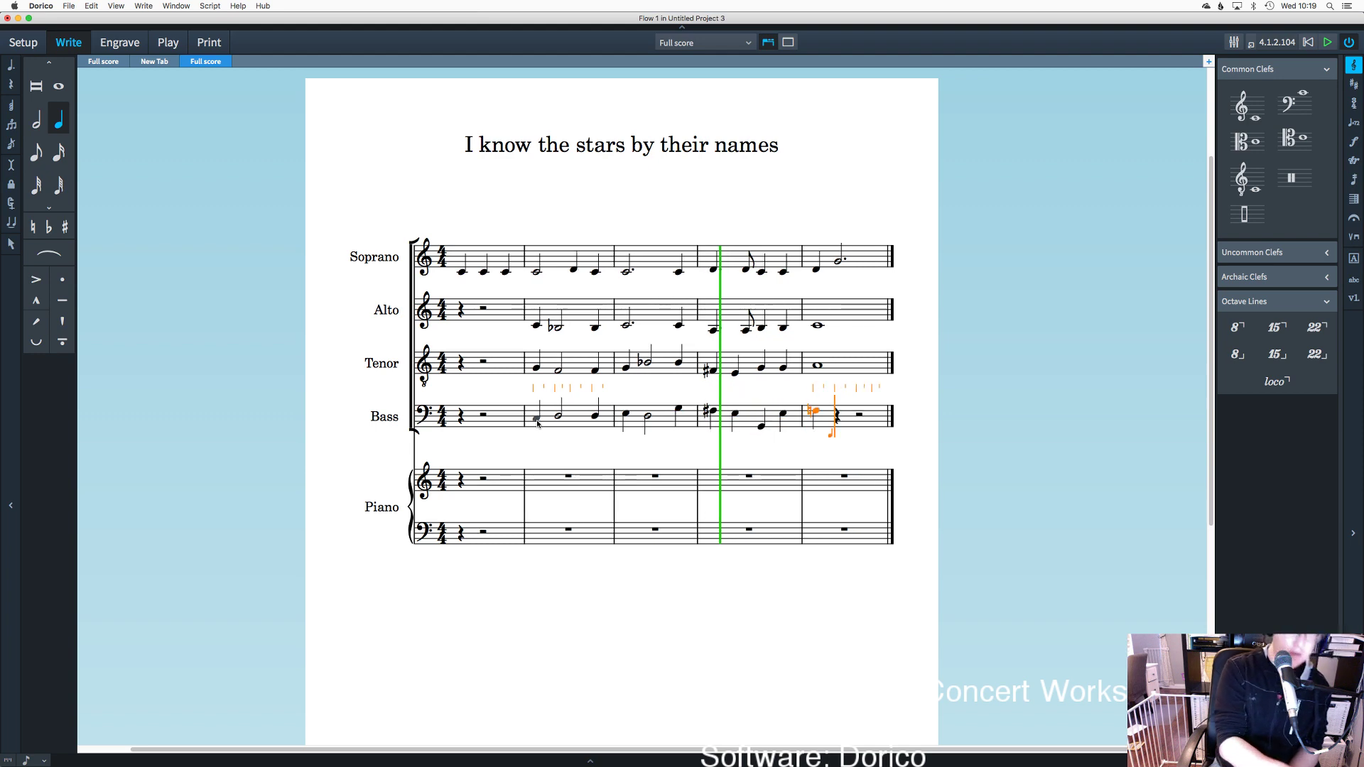
pyautogui.press('BackSpace')
pyautogui.press('8')
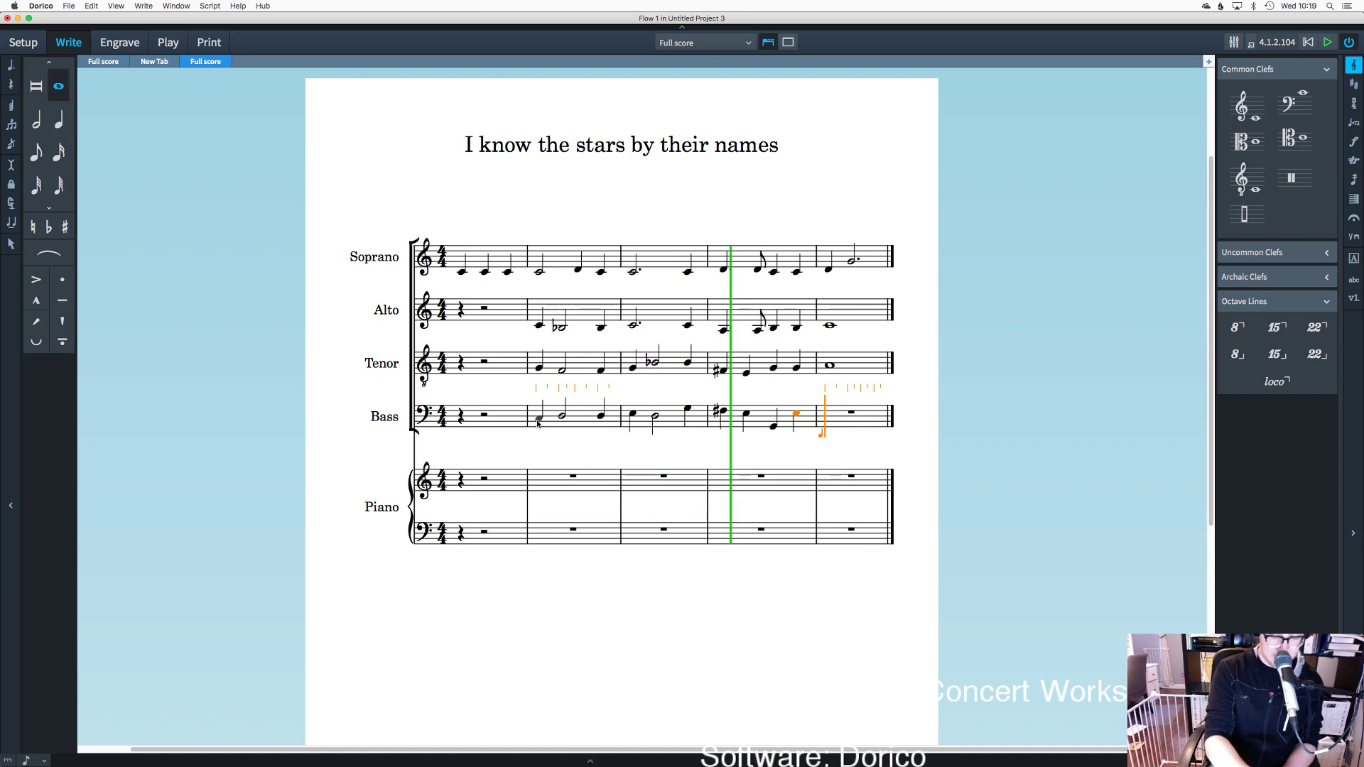
pyautogui.press('f')
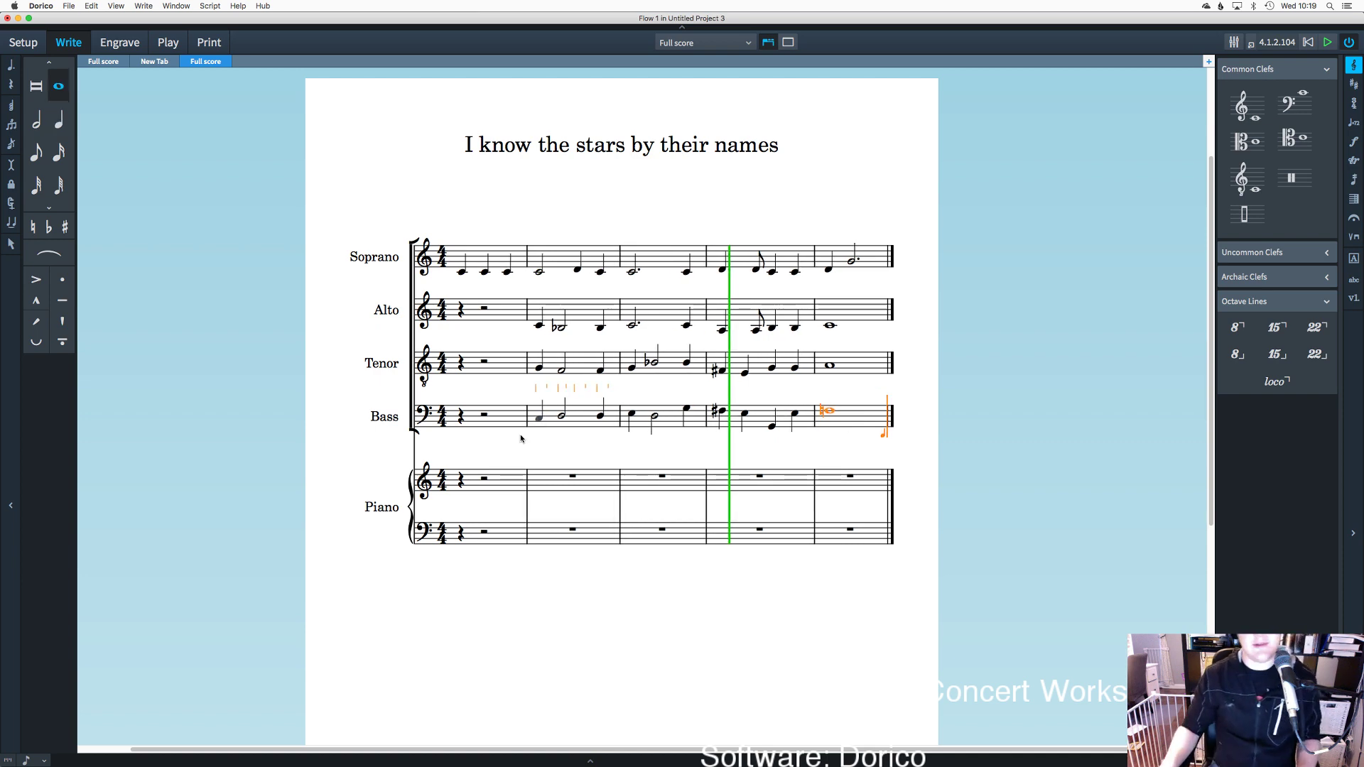
pyautogui.press('Escape')
pyautogui.press('Escape')
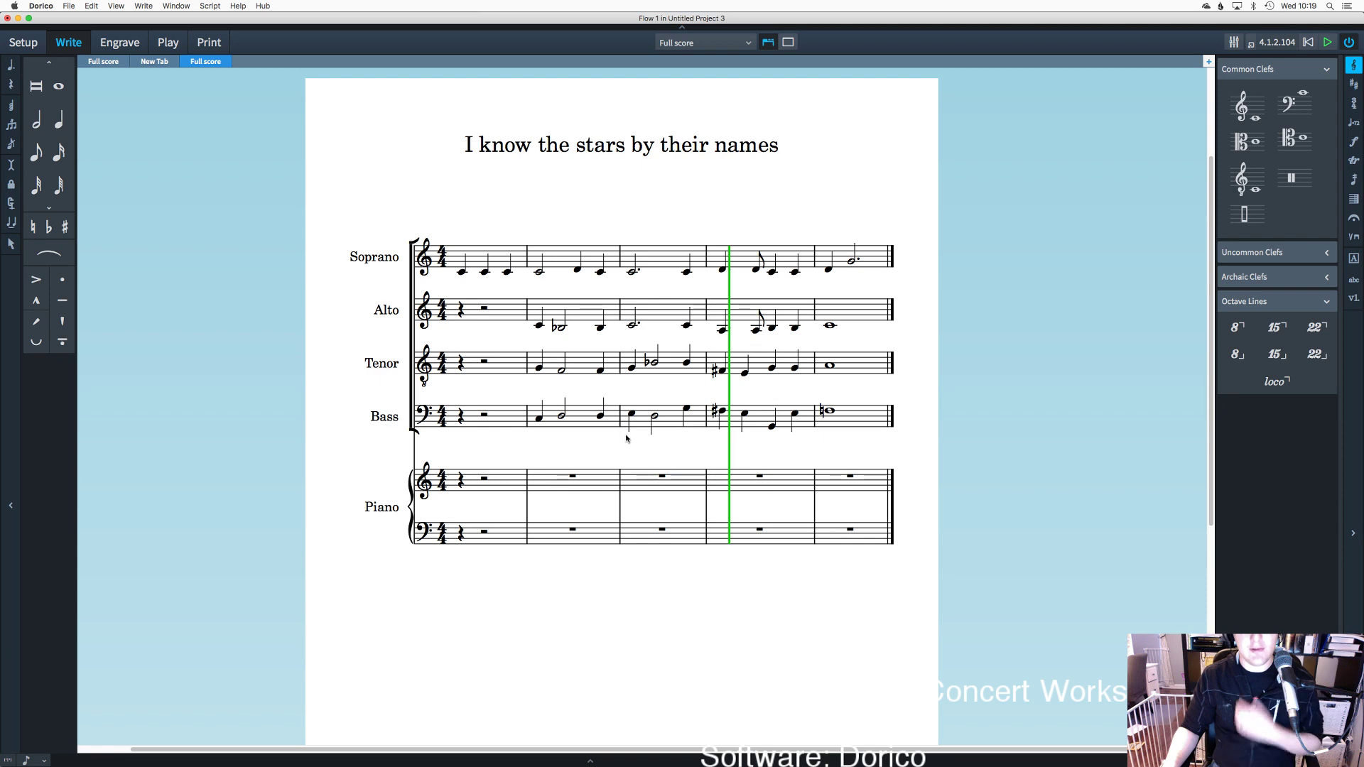
# Step: Play back the four vocal parts and return the playhead to the start of the flow
pyautogui.click(463, 273)
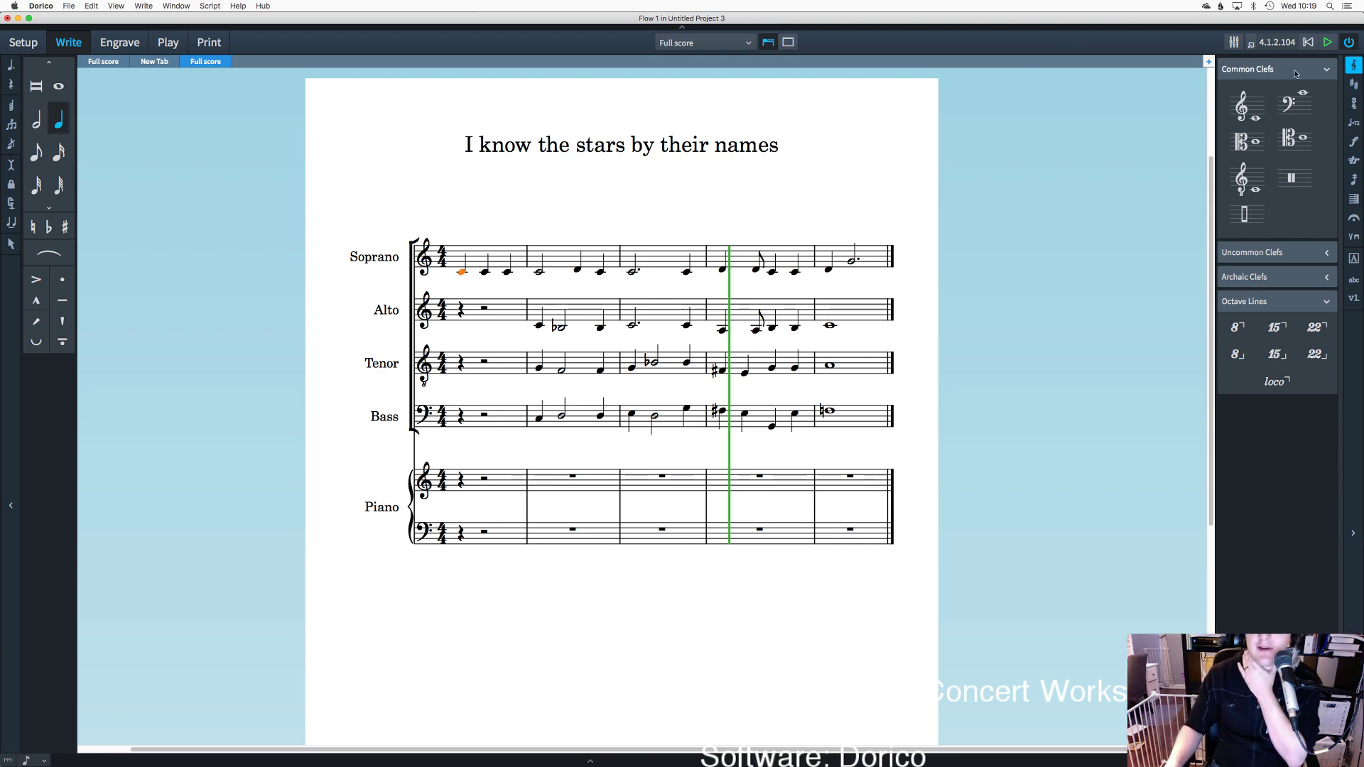
pyautogui.click(1327, 43)
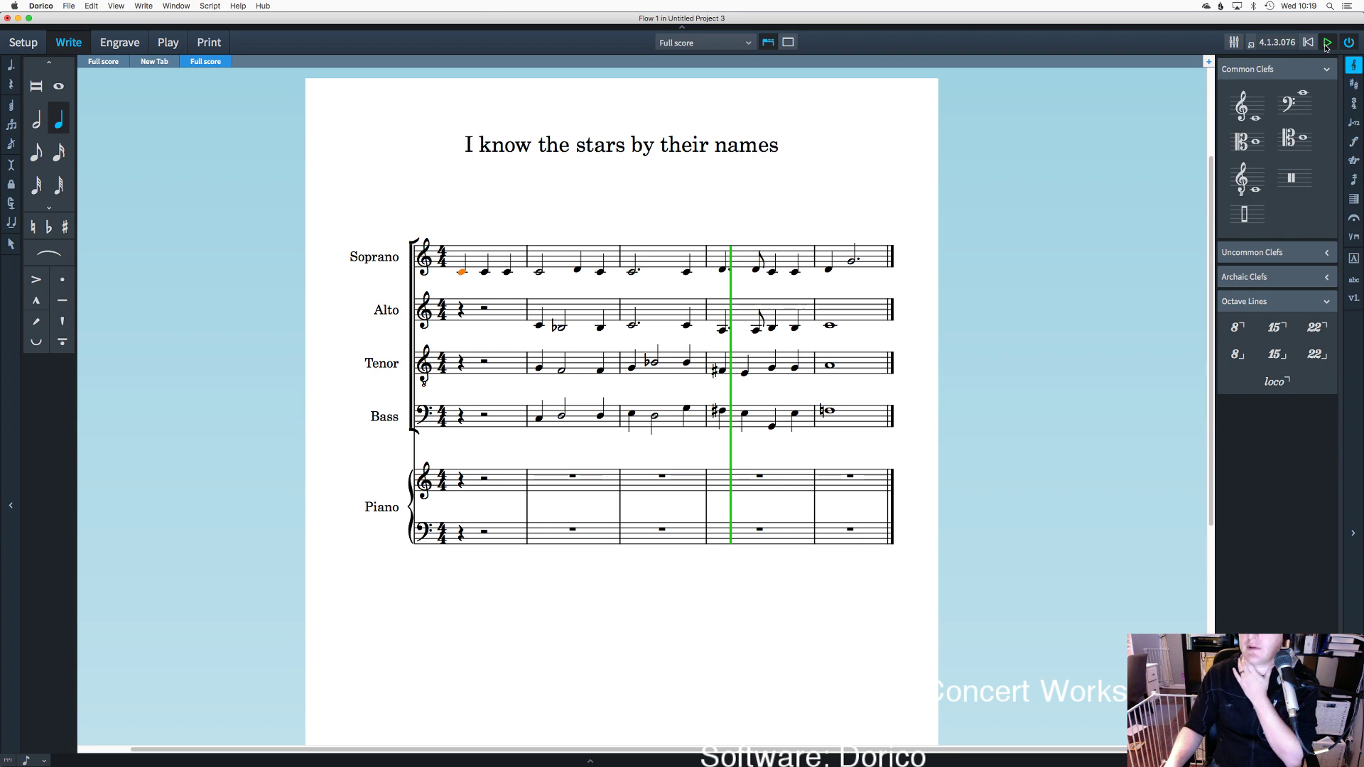
pyautogui.click(1309, 42)
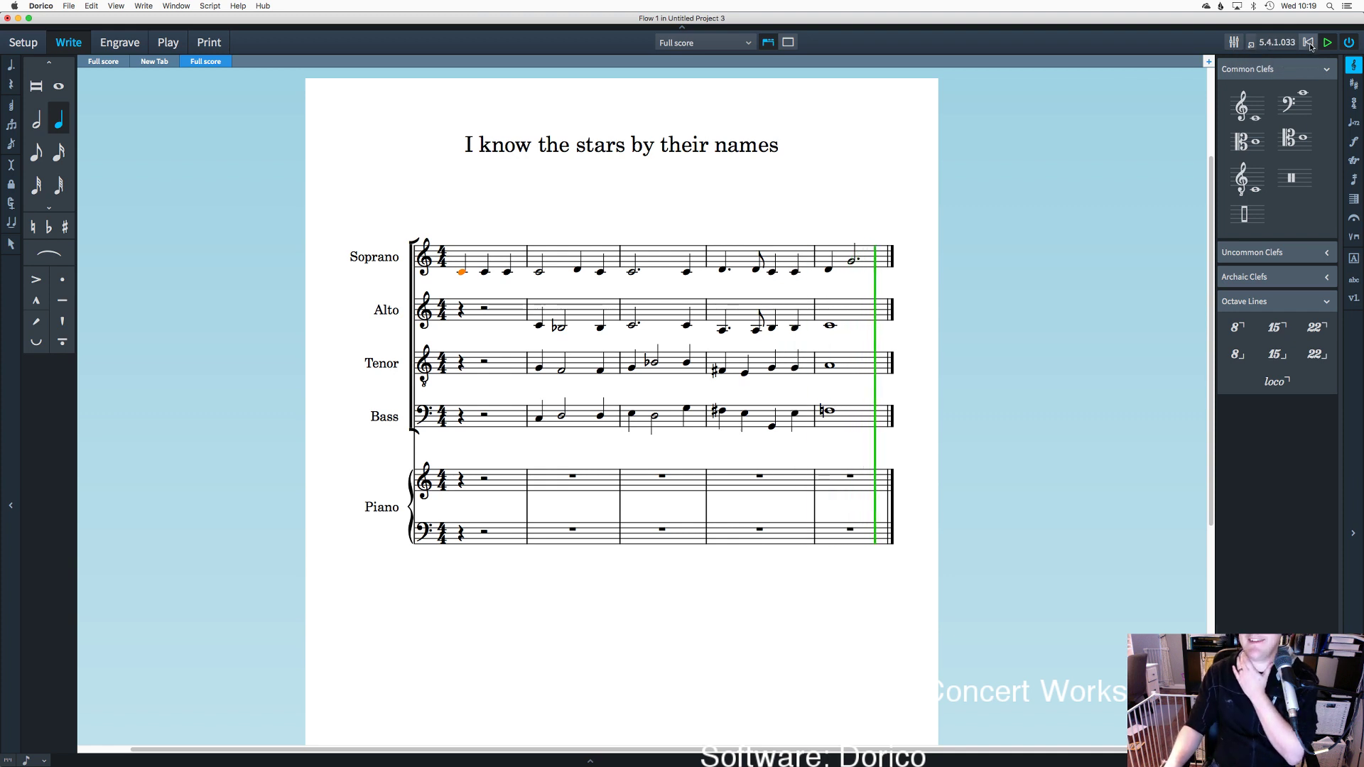
pyautogui.click(1309, 43)
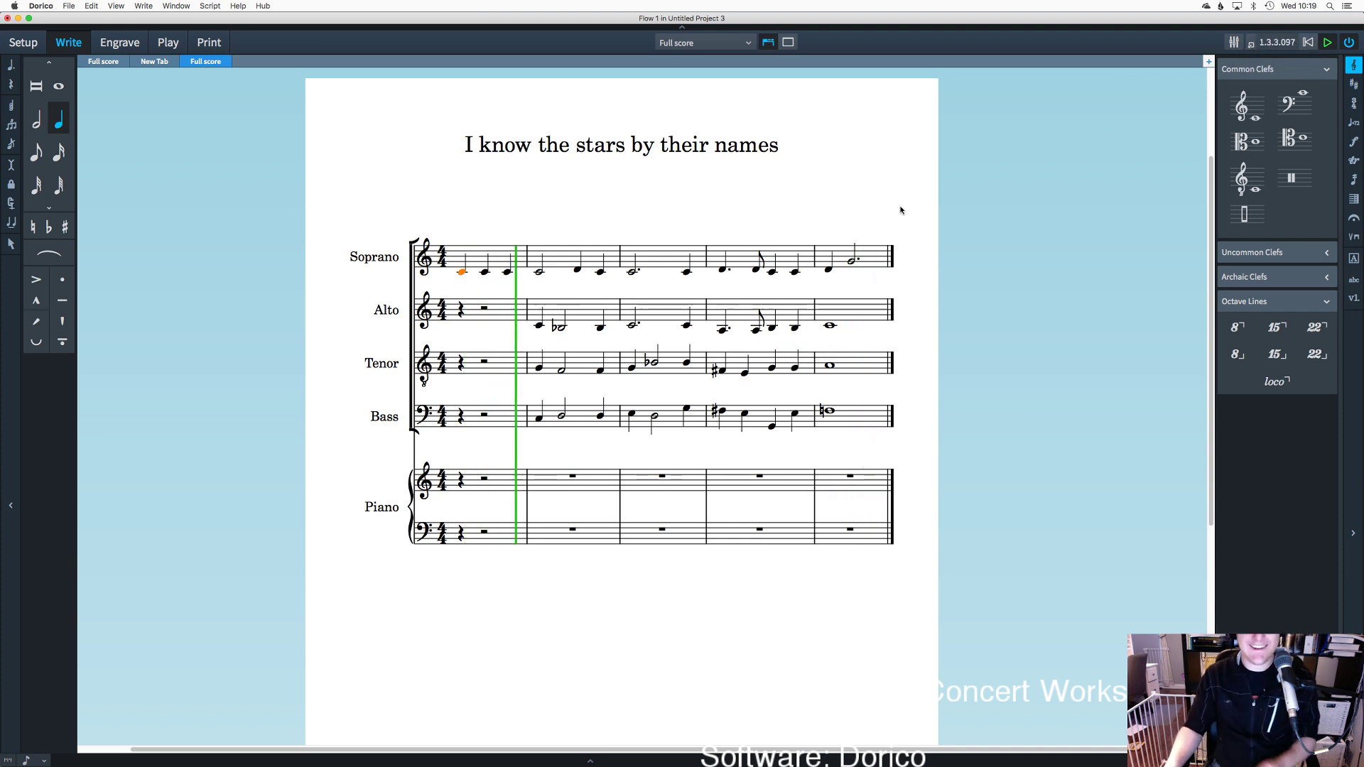
pyautogui.click(1326, 43)
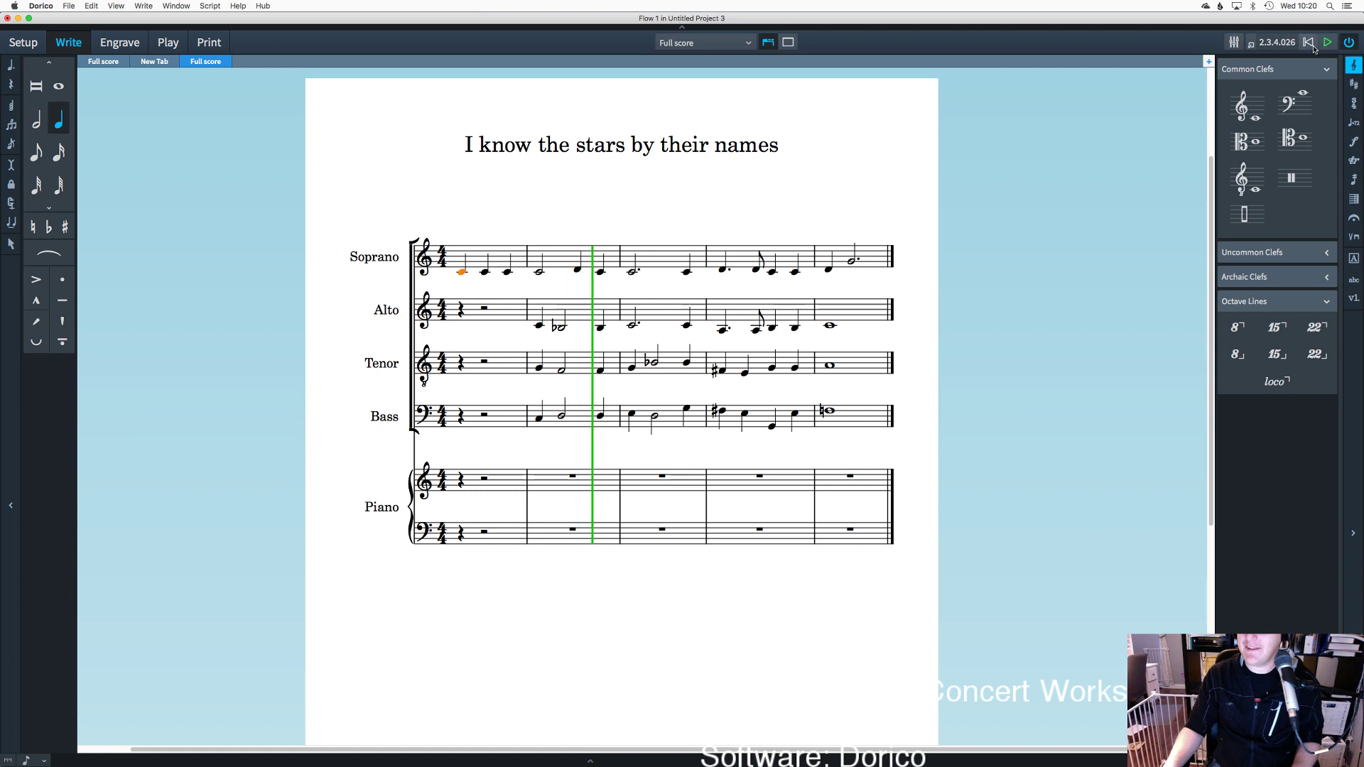
pyautogui.click(1311, 45)
pyautogui.press('Escape')
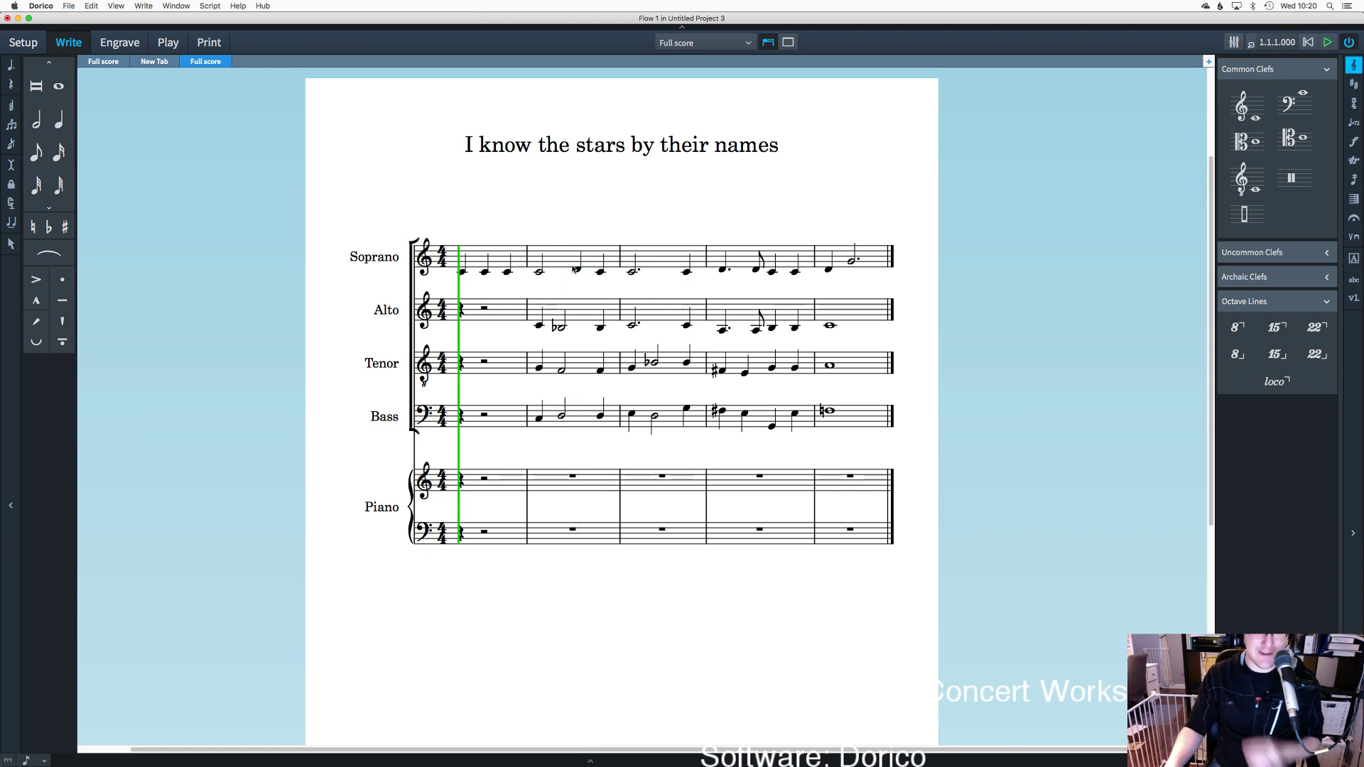
pyautogui.click(461, 273)
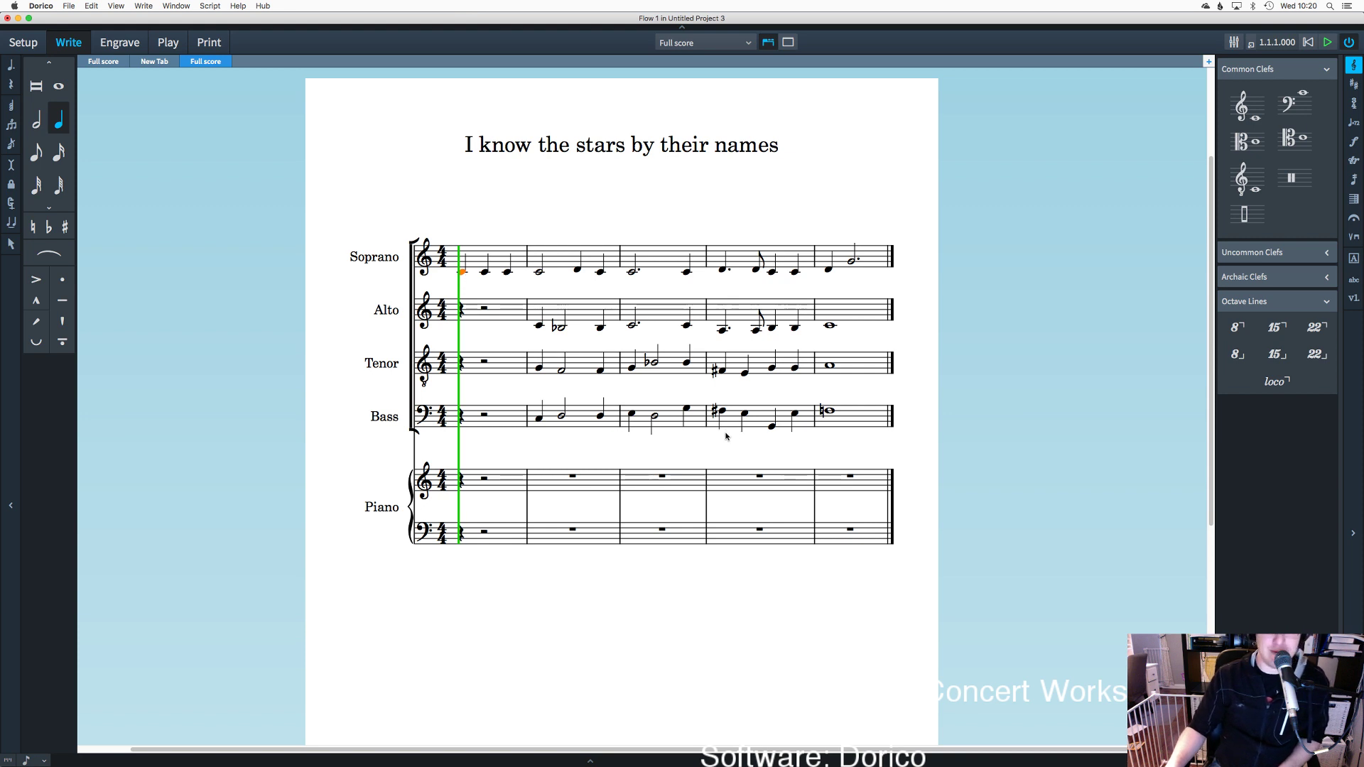
pyautogui.press('Escape')
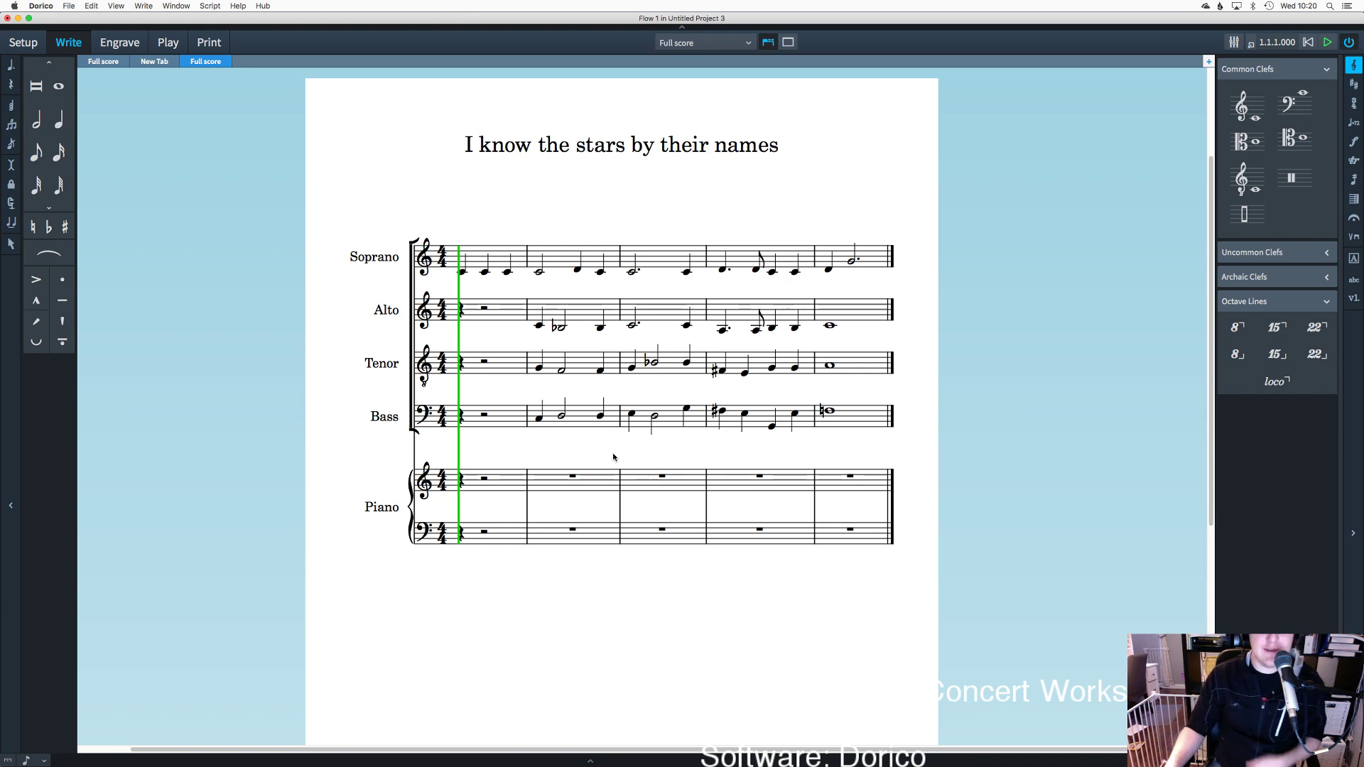
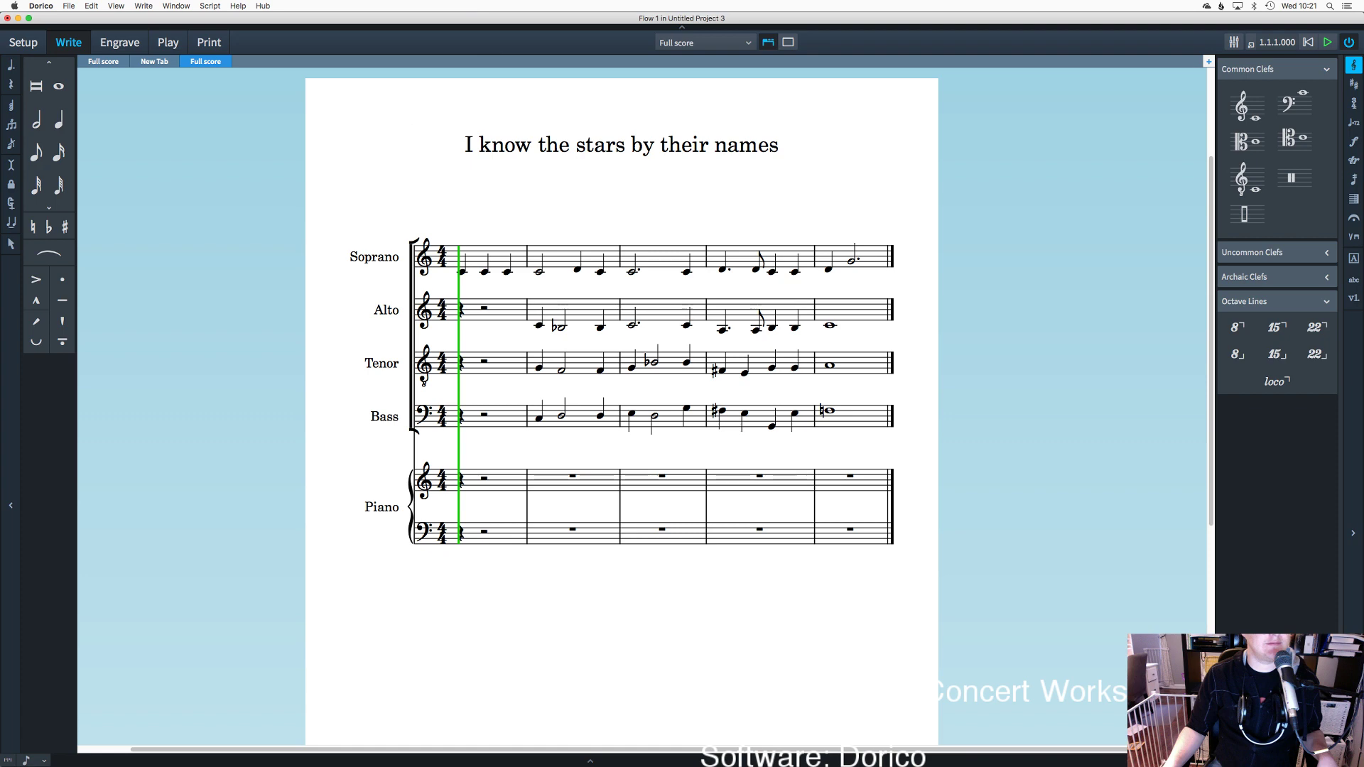
pyautogui.click(29, 5)
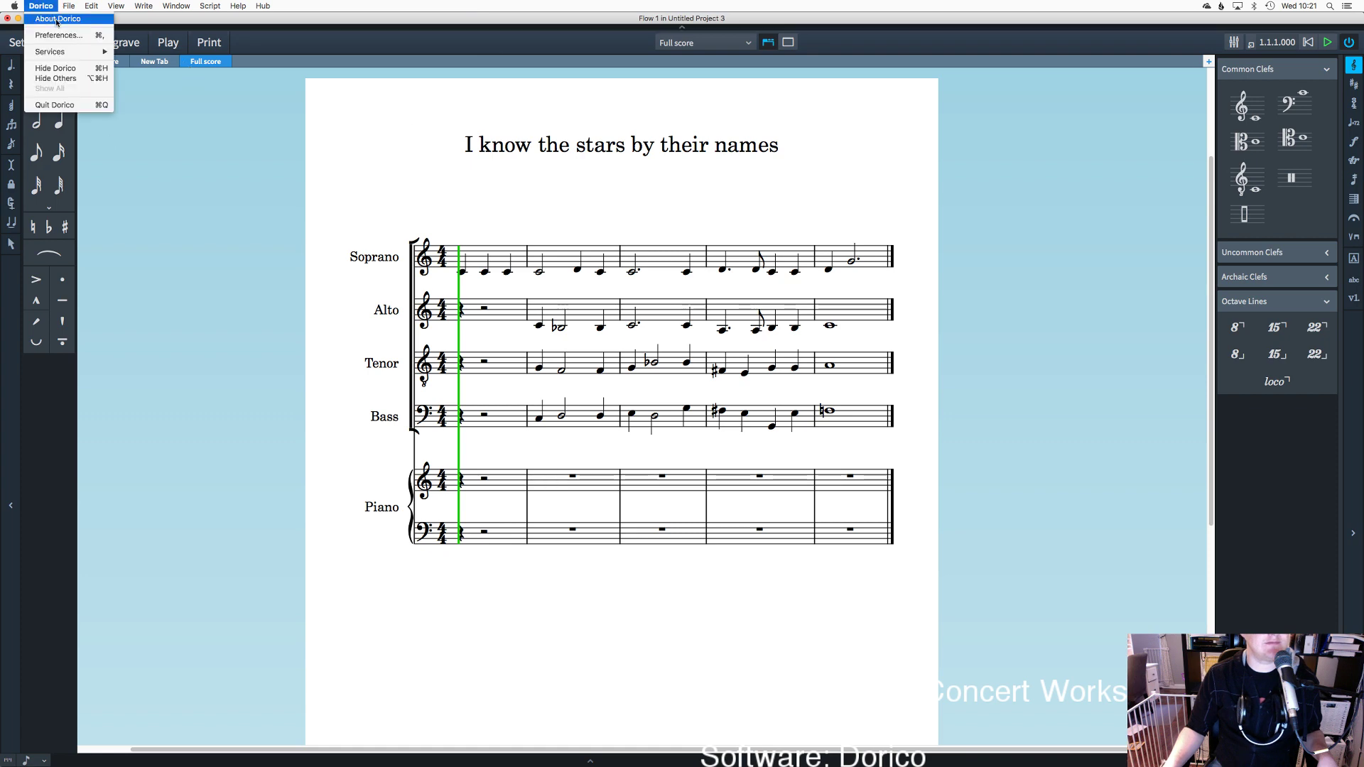
pyautogui.moveTo(178, 5)
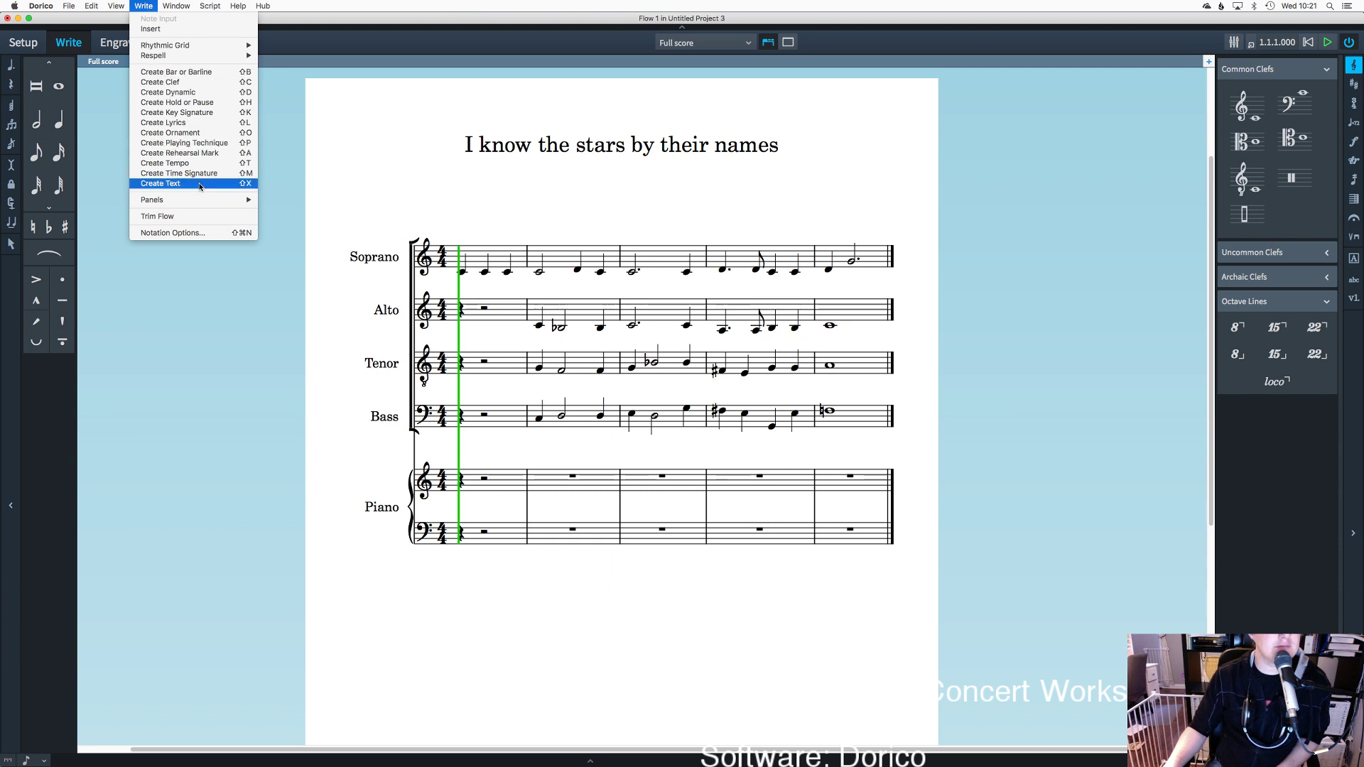
pyautogui.moveTo(200, 206)
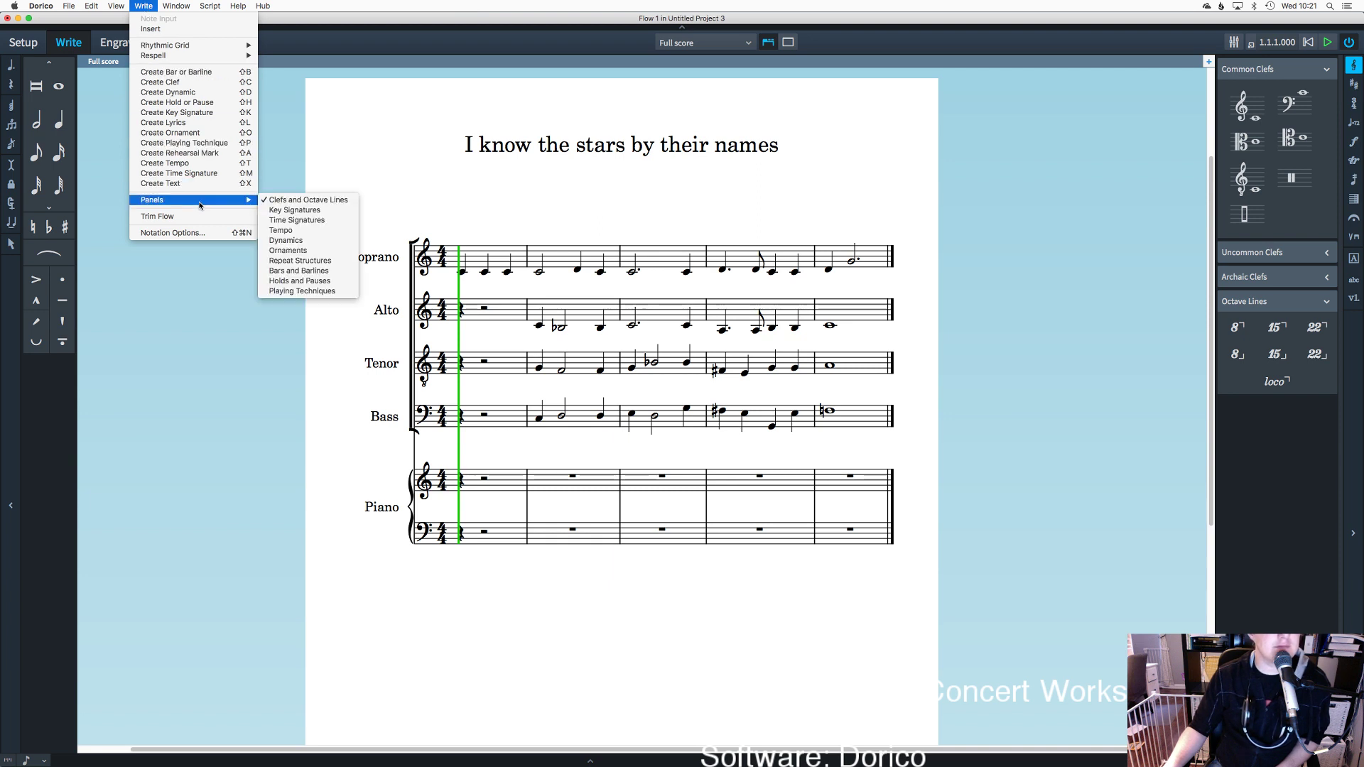
pyautogui.press('Escape')
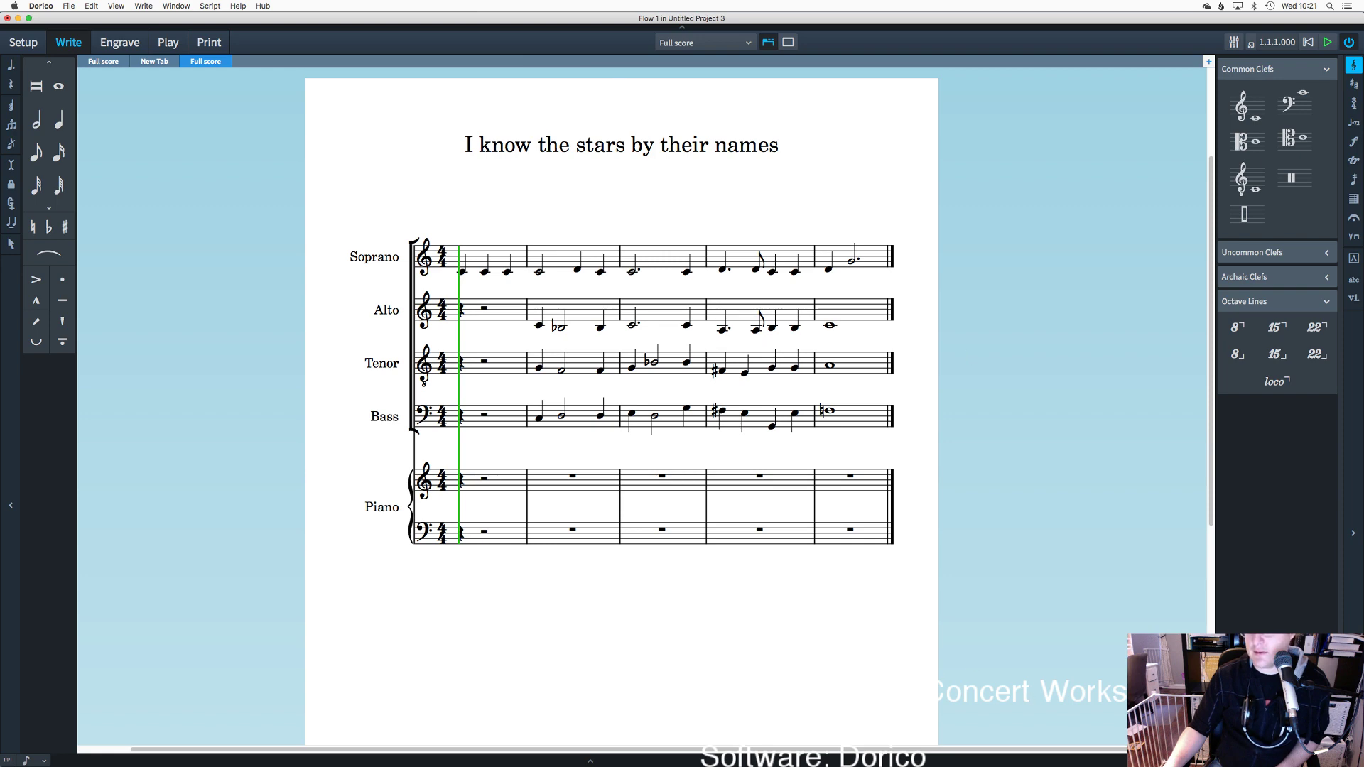
# Step: Switch the full score from page view to galley view
pyautogui.press('super+alt+2')
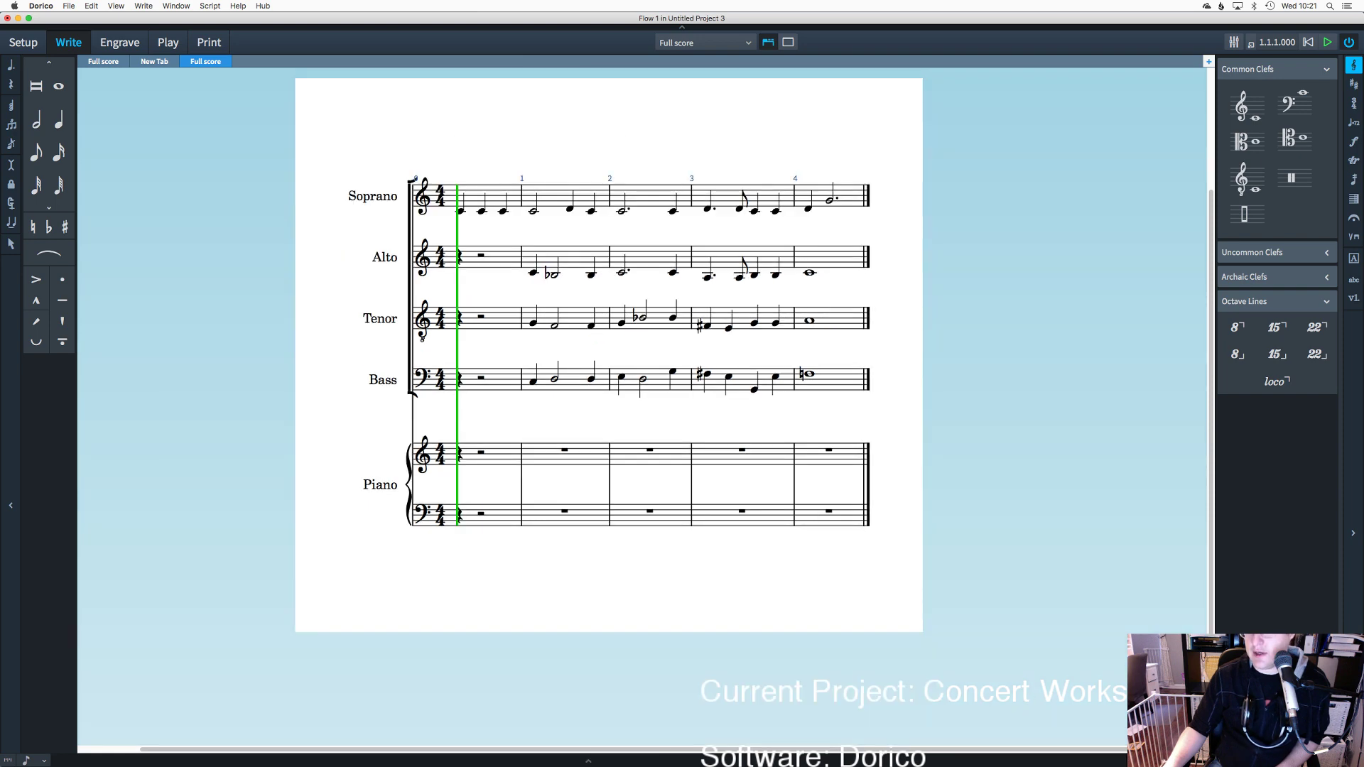
pyautogui.moveTo(682, 765)
pyautogui.press('super+minus')
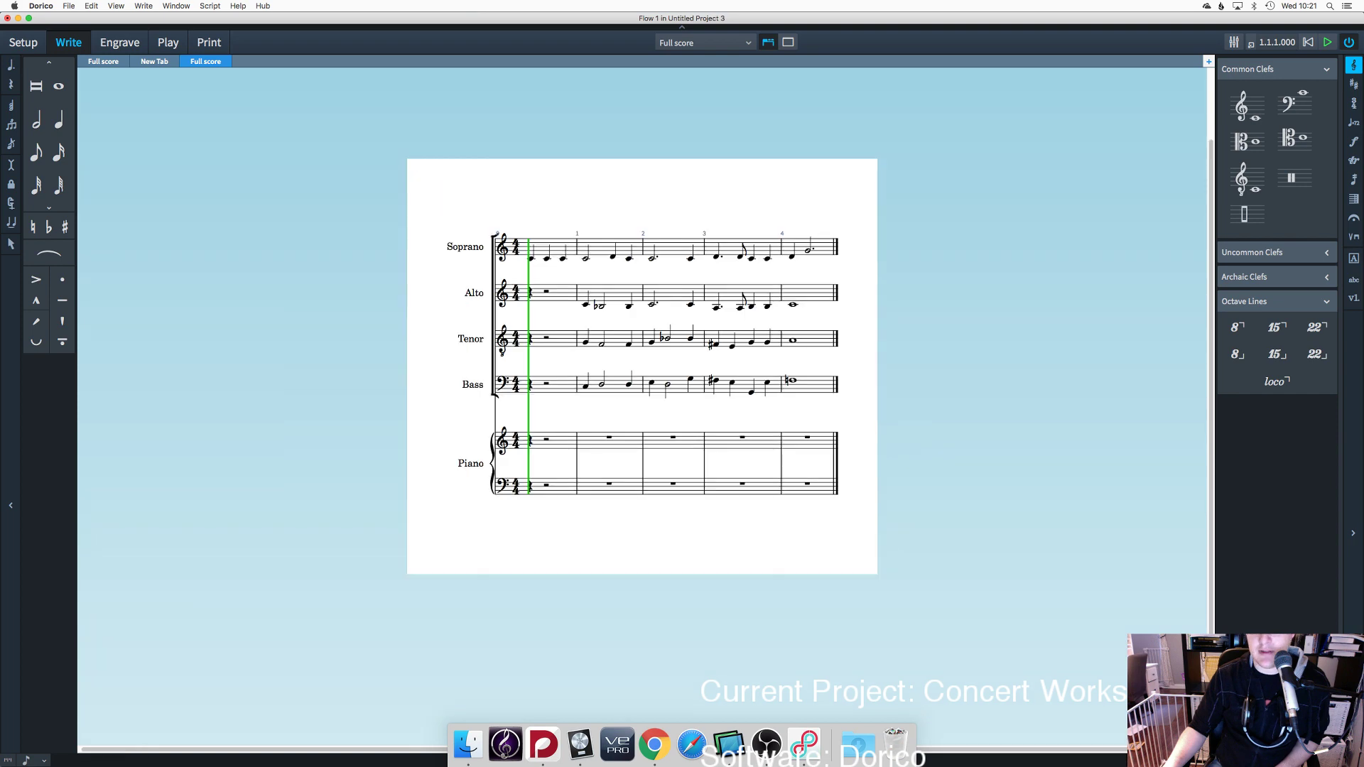
pyautogui.press('super+equal')
pyautogui.press('super+equal')
pyautogui.press('super+equal')
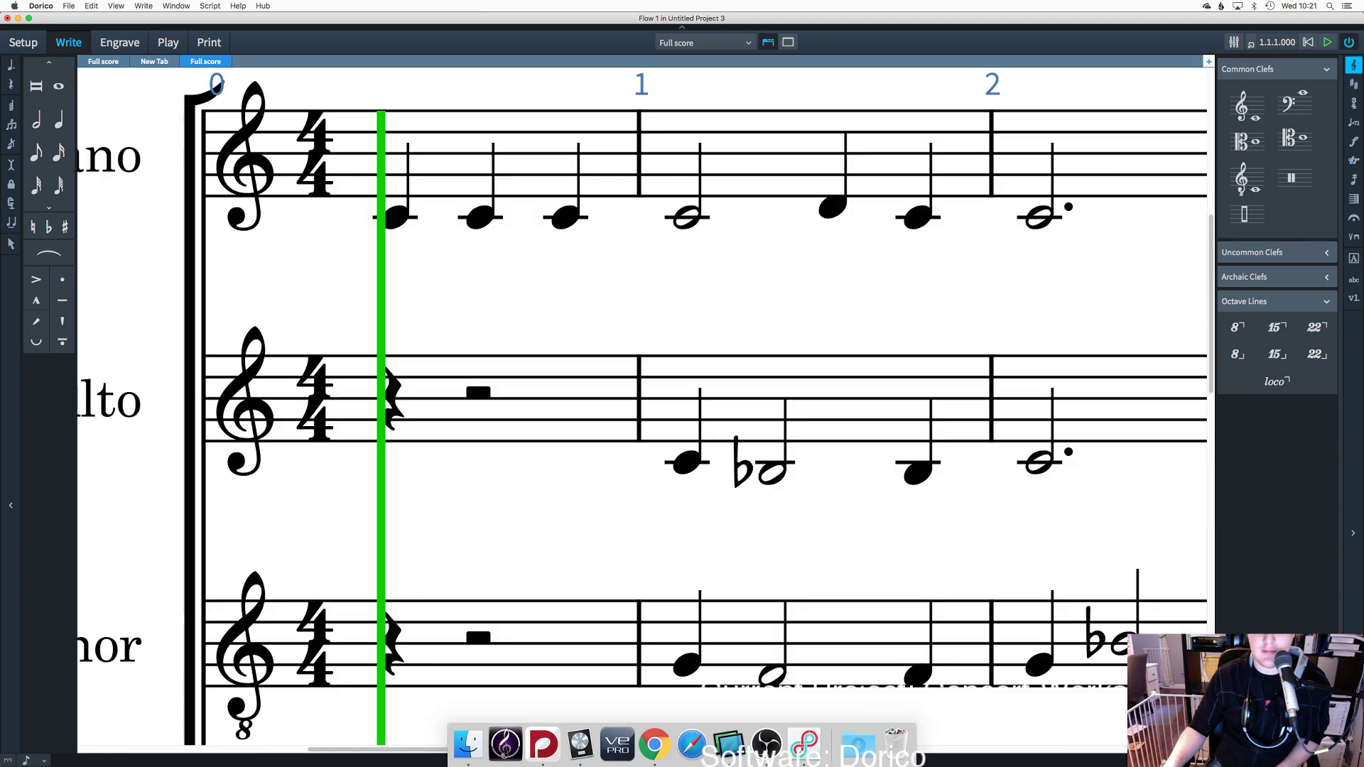
pyautogui.moveTo(910, 522)
pyautogui.mouseDown()
pyautogui.moveTo(765, 439)
pyautogui.moveTo(905, 547)
pyautogui.mouseUp()
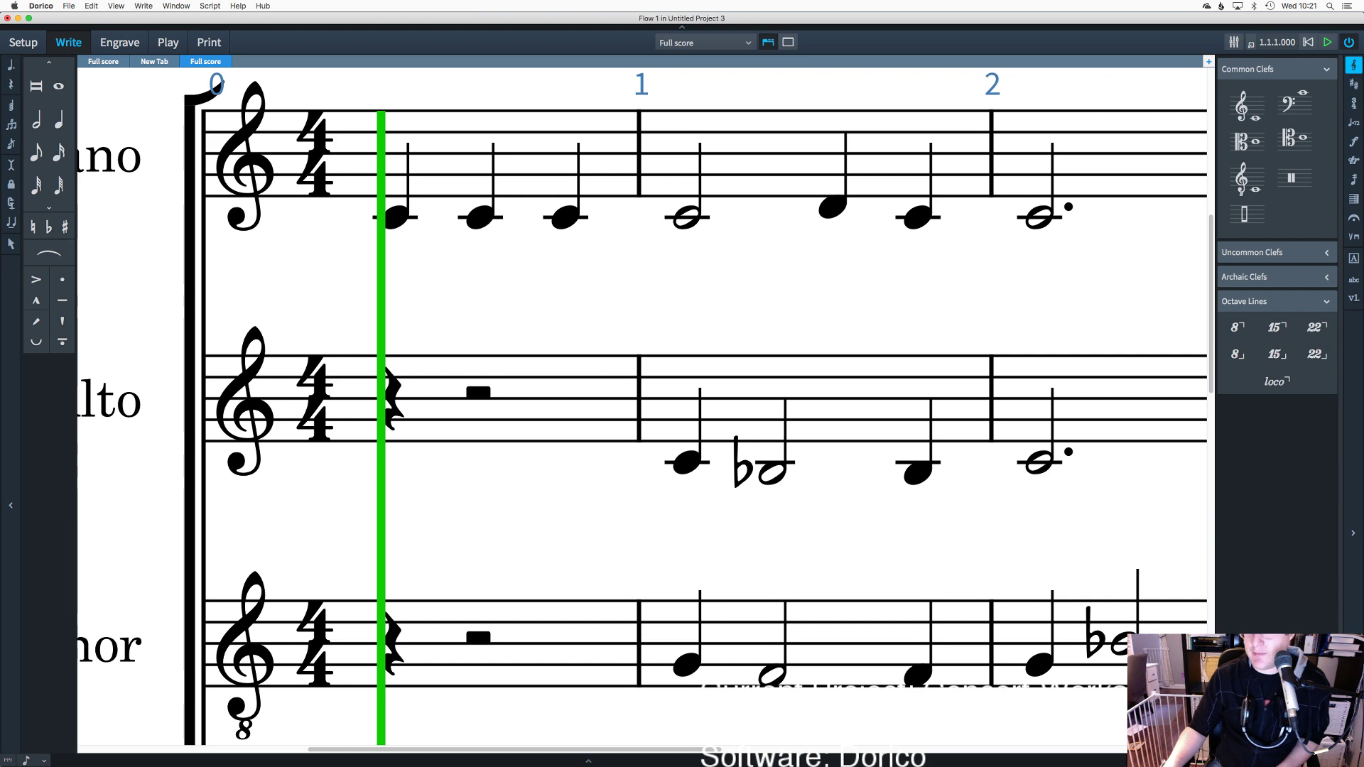
pyautogui.press('super+minus')
pyautogui.press('super+minus')
pyautogui.press('super+minus')
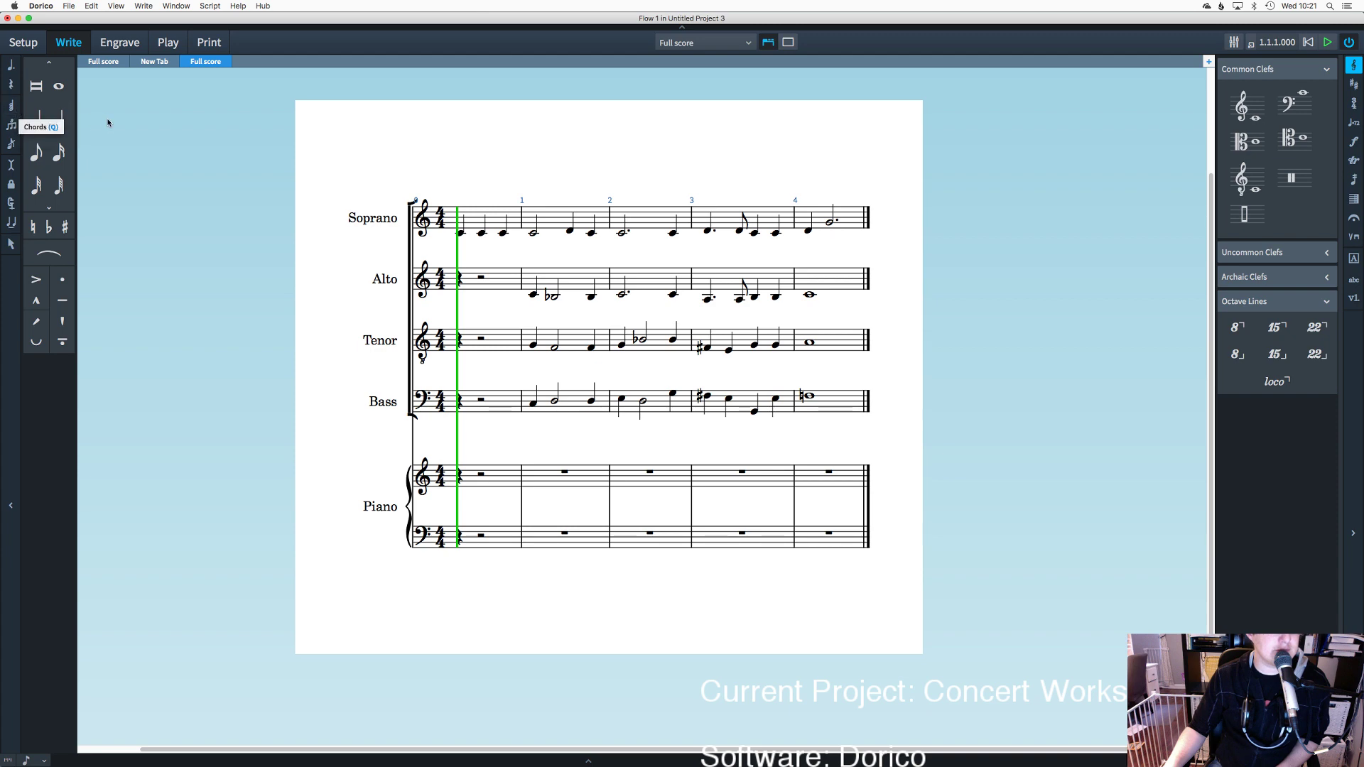
pyautogui.doubleClick(831, 223)
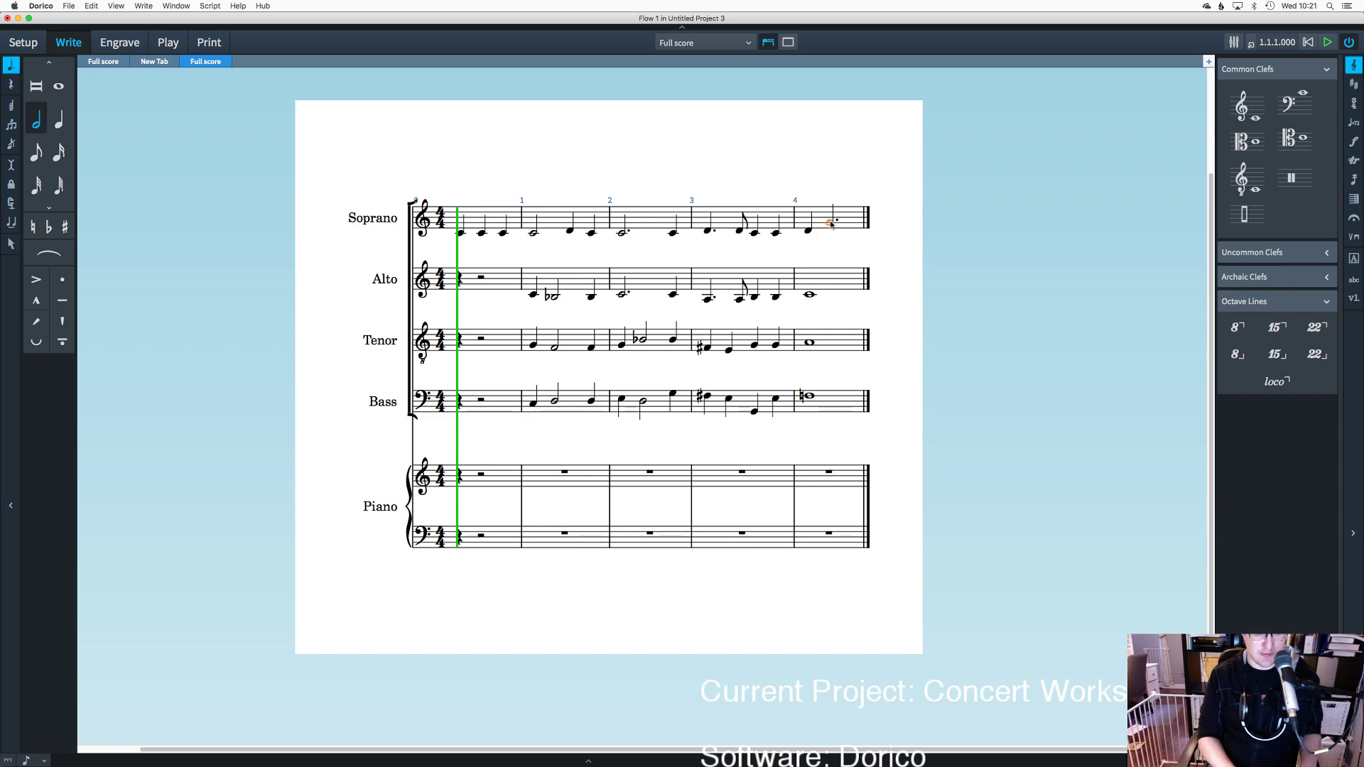
pyautogui.hotkey('shift', 'f')
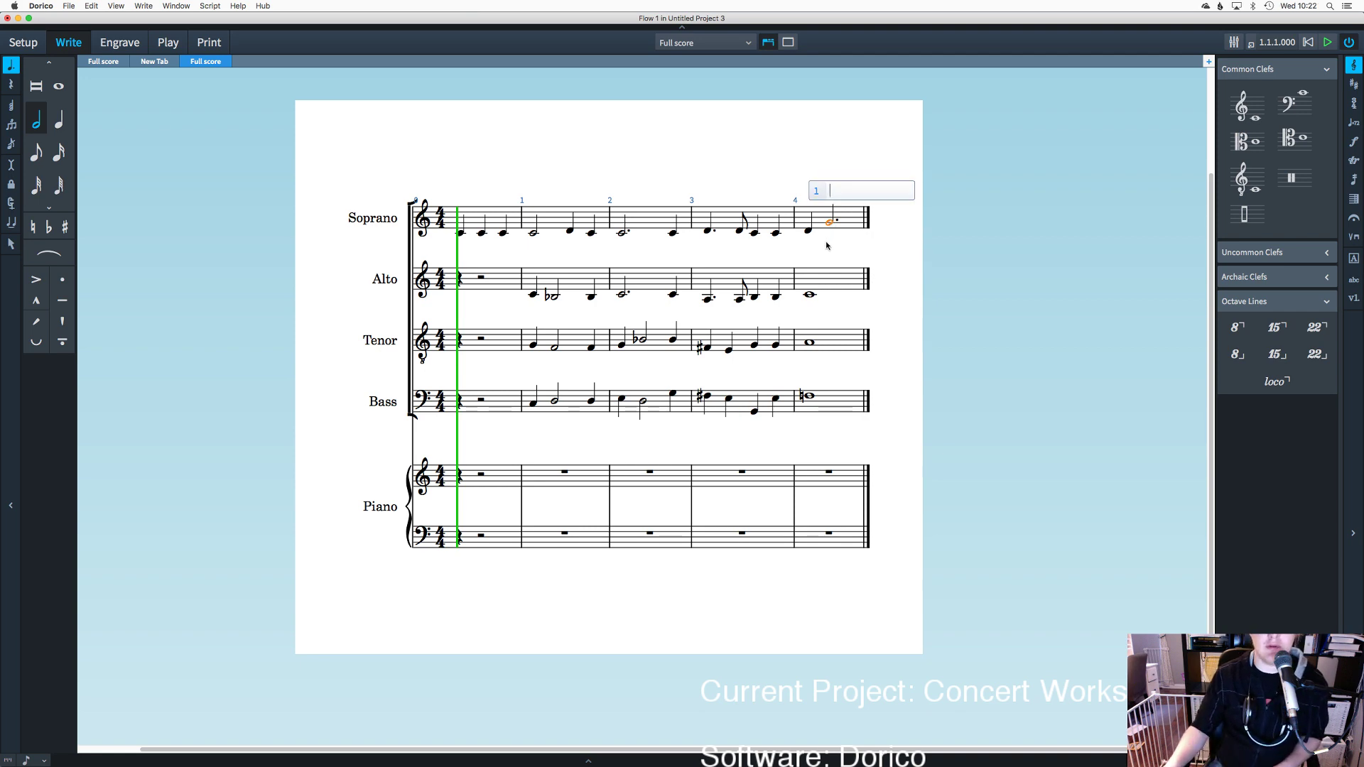
pyautogui.click(585, 247)
# Step: Enter the lyric "I" under the Soprano's first note
pyautogui.click(460, 234)
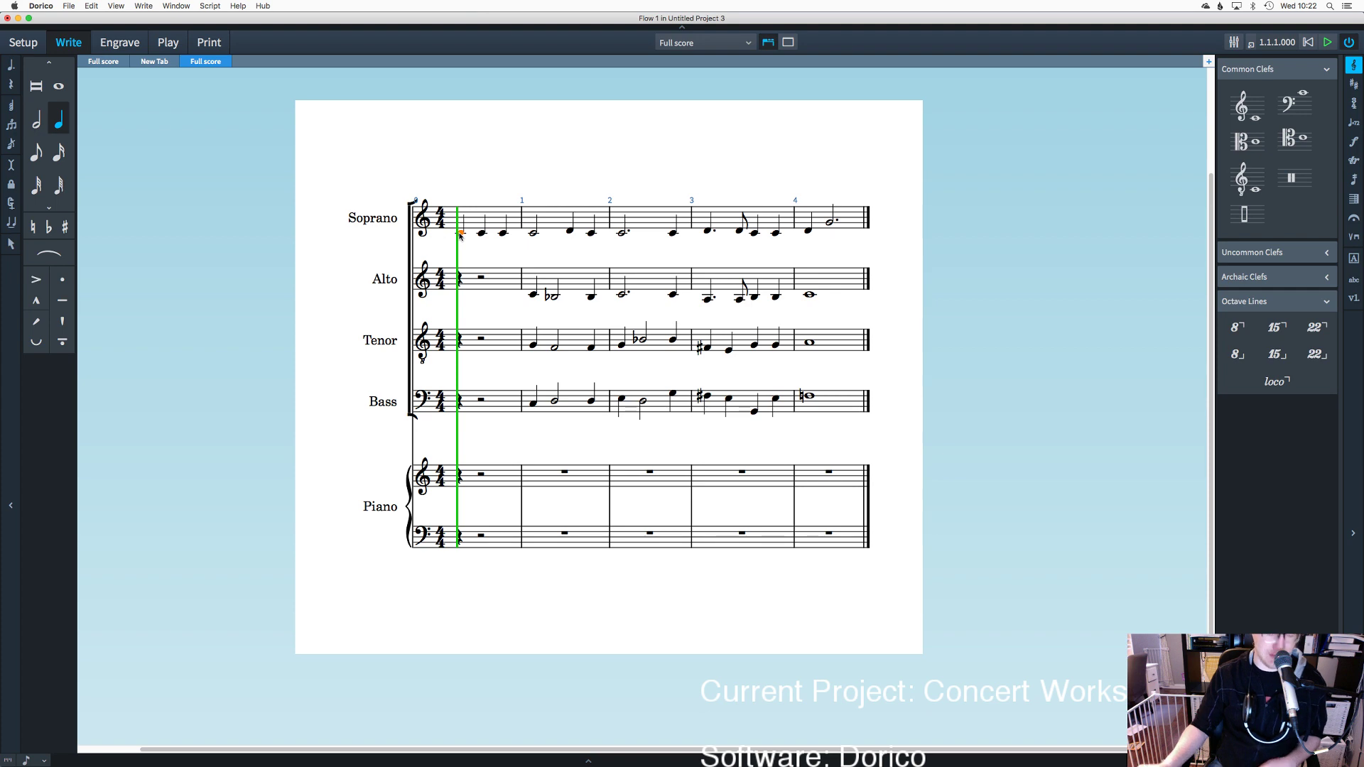
pyautogui.hotkey('shift', 'f')
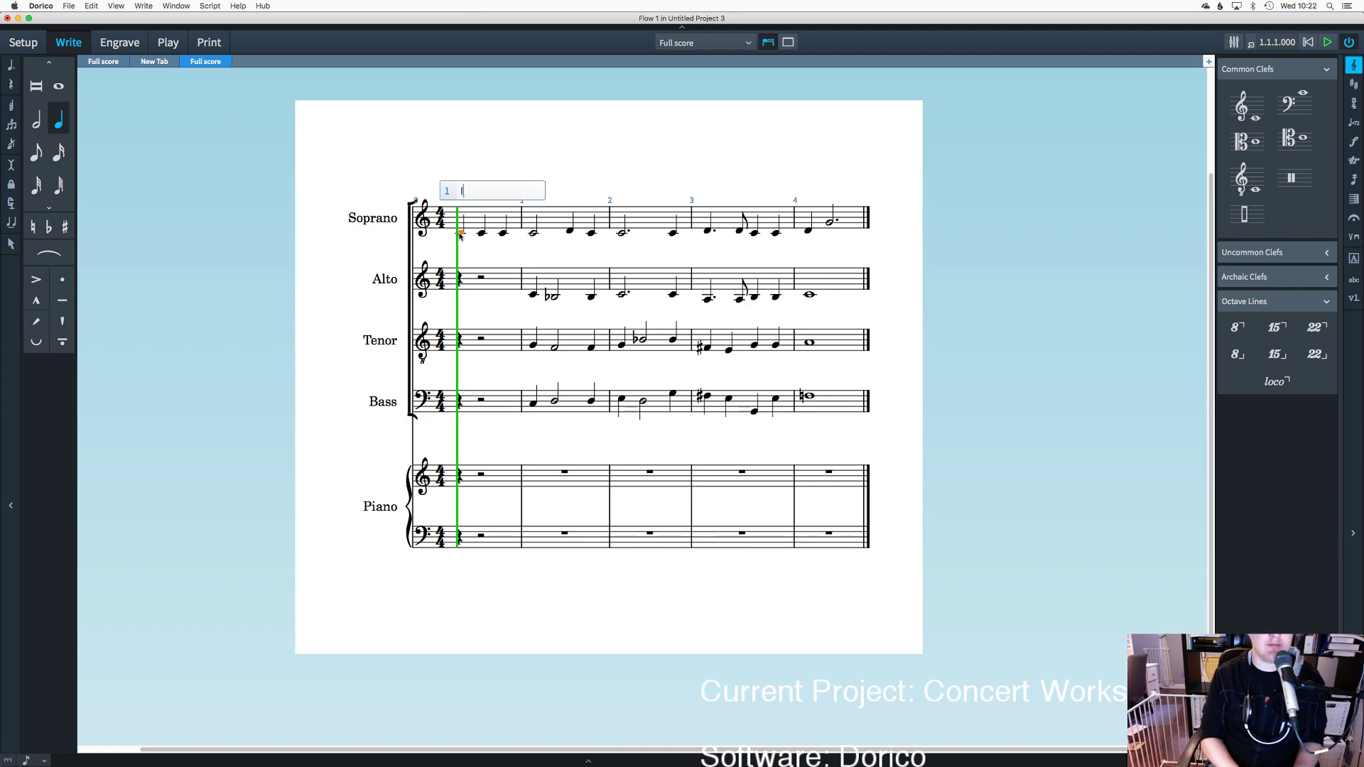
pyautogui.write('1')
pyautogui.press('Return')
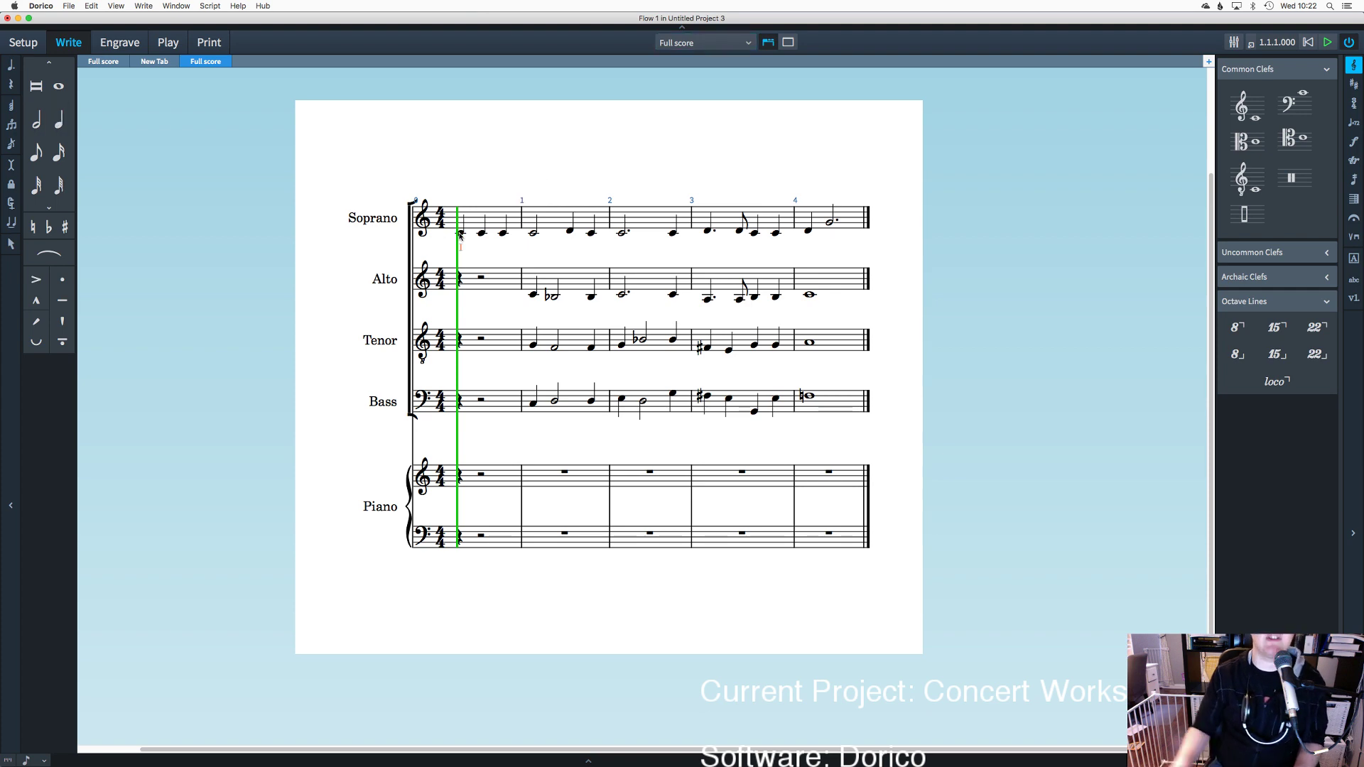
# Step: Continue the Soprano lyrics from the second note with the words "know the stars"
pyautogui.click(460, 234)
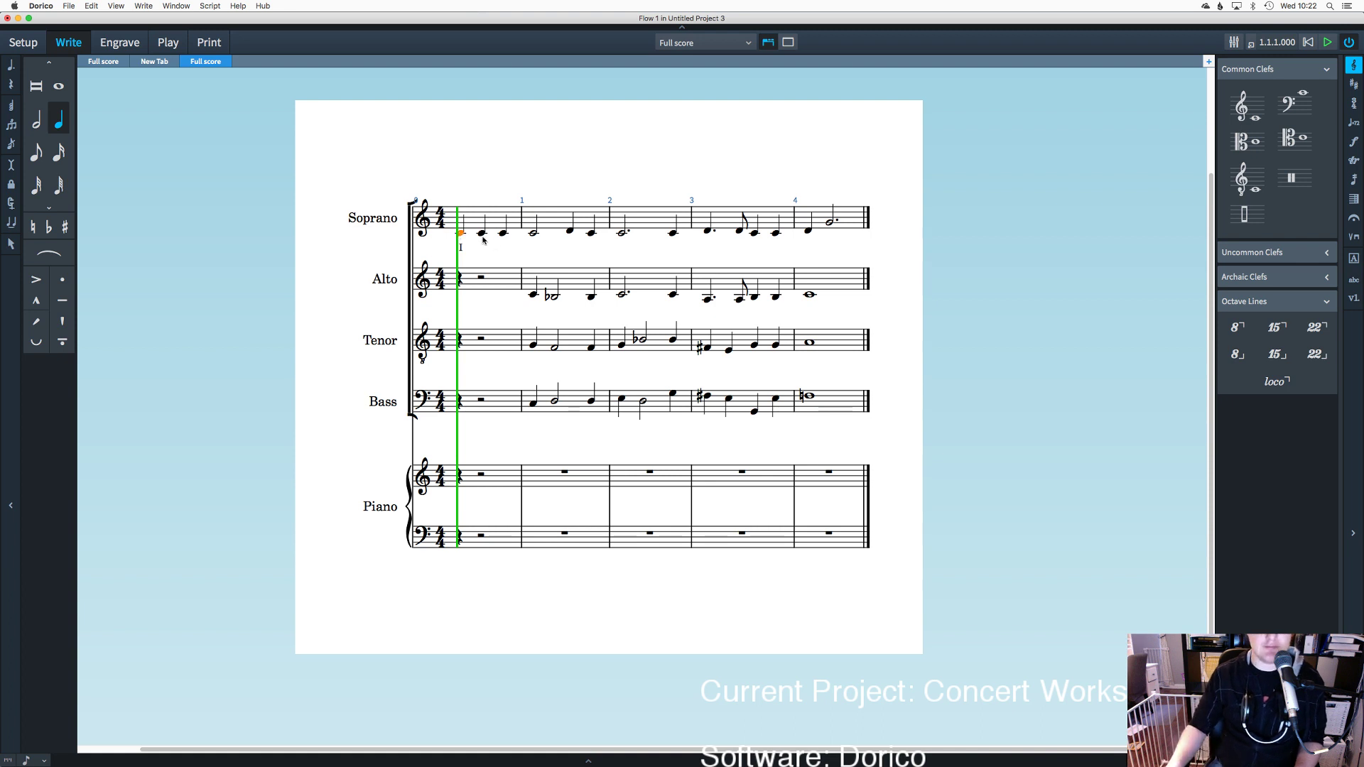
pyautogui.click(482, 234)
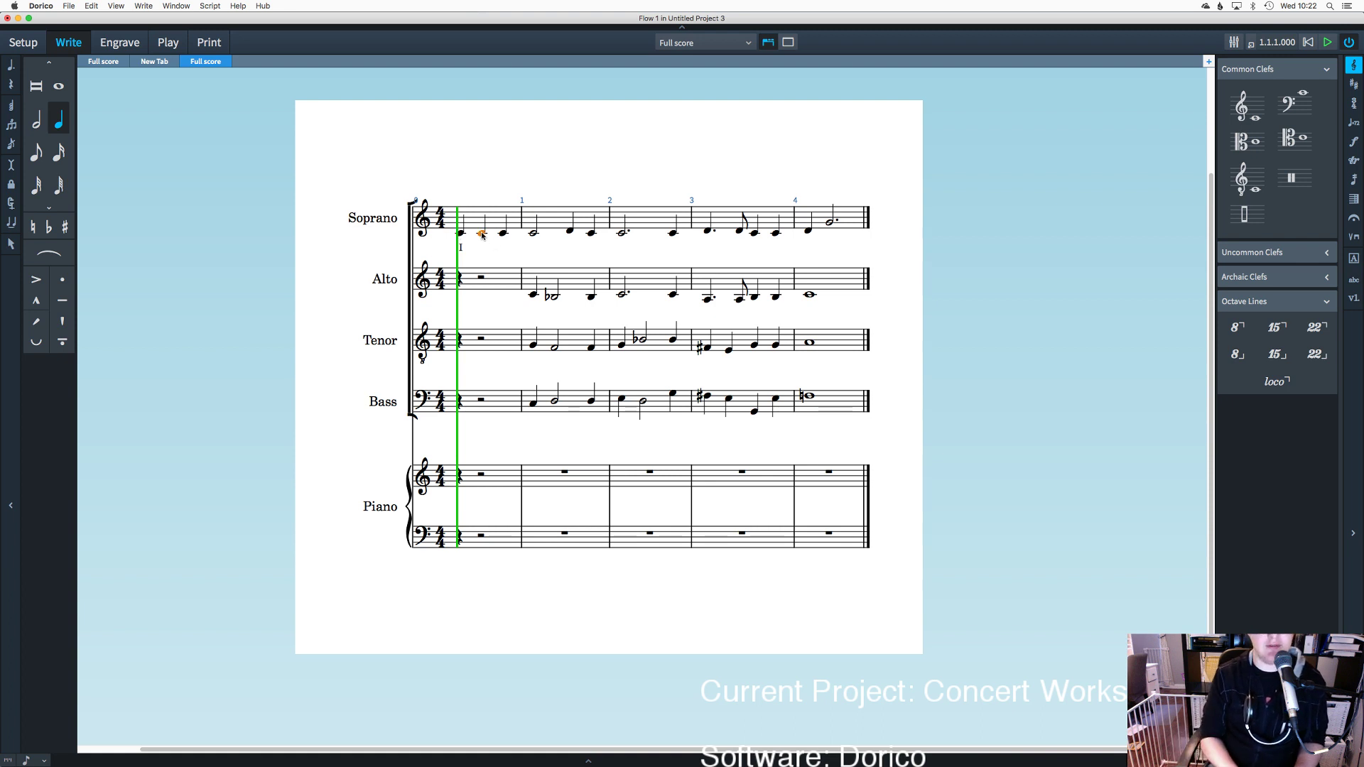
pyautogui.hotkey('shift', 'l')
pyautogui.write('know')
pyautogui.press('space')
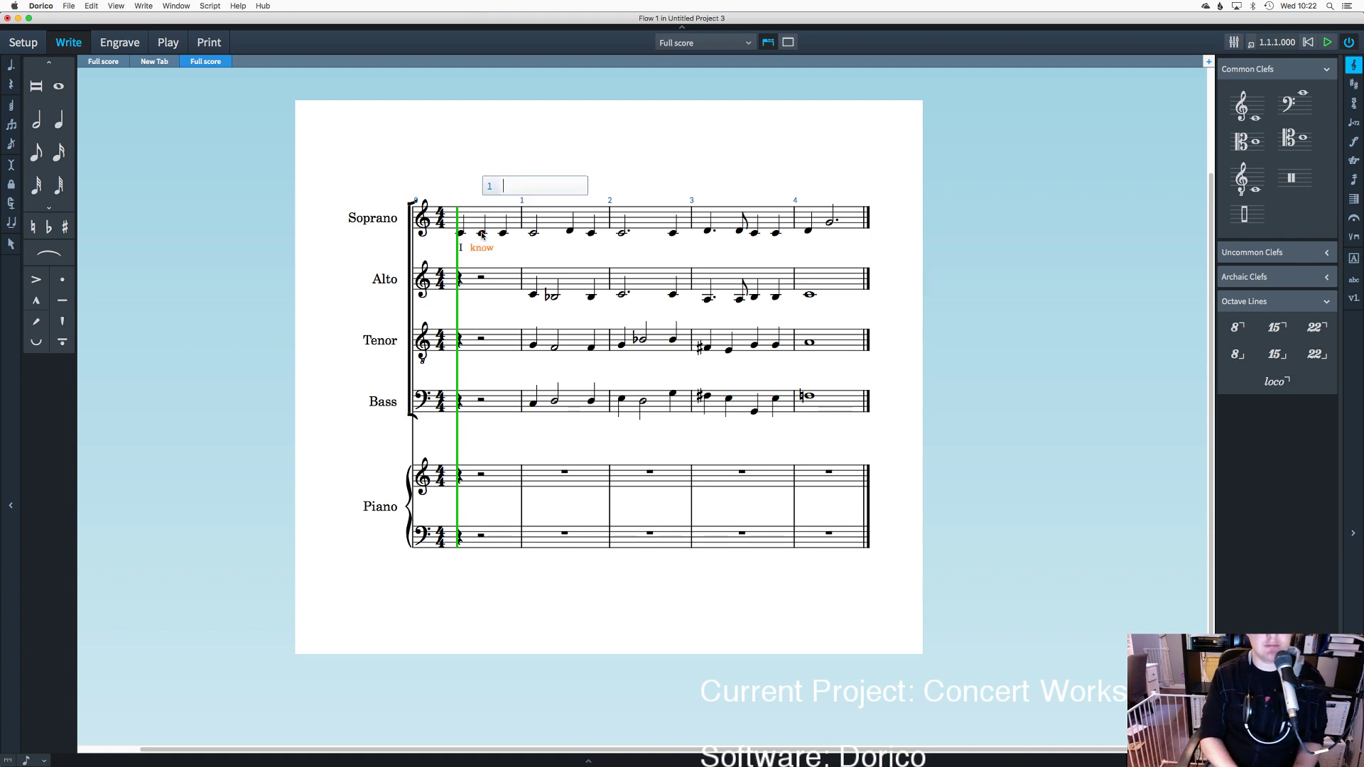
pyautogui.write('the')
pyautogui.press('space')
pyautogui.write('star')
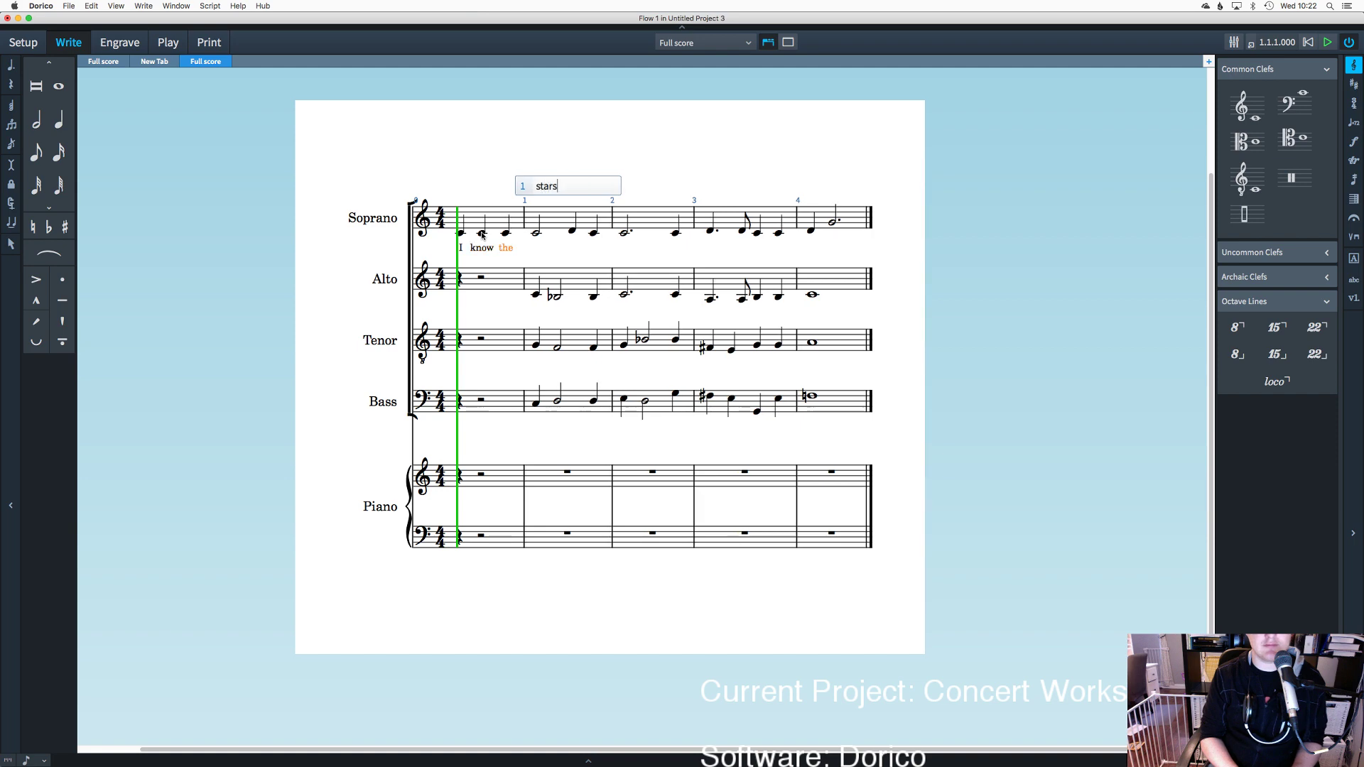
pyautogui.write('s')
pyautogui.press('space')
# Step: Continue the Soprano lyrics with the words "by their names," up to the third measure
pyautogui.write('by')
pyautogui.press('space')
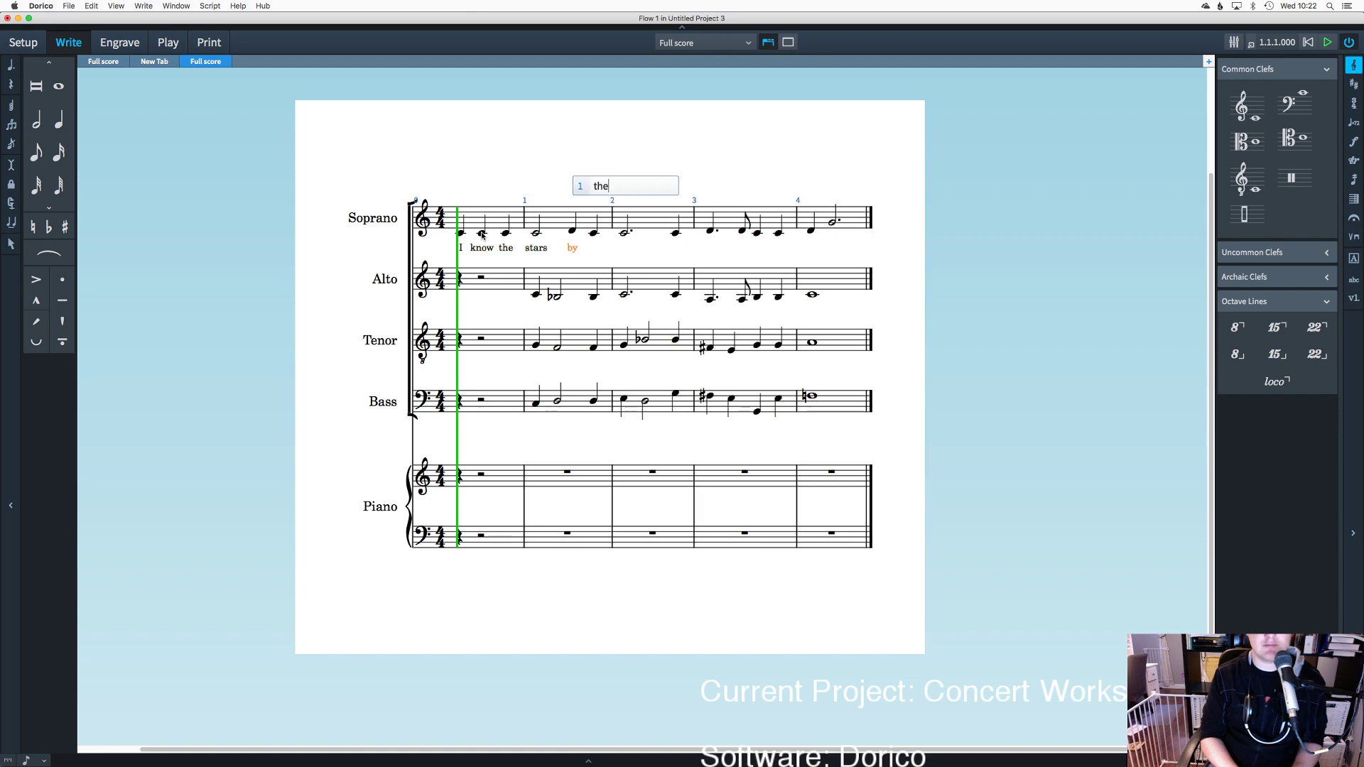
pyautogui.write('their')
pyautogui.press('space')
pyautogui.write('names')
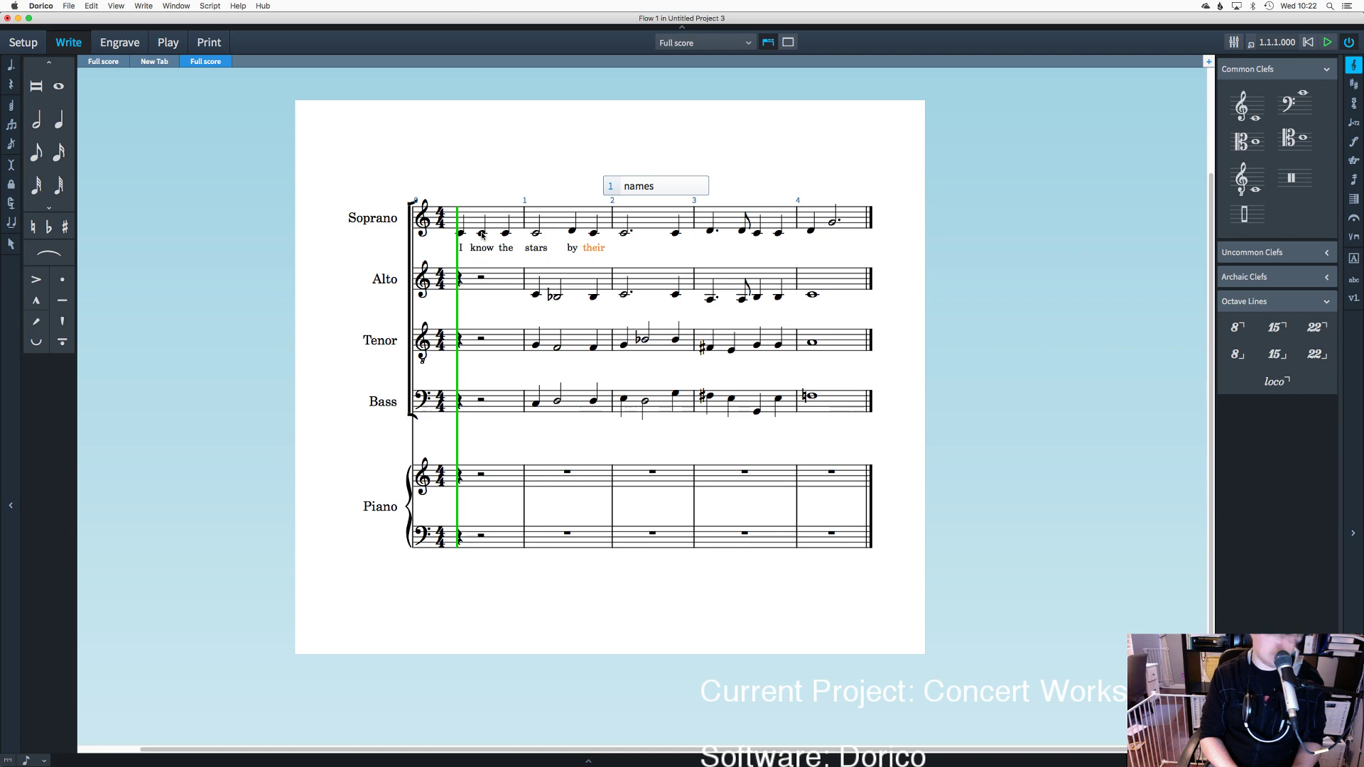
pyautogui.write(',')
pyautogui.press('space')
# Step: Add the hyphenated lyric "Al-de-ber-on," to the Soprano, starting on the last note of the third measure
pyautogui.write('Al')
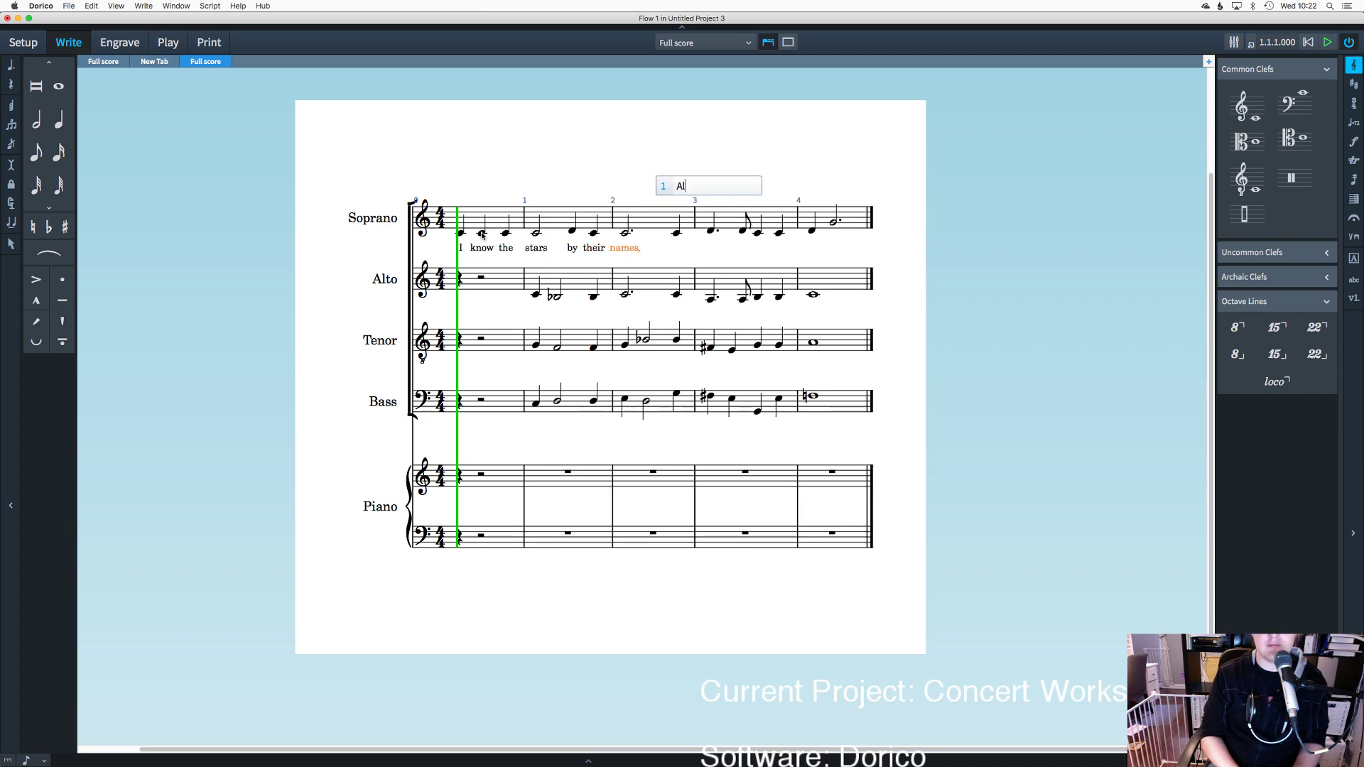
pyautogui.press('-')
pyautogui.write('de')
pyautogui.press('-')
pyautogui.write('ber')
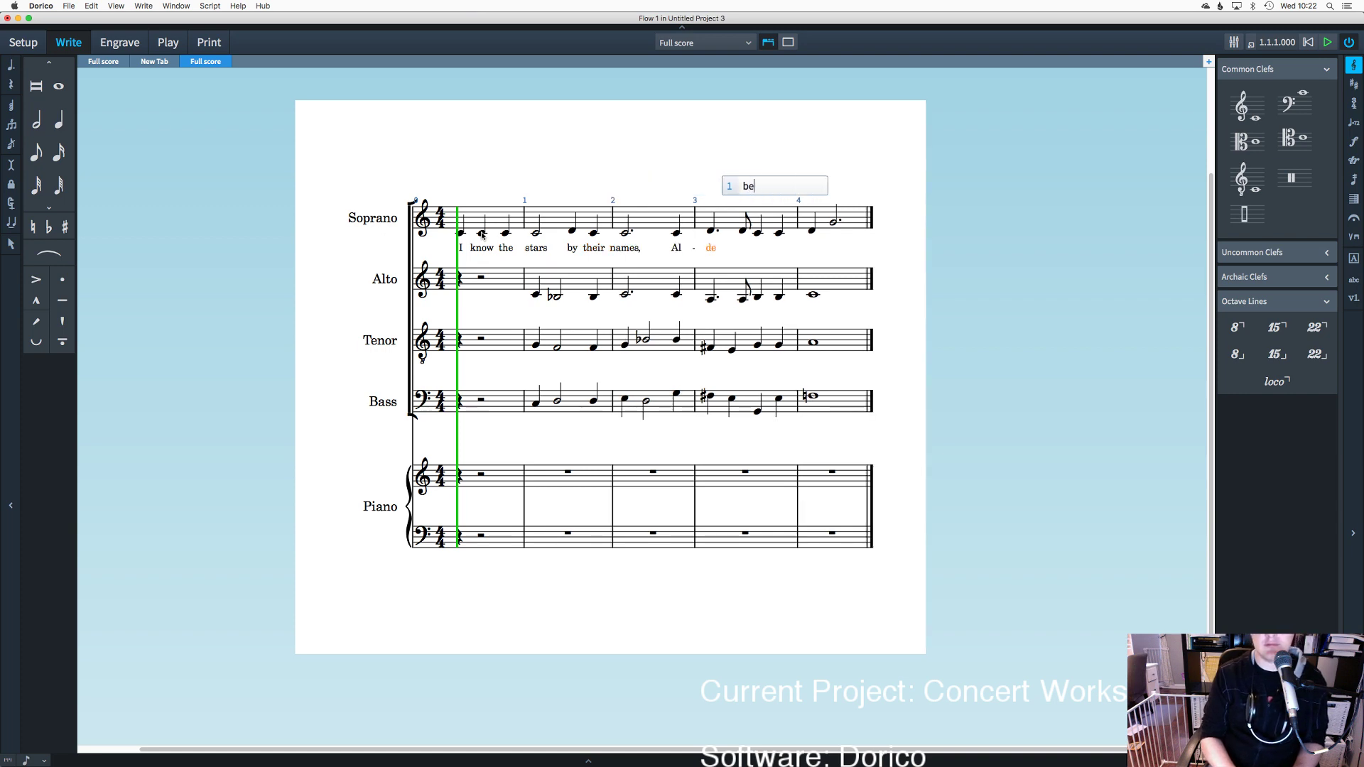
pyautogui.press('-')
pyautogui.write('o')
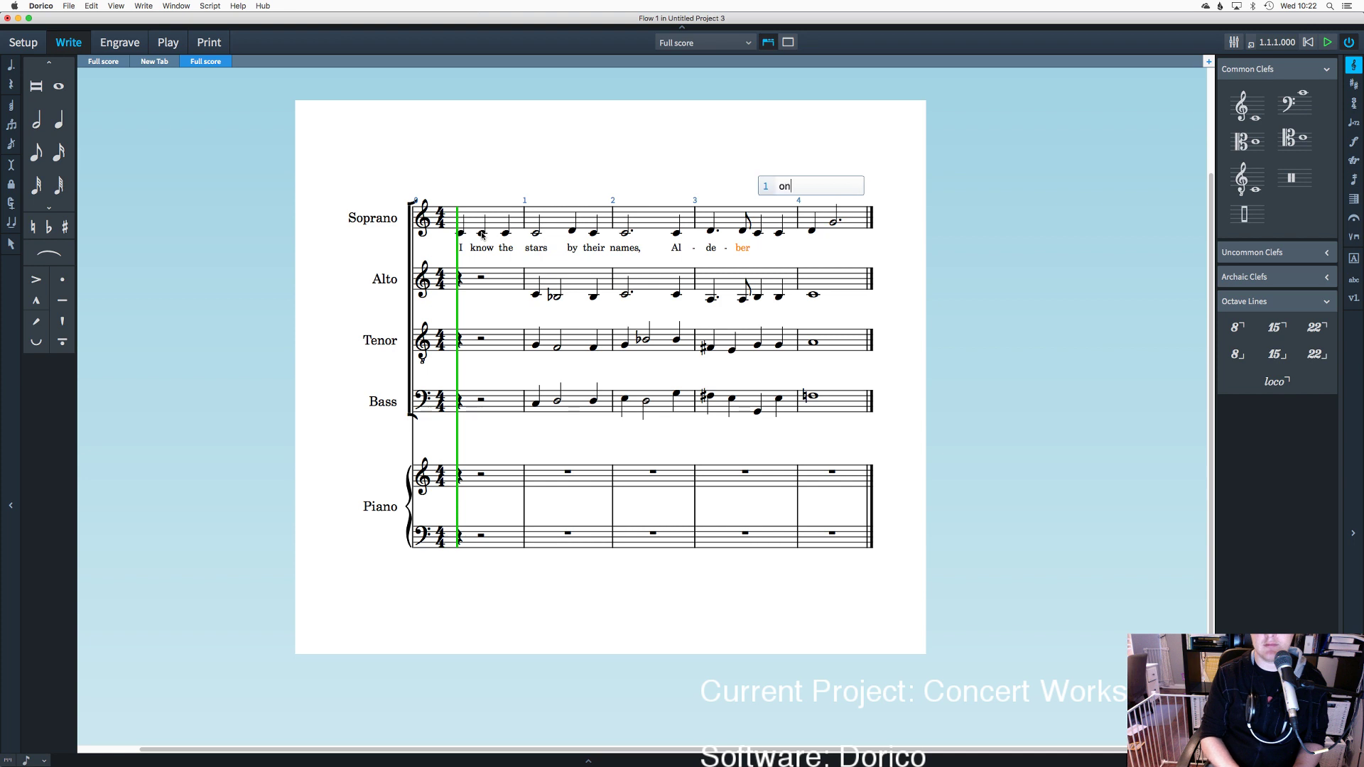
pyautogui.write('n,')
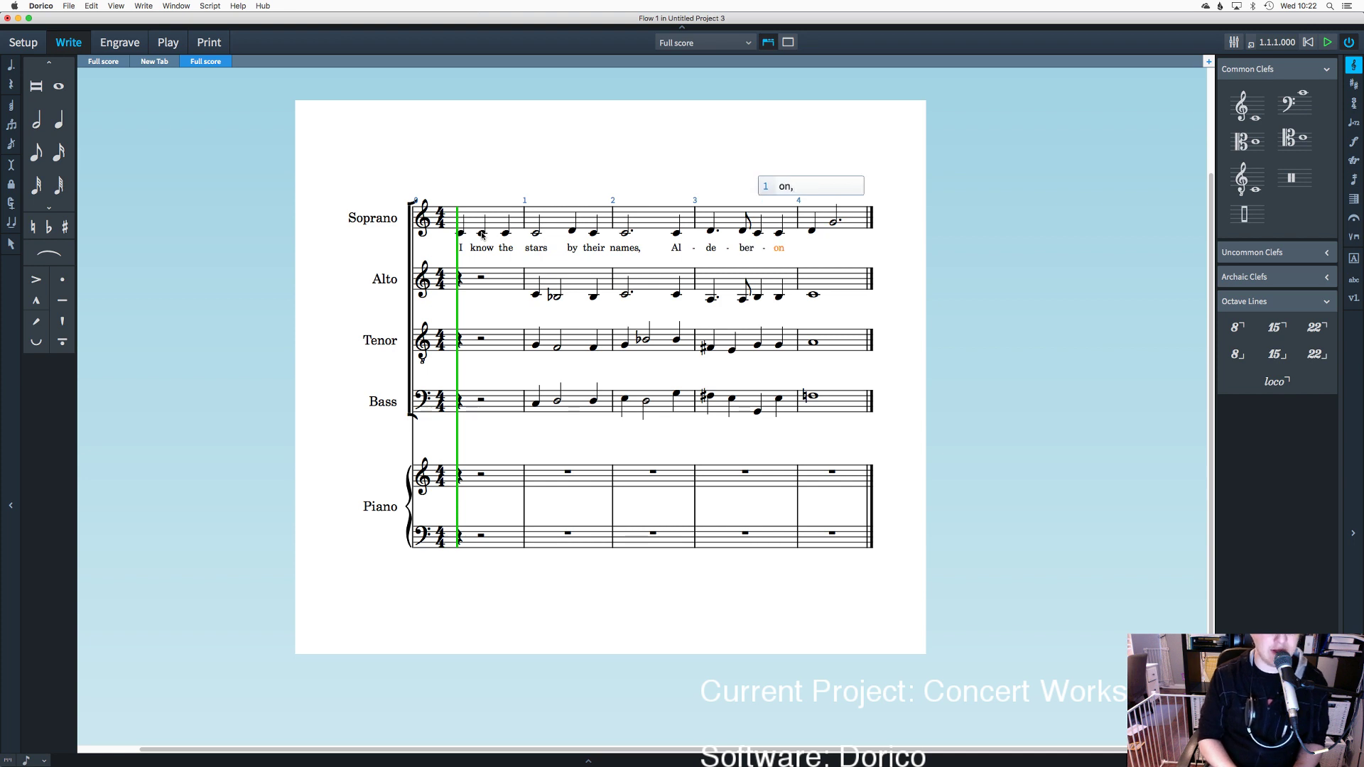
pyautogui.press('space')
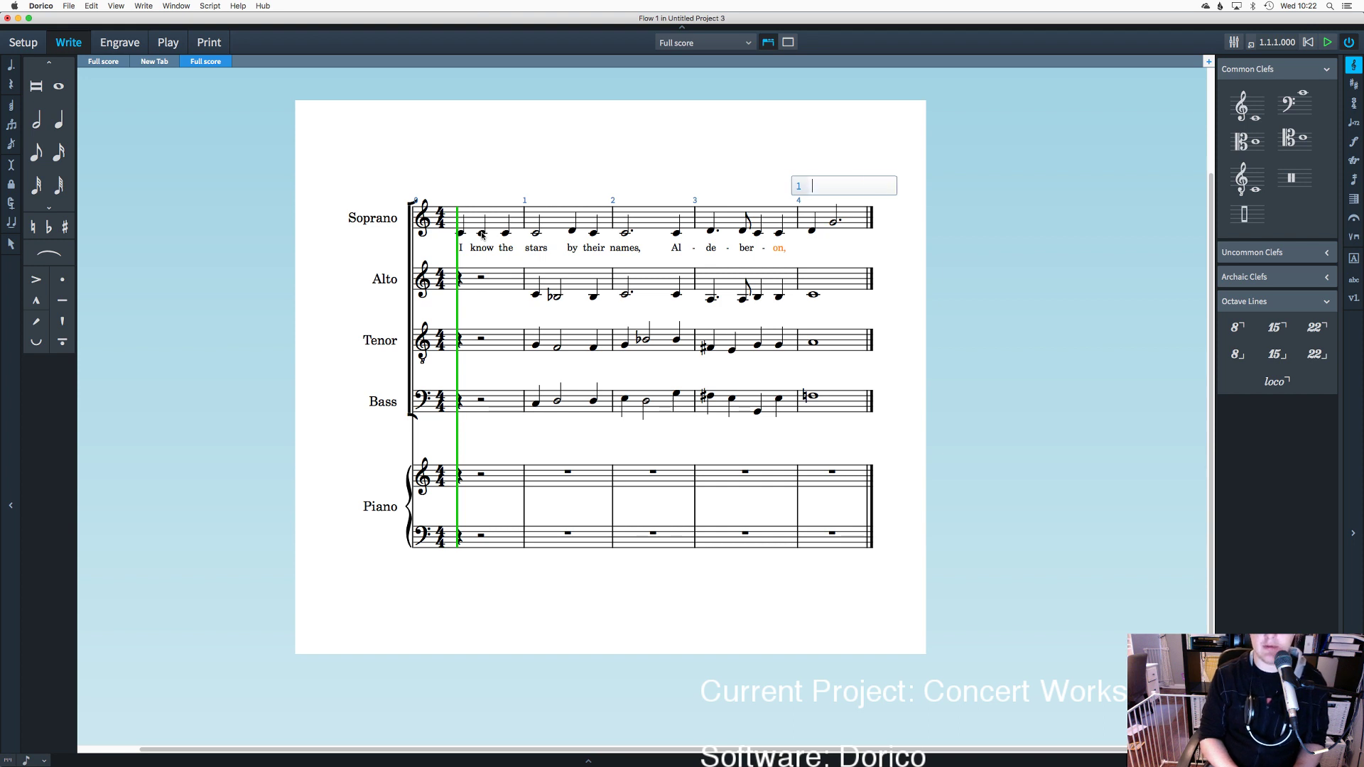
# Step: Go back and move the syllable "on," to the Soprano note directly after "ber"
pyautogui.hotkey('shift', 'space')
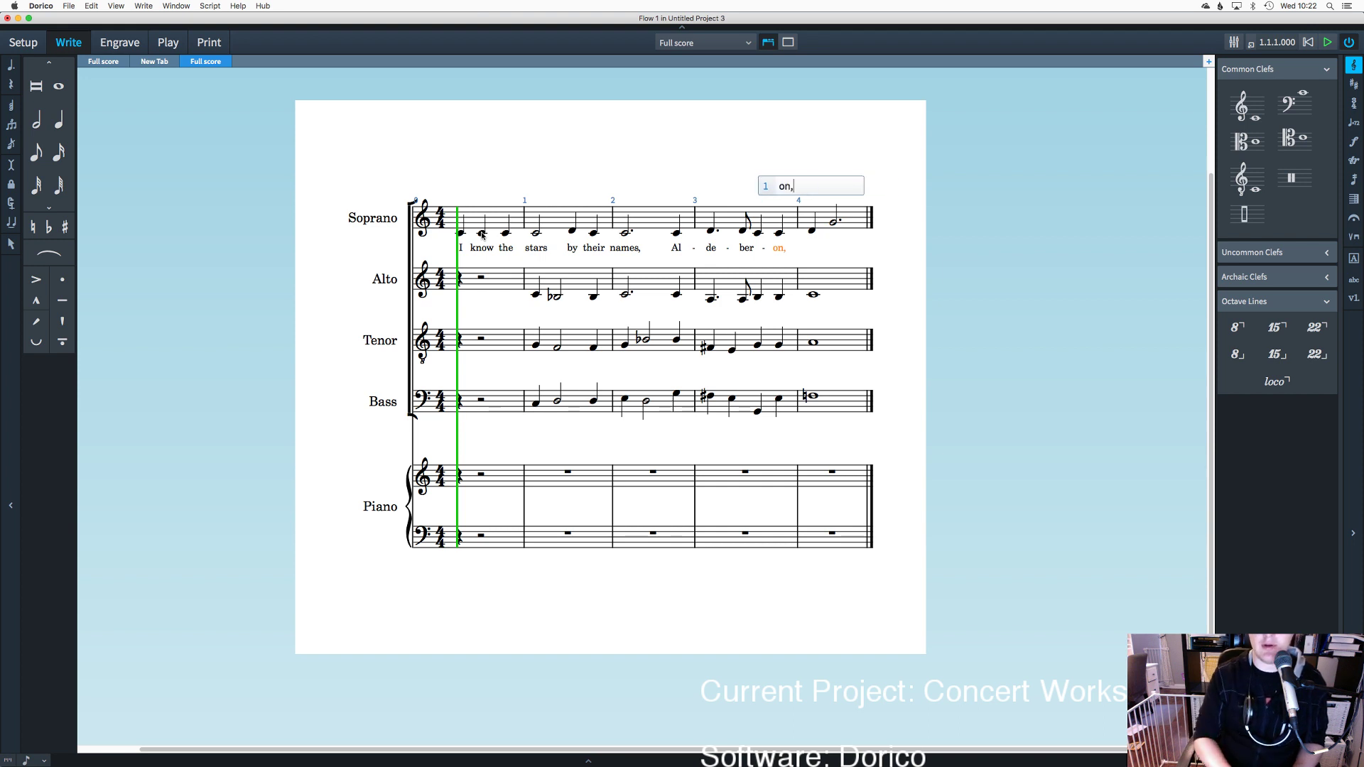
pyautogui.press('BackSpace')
pyautogui.hotkey('shift', 'space')
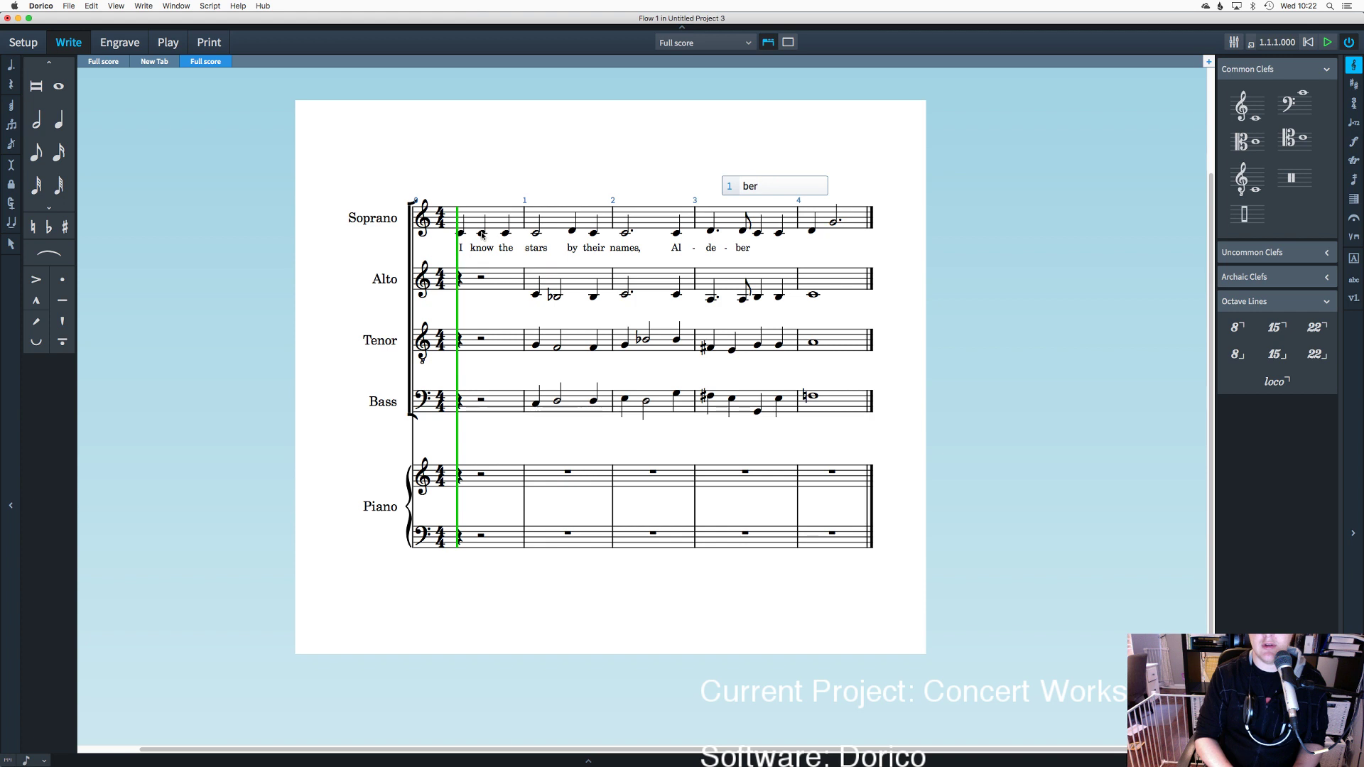
pyautogui.press('-')
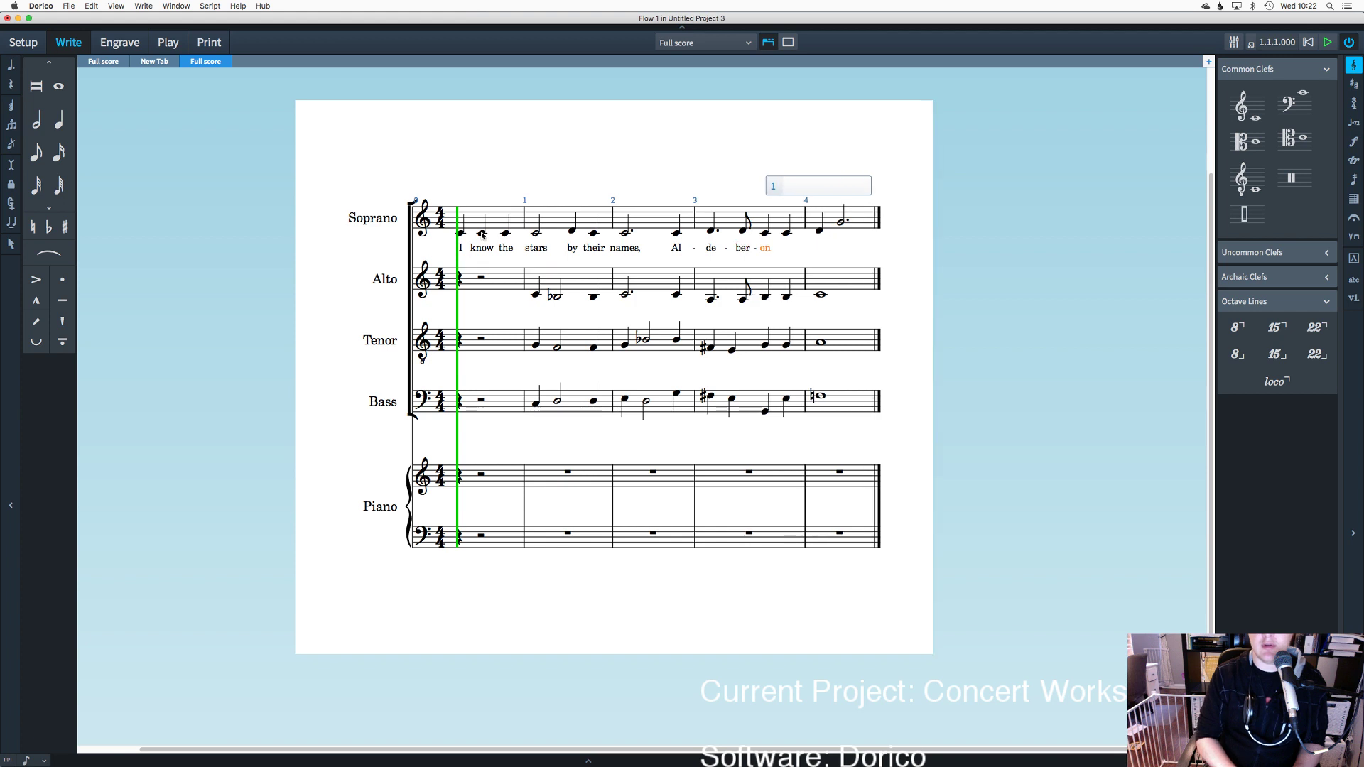
pyautogui.hotkey('shift', 'space')
pyautogui.write(',')
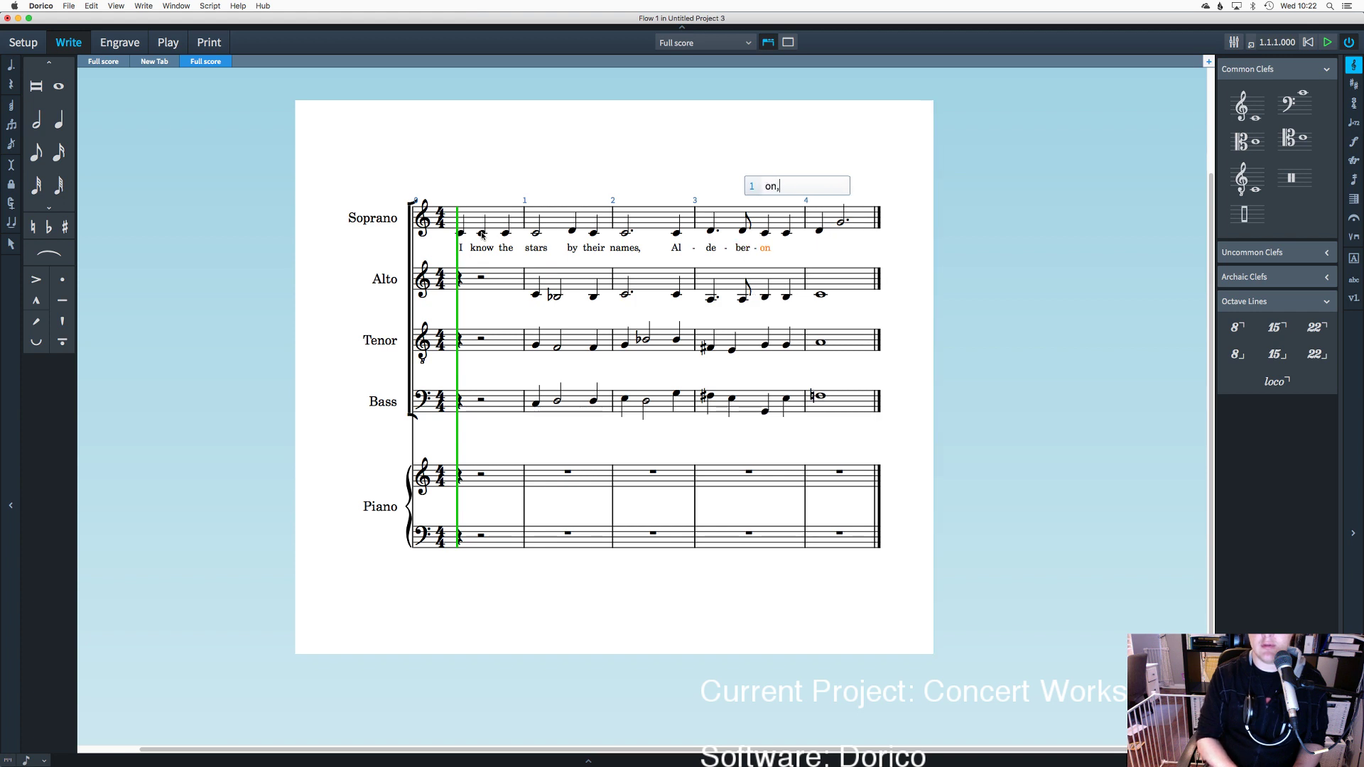
# Step: Finish the Soprano lyrics with the hyphenated word "Al-tair" running into the fifth measure
pyautogui.press('space')
pyautogui.write('Al')
pyautogui.press('-')
pyautogui.write('tair')
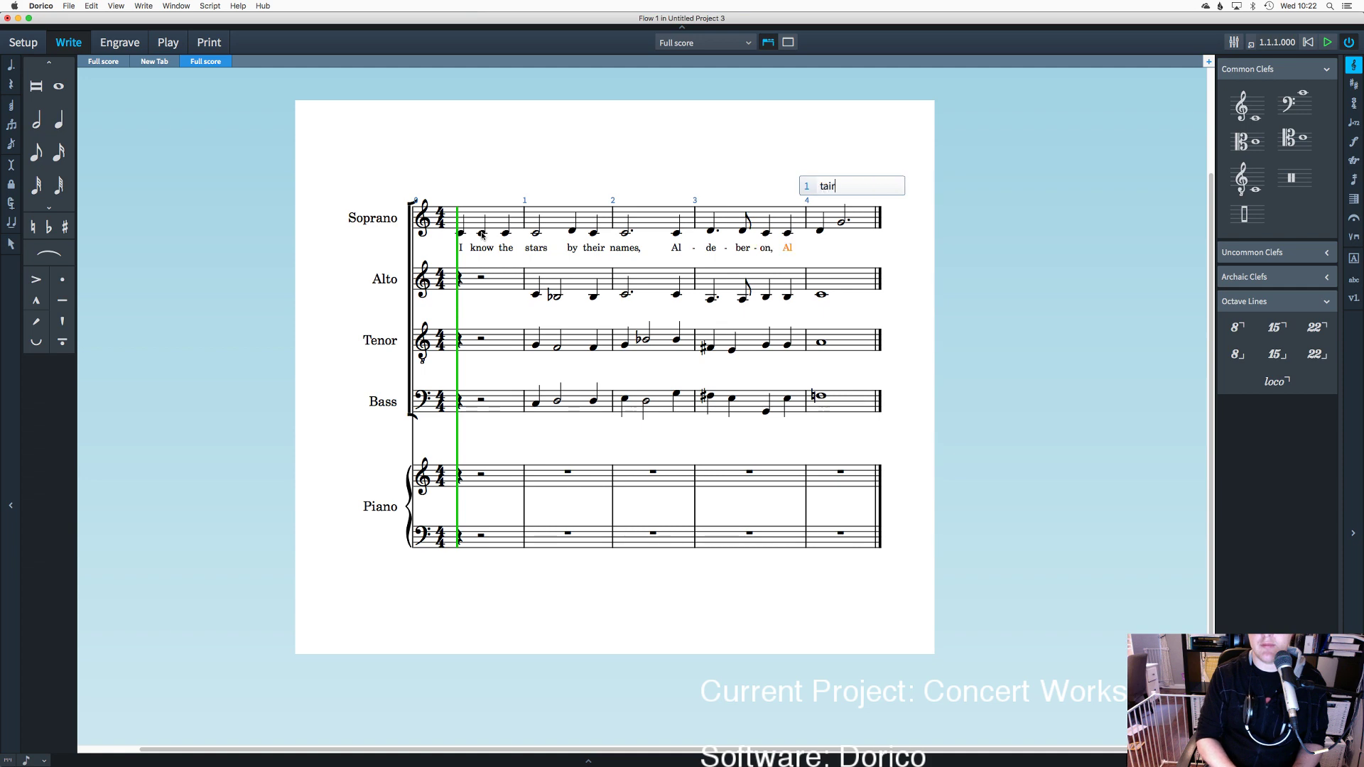
pyautogui.press('Return')
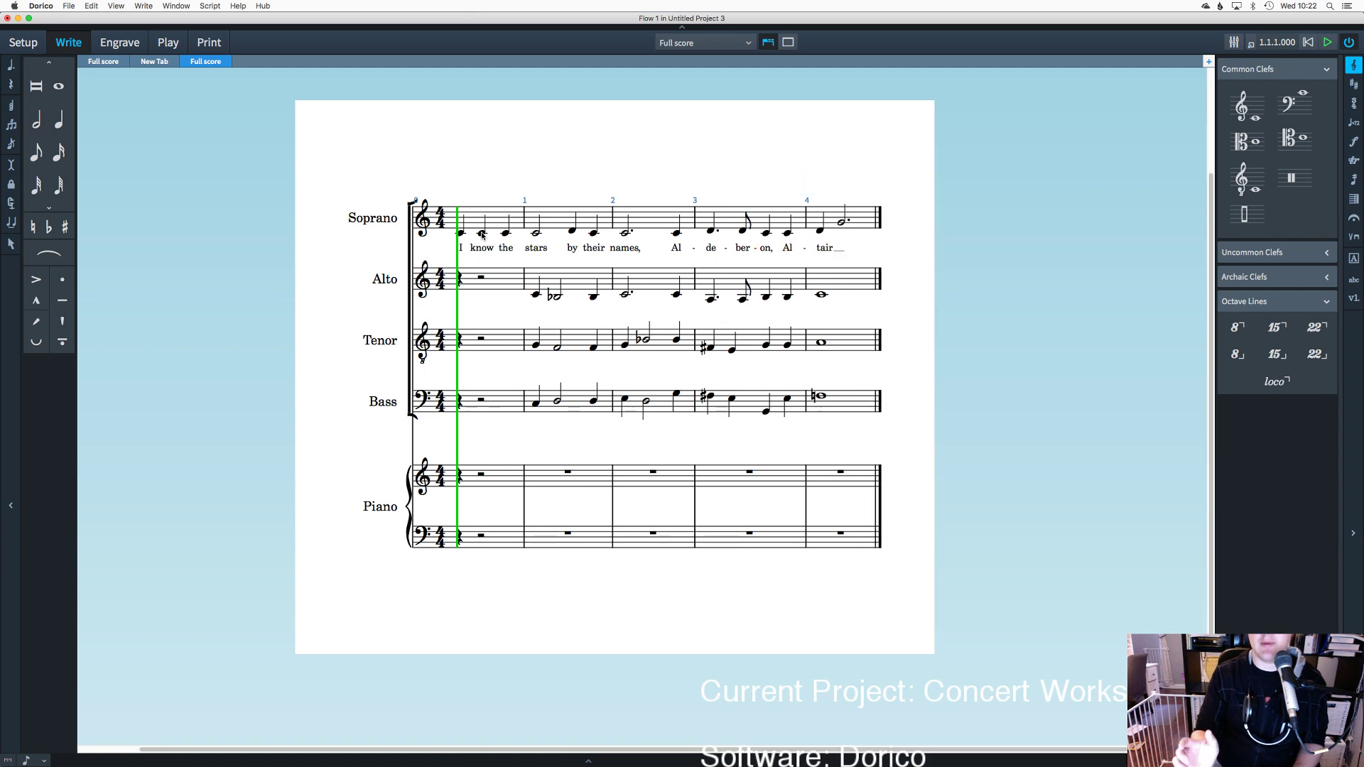
# Step: Enter the Alto lyrics "stars their names", starting on its first note and leaving the B-flat without a syllable
pyautogui.click(537, 295)
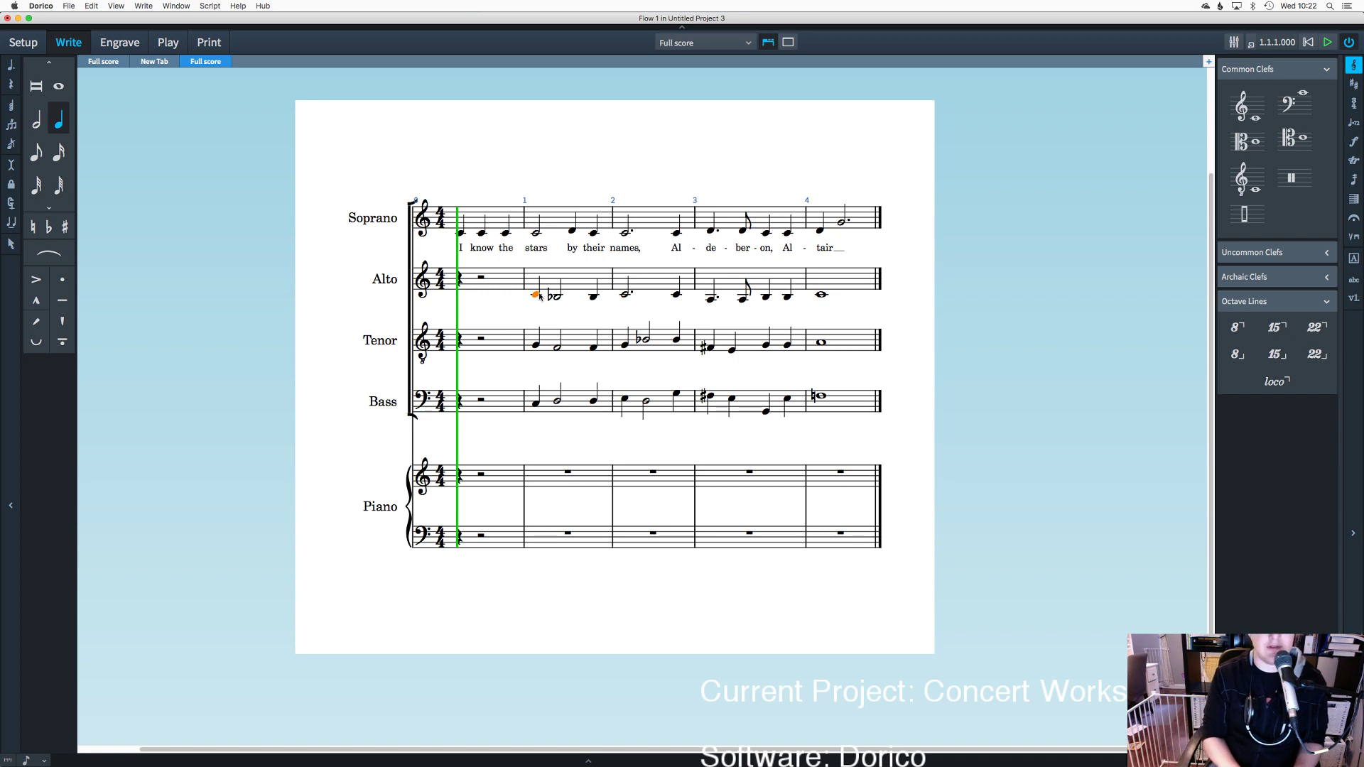
pyautogui.hotkey('shift', 'l')
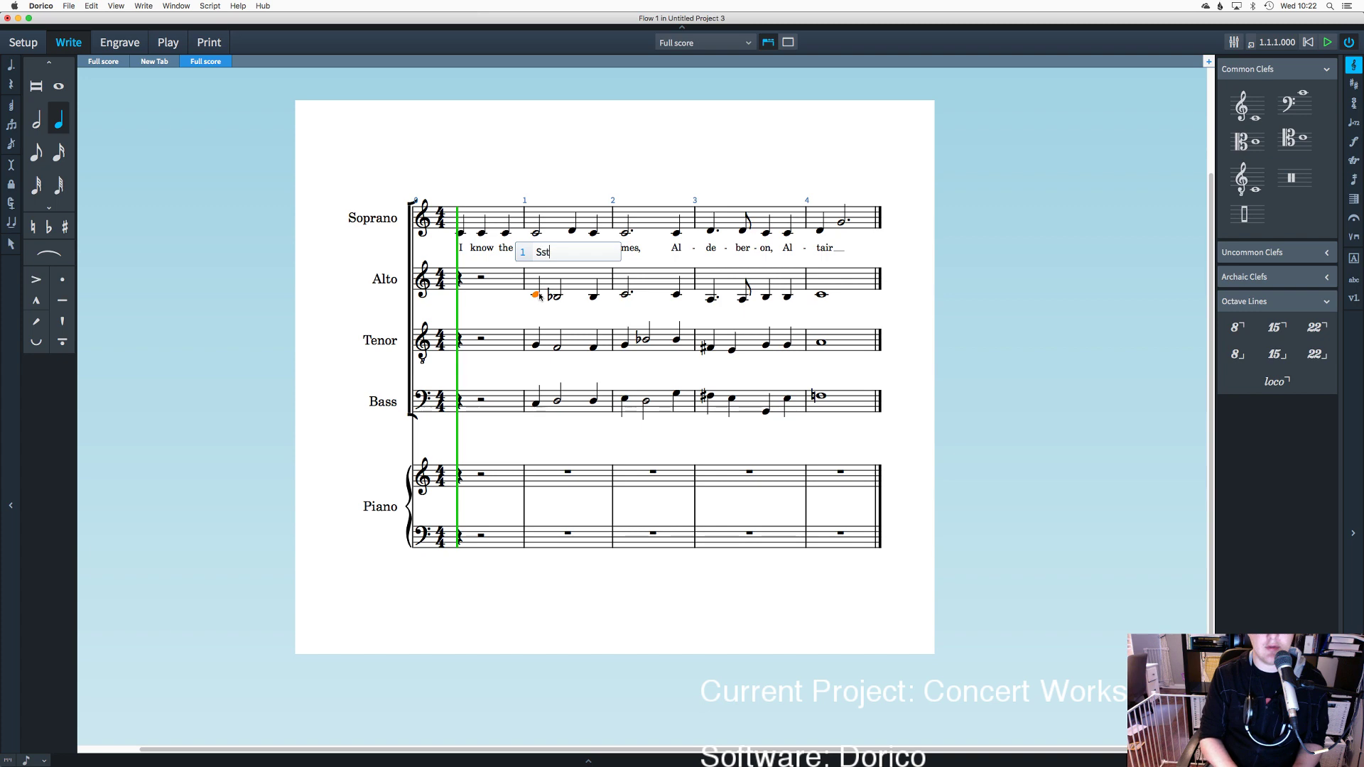
pyautogui.write('stars')
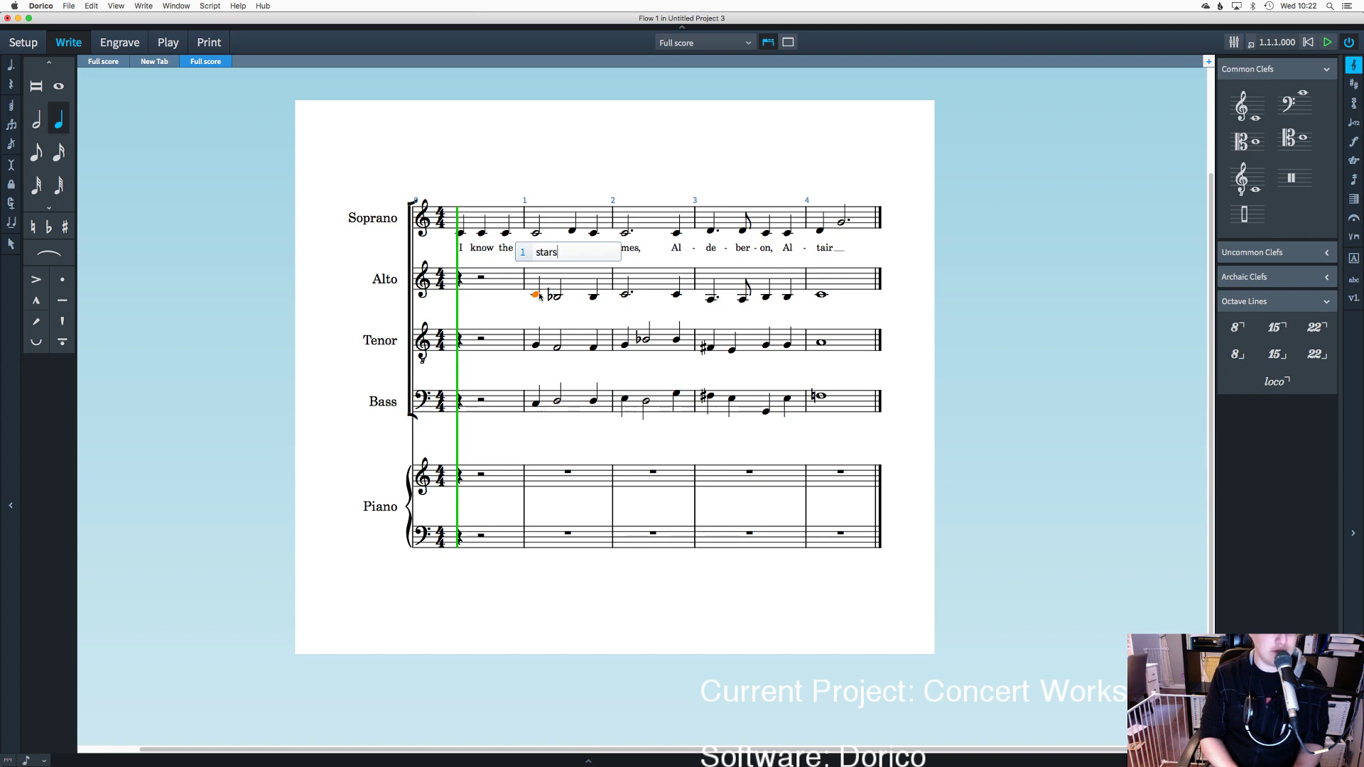
pyautogui.press('space')
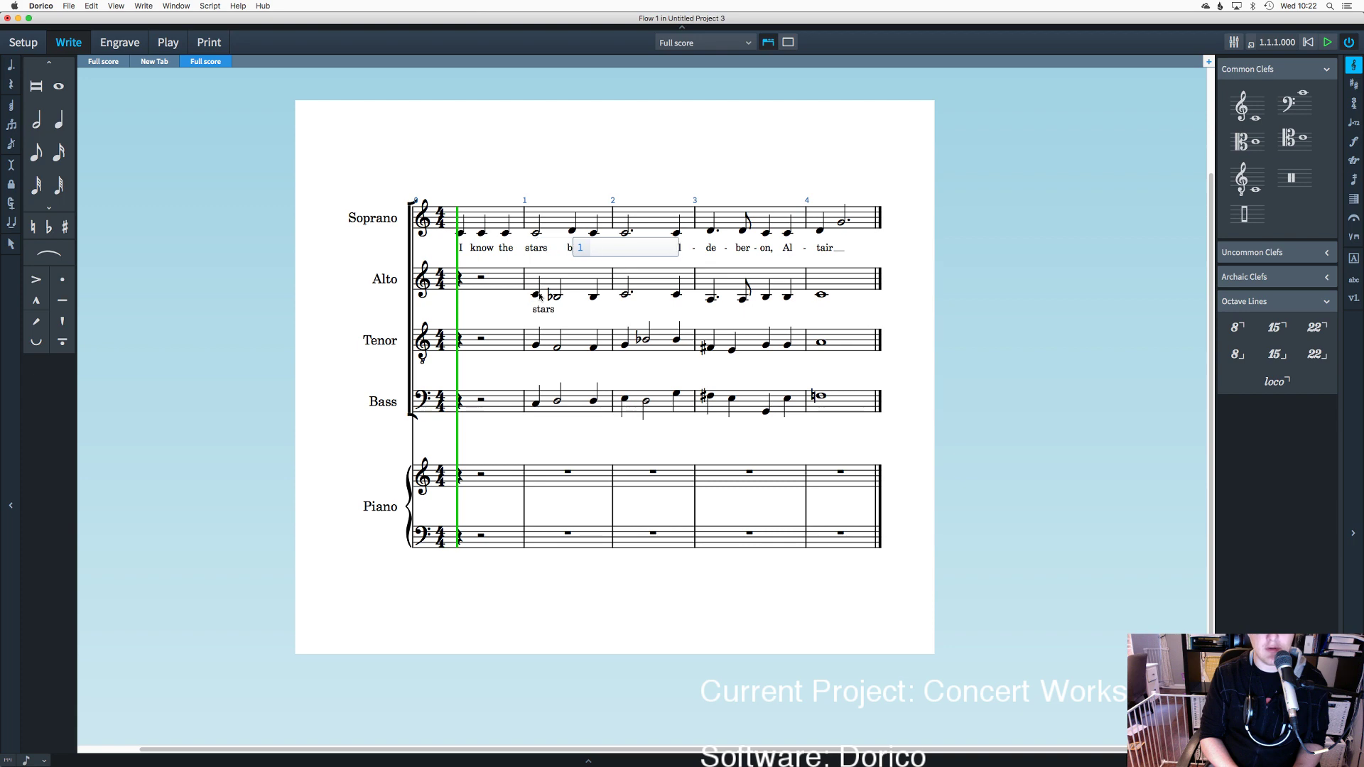
pyautogui.write('their')
pyautogui.press('space')
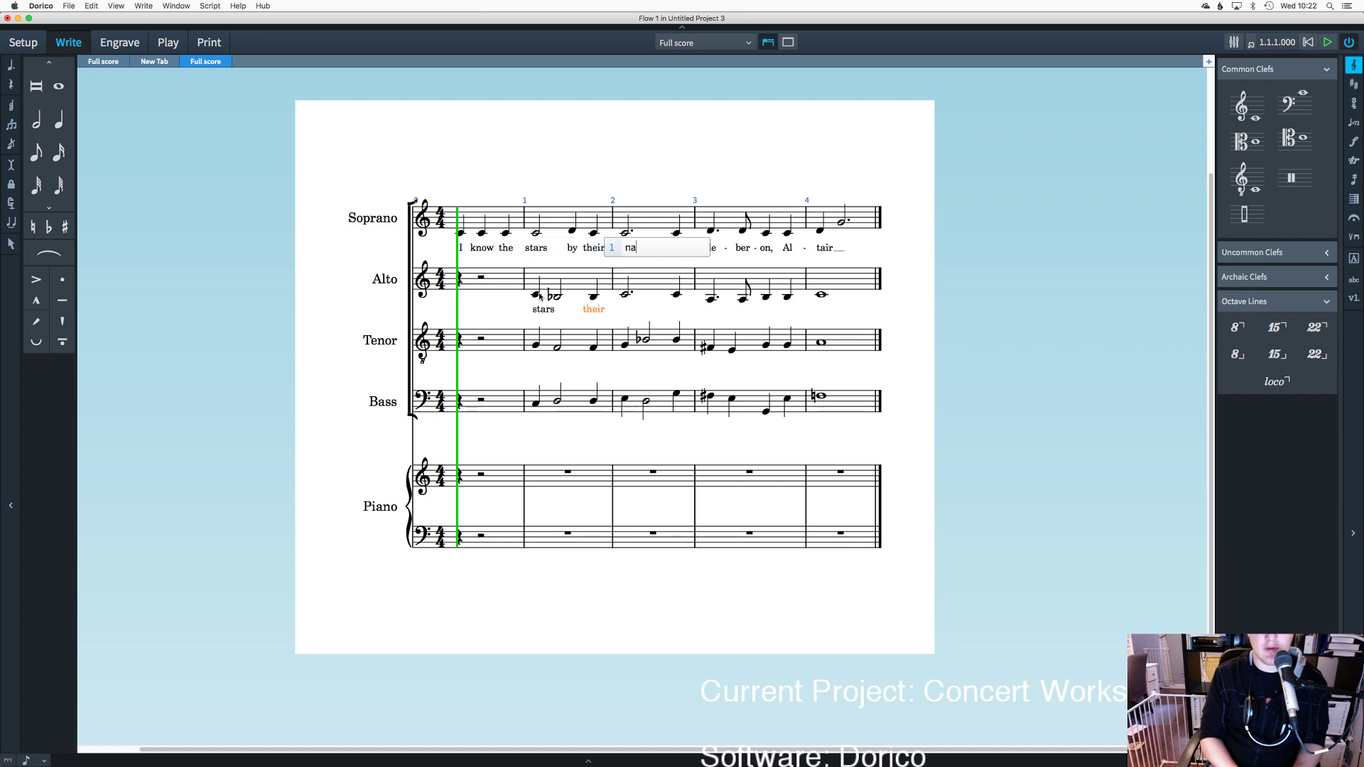
pyautogui.write('names')
pyautogui.press('space')
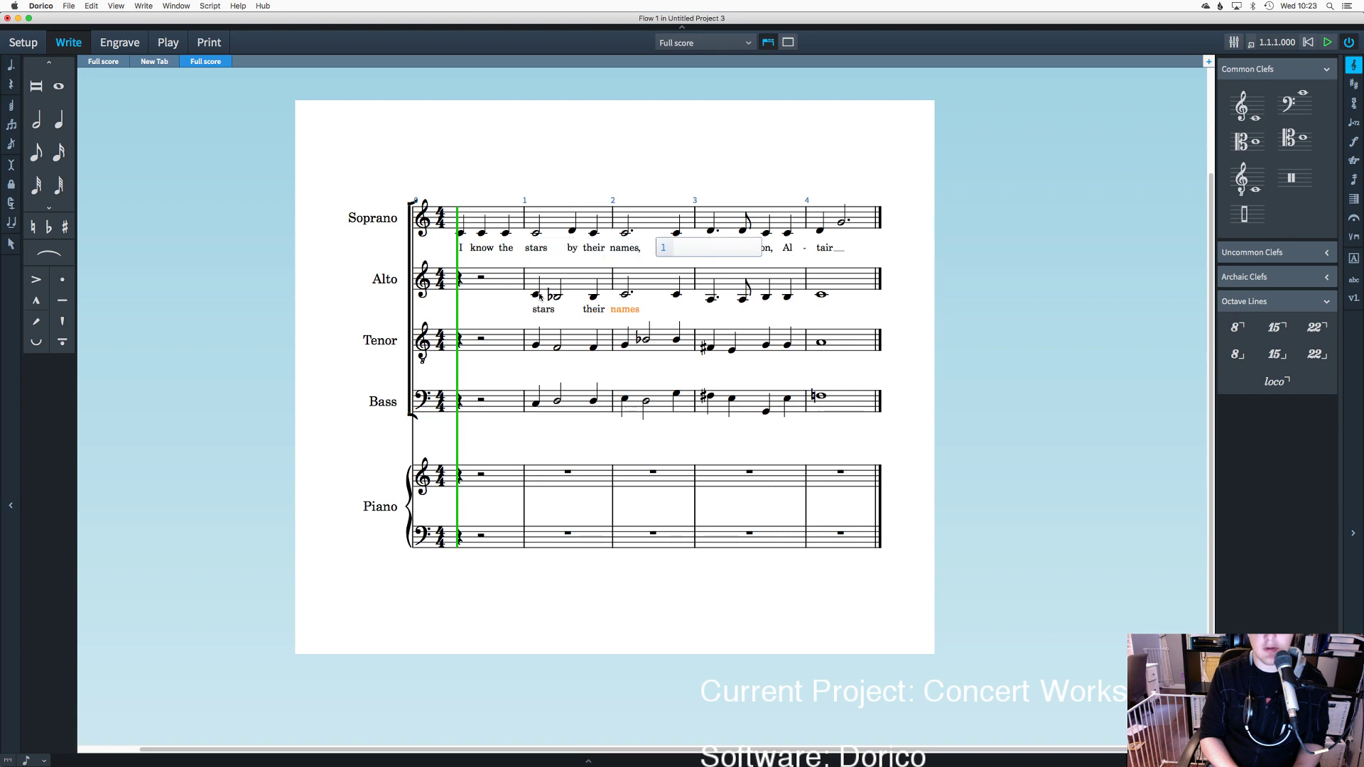
# Step: Continue the Alto lyrics with the word "Aldeberon," split as "Al-deb-er-on,"
pyautogui.write('Al')
pyautogui.press('-')
pyautogui.write('de')
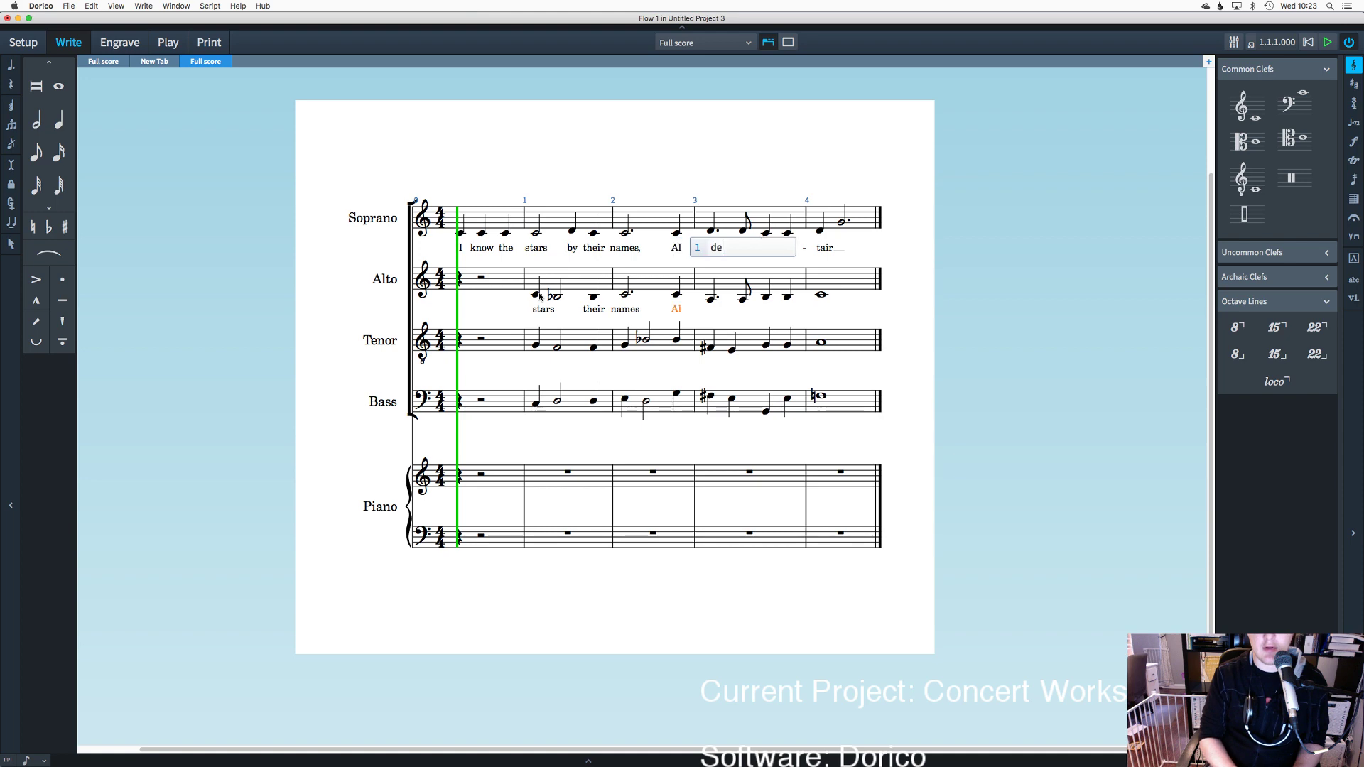
pyautogui.write('b')
pyautogui.press('-')
pyautogui.write('er')
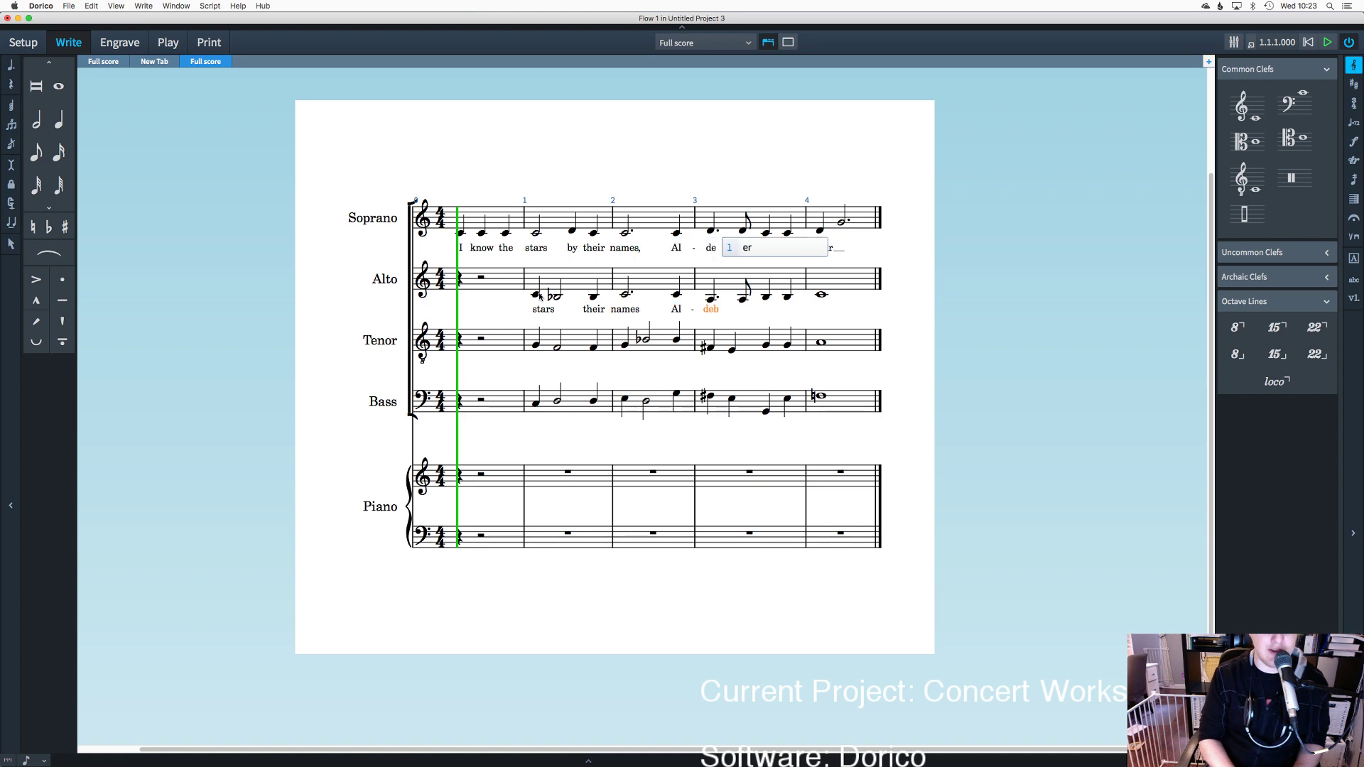
pyautogui.press('-')
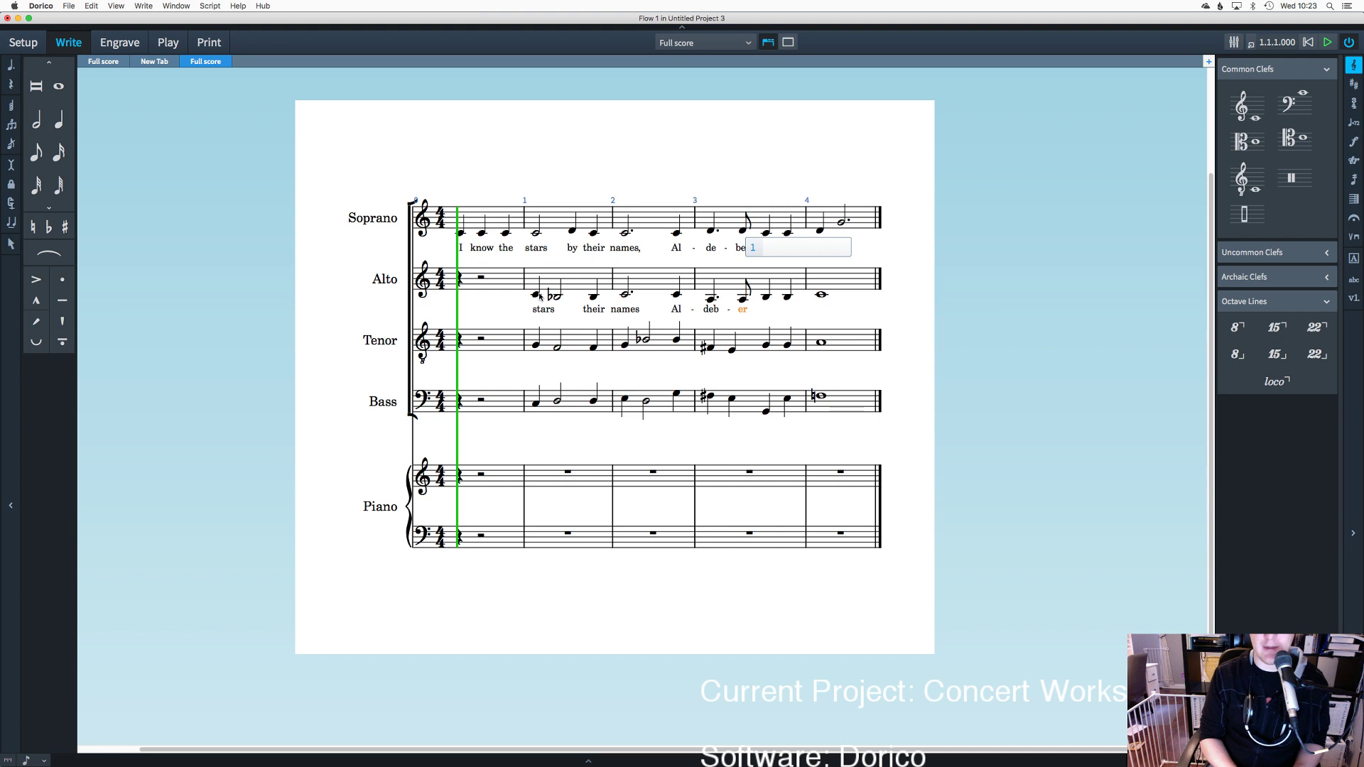
pyautogui.write('on,')
pyautogui.press('space')
# Step: Finish the Alto lyrics with the hyphenated word "Al-tair" and play back the opening
pyautogui.write('Al')
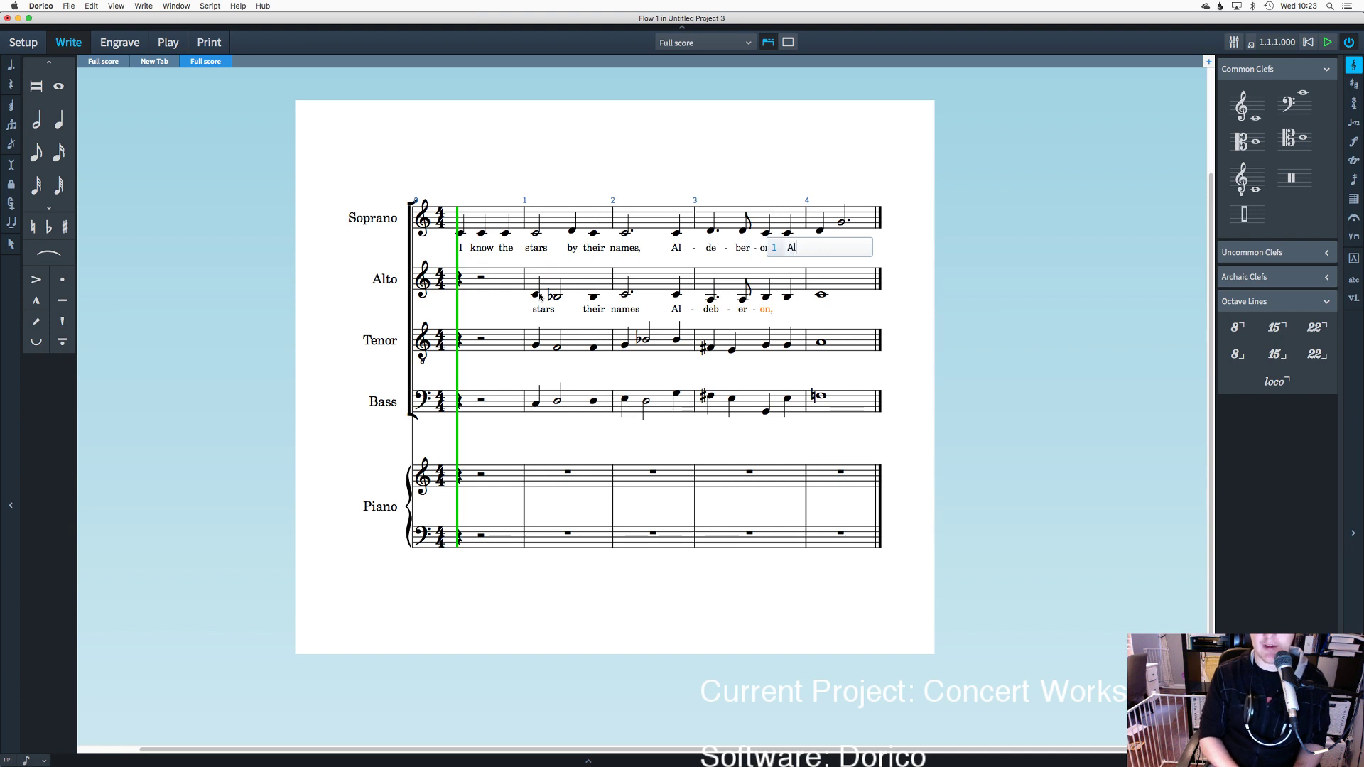
pyautogui.press('space')
pyautogui.write('tair')
pyautogui.press('Return')
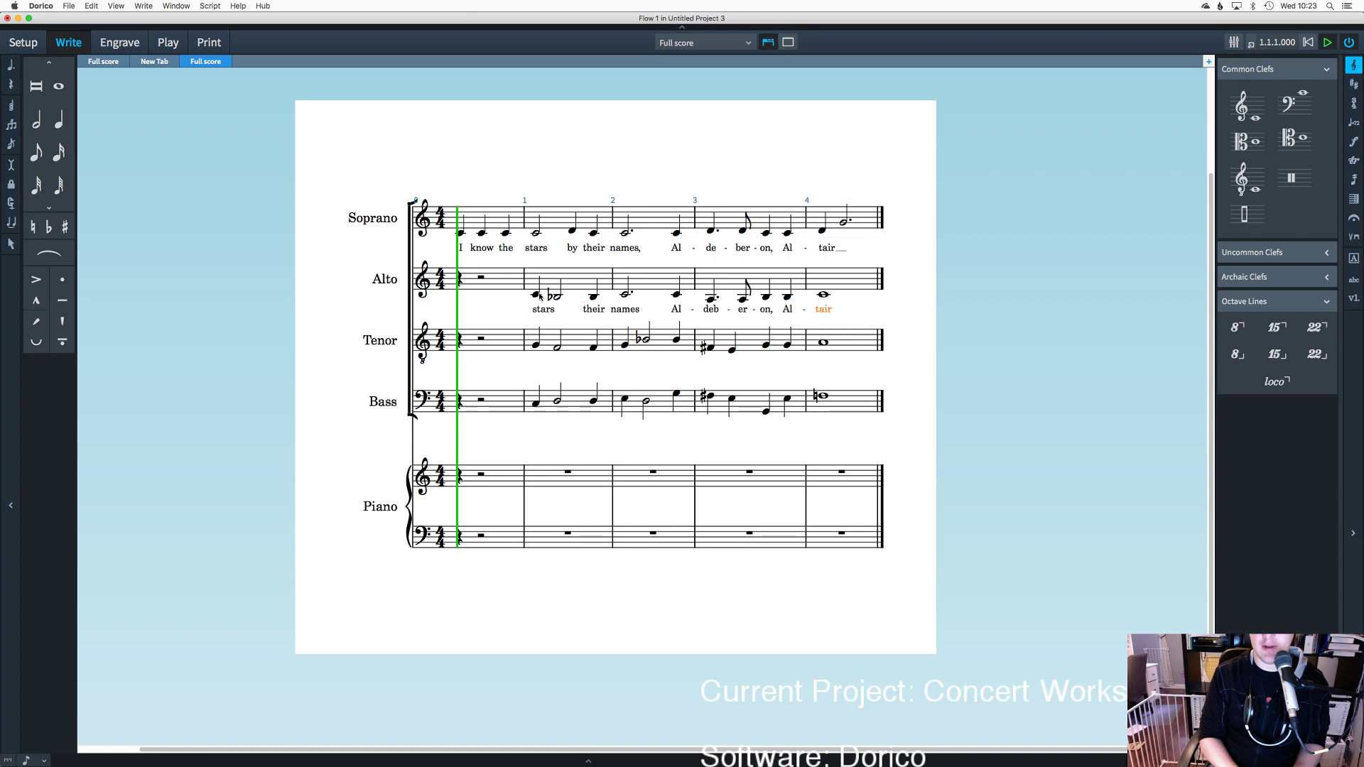
pyautogui.press('space')
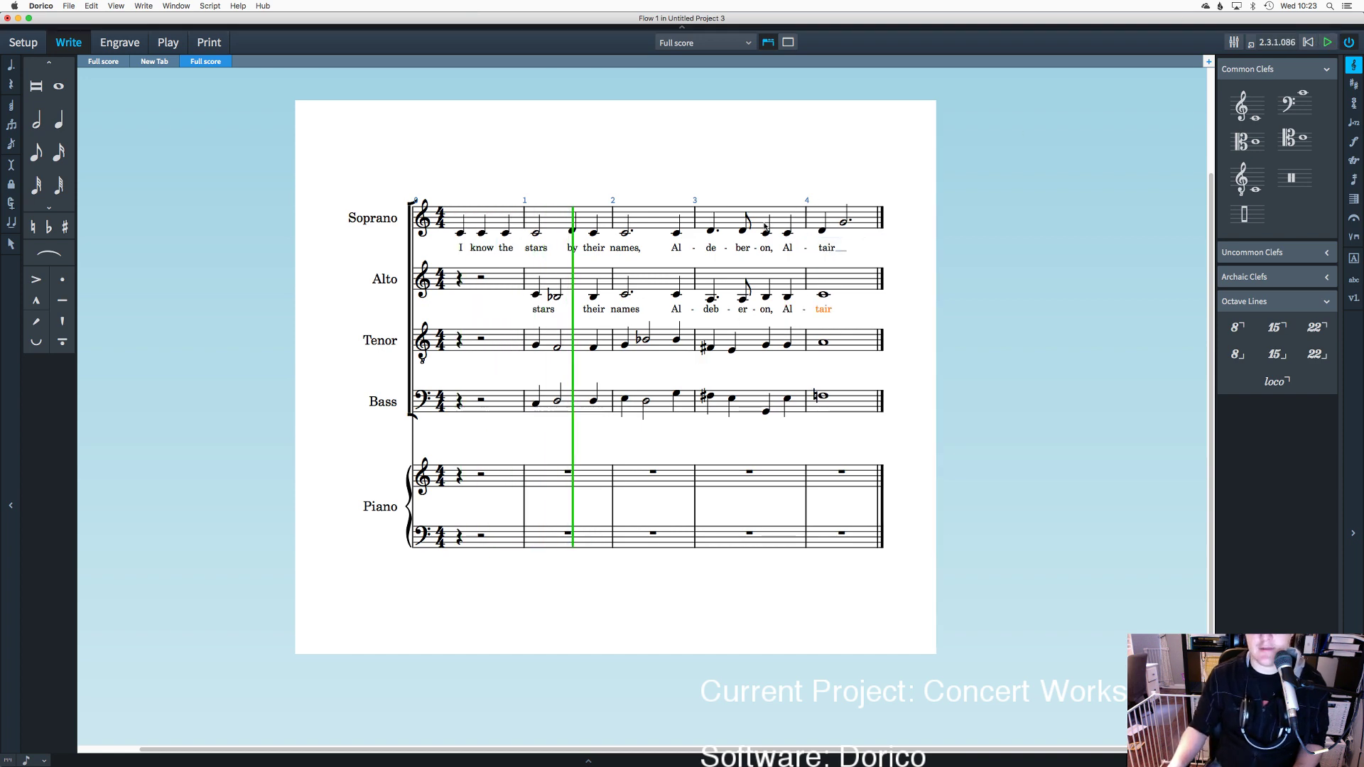
# Step: Change the second syllable of "Aldeberon" in the Soprano lyrics to "deb"
pyautogui.click(709, 231)
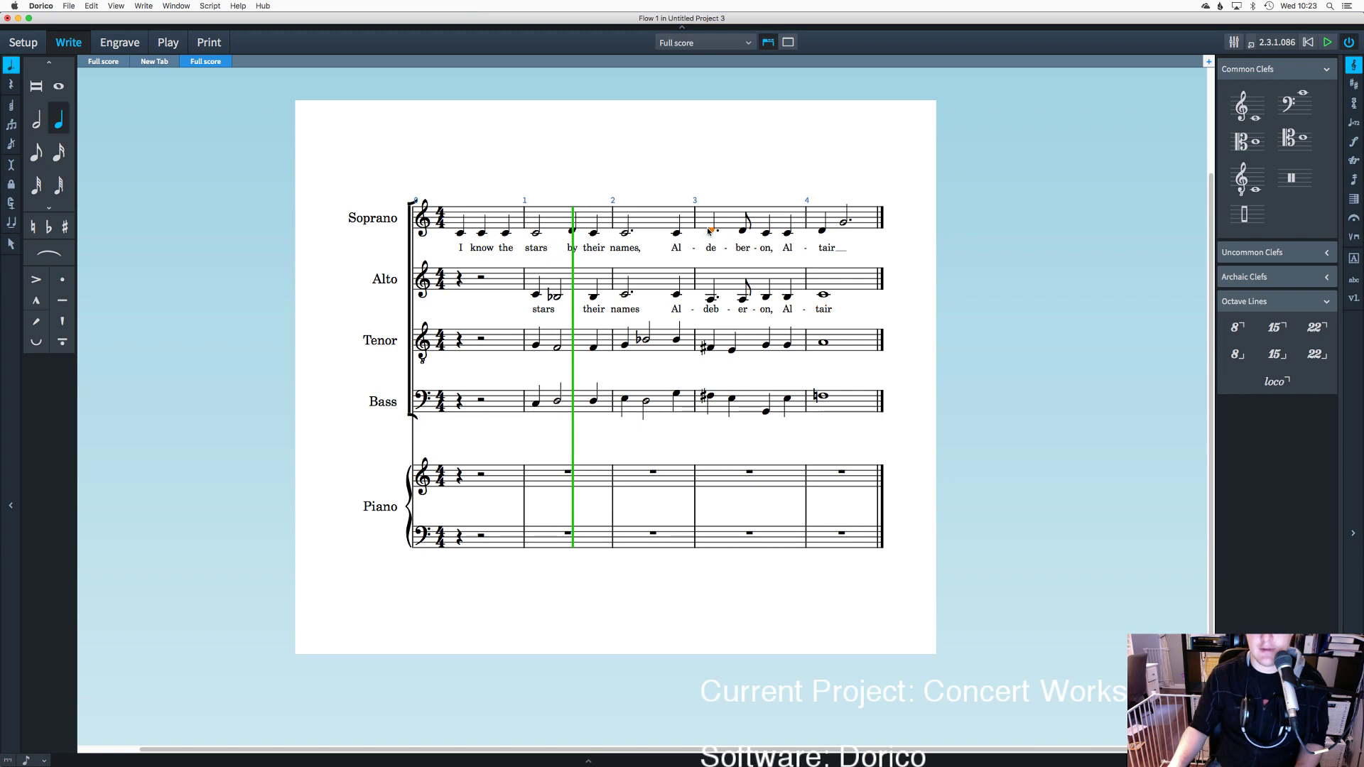
pyautogui.hotkey('shift', 'l')
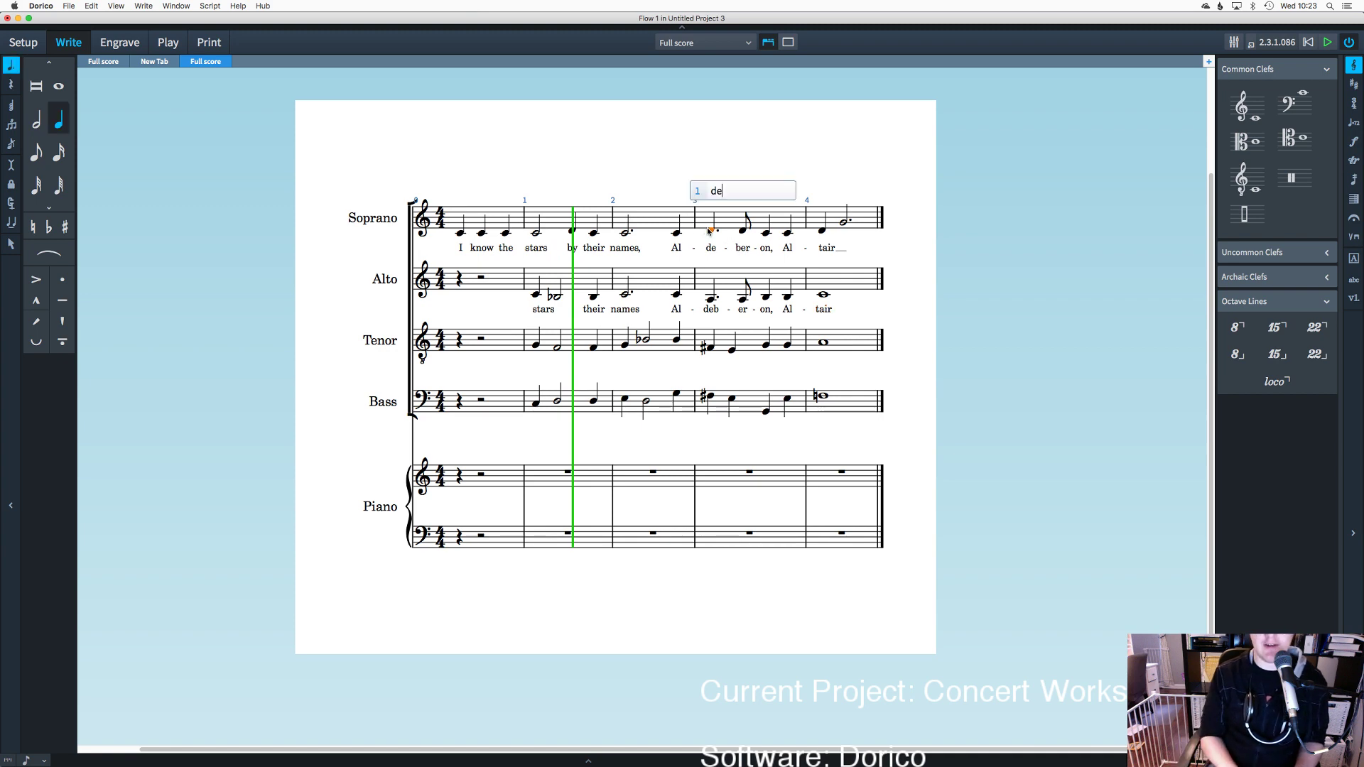
pyautogui.write('b')
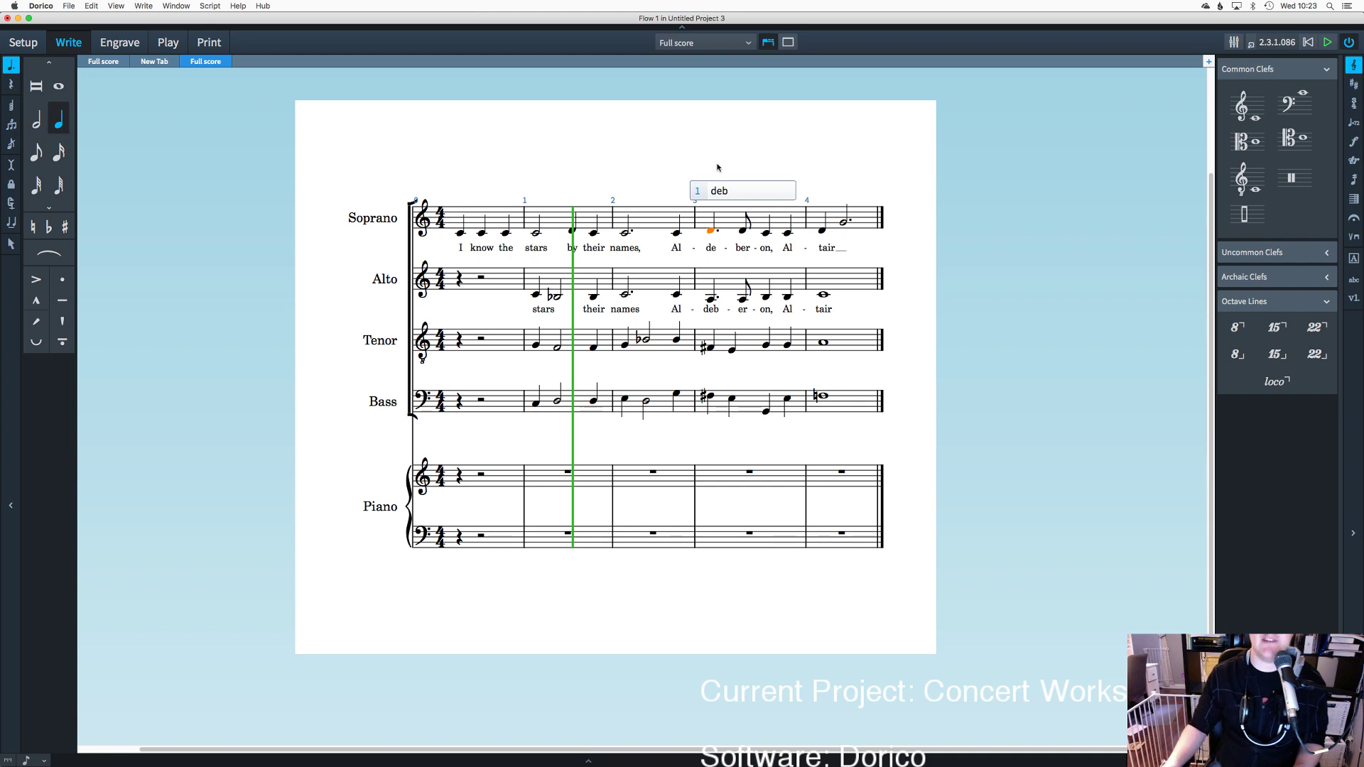
pyautogui.press('Return')
pyautogui.click(744, 231)
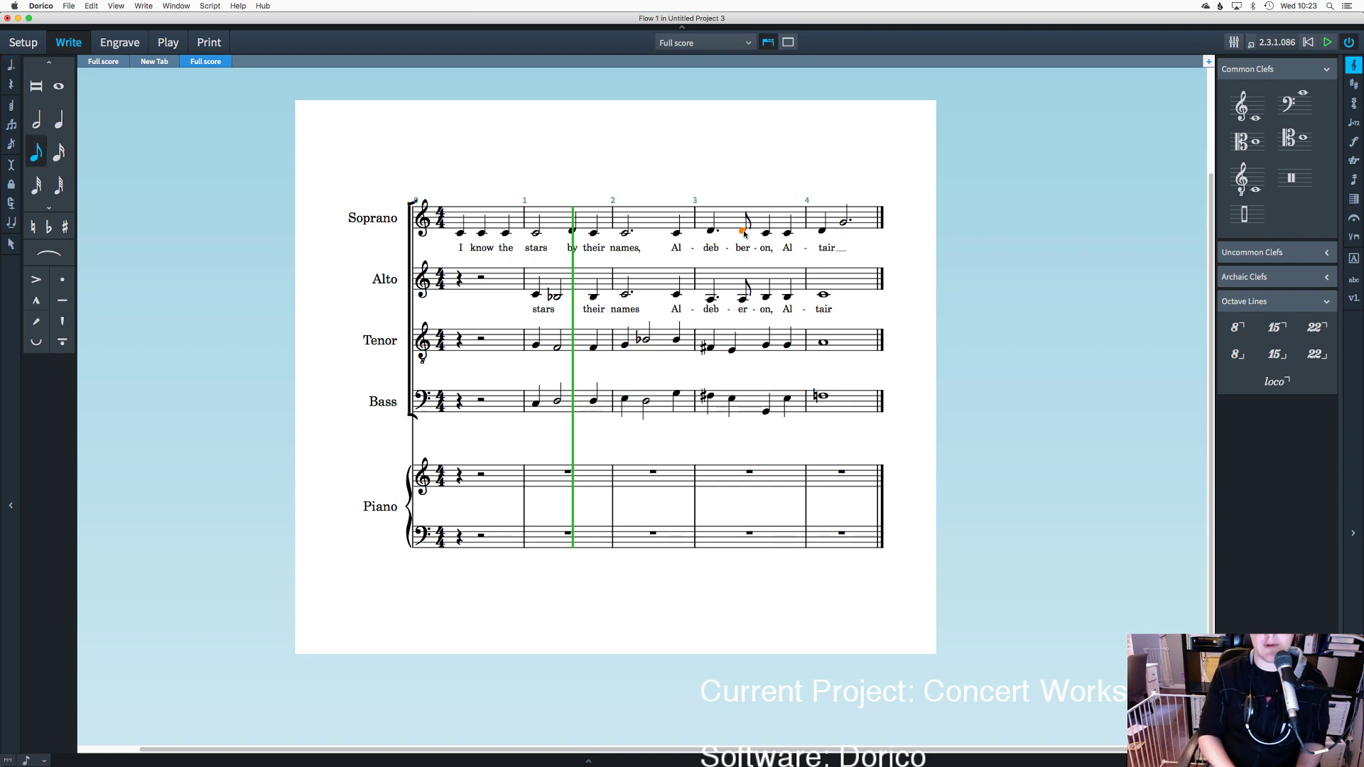
pyautogui.hotkey('shift', 'l')
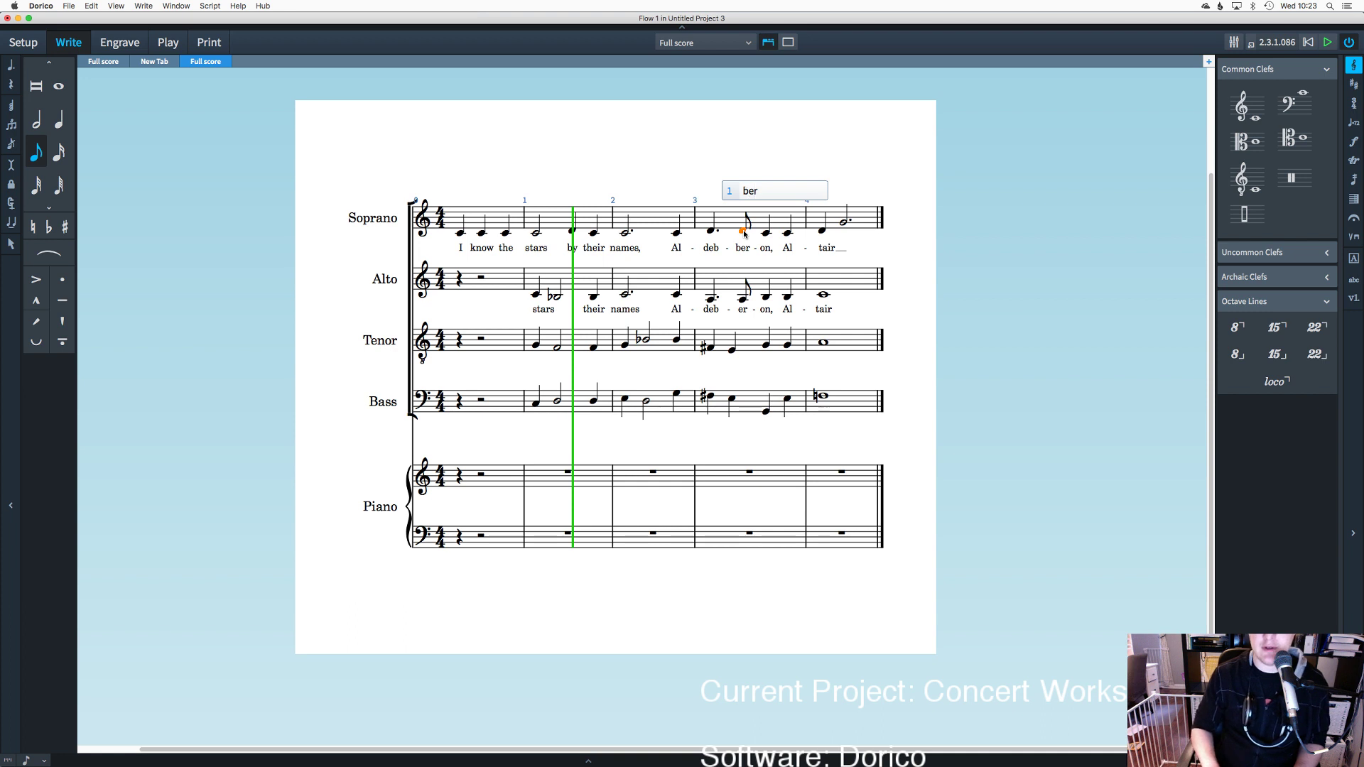
pyautogui.press('Escape')
pyautogui.press('Escape')
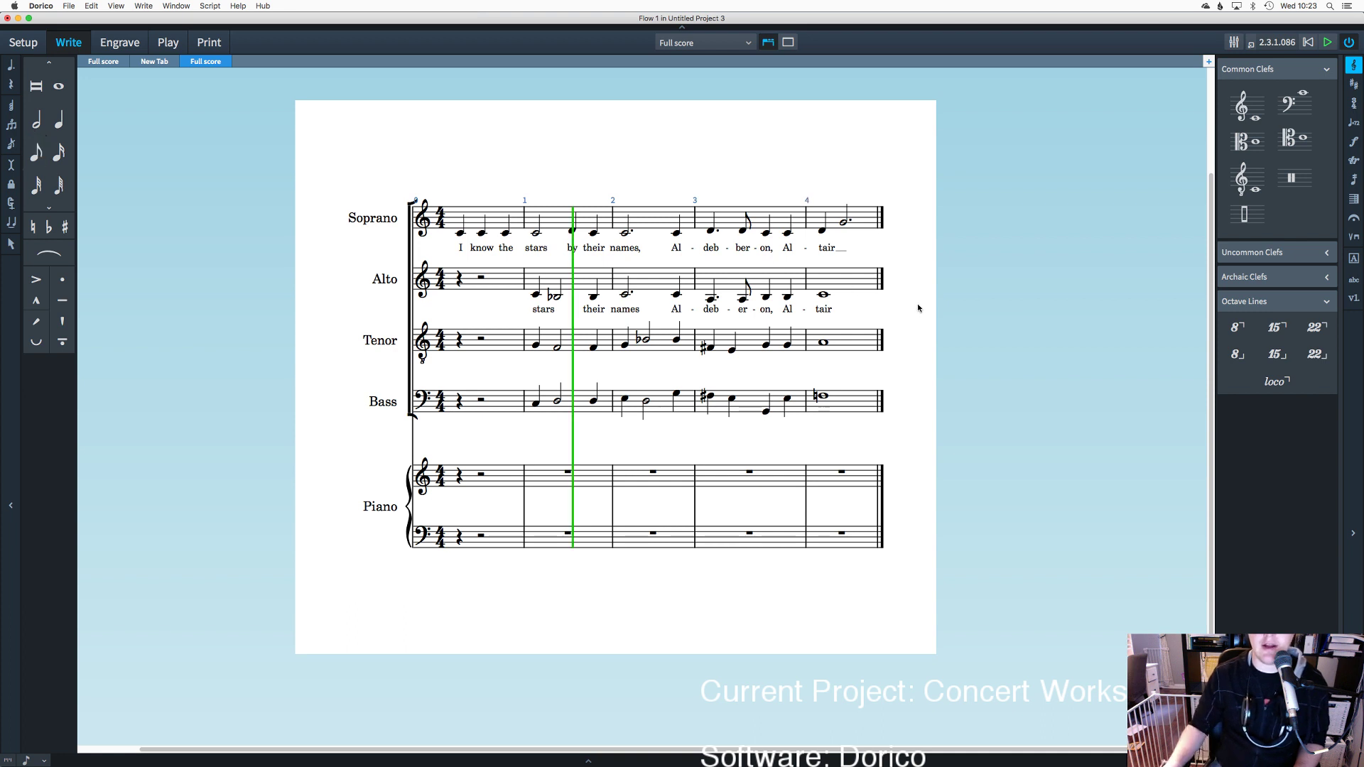
# Step: Enter the Tenor lyrics "stars their names", starting on its first note and leaving the half notes without syllables
pyautogui.click(534, 345)
pyautogui.hotkey('shift', 'l')
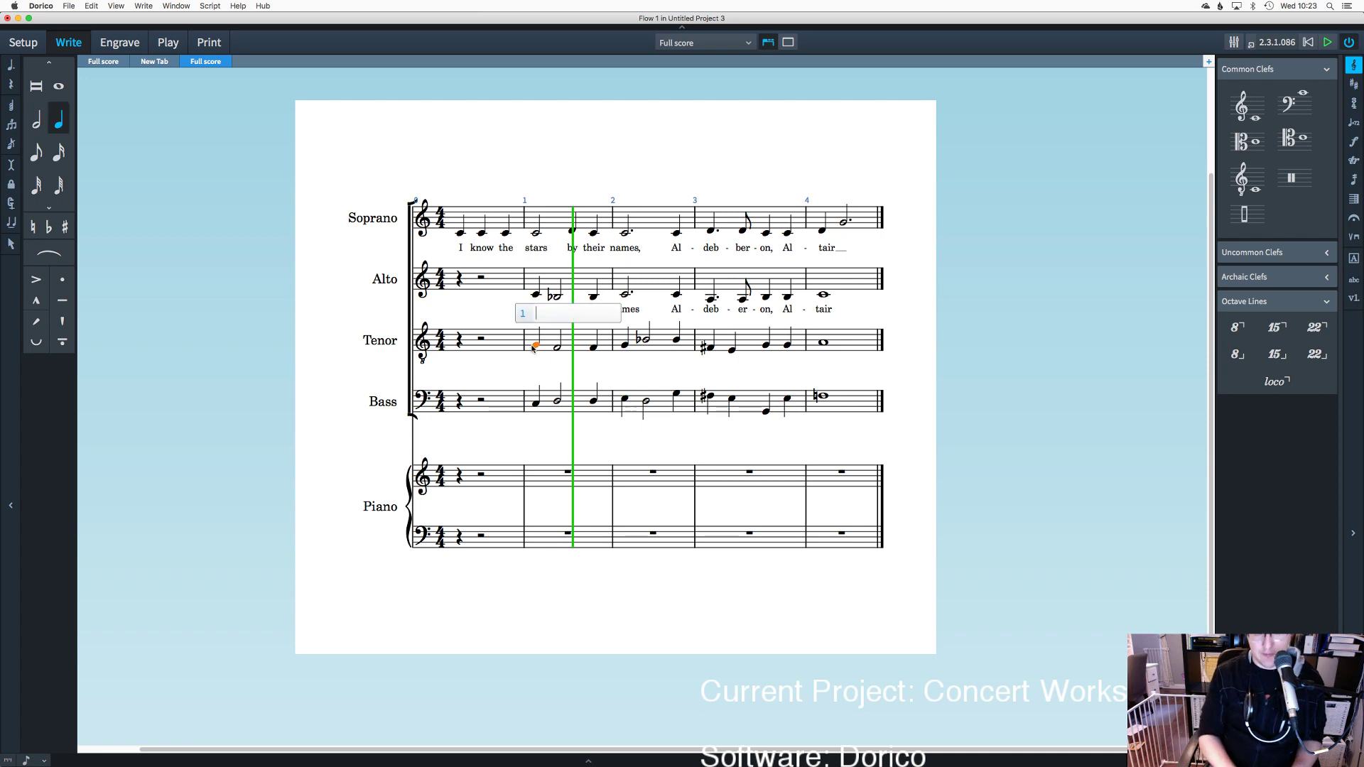
pyautogui.write('stars')
pyautogui.press('space')
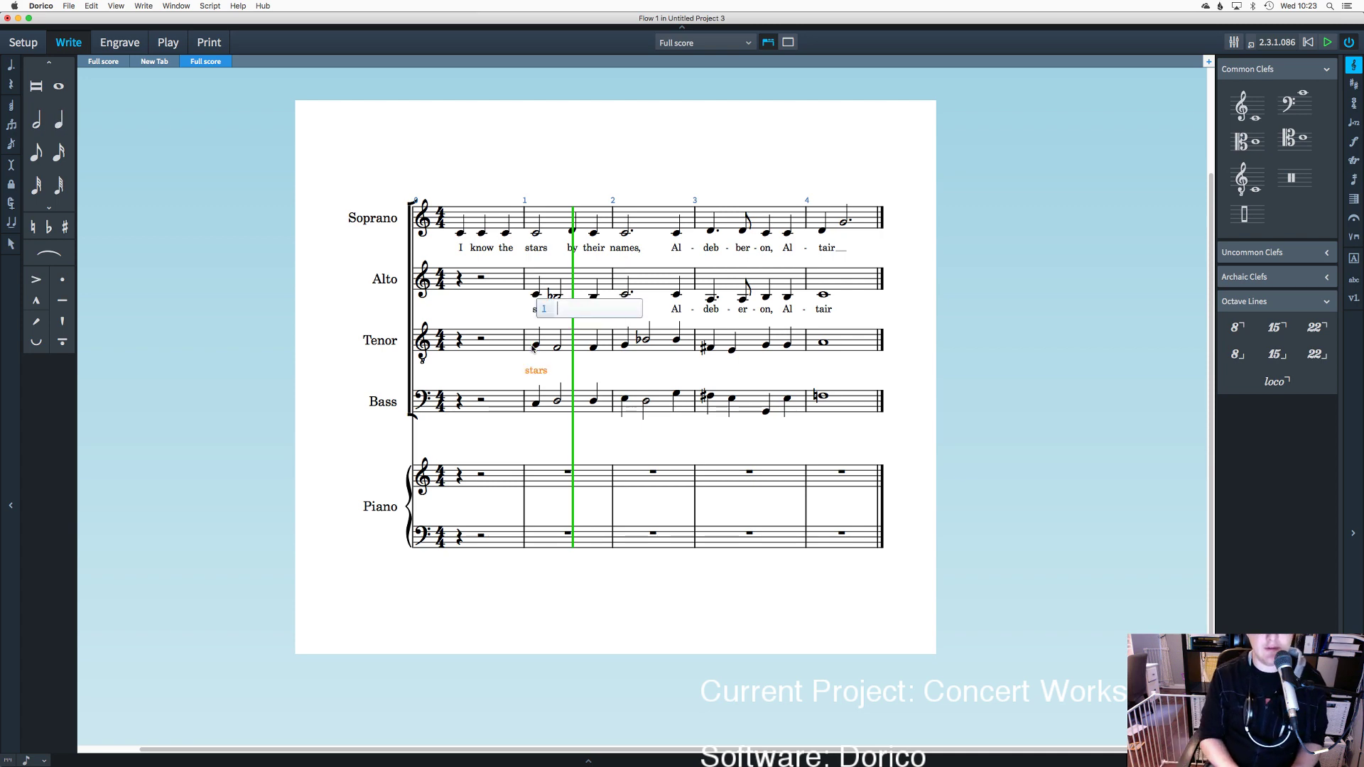
pyautogui.write('their')
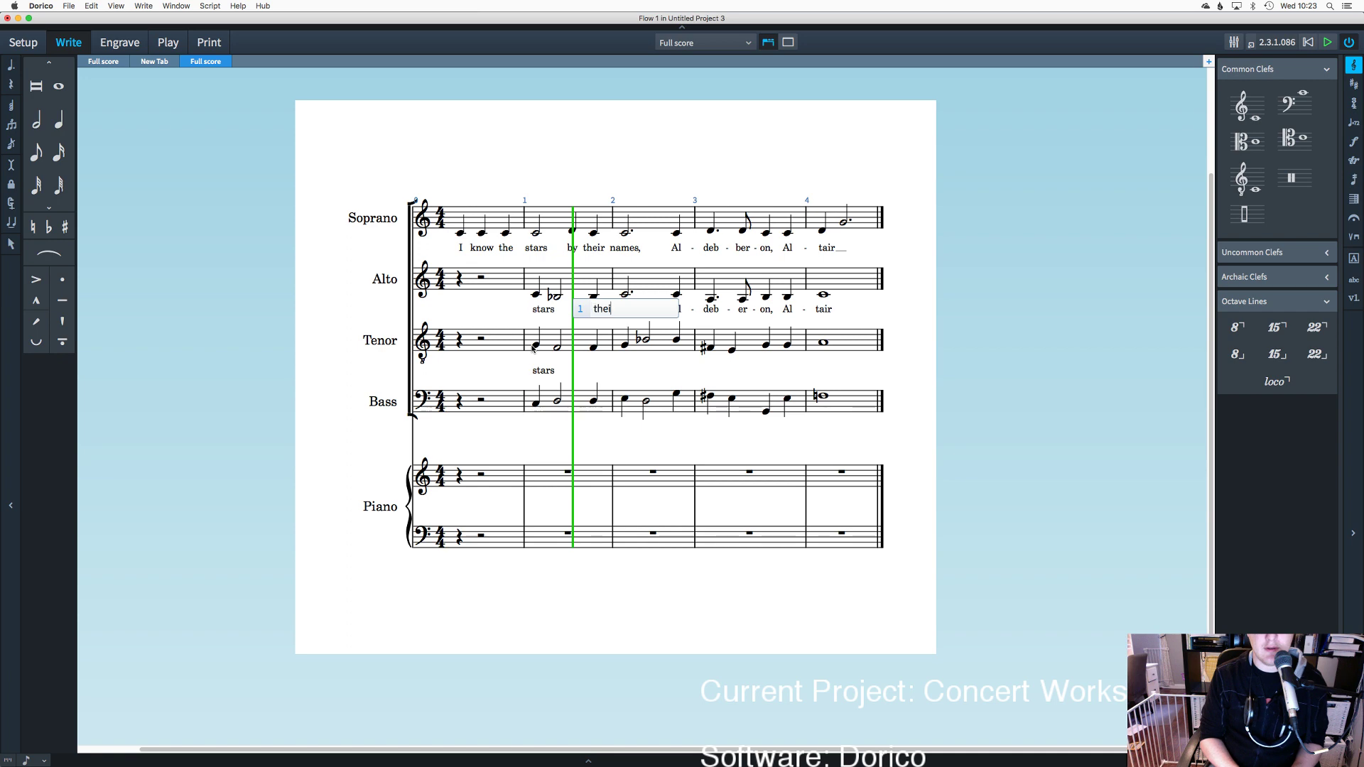
pyautogui.press('space')
pyautogui.write('names')
pyautogui.press('space')
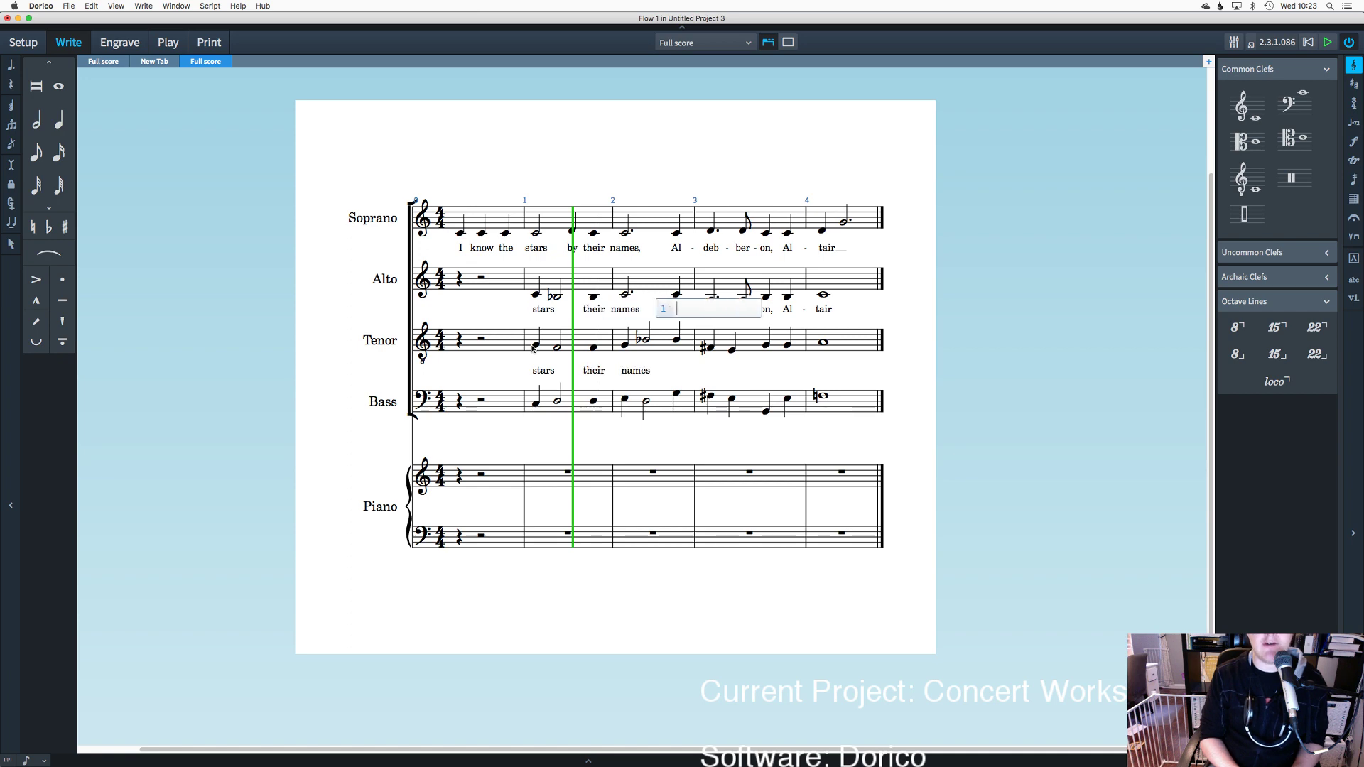
# Step: Continue the Tenor lyrics with the word "Aldeberon," split as "Al-deb-er-on,"
pyautogui.write('Al')
pyautogui.press('-')
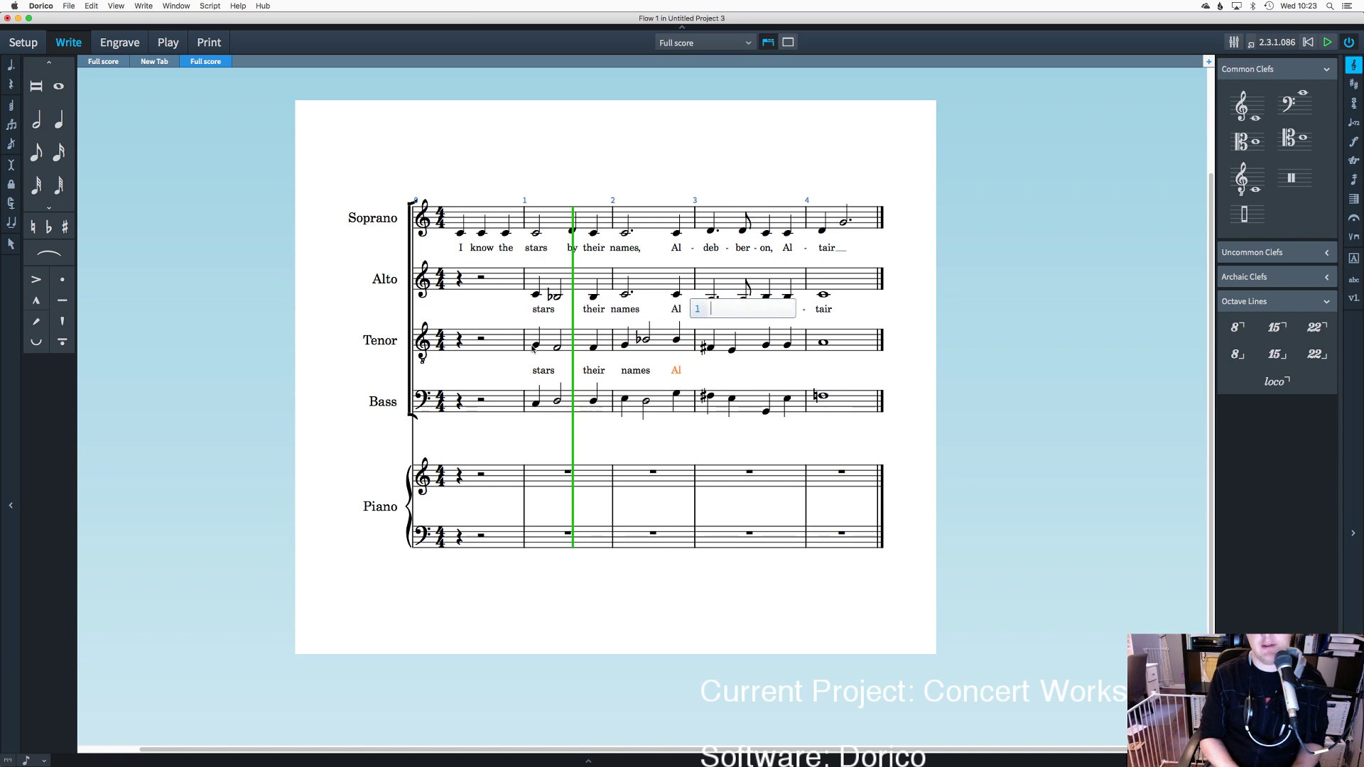
pyautogui.write('deb')
pyautogui.press('-')
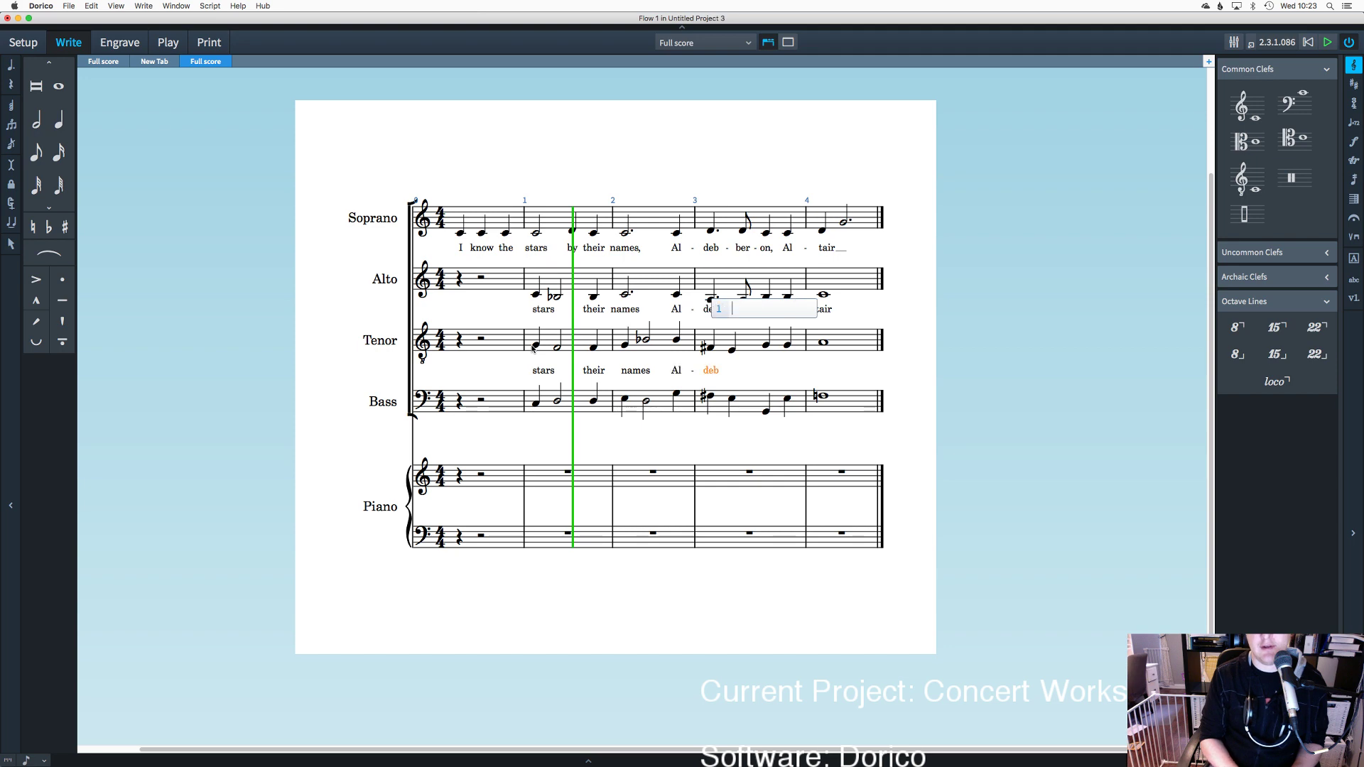
pyautogui.write('er')
pyautogui.press('-')
pyautogui.write('on,')
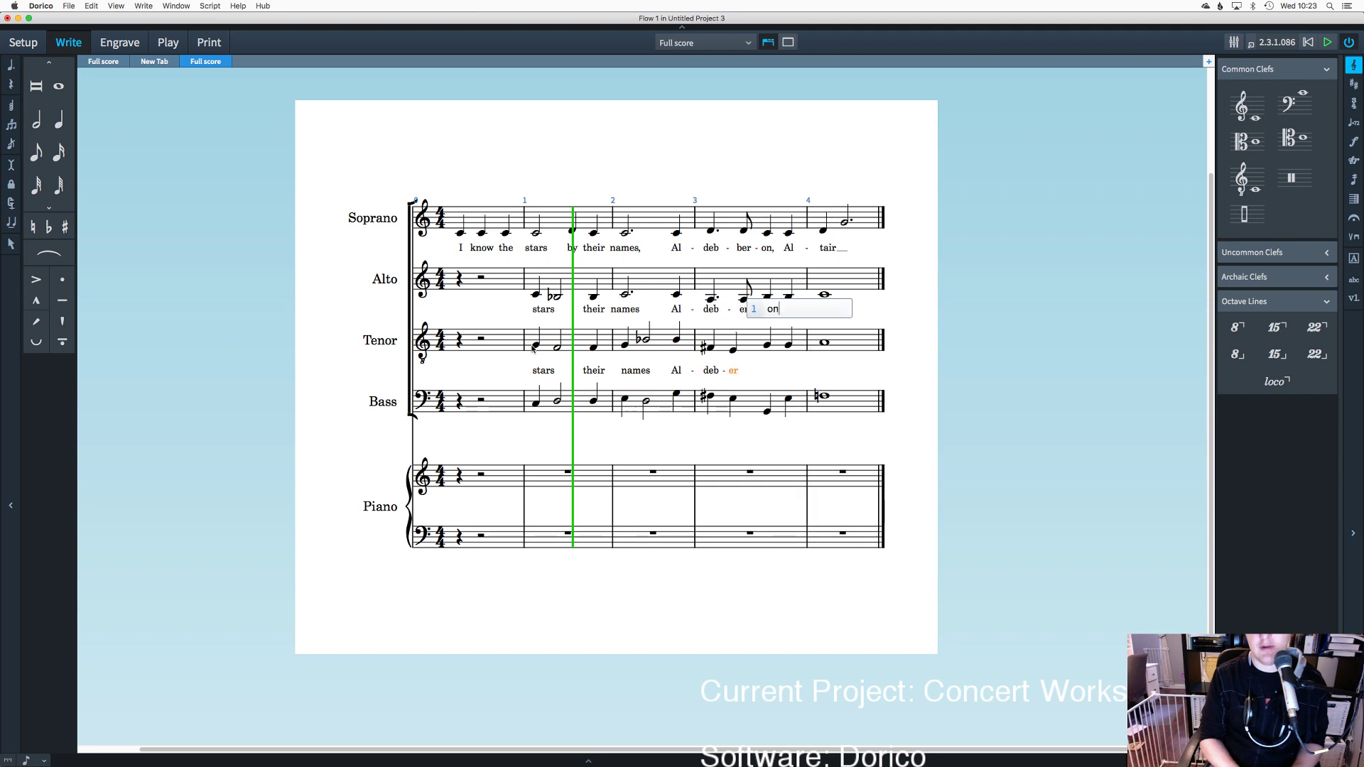
pyautogui.press('space')
# Step: Finish the Tenor lyrics with the hyphenated word "Al-tair", ending on the whole note
pyautogui.write('Al')
pyautogui.press('-')
pyautogui.write('tair')
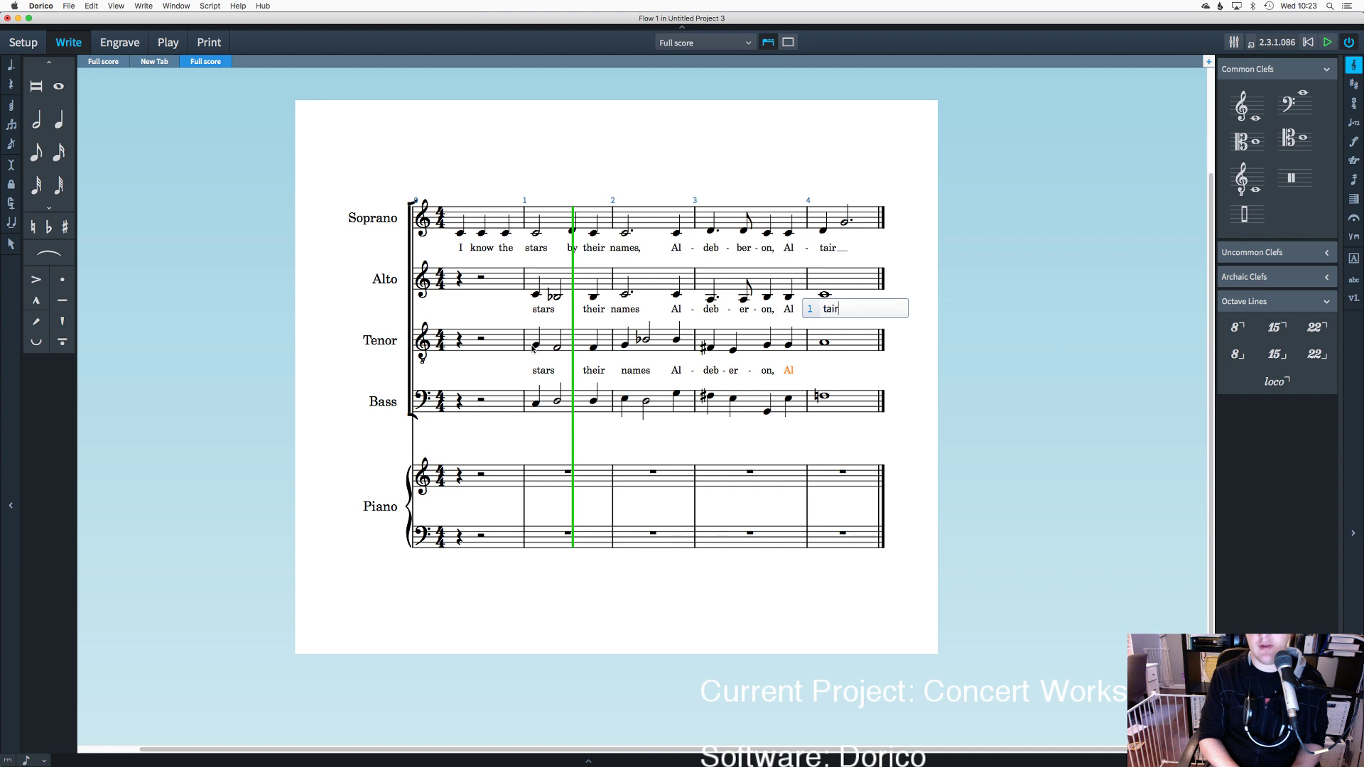
pyautogui.press('Return')
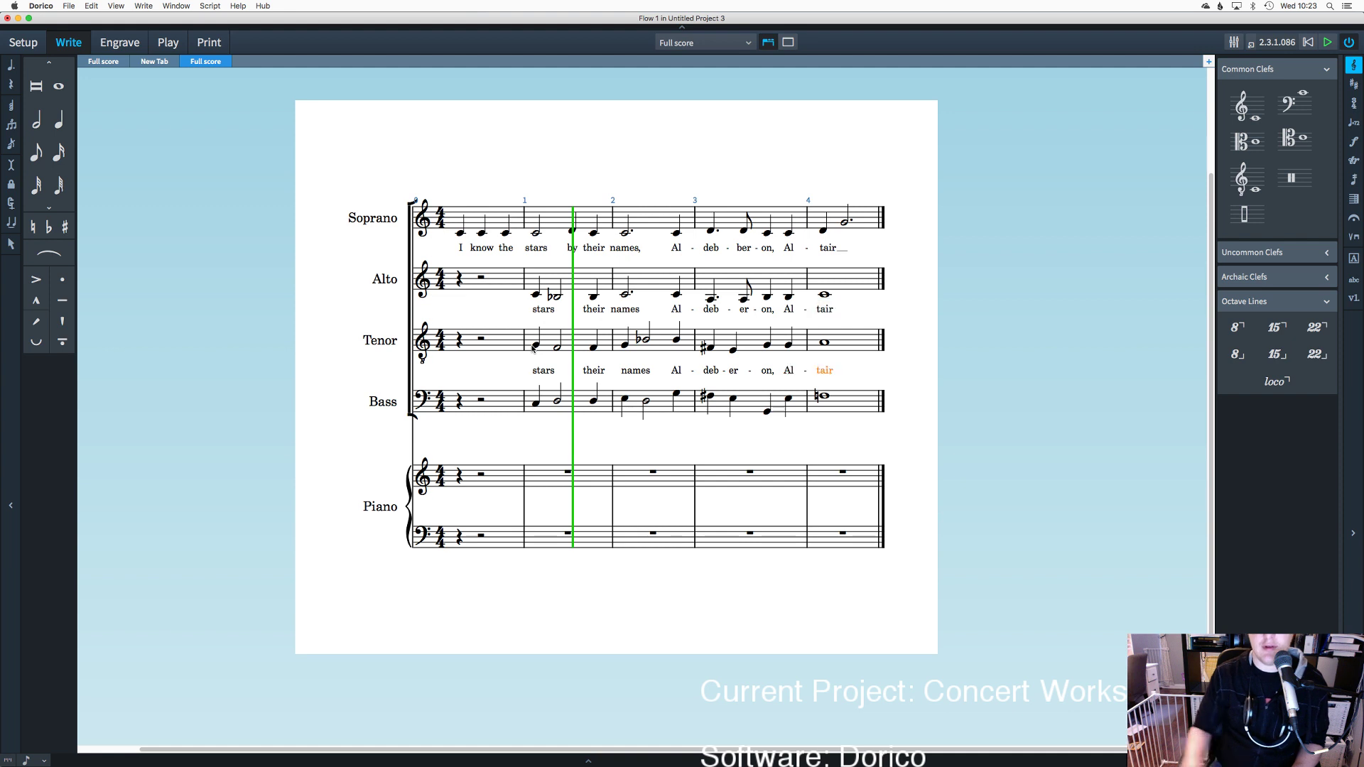
# Step: Enter the Bass lyrics "stars their names", starting on its first note and leaving the half notes without syllables
pyautogui.click(535, 404)
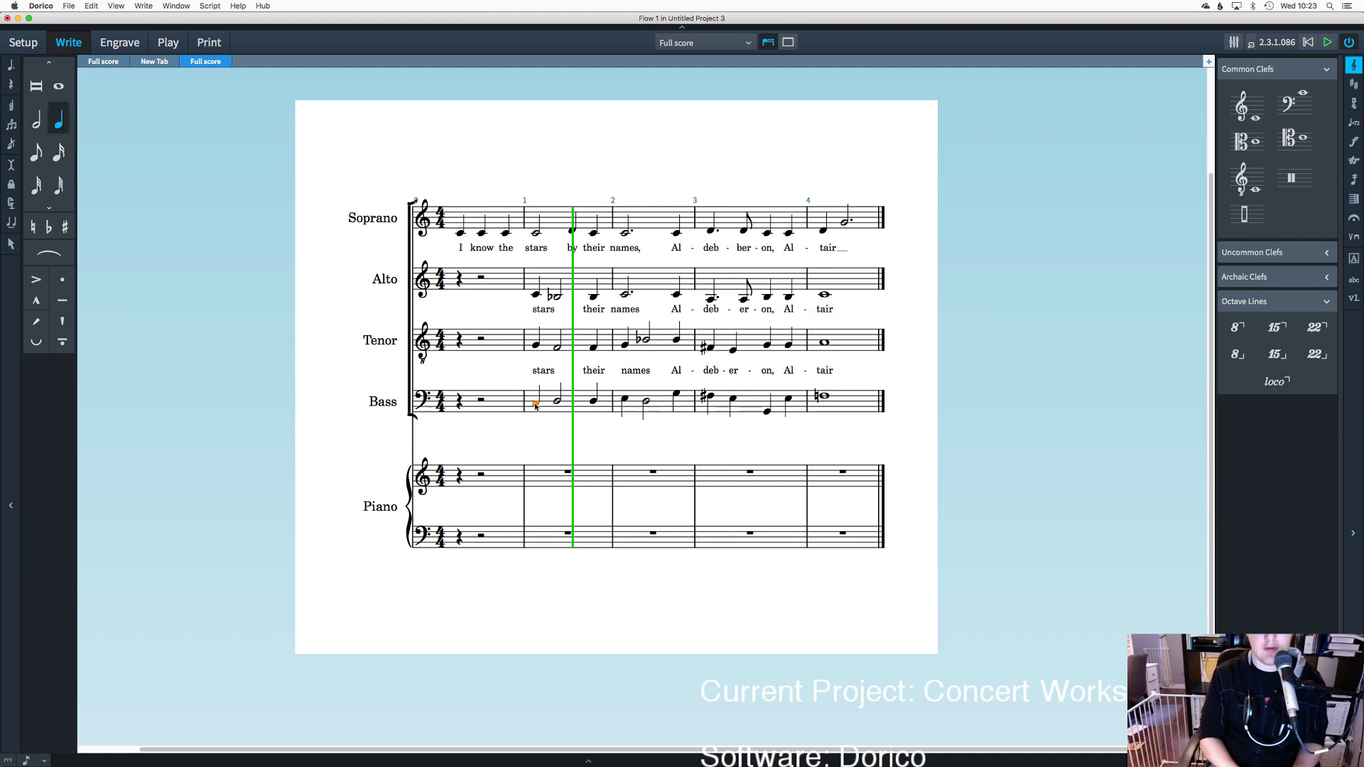
pyautogui.hotkey('shift', 'l')
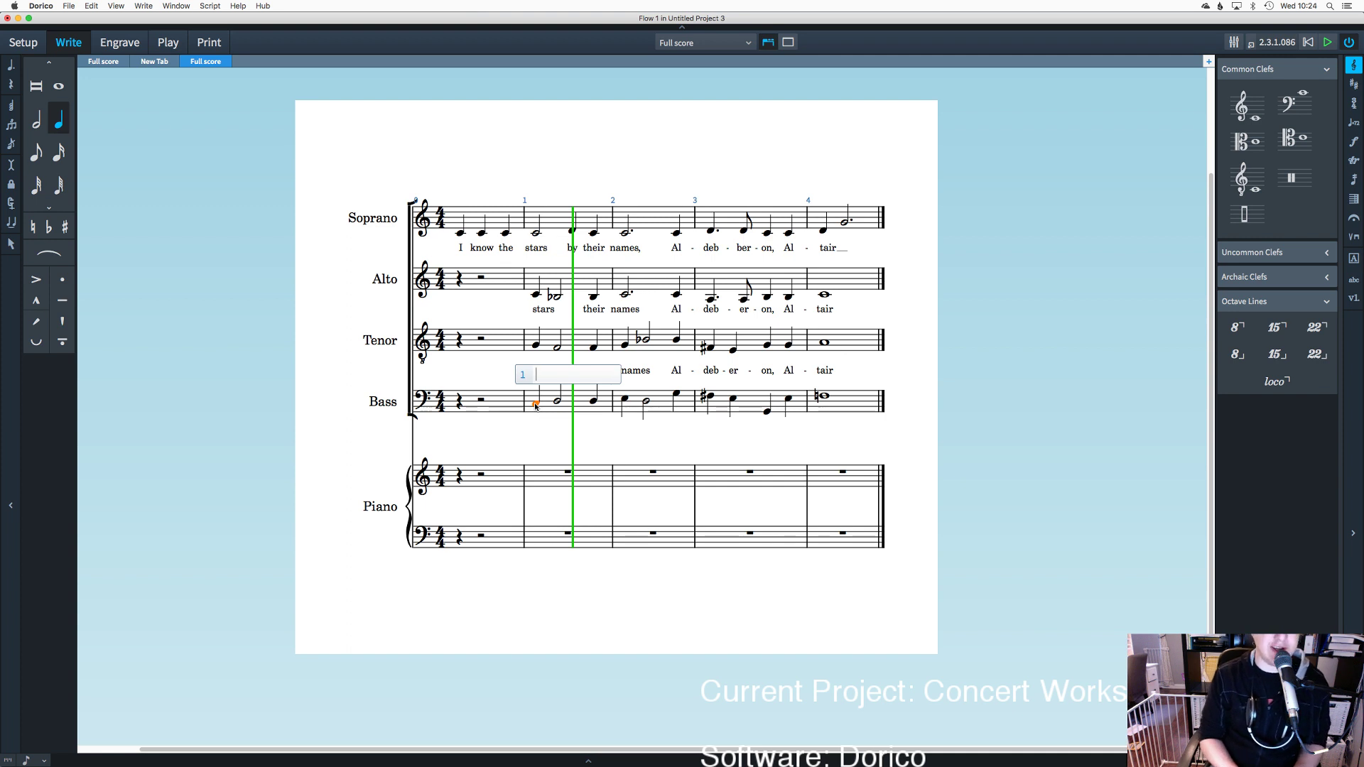
pyautogui.write('stars')
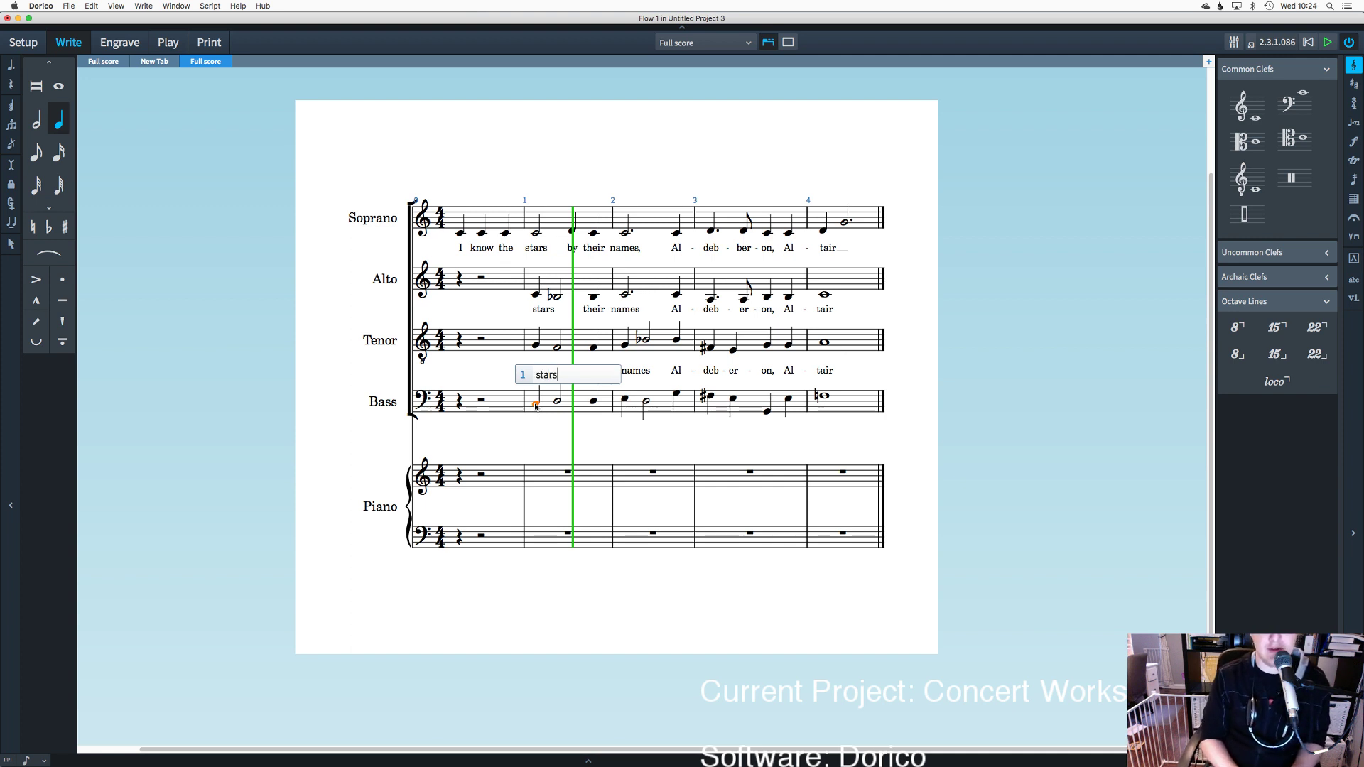
pyautogui.press('space')
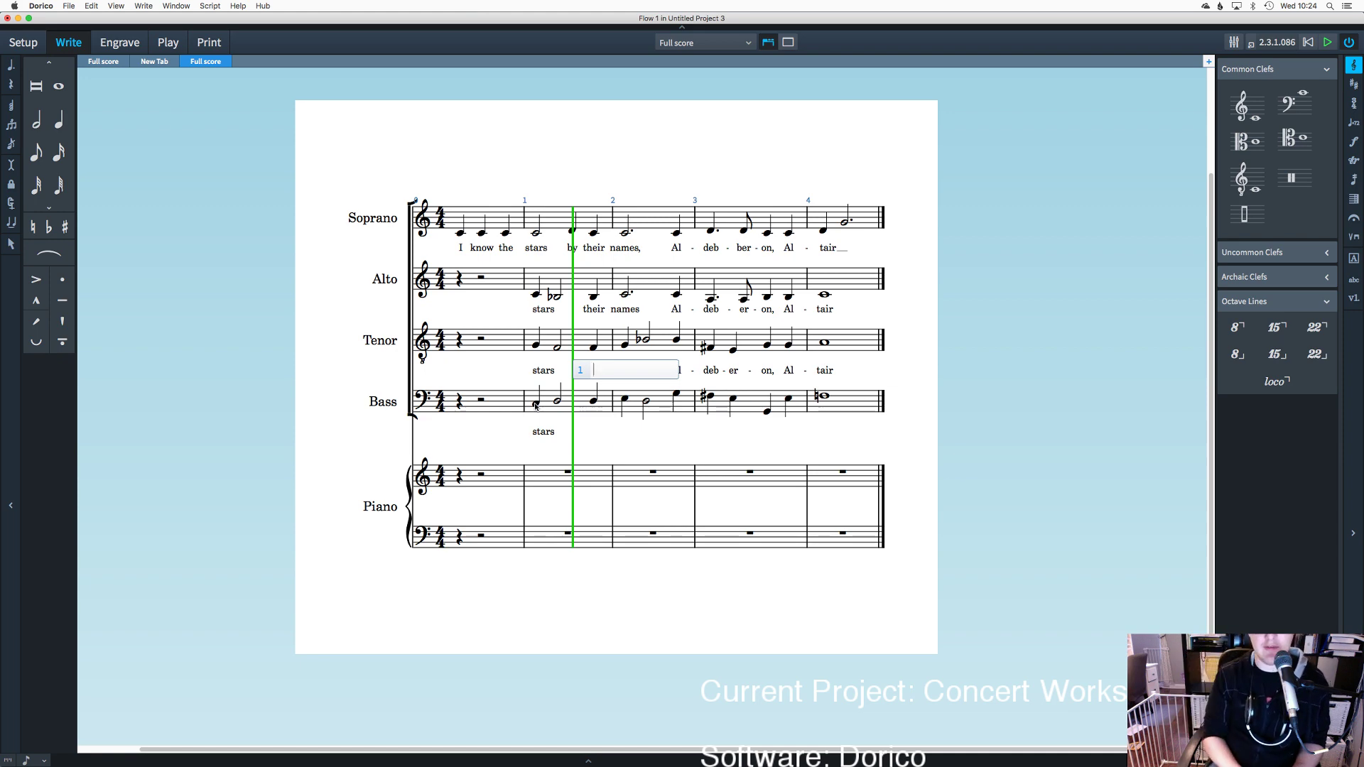
pyautogui.write('their')
pyautogui.press('space')
pyautogui.write('name')
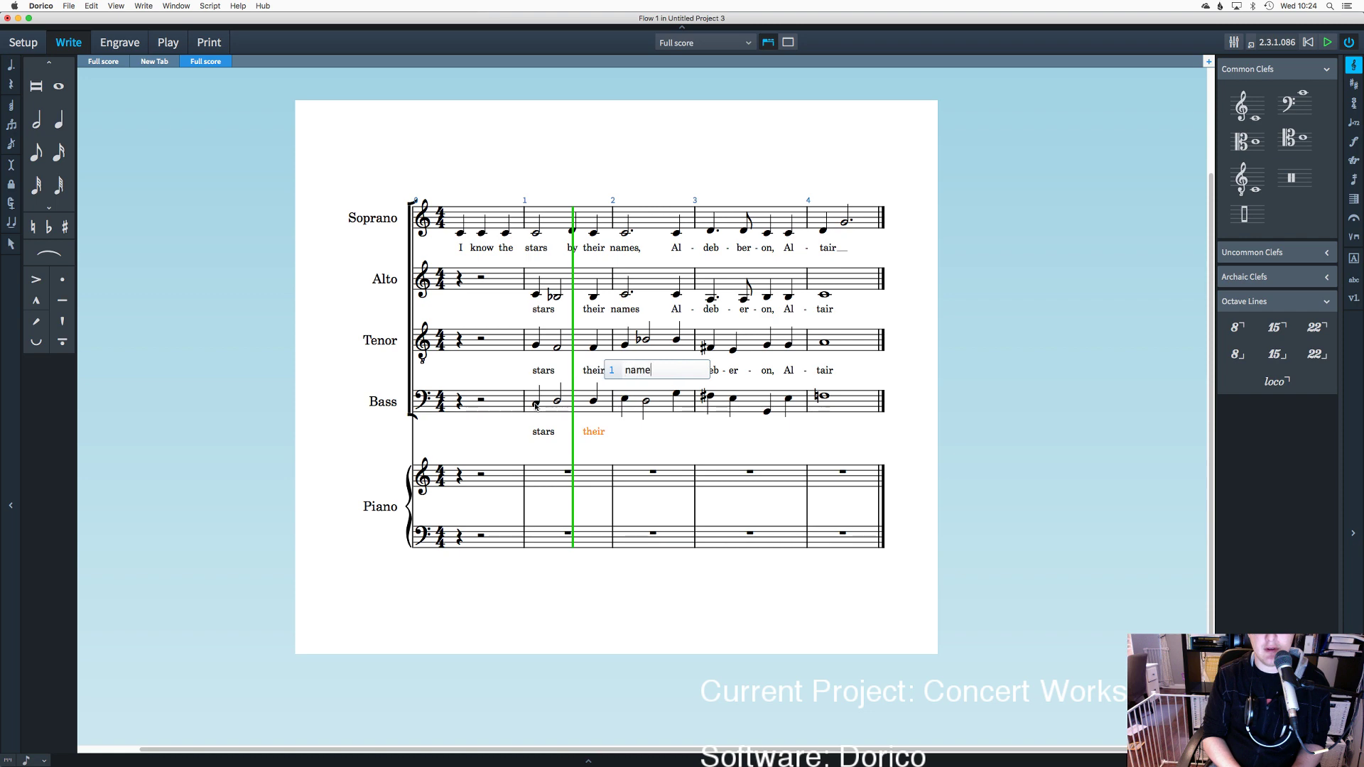
pyautogui.write('s')
pyautogui.press('space')
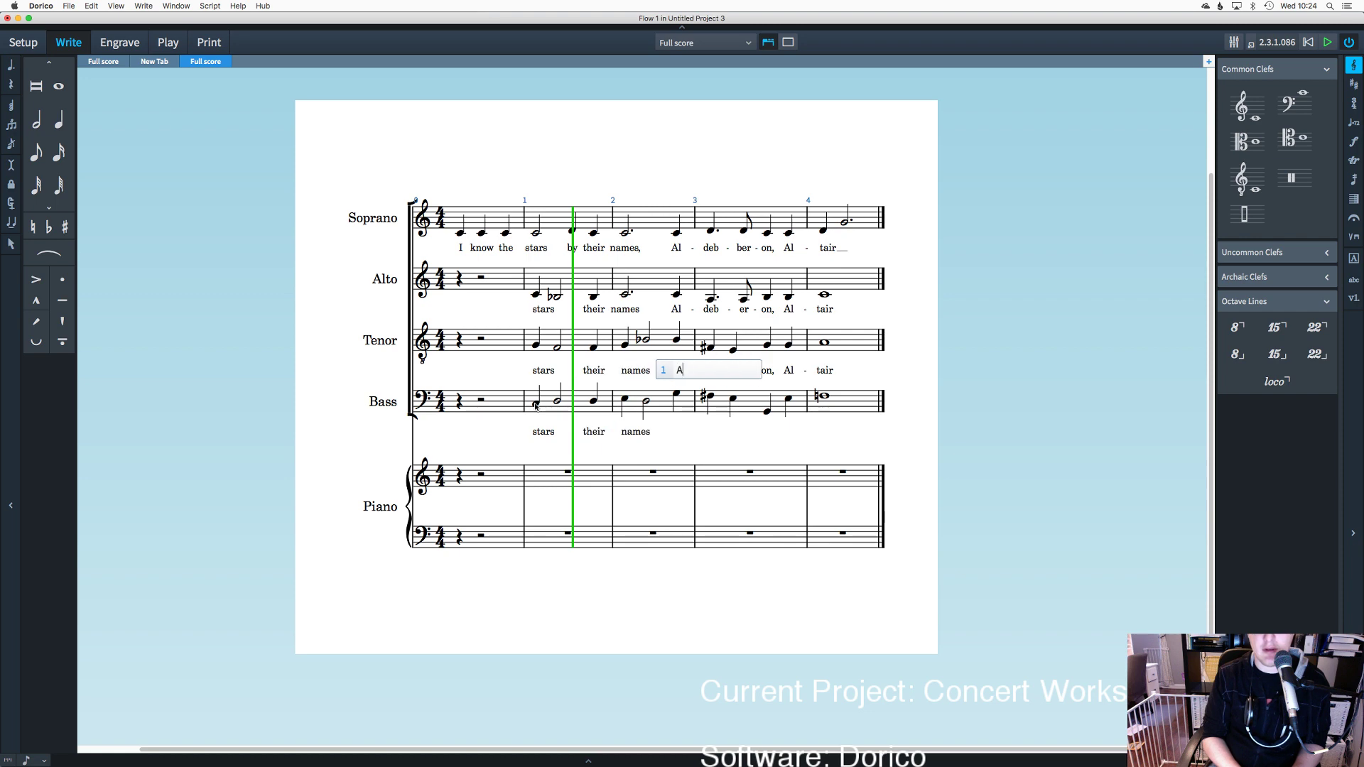
# Step: Complete the Bass lyrics with the hyphenated words "Al-deb-er-on, Al-tair", ending on the whole note
pyautogui.write('Al - deb - er - ')
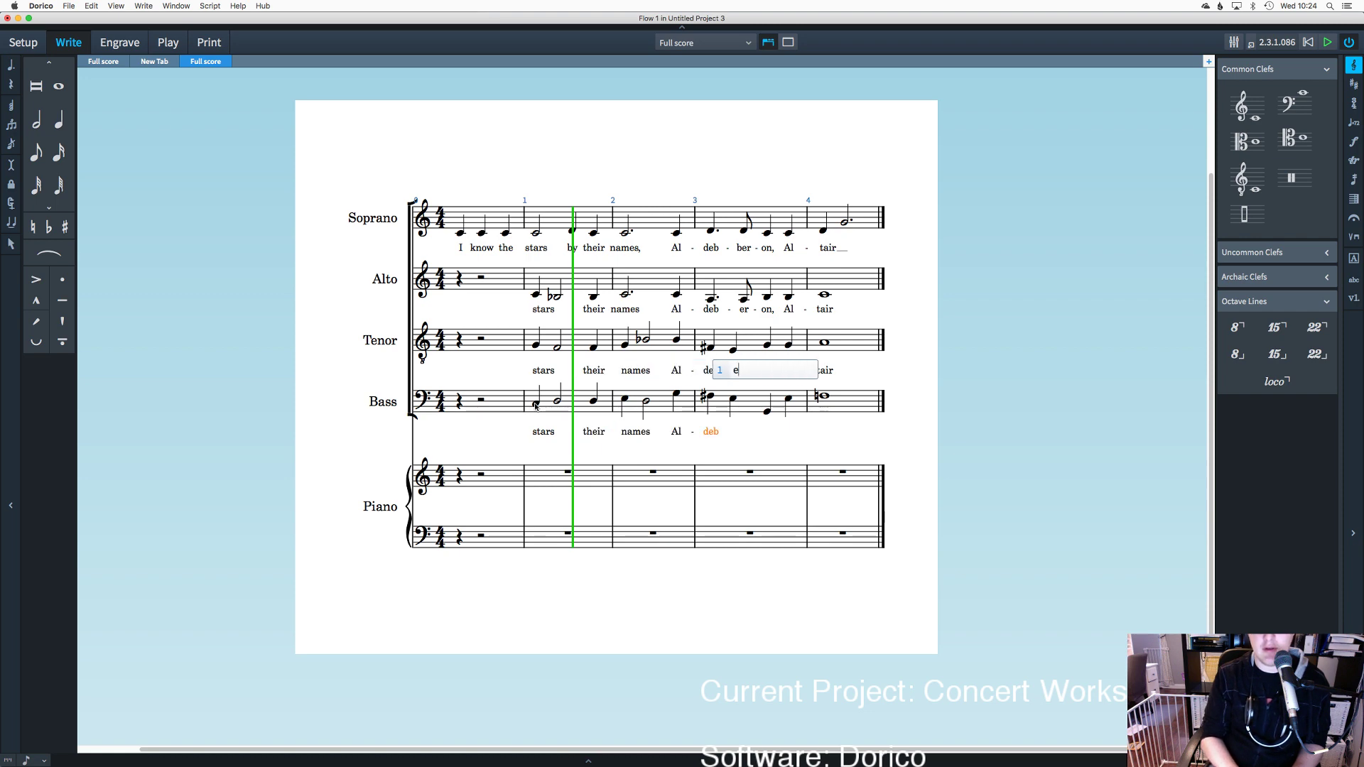
pyautogui.write('on,')
pyautogui.press('space')
pyautogui.write('Al')
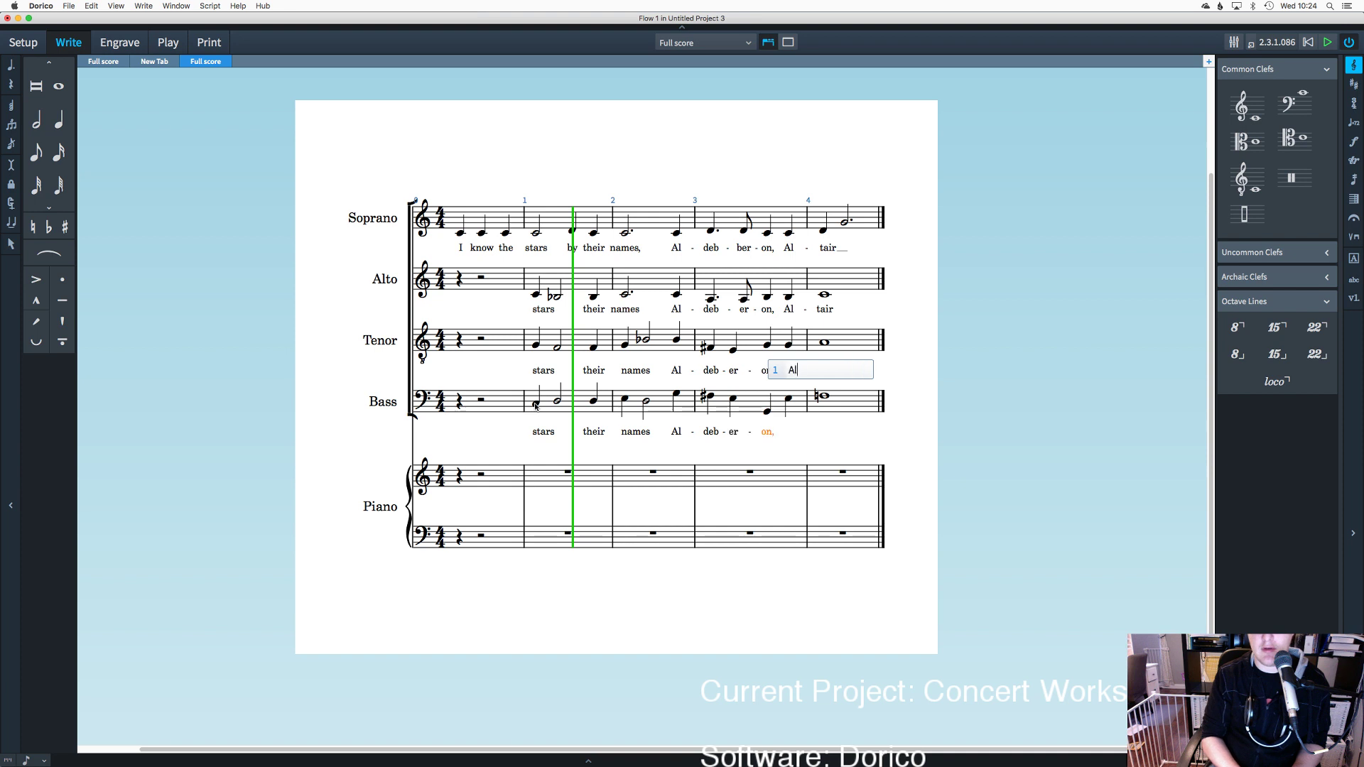
pyautogui.write(' - tair')
pyautogui.press('Return')
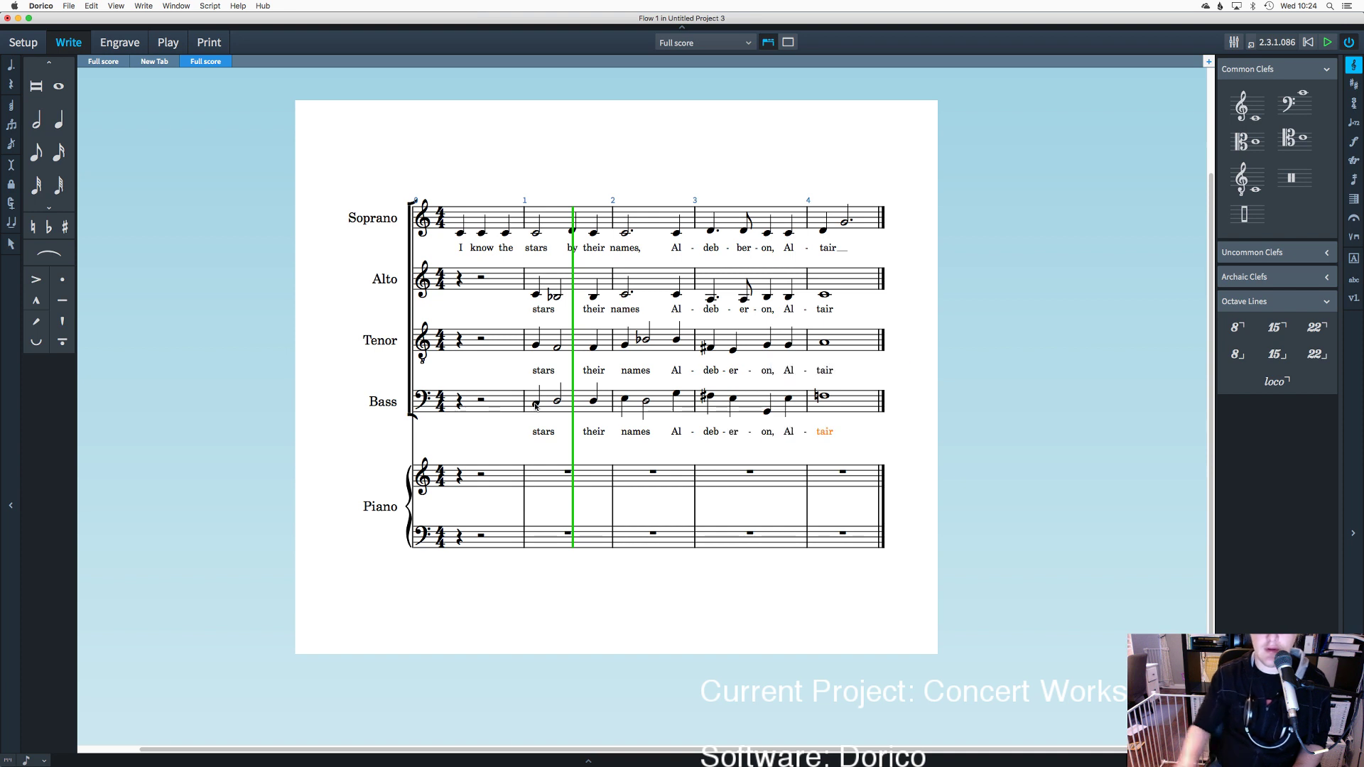
pyautogui.press('Escape')
# Step: Save the project as "I know the stars by their names" in the Dorico Projects folder
pyautogui.press('super+s')
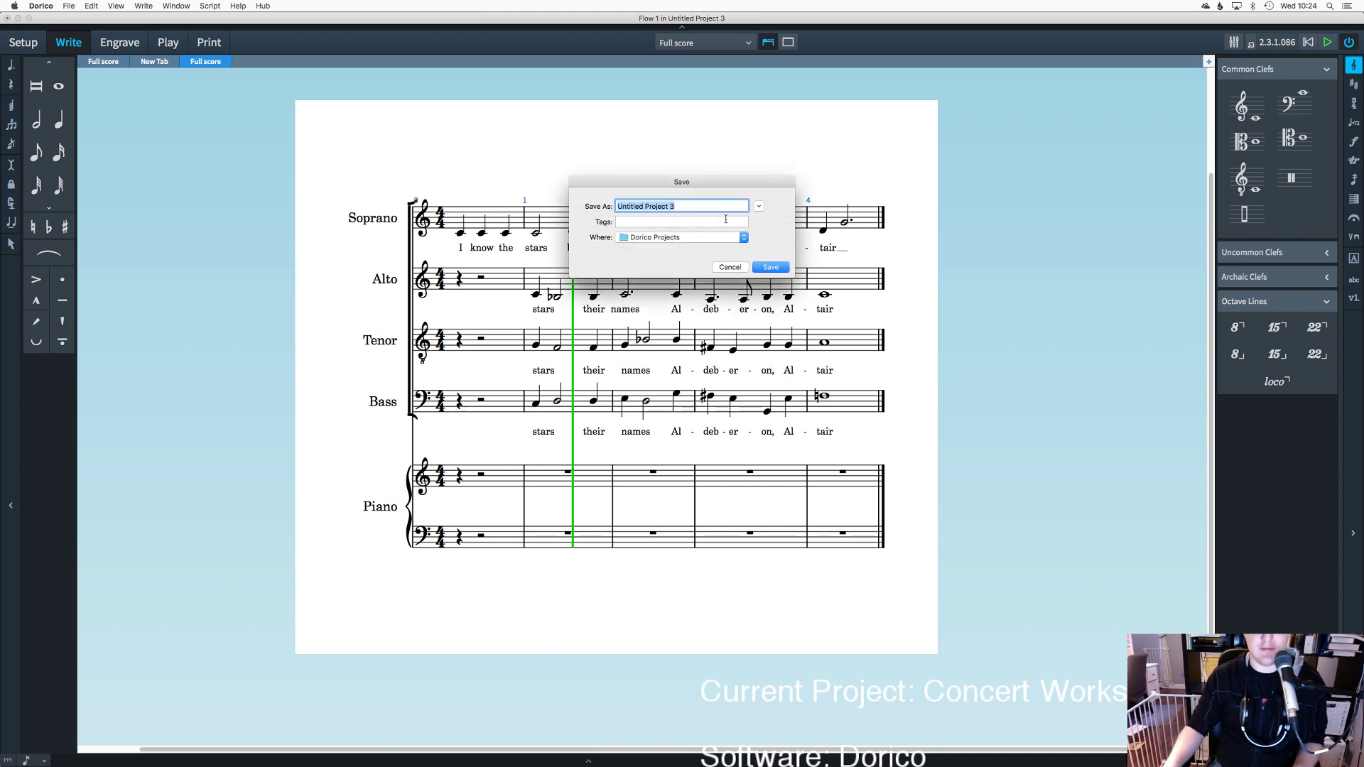
pyautogui.write('I know the sta')
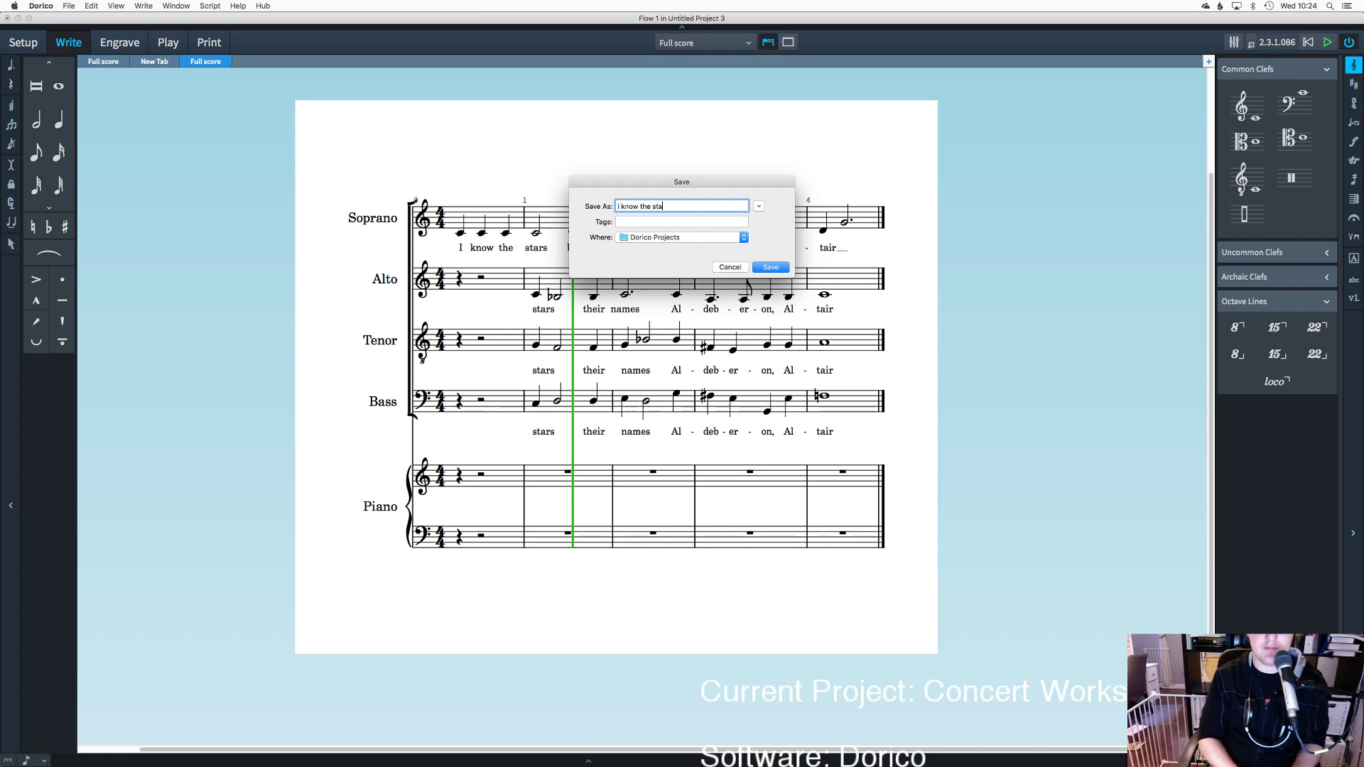
pyautogui.write('rs by their an')
pyautogui.press('BackSpace')
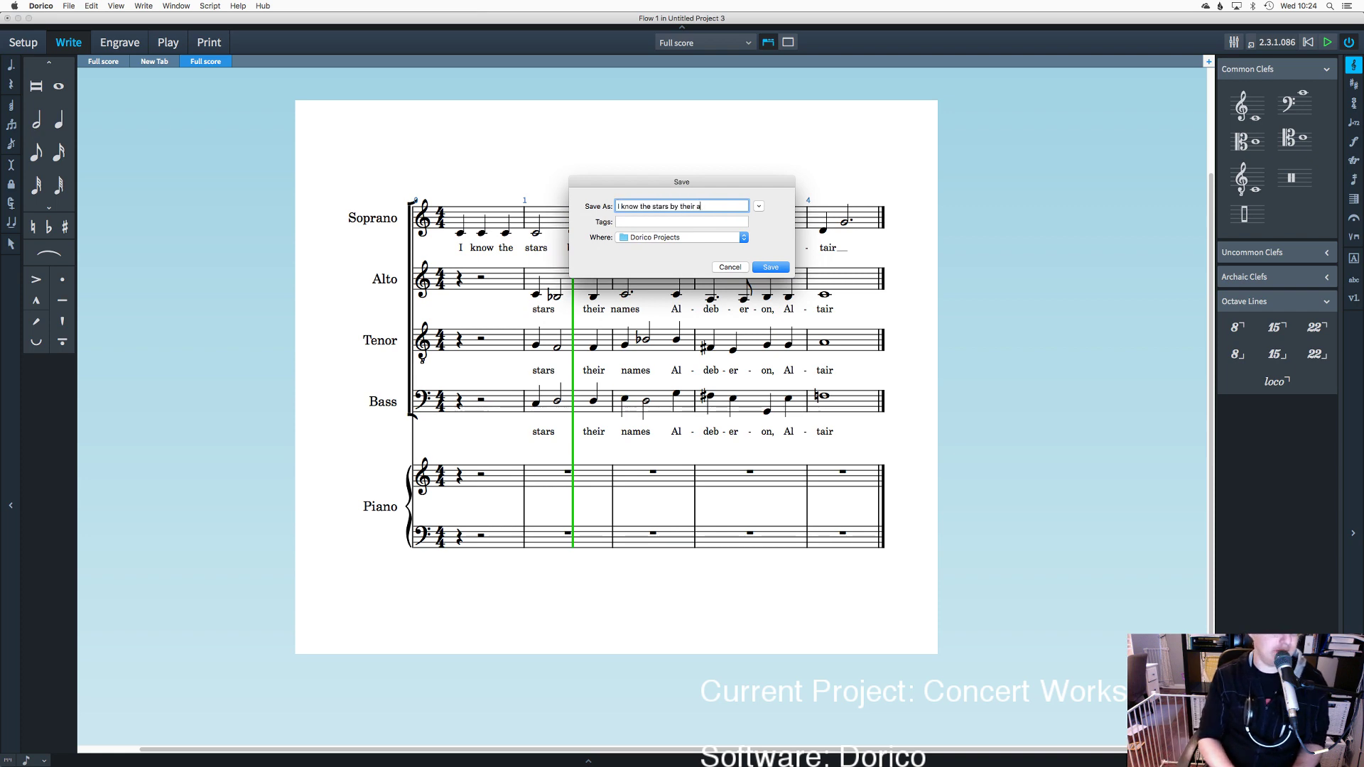
pyautogui.write('names')
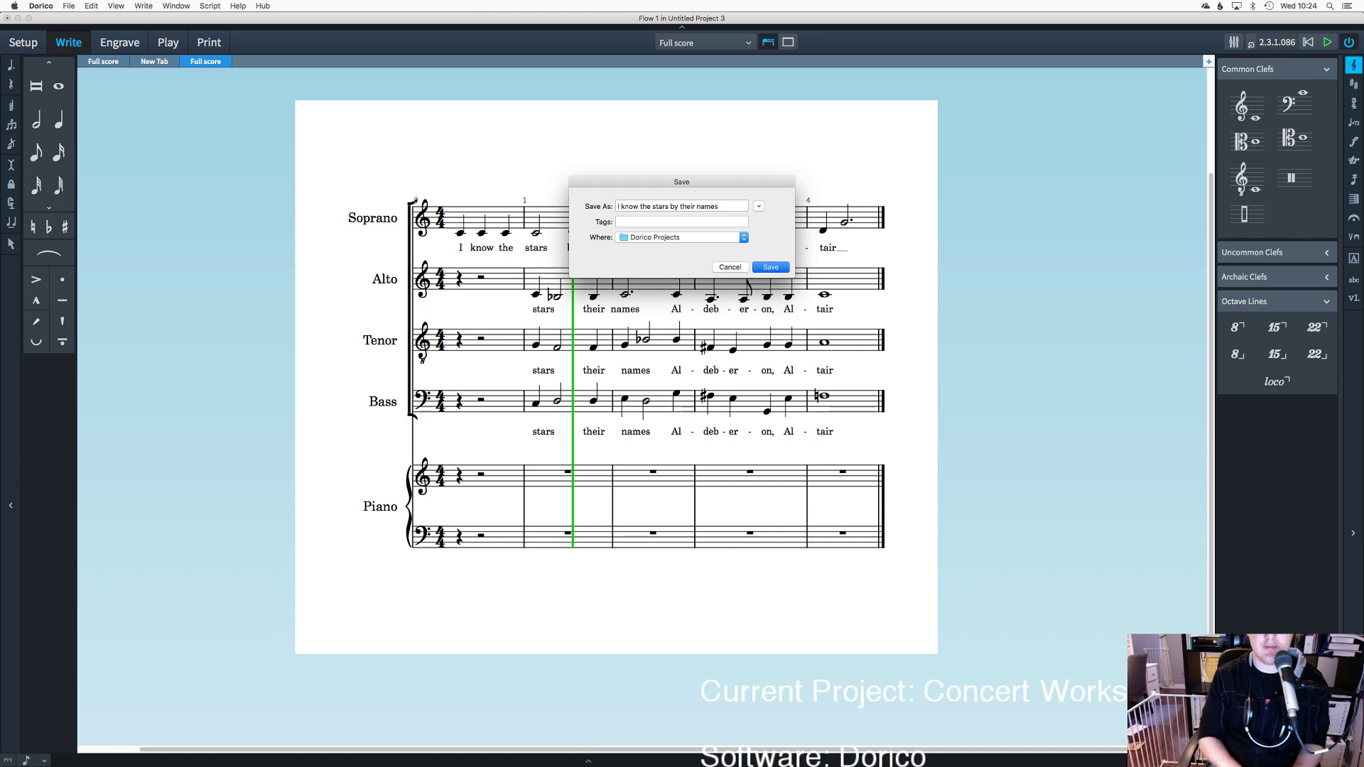
pyautogui.press('Return')
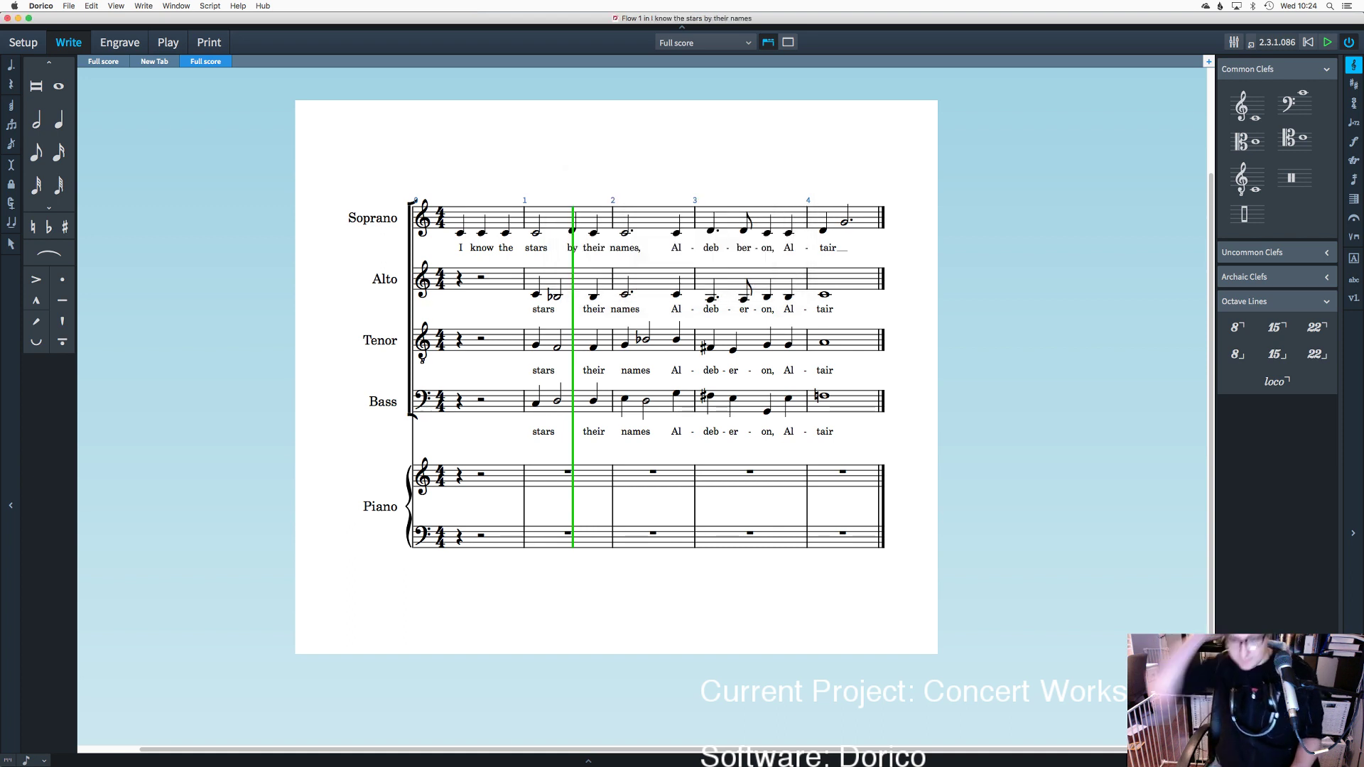
# Step: Review the titled score and its players across the Setup, Write, Engrave and Print modes
pyautogui.moveTo(639, 764)
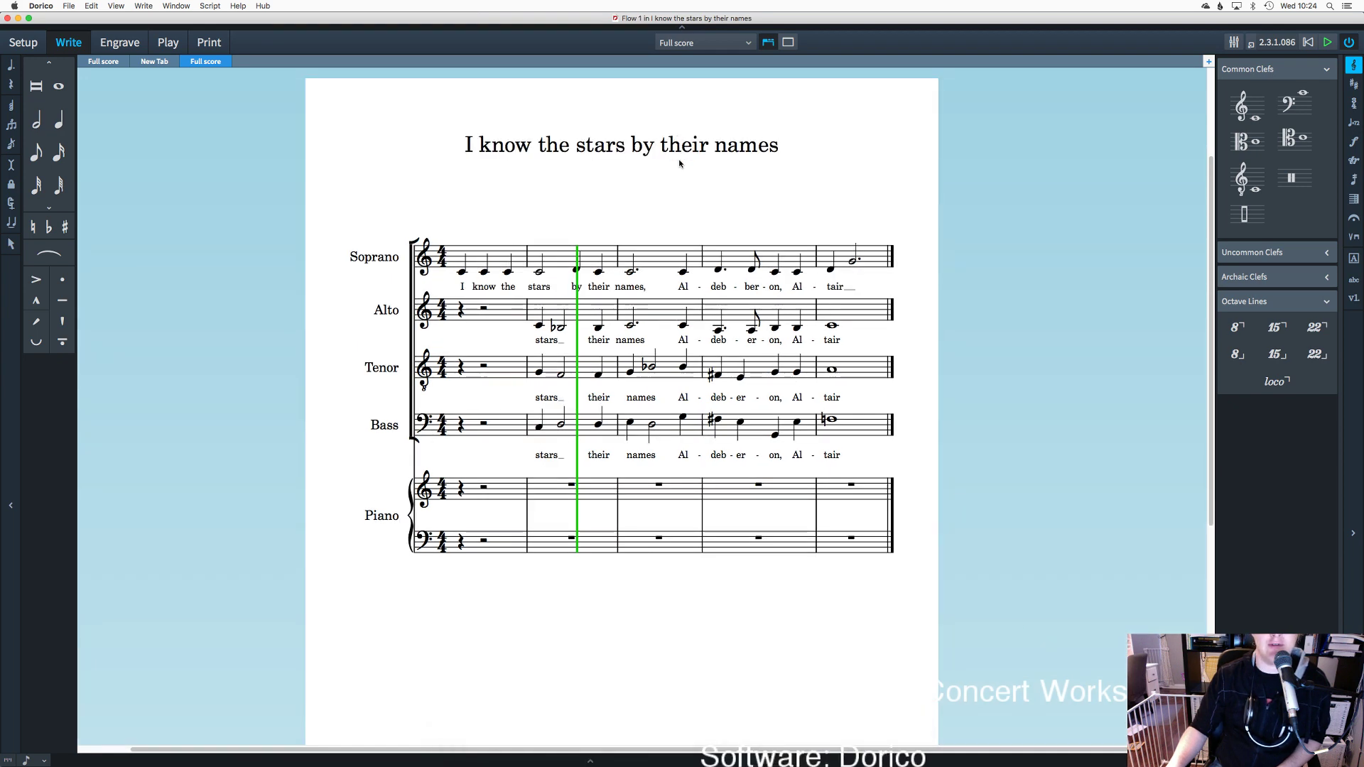
pyautogui.click(23, 42)
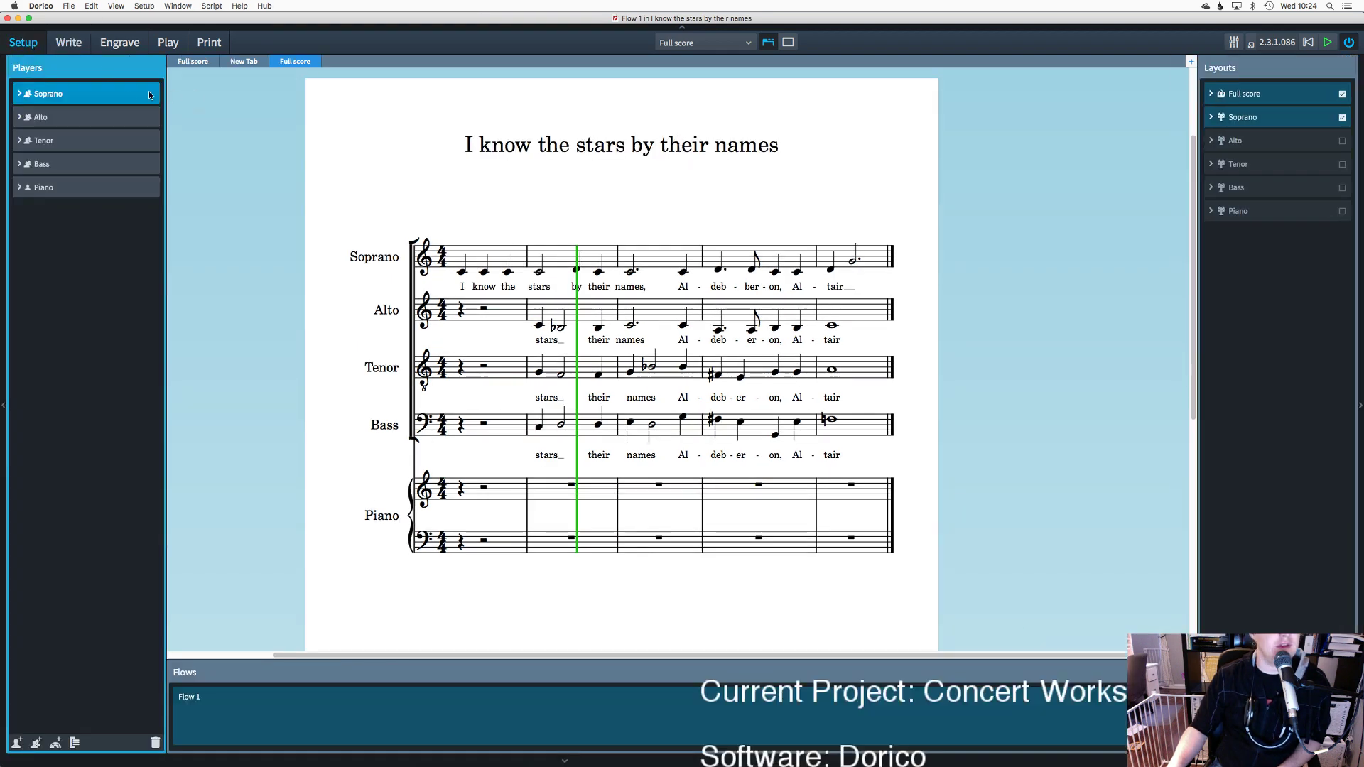
pyautogui.click(19, 93)
pyautogui.click(18, 95)
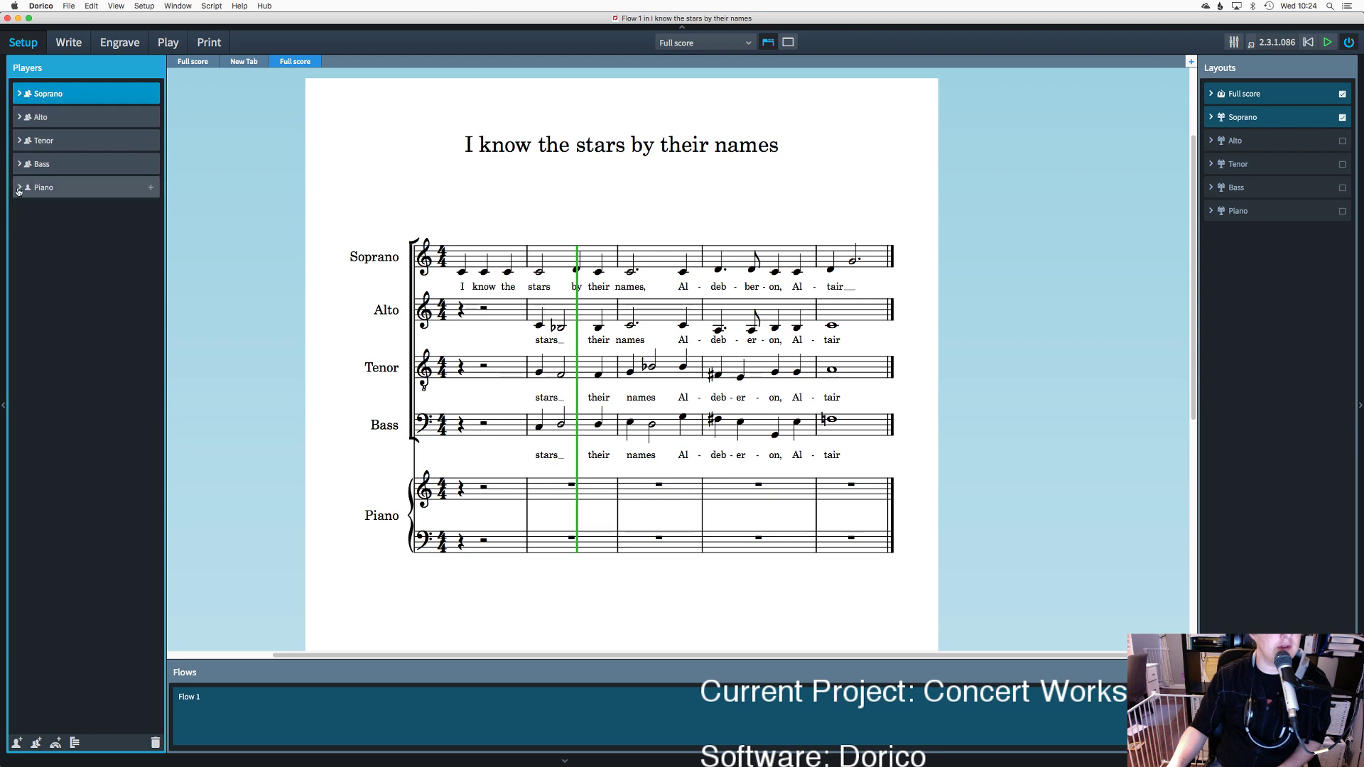
pyautogui.click(84, 46)
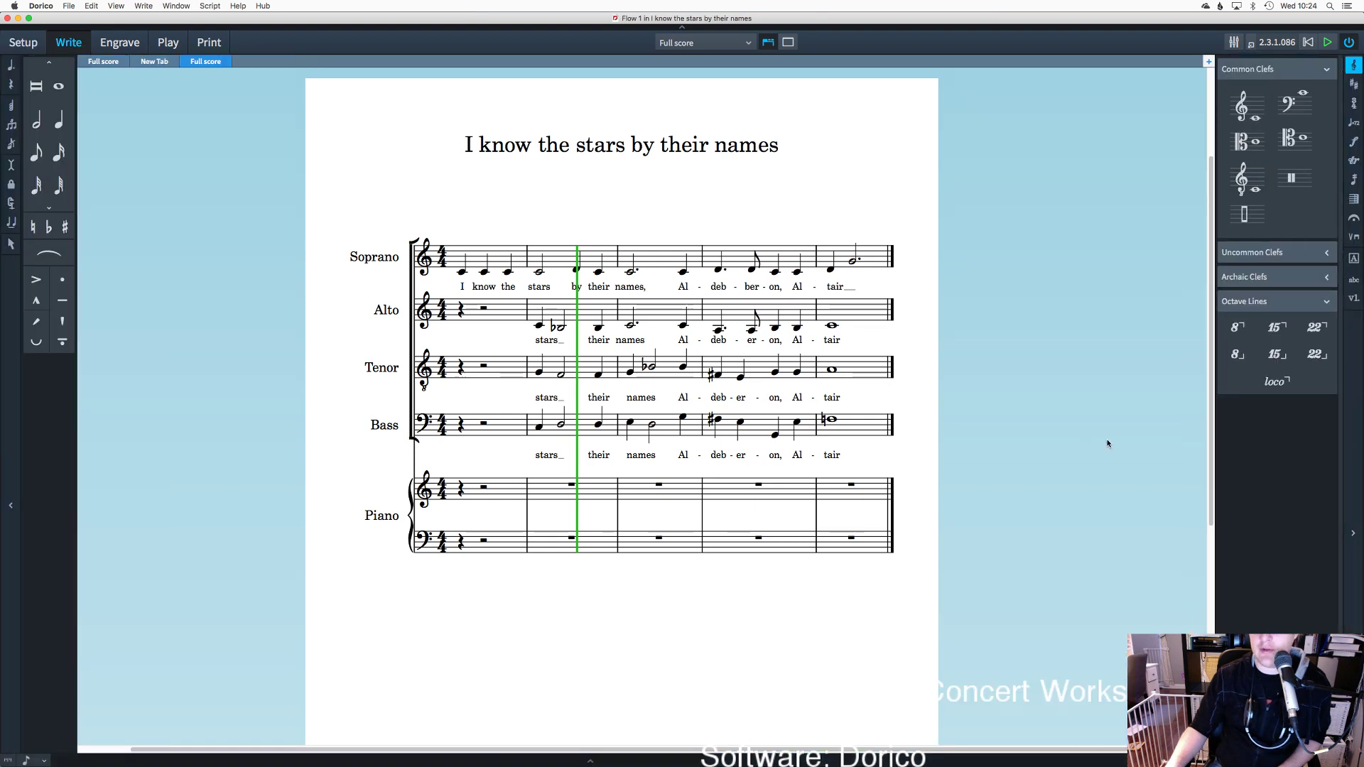
pyautogui.click(117, 43)
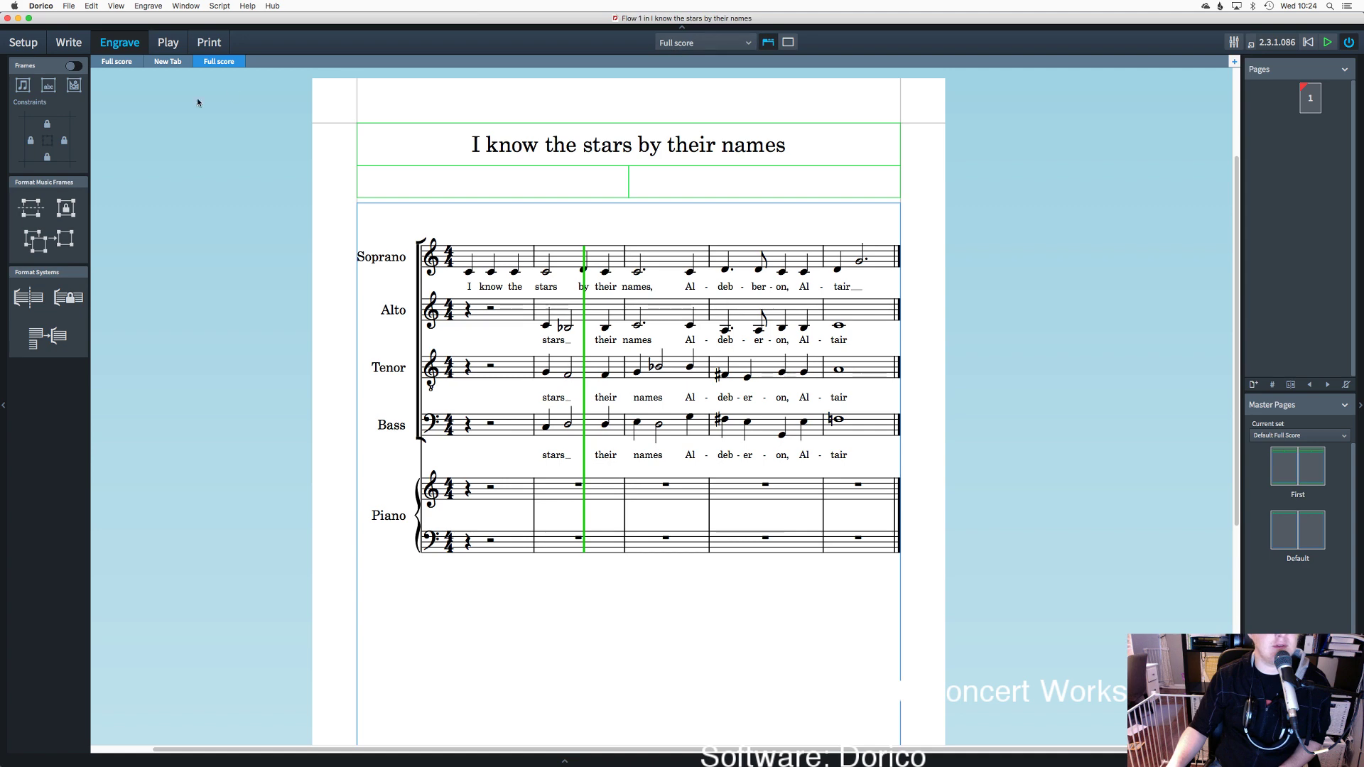
pyautogui.click(175, 41)
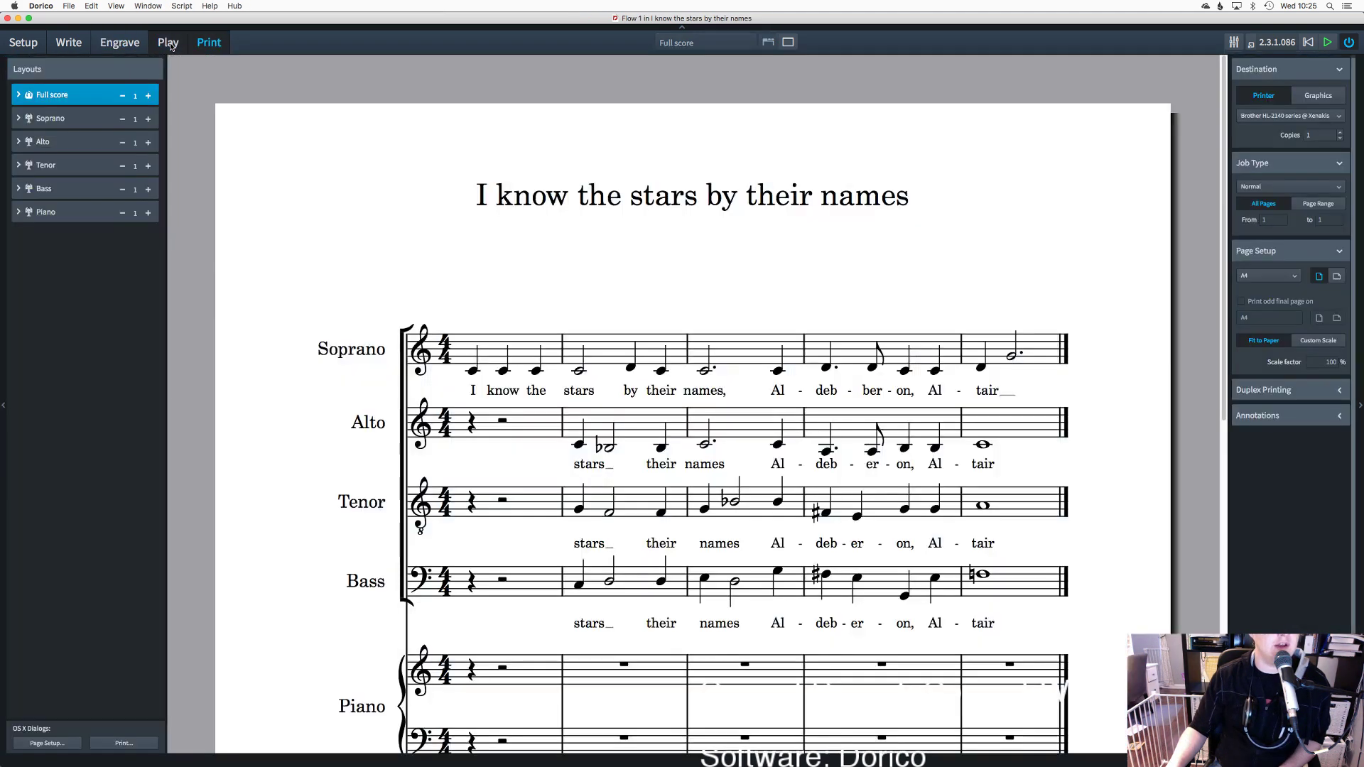
# Step: Go through the introductory tour of the print layouts and options, and review the score in Play, Print and Setup modes
pyautogui.click(169, 42)
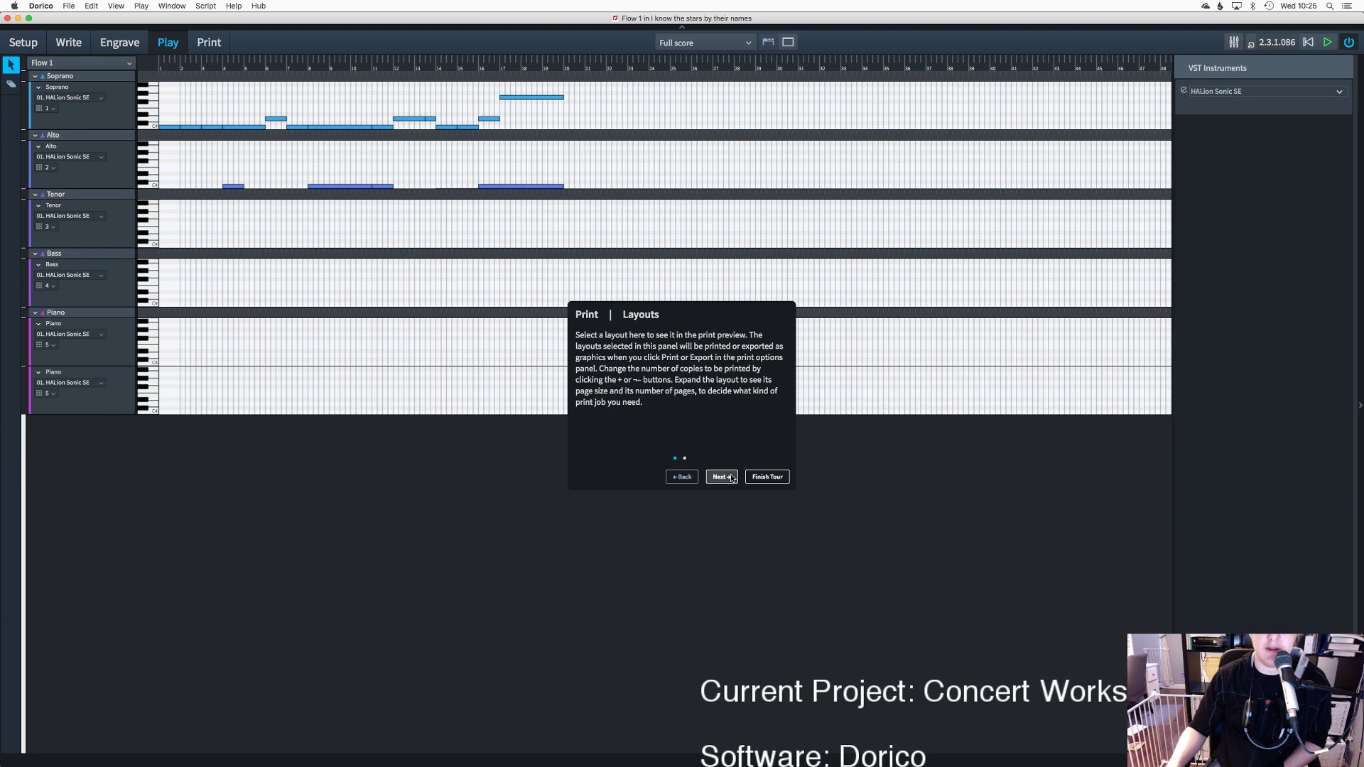
pyautogui.click(731, 478)
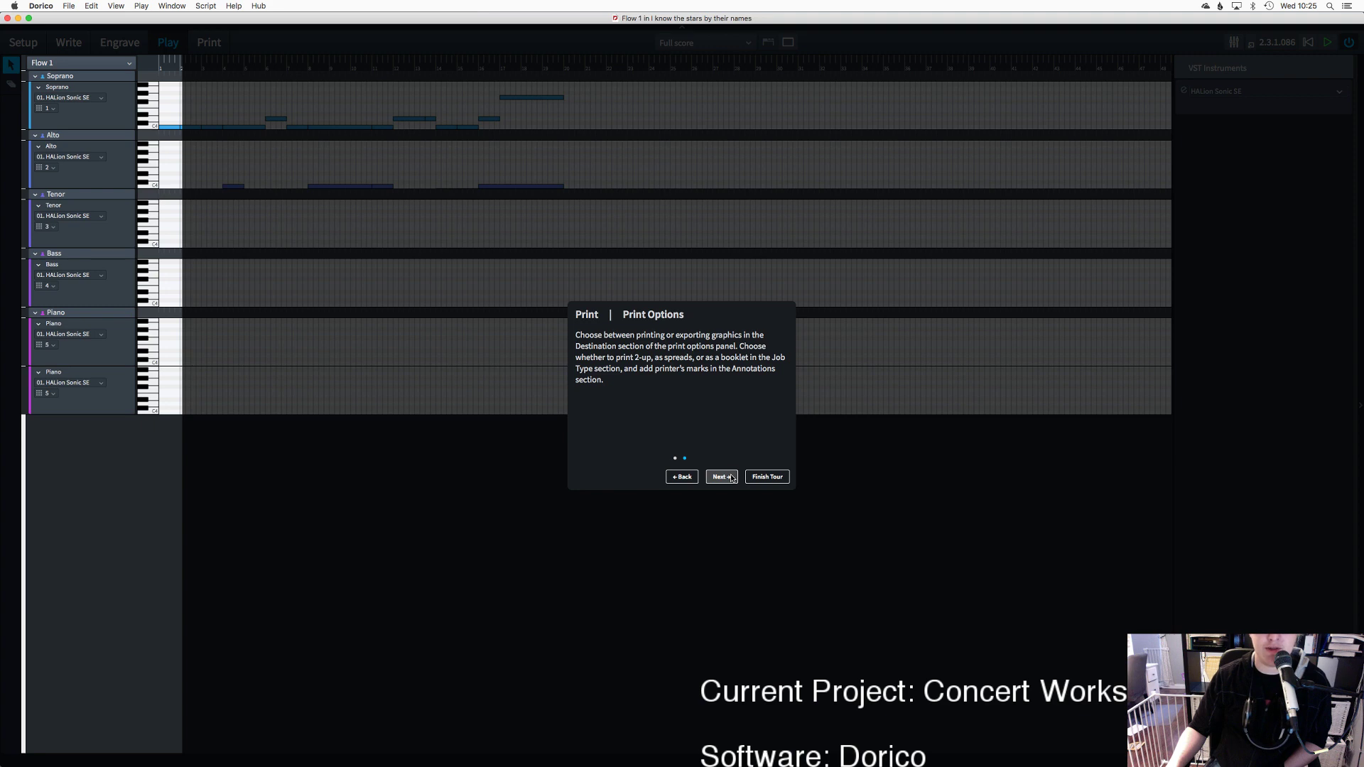
pyautogui.click(731, 477)
pyautogui.click(209, 42)
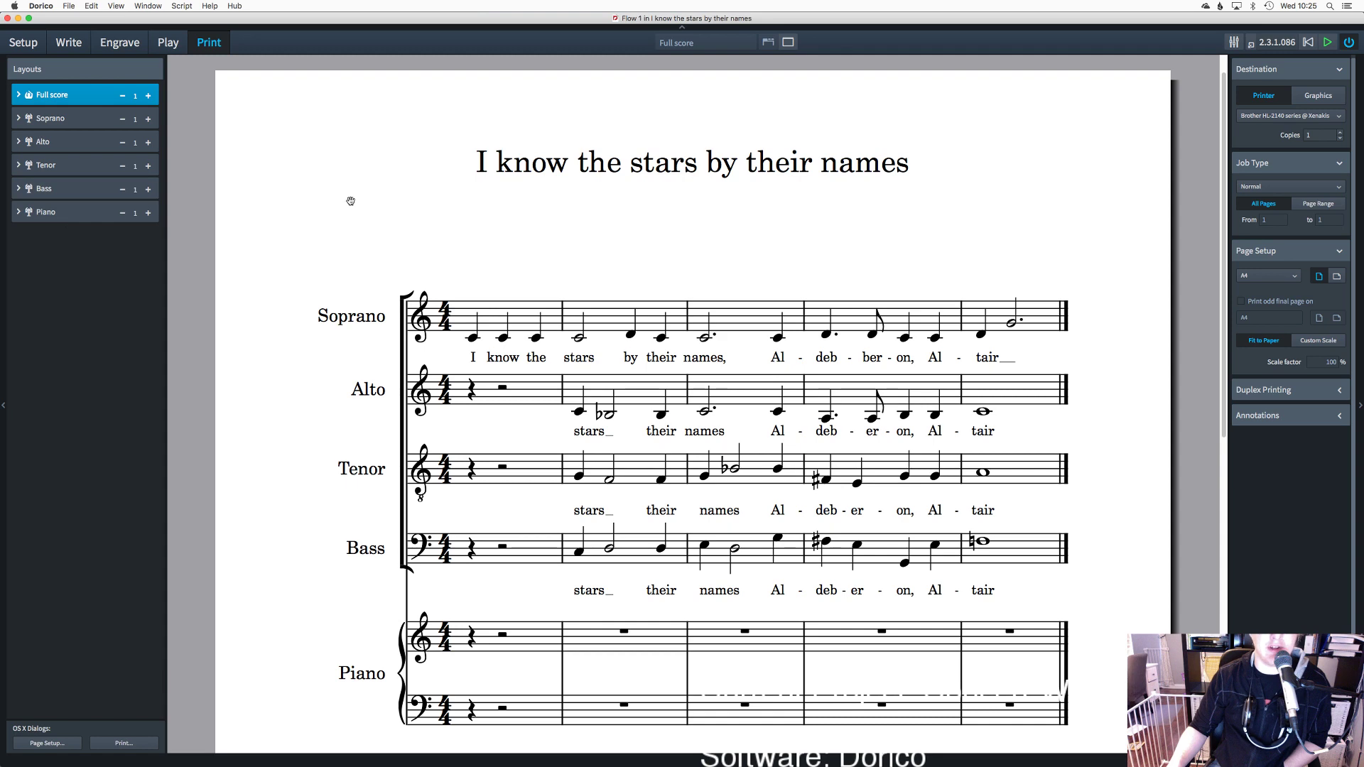
pyautogui.moveTo(341, 363); pyautogui.dragTo(369, 282)
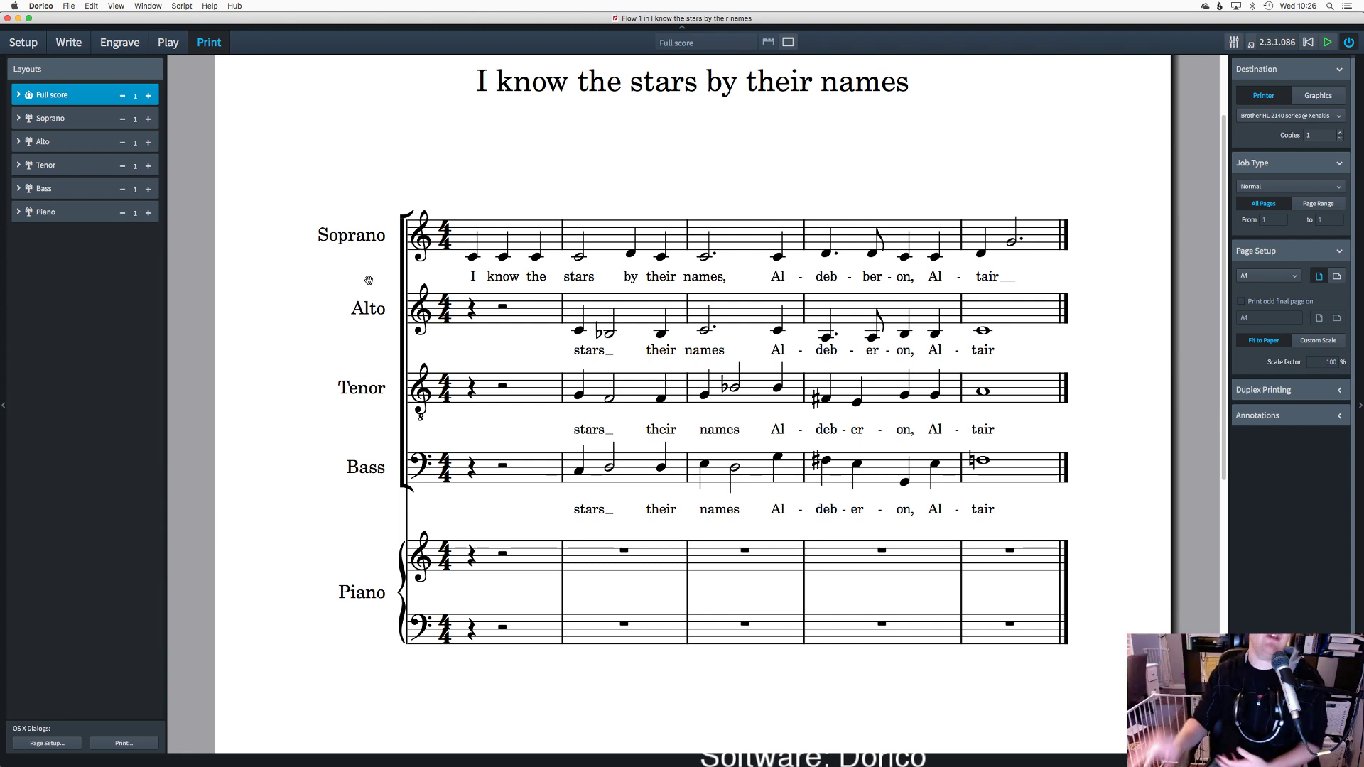
pyautogui.press('super+1')
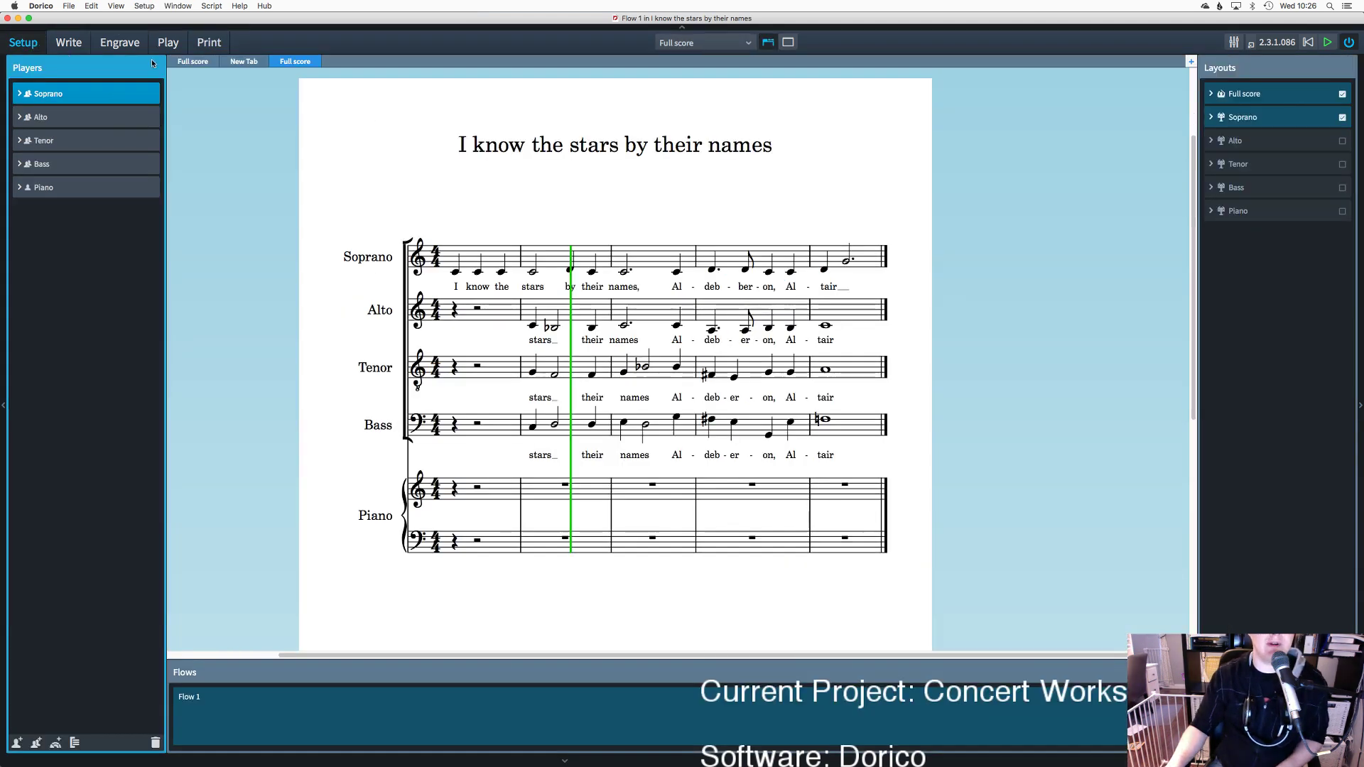
# Step: Examine the Note Grouping settings for time signatures with half bars in the Notation Options, starting from Write mode
pyautogui.click(65, 44)
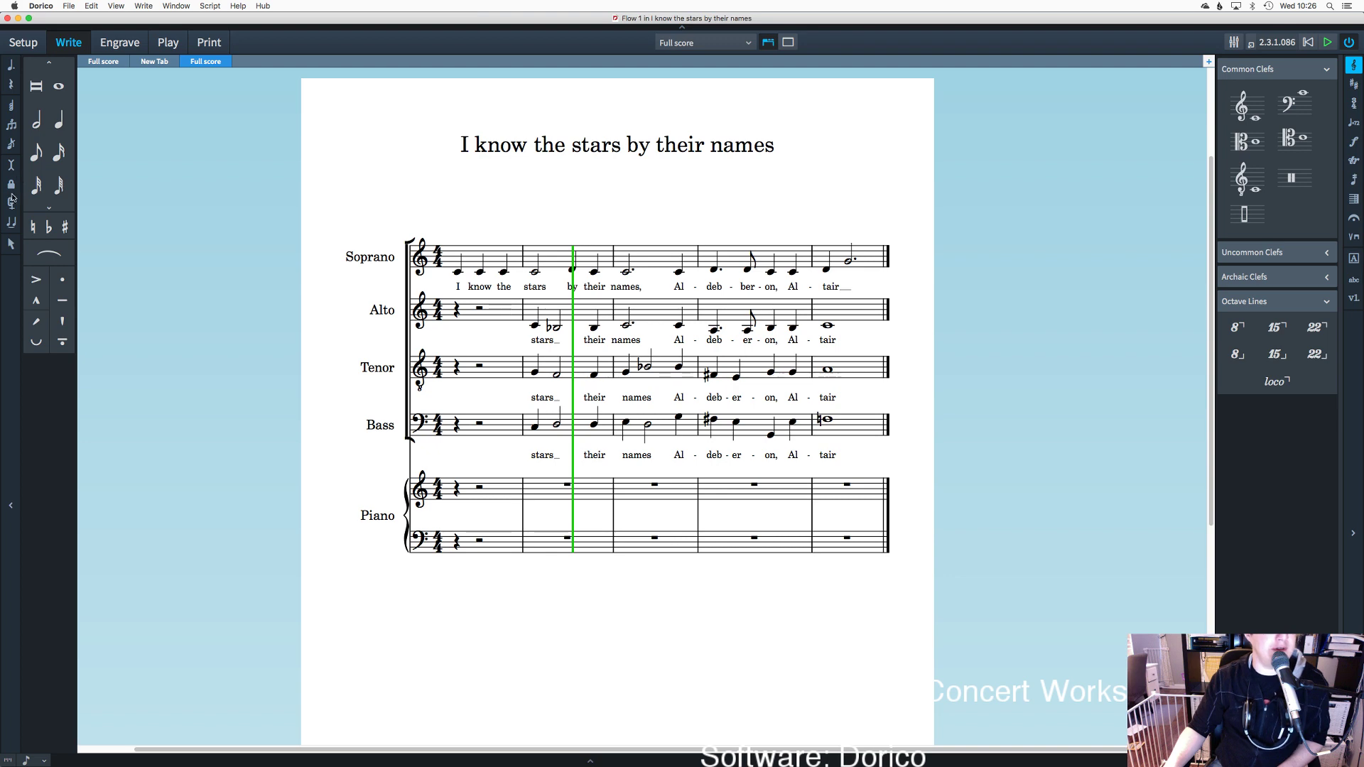
pyautogui.click(175, 5)
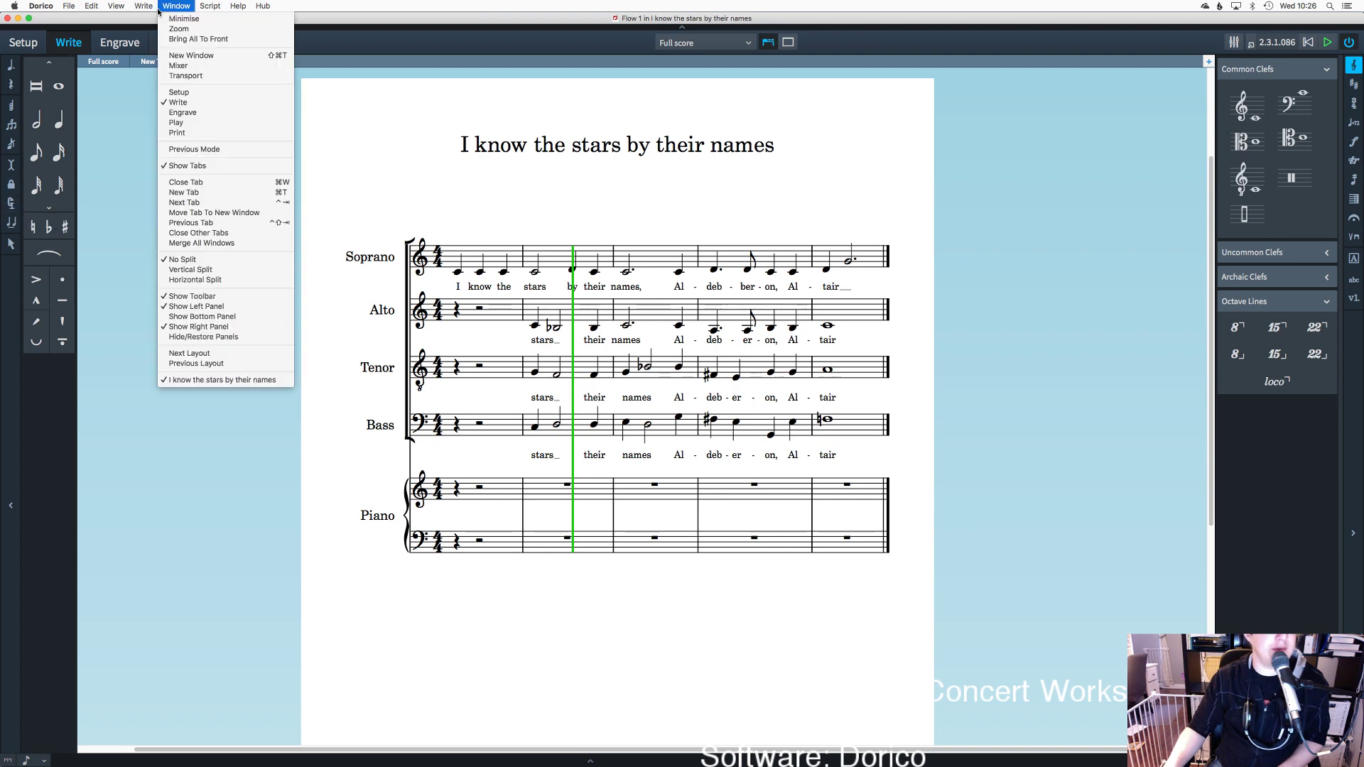
pyautogui.moveTo(132, 9)
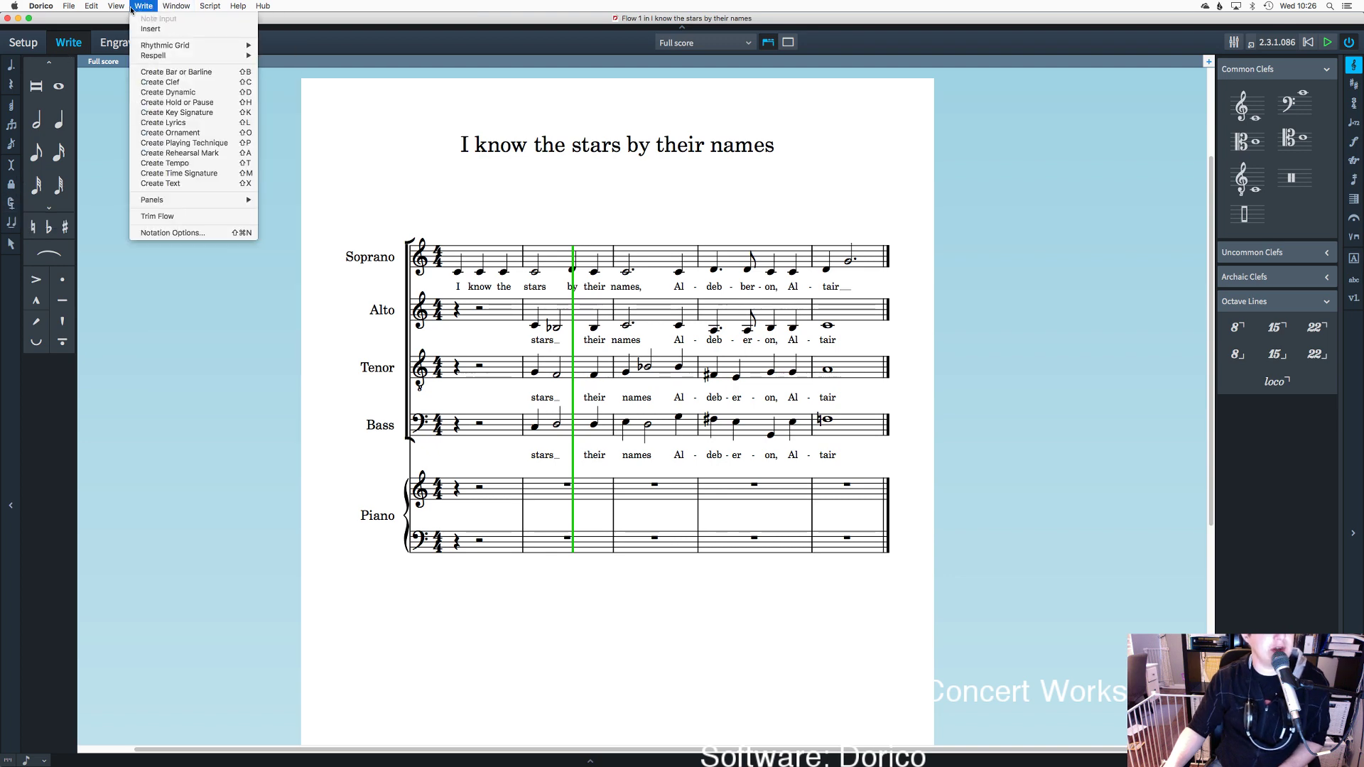
pyautogui.moveTo(181, 202)
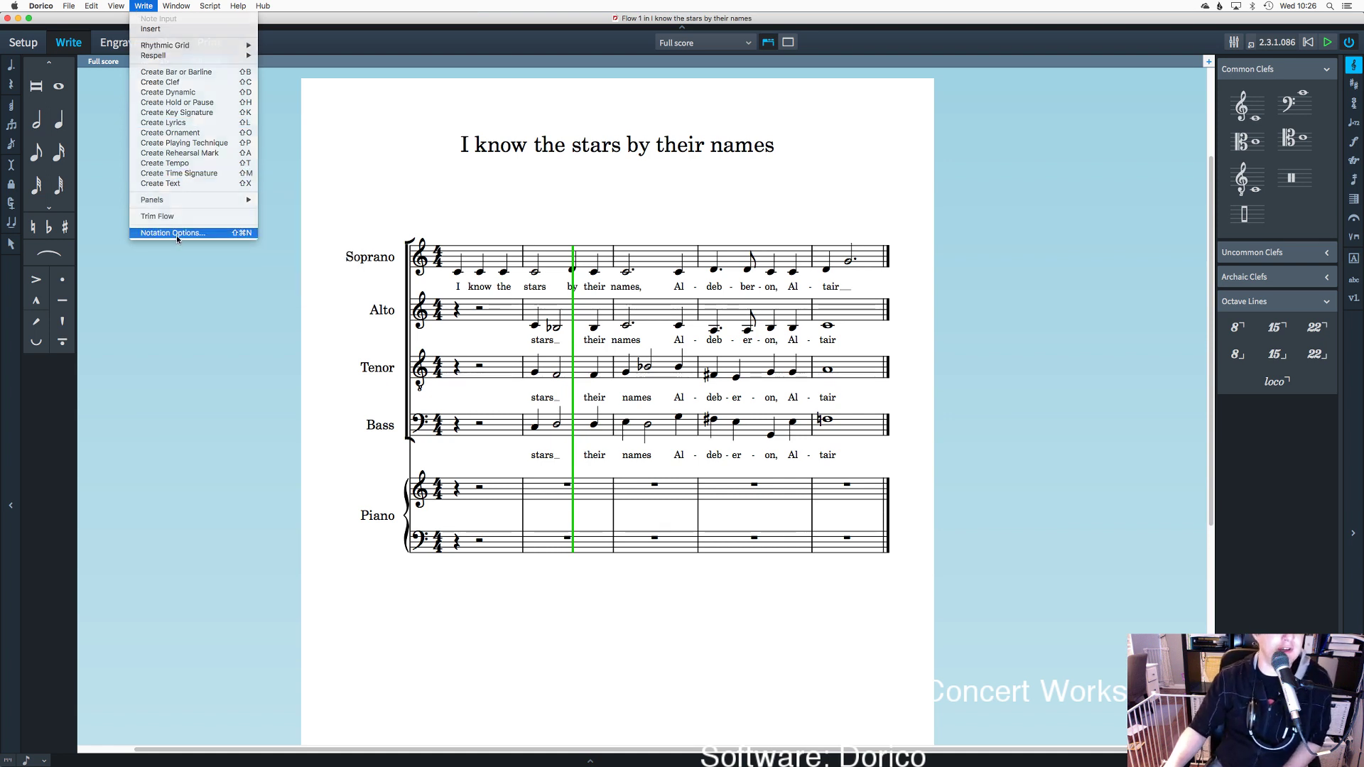
pyautogui.click(176, 233)
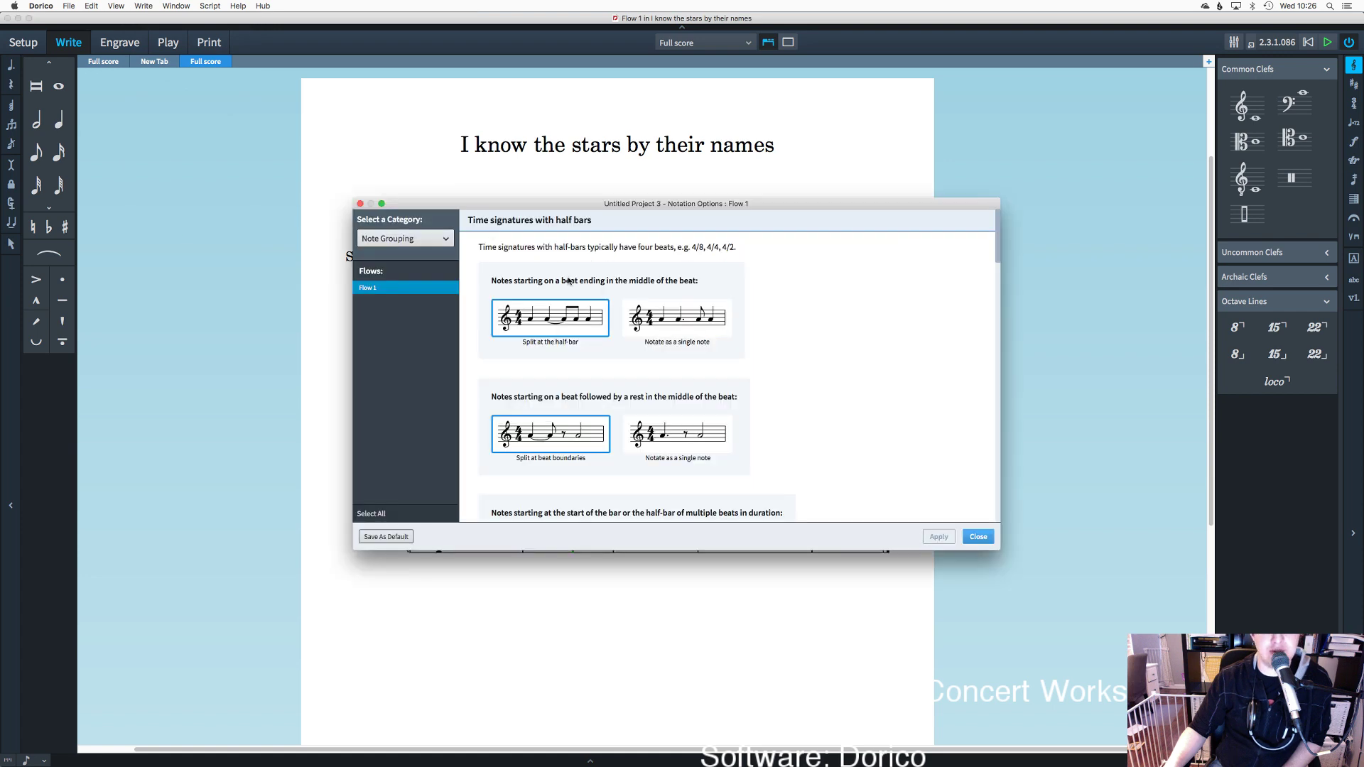
pyautogui.scroll(-5, 679, 326)
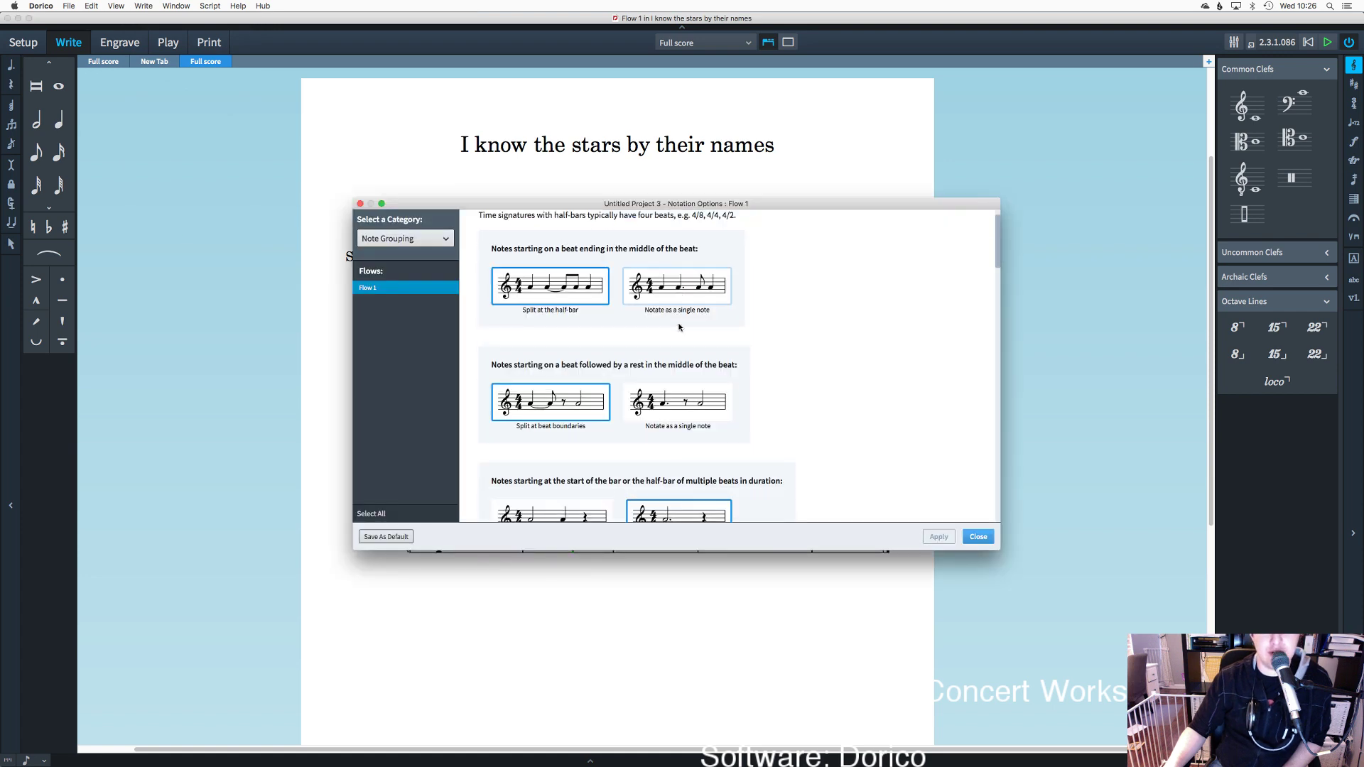
pyautogui.scroll(-5, 679, 327)
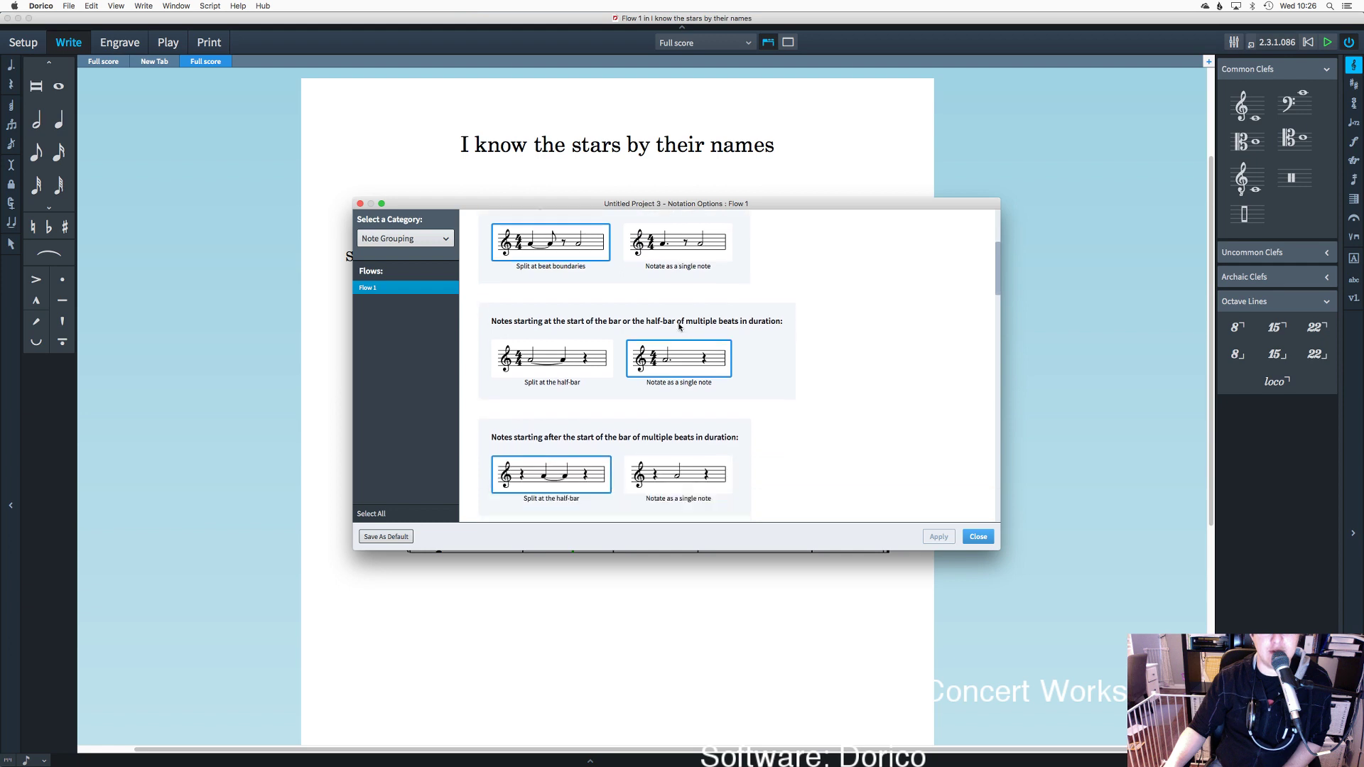
pyautogui.click(980, 537)
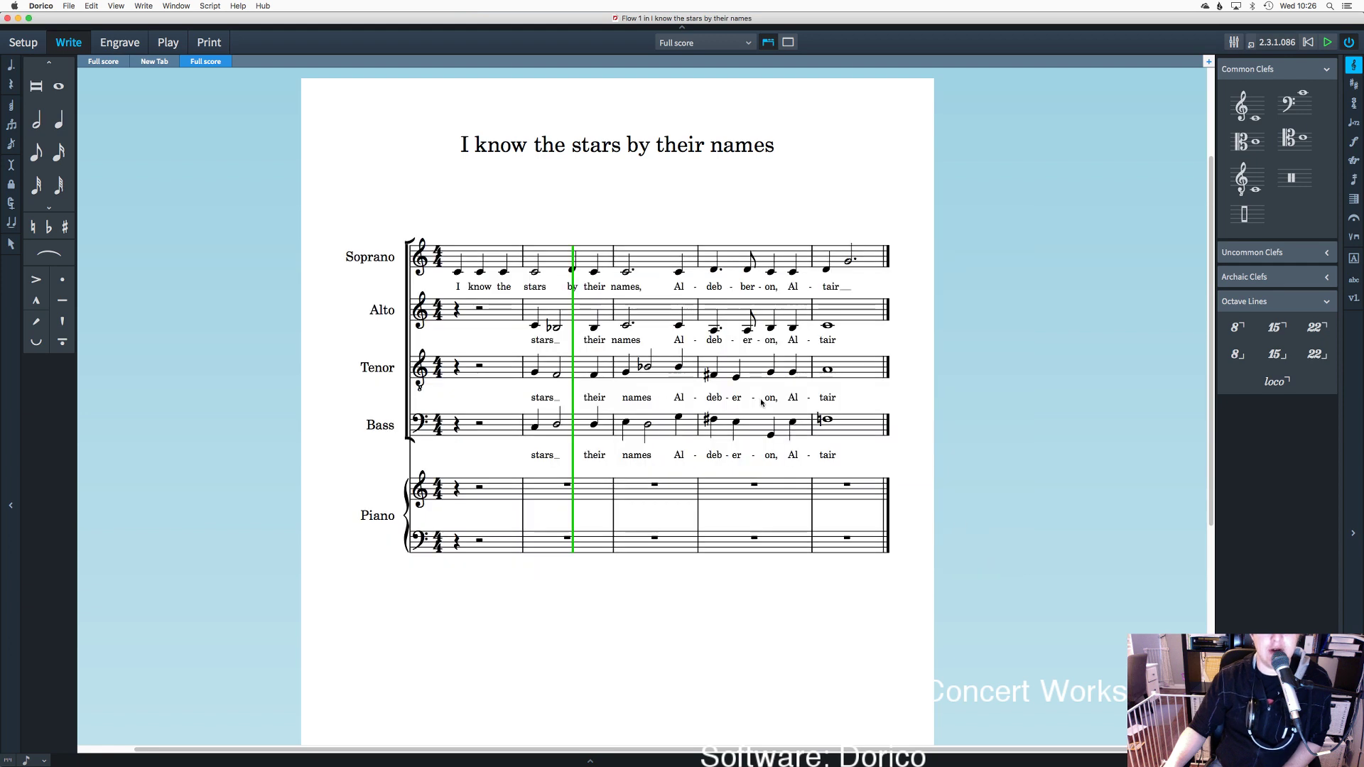
# Step: Correct the Soprano lyric syllable "ber" to "er" so the word reads "Al-deb-er-on"
pyautogui.click(842, 397)
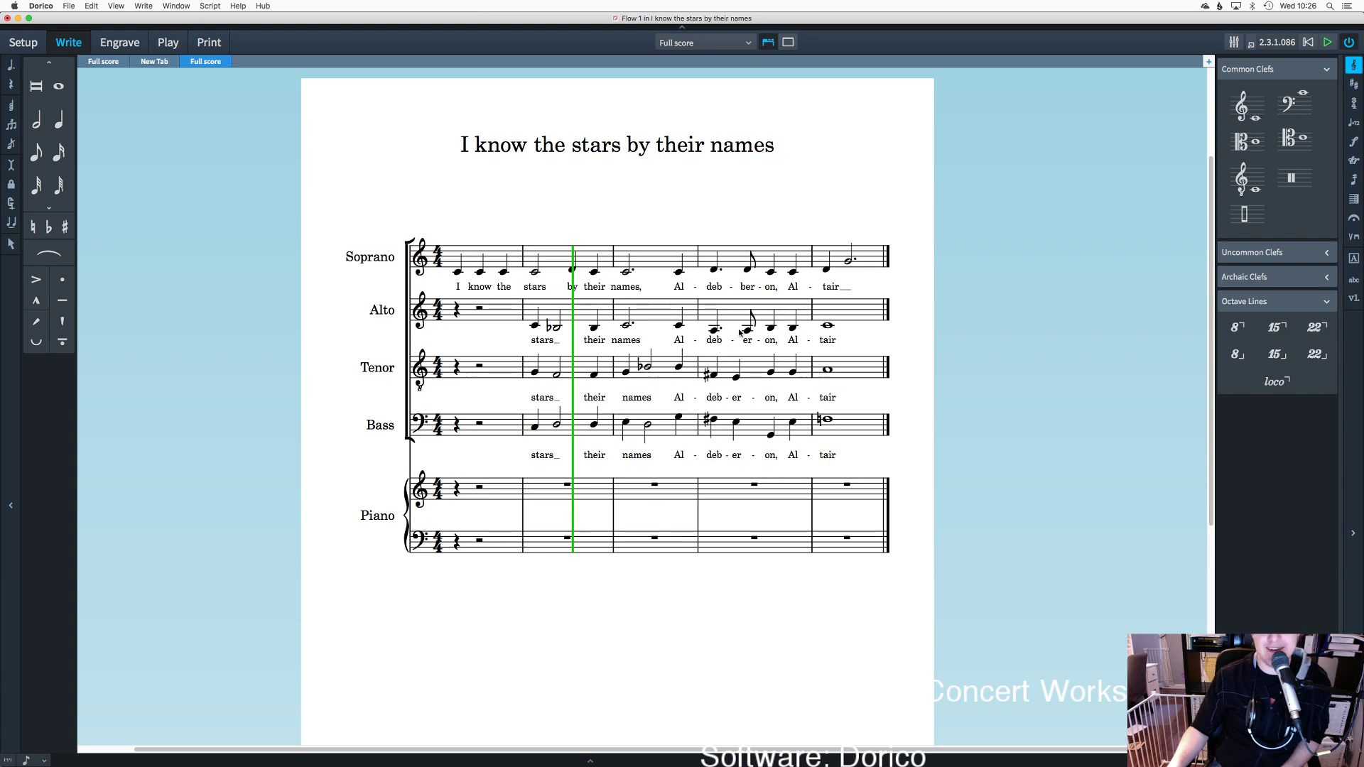
pyautogui.click(716, 288)
pyautogui.doubleClick(753, 288)
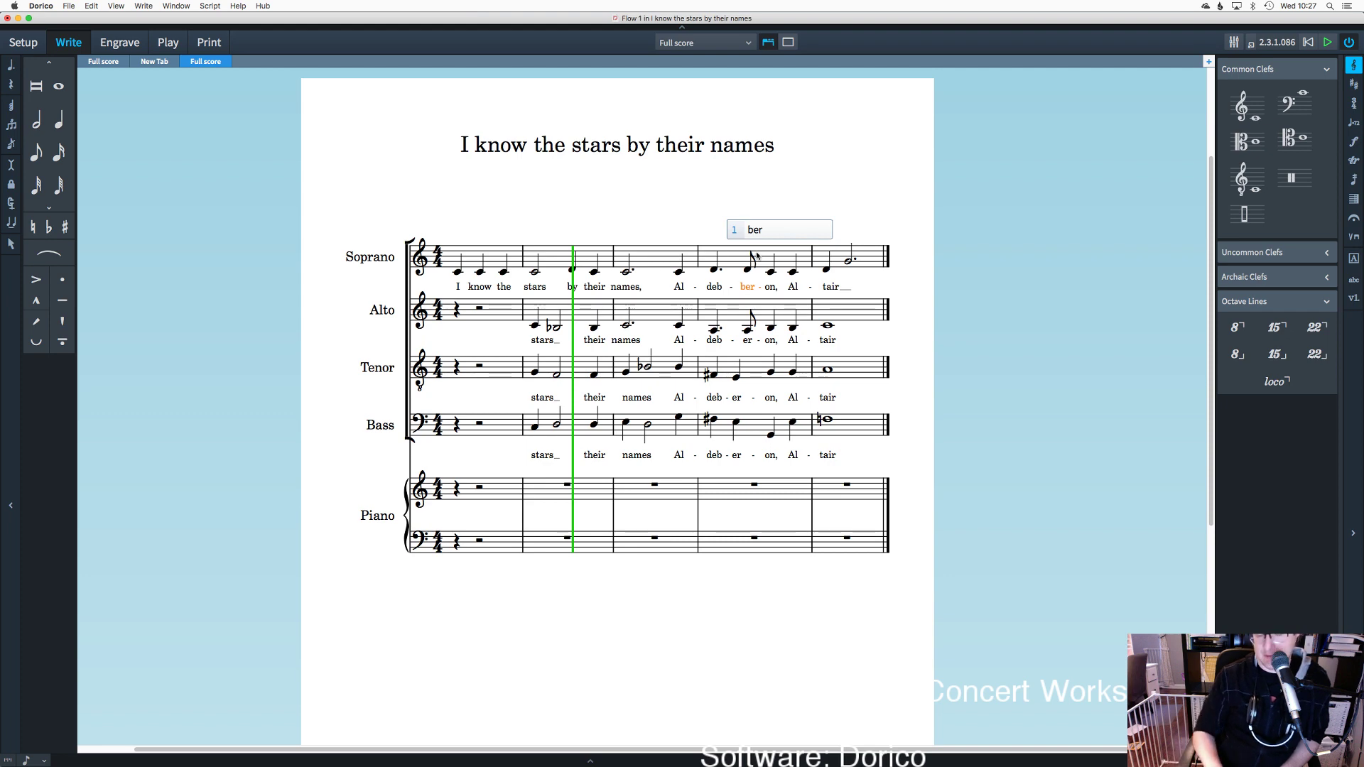
pyautogui.press('Delete')
pyautogui.press('Return')
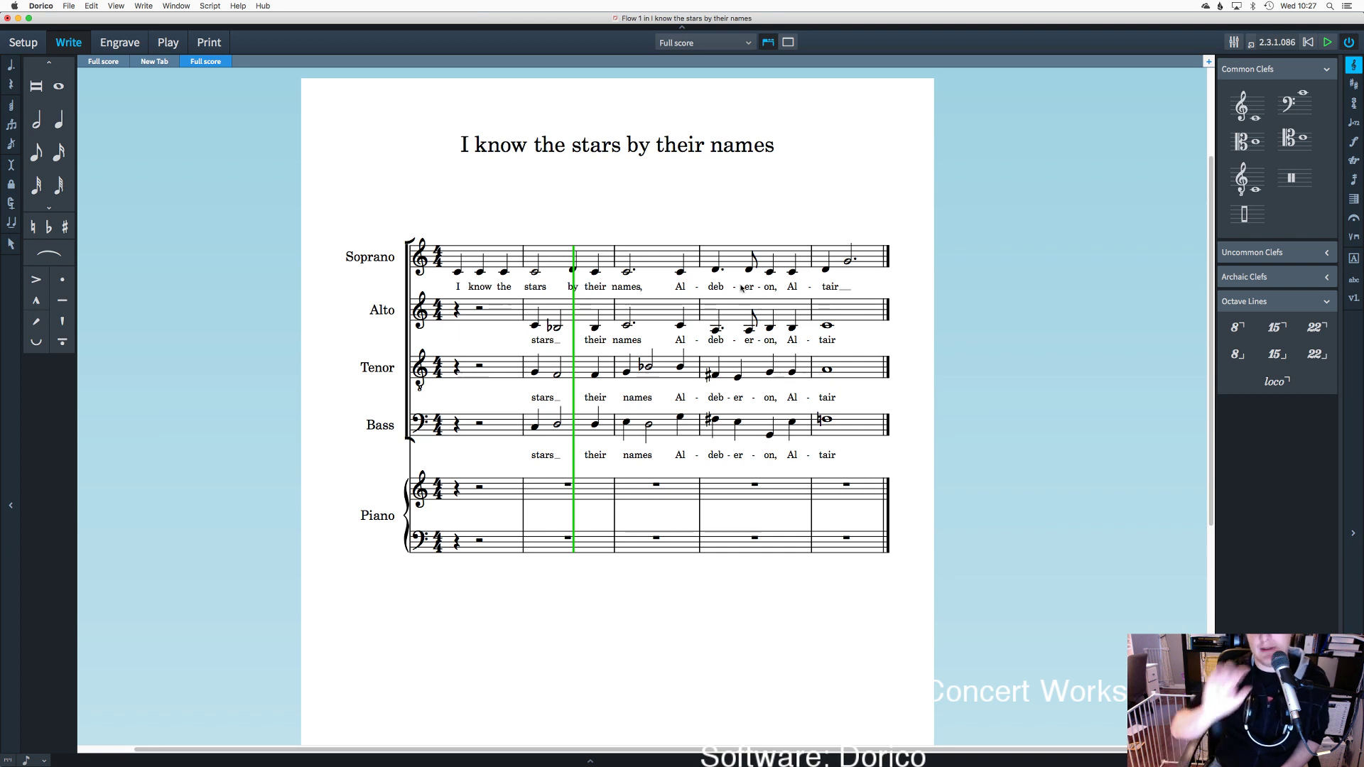
# Step: Close the duplicate Full score tab and the empty New Tab, keeping the first Full score tab open
pyautogui.click(886, 260)
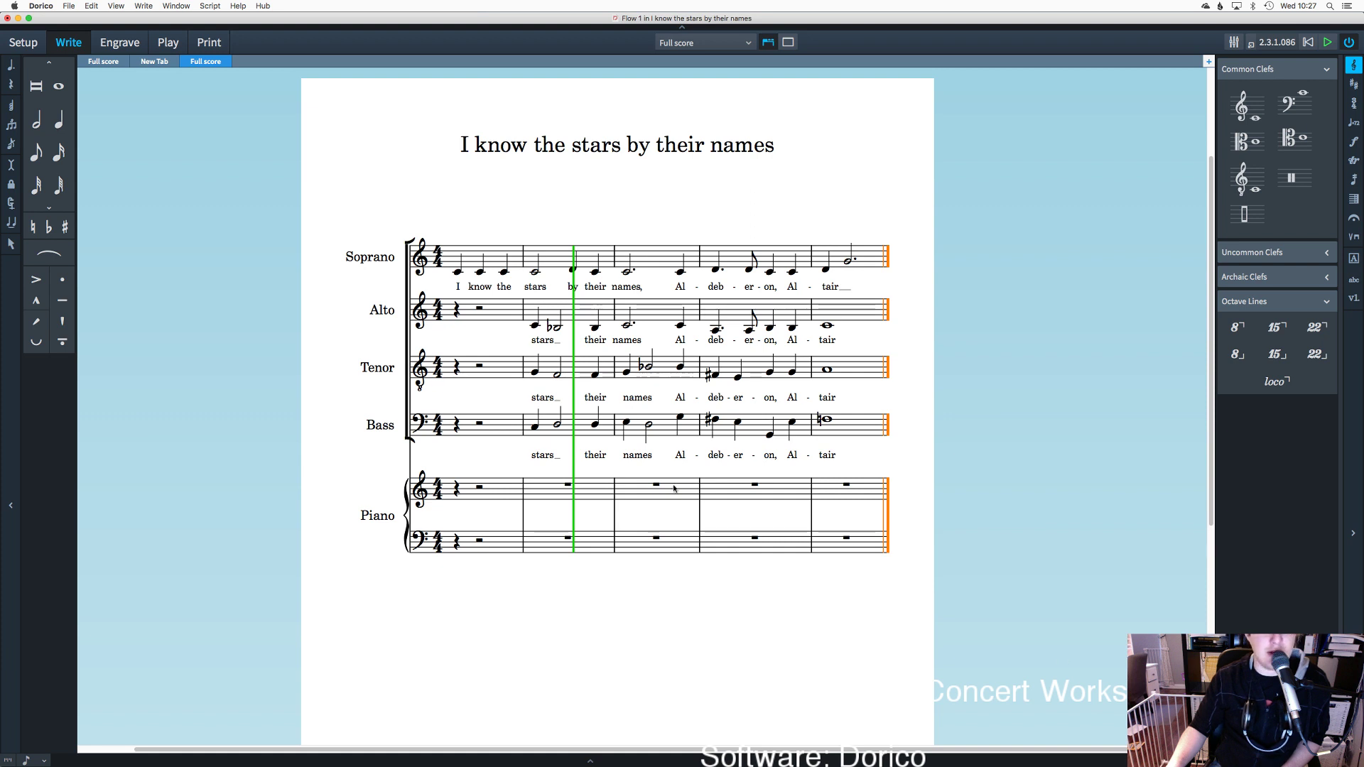
pyautogui.click(123, 62)
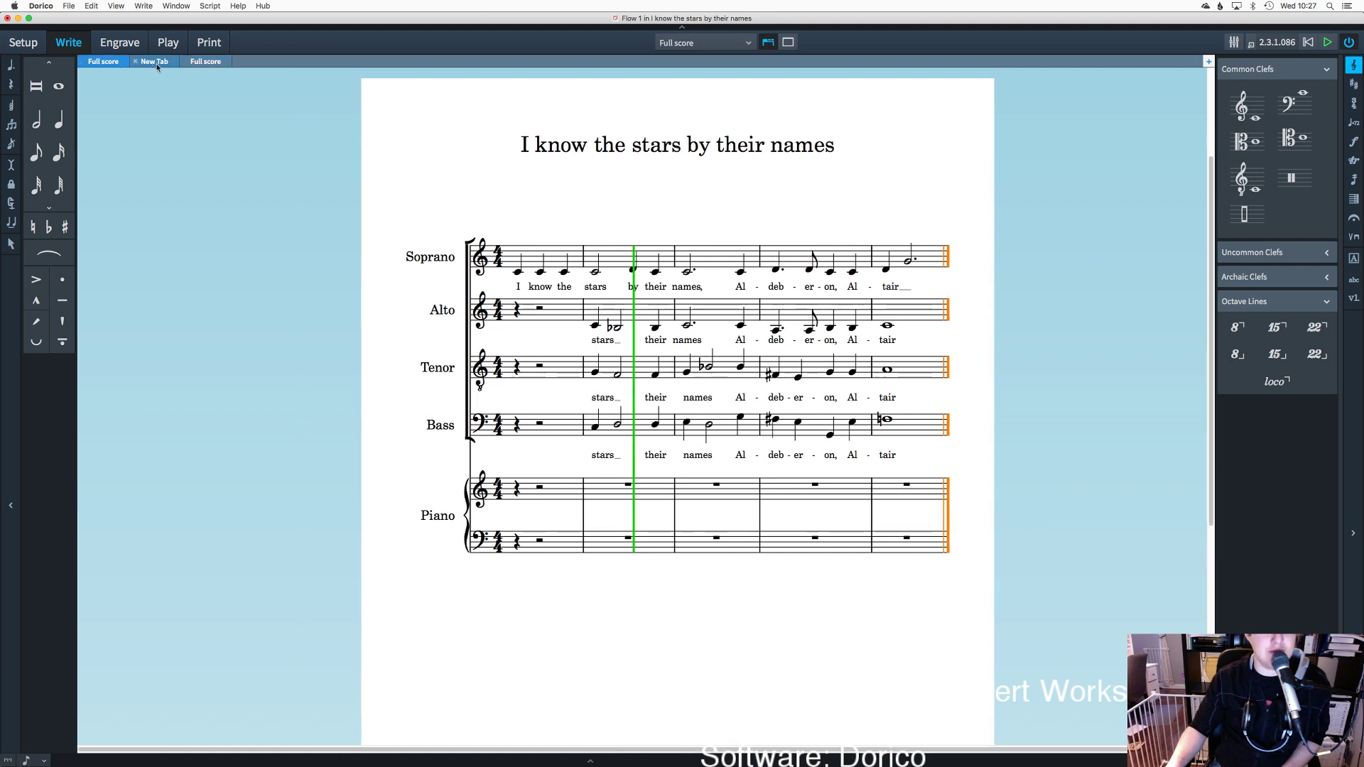
pyautogui.click(186, 62)
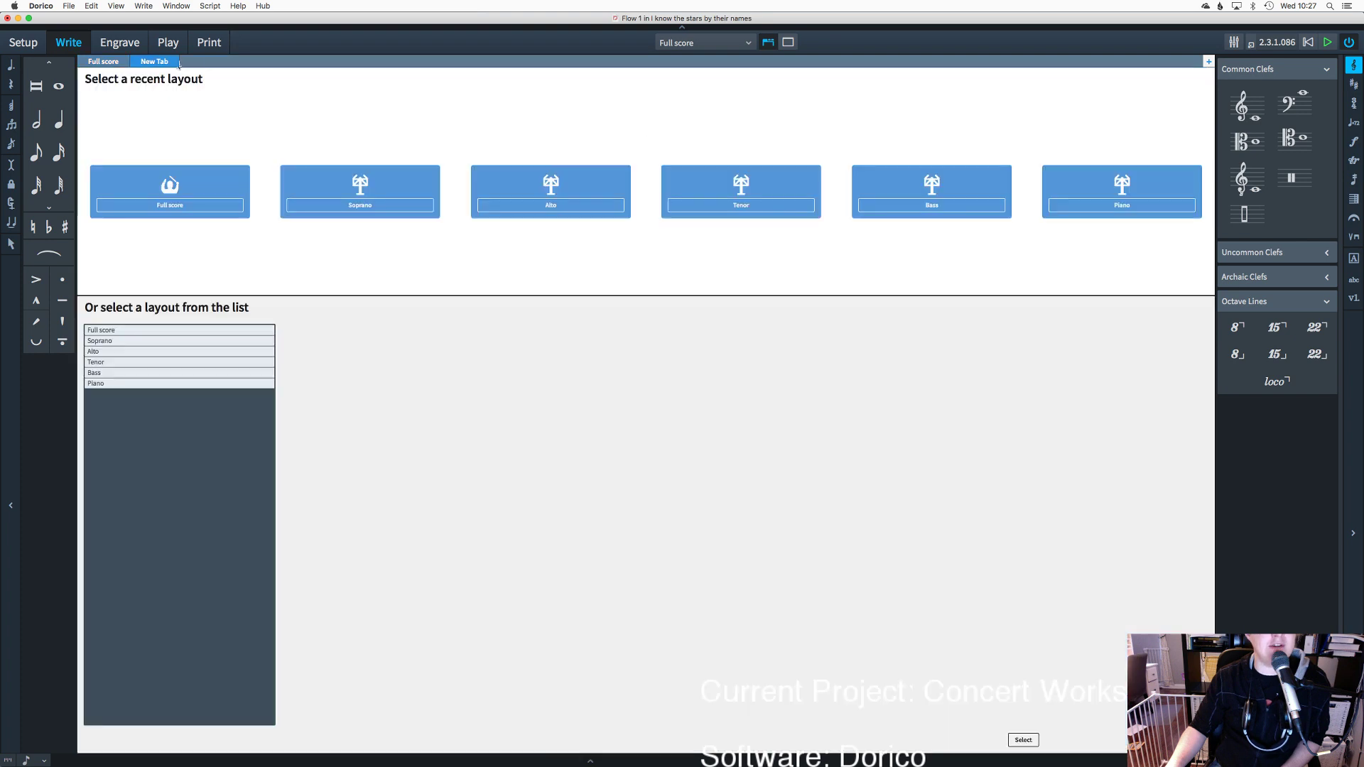
pyautogui.click(135, 62)
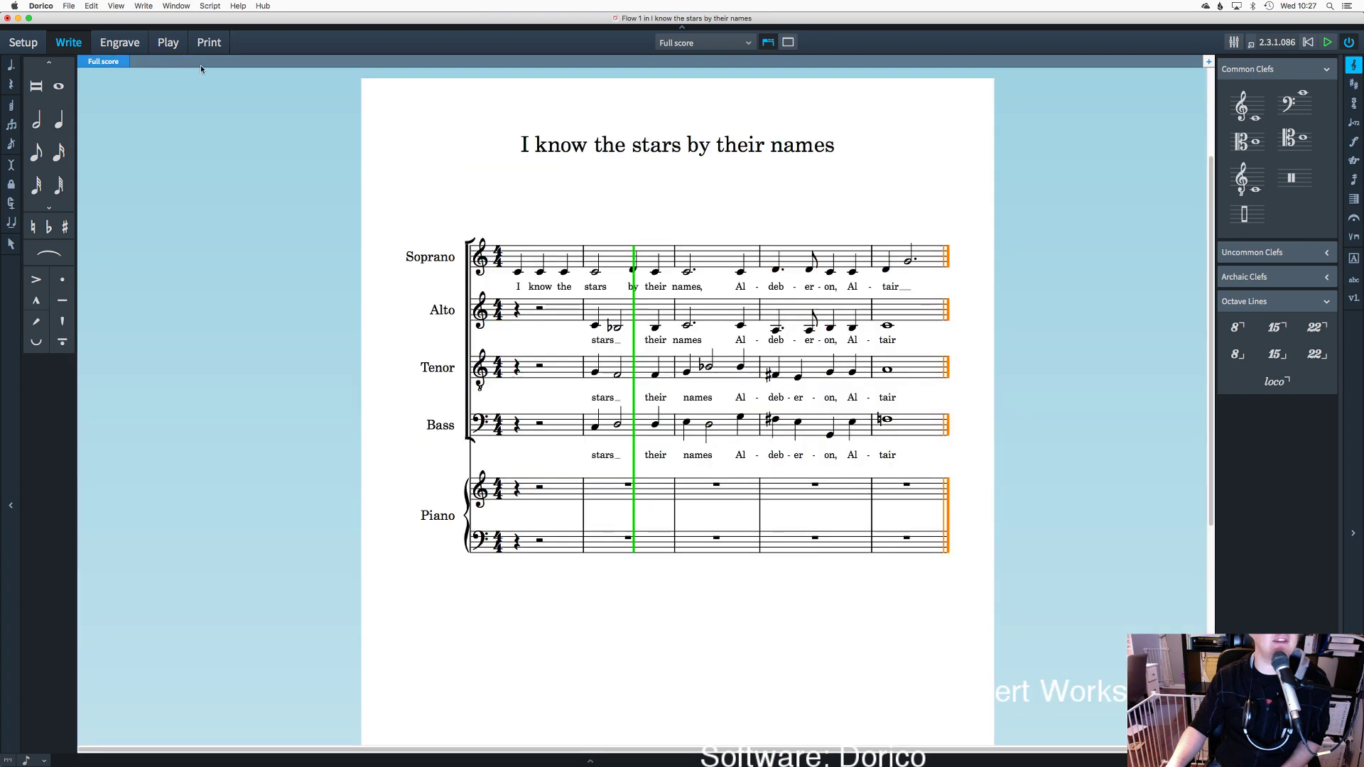
# Step: Hide and restore the side panels, and turn off the tab bar above the score
pyautogui.click(787, 43)
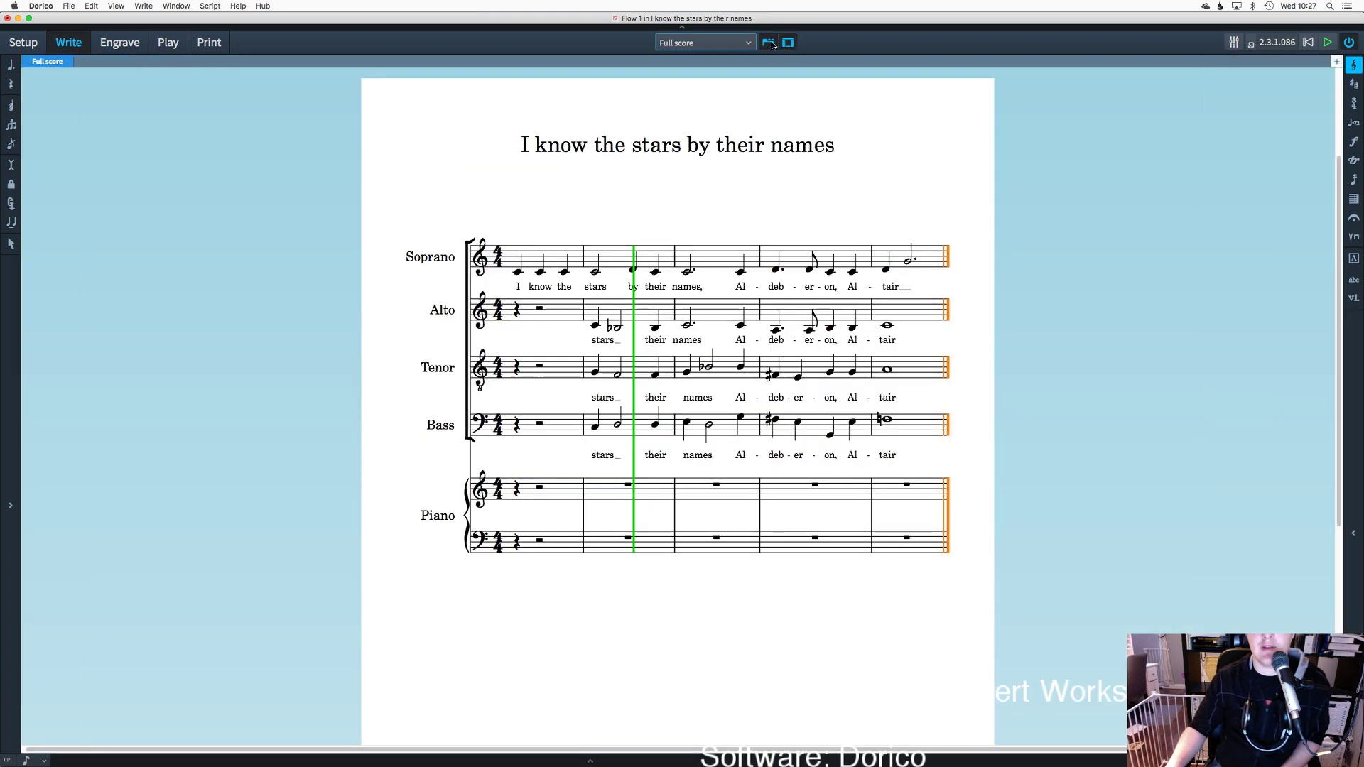
pyautogui.click(787, 42)
pyautogui.click(769, 43)
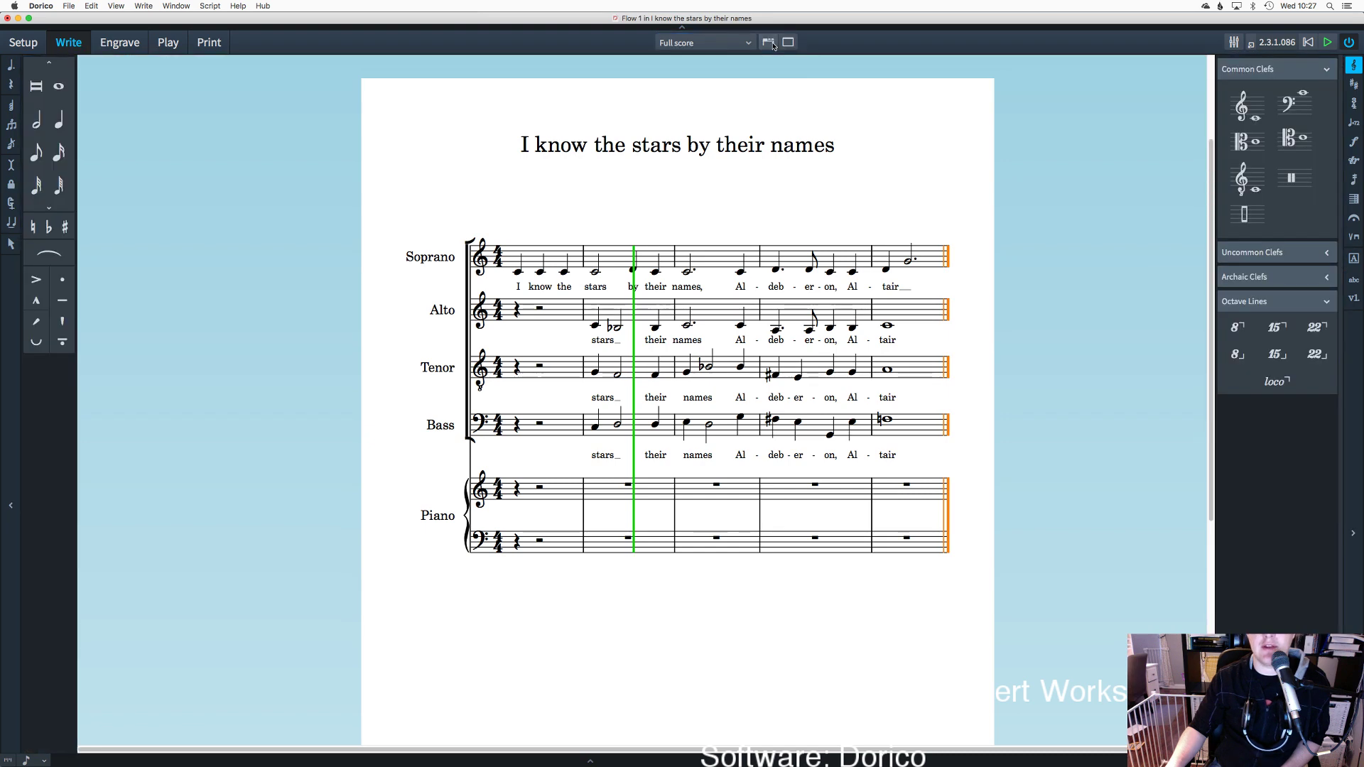
pyautogui.click(768, 43)
pyautogui.click(768, 44)
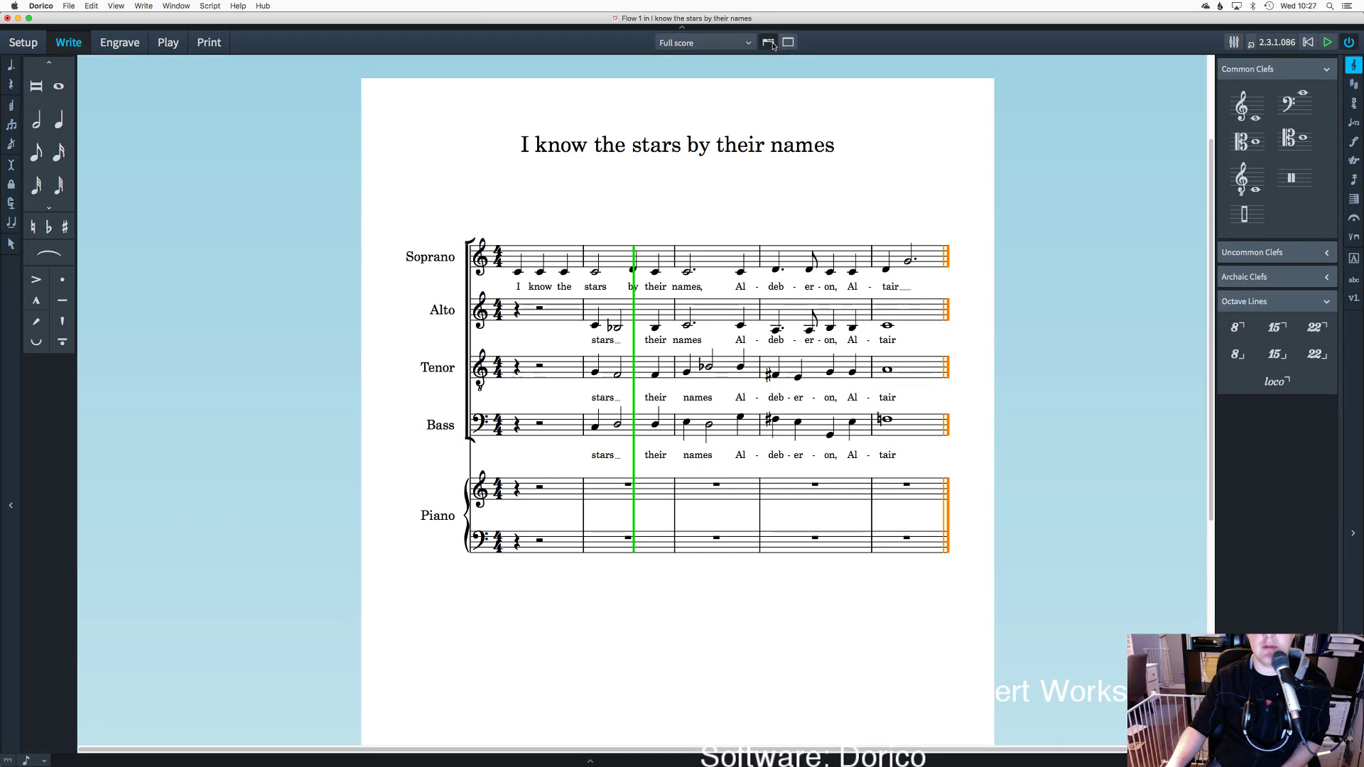
pyautogui.click(768, 43)
pyautogui.click(768, 43)
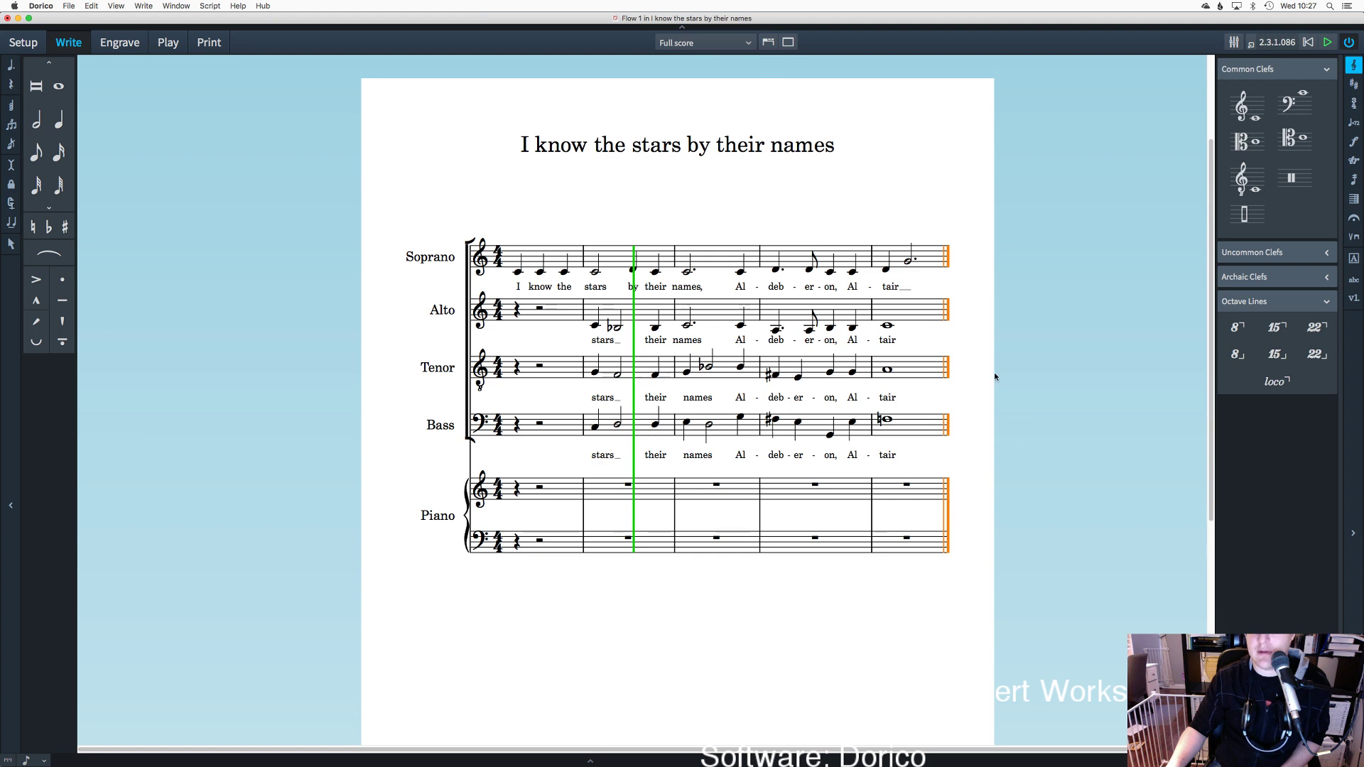
# Step: Expand the archaic and uncommon clef groups and look through the available clefs and octave lines
pyautogui.click(1249, 275)
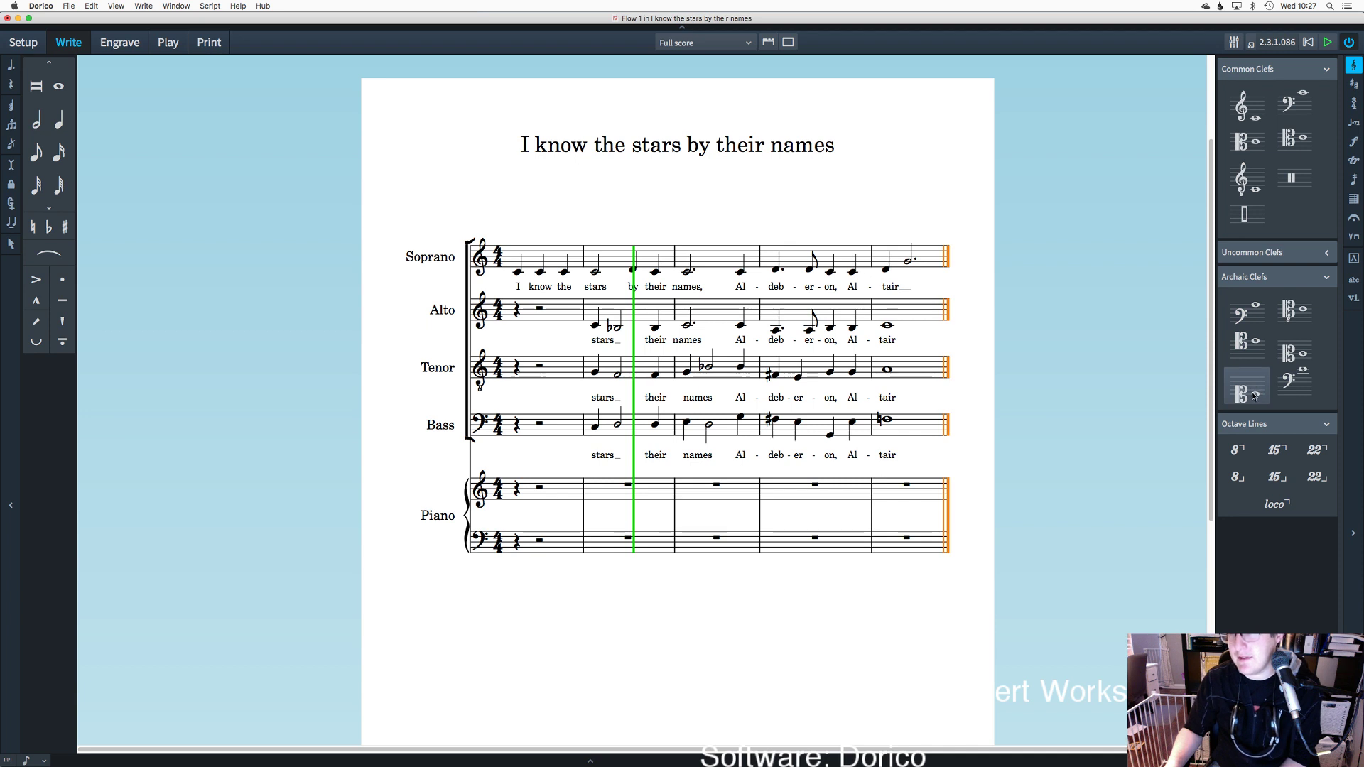
pyautogui.click(1287, 254)
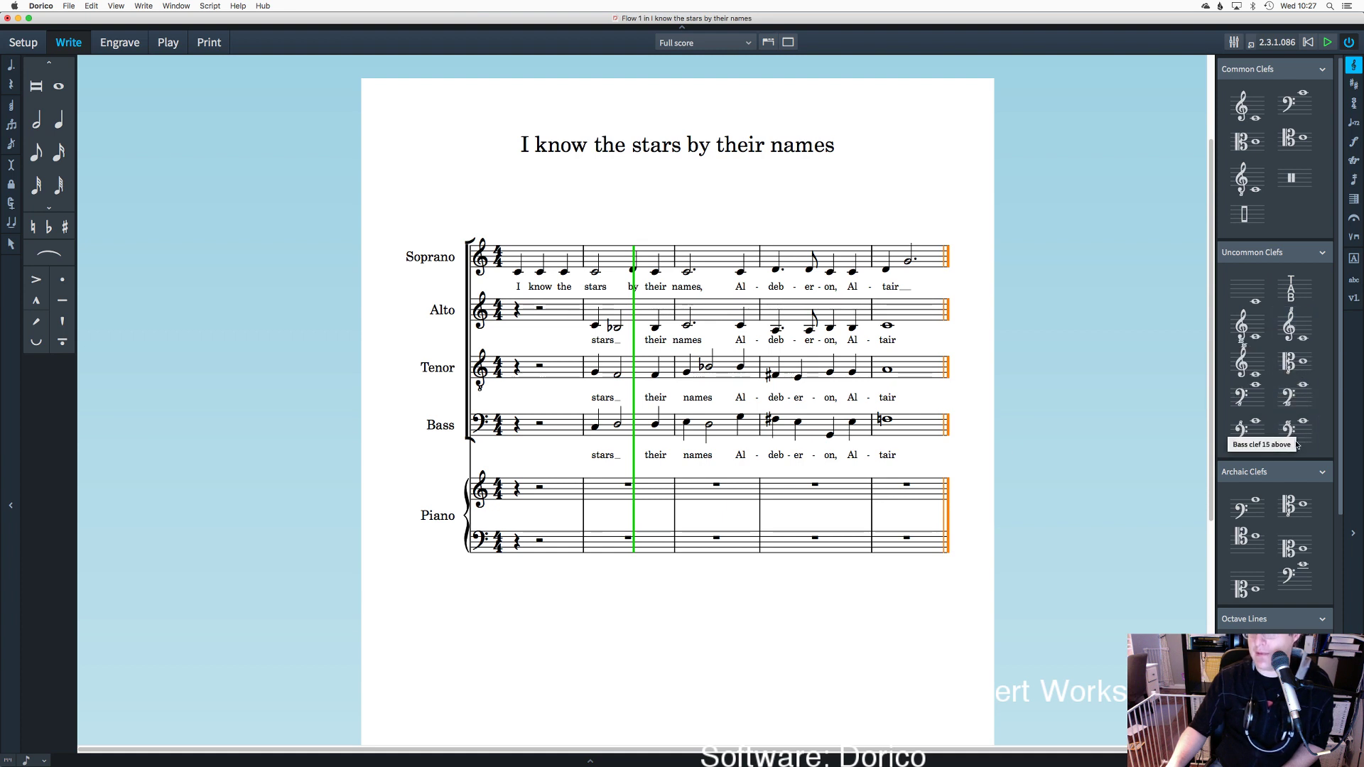
pyautogui.scroll(-3, 1295, 440)
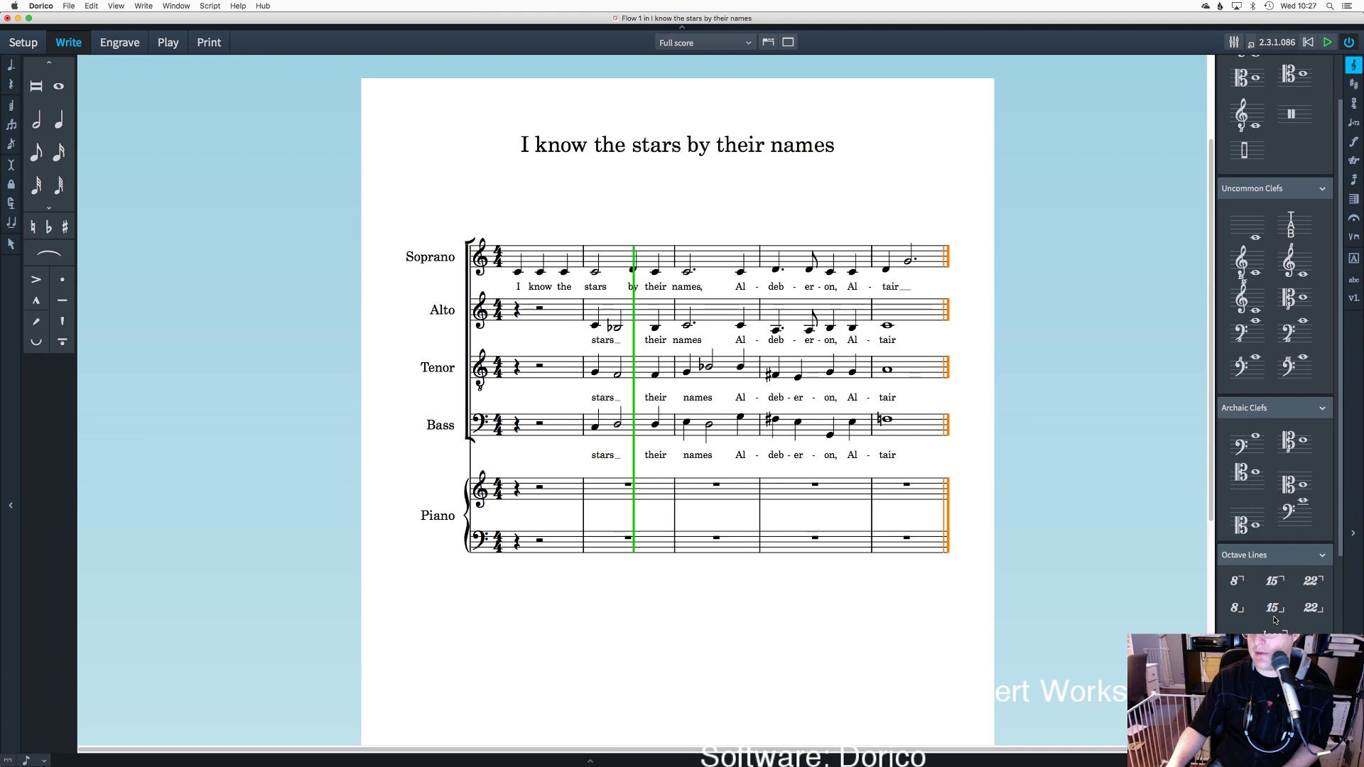
pyautogui.scroll(3, 1341, 232)
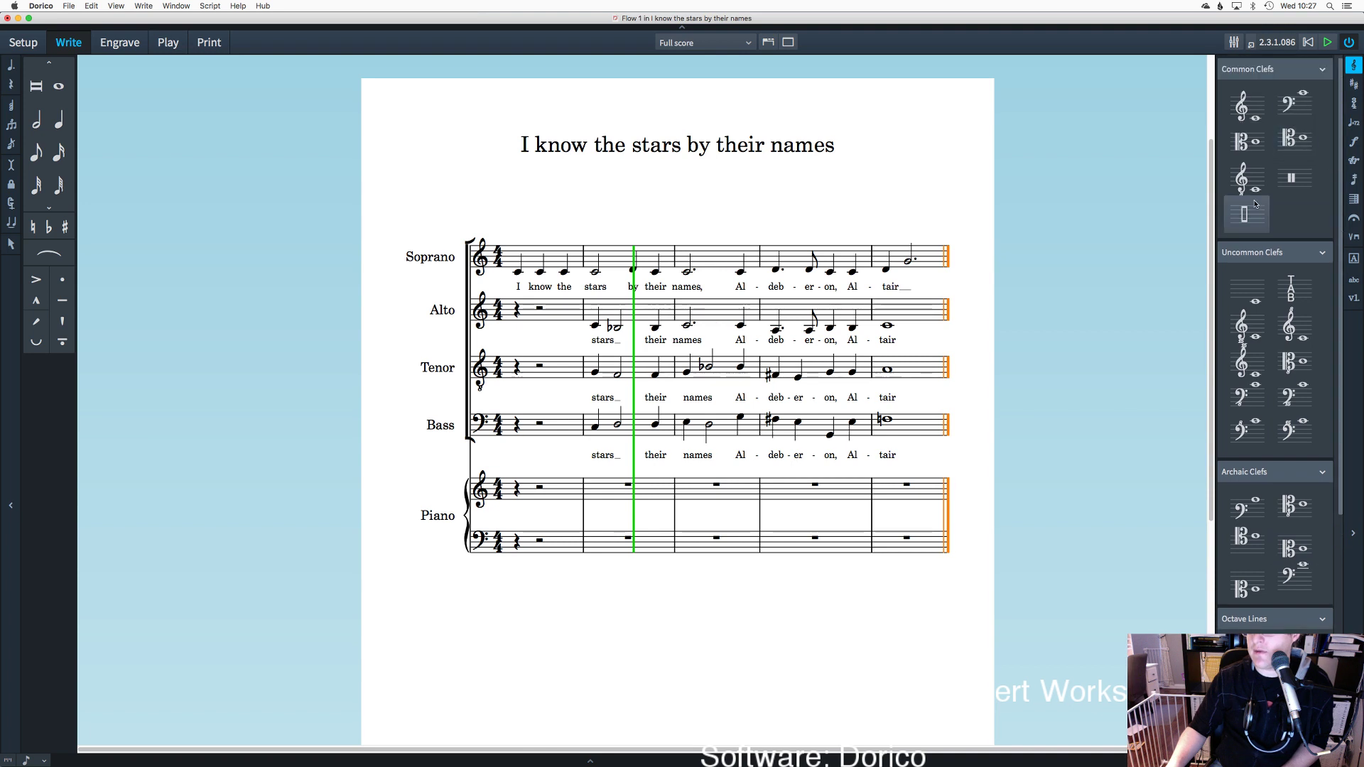
# Step: Insert 100 bars at the end of the flow
pyautogui.click(1357, 201)
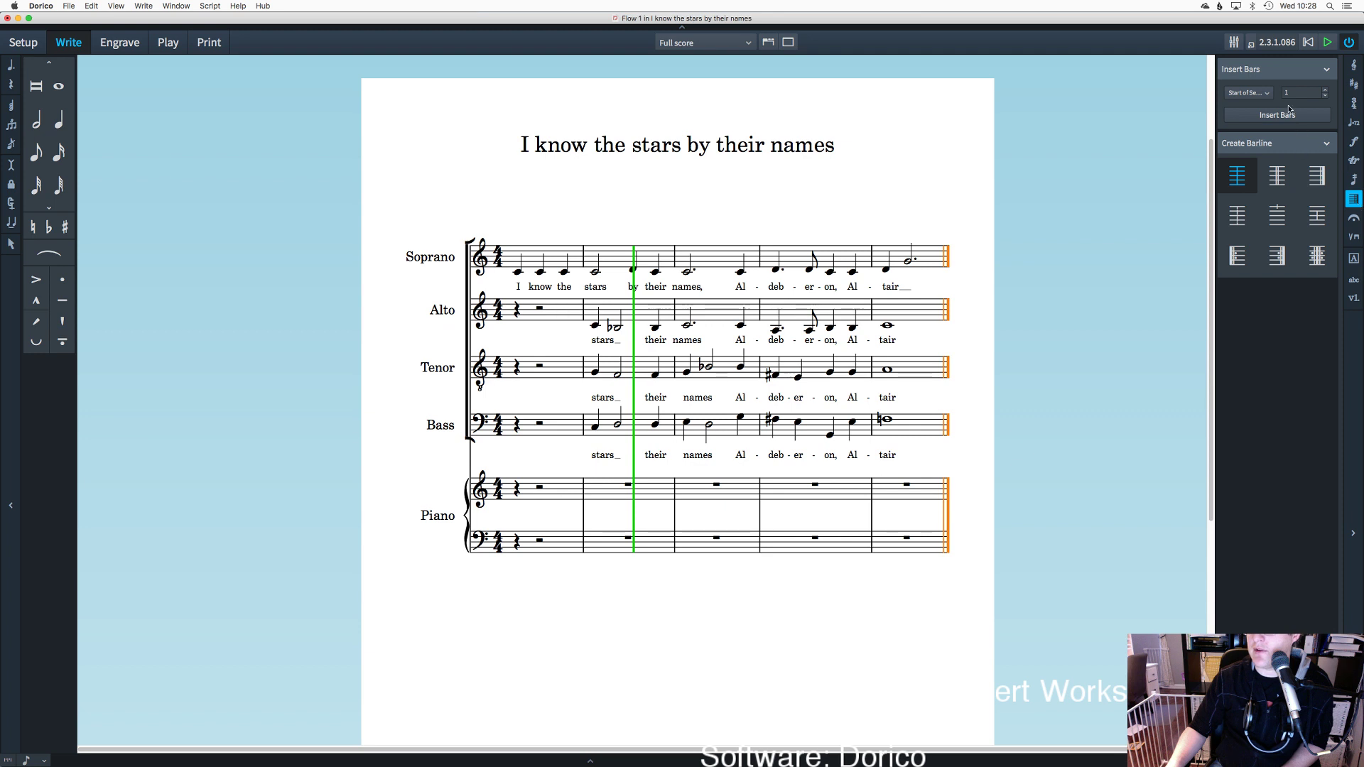
pyautogui.click(1248, 93)
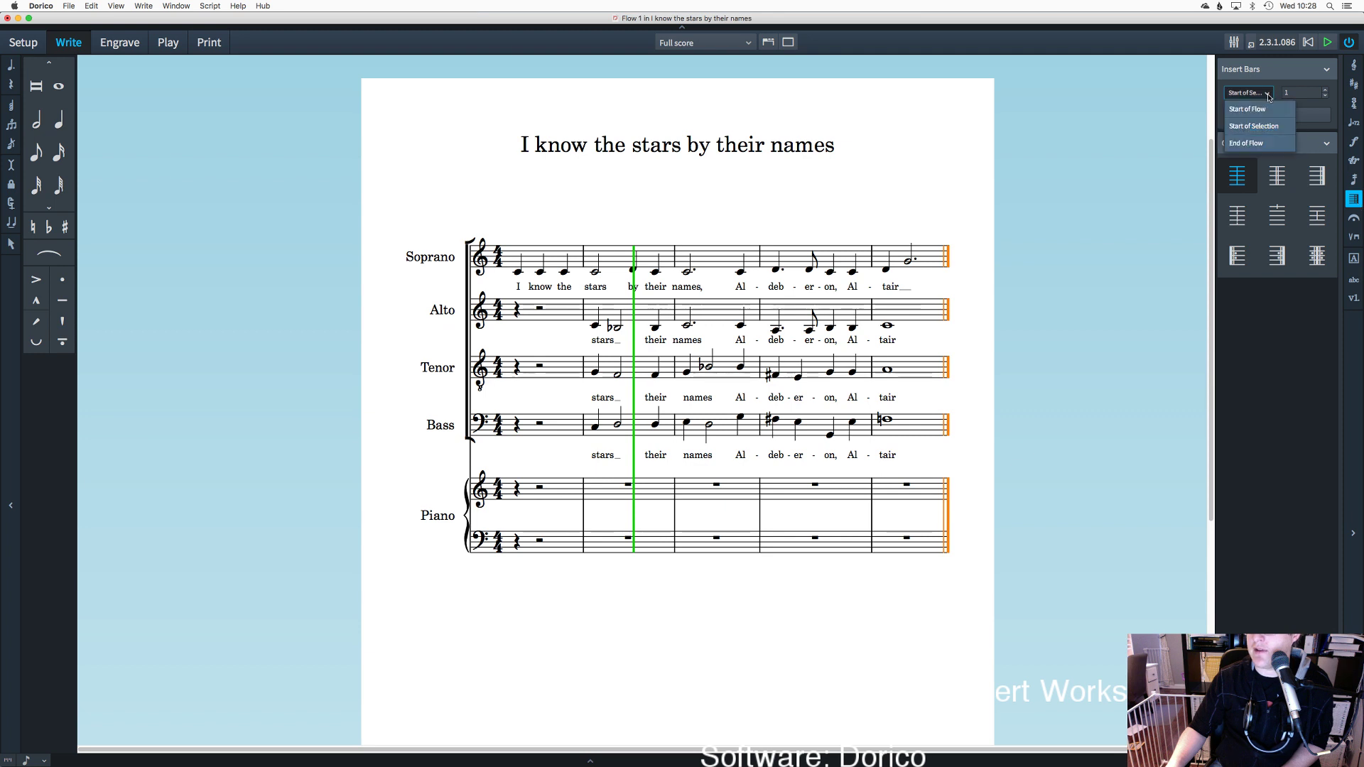
pyautogui.click(1236, 145)
pyautogui.press('Tab')
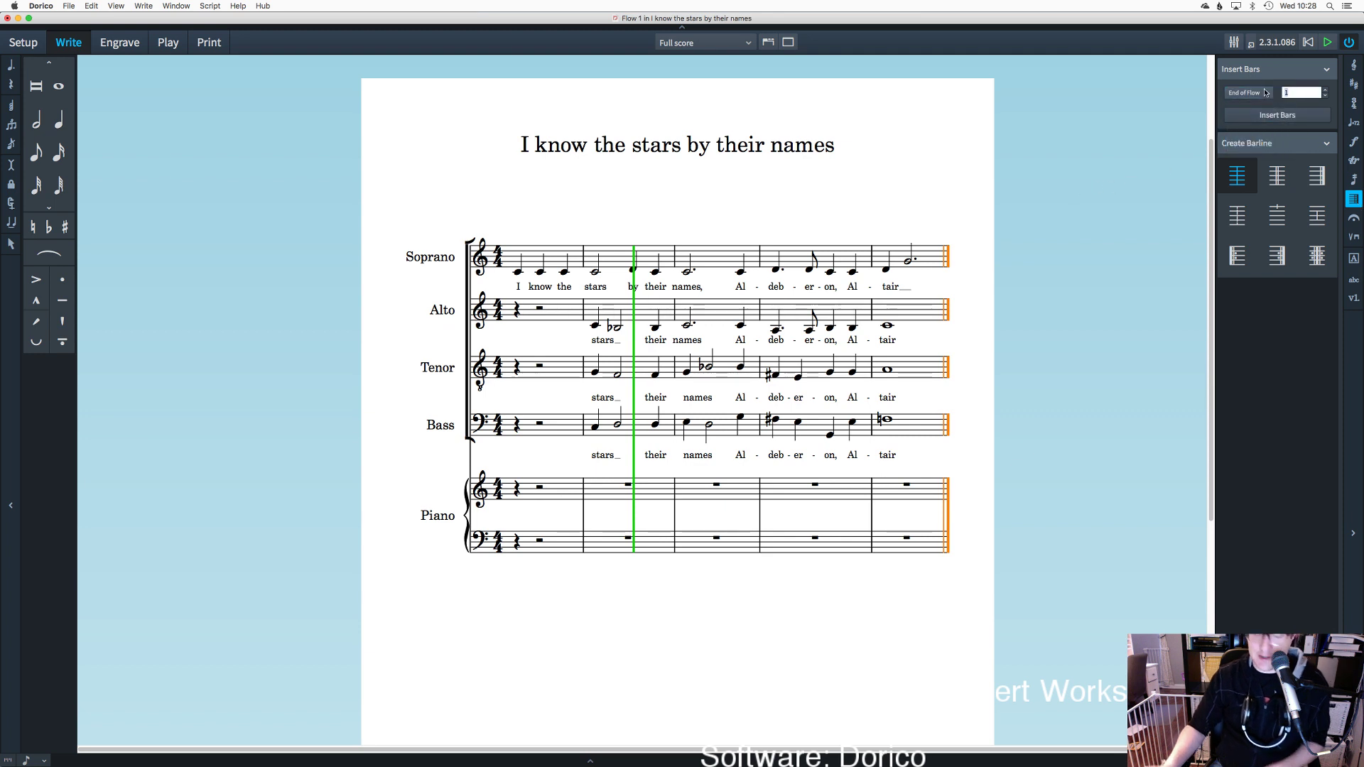
pyautogui.write('100')
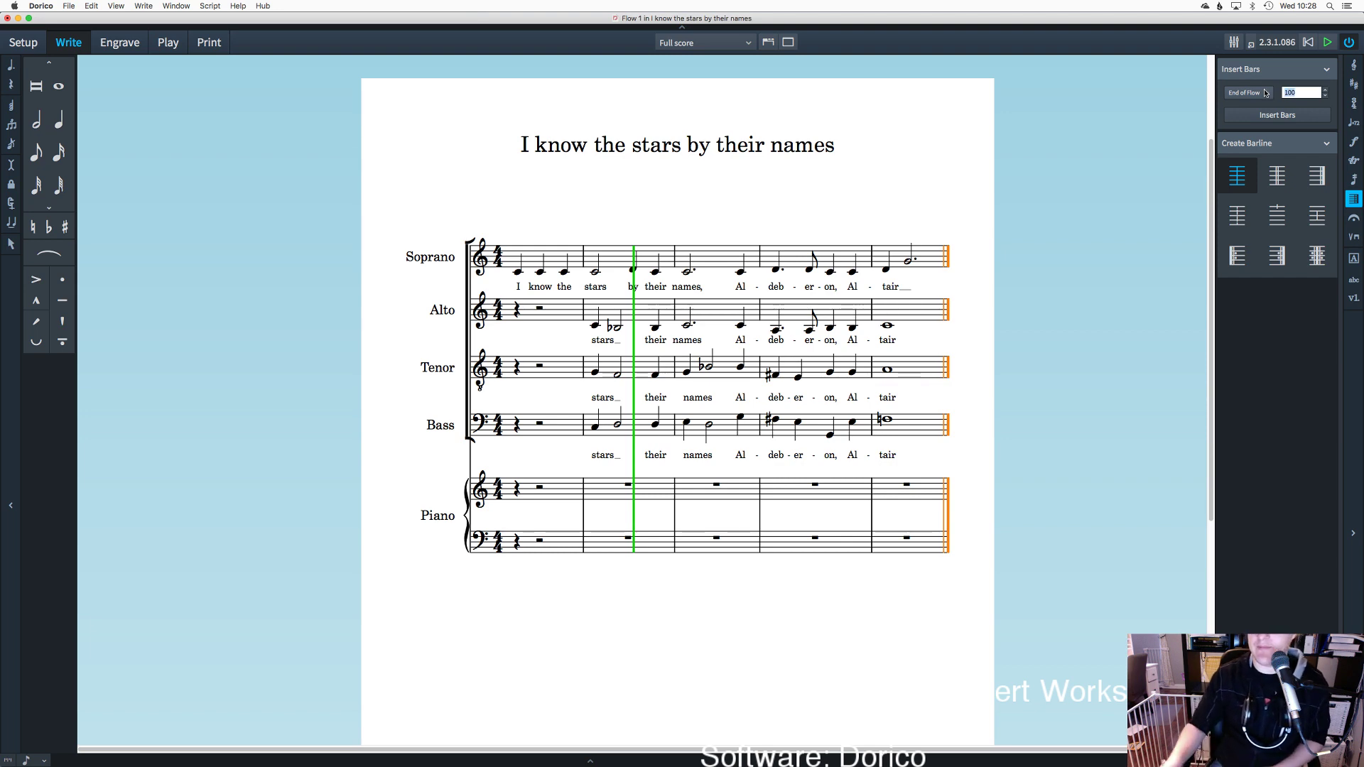
pyautogui.click(1277, 115)
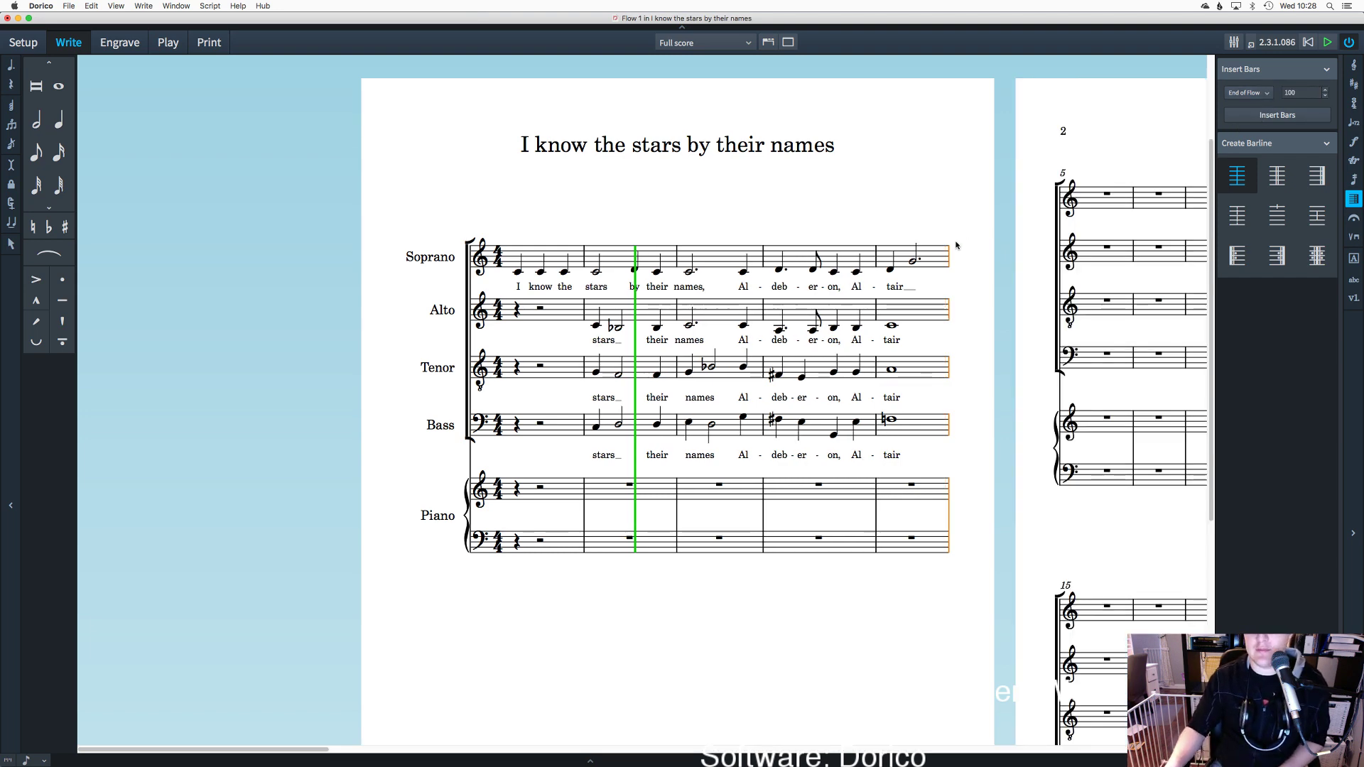
# Step: Enter a half-note G followed by two quarter-note Gs in the Soprano's bar 5
pyautogui.moveTo(964, 243); pyautogui.dragTo(849, 206)
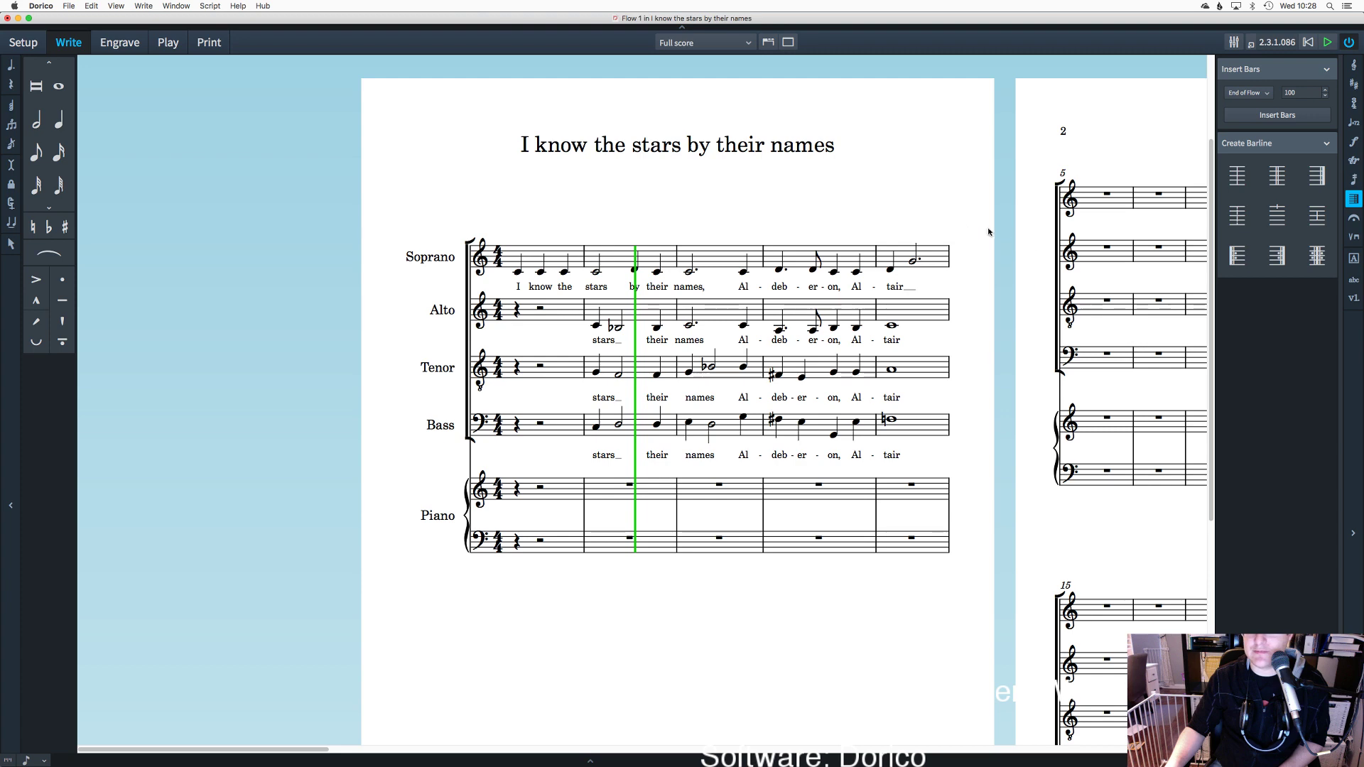
pyautogui.click(914, 262)
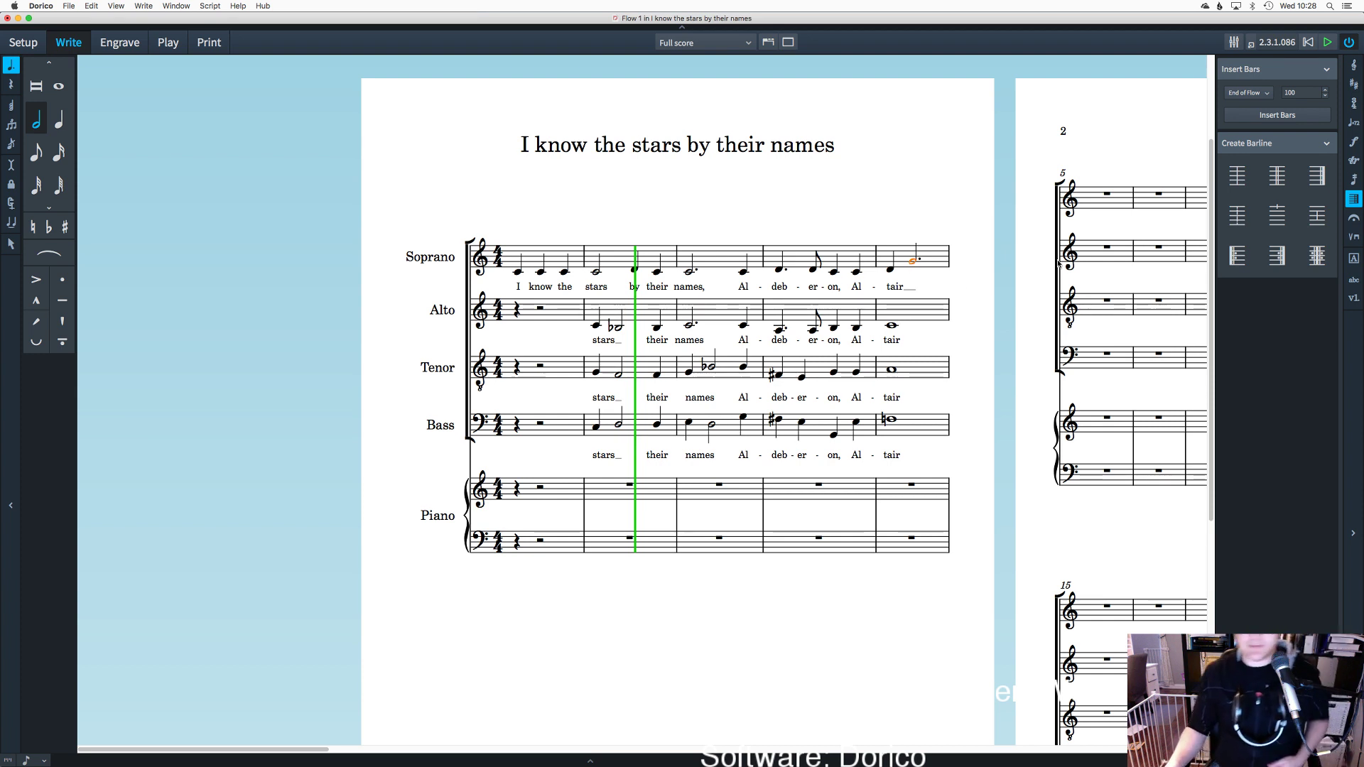
pyautogui.press('Escape')
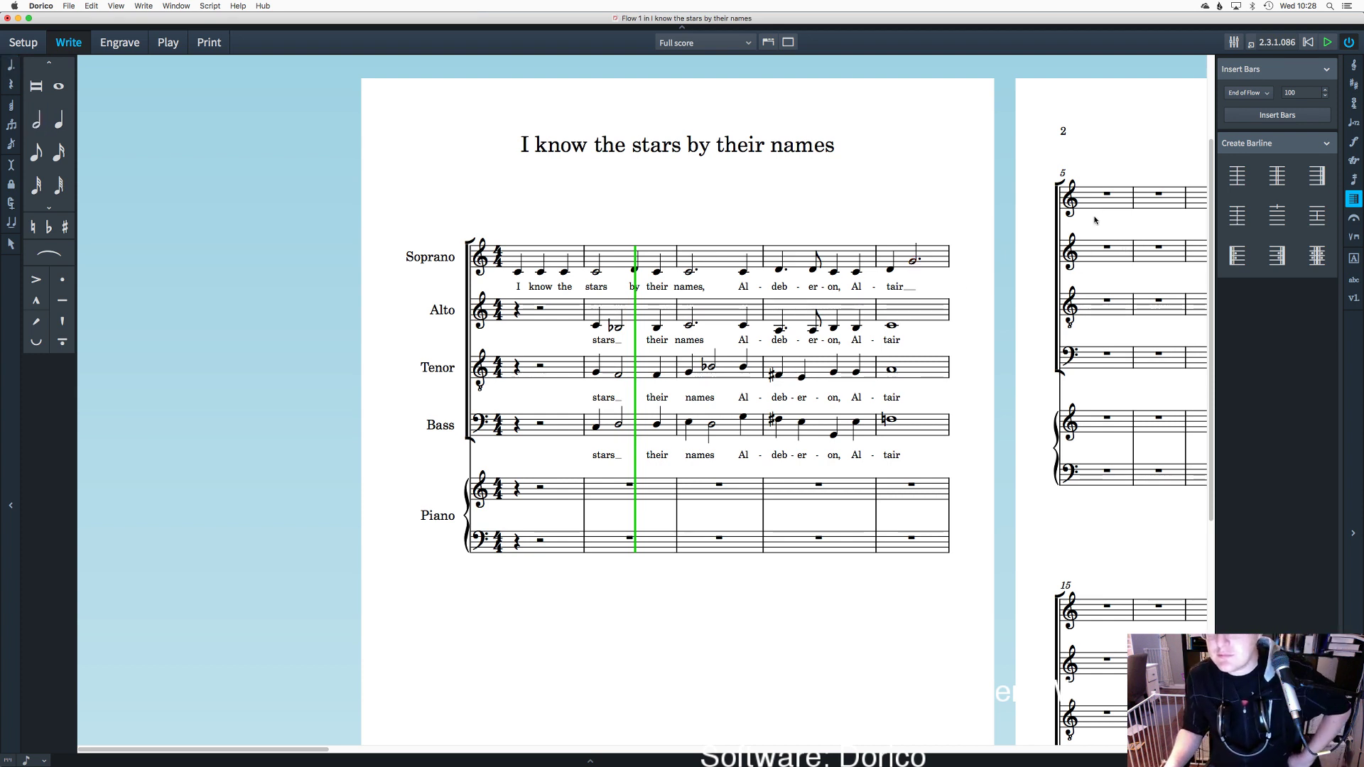
pyautogui.click(57, 118)
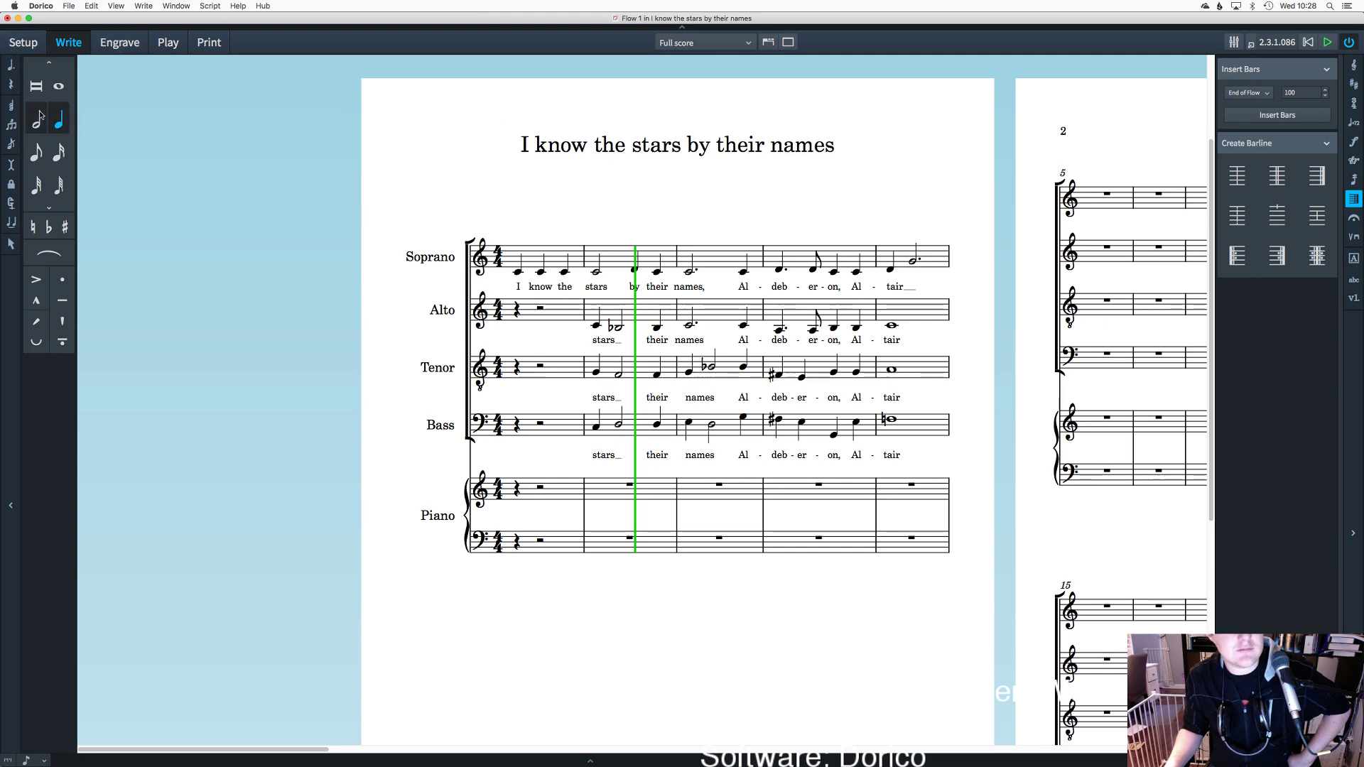
pyautogui.click(38, 118)
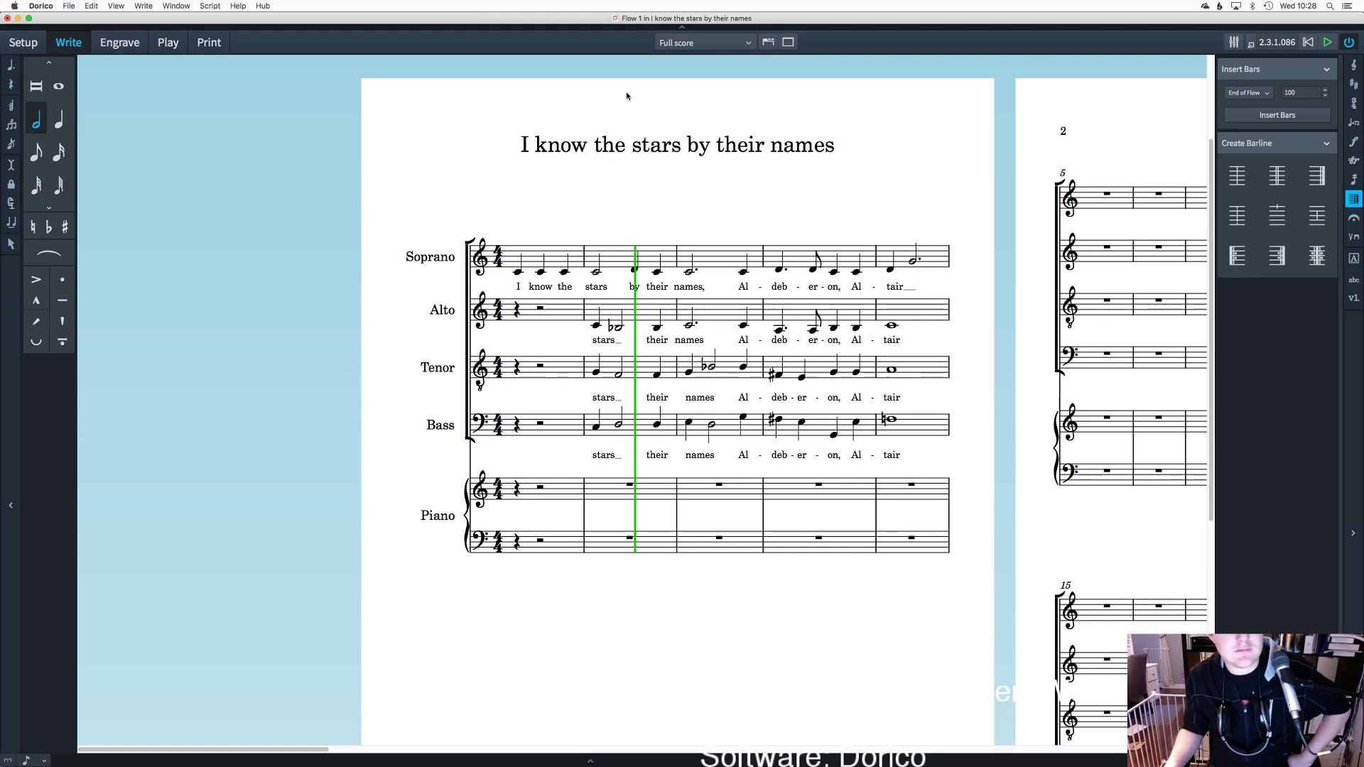
pyautogui.click(1081, 206)
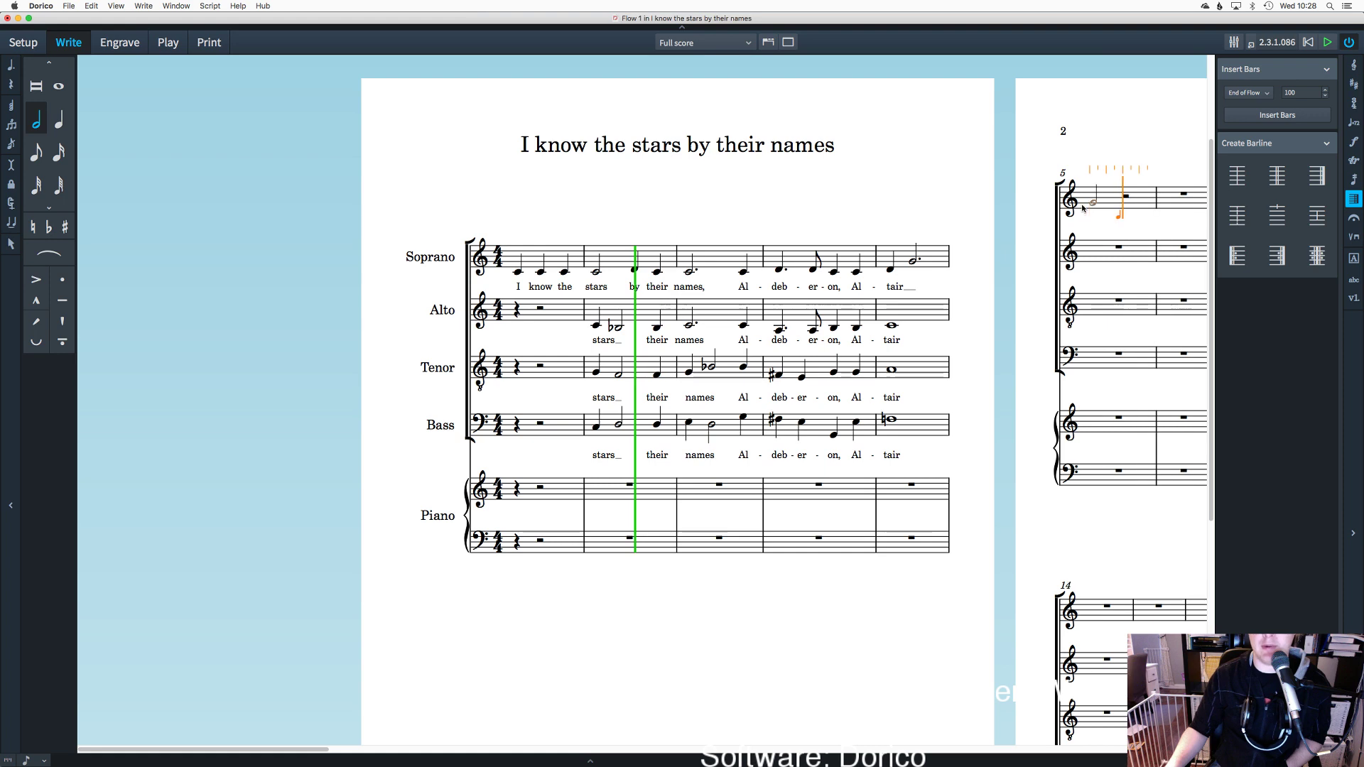
pyautogui.click(57, 118)
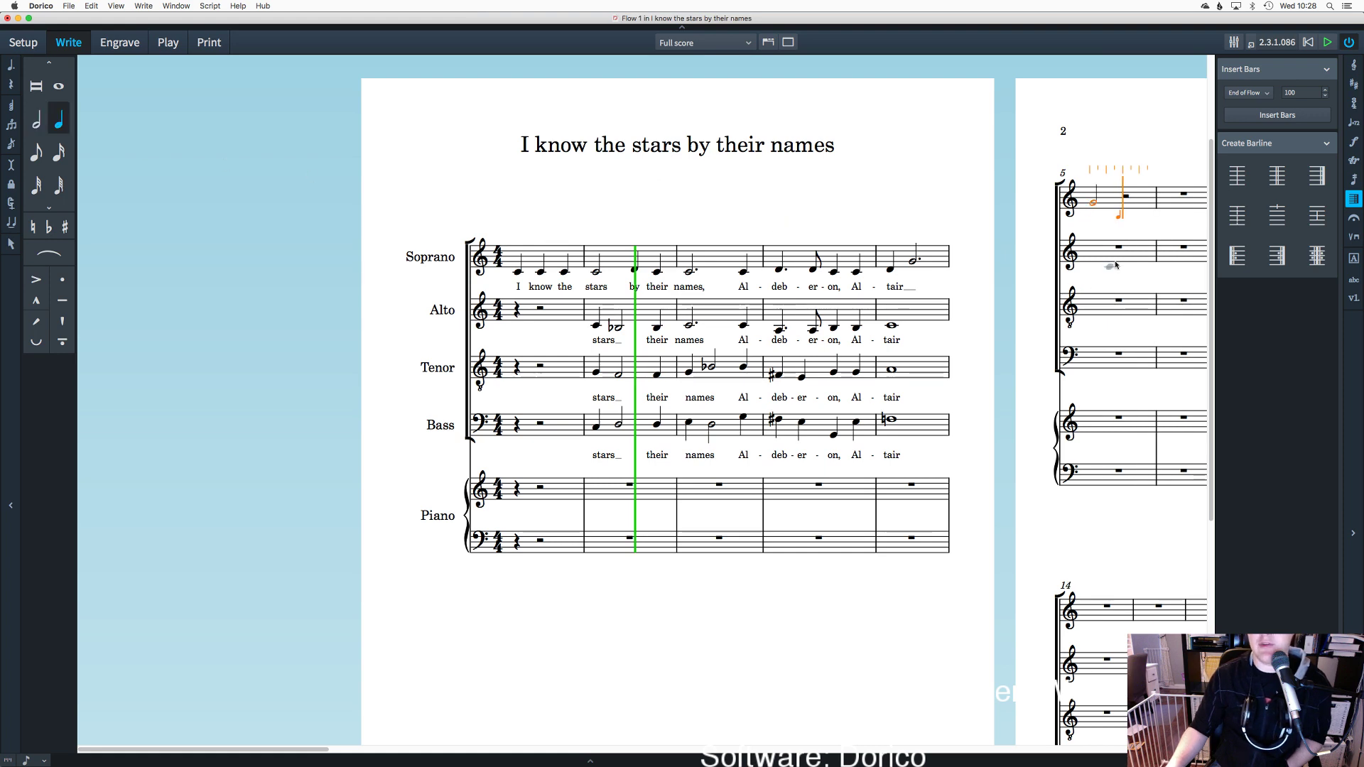
pyautogui.click(1128, 204)
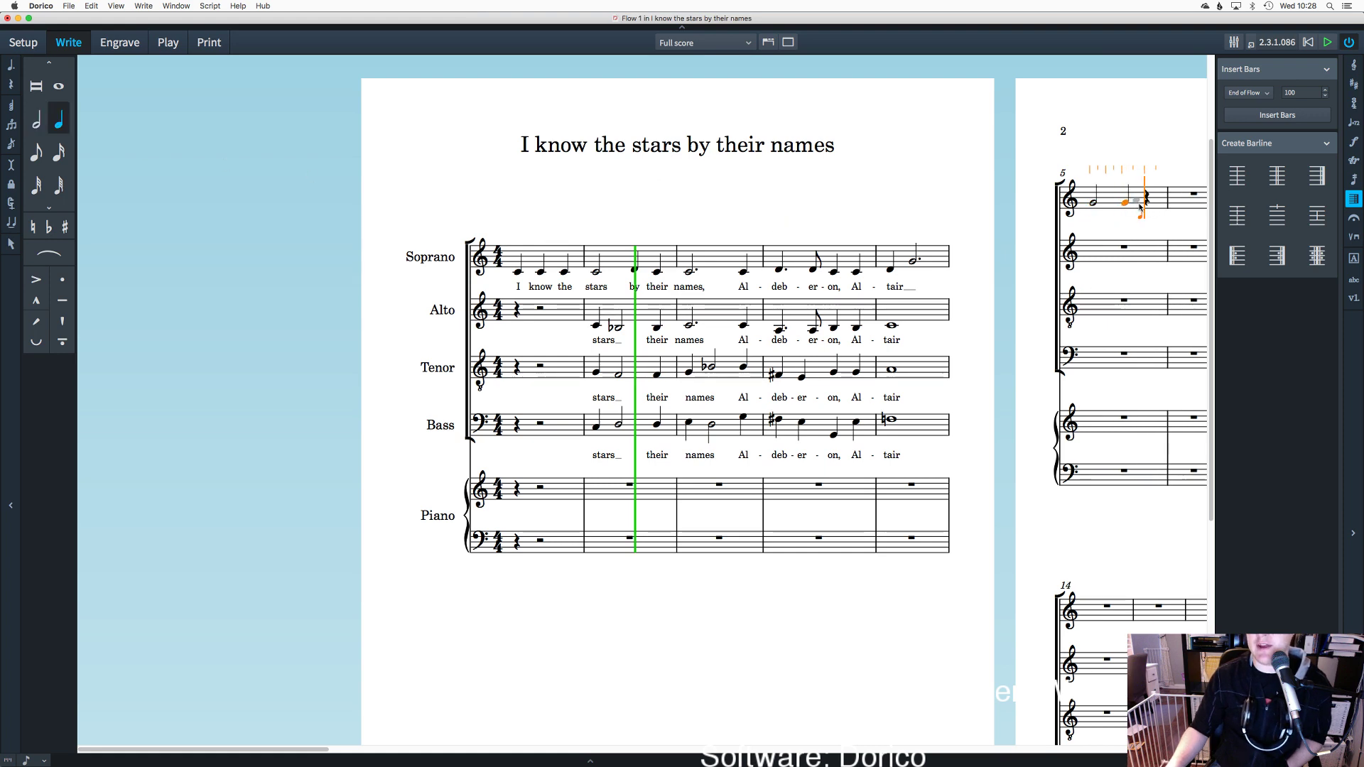
pyautogui.click(1136, 204)
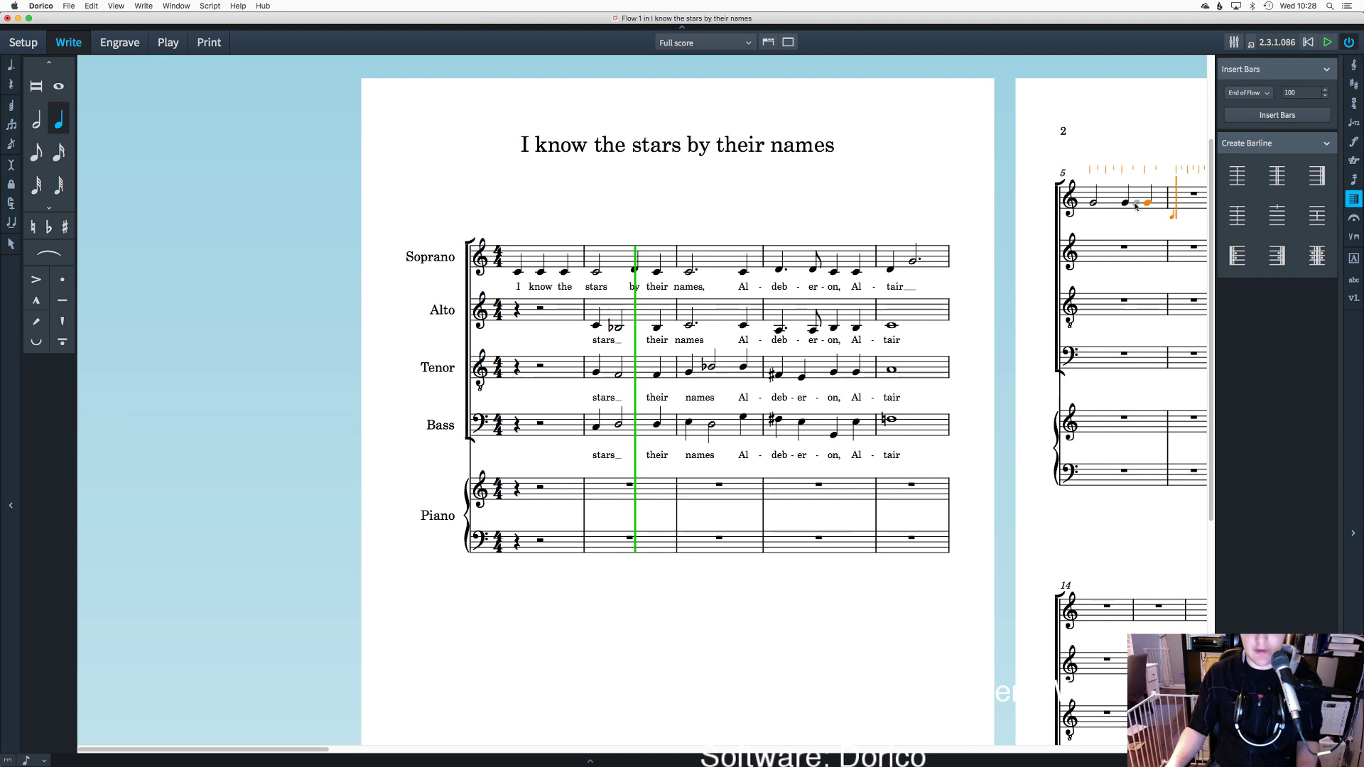
# Step: Delete the half-note G at the start of the Soprano's bar 5, keeping the two quarter notes
pyautogui.press('Escape')
pyautogui.click(1094, 203)
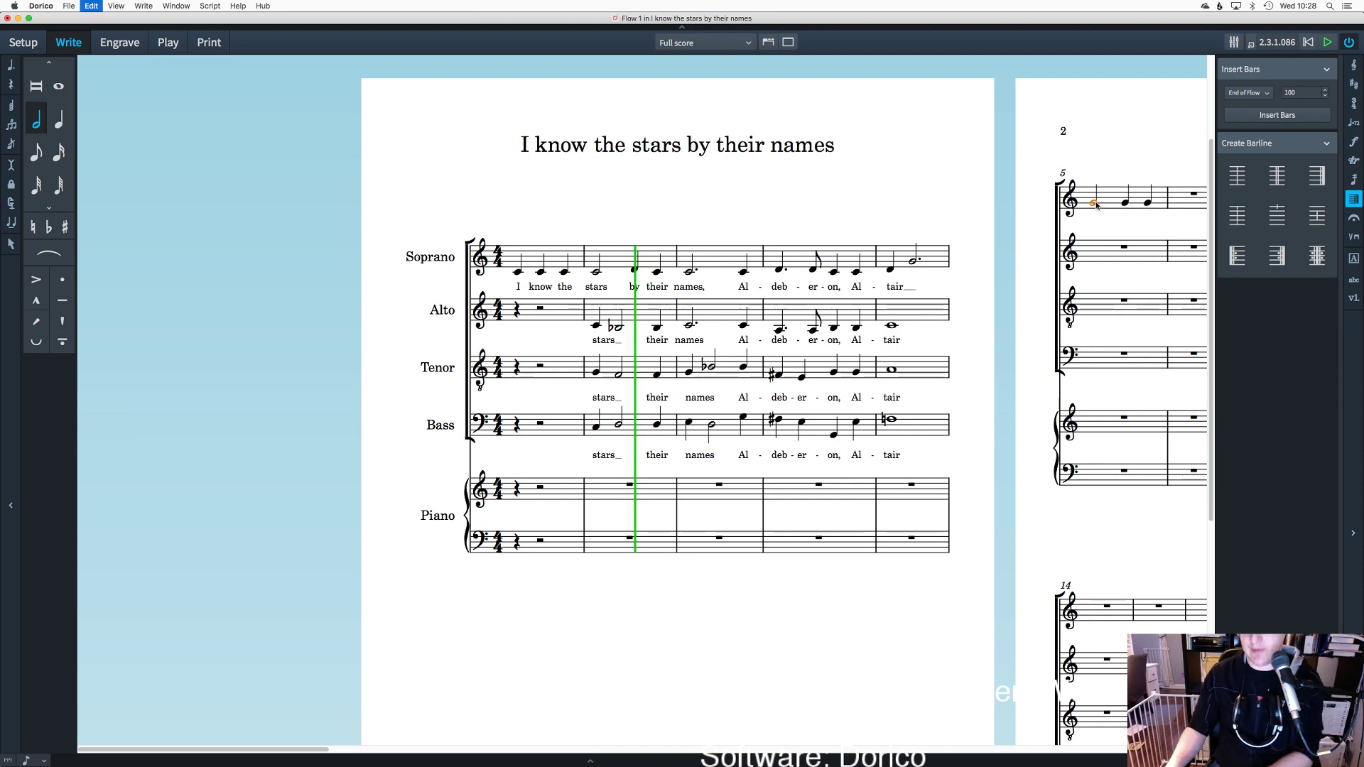
pyautogui.press('Delete')
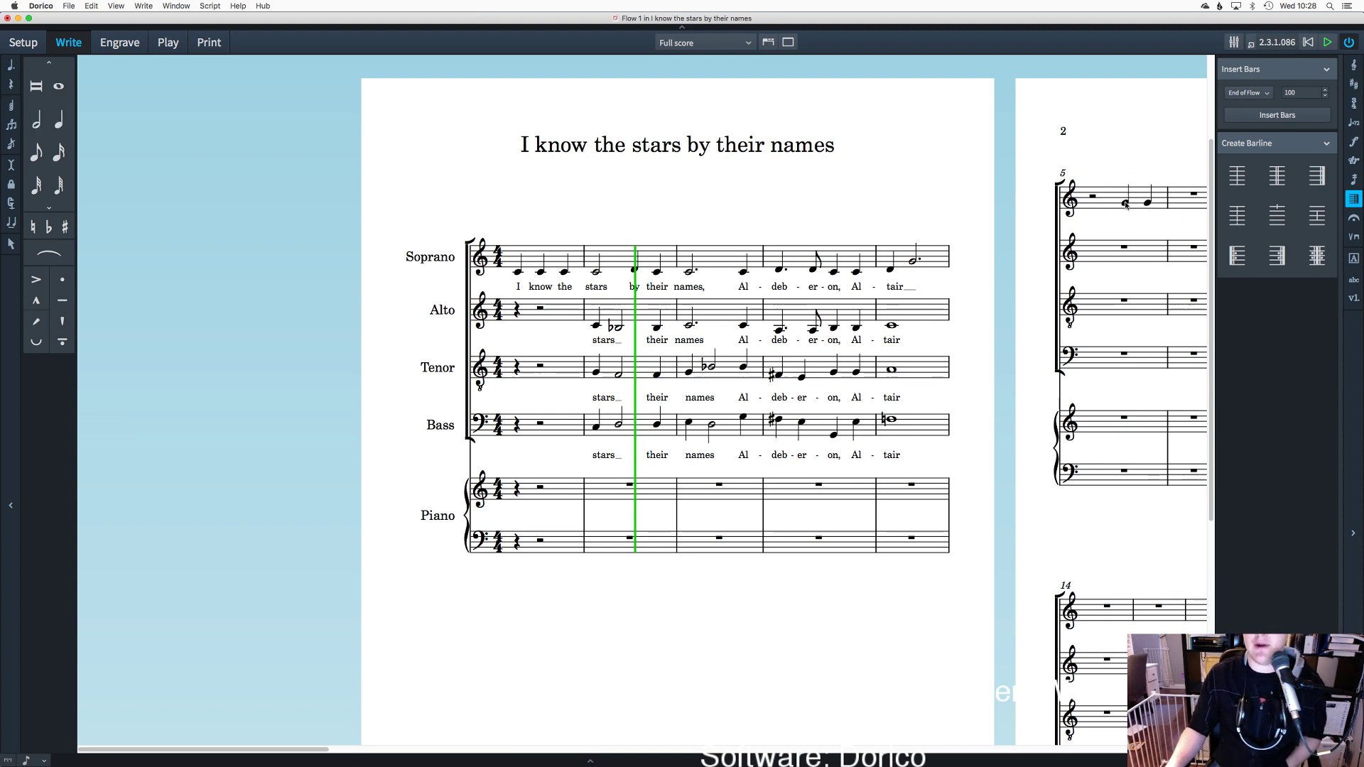
# Step: Try to enter a quarter-note triplet at the start of the Soprano's bar 6, and undo the entered notes
pyautogui.click(1147, 203)
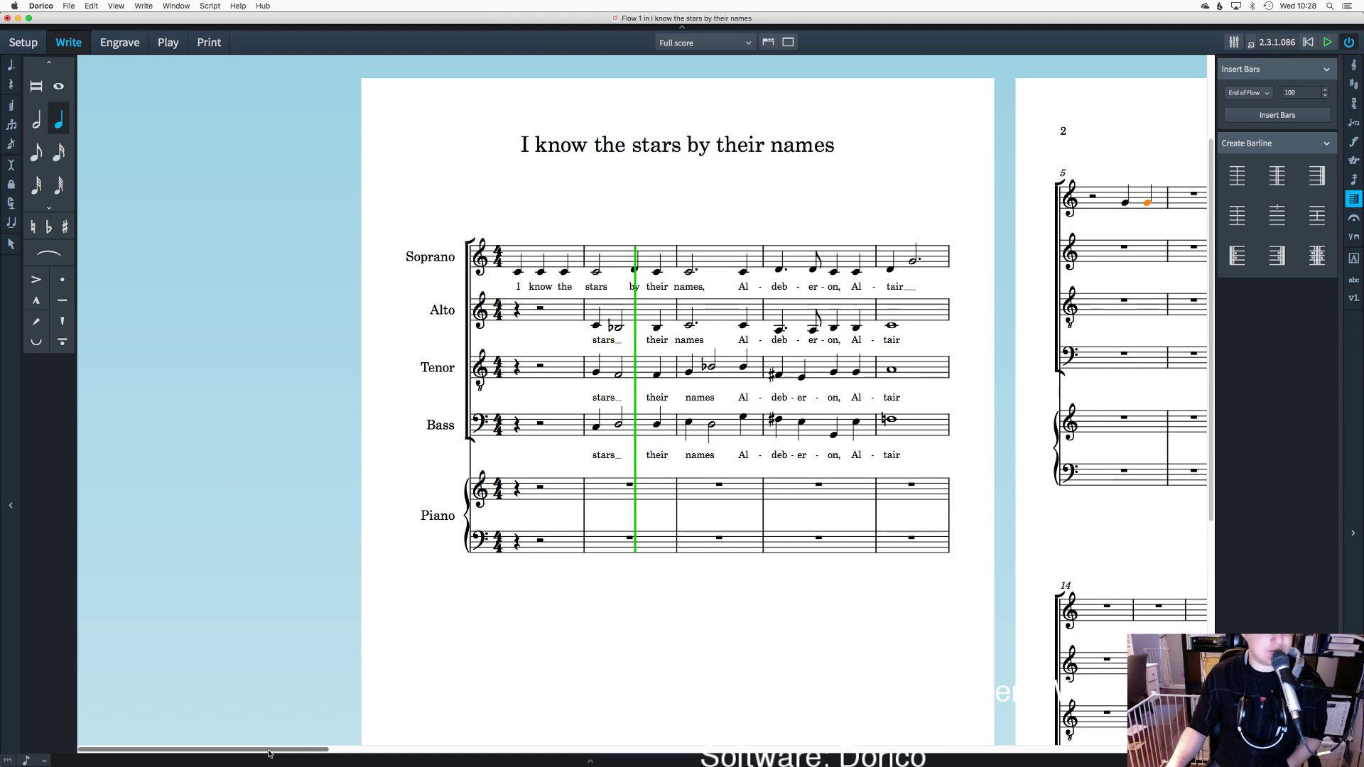
pyautogui.hscroll(3, 279, 753)
pyautogui.moveTo(280, 754); pyautogui.dragTo(355, 757)
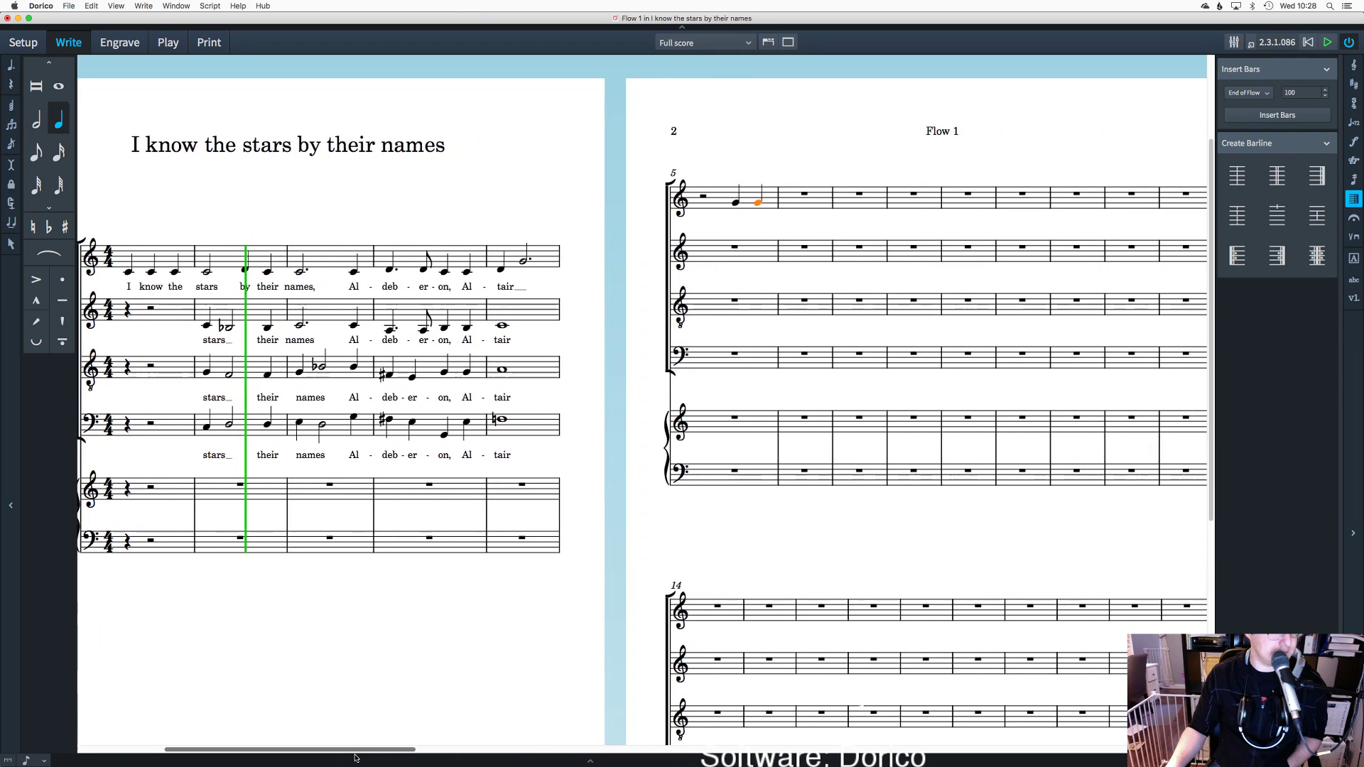
pyautogui.hscroll(-6, 302, 596)
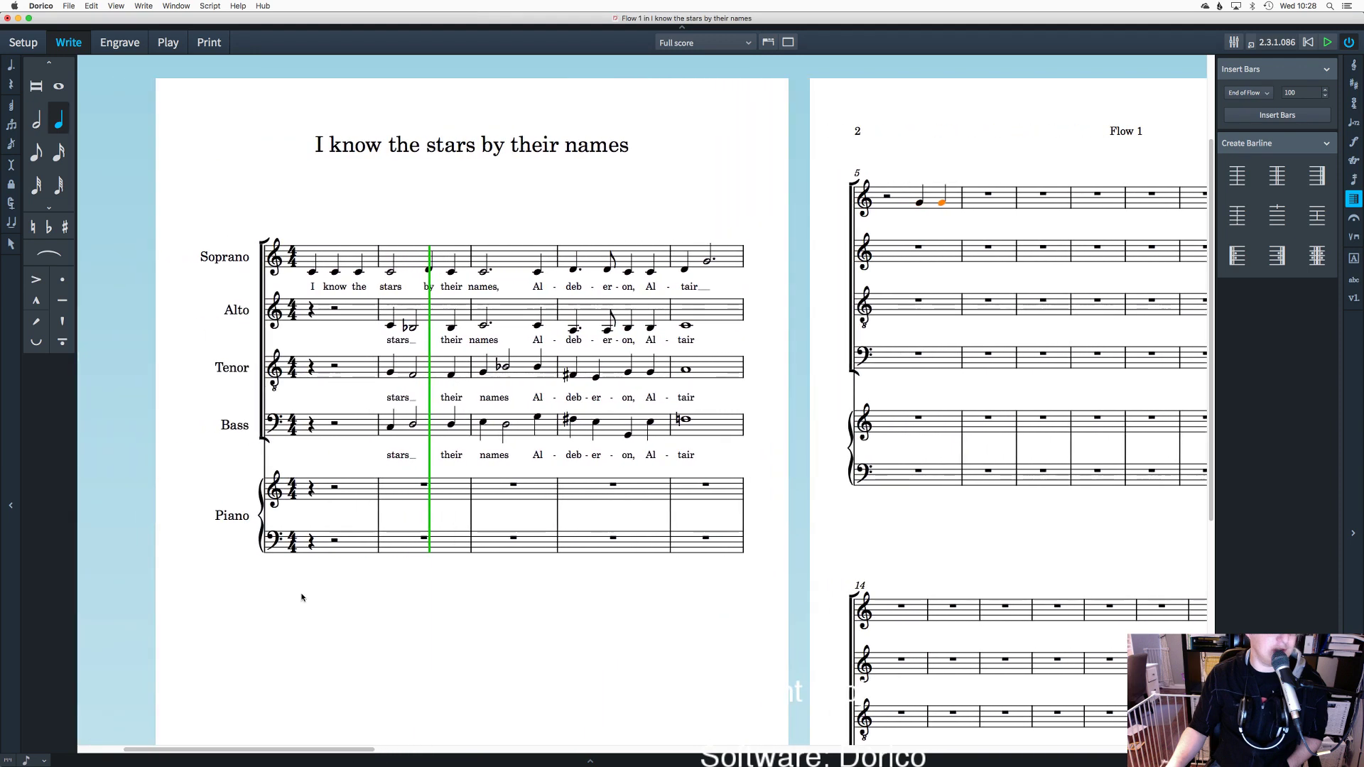
pyautogui.press('Escape')
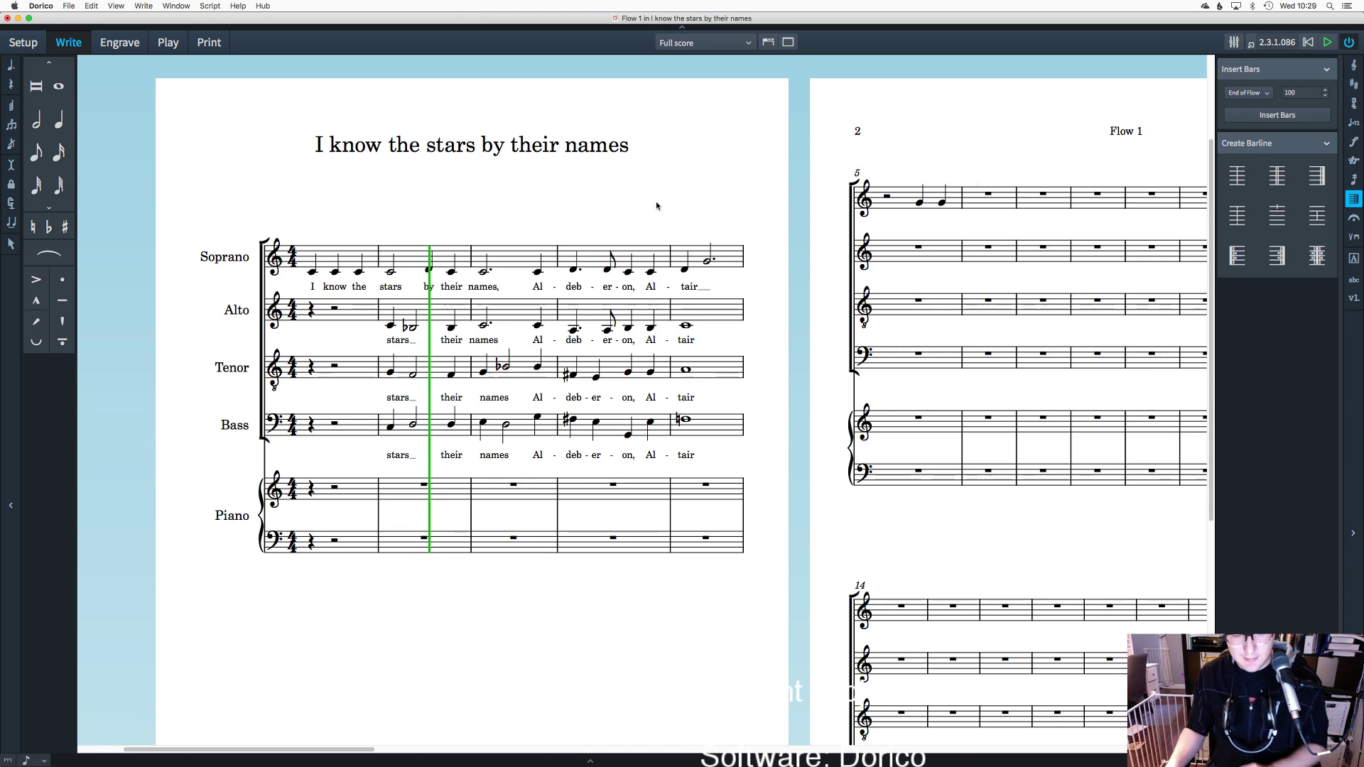
pyautogui.click(58, 121)
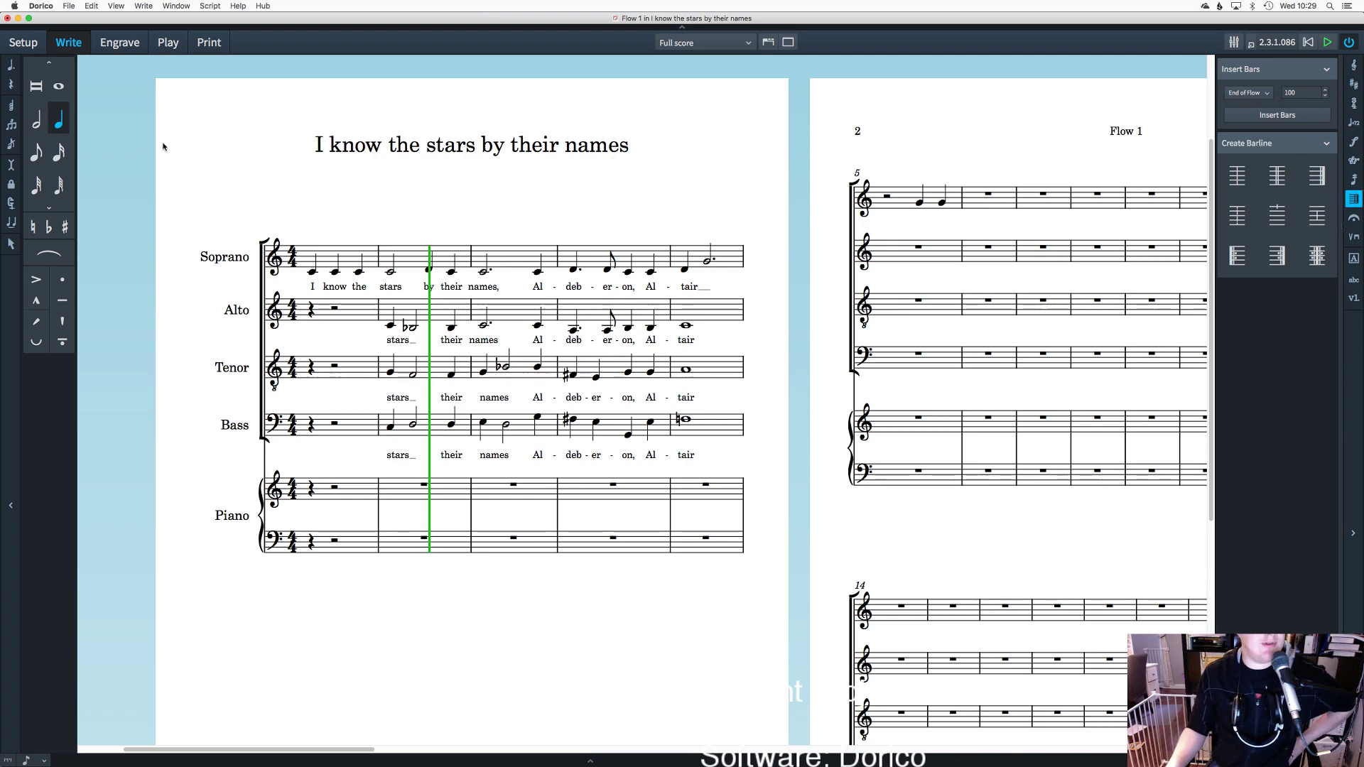
pyautogui.click(11, 126)
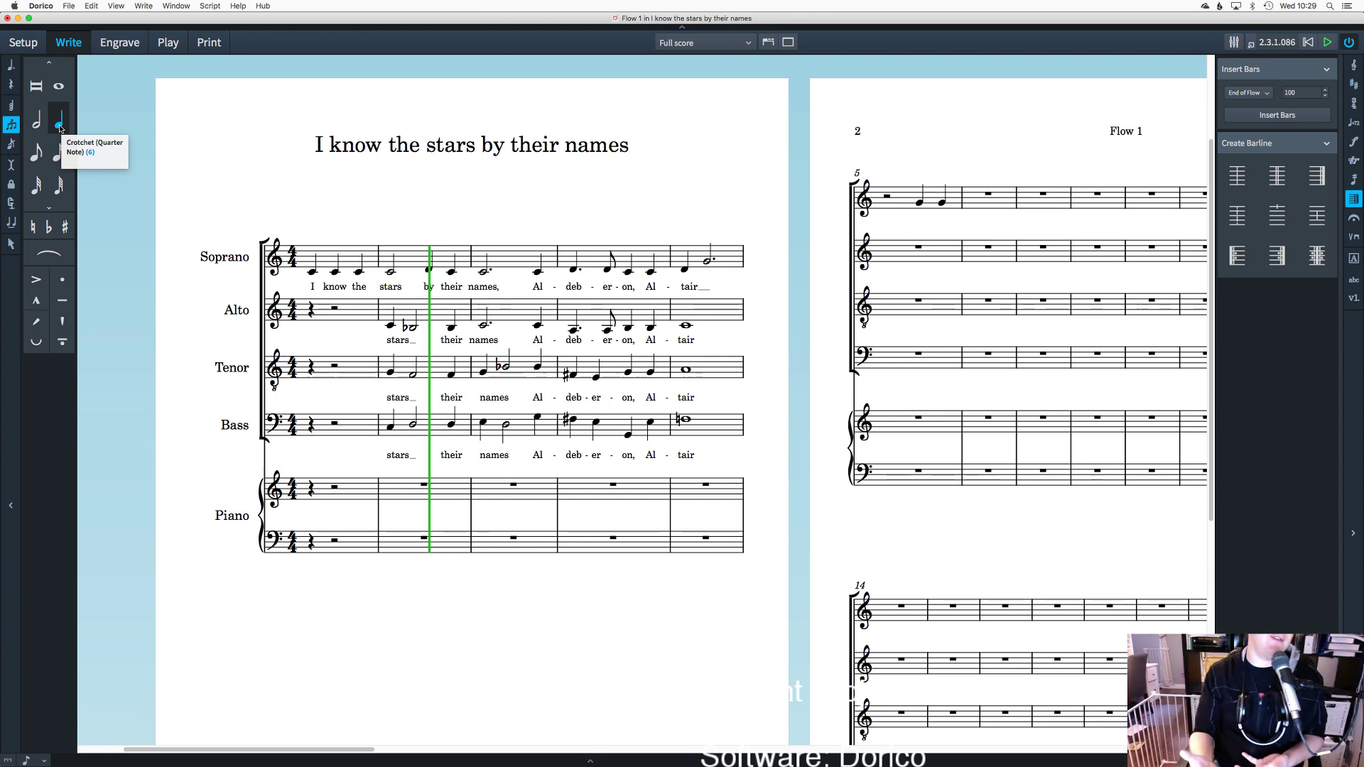
pyautogui.click(972, 201)
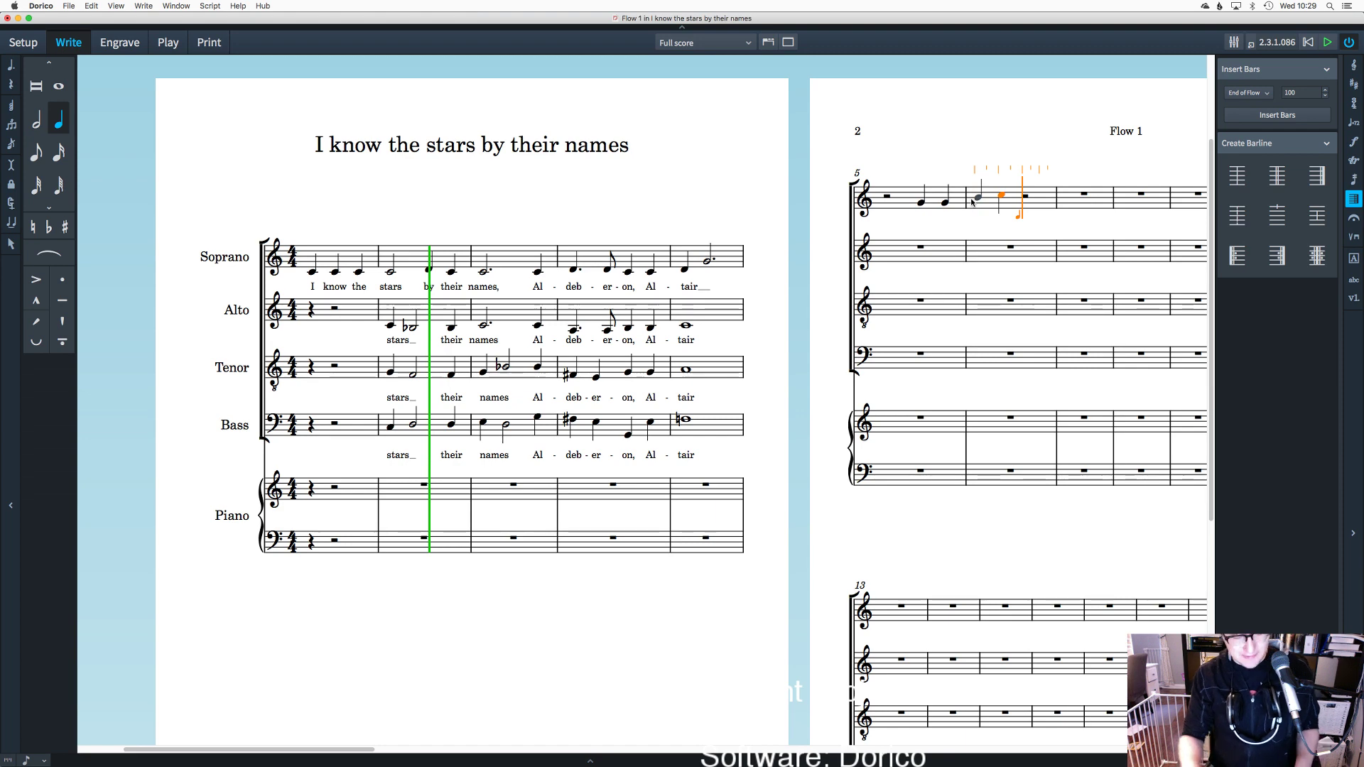
pyautogui.press('Escape')
pyautogui.hotkey('ctrl', 'z')
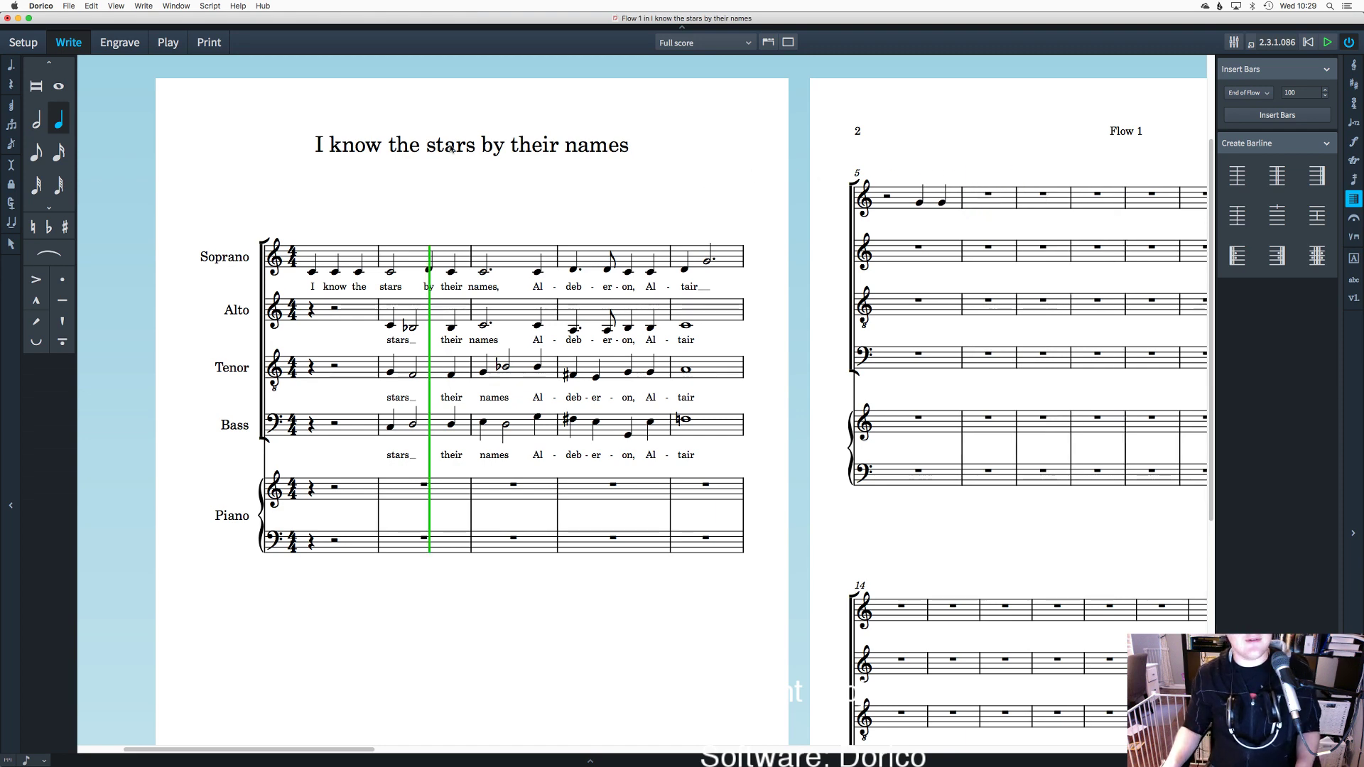
# Step: Retry the triplet input in the Soprano's bar 6 with a single quarter note, and undo it
pyautogui.click(12, 124)
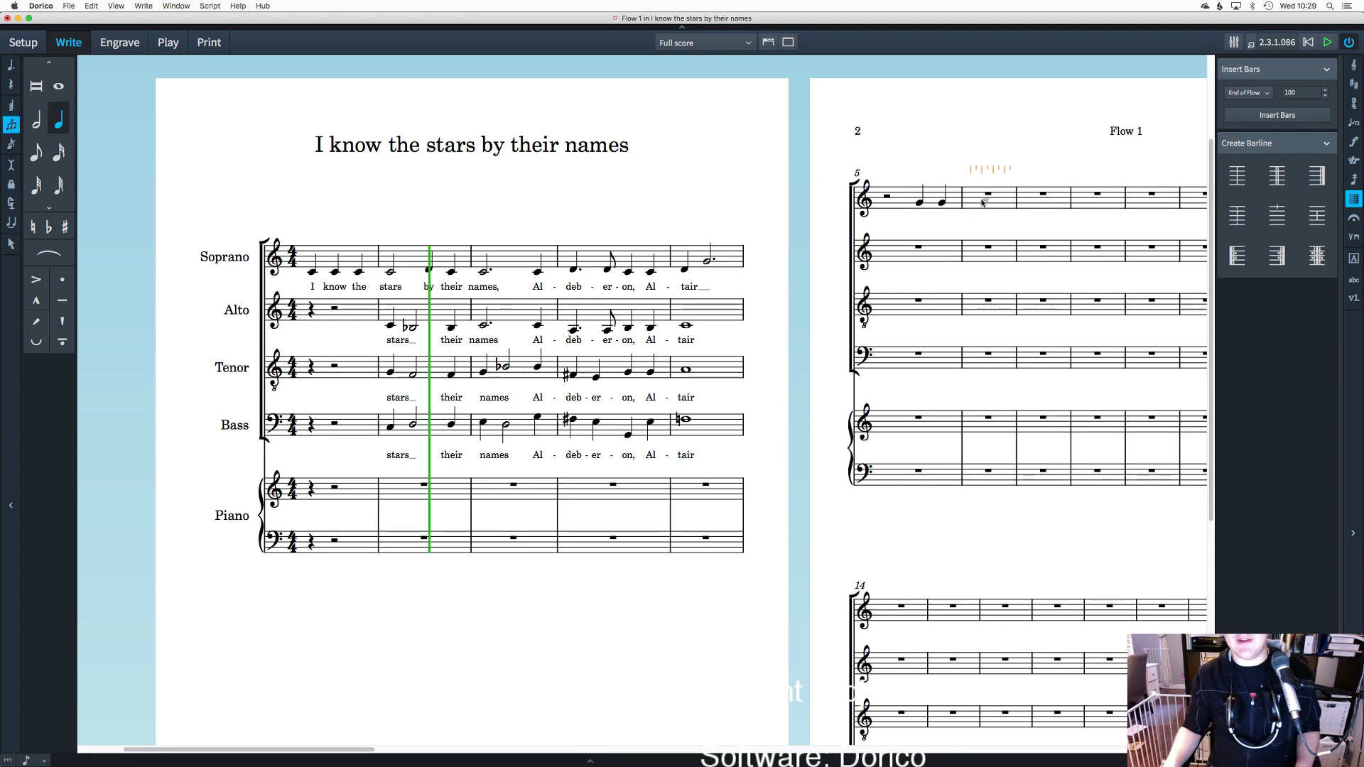
pyautogui.press('c')
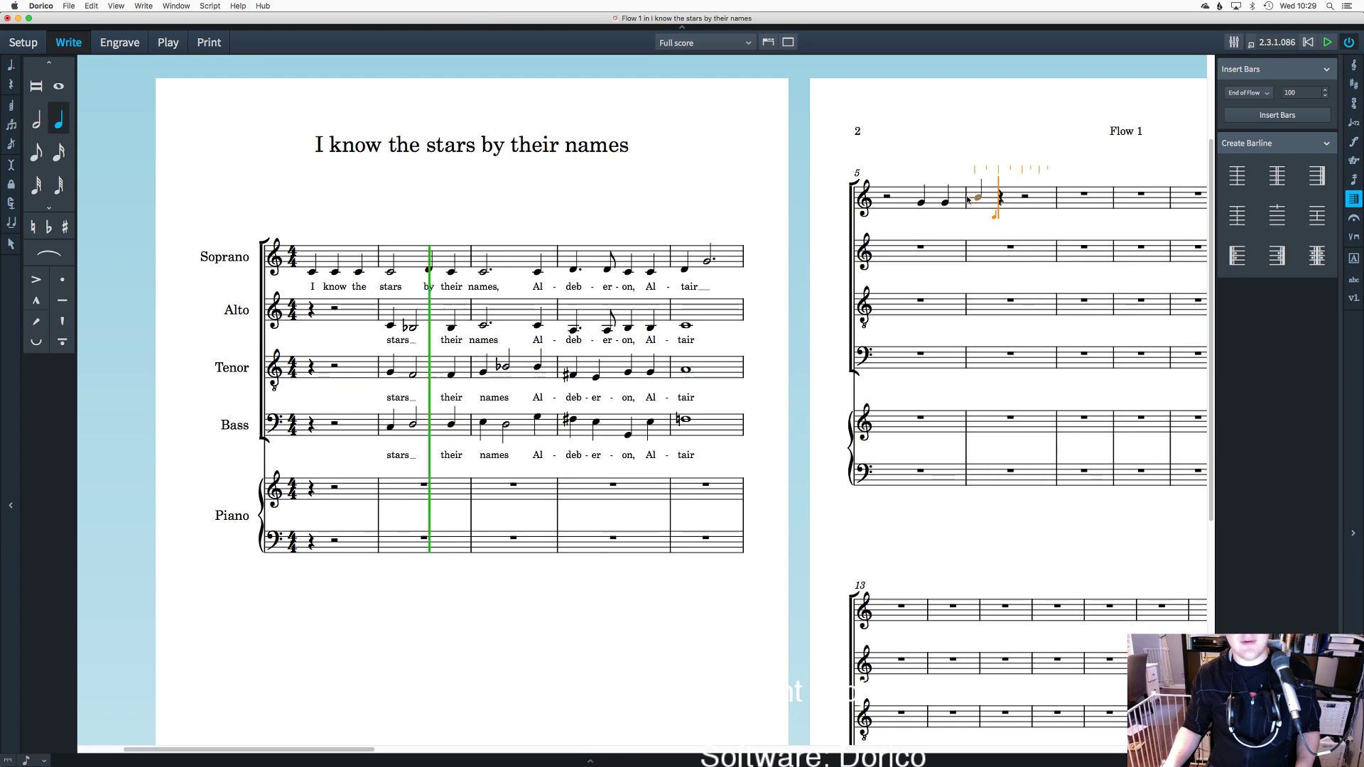
pyautogui.click(17, 127)
pyautogui.press('super+z')
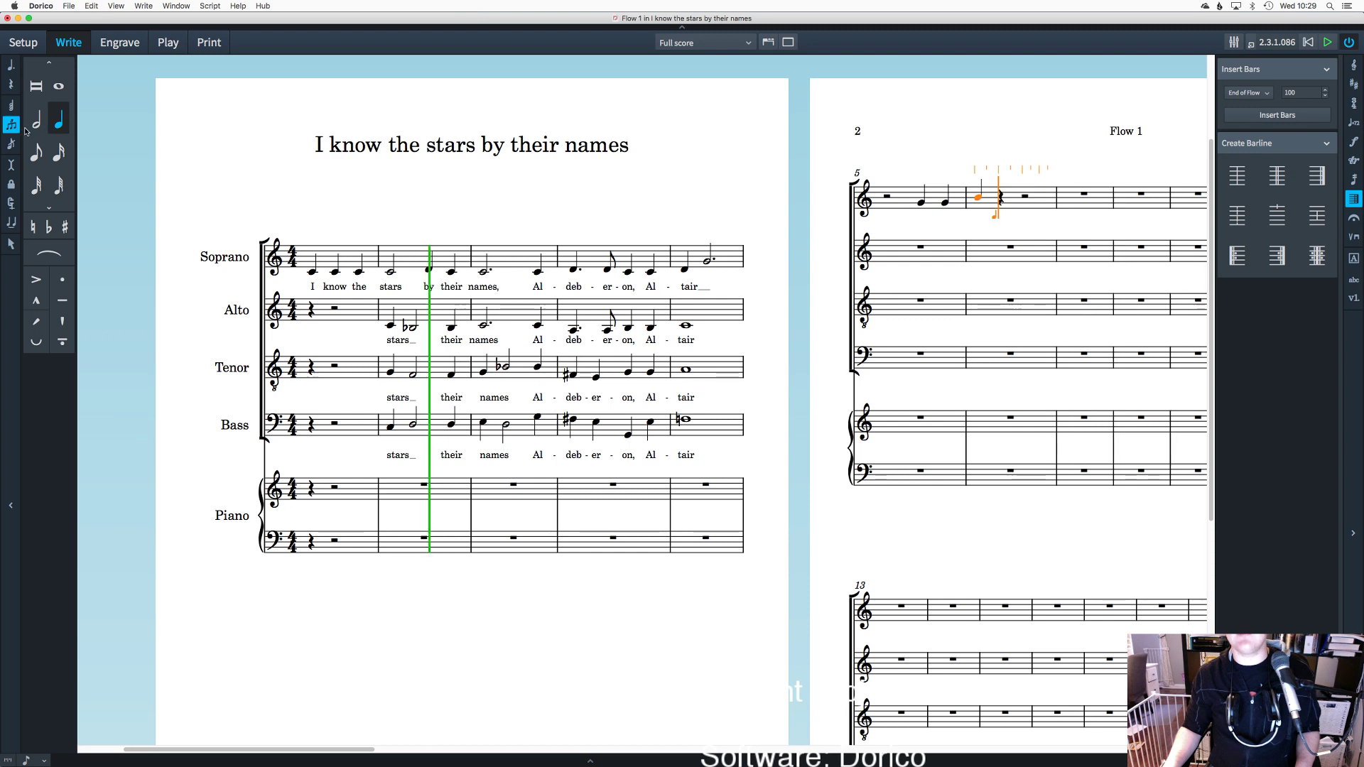
pyautogui.press('Escape')
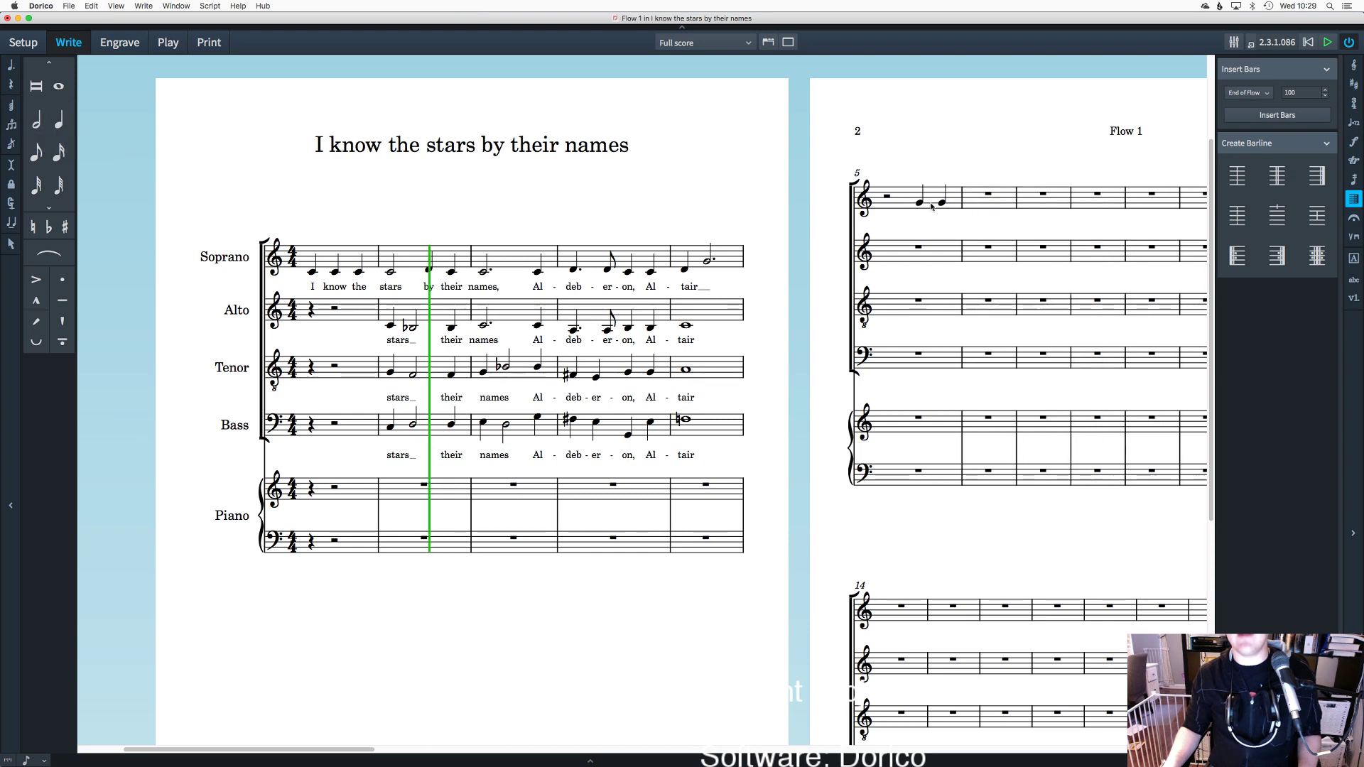
pyautogui.click(942, 204)
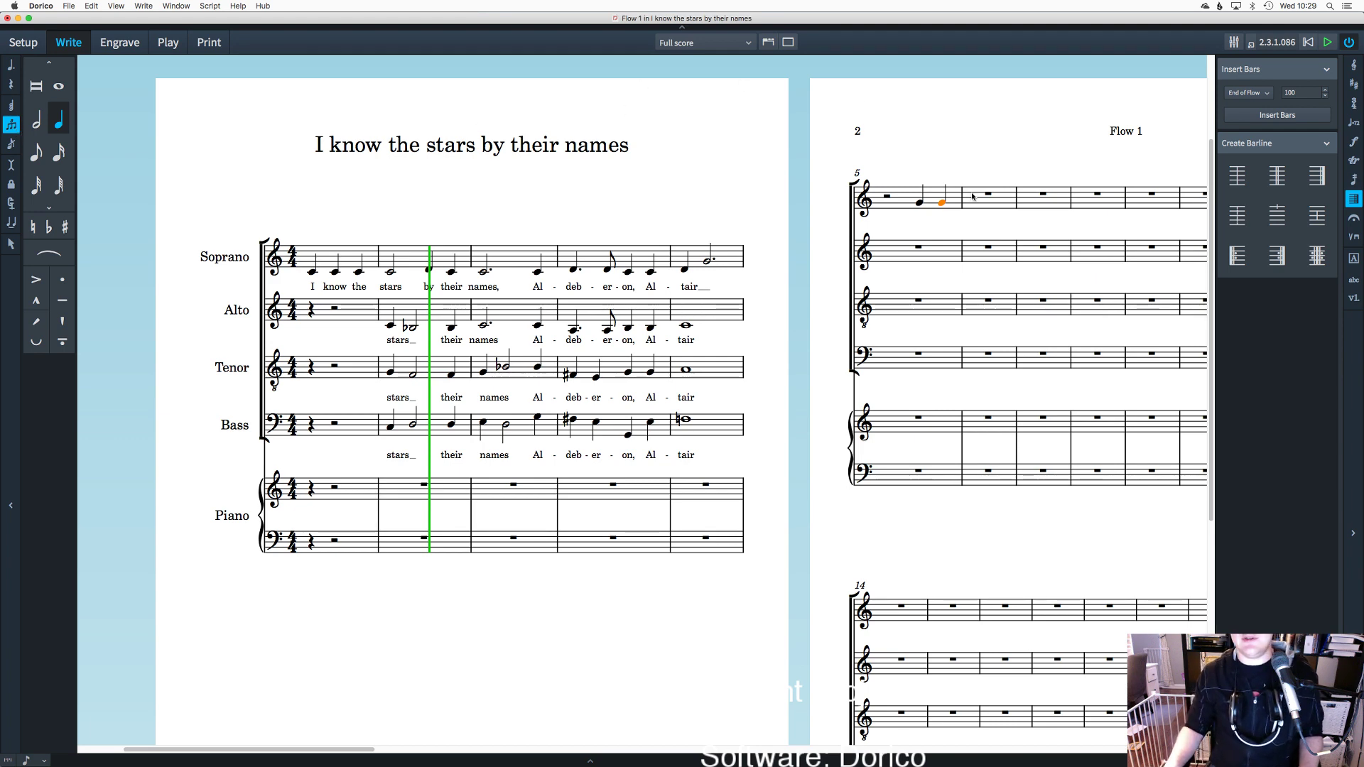
pyautogui.press('Escape')
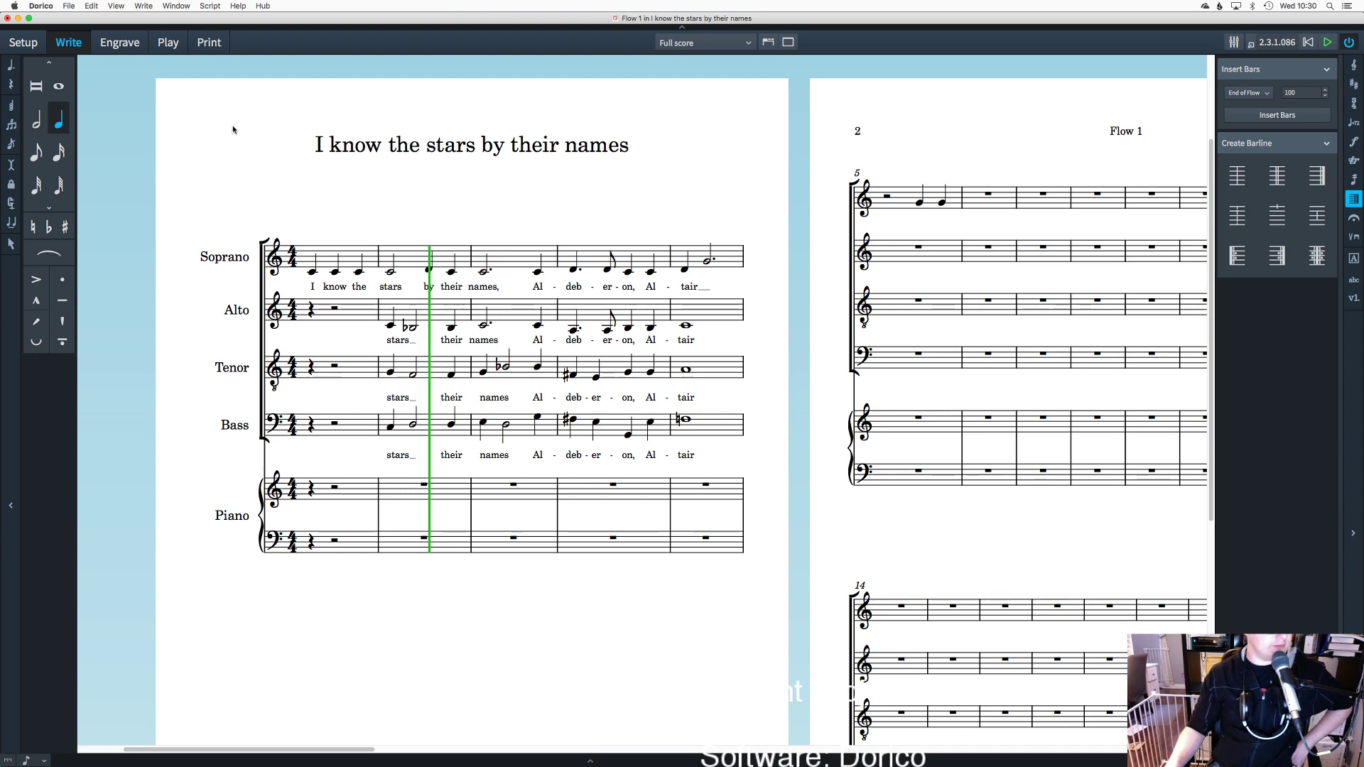
# Step: Enter a quarter-note triplet of B, C and B at the start of the Soprano's bar 6
pyautogui.scroll(2, 231, 131)
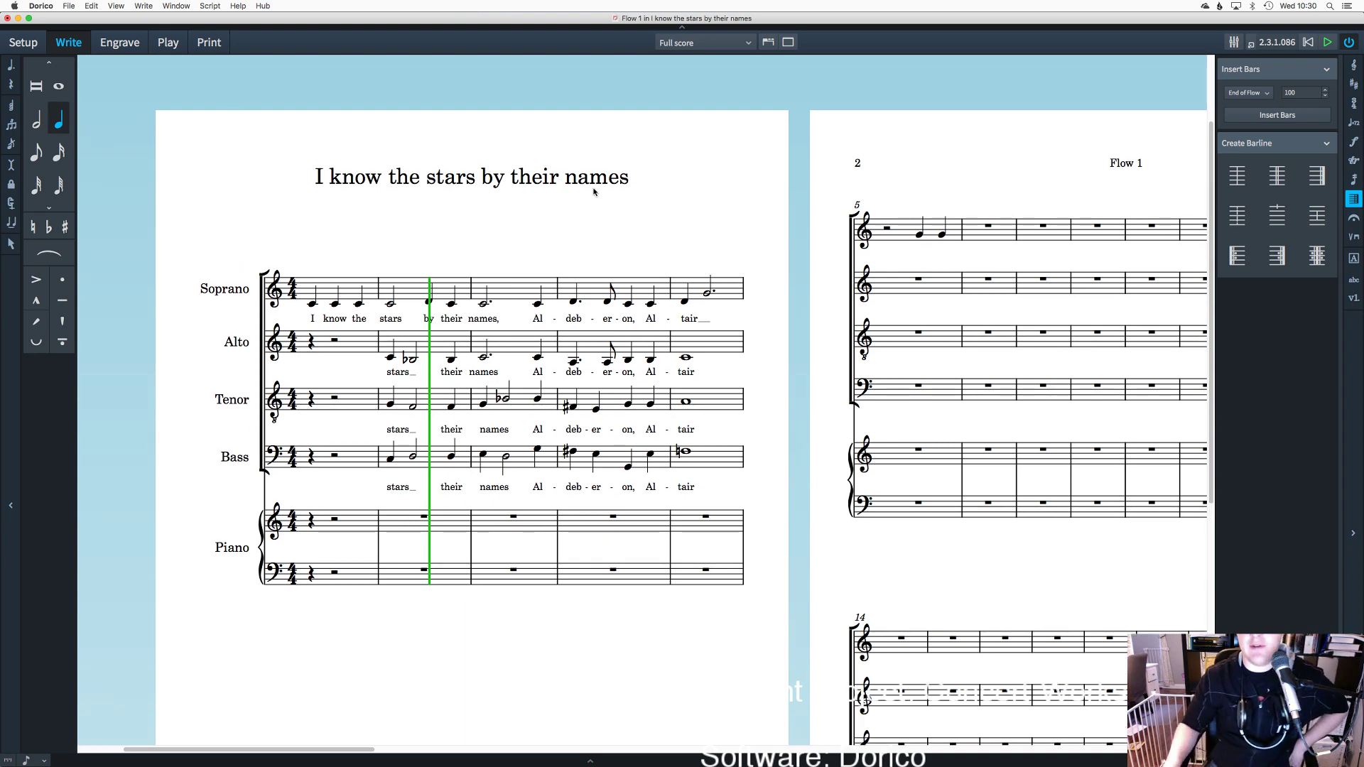
pyautogui.click(941, 235)
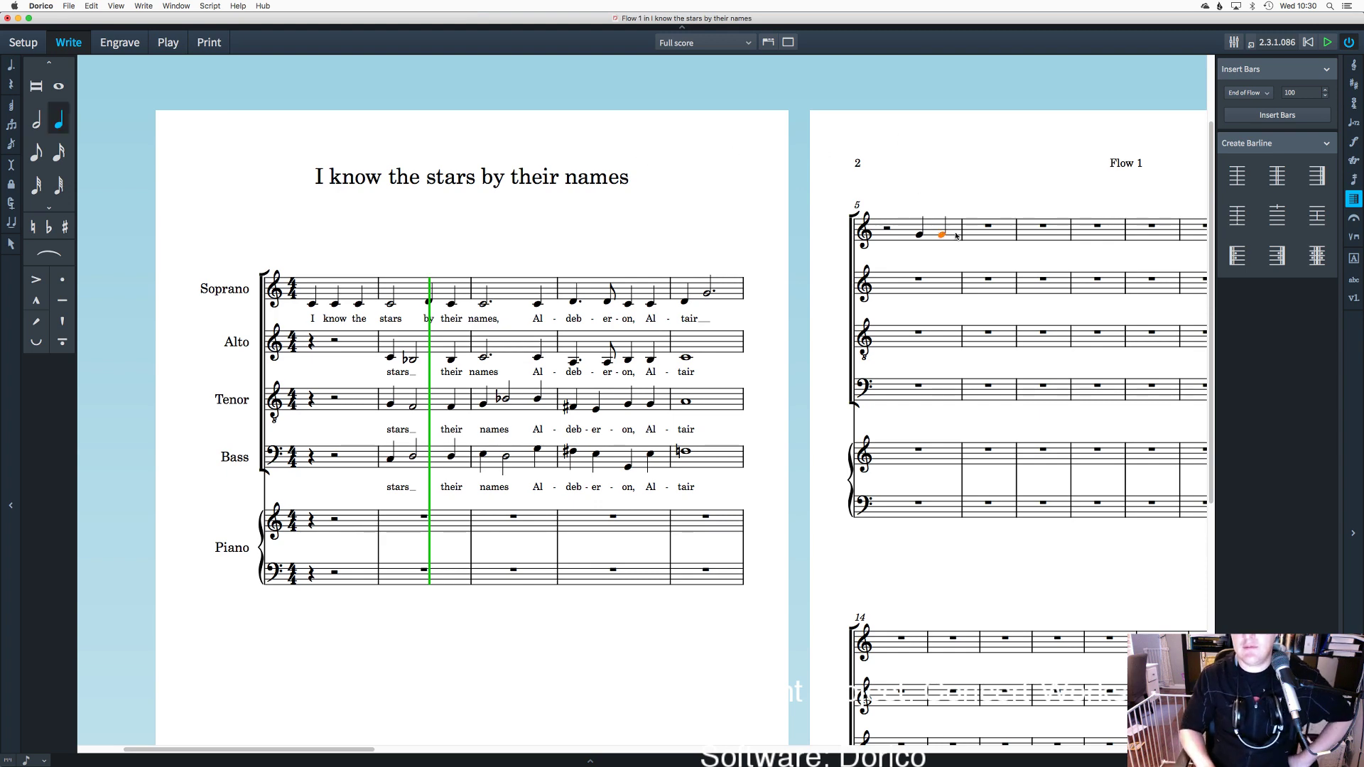
pyautogui.click(944, 206)
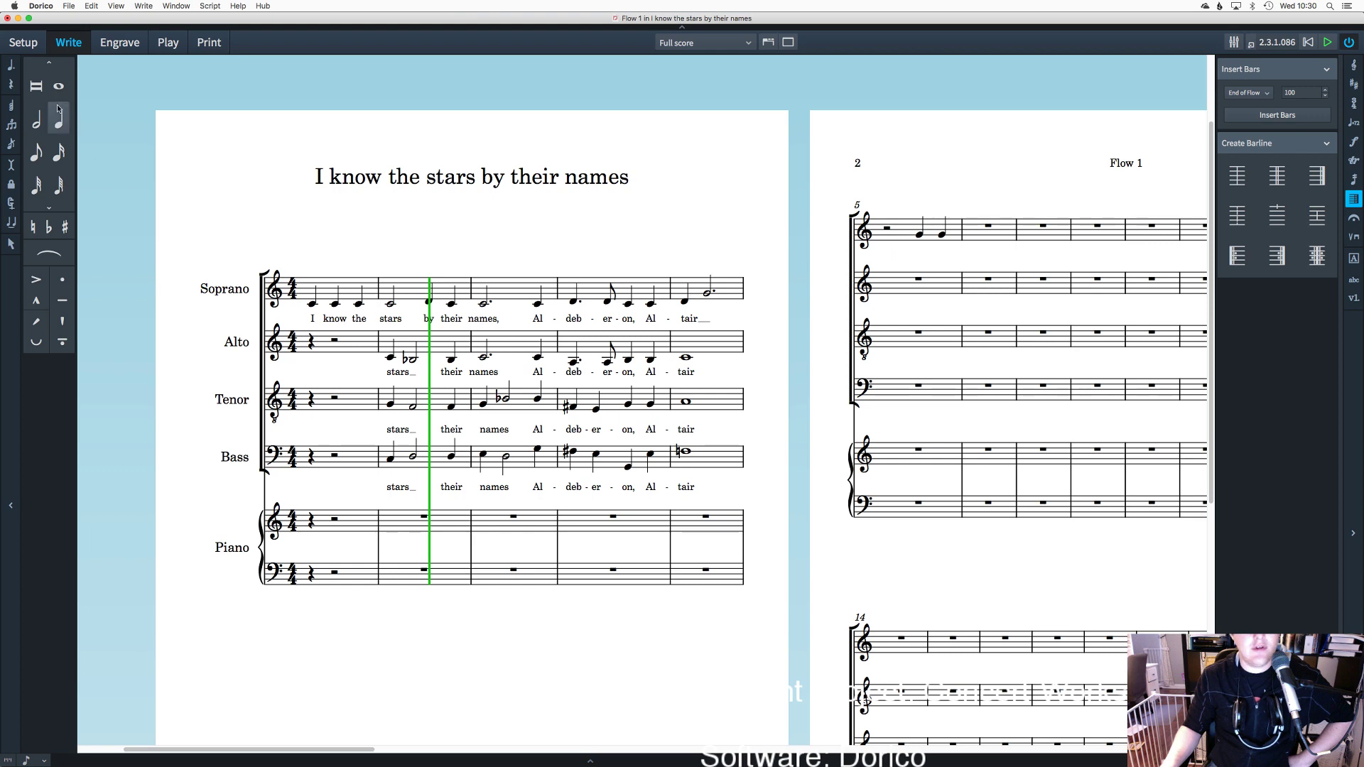
pyautogui.click(966, 230)
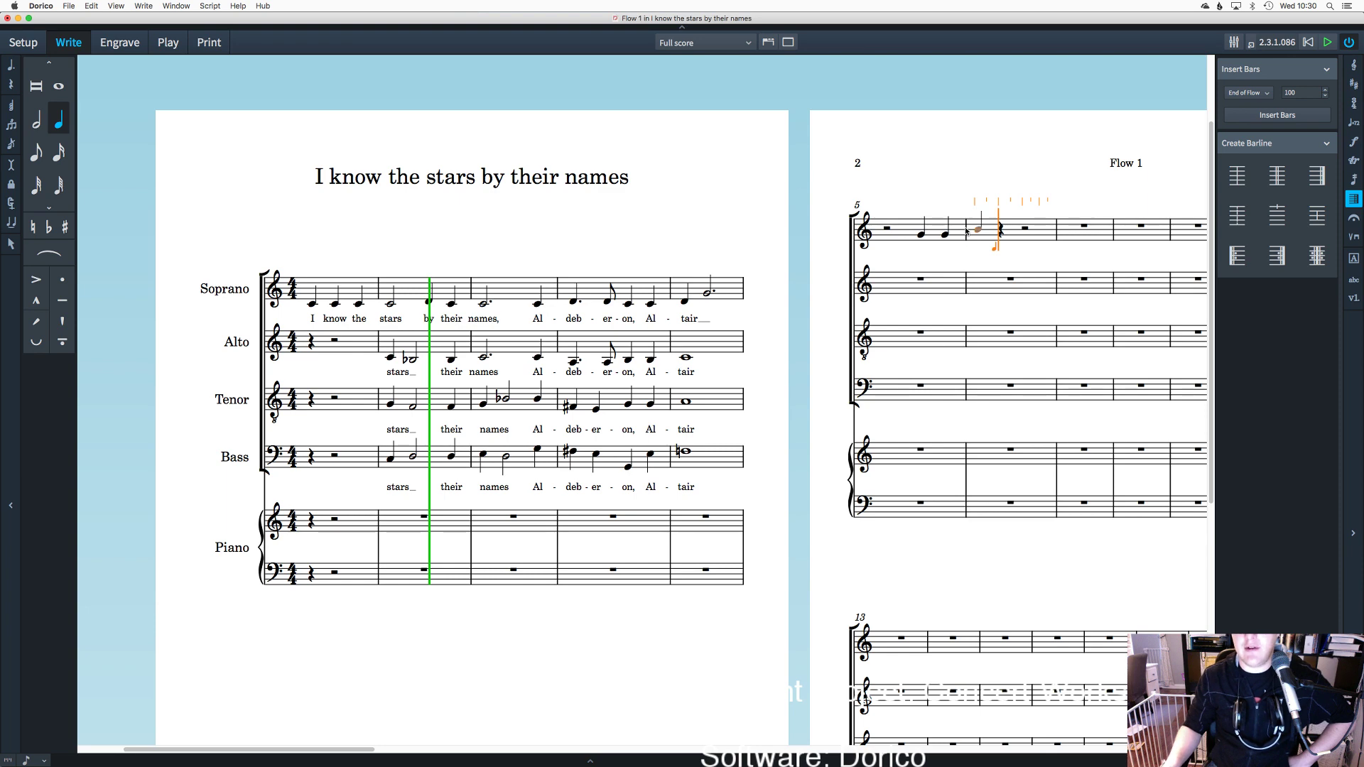
pyautogui.press('Left')
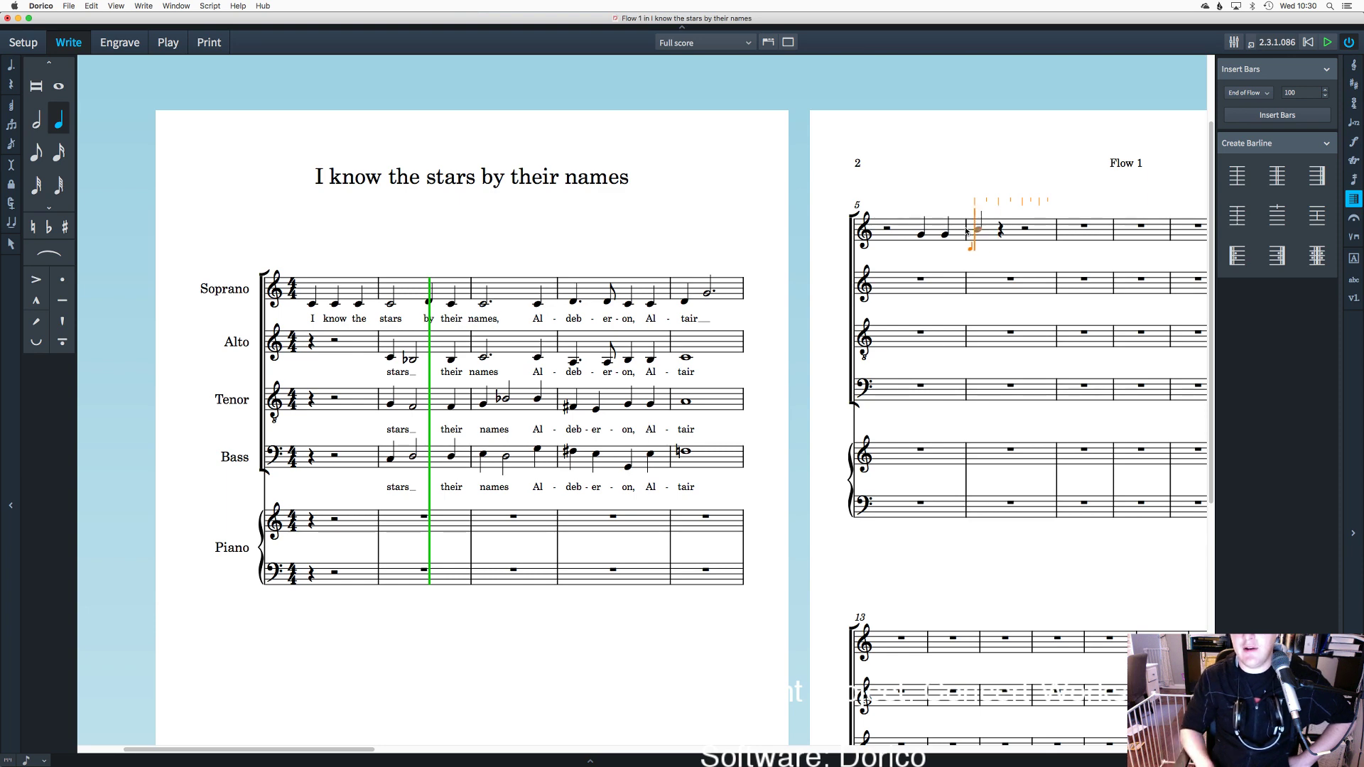
pyautogui.click(12, 124)
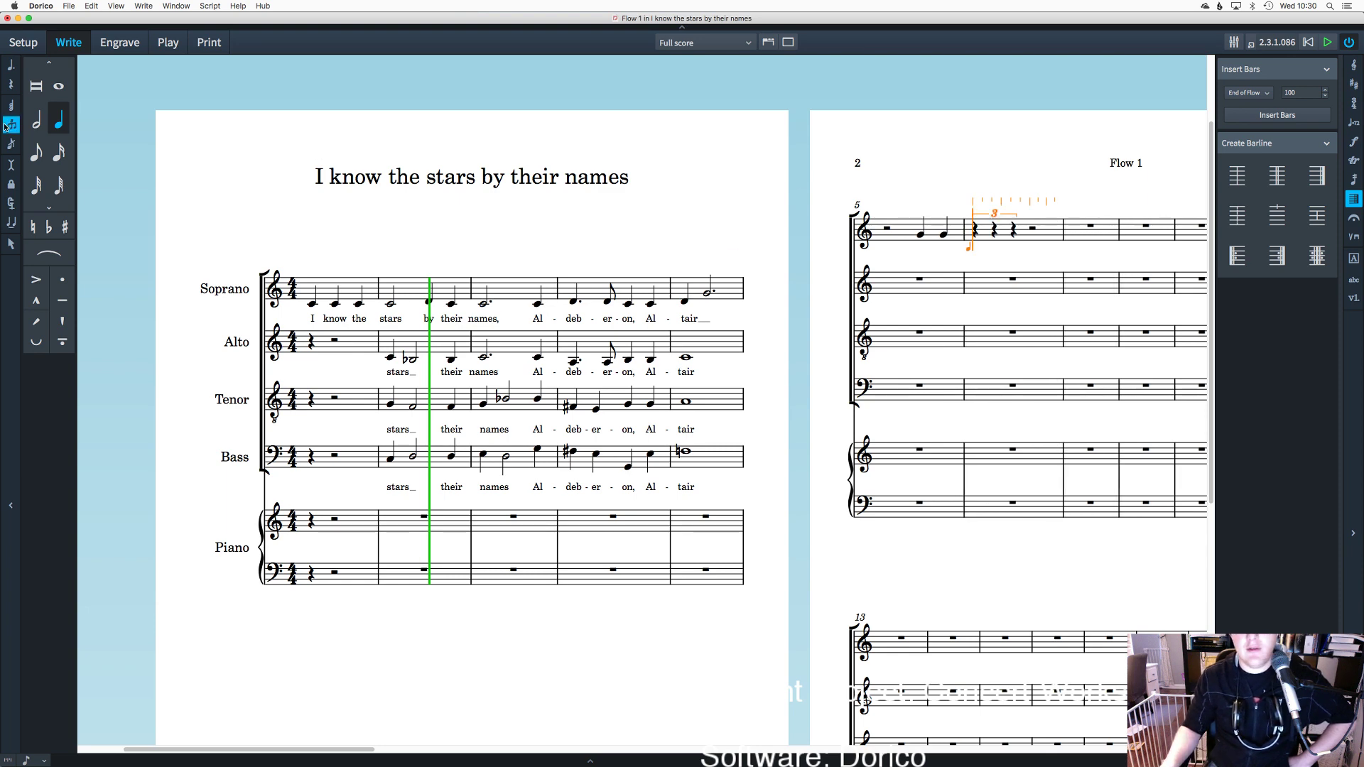
pyautogui.press('b')
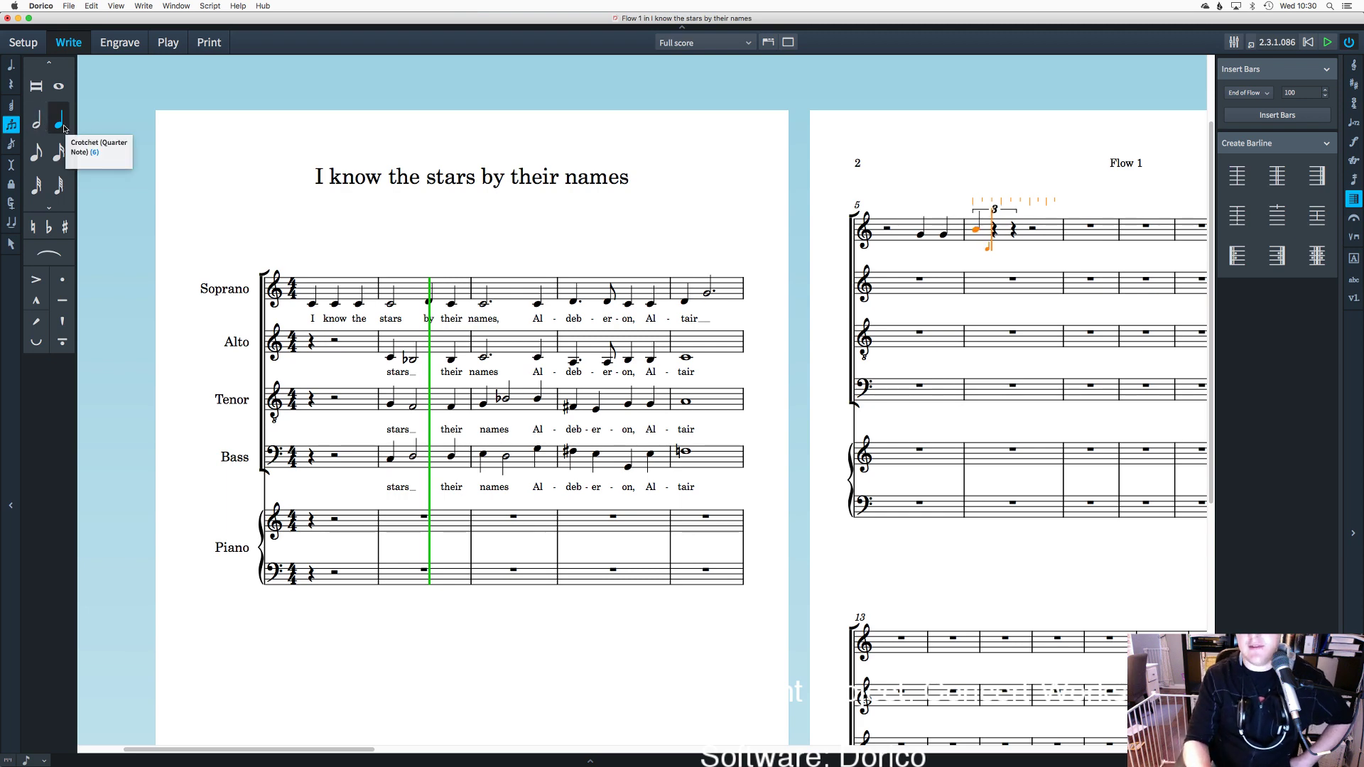
pyautogui.press('c')
pyautogui.press('b')
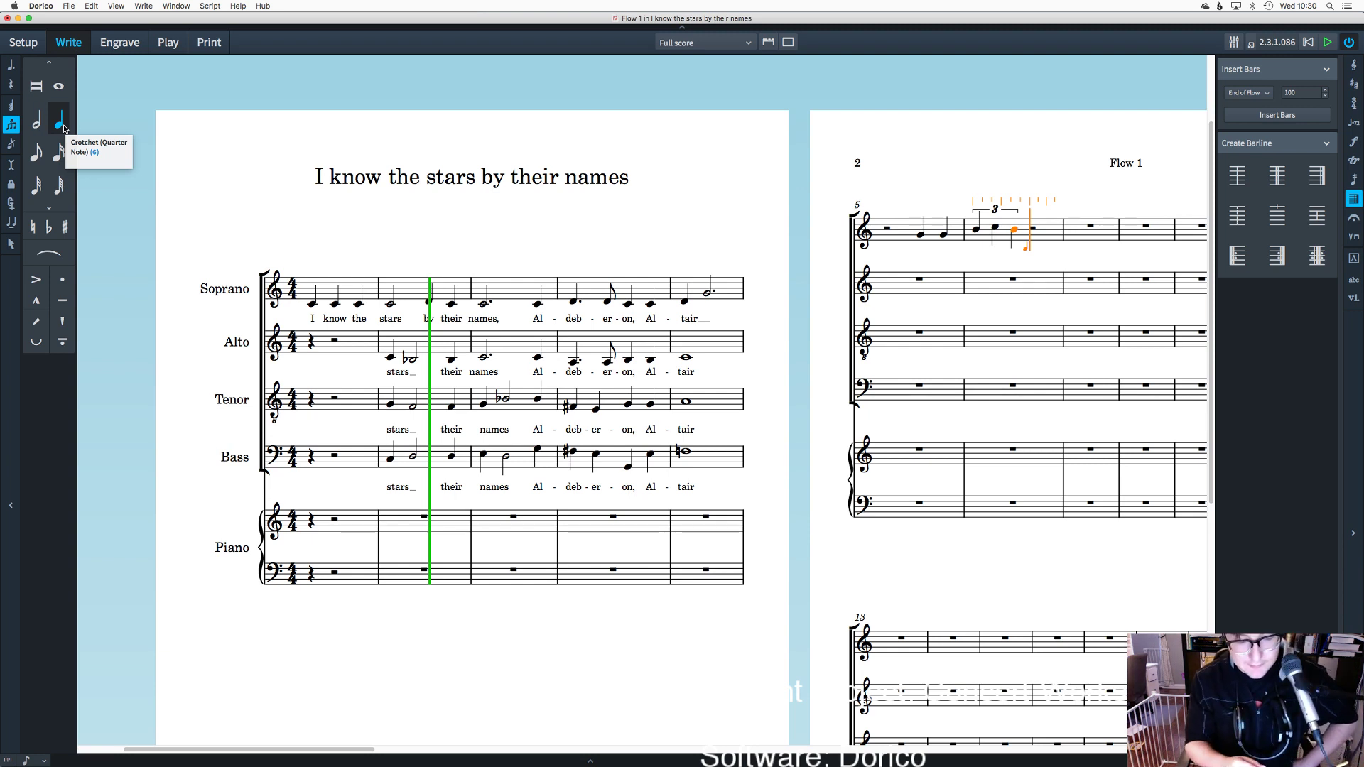
# Step: Try to add an eighth note after the triplet in the Soprano's bar 6, and undo it
pyautogui.click(39, 162)
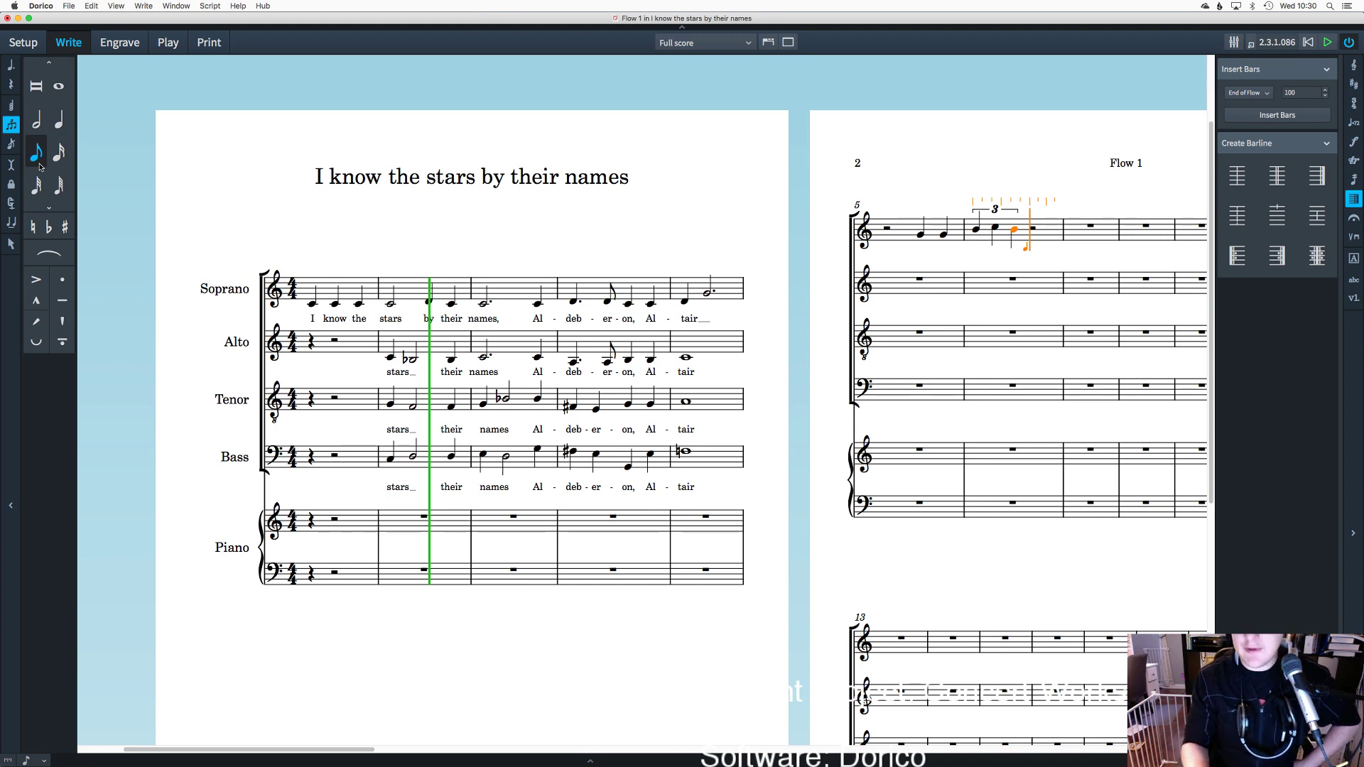
pyautogui.press('b')
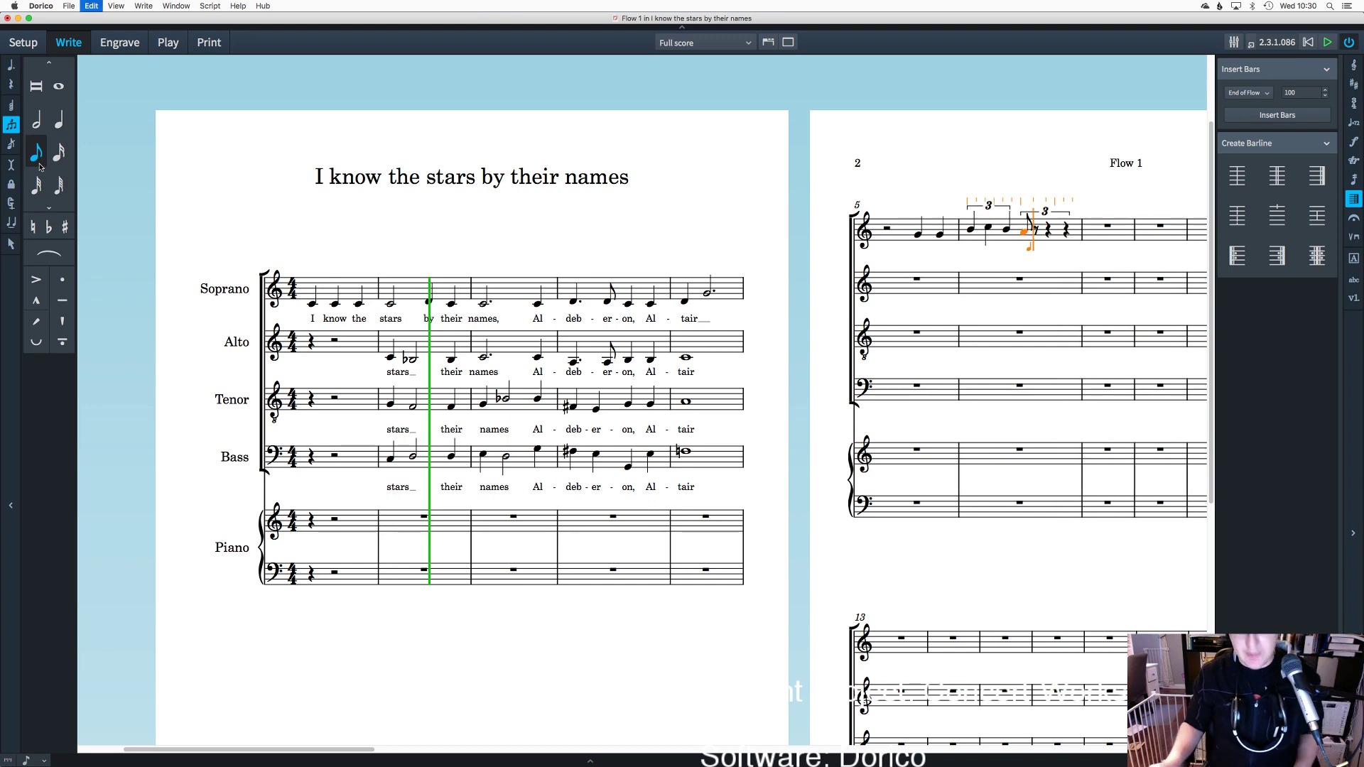
pyautogui.hotkey('ctrl', 'z')
pyautogui.press('Delete')
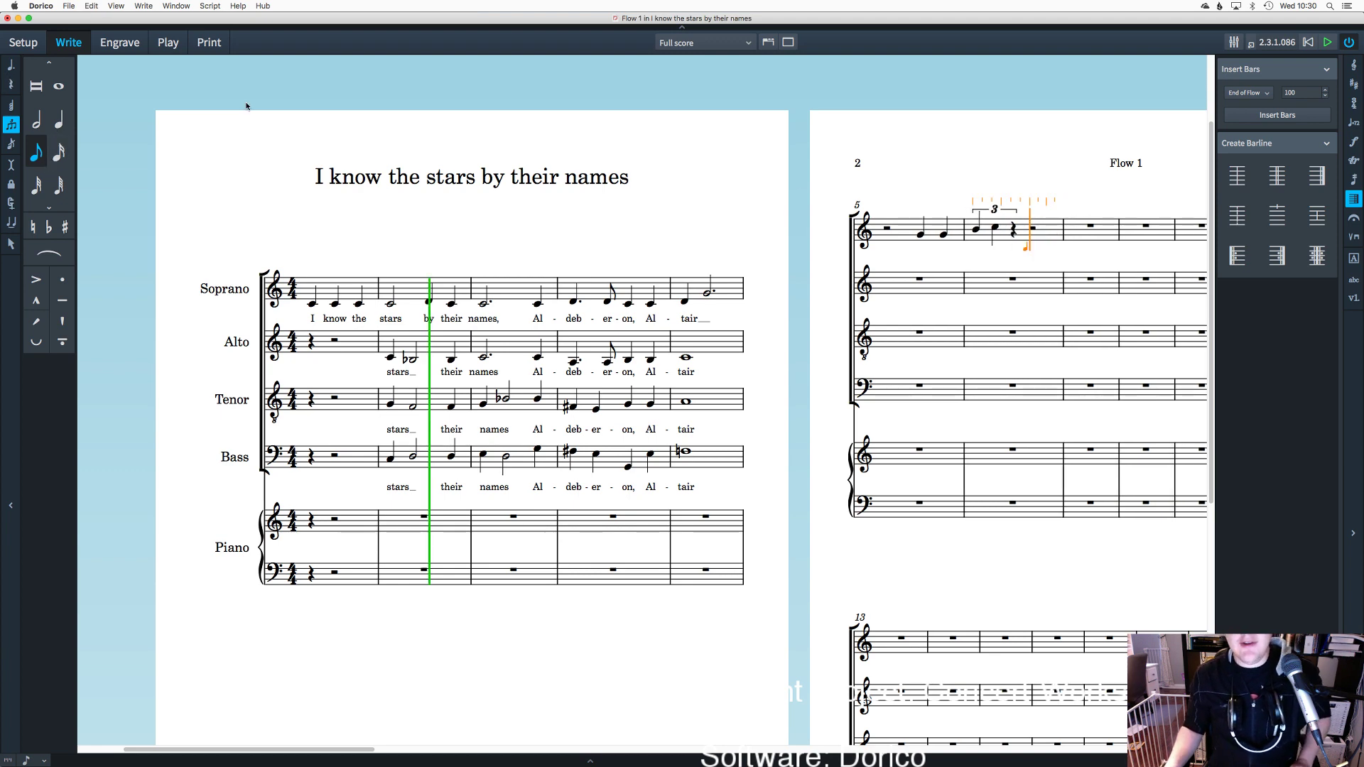
pyautogui.hotkey('ctrl', 'z')
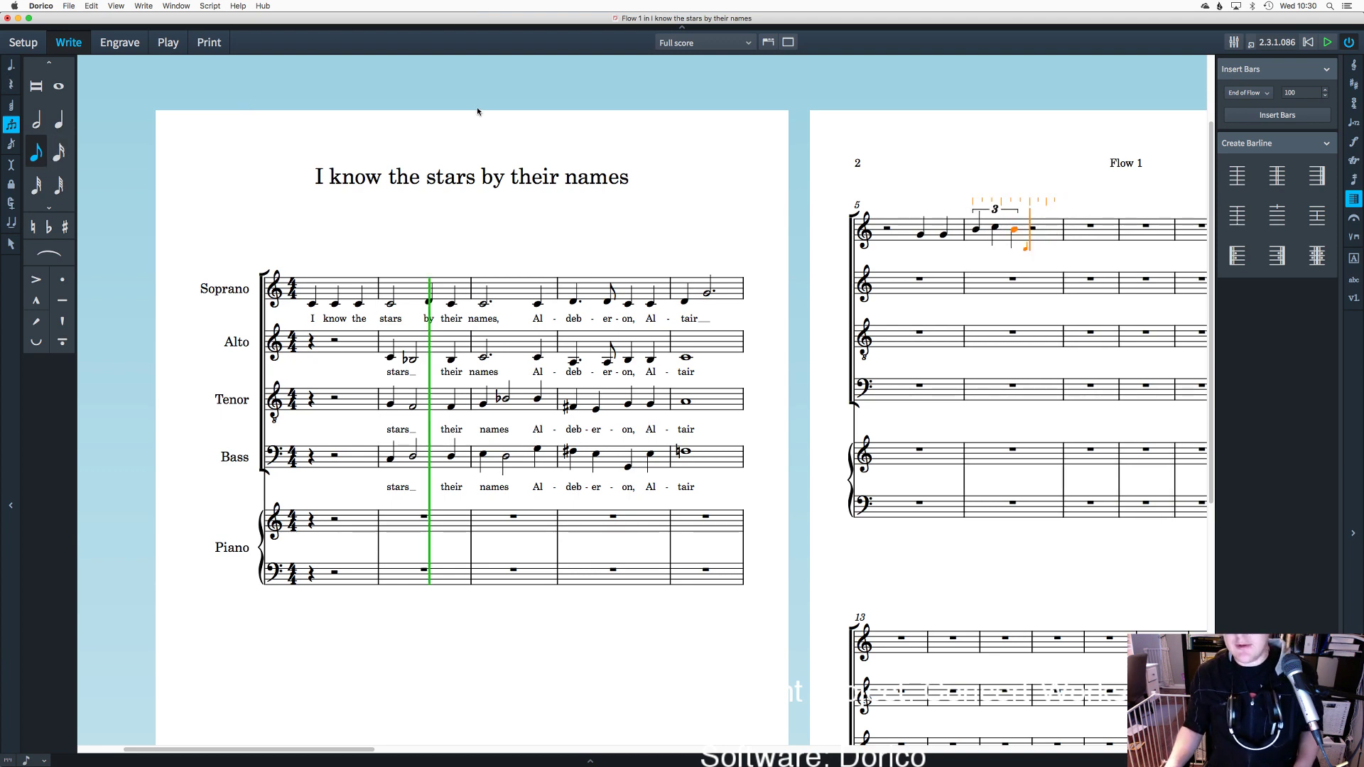
# Step: End the triplet input and complete the Soprano's bar 6 with an eighth-note A, a quarter-note B and an eighth-note A
pyautogui.click(12, 126)
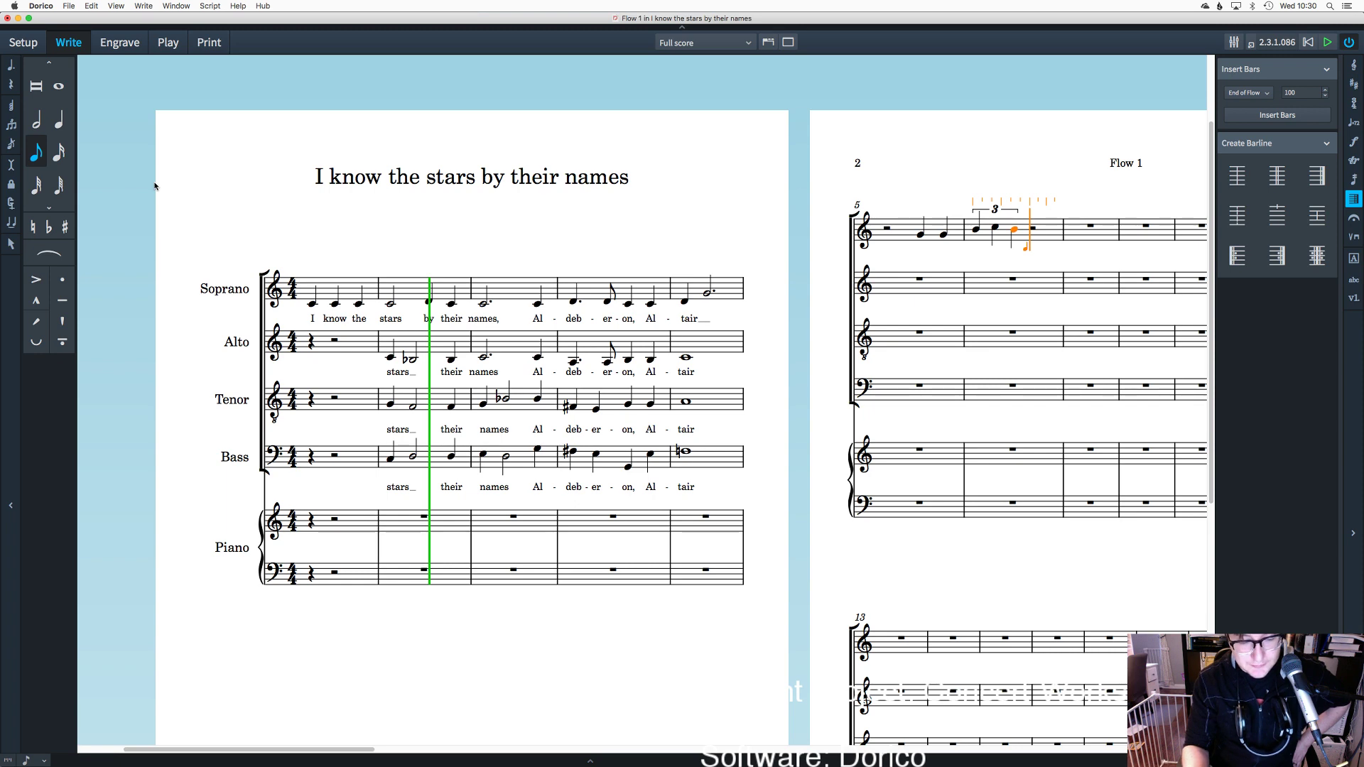
pyautogui.press('a')
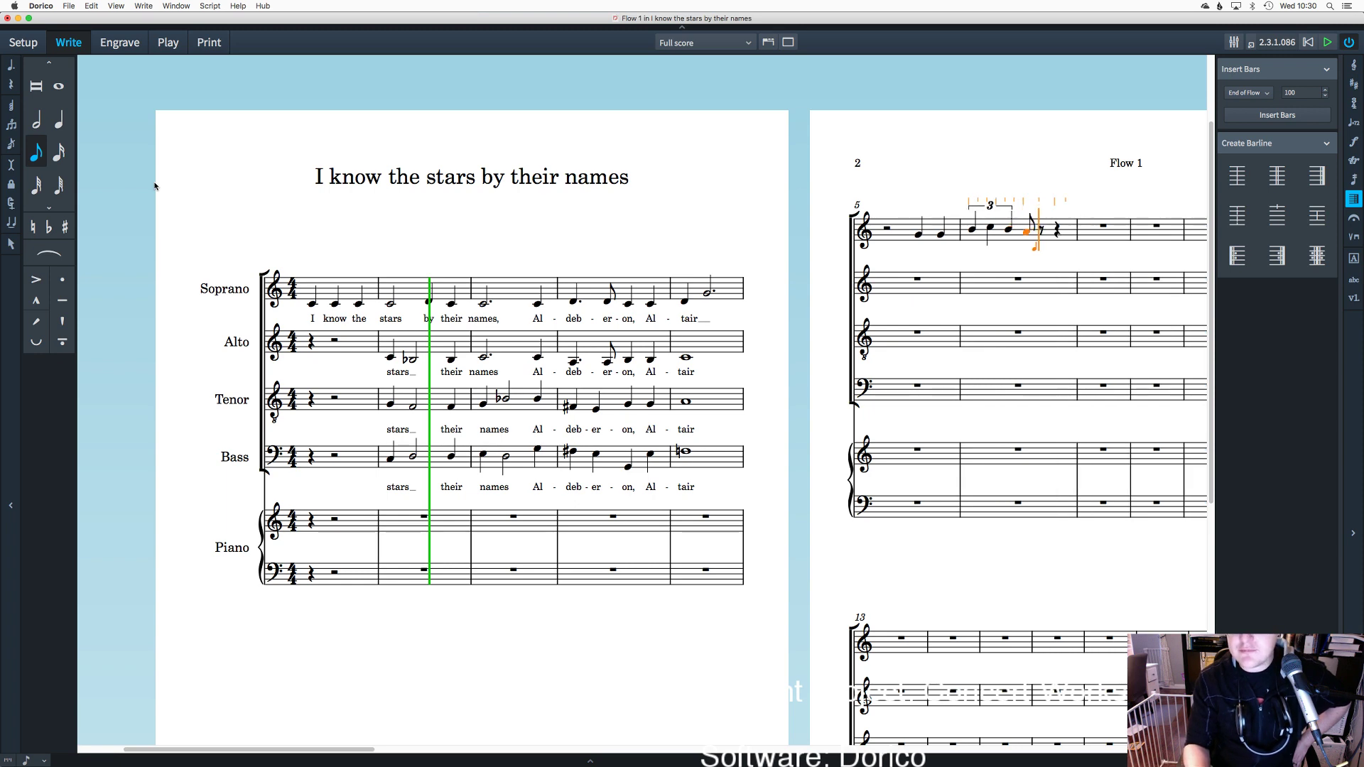
pyautogui.press('7')
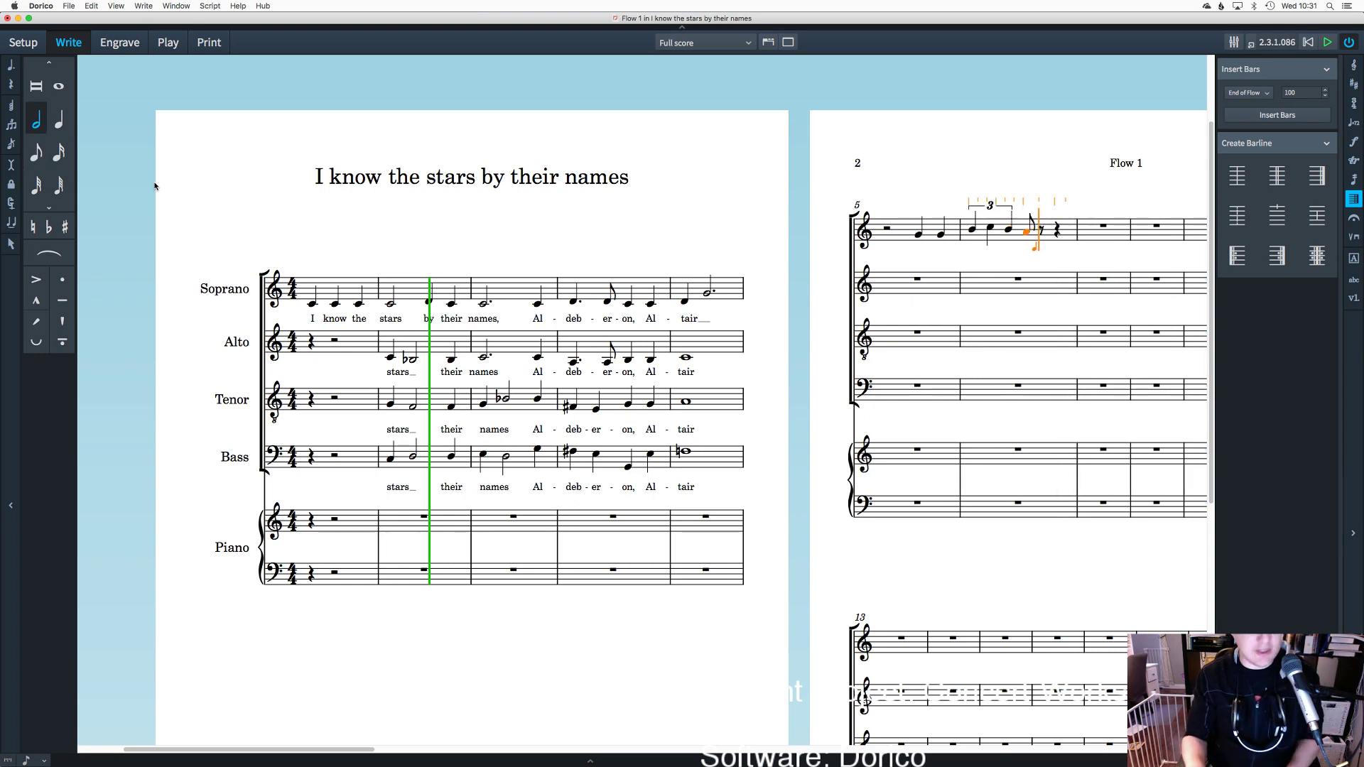
pyautogui.press('6')
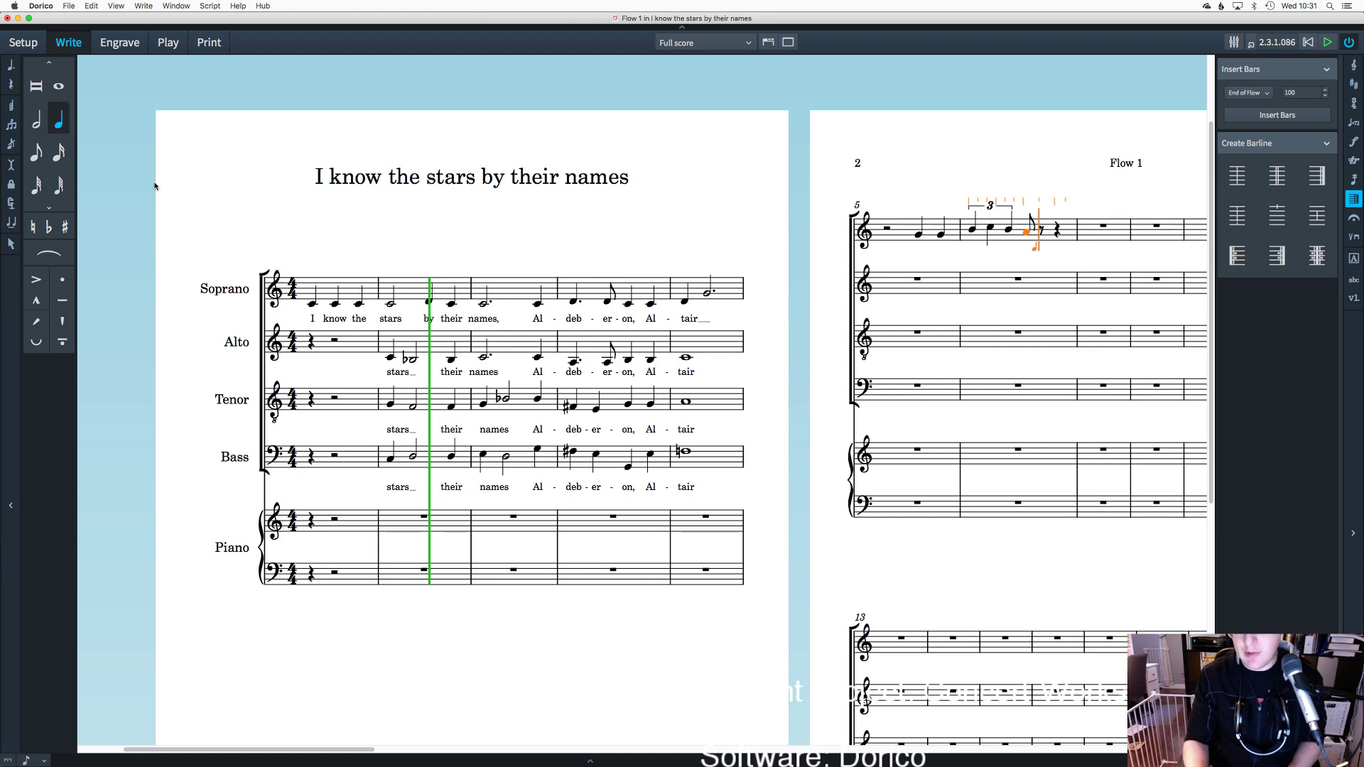
pyautogui.press('a')
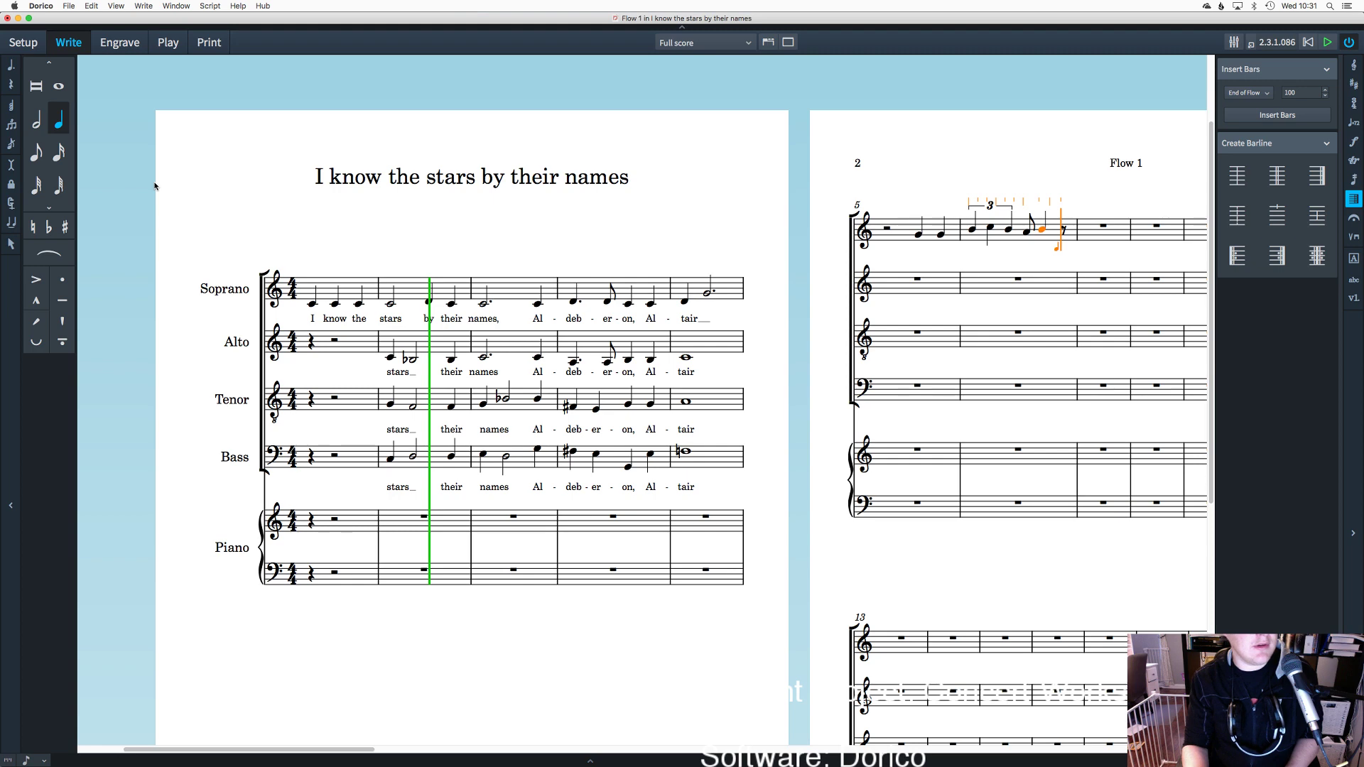
pyautogui.press('8')
pyautogui.press('7')
pyautogui.press('6')
pyautogui.press('5')
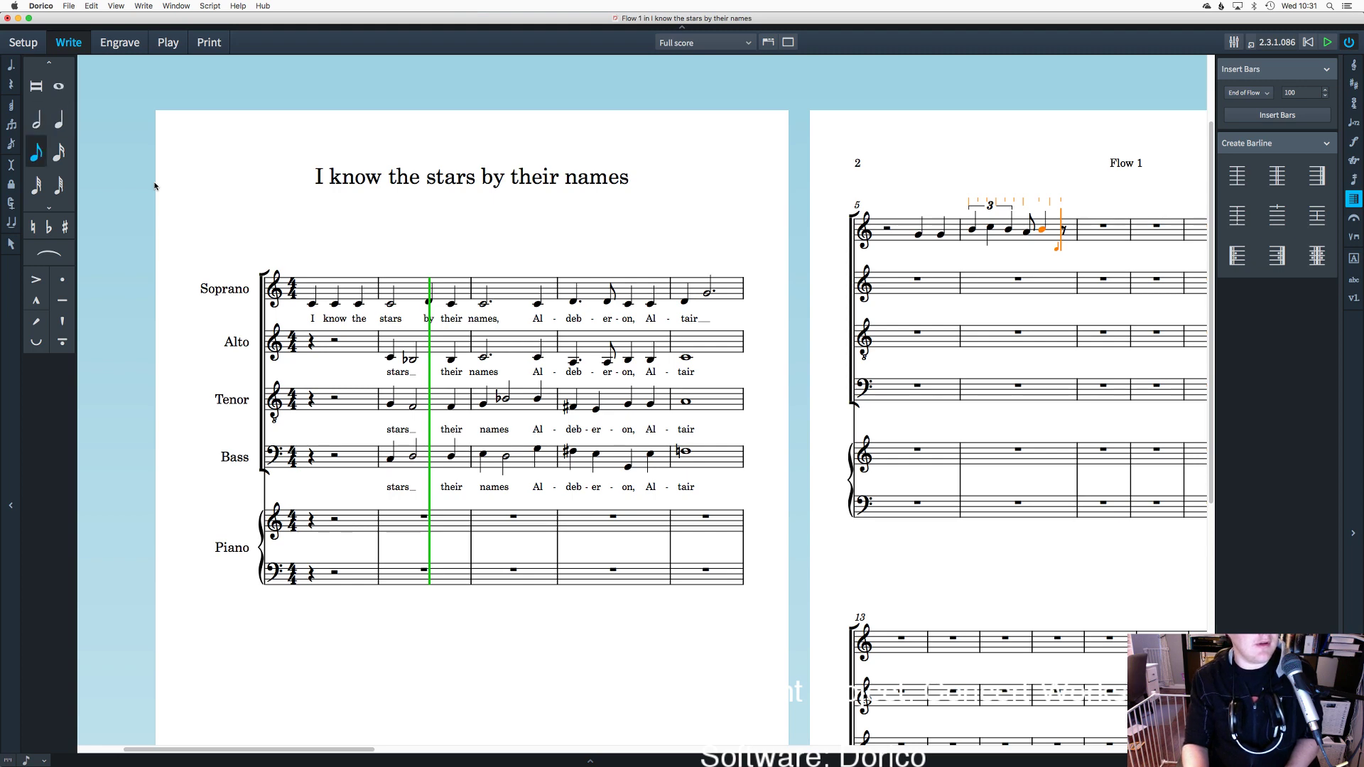
pyautogui.press('g')
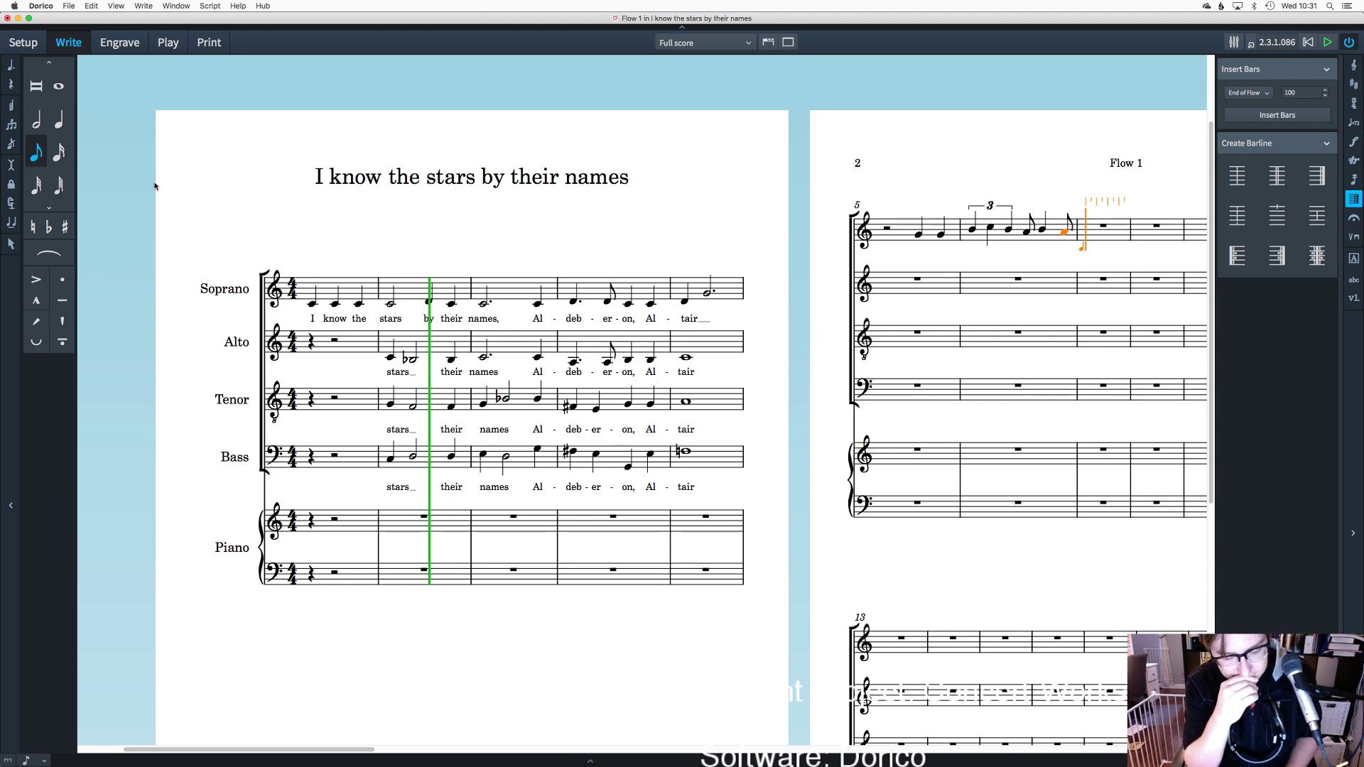
# Step: Enter a whole-note G in the Soprano's bar 7 and finish the note input
pyautogui.press('7')
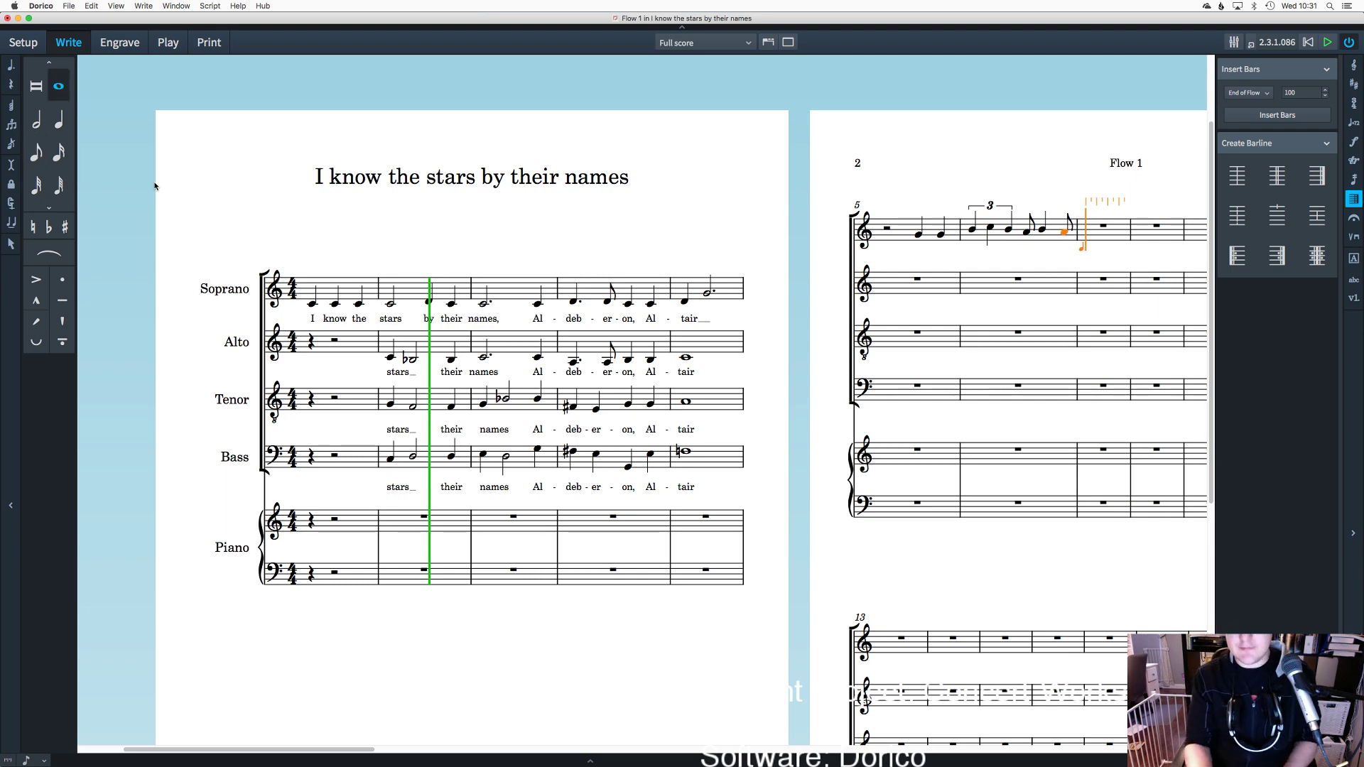
pyautogui.press('g')
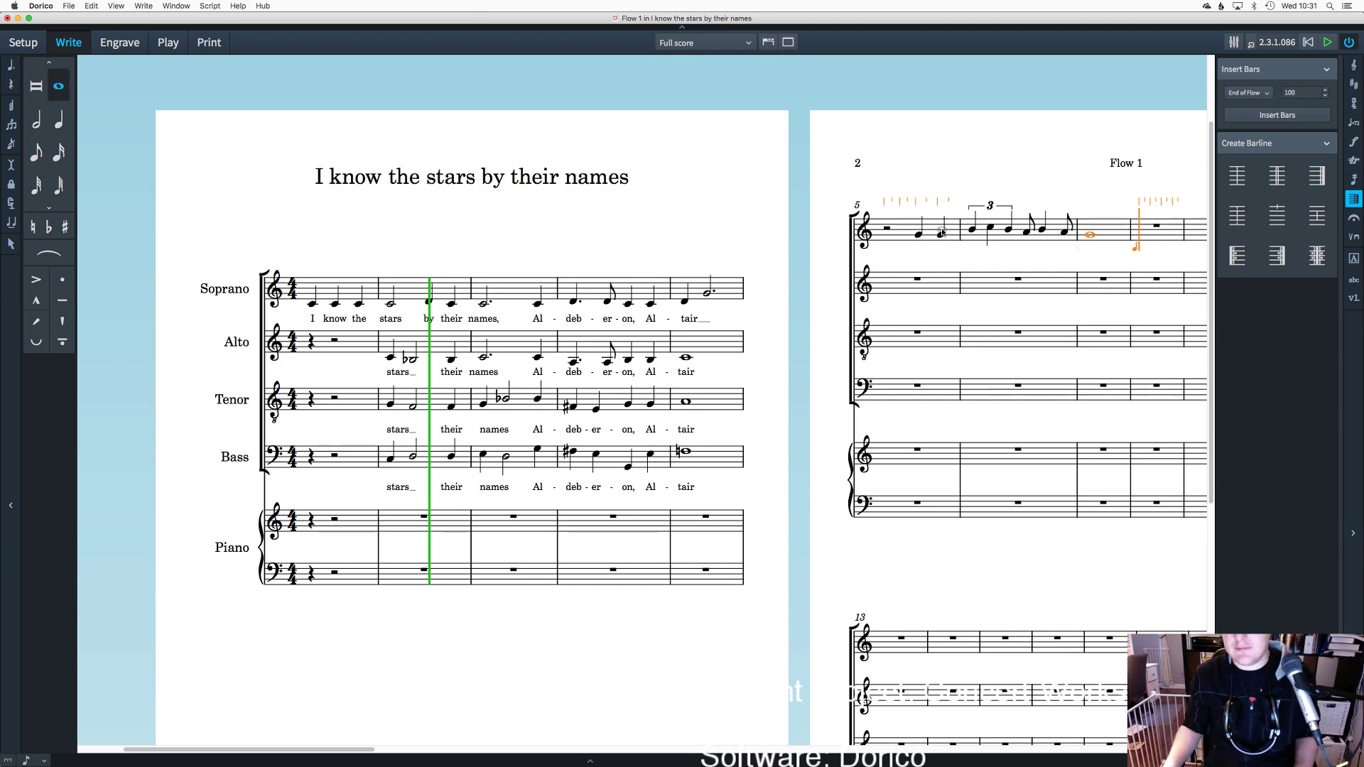
pyautogui.press('Escape')
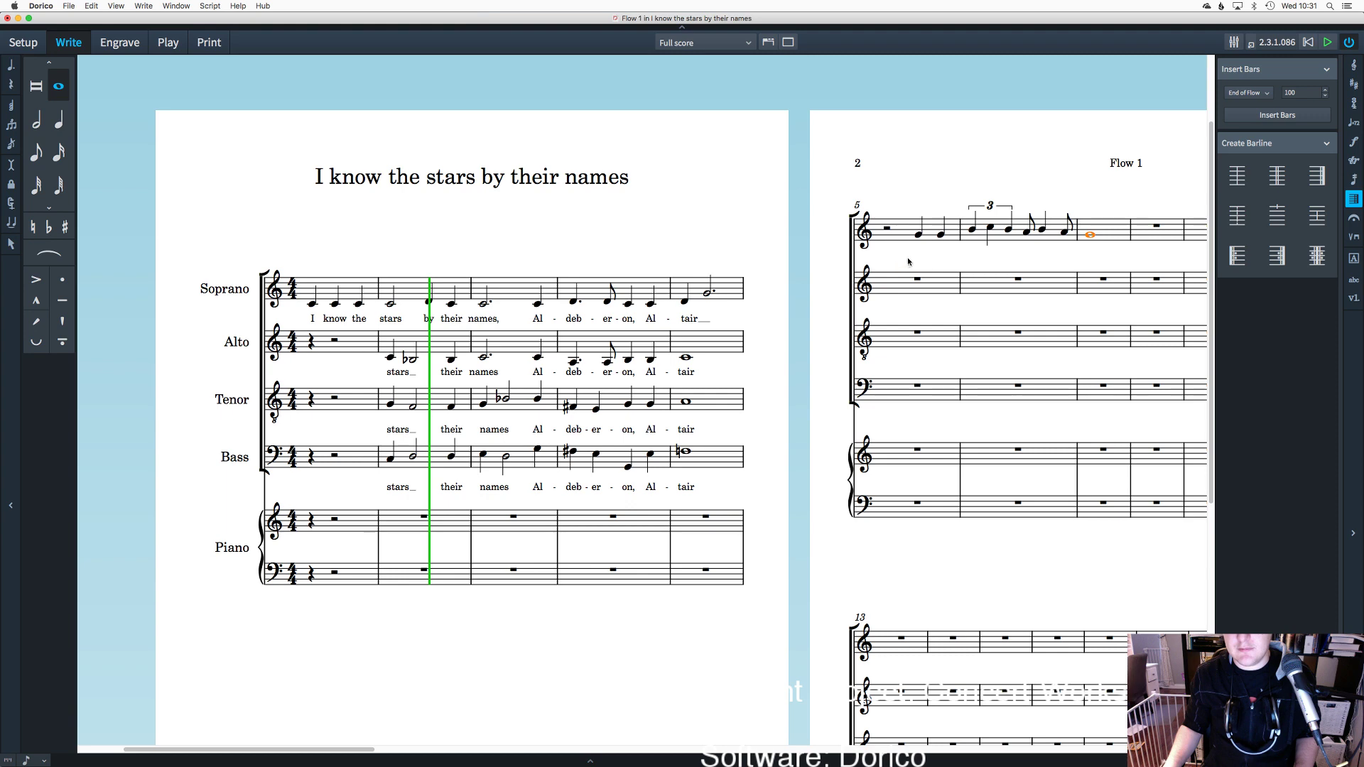
# Step: Copy the two quarter-note Gs from the Soprano's bar 5 to the same position in the Alto
pyautogui.moveTo(322, 750); pyautogui.dragTo(396, 754)
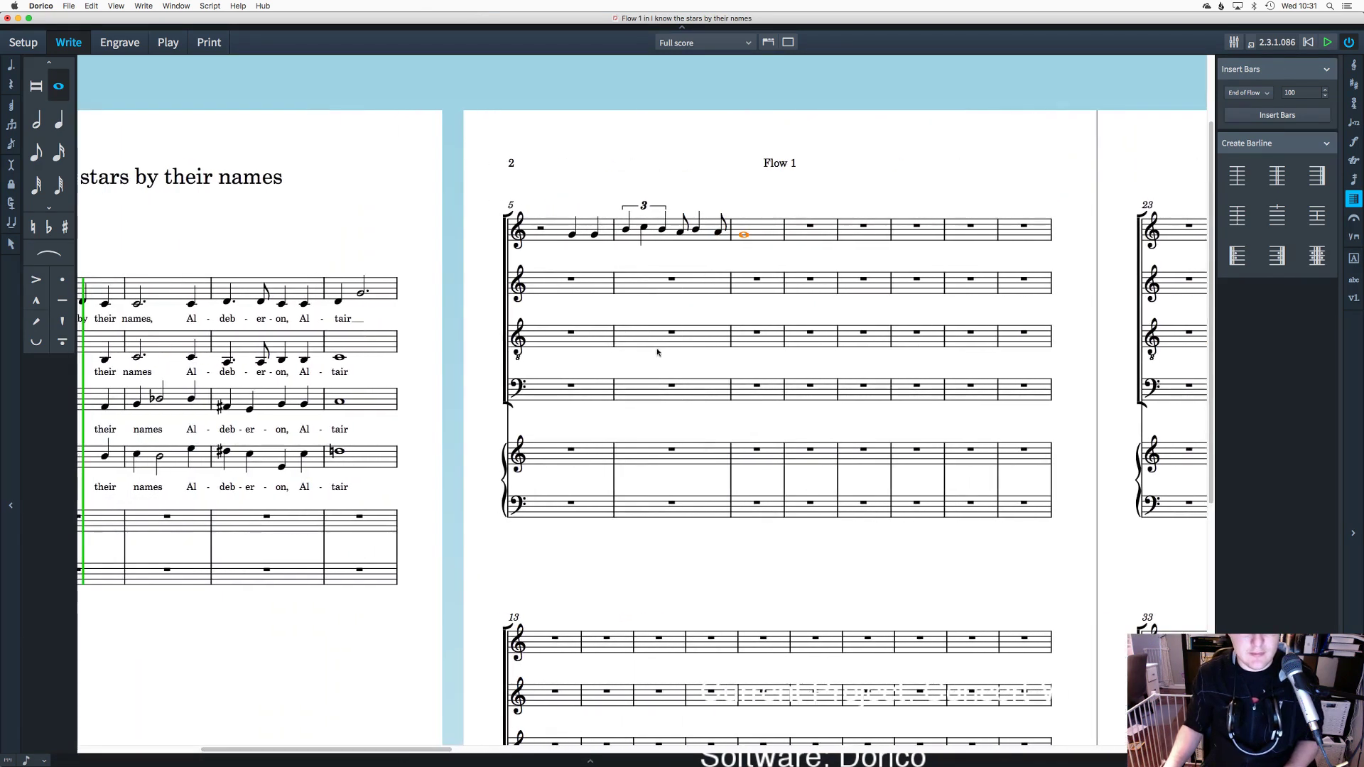
pyautogui.press('Escape')
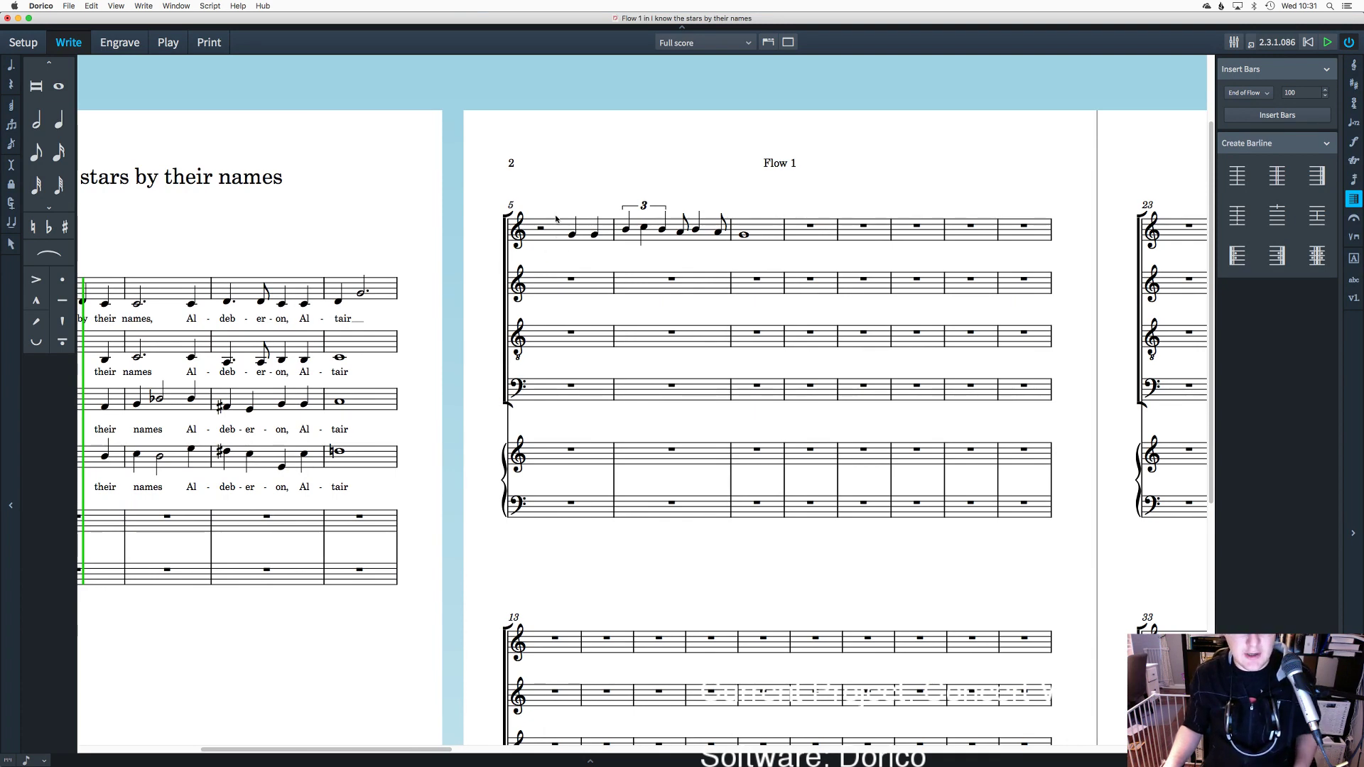
pyautogui.click(572, 237)
pyautogui.keyDown('shift'); pyautogui.click(593, 236); pyautogui.keyUp('shift')
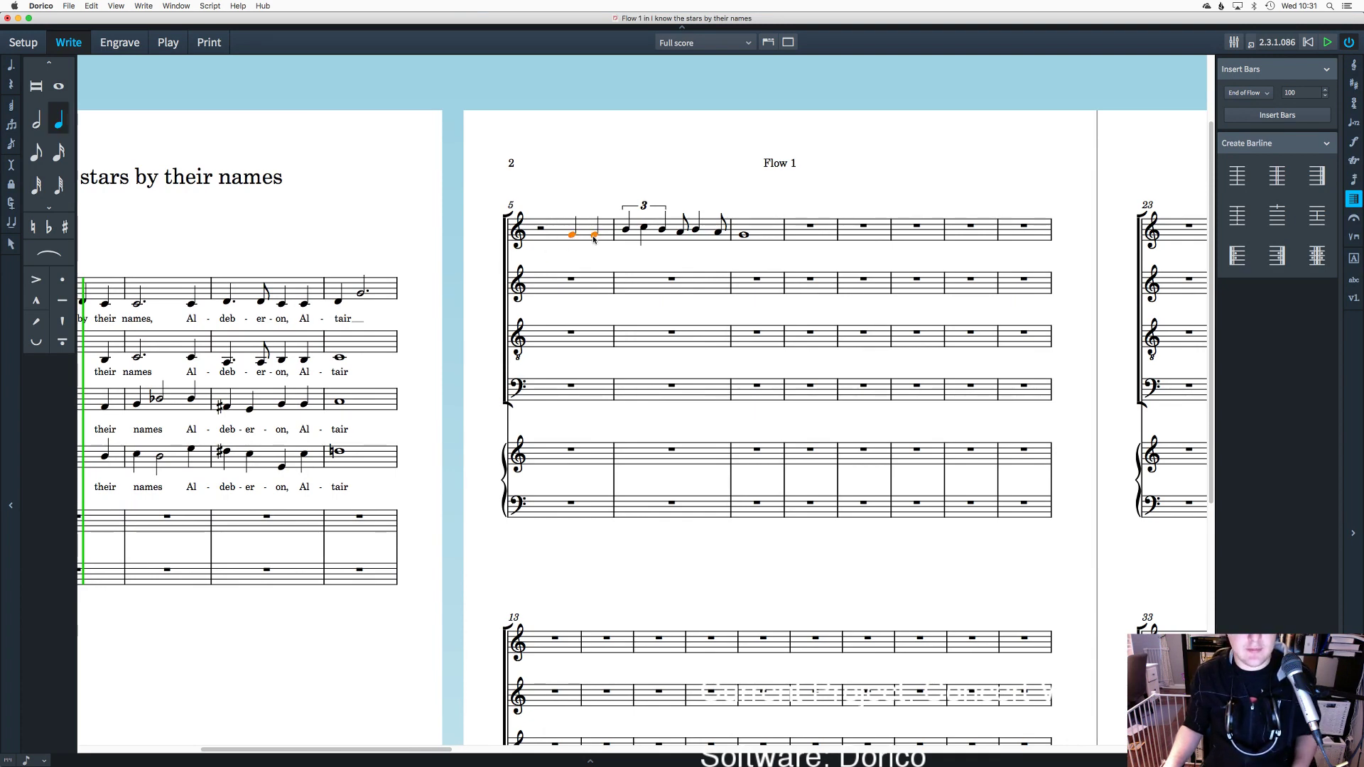
pyautogui.keyDown('alt'); pyautogui.click(573, 288); pyautogui.keyUp('alt')
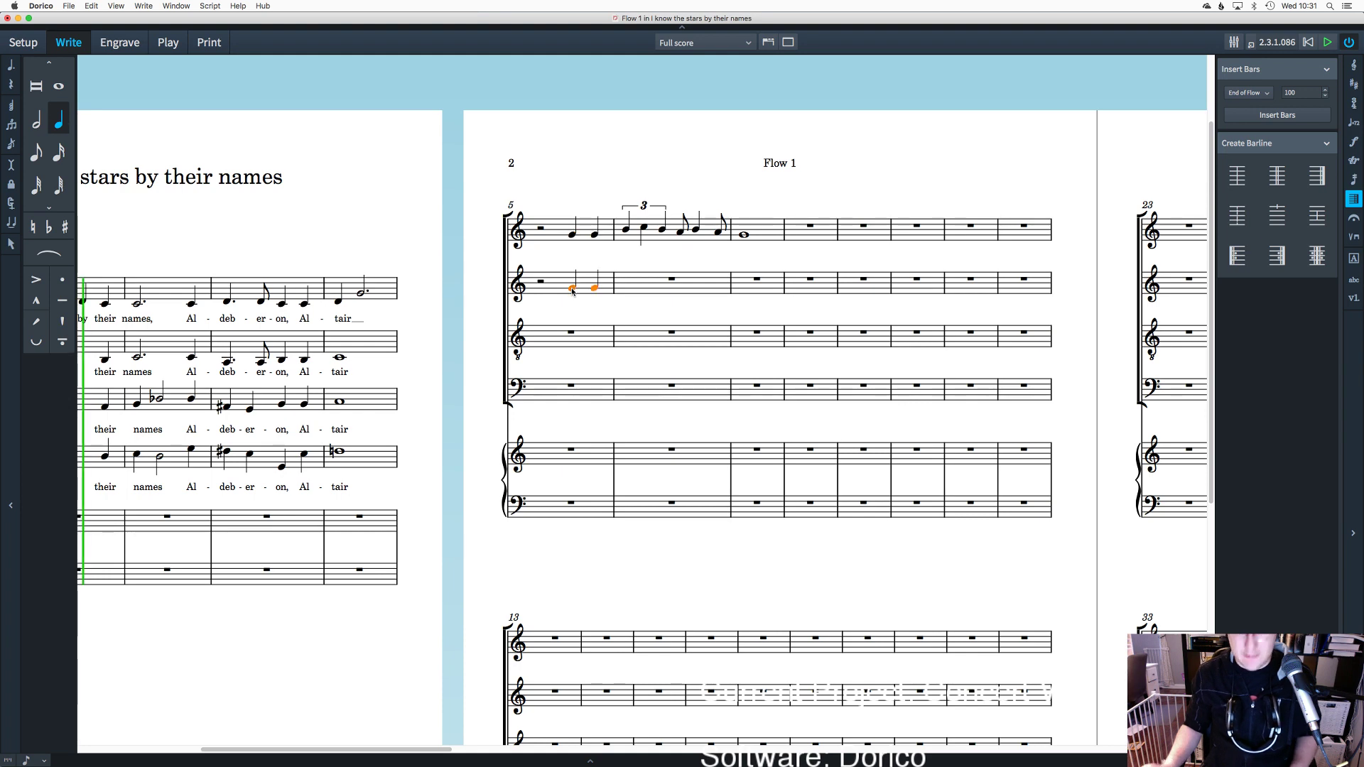
# Step: Go back and forth between the two copied quarter notes in the Alto's bar 5 to examine them
pyautogui.click(573, 288)
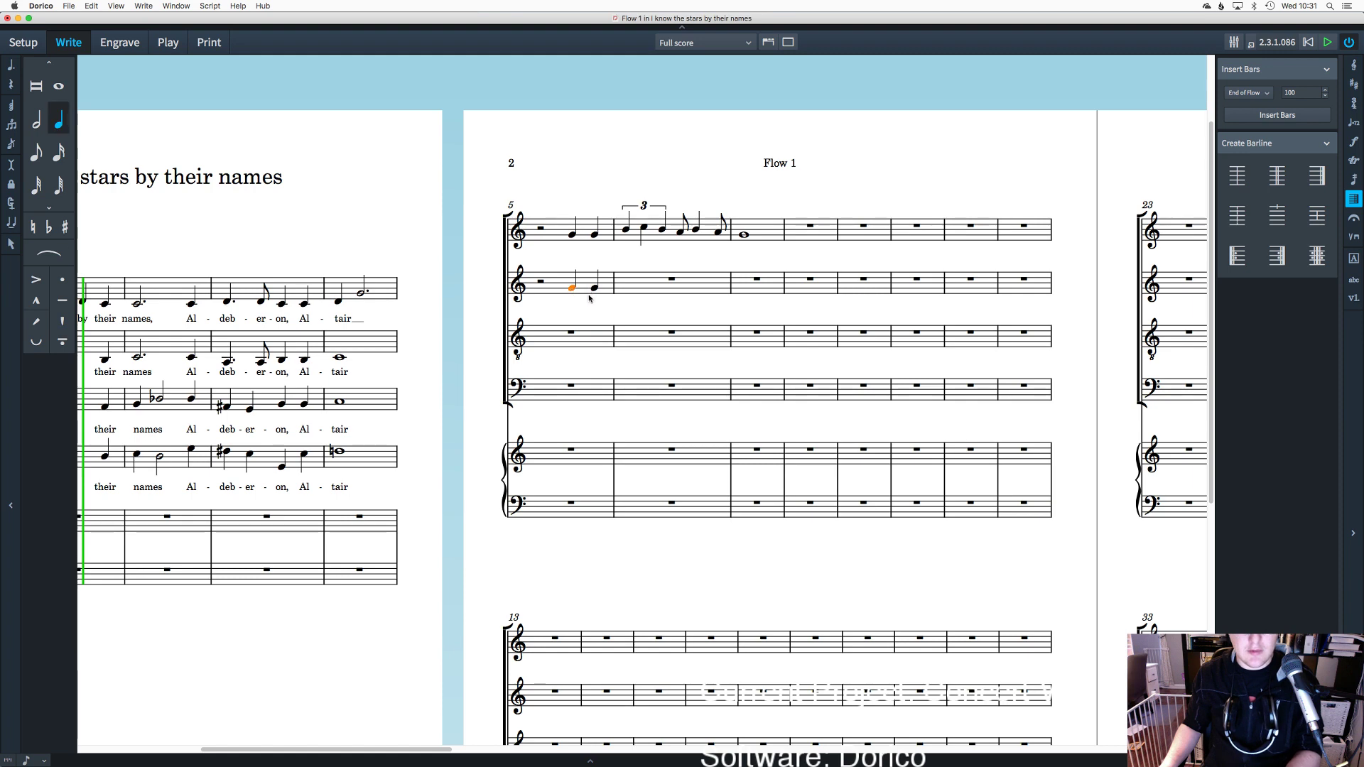
pyautogui.press('Escape')
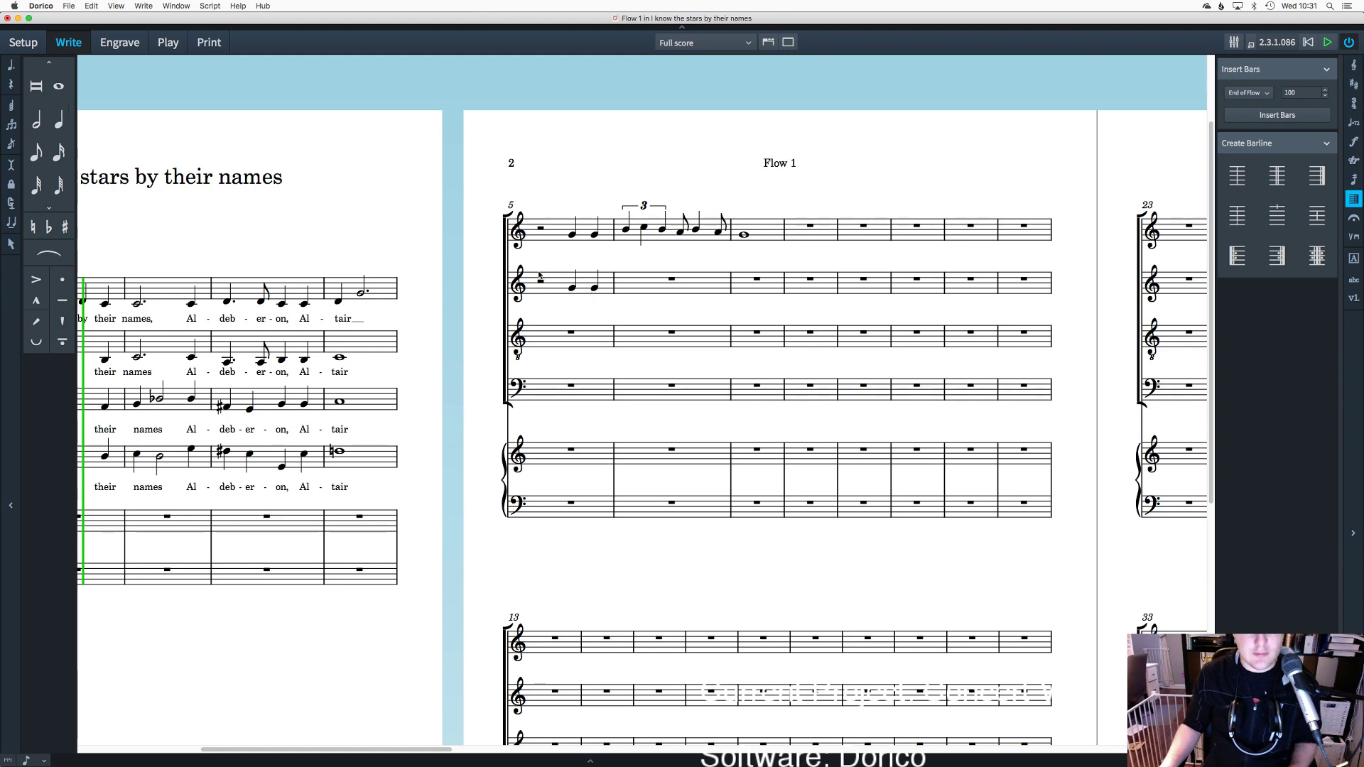
pyautogui.click(572, 288)
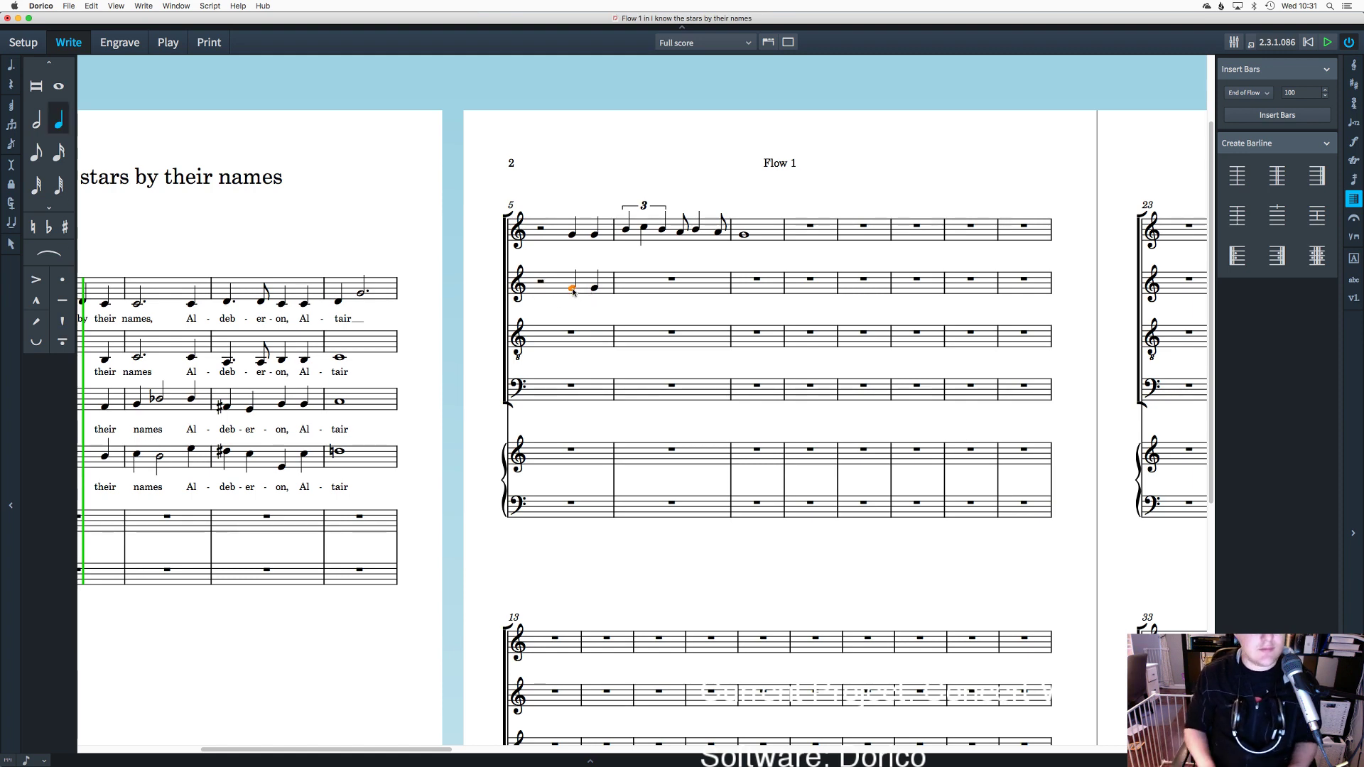
pyautogui.press('Right')
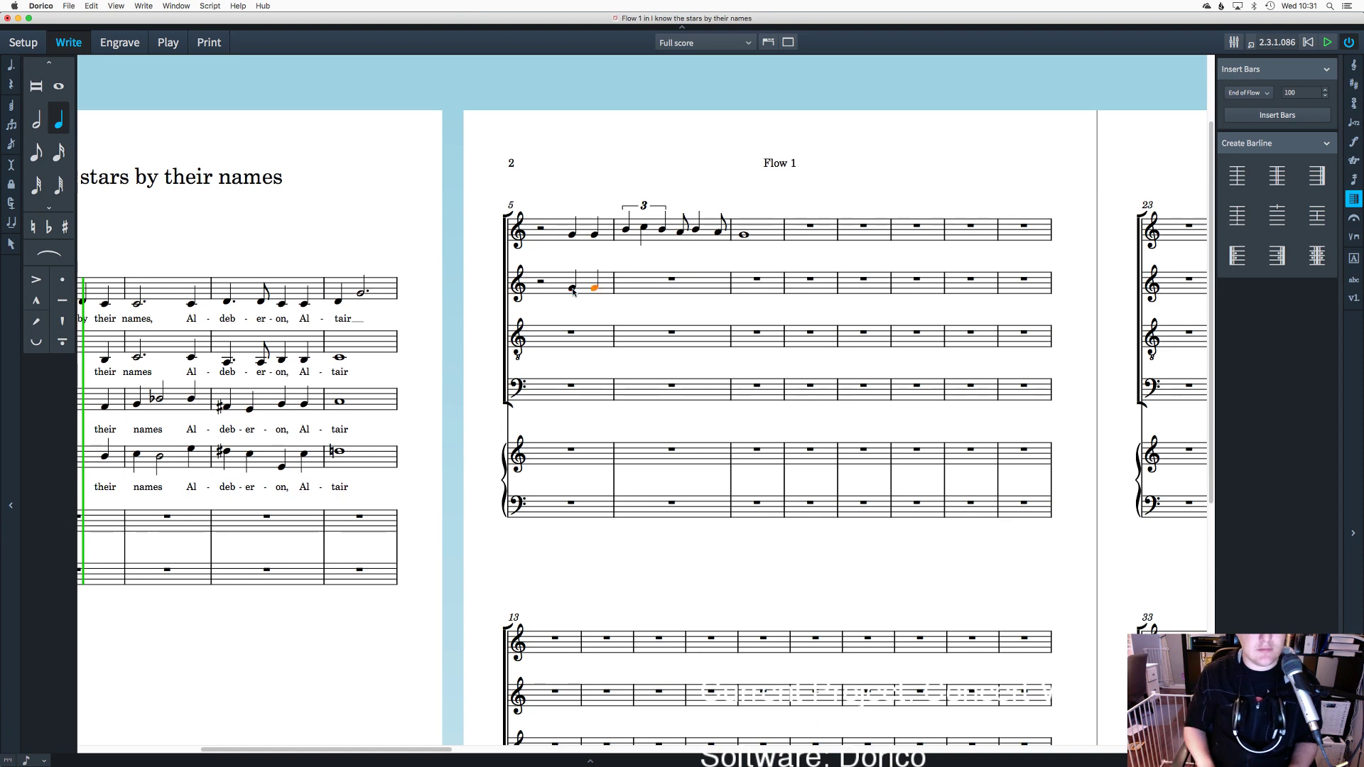
pyautogui.press('Left')
pyautogui.press('Right')
pyautogui.press('Left')
pyautogui.press('Right')
pyautogui.press('Left')
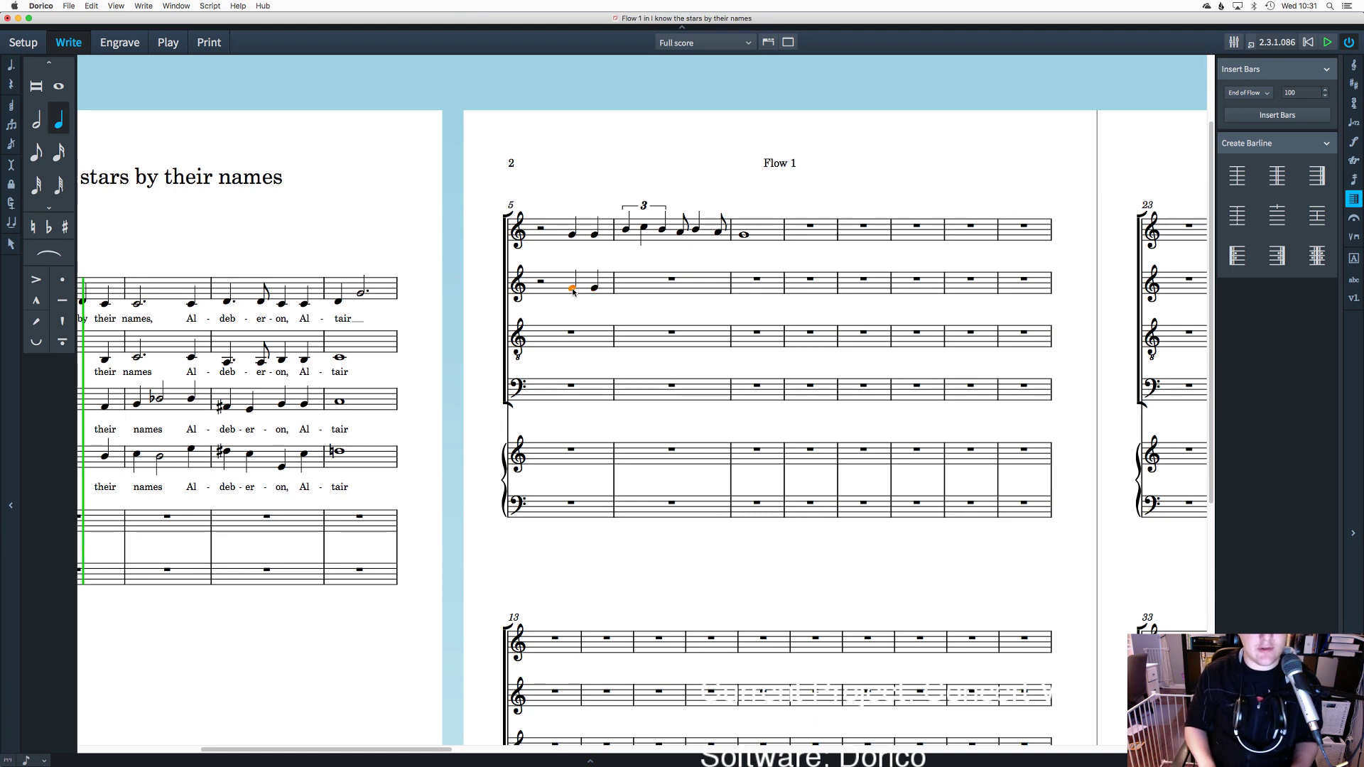
pyautogui.press('Right')
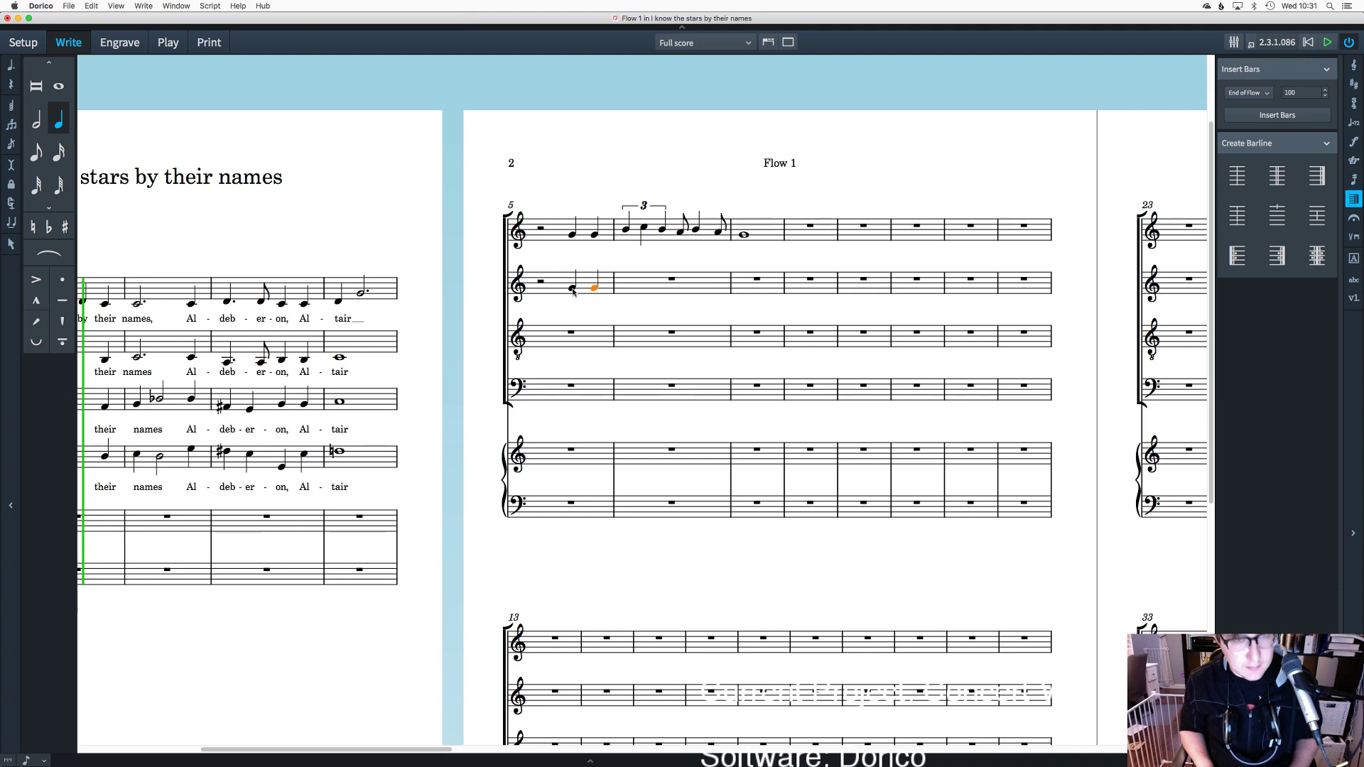
# Step: Lower the first quarter note in the Alto's bar 5 to C
pyautogui.press('Left')
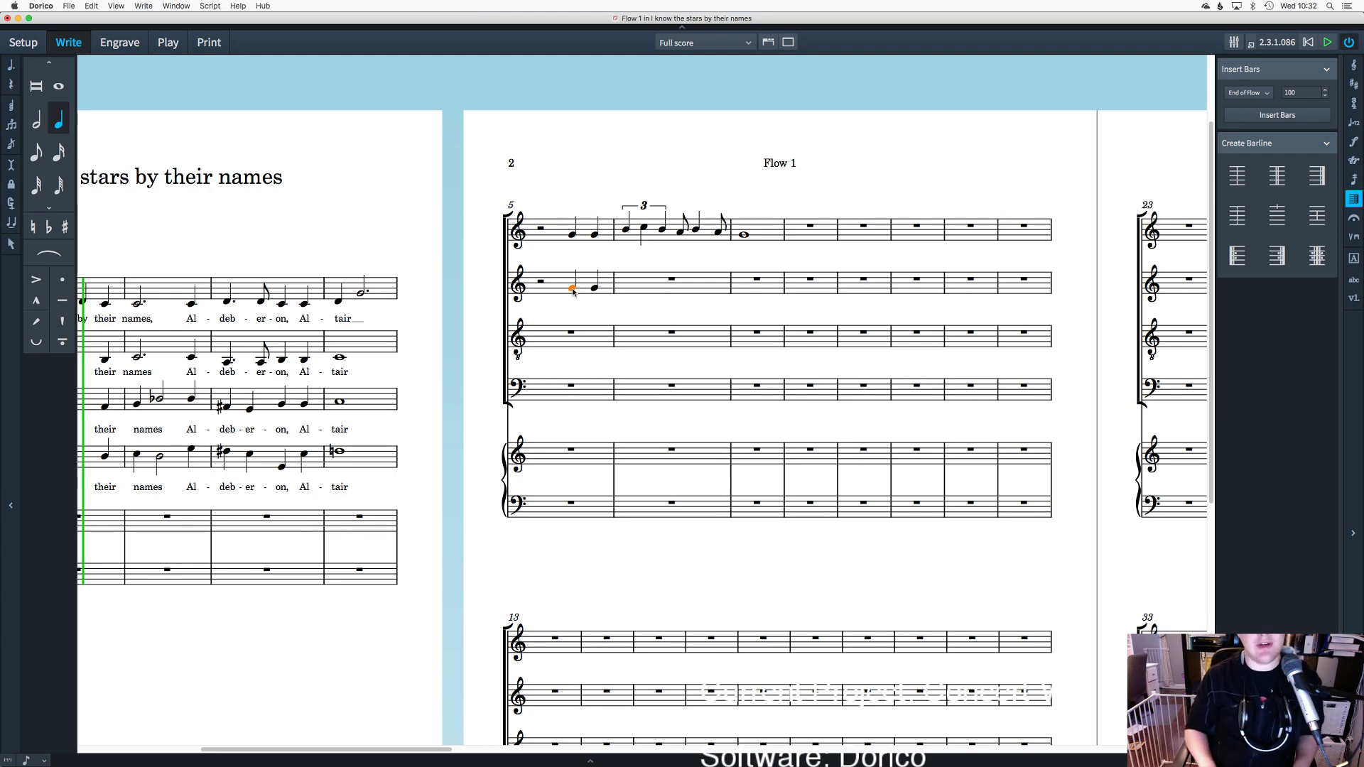
pyautogui.press('=')
pyautogui.hotkey('ctrl', 'z')
pyautogui.hotkey('alt', 'Down')
pyautogui.hotkey('alt', 'Down')
pyautogui.hotkey('alt', 'Down')
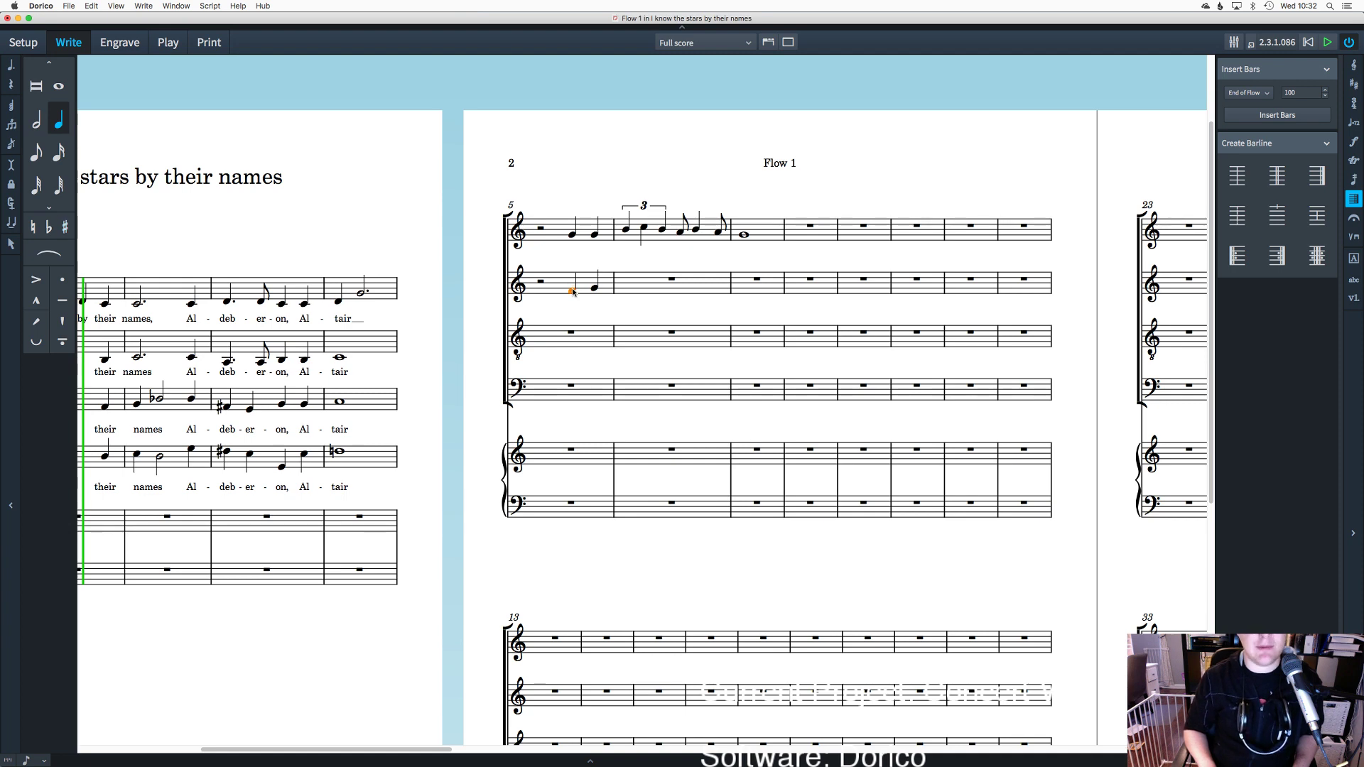
pyautogui.hotkey('alt', 'Down')
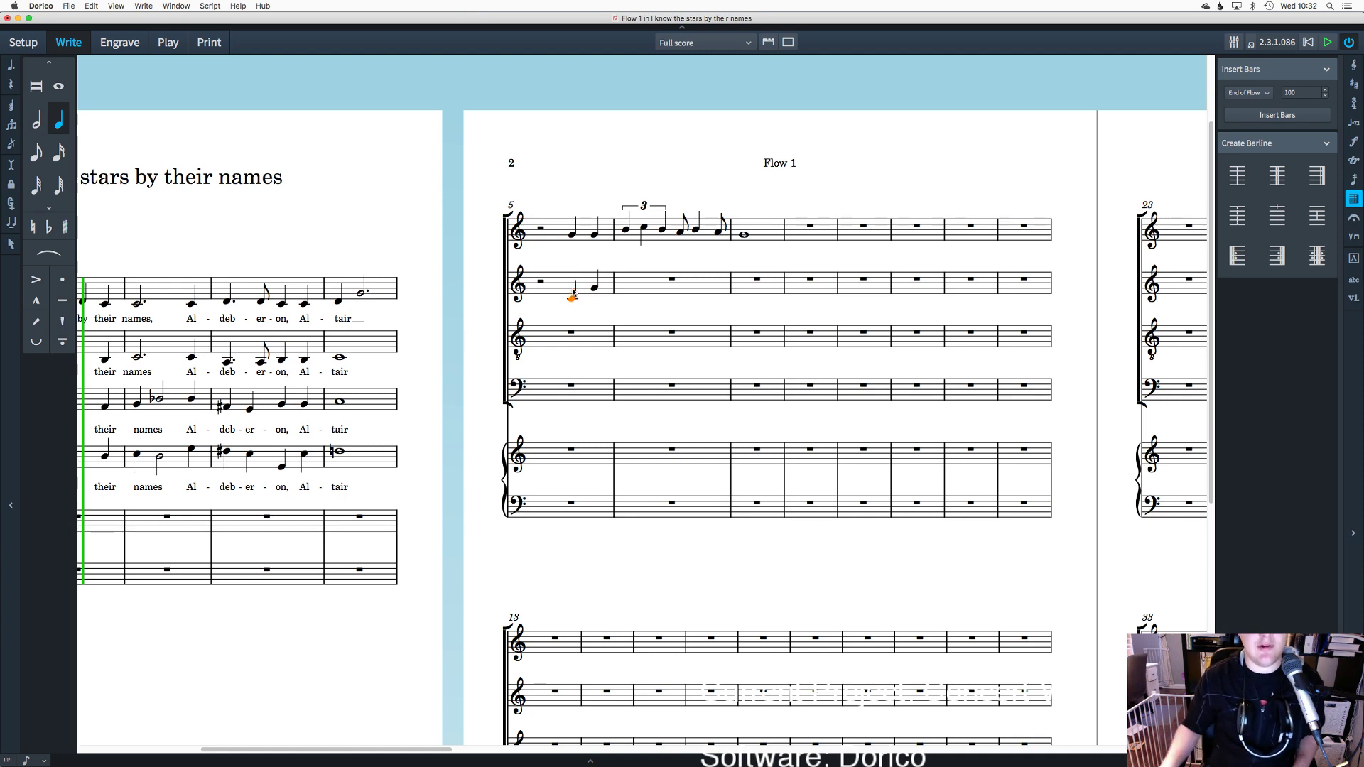
# Step: Lower the second quarter note in the Alto's bar 5 to D, keeping its quarter-note length
pyautogui.click(594, 289)
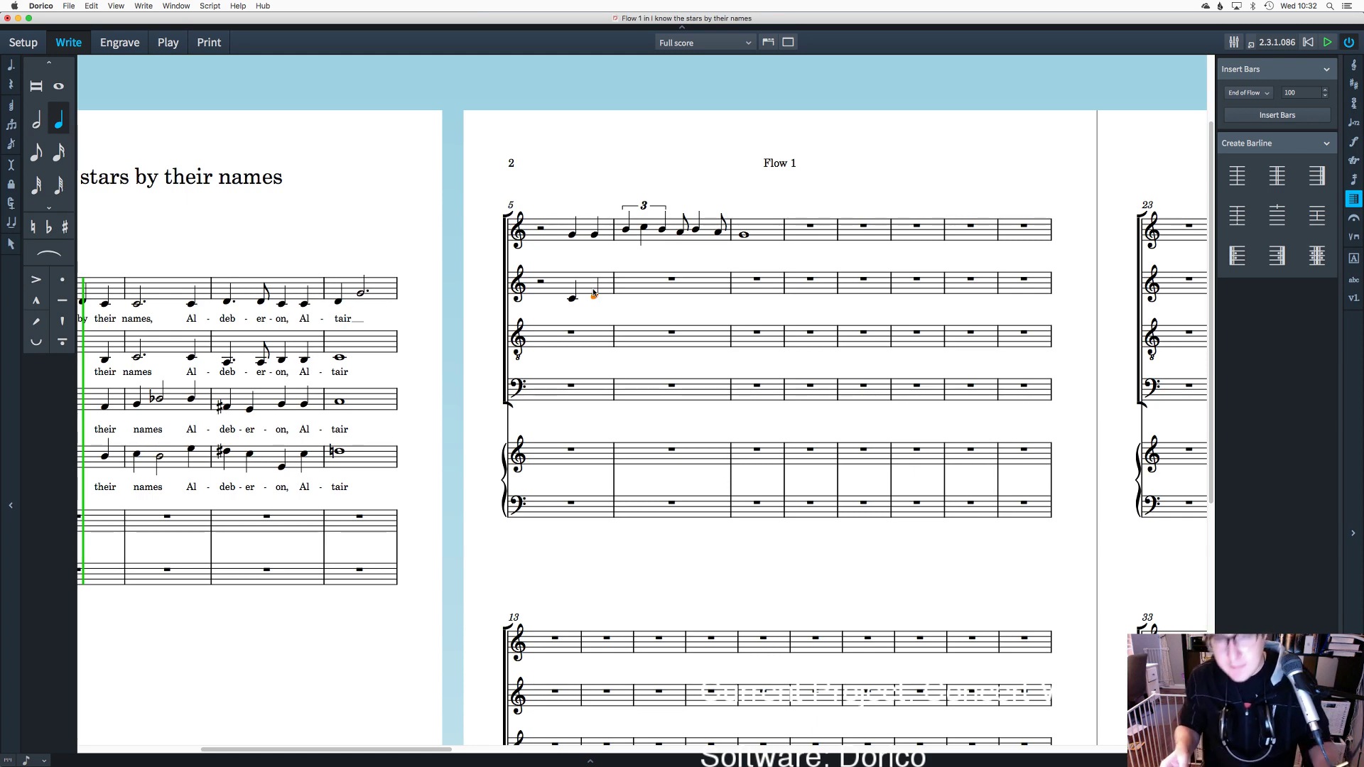
pyautogui.click(36, 124)
pyautogui.press('6')
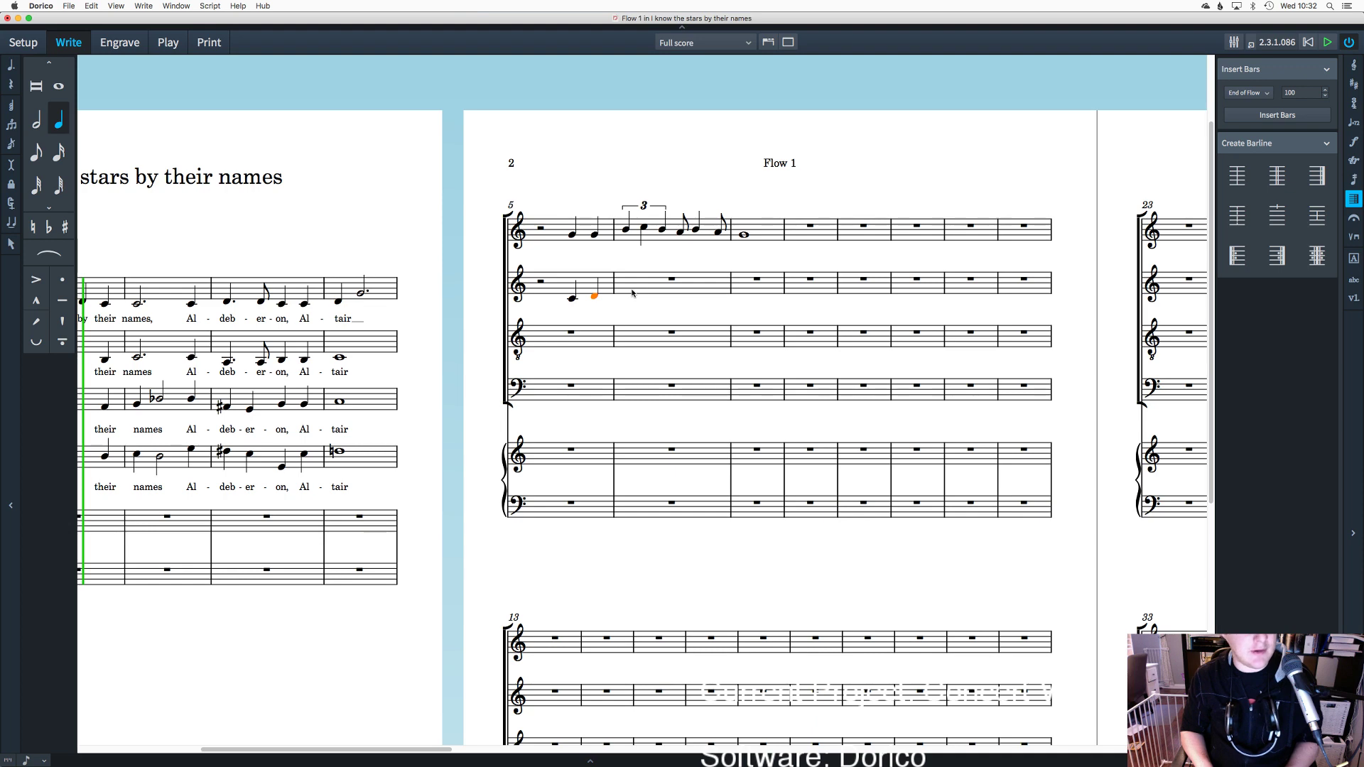
# Step: Try half-note and eighth-note lengths on the second note of the Alto's bar 5, and undo the last length change
pyautogui.press('6')
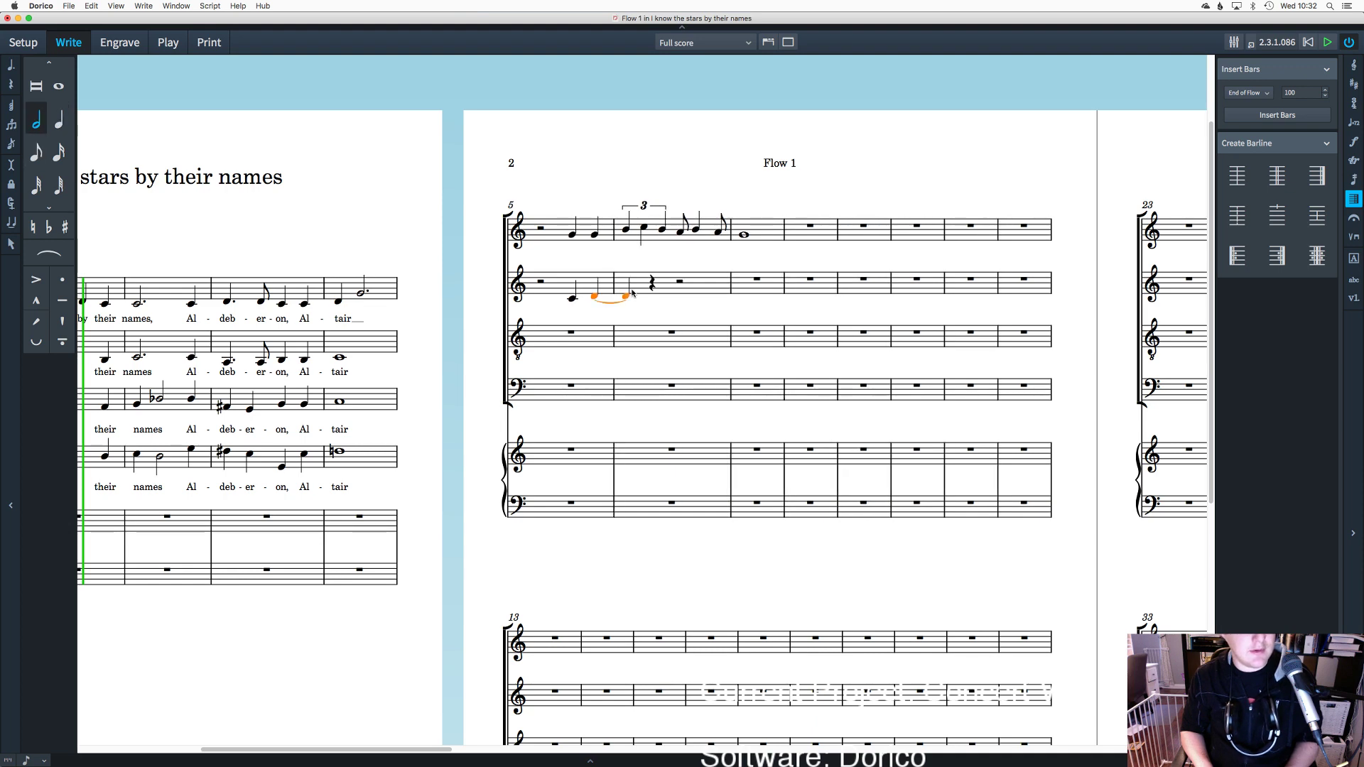
pyautogui.press('5')
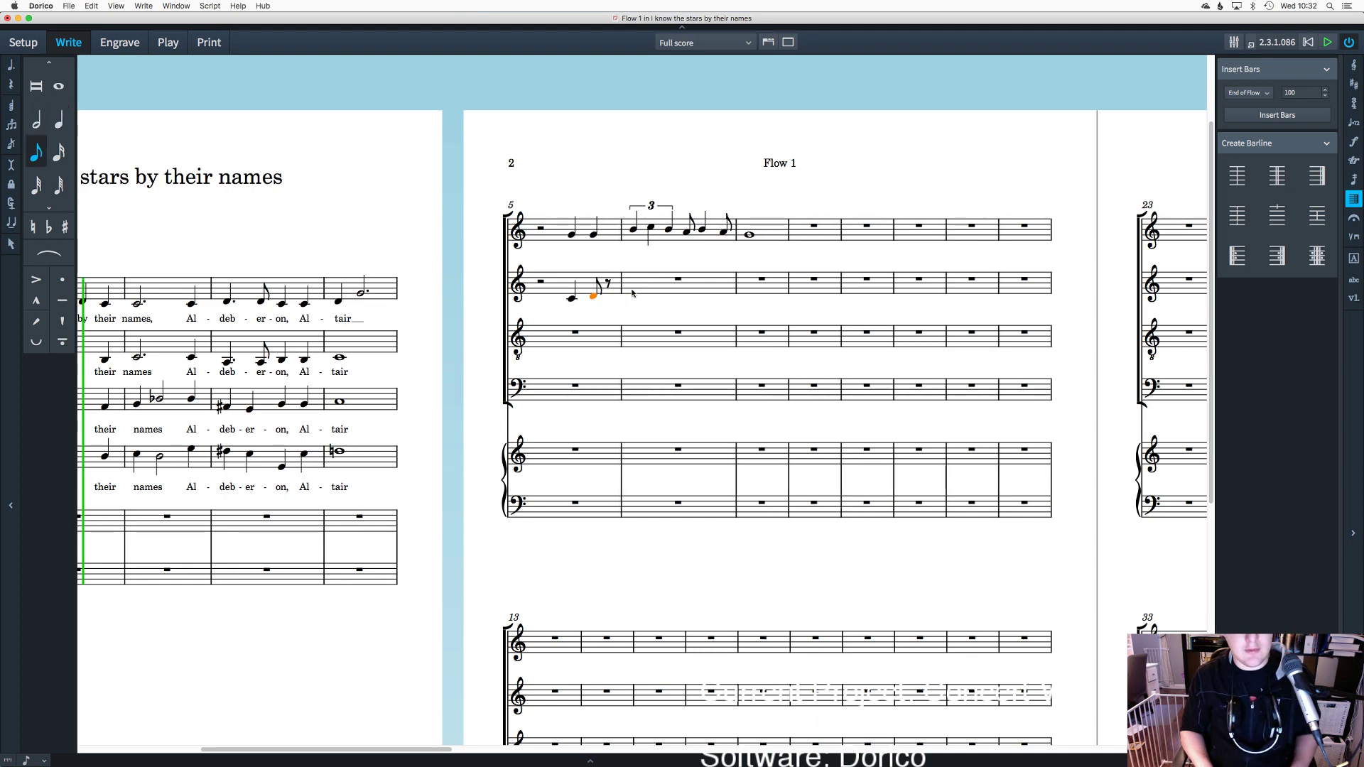
pyautogui.press('6')
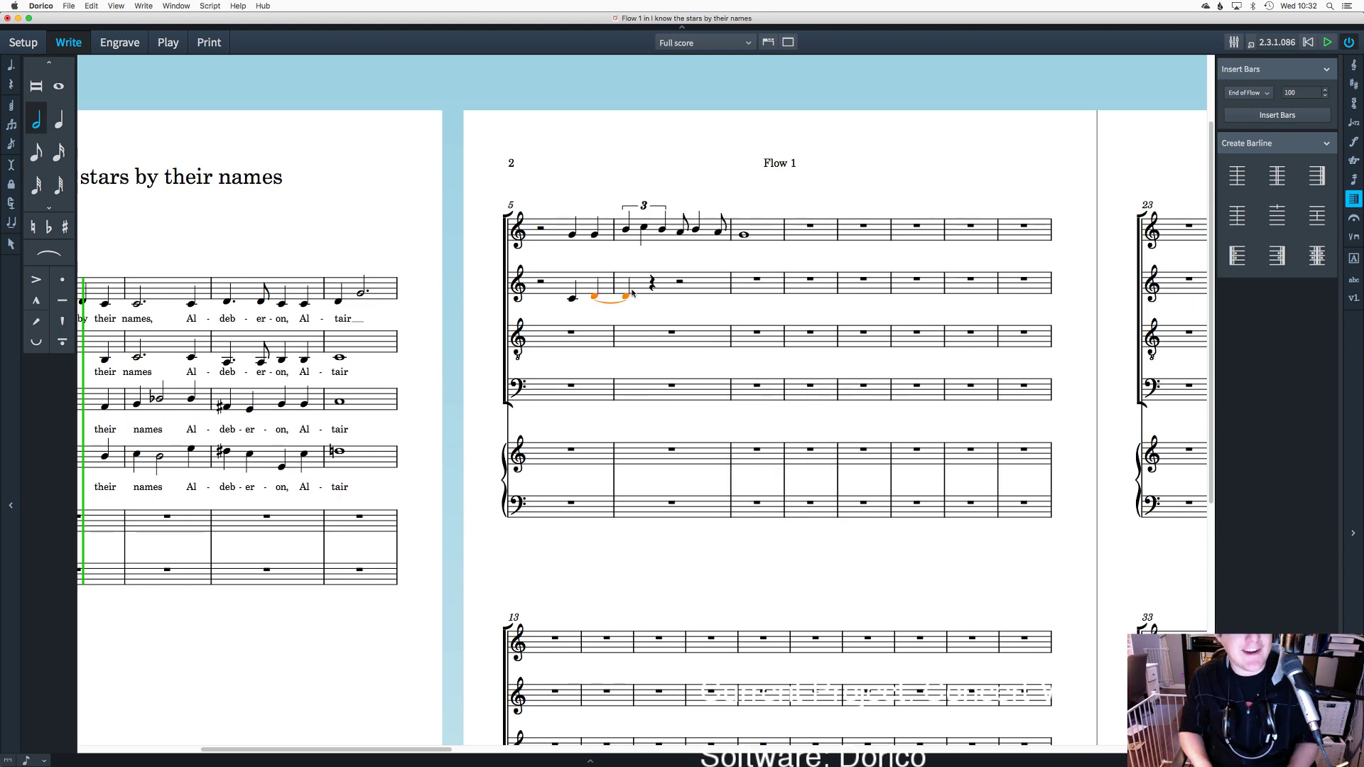
pyautogui.press('5')
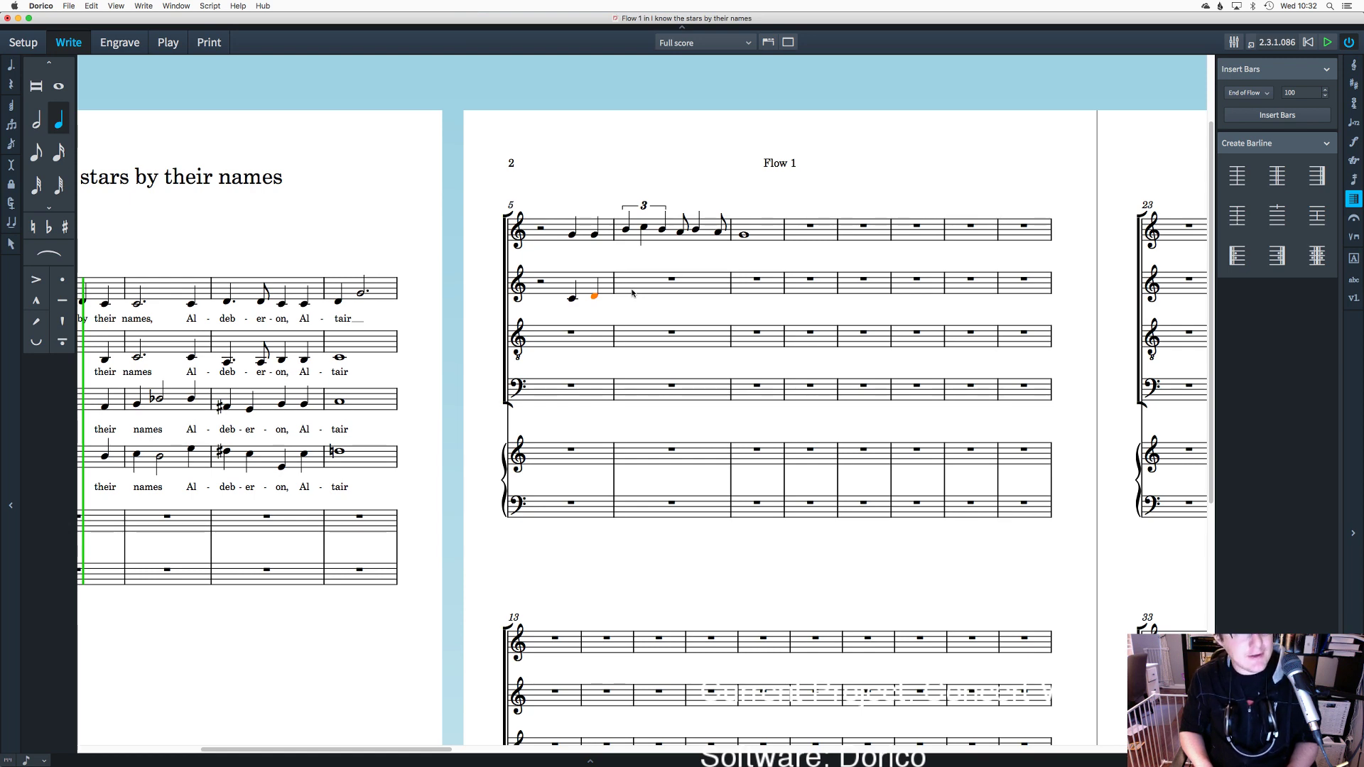
pyautogui.press('6')
pyautogui.press('t')
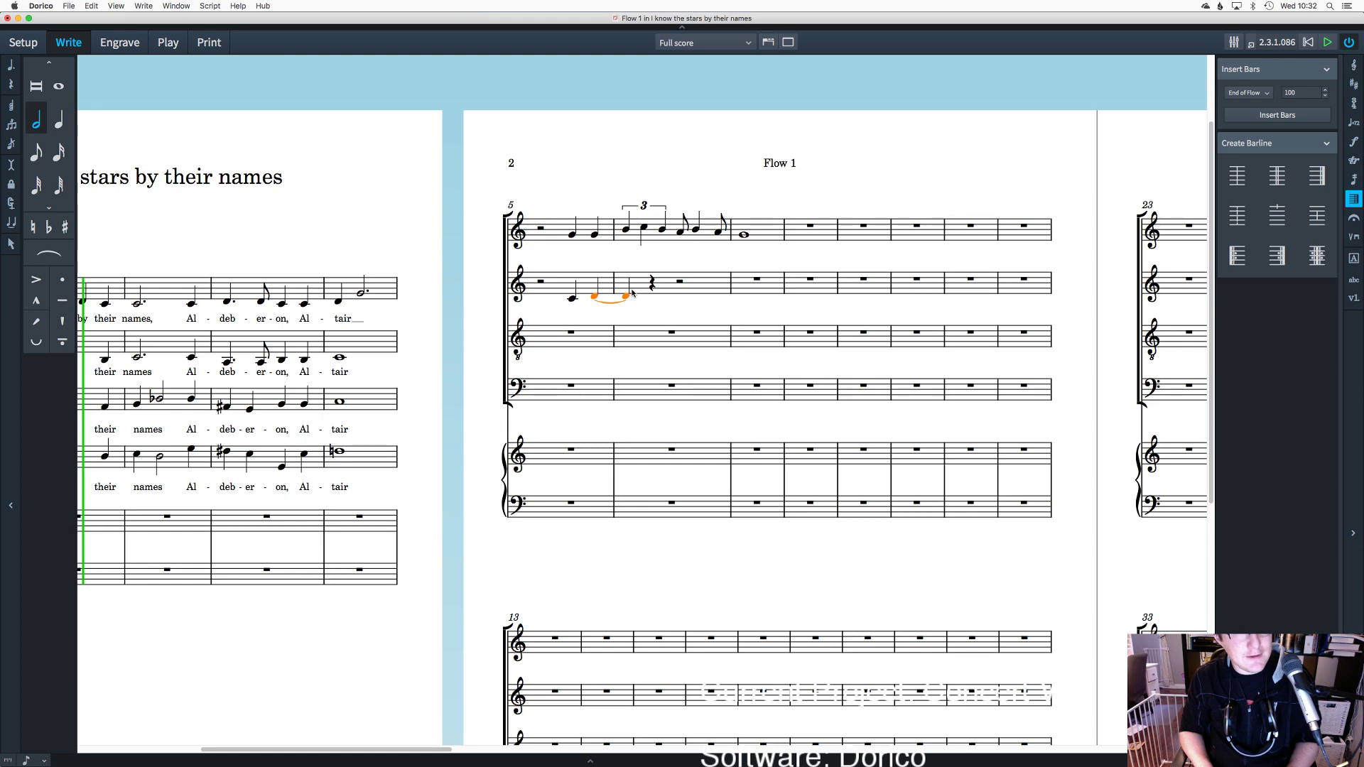
pyautogui.press('super+z')
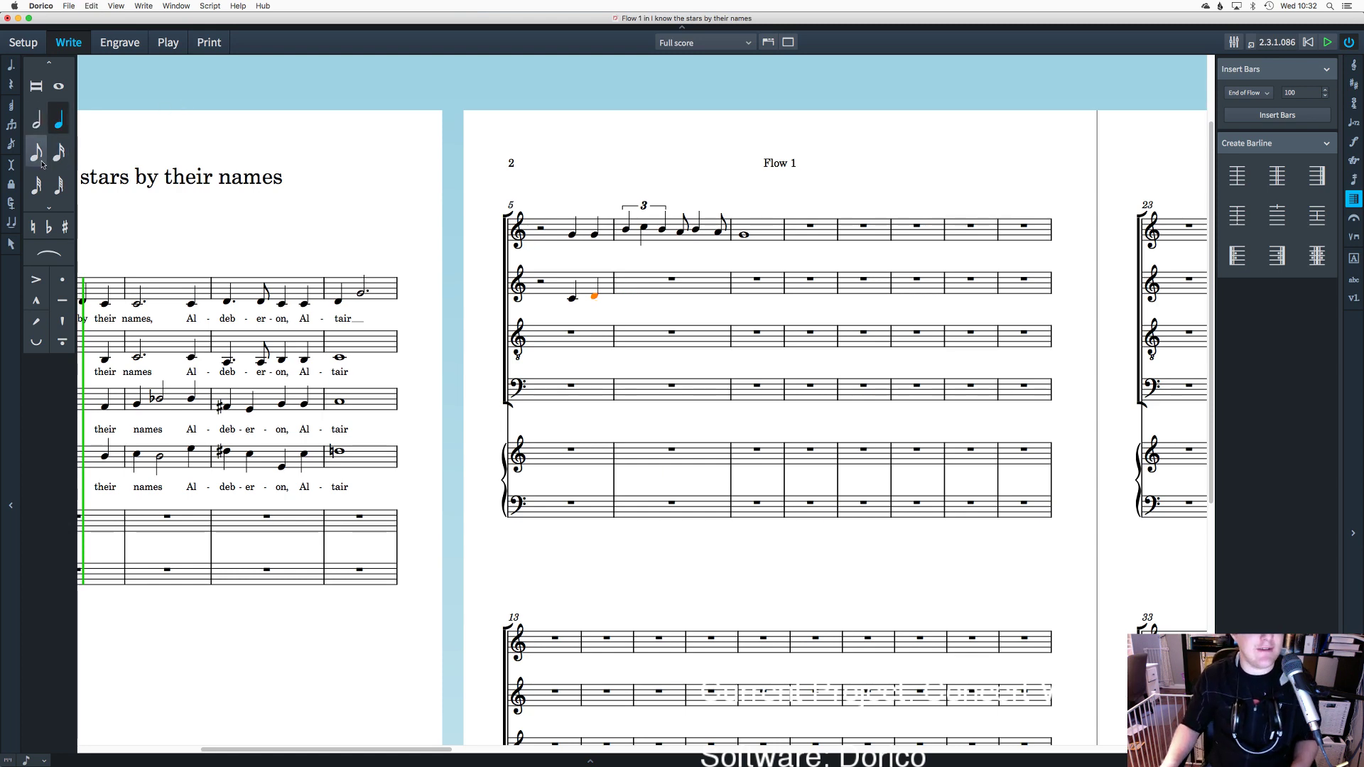
# Step: Enter two half-note Gs in the Alto's bar 6, filling the bar
pyautogui.click(632, 304)
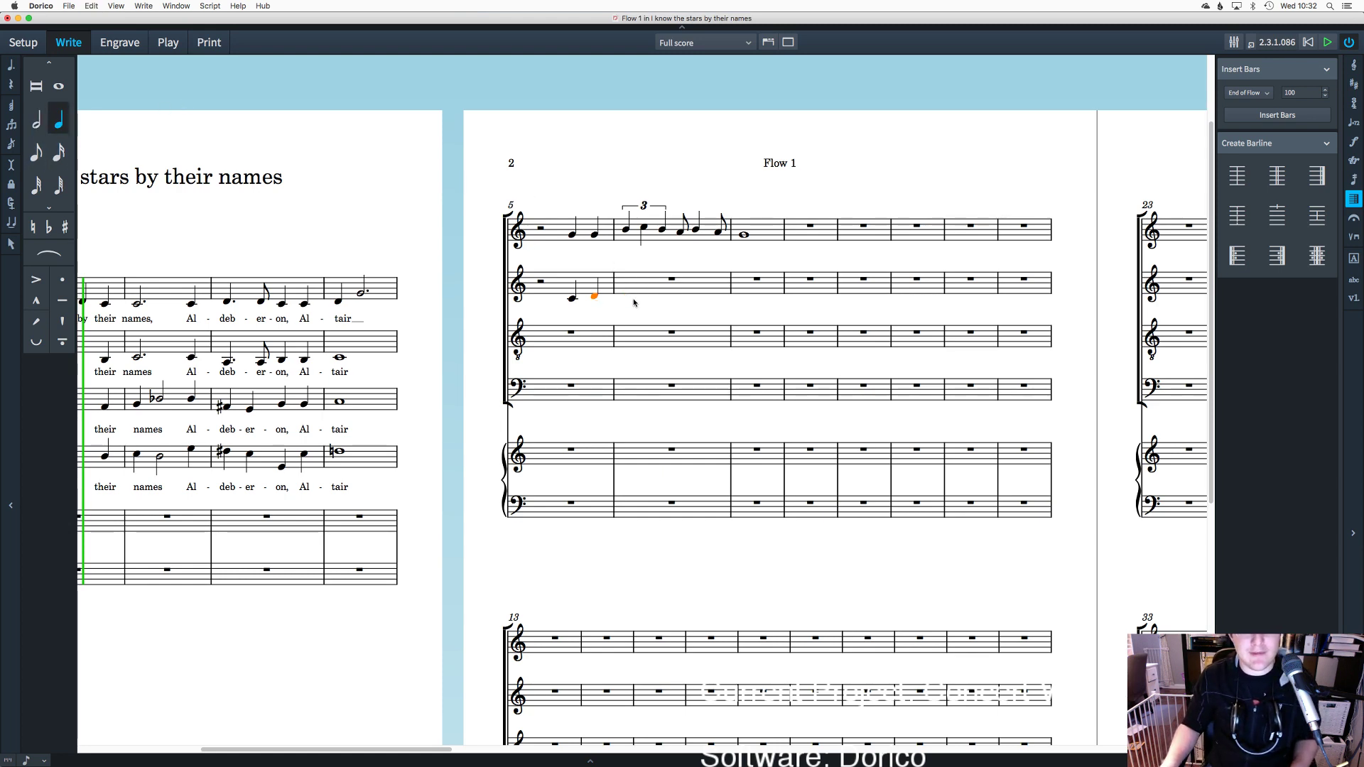
pyautogui.press('6')
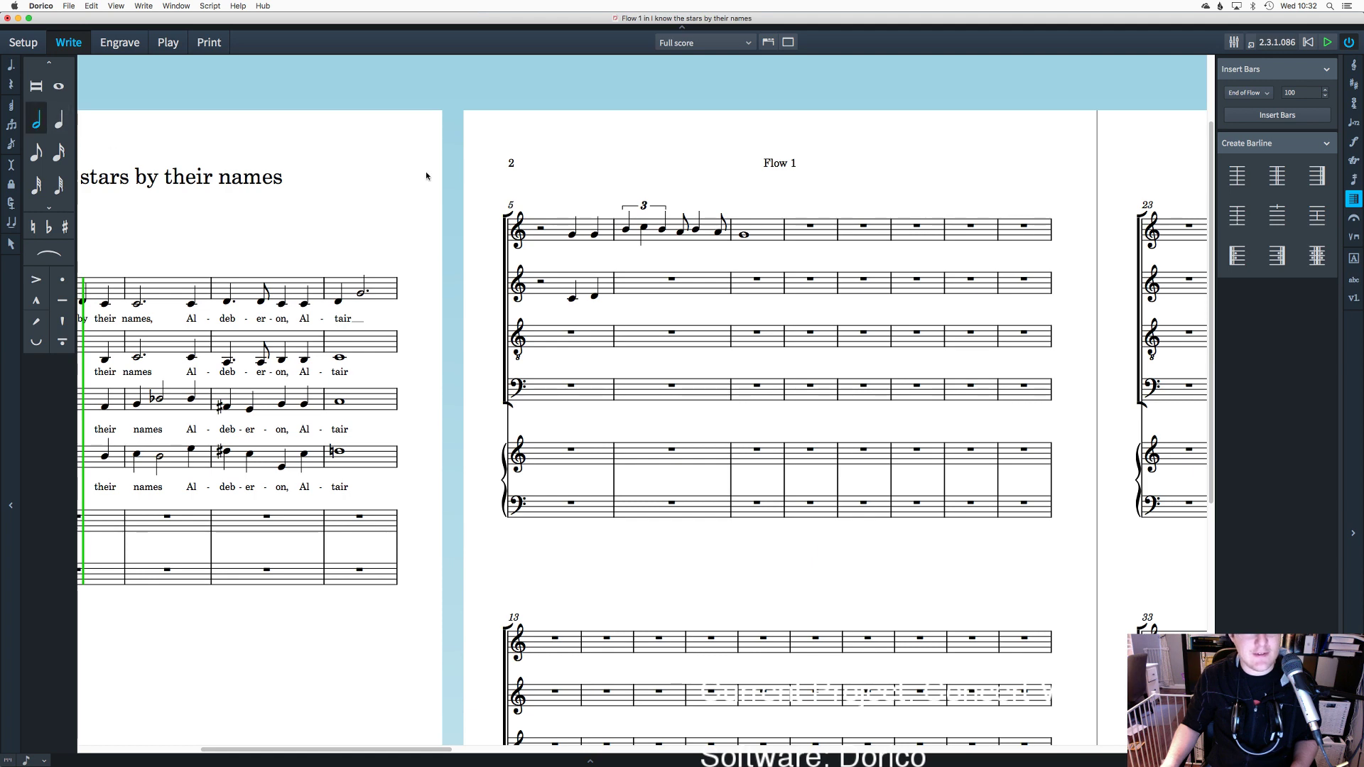
pyautogui.doubleClick(638, 302)
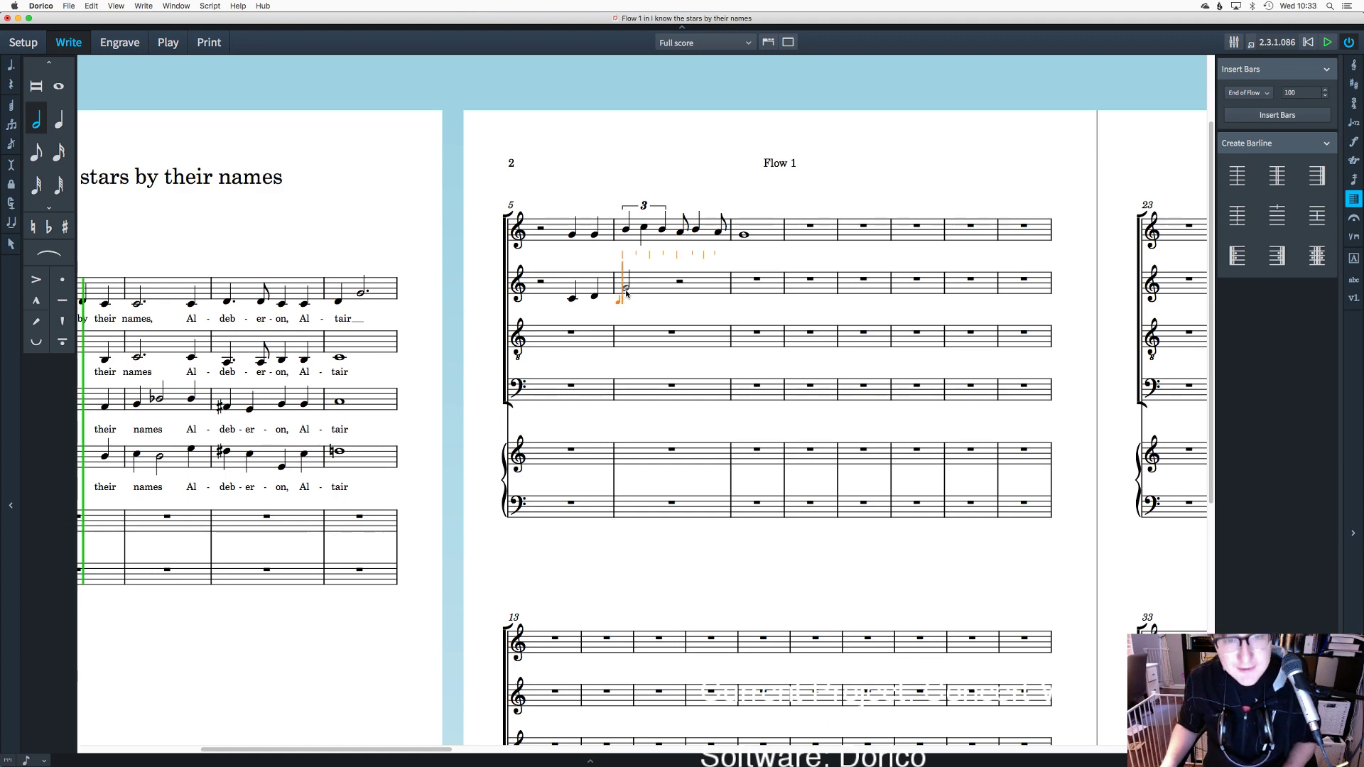
pyautogui.press('space')
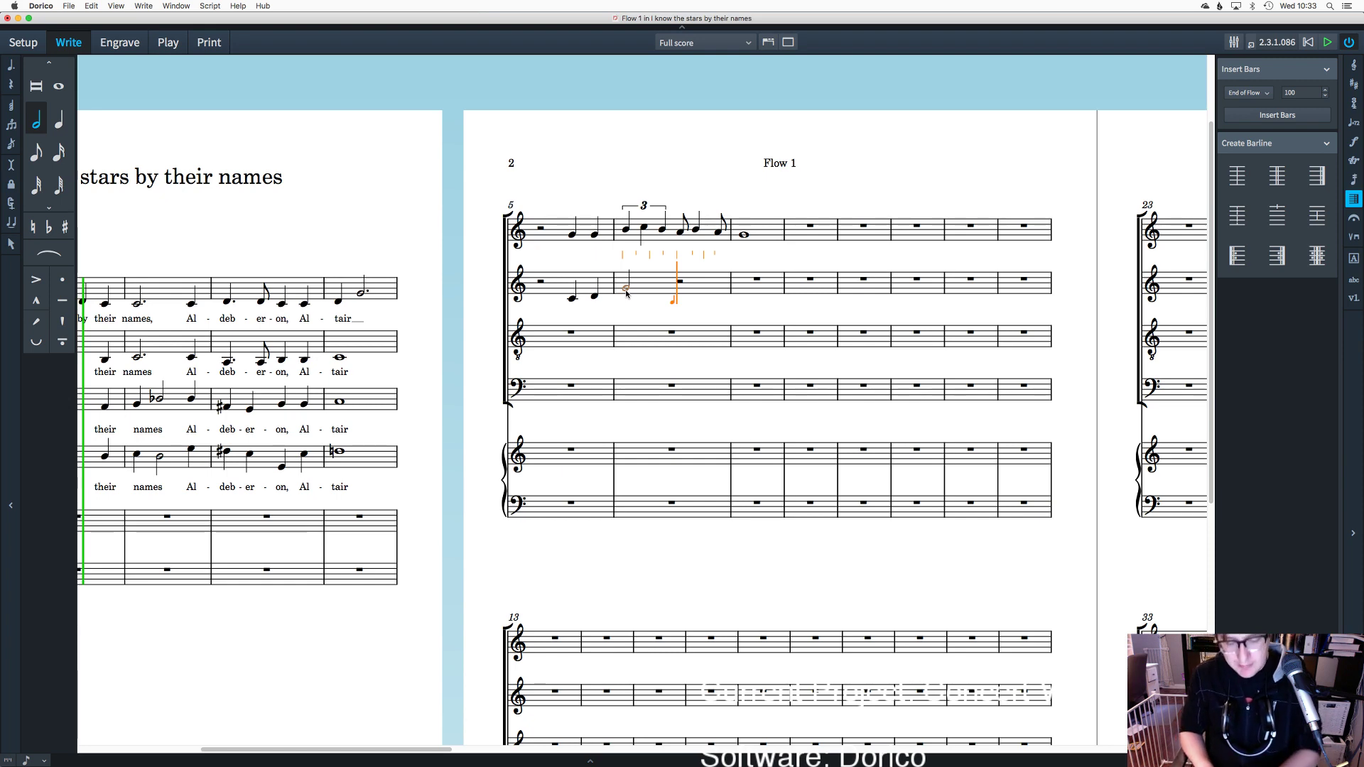
pyautogui.press('g')
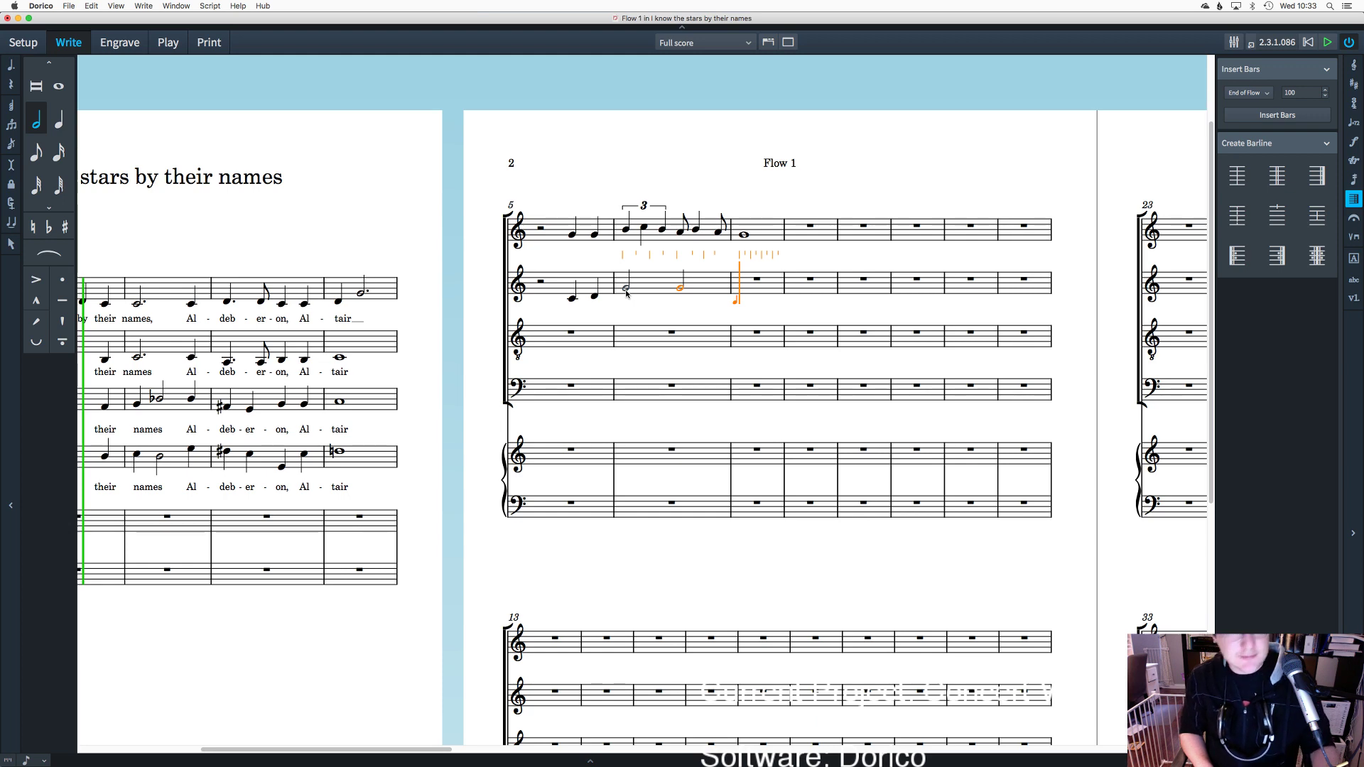
# Step: Enter a whole-note middle C in the Alto's bar 7
pyautogui.press('7')
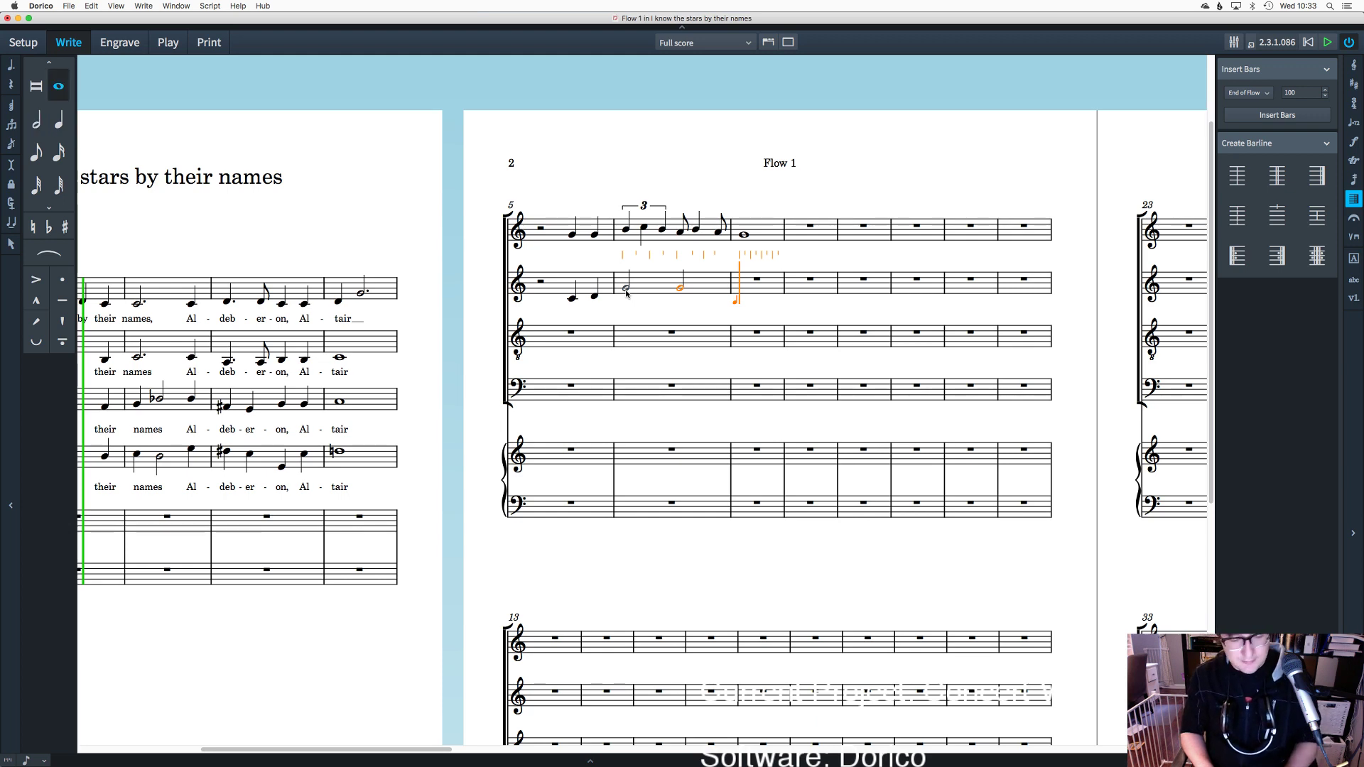
pyautogui.press('d')
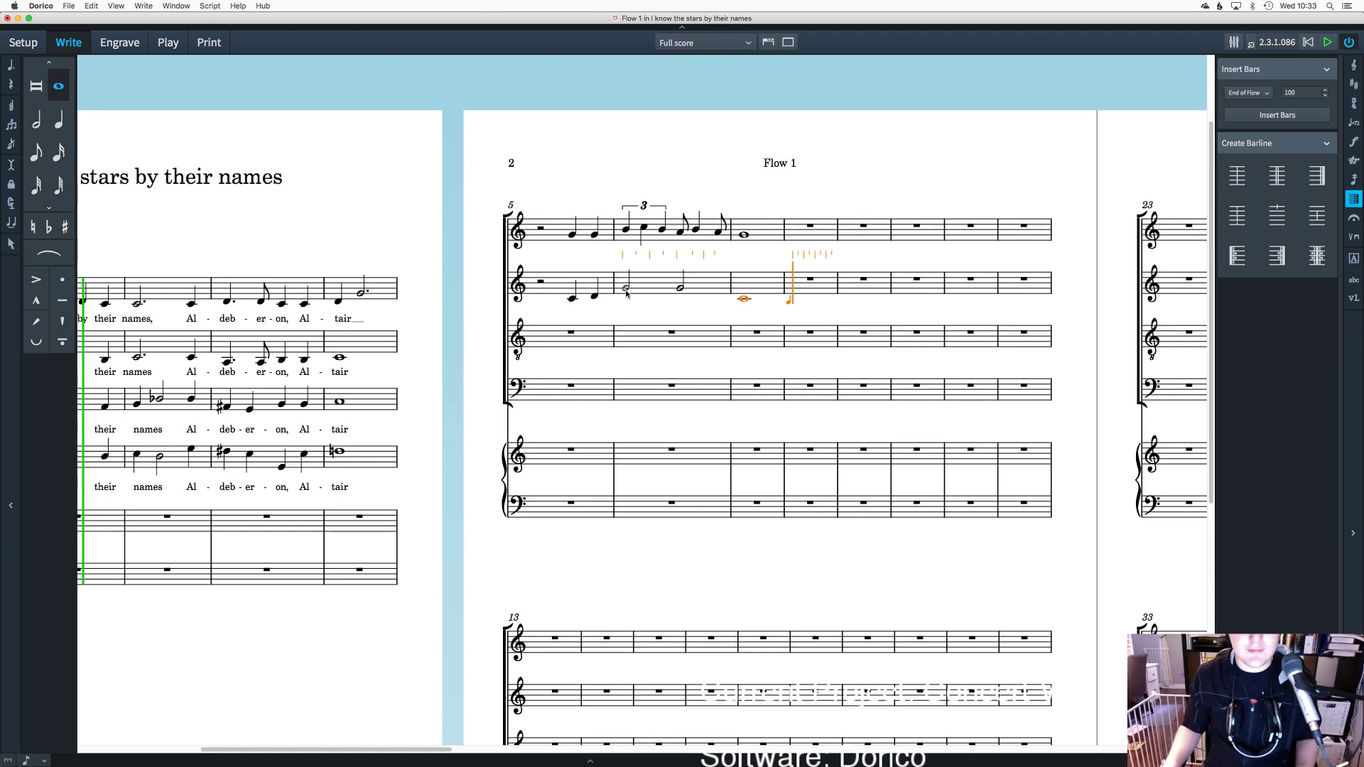
pyautogui.press('Escape')
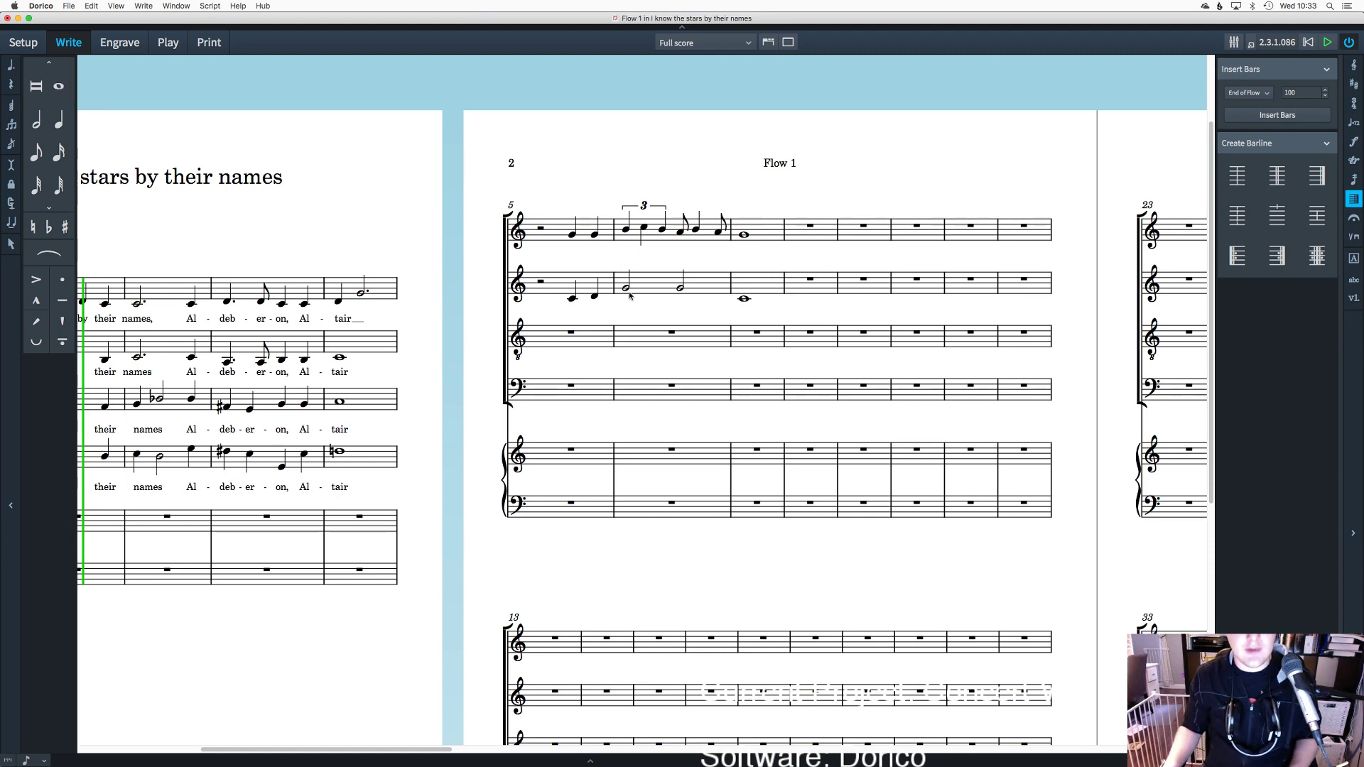
# Step: Delete the first half note in the Alto's bar 6
pyautogui.click(626, 287)
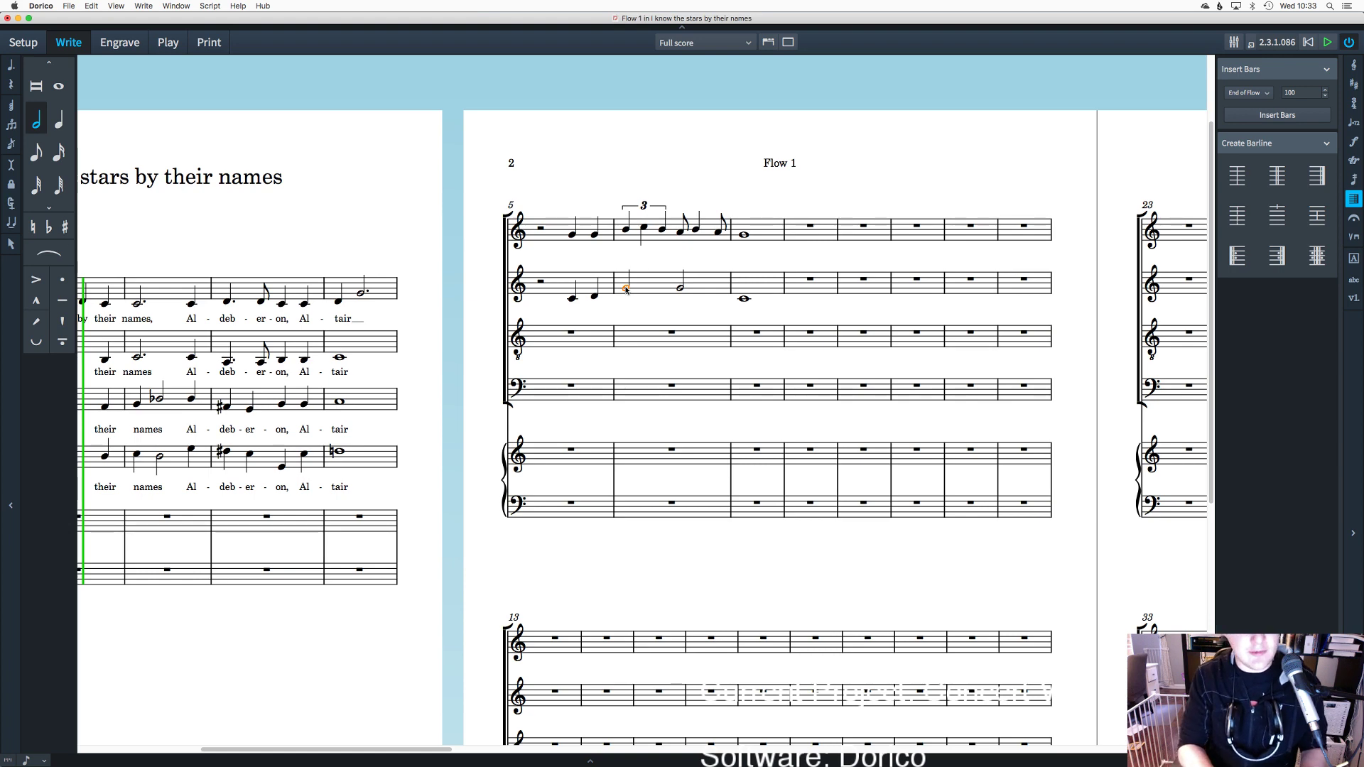
pyautogui.press('Escape')
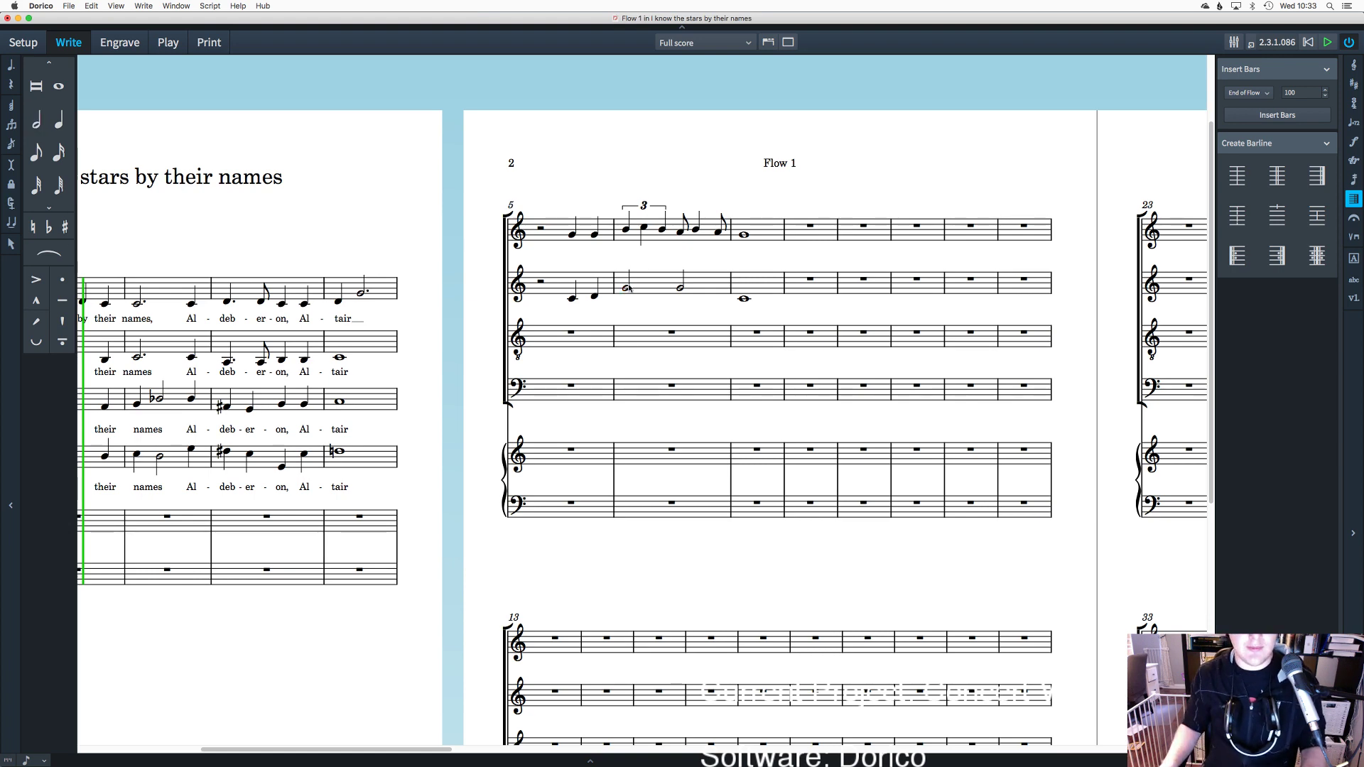
pyautogui.click(626, 287)
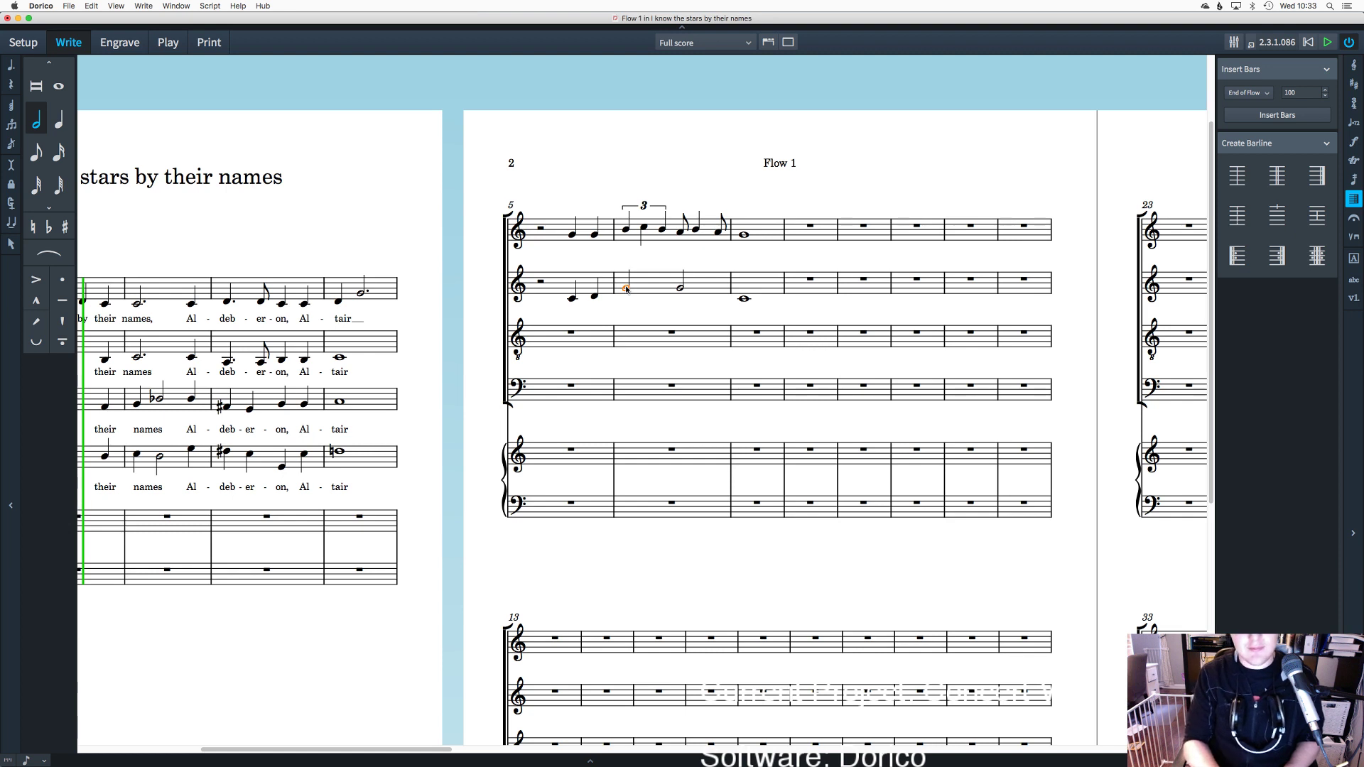
pyautogui.press('Delete')
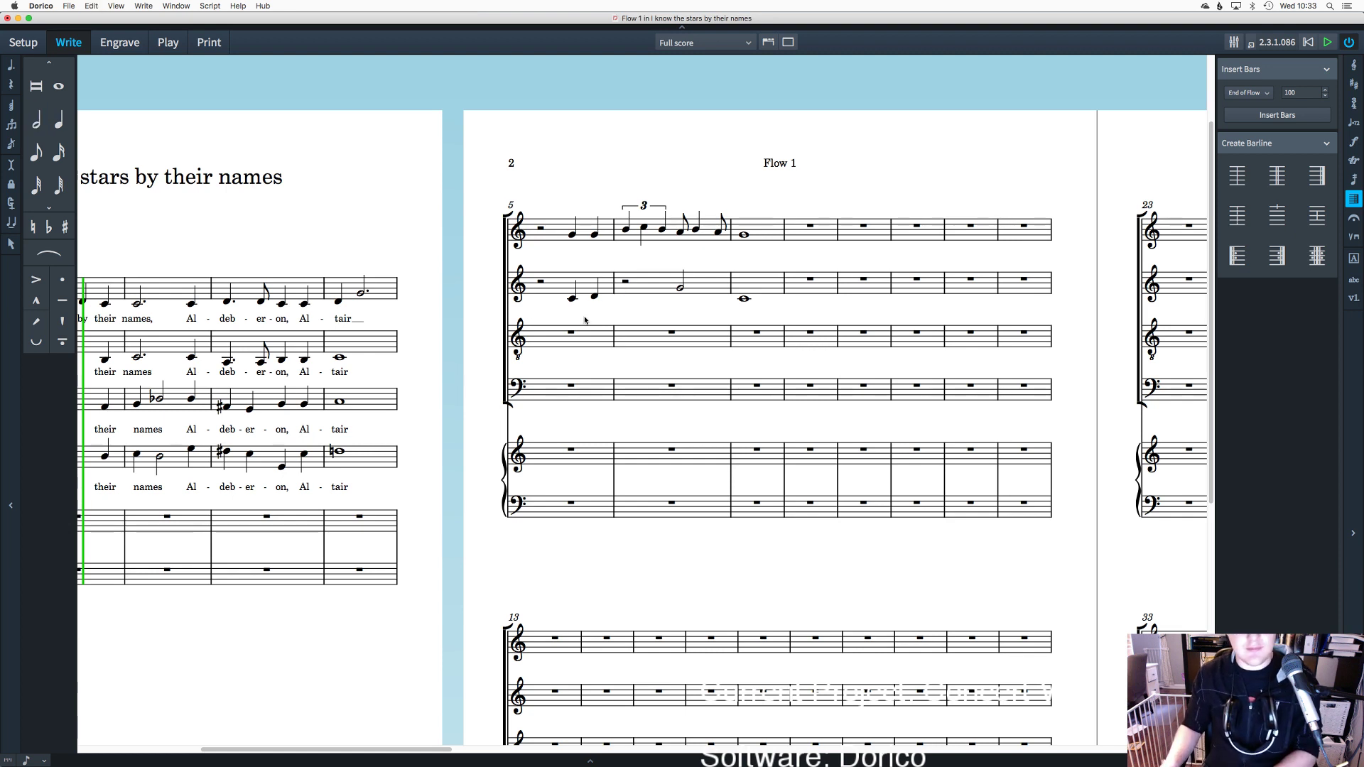
pyautogui.click(623, 284)
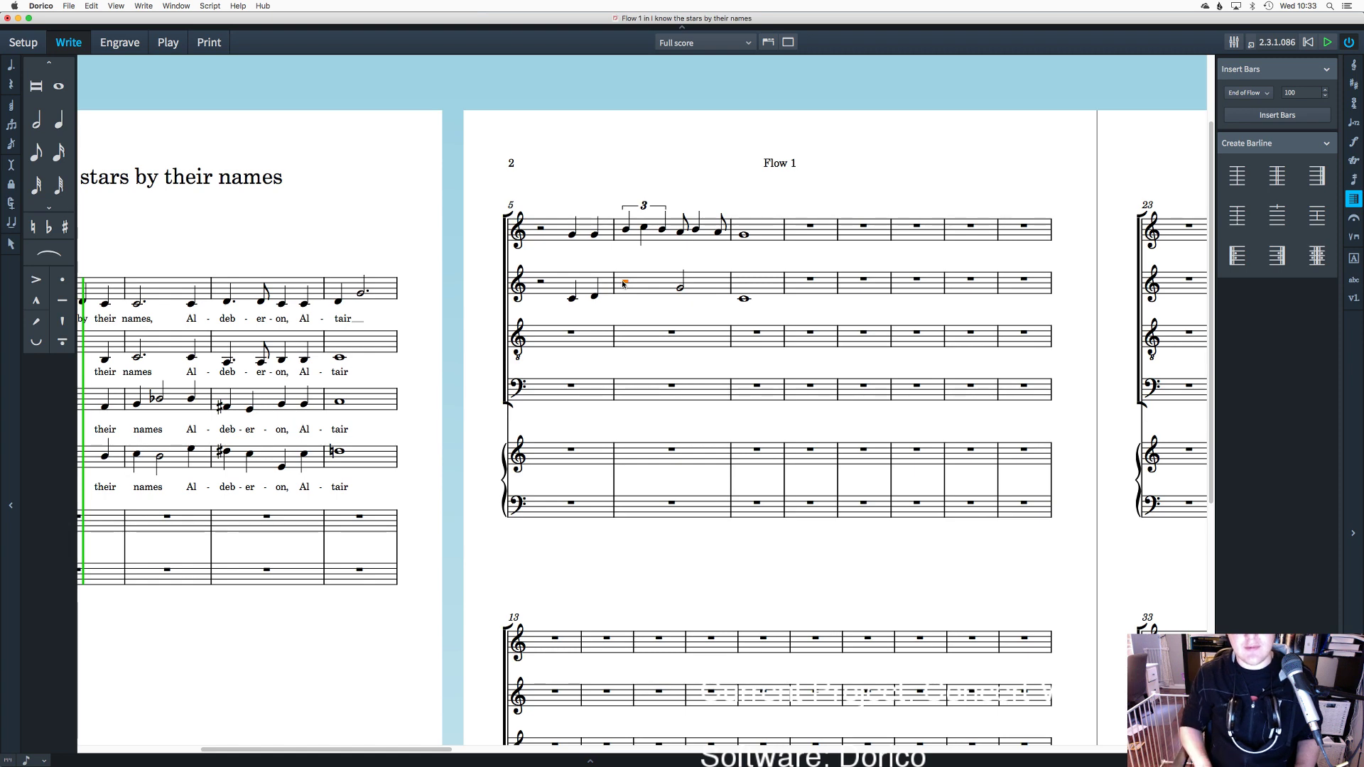
pyautogui.click(575, 299)
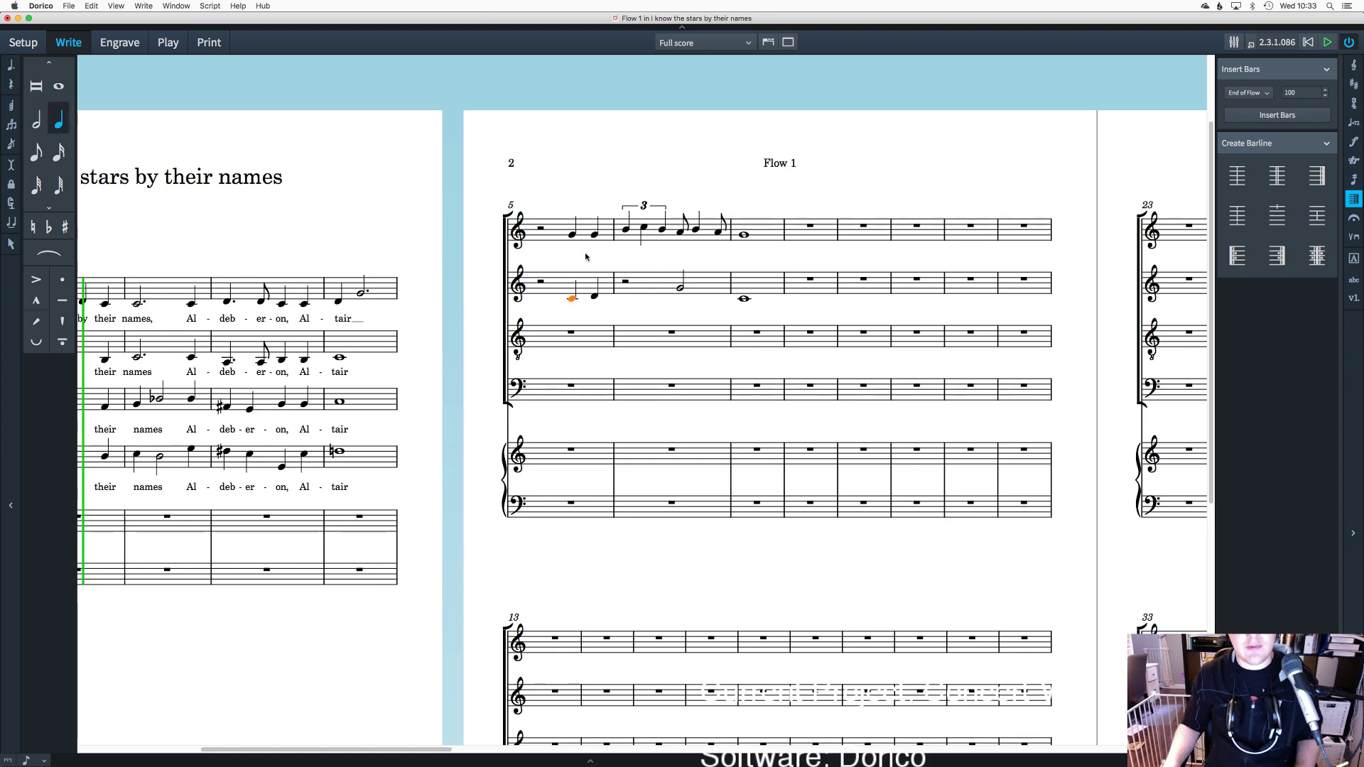
pyautogui.press('Escape')
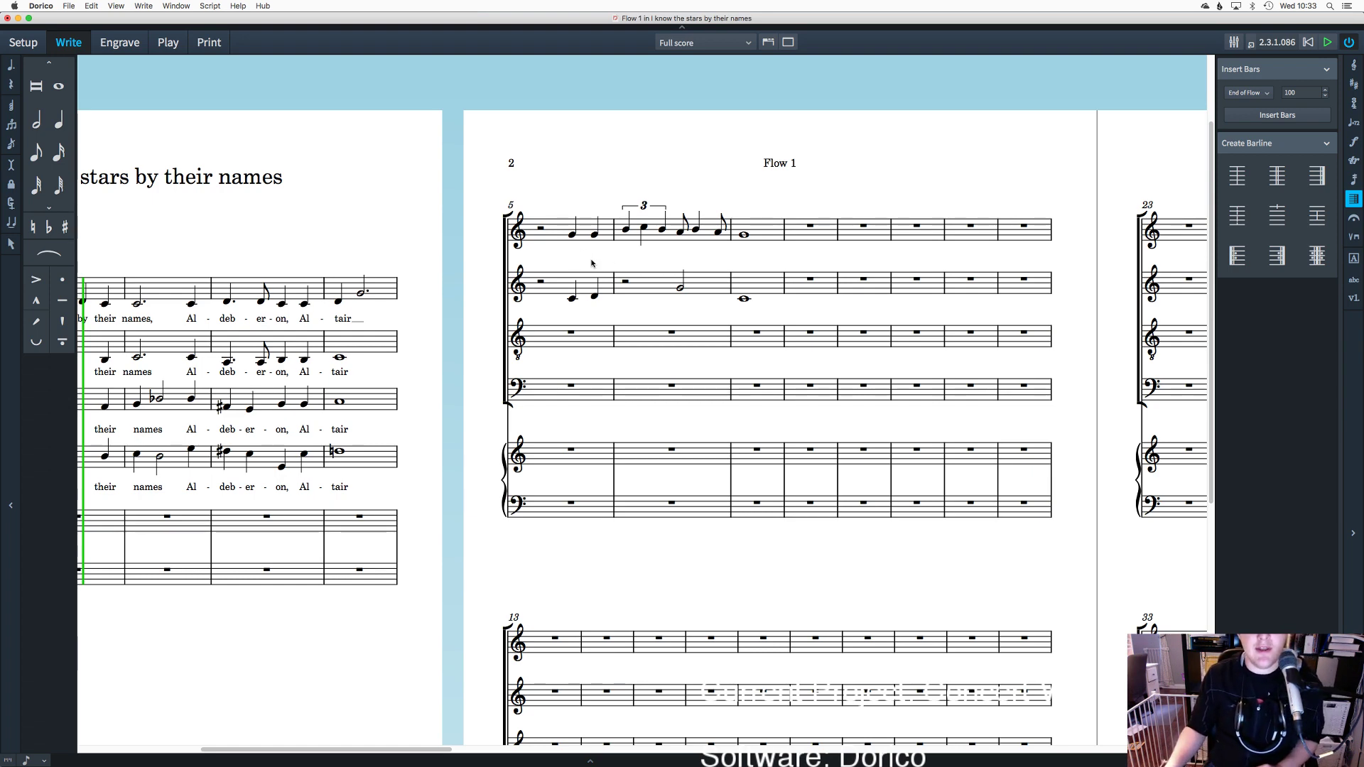
pyautogui.rightClick(559, 267)
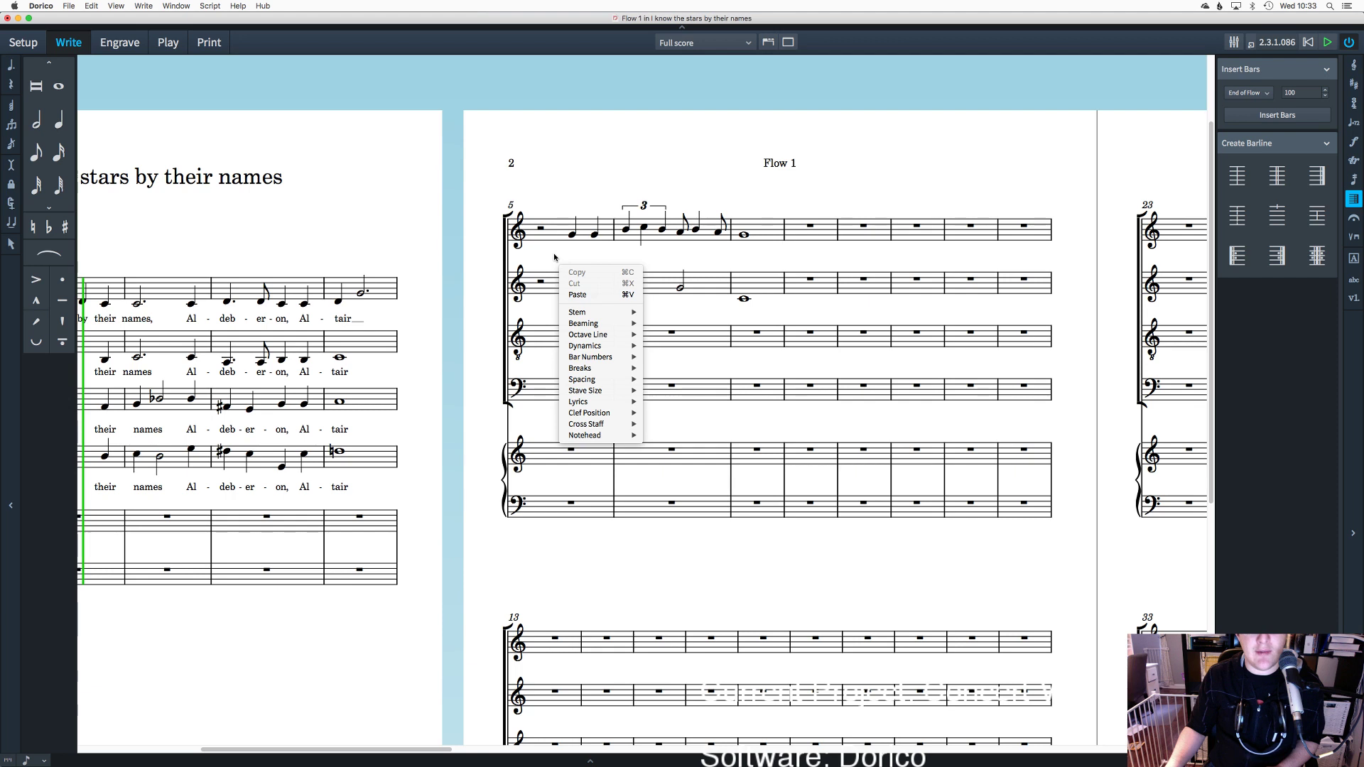
pyautogui.click(614, 293)
pyautogui.rightClick(585, 254)
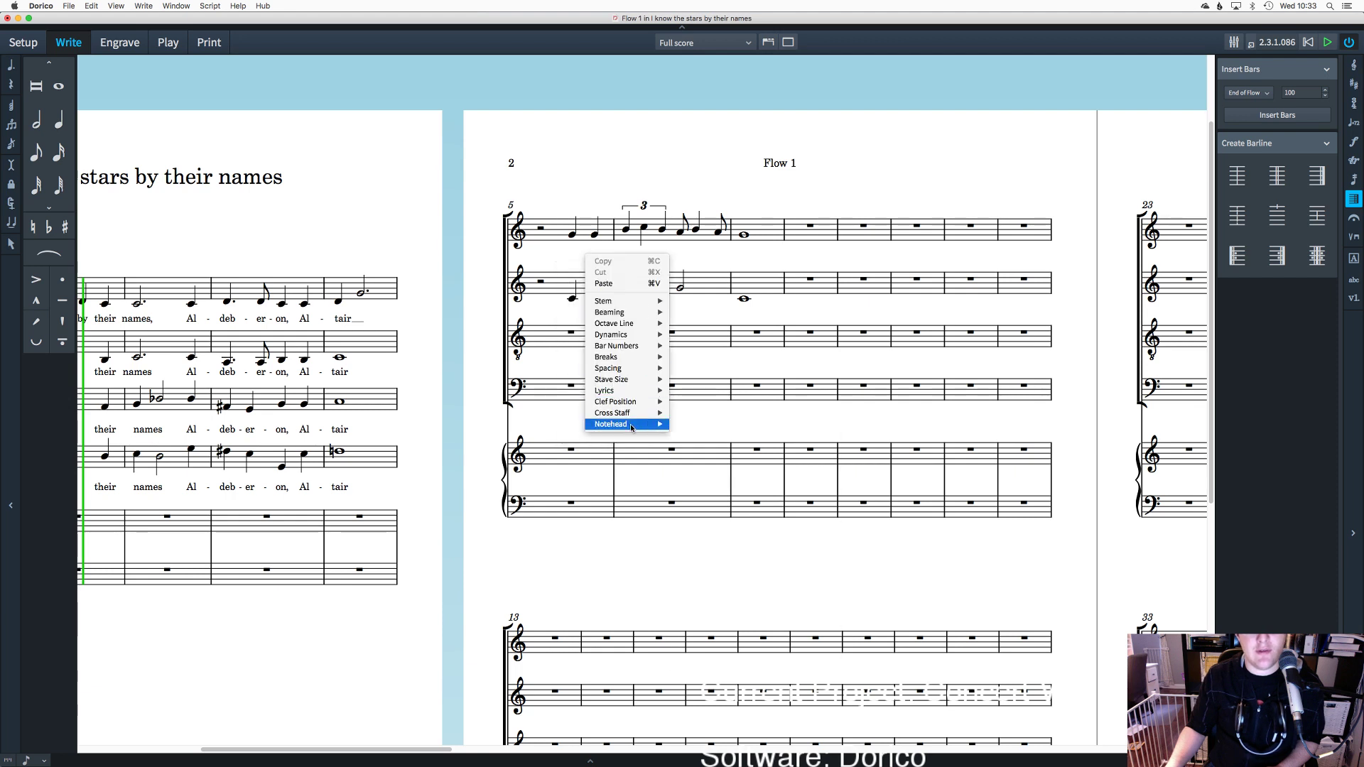
pyautogui.moveTo(633, 424)
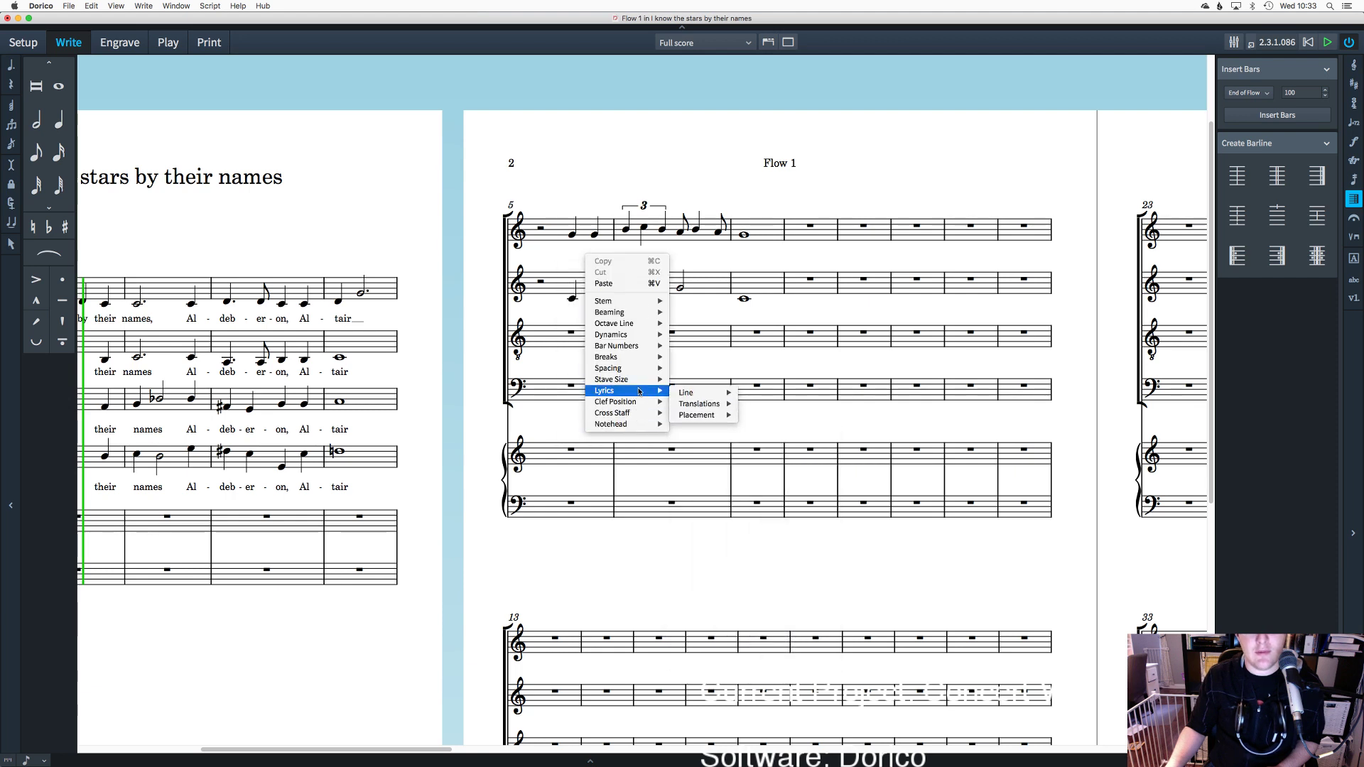
pyautogui.press('Escape')
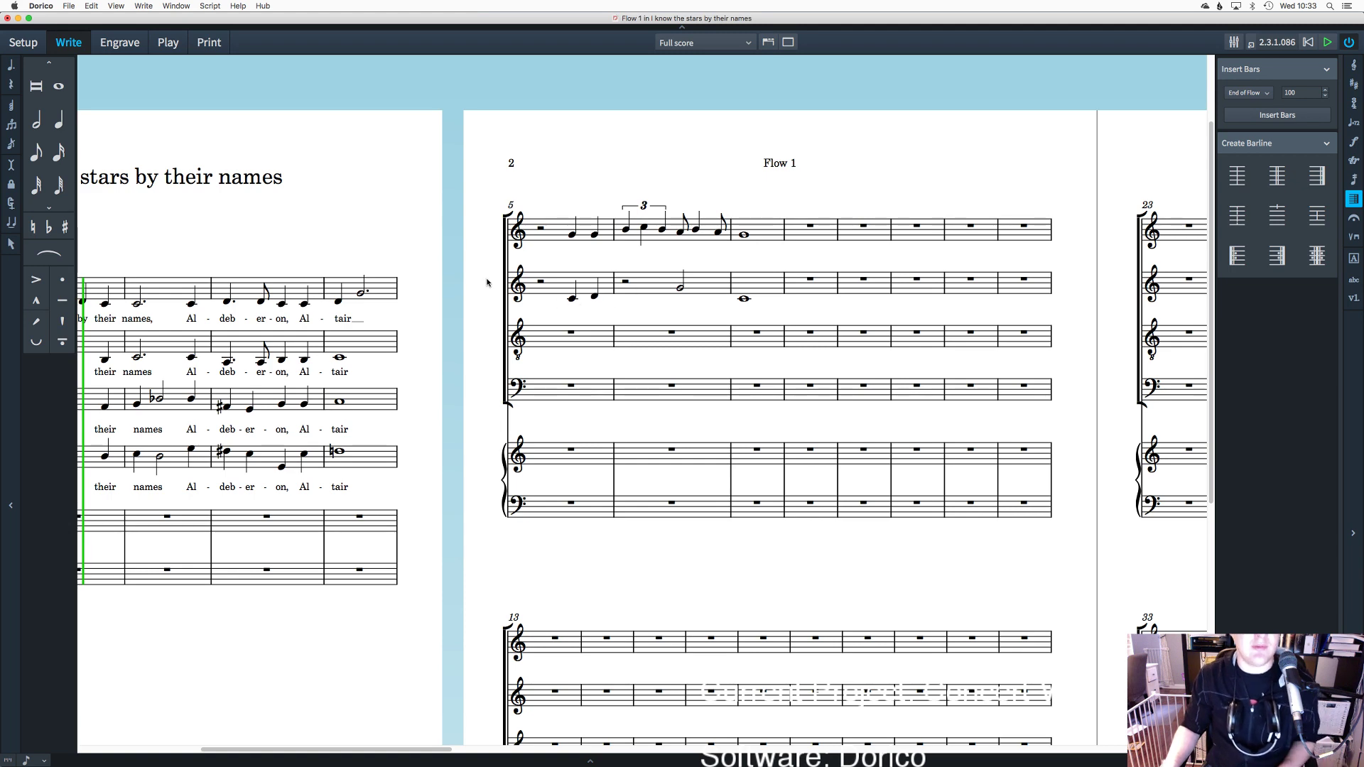
# Step: Enter a half-note E at the start of the Alto's bar 6, and undo a trial E under the second half note
pyautogui.press('6')
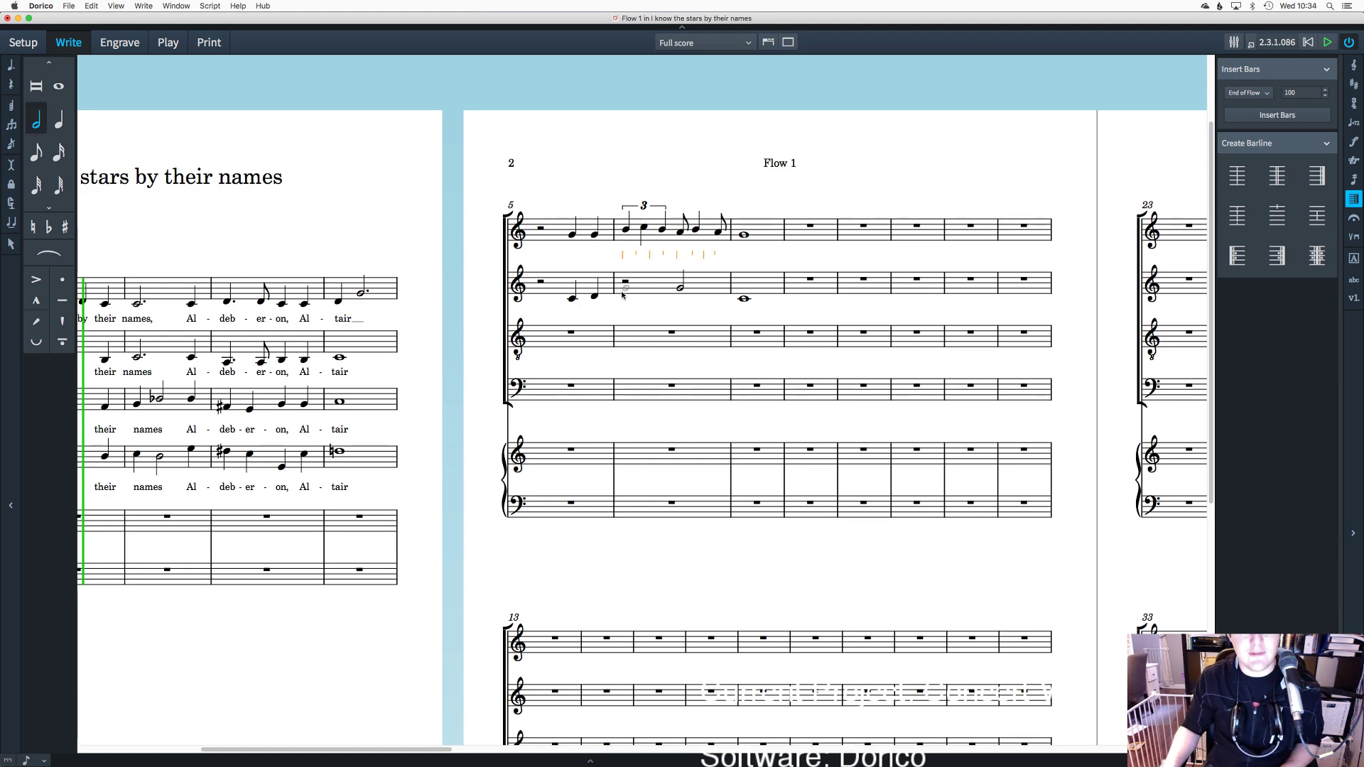
pyautogui.click(623, 293)
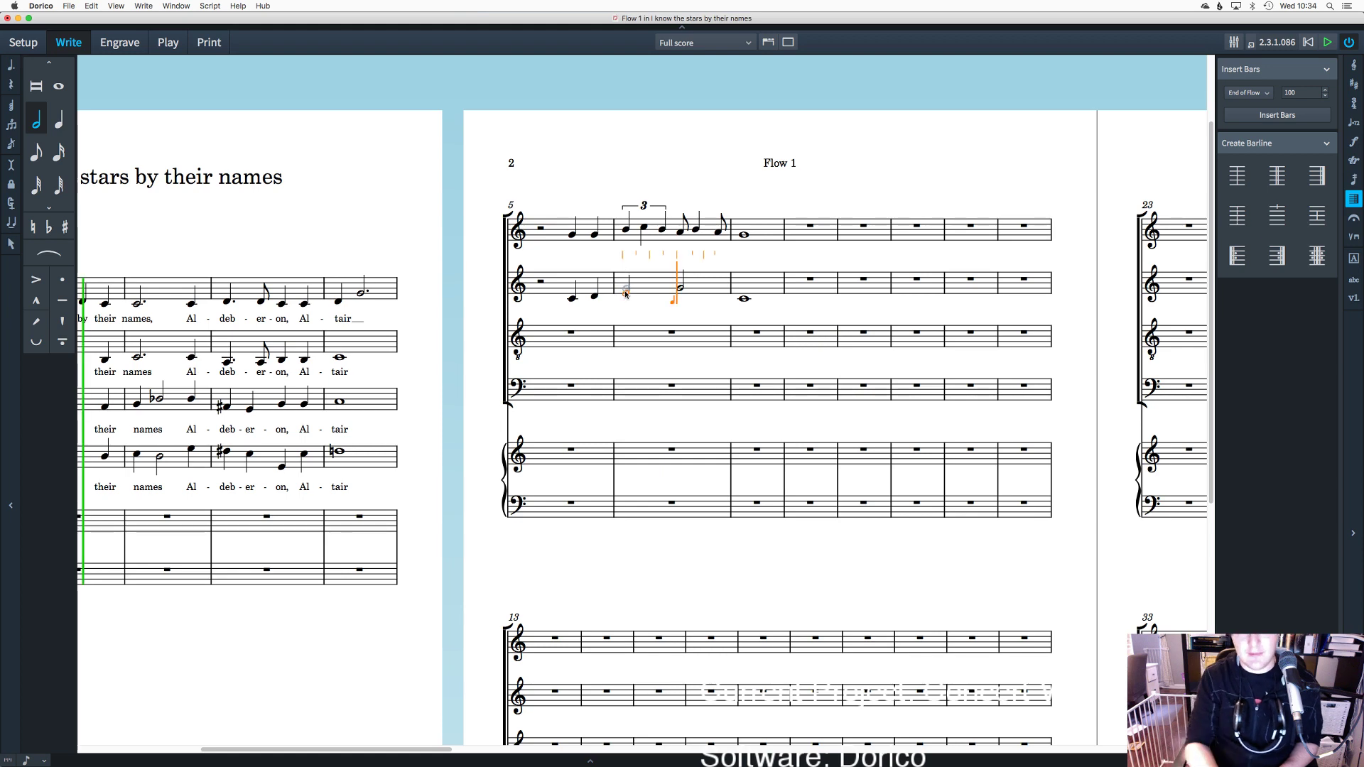
pyautogui.press('g')
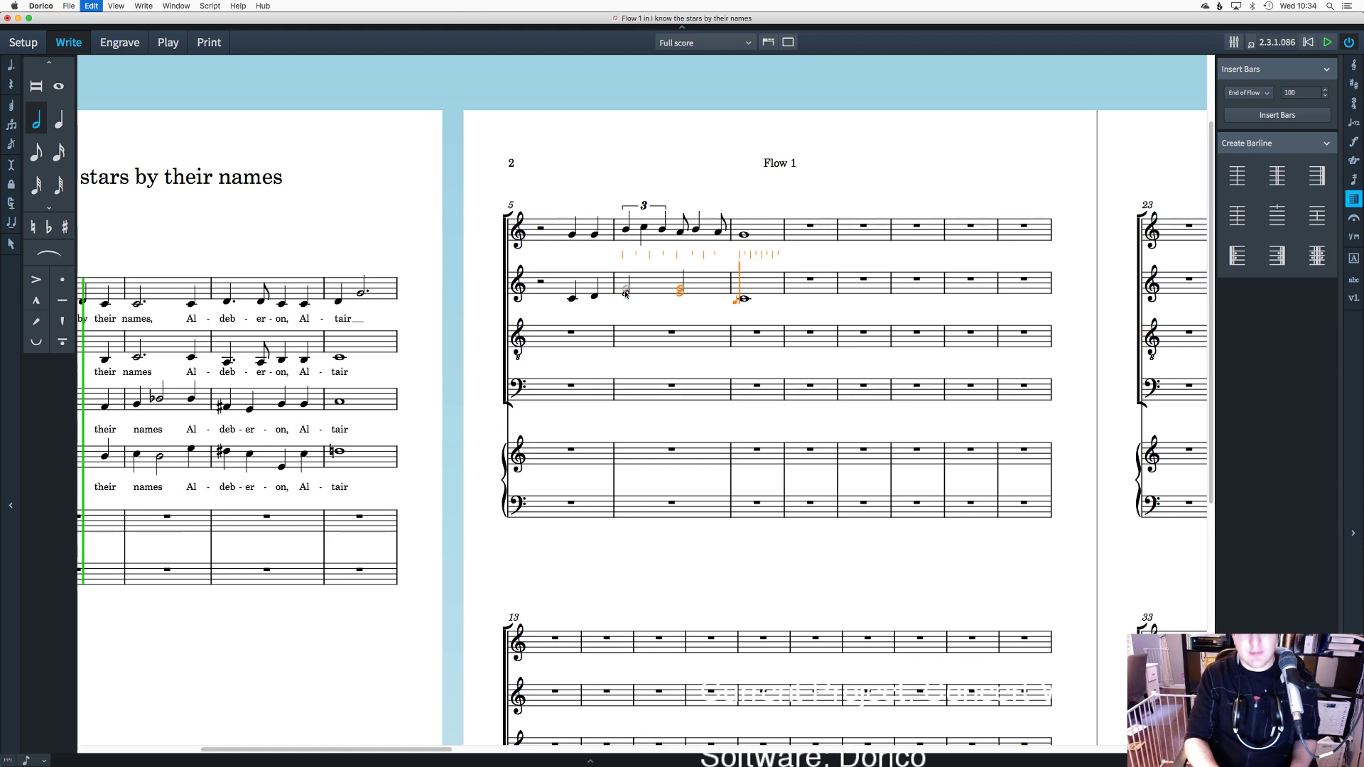
pyautogui.press('Left')
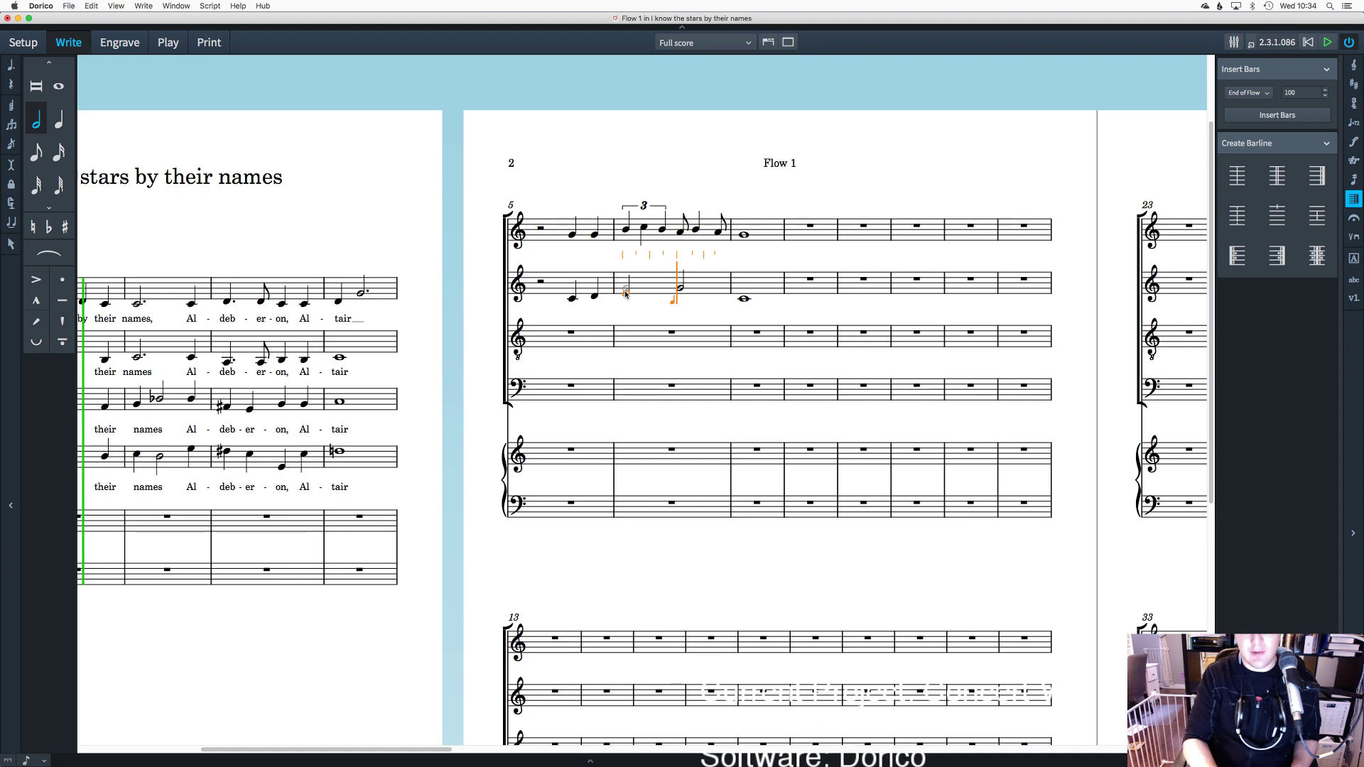
# Step: Split the Alto's bar 6 into two voices' chords by adding F-sharp below the second half note and G above the first
pyautogui.press('=')
pyautogui.press('g')
pyautogui.press('Left')
pyautogui.press('Left')
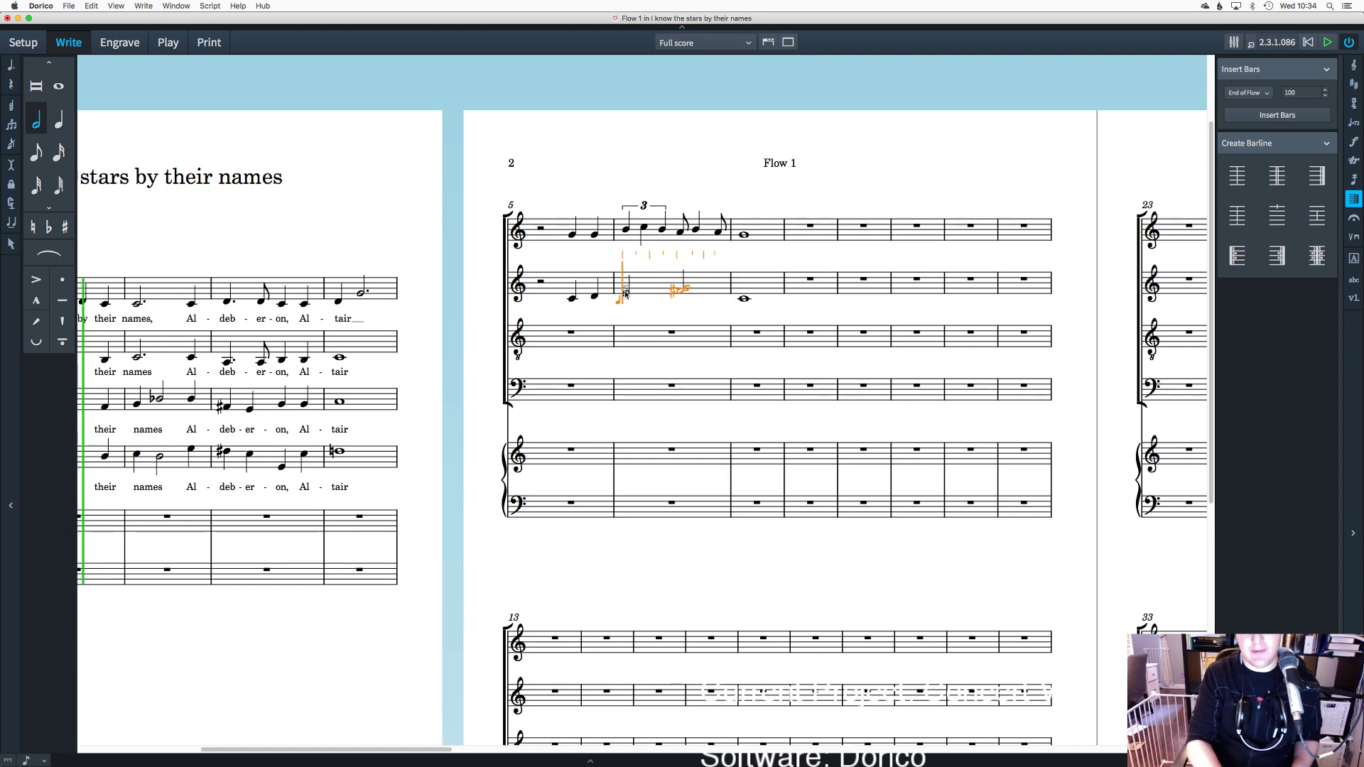
pyautogui.press('Right')
pyautogui.press('Right')
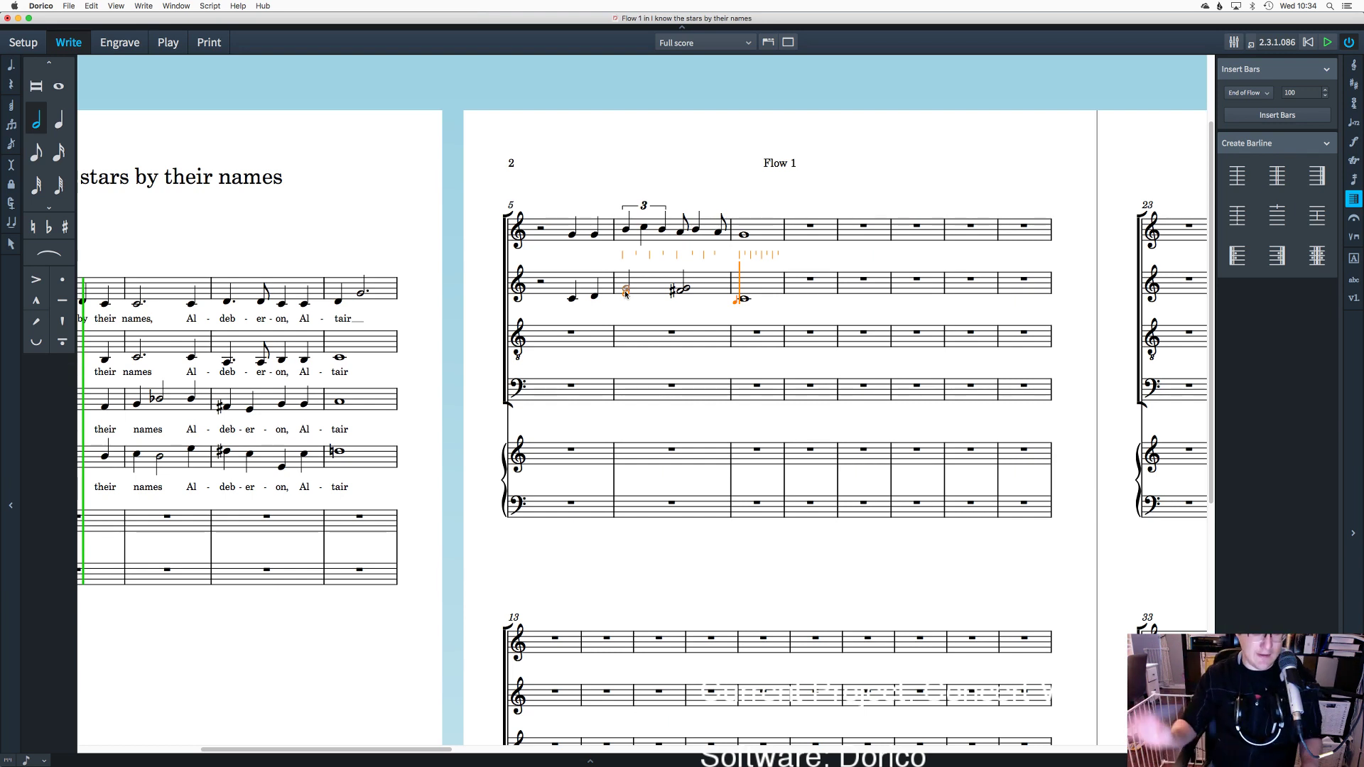
pyautogui.press('Escape')
pyautogui.click(626, 291)
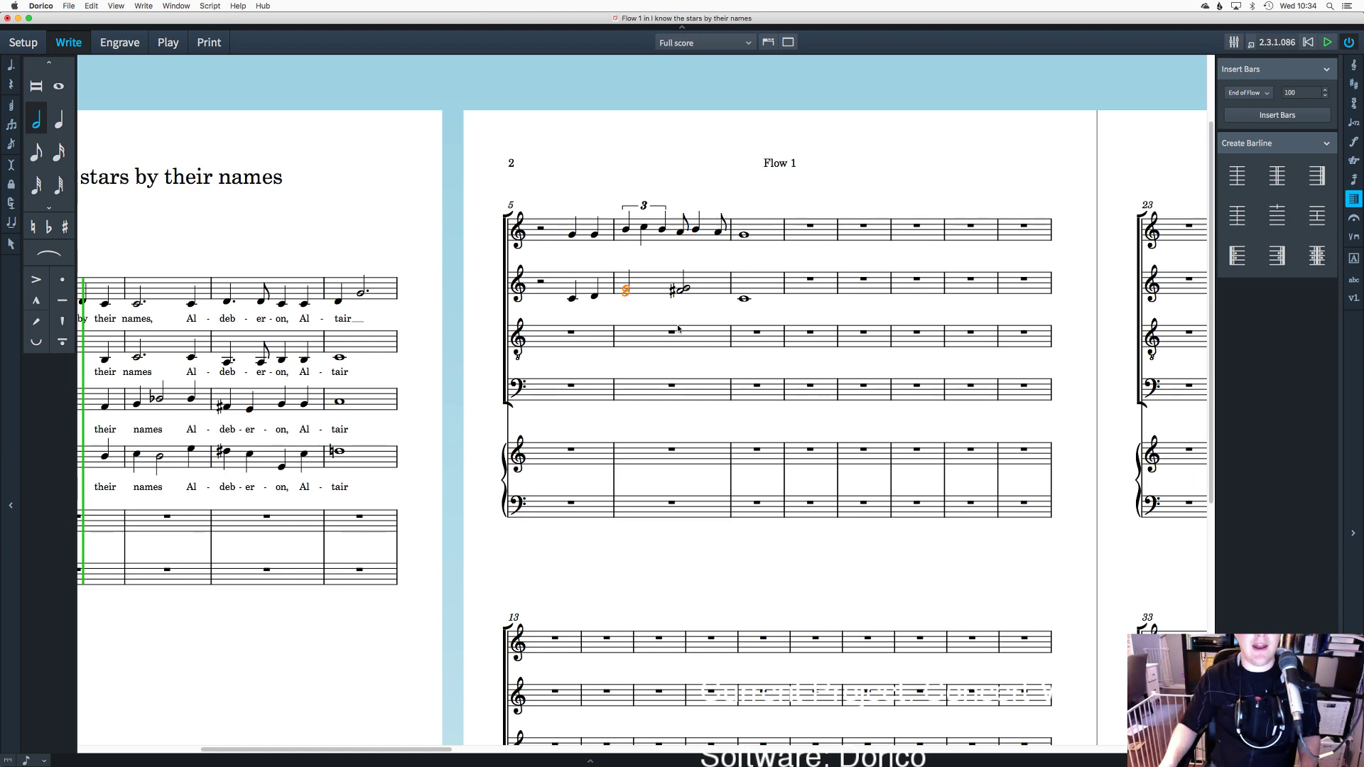
pyautogui.press('Escape')
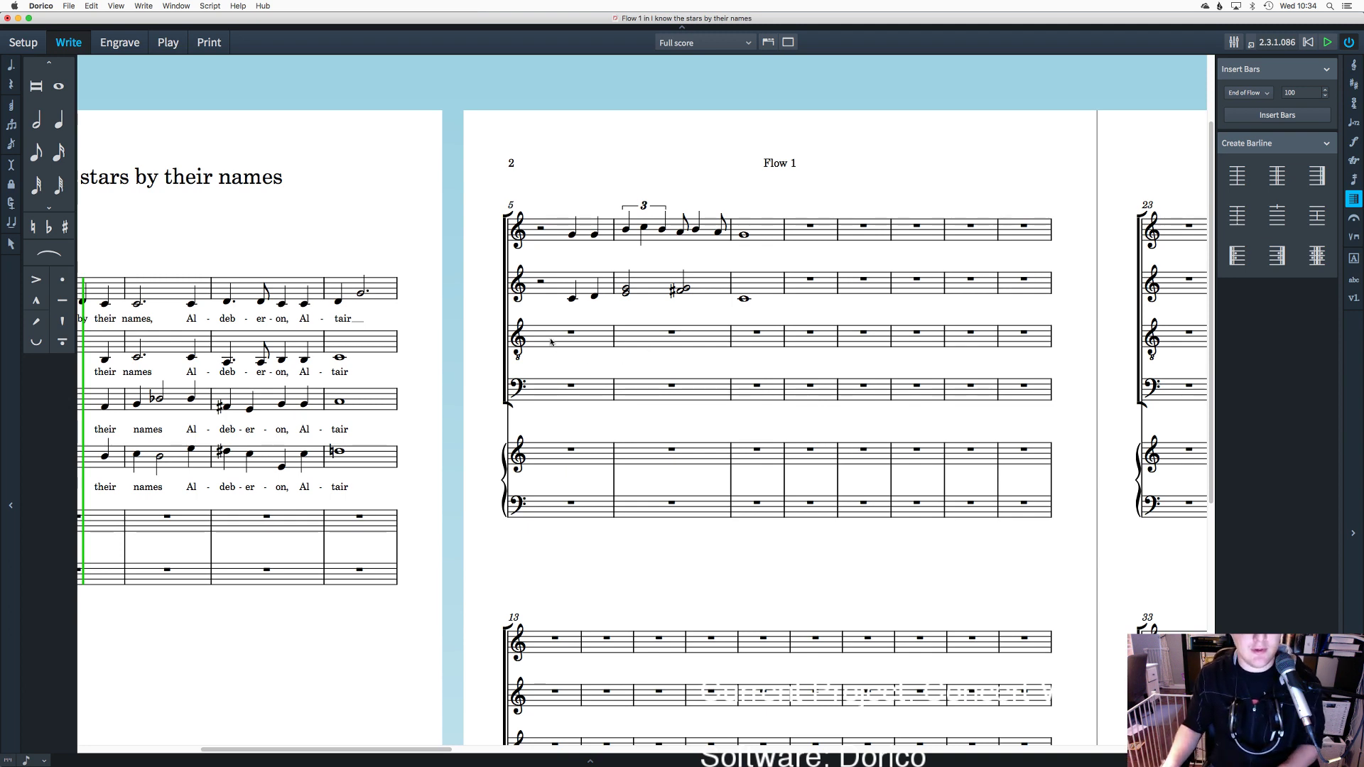
pyautogui.click(573, 333)
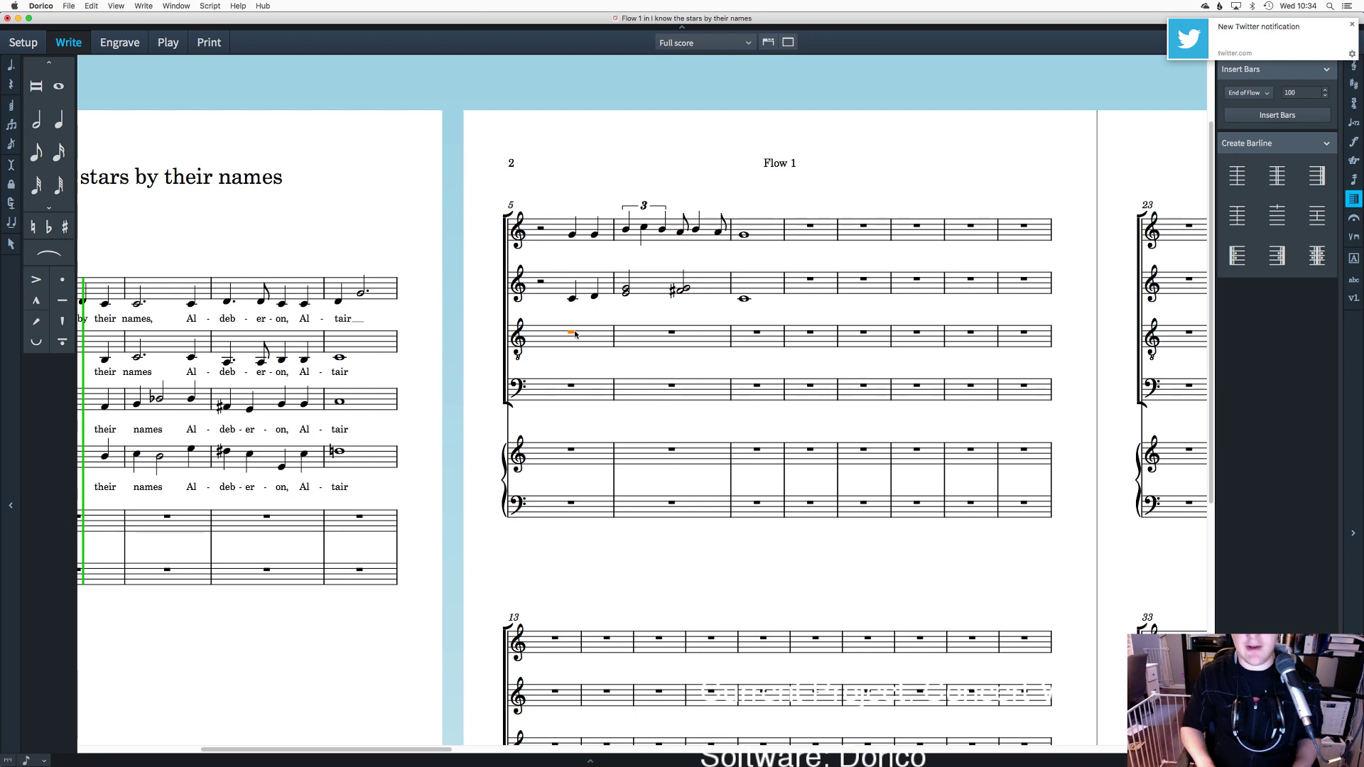
pyautogui.click(554, 374)
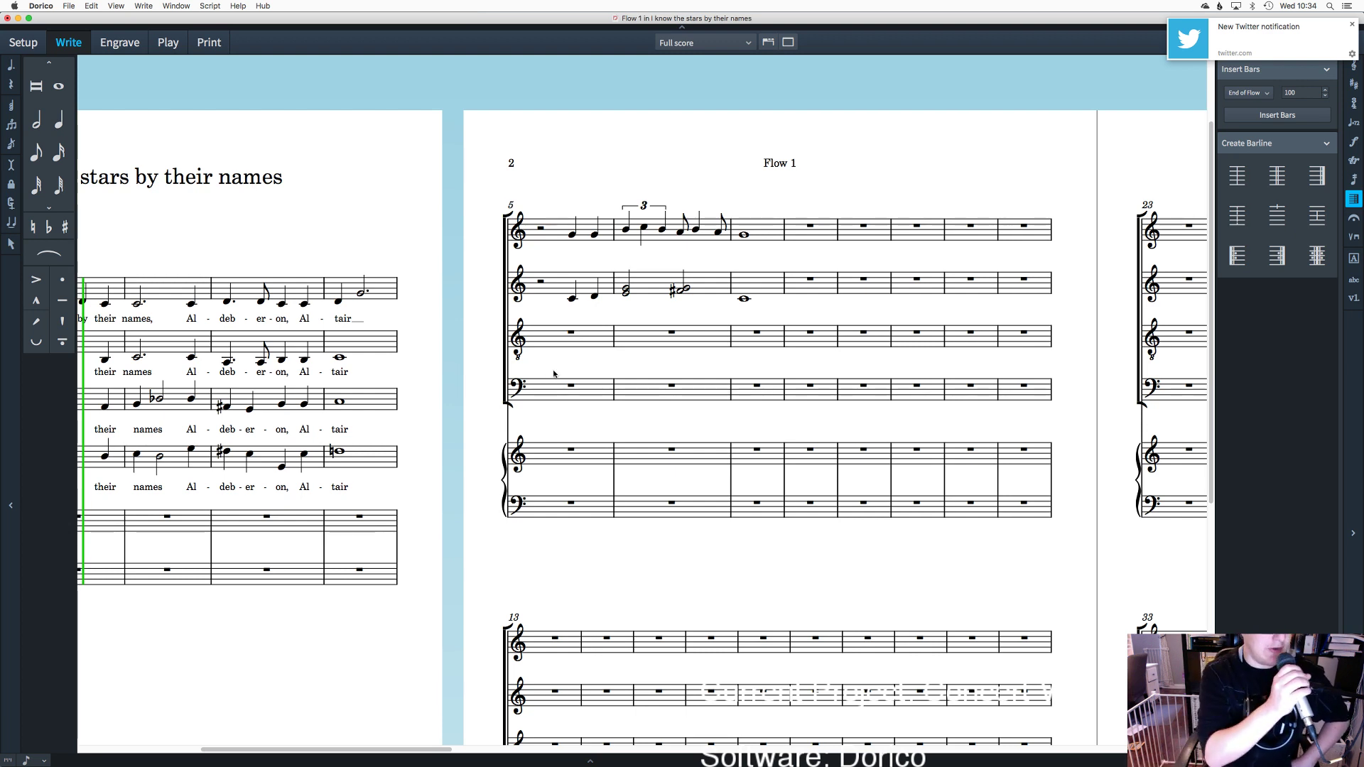
pyautogui.doubleClick(545, 343)
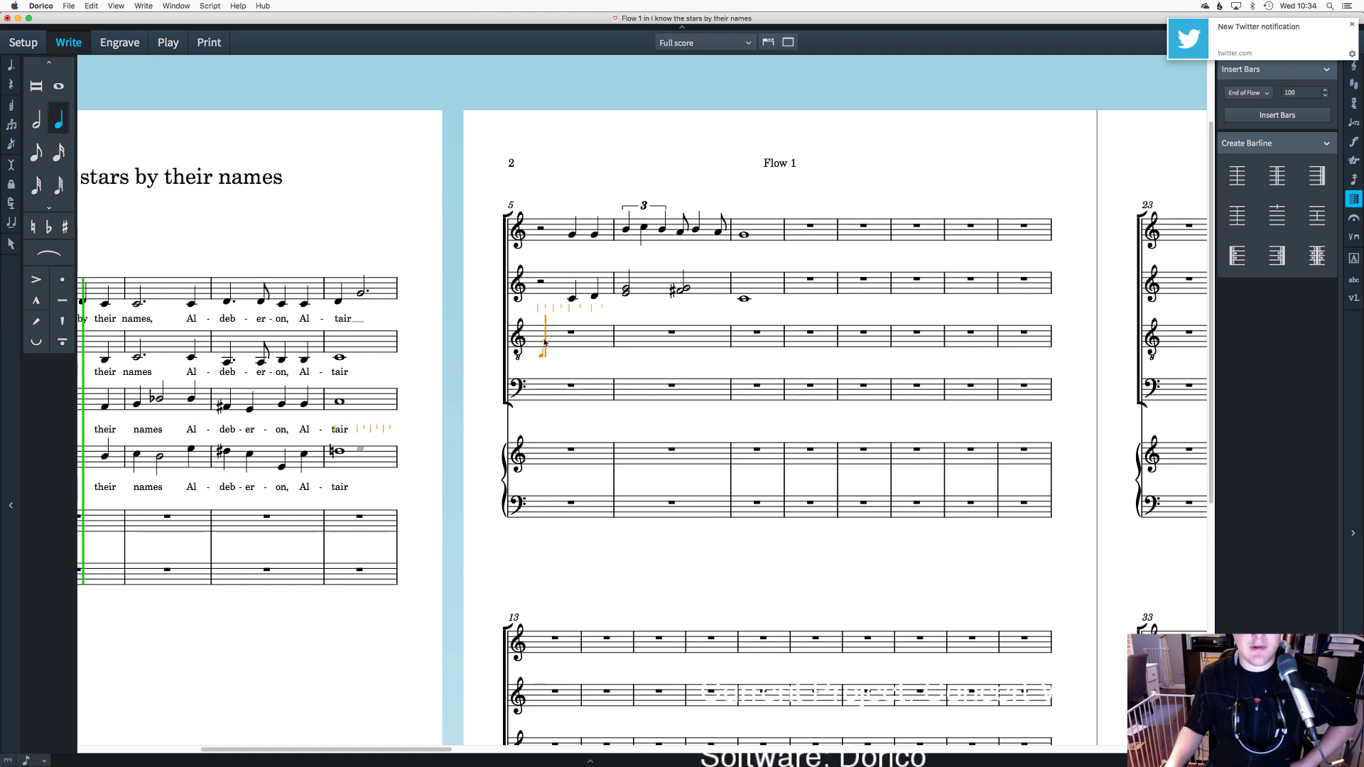
pyautogui.press('Down')
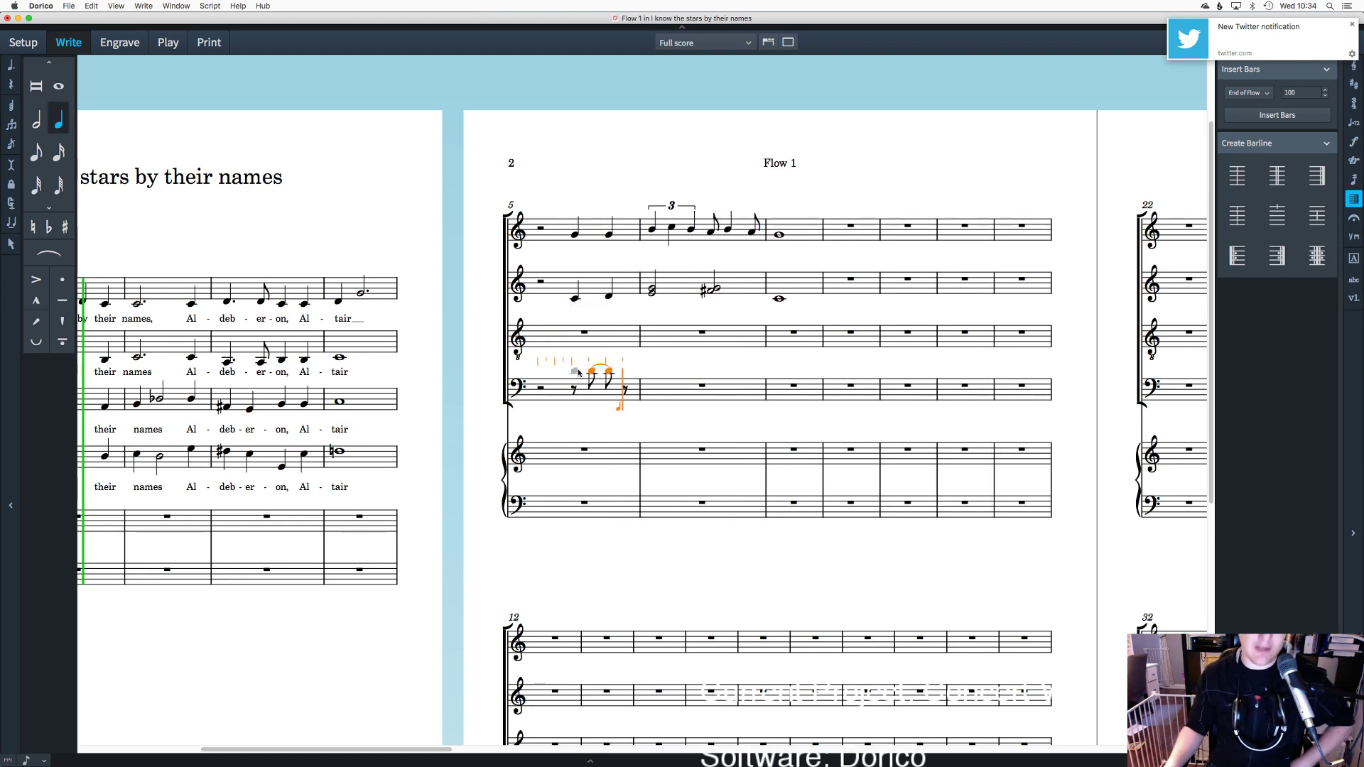
pyautogui.hotkey('ctrl', 'z')
pyautogui.press('Escape')
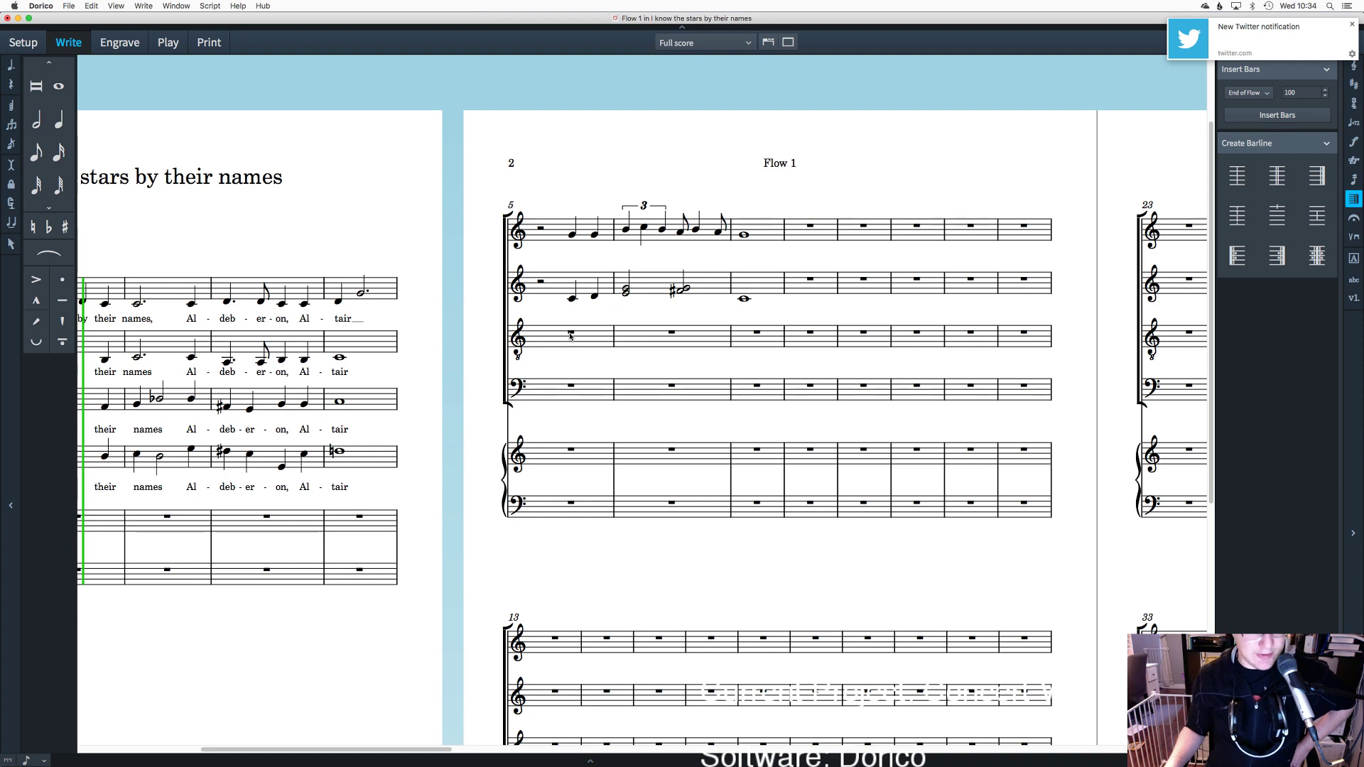
# Step: Enter quarter notes F and A, in the low octave, on beats 3 and 4 of the Tenor's bar 5
pyautogui.doubleClick(571, 334)
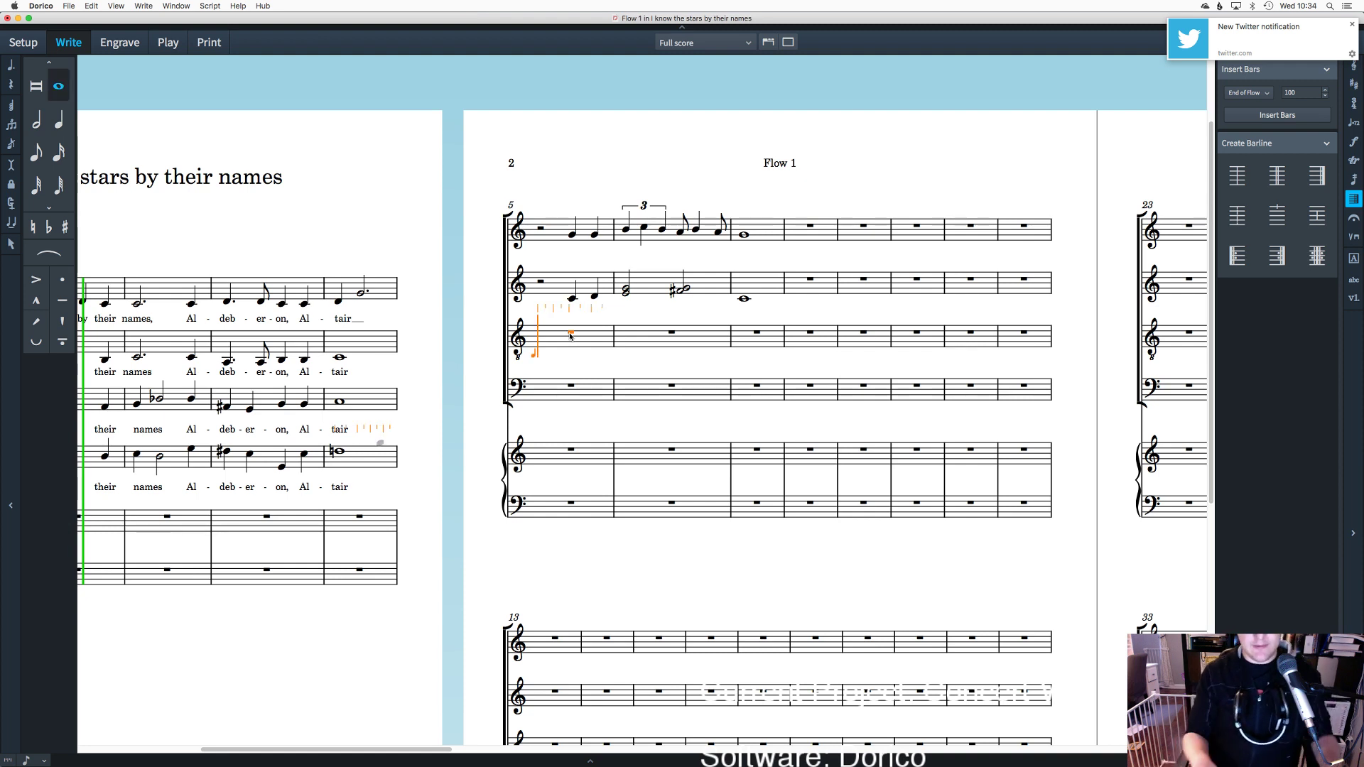
pyautogui.press('Right')
pyautogui.press('Right')
pyautogui.press('Right')
pyautogui.press('Right')
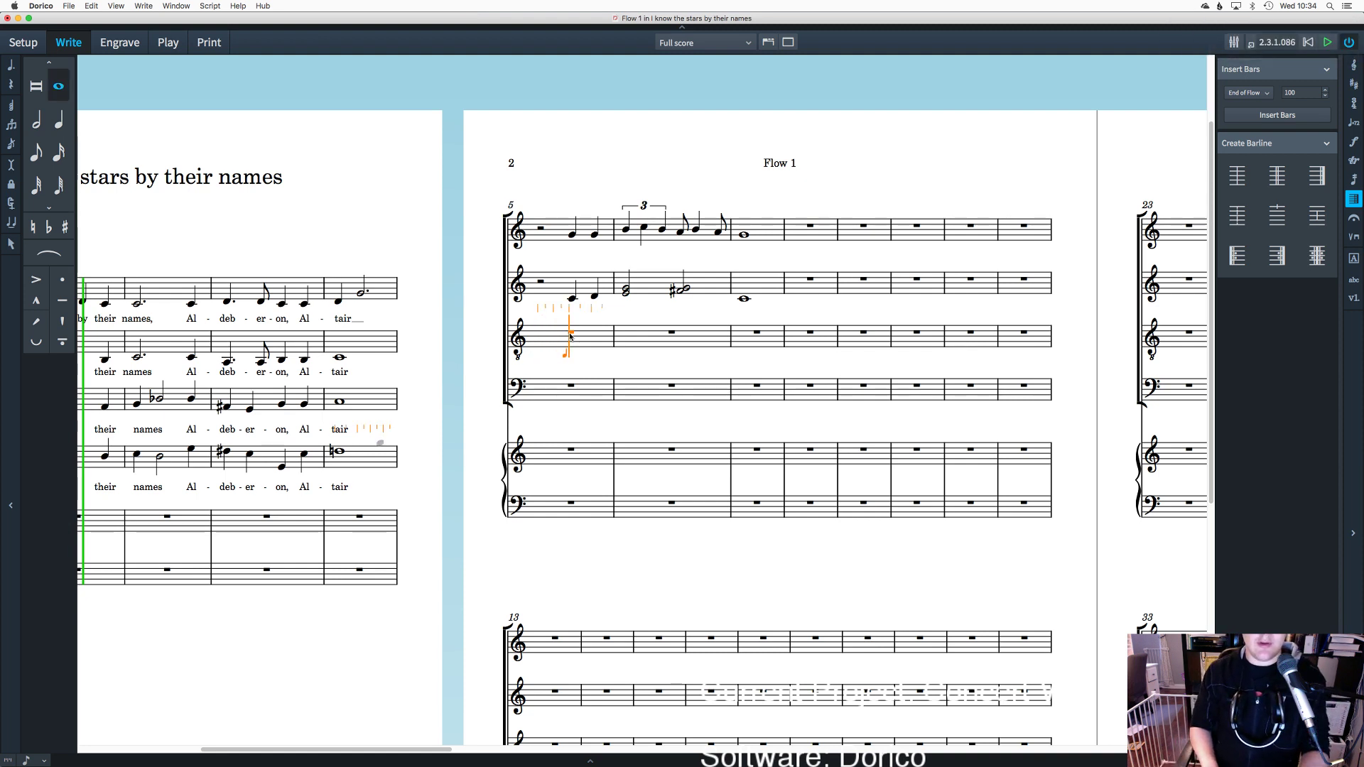
pyautogui.press('Left')
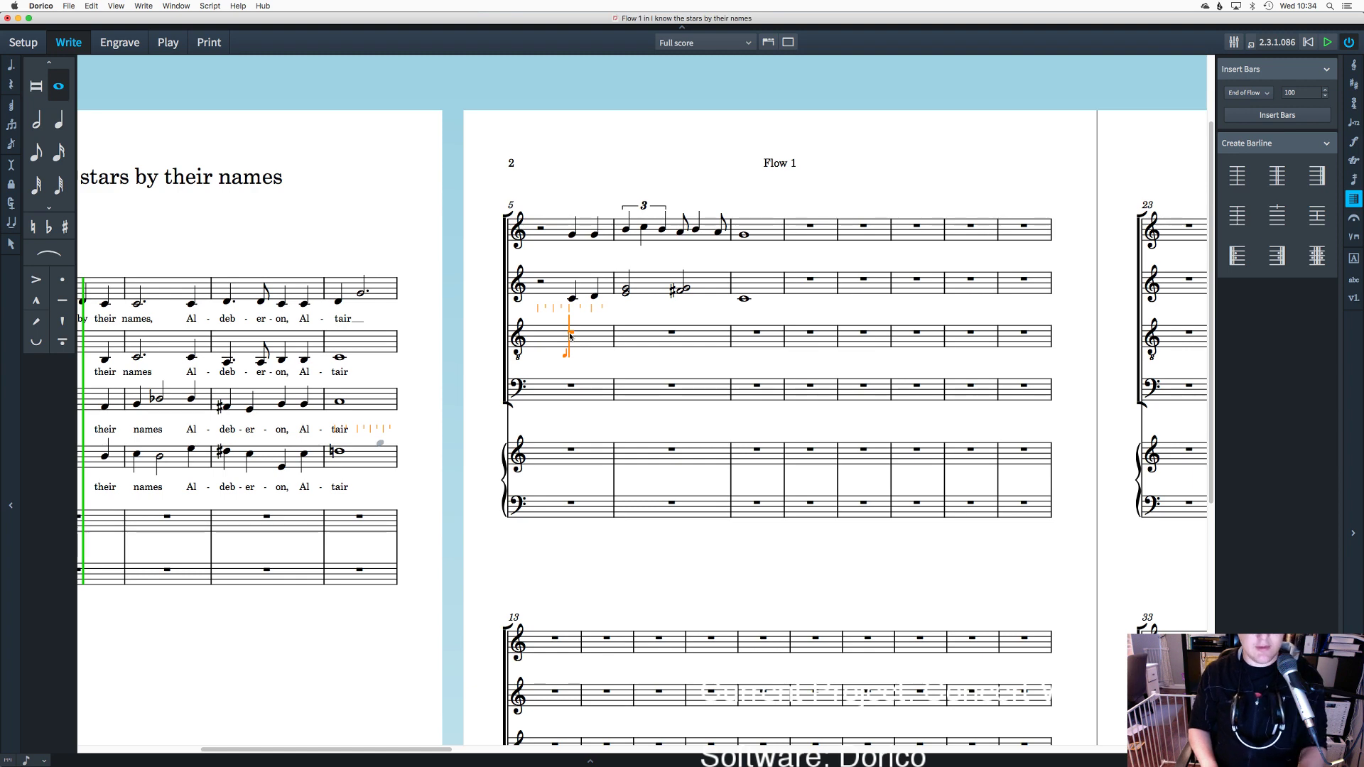
pyautogui.press('f')
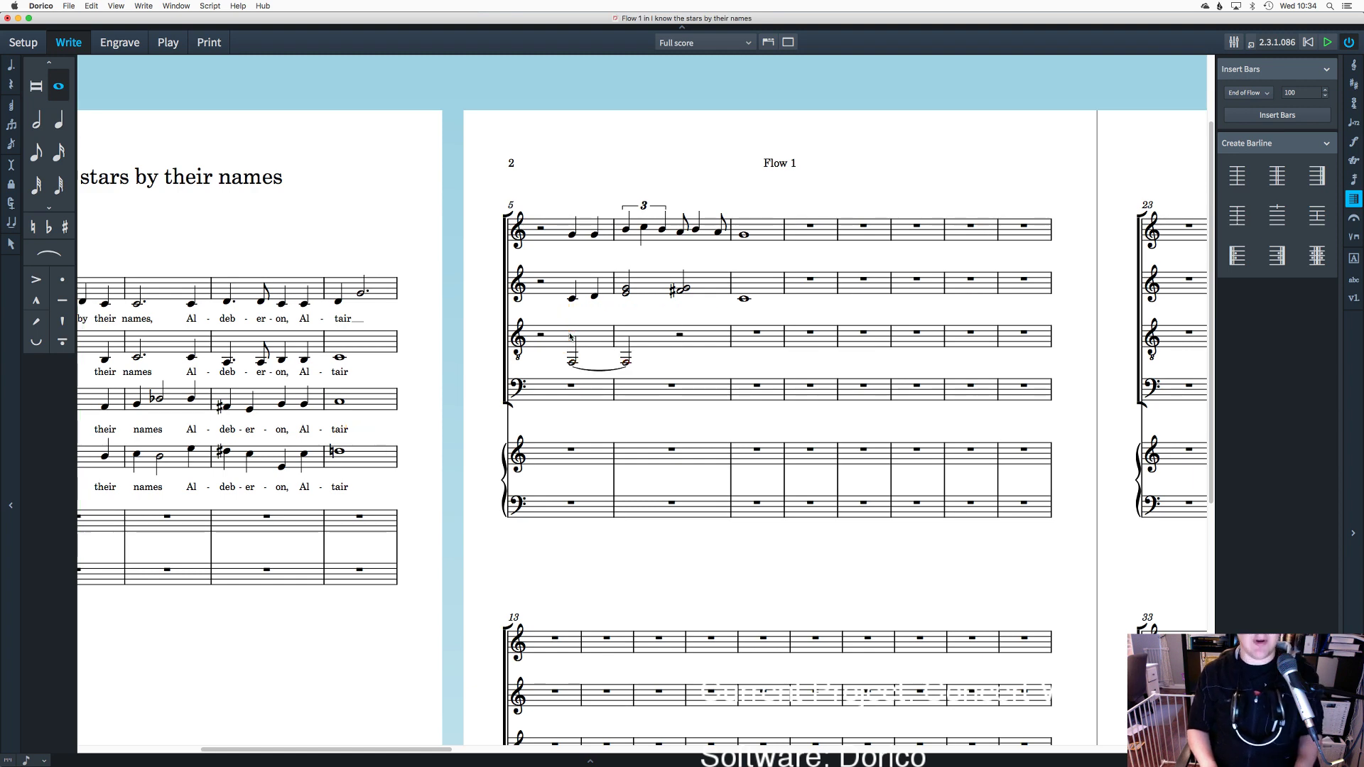
pyautogui.press('super+z')
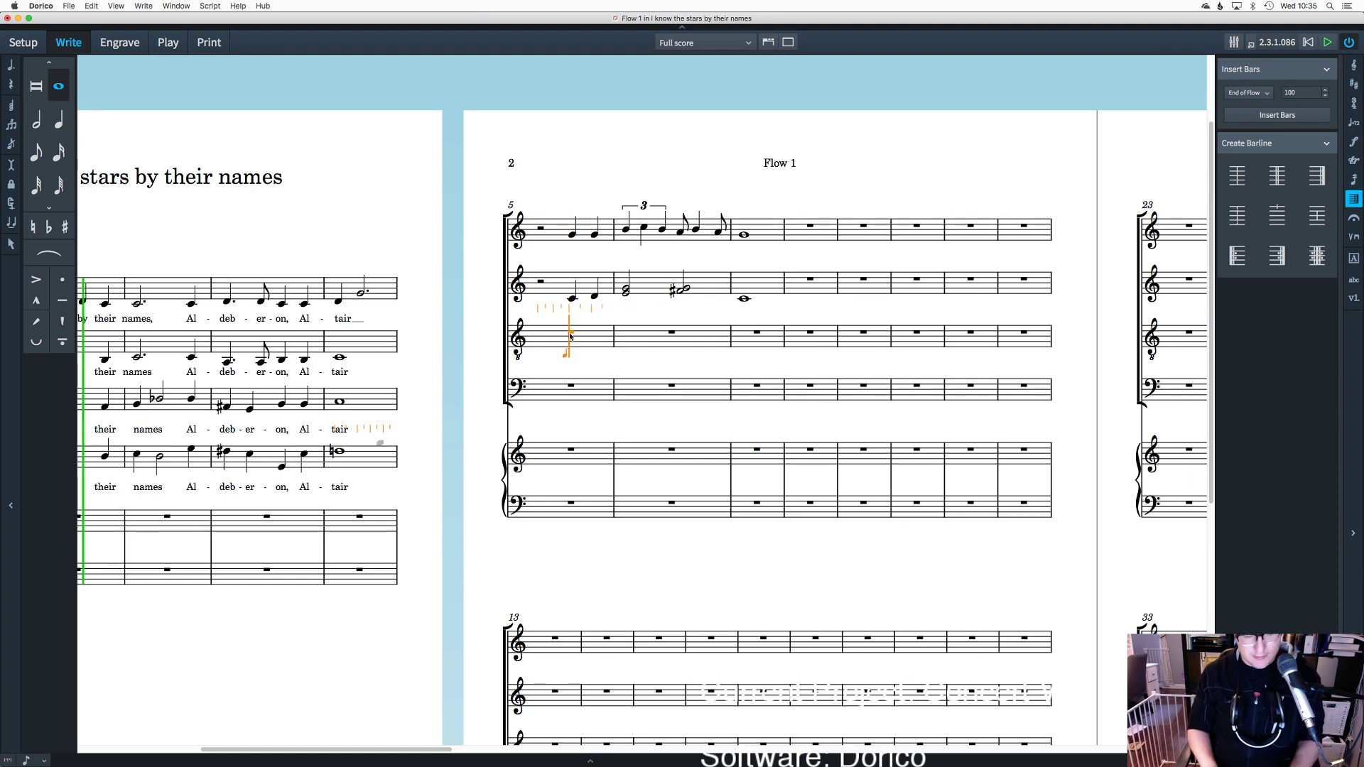
pyautogui.press('6')
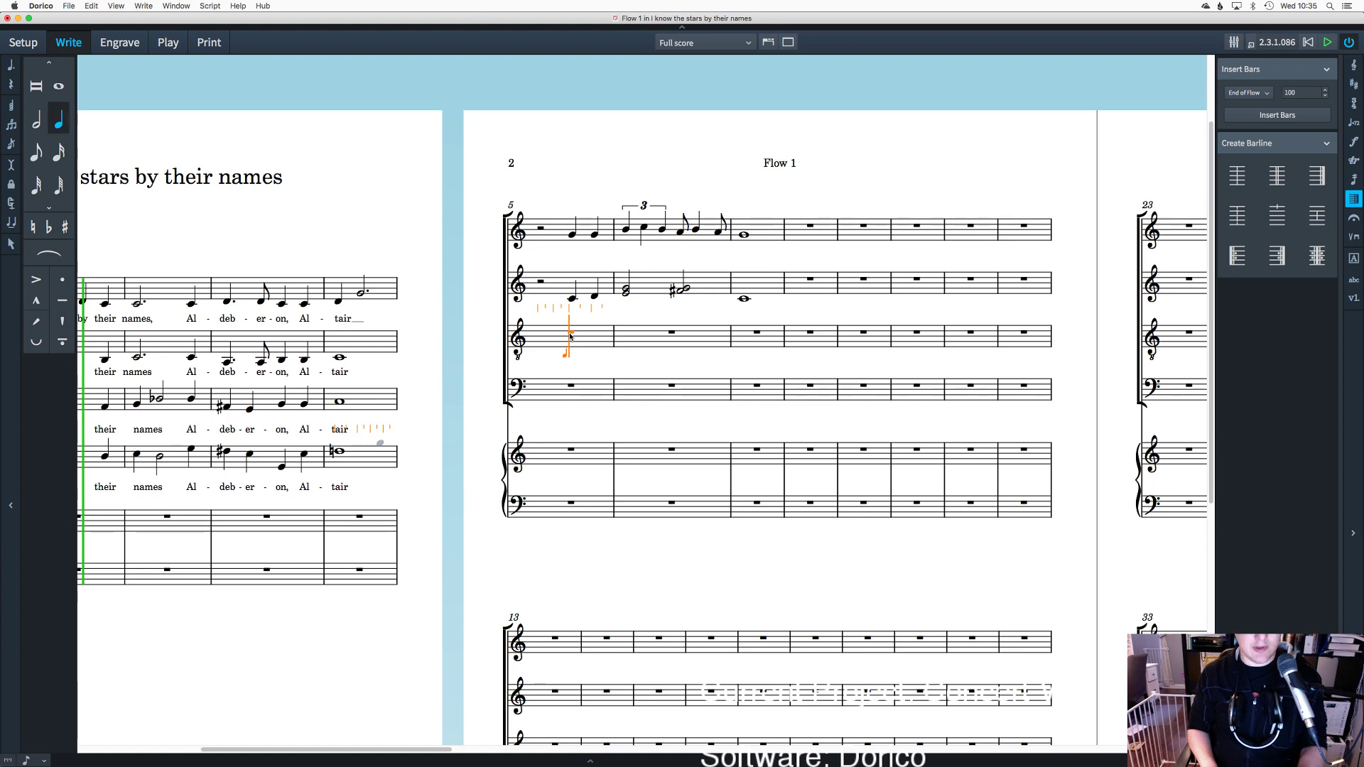
pyautogui.press('c')
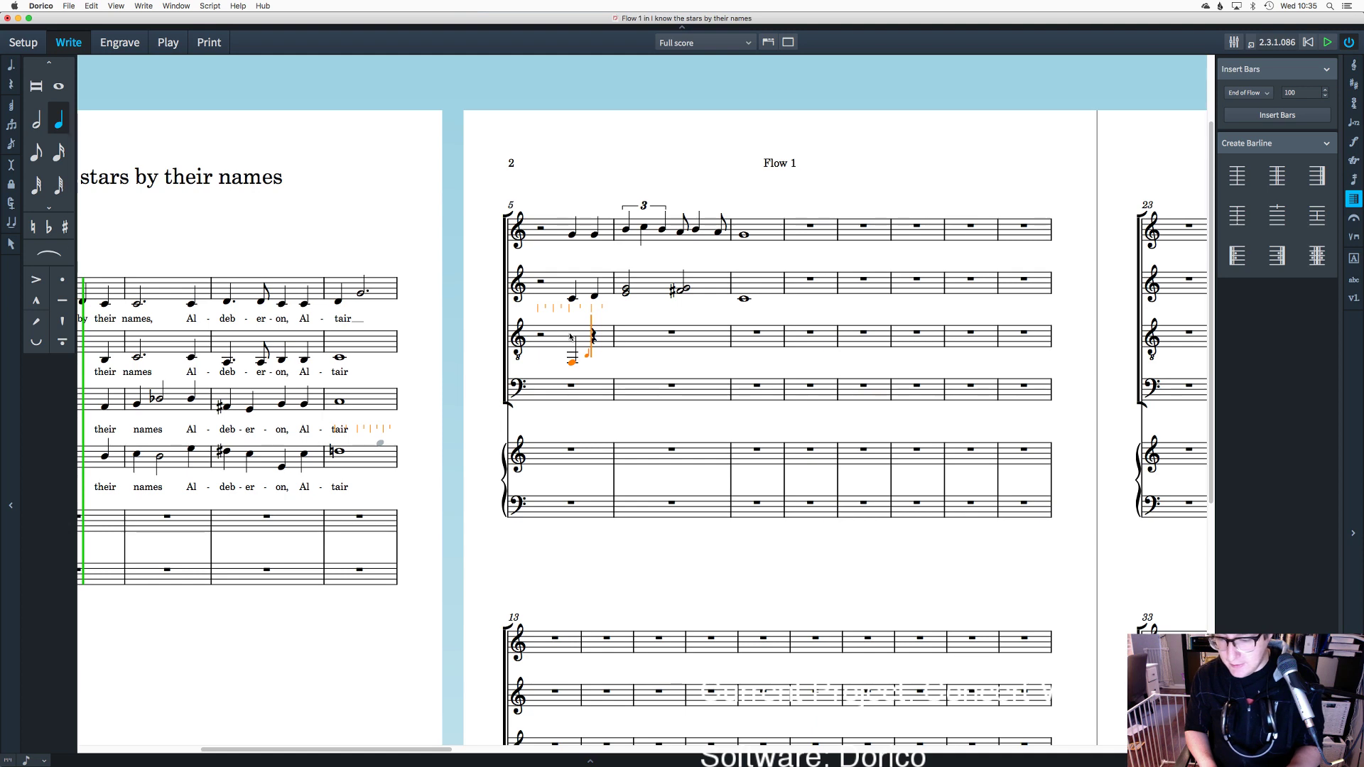
pyautogui.press('b')
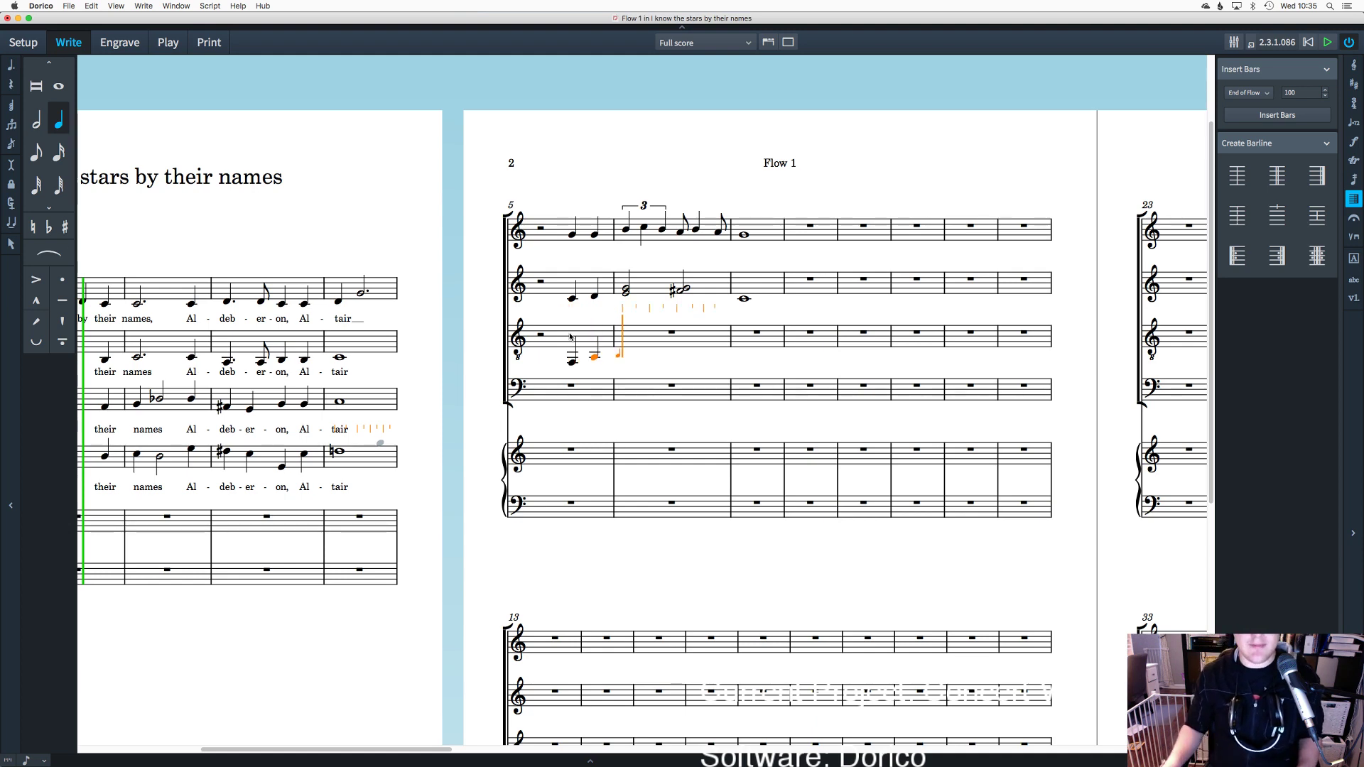
pyautogui.press('Escape')
# Step: Raise the Tenor's two quarter notes in bar 5 by an octave
pyautogui.click(571, 362)
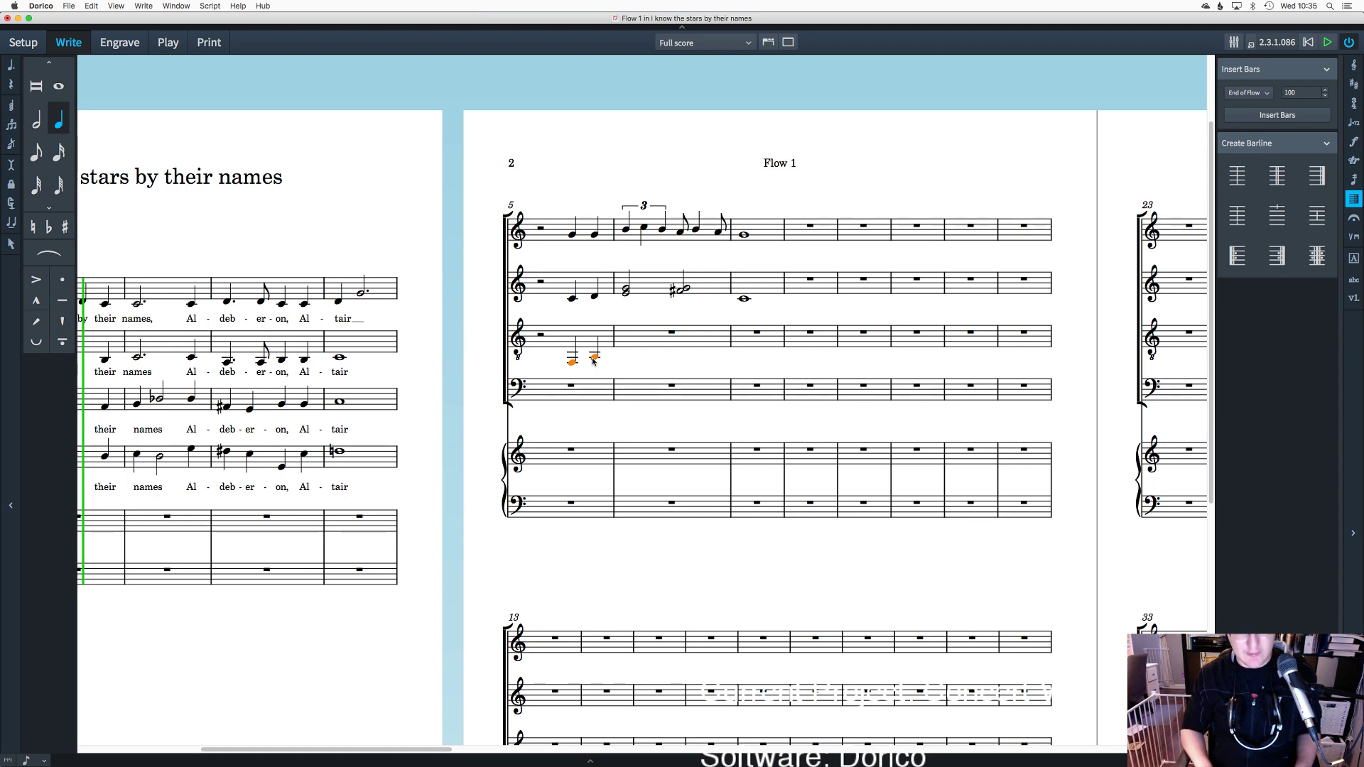
pyautogui.press('=')
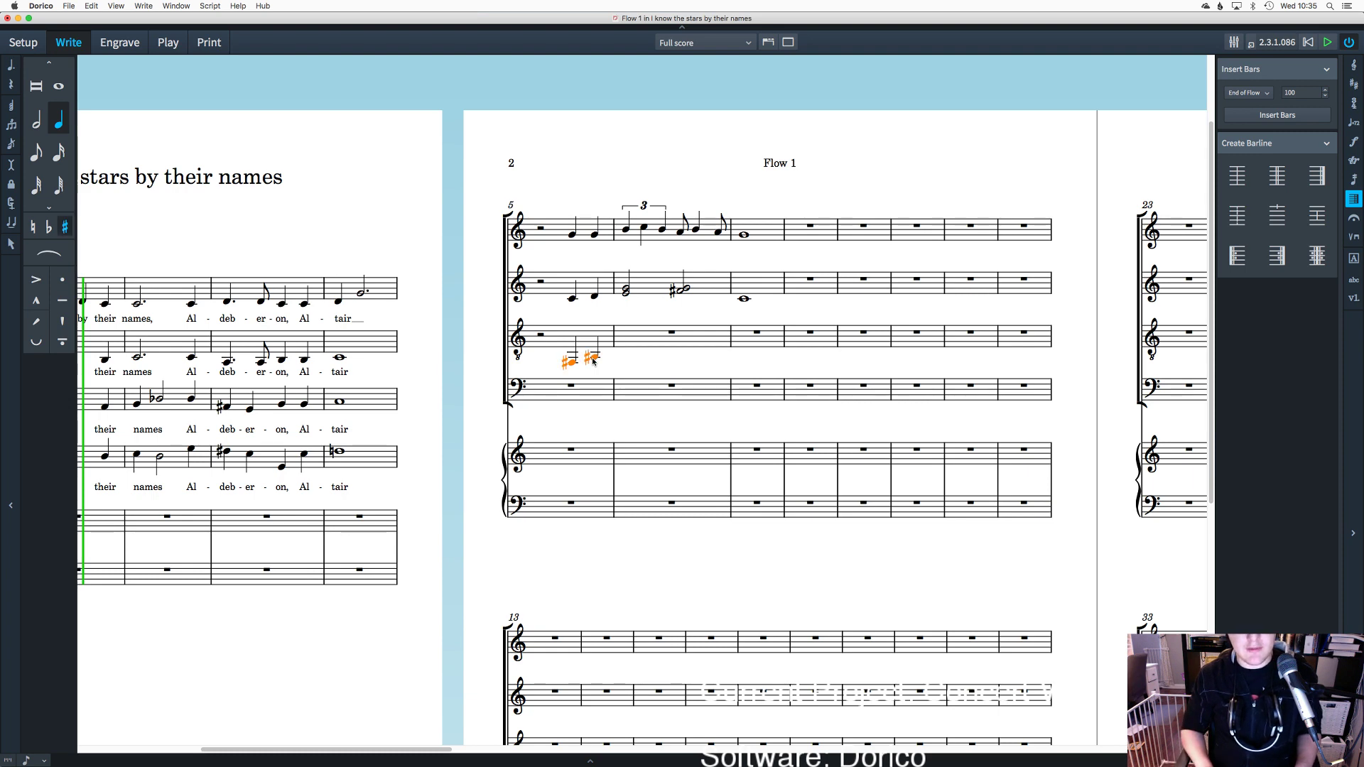
pyautogui.press('super+z')
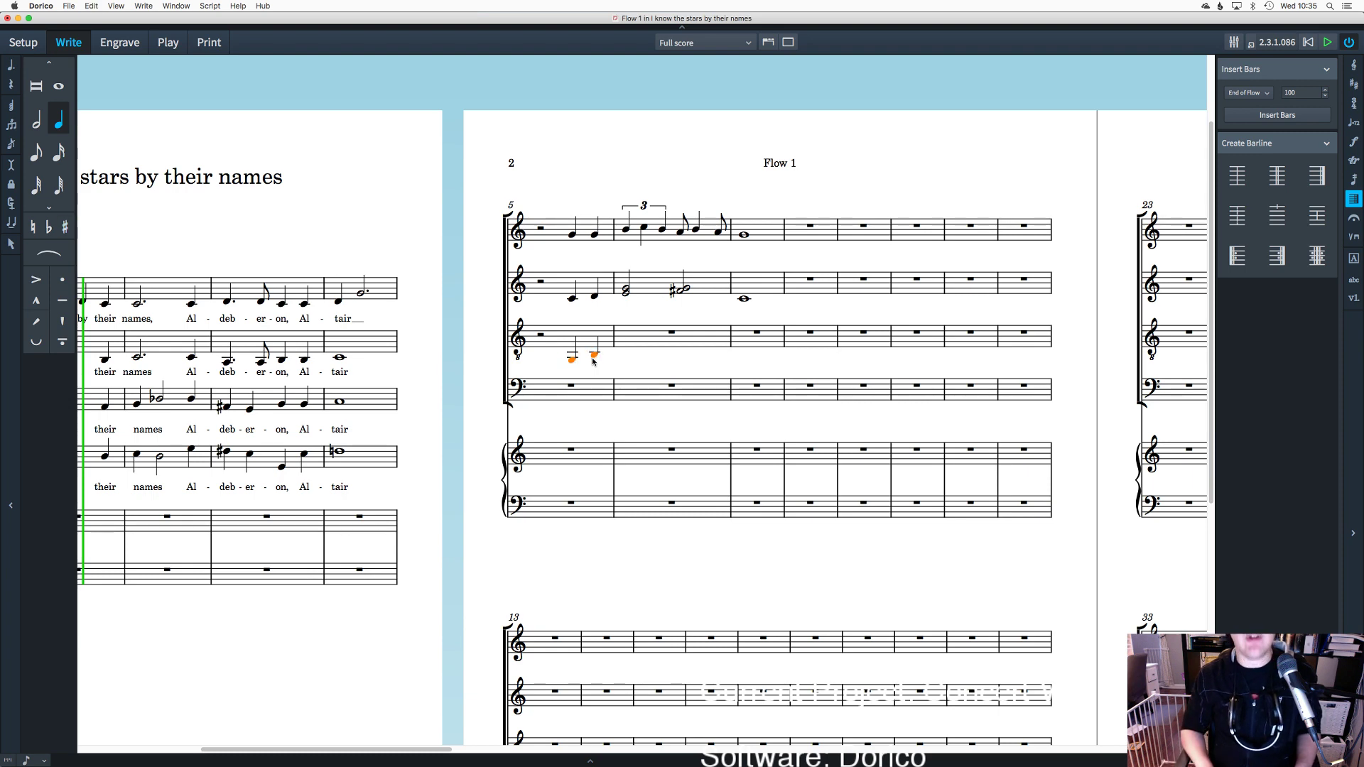
pyautogui.hotkey('alt', 'Down')
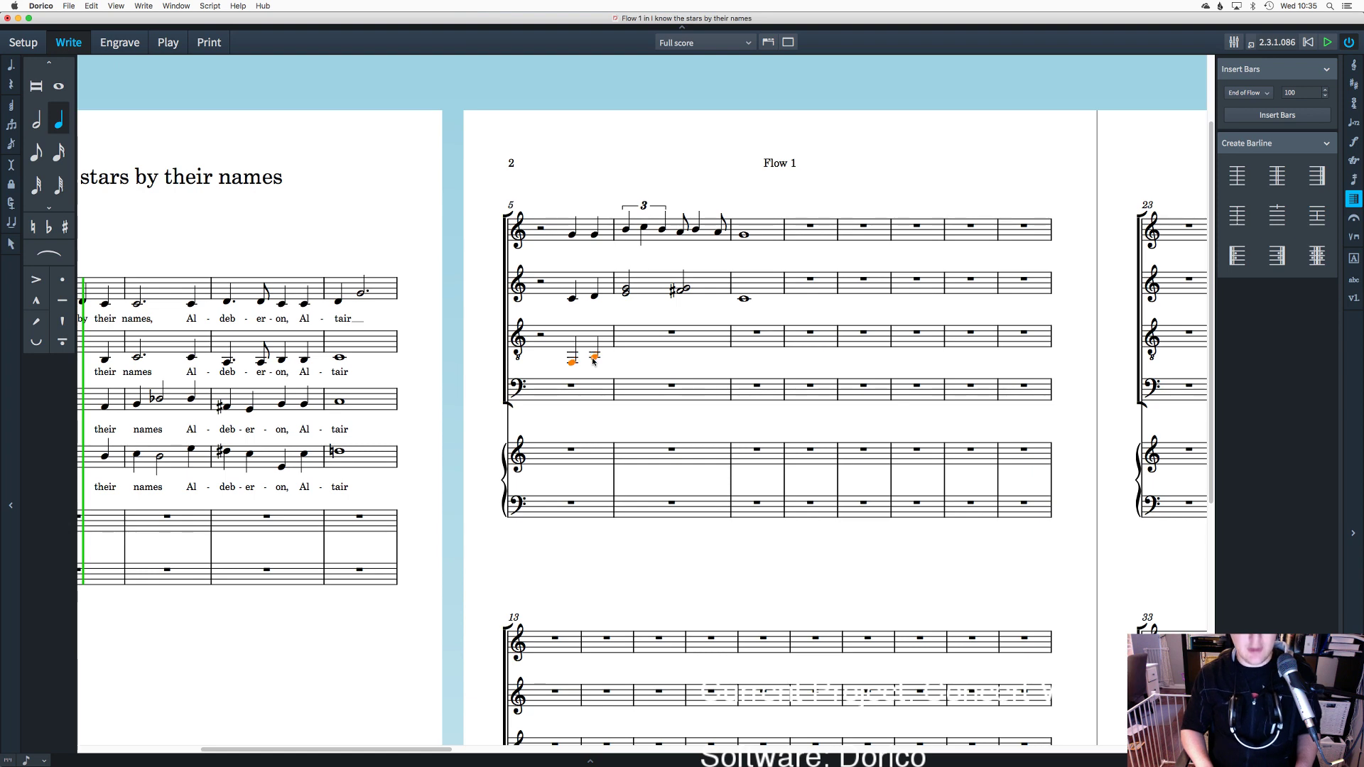
pyautogui.press('super+alt+Up')
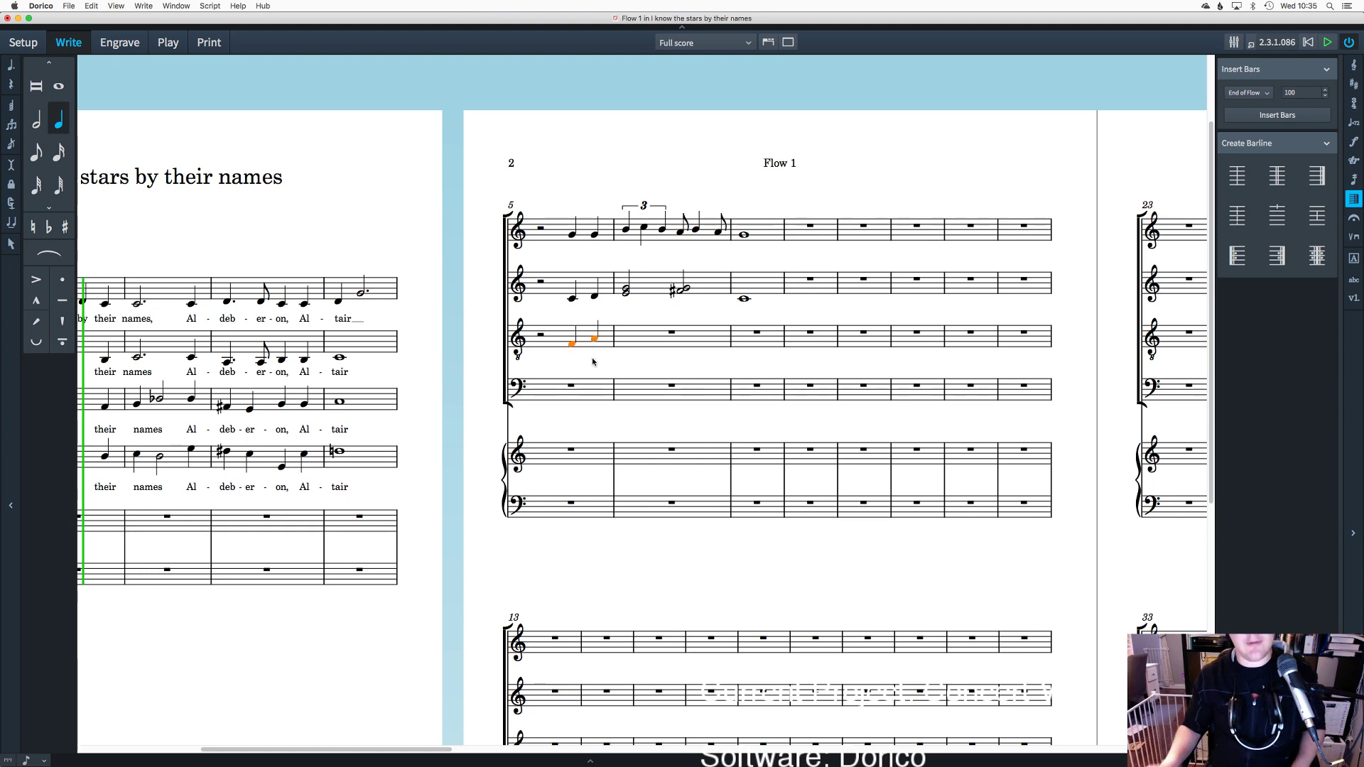
pyautogui.press('Escape')
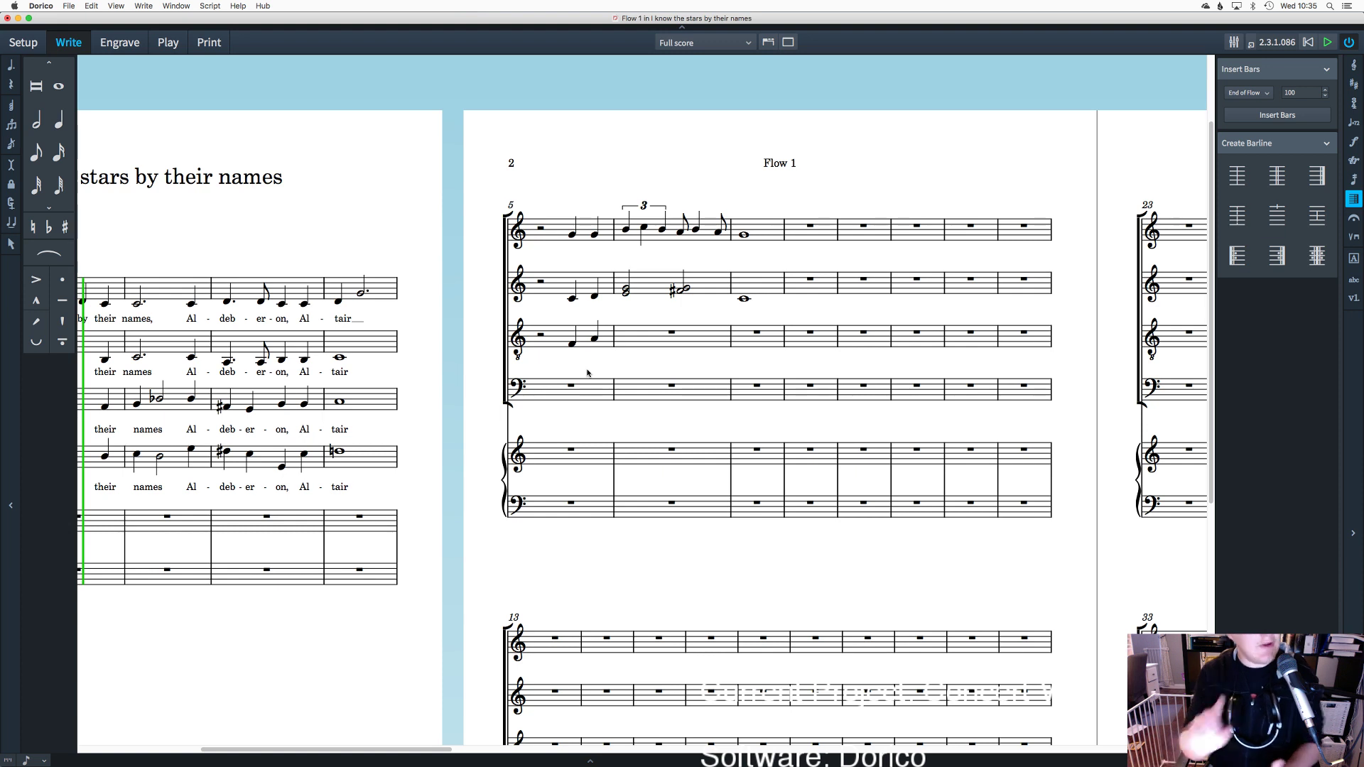
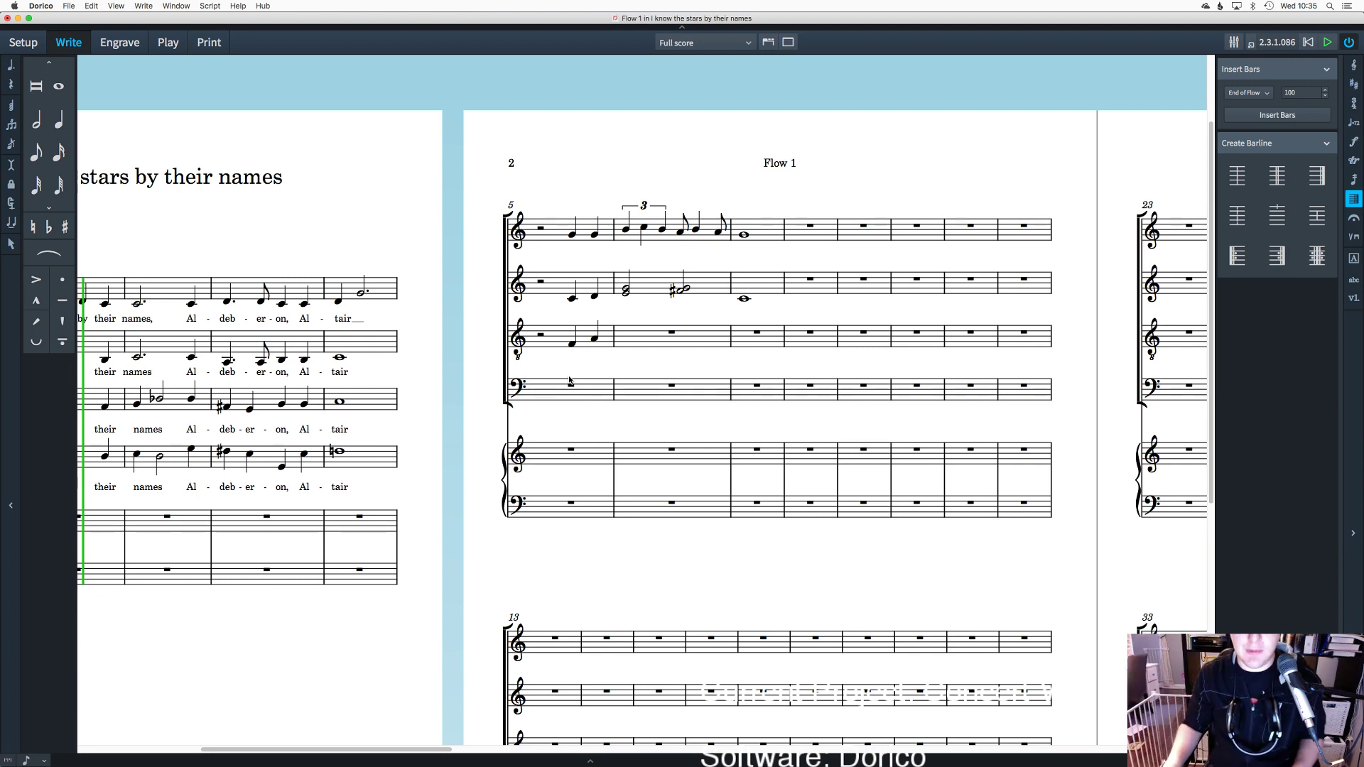
# Step: Copy the Tenor's two quarter notes to the same beats of the Bass's bar 5 and lower the second one to F
pyautogui.click(572, 342)
pyautogui.keyDown('shift'); pyautogui.click(594, 339); pyautogui.keyUp('shift')
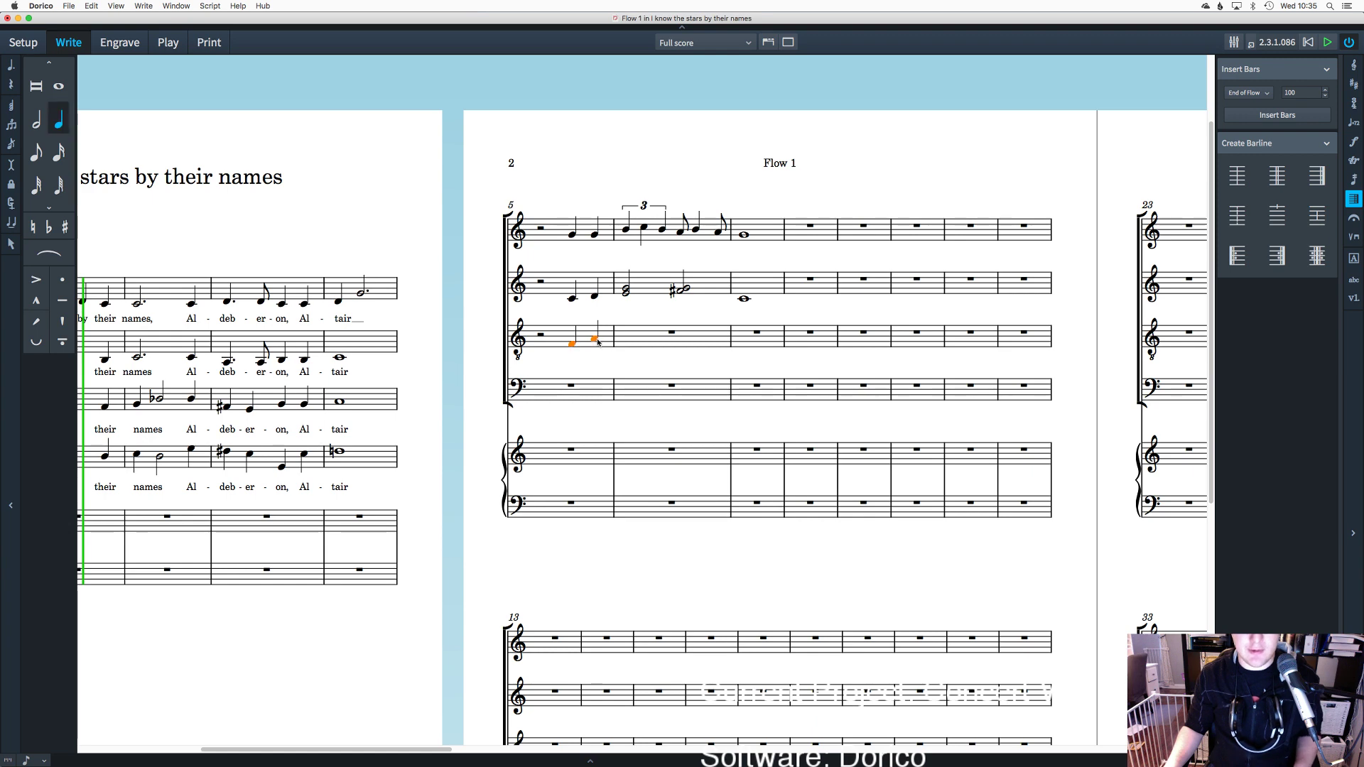
pyautogui.keyDown('alt'); pyautogui.click(572, 387); pyautogui.keyUp('alt')
pyautogui.press('Escape')
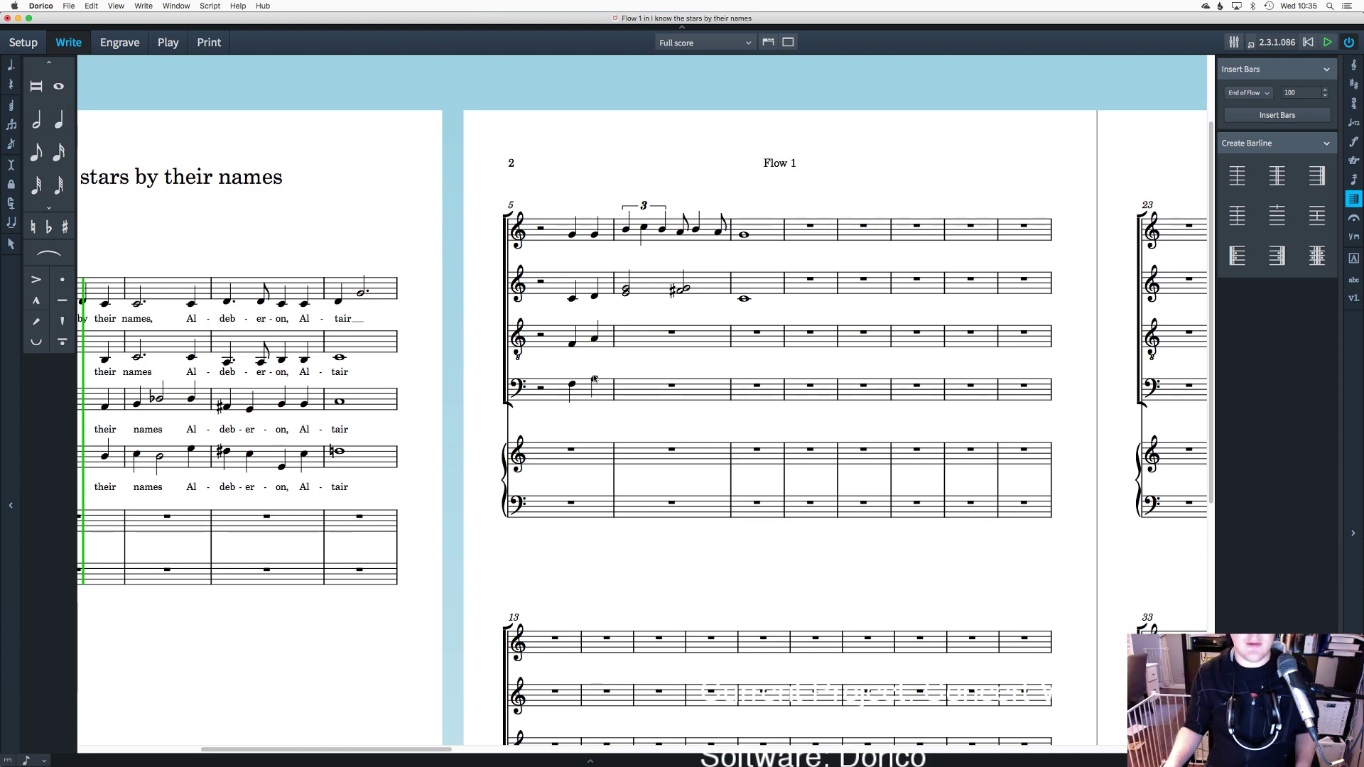
pyautogui.click(596, 384)
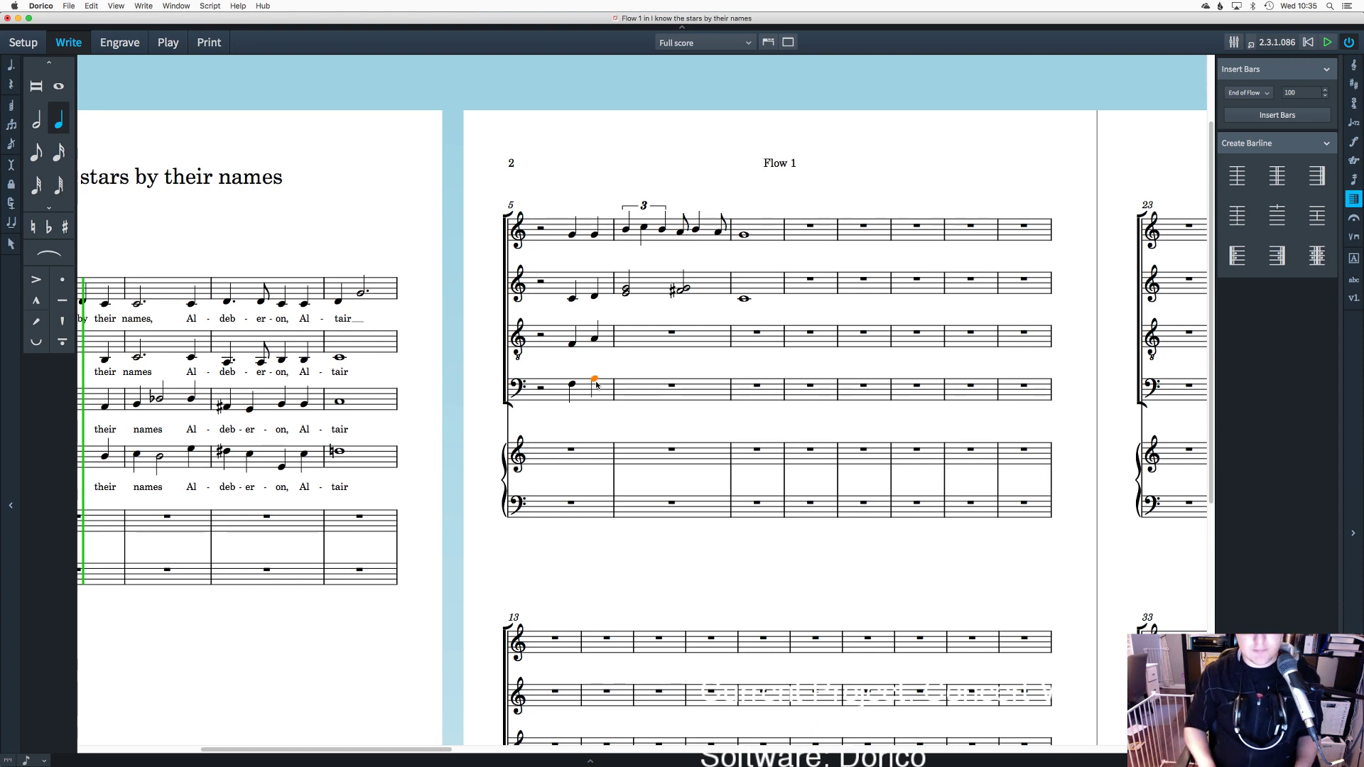
# Step: Add the lyrics "and I know" to the Soprano, starting under the first quarter note of bar 5
pyautogui.click(572, 236)
pyautogui.hotkey('shift', 'f')
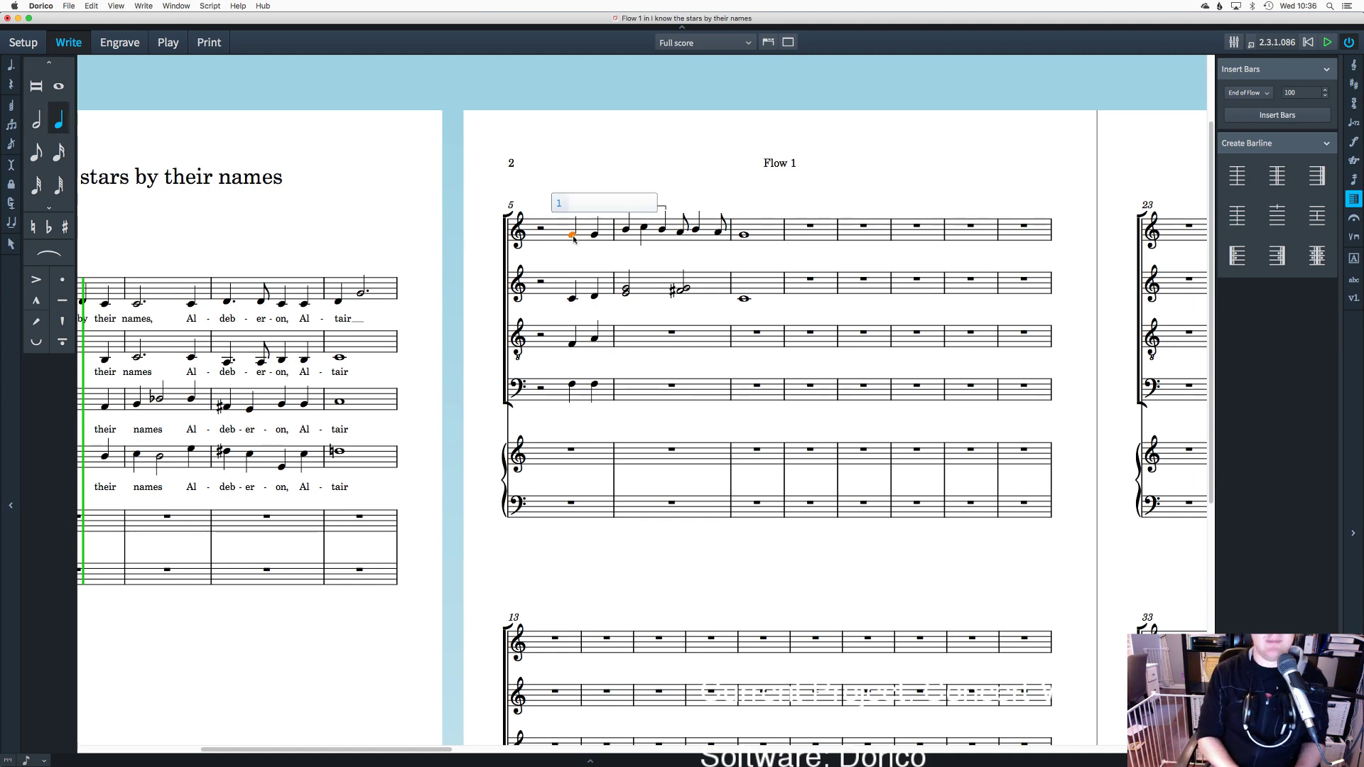
pyautogui.write('and')
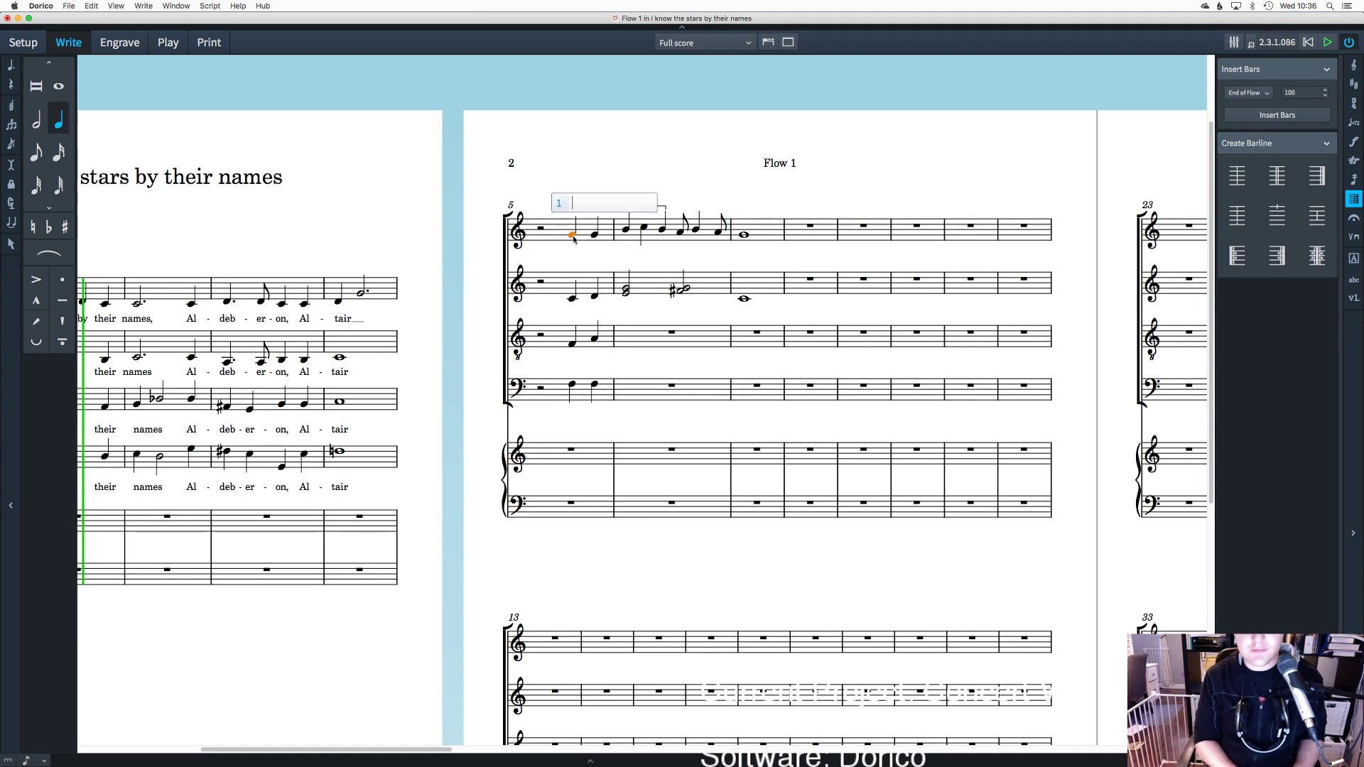
pyautogui.press('space')
pyautogui.write('I')
pyautogui.press('space')
pyautogui.write('know')
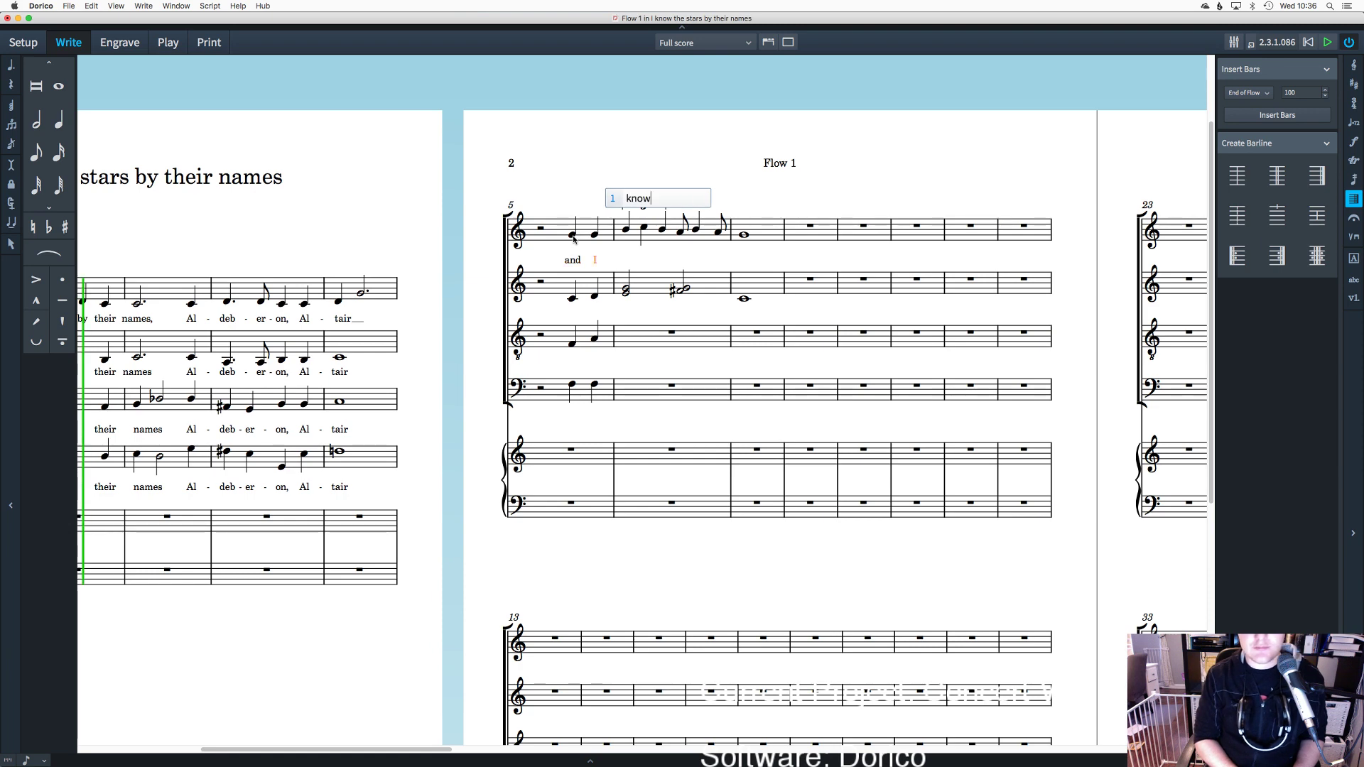
pyautogui.press('space')
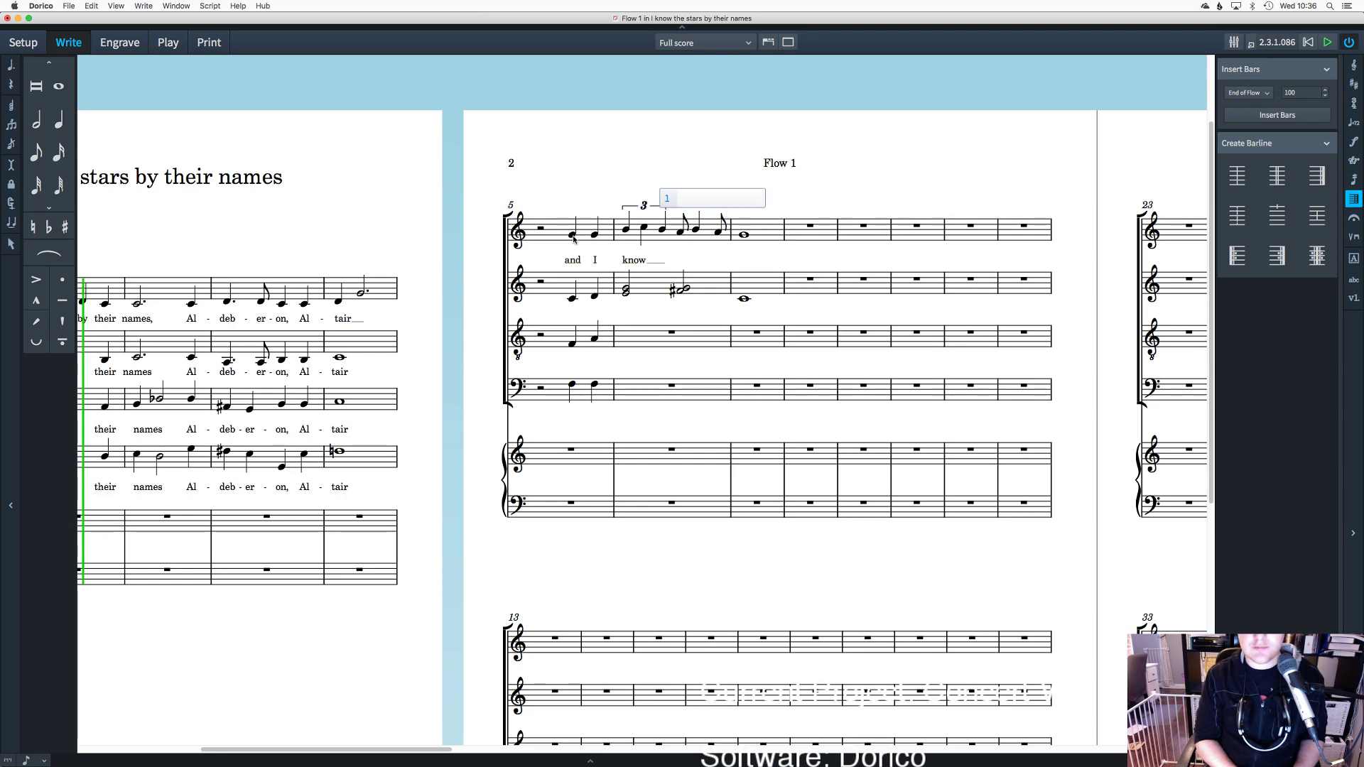
# Step: Continue the Soprano lyrics with "the paths they take", extending "they" over two notes so "take" falls on bar 7's whole note
pyautogui.write('the')
pyautogui.press('space')
pyautogui.write('paths')
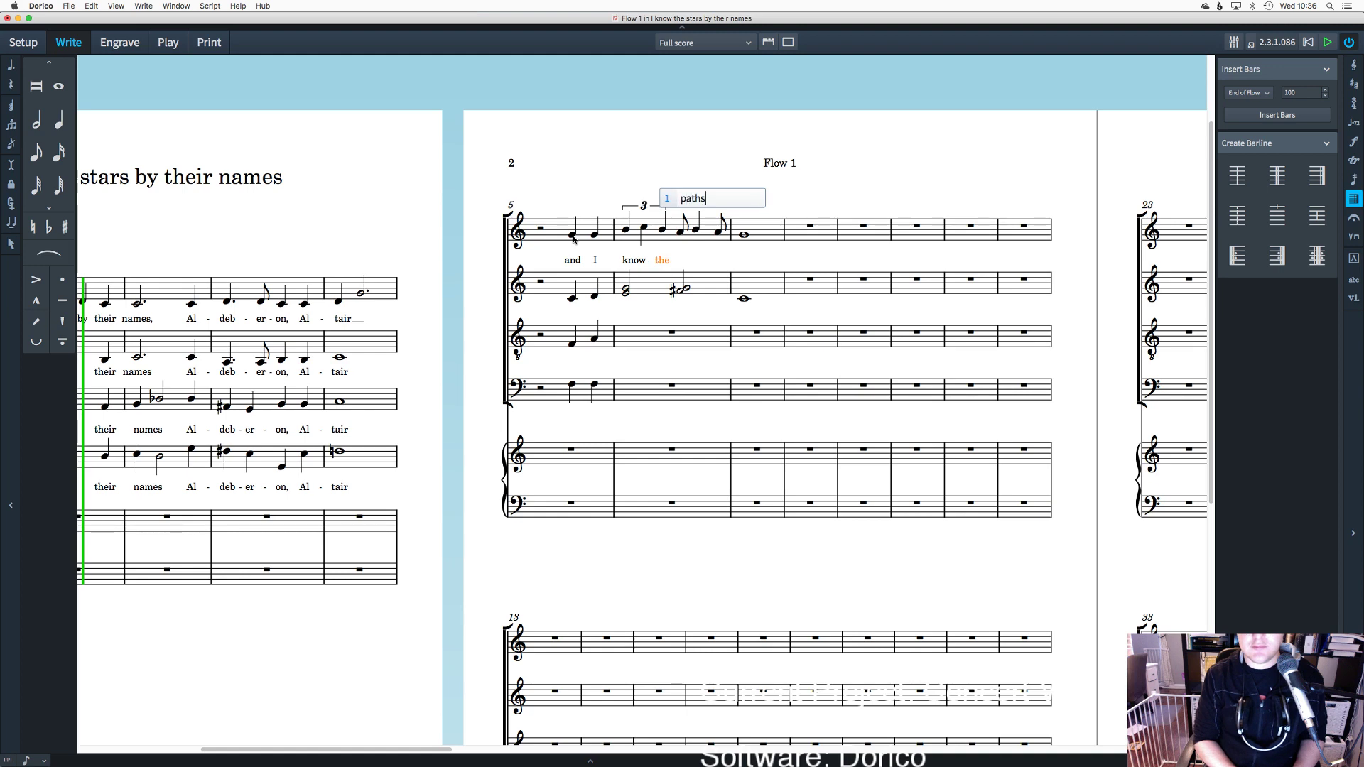
pyautogui.press('space')
pyautogui.write('they')
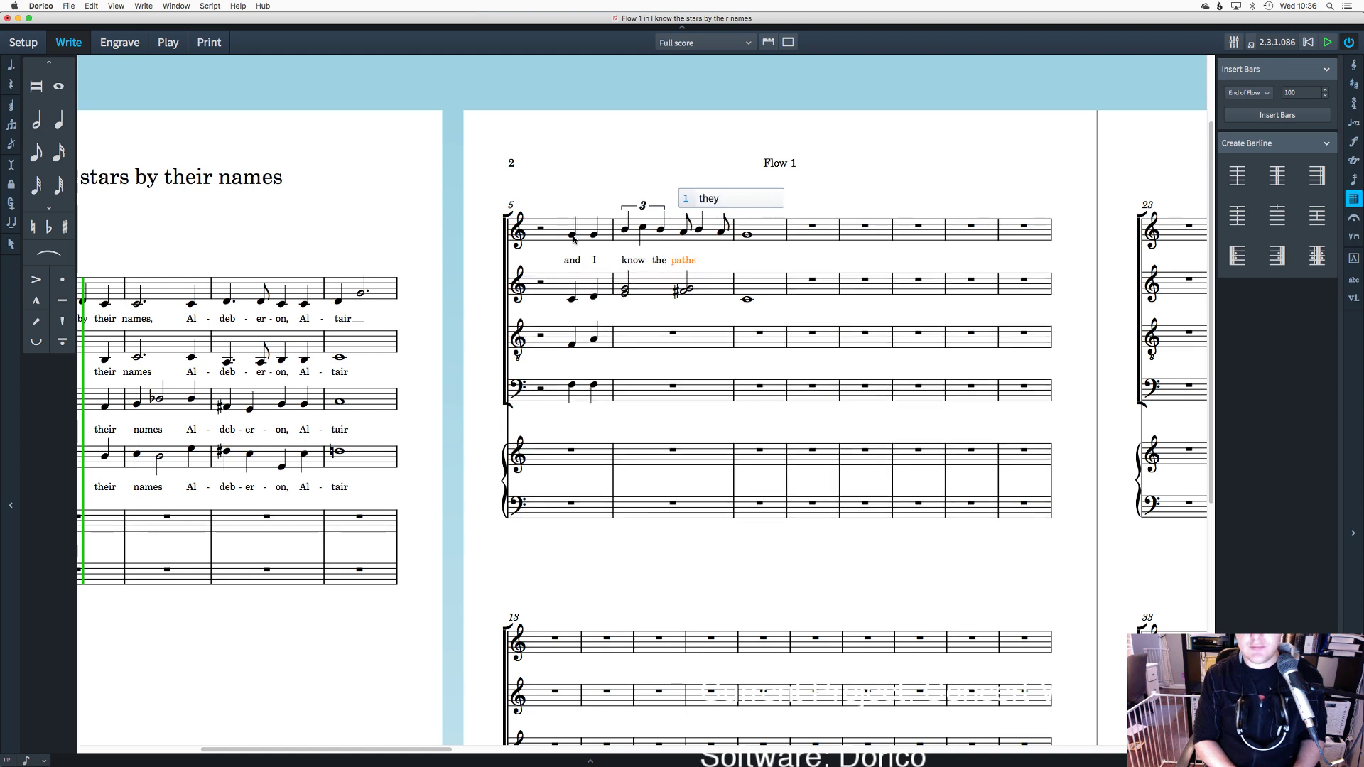
pyautogui.press('space')
pyautogui.press('space')
pyautogui.write('ta')
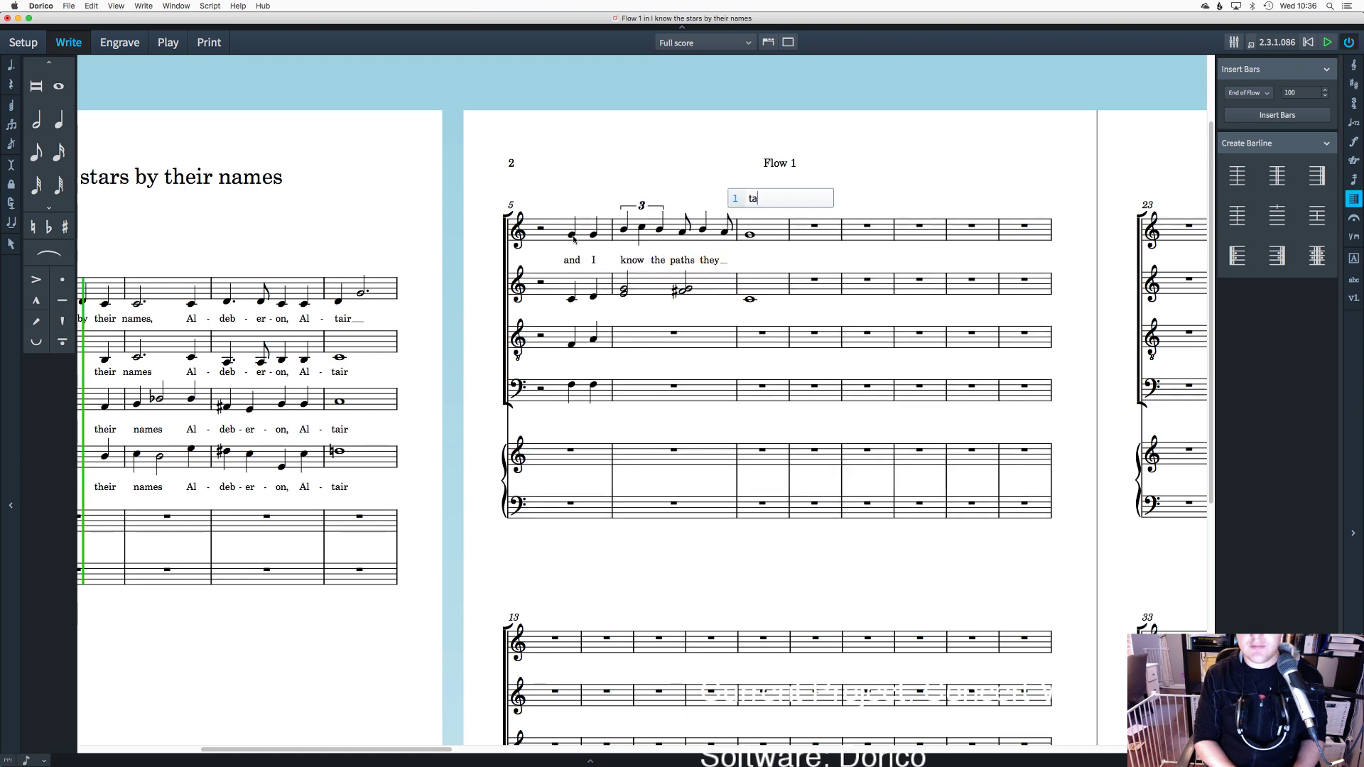
pyautogui.write('ke')
pyautogui.press('Return')
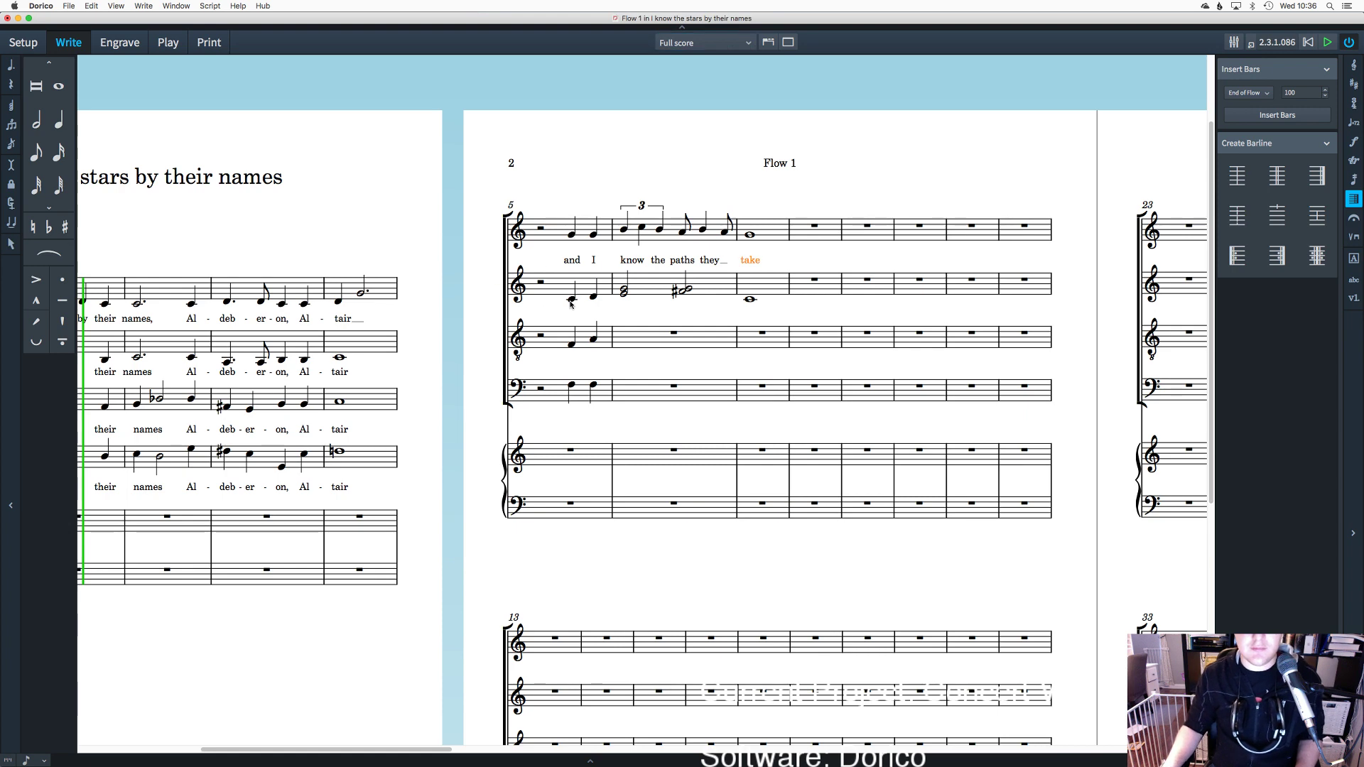
# Step: Add the lyrics "and I know paths" to the Alto from bar 5's first quarter note, and undo the extender line after "paths"
pyautogui.click(571, 301)
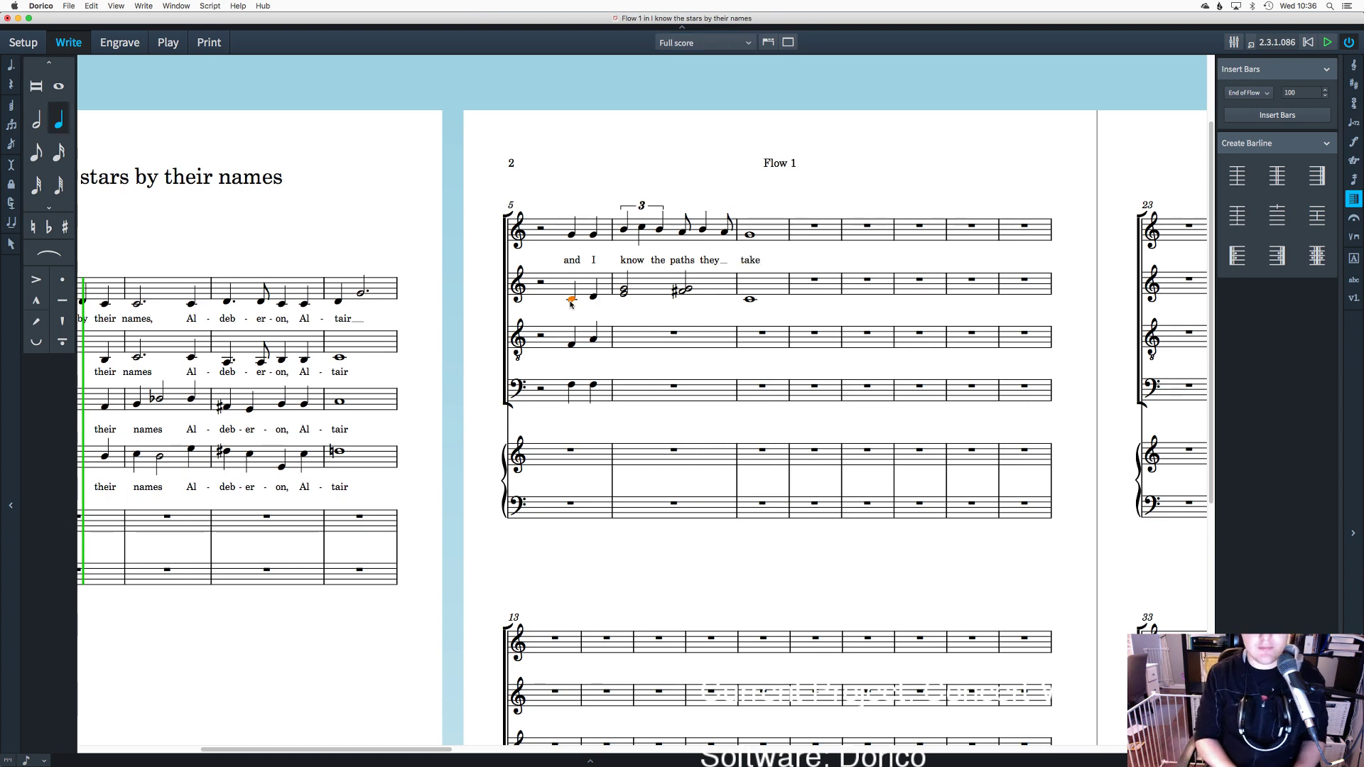
pyautogui.hotkey('shift', 'l')
pyautogui.write('and')
pyautogui.press('space')
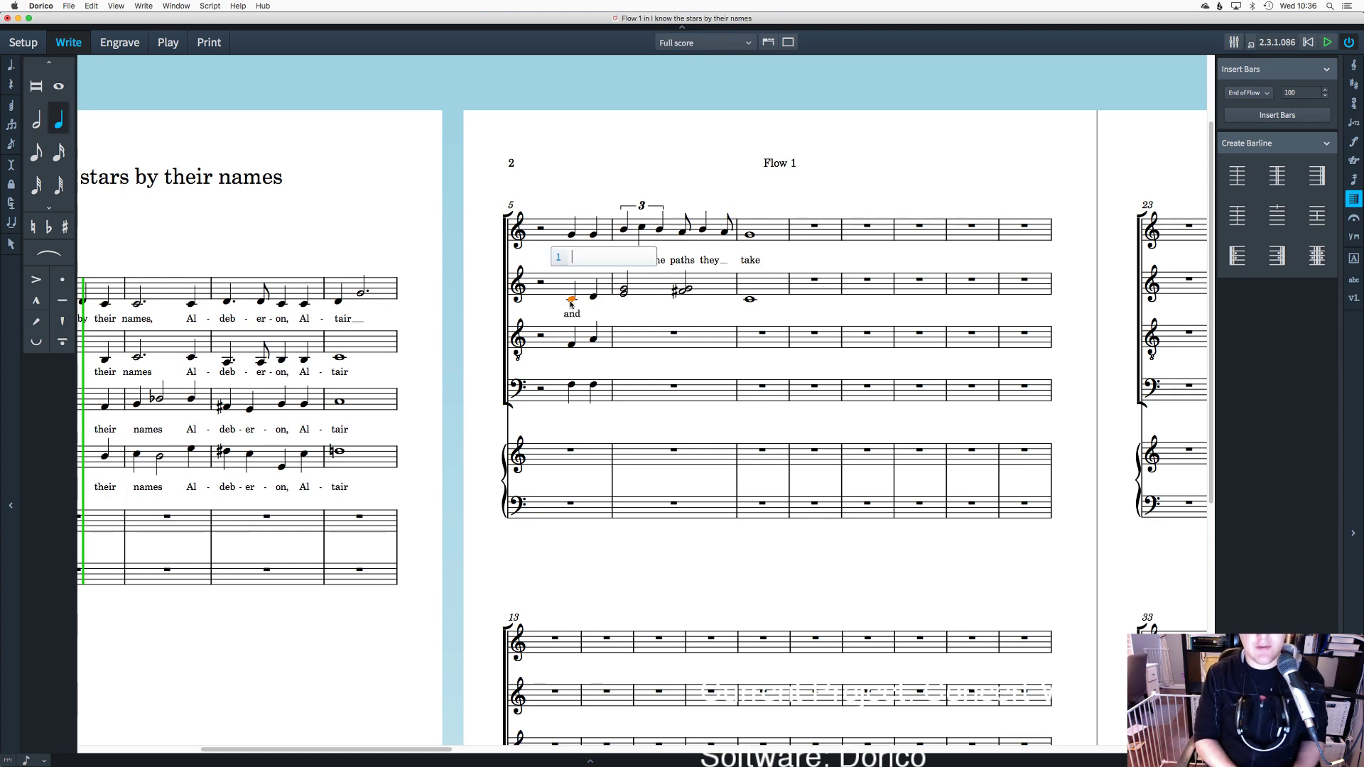
pyautogui.write('I')
pyautogui.press('space')
pyautogui.write('know')
pyautogui.press('space')
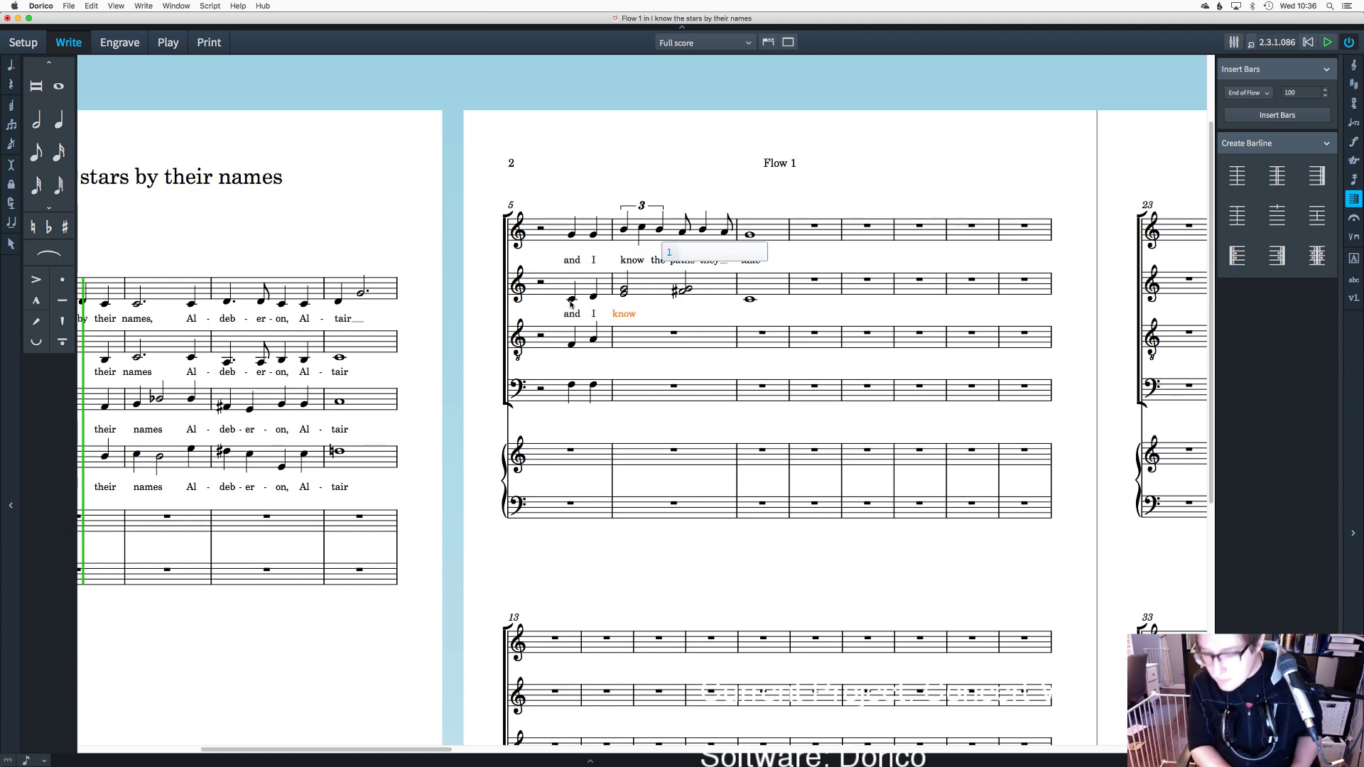
pyautogui.write('paths')
pyautogui.press('space')
pyautogui.press('Escape')
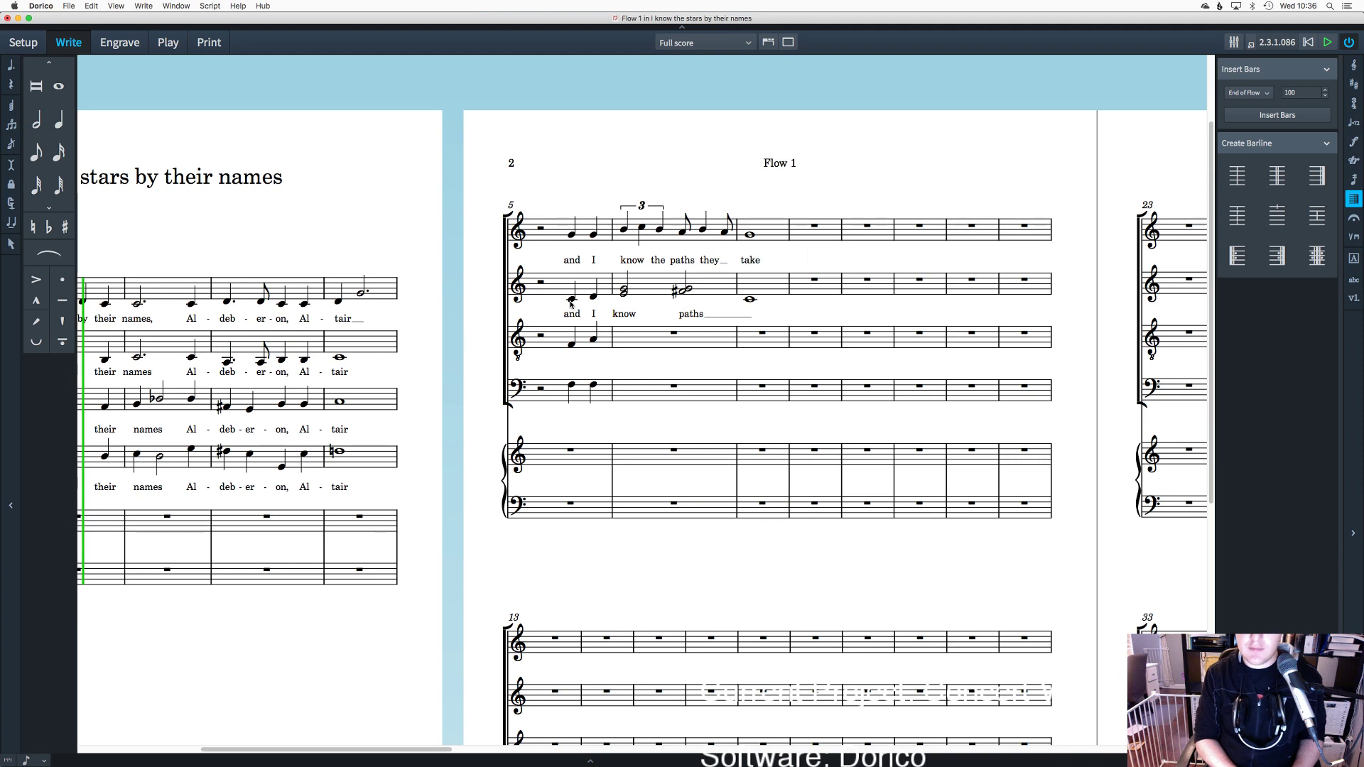
pyautogui.press('super+z')
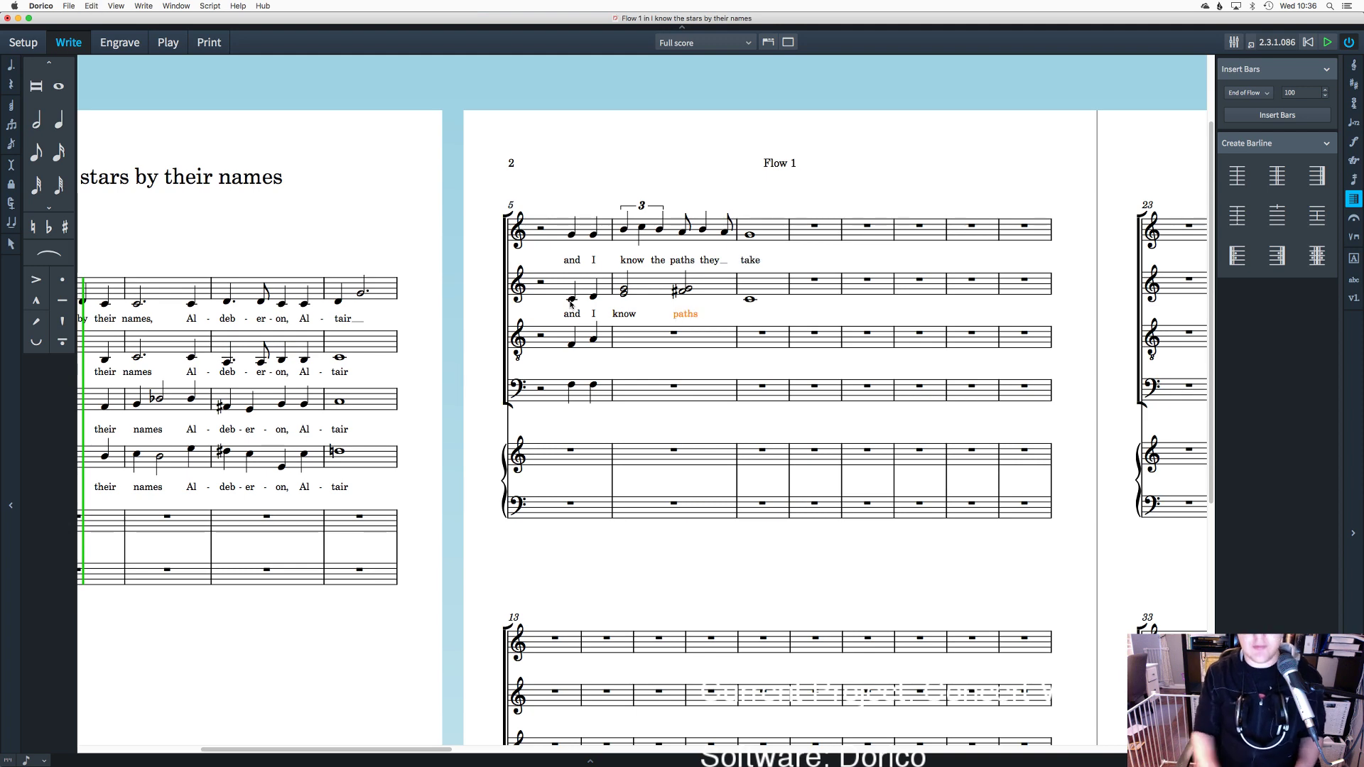
# Step: Continue the Alto lyrics after "paths" with "take" under bar 7's whole note
pyautogui.doubleClick(679, 315)
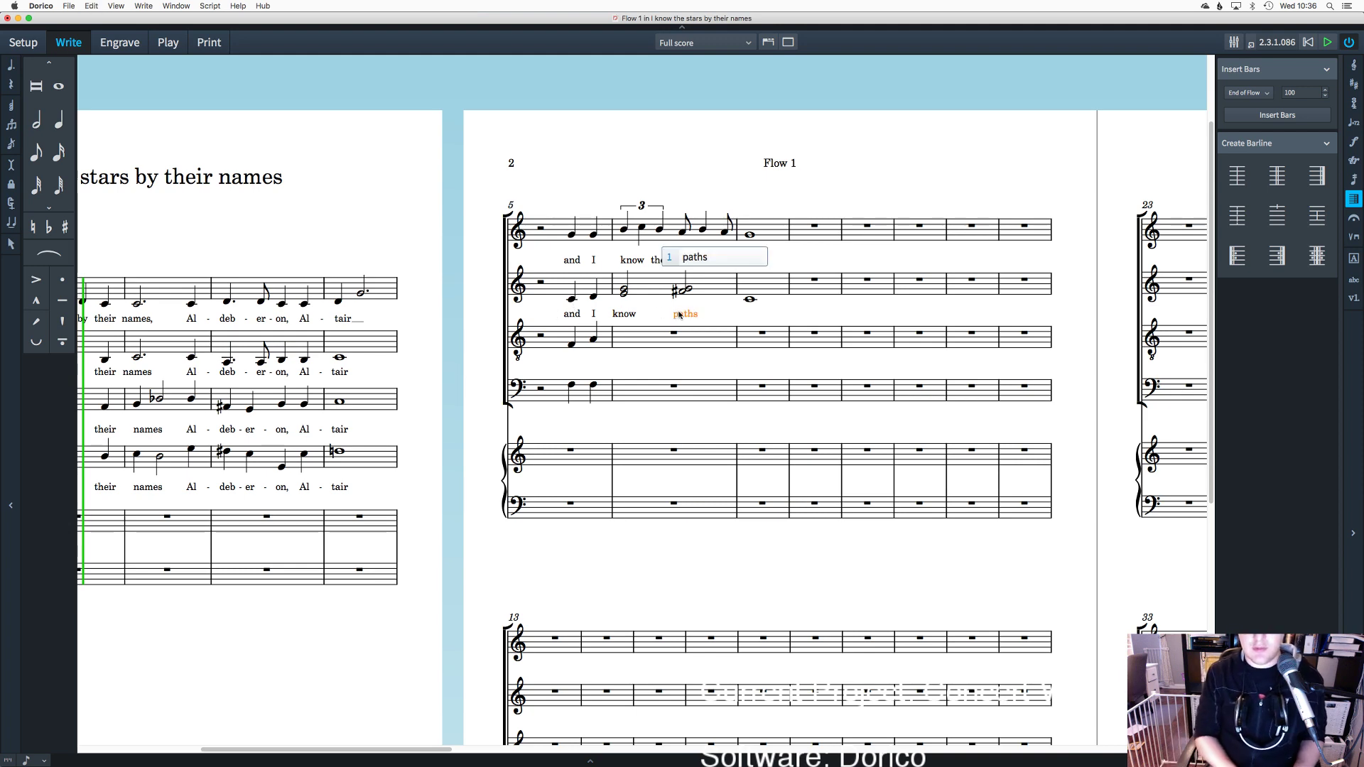
pyautogui.press('space')
pyautogui.write('take')
pyautogui.press('Return')
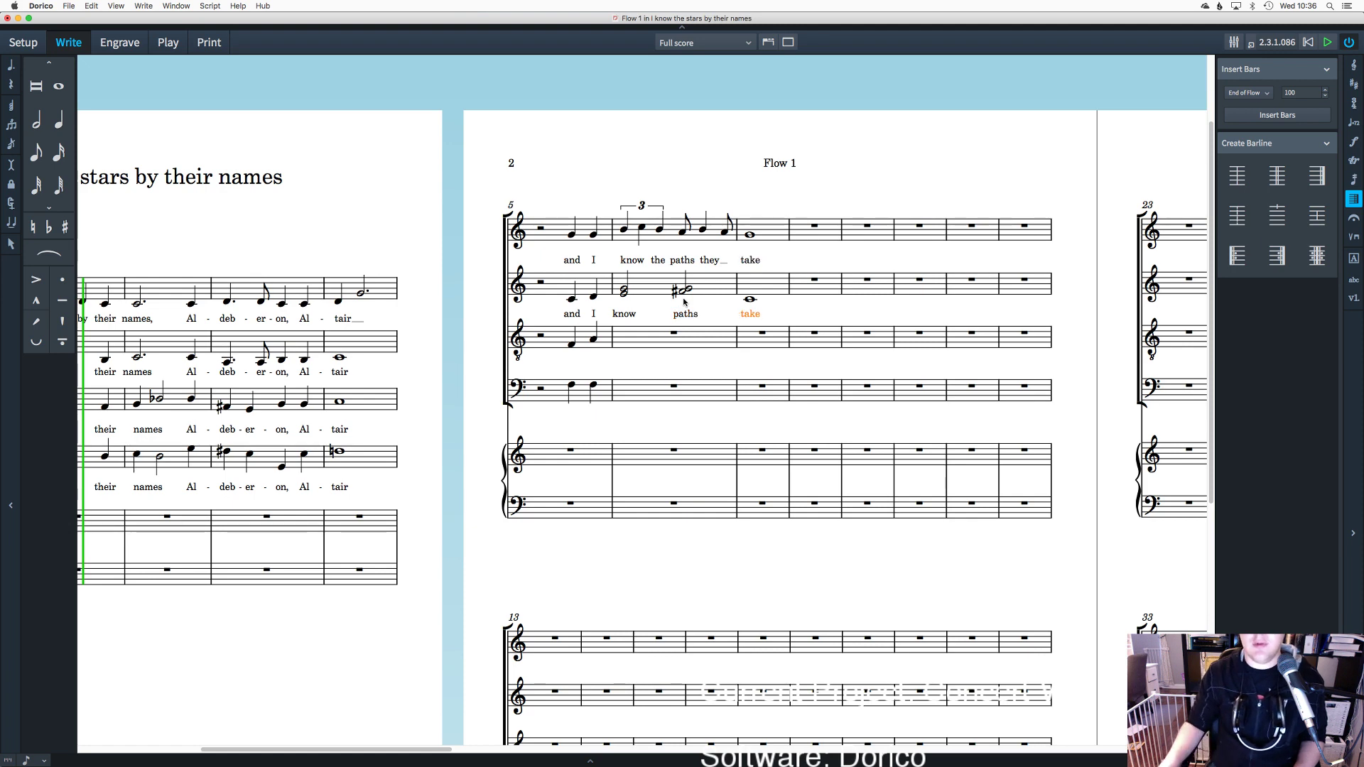
# Step: Add the lyrics "and I" under the Tenor's two quarter notes in bar 5
pyautogui.click(572, 344)
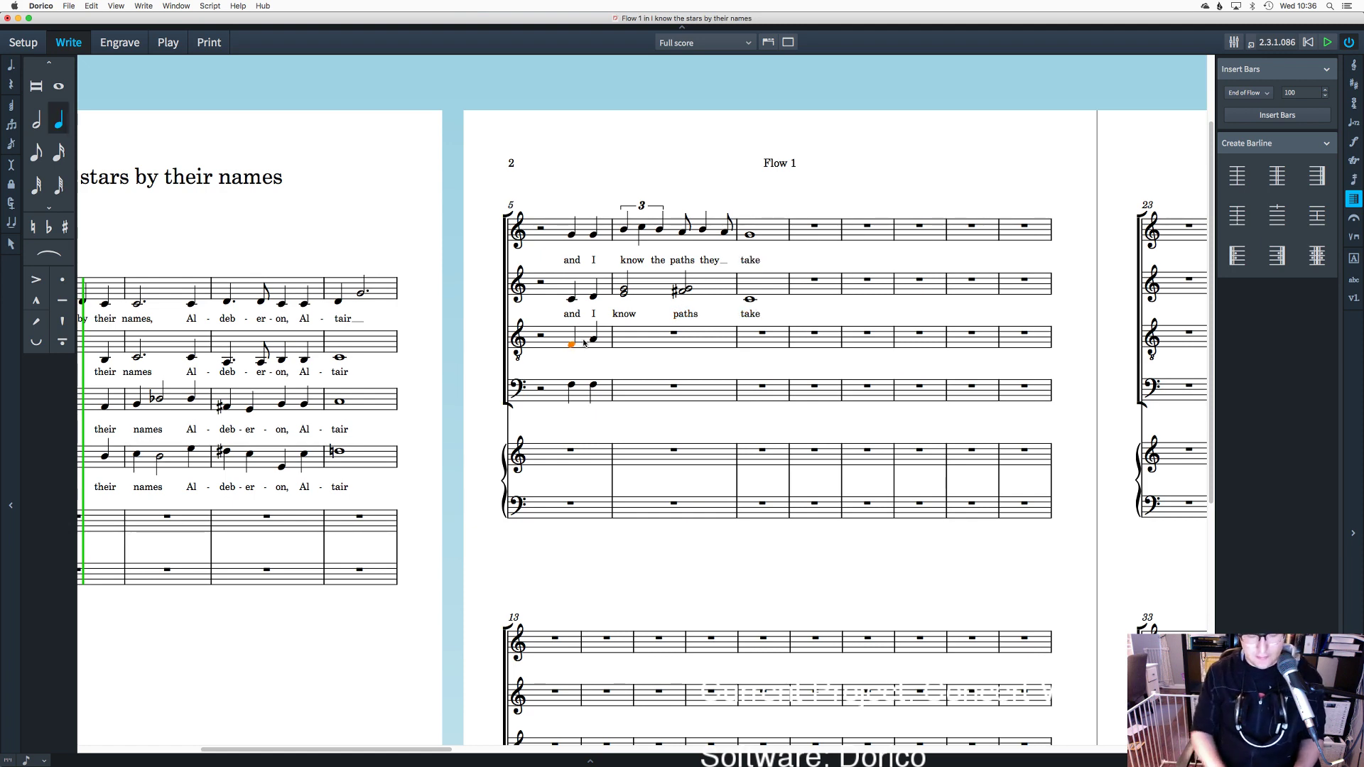
pyautogui.hotkey('ctrl', 'l')
pyautogui.write('and')
pyautogui.press('space')
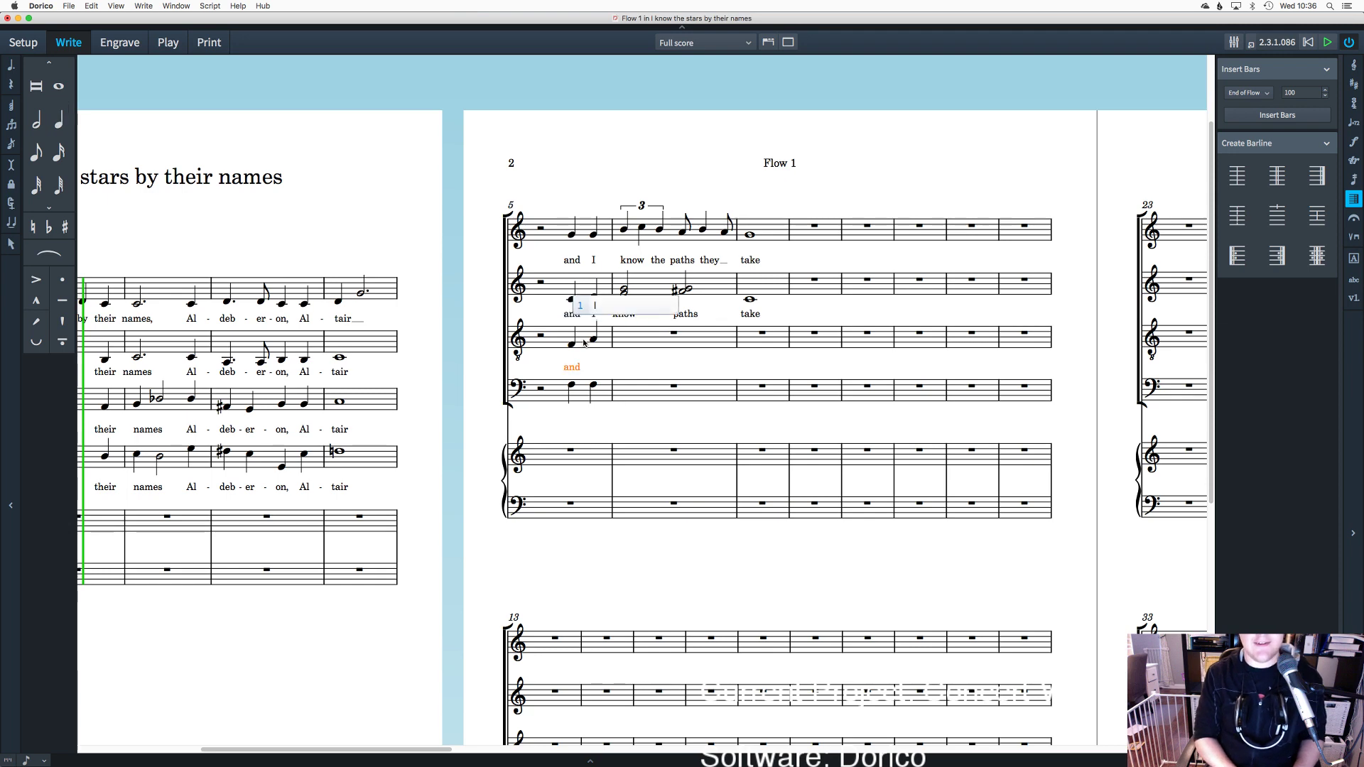
pyautogui.write('I')
pyautogui.press('Return')
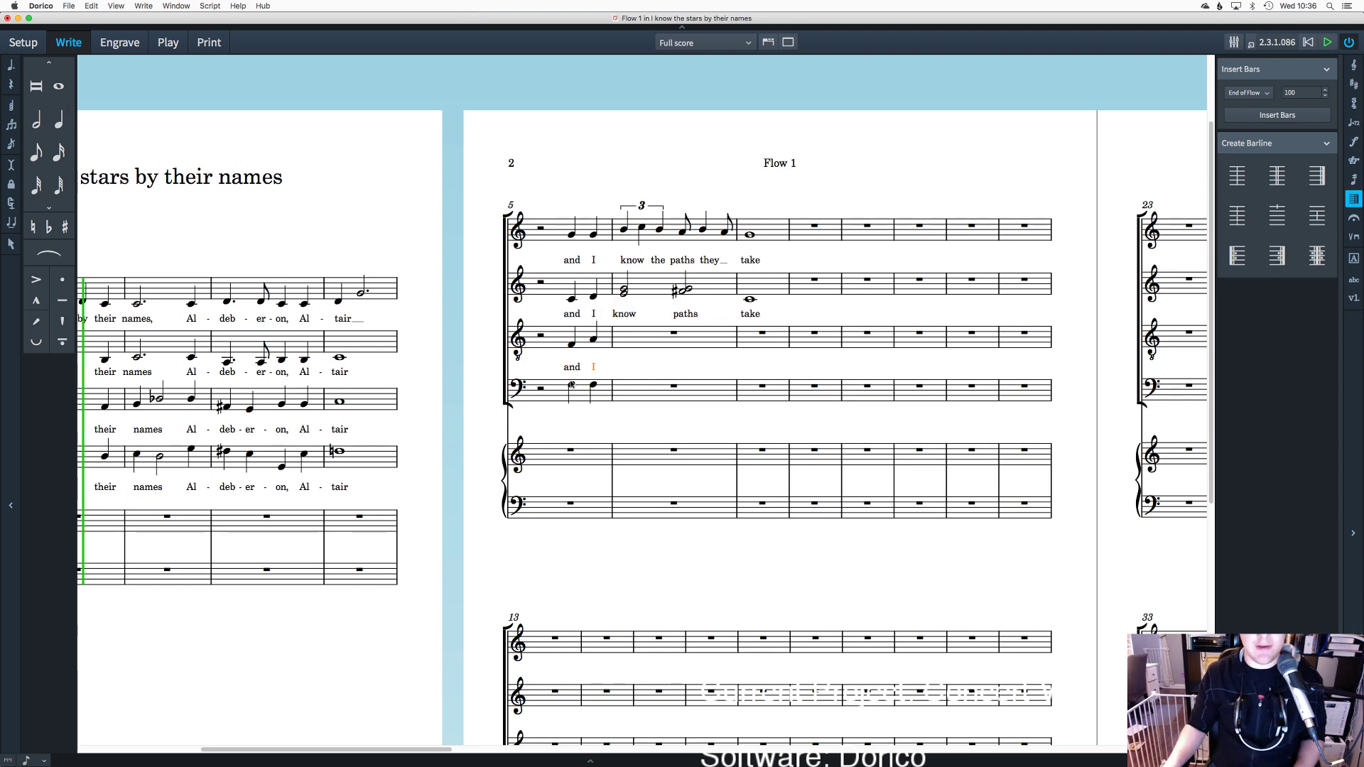
# Step: Add the lyrics "and I" under the Bass's two quarter notes in bar 5
pyautogui.click(572, 386)
pyautogui.hotkey('ctrl', 'l')
pyautogui.write('and')
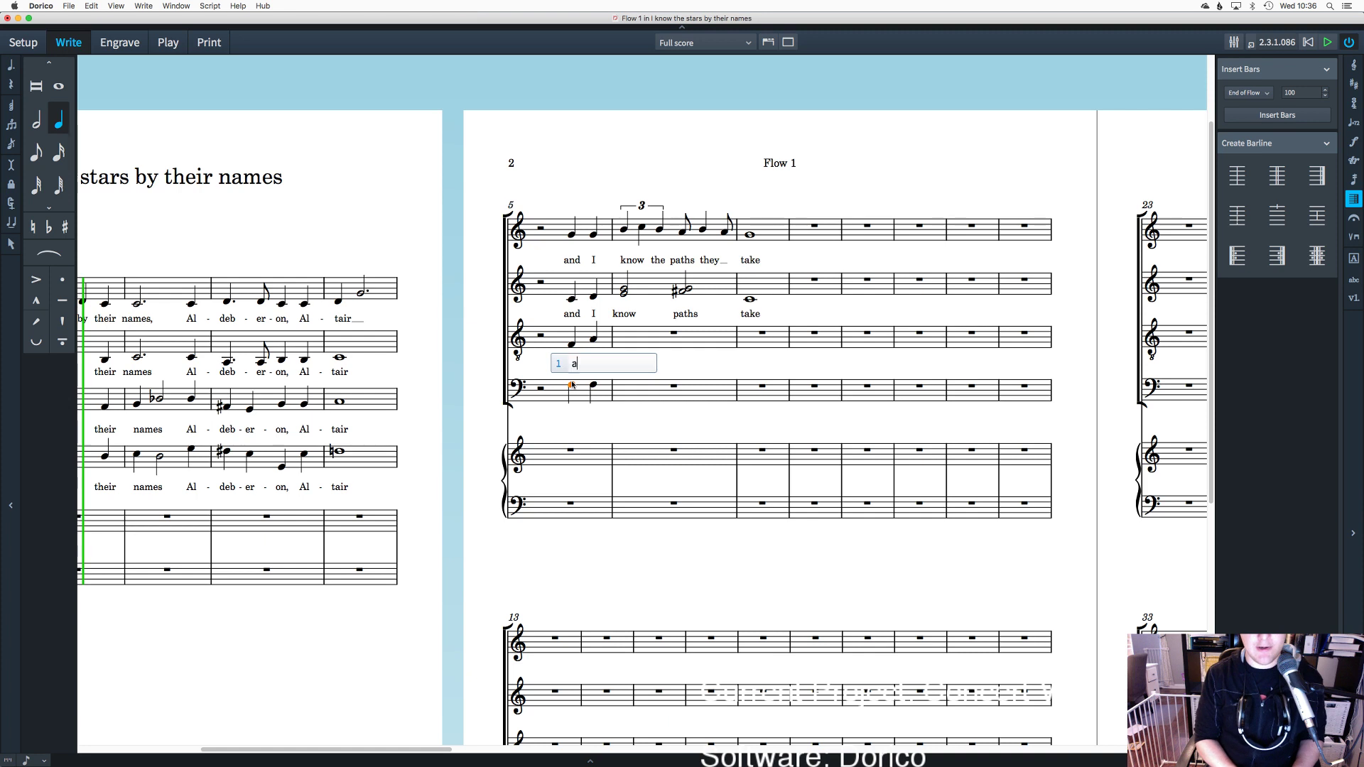
pyautogui.press('space')
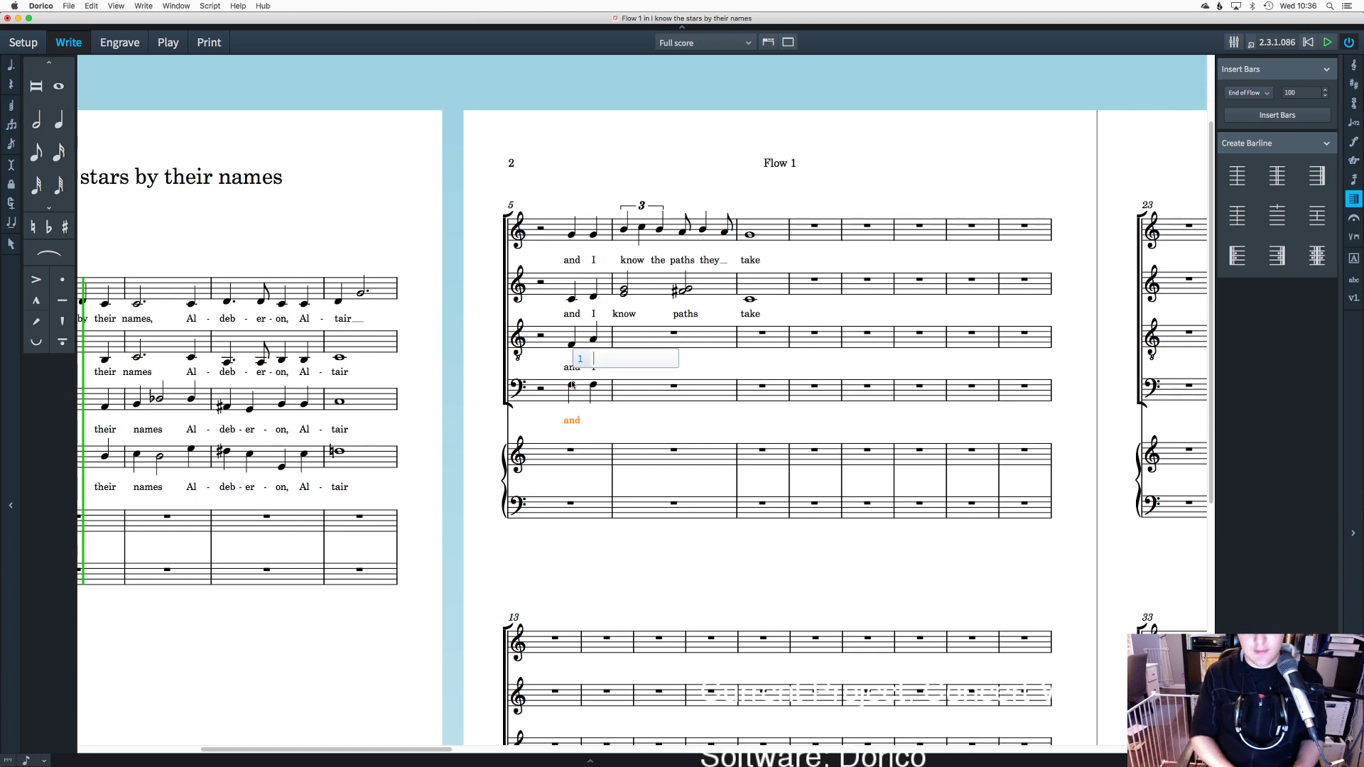
pyautogui.write('I')
pyautogui.press('Return')
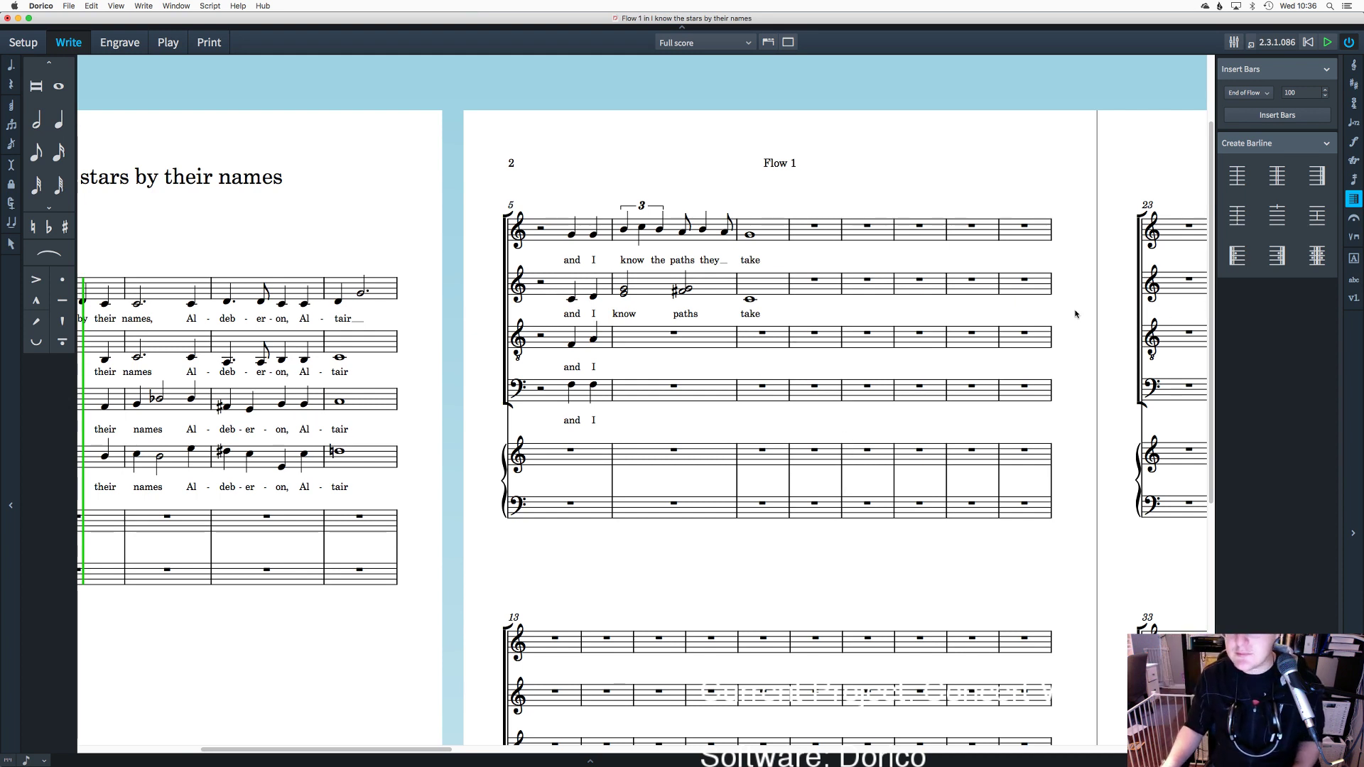
# Step: Start note input at the beginning of the Bass's bar 7
pyautogui.doubleClick(743, 387)
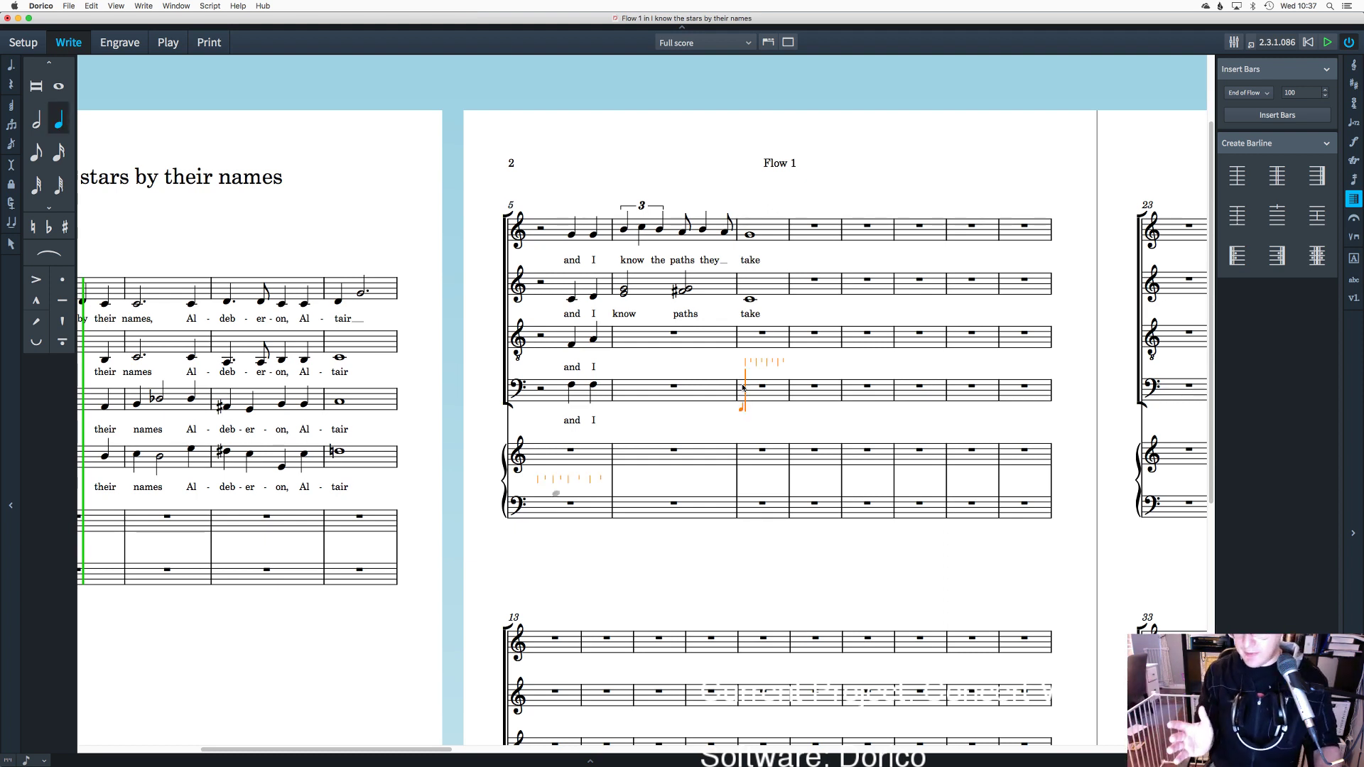
# Step: Enter quarter notes G, A, B-flat and C in the bass staff's bar 7, followed by a whole note G in bar 8
pyautogui.press('g')
pyautogui.press('a')
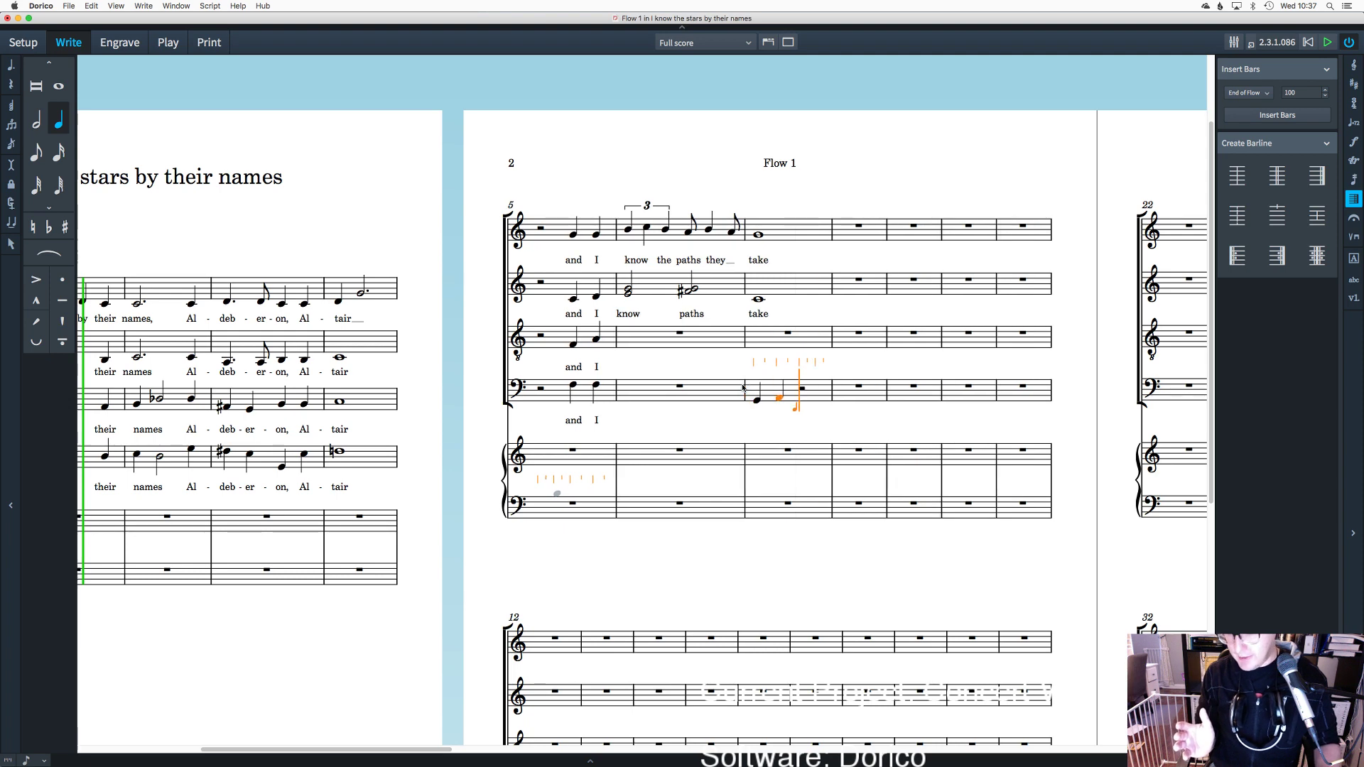
pyautogui.press('-')
pyautogui.press('b')
pyautogui.press('c')
pyautogui.press('d')
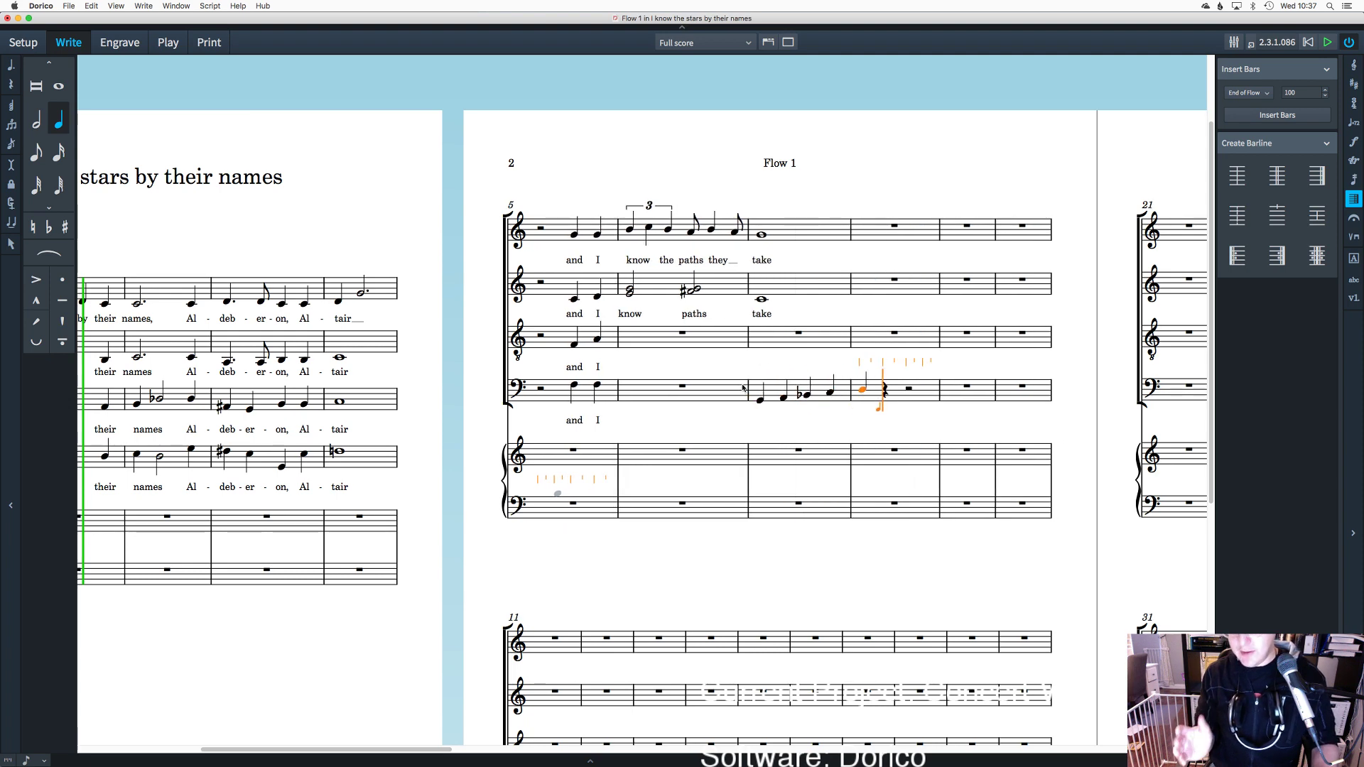
pyautogui.press('BackSpace')
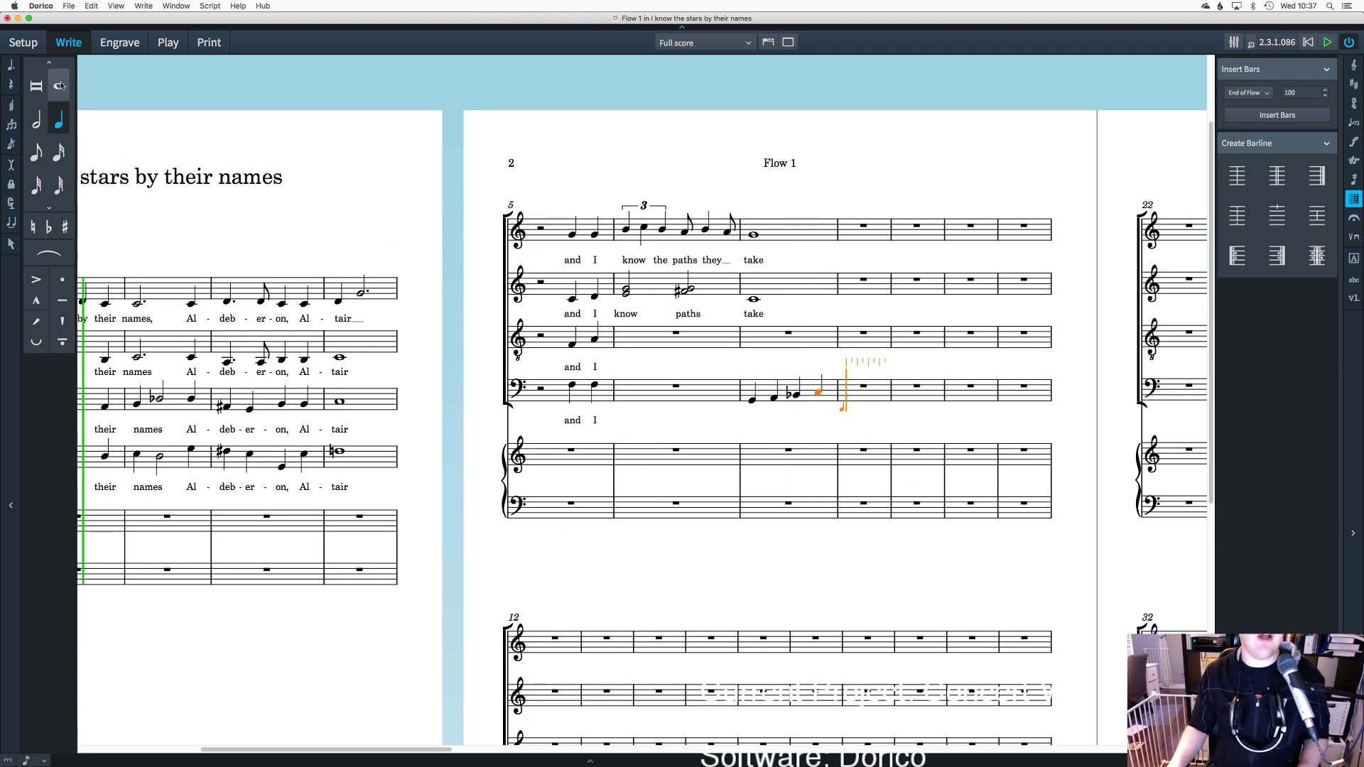
pyautogui.click(61, 86)
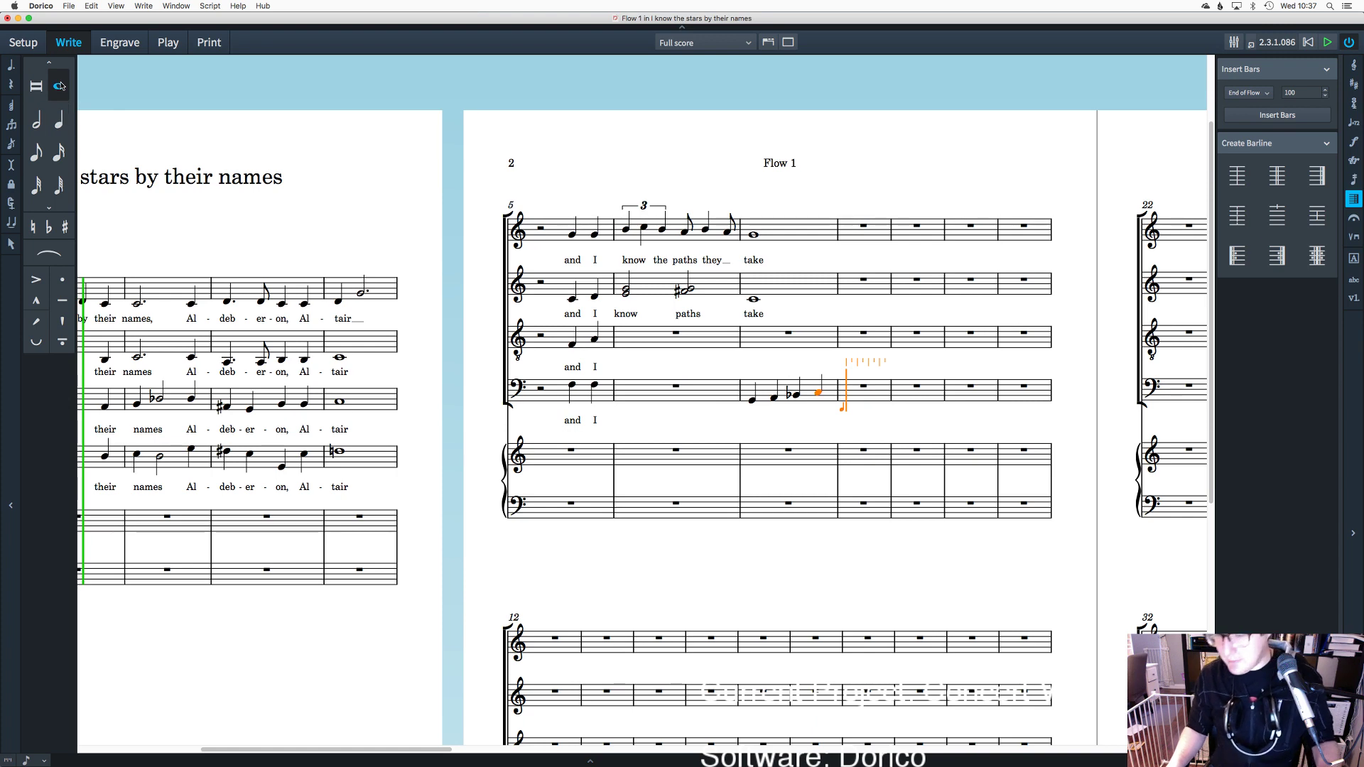
pyautogui.press('g')
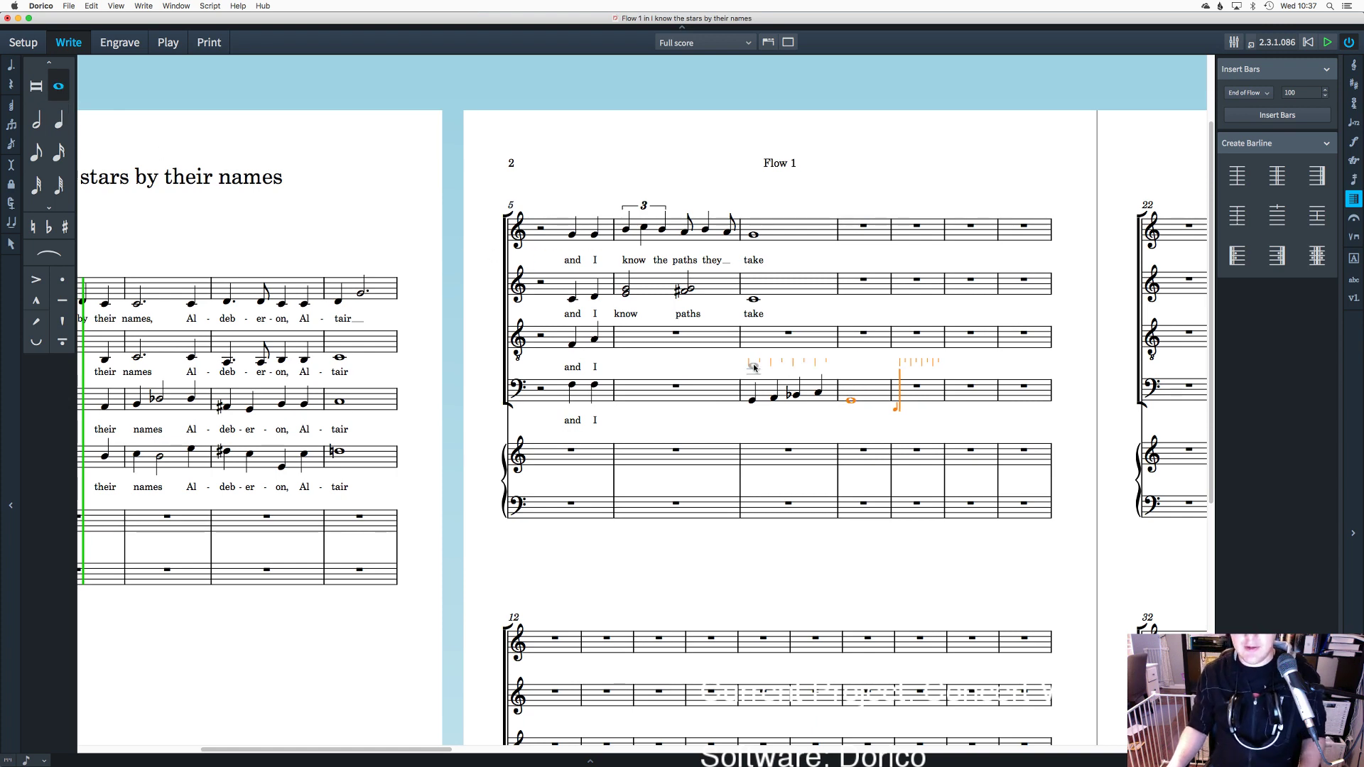
pyautogui.press('Escape')
# Step: Enter eight quarter notes G, A, B-flat, C, D, E, F, G in the tenor staff starting at bar 7
pyautogui.doubleClick(749, 344)
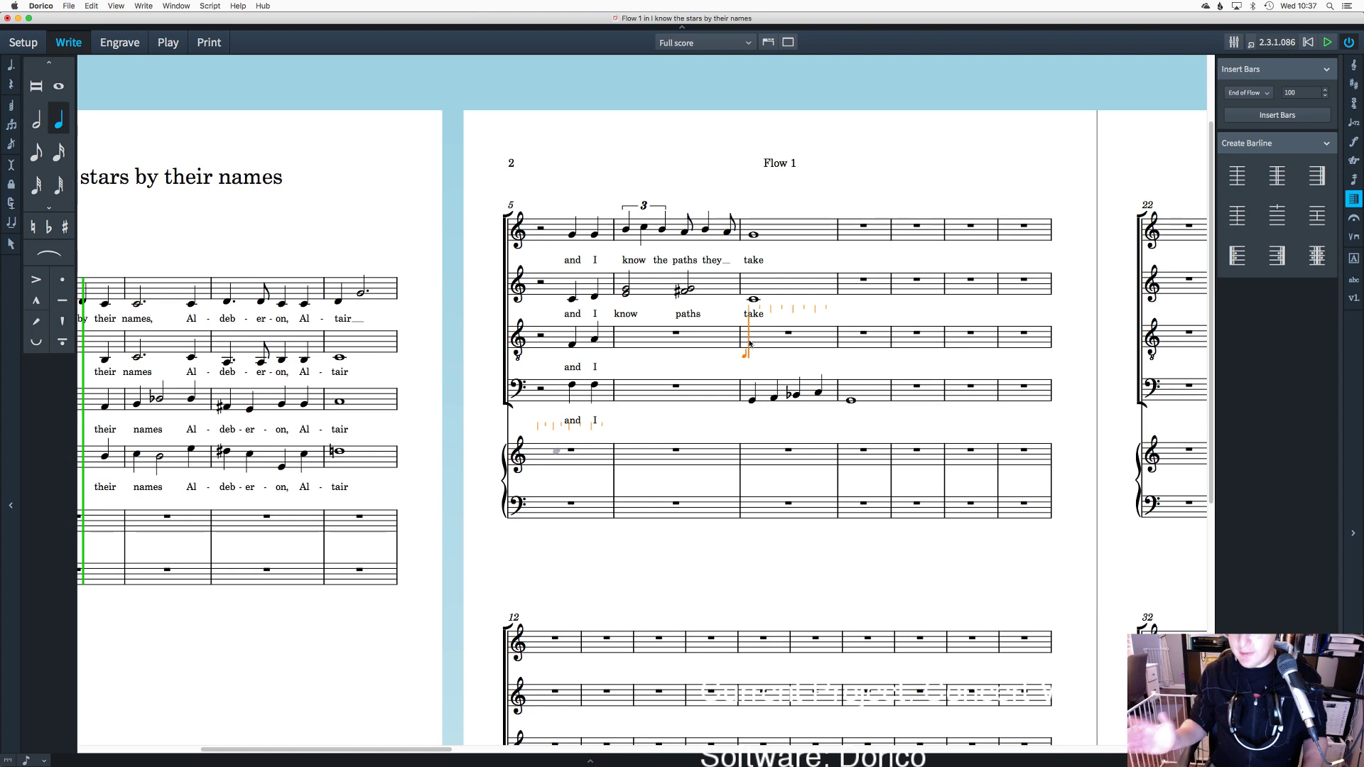
pyautogui.press('g')
pyautogui.press('a')
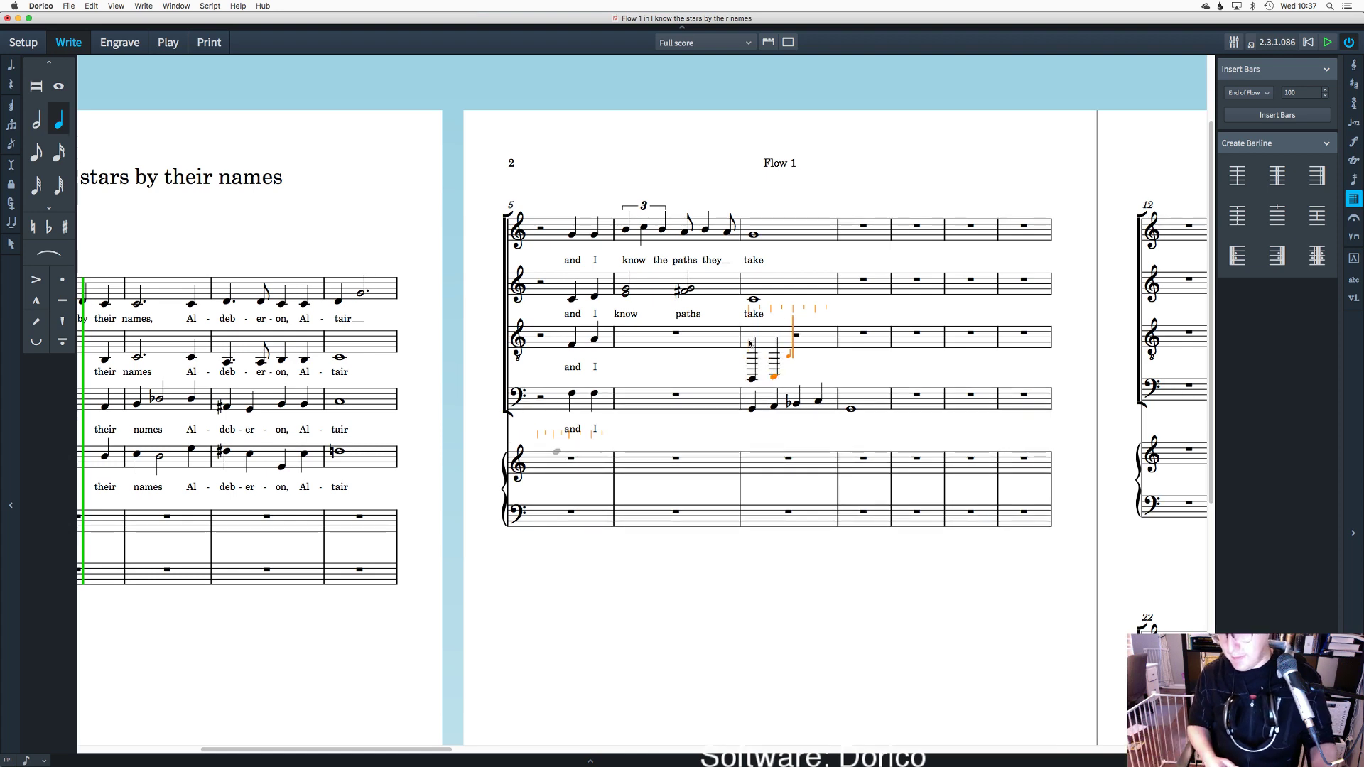
pyautogui.press('-')
pyautogui.press('b')
pyautogui.press('c')
pyautogui.press('d')
pyautogui.press('e')
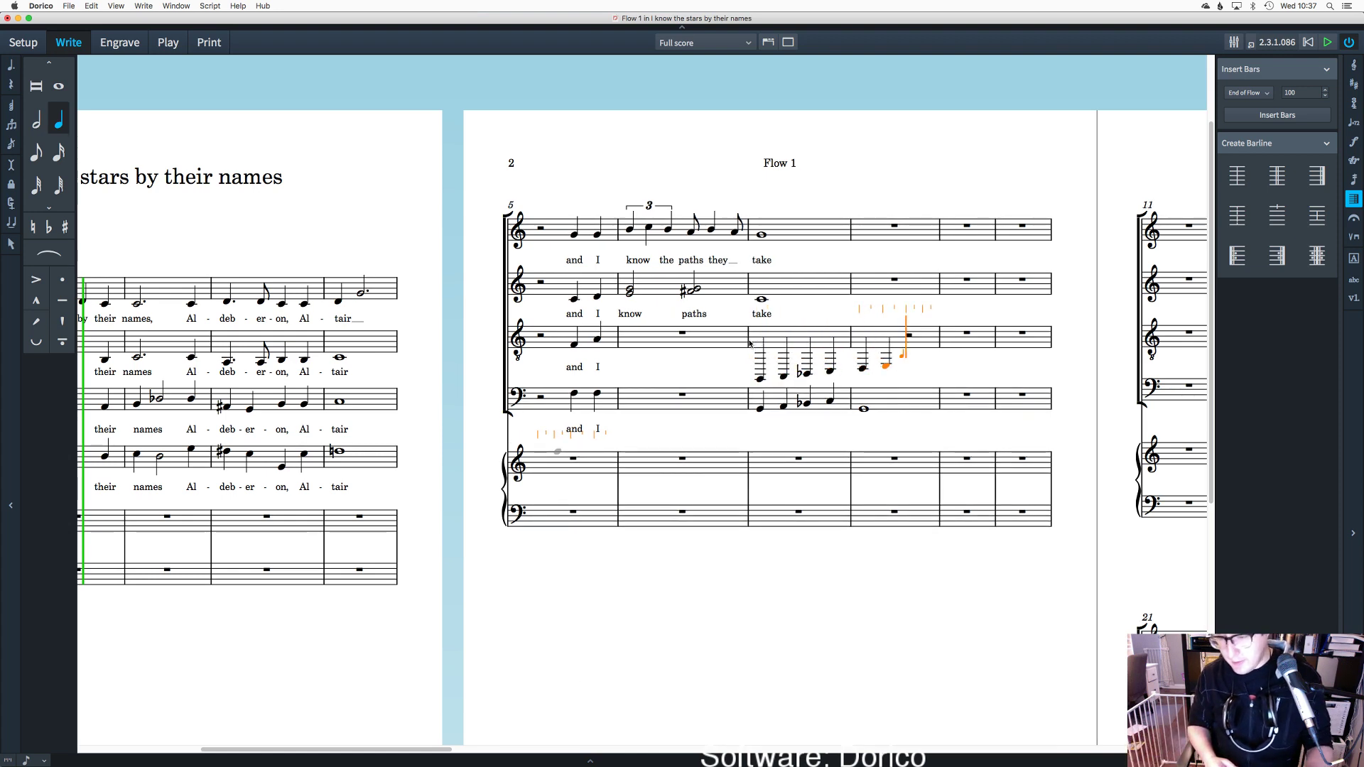
pyautogui.press('f')
pyautogui.press('g')
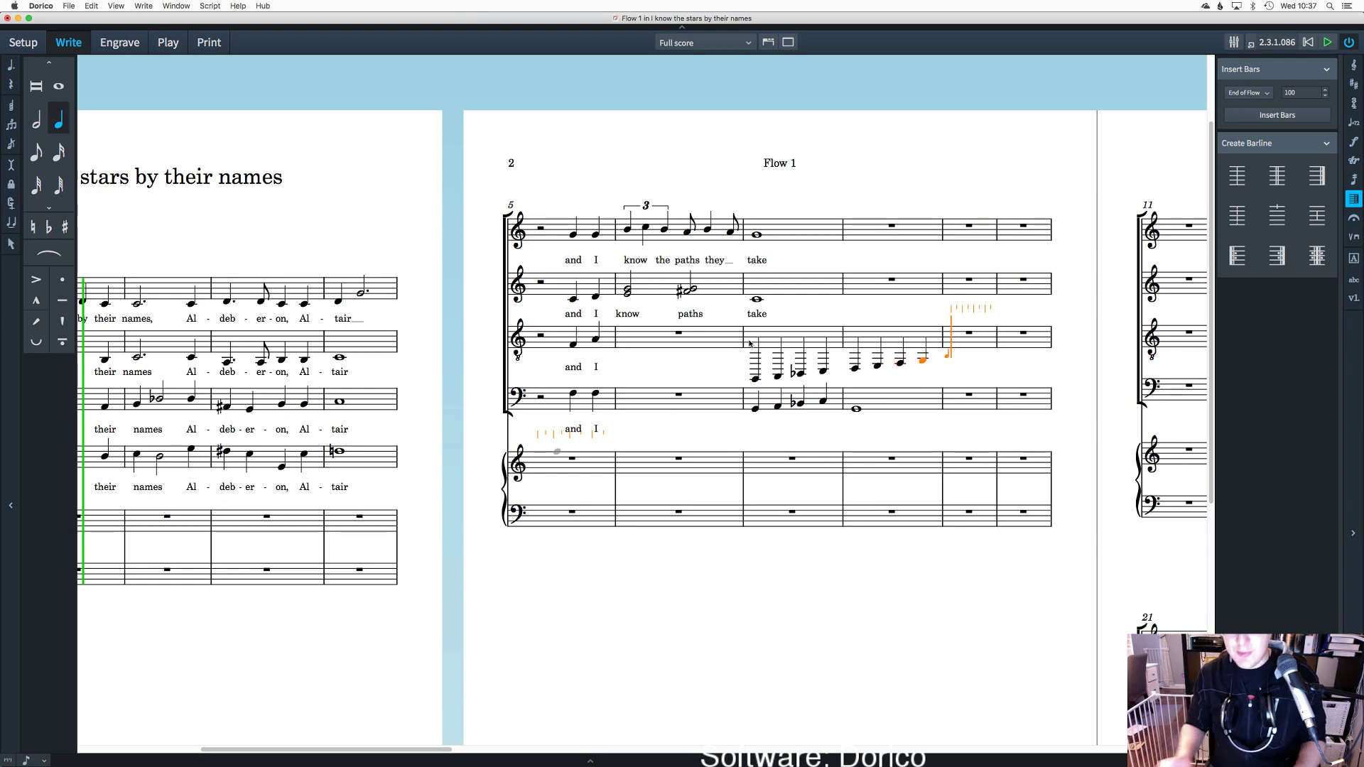
pyautogui.press('Escape')
pyautogui.press('Escape')
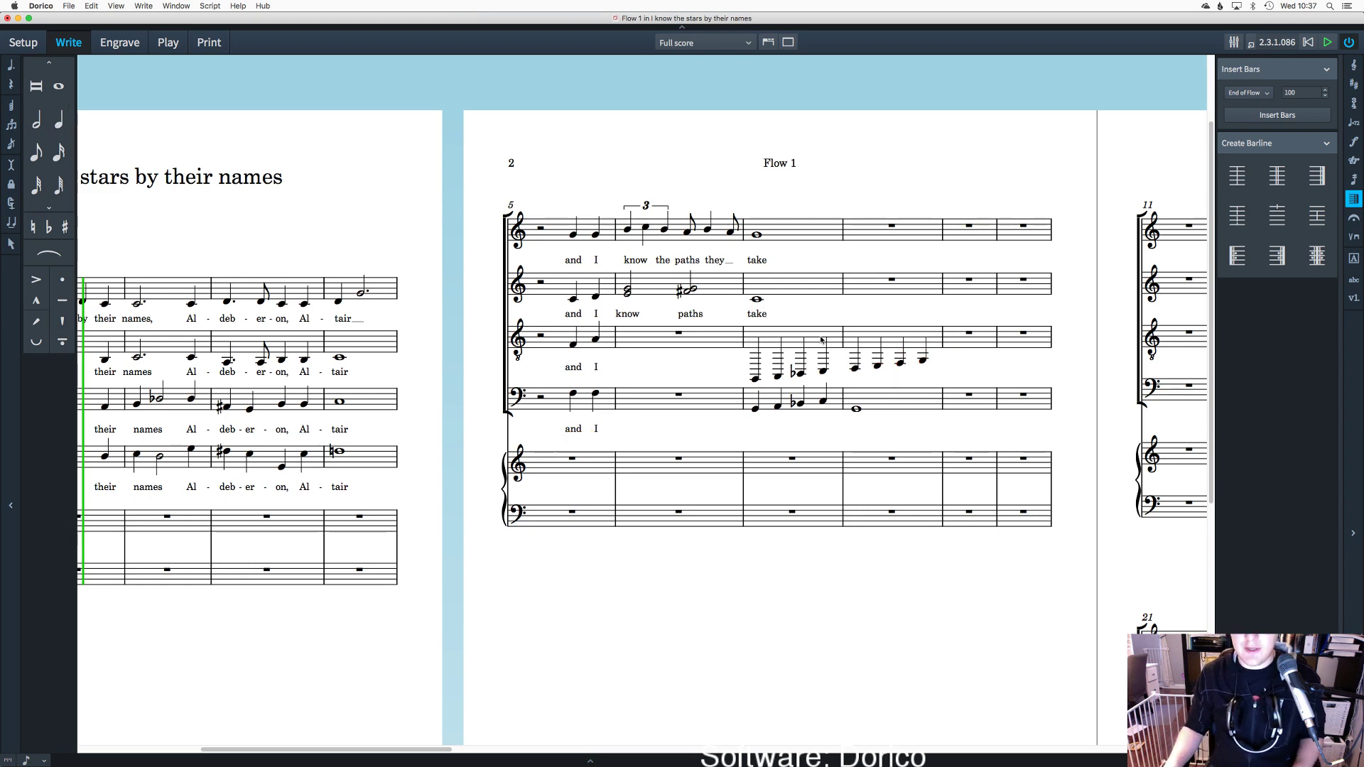
# Step: Transpose the eight tenor notes in bars 7 and 8 up an octave
pyautogui.click(756, 377)
pyautogui.moveTo(736, 334); pyautogui.dragTo(942, 388)
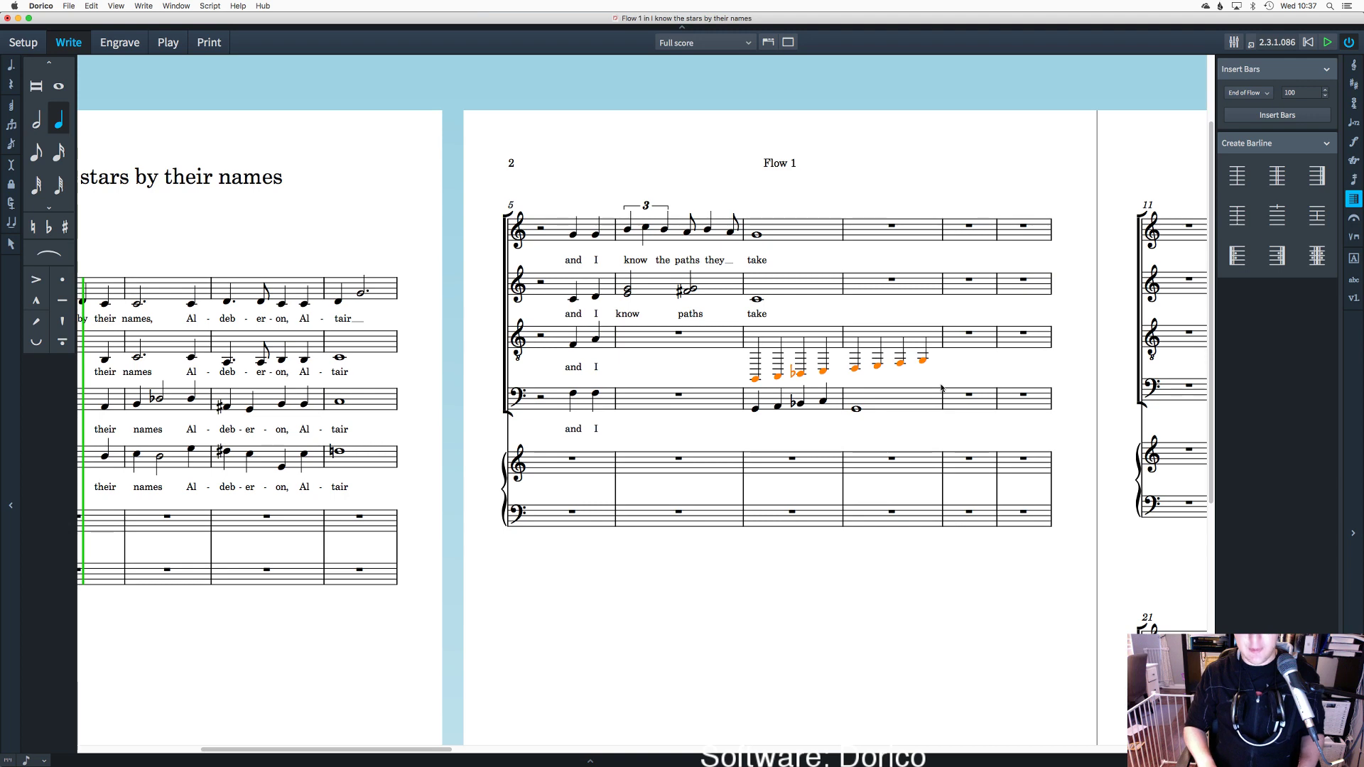
pyautogui.press('super+alt+Up')
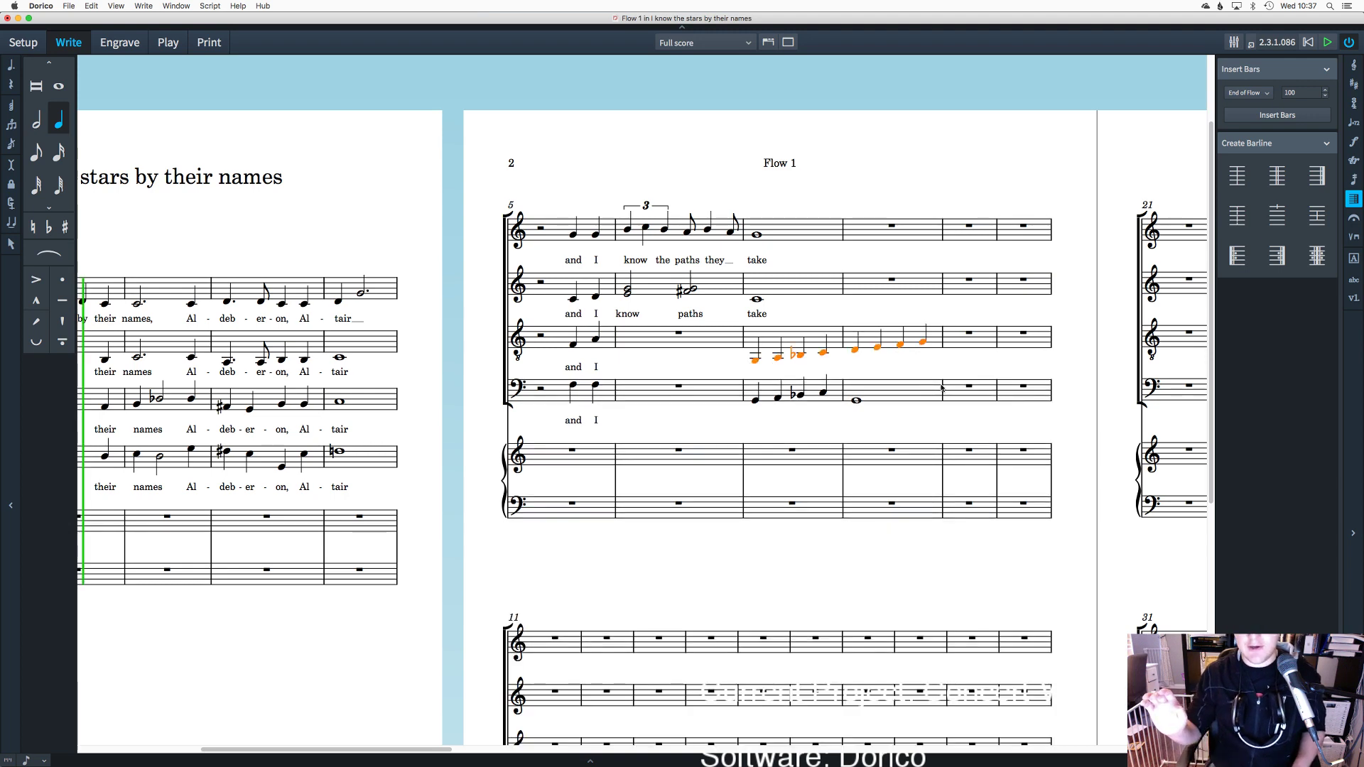
pyautogui.press('Escape')
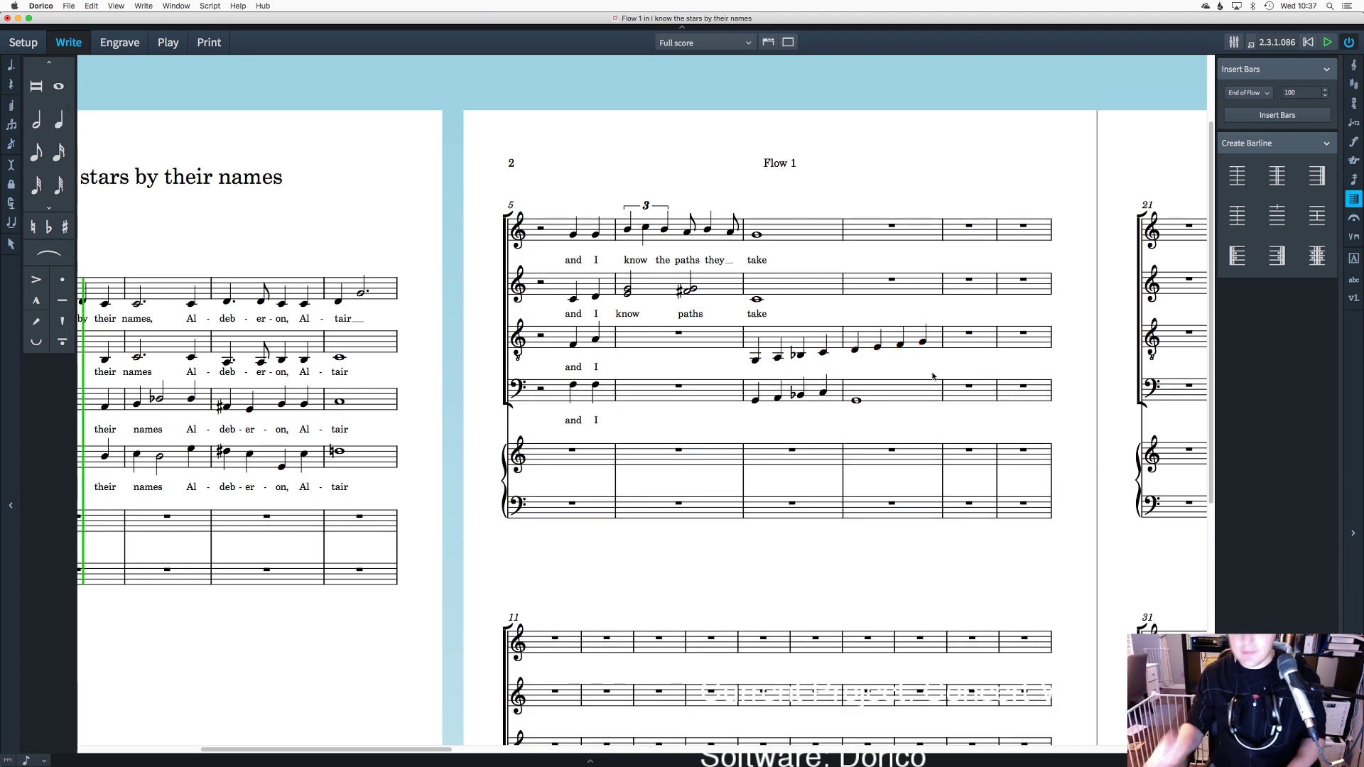
# Step: Add the lyrics "up hea-ven's" under the tenor notes in bar 7, extending "up" over the first two notes
pyautogui.click(755, 359)
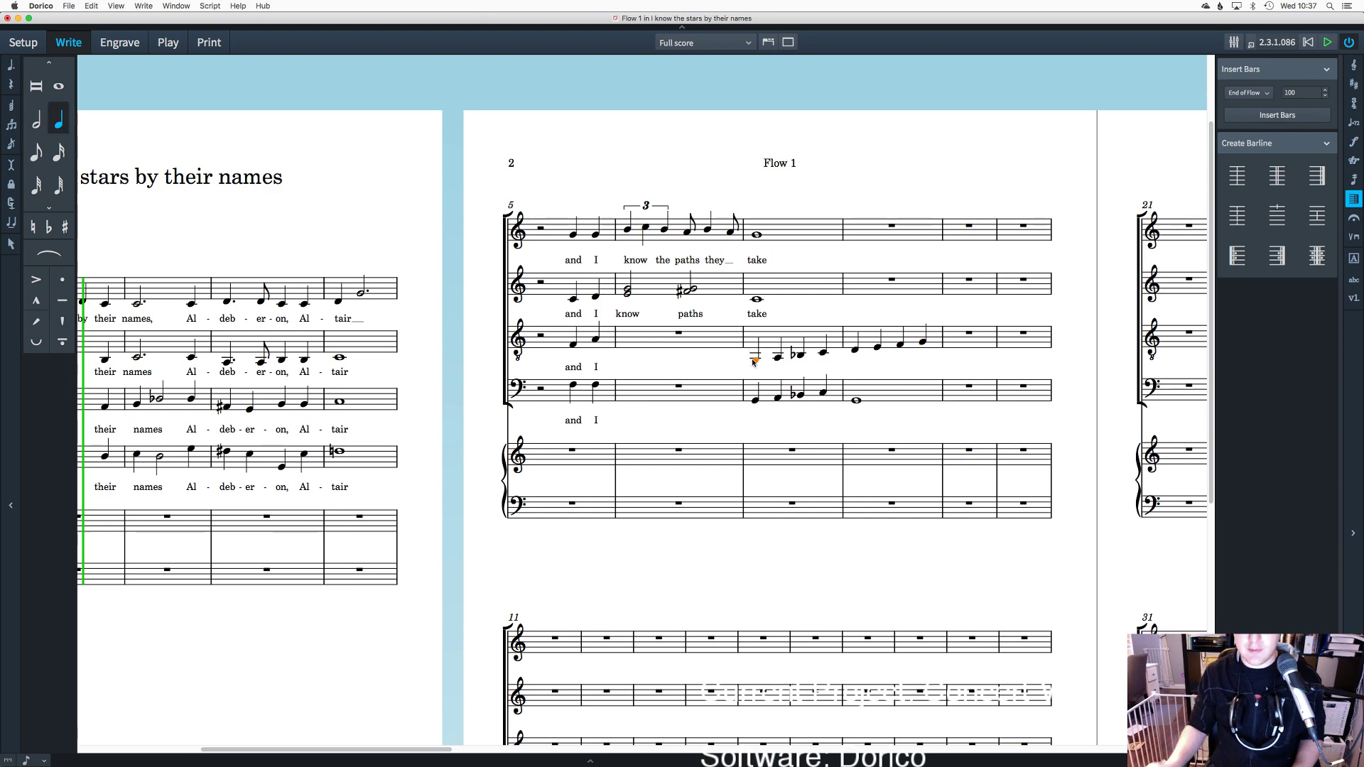
pyautogui.press('super+l')
pyautogui.write('up')
pyautogui.press('space')
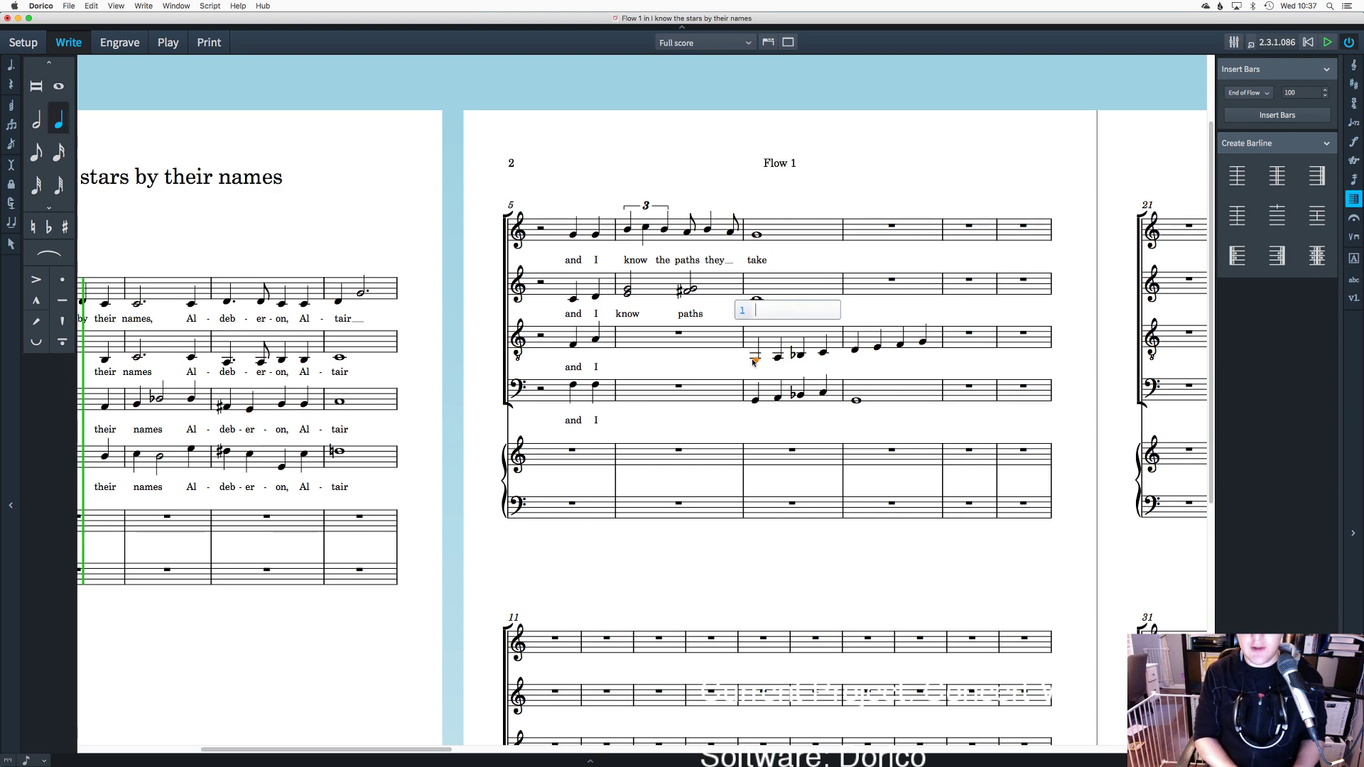
pyautogui.write('heav')
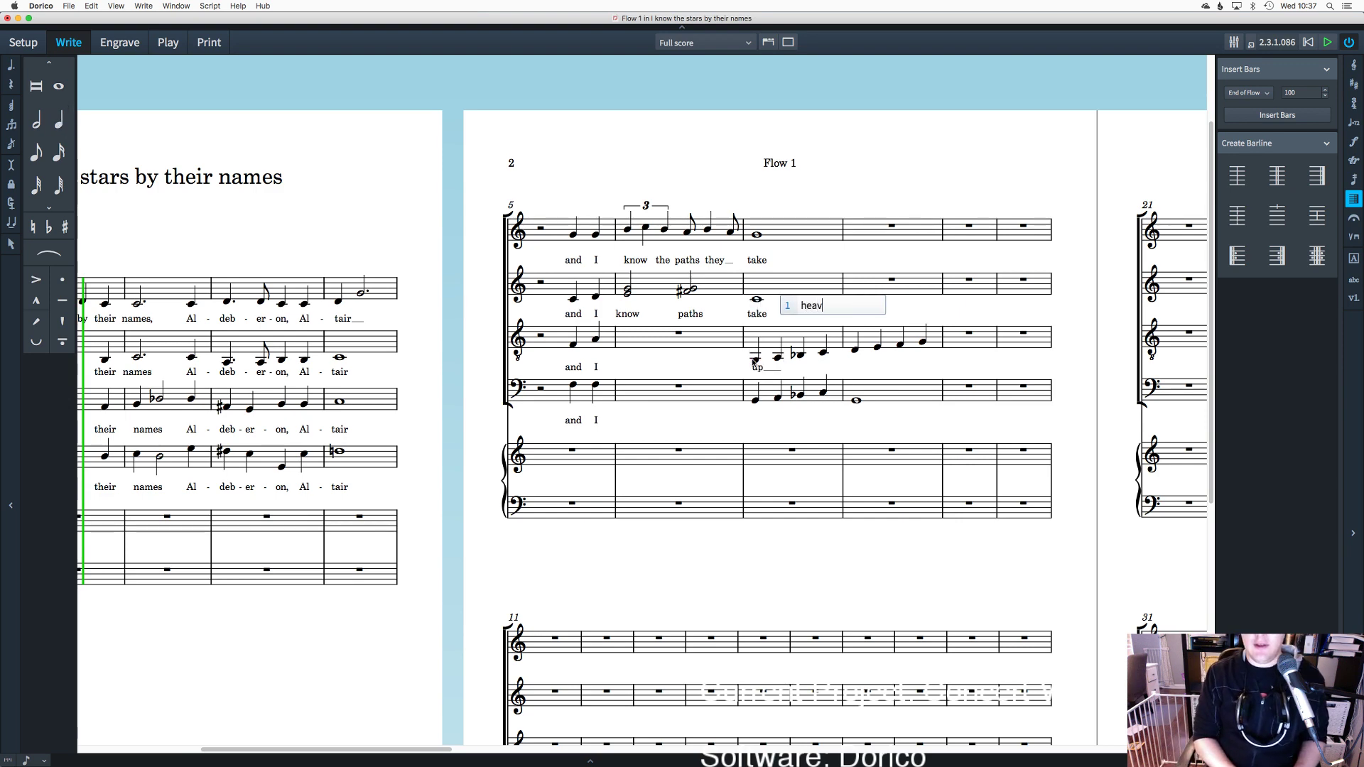
pyautogui.press('BackSpace')
pyautogui.write('- ')
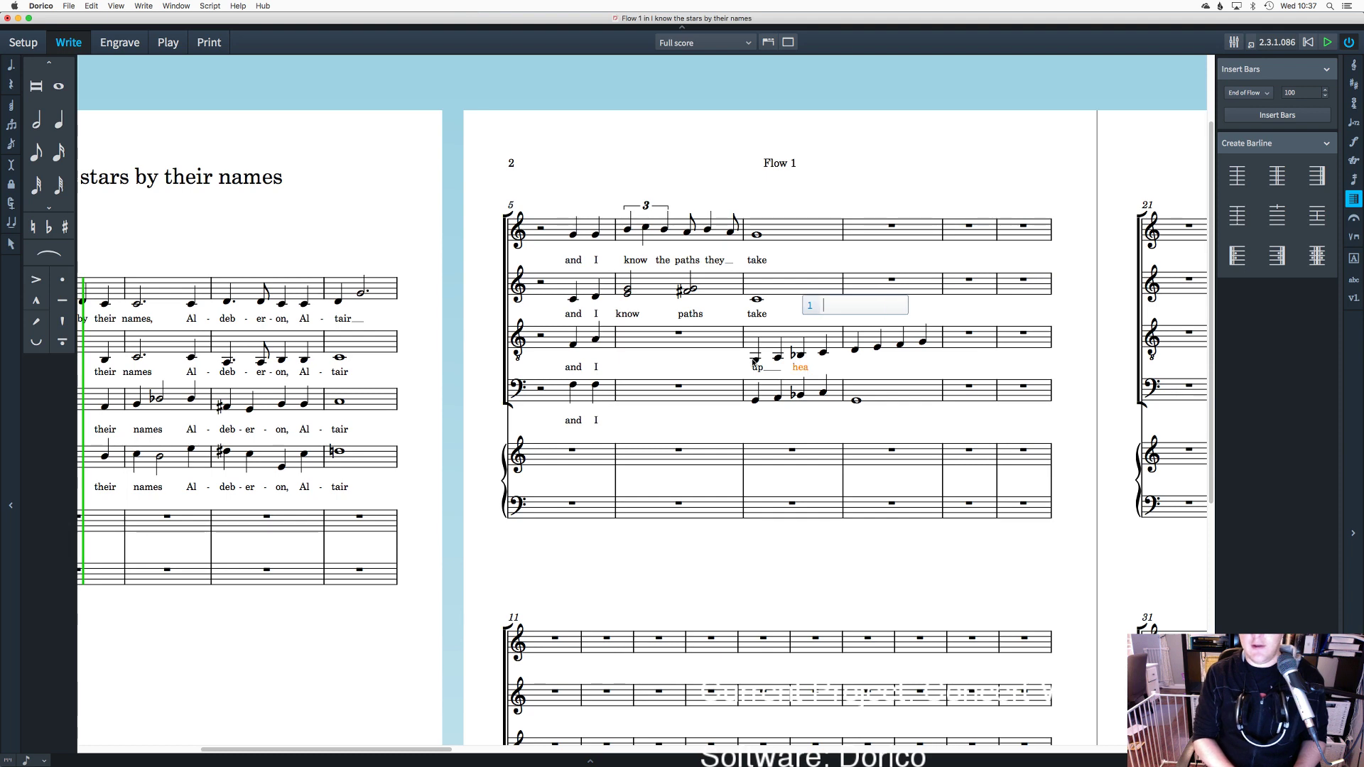
pyautogui.write("ven's")
pyautogui.press('space')
# Step: Continue the tenor lyrics in bar 8 with "bright blue", extending "blue" over the last two notes
pyautogui.write('brig')
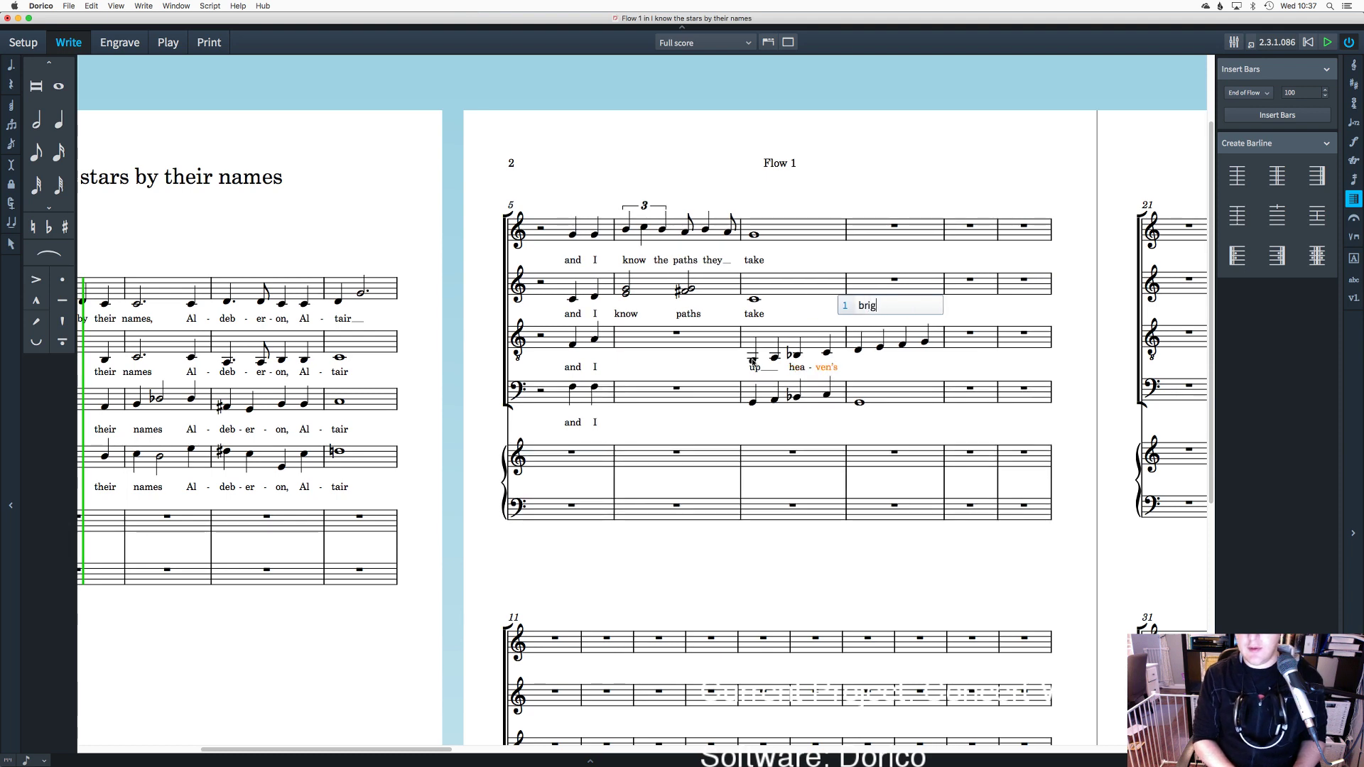
pyautogui.write('ht')
pyautogui.press('space')
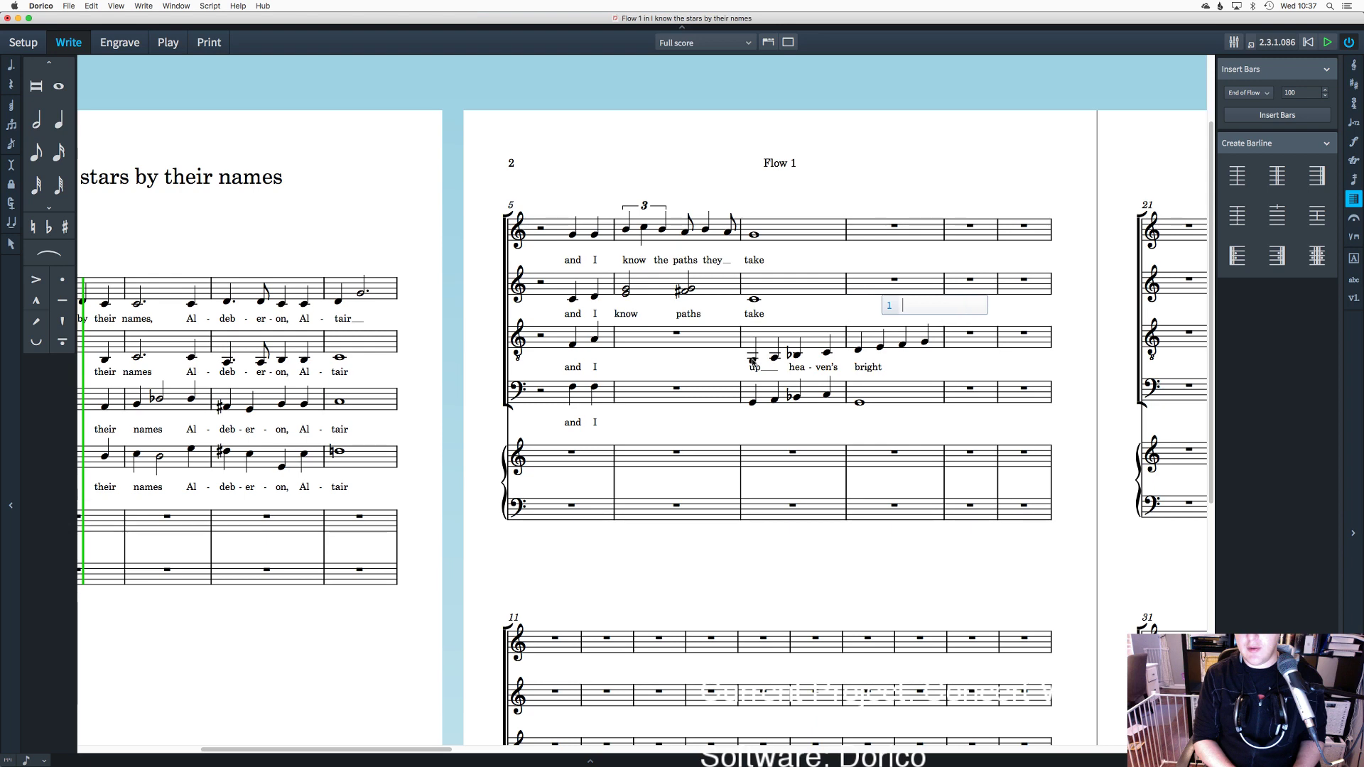
pyautogui.write('blue')
pyautogui.press('space')
pyautogui.press('Escape')
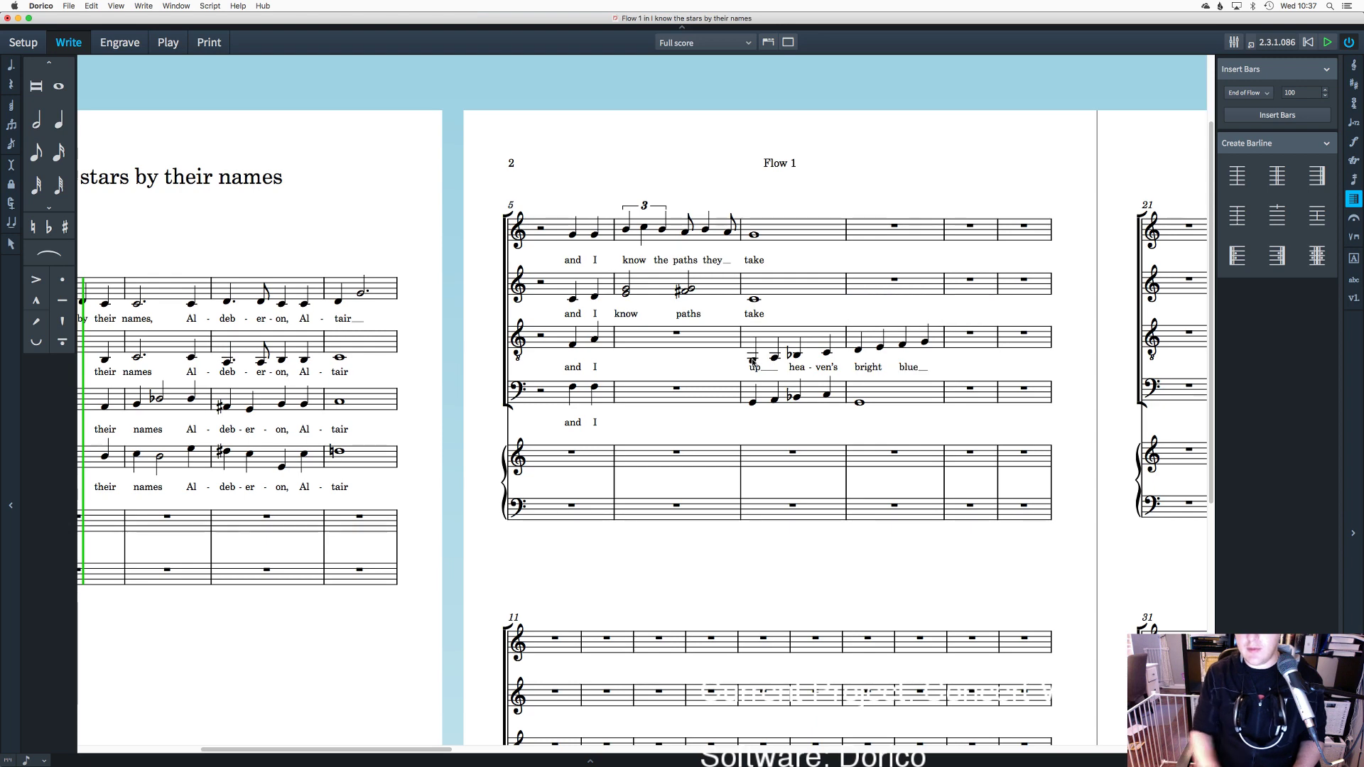
# Step: Add the lyrics "up hea-ven's" under the bass notes in bar 7, extending "up" over the first two notes
pyautogui.click(752, 403)
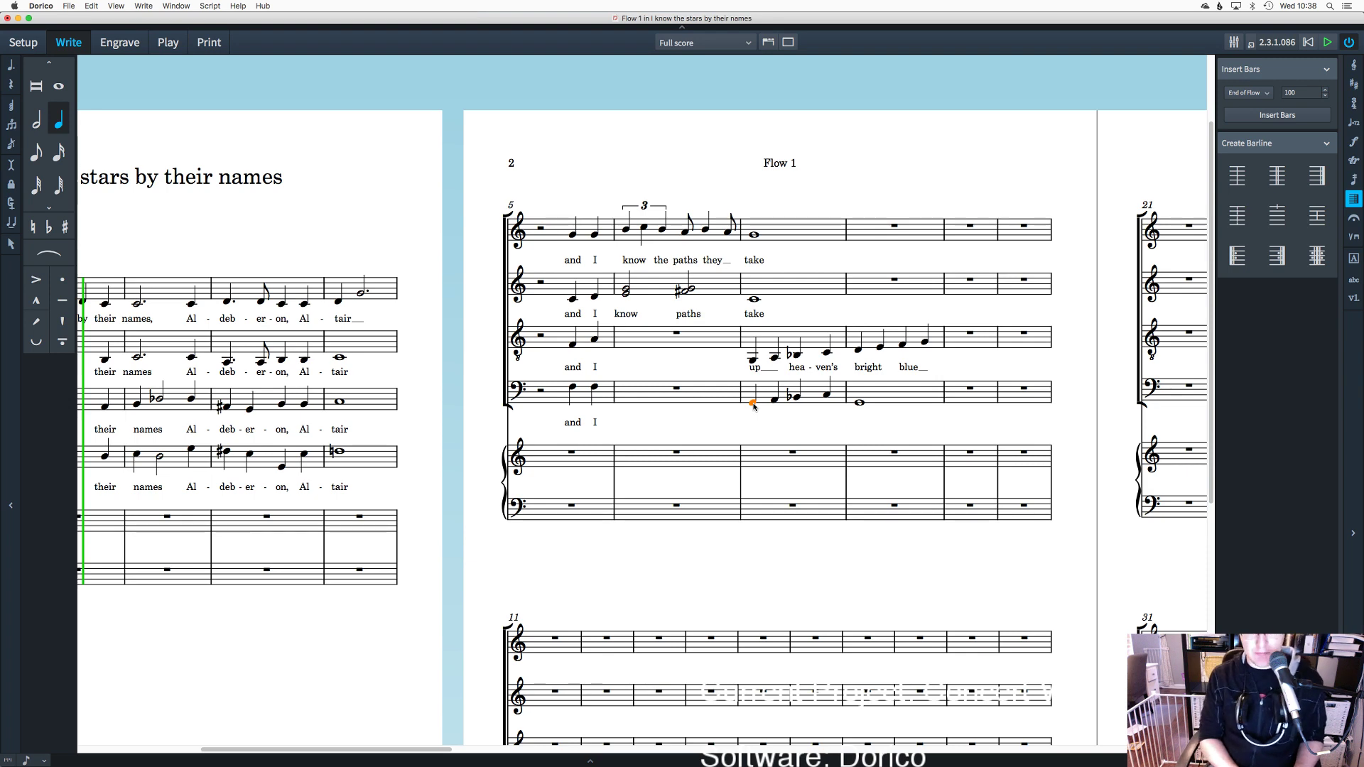
pyautogui.press('super+l')
pyautogui.write('u')
pyautogui.write('up')
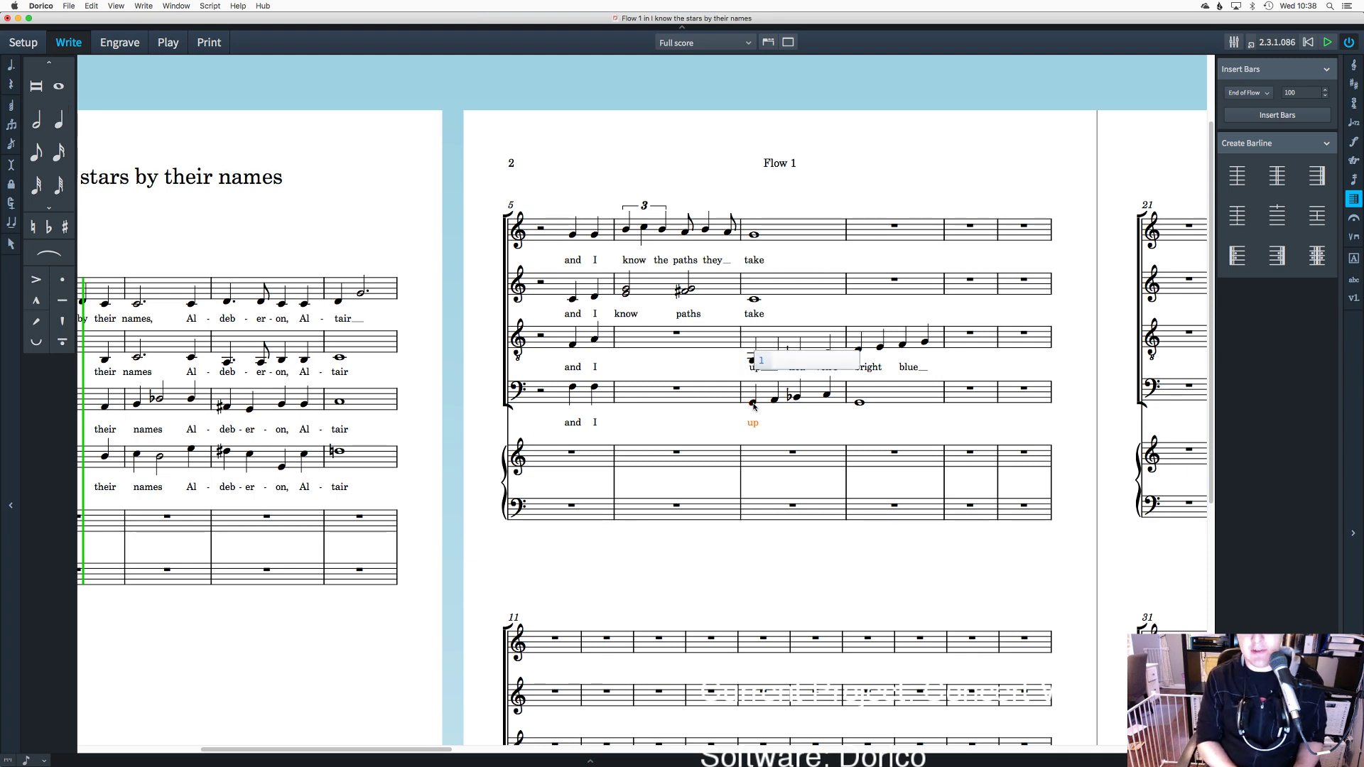
pyautogui.press('BackSpace')
pyautogui.write('hea')
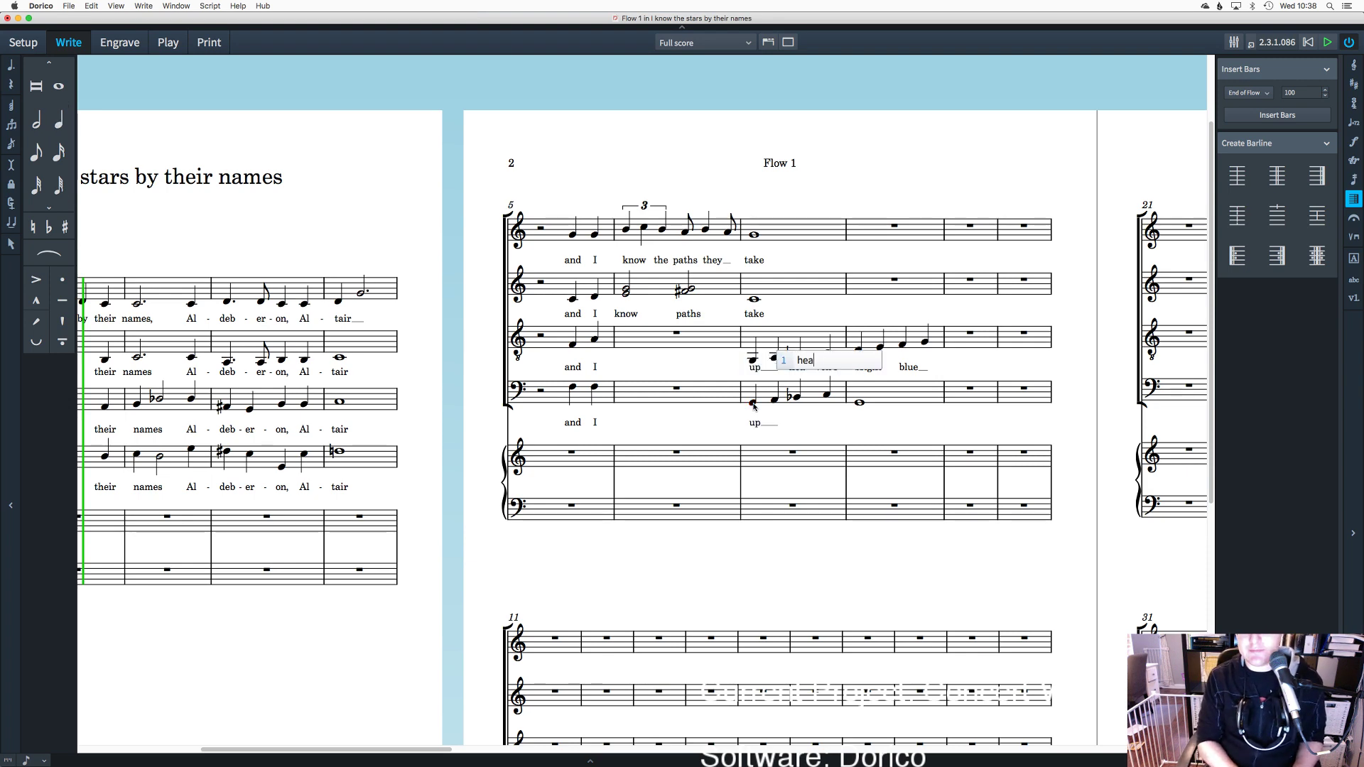
pyautogui.write("-ven's")
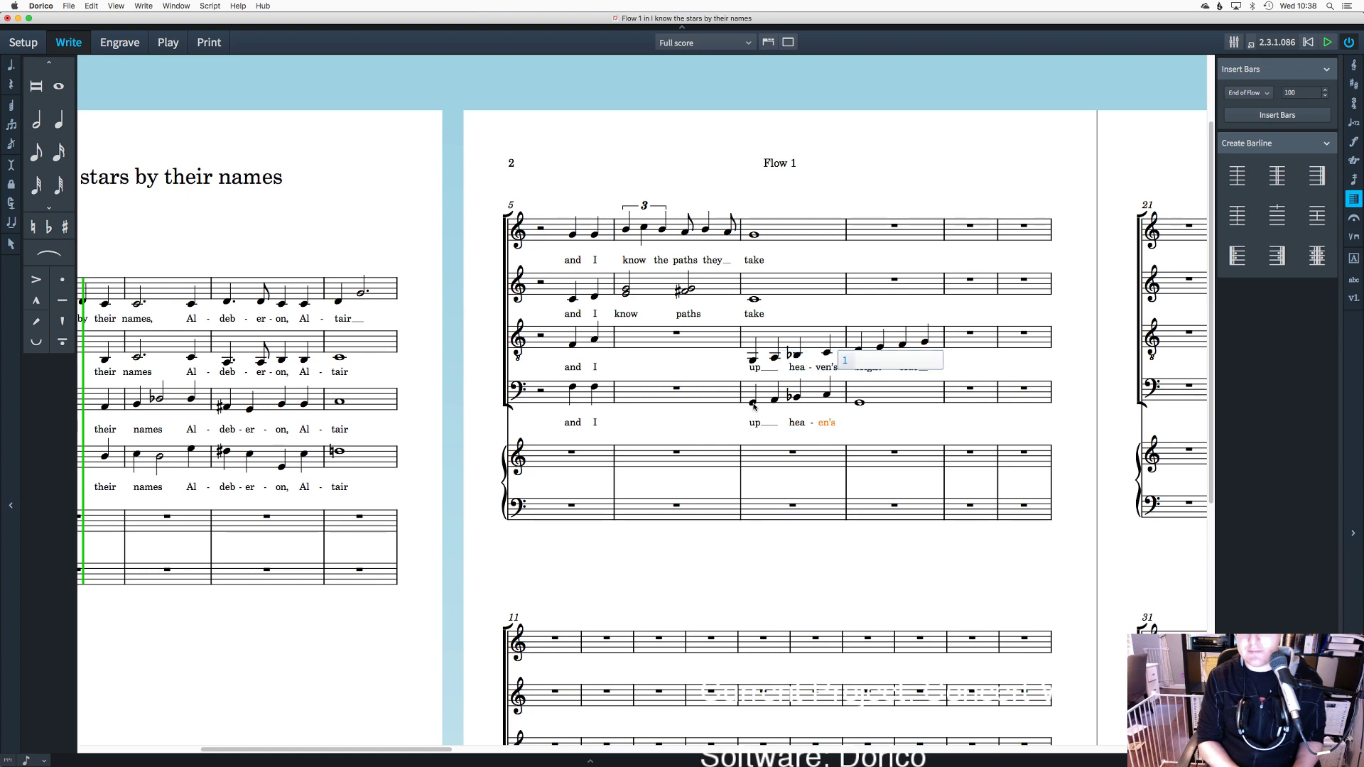
pyautogui.hotkey('shift', 'space')
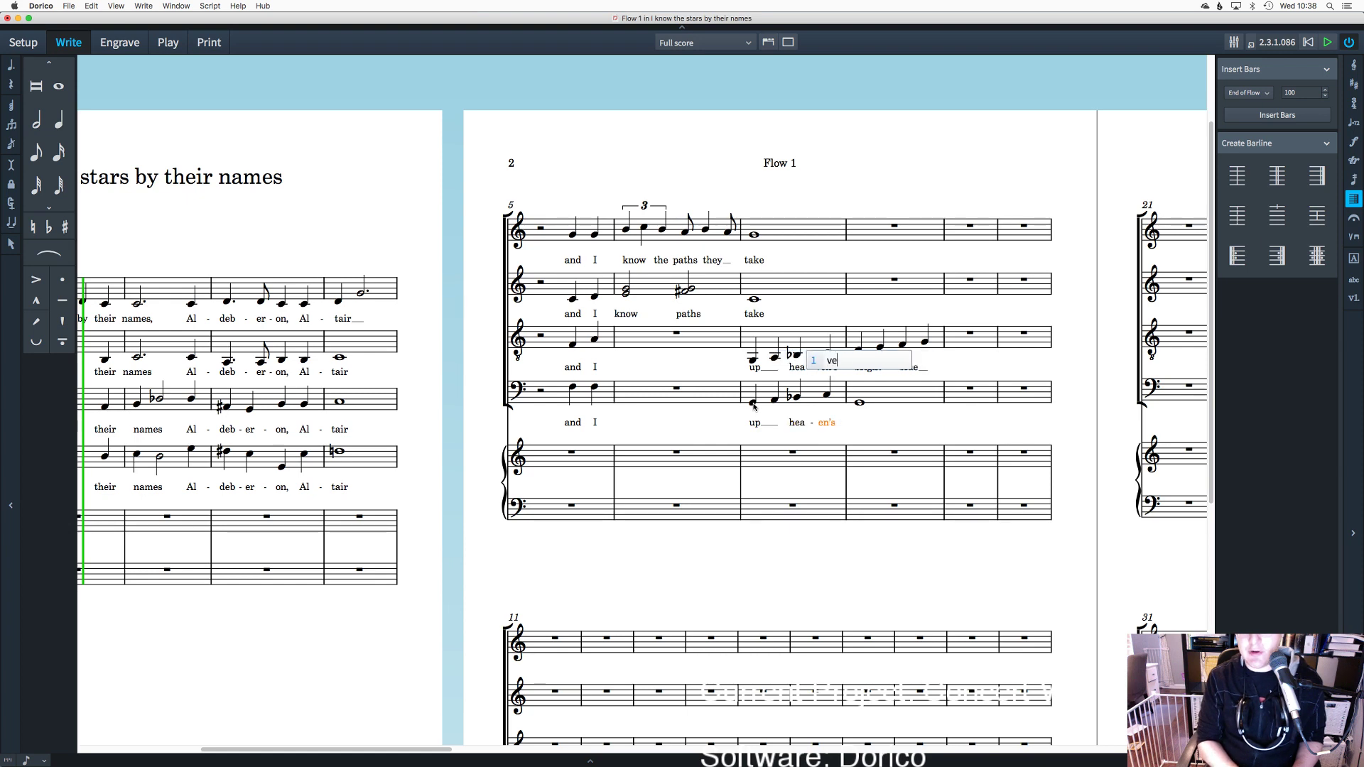
pyautogui.press('space')
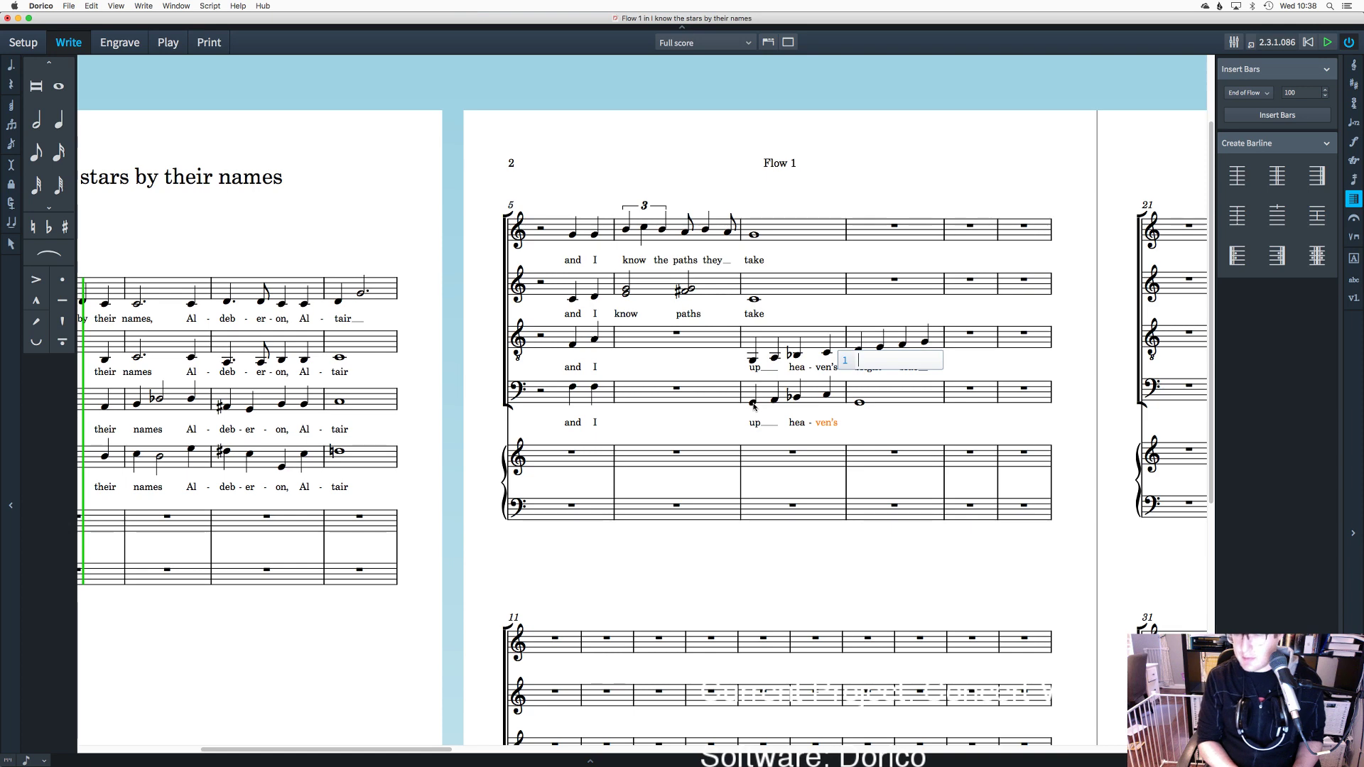
# Step: Add the lyric "(bright)" under the bass whole note in bar 8
pyautogui.write('b')
pyautogui.press('BackSpace')
pyautogui.write('(brig')
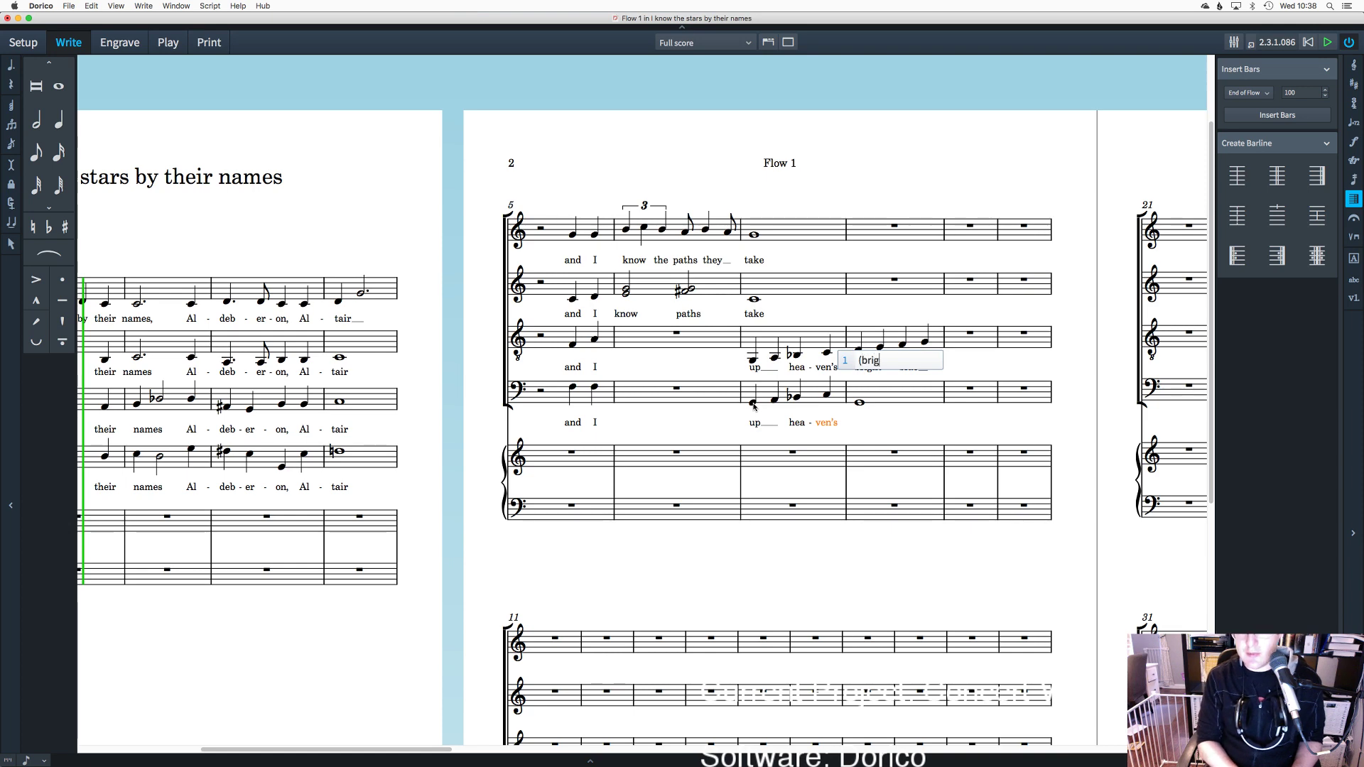
pyautogui.write('ht)')
pyautogui.press('Return')
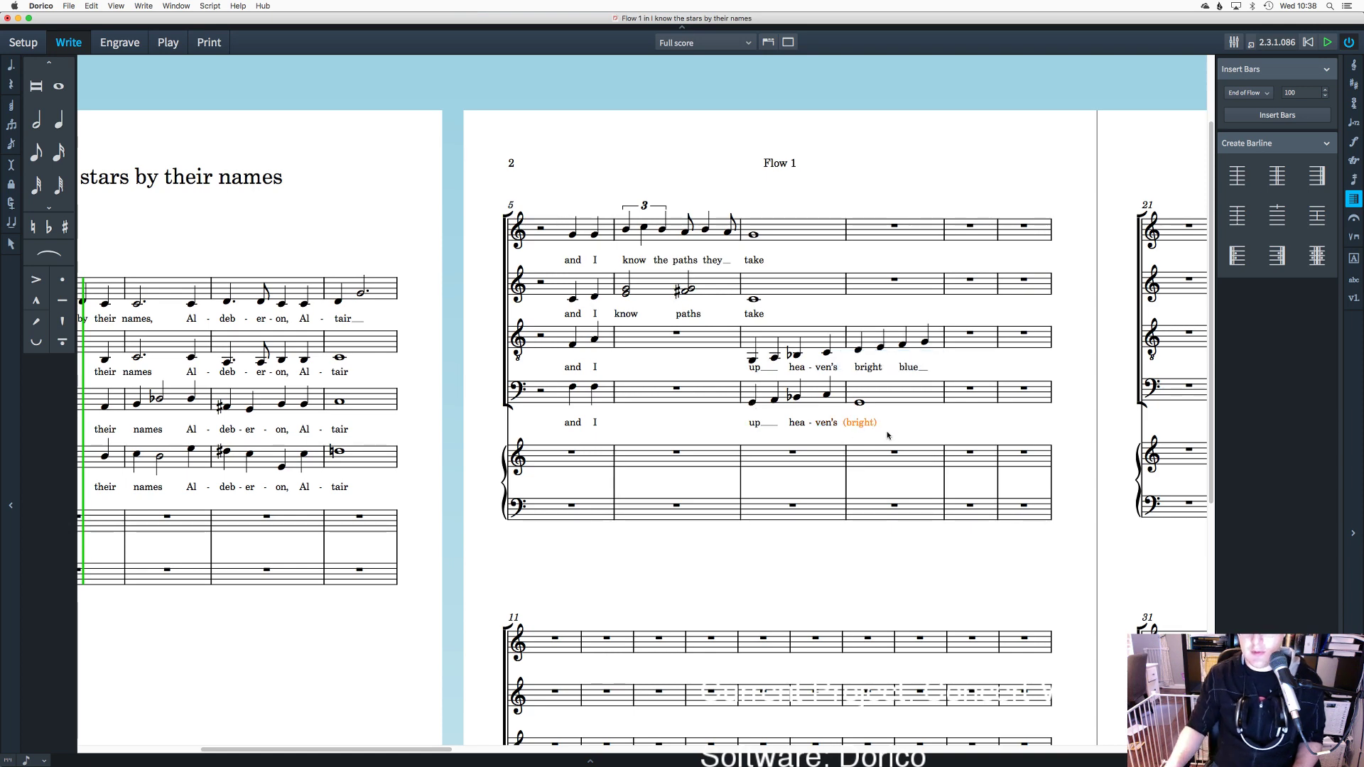
pyautogui.press('Escape')
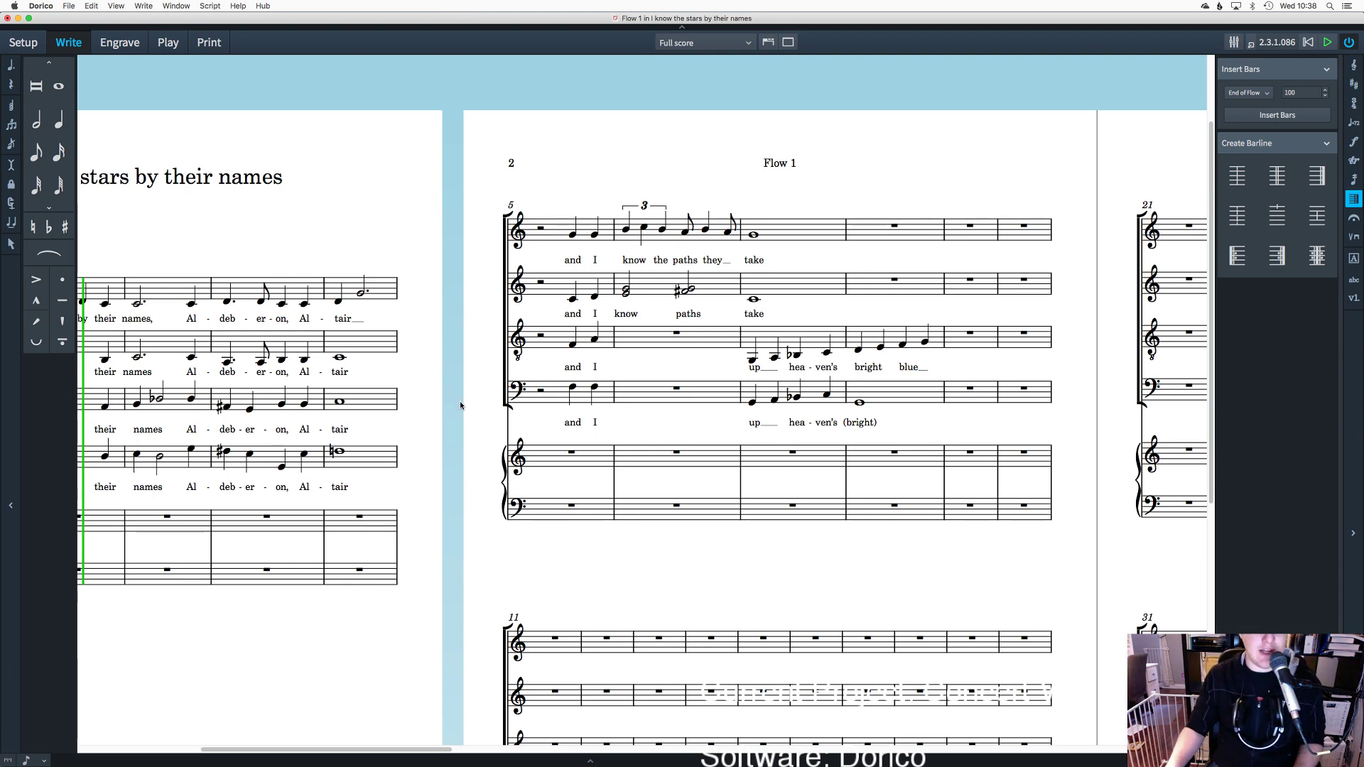
# Step: Slur the two notes sung on "stars" in the alto, tenor and bass staves on the first page
pyautogui.moveTo(416, 752); pyautogui.dragTo(353, 747)
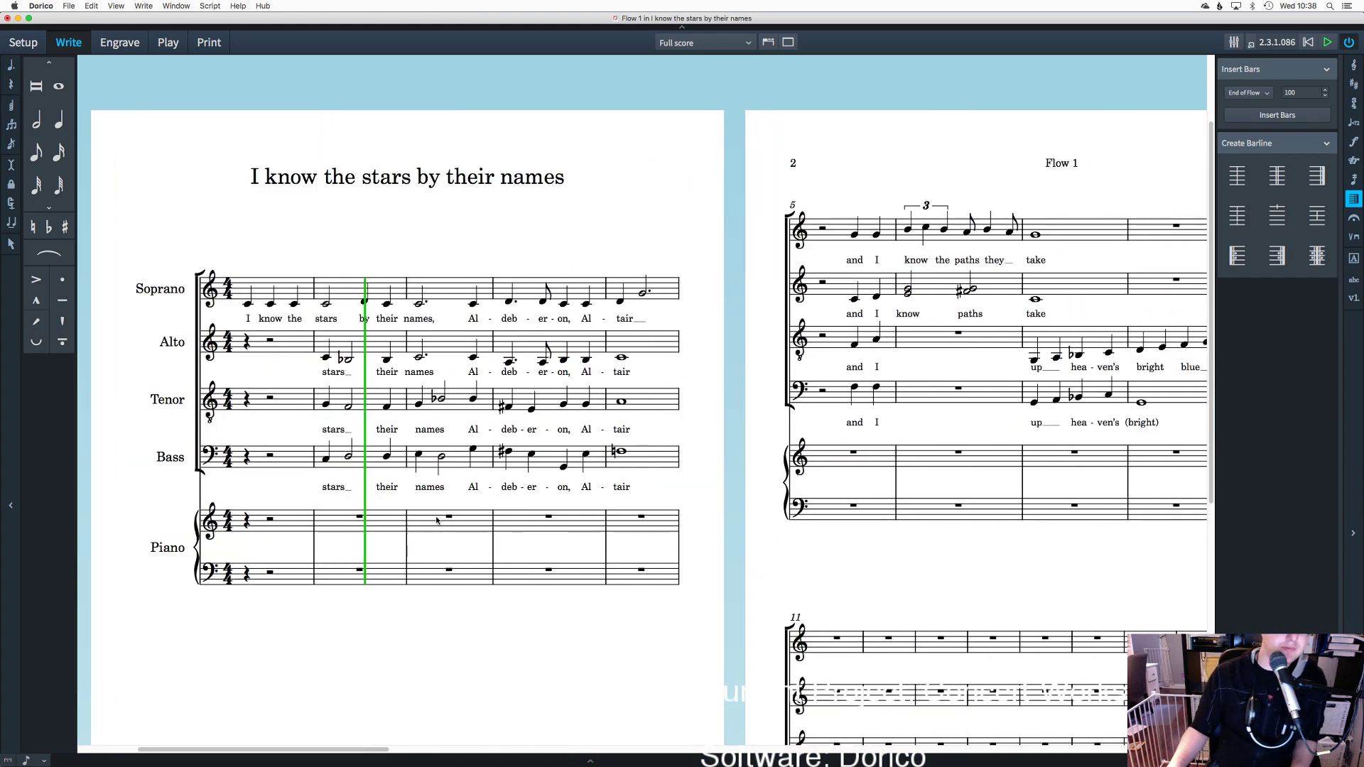
pyautogui.click(328, 363)
pyautogui.keyDown('shift'); pyautogui.click(352, 364); pyautogui.keyUp('shift')
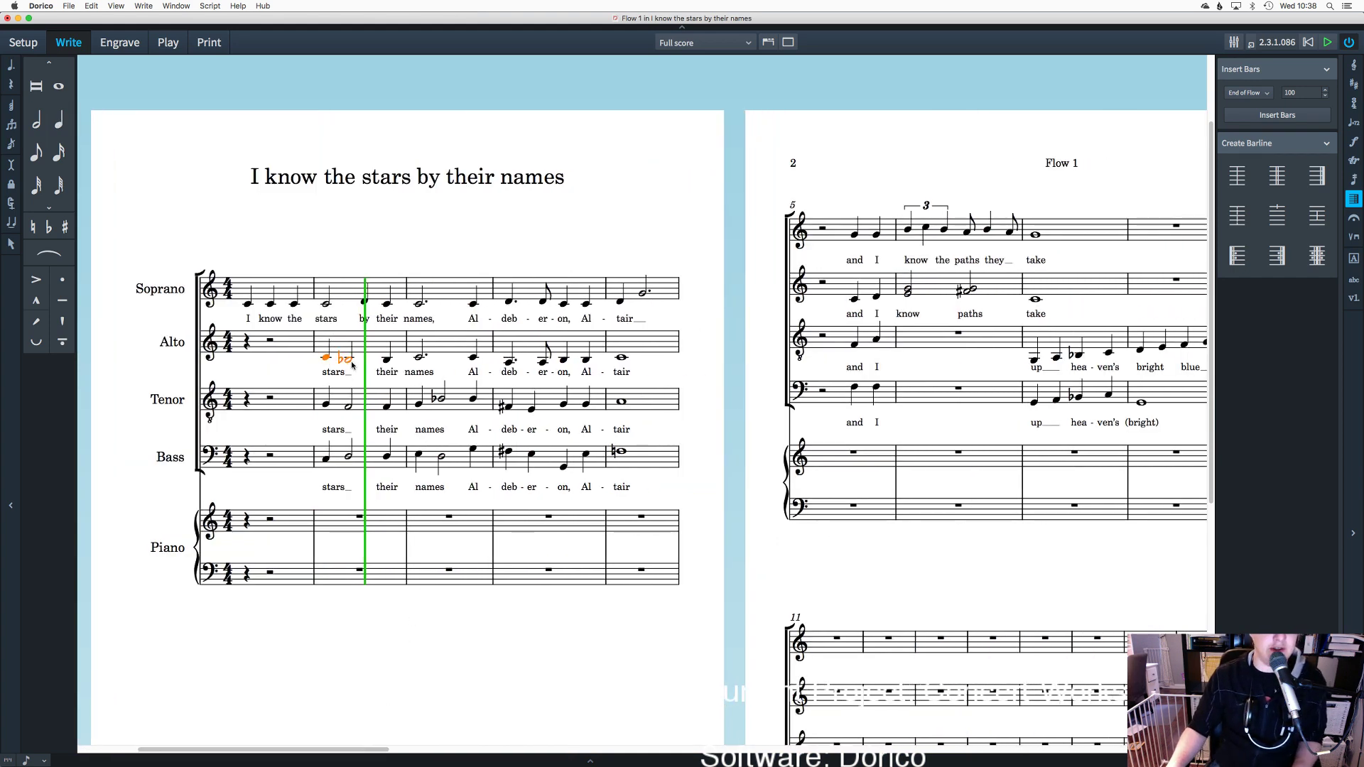
pyautogui.press('s')
pyautogui.click(325, 404)
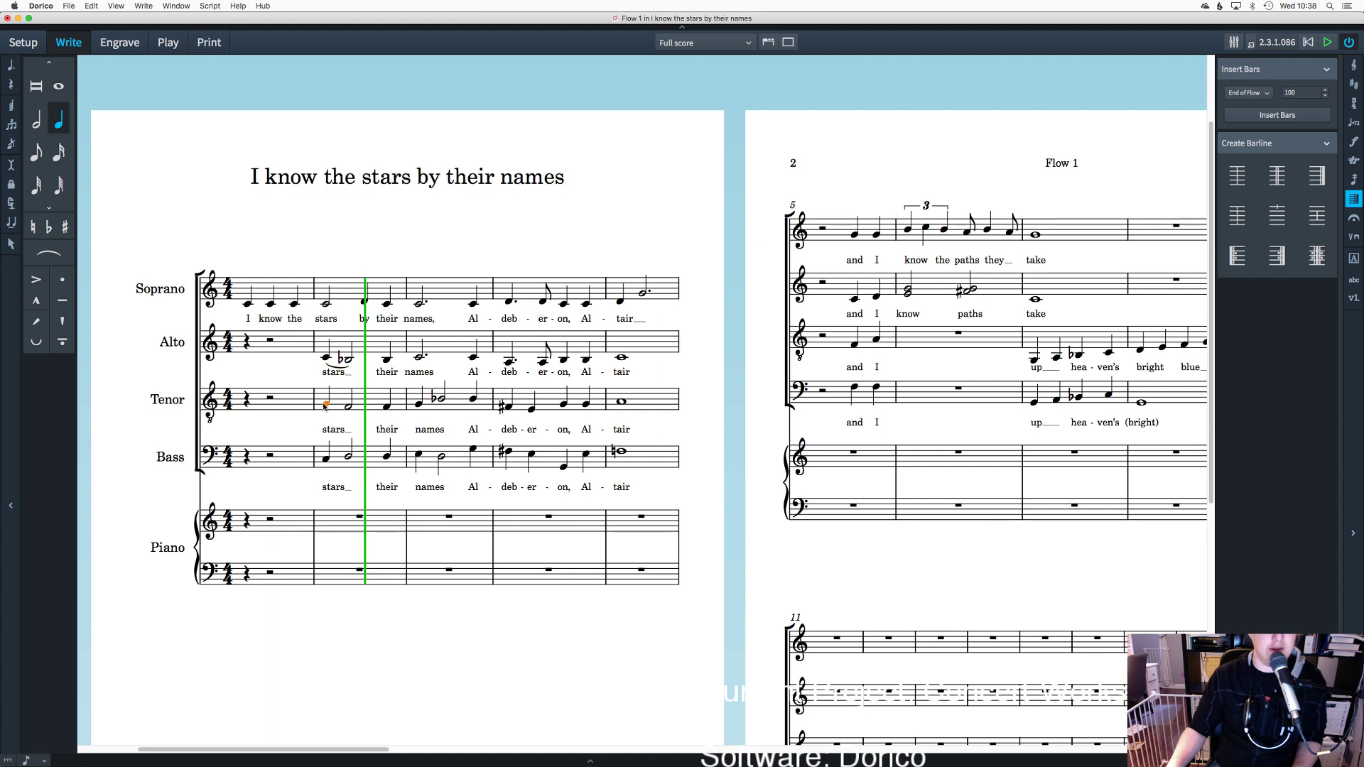
pyautogui.keyDown('shift'); pyautogui.click(349, 410); pyautogui.keyUp('shift')
pyautogui.press('s')
pyautogui.click(326, 458)
pyautogui.keyDown('shift'); pyautogui.click(346, 456); pyautogui.keyUp('shift')
pyautogui.press('s')
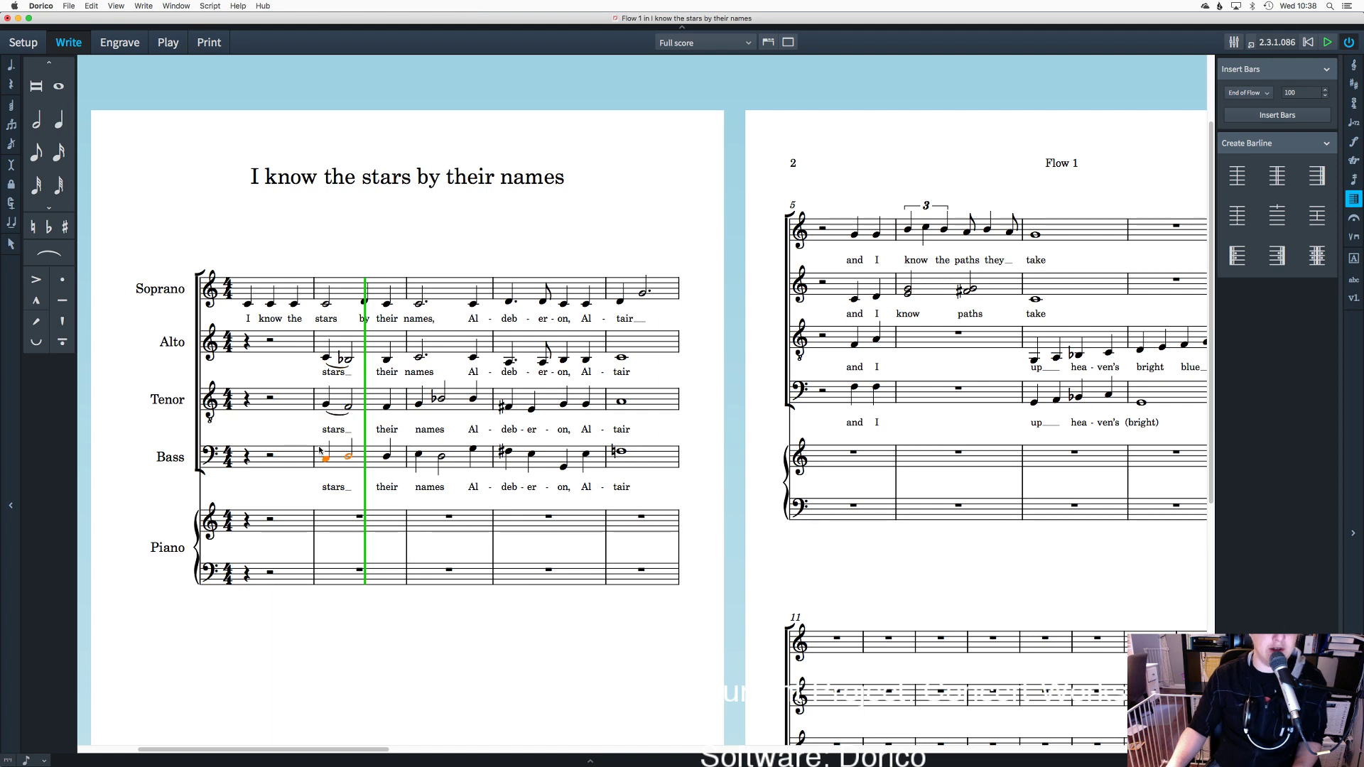
# Step: Slur the two notes sung on "names" in the tenor and bass staves
pyautogui.click(437, 399)
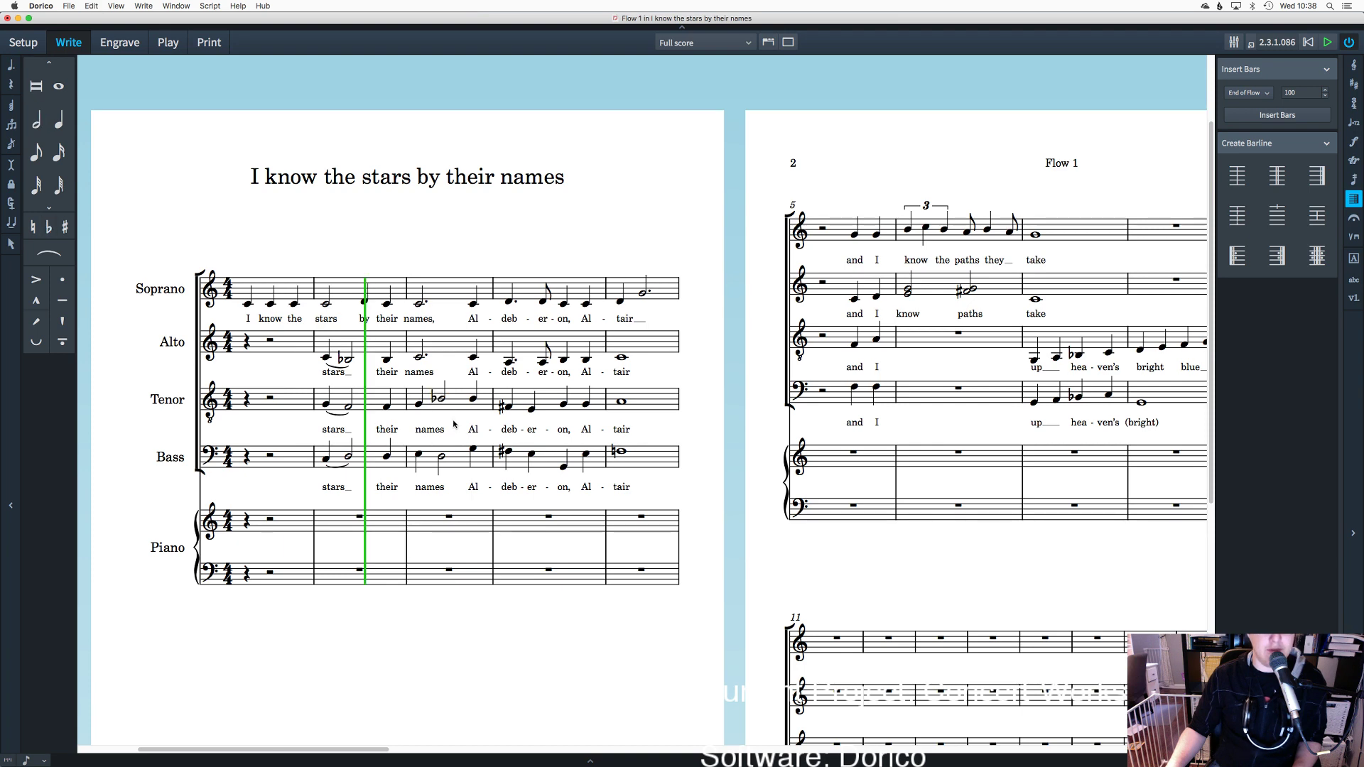
pyautogui.moveTo(454, 419); pyautogui.dragTo(412, 401)
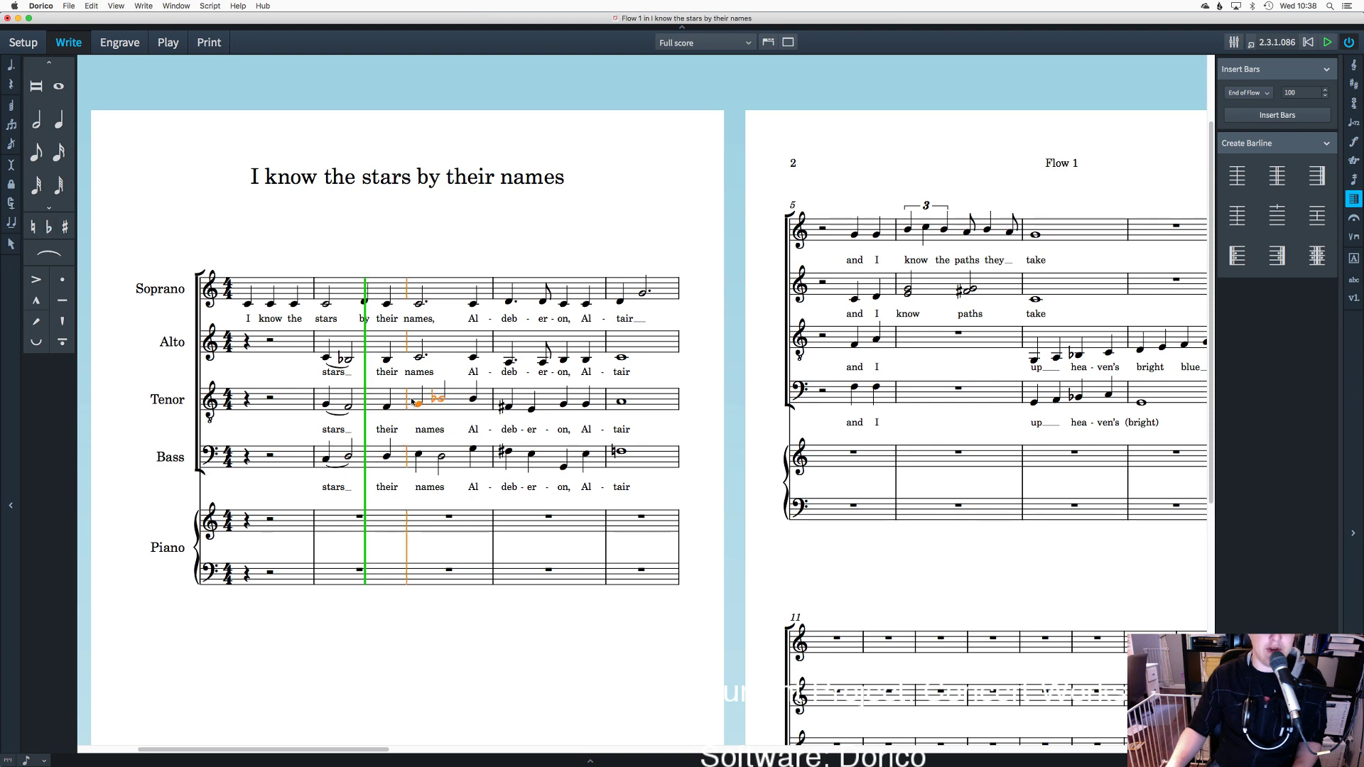
pyautogui.click(444, 462)
pyautogui.press('Escape')
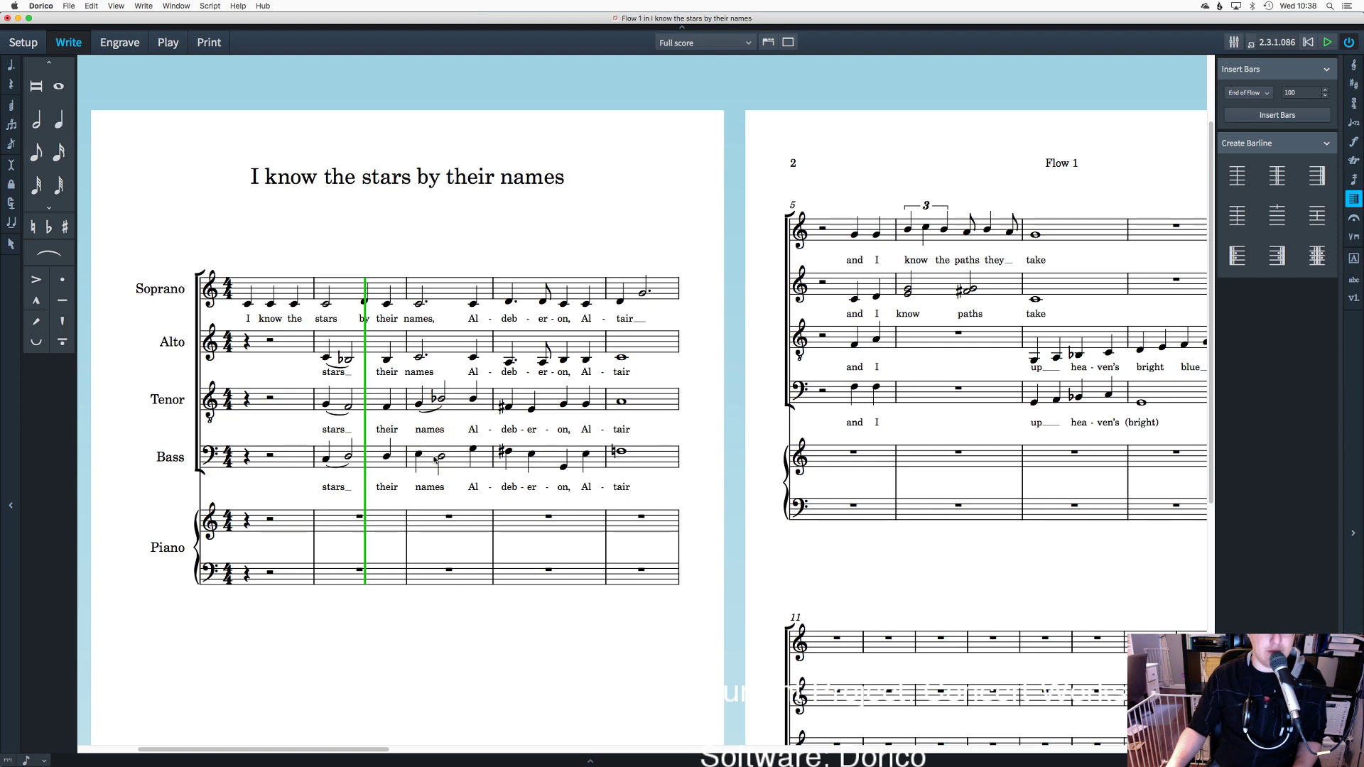
pyautogui.press('s')
# Step: Slur the soprano notes sung on "Al-deb-er-on" and the notes sung on "Al-tair"
pyautogui.click(474, 304)
pyautogui.moveTo(462, 286); pyautogui.dragTo(667, 334)
pyautogui.press('s')
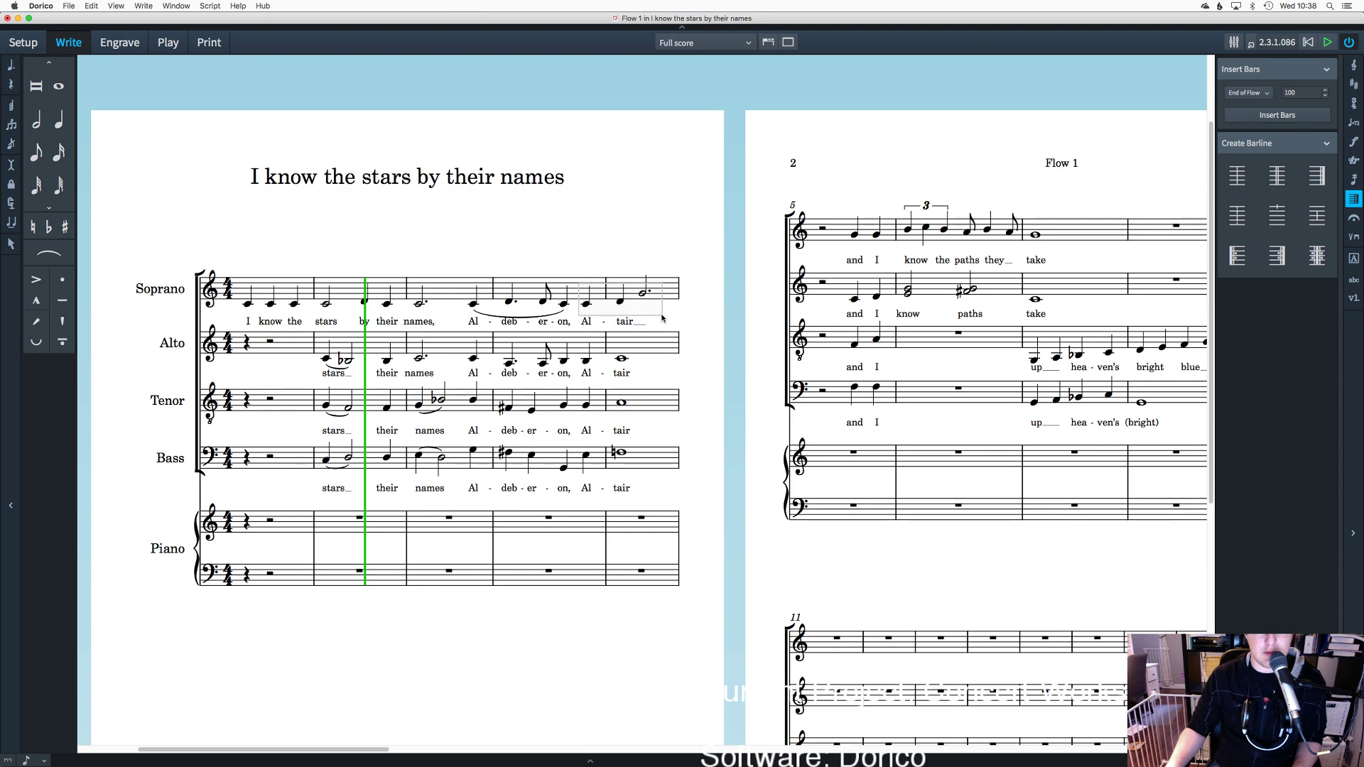
pyautogui.press('s')
pyautogui.press('Escape')
# Step: Slur the alto notes sung on "Al-deb-er-on" and the two notes sung on "Al-tair"
pyautogui.moveTo(573, 370); pyautogui.dragTo(467, 340)
pyautogui.press('s')
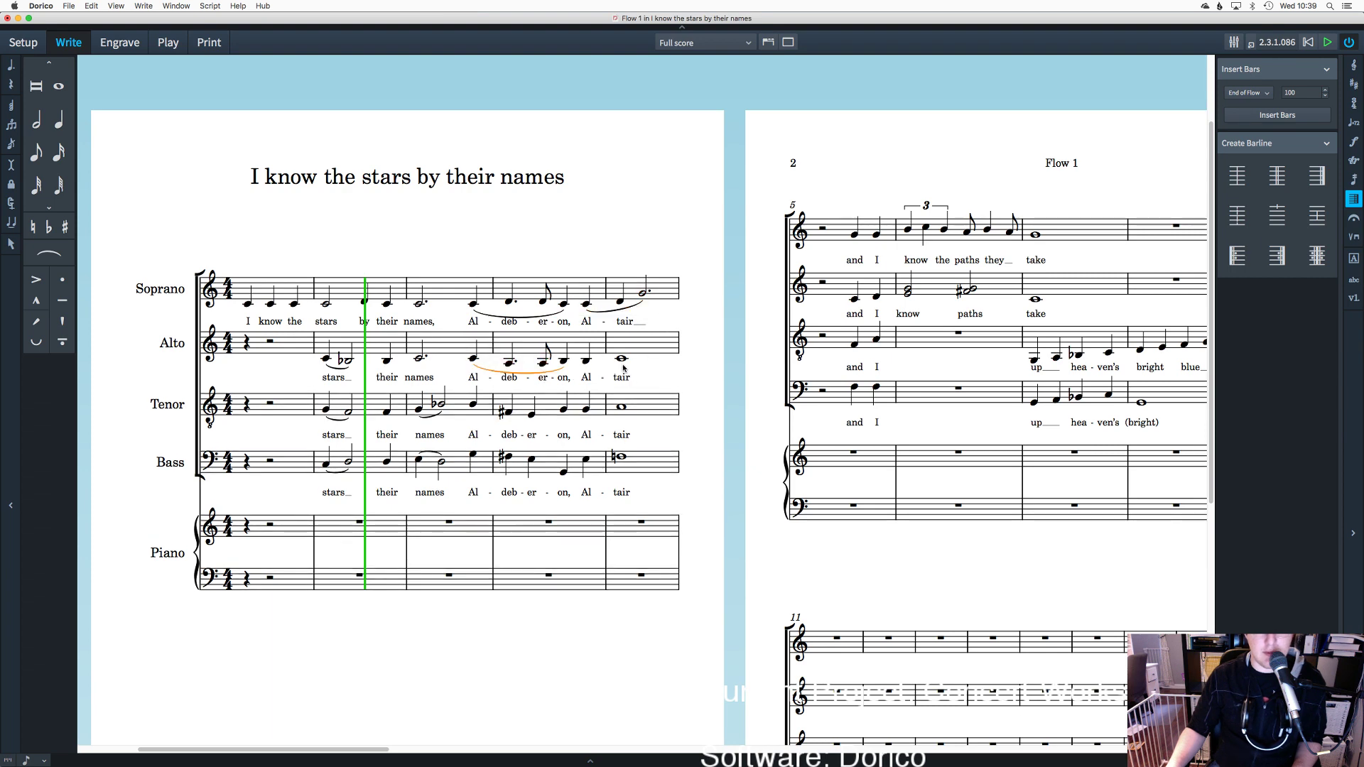
pyautogui.moveTo(624, 367); pyautogui.dragTo(580, 343)
pyautogui.press('s')
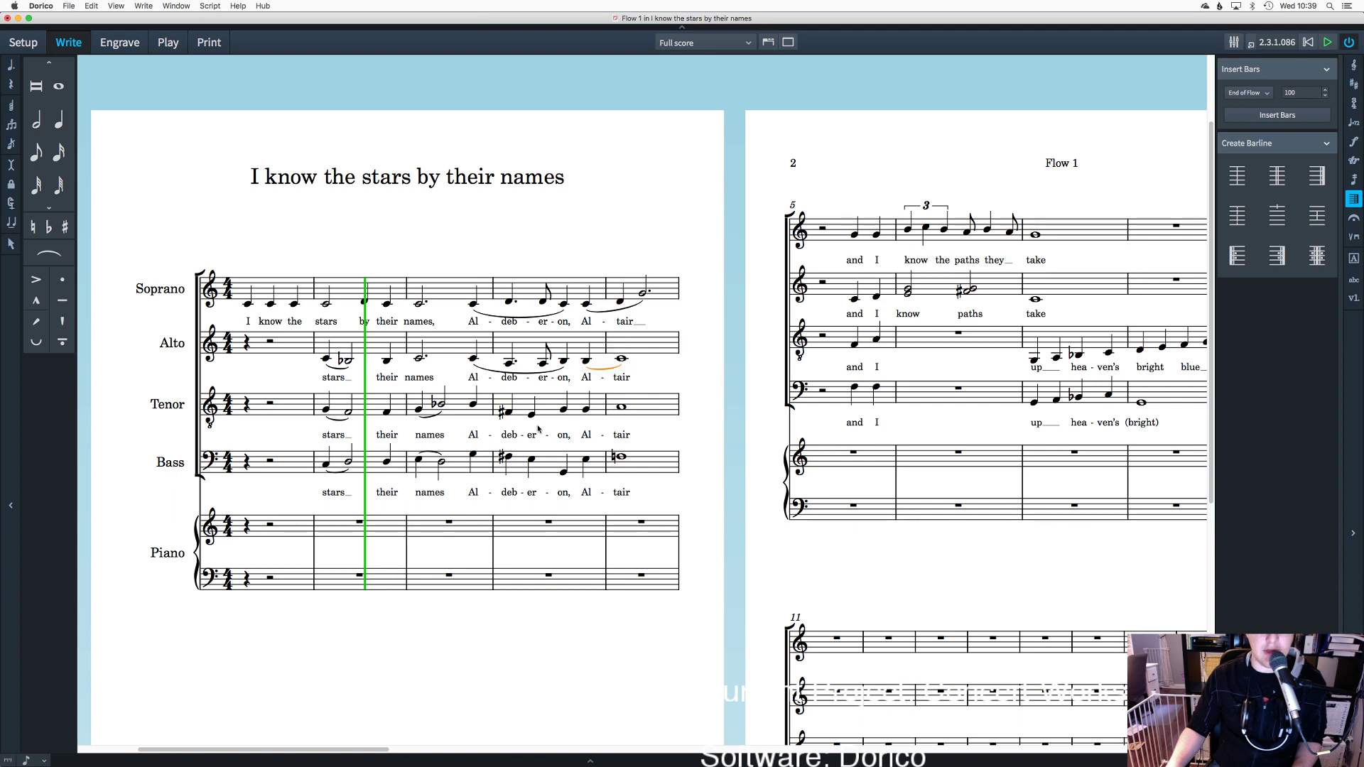
# Step: Slur the tenor notes sung on "Al-deb-er-on", from the first note on "Al" to the note on "on"
pyautogui.moveTo(574, 425); pyautogui.dragTo(468, 395)
pyautogui.press('s')
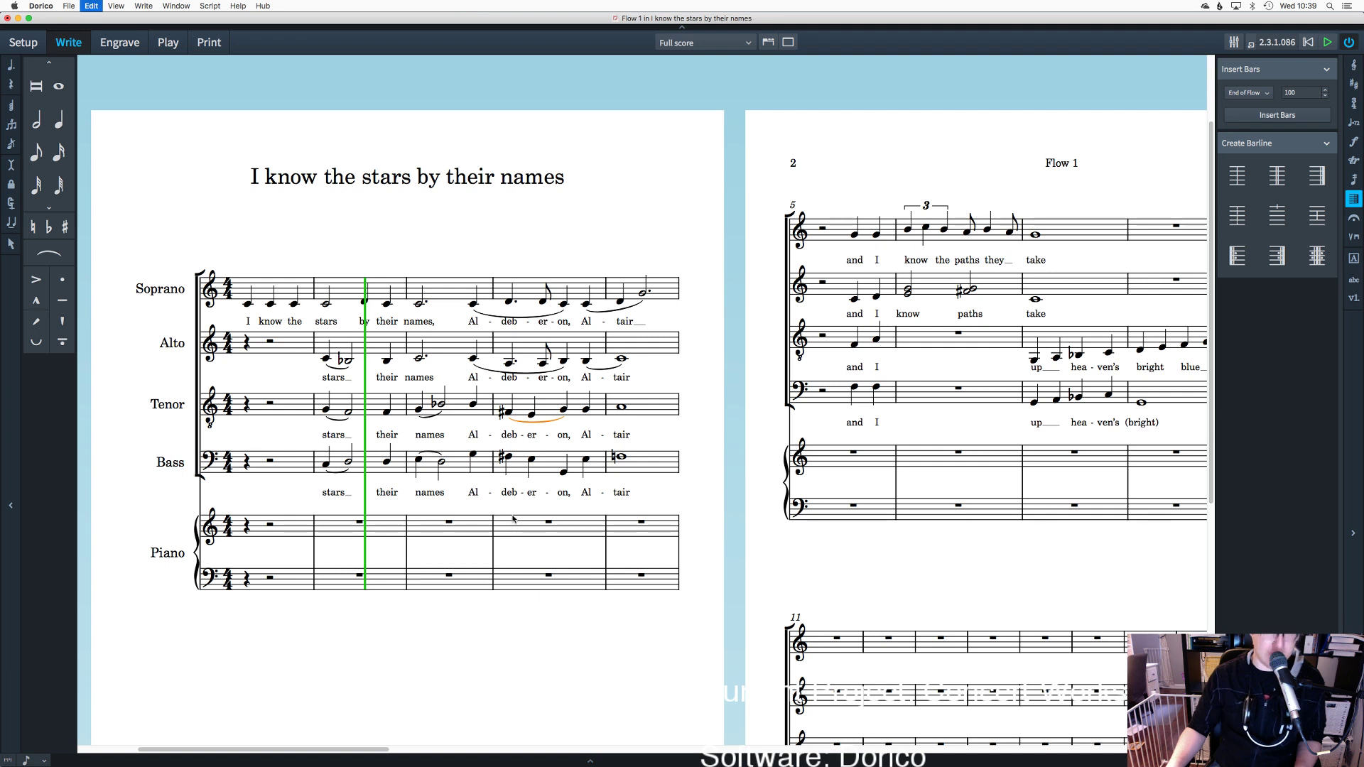
pyautogui.press('super+z')
pyautogui.moveTo(574, 425)
pyautogui.mouseDown()
pyautogui.moveTo(468, 396)
pyautogui.moveTo(577, 429)
pyautogui.mouseUp()
pyautogui.press('s')
# Step: Launch Sibelius while the score stays open
pyautogui.moveTo(557, 746)
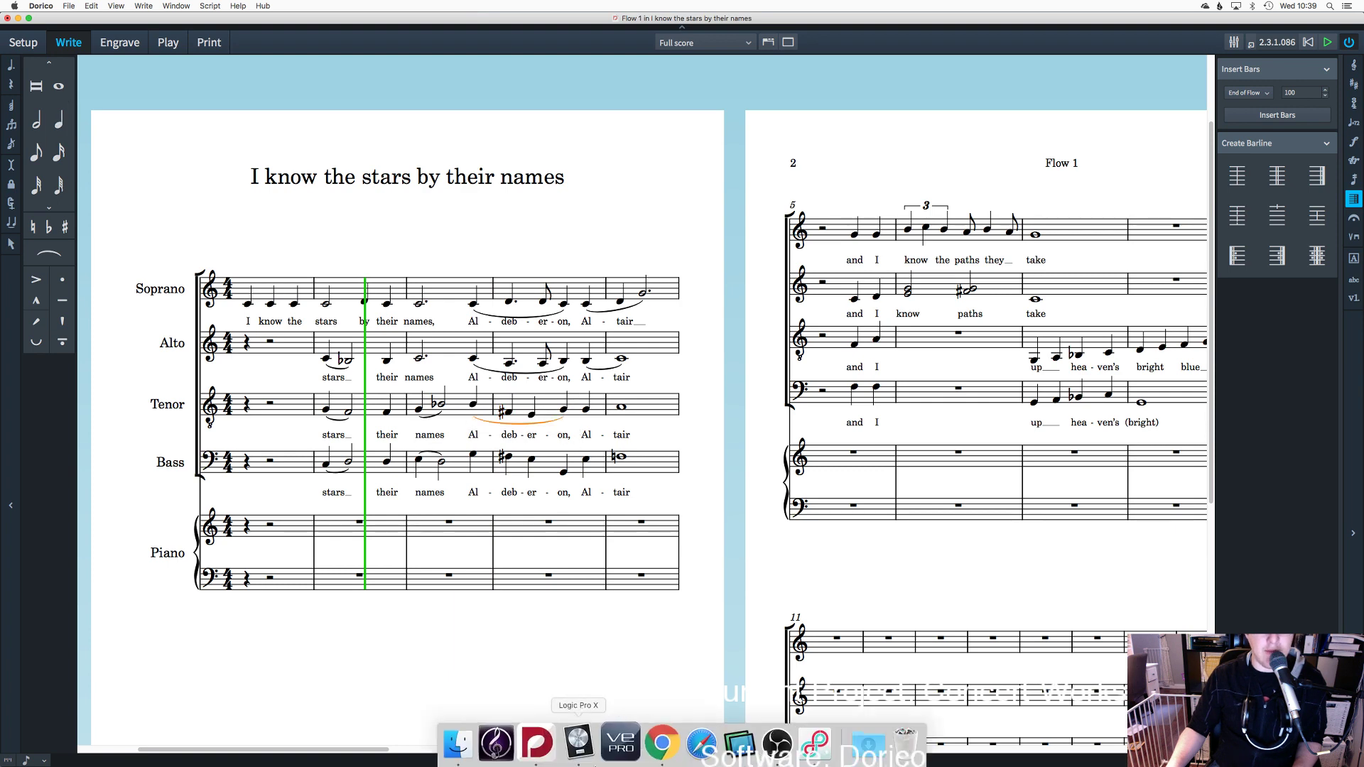
pyautogui.click(509, 742)
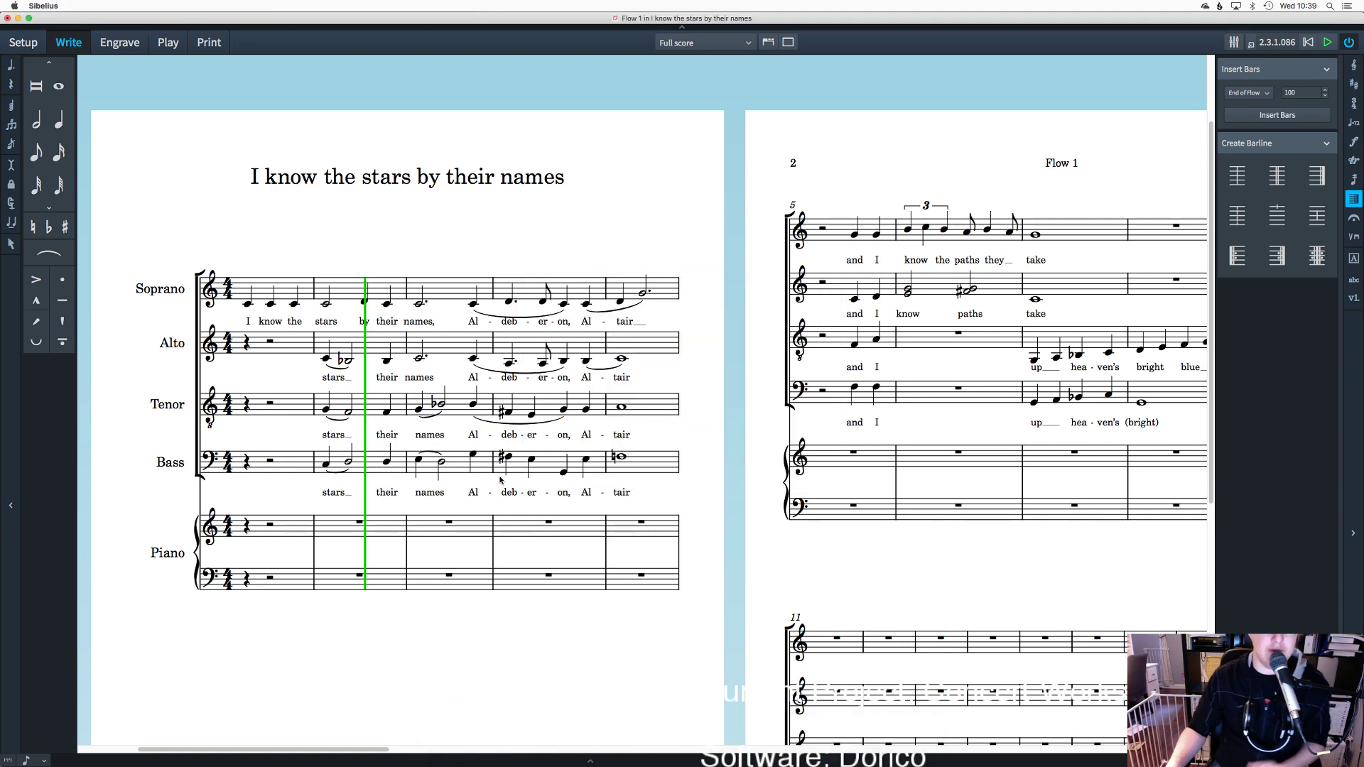
# Step: Slur the bass notes sung on "Al-deb-er-on" and "Al-tair", and the tenor notes sung on "Al-tair"
pyautogui.moveTo(468, 448); pyautogui.dragTo(649, 471)
pyautogui.press('s')
pyautogui.press('s')
pyautogui.moveTo(639, 420); pyautogui.dragTo(580, 399)
pyautogui.press('s')
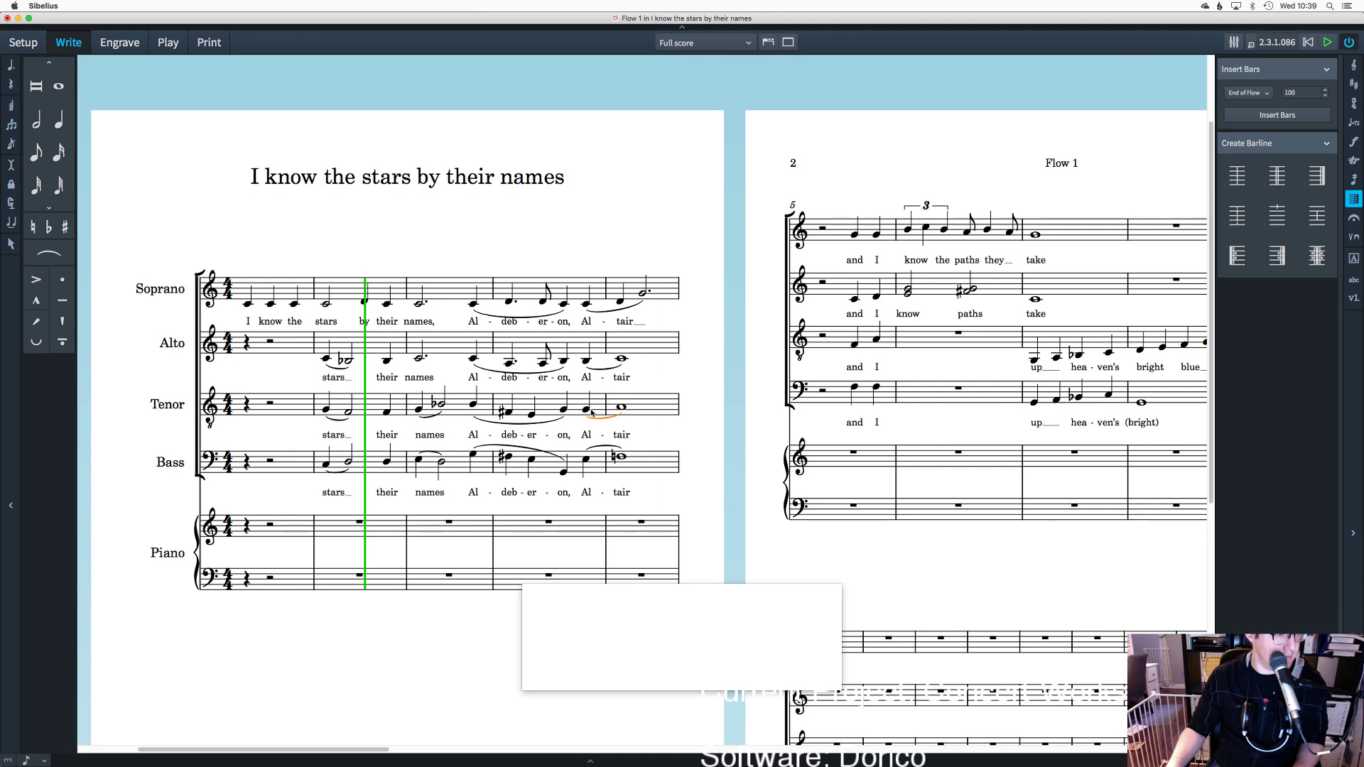
pyautogui.moveTo(650, 755)
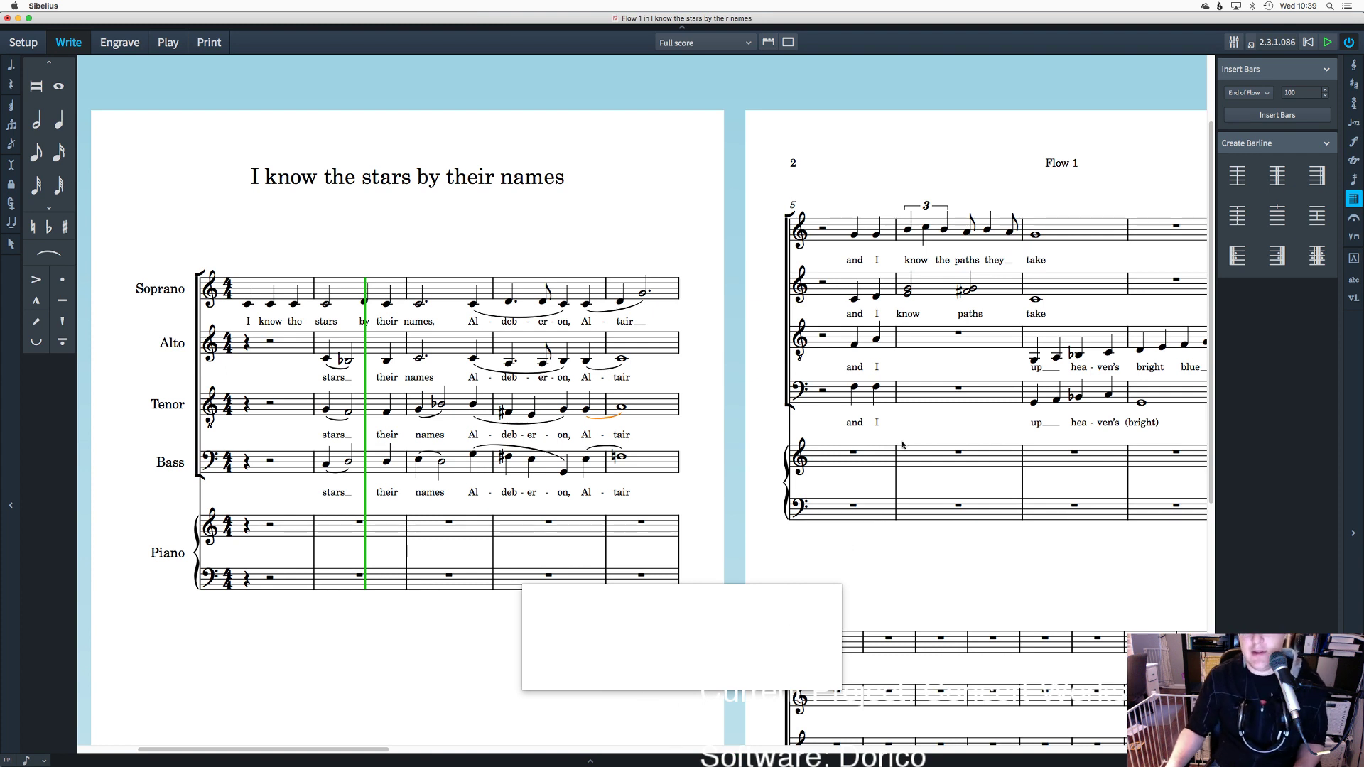
pyautogui.click(910, 412)
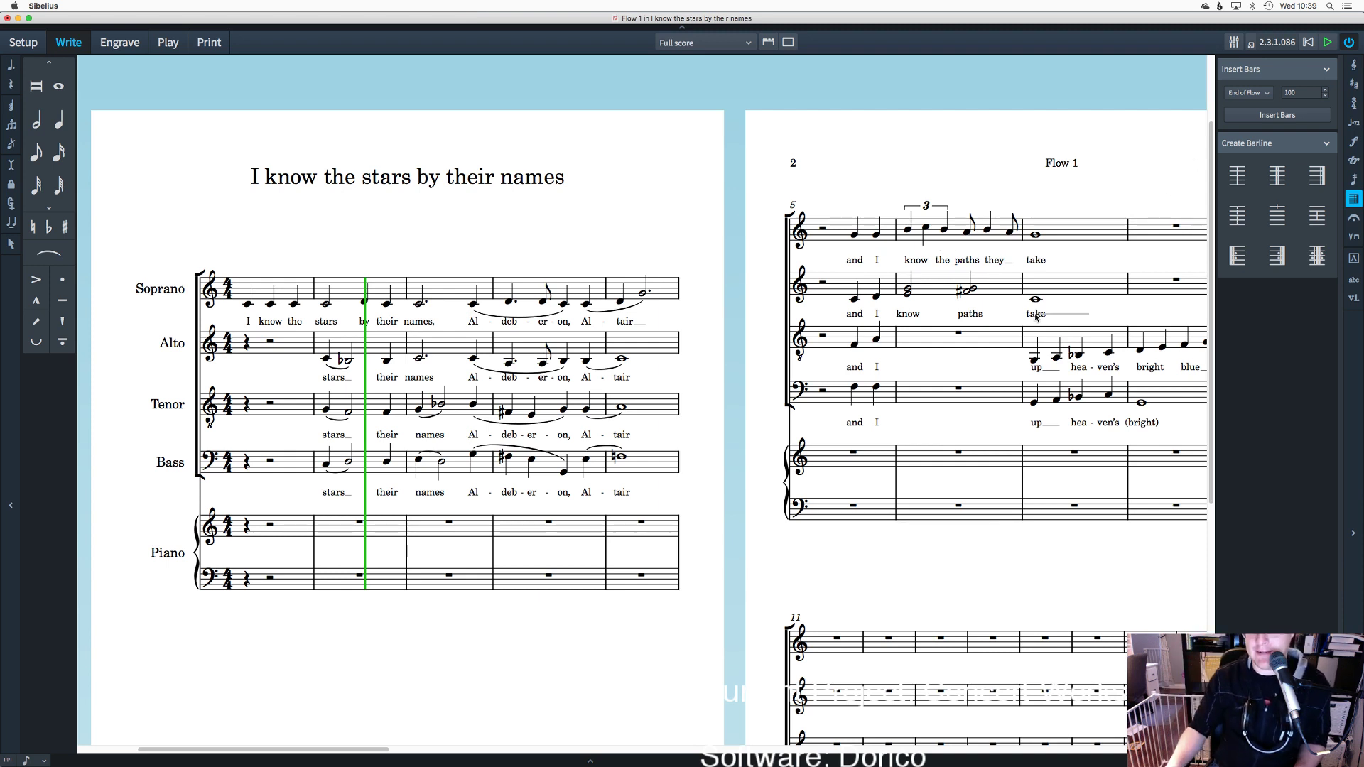
pyautogui.hscroll(5, 302, 753)
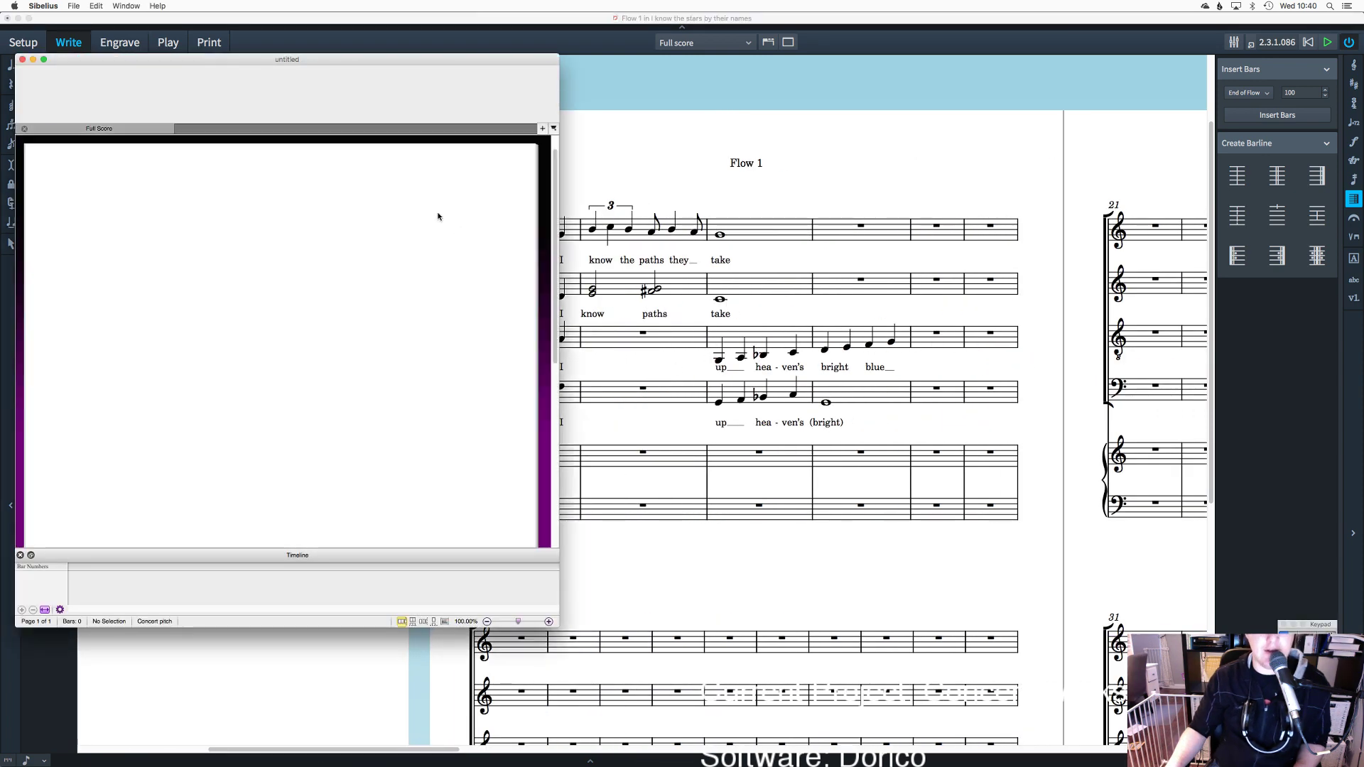
pyautogui.click(74, 5)
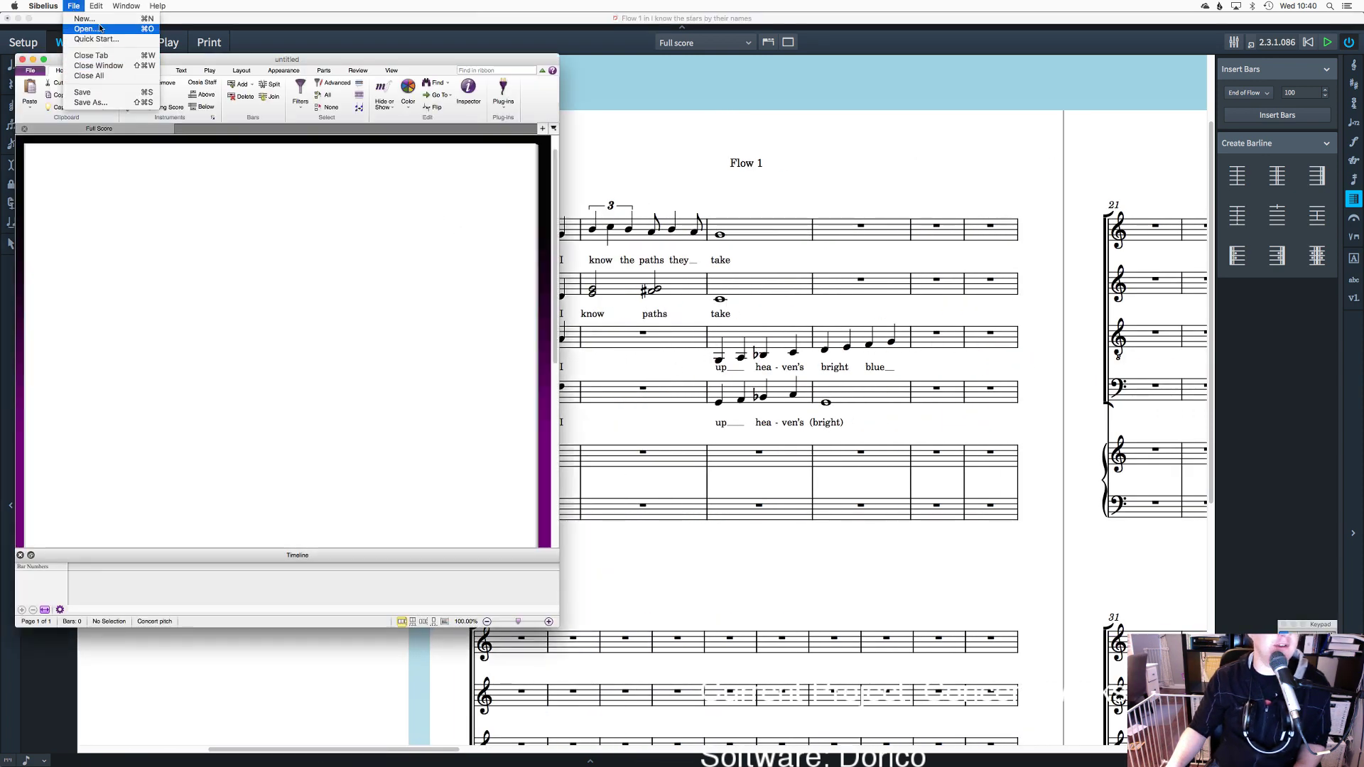
pyautogui.click(327, 107)
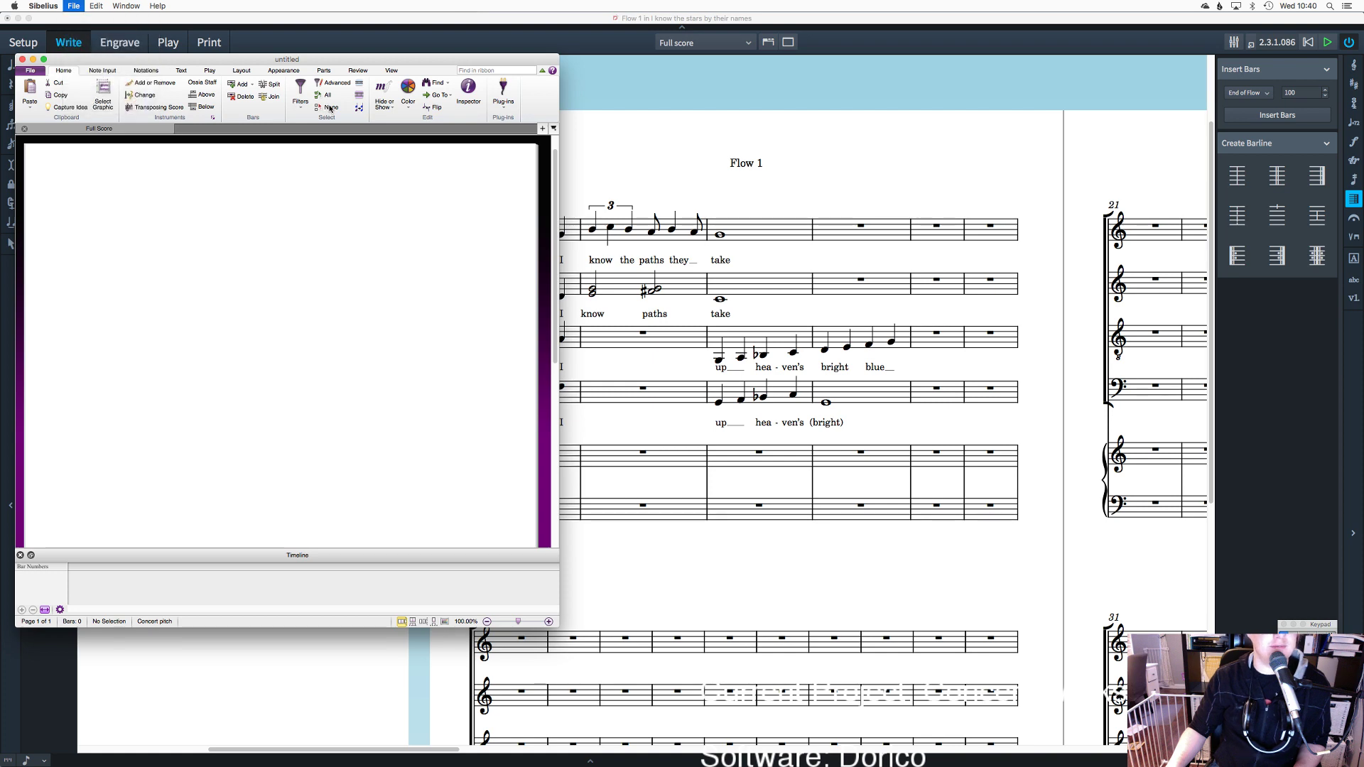
pyautogui.press('super+o')
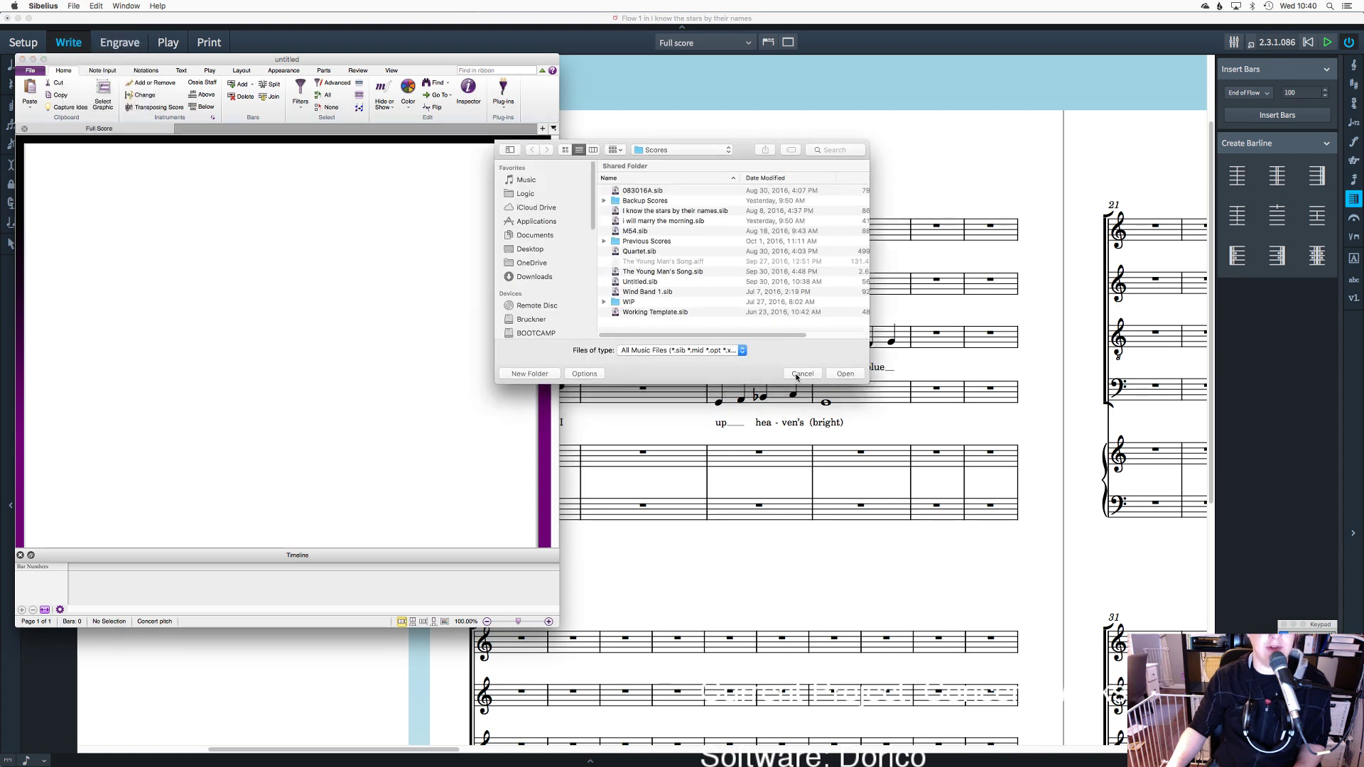
pyautogui.click(802, 374)
pyautogui.press('super+Tab')
pyautogui.press('super+Tab')
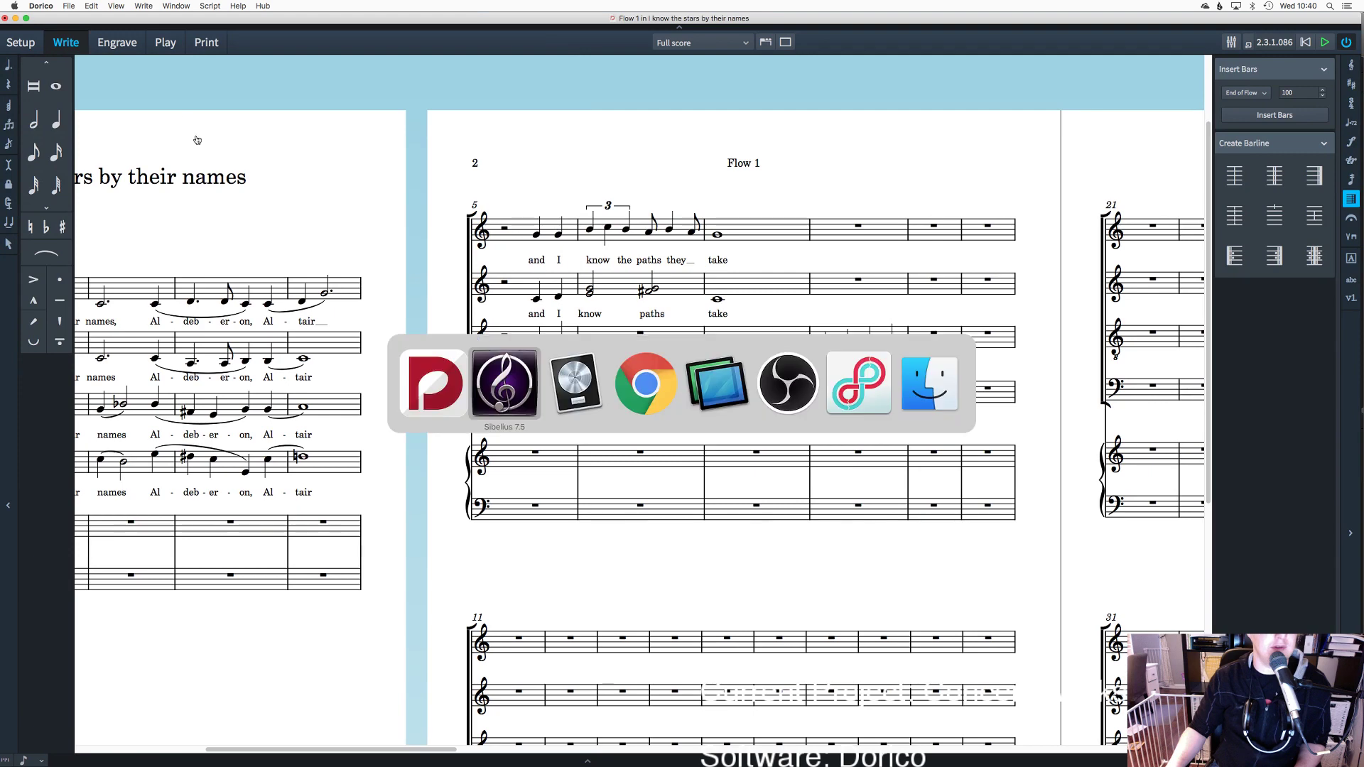
pyautogui.click(74, 5)
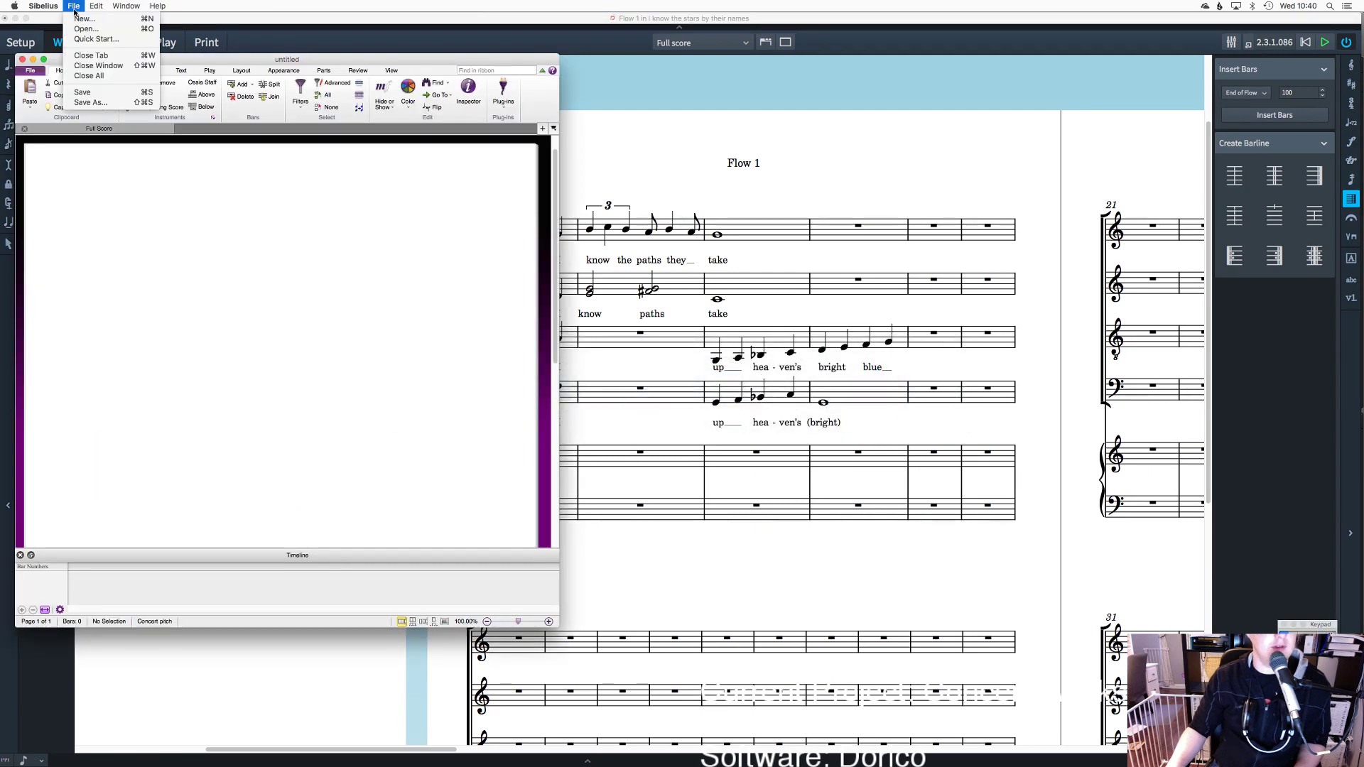
pyautogui.click(83, 27)
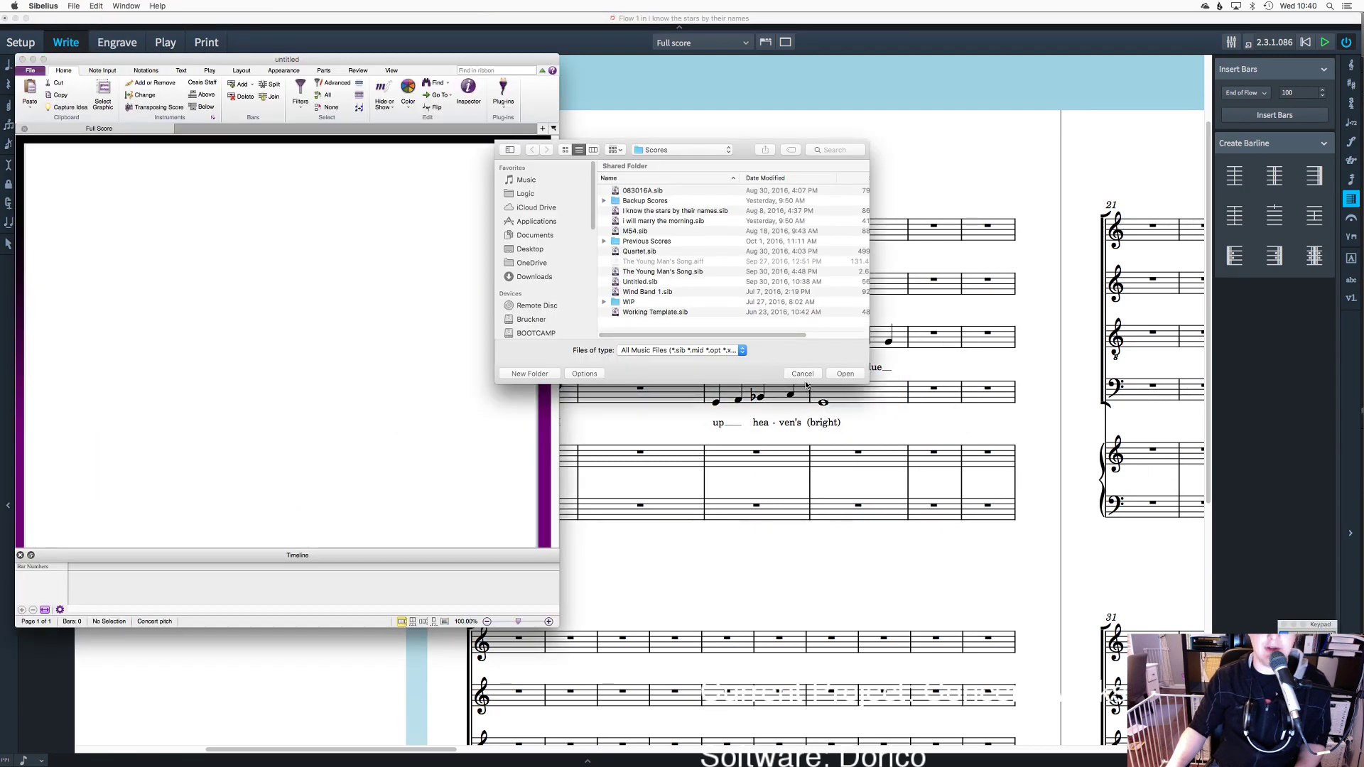
pyautogui.click(804, 374)
# Step: Create a new score in Sibelius from the Piano template under Solo Instruments
pyautogui.click(74, 6)
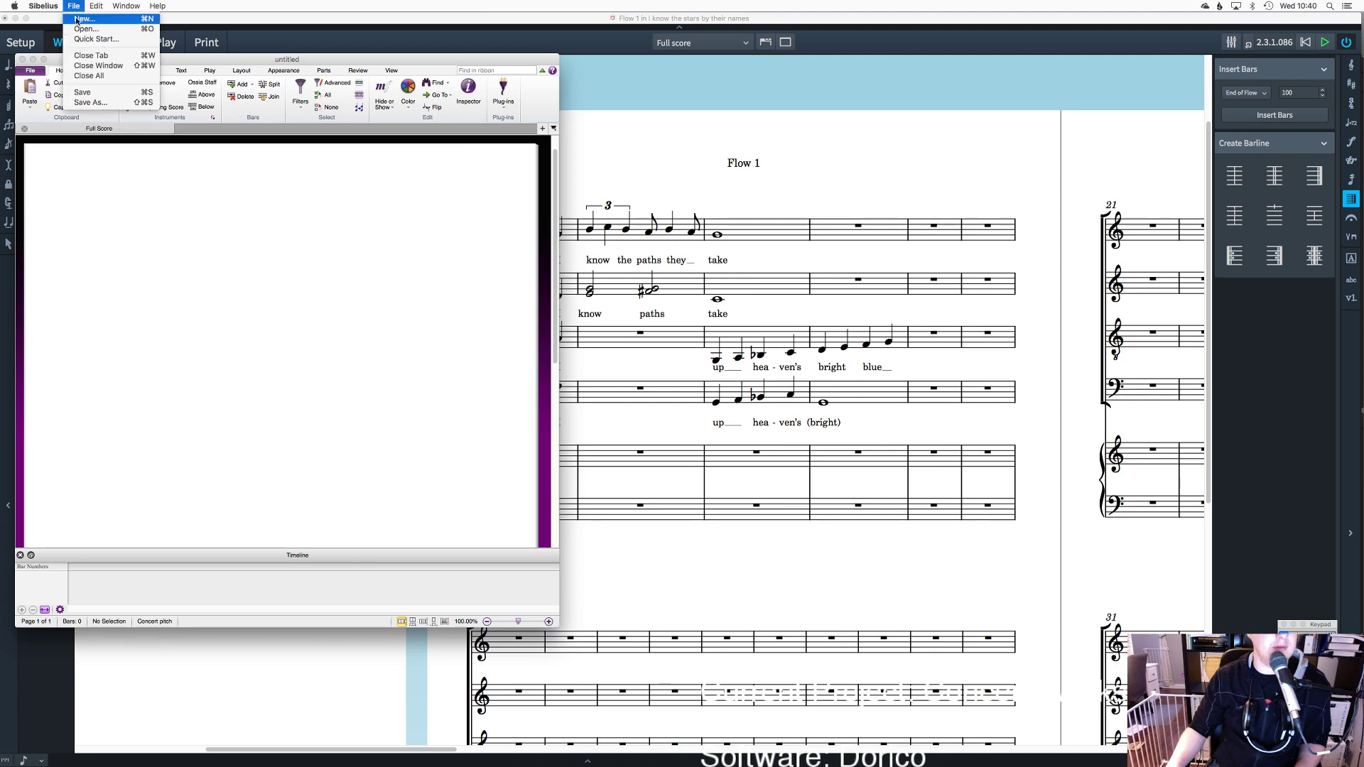
pyautogui.click(137, 81)
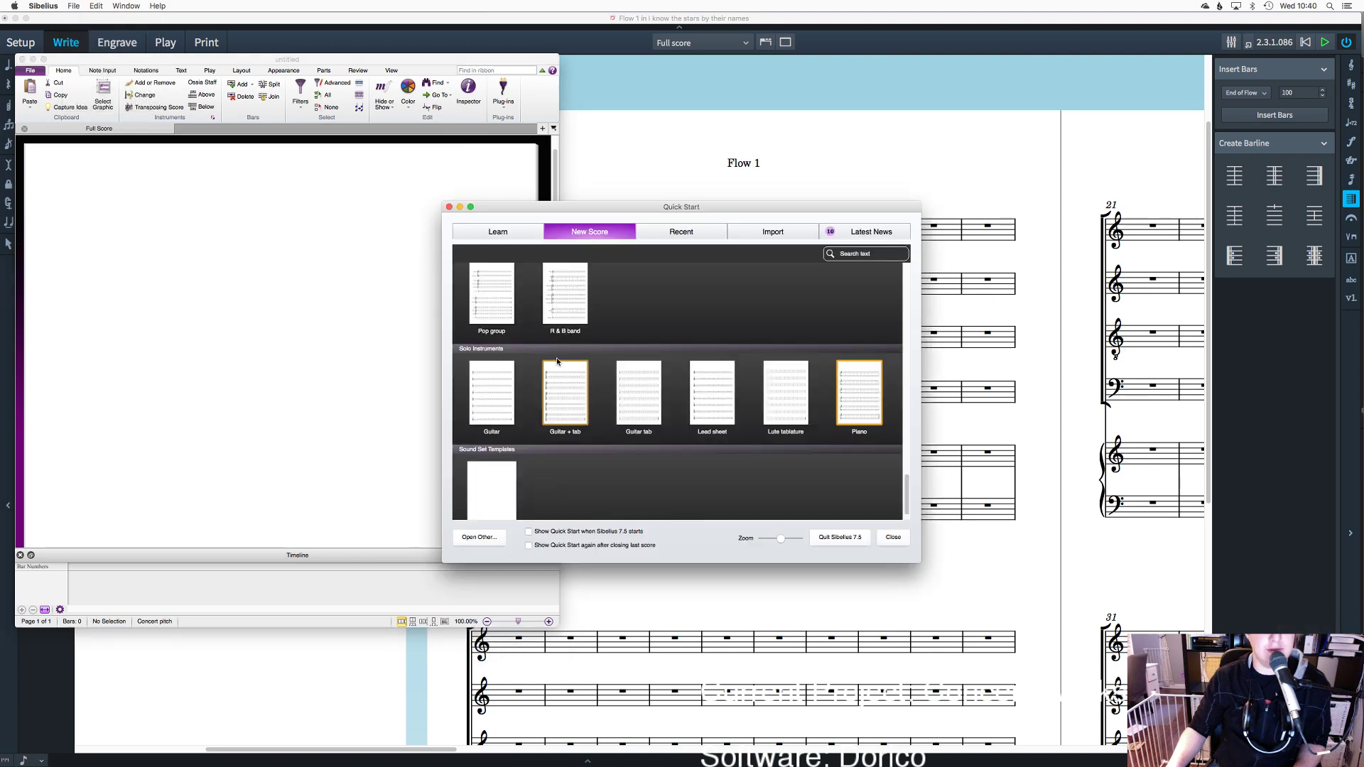
pyautogui.scroll(-1, 710, 359)
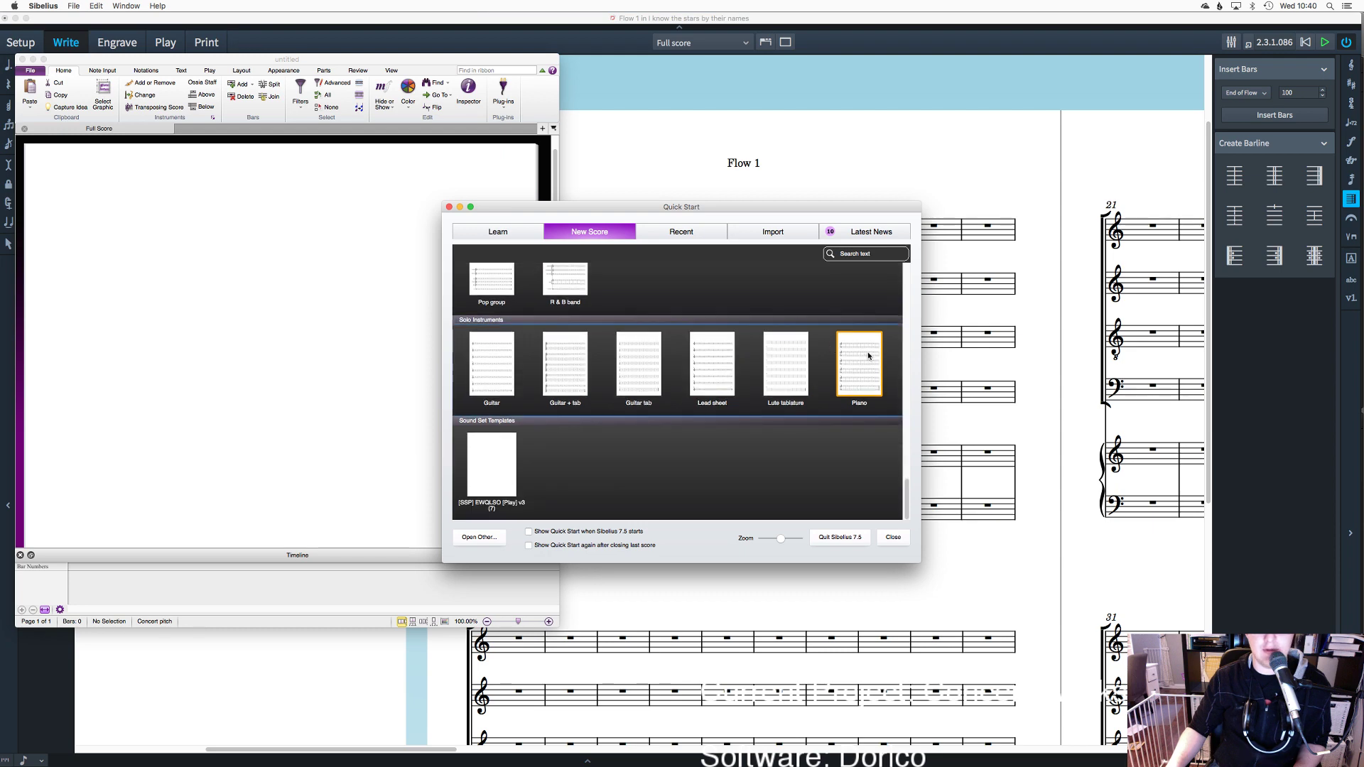
pyautogui.press('Return')
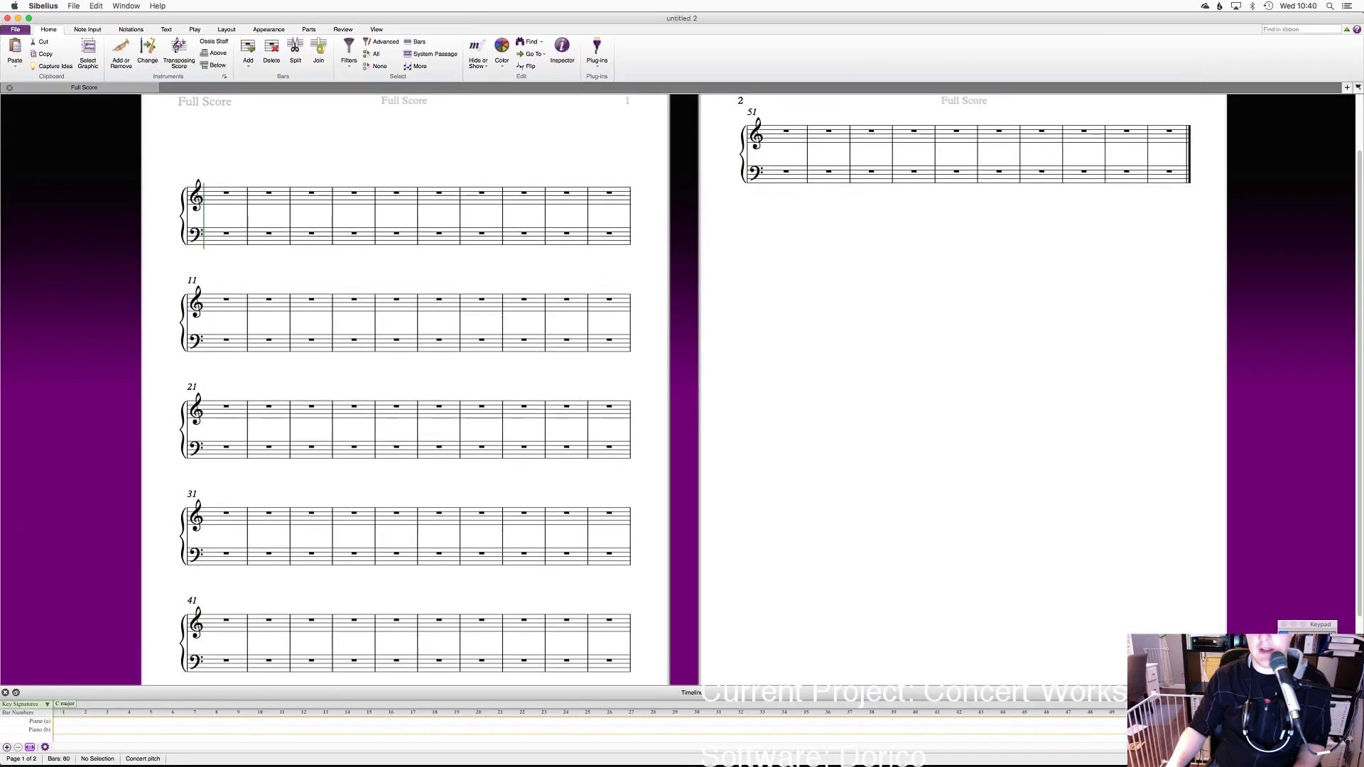
# Step: Fill bar 1 of the piano's upper staff with four beats of quarter notes starting on middle C
pyautogui.click(214, 210)
pyautogui.press('n')
pyautogui.press('c')
pyautogui.press('c')
pyautogui.press('c')
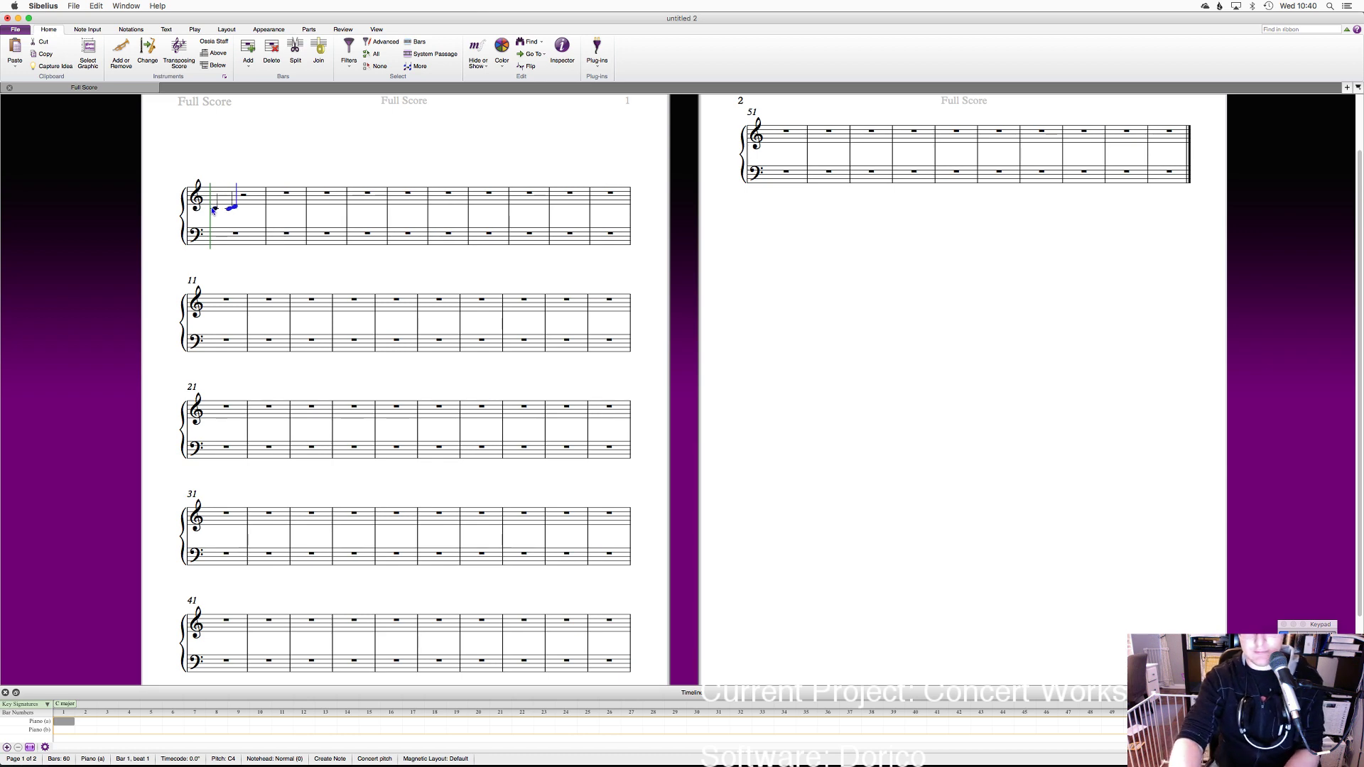
pyautogui.press('b')
pyautogui.press('Escape')
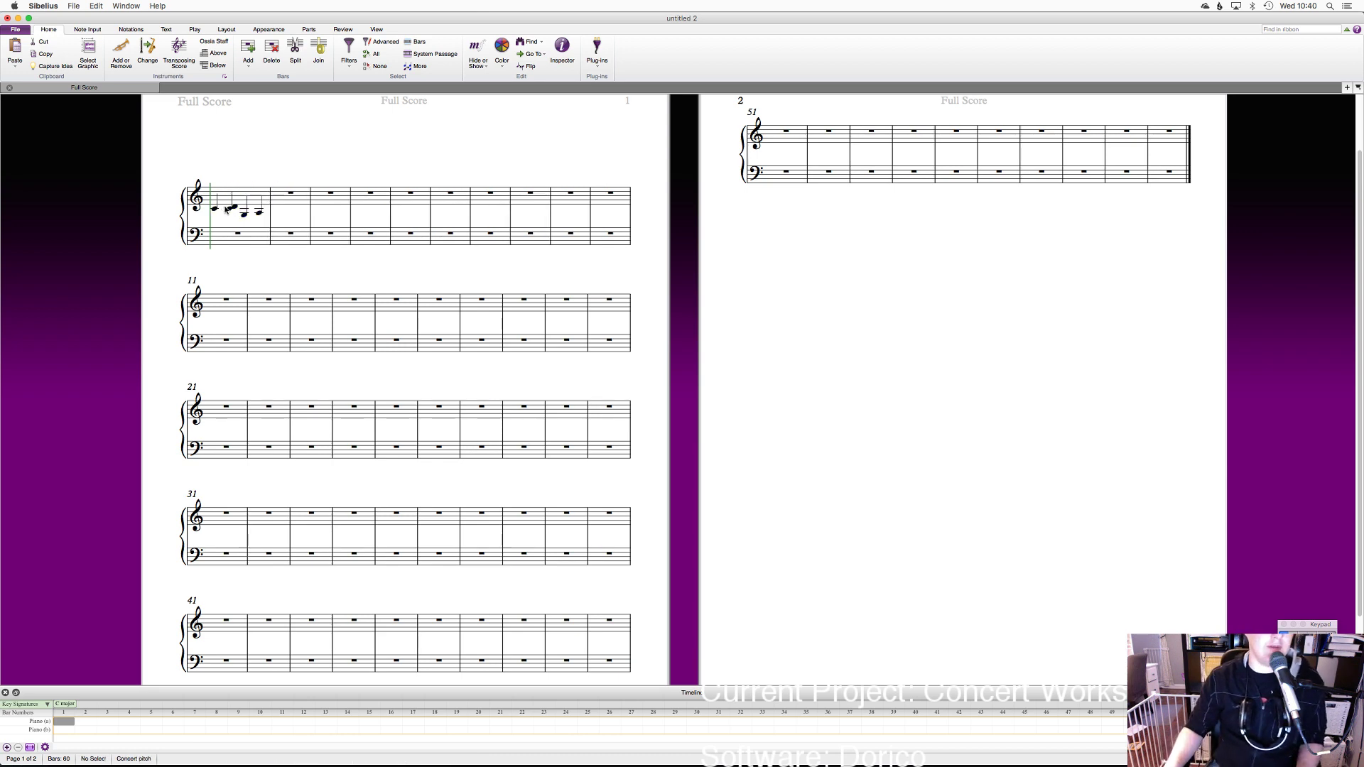
# Step: Remove the extra C from the chord on beat 2 of bar 1
pyautogui.click(231, 209)
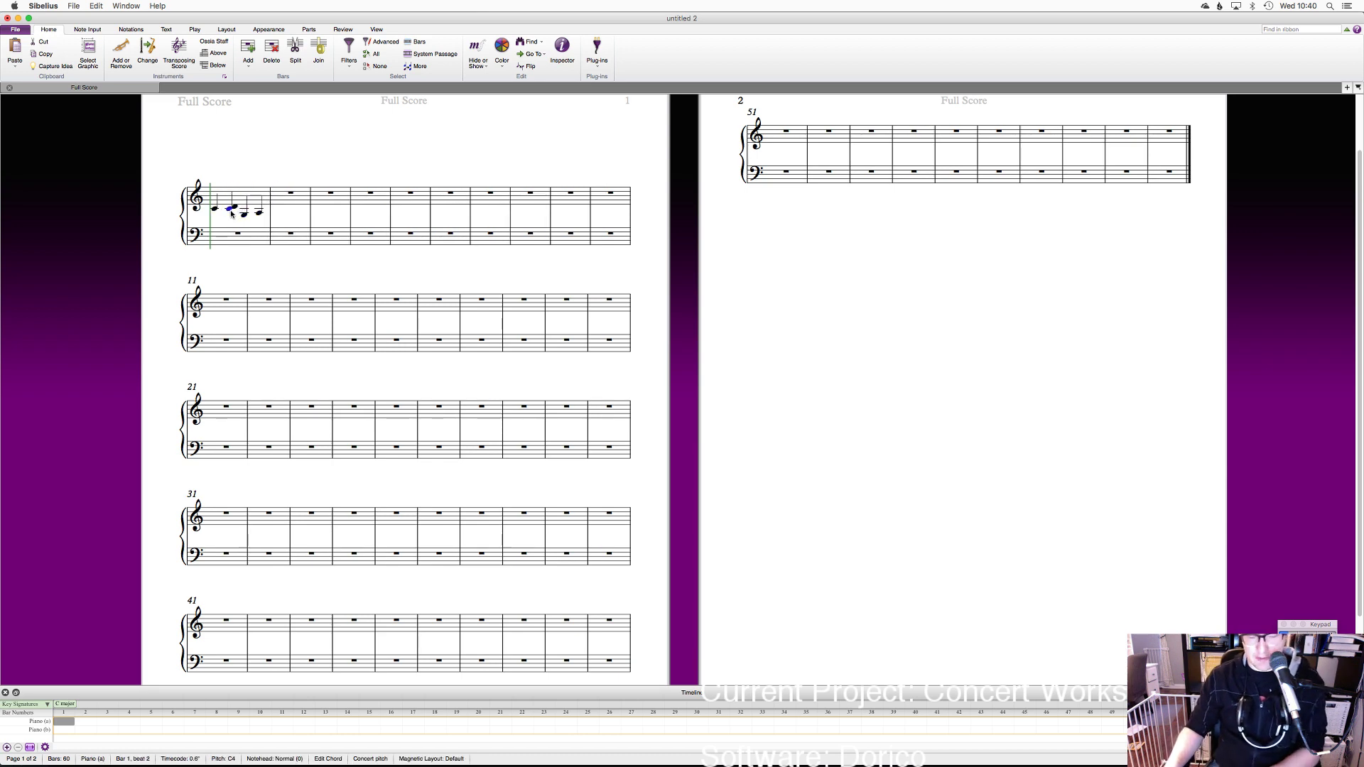
pyautogui.click(237, 202)
pyautogui.click(217, 225)
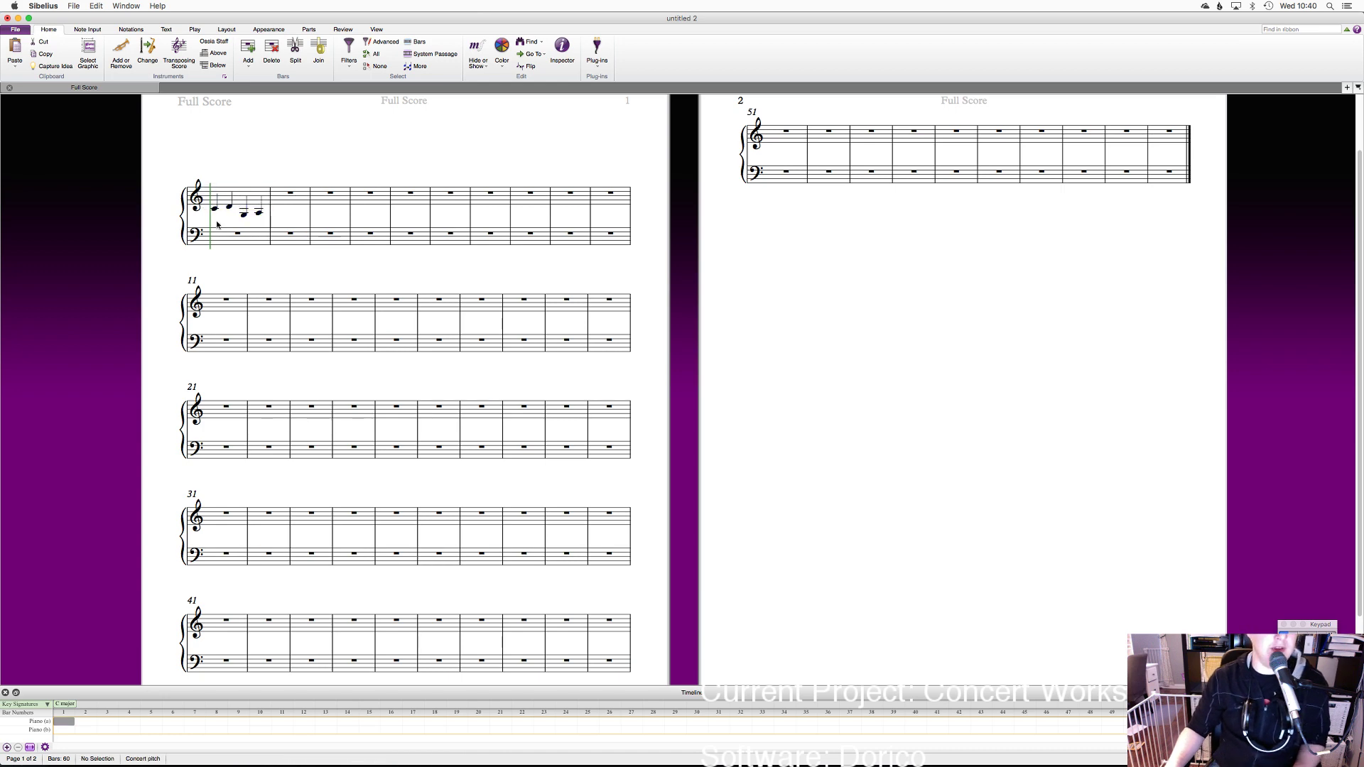
# Step: Add a slur from the first note of bar 1 and extend it over all four notes
pyautogui.click(216, 209)
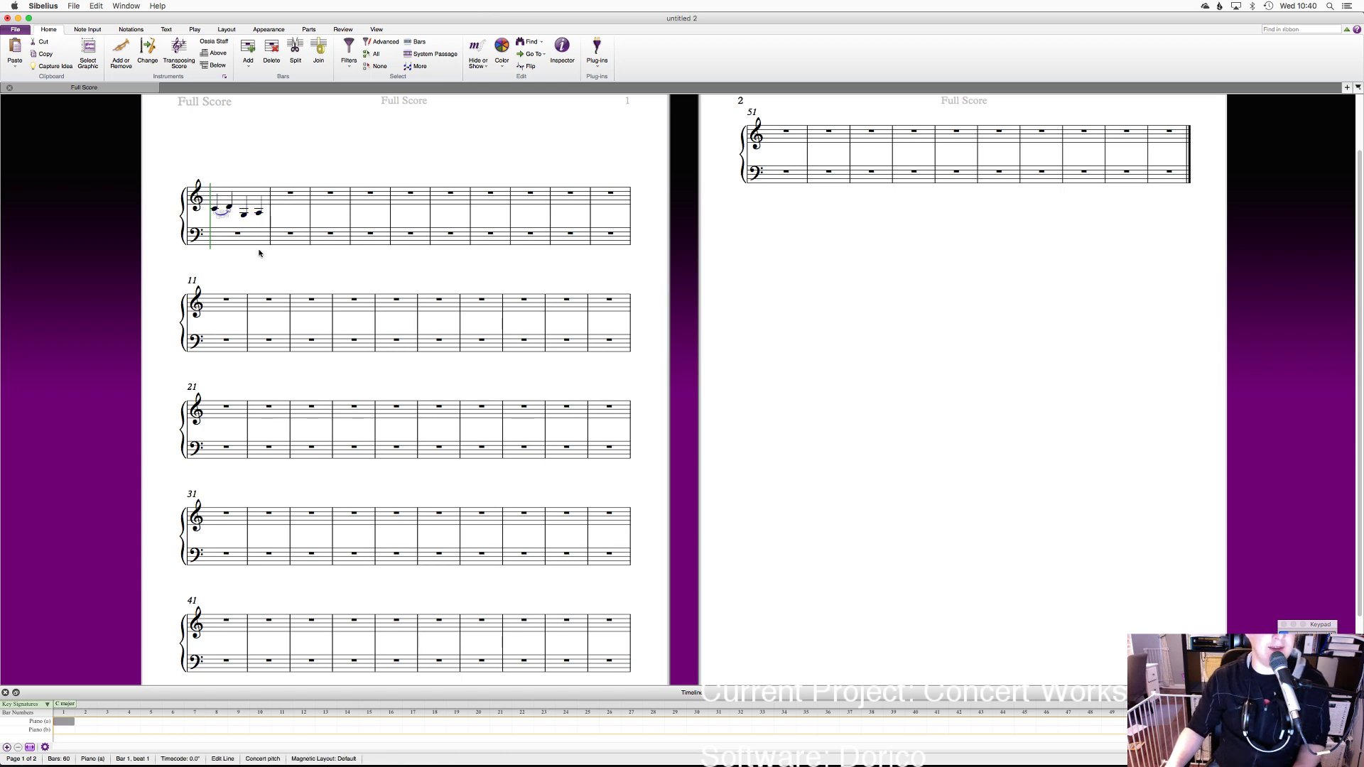
pyautogui.press('s')
pyautogui.press('space')
pyautogui.press('space')
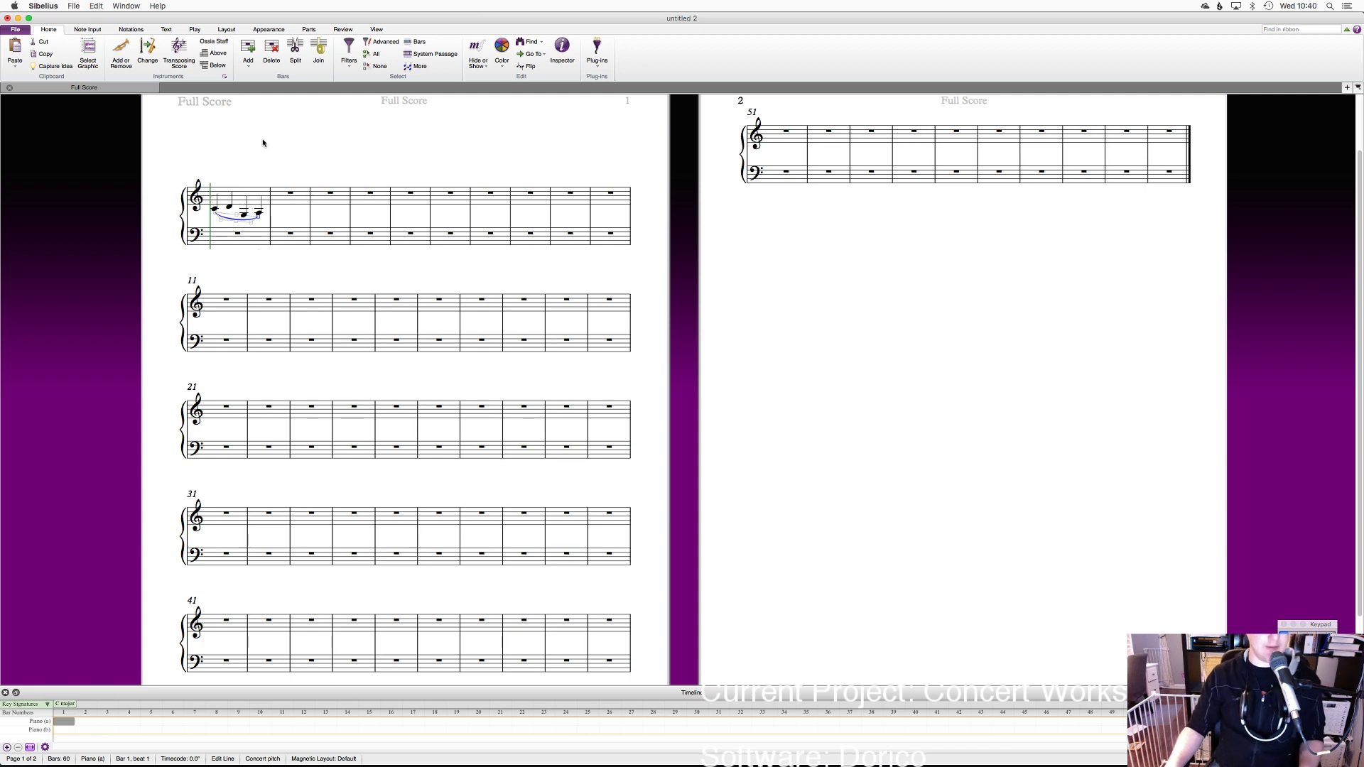
pyautogui.click(293, 202)
pyautogui.press('Escape')
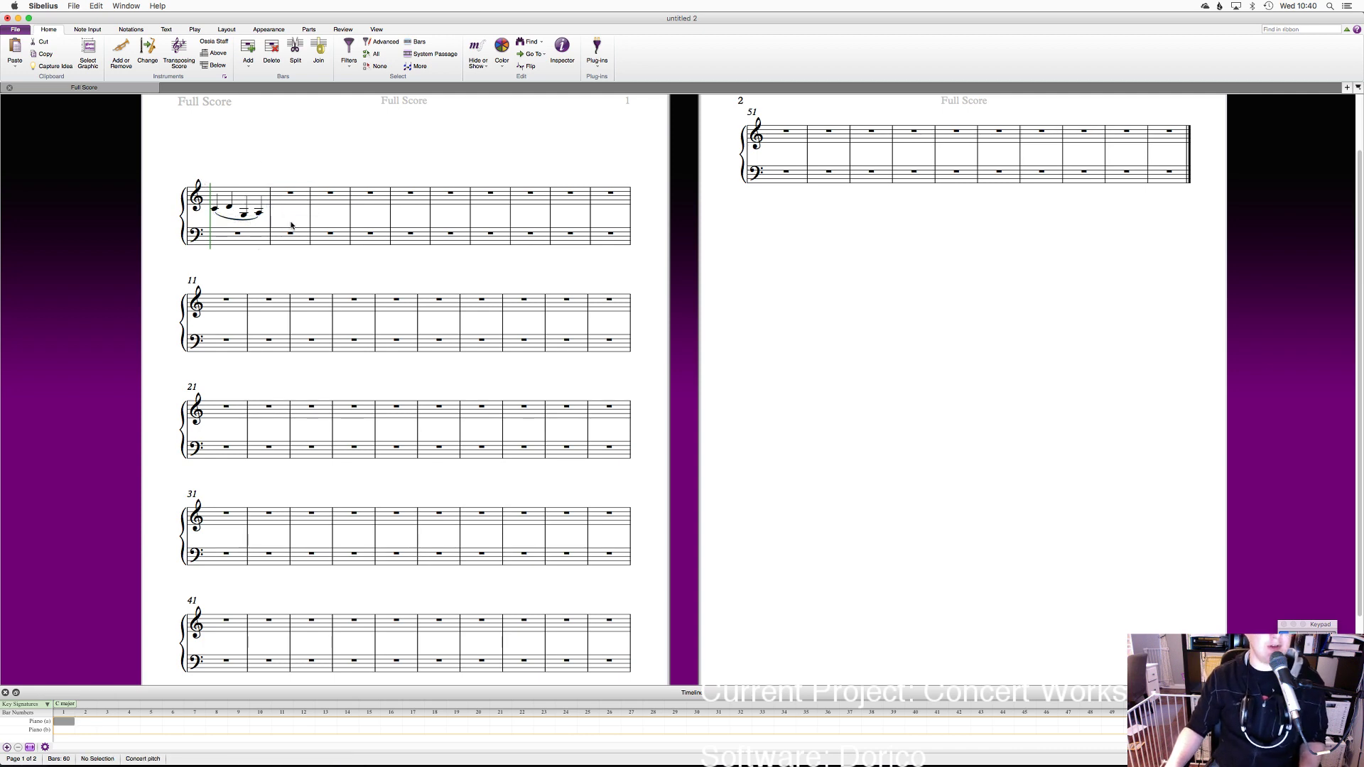
# Step: Switch to Dorico and bring page 2 of the score, with the passage starting at bar 5, into view
pyautogui.moveTo(291, 226); pyautogui.dragTo(222, 280)
pyautogui.press('super+Tab')
pyautogui.click(538, 366)
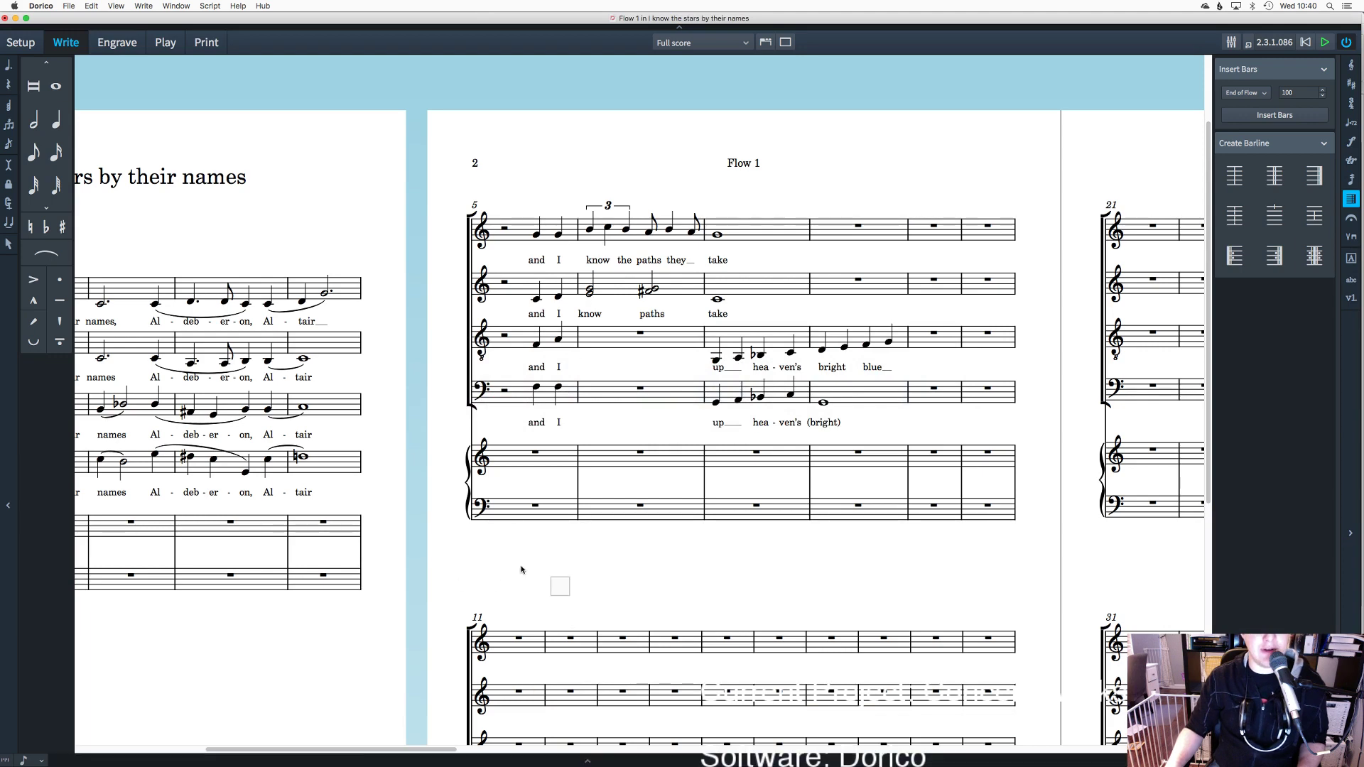
pyautogui.hscroll(15, 372, 747)
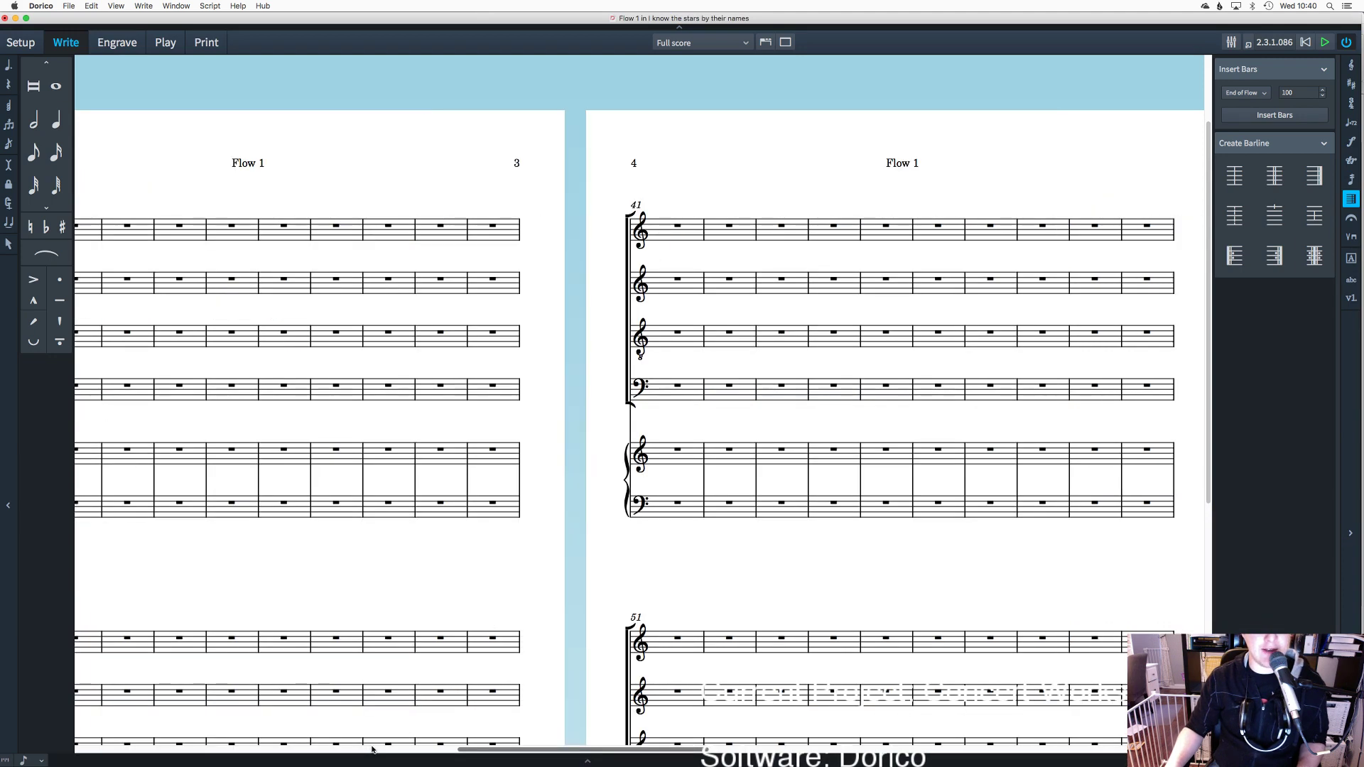
pyautogui.hscroll(-12, 263, 754)
pyautogui.hscroll(5, 264, 755)
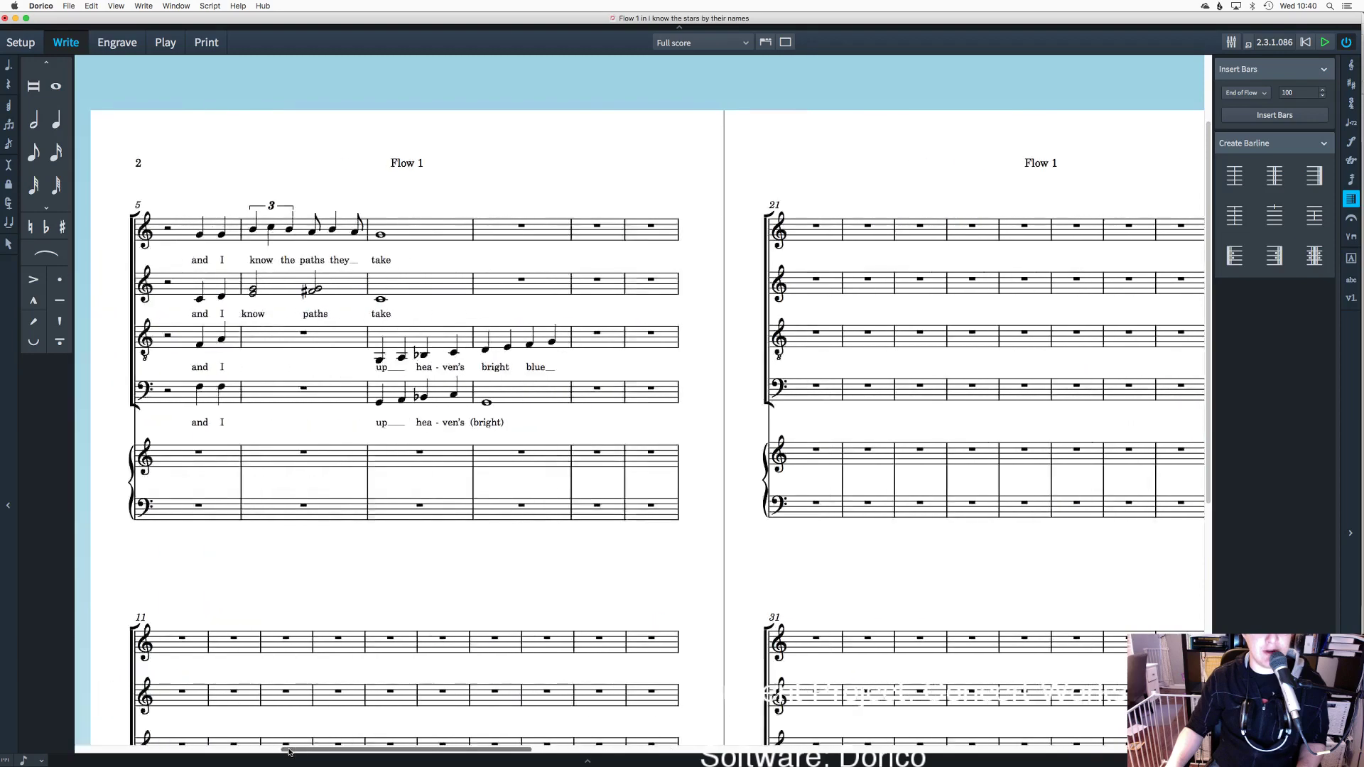
pyautogui.hscroll(-10, 262, 752)
pyautogui.hscroll(5, 259, 749)
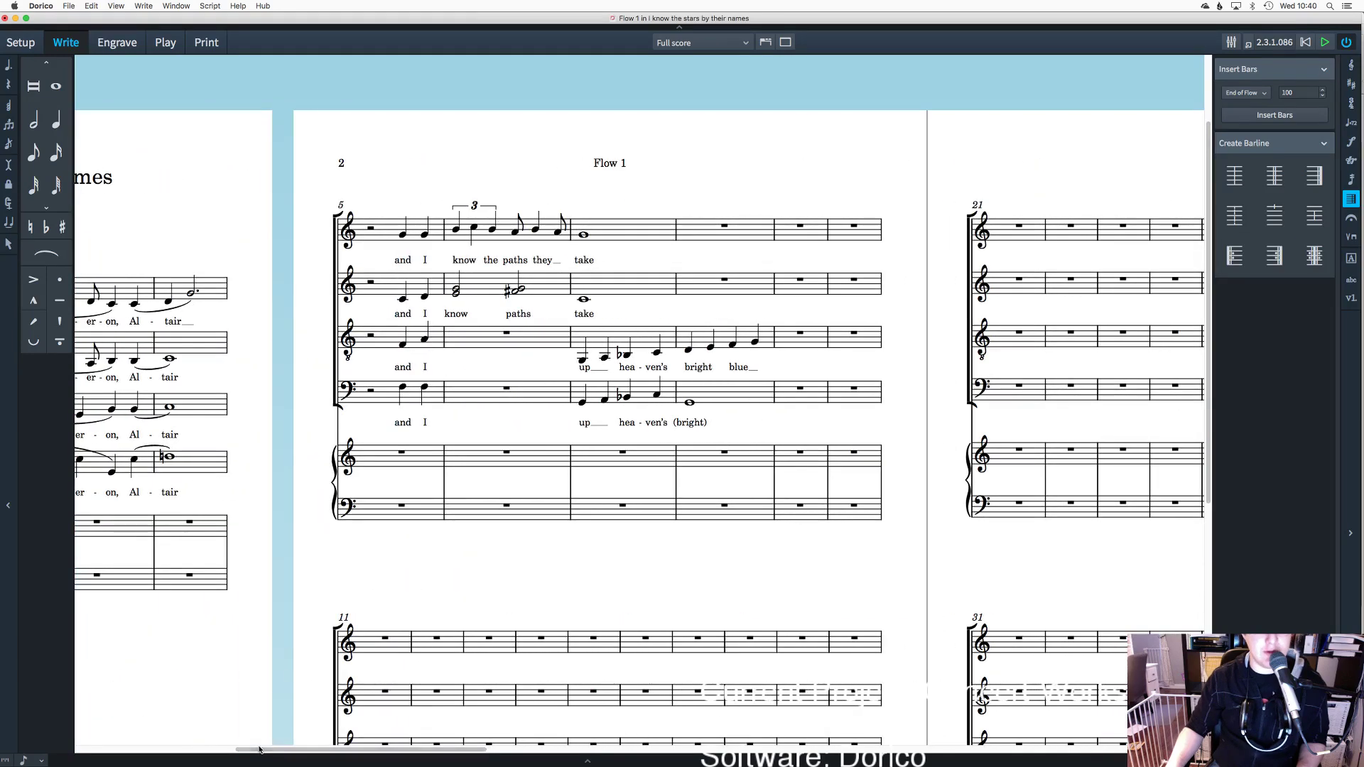
# Step: Try to add a slur starting on the second note of the soprano's triplet in bar 6
pyautogui.click(455, 230)
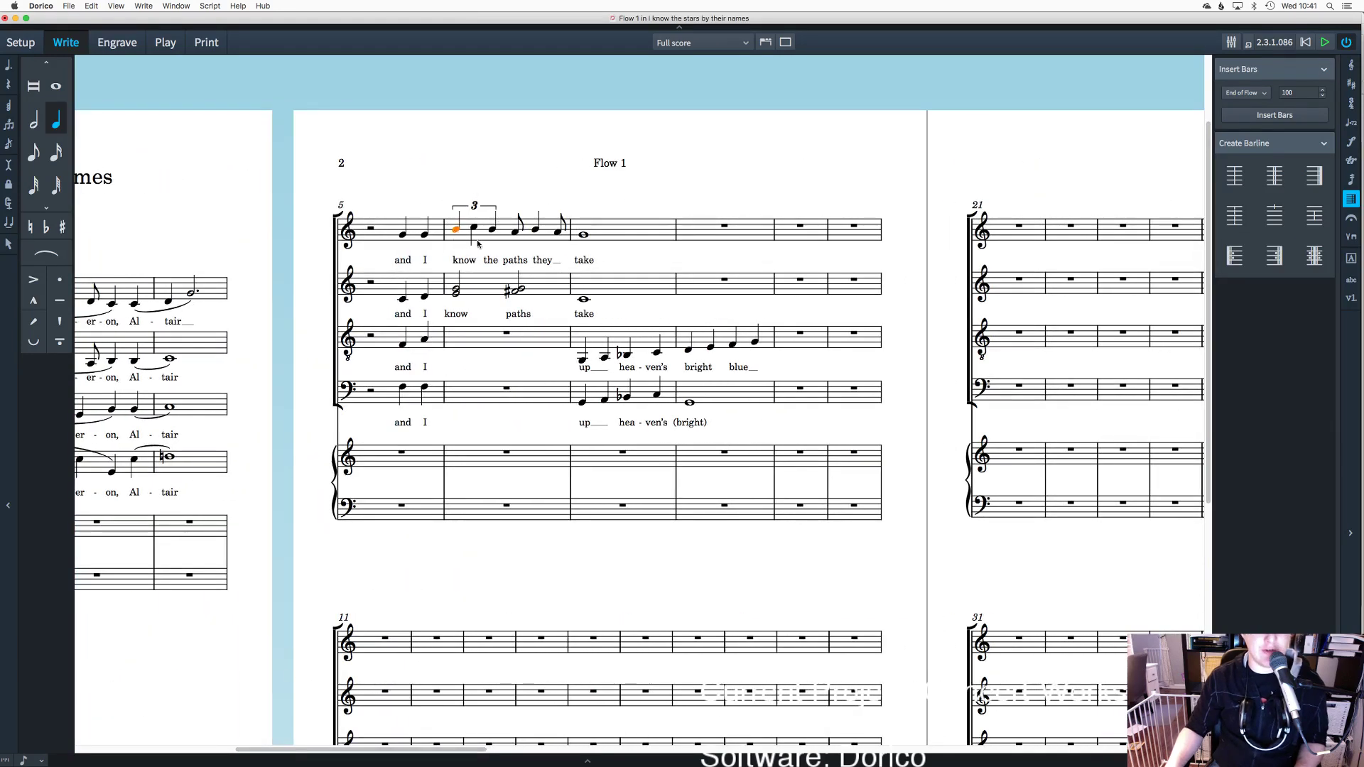
pyautogui.doubleClick(477, 244)
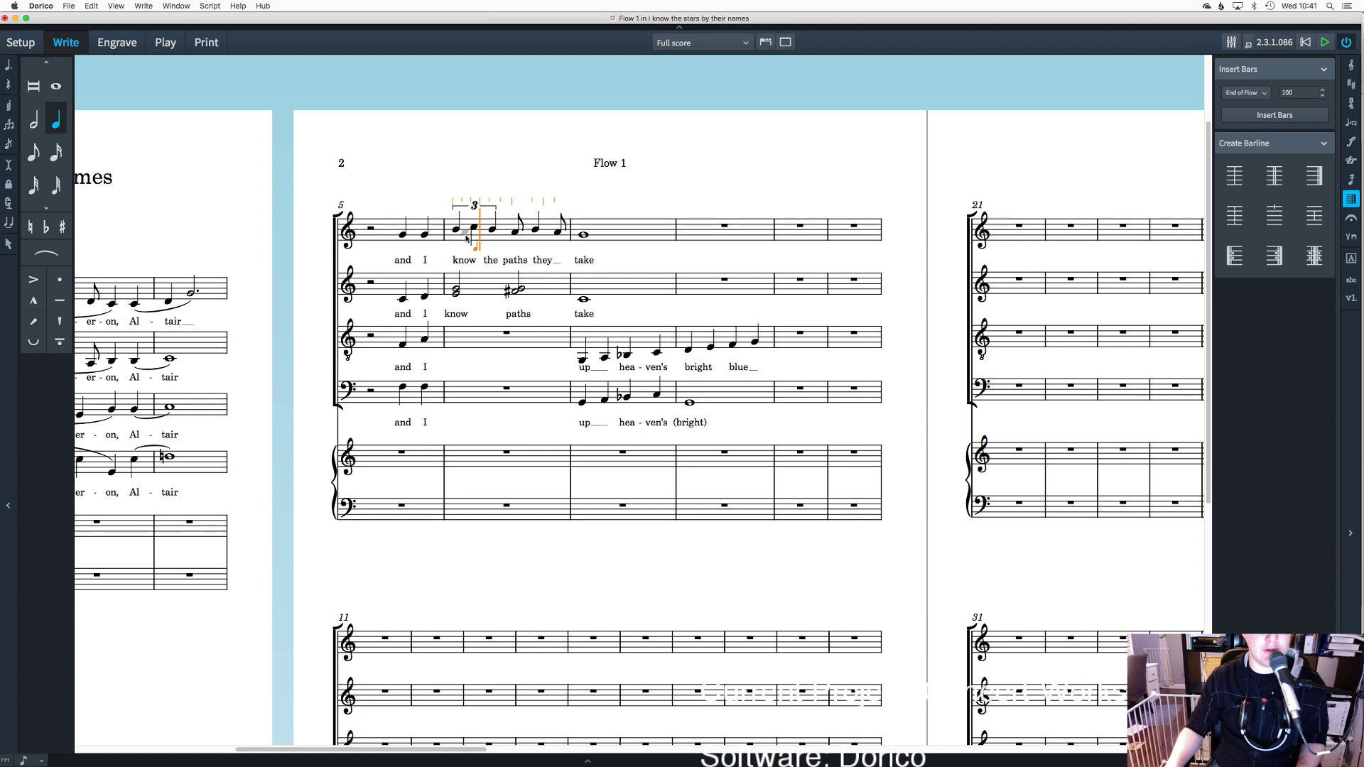
pyautogui.press('Escape')
pyautogui.click(474, 228)
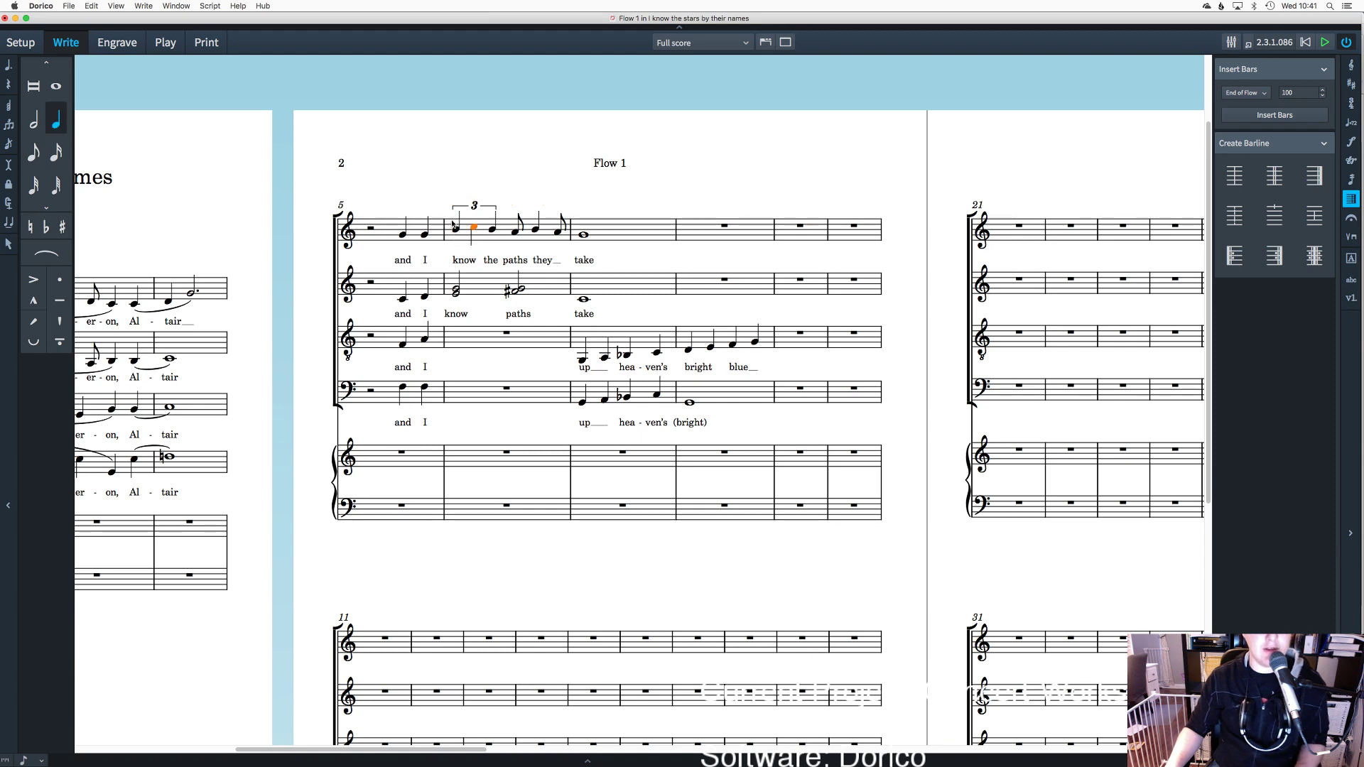
pyautogui.press('s')
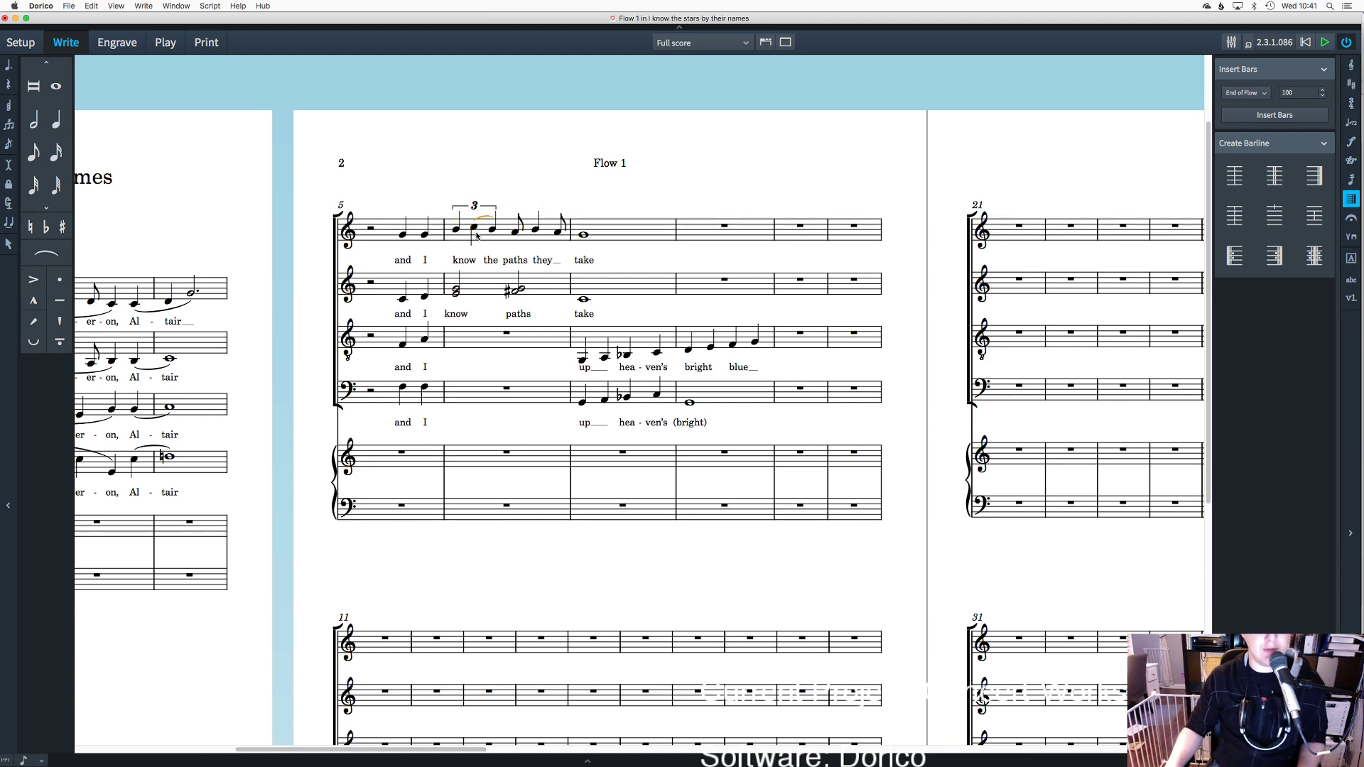
# Step: Add a slur over the first two notes of the soprano's triplet in bar 6
pyautogui.moveTo(481, 245); pyautogui.dragTo(448, 219)
pyautogui.press('s')
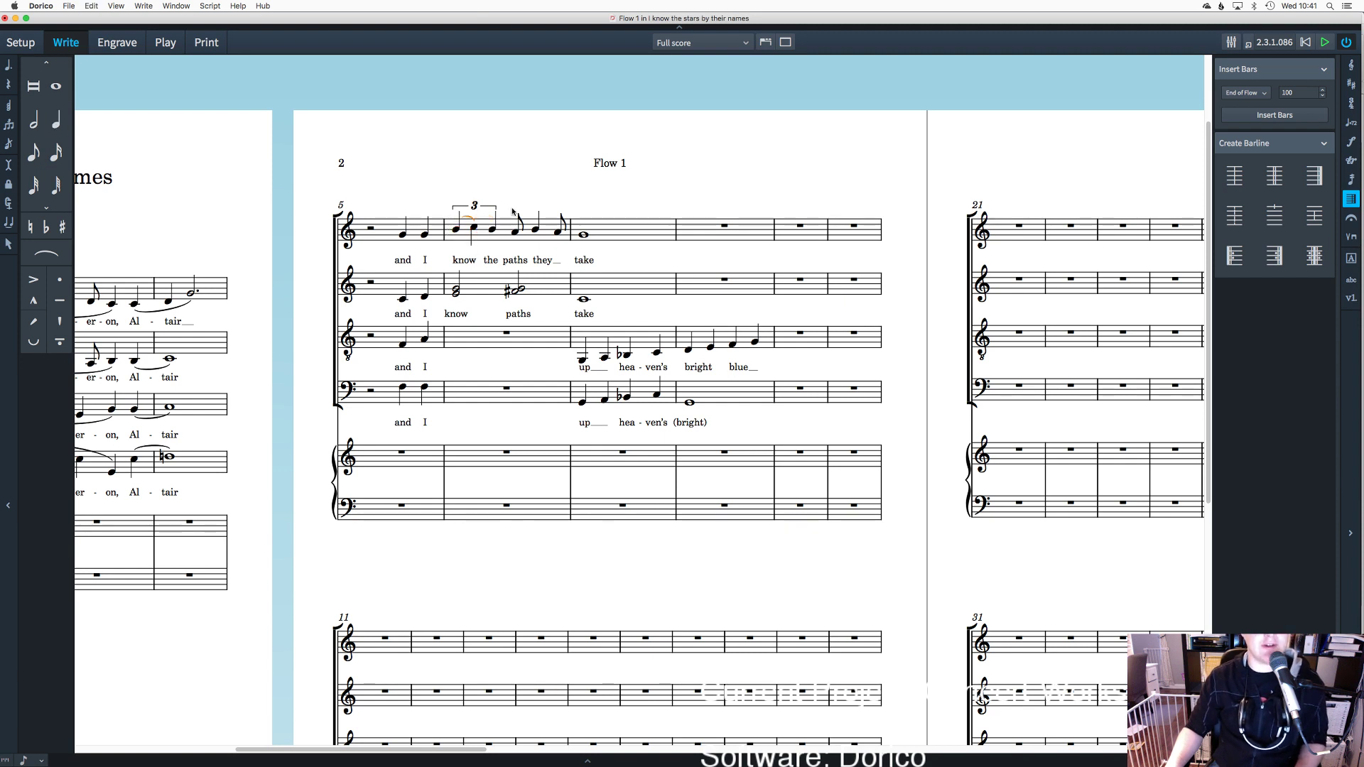
pyautogui.press('Escape')
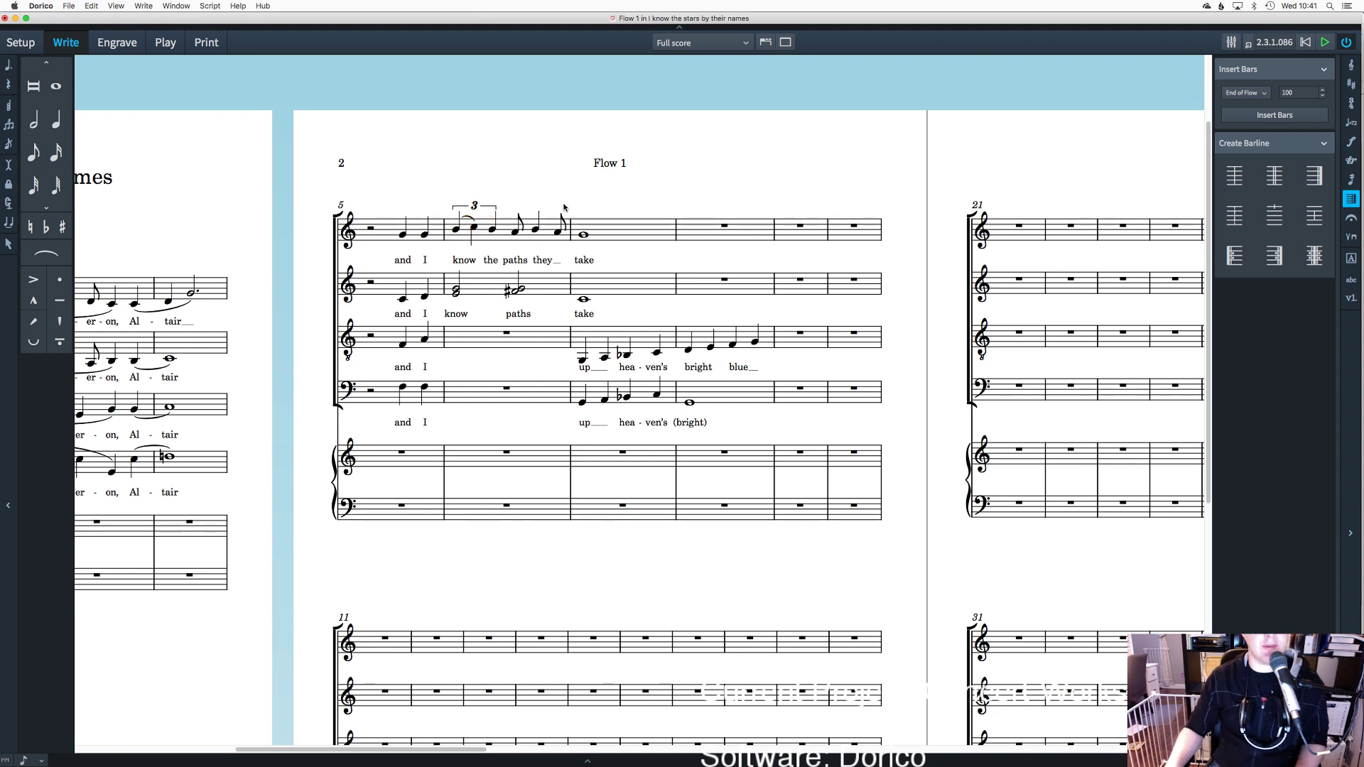
# Step: Add one phrase slur over all the tenor's notes in bars 7 and 8, from "up" to "blue"
pyautogui.click(509, 318)
pyautogui.click(608, 309)
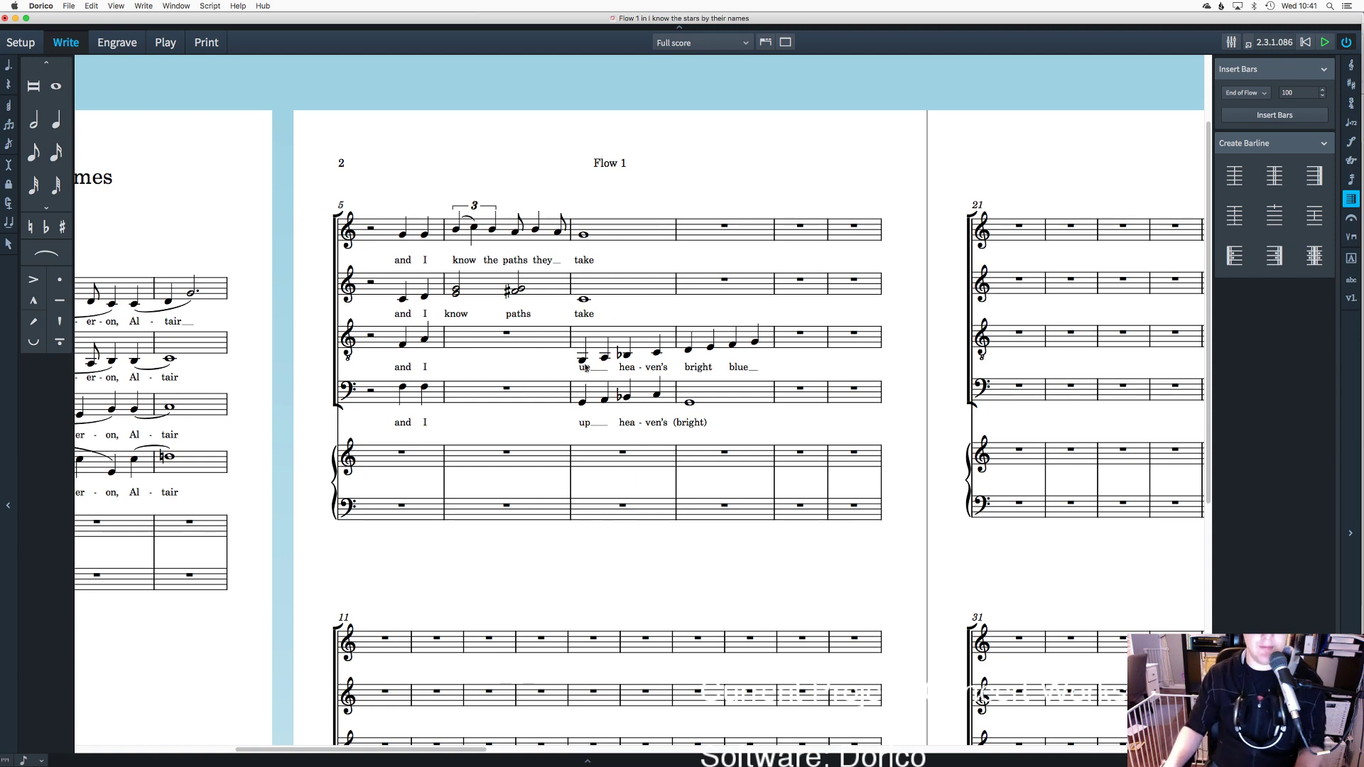
pyautogui.moveTo(566, 355); pyautogui.dragTo(585, 332)
pyautogui.press('s')
pyautogui.press('Escape')
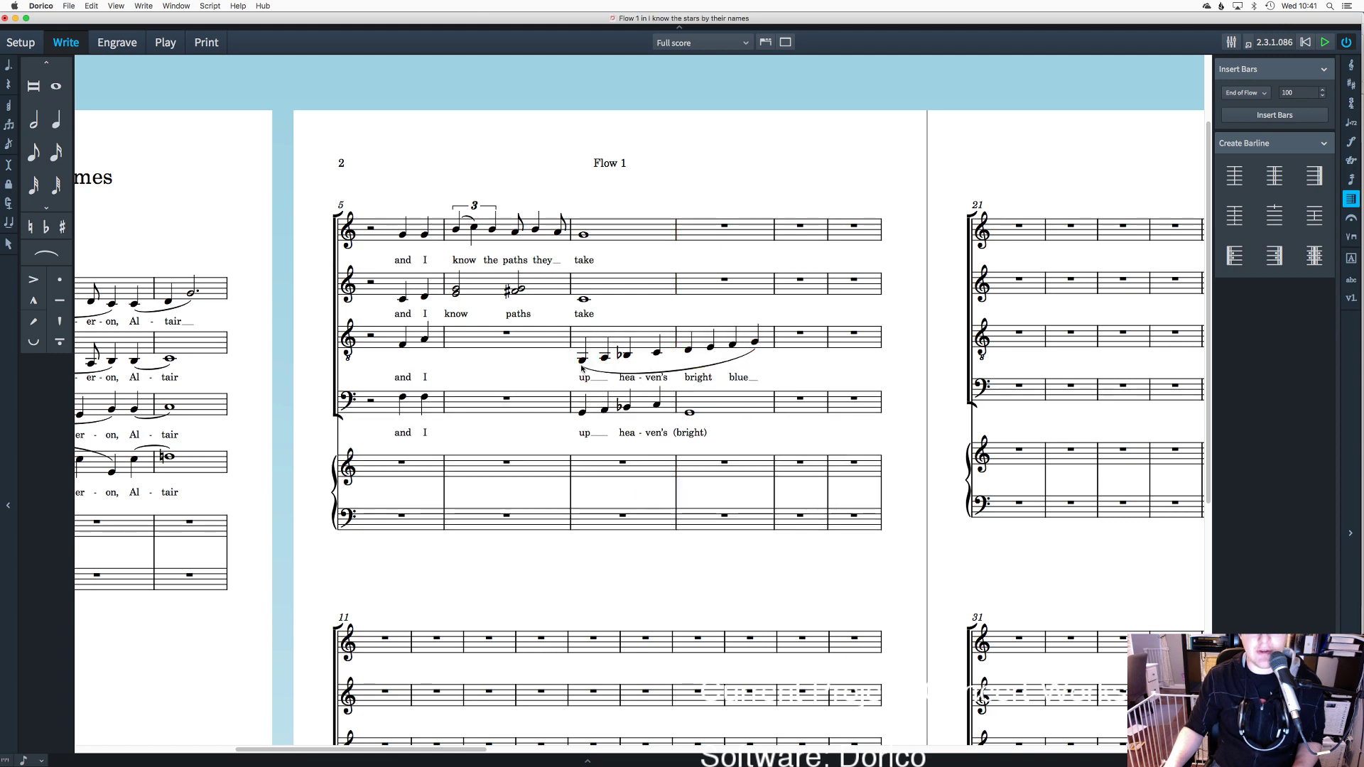
# Step: Switch to Sibelius and quit it
pyautogui.press('super+Tab')
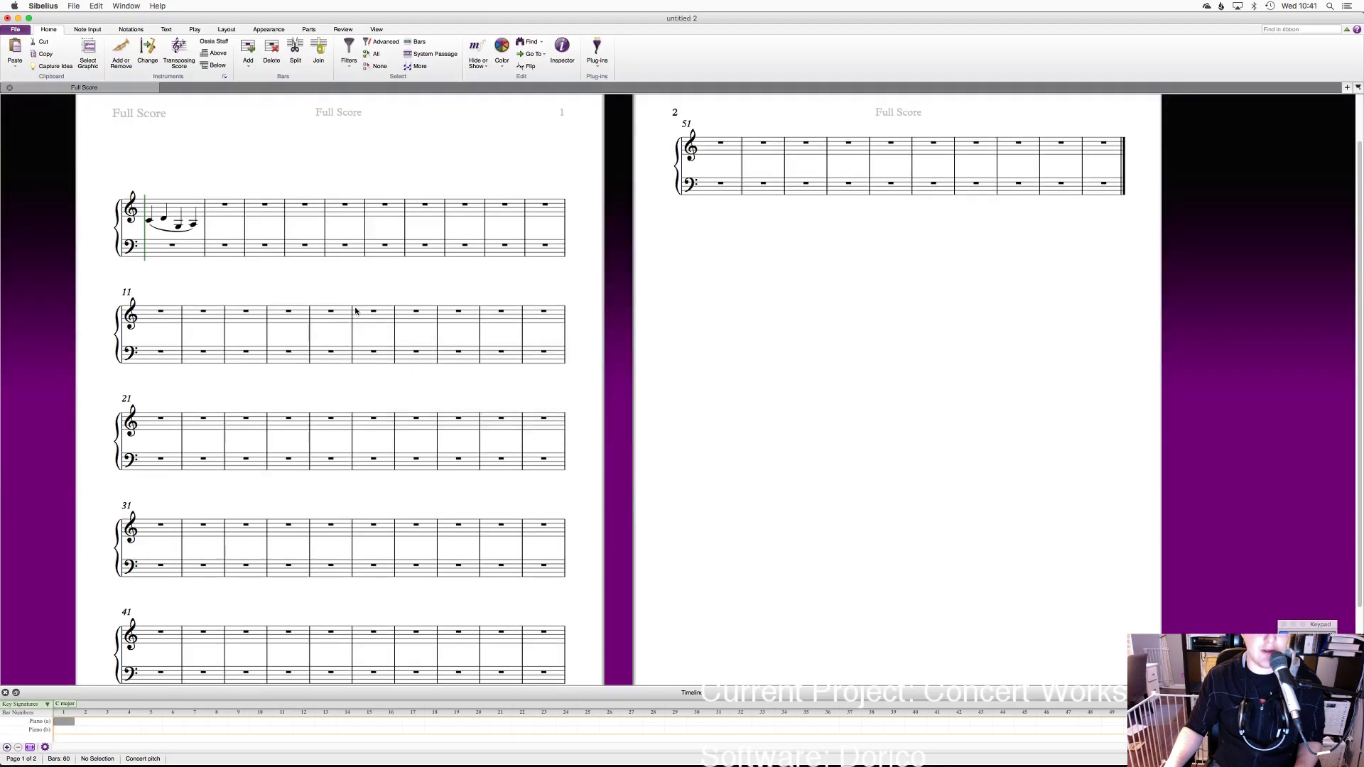
pyautogui.click(45, 5)
pyautogui.click(57, 106)
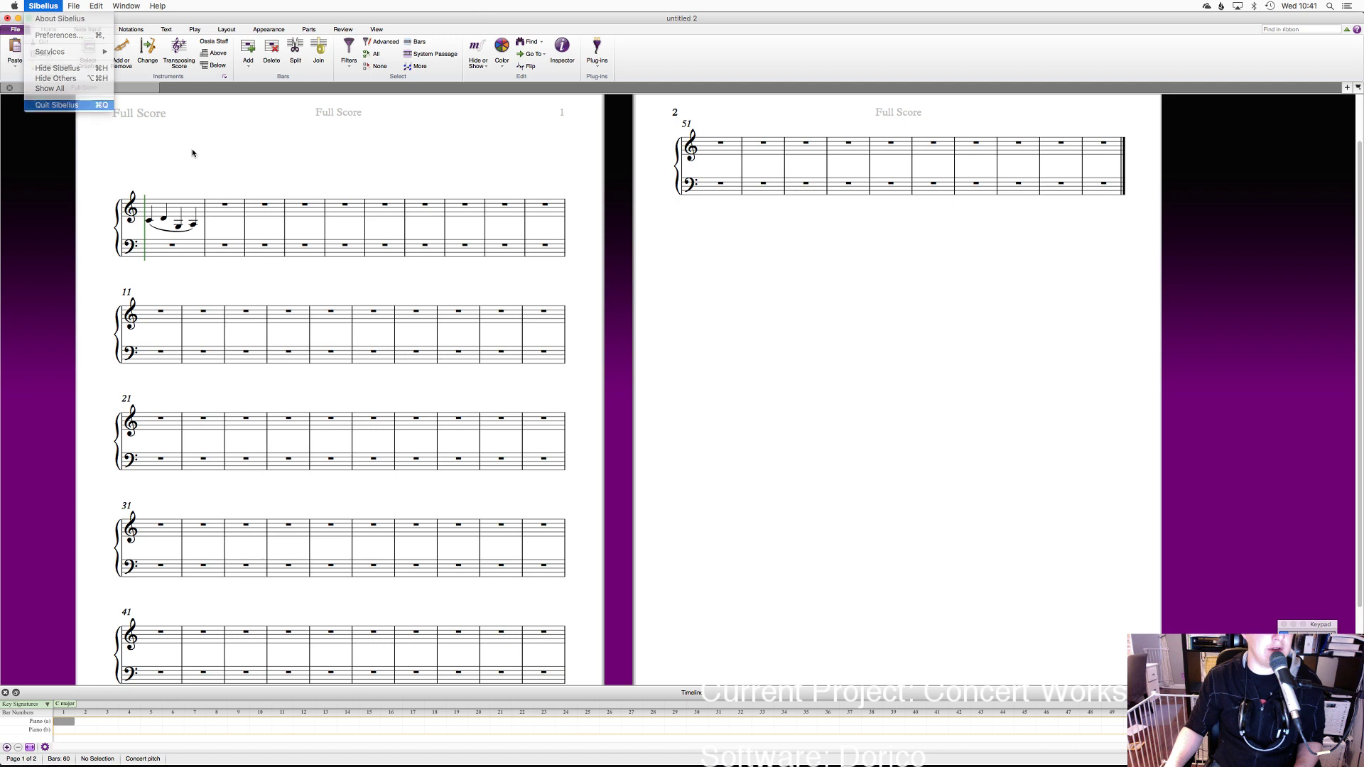
pyautogui.click(700, 403)
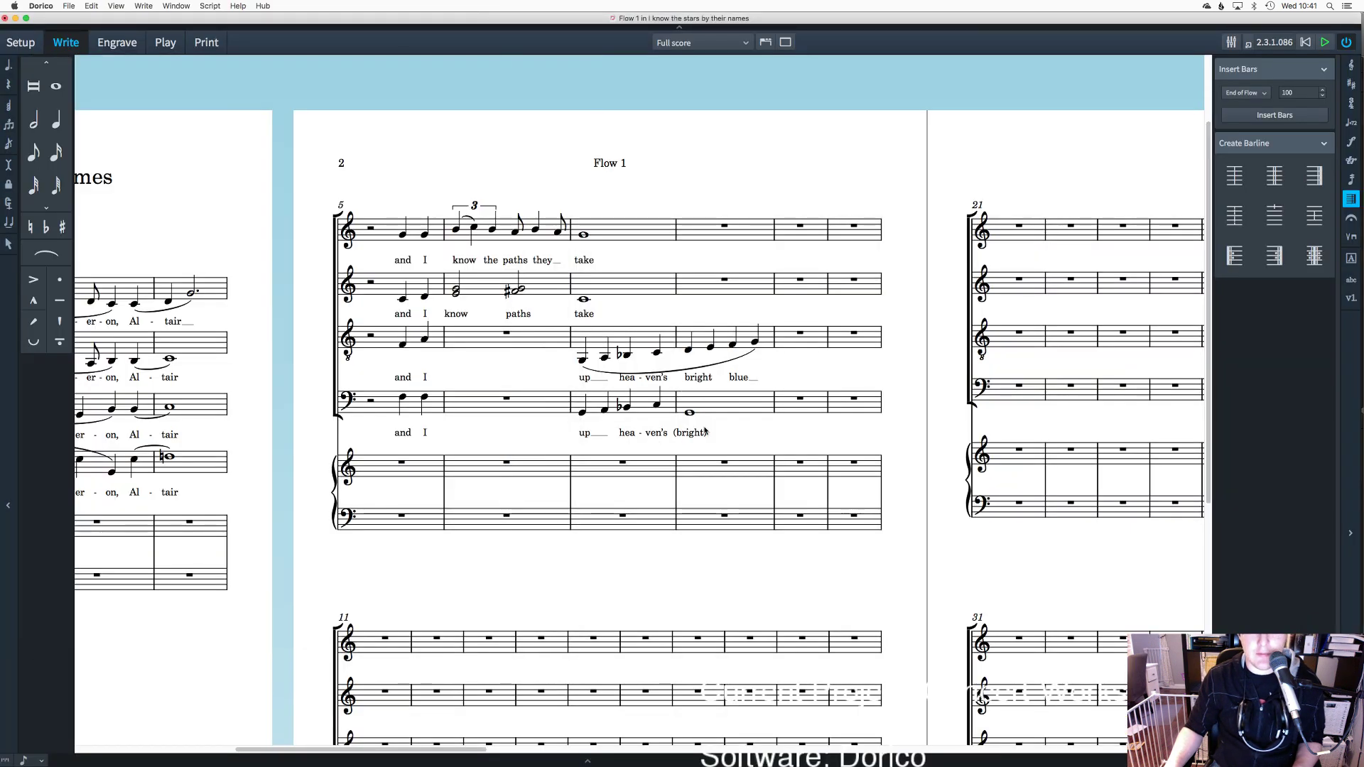
# Step: In Dorico, add a phrase slur over the bass notes from "up" in bar 7 to "(bright)" in bar 8
pyautogui.moveTo(704, 426); pyautogui.dragTo(560, 387)
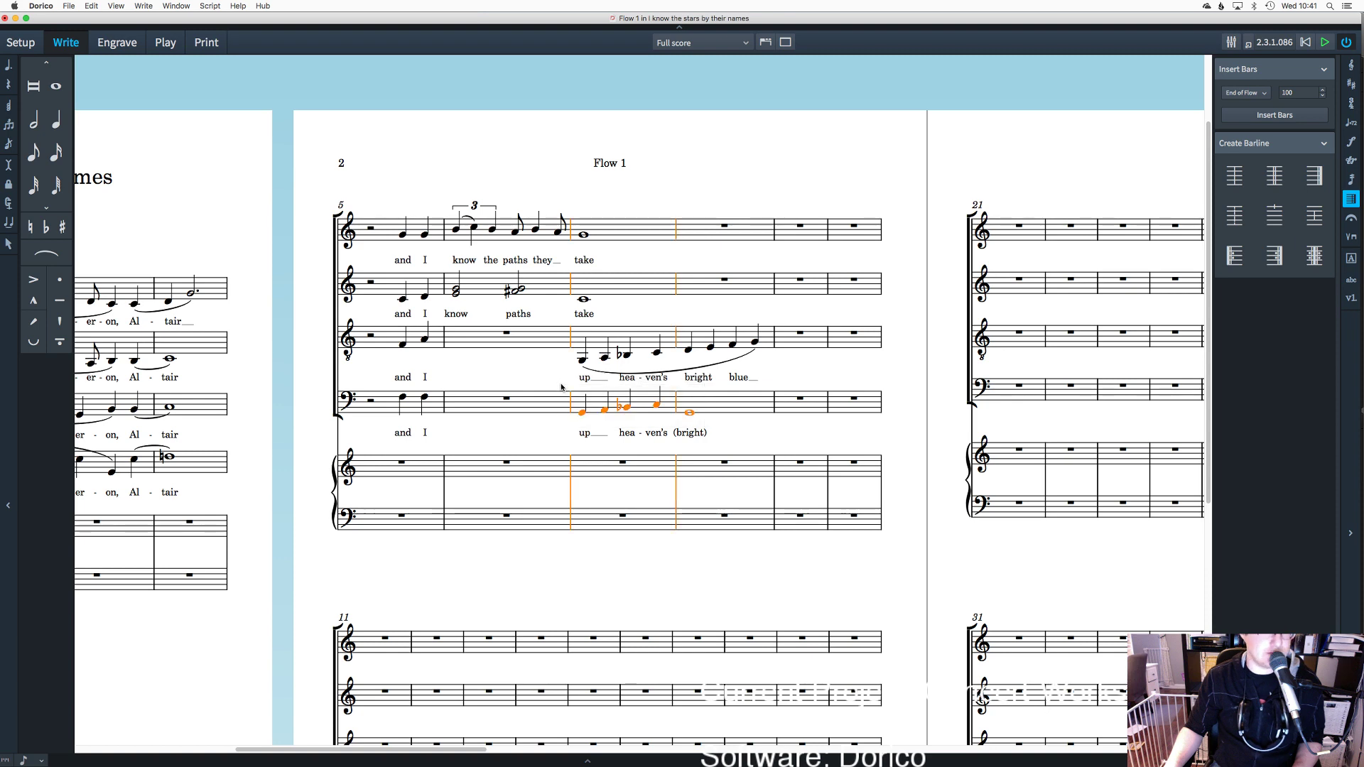
pyautogui.press('s')
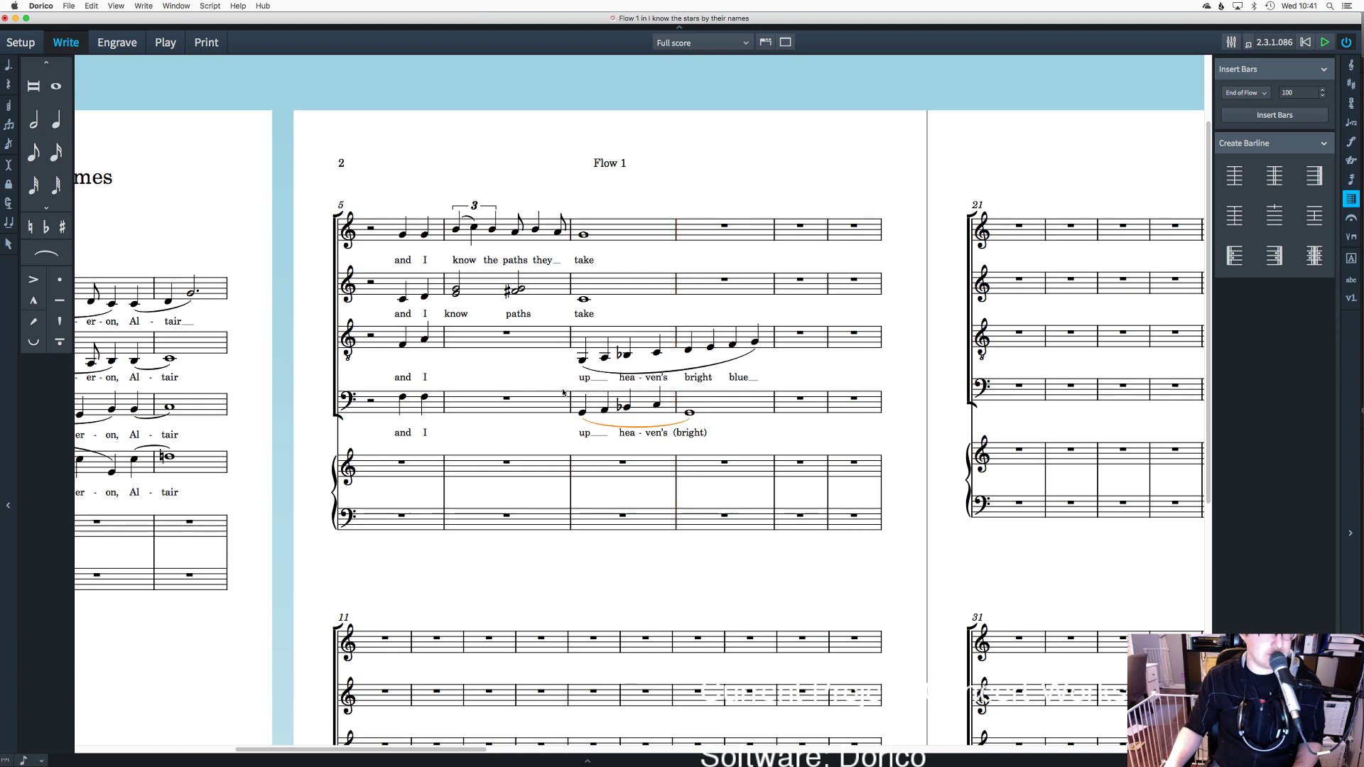
pyautogui.click(656, 444)
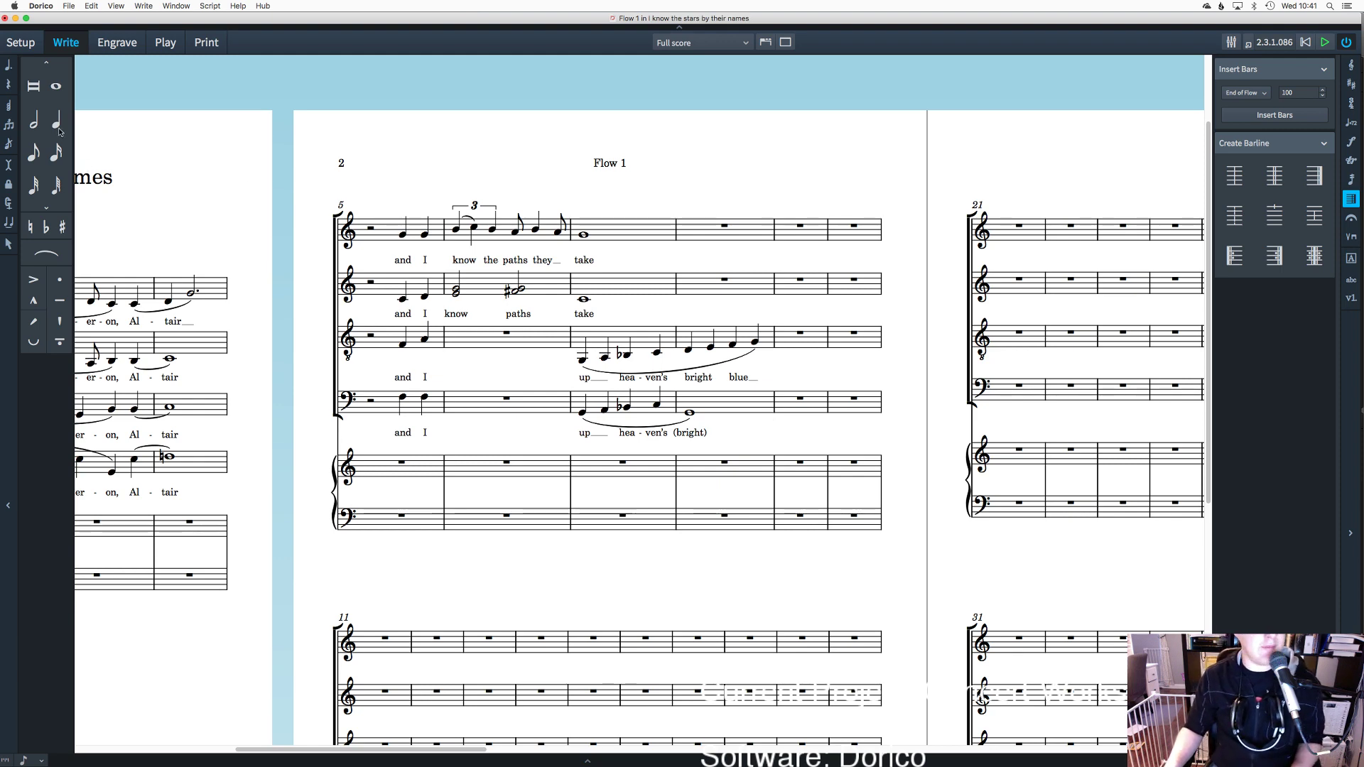
# Step: Enter a whole-note G in bar 9 of the soprano staff
pyautogui.doubleClick(782, 236)
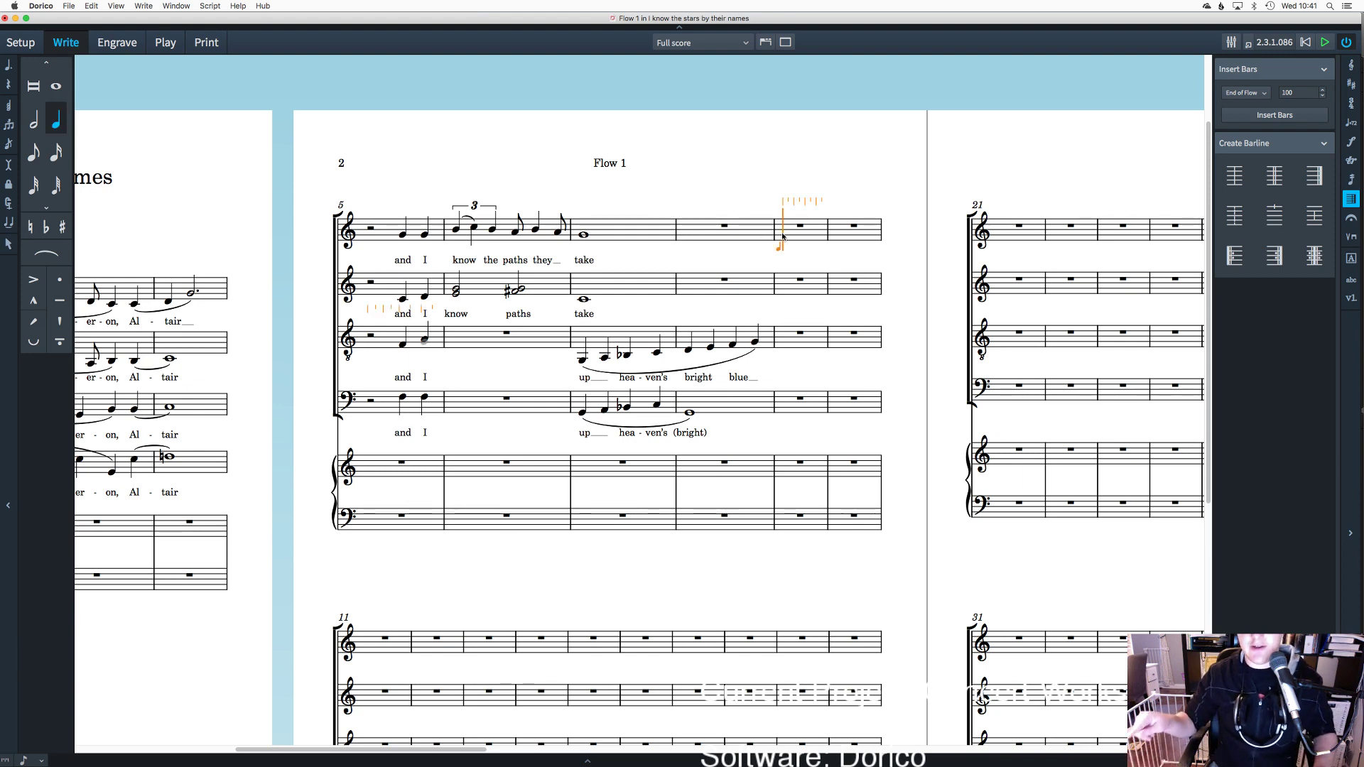
pyautogui.press('8')
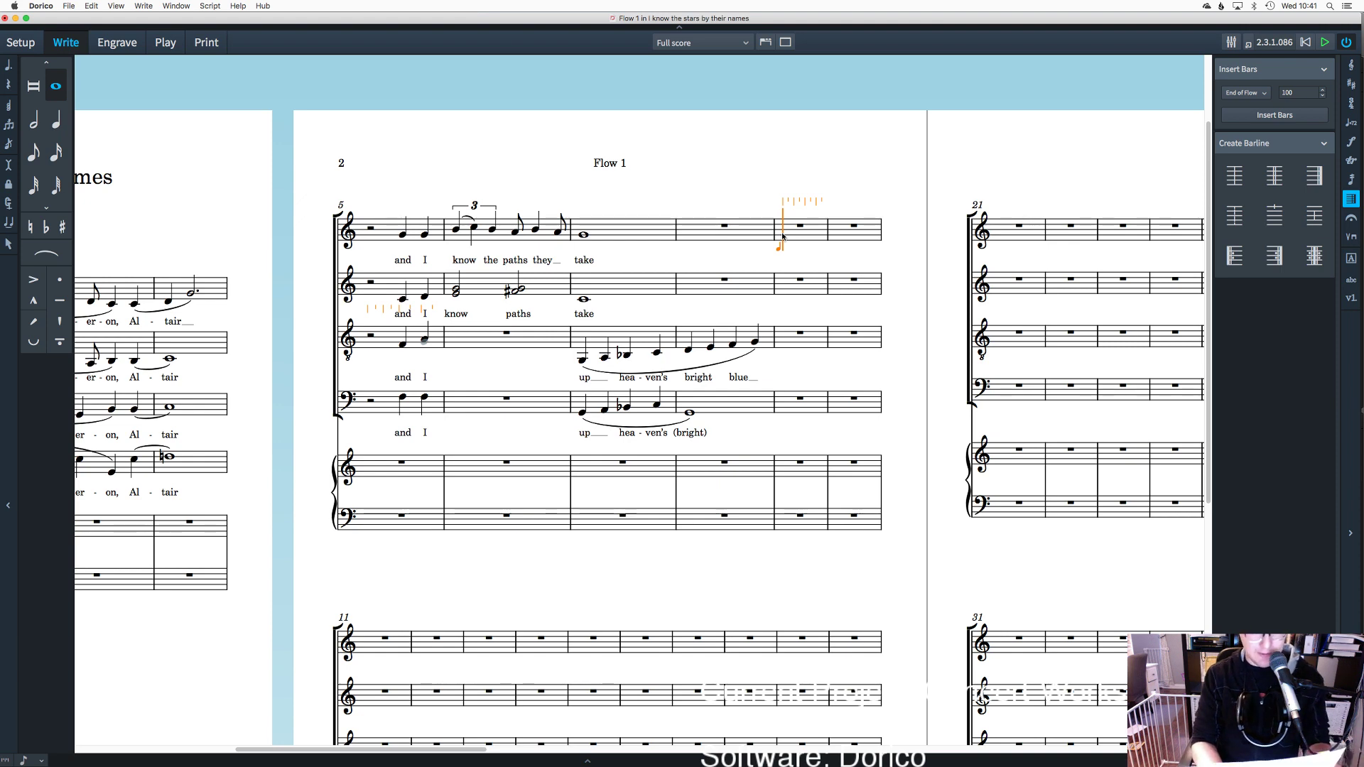
pyautogui.click(783, 237)
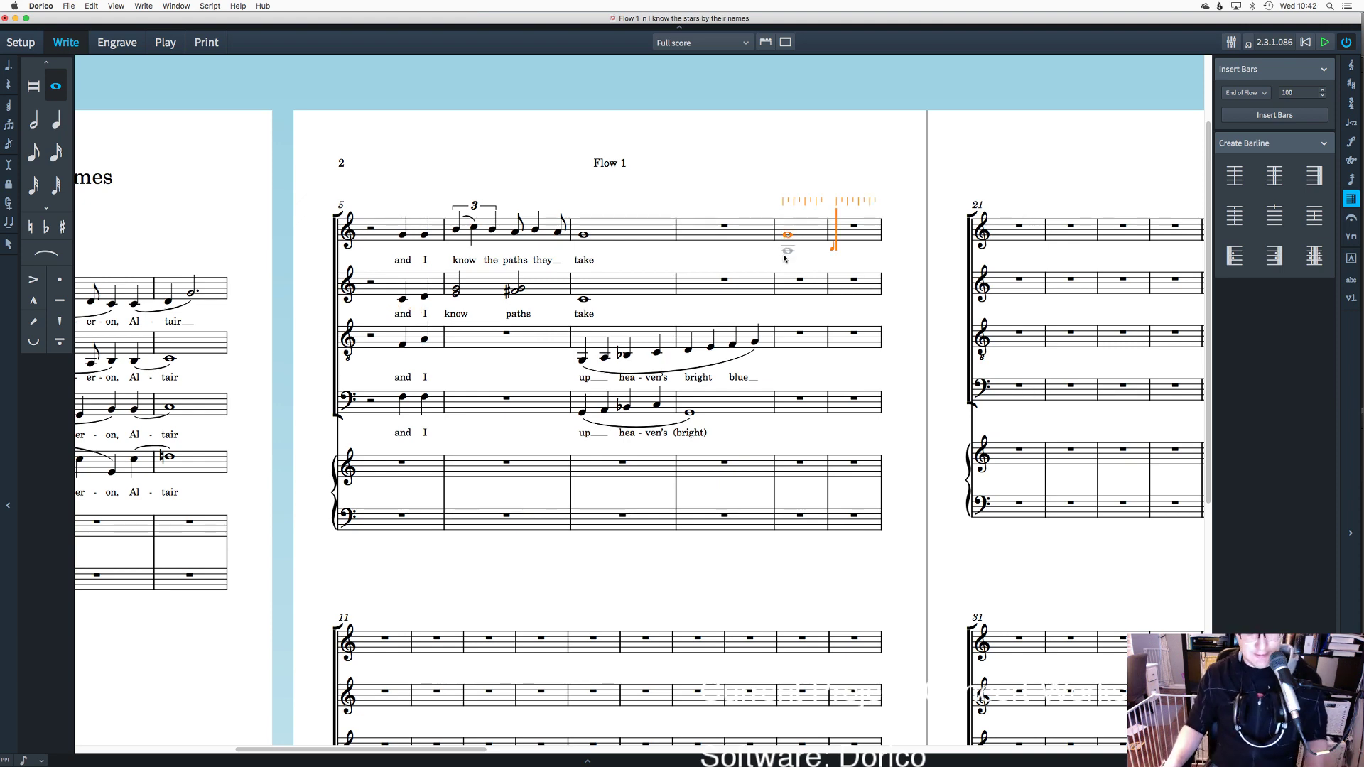
# Step: Enter a whole-note D in bar 9 of the alto staff
pyautogui.doubleClick(782, 280)
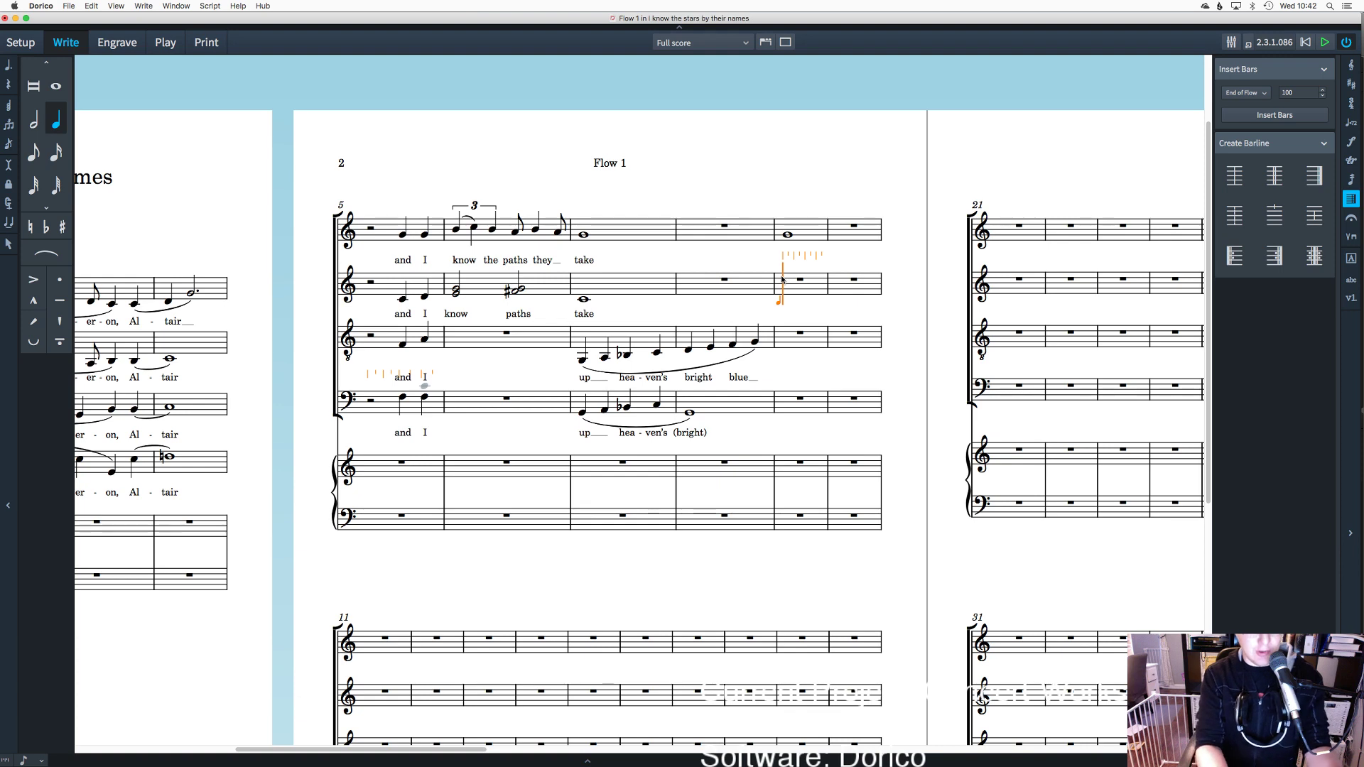
pyautogui.press('d')
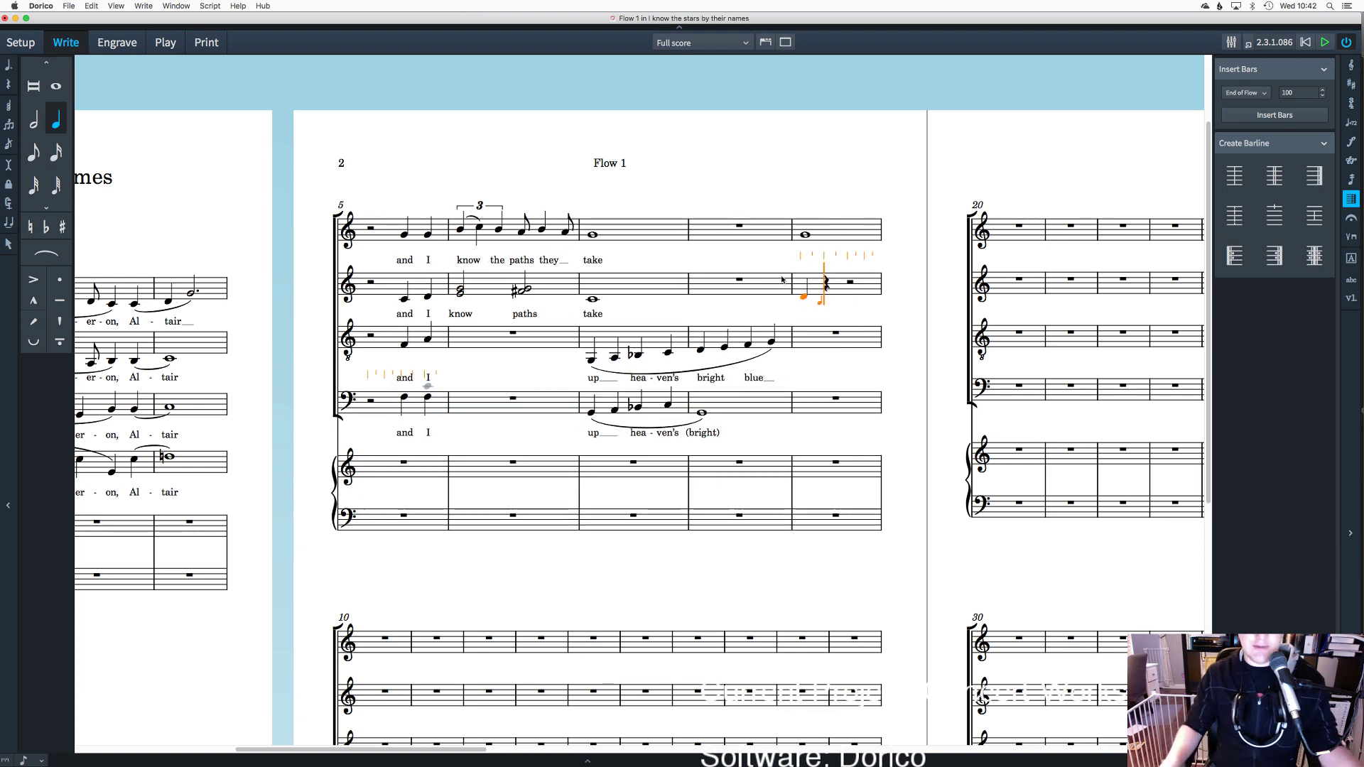
pyautogui.hotkey('ctrl', 'z')
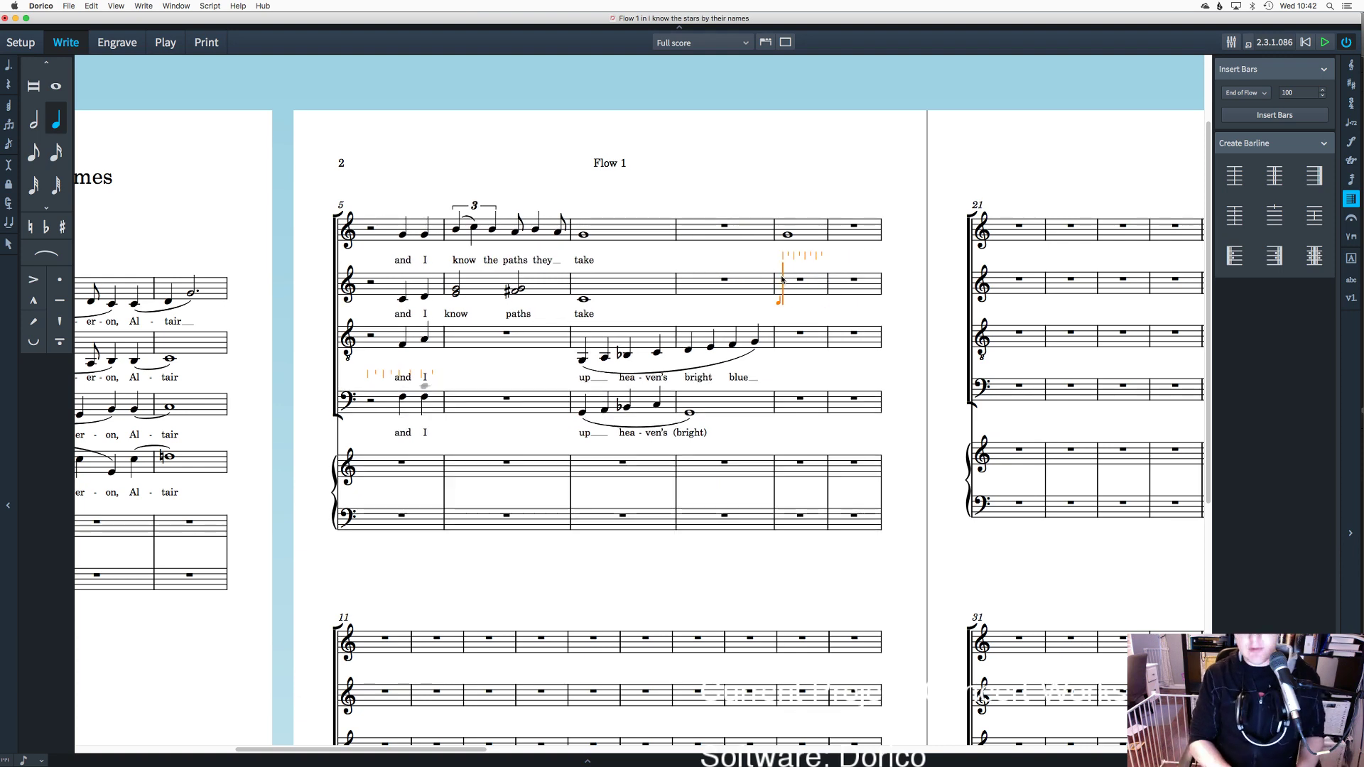
pyautogui.press('7')
pyautogui.press('d')
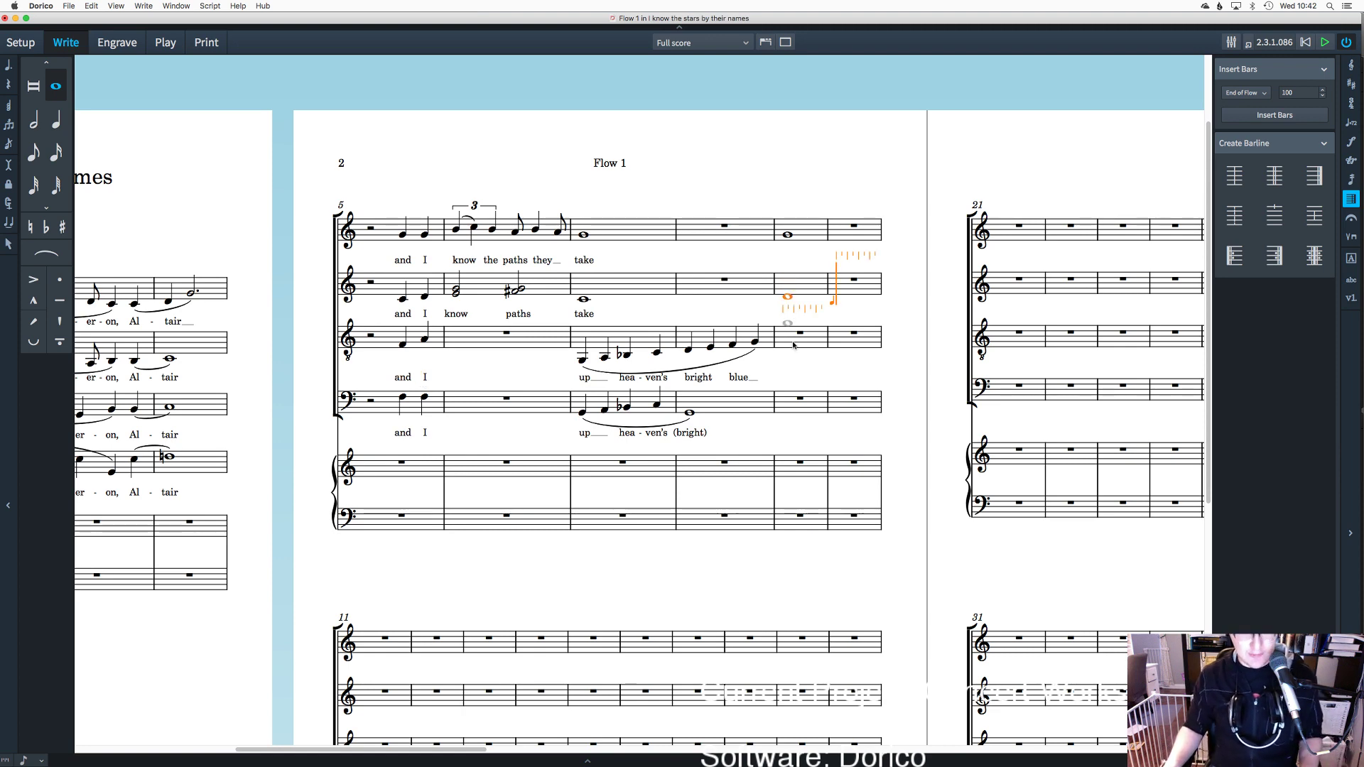
pyautogui.press('Escape')
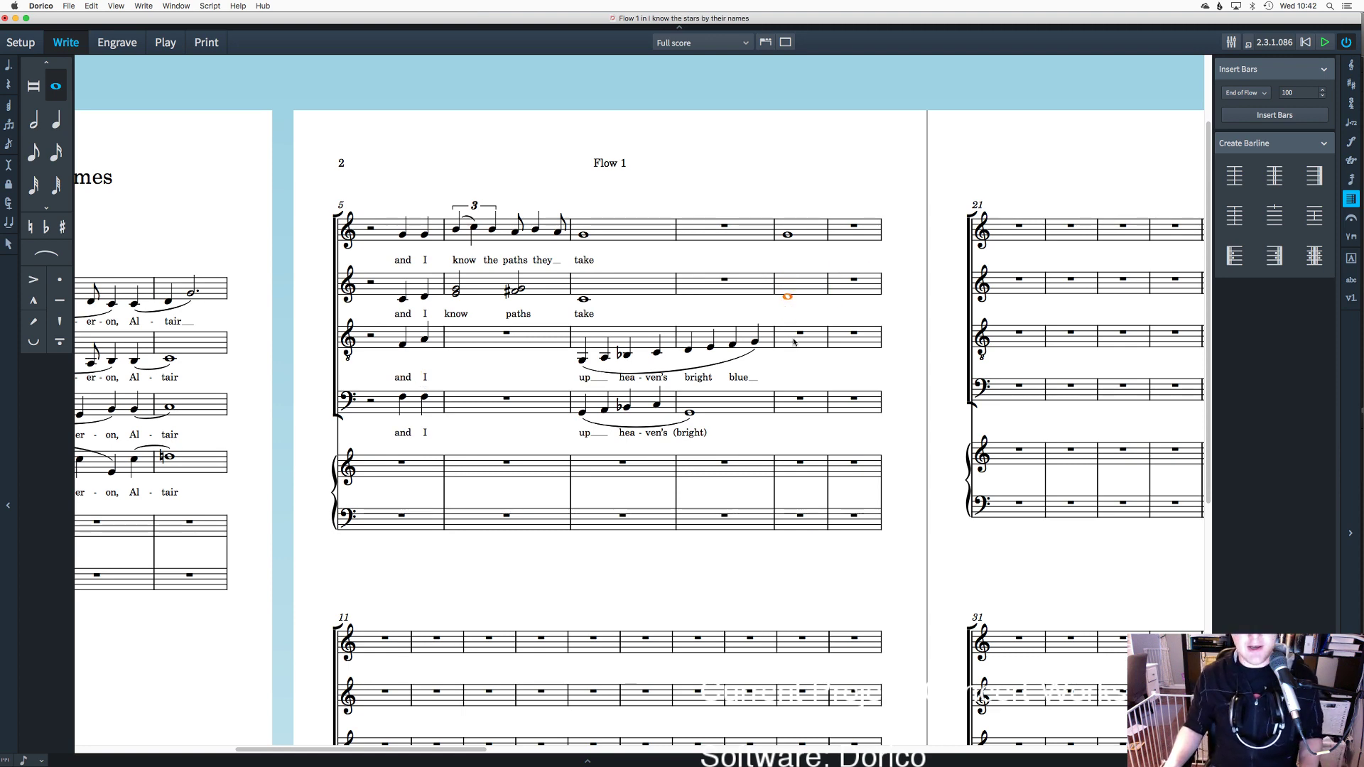
pyautogui.click(33, 121)
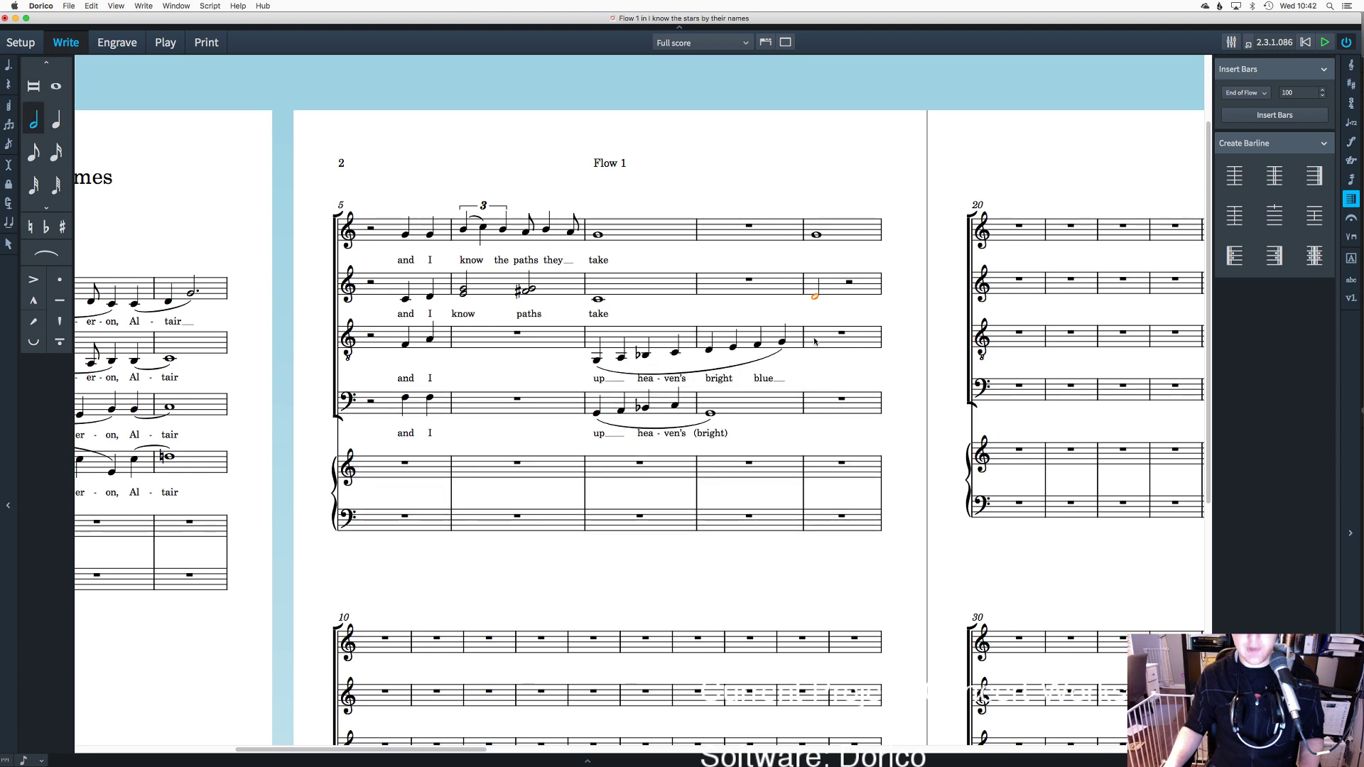
pyautogui.press('super+z')
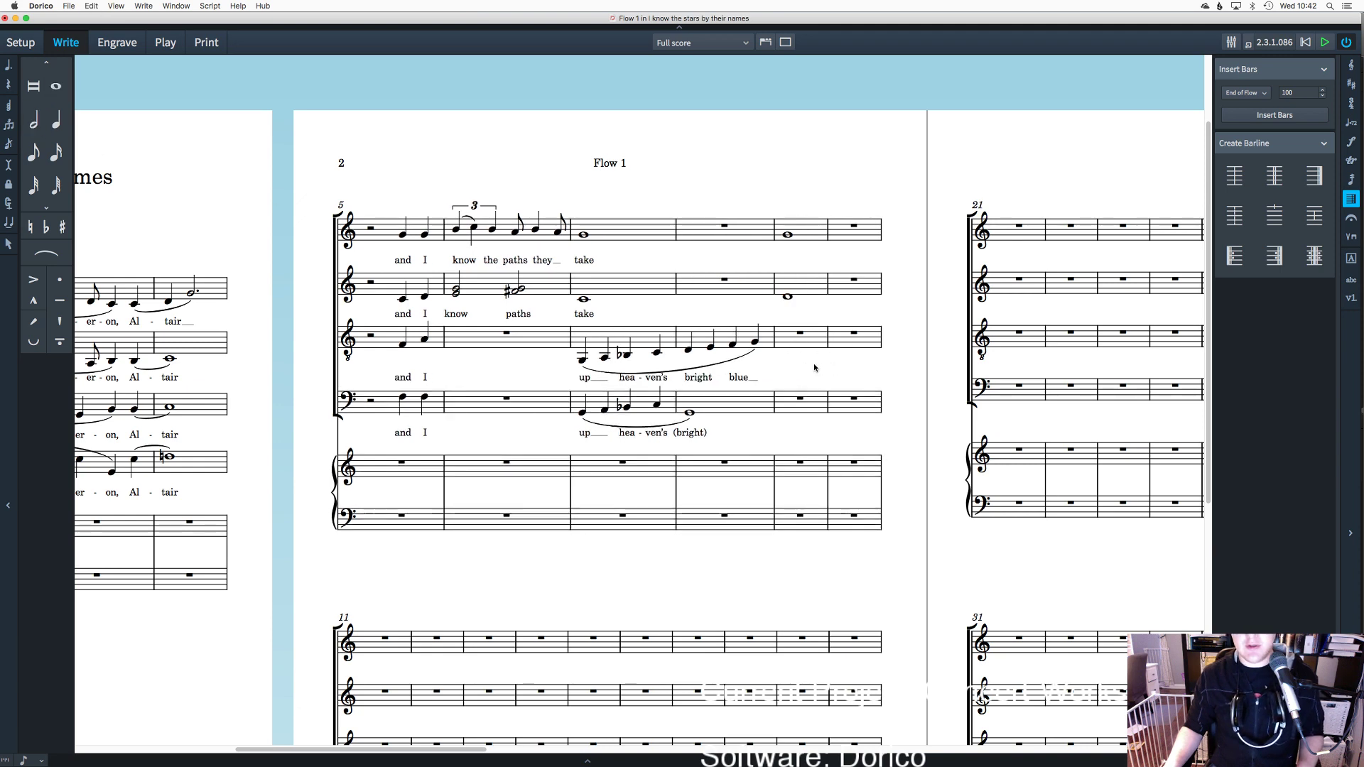
# Step: Enter two half notes, C and B flat, in bar 9 of the tenor staff
pyautogui.doubleClick(783, 340)
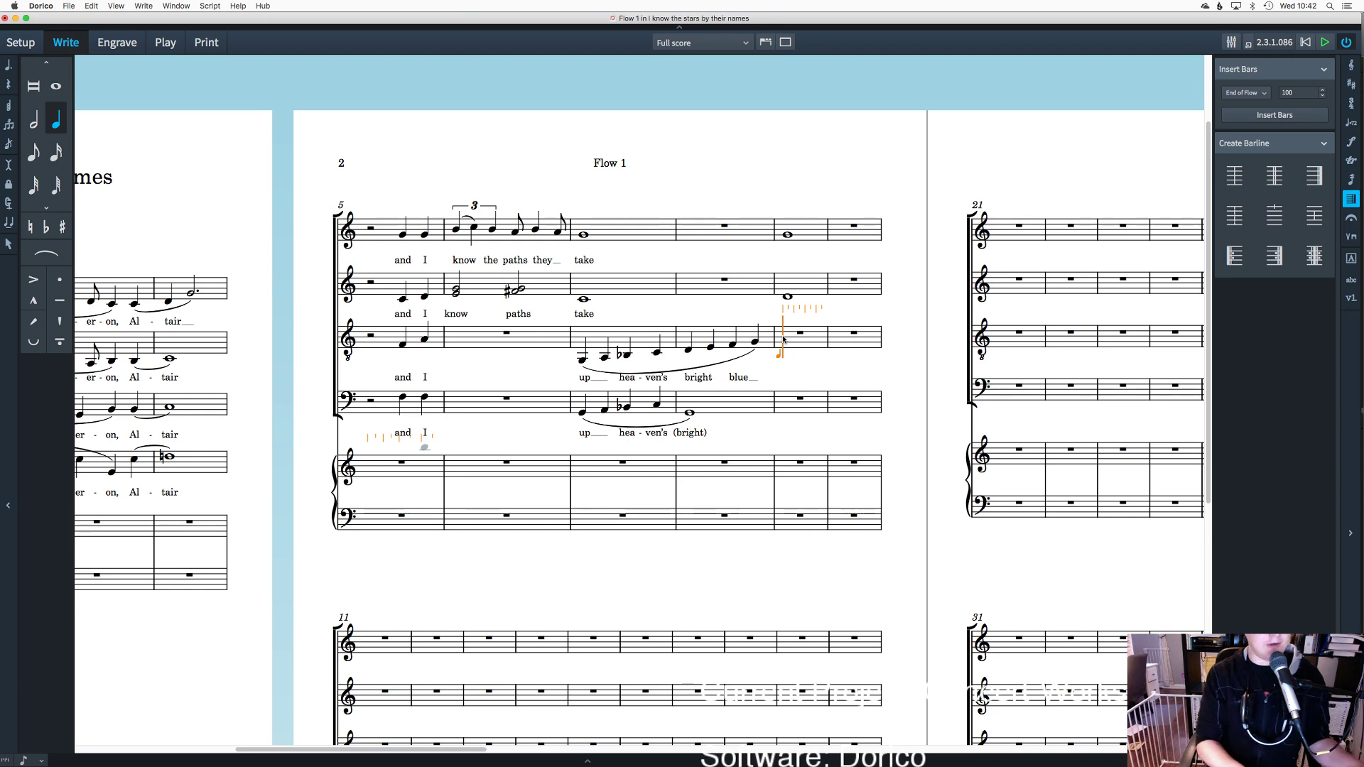
pyautogui.press('6')
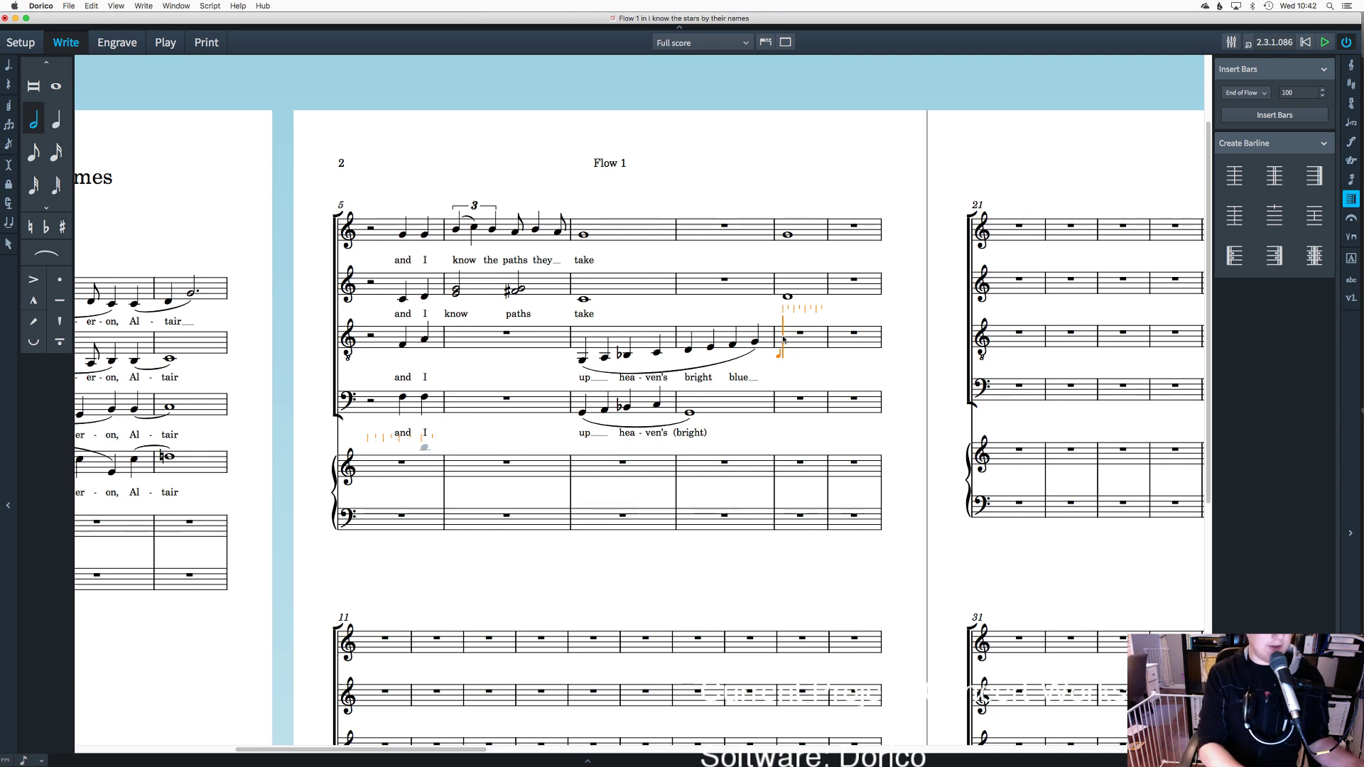
pyautogui.press('c')
pyautogui.press('-')
pyautogui.press('b')
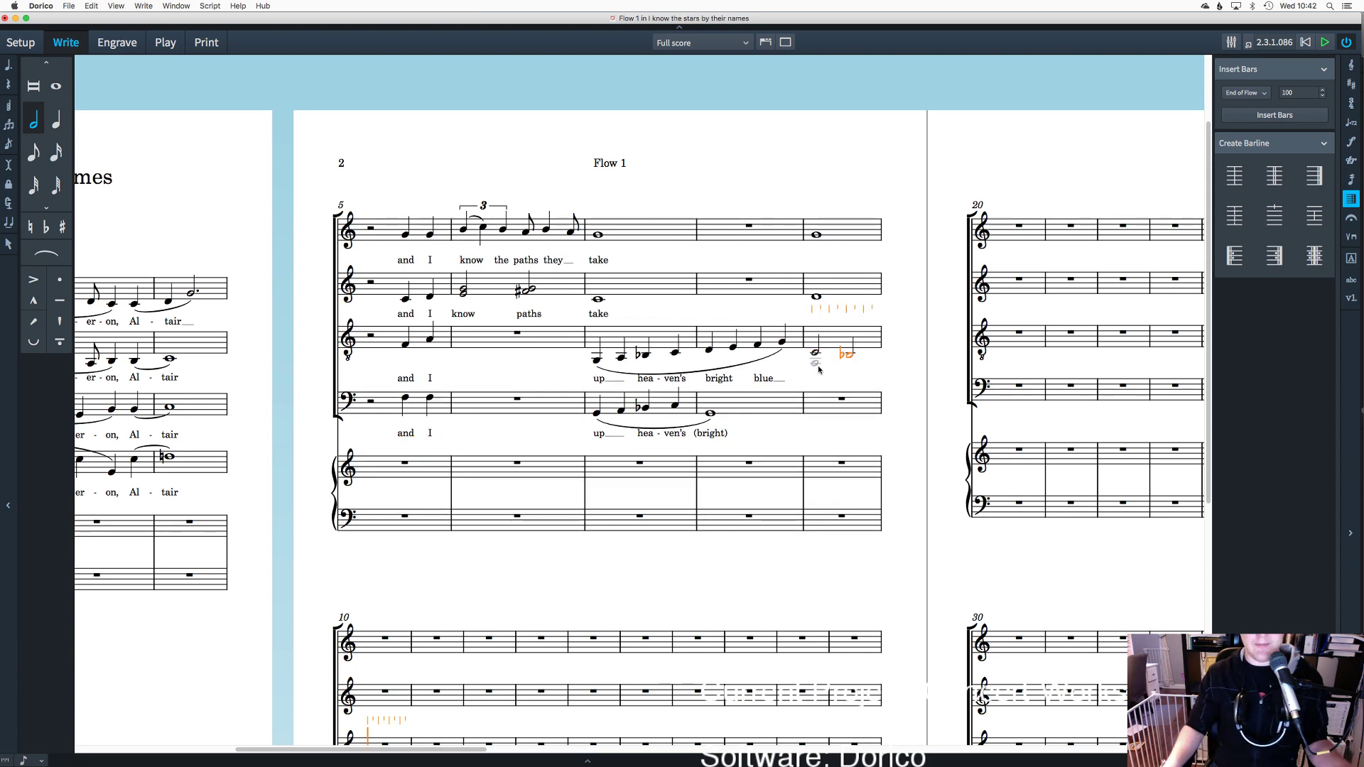
pyautogui.click(825, 374)
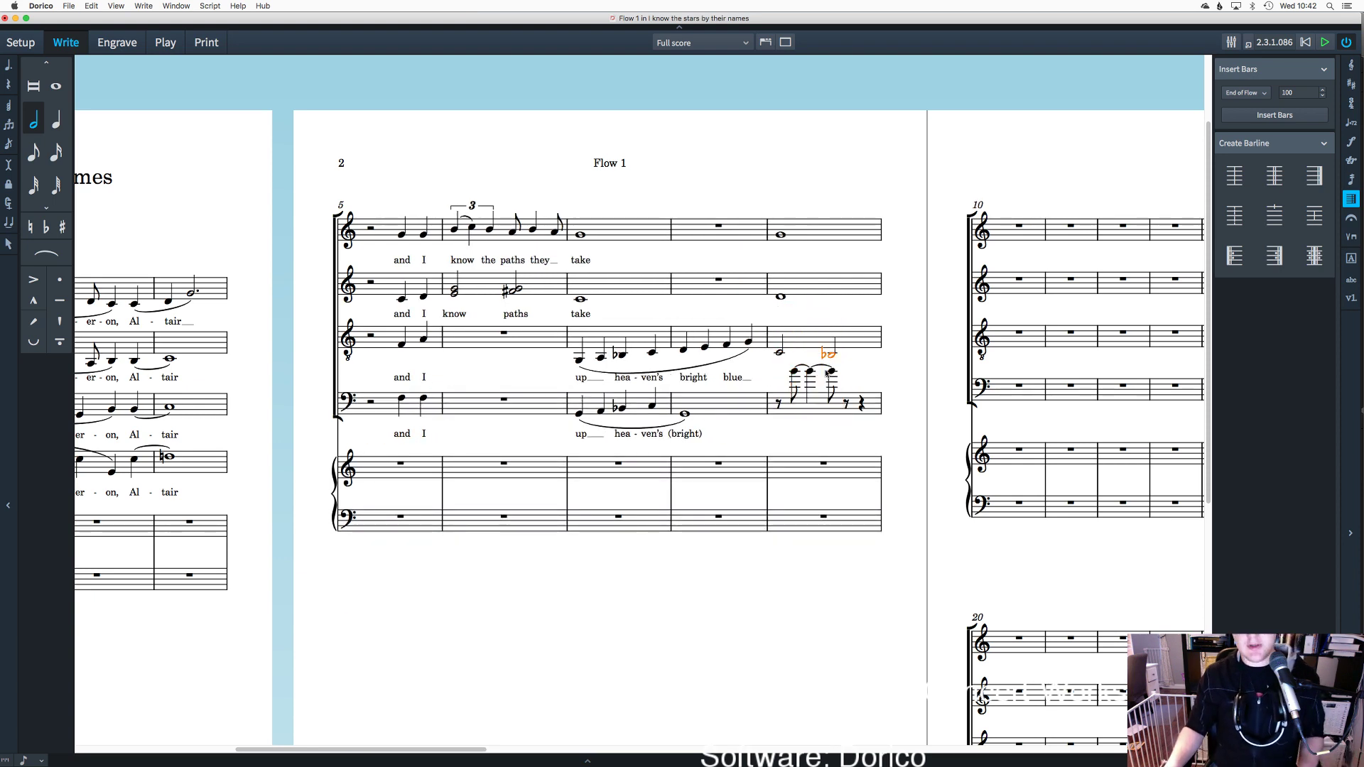
pyautogui.press('super+z')
pyautogui.press('-')
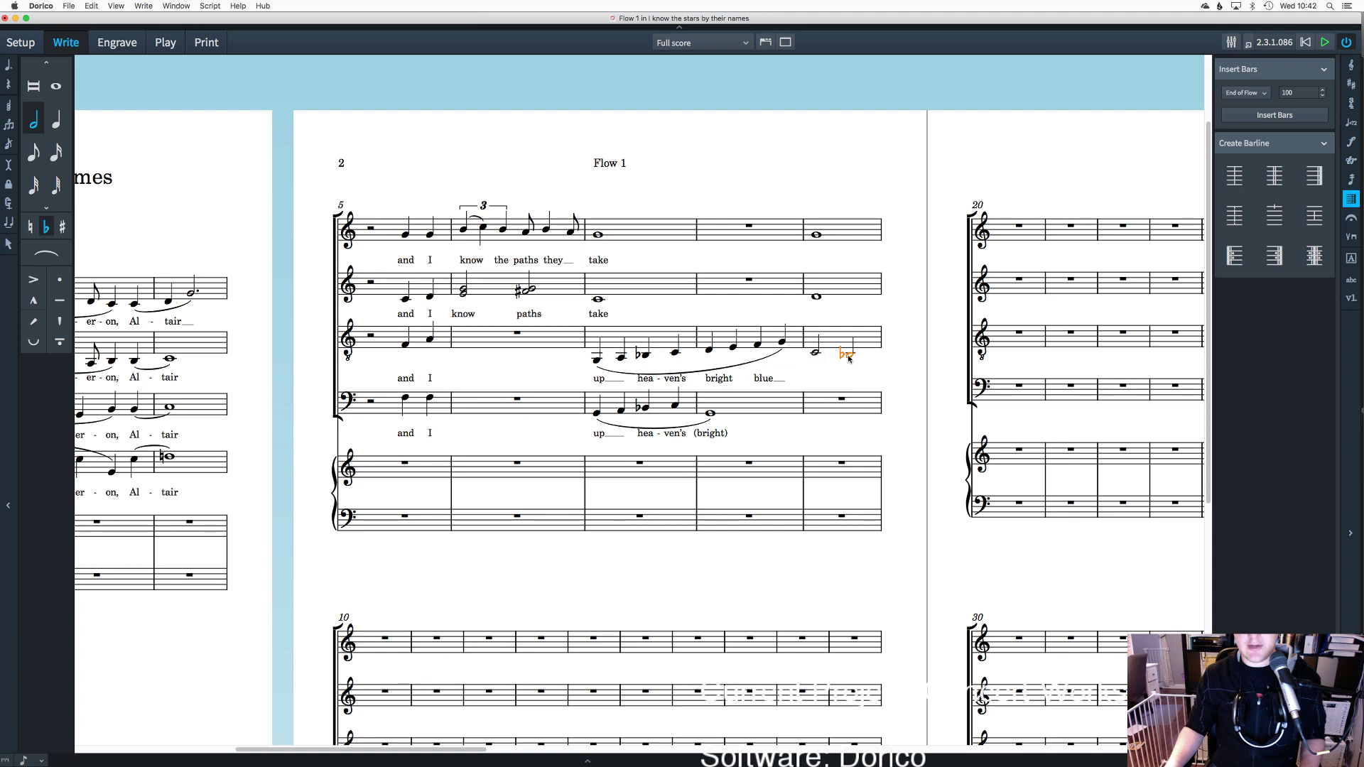
pyautogui.click(814, 355)
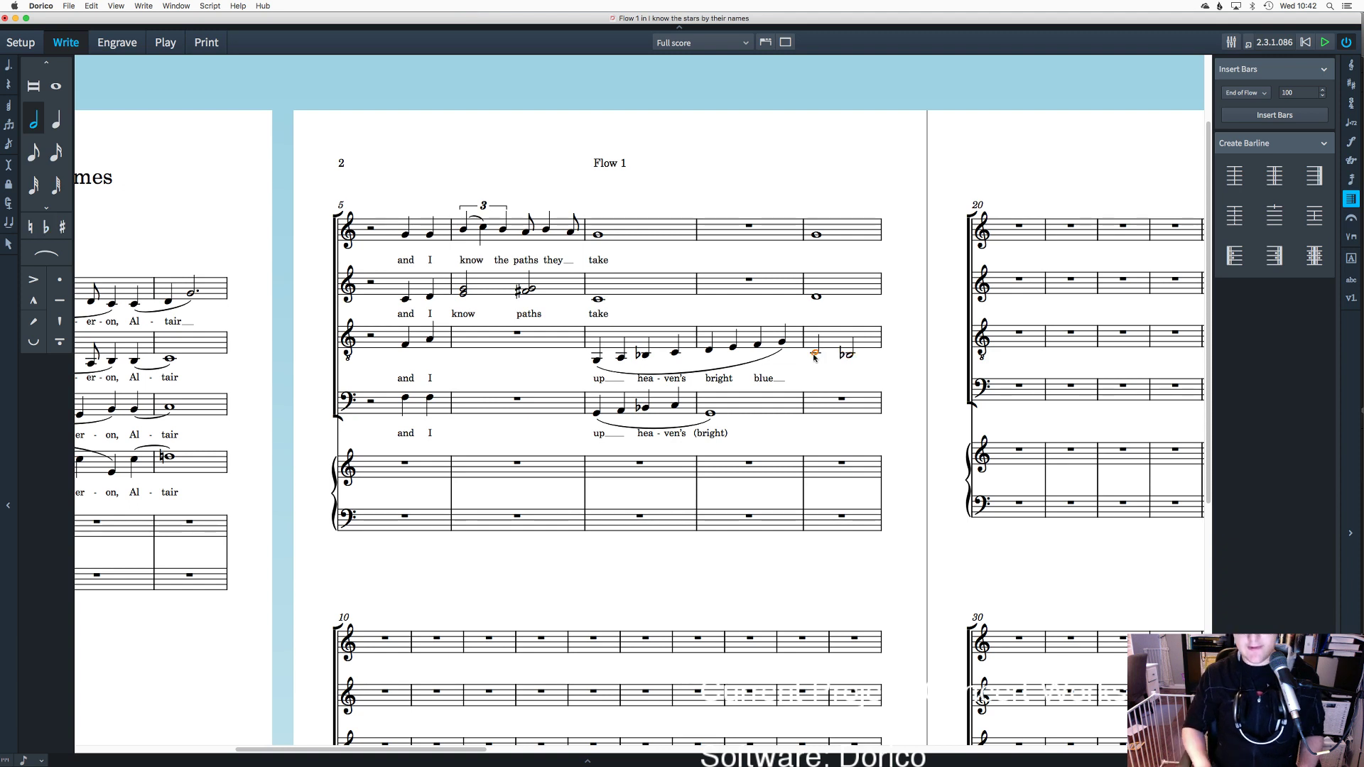
pyautogui.press('Escape')
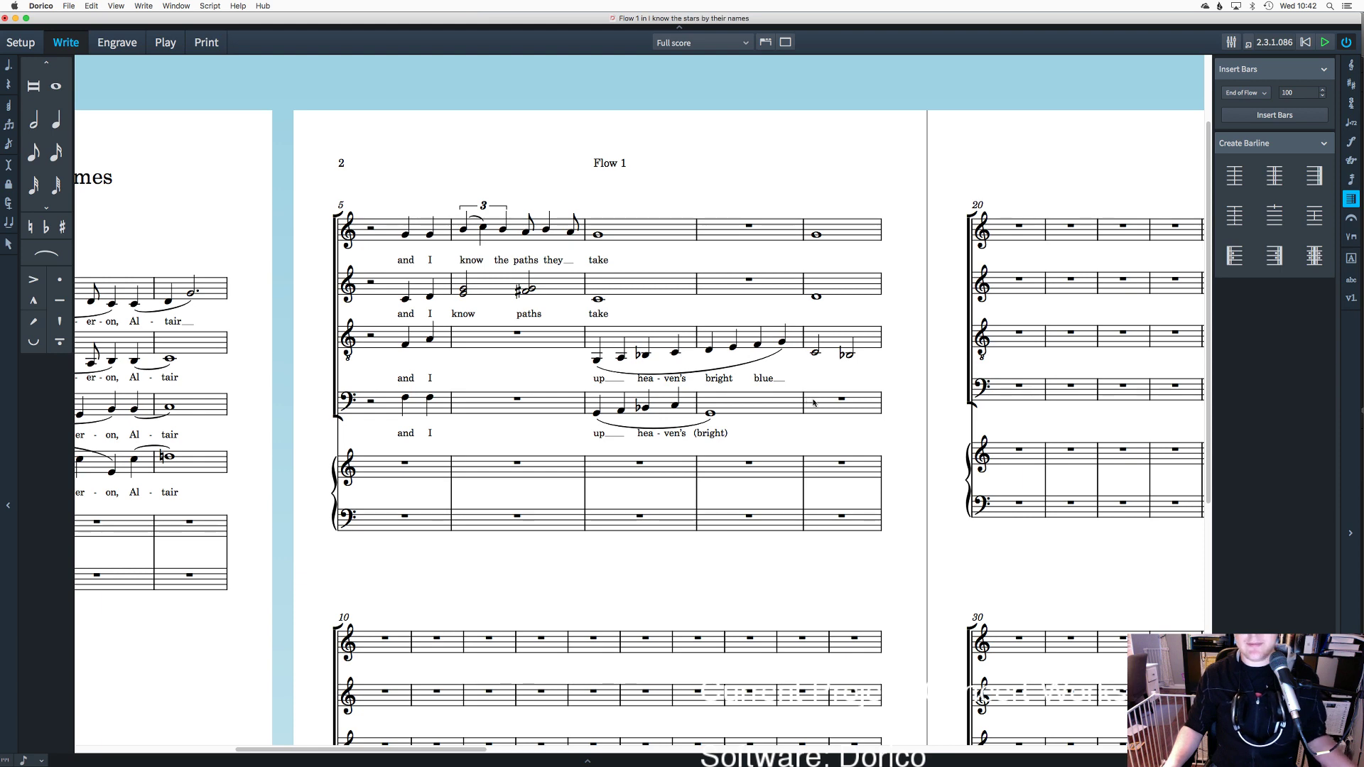
# Step: Enter two half notes in bar 9 of the bass staff, replacing the mistaken quarter note
pyautogui.doubleClick(814, 402)
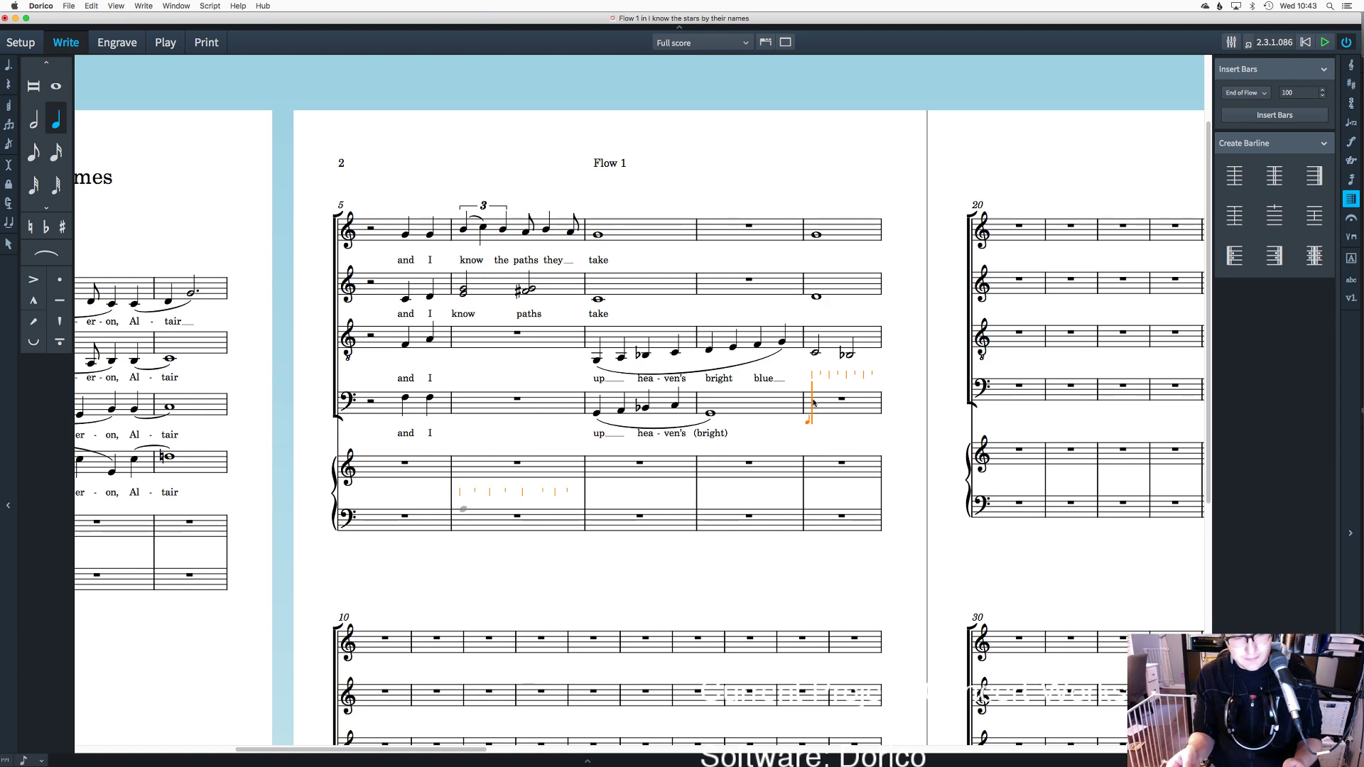
pyautogui.click(814, 403)
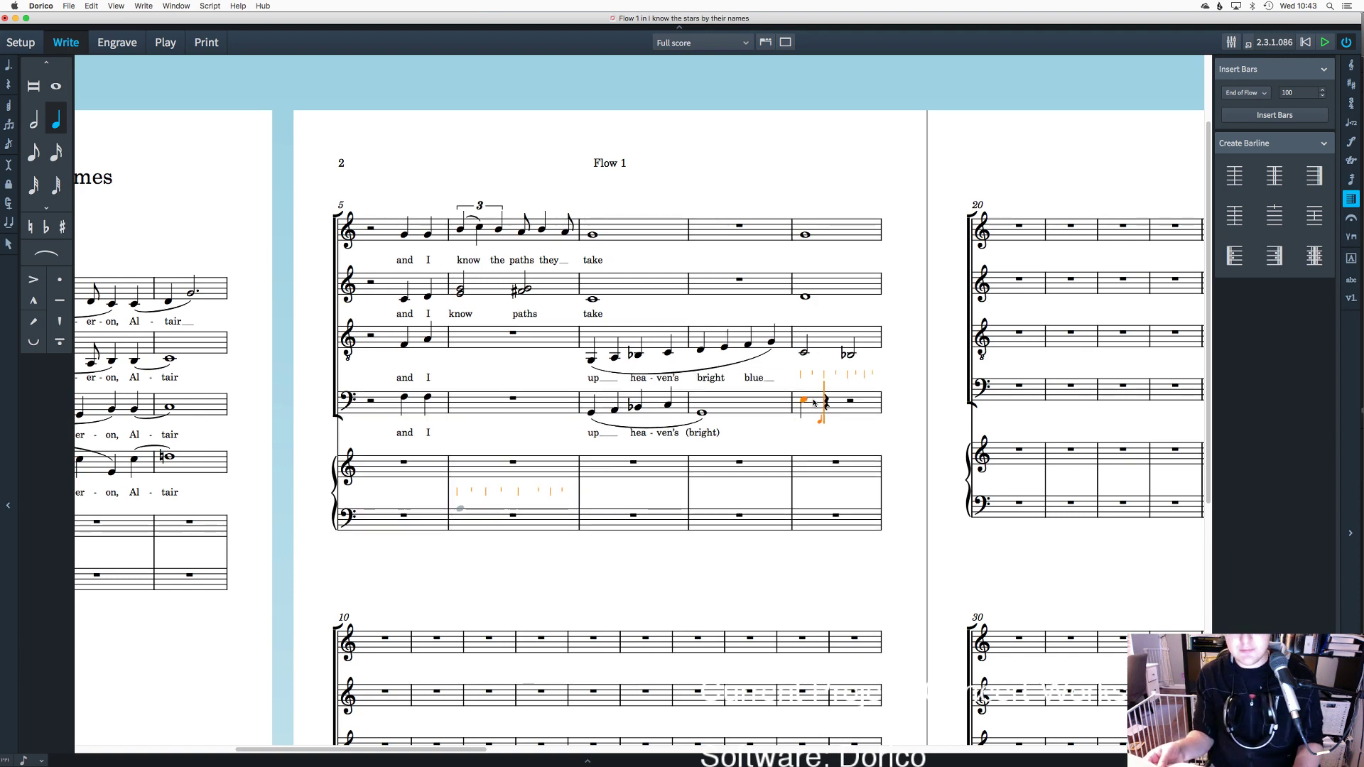
pyautogui.press('BackSpace')
pyautogui.press('6')
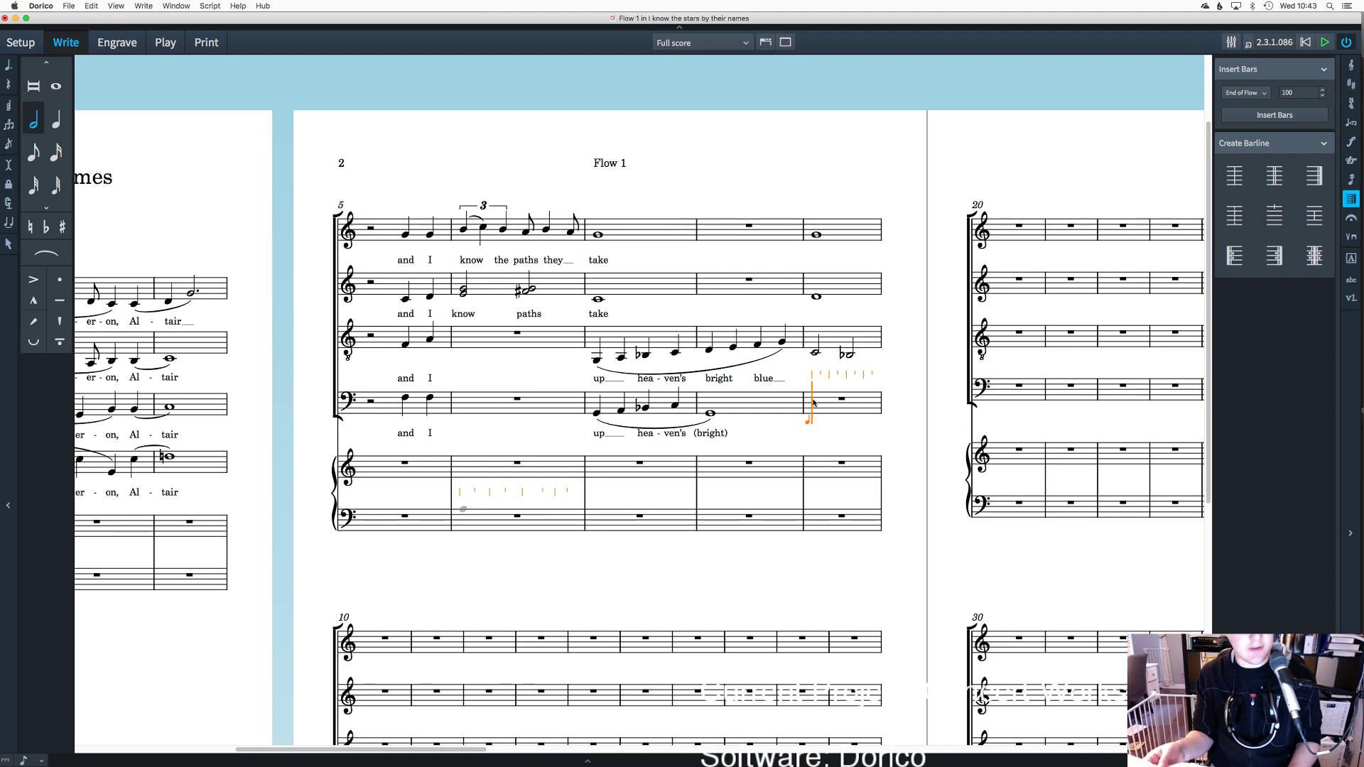
pyautogui.click(813, 402)
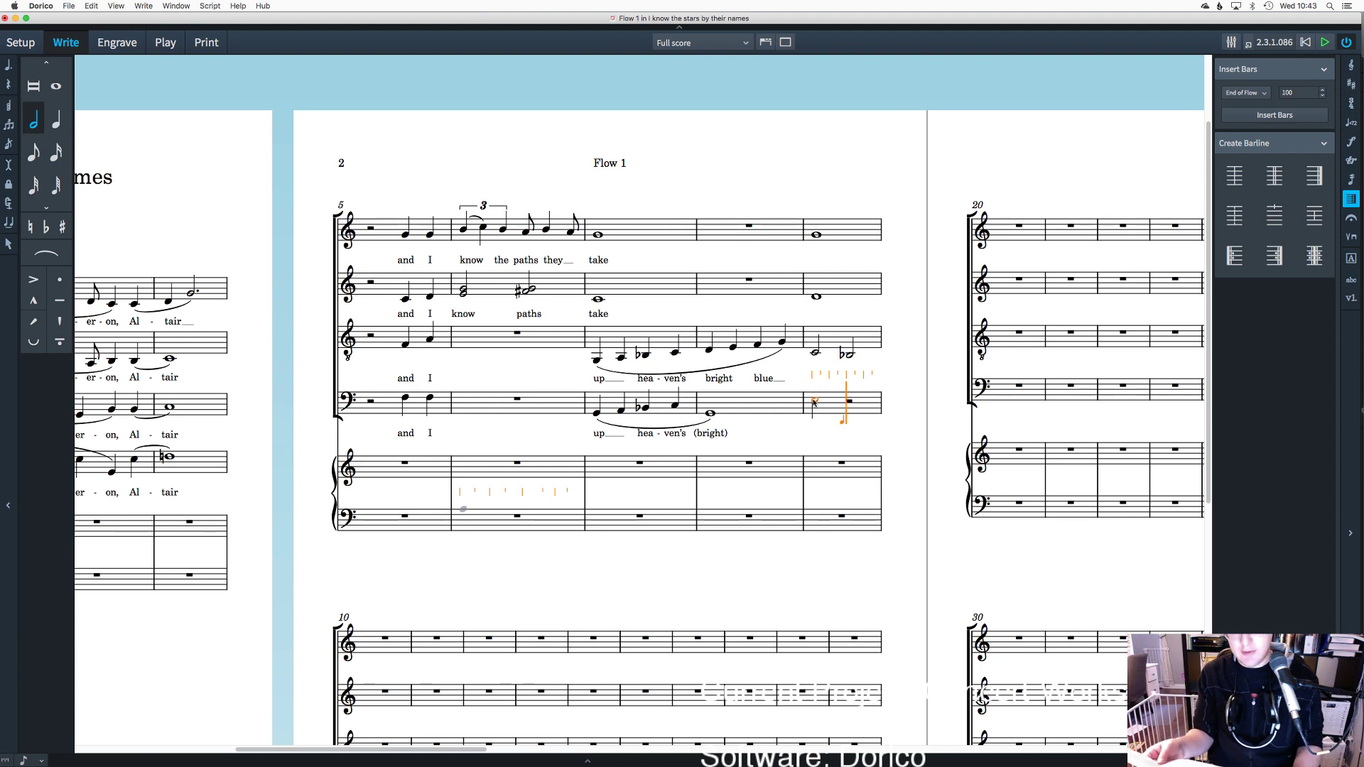
pyautogui.press('a')
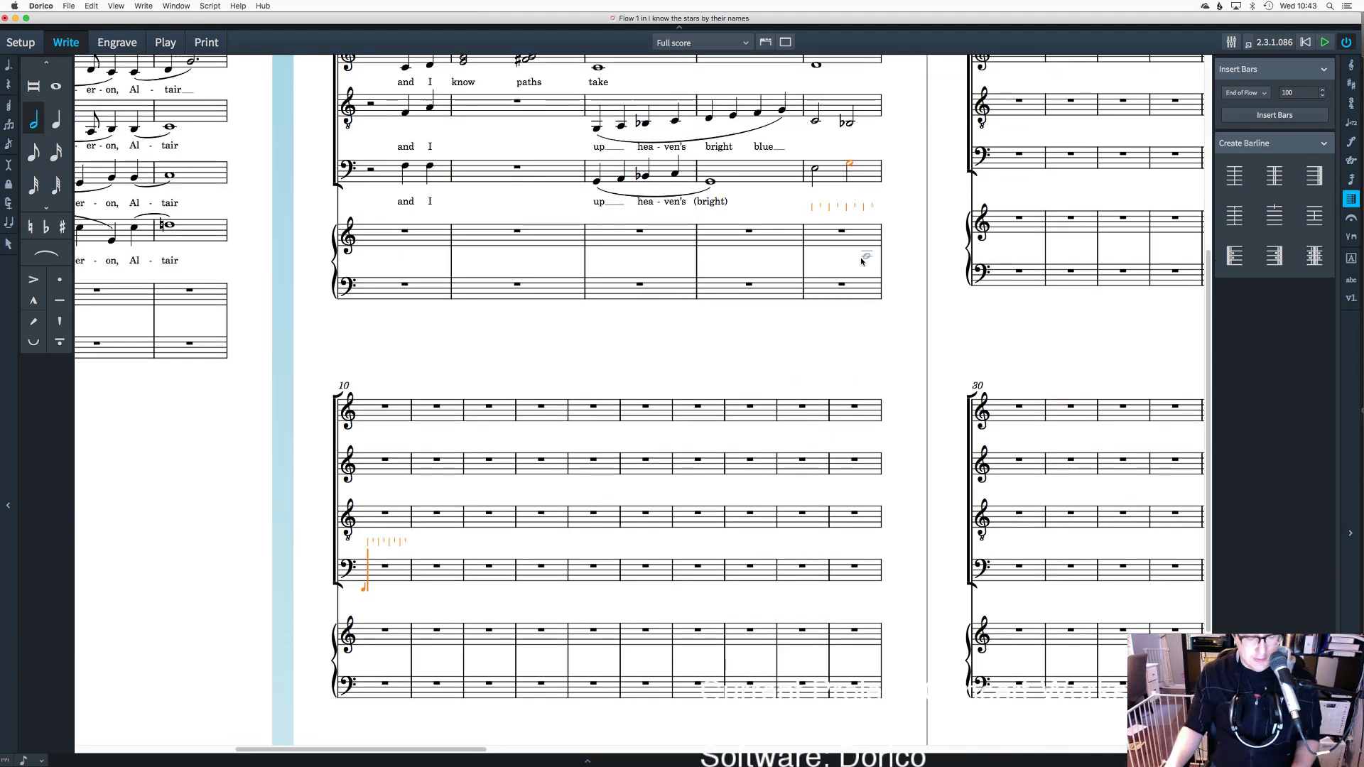
# Step: Add slurs over the two half notes in bar 9 of the tenor and bass staves
pyautogui.scroll(5, 973, 607)
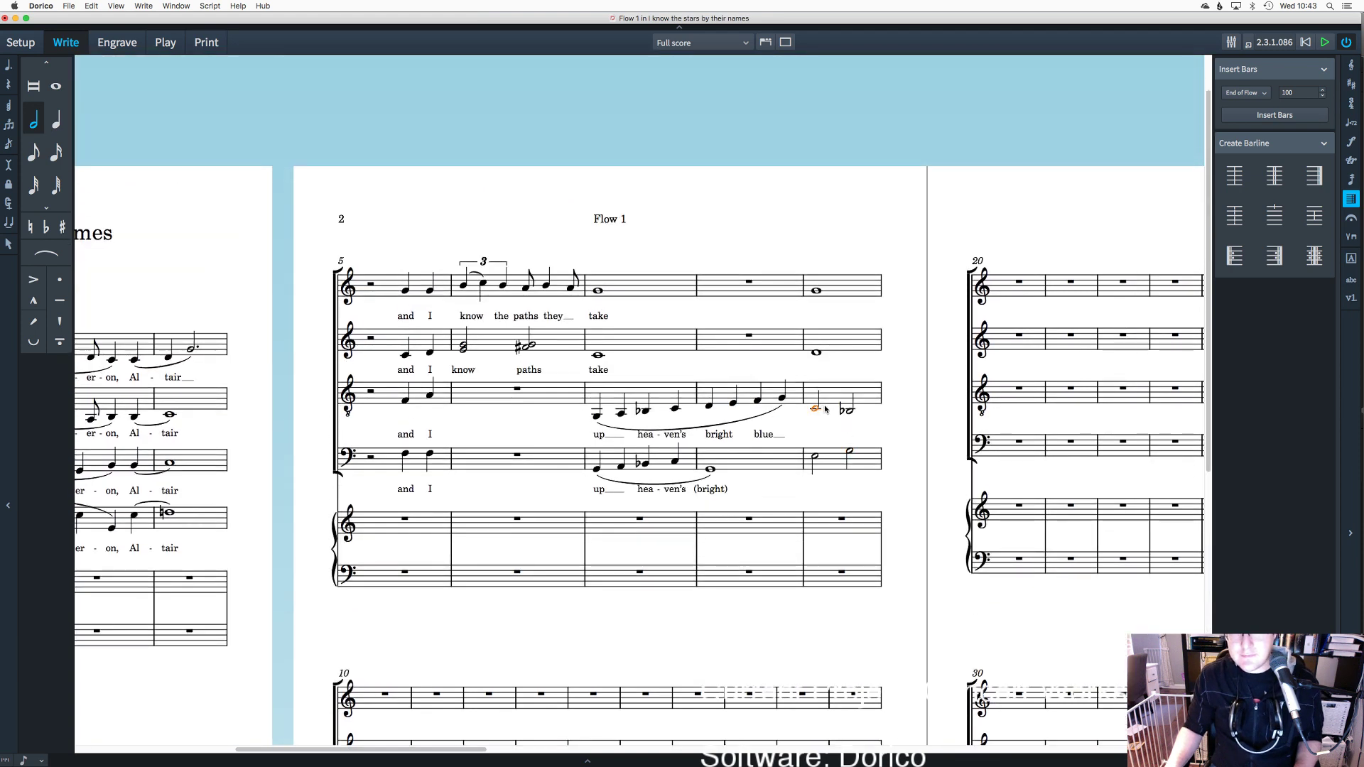
pyautogui.press('s')
pyautogui.click(812, 460)
pyautogui.press('s')
# Step: Add the lyric "stair" with an extender line under the tenor notes in bar 9
pyautogui.click(816, 410)
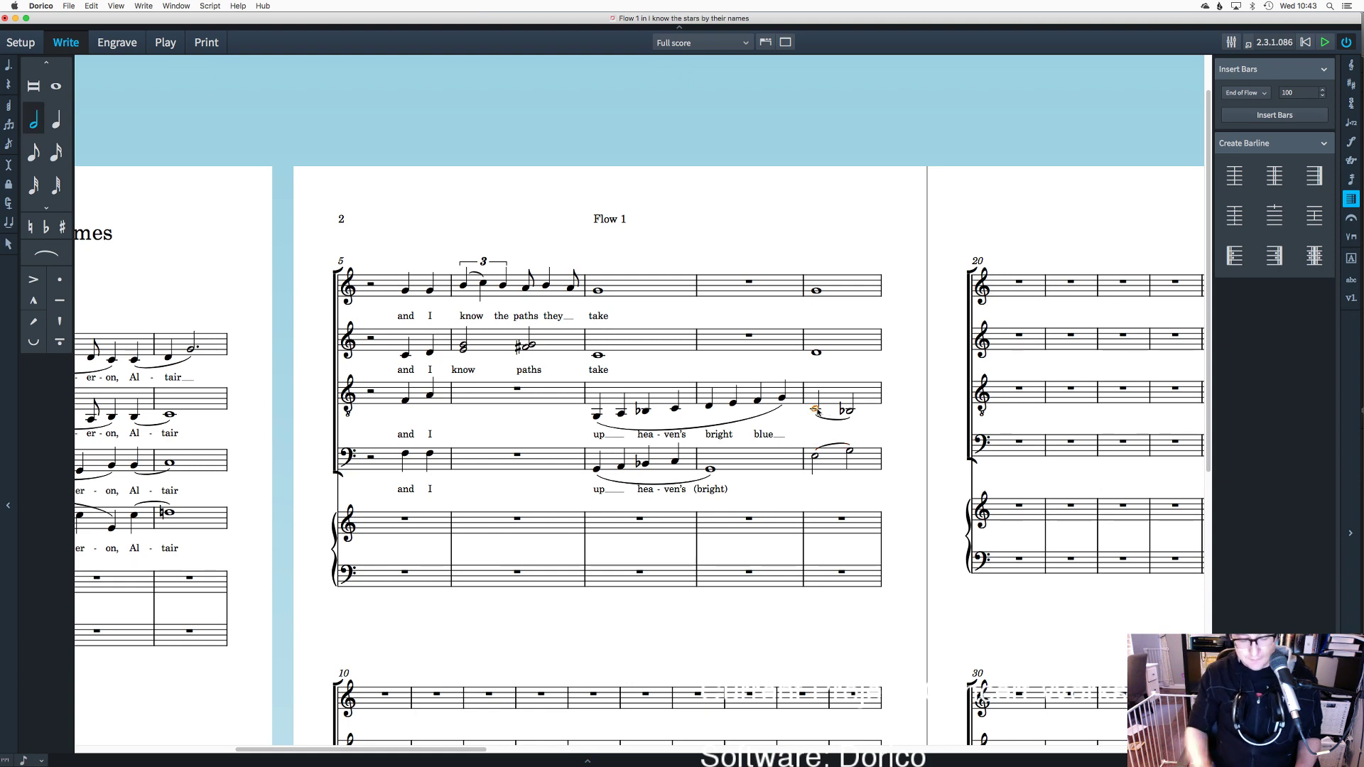
pyautogui.hotkey('shift', 'l')
pyautogui.write('stair')
pyautogui.press('space')
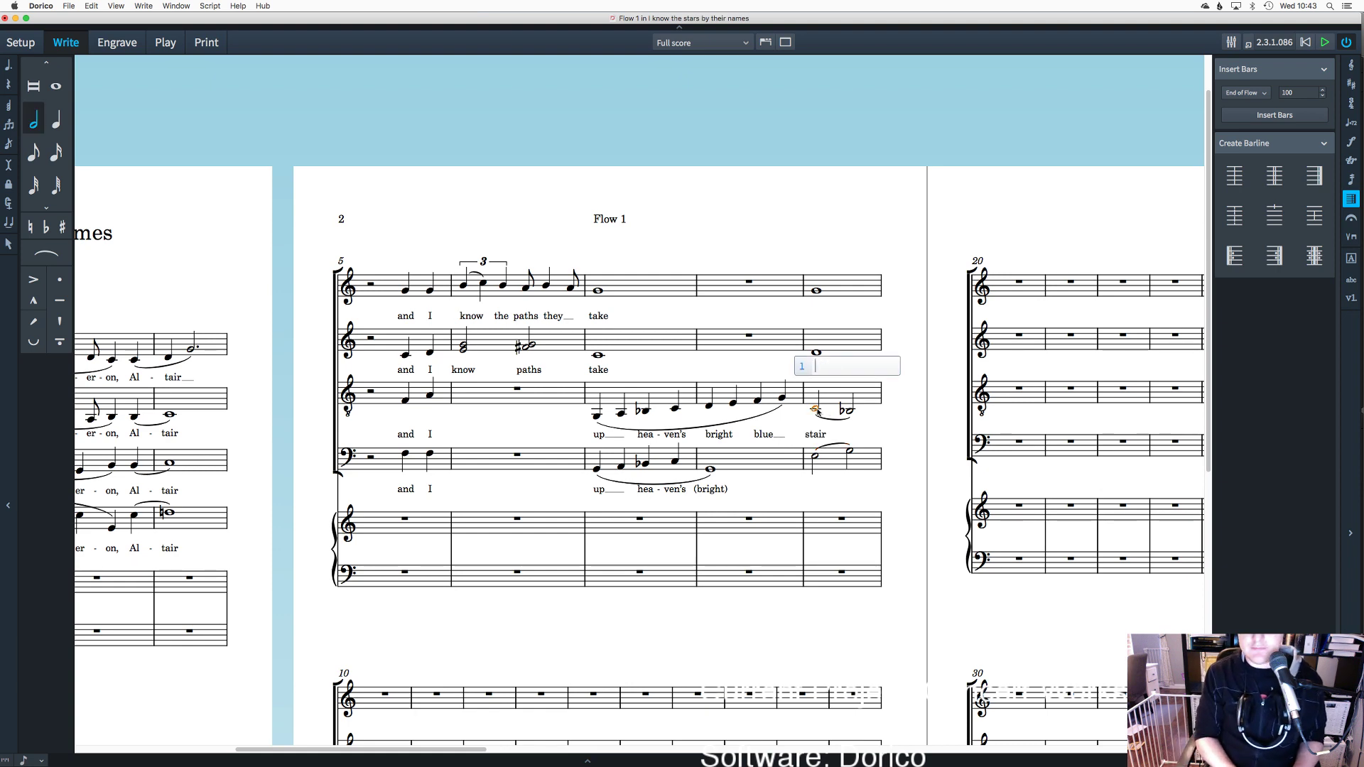
pyautogui.press('Escape')
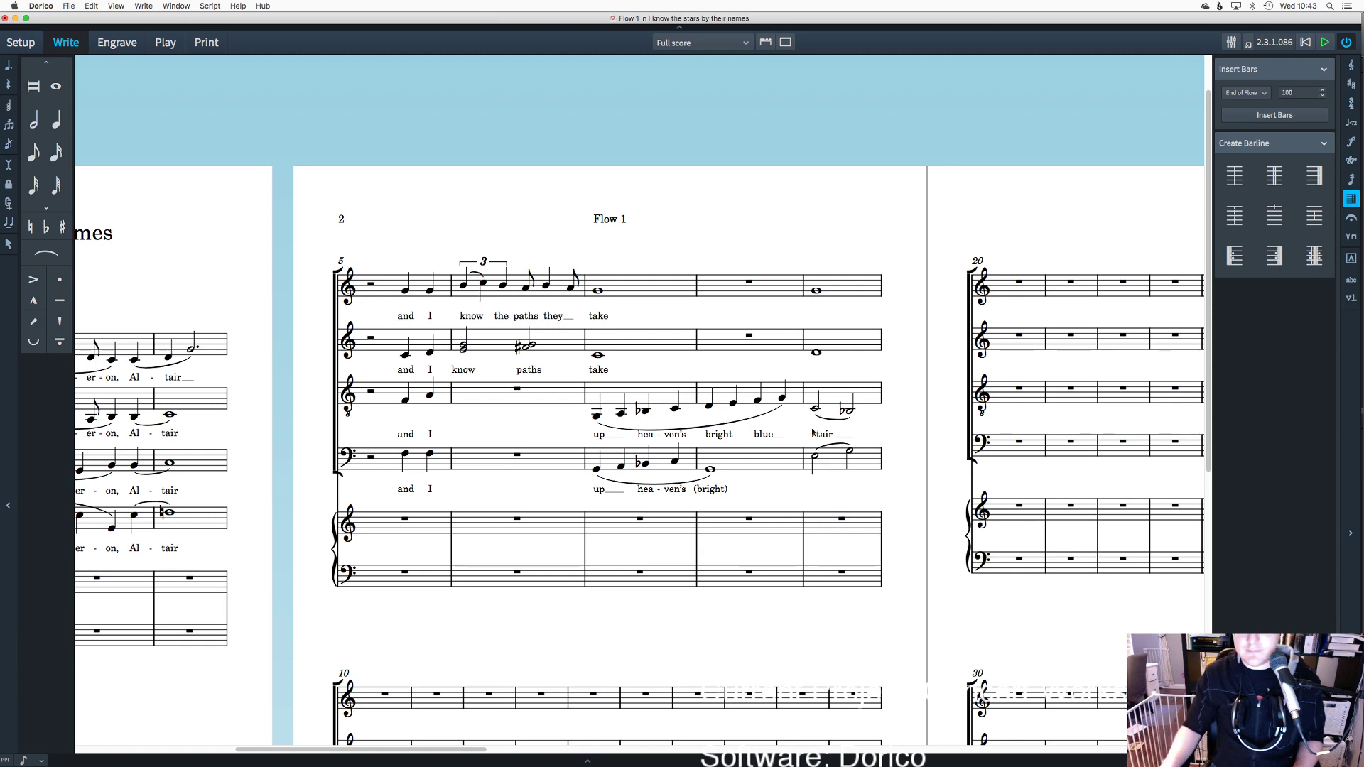
# Step: Add the lyric "stair" with an extender line under the bass notes in bar 9
pyautogui.click(814, 456)
pyautogui.hotkey('shift', 'l')
pyautogui.write('stair')
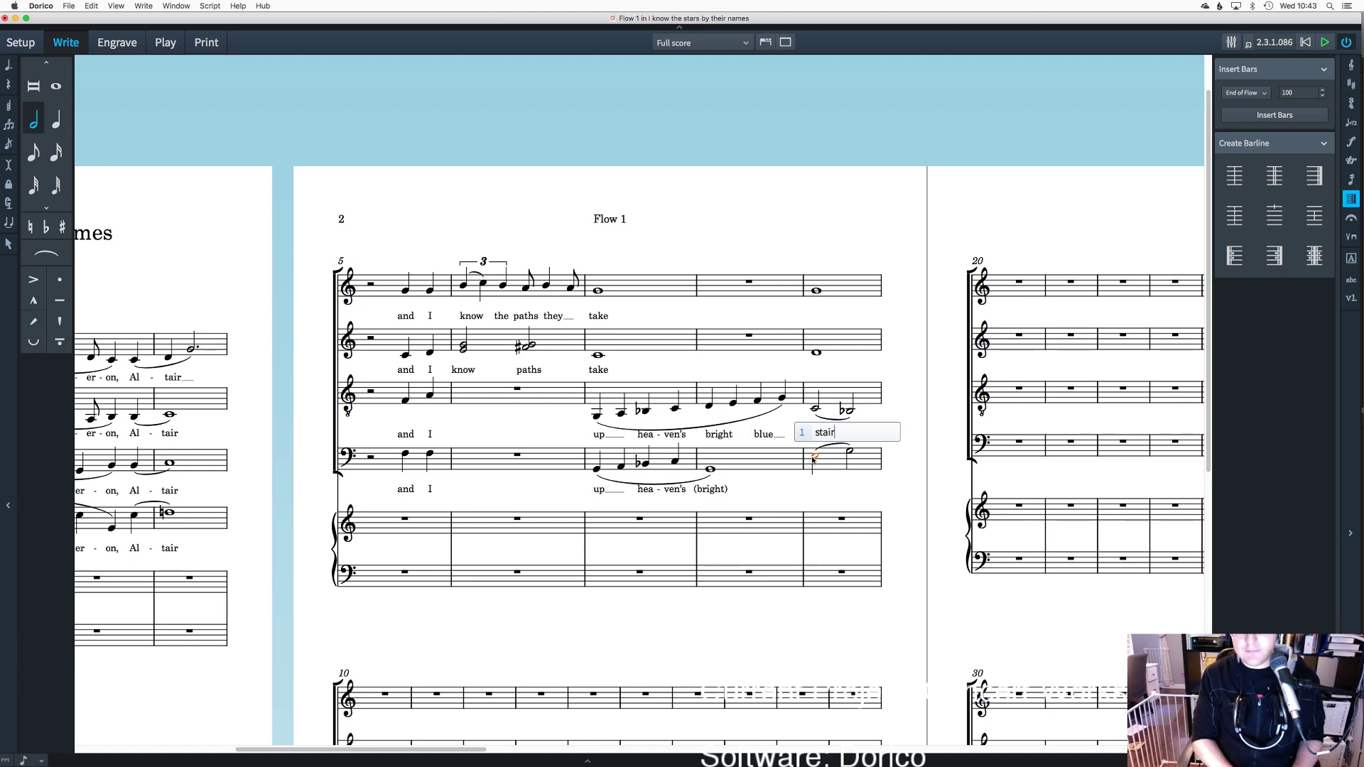
pyautogui.press('space')
pyautogui.press('Escape')
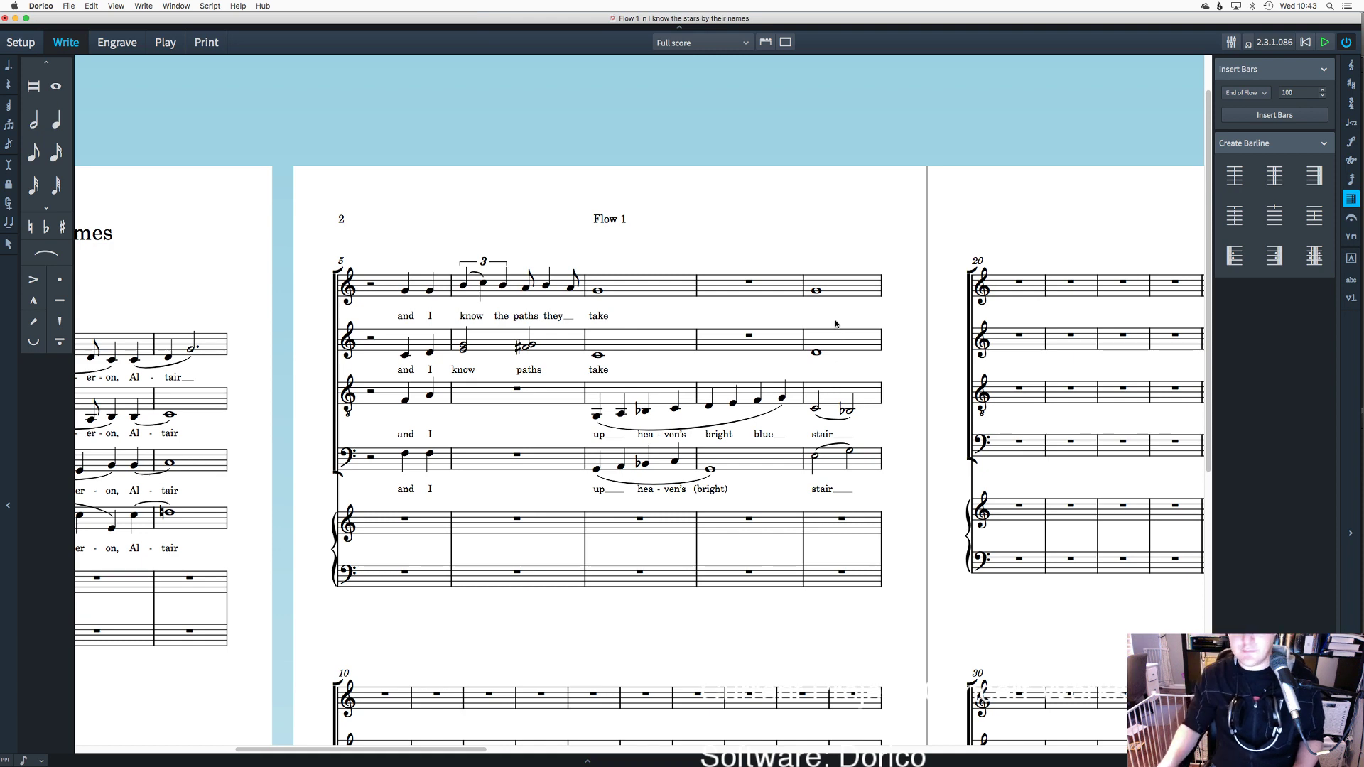
# Step: Add the lyric "stair" under the soprano's whole note in bar 9
pyautogui.click(815, 292)
pyautogui.hotkey('shift', 'l')
pyautogui.write('stair')
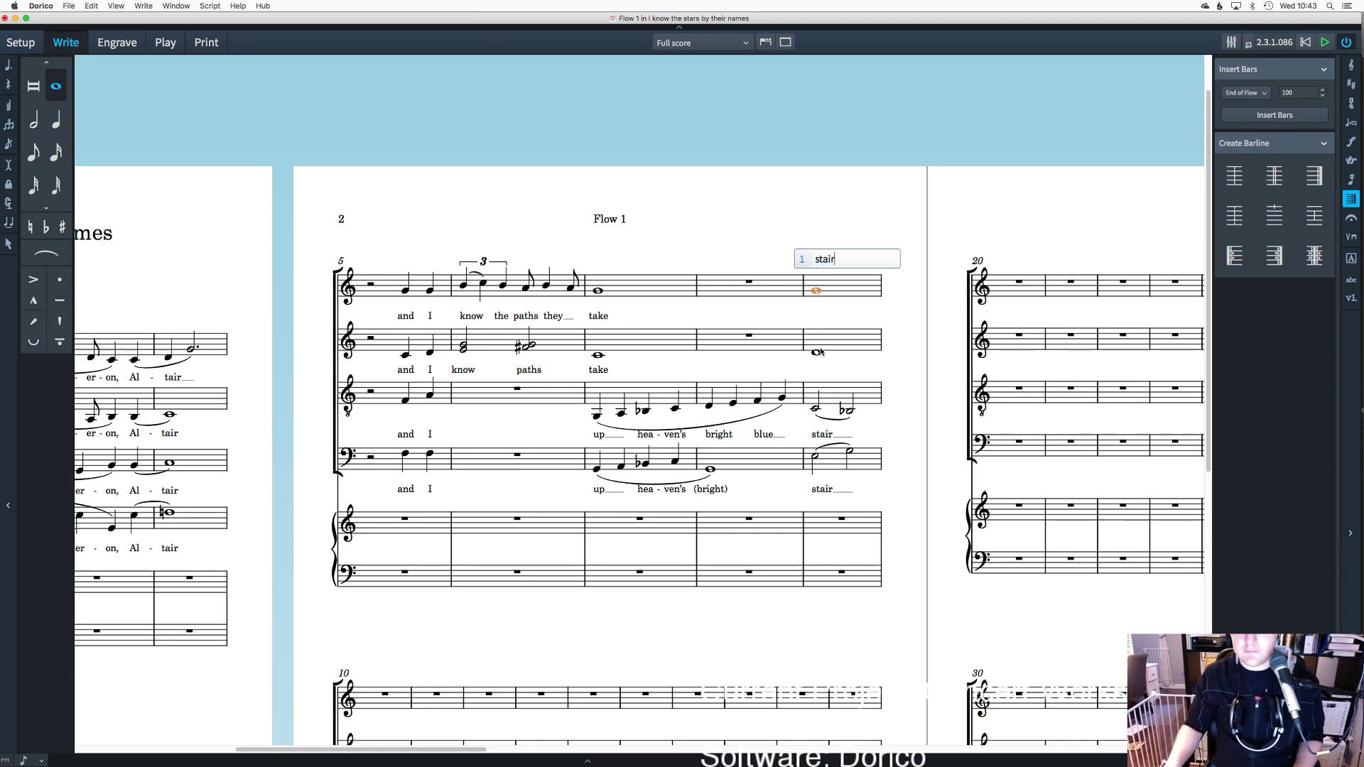
pyautogui.press('Return')
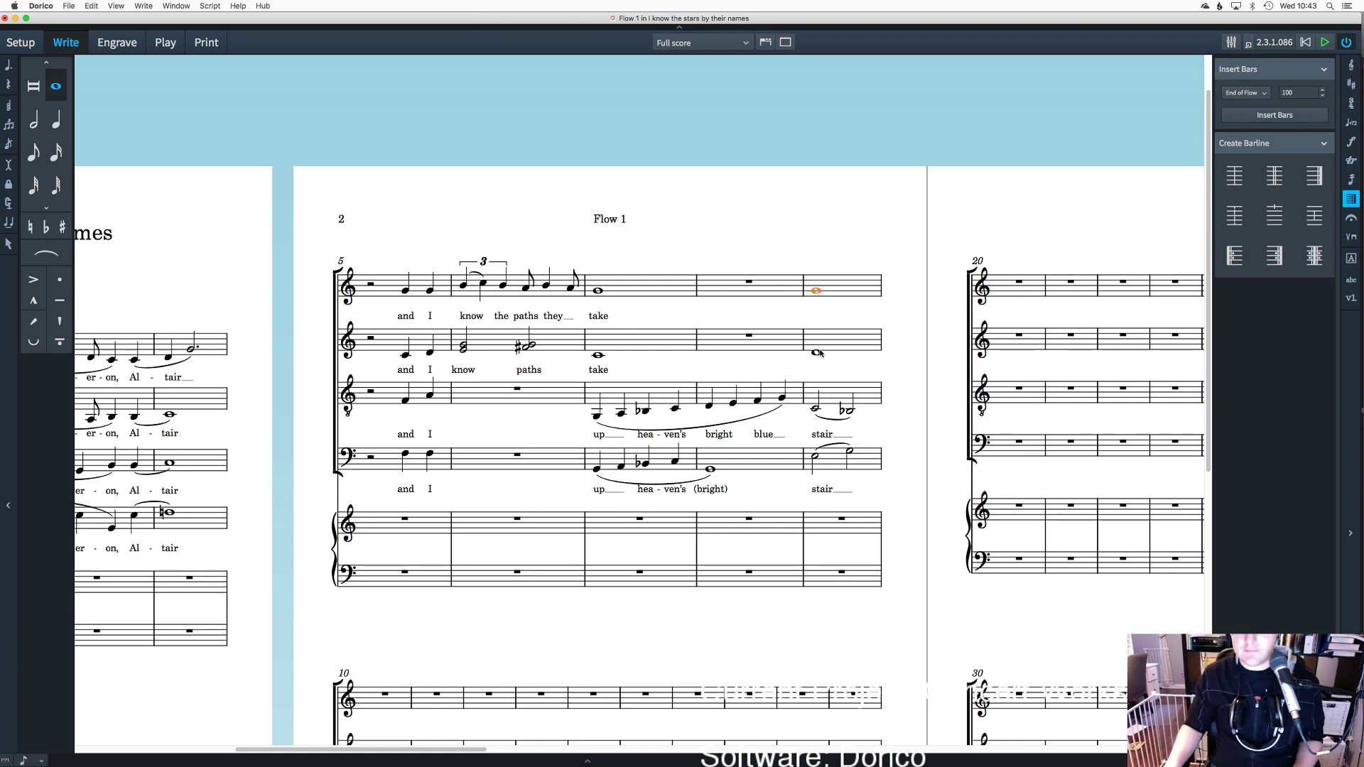
# Step: Add the lyric "stair" under the alto's whole note in bar 9
pyautogui.click(816, 353)
pyautogui.hotkey('shift', 'l')
pyautogui.write('stair')
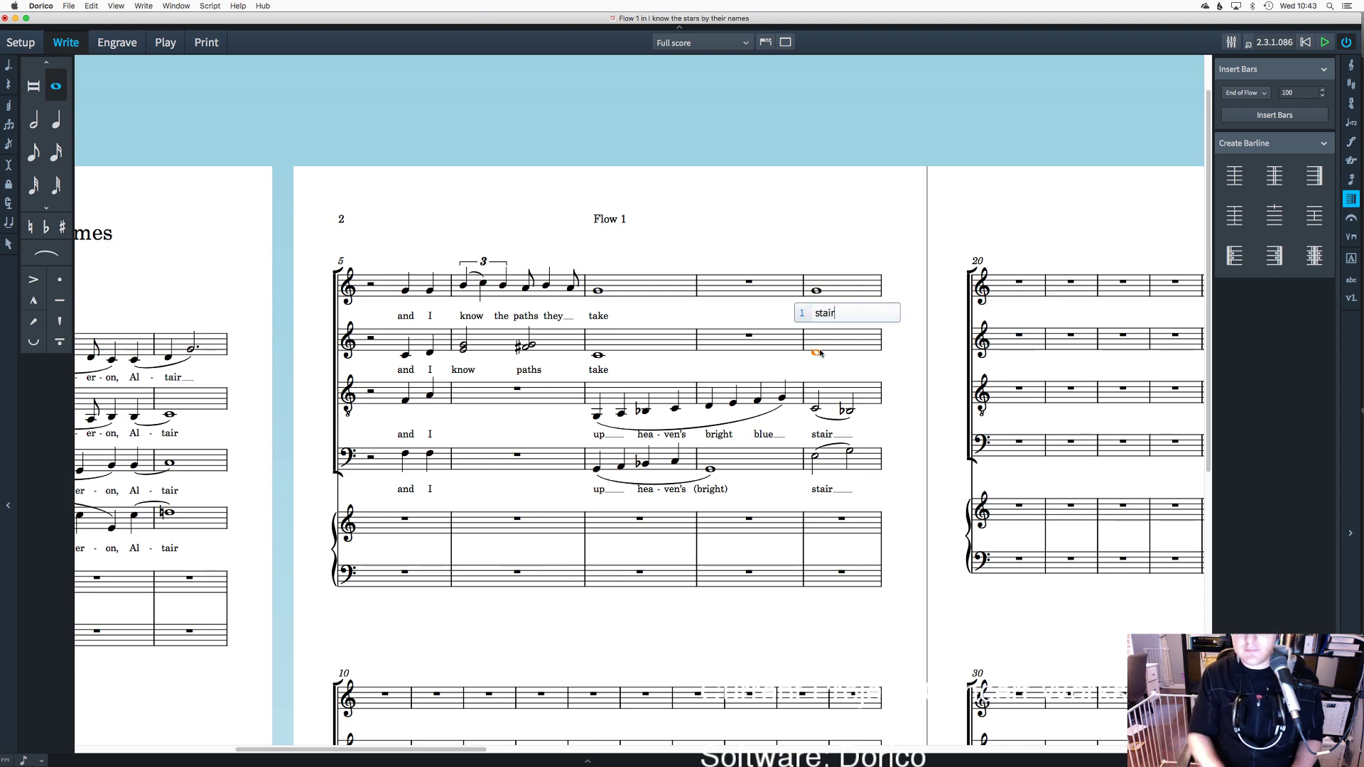
pyautogui.press('Return')
pyautogui.press('Escape')
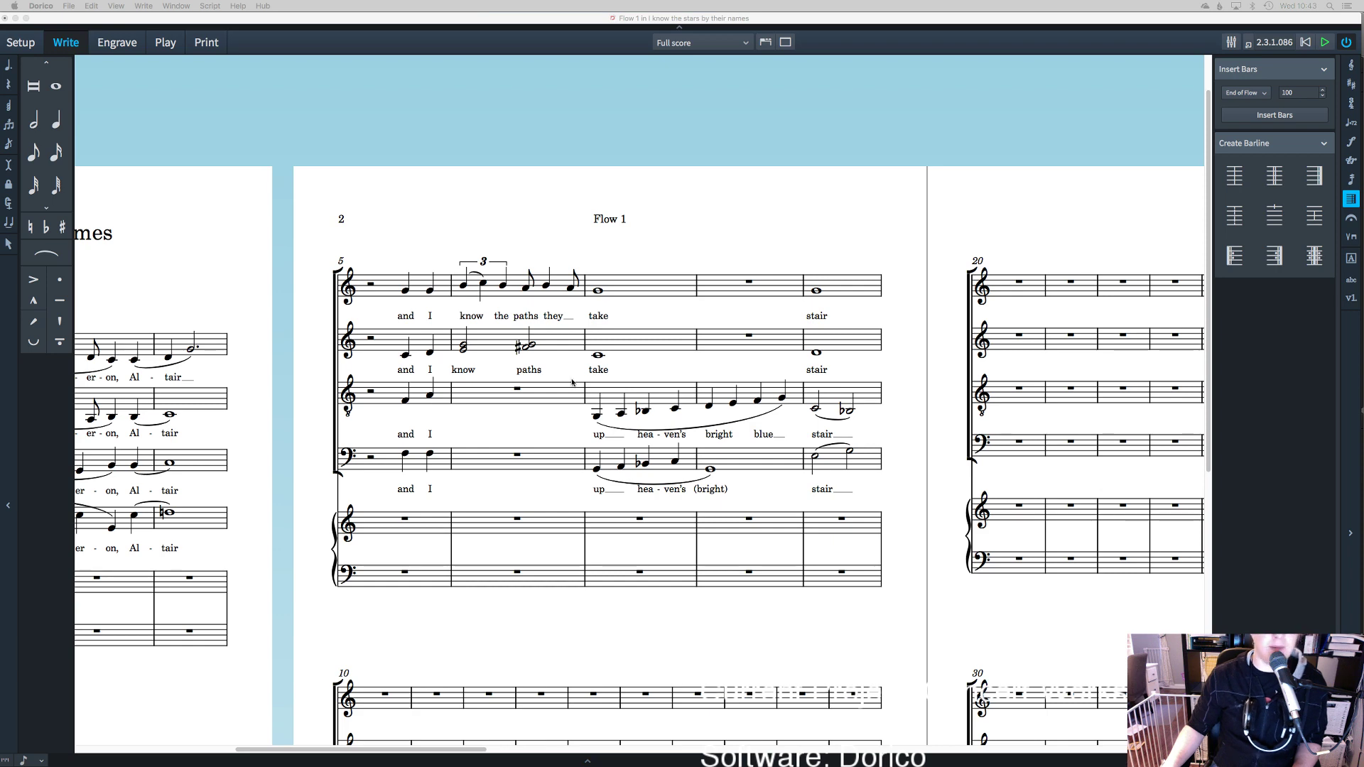
# Step: Change the tenor lyric "bright" in bar 8 to "broad"
pyautogui.doubleClick(719, 434)
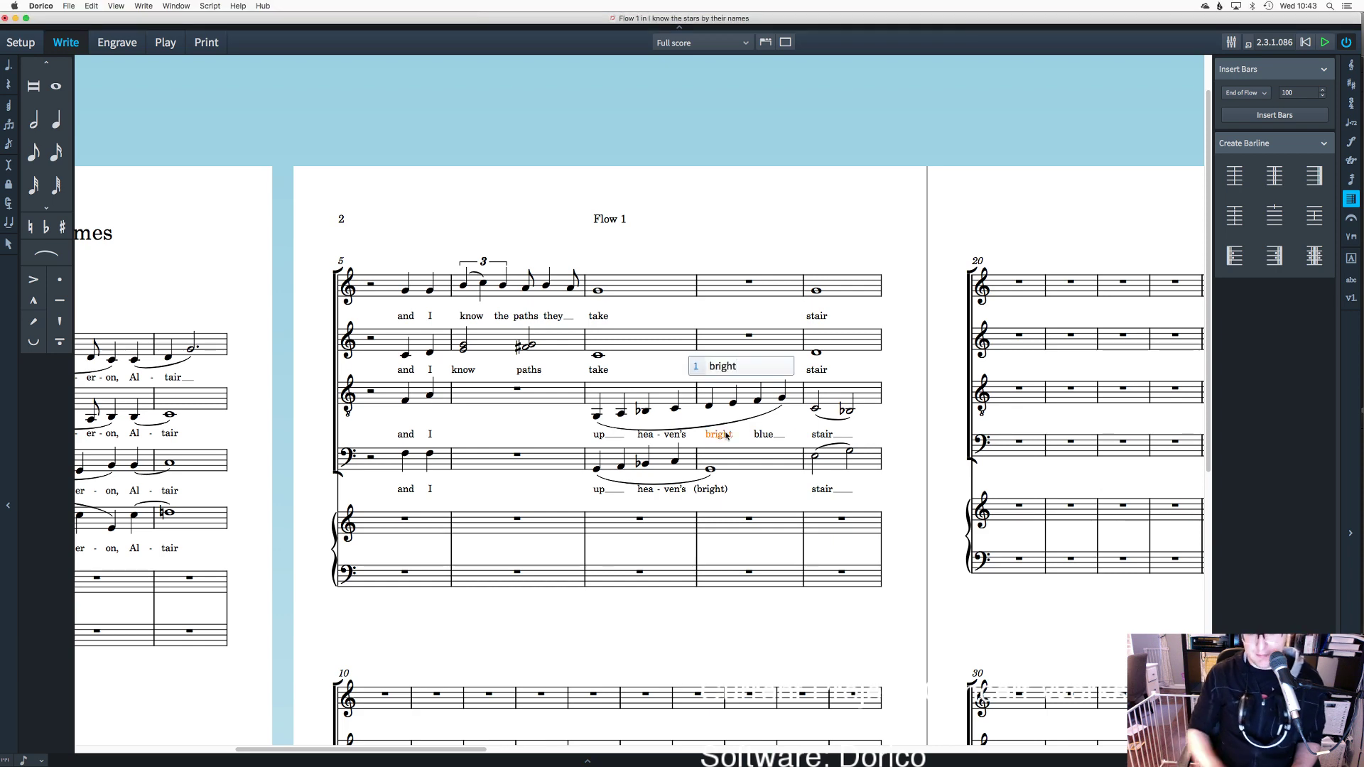
pyautogui.press('BackSpace')
pyautogui.press('BackSpace')
pyautogui.press('BackSpace')
pyautogui.press('BackSpace')
pyautogui.press('BackSpace')
pyautogui.write('road')
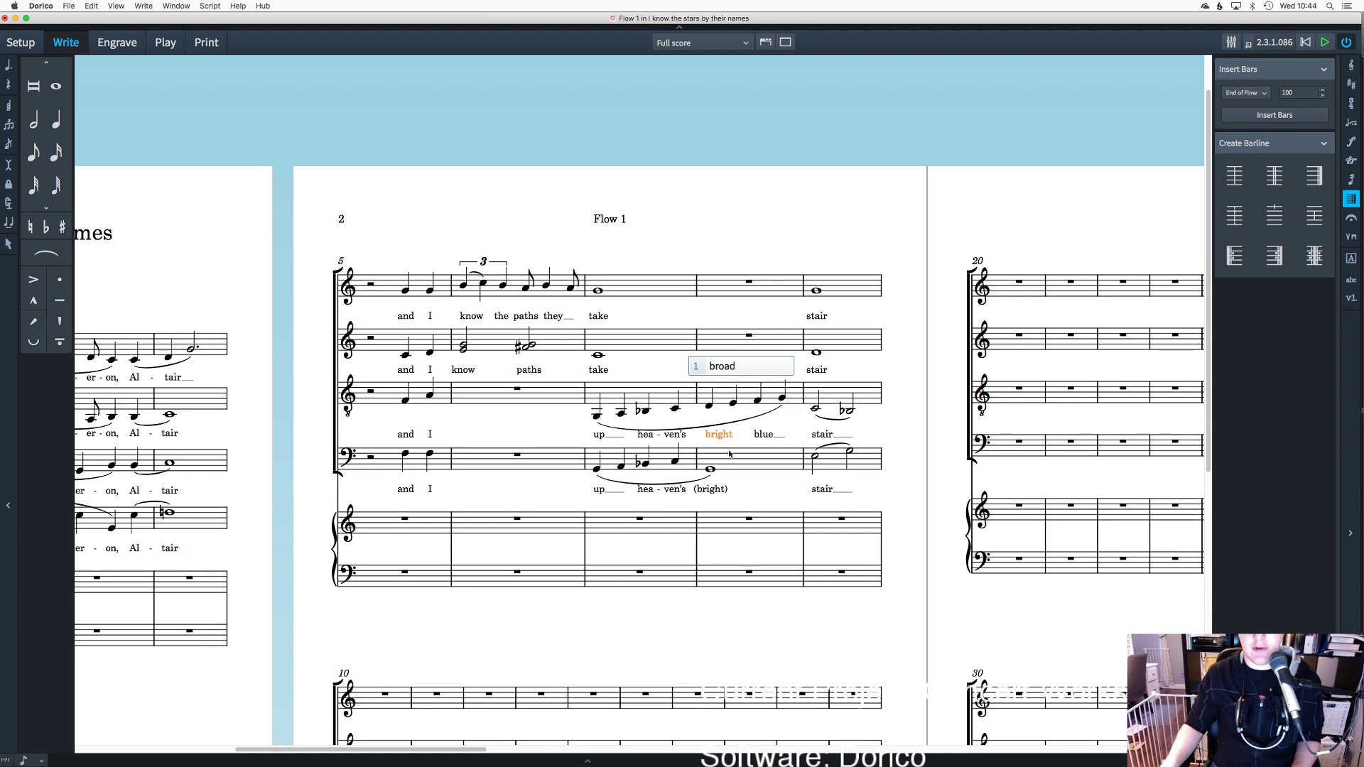
pyautogui.press('Return')
# Step: Change the bass lyric "(bright)" in bar 8 to "(broad)"
pyautogui.doubleClick(714, 489)
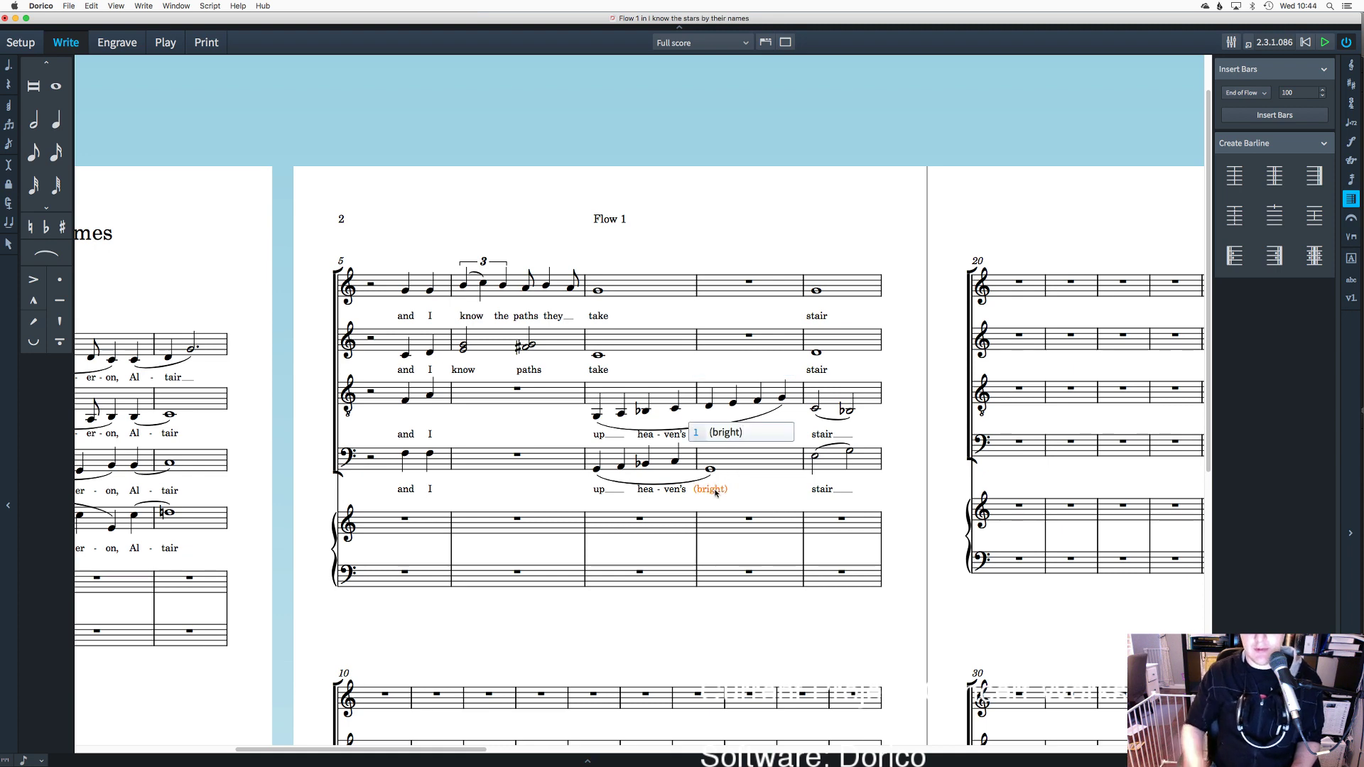
pyautogui.press('BackSpace')
pyautogui.press('BackSpace')
pyautogui.press('BackSpace')
pyautogui.press('BackSpace')
pyautogui.press('BackSpace')
pyautogui.press('BackSpace')
pyautogui.write('road)')
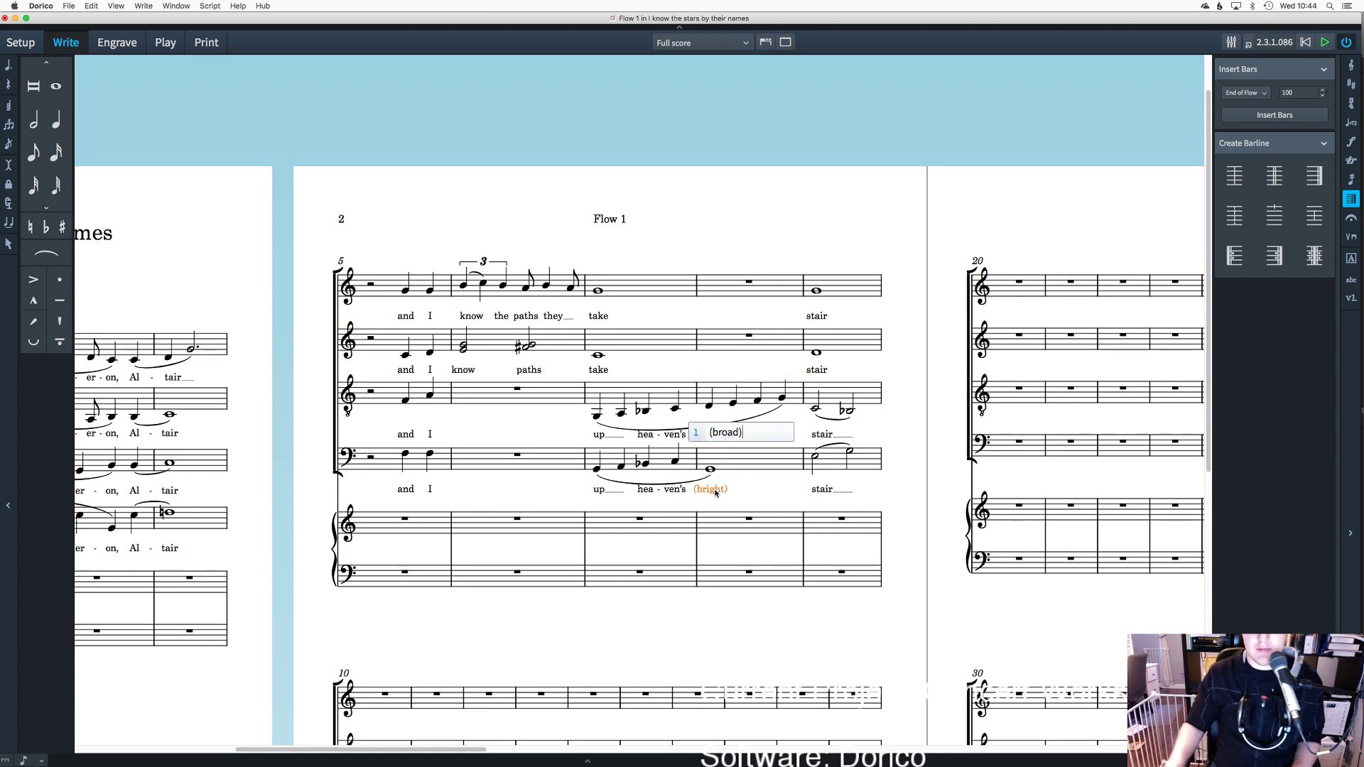
pyautogui.press('Return')
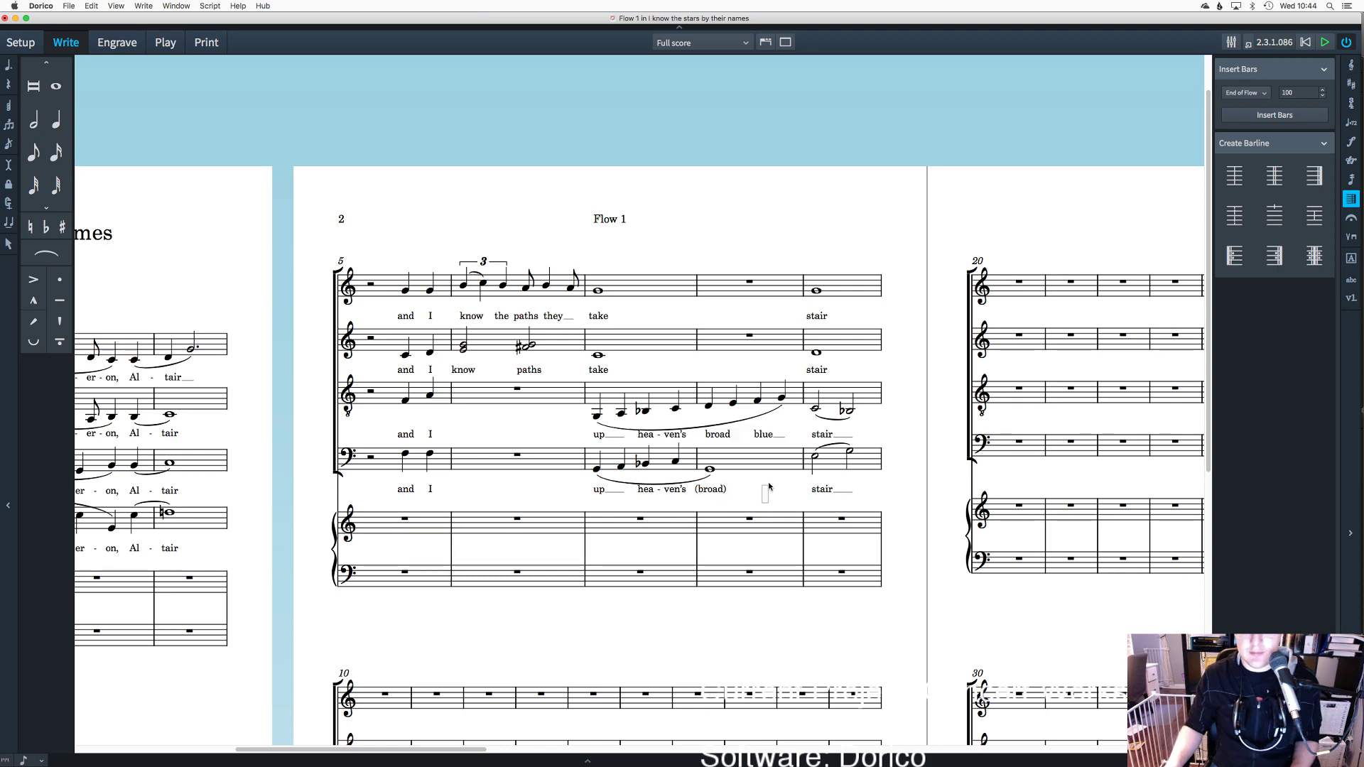
# Step: Delete the Piano player together with its part layouts in Setup mode
pyautogui.scroll(-5, 681, 577)
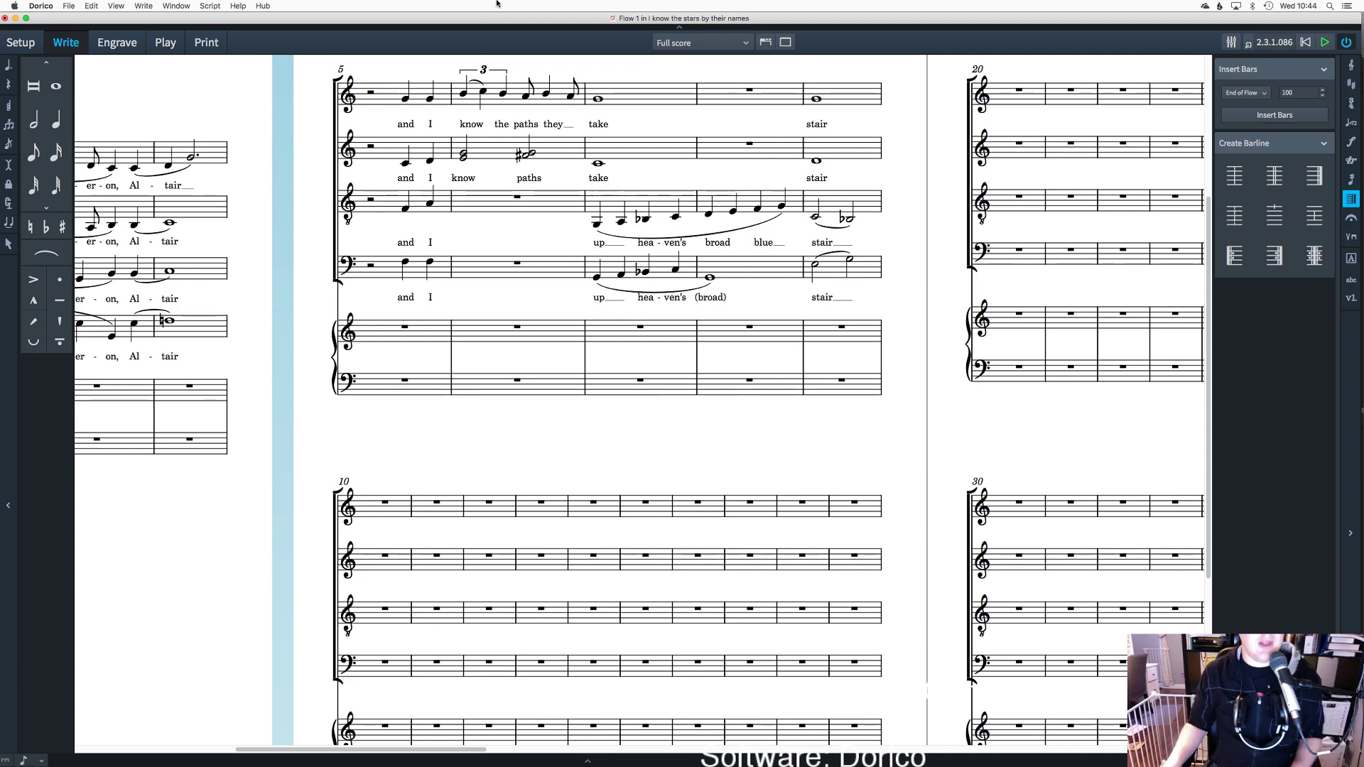
pyautogui.click(39, 43)
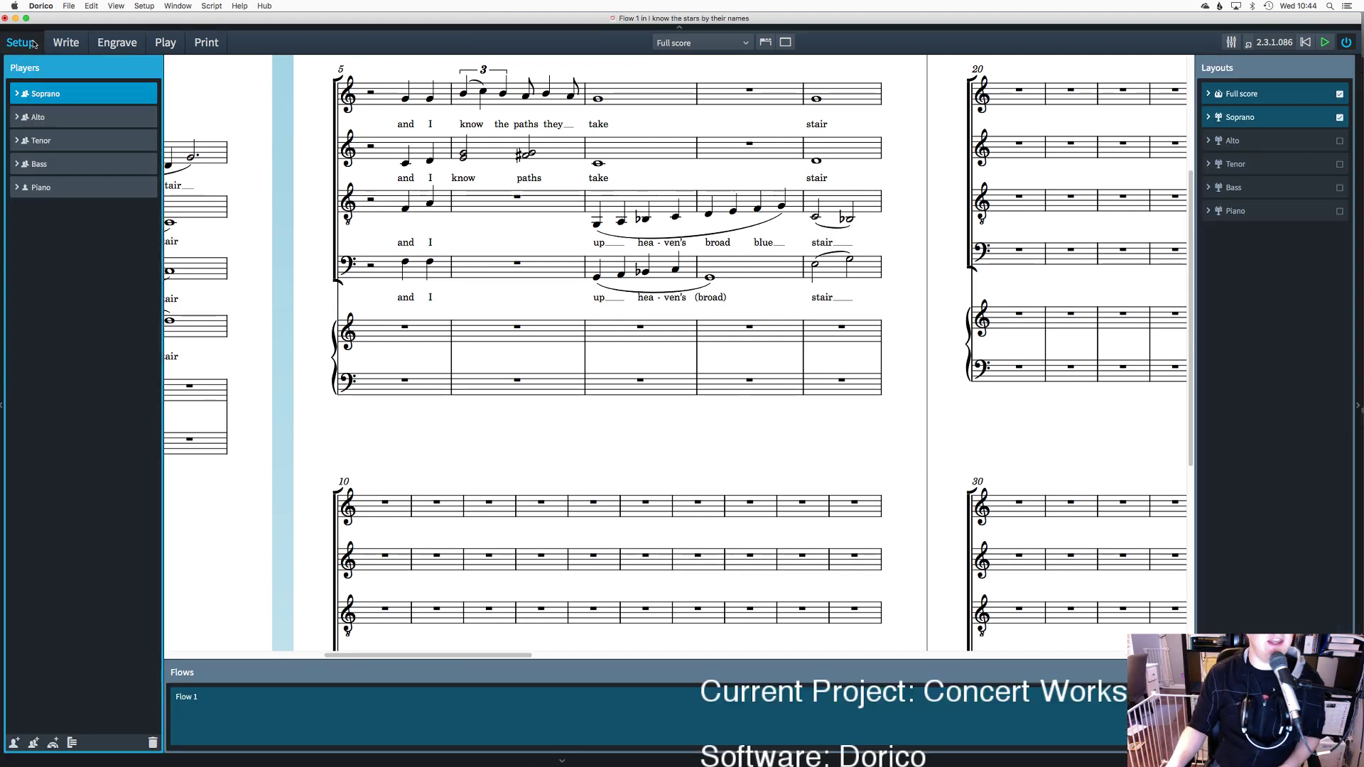
pyautogui.click(99, 187)
pyautogui.rightClick(135, 191)
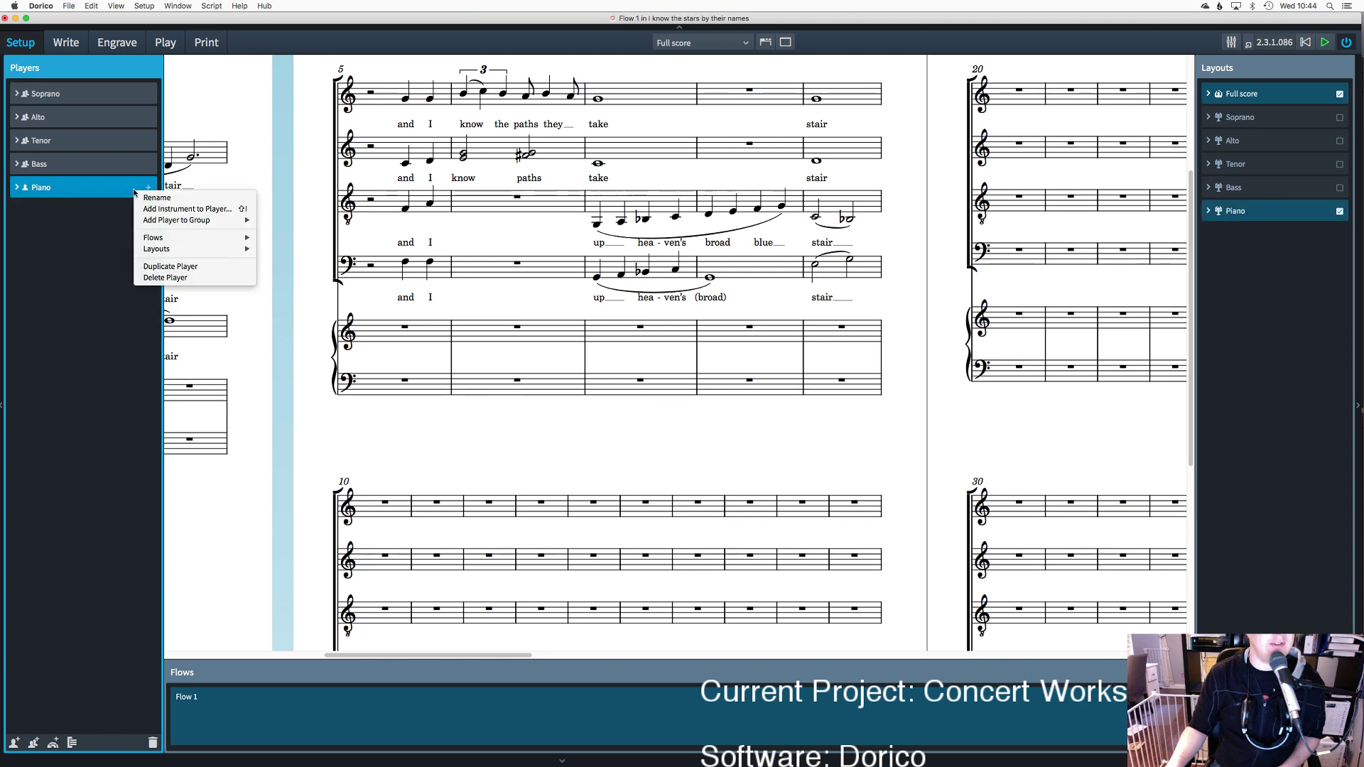
pyautogui.click(203, 277)
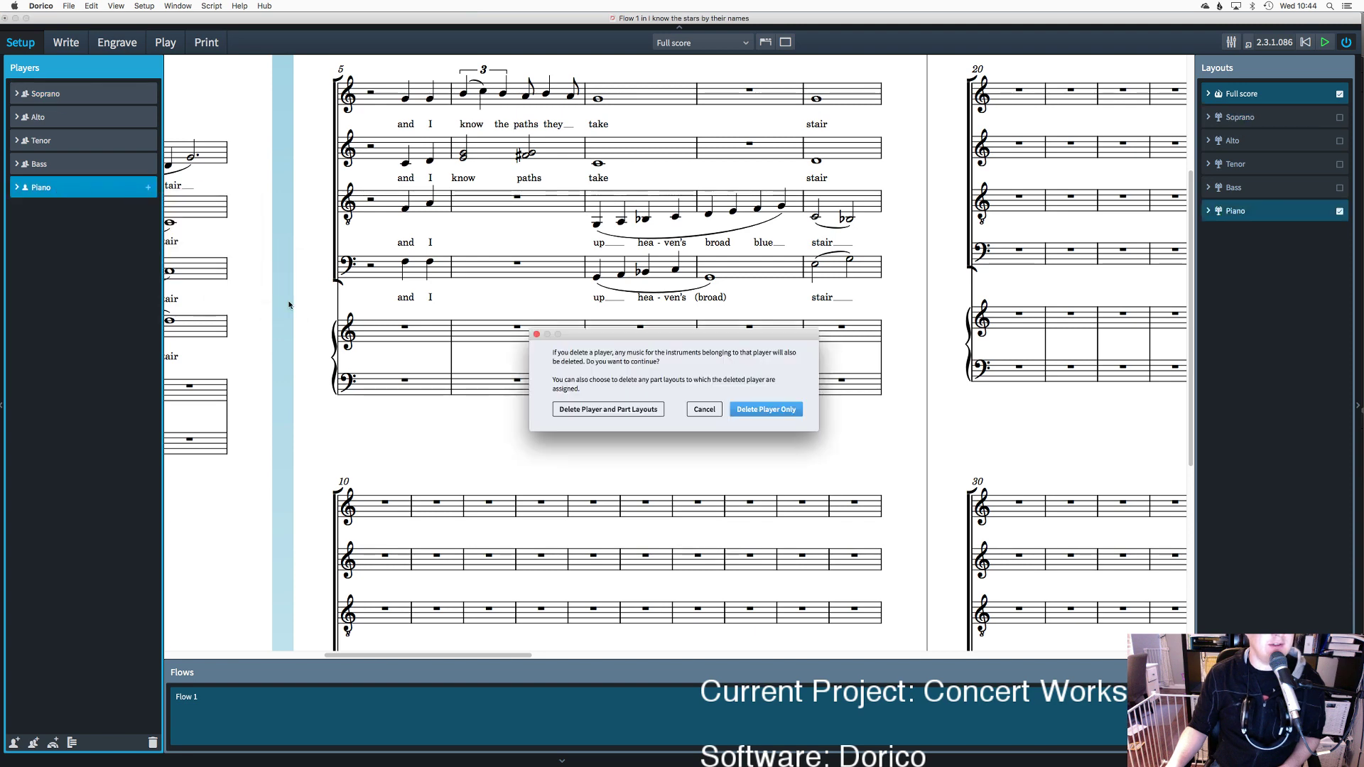
pyautogui.click(654, 411)
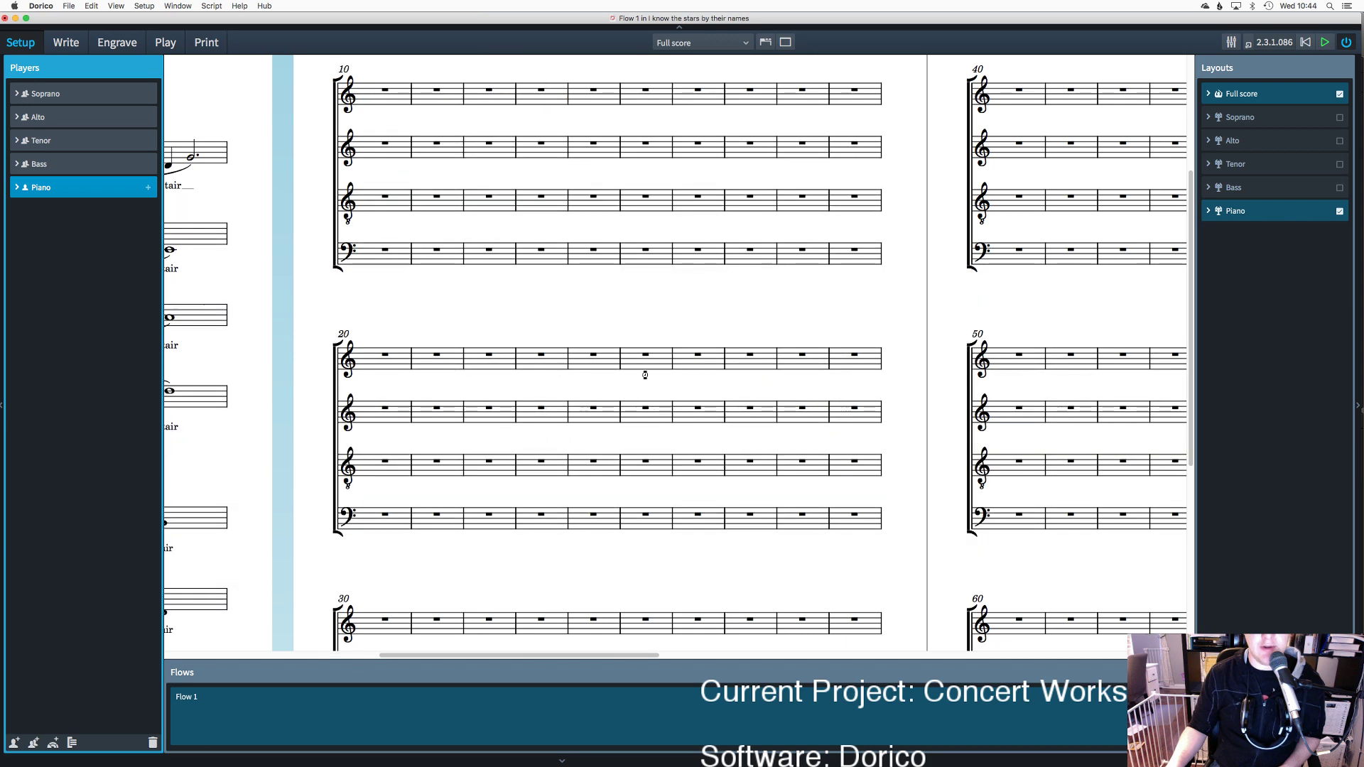
# Step: Review the layout of the four vocal staves on the first page without the piano
pyautogui.moveTo(524, 654); pyautogui.dragTo(300, 646)
pyautogui.hscroll(3, 299, 641)
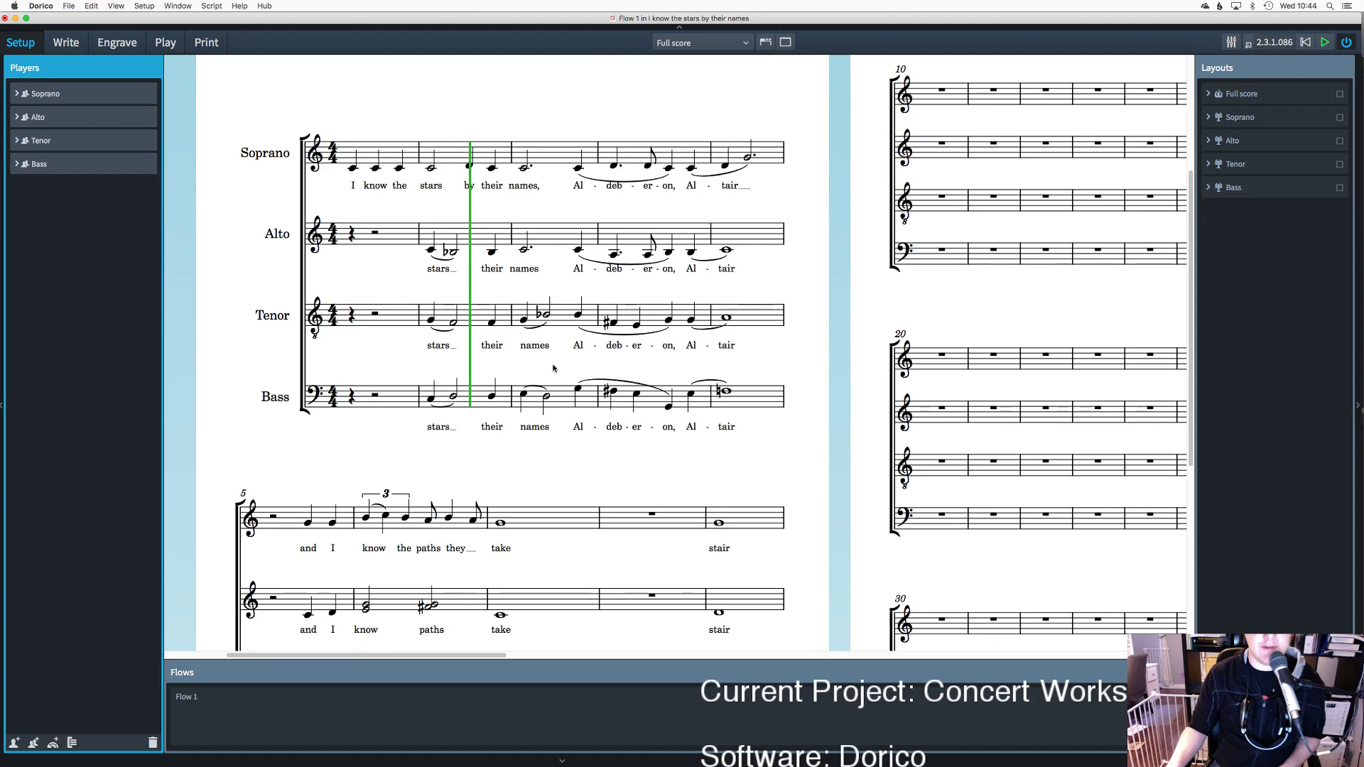
pyautogui.scroll(-3, 553, 368)
pyautogui.scroll(-3, 553, 368)
pyautogui.scroll(6, 553, 368)
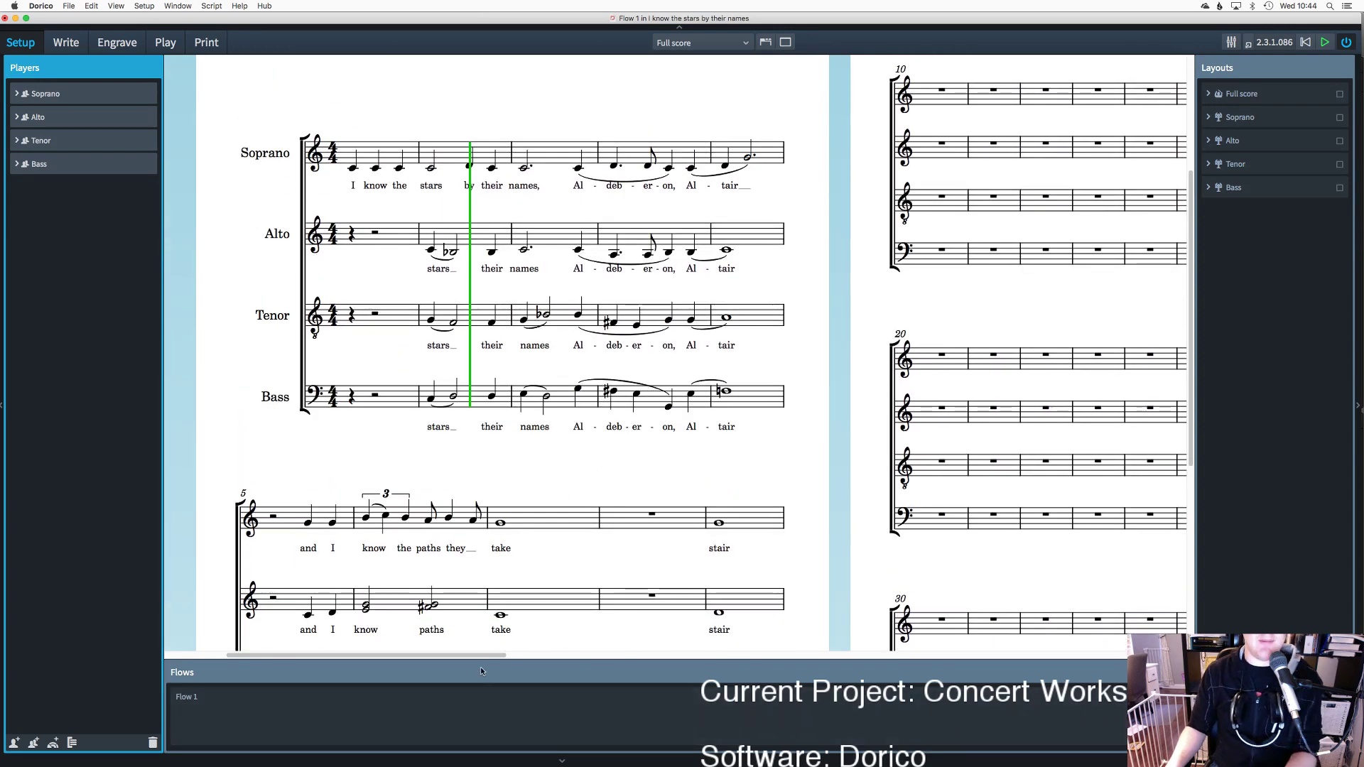
pyautogui.hscroll(2, 492, 661)
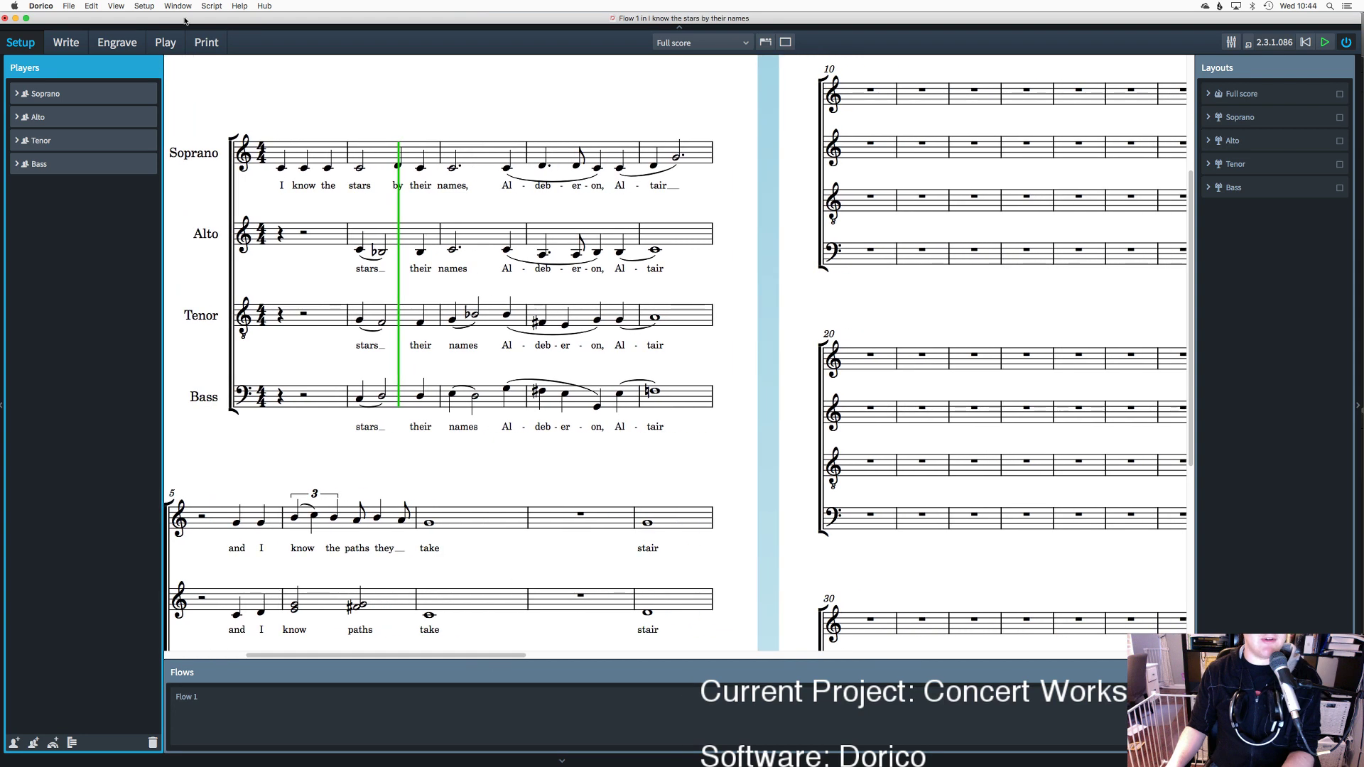
# Step: Switch to Write mode and start quarter-note input in soprano bar 10, leaving the first beat as a quarter rest
pyautogui.press('super+2')
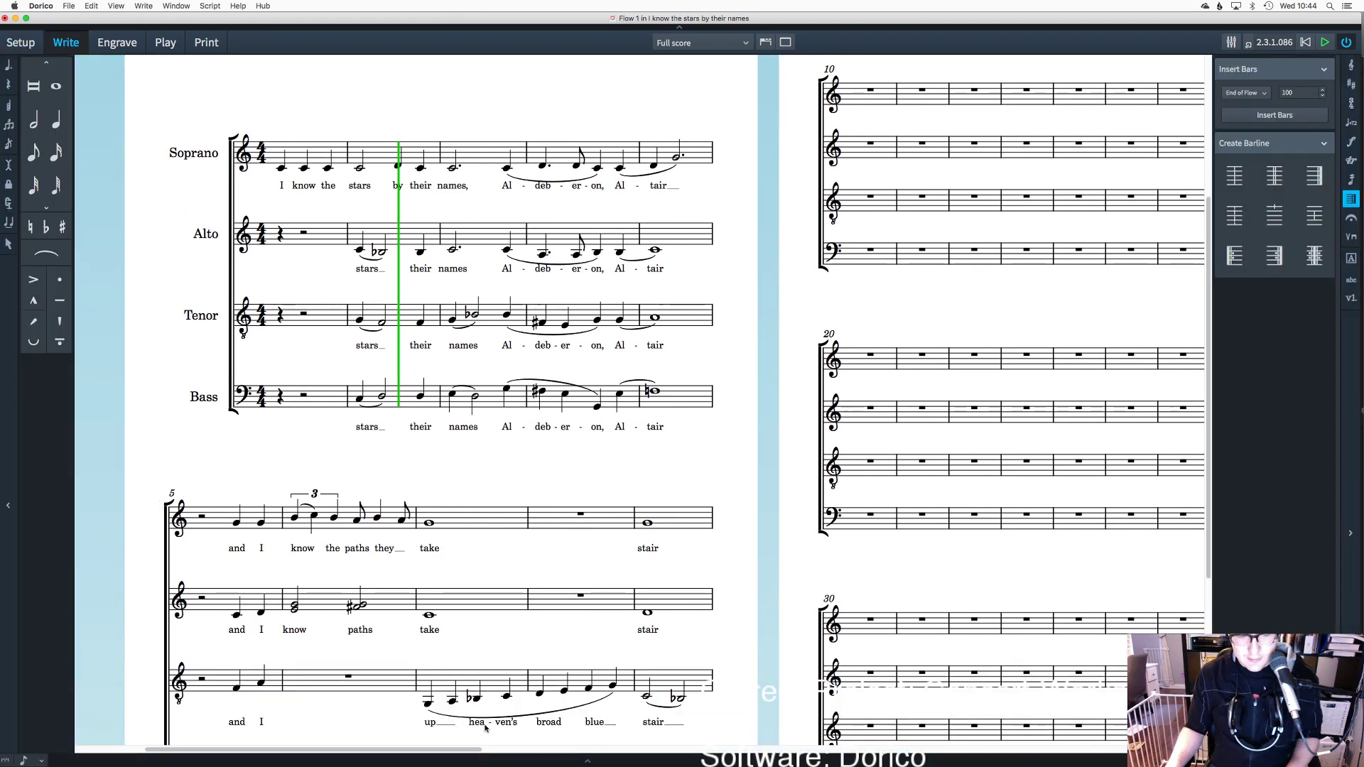
pyautogui.scroll(2, 549, 511)
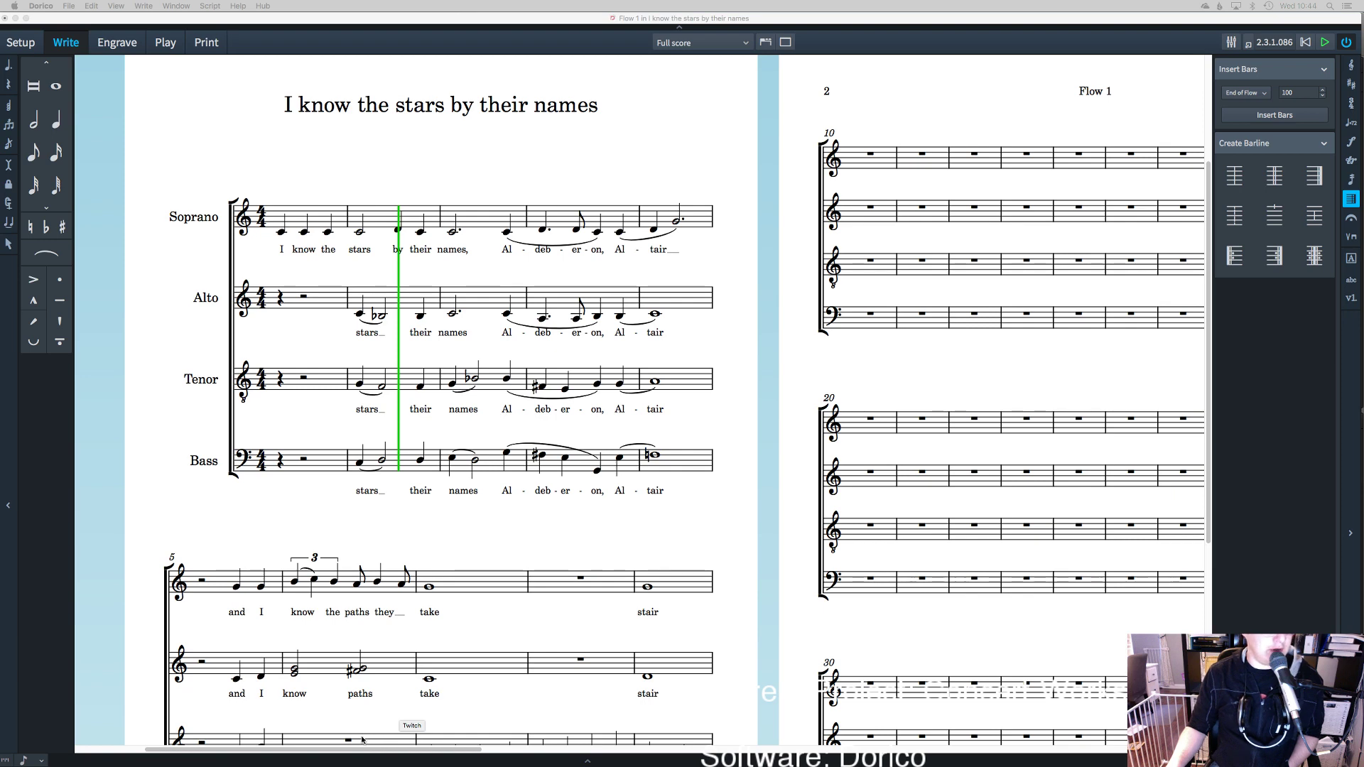
pyautogui.hscroll(10, 355, 746)
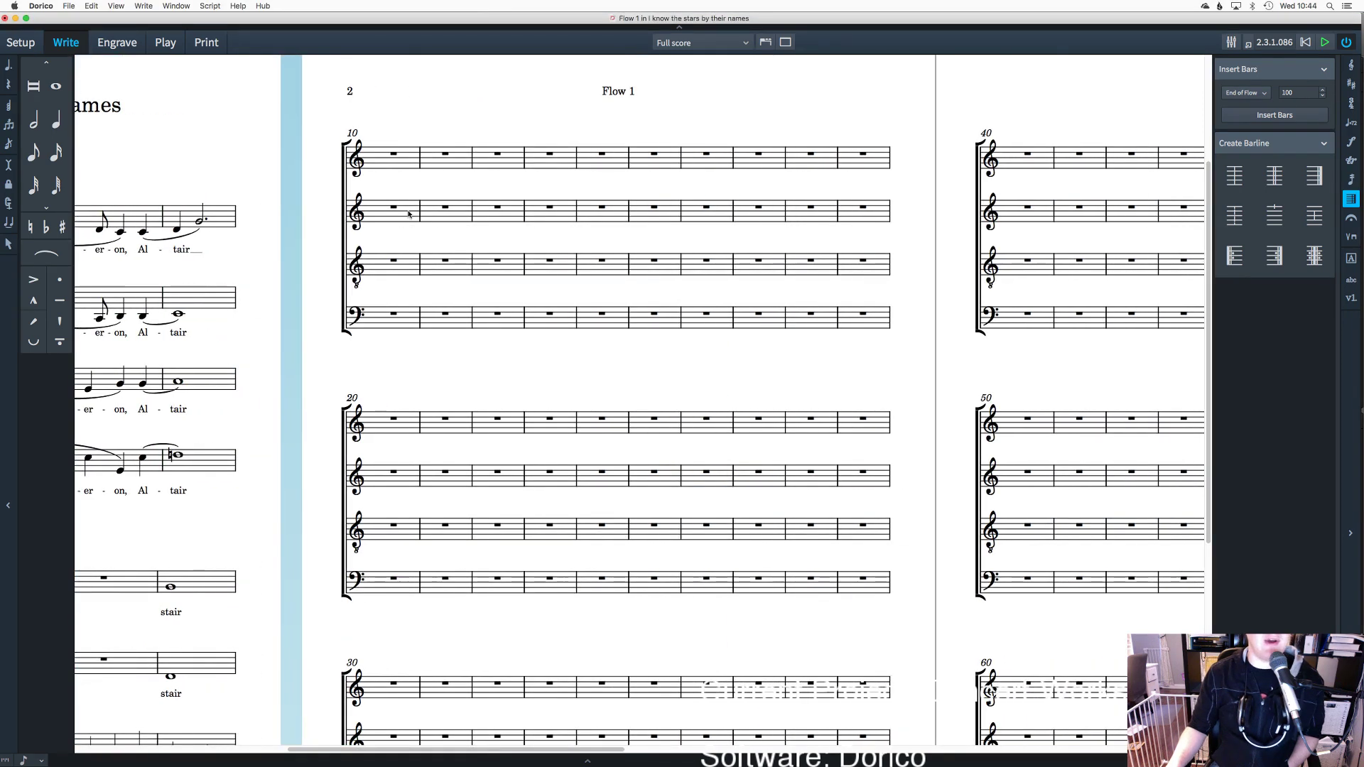
pyautogui.doubleClick(364, 162)
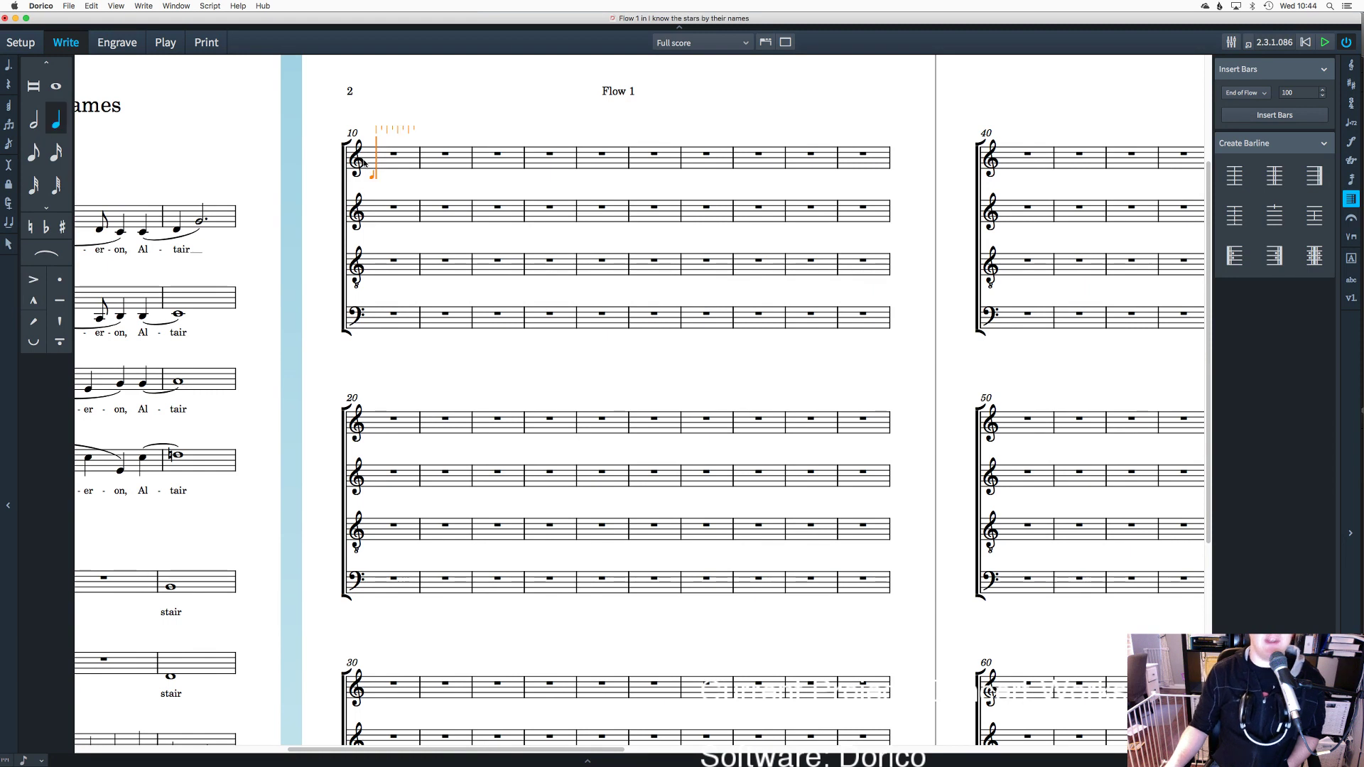
pyautogui.press('Down')
pyautogui.press('Down')
pyautogui.press('super+Up')
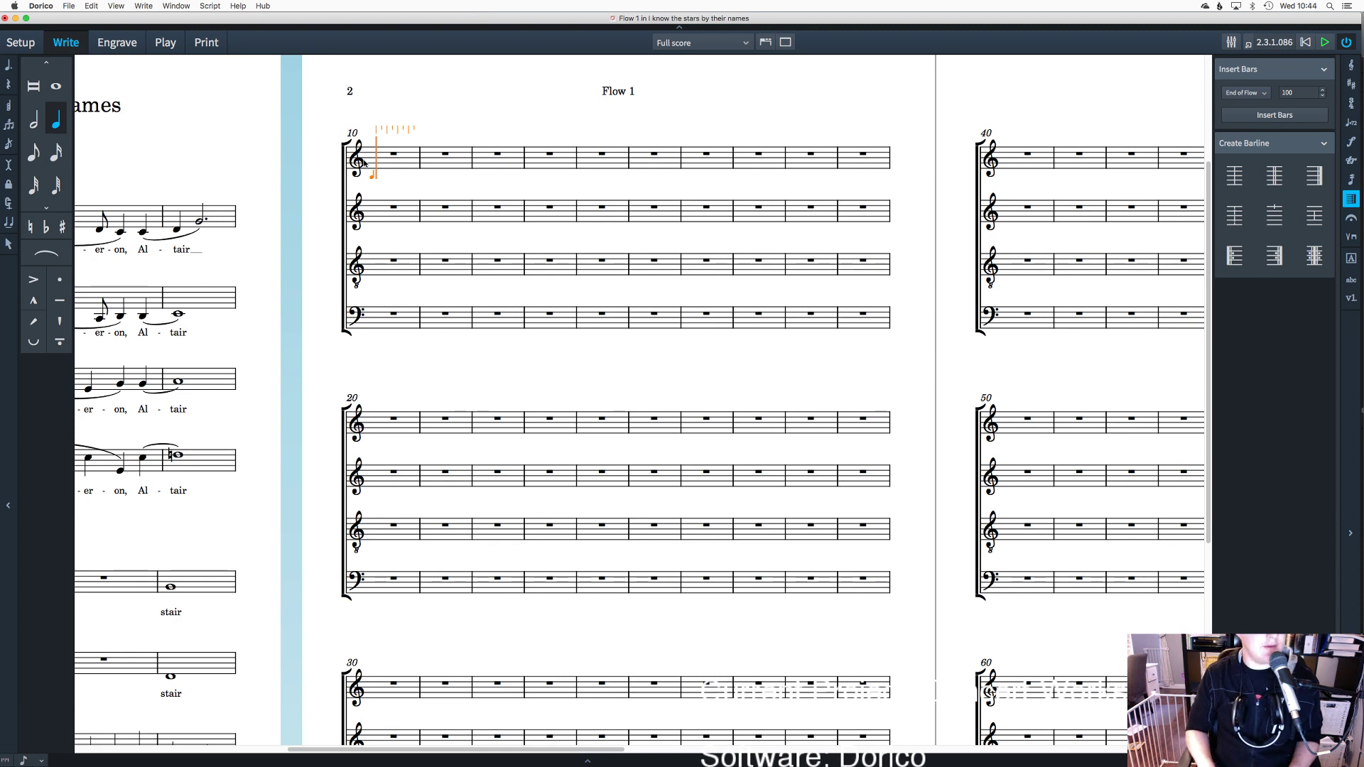
pyautogui.click(7, 88)
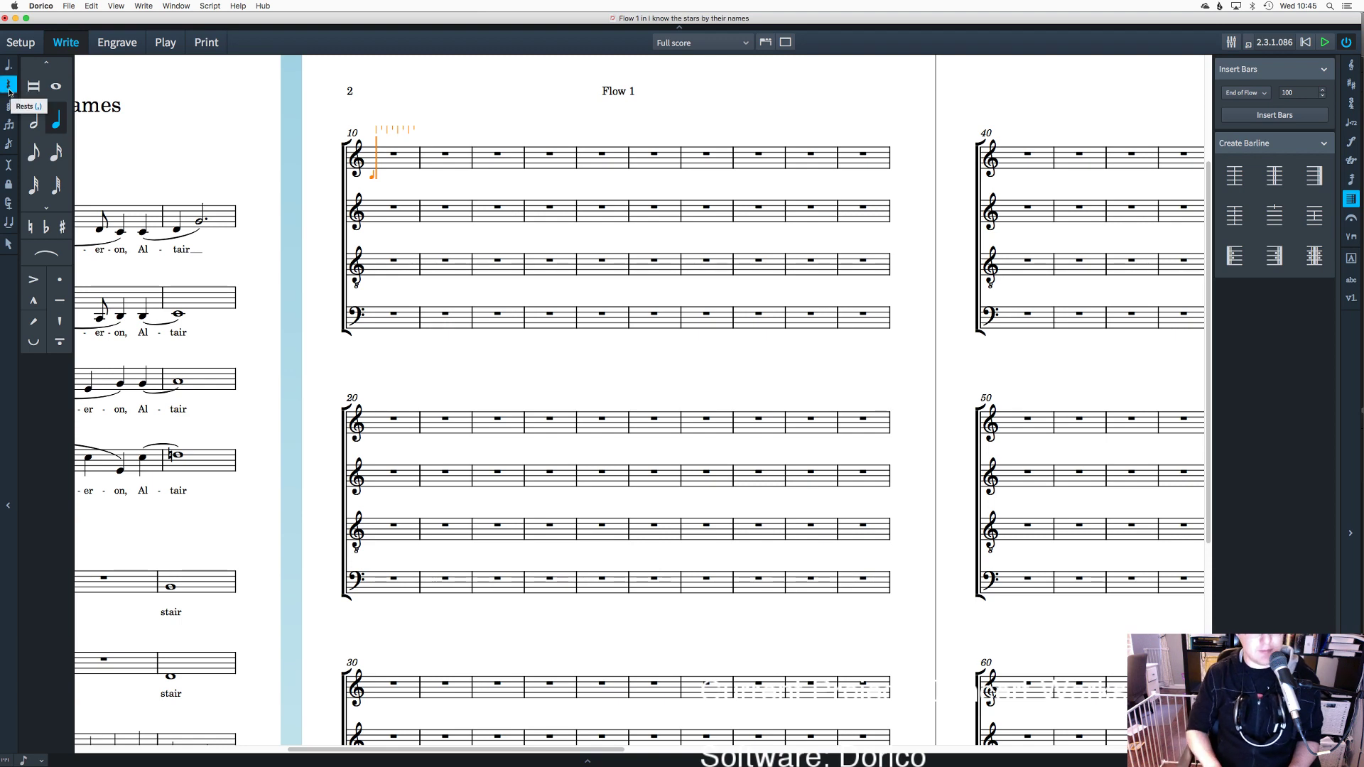
pyautogui.press('space')
pyautogui.click(10, 91)
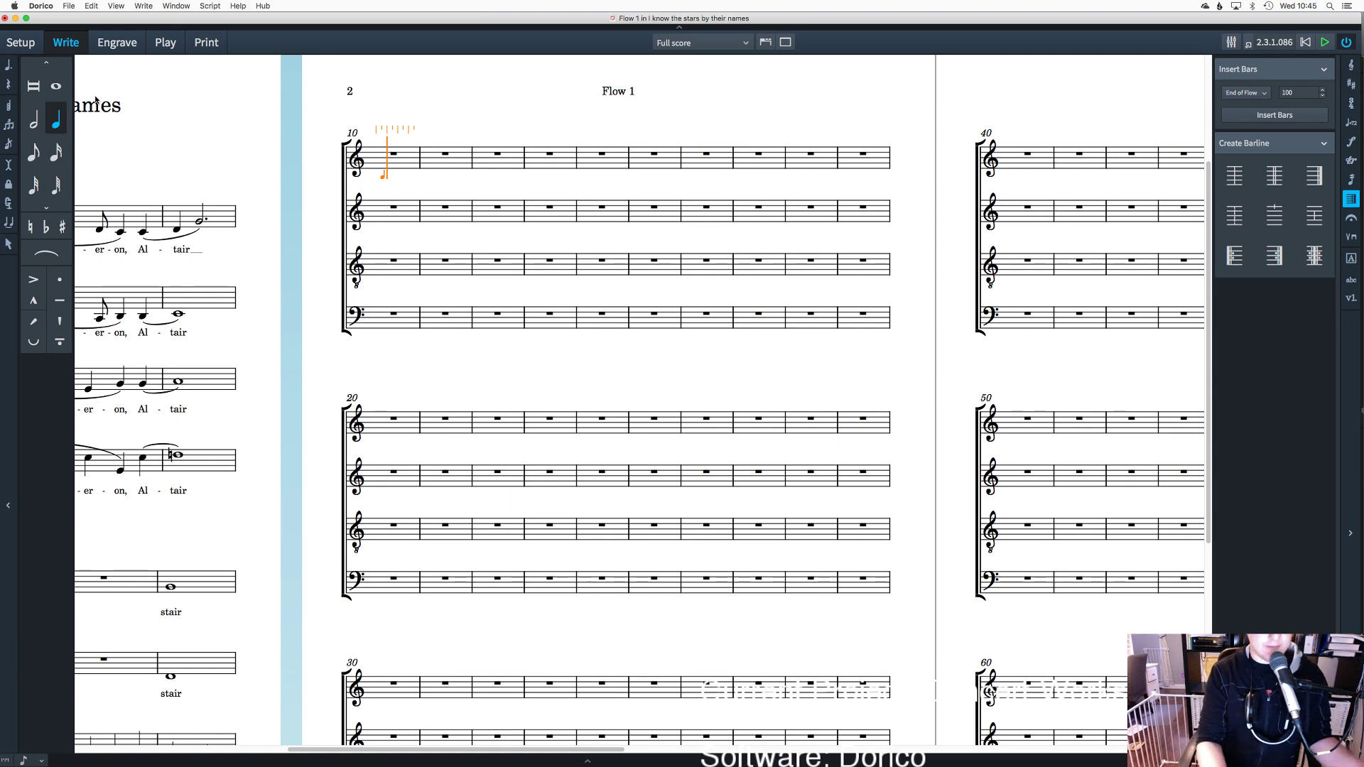
pyautogui.press('space')
# Step: Enter three quarter-note Ds on beats 2 to 4 of soprano bar 10
pyautogui.press('d')
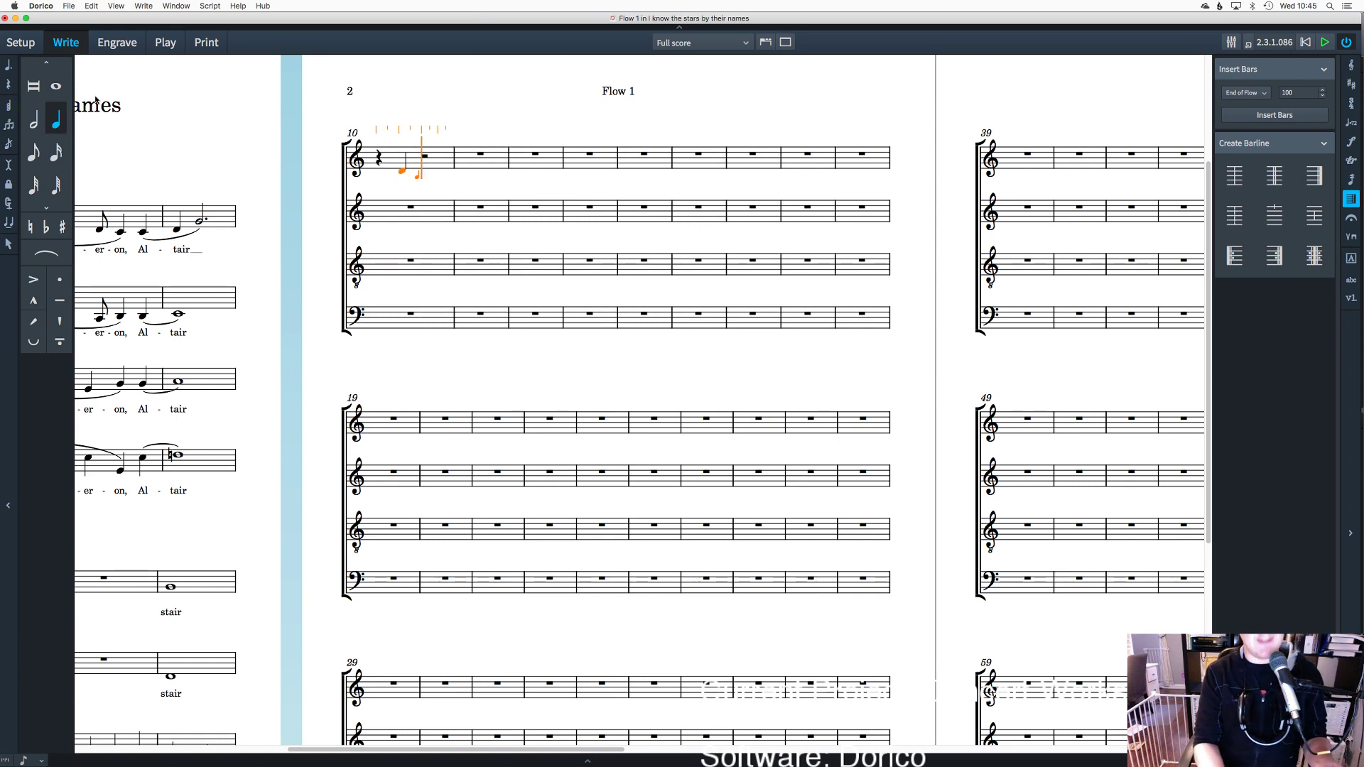
pyautogui.press('d')
pyautogui.press('d')
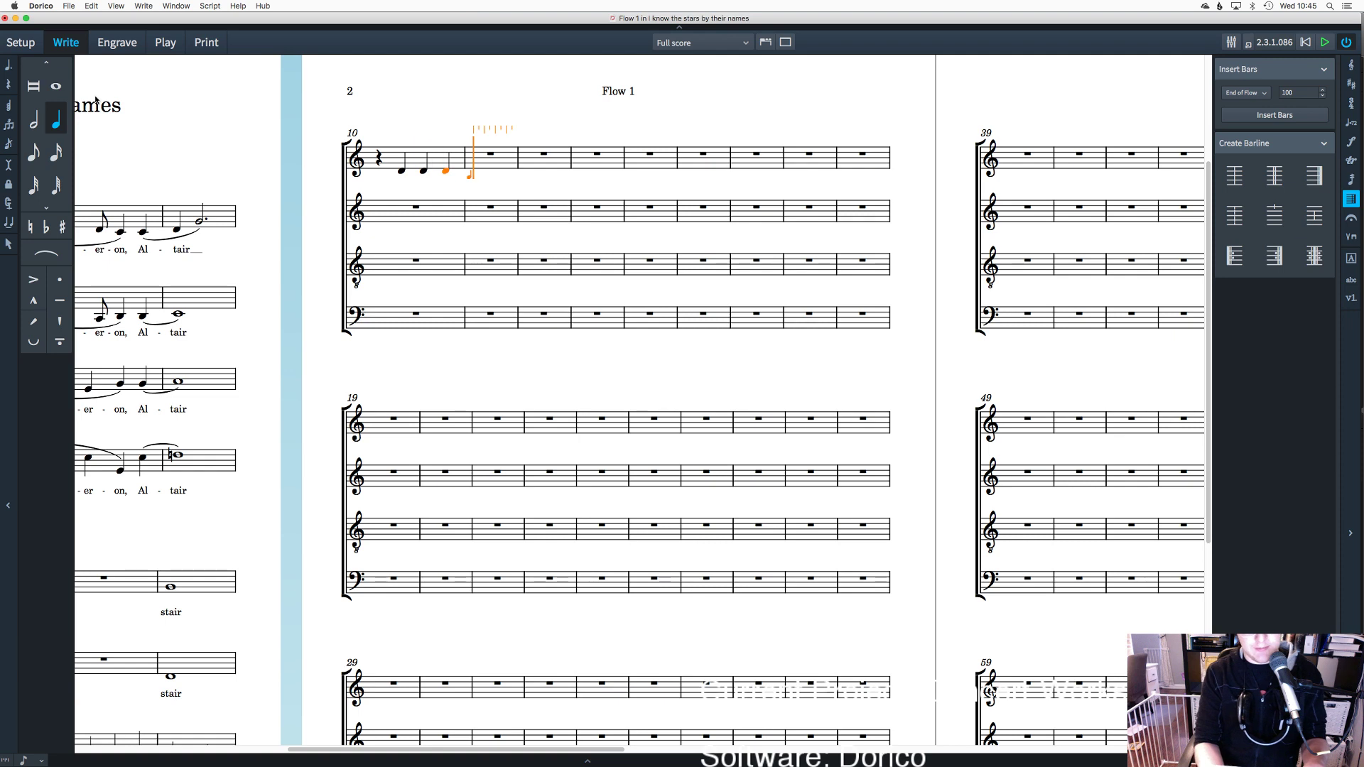
pyautogui.press('Escape')
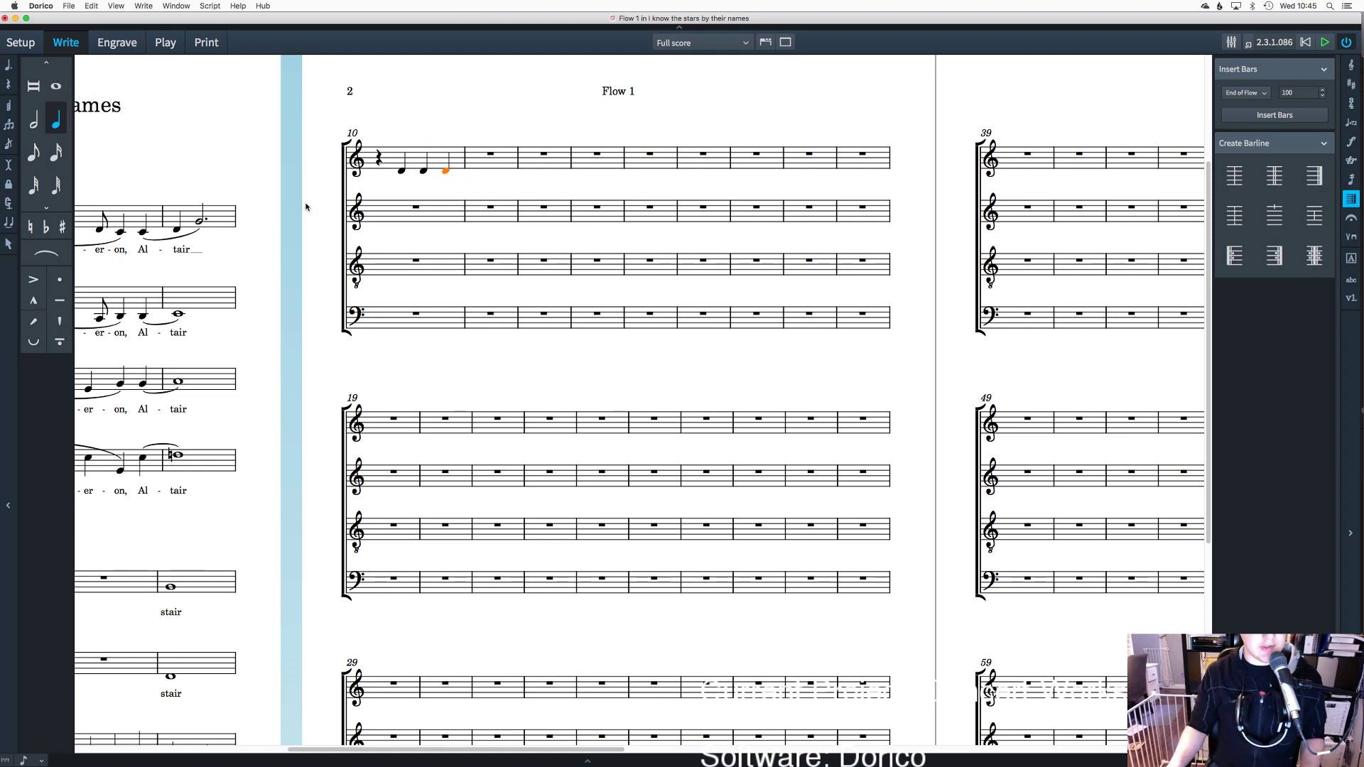
pyautogui.press('Escape')
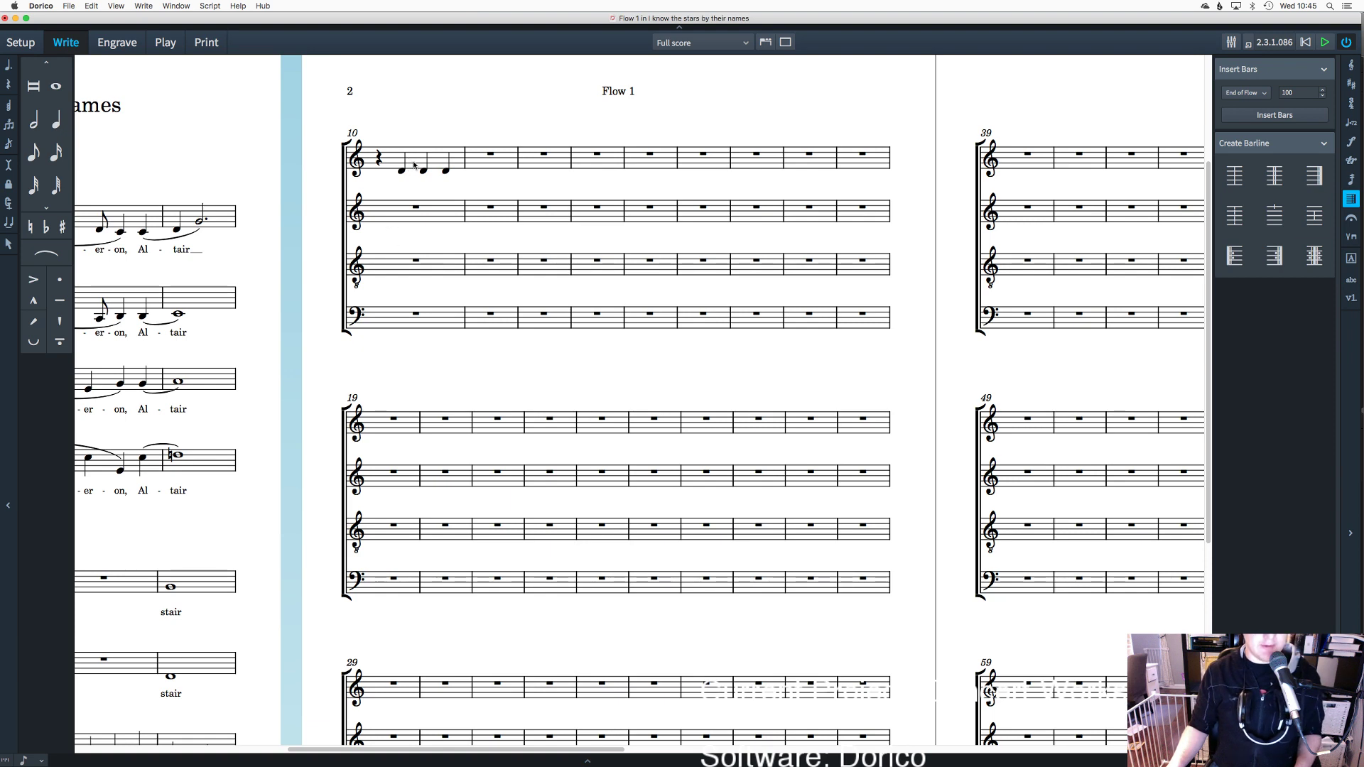
# Step: Copy the soprano's bar 10 rest and notes to the alto staff, aligned to the start of the bar
pyautogui.moveTo(472, 197); pyautogui.dragTo(367, 132)
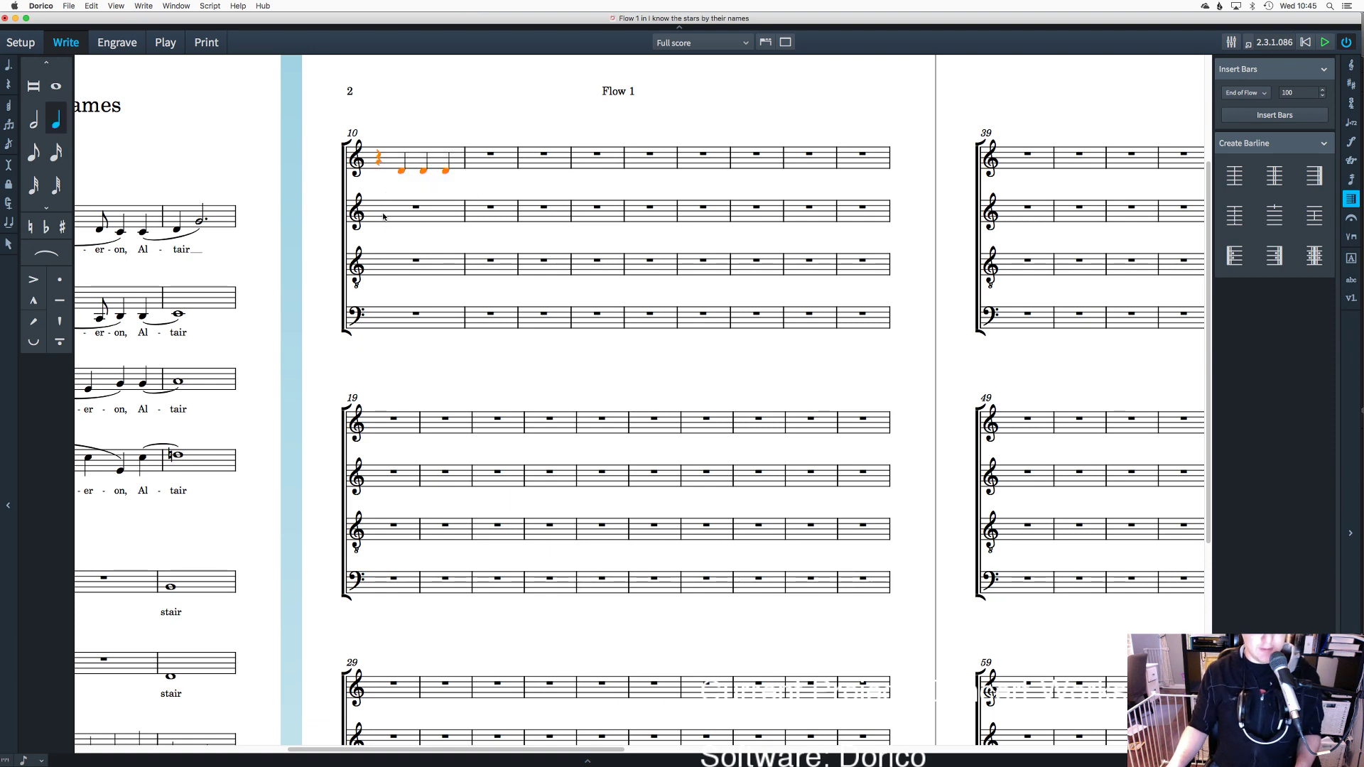
pyautogui.keyDown('alt'); pyautogui.click(384, 216); pyautogui.keyUp('alt')
pyautogui.hotkey('ctrl', 'z')
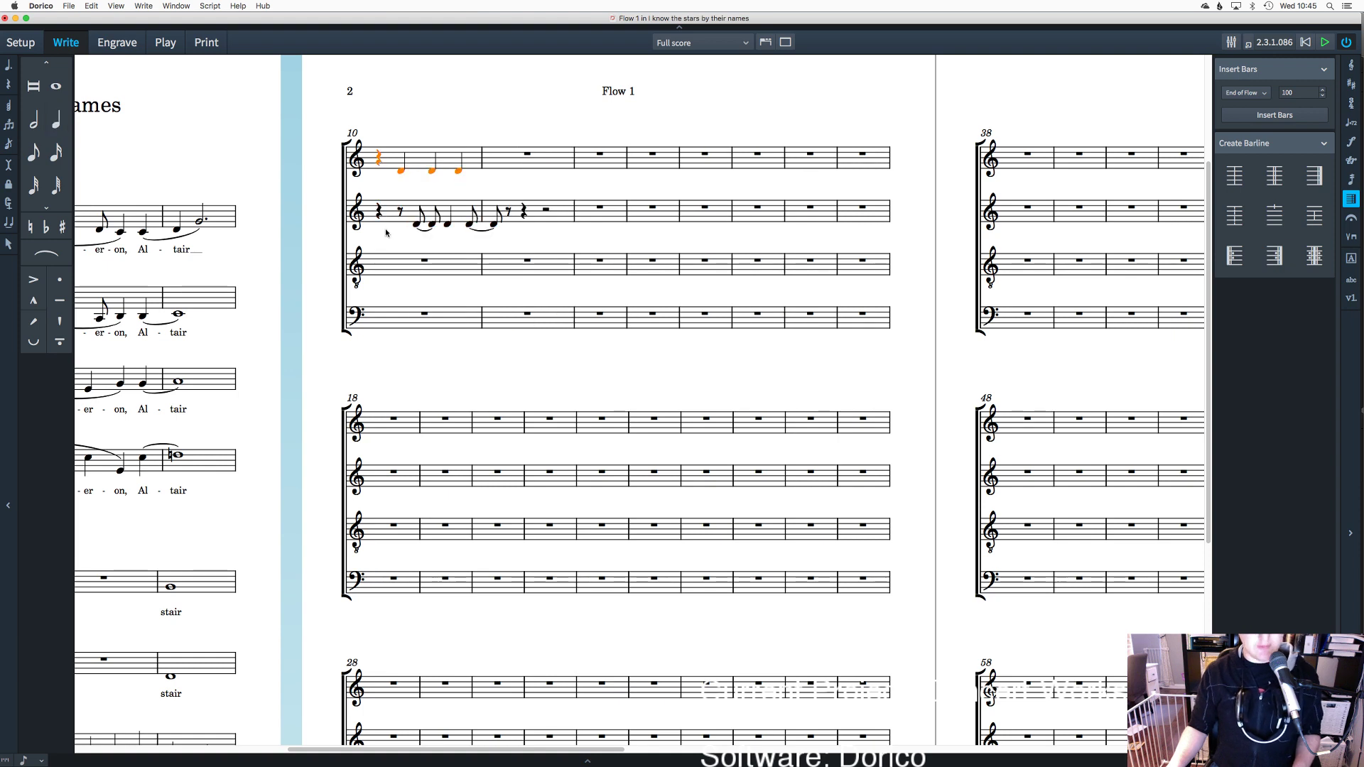
pyautogui.keyDown('alt'); pyautogui.click(383, 224); pyautogui.keyUp('alt')
pyautogui.press('Escape')
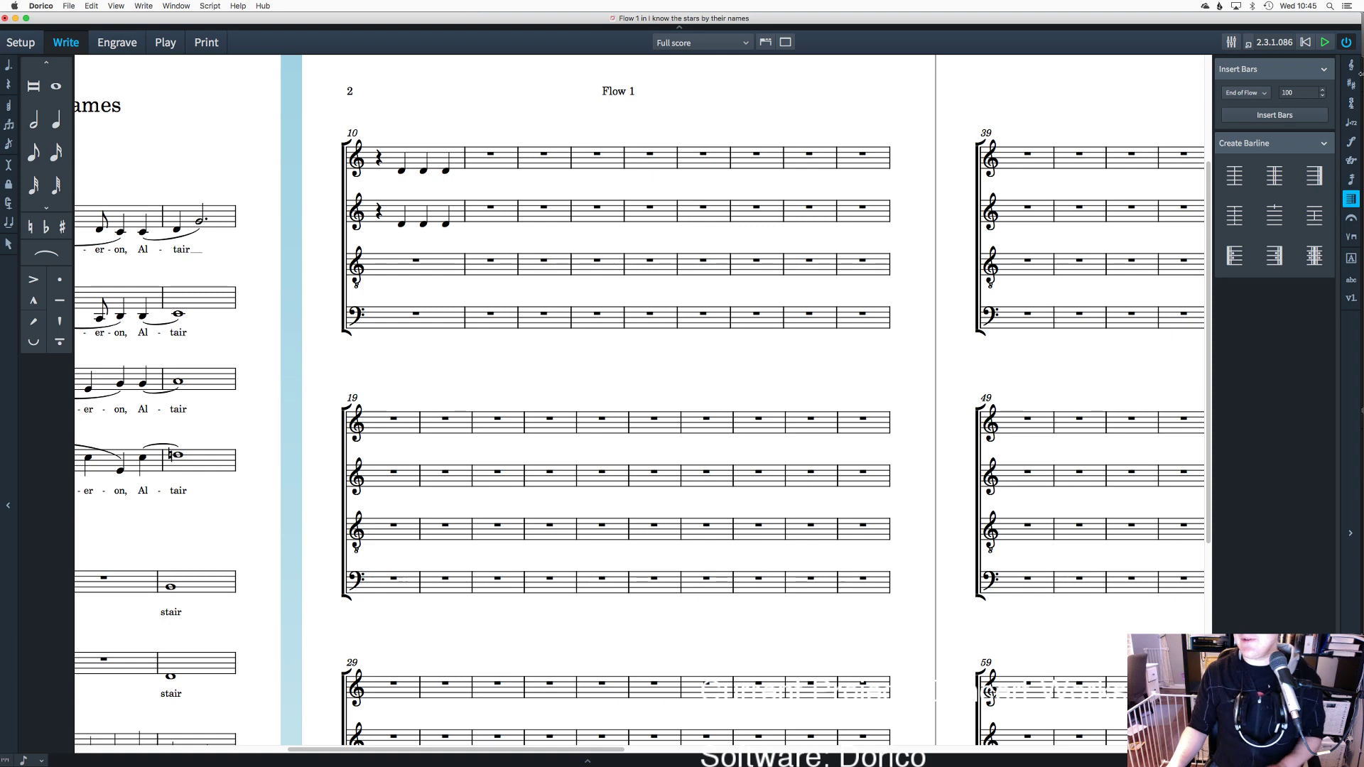
# Step: Add a 3/4 time signature at the start of bar 11
pyautogui.click(1349, 104)
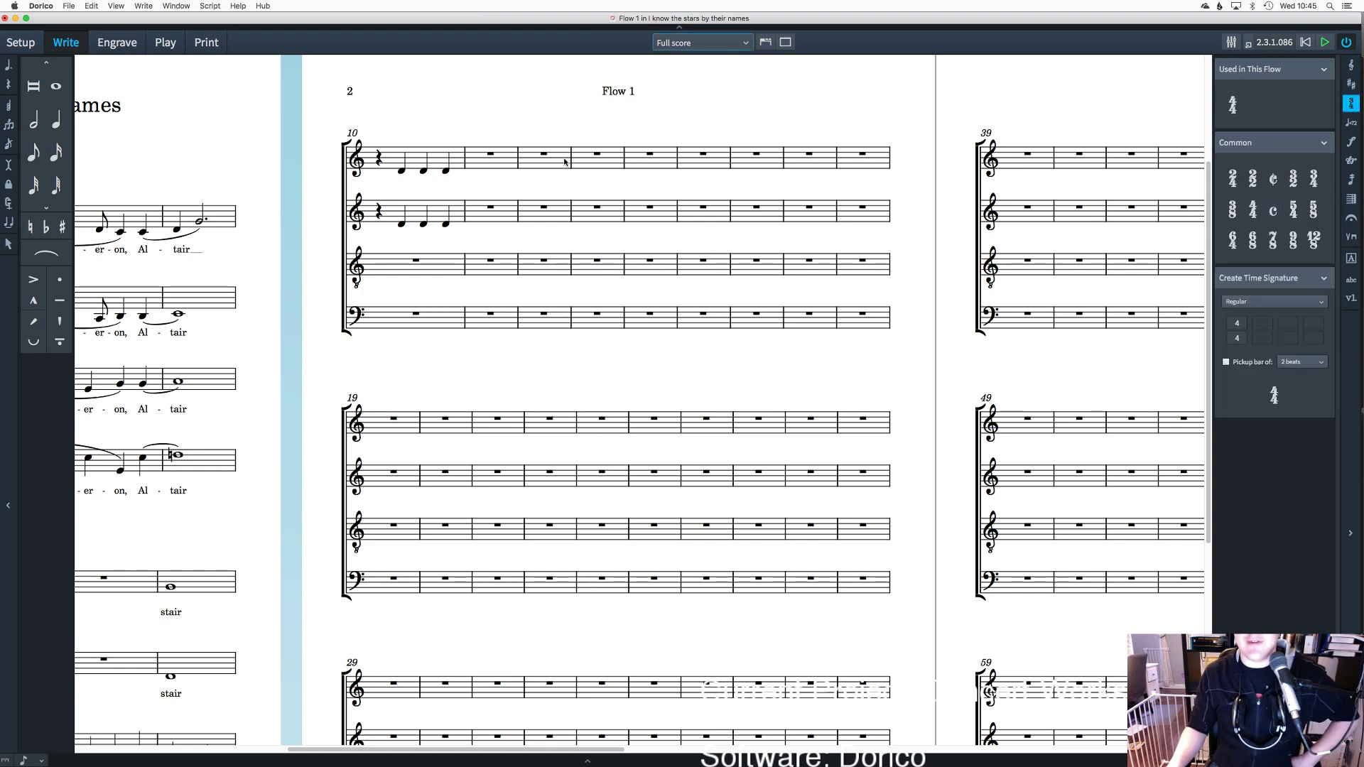
pyautogui.doubleClick(469, 165)
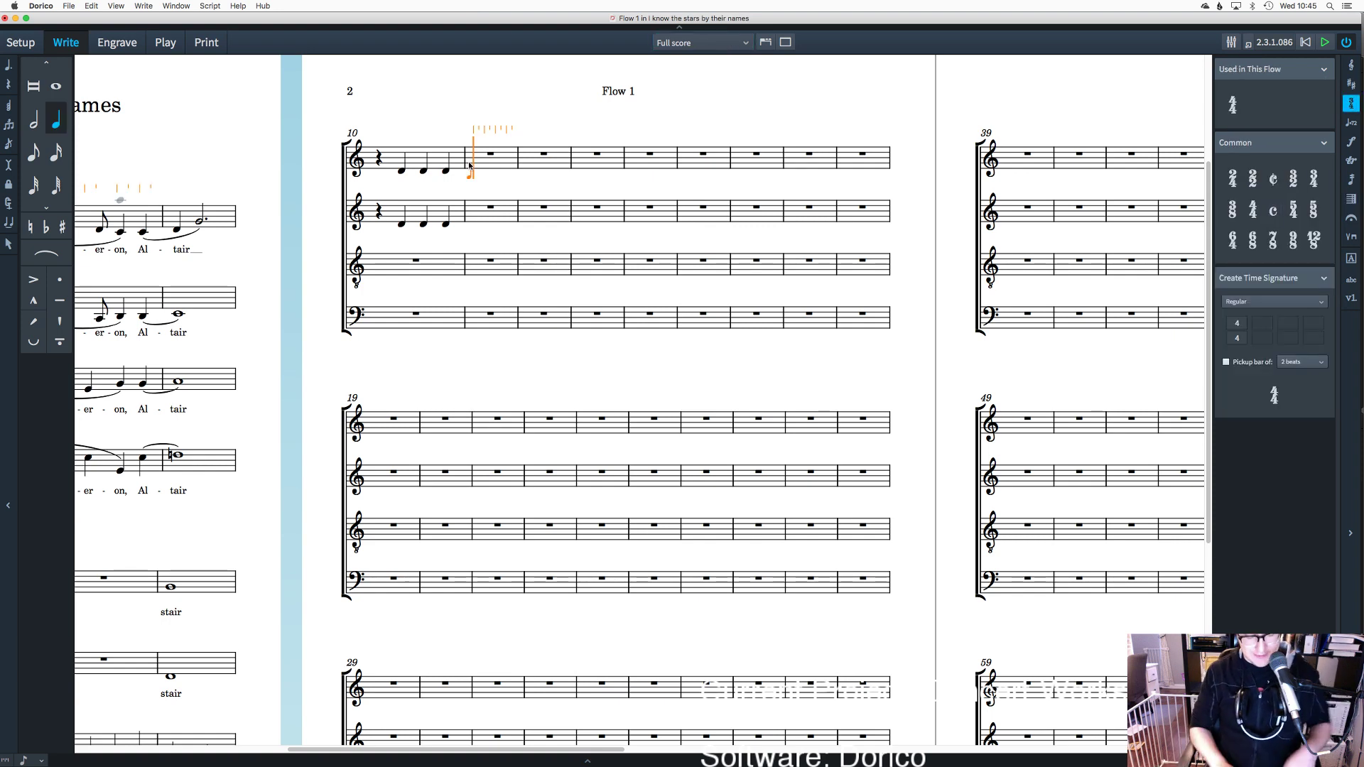
pyautogui.hotkey('shift', 'm')
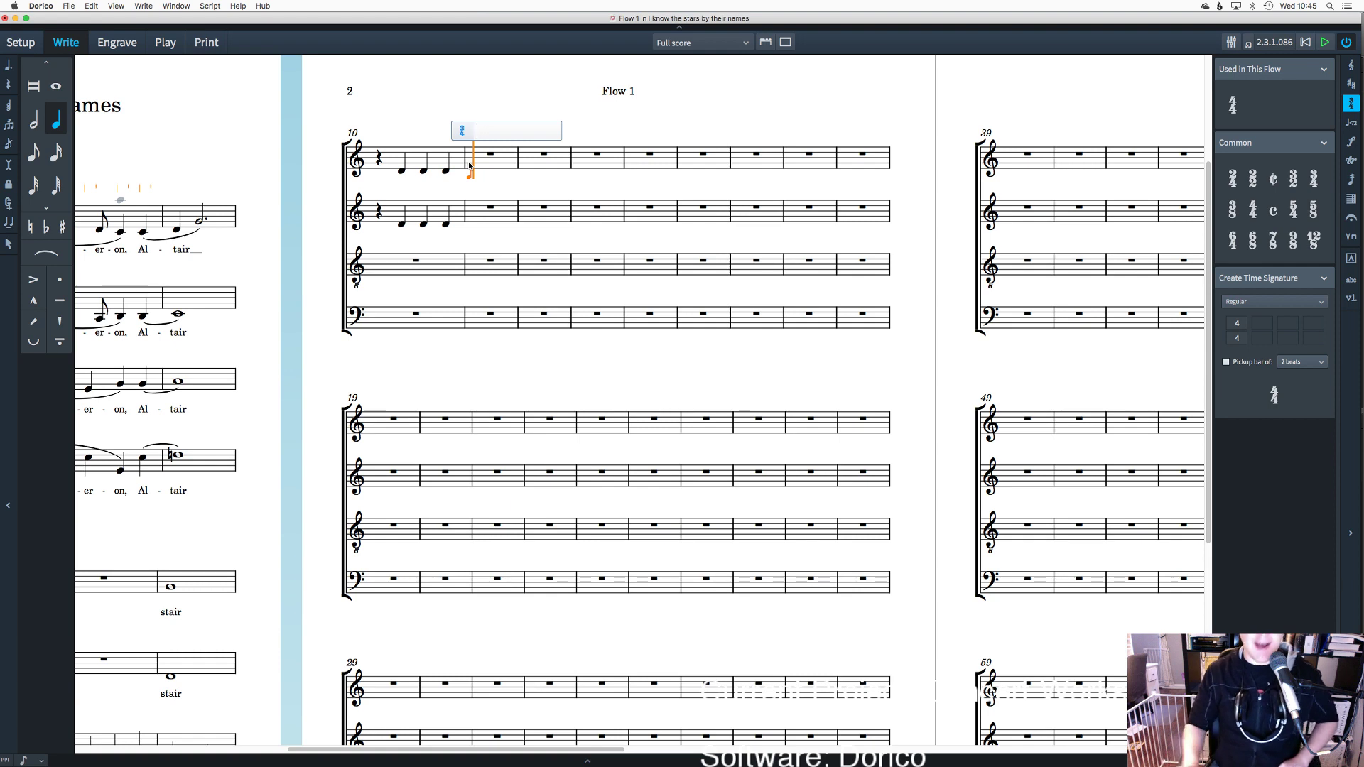
pyautogui.write('3/4')
pyautogui.press('Return')
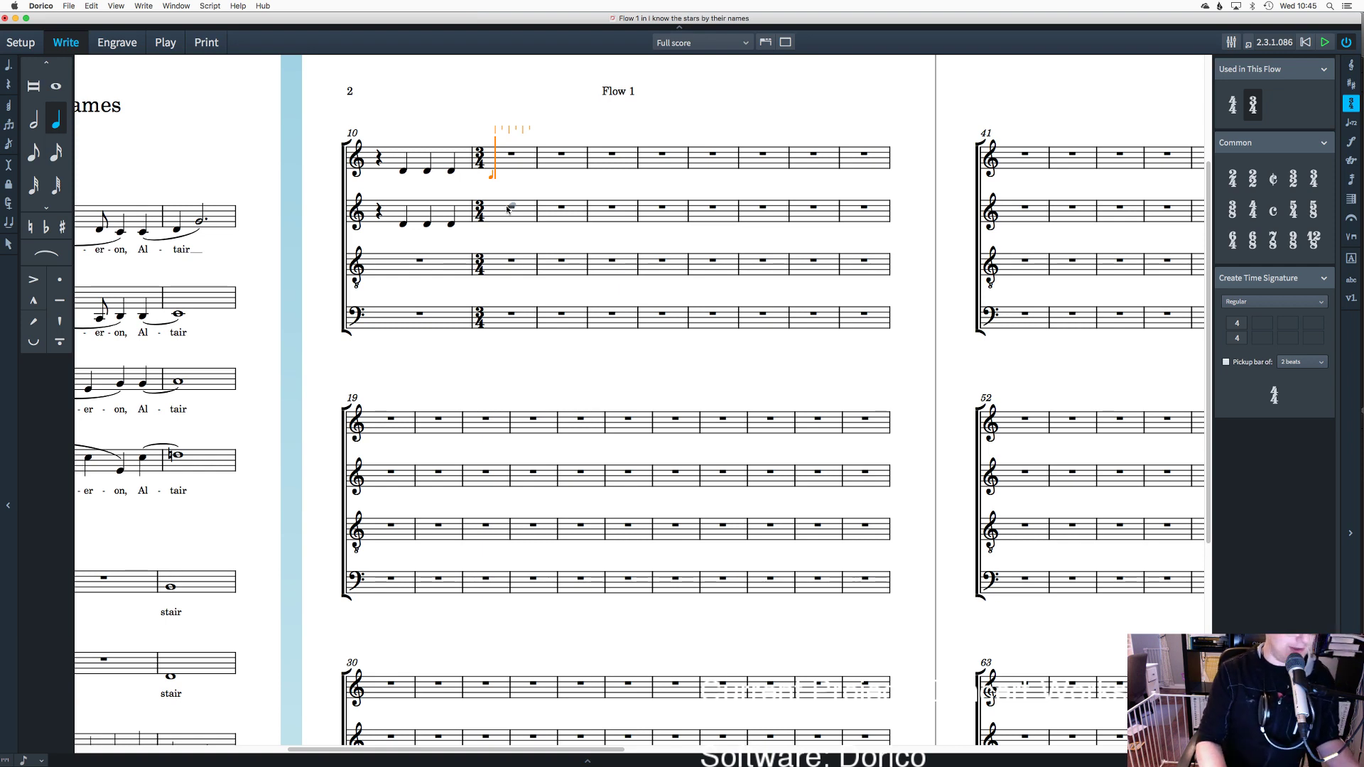
# Step: Enter a quarter note on the first beat of soprano bar 11 and make it an E-flat
pyautogui.press('d')
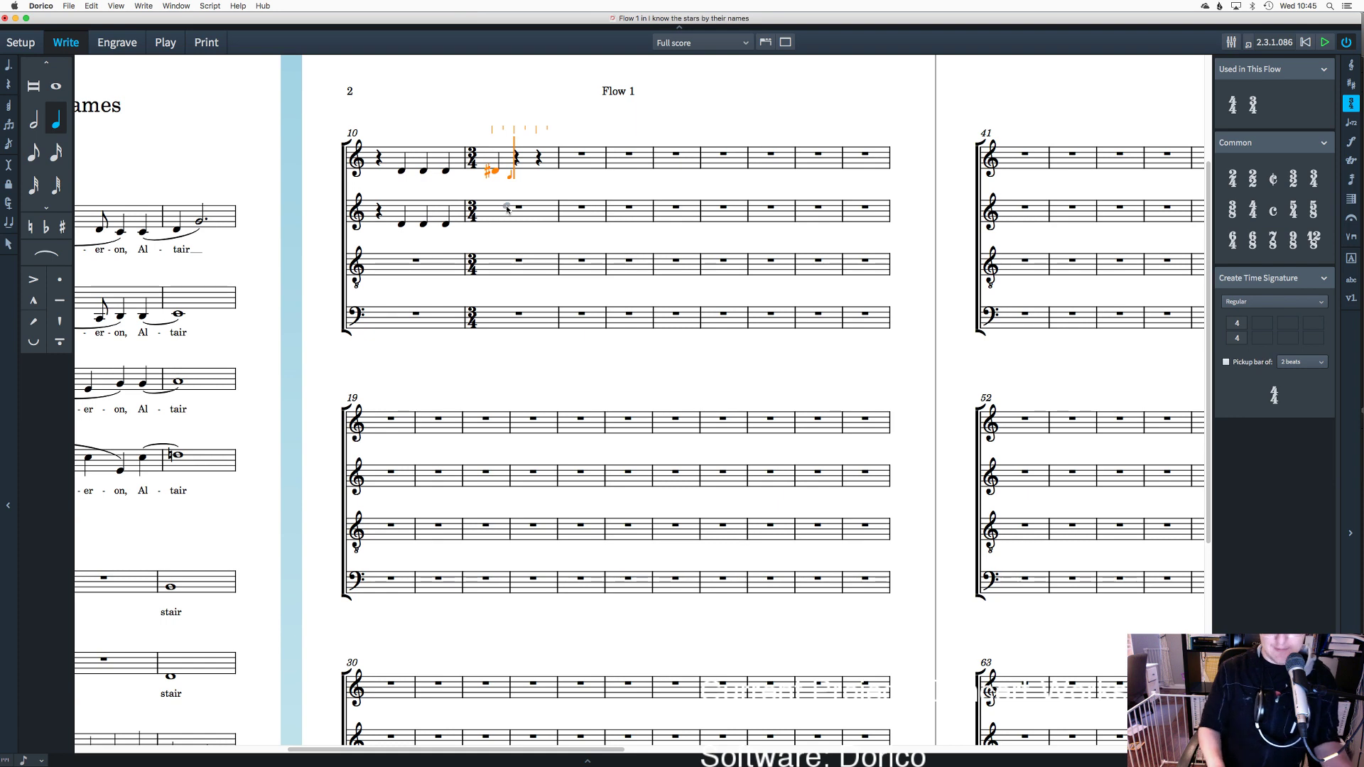
pyautogui.press('Escape')
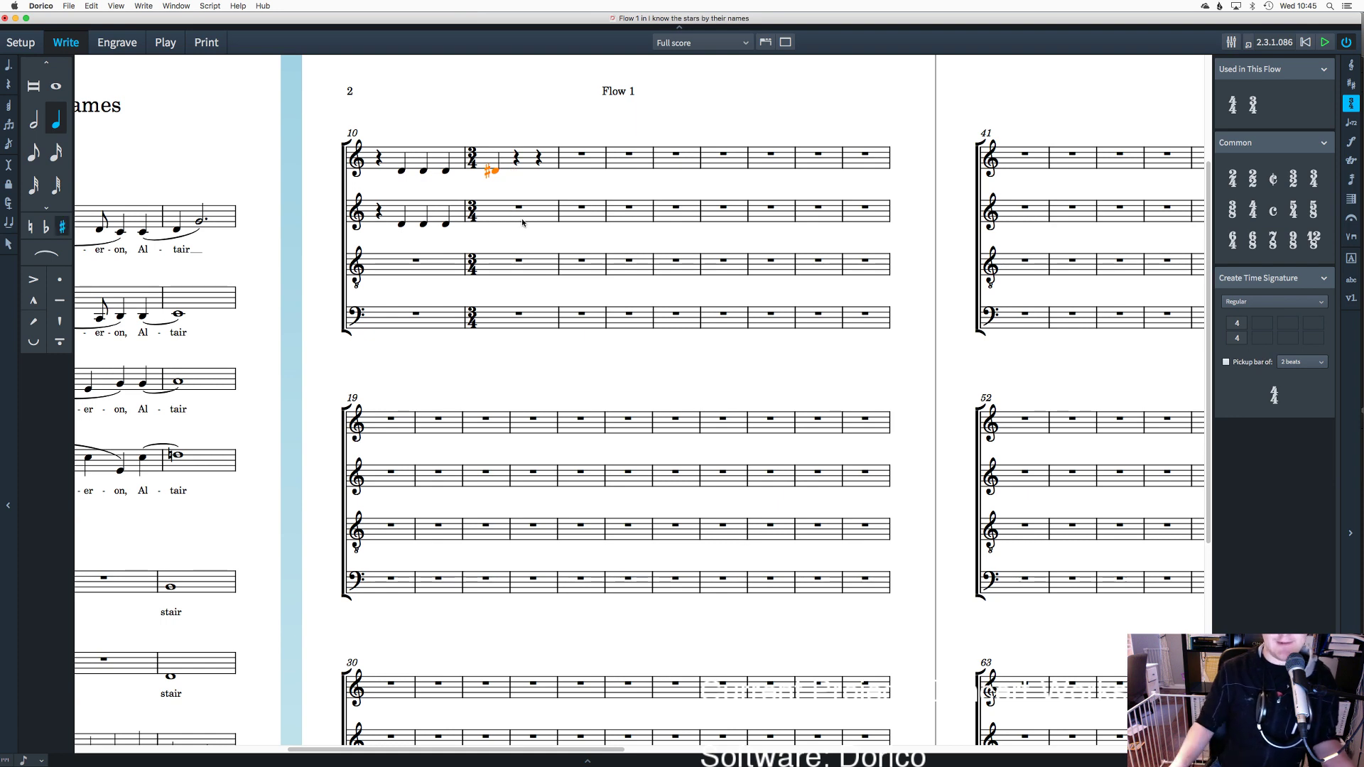
pyautogui.press('Escape')
pyautogui.click(495, 173)
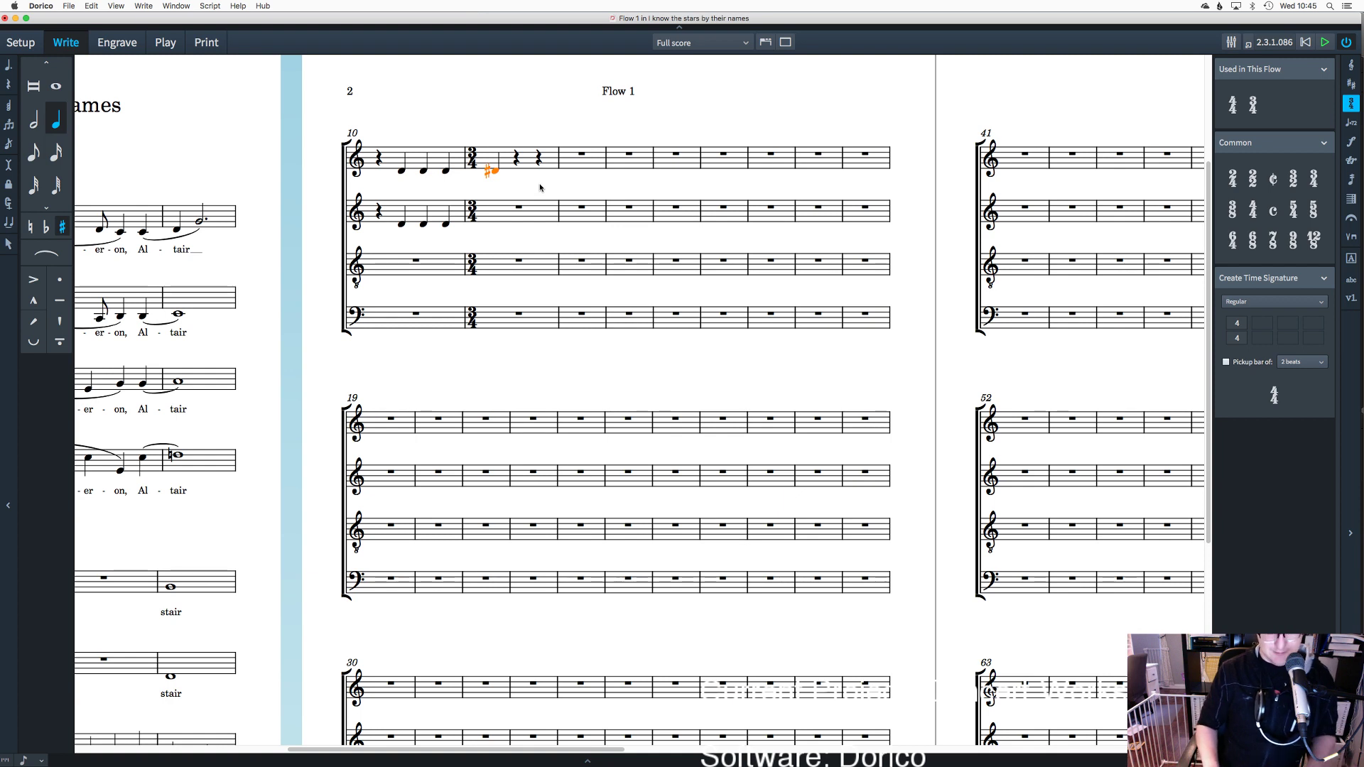
pyautogui.hotkey('alt', 'Down')
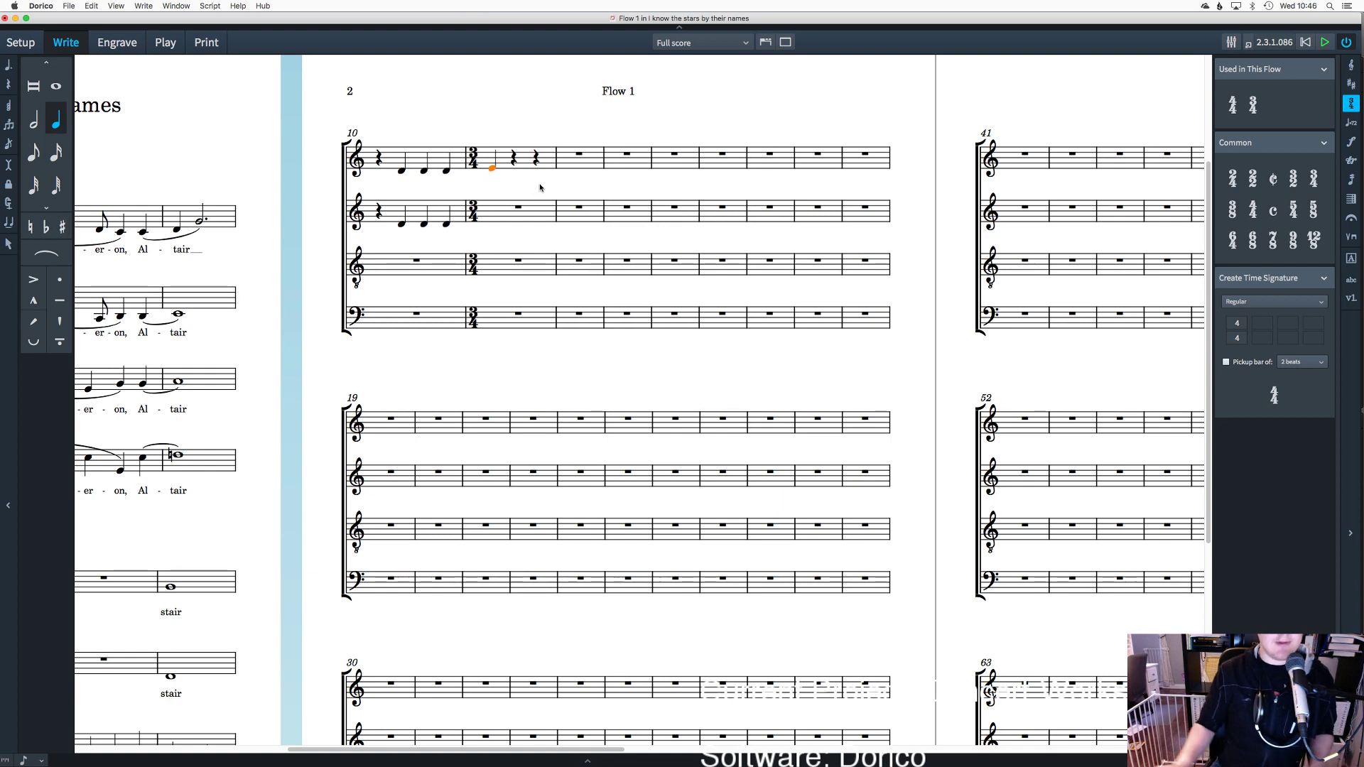
pyautogui.hotkey('alt', 'Down')
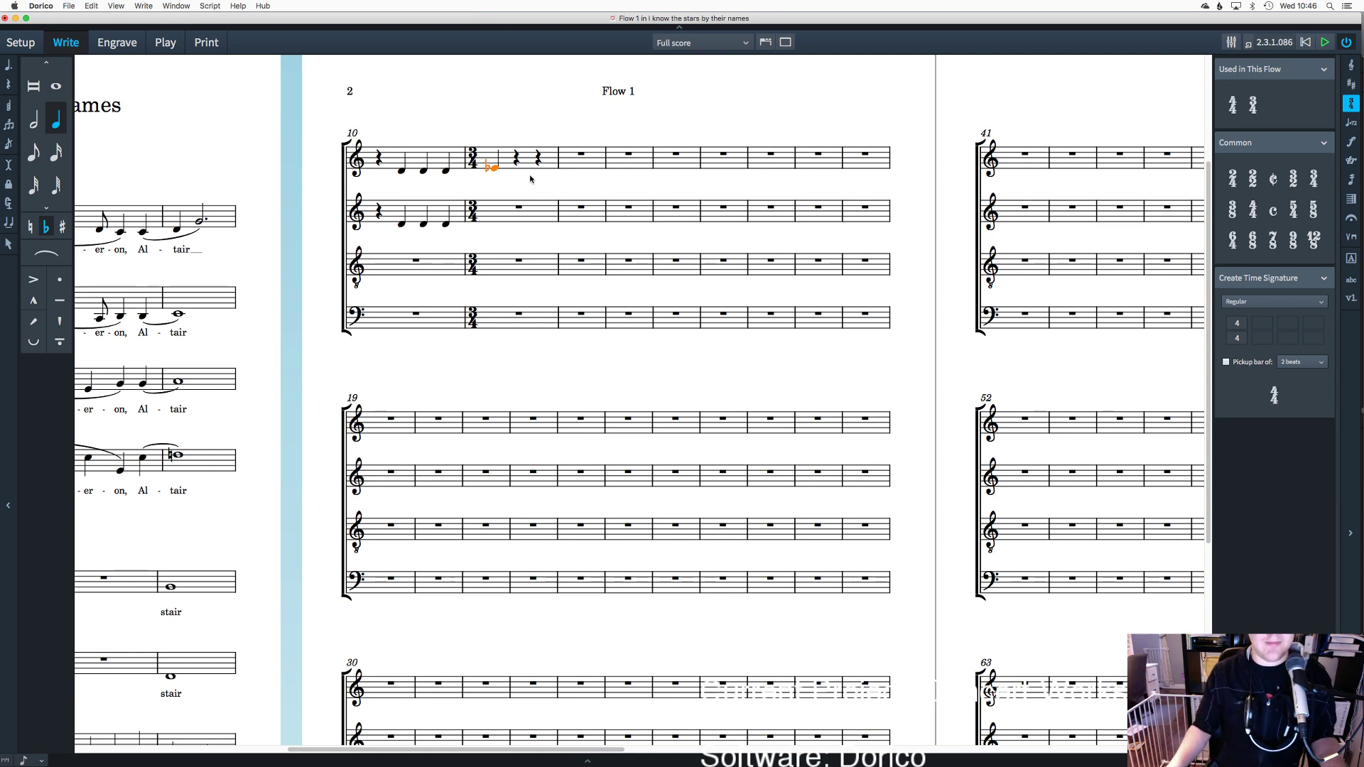
# Step: Complete soprano bar 11 with quarter notes G and D-sharp, and fill bar 12 with a quarter-note D and a half-note G
pyautogui.doubleClick(516, 157)
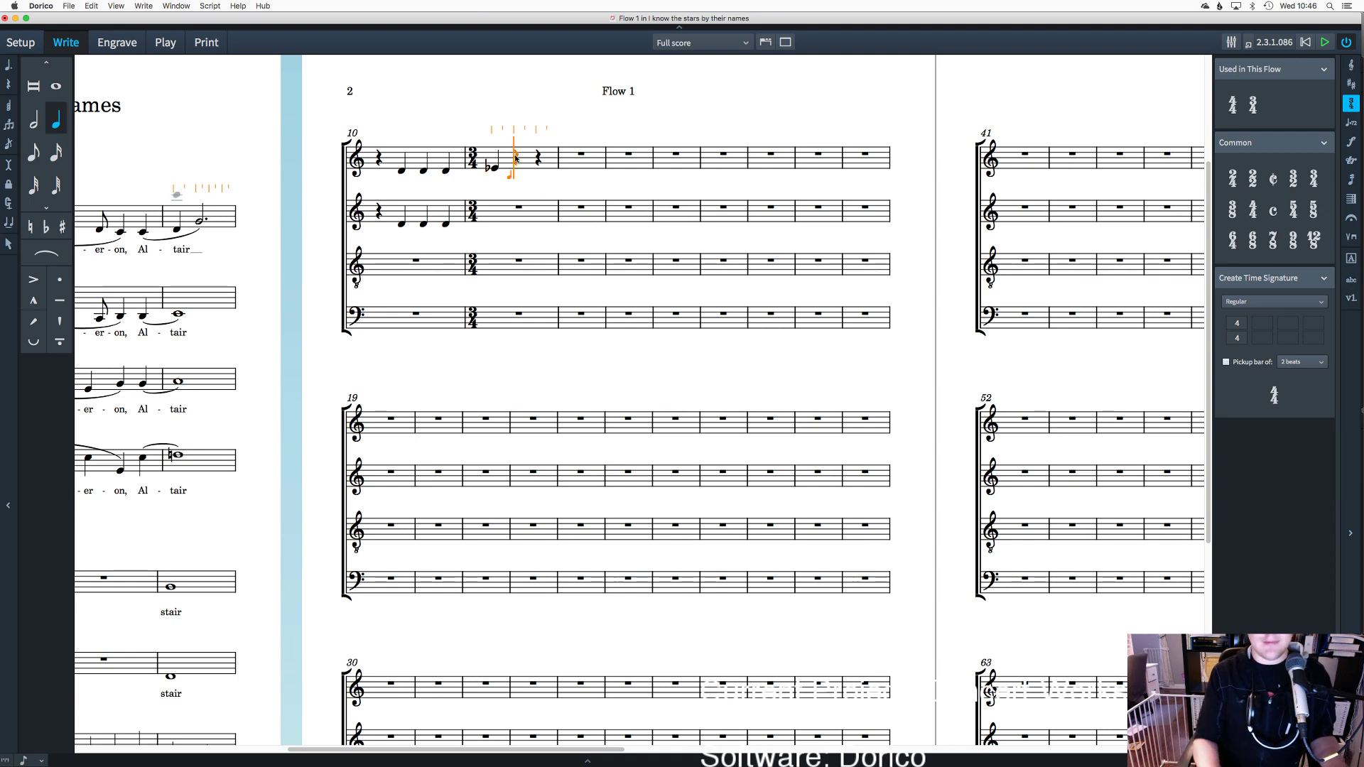
pyautogui.press('a')
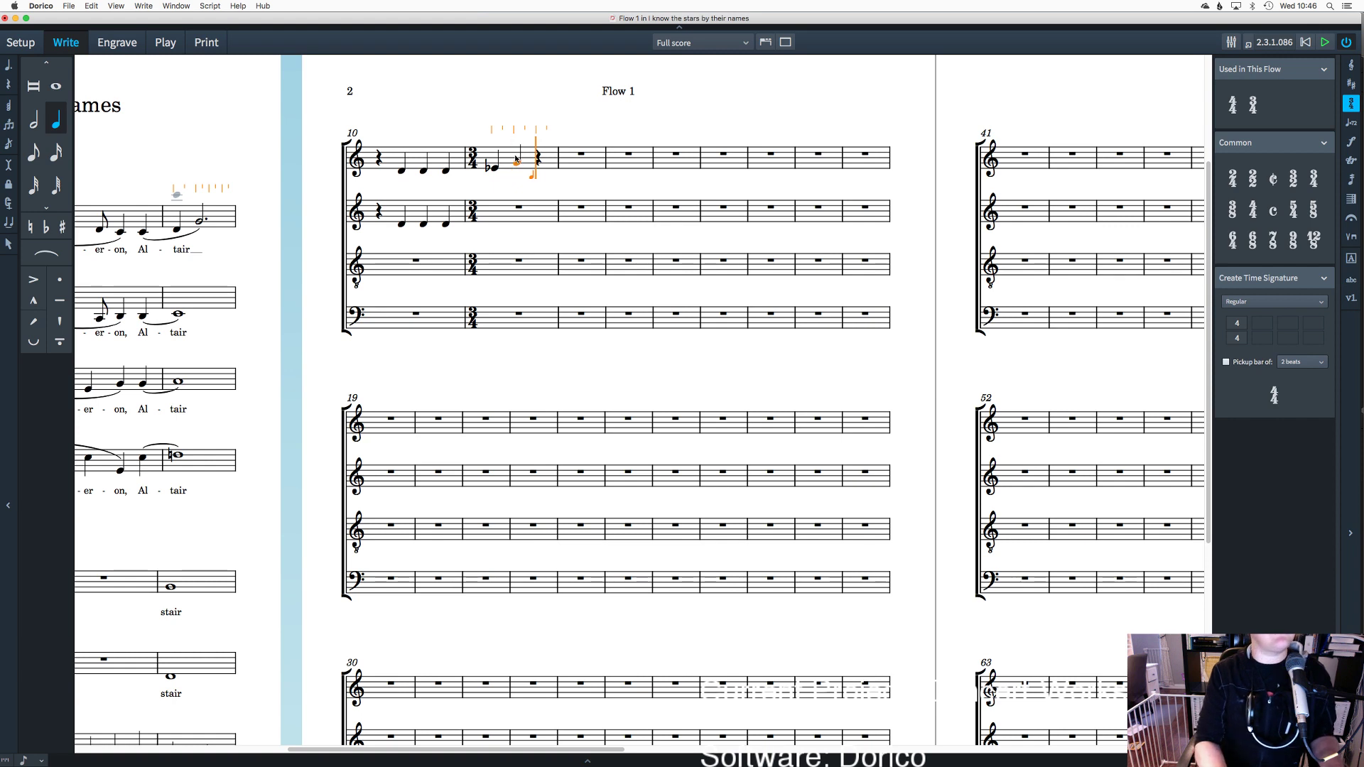
pyautogui.press('=')
pyautogui.press('d')
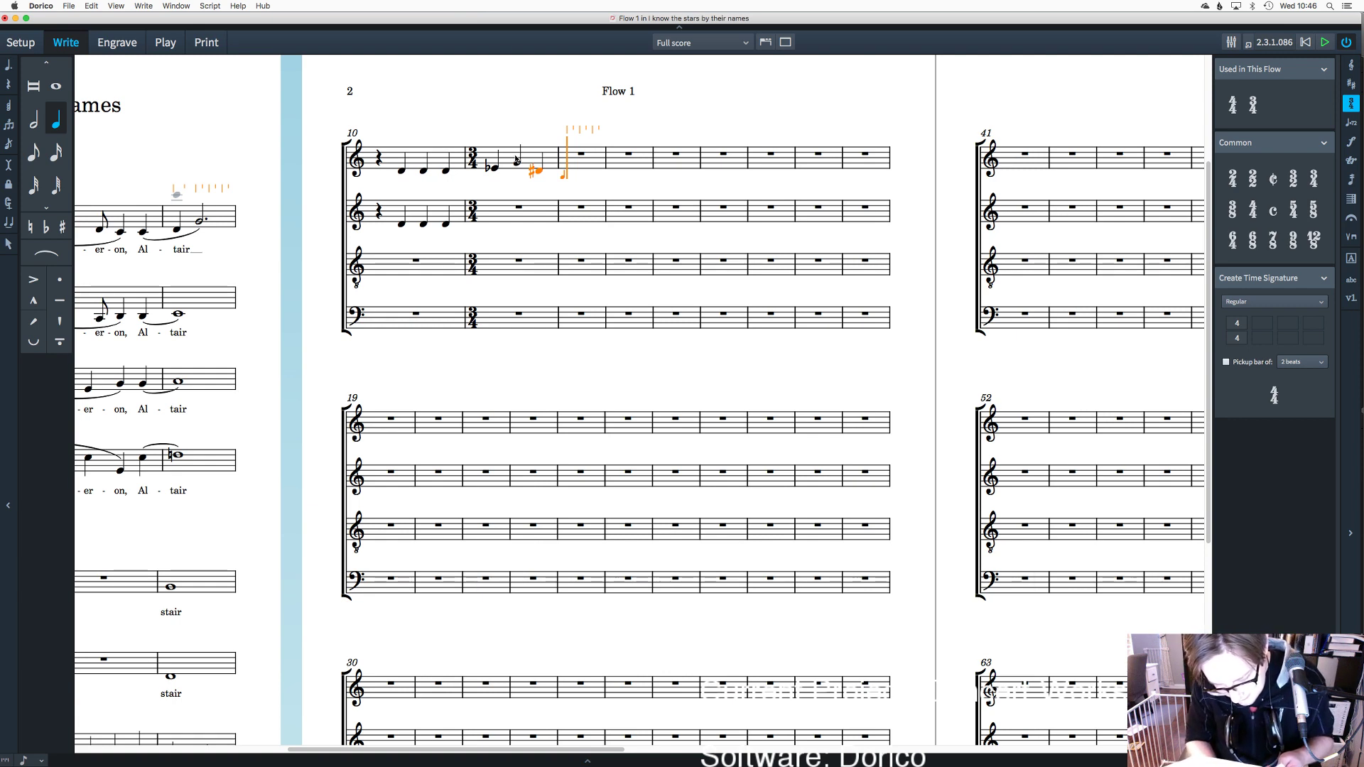
pyautogui.press('d')
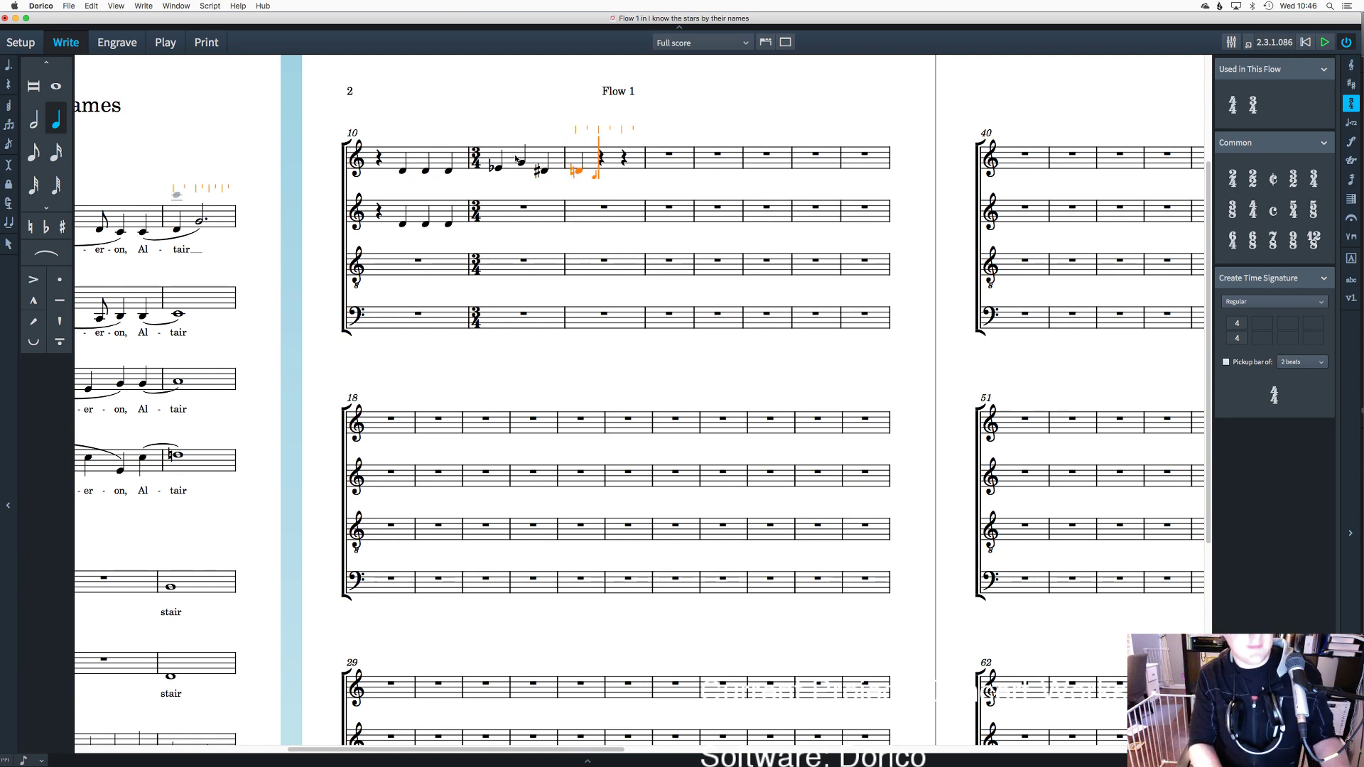
pyautogui.press('6')
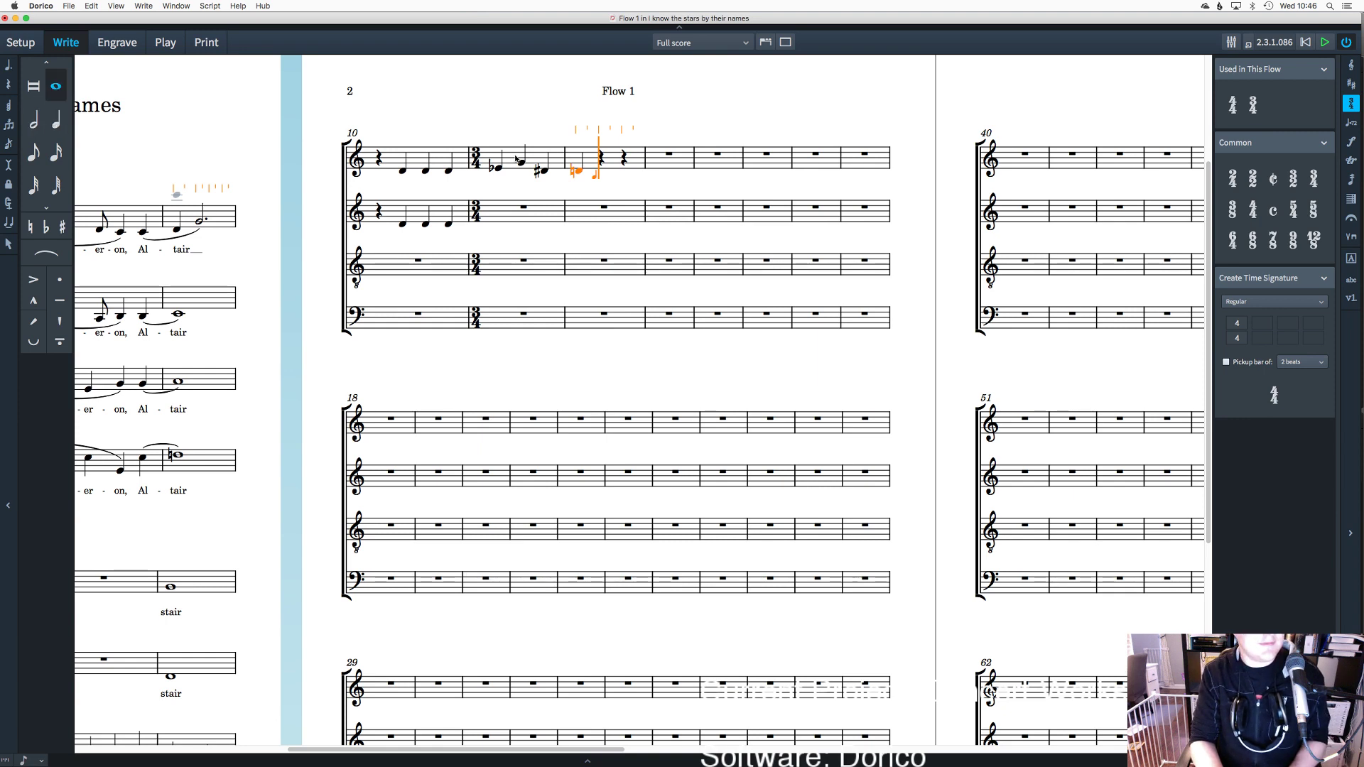
pyautogui.press('g')
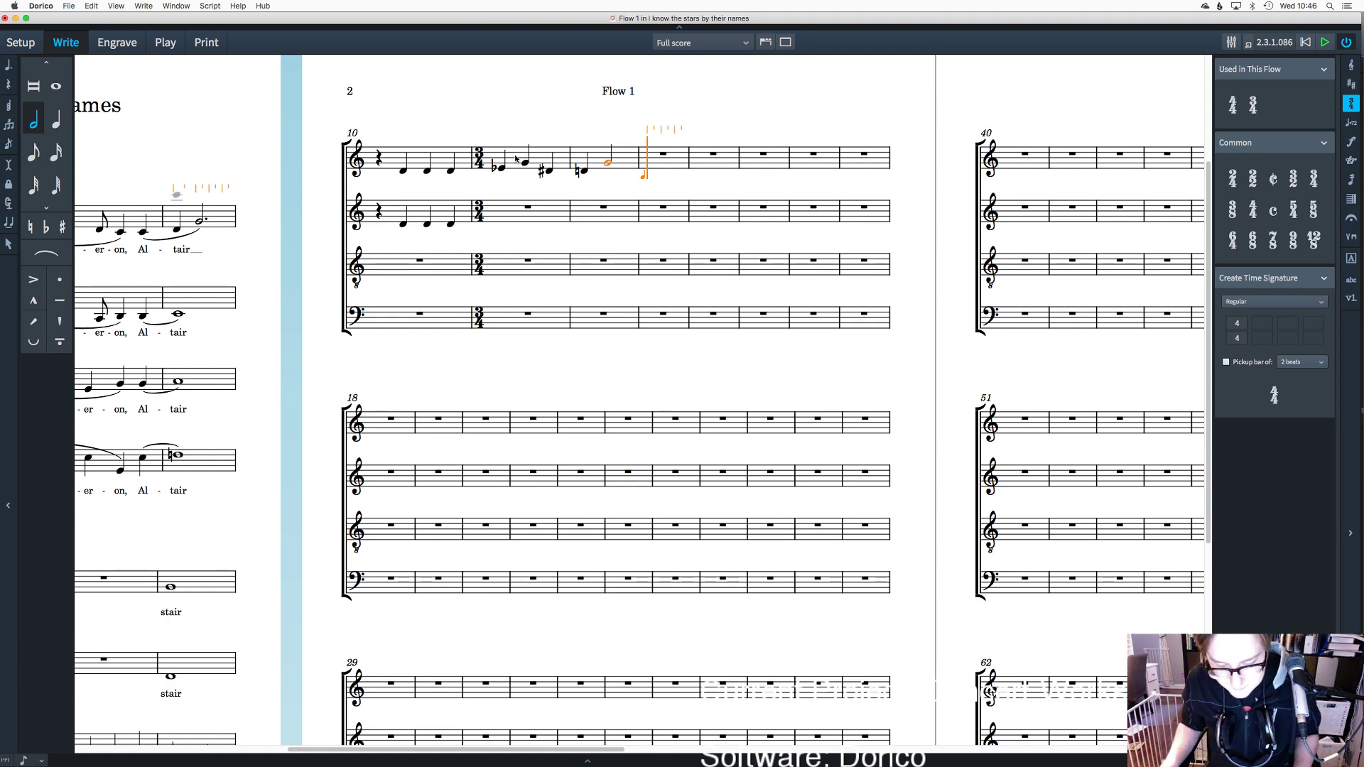
pyautogui.press('Escape')
# Step: Respell the D-sharp on the third beat of soprano bar 11 as E-flat
pyautogui.click(548, 171)
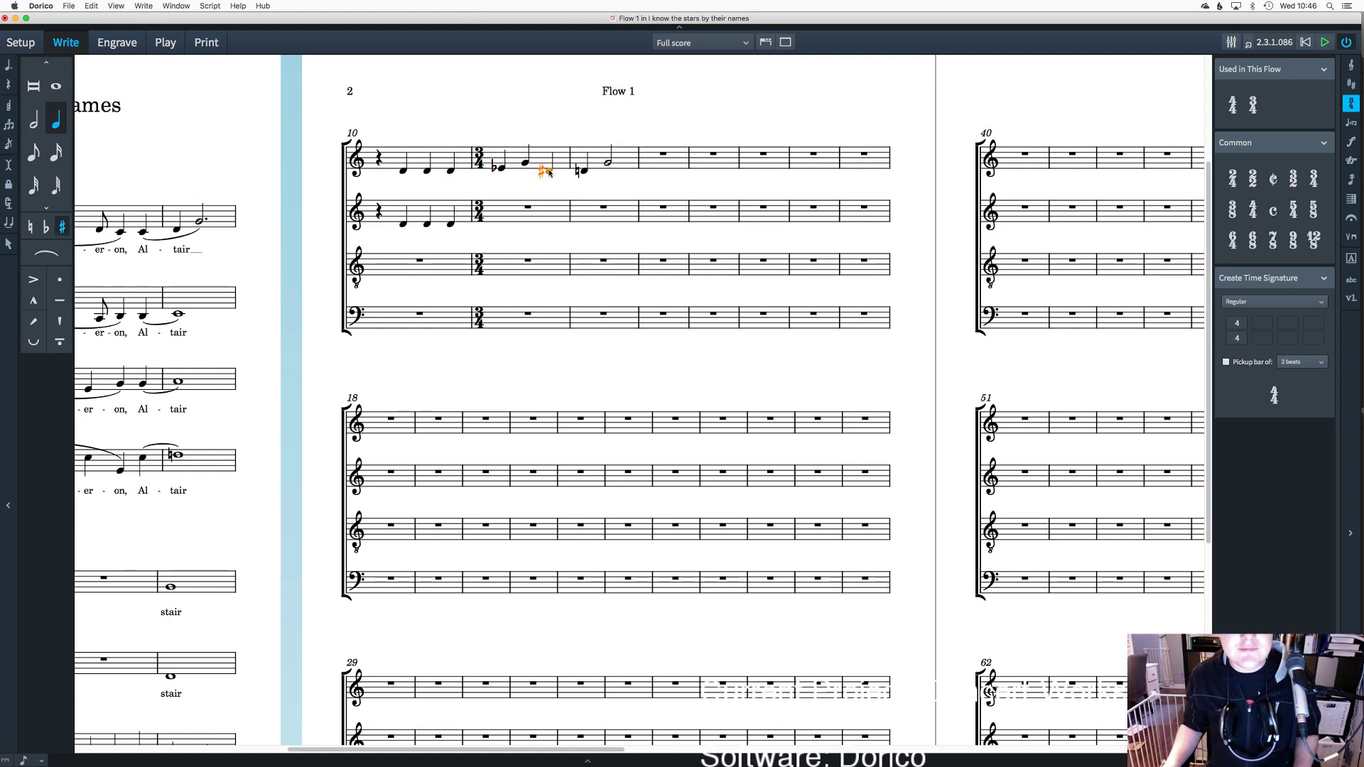
pyautogui.press('0')
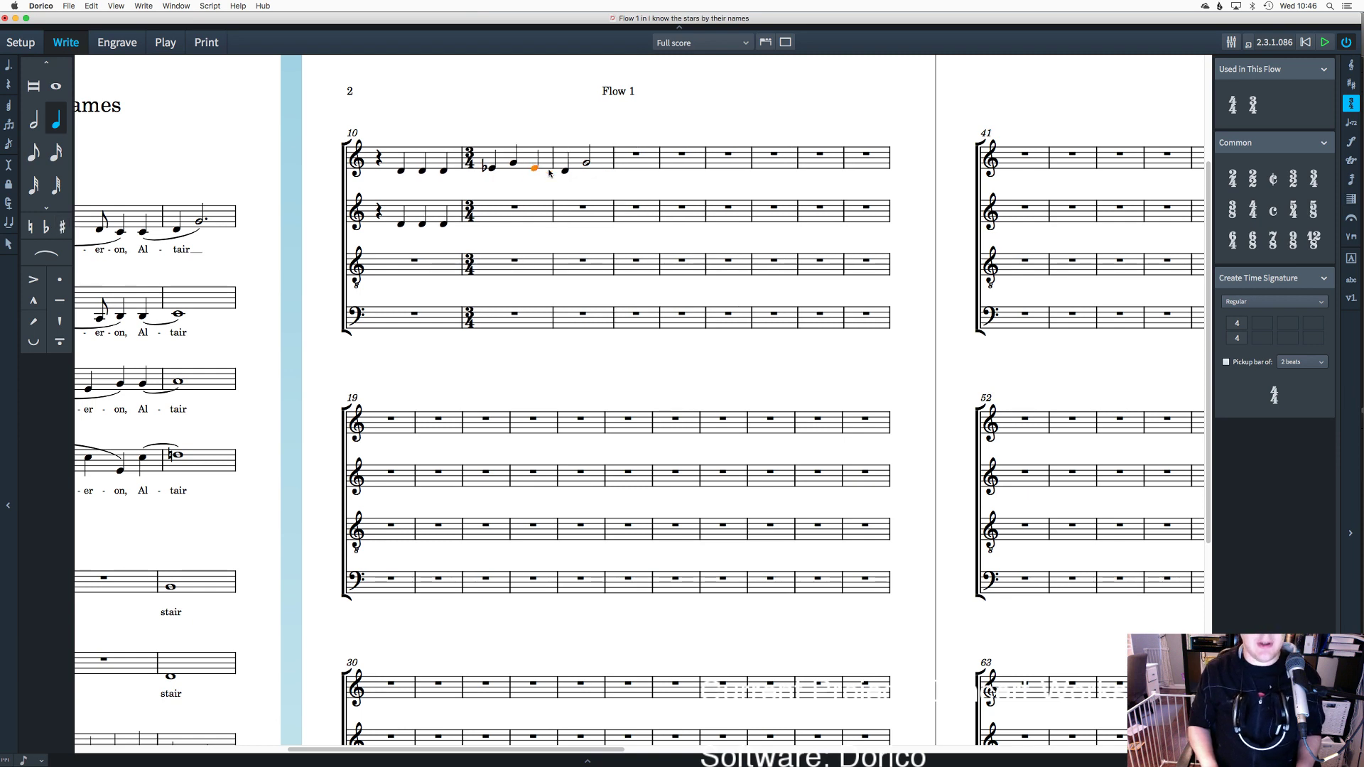
pyautogui.press('-')
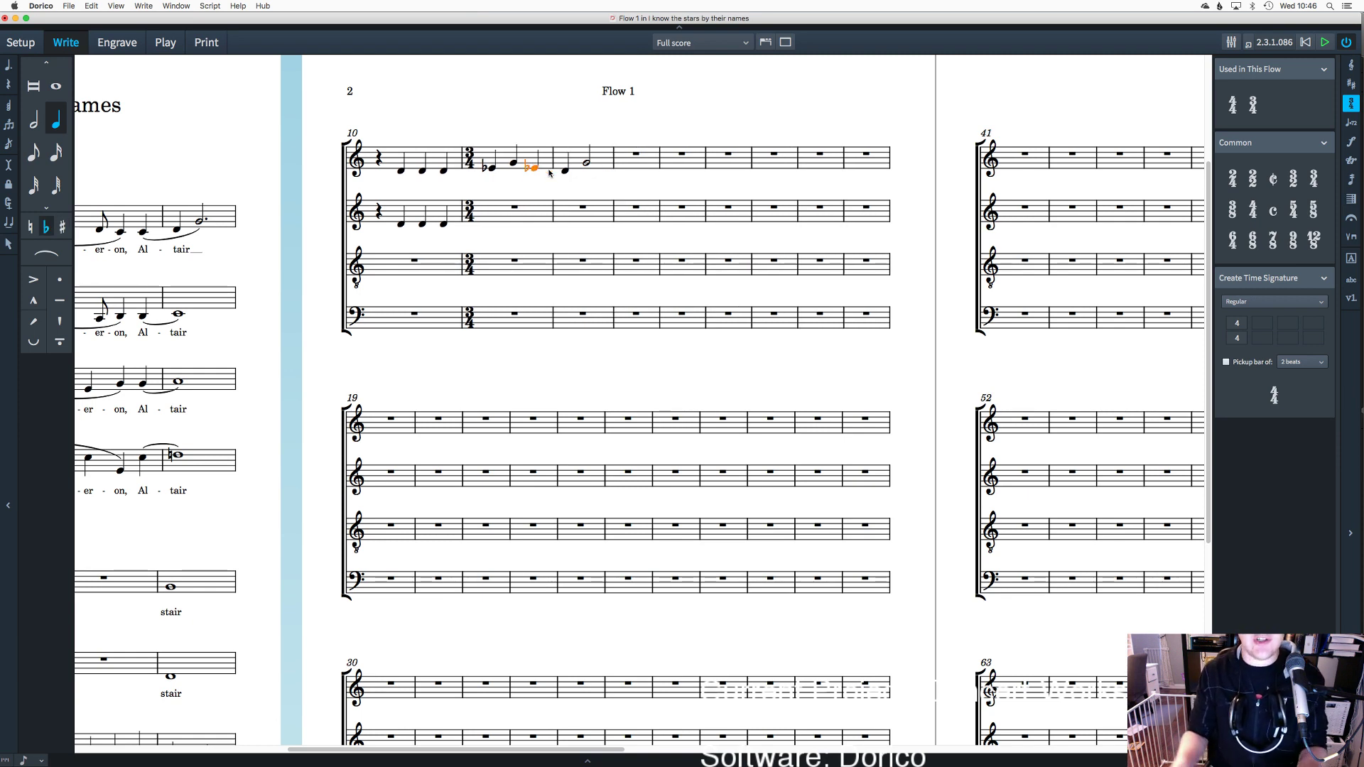
pyautogui.press('Escape')
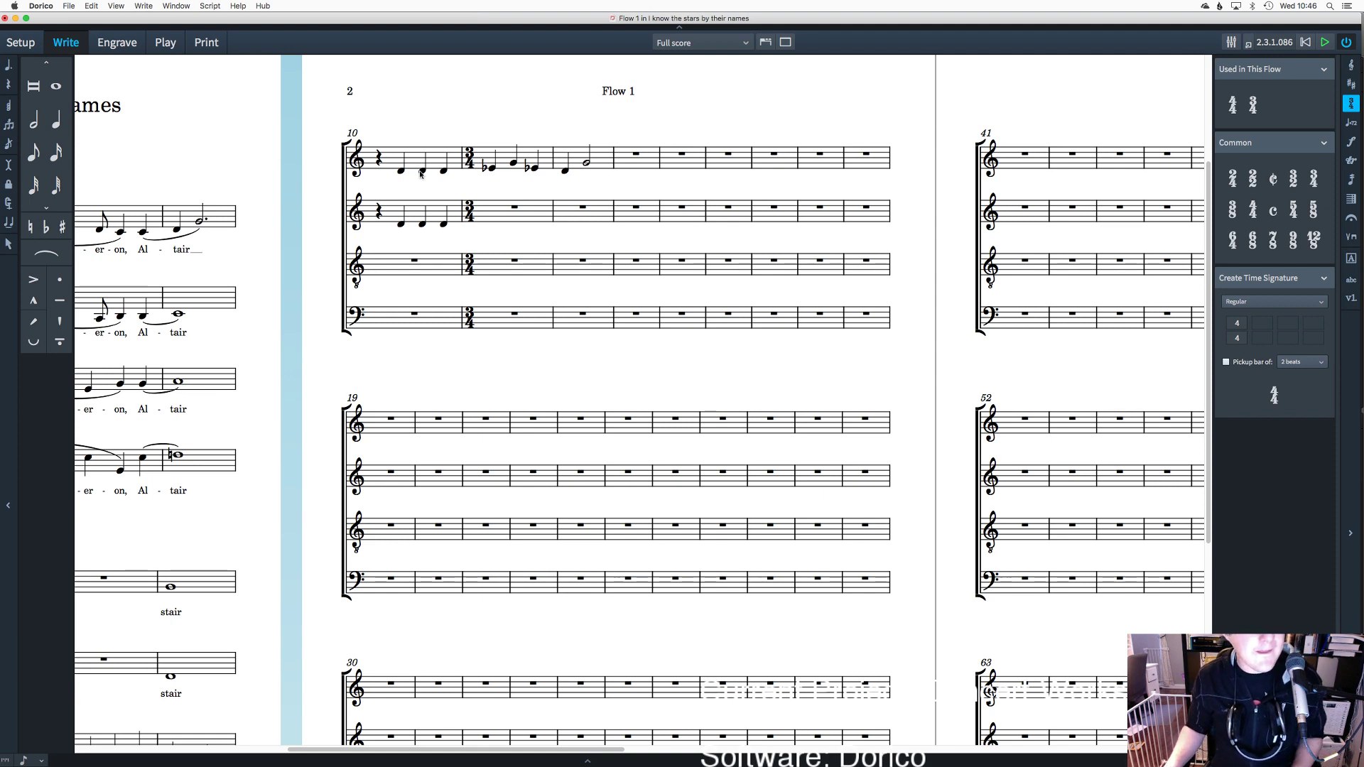
# Step: Enter dotted half notes in the alto: a D in bar 11 and a C in bar 12
pyautogui.doubleClick(479, 212)
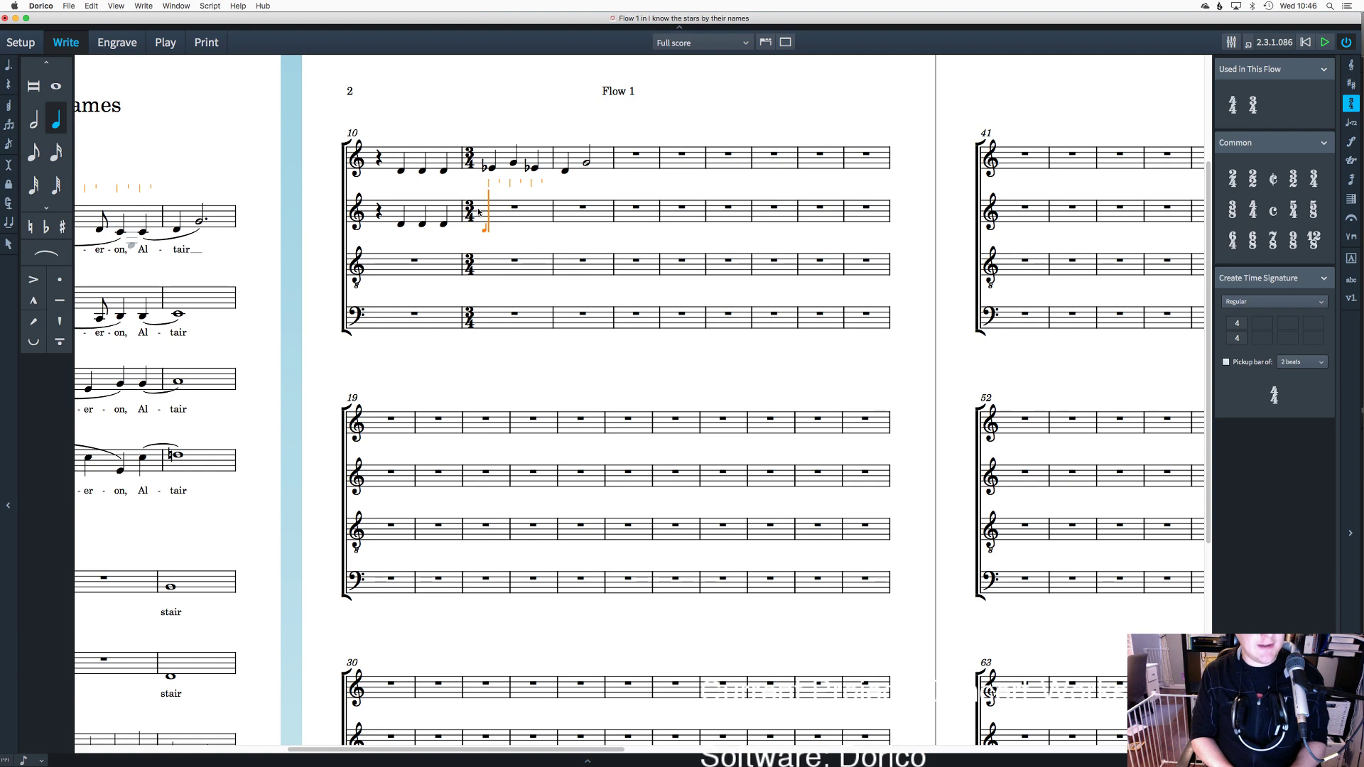
pyautogui.press('7')
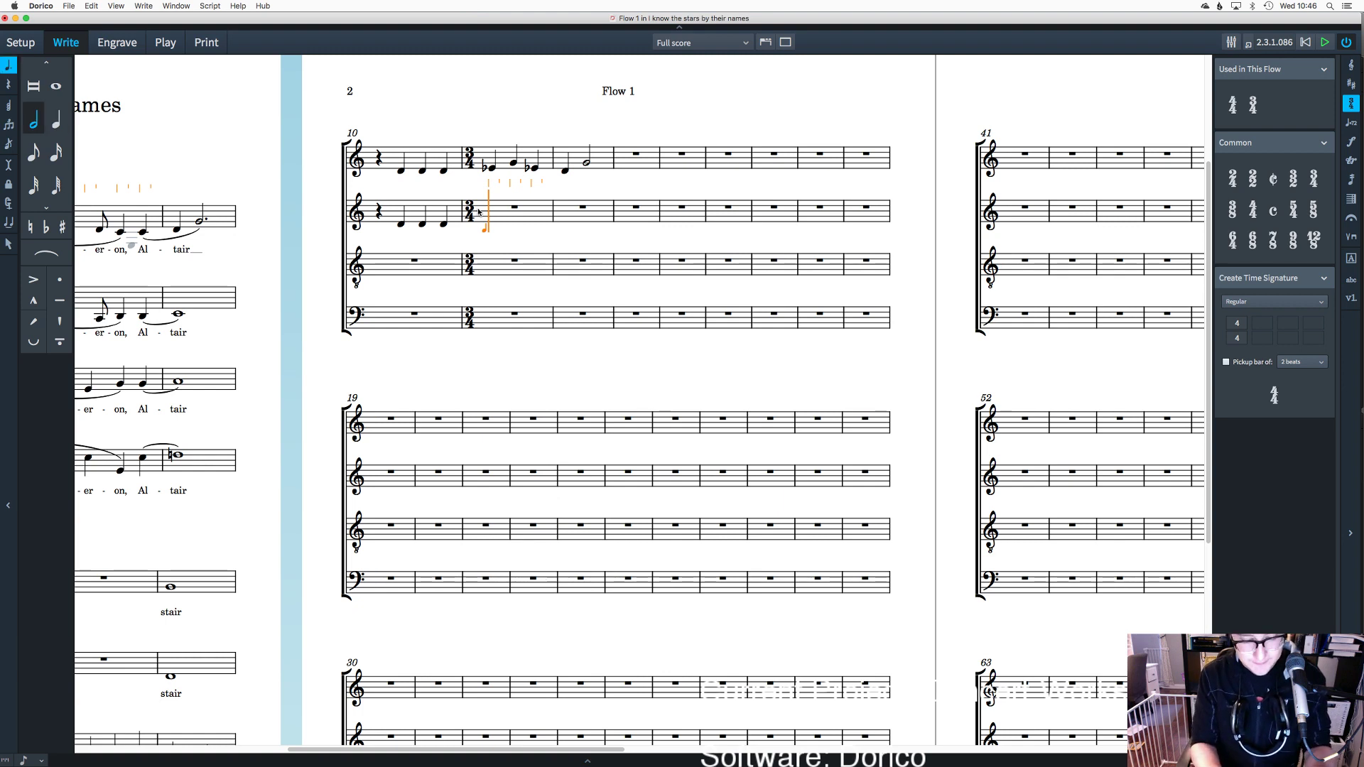
pyautogui.press('d')
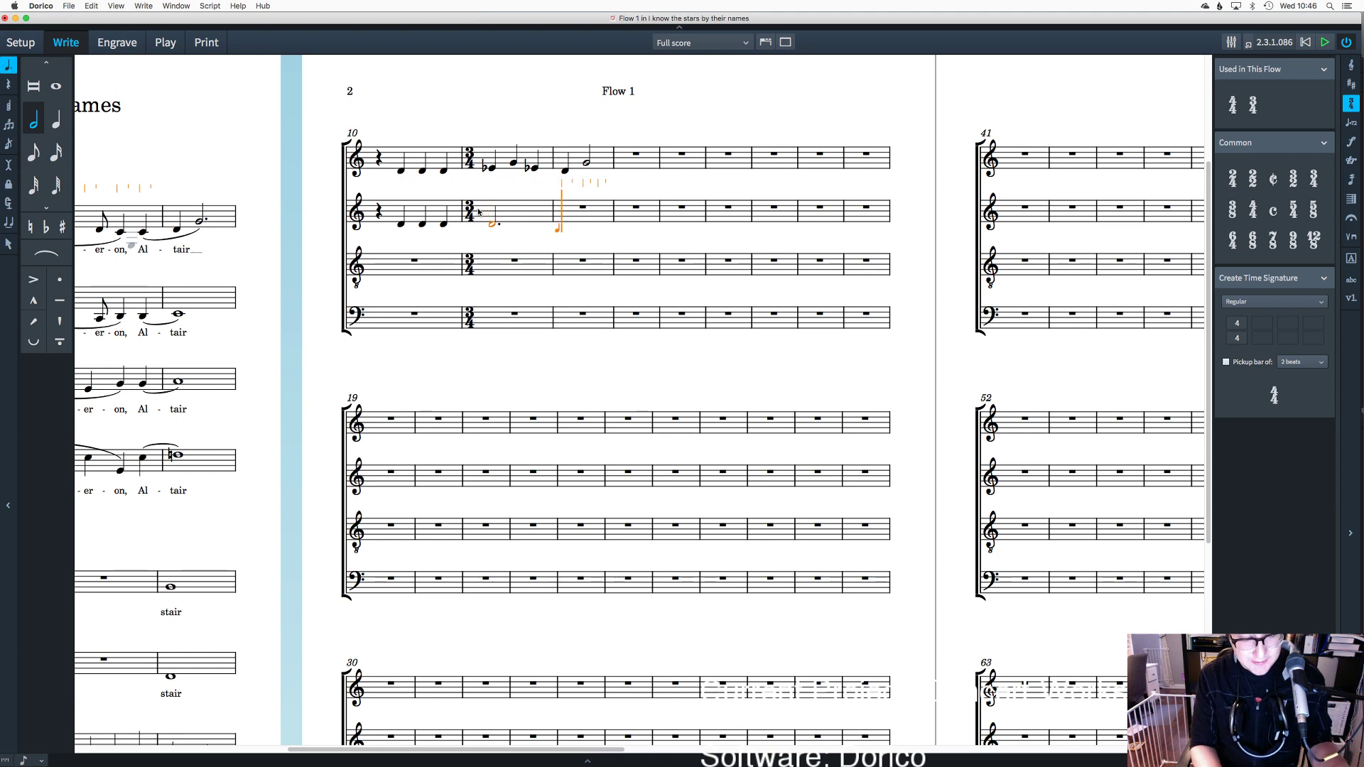
pyautogui.press('c')
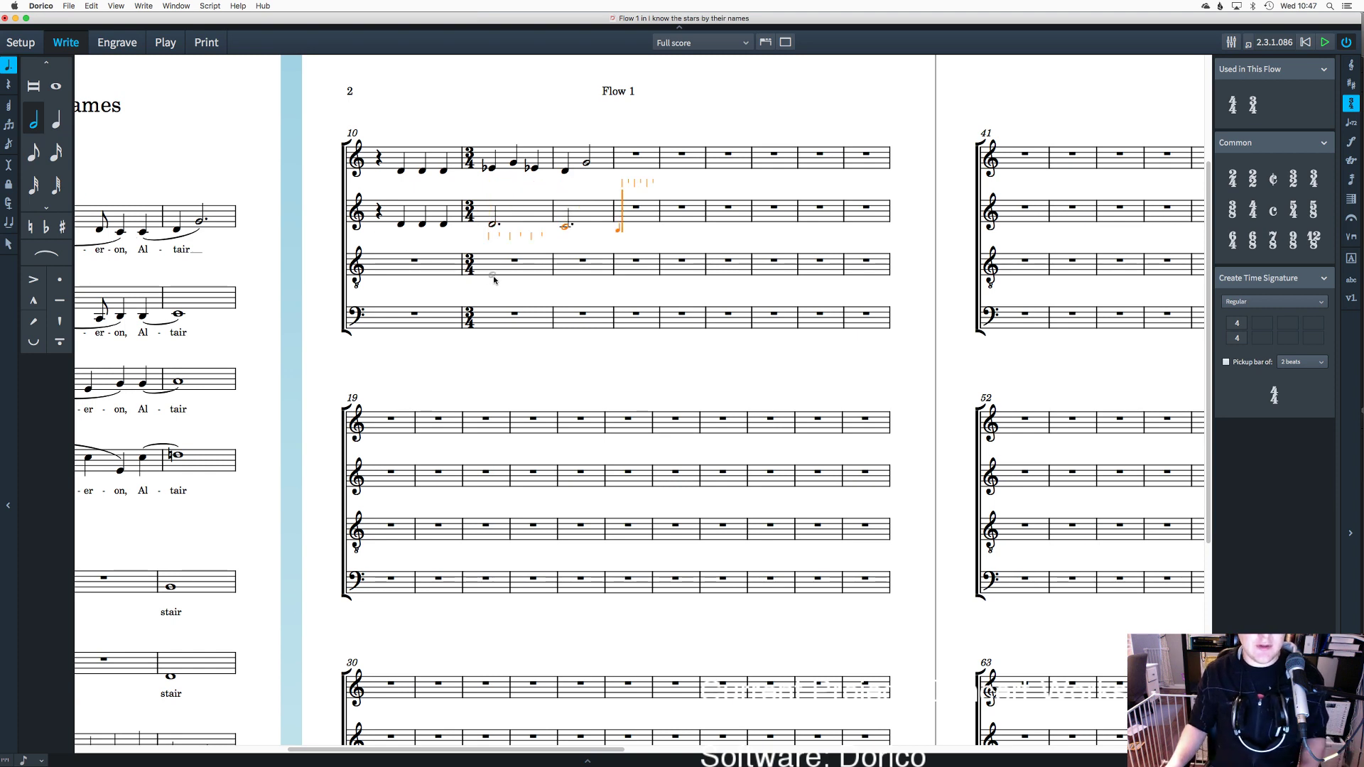
pyautogui.press('Escape')
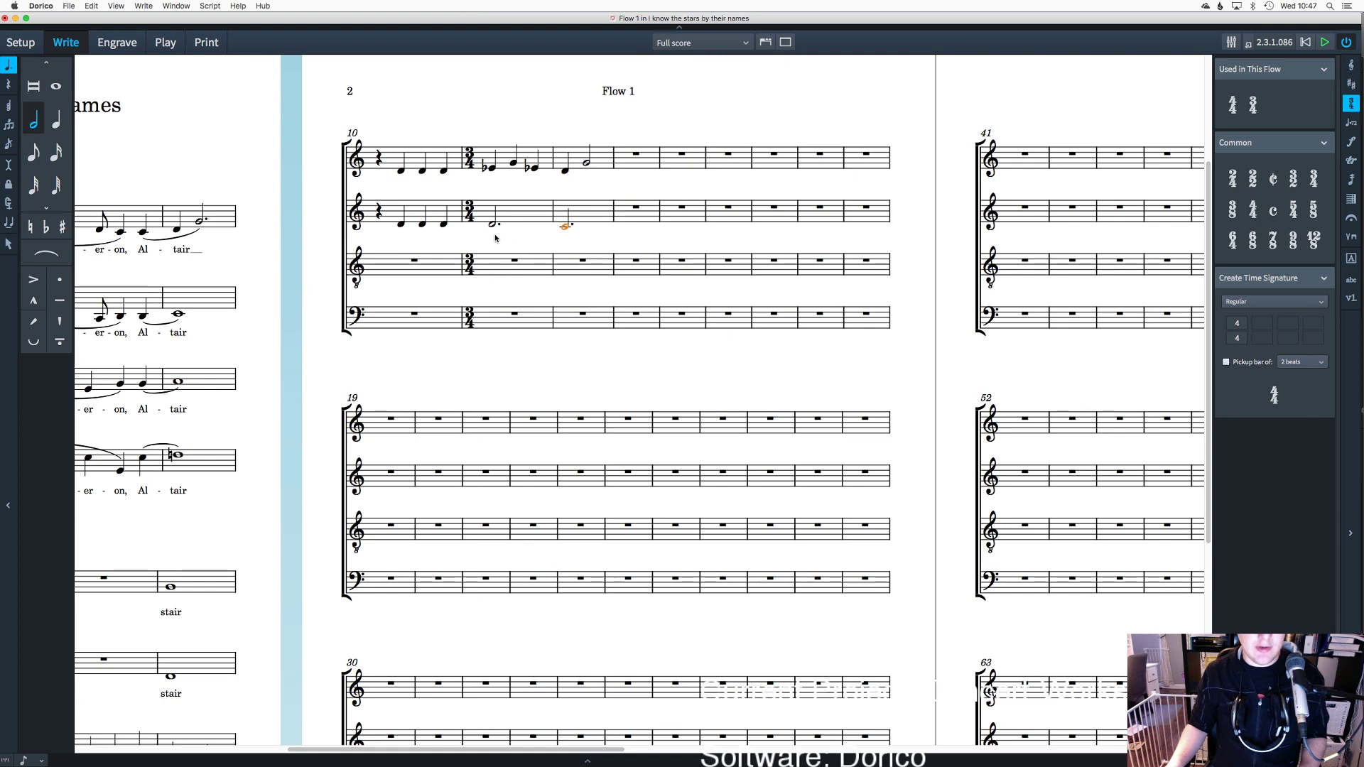
pyautogui.moveTo(490, 219); pyautogui.dragTo(492, 227)
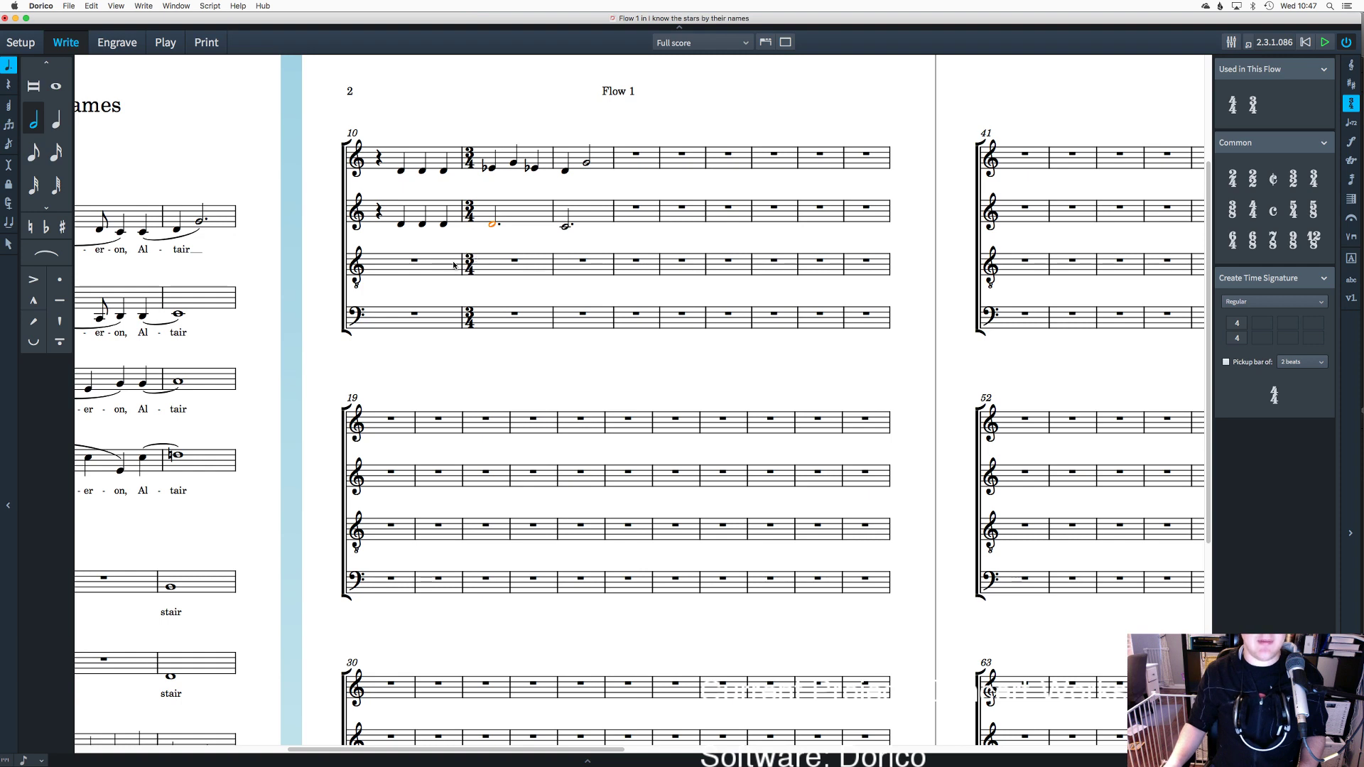
pyautogui.press('Escape')
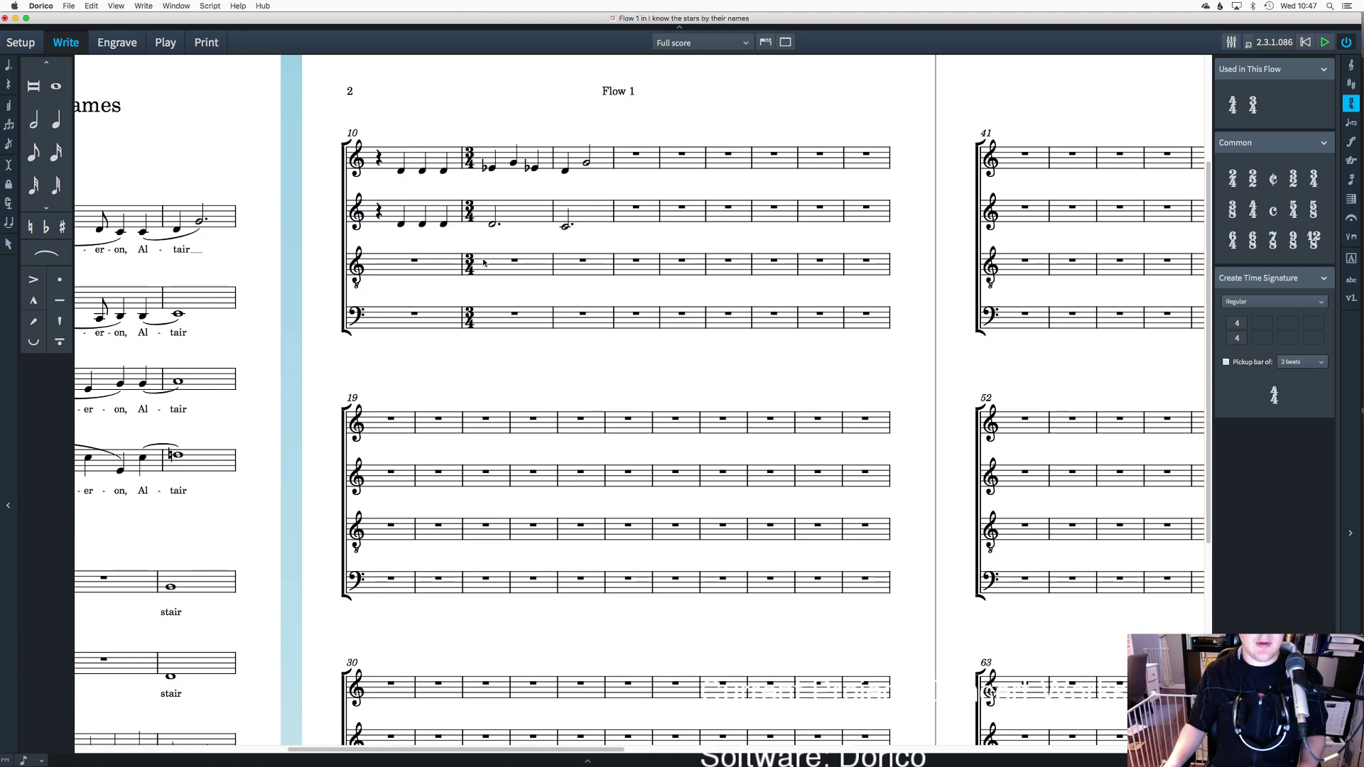
# Step: Fill bar 11 of the tenor staff with three quarter-note Cs
pyautogui.doubleClick(484, 262)
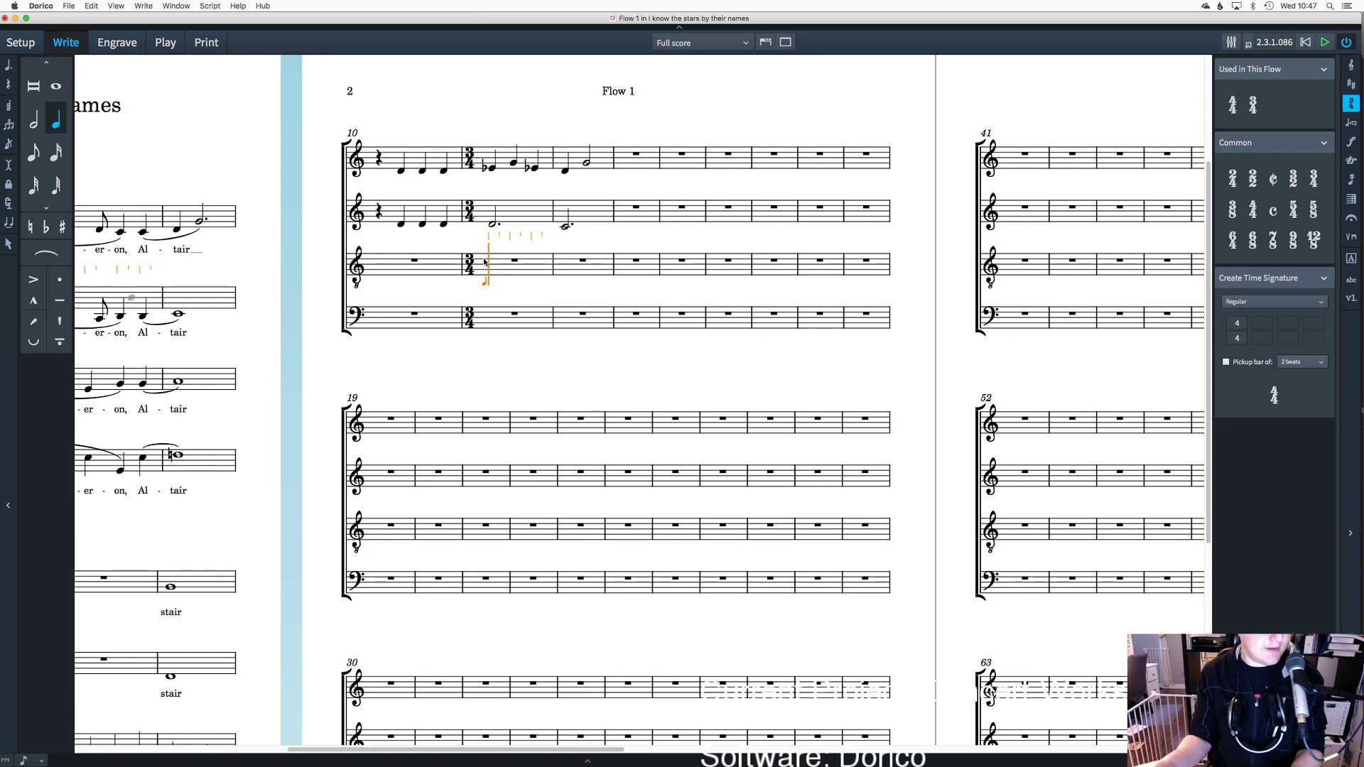
pyautogui.press('c')
pyautogui.press('c')
pyautogui.press('c')
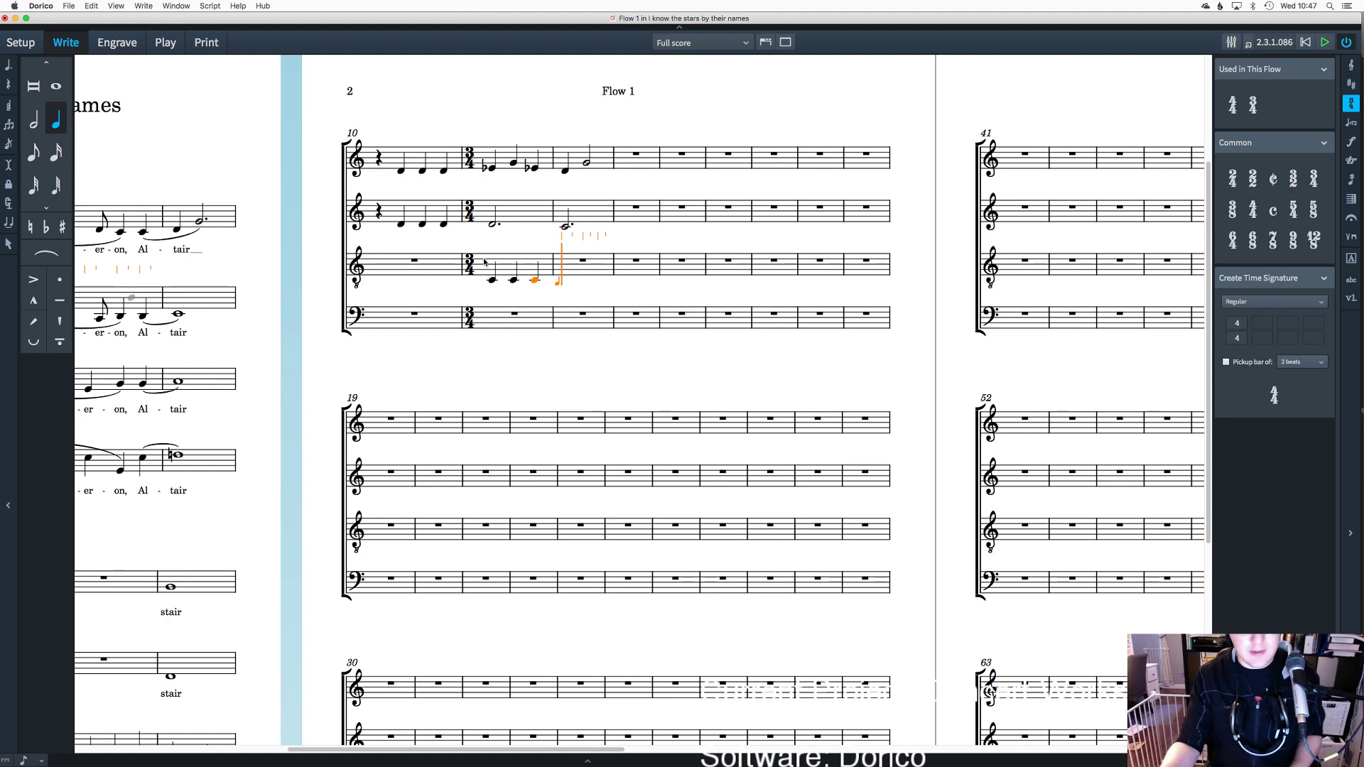
# Step: Enter a dotted half note G-sharp in tenor bar 12 and respell it as A-flat
pyautogui.press('7')
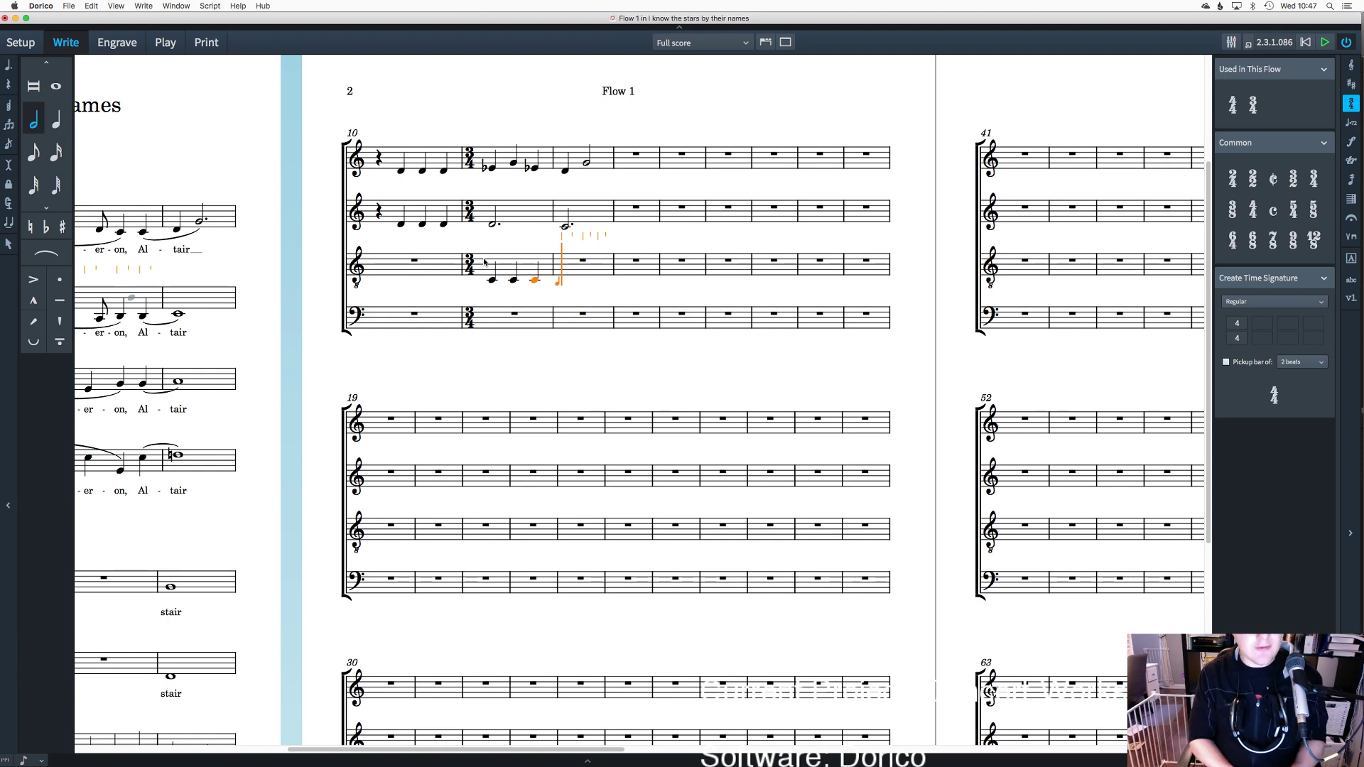
pyautogui.press('.')
pyautogui.press('=')
pyautogui.press('b')
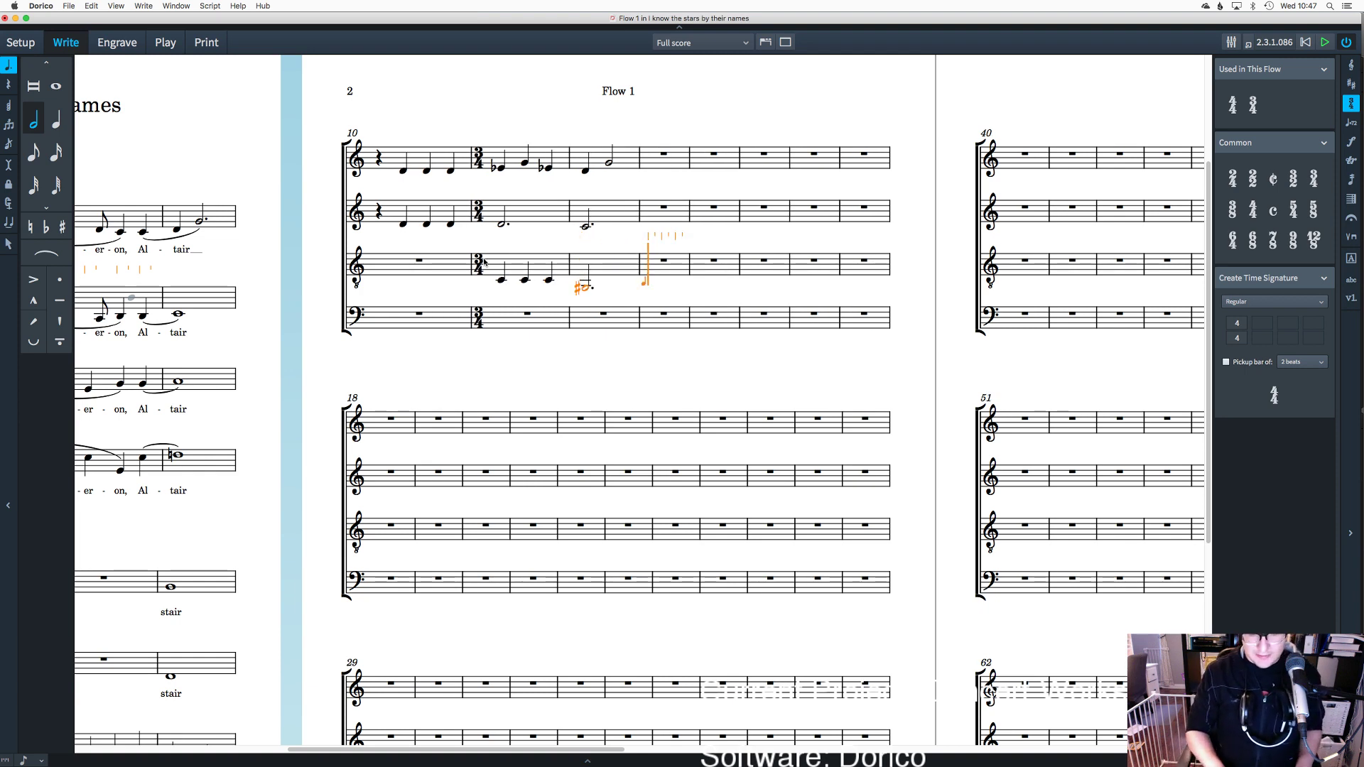
pyautogui.hotkey('alt', 'Down')
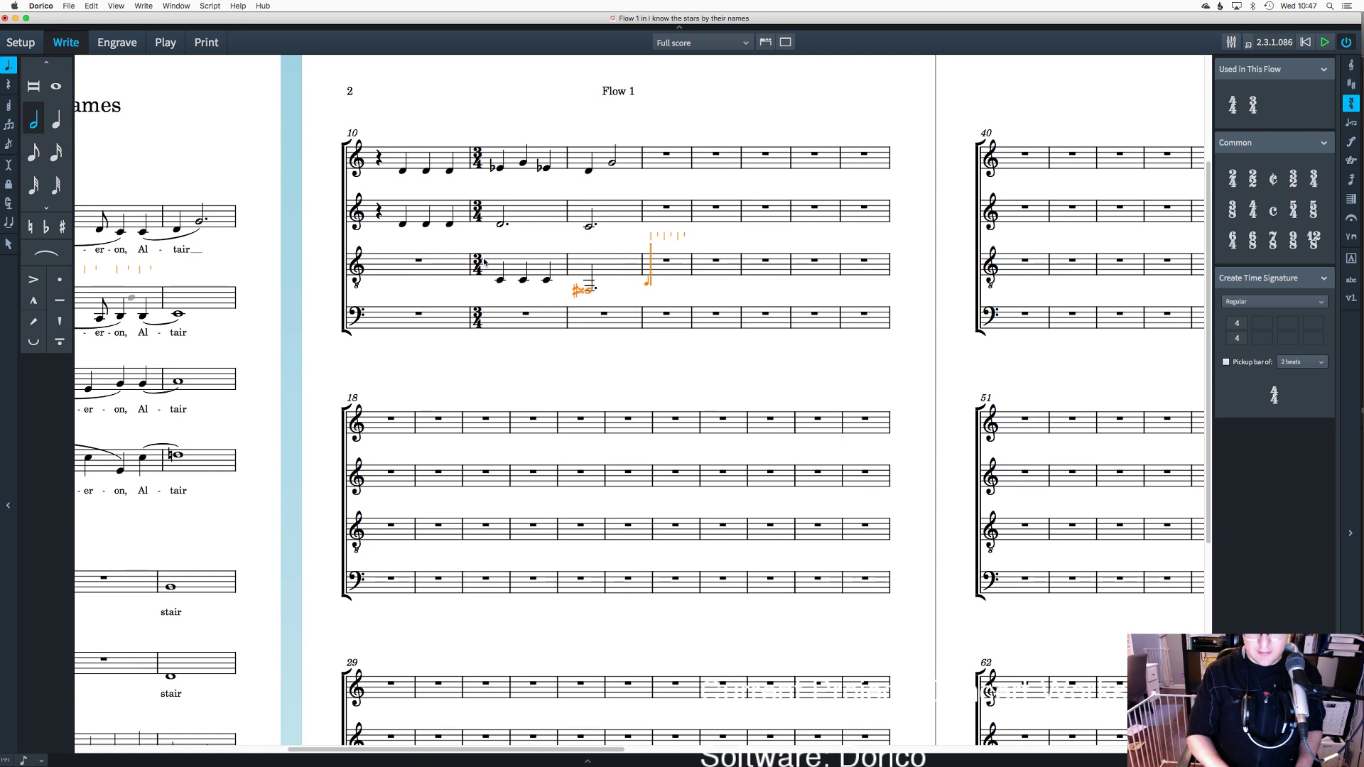
pyautogui.hotkey('alt', 'Up')
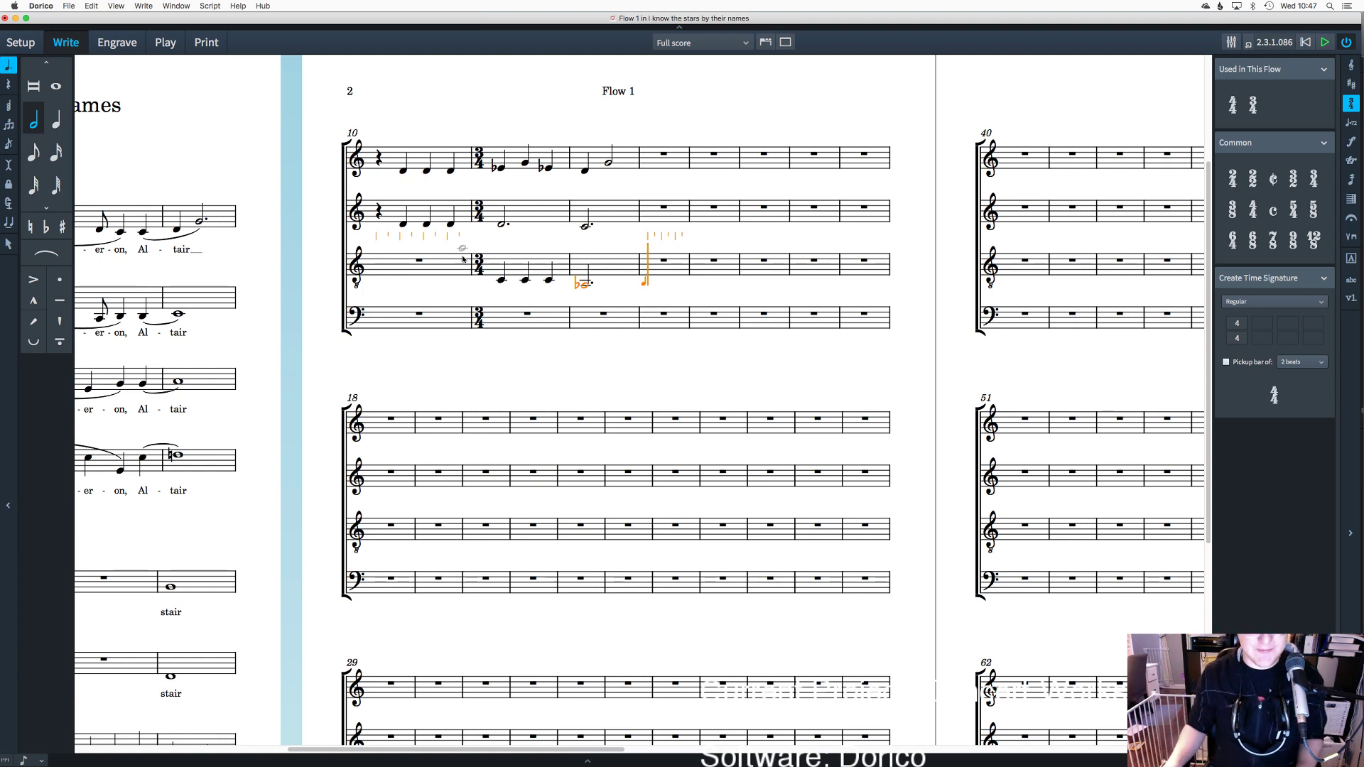
pyautogui.press('Escape')
pyautogui.press('Escape')
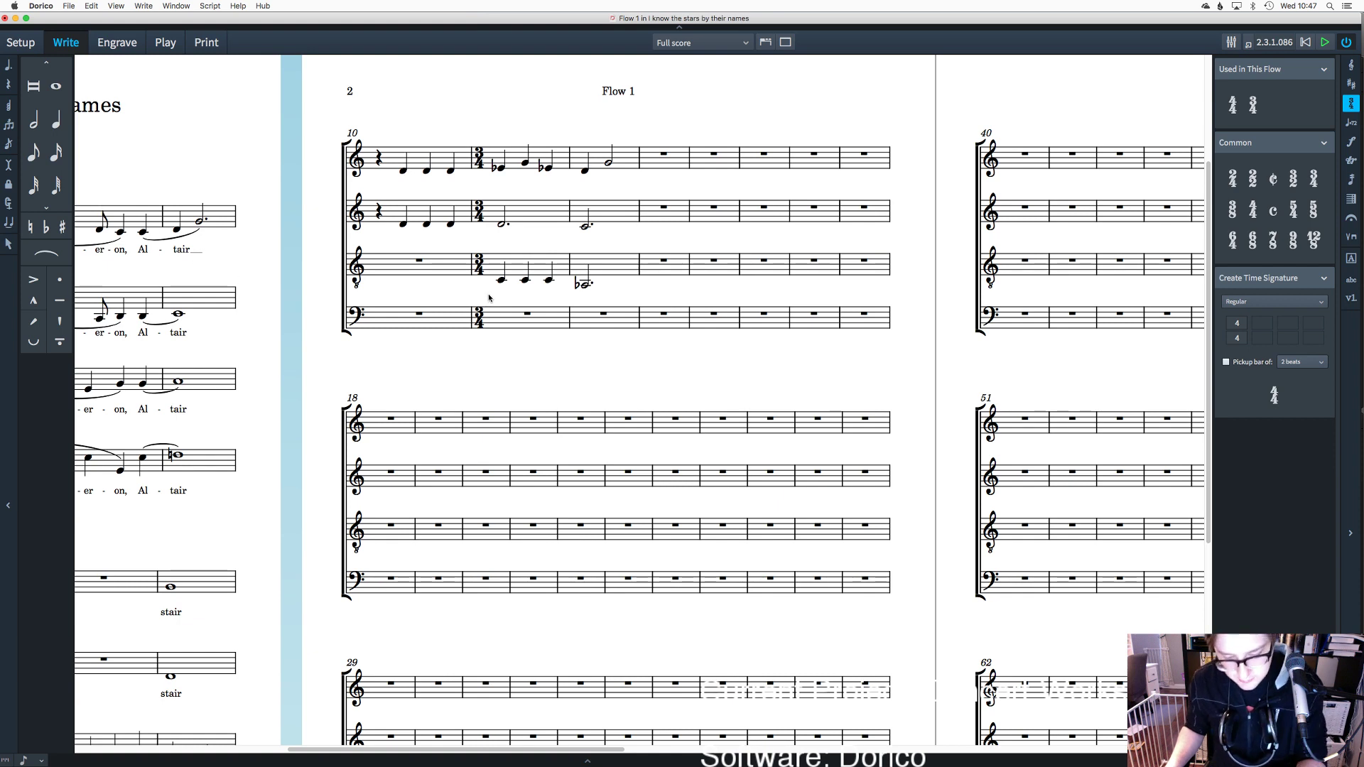
# Step: Enter quarter notes G and F on the second and third beats of bass bar 12
pyautogui.doubleClick(581, 312)
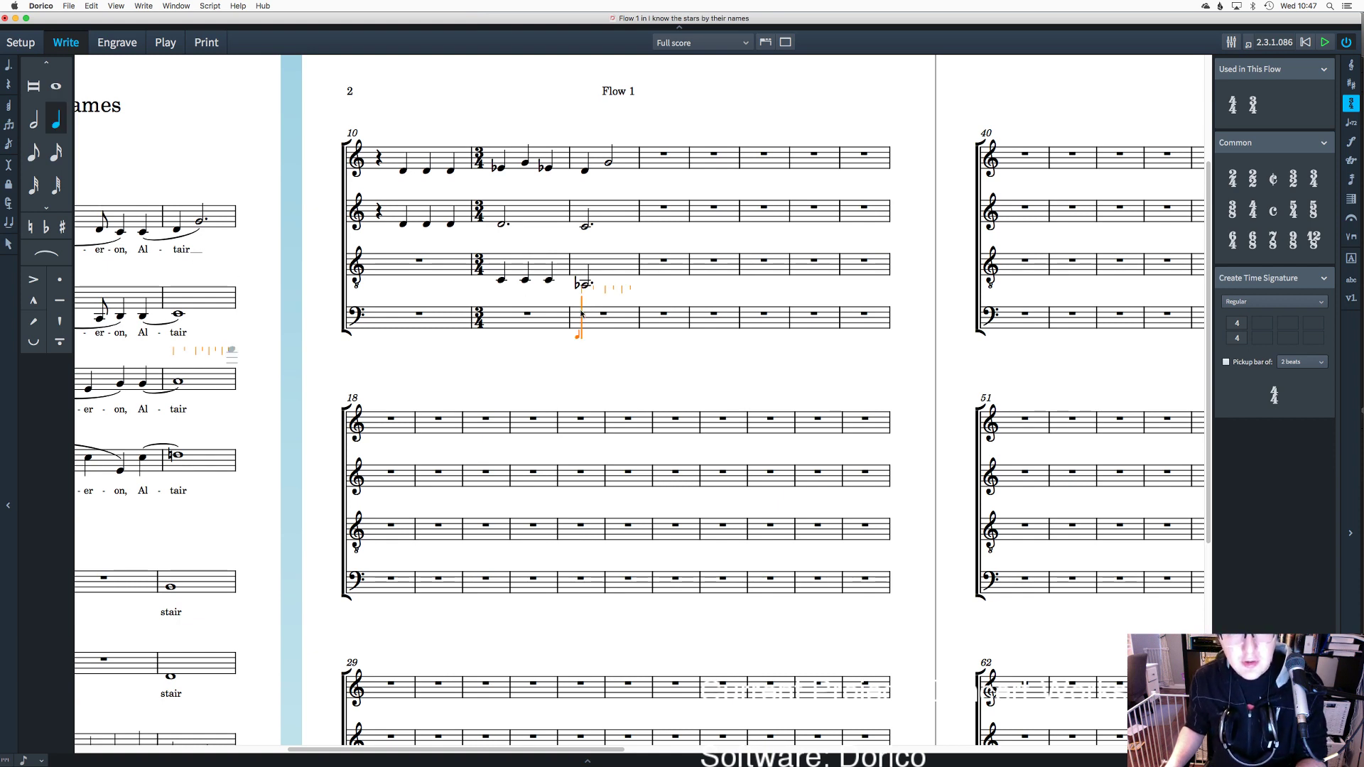
pyautogui.press('Right')
pyautogui.press('Right')
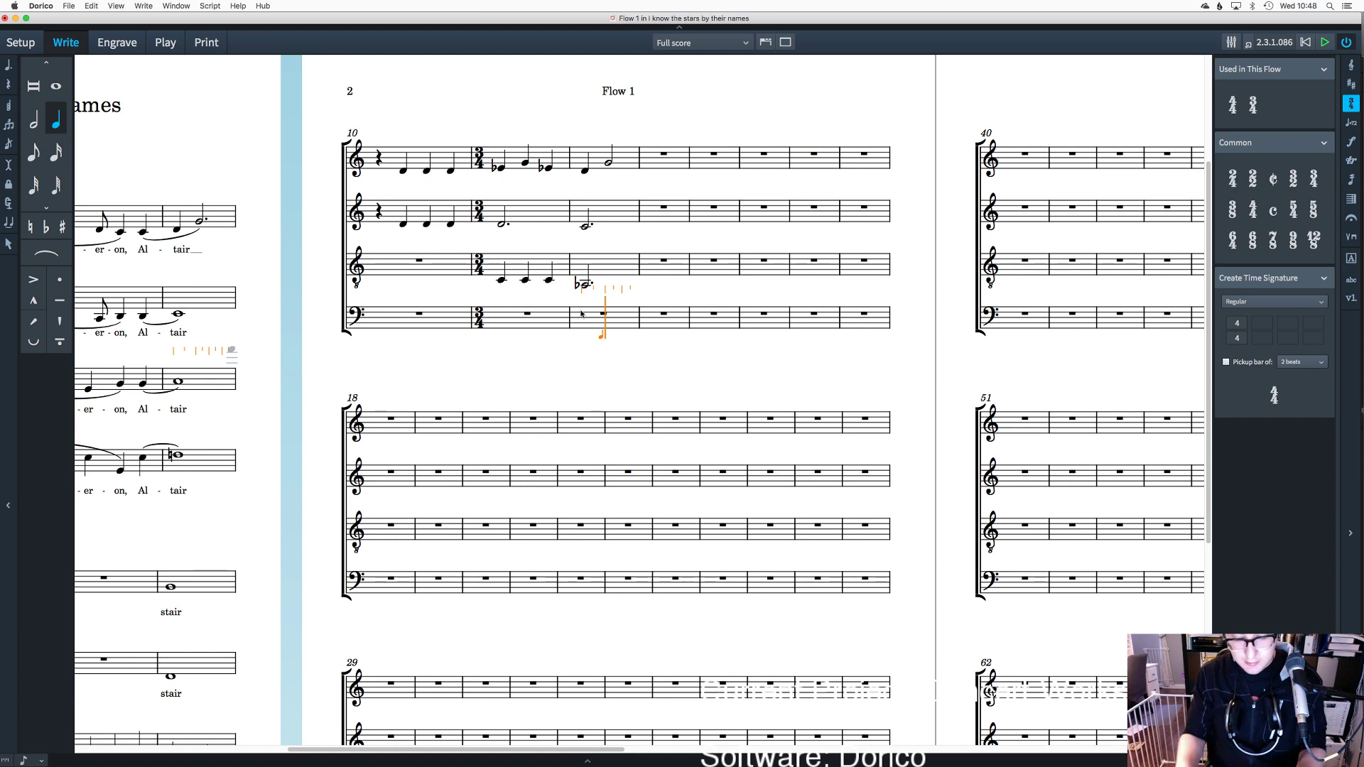
pyautogui.press('g')
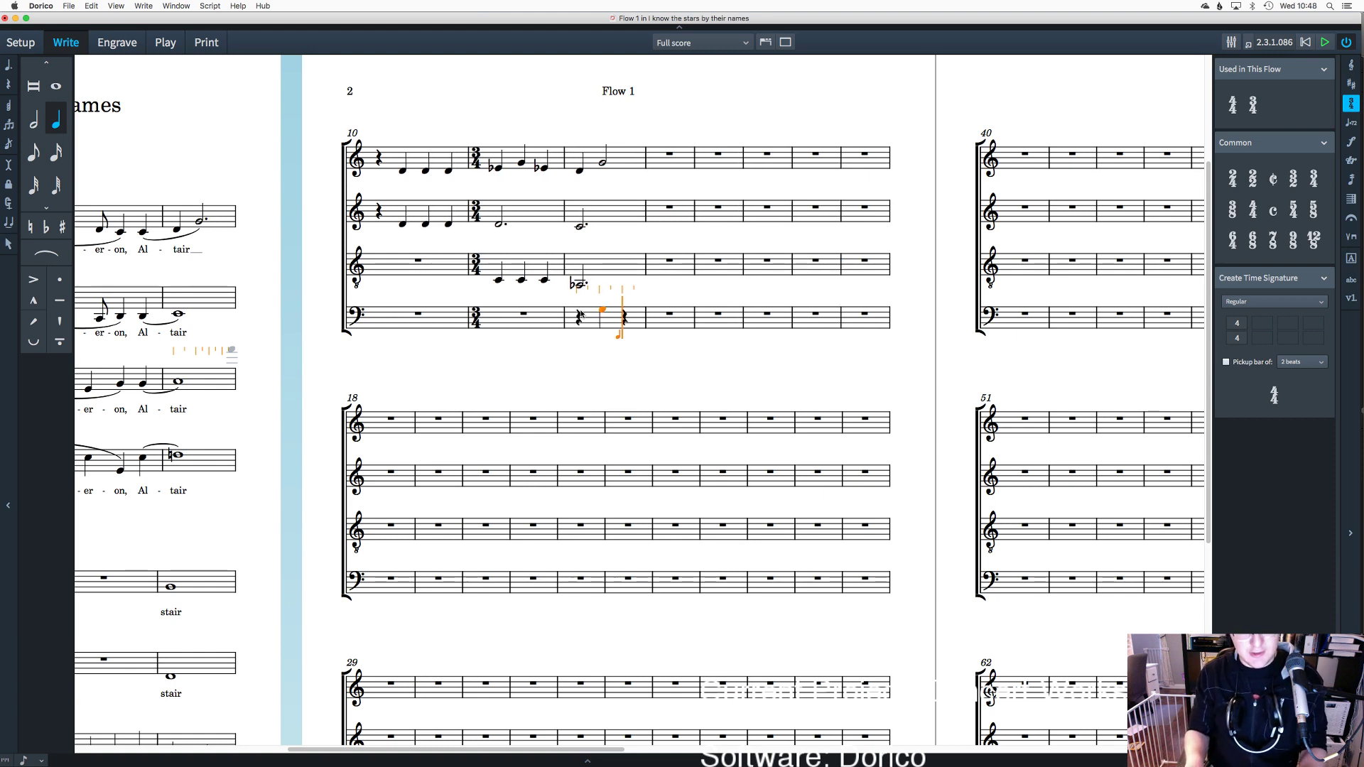
pyautogui.press('g')
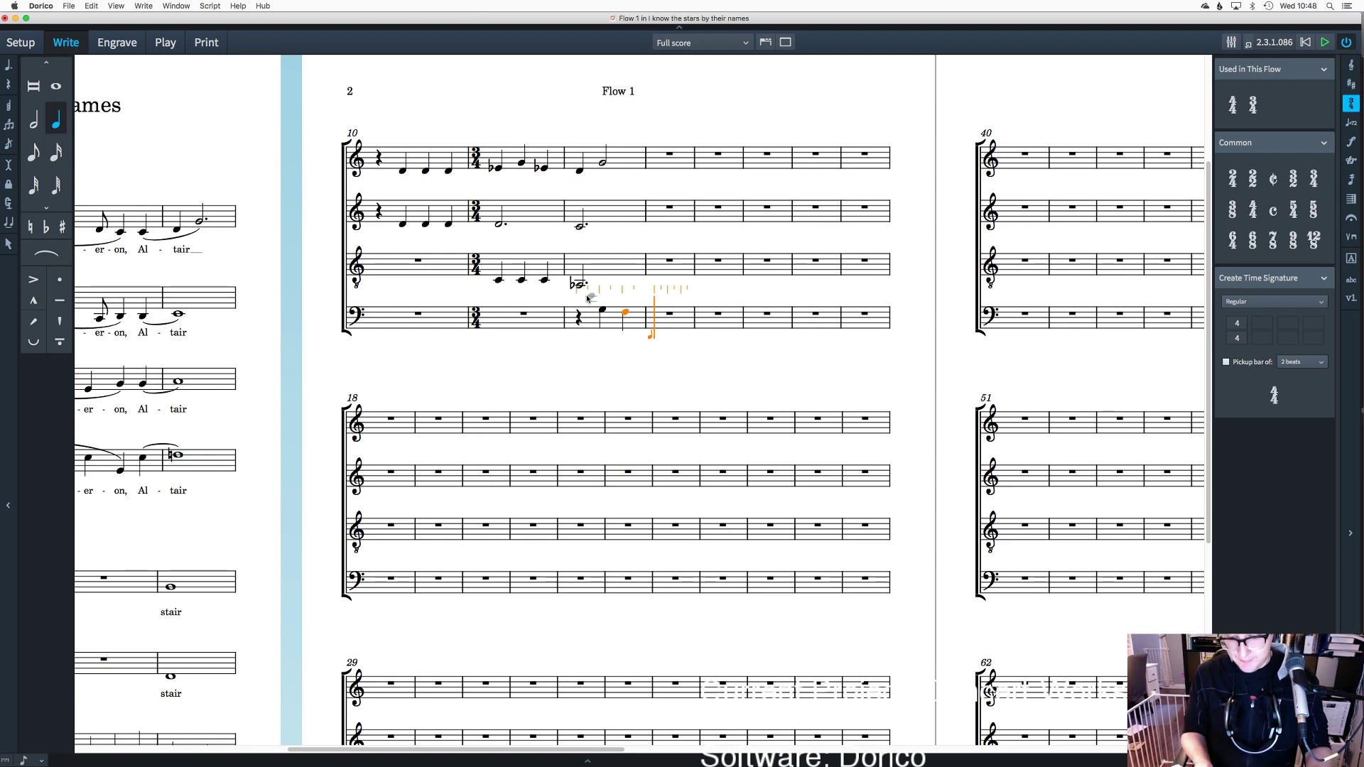
# Step: Fill bass bar 13 with three quarter-note Gs, undoing the wrong pitch entered on its first beat
pyautogui.press('f')
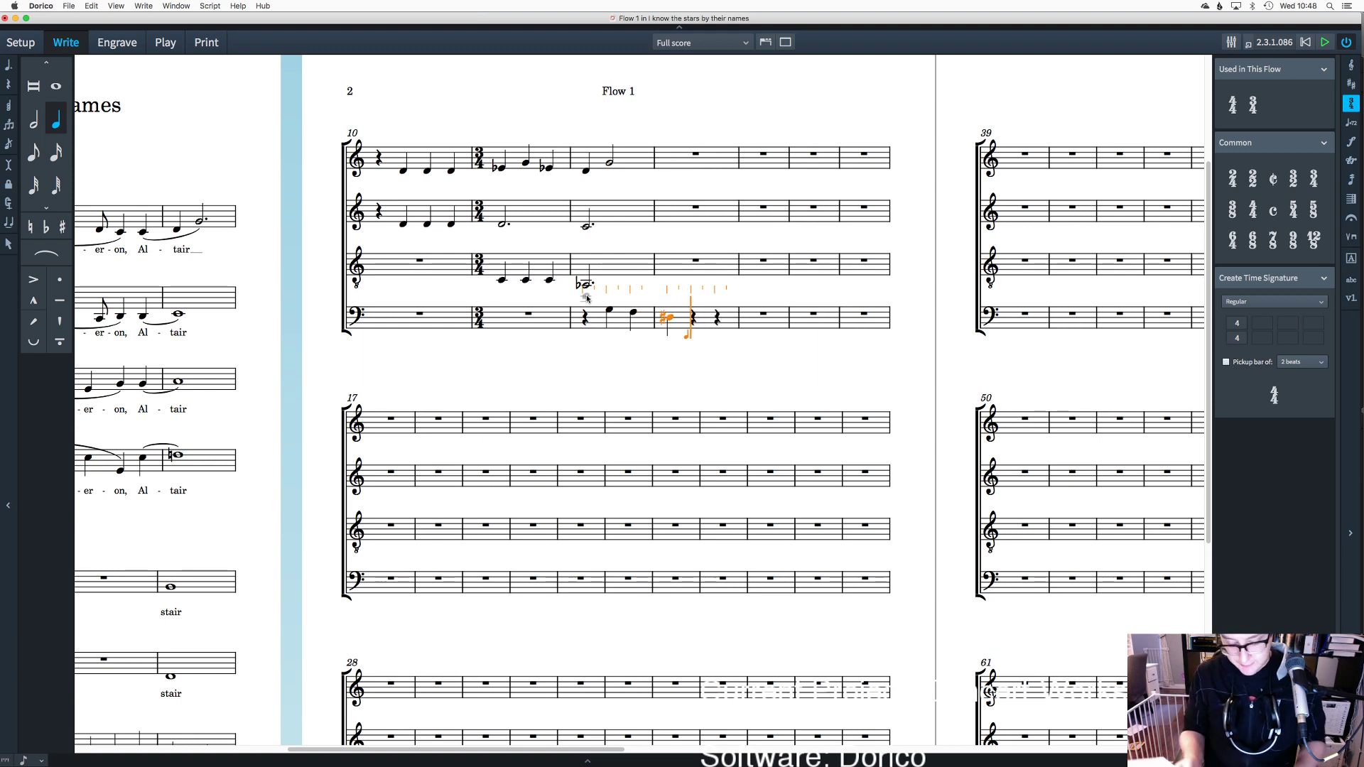
pyautogui.press('super+z')
pyautogui.press('g')
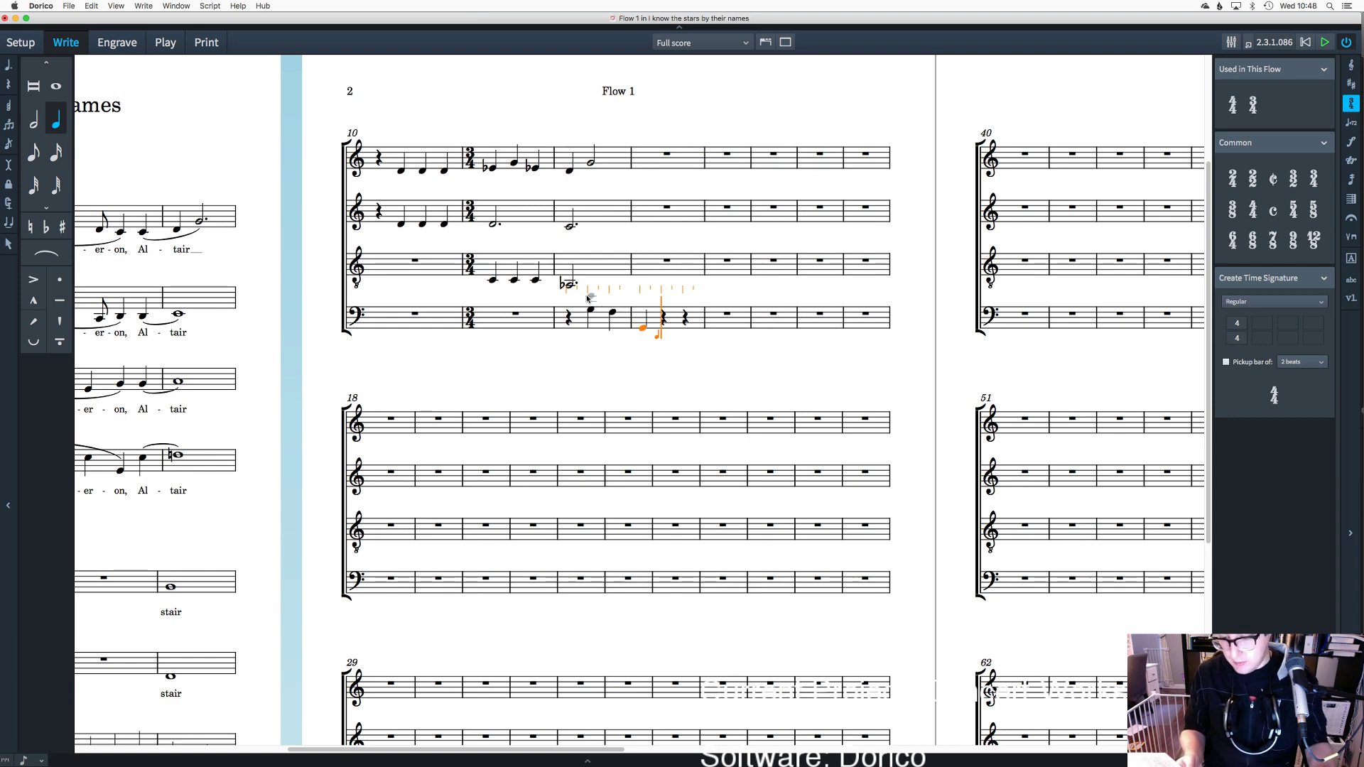
pyautogui.press('g')
pyautogui.press('g')
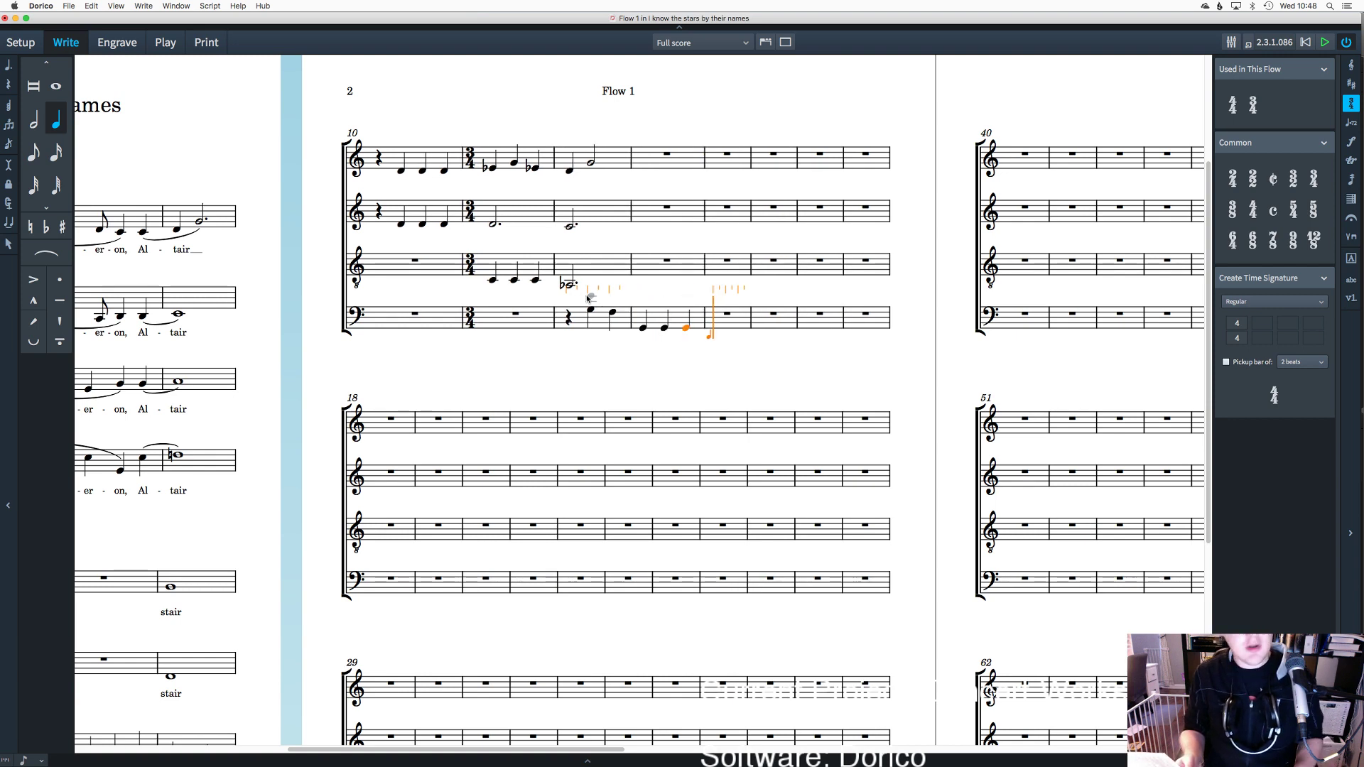
# Step: Enter a dotted half note G-sharp in bass bar 14 and respell it as A-flat
pyautogui.press('6')
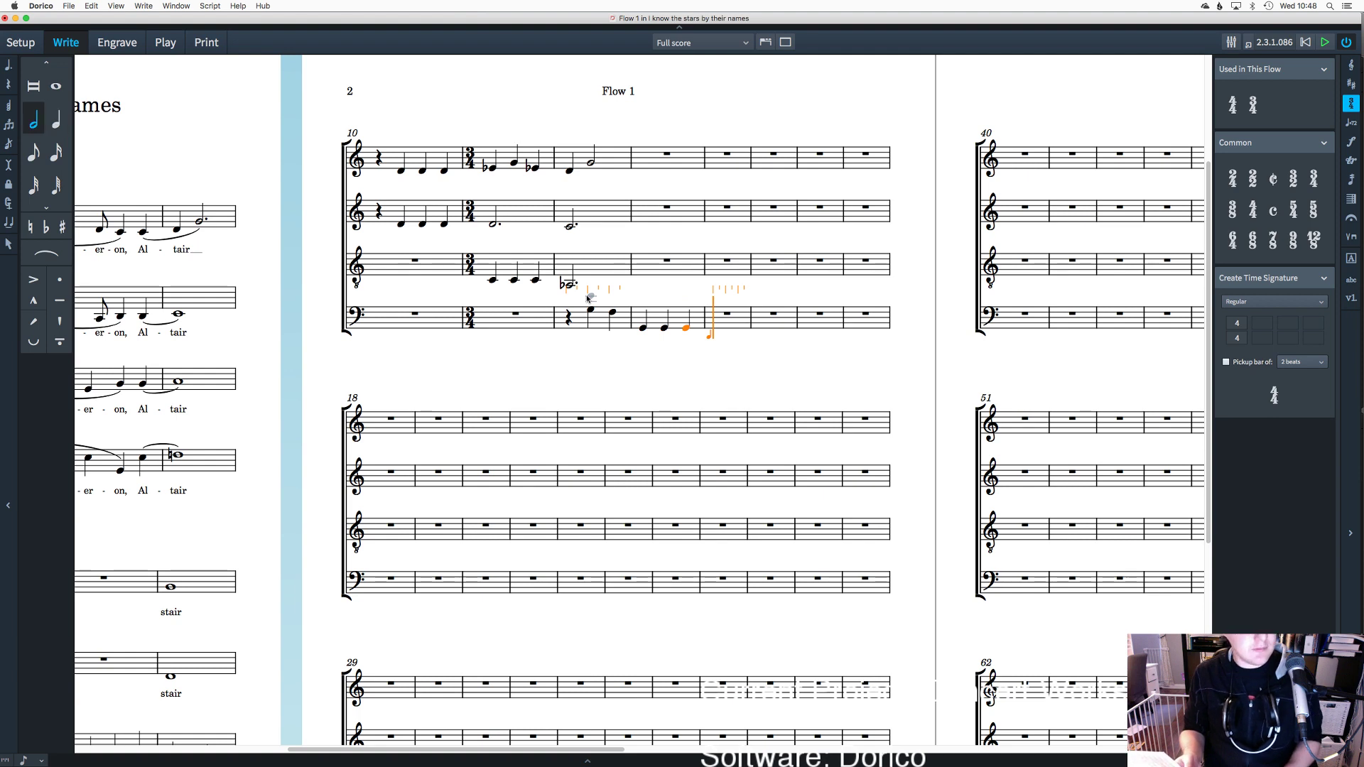
pyautogui.press('i')
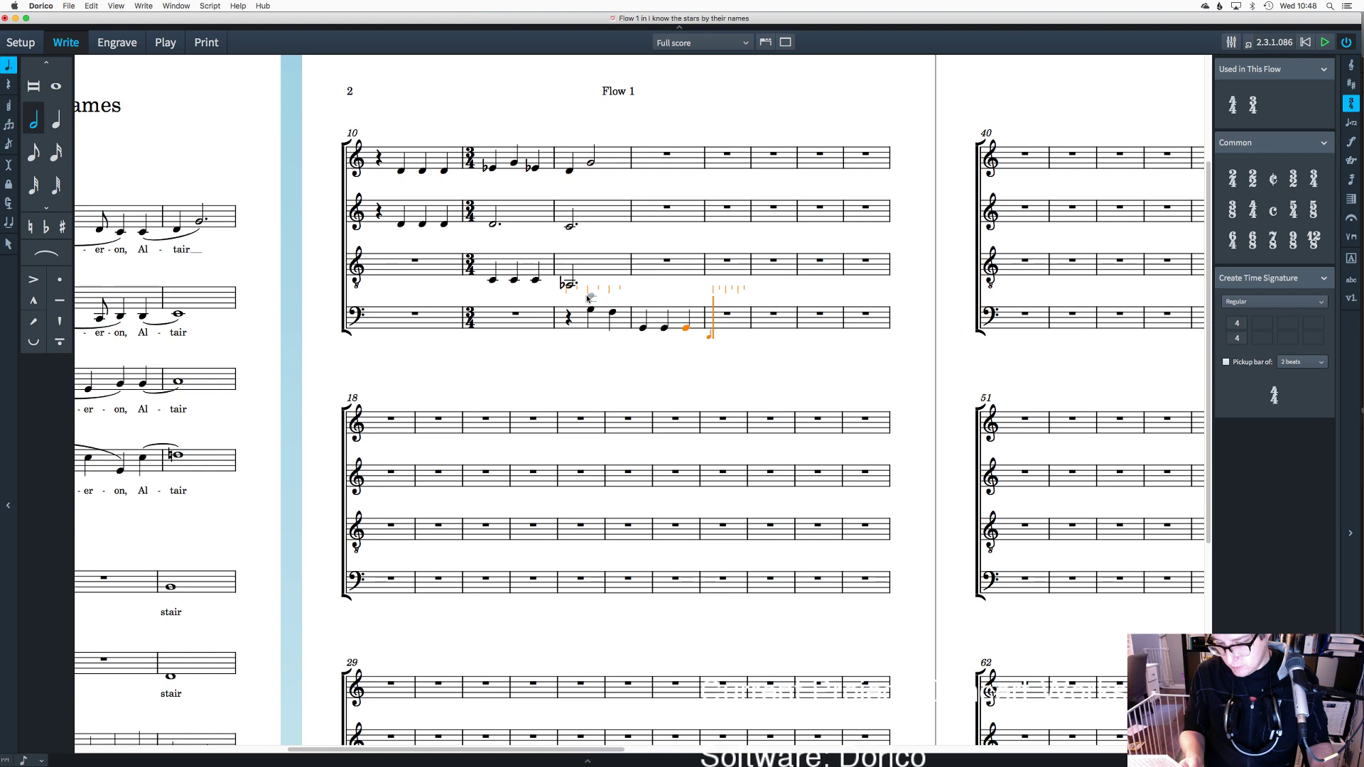
pyautogui.press('g')
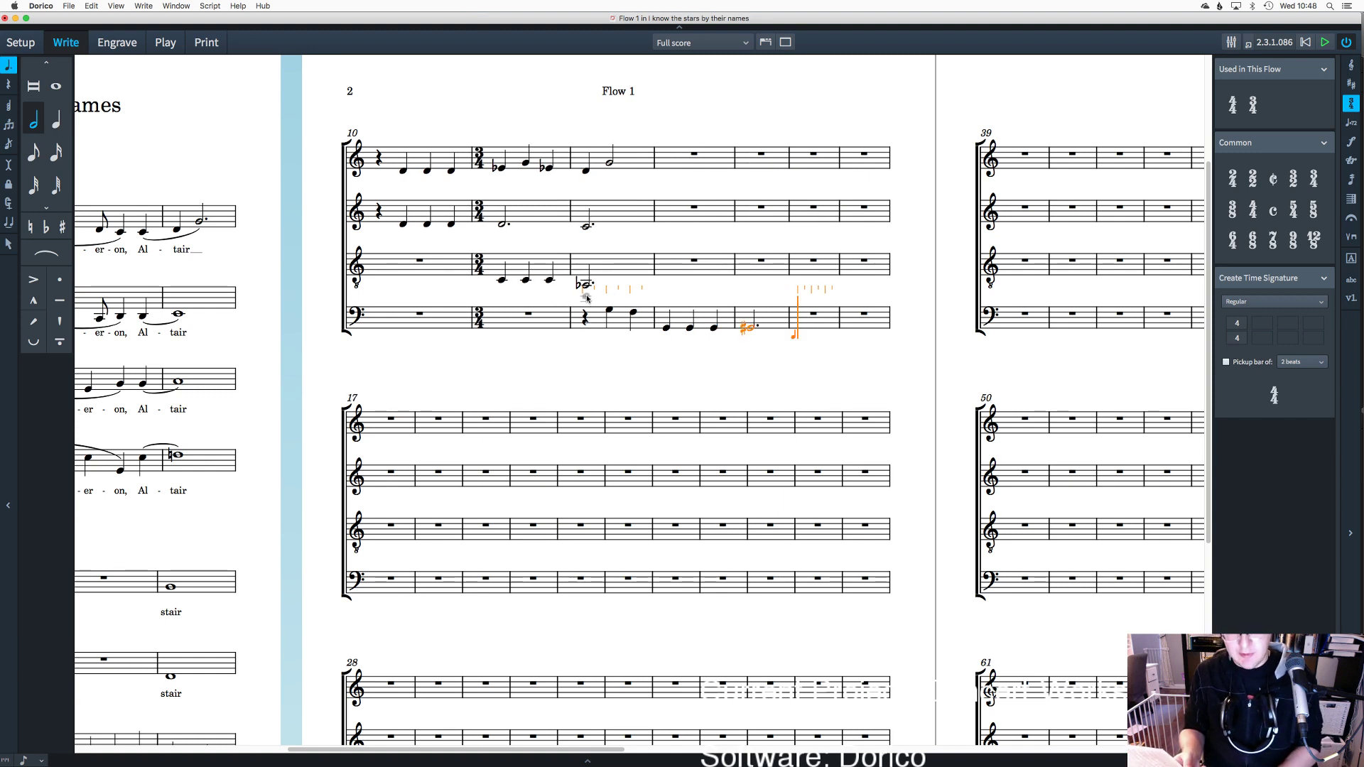
pyautogui.press('=')
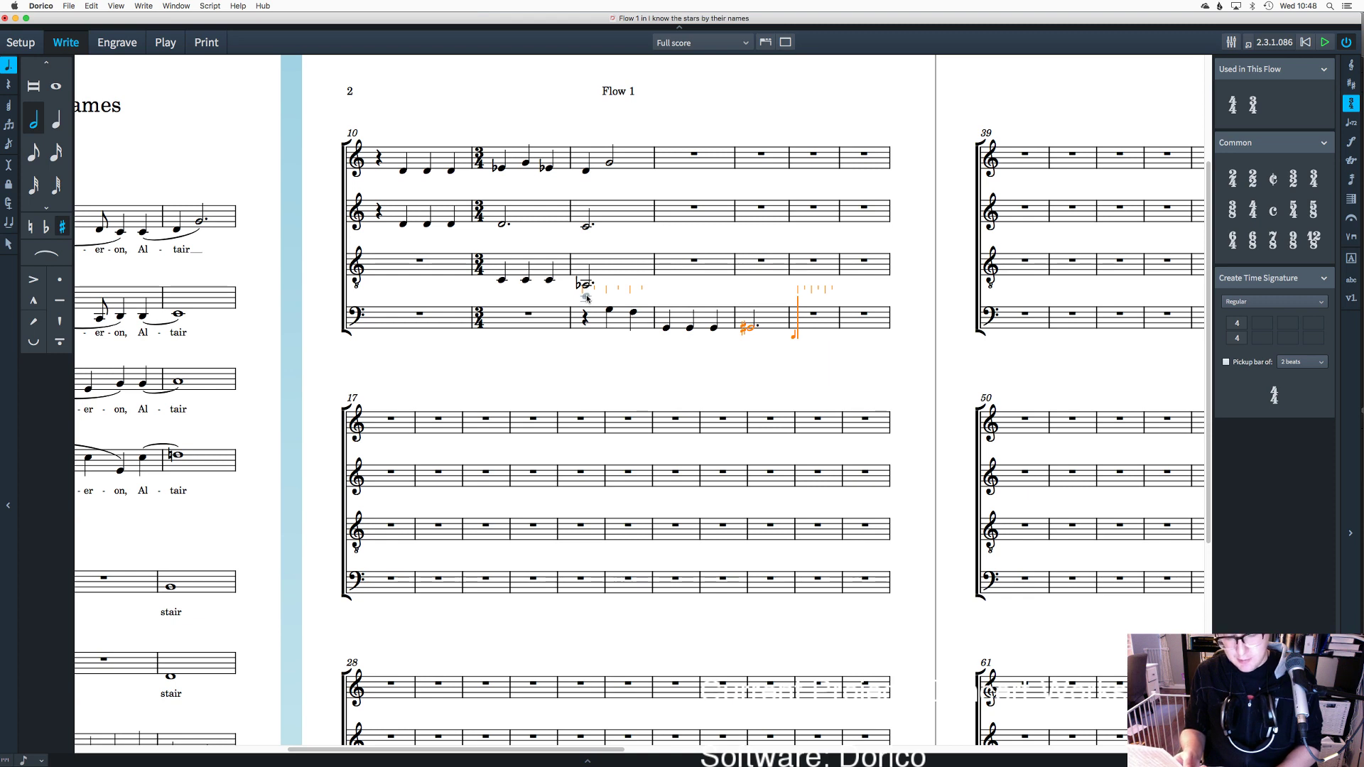
pyautogui.press('=')
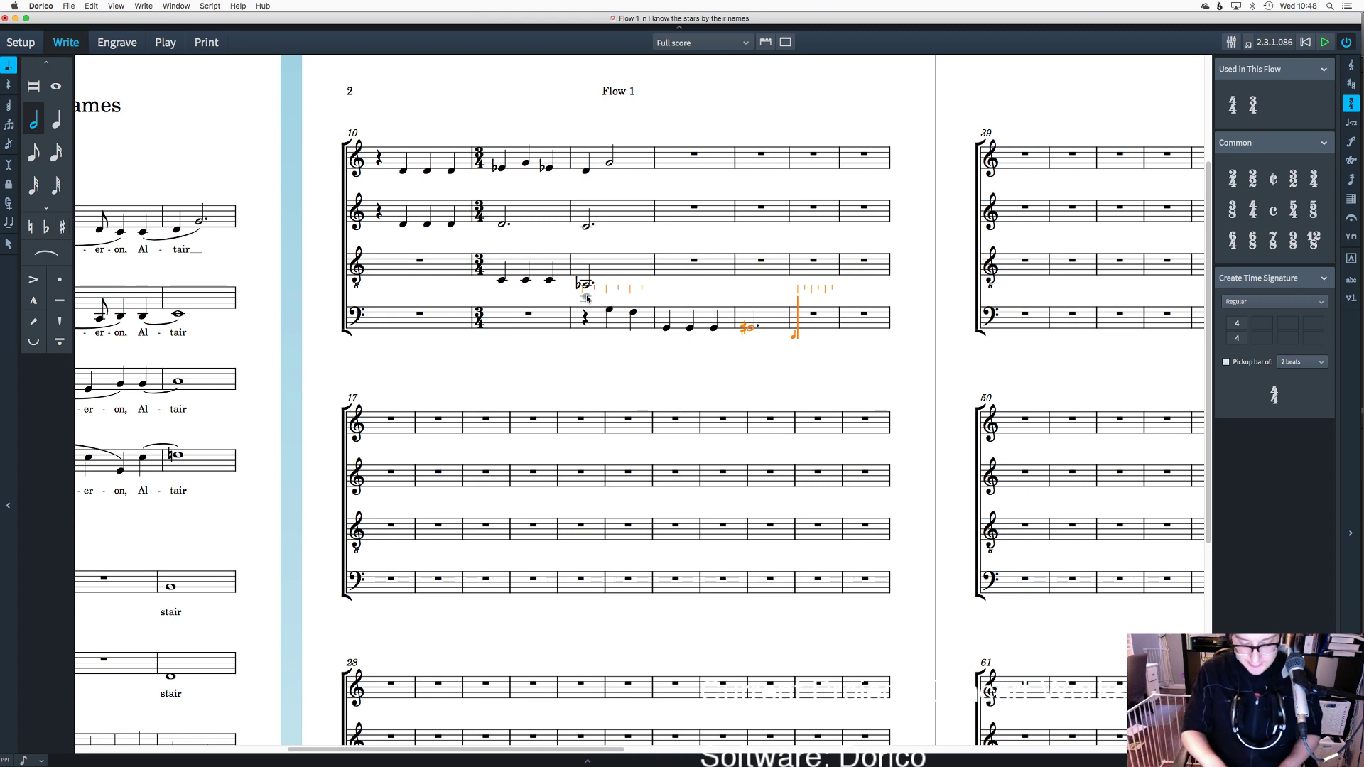
pyautogui.hotkey('alt', '=')
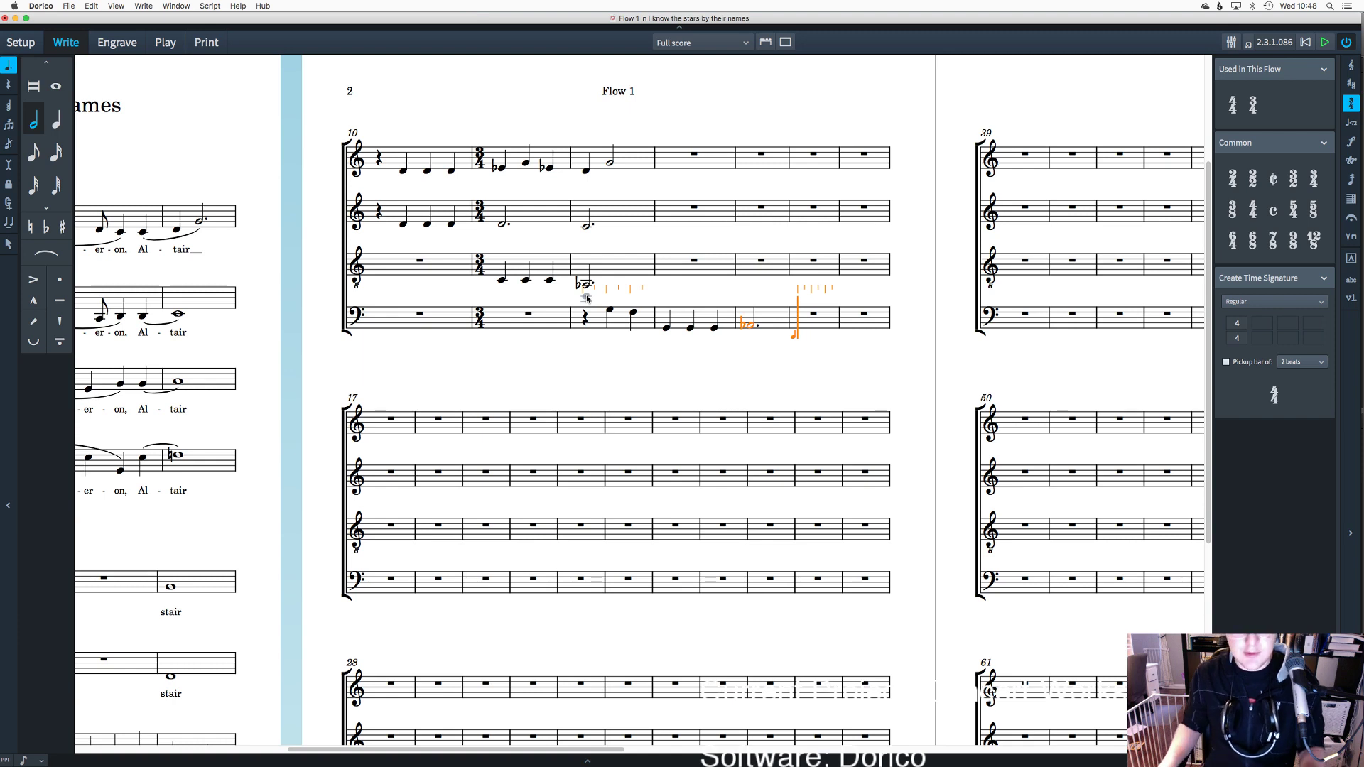
pyautogui.press('Up')
pyautogui.press('Escape')
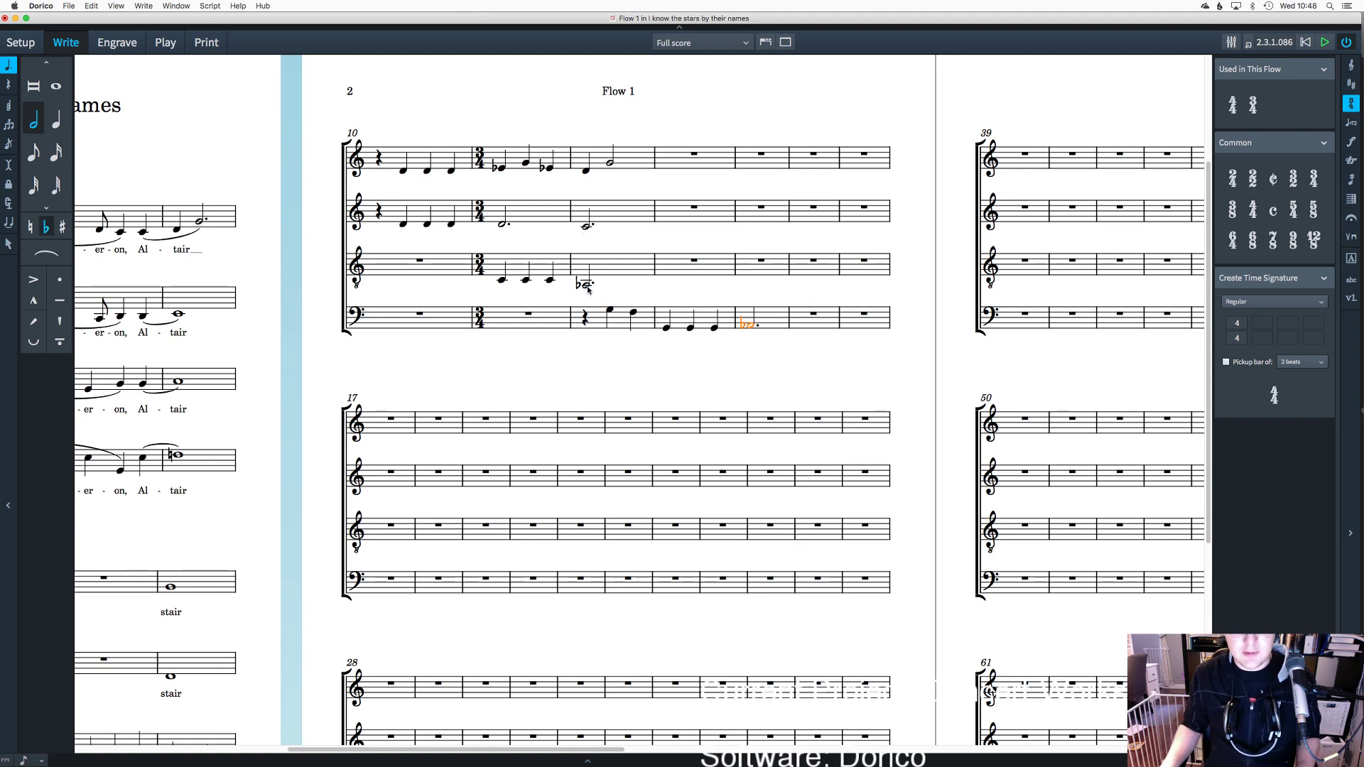
# Step: Fill tenor bar 13 with quarter notes D-sharp, C and D-natural in the octave below middle C as written
pyautogui.doubleClick(658, 272)
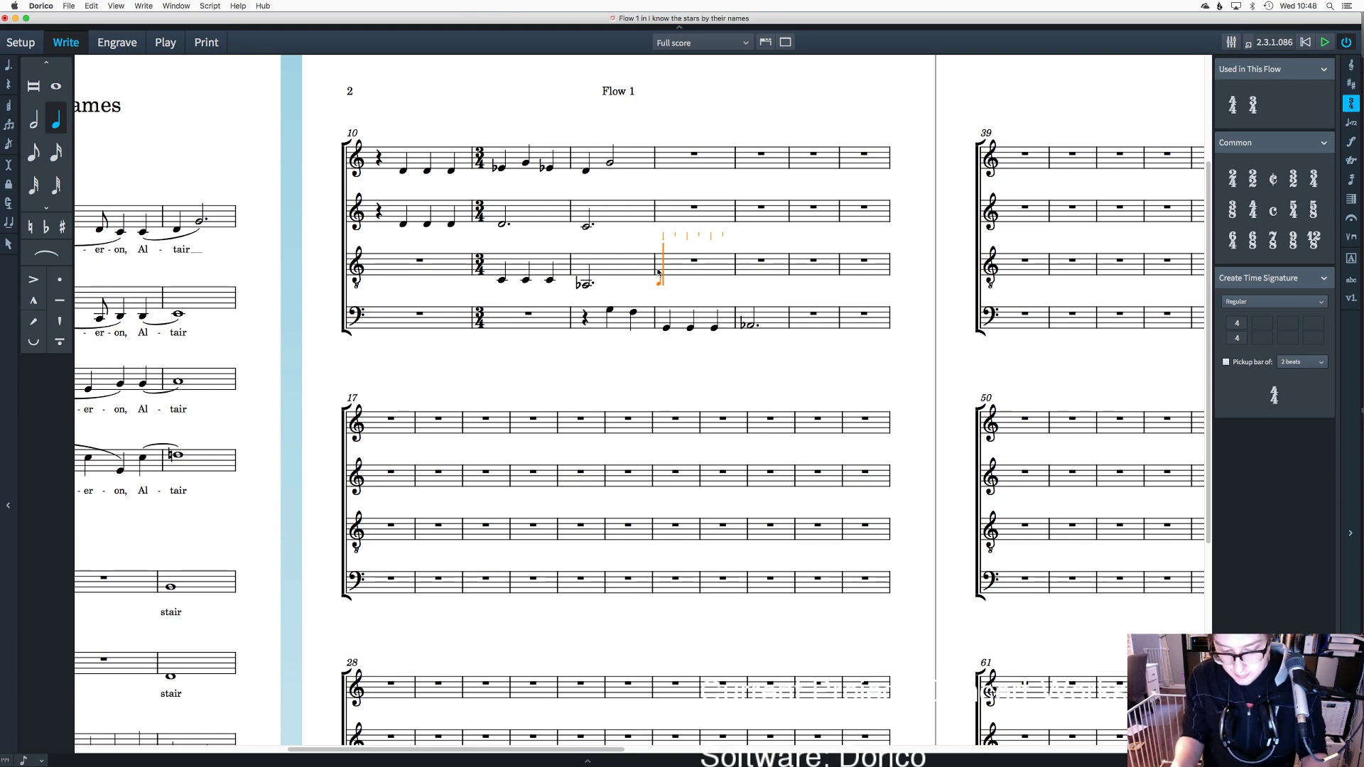
pyautogui.press('d')
pyautogui.press('c')
pyautogui.press('d')
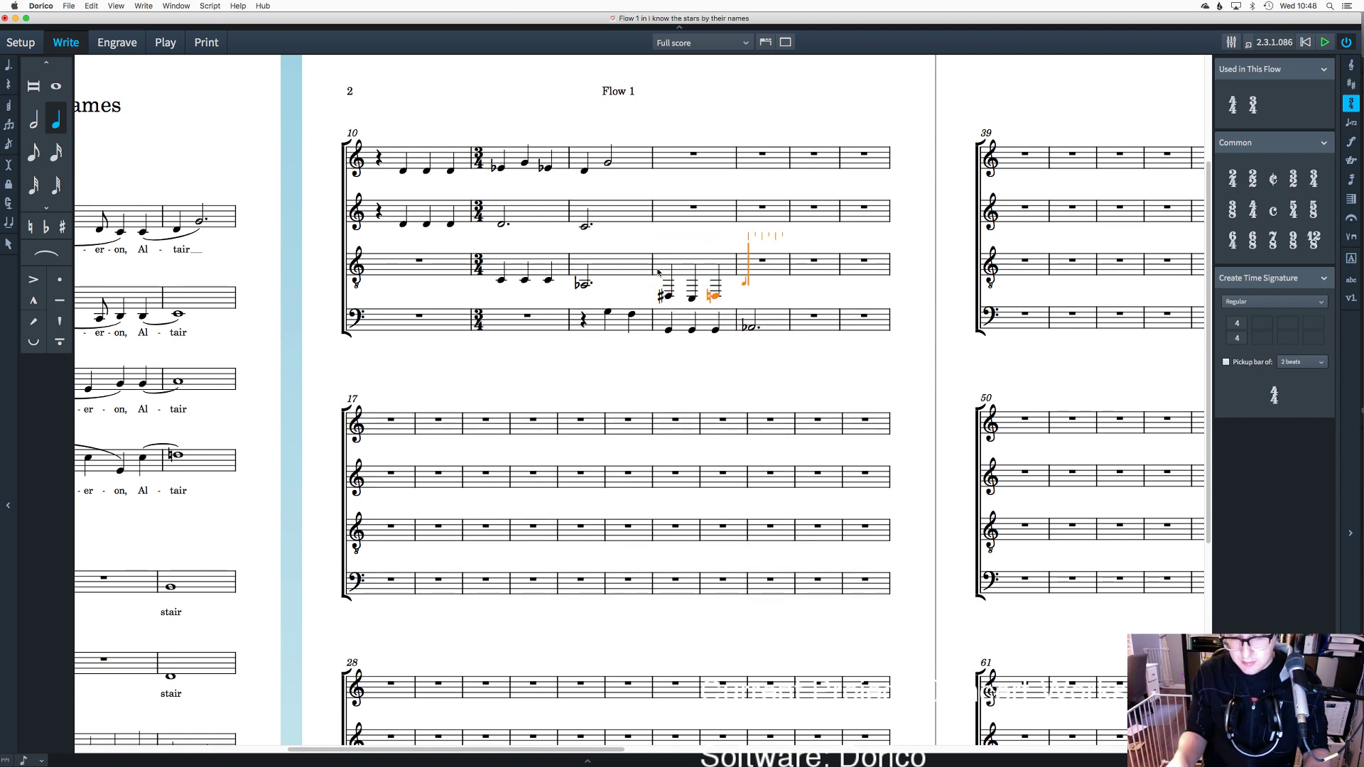
# Step: Fill tenor bar 14 with a low quarter-note D and a half-note F
pyautogui.press('d')
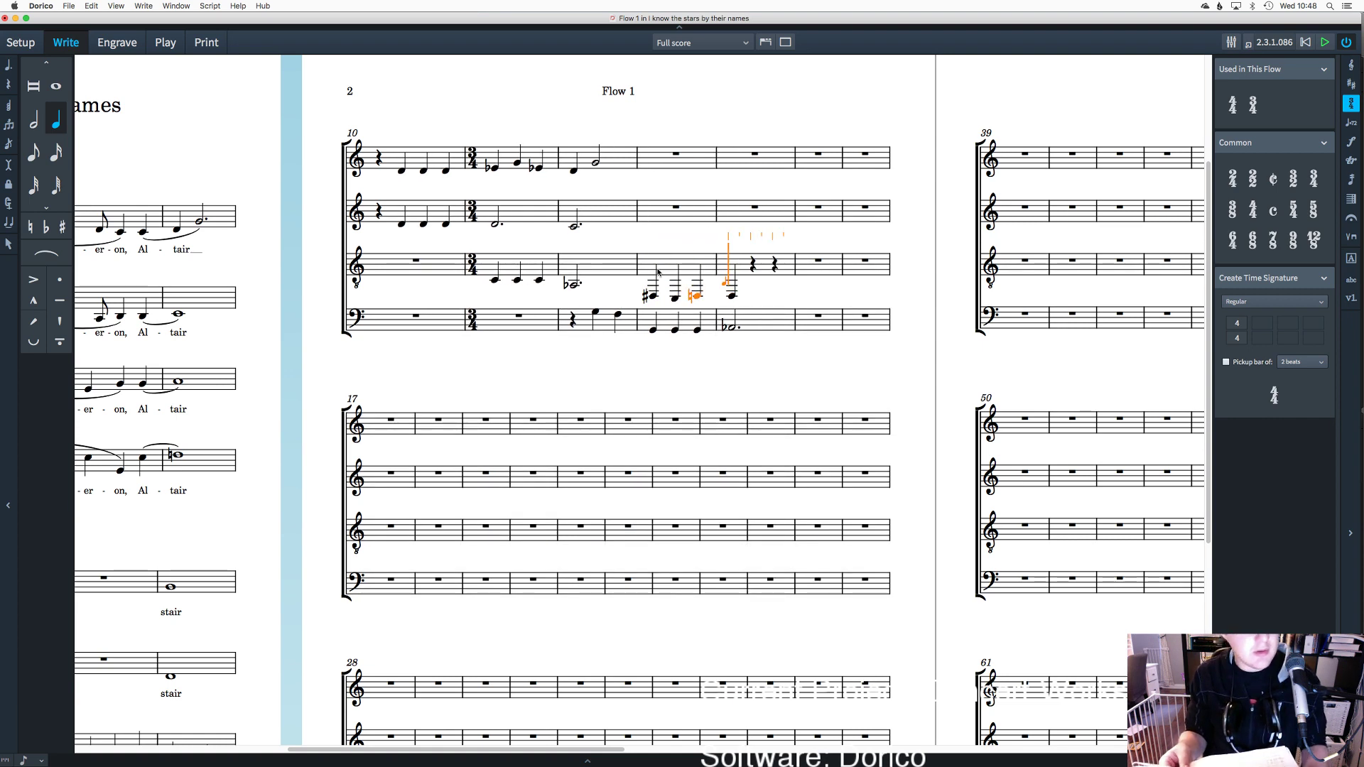
pyautogui.press('7')
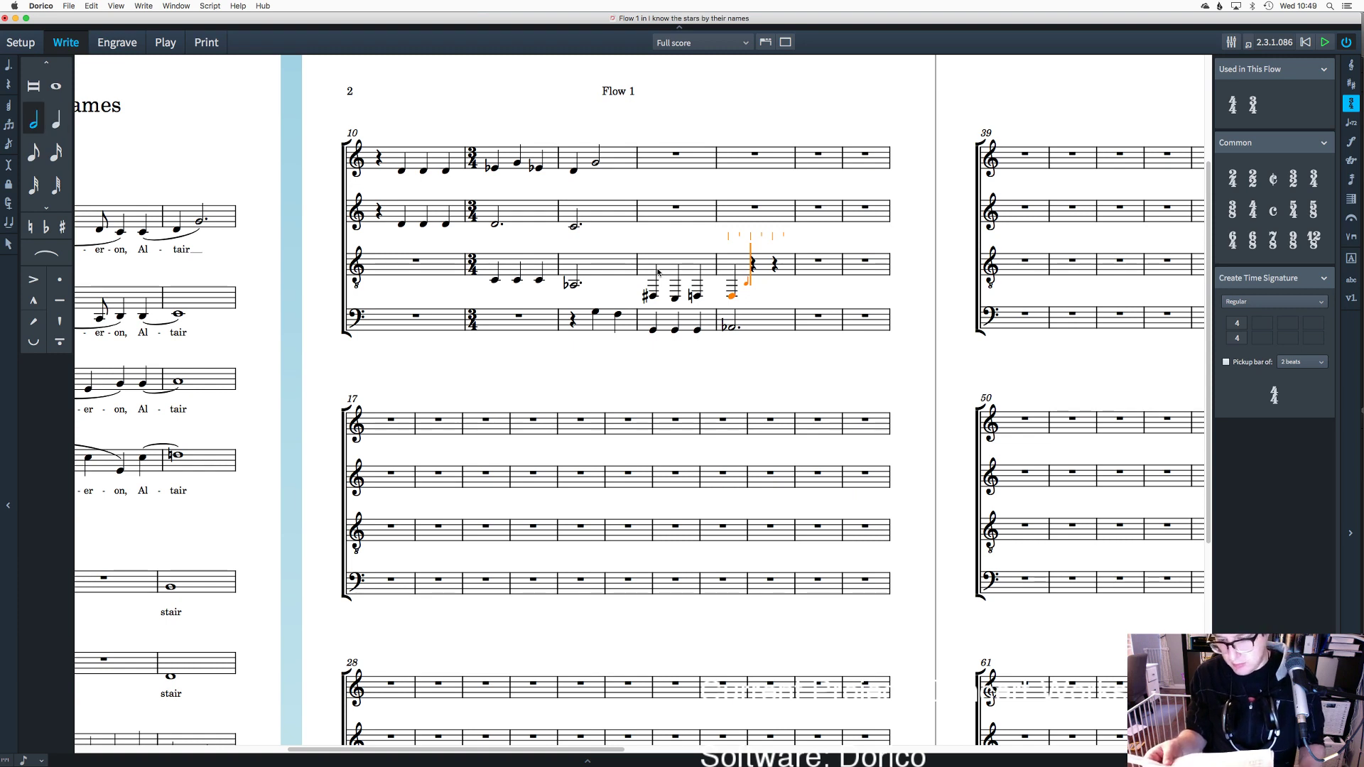
pyautogui.press('f')
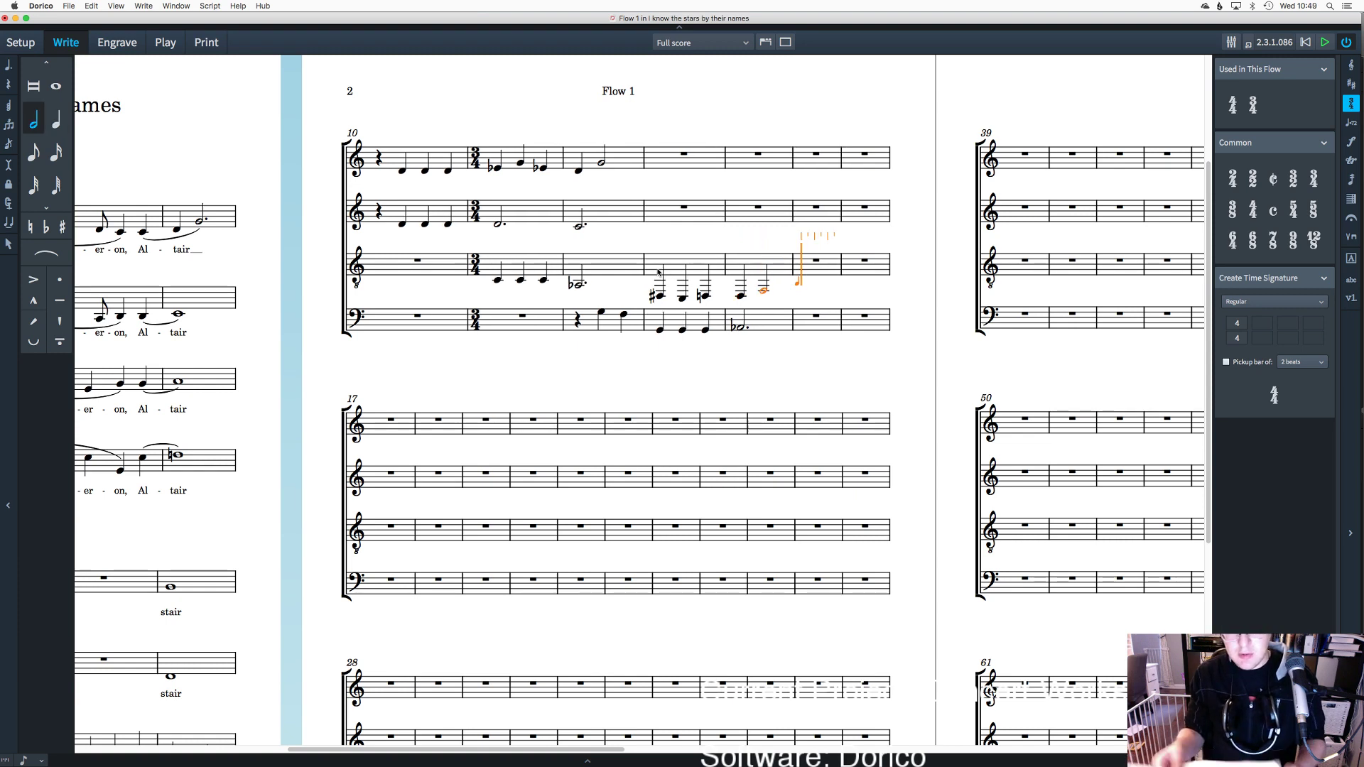
pyautogui.press('Escape')
pyautogui.press('Escape')
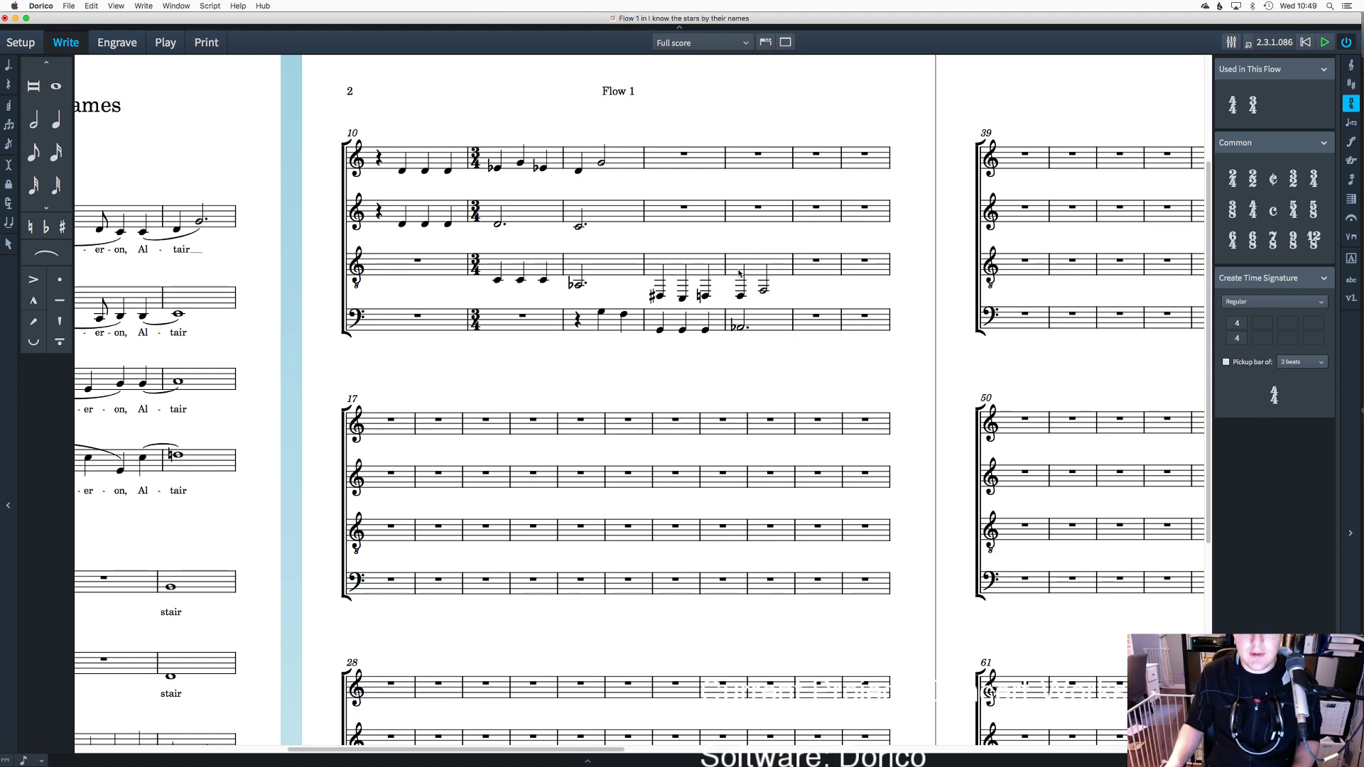
# Step: Transpose the tenor notes in bars 12 to 14 up an octave
pyautogui.moveTo(777, 299); pyautogui.dragTo(573, 255)
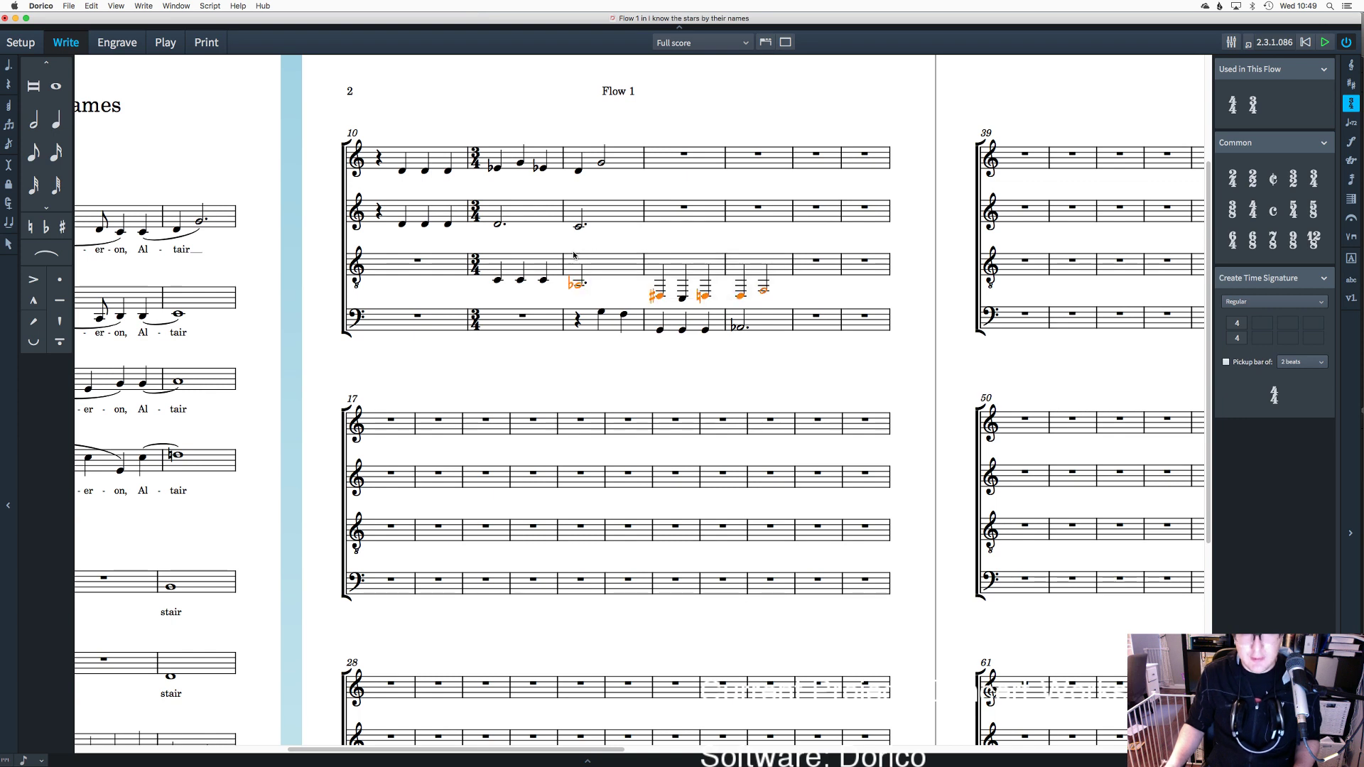
pyautogui.moveTo(797, 306); pyautogui.dragTo(568, 250)
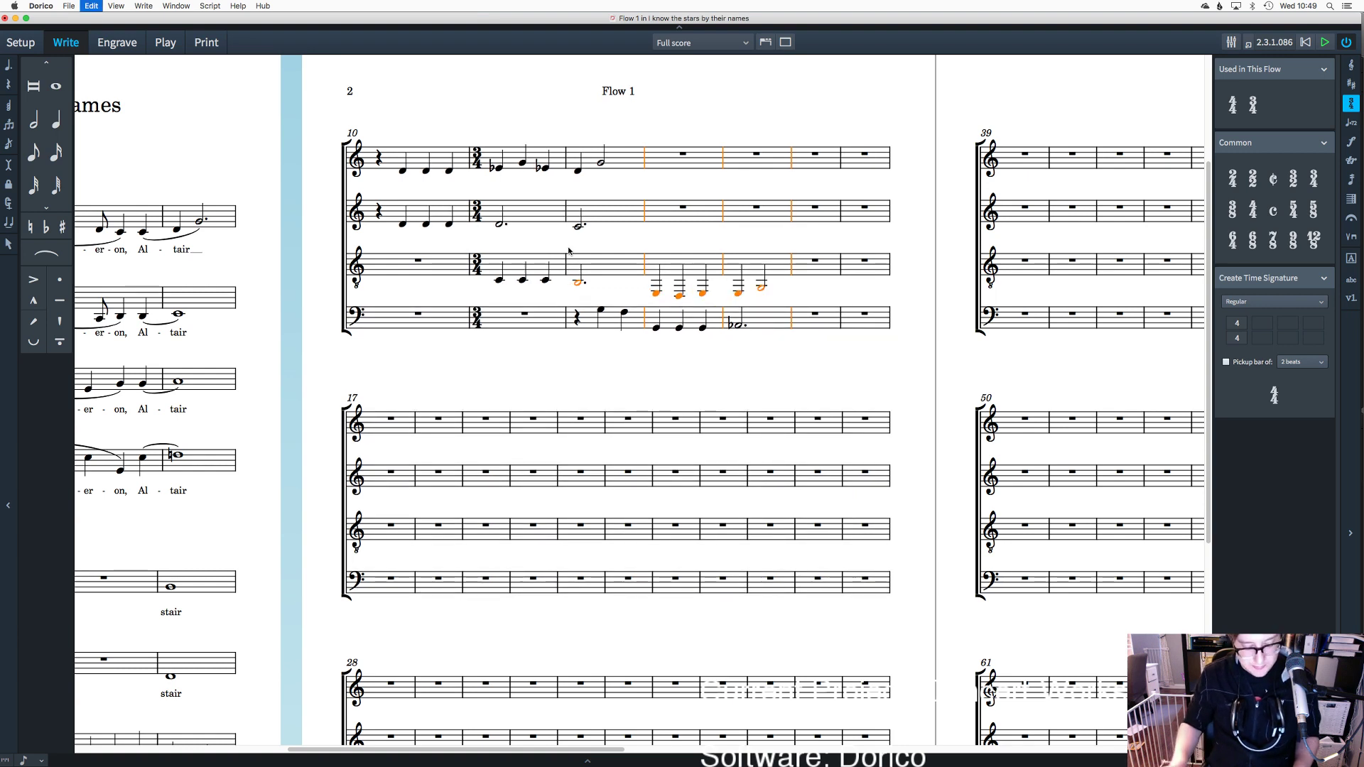
pyautogui.press('super+alt+Up')
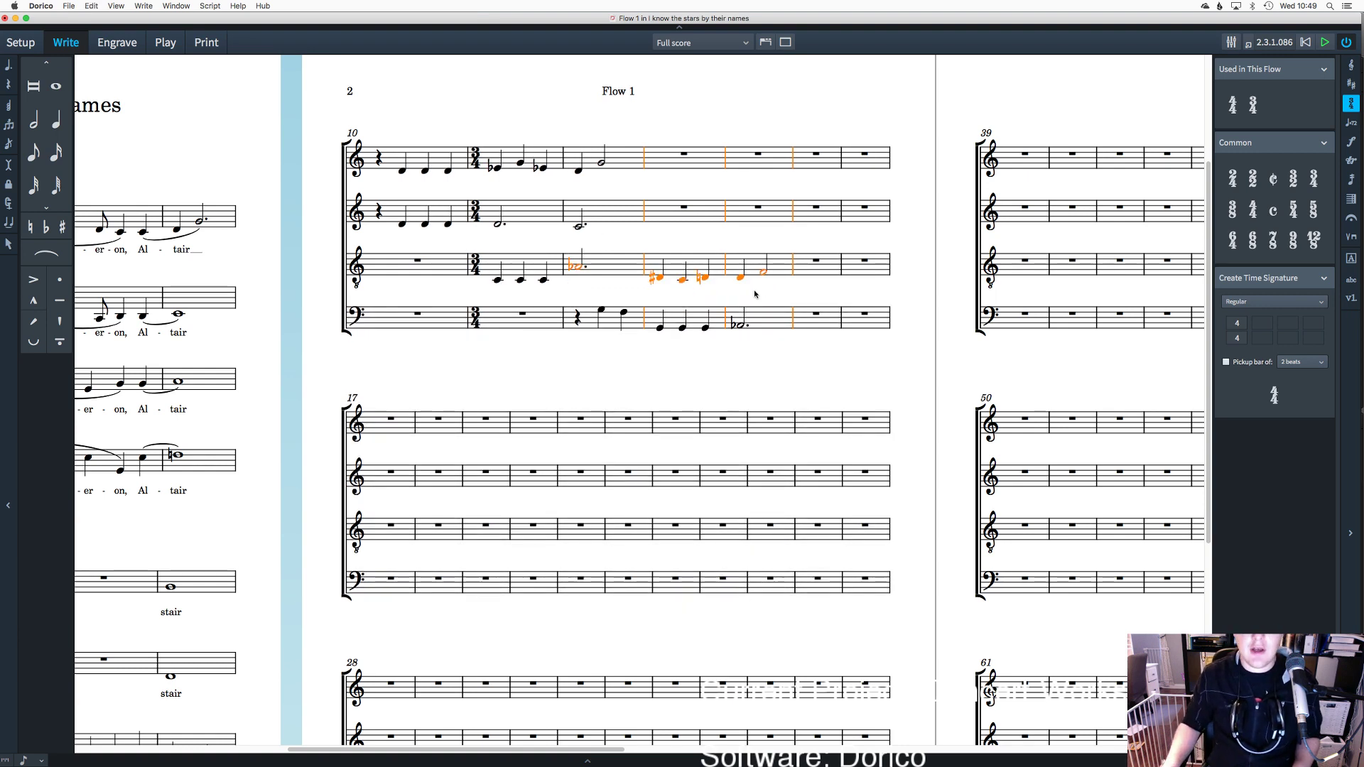
pyautogui.click(790, 281)
pyautogui.doubleClick(801, 272)
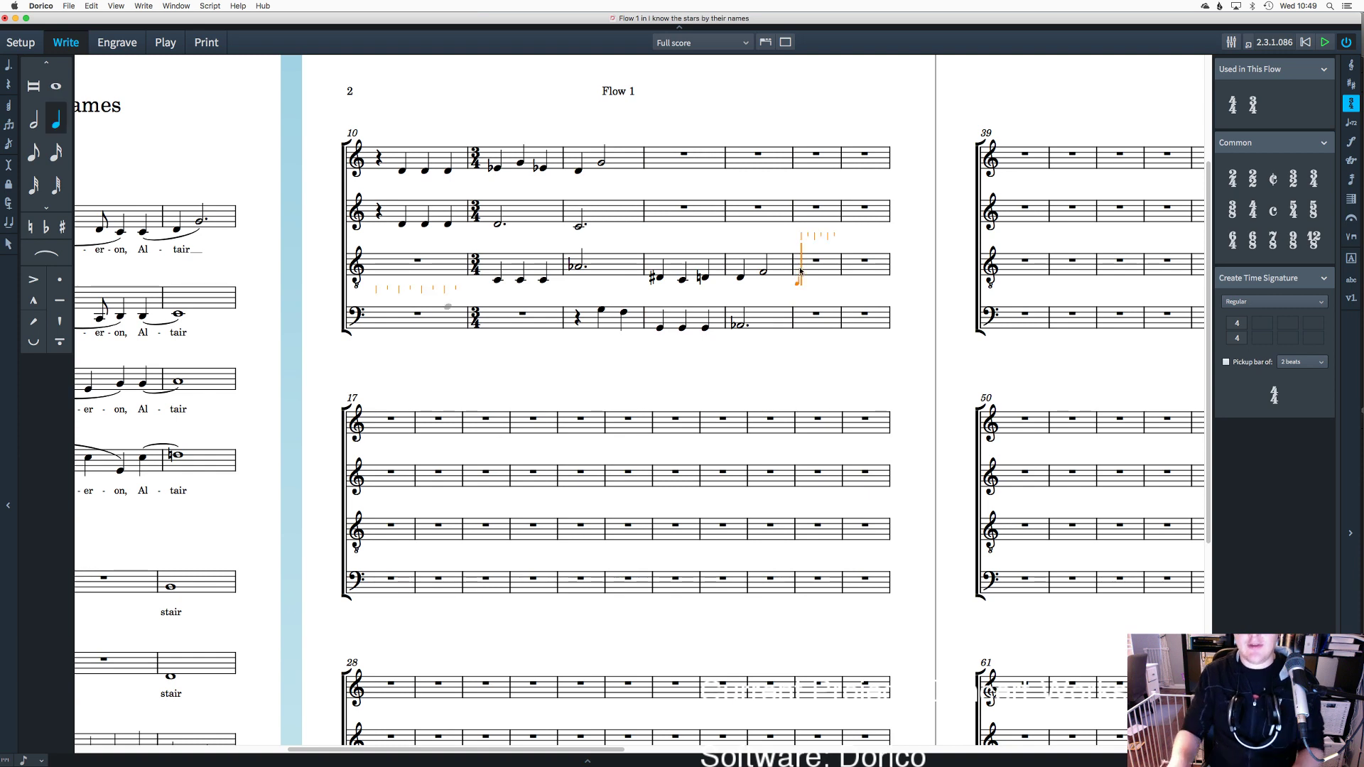
pyautogui.press('Escape')
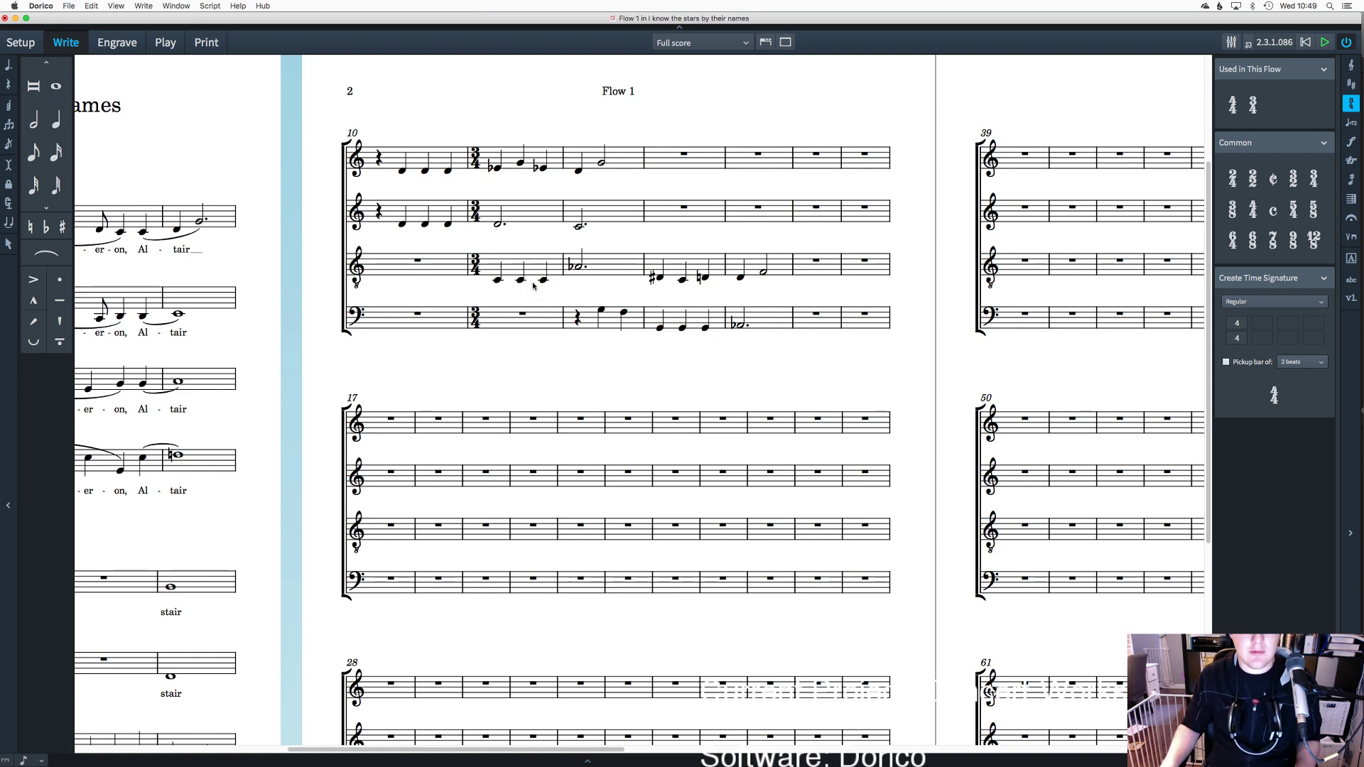
# Step: Raise the three tenor quarter notes in bar 11 by an octave
pyautogui.moveTo(549, 299); pyautogui.dragTo(489, 269)
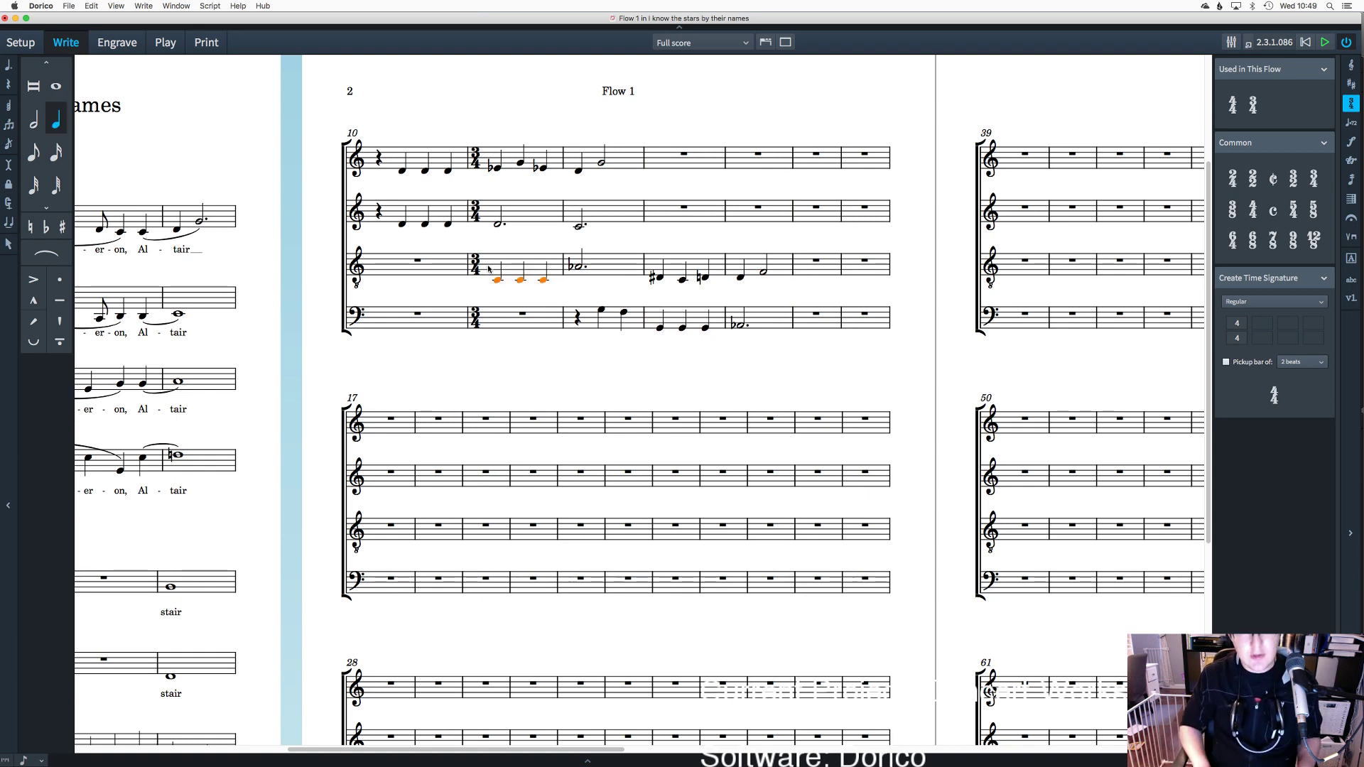
pyautogui.hotkey('alt', 'Up')
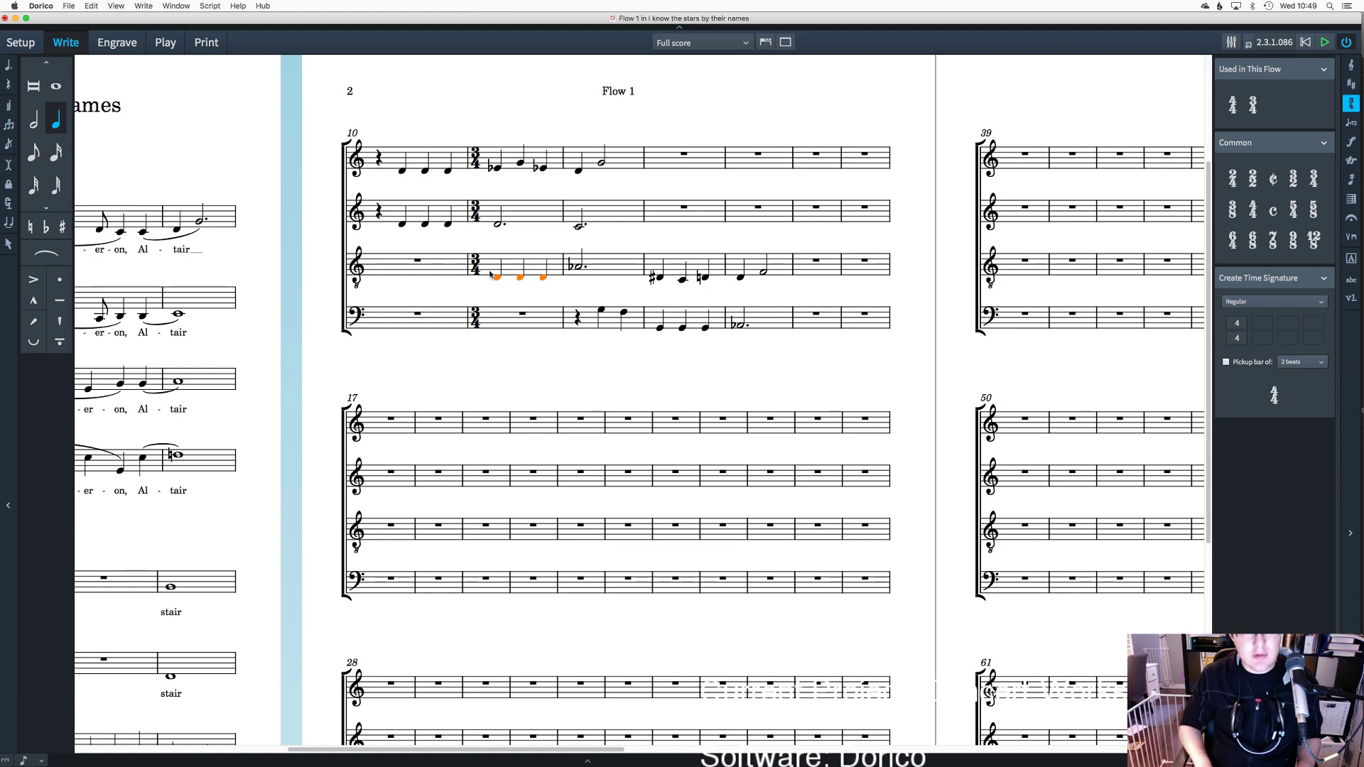
pyautogui.hotkey('alt', 'Down')
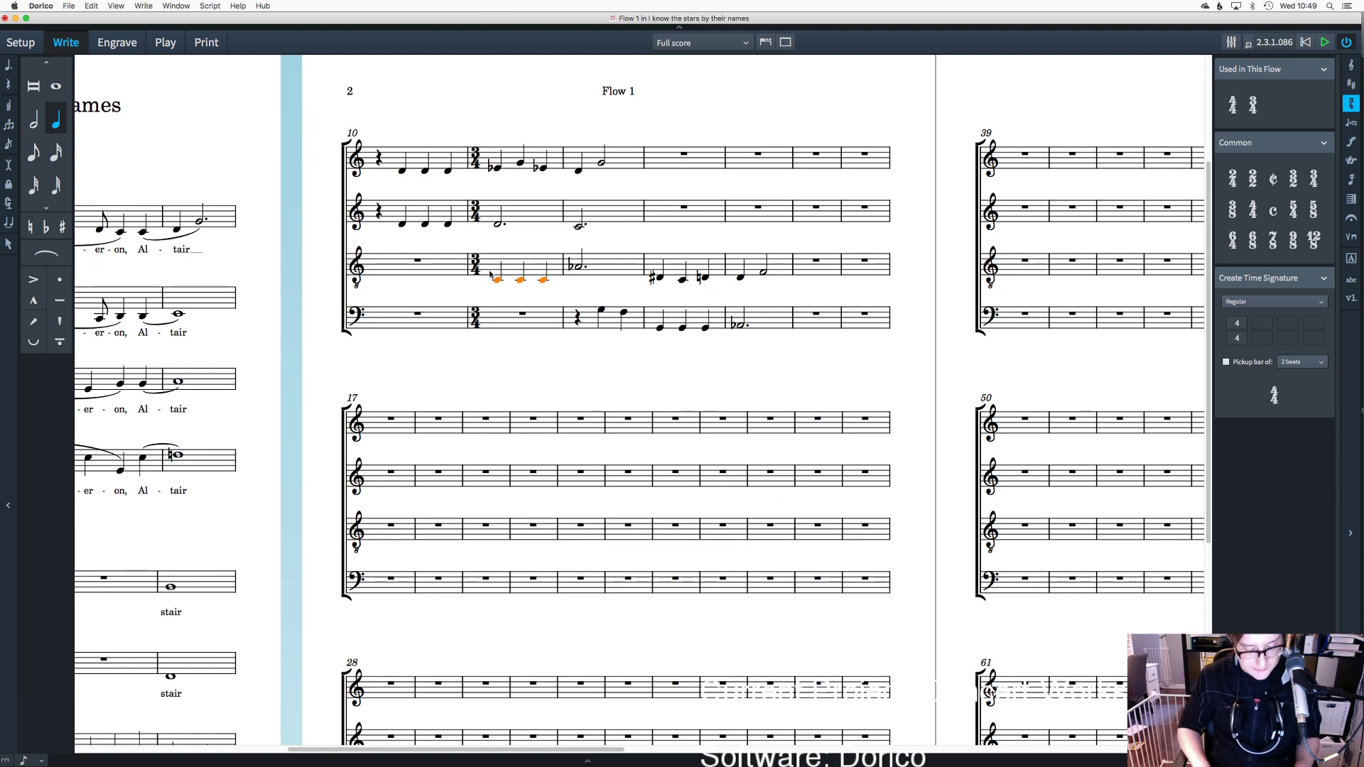
pyautogui.hotkey('ctrl', 'alt', 'Up')
pyautogui.press('Escape')
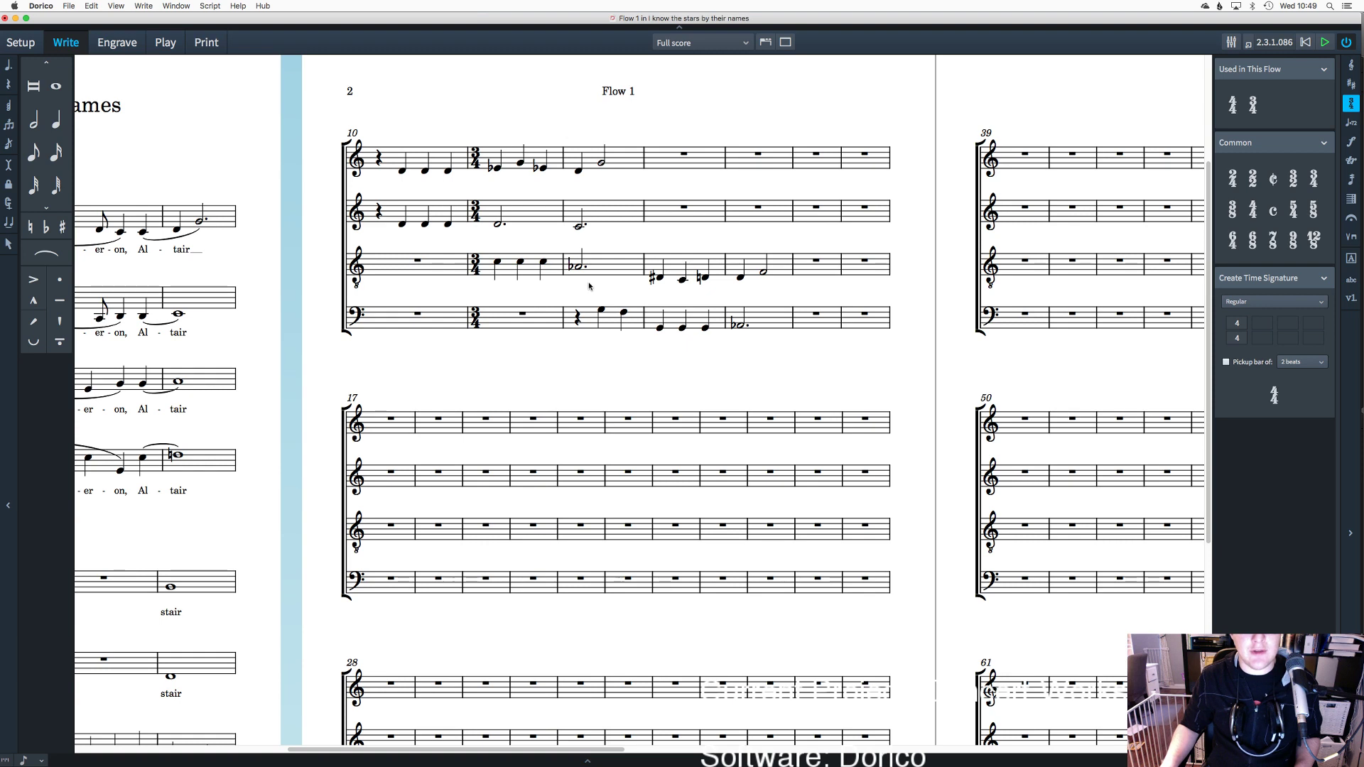
# Step: Enter the lyrics "I know the" under the soprano's three quarter notes in bar 10
pyautogui.click(402, 171)
pyautogui.hotkey('shift', 'l')
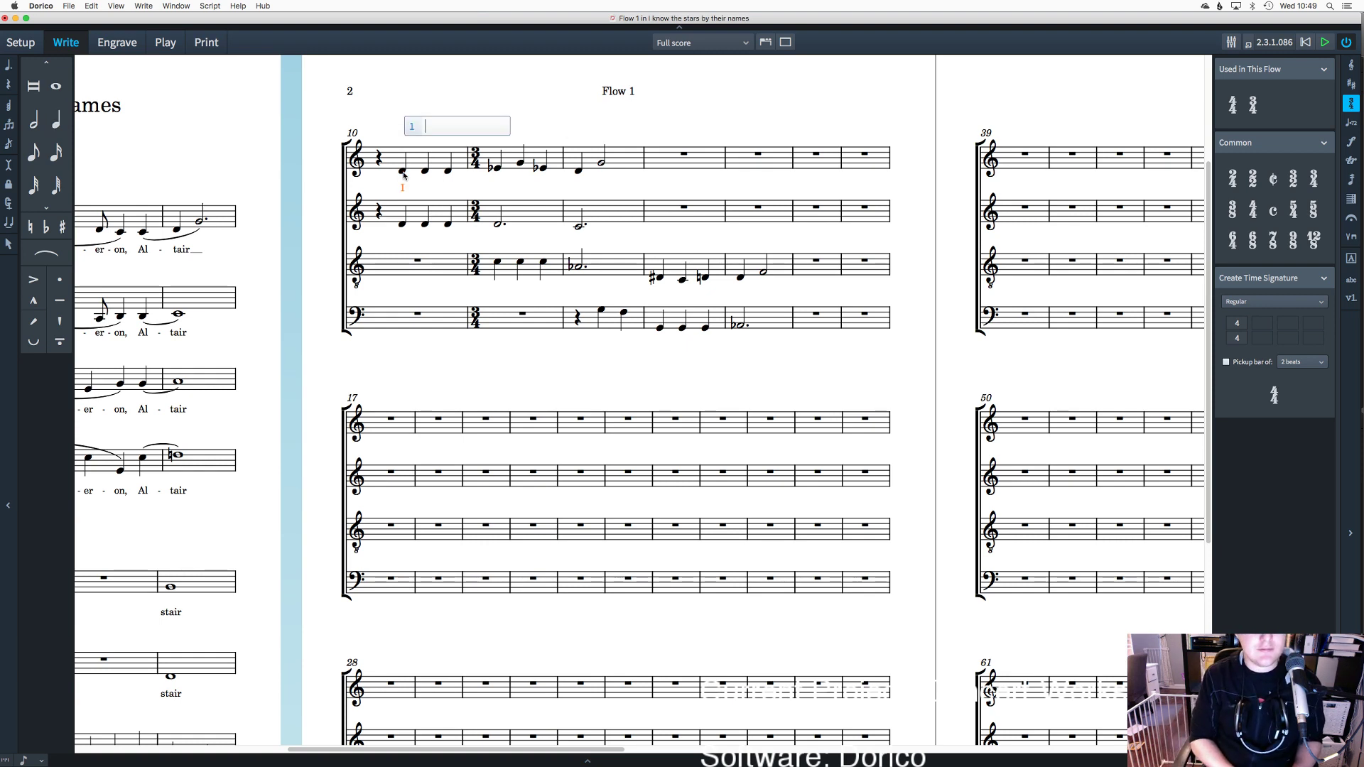
pyautogui.write('know')
pyautogui.press('space')
pyautogui.write('he')
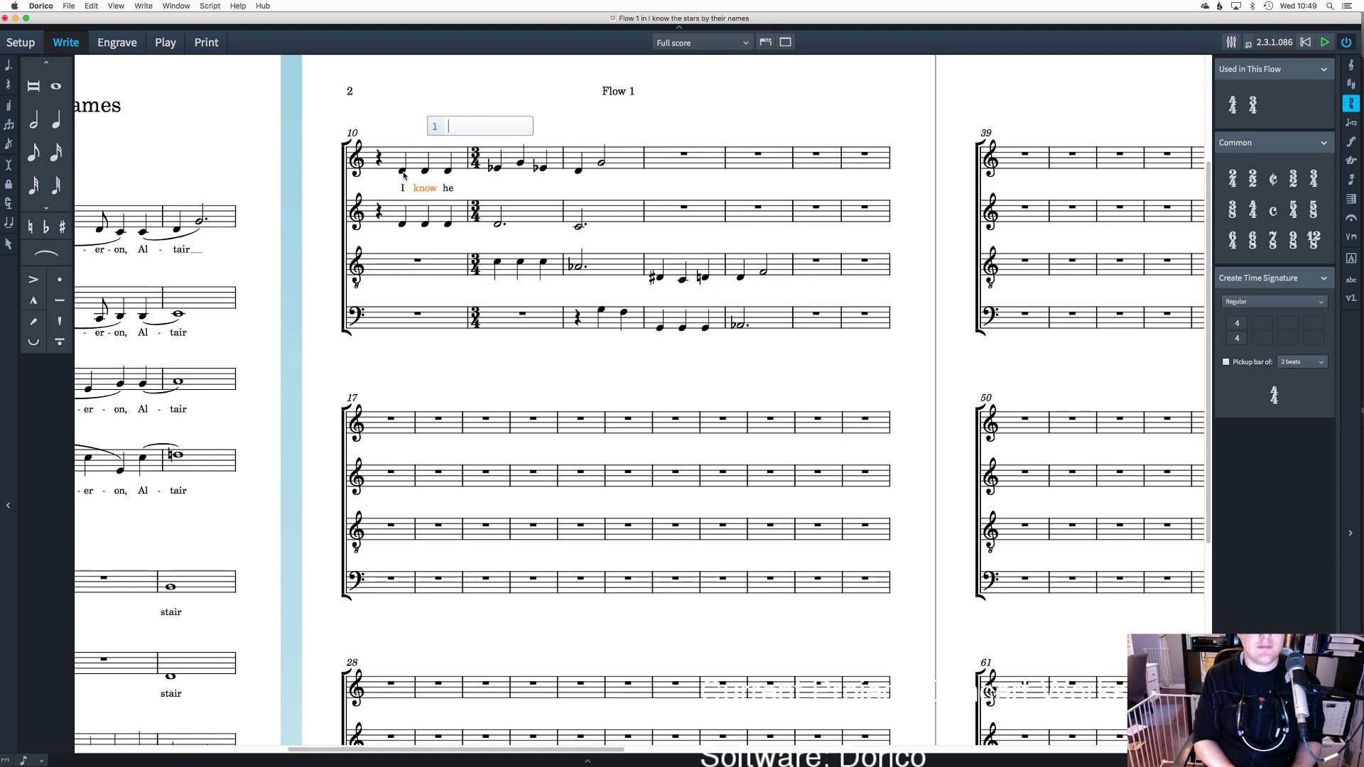
pyautogui.press('space')
pyautogui.write('s')
pyautogui.press('BackSpace')
pyautogui.press('BackSpace')
pyautogui.press('BackSpace')
pyautogui.press('BackSpace')
pyautogui.write('the')
pyautogui.press('space')
# Step: Continue the soprano lyrics in bars 11 and 12 with "se-crets of men", extending the last word over both notes
pyautogui.write('se')
pyautogui.press('space')
pyautogui.write('re')
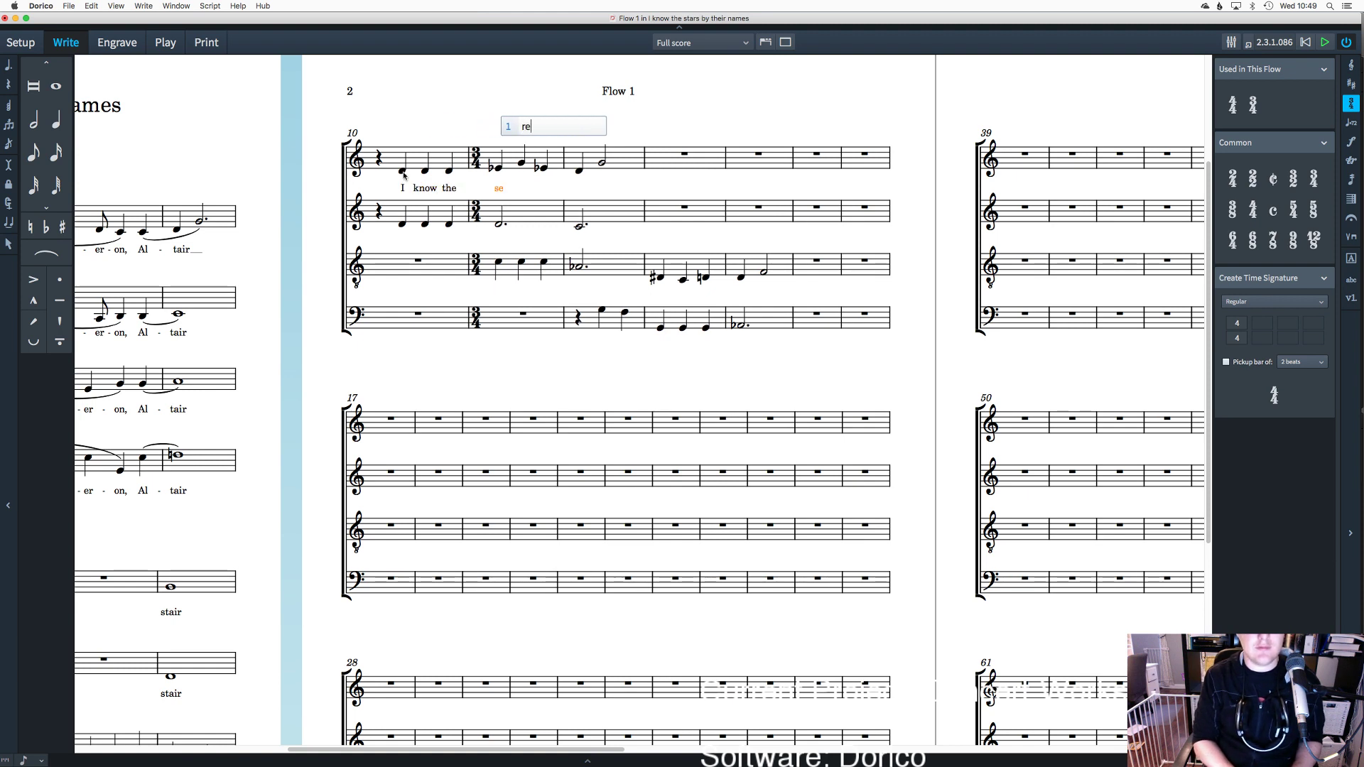
pyautogui.write('rets')
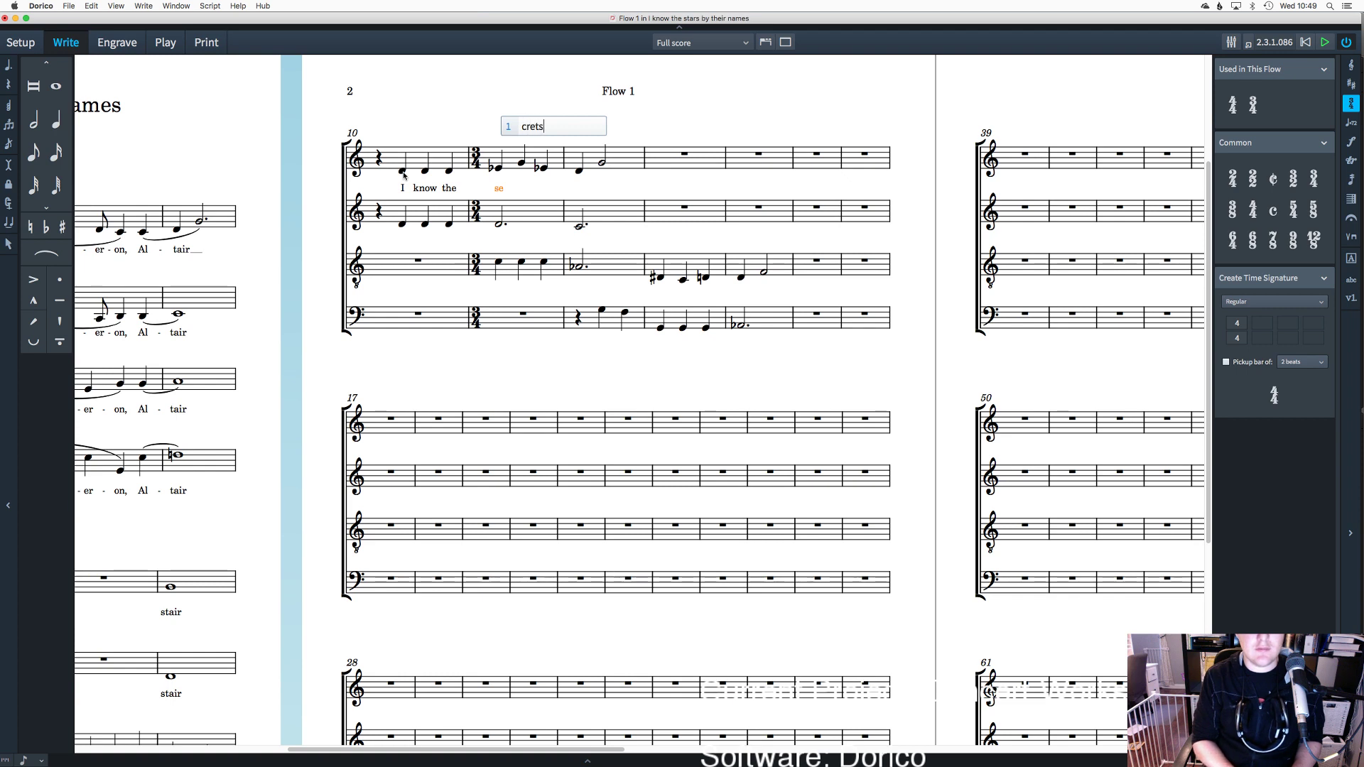
pyautogui.press('space')
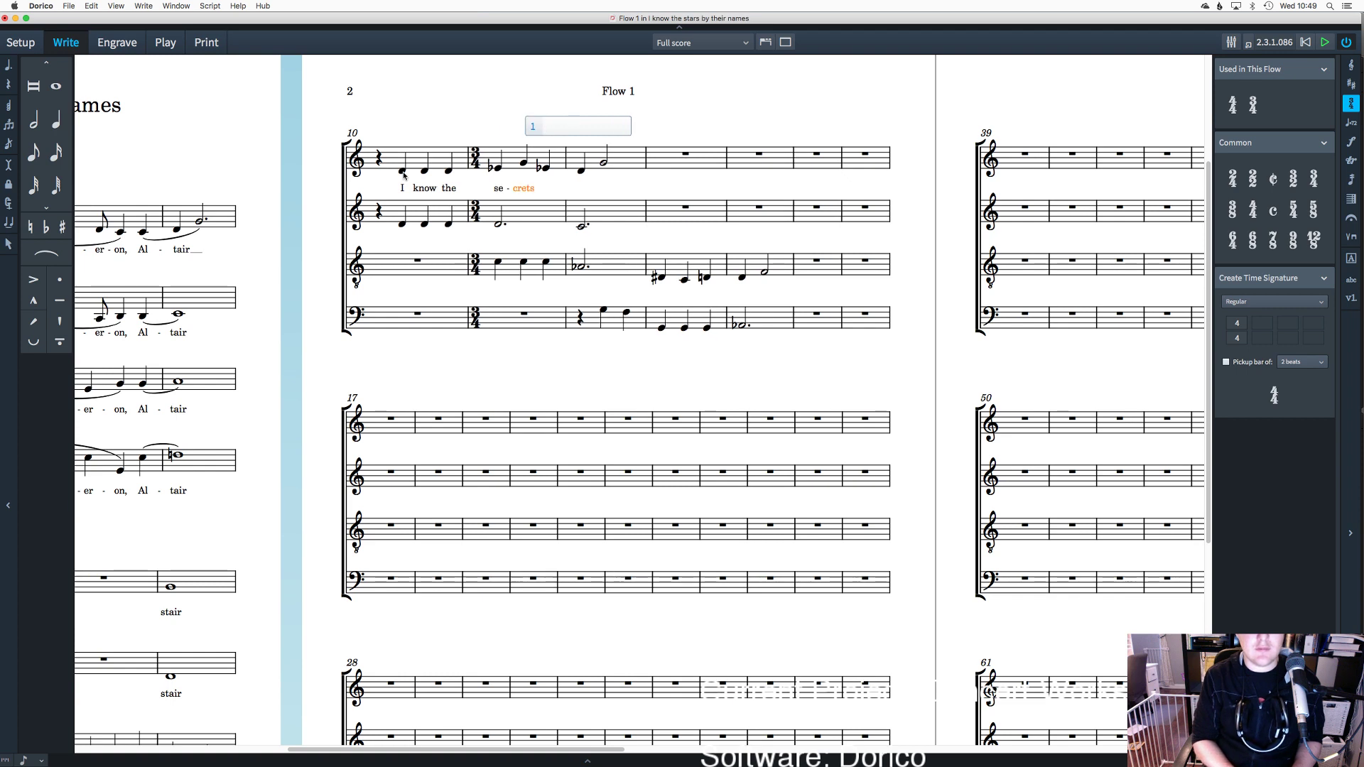
pyautogui.write('of')
pyautogui.press('space')
pyautogui.write('men')
pyautogui.press('space')
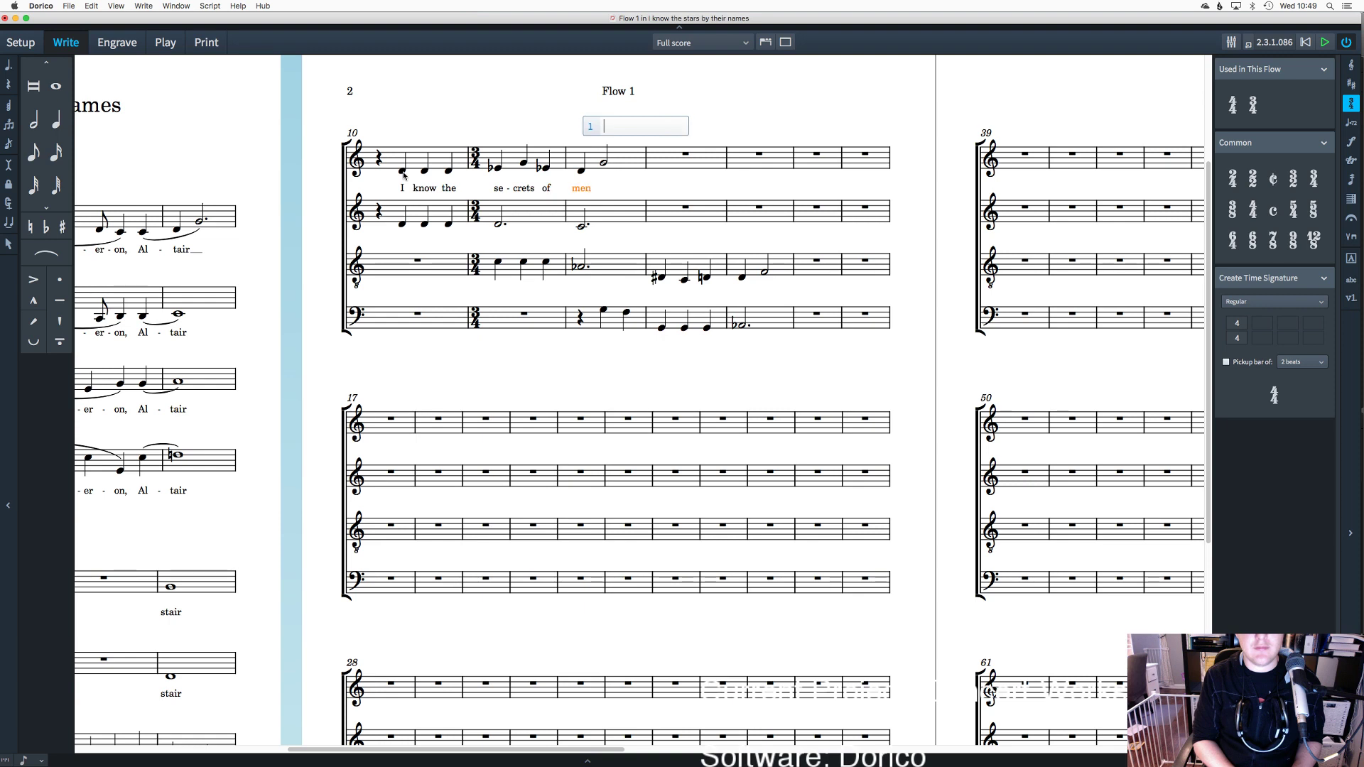
pyautogui.press('Escape')
# Step: Enter the lyrics "I know the" under the alto's three quarter notes in bar 10
pyautogui.click(402, 226)
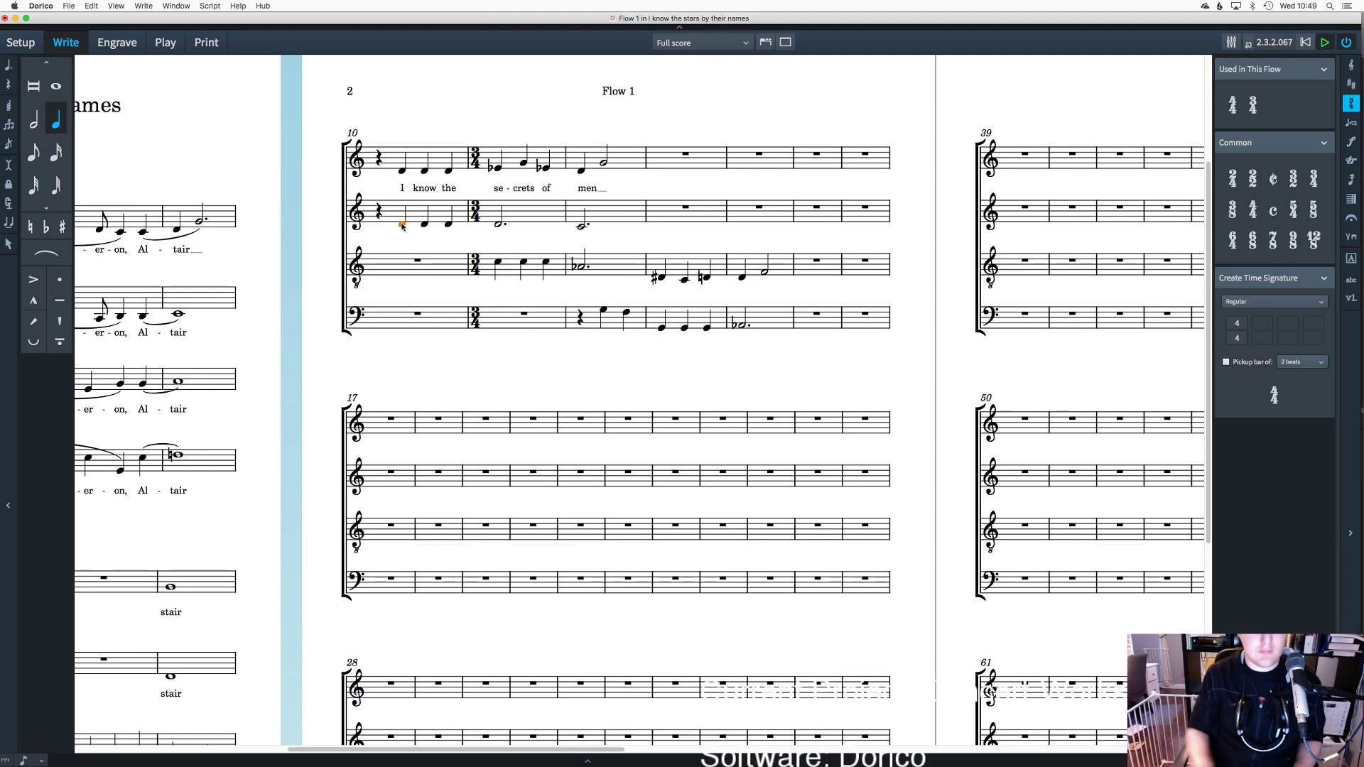
pyautogui.hotkey('shift', 'l')
pyautogui.write('I')
pyautogui.press('space')
pyautogui.write('kno')
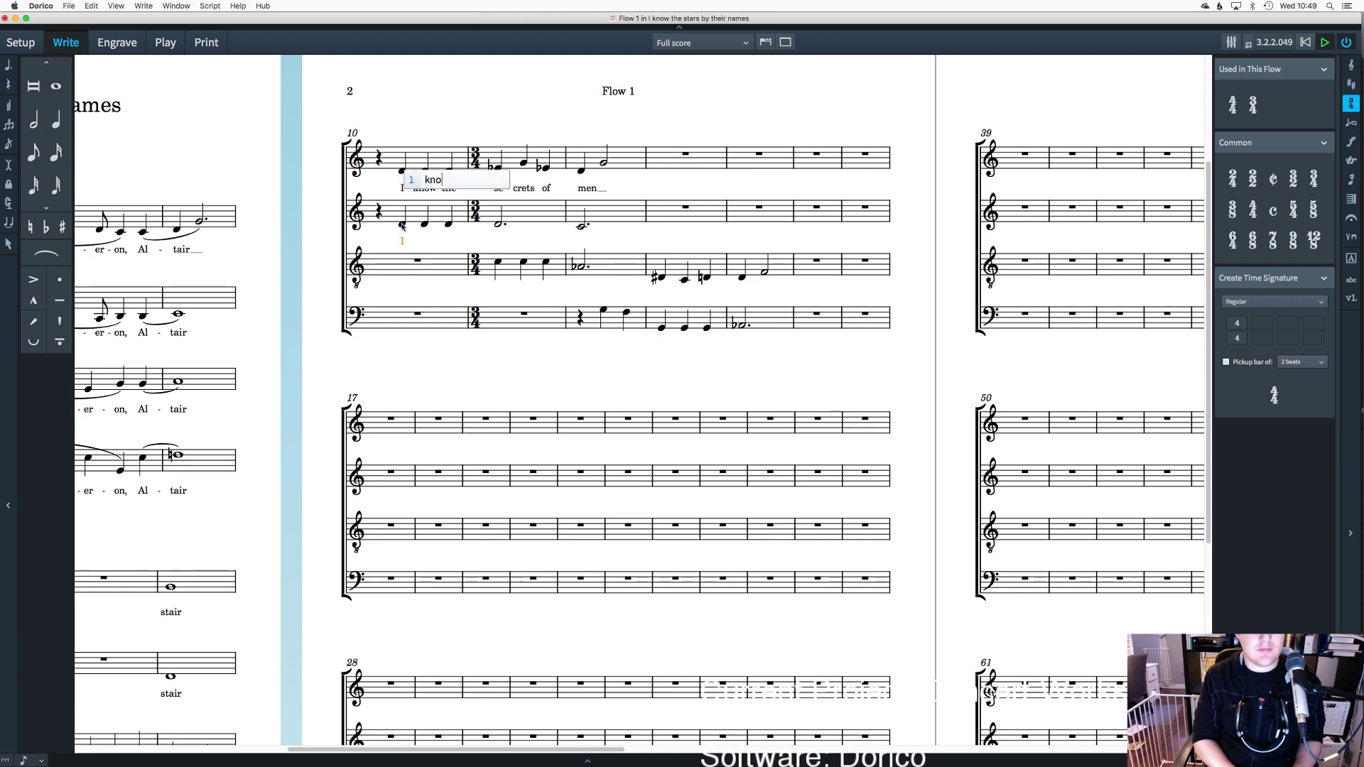
pyautogui.write('w')
pyautogui.press('space')
pyautogui.write('the')
pyautogui.press('space')
pyautogui.write('se')
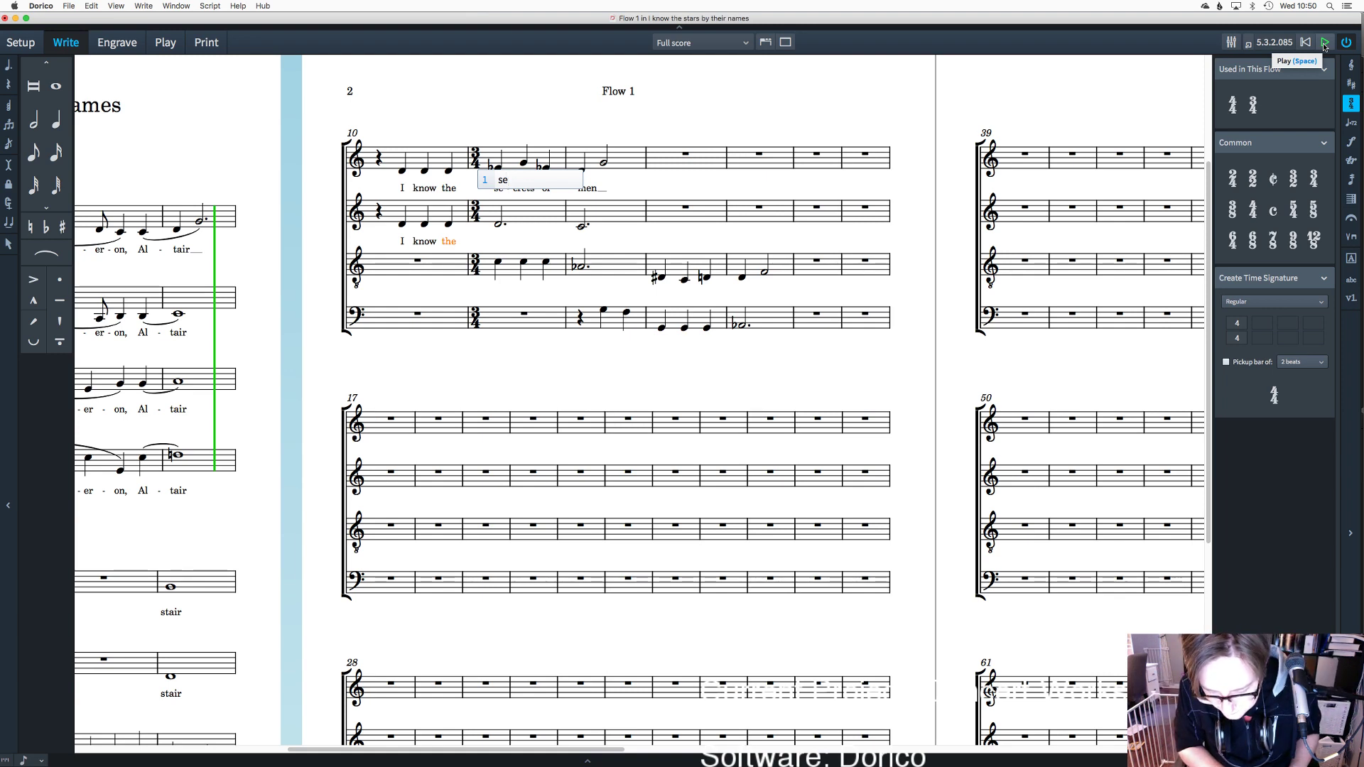
pyautogui.press('BackSpace')
pyautogui.press('BackSpace')
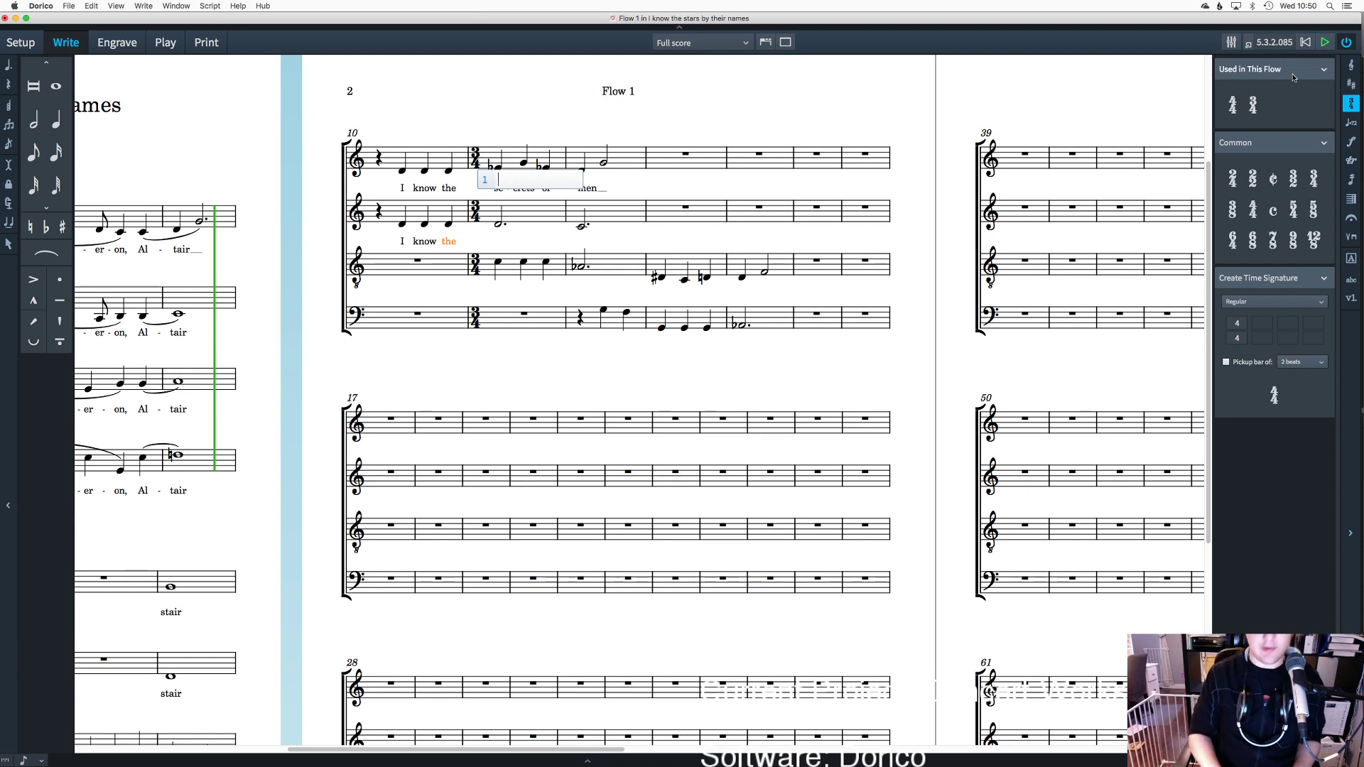
pyautogui.press('Escape')
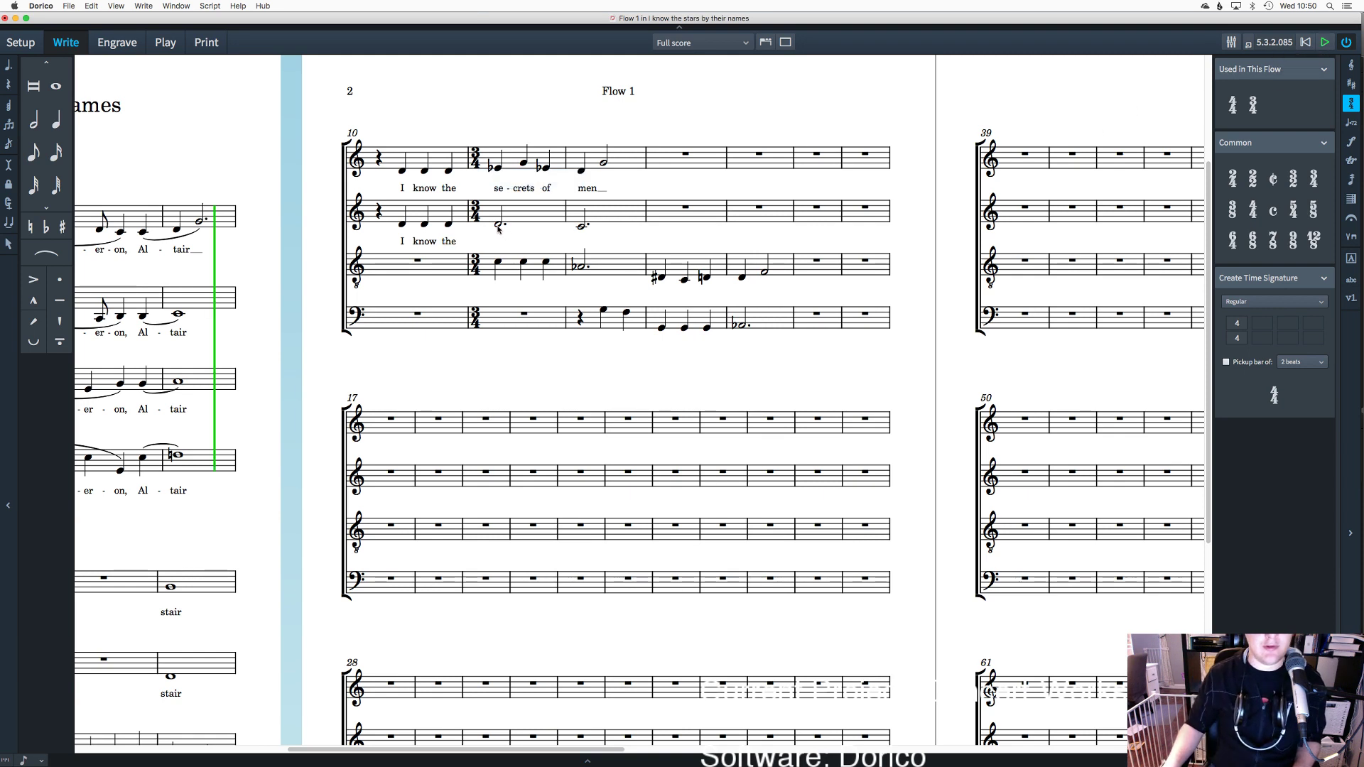
# Step: Replace the alto's dotted half note in bar 11 with three quarter-note Ds
pyautogui.click(499, 226)
pyautogui.click(60, 127)
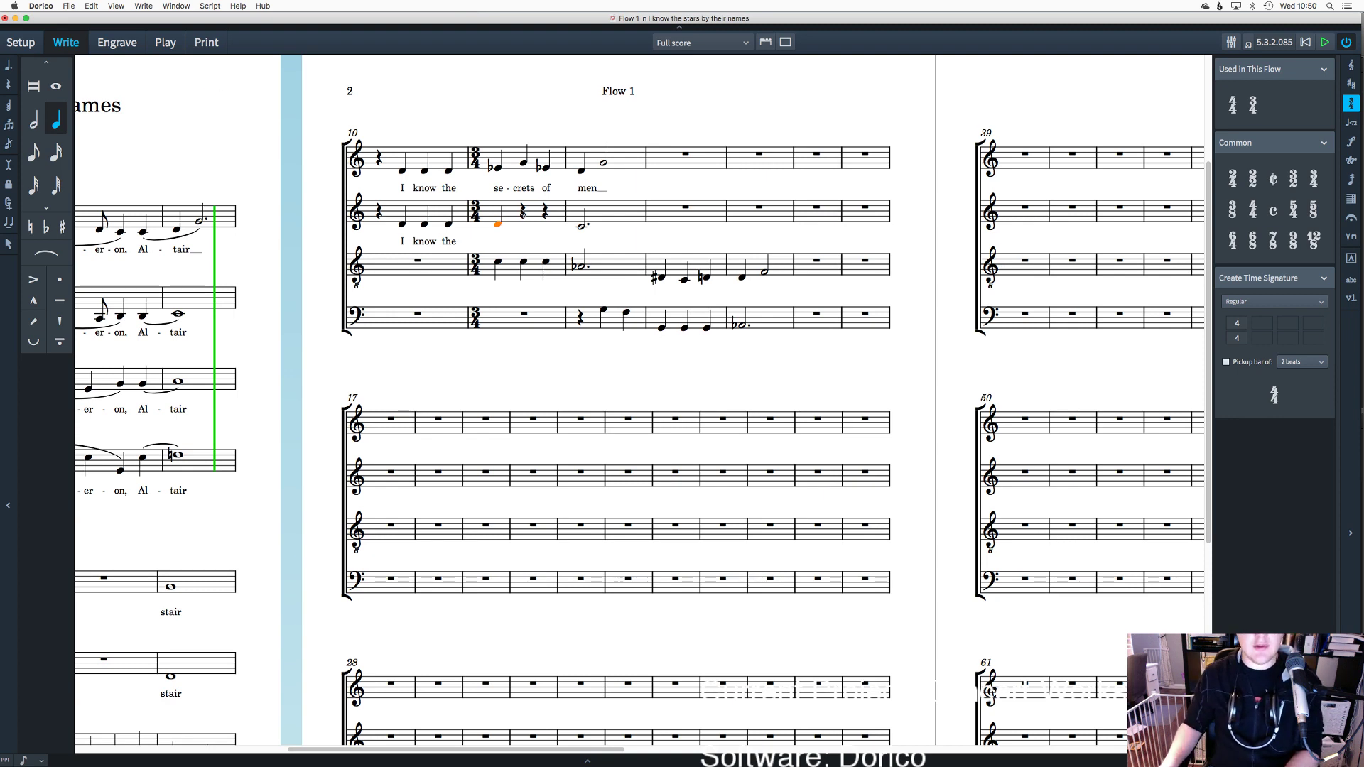
pyautogui.doubleClick(523, 213)
pyautogui.click(524, 212)
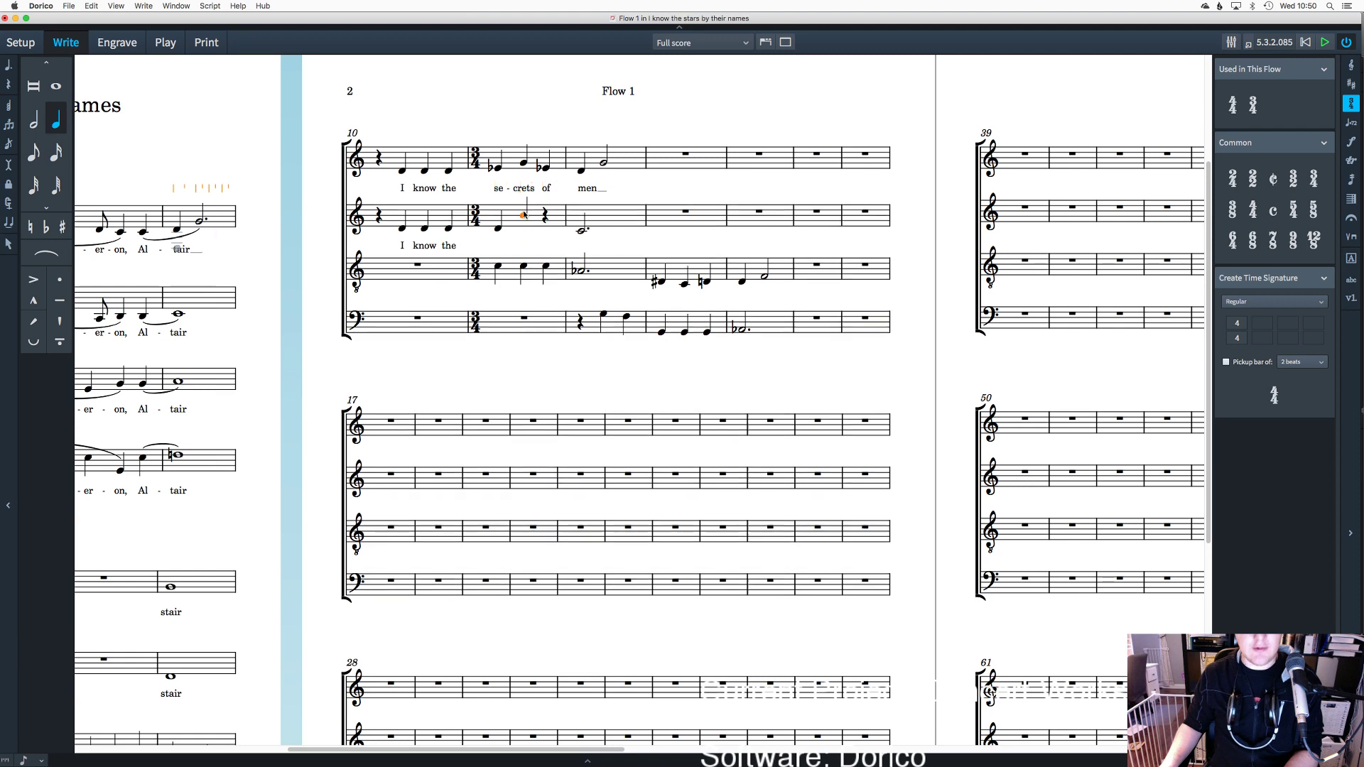
pyautogui.click(525, 232)
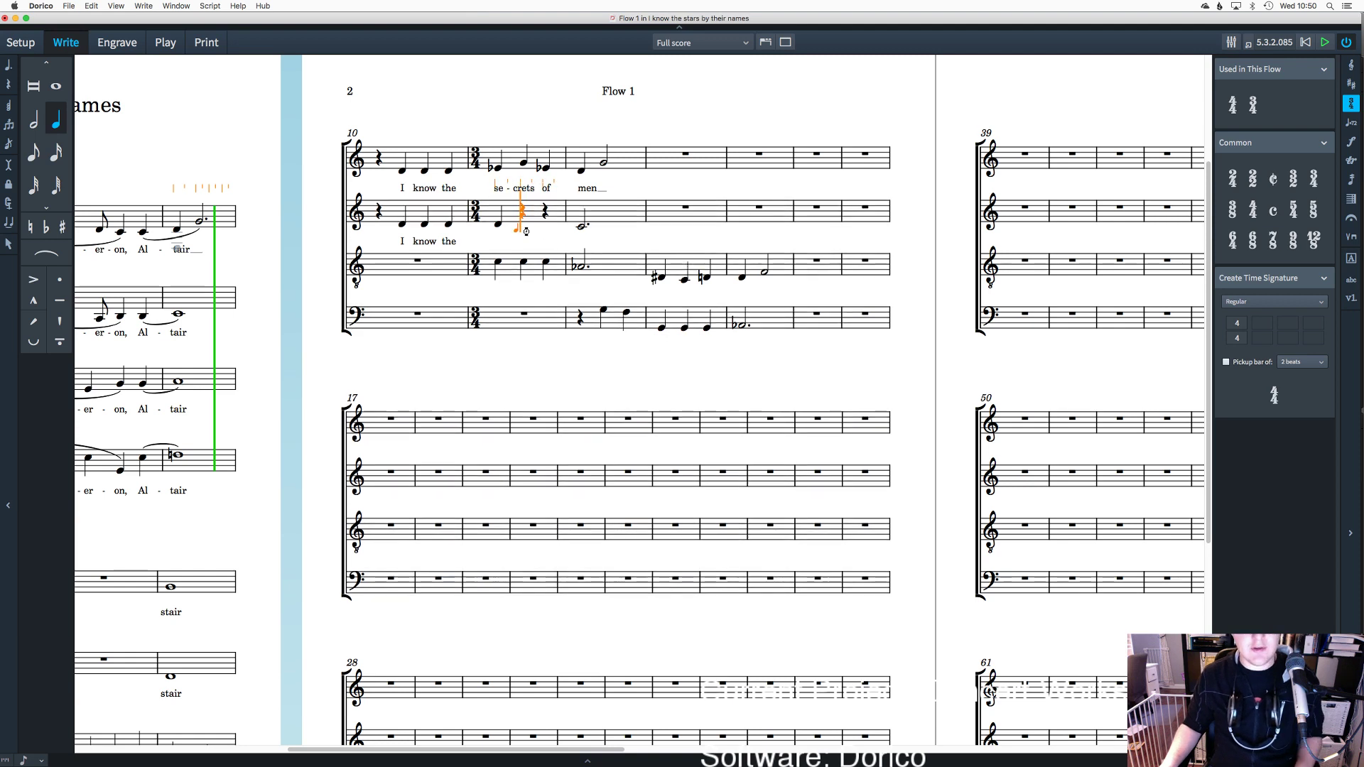
pyautogui.press('Right')
pyautogui.press('e')
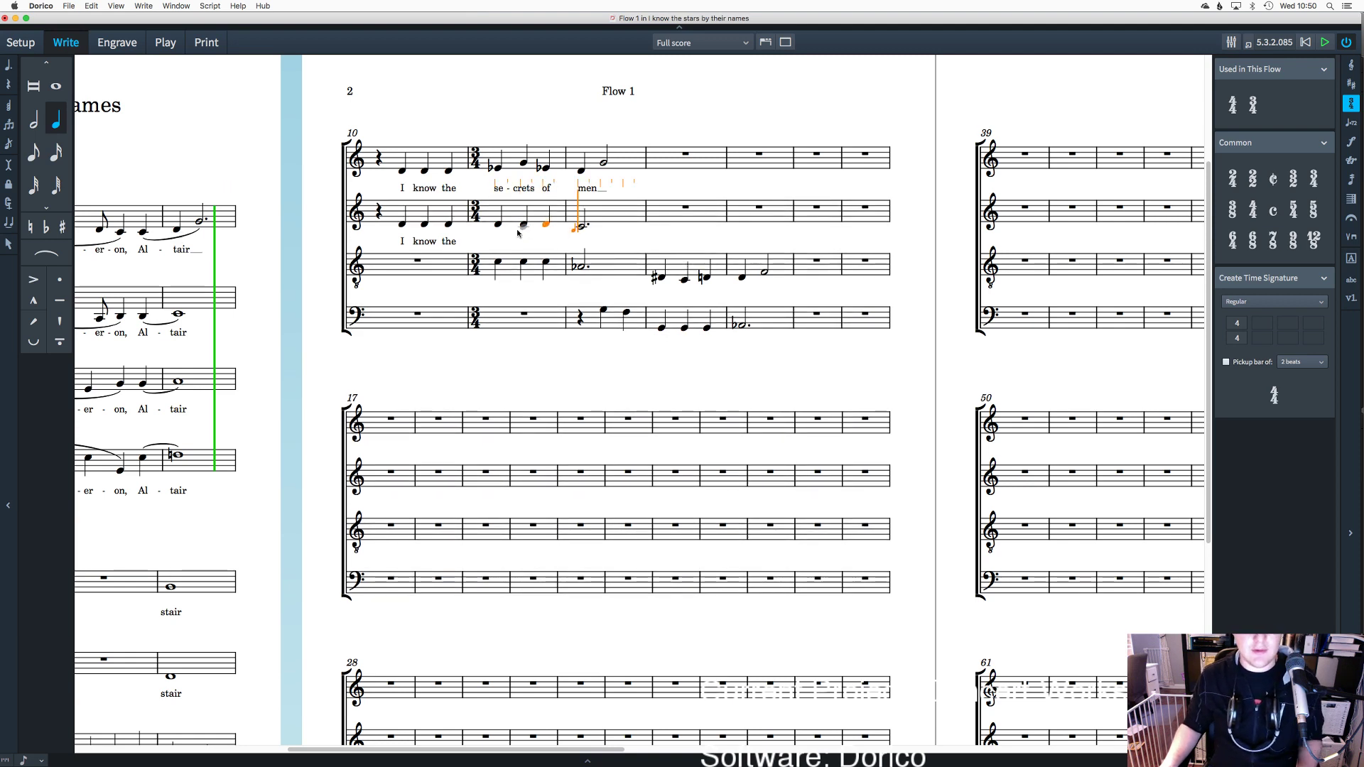
pyautogui.press('Escape')
# Step: Continue the alto lyrics with "se-crets of" in bar 11 and "men" in bar 12
pyautogui.doubleClick(452, 245)
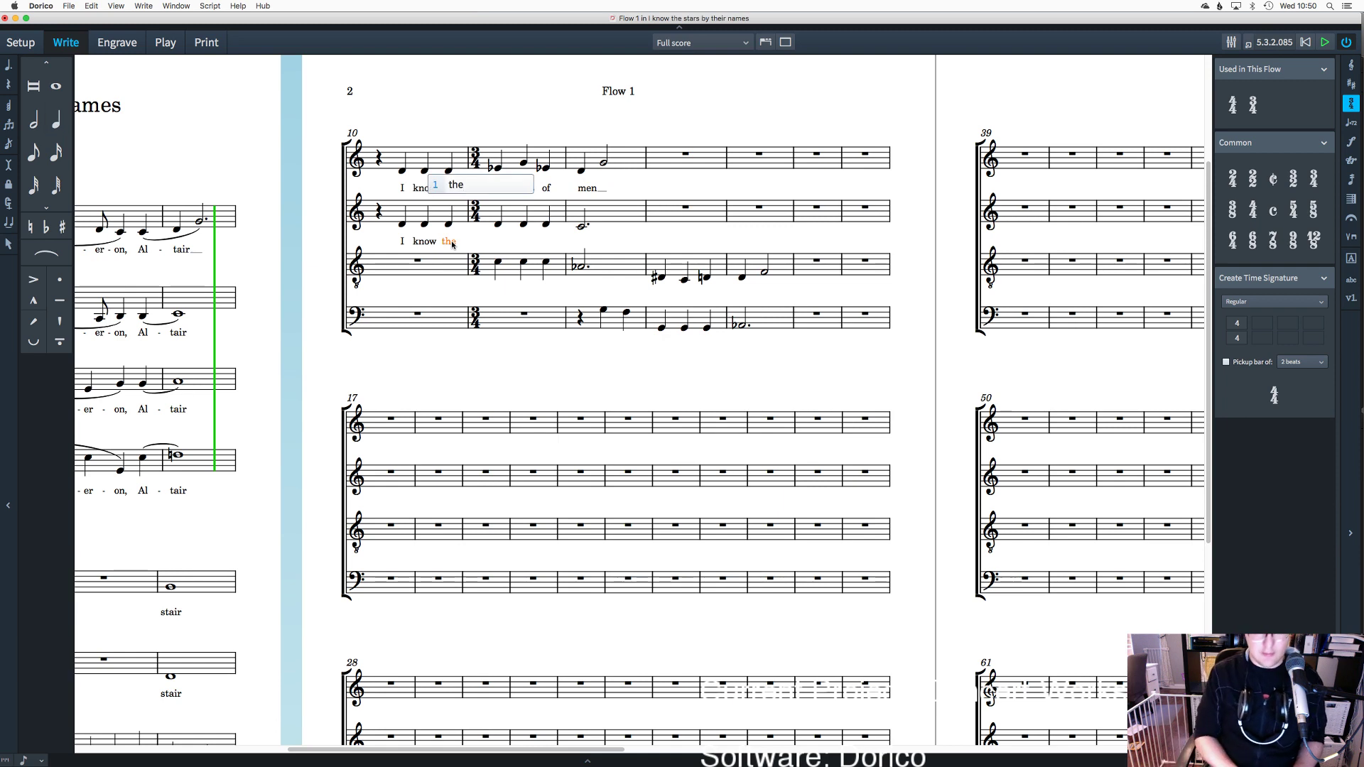
pyautogui.press('space')
pyautogui.write('se')
pyautogui.press('-')
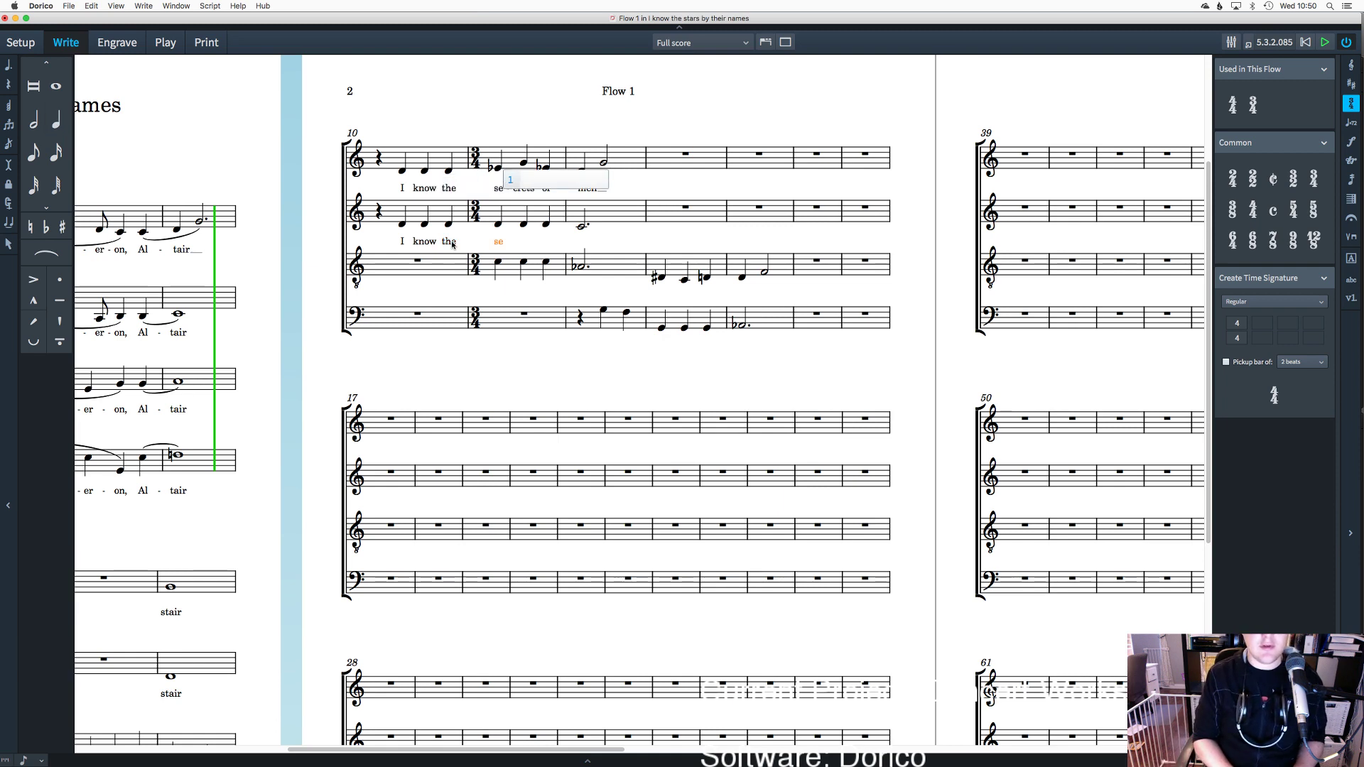
pyautogui.write('crets')
pyautogui.press('space')
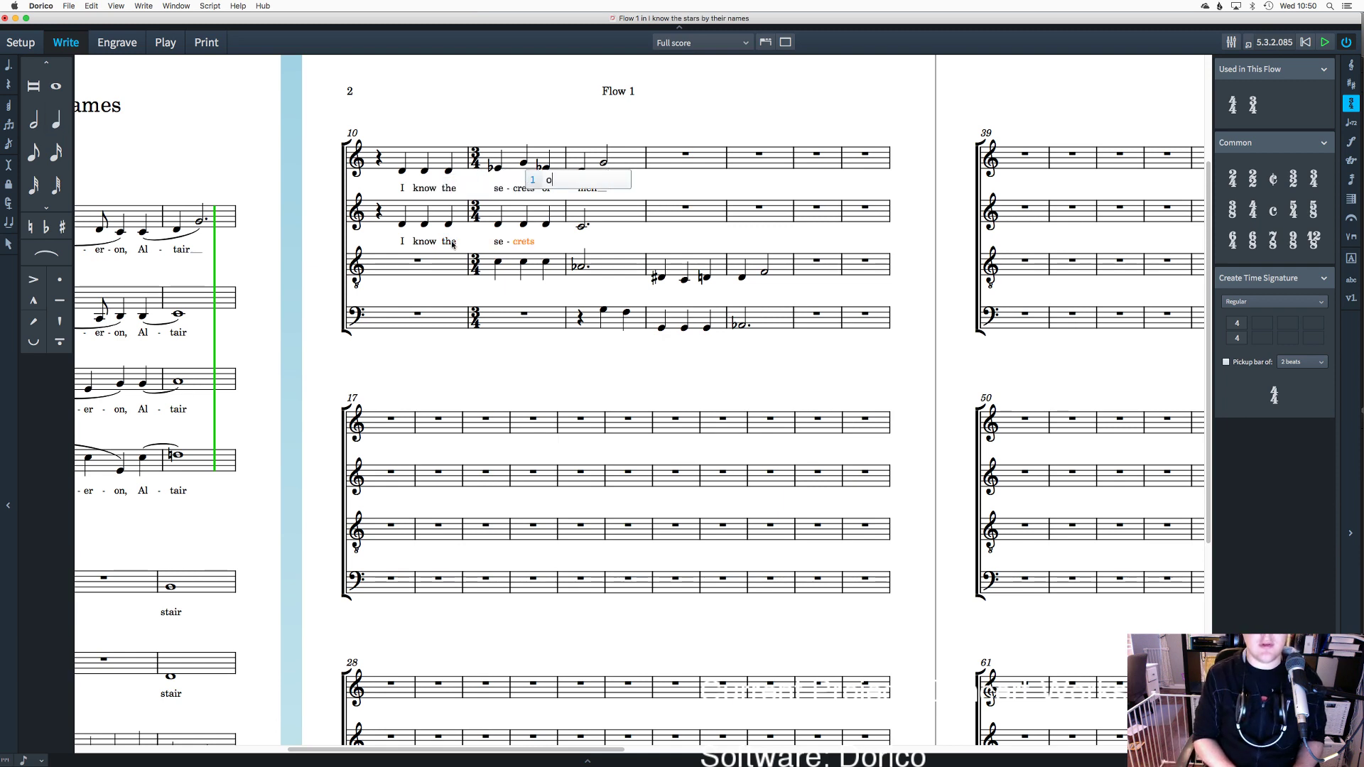
pyautogui.write('of')
pyautogui.press('space')
pyautogui.write('men')
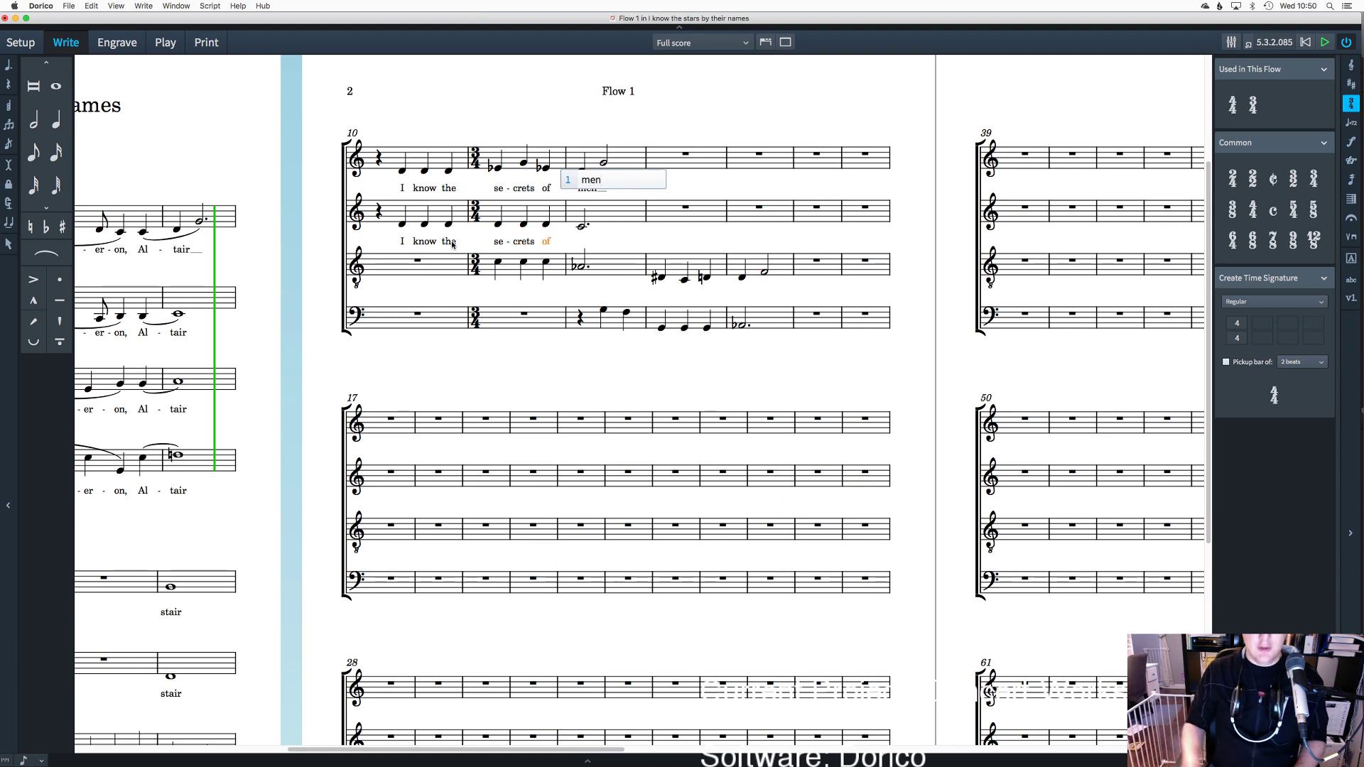
pyautogui.press('Return')
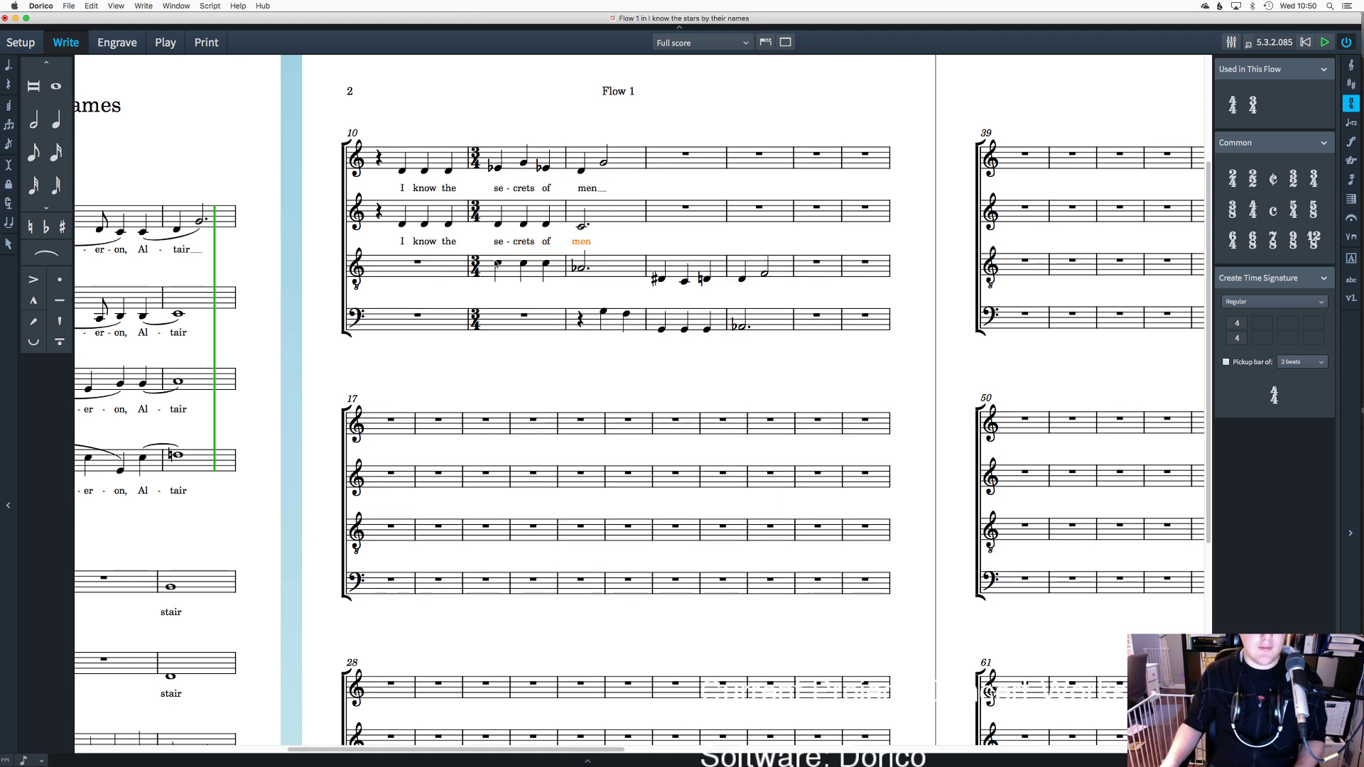
# Step: Enter the tenor lyrics "se-rets of" in bar 11 and "men" in bar 12
pyautogui.click(496, 263)
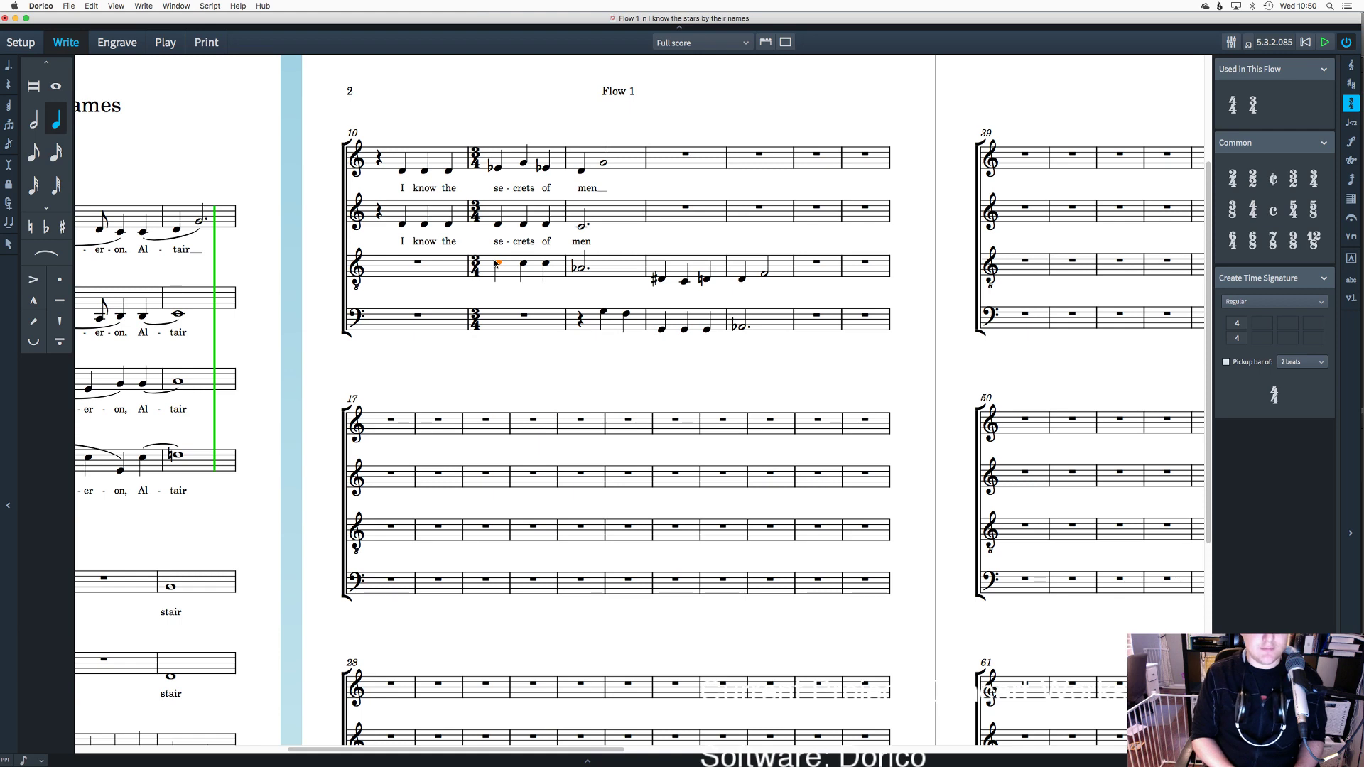
pyautogui.hotkey('shift', 'l')
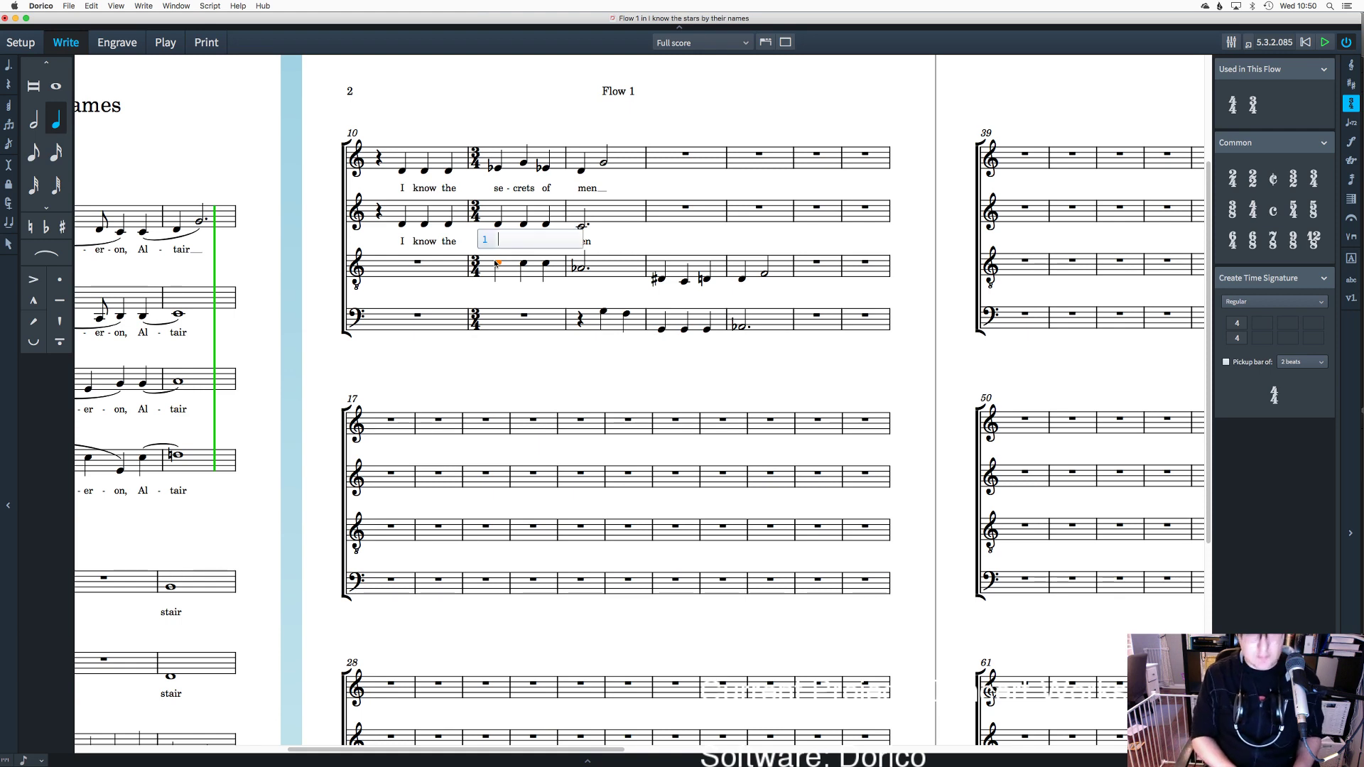
pyautogui.write('se-rets of men')
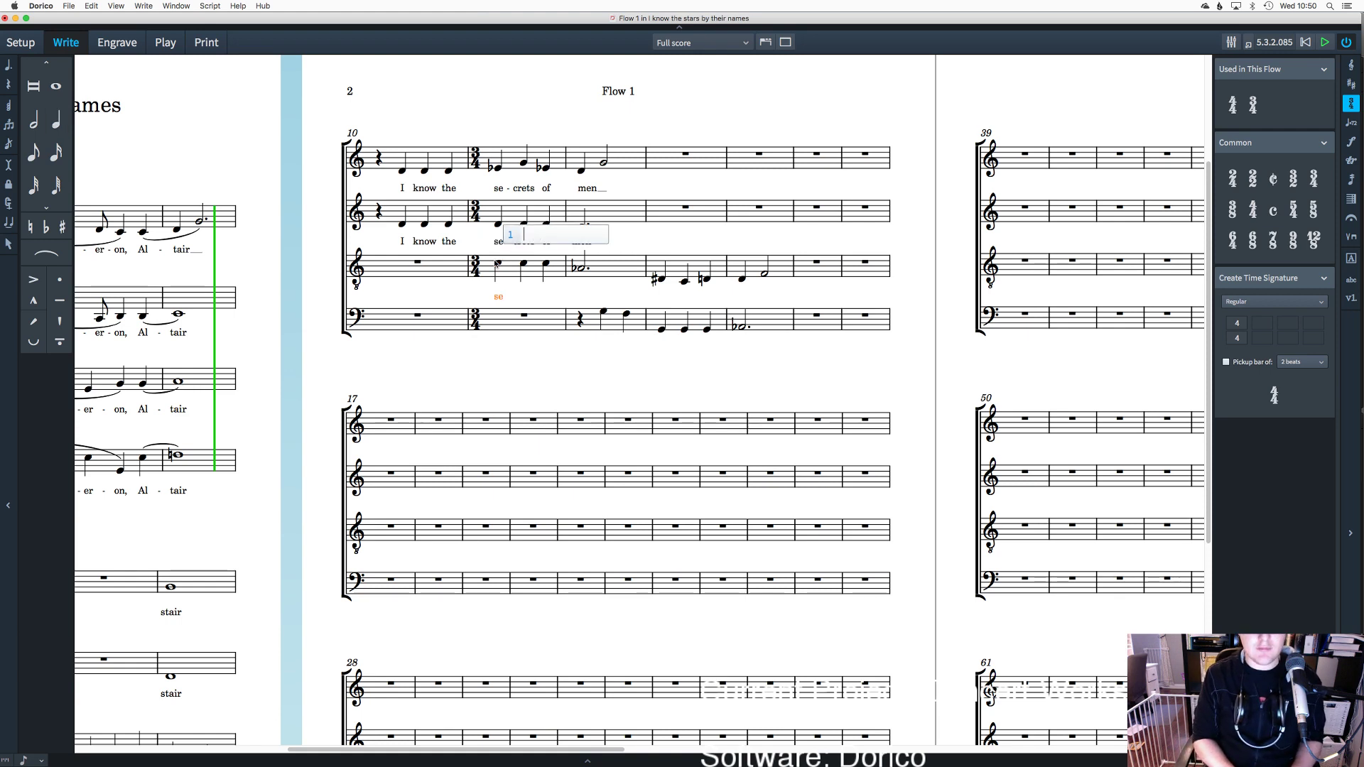
pyautogui.press('space')
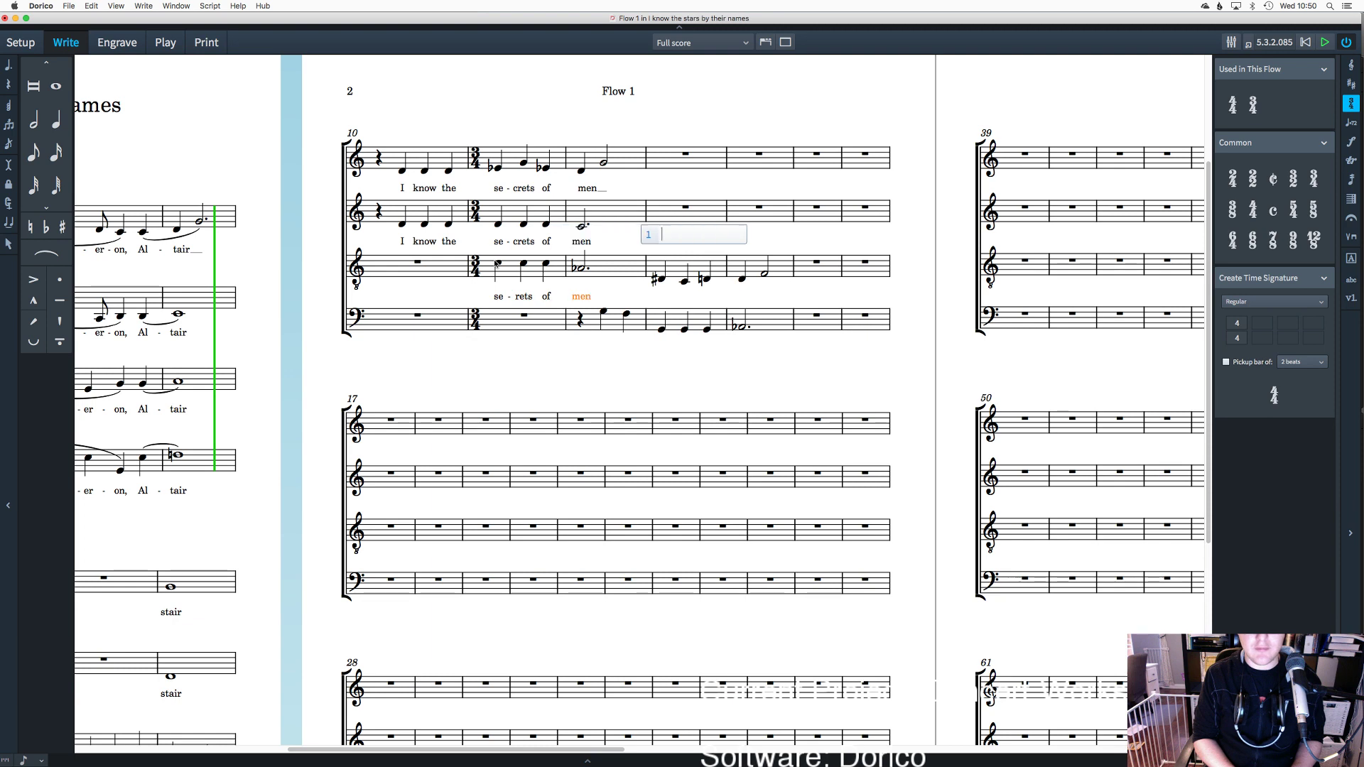
# Step: Continue the tenor lyrics with "look in their" in bar 13 and "eyes" in bar 14
pyautogui.write('look in ')
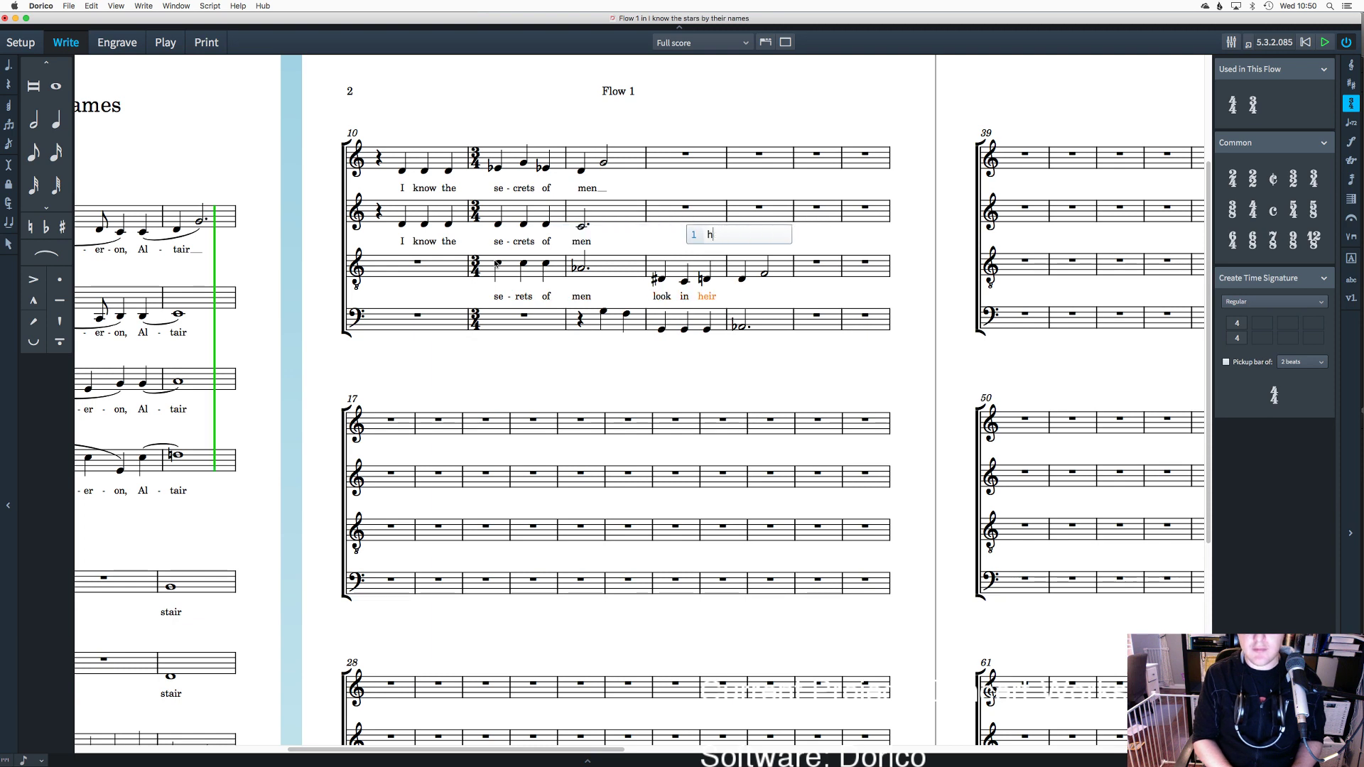
pyautogui.write('their')
pyautogui.write(' eyes')
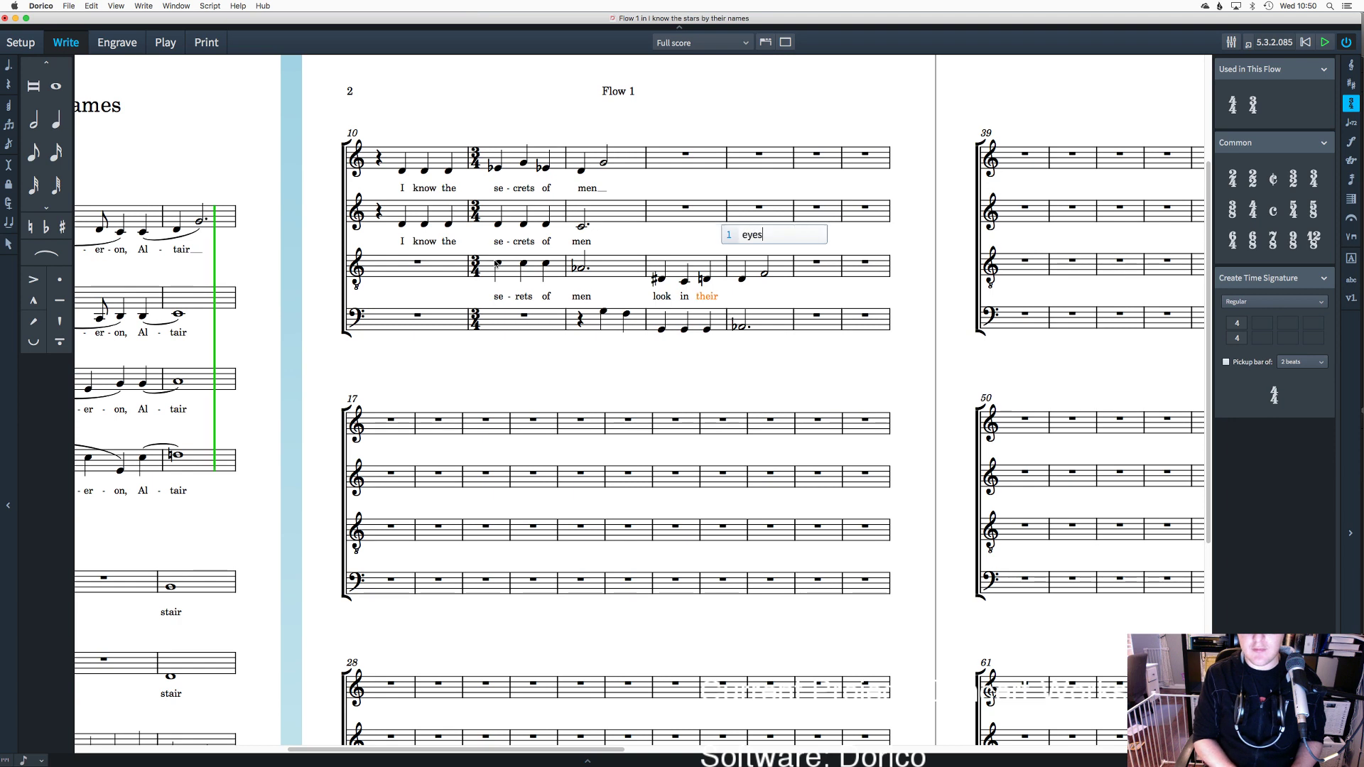
pyautogui.press('Escape')
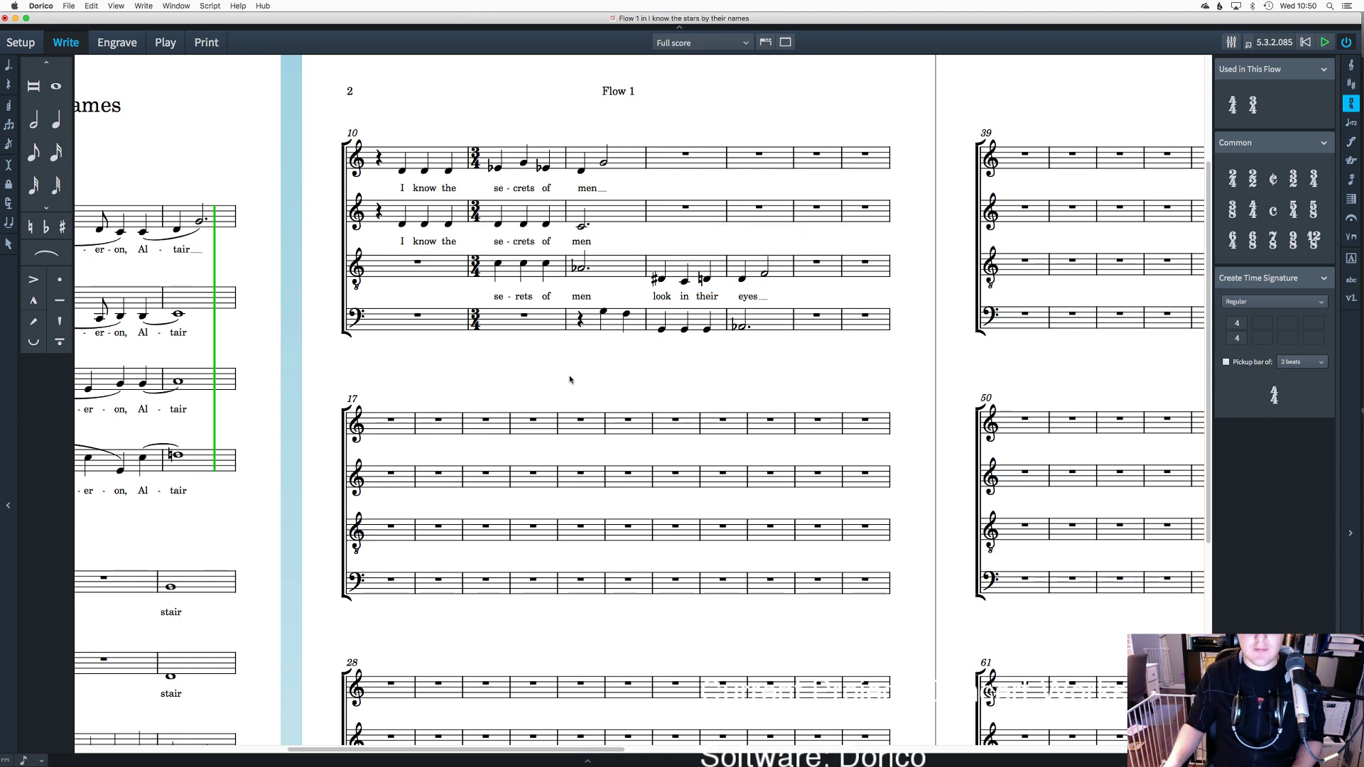
# Step: Enter the bass lyrics "by the" under the two quarter notes in bar 12
pyautogui.click(603, 312)
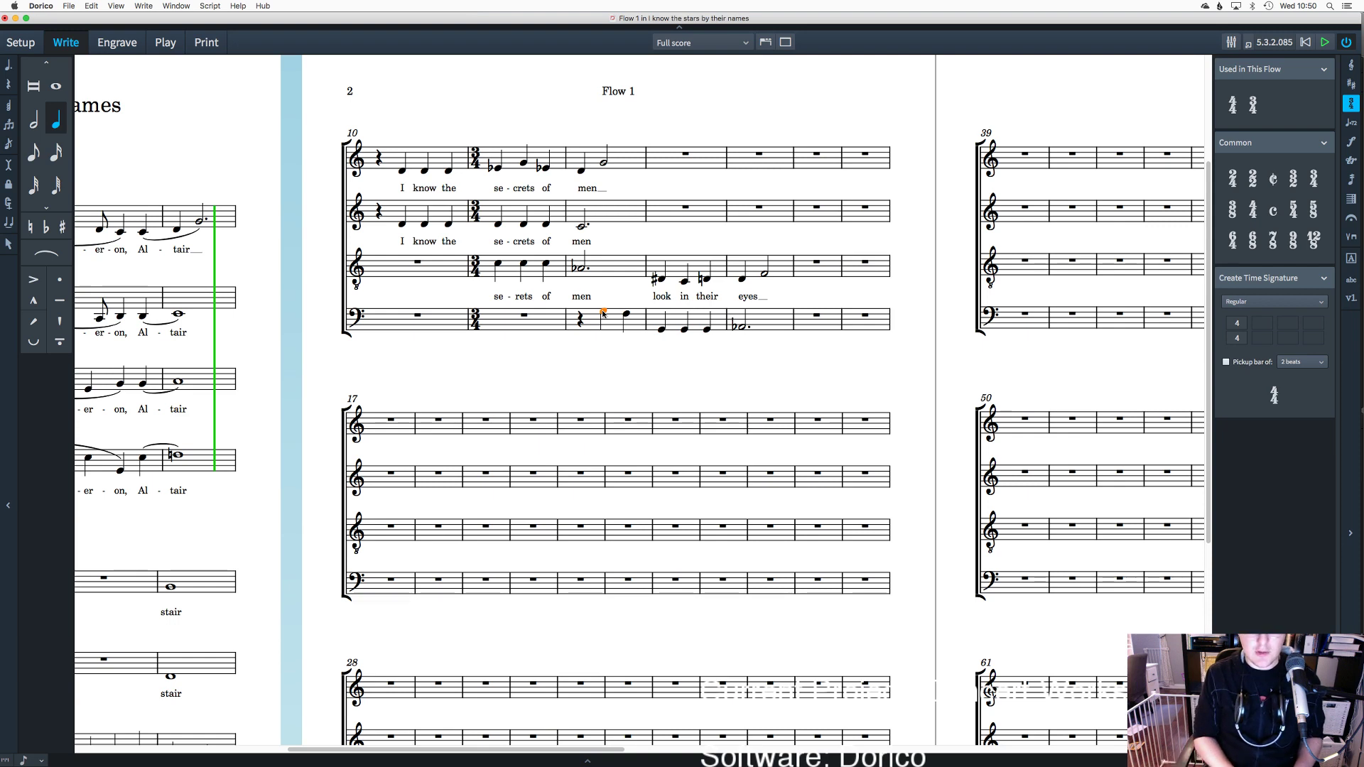
pyautogui.hotkey('shift', 'l')
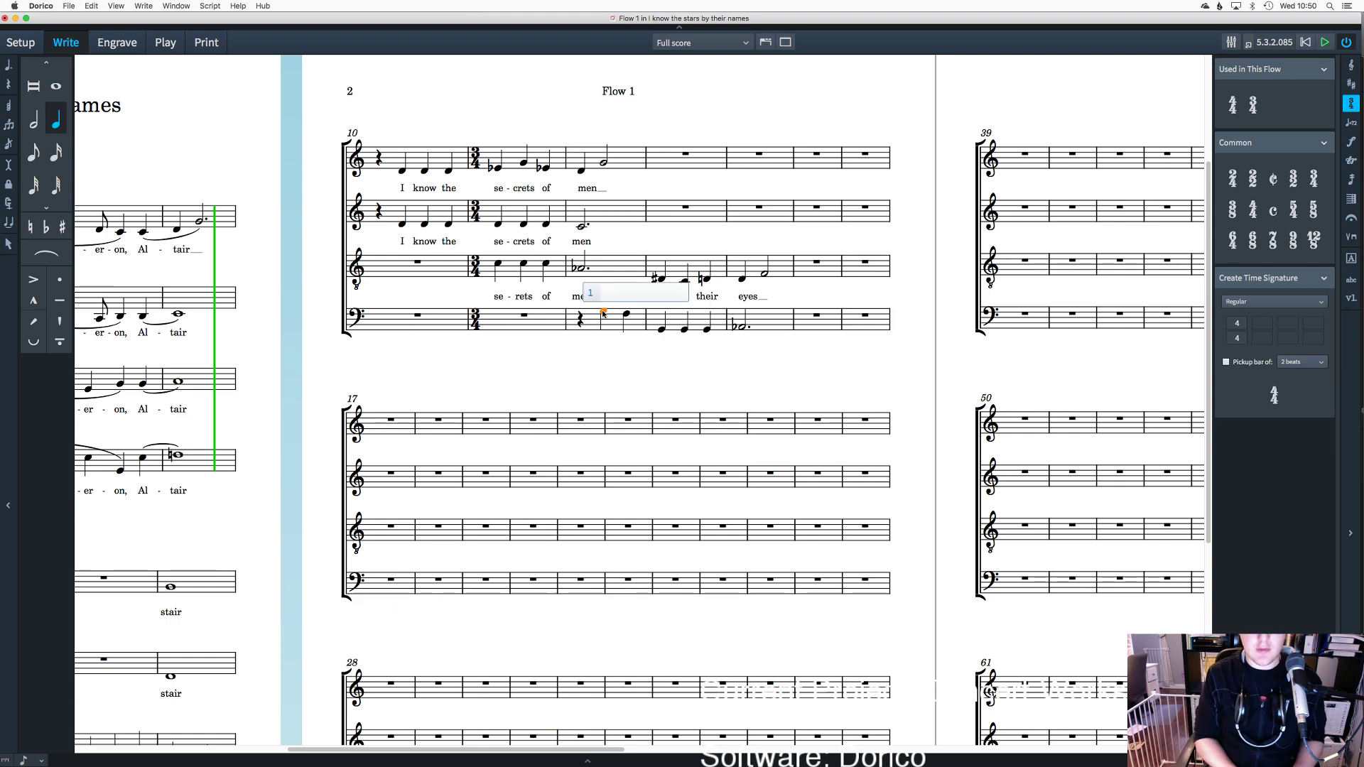
pyautogui.write('by he')
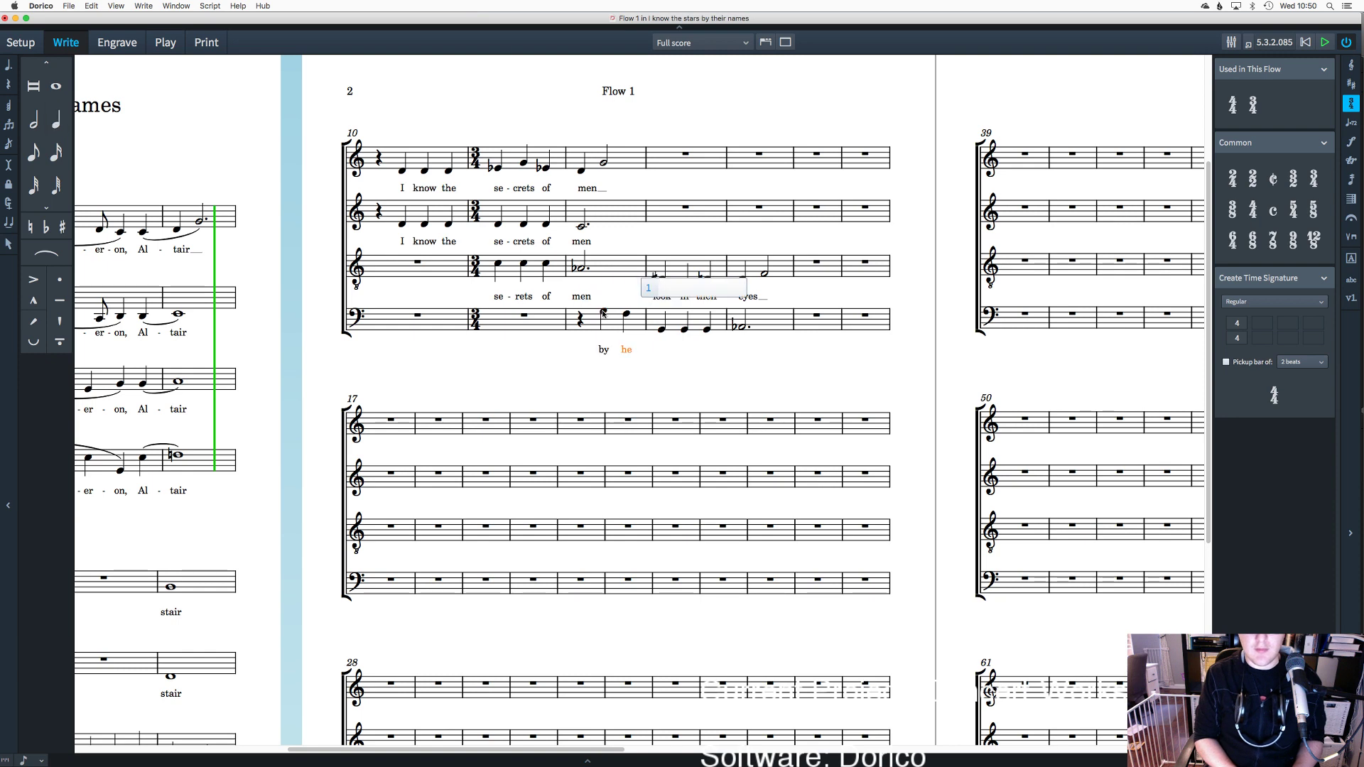
pyautogui.hotkey('shift', 'space')
pyautogui.write('the')
pyautogui.press('space')
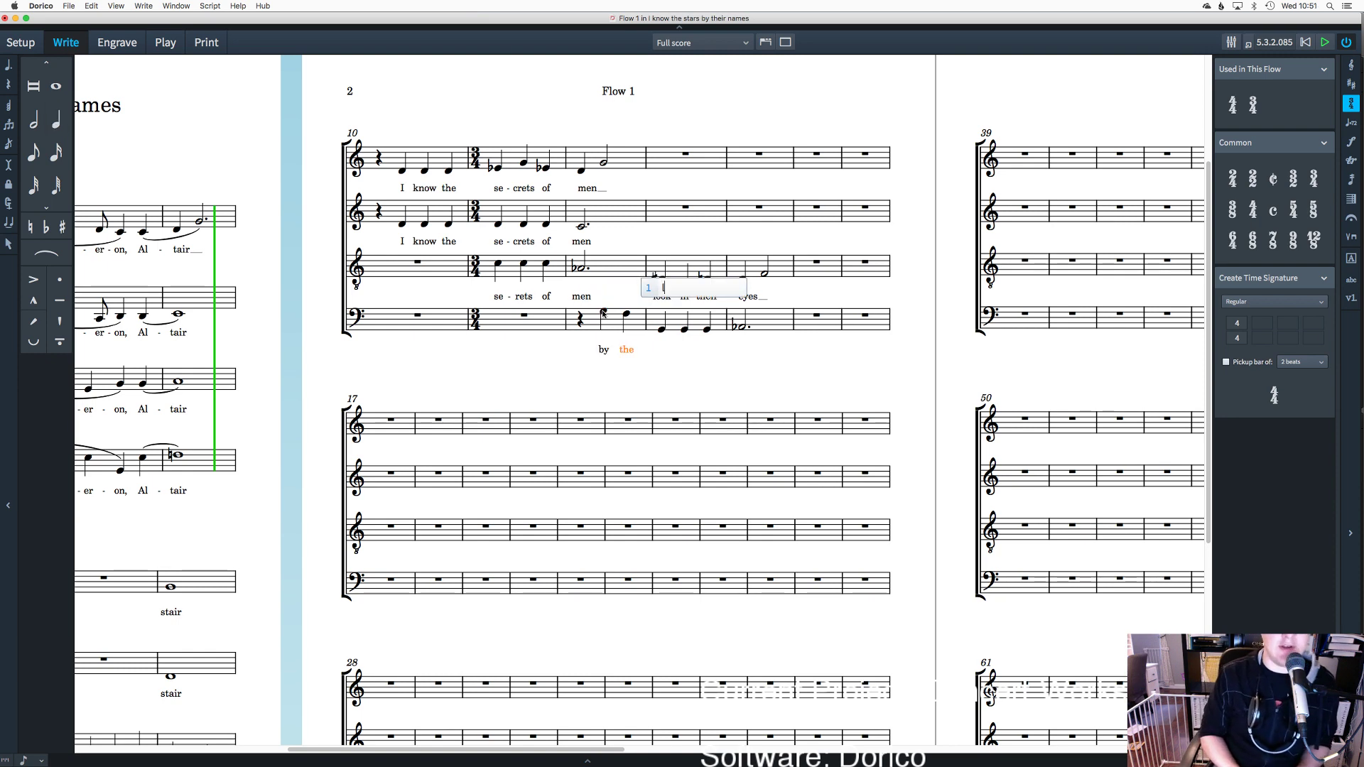
# Step: Continue the bass lyrics with "look of their" in bar 13 and "eyes" in bar 14
pyautogui.write('look')
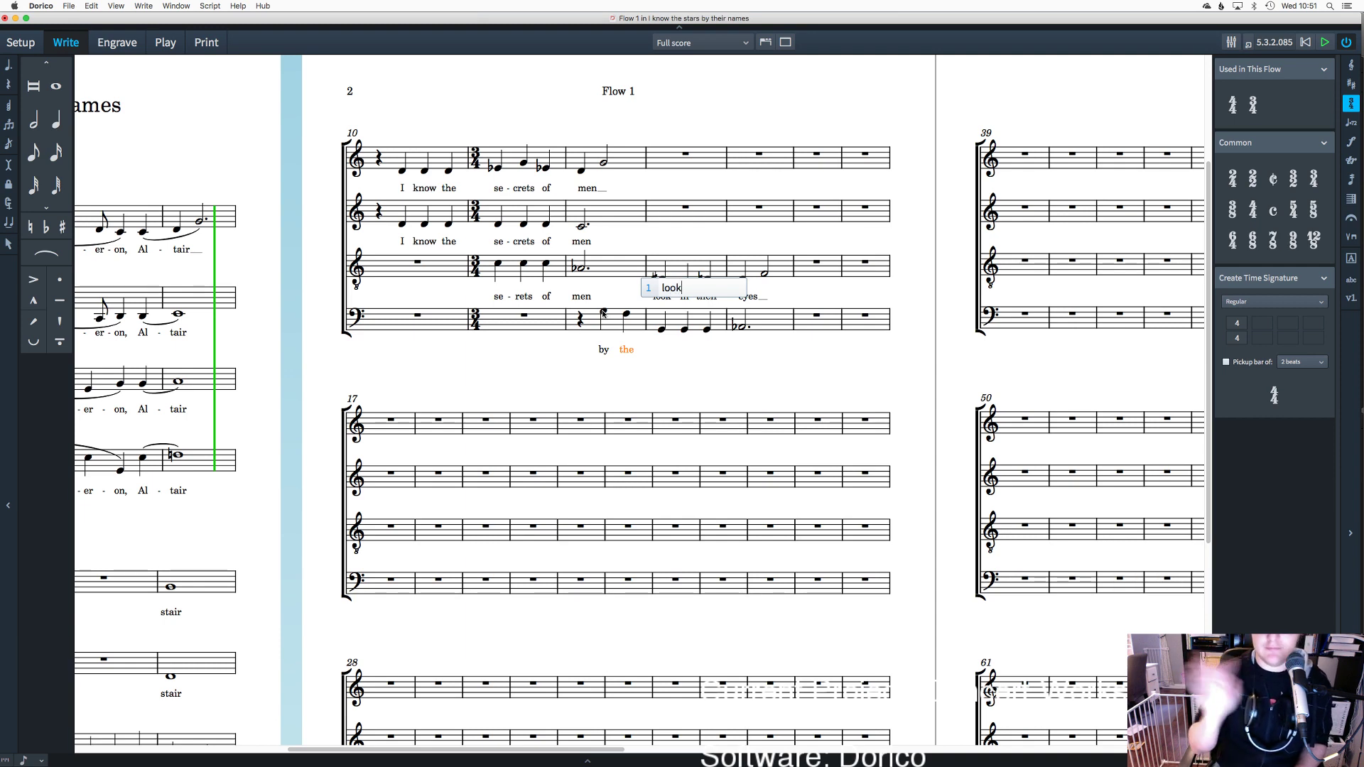
pyautogui.press('space')
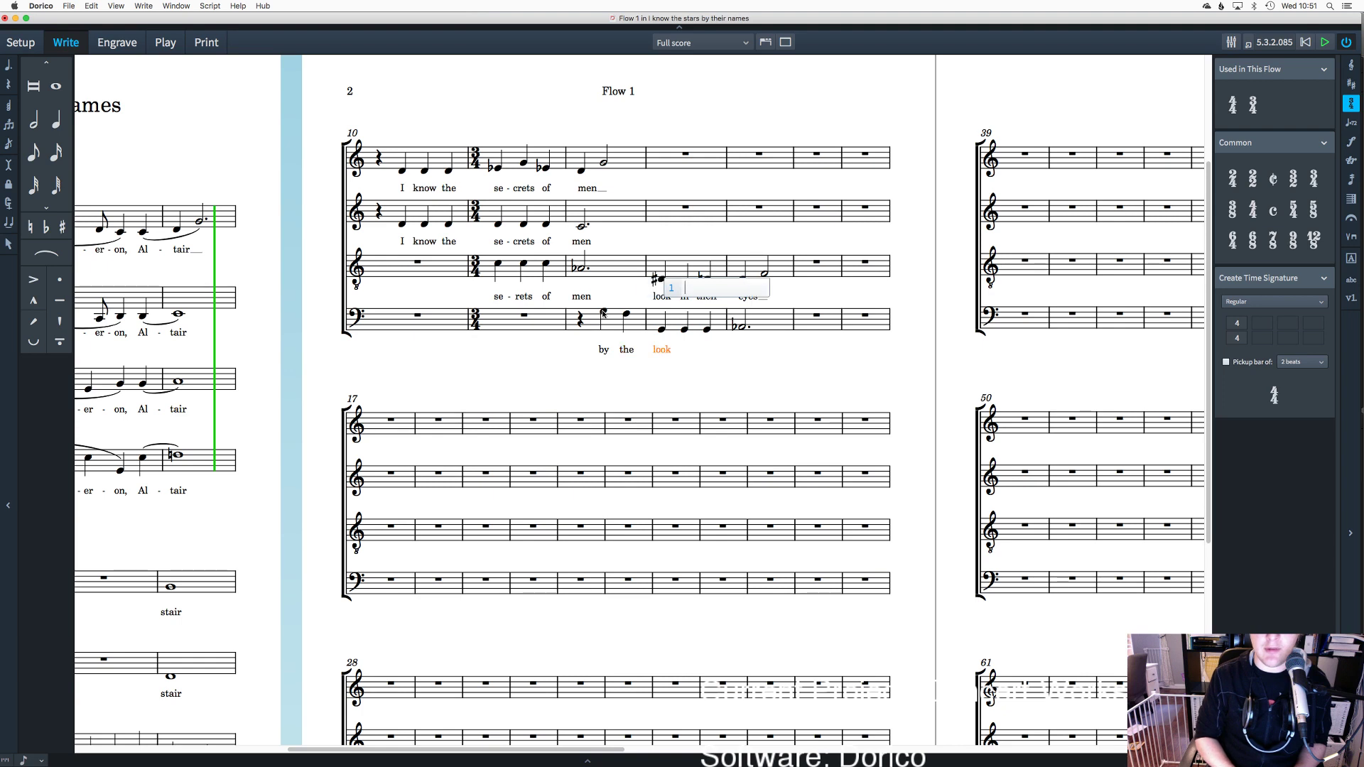
pyautogui.write('of')
pyautogui.press('space')
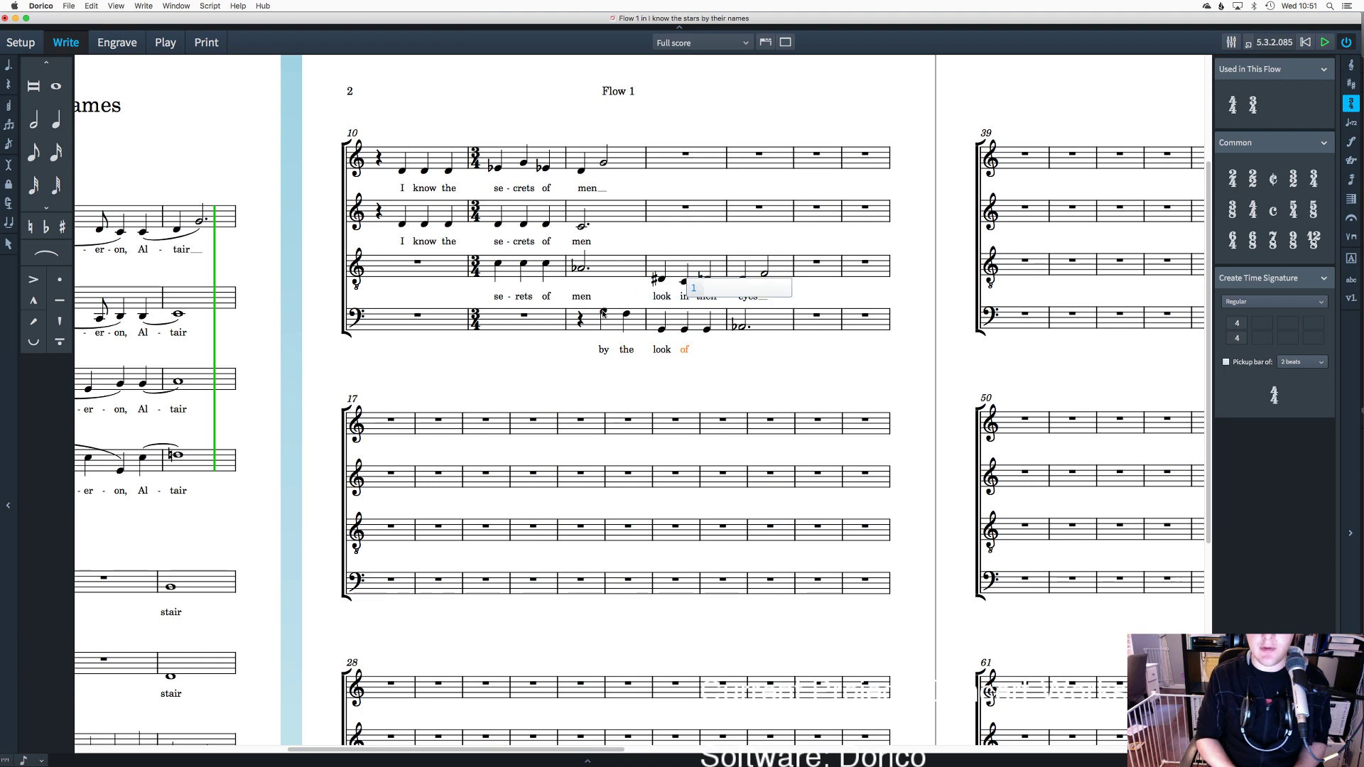
pyautogui.write('their')
pyautogui.press('space')
pyautogui.write('eyes')
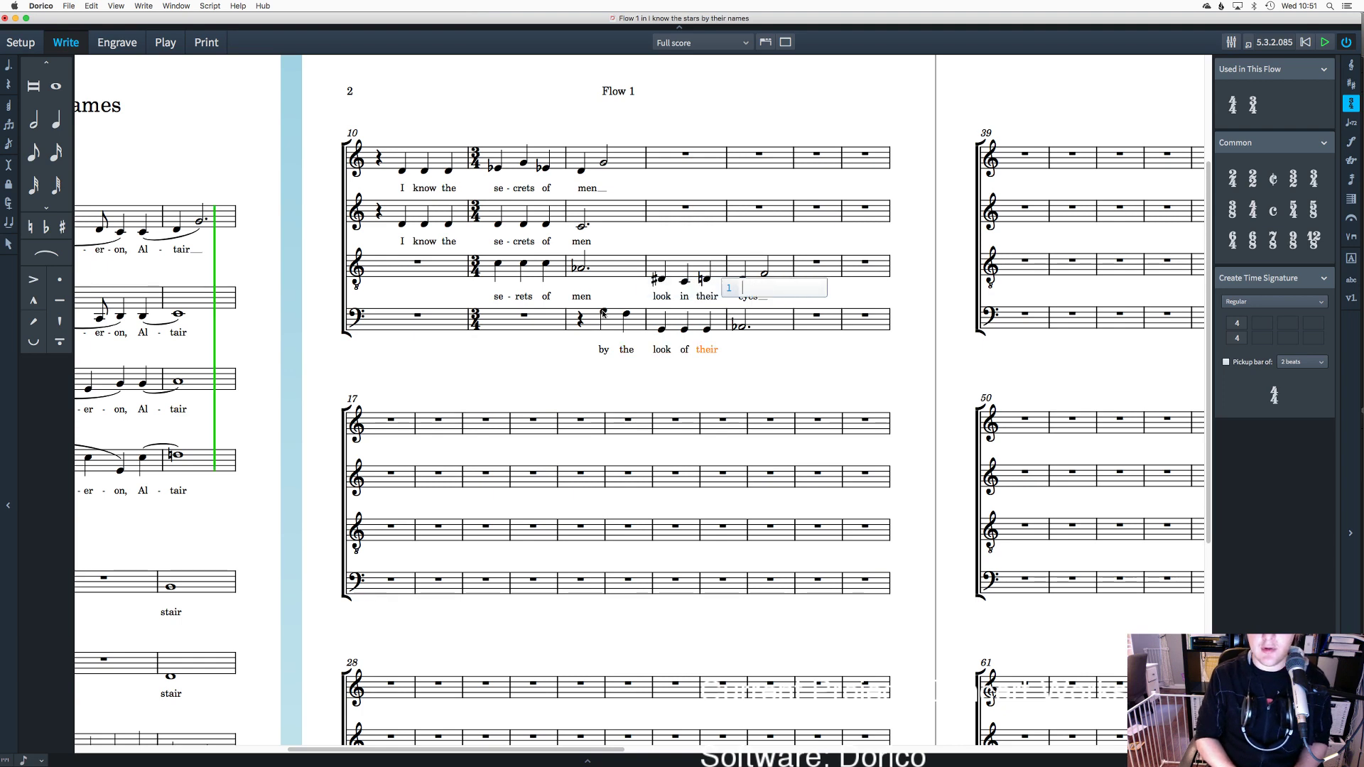
pyautogui.press('Return')
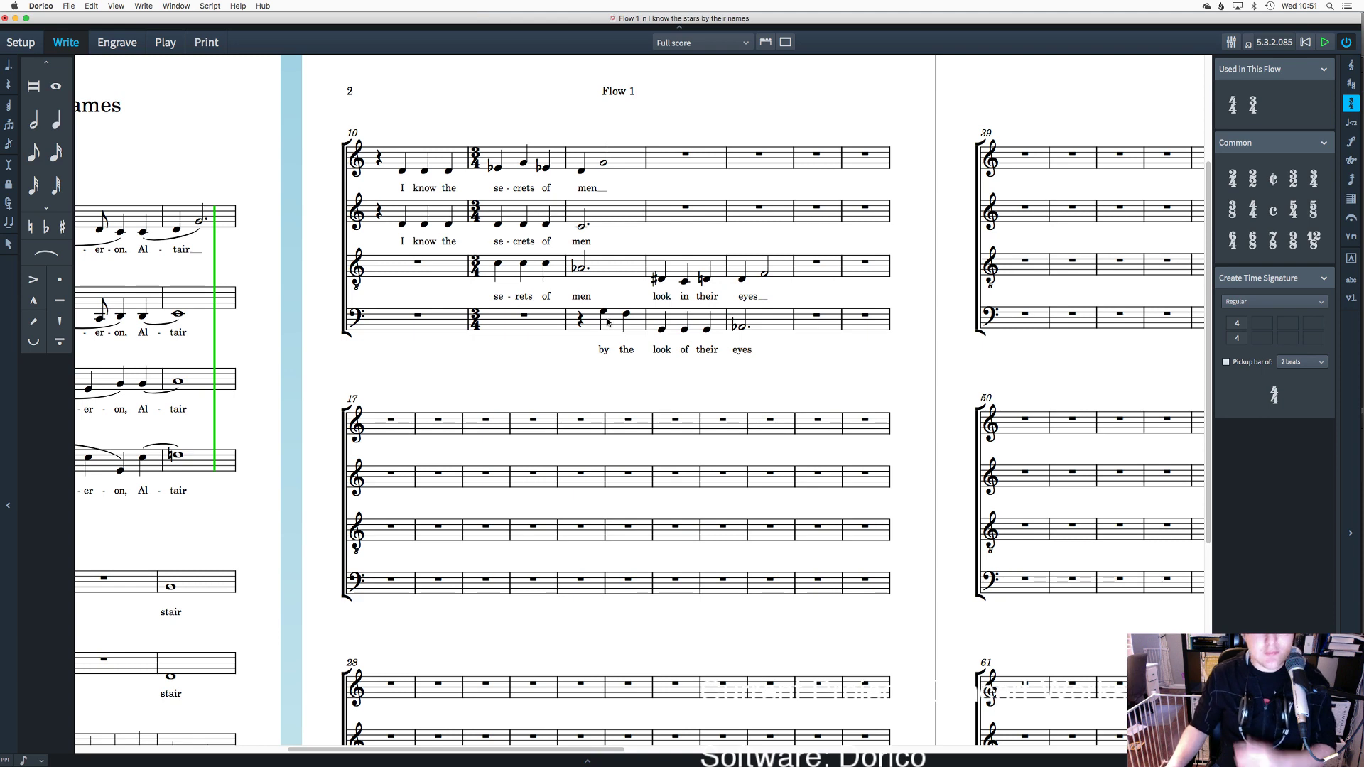
# Step: Respell the tenor's first note in bar 13 as E-flat
pyautogui.click(663, 284)
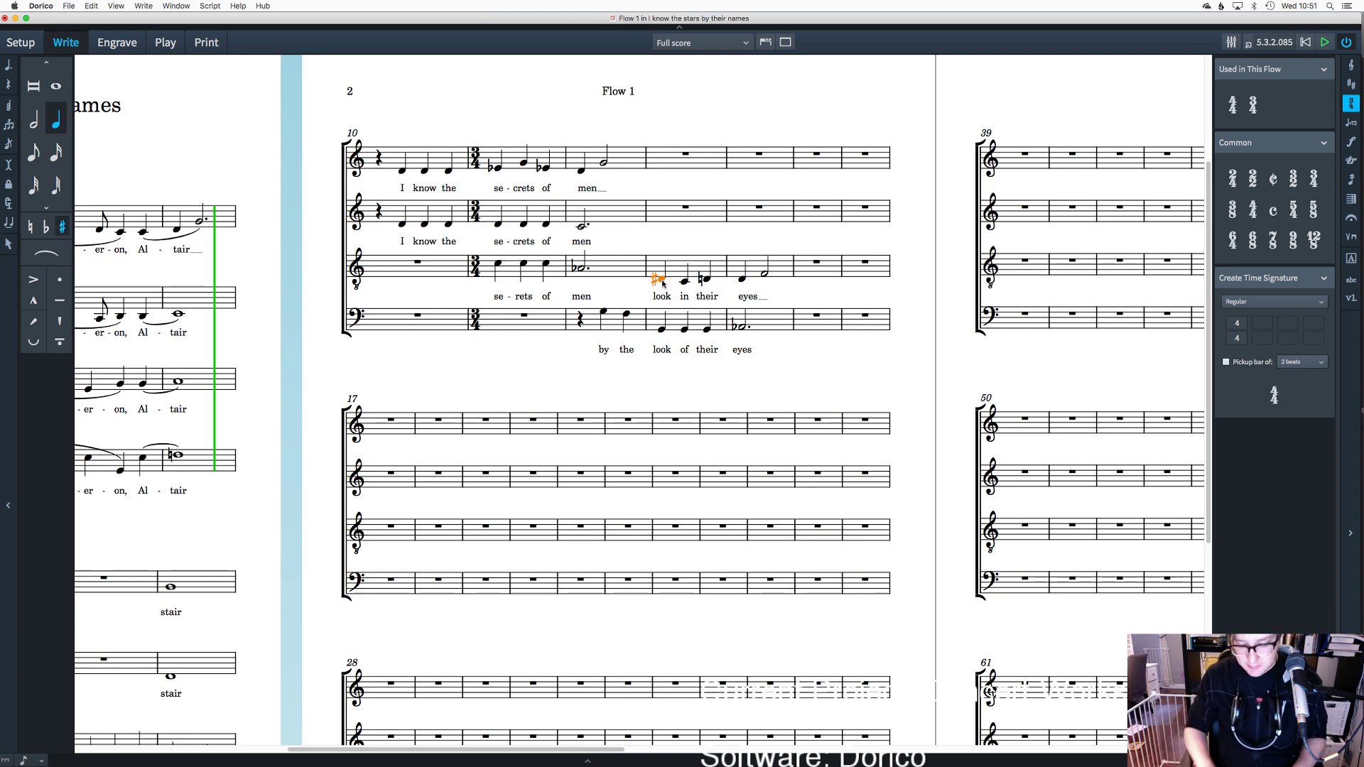
pyautogui.hotkey('alt', '=')
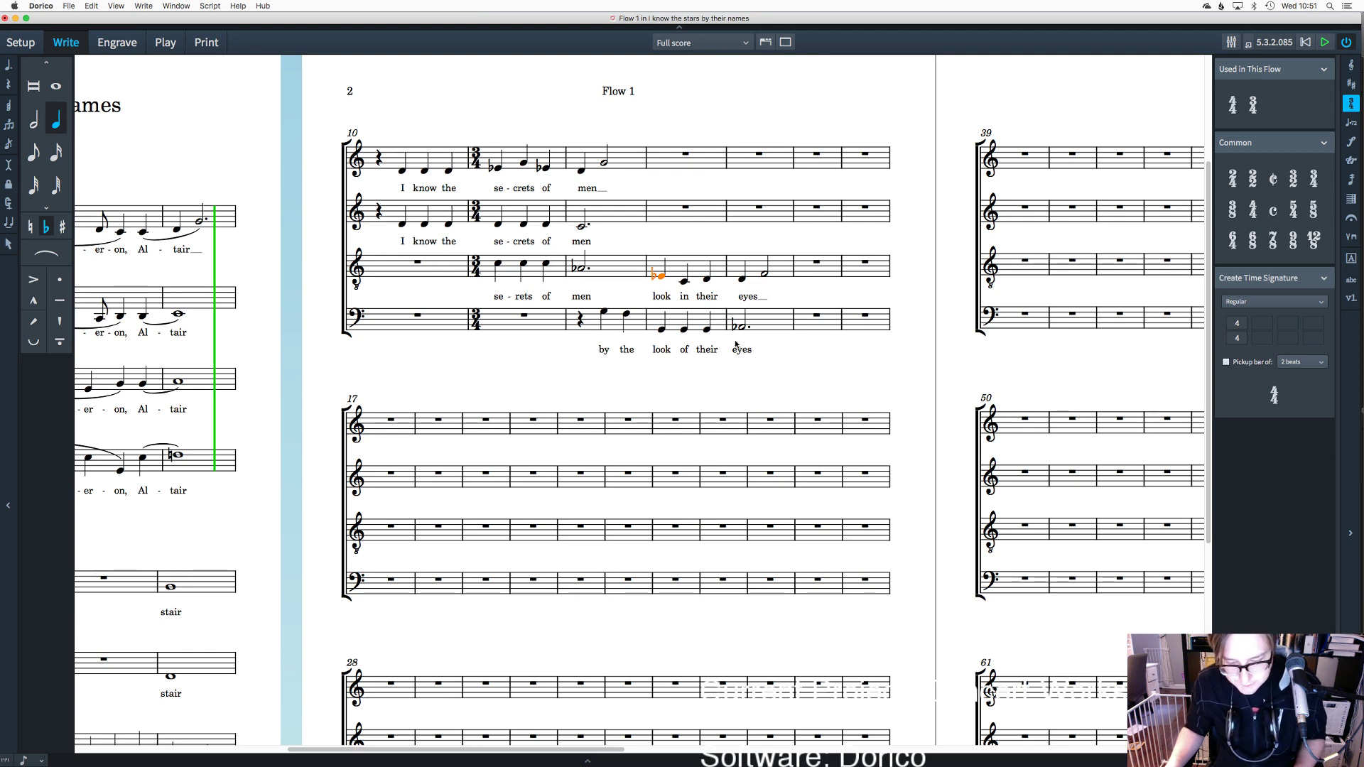
# Step: Enter a quarter-note C on the third beat of the soprano's bar 14
pyautogui.doubleClick(736, 163)
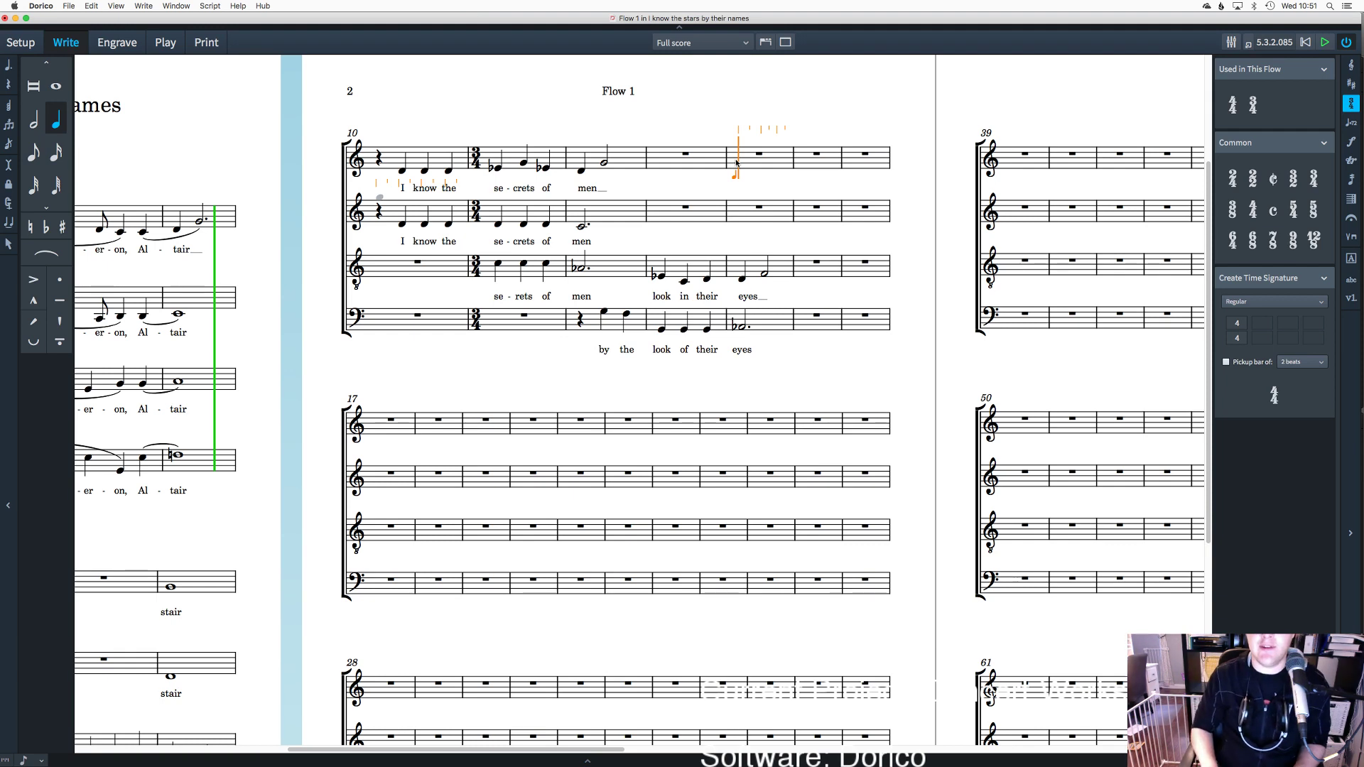
pyautogui.press('Right')
pyautogui.press('Right')
pyautogui.press('Right')
pyautogui.press('Right')
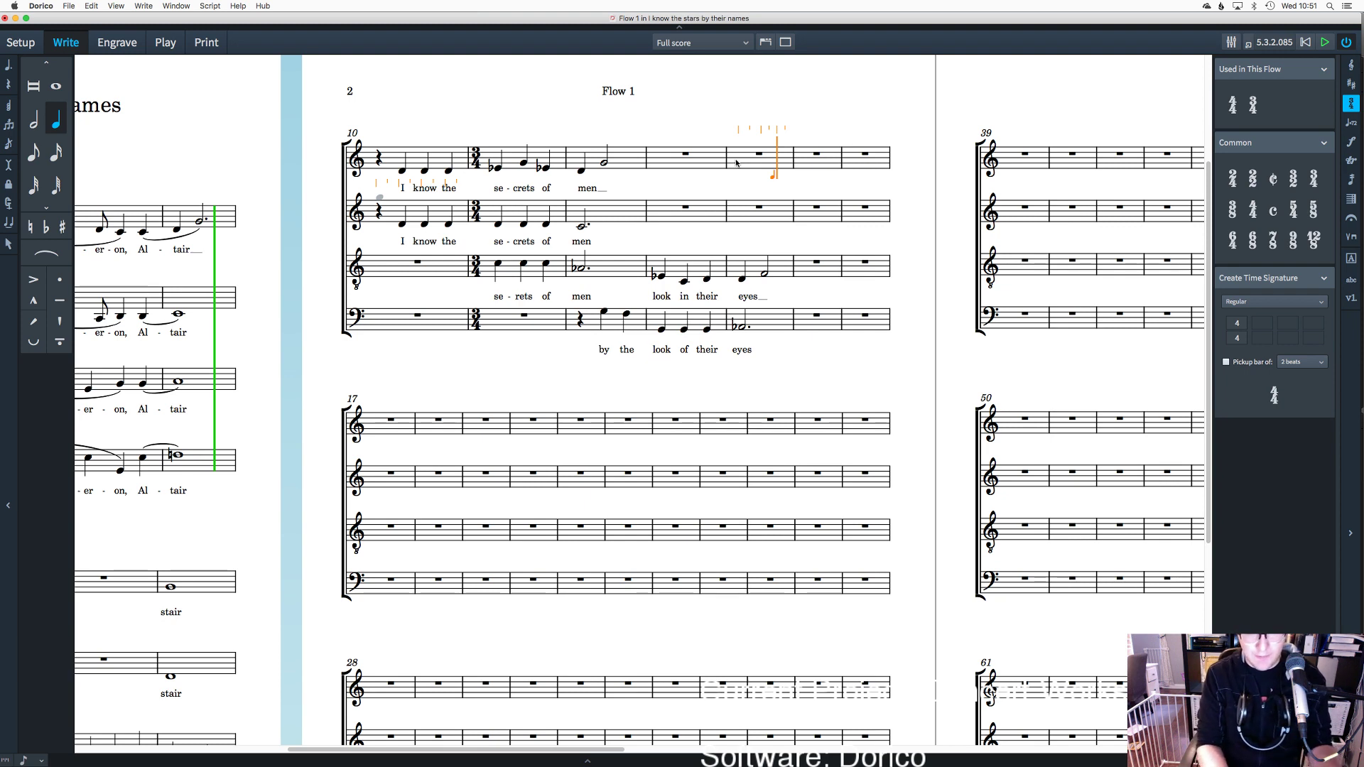
pyautogui.press('c')
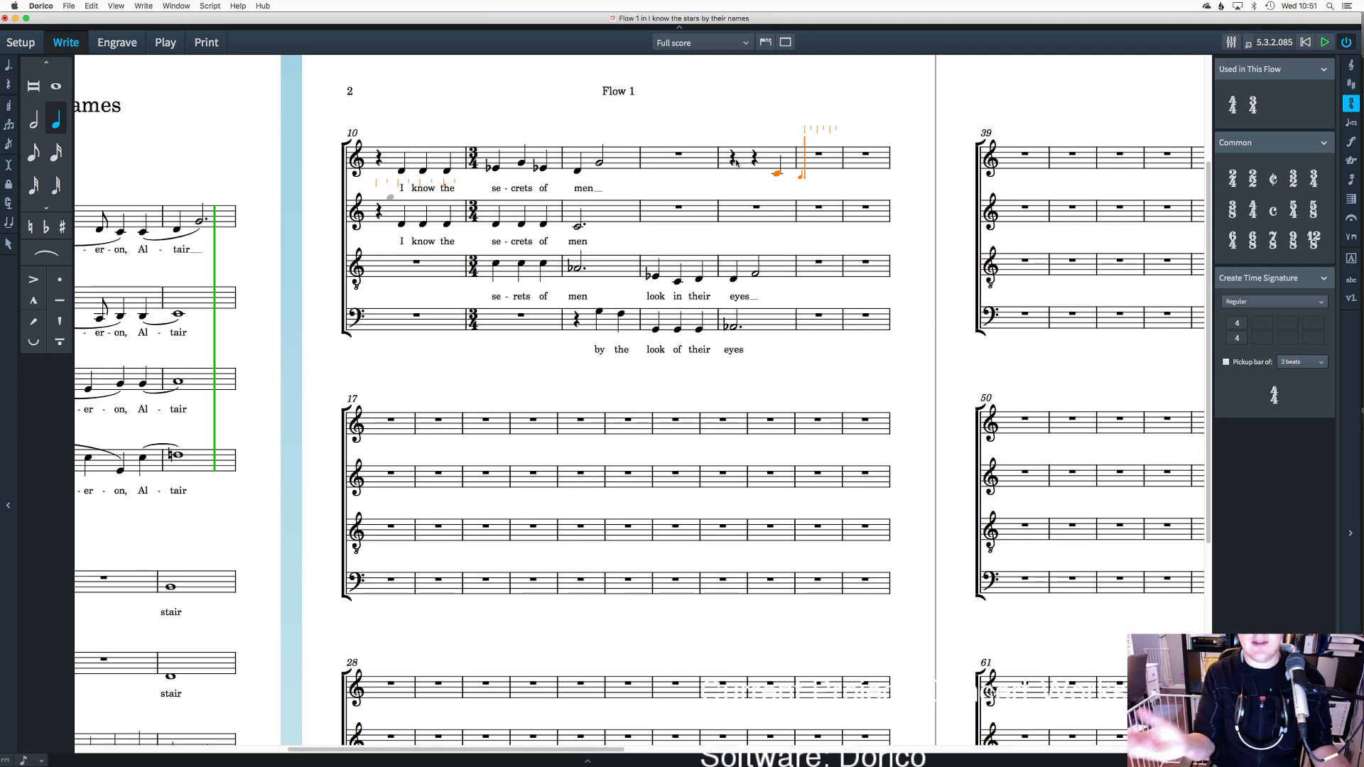
pyautogui.press('Escape')
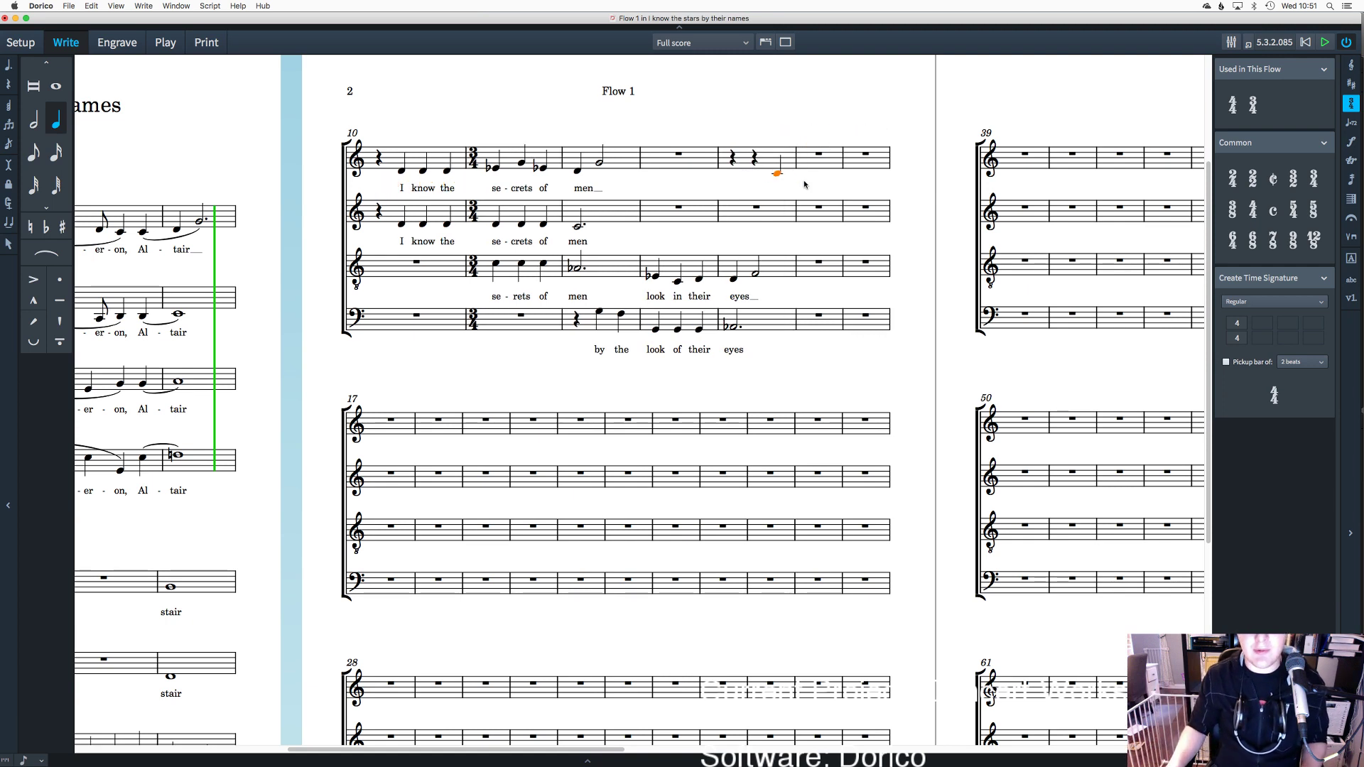
# Step: Try a 3/4 and then a 4/4 time signature at the start of bar 15
pyautogui.click(797, 169)
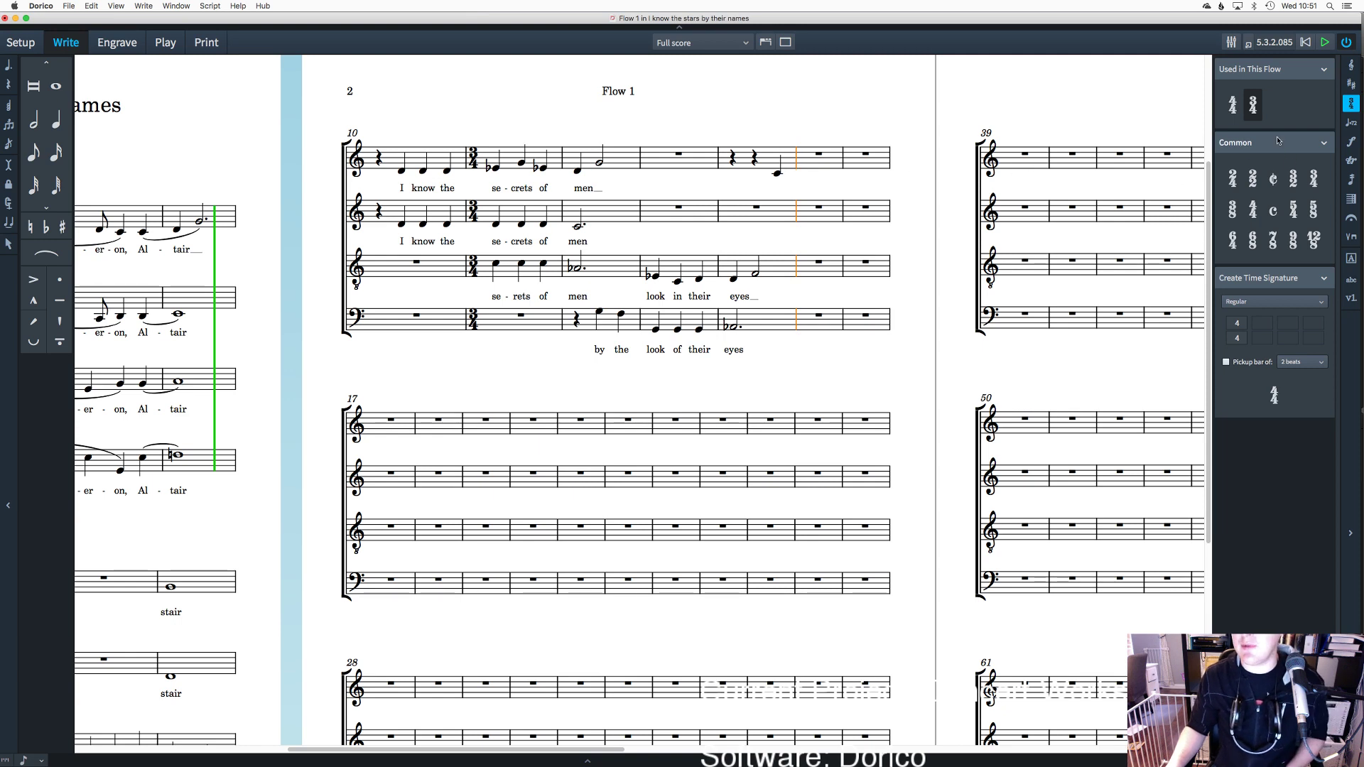
pyautogui.click(1256, 106)
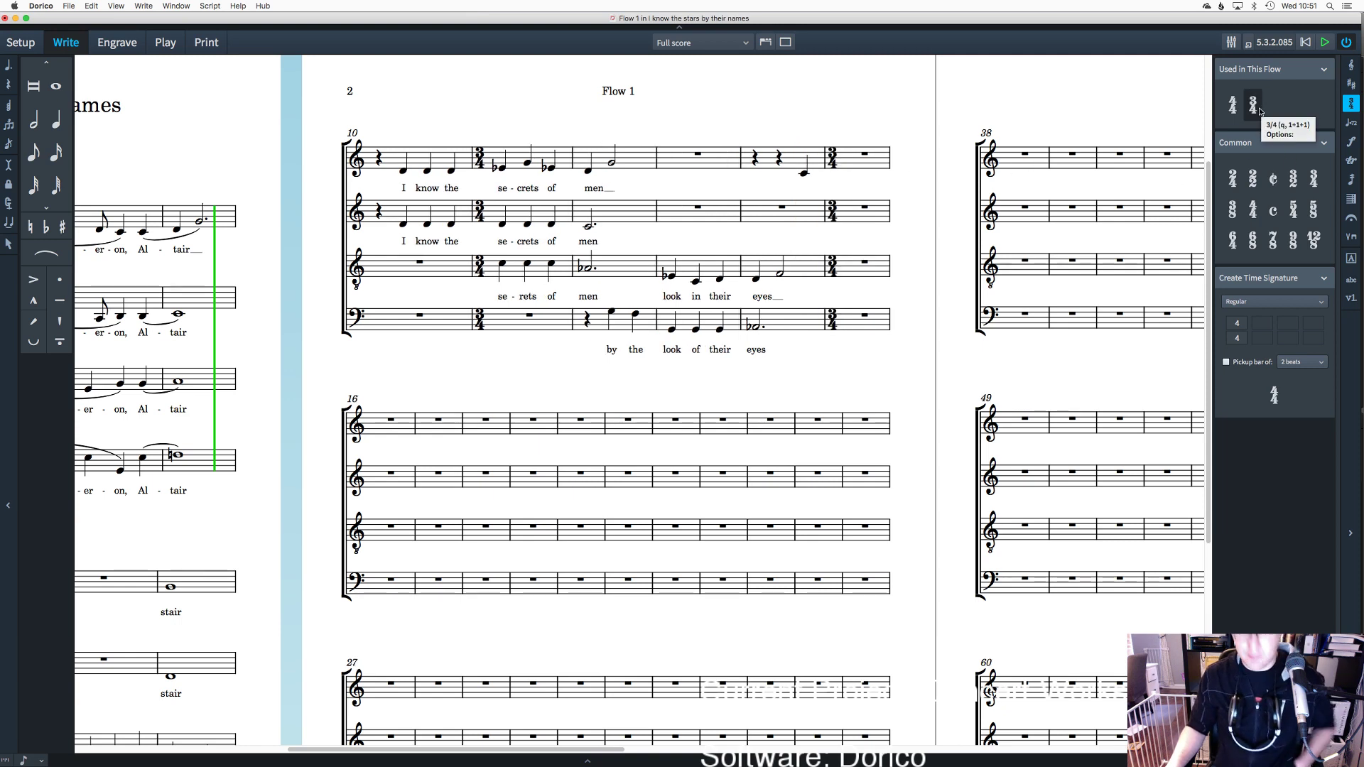
pyautogui.click(1232, 105)
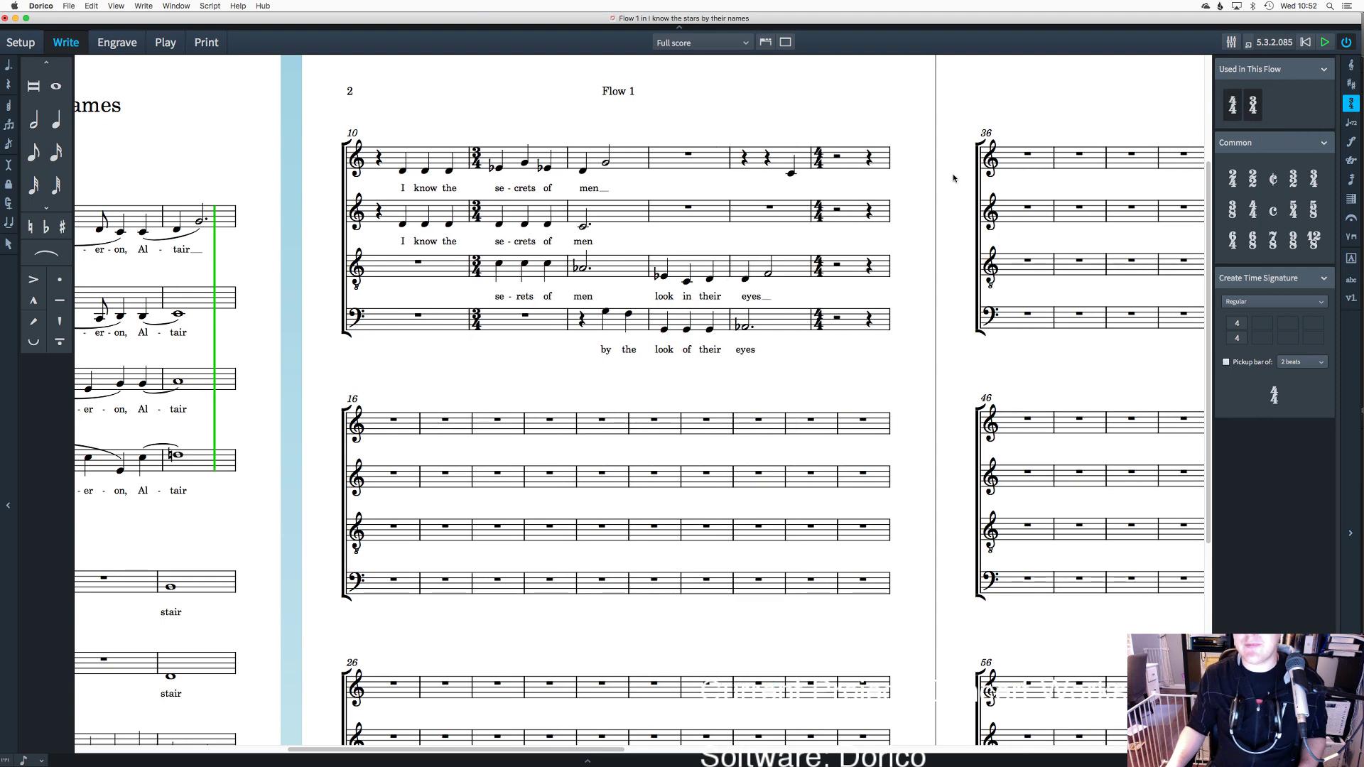
# Step: Try to enter a half-note B followed by a longer G in the soprano from bar 15
pyautogui.doubleClick(836, 158)
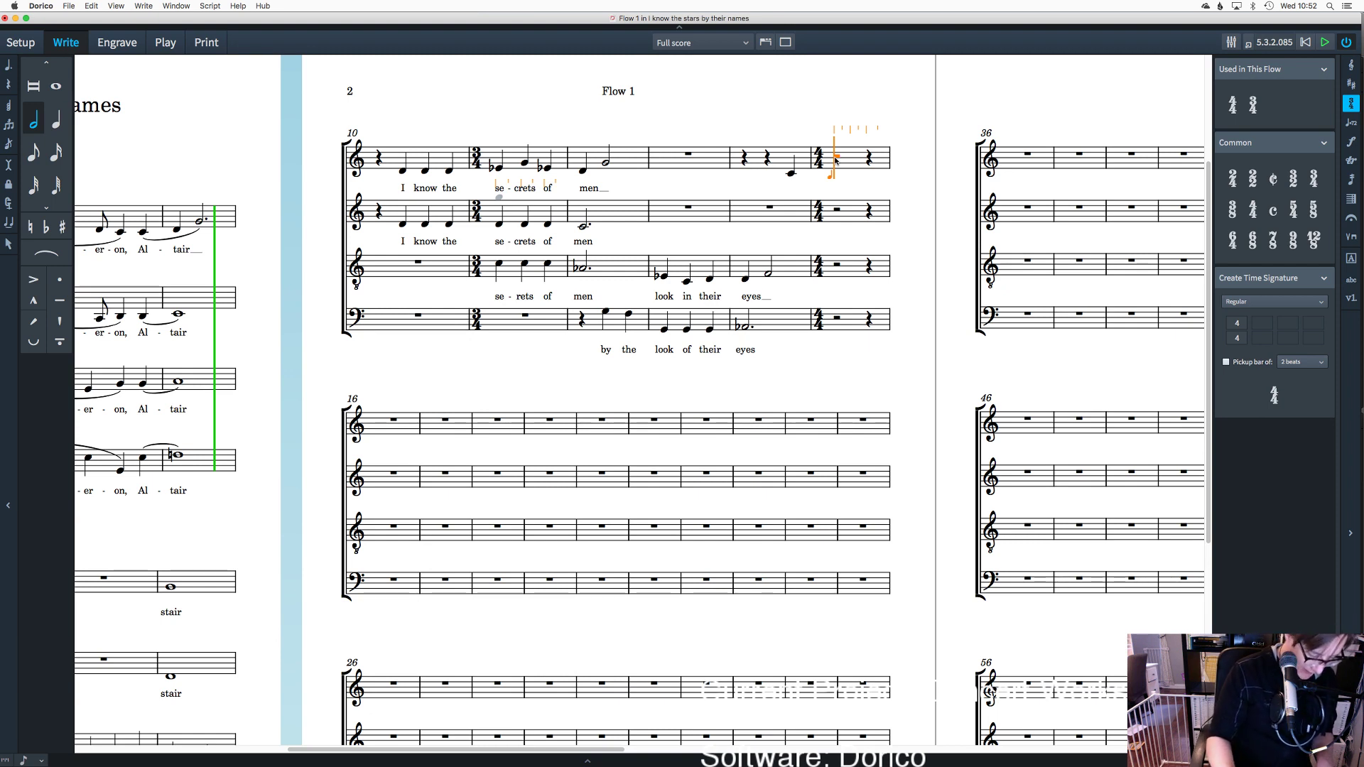
pyautogui.click(836, 160)
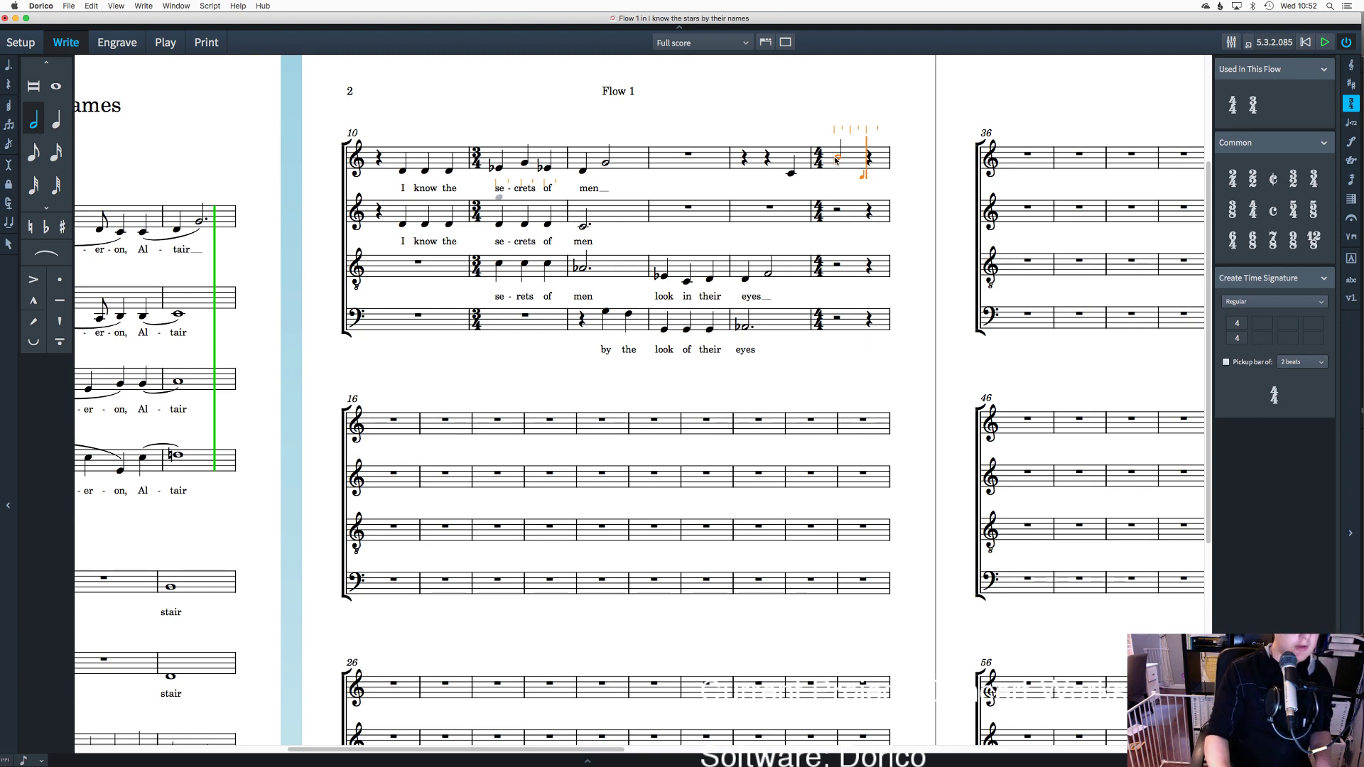
pyautogui.press('6')
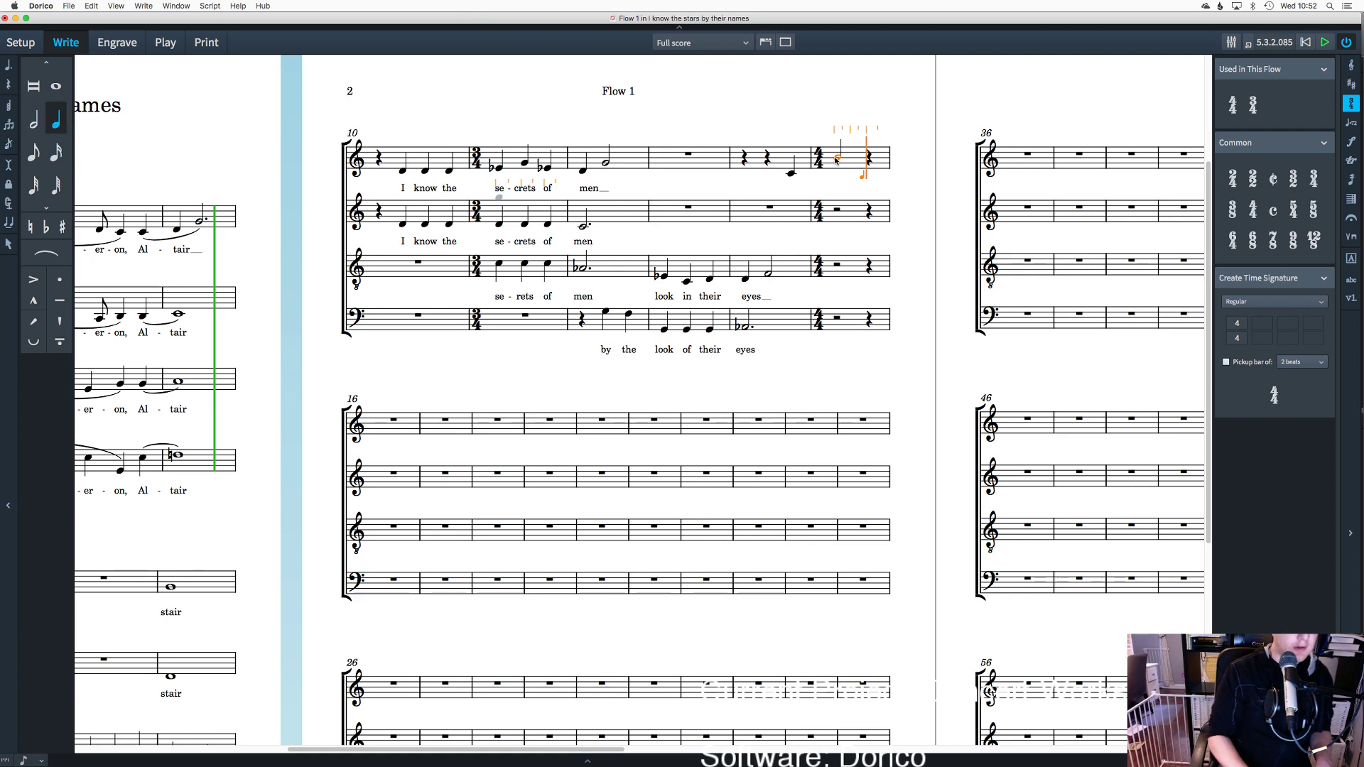
pyautogui.press('q')
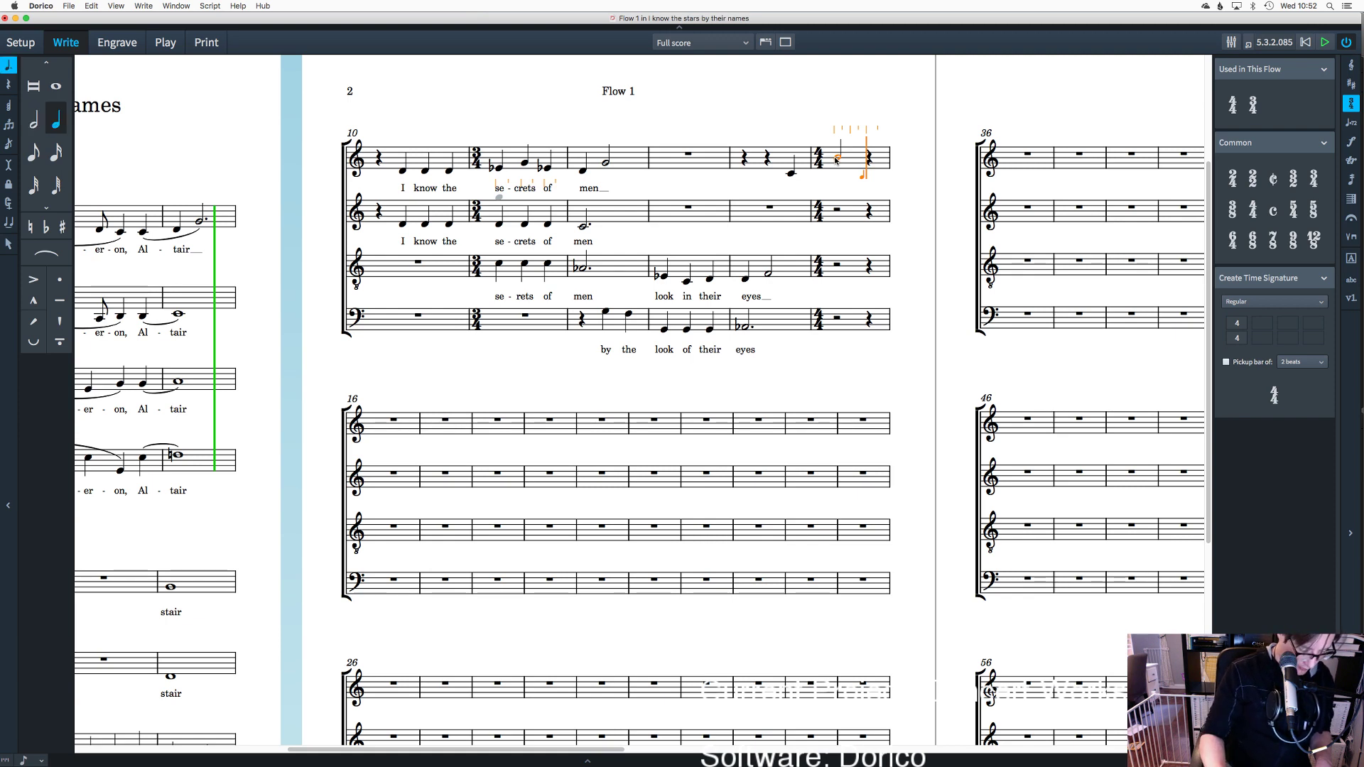
pyautogui.press('g')
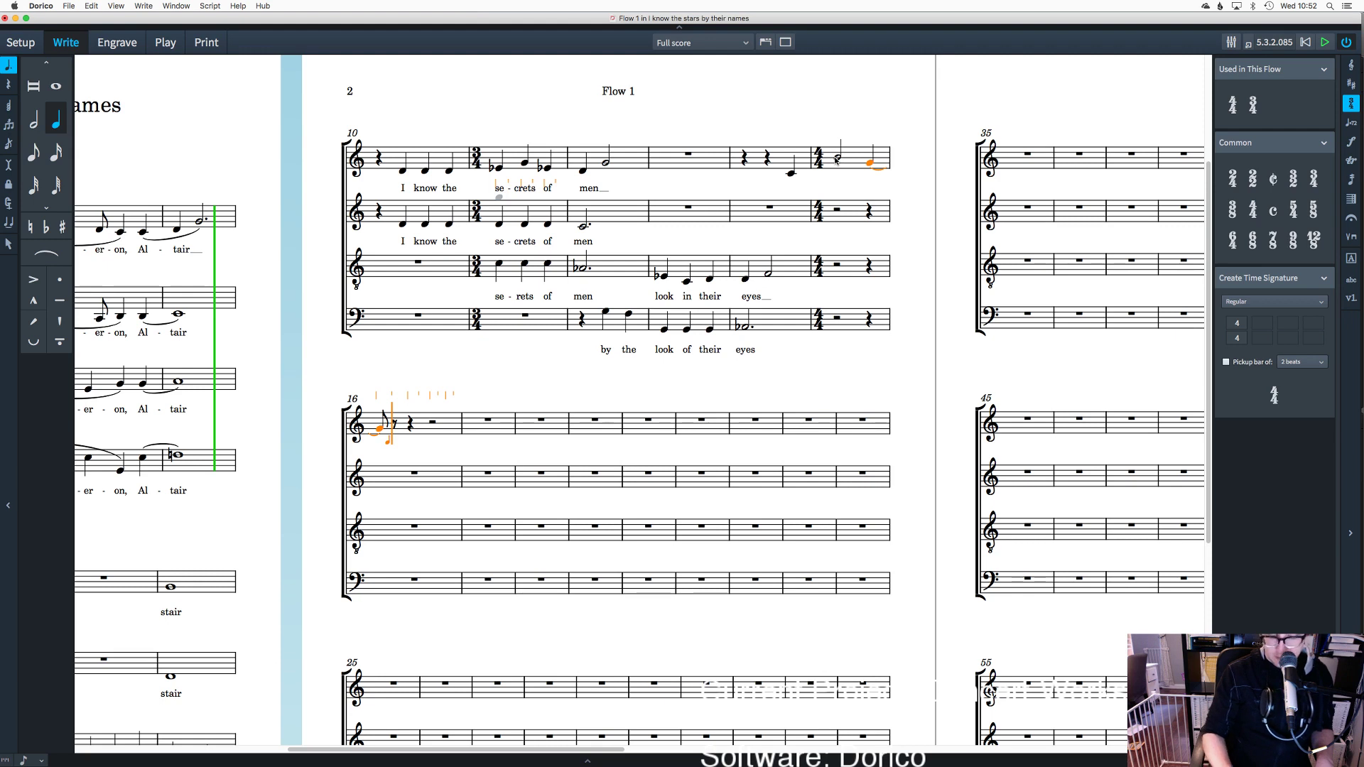
pyautogui.press('q')
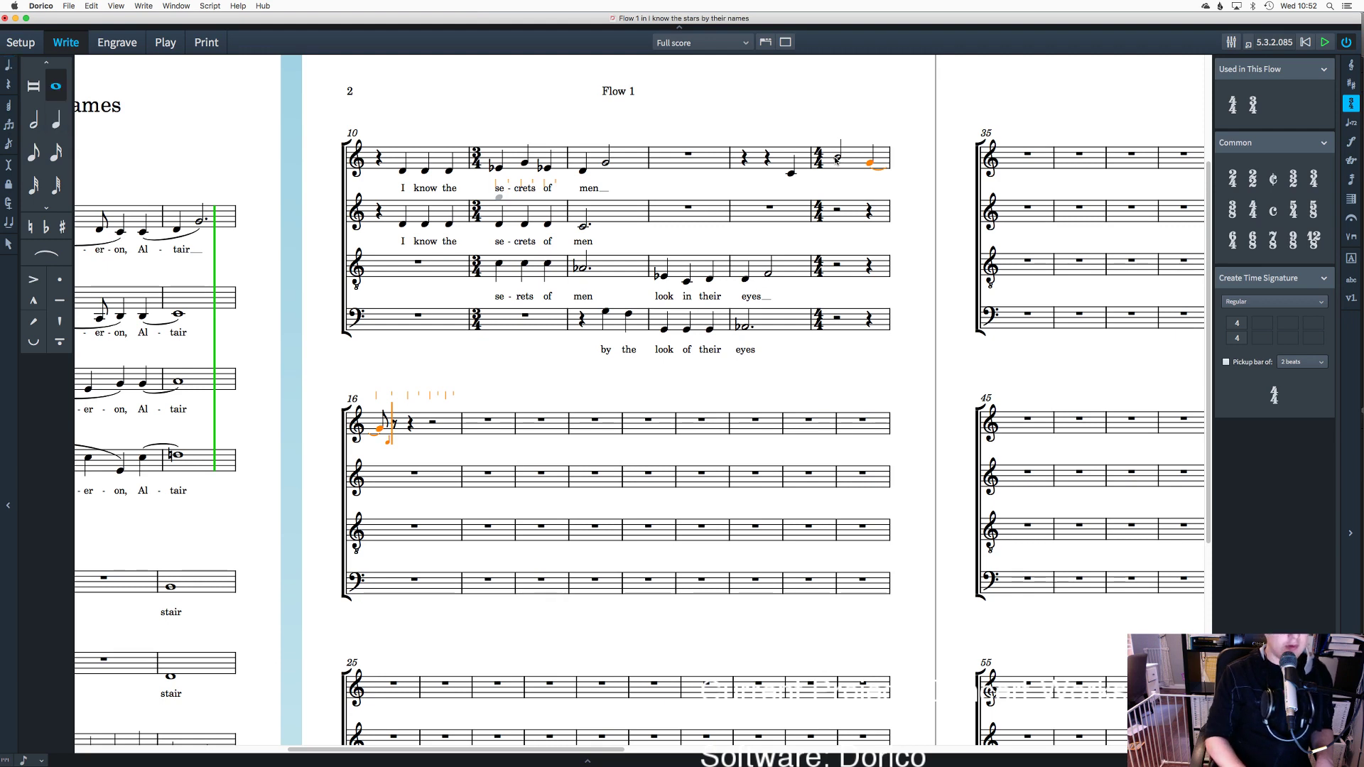
pyautogui.press('7')
pyautogui.press('5')
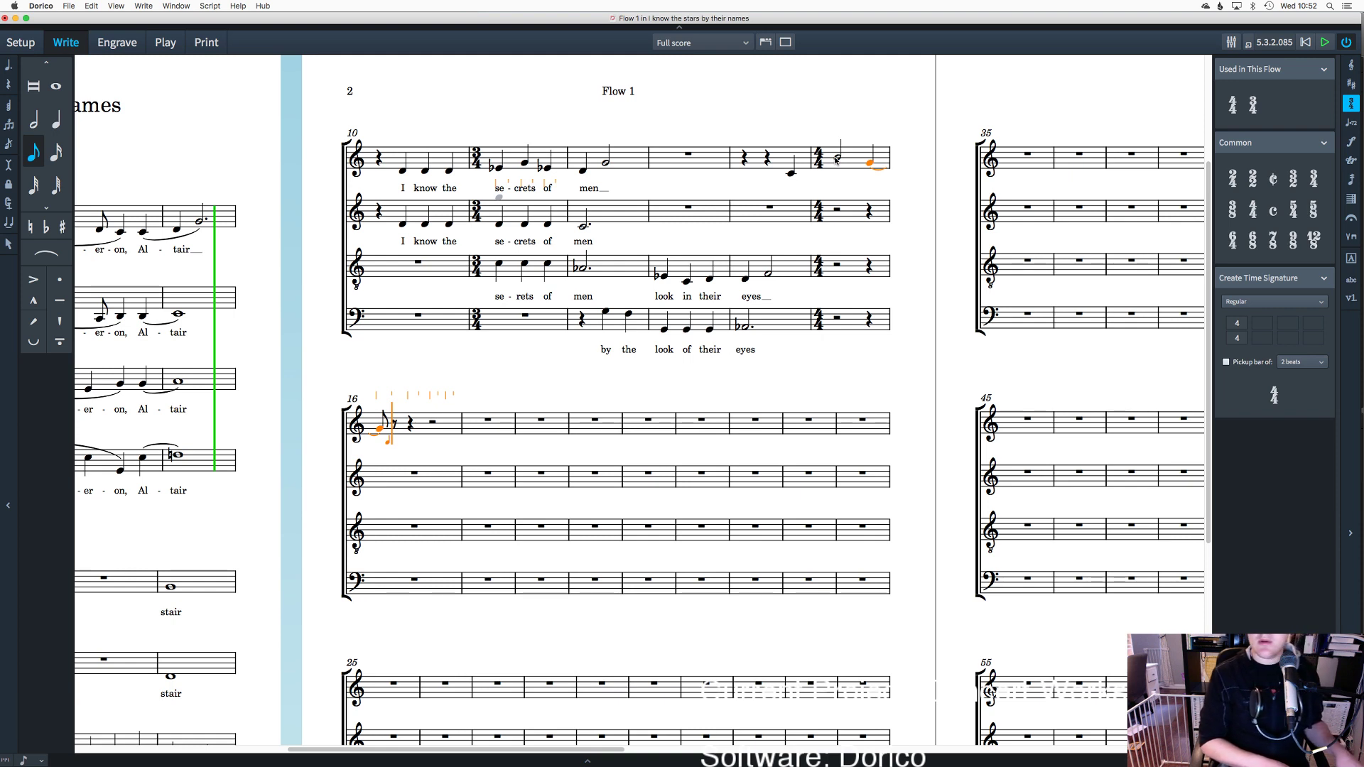
pyautogui.press('6')
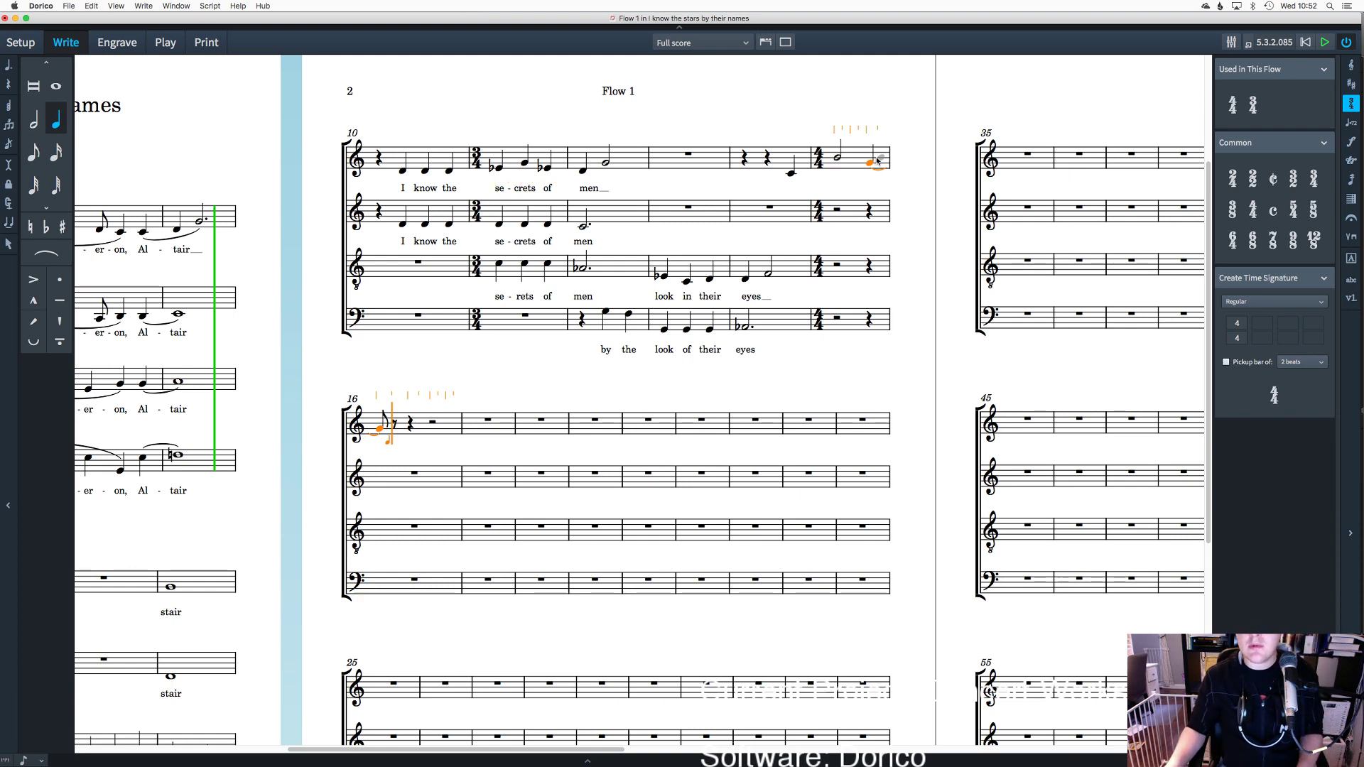
pyautogui.press('7')
pyautogui.press('5')
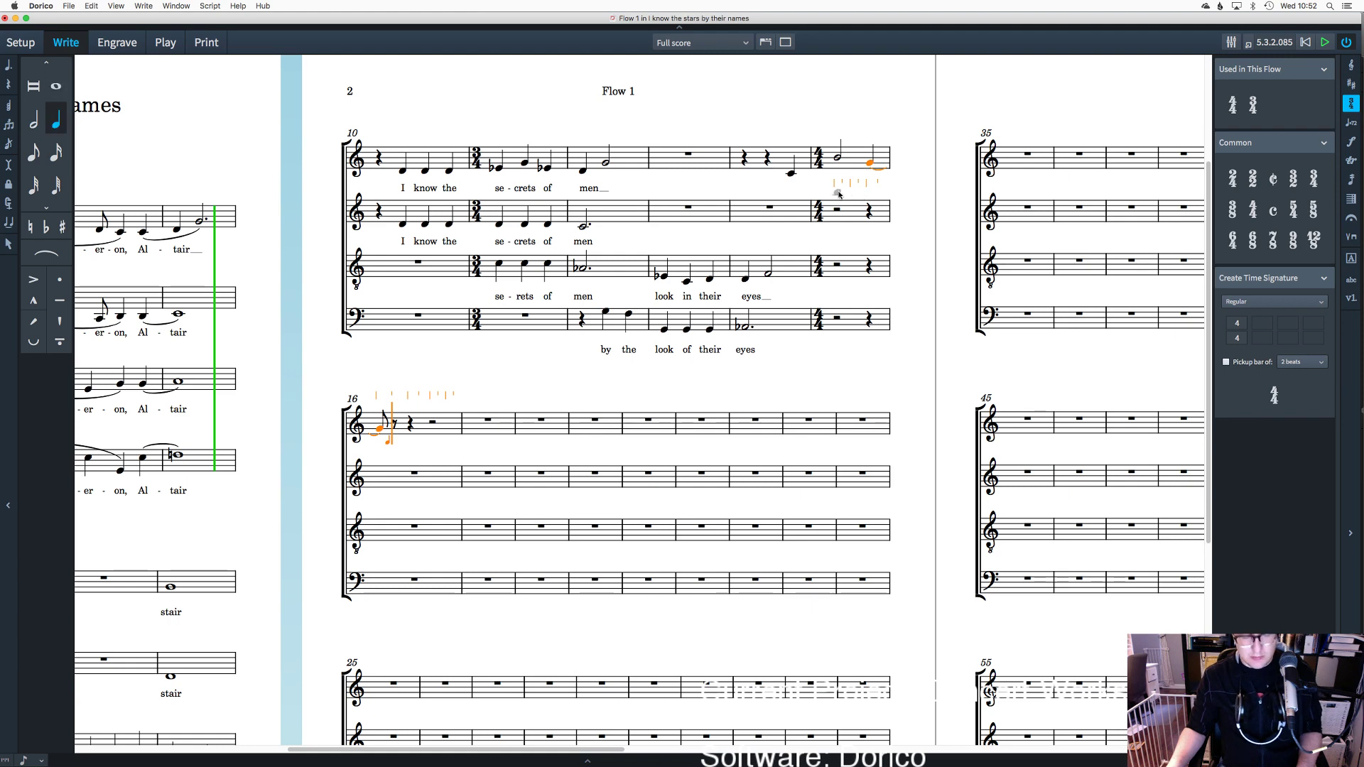
# Step: Remove the trial soprano notes from bar 15 onward and delete the 4/4 time signature at bar 15
pyautogui.press('super+z')
pyautogui.press('super+z')
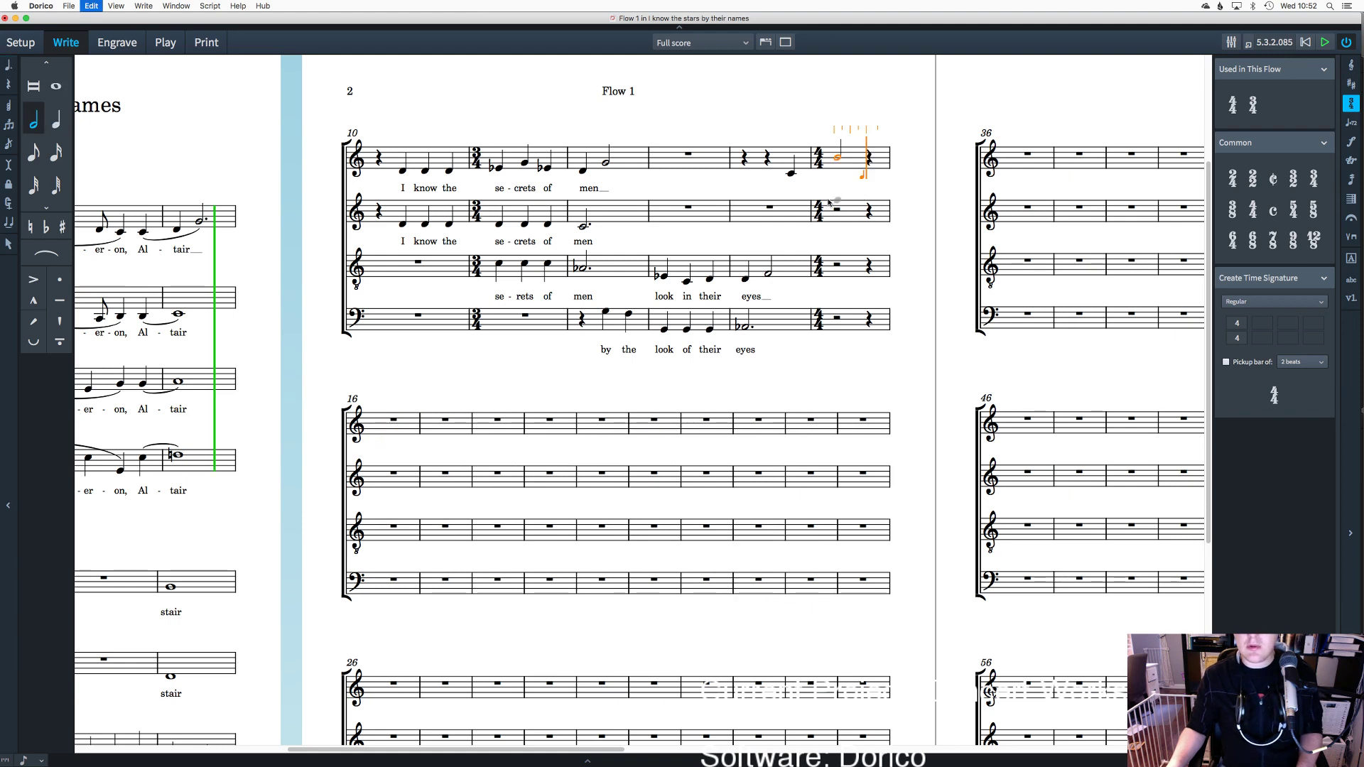
pyautogui.press('Escape')
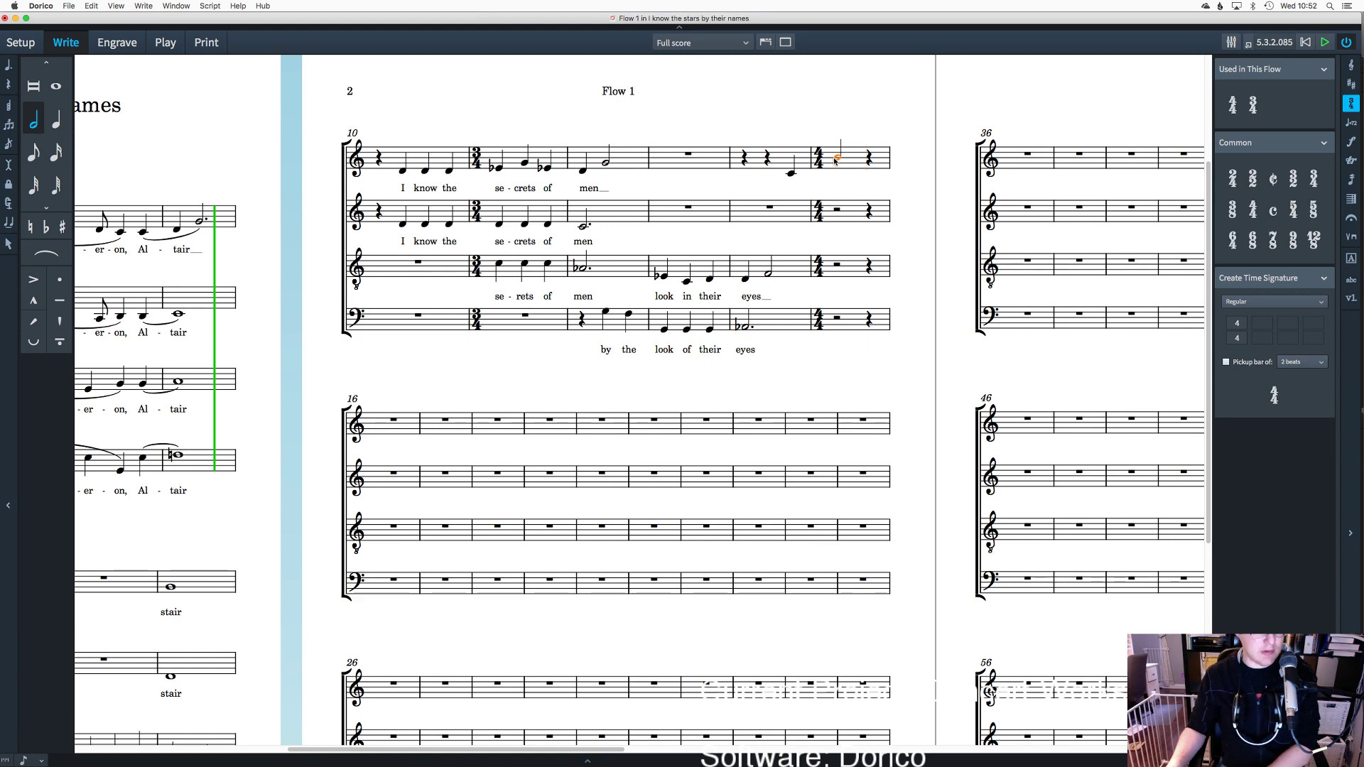
pyautogui.press('Delete')
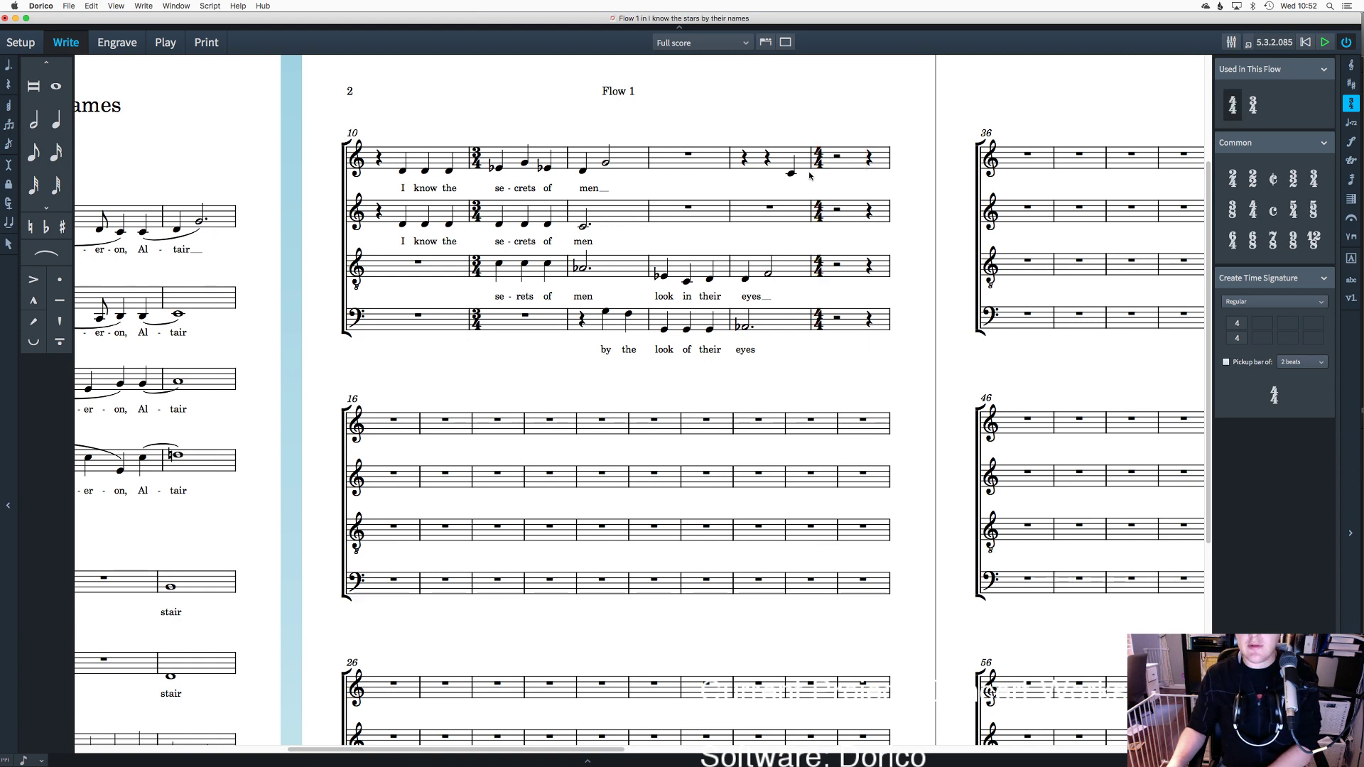
pyautogui.press('Delete')
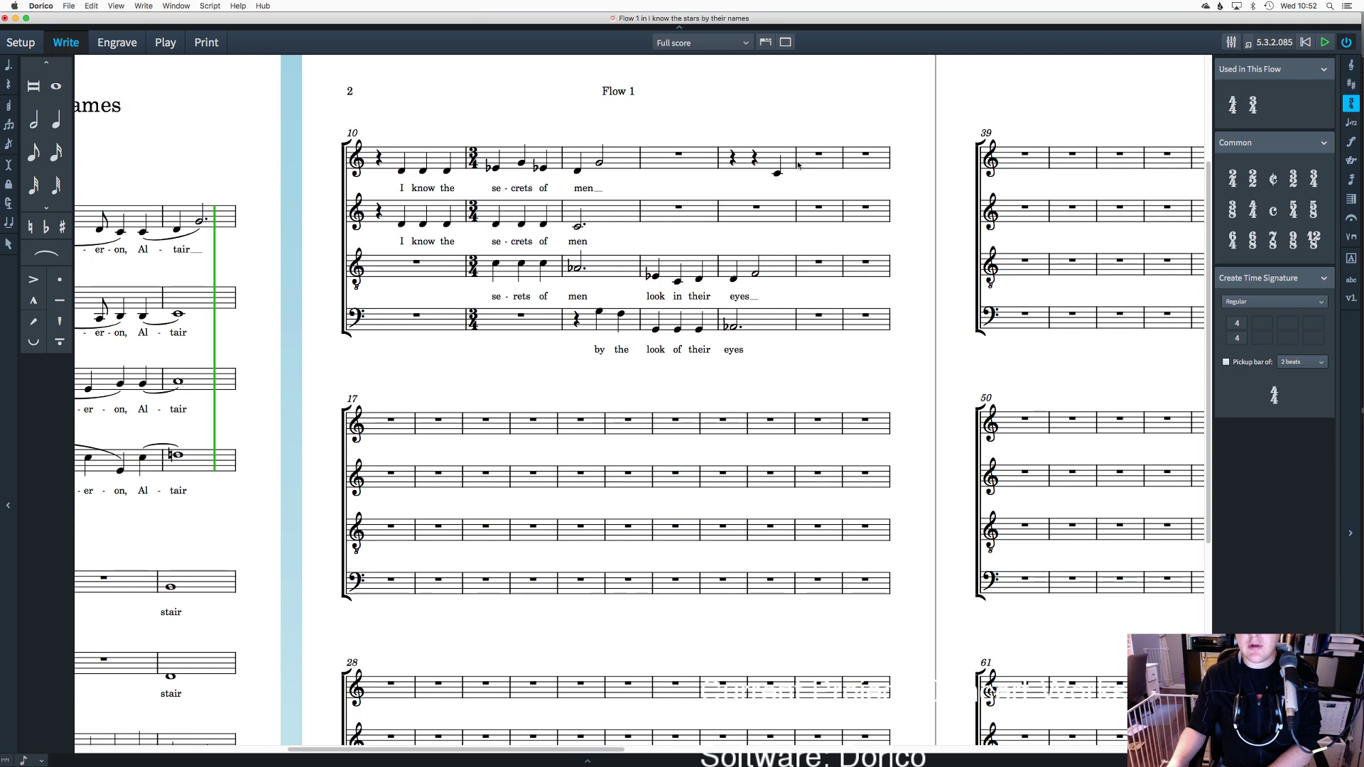
pyautogui.click(798, 164)
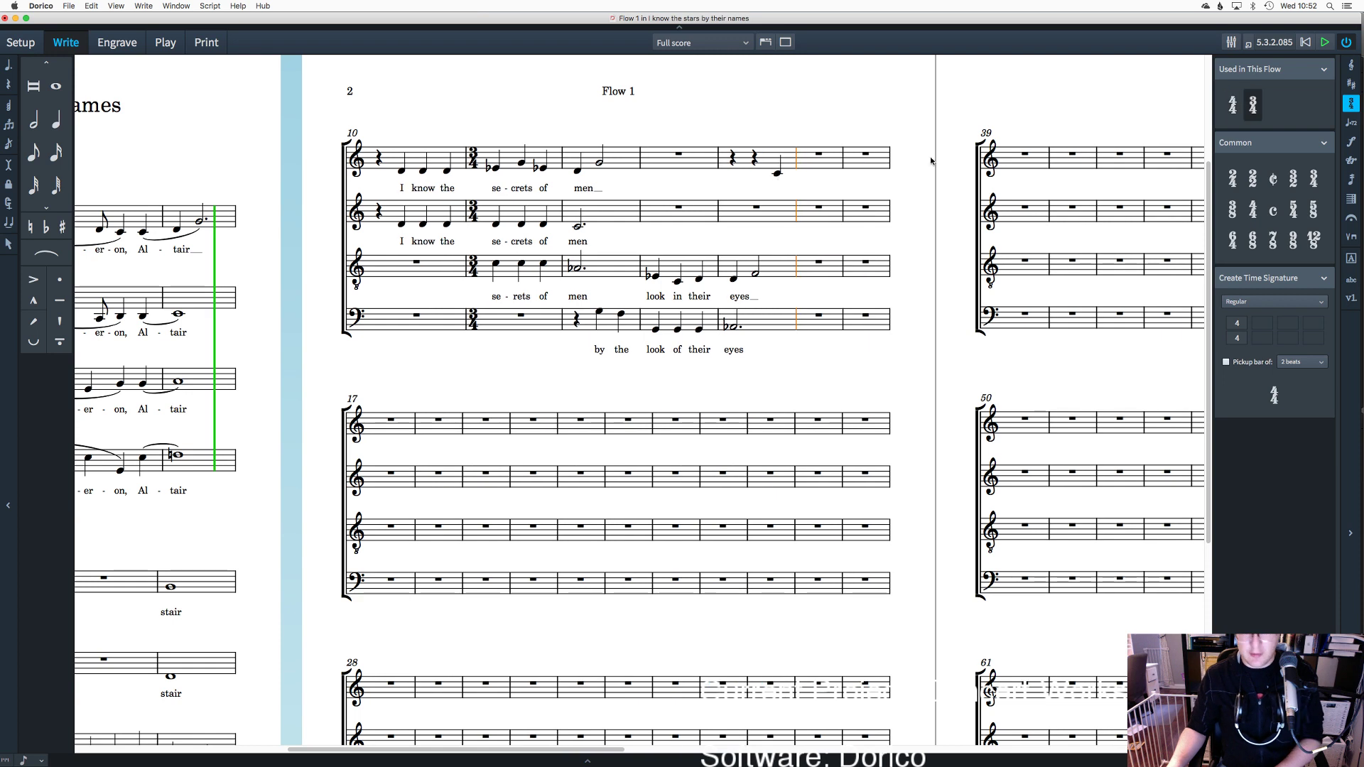
pyautogui.click(1231, 114)
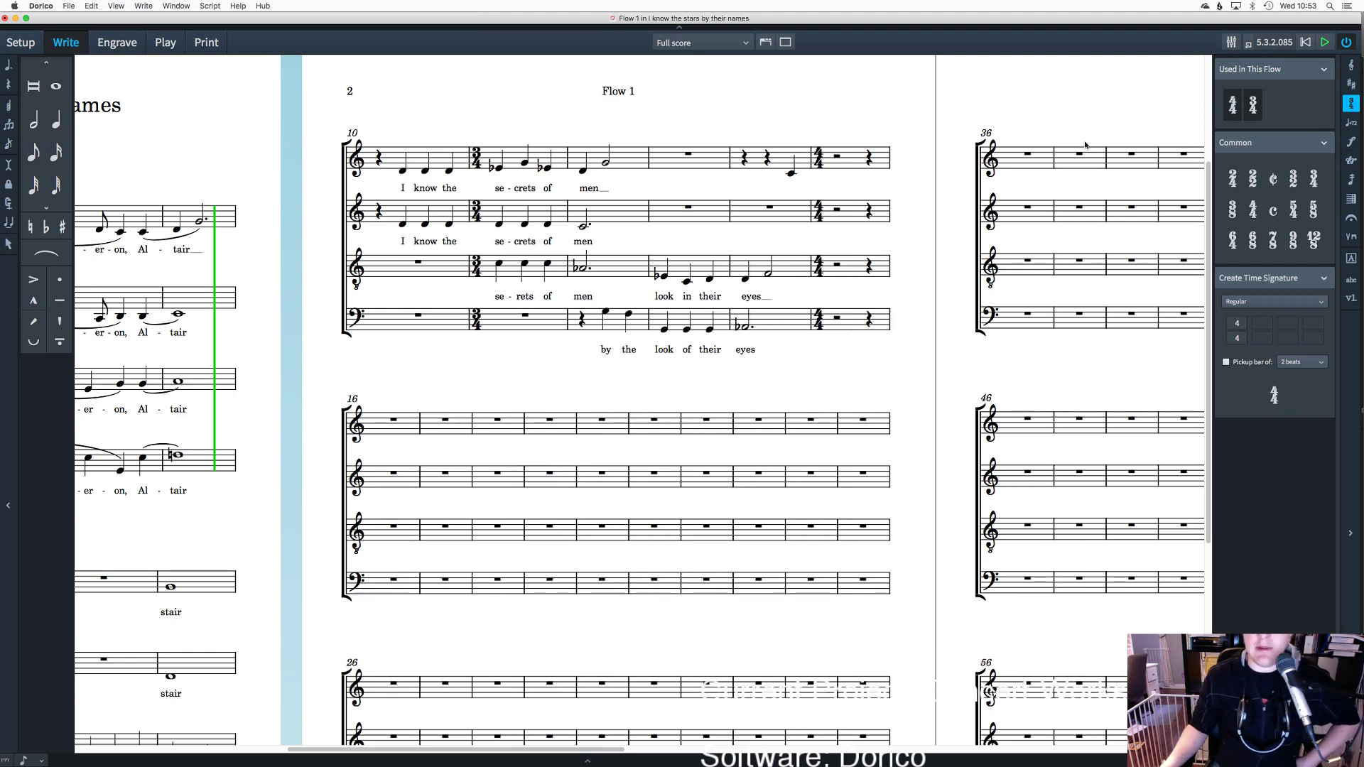
pyautogui.doubleClick(828, 164)
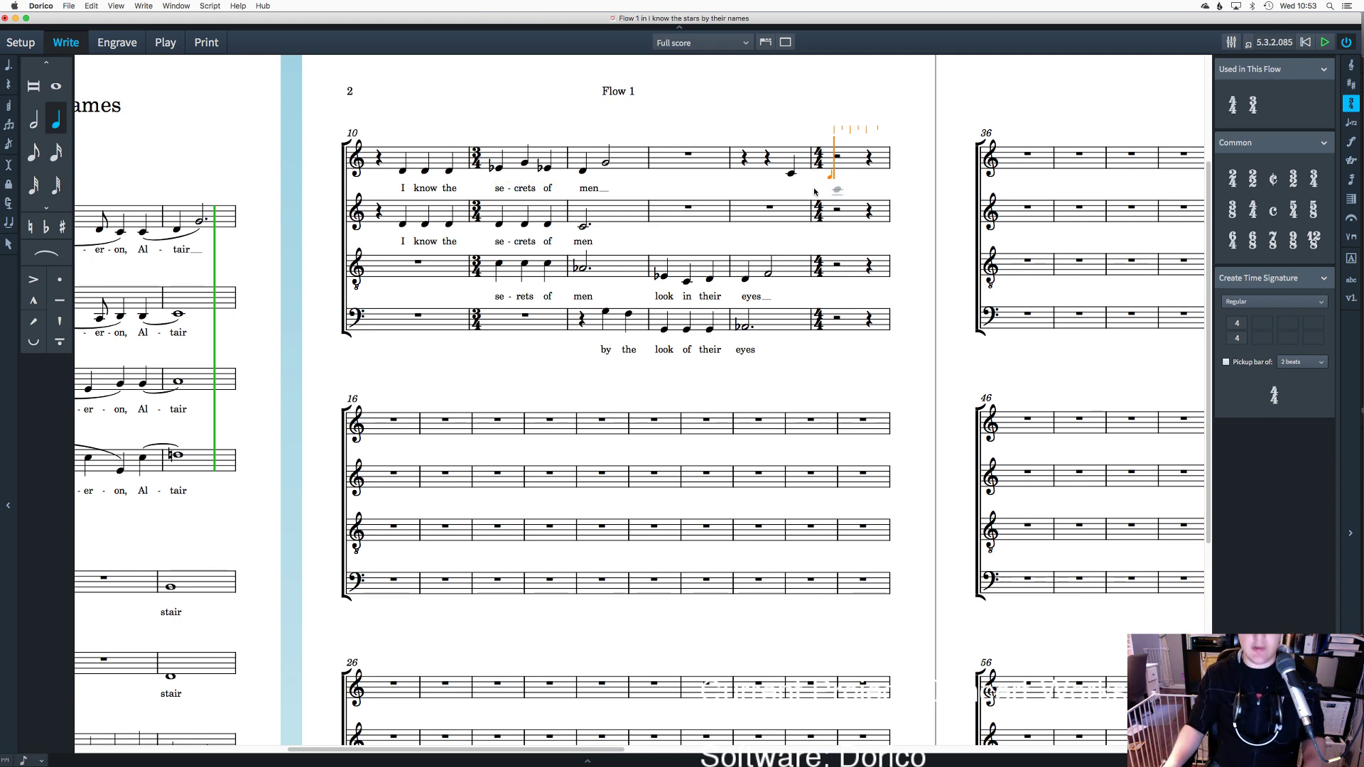
pyautogui.press('Escape')
pyautogui.click(818, 161)
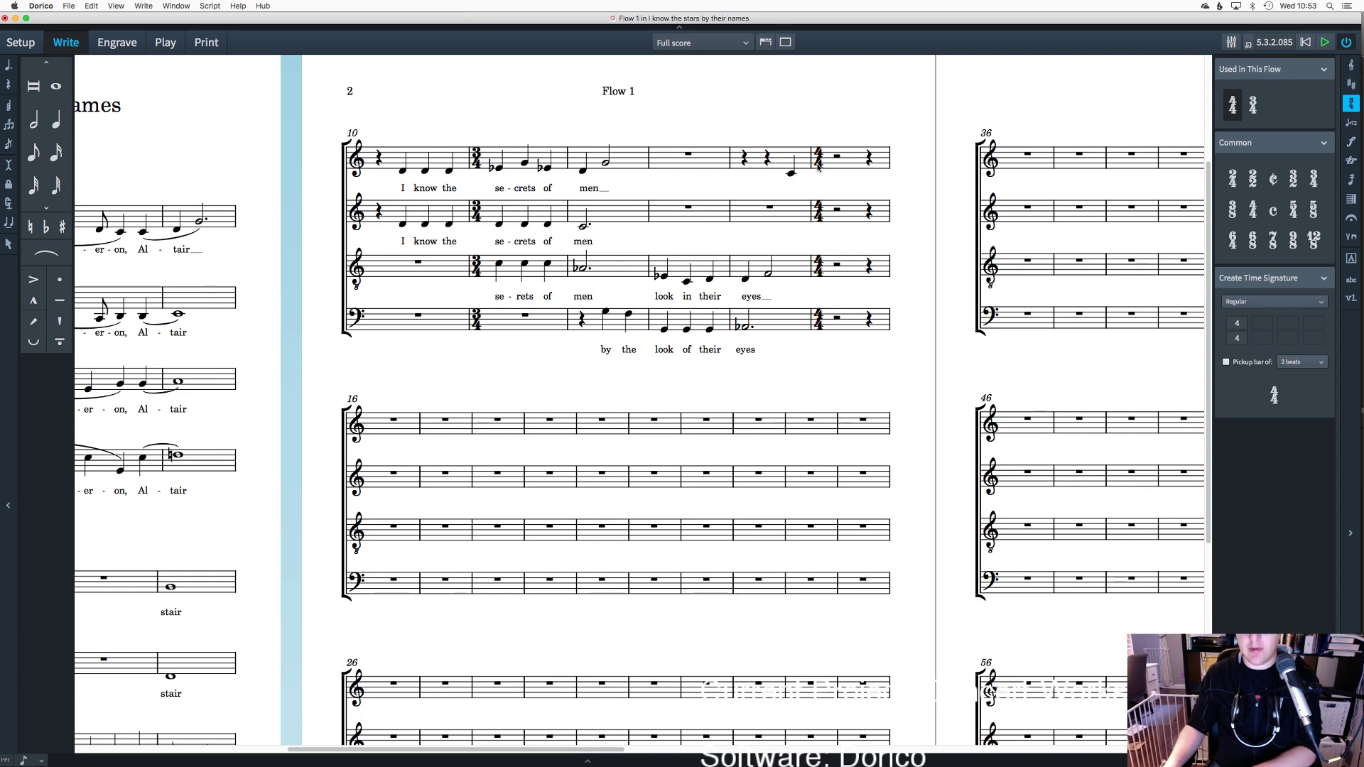
pyautogui.press('Delete')
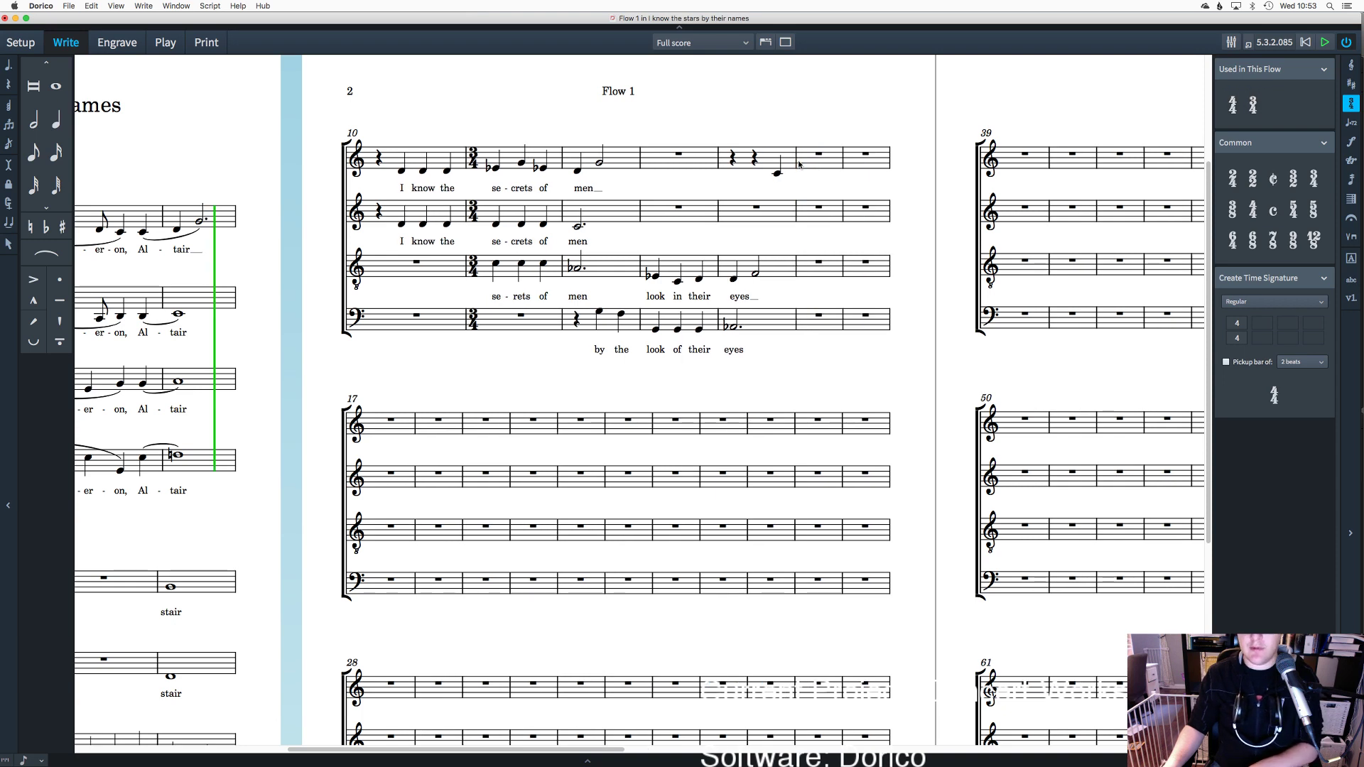
# Step: Insert a 4/4 time signature at the start of bar 15 from the soprano staff
pyautogui.doubleClick(798, 165)
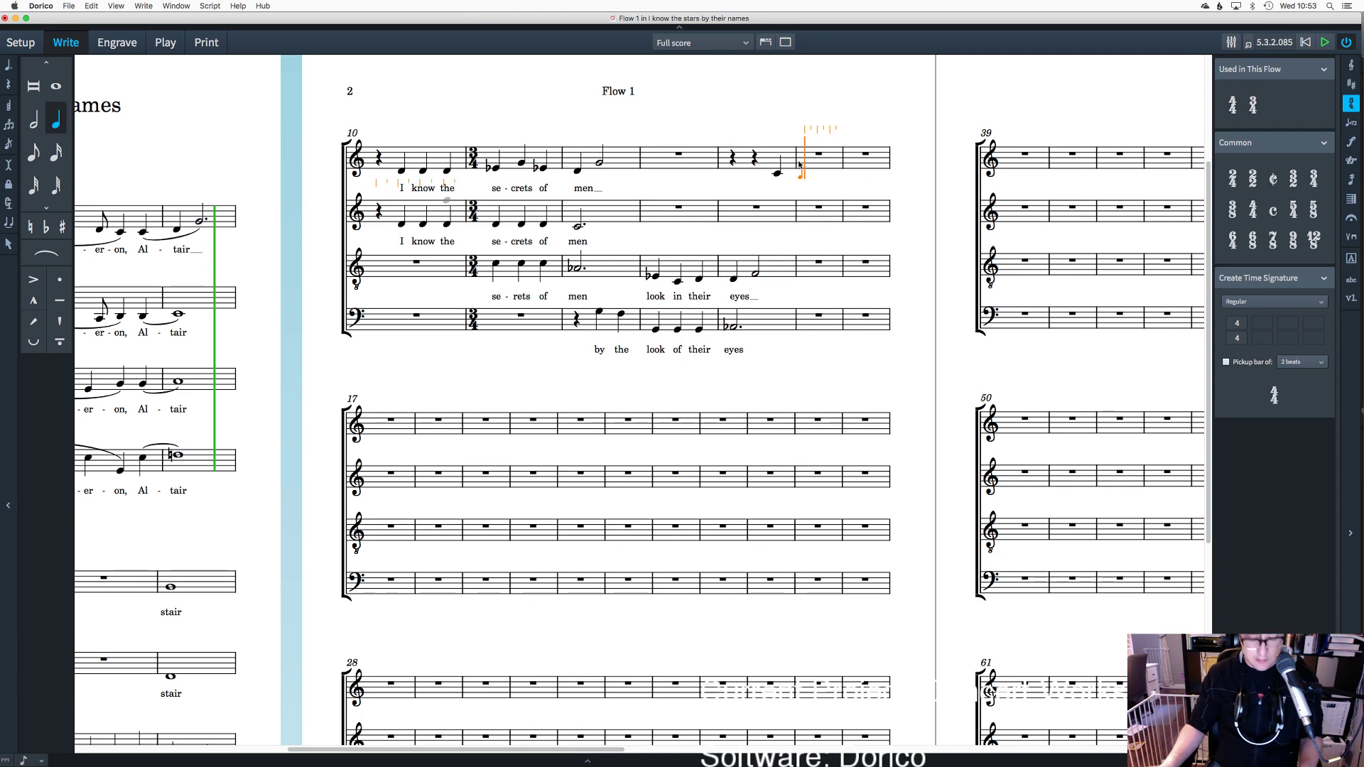
pyautogui.hotkey('shift', 'm')
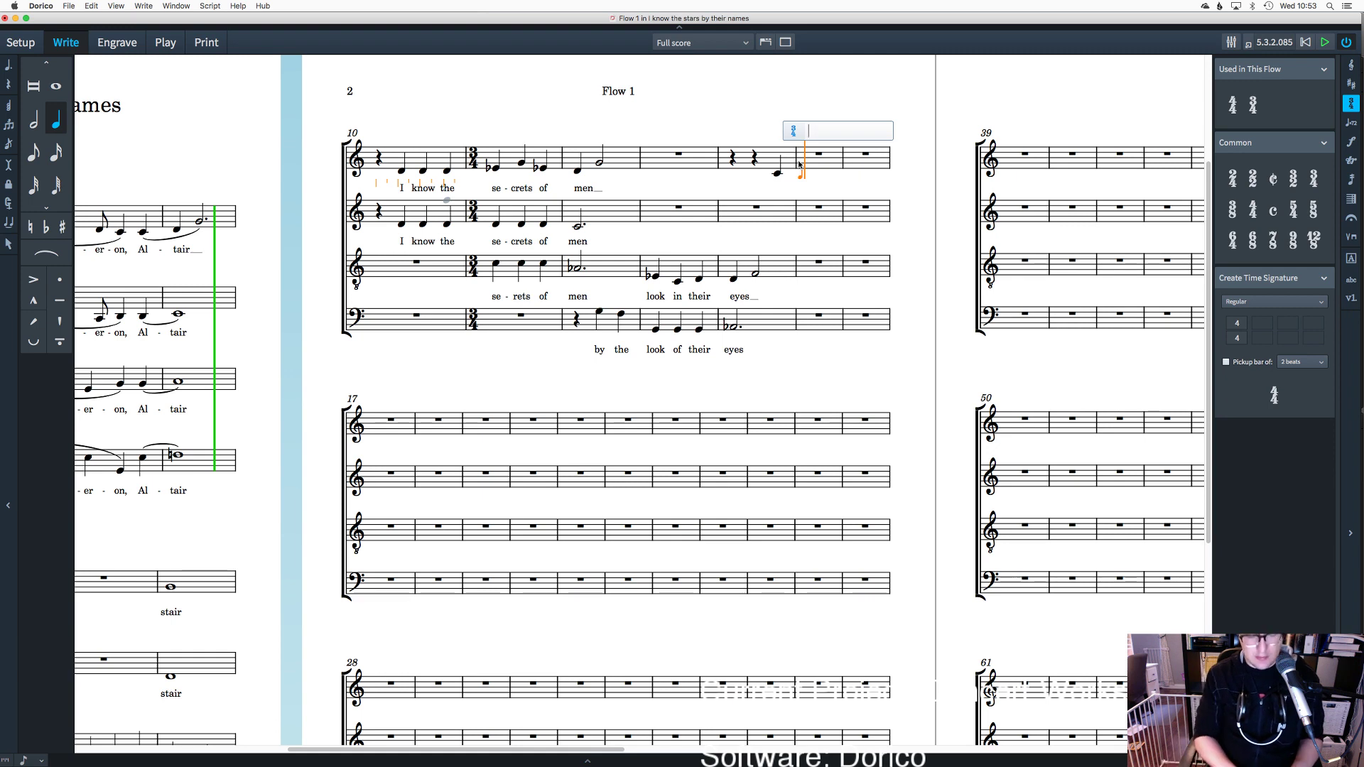
pyautogui.write('4/4')
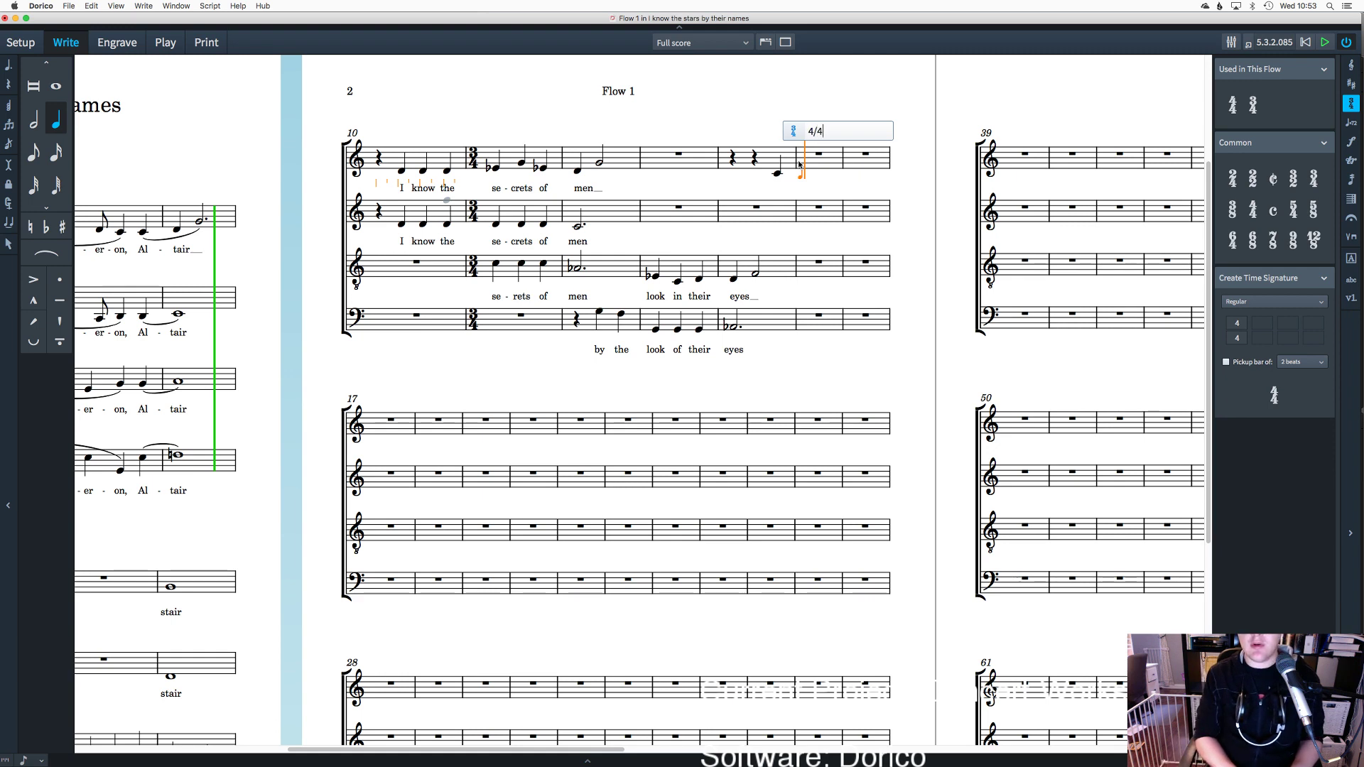
pyautogui.press('Return')
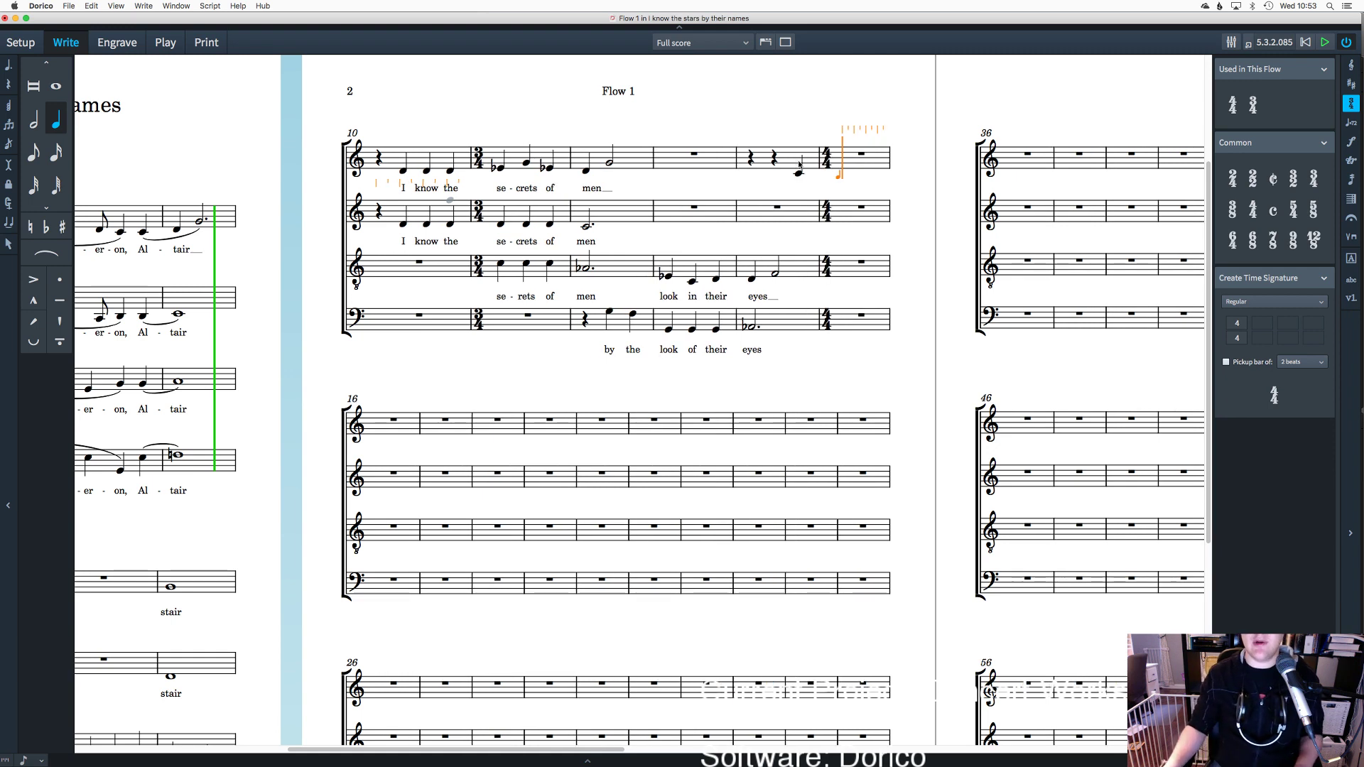
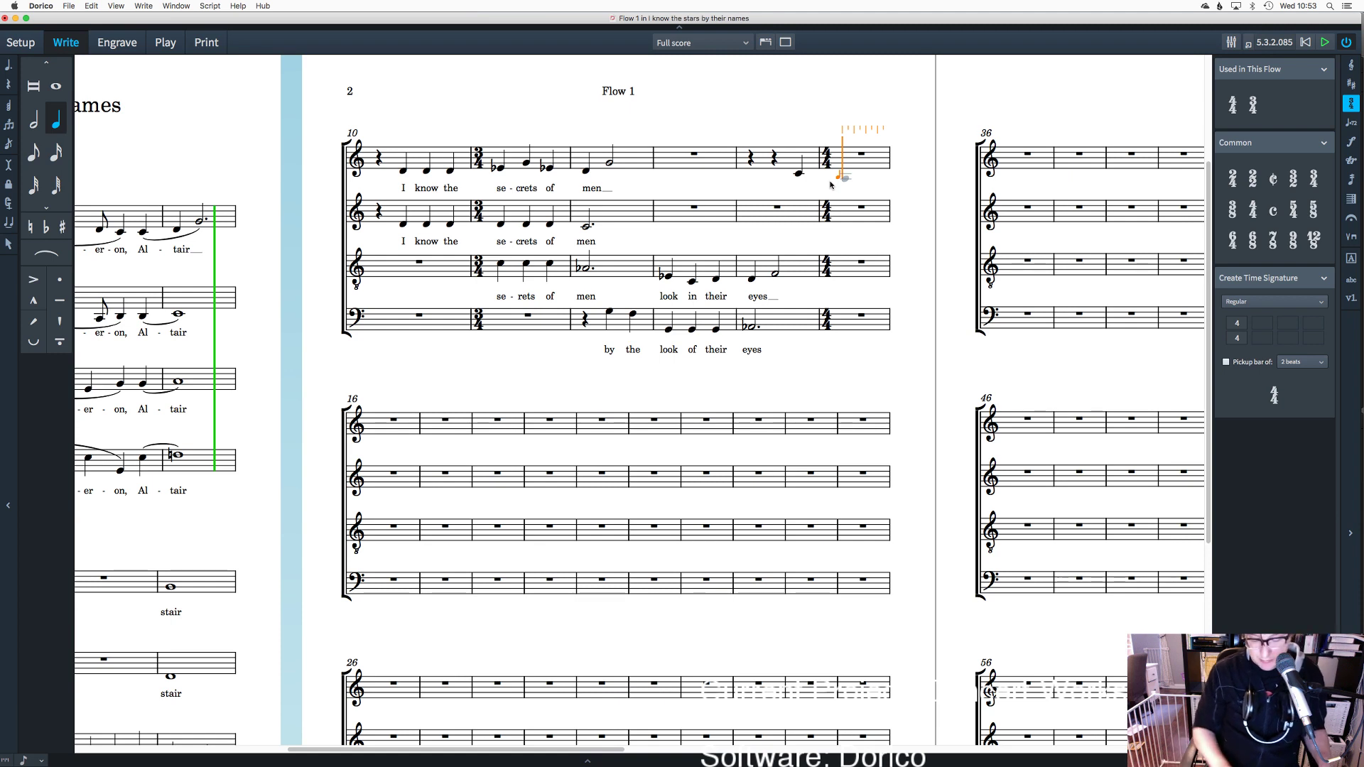
# Step: Enter a half-note B, a dotted quarter-note G and an eighth-note G in the soprano's bar 15
pyautogui.press('7')
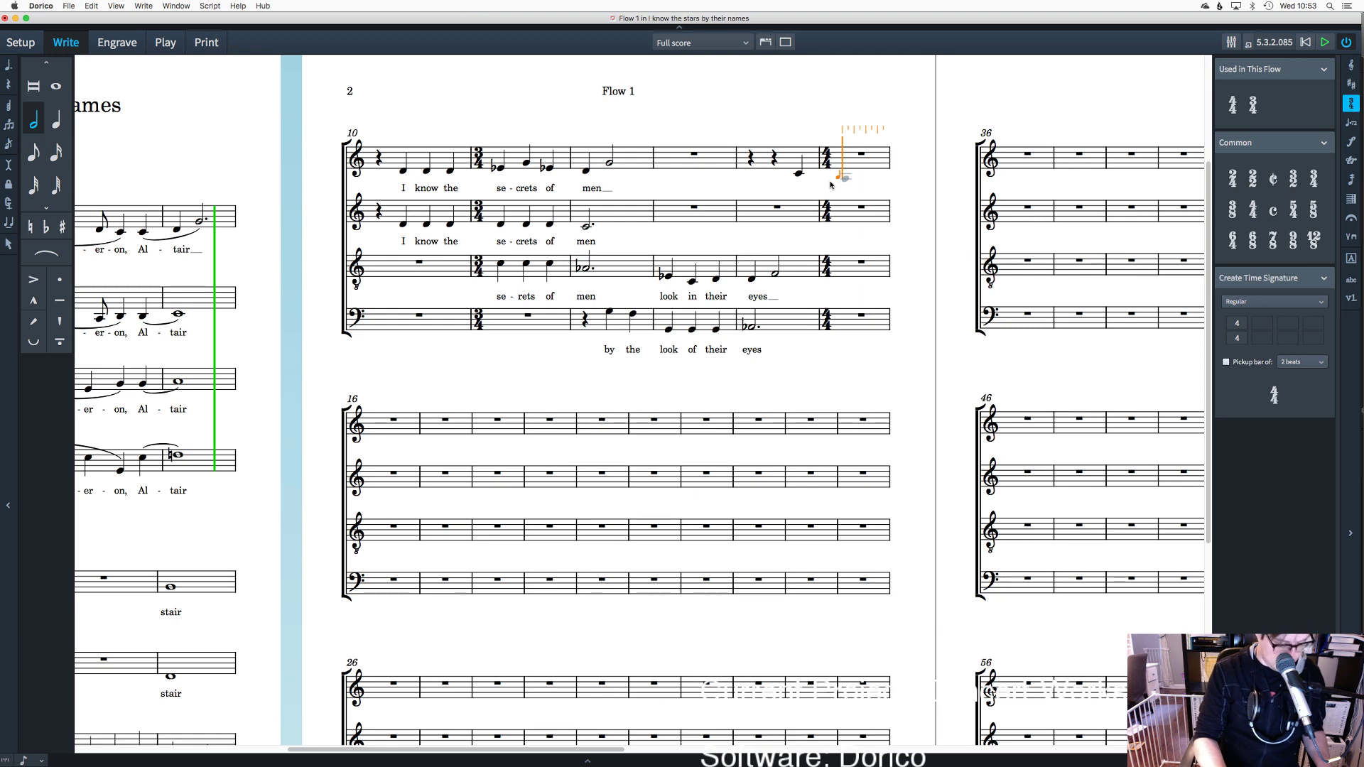
pyautogui.hotkey('shift', 'alt', 'b')
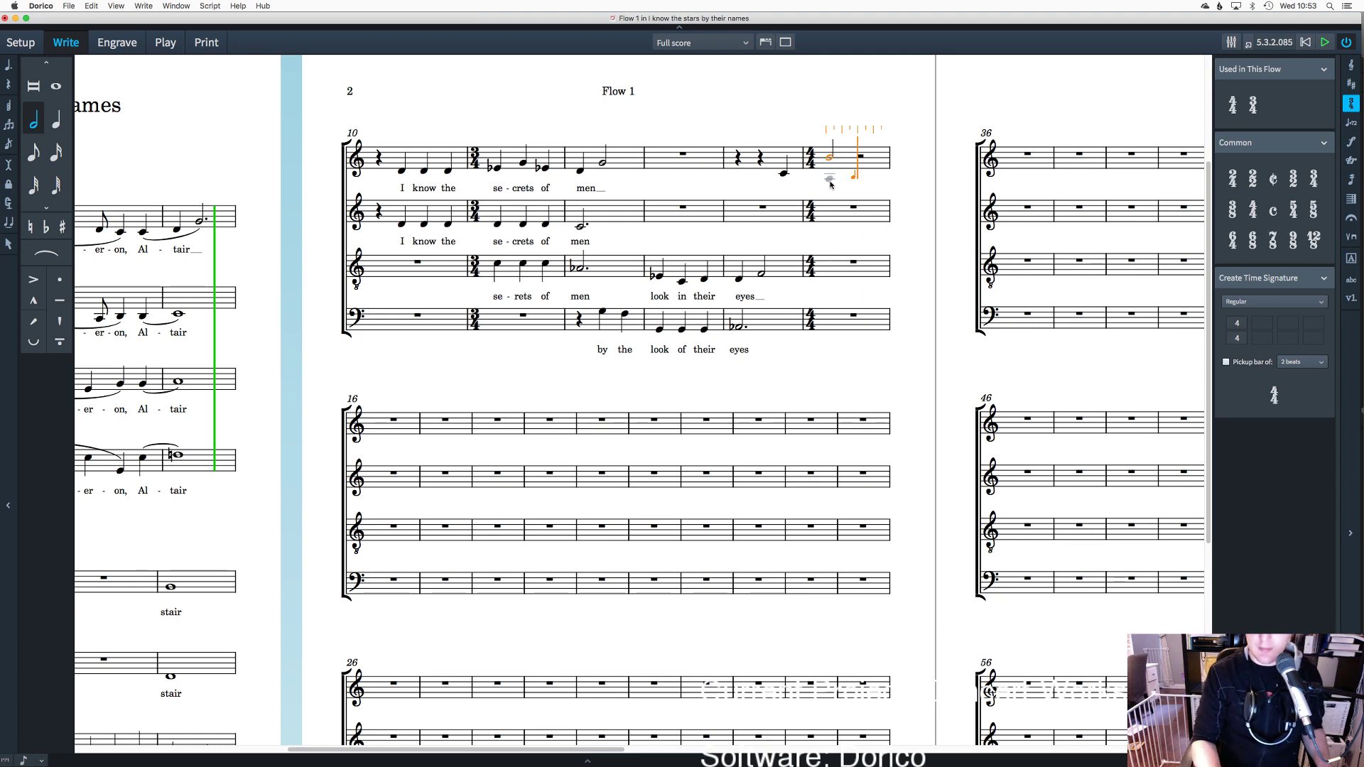
pyautogui.press('6')
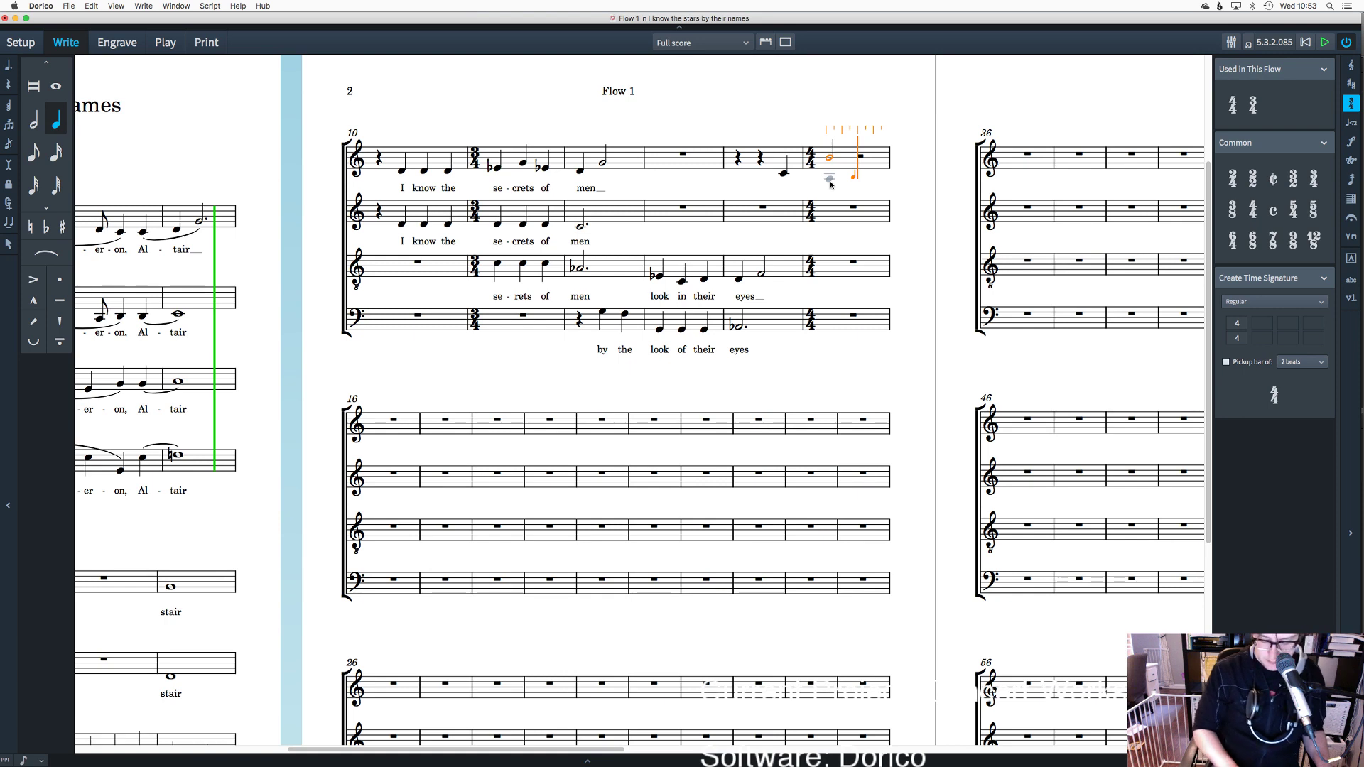
pyautogui.press('g')
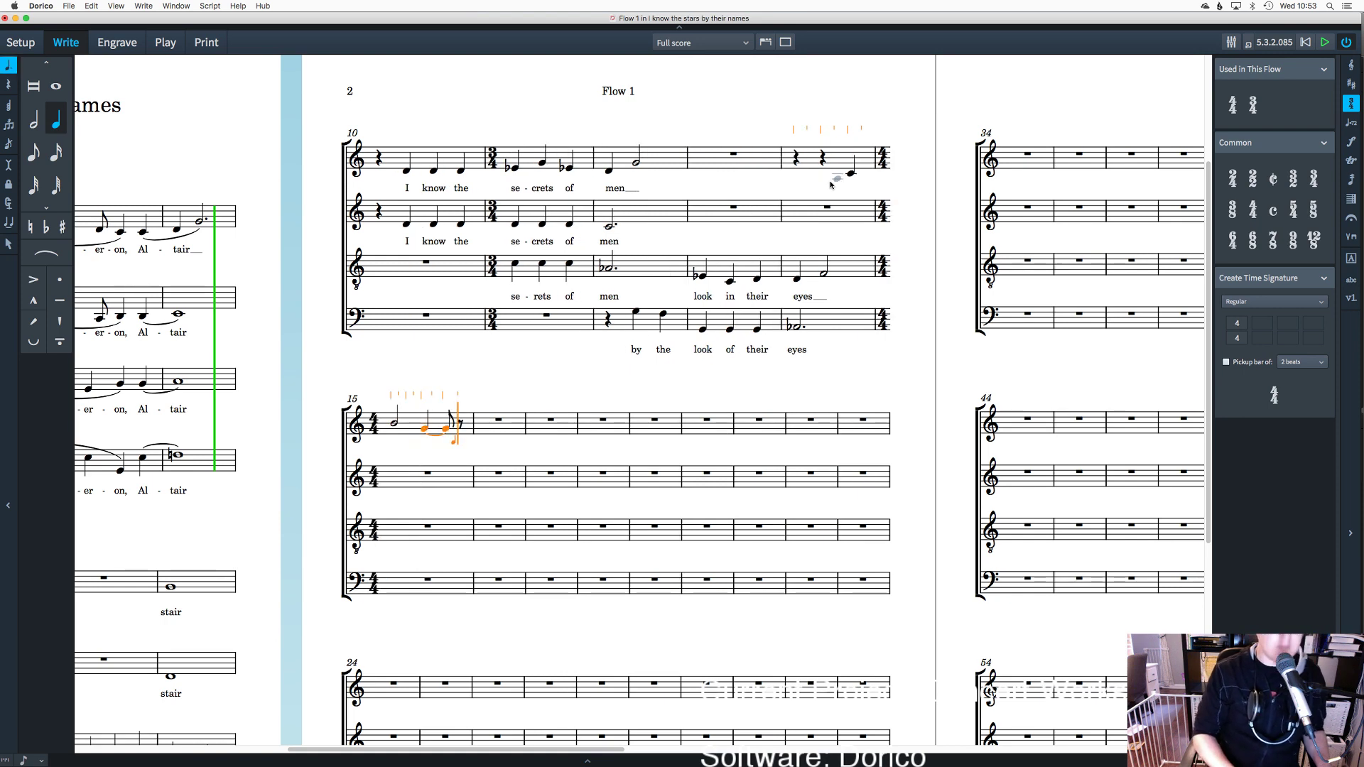
pyautogui.press('7')
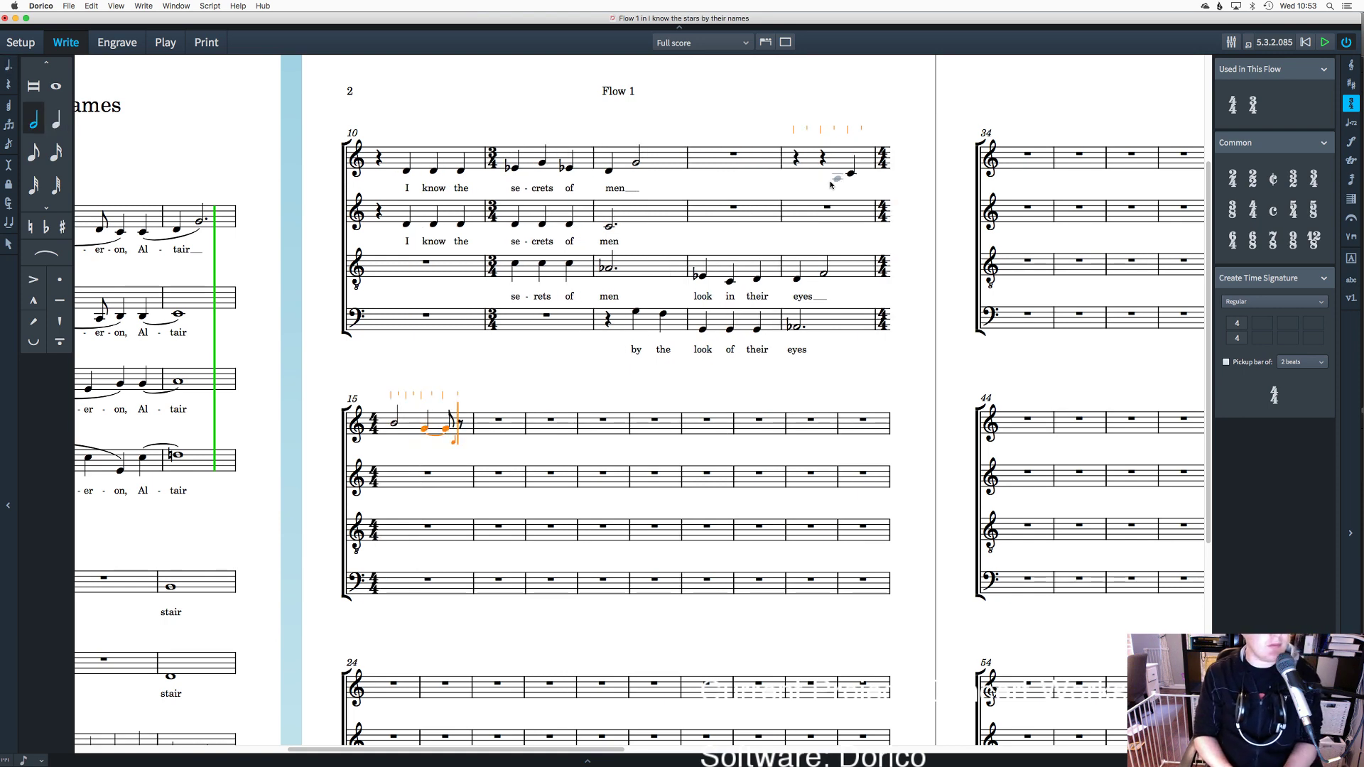
pyautogui.press('8')
pyautogui.press('7')
pyautogui.press('8')
pyautogui.press('9')
pyautogui.press('5')
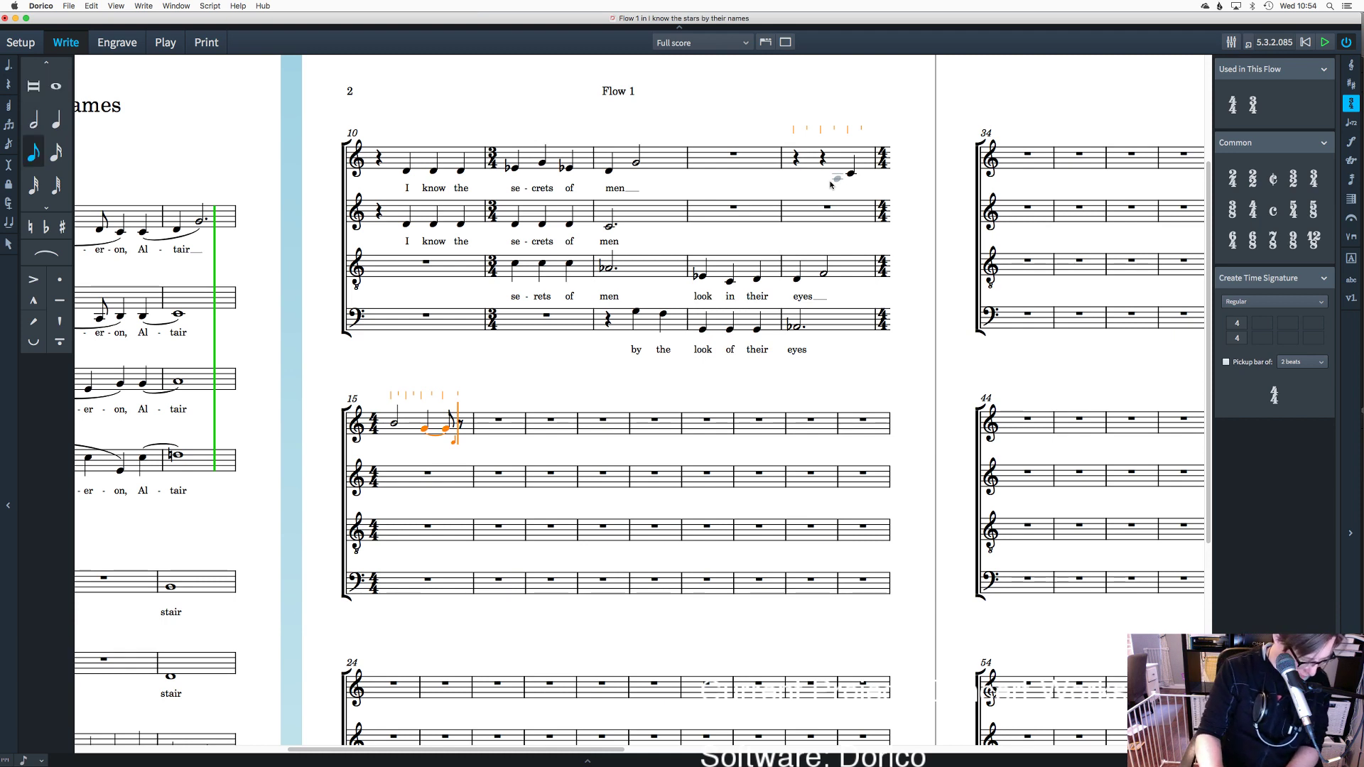
pyautogui.press('g')
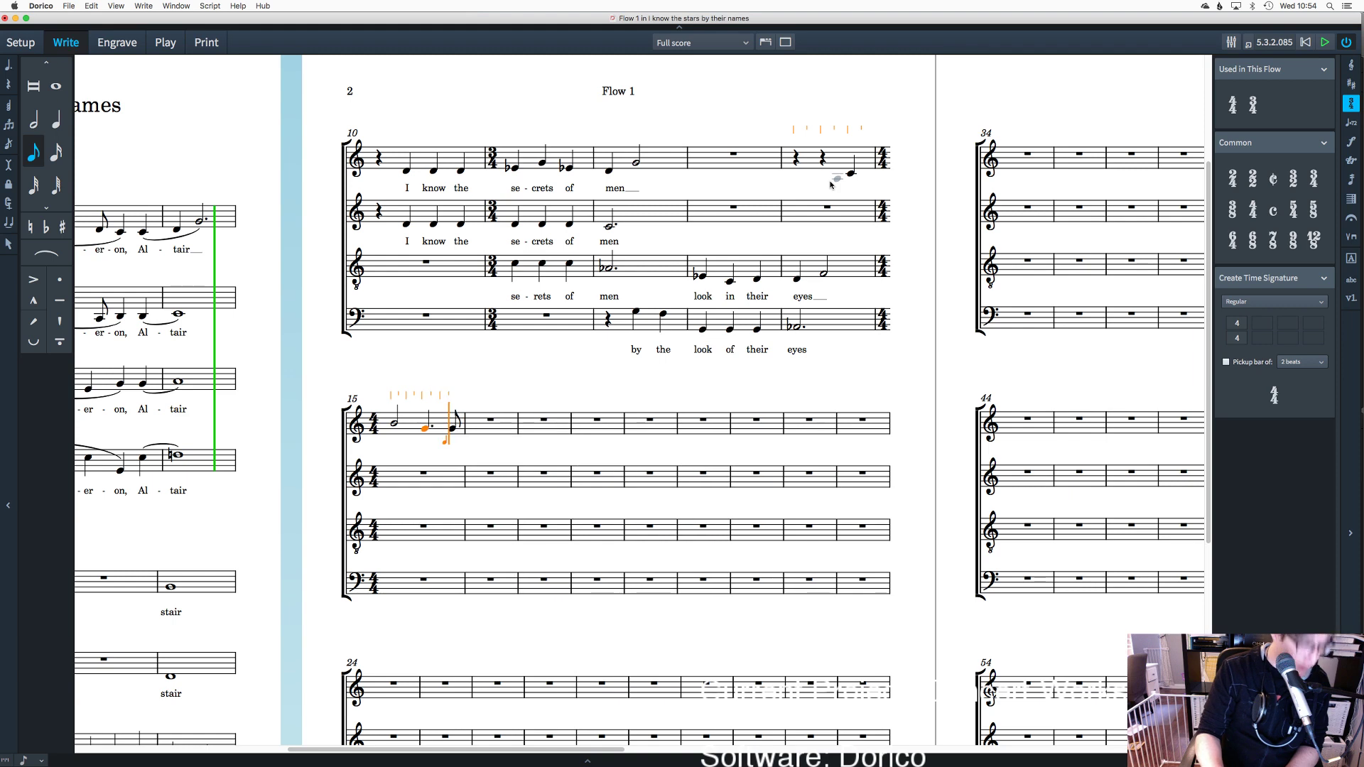
# Step: Enter a quarter-note B and a dotted half-note G in the soprano's bar 16, followed by a quarter-note G in bar 17
pyautogui.press('7')
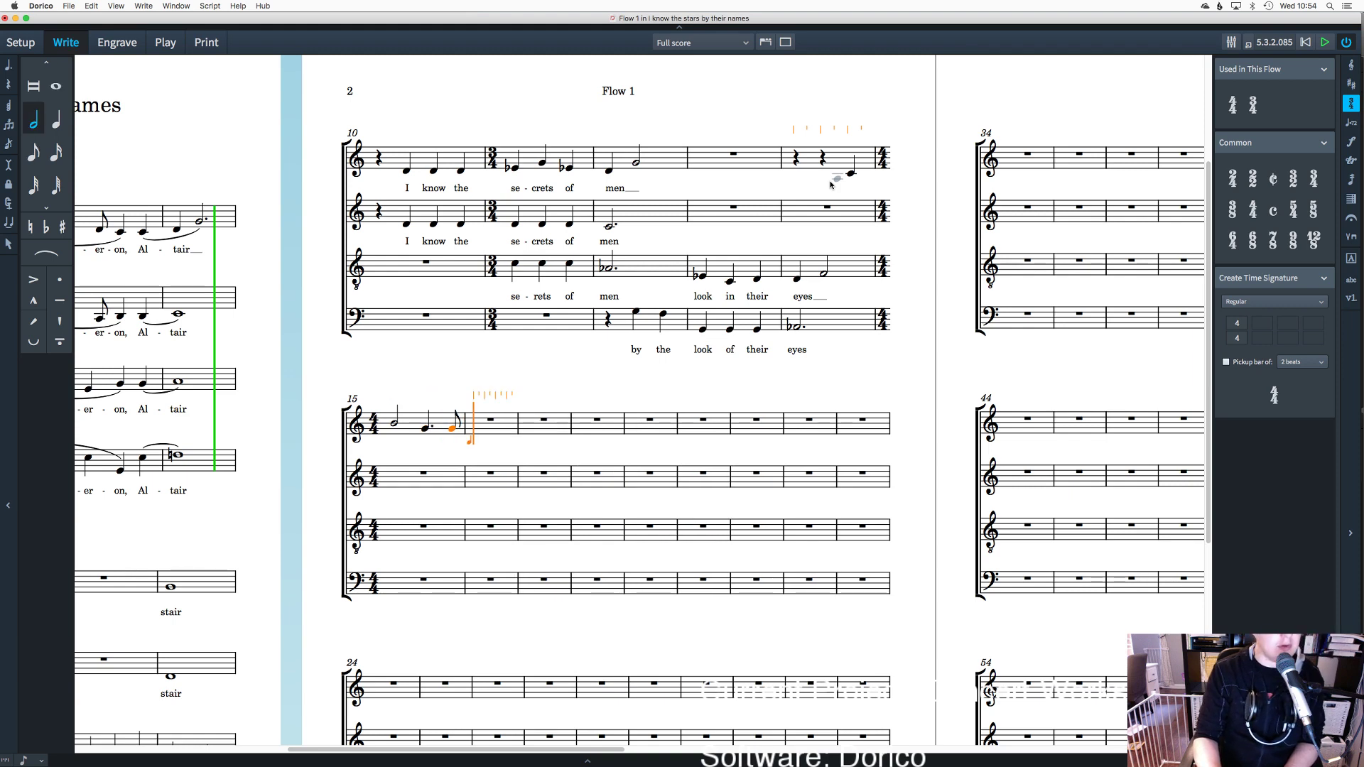
pyautogui.press('6')
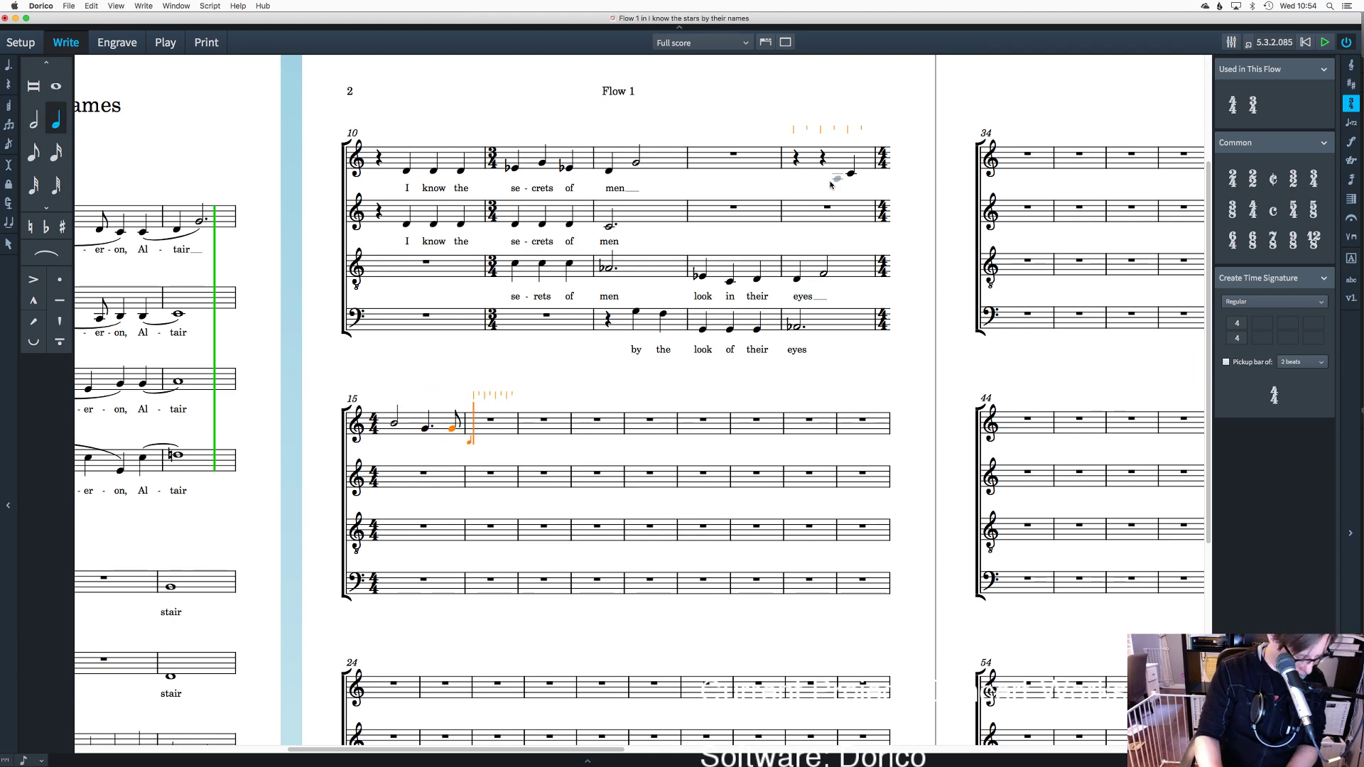
pyautogui.press('b')
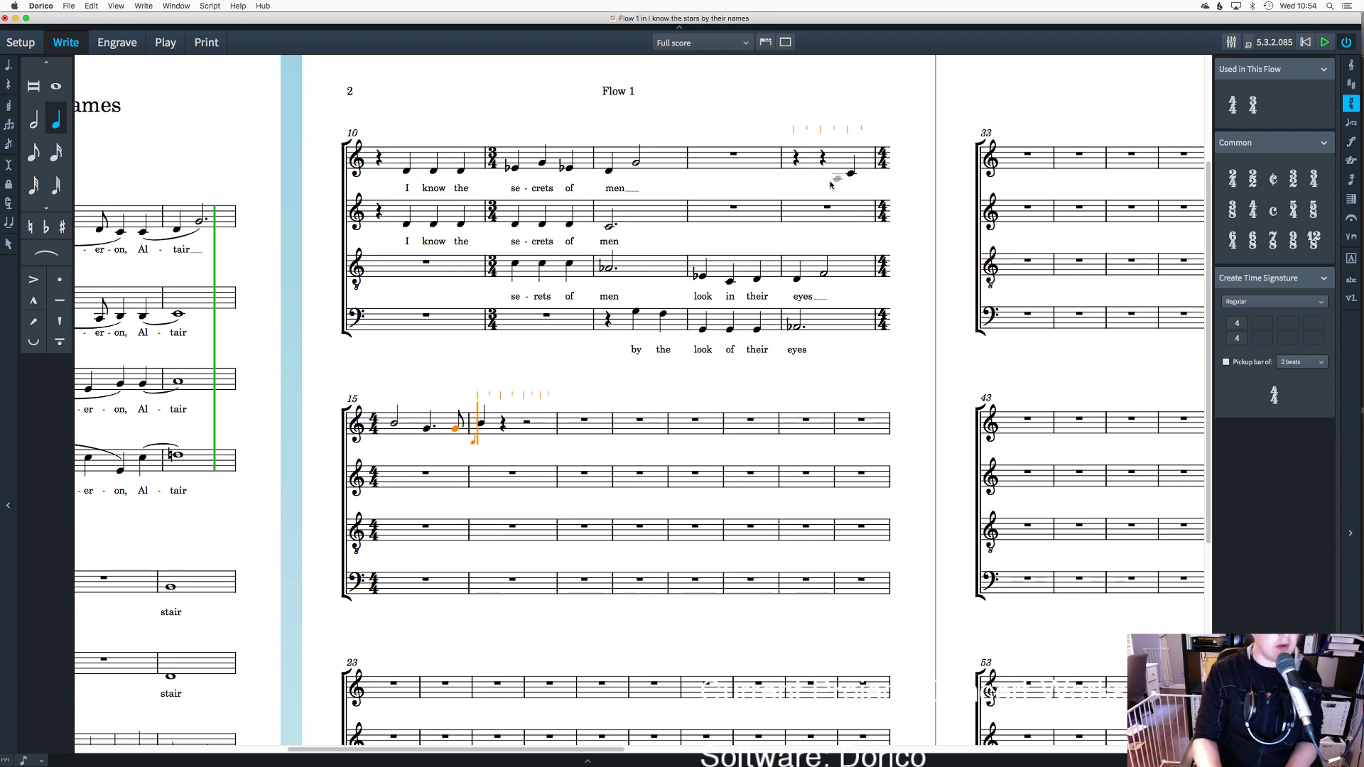
pyautogui.press('7')
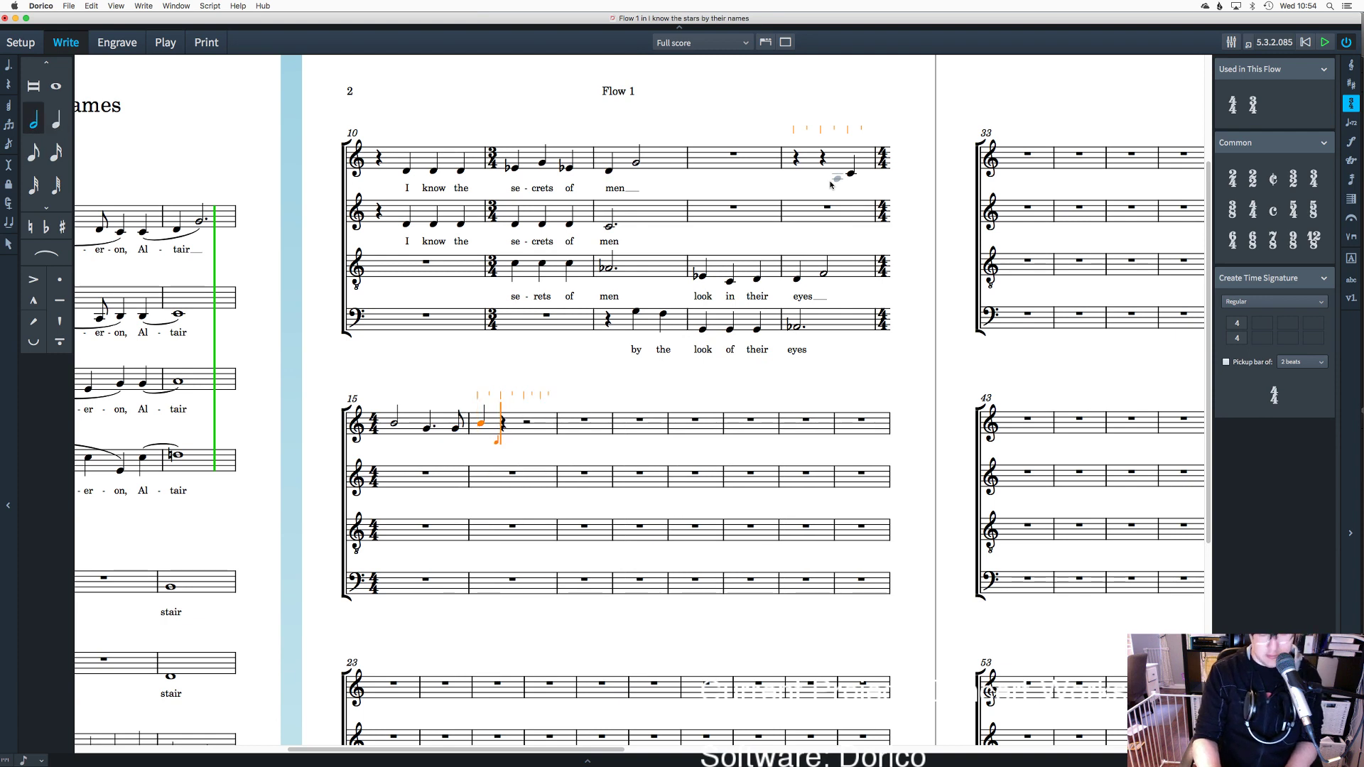
pyautogui.press('i')
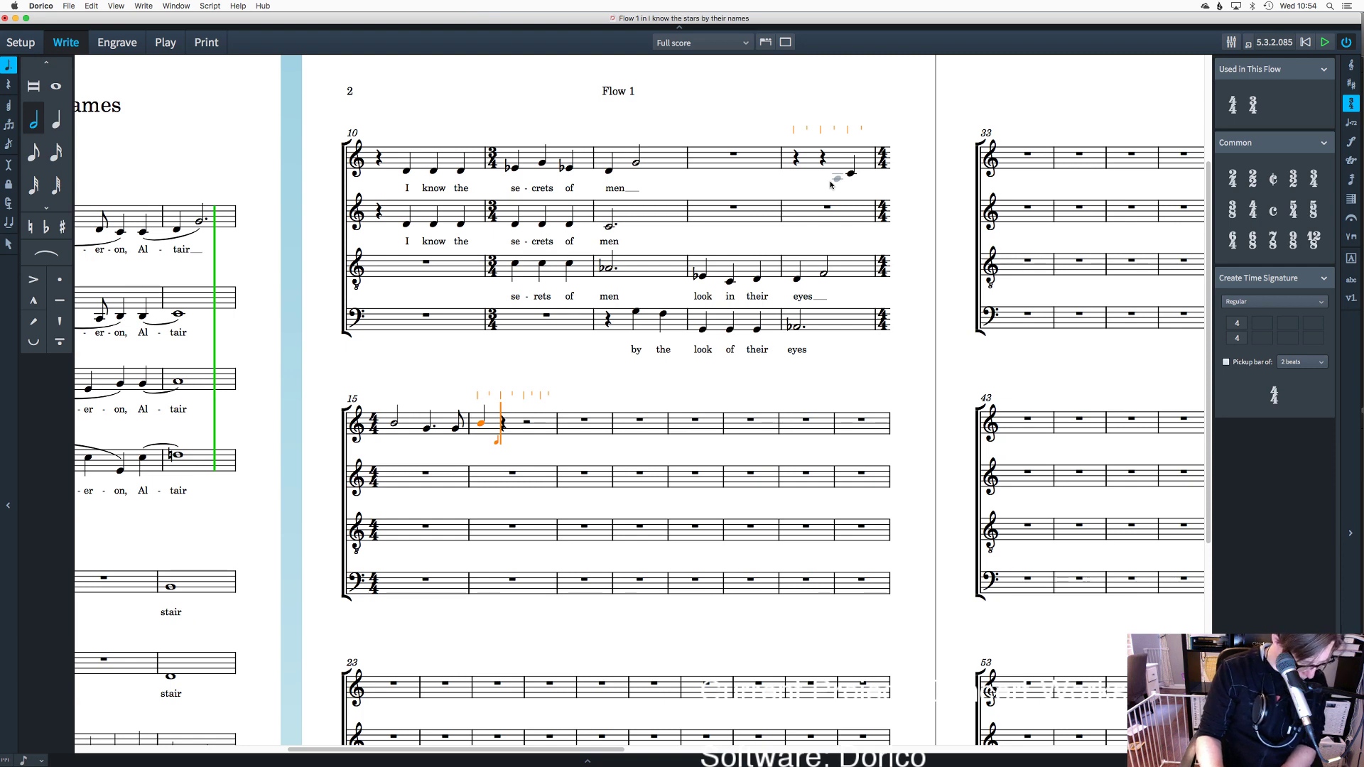
pyautogui.press('g')
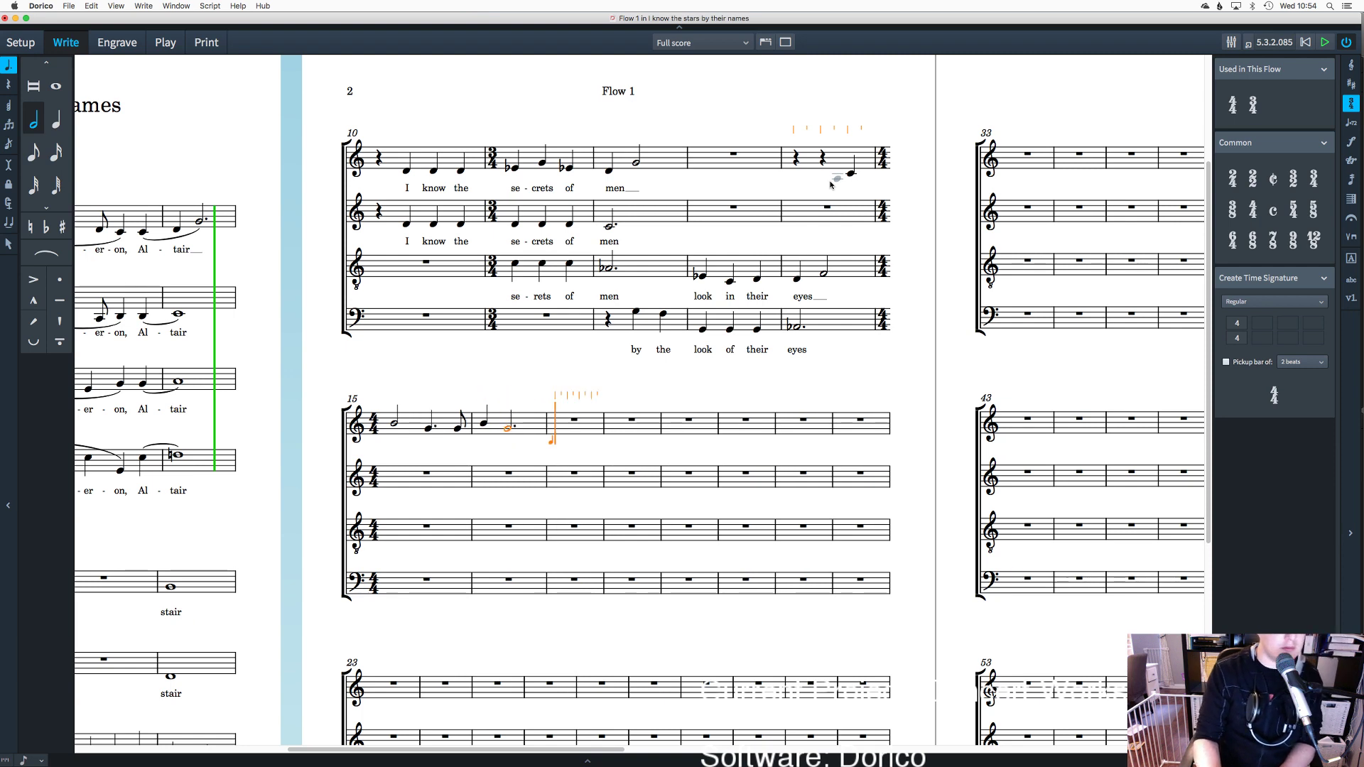
pyautogui.press('6')
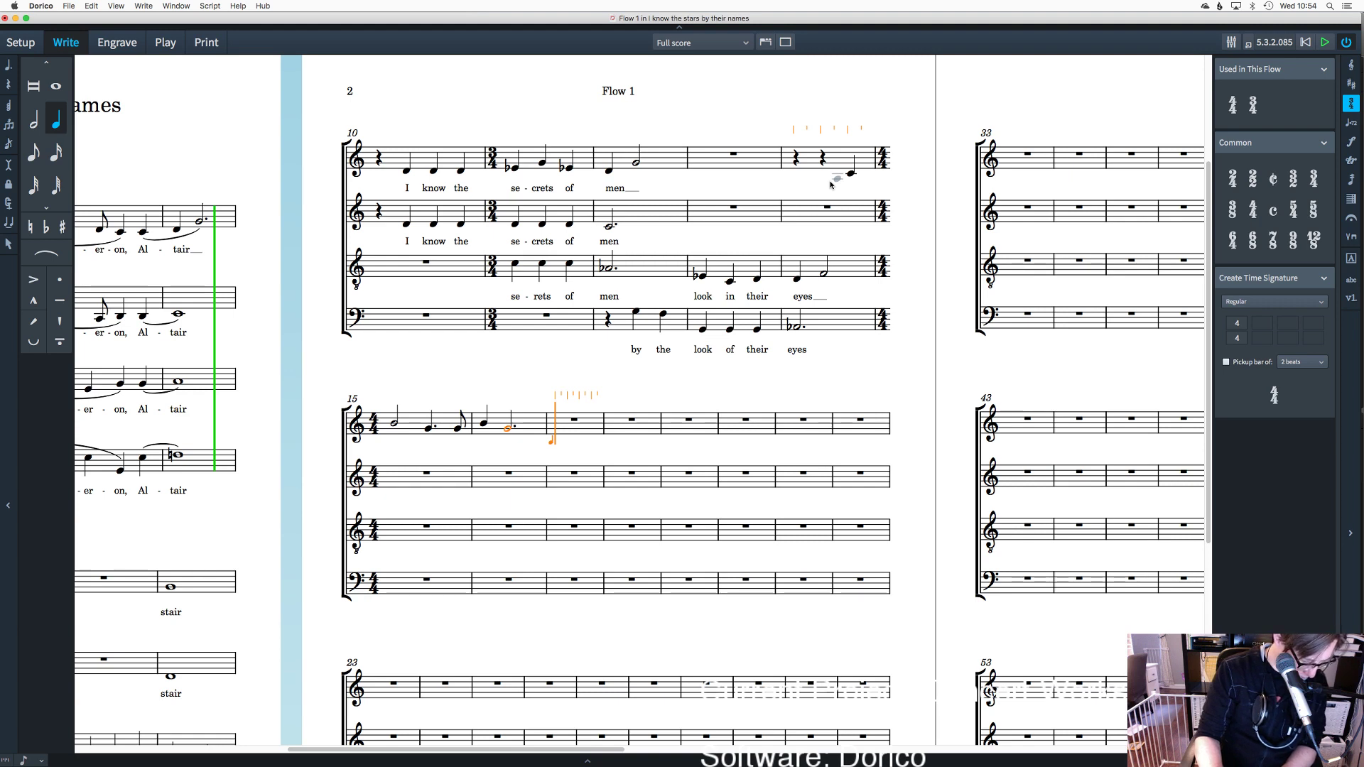
pyautogui.press('f')
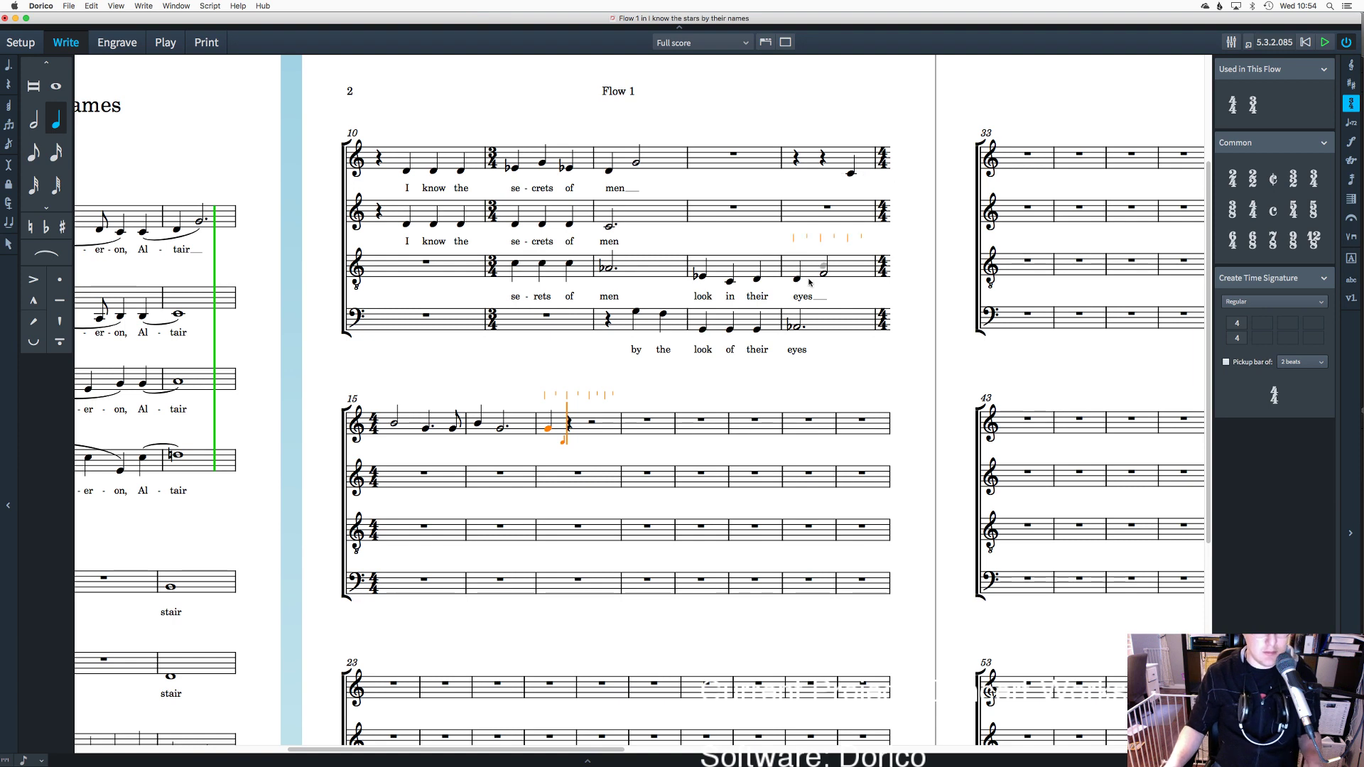
# Step: Shorten the soprano's long G in bar 16 to a half note and enter a quarter-note G on the fourth beat
pyautogui.press('Escape')
pyautogui.doubleClick(500, 429)
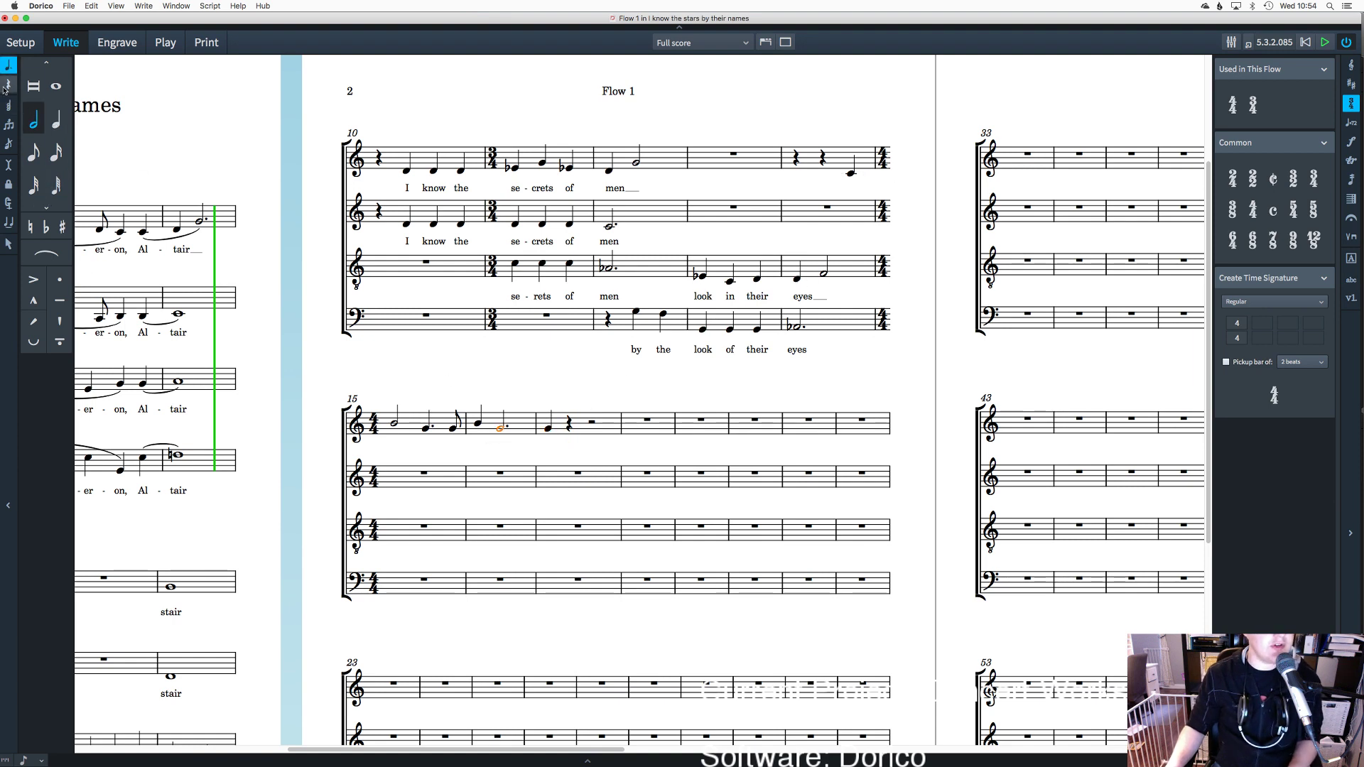
pyautogui.press('.')
pyautogui.click(528, 426)
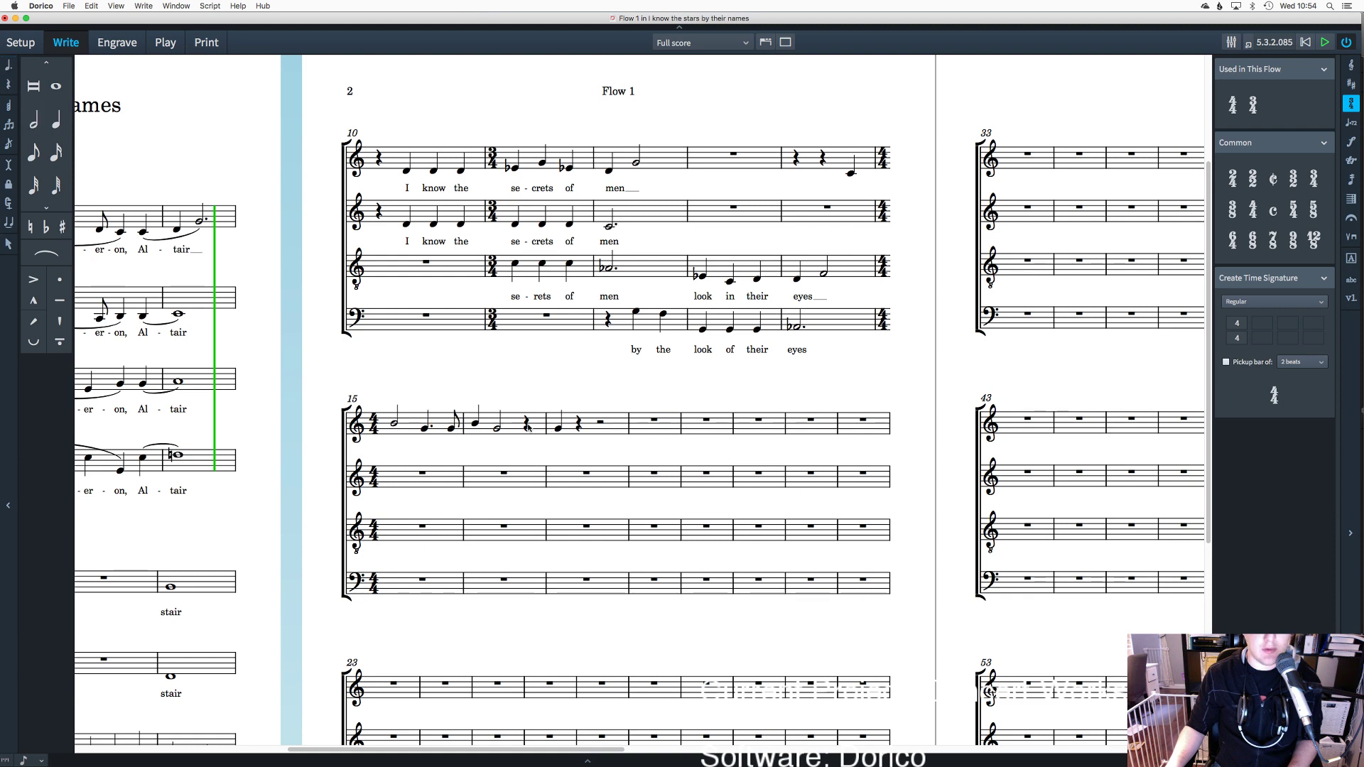
pyautogui.press('6')
pyautogui.press('c')
pyautogui.press('c')
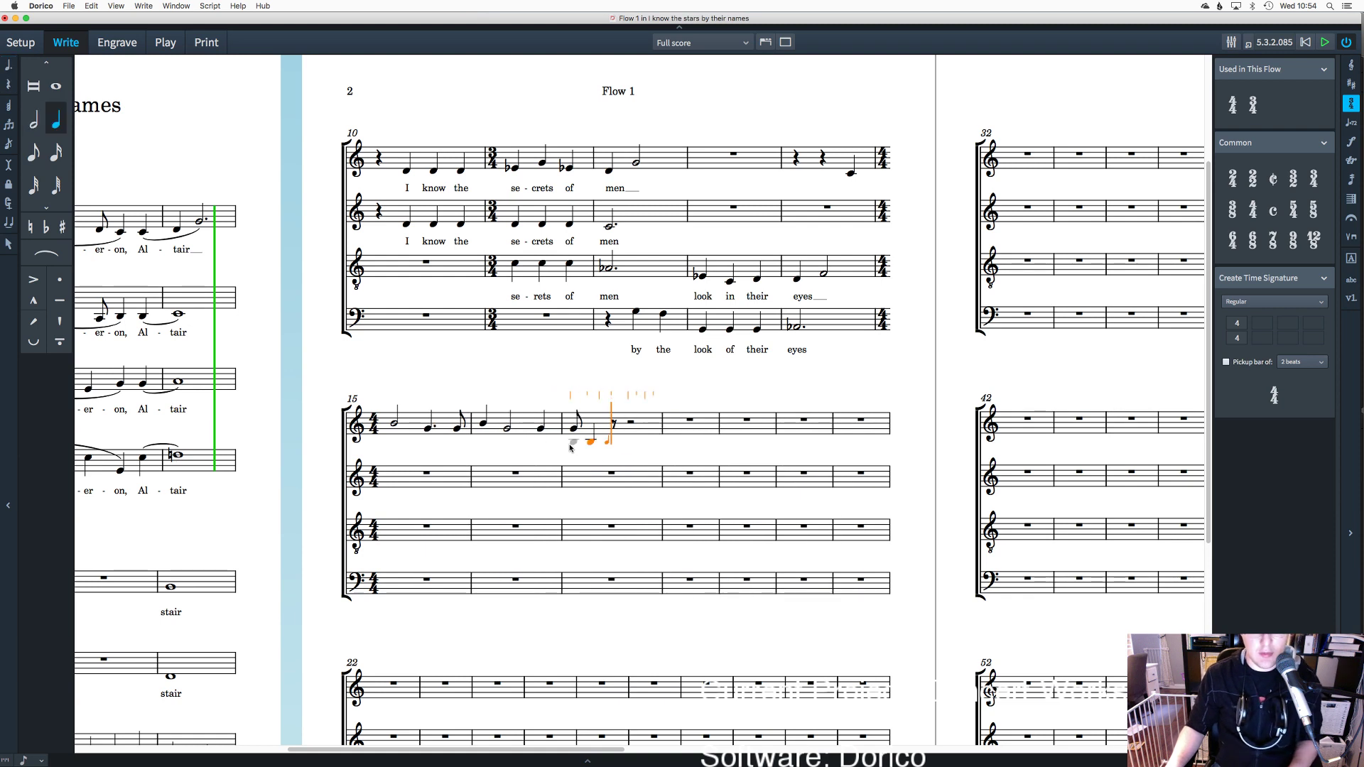
# Step: Remove the extra C and the quarter-note G from the soprano's bar 17
pyautogui.press('BackSpace')
pyautogui.press('BackSpace')
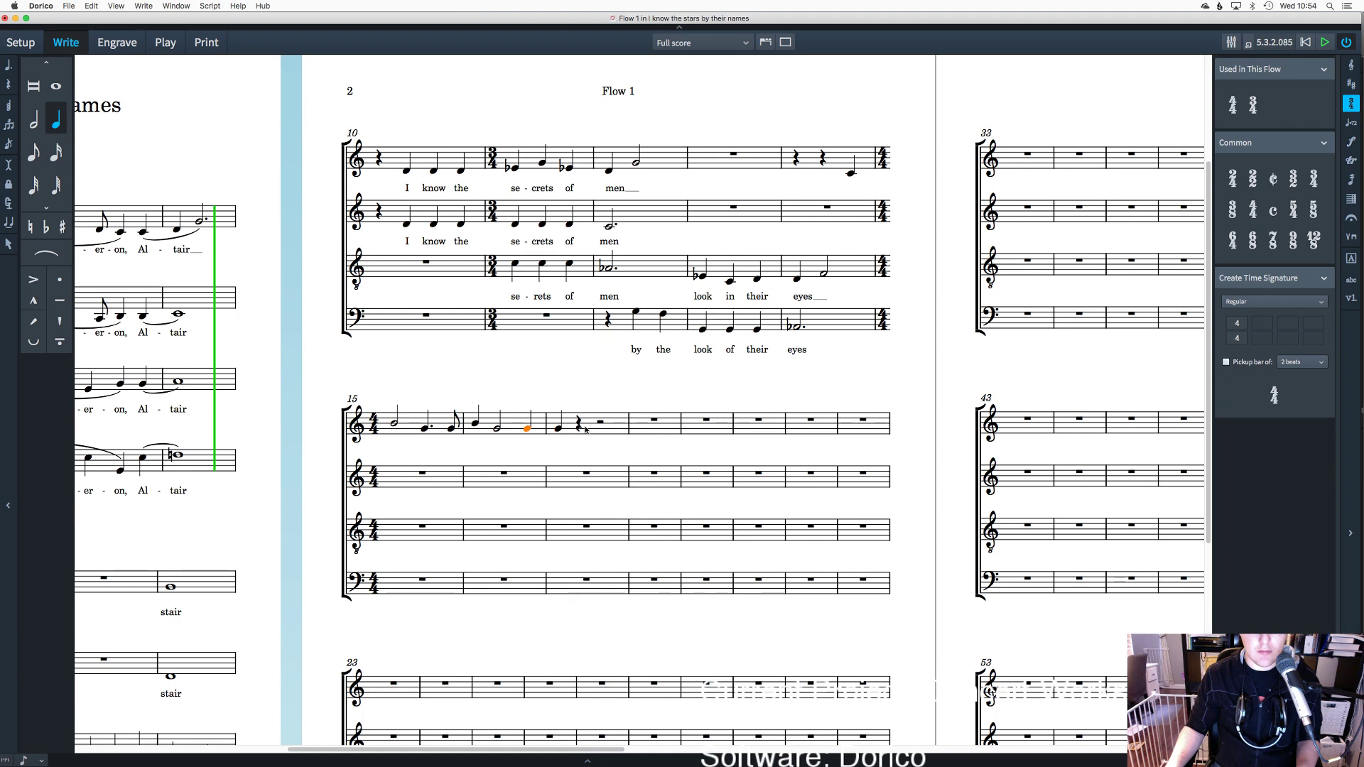
pyautogui.press('Escape')
pyautogui.click(558, 428)
pyautogui.press('BackSpace')
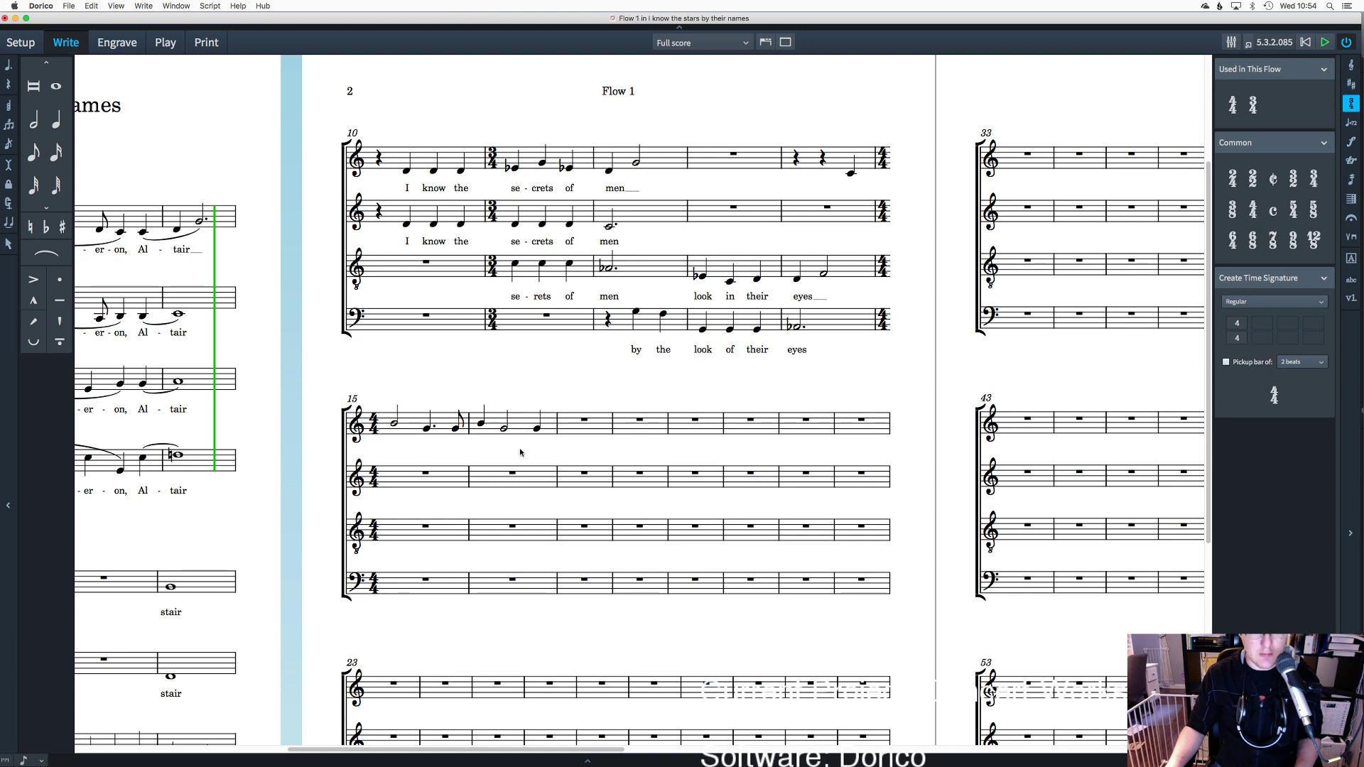
# Step: Copy the soprano's phrase in bars 15 and 16 to the alto staff, starting at bar 15
pyautogui.moveTo(552, 460); pyautogui.dragTo(380, 402)
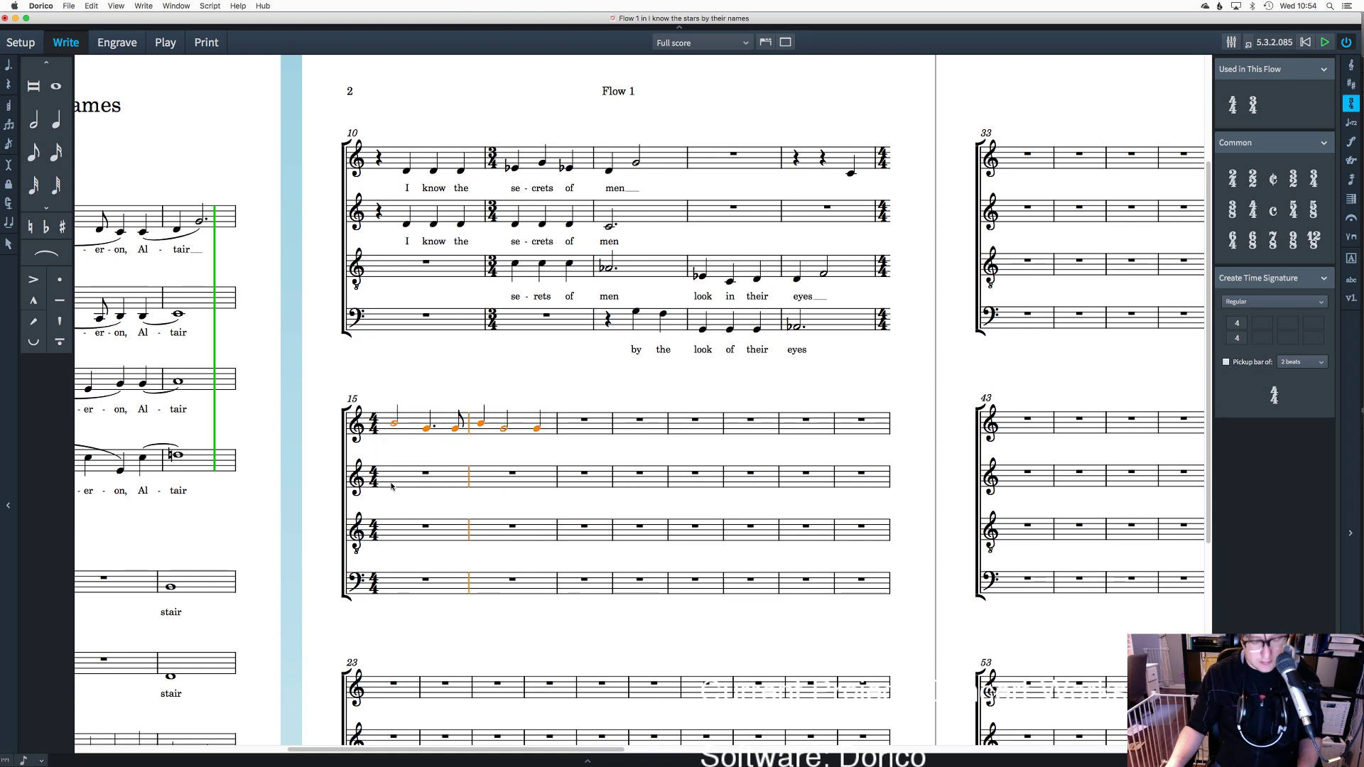
pyautogui.keyDown('alt'); pyautogui.click(390, 487); pyautogui.keyUp('alt')
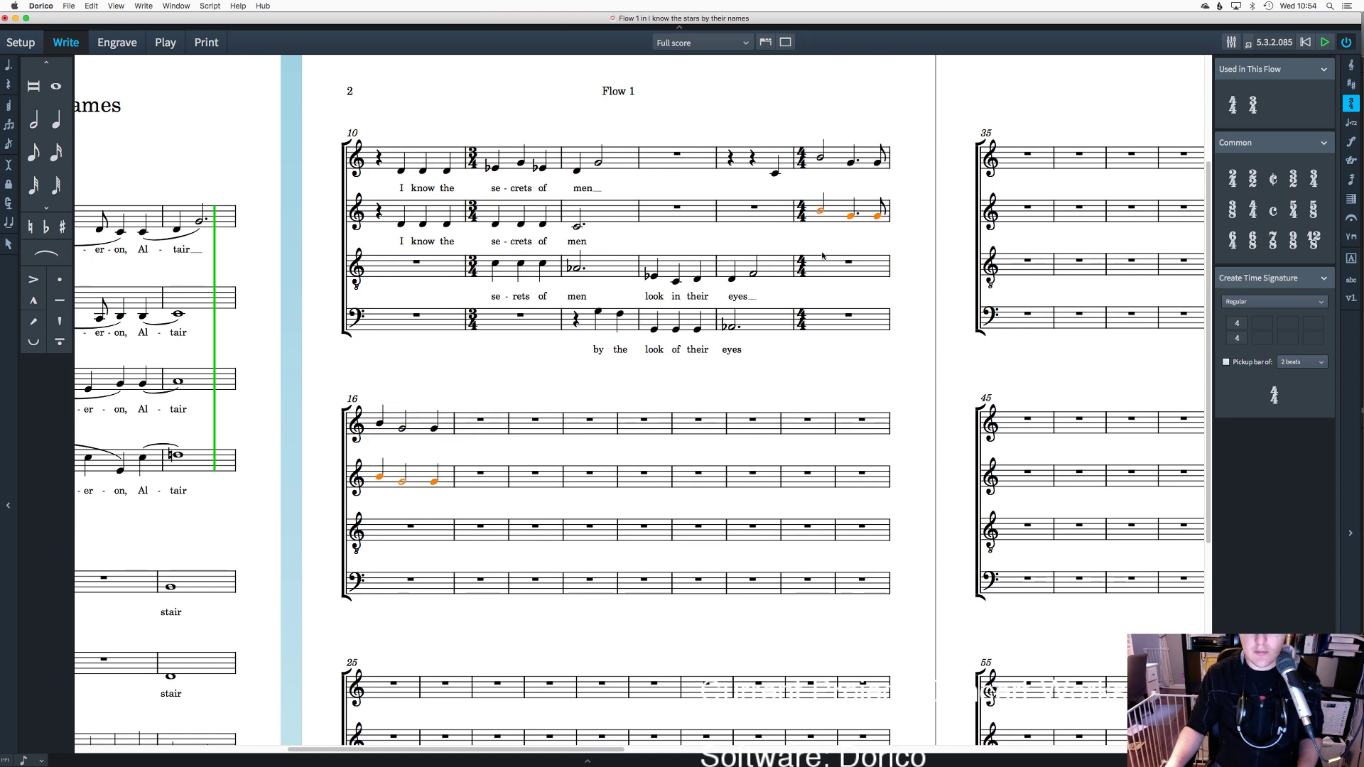
pyautogui.press('Escape')
# Step: Select the copied alto notes in bars 15 and 16 and switch the score to galley view
pyautogui.click(821, 211)
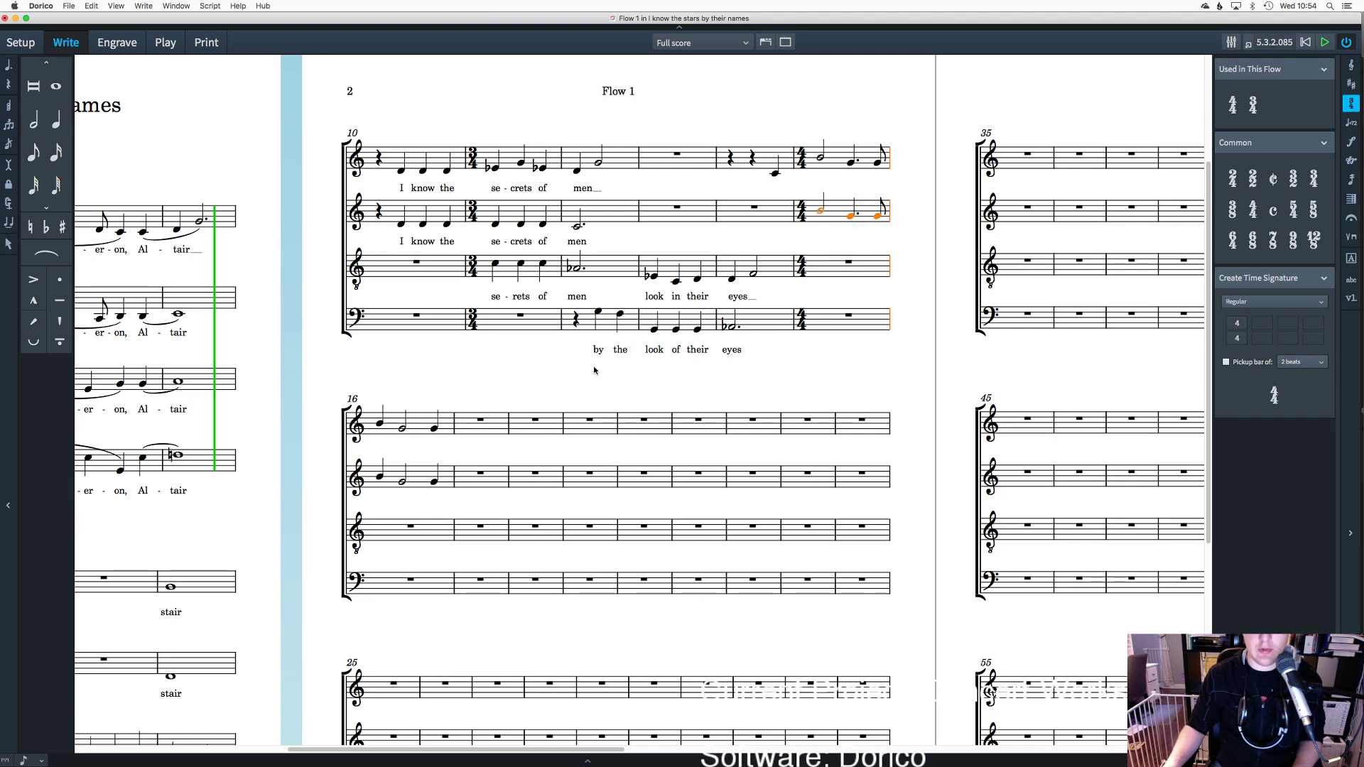
pyautogui.moveTo(449, 496); pyautogui.dragTo(293, 429)
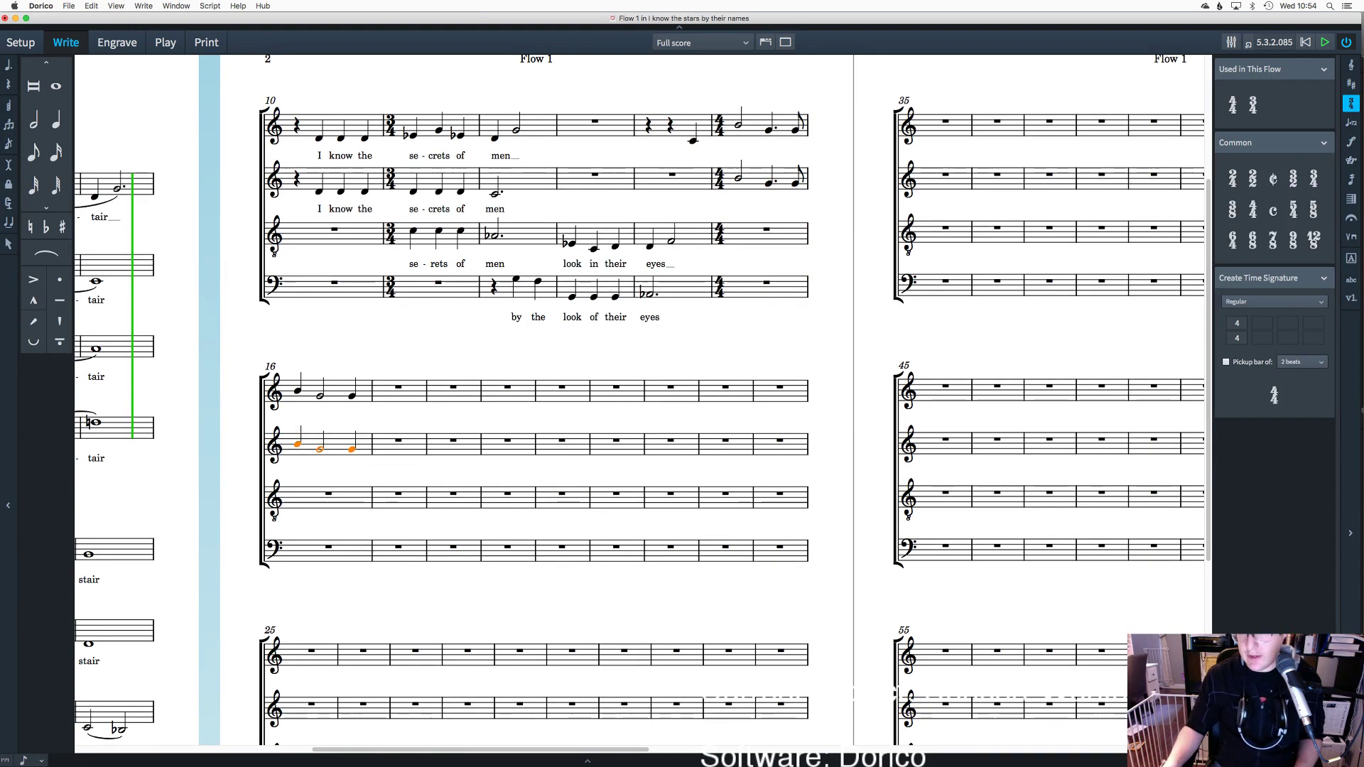
pyautogui.press('super+alt+2')
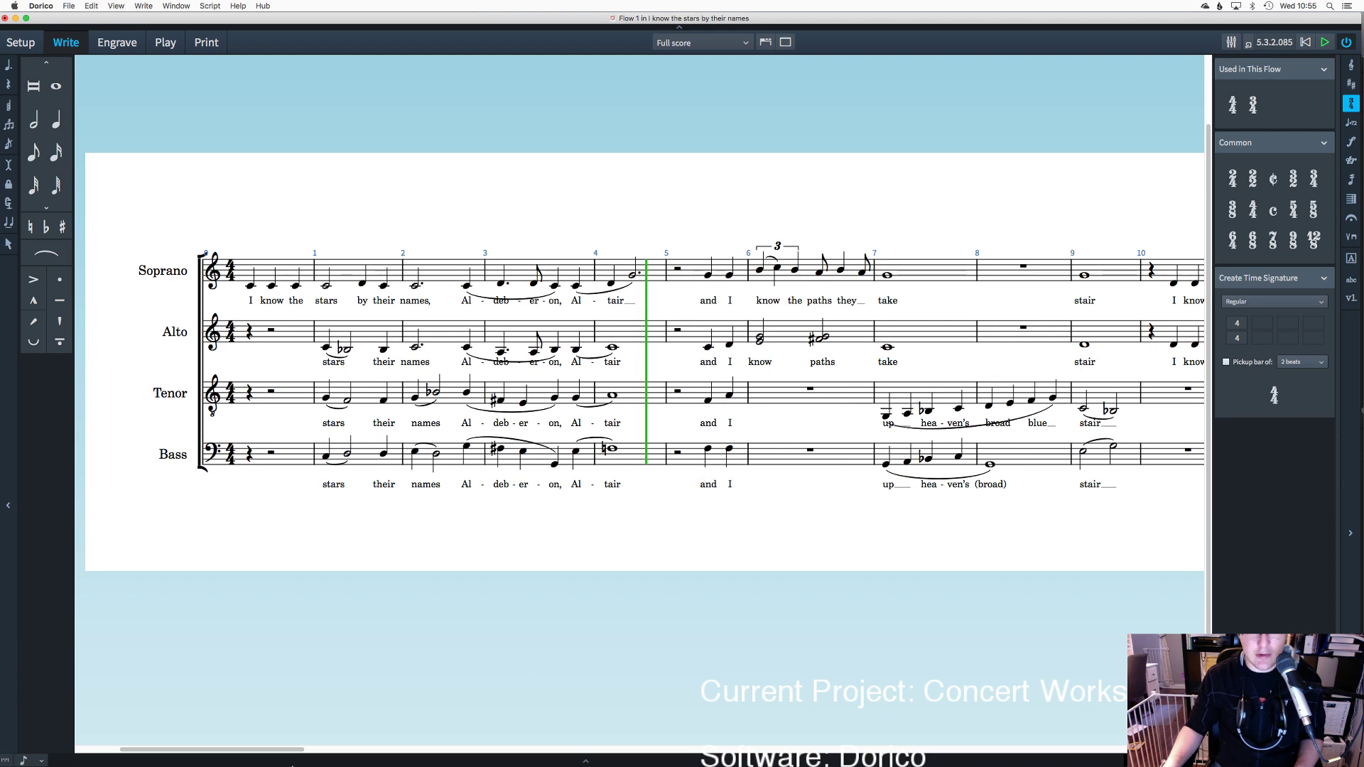
# Step: Transpose the copied alto phrase in bars 15 and 16 down a fifth, so each bar runs E, C, C
pyautogui.moveTo(284, 749); pyautogui.dragTo(452, 750)
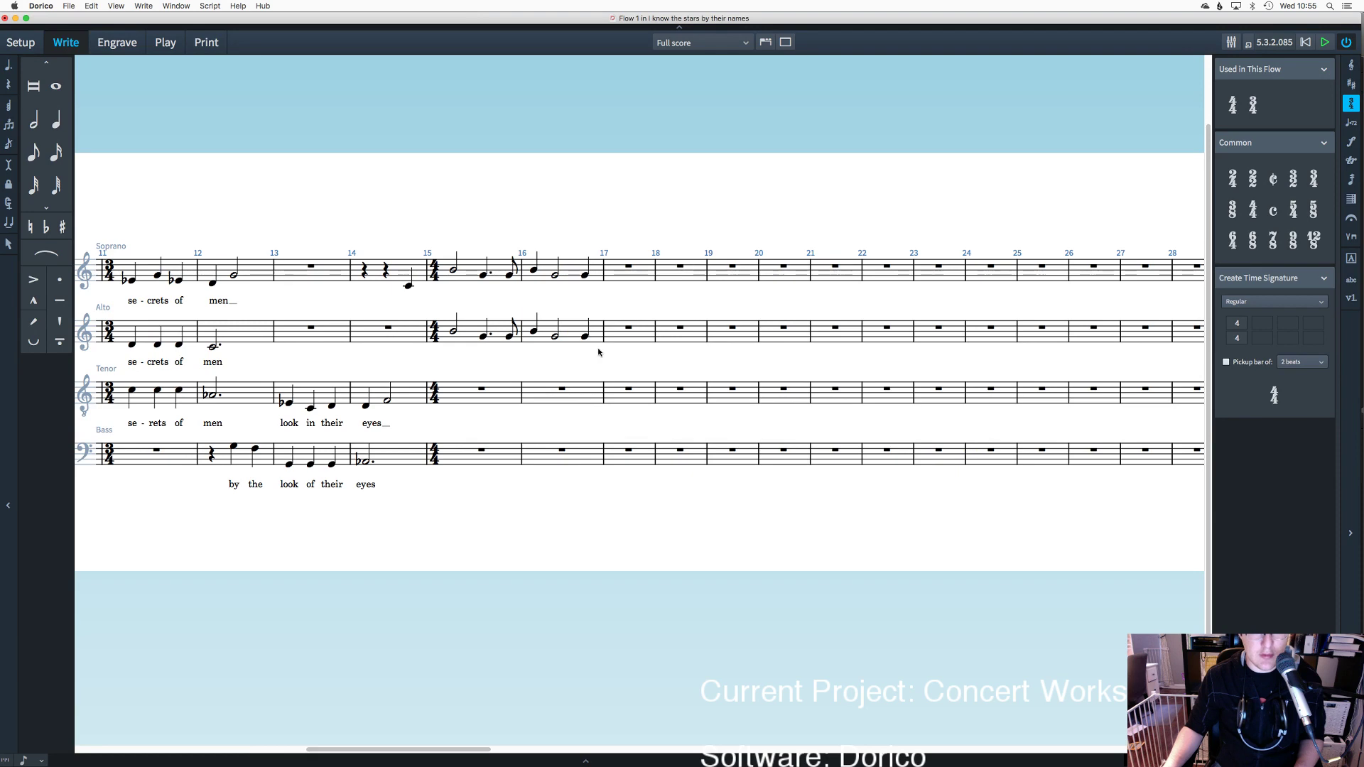
pyautogui.moveTo(483, 336); pyautogui.dragTo(452, 318)
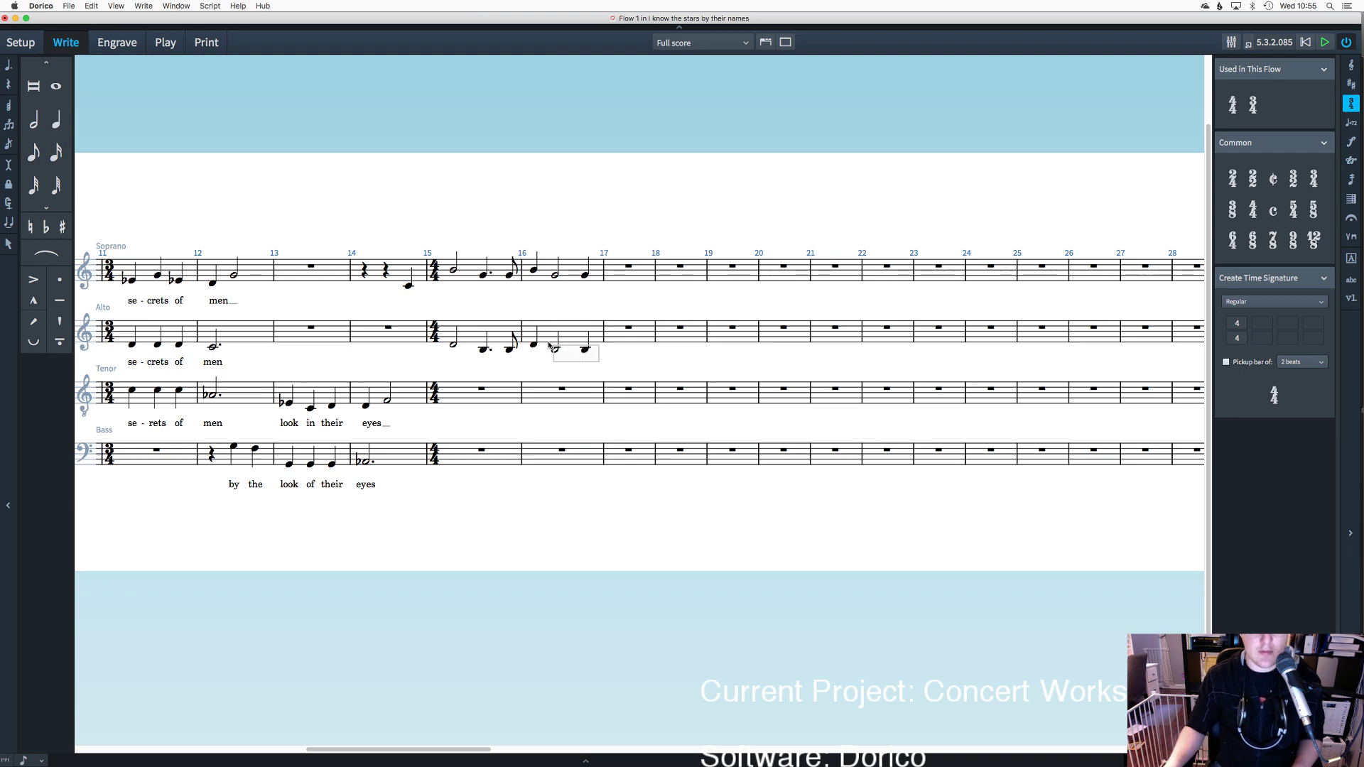
pyautogui.hotkey('alt', 'Up')
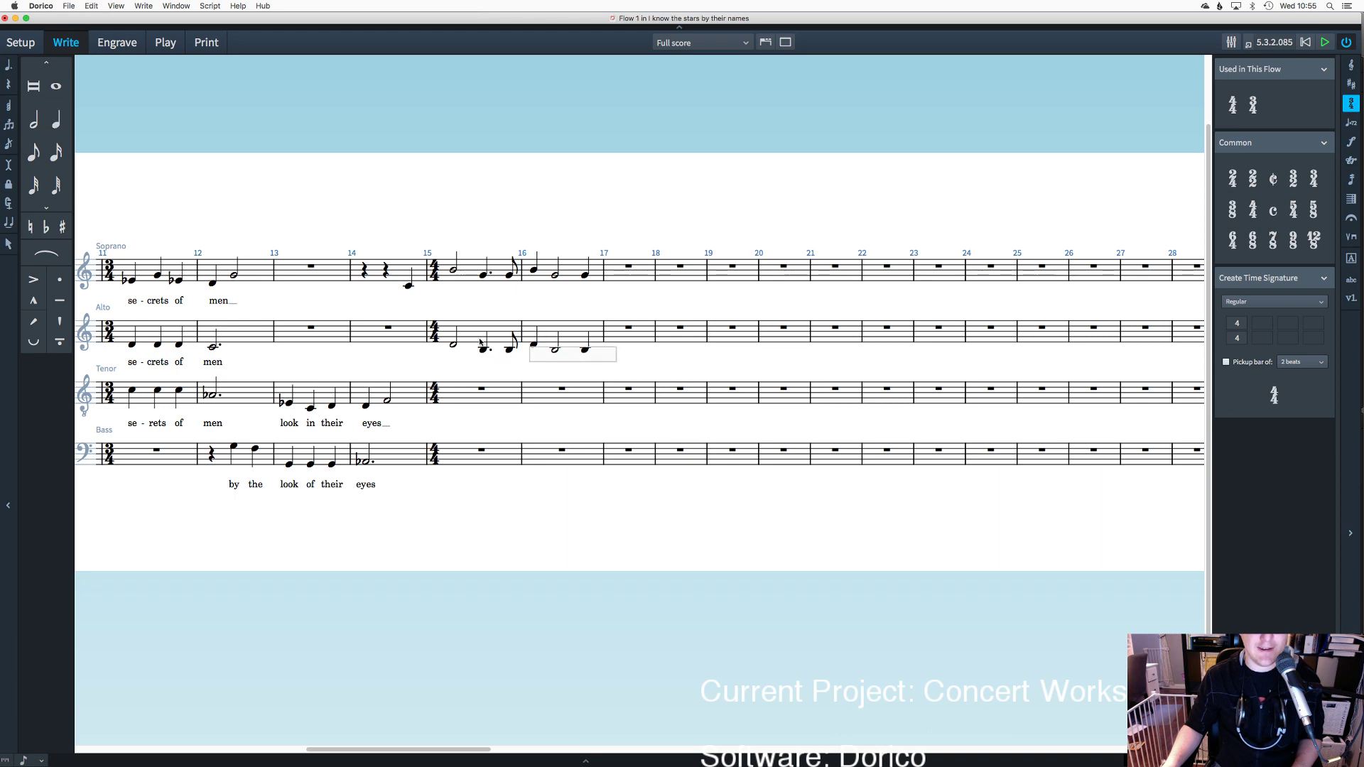
pyautogui.moveTo(480, 343); pyautogui.dragTo(456, 332)
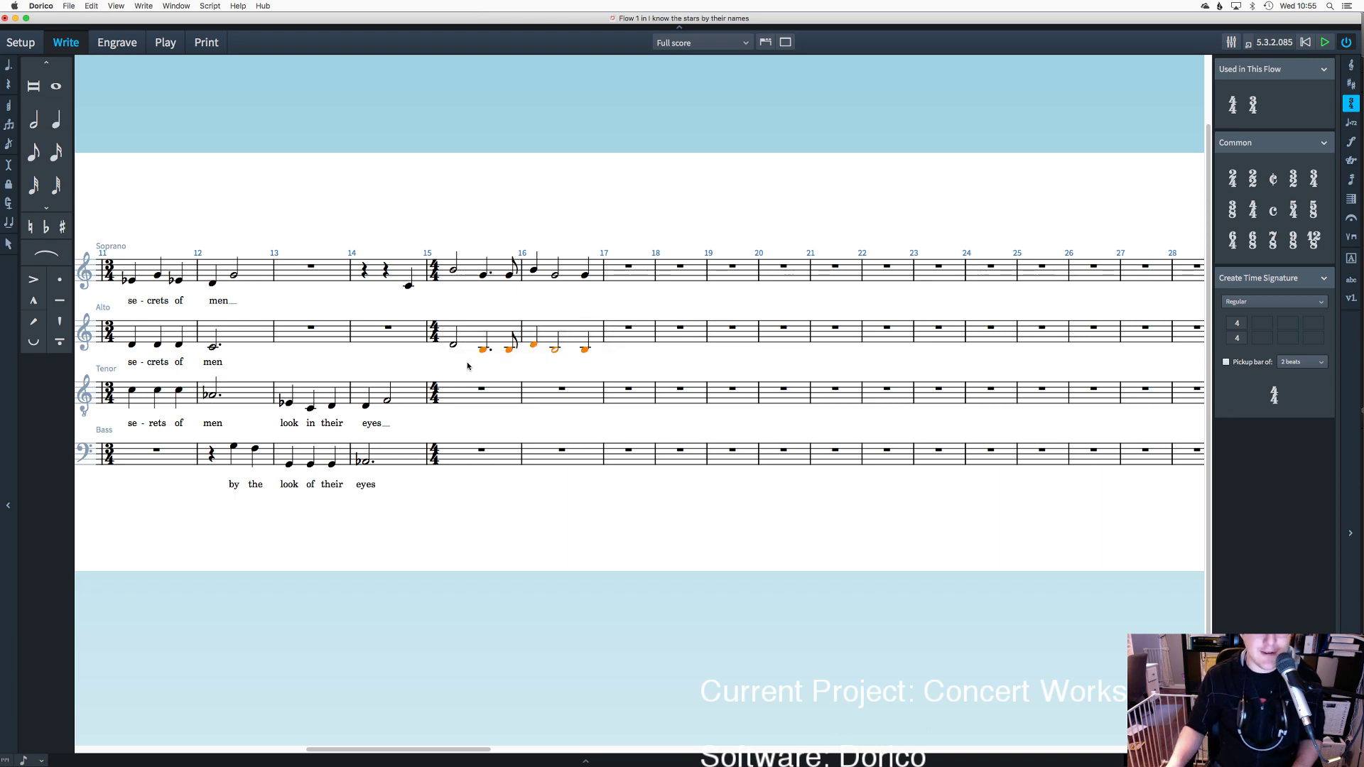
pyautogui.hscroll(1, 483, 363)
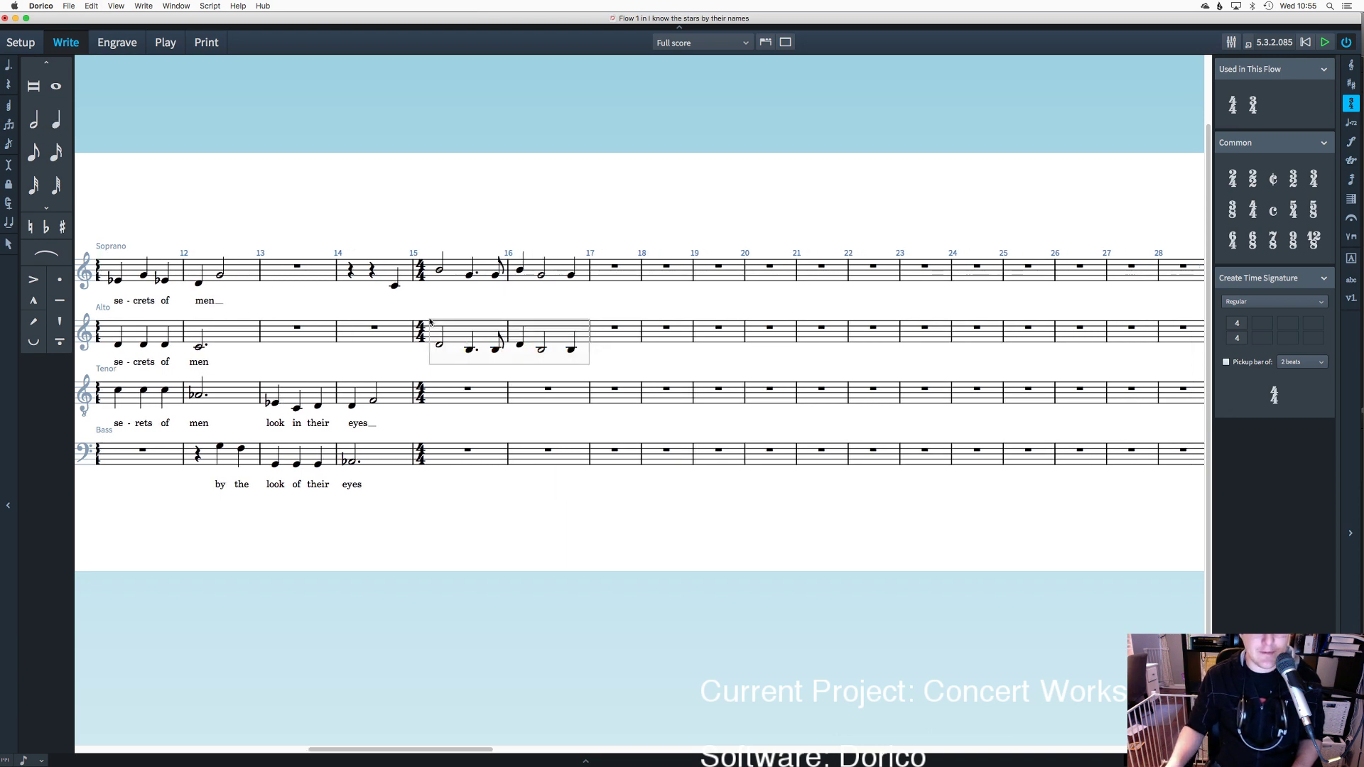
pyautogui.moveTo(429, 322); pyautogui.dragTo(430, 322)
pyautogui.hotkey('alt', 'Up')
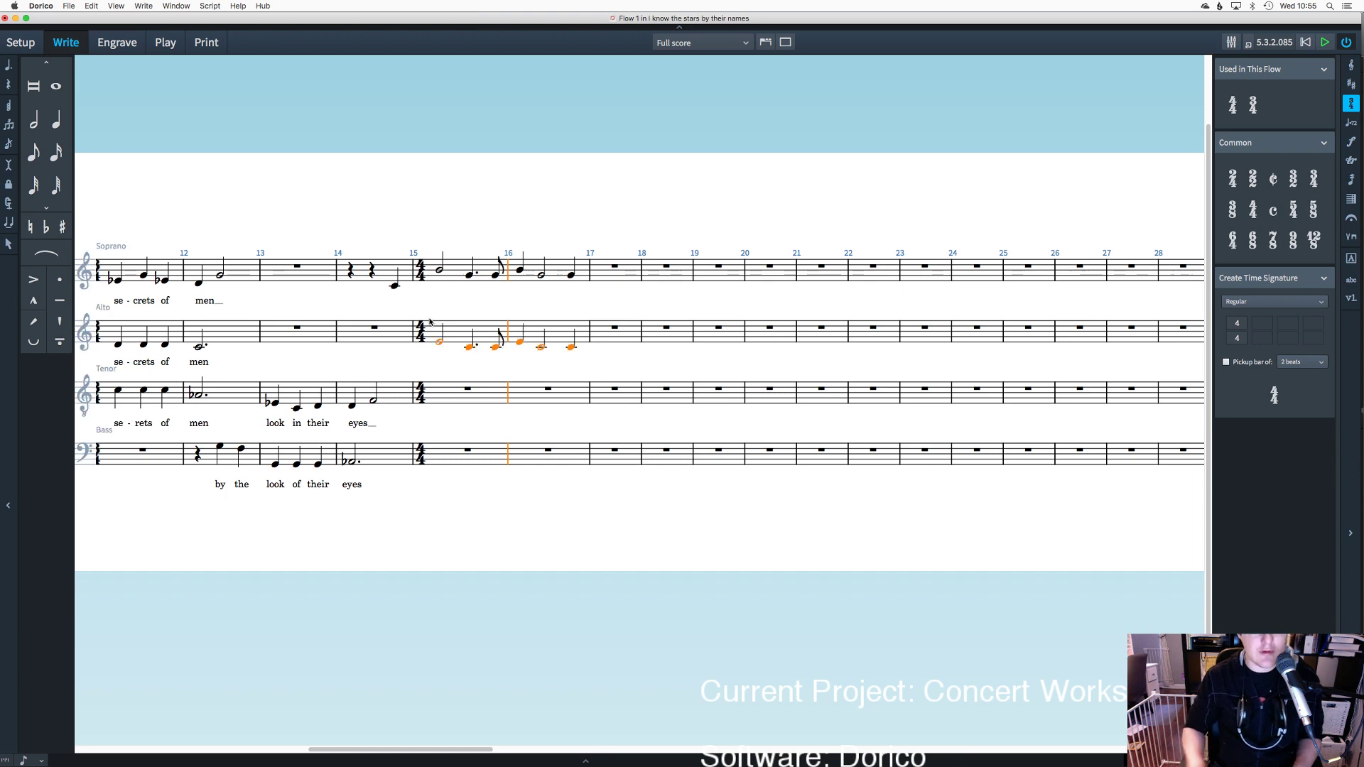
# Step: Play the score from the beginning through bar 15, viewing it in page view
pyautogui.click(1305, 42)
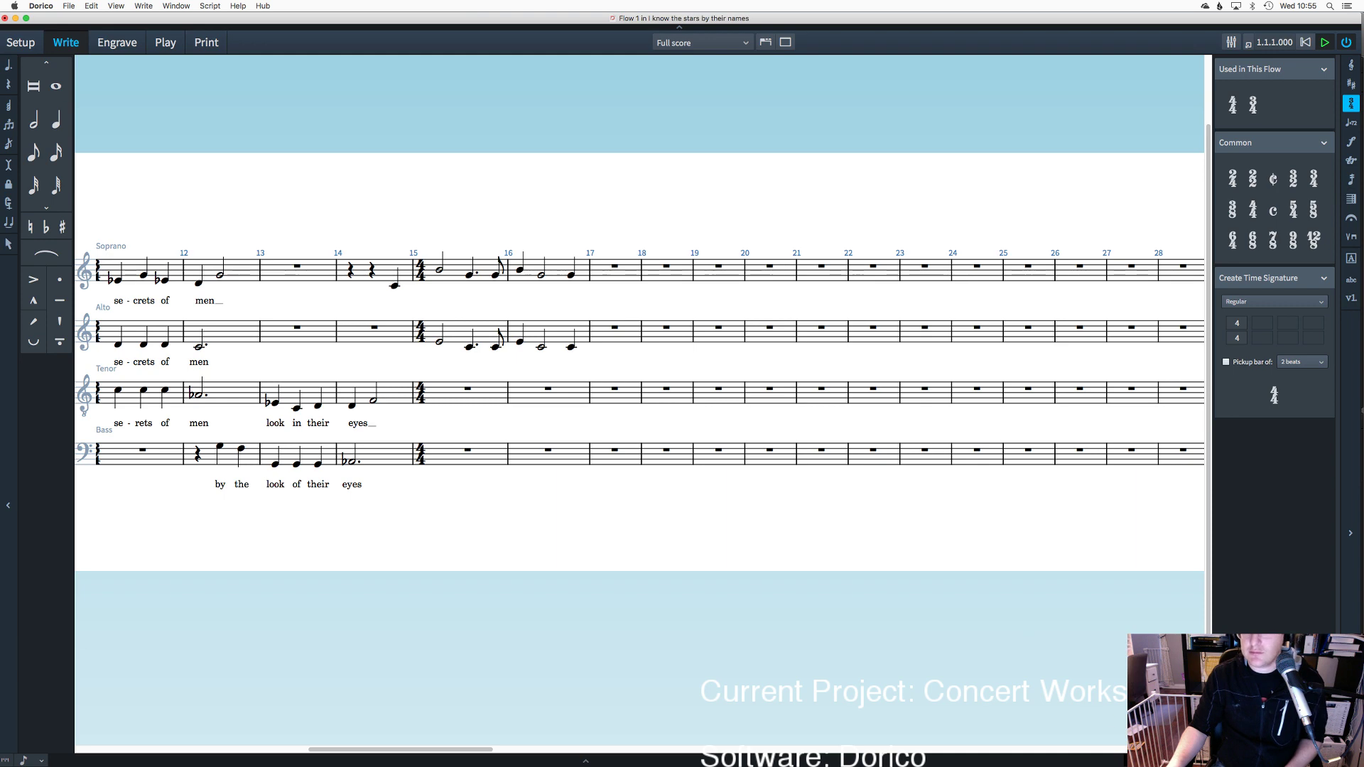
pyautogui.press('space')
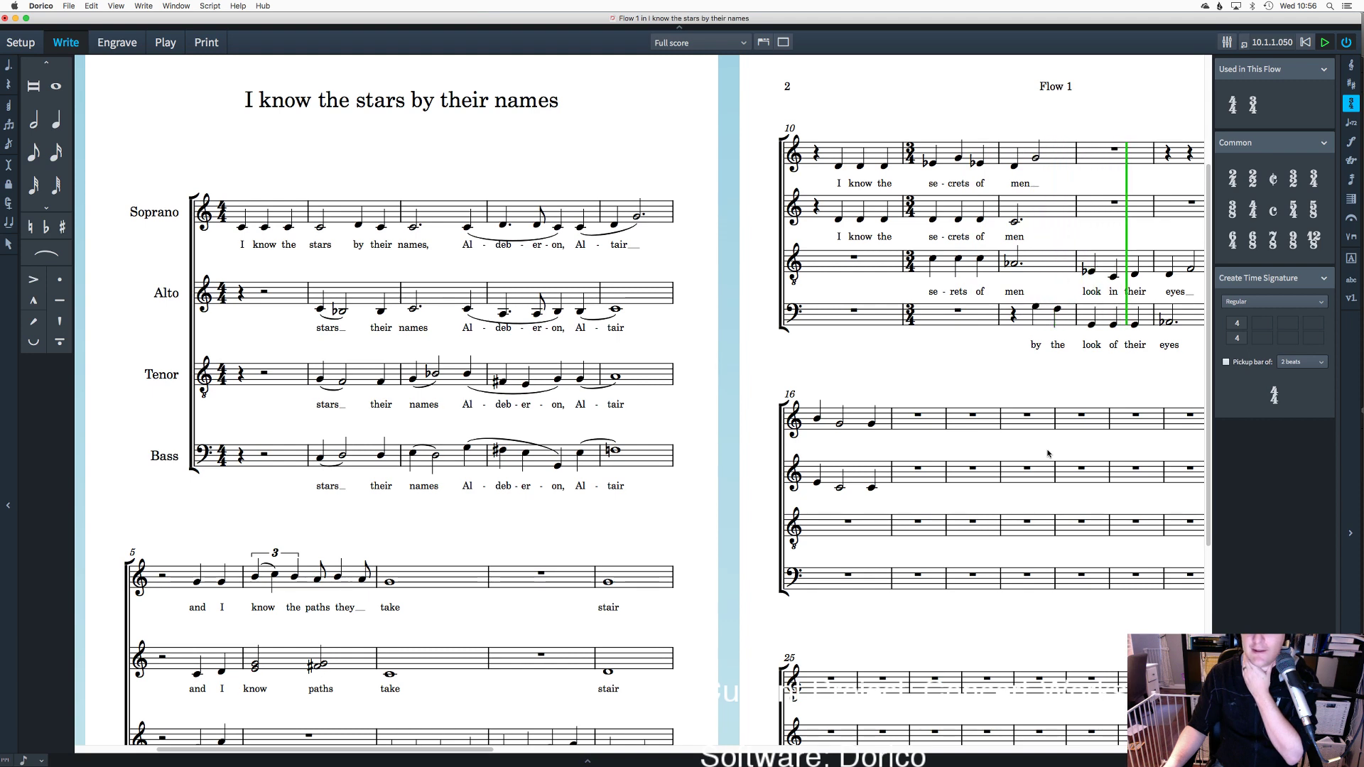
pyautogui.click(1318, 44)
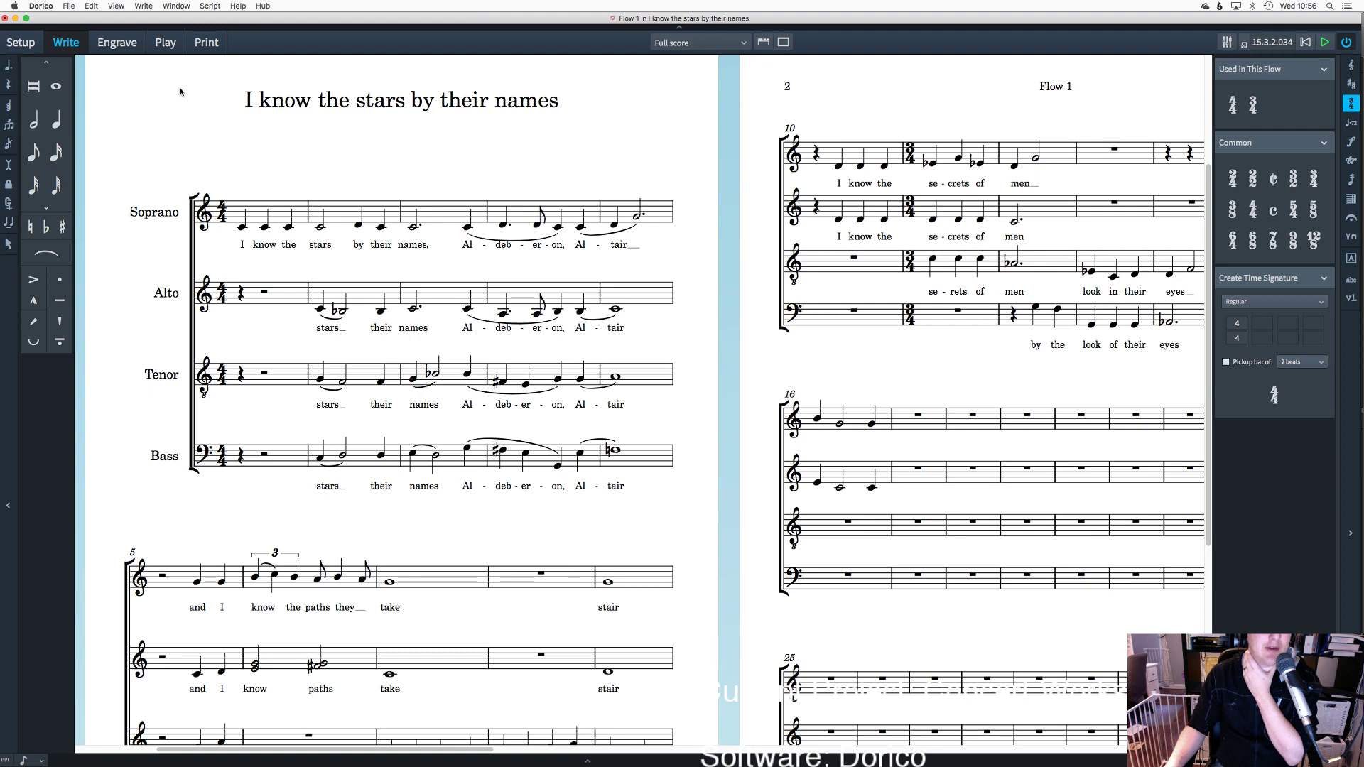
pyautogui.rightClick(178, 158)
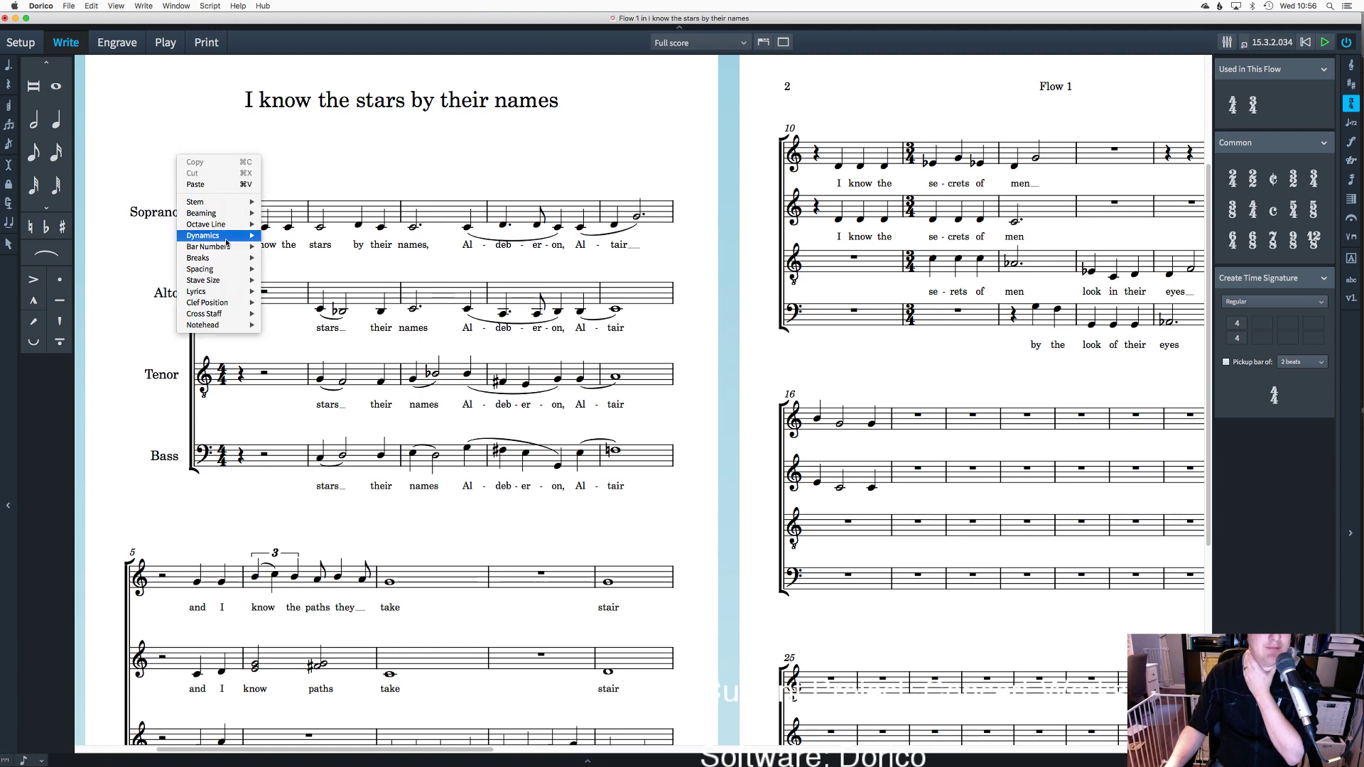
pyautogui.moveTo(215, 297)
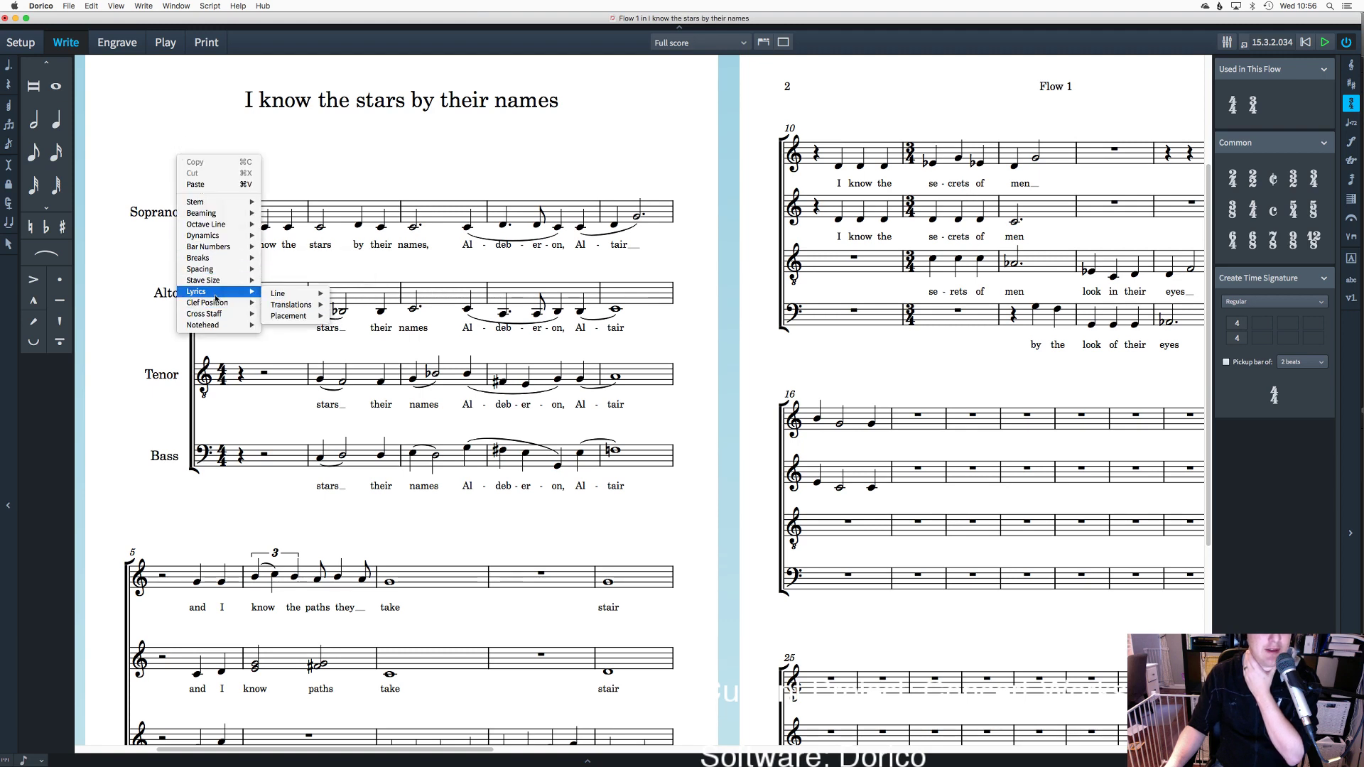
pyautogui.press('Escape')
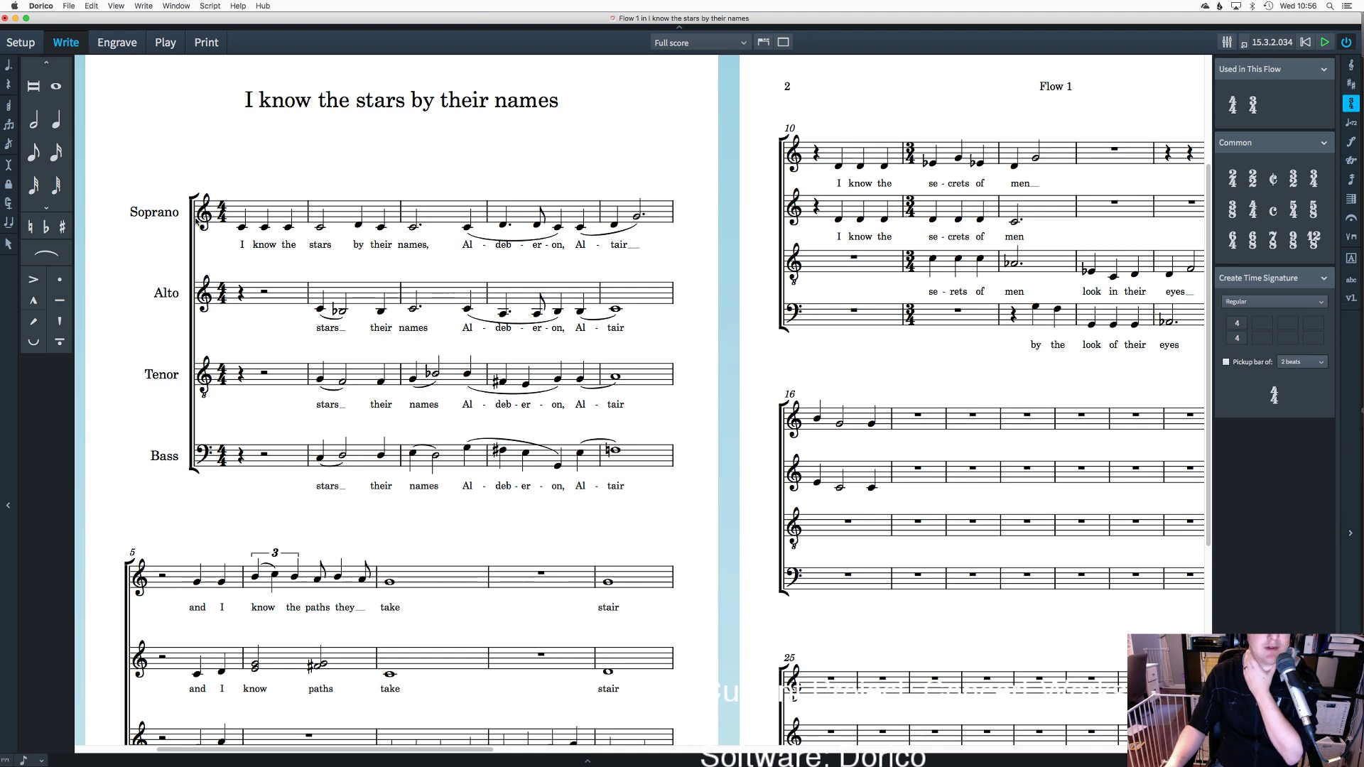
pyautogui.click(111, 9)
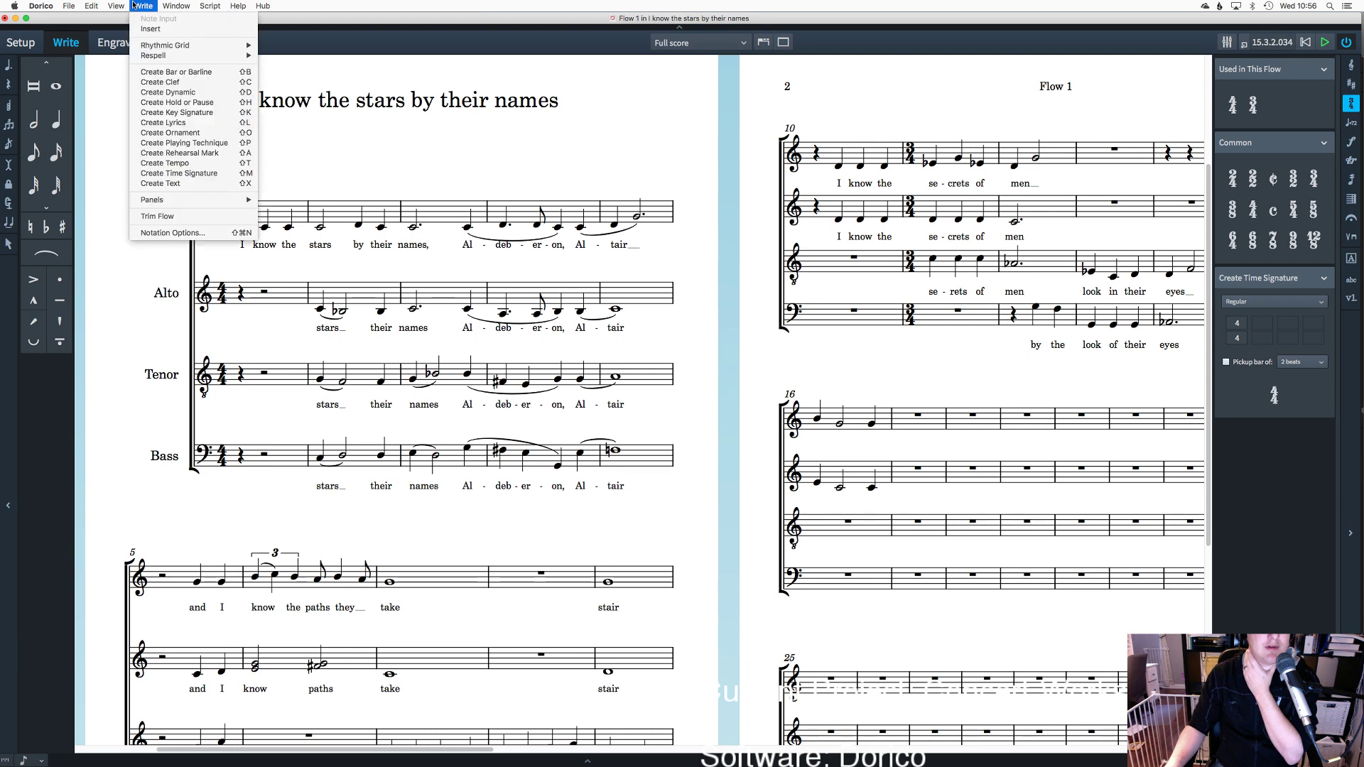
pyautogui.moveTo(94, 8)
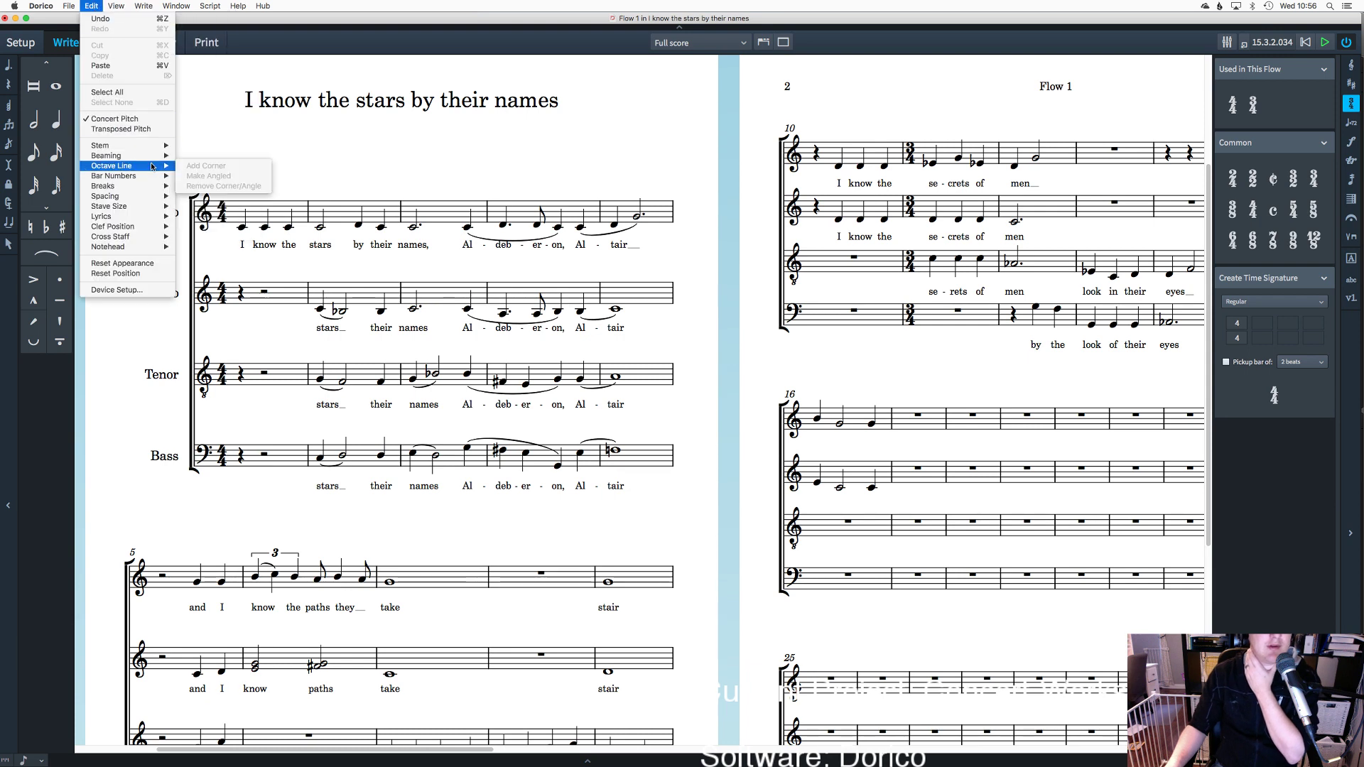
pyautogui.moveTo(125, 225)
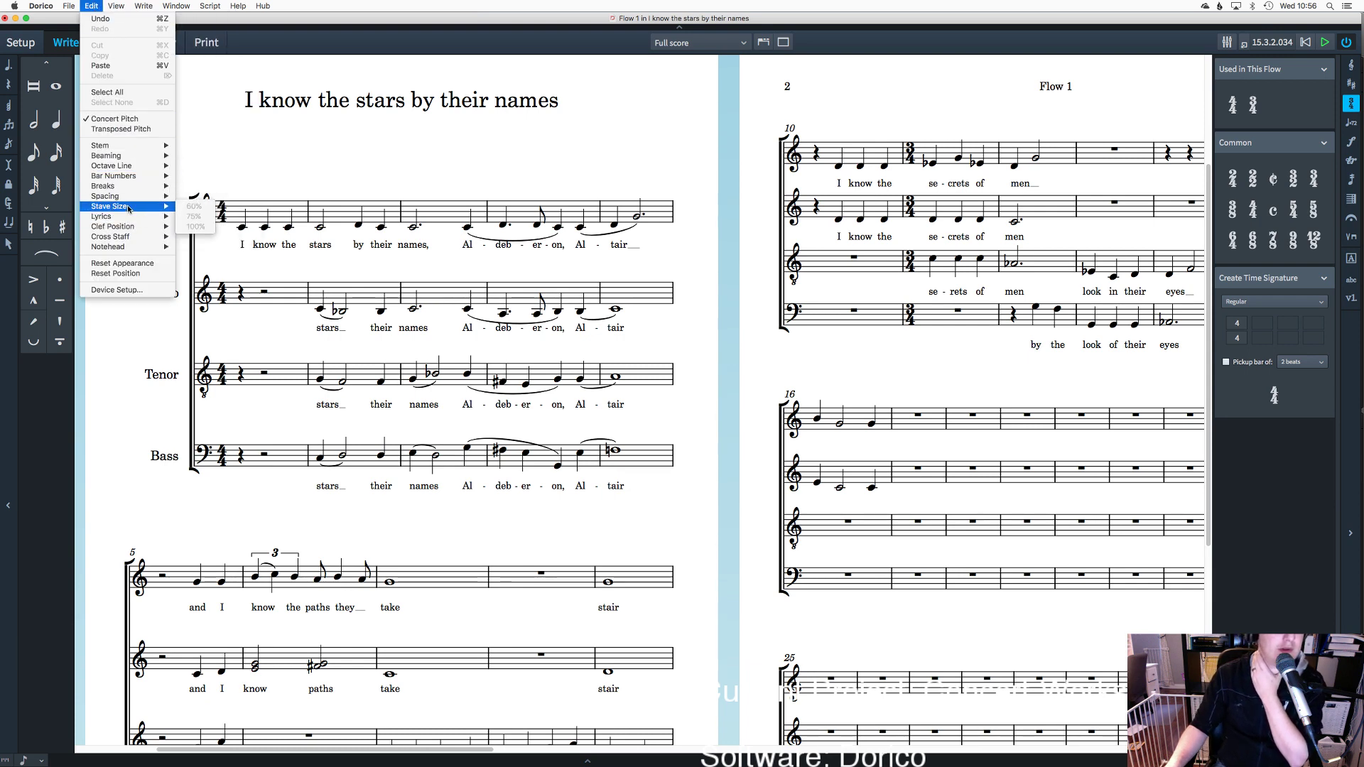
pyautogui.click(217, 187)
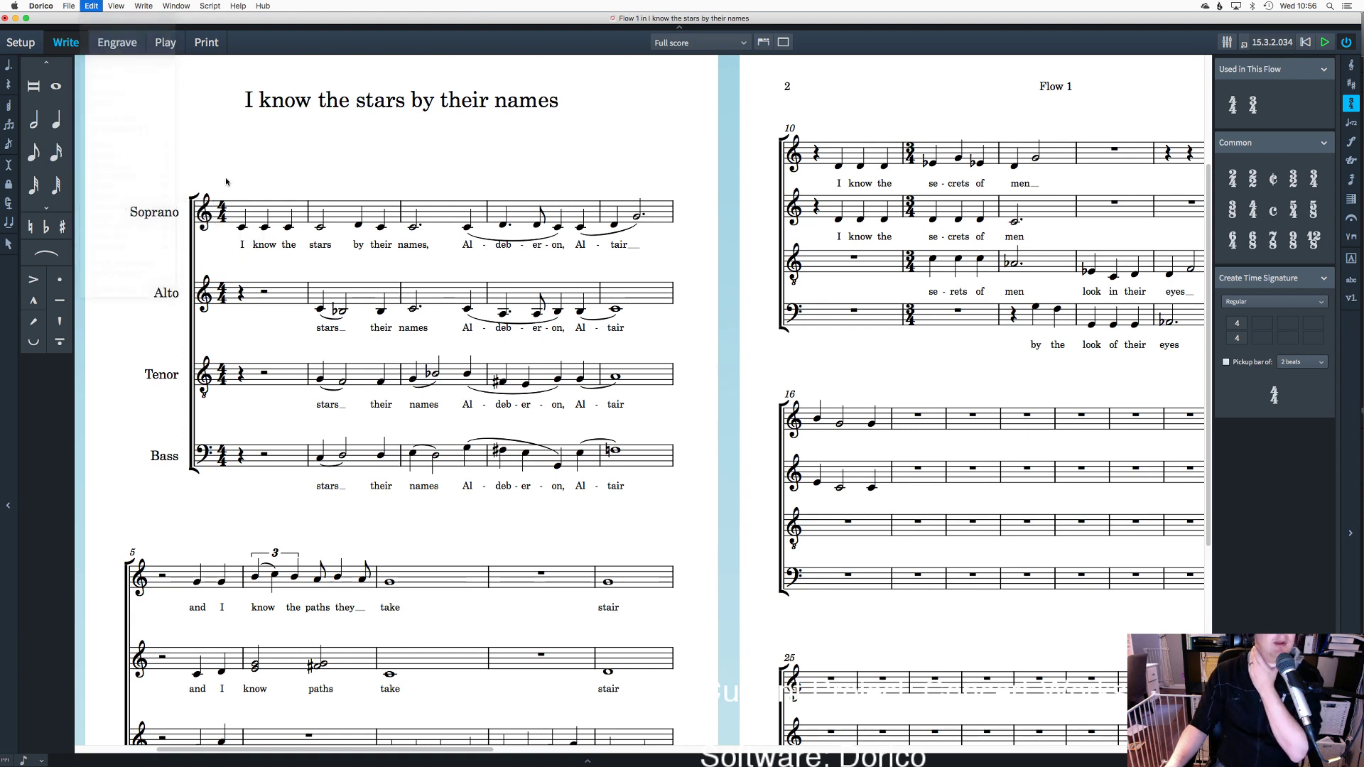
pyautogui.press('super+alt+3')
pyautogui.click(122, 44)
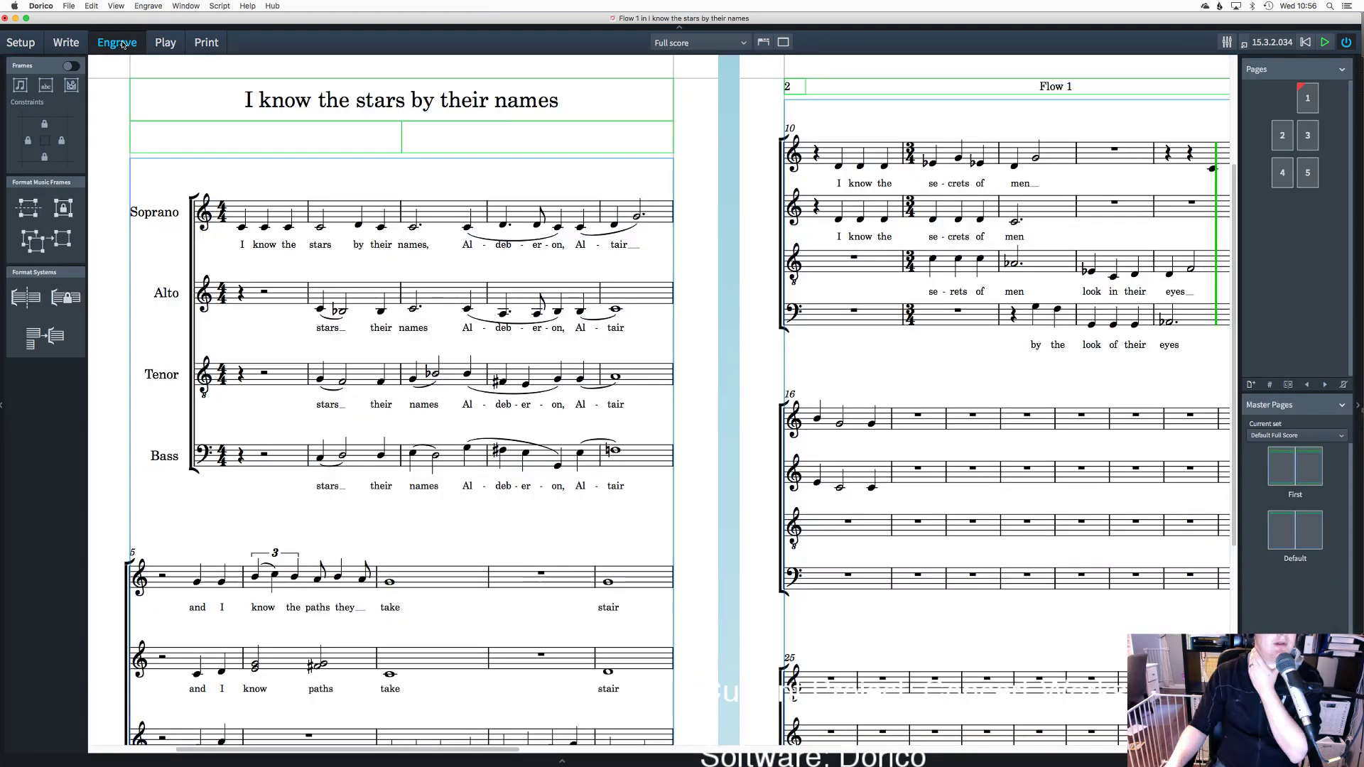
pyautogui.press('super+1')
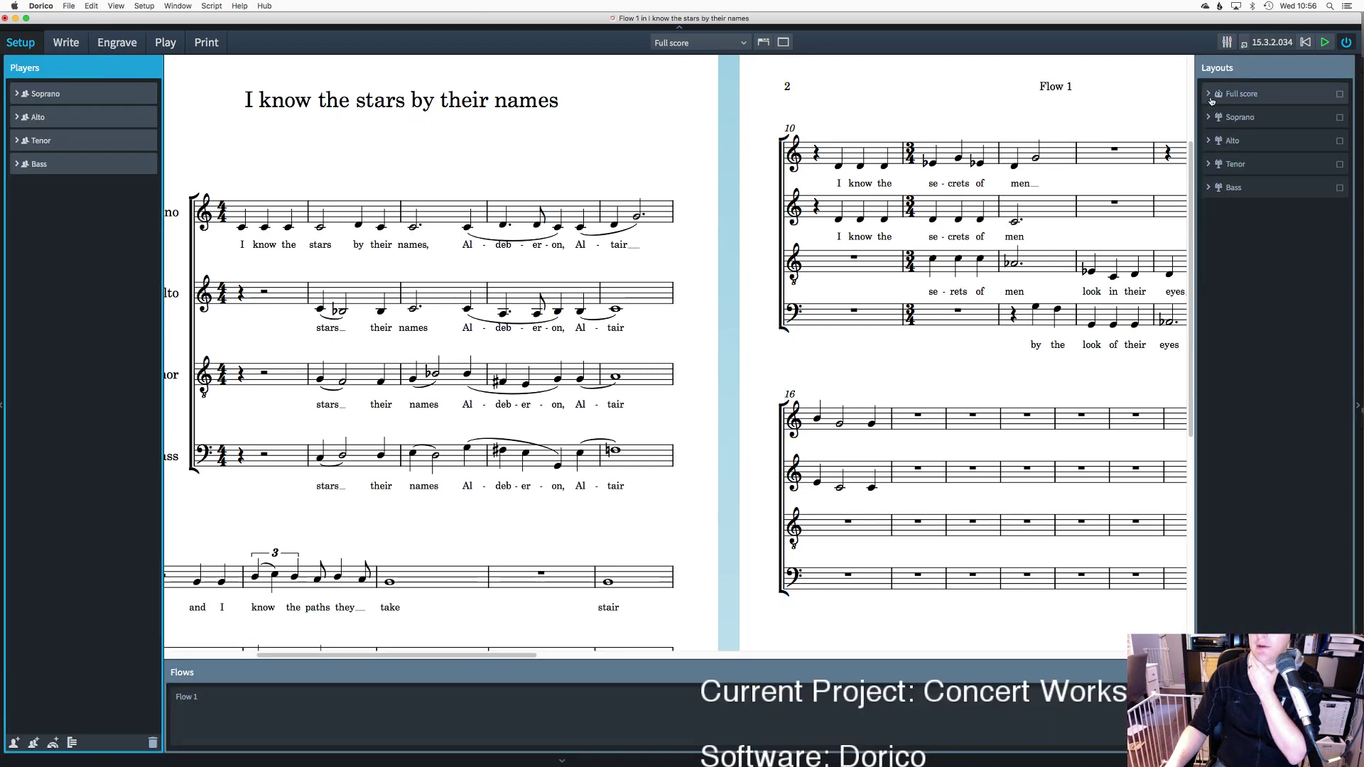
pyautogui.click(72, 47)
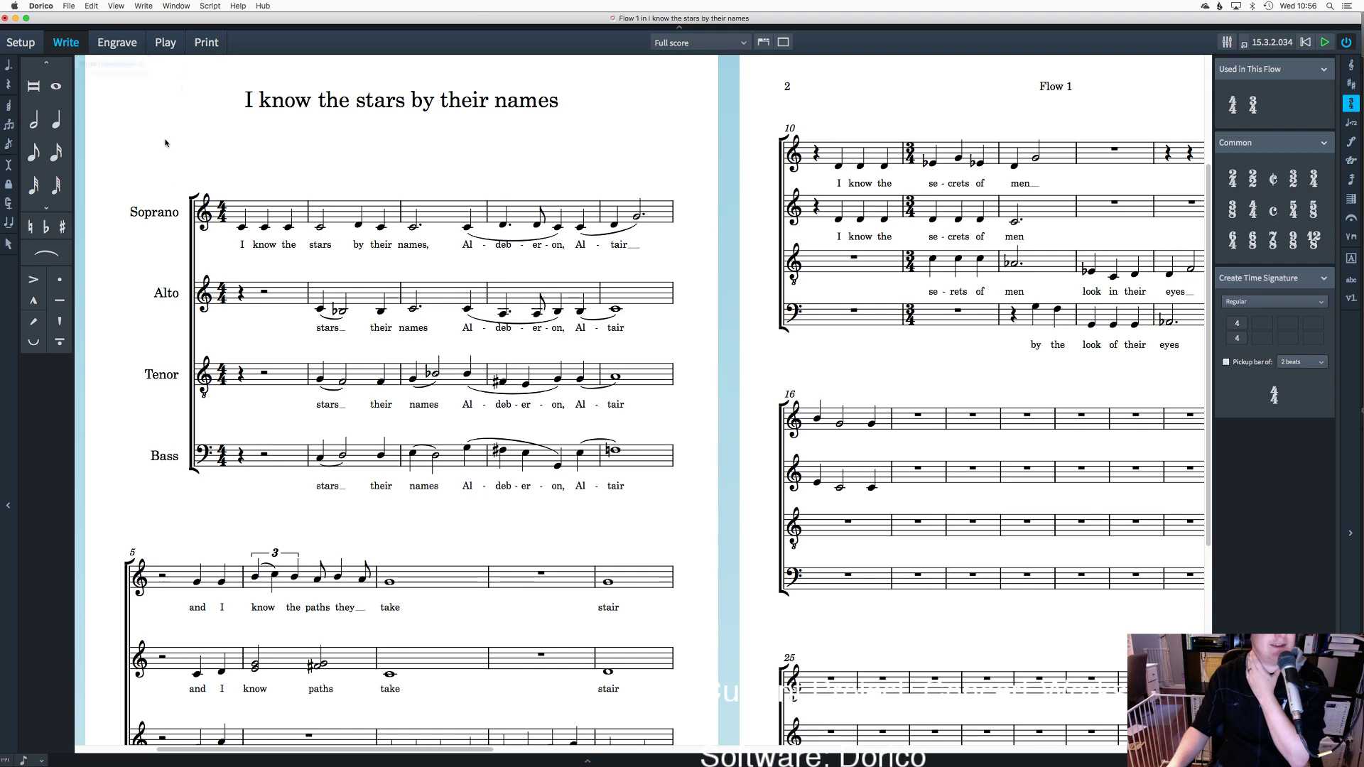
pyautogui.rightClick(176, 176)
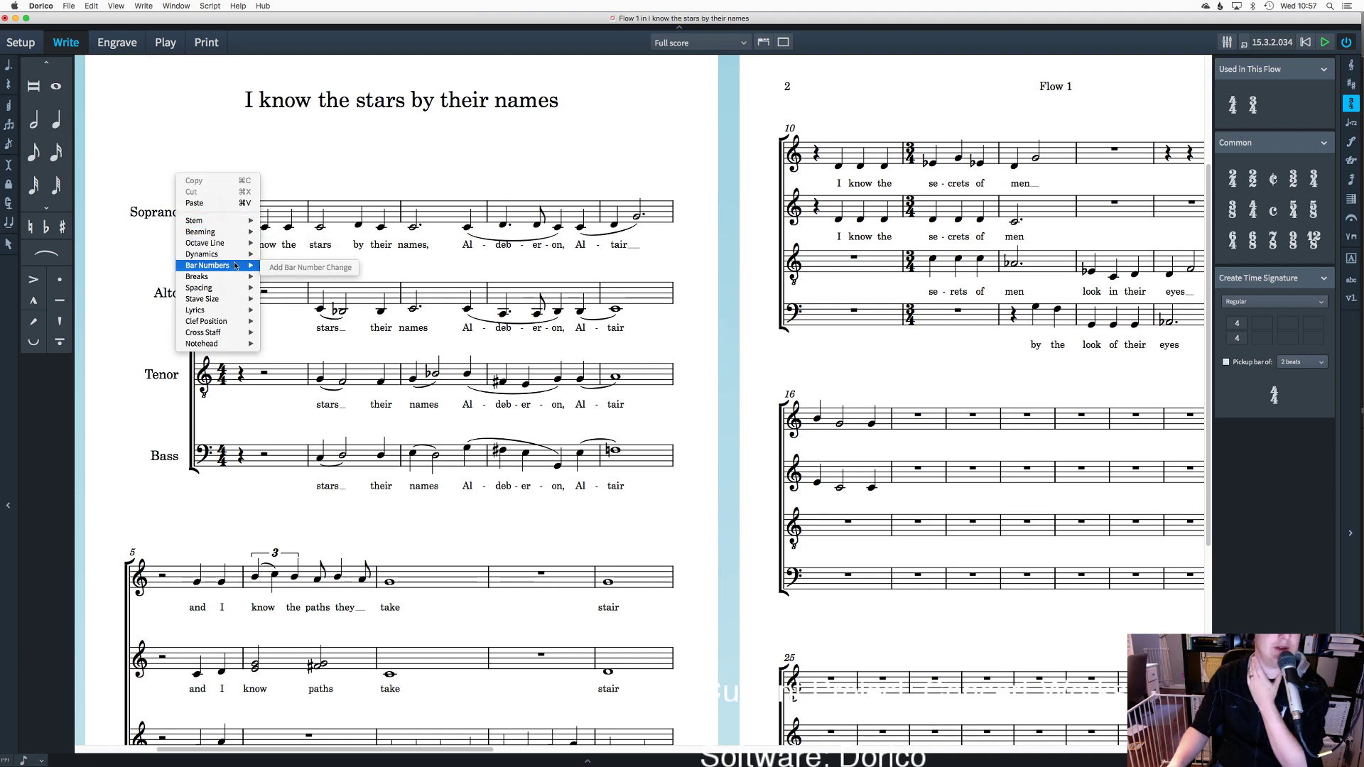
pyautogui.moveTo(250, 265)
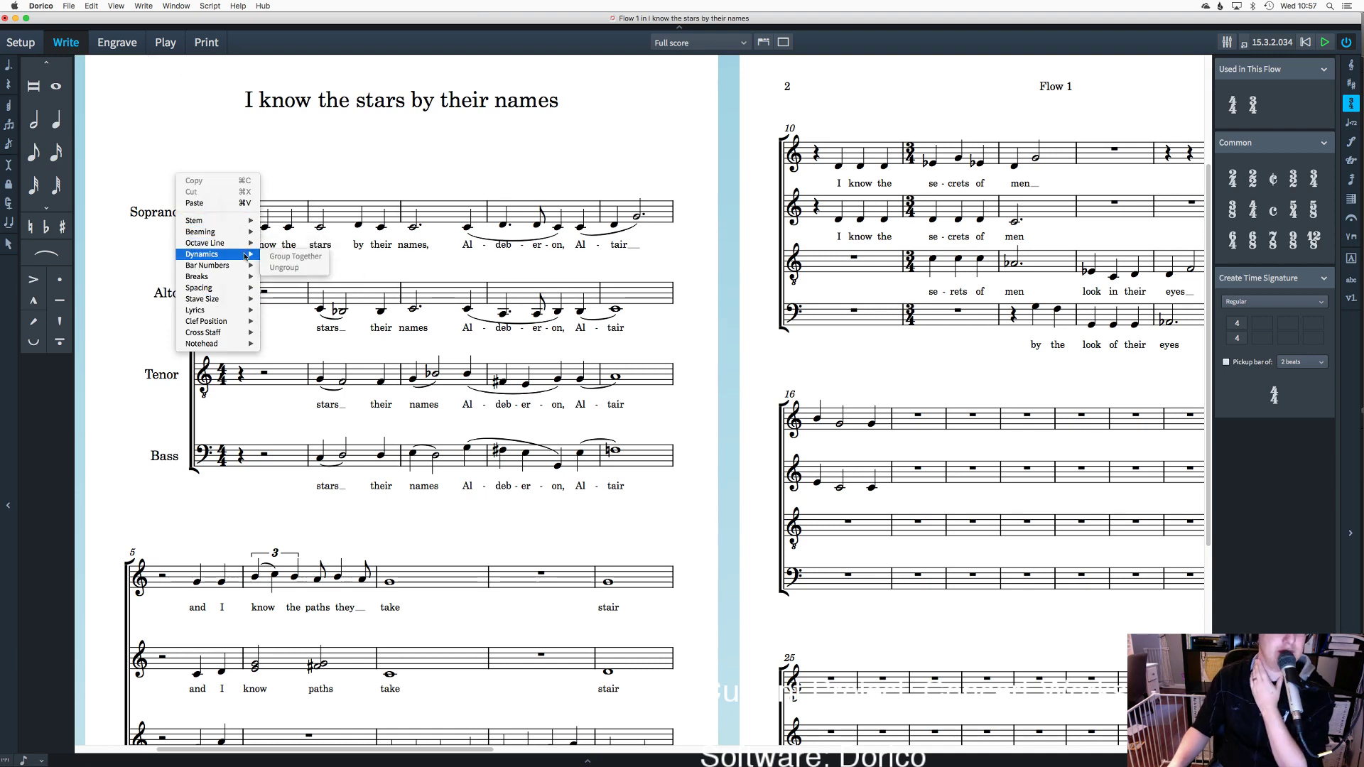
pyautogui.click(211, 145)
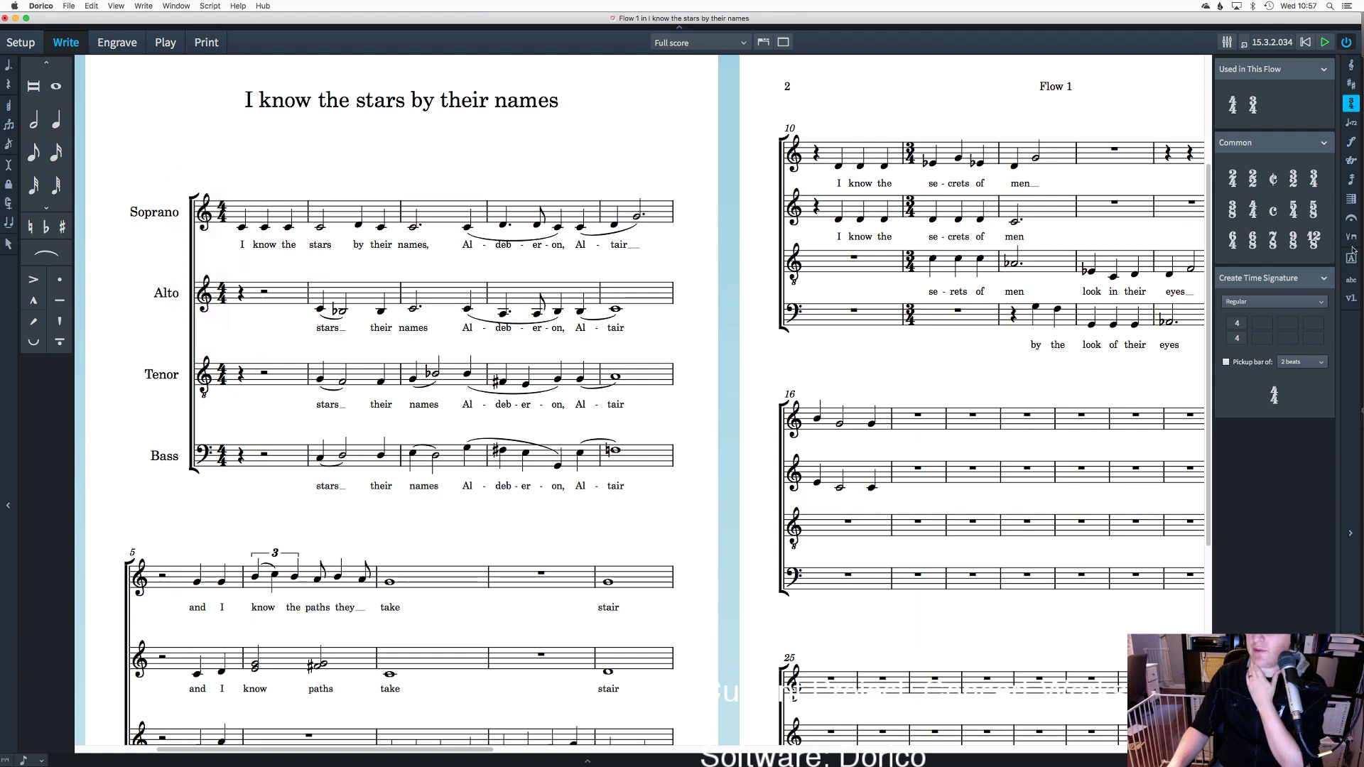
# Step: Add an Adagio tempo mark of quarter note = 66 at the start of bar 1 and play the score back
pyautogui.click(1353, 123)
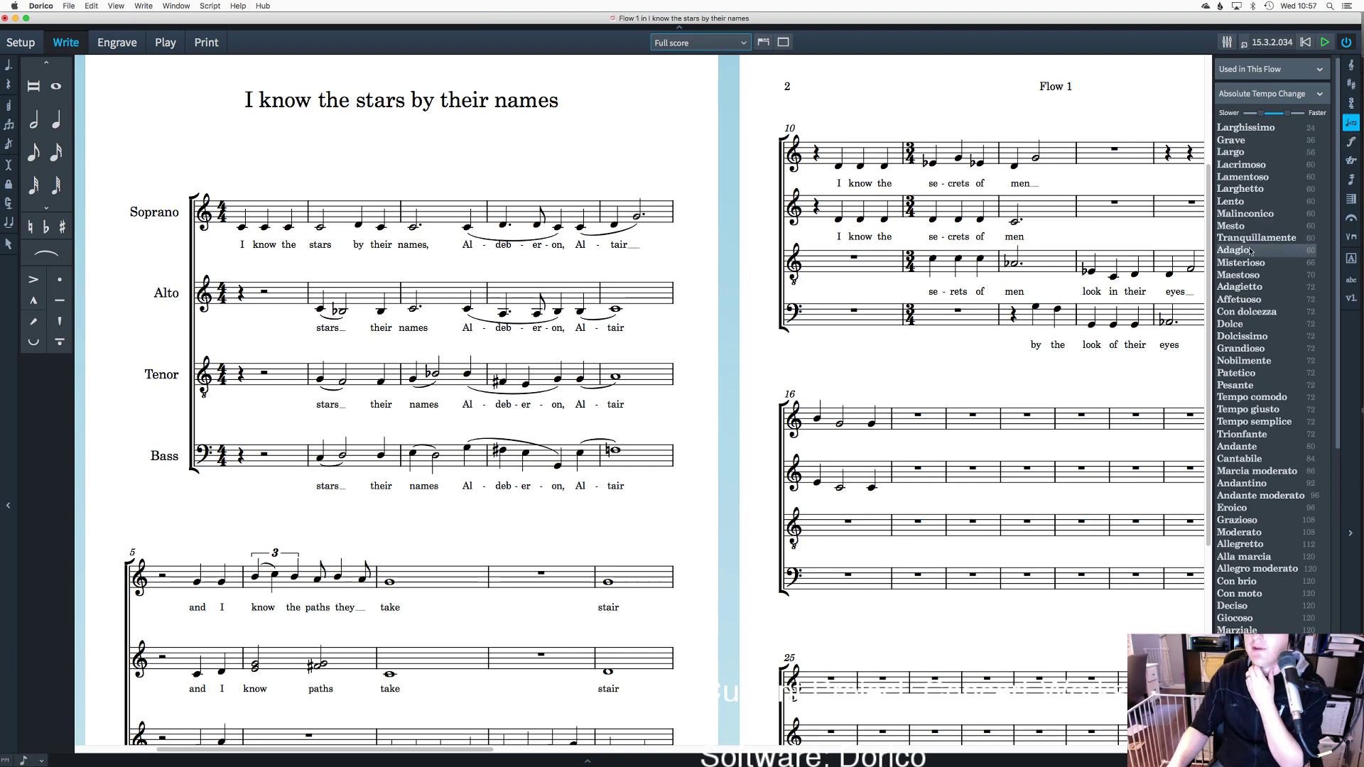
pyautogui.click(220, 184)
pyautogui.press('Escape')
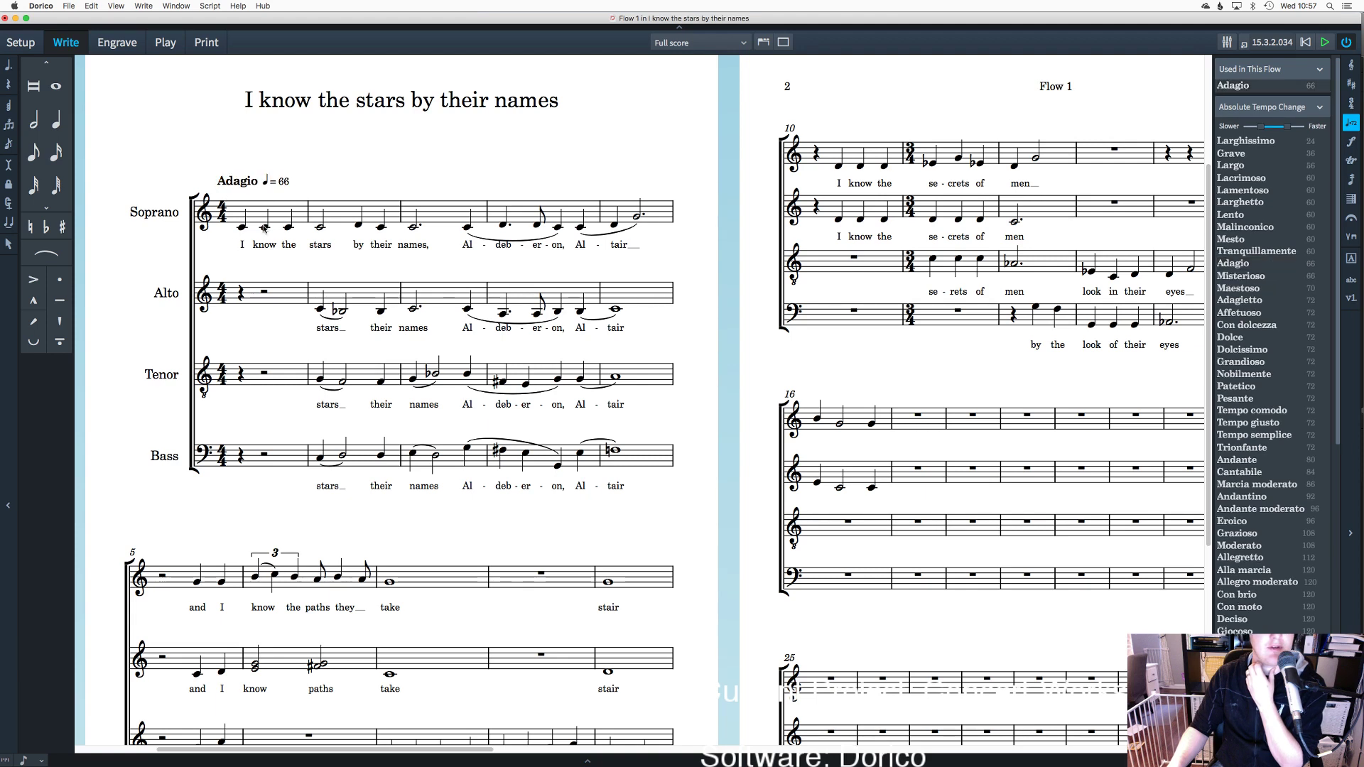
pyautogui.click(1326, 42)
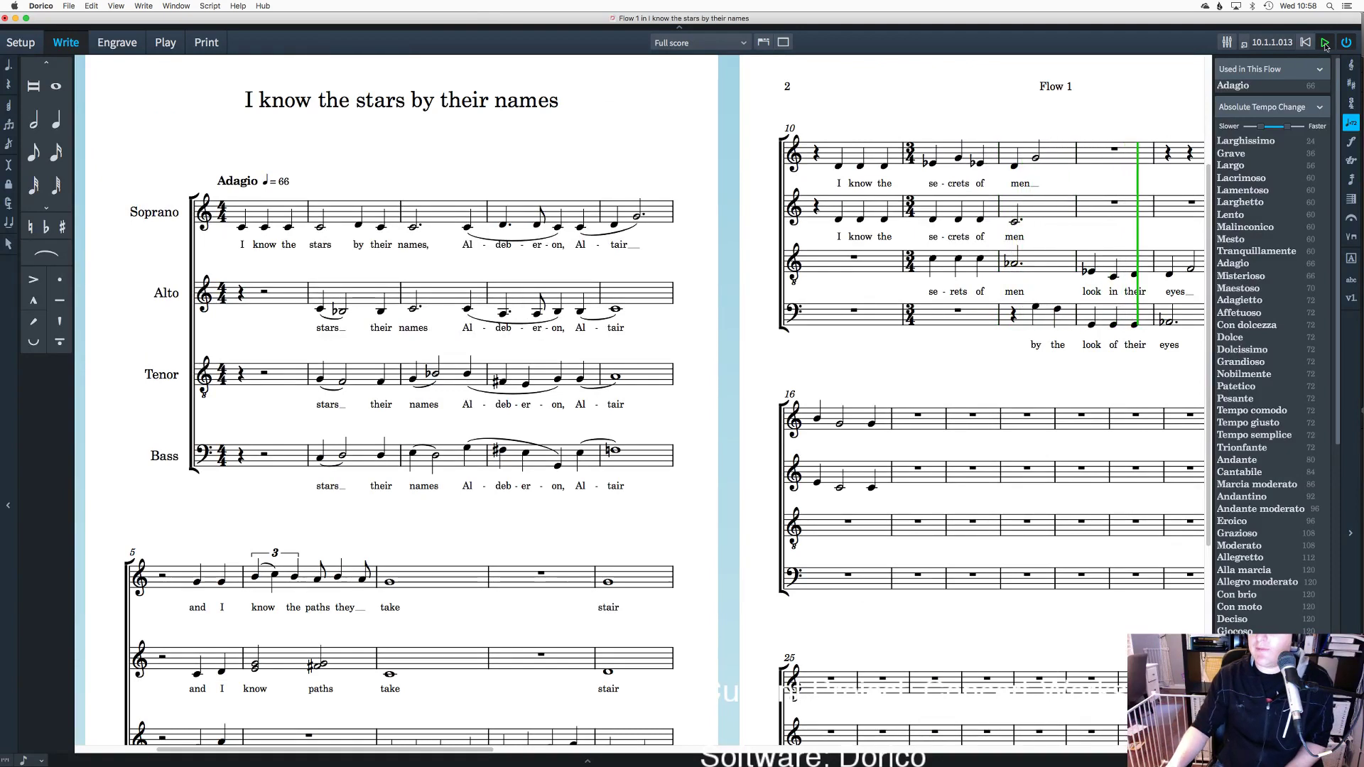
# Step: Try to add the tempo text "Slightly Faster" at the soprano's whole note in bar 7
pyautogui.scroll(-6, 1254, 203)
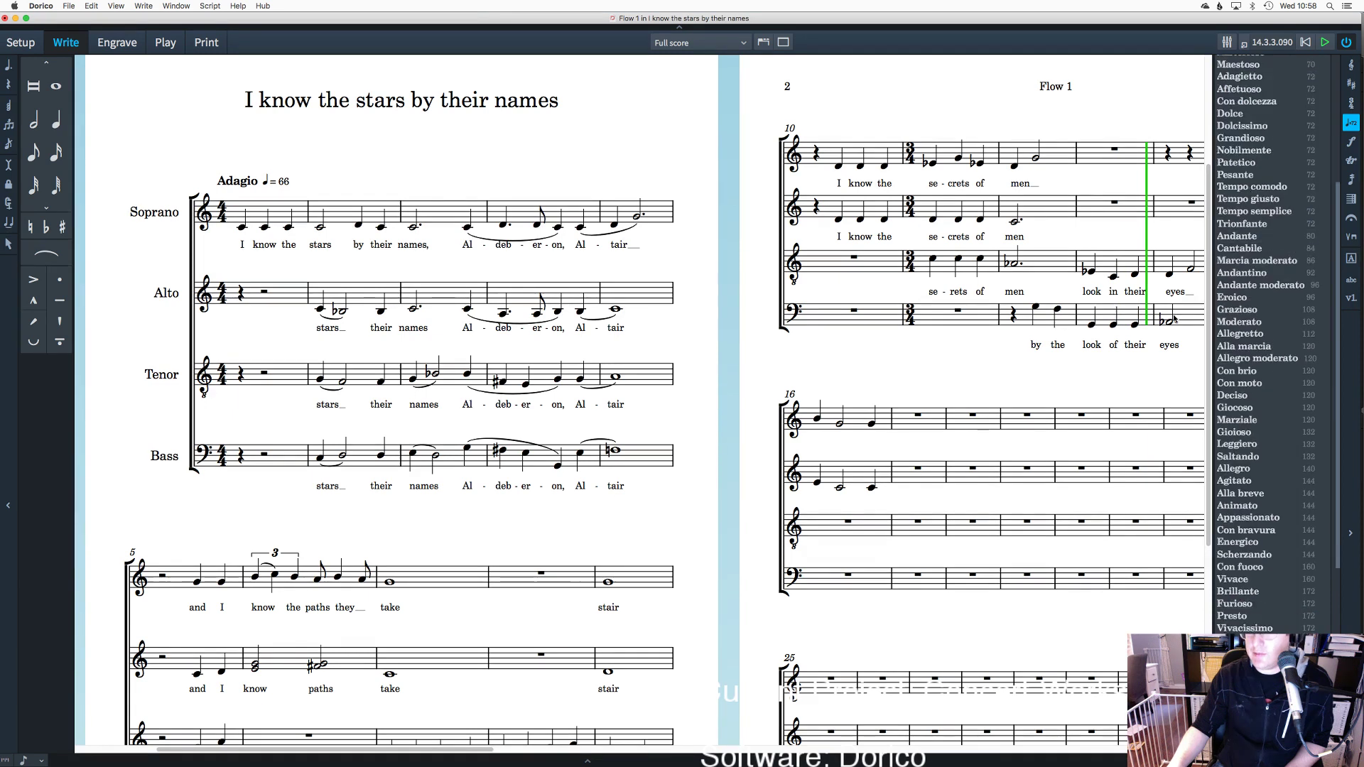
pyautogui.scroll(-1, 1012, 409)
pyautogui.scroll(-4, 1009, 410)
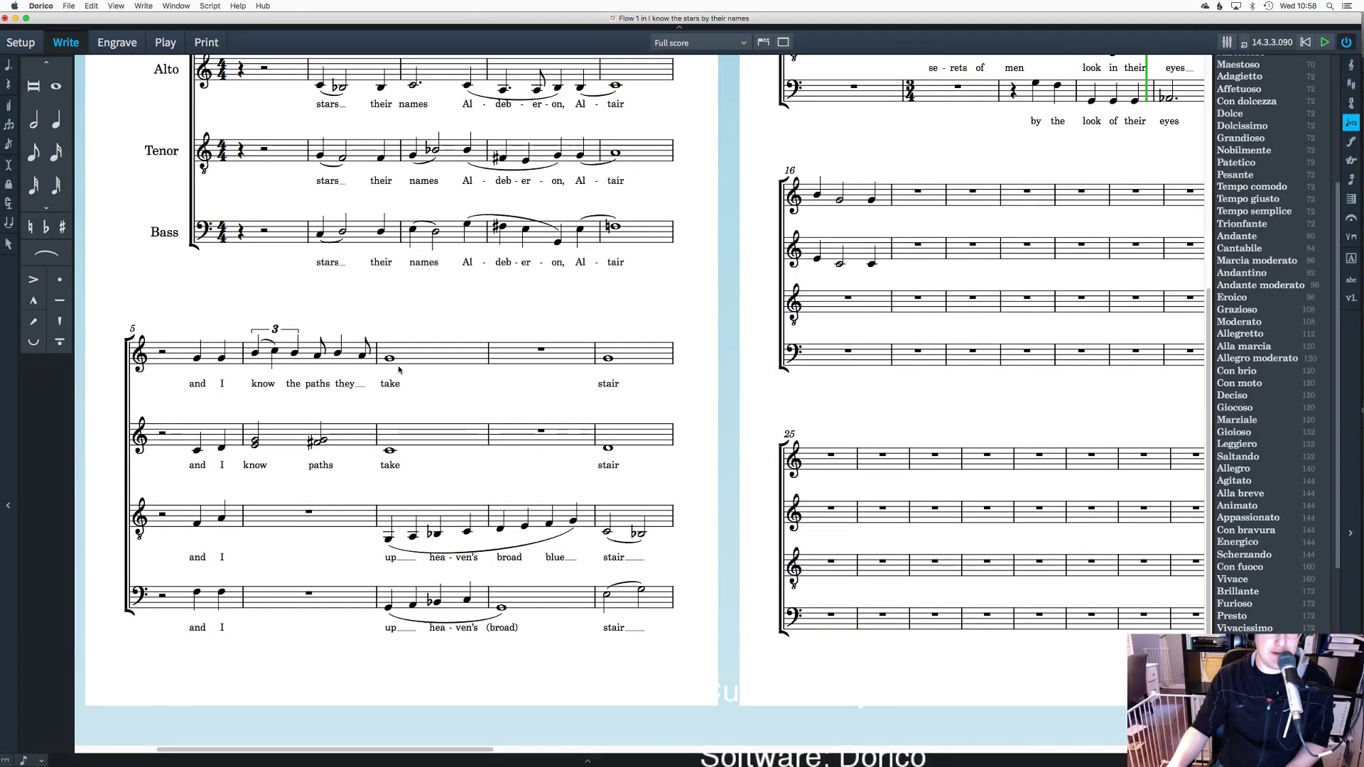
pyautogui.click(391, 360)
pyautogui.hotkey('shift', 't')
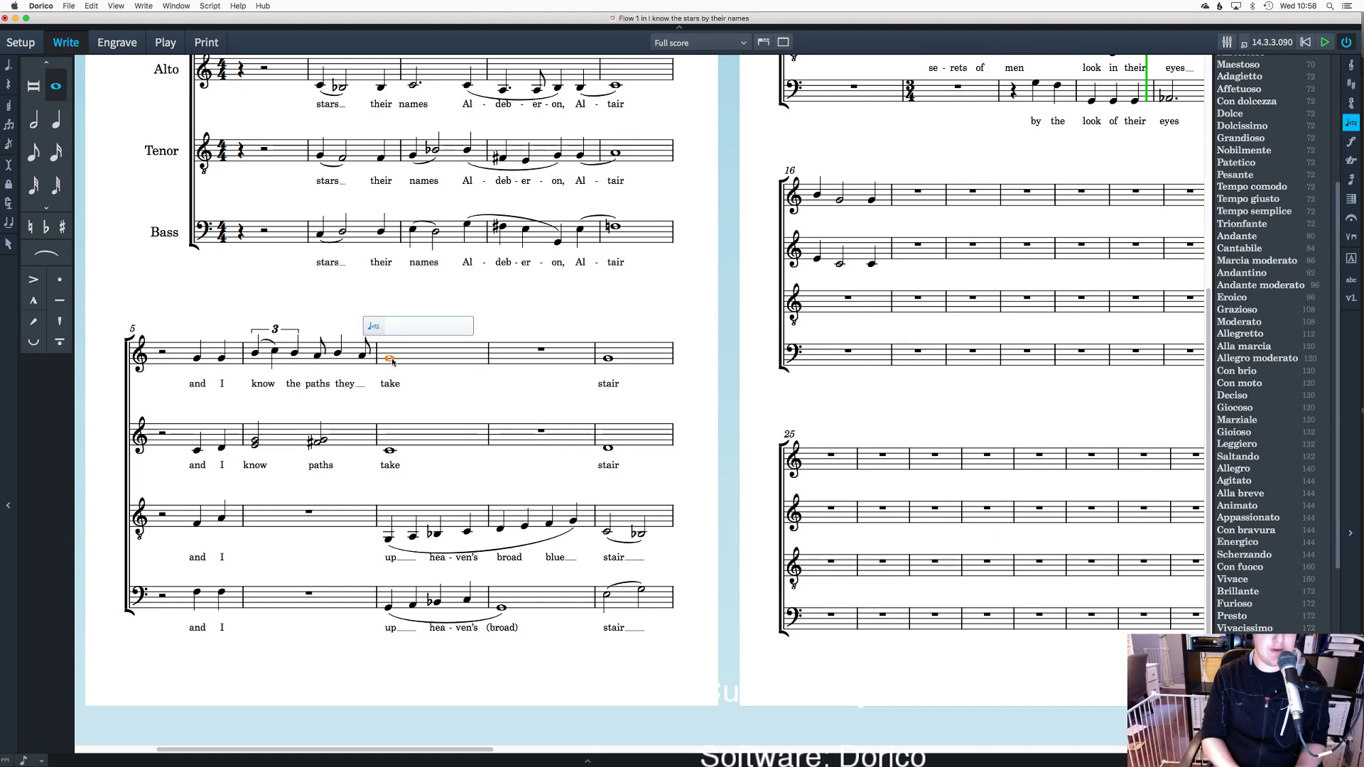
pyautogui.write('Slightly')
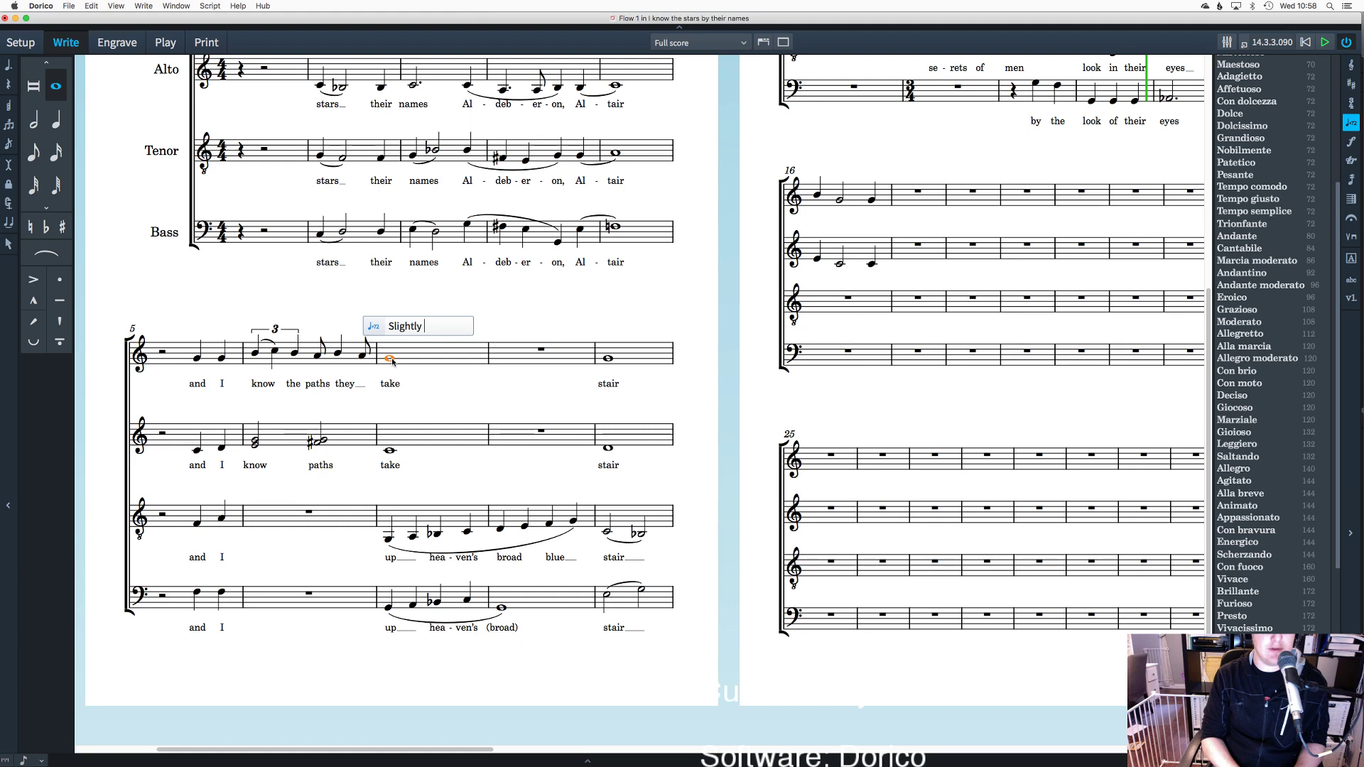
pyautogui.write(' Faster')
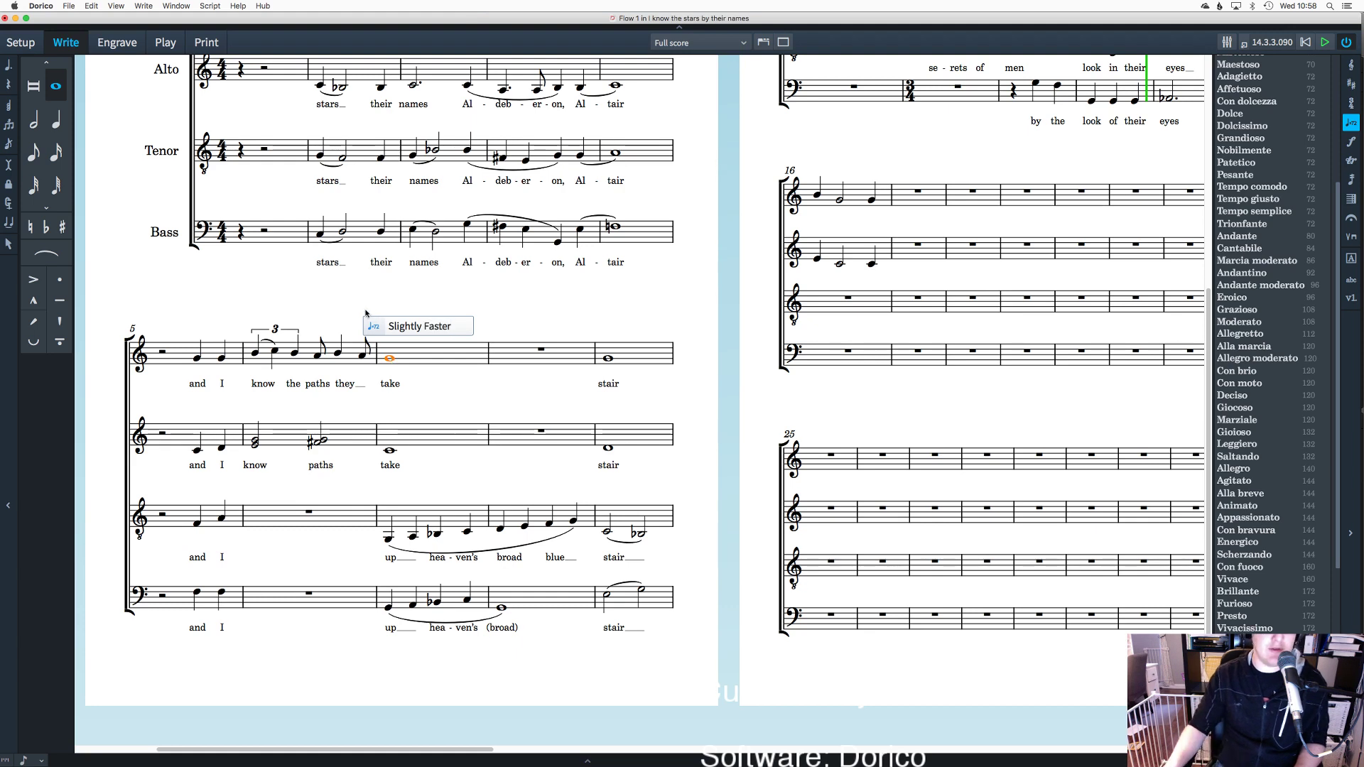
pyautogui.press('Return')
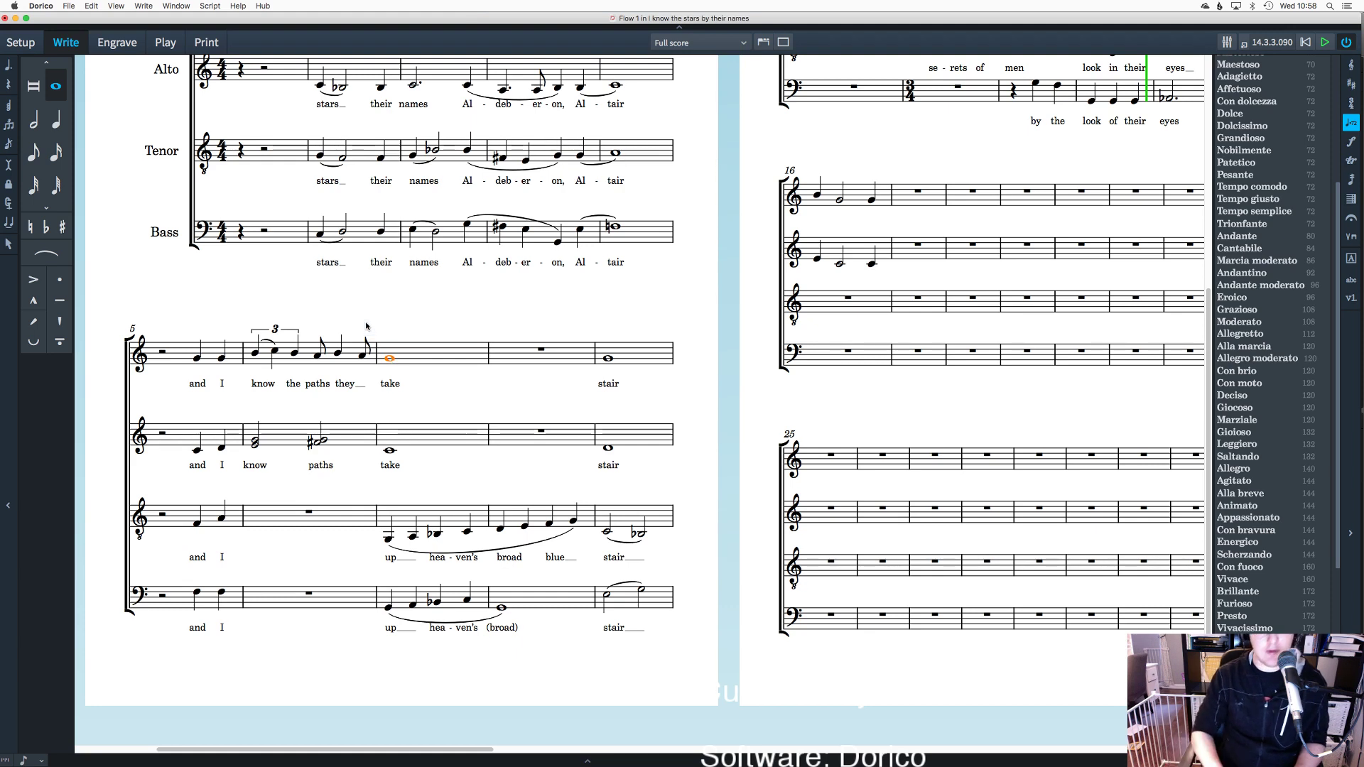
pyautogui.press('Escape')
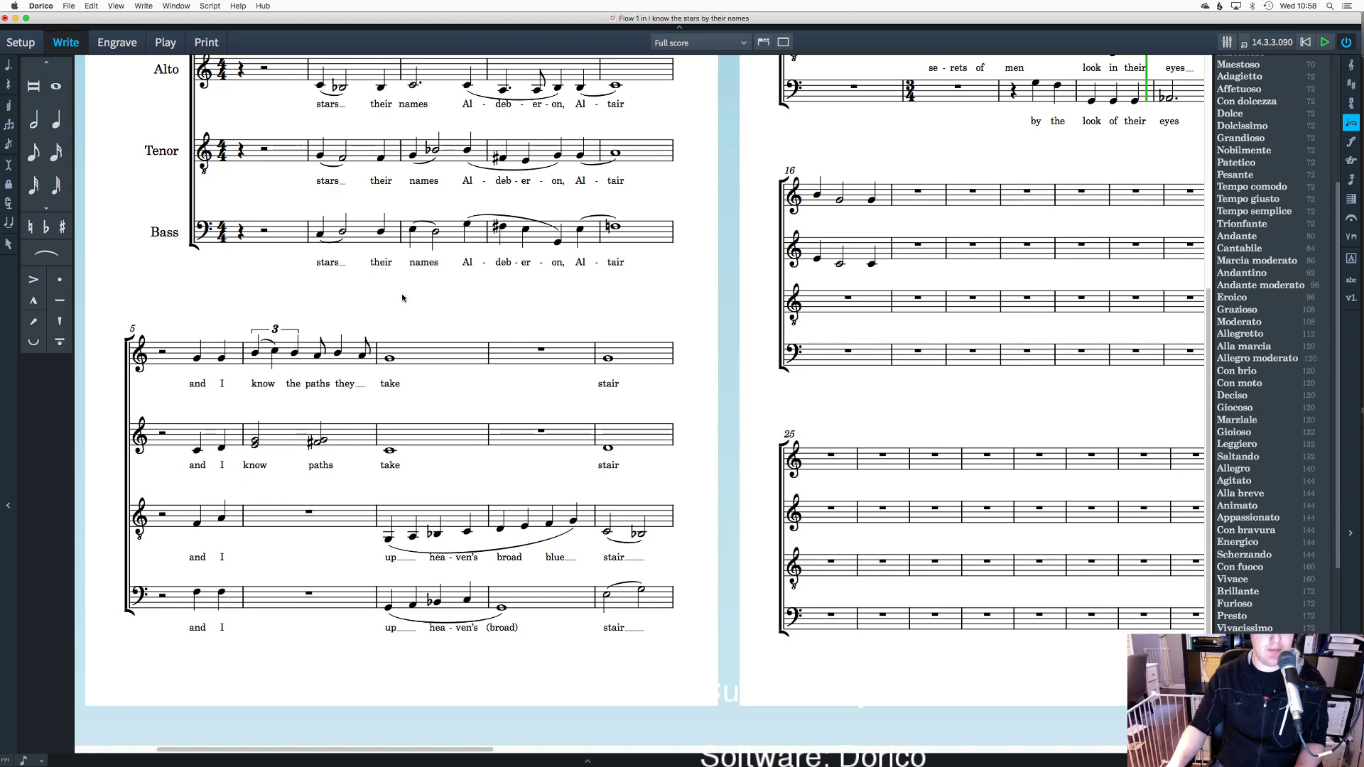
# Step: Try to add the tempo text "Slightly Fast" at the soprano's whole note in bar 7
pyautogui.scroll(5, 426, 334)
pyautogui.scroll(-3, 453, 370)
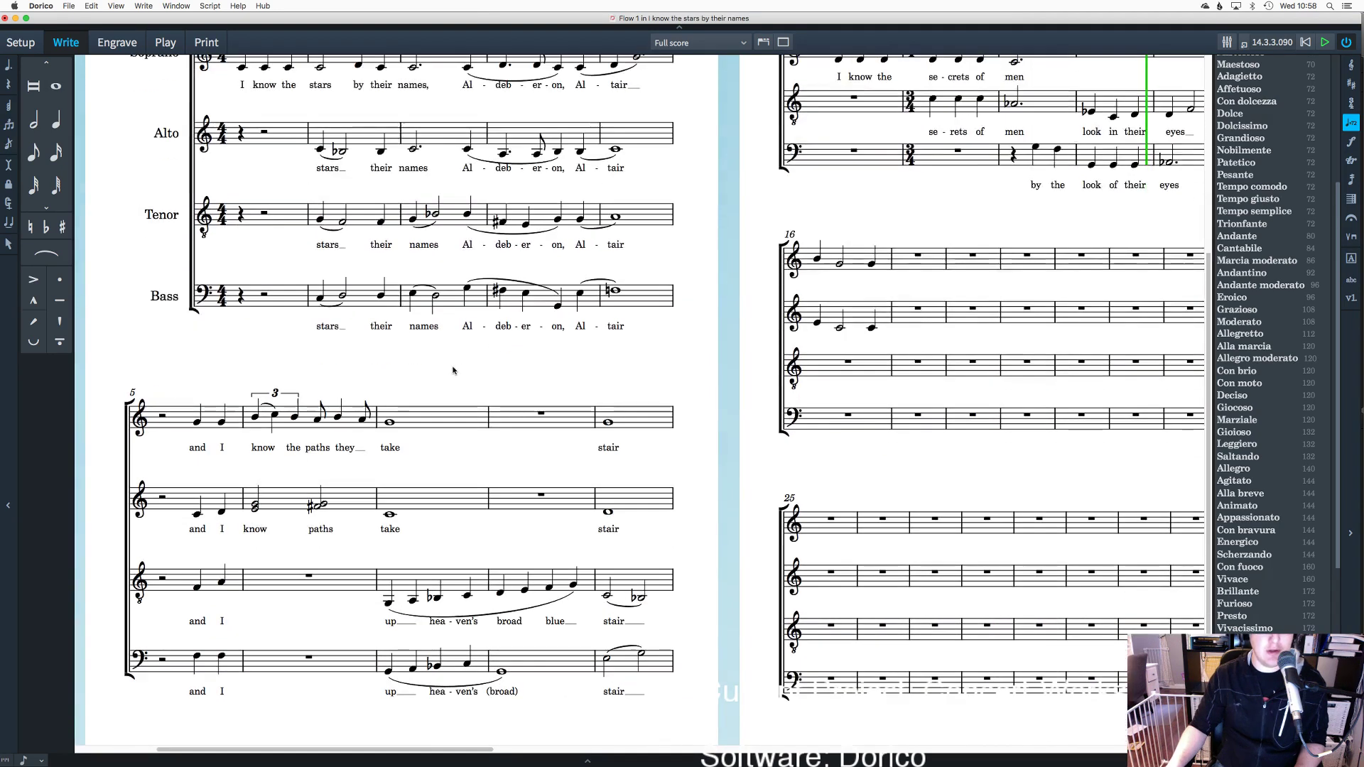
pyautogui.doubleClick(389, 423)
pyautogui.hotkey('shift', 't')
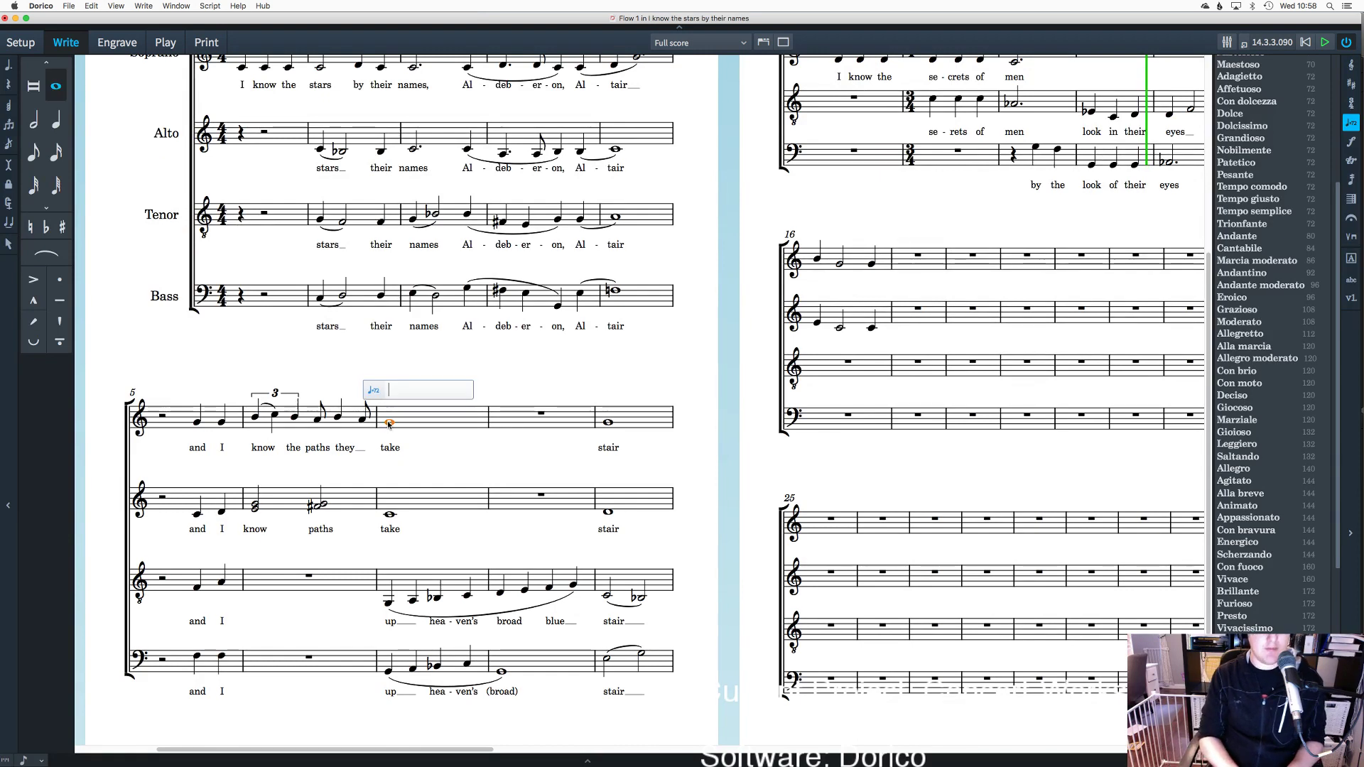
pyautogui.write('Slightly Fast')
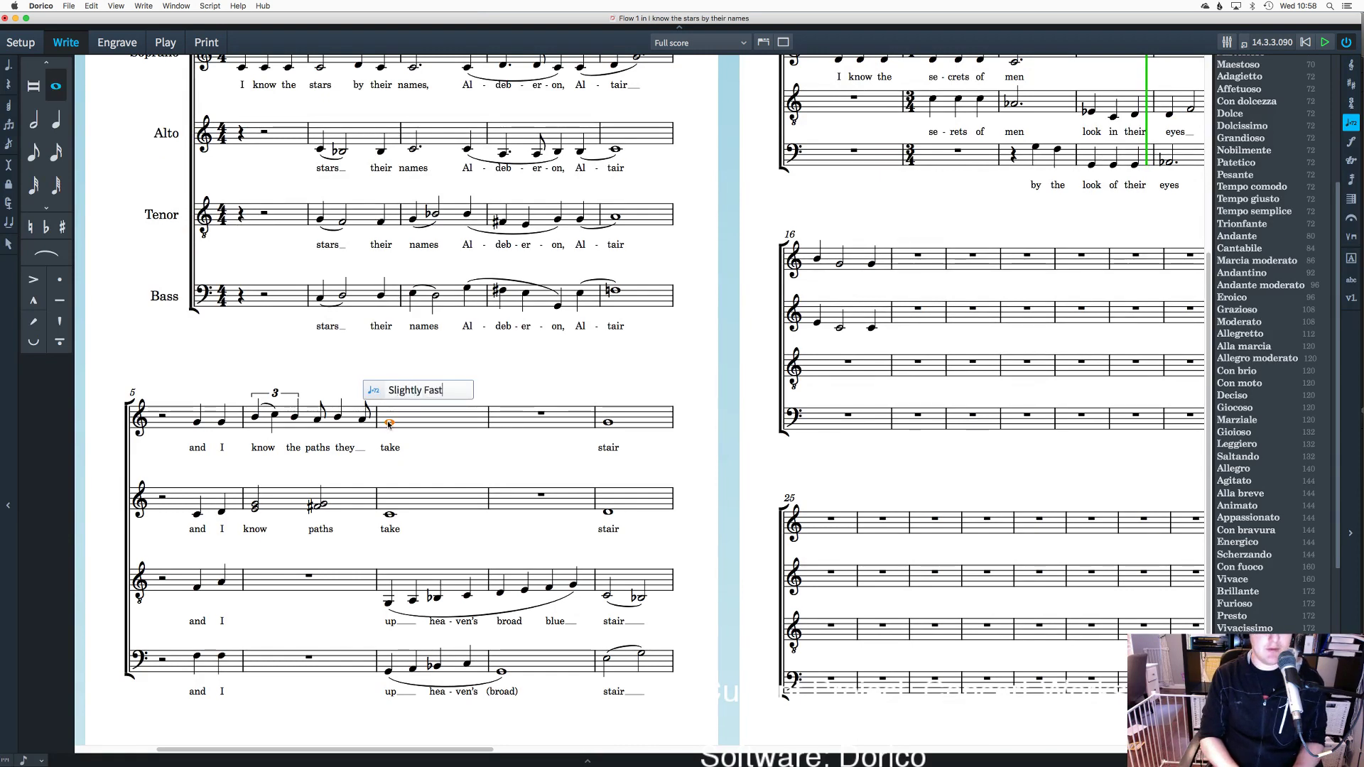
pyautogui.press('Return')
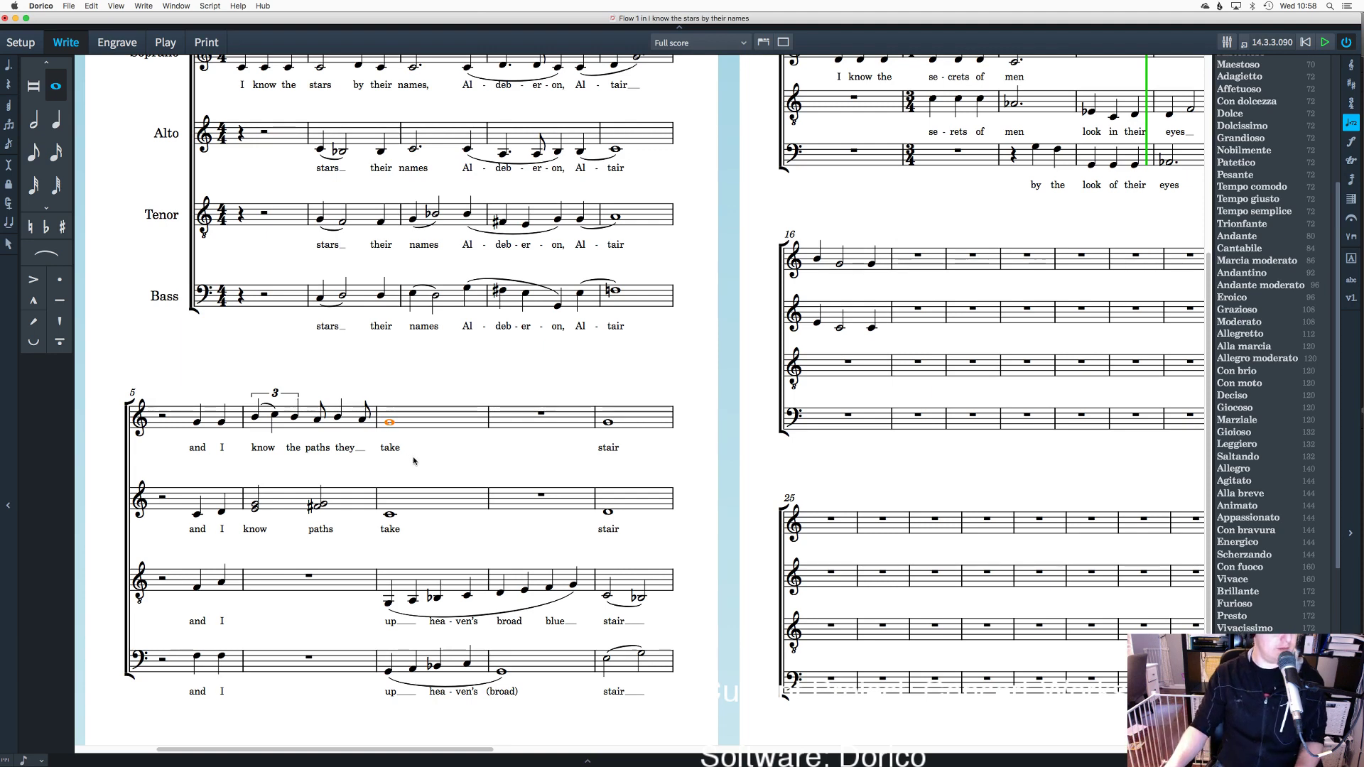
pyautogui.press('Escape')
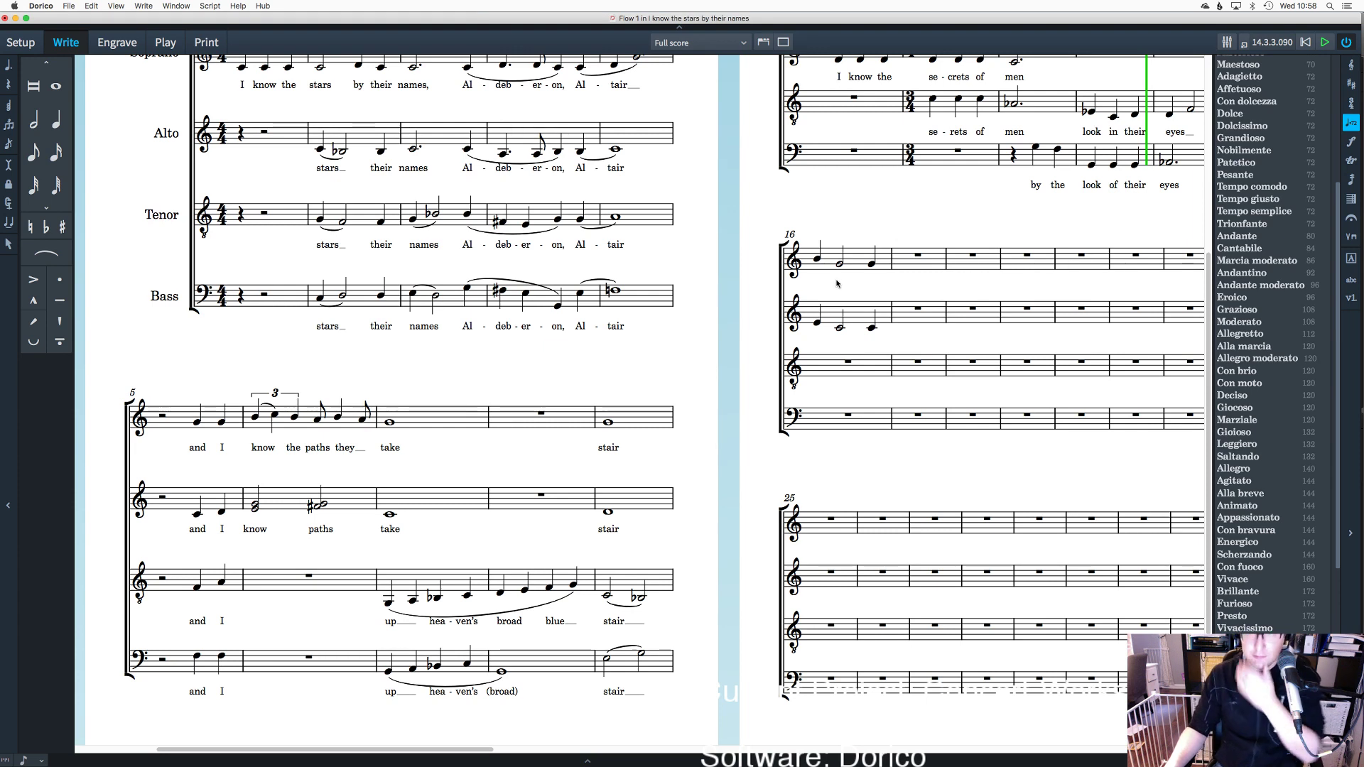
# Step: Retry the bar 7 tempo entry at the soprano's whole note with the text "Slightly Faster" and dismiss it
pyautogui.click(388, 423)
pyautogui.hotkey('shift', 't')
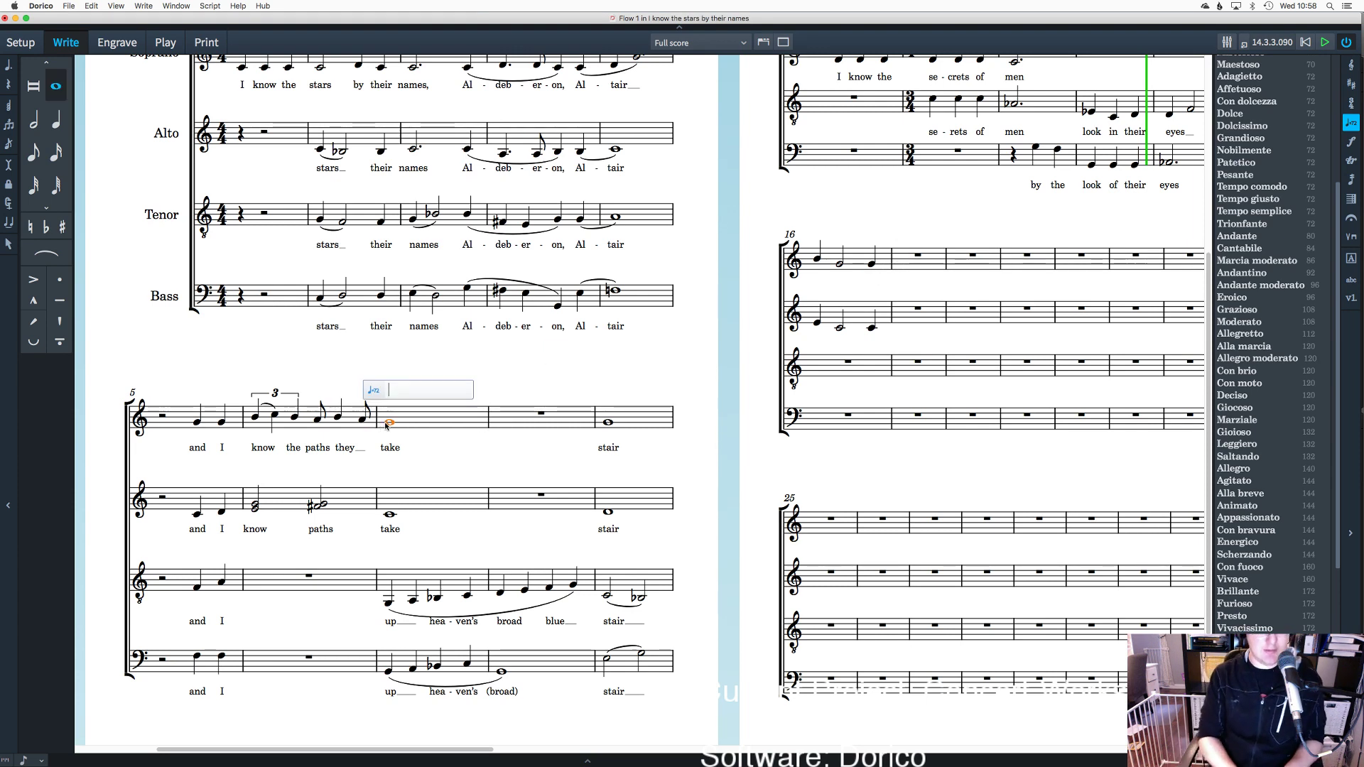
pyautogui.write('Slightly Faster')
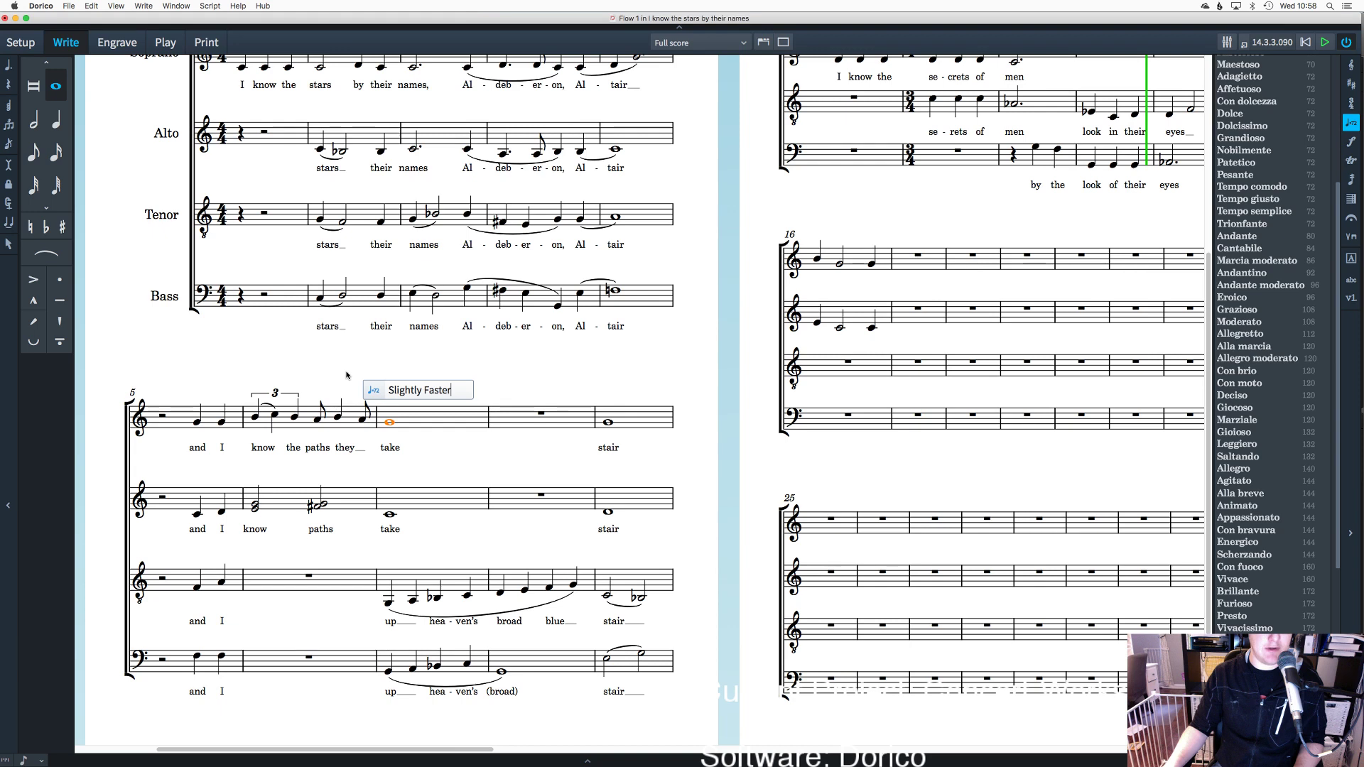
pyautogui.press('Escape')
pyautogui.press('Escape')
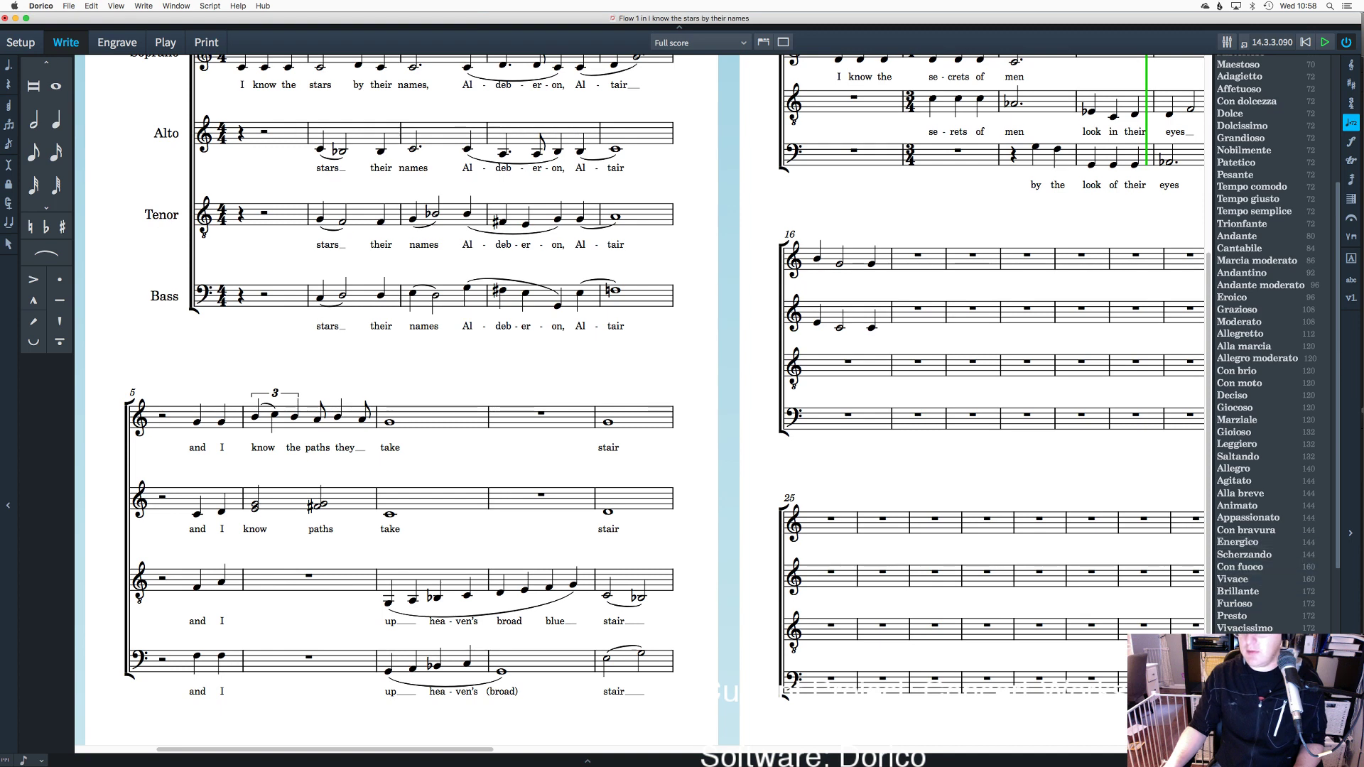
# Step: Add a gradual tempo change "accel." above the soprano, starting at the whole note in bar 7
pyautogui.scroll(-3, 1272, 426)
pyautogui.scroll(-2, 1271, 497)
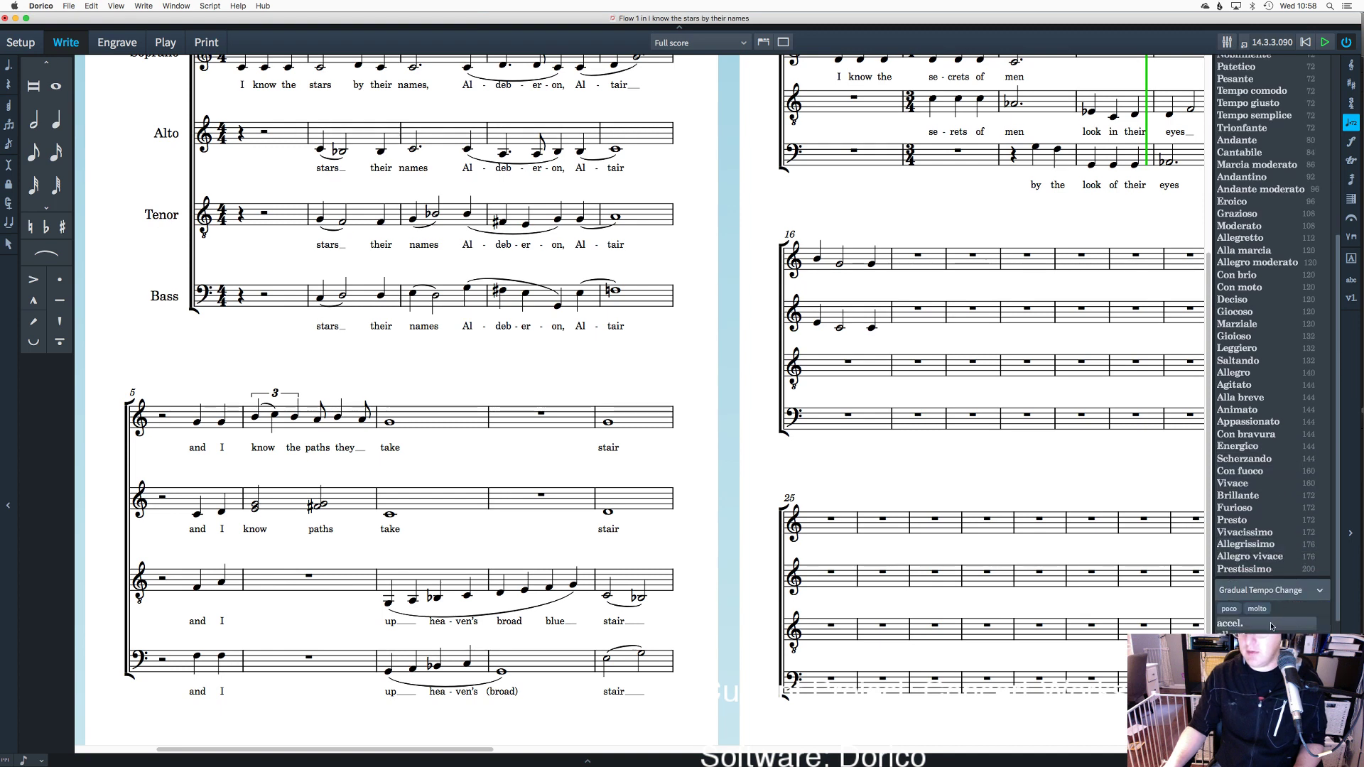
pyautogui.click(1229, 624)
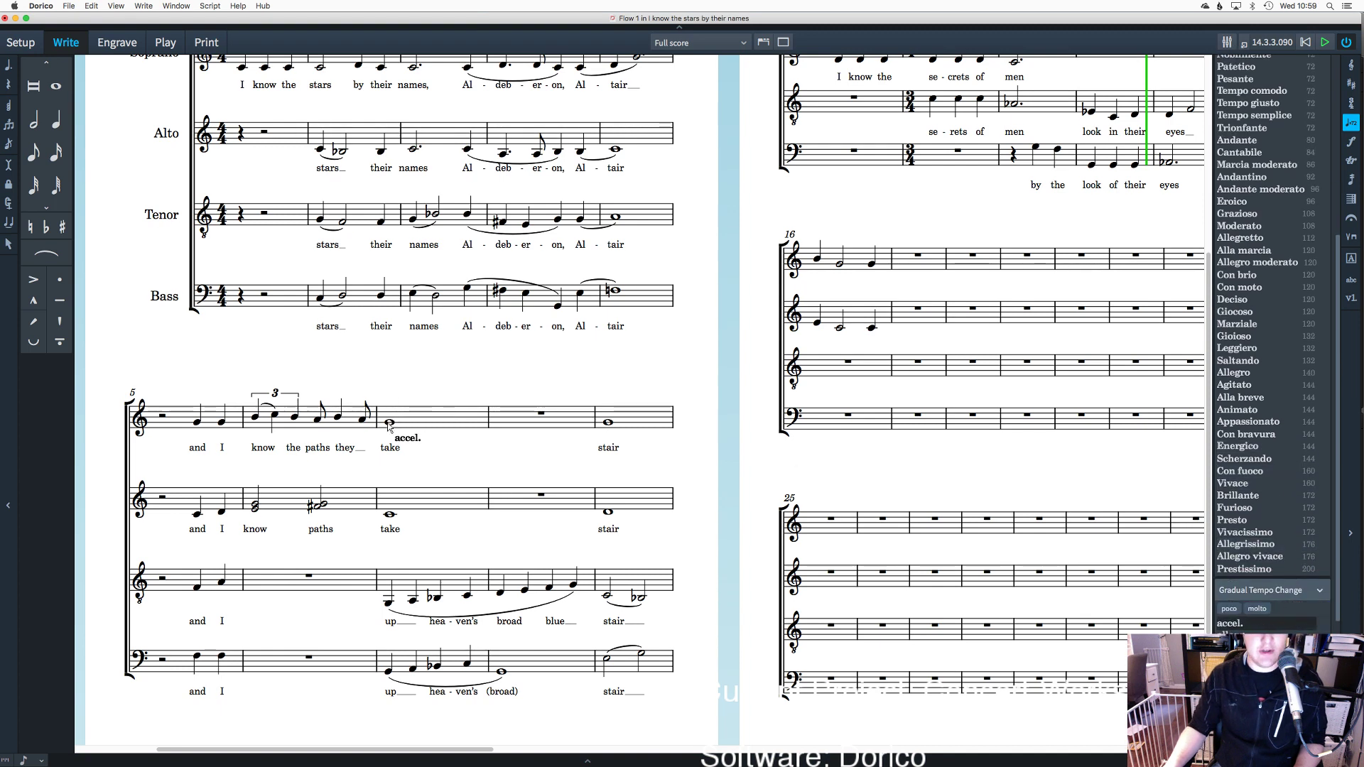
pyautogui.click(392, 421)
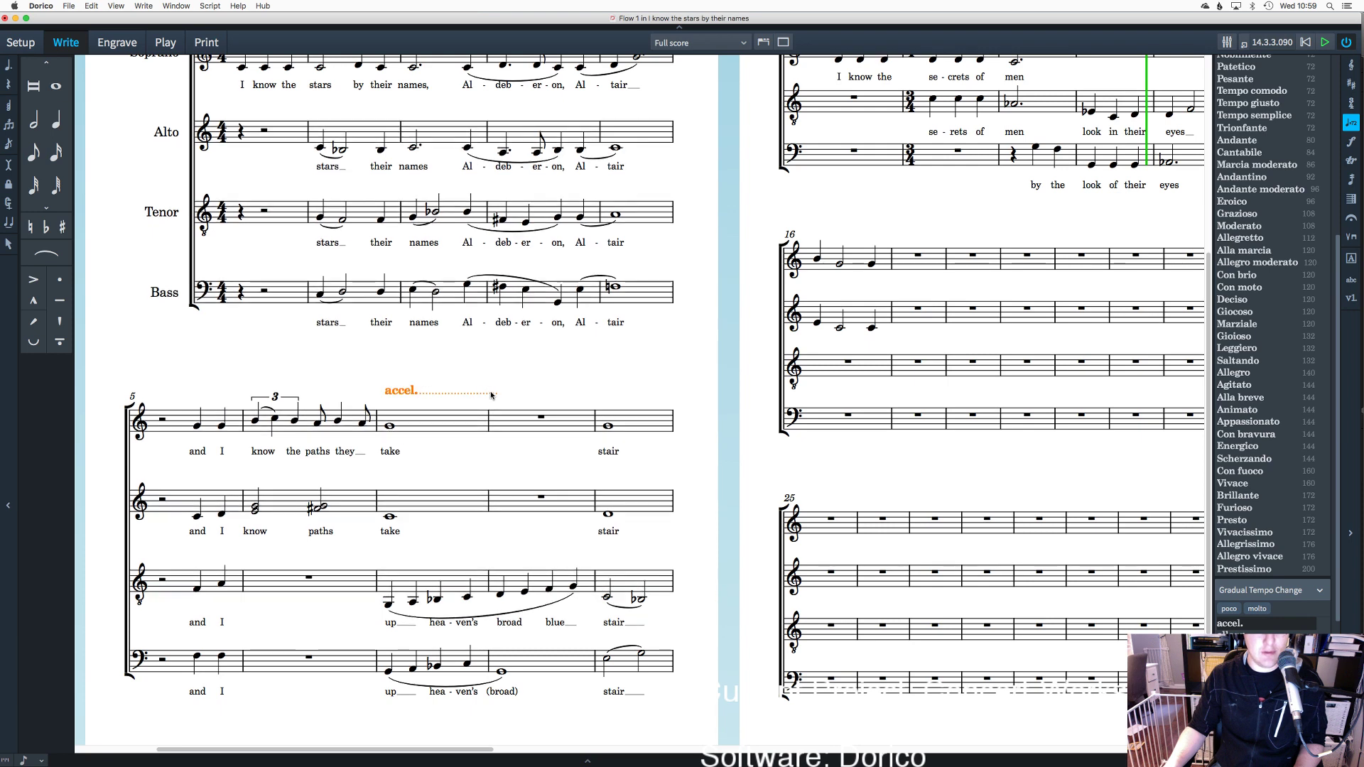
pyautogui.click(419, 448)
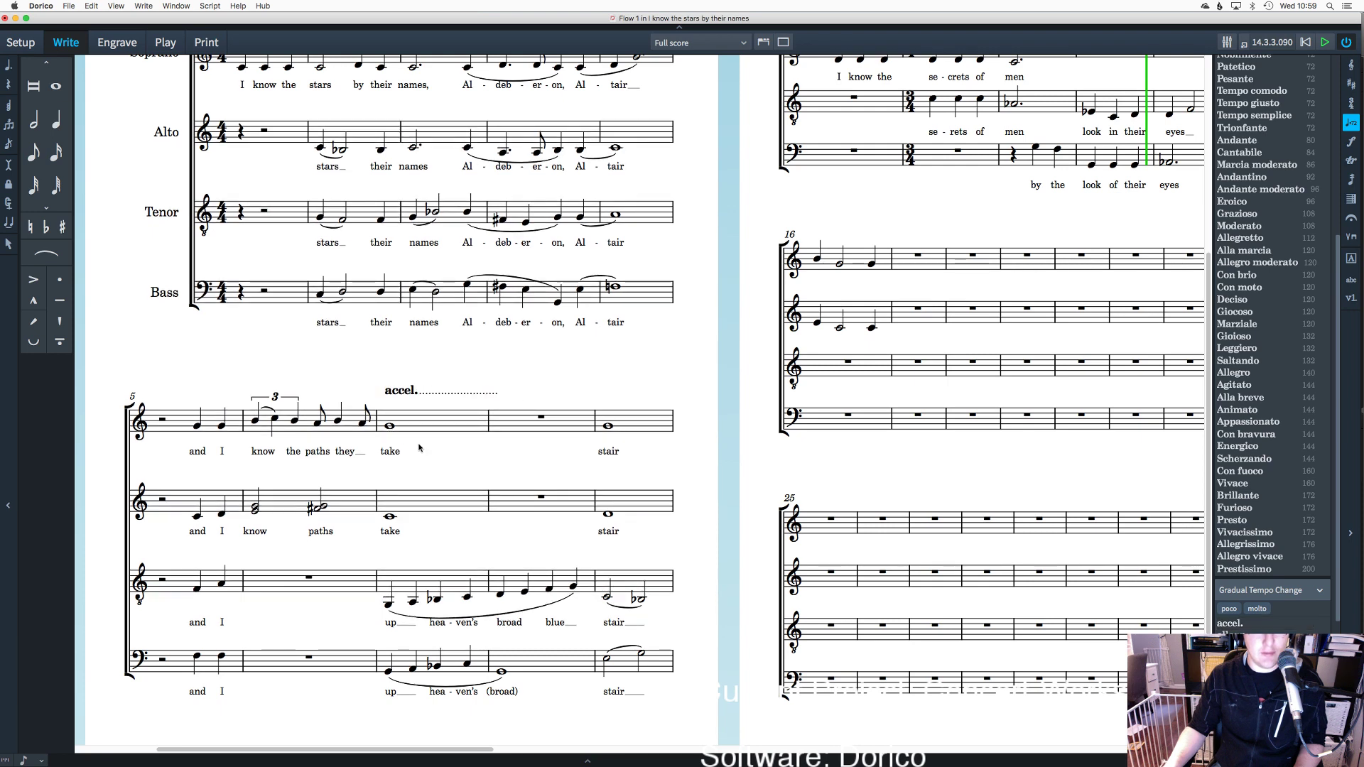
# Step: Play the score from the beginning through bar 17, following onto the second page, and display the selected note's properties
pyautogui.click(391, 427)
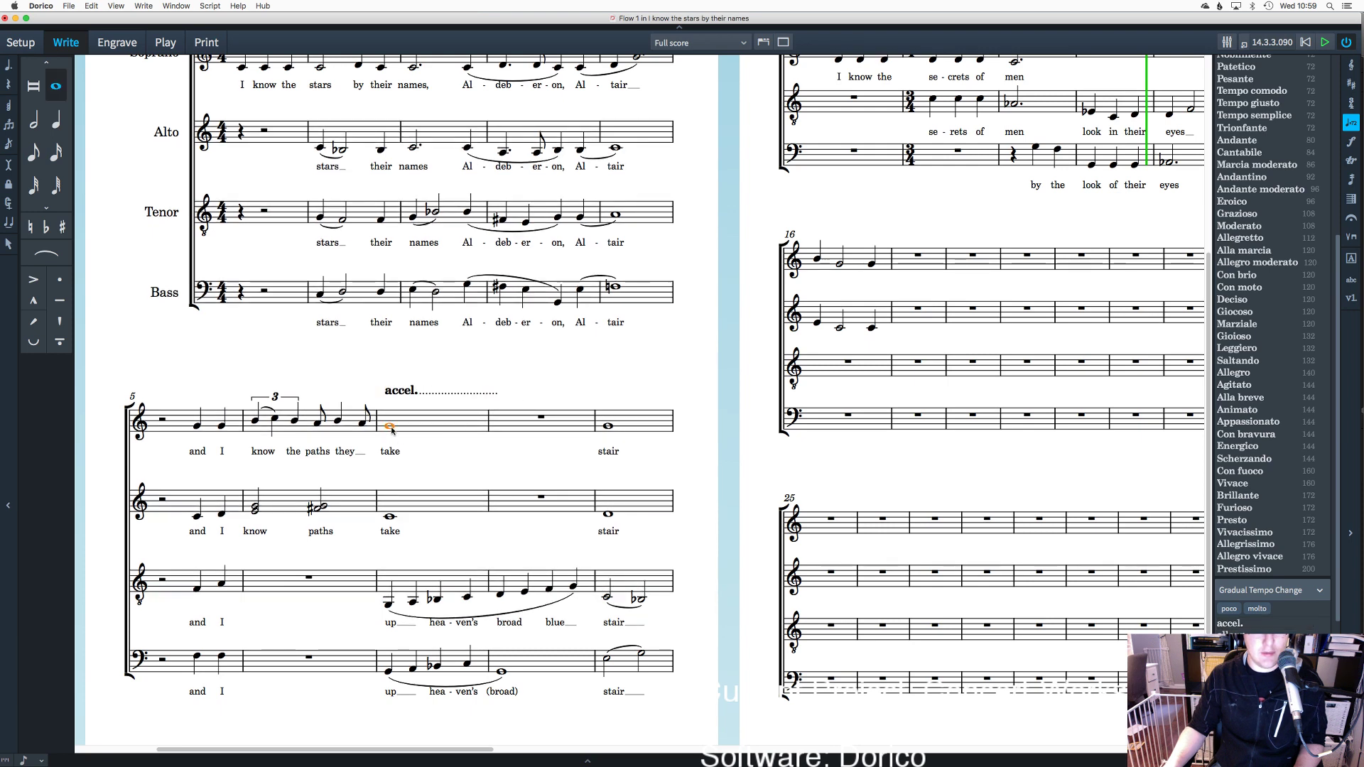
pyautogui.click(1325, 42)
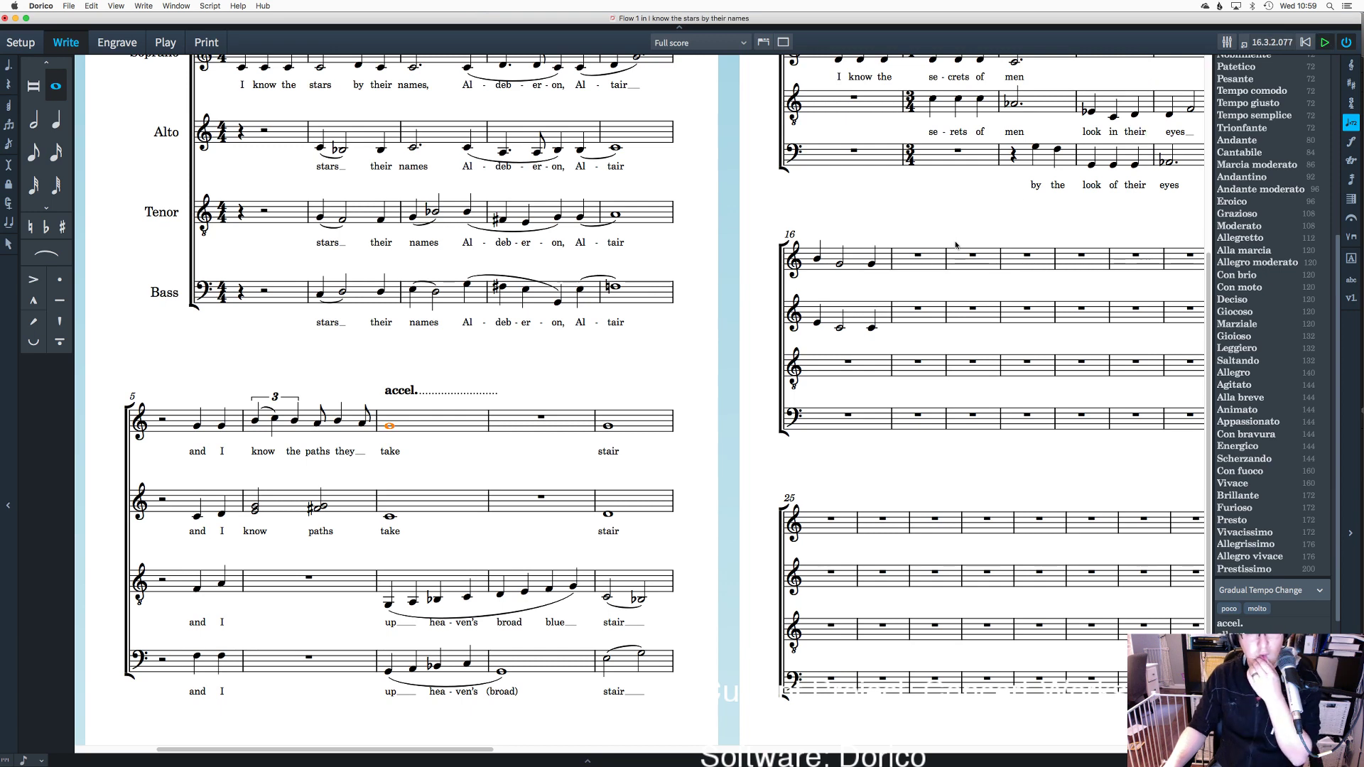
pyautogui.click(1307, 43)
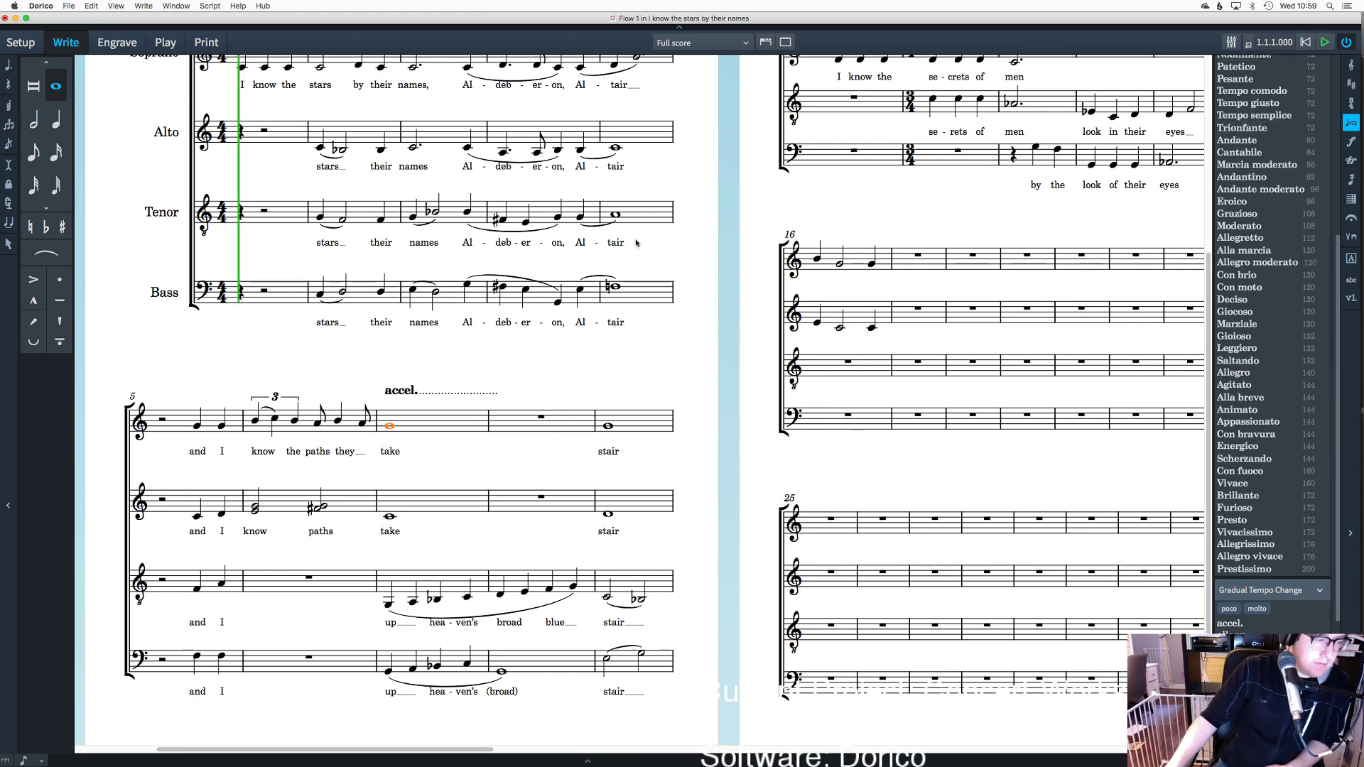
pyautogui.scroll(1, 613, 261)
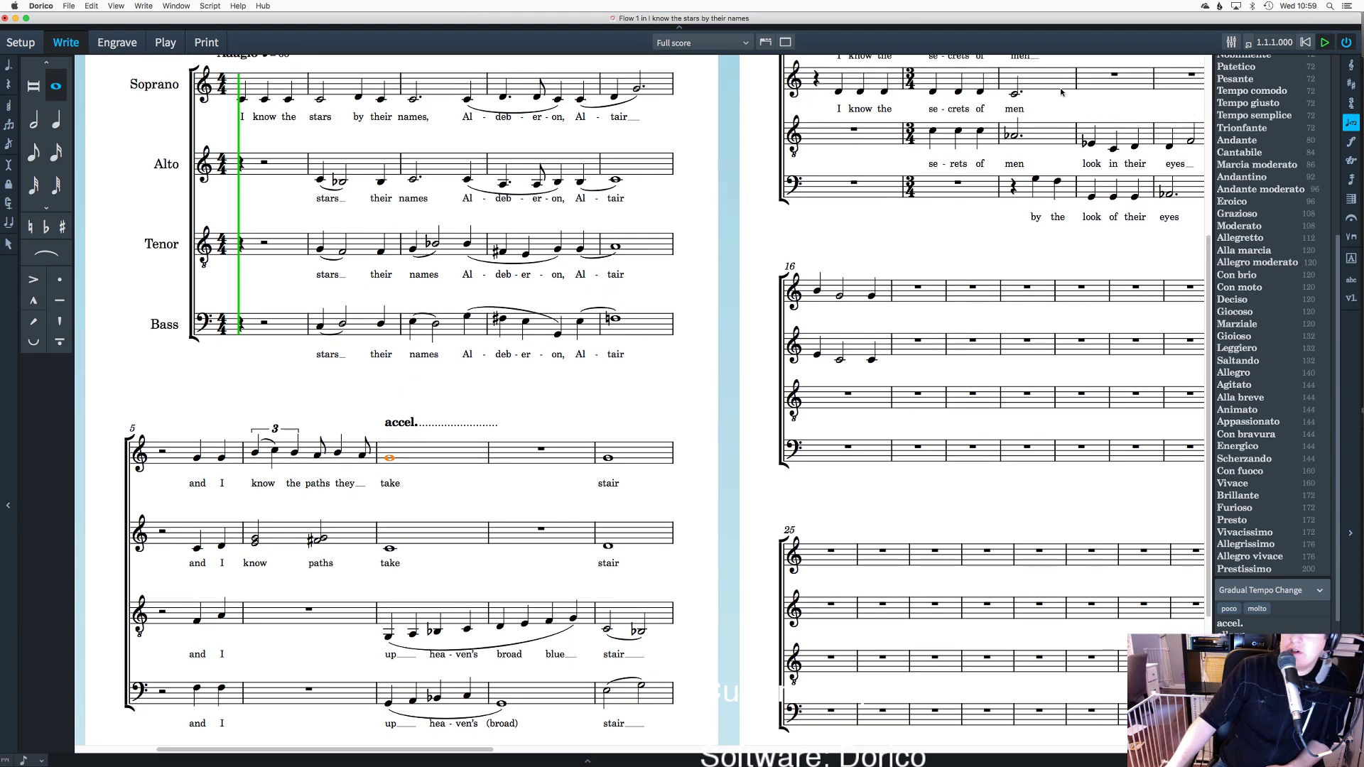
pyautogui.press('space')
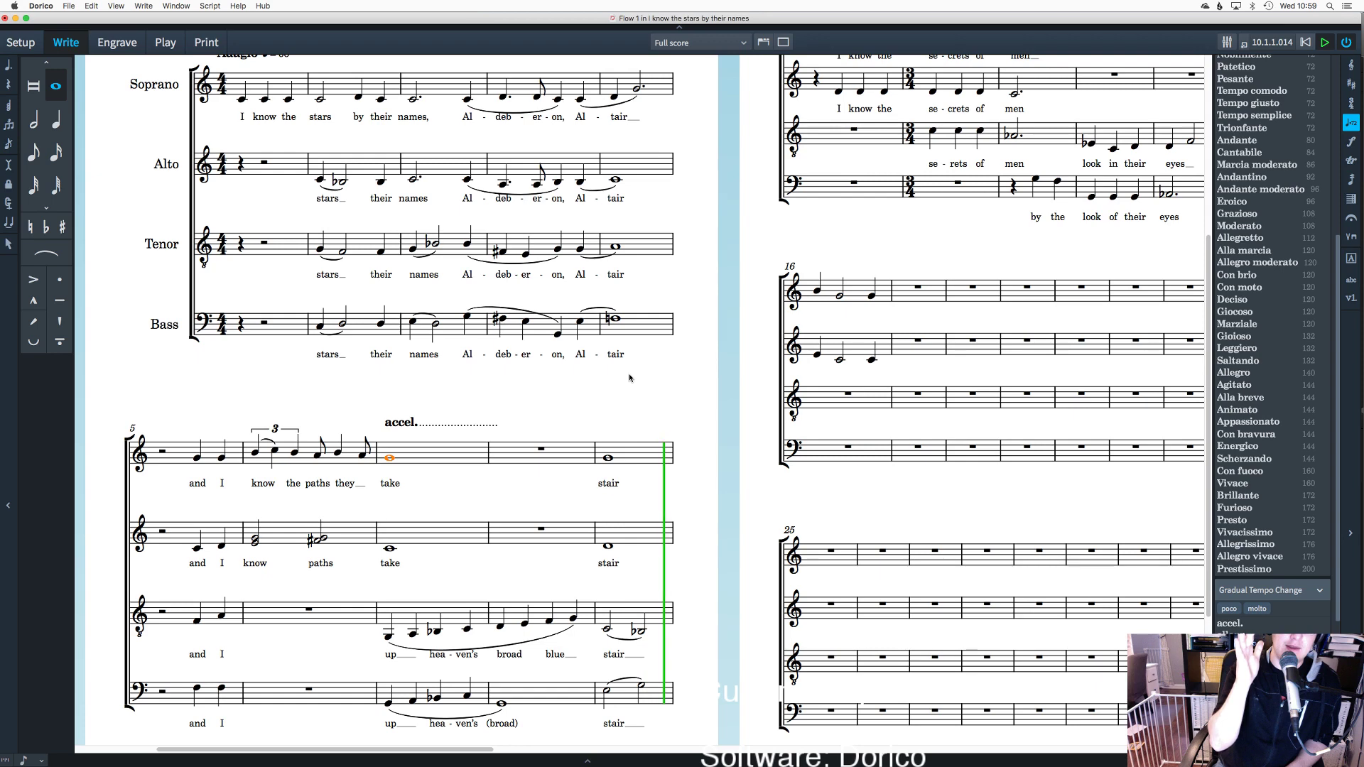
pyautogui.scroll(3, 904, 330)
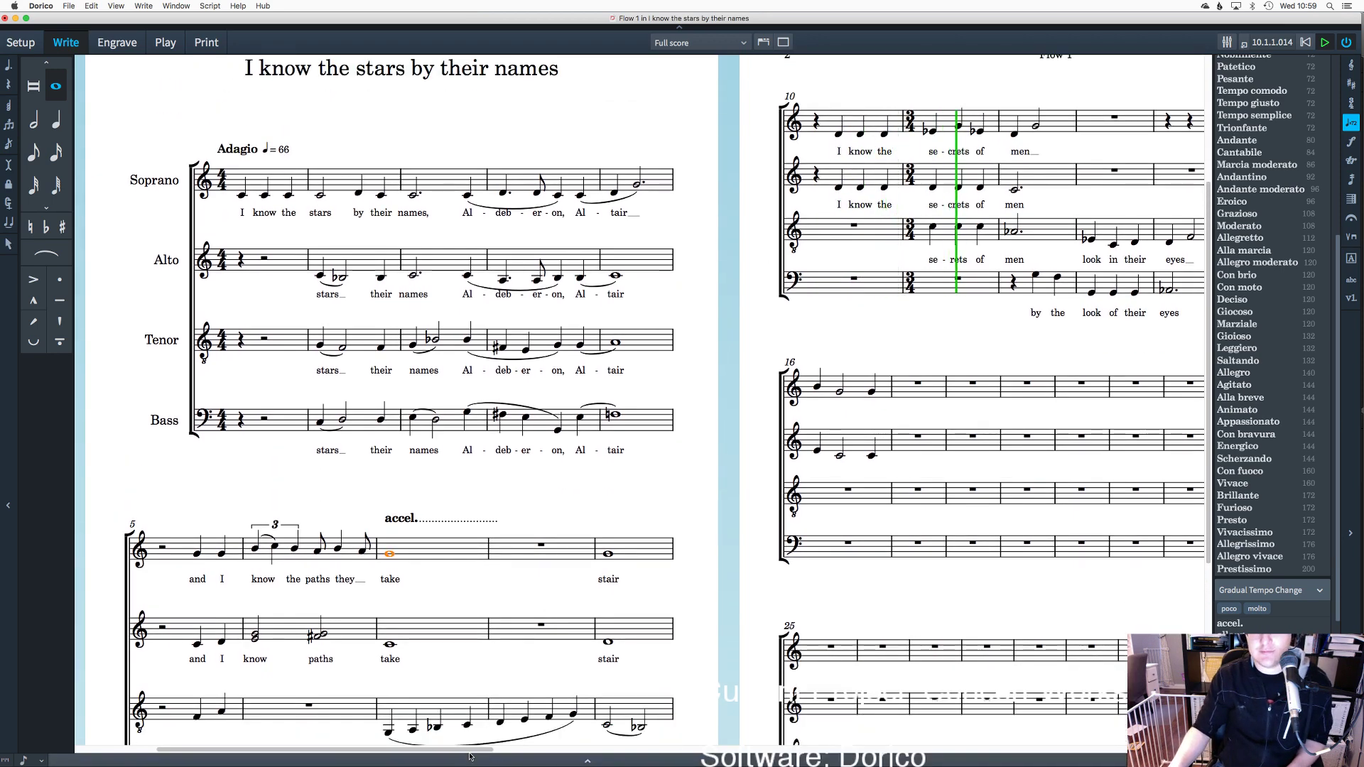
pyautogui.moveTo(484, 751); pyautogui.dragTo(650, 753)
pyautogui.click(587, 760)
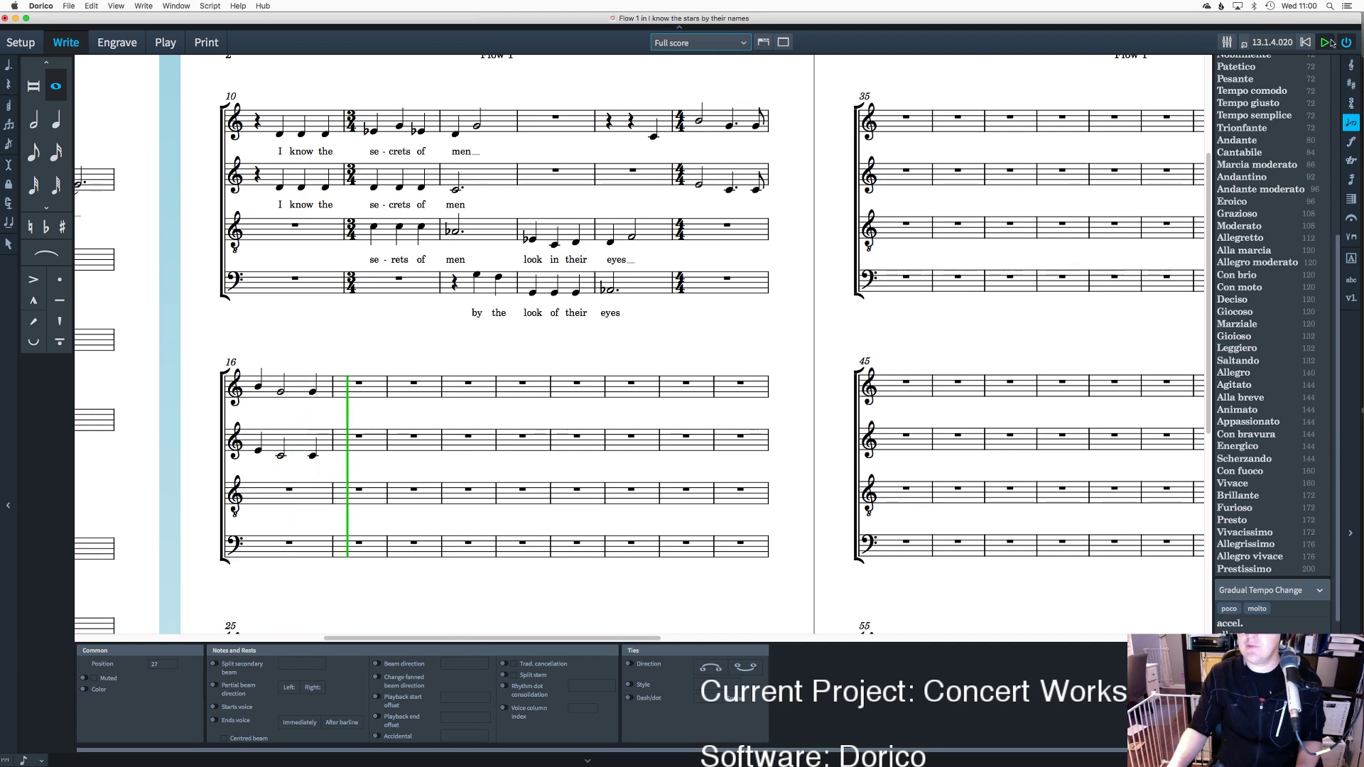
# Step: Enter the soprano lyrics "their" on the last note of bar 14 and "gray thoughts, their" across bar 15
pyautogui.click(656, 138)
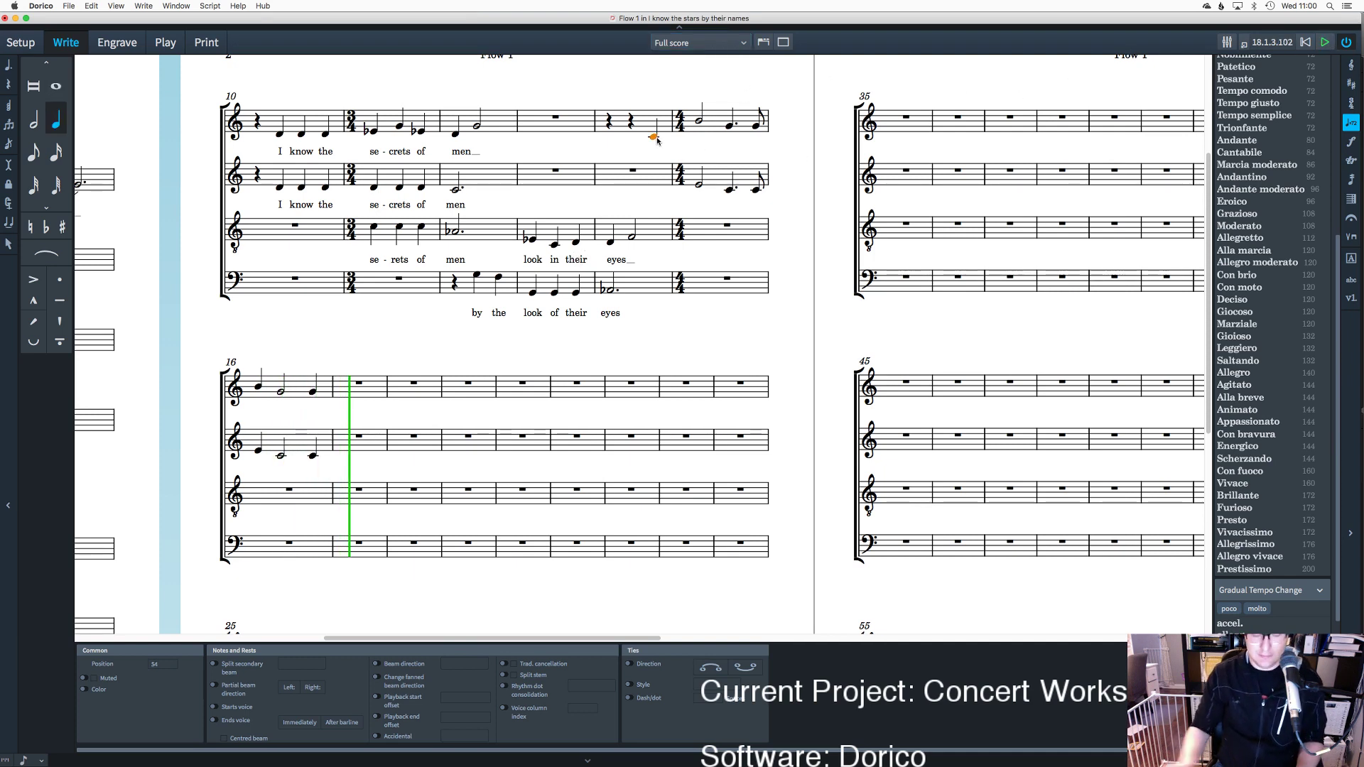
pyautogui.hotkey('shift', 'l')
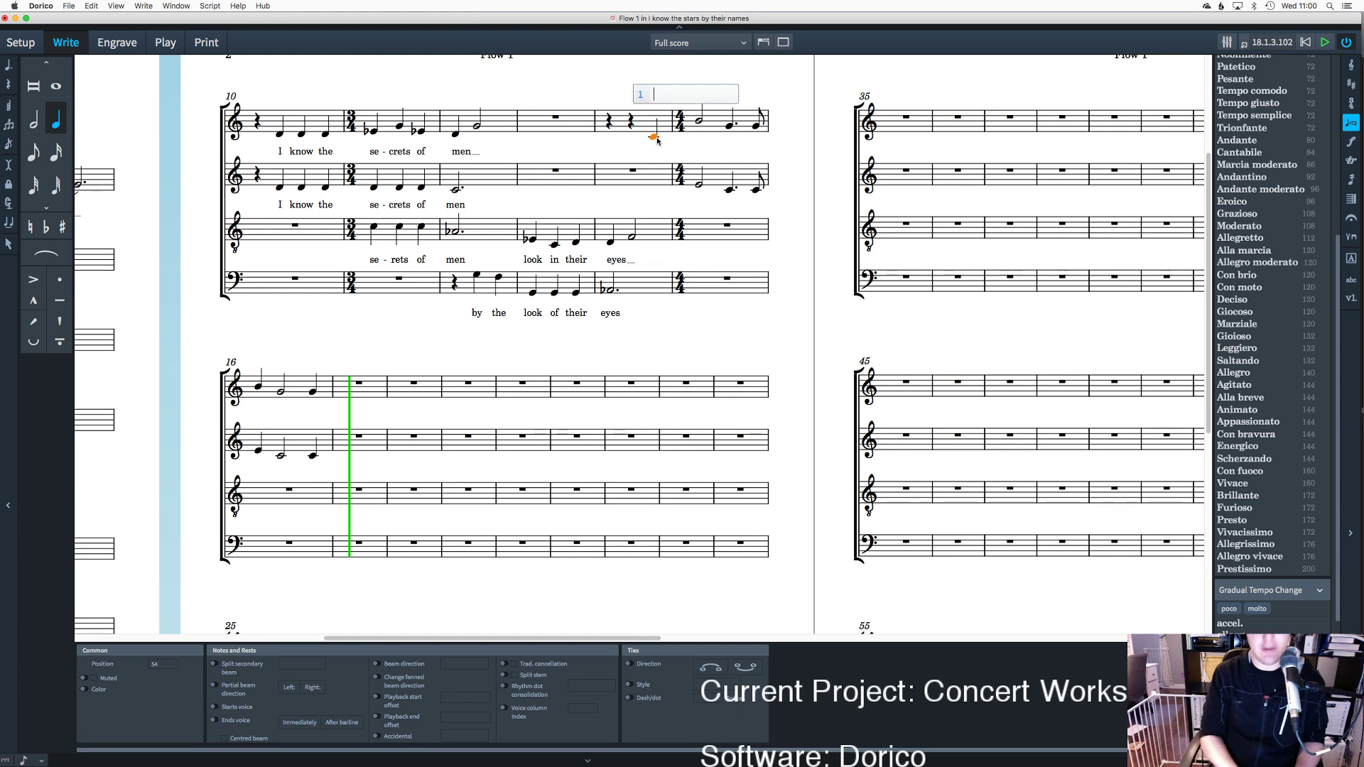
pyautogui.write('their')
pyautogui.press('space')
pyautogui.write('gr')
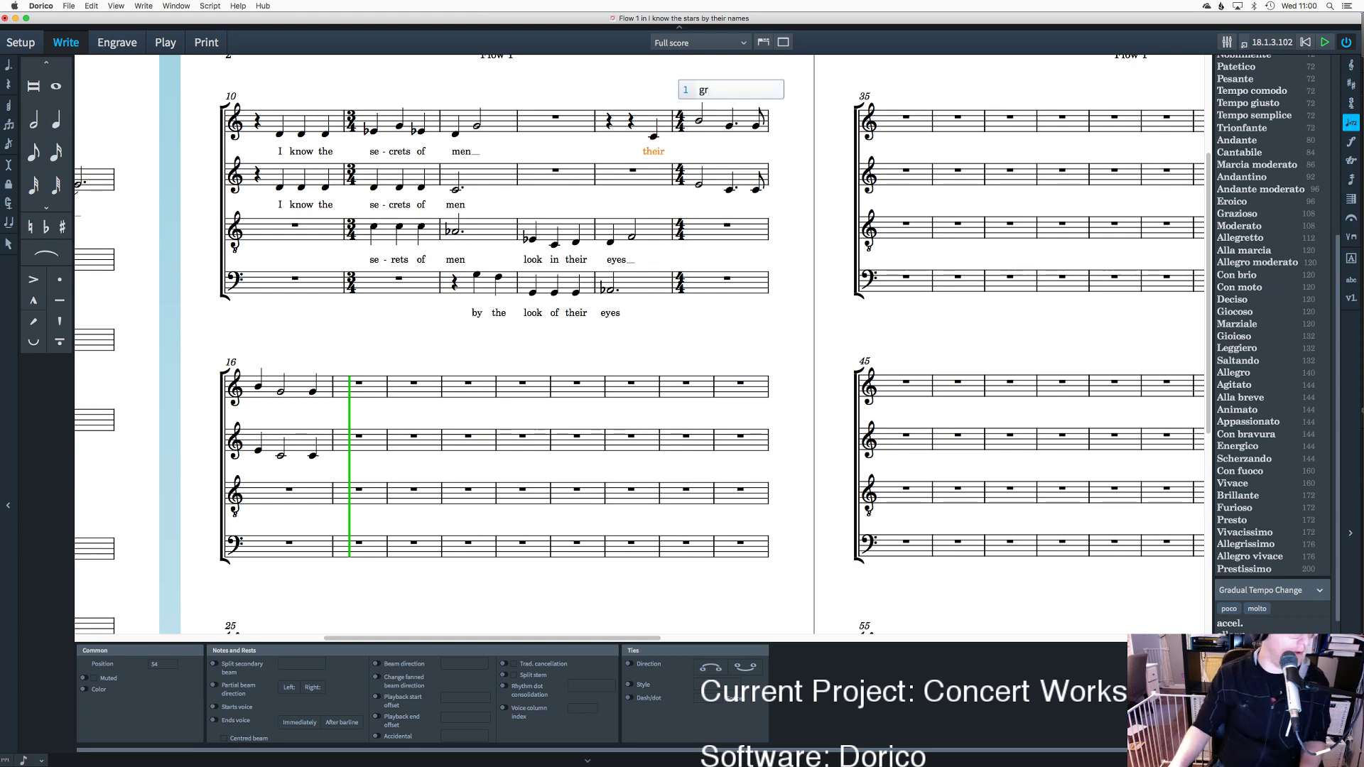
pyautogui.press('Return')
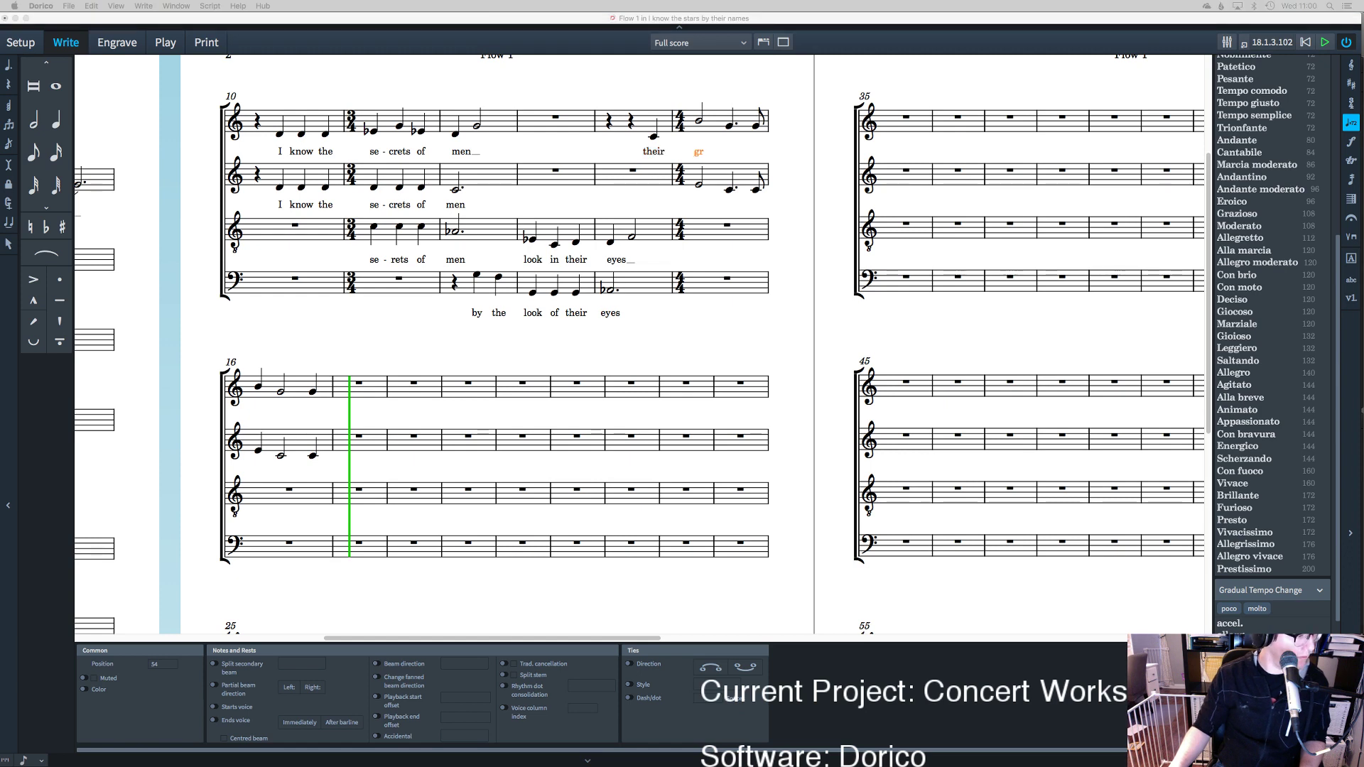
pyautogui.doubleClick(697, 153)
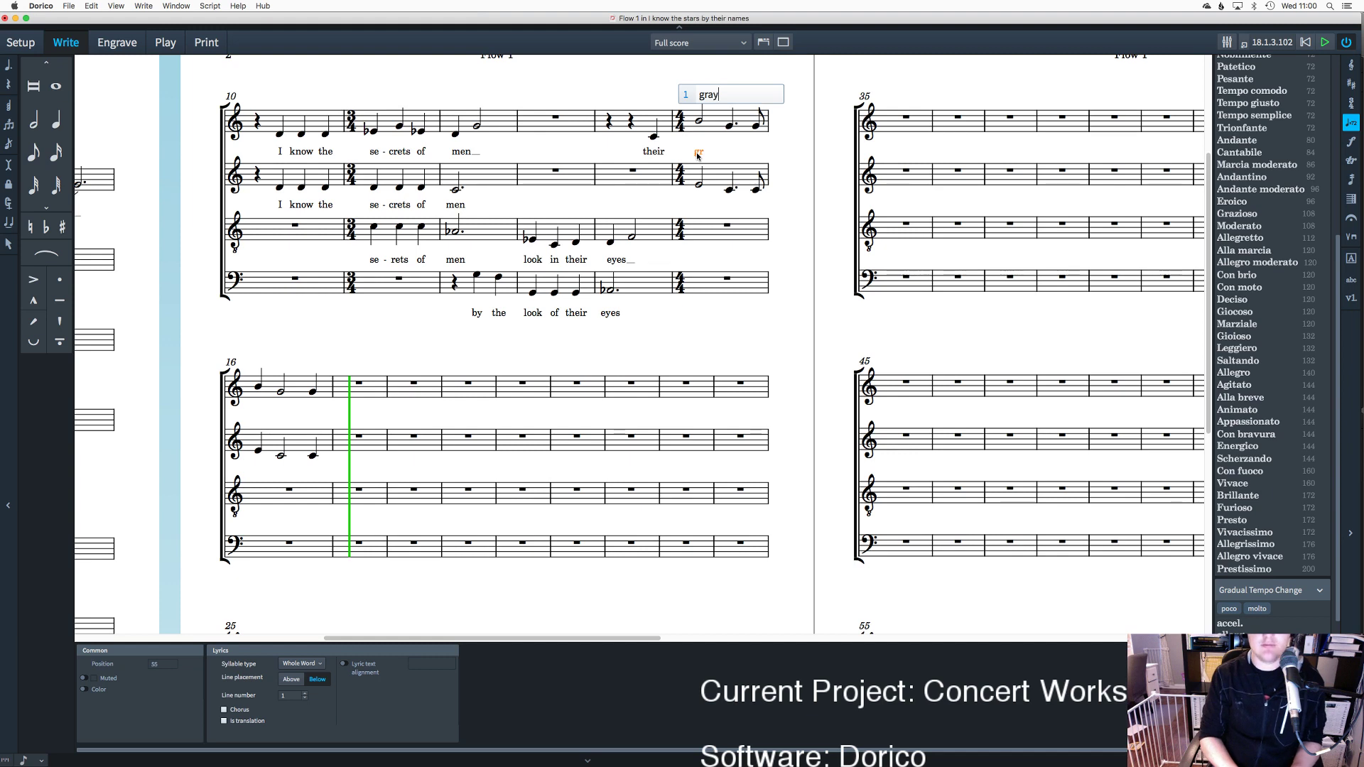
pyautogui.write('ay')
pyautogui.press('space')
pyautogui.write('thoughts,')
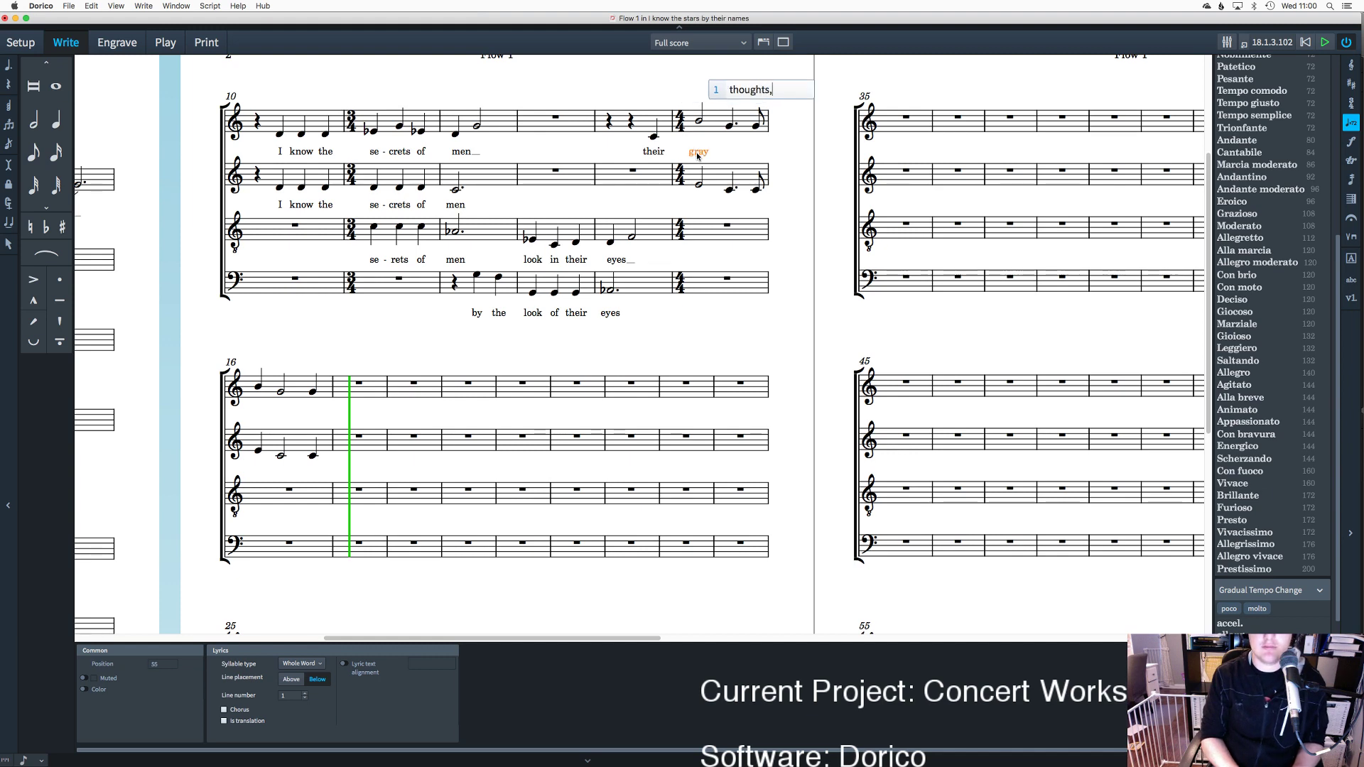
pyautogui.press('space')
pyautogui.write('their')
pyautogui.press('space')
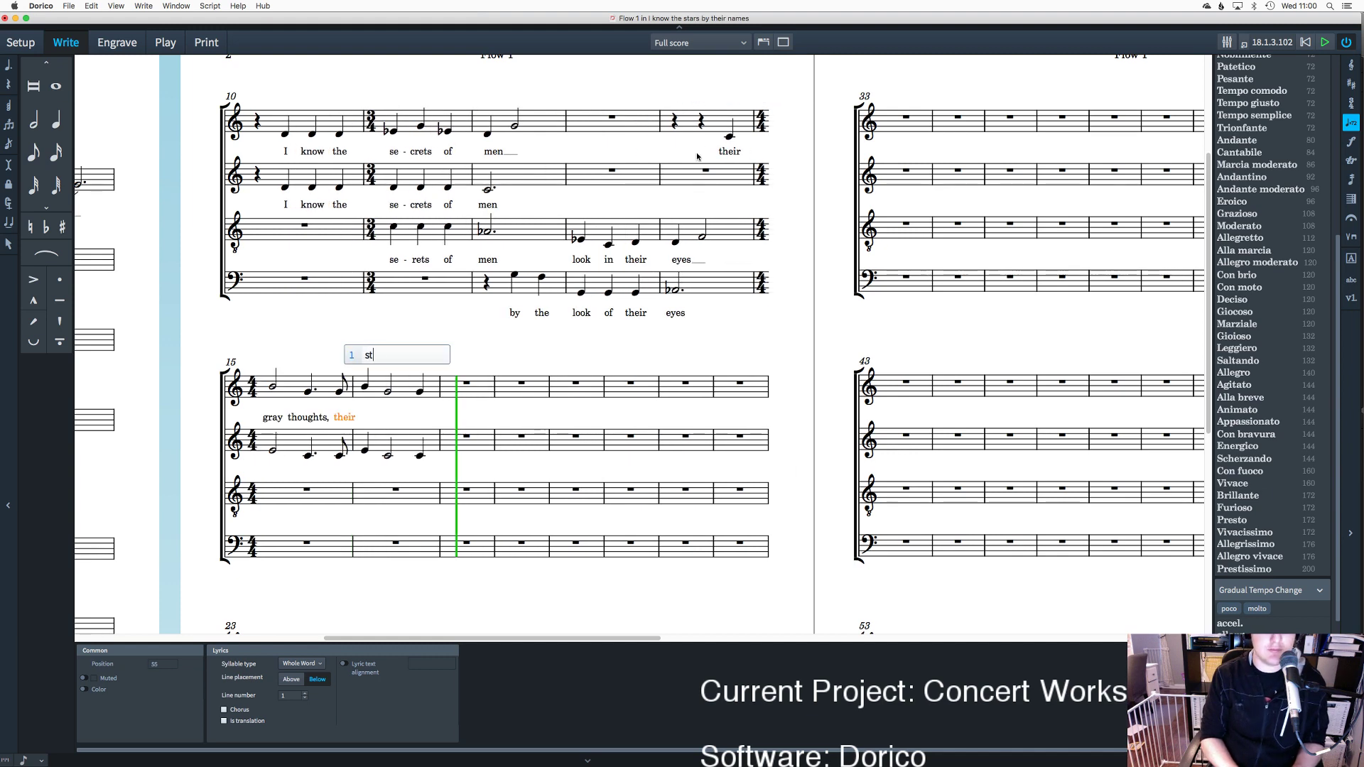
# Step: Continue the soprano lyrics in bar 16 with "strange thoughts, their" and finish lyric entry
pyautogui.write('strange')
pyautogui.press('space')
pyautogui.write('thought')
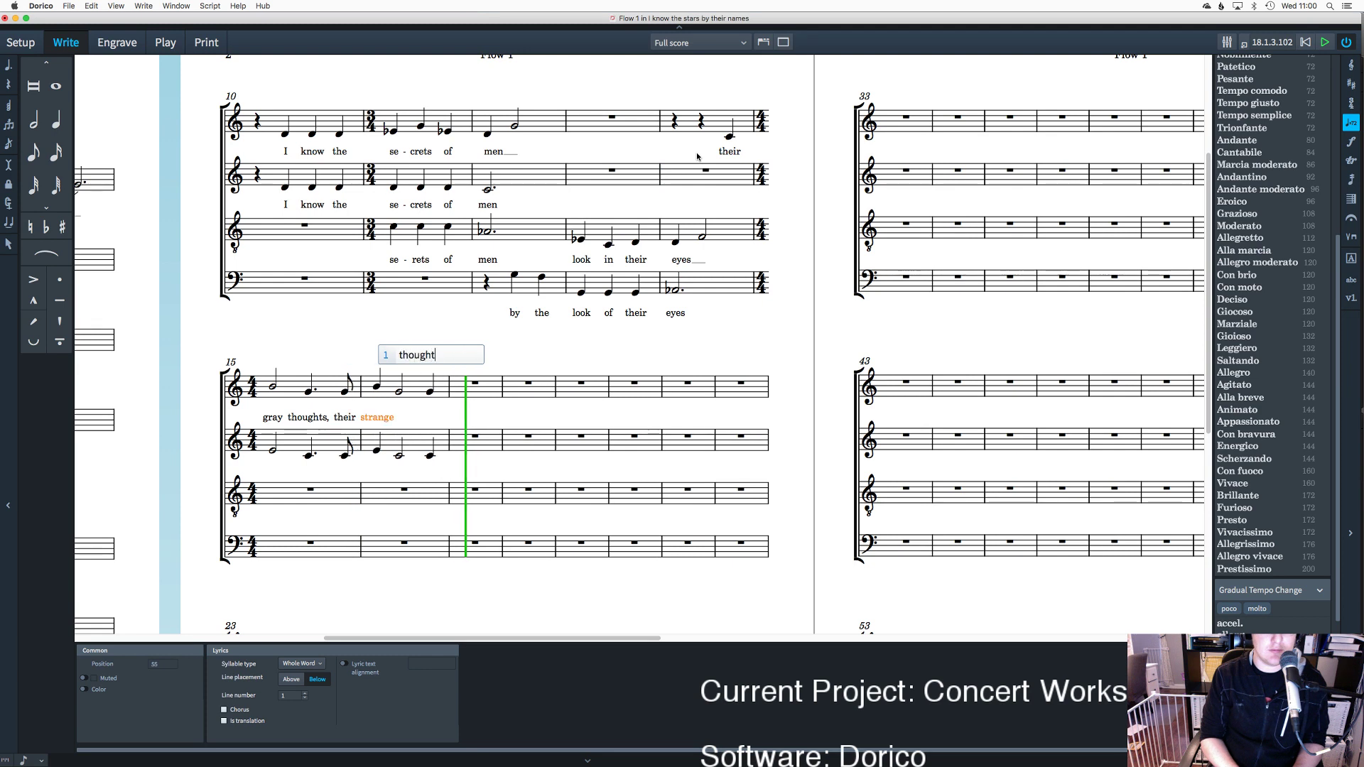
pyautogui.write('s,')
pyautogui.press('space')
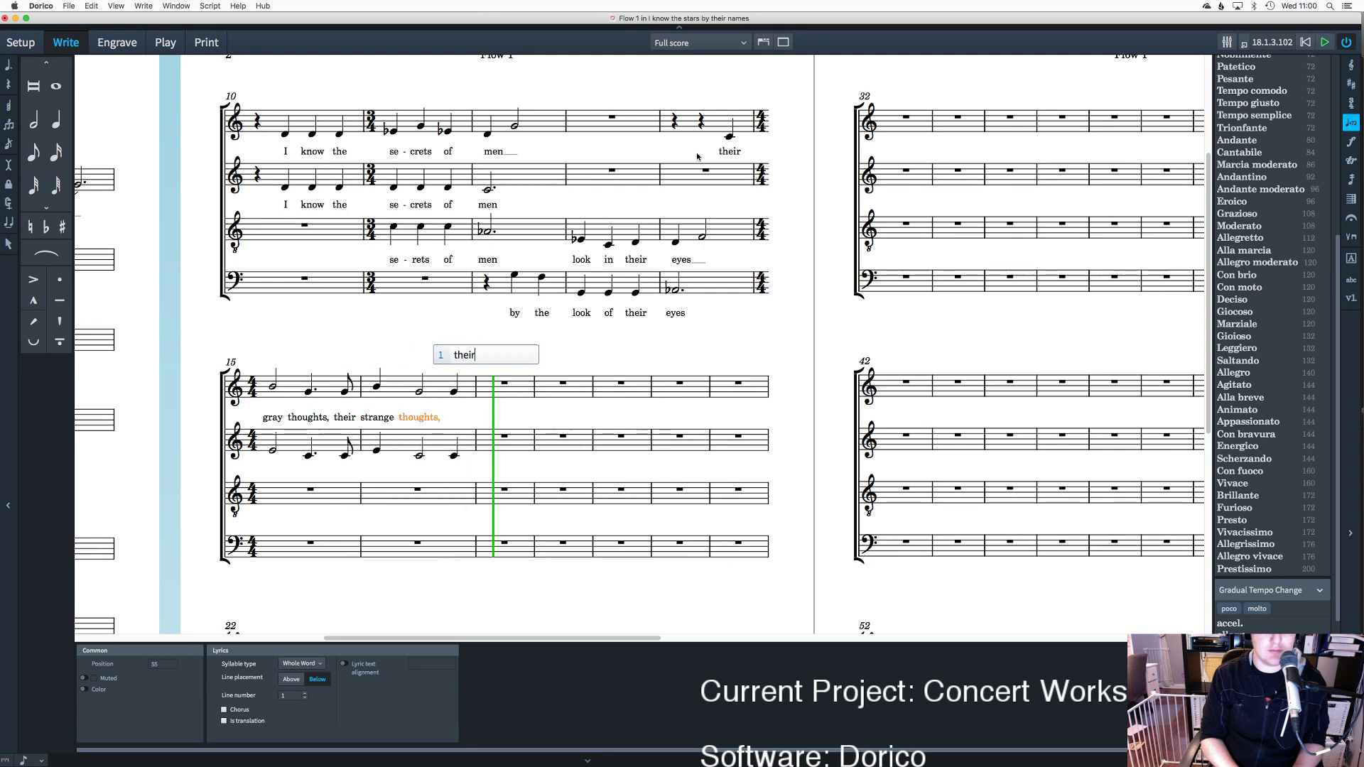
pyautogui.press('Return')
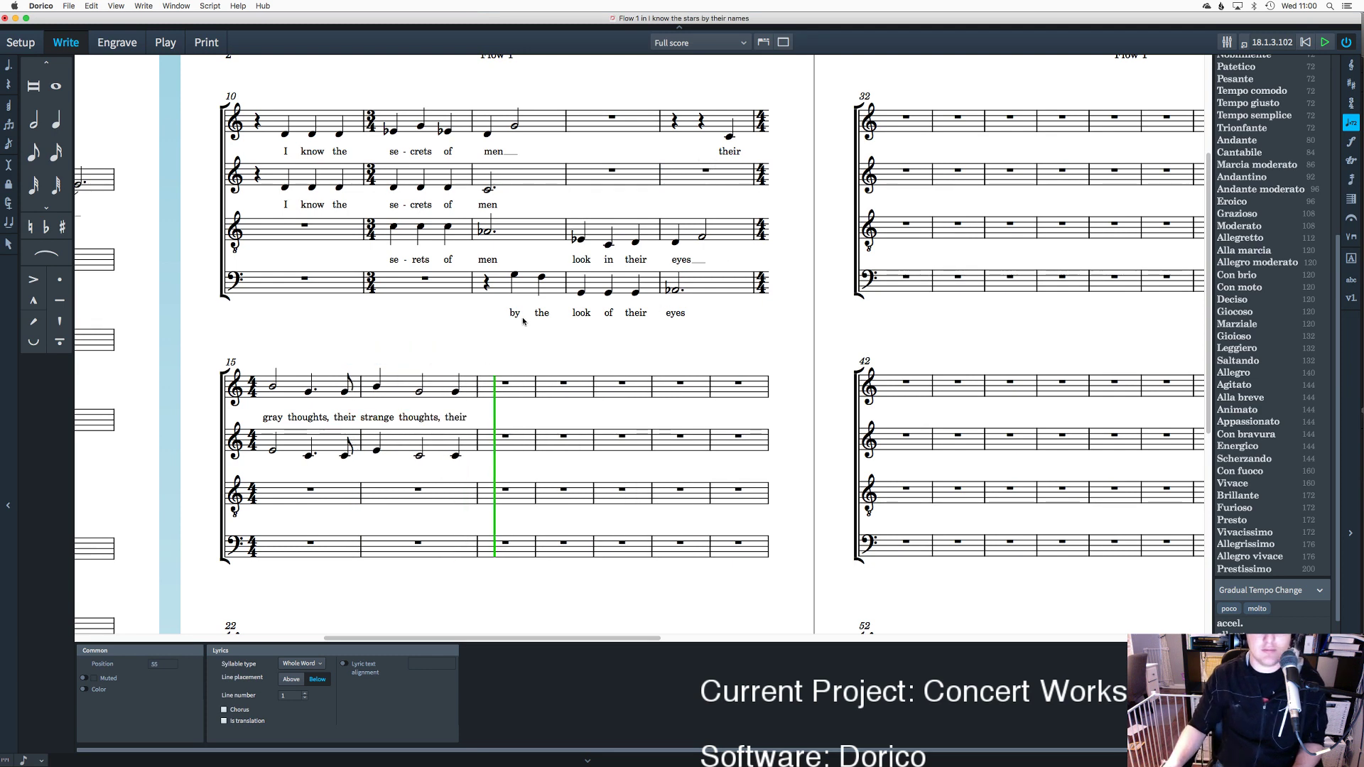
# Step: Copy the soprano's bar 14, including its rests, quarter note and lyric "their", to the alto staff
pyautogui.click(702, 125)
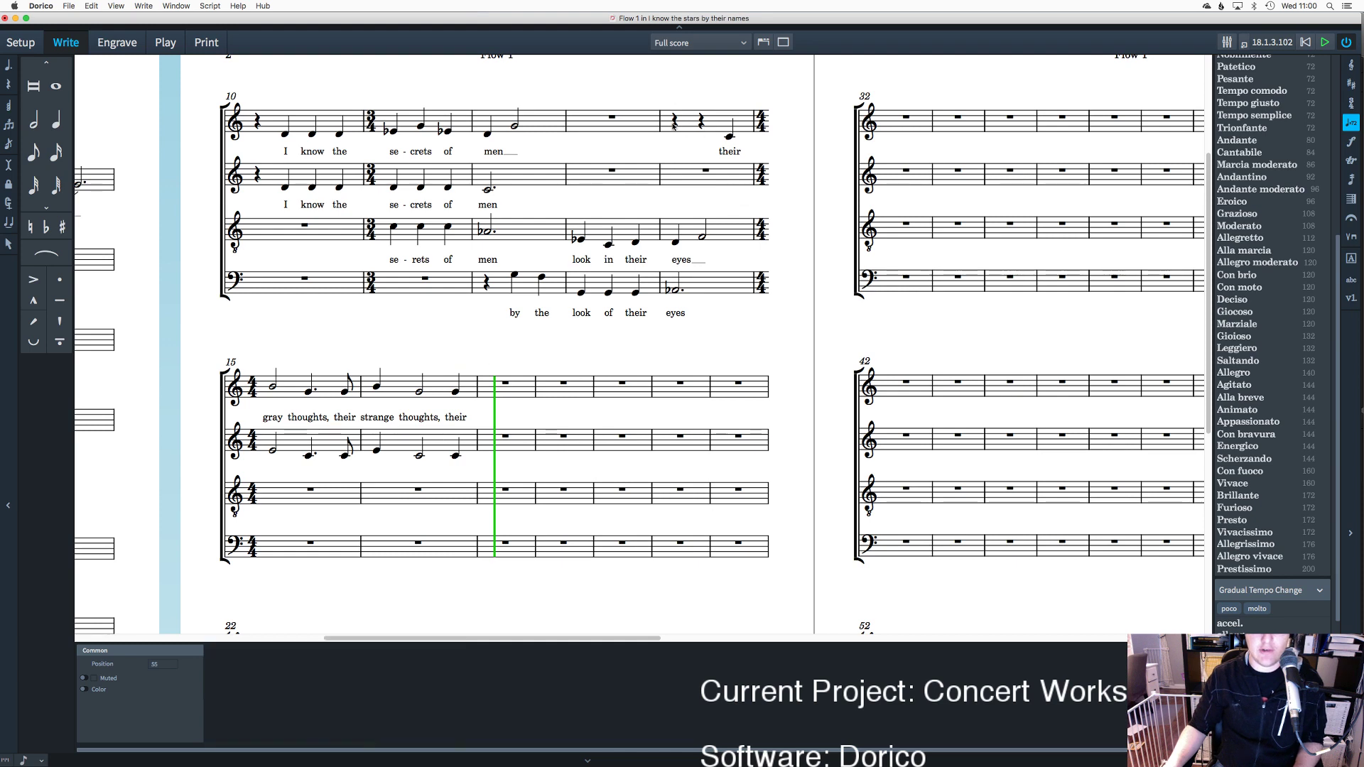
pyautogui.click(674, 125)
pyautogui.keyDown('super'); pyautogui.click(684, 156); pyautogui.keyUp('super')
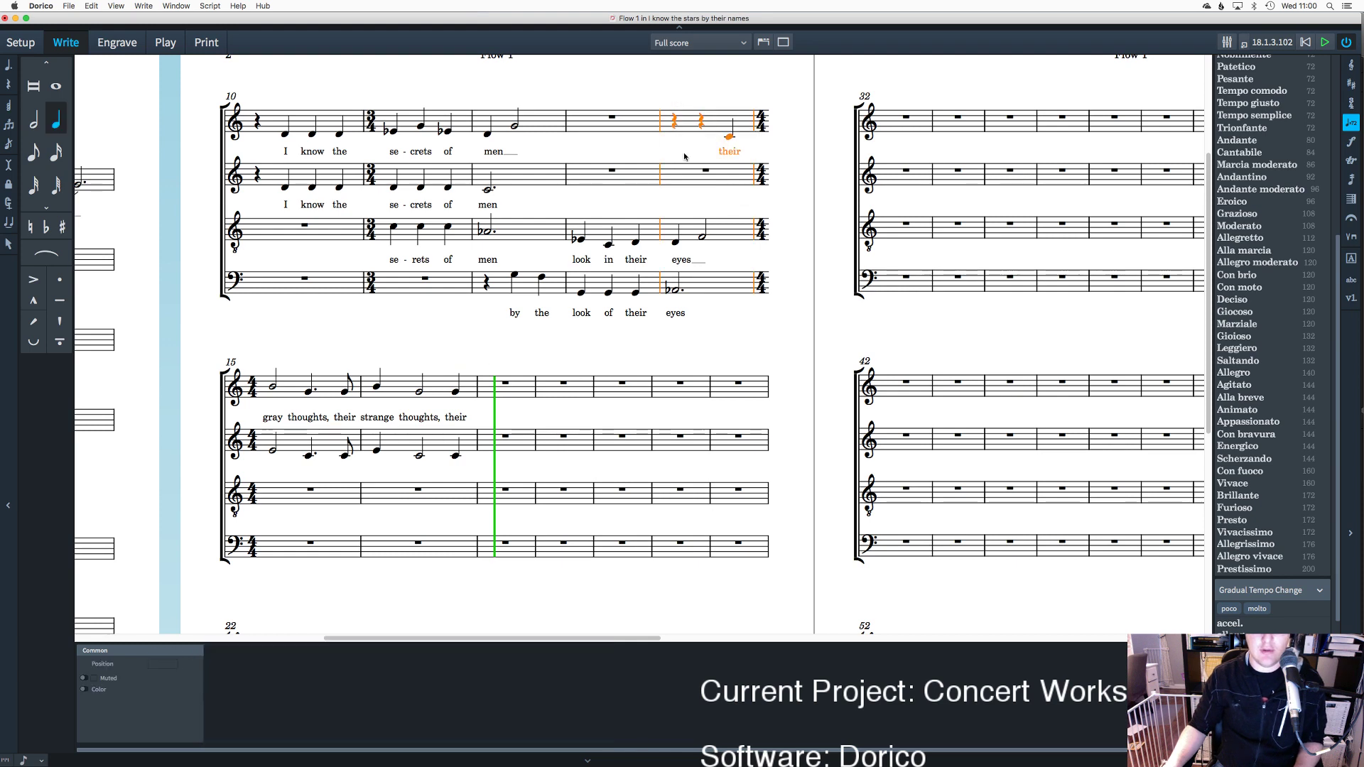
pyautogui.keyDown('alt'); pyautogui.click(670, 178); pyautogui.keyUp('alt')
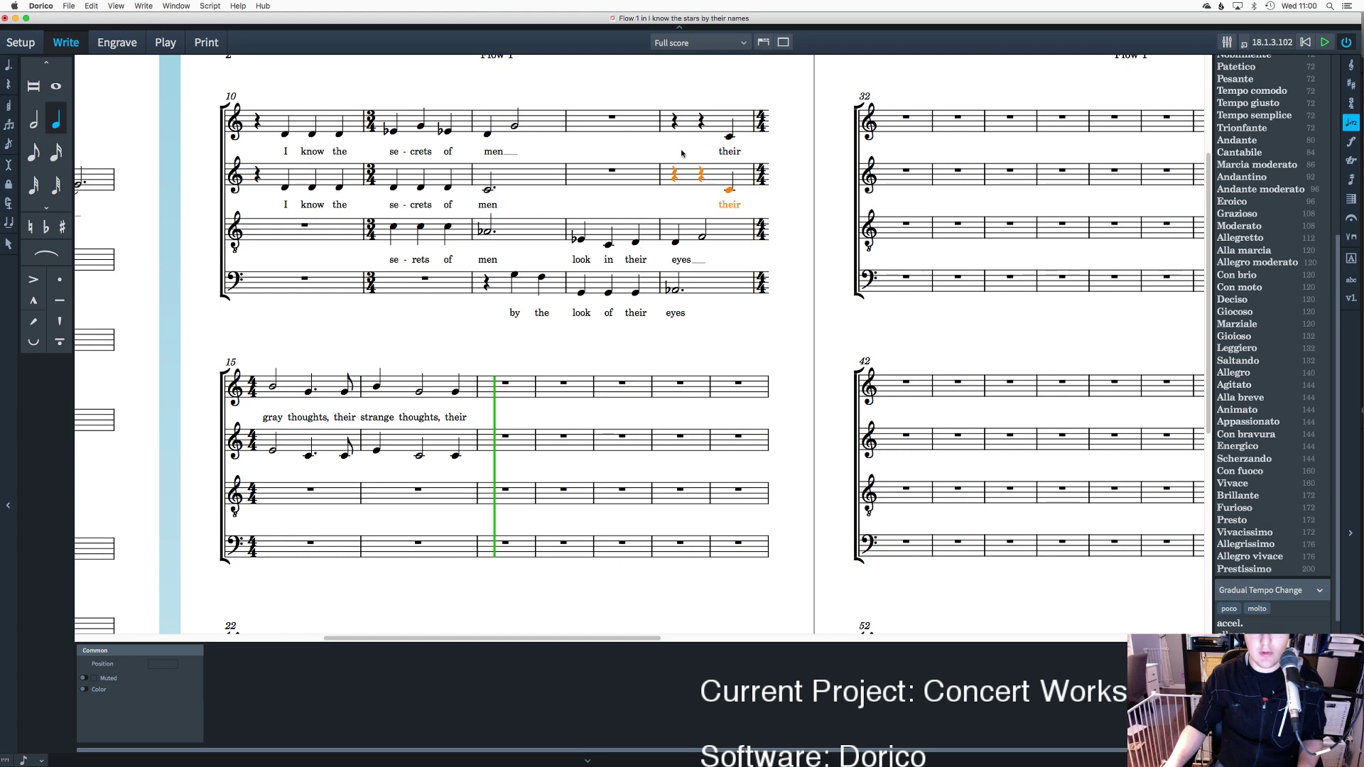
pyautogui.press('Escape')
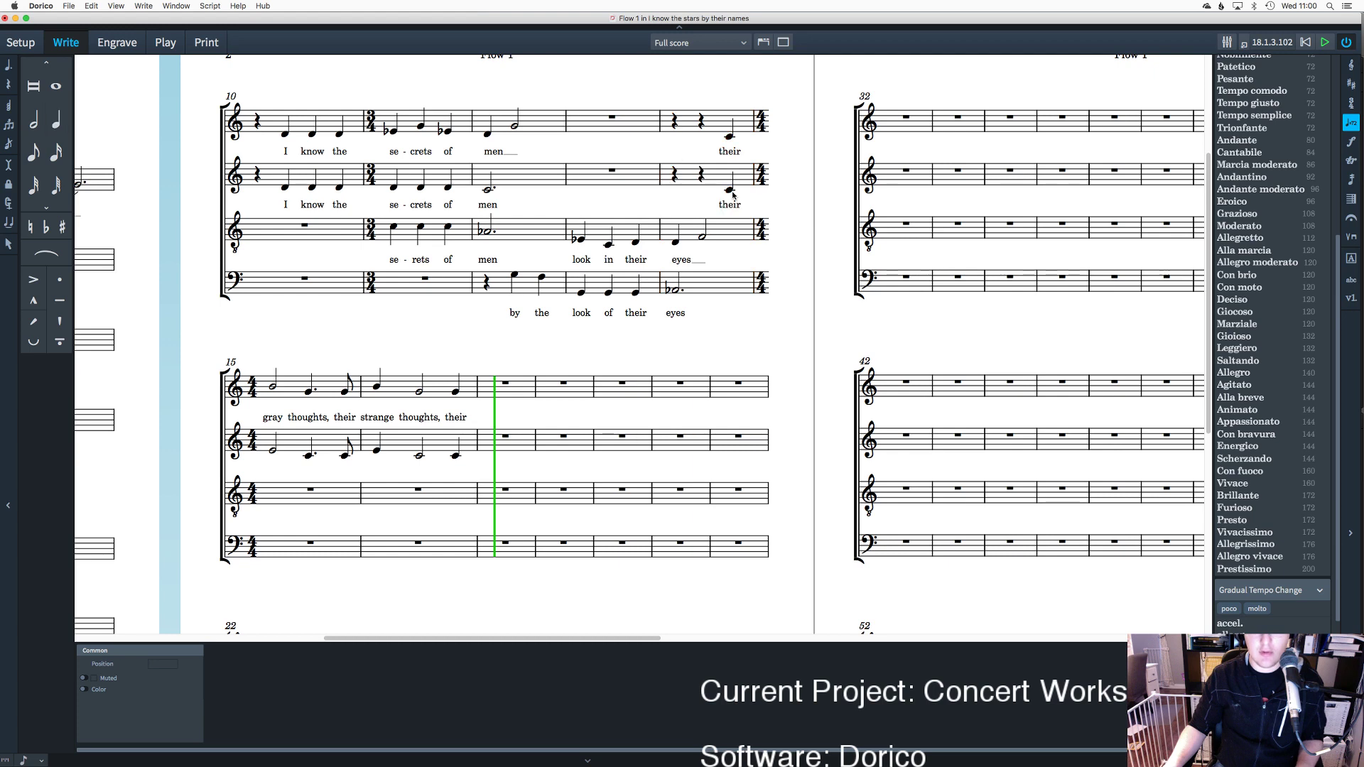
# Step: Enter the alto lyrics "gray thoughts, their" under the notes of bar 15
pyautogui.click(275, 450)
pyautogui.hotkey('shift', 'l')
pyautogui.write('gra')
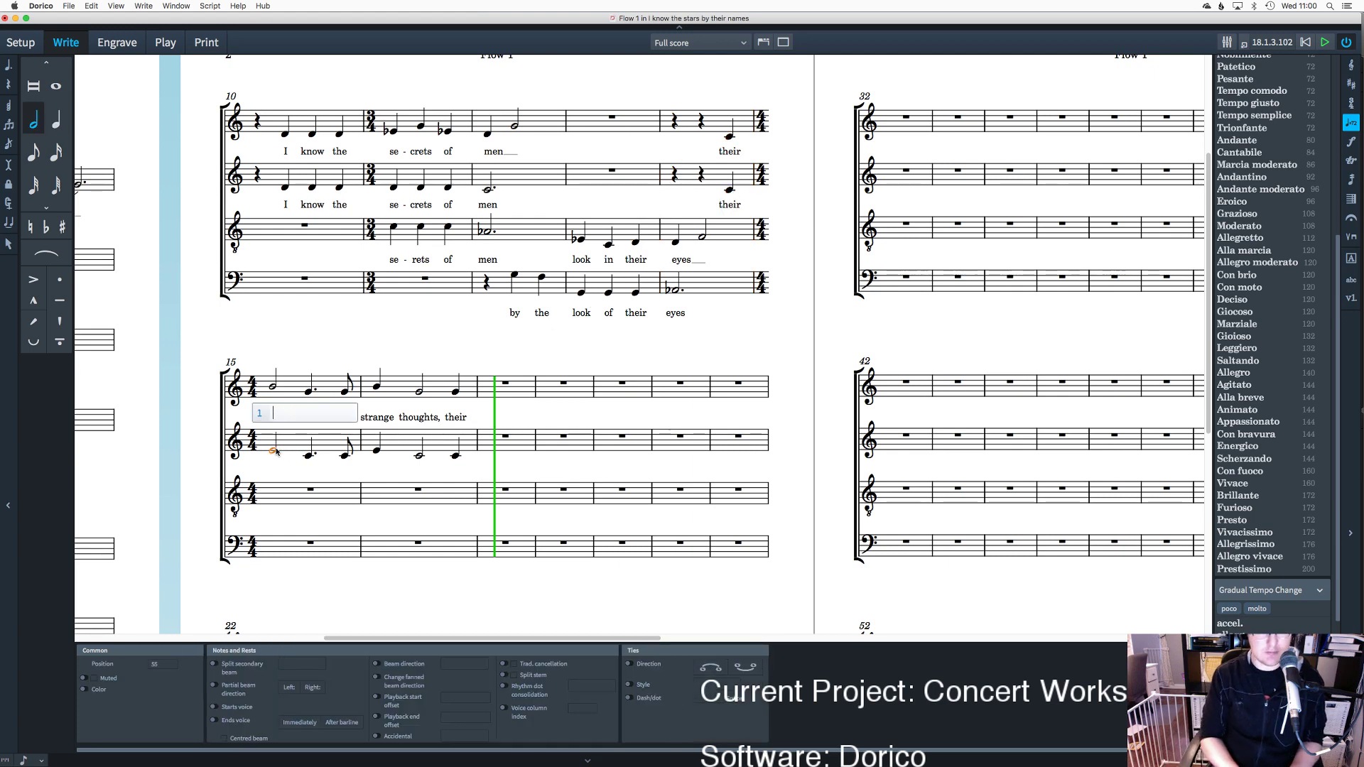
pyautogui.write('y')
pyautogui.press('space')
pyautogui.write('houghts')
pyautogui.press('BackSpace')
pyautogui.press('BackSpace')
pyautogui.press('BackSpace')
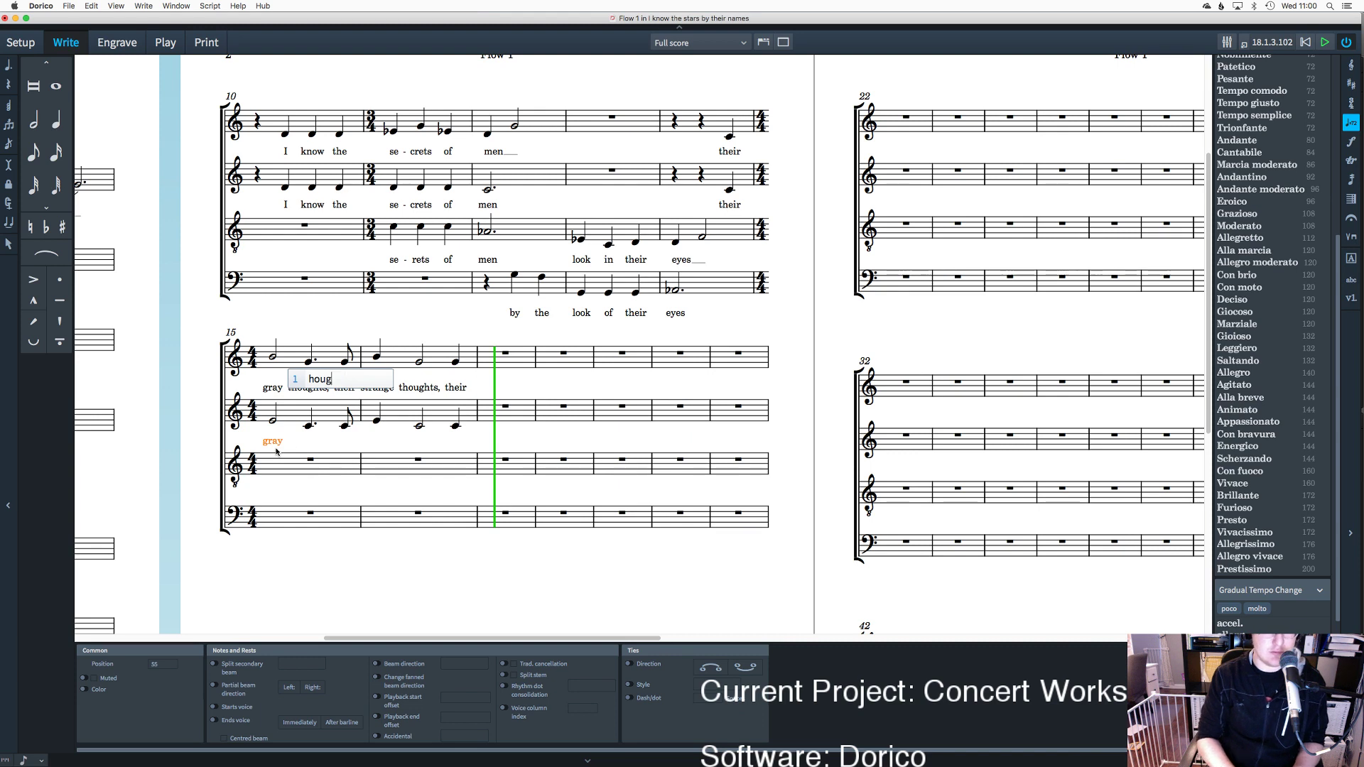
pyautogui.press('BackSpace')
pyautogui.write('thought')
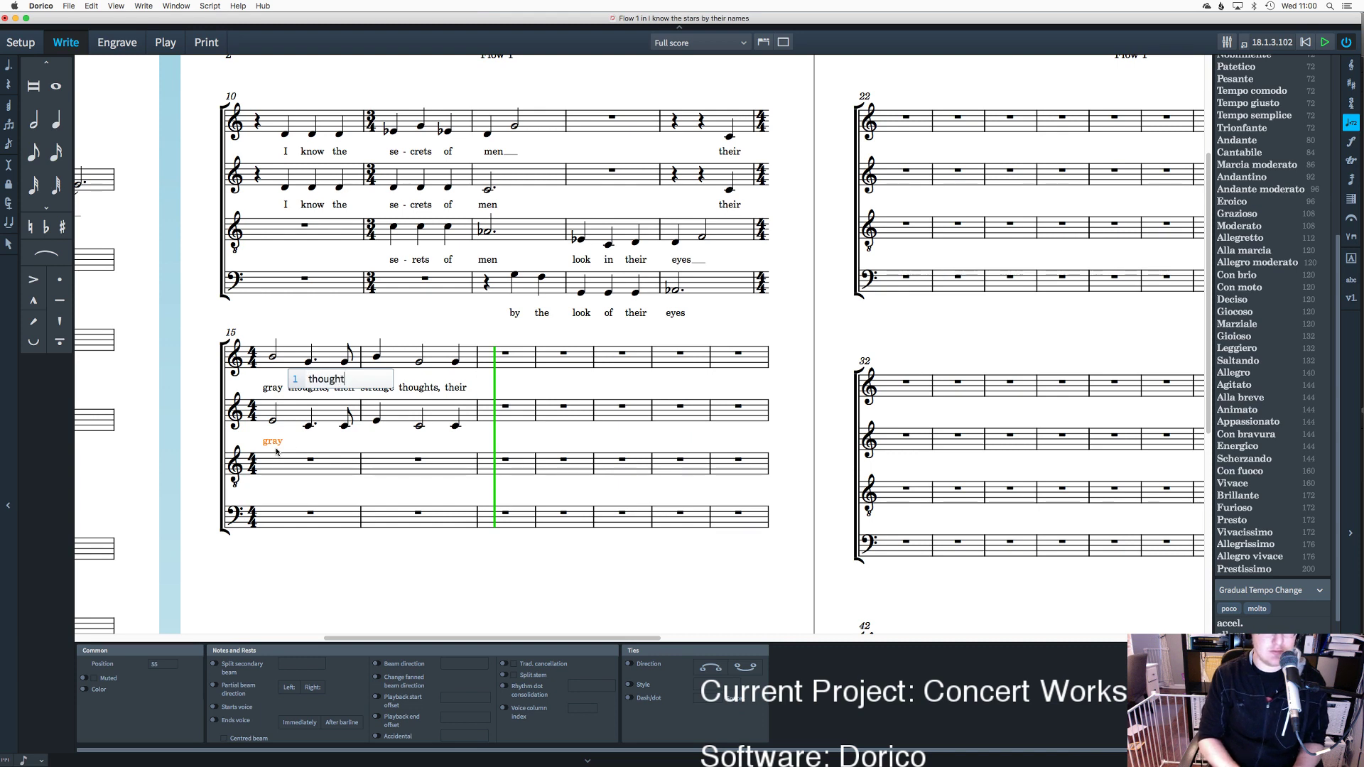
pyautogui.write('s, thei')
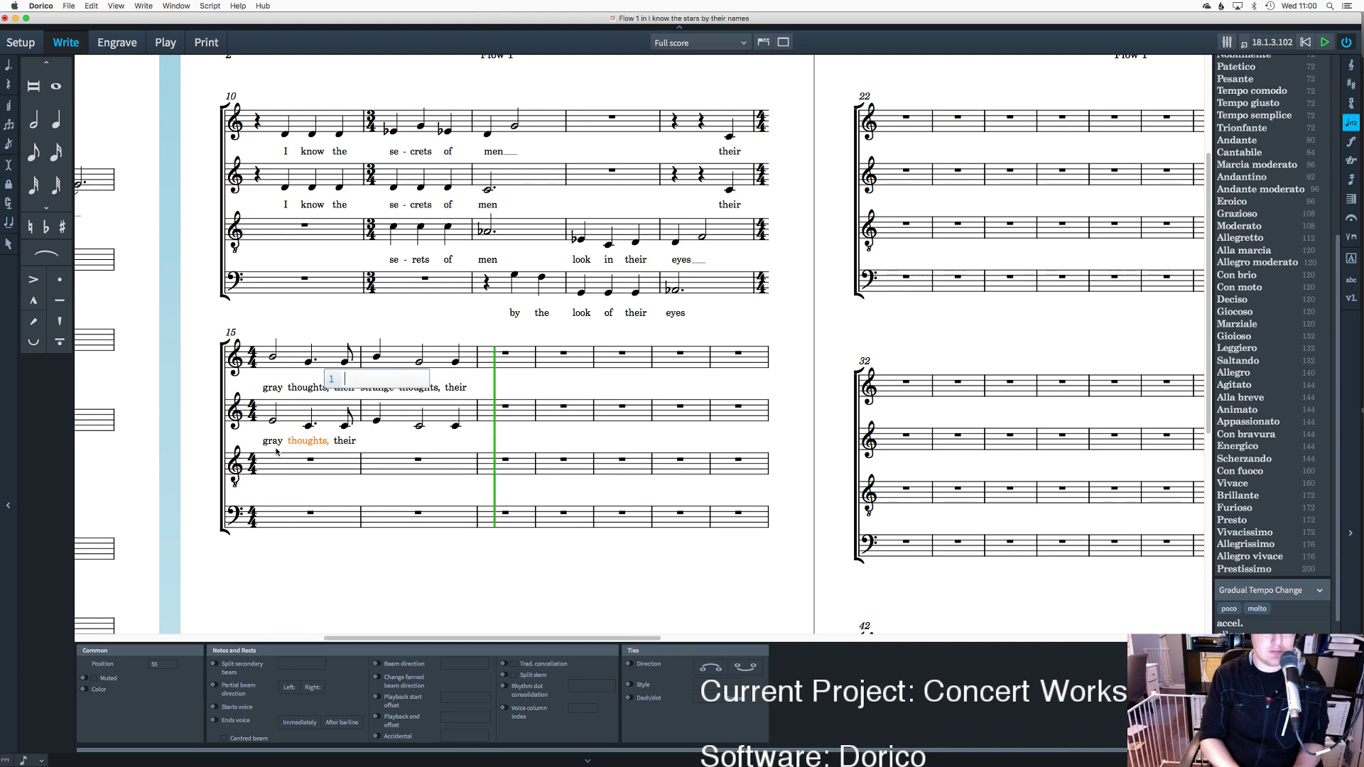
# Step: Continue the alto lyrics in bar 16 with "strange thoughts, their" and finish lyric entry
pyautogui.write('r strange th')
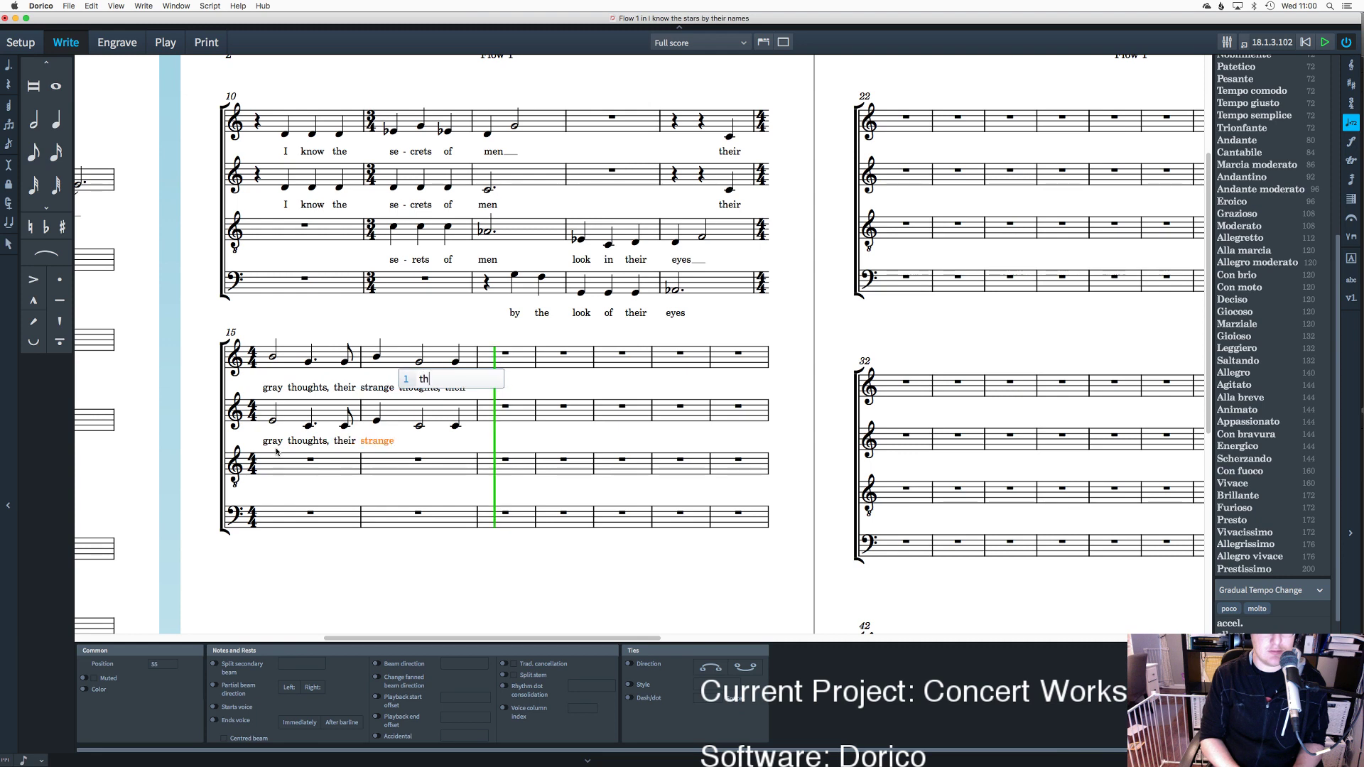
pyautogui.write('oughts, their')
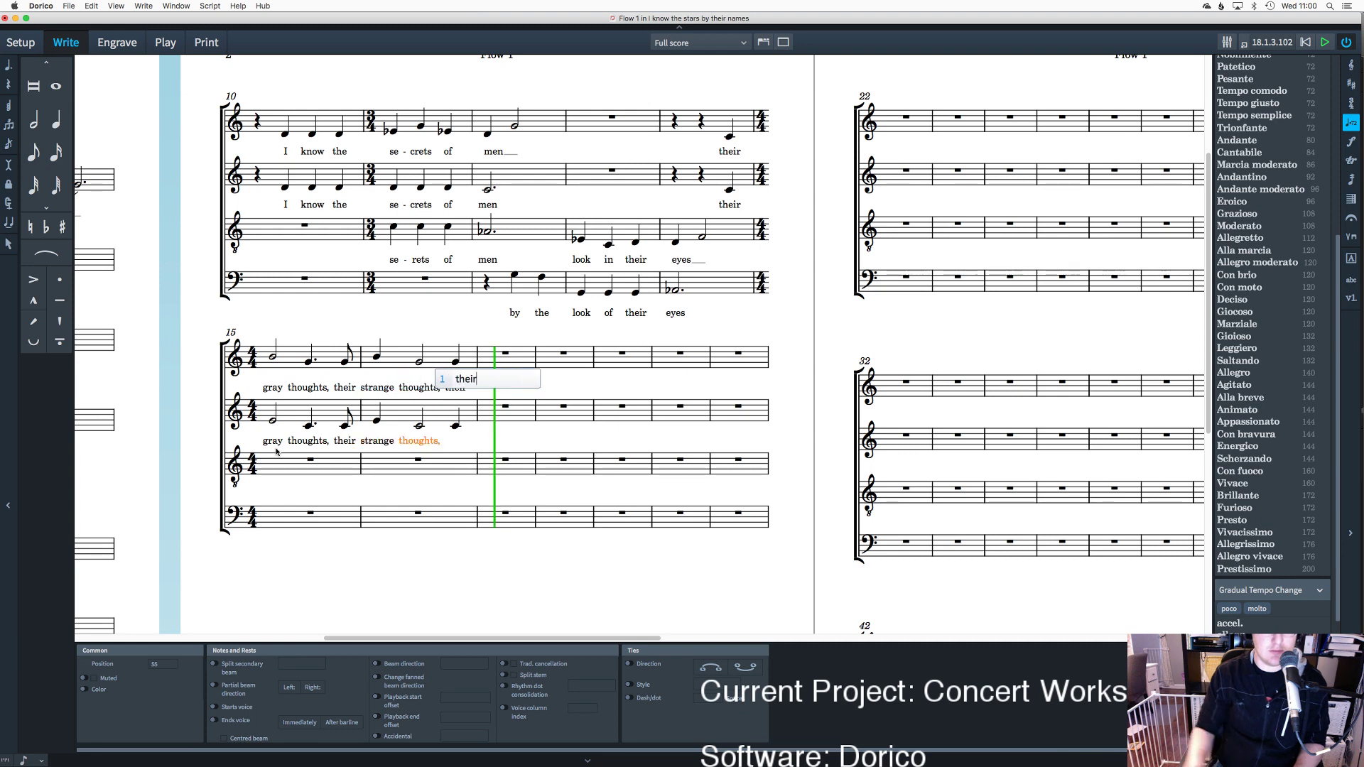
pyautogui.press('Return')
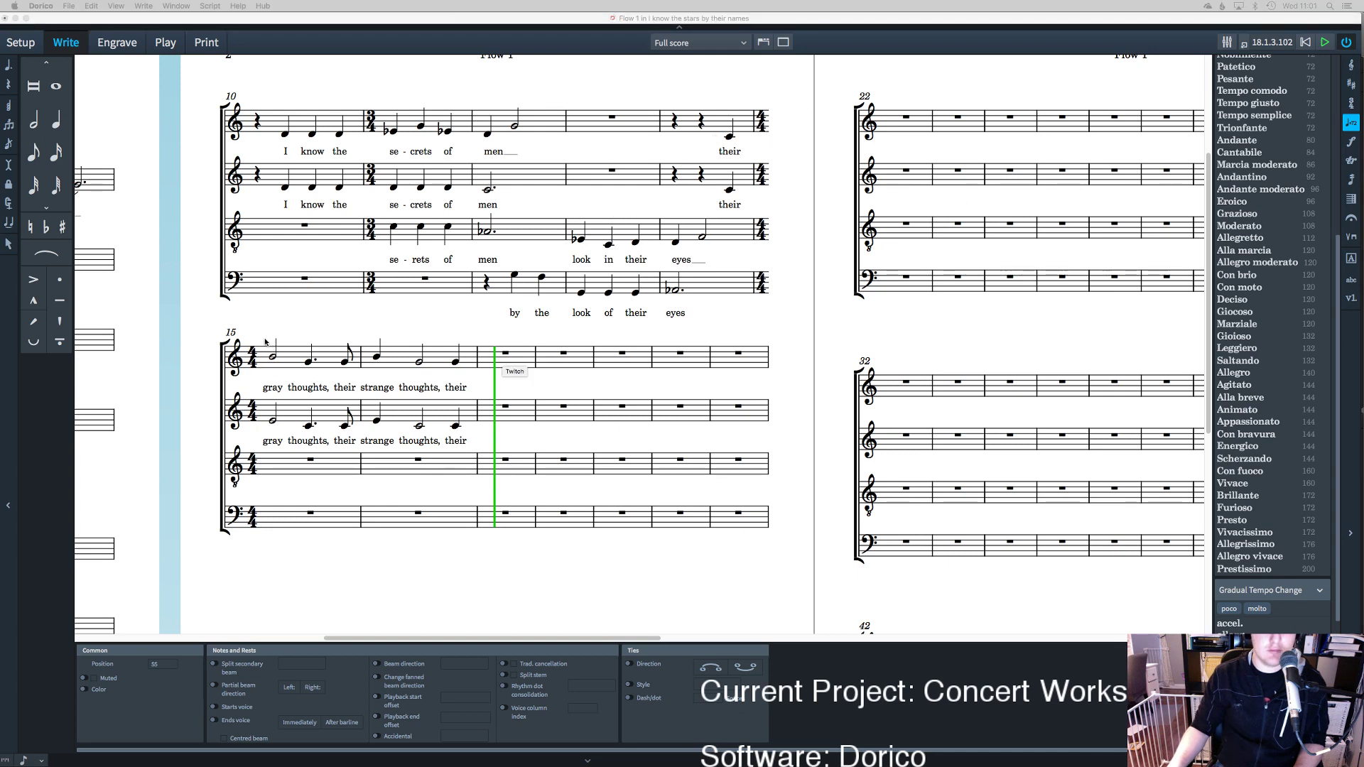
# Step: Copy the soprano and alto notes and lyrics of bars 15–16 to the start of bar 17
pyautogui.moveTo(265, 342)
pyautogui.mouseDown()
pyautogui.moveTo(378, 351)
pyautogui.moveTo(483, 468)
pyautogui.moveTo(469, 444)
pyautogui.moveTo(287, 333)
pyautogui.moveTo(256, 328)
pyautogui.mouseUp()
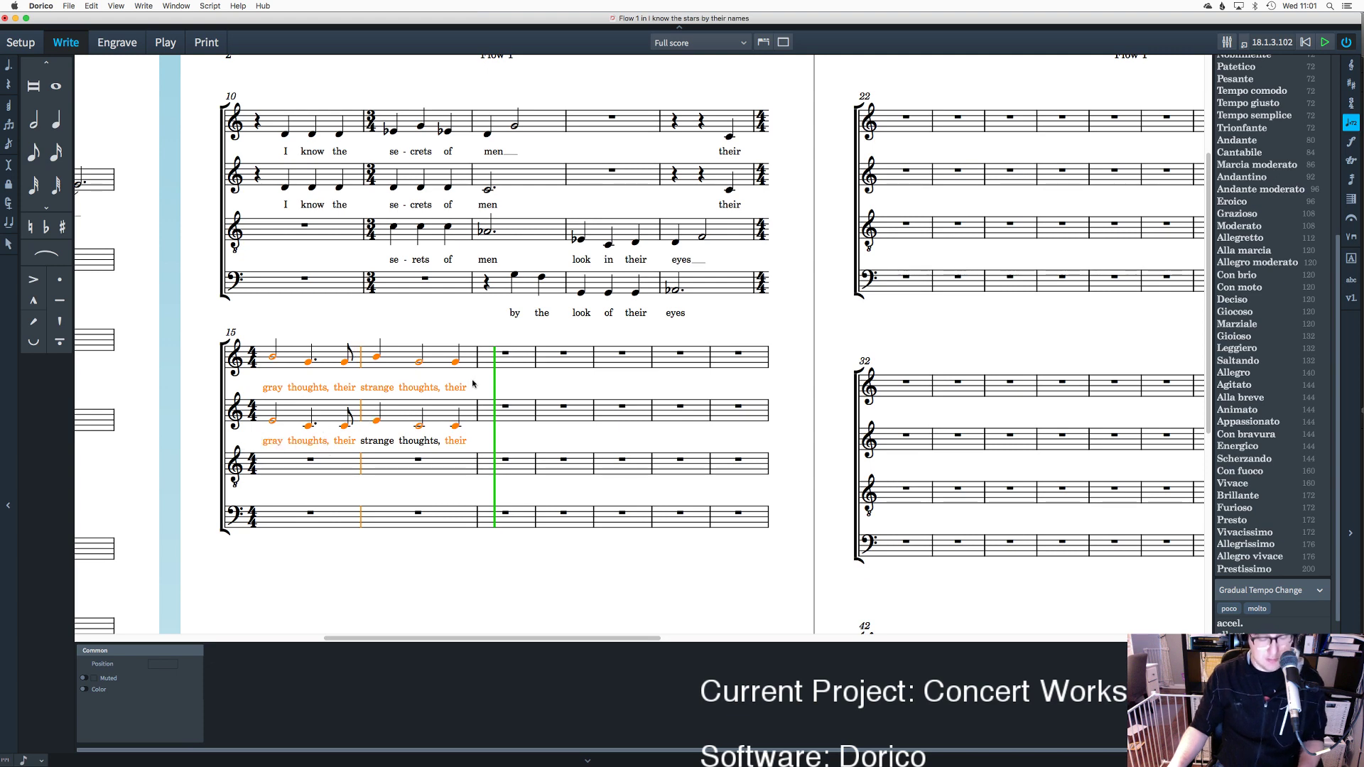
pyautogui.keyDown('alt'); pyautogui.click(481, 356); pyautogui.keyUp('alt')
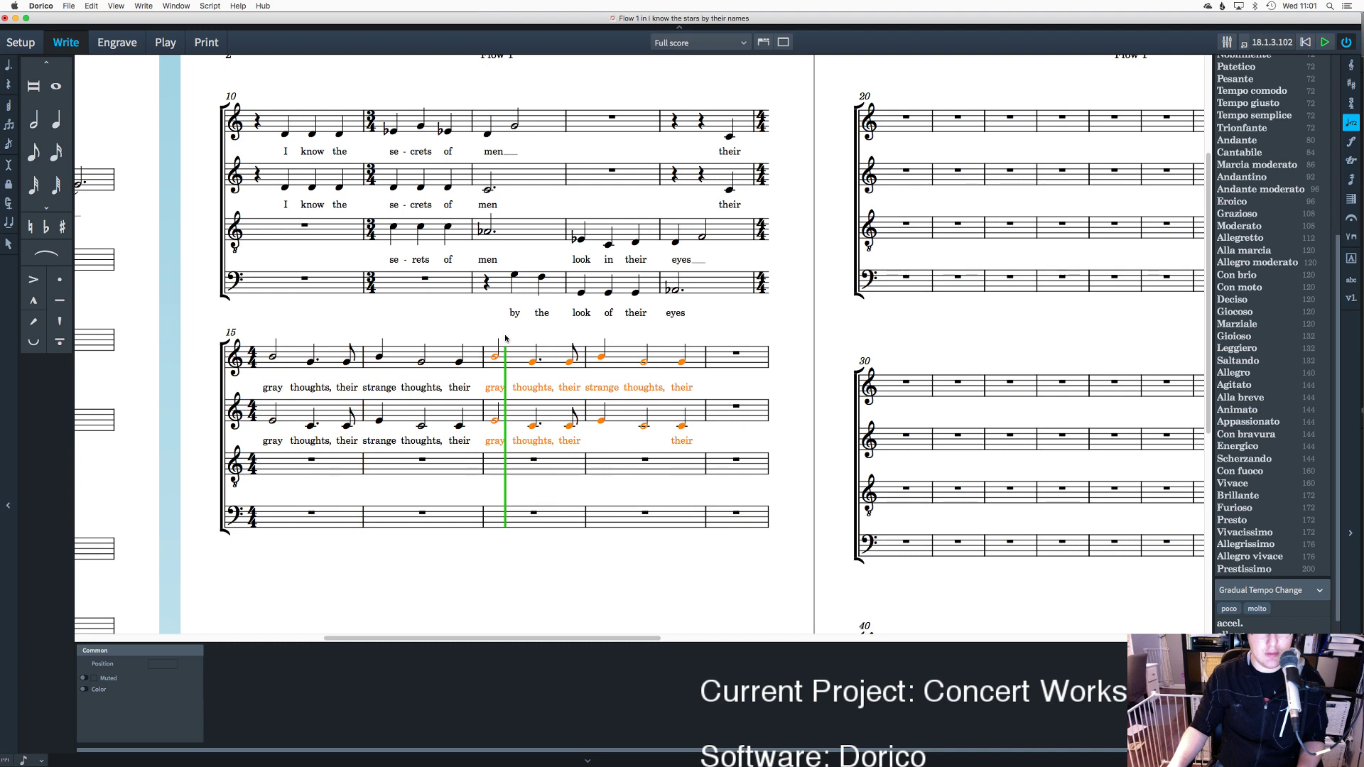
pyautogui.press('Escape')
# Step: Fill in the missing alto lyrics "strange thoughts" in bar 18, continuing from the last syllable of bar 17
pyautogui.doubleClick(574, 442)
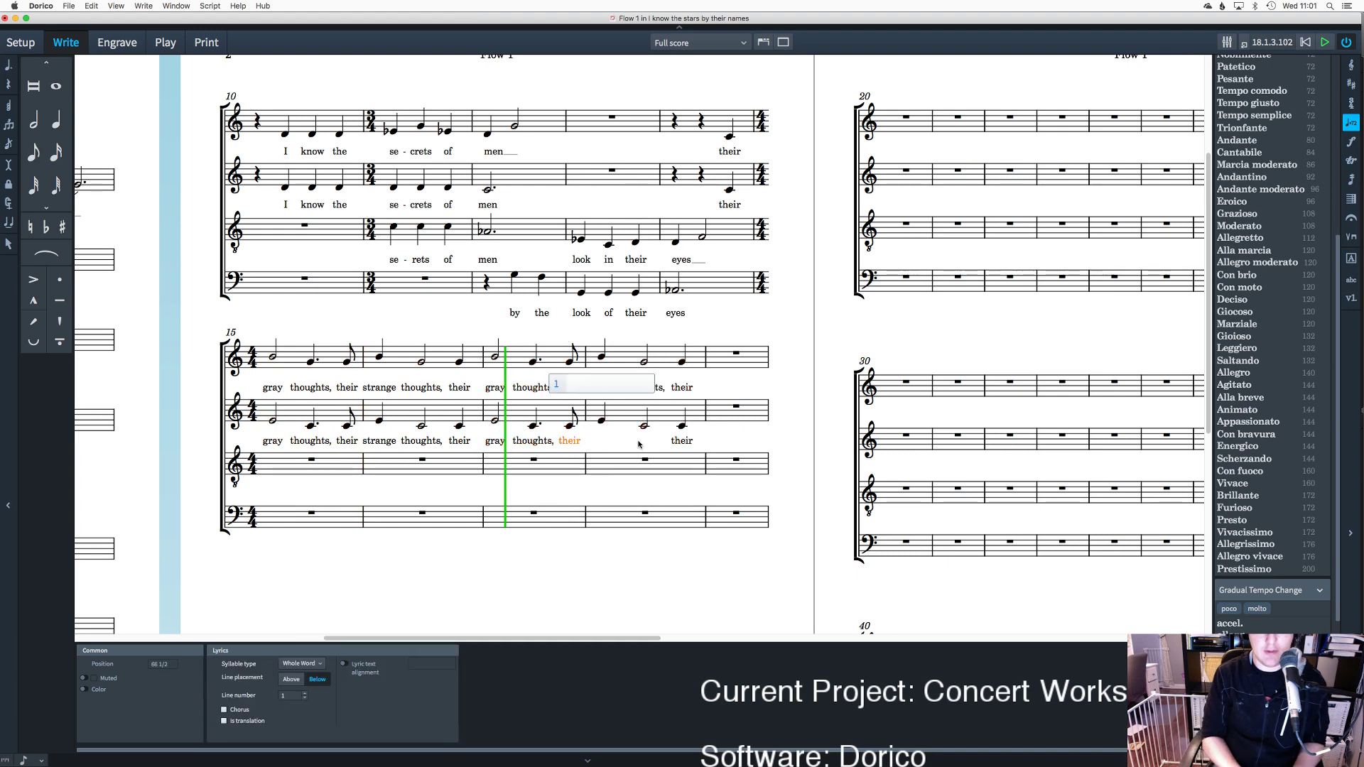
pyautogui.press('space')
pyautogui.write('strange')
pyautogui.press('space')
pyautogui.write('thoughts')
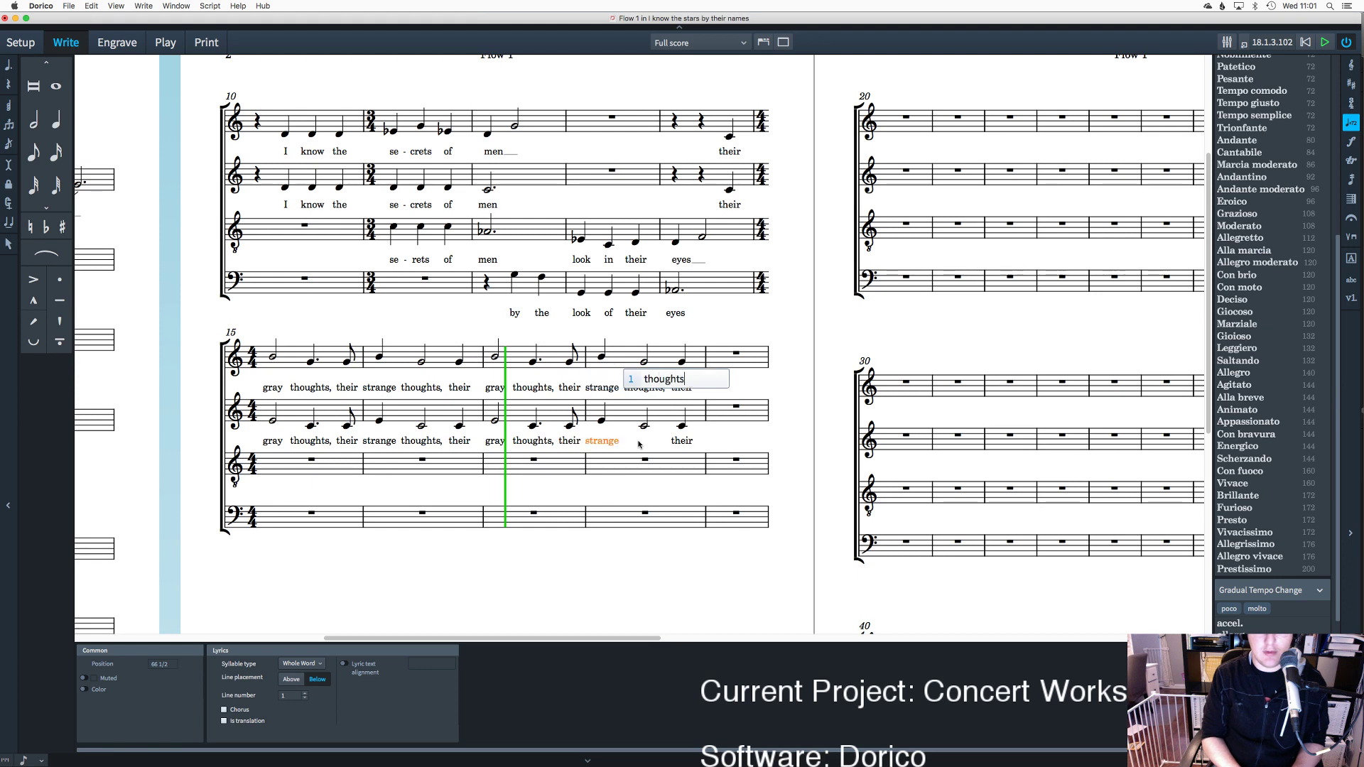
# Step: Enter the lyric "thoughts," with its comma under the half note in bar 18 of the second staff
pyautogui.press('Return')
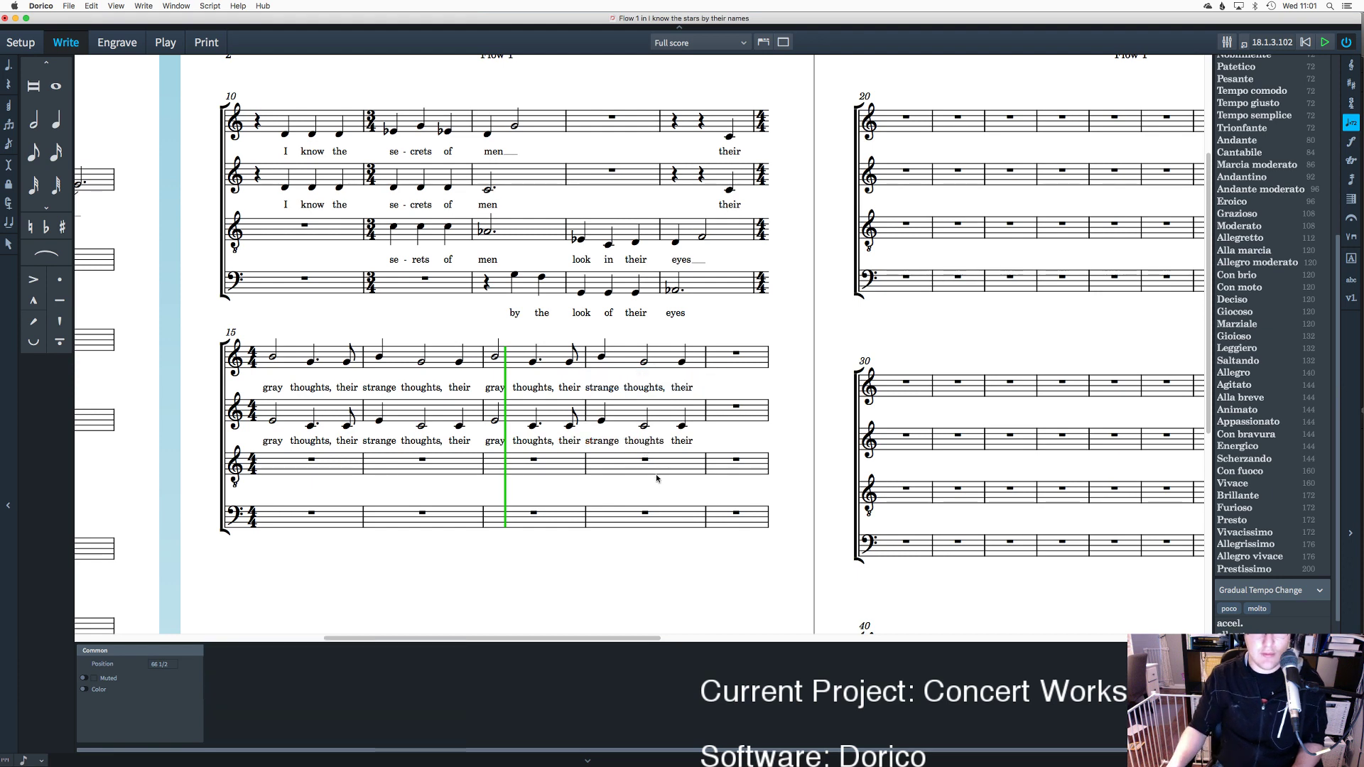
pyautogui.doubleClick(659, 441)
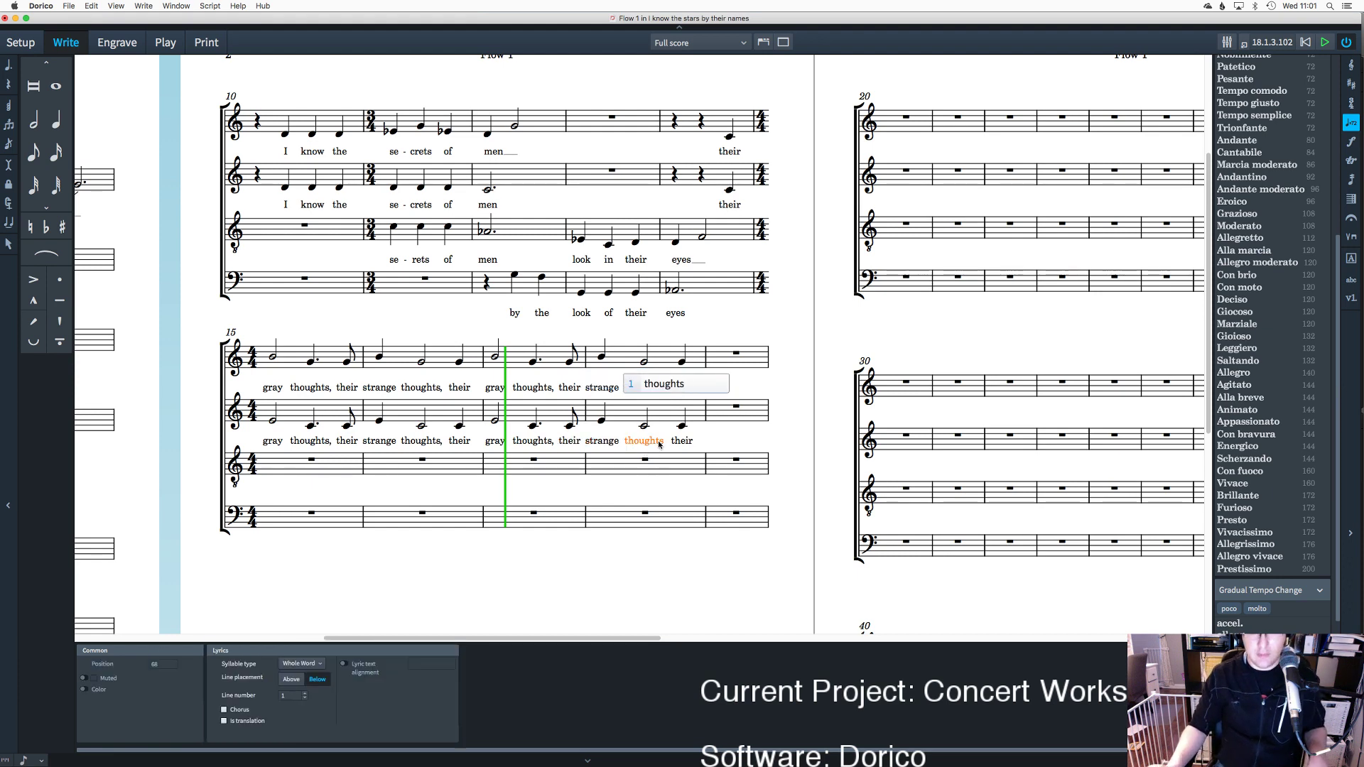
pyautogui.write(',')
pyautogui.press('Return')
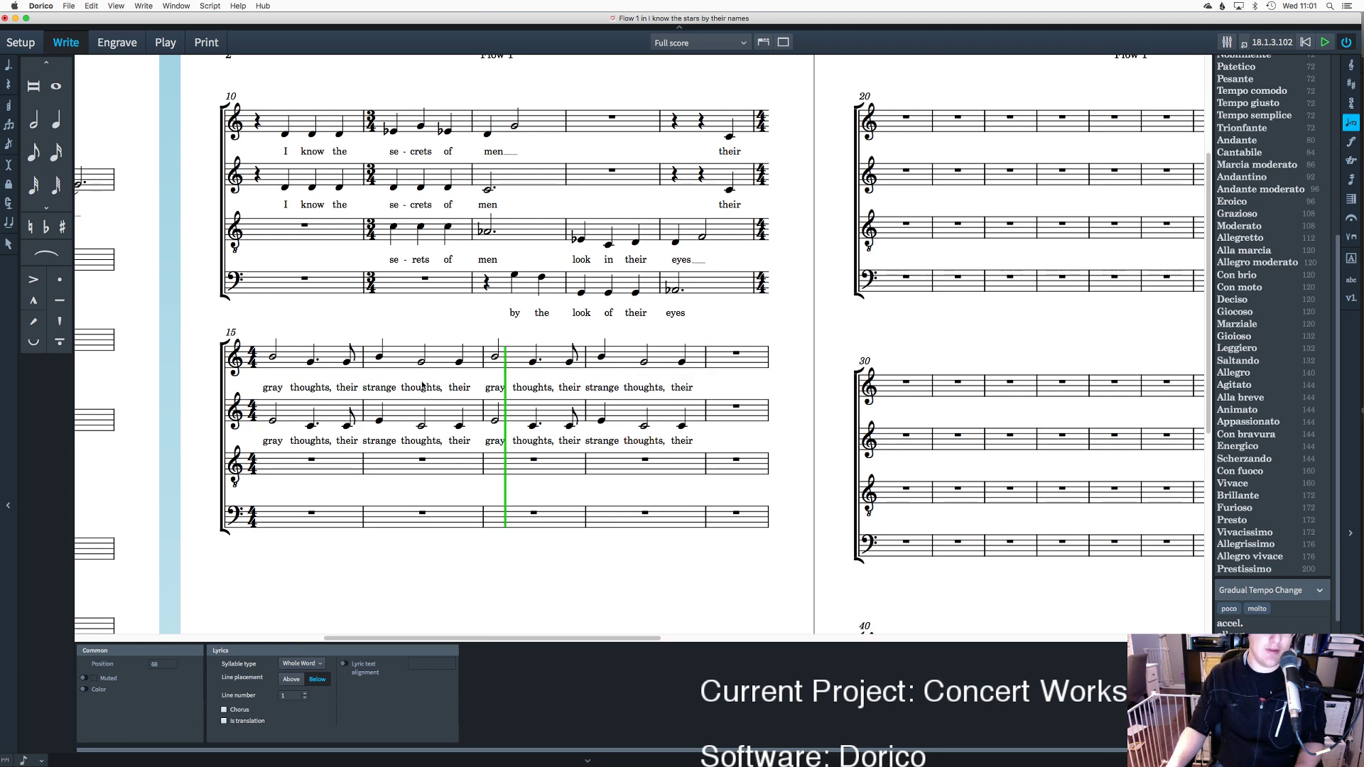
# Step: Slur the tenor's two notes on "eyes" in bar 14 and the bass's two notes on "by the" in bar 12
pyautogui.click(675, 243)
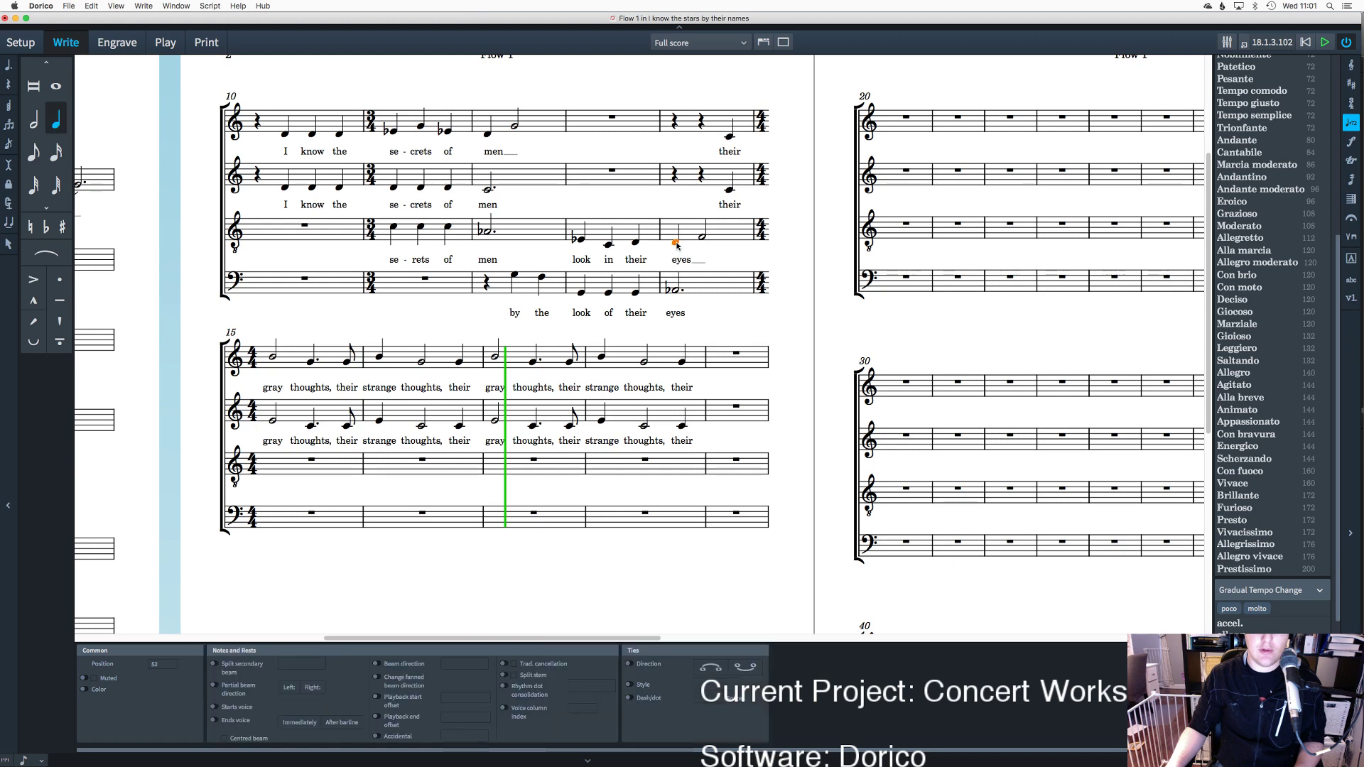
pyautogui.press('s')
pyautogui.press('Escape')
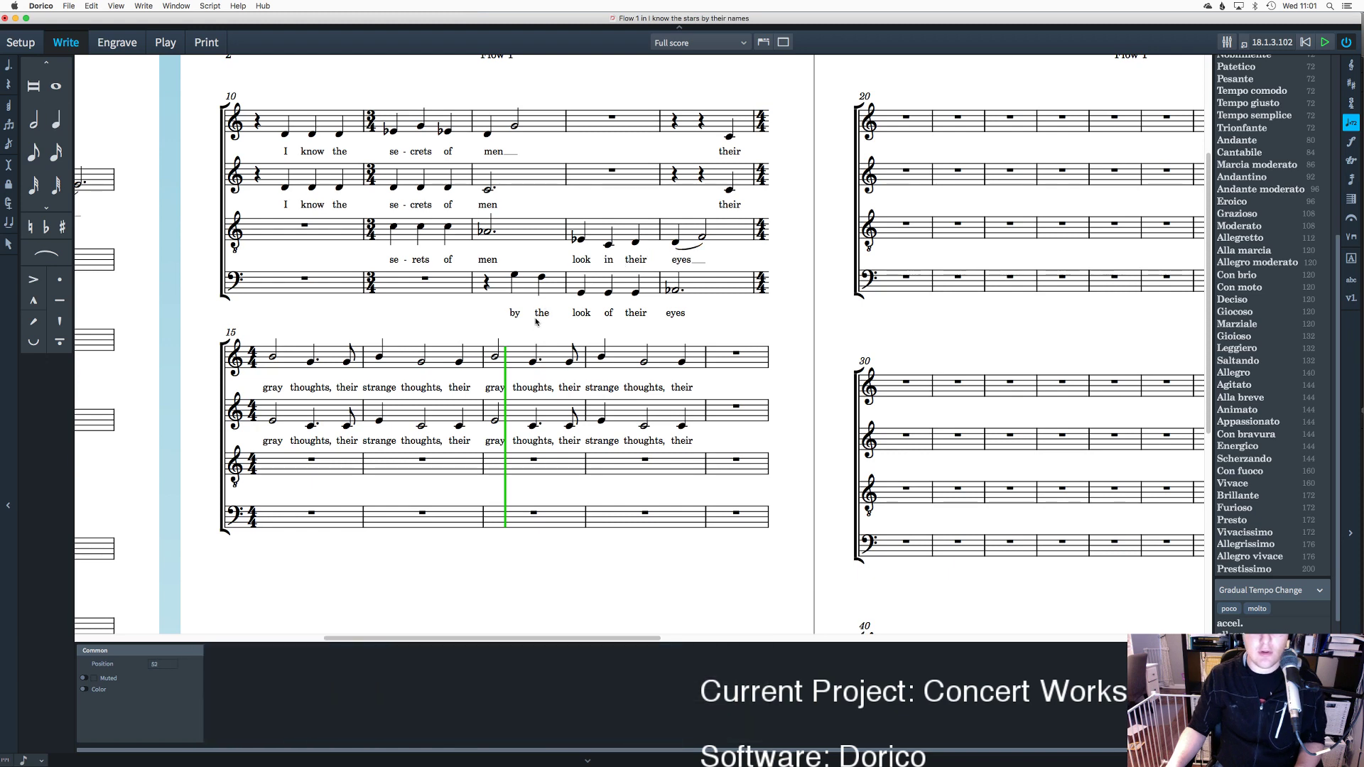
pyautogui.click(515, 277)
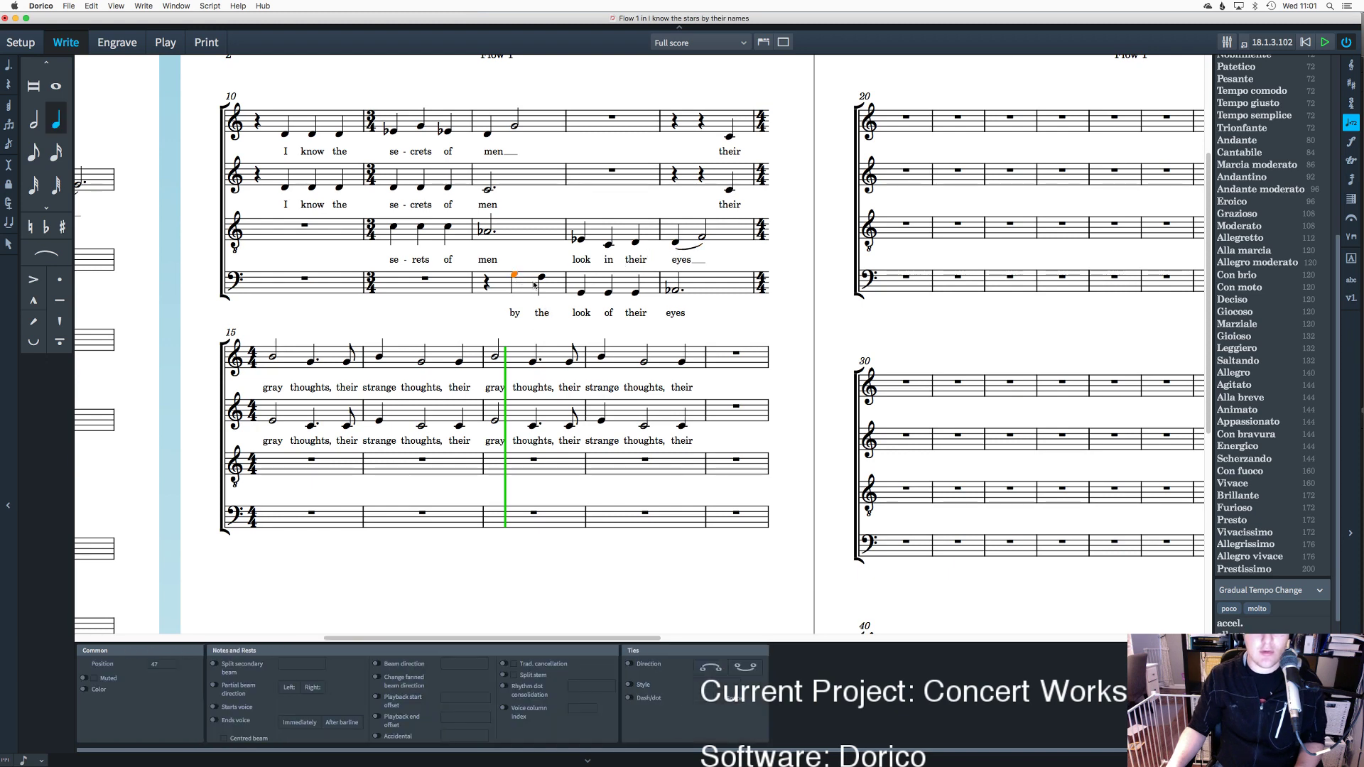
pyautogui.press('s')
pyautogui.press('Escape')
# Step: Add tenuto marks to the bass's three quarter notes on "look of their" in bar 13
pyautogui.moveTo(645, 300); pyautogui.dragTo(562, 279)
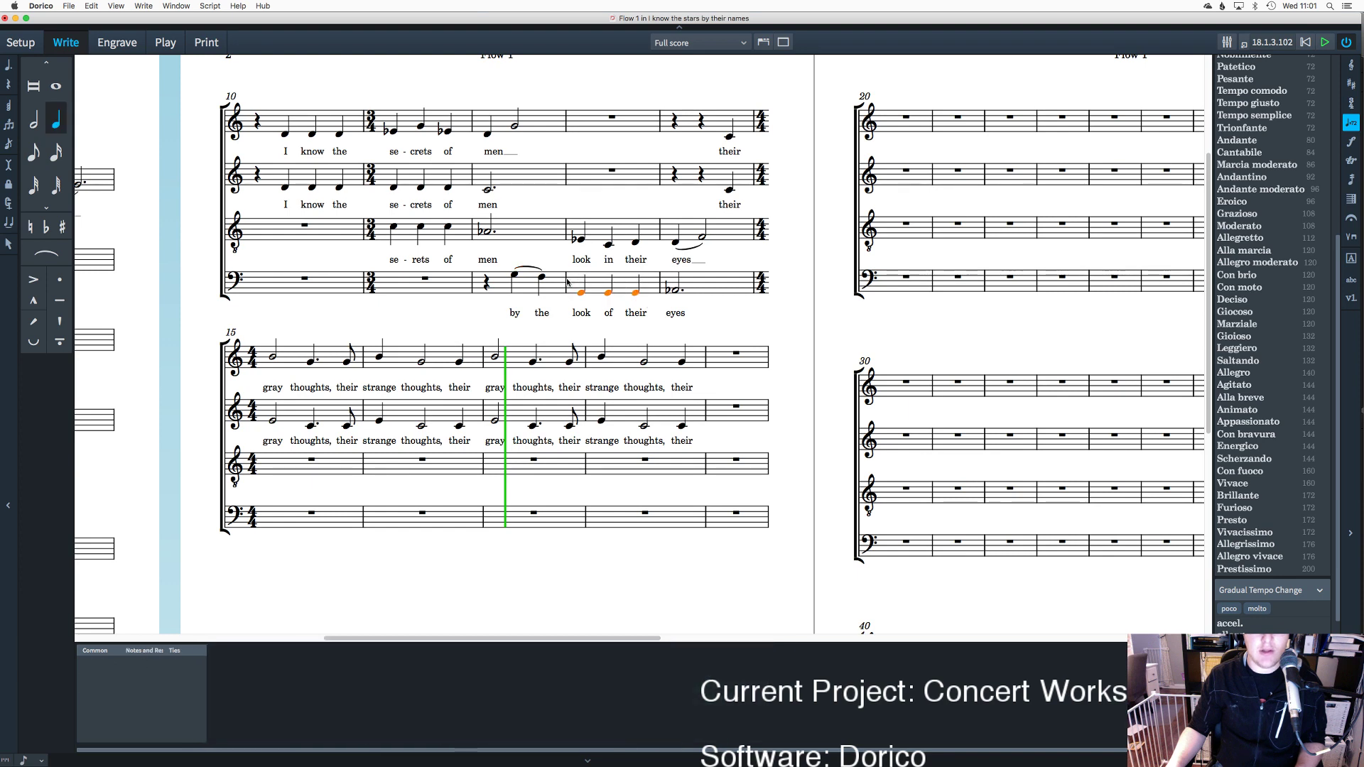
pyautogui.click(60, 300)
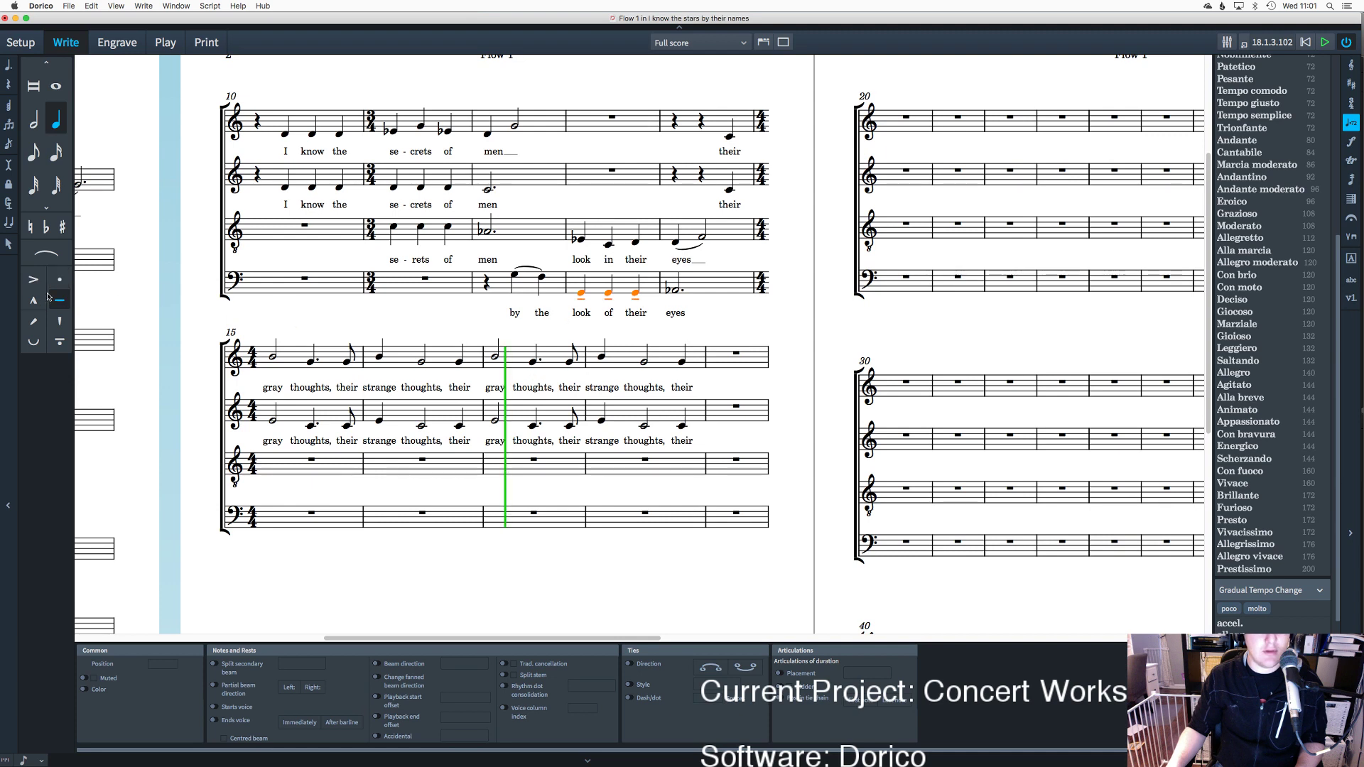
pyautogui.press(']')
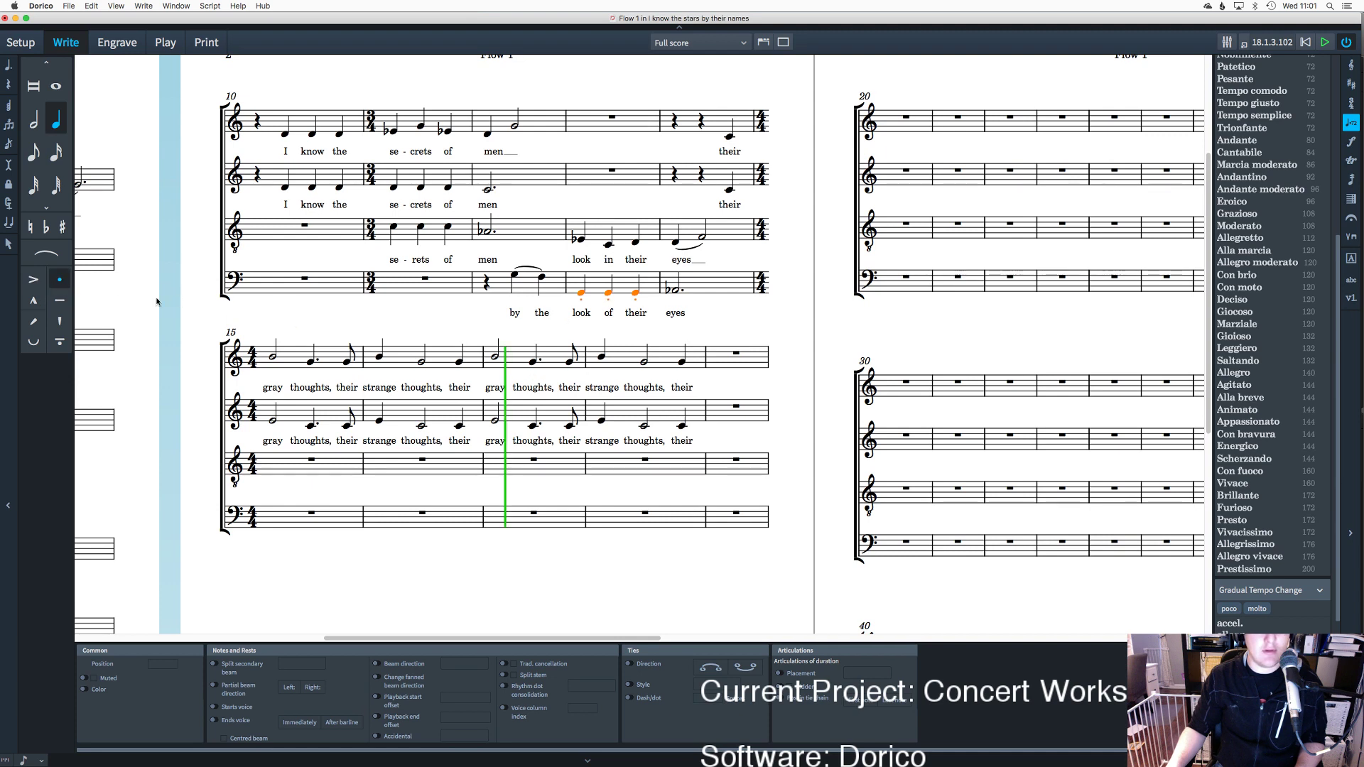
pyautogui.click(60, 301)
pyautogui.click(496, 314)
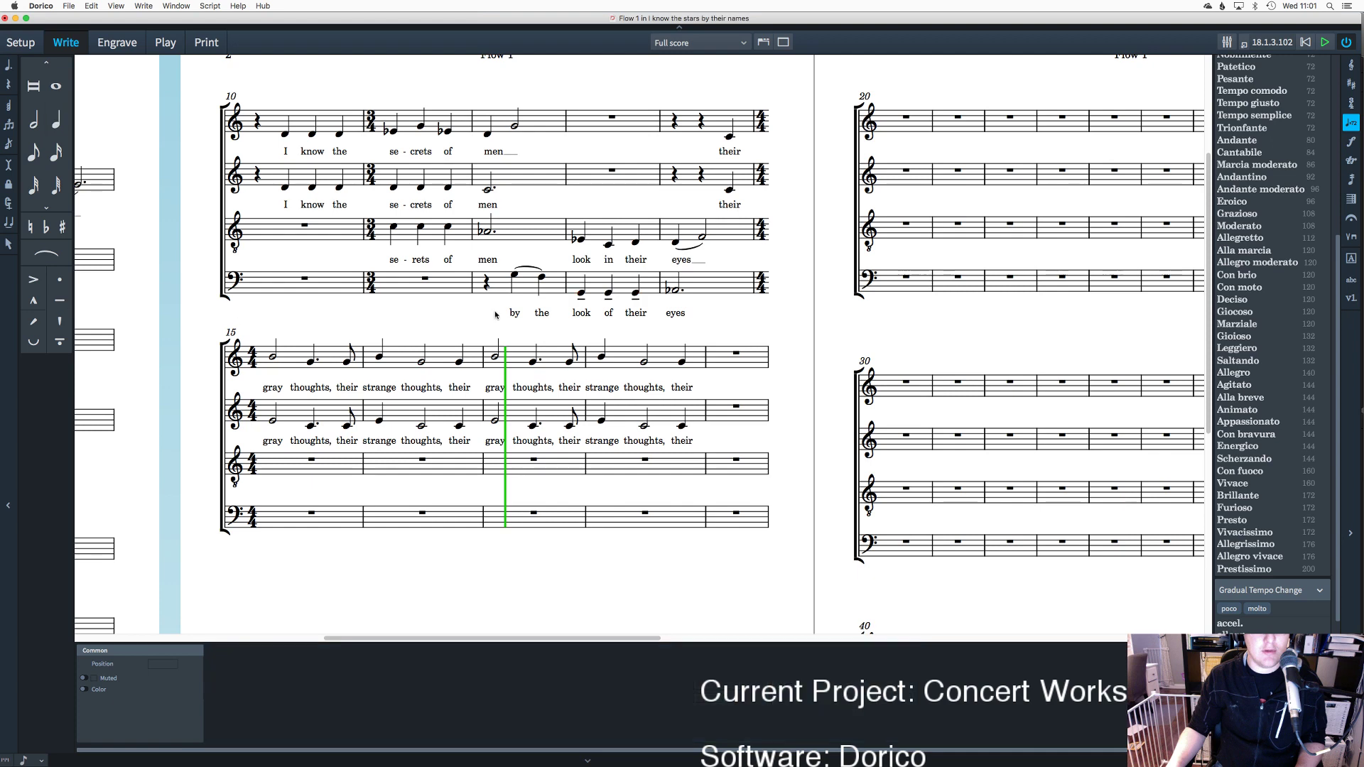
# Step: Add staccato dots alongside the tenuto marks on all three bass notes in bar 13
pyautogui.click(580, 295)
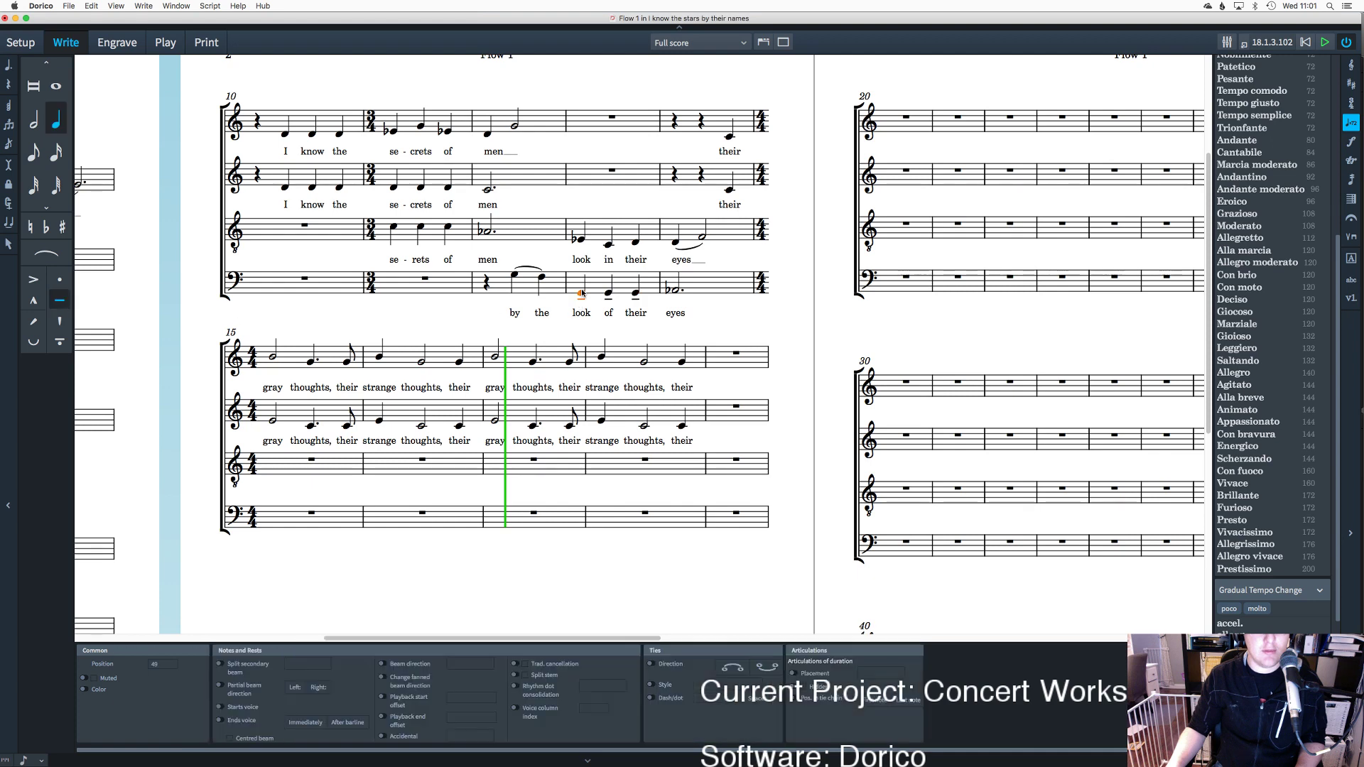
pyautogui.click(57, 276)
pyautogui.press('Escape')
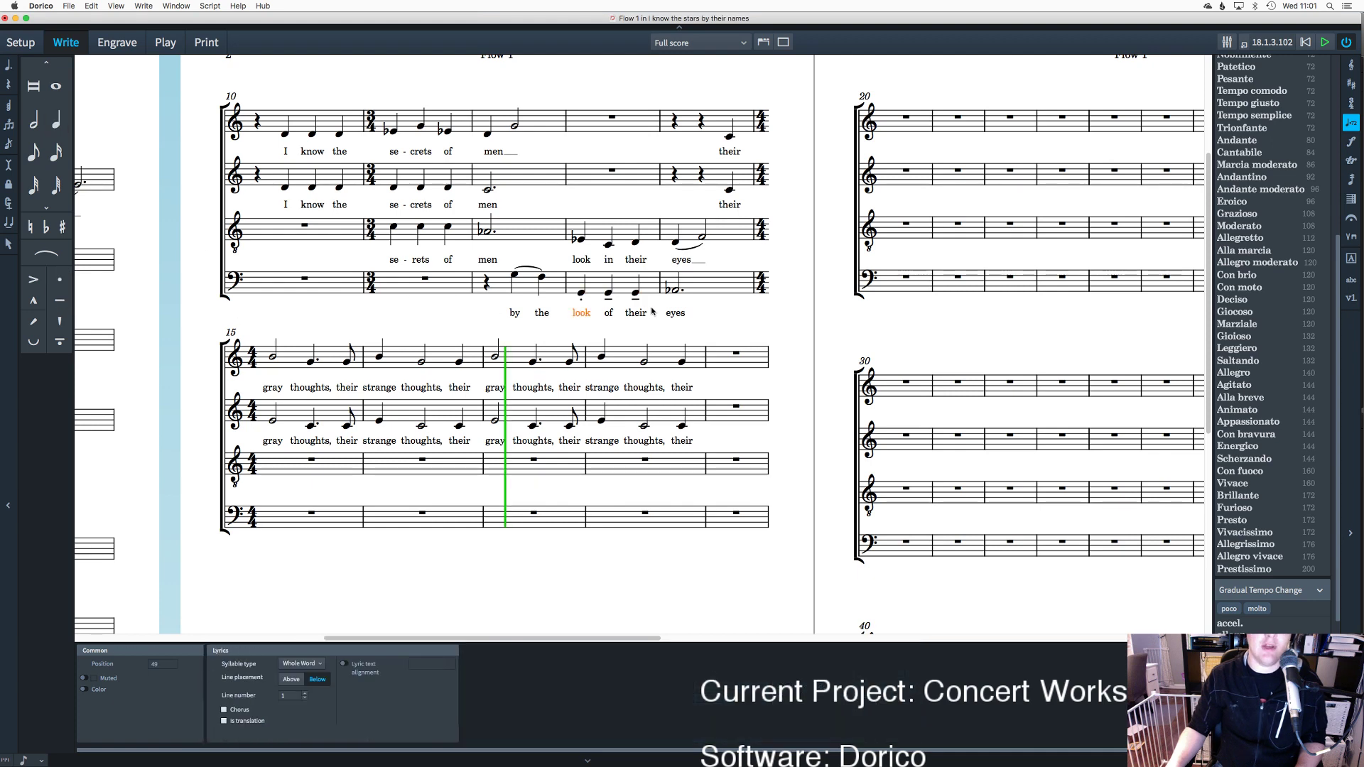
pyautogui.moveTo(561, 287); pyautogui.dragTo(561, 287)
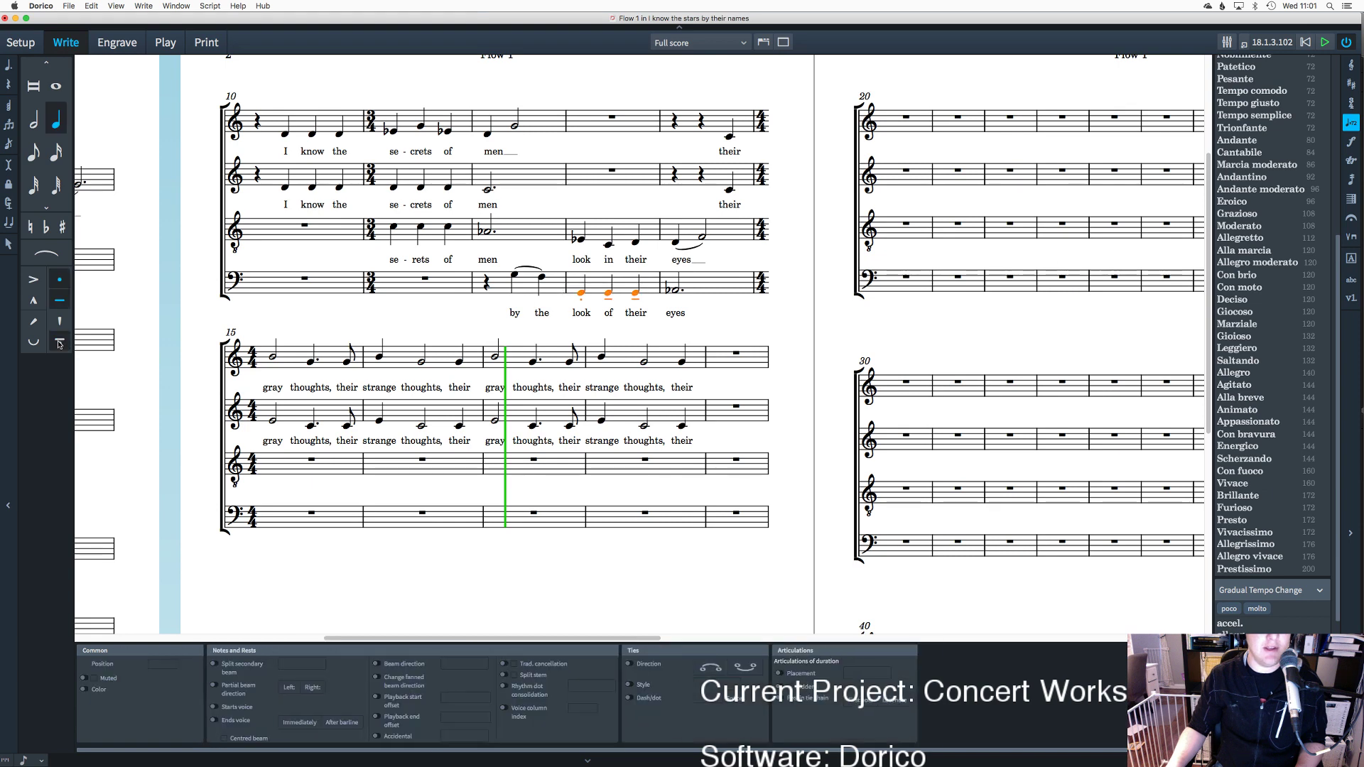
pyautogui.press('Escape')
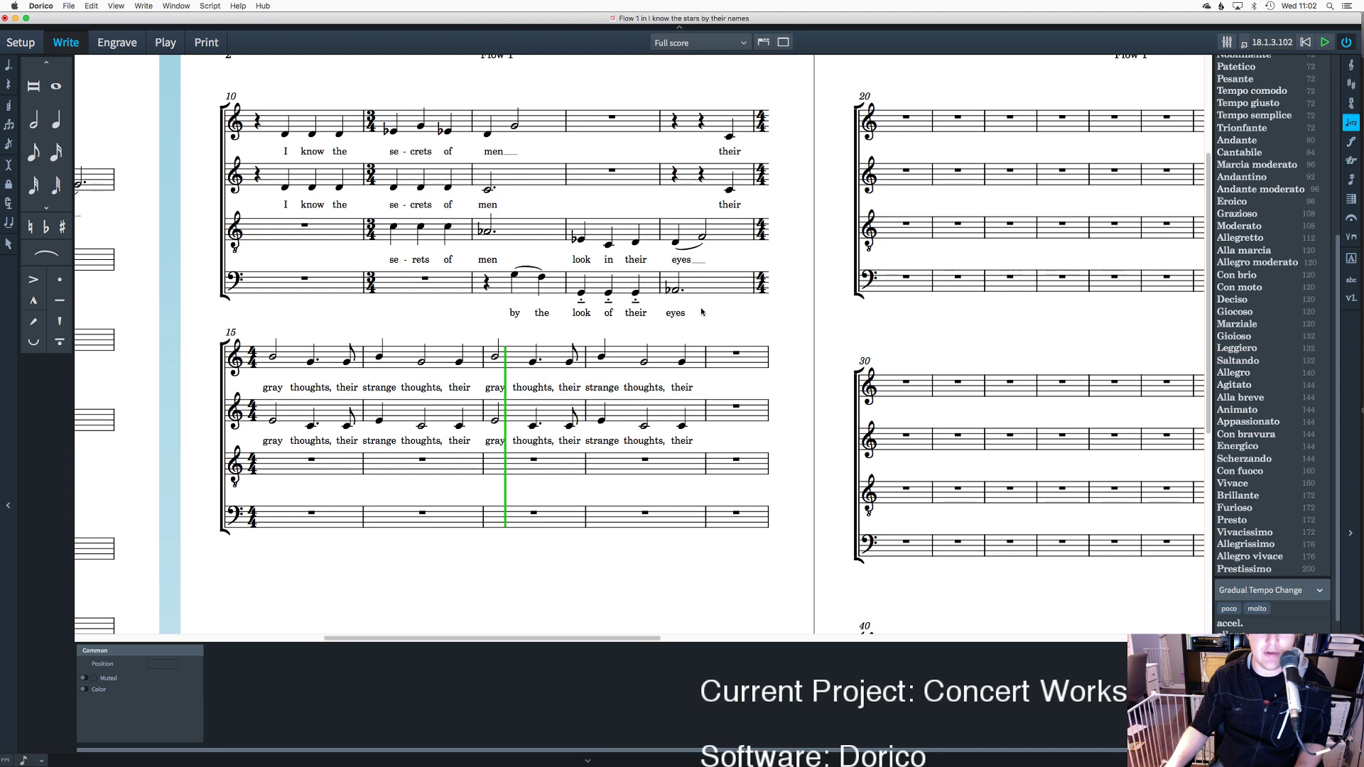
pyautogui.scroll(1, 701, 312)
pyautogui.moveTo(651, 283); pyautogui.dragTo(572, 260)
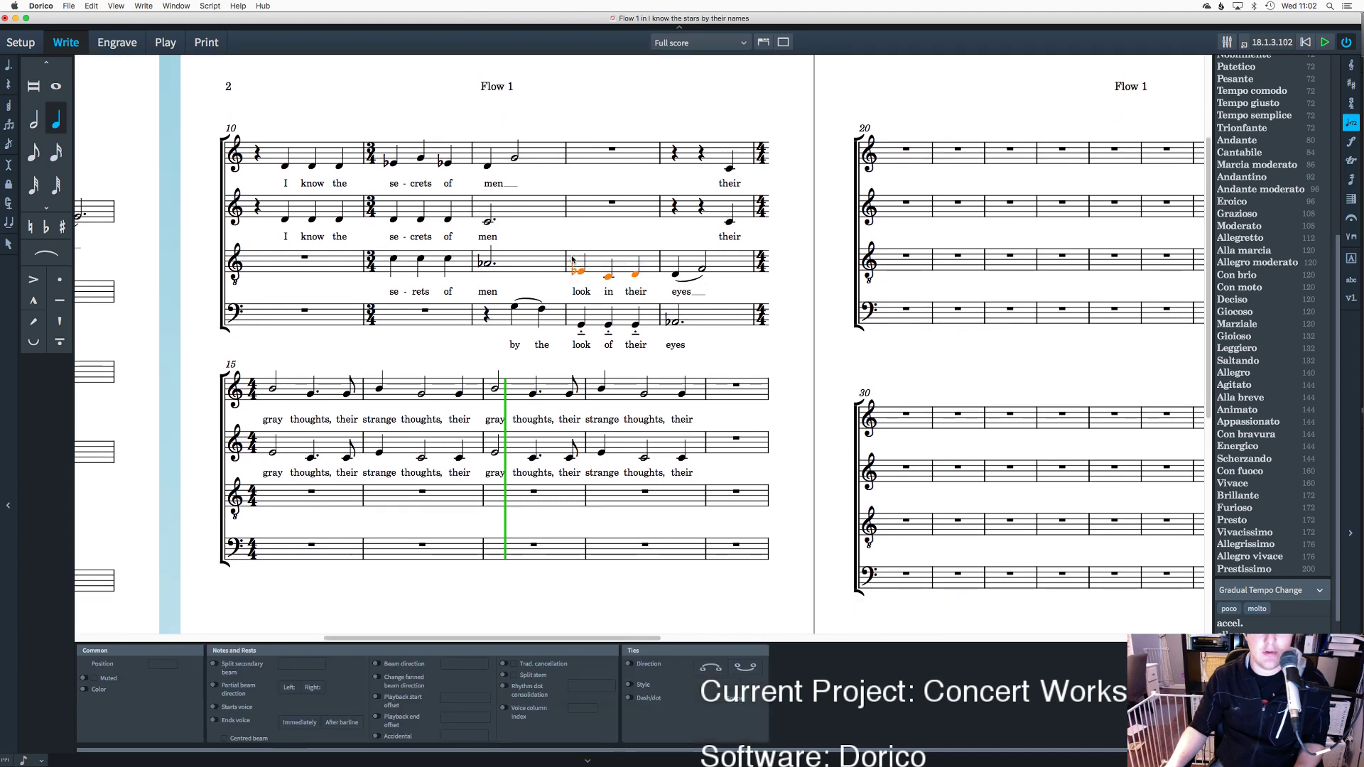
pyautogui.press('Escape')
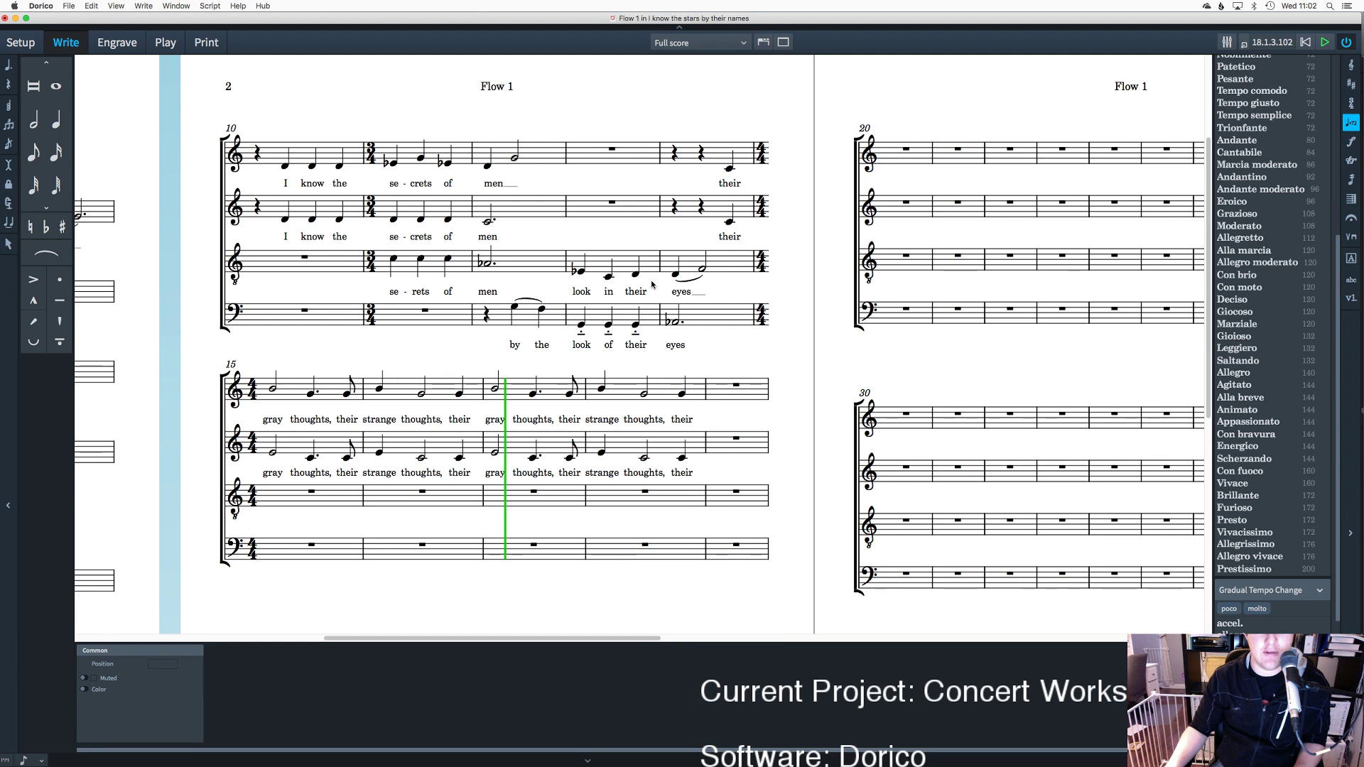
pyautogui.moveTo(652, 283); pyautogui.dragTo(577, 260)
pyautogui.press('Escape')
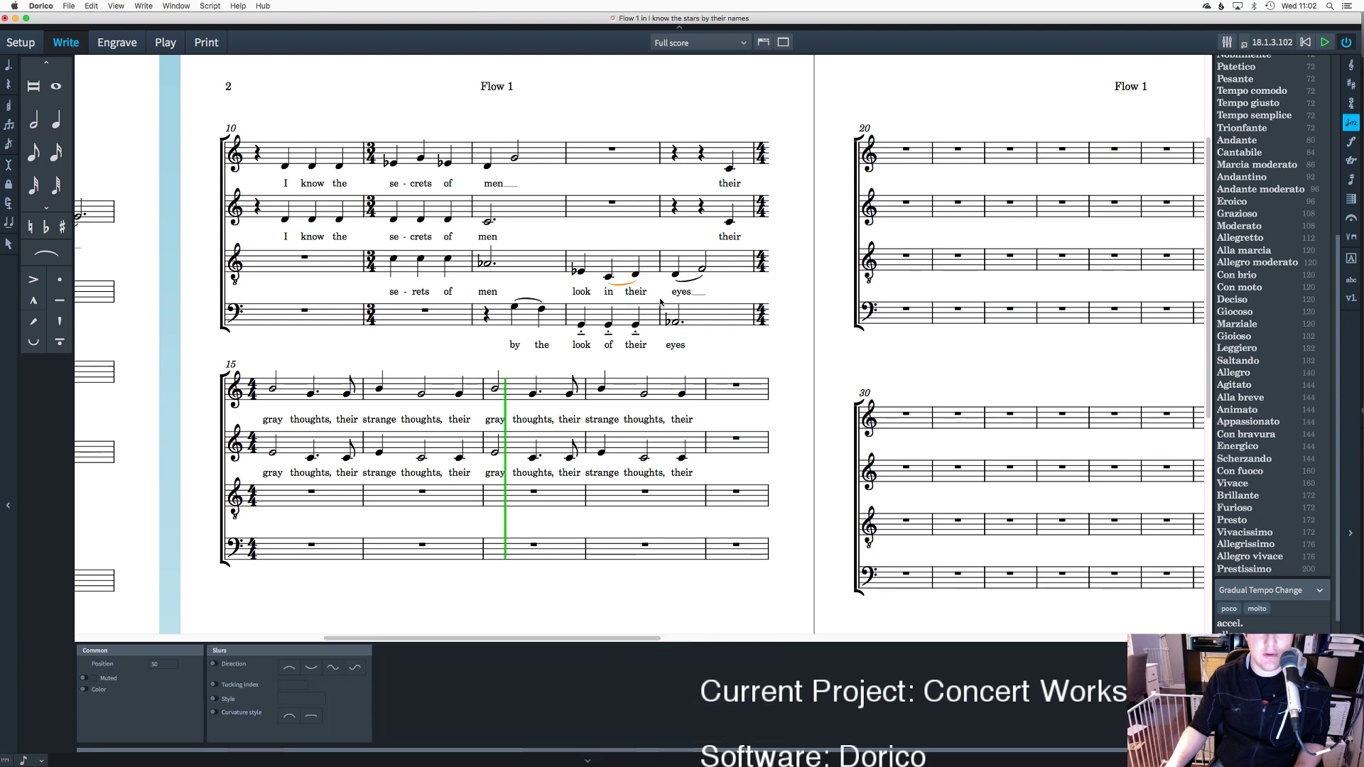
# Step: Slur the tenor's three quarter notes on "look in their" in bar 13
pyautogui.moveTo(655, 286); pyautogui.dragTo(572, 253)
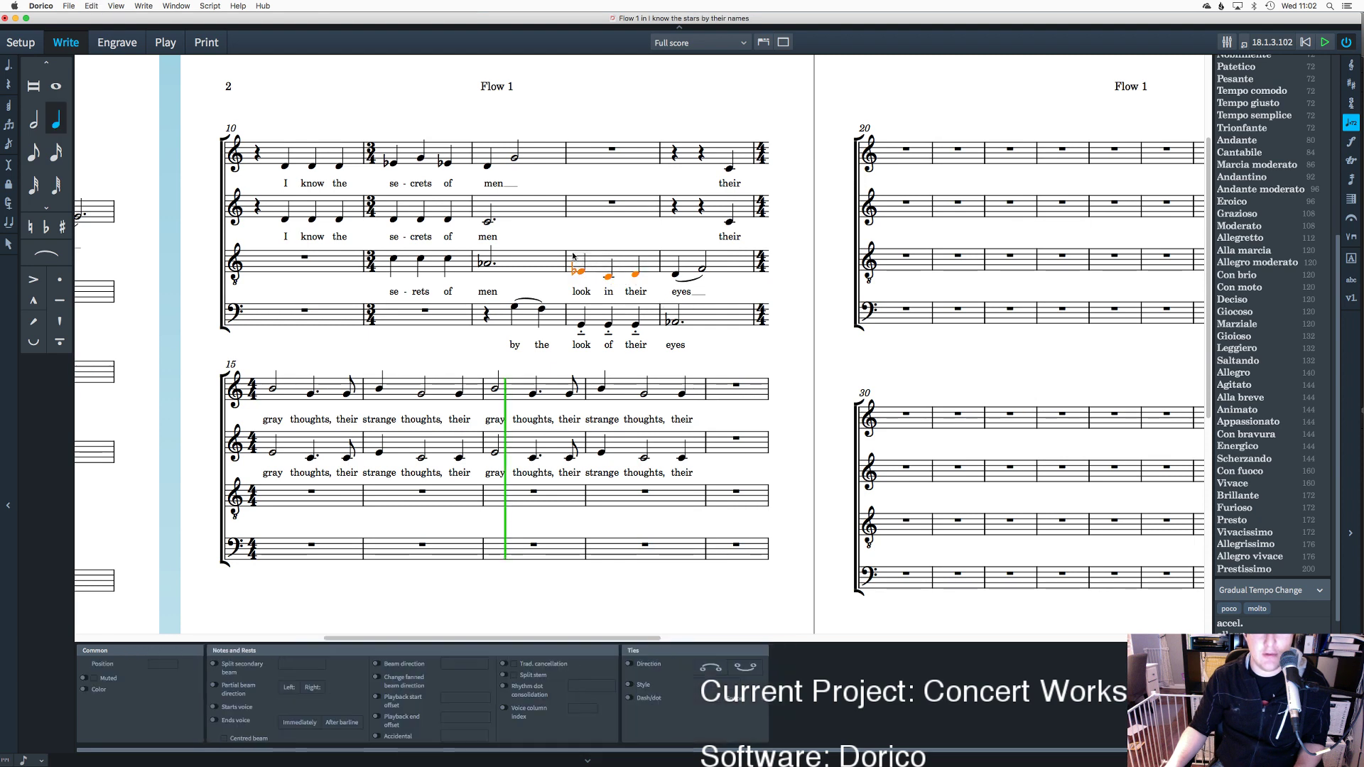
pyautogui.press('s')
pyautogui.click(711, 352)
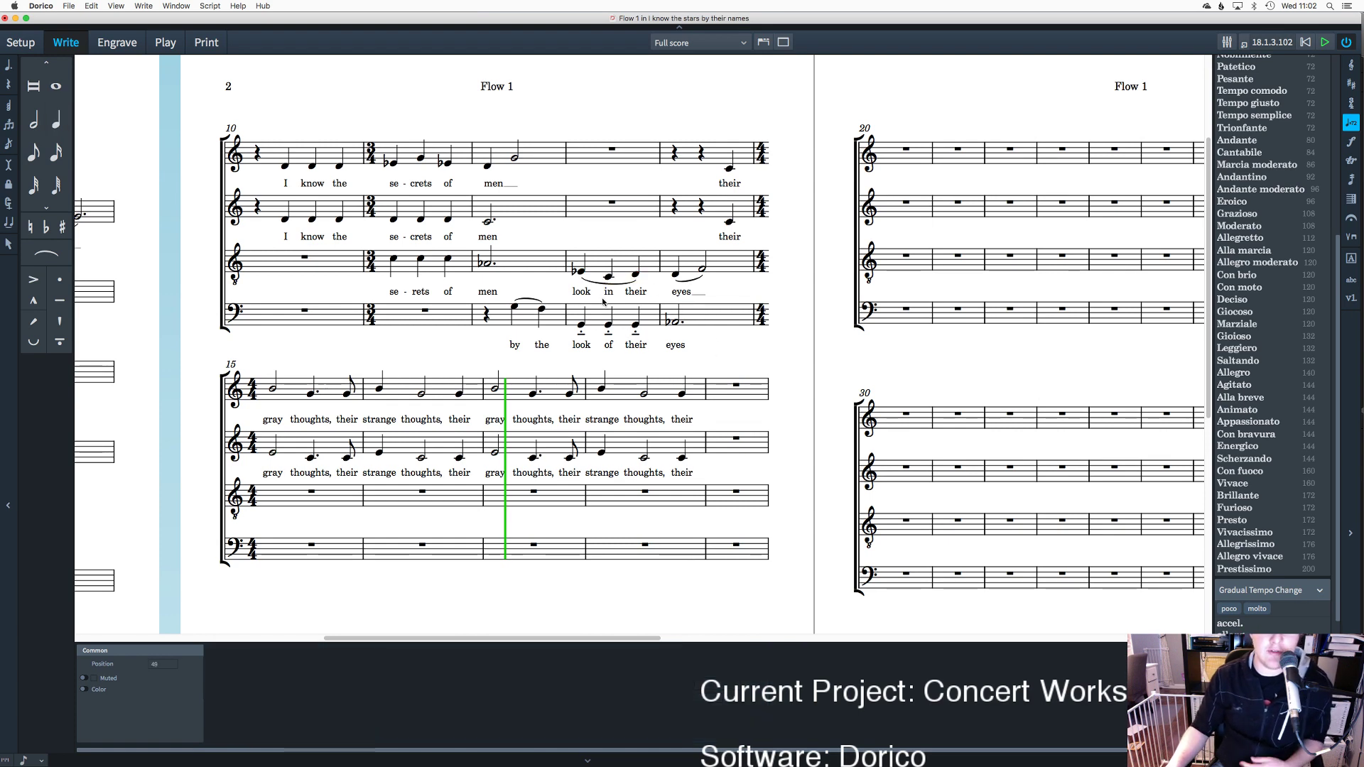
# Step: Fill bar 15 of the tenor staff with a half-note E, a lower dotted quarter note and a low sharpened eighth note
pyautogui.scroll(-3, 548, 310)
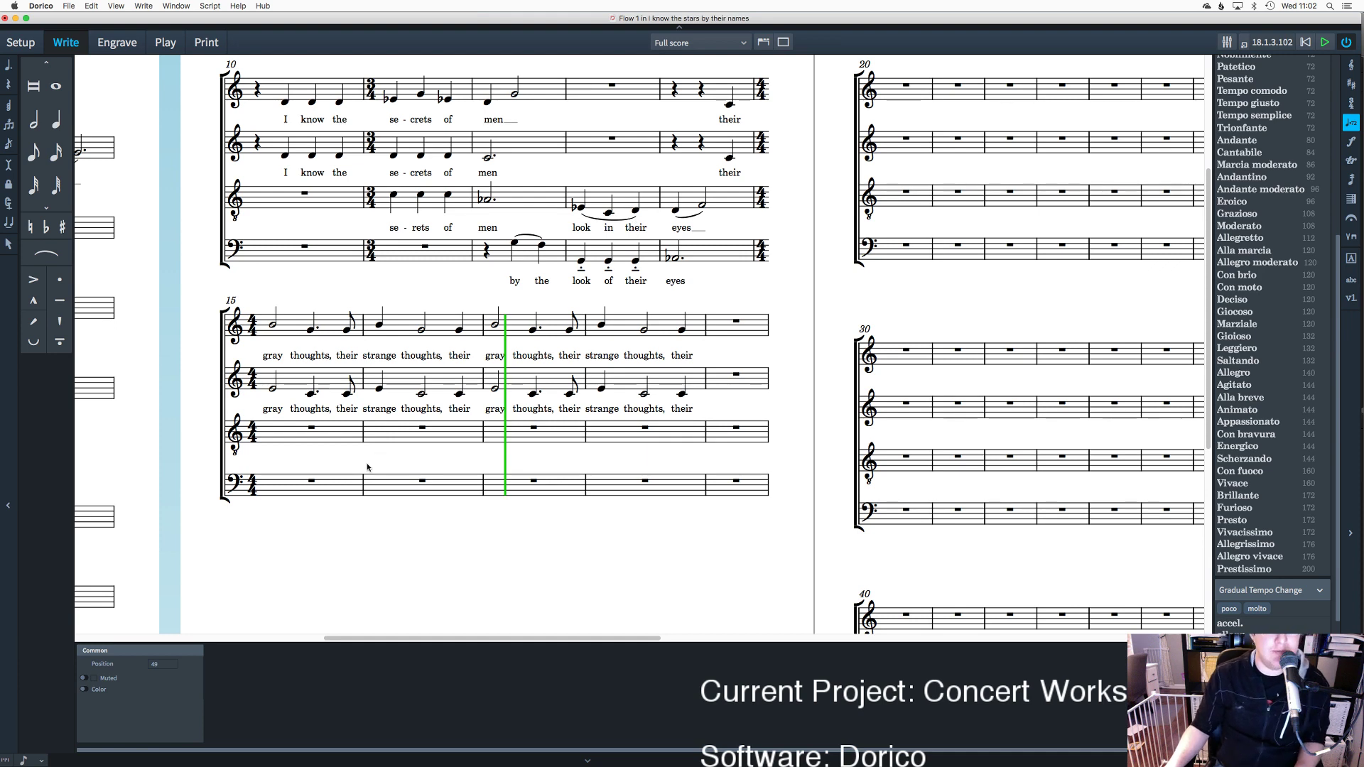
pyautogui.click(33, 120)
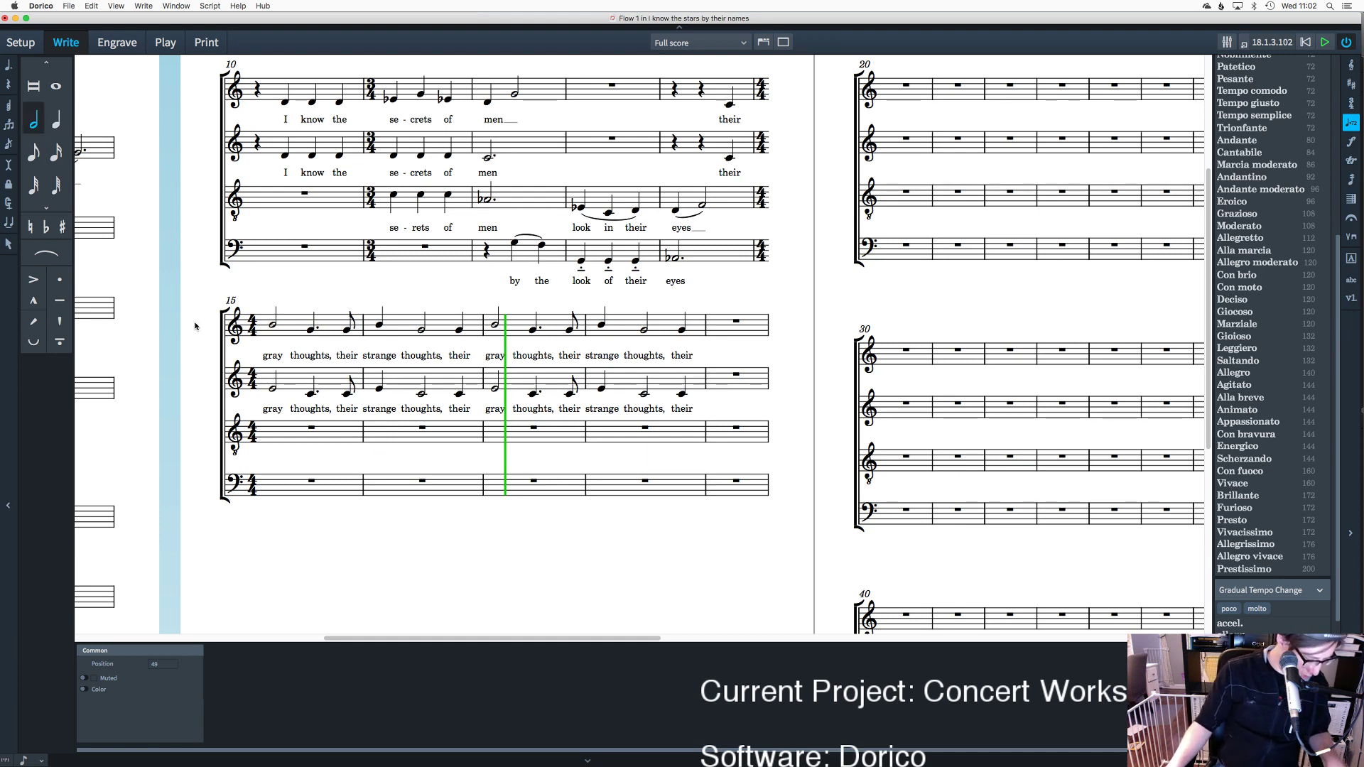
pyautogui.click(271, 447)
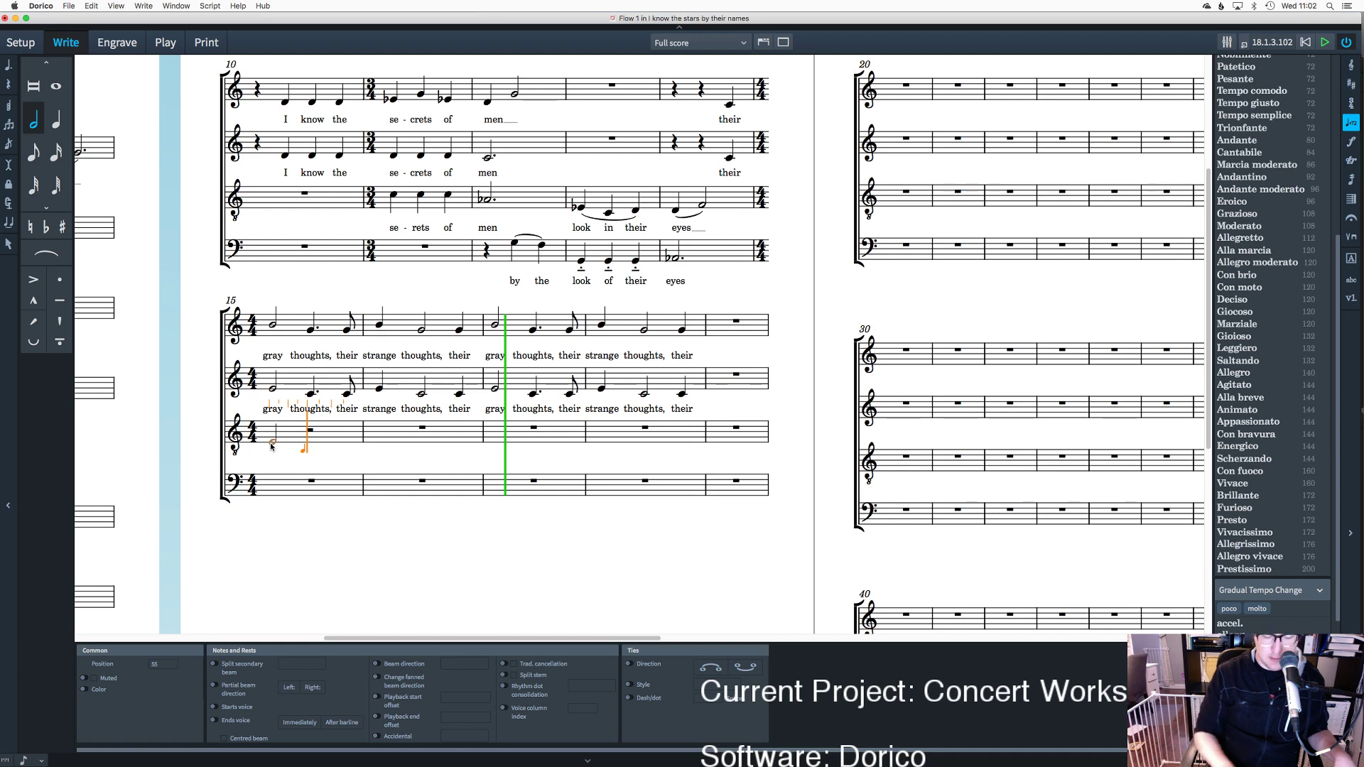
pyautogui.press('6')
pyautogui.press('.')
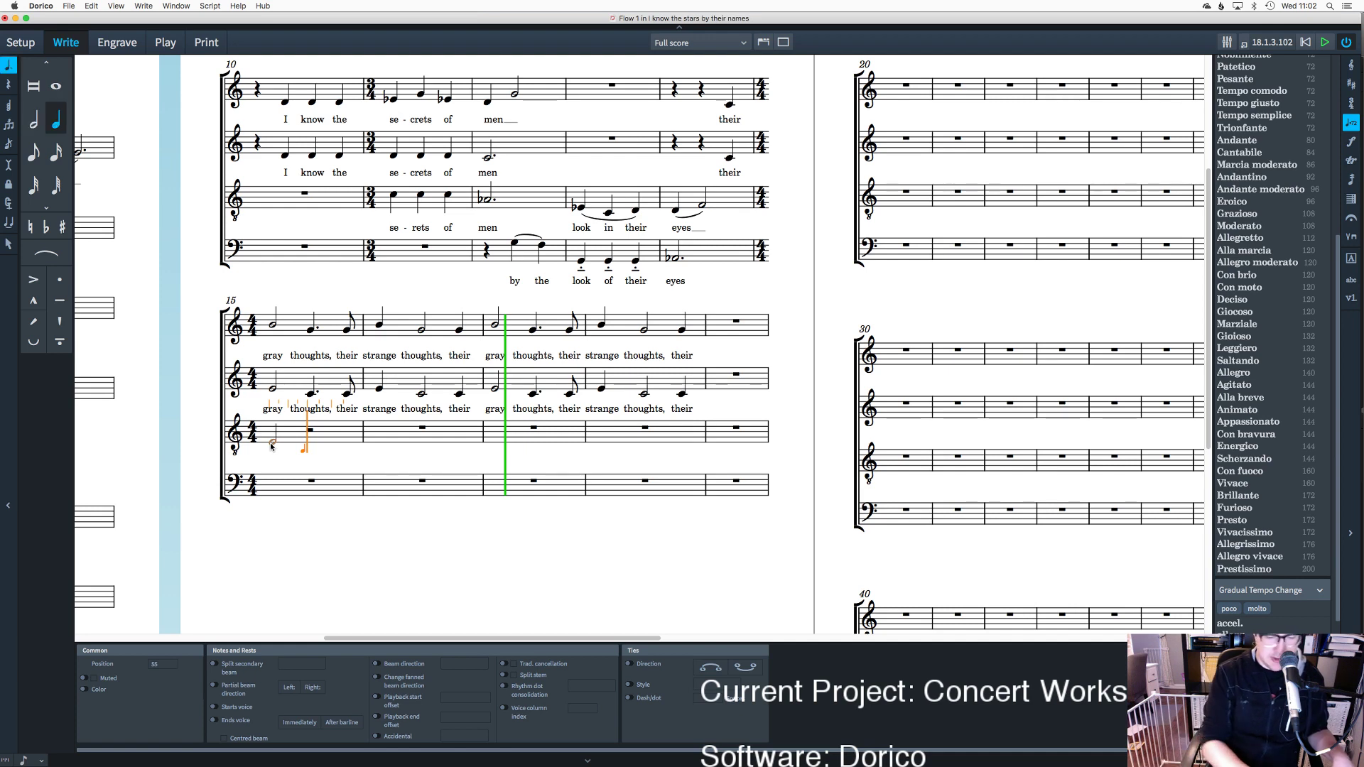
pyautogui.press('c')
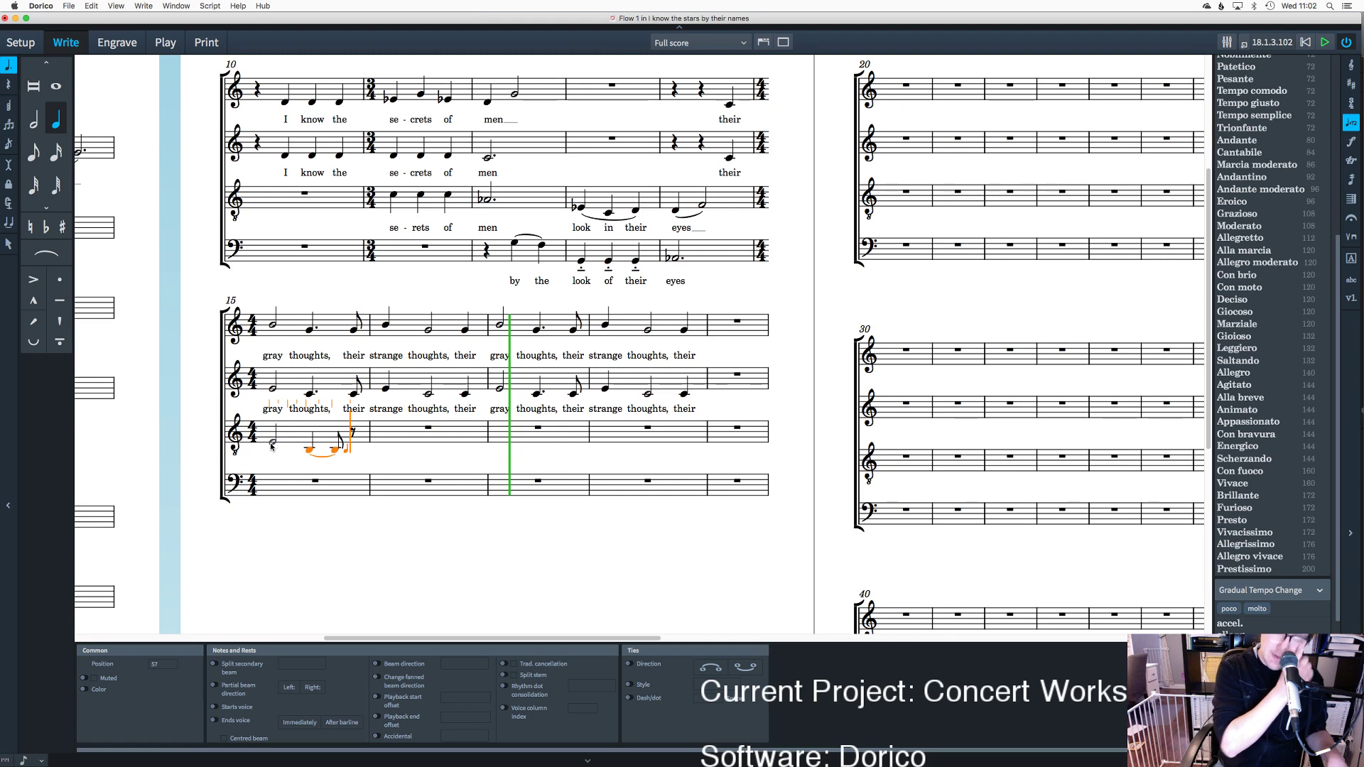
pyautogui.press('8')
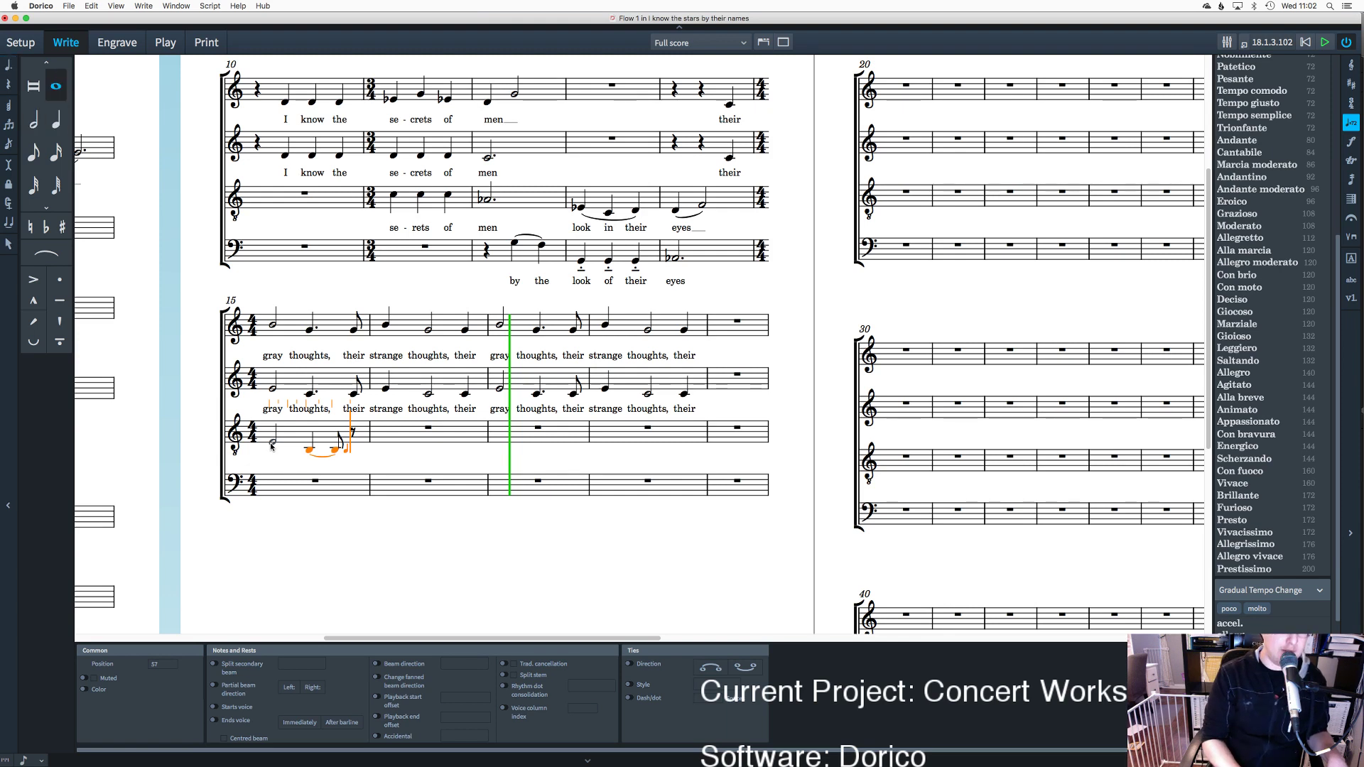
pyautogui.press('6')
pyautogui.press('5')
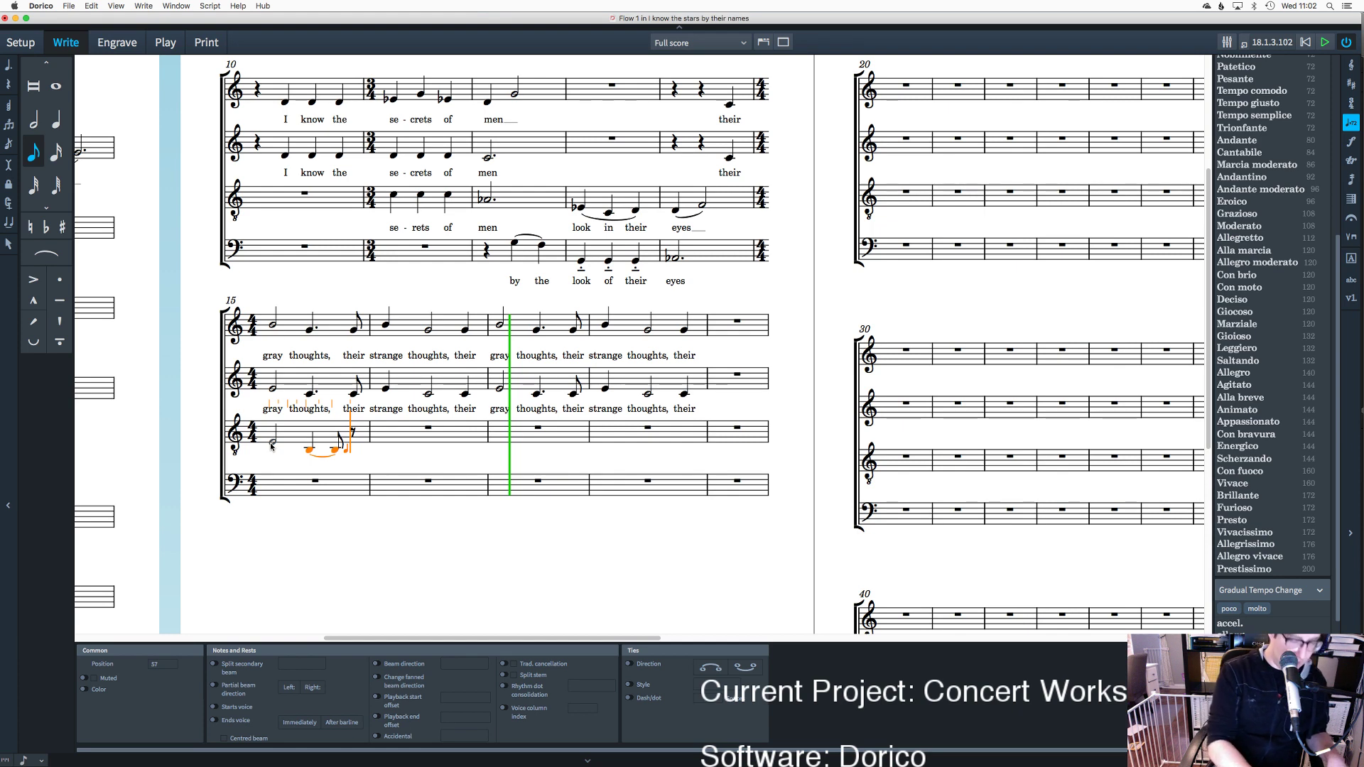
pyautogui.press('d')
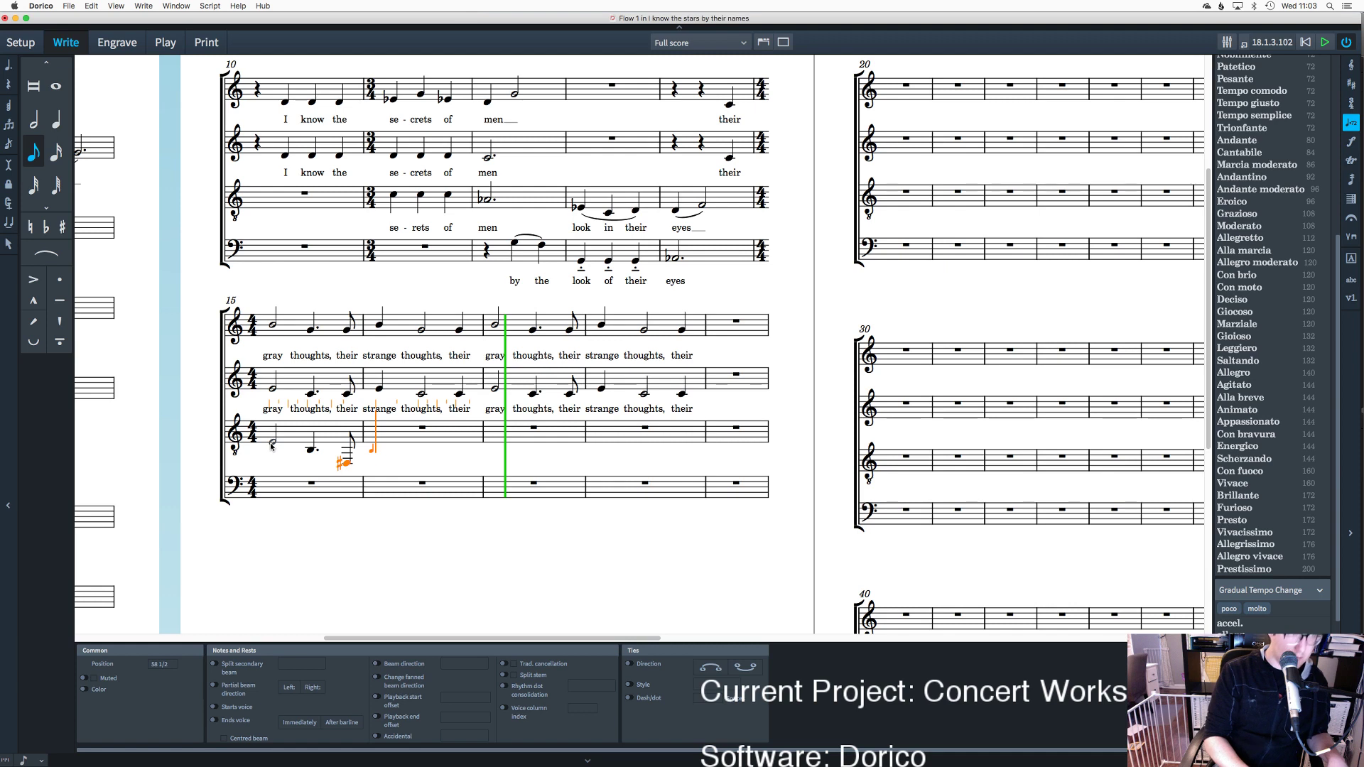
# Step: Fill bar 16 of the tenor staff with a low quarter note followed by a sharpened dotted half note
pyautogui.press('7')
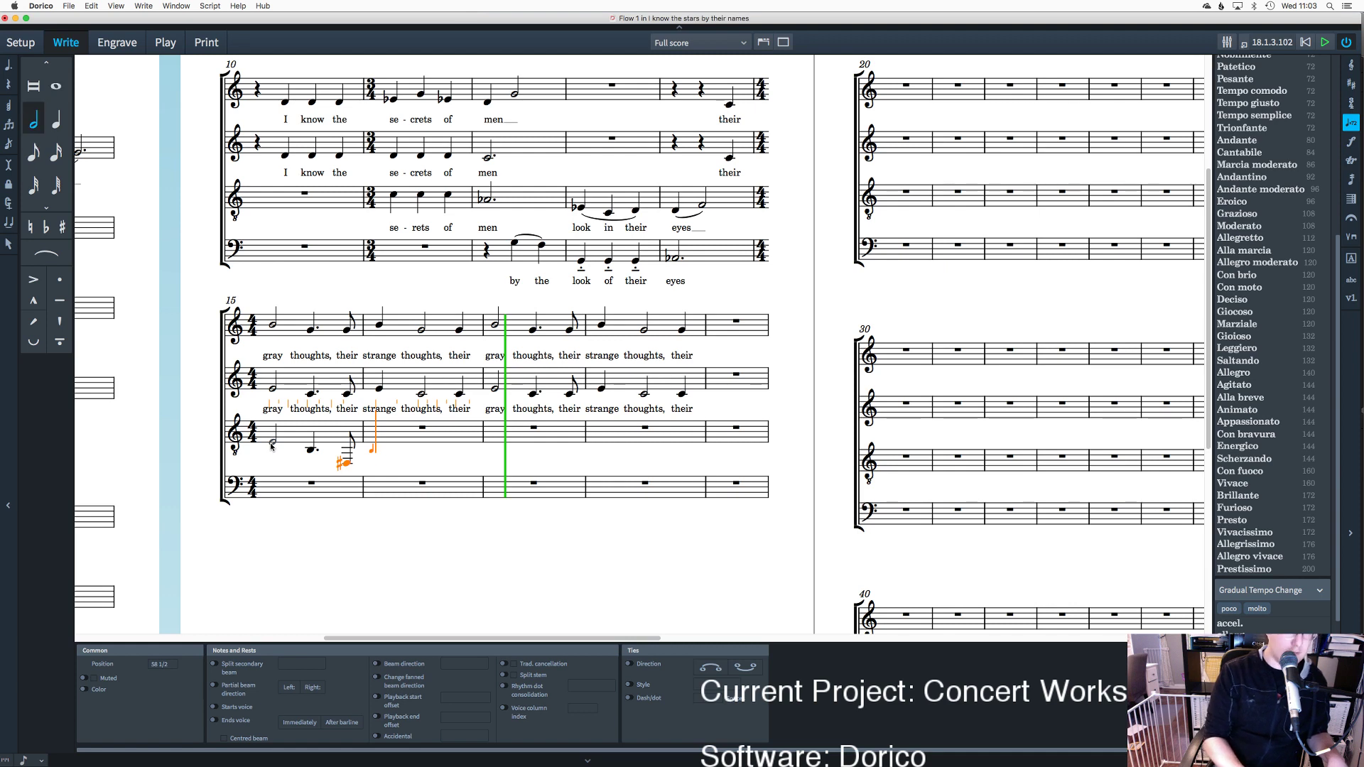
pyautogui.press('6')
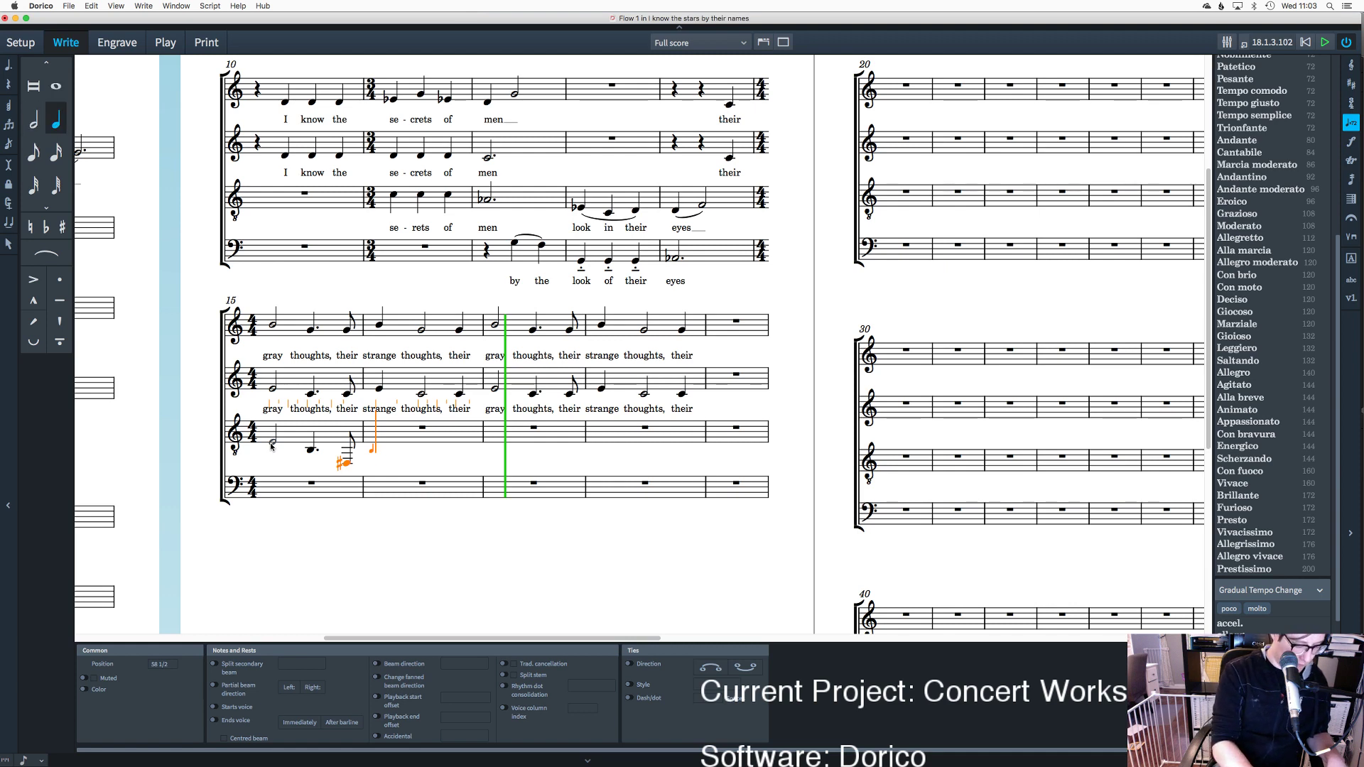
pyautogui.press('a')
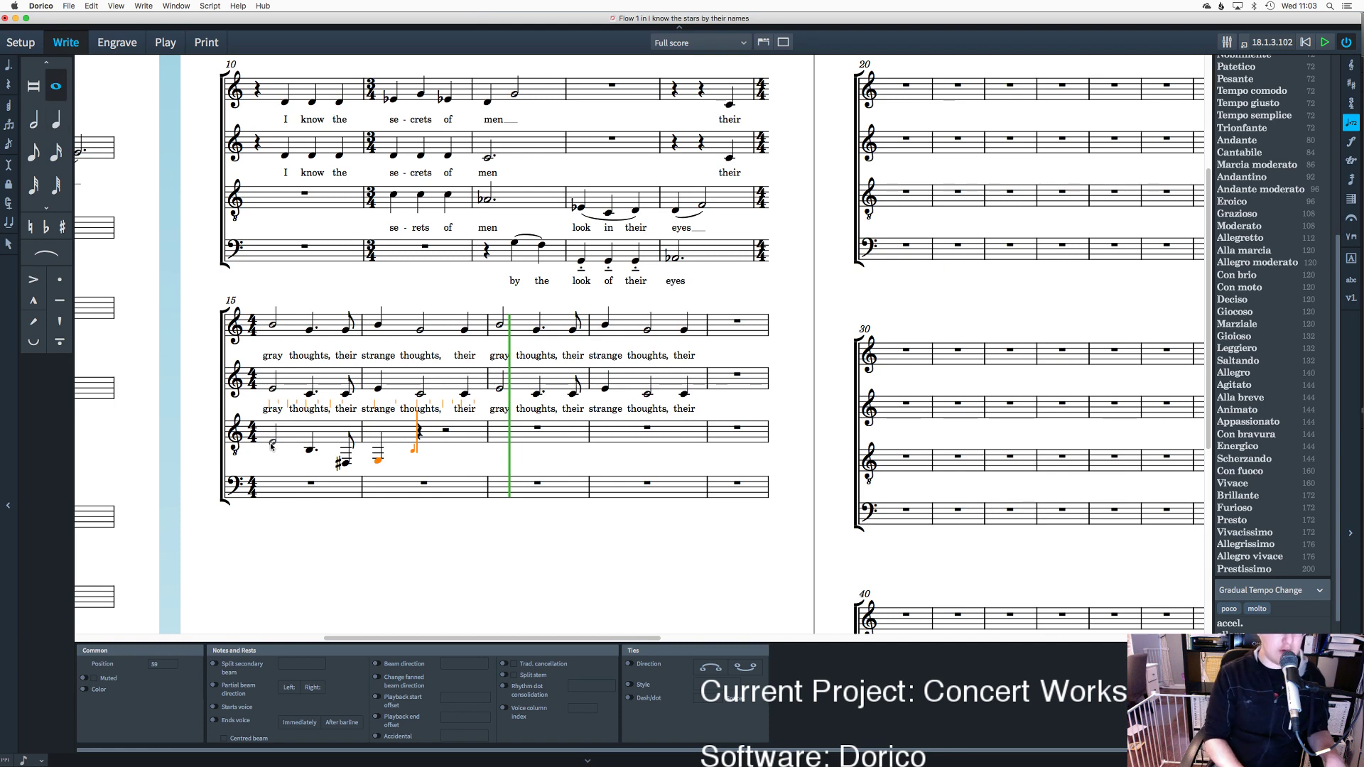
pyautogui.press('7')
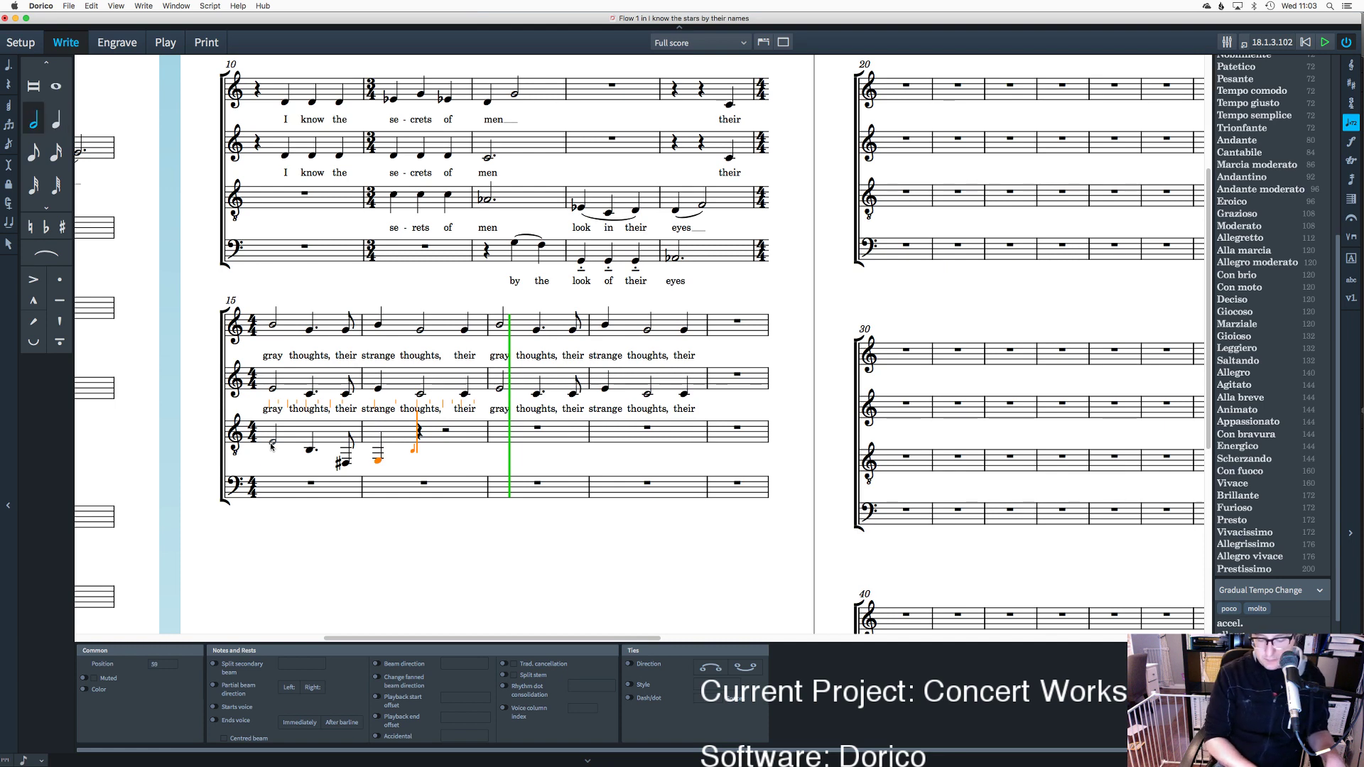
pyautogui.press('.')
pyautogui.press('f')
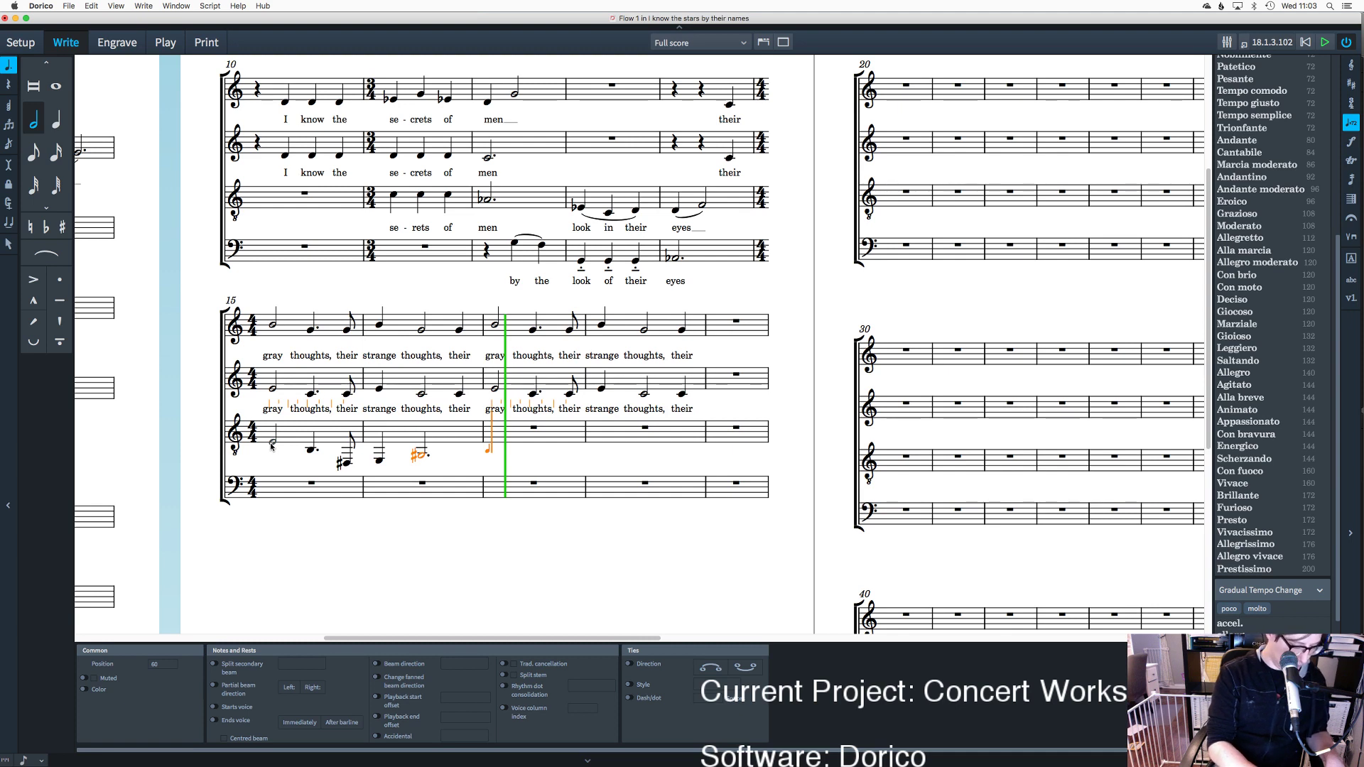
pyautogui.press('=')
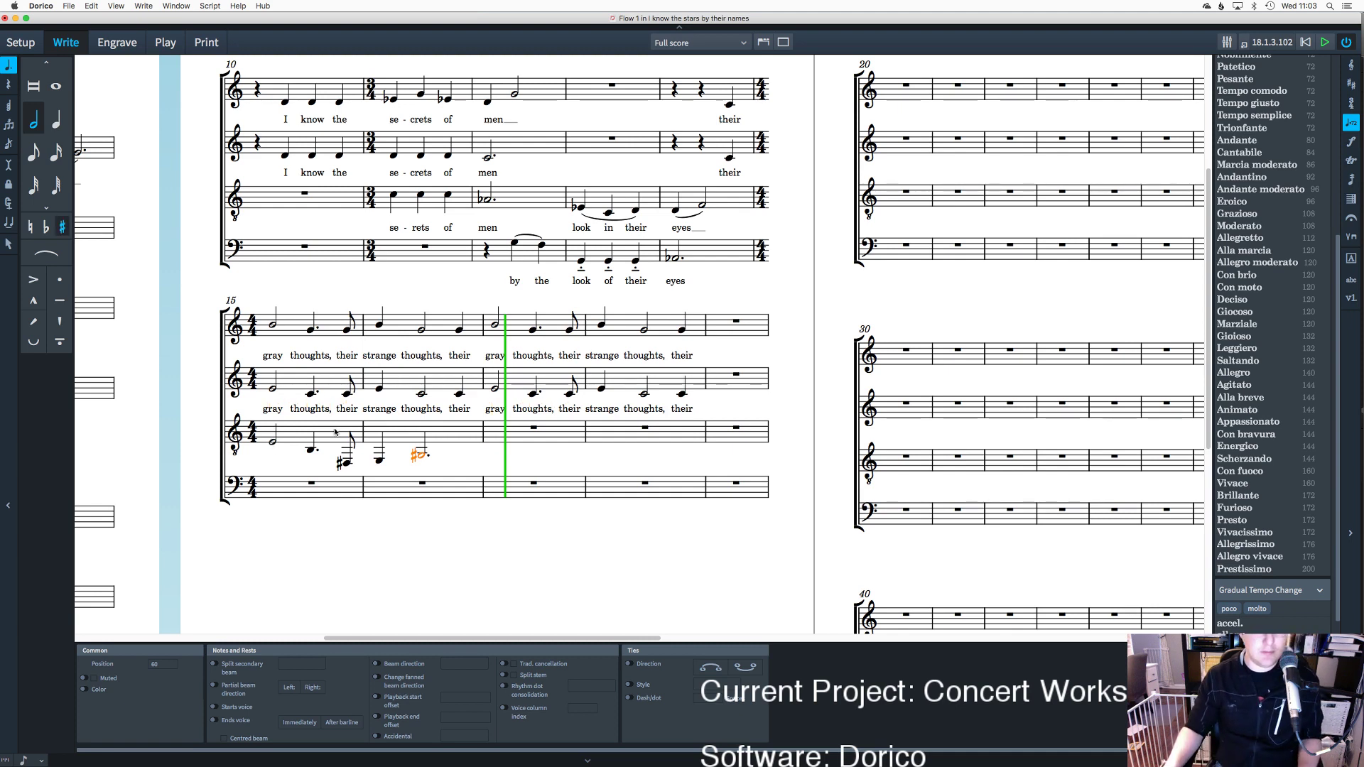
pyautogui.press('Escape')
# Step: Transpose the four tenor notes from the dotted quarter in bar 15 through the dotted half in bar 16 up an octave
pyautogui.click(308, 459)
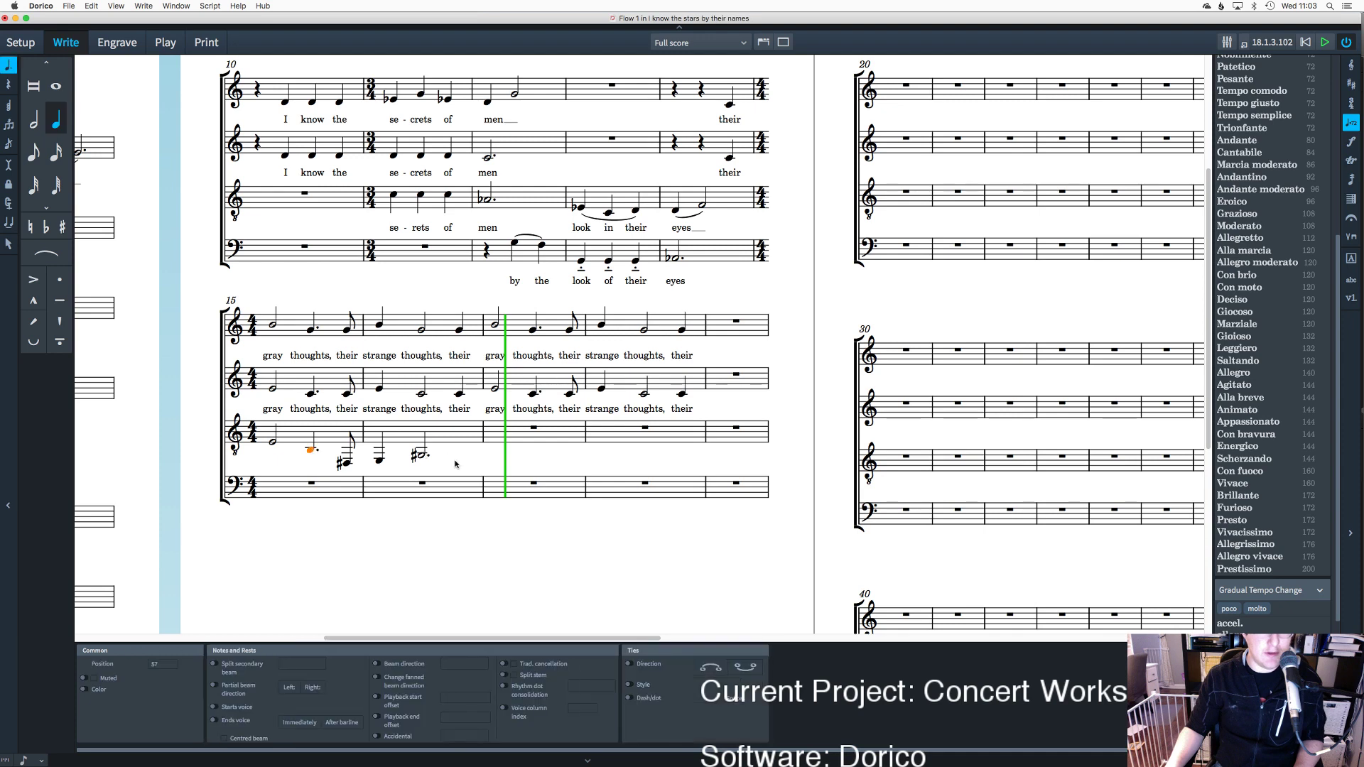
pyautogui.press('Escape')
pyautogui.moveTo(447, 471); pyautogui.dragTo(302, 429)
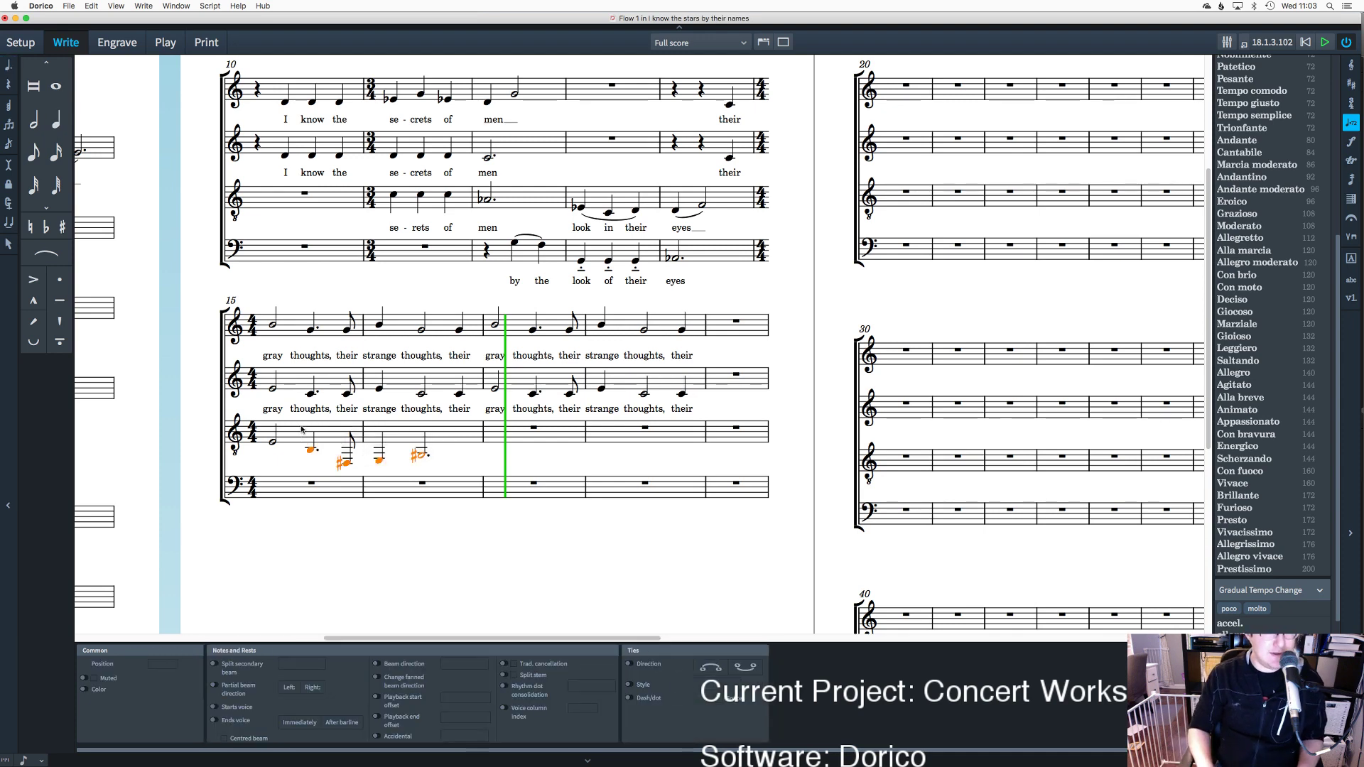
pyautogui.hotkey('alt', 'Up')
pyautogui.hotkey('alt', 'Down')
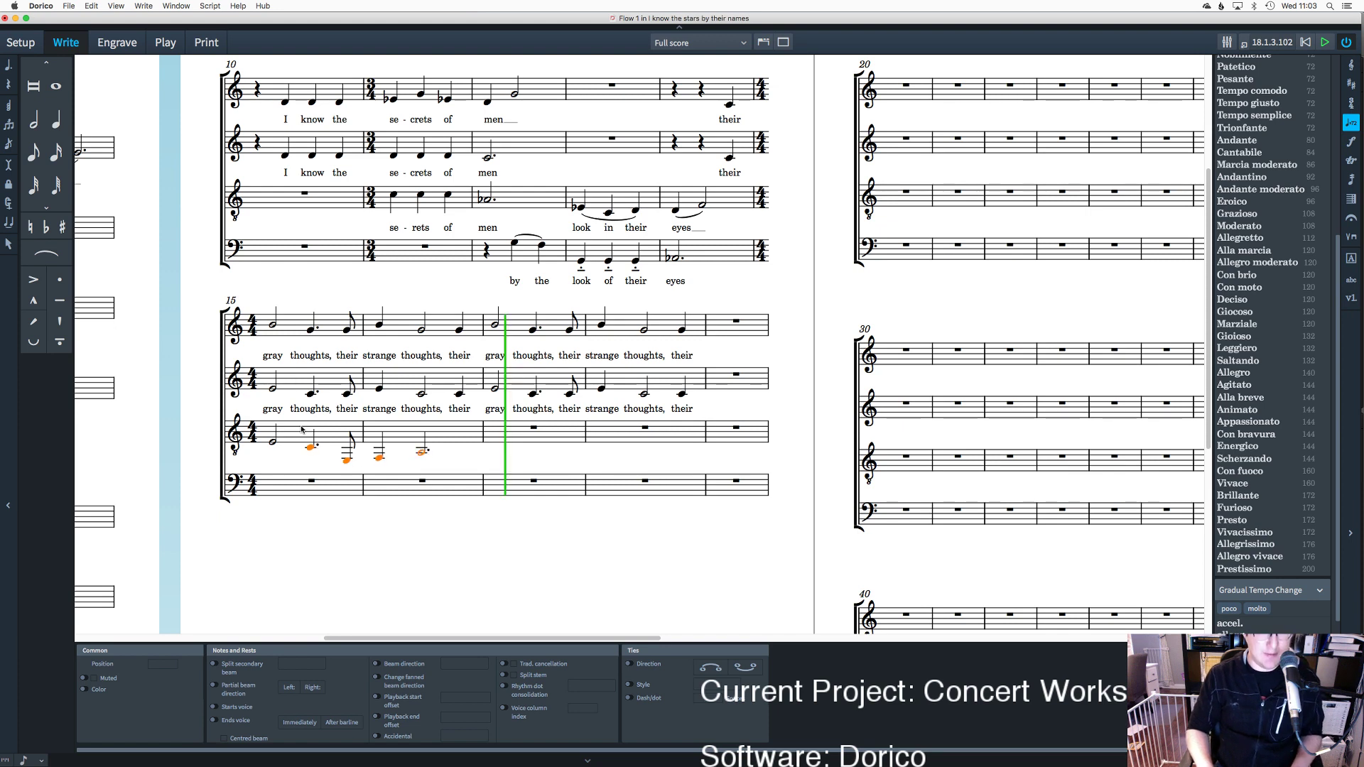
pyautogui.hotkey('alt', 'Down')
pyautogui.hotkey('ctrl', 'alt', 'Up')
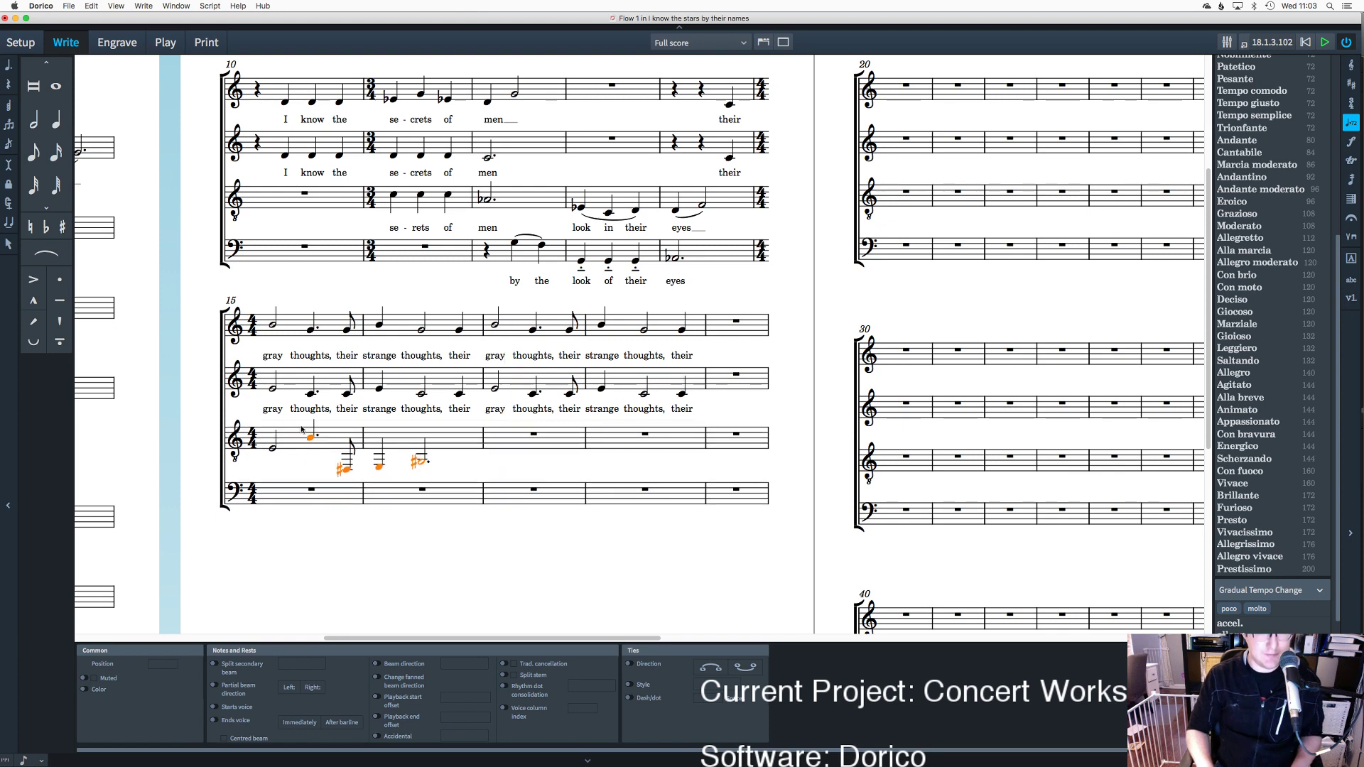
# Step: Respell the tenor's D-sharp in bar 15 as E-flat and the G-sharp in bar 16 as A-flat
pyautogui.click(345, 452)
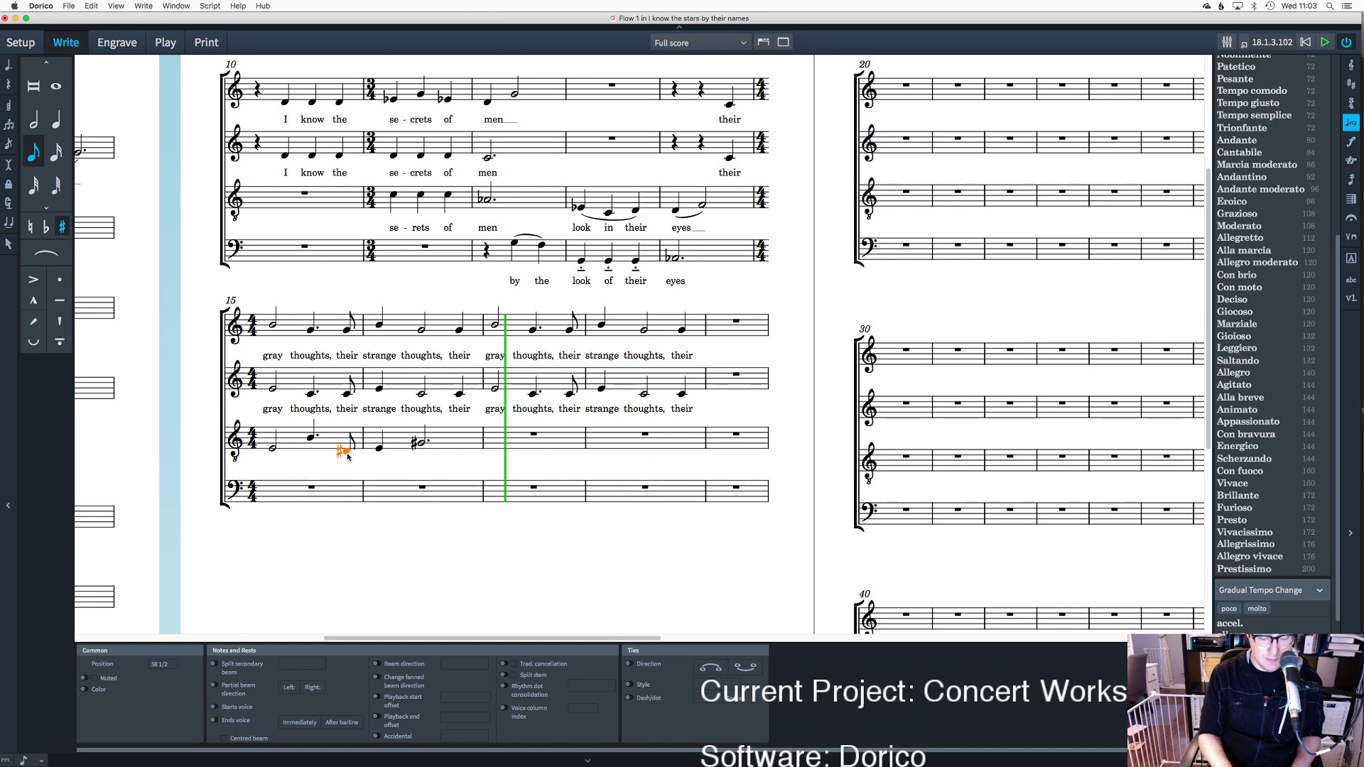
pyautogui.scroll(3, 348, 457)
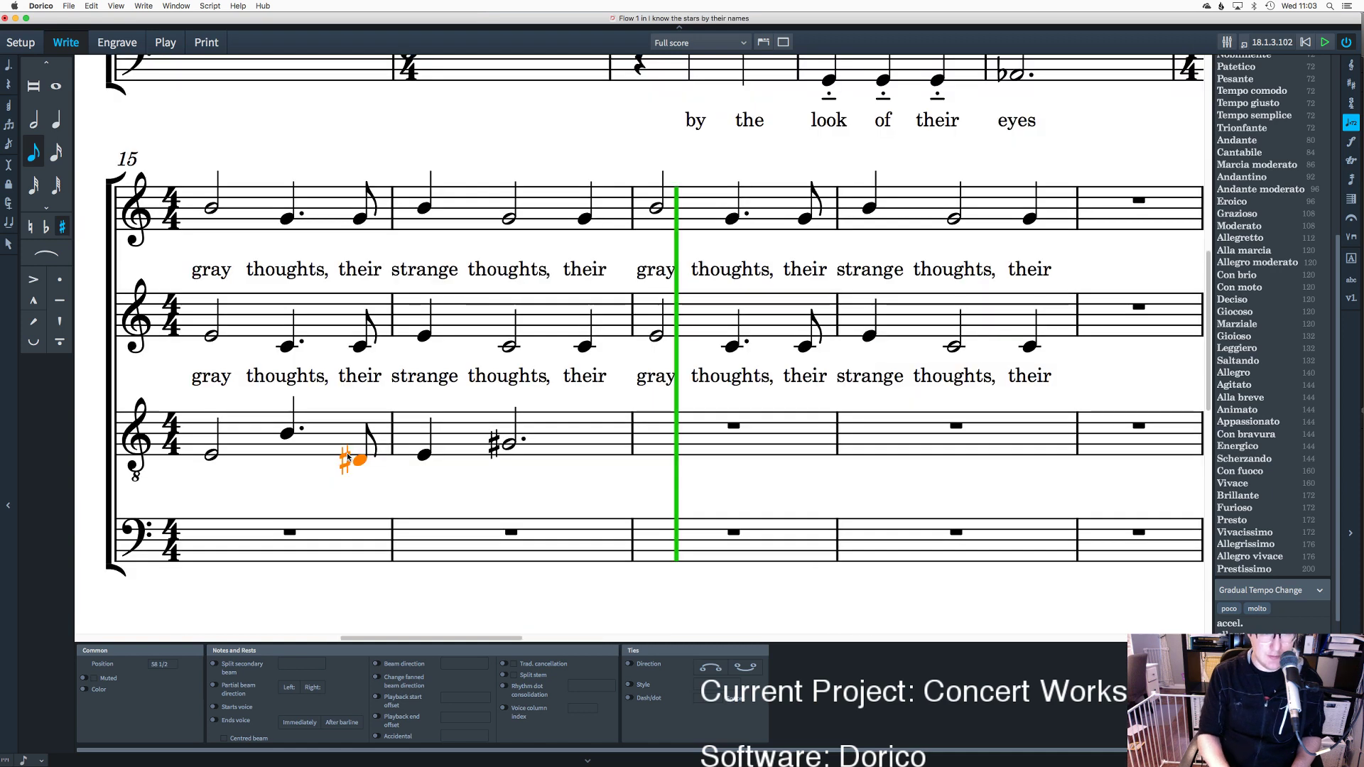
pyautogui.click(399, 509)
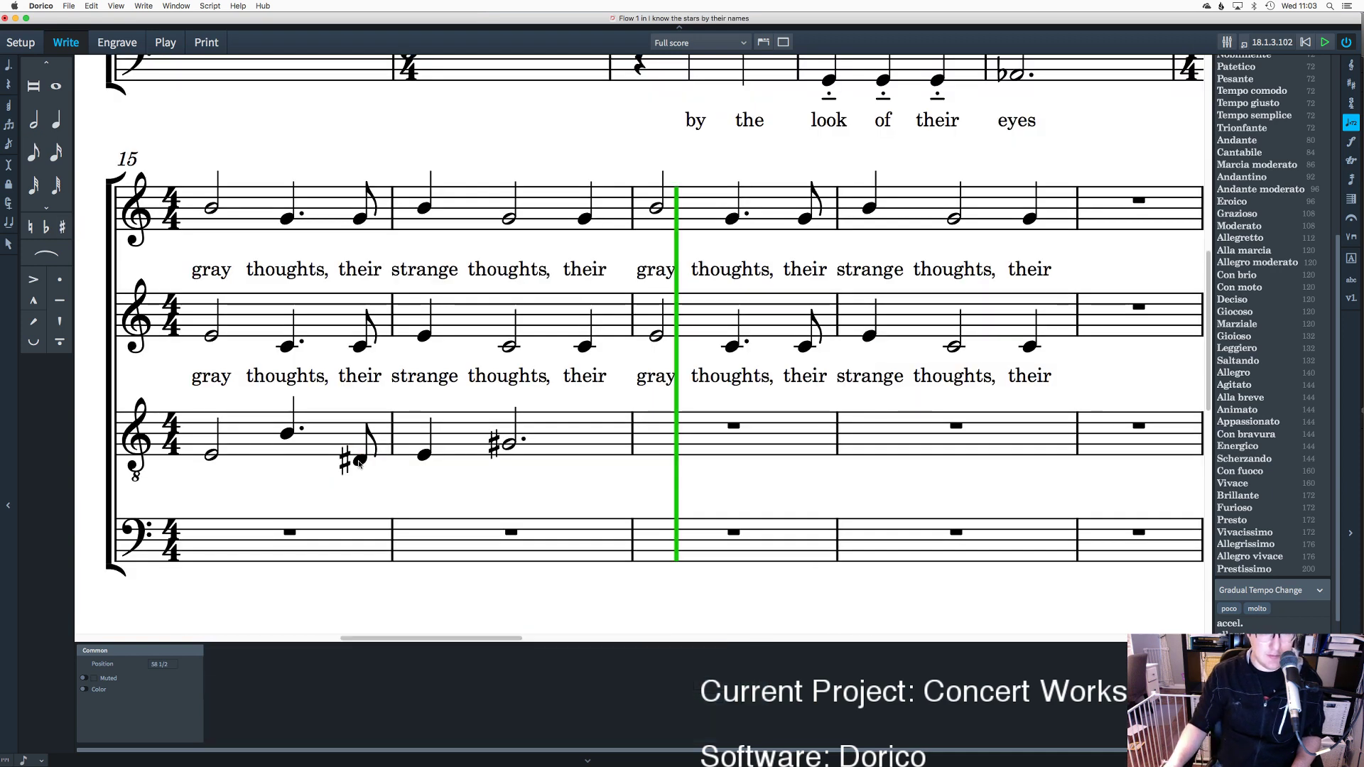
pyautogui.click(360, 461)
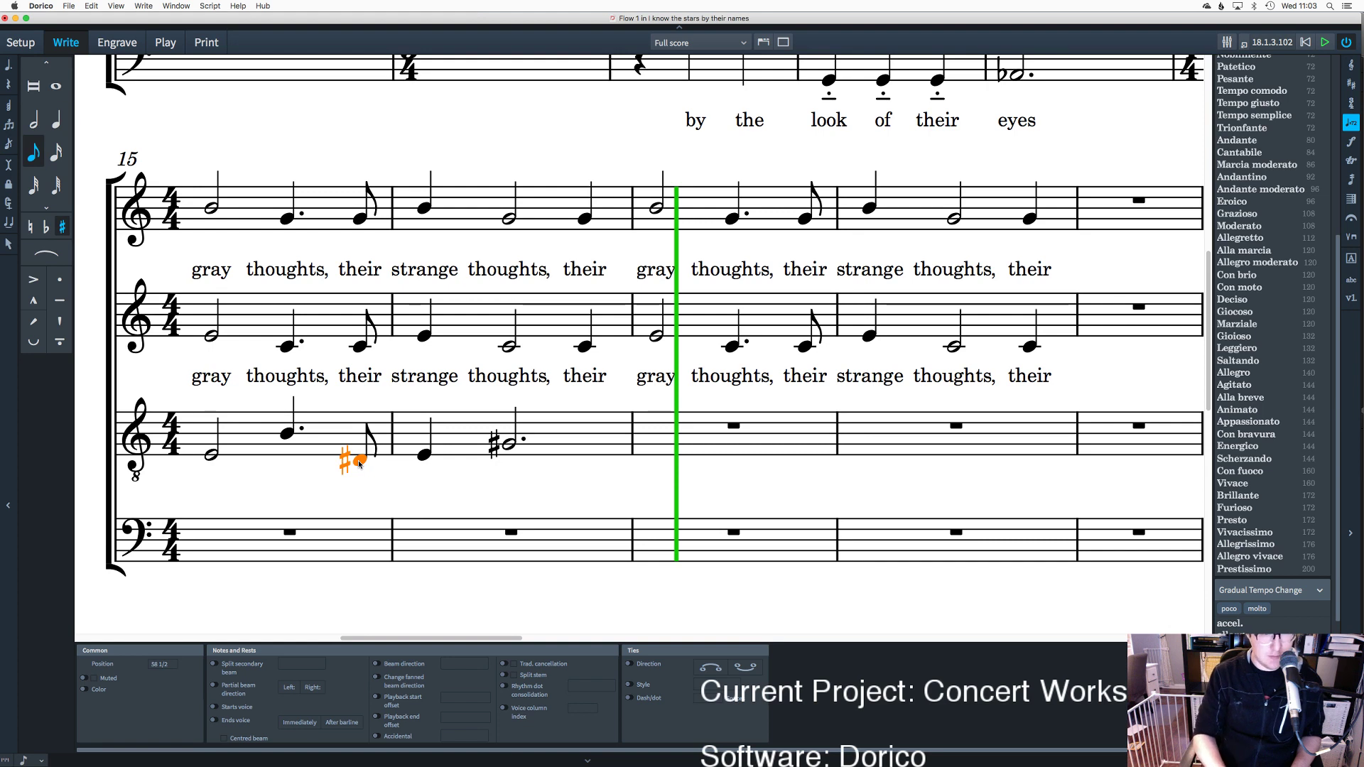
pyautogui.hotkey('alt', '=')
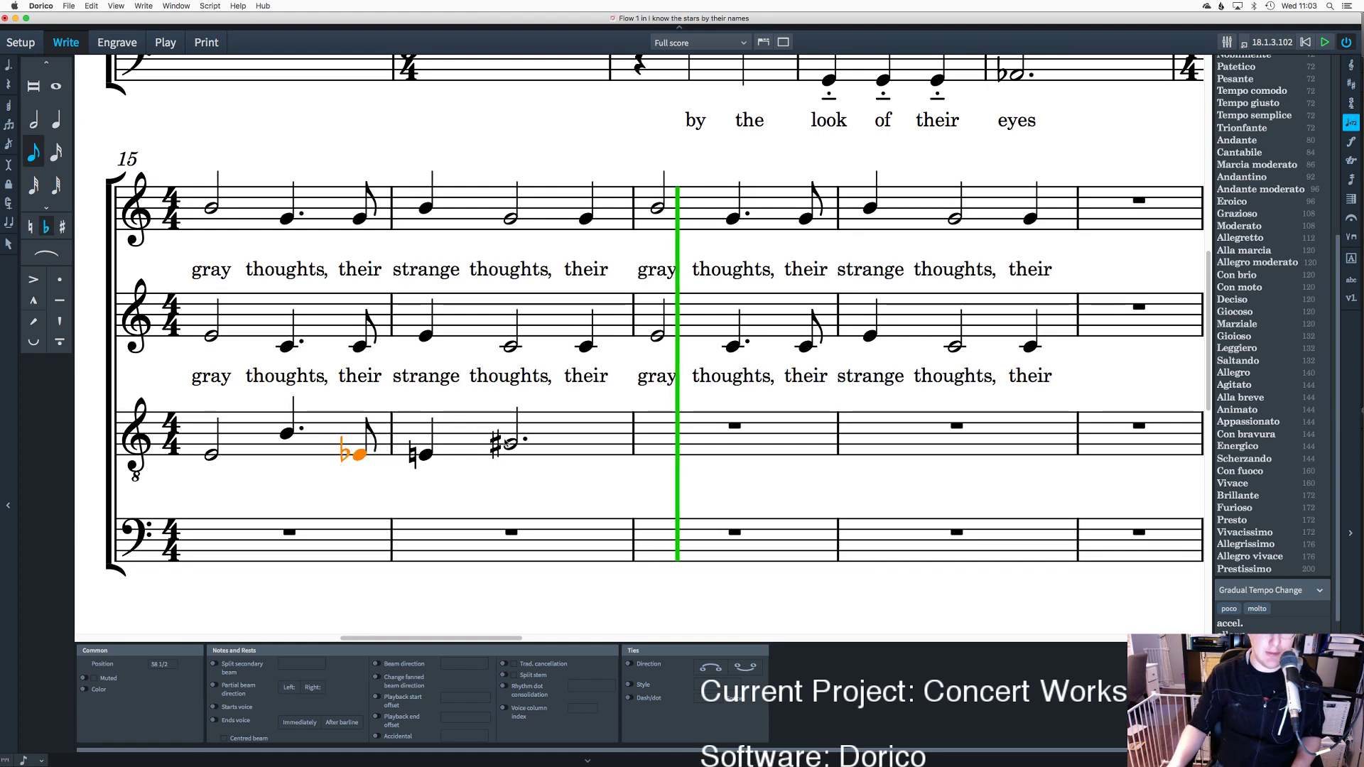
pyautogui.click(507, 452)
pyautogui.hotkey('alt', '=')
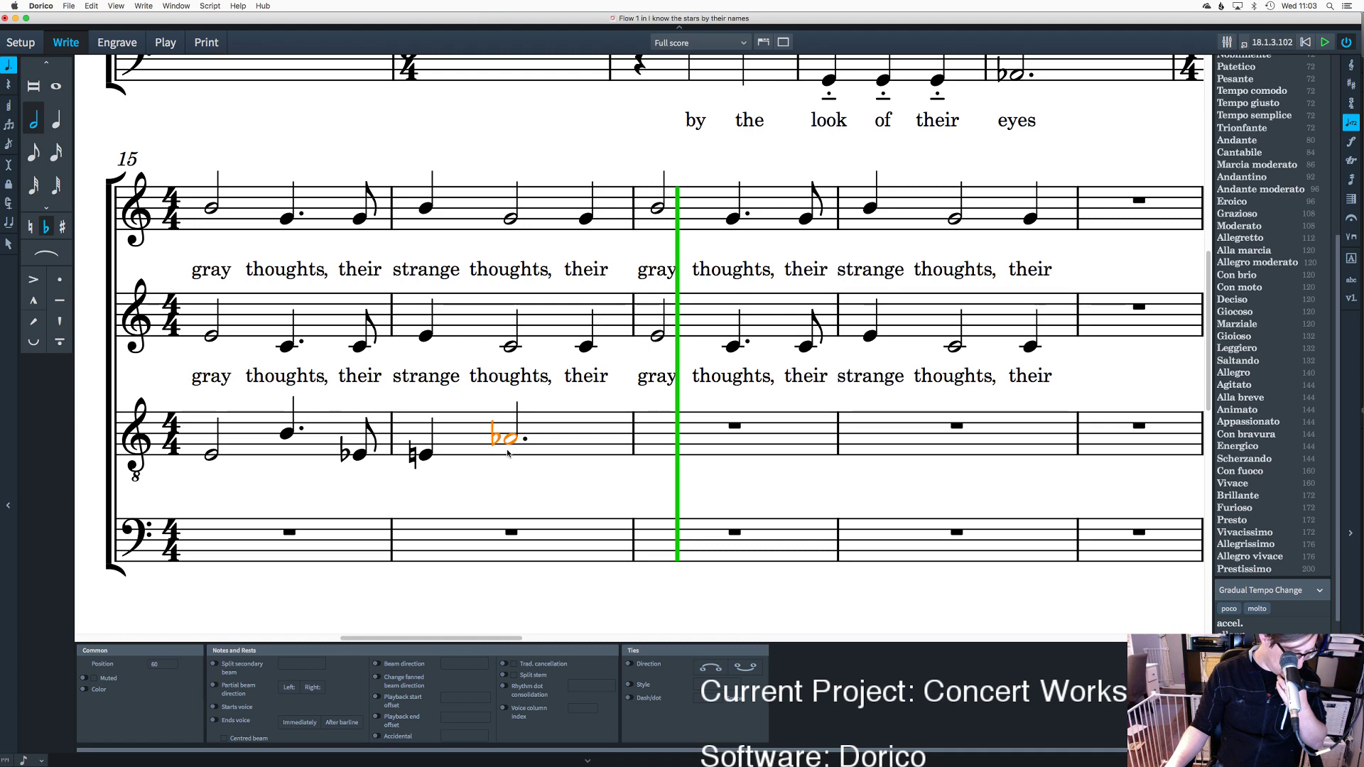
# Step: Copy the tenor's notes from bars 15 and 16 onto the bass staff at the start of bar 15
pyautogui.scroll(5, 1014, 144)
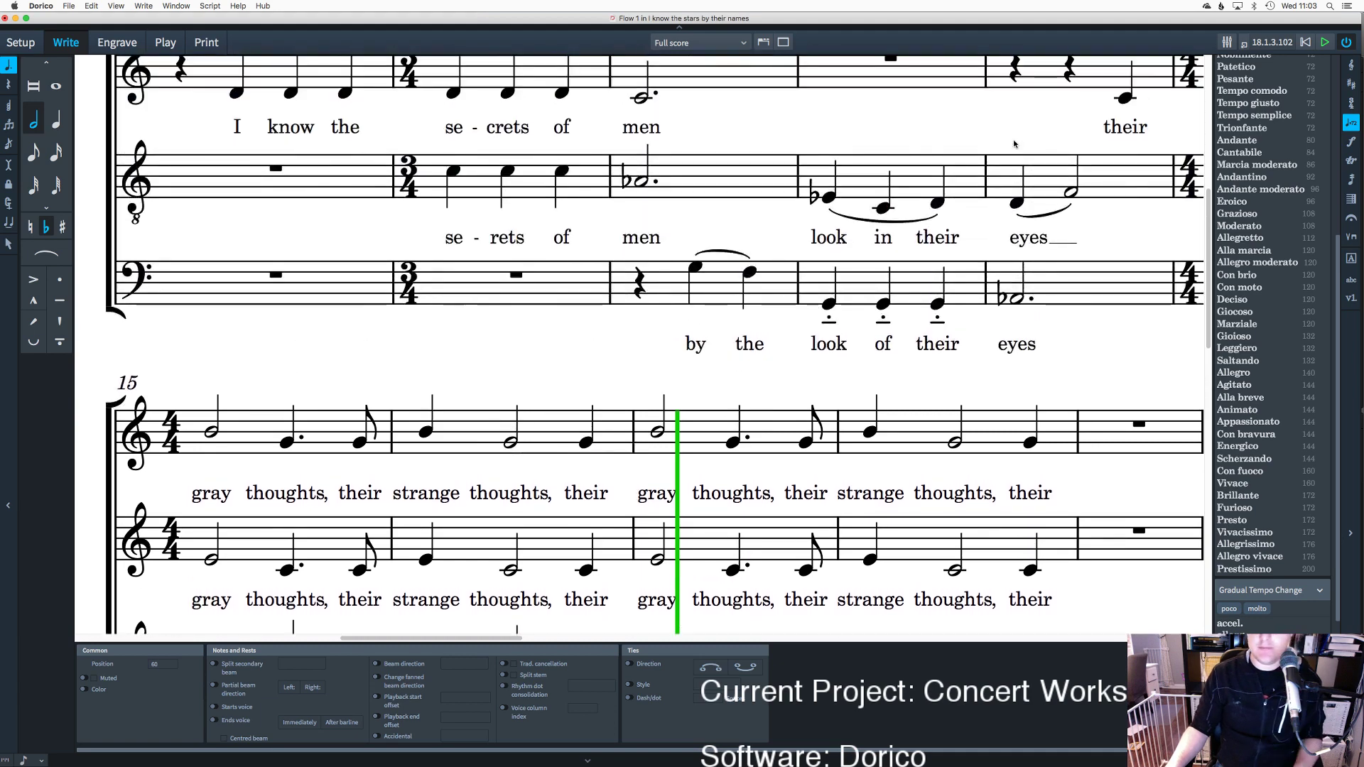
pyautogui.scroll(-5, 1015, 145)
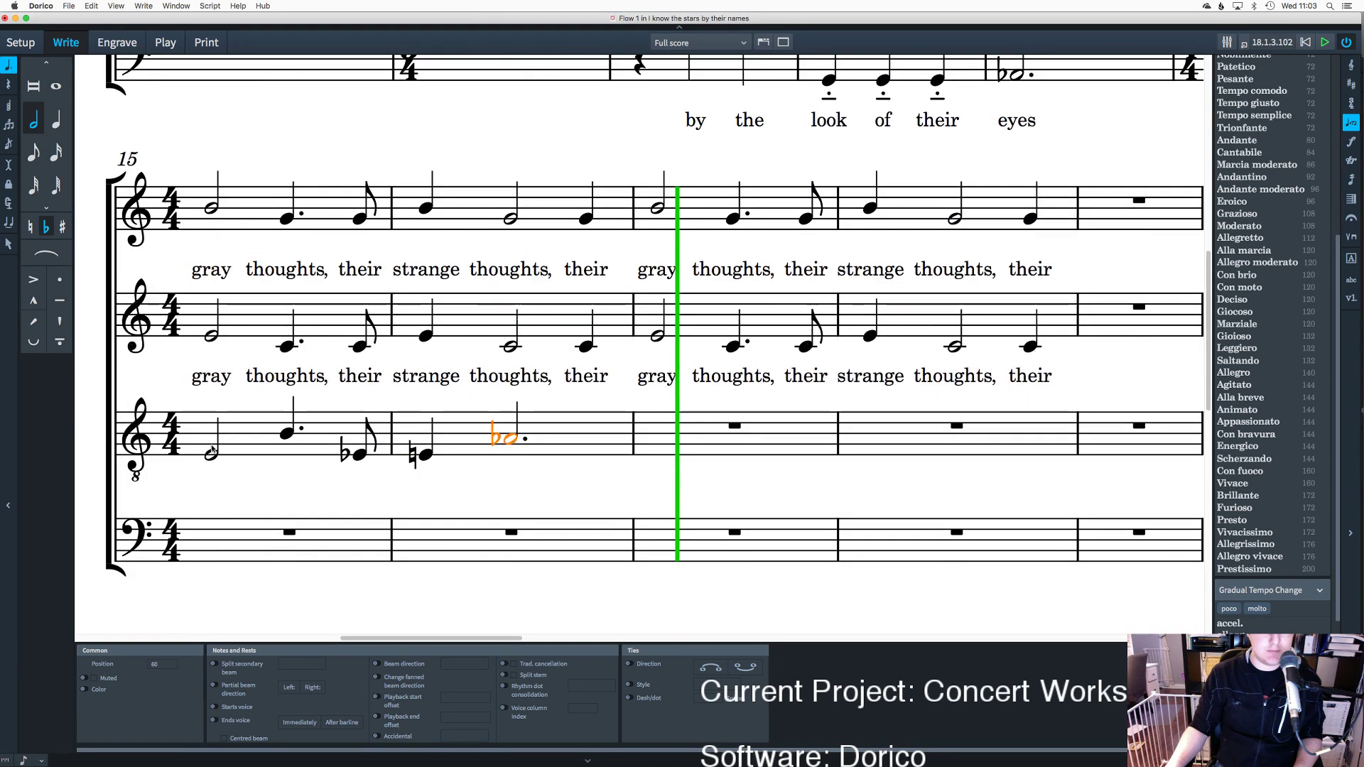
pyautogui.click(211, 452)
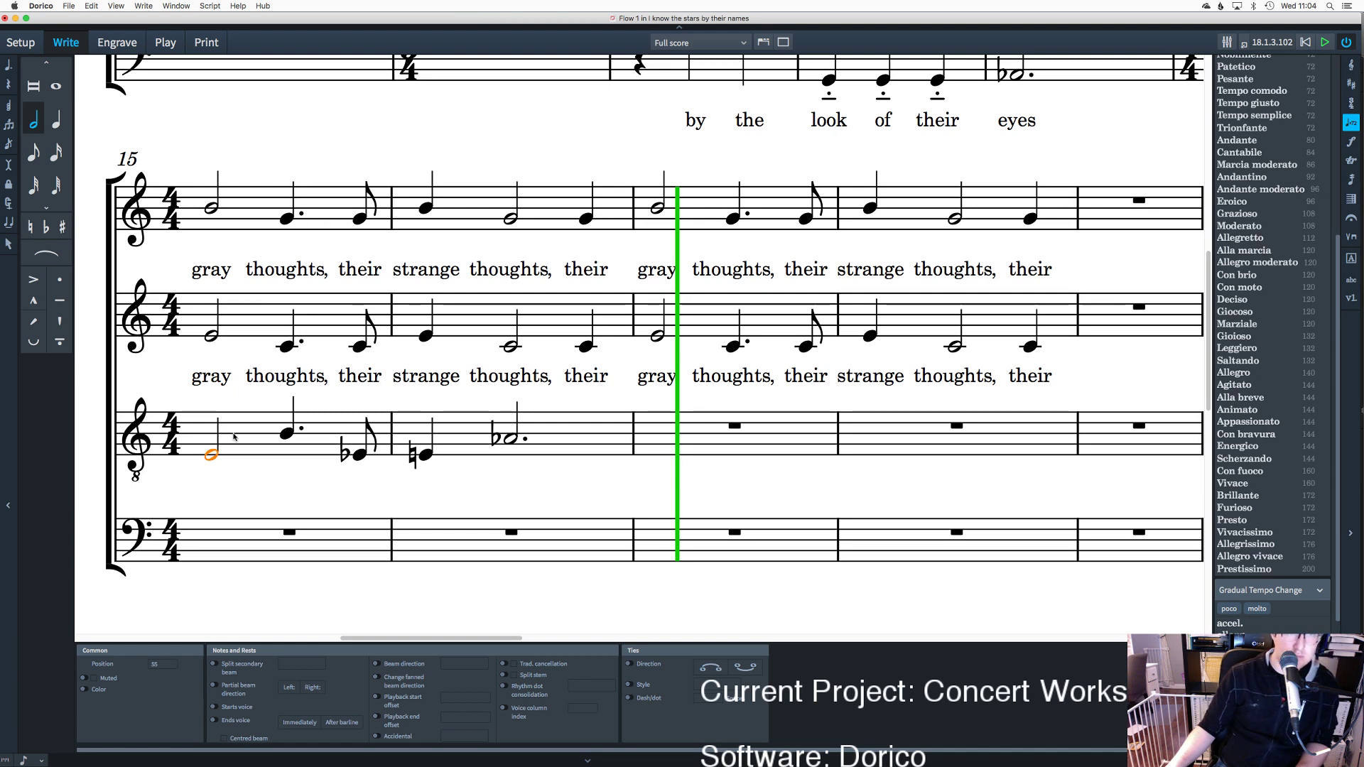
pyautogui.press('Escape')
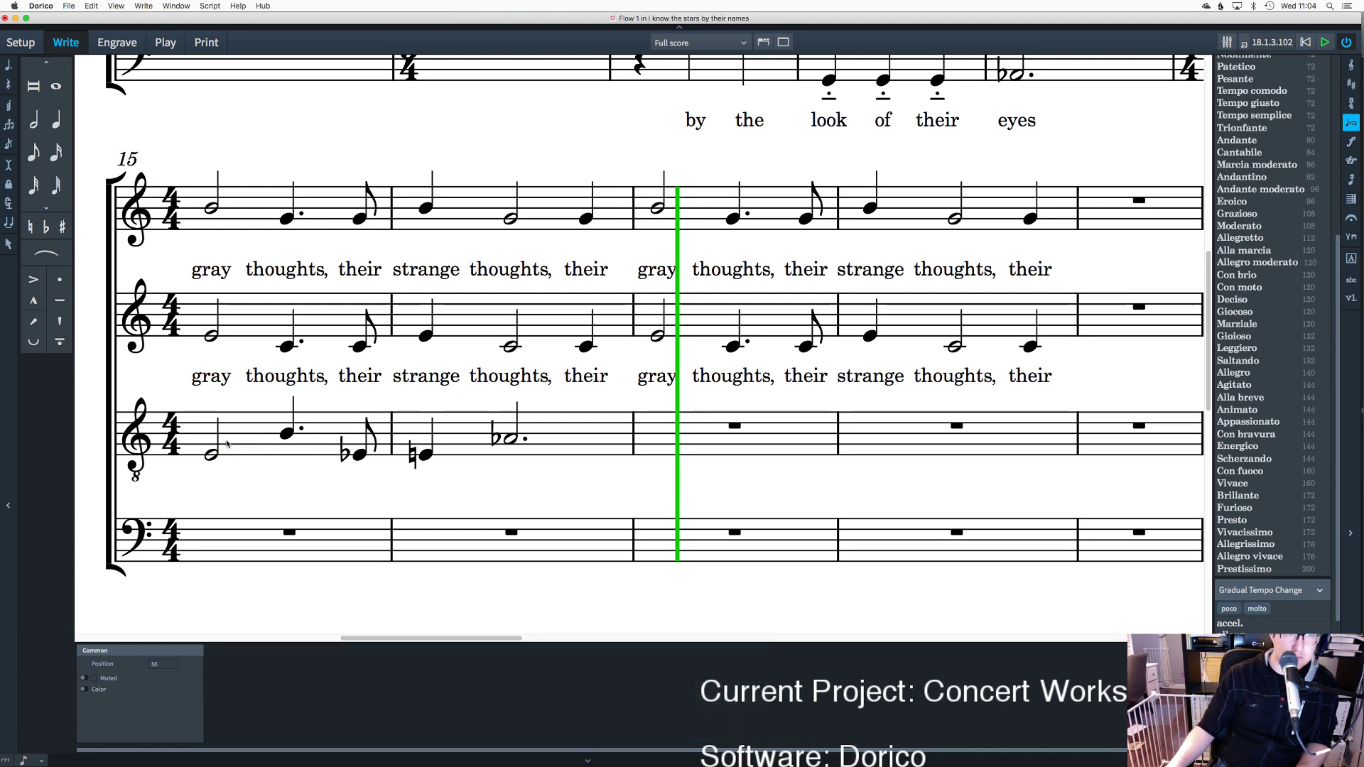
pyautogui.moveTo(188, 477); pyautogui.dragTo(558, 400)
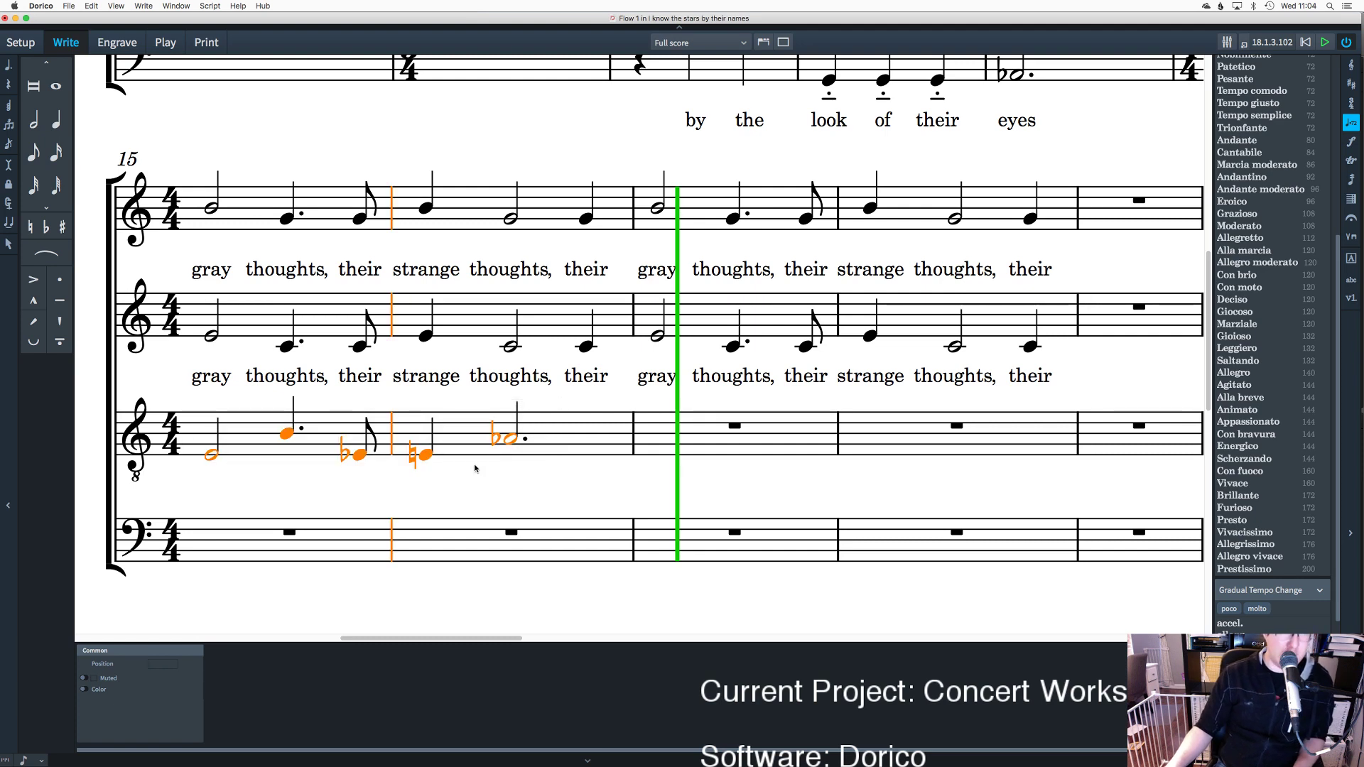
pyautogui.keyDown('alt'); pyautogui.click(214, 545); pyautogui.keyUp('alt')
pyautogui.press('Escape')
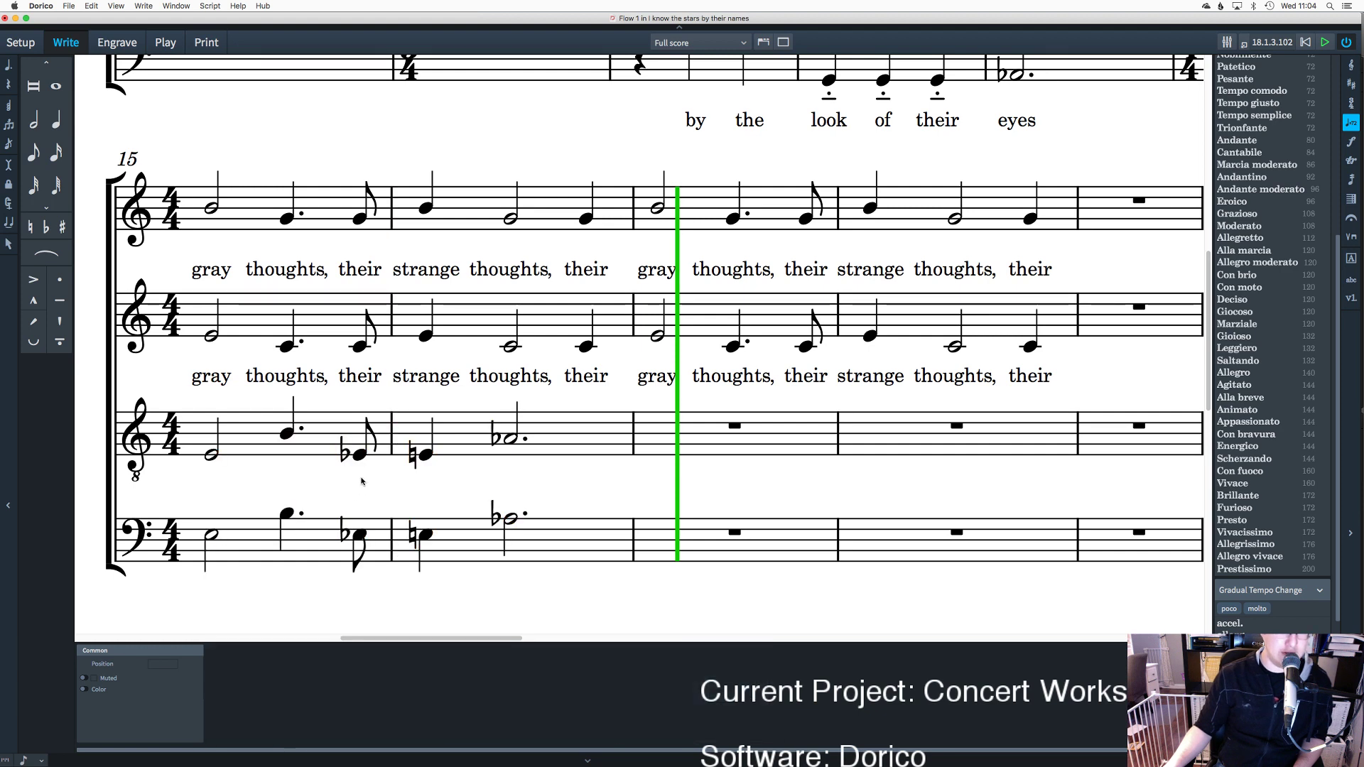
# Step: Enter the lyrics "grey thoughts, their" under the tenor's three notes in bar 15
pyautogui.click(211, 456)
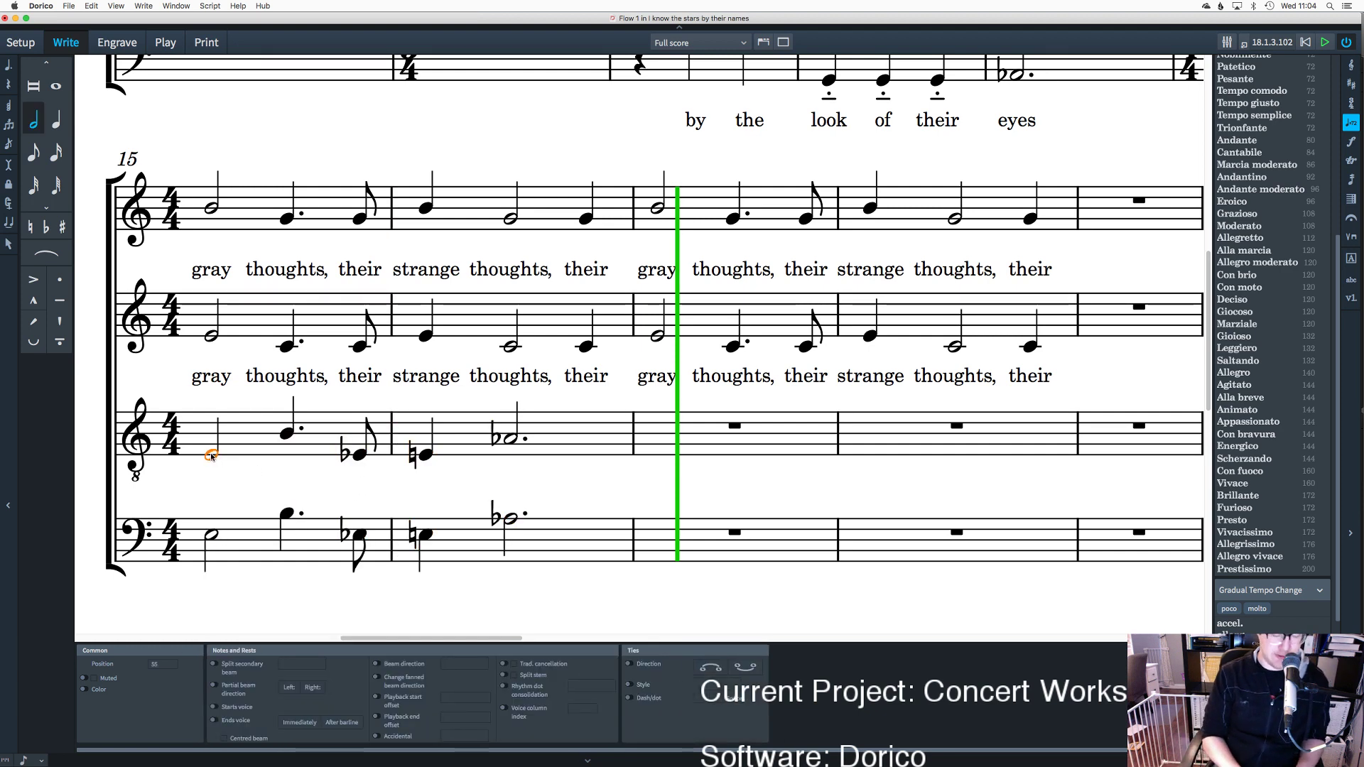
pyautogui.hotkey('shift', 'l')
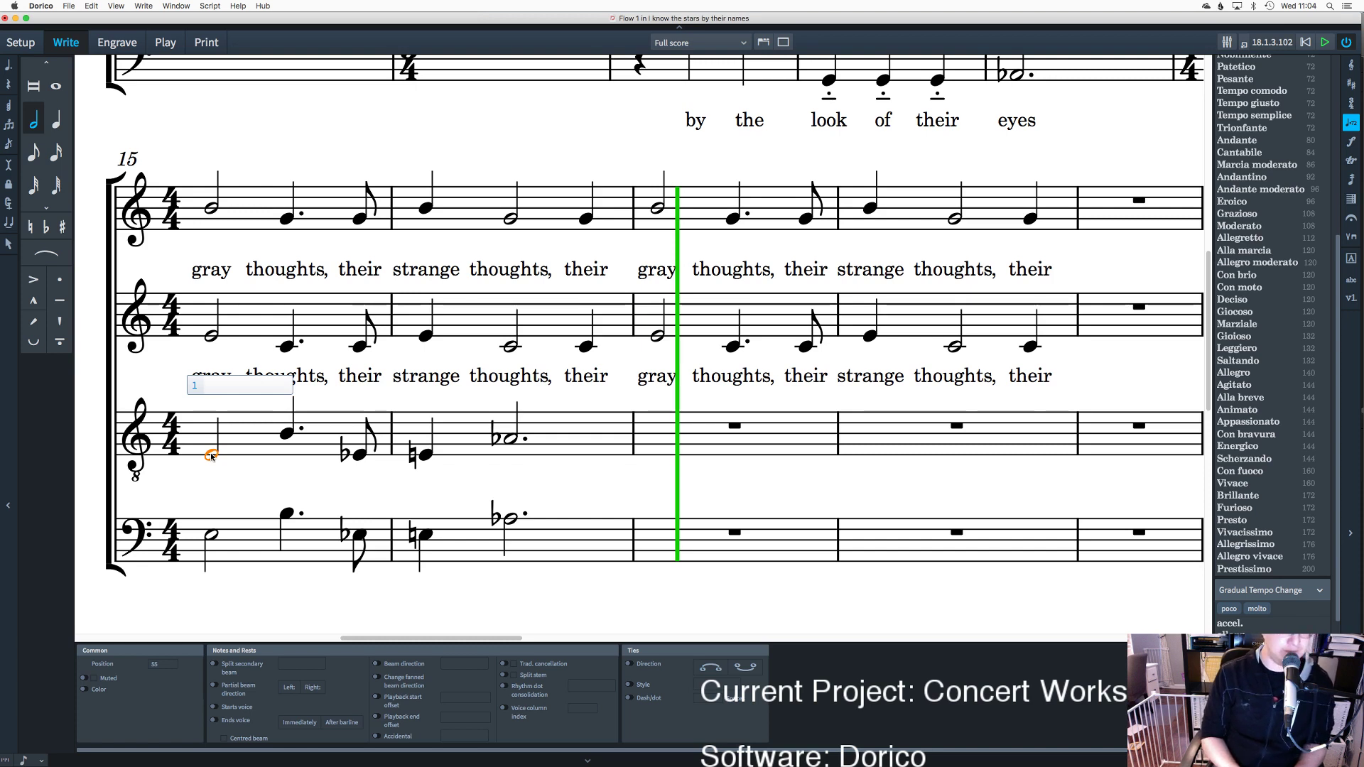
pyautogui.write('grew')
pyautogui.press('BackSpace')
pyautogui.write('y')
pyautogui.press('space')
pyautogui.write('houg')
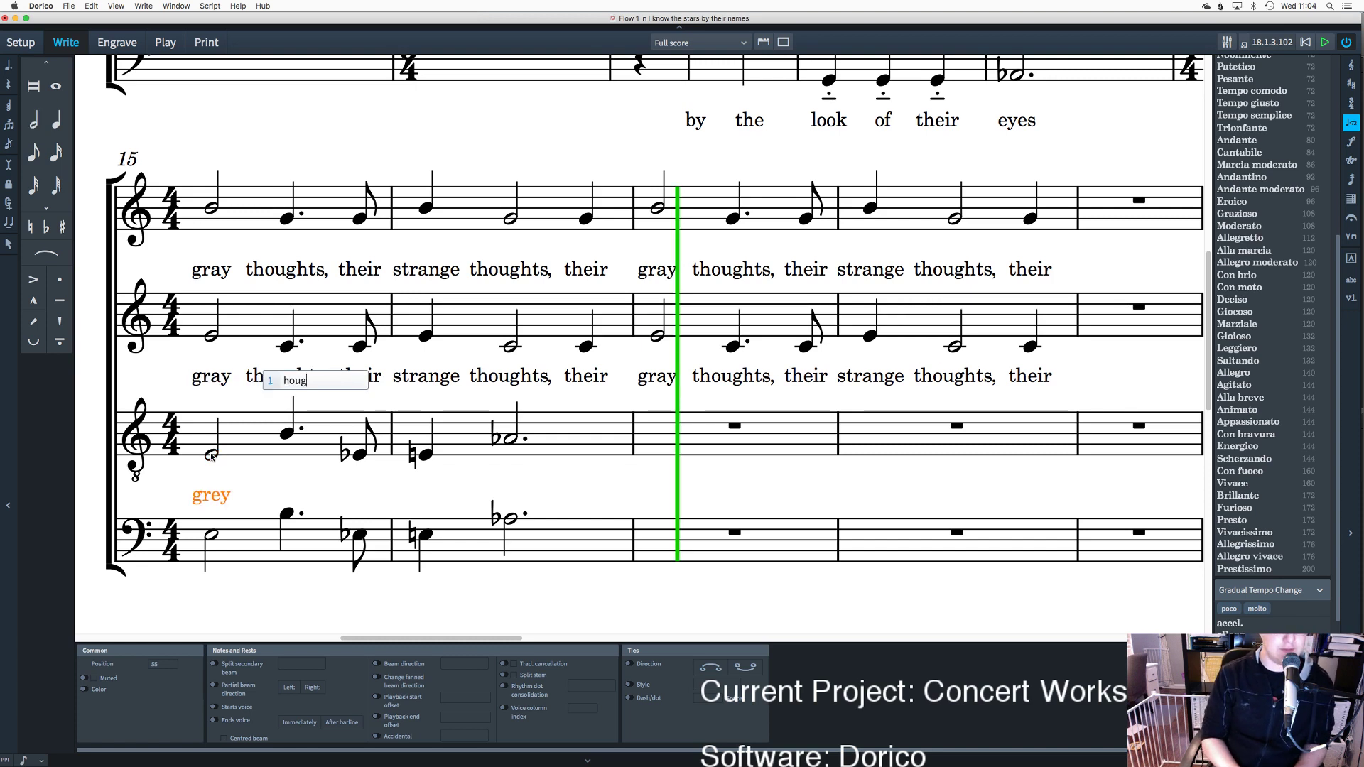
pyautogui.press('BackSpace')
pyautogui.press('BackSpace')
pyautogui.press('BackSpace')
pyautogui.press('BackSpace')
pyautogui.write('thou')
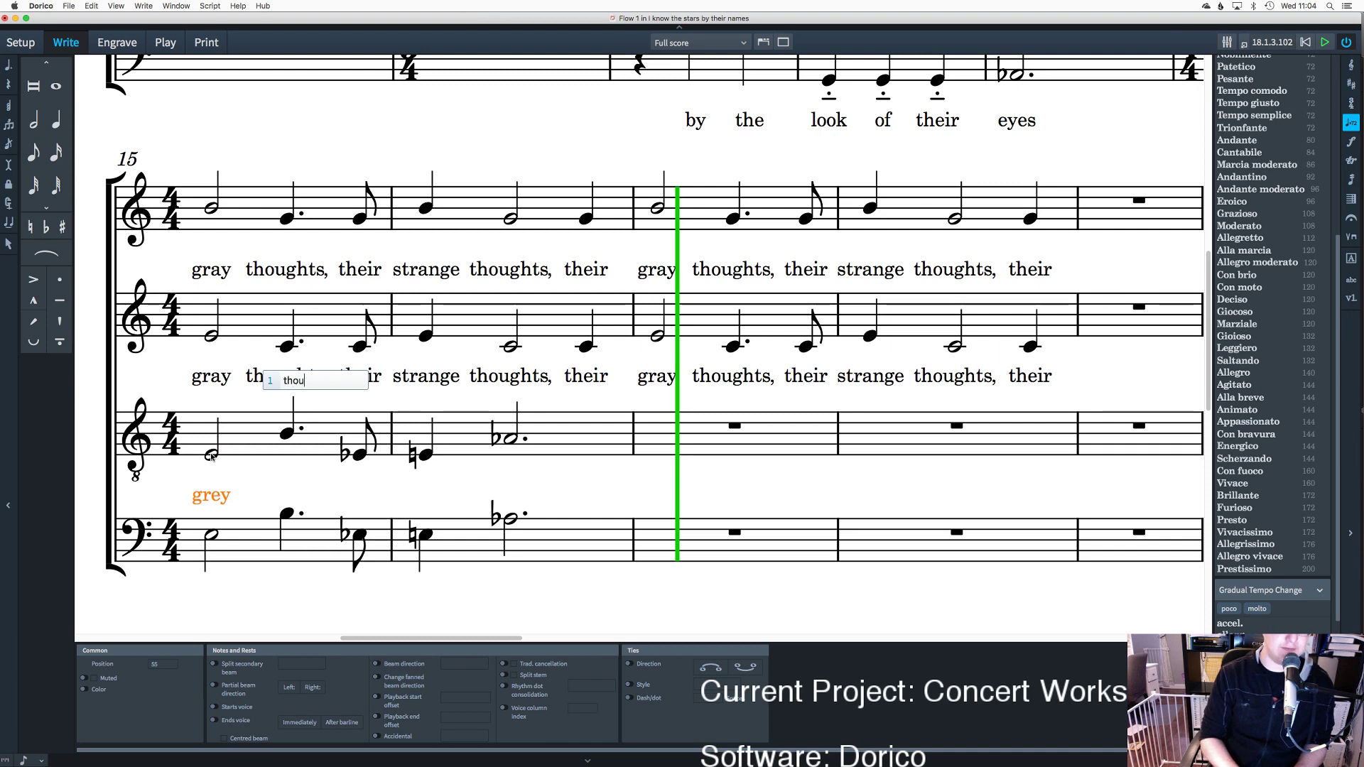
pyautogui.write('ghts,')
pyautogui.press('space')
pyautogui.write('their')
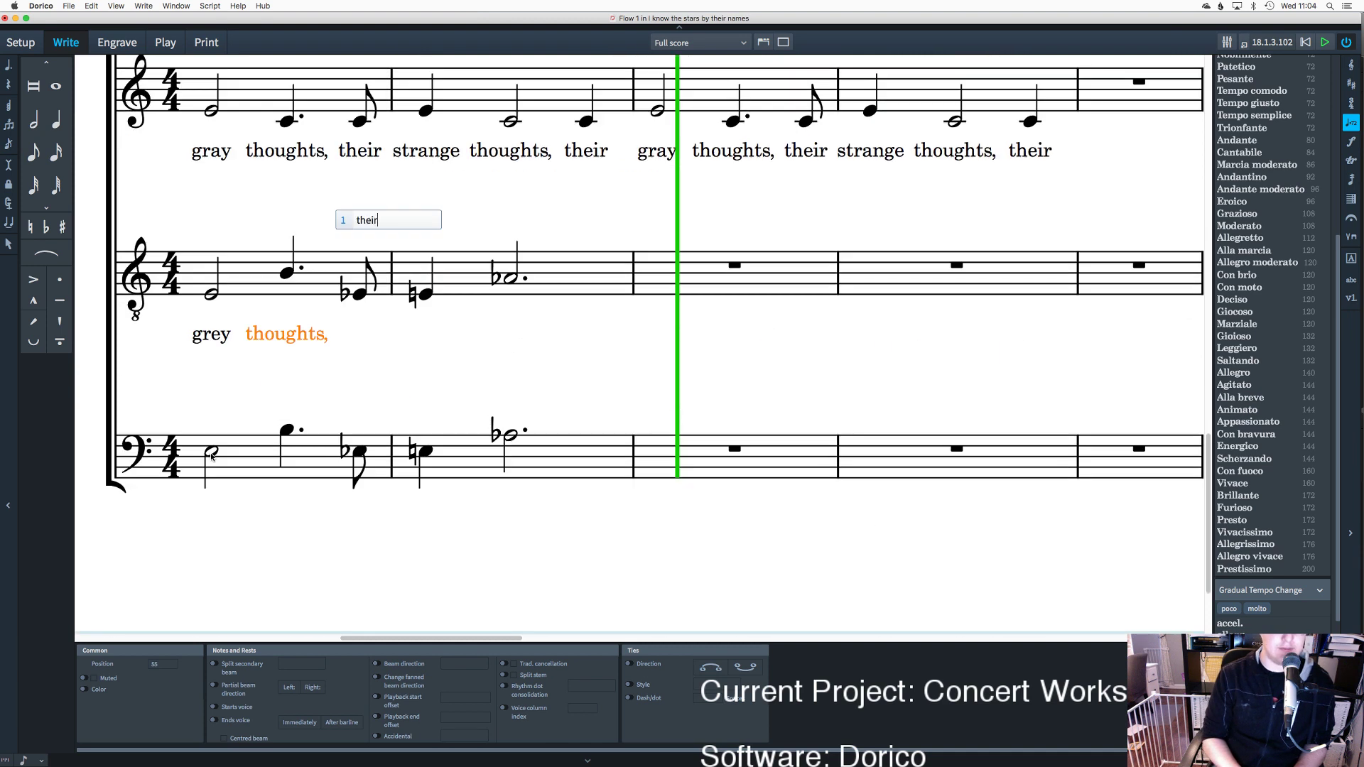
pyautogui.press('space')
# Step: Continue the tenor lyrics with "strange thoughts," under the two notes of bar 16
pyautogui.write('strange')
pyautogui.press('space')
pyautogui.write('houghts')
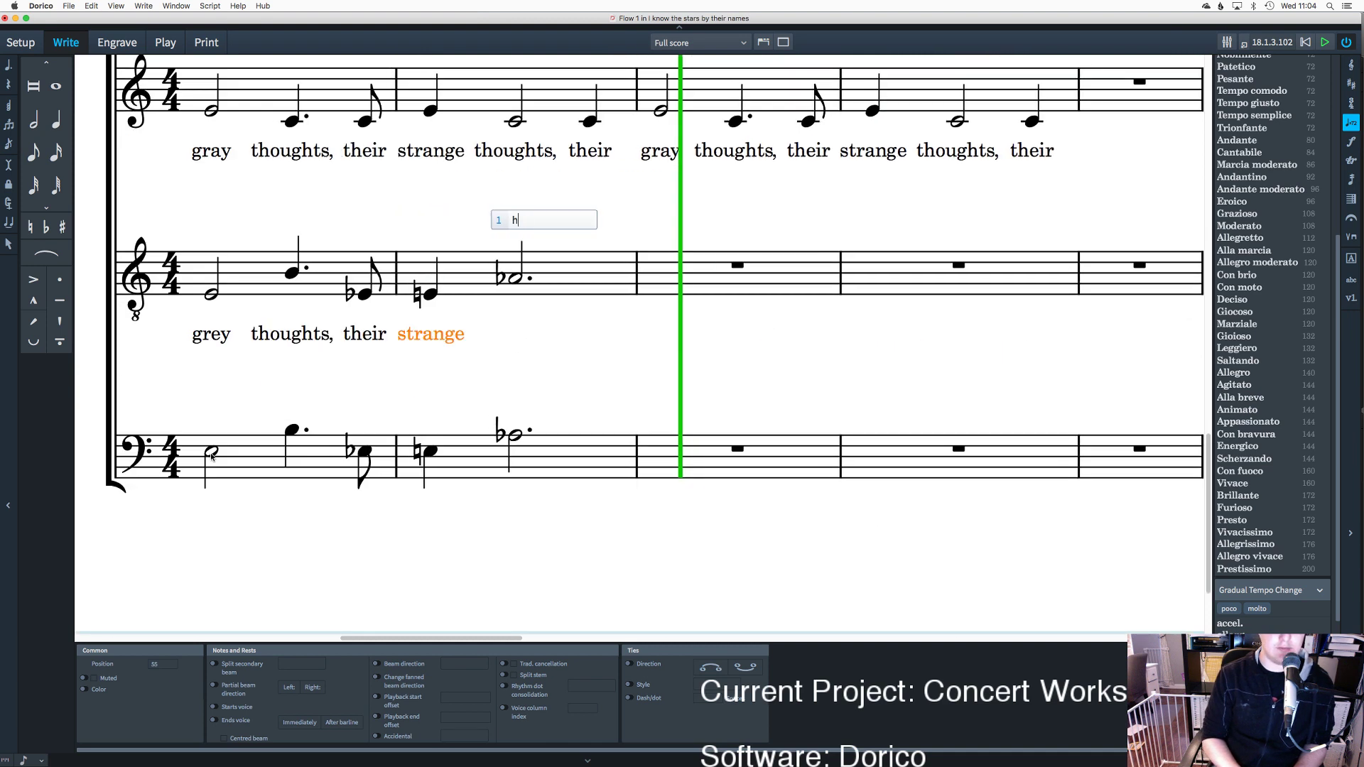
pyautogui.press('BackSpace')
pyautogui.press('BackSpace')
pyautogui.press('BackSpace')
pyautogui.press('BackSpace')
pyautogui.write('t')
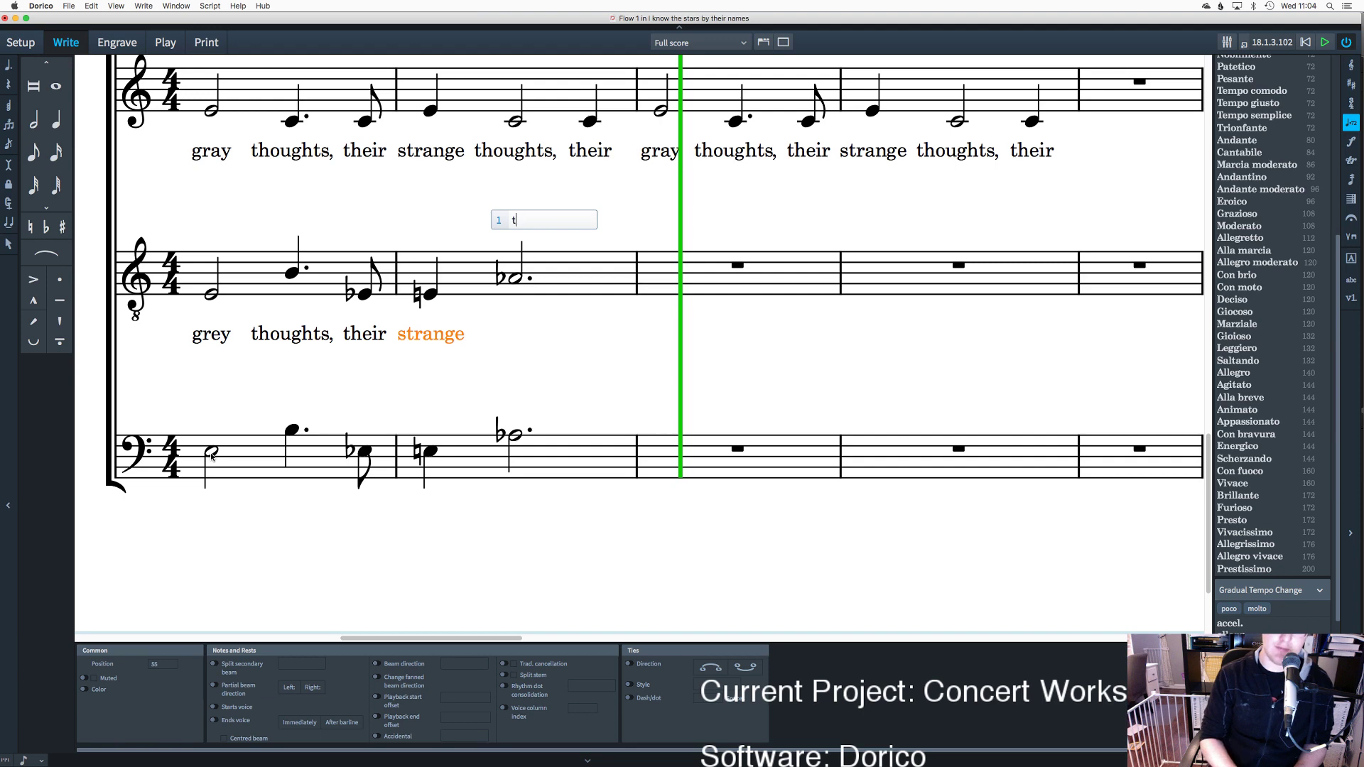
pyautogui.write('houghts,')
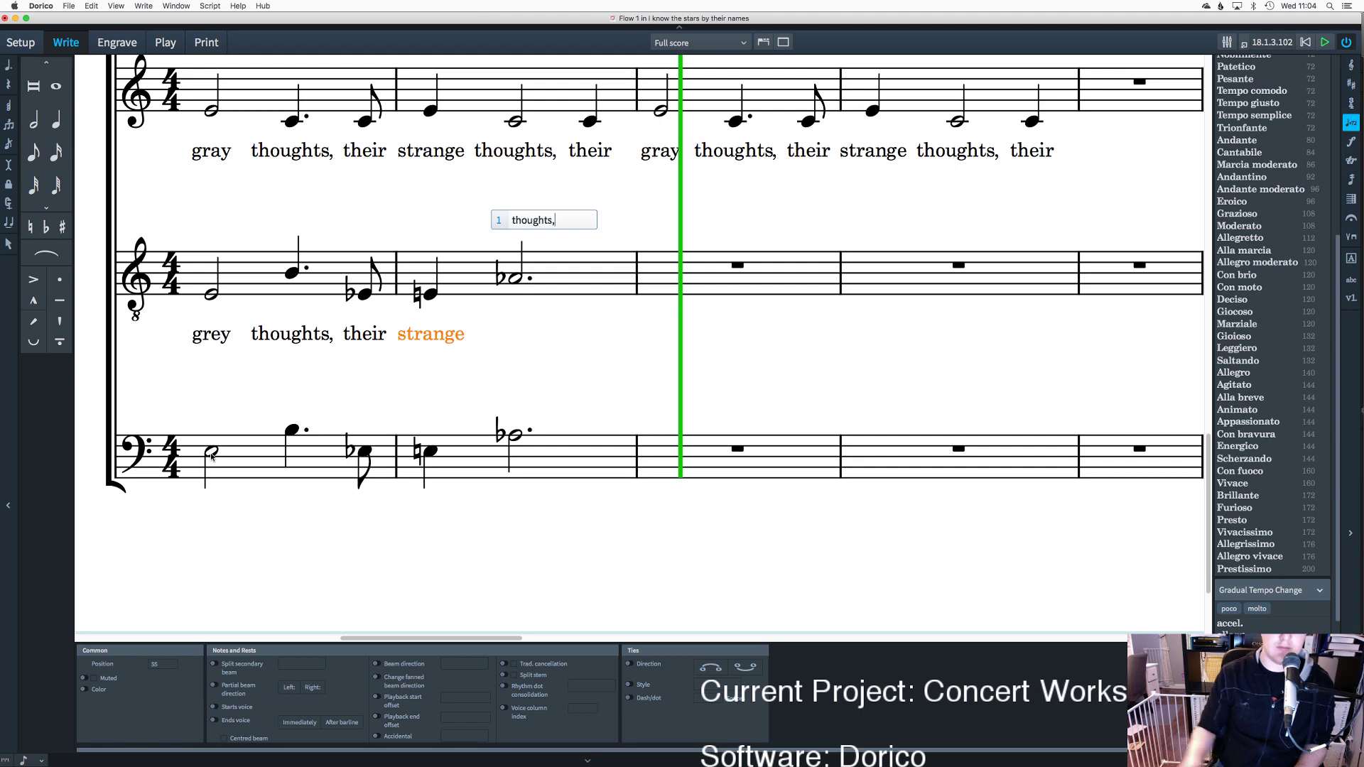
pyautogui.press('Return')
# Step: Start the bass lyrics in bar 15 with the word "grey" under the opening half note
pyautogui.click(211, 451)
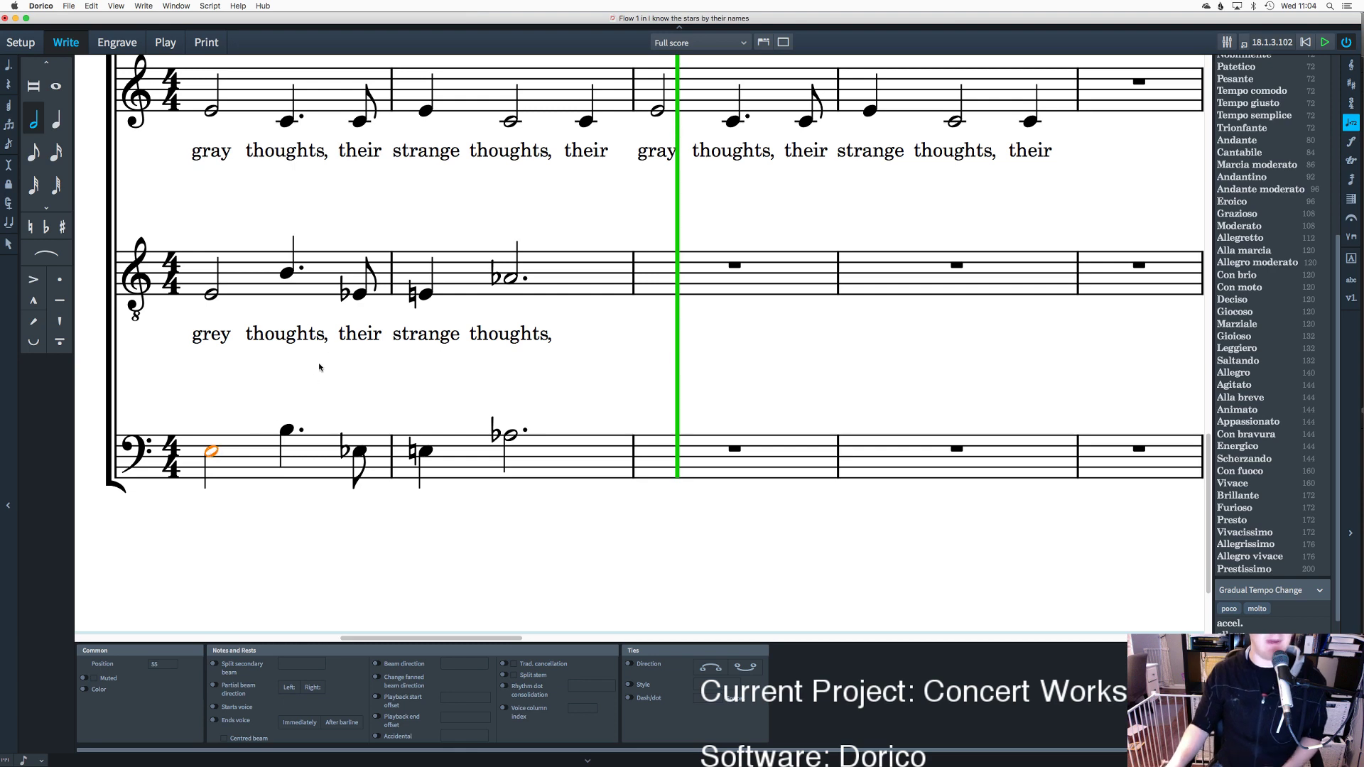
pyautogui.scroll(5, 438, 374)
pyautogui.scroll(3, 446, 364)
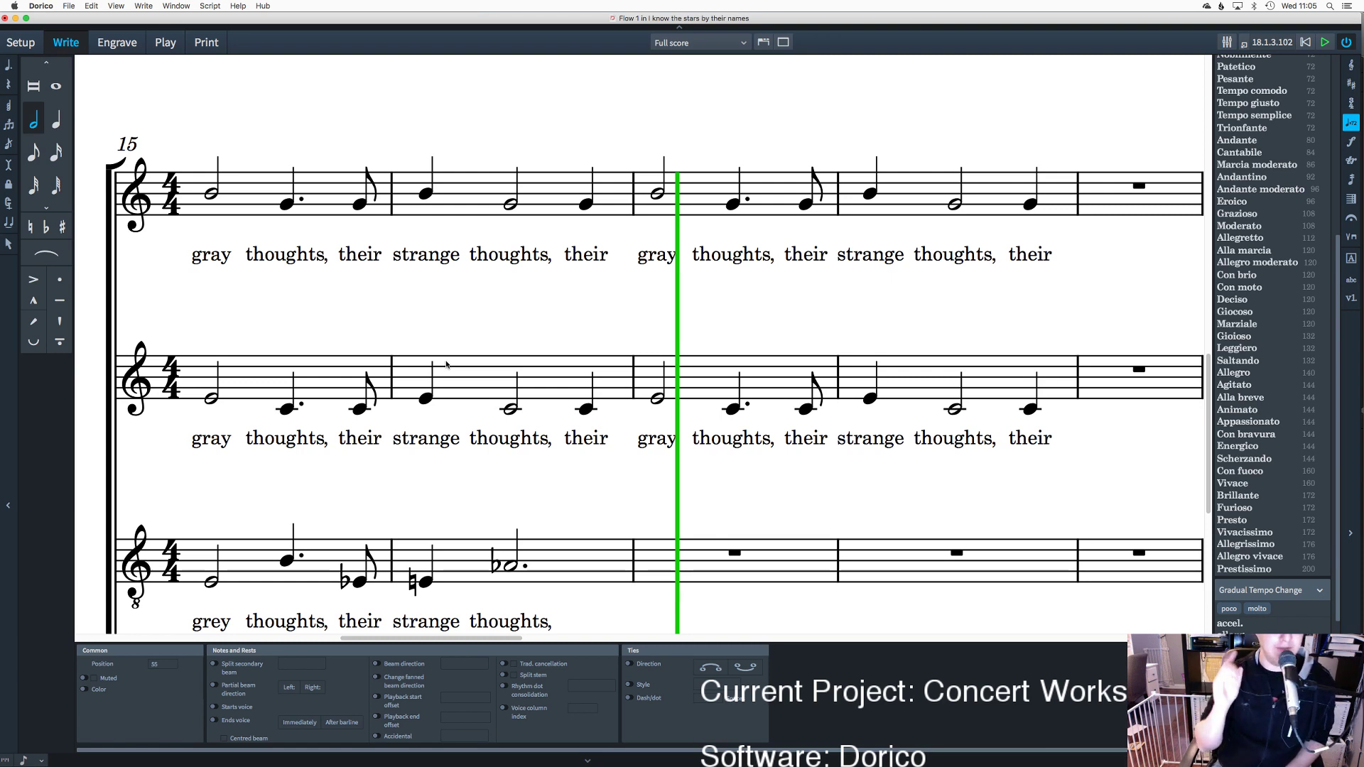
pyautogui.scroll(-5, 574, 373)
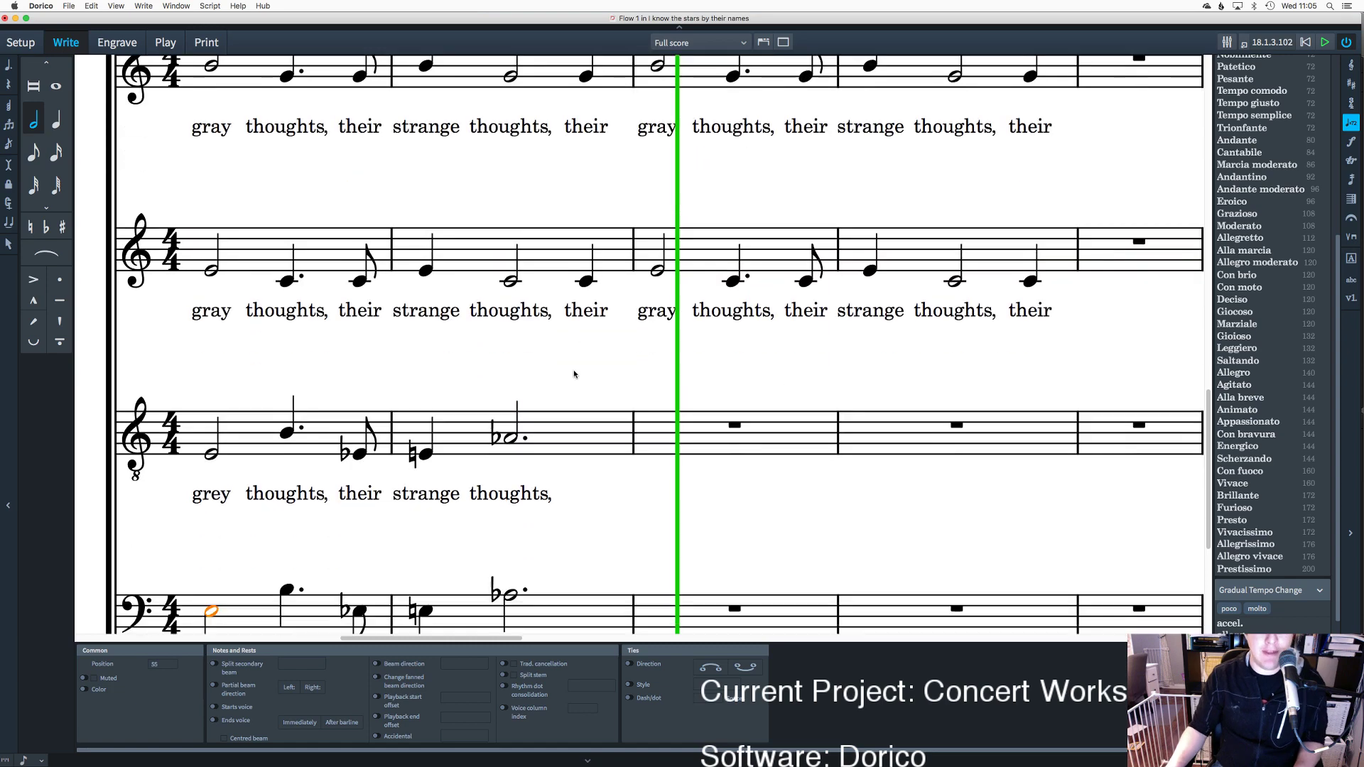
pyautogui.scroll(12, 574, 374)
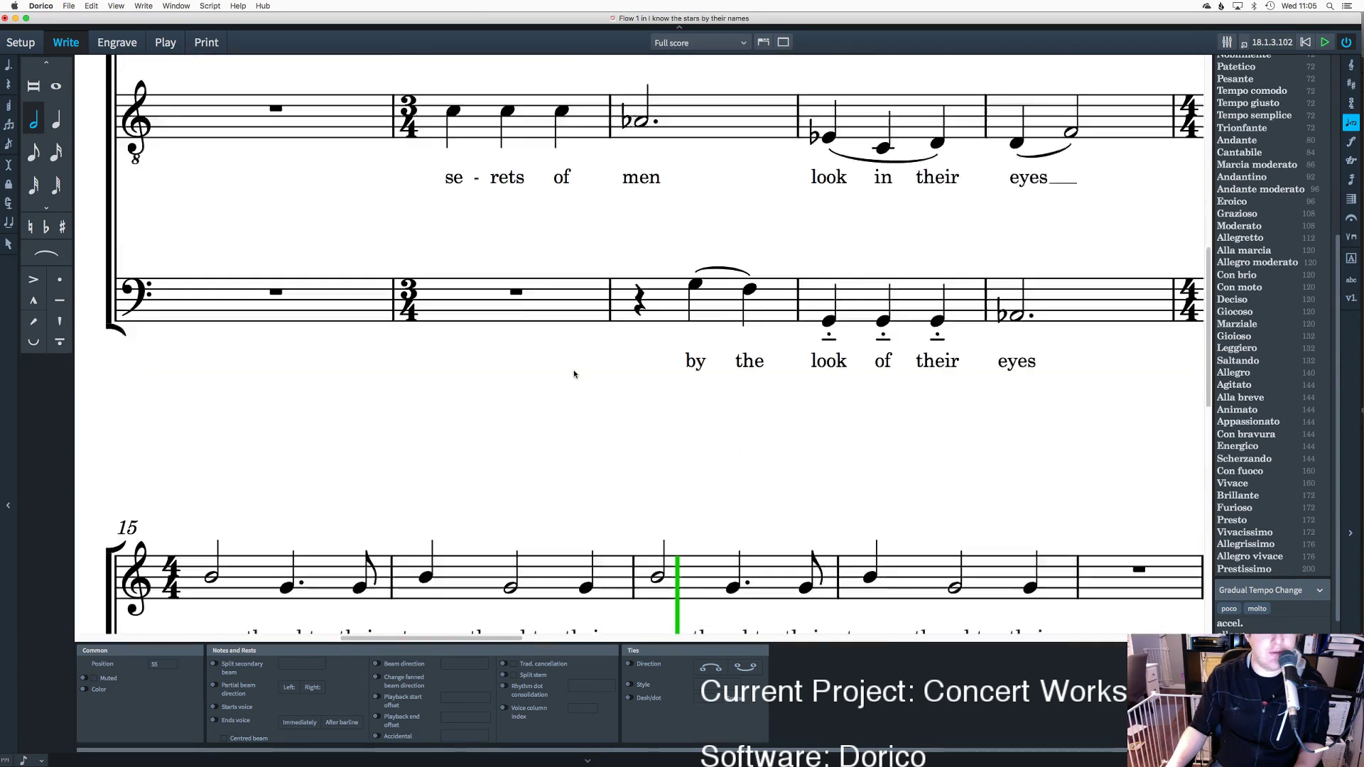
pyautogui.scroll(2, 583, 362)
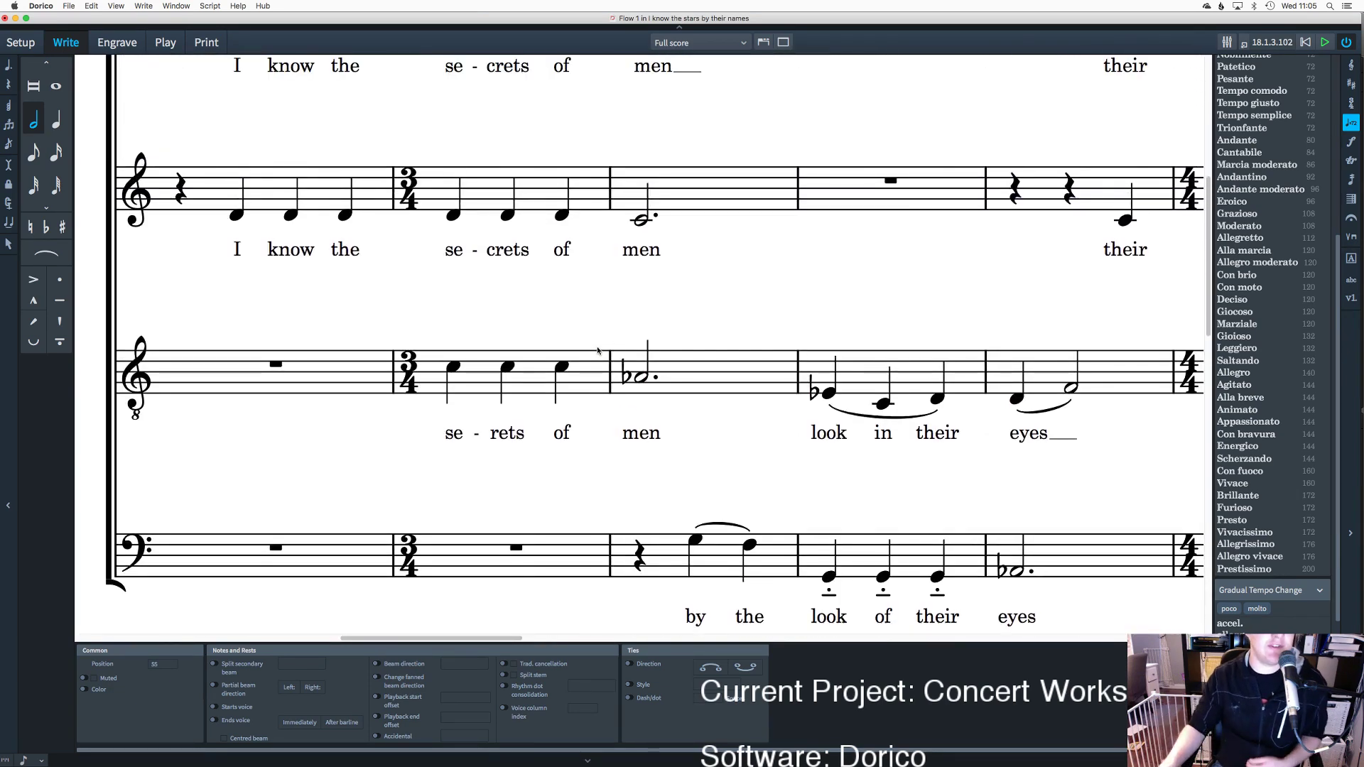
pyautogui.scroll(-14, 594, 338)
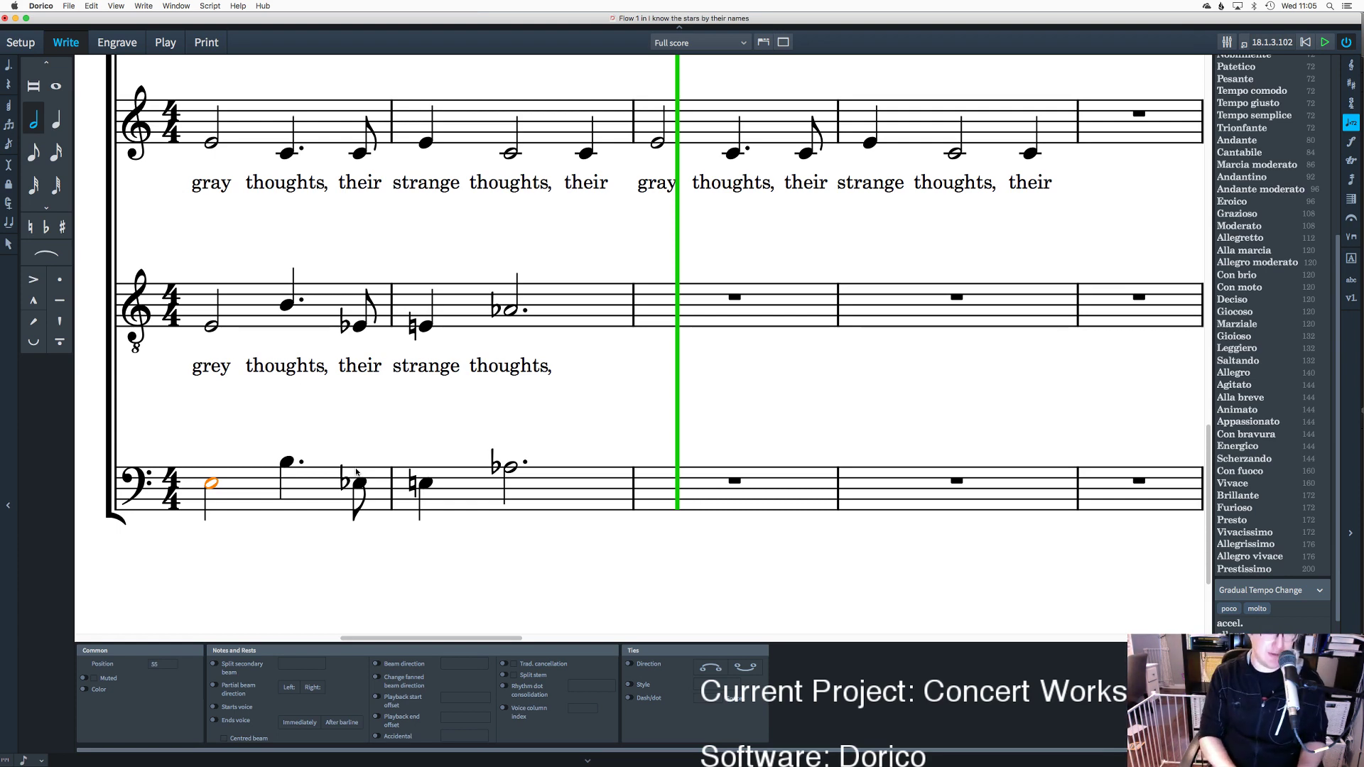
pyautogui.hotkey('shift', 'l')
pyautogui.write('grew')
pyautogui.press('BackSpace')
pyautogui.write('y')
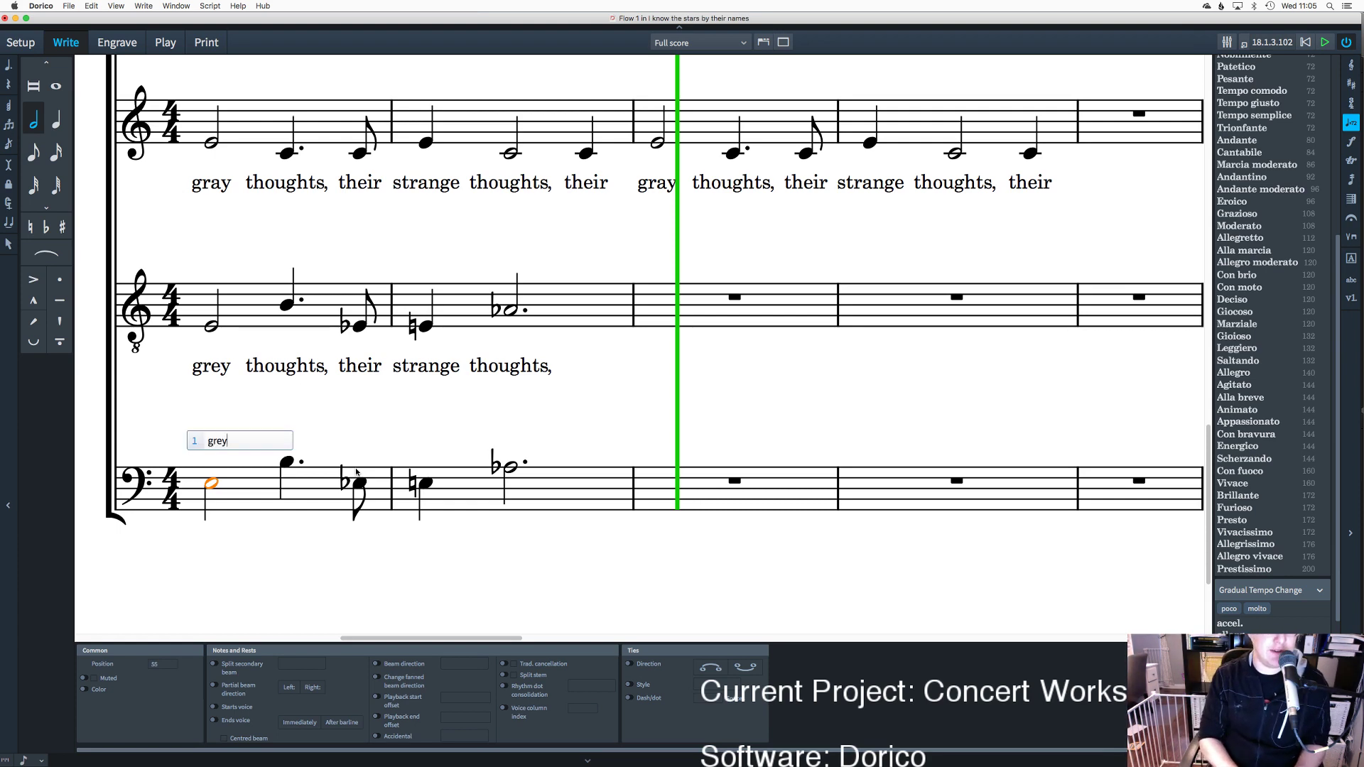
pyautogui.press('space')
# Step: Enter the lyric "thoughts," under the bass's dotted quarter note in bar 15
pyautogui.write('houghts,')
pyautogui.press('space')
pyautogui.write('heir')
pyautogui.press('BackSpace')
pyautogui.press('BackSpace')
pyautogui.press('BackSpace')
pyautogui.press('BackSpace')
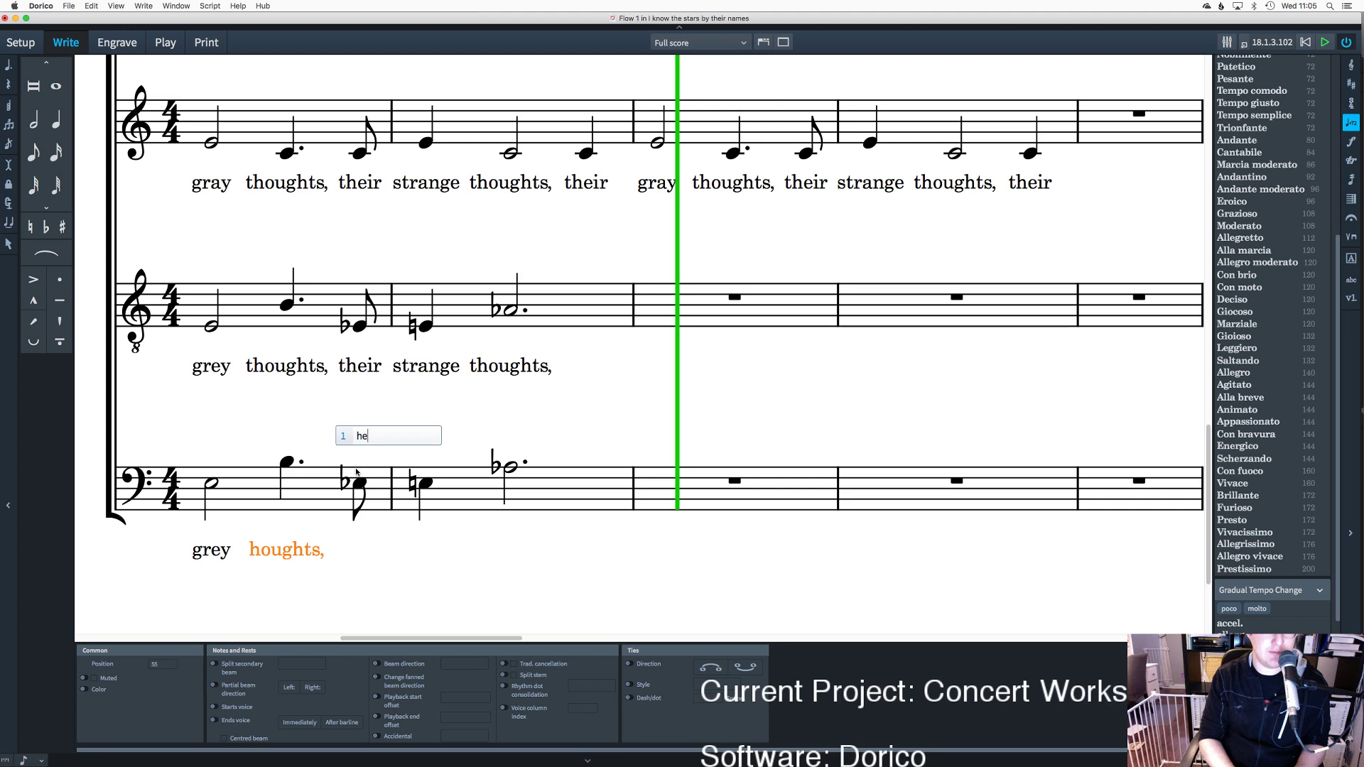
pyautogui.hotkey('shift', 'space')
pyautogui.press('BackSpace')
pyautogui.press('BackSpace')
pyautogui.press('BackSpace')
pyautogui.press('BackSpace')
pyautogui.press('BackSpace')
pyautogui.press('BackSpace')
pyautogui.press('BackSpace')
pyautogui.press('BackSpace')
pyautogui.write('thoughts,')
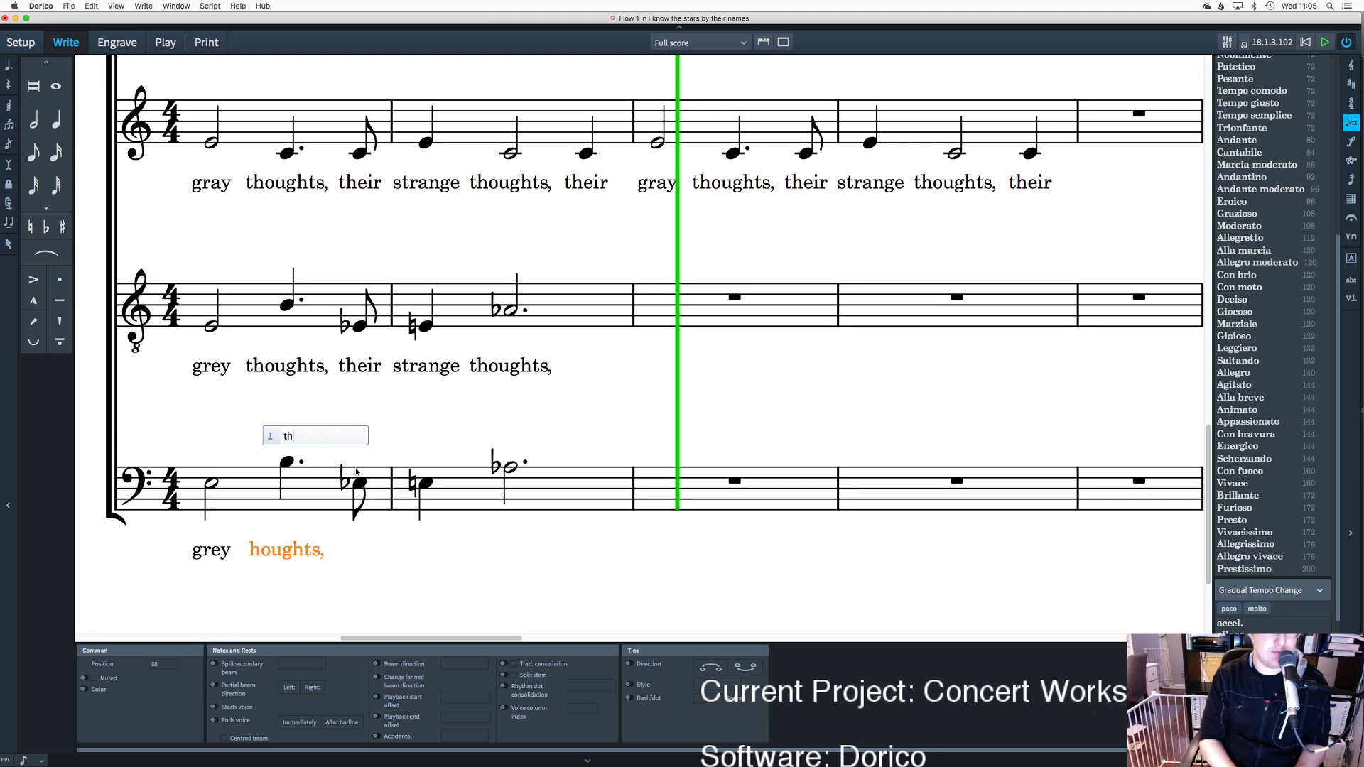
pyautogui.press('space')
# Step: Enter the lyric "their" under the bass's eighth note in bar 15, correcting the misspelled syllable
pyautogui.write('heir')
pyautogui.press('space')
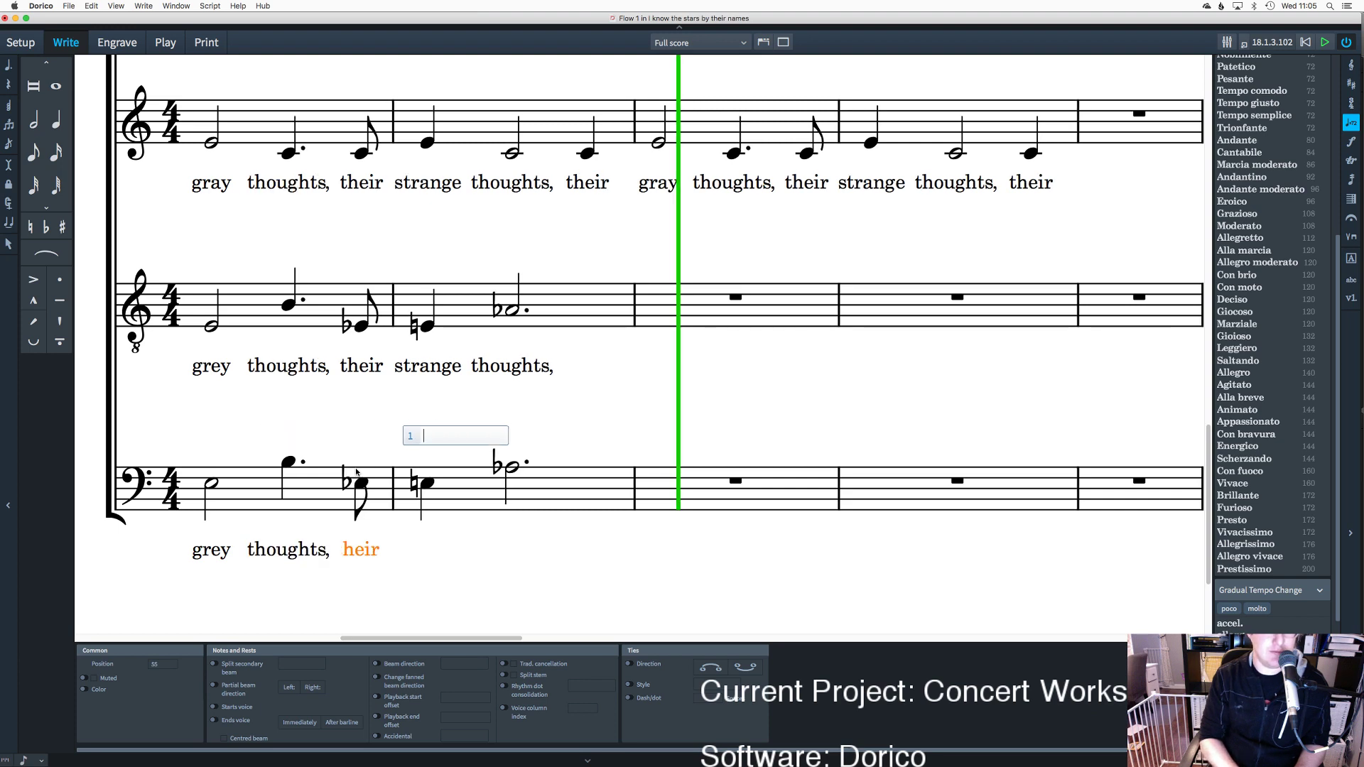
pyautogui.hotkey('shift', 'space')
pyautogui.press('BackSpace')
pyautogui.press('BackSpace')
pyautogui.press('BackSpace')
pyautogui.press('BackSpace')
pyautogui.write('their')
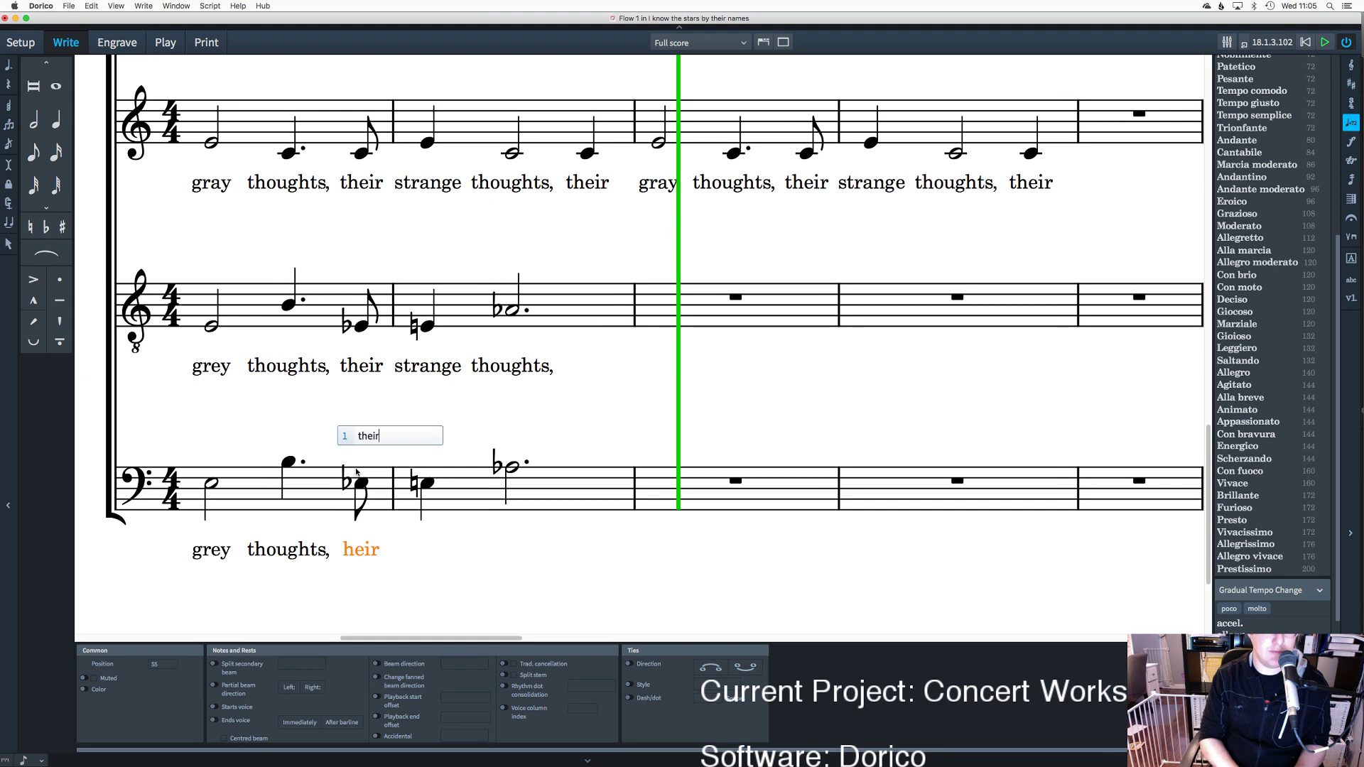
pyautogui.press('space')
# Step: Complete the bass lyrics in bar 16 with "strange thoughts," under its two notes
pyautogui.write('strange')
pyautogui.press('space')
pyautogui.write('hought')
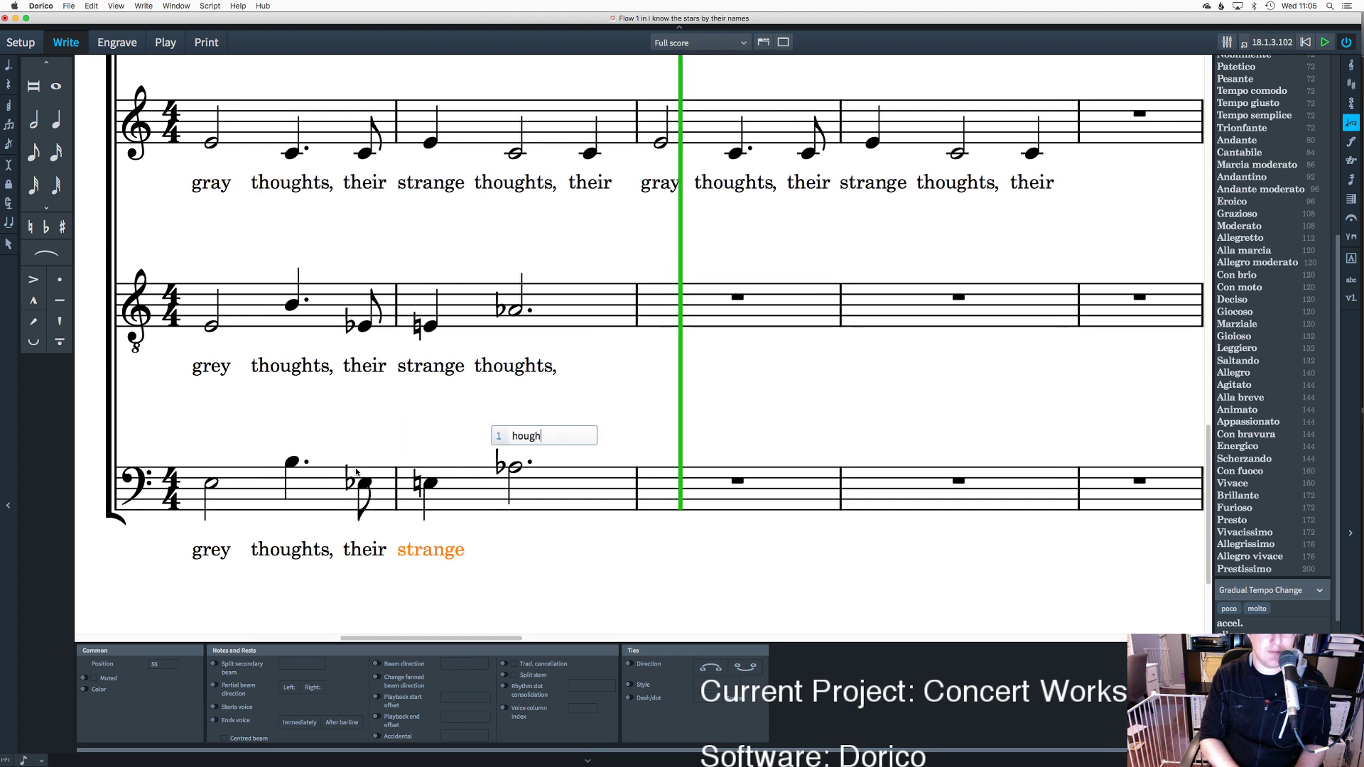
pyautogui.press('BackSpace')
pyautogui.press('BackSpace')
pyautogui.press('BackSpace')
pyautogui.press('BackSpace')
pyautogui.press('BackSpace')
pyautogui.press('BackSpace')
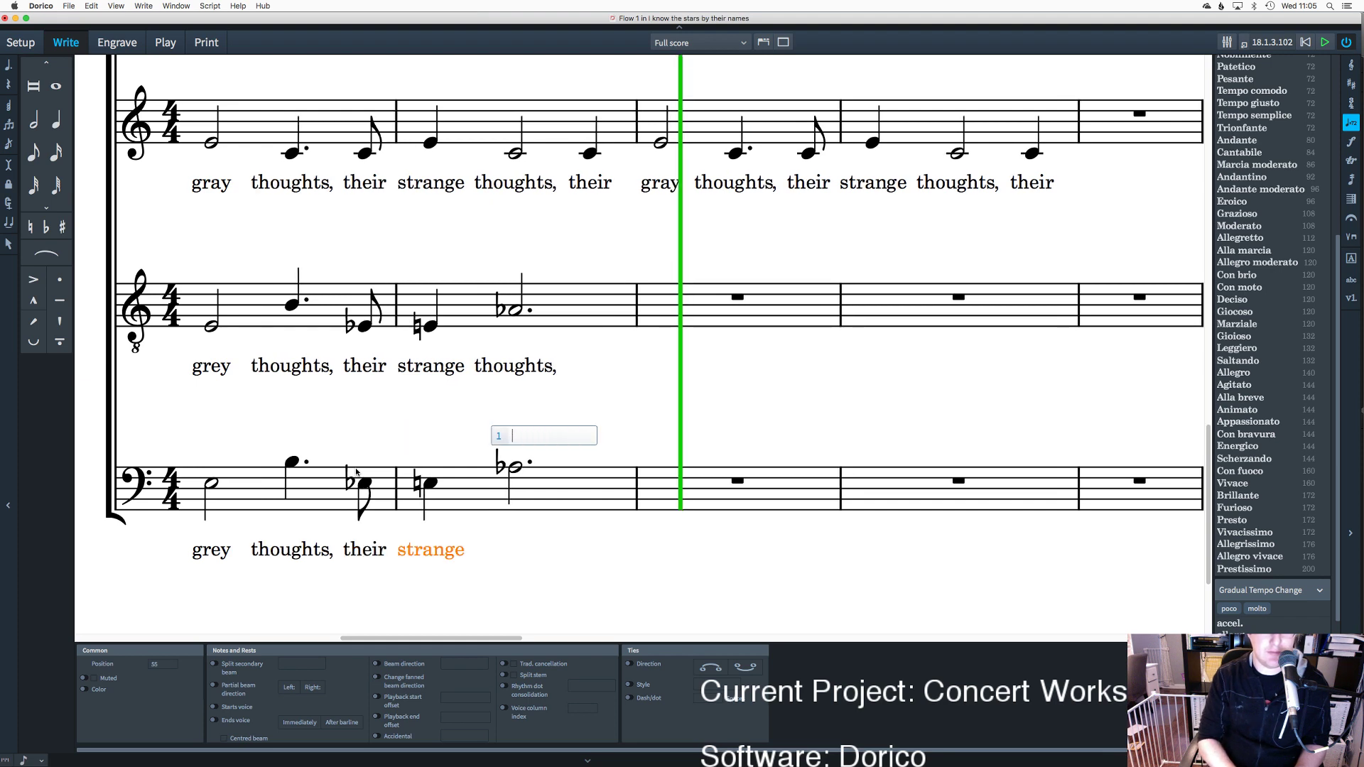
pyautogui.write('thoughts,')
pyautogui.press('Return')
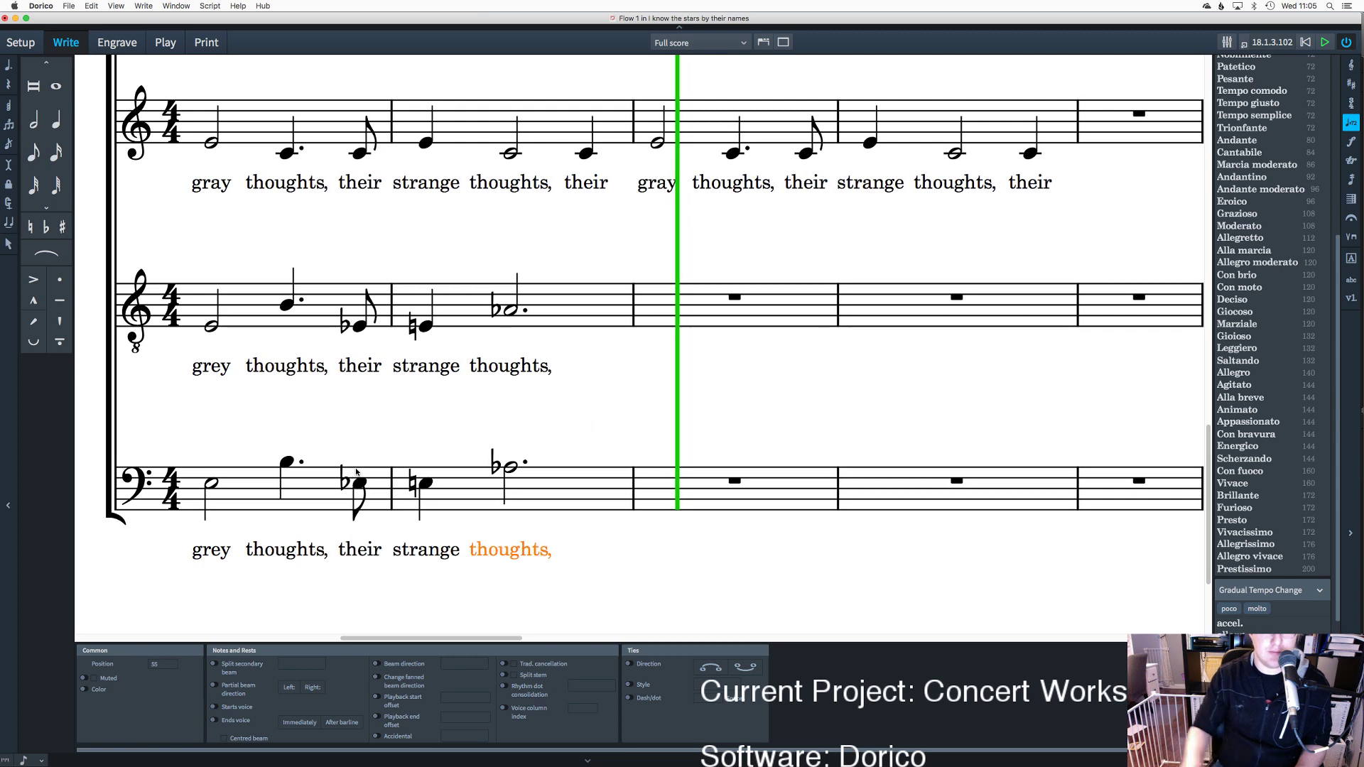
pyautogui.press('Escape')
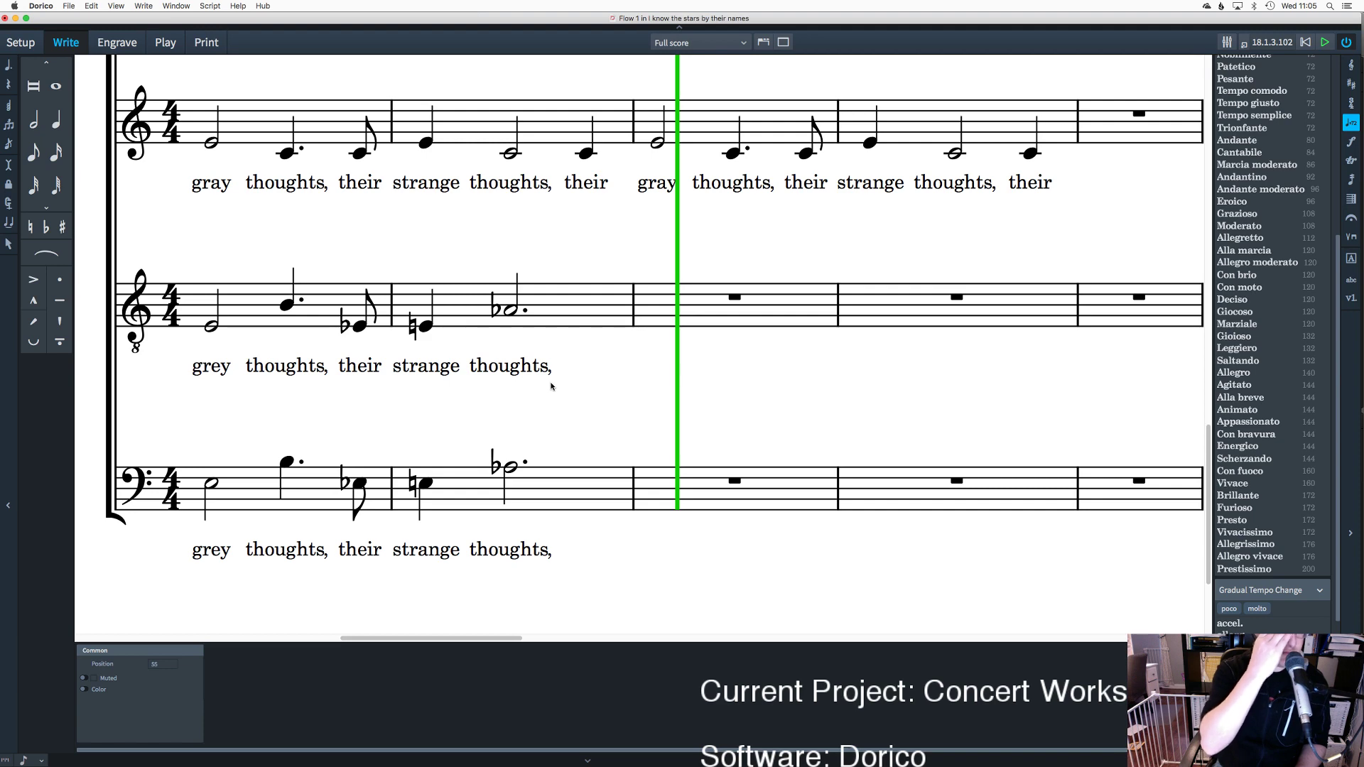
pyautogui.scroll(6, 640, 348)
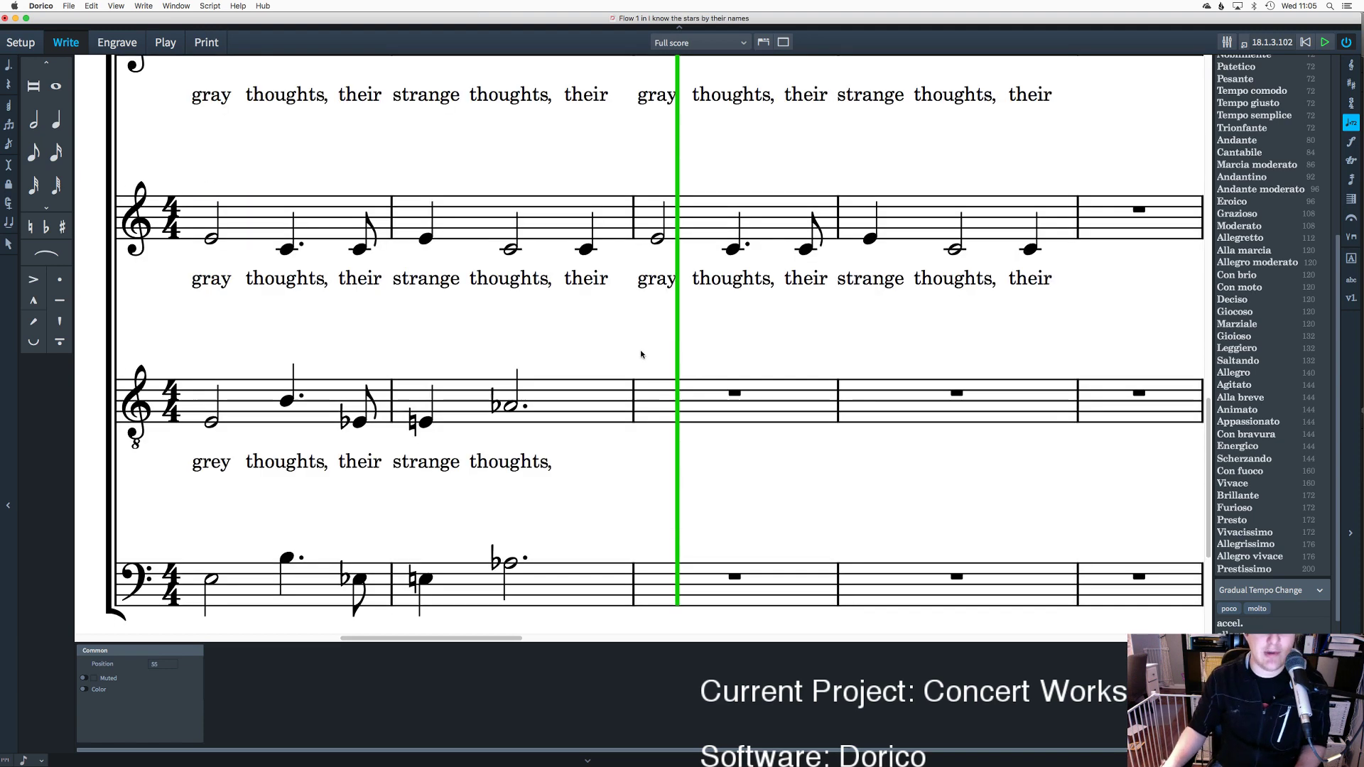
pyautogui.scroll(6, 648, 337)
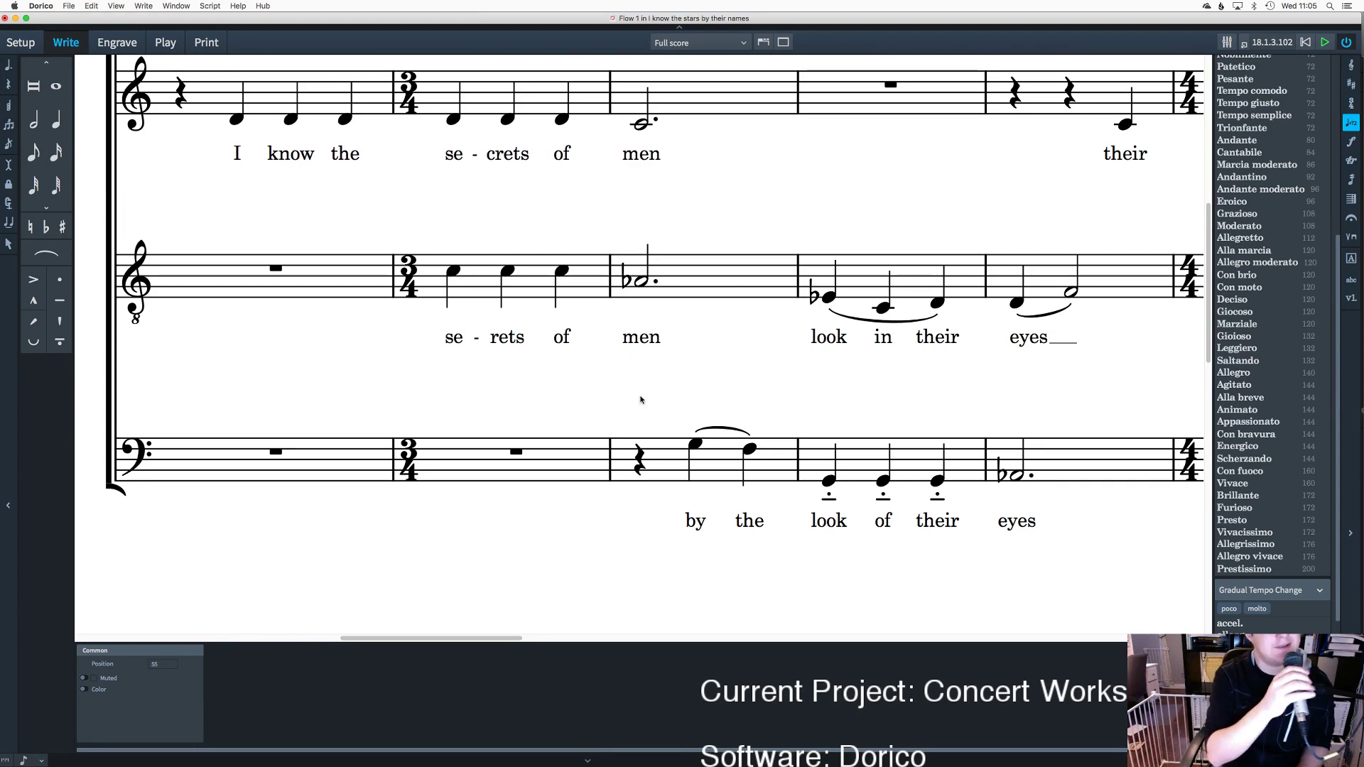
pyautogui.scroll(4, 626, 395)
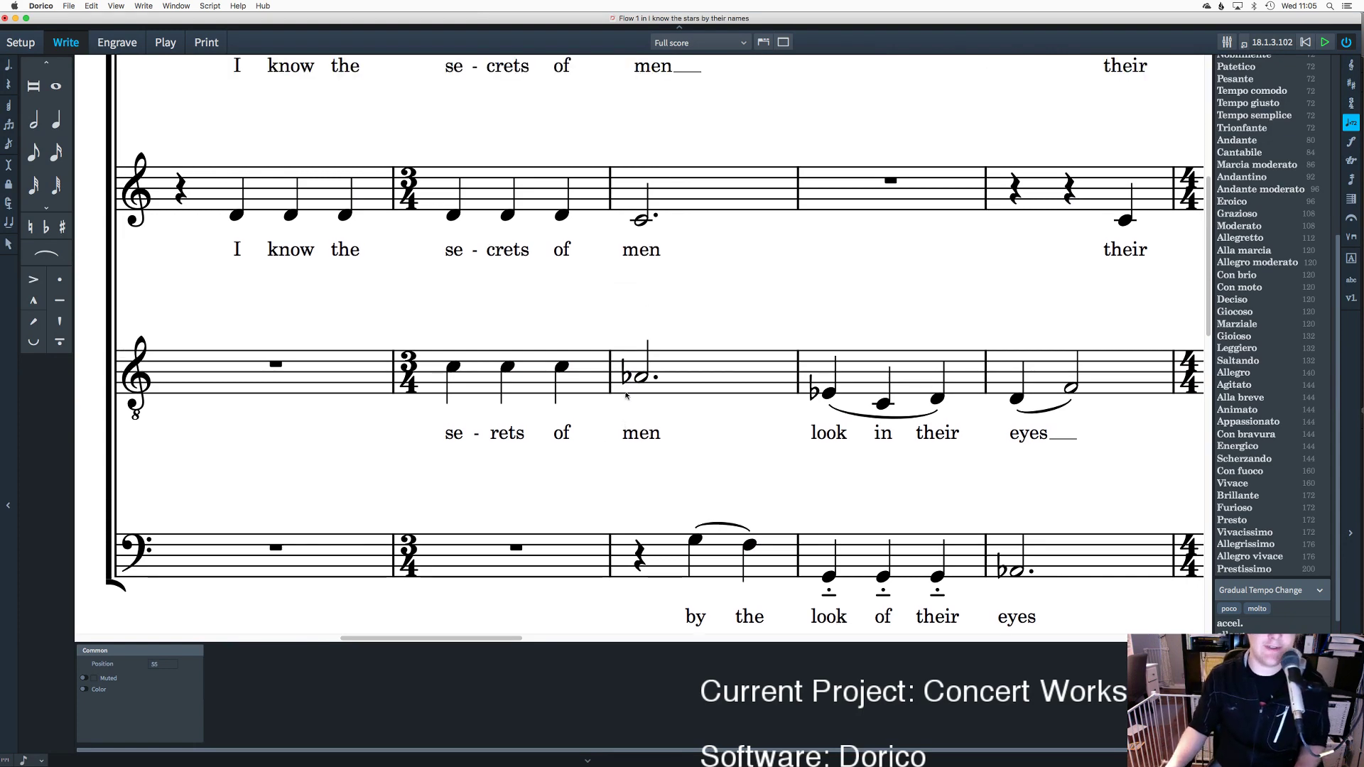
pyautogui.scroll(-9, 627, 395)
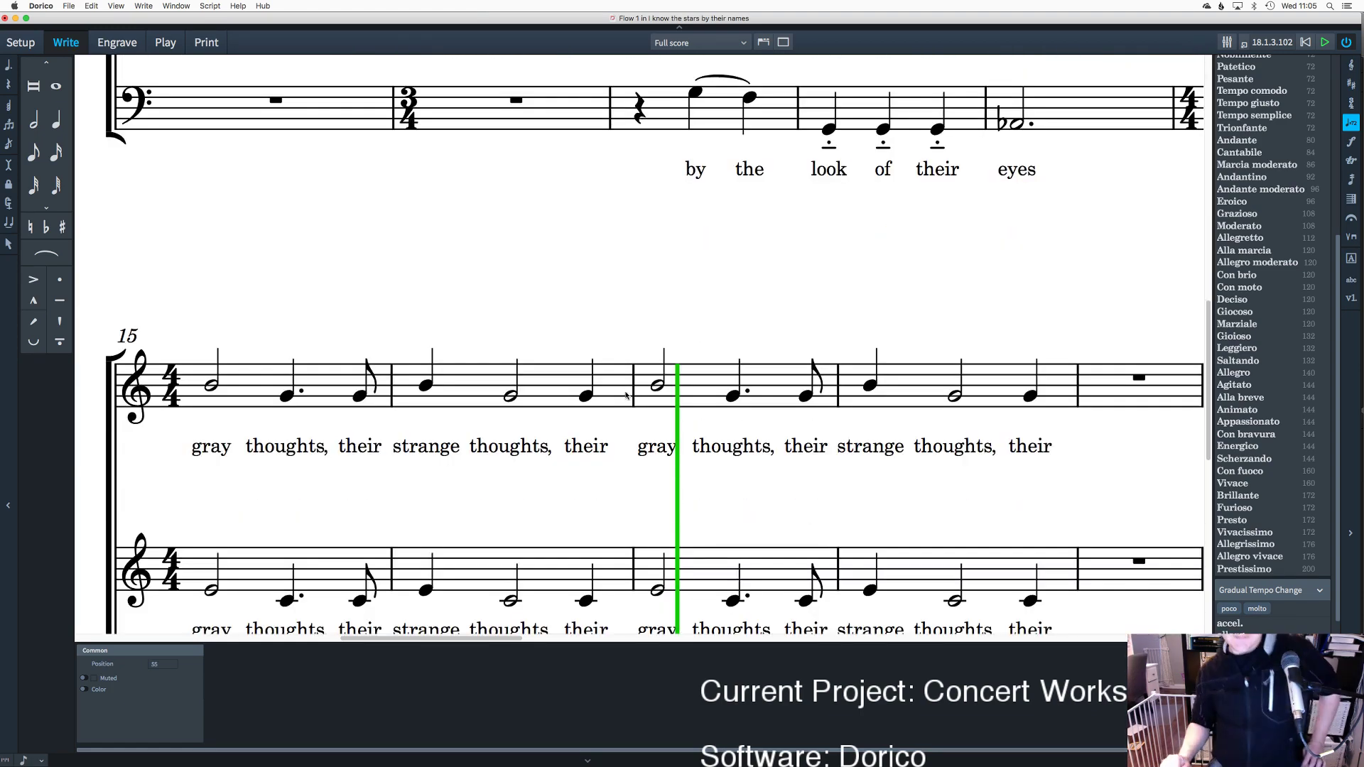
pyautogui.scroll(-7, 630, 390)
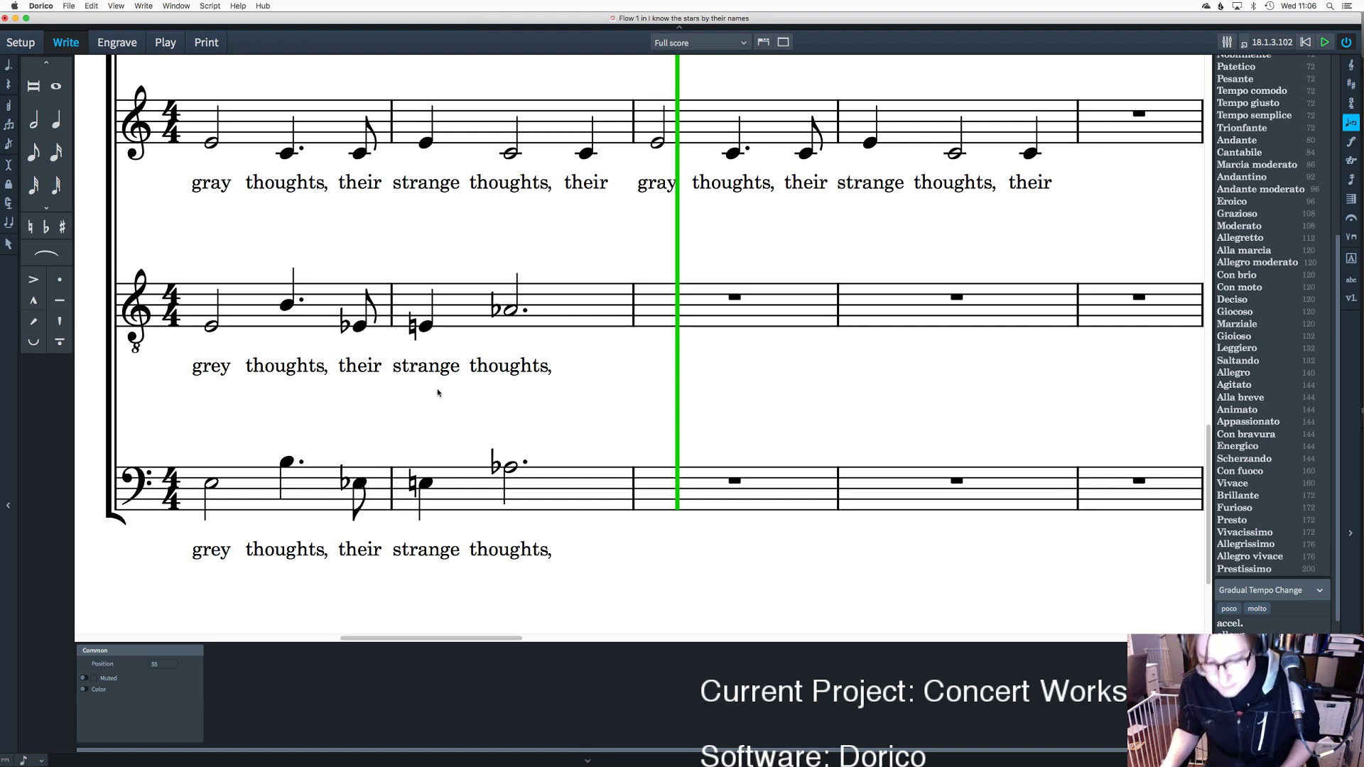
# Step: Clear the selection and choose the quarter-note duration for entering further bass notes
pyautogui.click(509, 475)
pyautogui.click(524, 433)
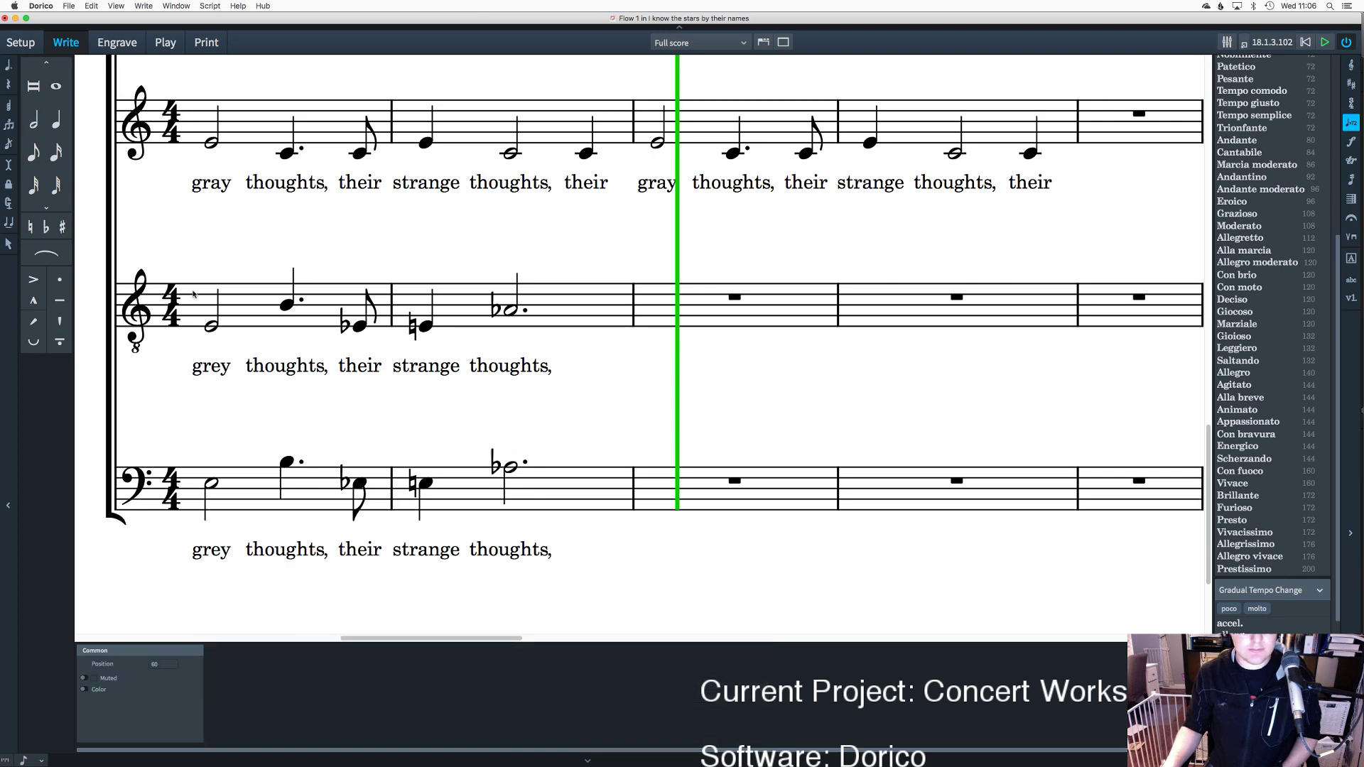
pyautogui.click(58, 130)
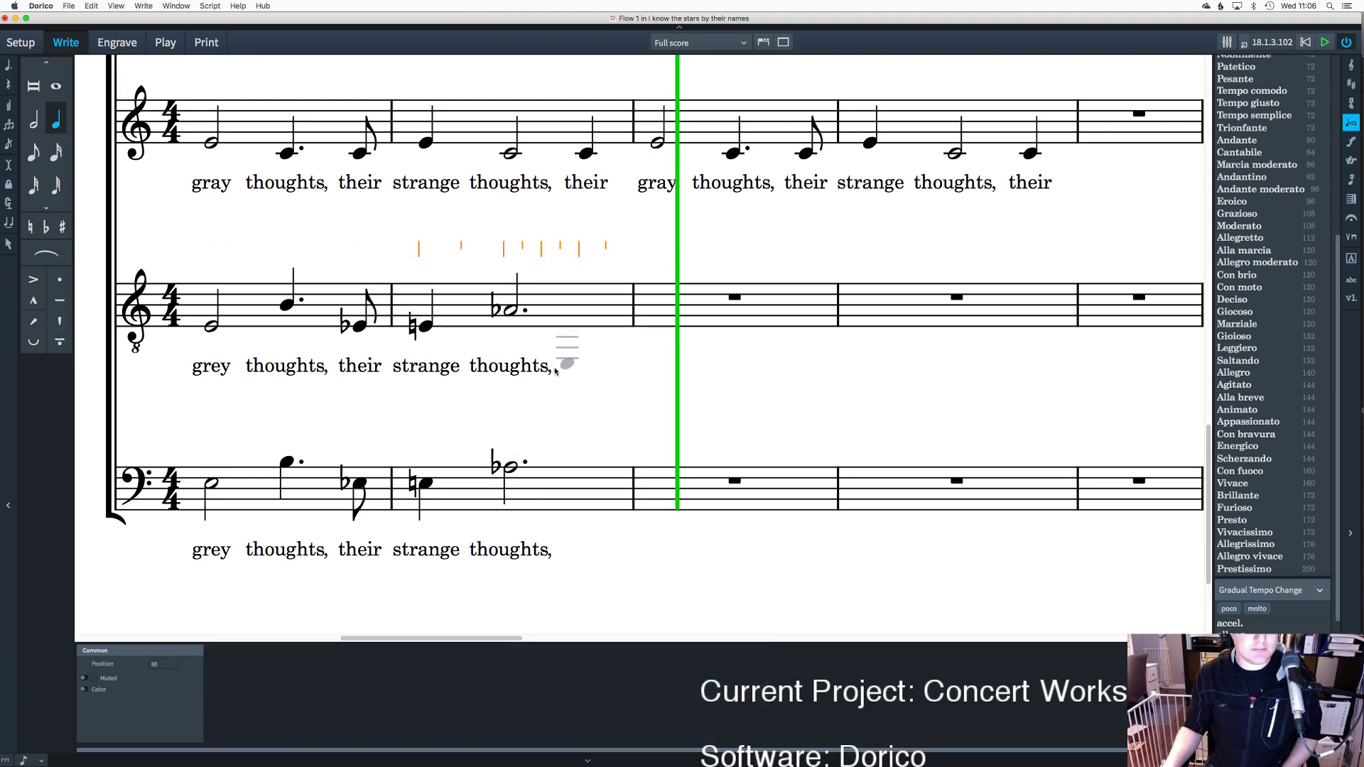
pyautogui.click(648, 469)
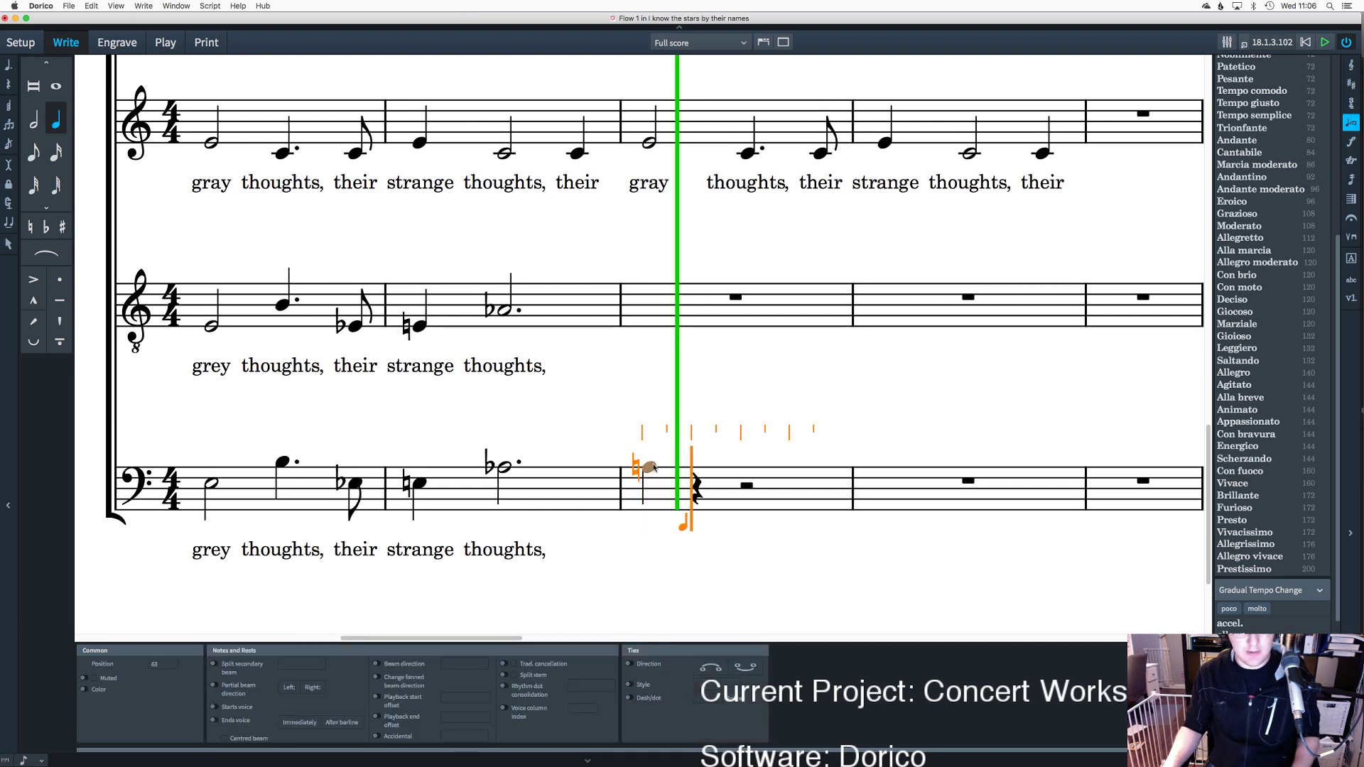
pyautogui.press('Escape')
pyautogui.press('super+z')
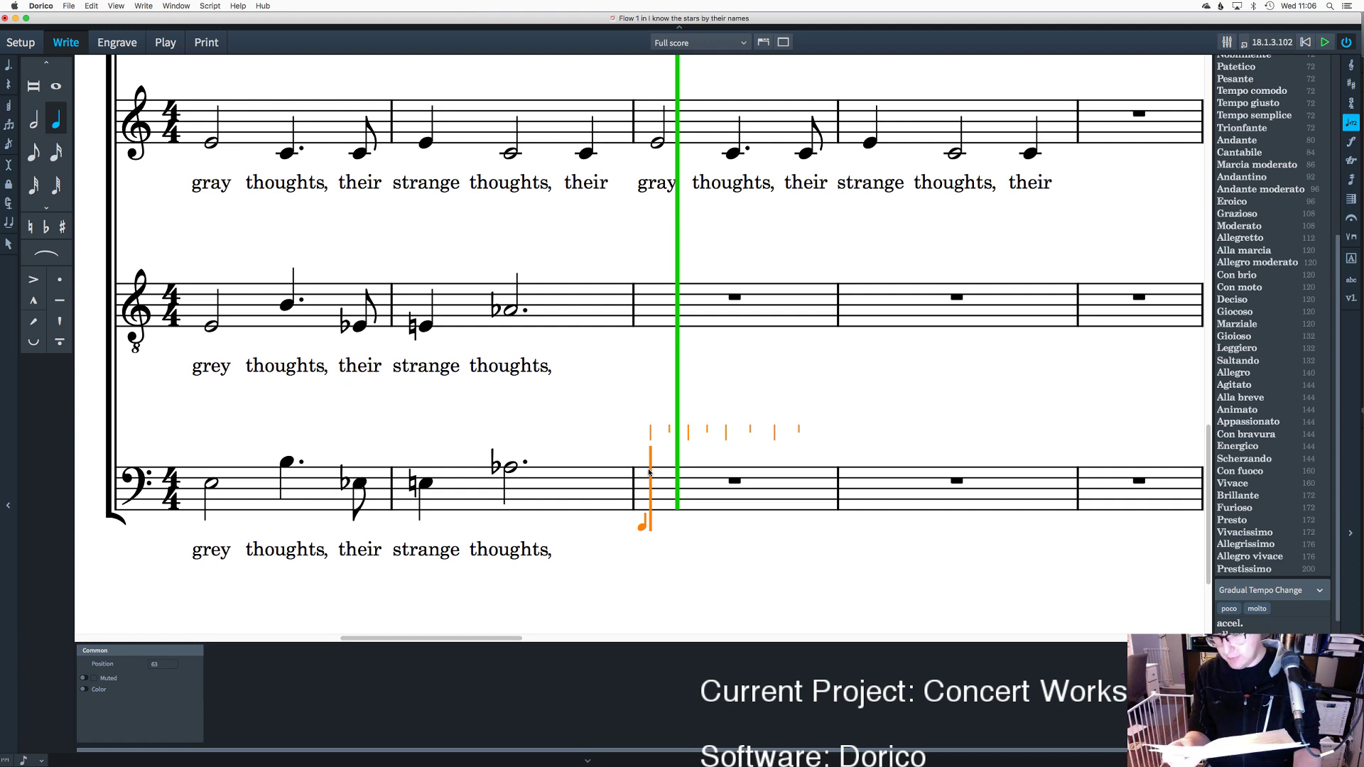
# Step: Fill the bass's bar 17 with a quarter-note G-sharp, a half-note G-natural and a quarter-note D-sharp
pyautogui.click(648, 471)
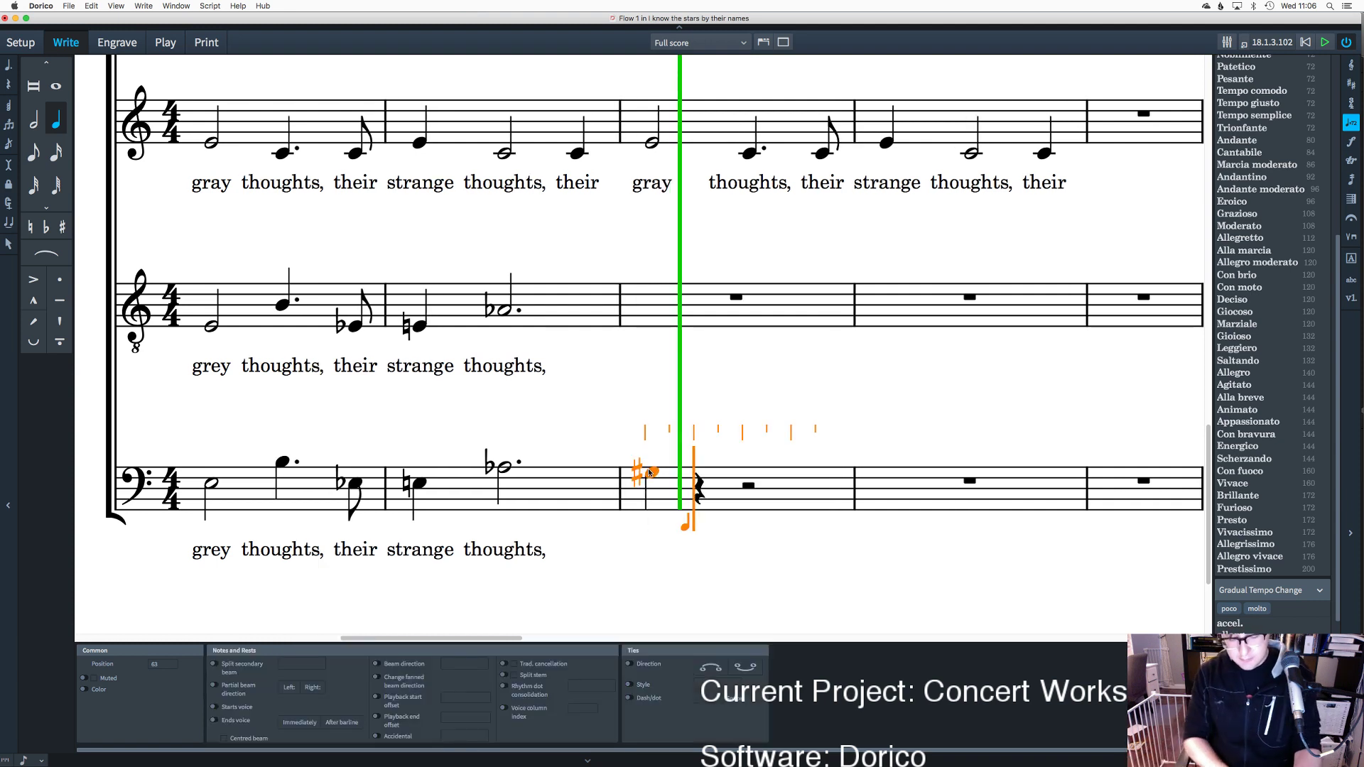
pyautogui.press('6')
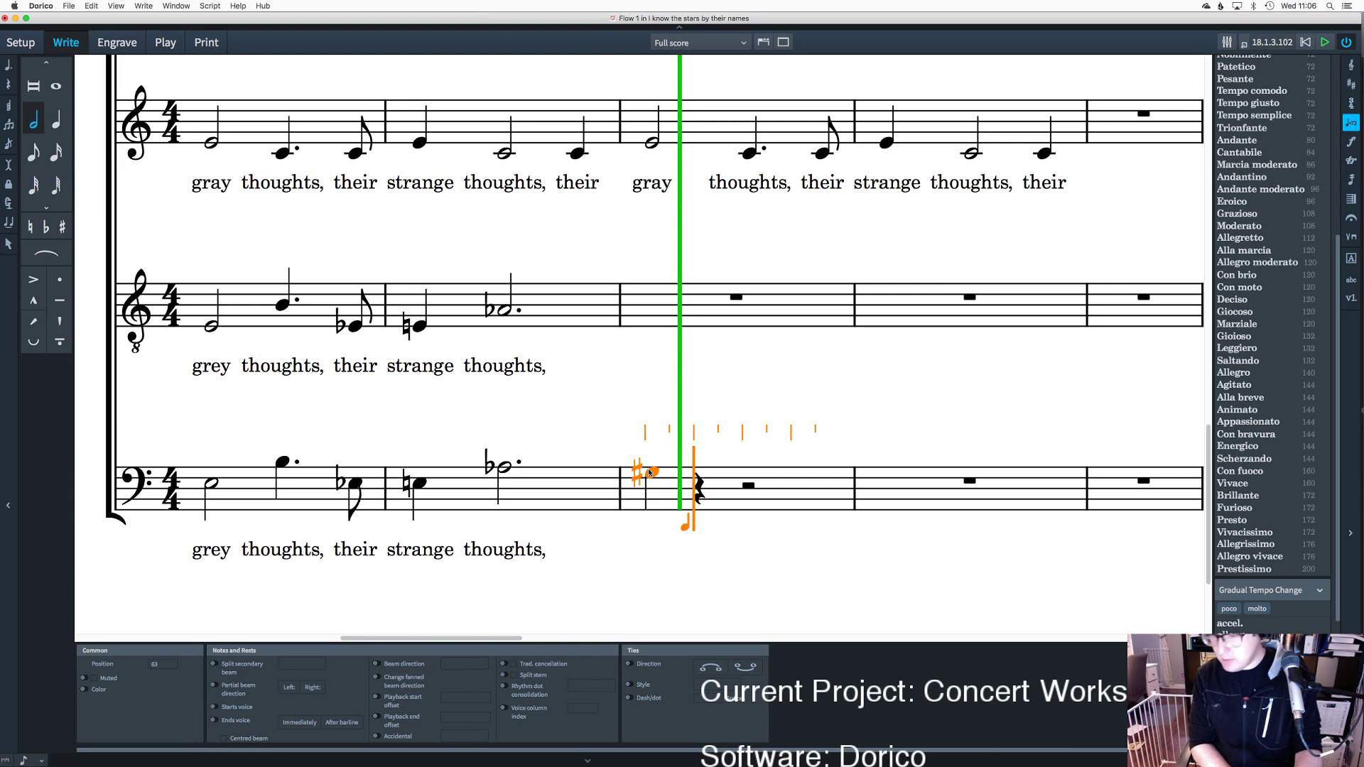
pyautogui.press('g')
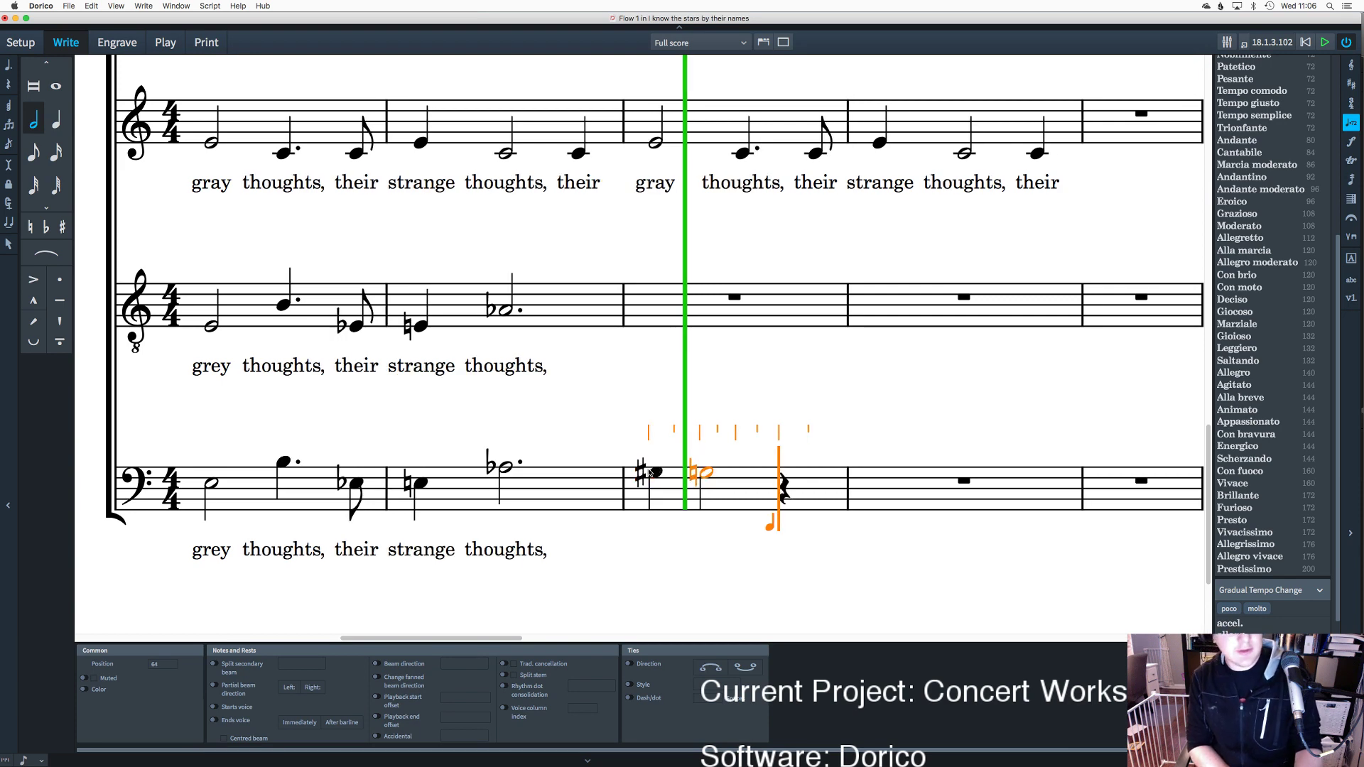
pyautogui.press('5')
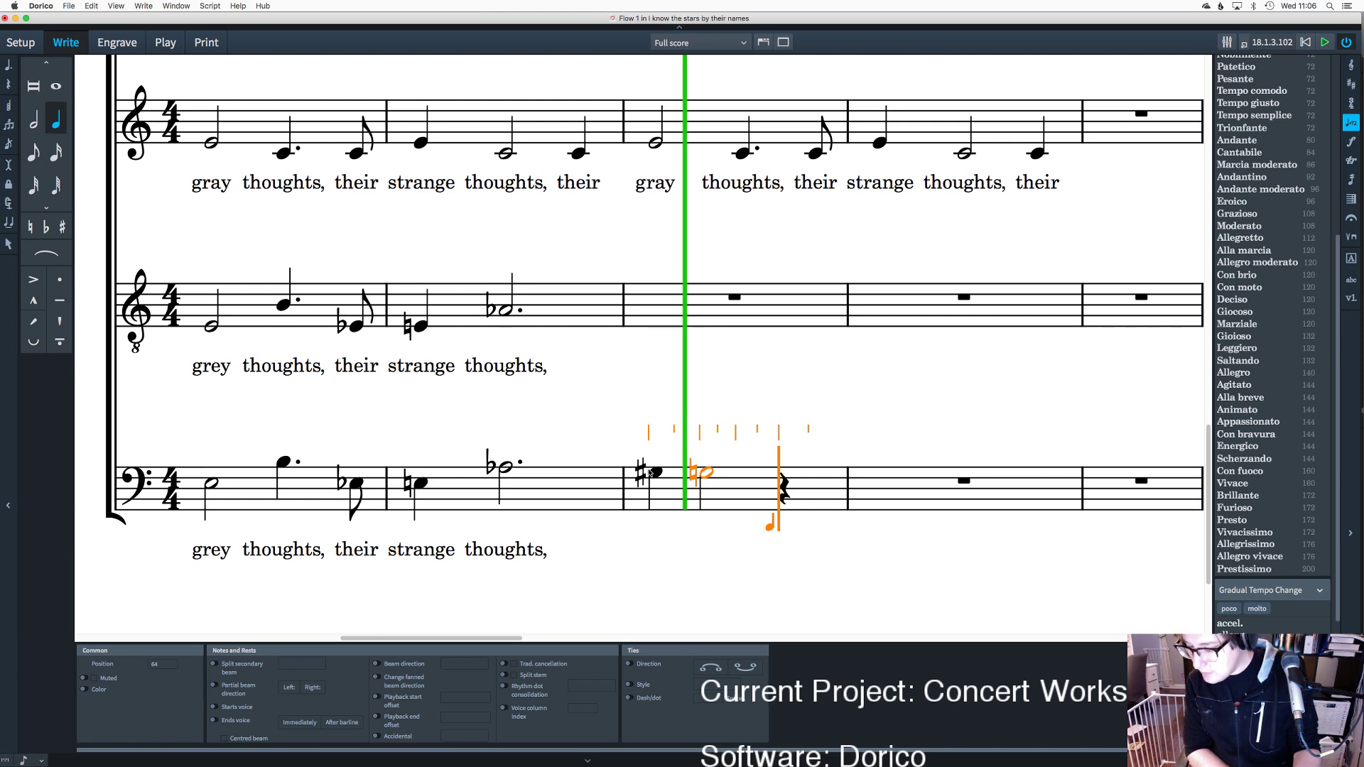
pyautogui.press('=')
pyautogui.press('d')
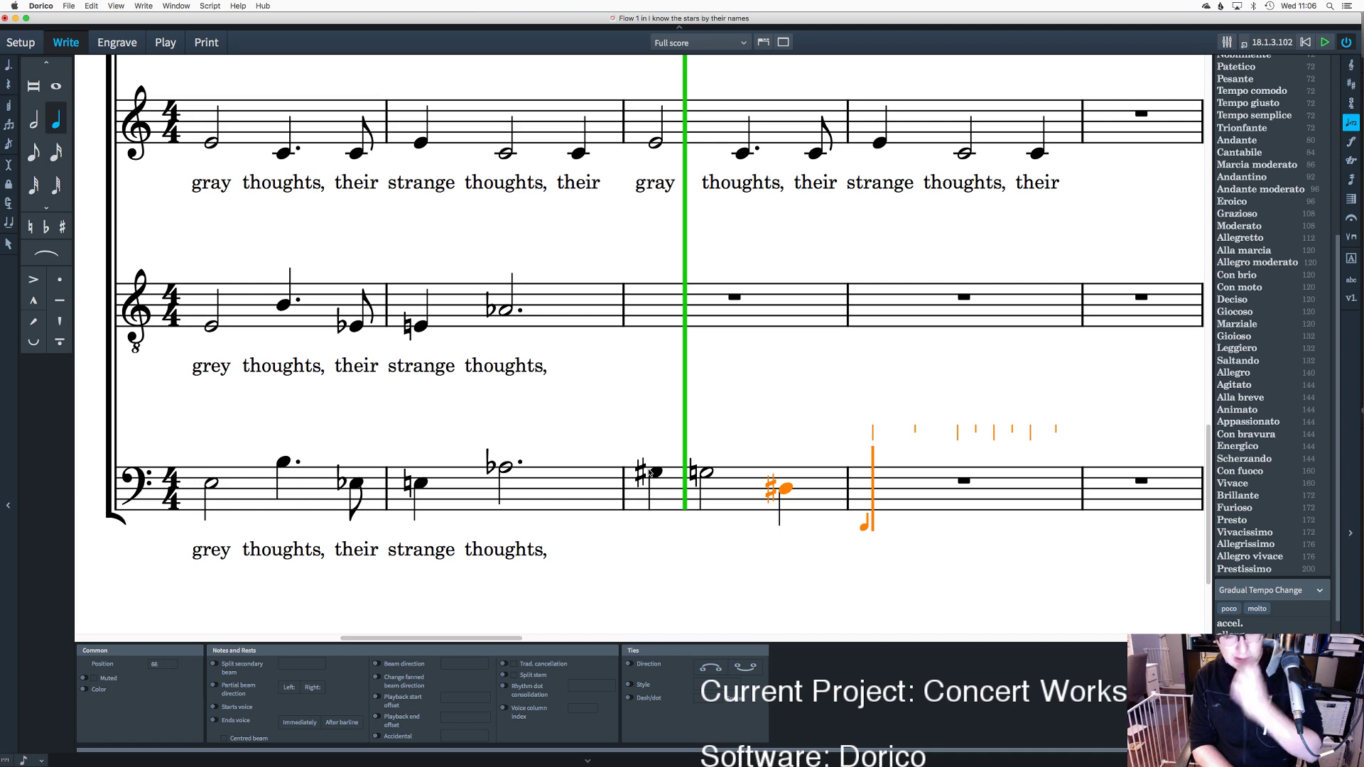
# Step: Fill the bass's bar 18 with four quarter notes: low G-sharp, then G-natural, G-sharp and G-natural an octave higher
pyautogui.press('=')
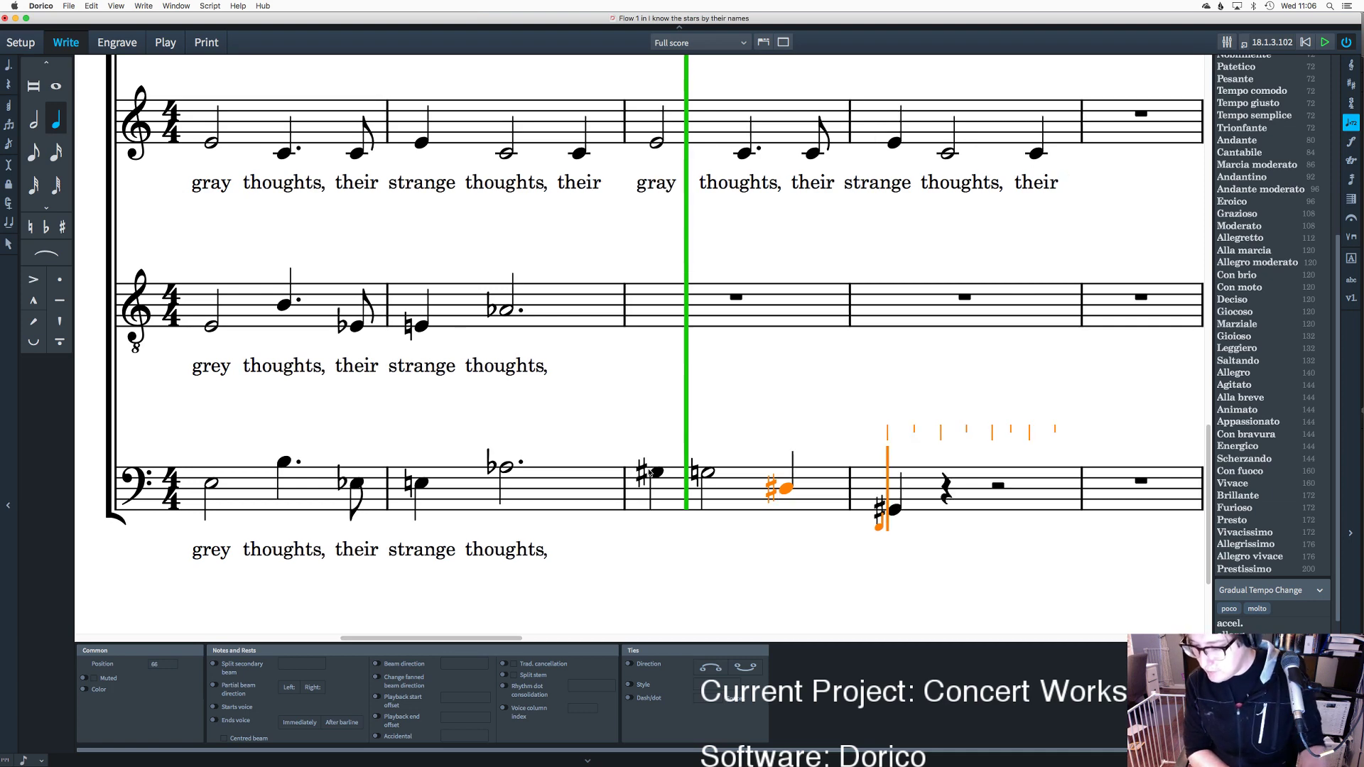
pyautogui.press('g')
pyautogui.hotkey('shift', 'alt', 'g')
pyautogui.press('=')
pyautogui.press('g')
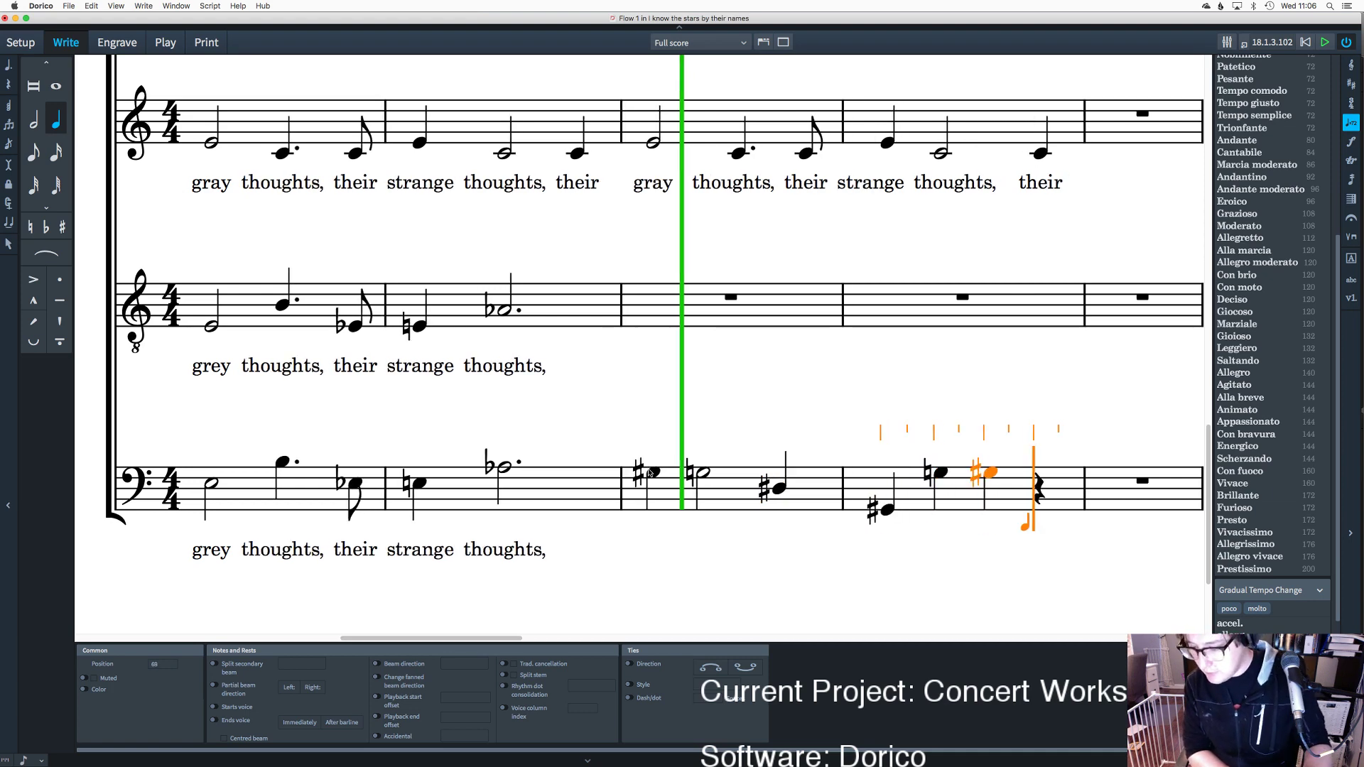
pyautogui.press('g')
pyautogui.press('Escape')
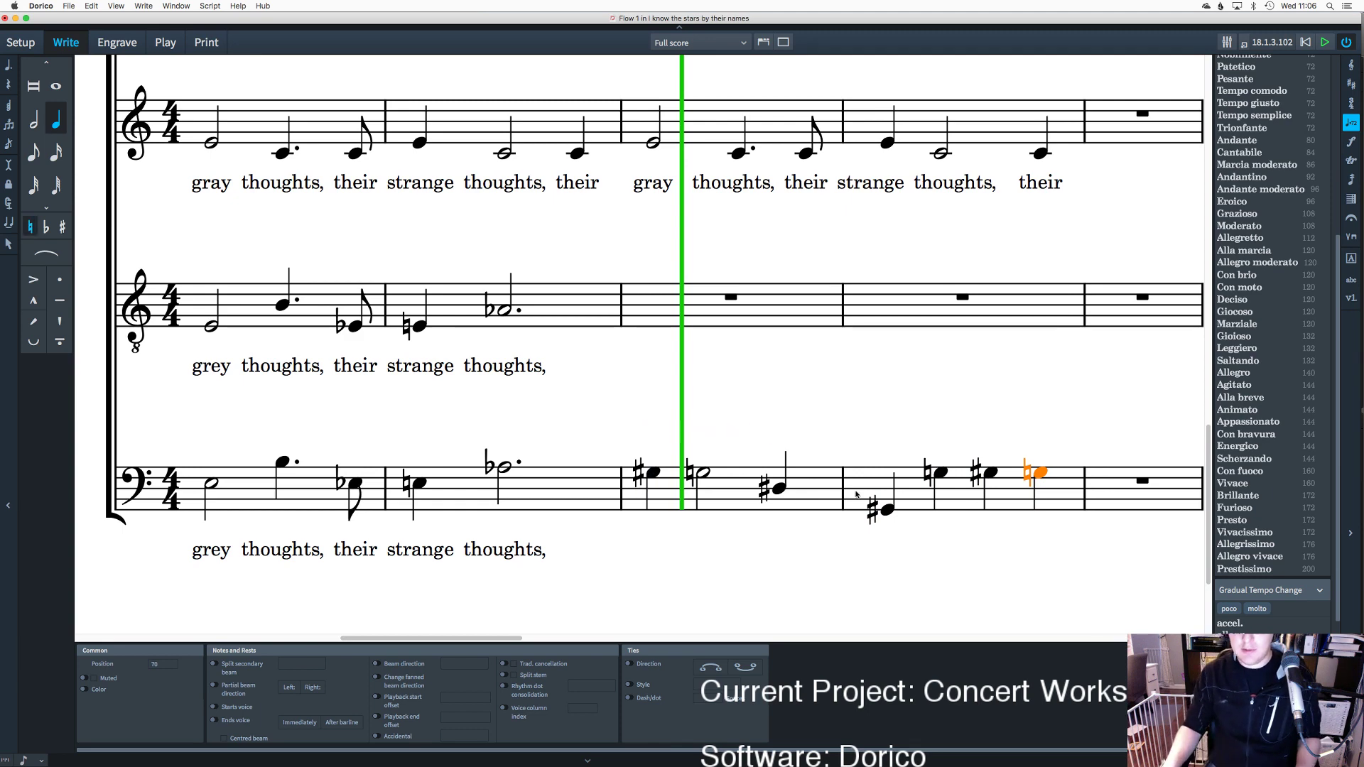
# Step: Respell the four sharp notes in the bass's bars 17 and 18 as A-flats and an E-flat
pyautogui.click(1012, 448)
pyautogui.click(990, 473)
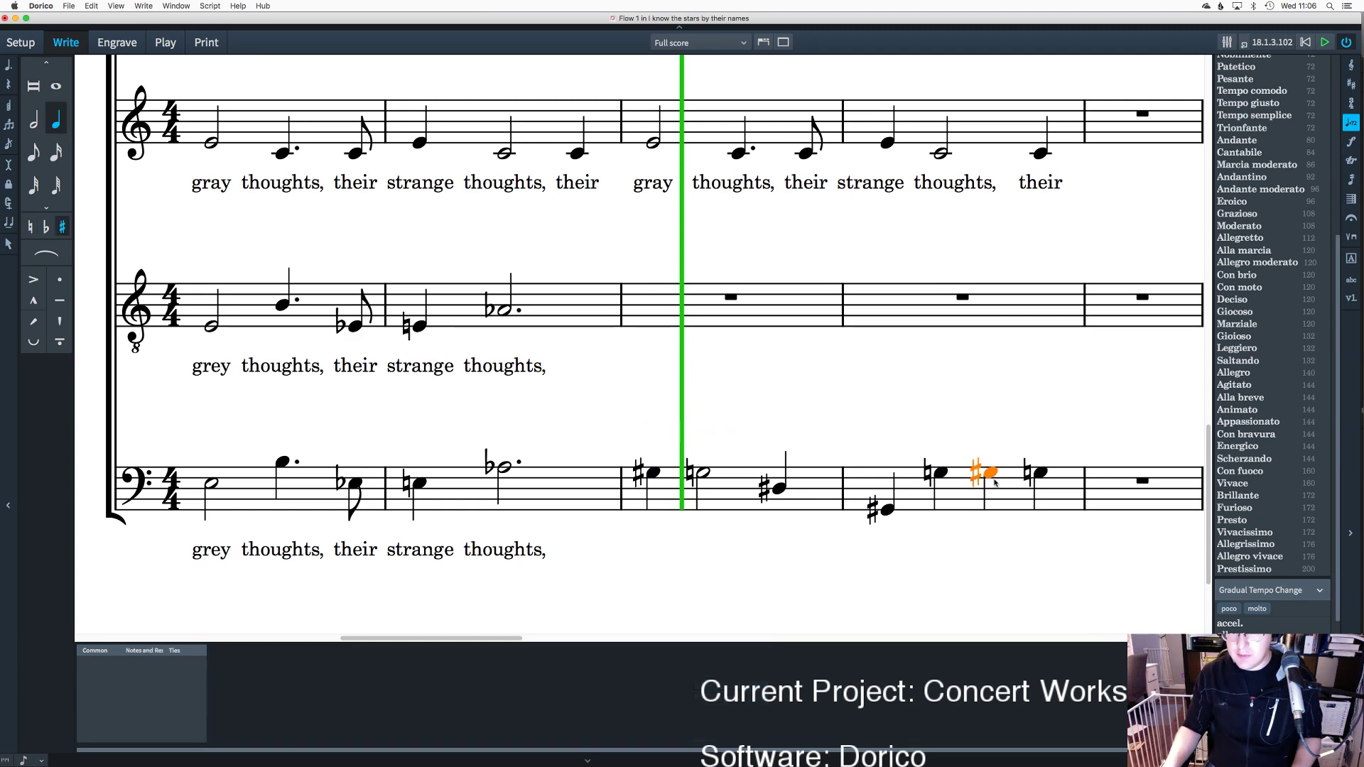
pyautogui.keyDown('super'); pyautogui.click(887, 509); pyautogui.keyUp('super')
pyautogui.keyDown('super'); pyautogui.click(779, 487); pyautogui.keyUp('super')
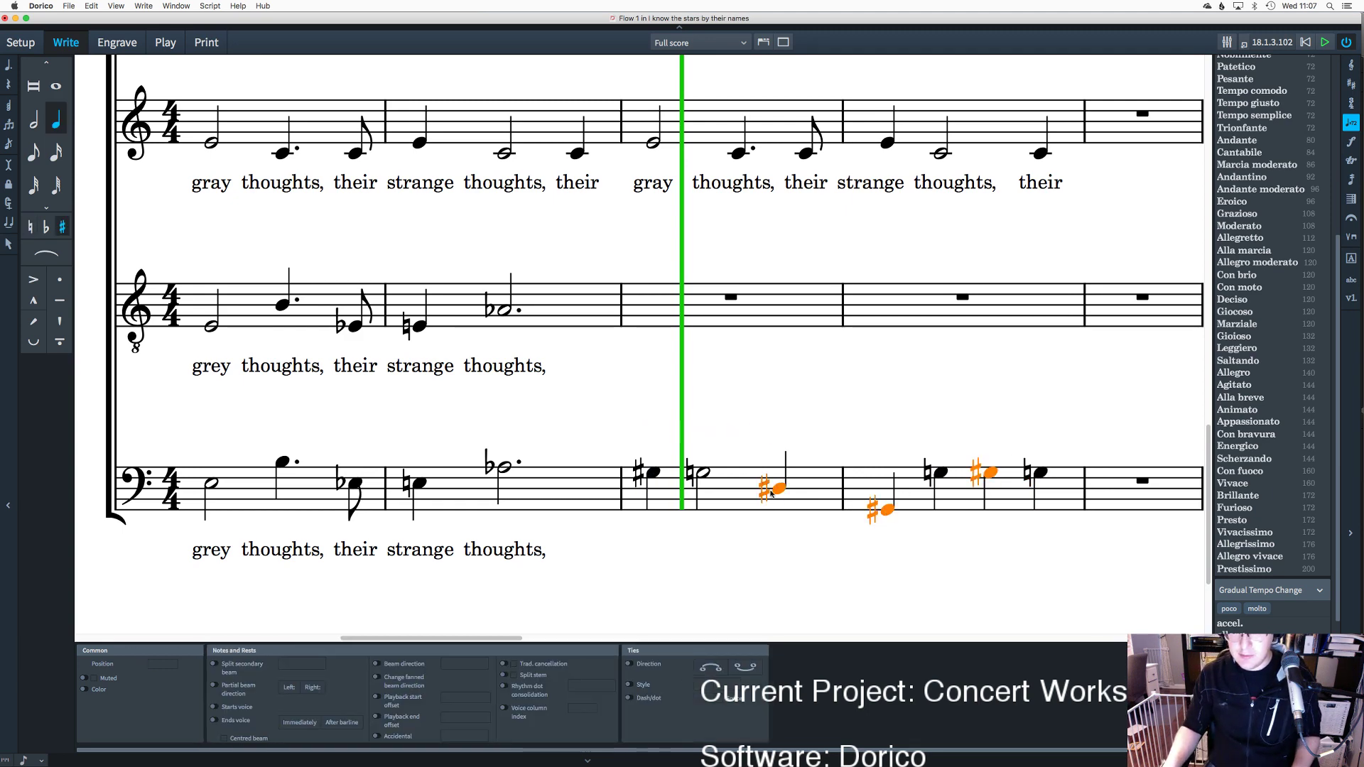
pyautogui.keyDown('super'); pyautogui.click(641, 476); pyautogui.keyUp('super')
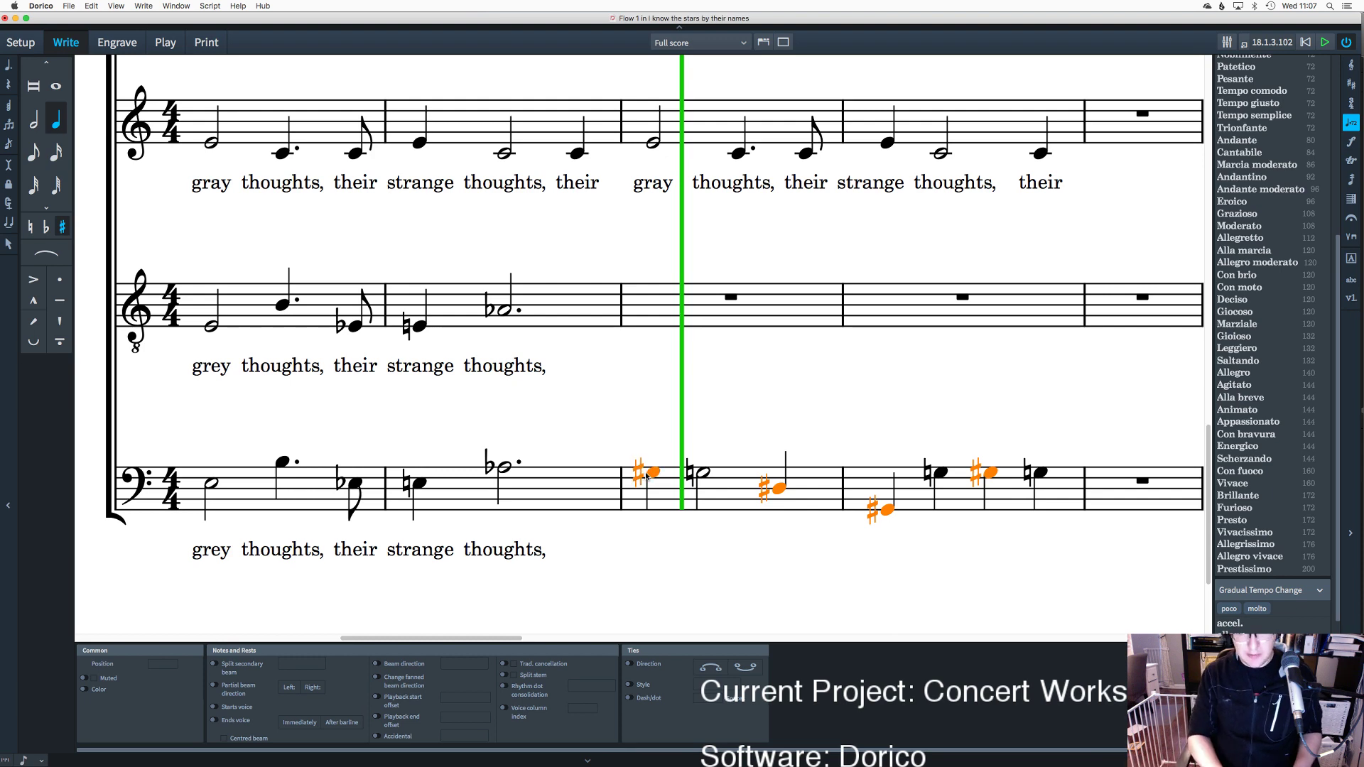
pyautogui.hotkey('alt', '=')
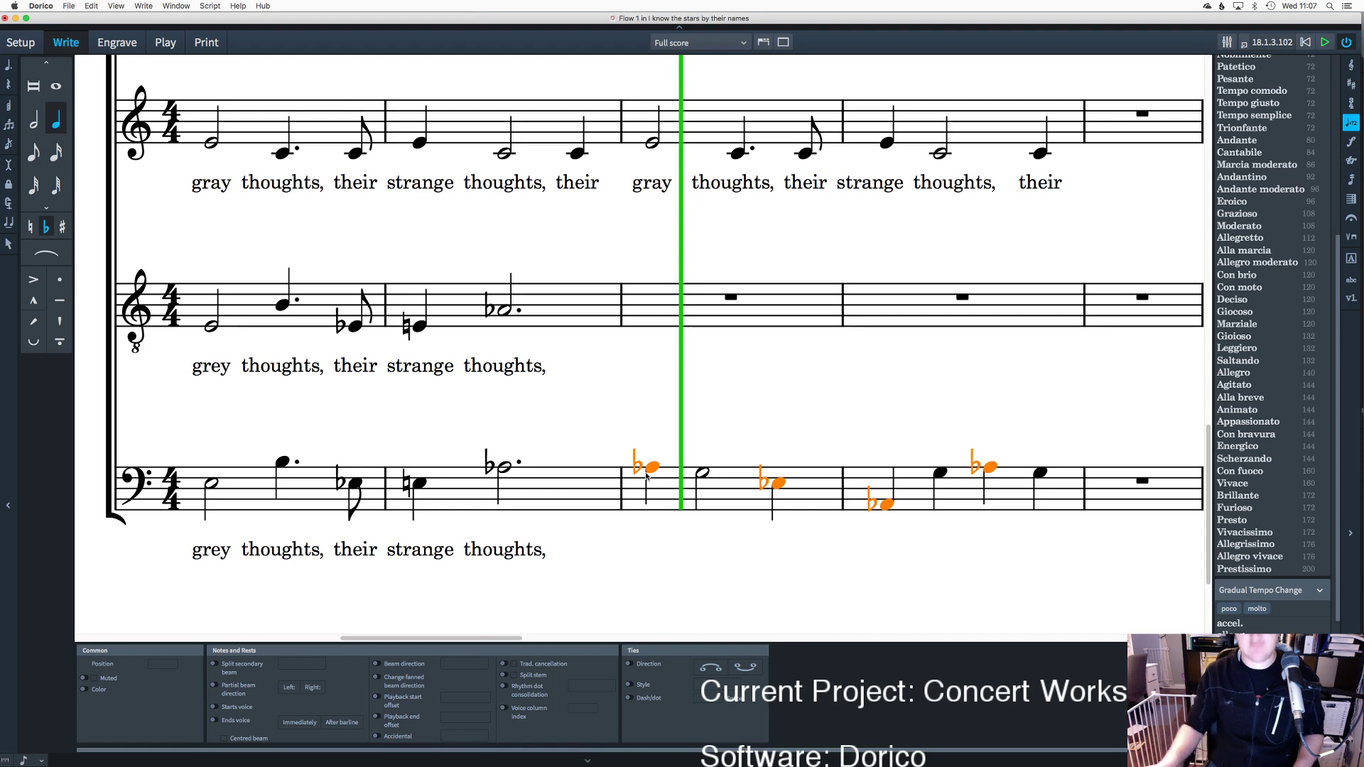
pyautogui.press('Escape')
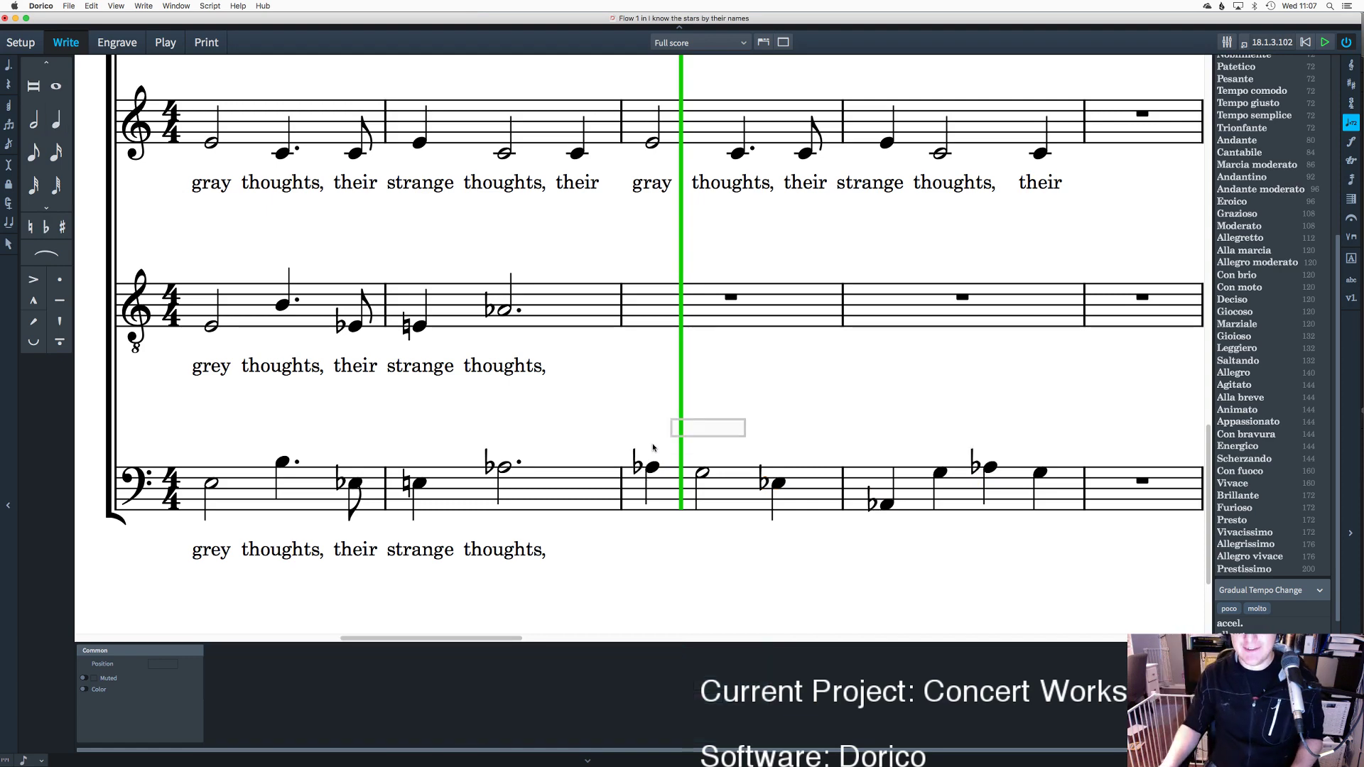
pyautogui.scroll(2, 708, 412)
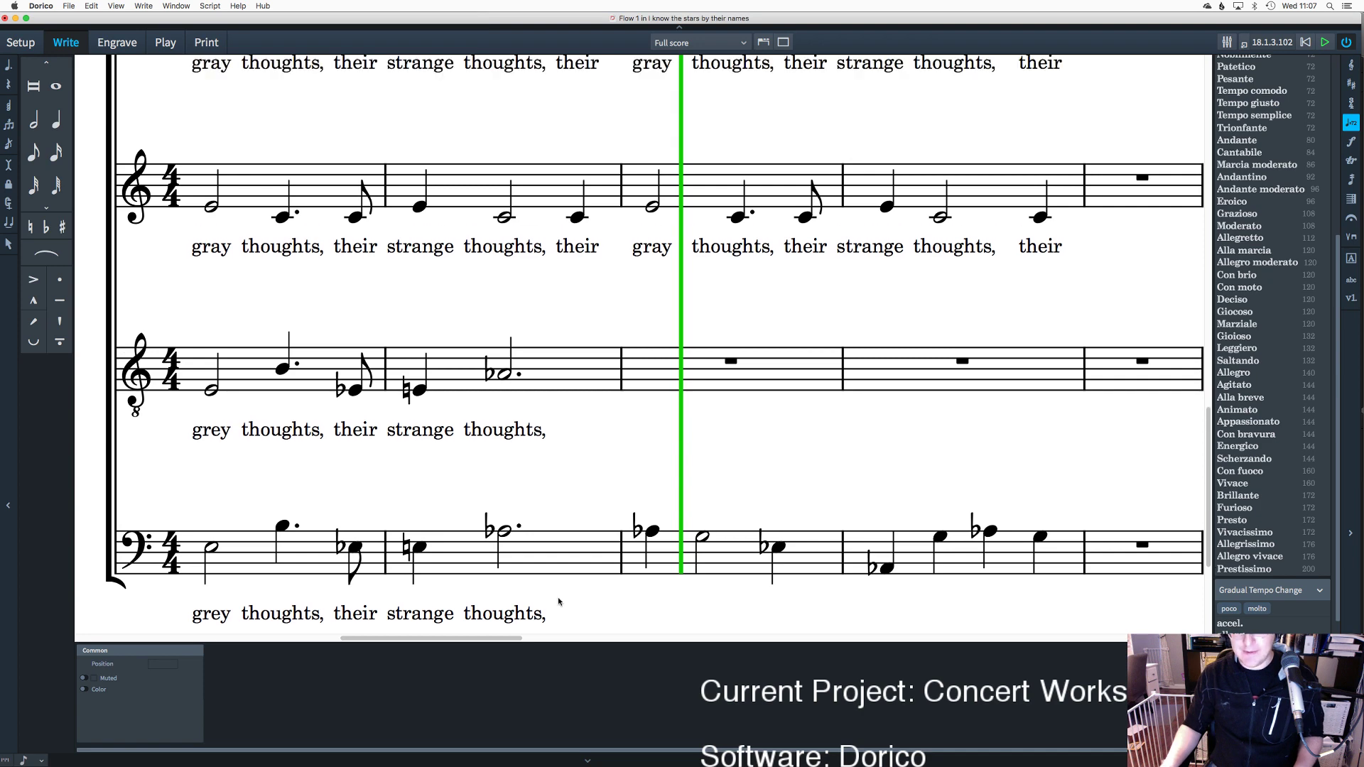
pyautogui.hscroll(5, 483, 640)
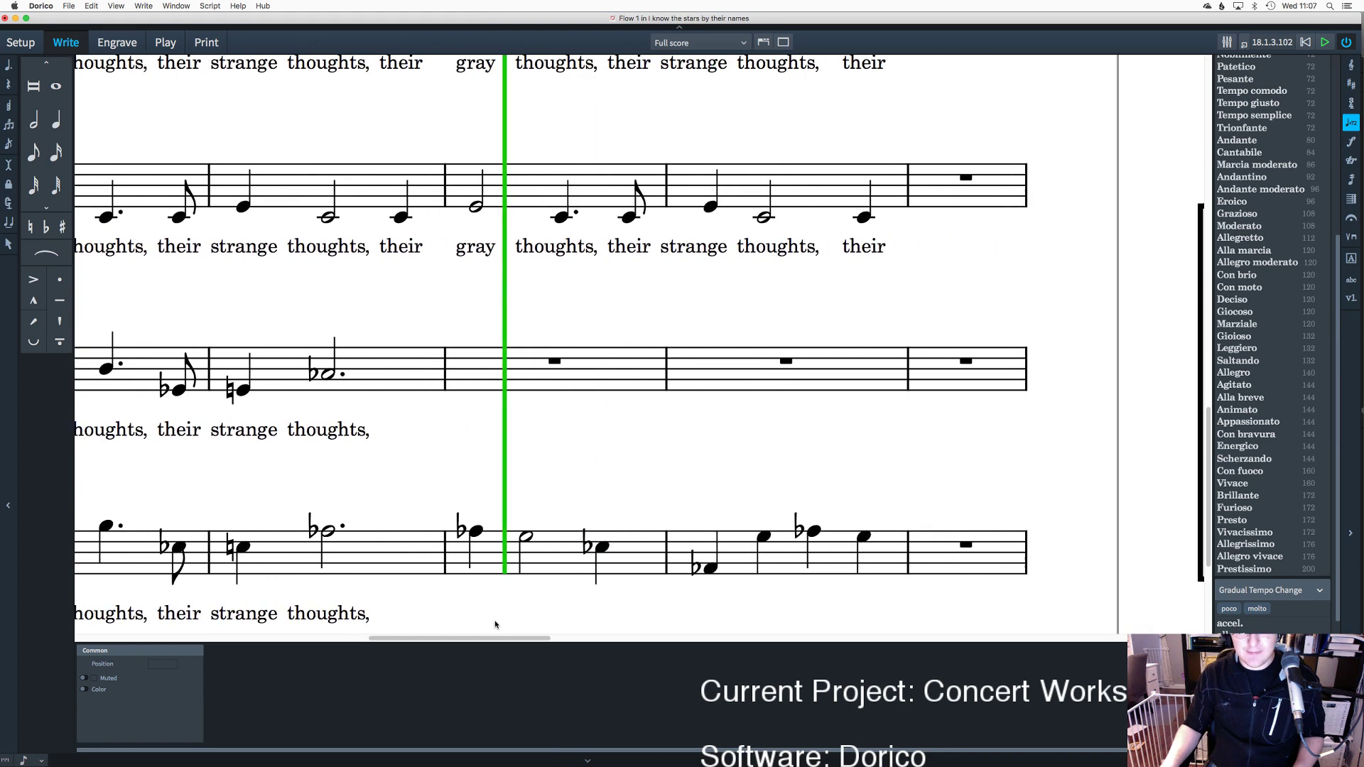
pyautogui.scroll(-1, 490, 589)
pyautogui.doubleClick(347, 583)
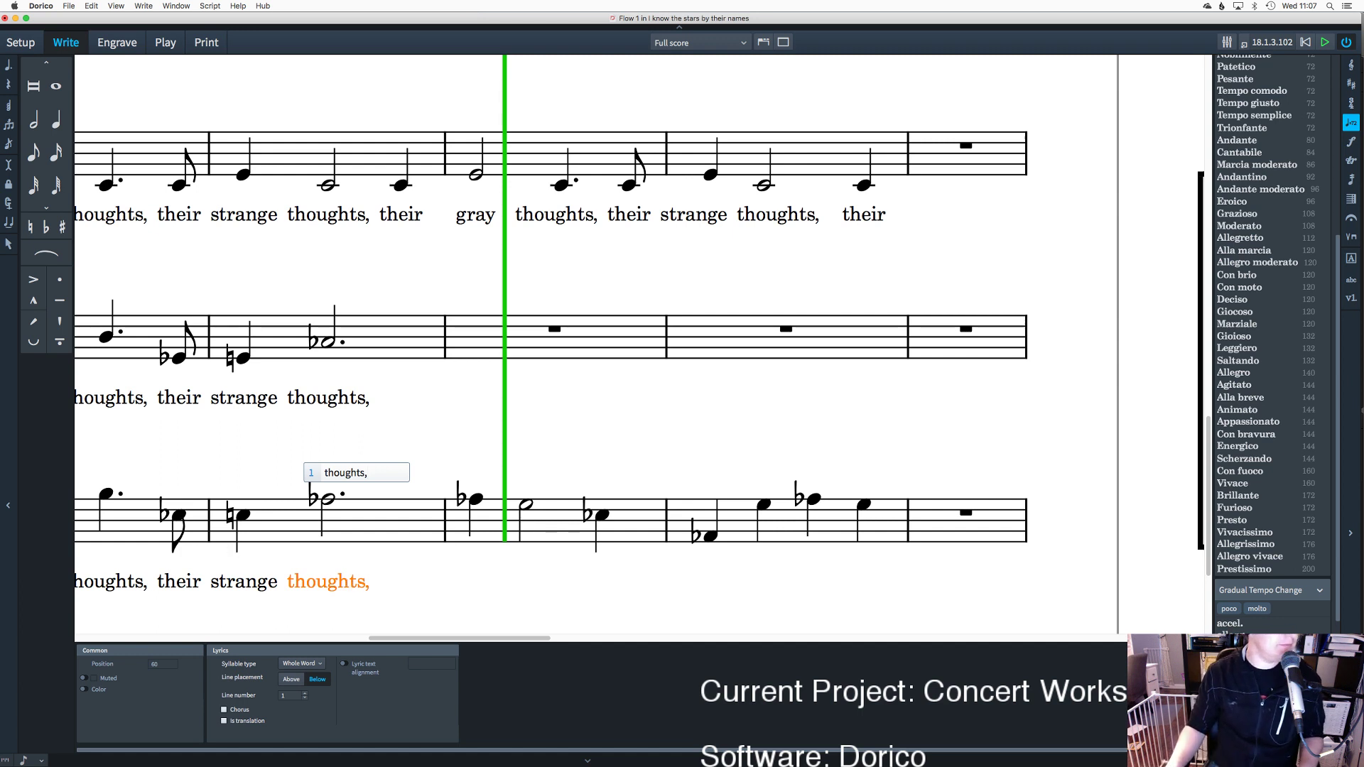
pyautogui.press('Escape')
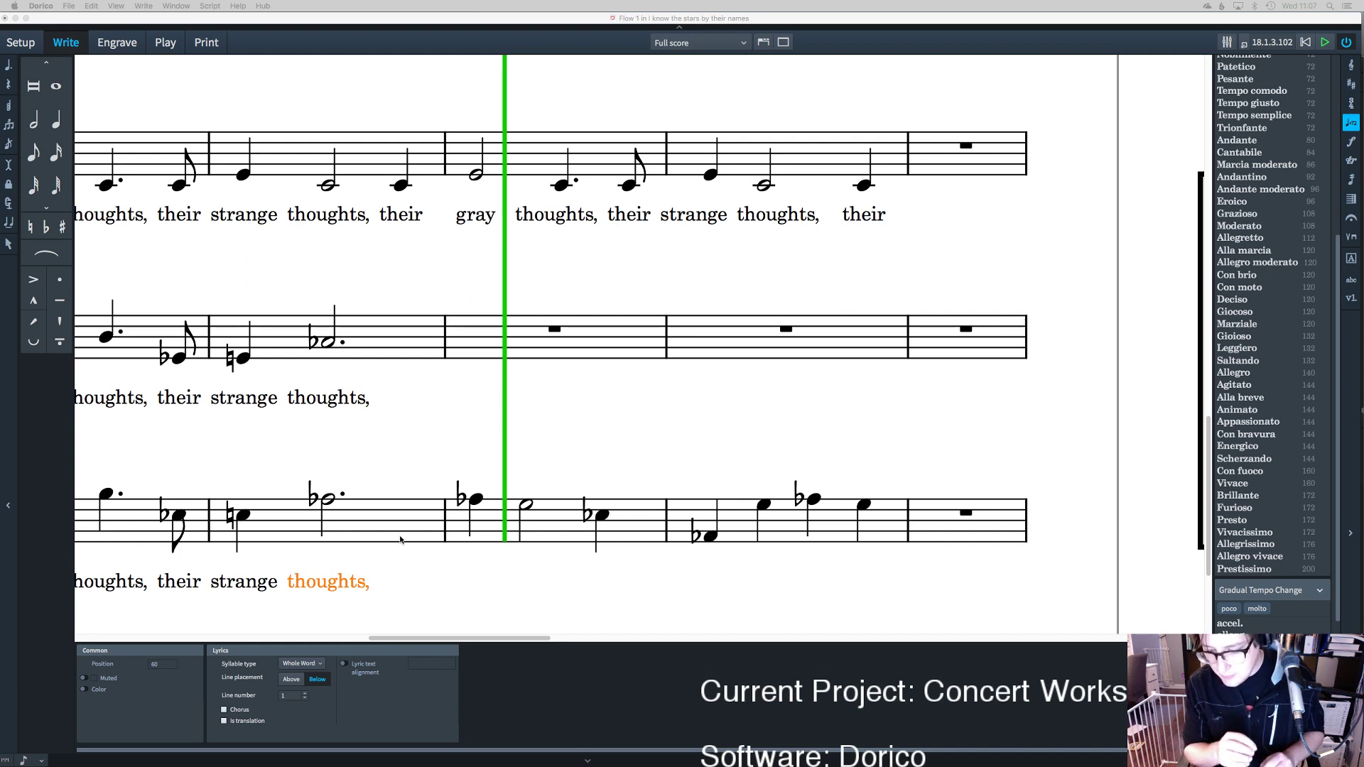
# Step: Try a slur from the bass's dotted half-note A-flat in bar 16 to the first note of bar 17, then undo it
pyautogui.click(371, 495)
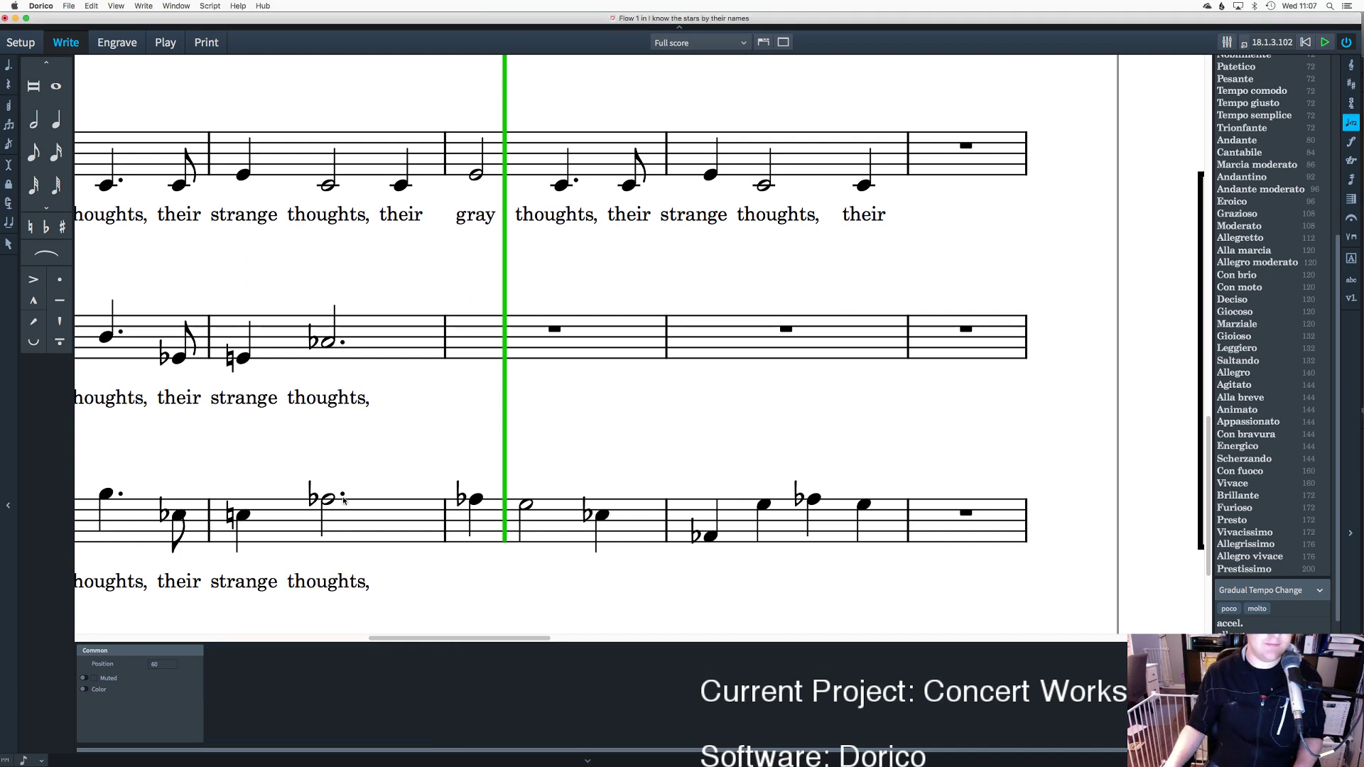
pyautogui.click(326, 501)
pyautogui.click(61, 258)
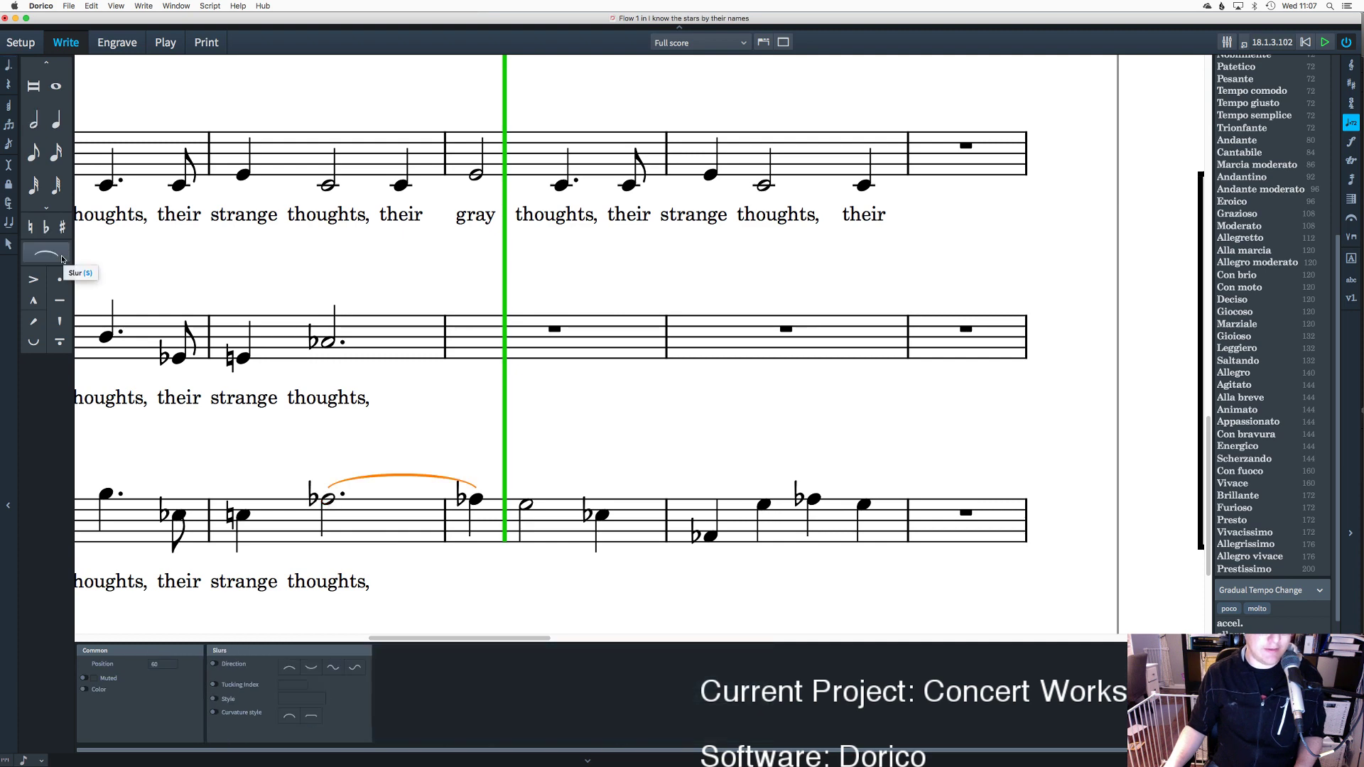
pyautogui.press('super+z')
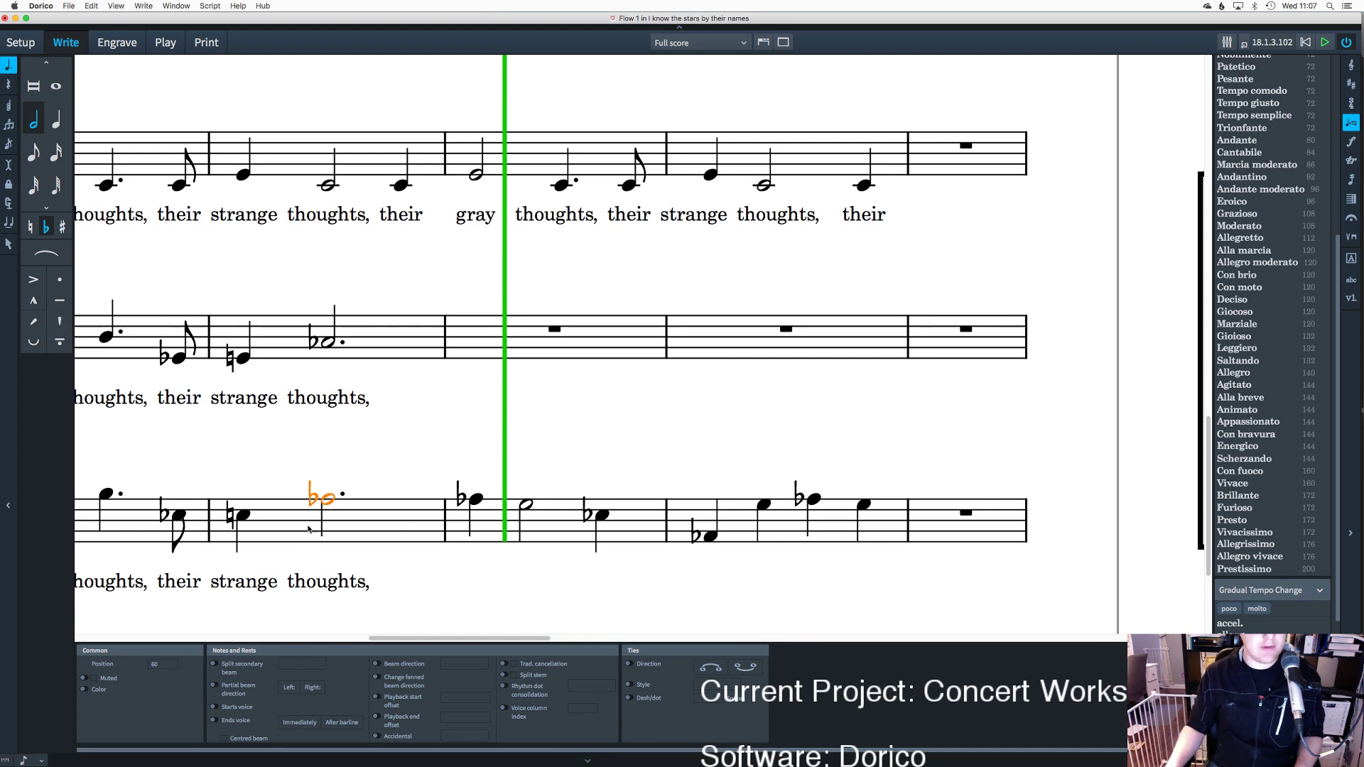
# Step: Lengthen the bass's A-flat in bar 16 to a whole note tied across the barline into the first beat of bar 17
pyautogui.click(61, 88)
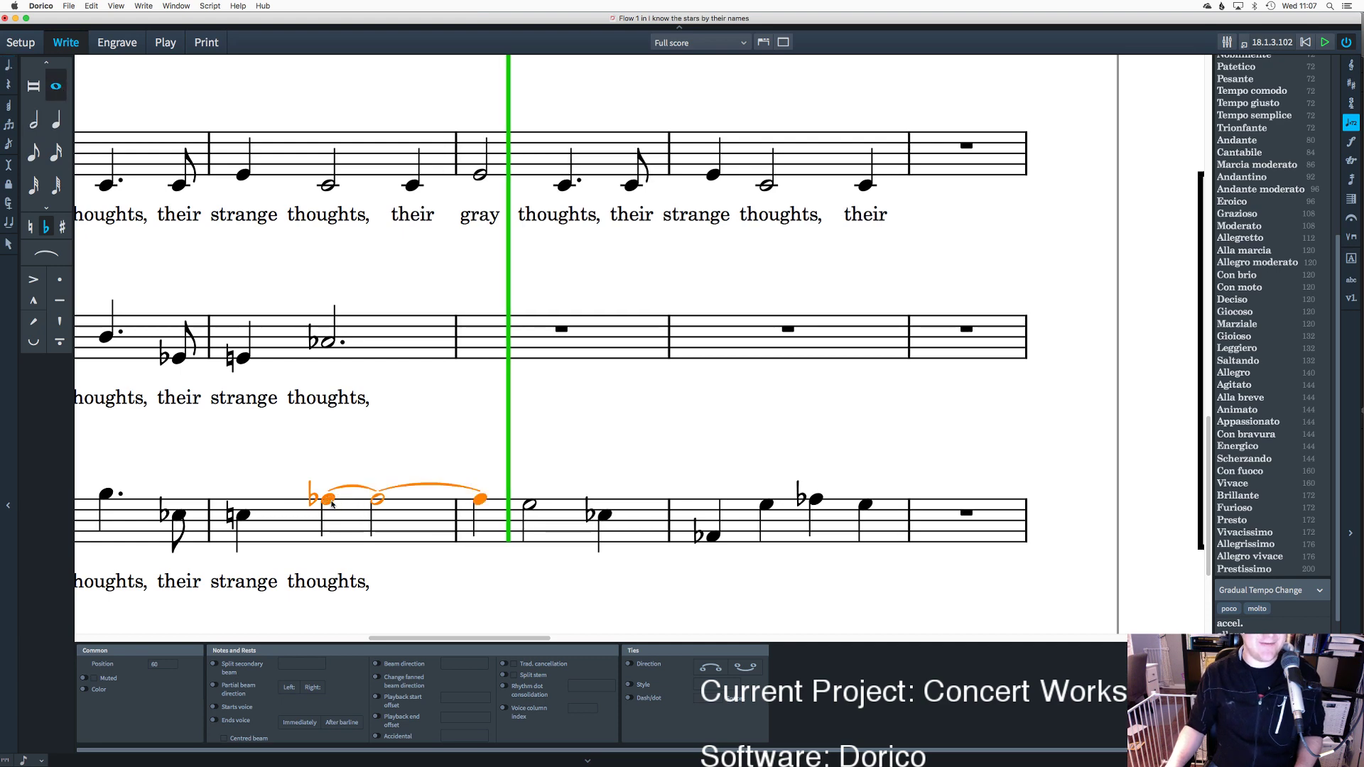
pyautogui.click(34, 121)
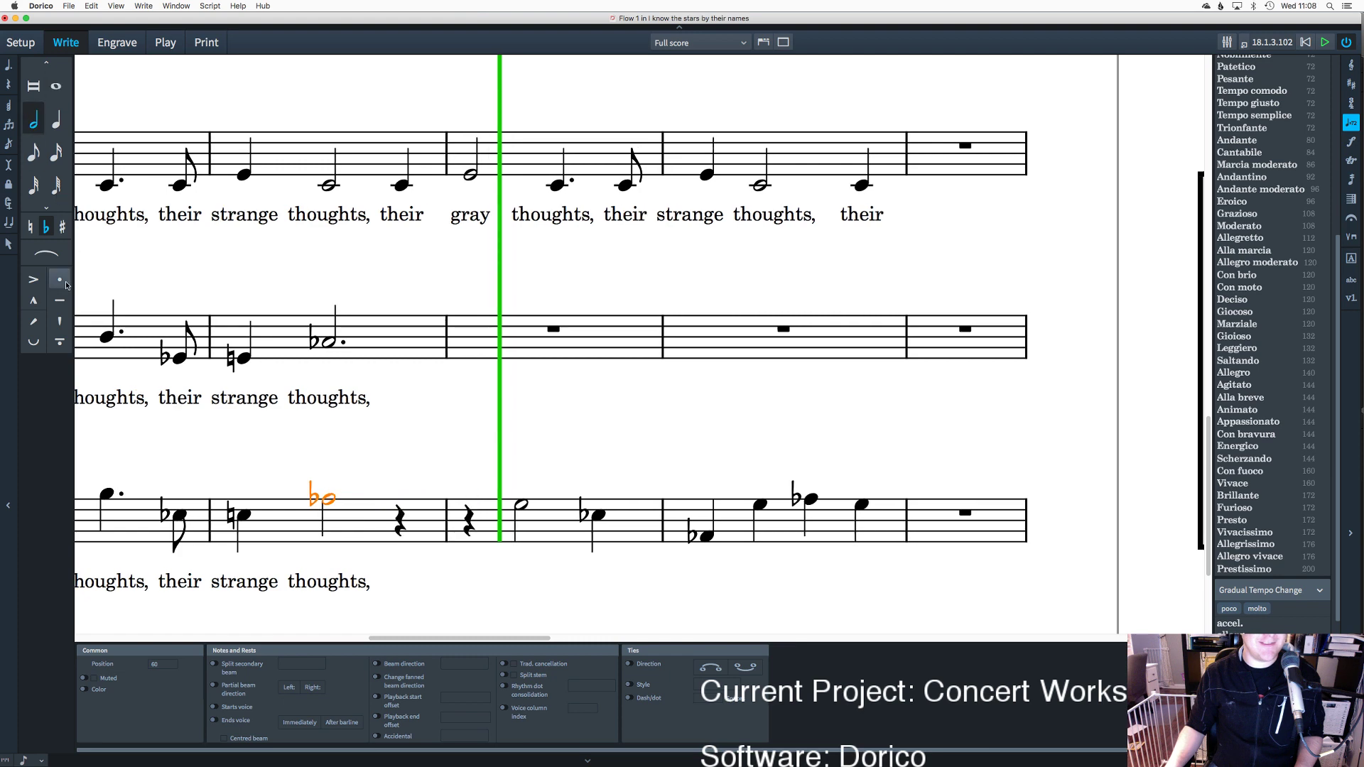
pyautogui.click(9, 66)
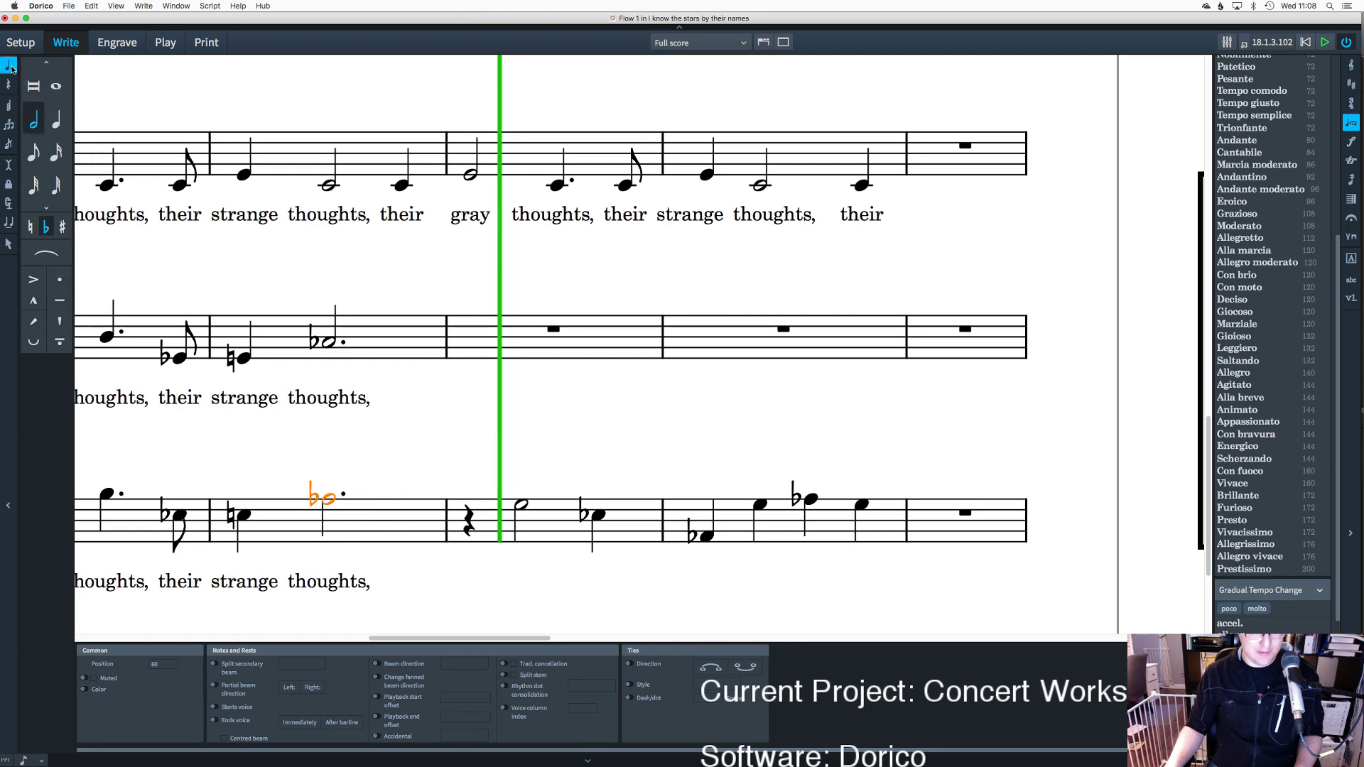
pyautogui.click(258, 455)
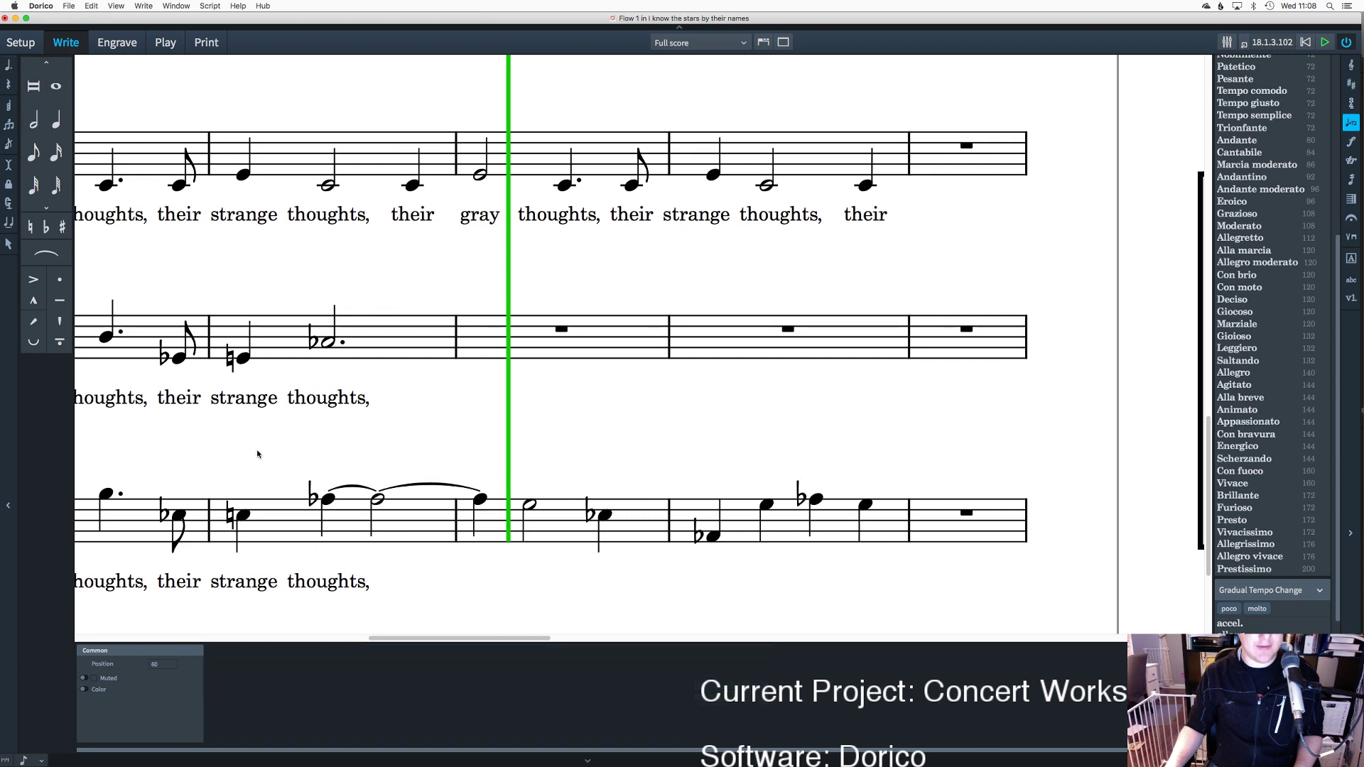
# Step: Extend the bass lyric "thoughts," in bar 16 with an extender line across the tied A-flat into bar 17
pyautogui.doubleClick(362, 582)
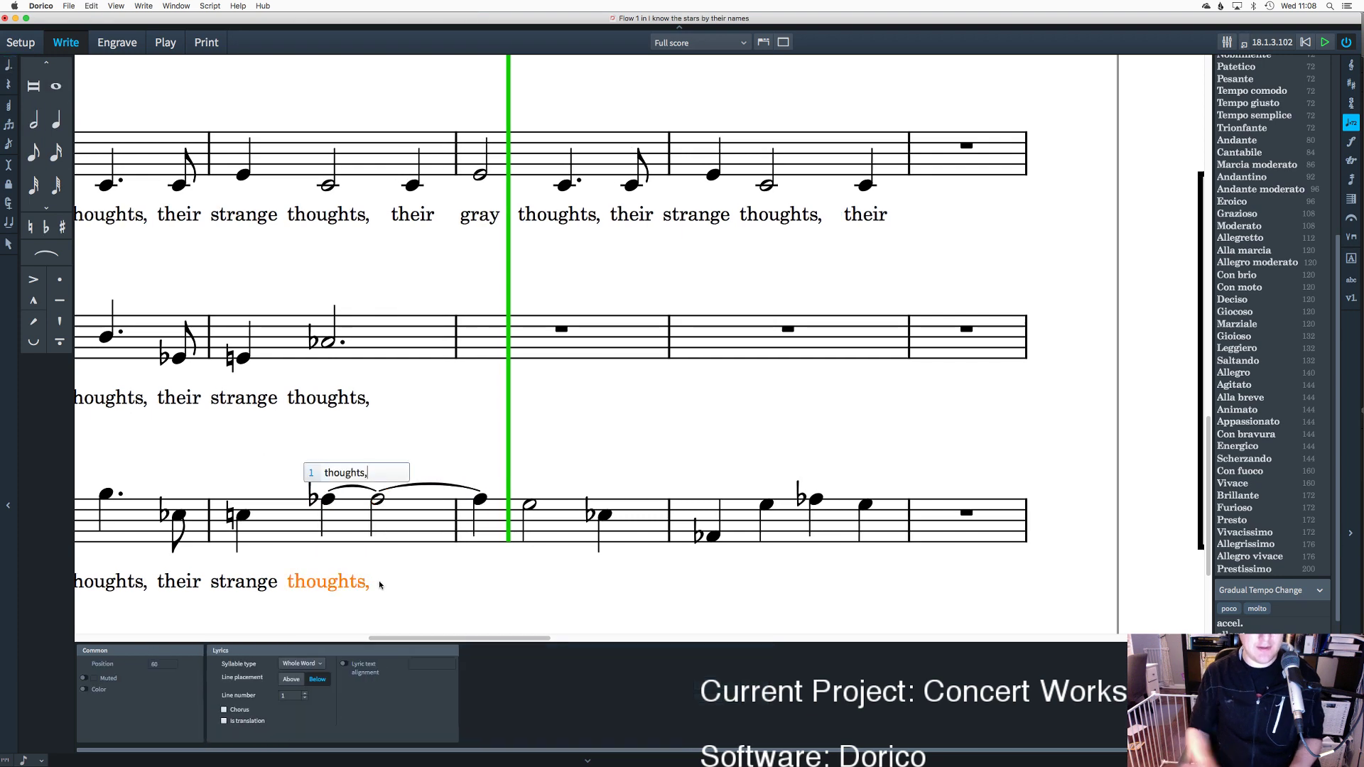
pyautogui.press('space')
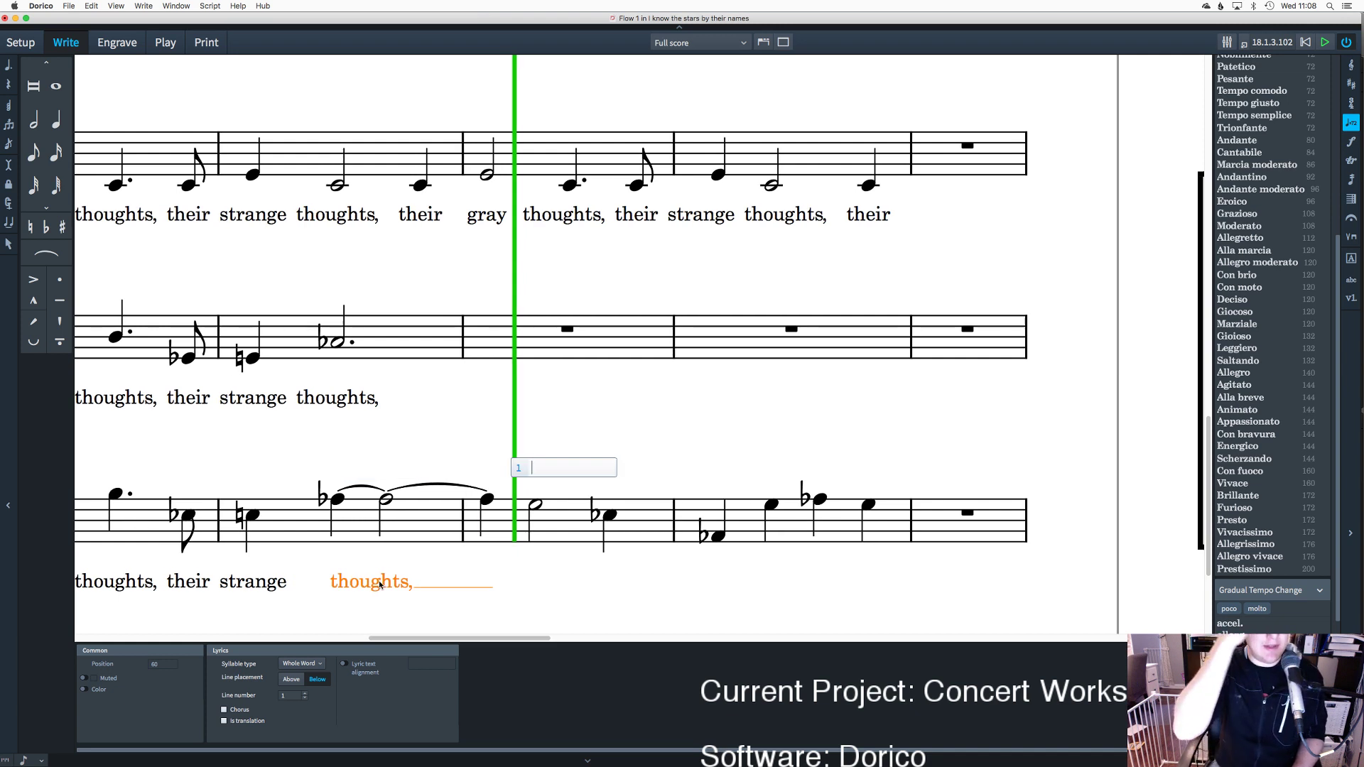
pyautogui.press('Escape')
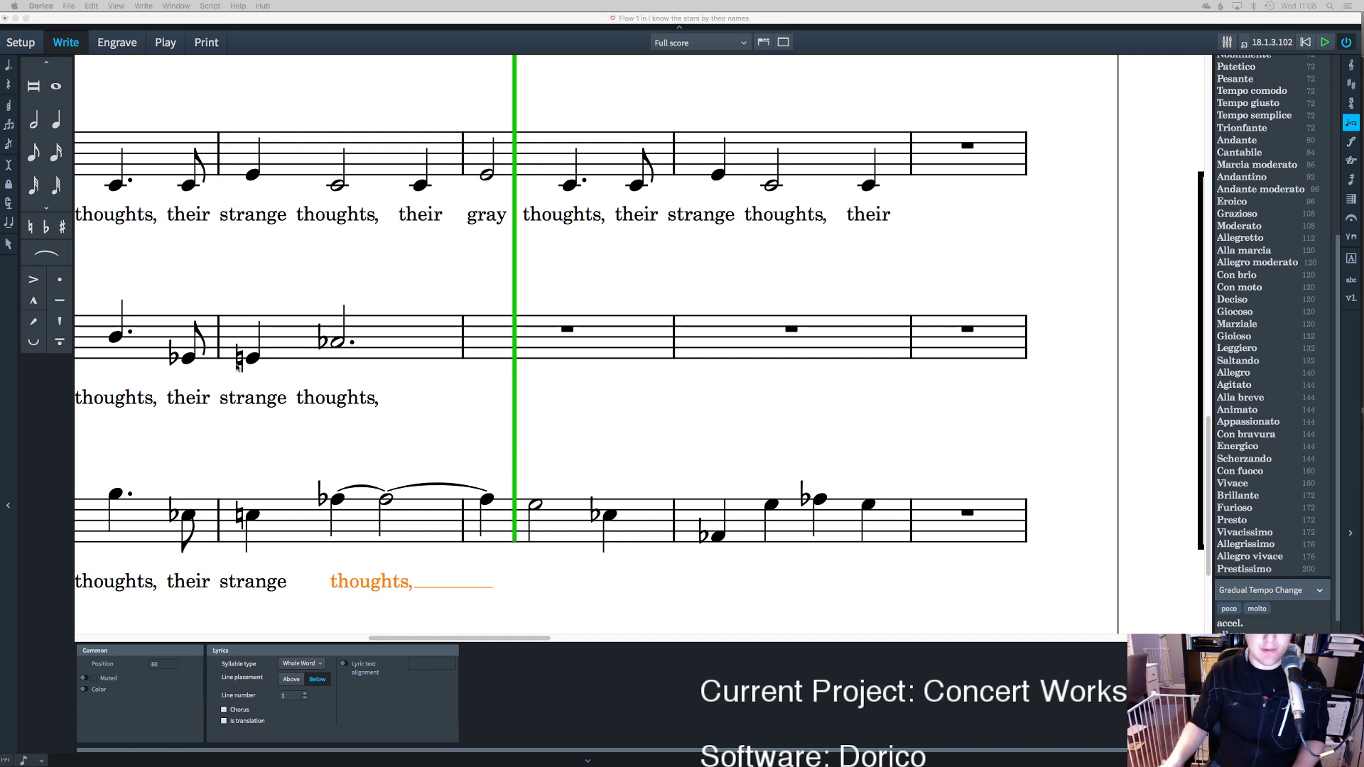
# Step: Add the lyrics "their" and "strange" under the half note and the last quarter note of the bass's bar 17
pyautogui.click(533, 505)
pyautogui.hotkey('shift', 'l')
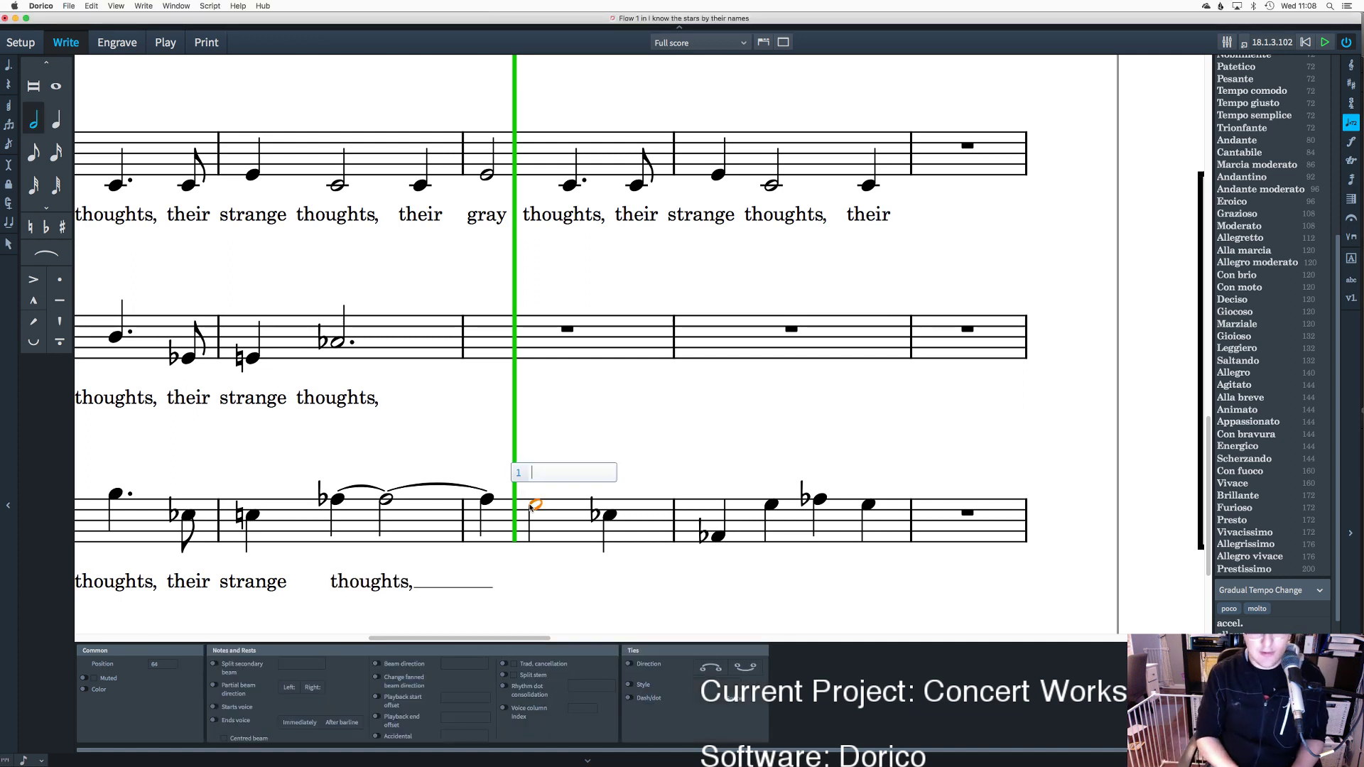
pyautogui.write('their')
pyautogui.press('space')
pyautogui.write('strange')
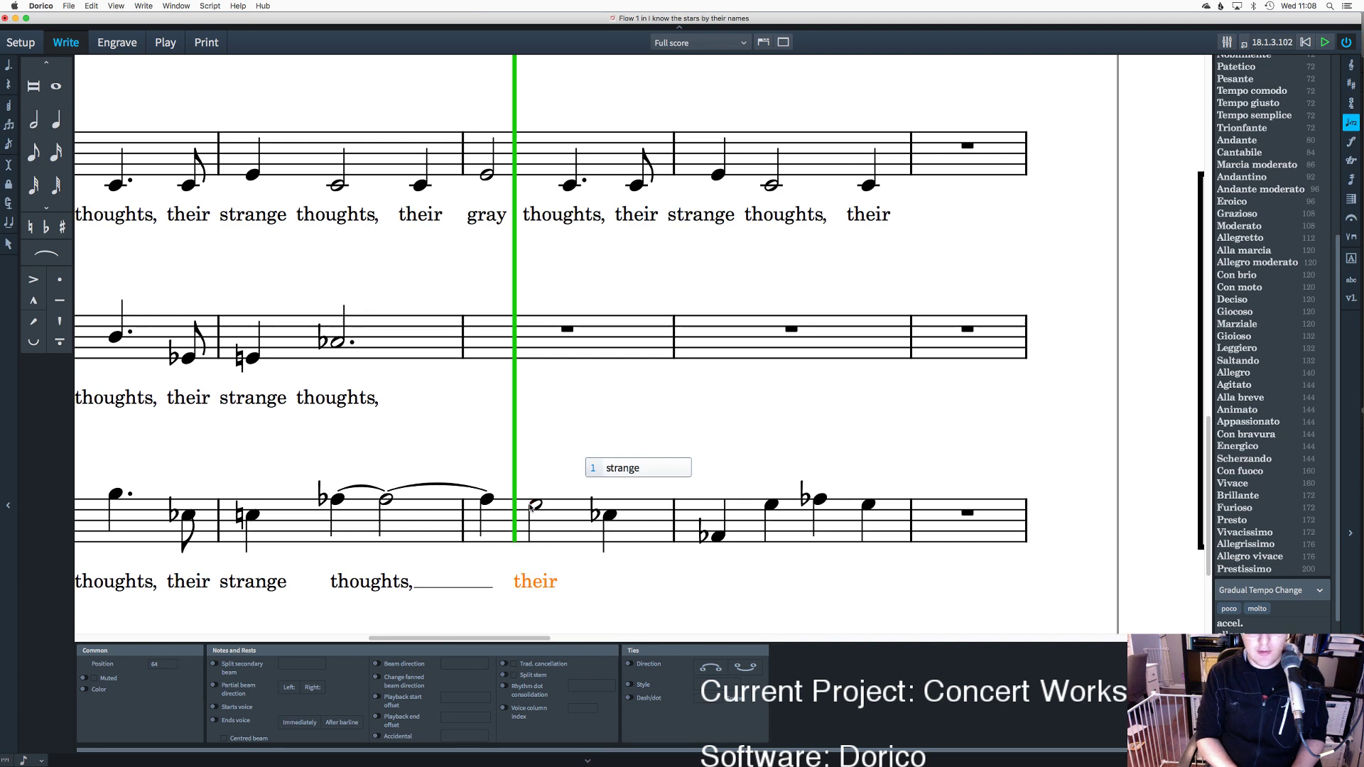
pyautogui.press('space')
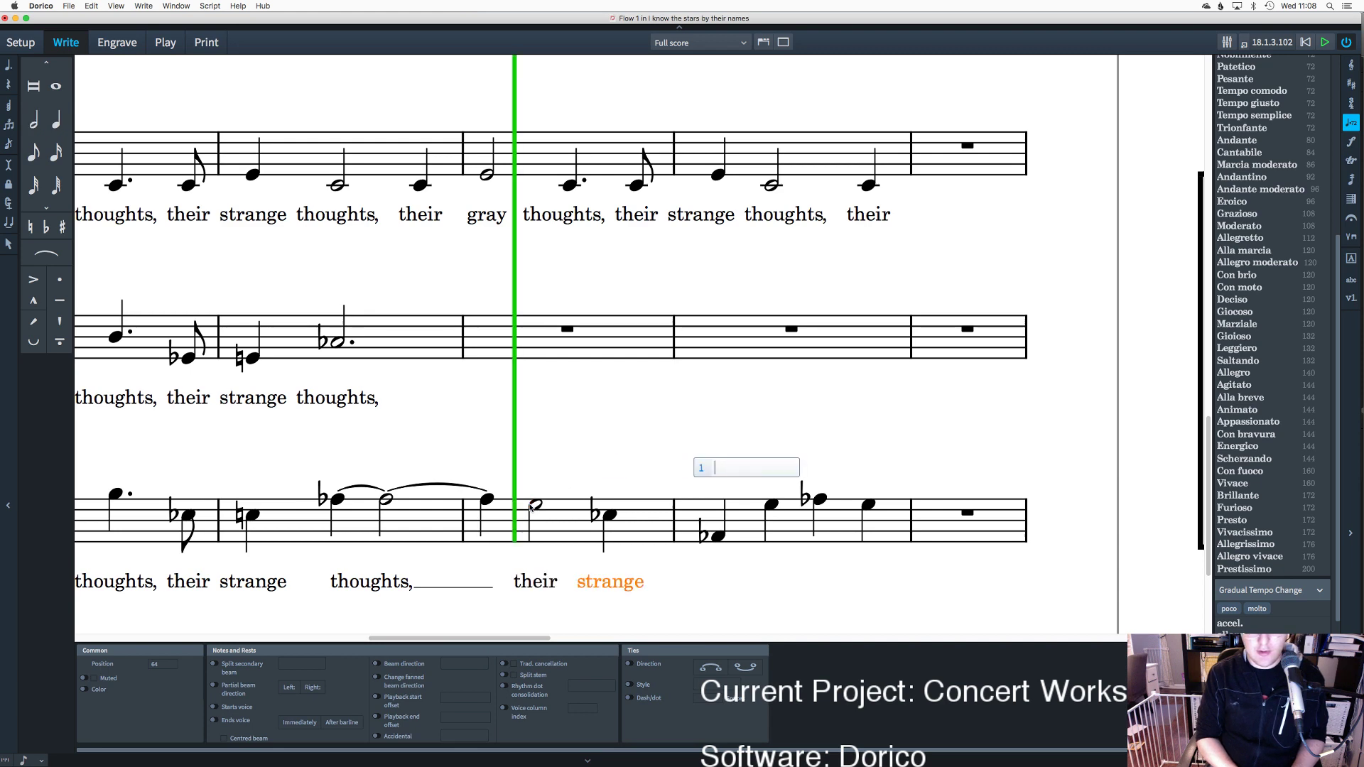
# Step: Add the lyric "thoughts" under the first note of the bass's bar 18 and extend it through the bar's last note
pyautogui.write('thoughts')
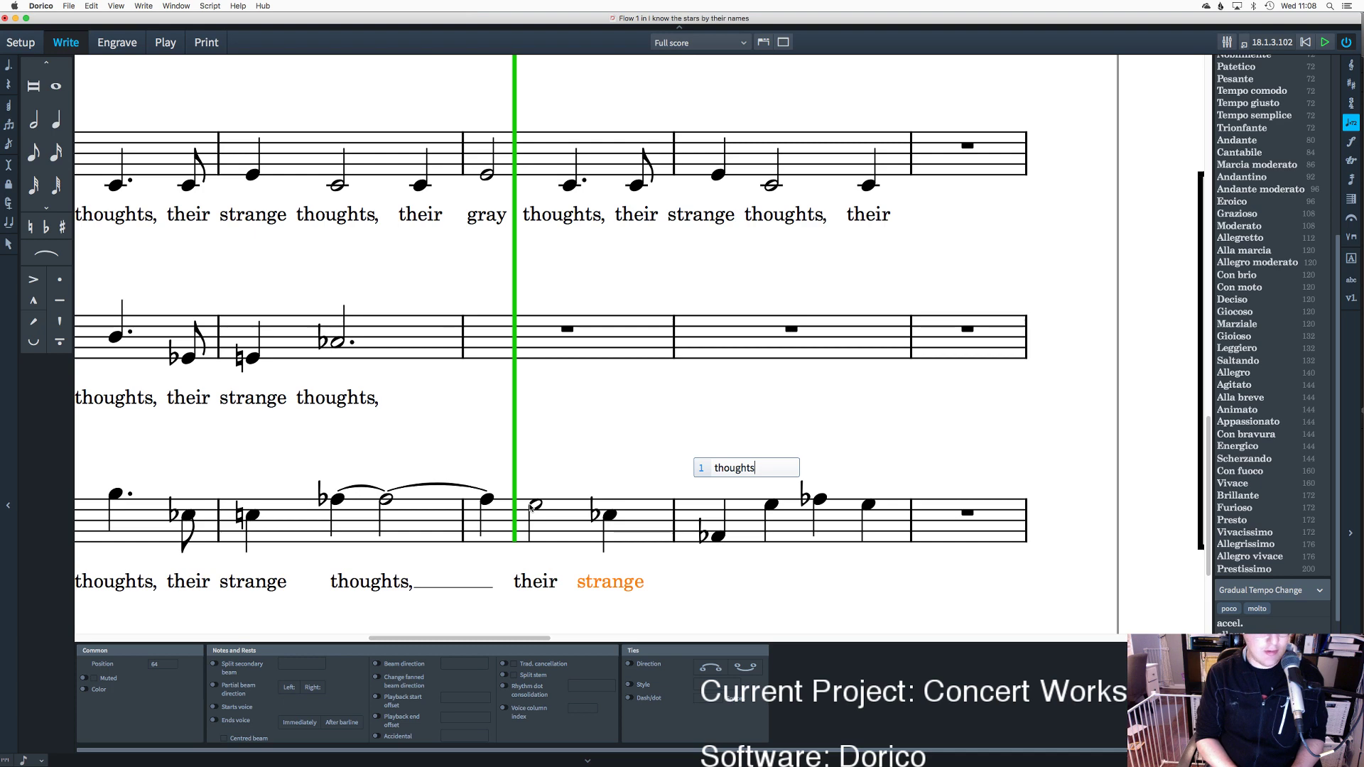
pyautogui.press('space')
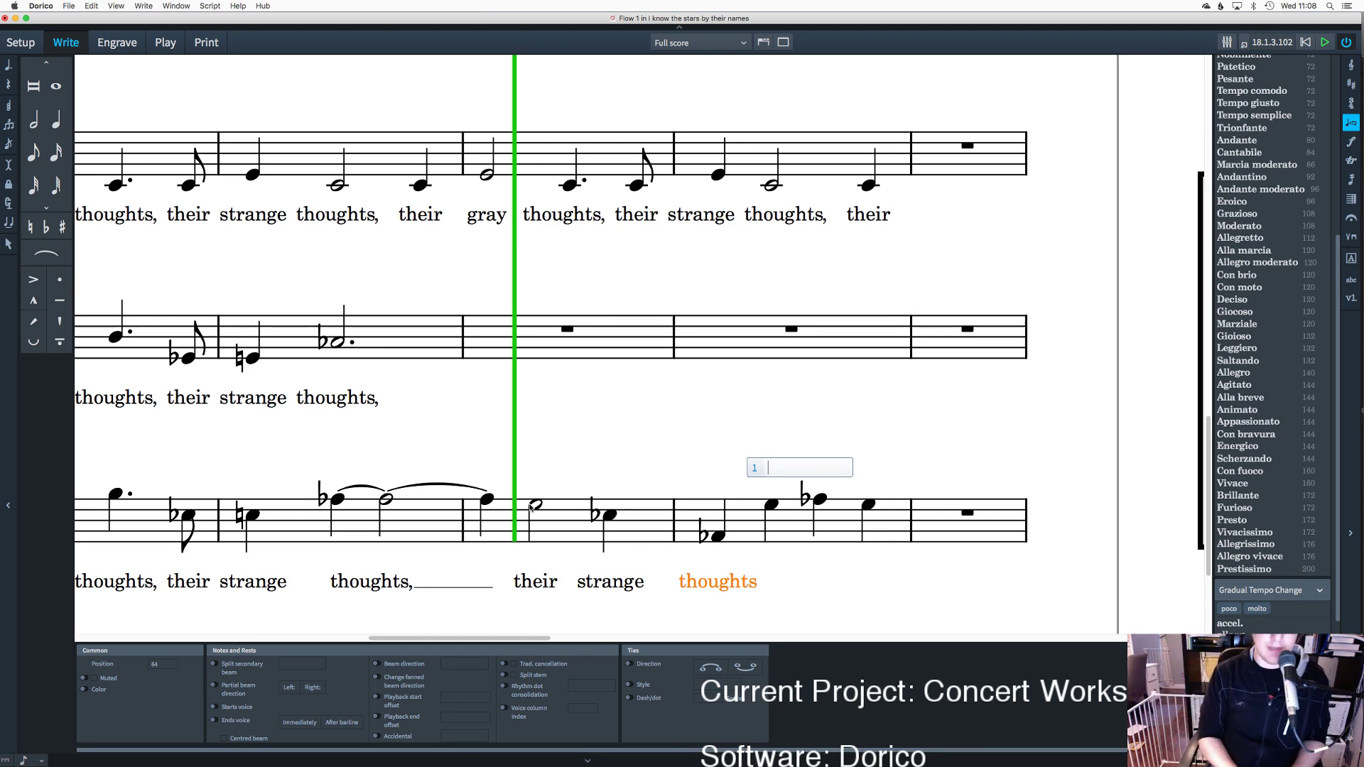
pyautogui.press('space')
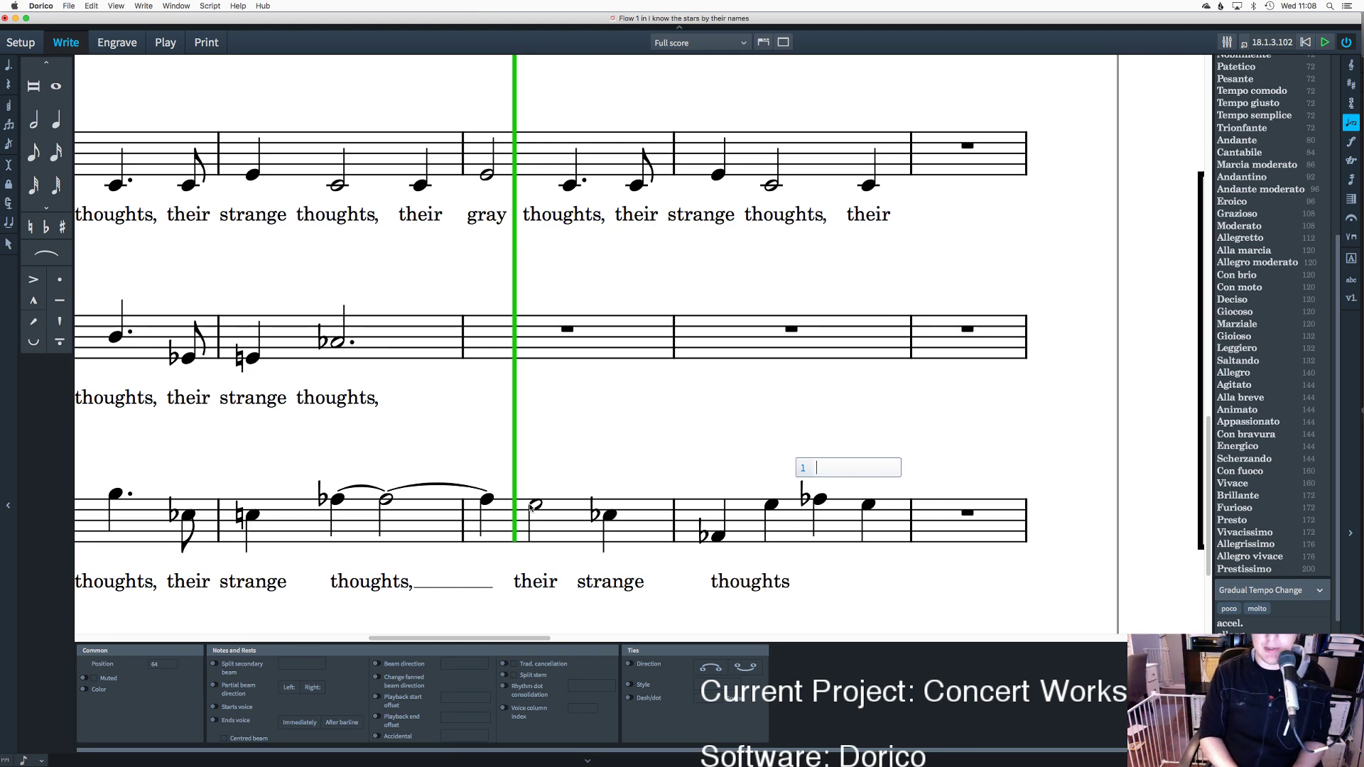
pyautogui.press('space')
pyautogui.press('space')
pyautogui.press('Escape')
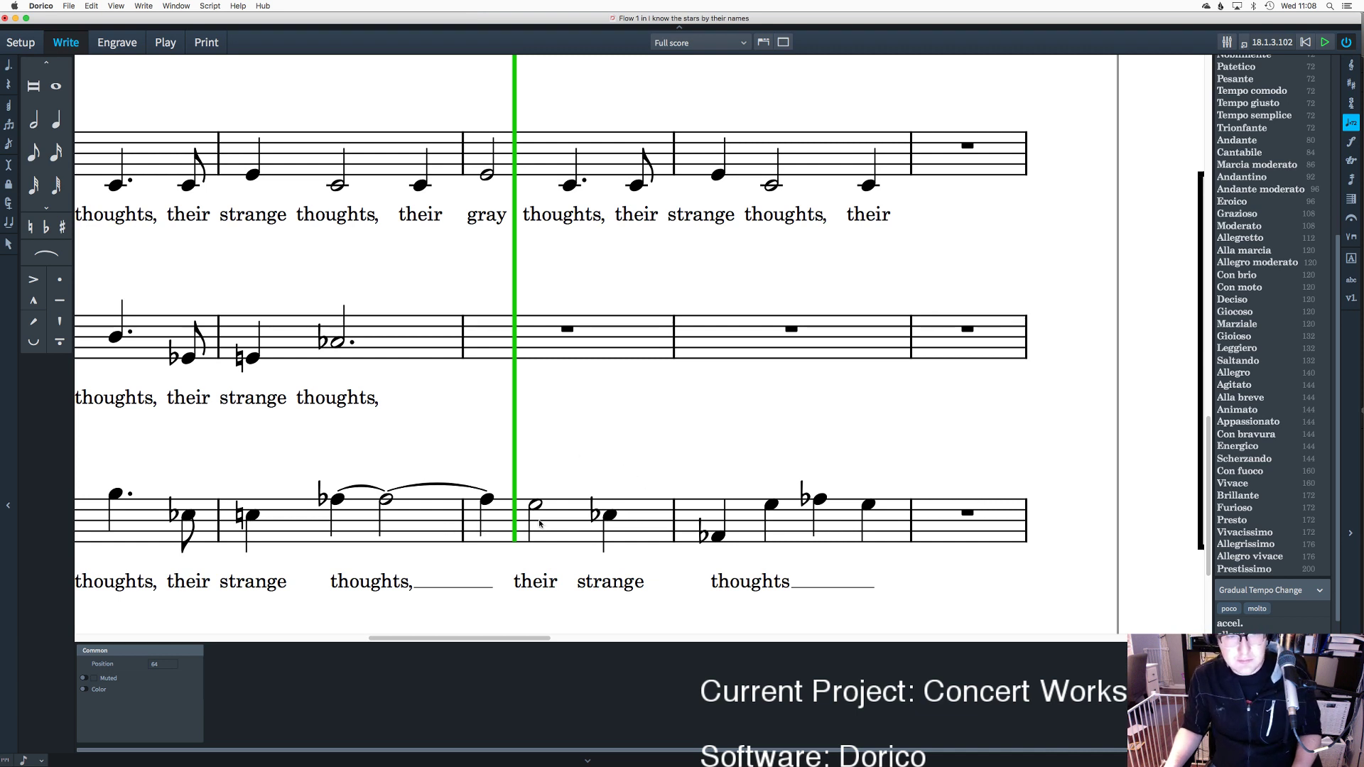
# Step: Copy the bass's music and lyrics from the tied A-flat in bar 16 through bar 18 to the tenor staff
pyautogui.moveTo(467, 462); pyautogui.dragTo(918, 629)
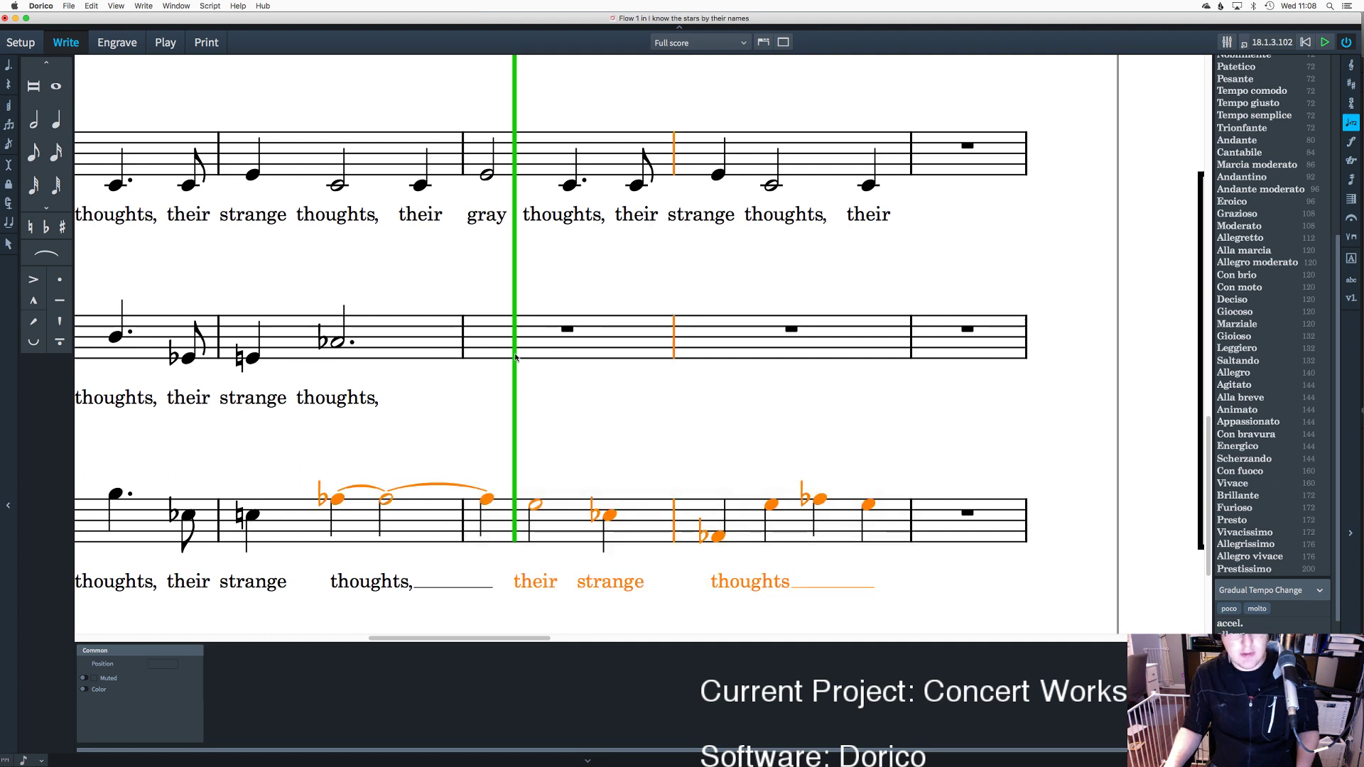
pyautogui.press('Escape')
pyautogui.moveTo(515, 483); pyautogui.dragTo(314, 444)
pyautogui.press('Escape')
pyautogui.hotkey('alt', 'shift', 'Up')
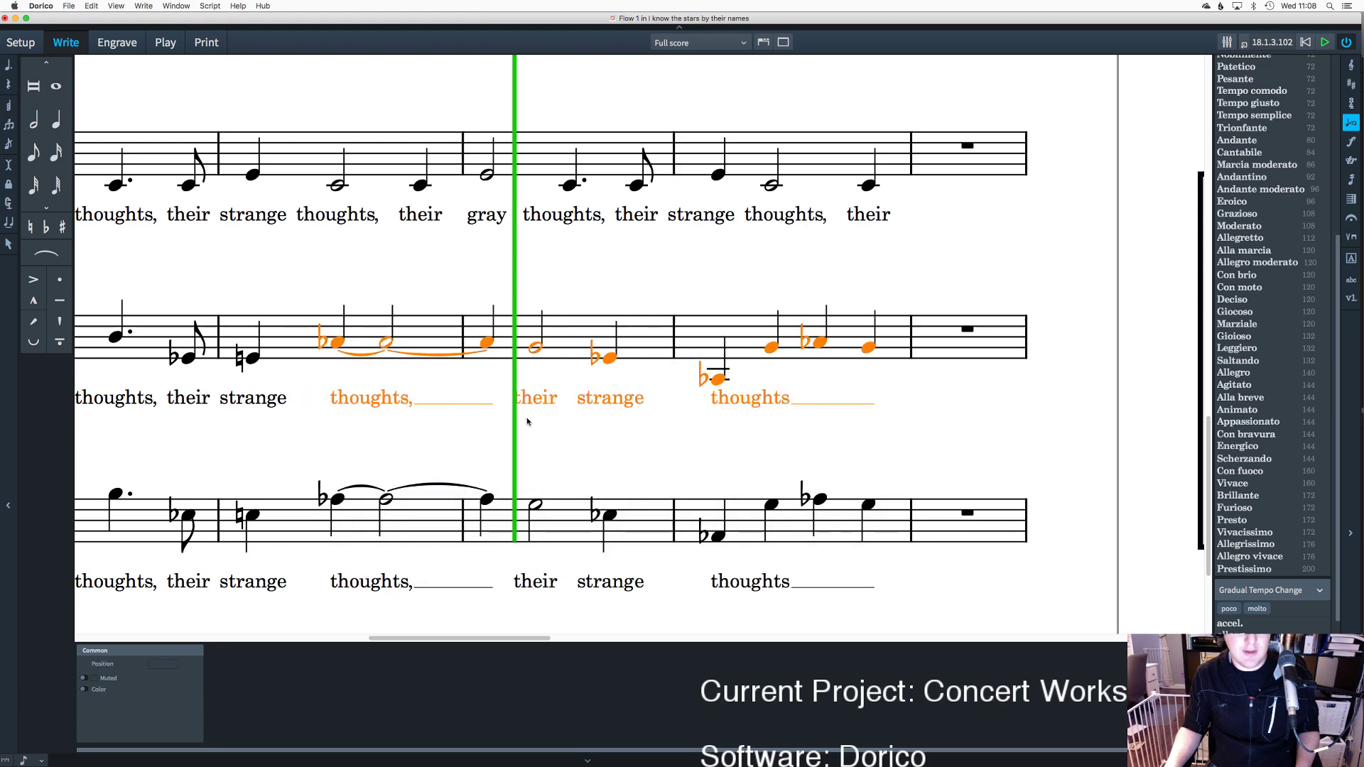
pyautogui.press('Escape')
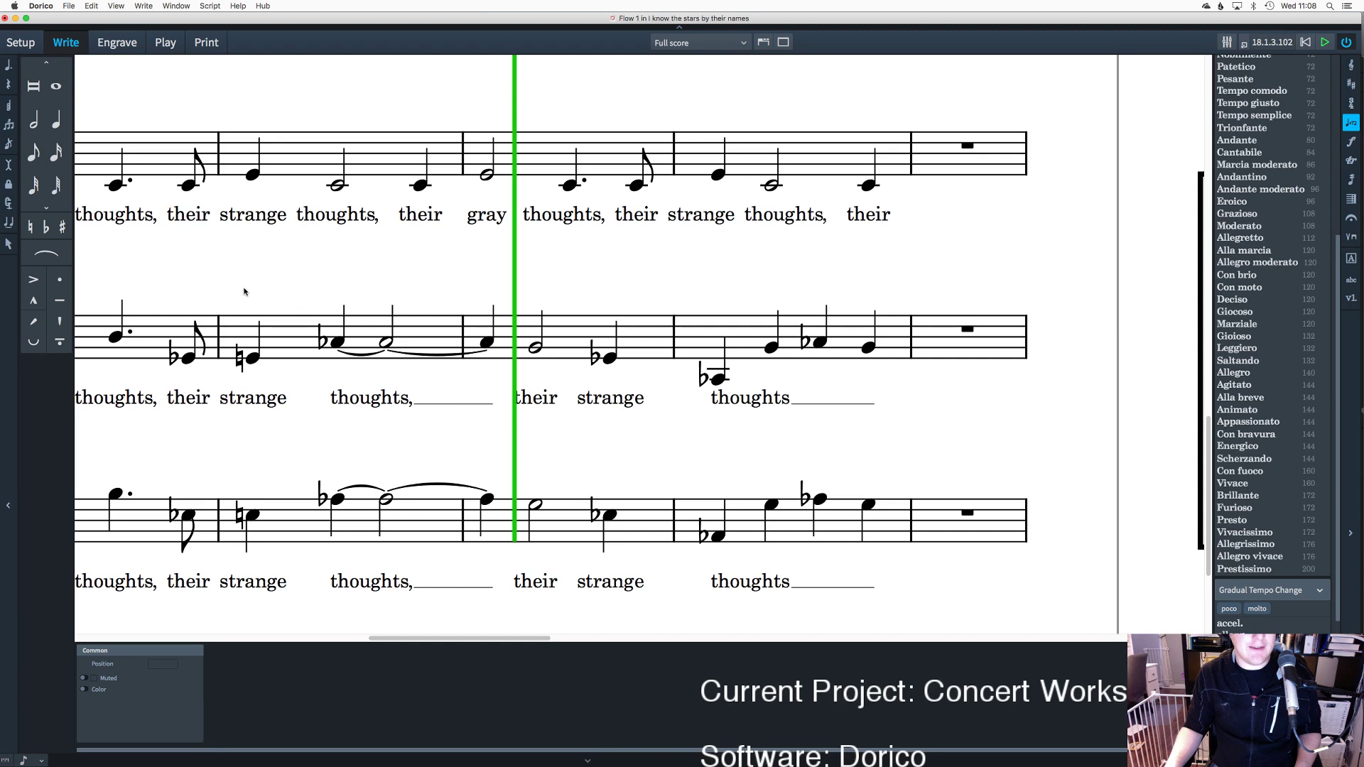
# Step: Play the score back from the beginning and follow all four voices through the newly notated bars
pyautogui.scroll(3, 336, 259)
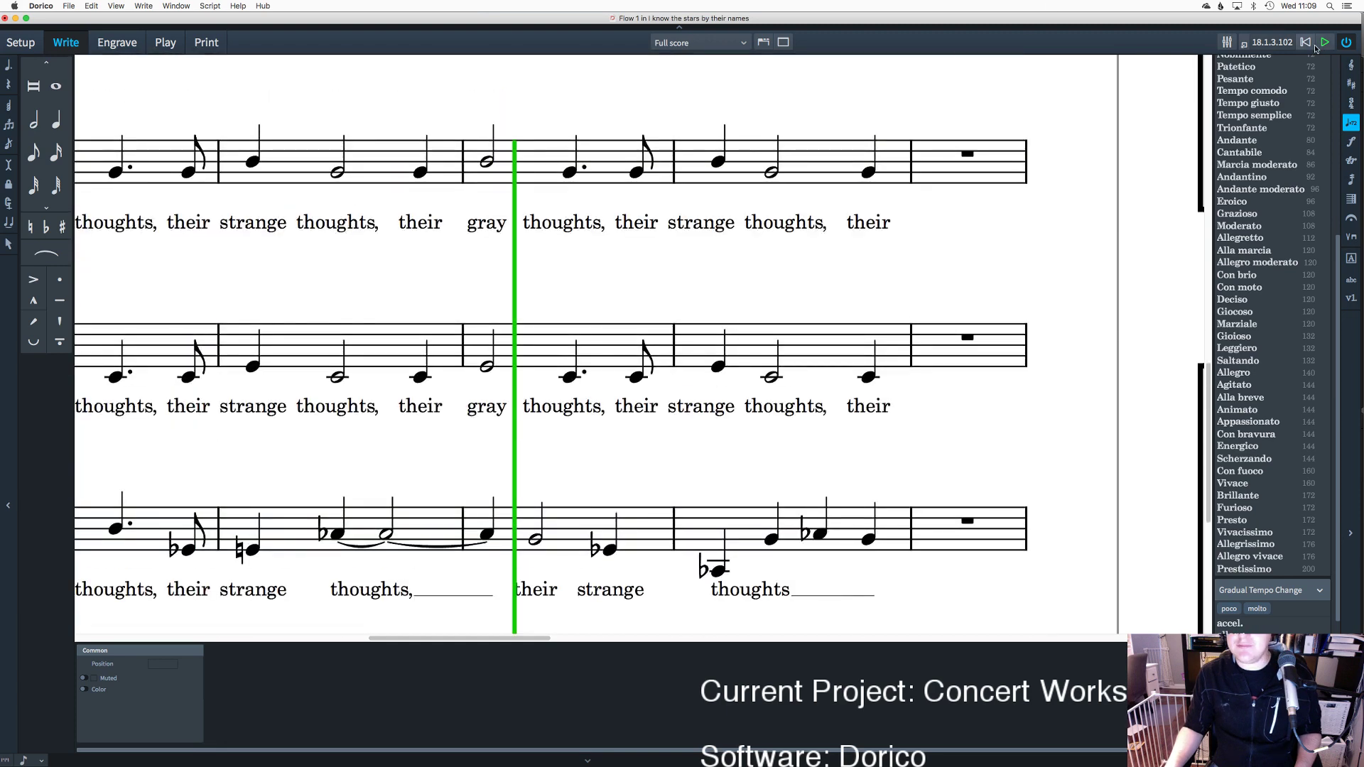
pyautogui.click(1306, 42)
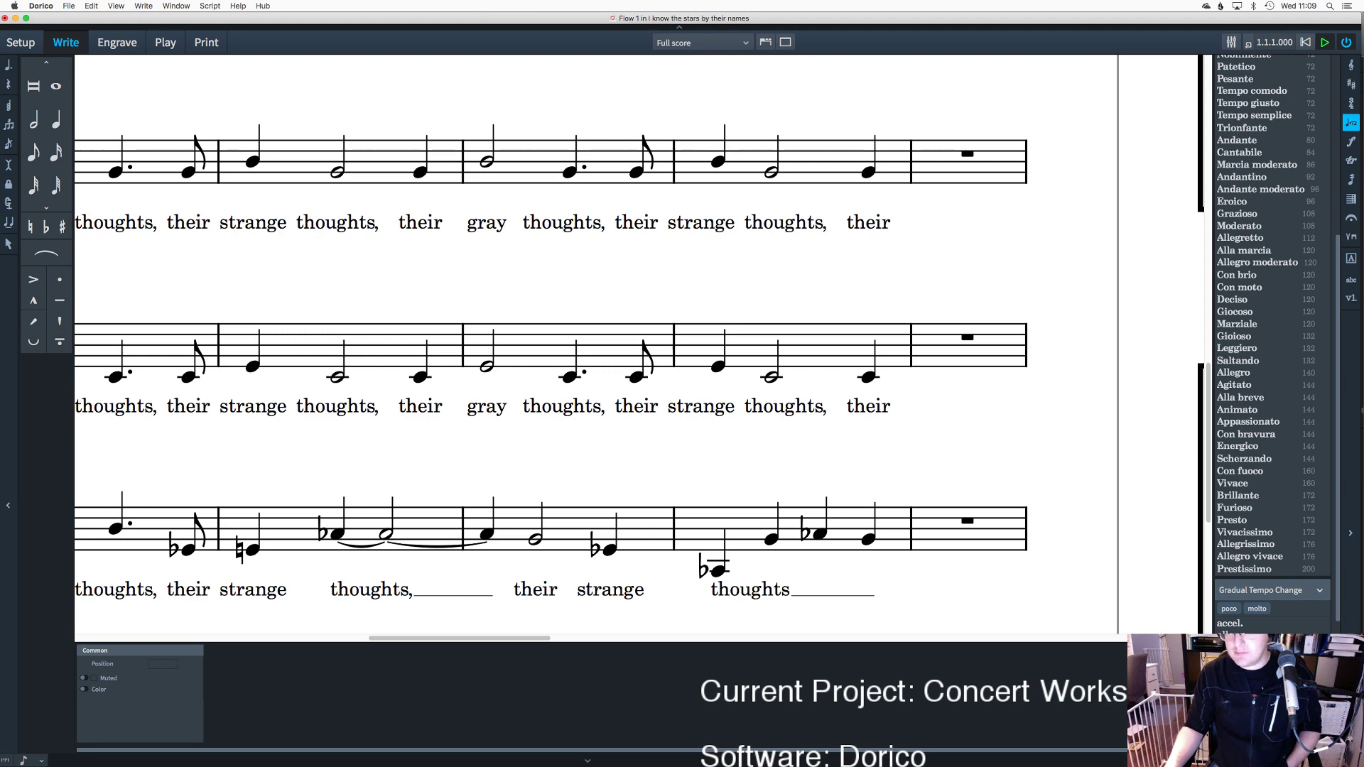
pyautogui.press('super+minus')
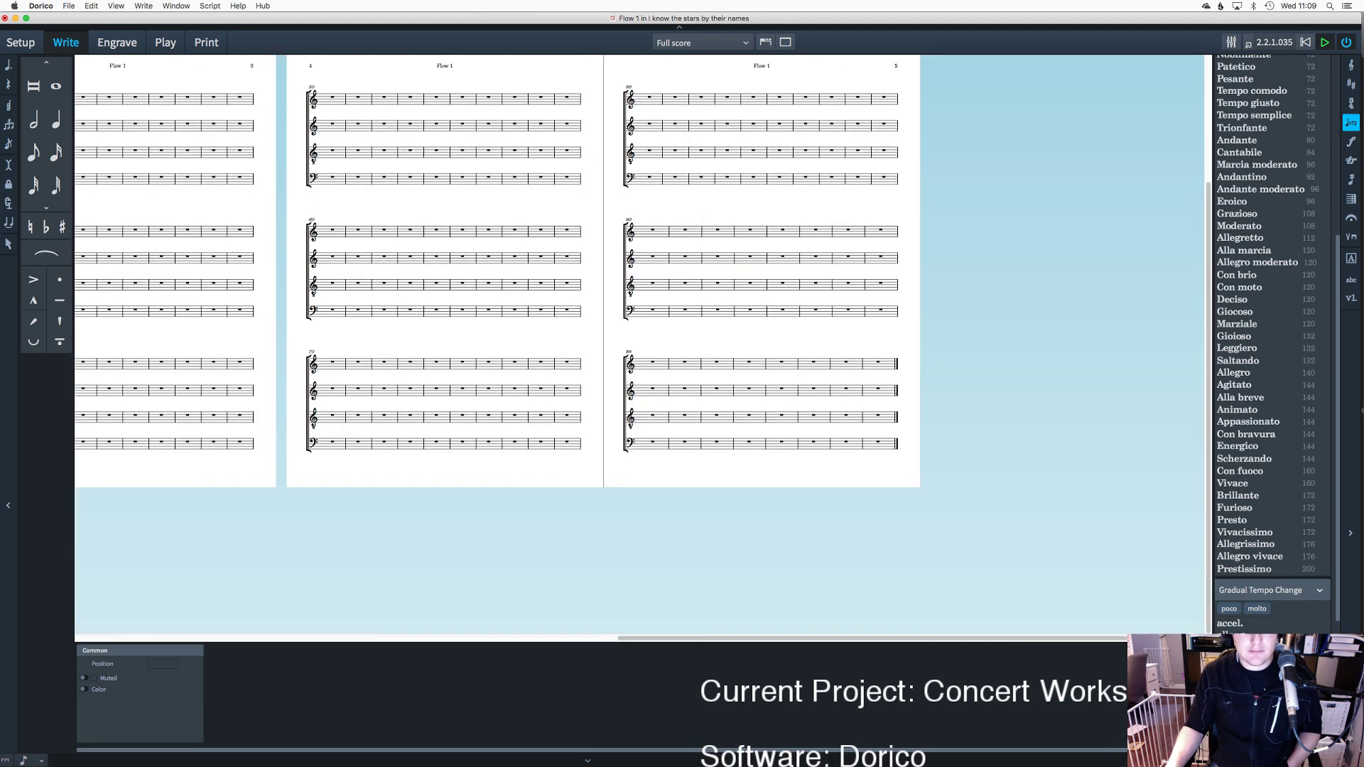
pyautogui.press('super+equal')
pyautogui.press('super+equal')
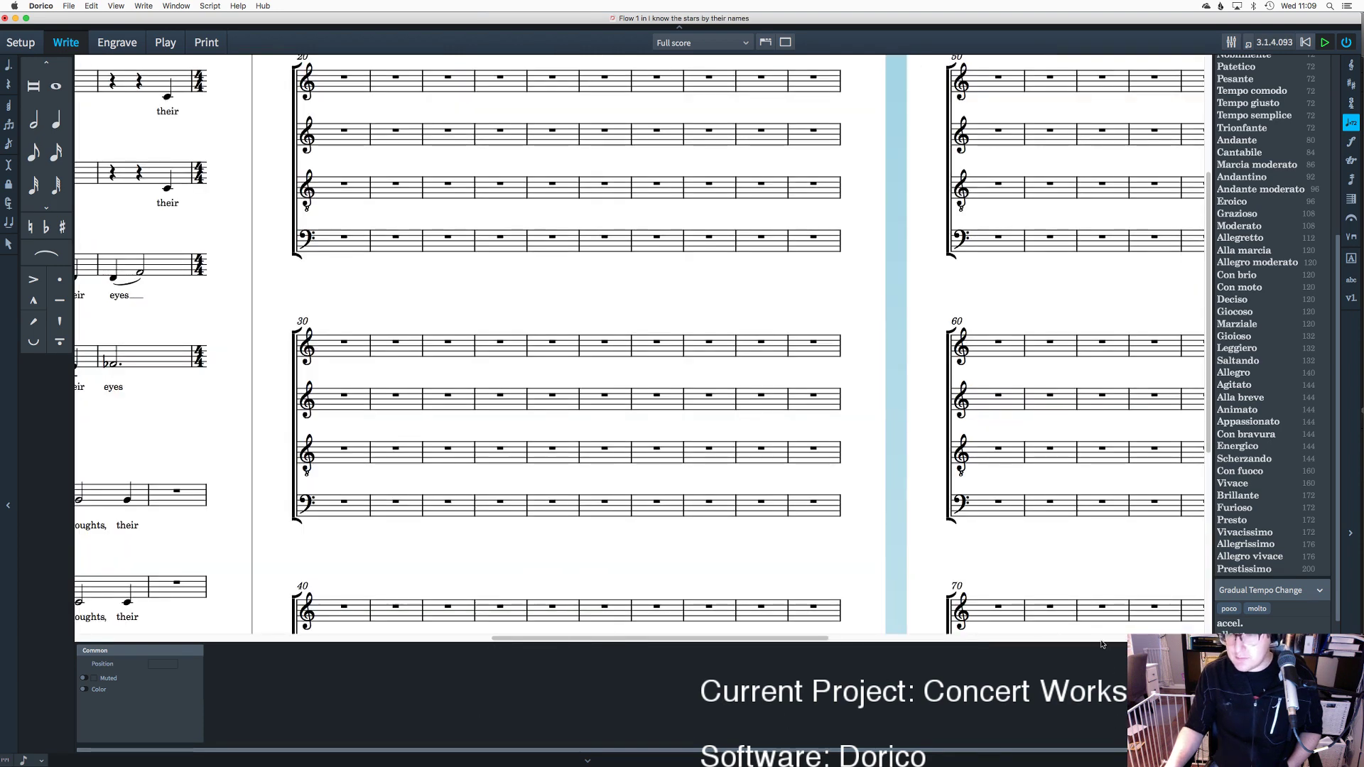
pyautogui.moveTo(682, 766)
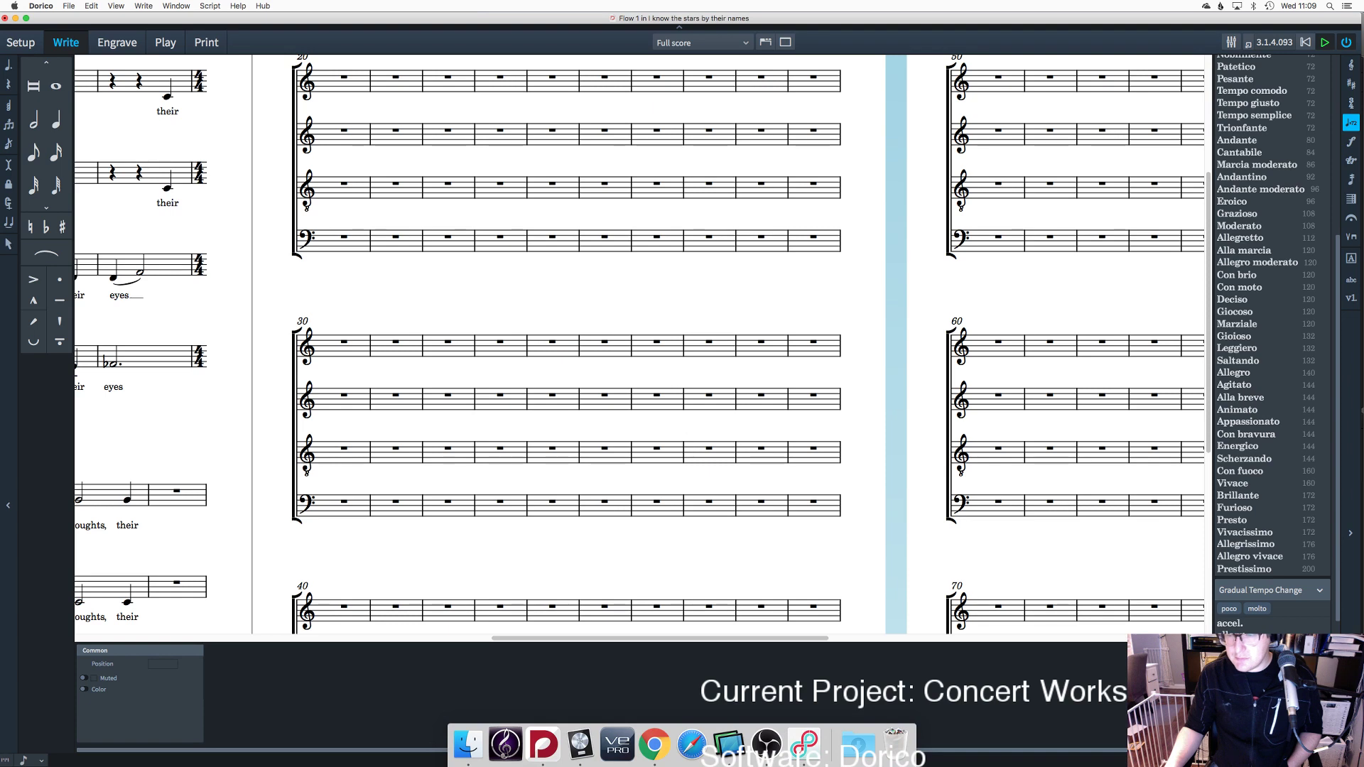
pyautogui.press('space')
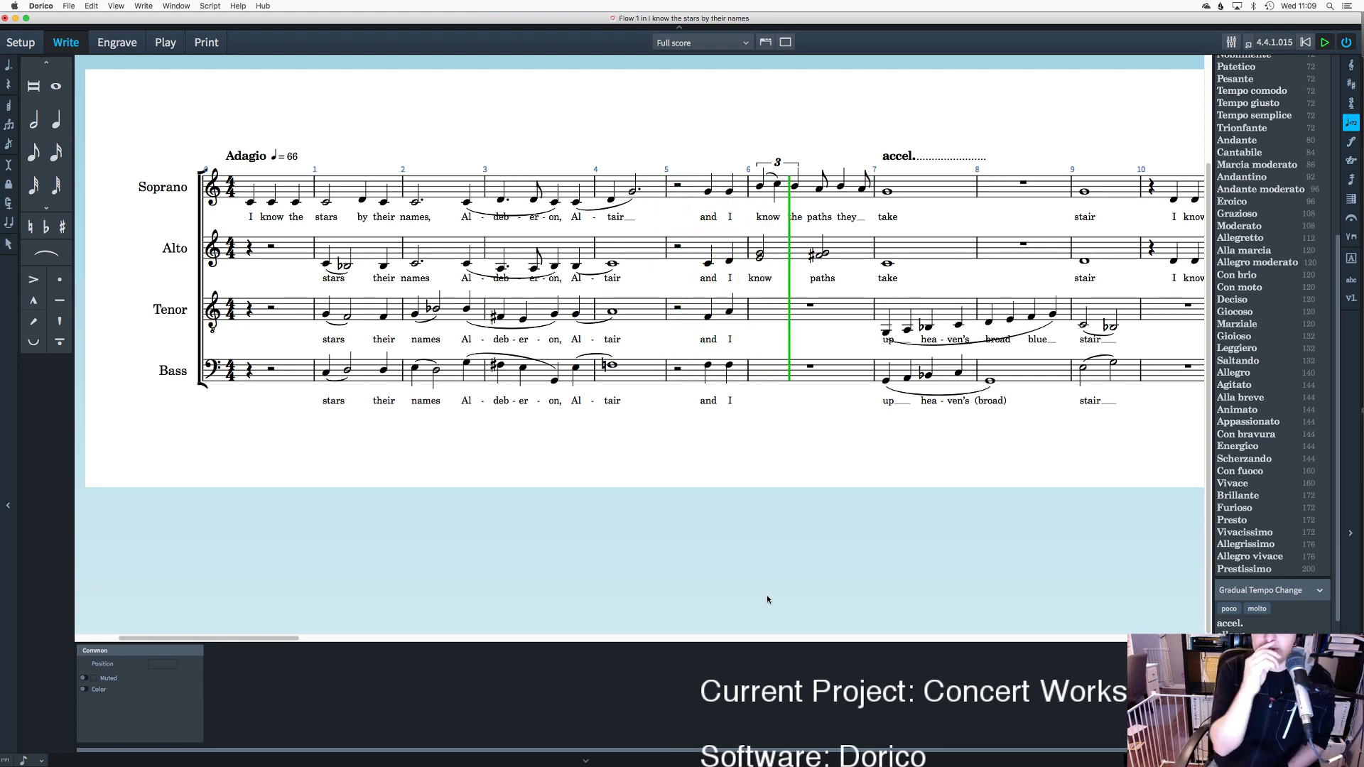
pyautogui.scroll(1, 903, 518)
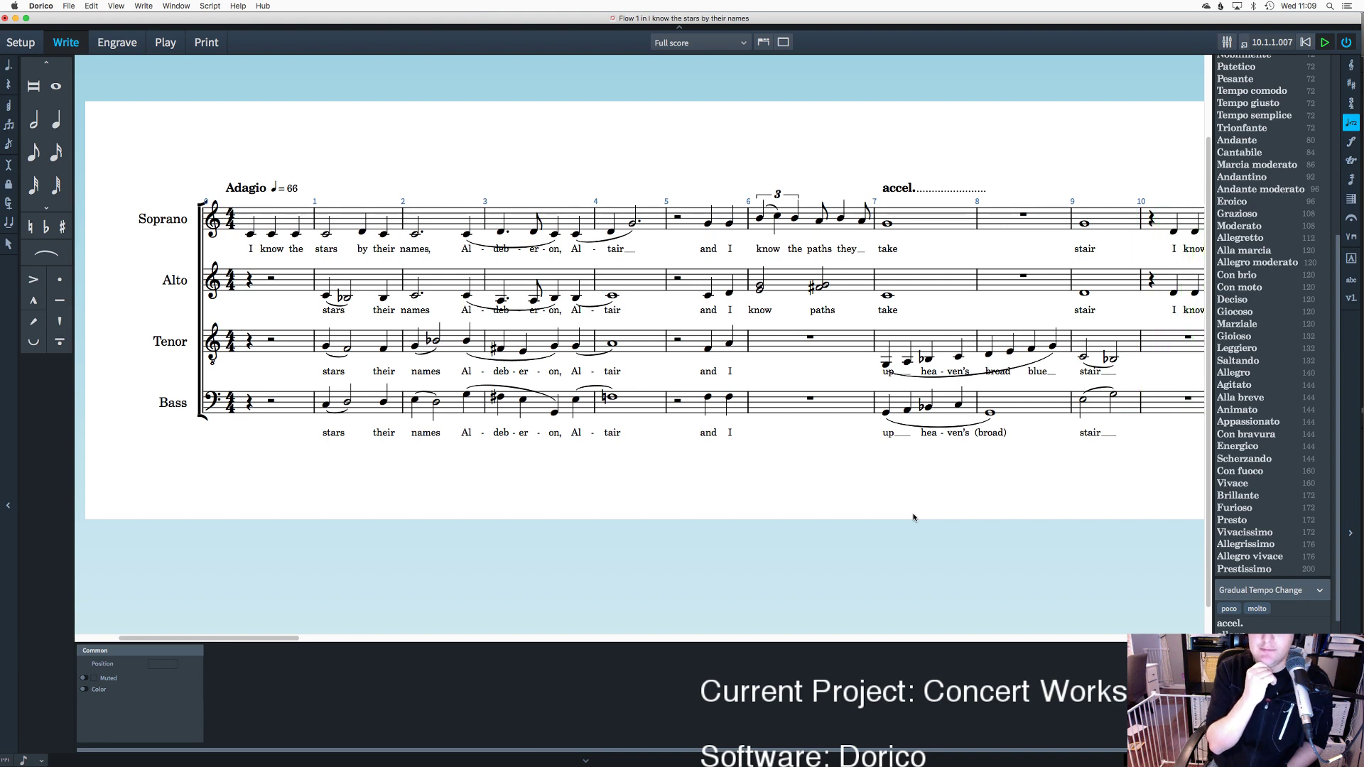
pyautogui.moveTo(174, 638); pyautogui.dragTo(315, 644)
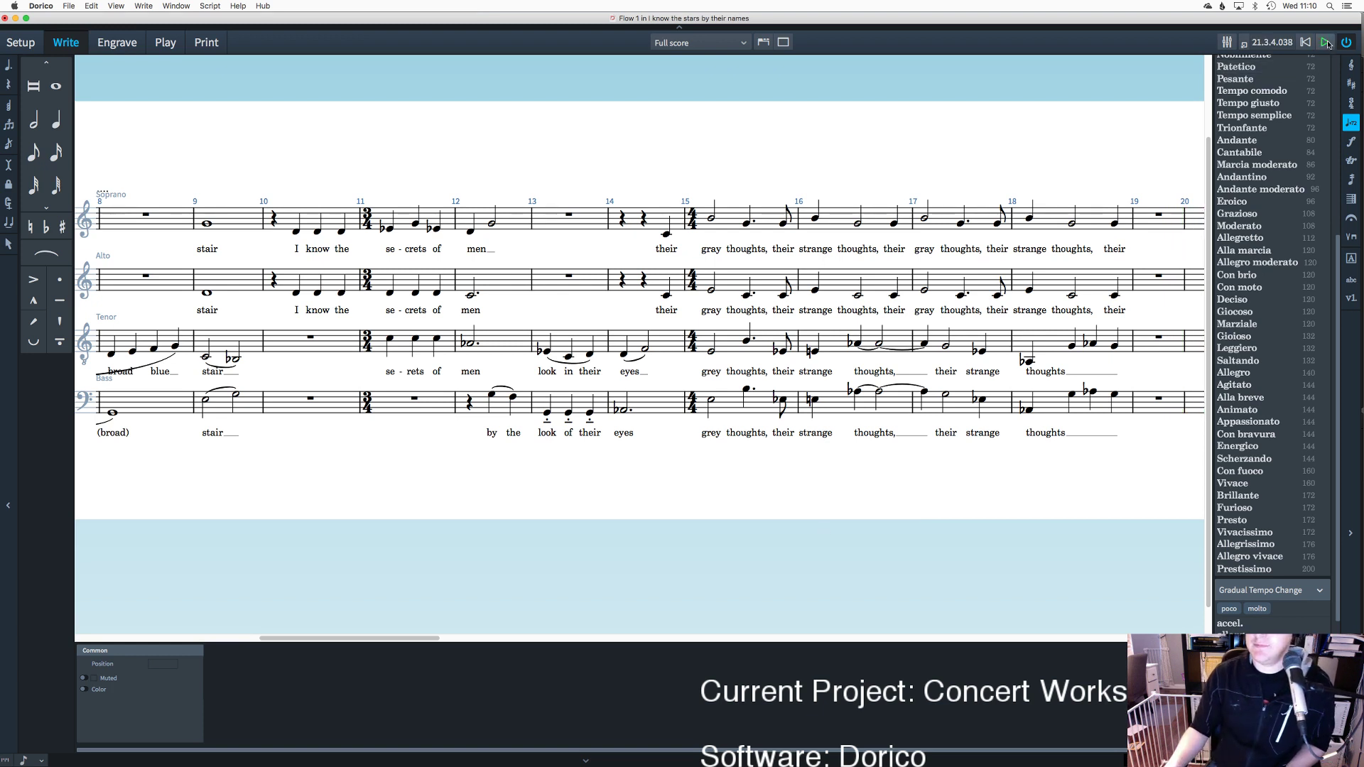
# Step: Skip the running Time Machine backup and play the score again
pyautogui.click(1271, 6)
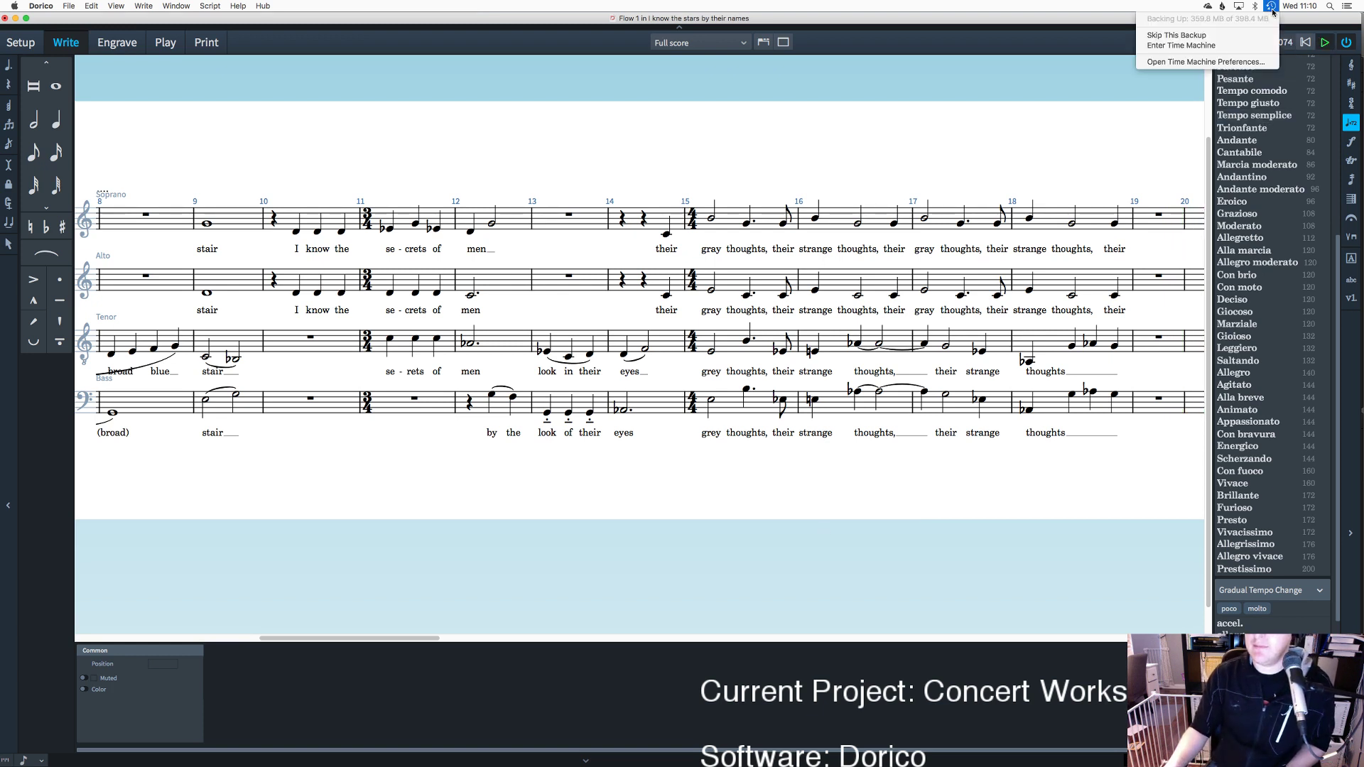
pyautogui.click(1249, 37)
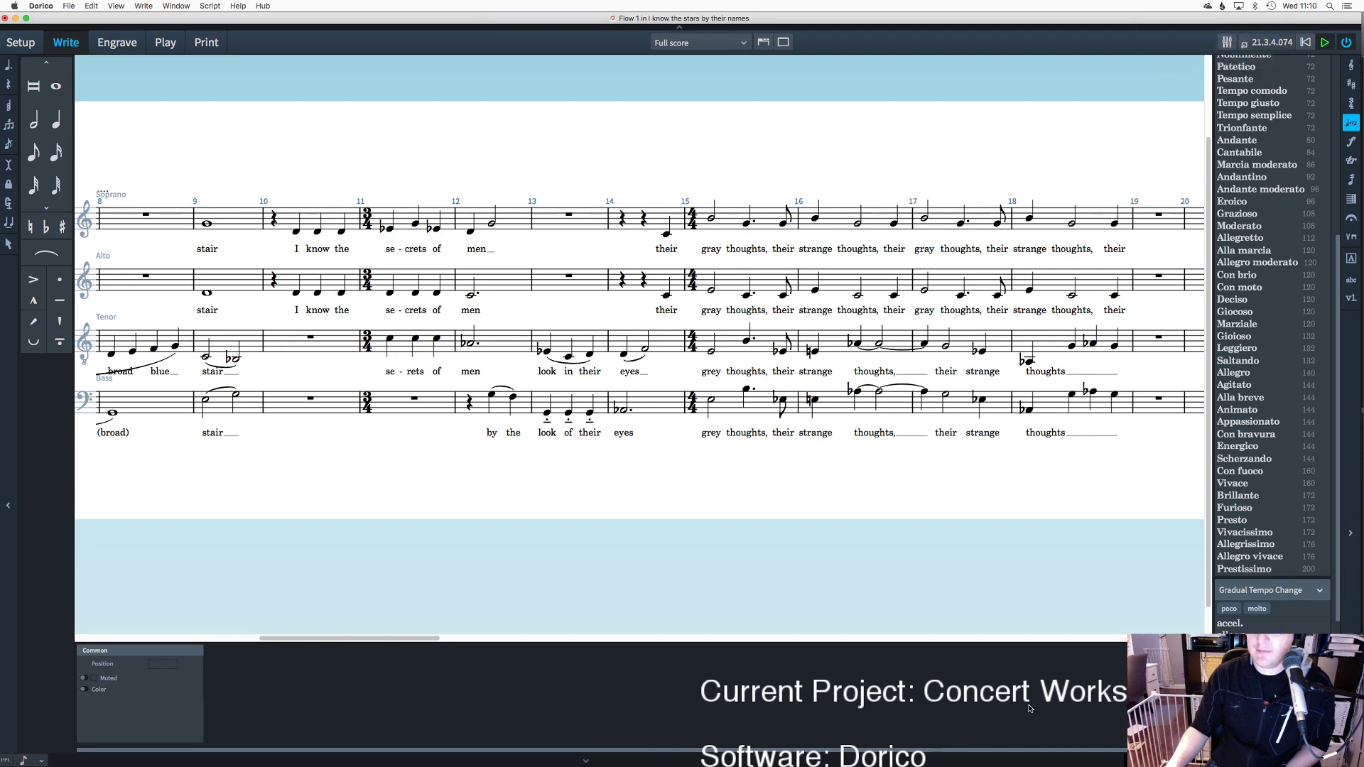
pyautogui.moveTo(423, 643); pyautogui.dragTo(514, 651)
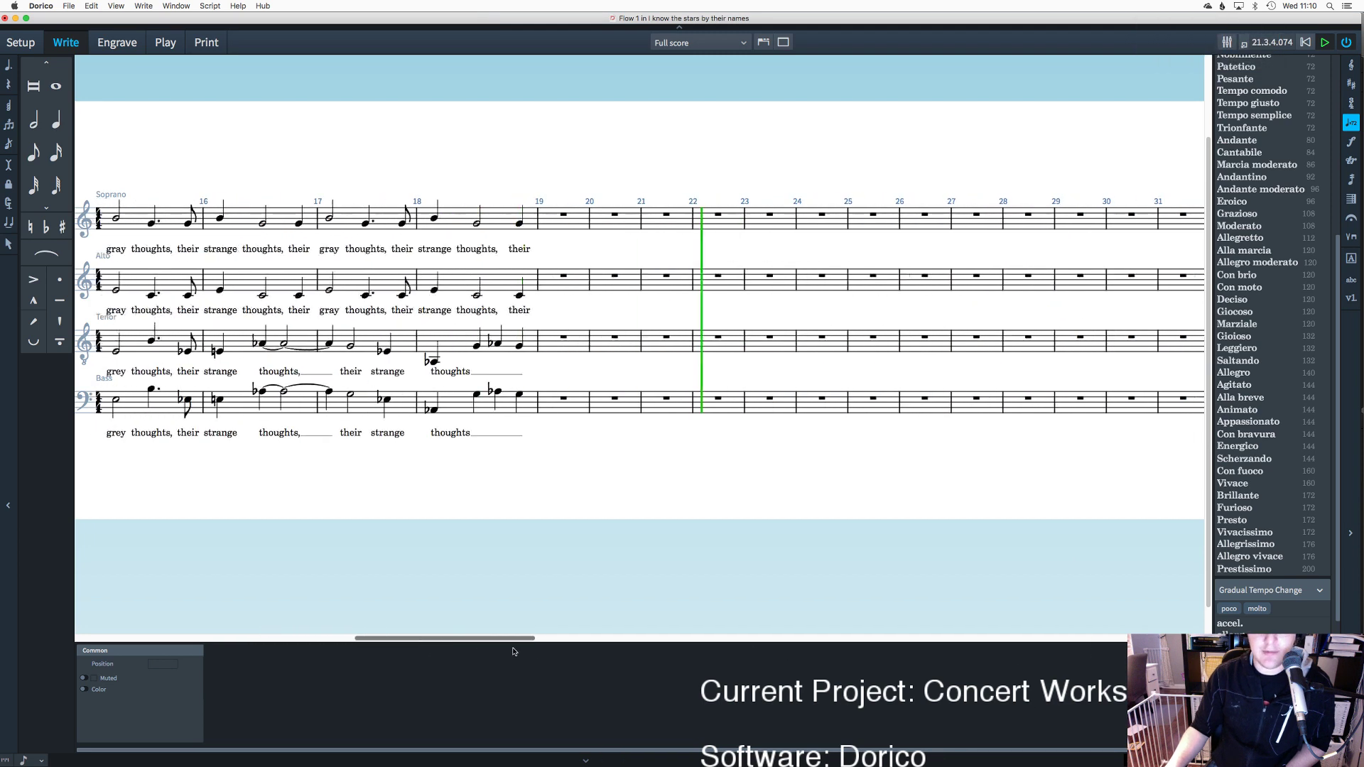
pyautogui.click(1325, 42)
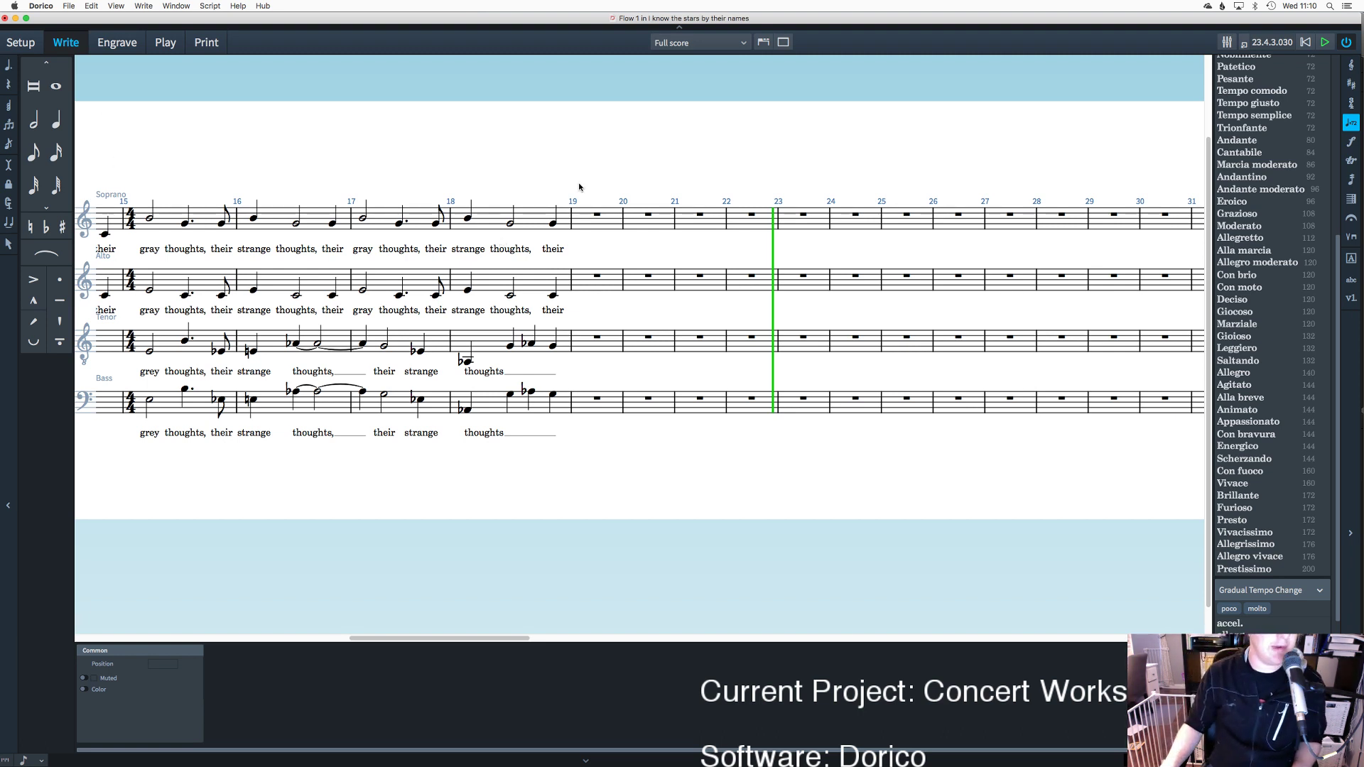
# Step: Fill the soprano's bar 19 with a quarter-note D, a half-note B and a quarter-note D-sharp
pyautogui.doubleClick(580, 226)
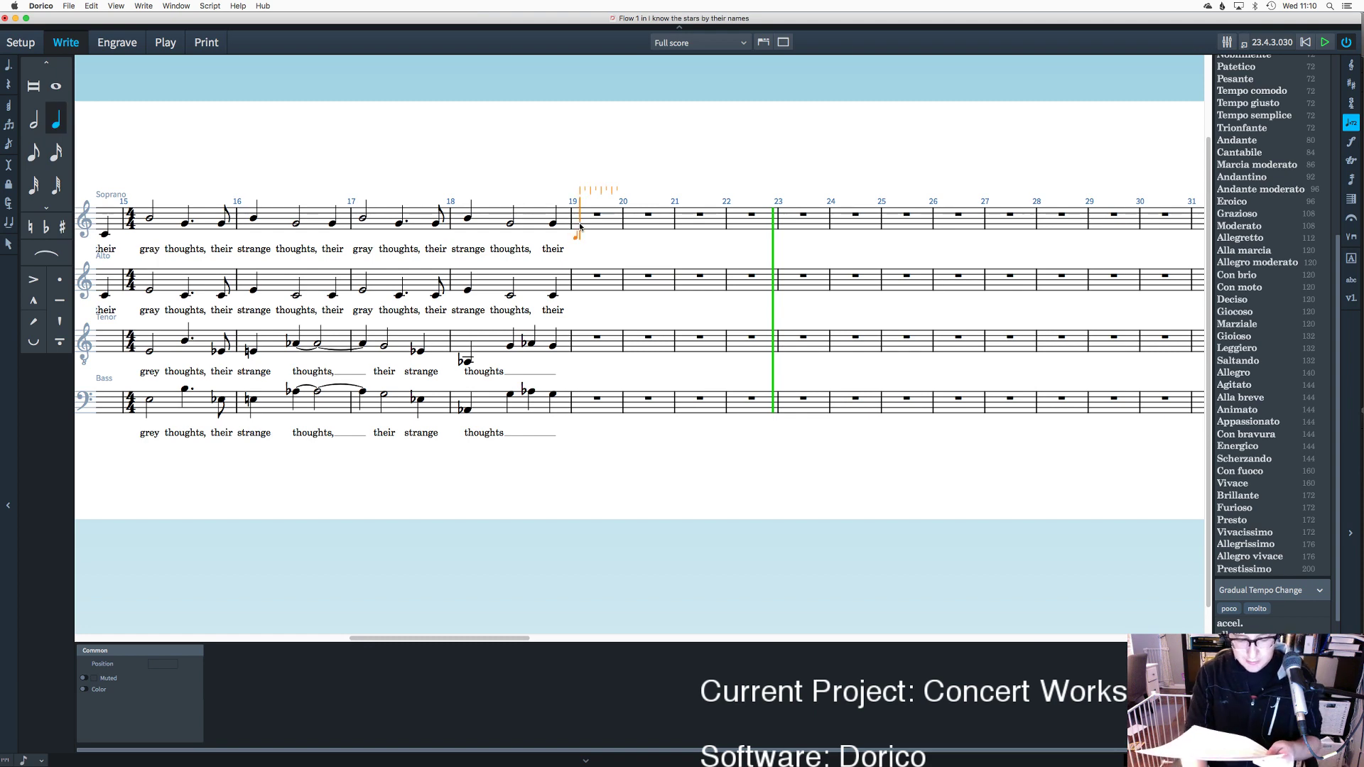
pyautogui.press('c')
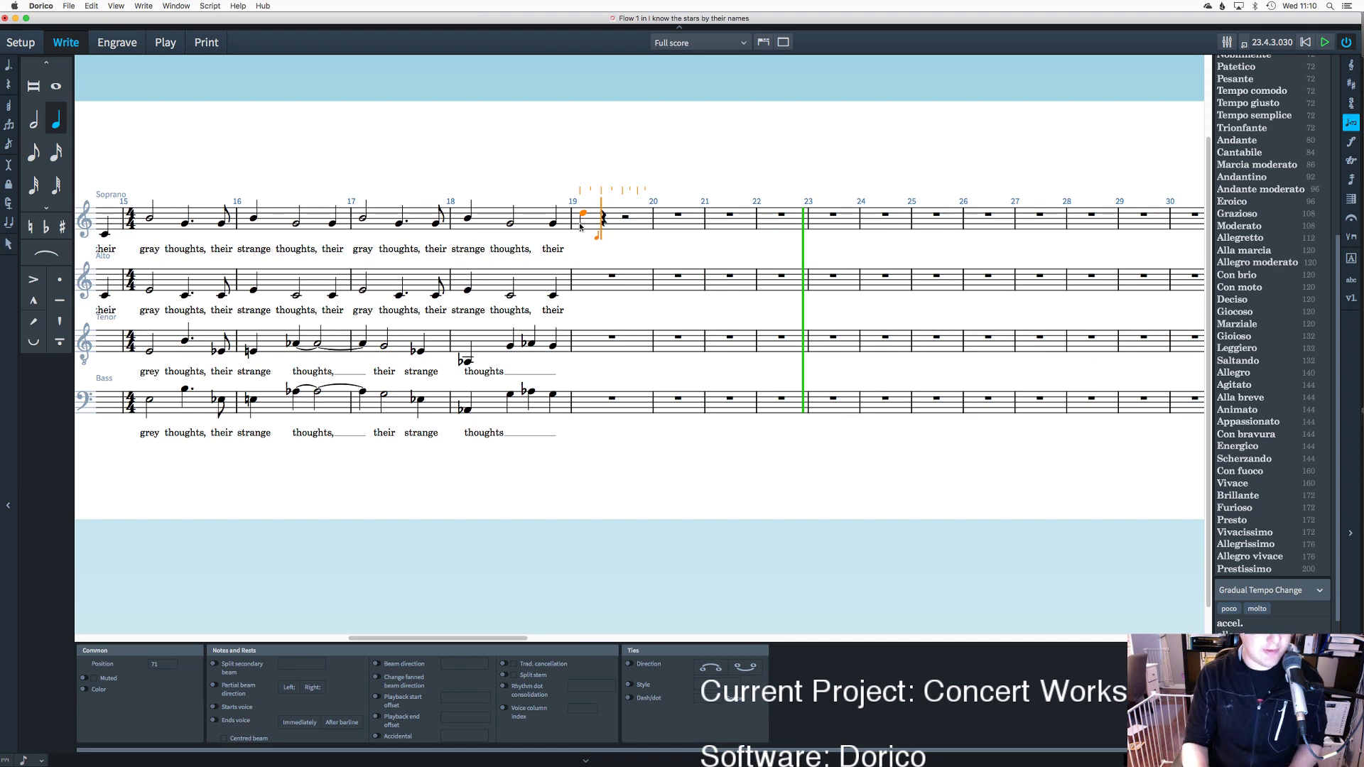
pyautogui.press('7')
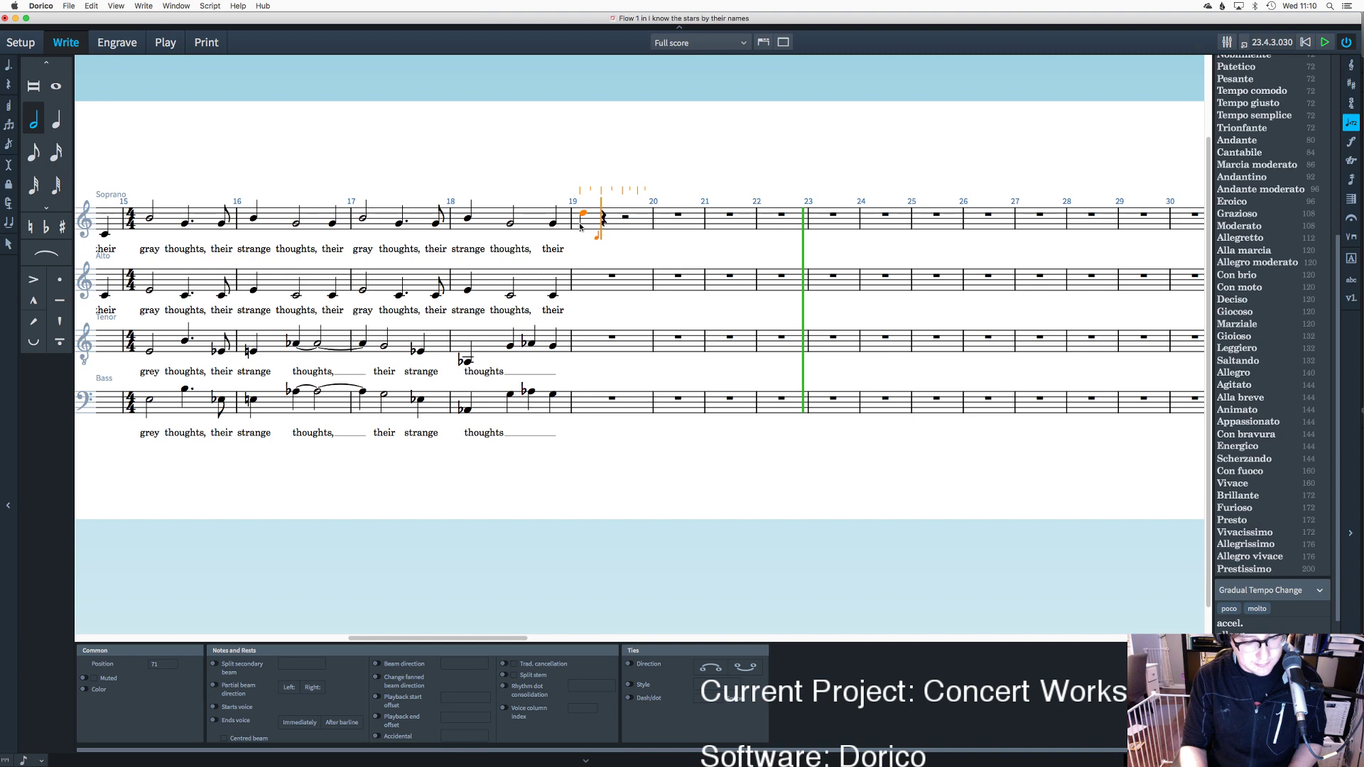
pyautogui.press('b')
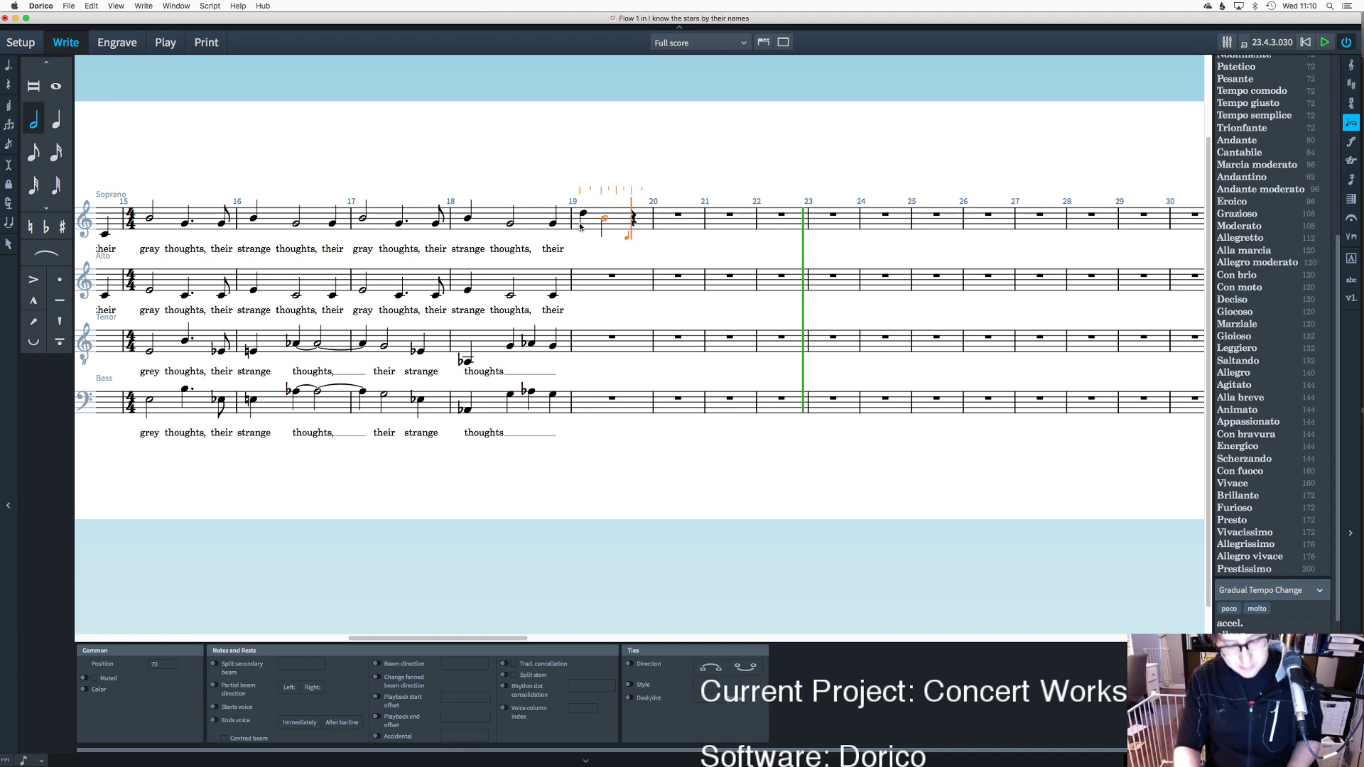
pyautogui.press('6')
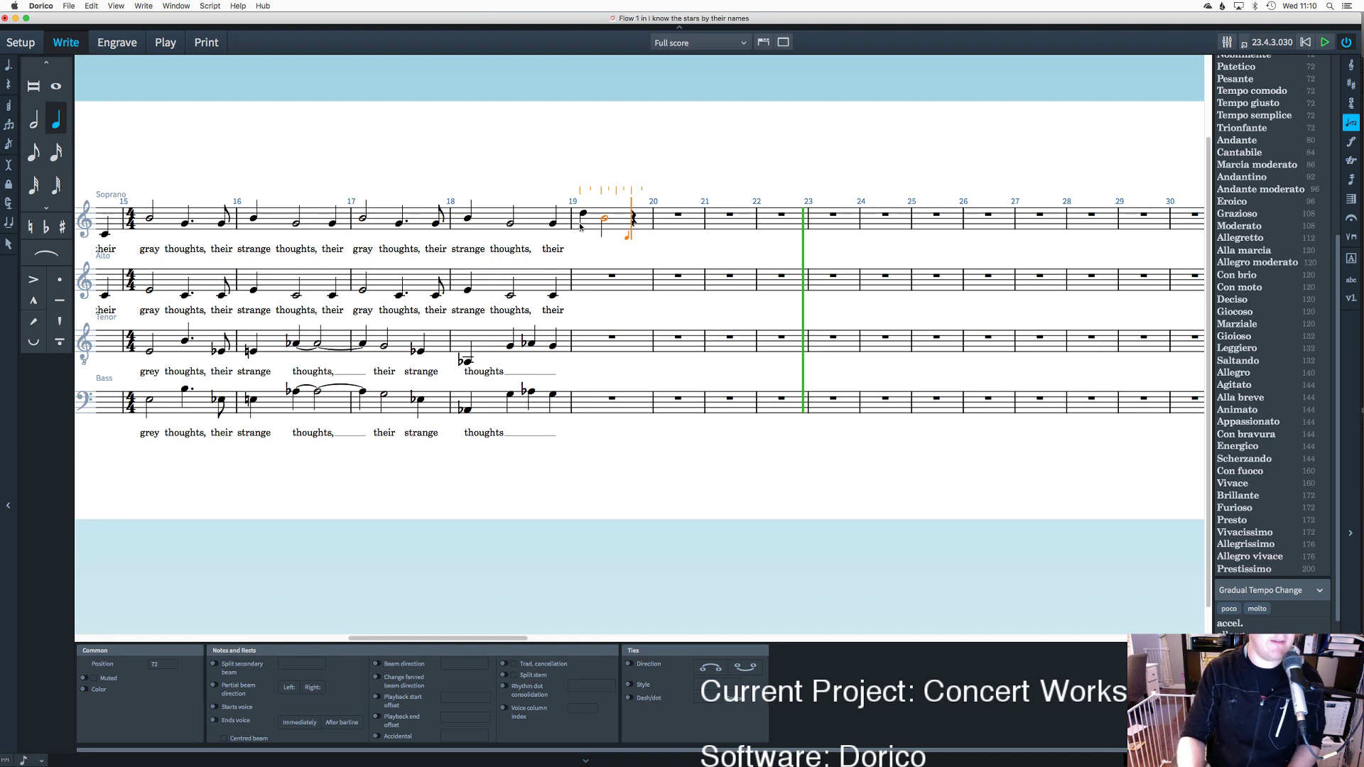
pyautogui.press('d')
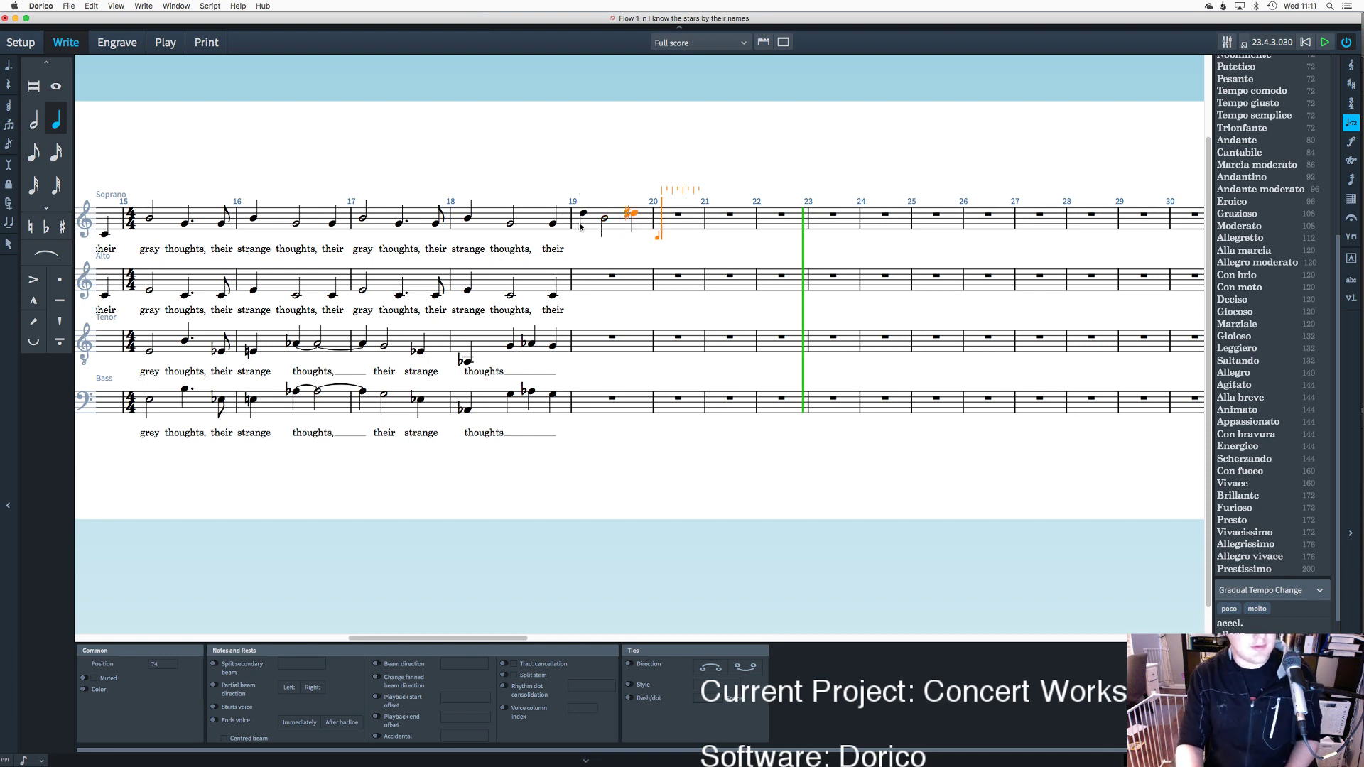
# Step: Fill the soprano's bar 20 with a half-note E, a dotted-quarter C and an eighth-note C
pyautogui.press('7')
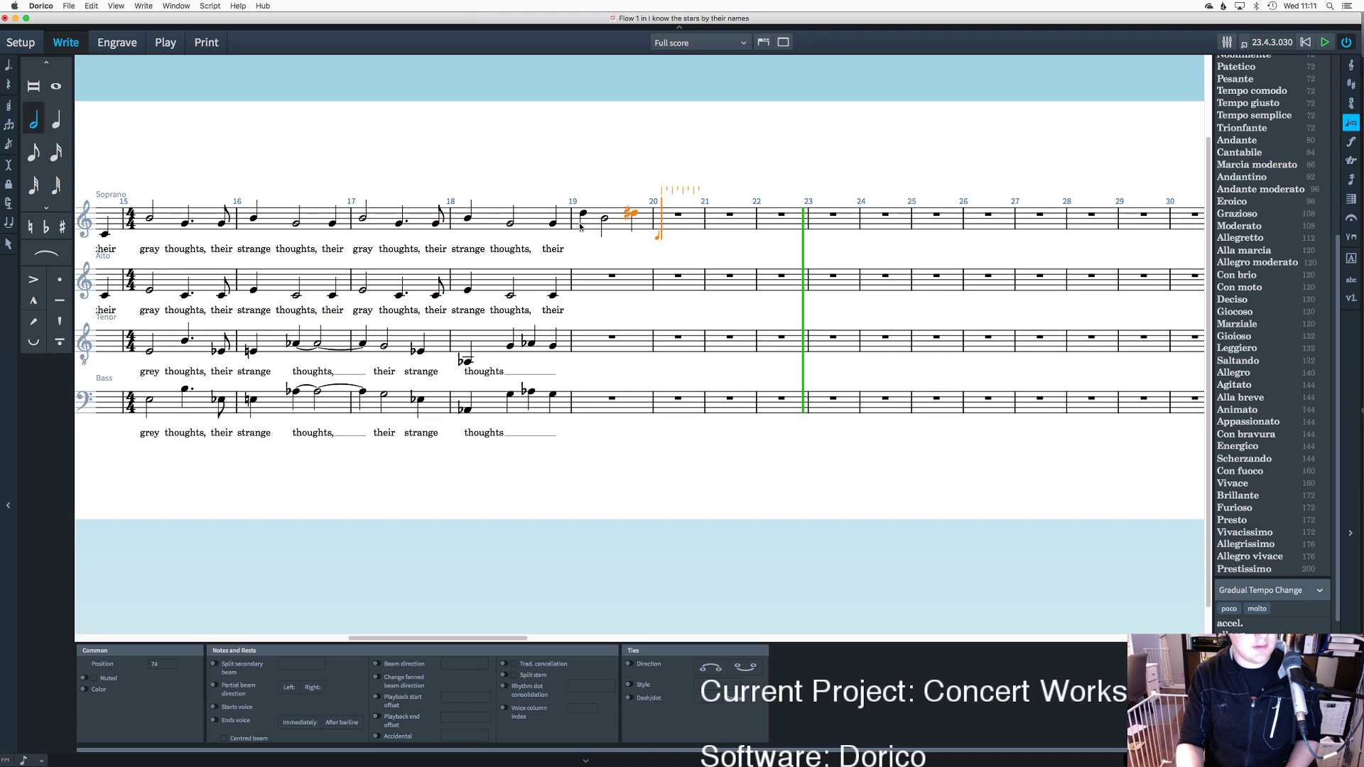
pyautogui.press('e')
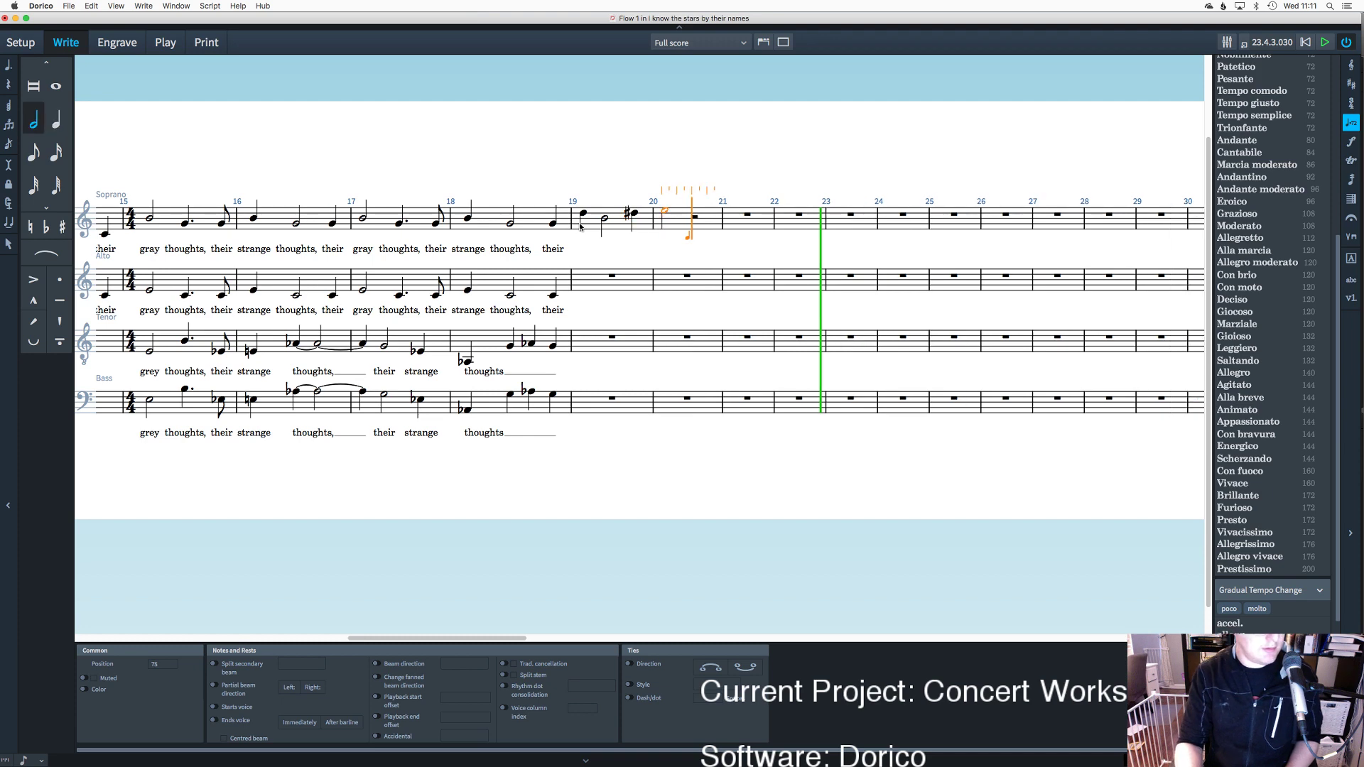
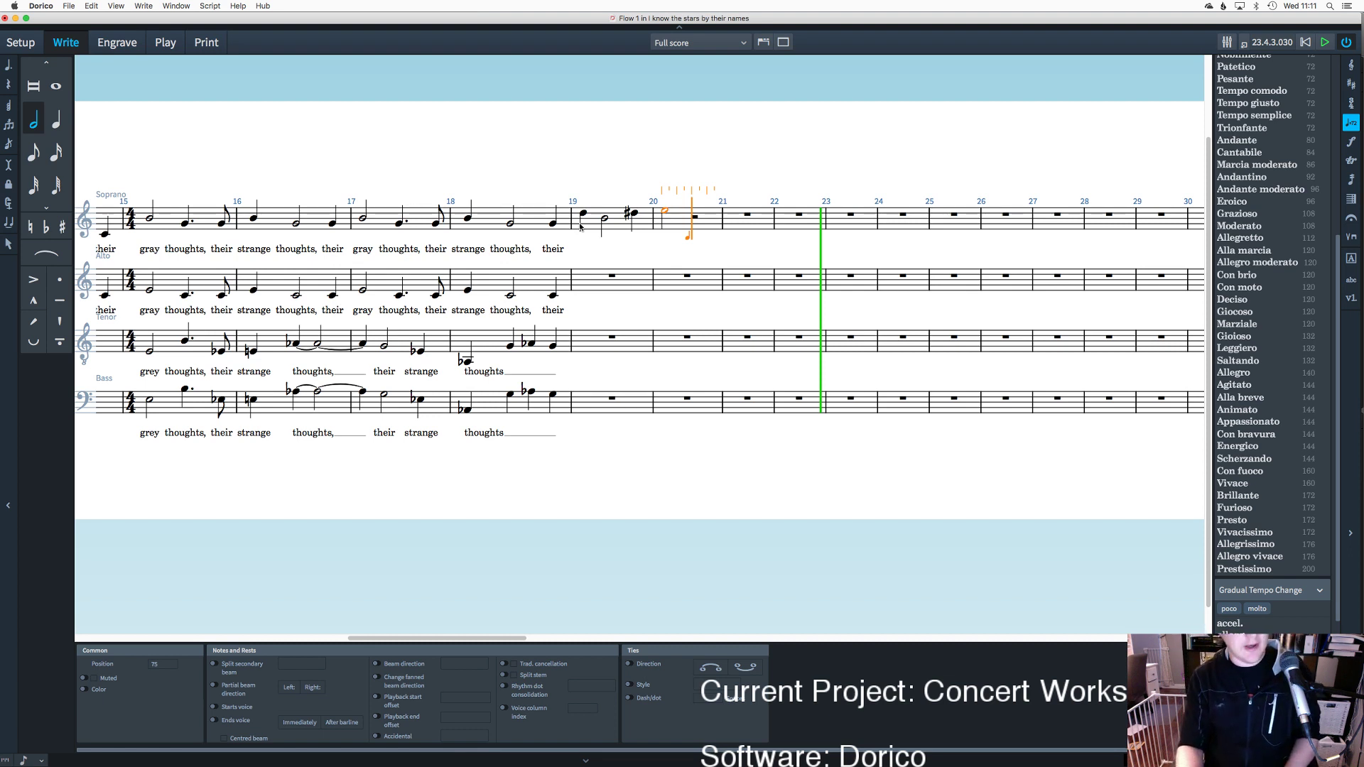
pyautogui.press('6')
pyautogui.hotkey('shift', 'n')
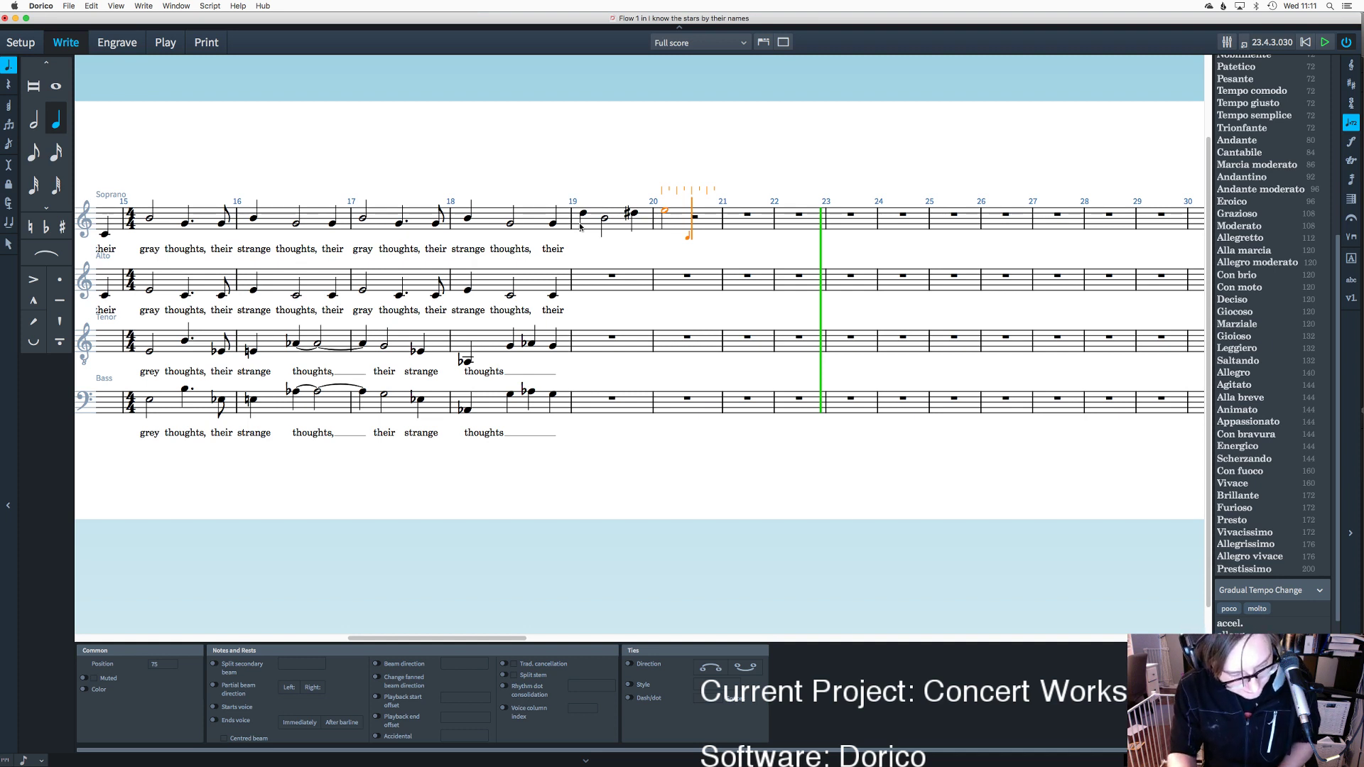
pyautogui.press('c')
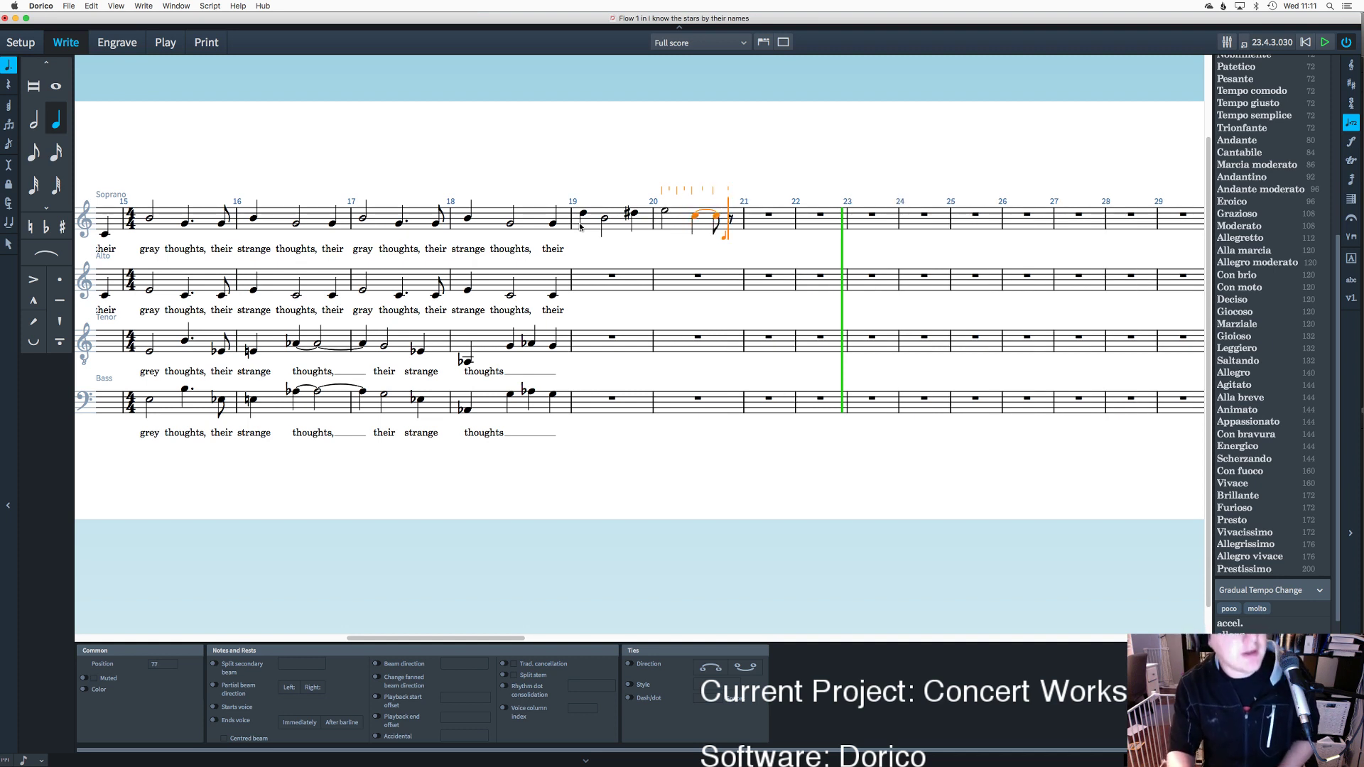
pyautogui.press('5')
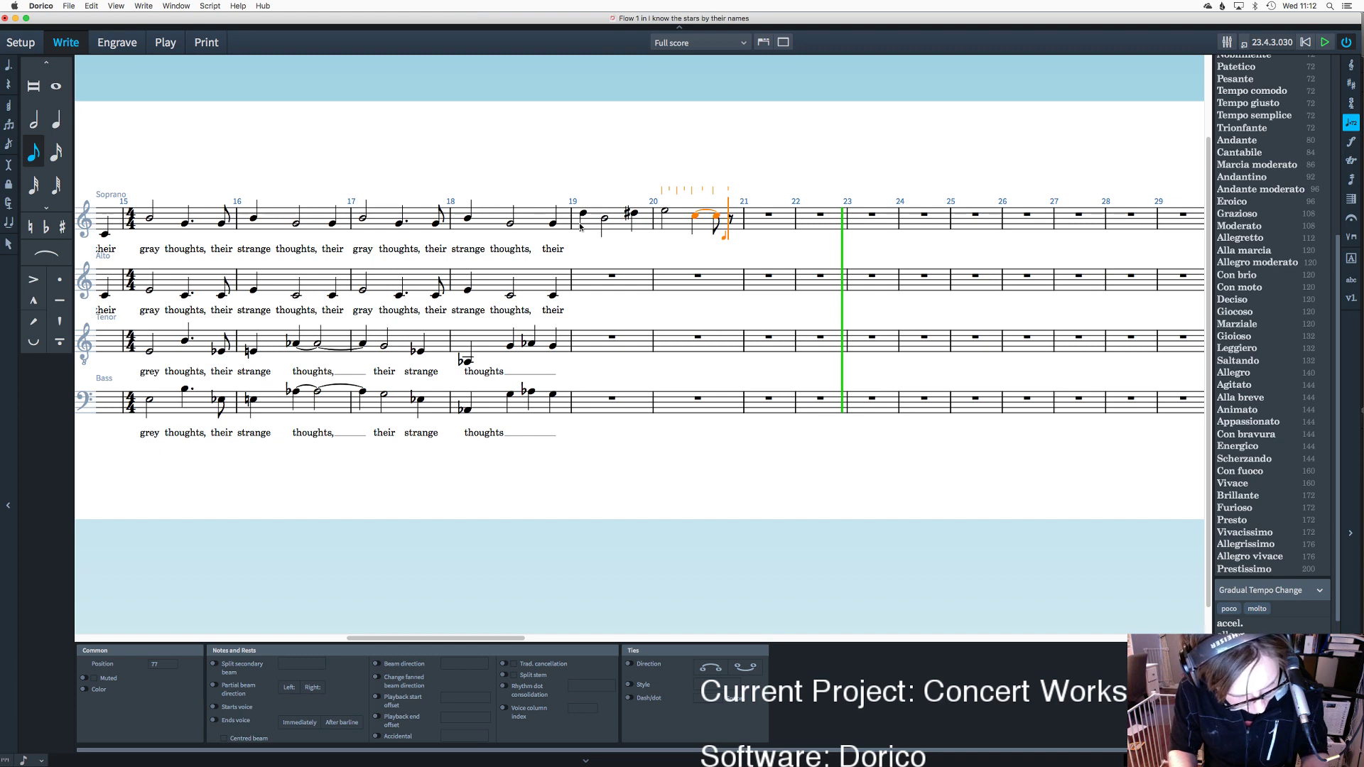
pyautogui.press('c')
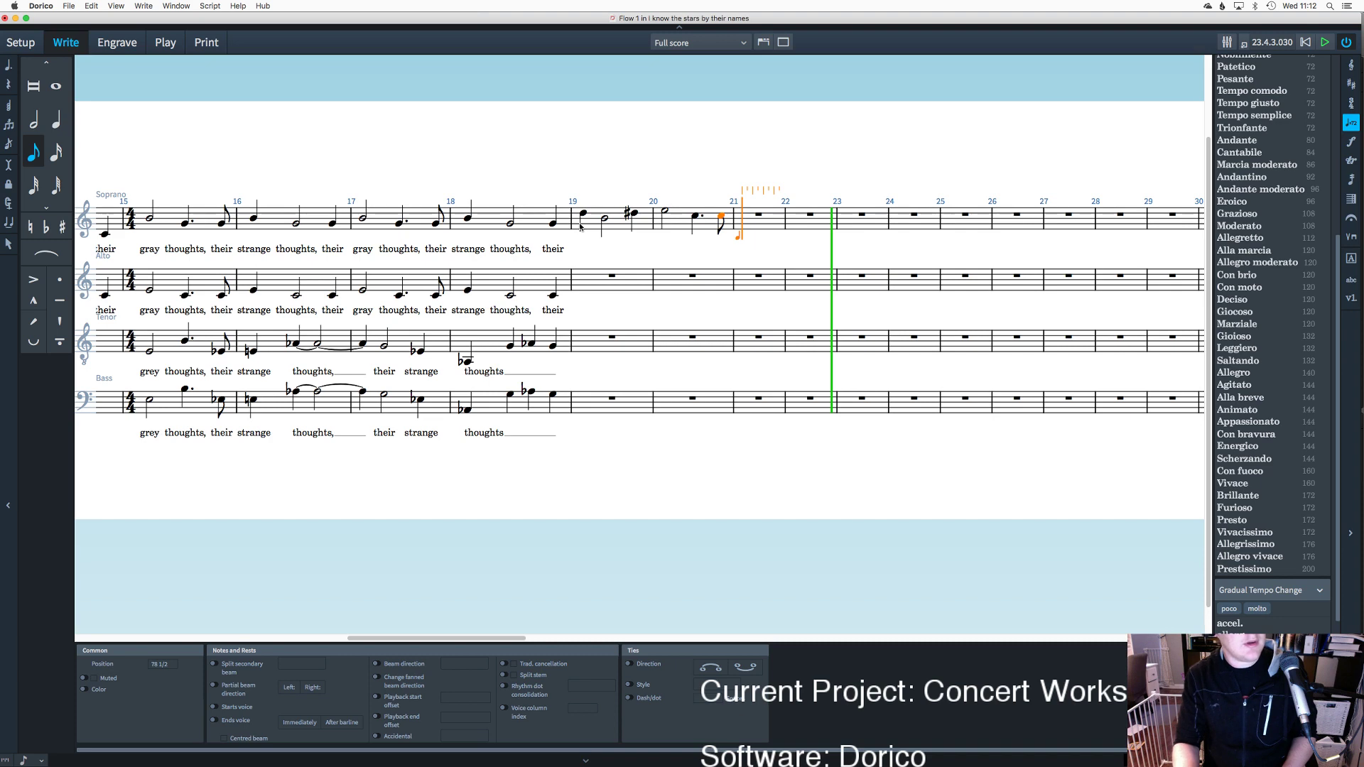
# Step: Enter four quarter-note Cs in the soprano's bar 21, and a quarter-note C and a dotted half-note G in bar 22
pyautogui.press('6')
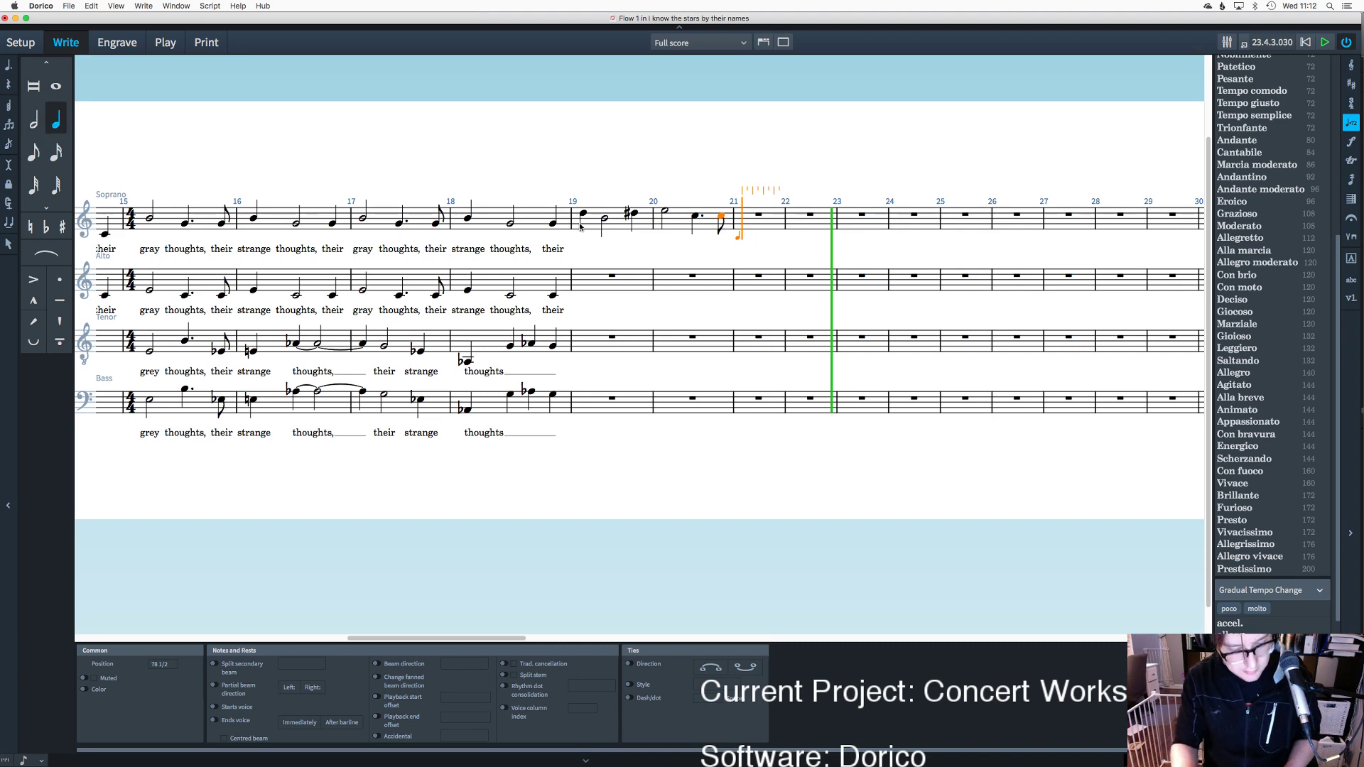
pyautogui.press('c')
pyautogui.press('c')
pyautogui.press('c')
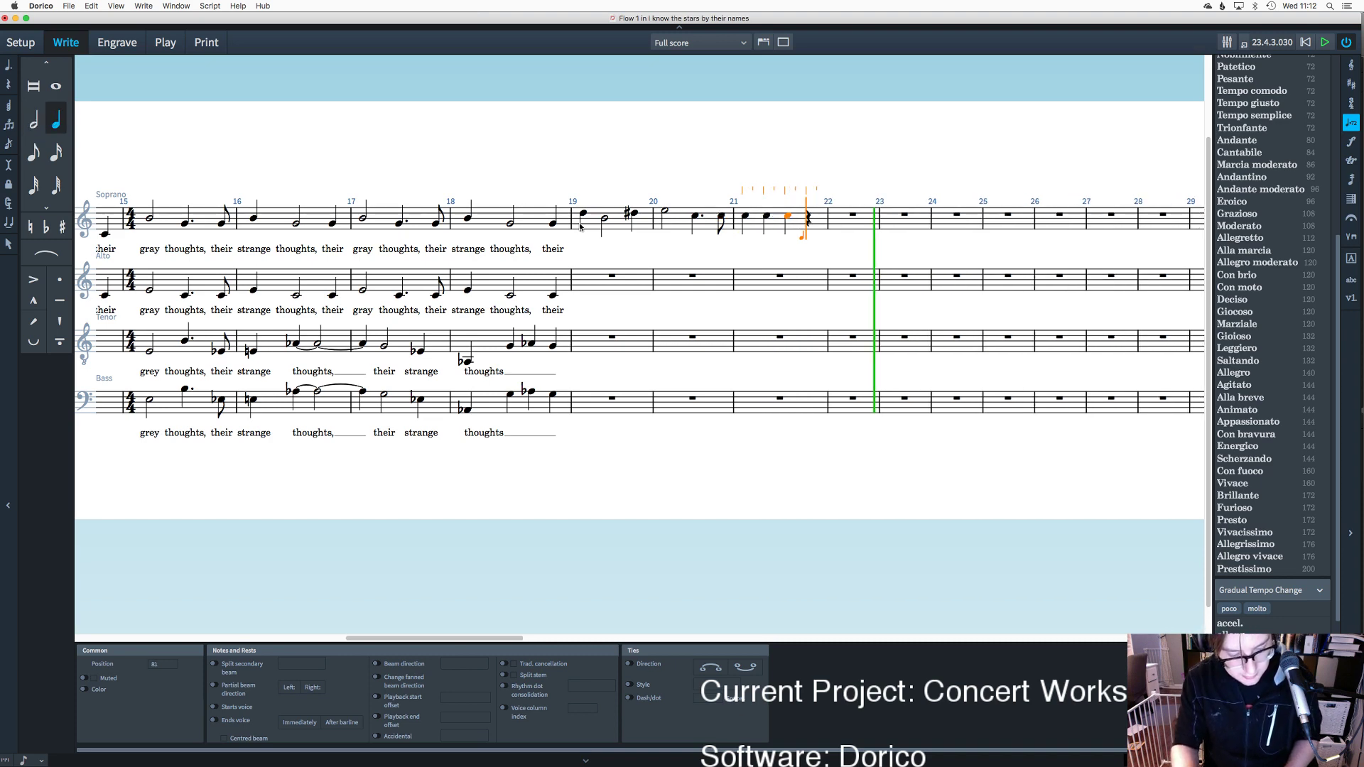
pyautogui.press('c')
pyautogui.press('c')
pyautogui.press('5')
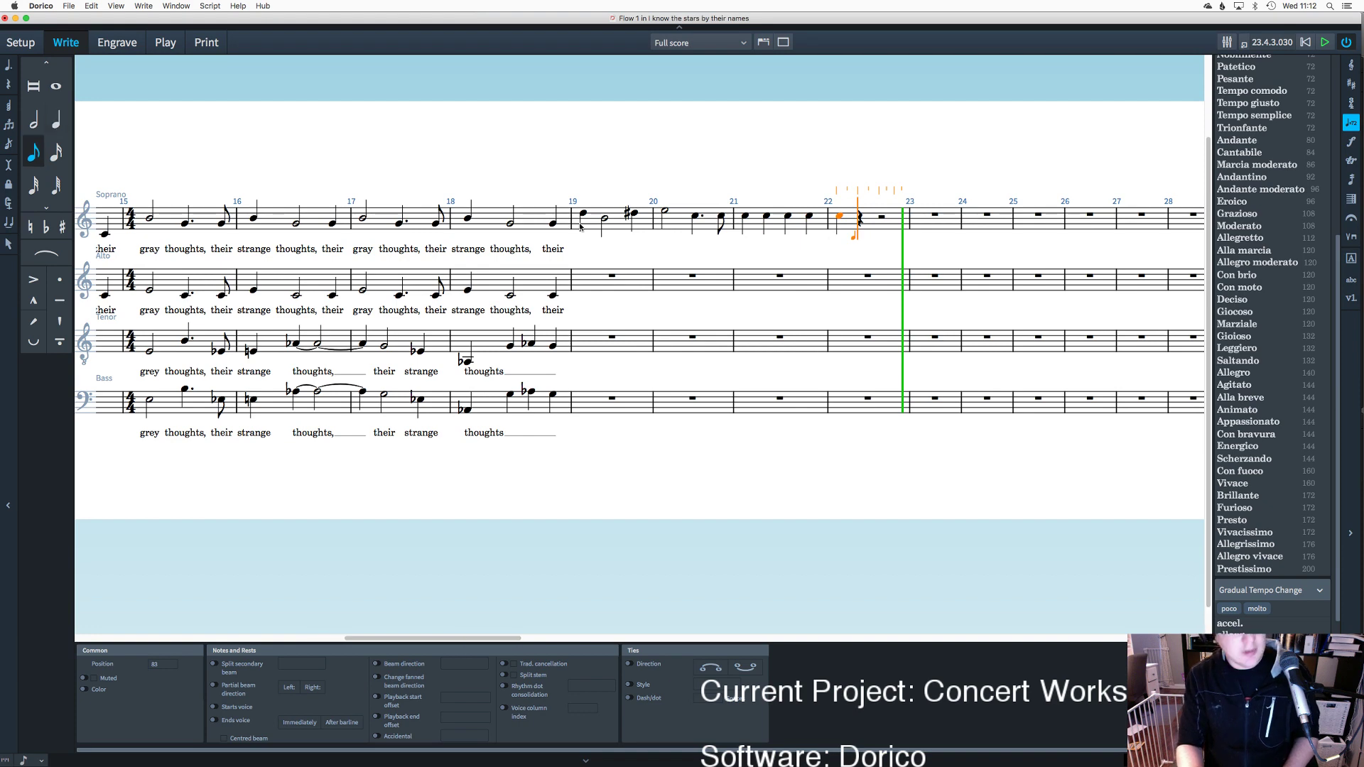
pyautogui.press('6')
pyautogui.press('7')
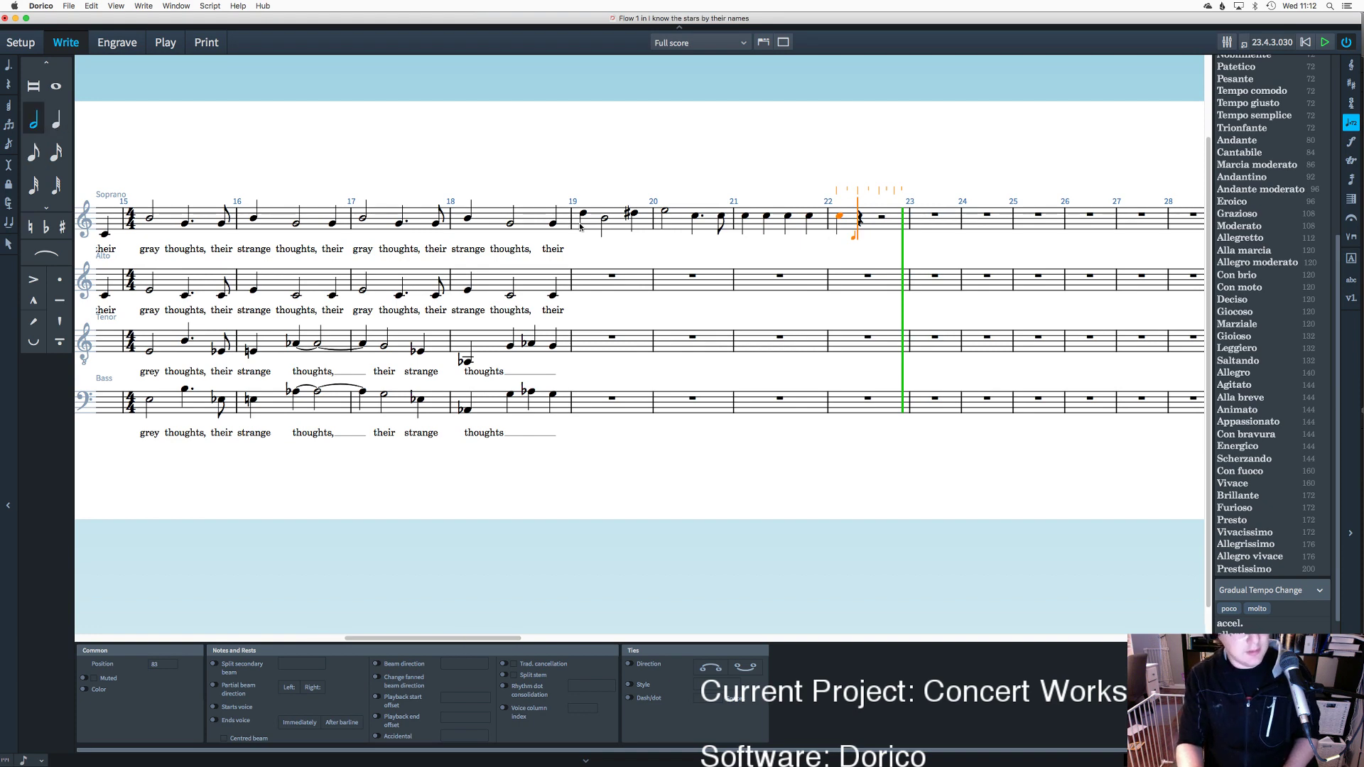
pyautogui.press('.')
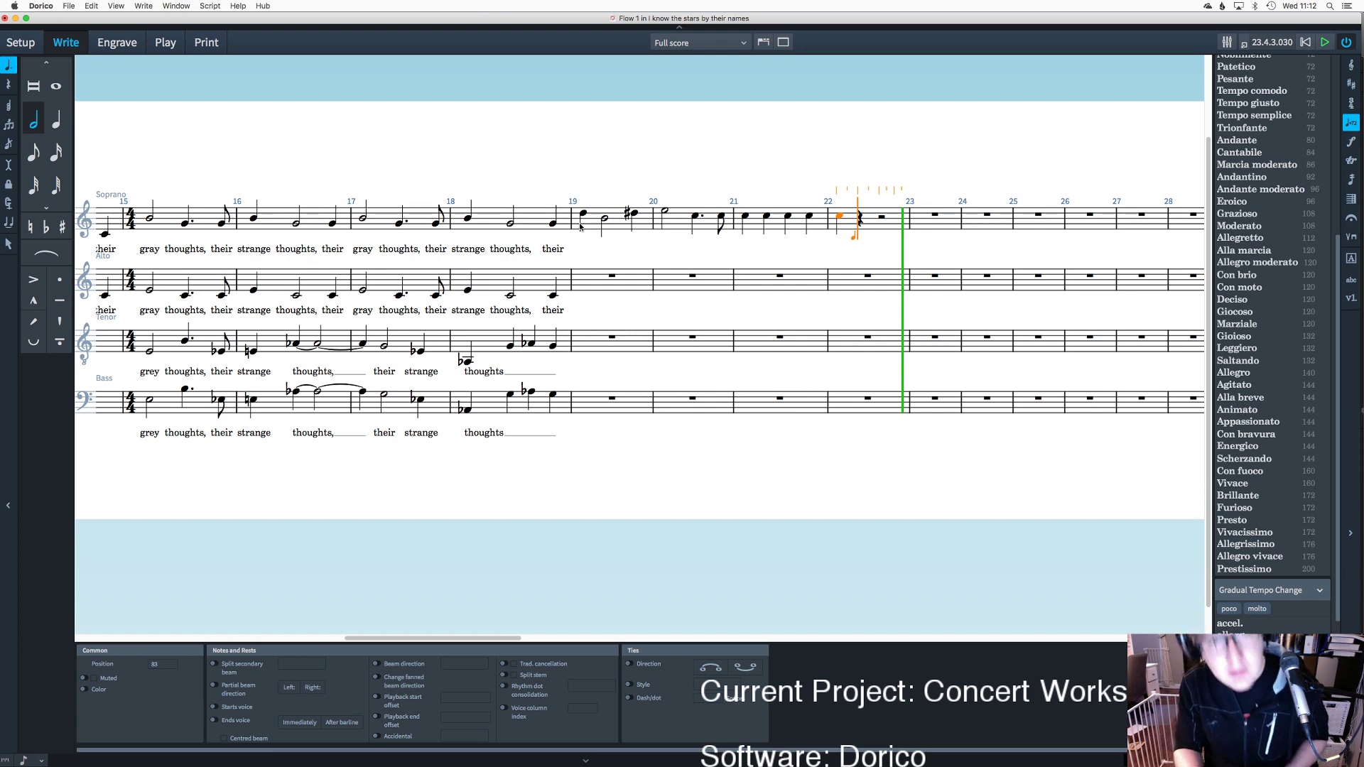
pyautogui.press('g')
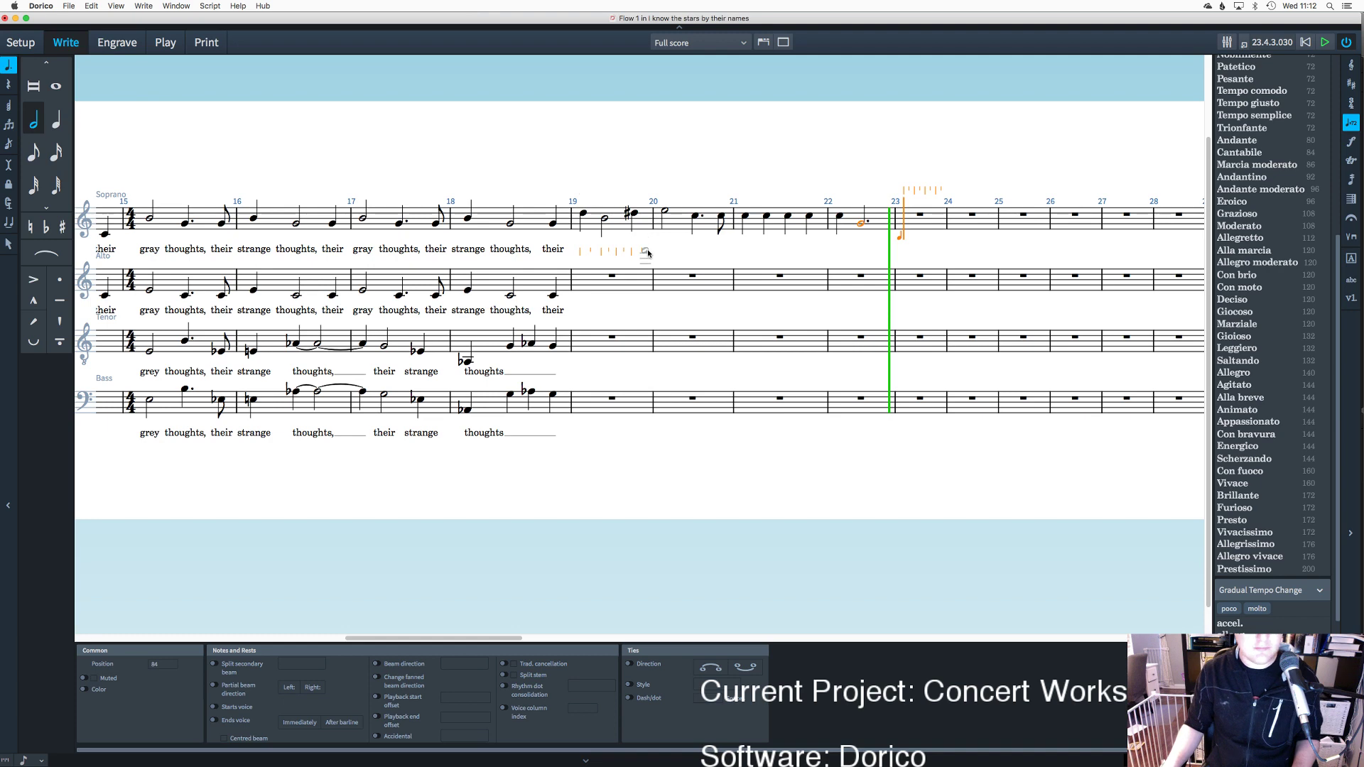
pyautogui.press('Escape')
pyautogui.press('Escape')
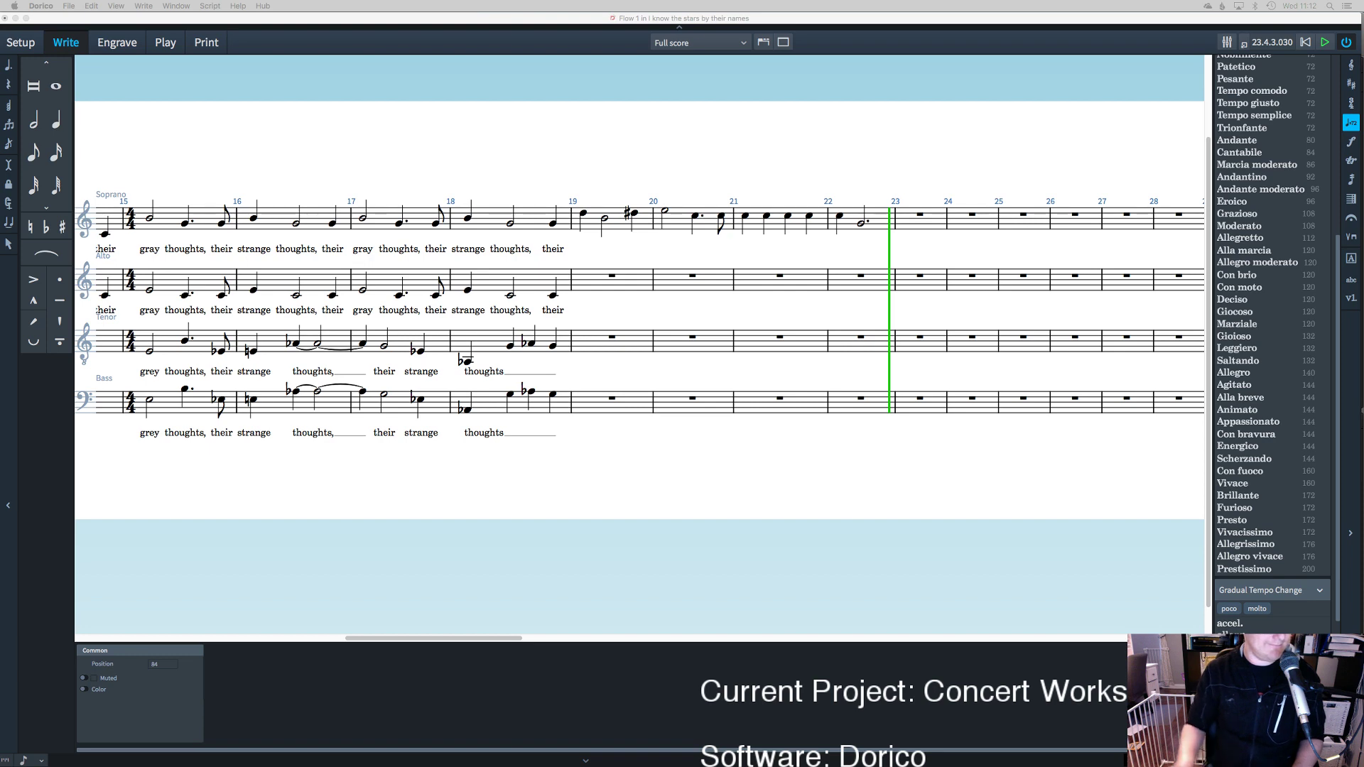
# Step: Respell the soprano's D-sharp at the end of bar 19 as E-flat
pyautogui.moveTo(489, 638); pyautogui.dragTo(545, 642)
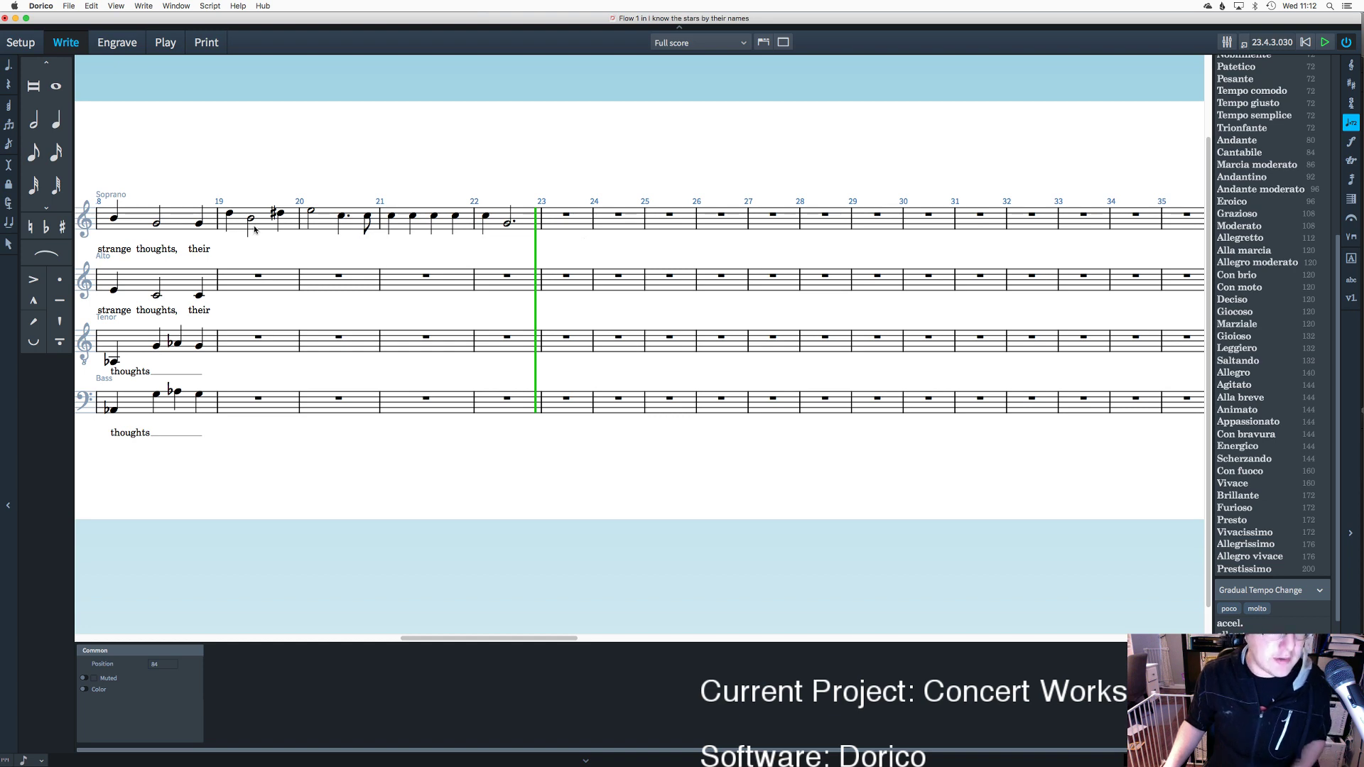
pyautogui.click(229, 213)
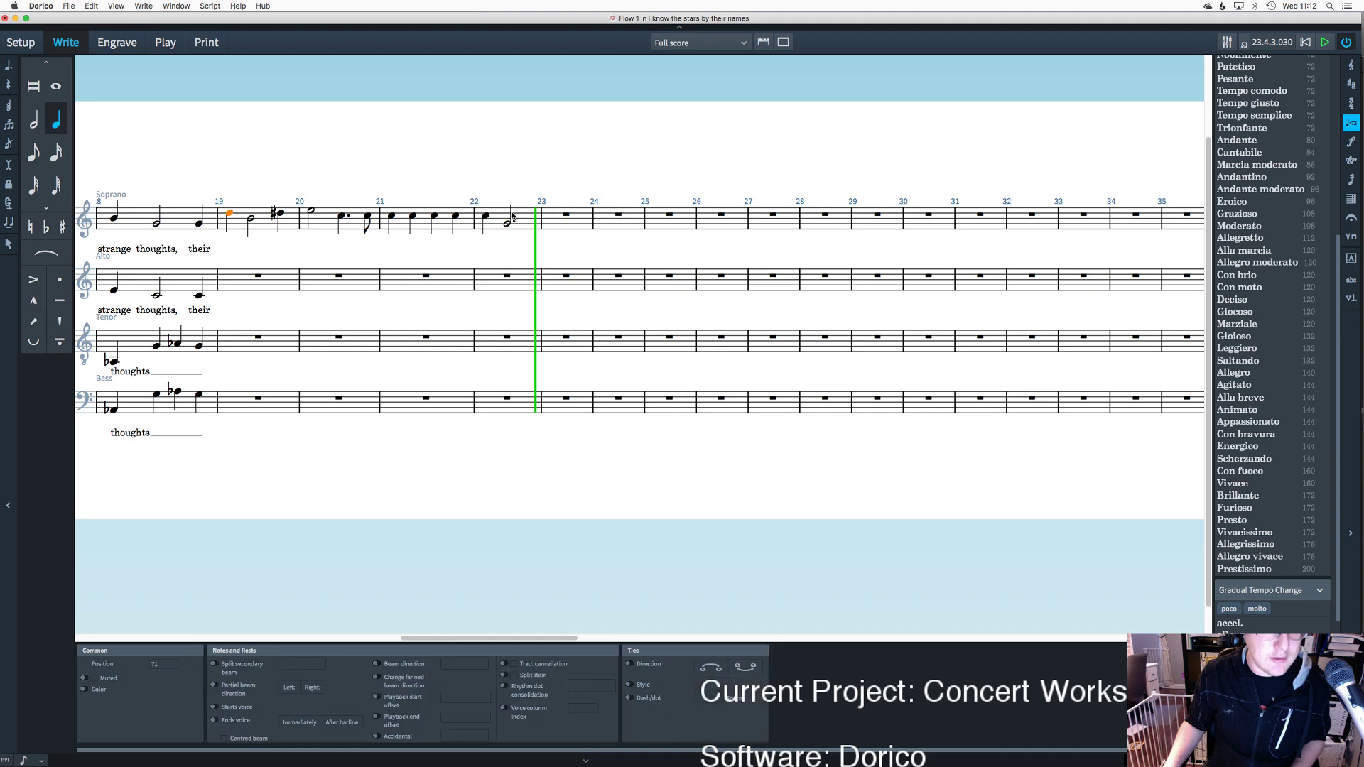
pyautogui.click(281, 214)
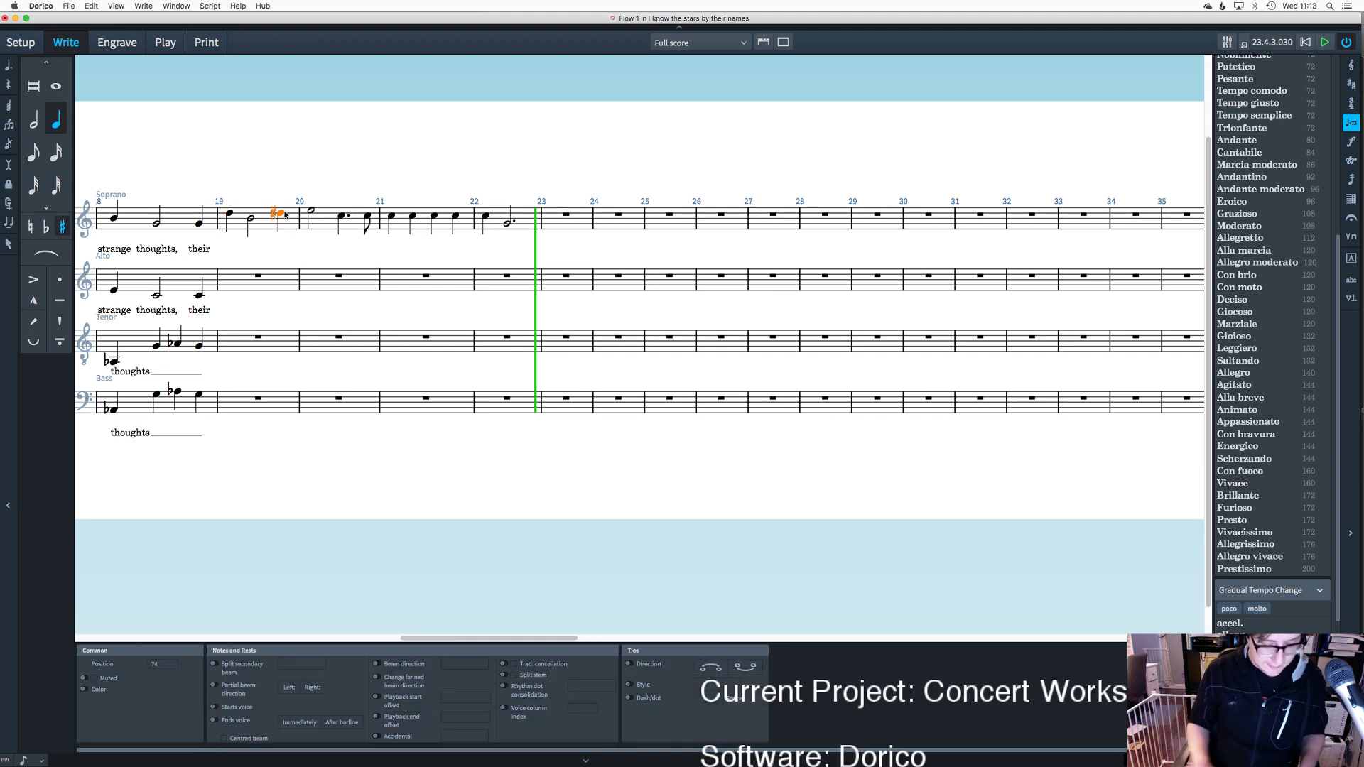
pyautogui.hotkey('alt', '=')
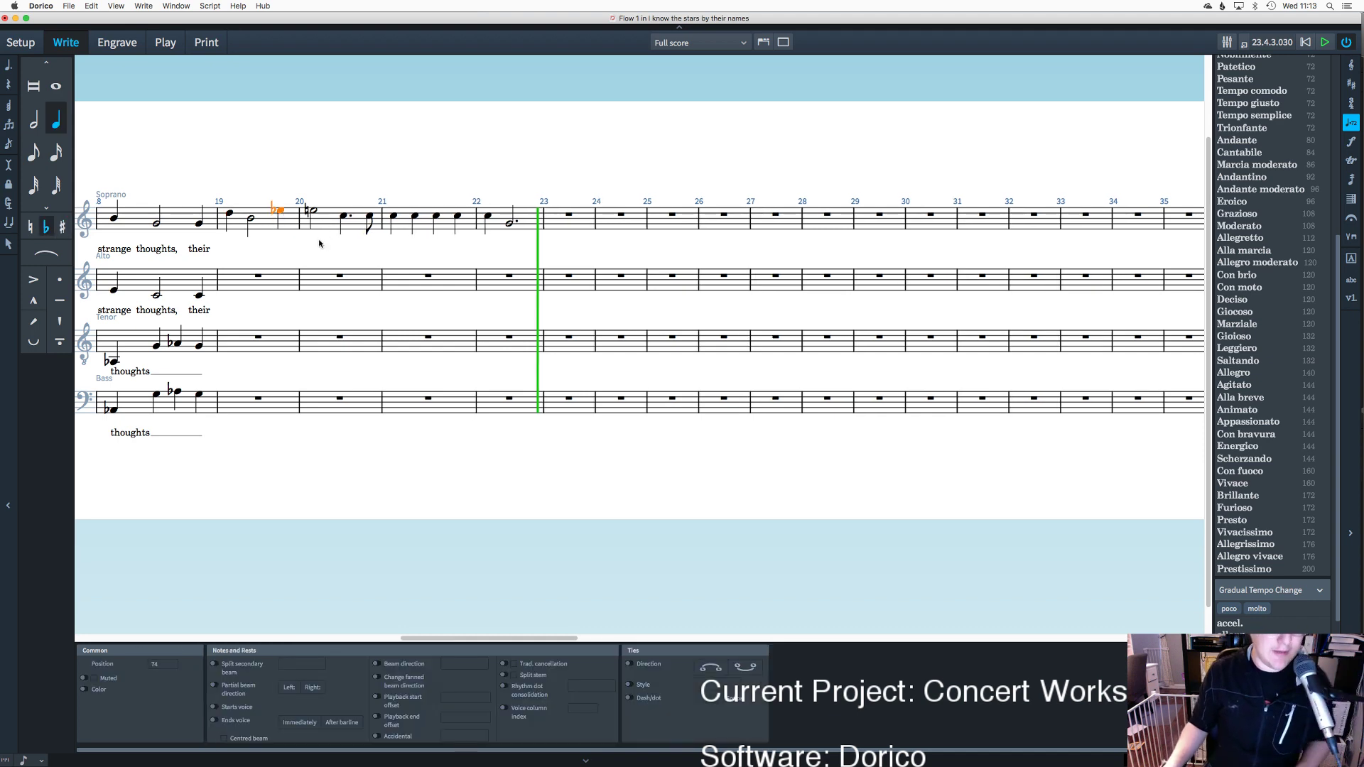
pyautogui.press('Escape')
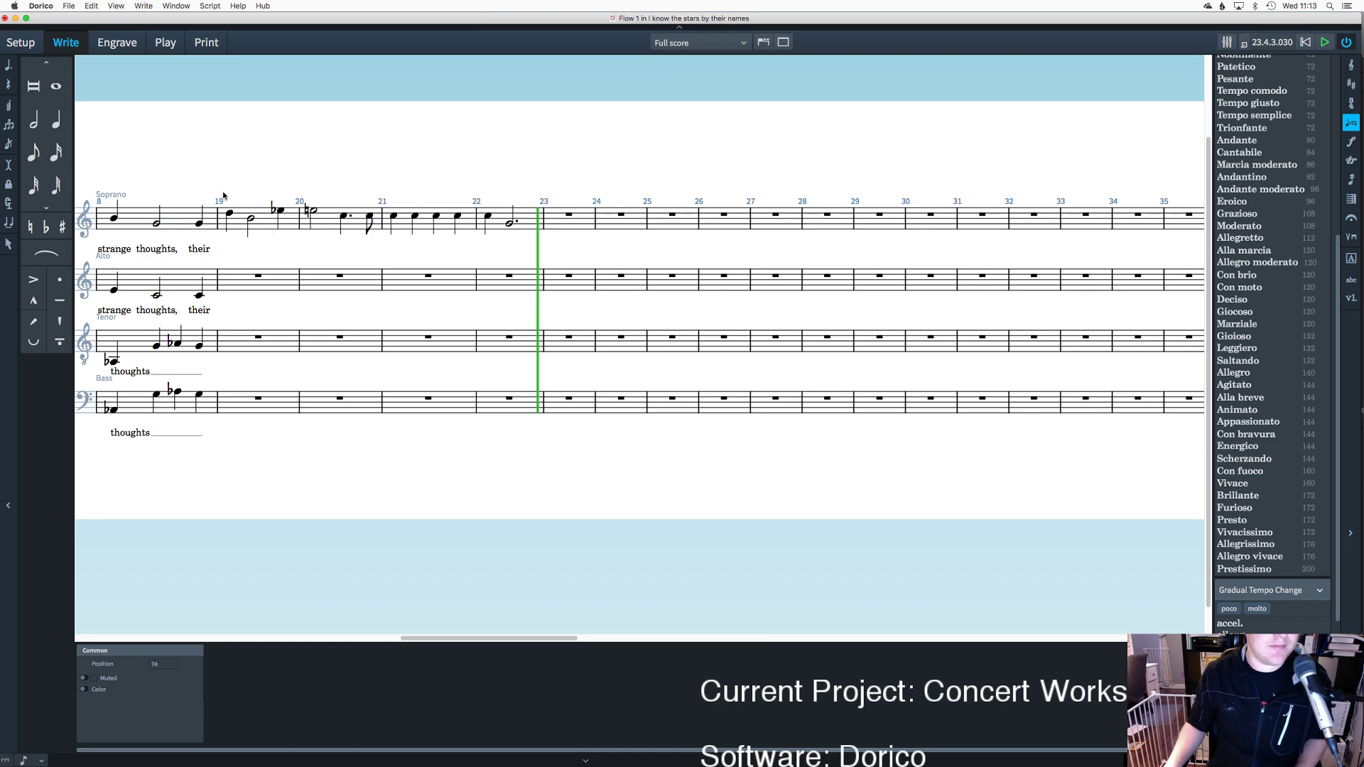
# Step: Copy the soprano's bars 19 to 22 to the alto staff and shift the copy down a fifth so it starts on G
pyautogui.moveTo(216, 191); pyautogui.dragTo(540, 255)
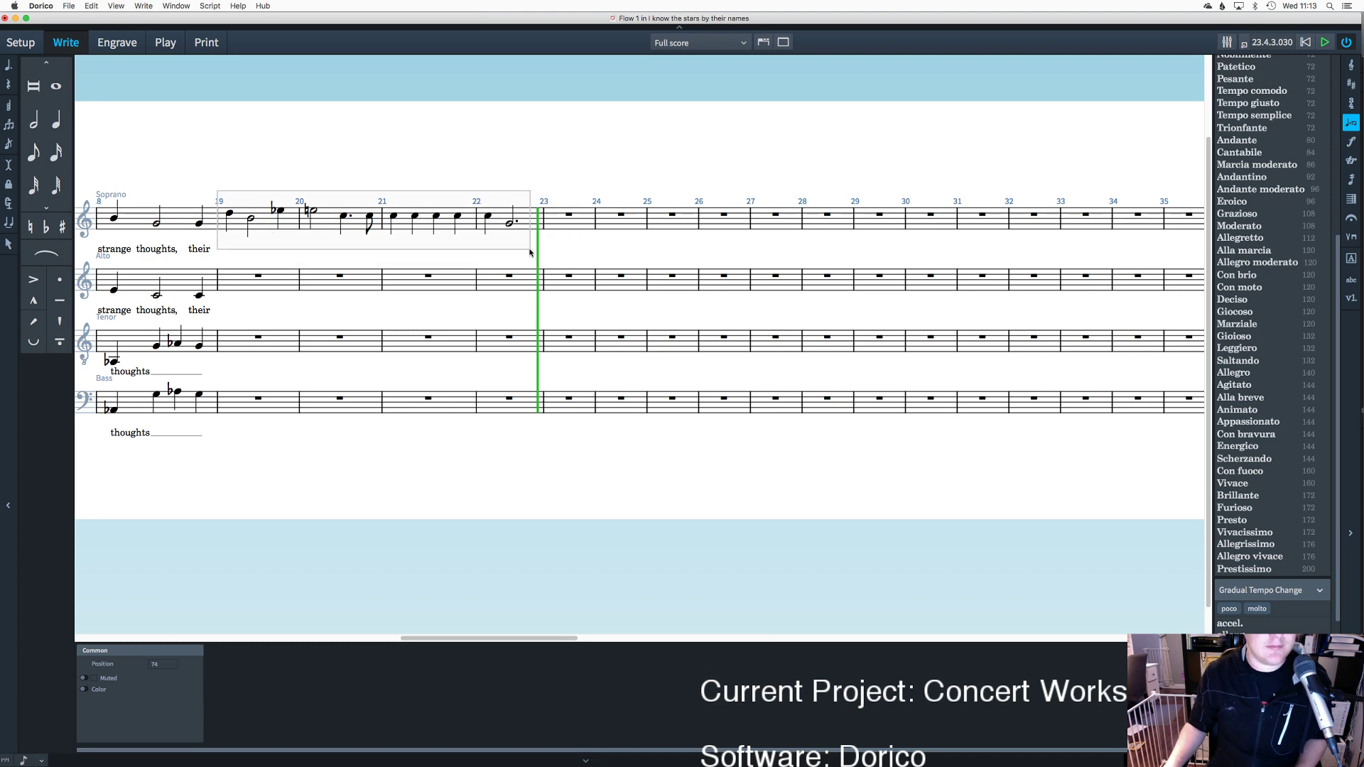
pyautogui.keyDown('alt'); pyautogui.click(229, 277); pyautogui.keyUp('alt')
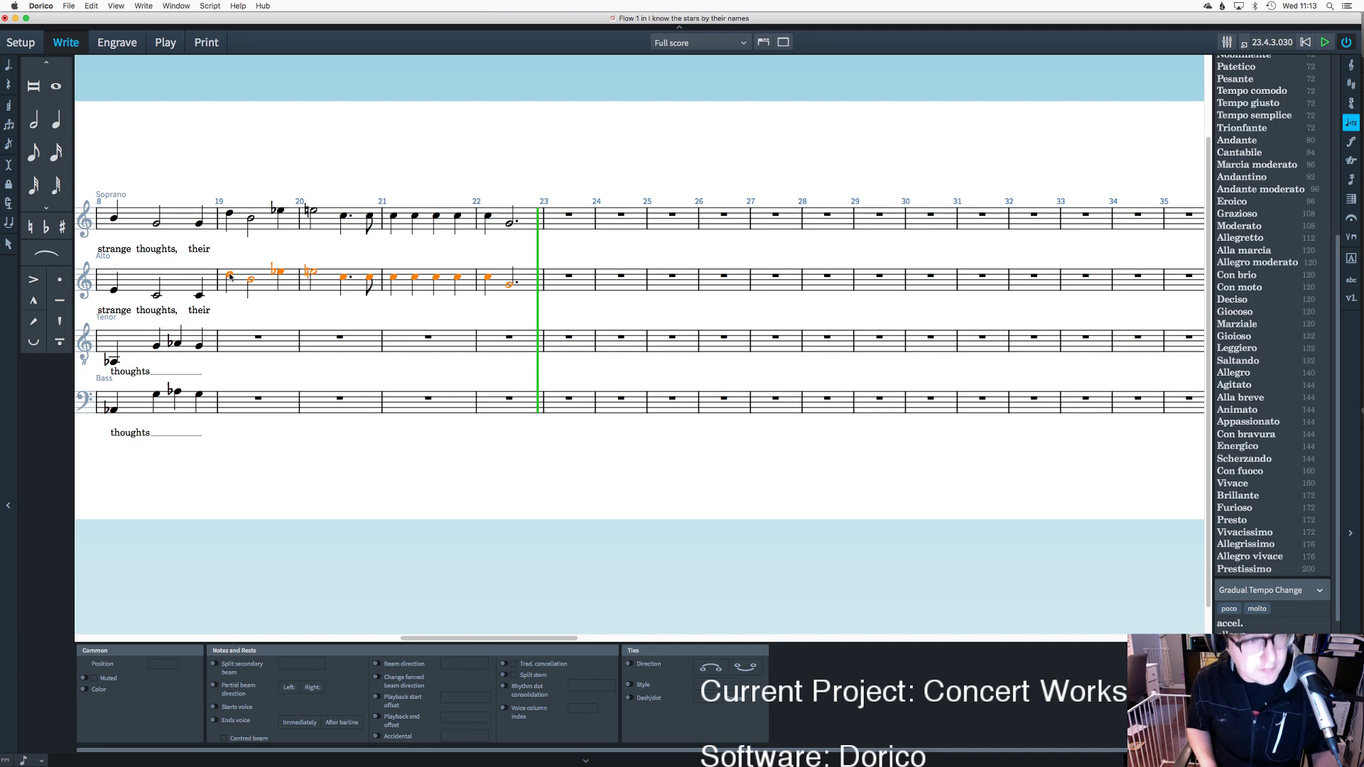
pyautogui.hotkey('alt', 'Down')
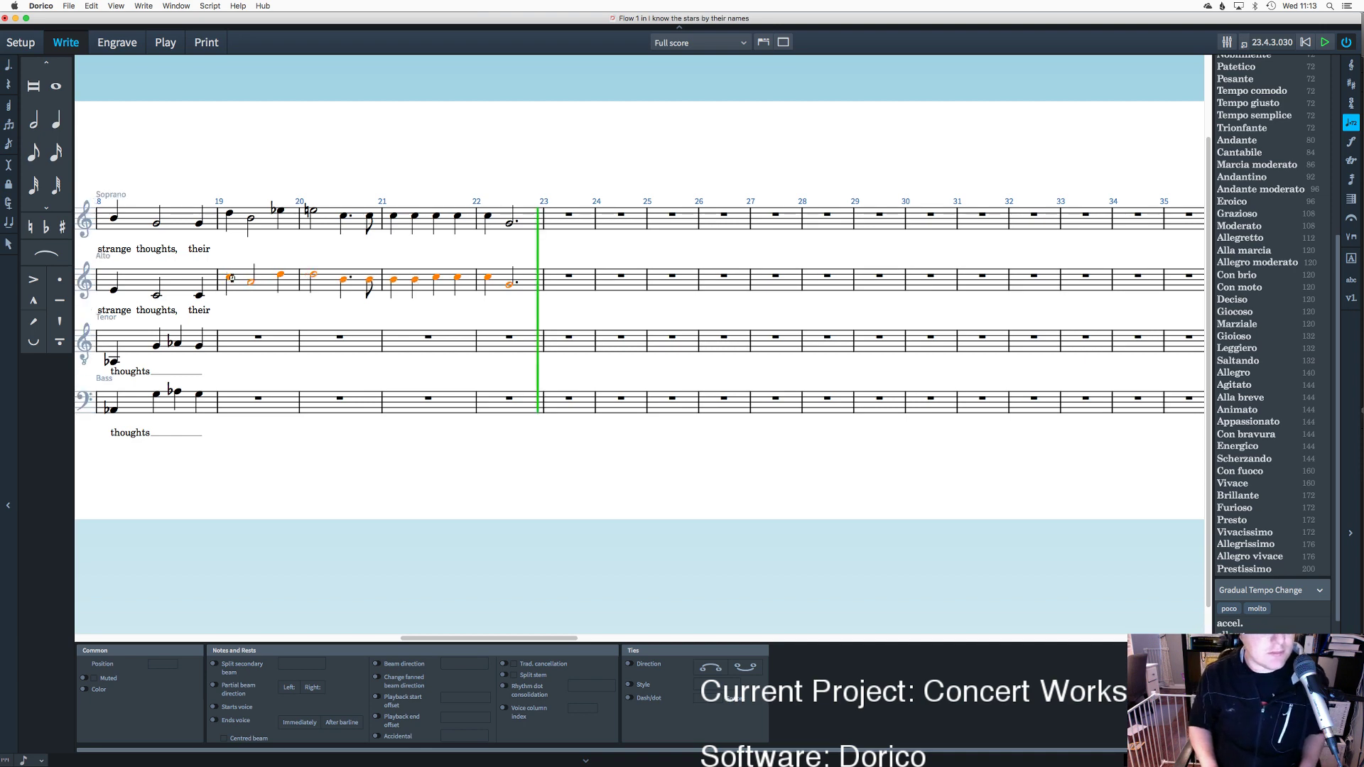
pyautogui.hotkey('alt', 'Down')
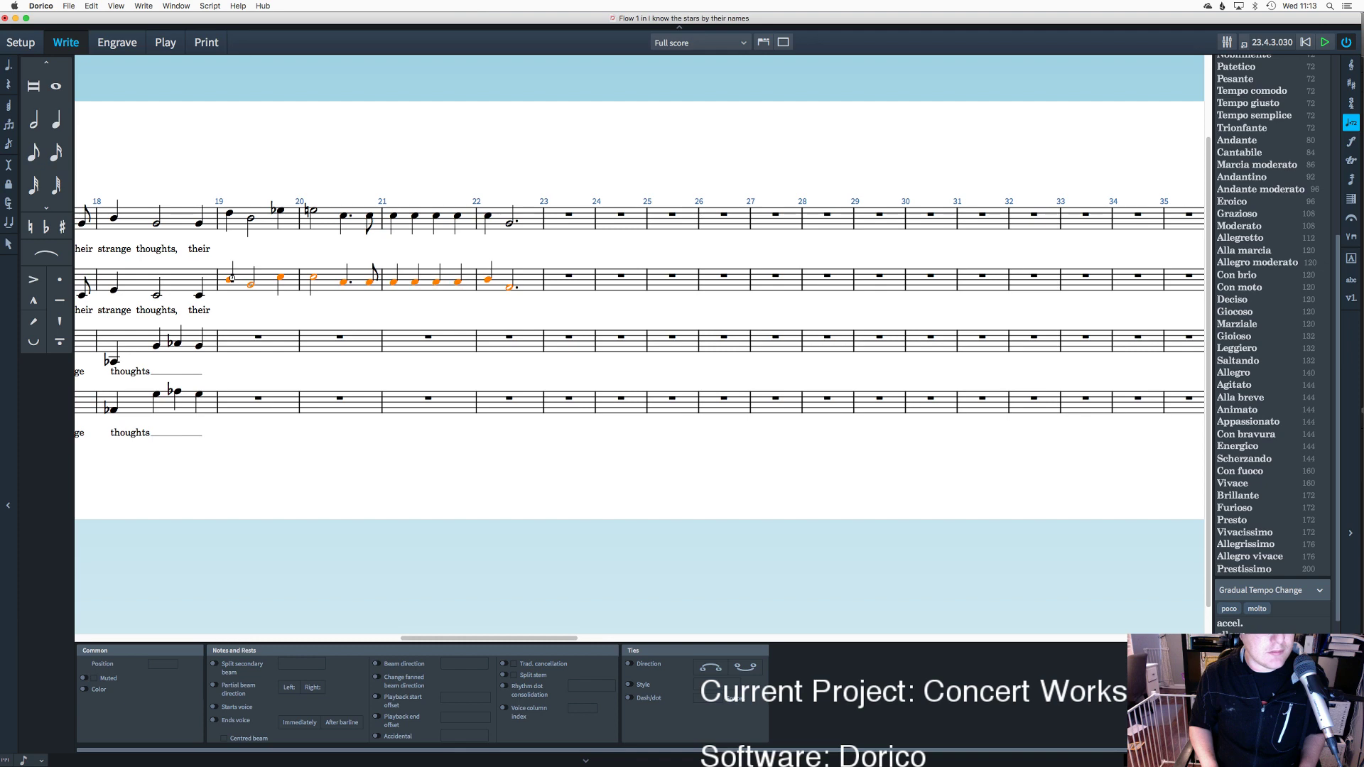
pyautogui.hotkey('alt', 'Down')
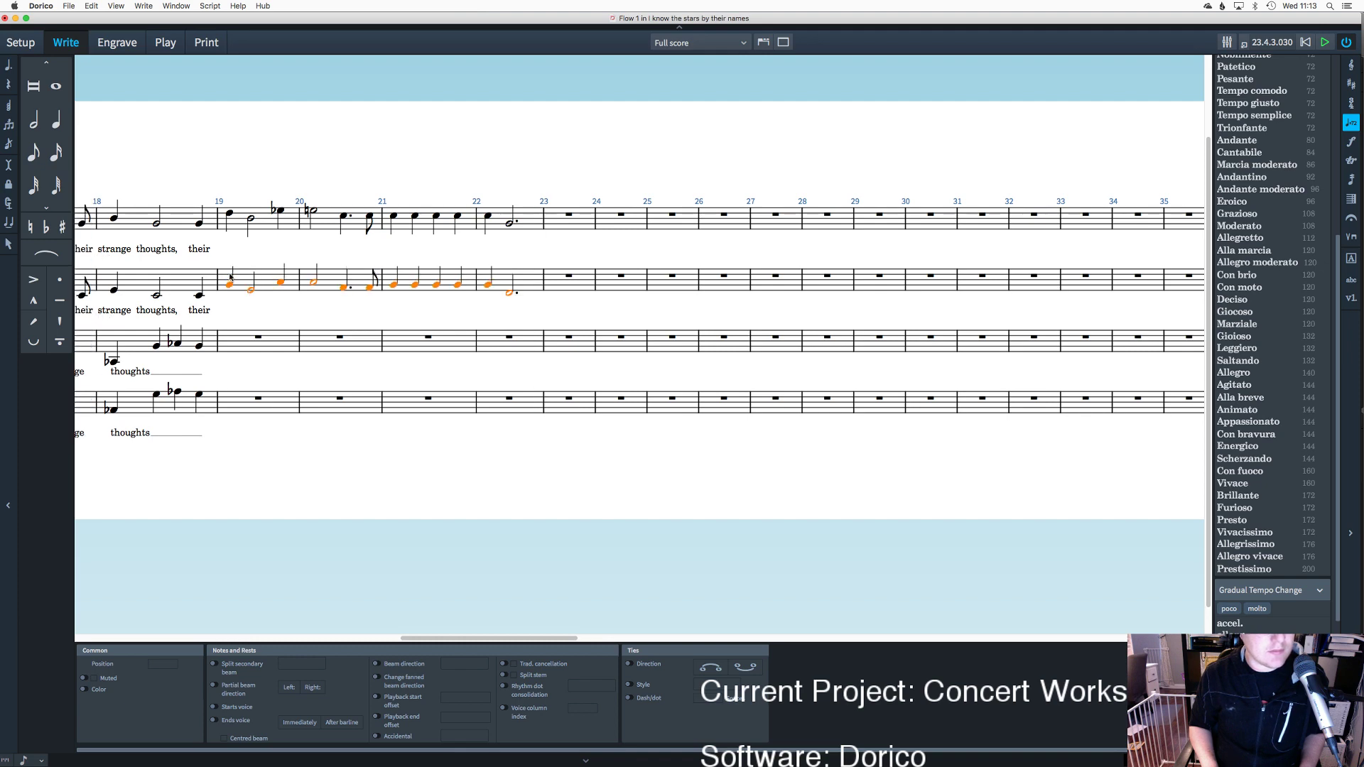
pyautogui.hotkey('alt', 'Down')
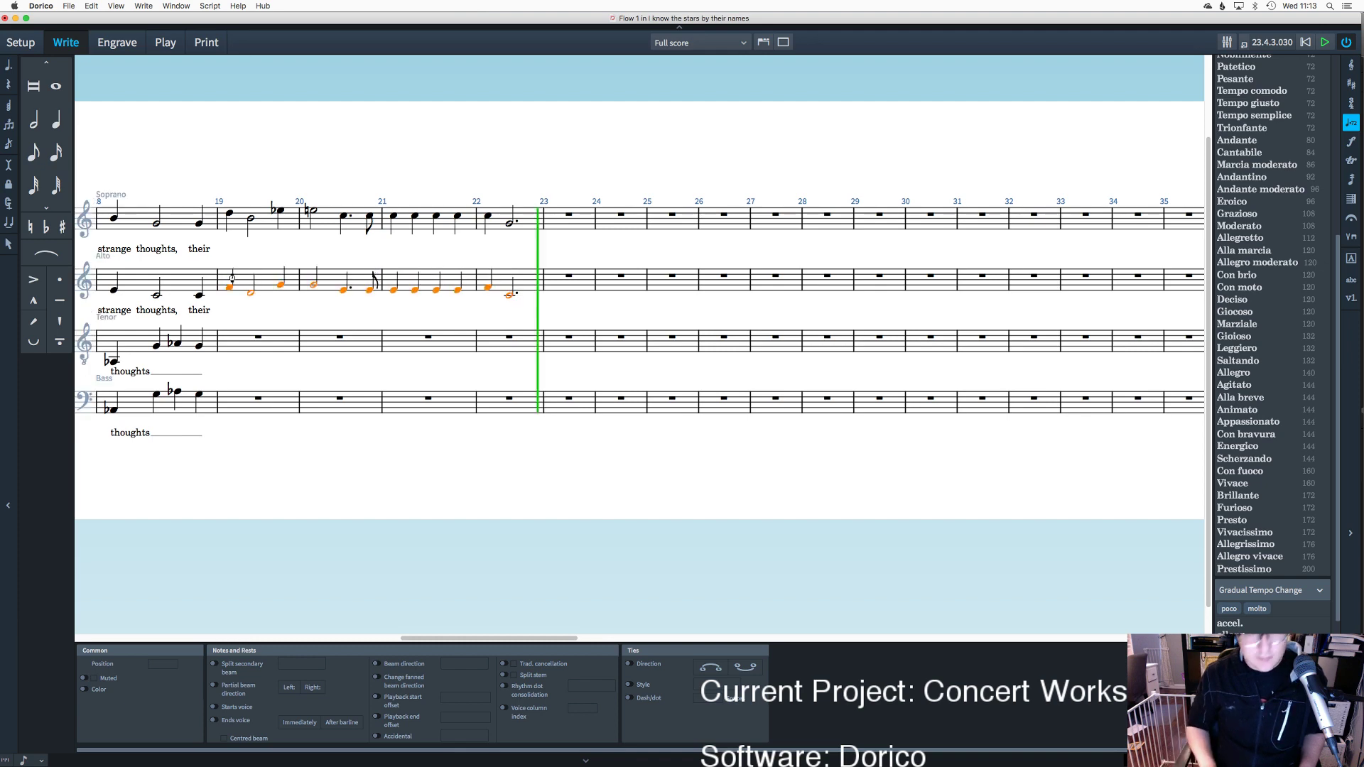
pyautogui.hotkey('alt', 'Down')
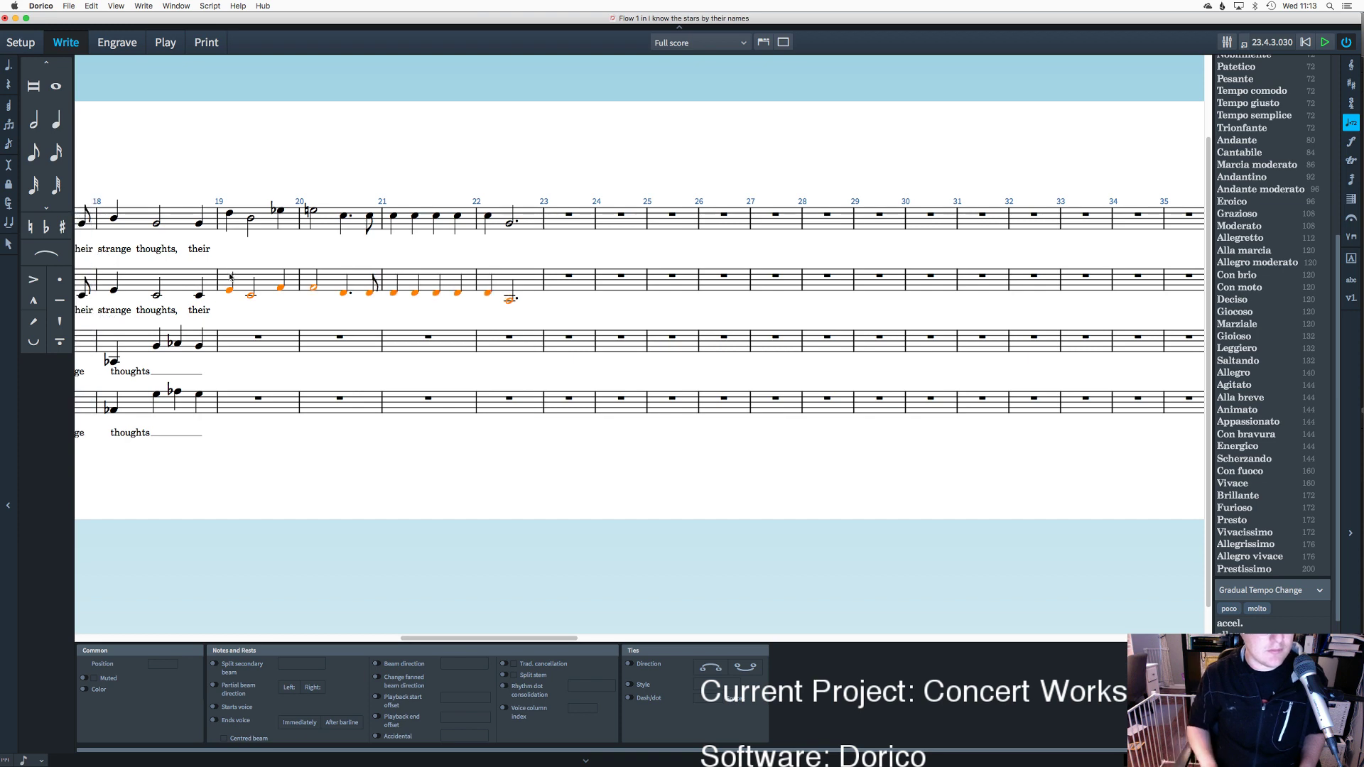
pyautogui.hotkey('alt', 'Down')
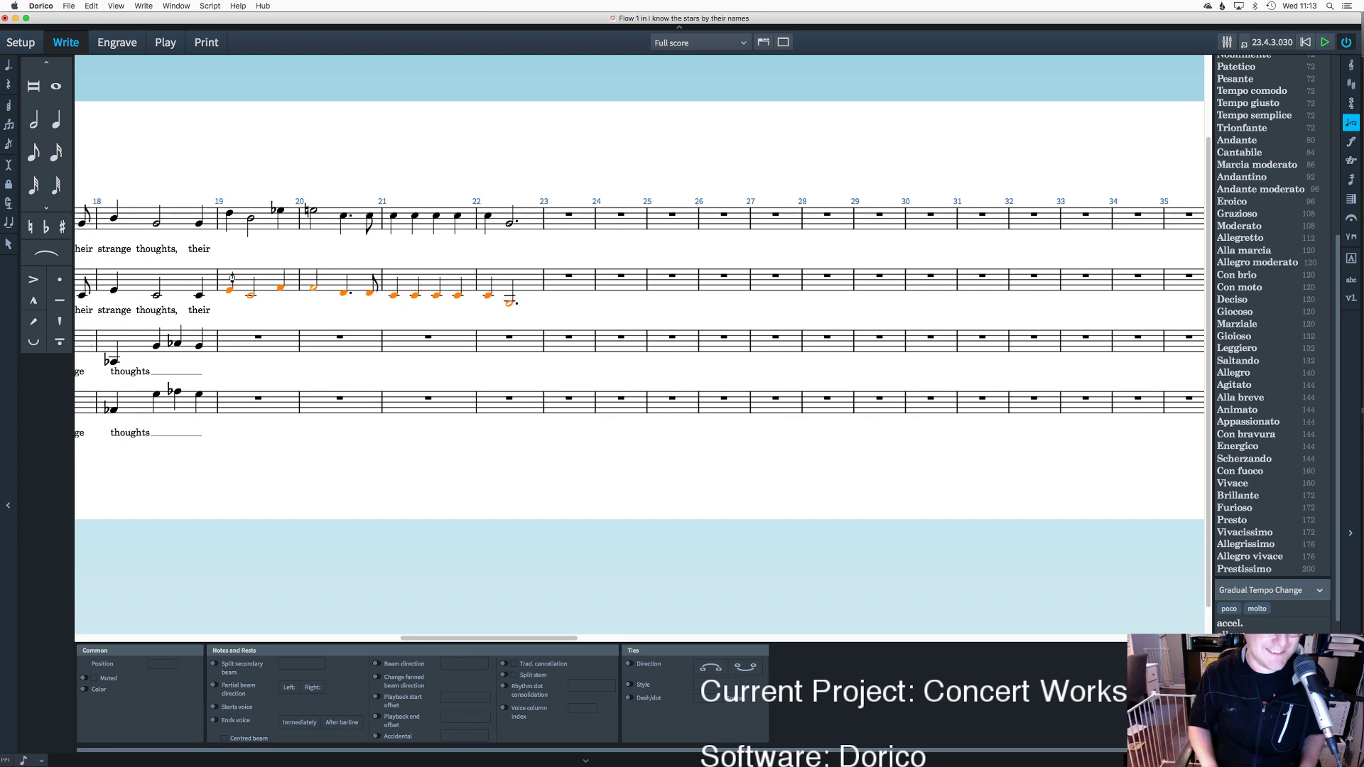
pyautogui.hotkey('alt', 'Up')
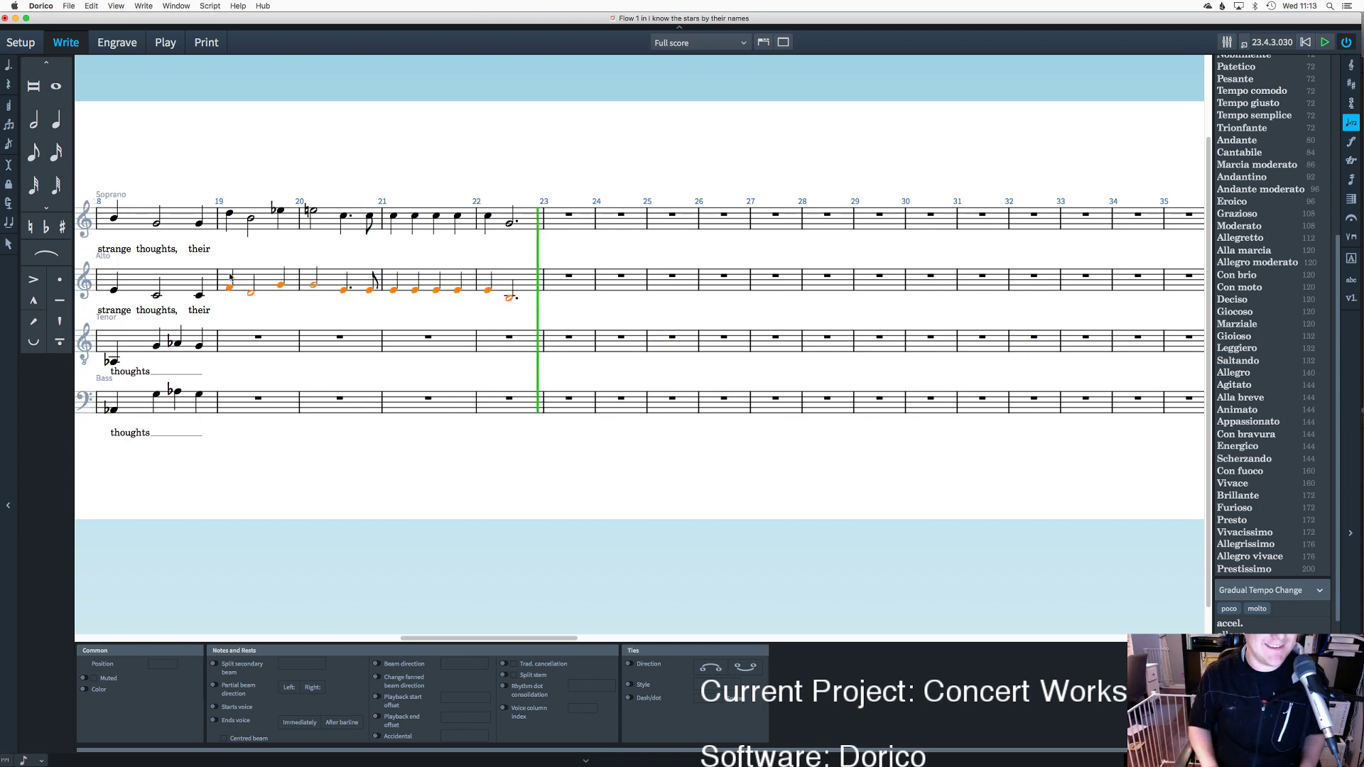
pyautogui.hotkey('alt', 'Up')
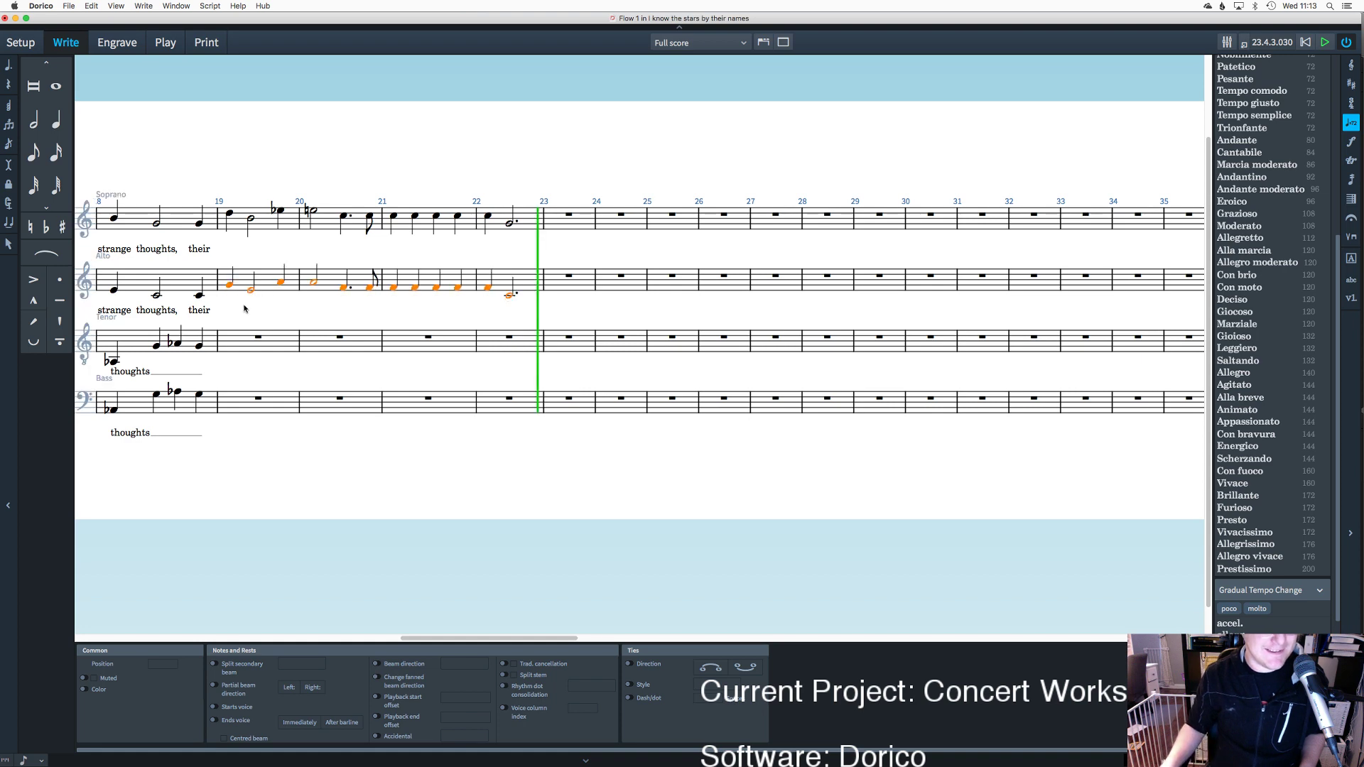
pyautogui.click(245, 305)
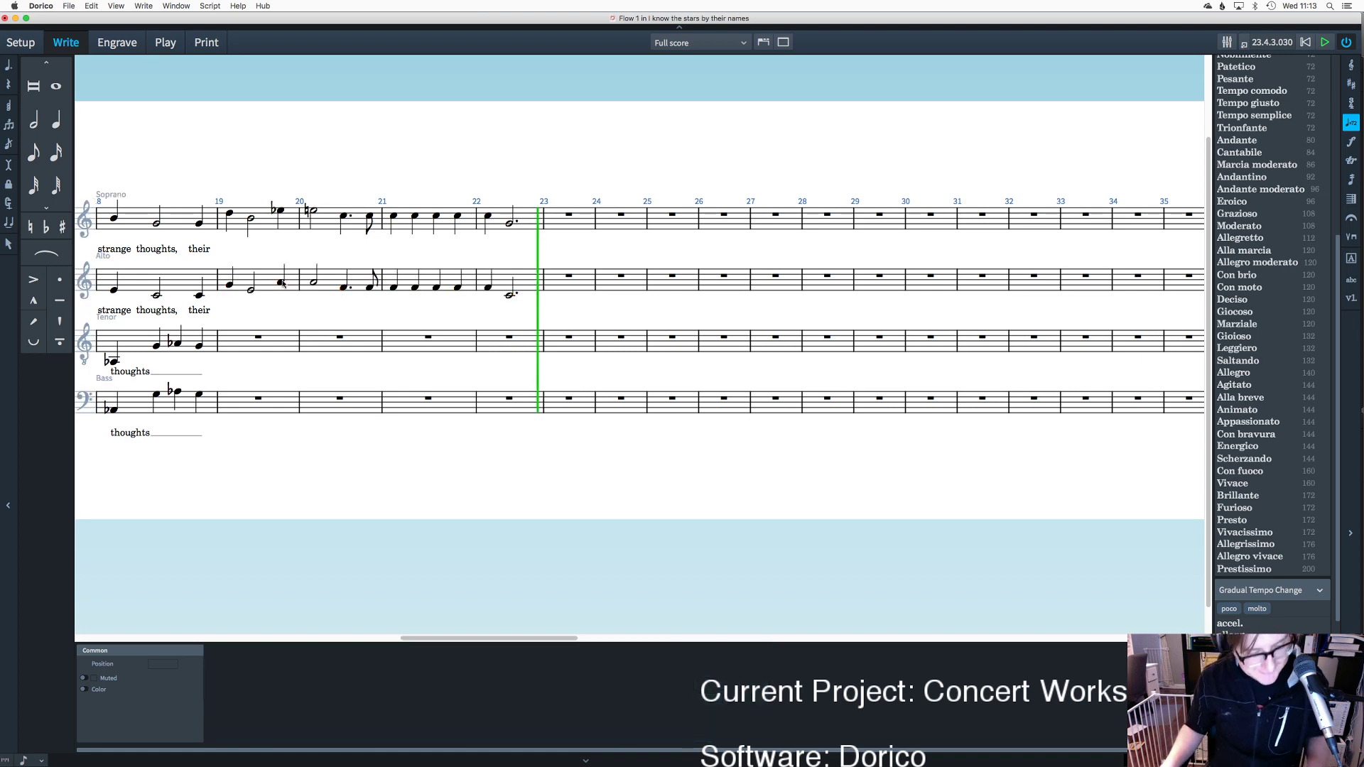
# Step: Flatten the alto's last note in bar 19 to A-flat
pyautogui.click(282, 283)
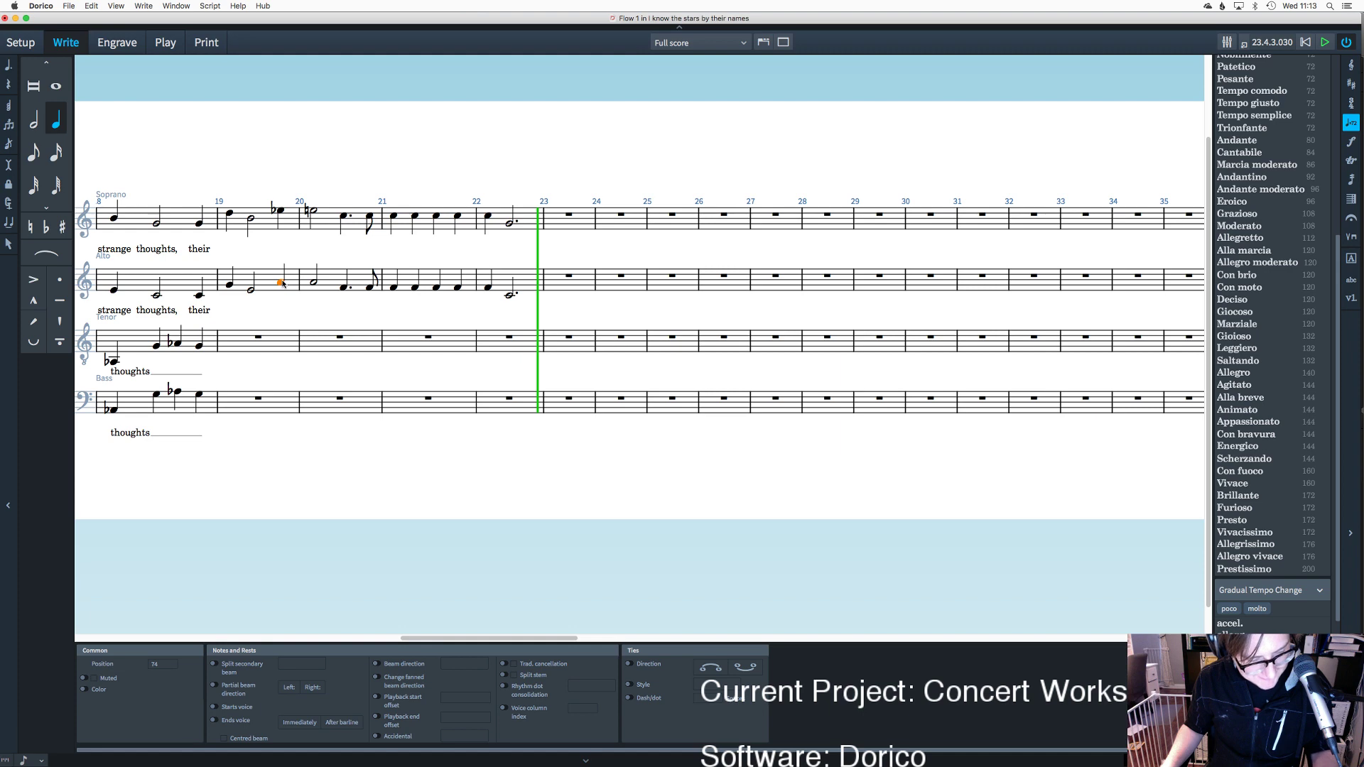
pyautogui.press('-')
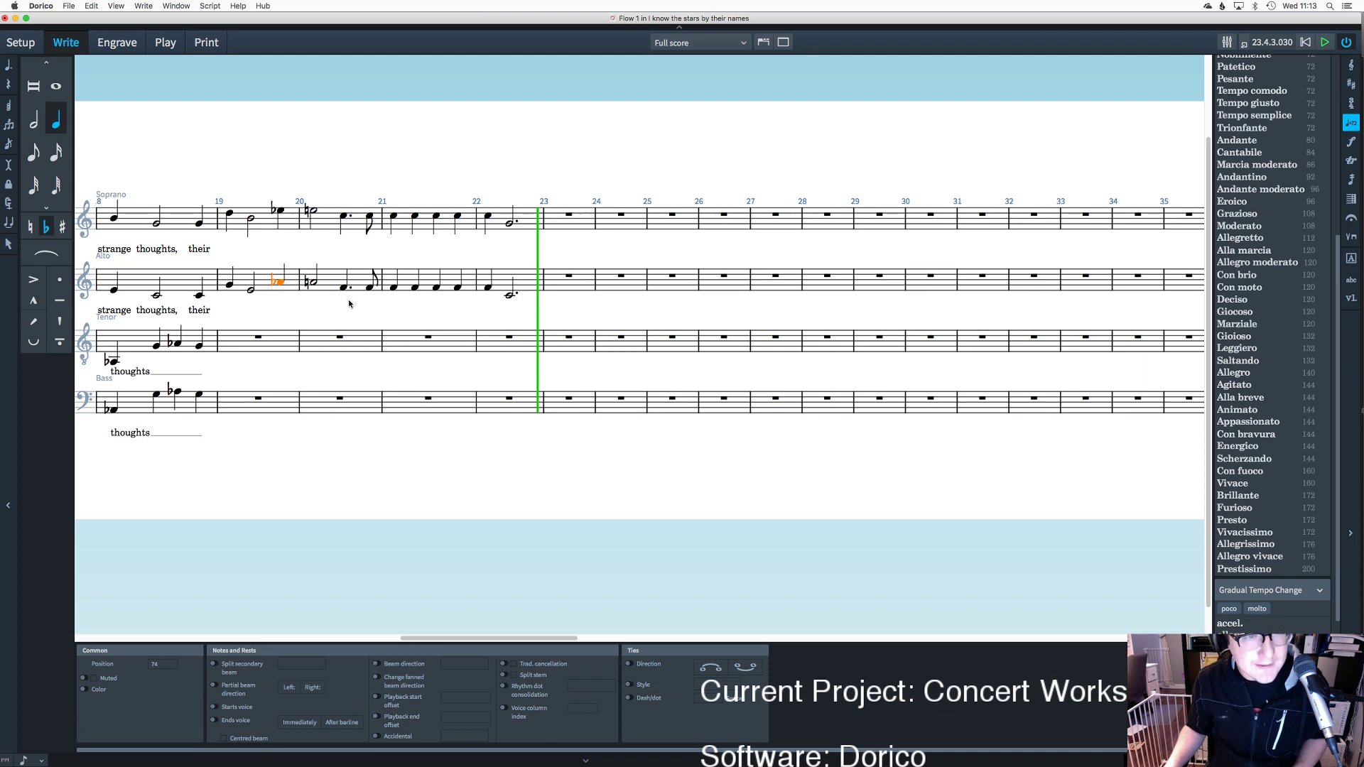
pyautogui.press('Escape')
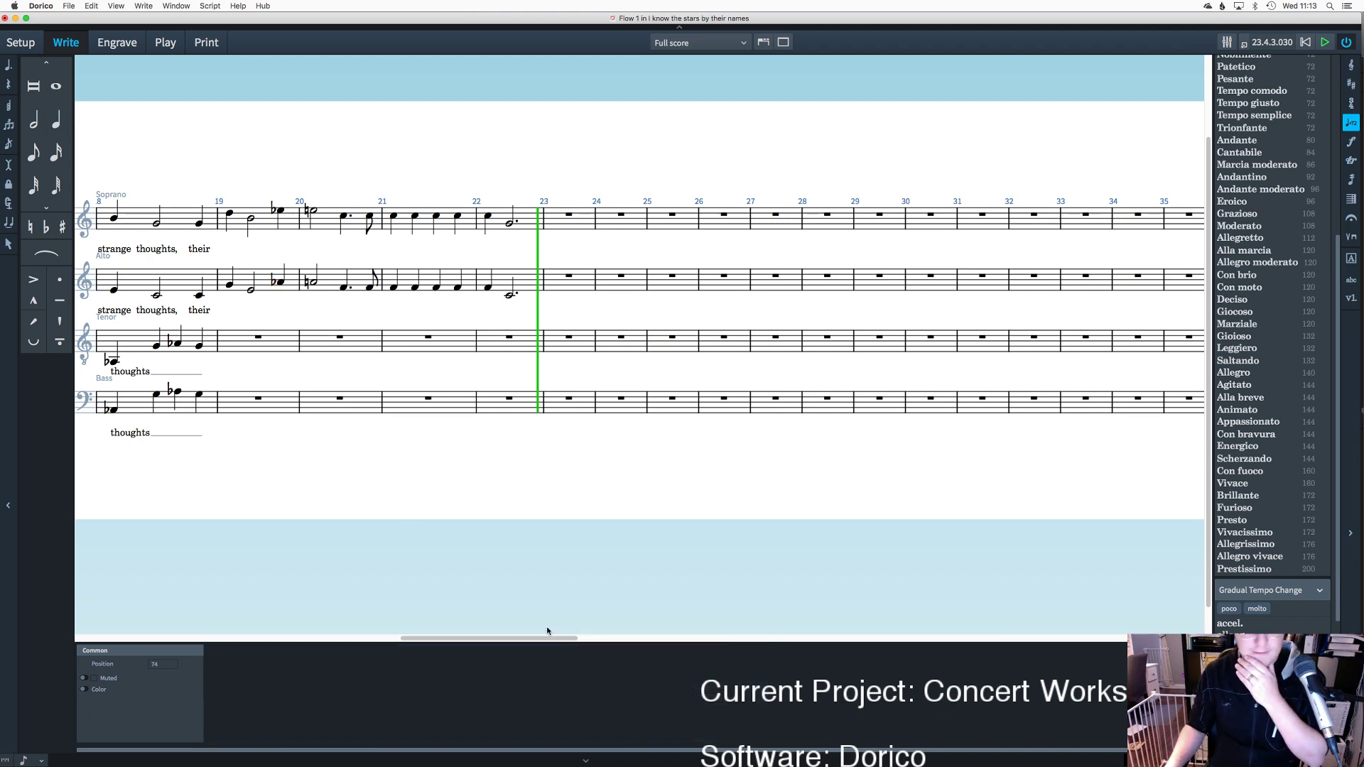
# Step: Raise the alto's second note in bar 21 to G and its third note to A
pyautogui.moveTo(412, 637); pyautogui.dragTo(380, 642)
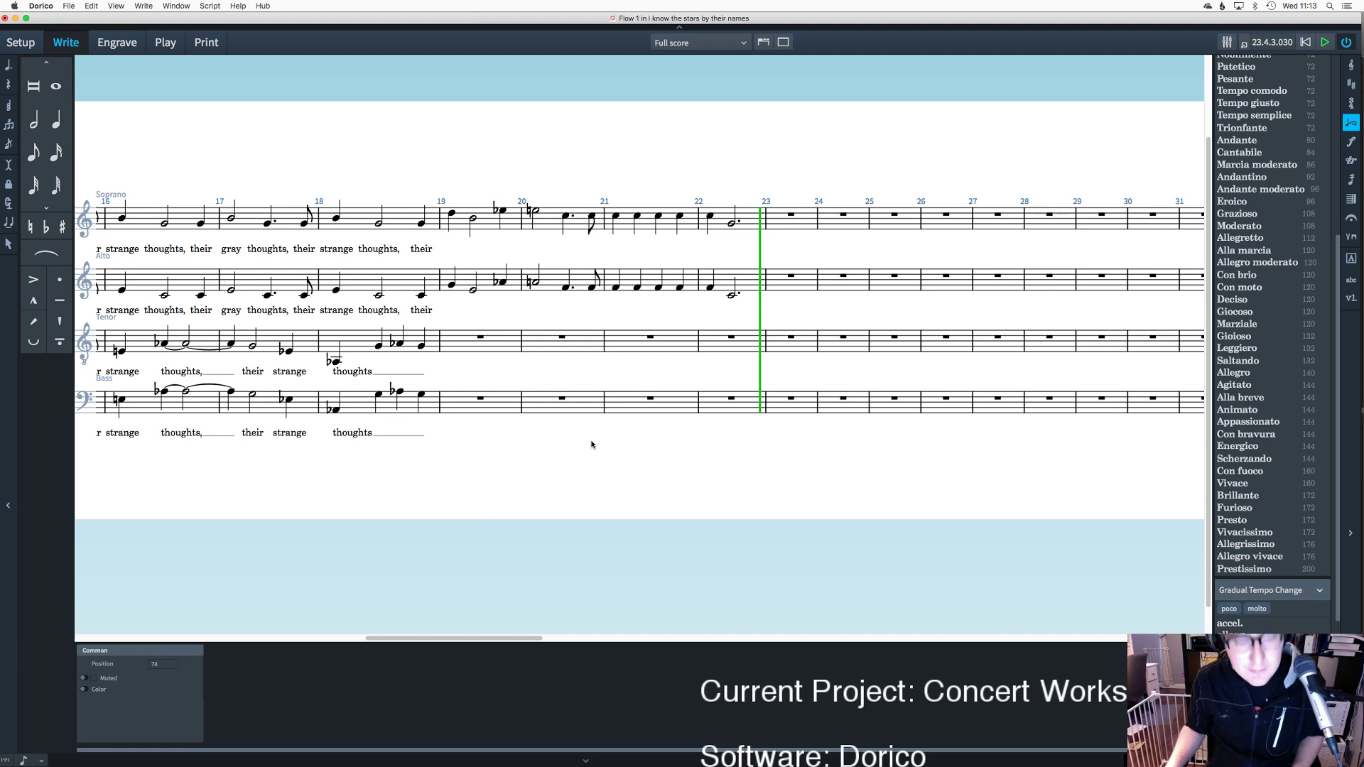
pyautogui.click(634, 286)
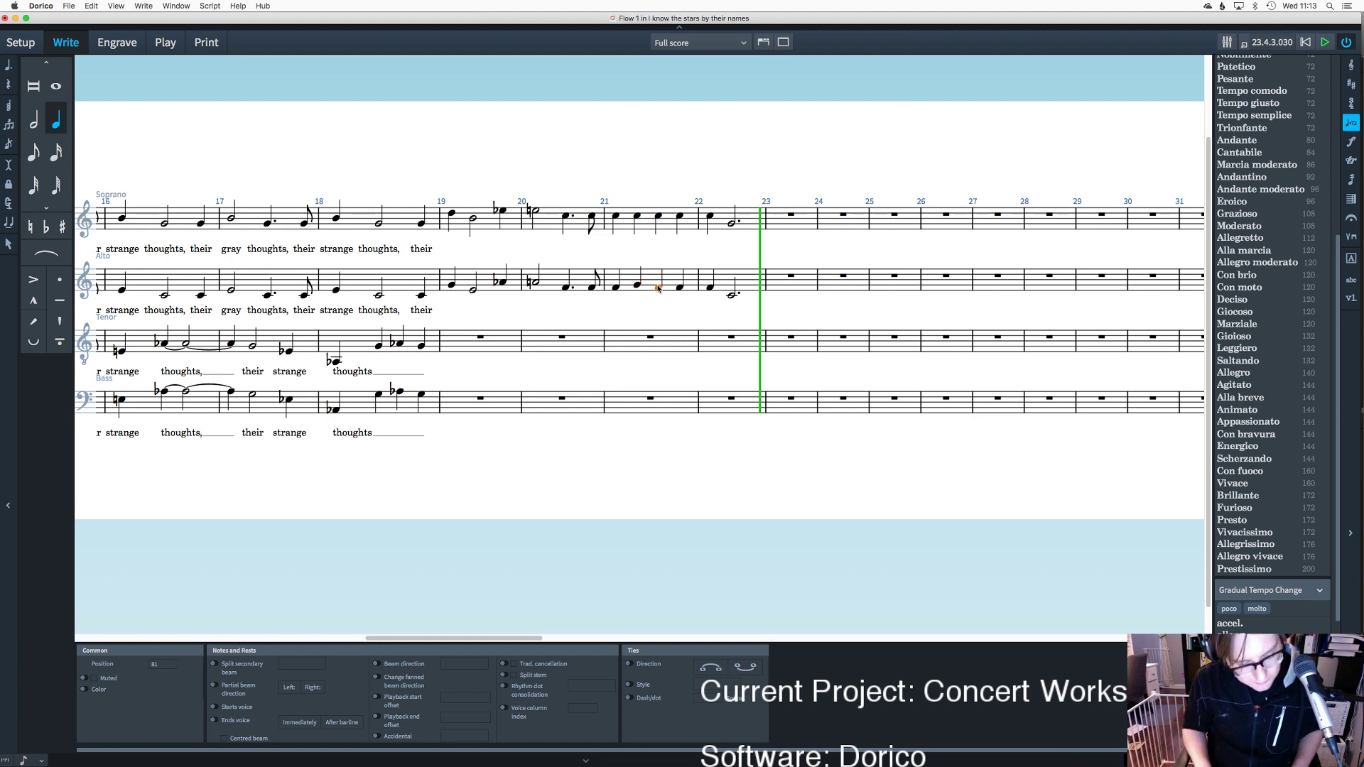
pyautogui.press('1')
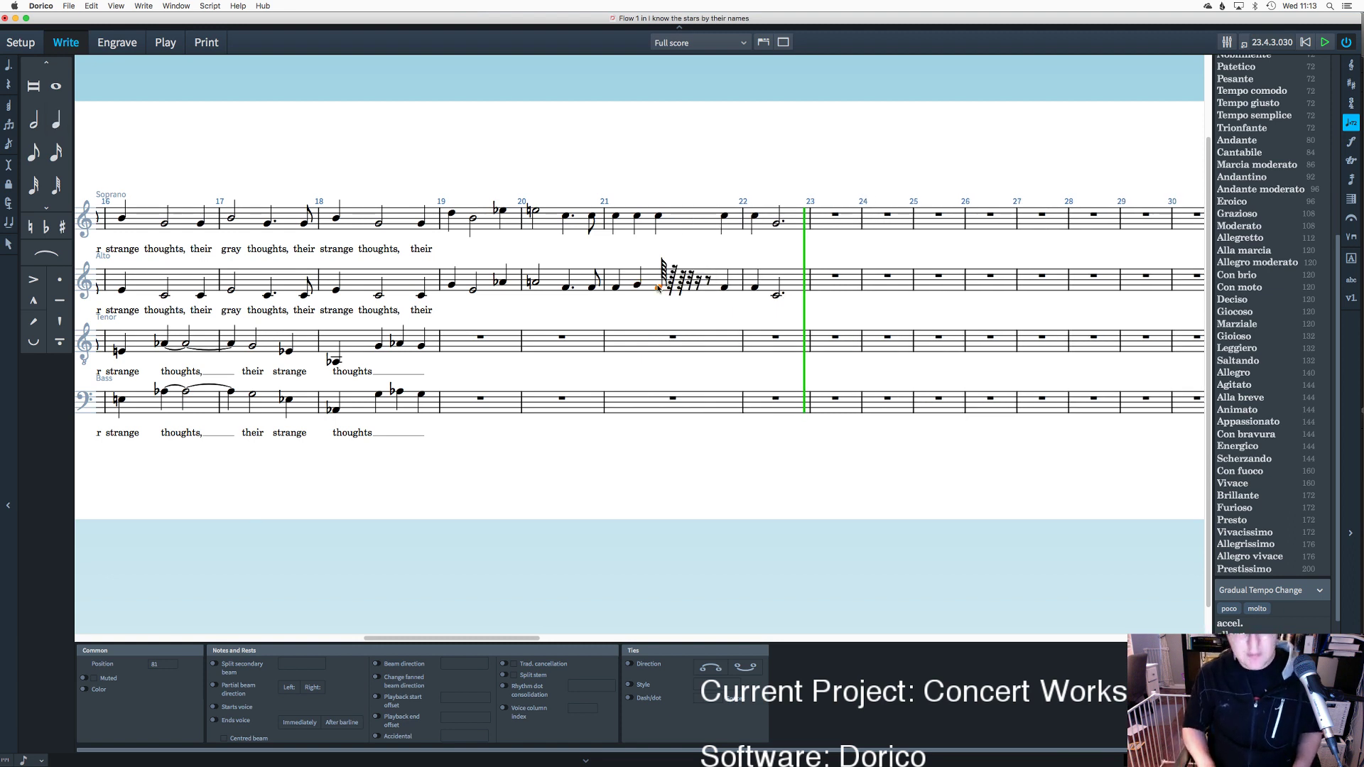
pyautogui.press('6')
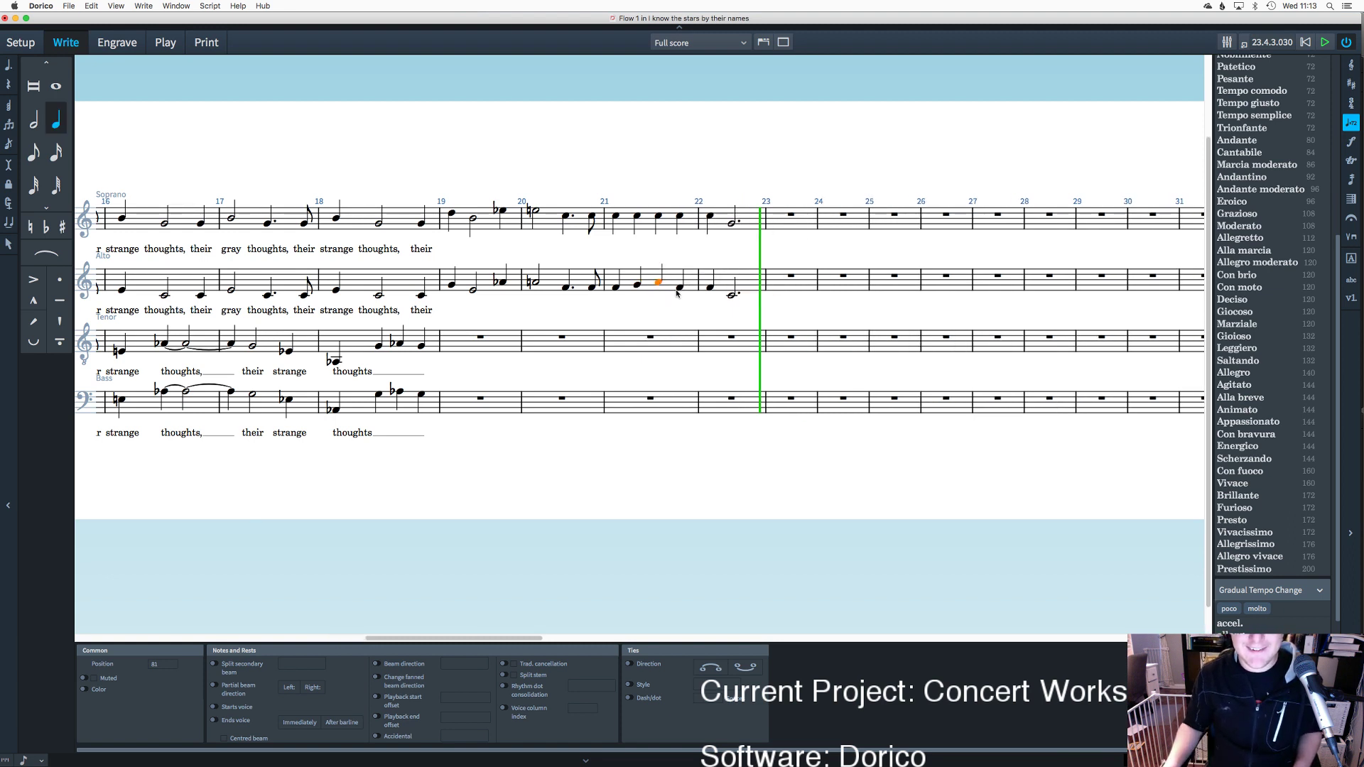
# Step: Raise the alto's fourth note in bar 21 from F to A
pyautogui.click(679, 290)
pyautogui.hotkey('alt', 'Up')
pyautogui.hotkey('alt', 'Up')
pyautogui.hotkey('alt', 'Up')
pyautogui.hotkey('alt', 'Up')
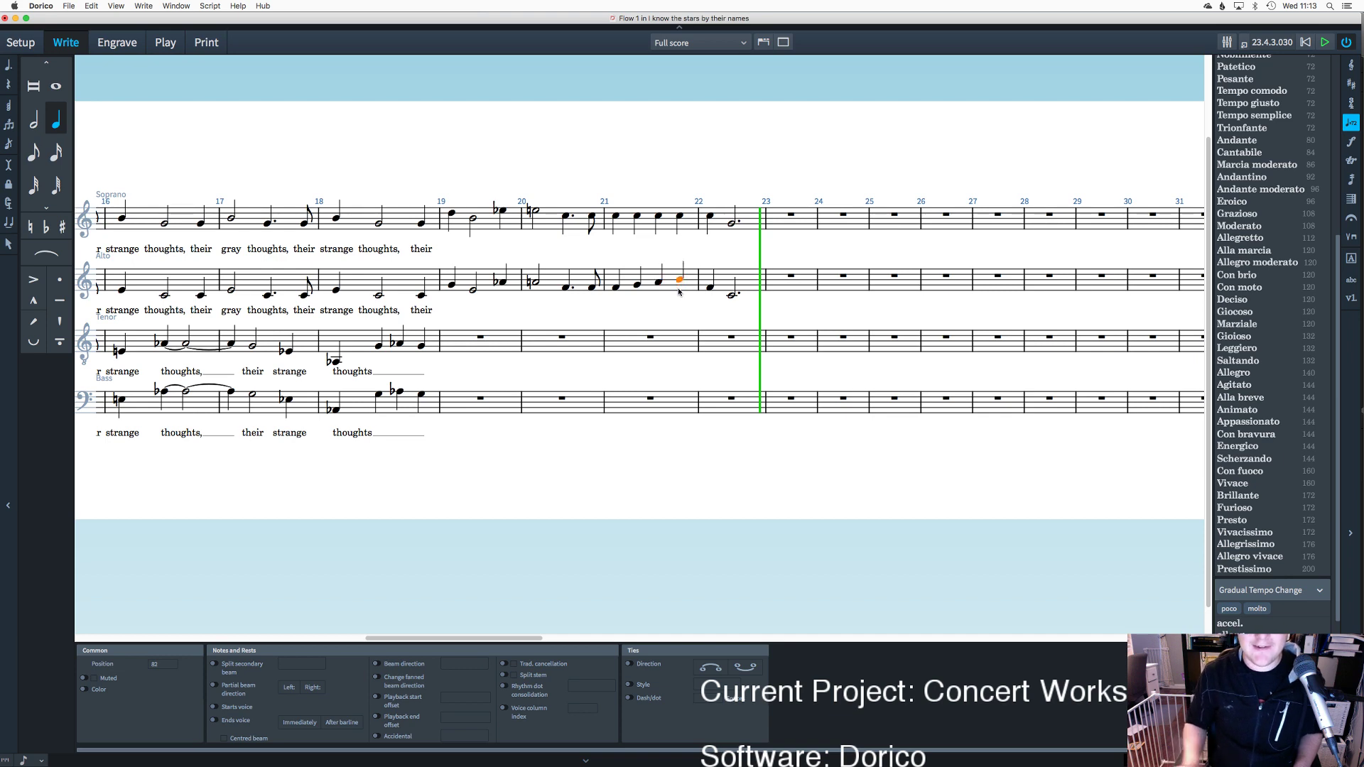
pyautogui.press('Escape')
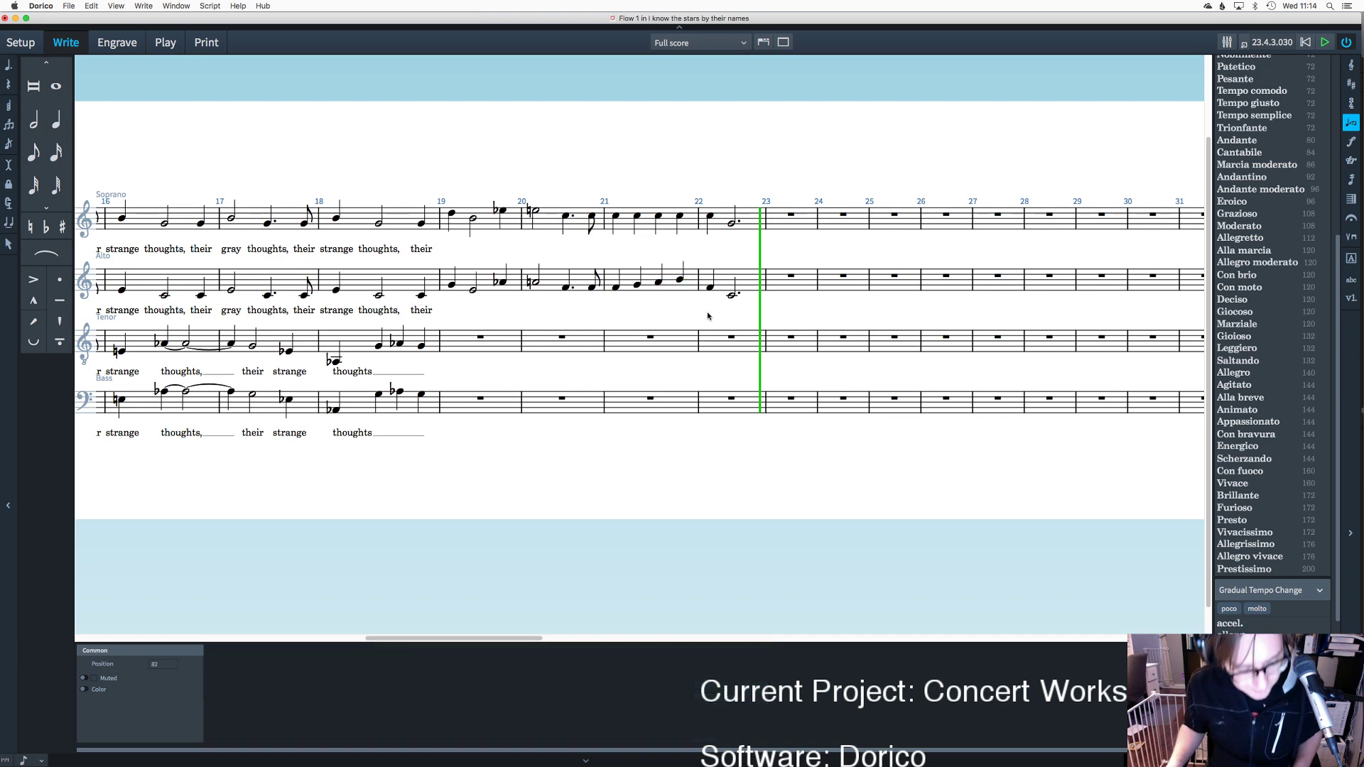
pyautogui.click(682, 281)
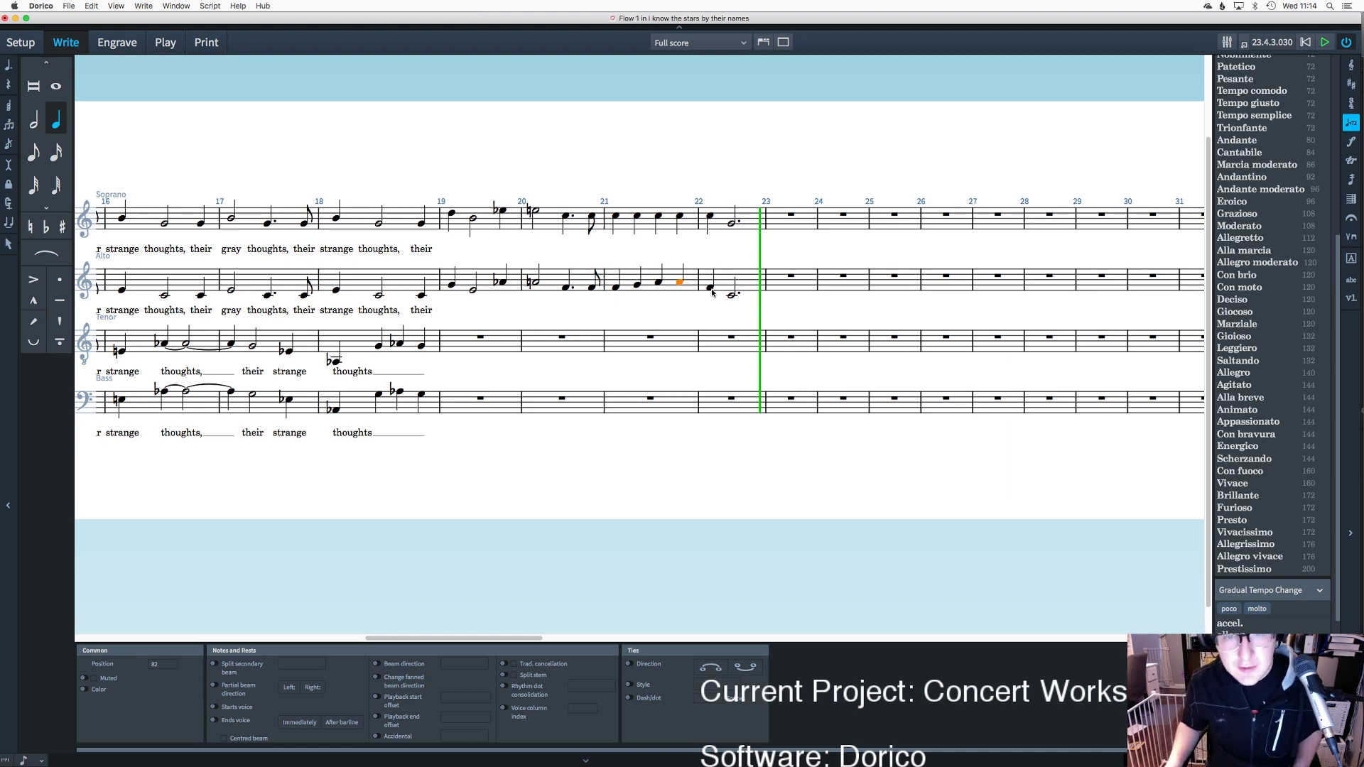
# Step: Continue the soprano lyrics after "their" with "gray thoughts, their" on the three notes of bar 19
pyautogui.doubleClick(425, 249)
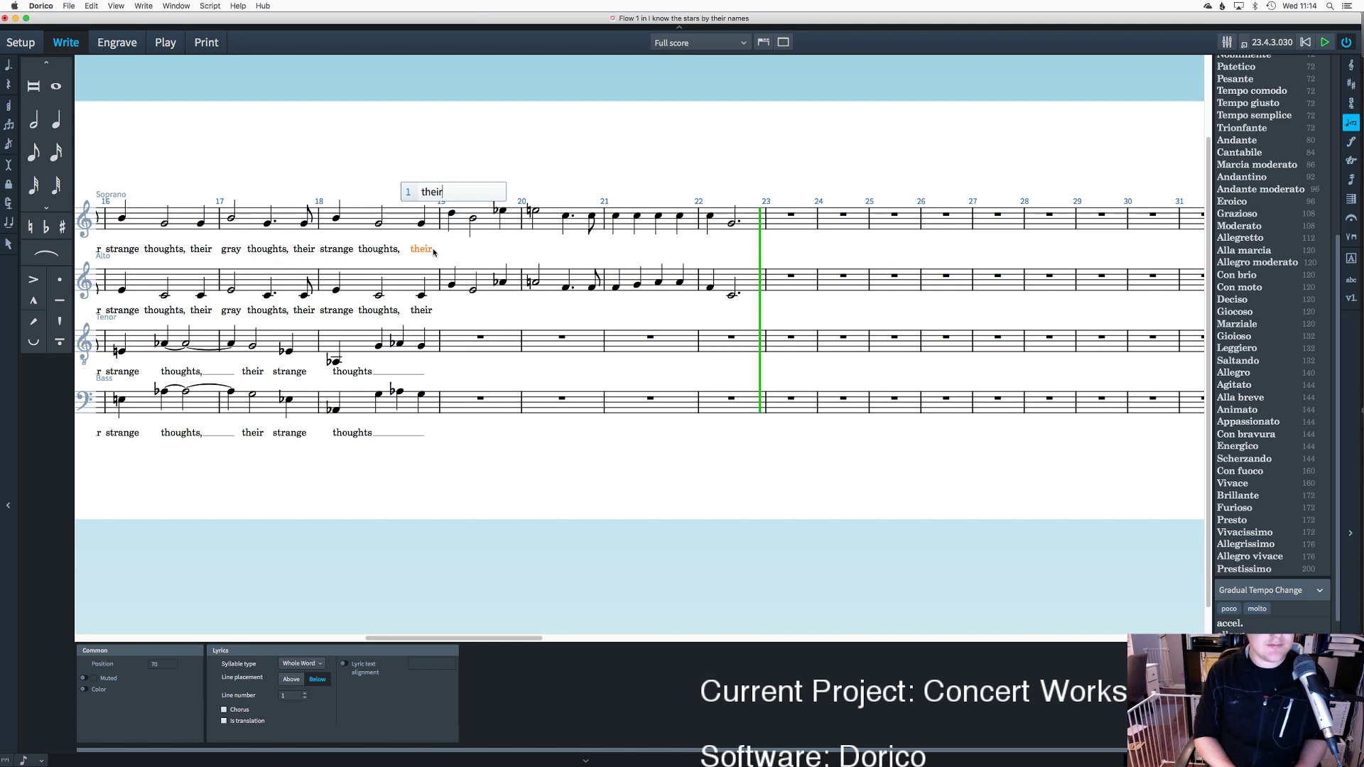
pyautogui.press('space')
pyautogui.write('gray')
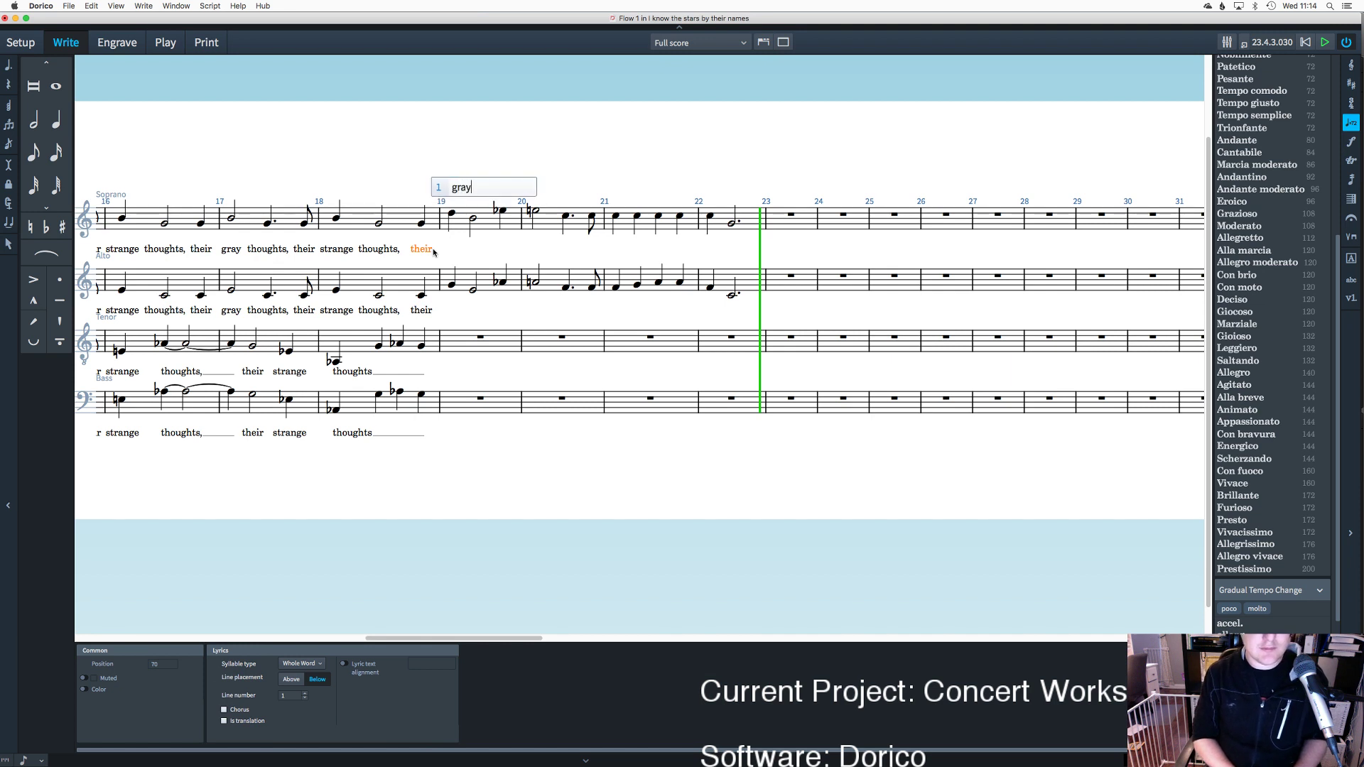
pyautogui.press('space')
pyautogui.write('thoughts')
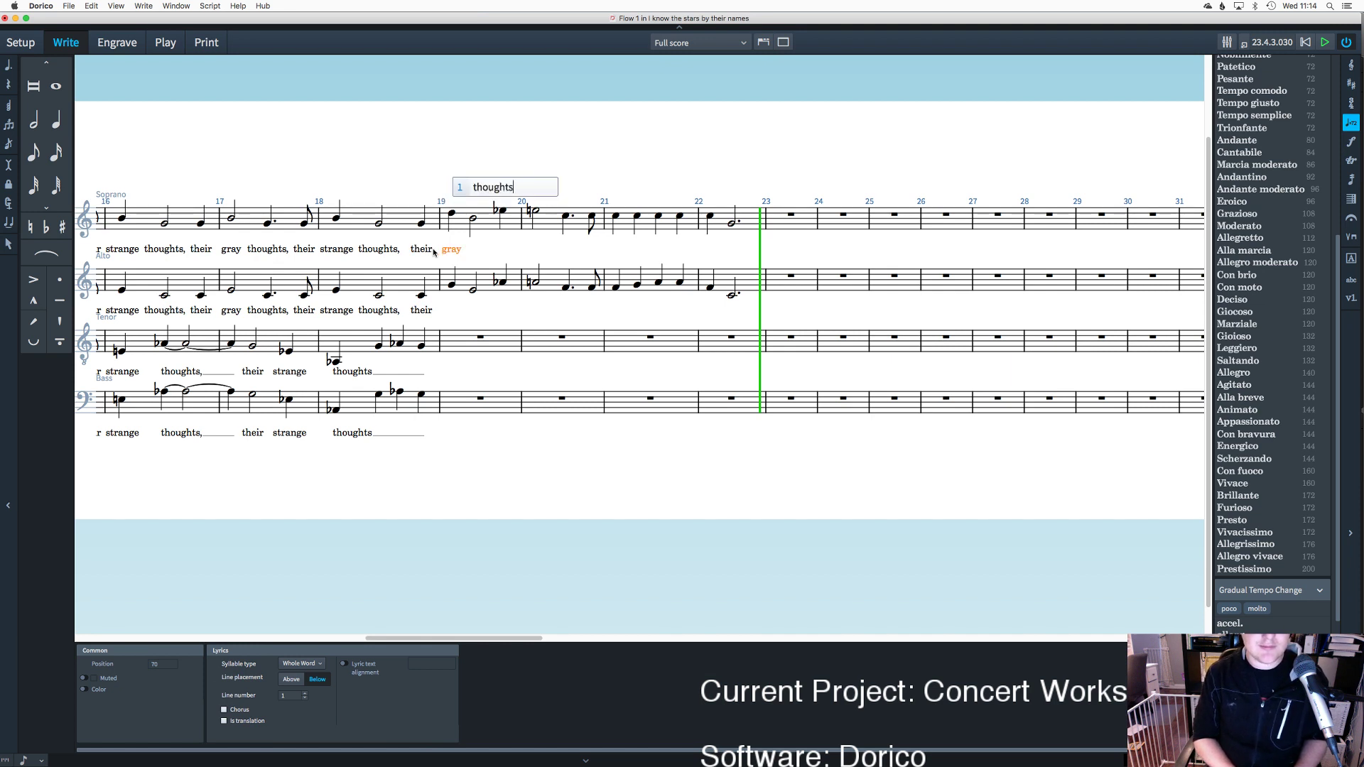
pyautogui.hotkey('alt', 'BackSpace')
pyautogui.write('thoughts,')
pyautogui.press('space')
pyautogui.write('their')
# Step: Enter the soprano lyrics "strange thoughts have" under the notes of bar 20
pyautogui.press('space')
pyautogui.write('strange')
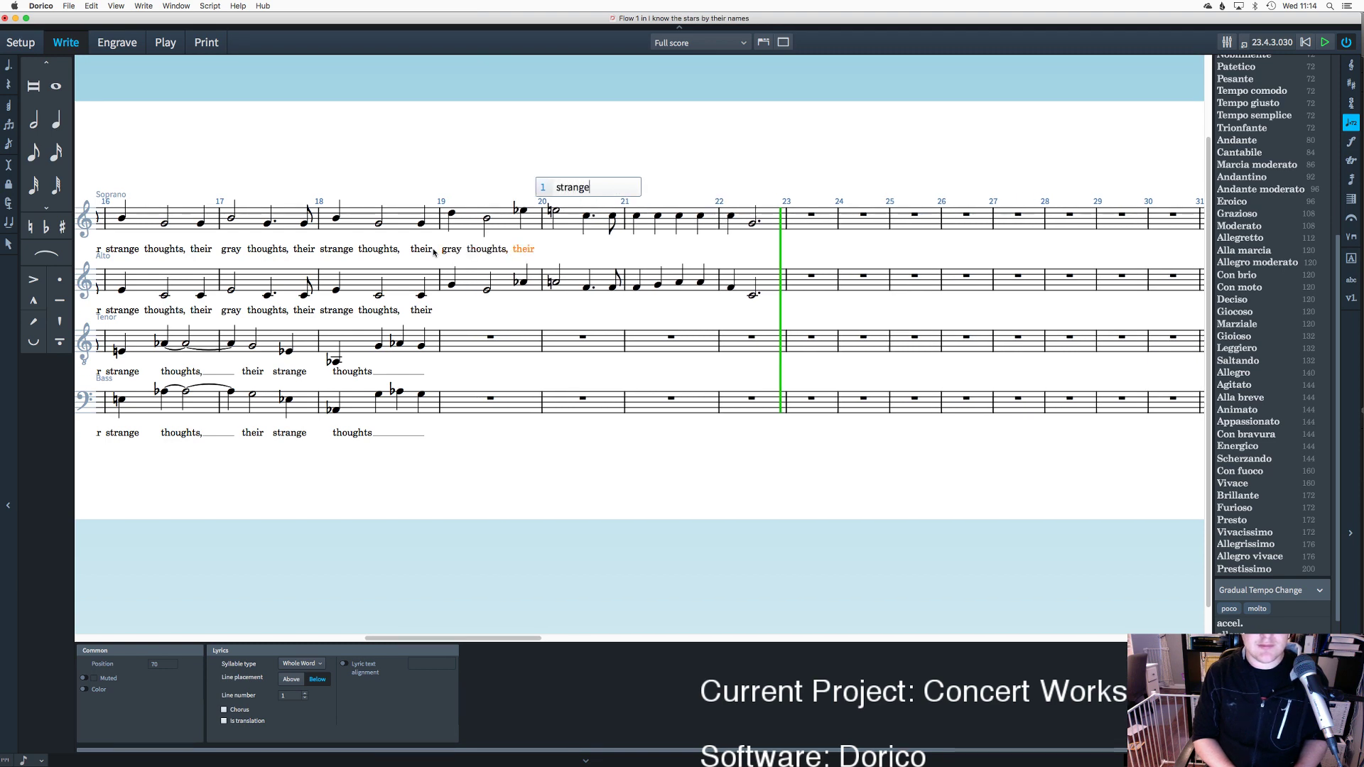
pyautogui.press('space')
pyautogui.write('thoughts')
pyautogui.press('space')
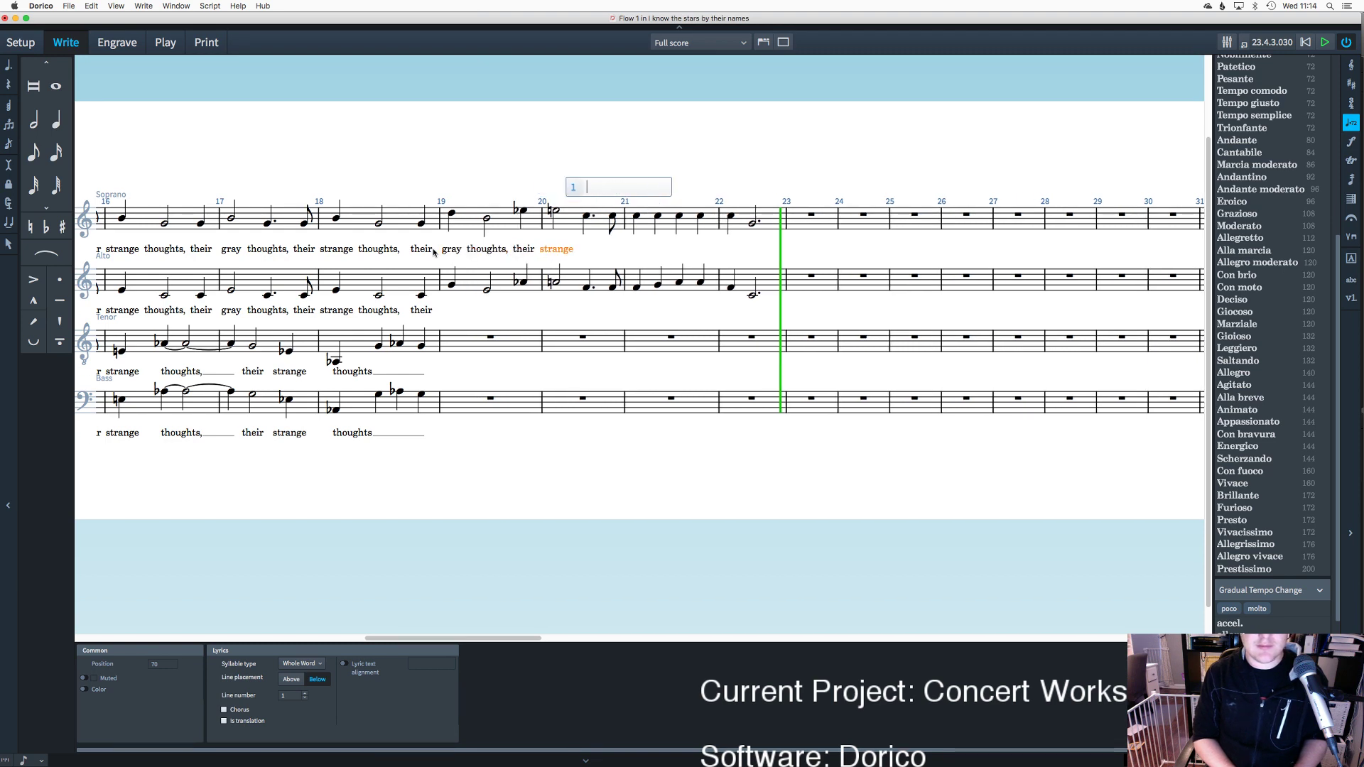
pyautogui.write('have')
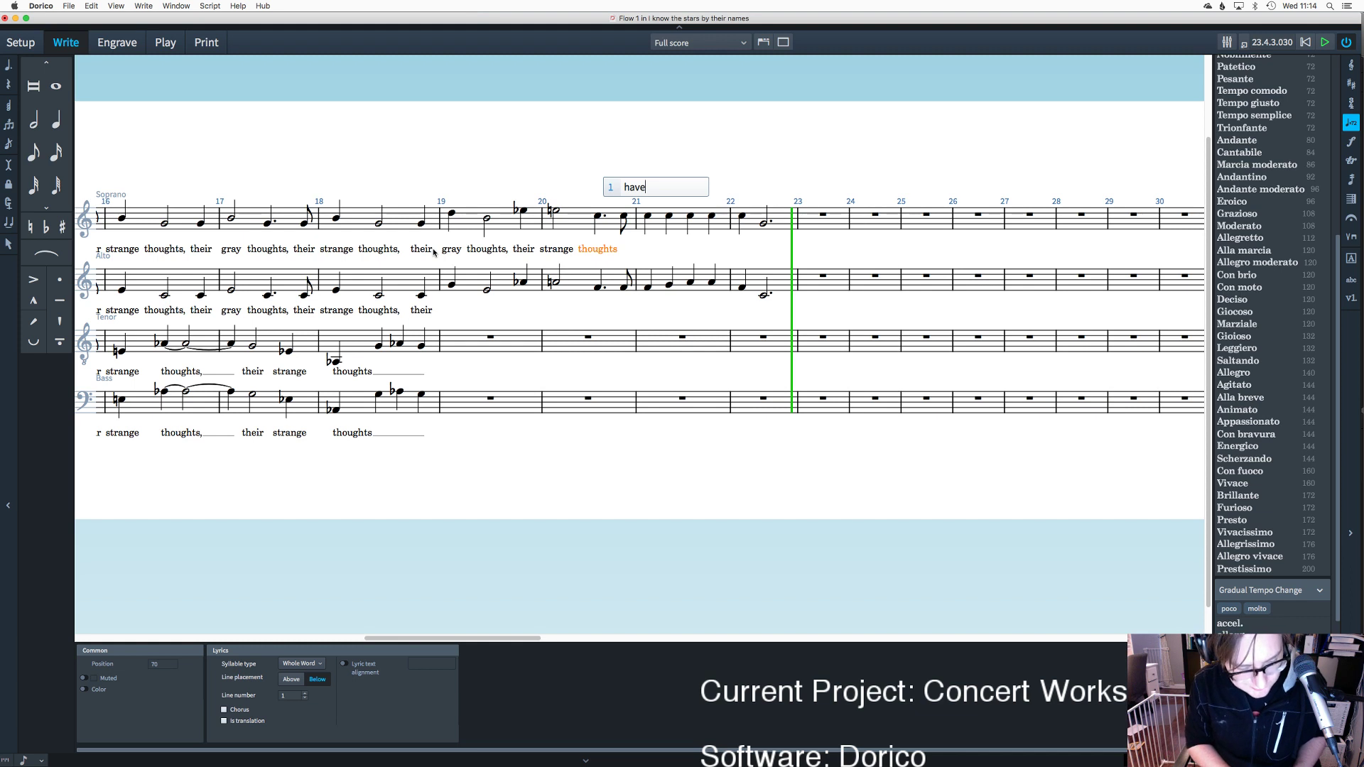
# Step: Enter the soprano lyrics "made me sad and" under the four quarter notes of bar 21
pyautogui.press('space')
pyautogui.write('made')
pyautogui.press('space')
pyautogui.write('ad')
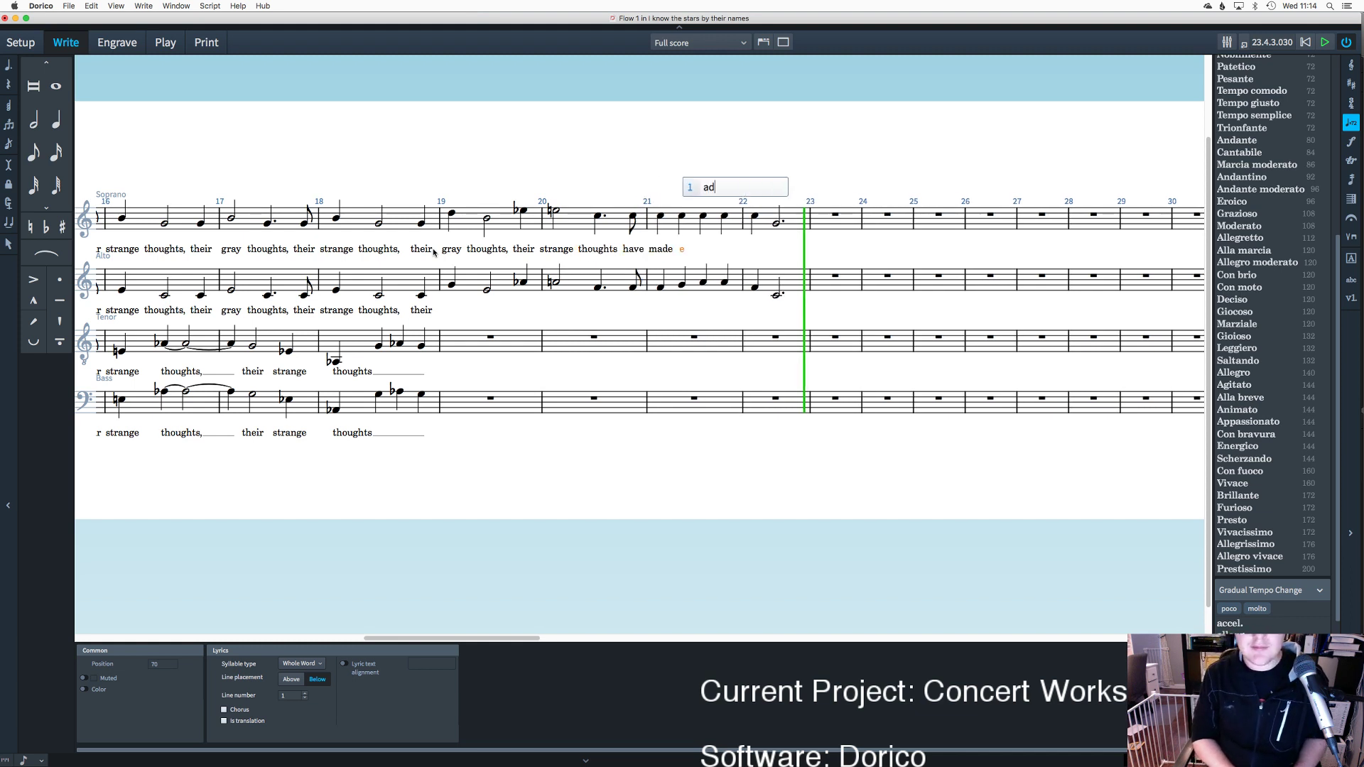
pyautogui.press('BackSpace')
pyautogui.press('BackSpace')
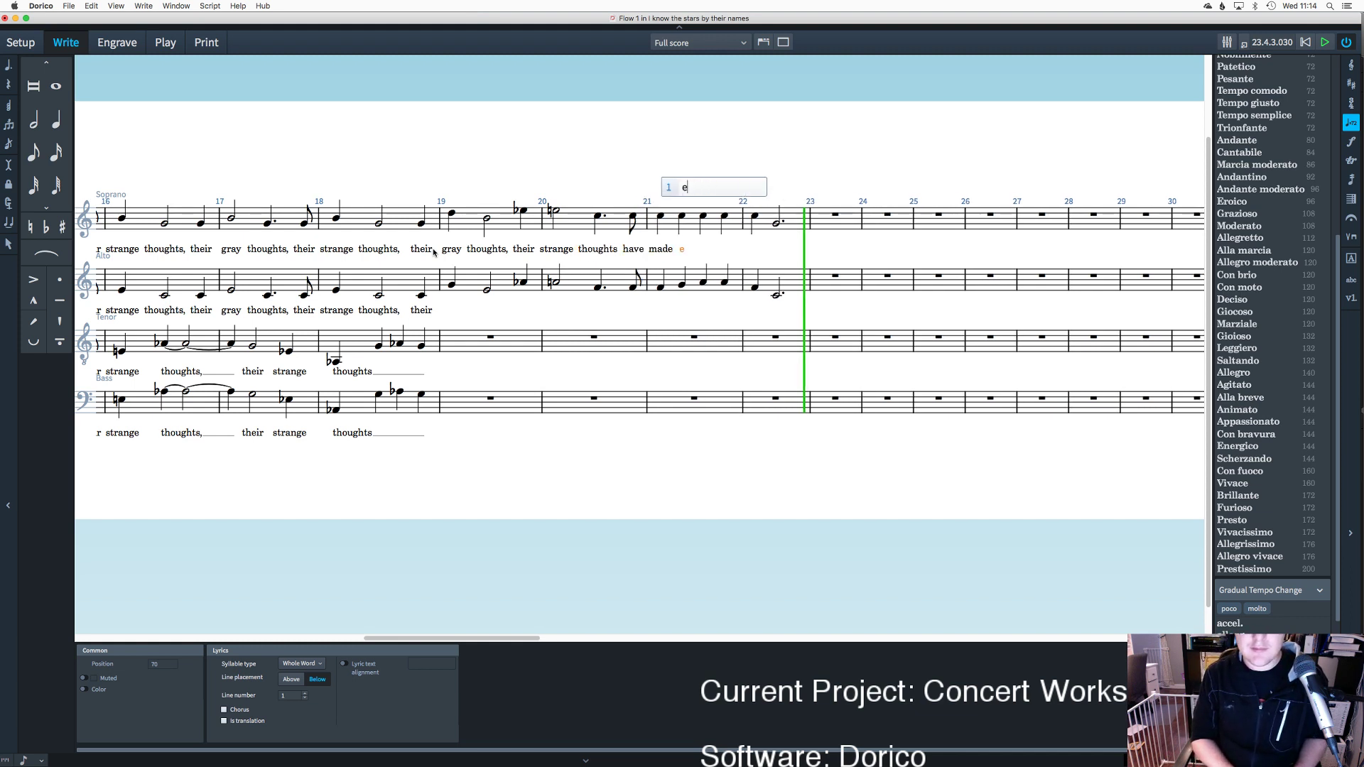
pyautogui.write('me')
pyautogui.press('space')
pyautogui.write('sad')
pyautogui.press('space')
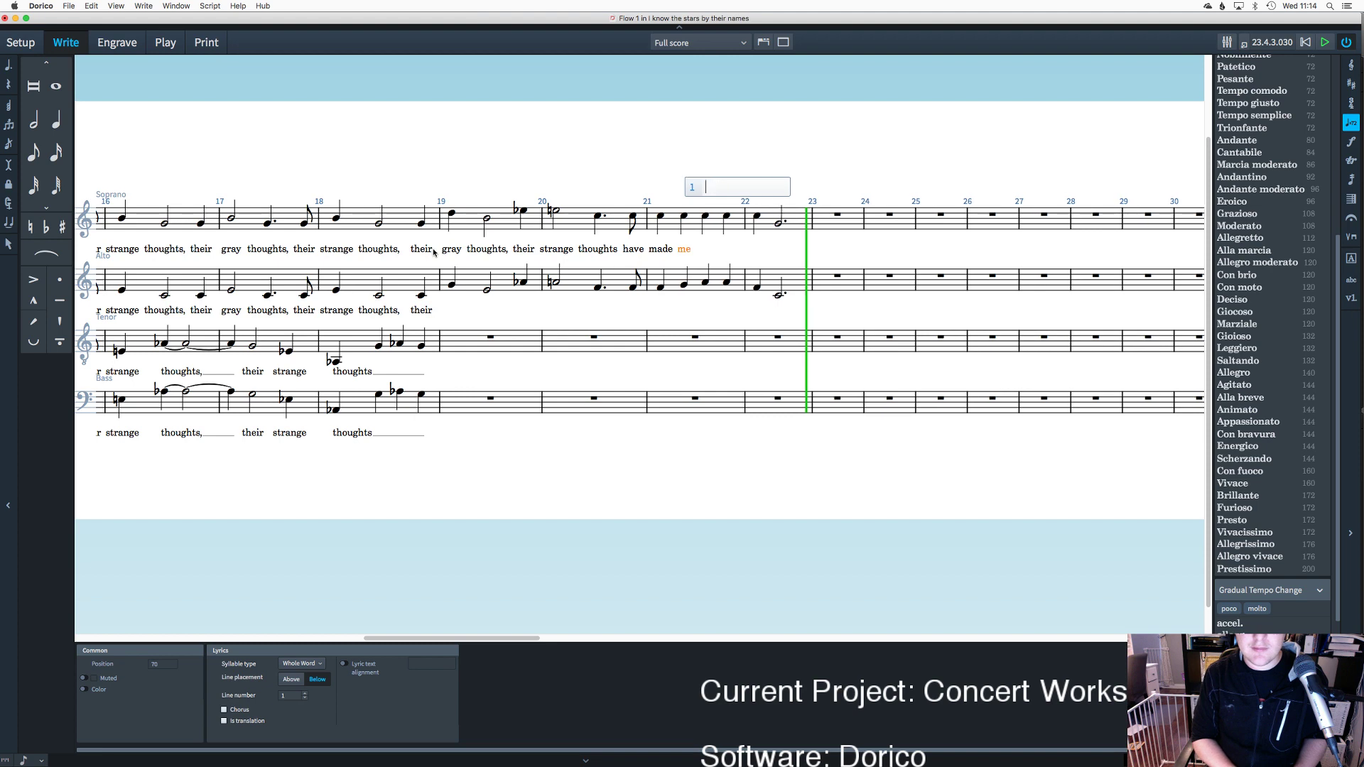
pyautogui.write('and')
pyautogui.press('space')
# Step: Enter the lyric "warm" on the soprano's first note of bar 22 and finish the lyric entry
pyautogui.write('arm')
pyautogui.press('BackSpace')
pyautogui.press('BackSpace')
pyautogui.press('BackSpace')
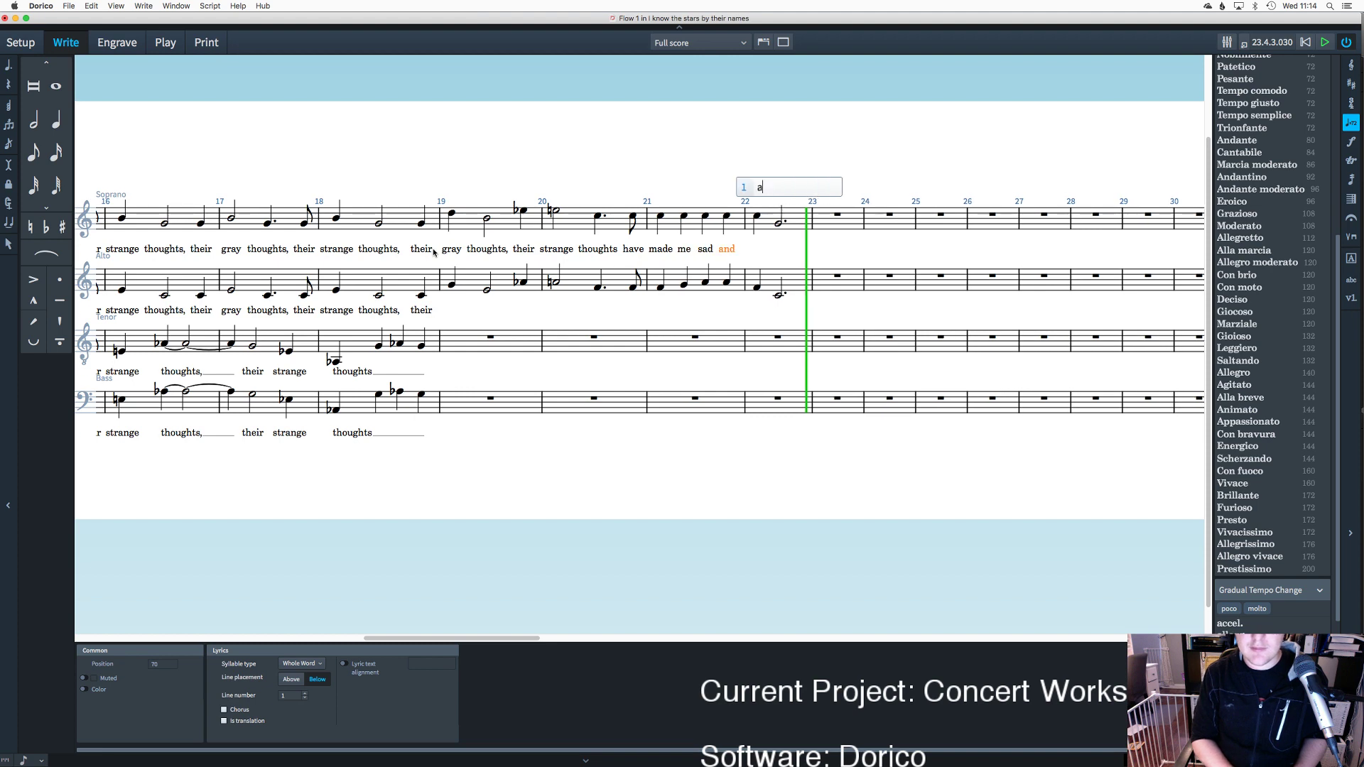
pyautogui.write('warm')
pyautogui.press('space')
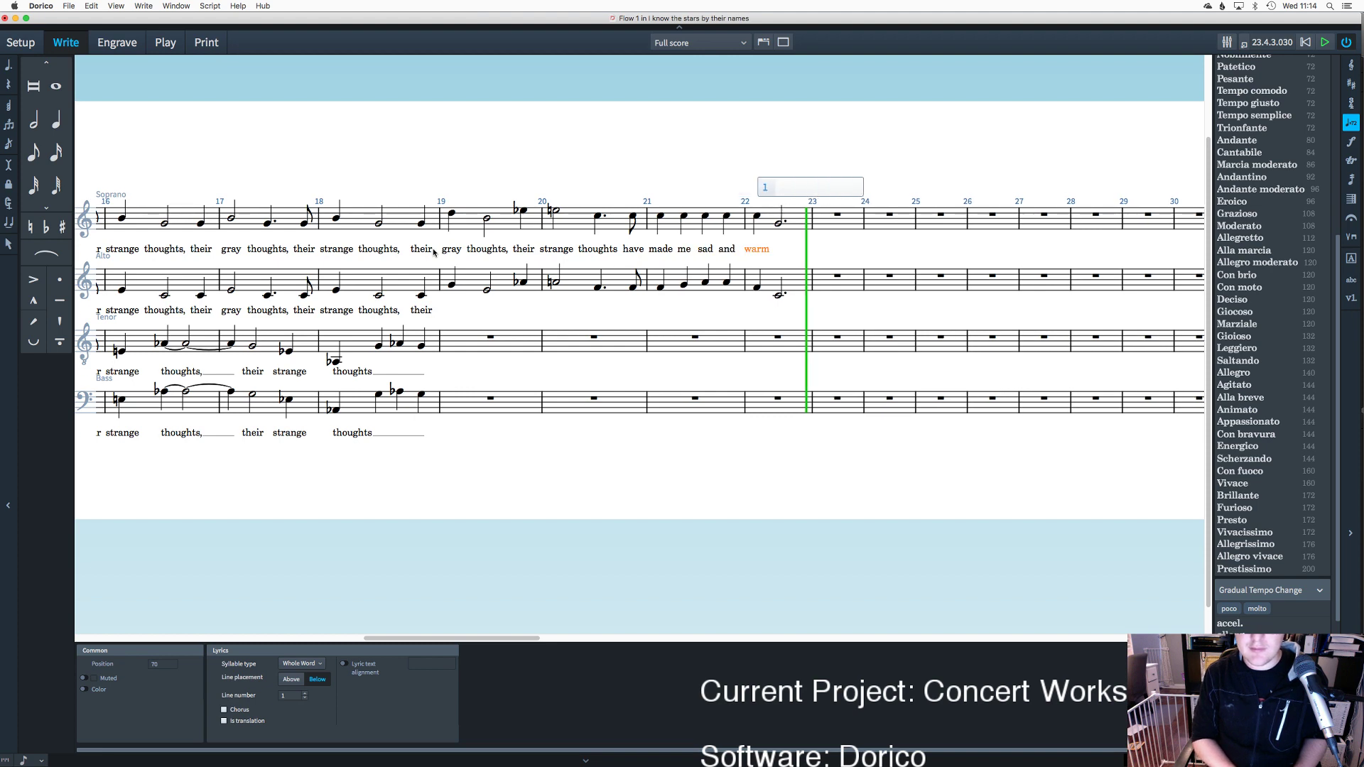
pyautogui.press('Escape')
# Step: Slur the two notes of bar 22 in both the soprano and the alto
pyautogui.click(758, 217)
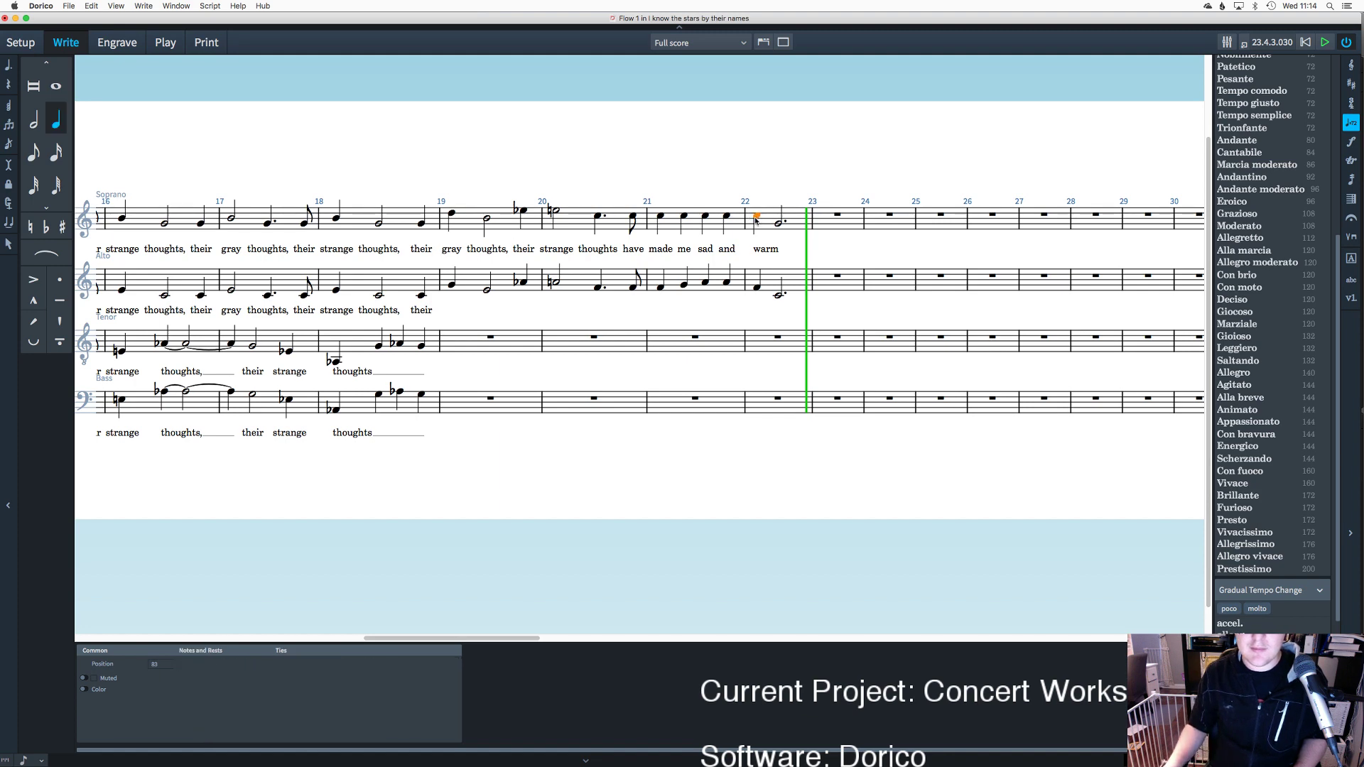
pyautogui.press('s')
pyautogui.click(758, 290)
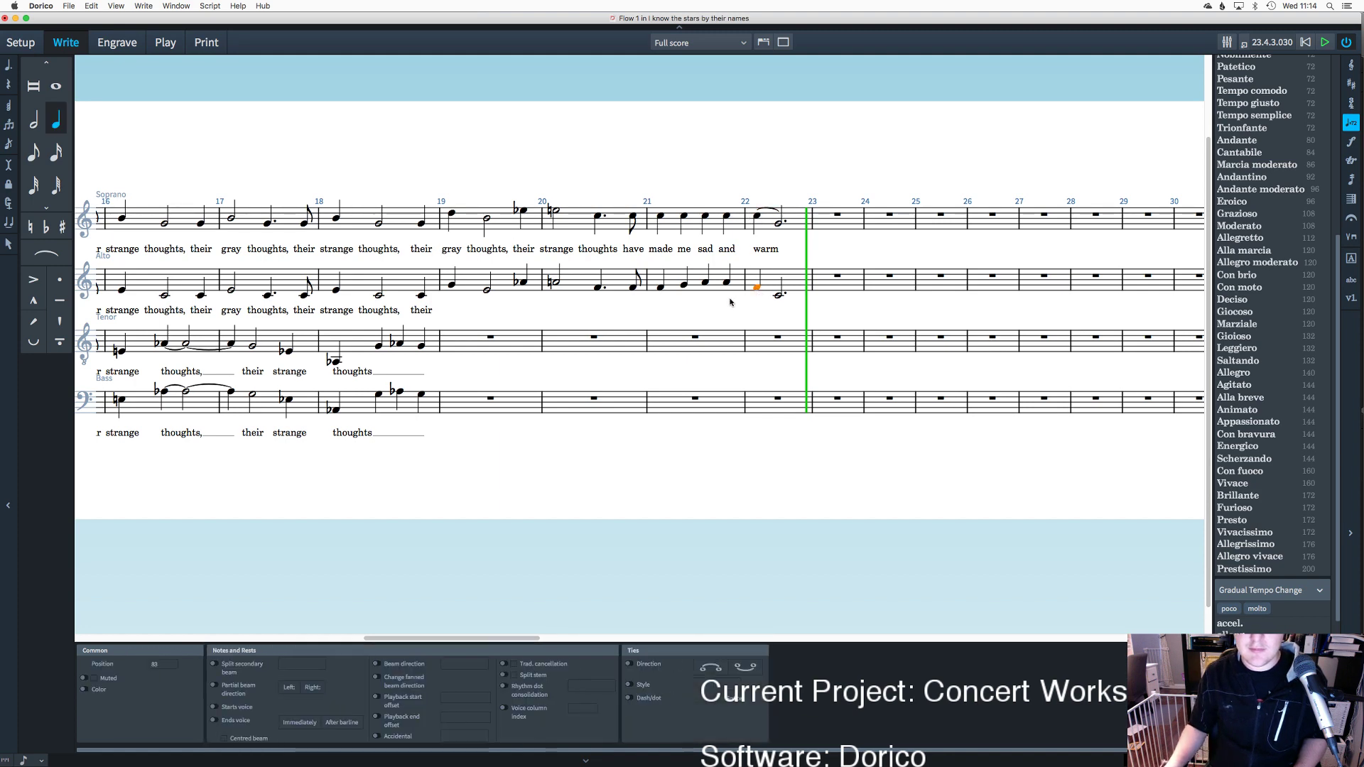
pyautogui.press('s')
# Step: Continue the alto lyrics after "their" with "gray" on the first note of bar 19
pyautogui.doubleClick(427, 311)
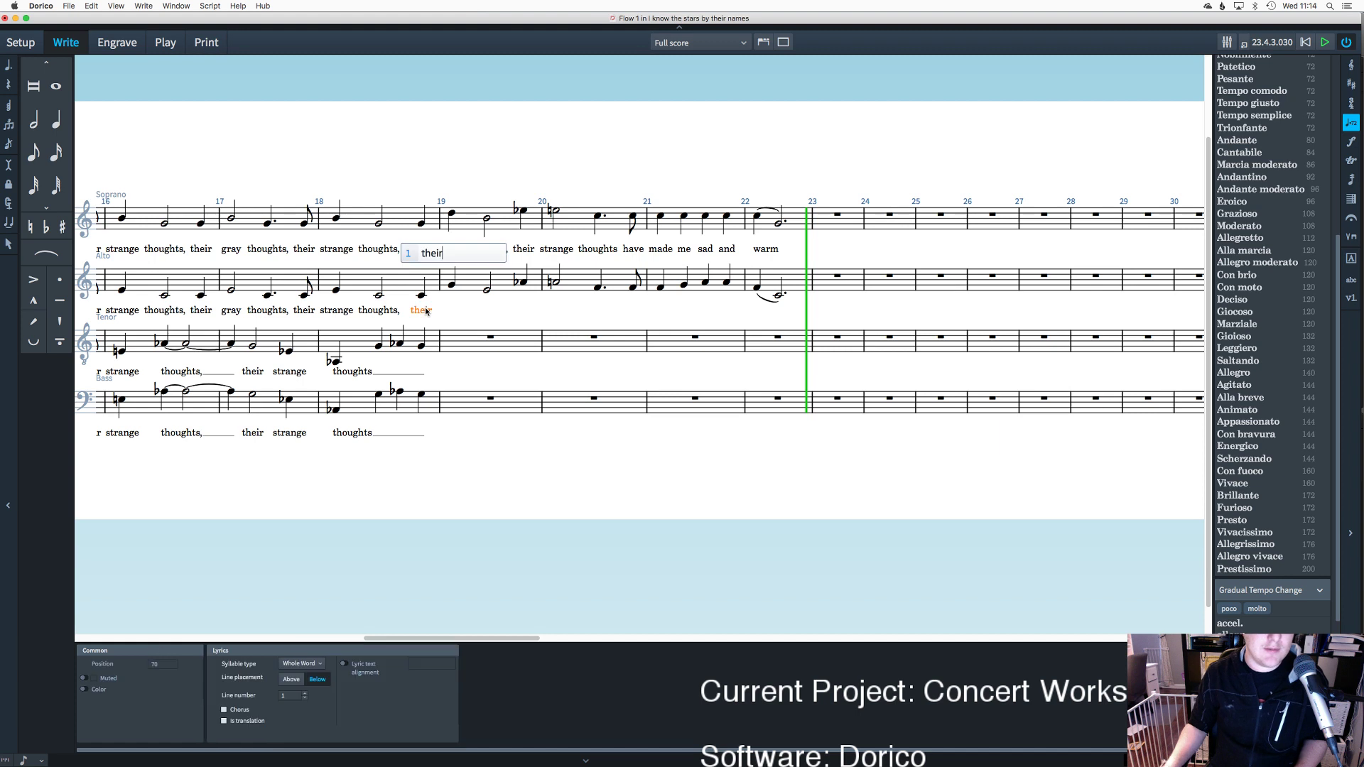
pyautogui.press('space')
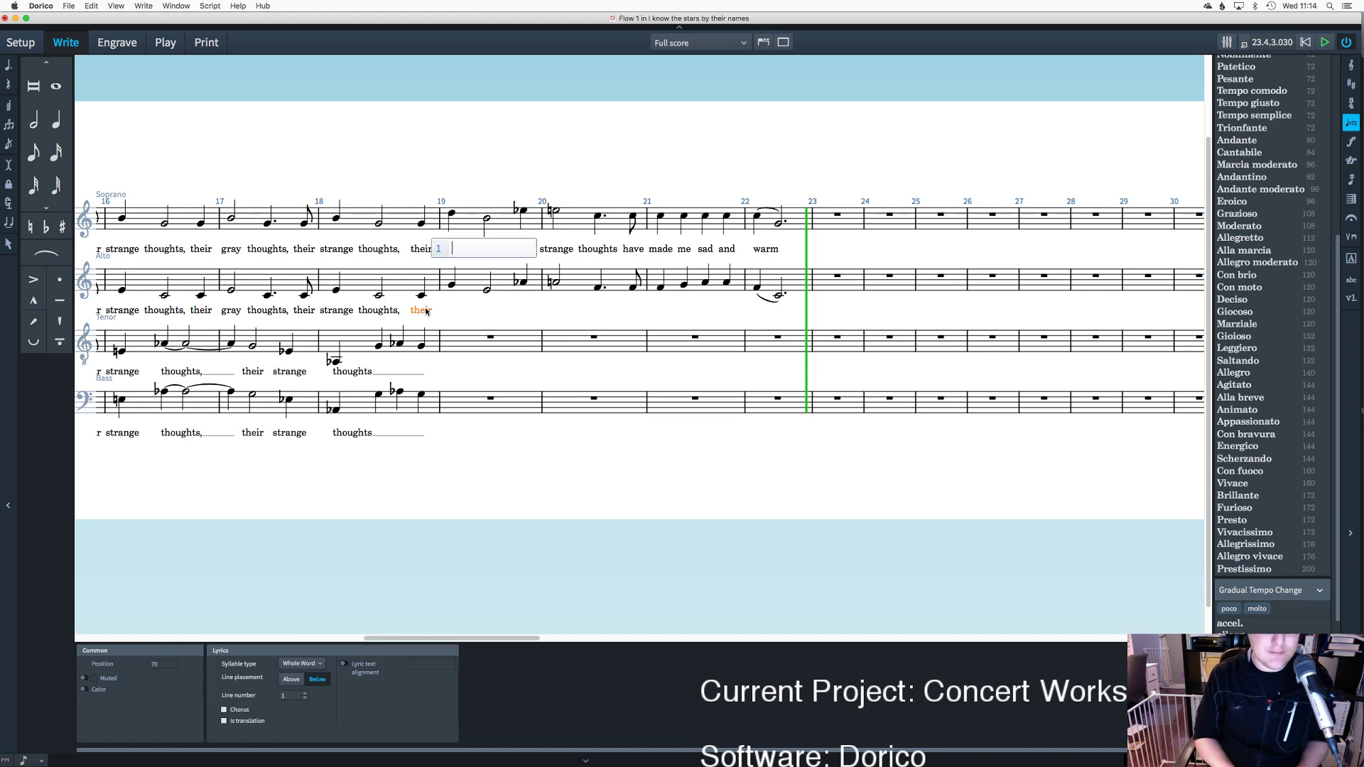
pyautogui.write('gray')
pyautogui.press('space')
pyautogui.write('hourhg')
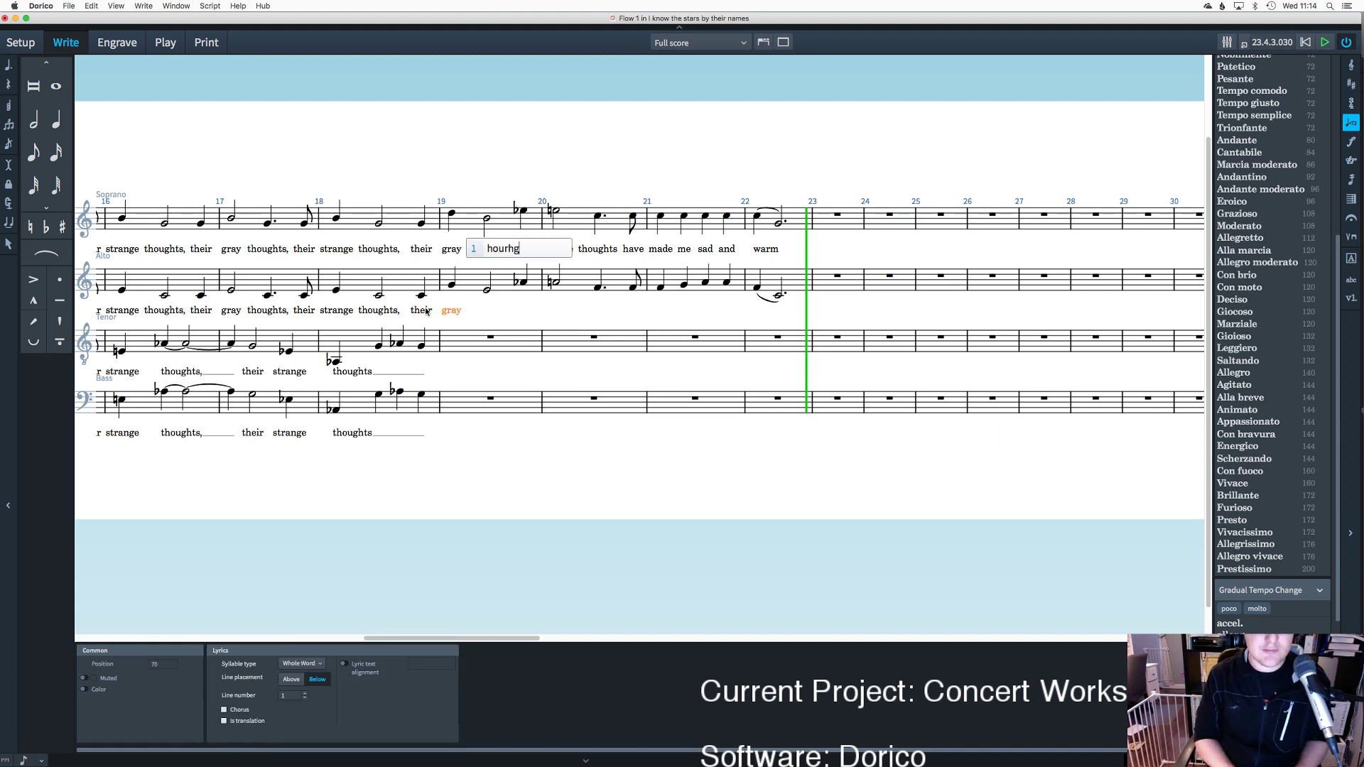
pyautogui.press('BackSpace')
pyautogui.press('BackSpace')
pyautogui.press('BackSpace')
pyautogui.press('BackSpace')
pyautogui.hotkey('shift', 'space')
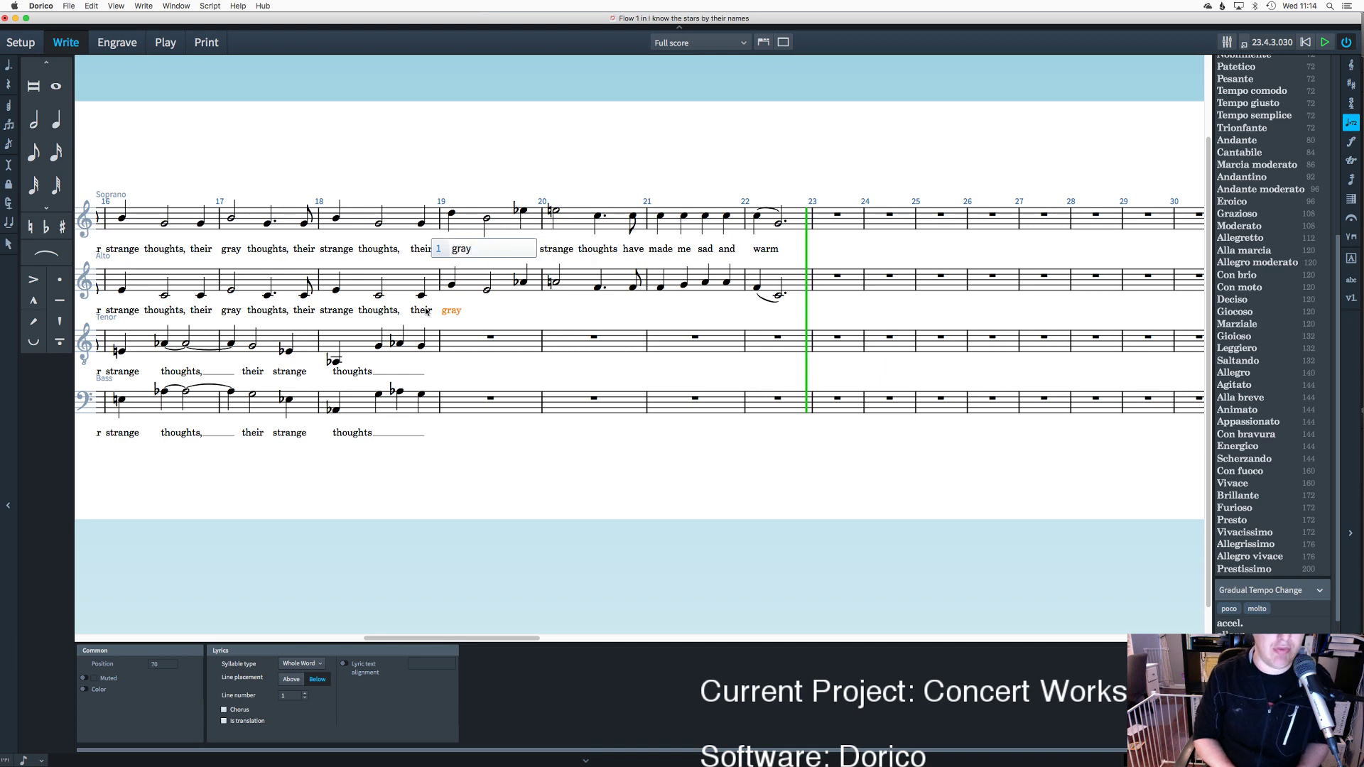
pyautogui.press('space')
# Step: Enter the alto lyrics "thoughts their" on the last two notes of bar 19
pyautogui.write('throug')
pyautogui.press('BackSpace')
pyautogui.press('BackSpace')
pyautogui.press('BackSpace')
pyautogui.press('BackSpace')
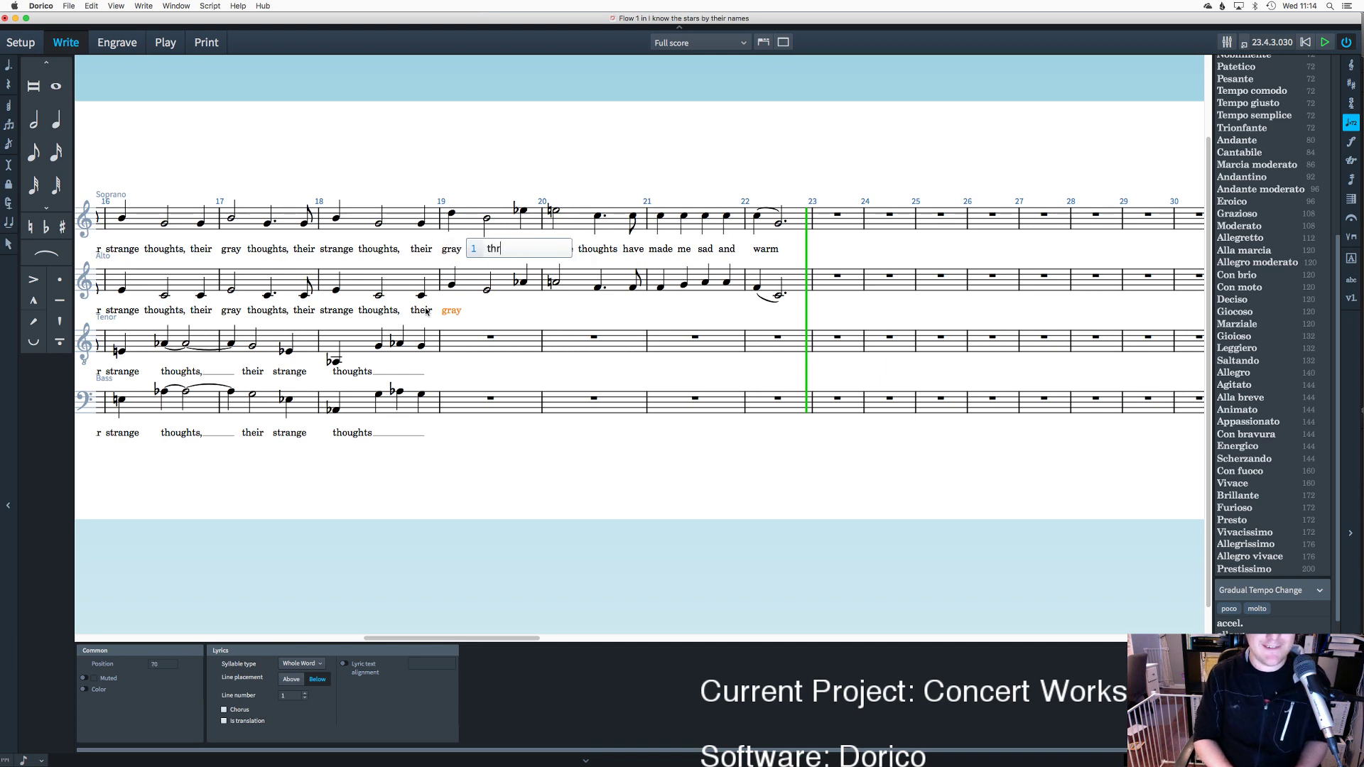
pyautogui.write('oughts')
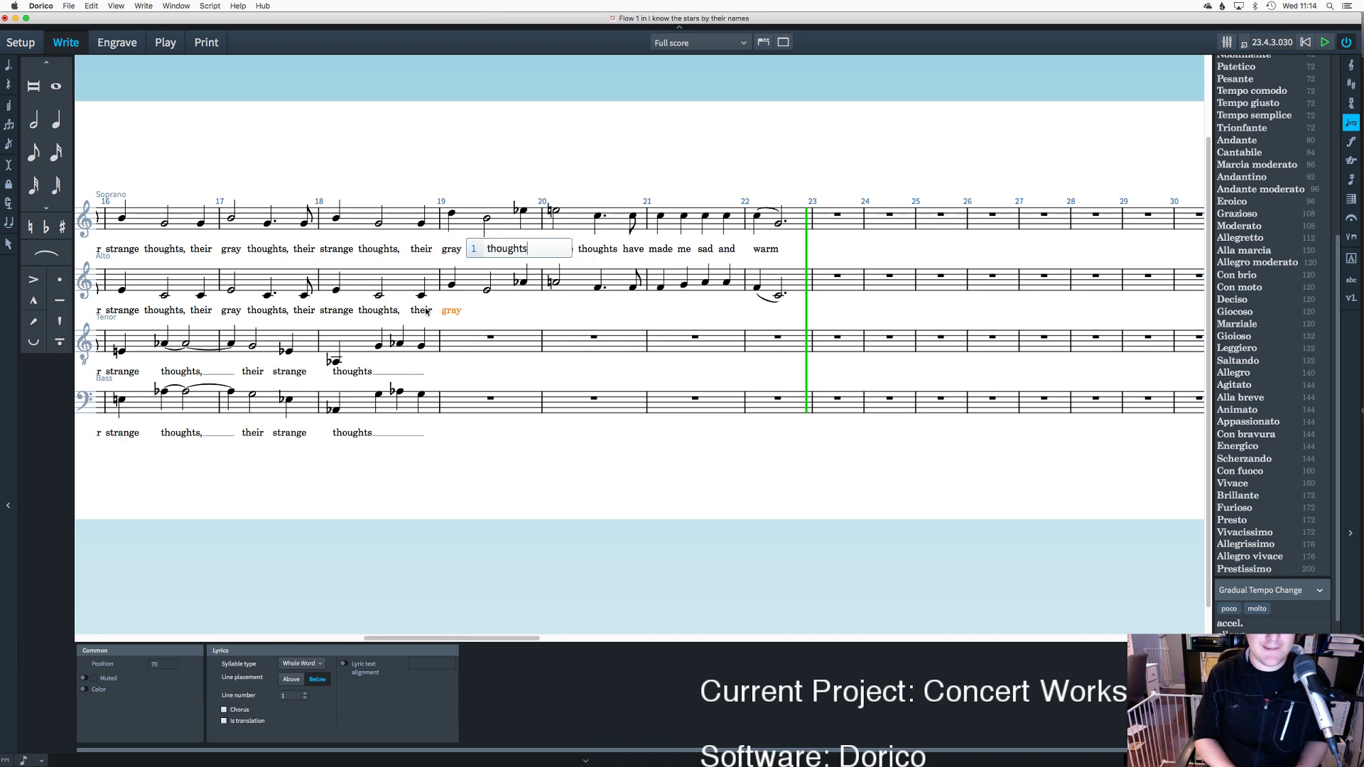
pyautogui.press('space')
pyautogui.write('their')
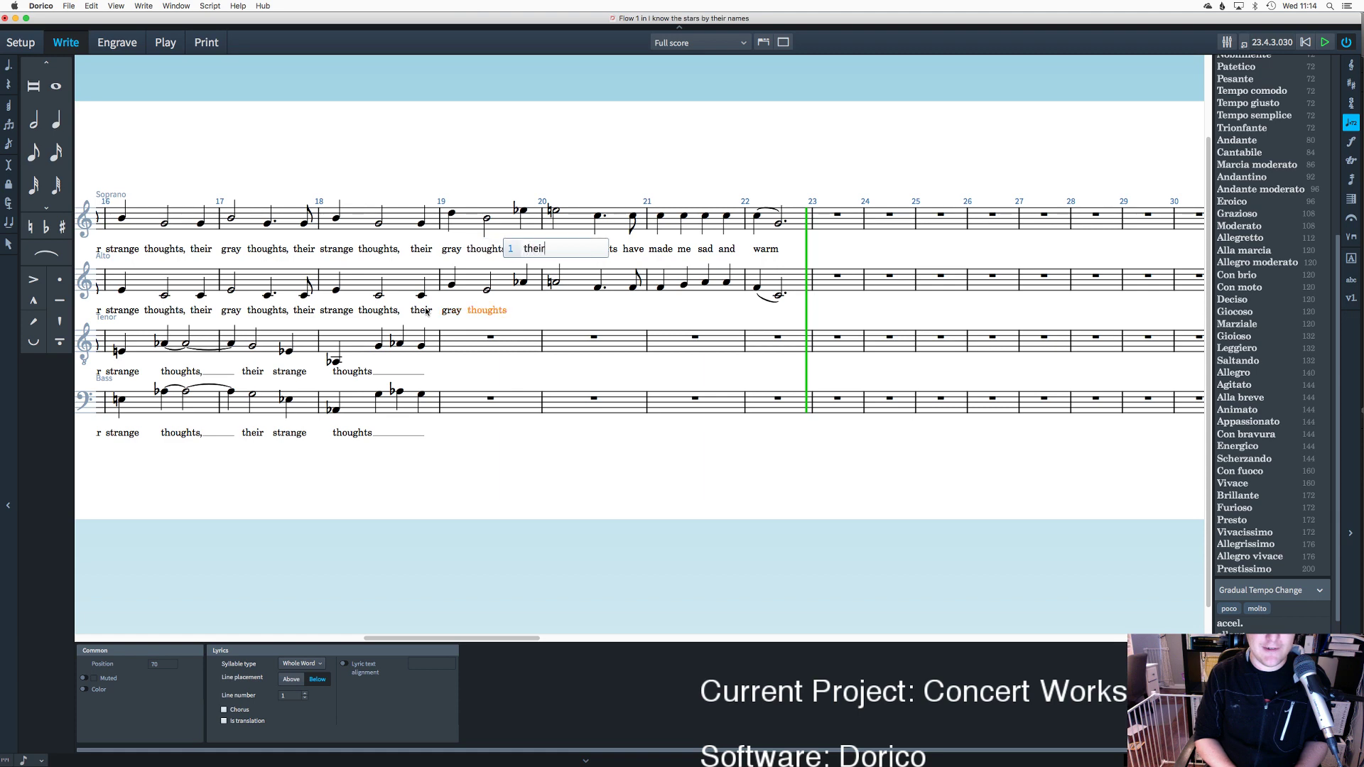
pyautogui.press('space')
pyautogui.write('strange')
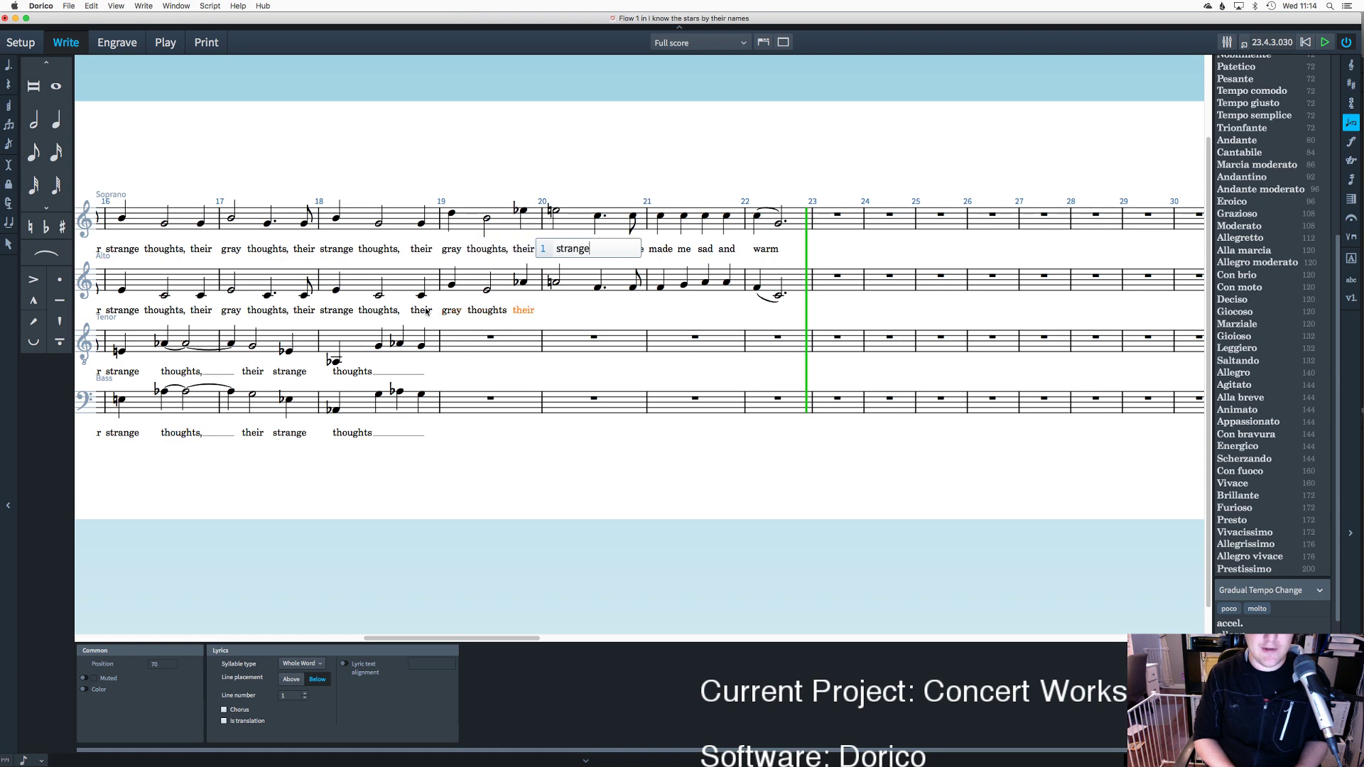
pyautogui.press('space')
pyautogui.write('hought')
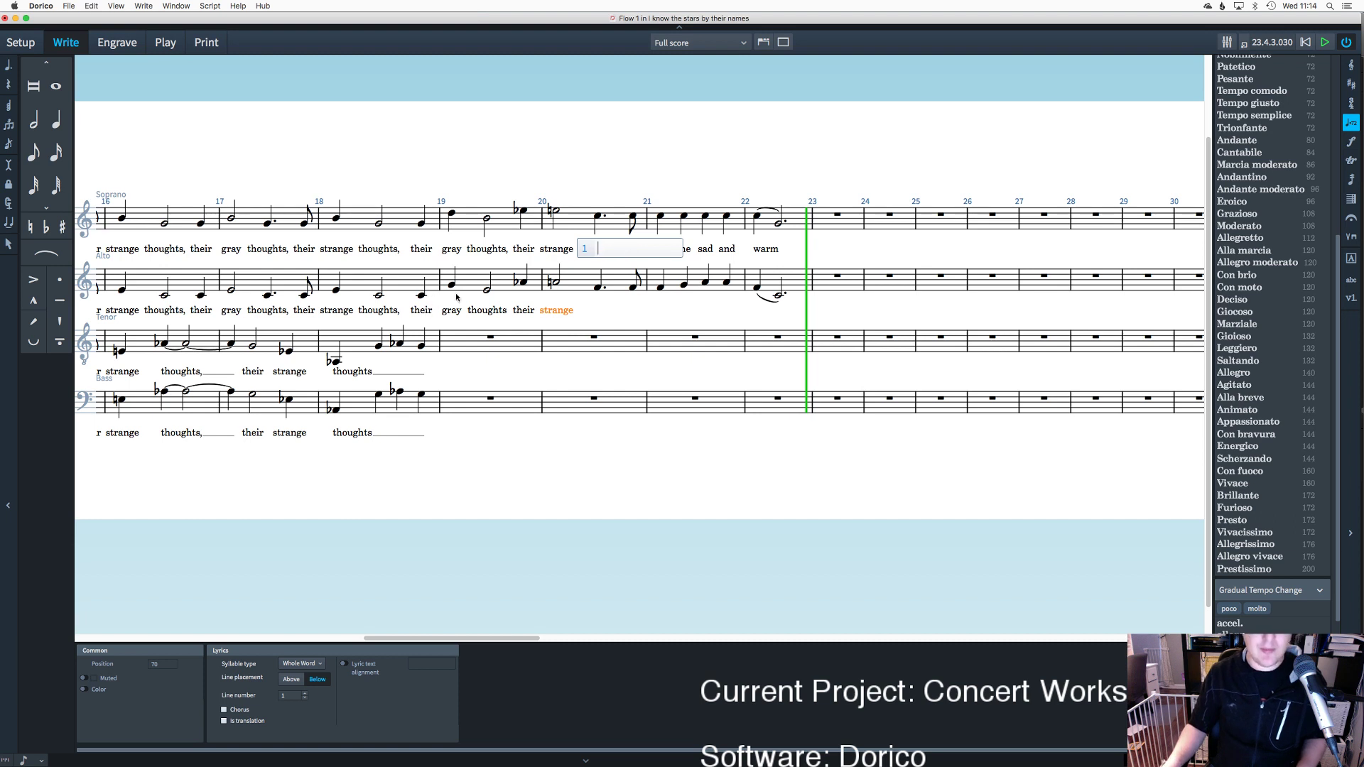
pyautogui.press('Escape')
pyautogui.press('Delete')
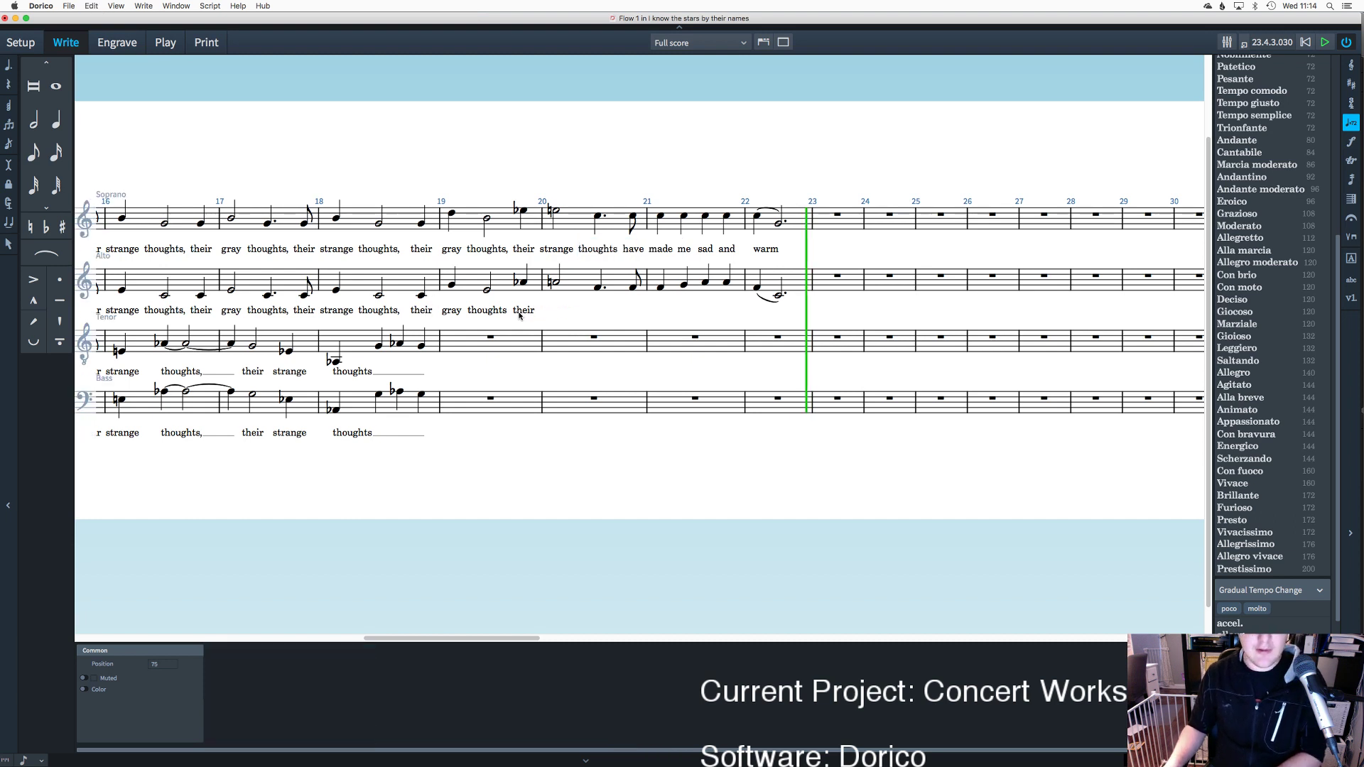
# Step: Copy the soprano lyrics "strange thoughts have made me sad and warm" to the alto, starting at bar 20
pyautogui.moveTo(796, 250); pyautogui.dragTo(542, 262)
pyautogui.moveTo(785, 257); pyautogui.dragTo(536, 242)
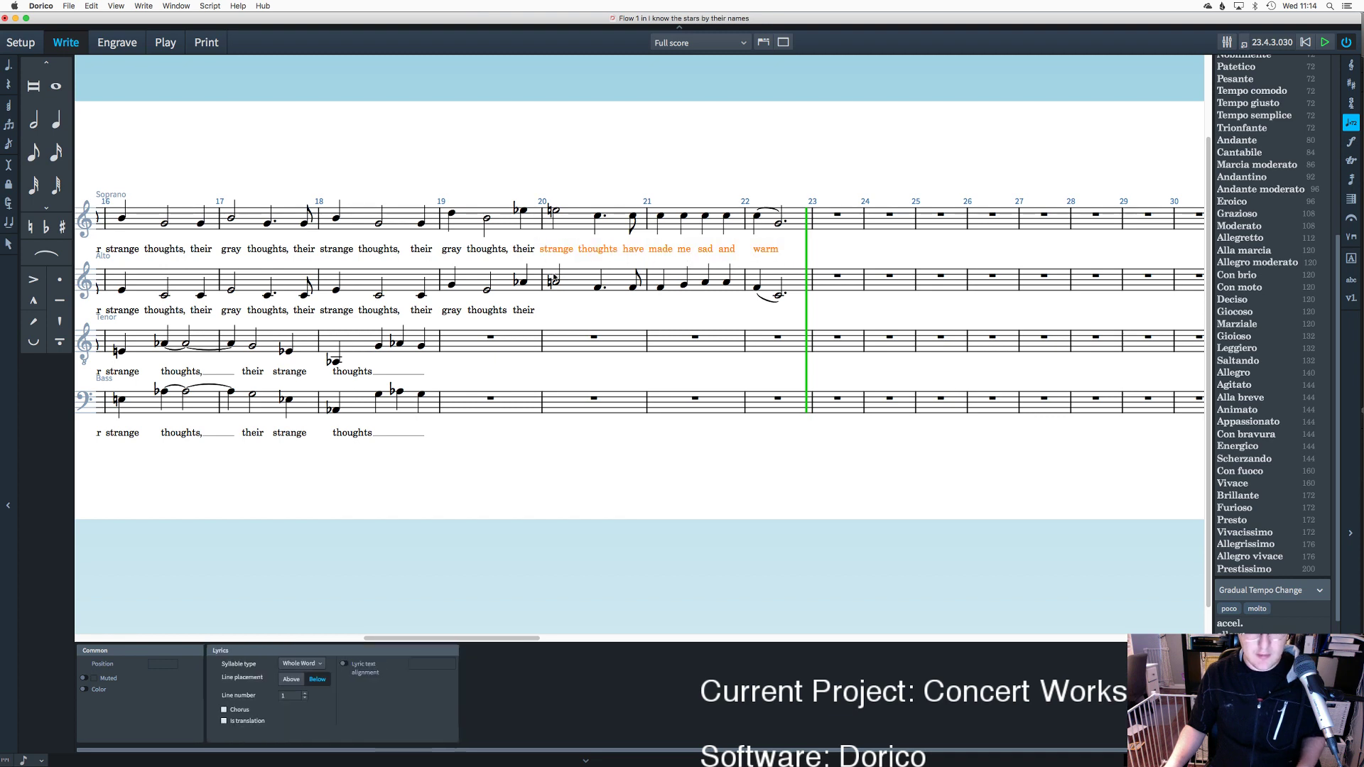
pyautogui.keyDown('alt'); pyautogui.click(554, 283); pyautogui.keyUp('alt')
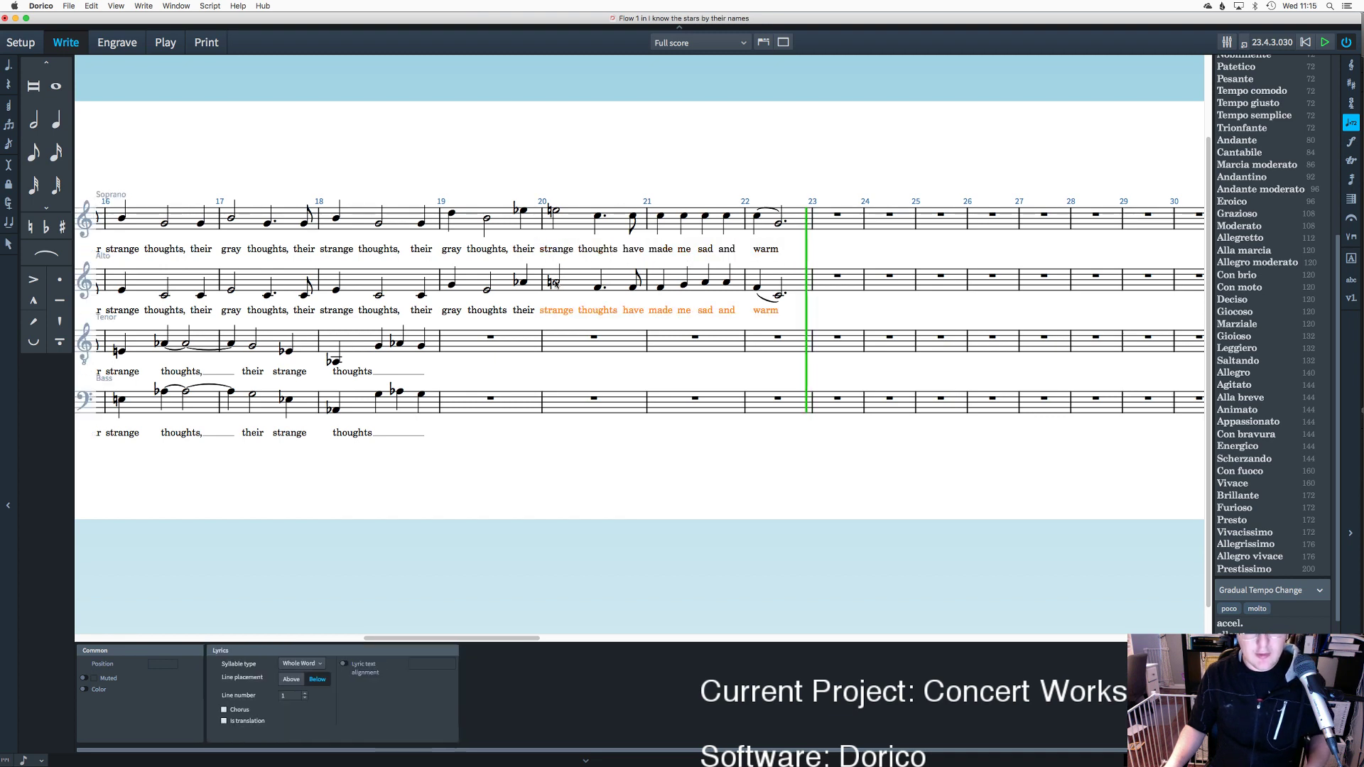
pyautogui.press('Escape')
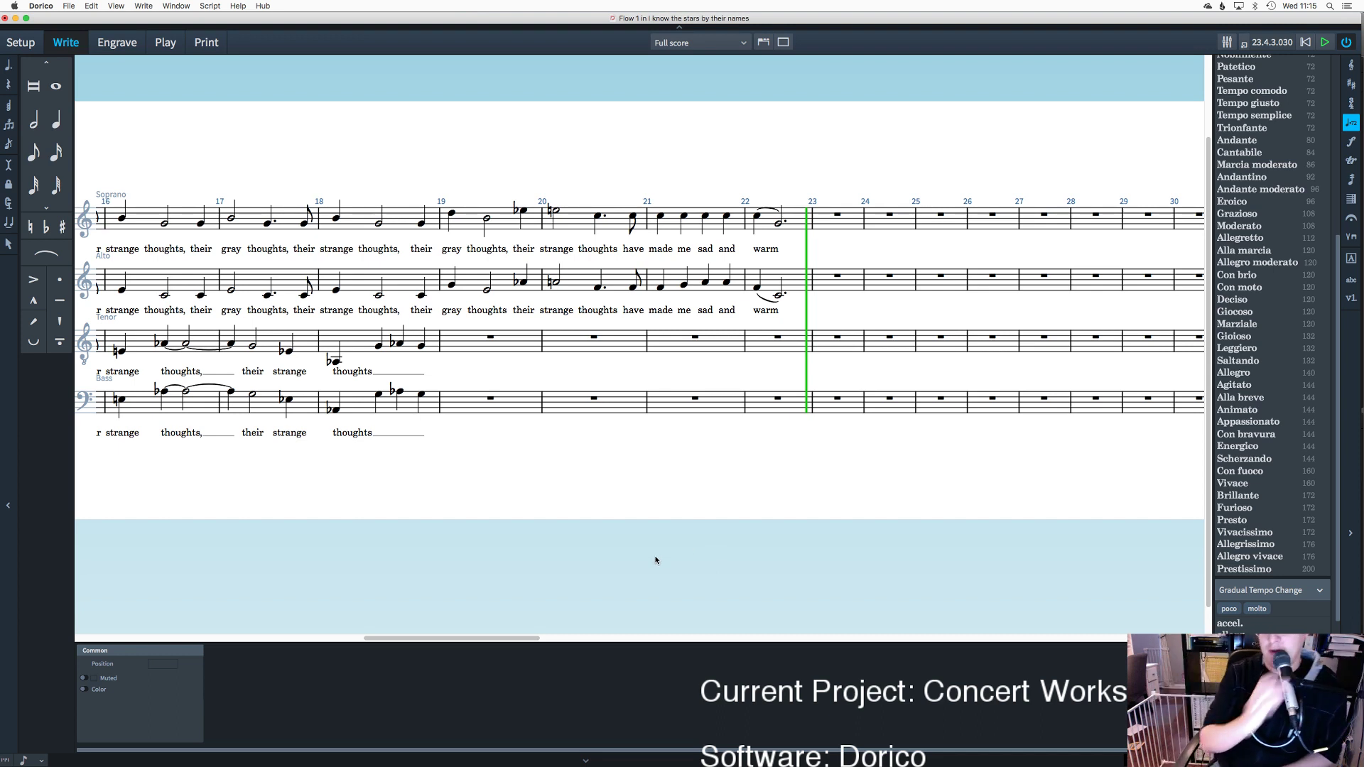
pyautogui.moveTo(506, 639); pyautogui.dragTo(265, 638)
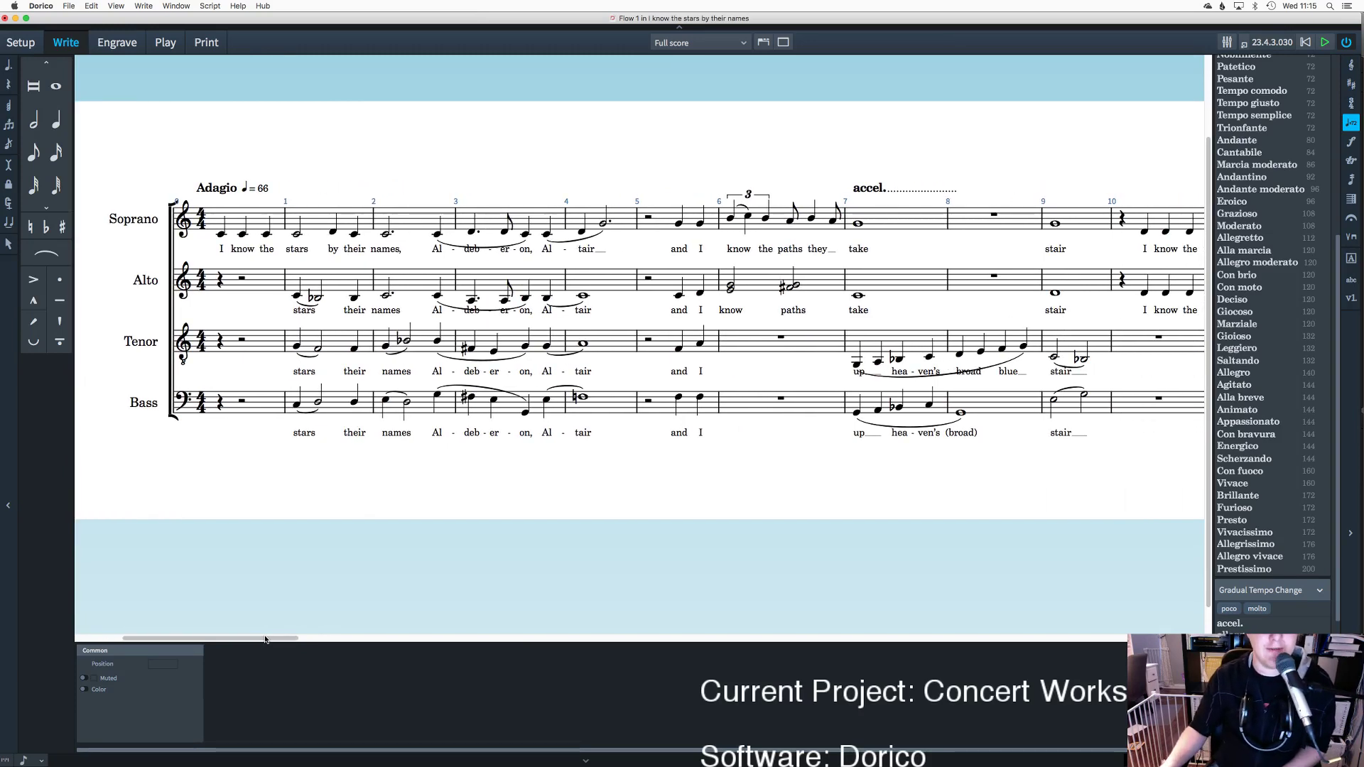
pyautogui.moveTo(265, 638); pyautogui.dragTo(270, 645)
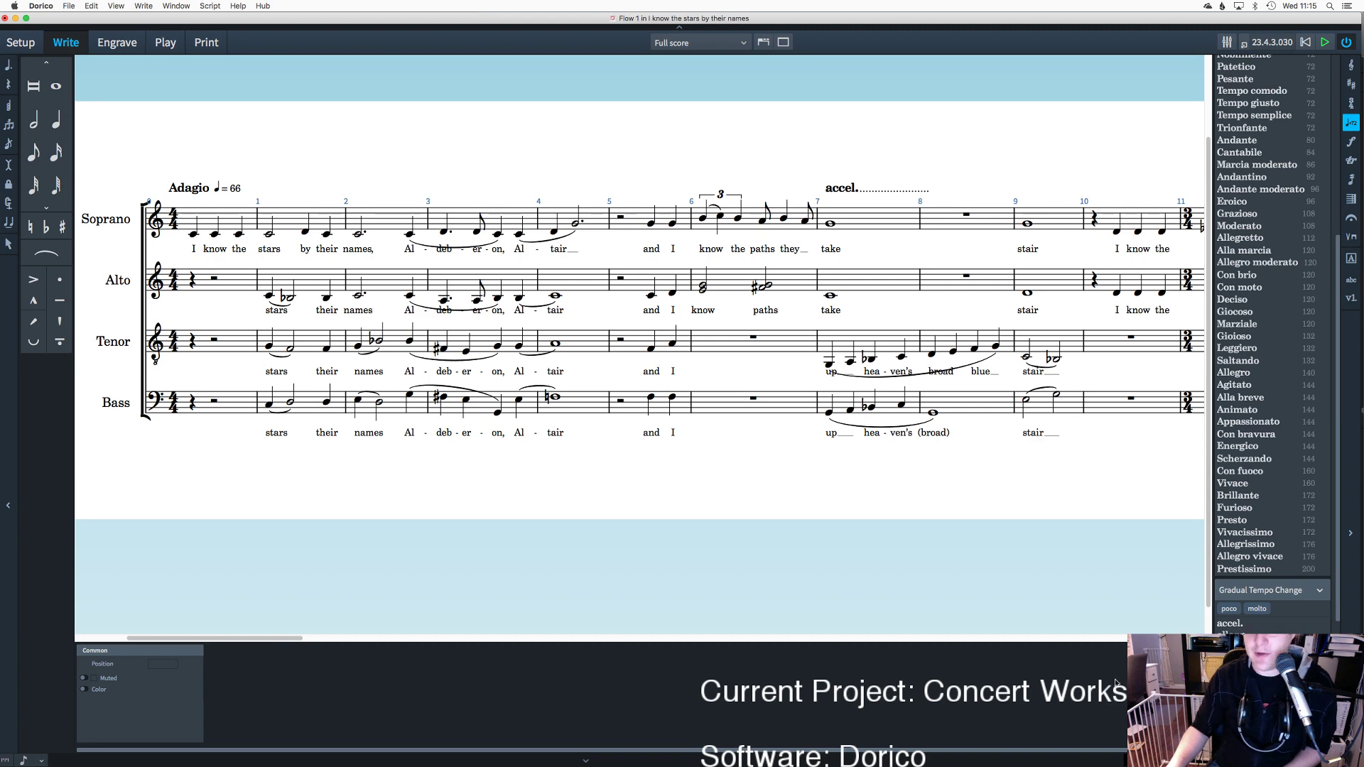
# Step: Switch to page view and raise the tenor's F sharp on "deb" in bar 3 to D
pyautogui.press('super+alt+1')
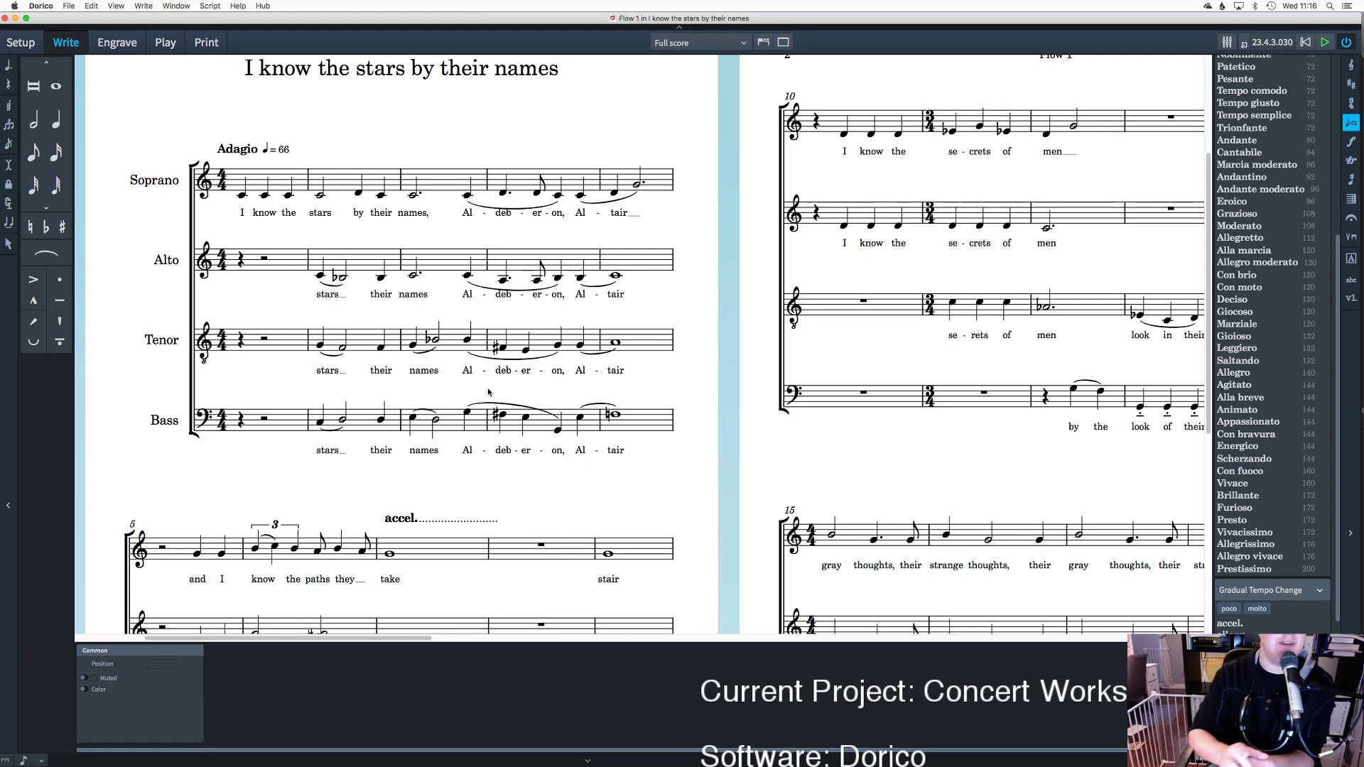
pyautogui.click(500, 347)
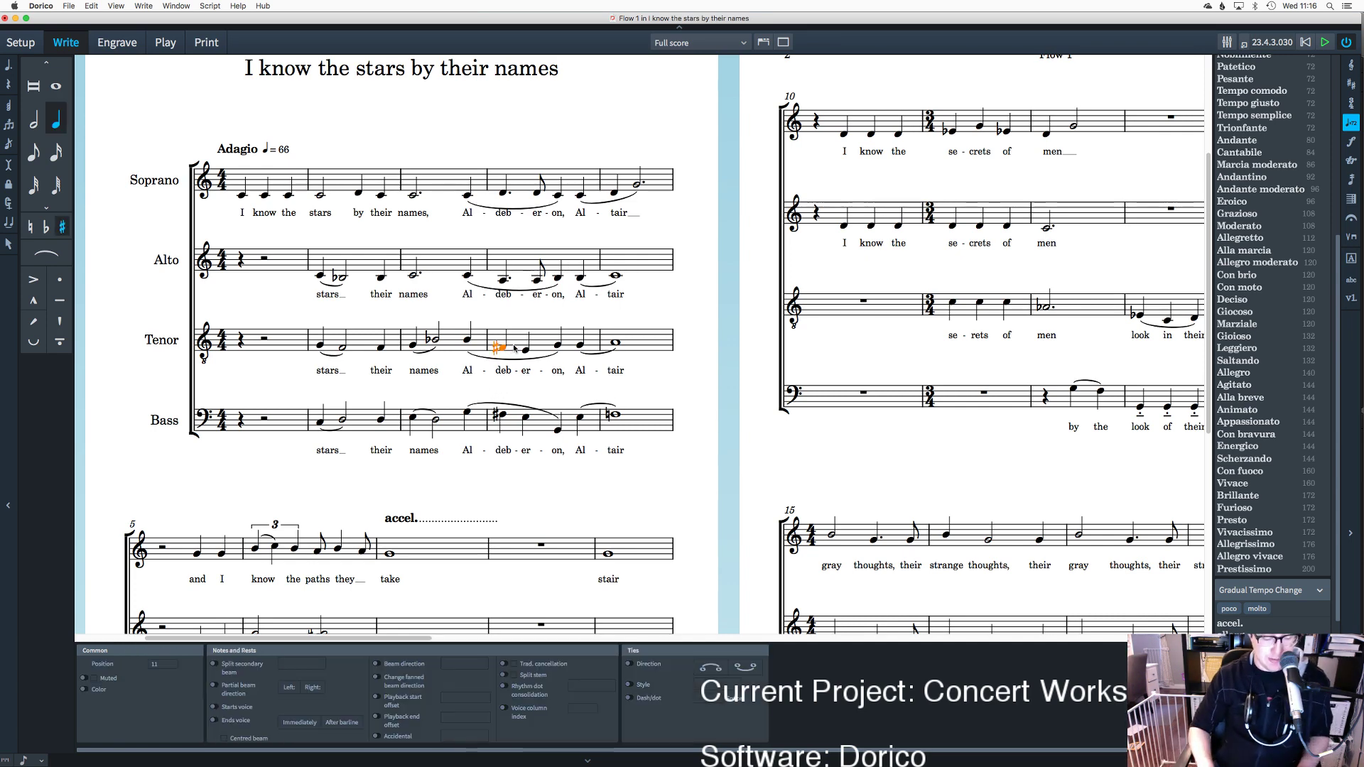
pyautogui.hotkey('alt', 'Up')
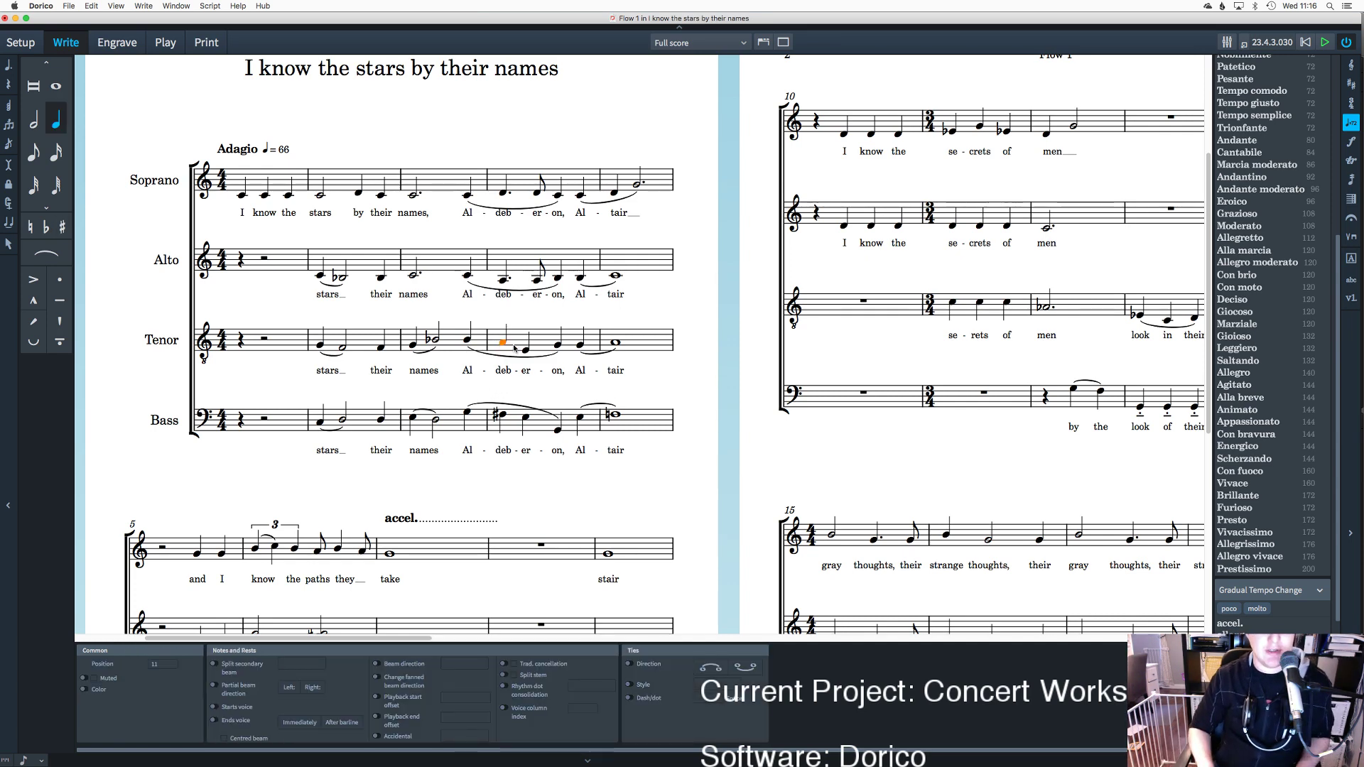
pyautogui.hotkey('alt', 'Up')
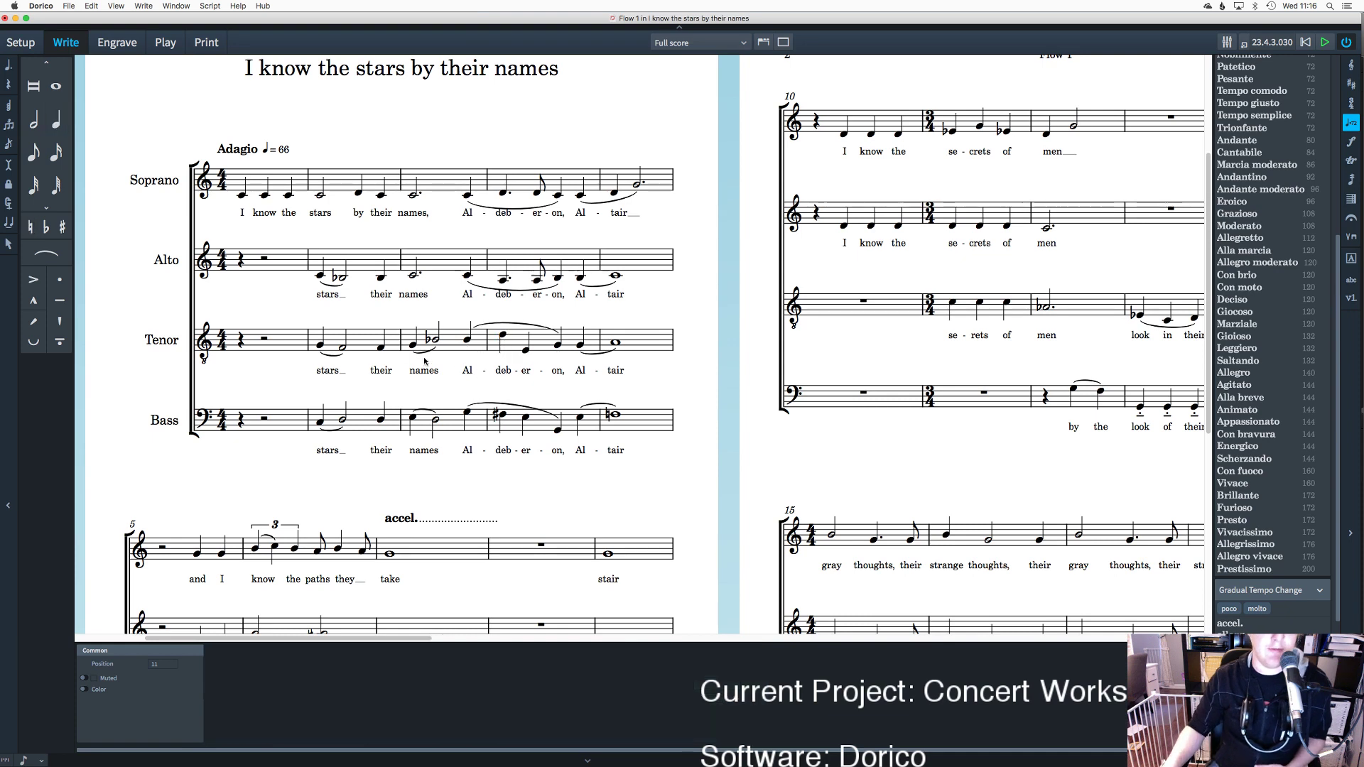
pyautogui.press('Escape')
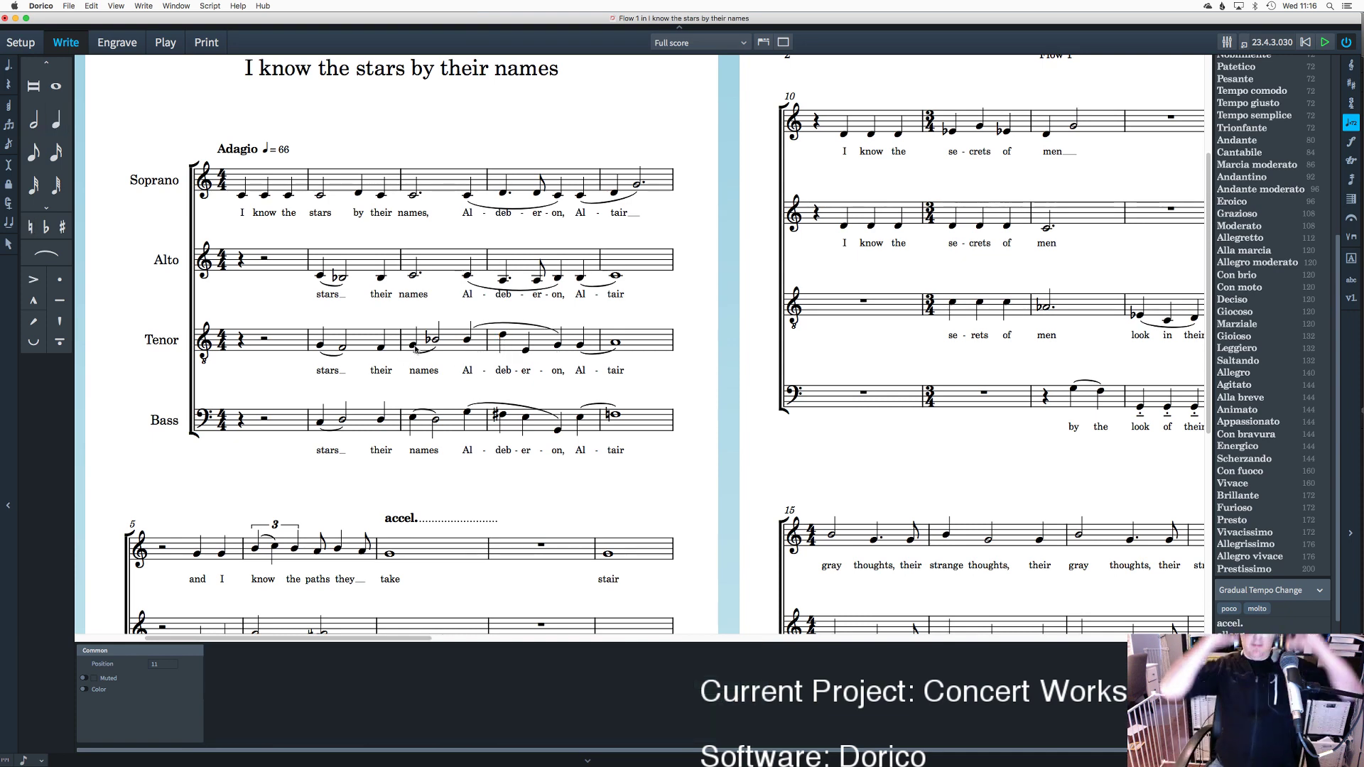
pyautogui.click(414, 347)
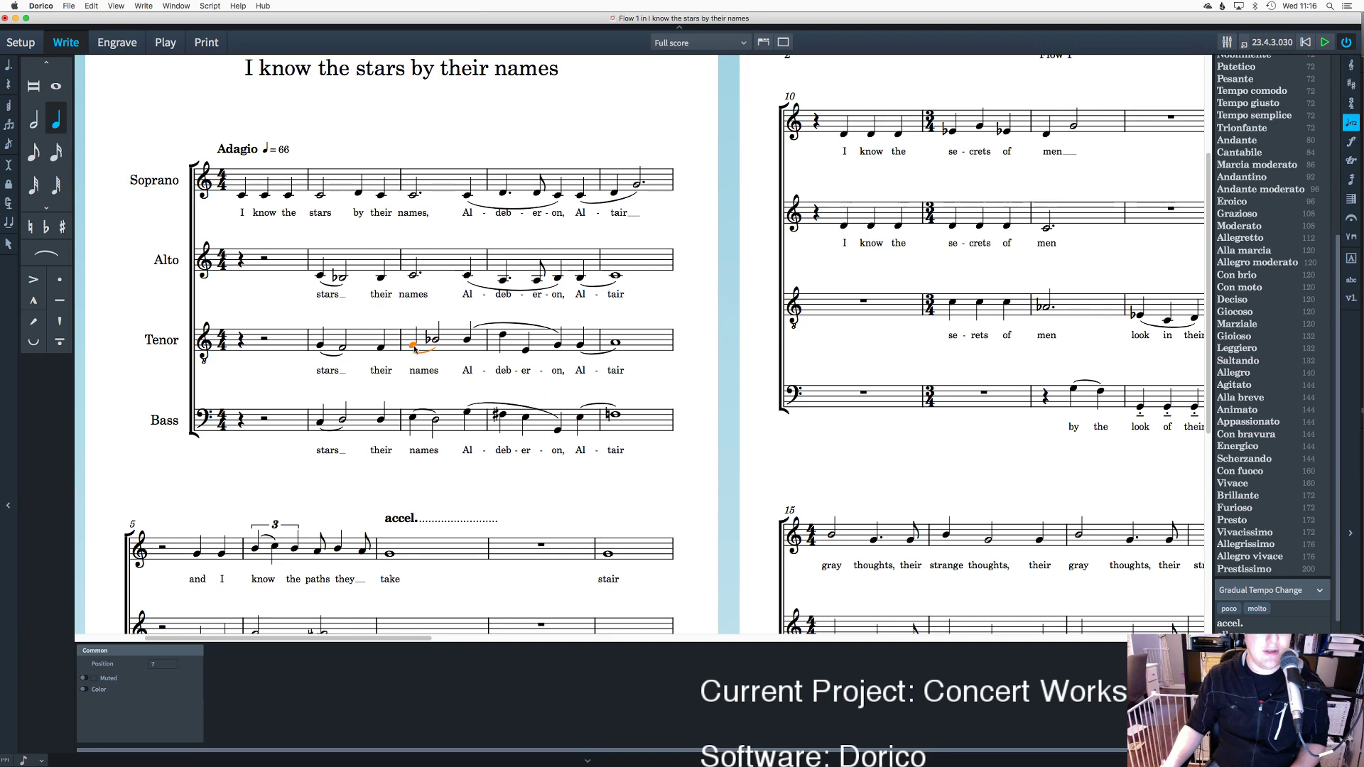
pyautogui.press('Escape')
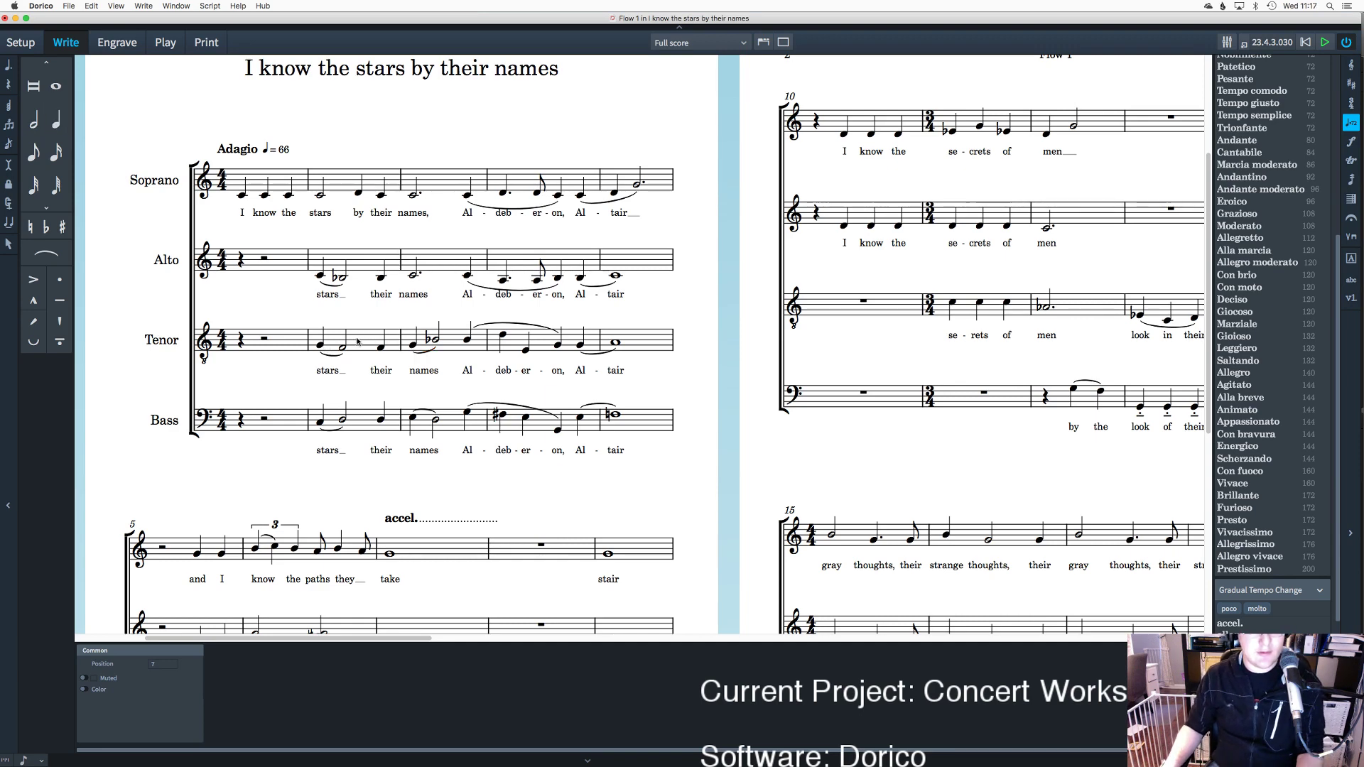
pyautogui.press('super+Tab')
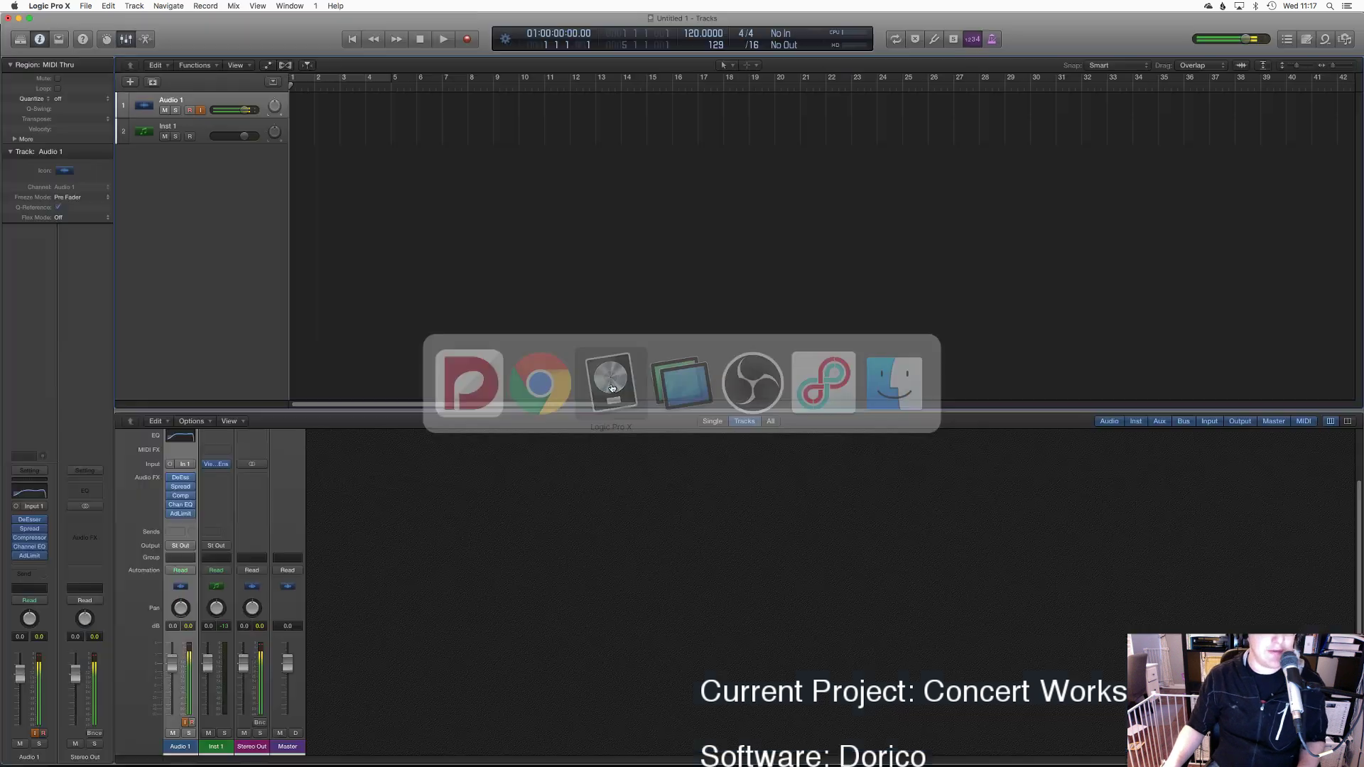
pyautogui.press('super+Tab')
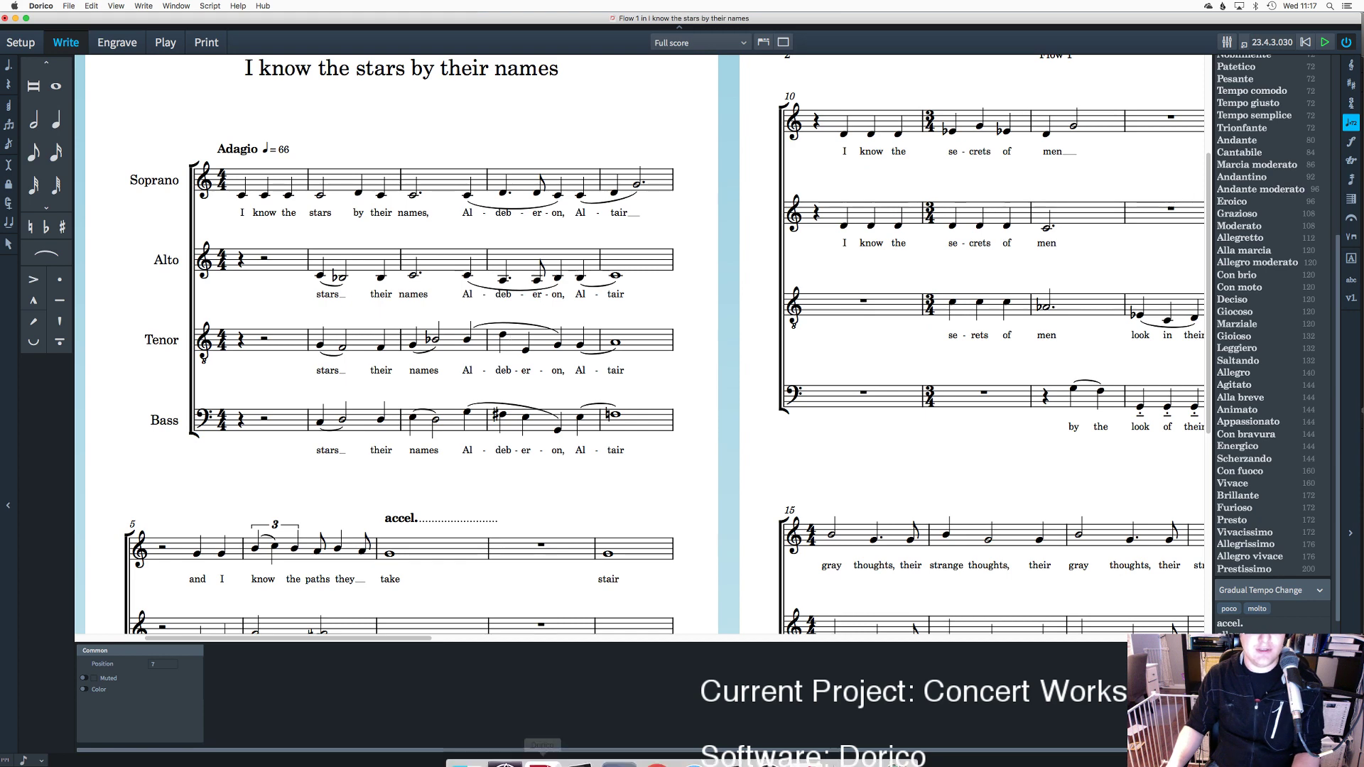
pyautogui.click(562, 760)
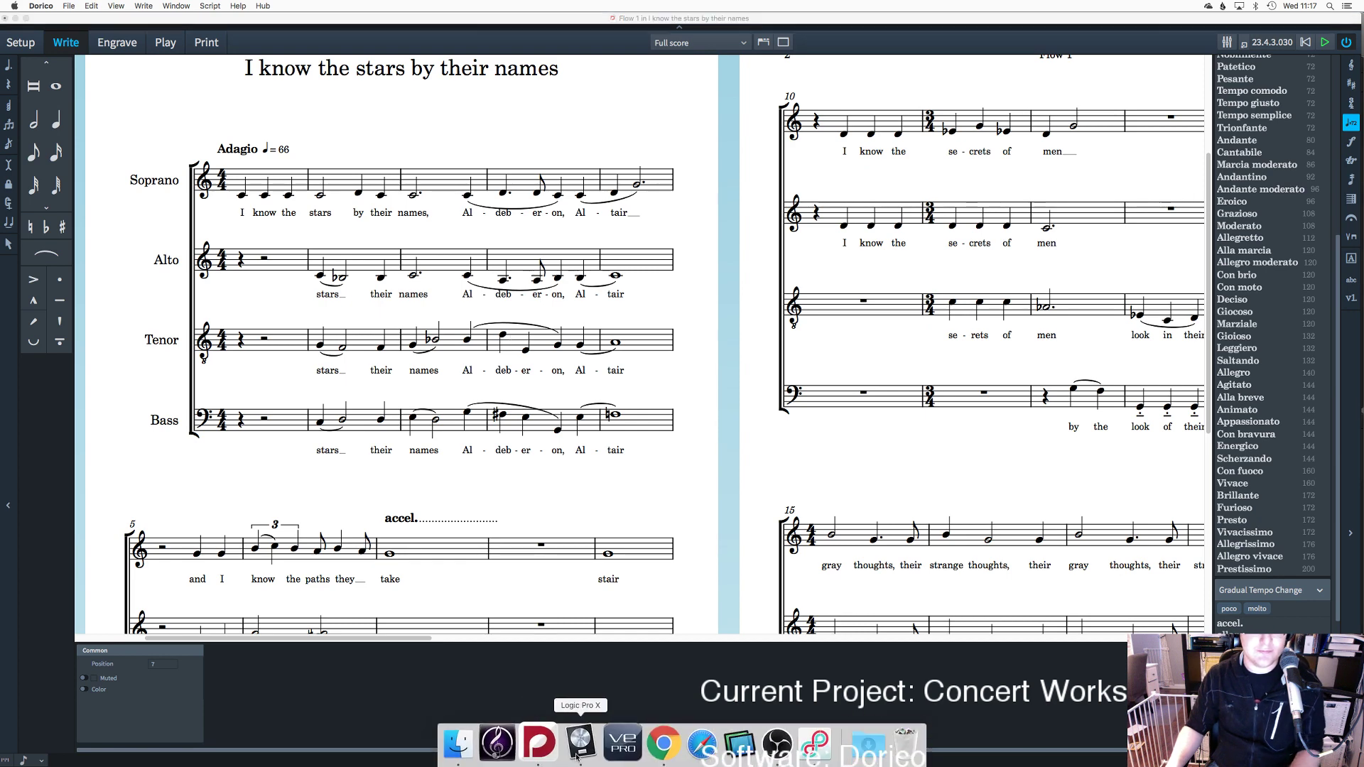
pyautogui.press('Up')
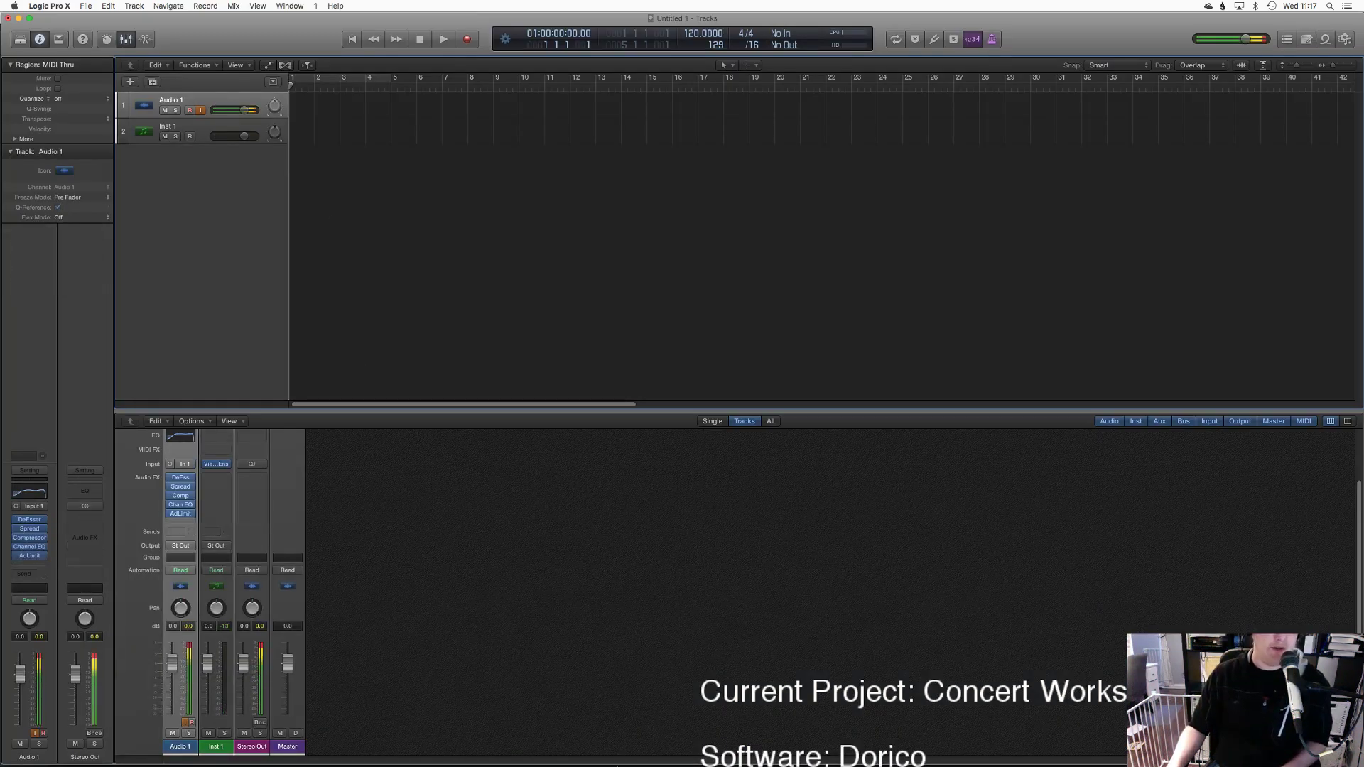
pyautogui.click(553, 745)
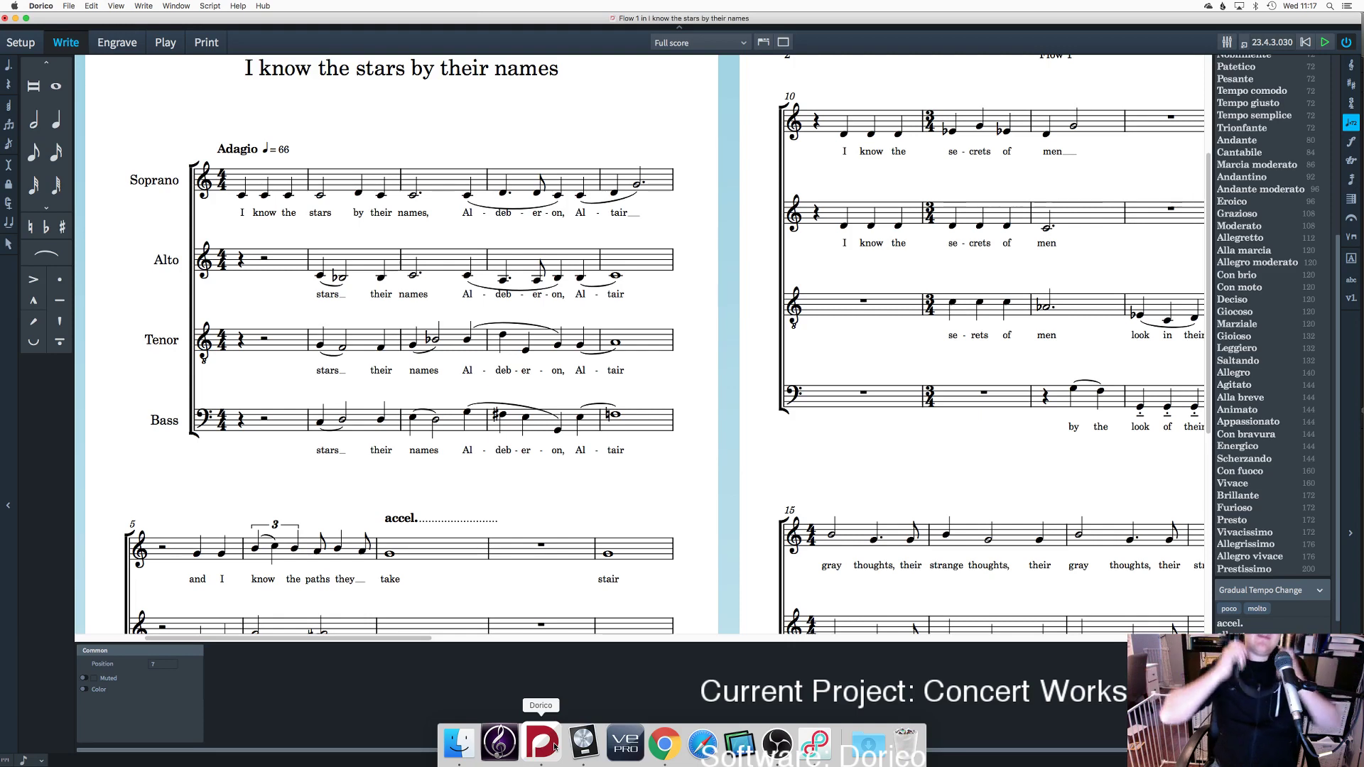
# Step: Raise the tenor's second note in bar 3, on the syllable "er", to A
pyautogui.click(526, 350)
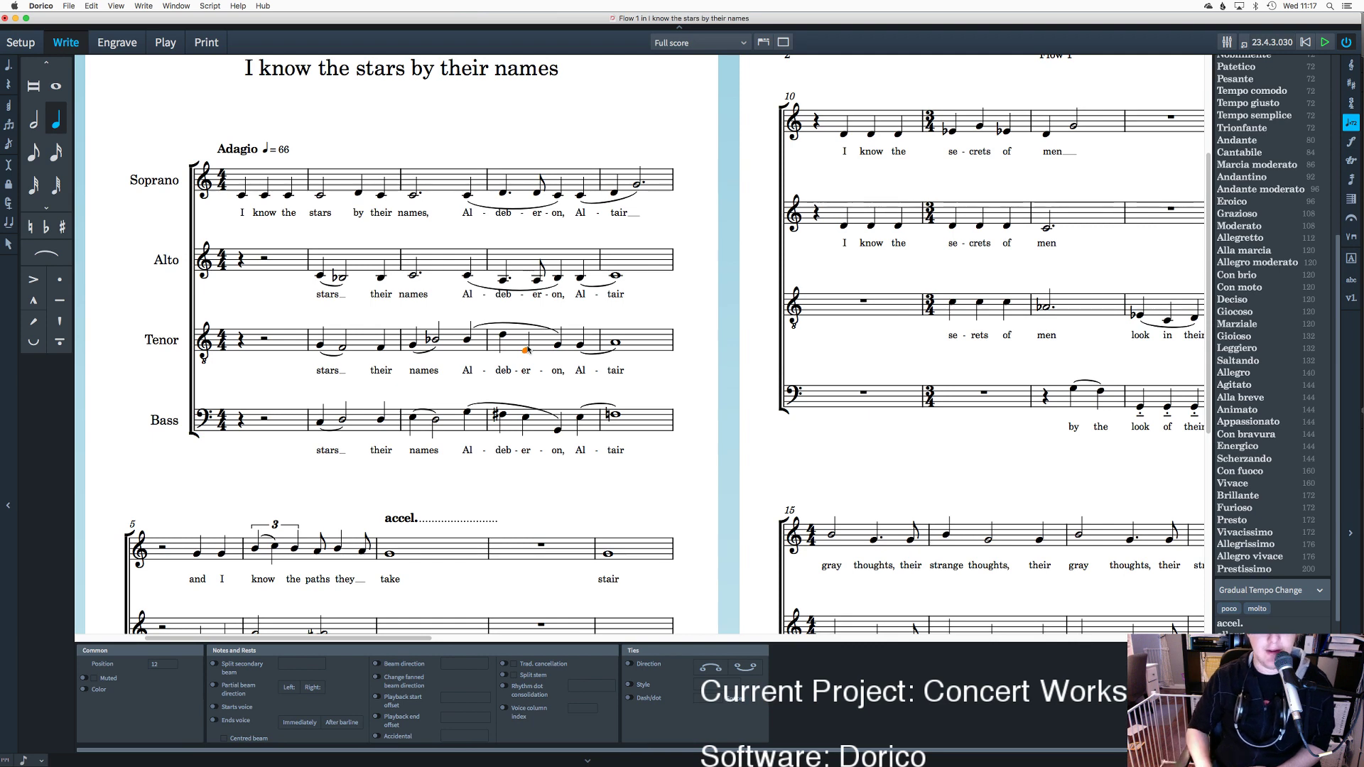
pyautogui.press('Escape')
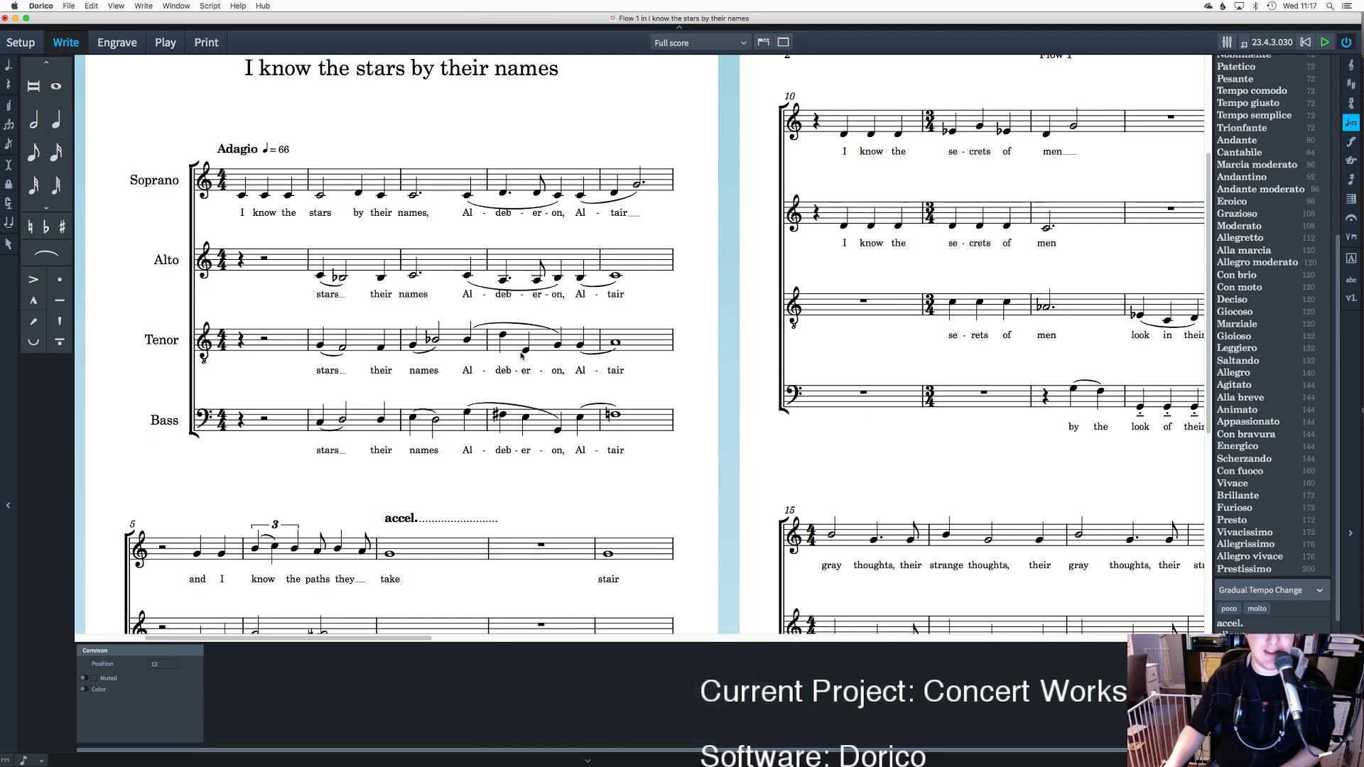
pyautogui.click(525, 350)
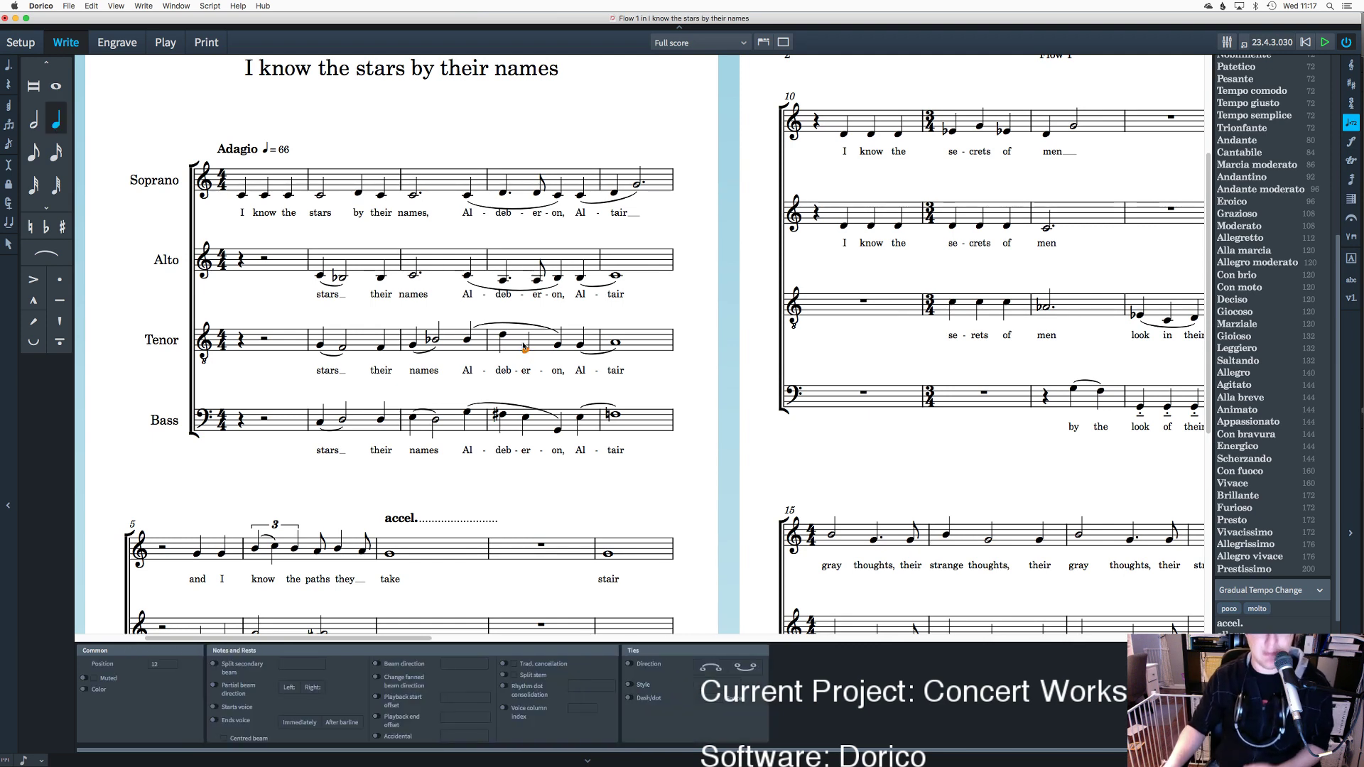
pyautogui.hotkey('alt', 'Up')
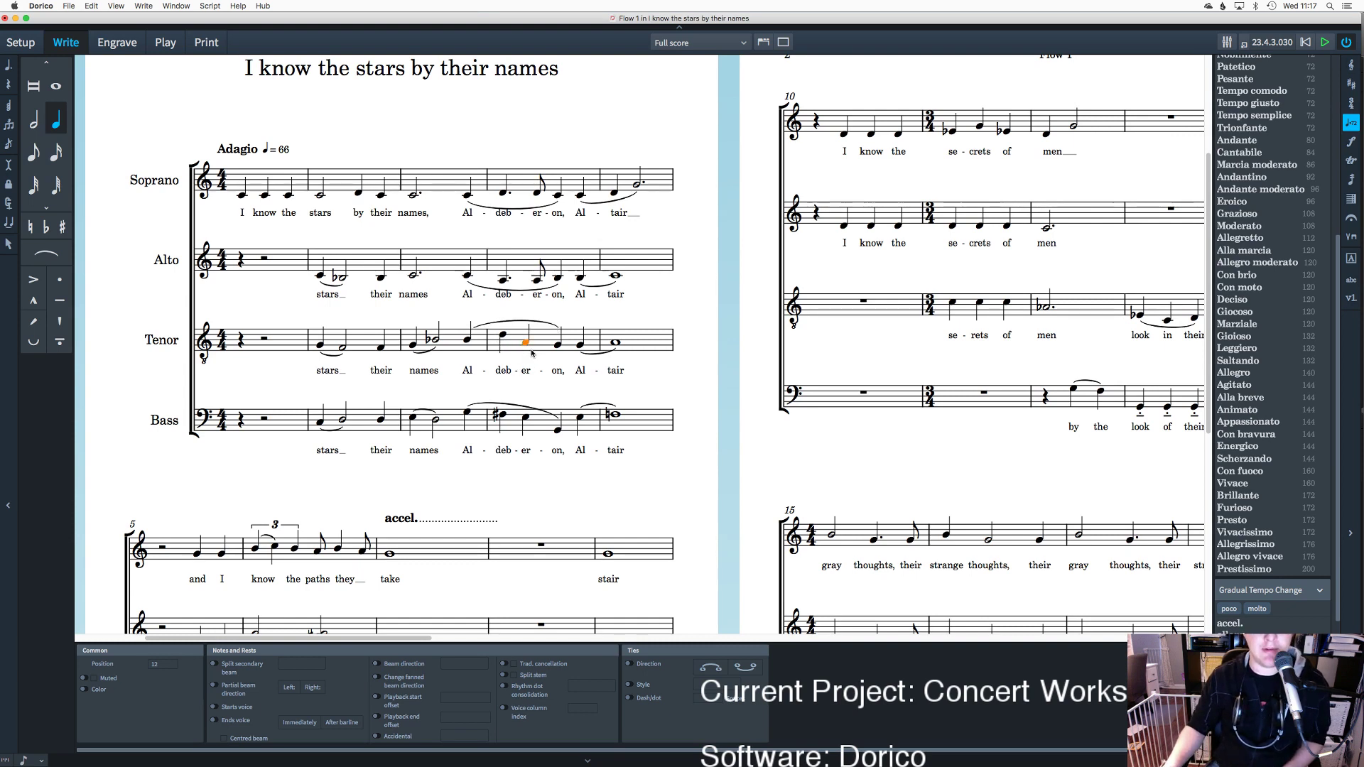
pyautogui.press('Escape')
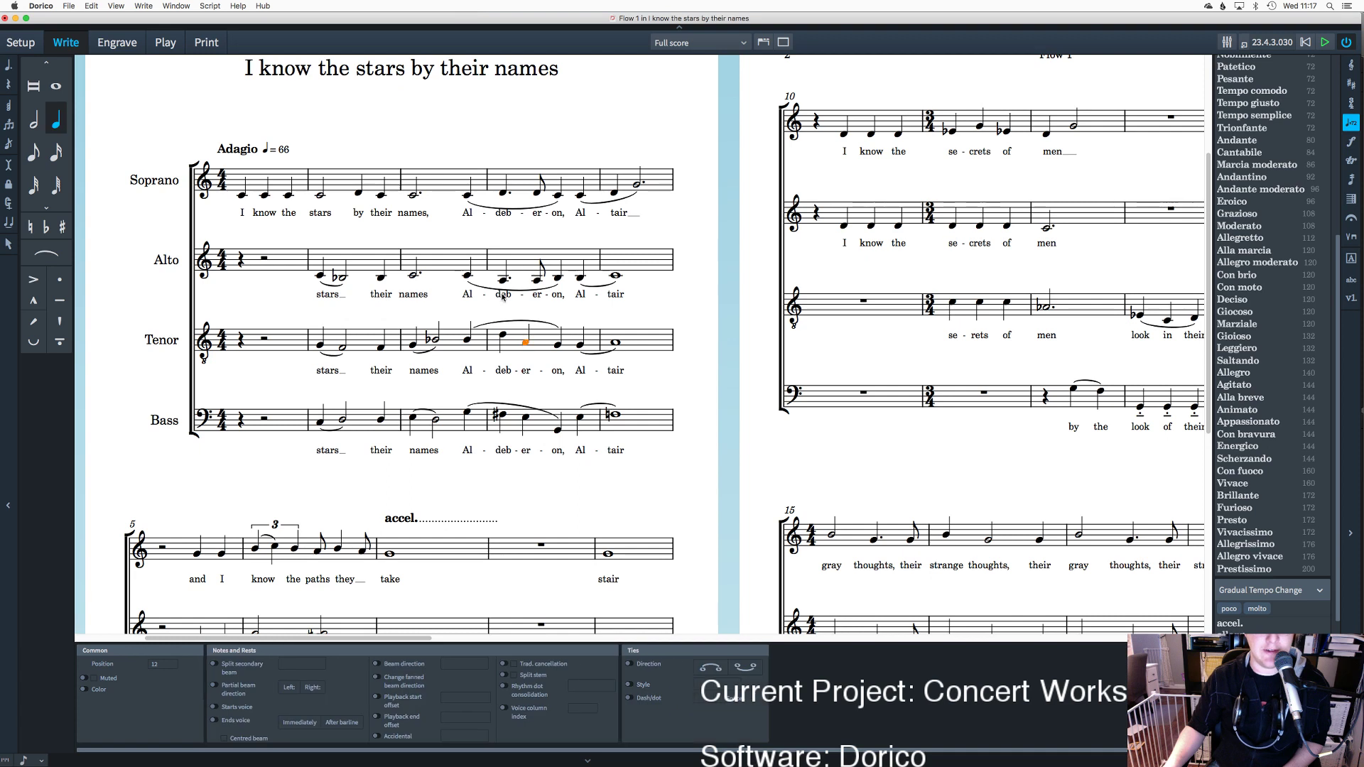
pyautogui.click(503, 281)
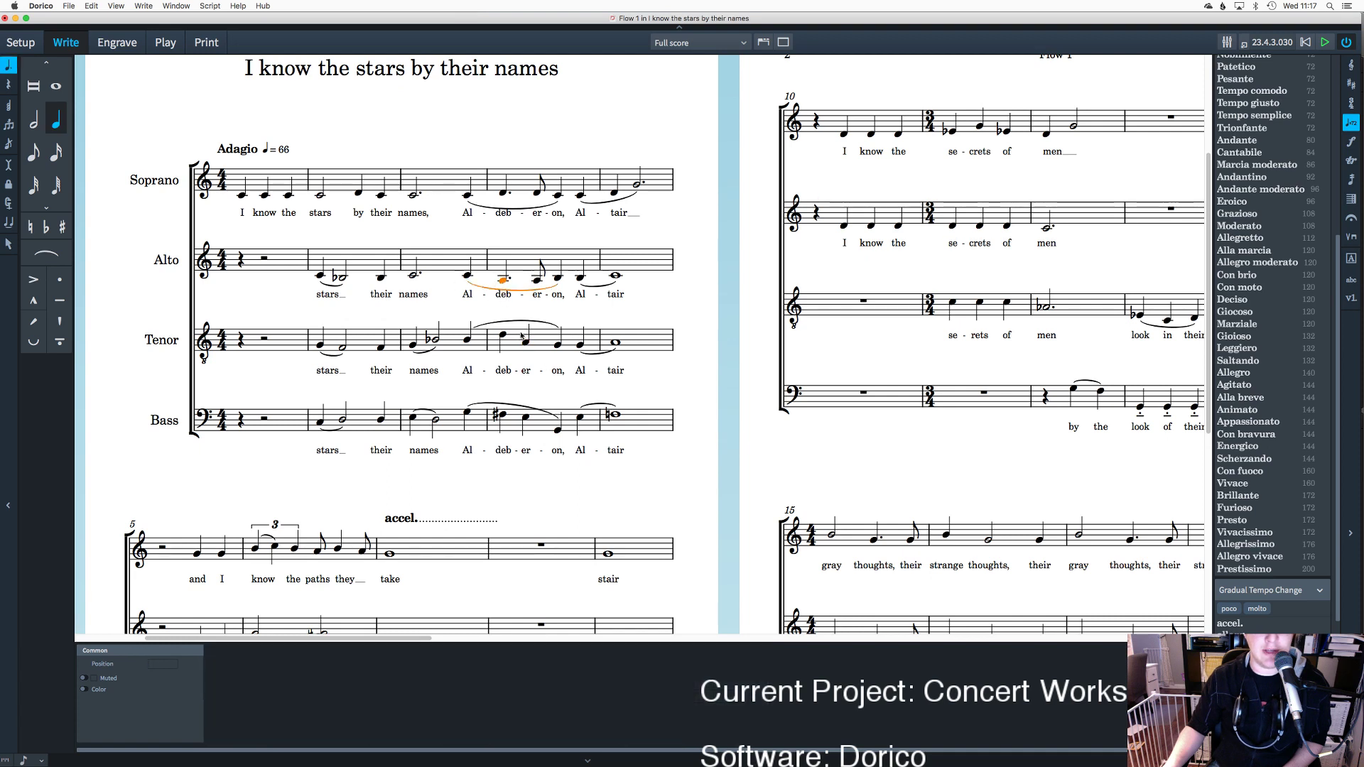
pyautogui.press('Escape')
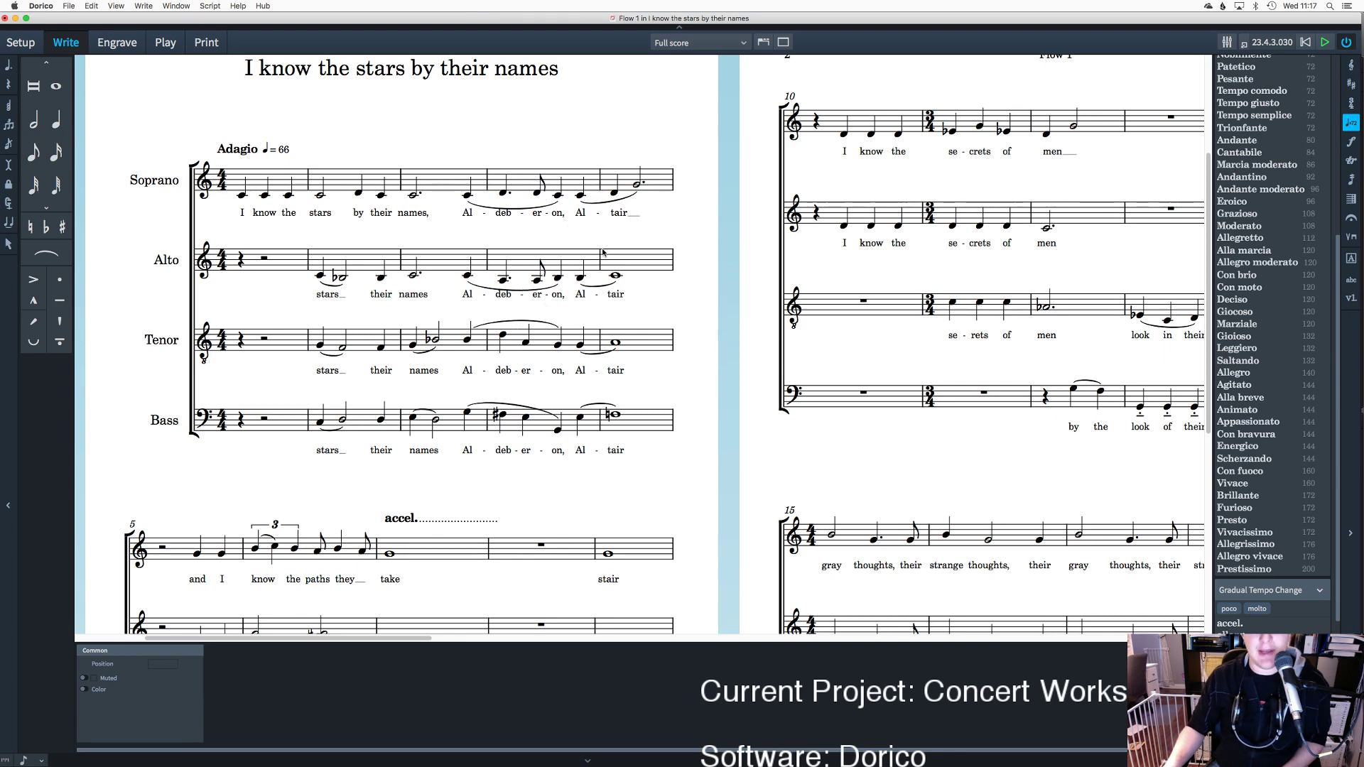
pyautogui.scroll(-3, 602, 252)
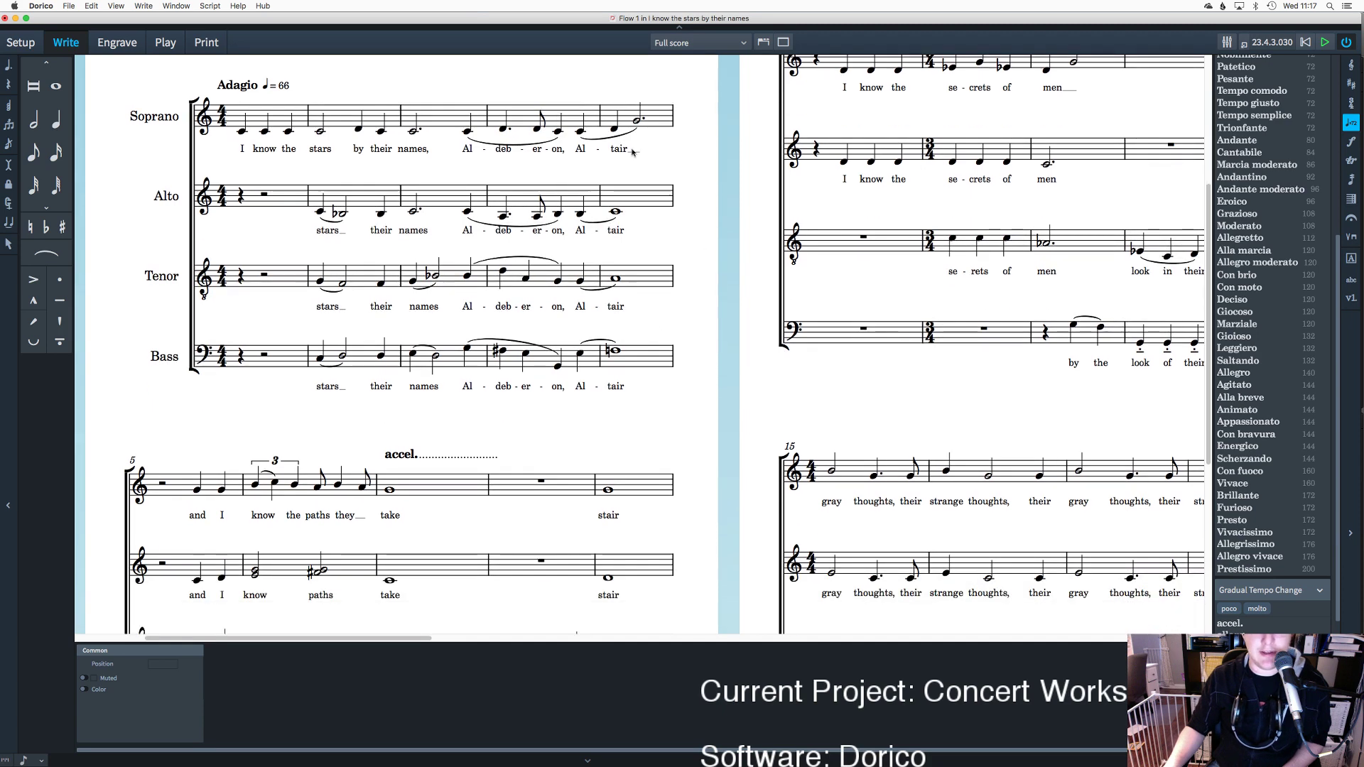
pyautogui.scroll(-9, 545, 257)
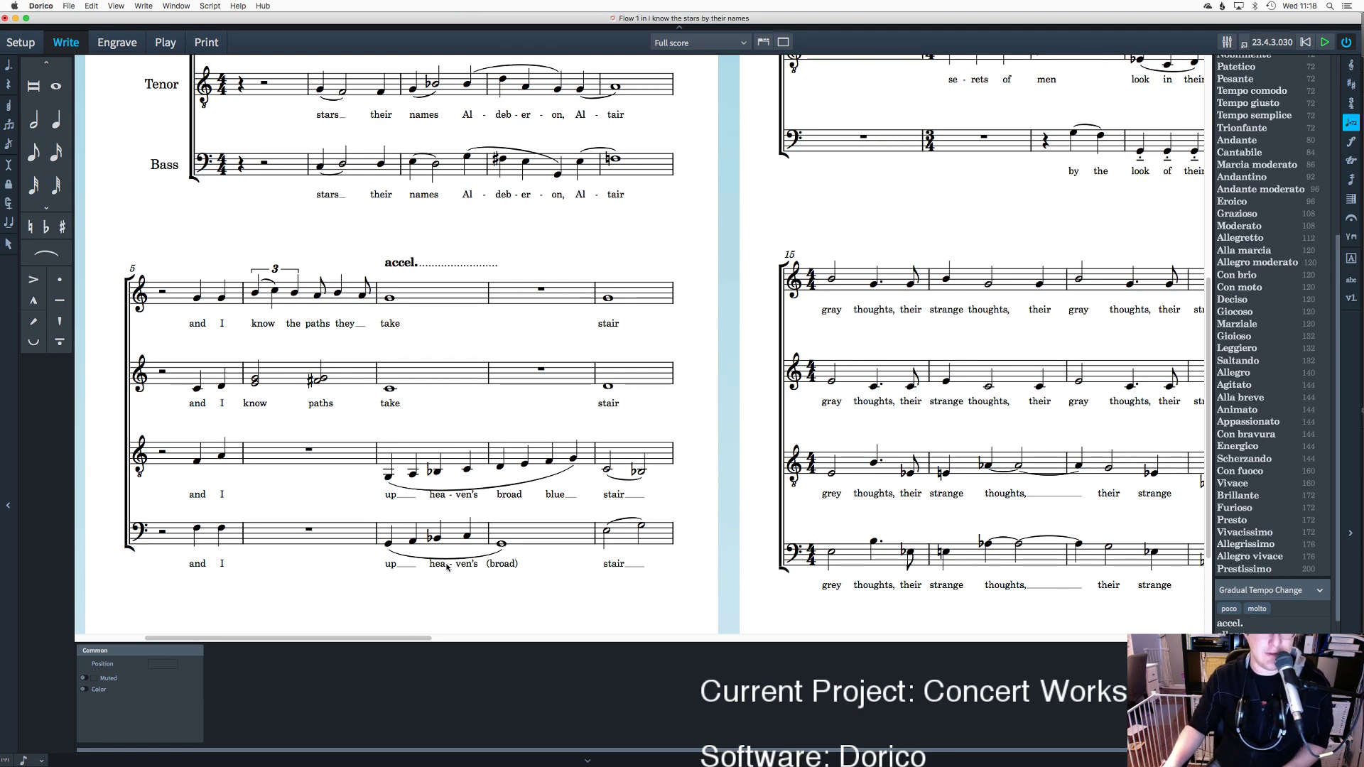
pyautogui.click(495, 266)
pyautogui.click(496, 267)
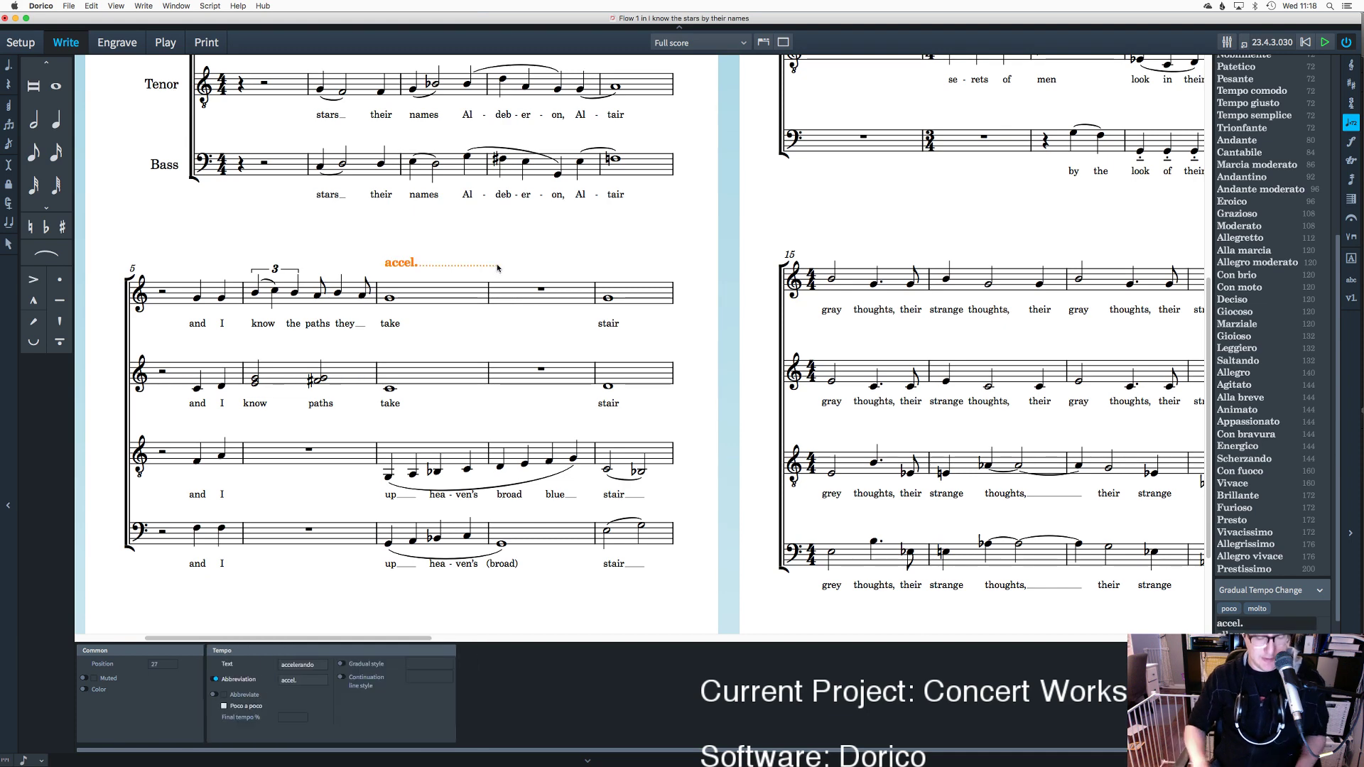
pyautogui.hotkey('alt', 'Right')
pyautogui.hotkey('alt', 'Right')
pyautogui.hotkey('alt', 'Right')
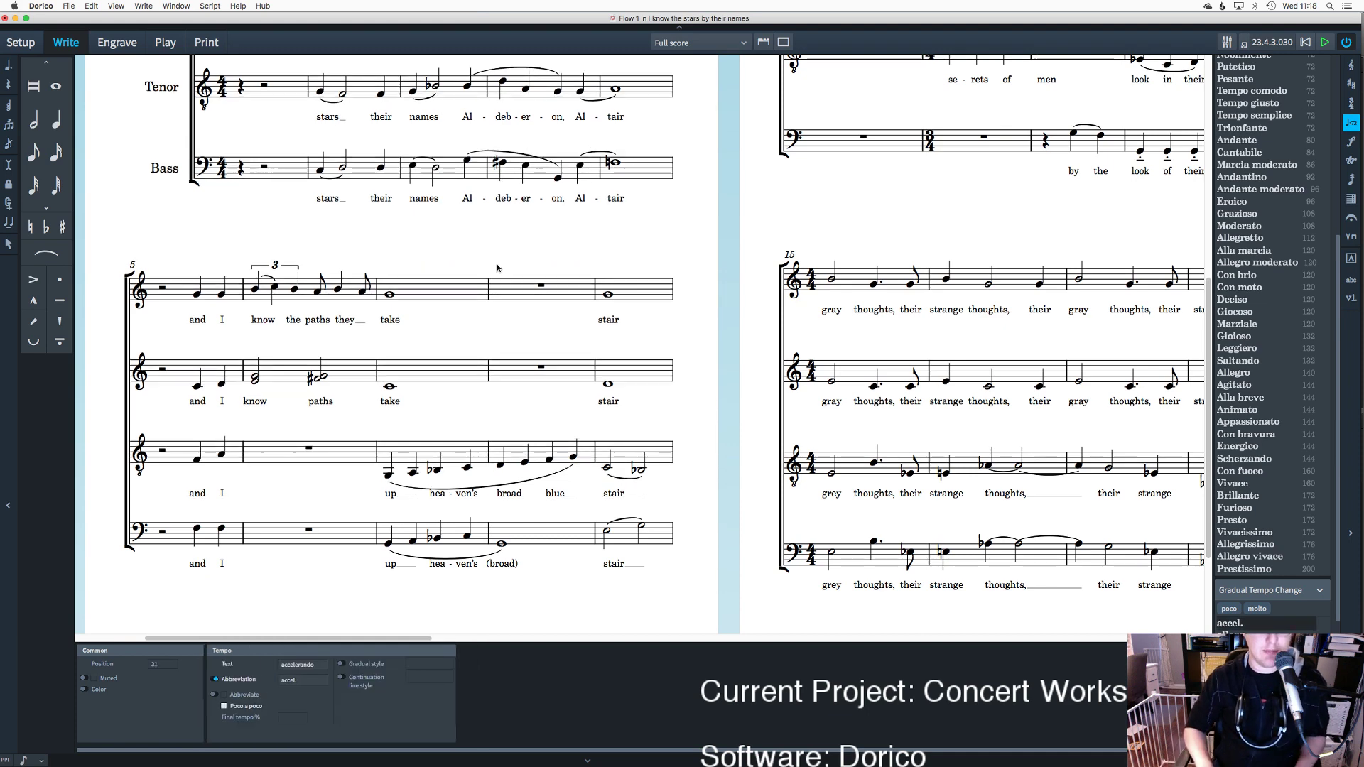
pyautogui.press('super+z')
pyautogui.press('super+z')
pyautogui.press('super+z')
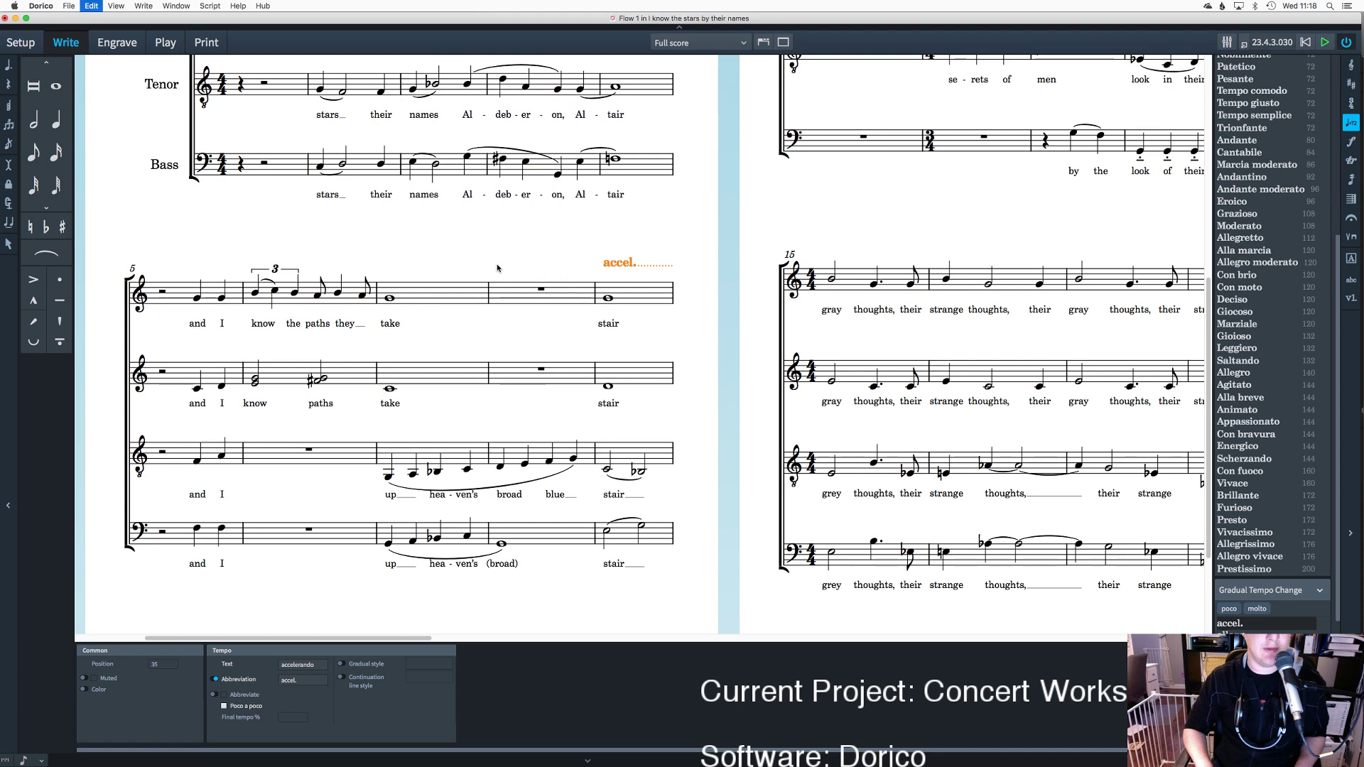
pyautogui.press('super+z')
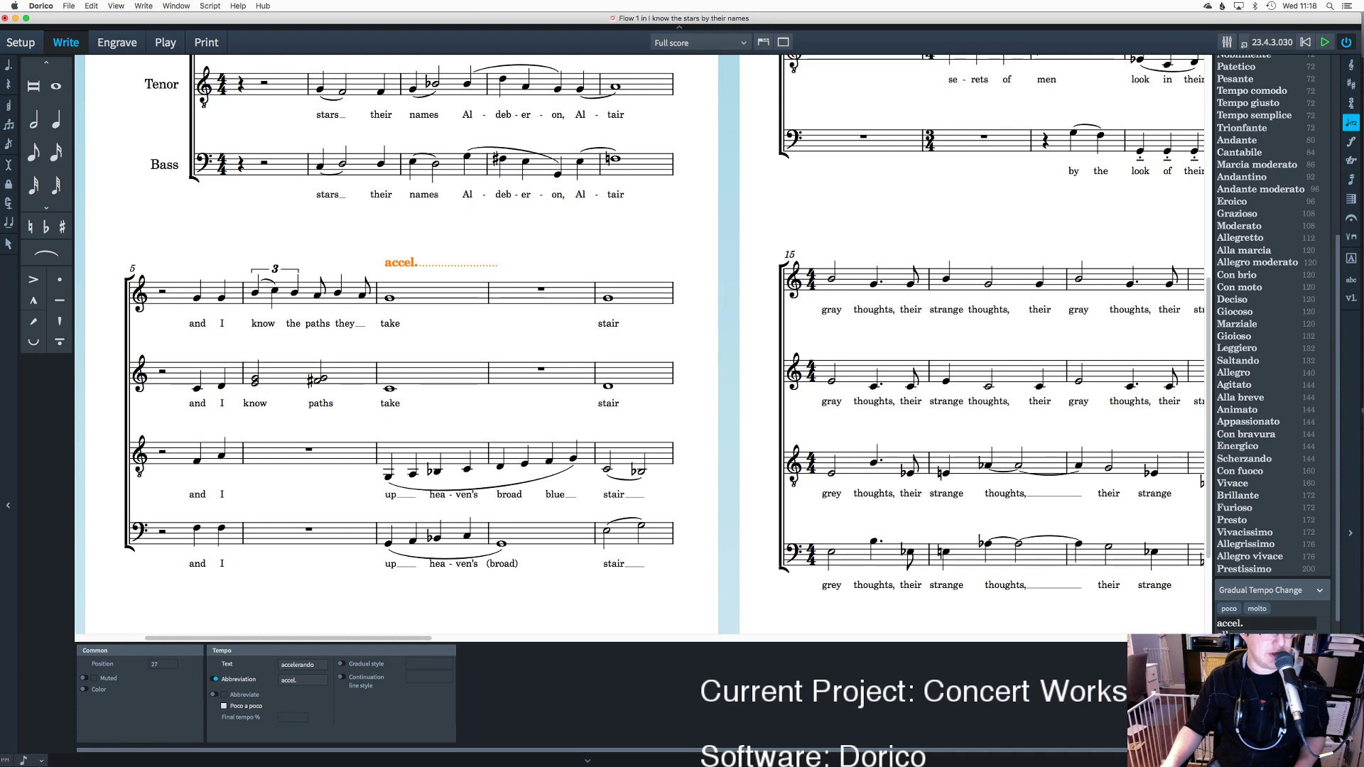
pyautogui.press('Escape')
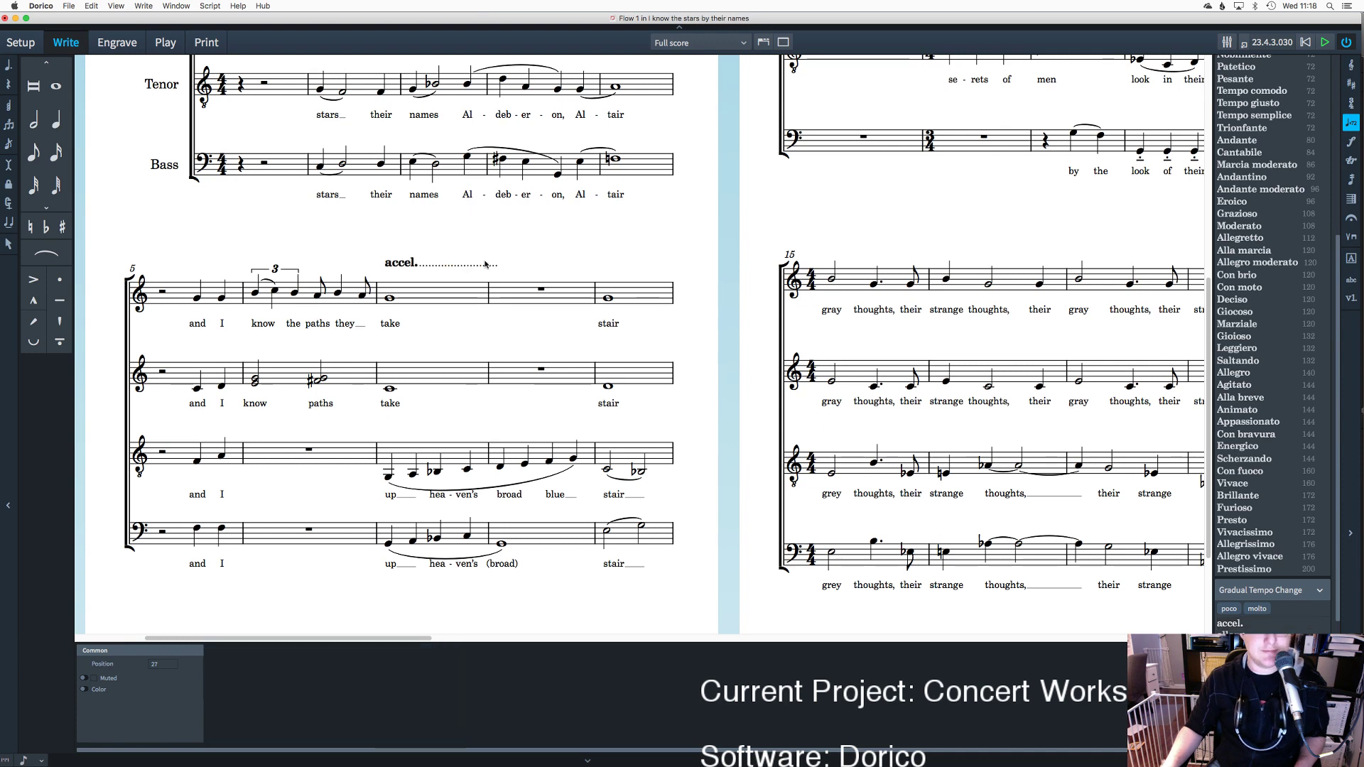
# Step: Extend the accel. line that starts in bar 7 so that it ends at the end of bar 8
pyautogui.click(484, 267)
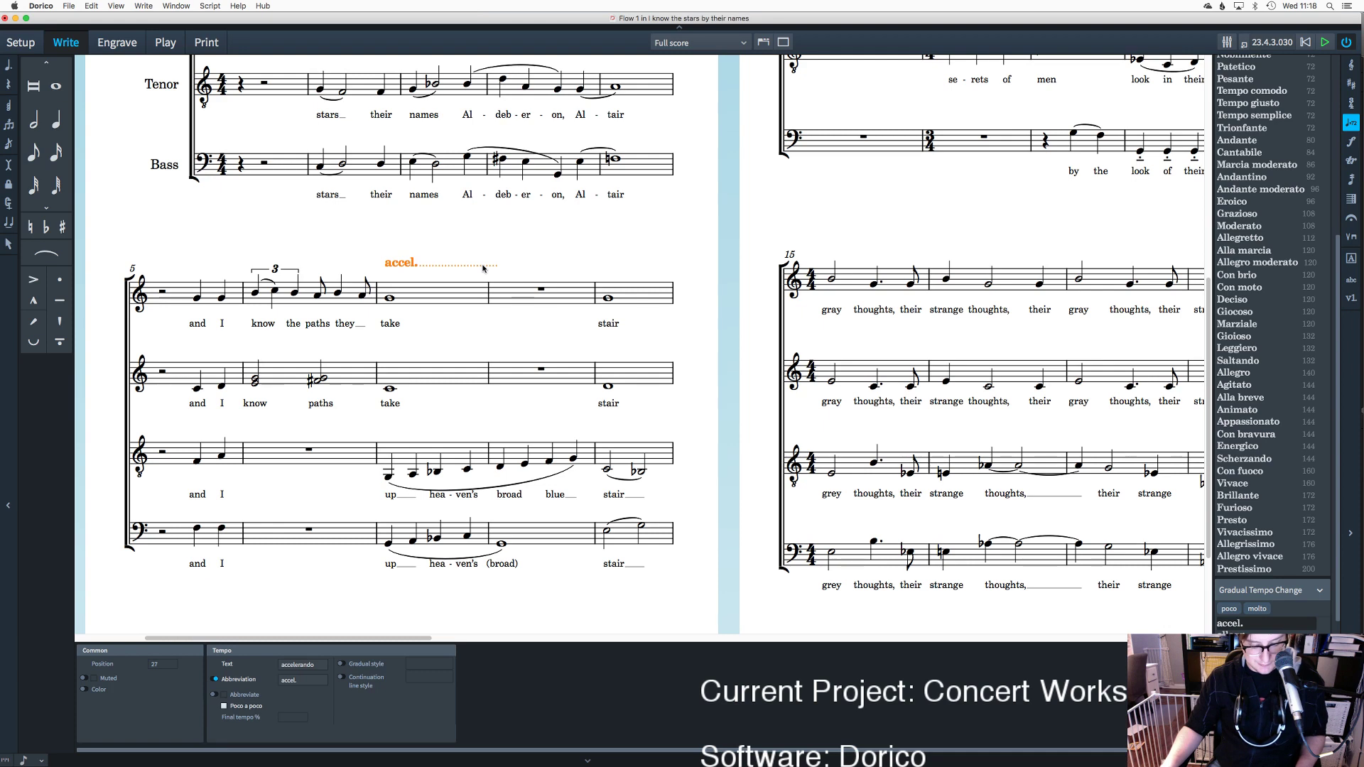
pyautogui.hotkey('alt', 'shift', 'Right')
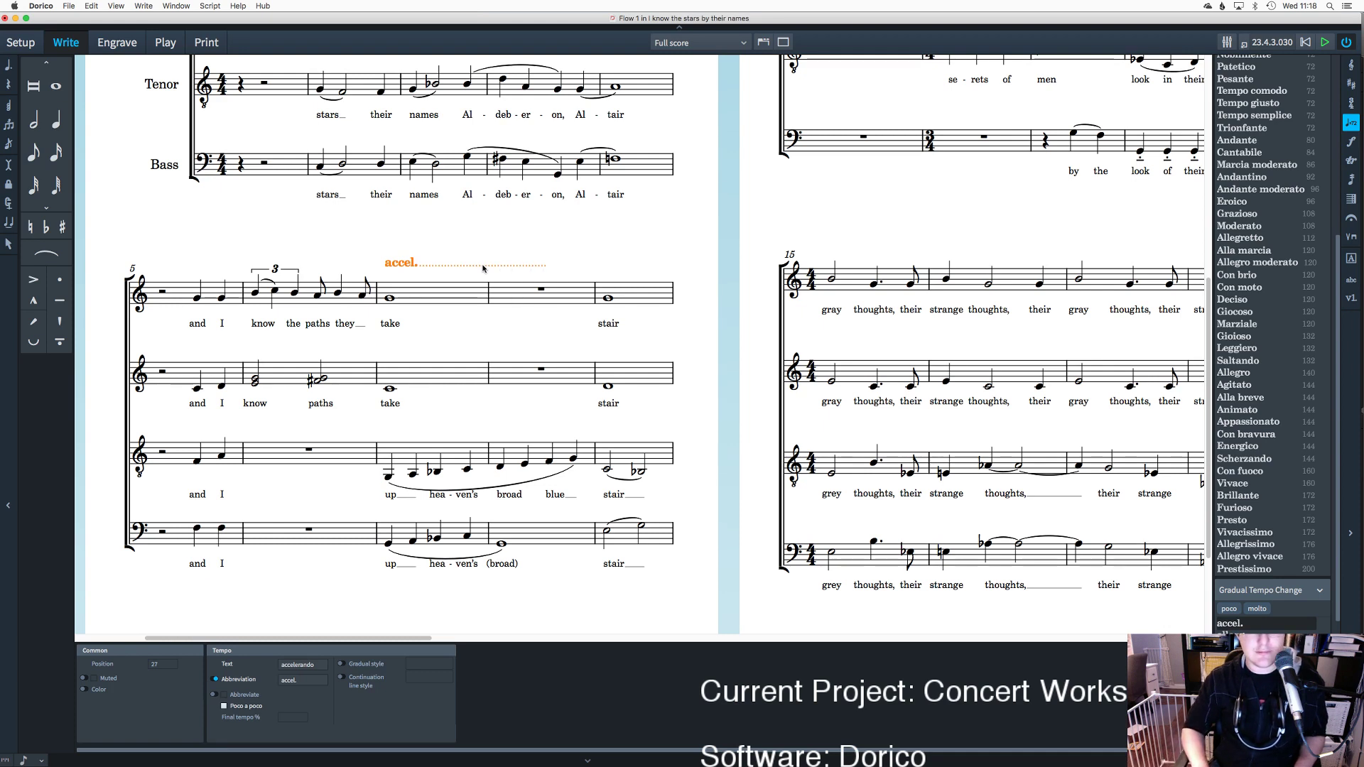
pyautogui.hotkey('alt', 'shift', 'Right')
pyautogui.hotkey('alt', 'shift', 'Right')
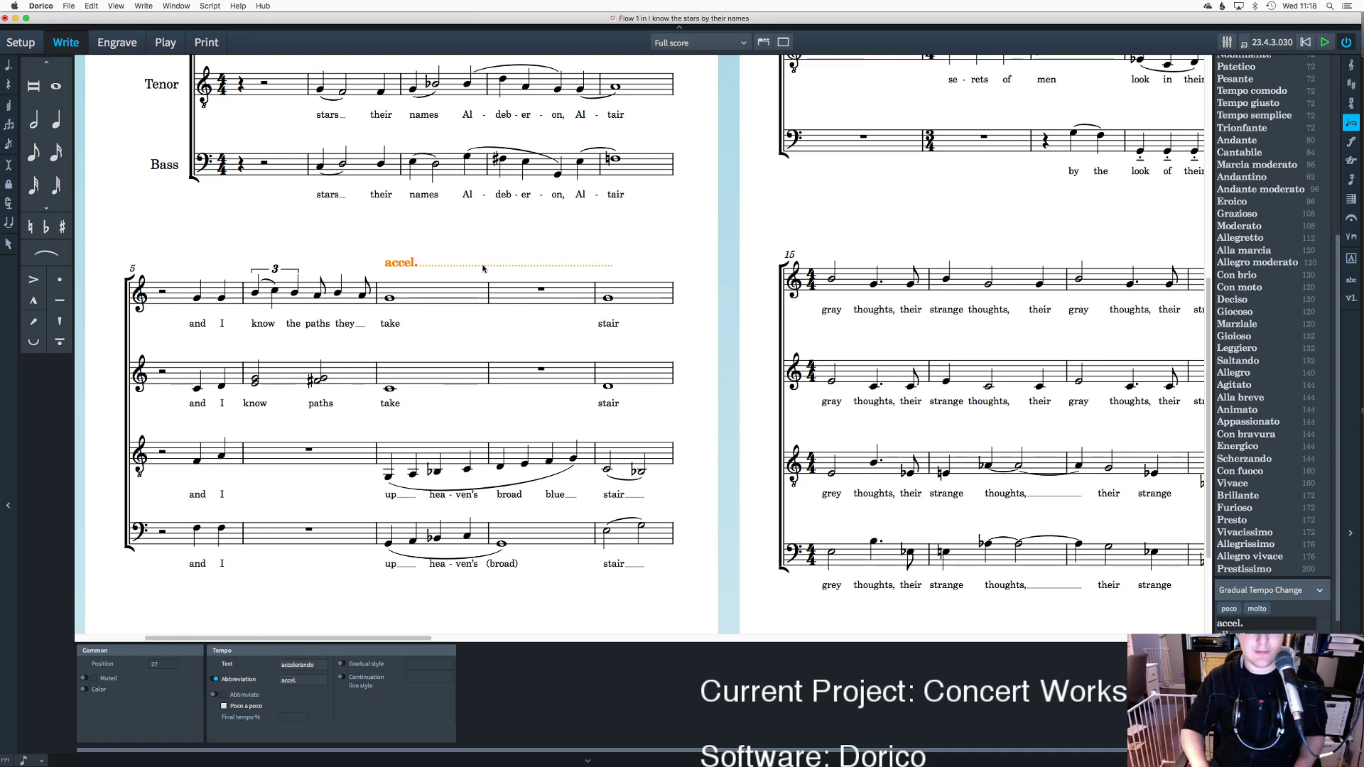
pyautogui.hotkey('alt', 'shift', 'Left')
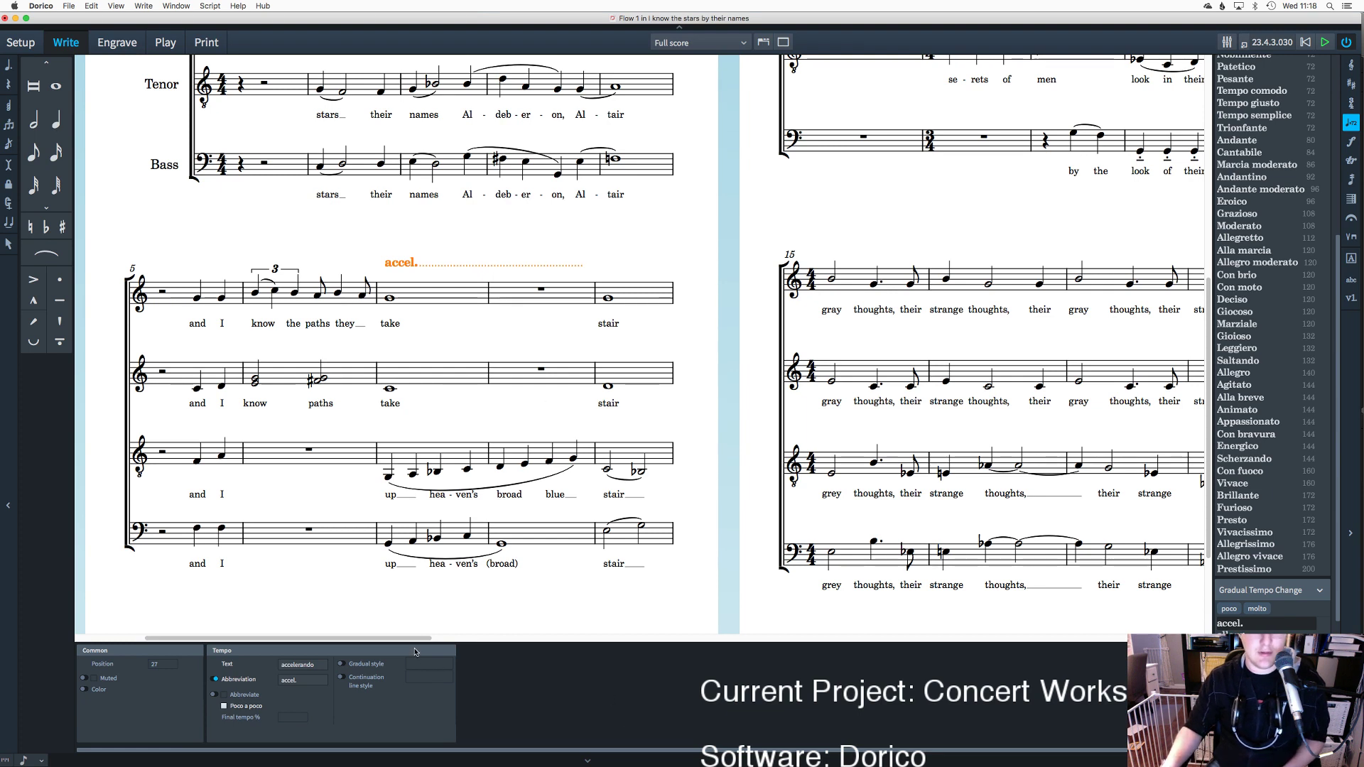
# Step: Slur the two soprano notes sung on "men" in bar 12
pyautogui.moveTo(416, 640); pyautogui.dragTo(479, 638)
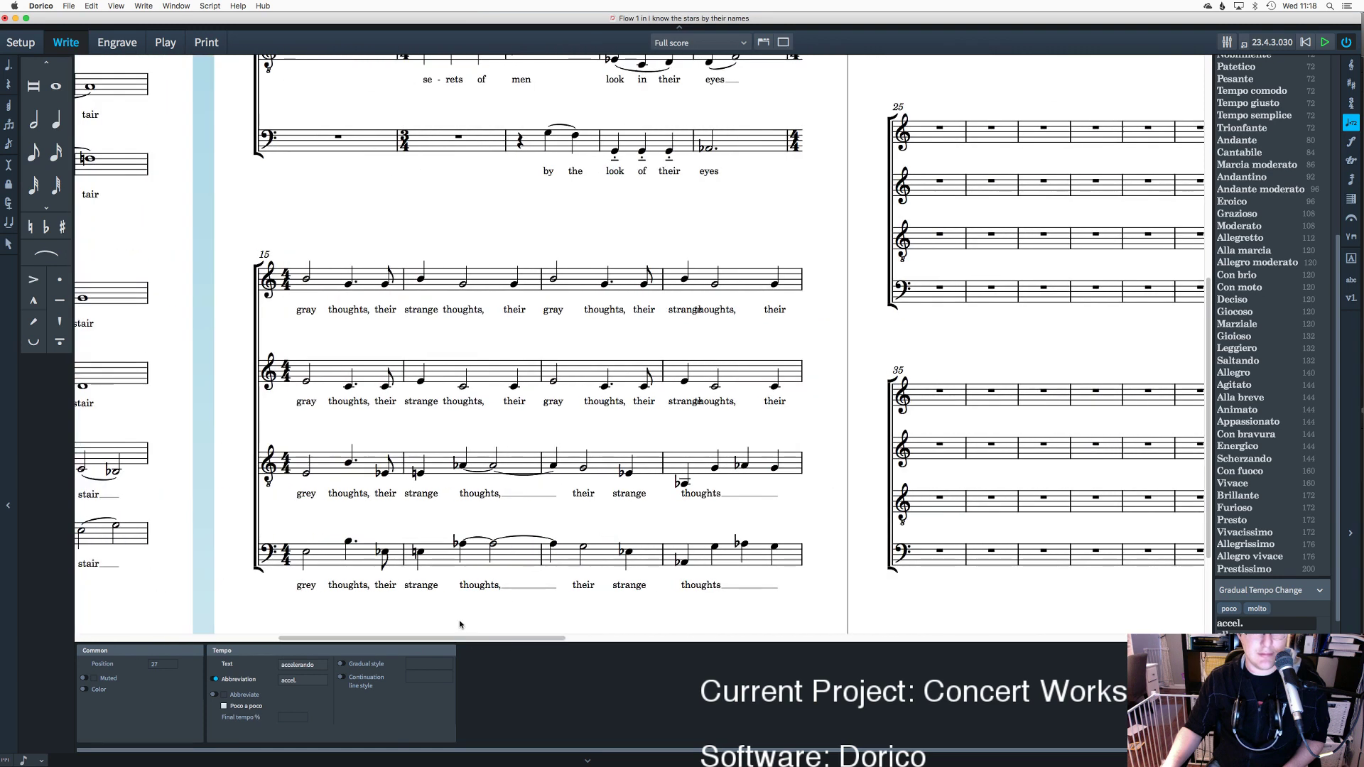
pyautogui.scroll(3, 483, 583)
pyautogui.scroll(10, 510, 540)
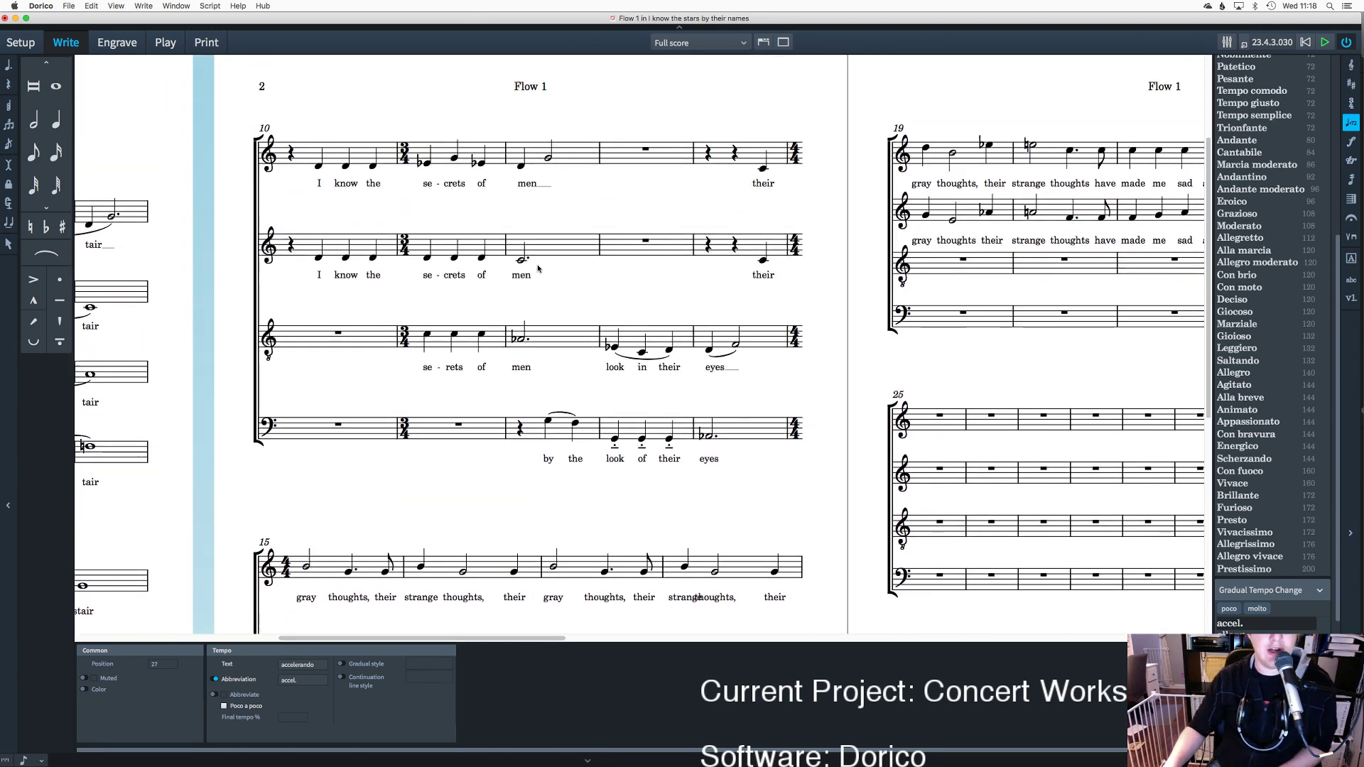
pyautogui.scroll(-4, 538, 268)
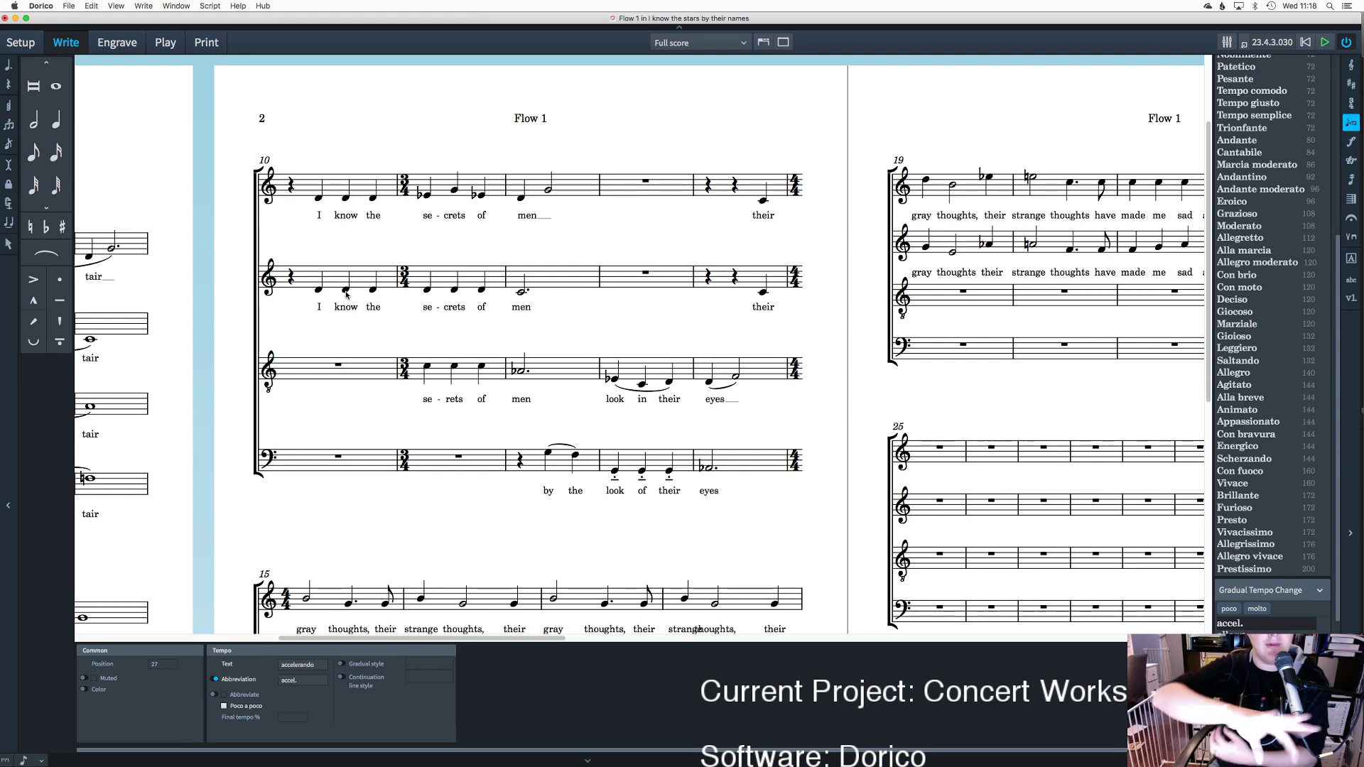
pyautogui.click(520, 198)
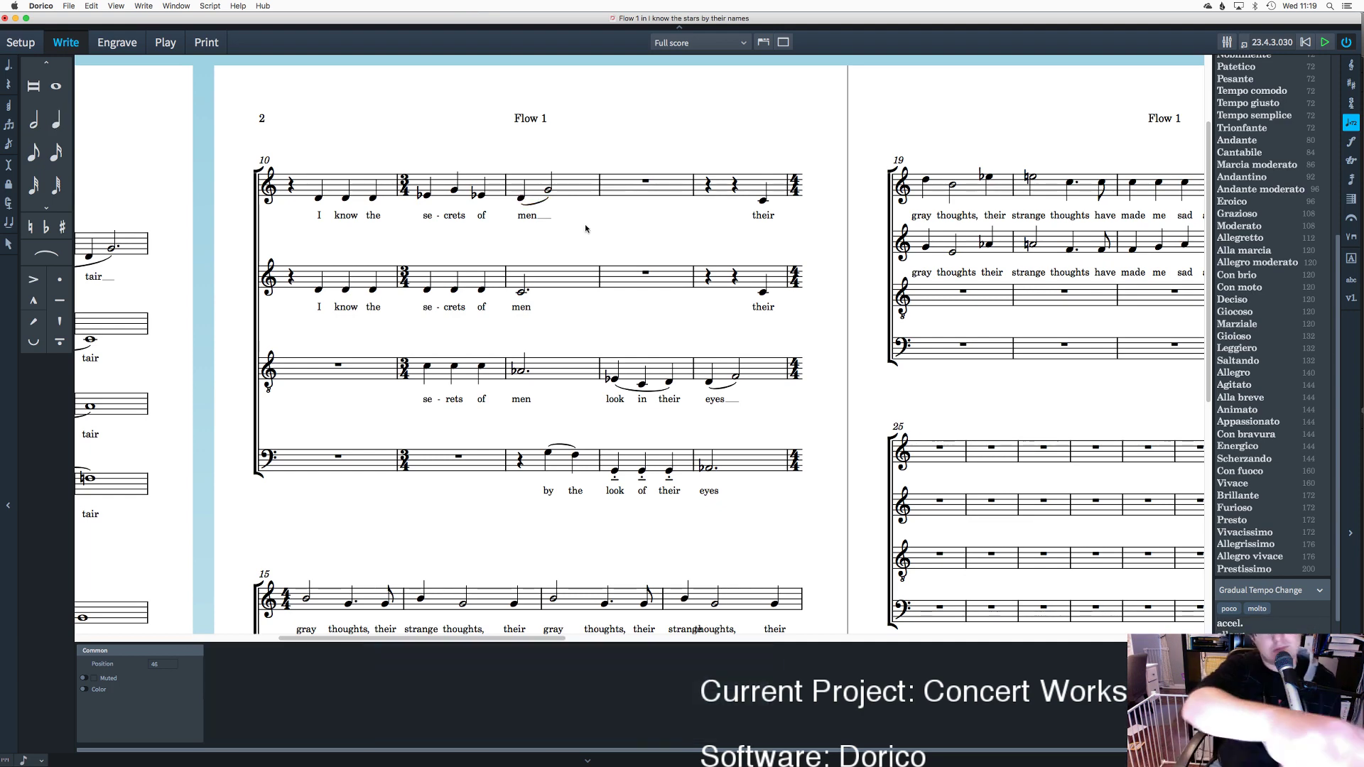
pyautogui.scroll(-2, 615, 288)
pyautogui.scroll(-10, 615, 288)
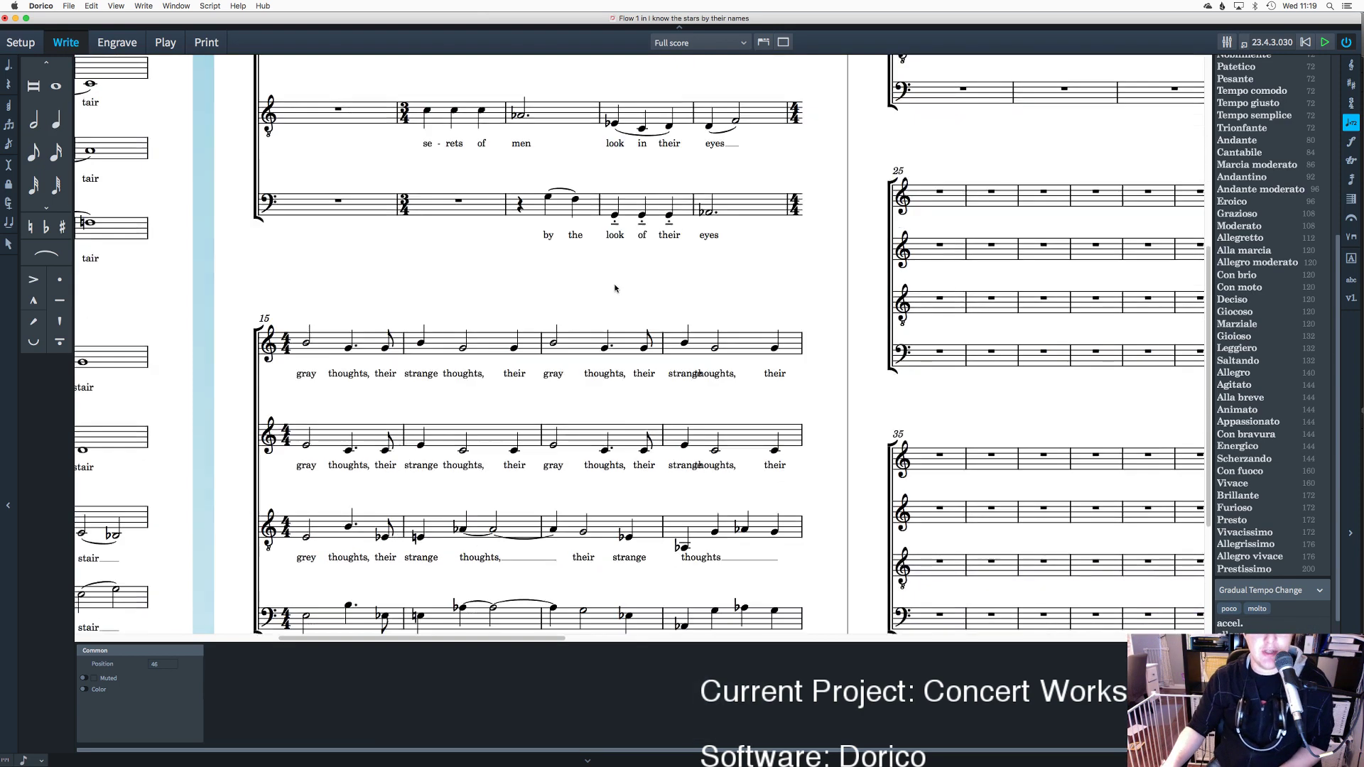
# Step: Examine the notes, slurs and lyrics of all four voices on page 2, bars 10 to 18
pyautogui.scroll(7, 615, 288)
pyautogui.scroll(4, 616, 288)
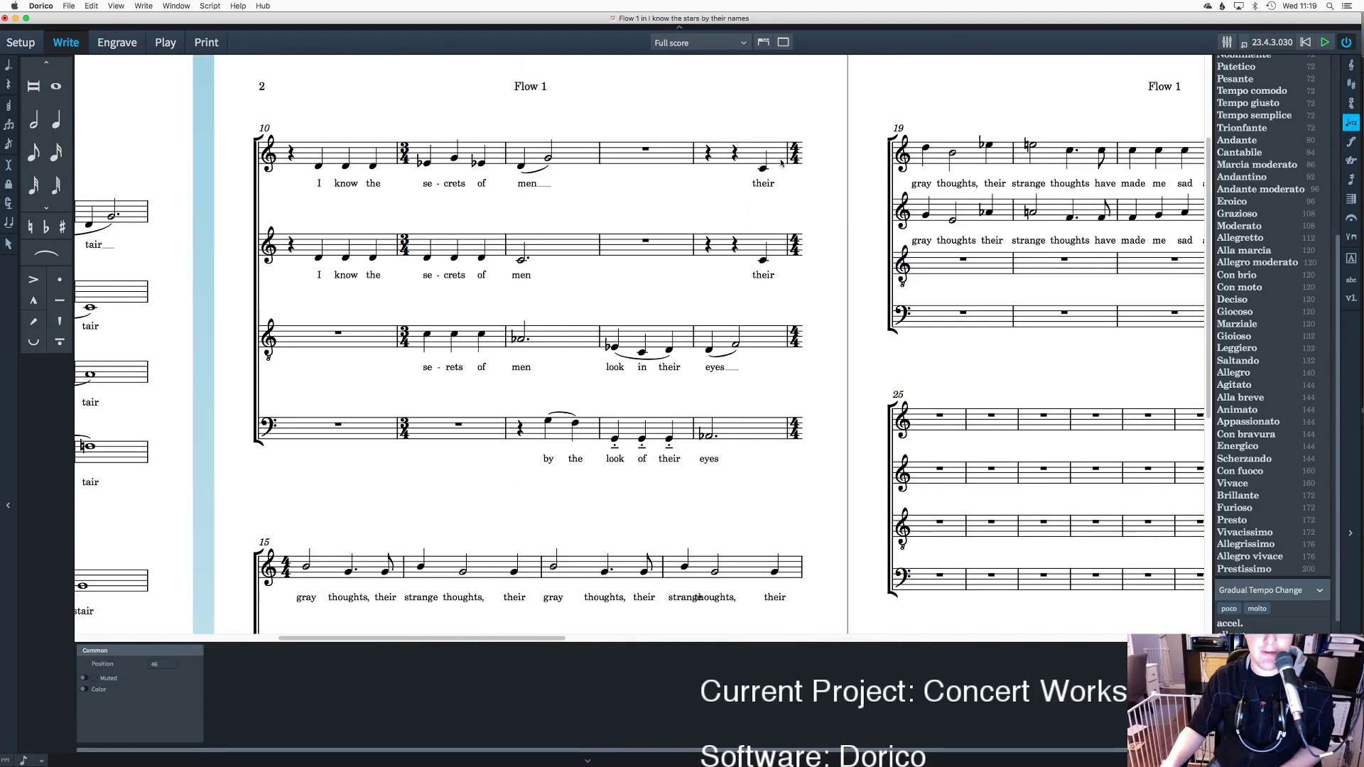
pyautogui.scroll(-1, 762, 211)
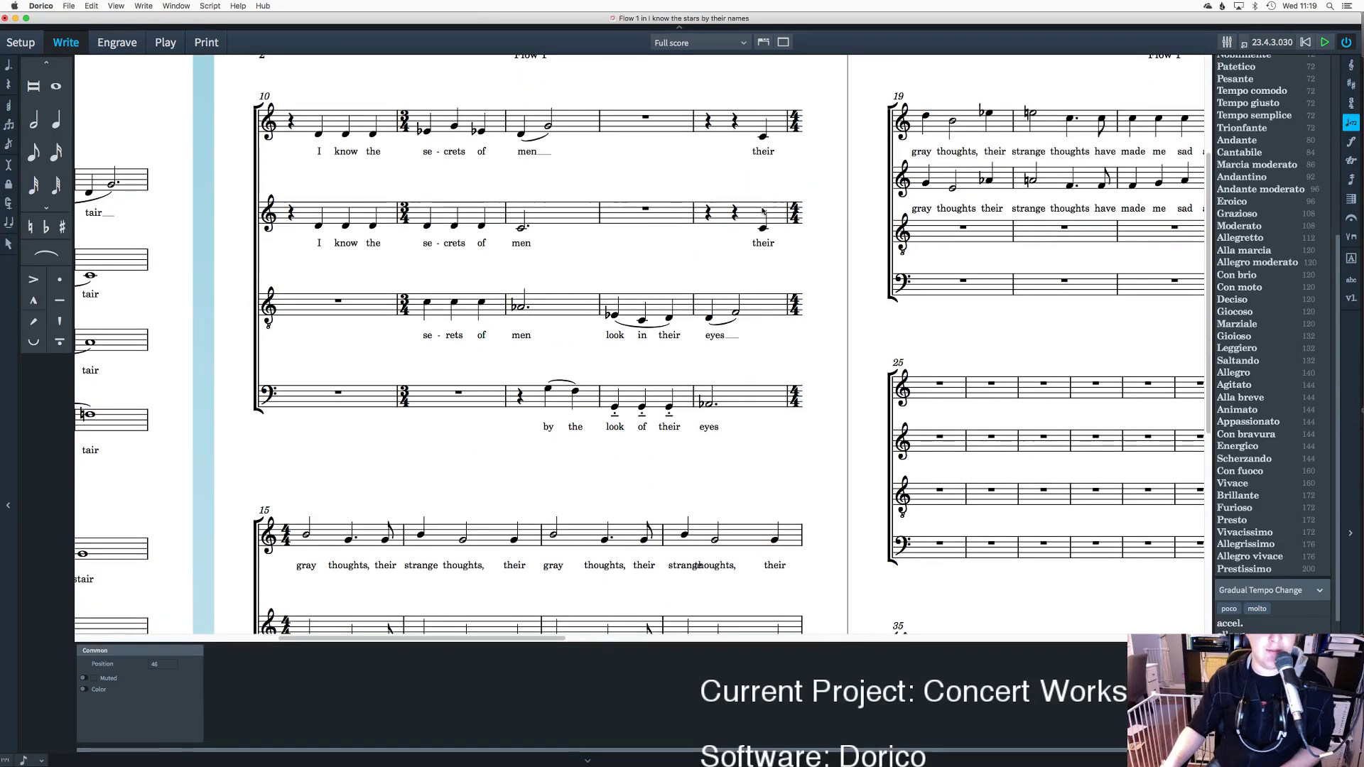
pyautogui.scroll(-2, 762, 211)
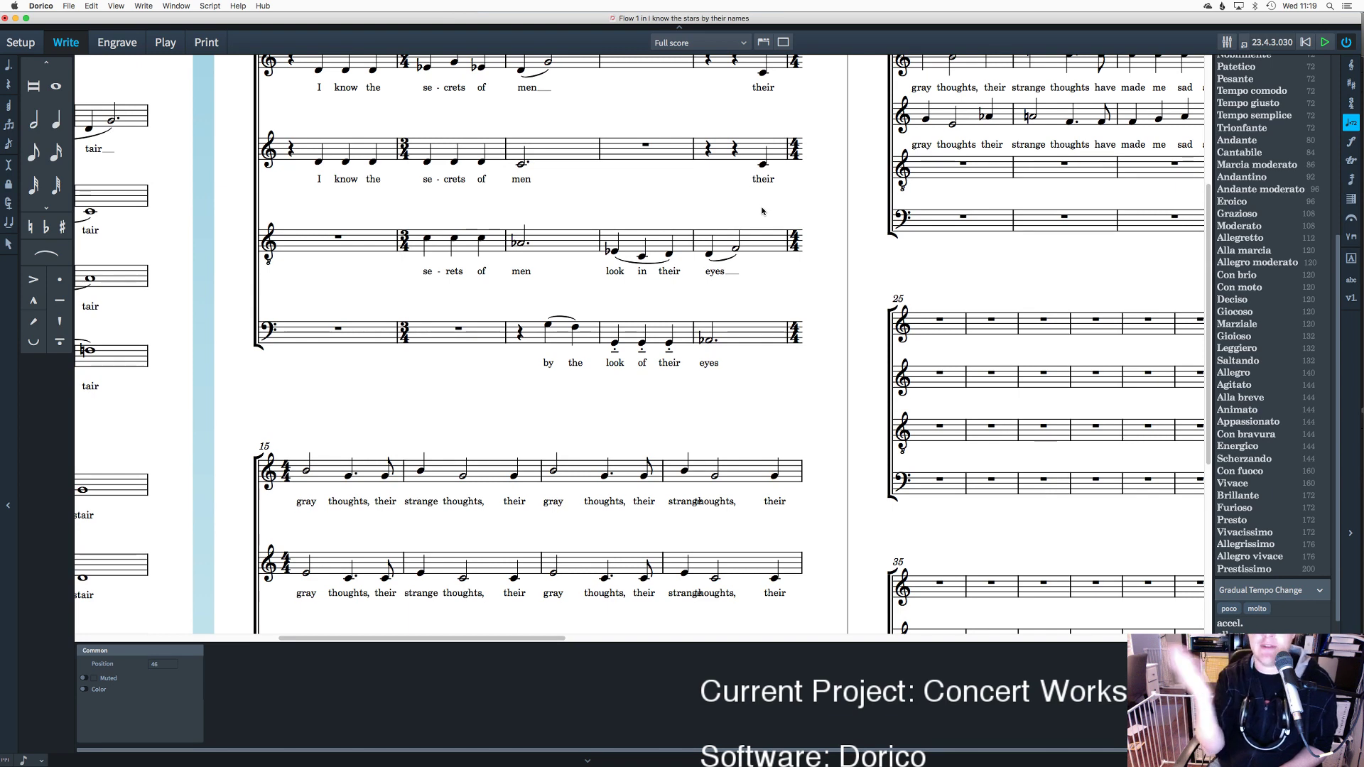
pyautogui.scroll(3, 714, 206)
pyautogui.scroll(-8, 710, 211)
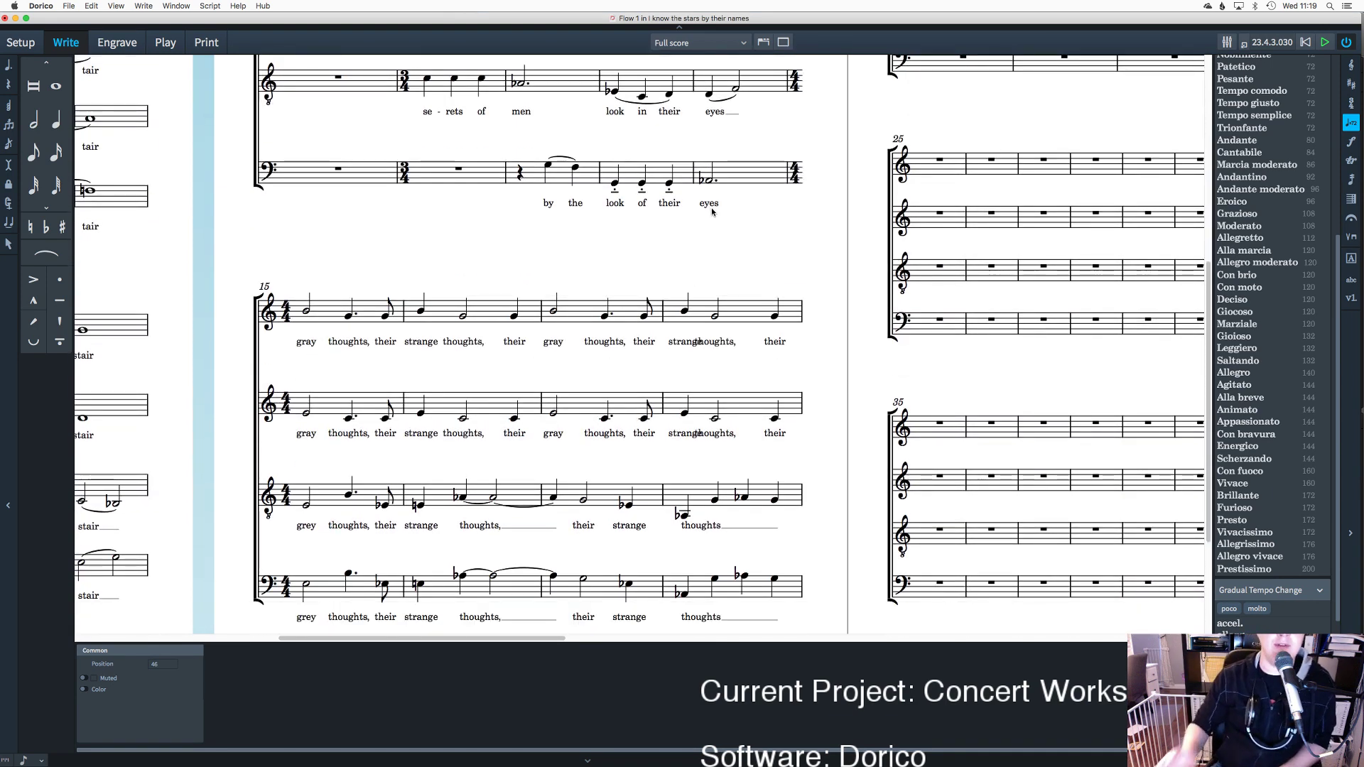
pyautogui.scroll(3, 712, 211)
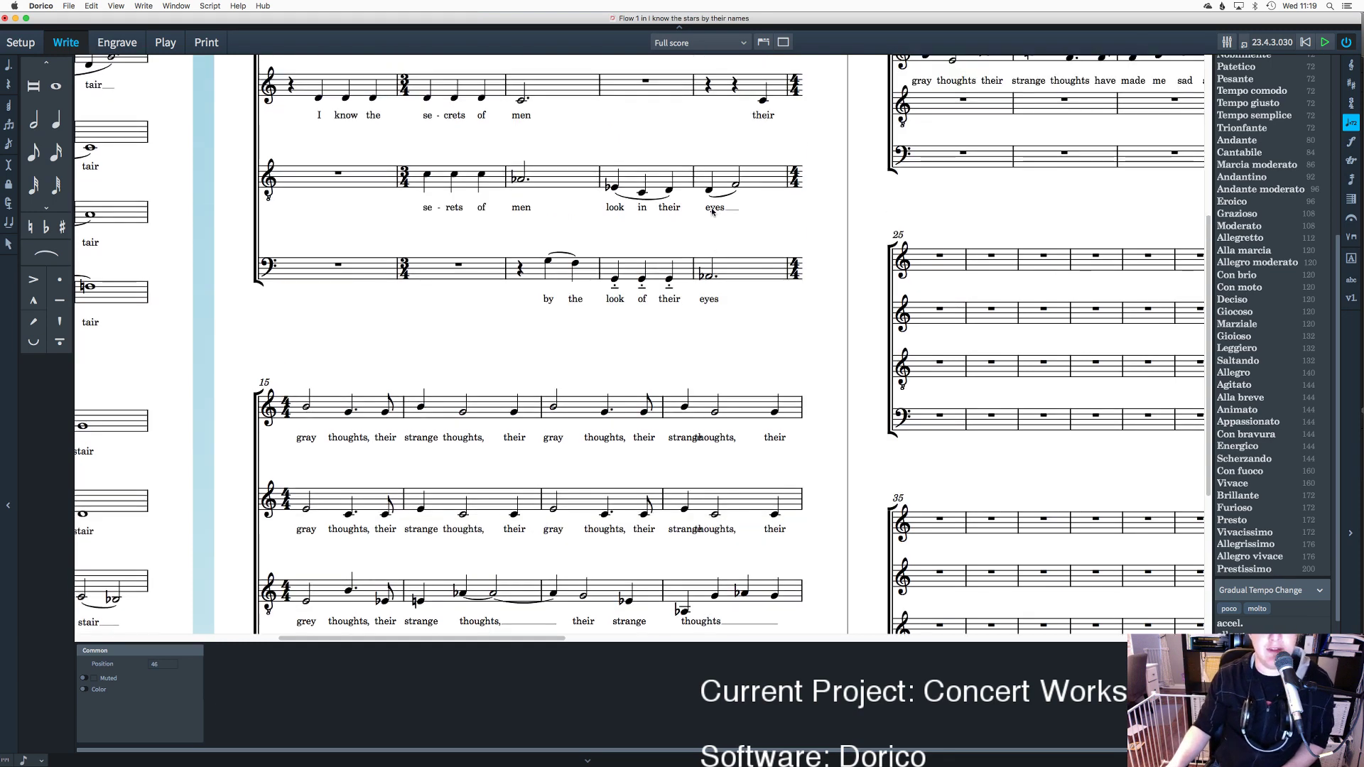
pyautogui.scroll(-2, 712, 211)
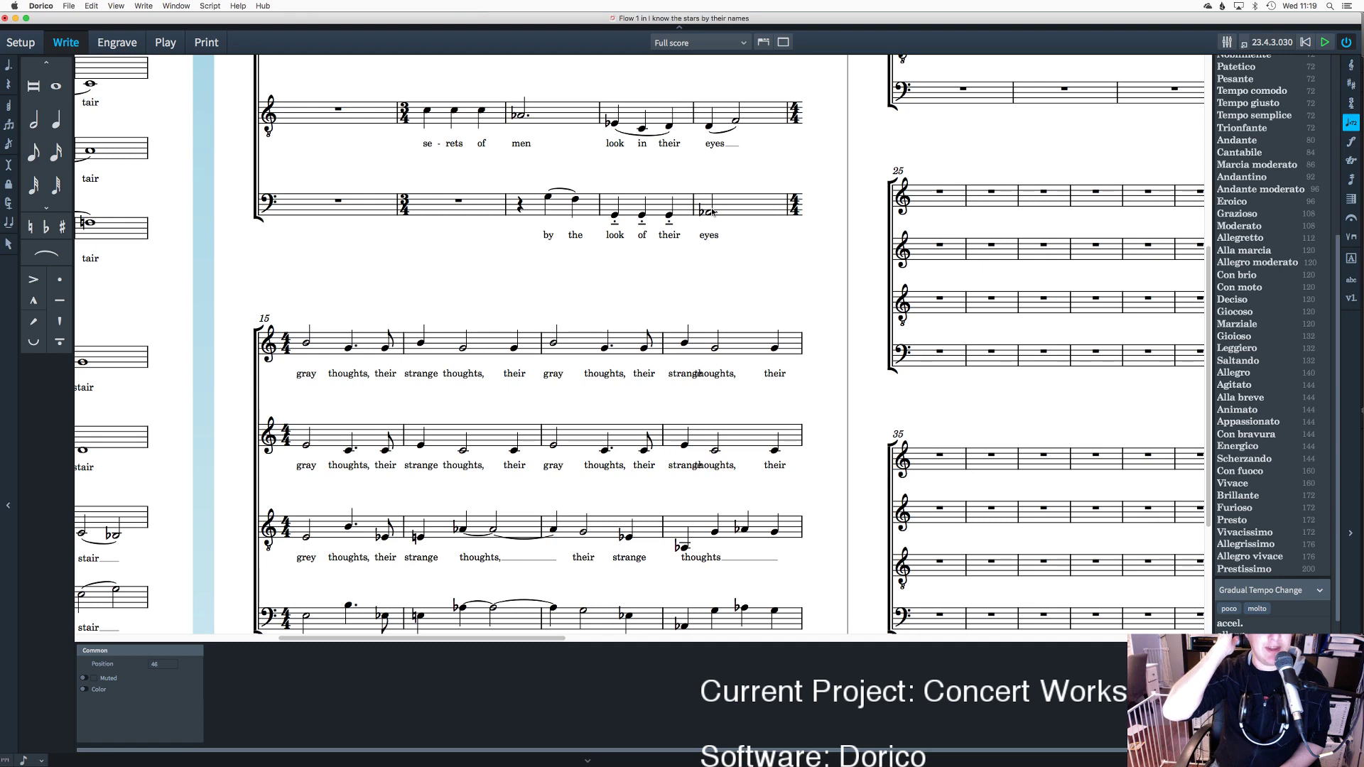
pyautogui.scroll(4, 721, 279)
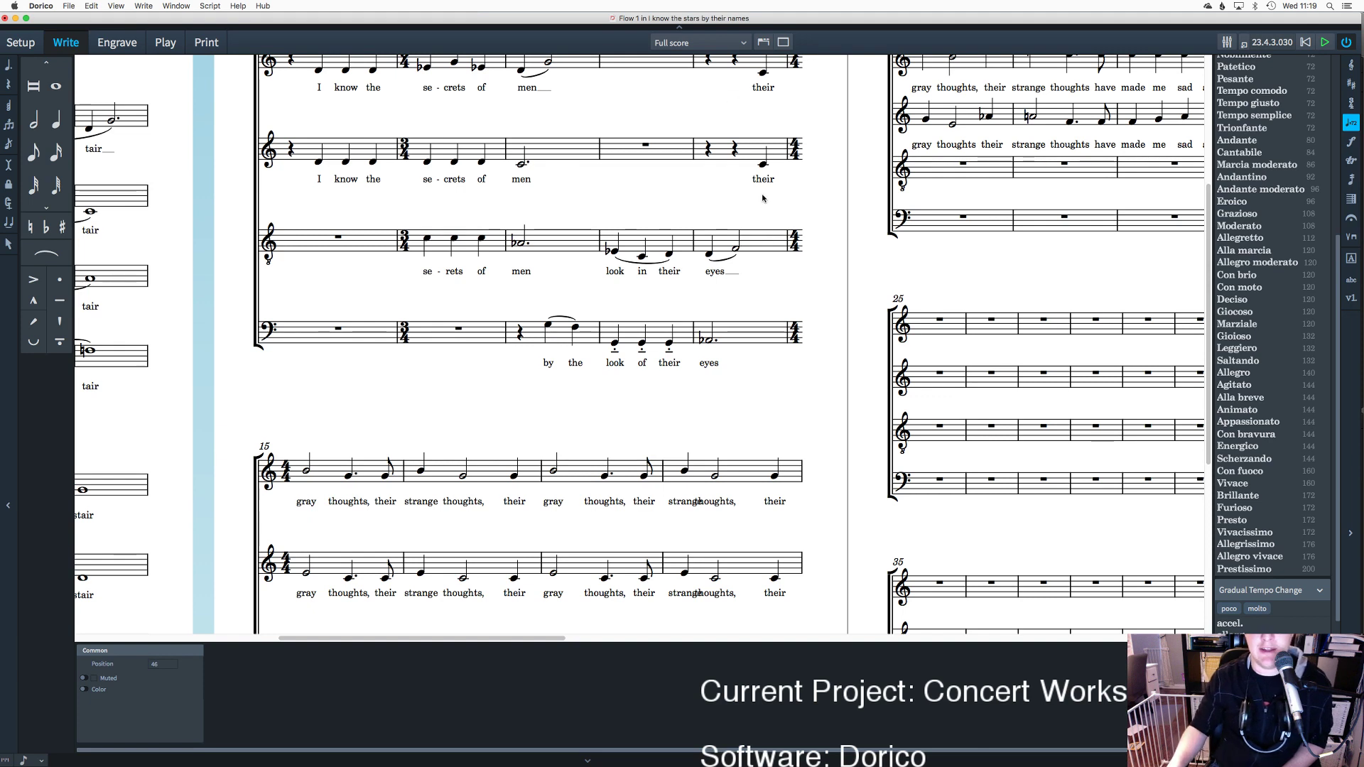
pyautogui.scroll(-6, 762, 198)
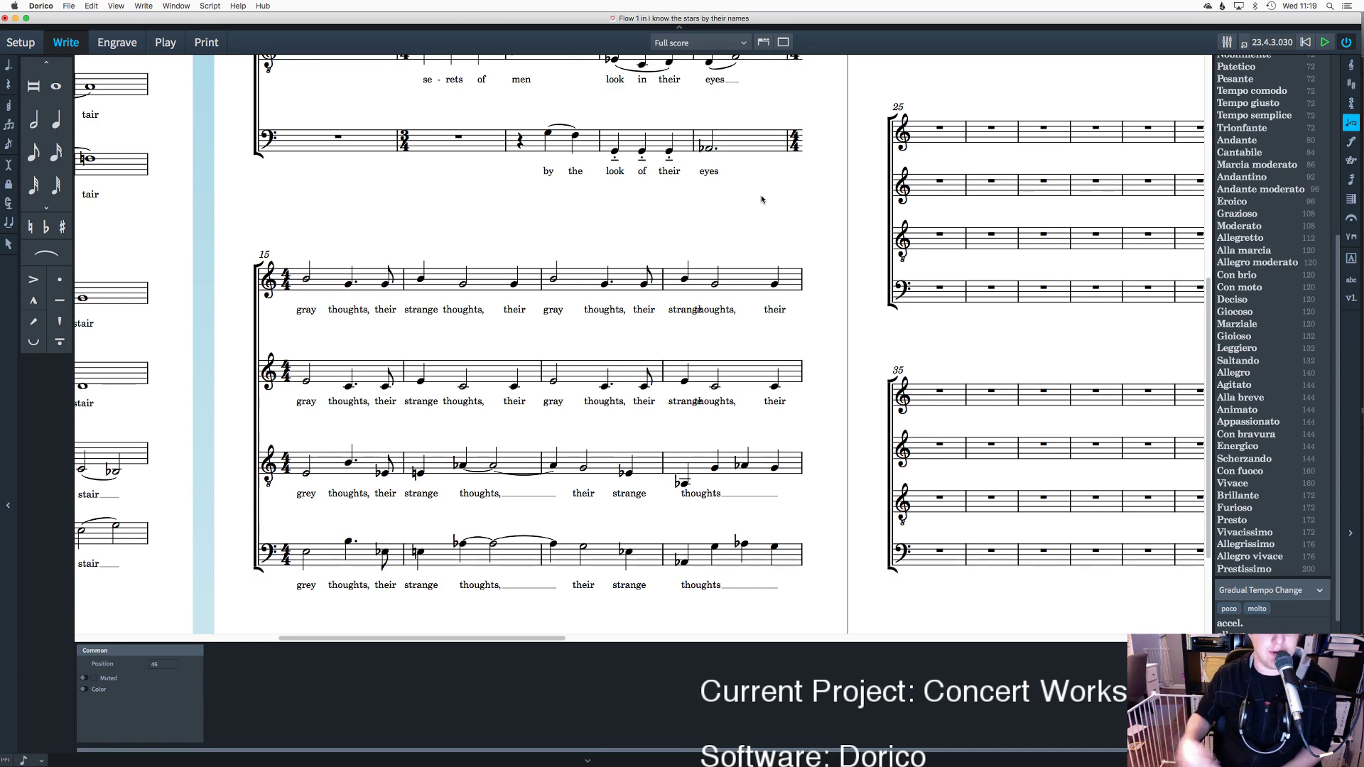
pyautogui.scroll(5, 770, 218)
pyautogui.scroll(-4, 832, 134)
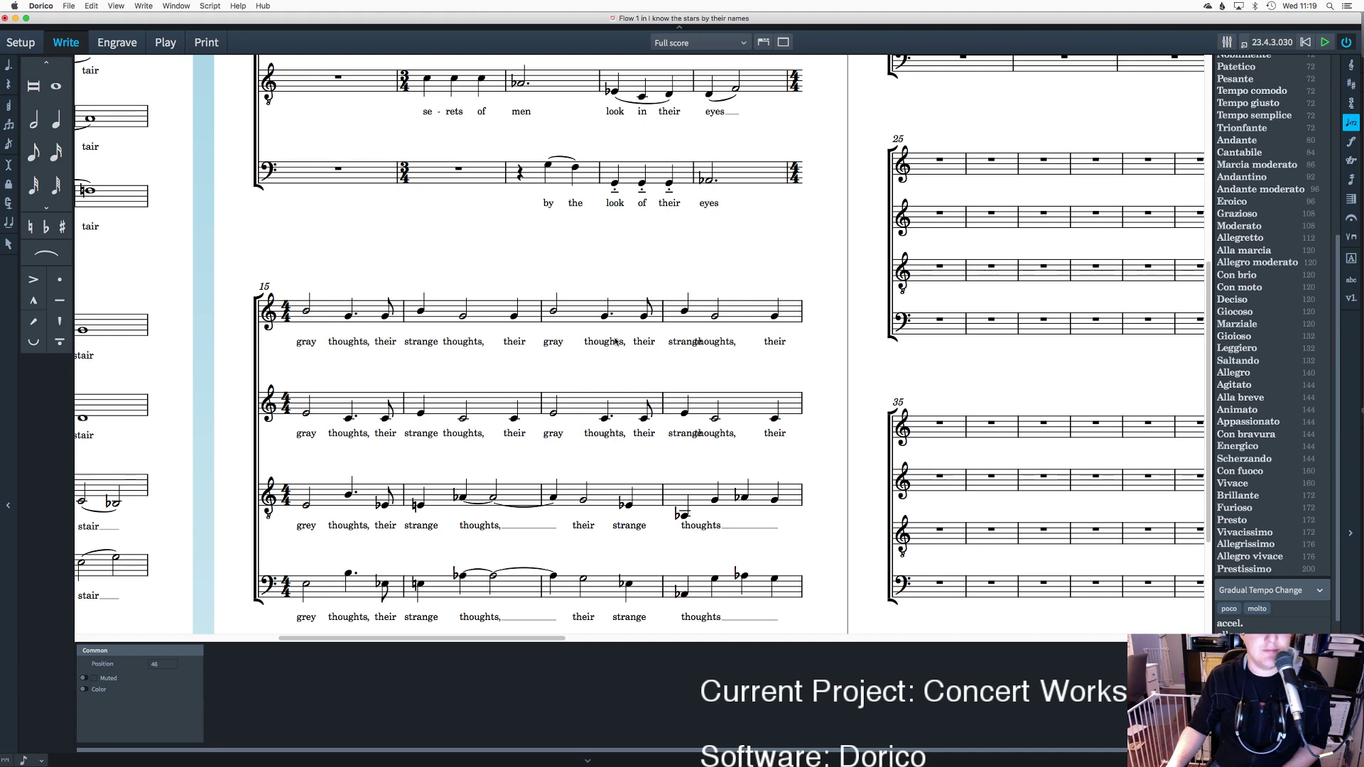
pyautogui.scroll(6, 613, 316)
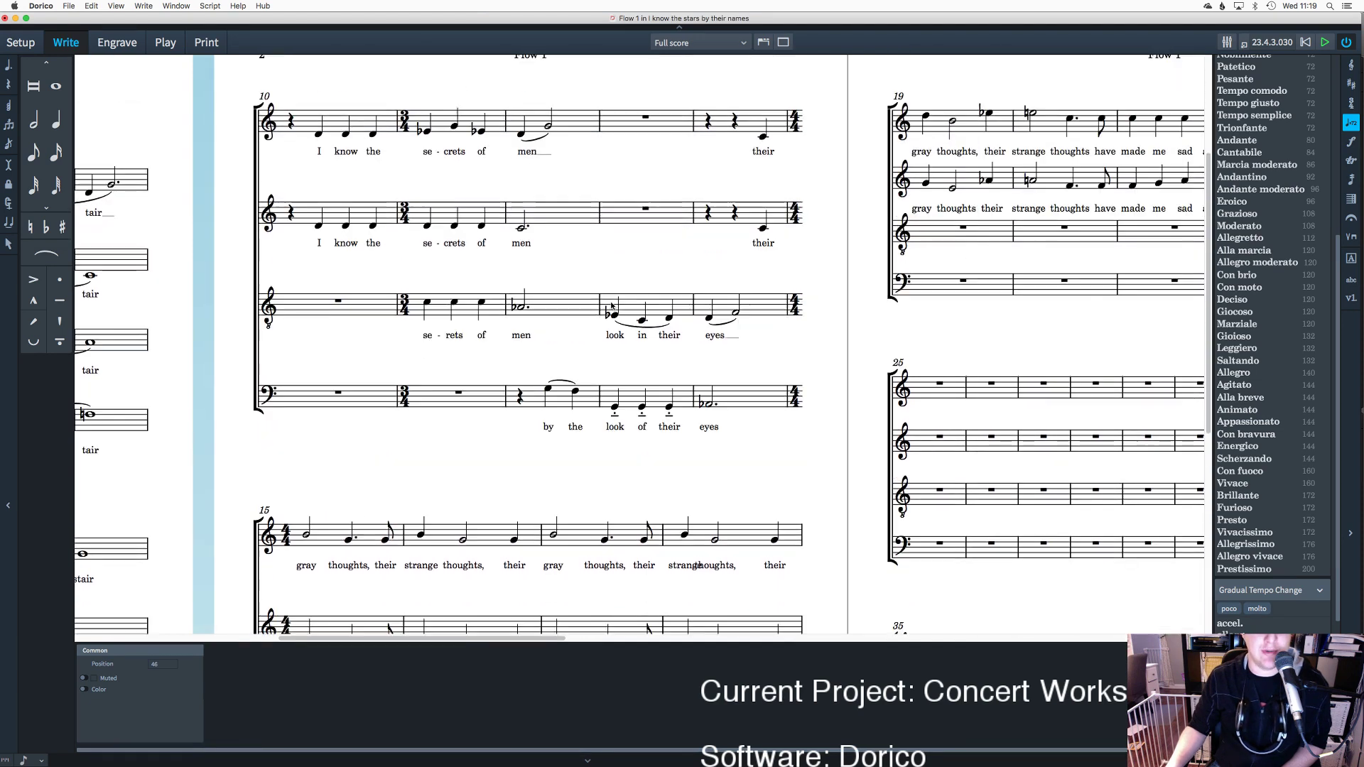
pyautogui.scroll(-8, 611, 307)
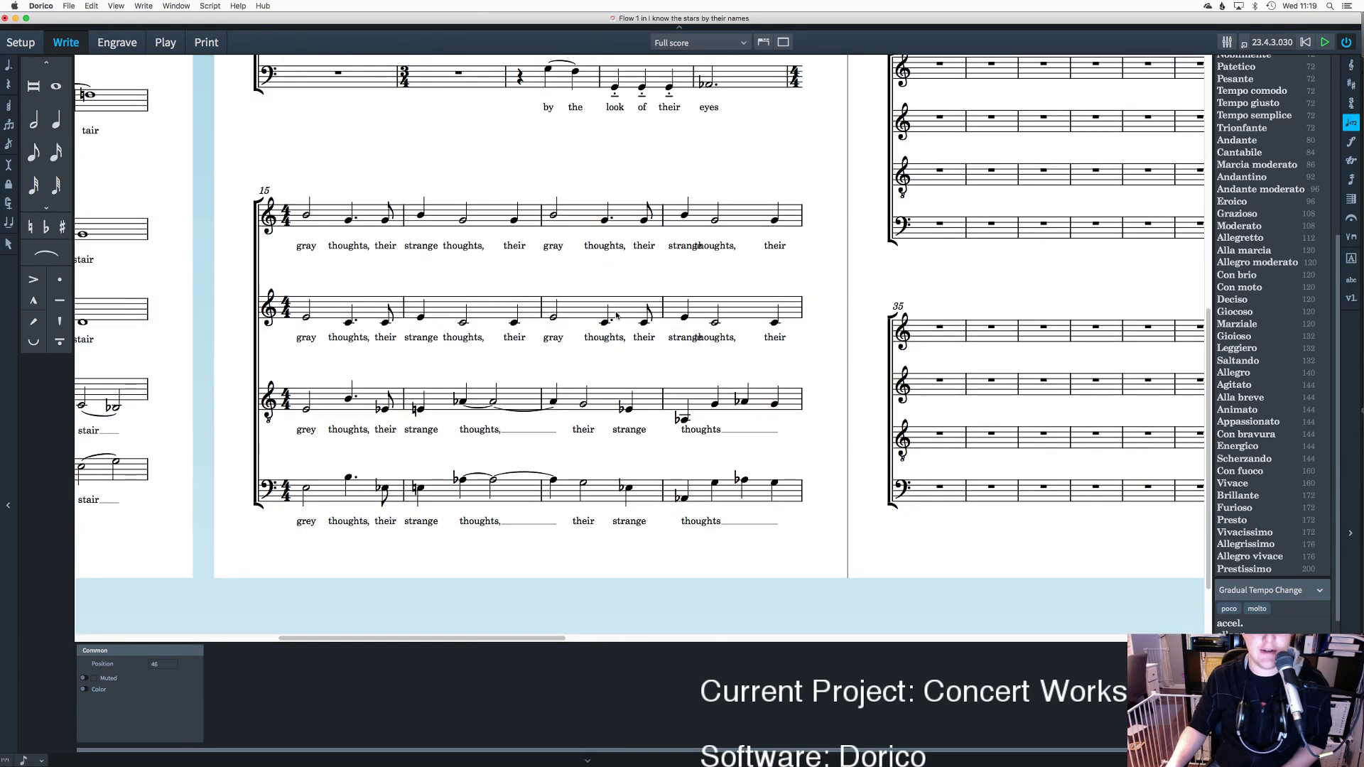
pyautogui.hscroll(3, 617, 316)
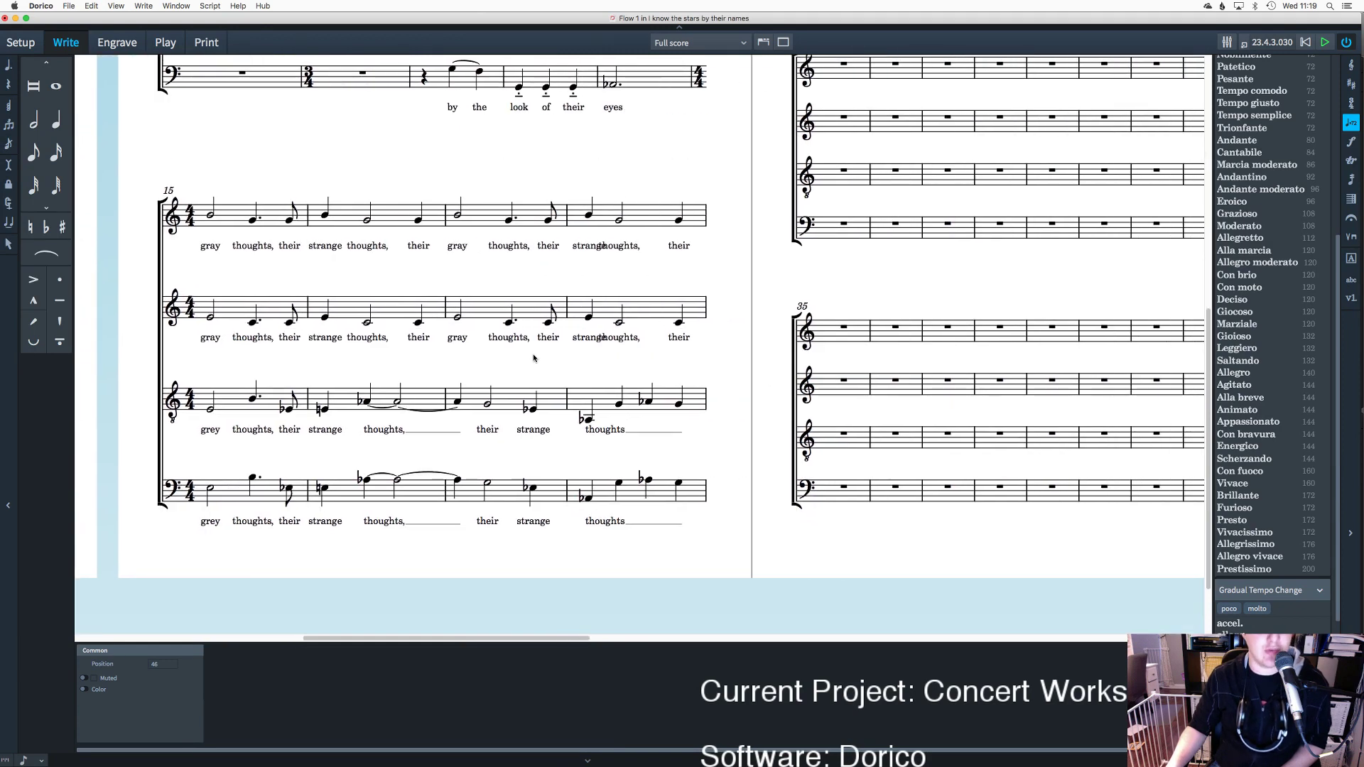
pyautogui.scroll(4, 497, 358)
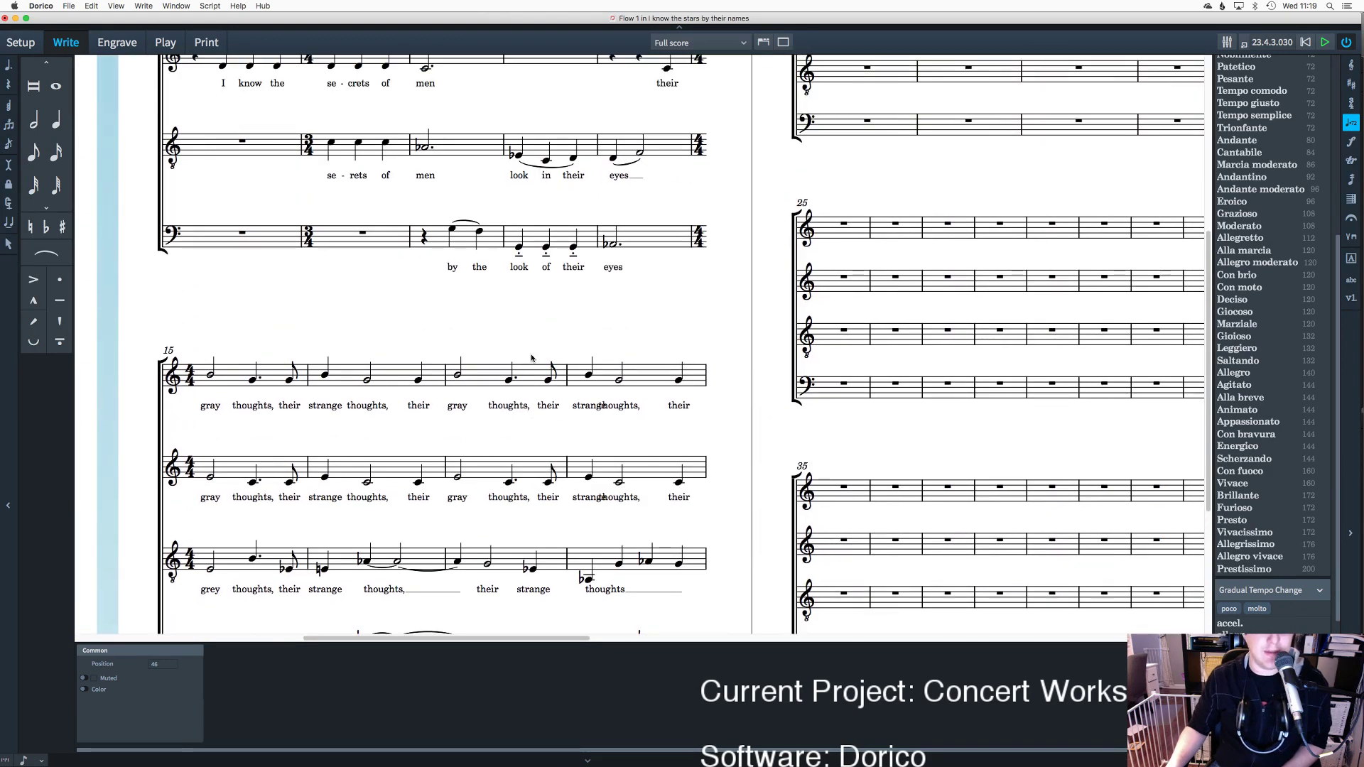
pyautogui.scroll(-5, 370, 366)
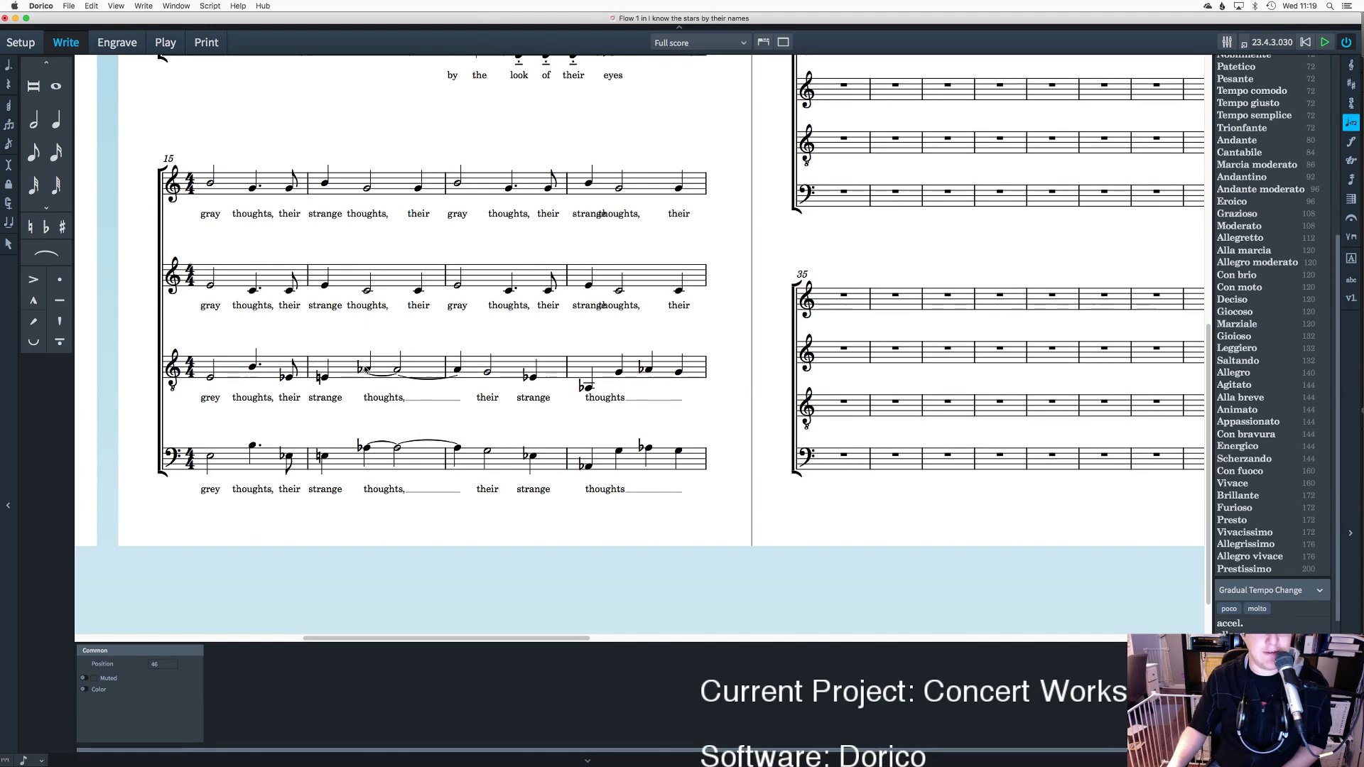
pyautogui.scroll(3, 597, 346)
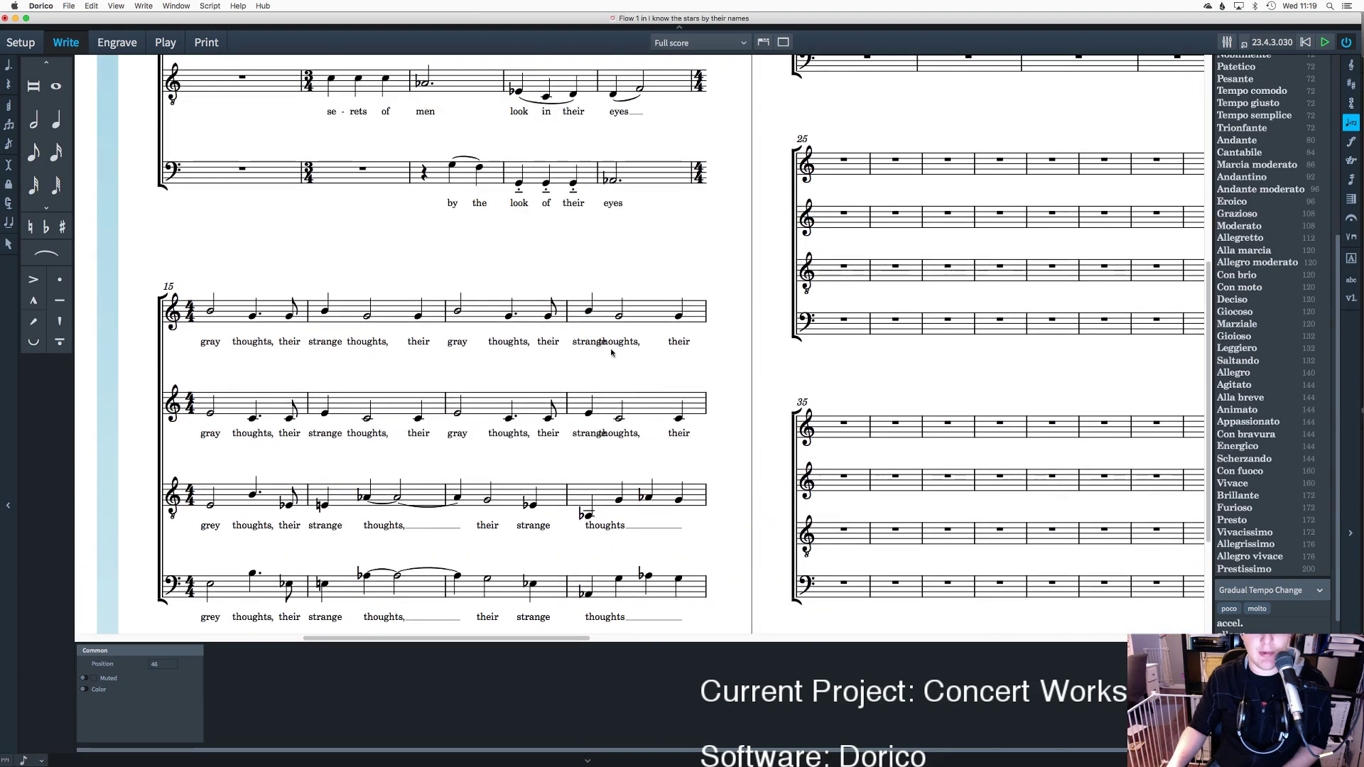
pyautogui.click(620, 419)
pyautogui.click(663, 365)
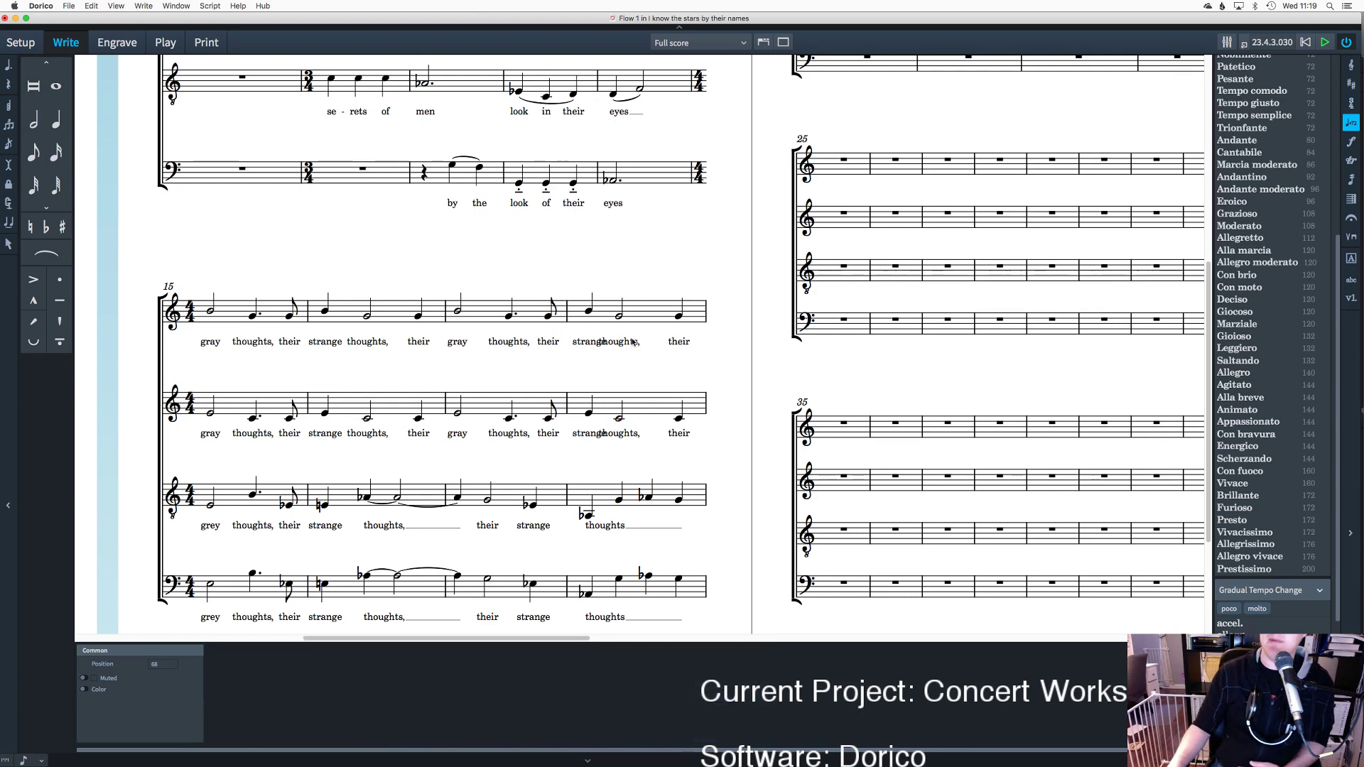
pyautogui.press('super+Tab')
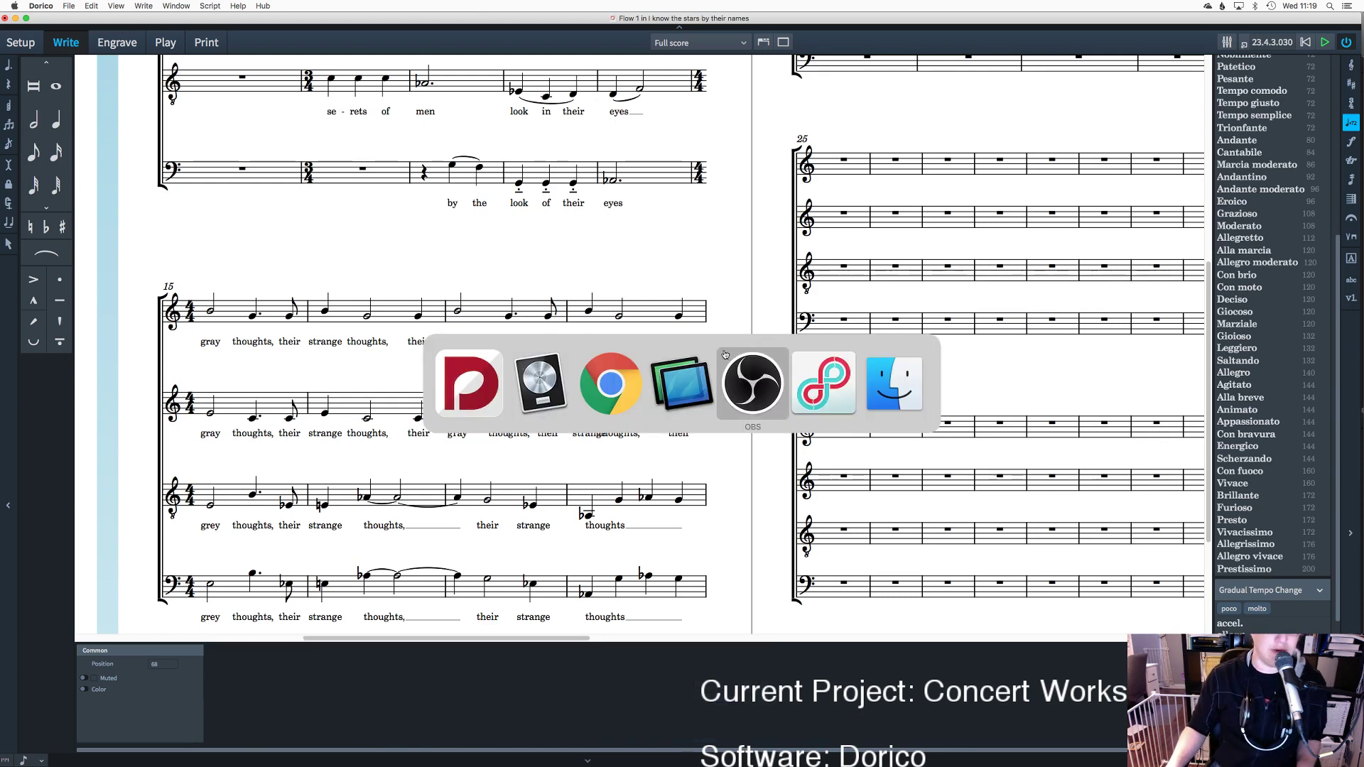
pyautogui.click(770, 355)
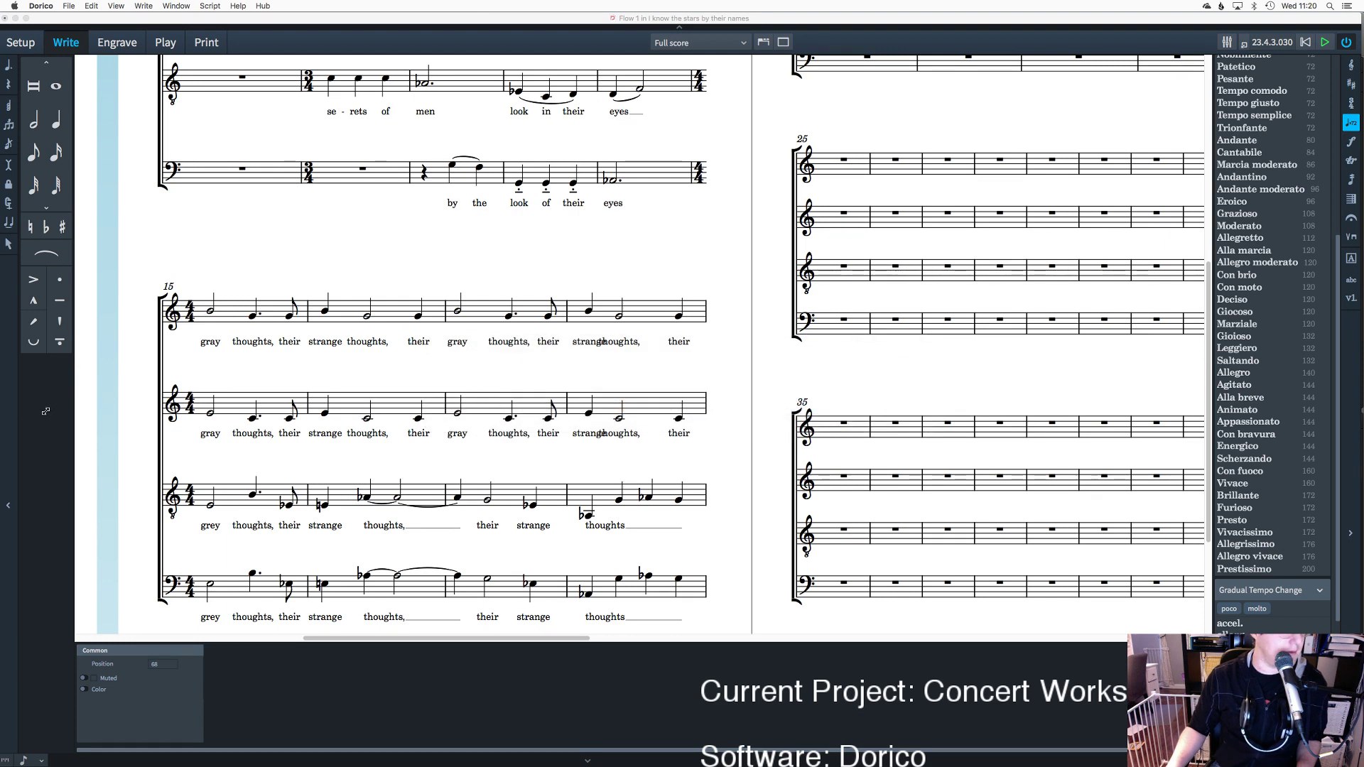
pyautogui.press('super+Tab')
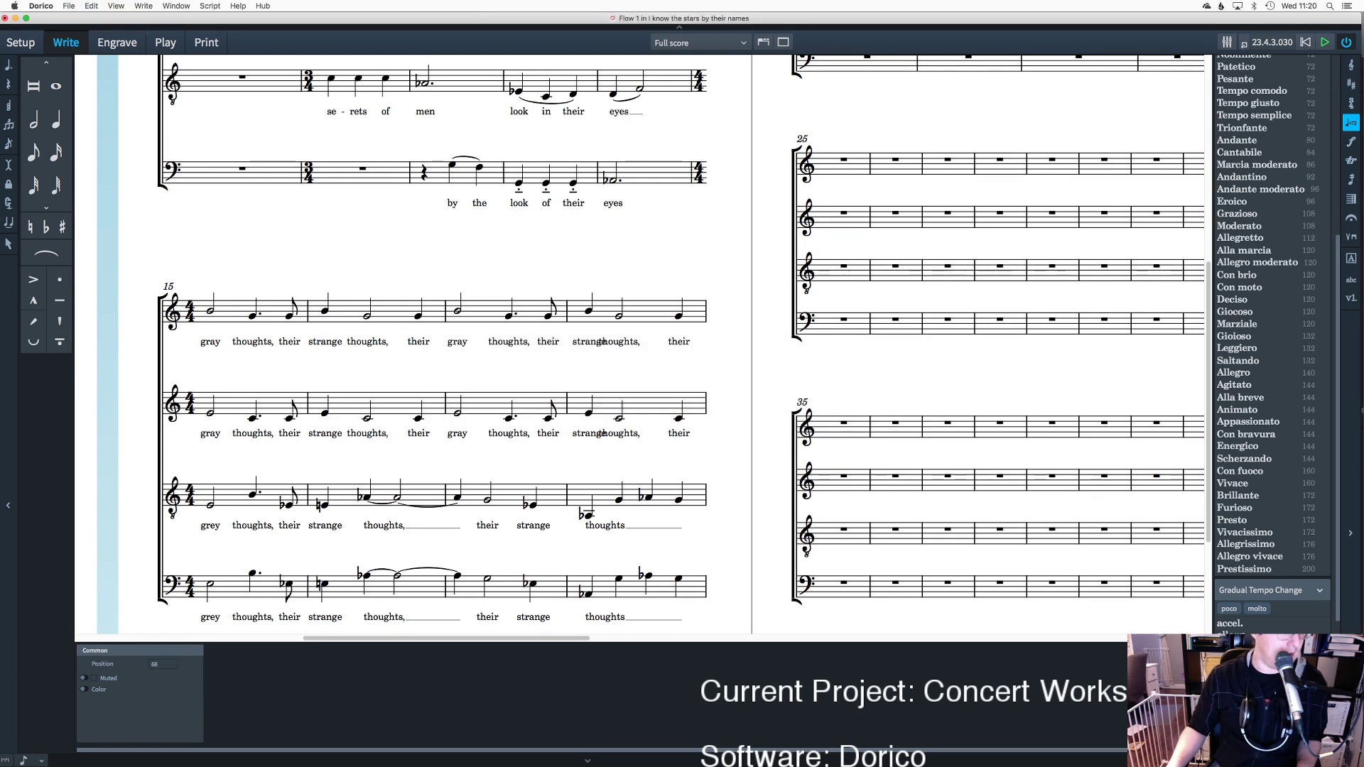
pyautogui.press('super+Tab')
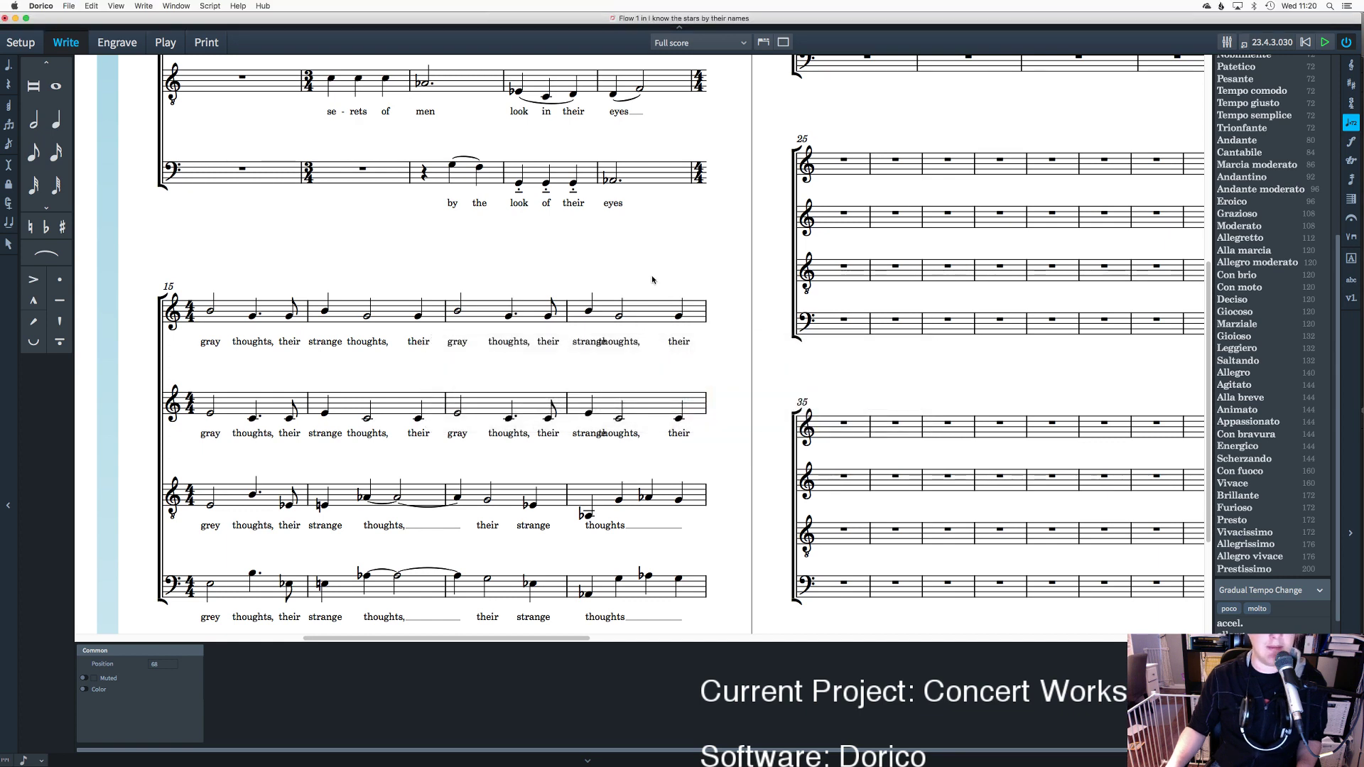
pyautogui.click(619, 317)
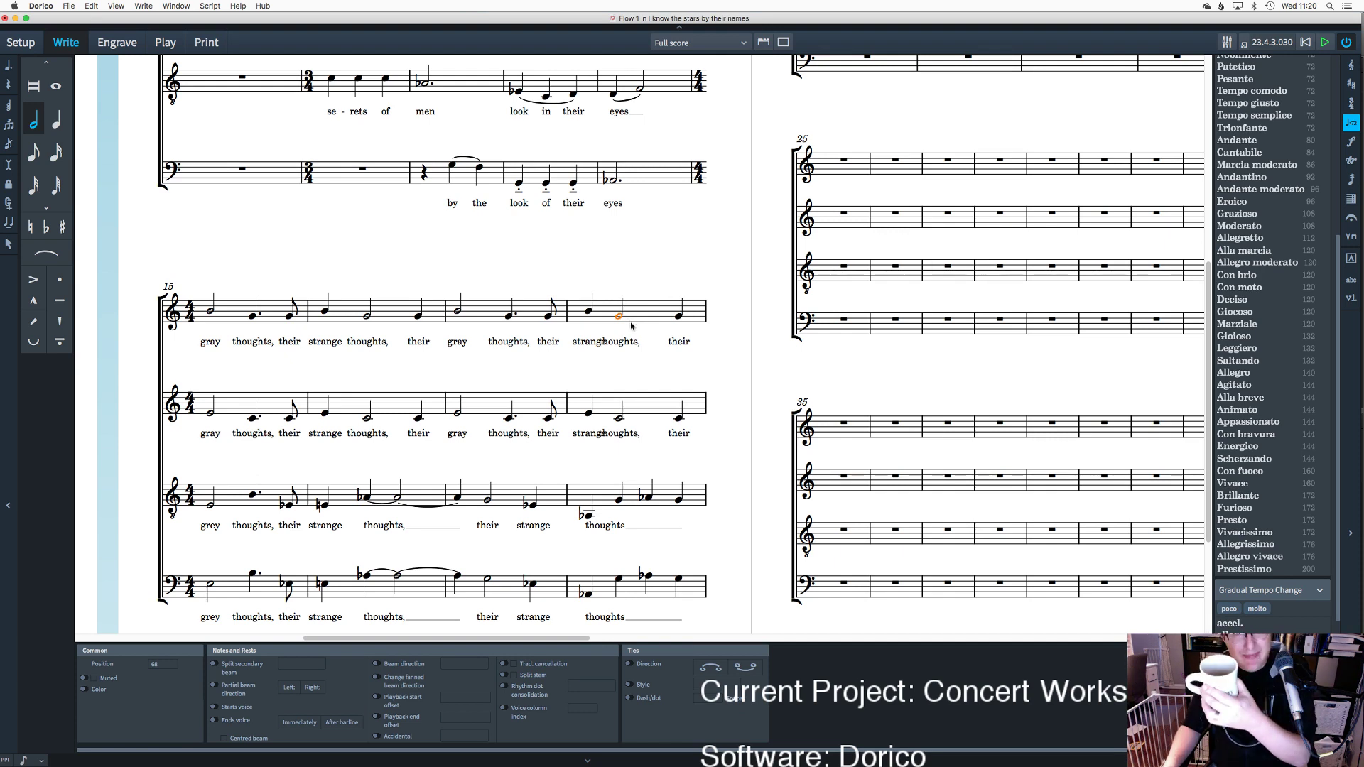
pyautogui.moveTo(639, 763)
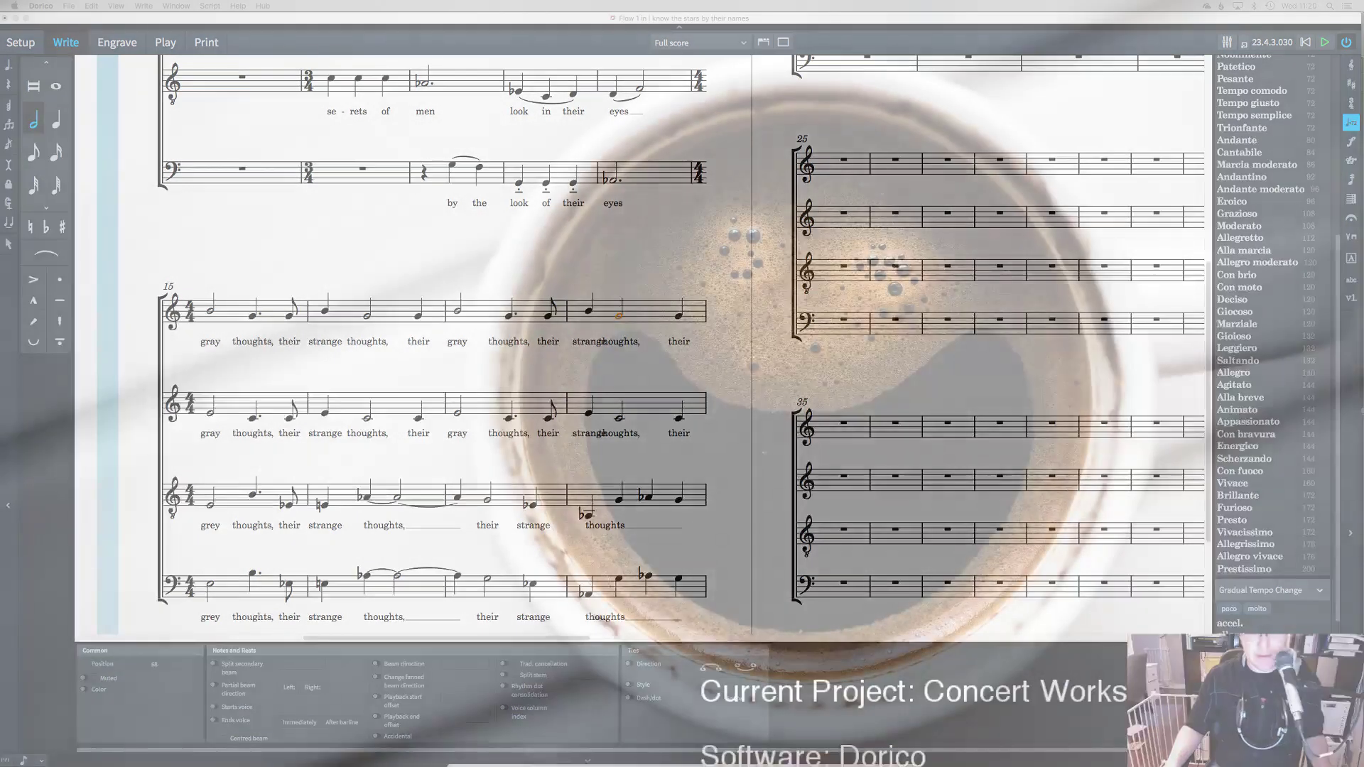
pyautogui.moveTo(579, 742)
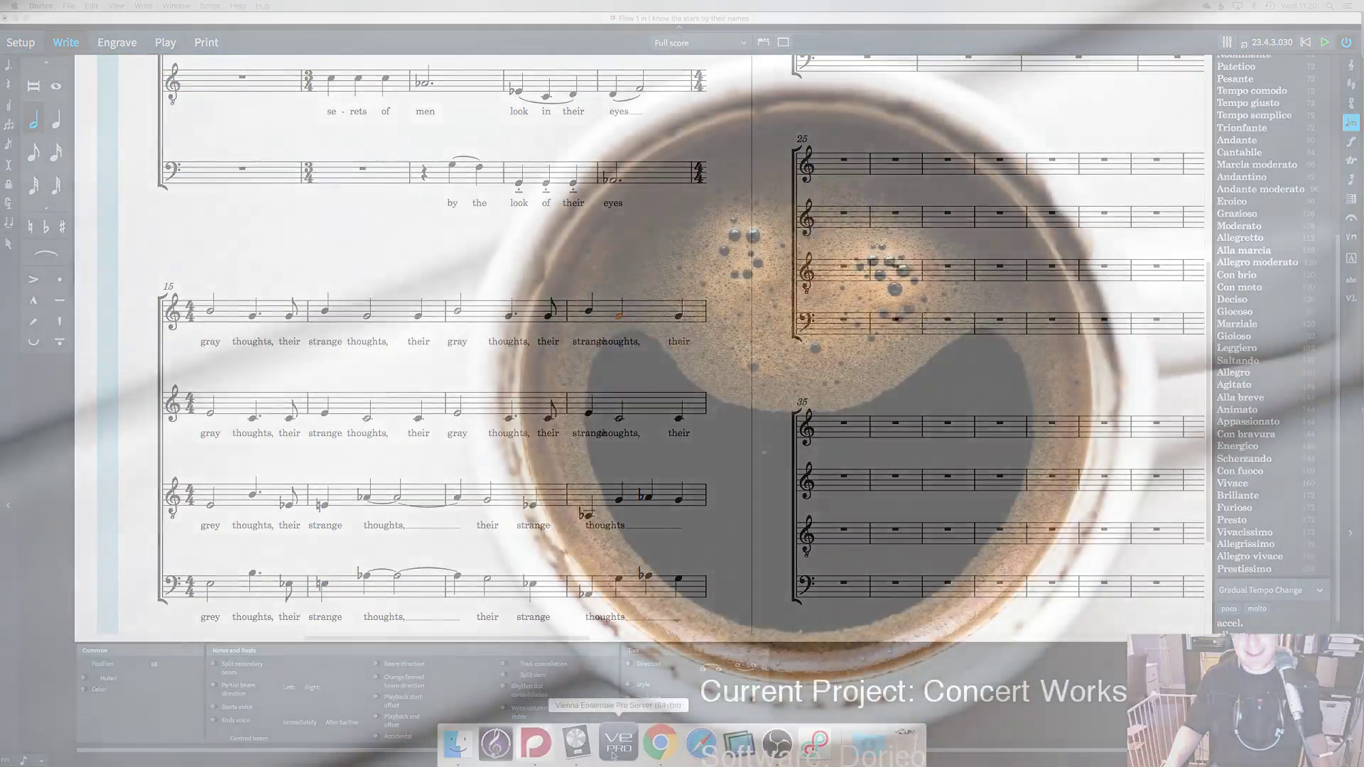
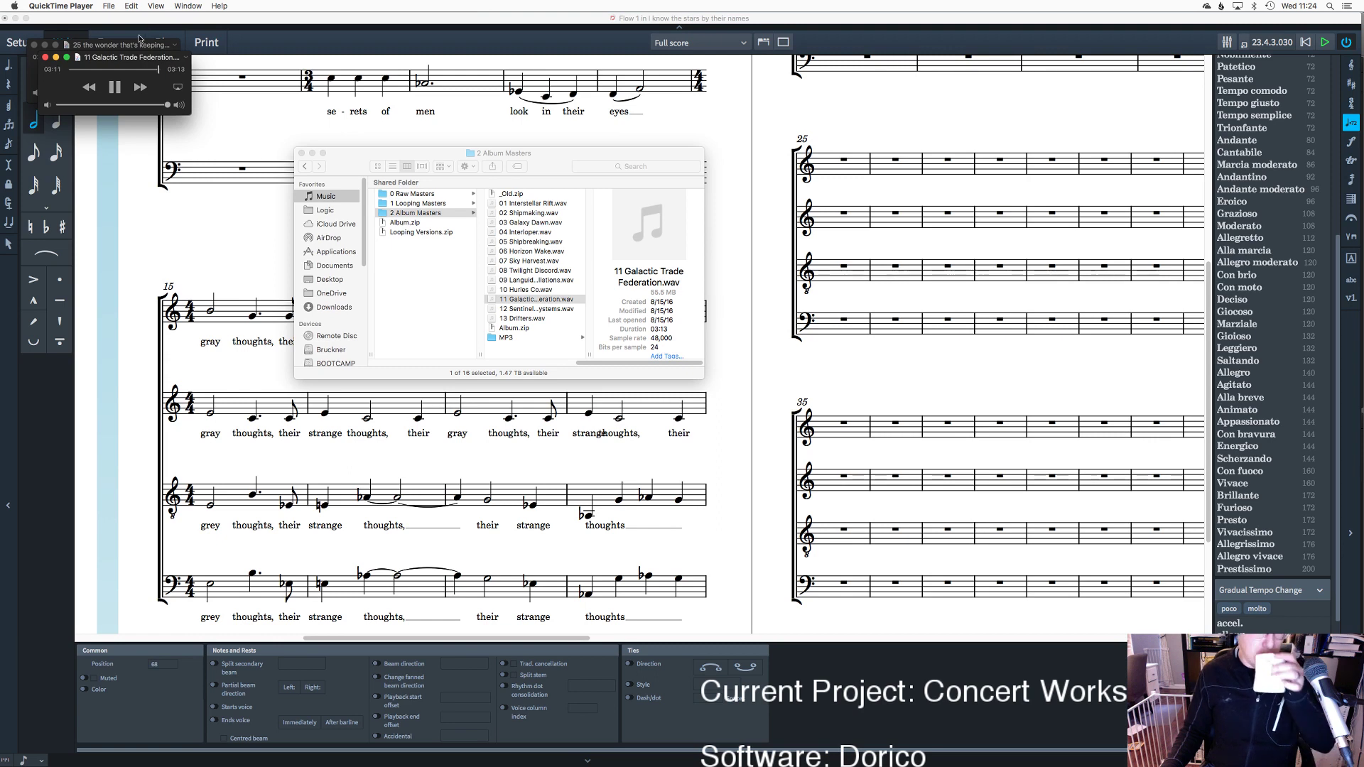
# Step: Pause the "11 Galactic Trade Federation" track and close both audio players and the "2 Album Masters" folder window
pyautogui.click(116, 88)
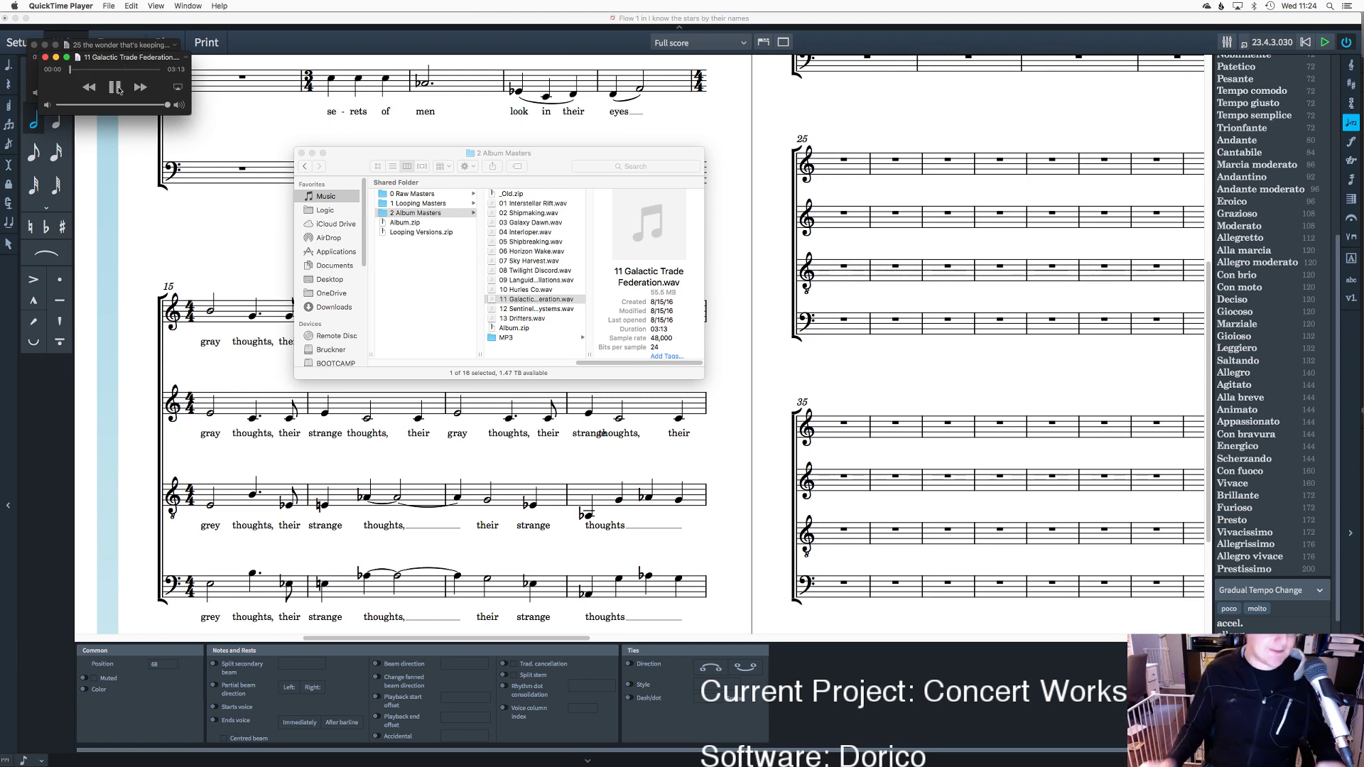
pyautogui.click(115, 87)
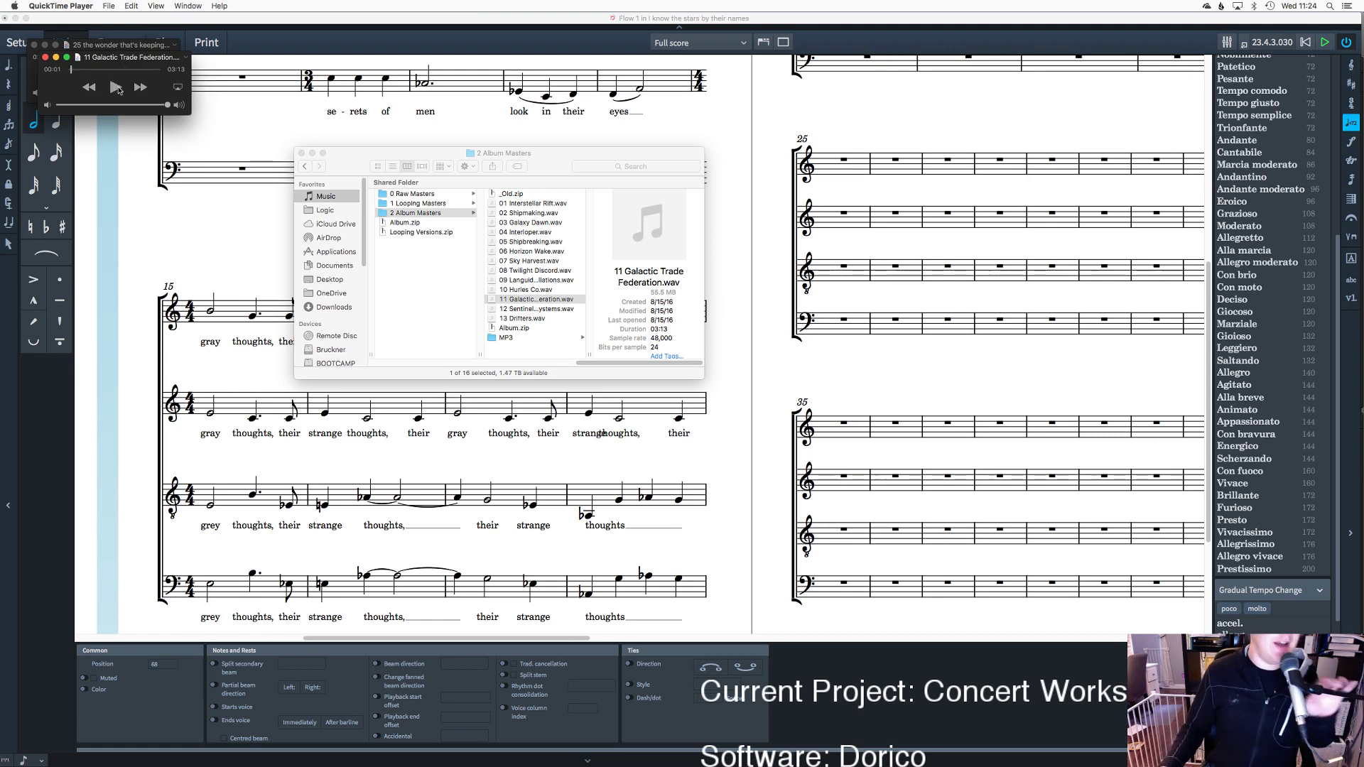
pyautogui.click(45, 56)
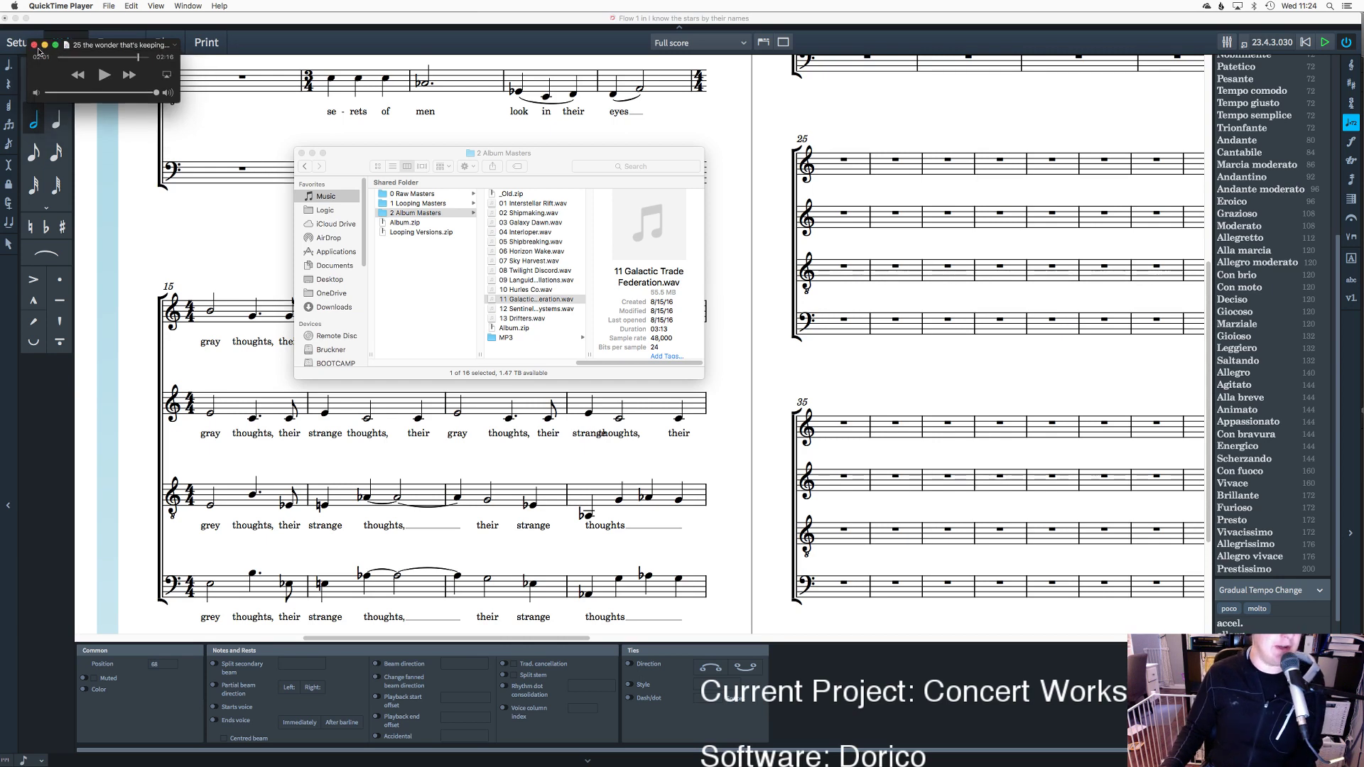
pyautogui.click(34, 45)
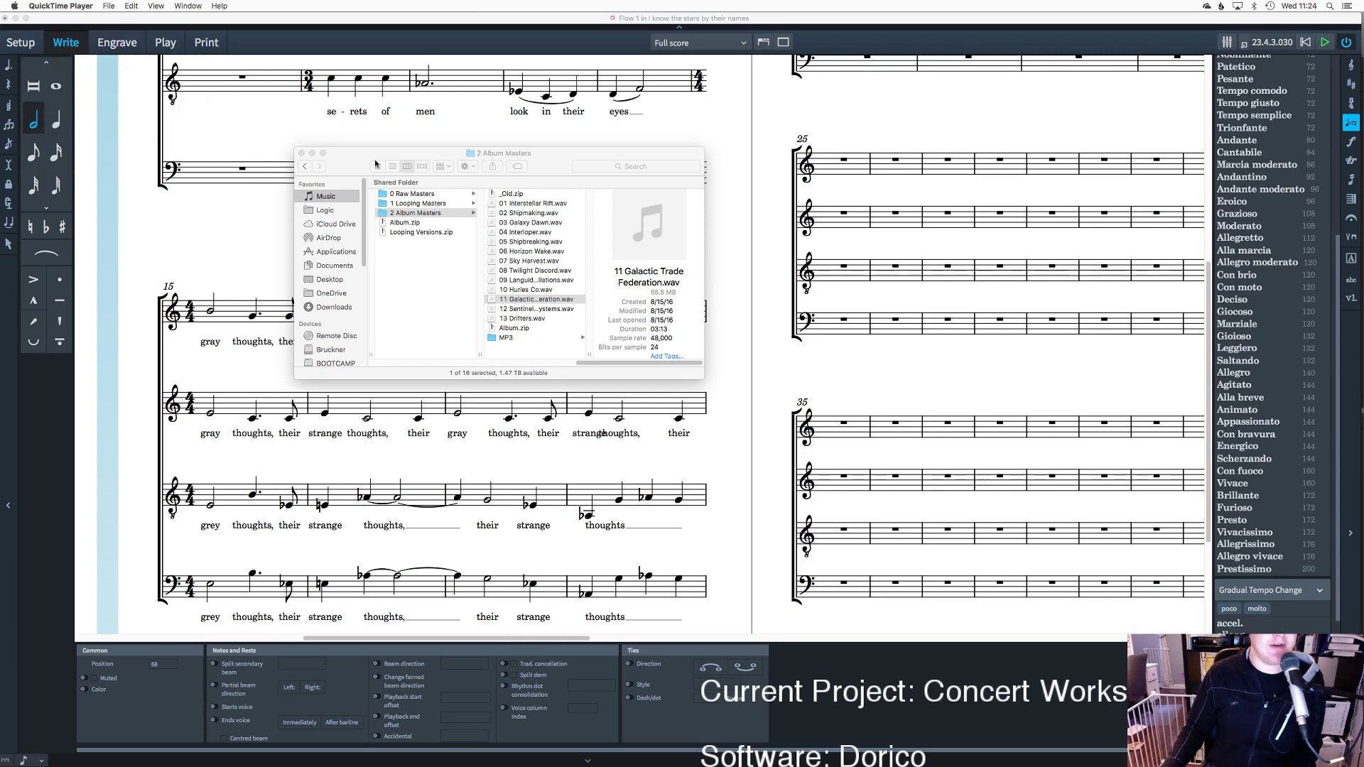
pyautogui.click(301, 153)
pyautogui.click(606, 250)
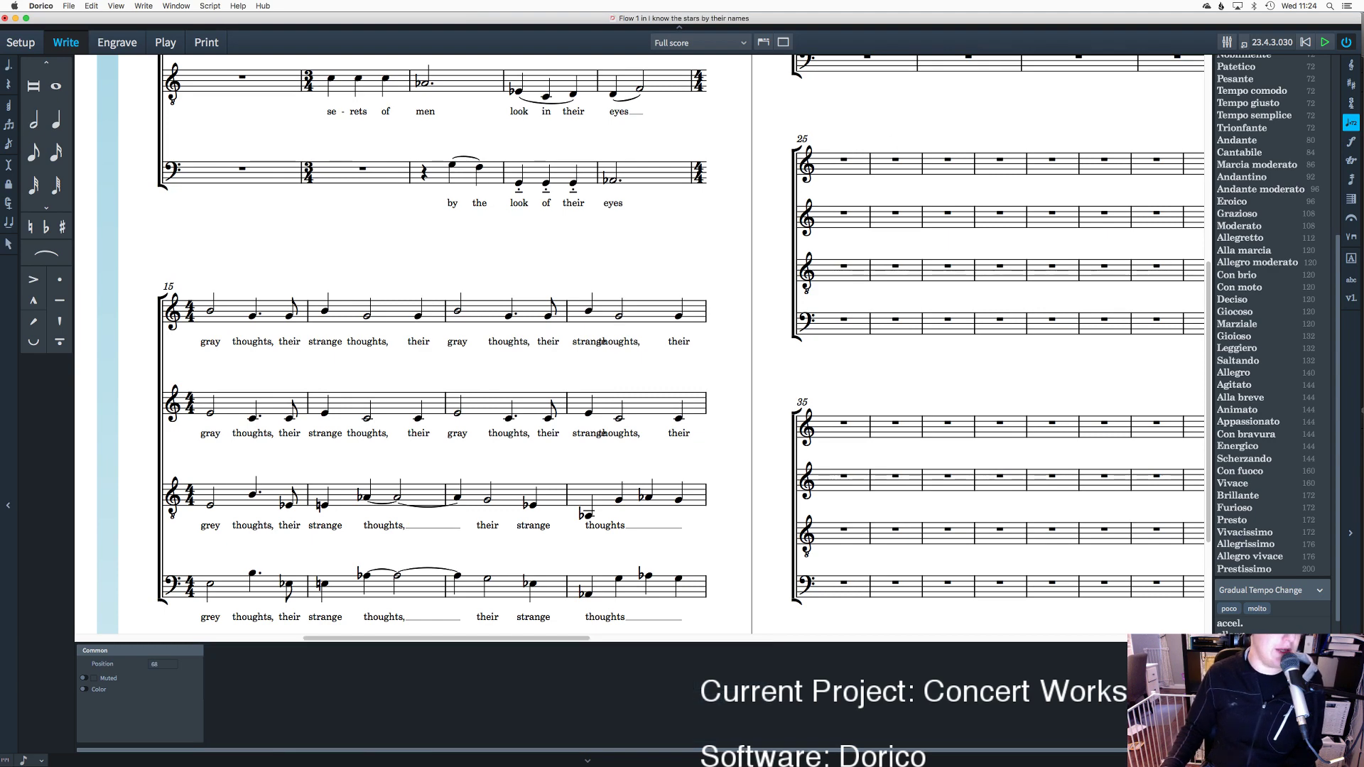
pyautogui.hotkey('ctrl', 'Up')
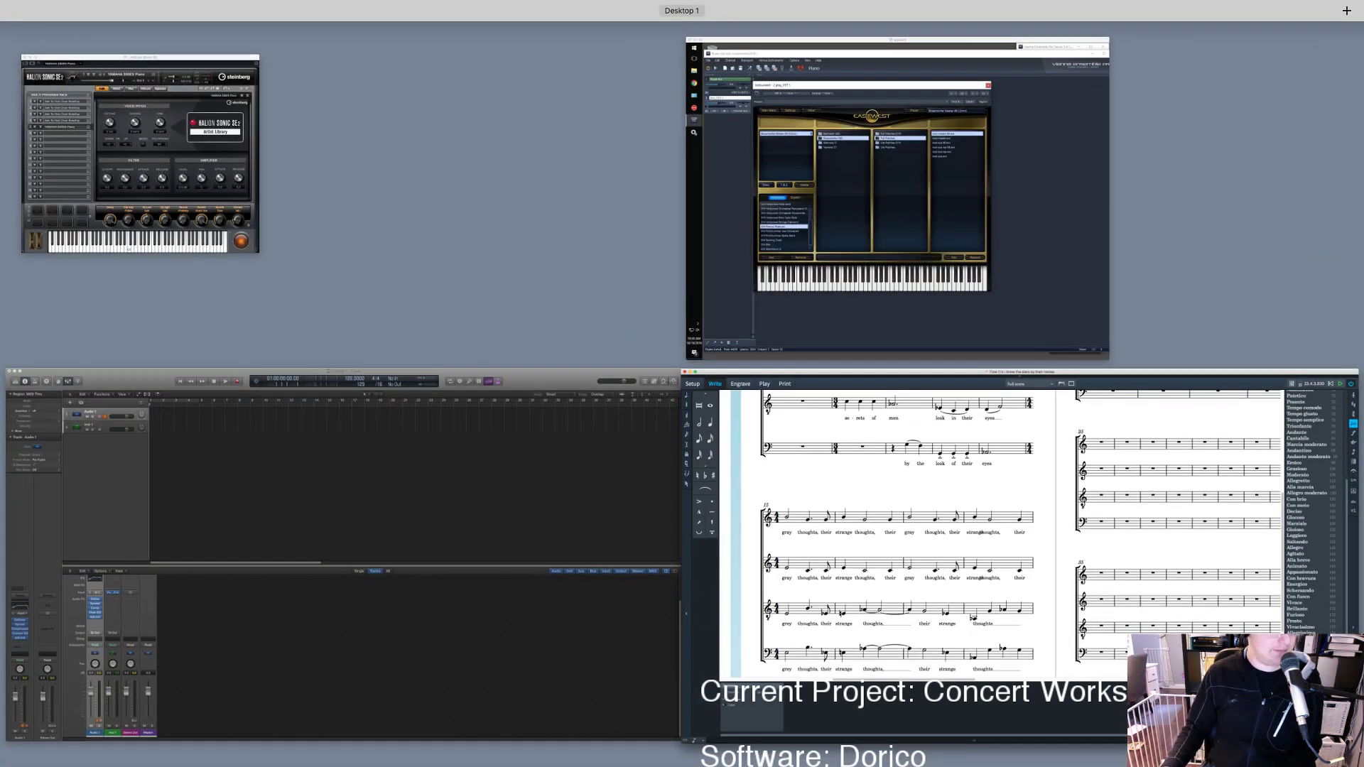
pyautogui.hotkey('ctrl', 'Up')
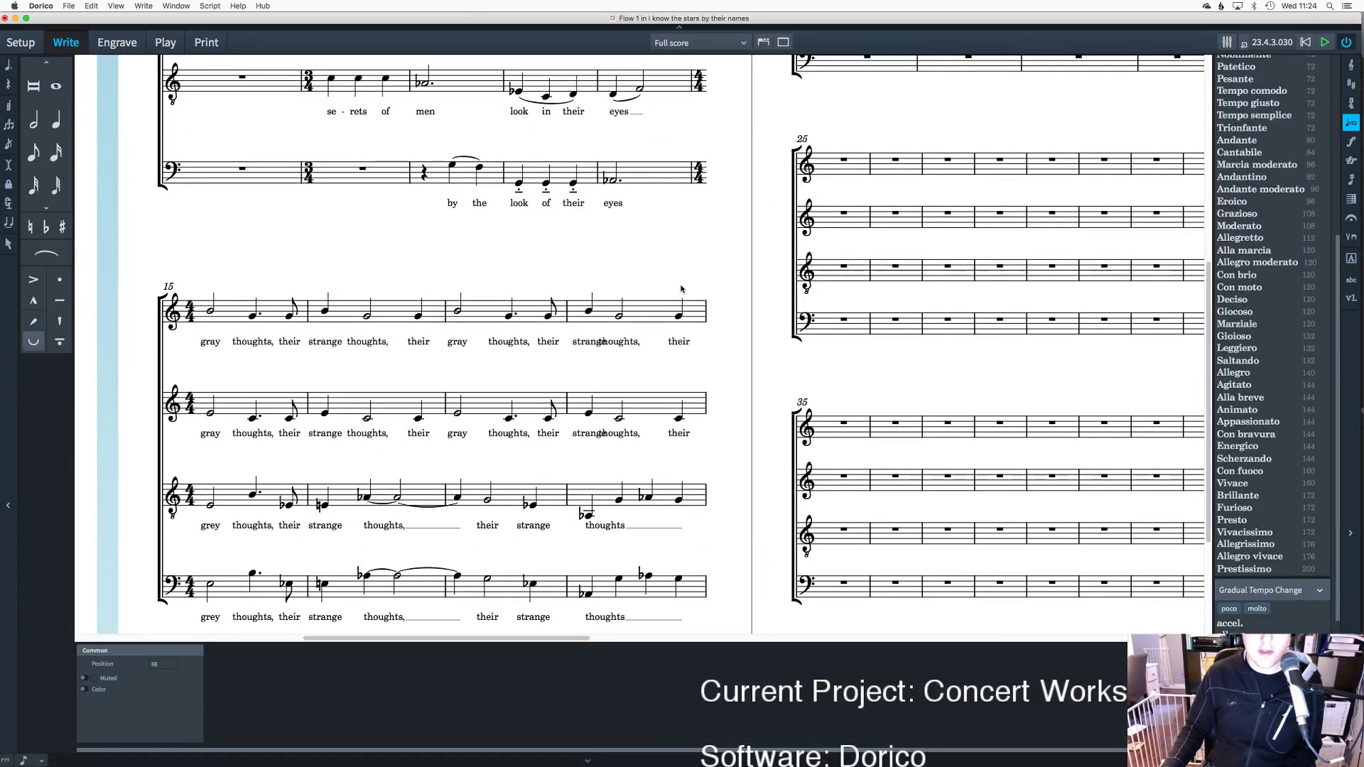
# Step: Review page 3 from bar 19, checking the soprano and alto music and the systems starting at bars 25 and 35
pyautogui.scroll(3, 888, 91)
pyautogui.scroll(2, 888, 91)
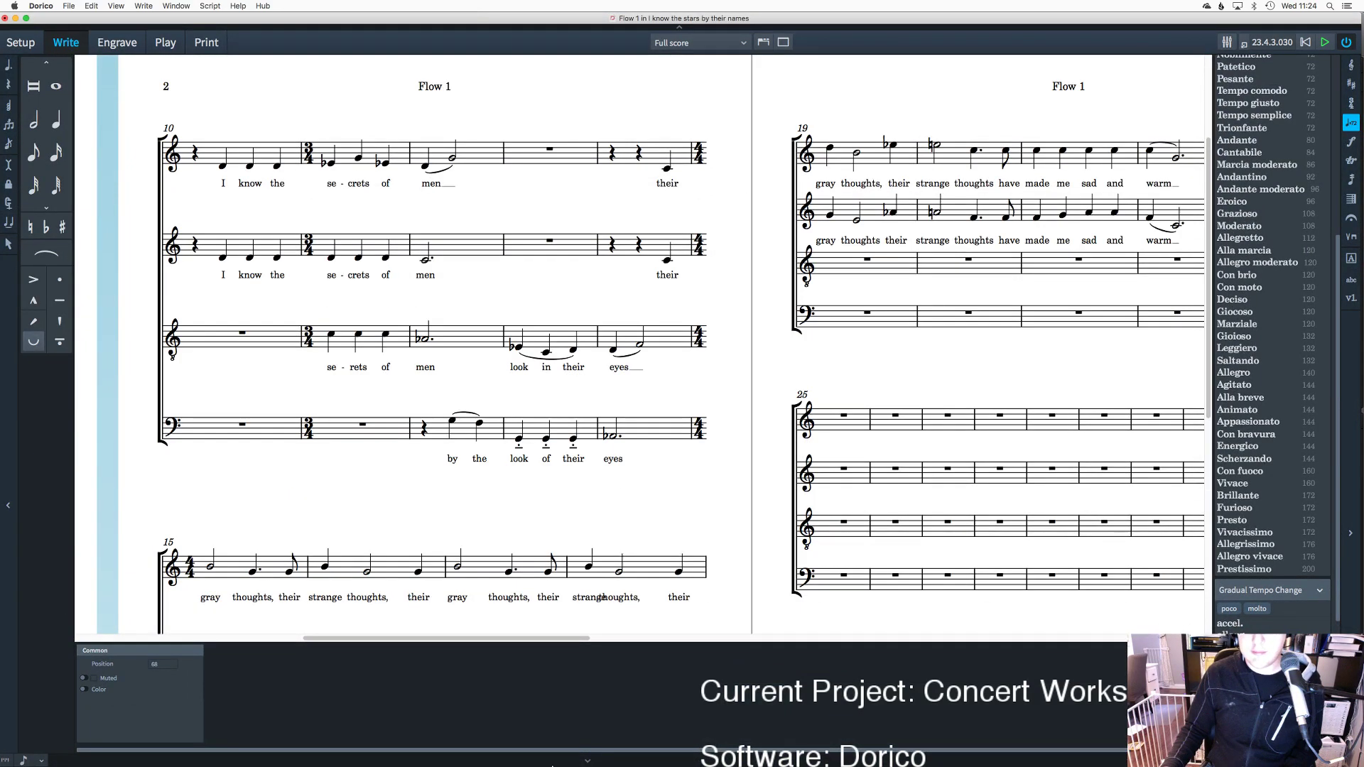
pyautogui.moveTo(521, 639); pyautogui.dragTo(625, 640)
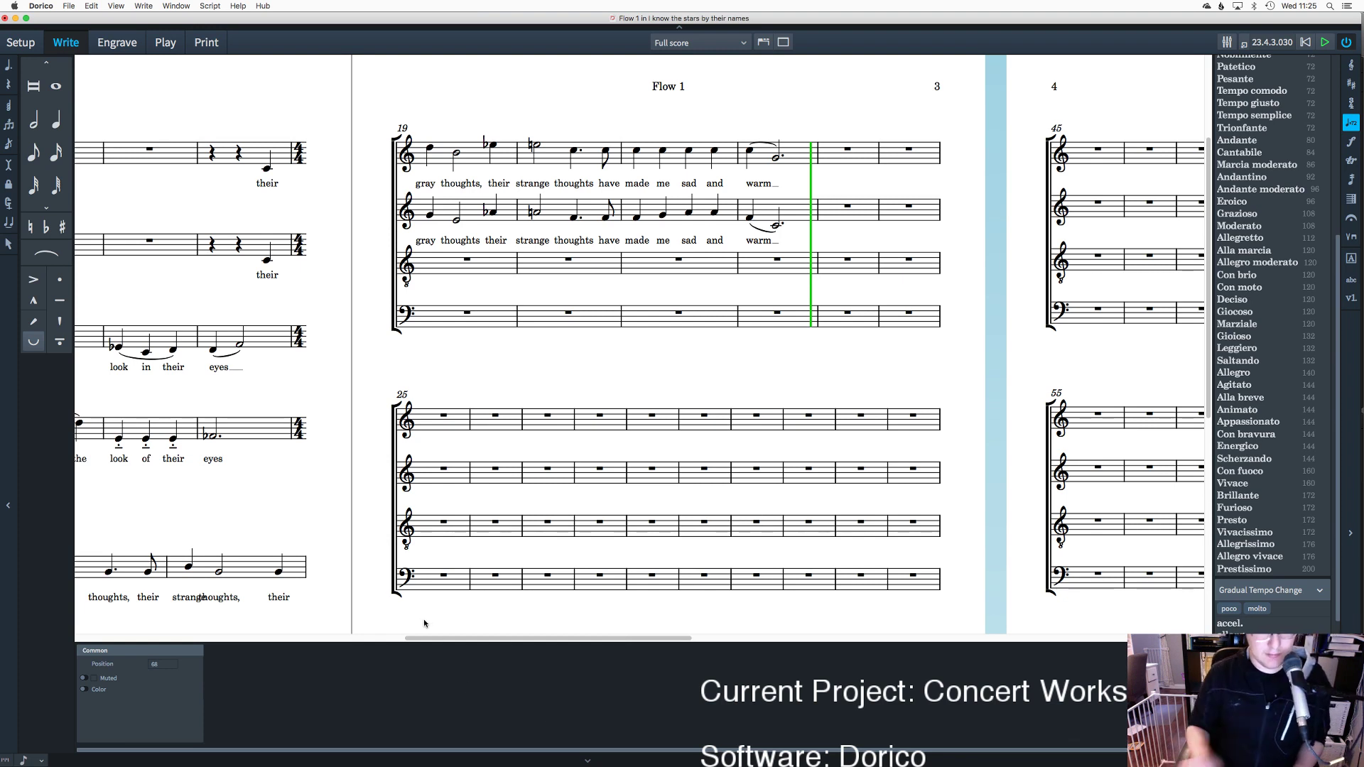
pyautogui.scroll(-5, 508, 490)
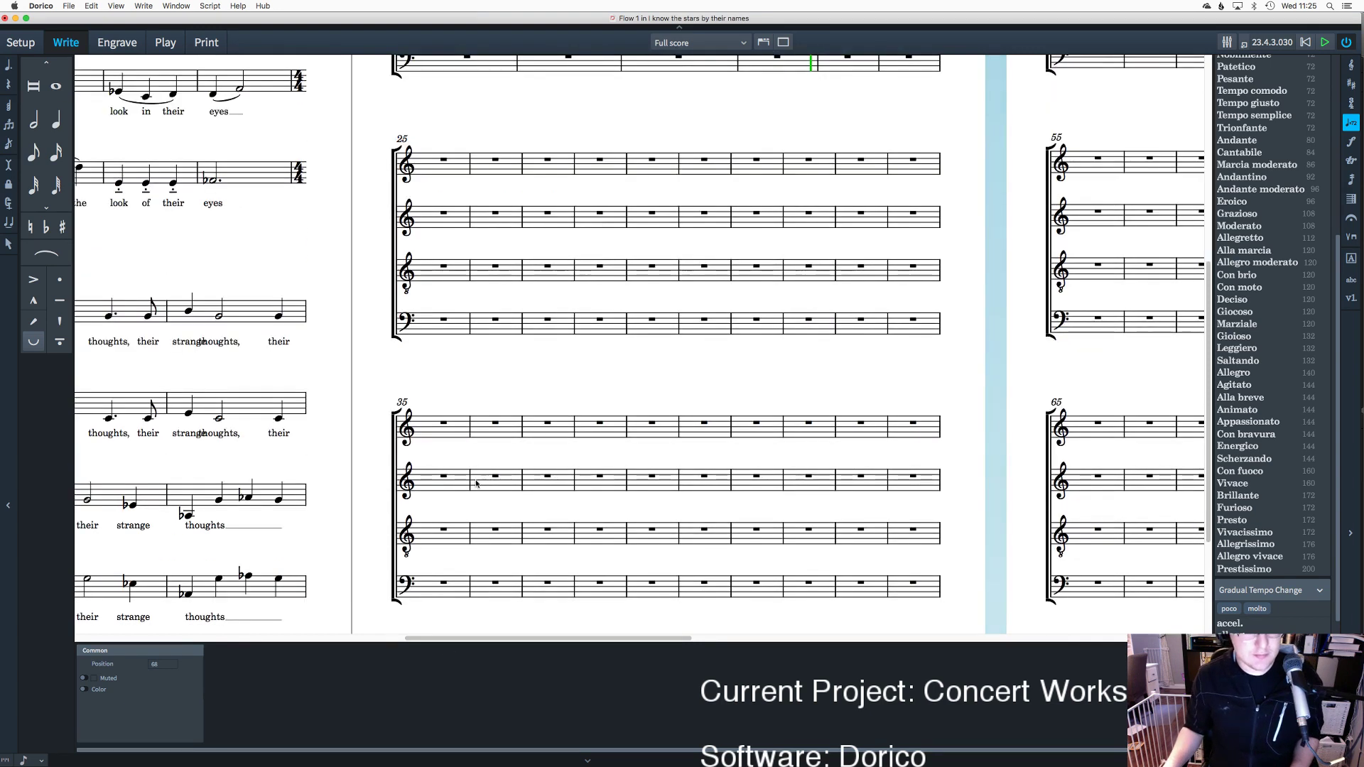
pyautogui.scroll(-1, 476, 484)
pyautogui.scroll(7, 476, 484)
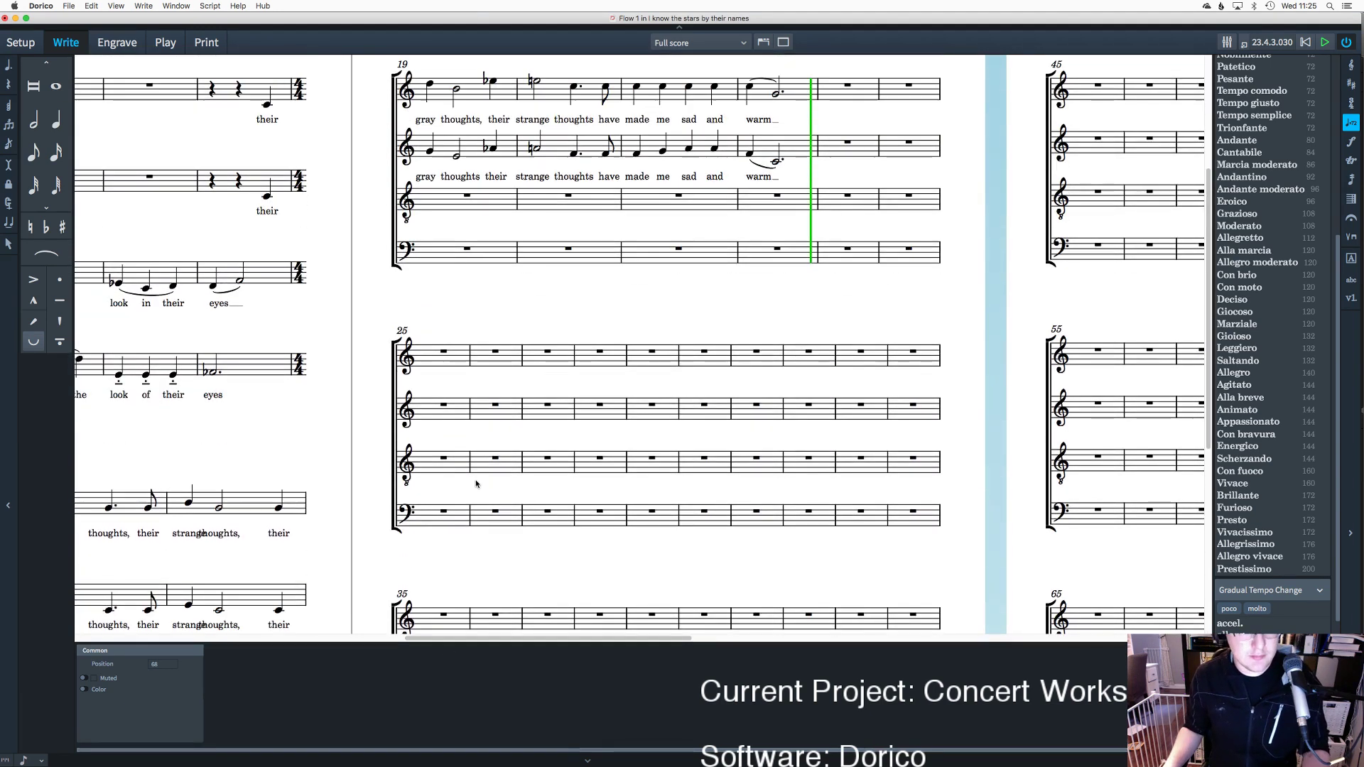
# Step: Enter the tenor notes of bar 19: eighth notes B-flat and G-sharp, then quarter notes G, F and B-natural
pyautogui.doubleClick(419, 201)
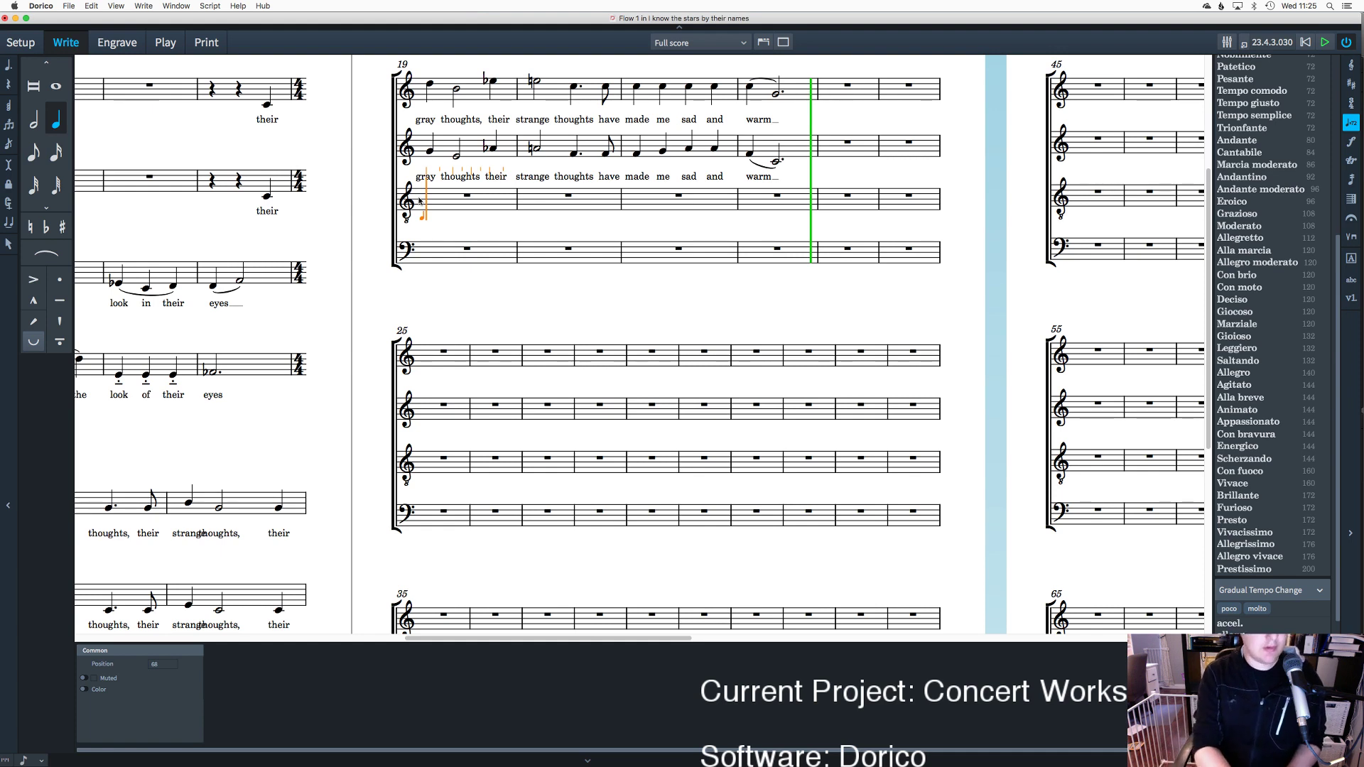
pyautogui.press('4')
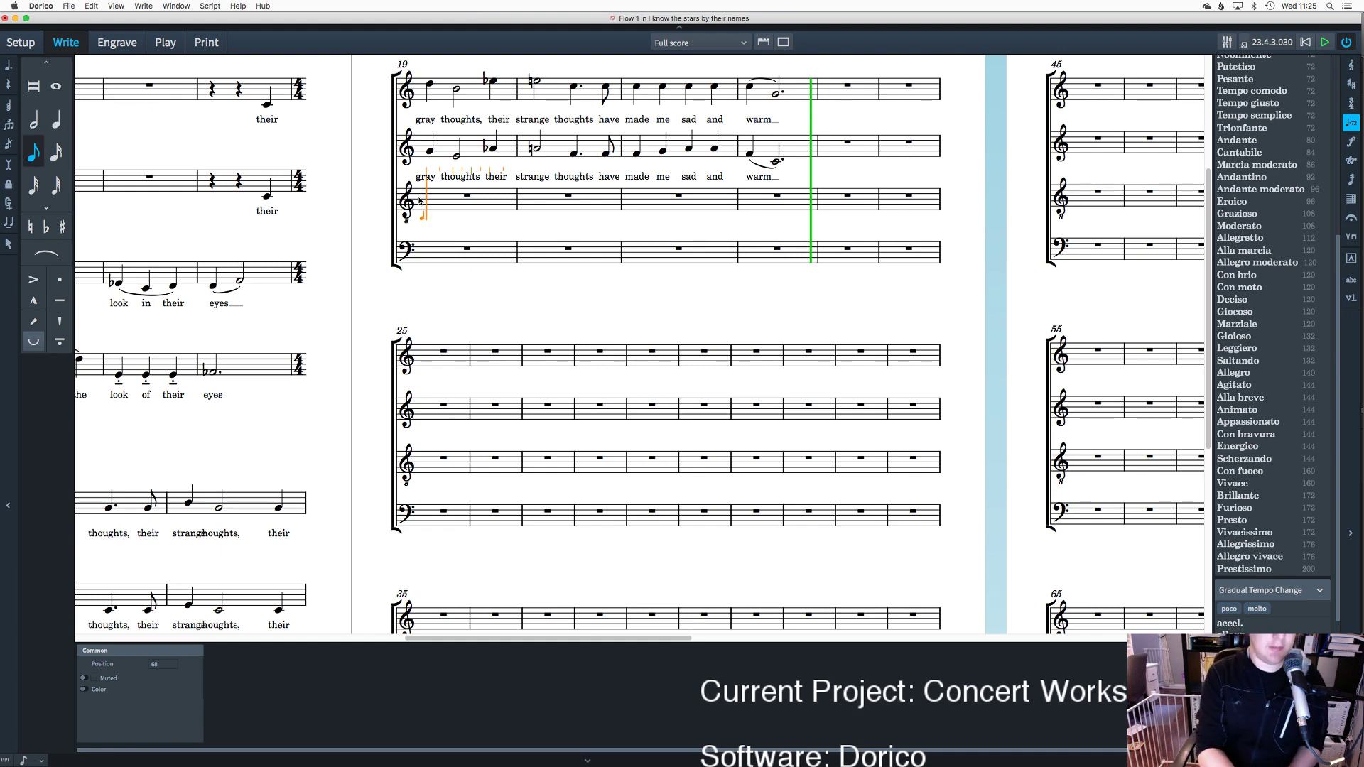
pyautogui.press('-')
pyautogui.press('b')
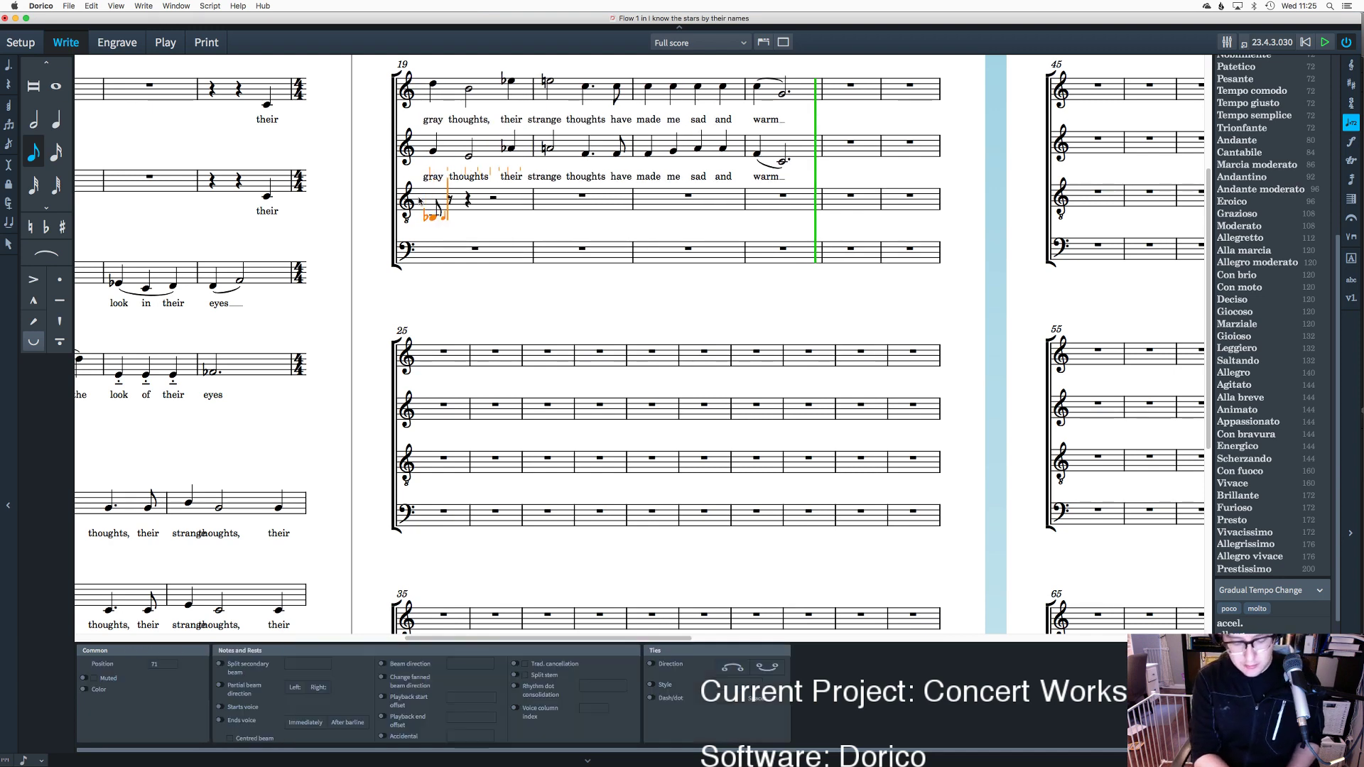
pyautogui.press('=')
pyautogui.press('a')
pyautogui.press('5')
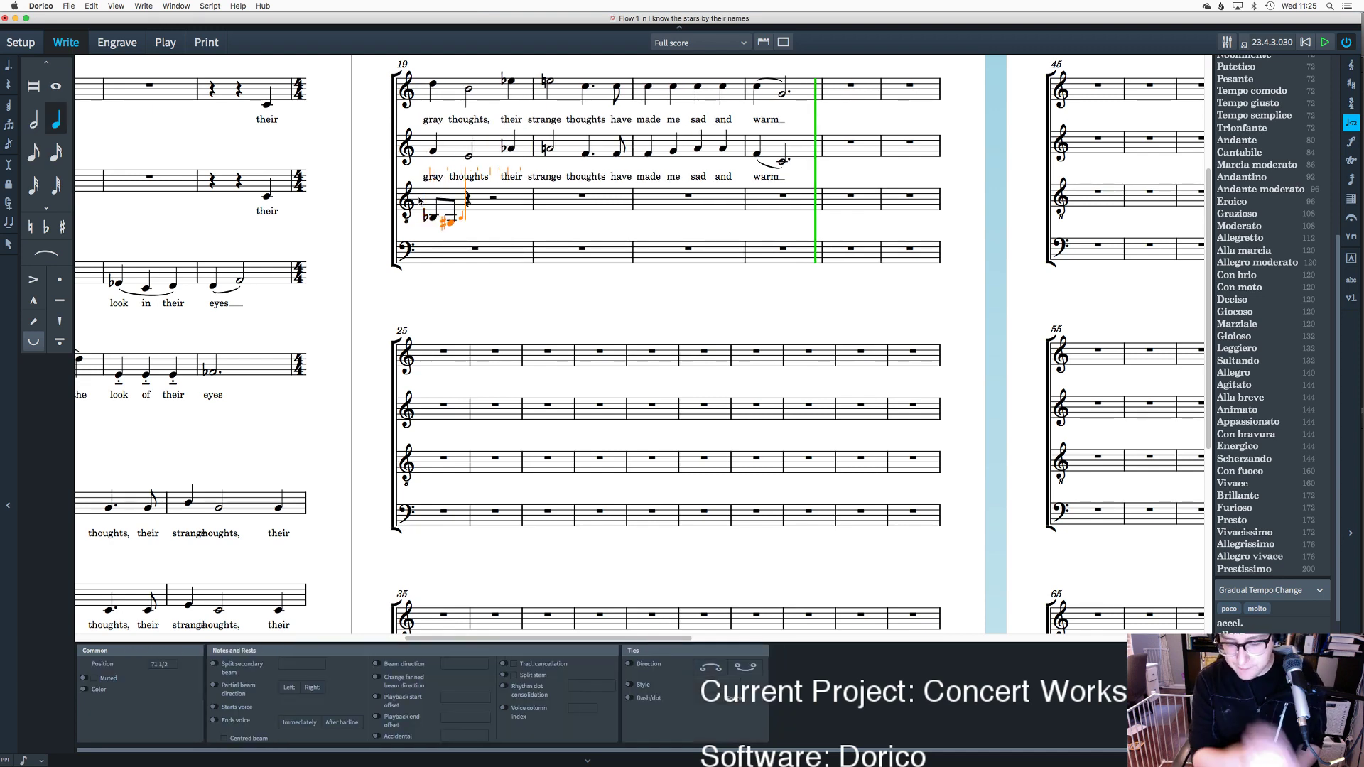
pyautogui.press('a')
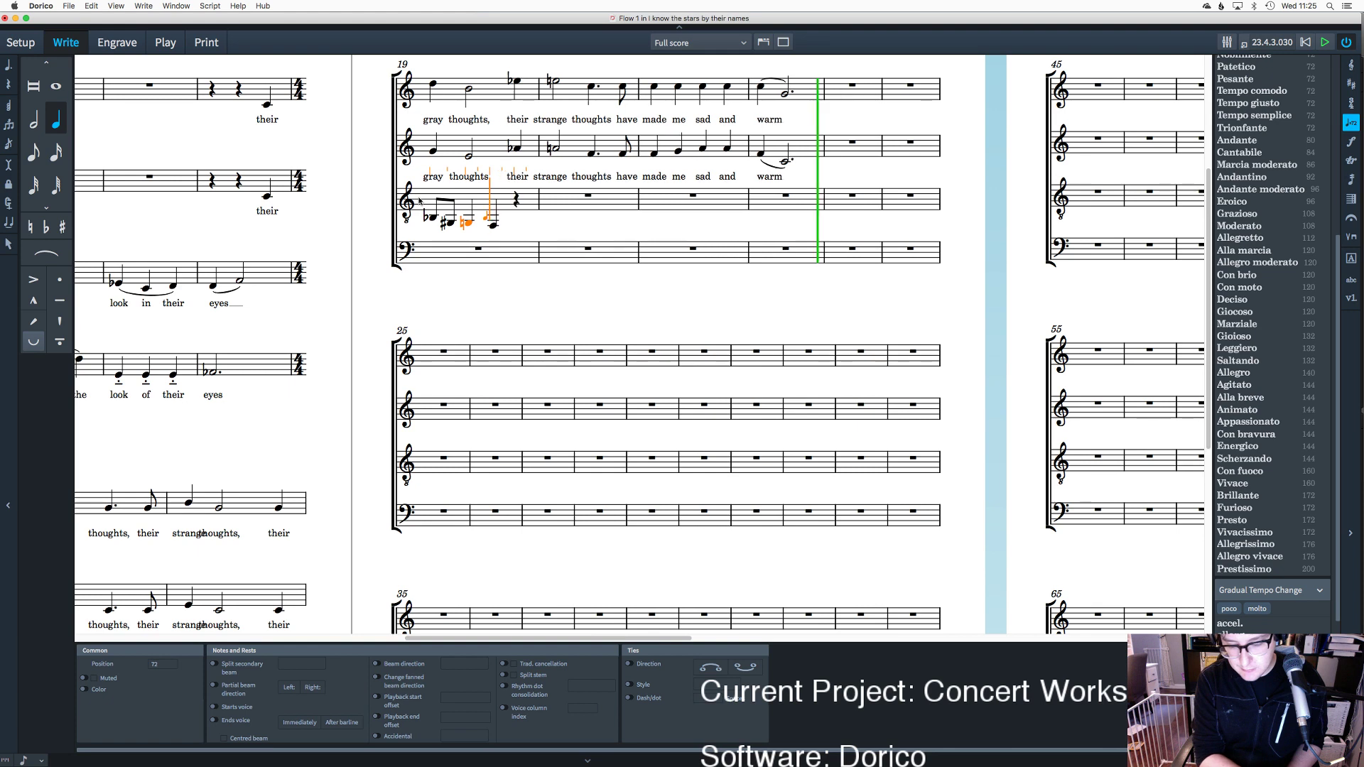
pyautogui.press('g')
pyautogui.press('b')
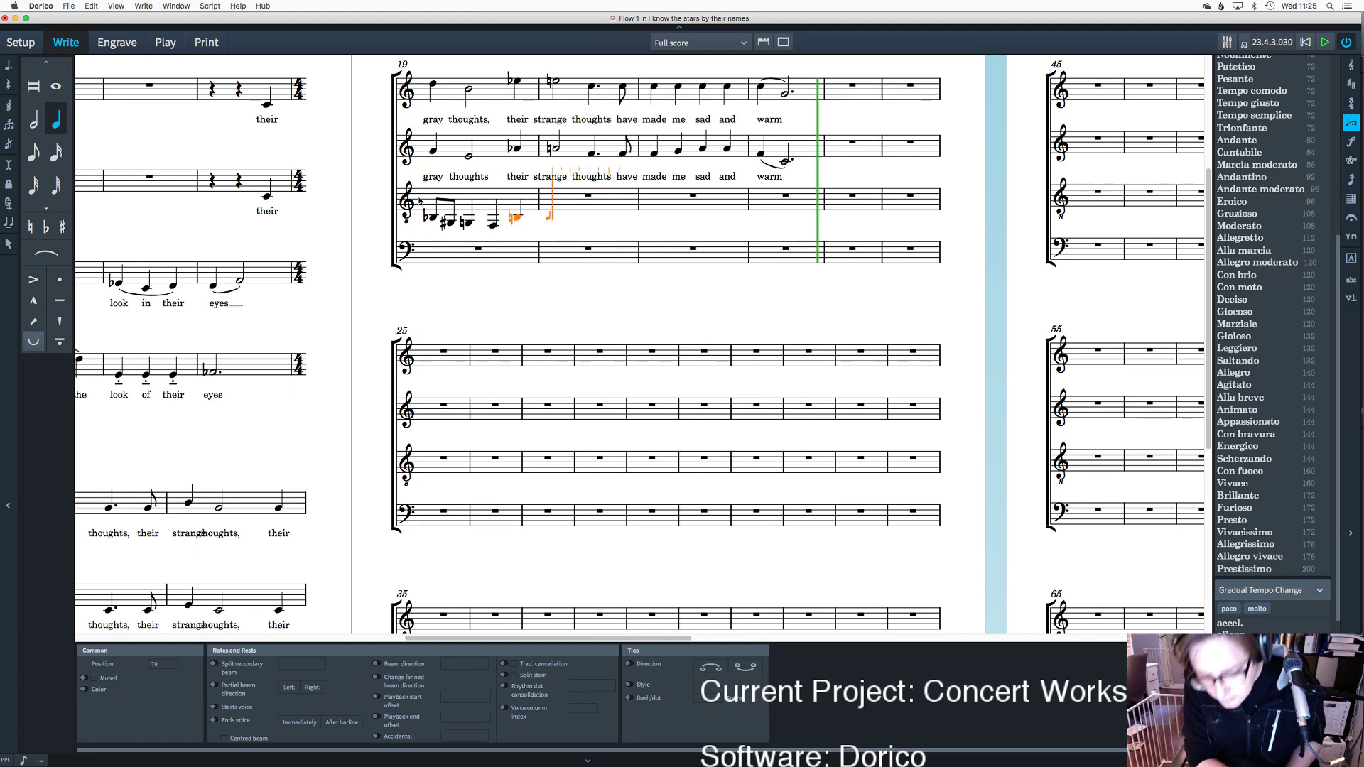
# Step: Enter tenor bars 20 and 21: a quarter C and dotted half C, then quarter notes D-sharp, D, E and E
pyautogui.press('c')
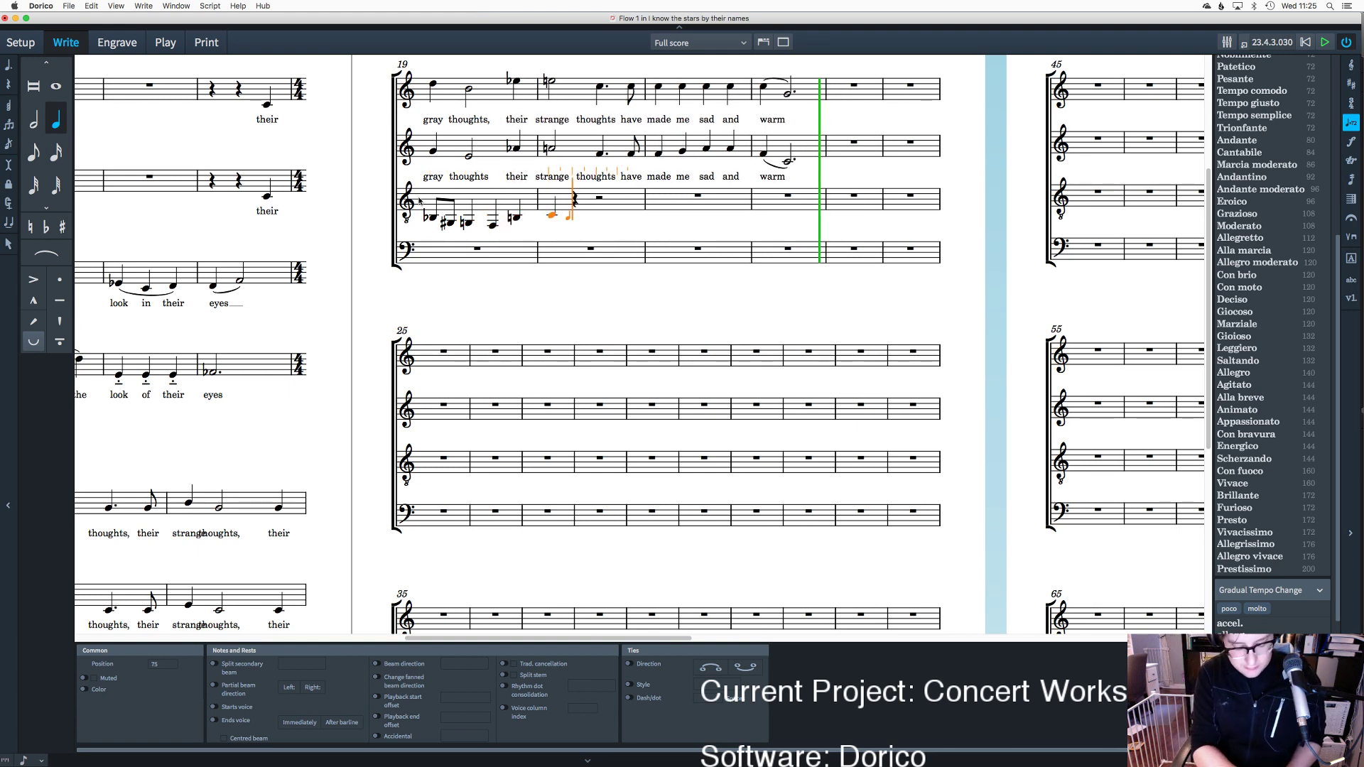
pyautogui.press('4')
pyautogui.press('7')
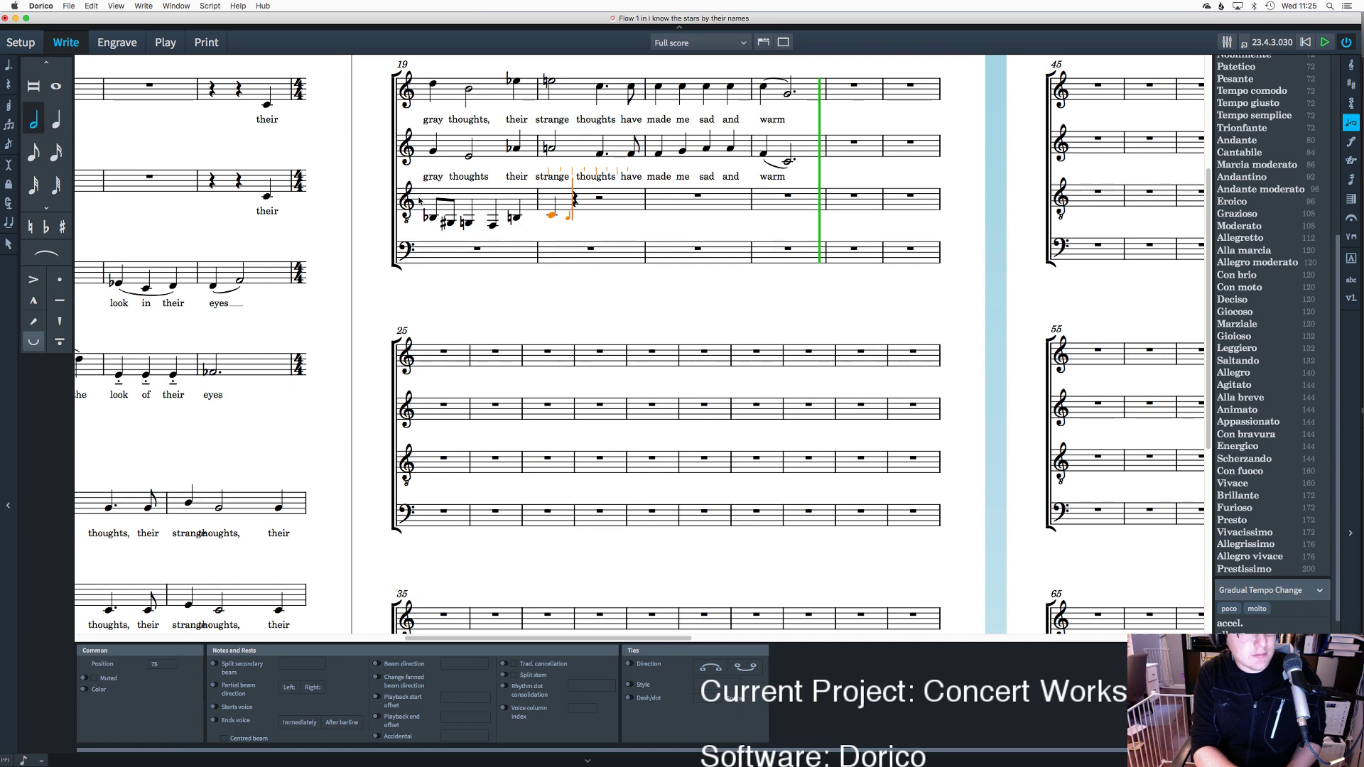
pyautogui.press('c')
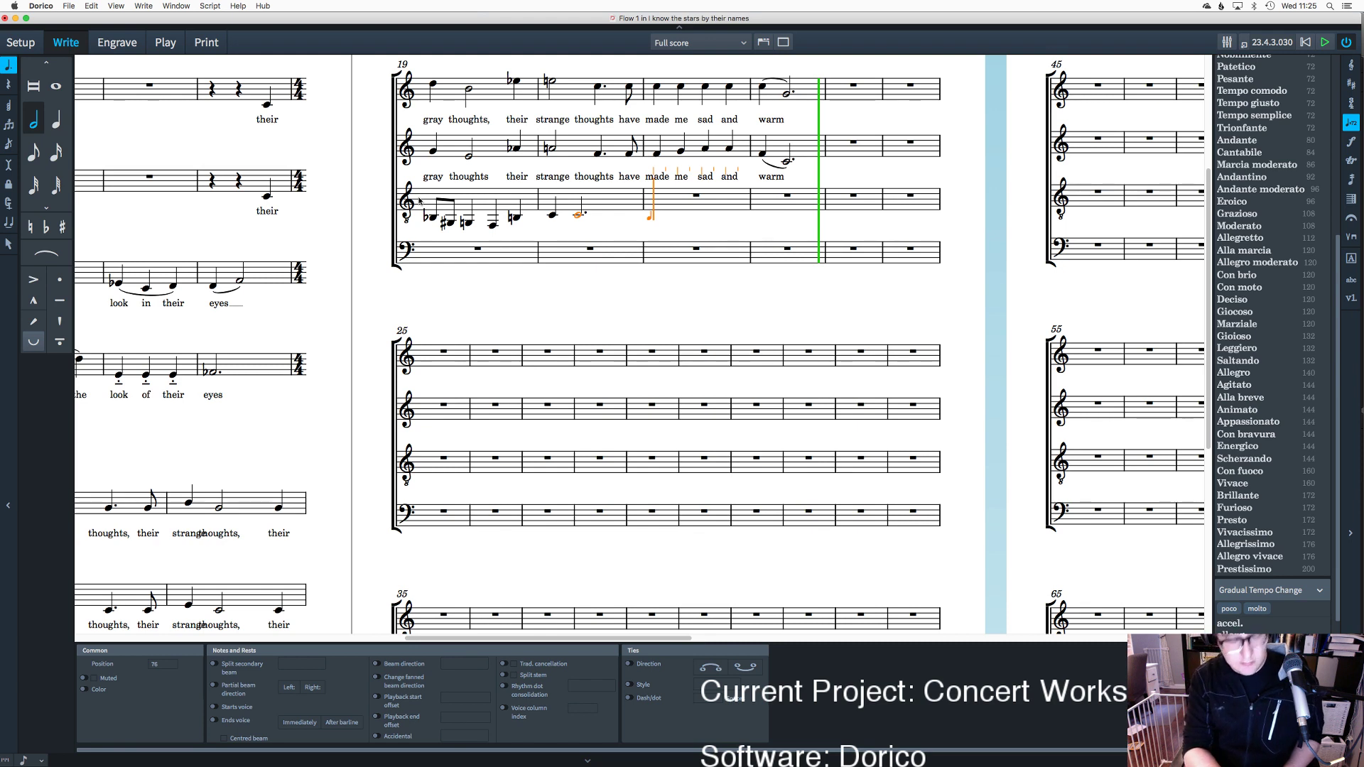
pyautogui.press('6')
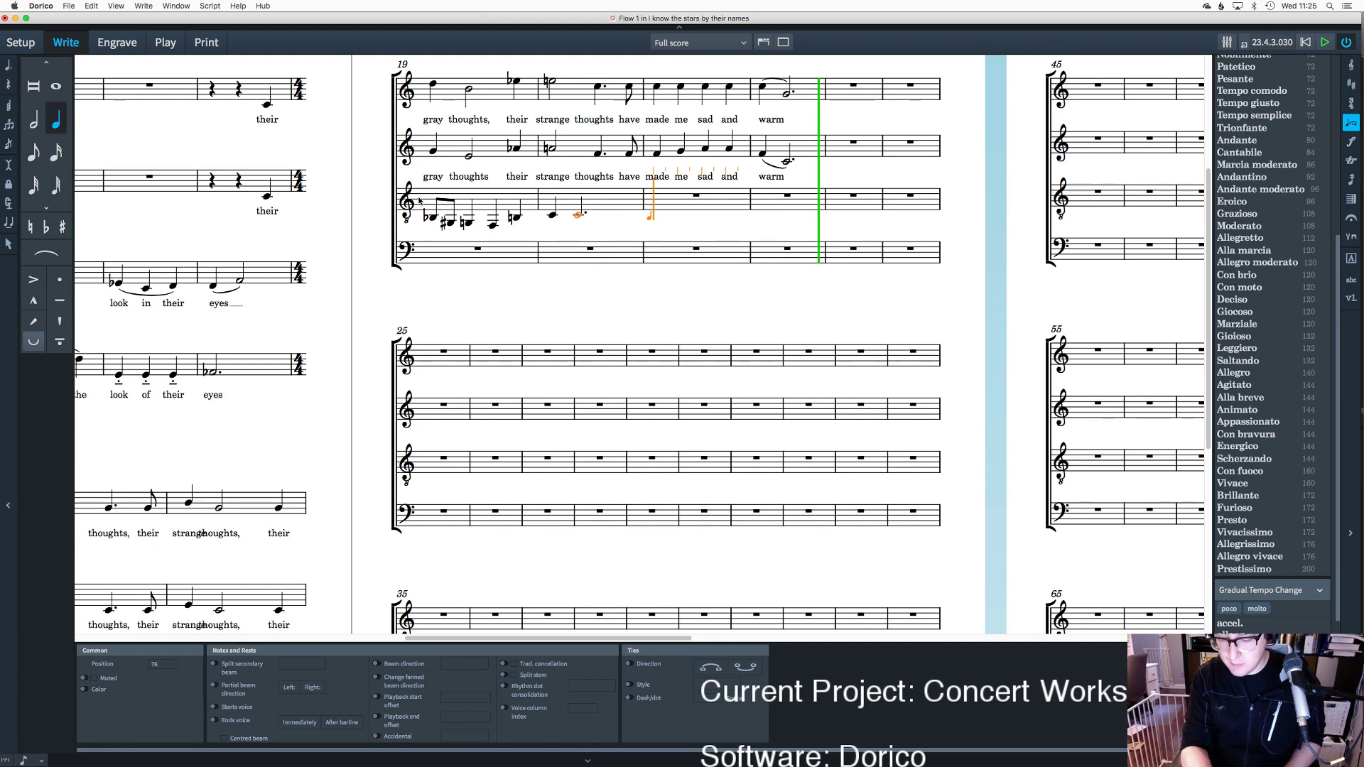
pyautogui.press('d')
pyautogui.press('d')
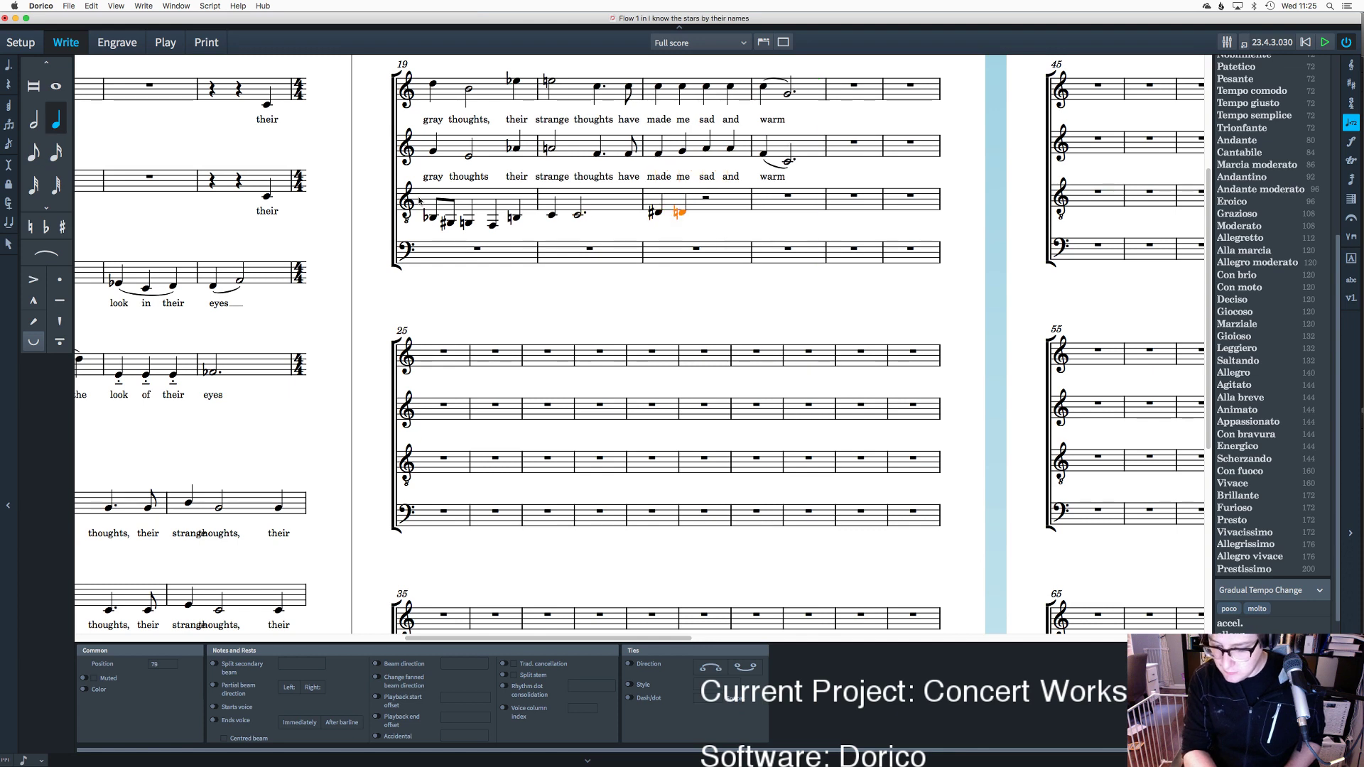
pyautogui.press('d')
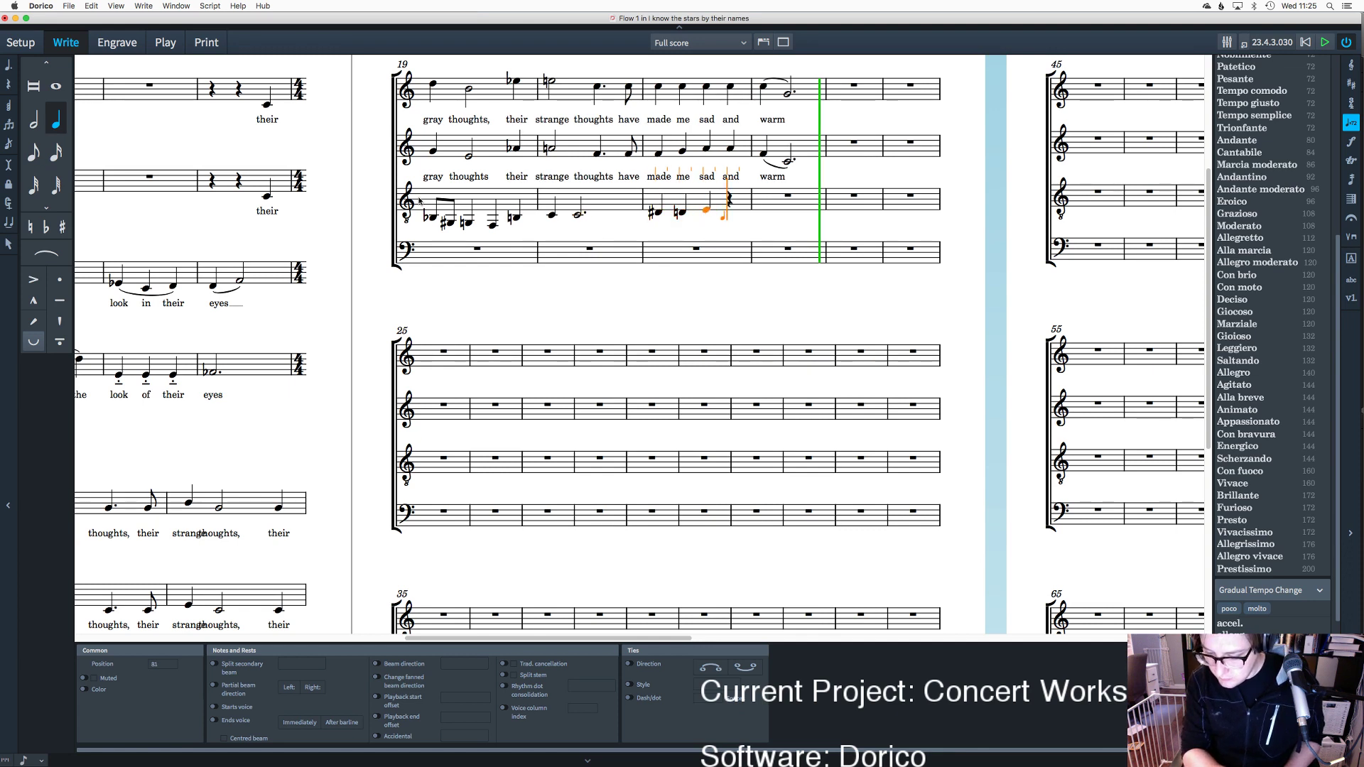
pyautogui.press('d')
# Step: Enter a quarter note E and a dotted half note B in tenor bar 22
pyautogui.press('d')
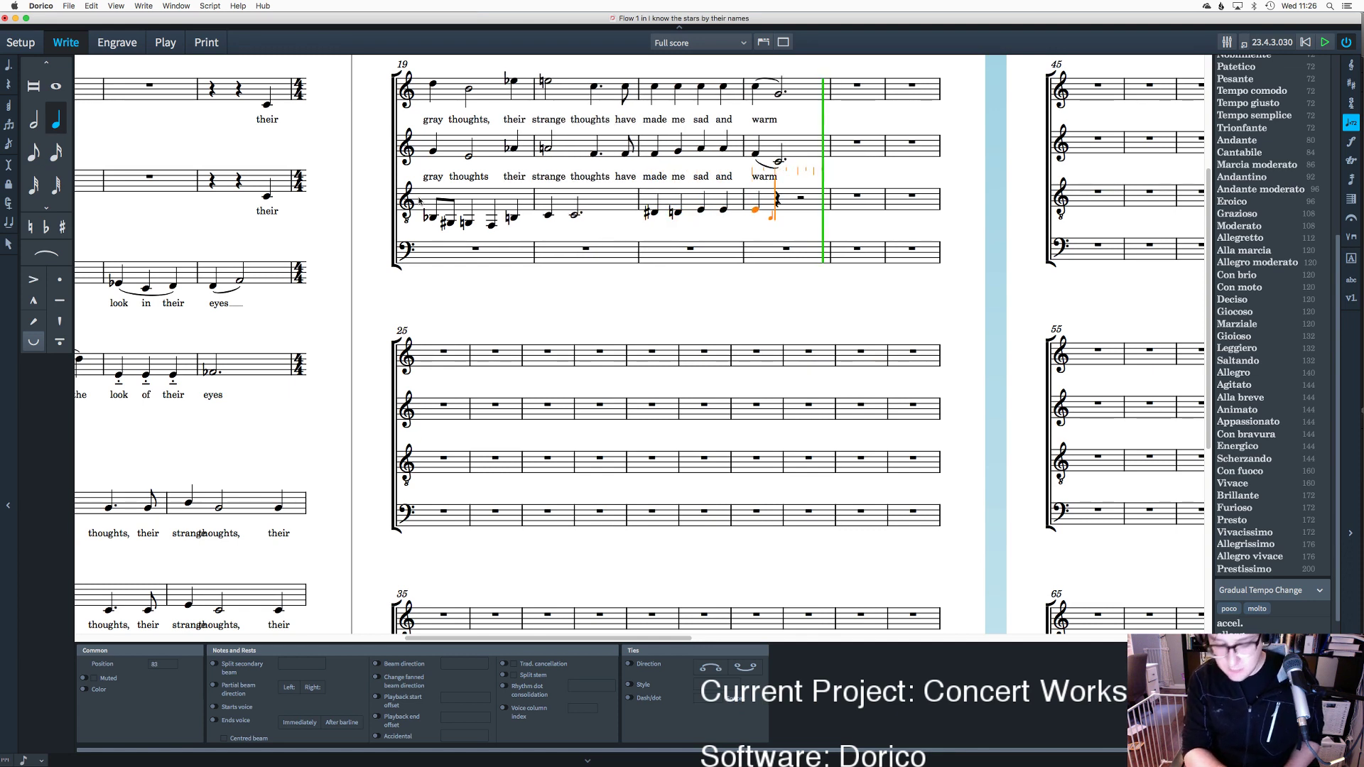
pyautogui.press('5')
pyautogui.press('6')
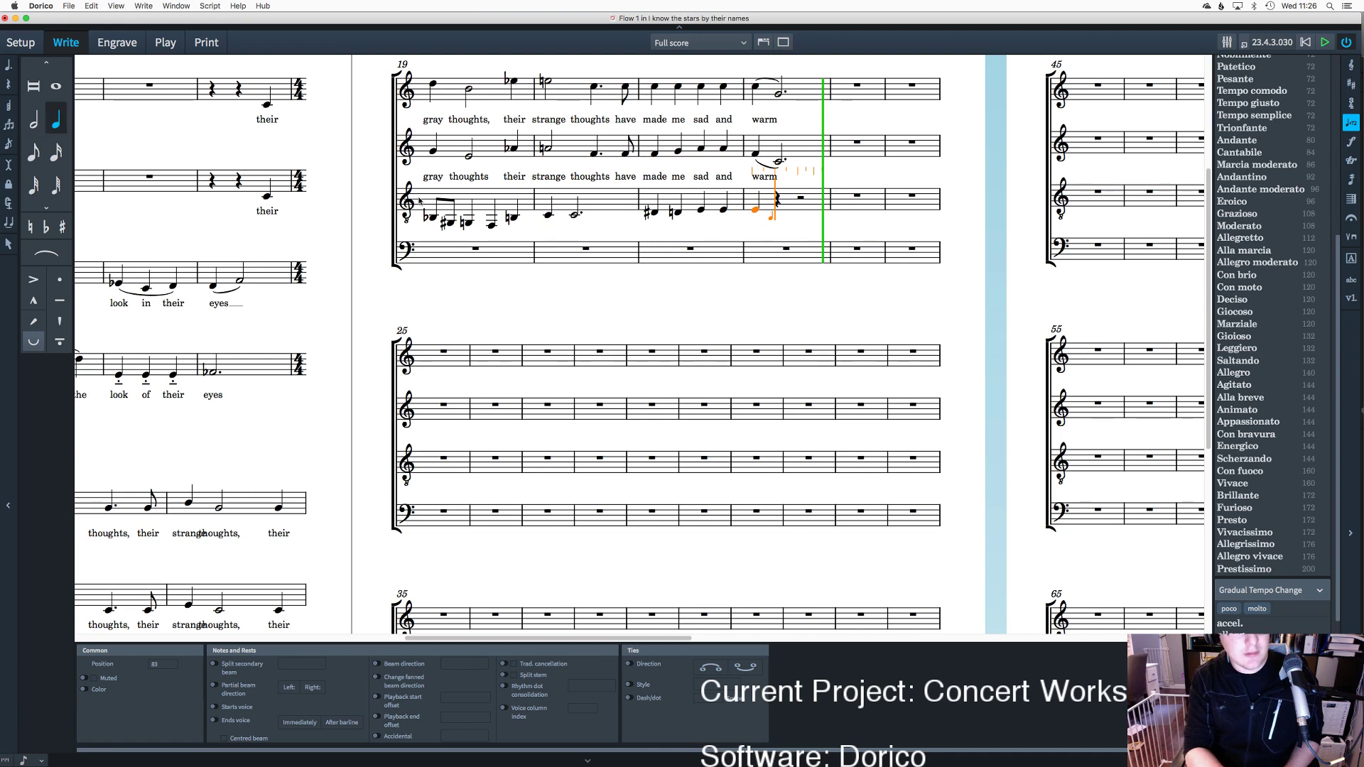
pyautogui.press('7')
pyautogui.press('d')
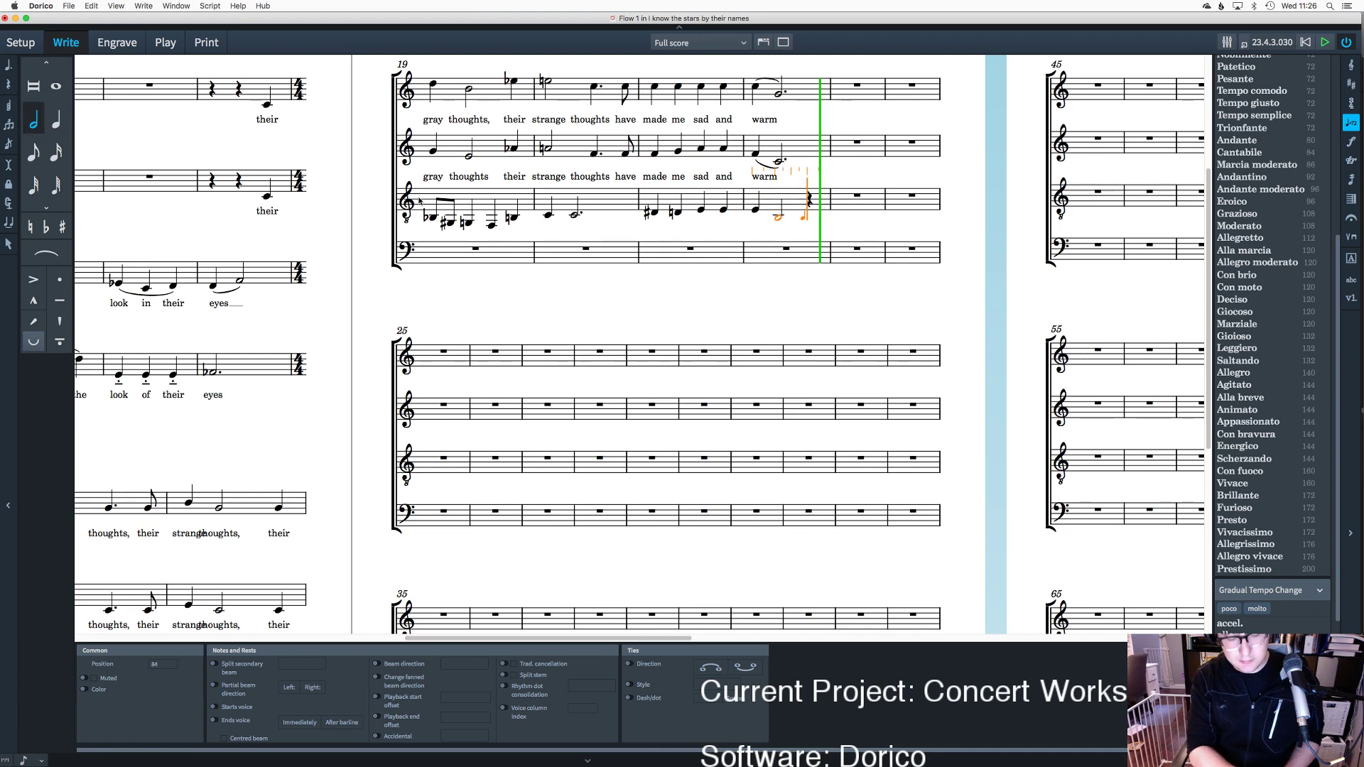
pyautogui.press('.')
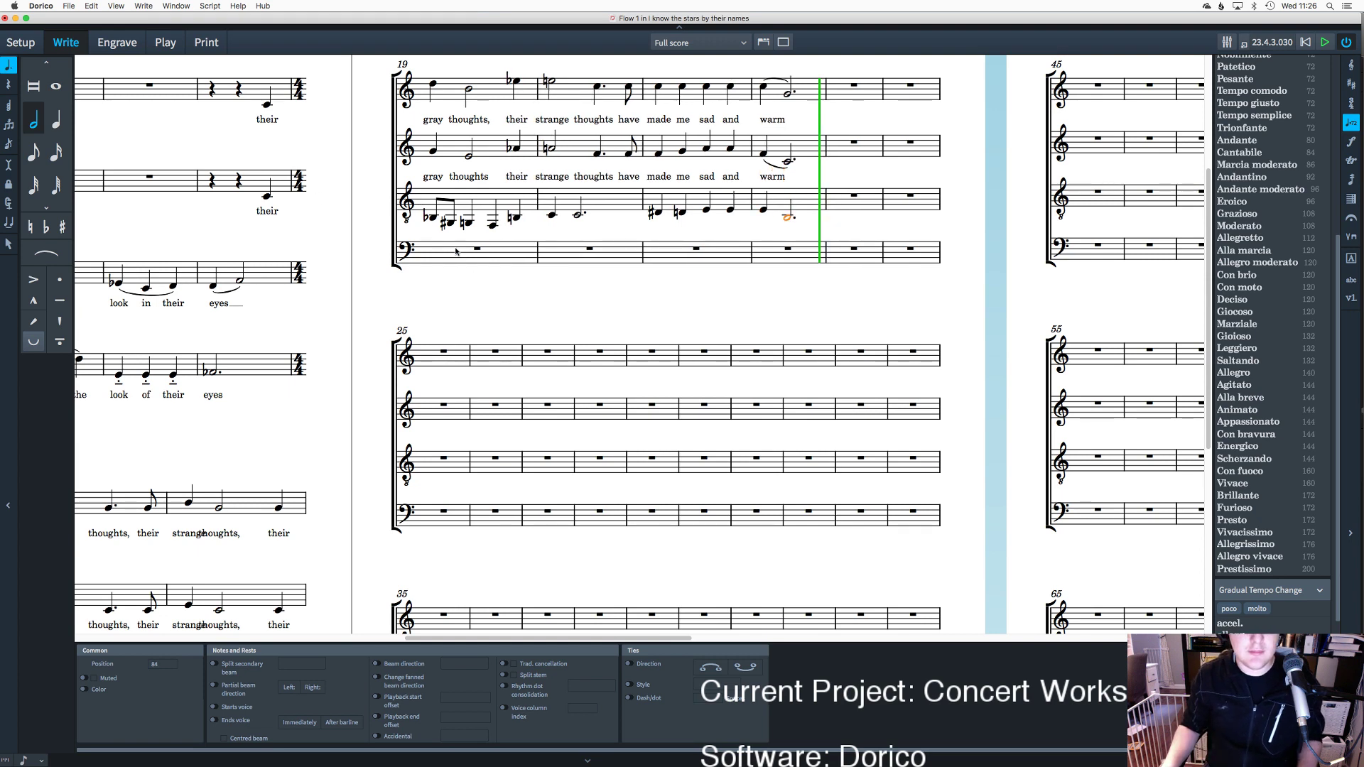
# Step: Respell the tenor G-sharp in bar 19 as A-flat and the D-sharp in bar 21 as E-flat
pyautogui.click(450, 223)
pyautogui.keyDown('super'); pyautogui.click(655, 214); pyautogui.keyUp('super')
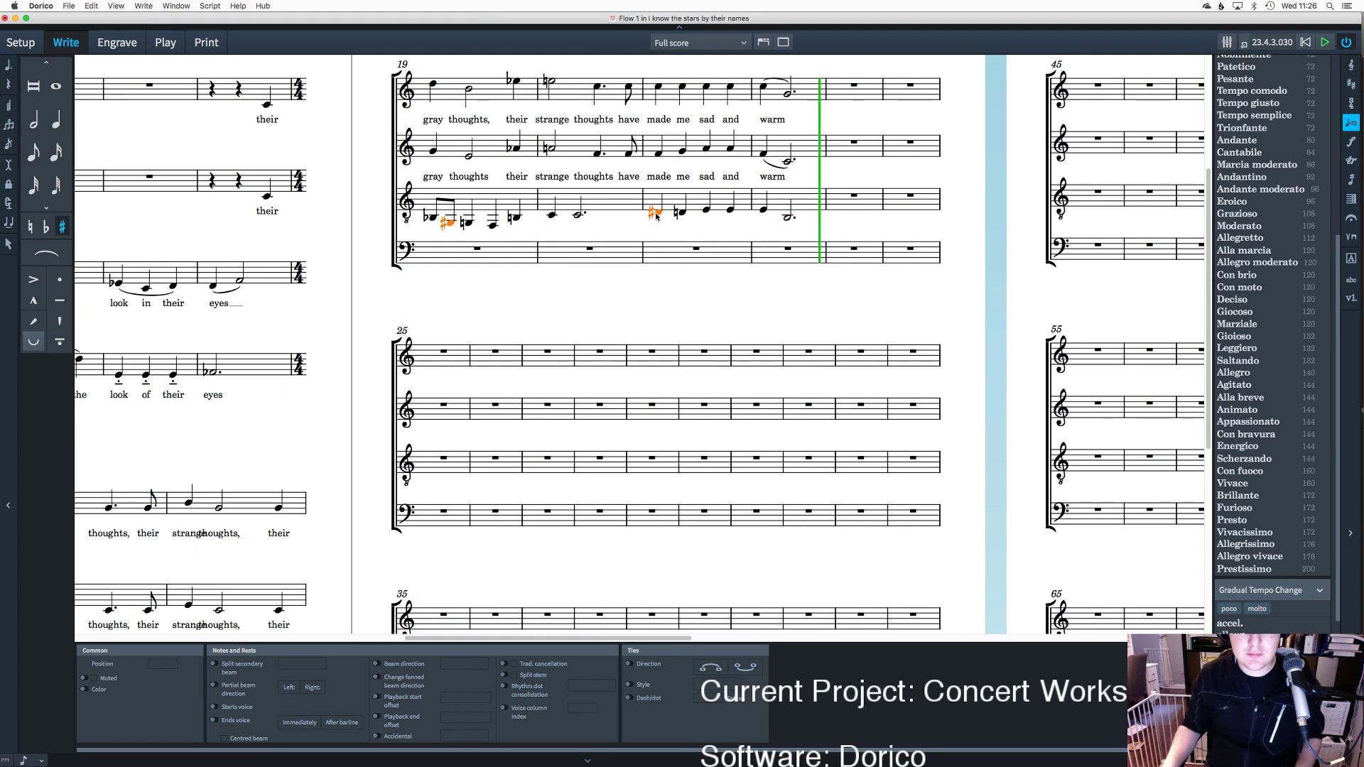
pyautogui.hotkey('alt', '=')
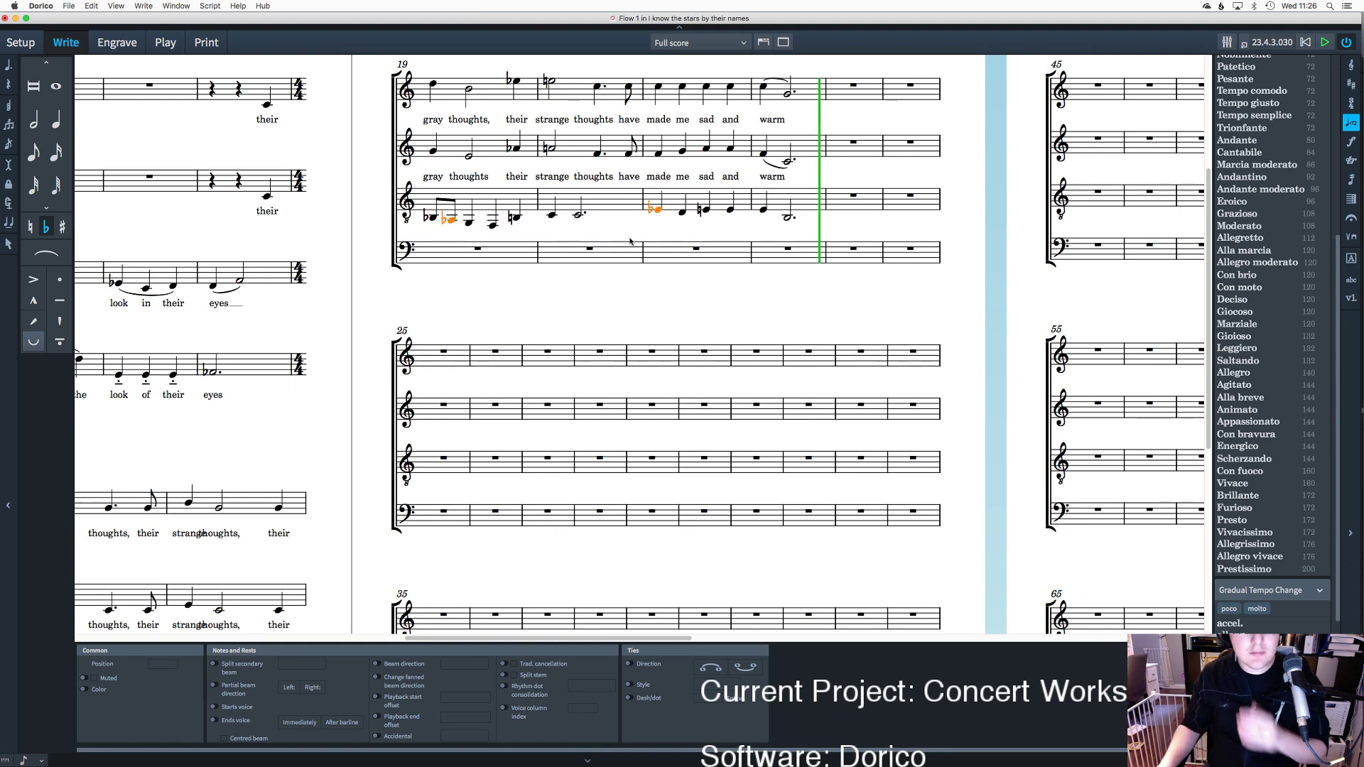
pyautogui.click(525, 321)
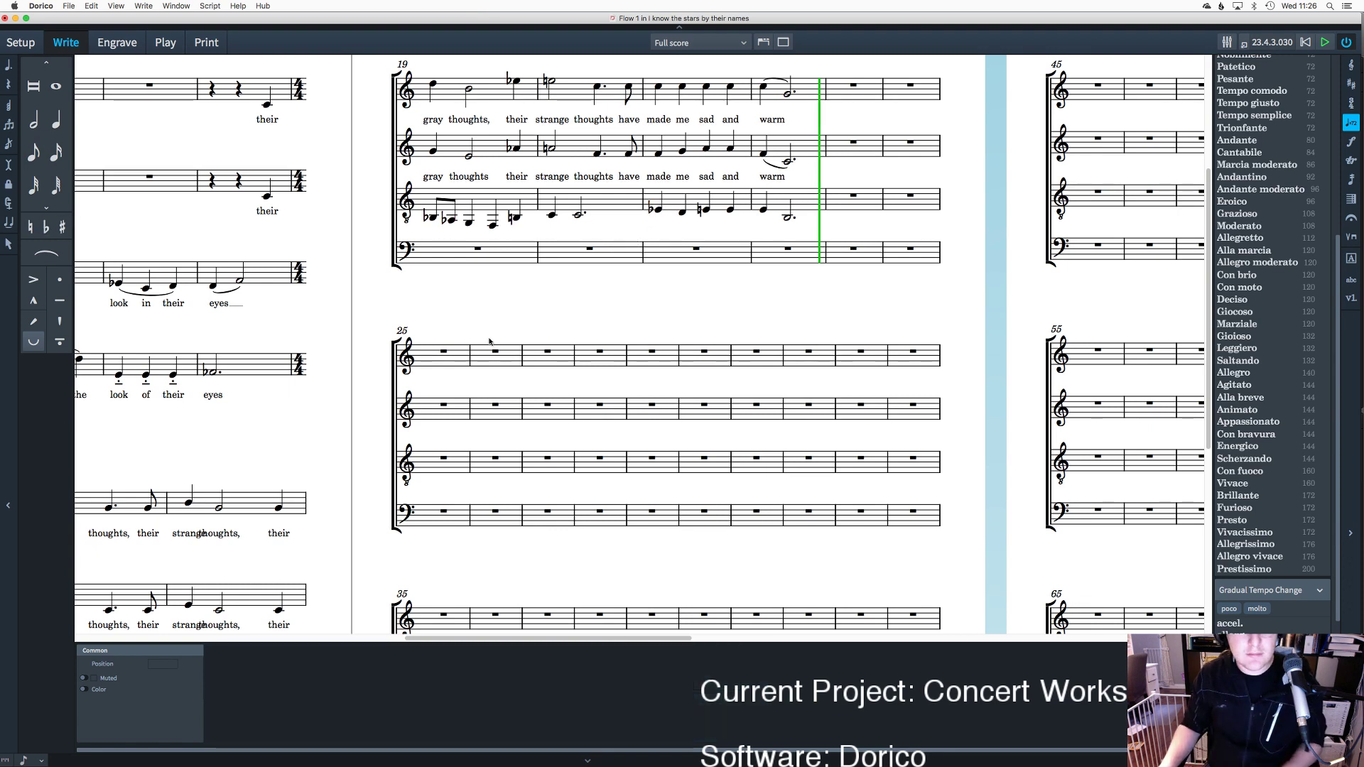
# Step: Add the lyrics "gray thoughts, their" under the tenor notes of bar 19
pyautogui.scroll(-4, 489, 341)
pyautogui.scroll(3, 462, 377)
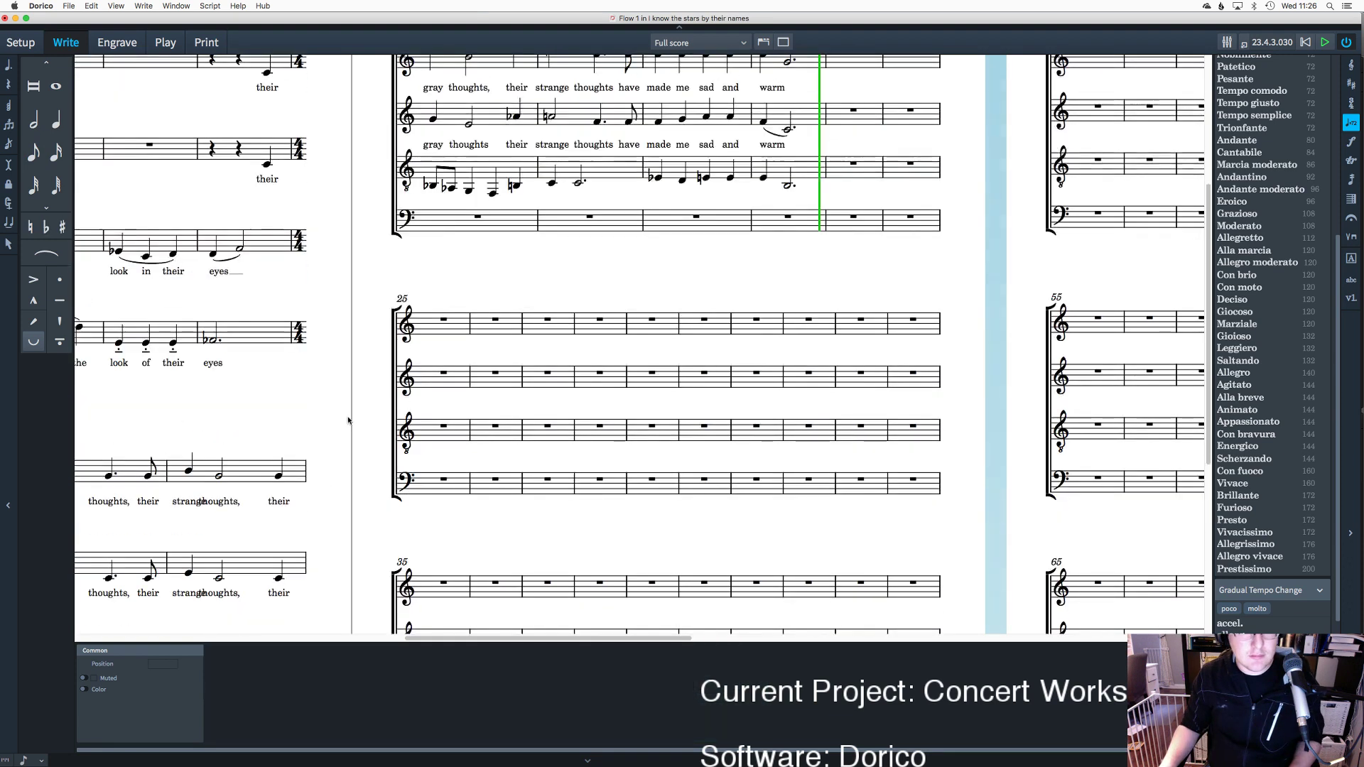
pyautogui.scroll(3, 348, 421)
pyautogui.click(430, 282)
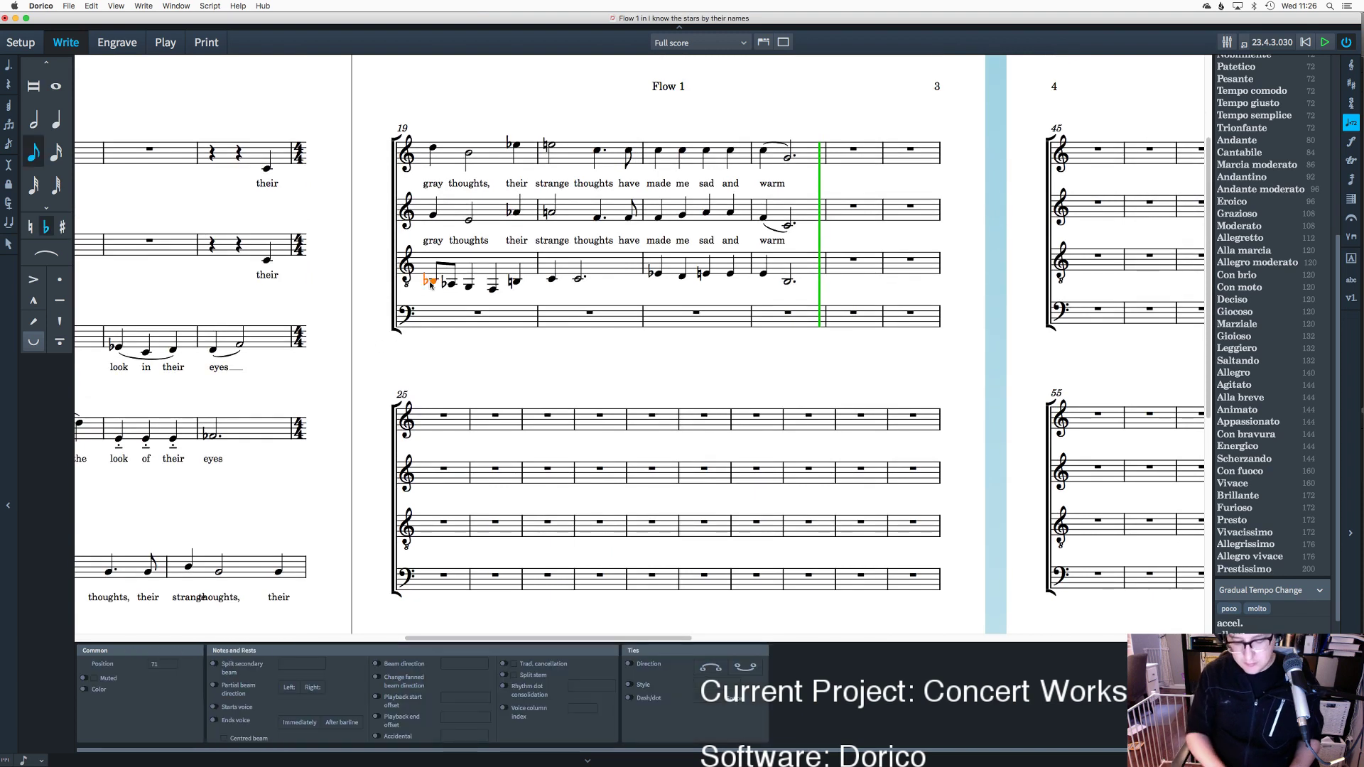
pyautogui.hotkey('shift', 'l')
pyautogui.write('gray')
pyautogui.press('BackSpace')
pyautogui.press('BackSpace')
pyautogui.press('BackSpace')
pyautogui.press('BackSpace')
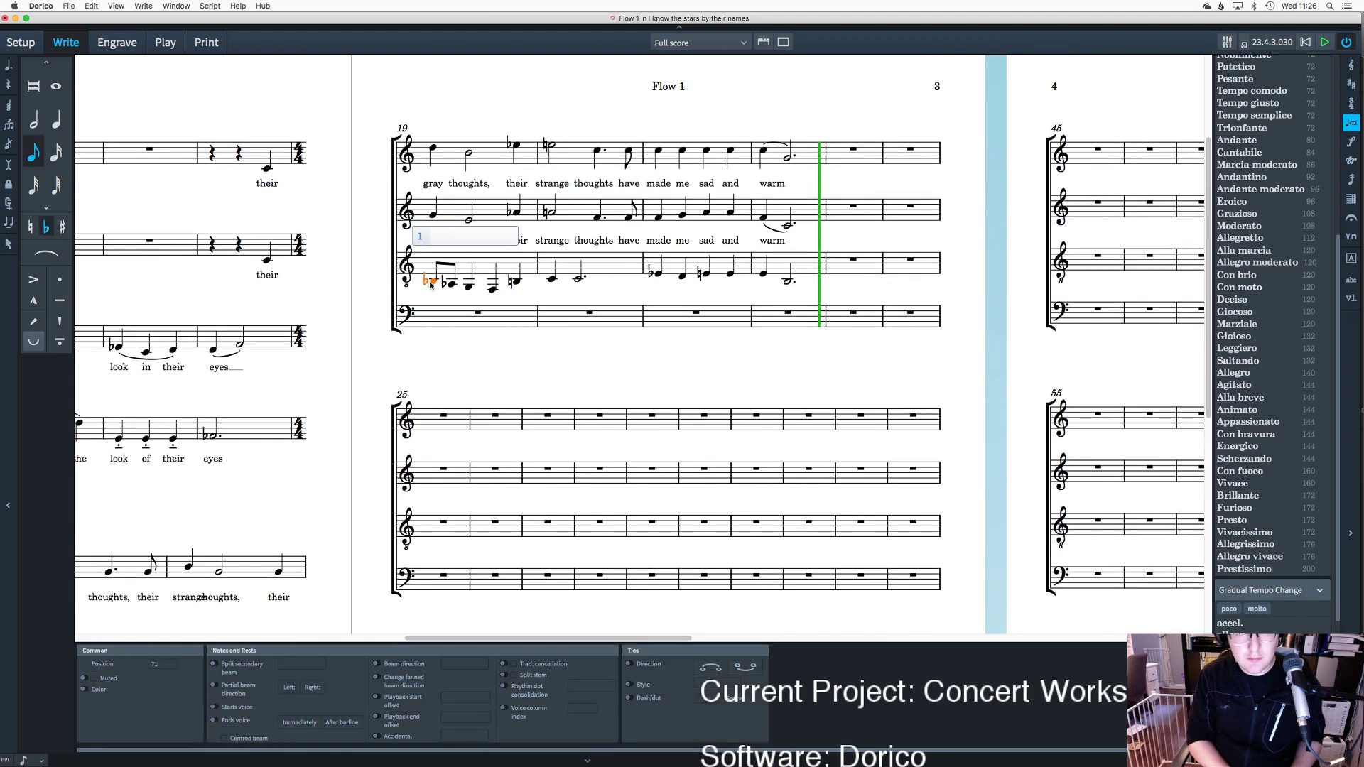
pyautogui.write('gray')
pyautogui.press('space')
pyautogui.write('thoughts,')
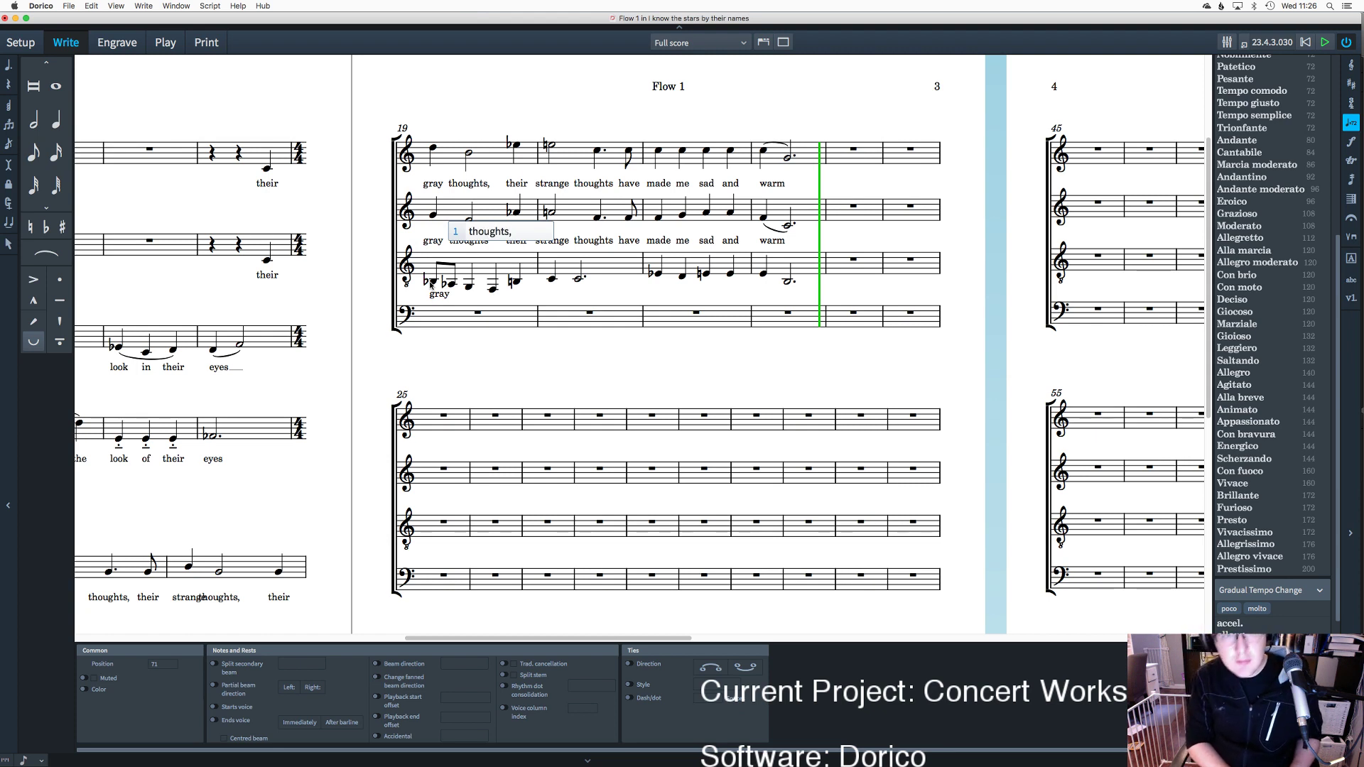
pyautogui.press('space')
pyautogui.write('thei')
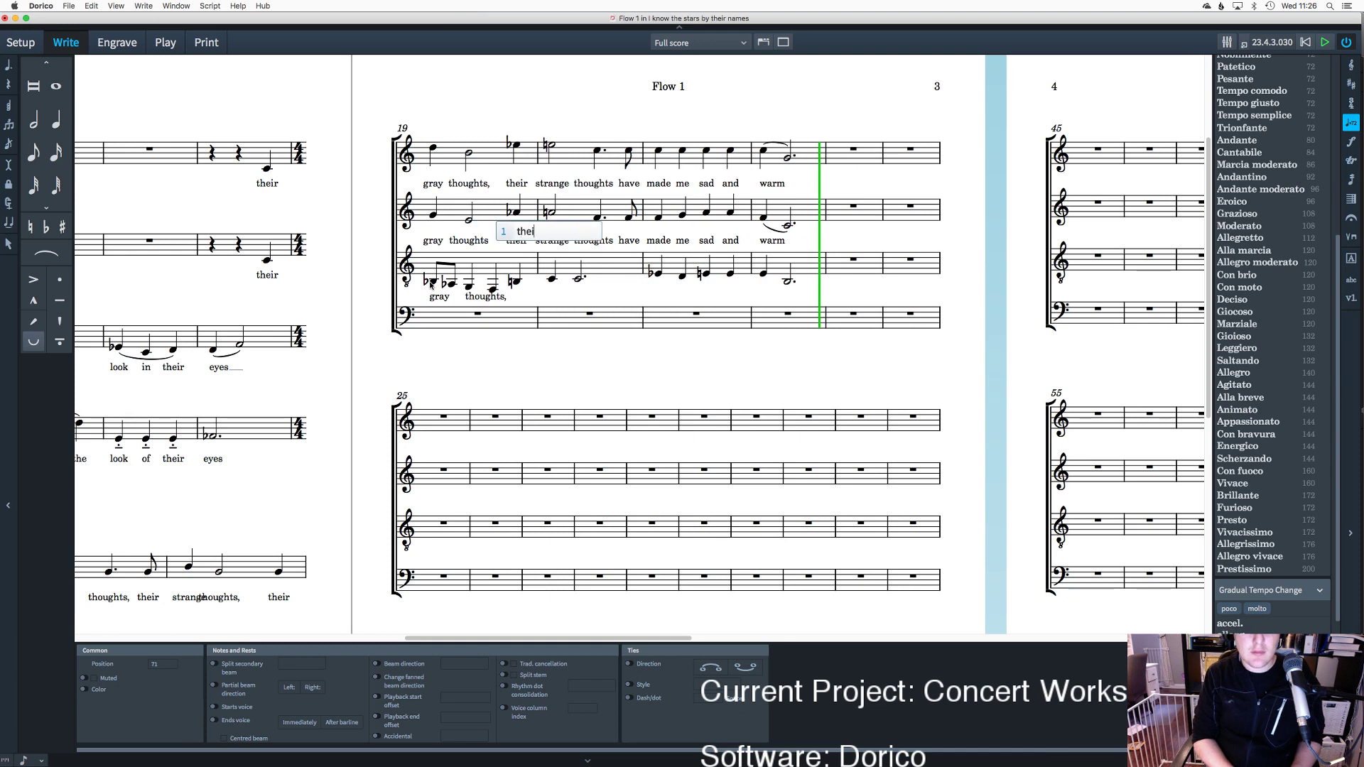
pyautogui.write('r')
# Step: Add the lyrics "strange thoughts" under the two tenor notes of bar 20
pyautogui.press('space')
pyautogui.write('strange')
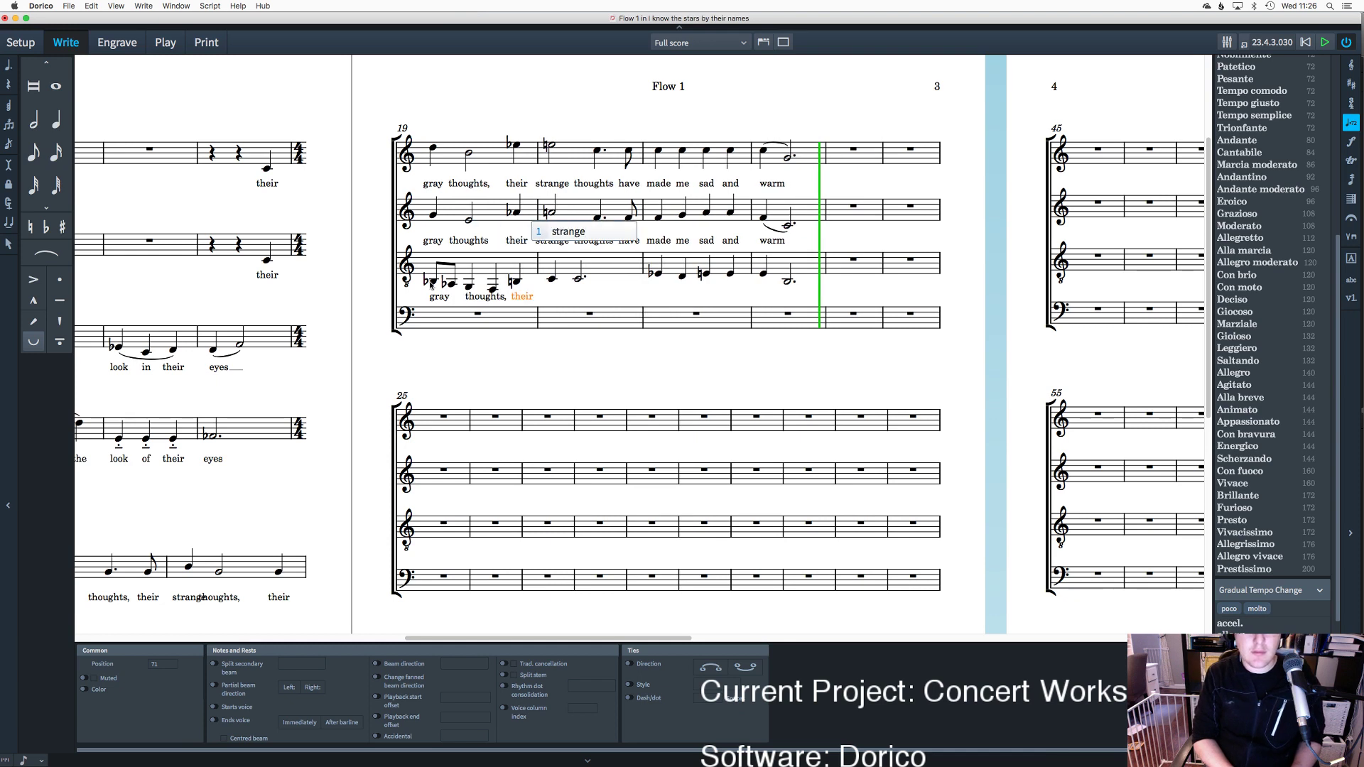
pyautogui.press('space')
pyautogui.write('thoughts')
pyautogui.press('space')
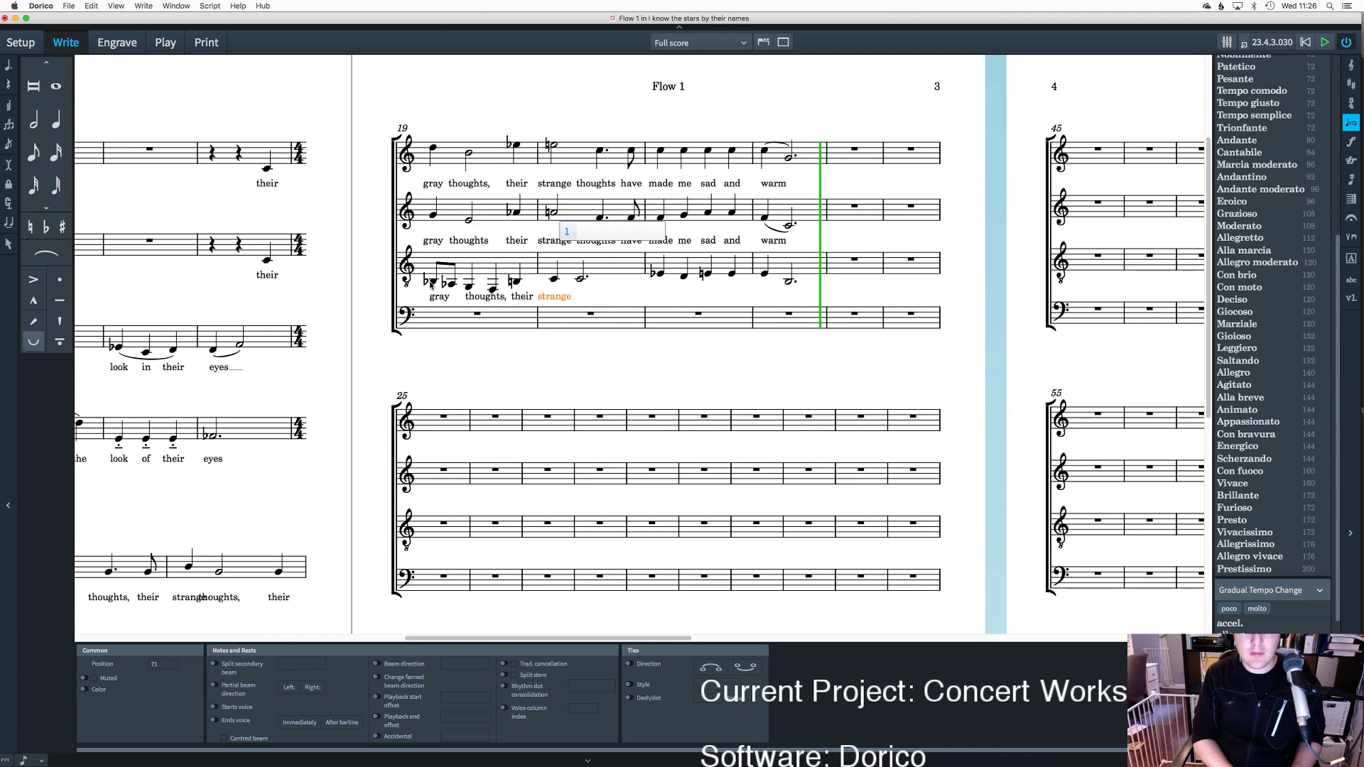
# Step: Add the lyrics "made me sad and" under the four tenor notes of bar 21
pyautogui.write('made')
pyautogui.press('space')
pyautogui.write('e')
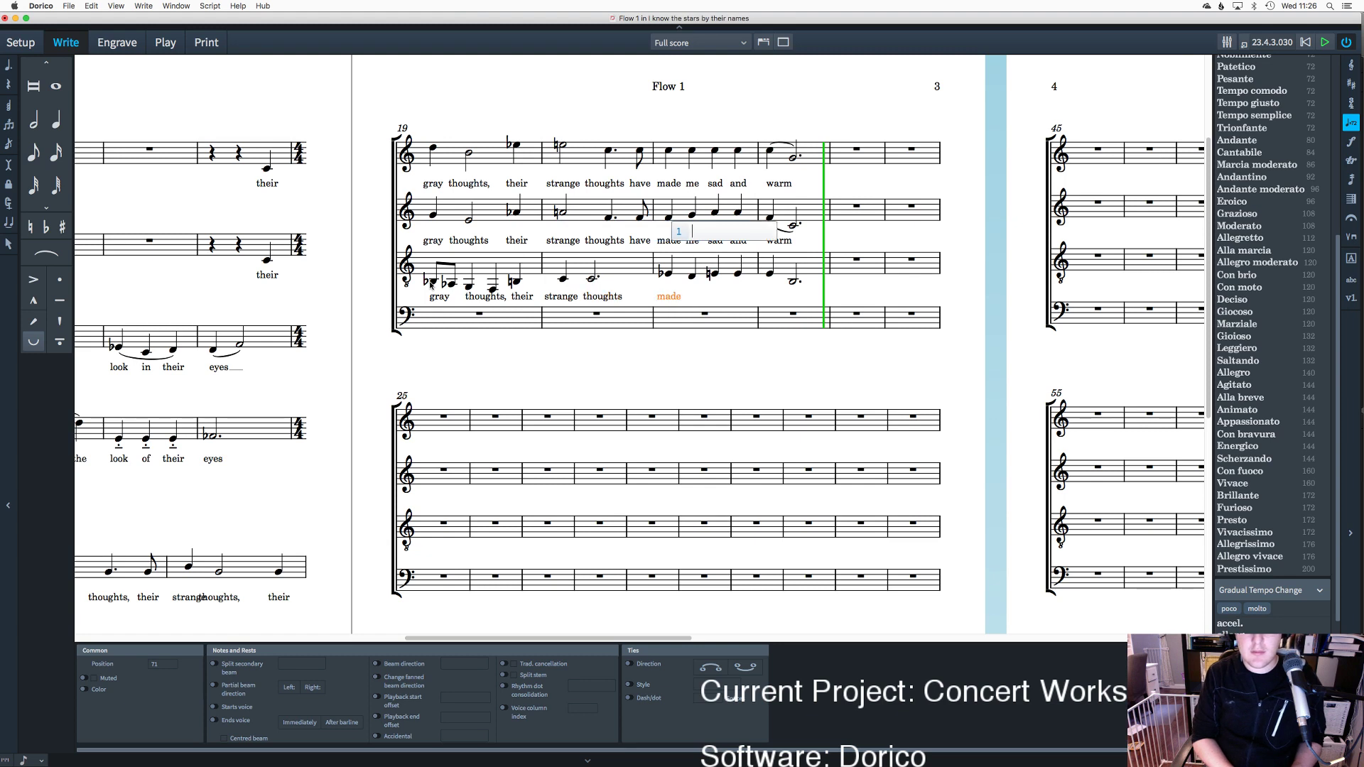
pyautogui.press('space')
pyautogui.write('ad')
pyautogui.press('space')
pyautogui.hotkey('shift', 'space')
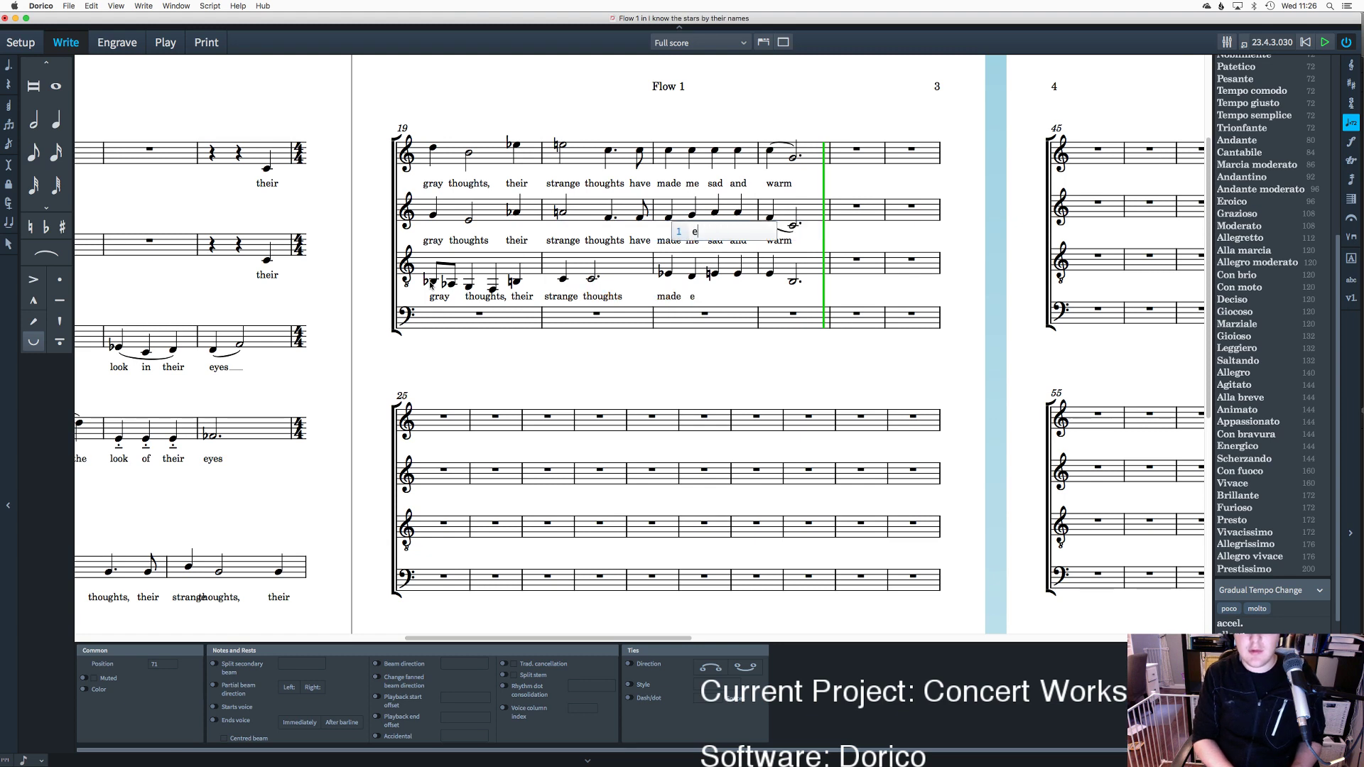
pyautogui.write('me')
pyautogui.press('space')
pyautogui.write('sad')
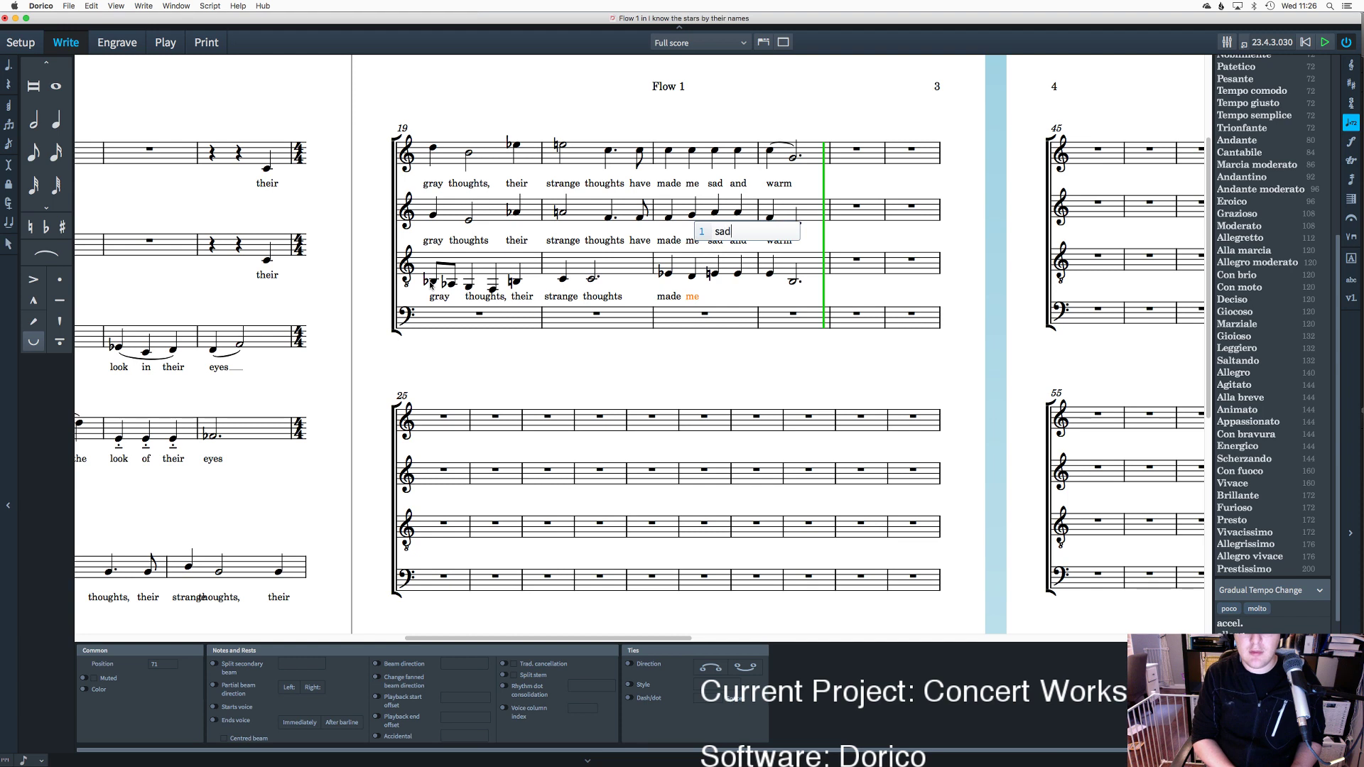
pyautogui.press('space')
pyautogui.write('and')
pyautogui.press('space')
# Step: Add the lyric "warm" under the first tenor note of bar 22 and finish lyric entry
pyautogui.write('war')
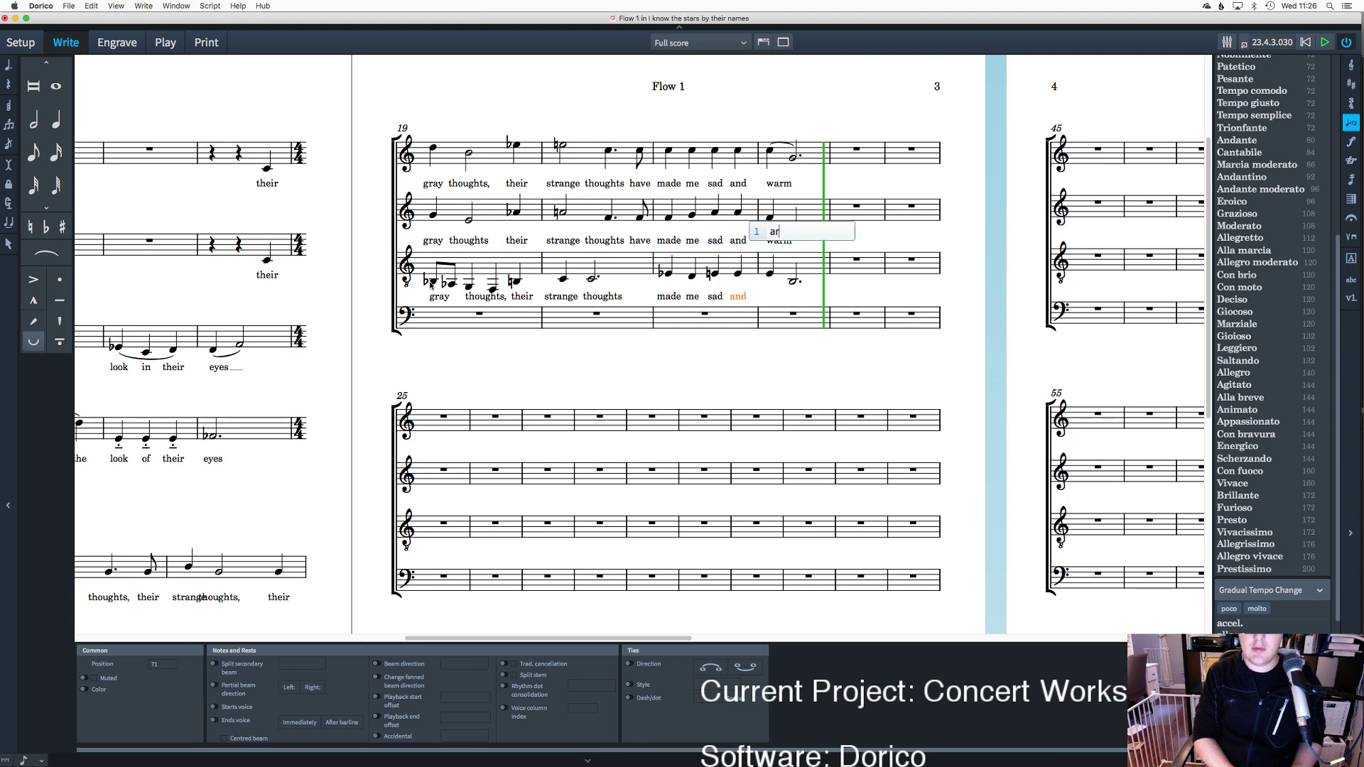
pyautogui.write('m')
pyautogui.press('space')
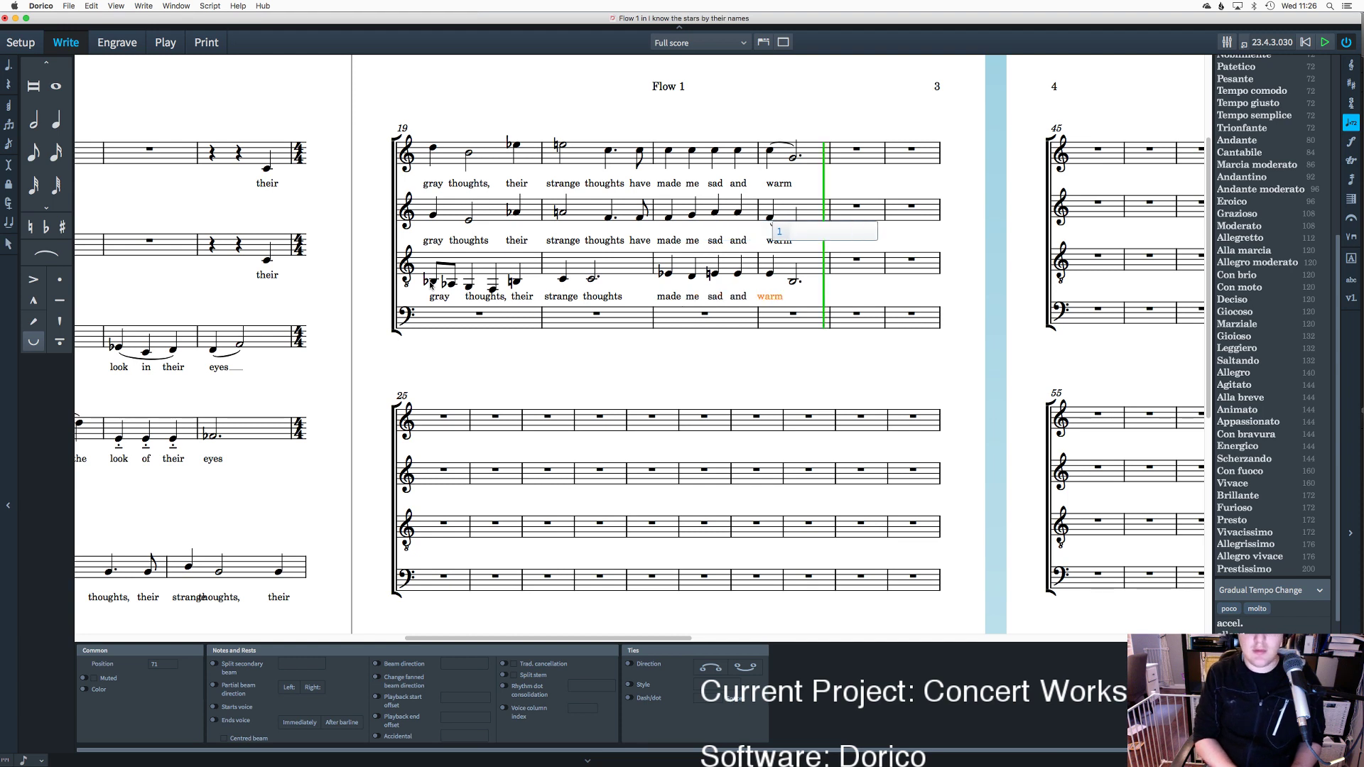
pyautogui.press('Escape')
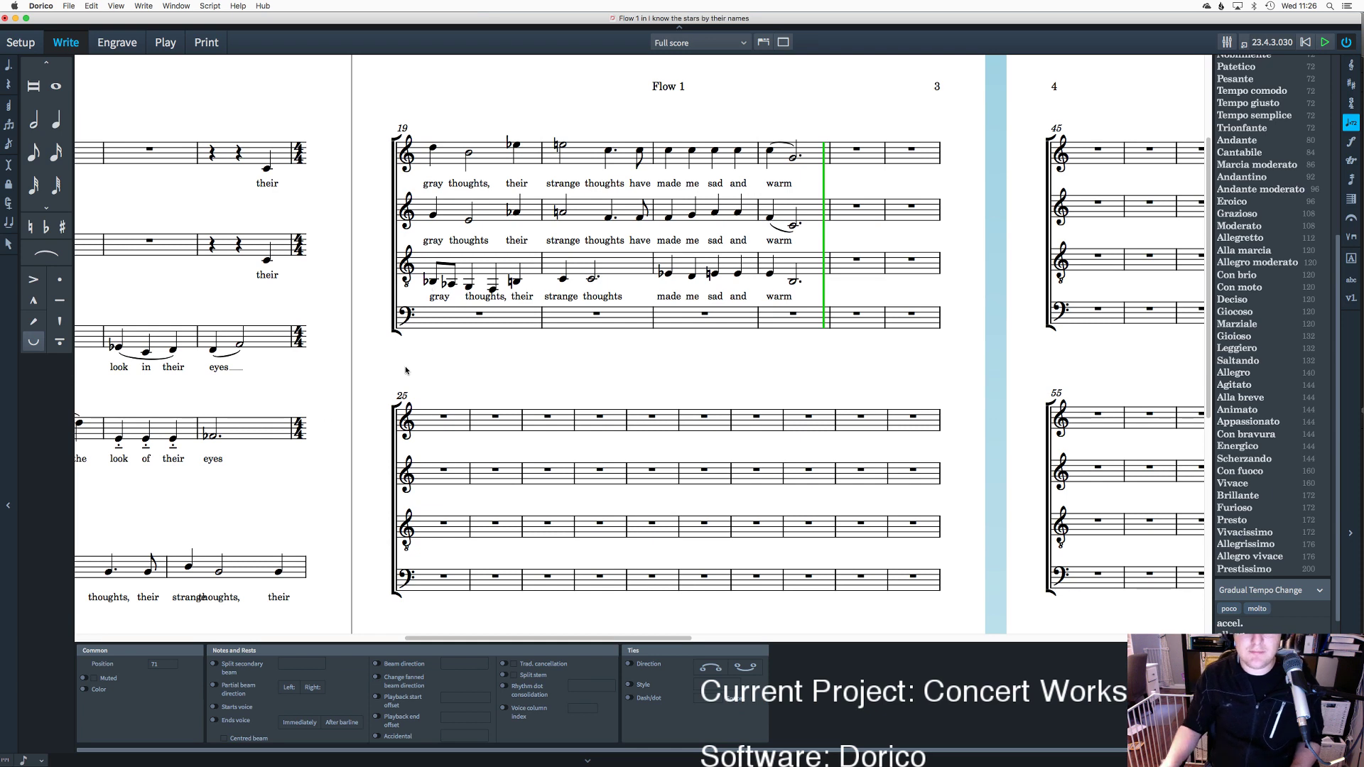
pyautogui.press('Escape')
pyautogui.scroll(-5, 510, 311)
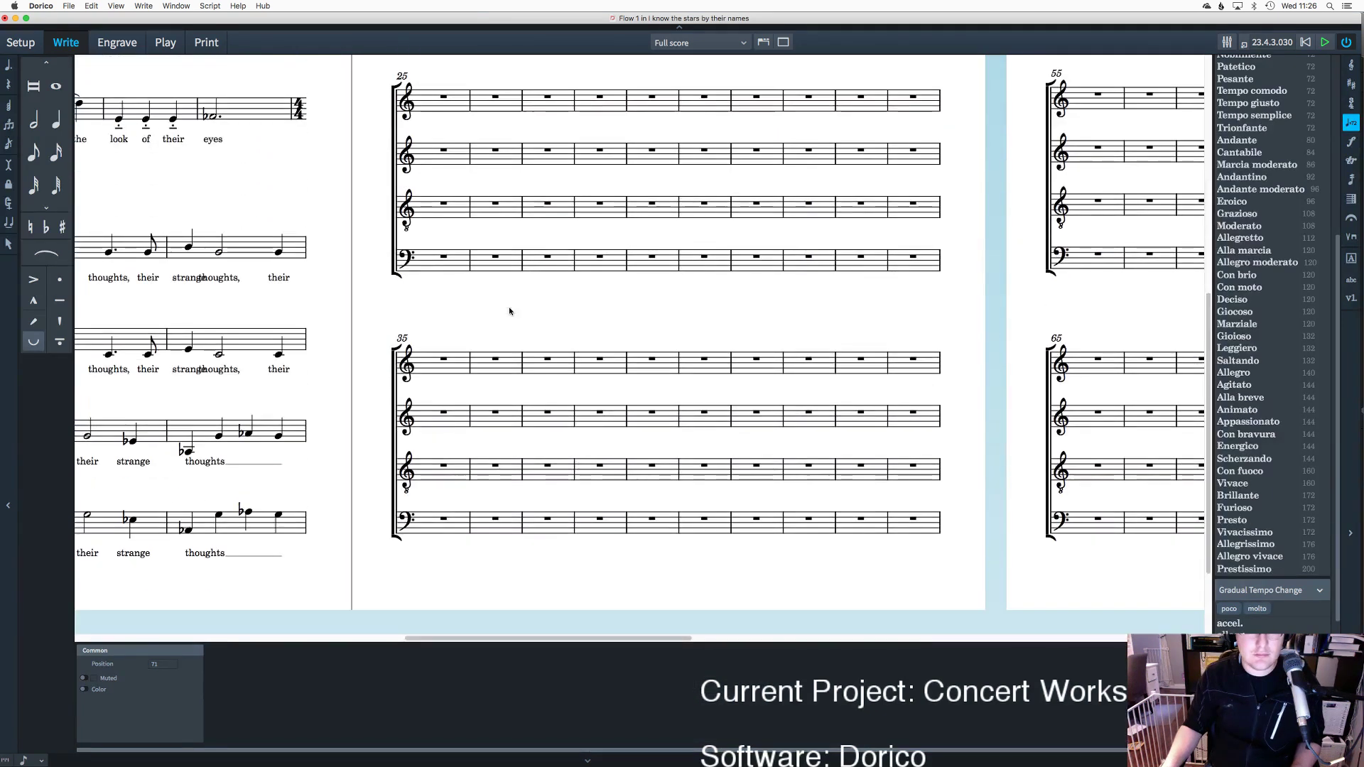
pyautogui.click(215, 369)
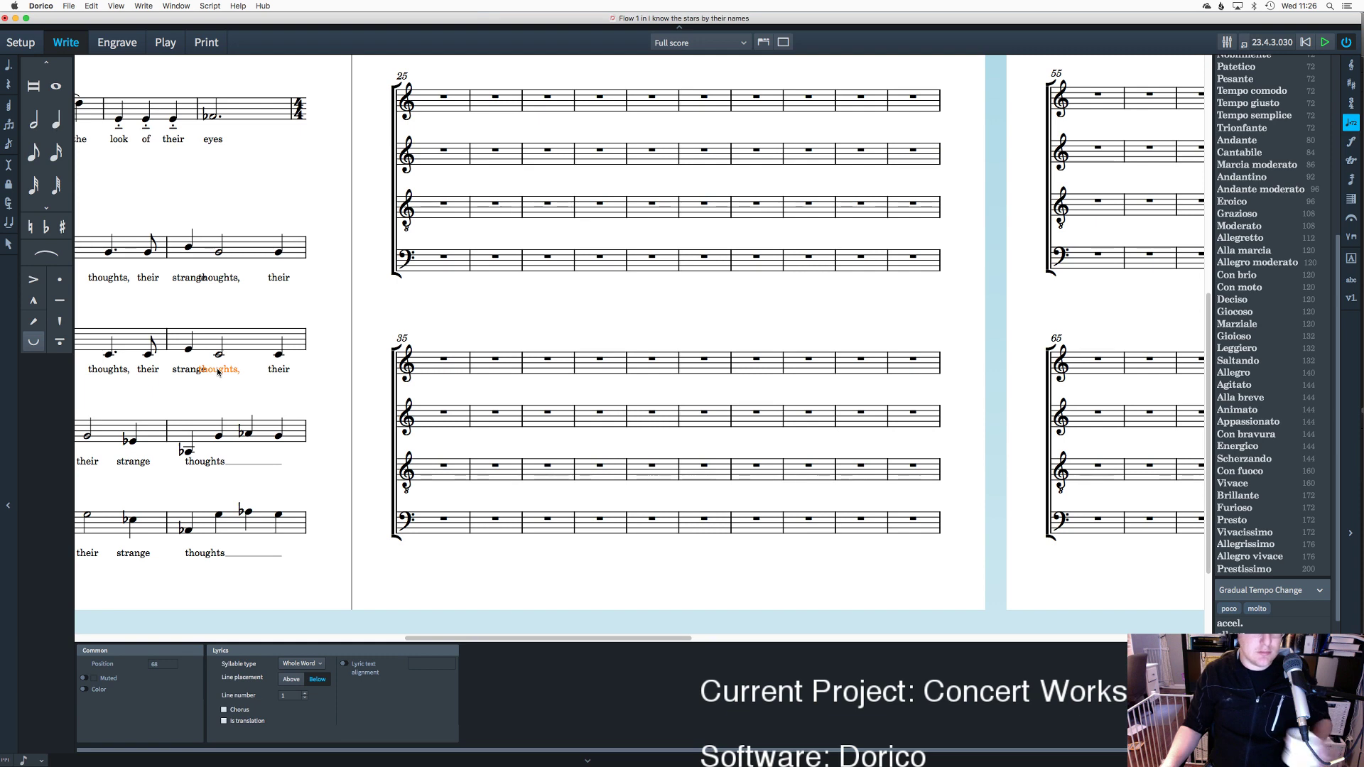
pyautogui.press('Escape')
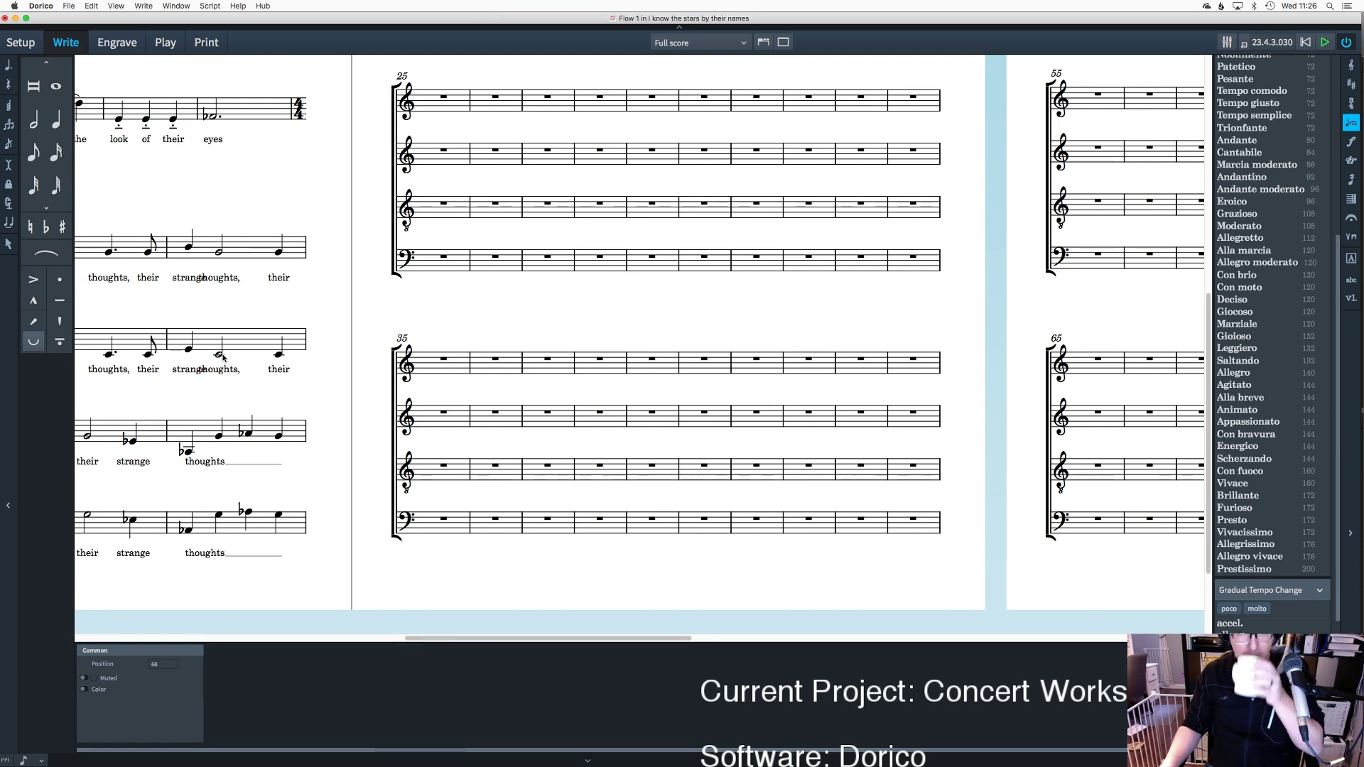
# Step: Slur the first two eighth notes and the following two quarter notes of the tenor part in bar 19
pyautogui.scroll(2, 327, 306)
pyautogui.scroll(5, 330, 302)
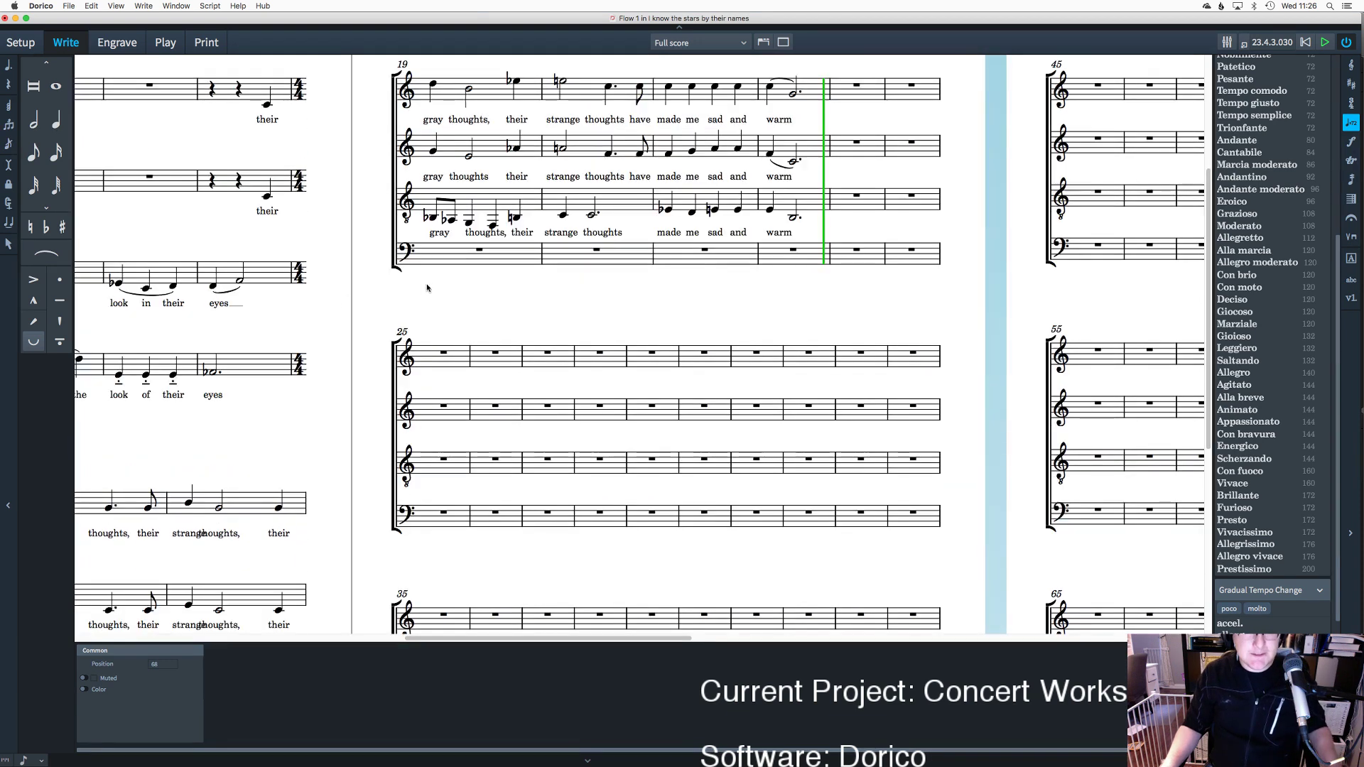
pyautogui.click(430, 217)
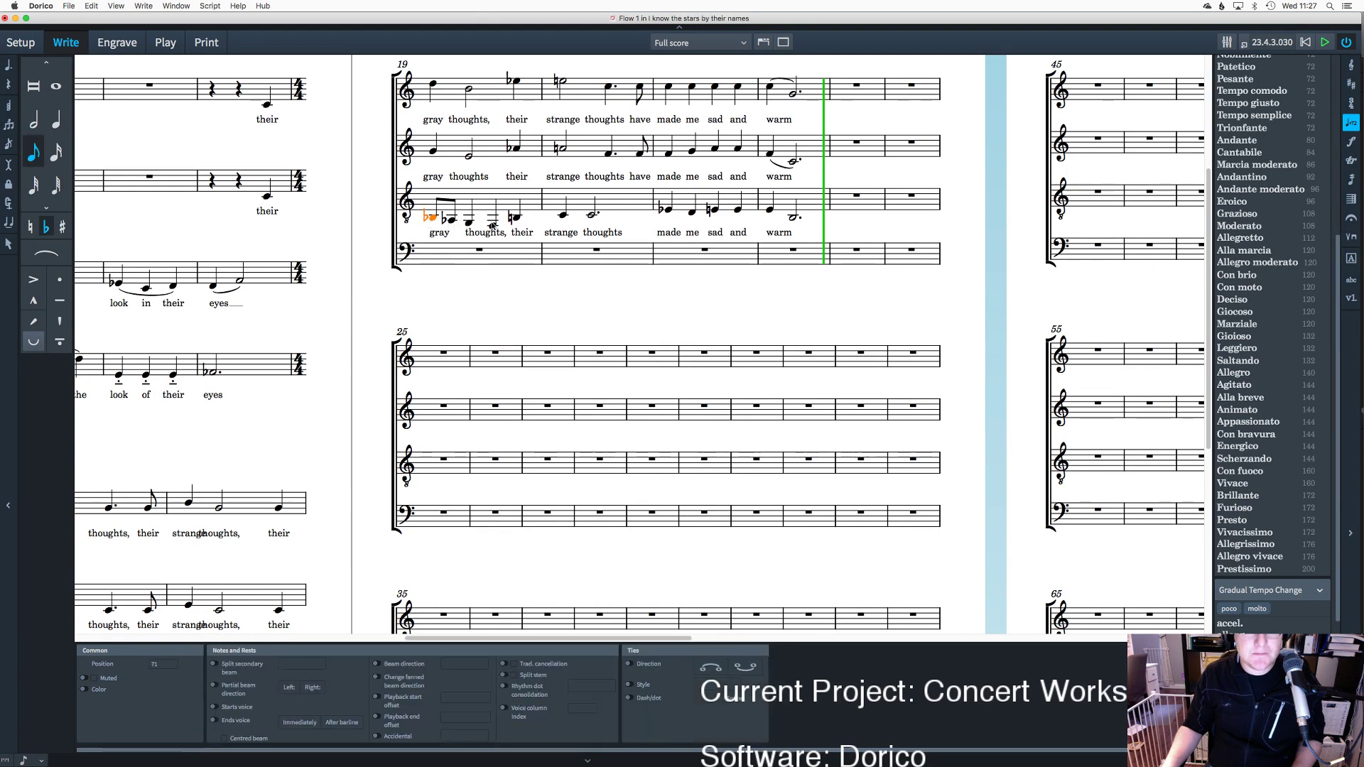
pyautogui.press('s')
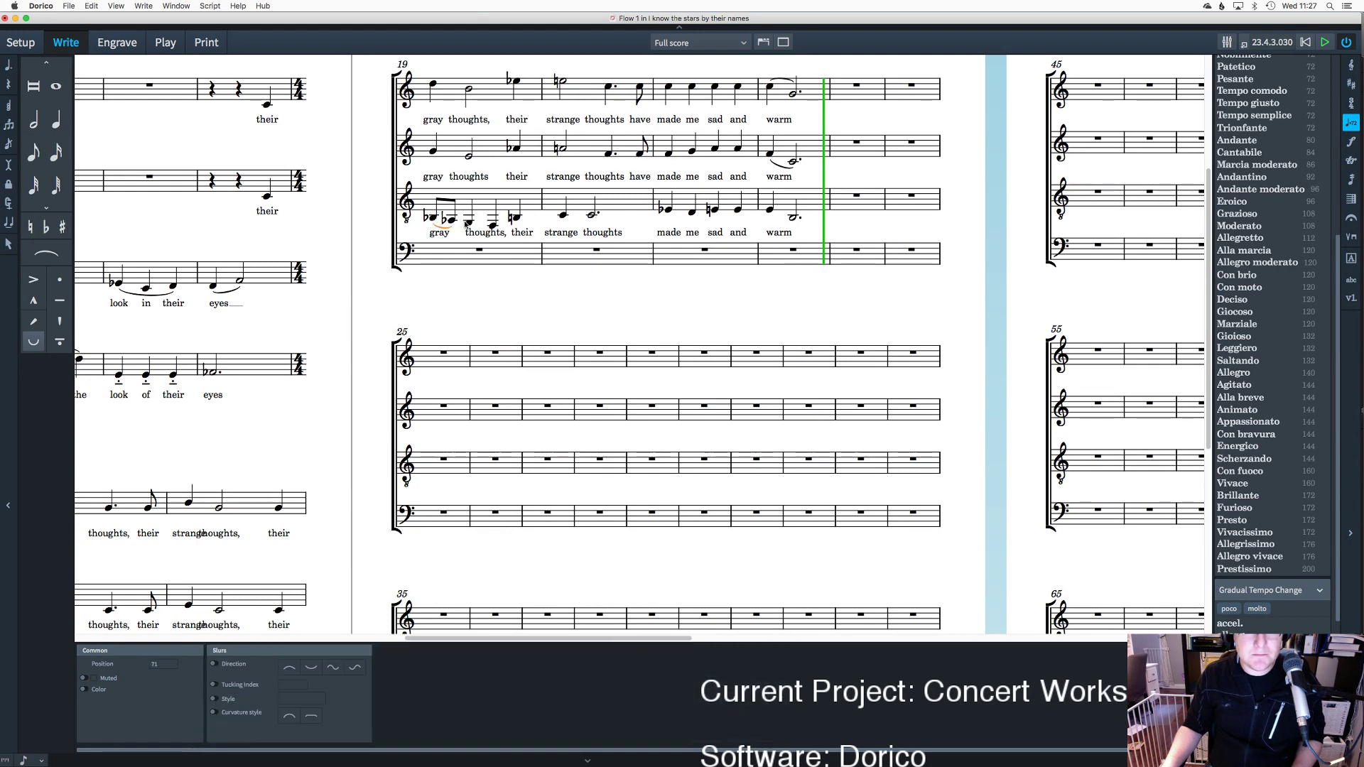
pyautogui.click(468, 221)
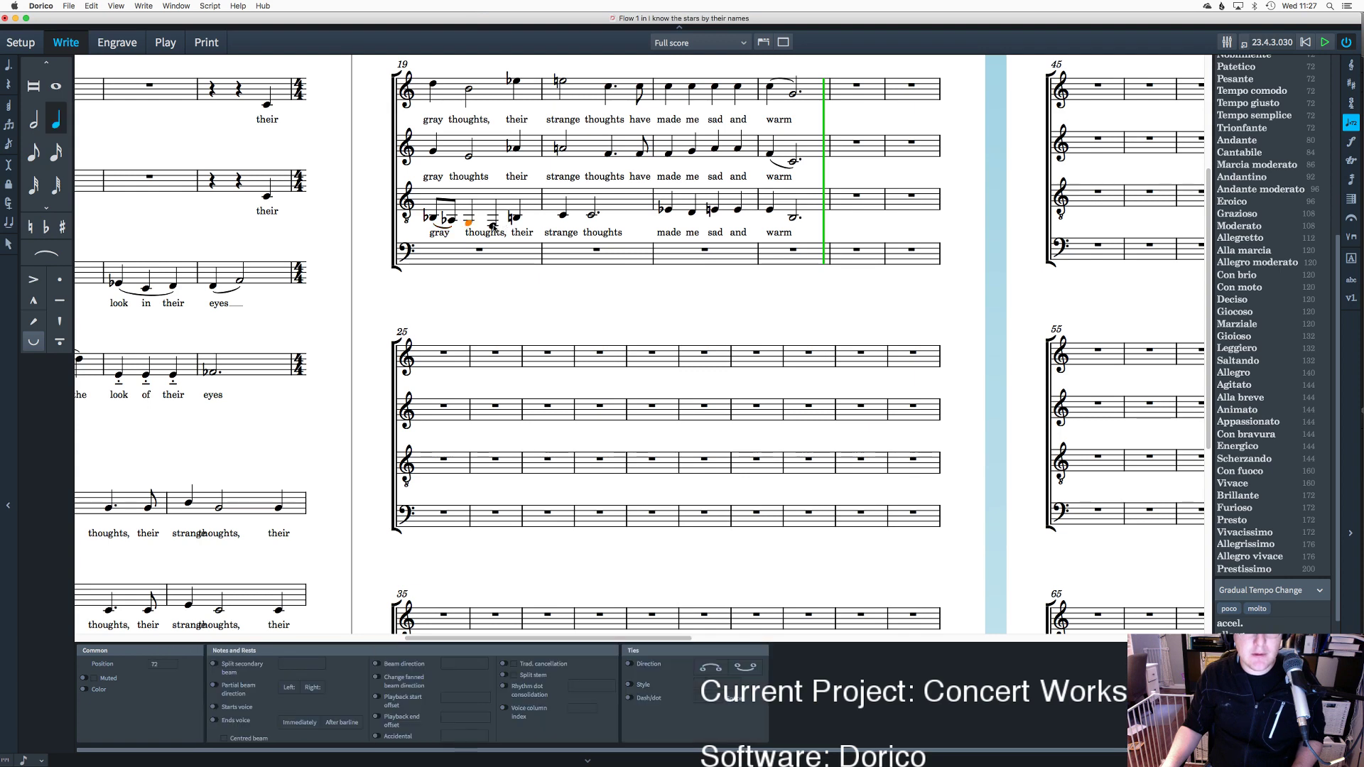
pyautogui.press('s')
pyautogui.press('Escape')
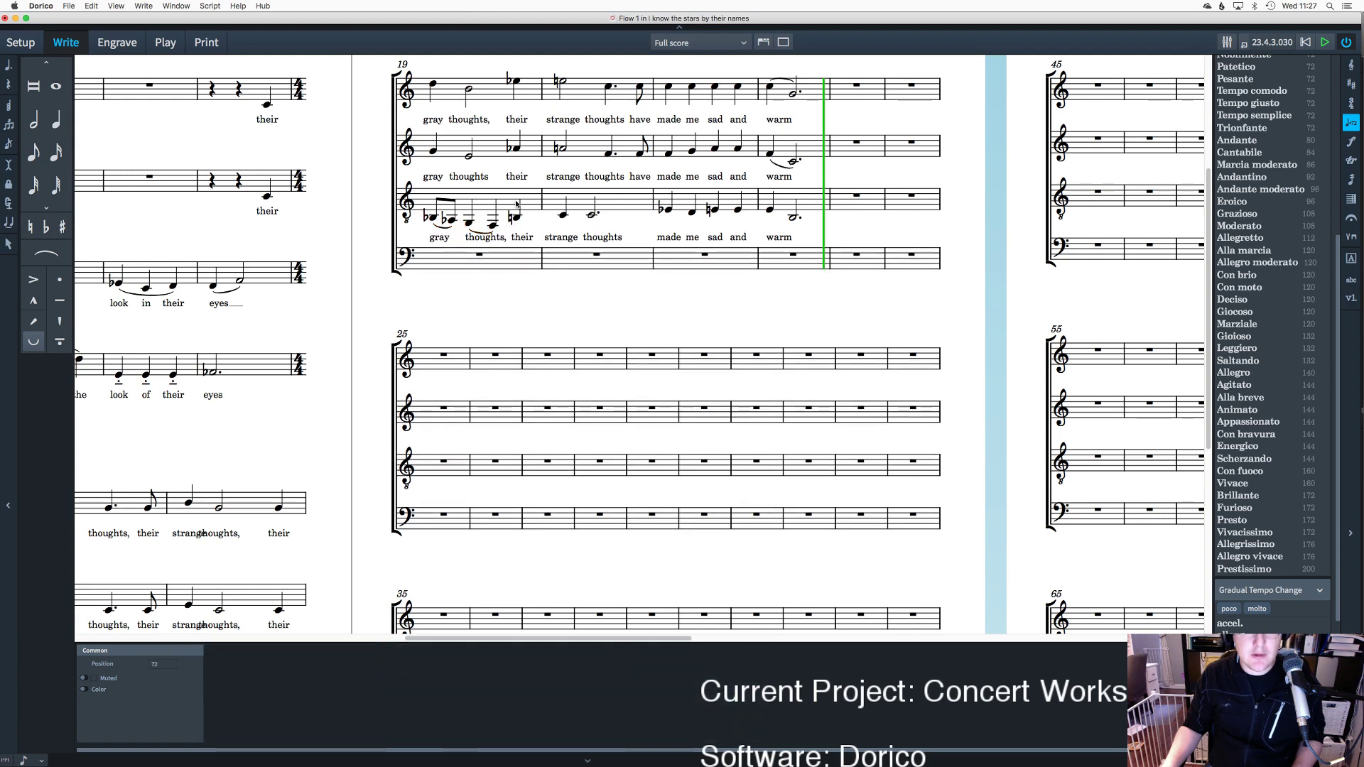
# Step: Transpose all the tenor notes in bars 19 to 22 up an octave
pyautogui.click(430, 217)
pyautogui.moveTo(420, 238); pyautogui.dragTo(812, 191)
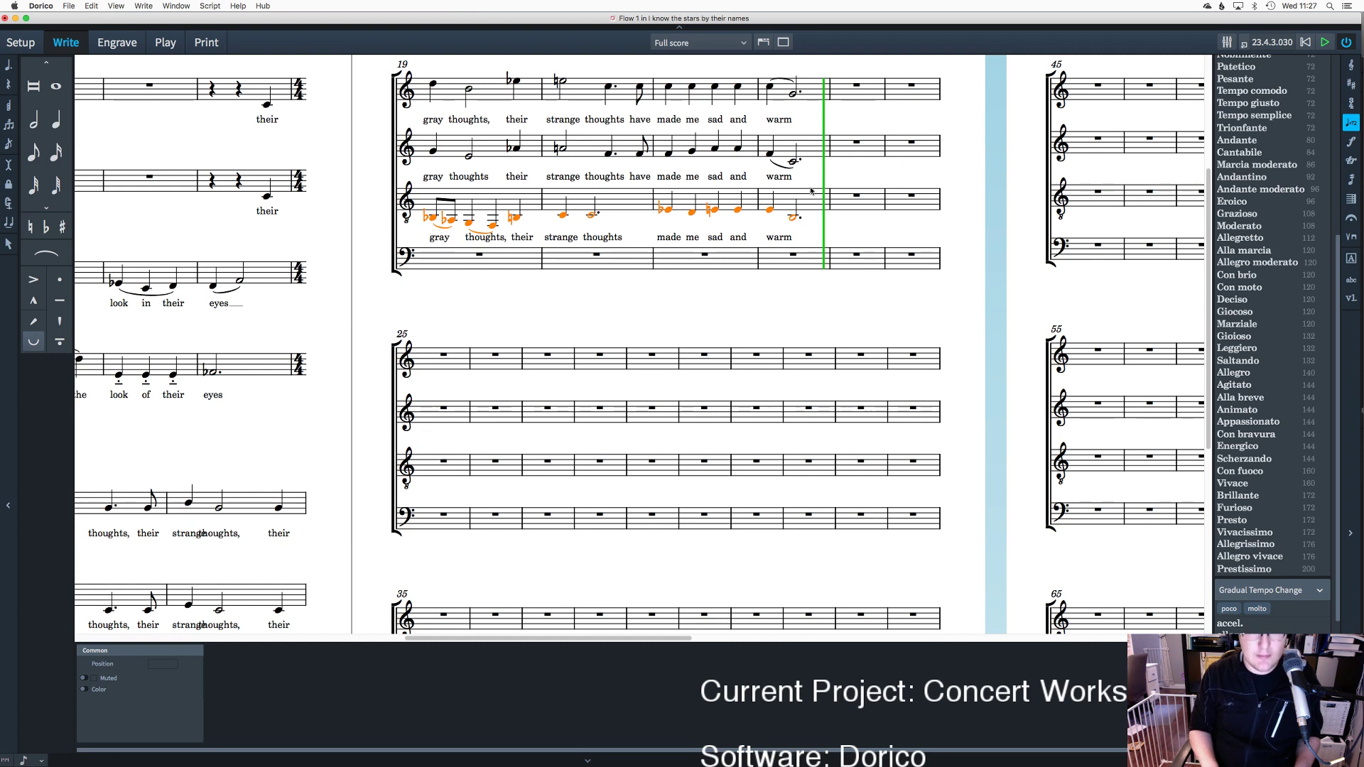
pyautogui.hotkey('alt', 'Up')
pyautogui.hotkey('alt', 'Up')
pyautogui.hotkey('alt', 'Up')
pyautogui.hotkey('alt', 'Up')
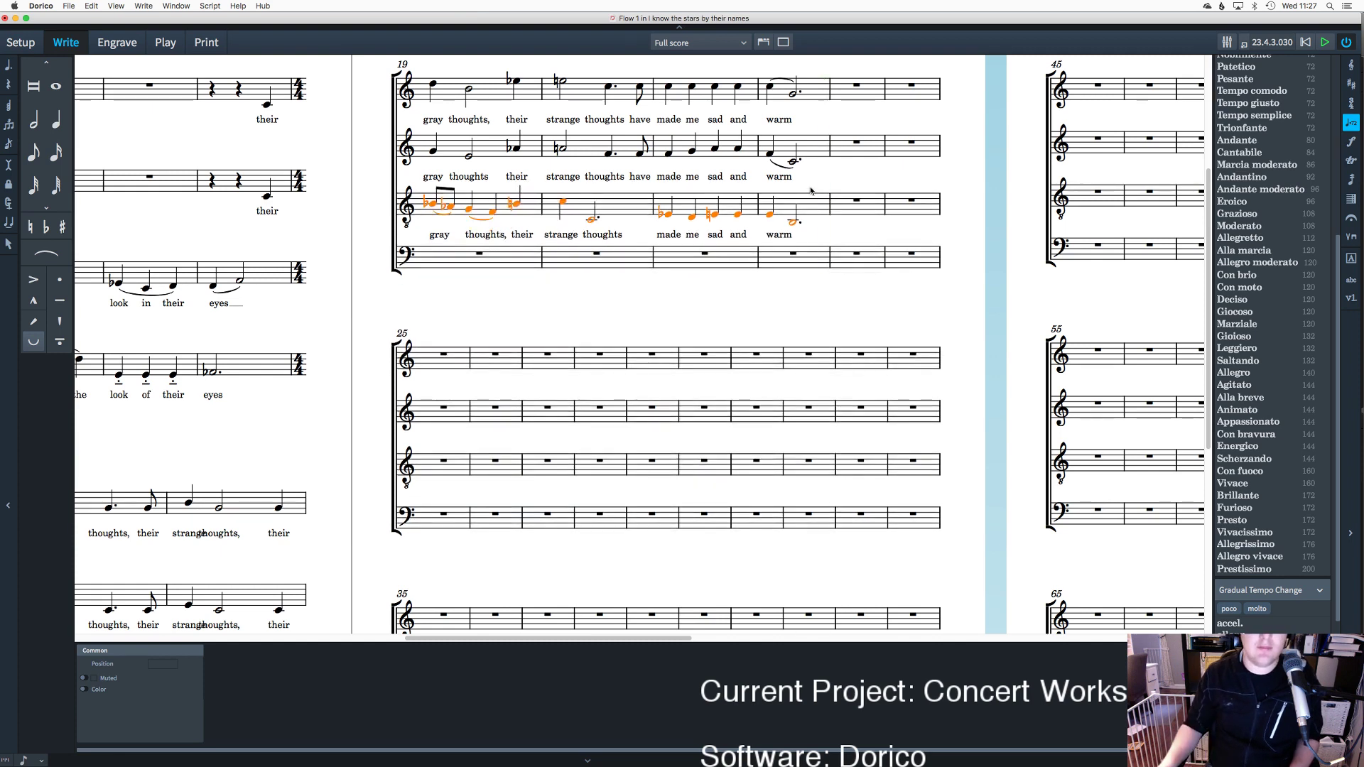
pyautogui.click(719, 290)
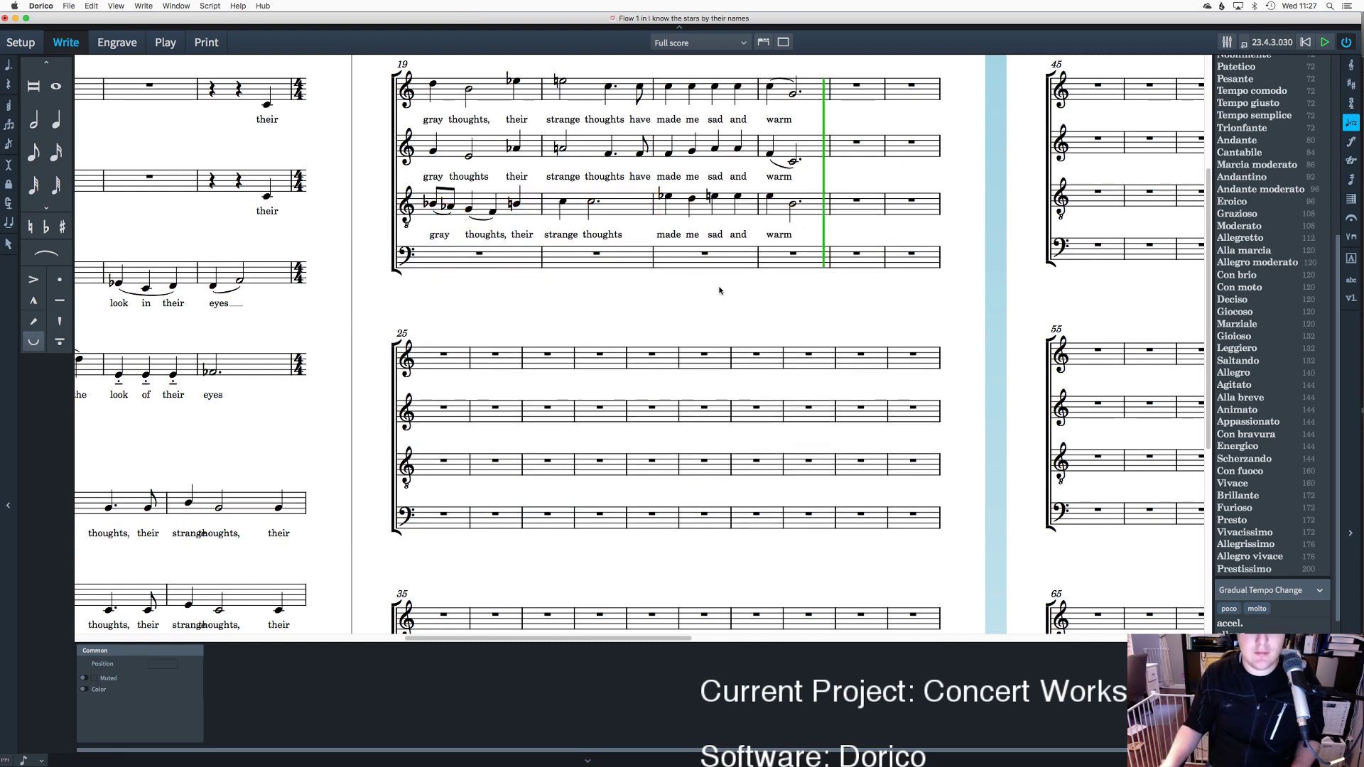
# Step: Copy the tenor's notes, slurs and lyrics from bar 19 into the bass staff of the same bar
pyautogui.scroll(-3, 673, 302)
pyautogui.scroll(-4, 673, 301)
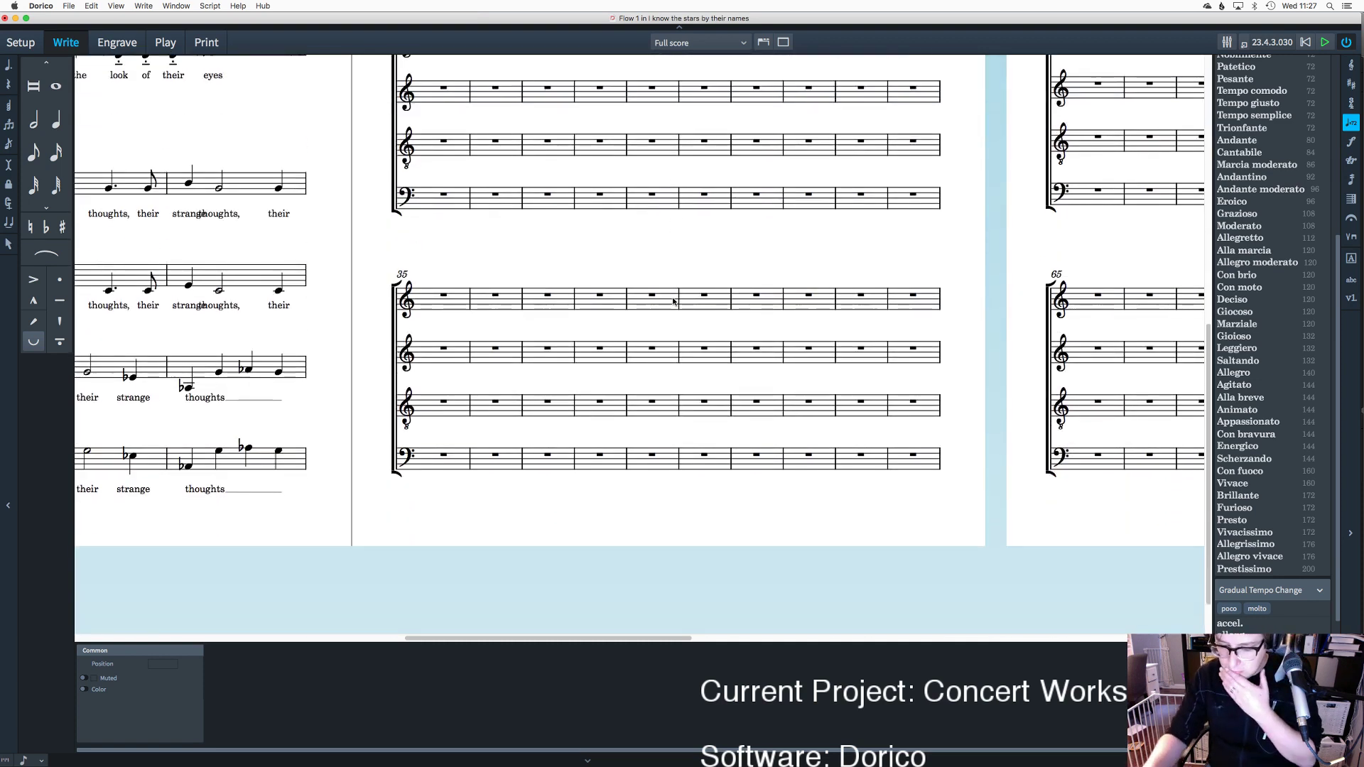
pyautogui.scroll(4, 650, 310)
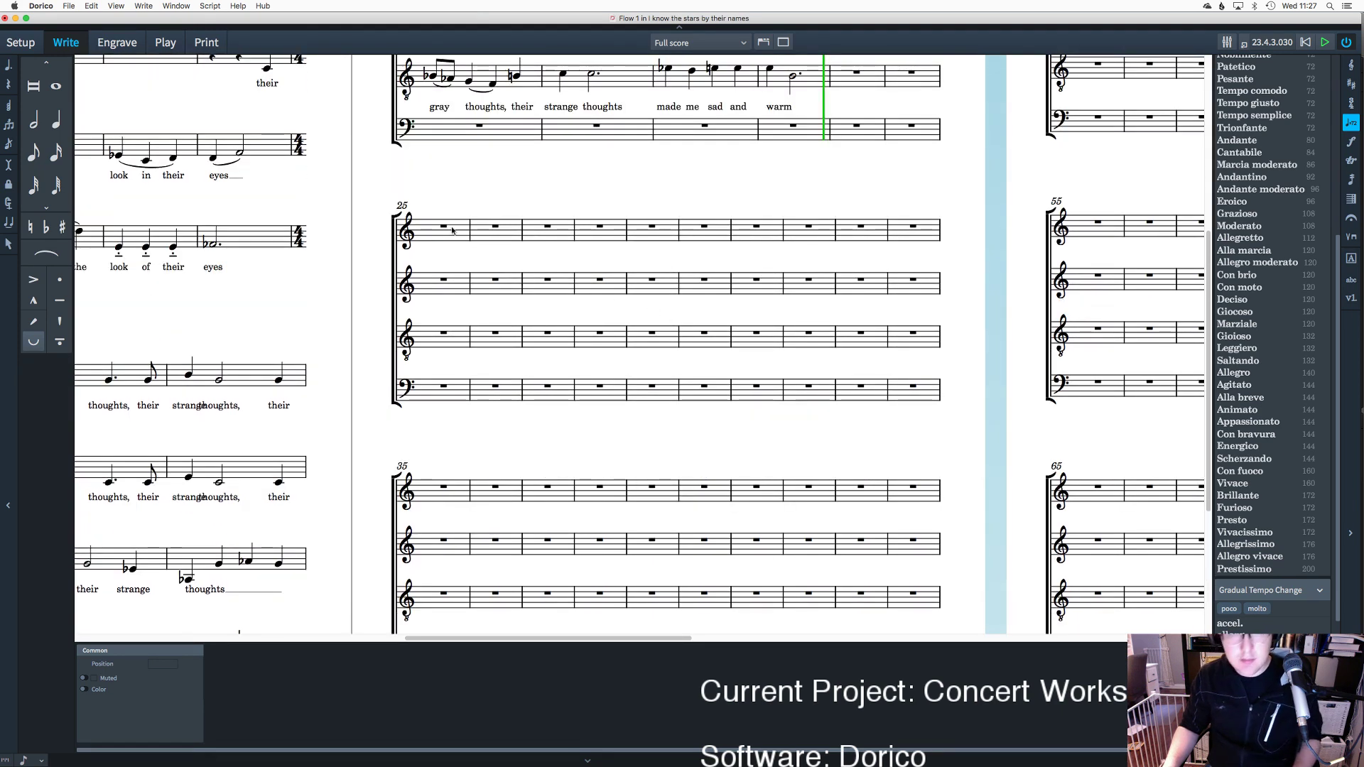
pyautogui.scroll(3, 649, 312)
pyautogui.click(430, 204)
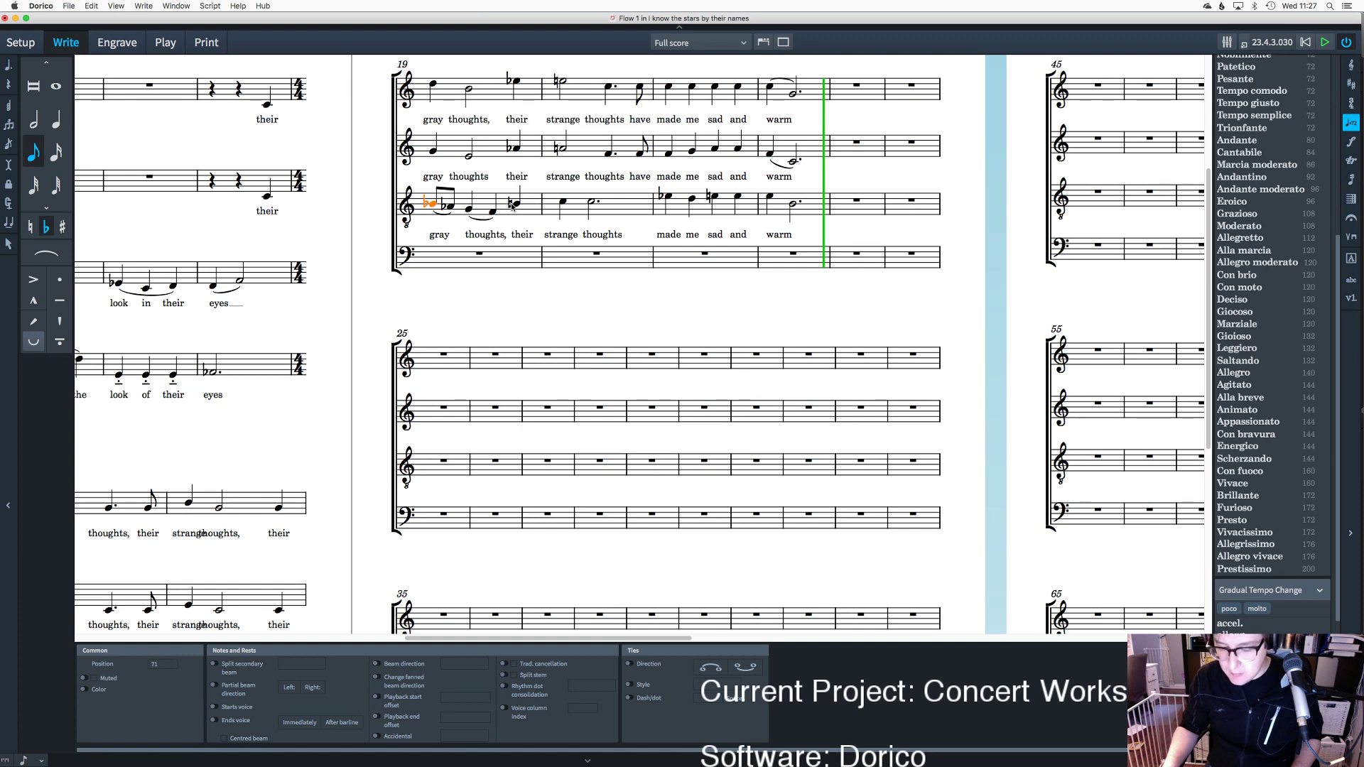
pyautogui.moveTo(539, 236); pyautogui.dragTo(424, 191)
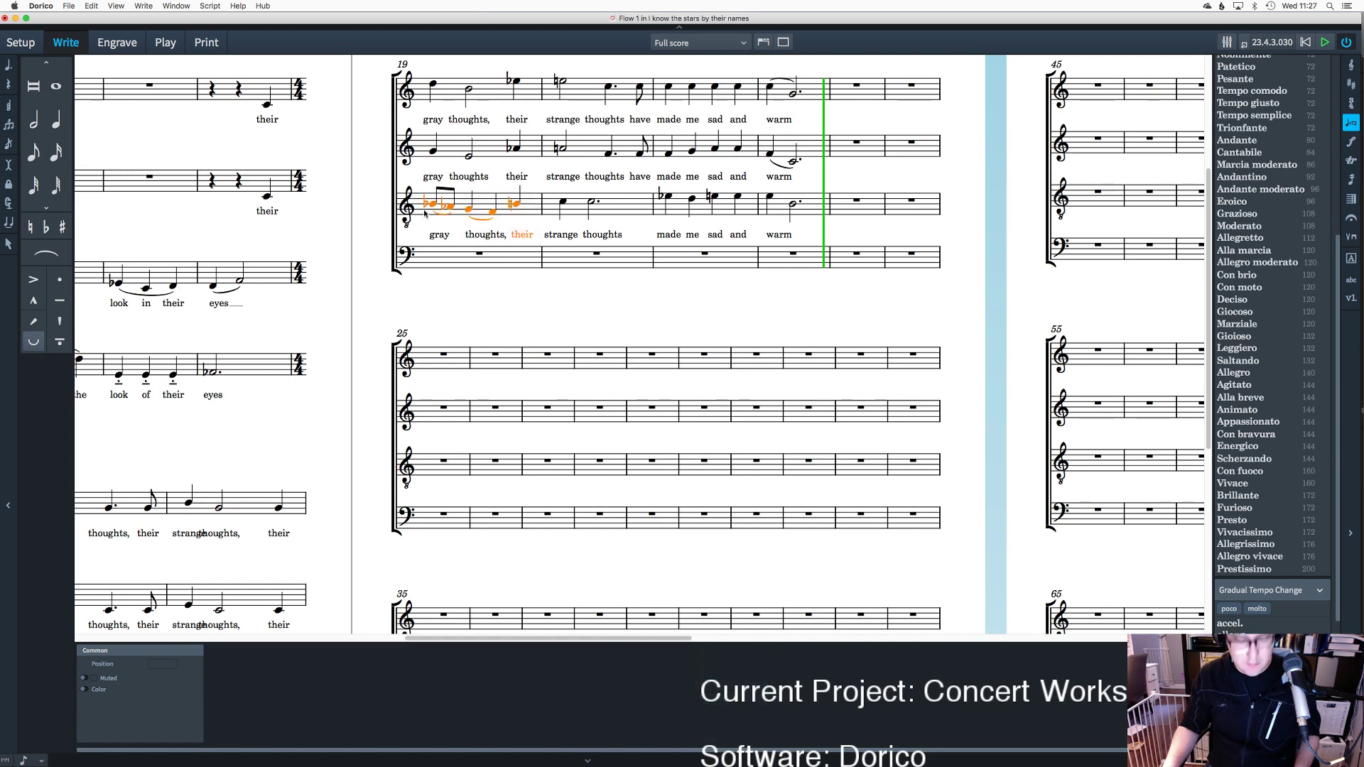
pyautogui.click(538, 248)
pyautogui.moveTo(537, 245); pyautogui.dragTo(421, 185)
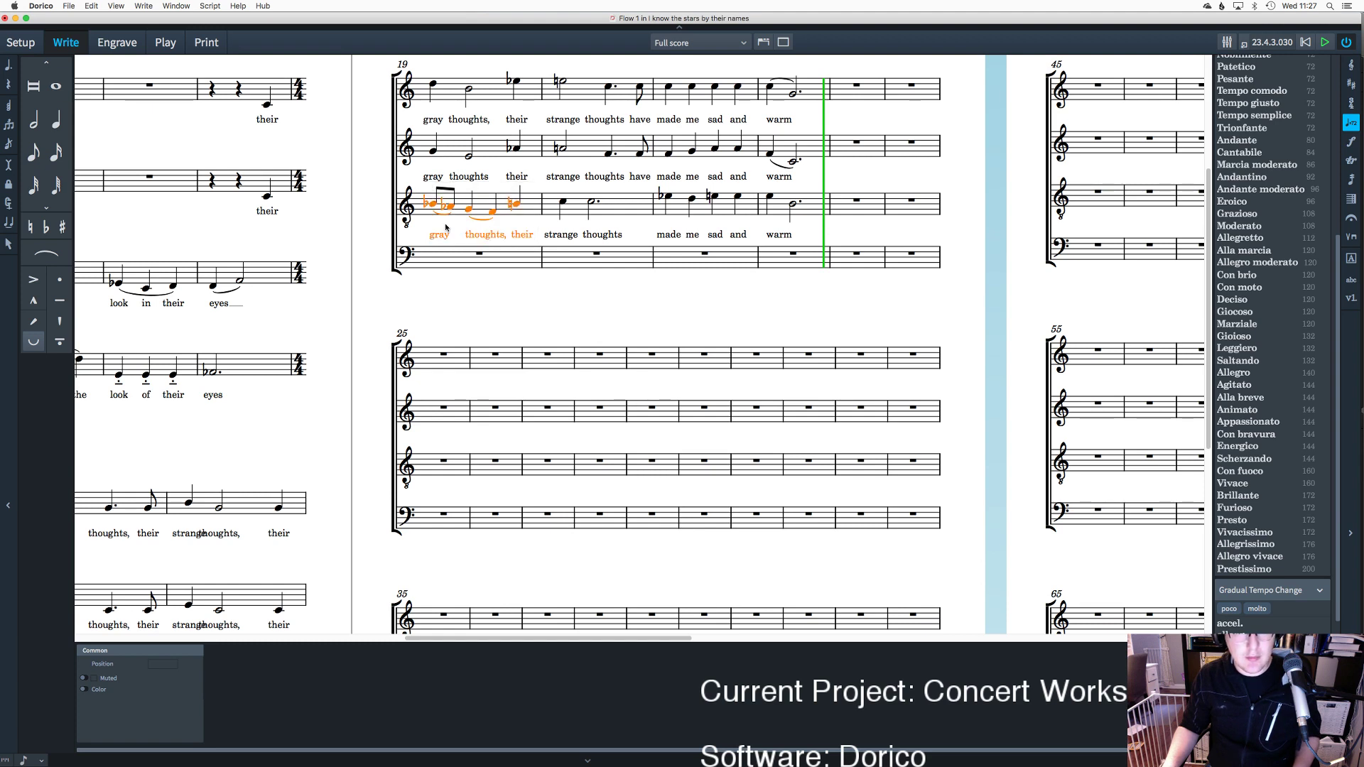
pyautogui.keyDown('alt'); pyautogui.click(435, 259); pyautogui.keyUp('alt')
pyautogui.click(551, 300)
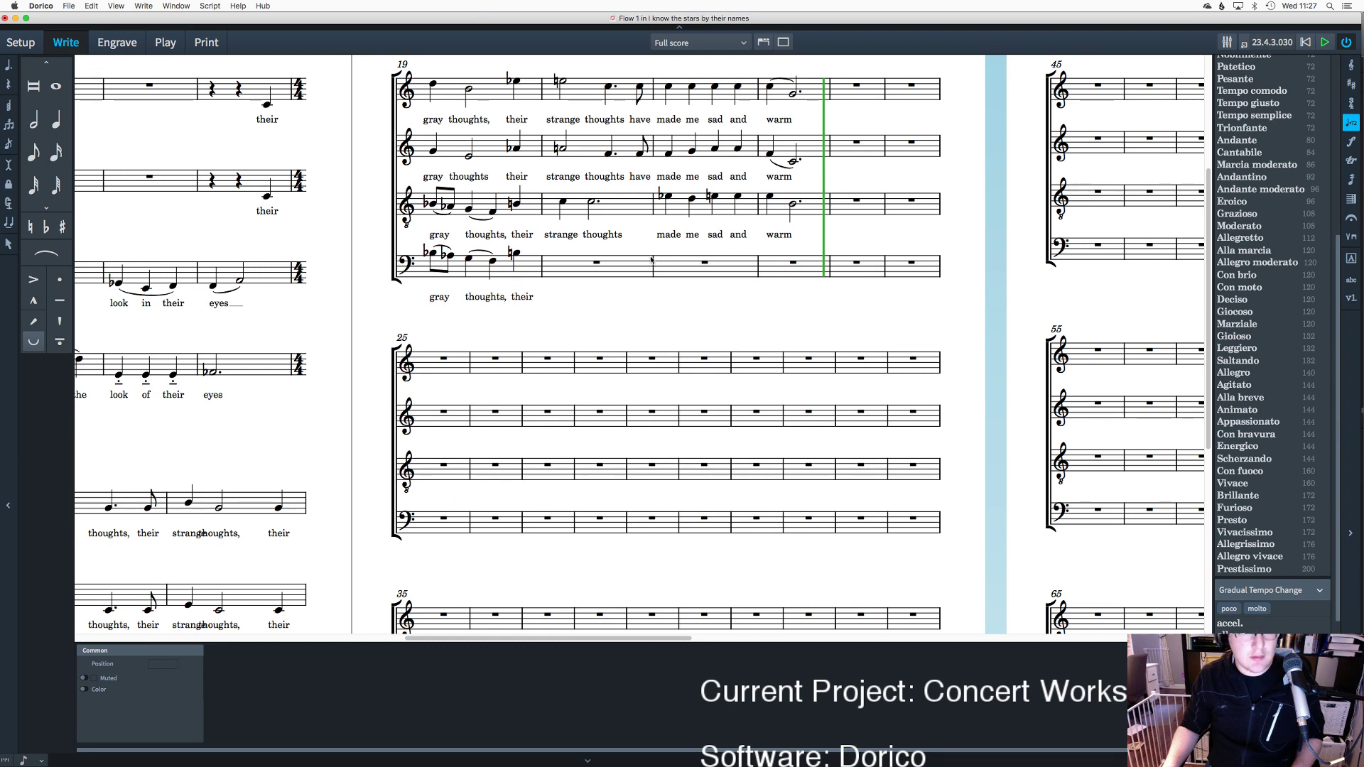
# Step: Enter a quarter-note A natural and a dotted half note respelled as A flat in bass bar 20
pyautogui.doubleClick(558, 269)
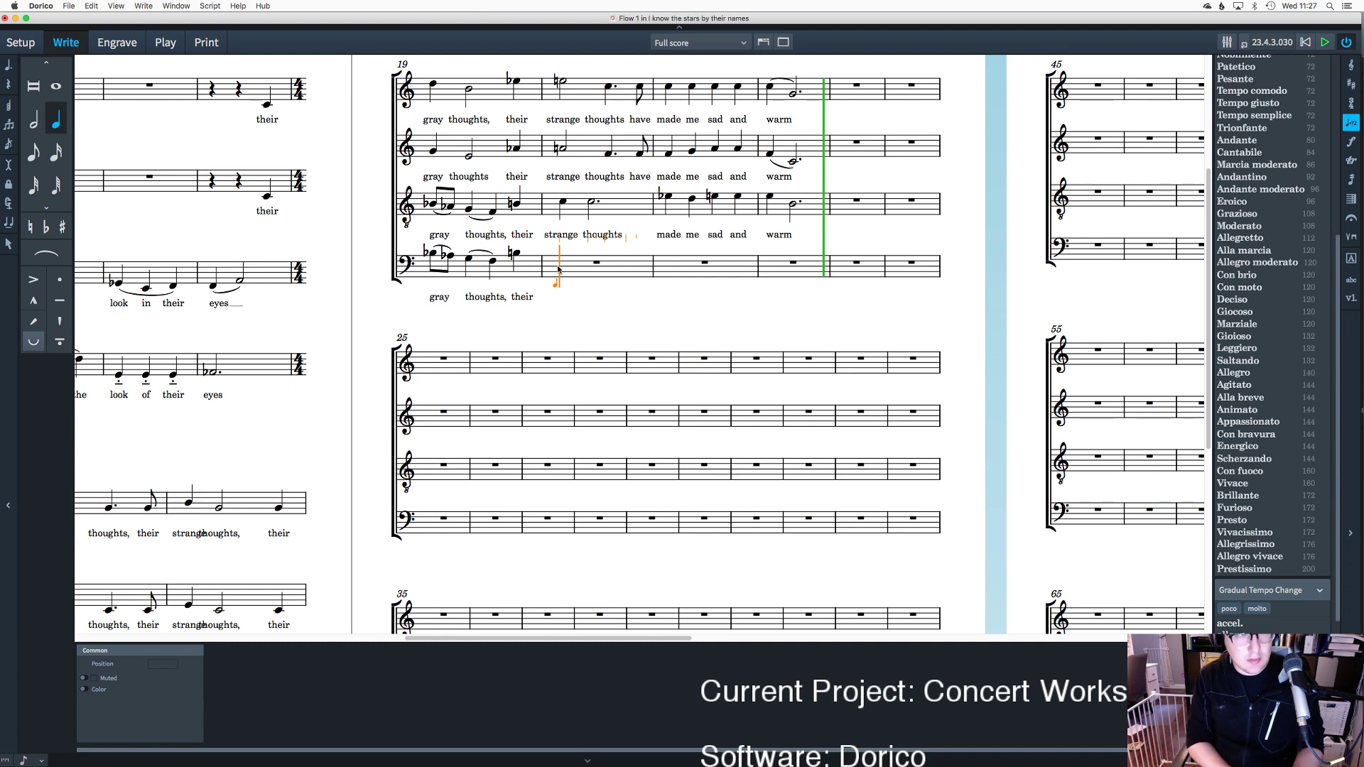
pyautogui.press('a')
pyautogui.press('7')
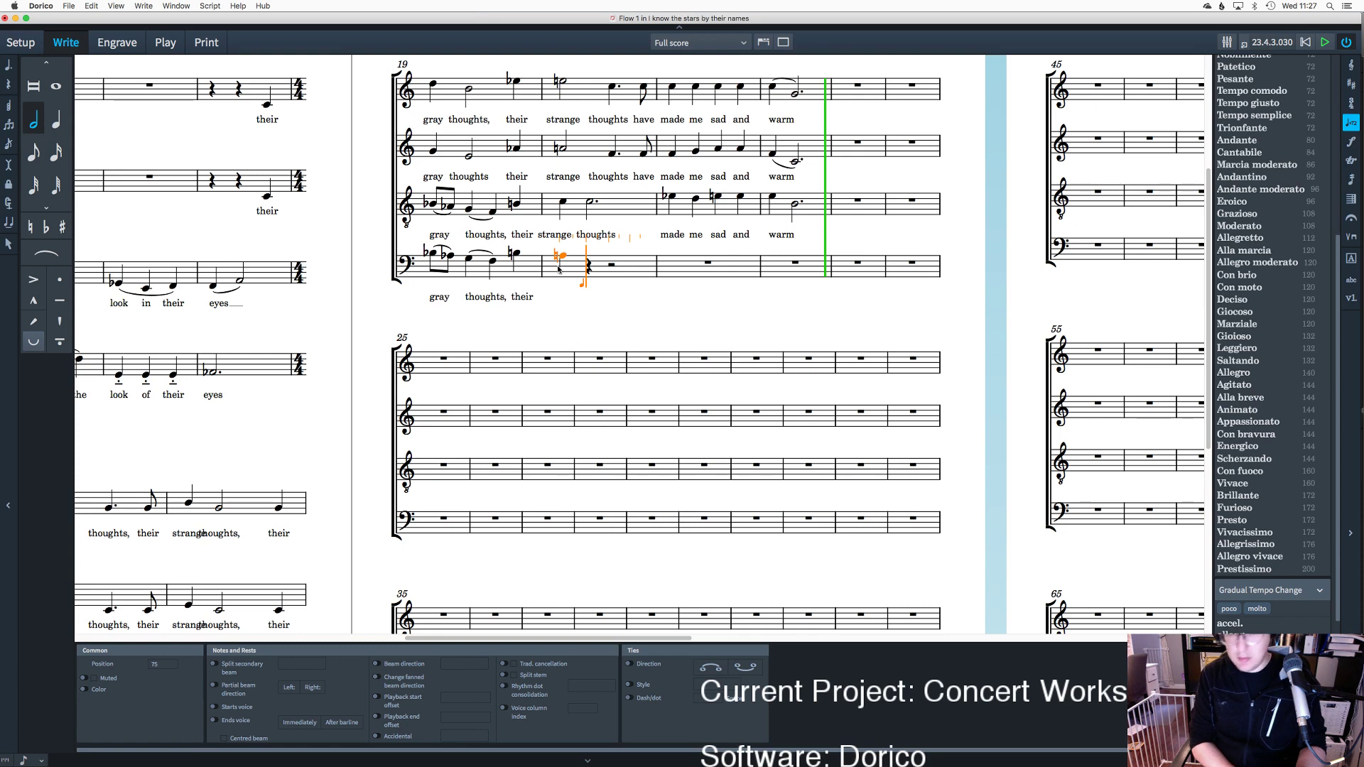
pyautogui.press('g')
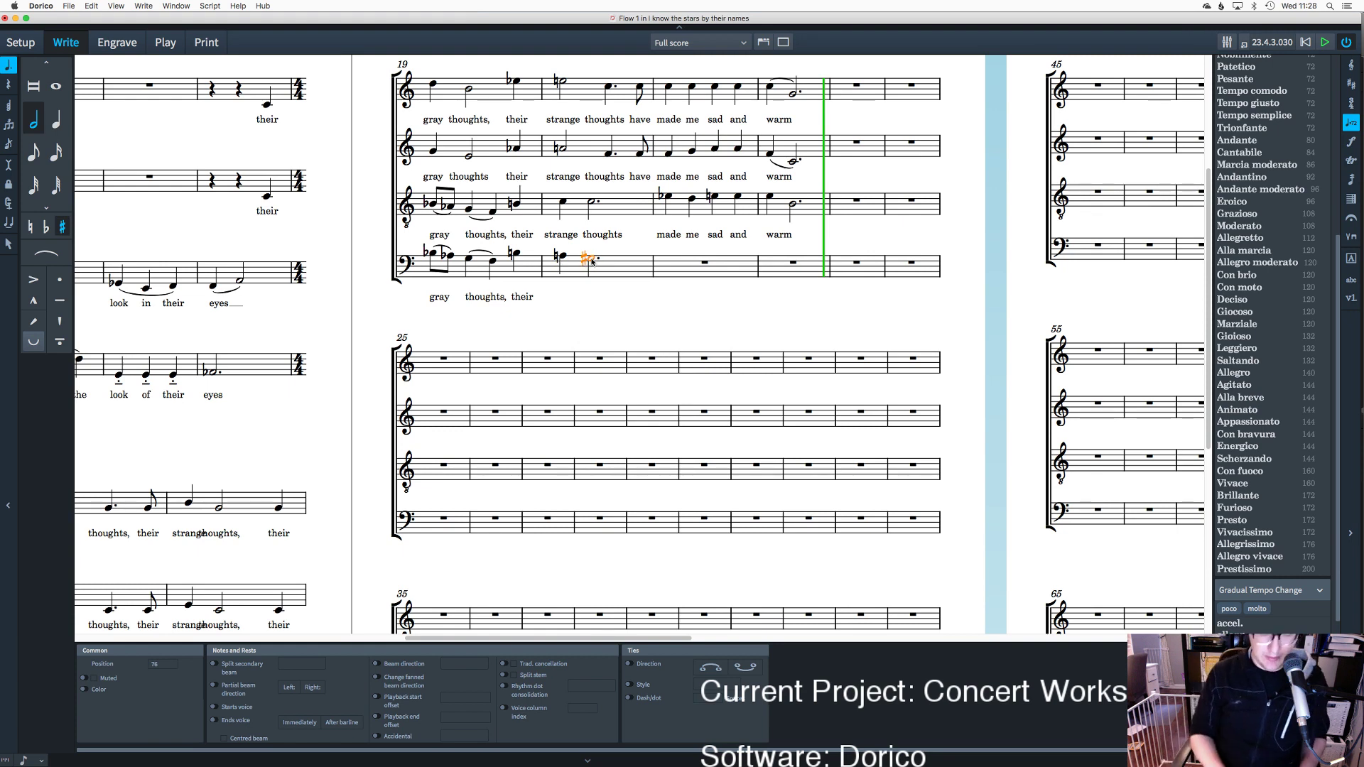
pyautogui.press('-')
pyautogui.click(561, 299)
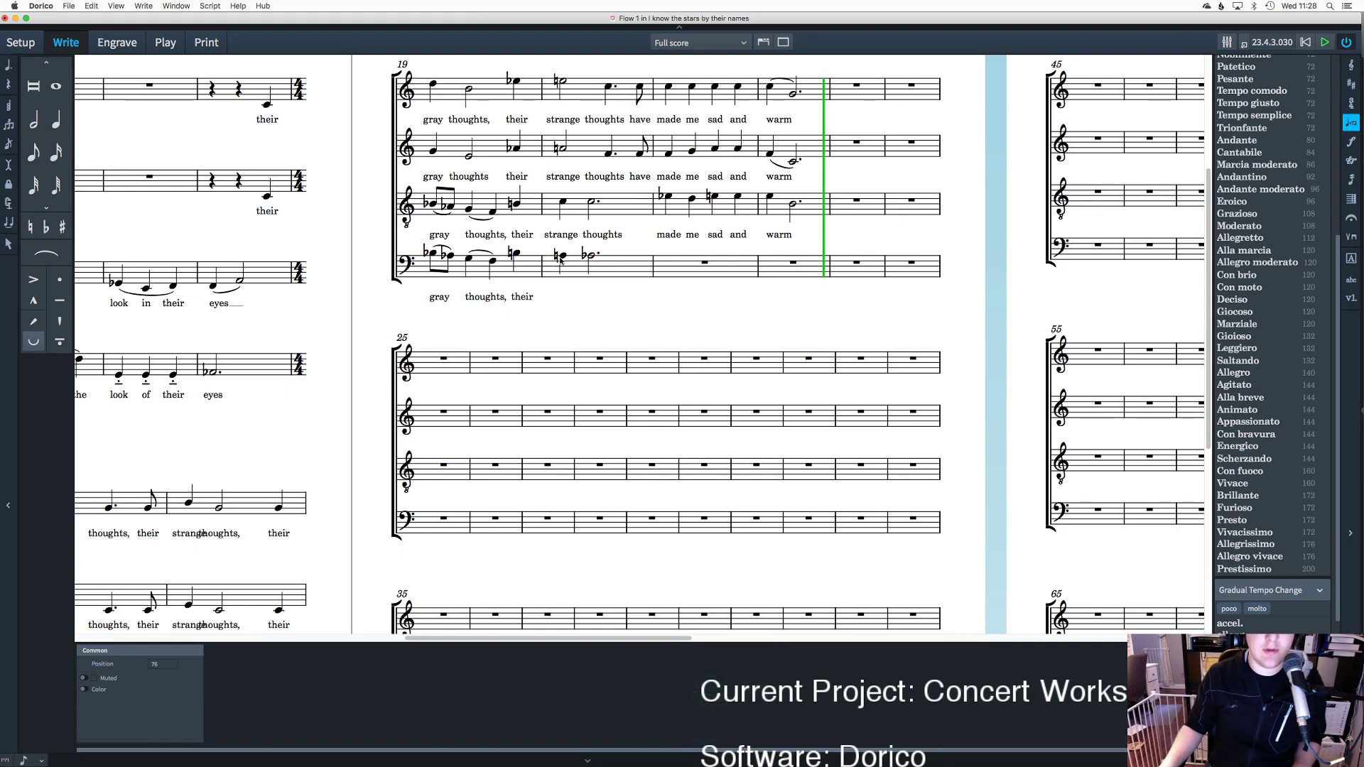
# Step: Continue the bass lyrics with "strange thoughts" under the two notes of bar 20
pyautogui.doubleClick(533, 301)
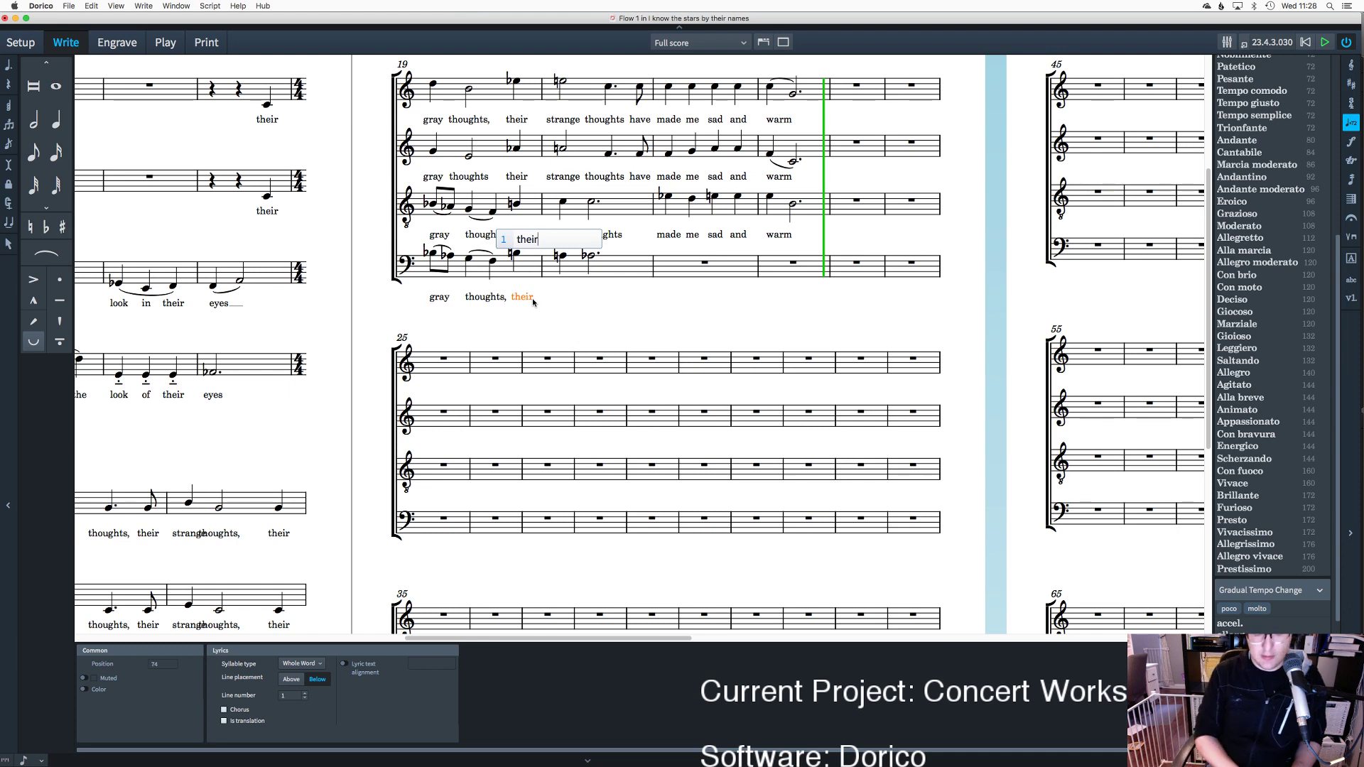
pyautogui.press('space')
pyautogui.write('strange ')
pyautogui.write('thoug')
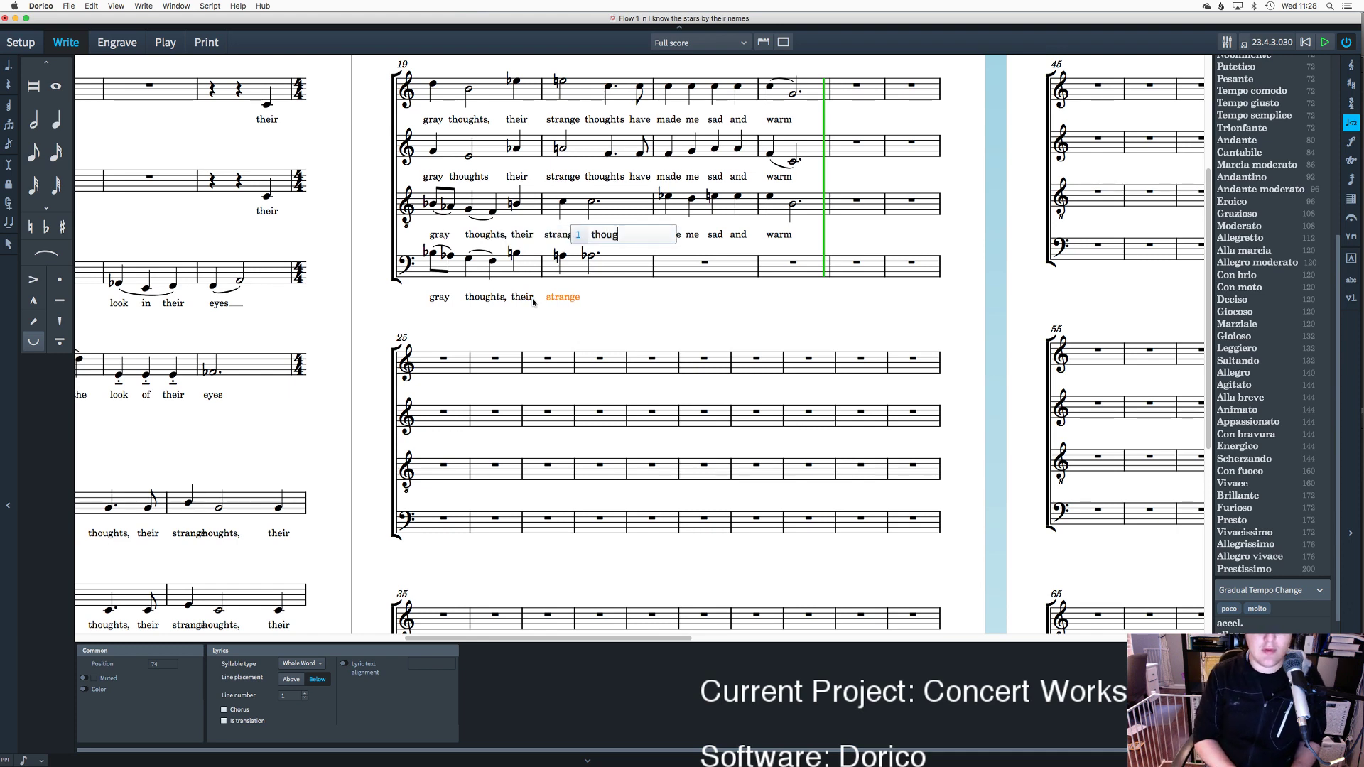
pyautogui.write('hts')
pyautogui.press('Escape')
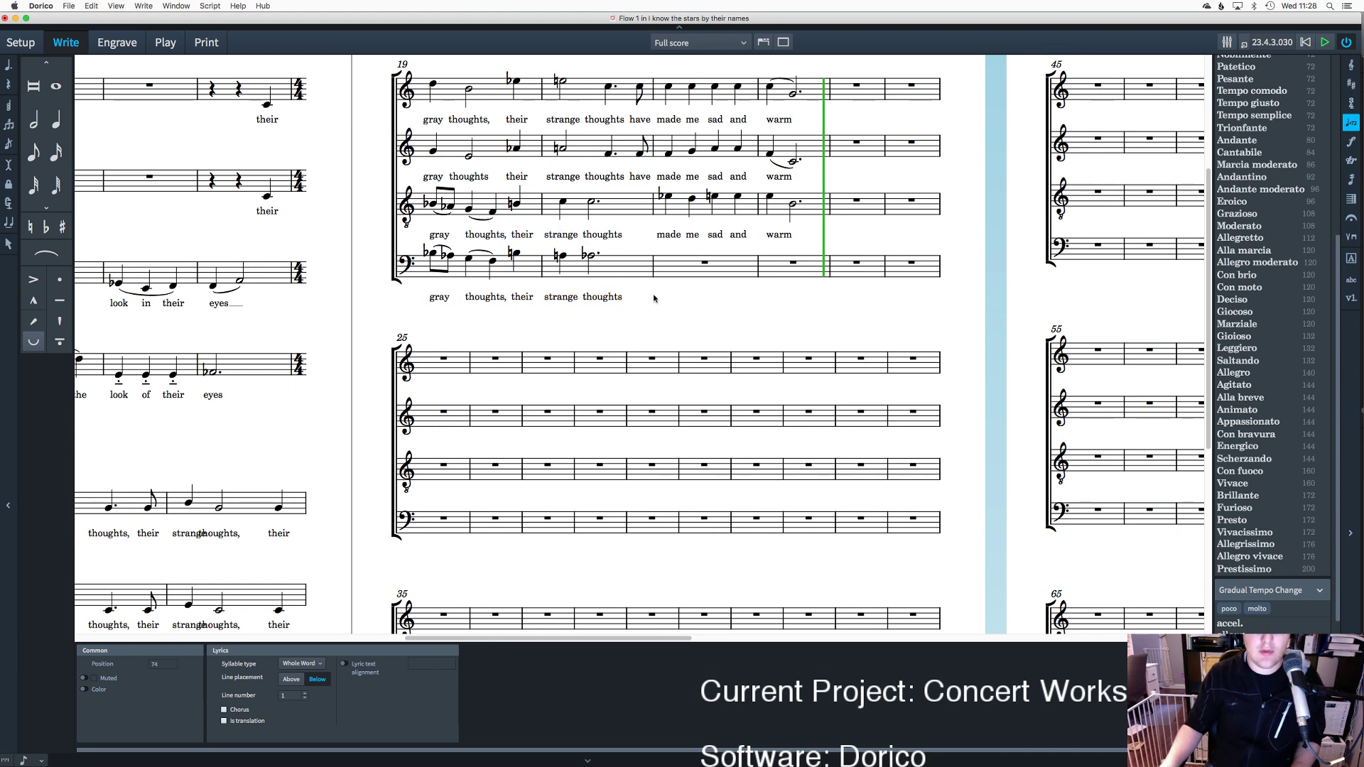
pyautogui.scroll(1, 655, 298)
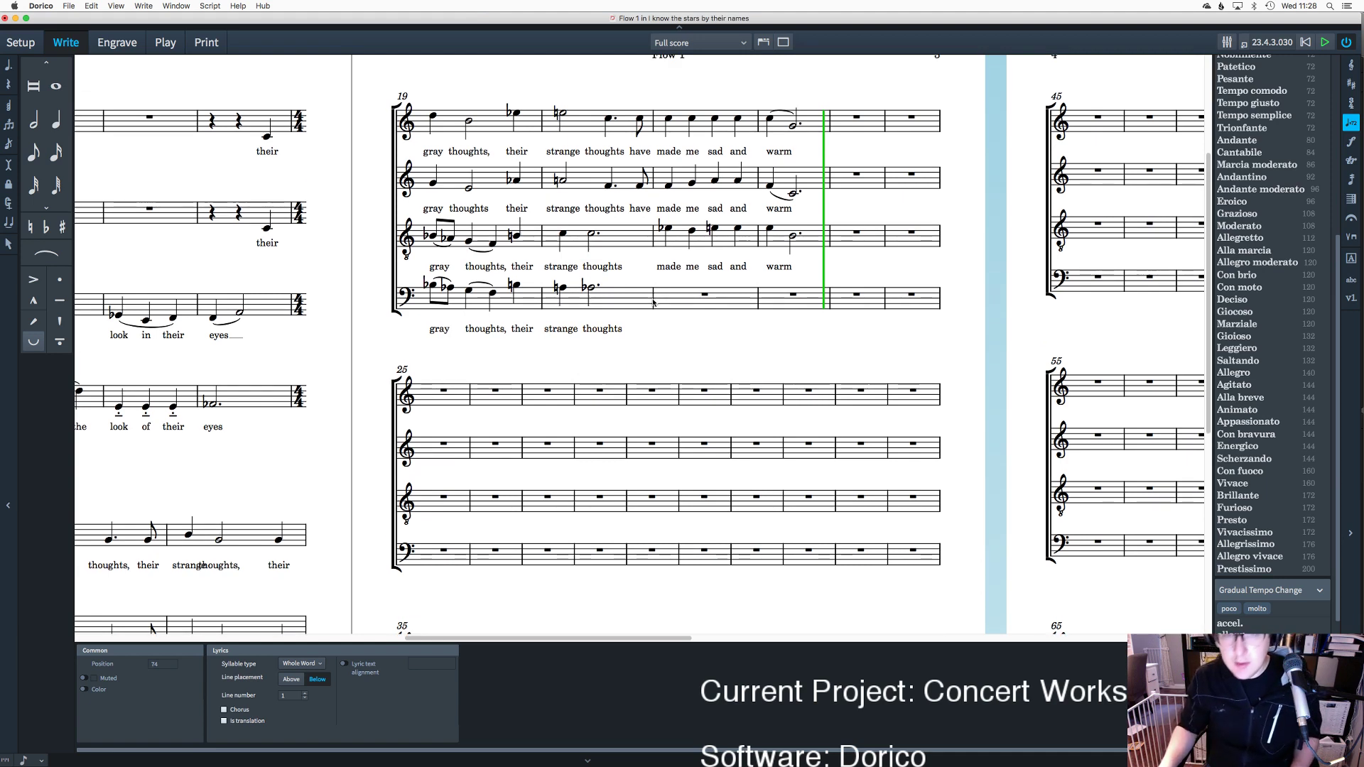
pyautogui.press('Escape')
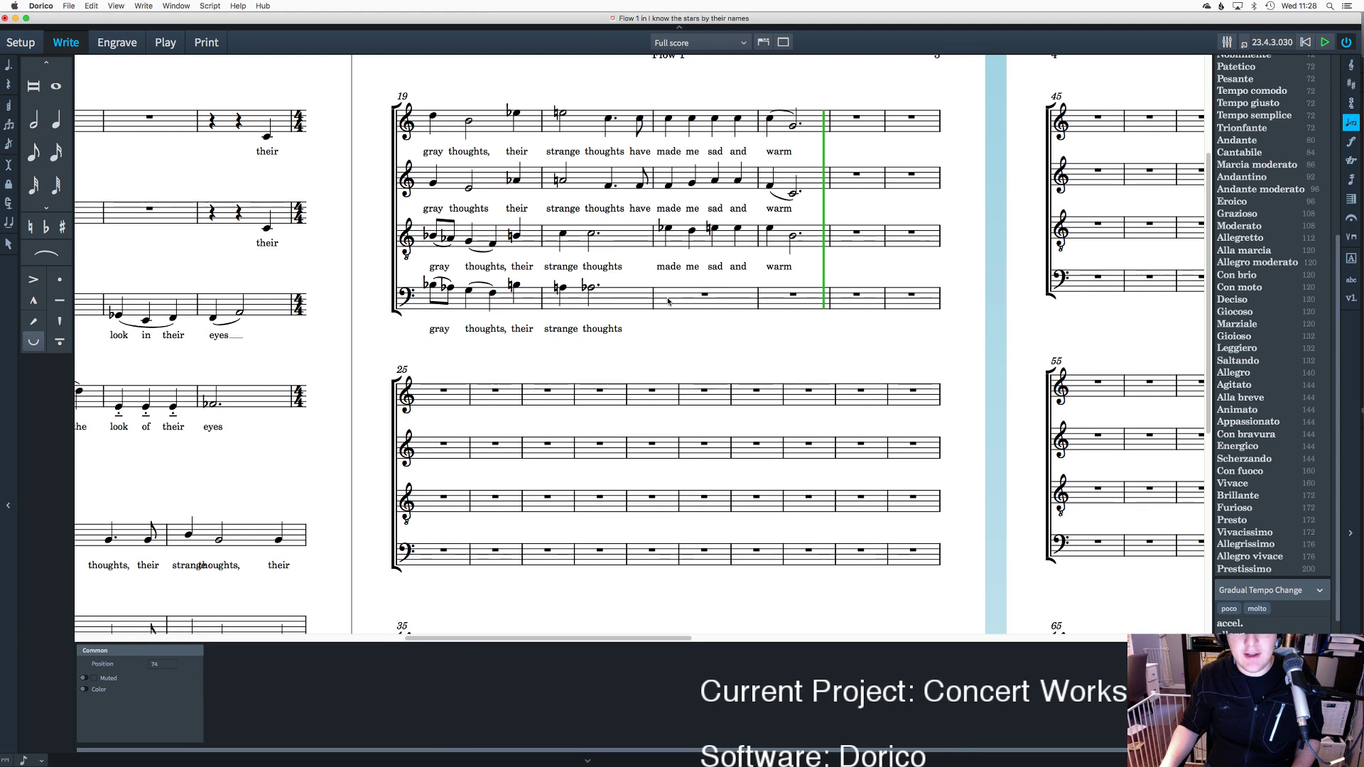
# Step: Enter bass quarter notes F and C from beat 3 of bar 21, then a quarter-note A and dotted half-note E in bar 22
pyautogui.doubleClick(668, 302)
pyautogui.press('Right')
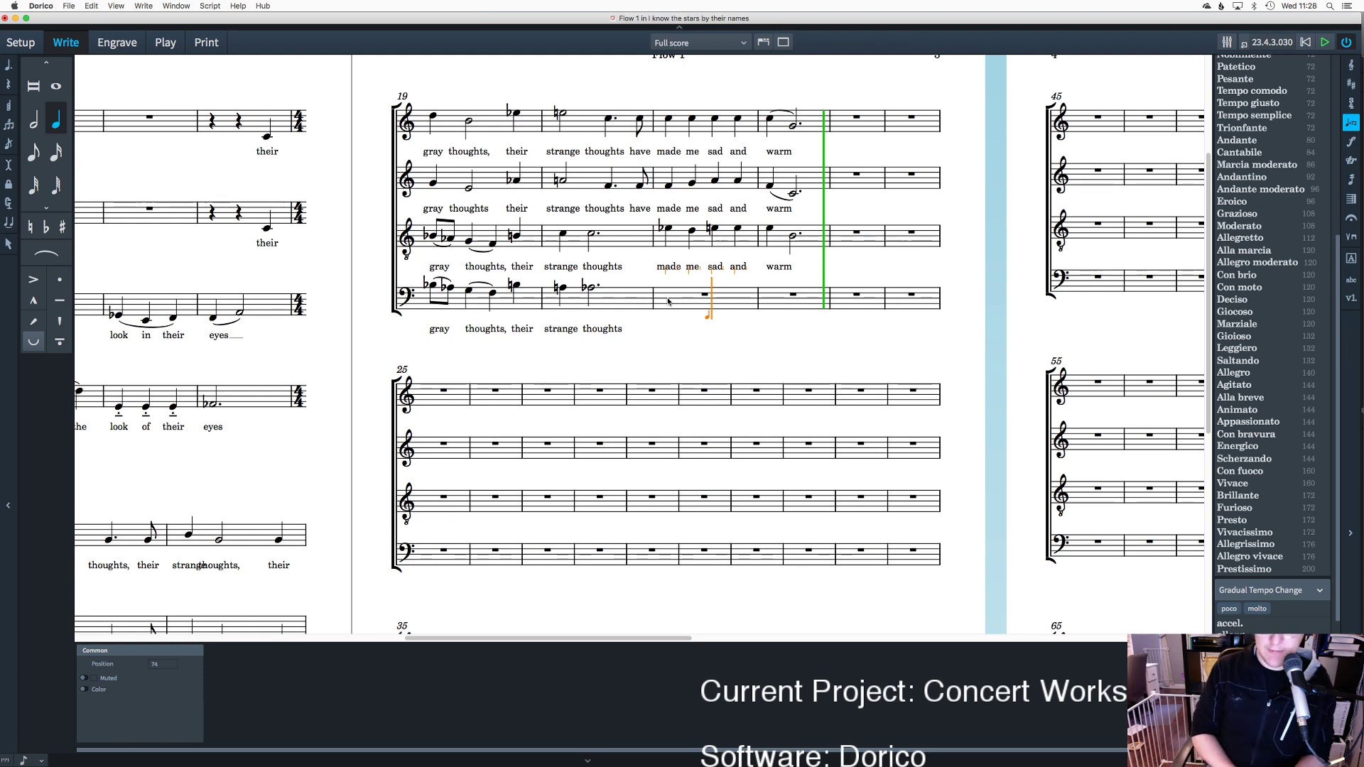
pyautogui.press('d')
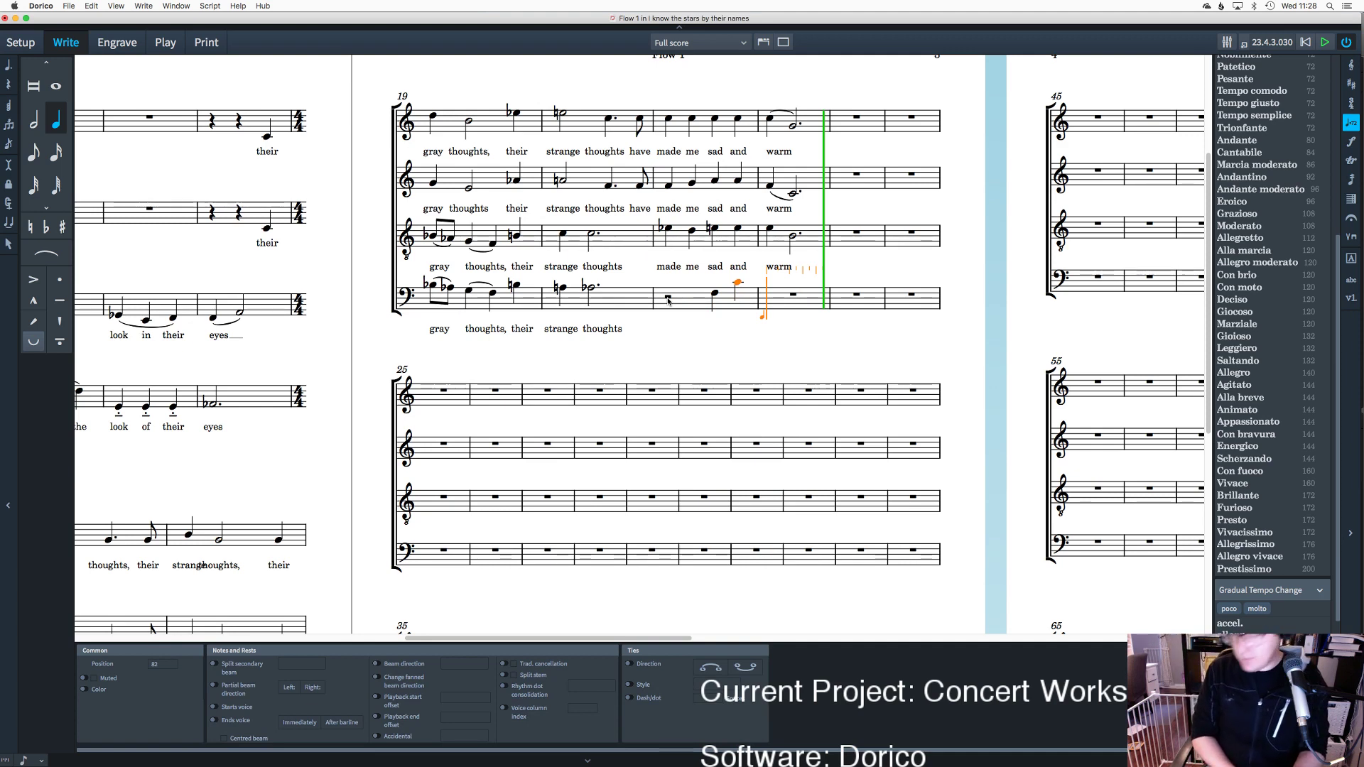
pyautogui.press('a')
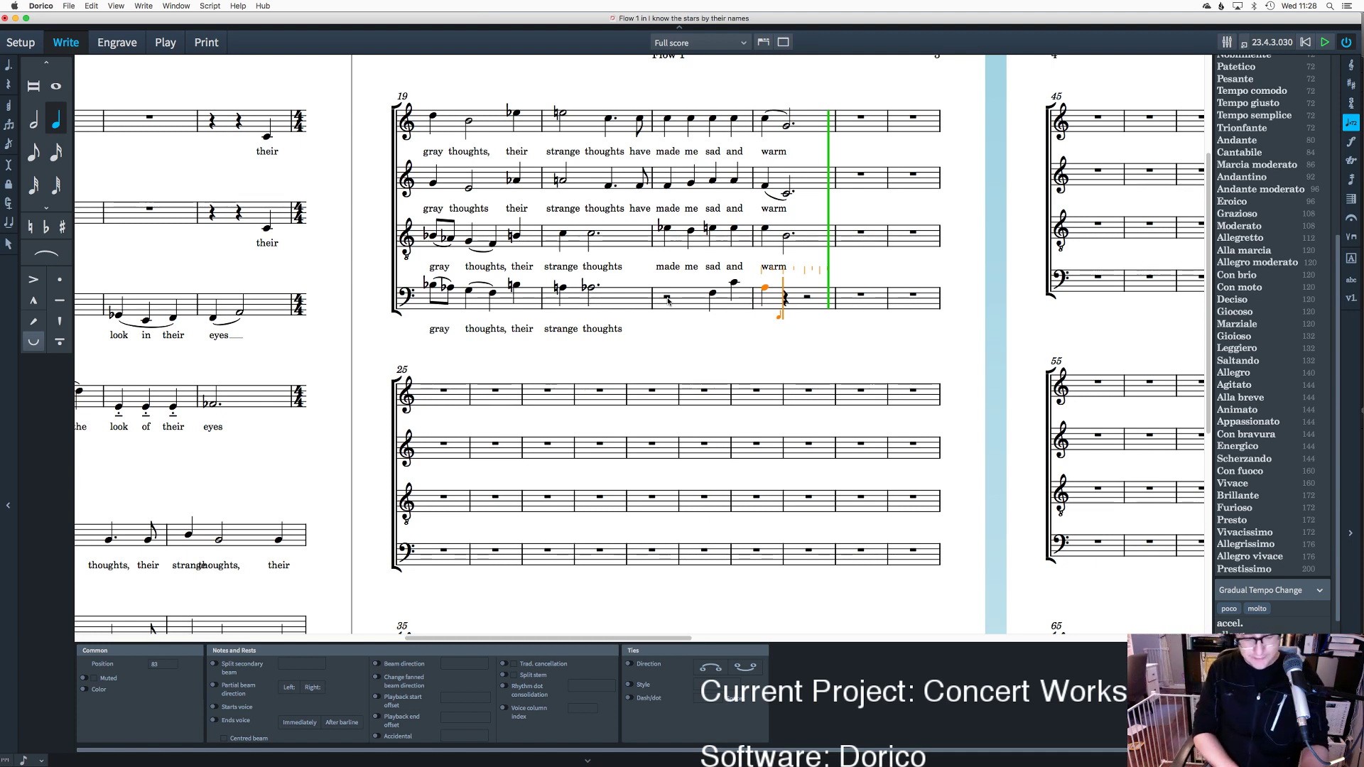
pyautogui.press('4')
pyautogui.press('5')
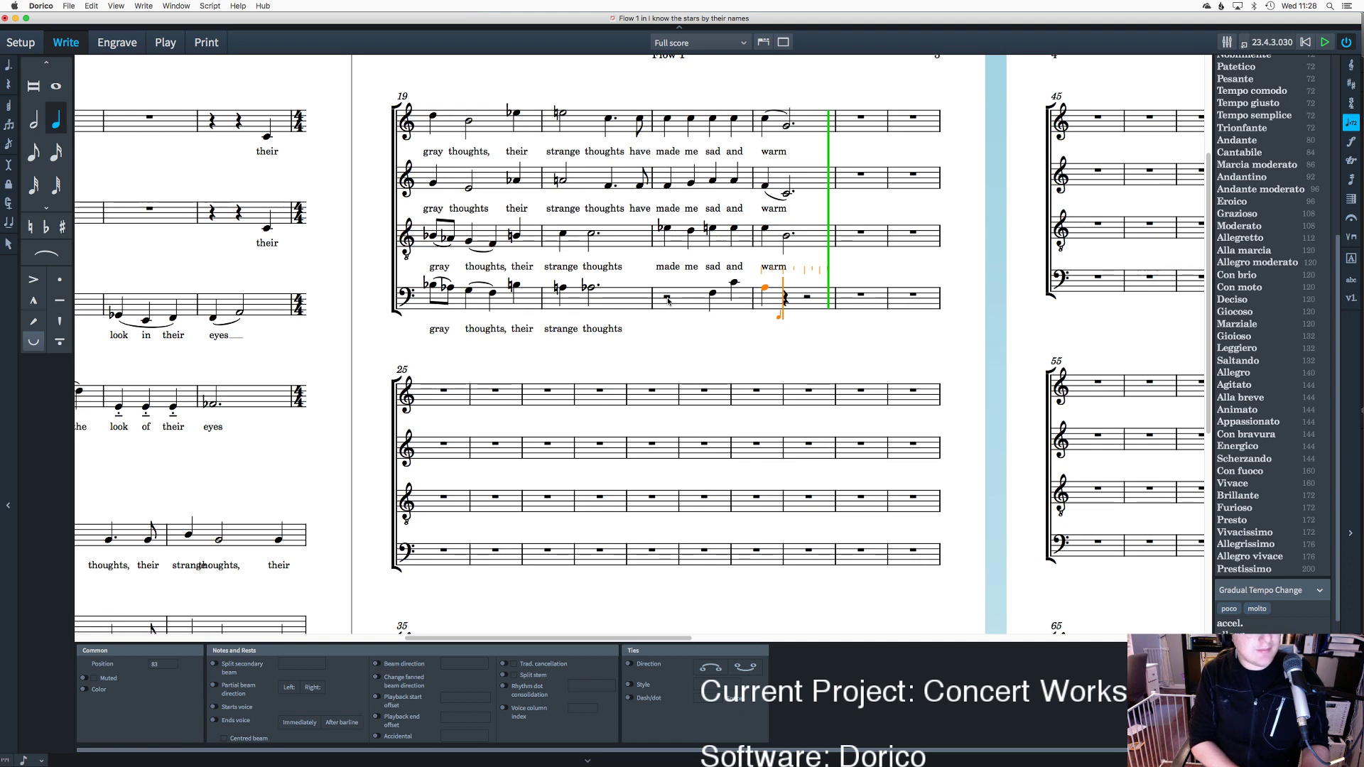
pyautogui.press('6')
pyautogui.press('c')
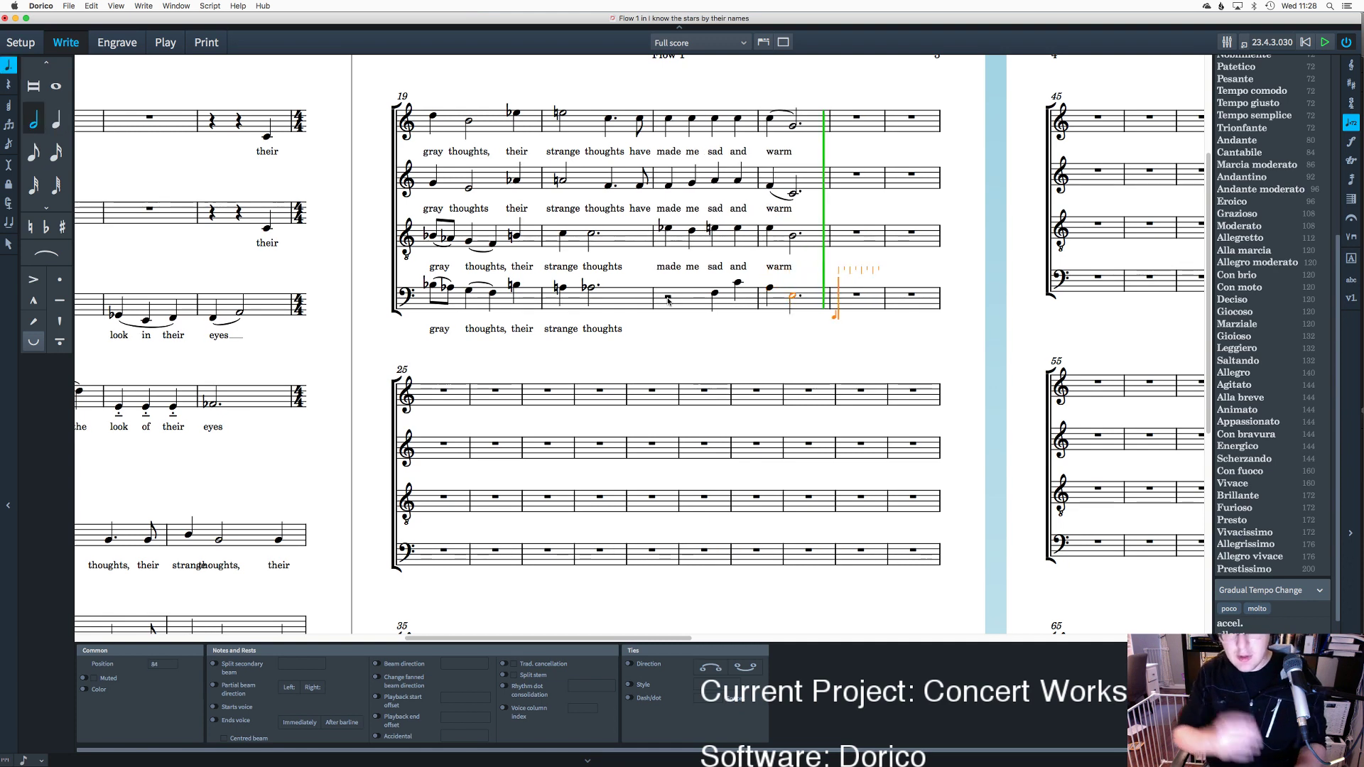
pyautogui.click(732, 335)
pyautogui.hotkey('ctrl', 'z')
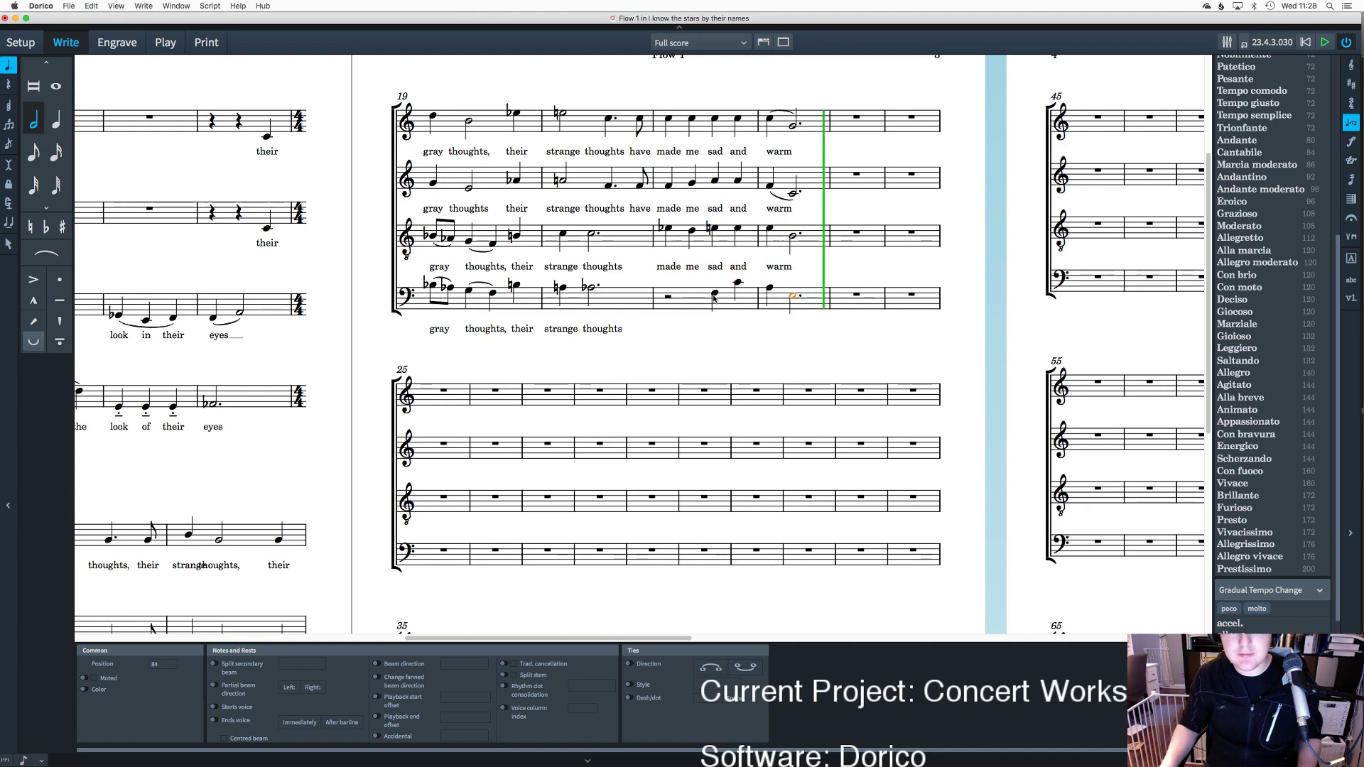
# Step: Add the lyrics "sad and warm" under the bass notes from beat 3 of bar 21 into bar 22
pyautogui.click(714, 296)
pyautogui.hotkey('shift', 'l')
pyautogui.write('sa')
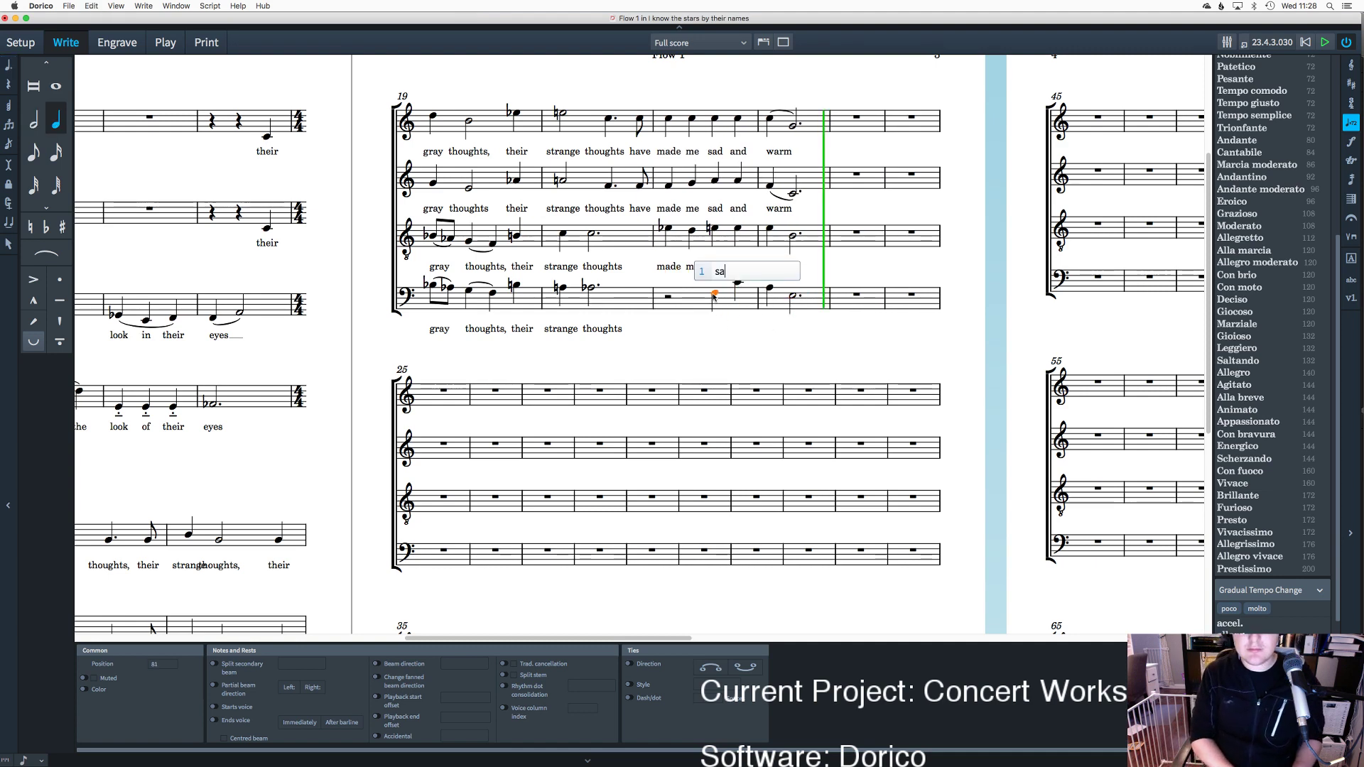
pyautogui.press('space')
pyautogui.write('ss')
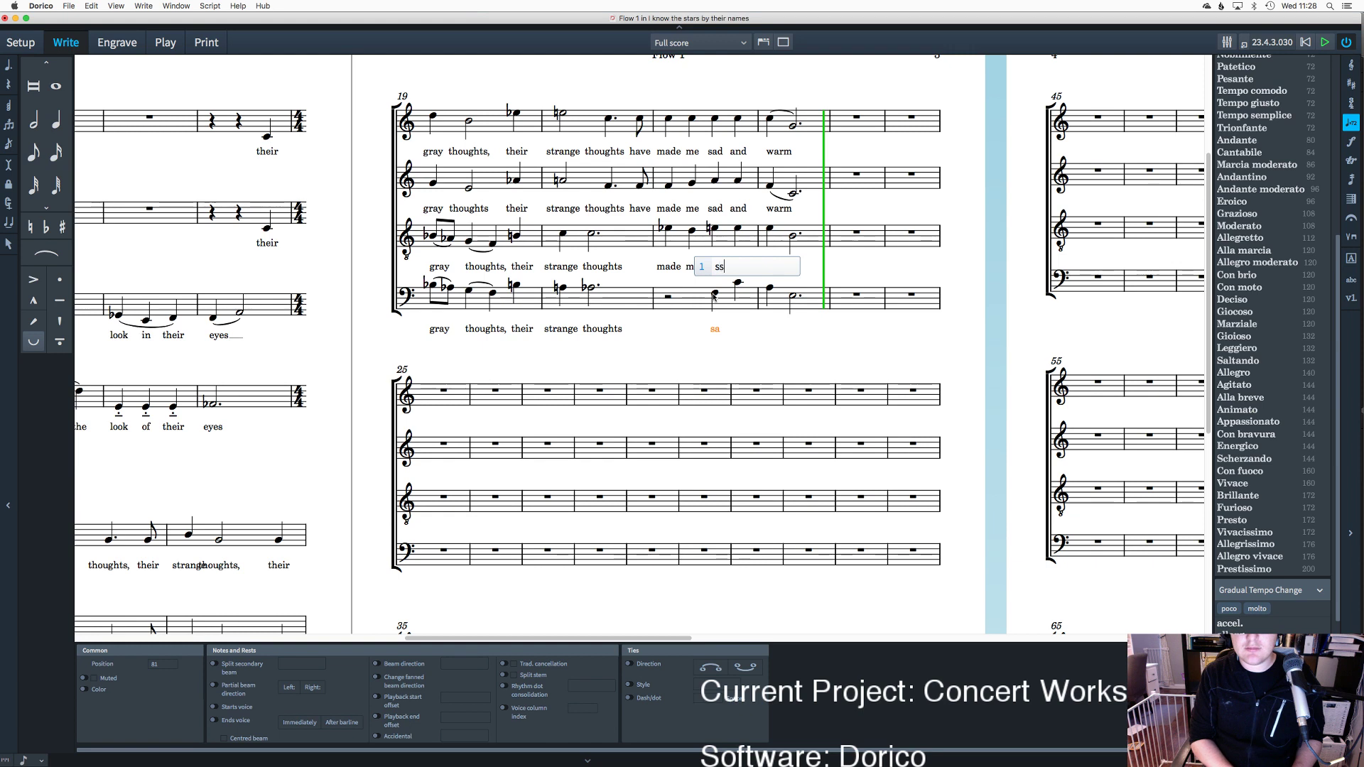
pyautogui.press('space')
pyautogui.write('anand')
pyautogui.press('space')
pyautogui.write('warm')
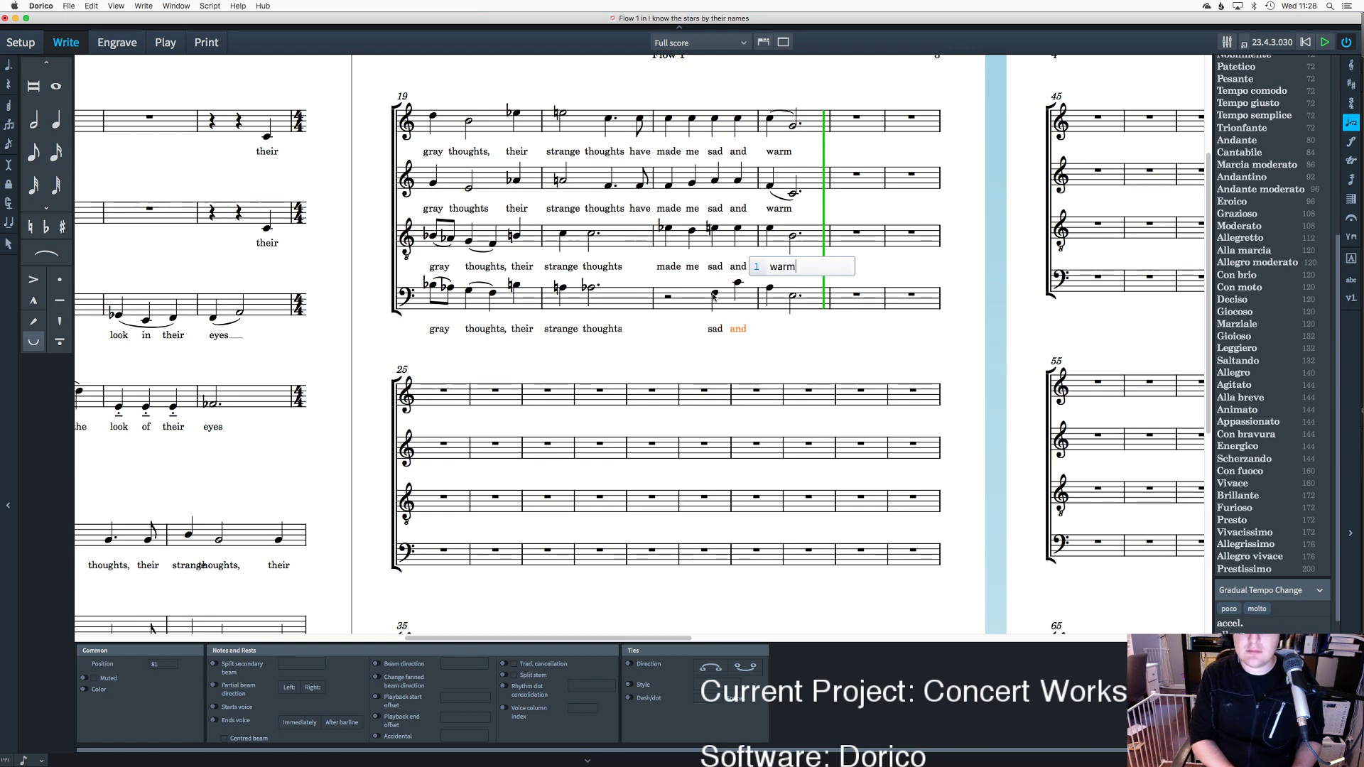
pyautogui.press('space')
pyautogui.press('Escape')
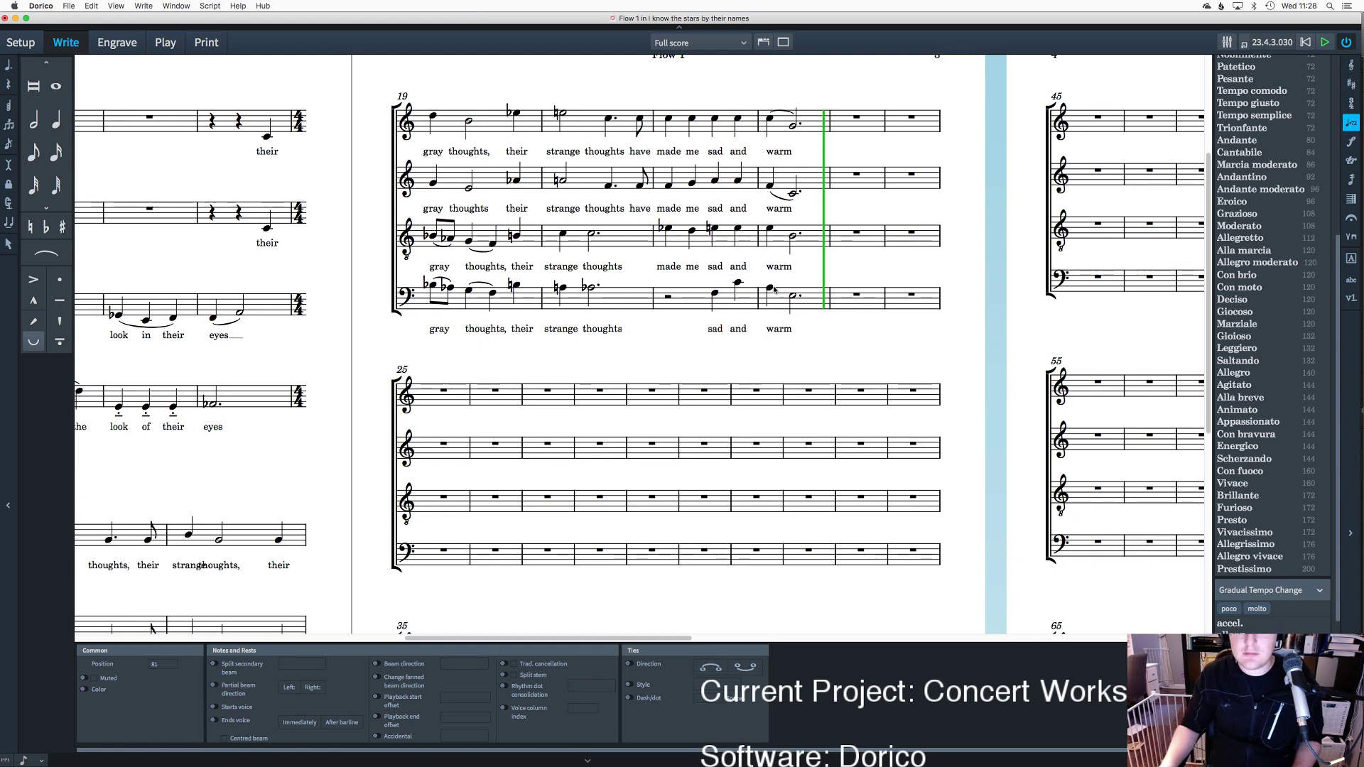
# Step: Slur the two notes of bar 22 in both the bass and tenor parts
pyautogui.press('s')
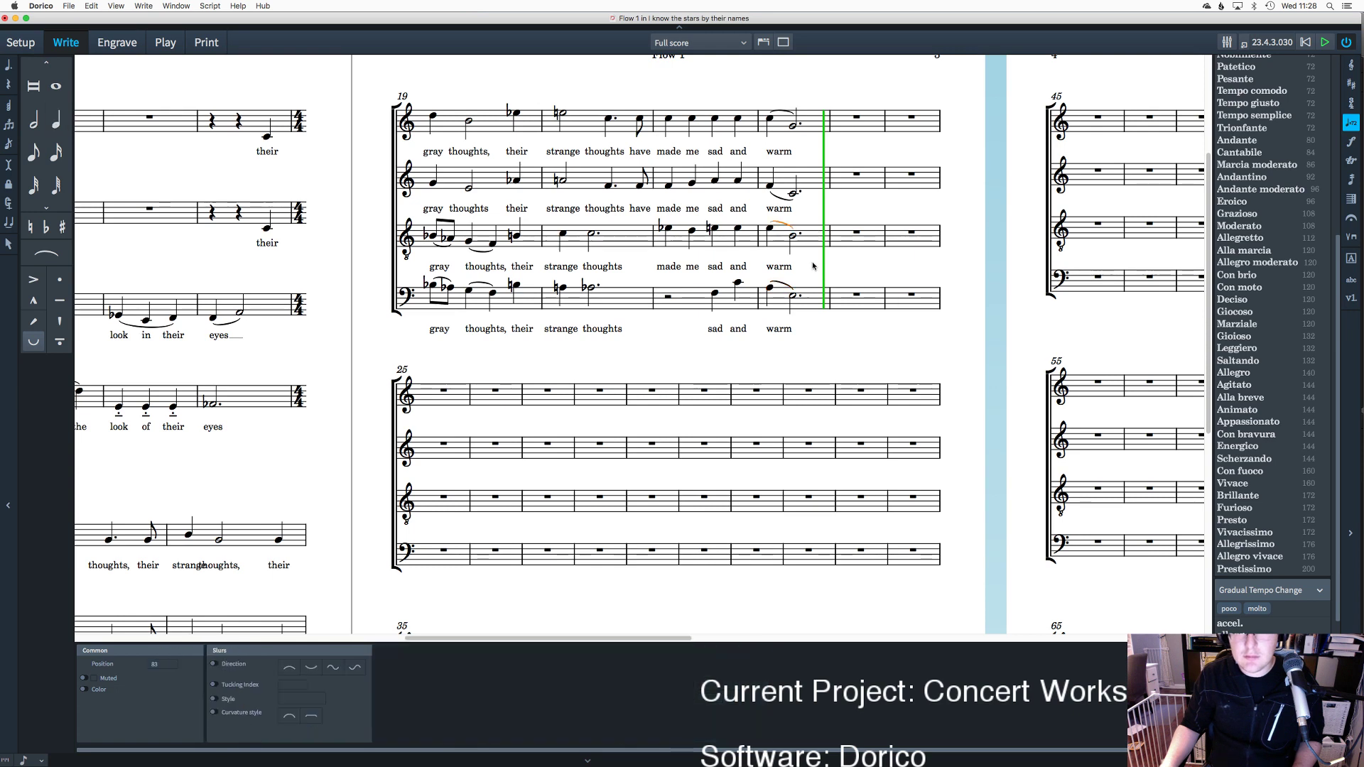
pyautogui.press('Escape')
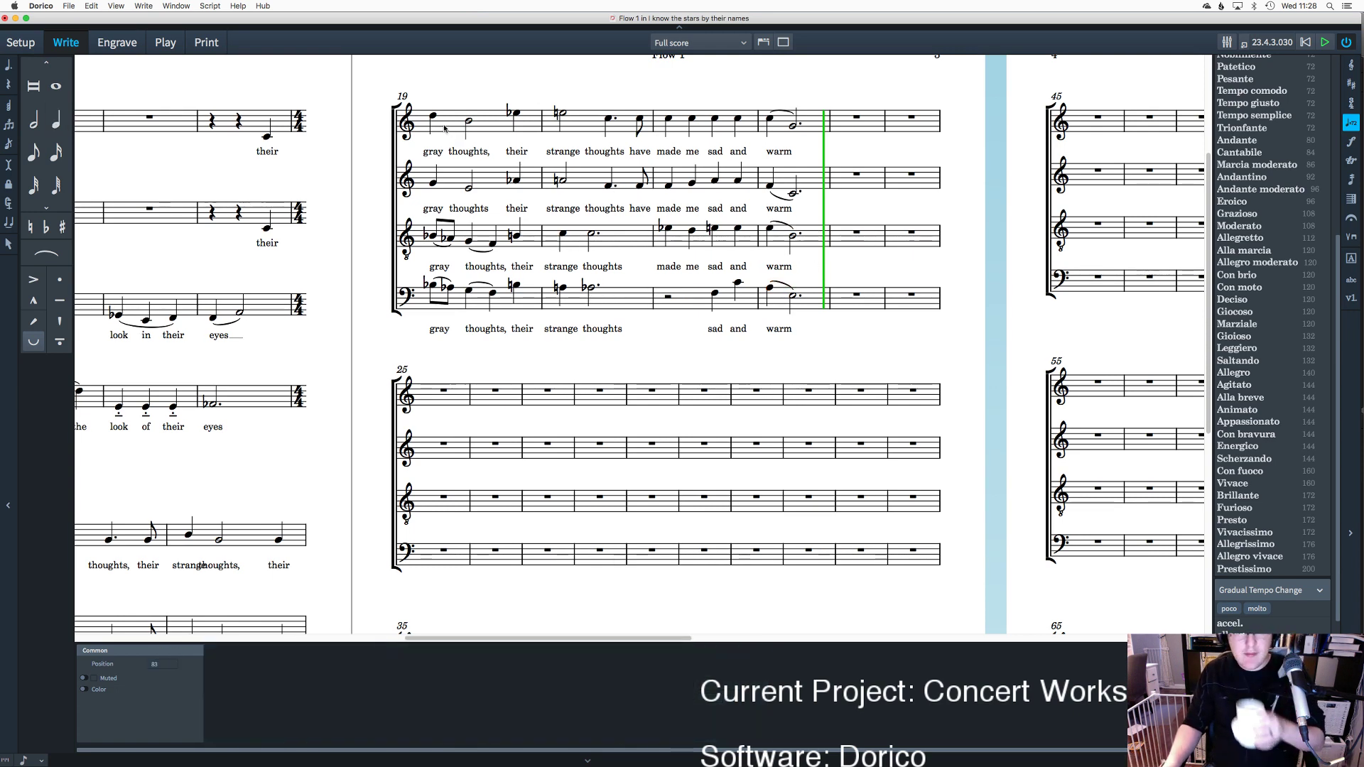
pyautogui.click(431, 287)
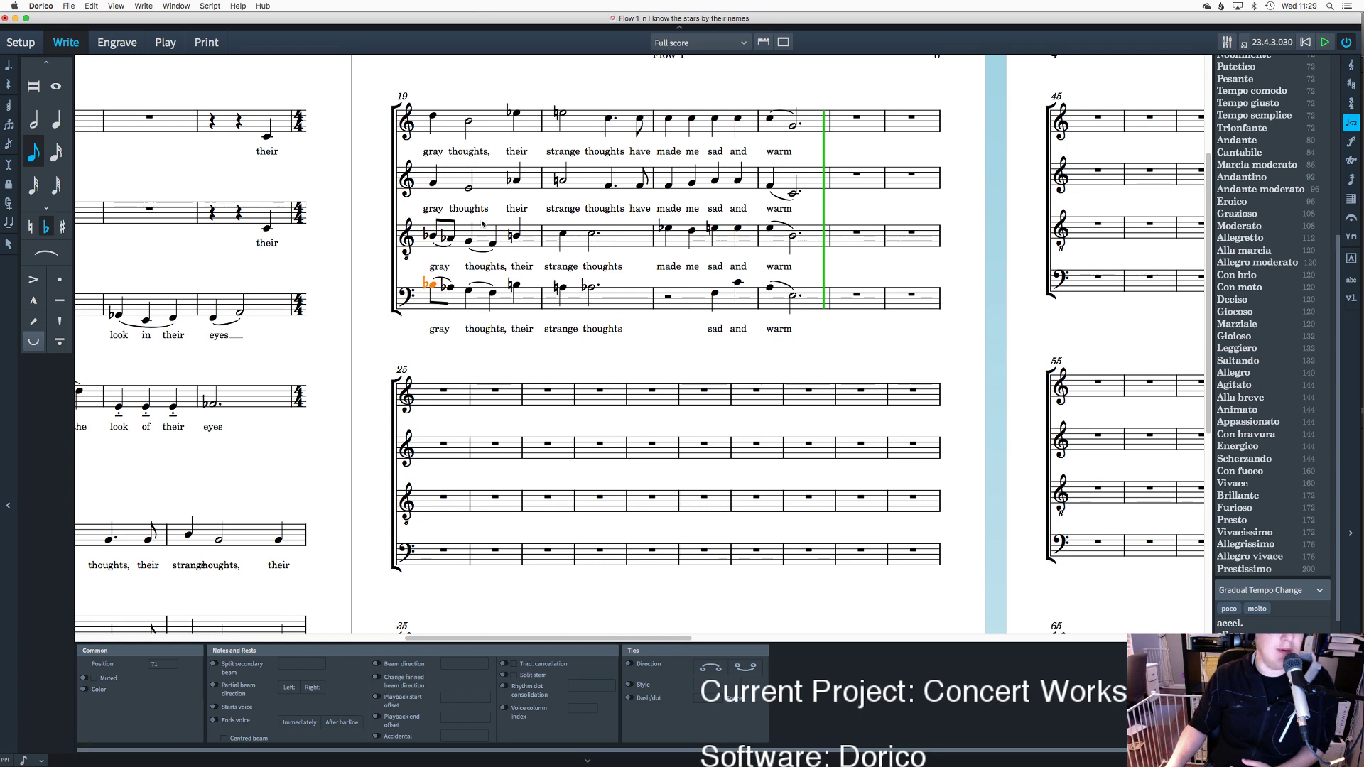
pyautogui.scroll(2, 675, 337)
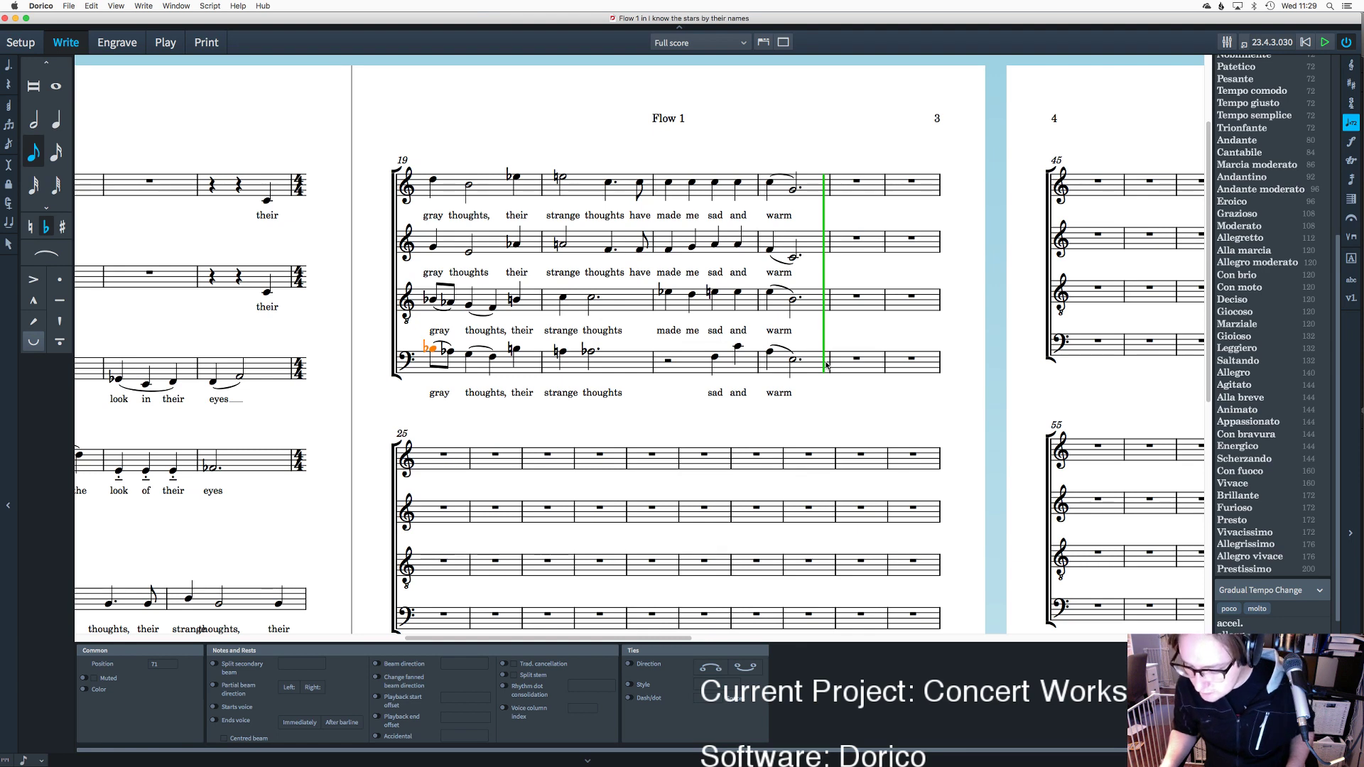
pyautogui.click(828, 224)
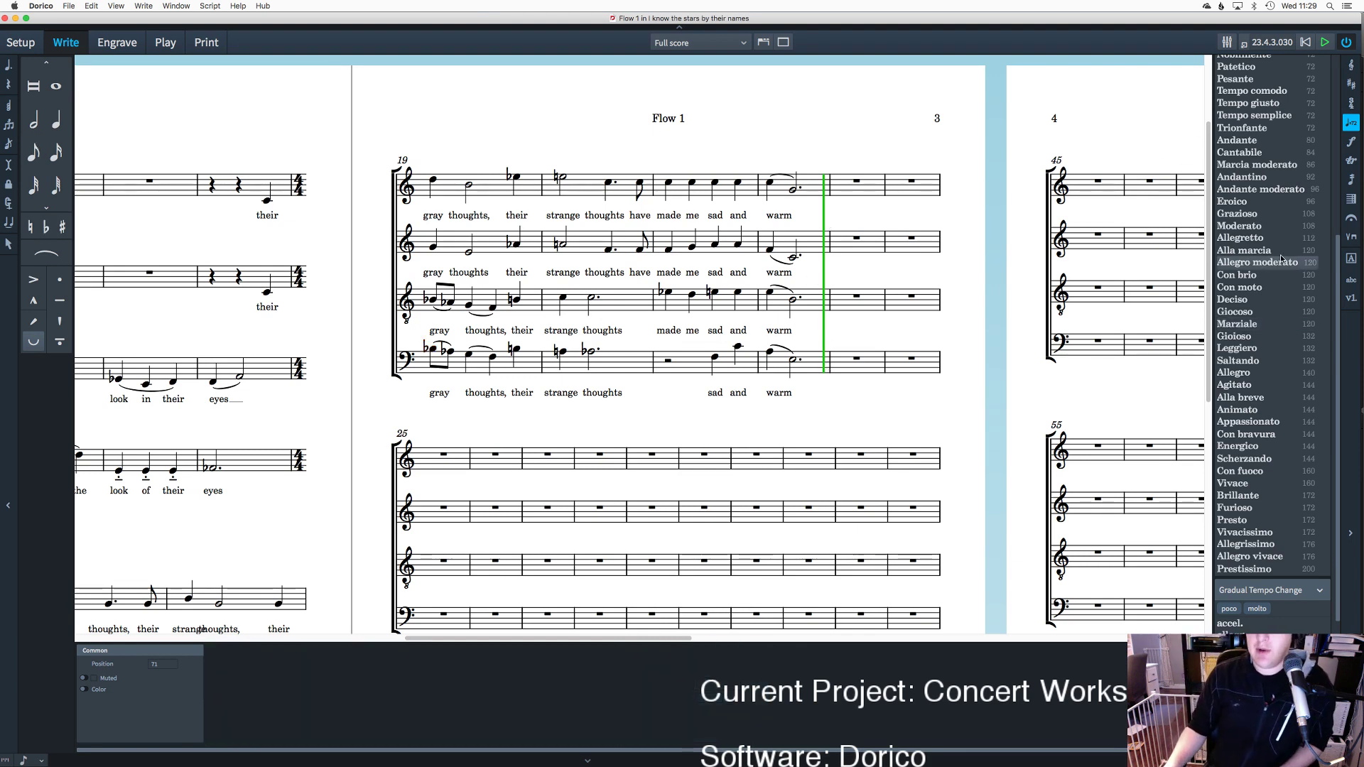
# Step: Add comma breath marks after the dotted half notes at the end of bar 22 in all four parts
pyautogui.click(1350, 238)
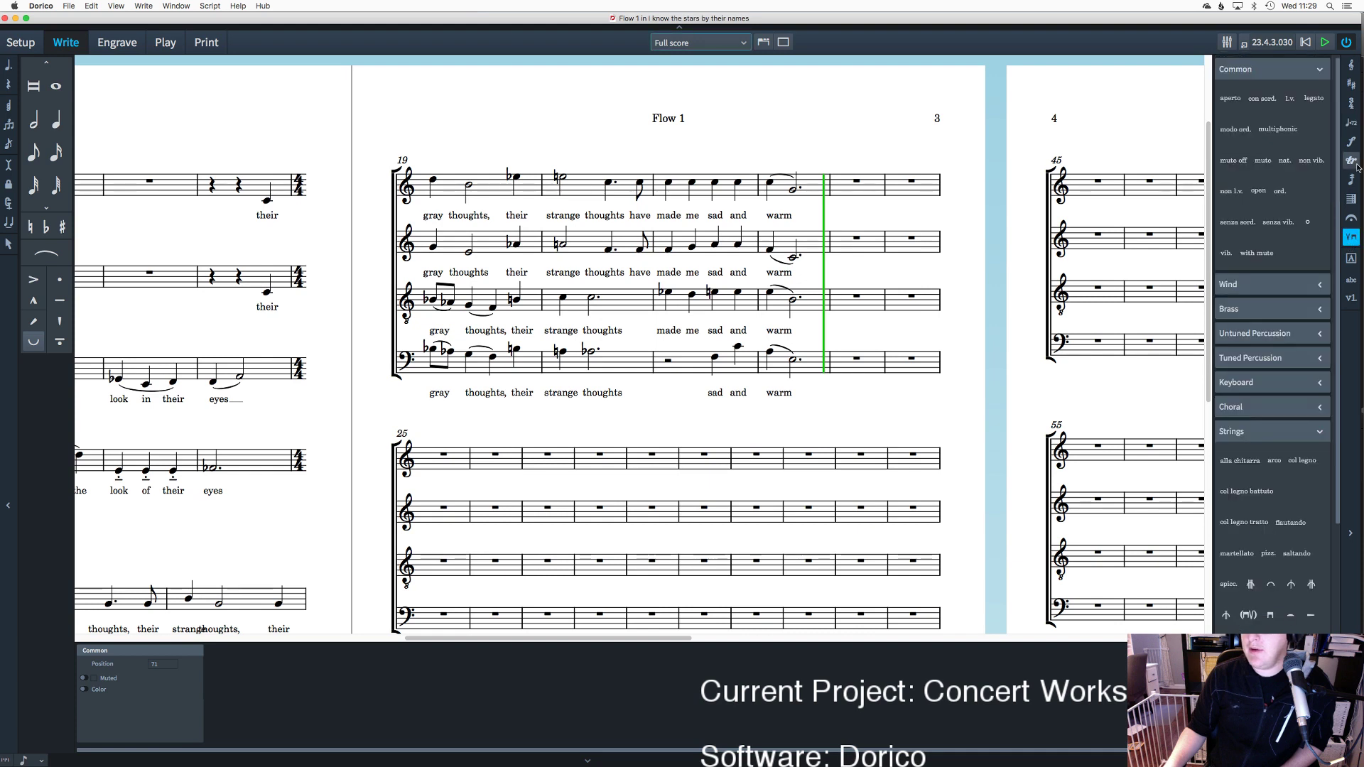
pyautogui.click(1352, 123)
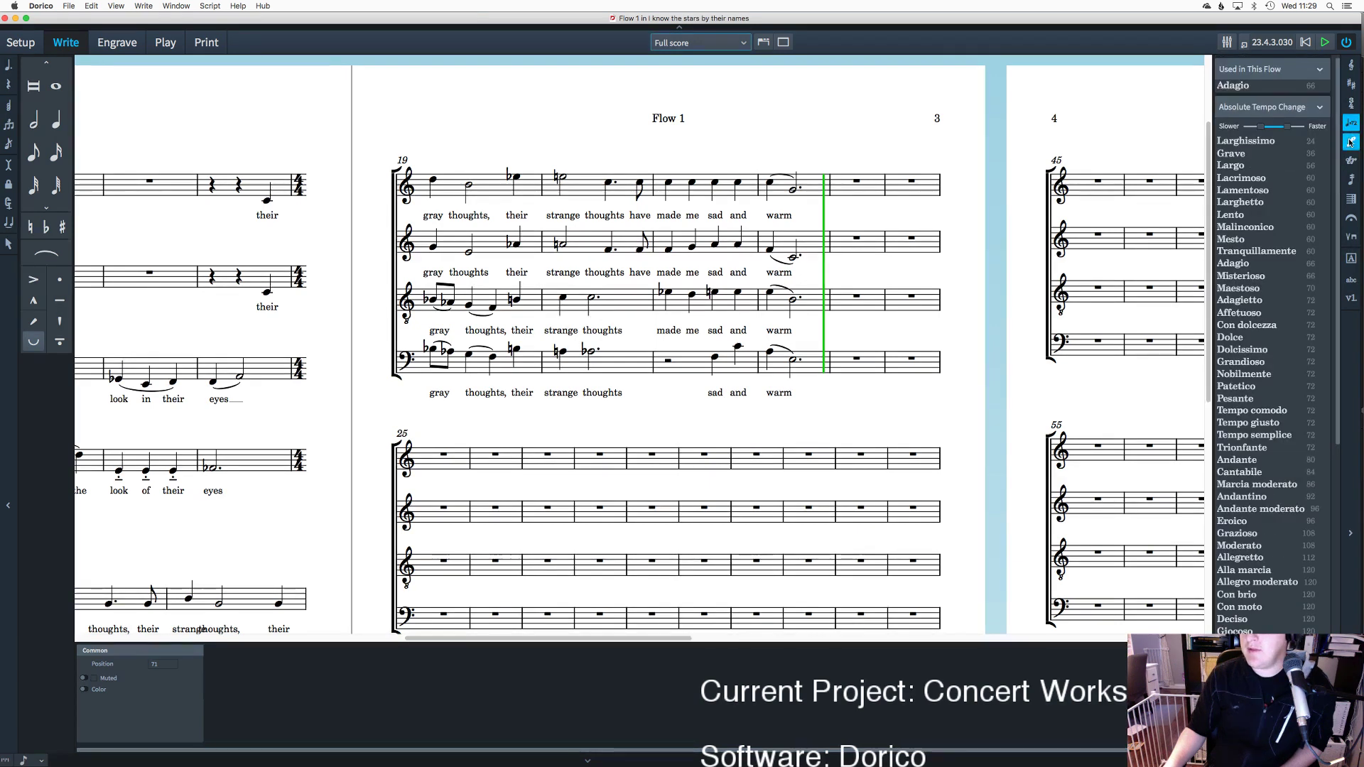
pyautogui.click(1350, 143)
pyautogui.click(1352, 180)
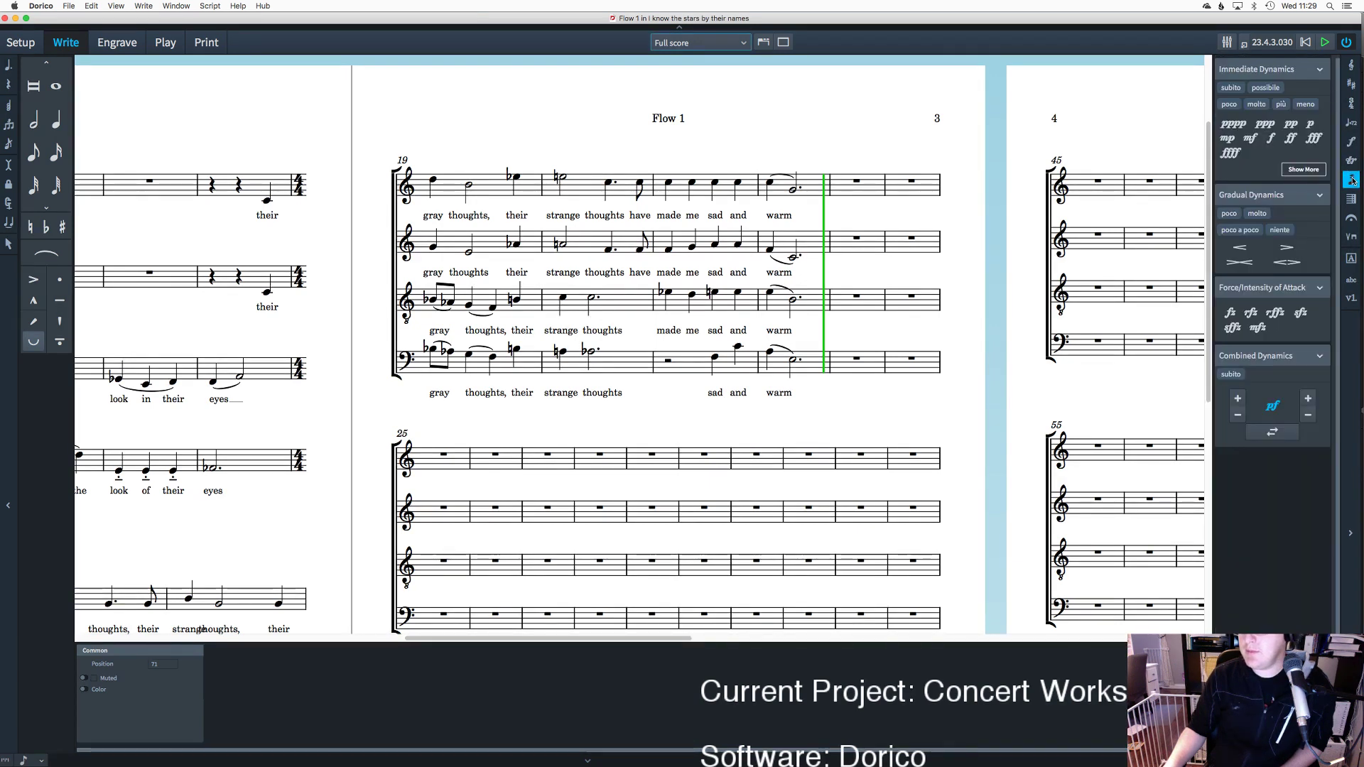
pyautogui.click(1351, 199)
pyautogui.click(1352, 219)
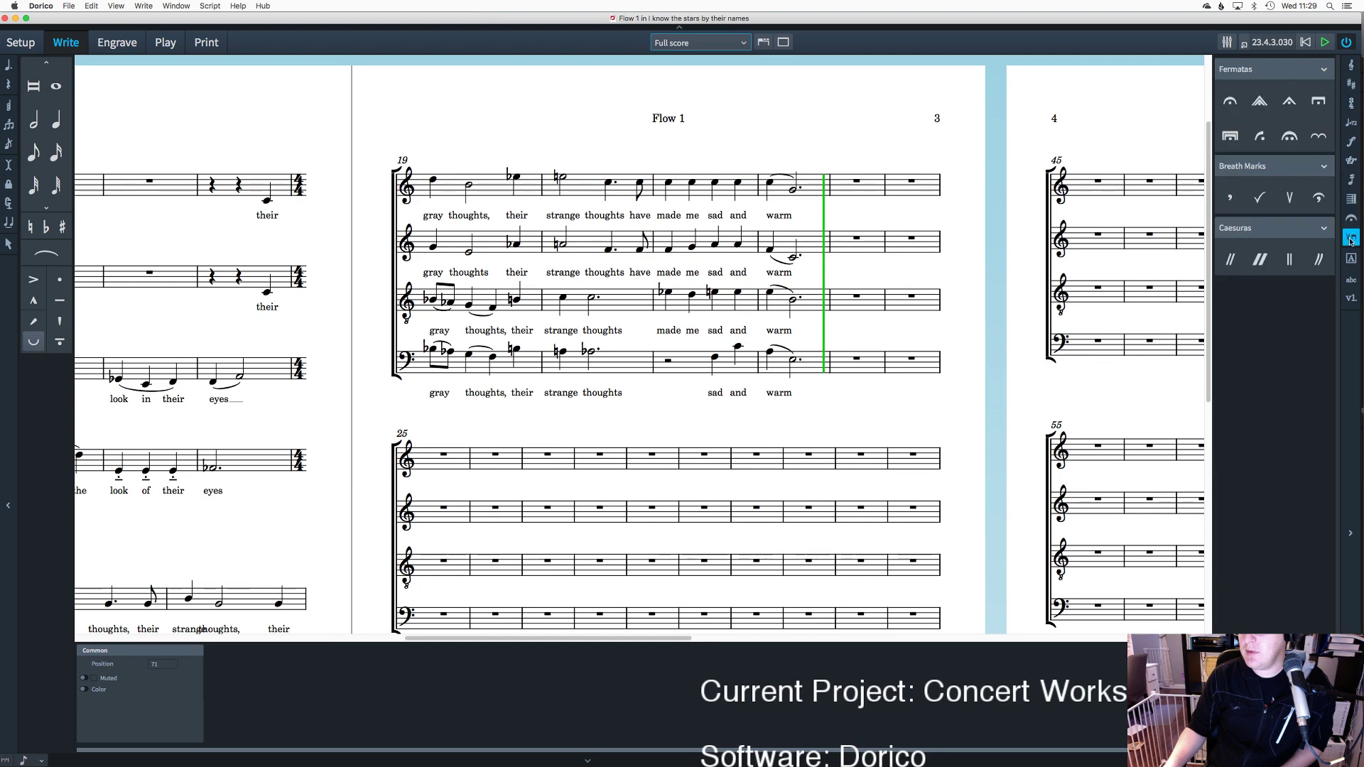
pyautogui.click(1349, 238)
pyautogui.click(1351, 221)
pyautogui.click(1230, 197)
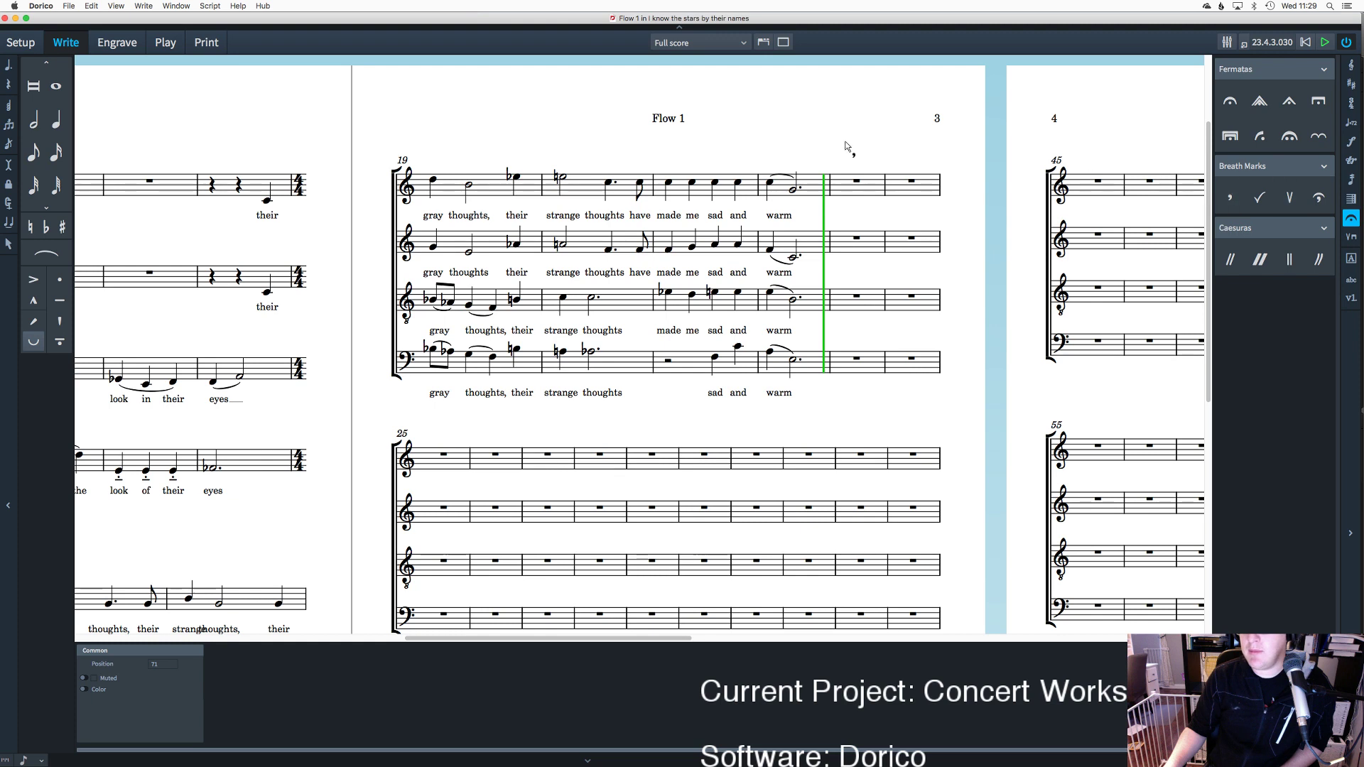
pyautogui.click(823, 168)
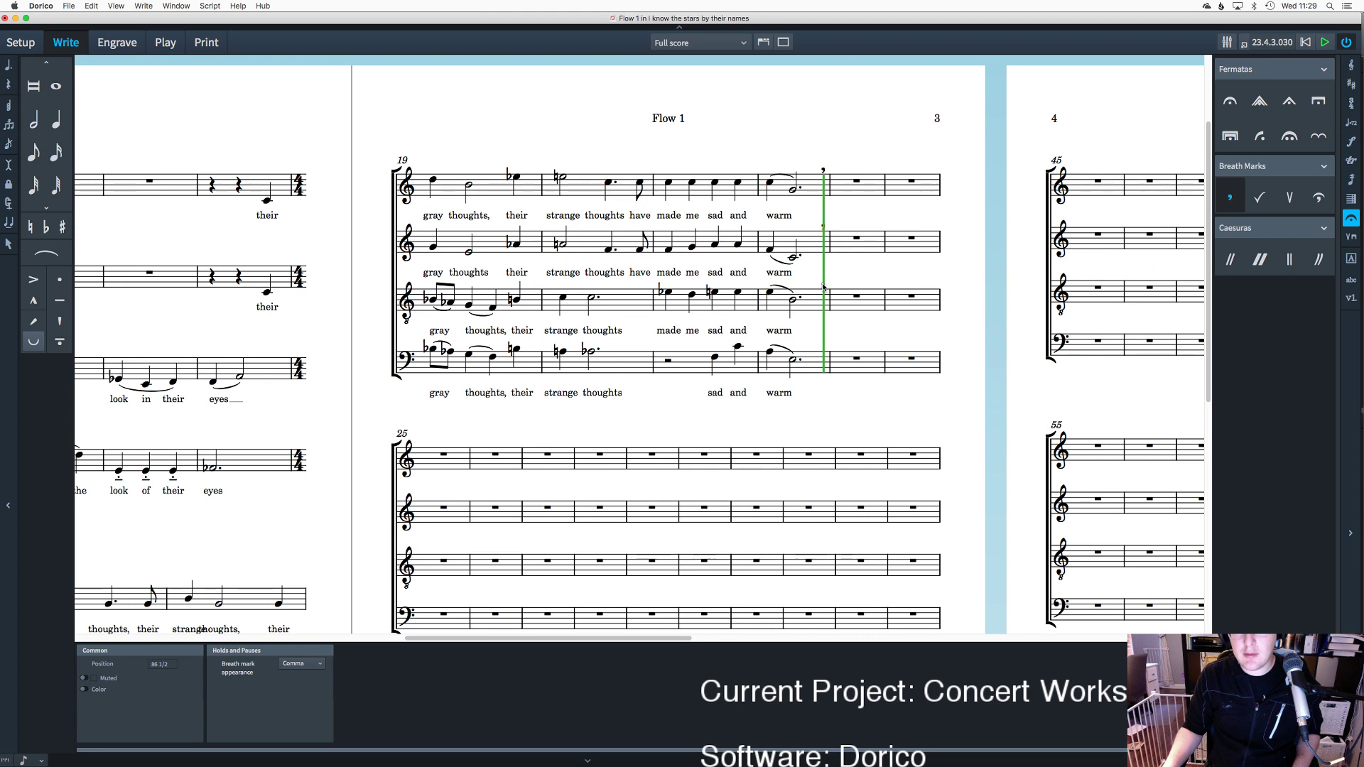
pyautogui.press('Escape')
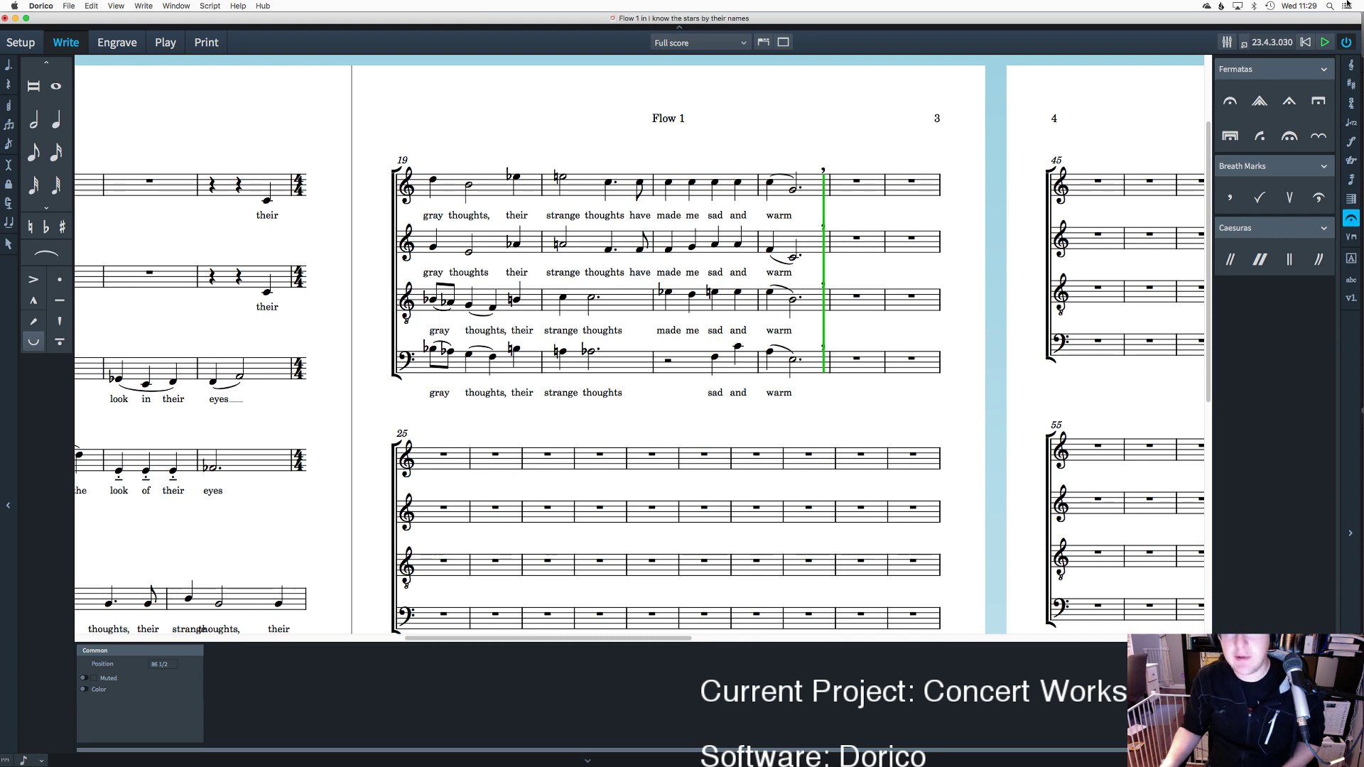
# Step: Play back the whole score from the beginning, following the music through bar 22 into the empty bars
pyautogui.click(1305, 42)
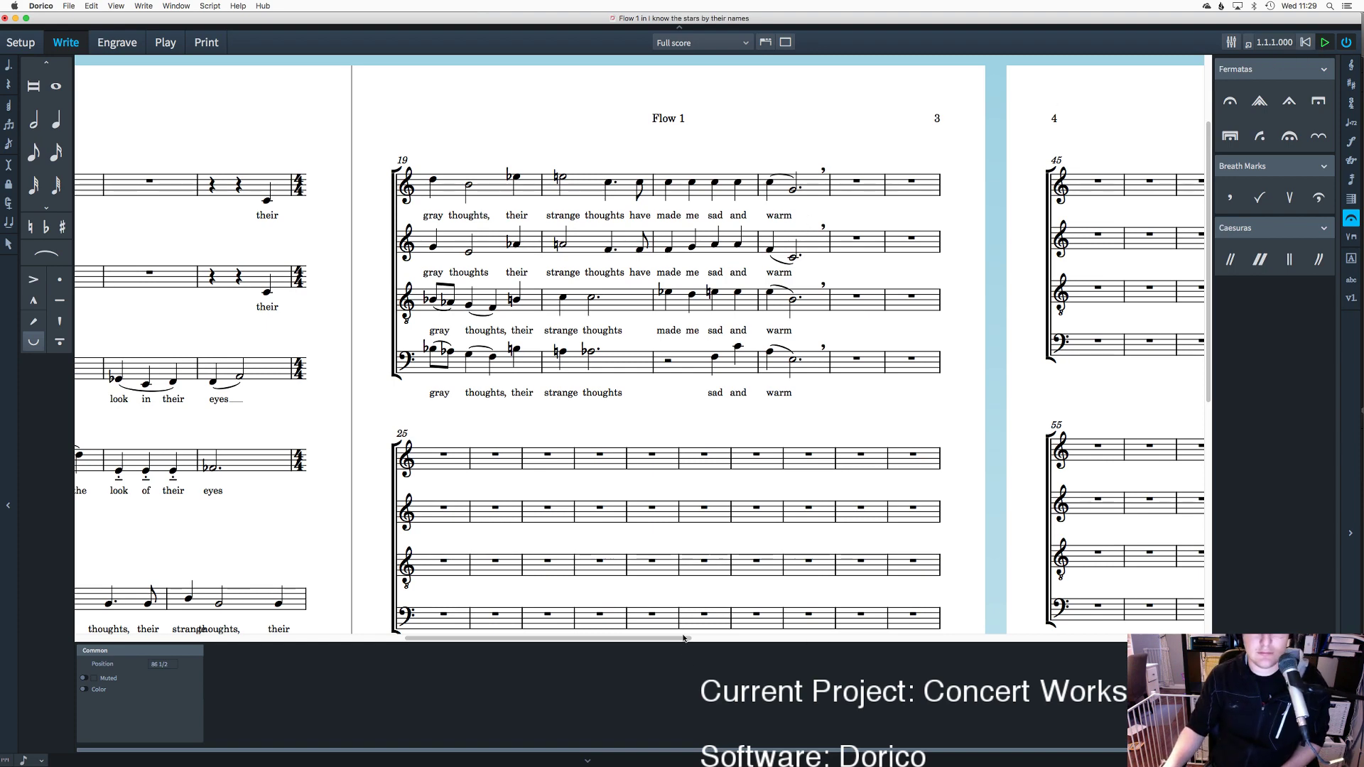
pyautogui.hscroll(10, 684, 638)
pyautogui.hscroll(-15, 595, 632)
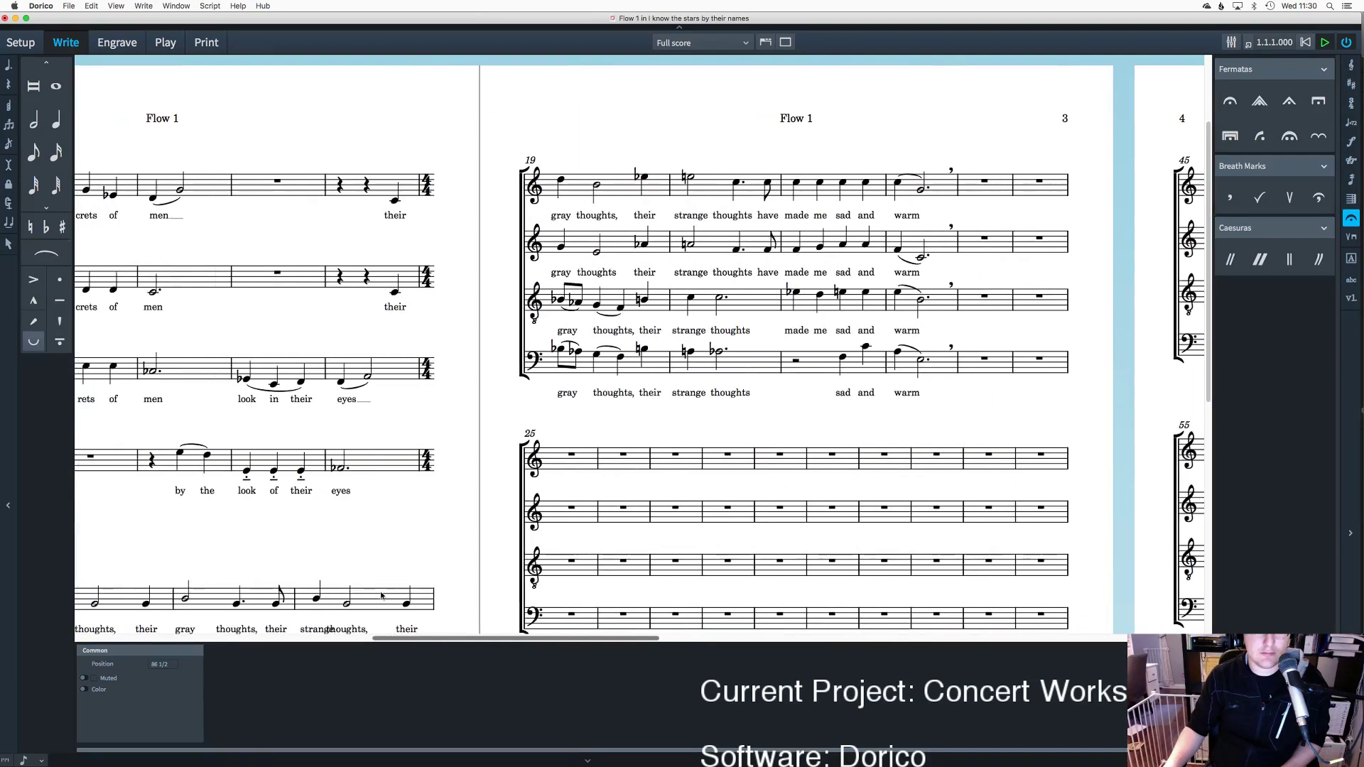
pyautogui.press('space')
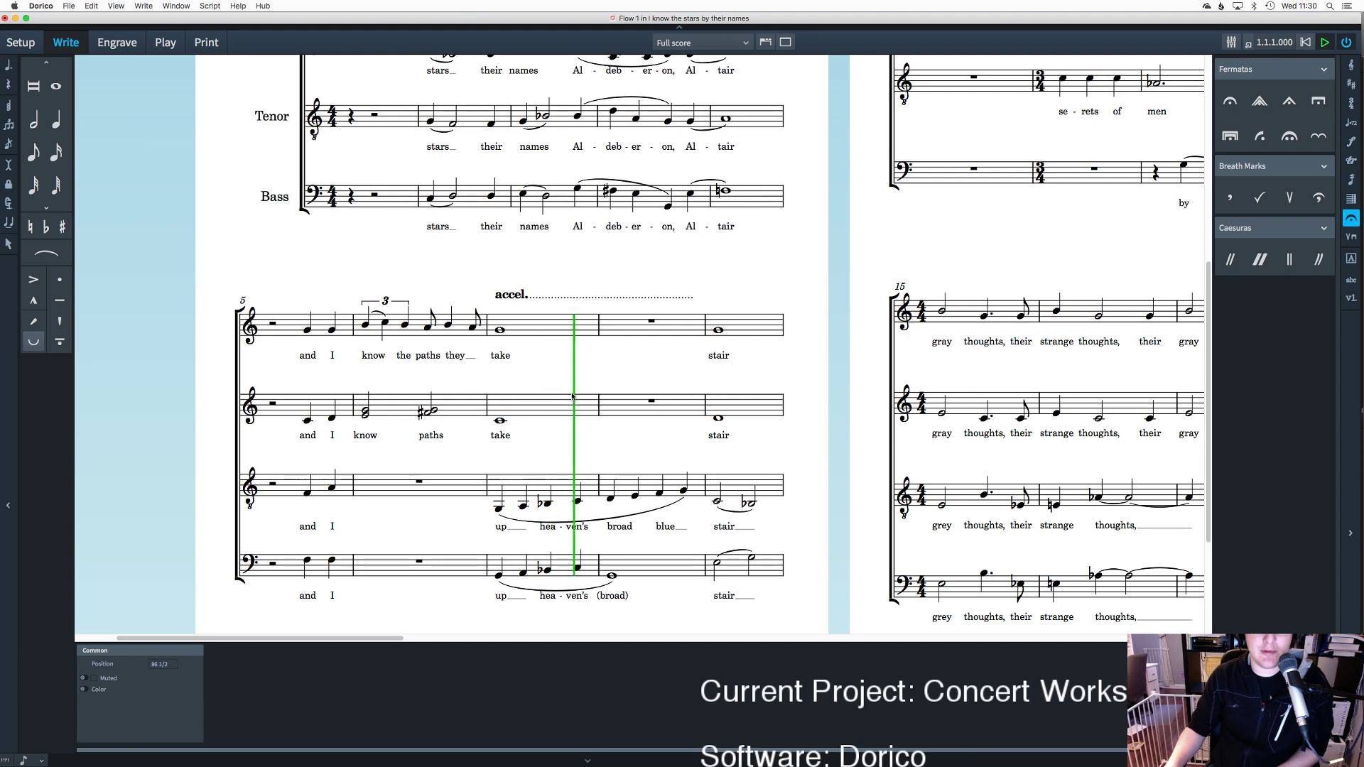
pyautogui.scroll(-2, 572, 396)
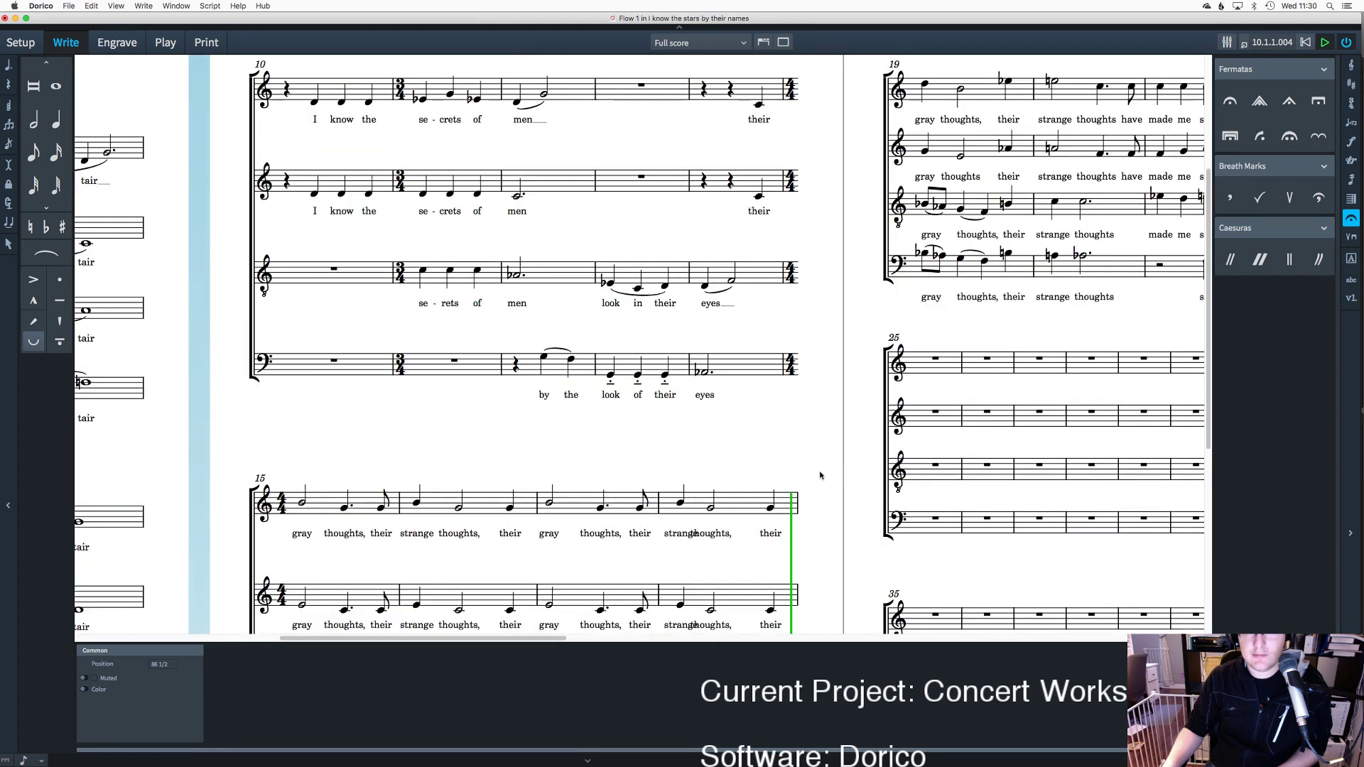
pyautogui.click(639, 638)
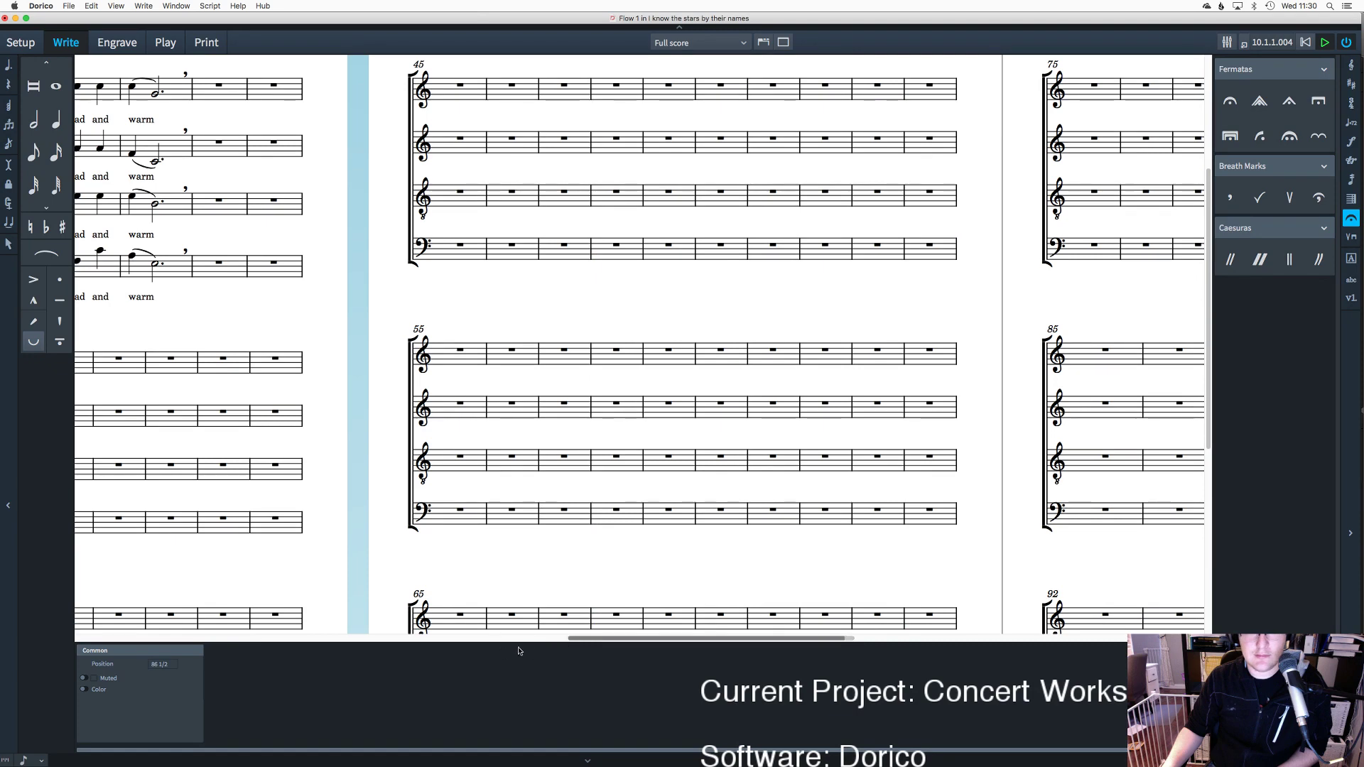
pyautogui.click(493, 638)
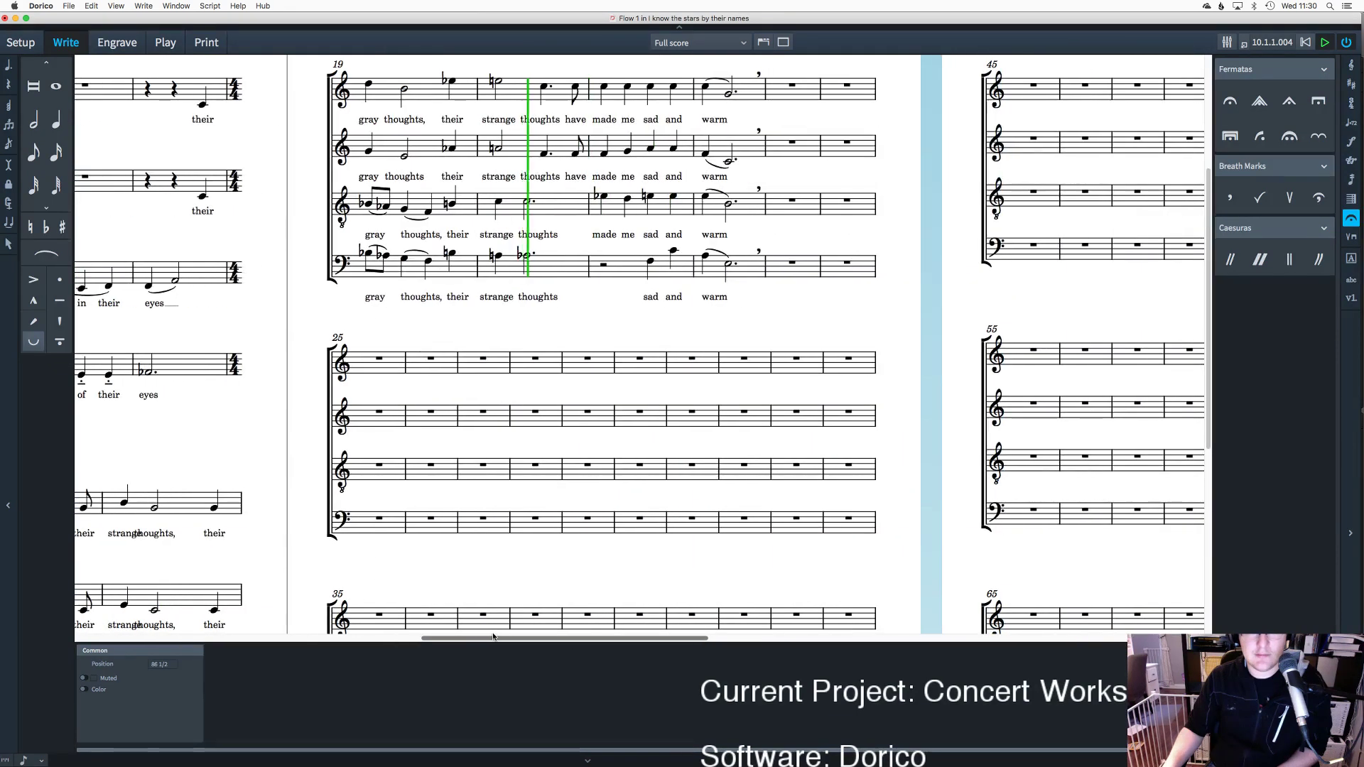
pyautogui.scroll(3, 650, 463)
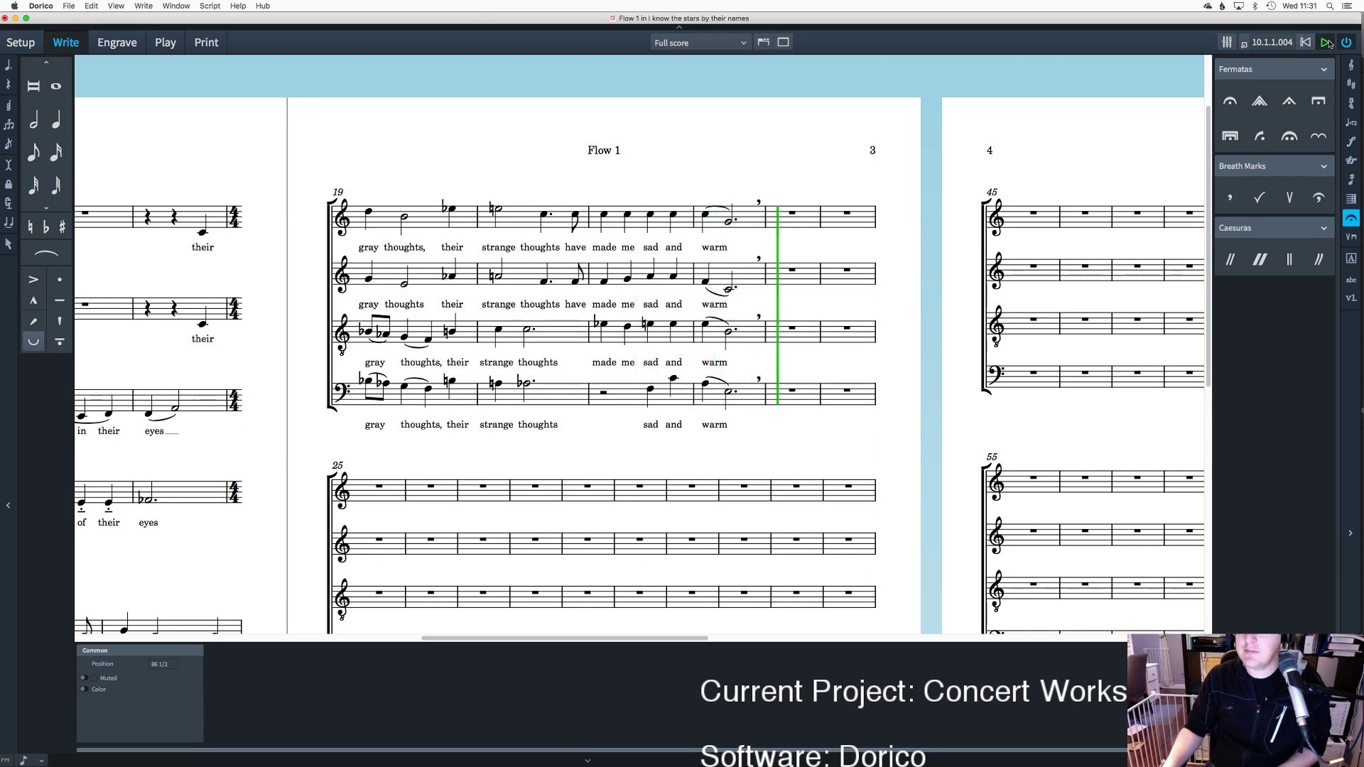
pyautogui.scroll(-5, 623, 342)
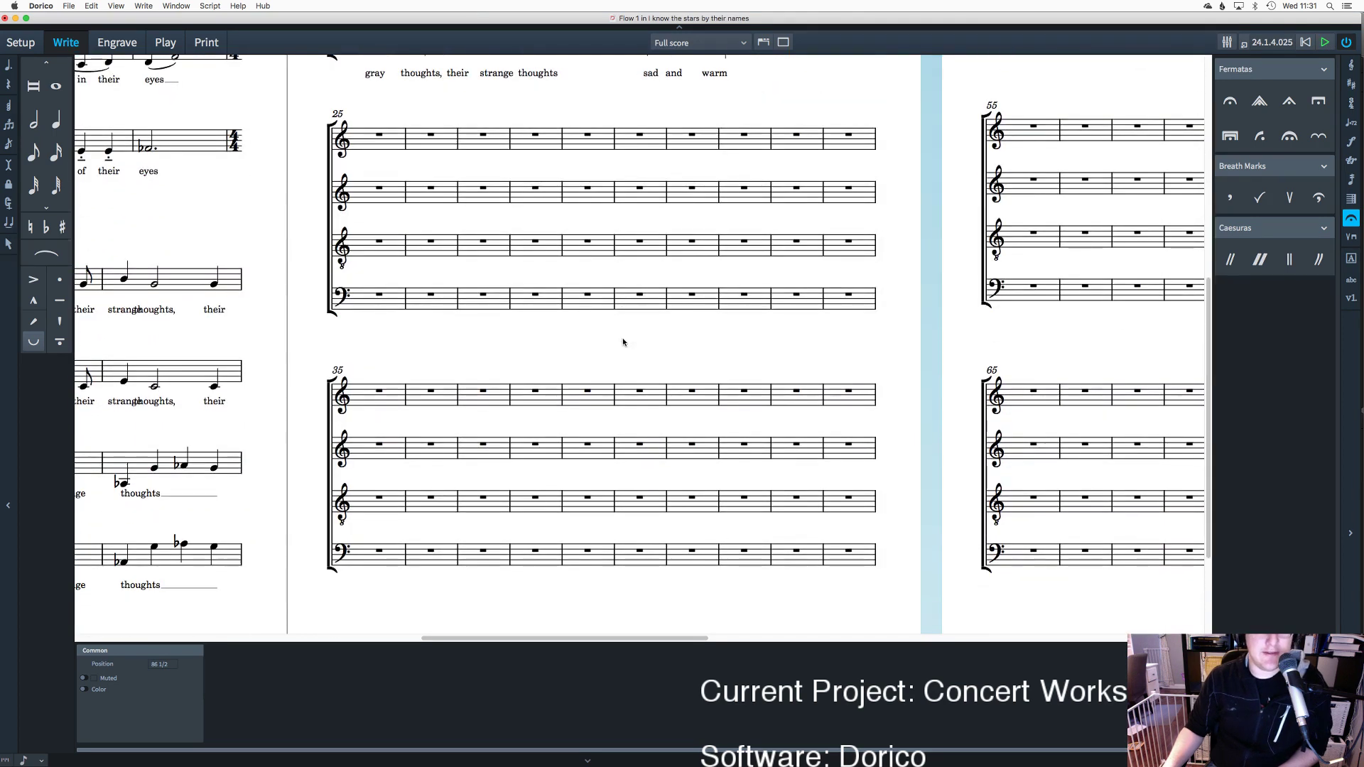
pyautogui.scroll(2, 622, 342)
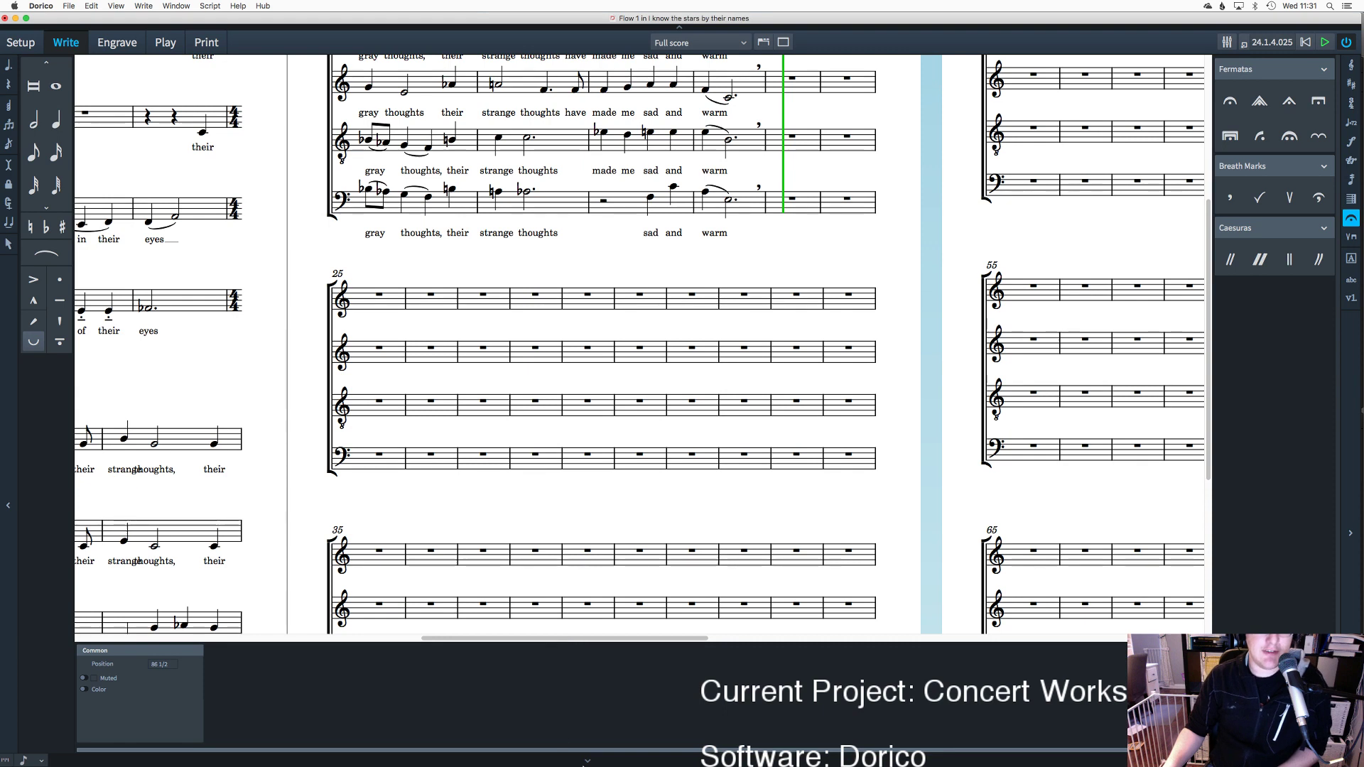
# Step: Switch to Logic Pro X and select the Inst 1 track for live playing
pyautogui.moveTo(565, 743)
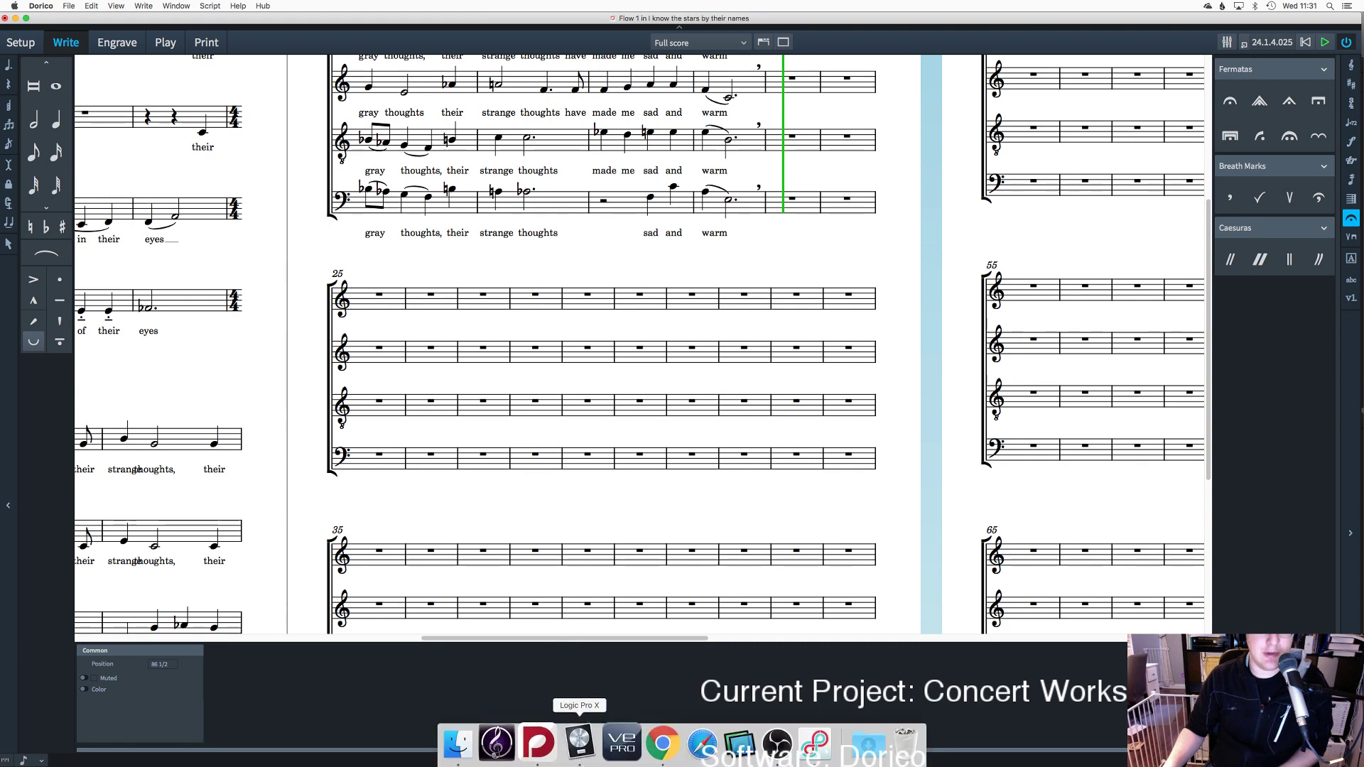
pyautogui.click(590, 742)
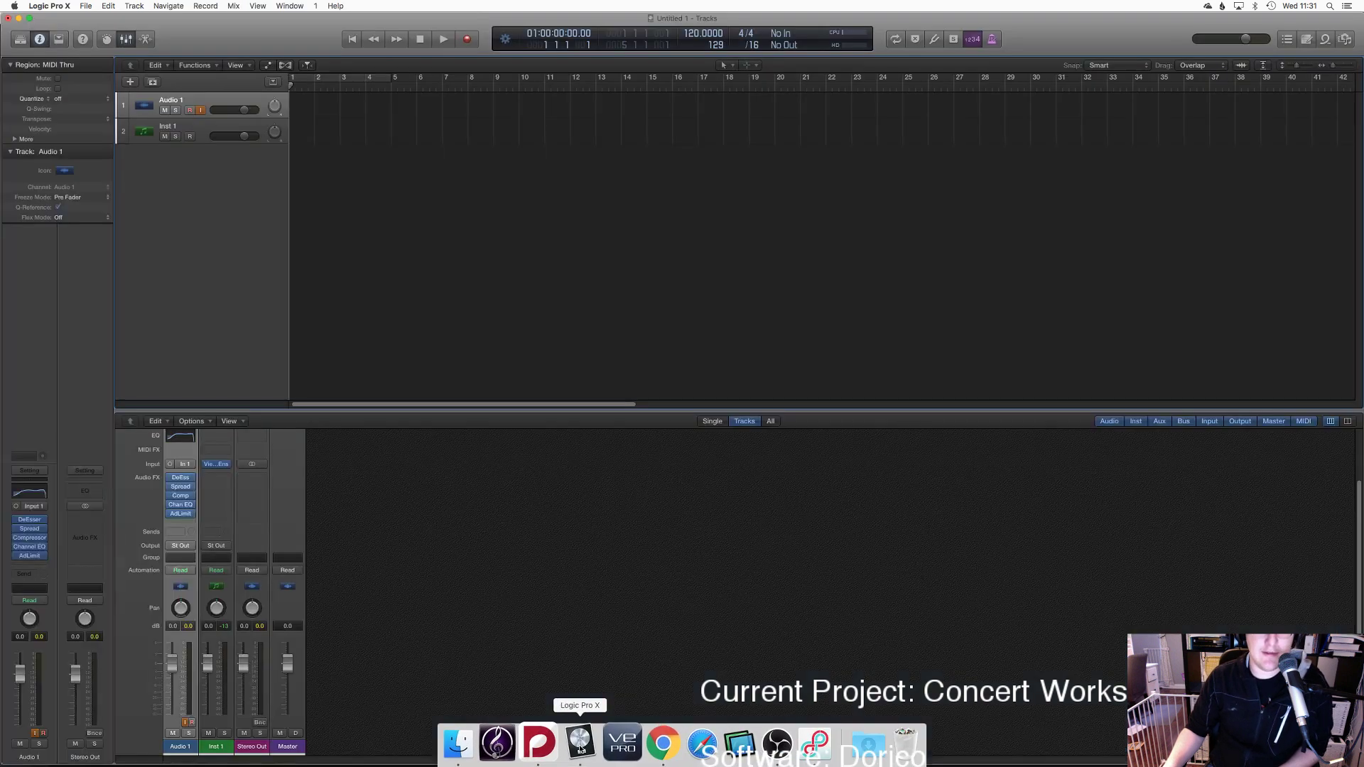
pyautogui.click(202, 138)
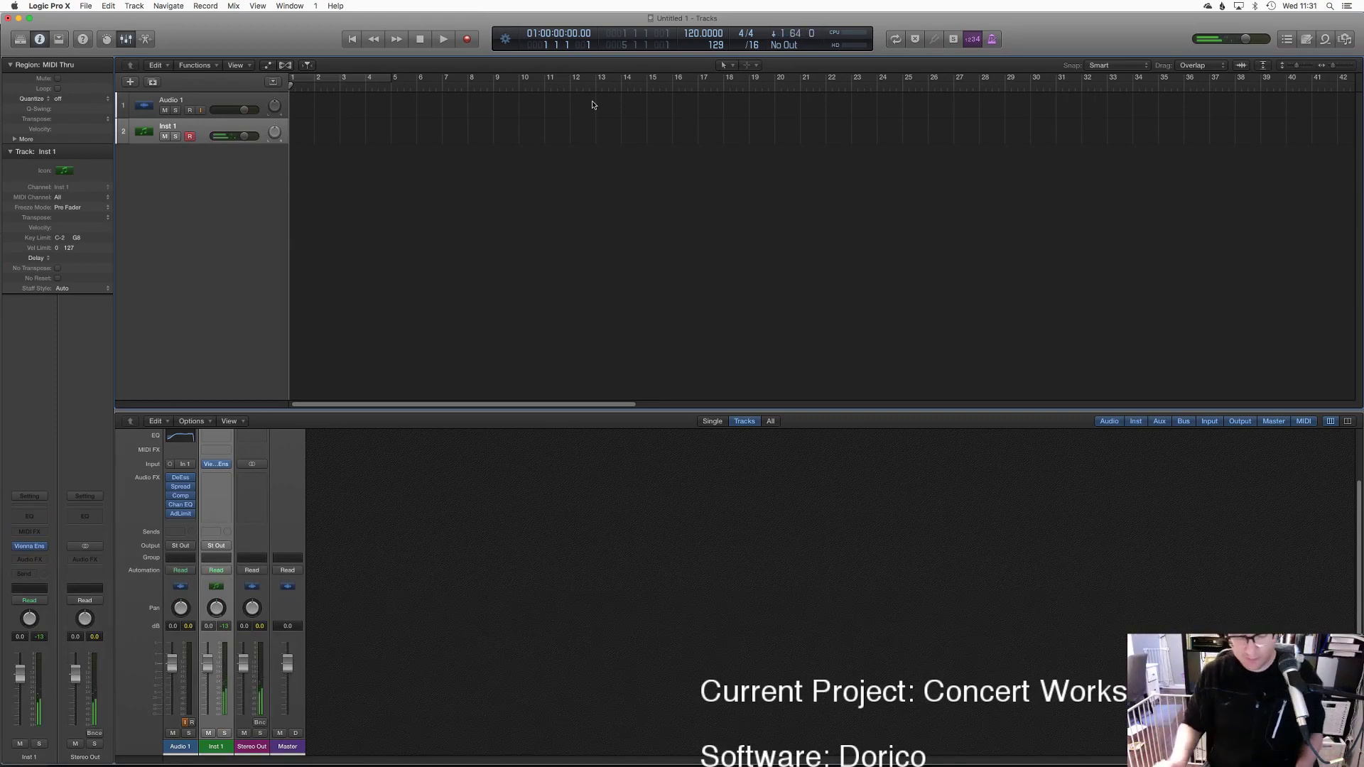
# Step: Switch back to Dorico and save the score project
pyautogui.press('super+Tab')
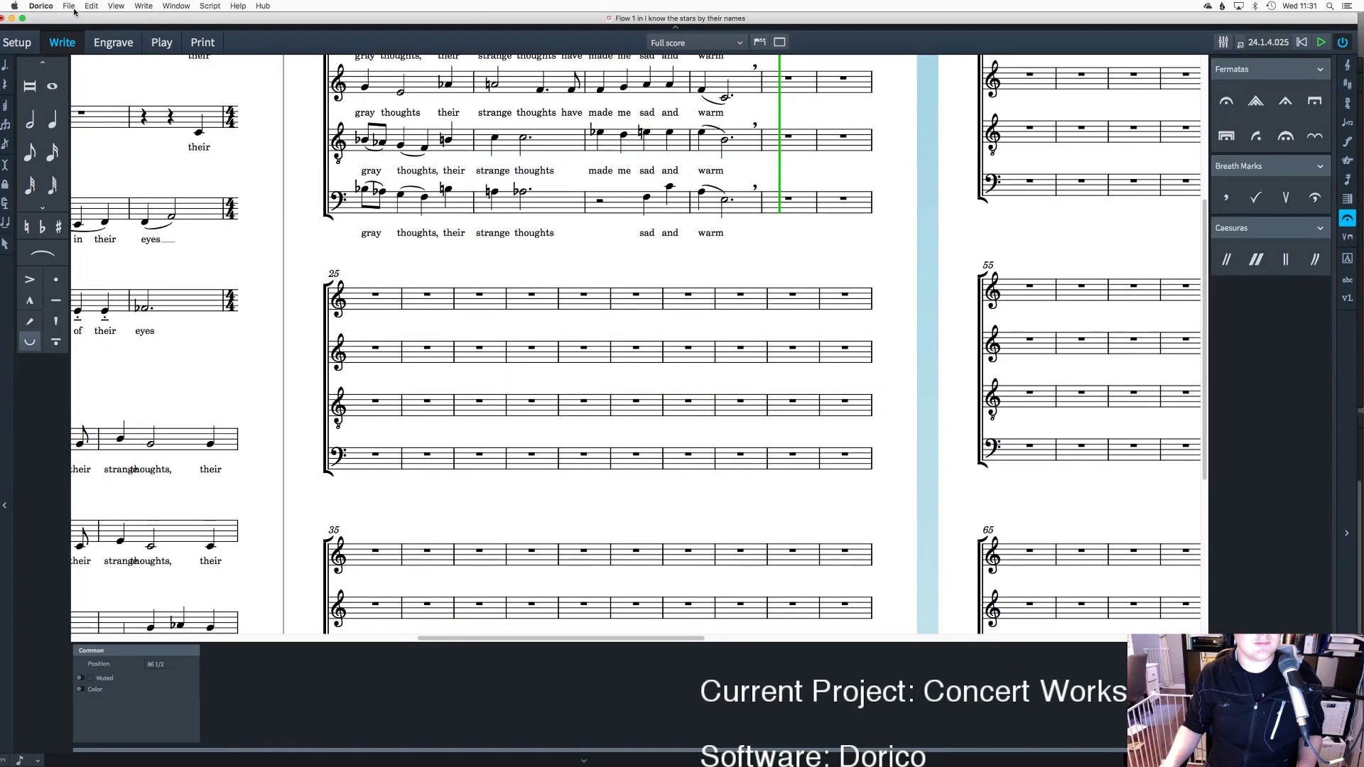
pyautogui.click(69, 5)
pyautogui.click(79, 75)
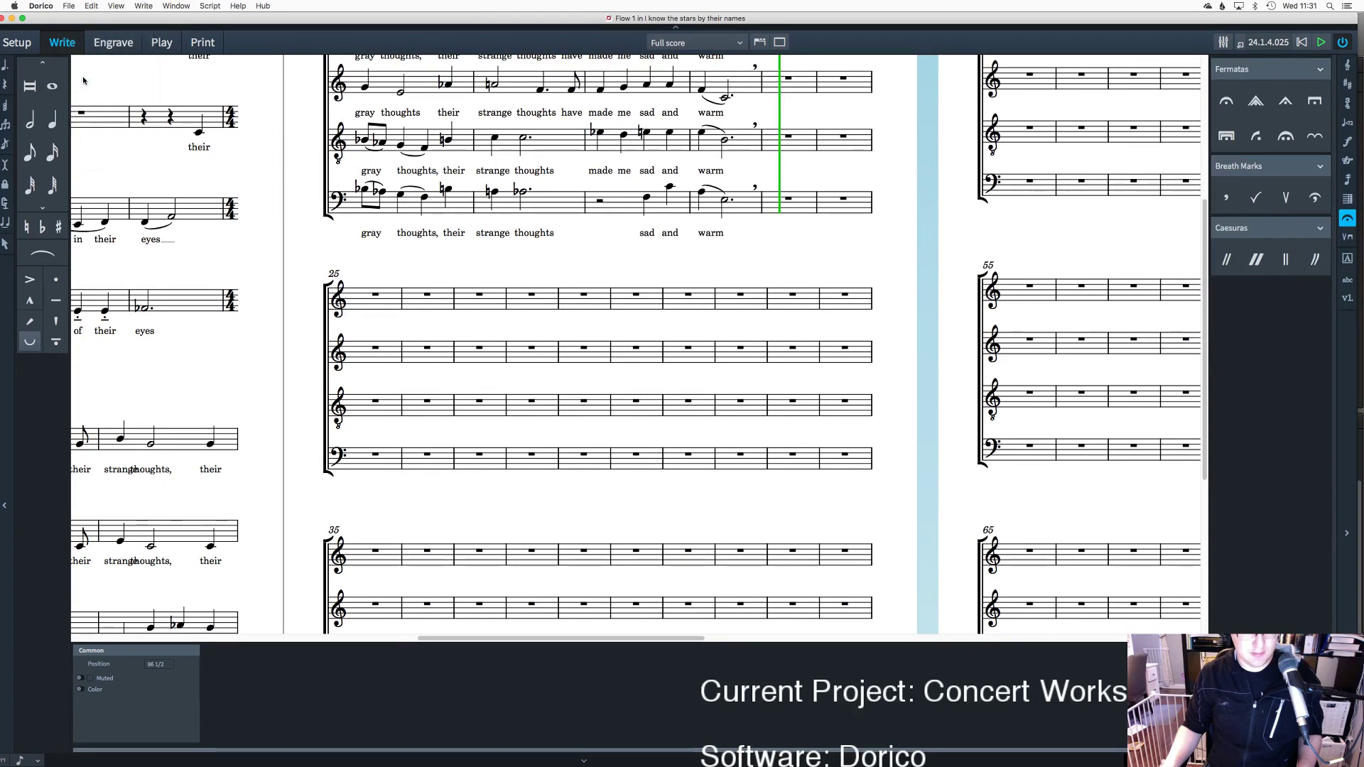
# Step: Return to Logic Pro X, select the Audio 1 track for a while, and reselect the Inst 1 track
pyautogui.press('super+Tab')
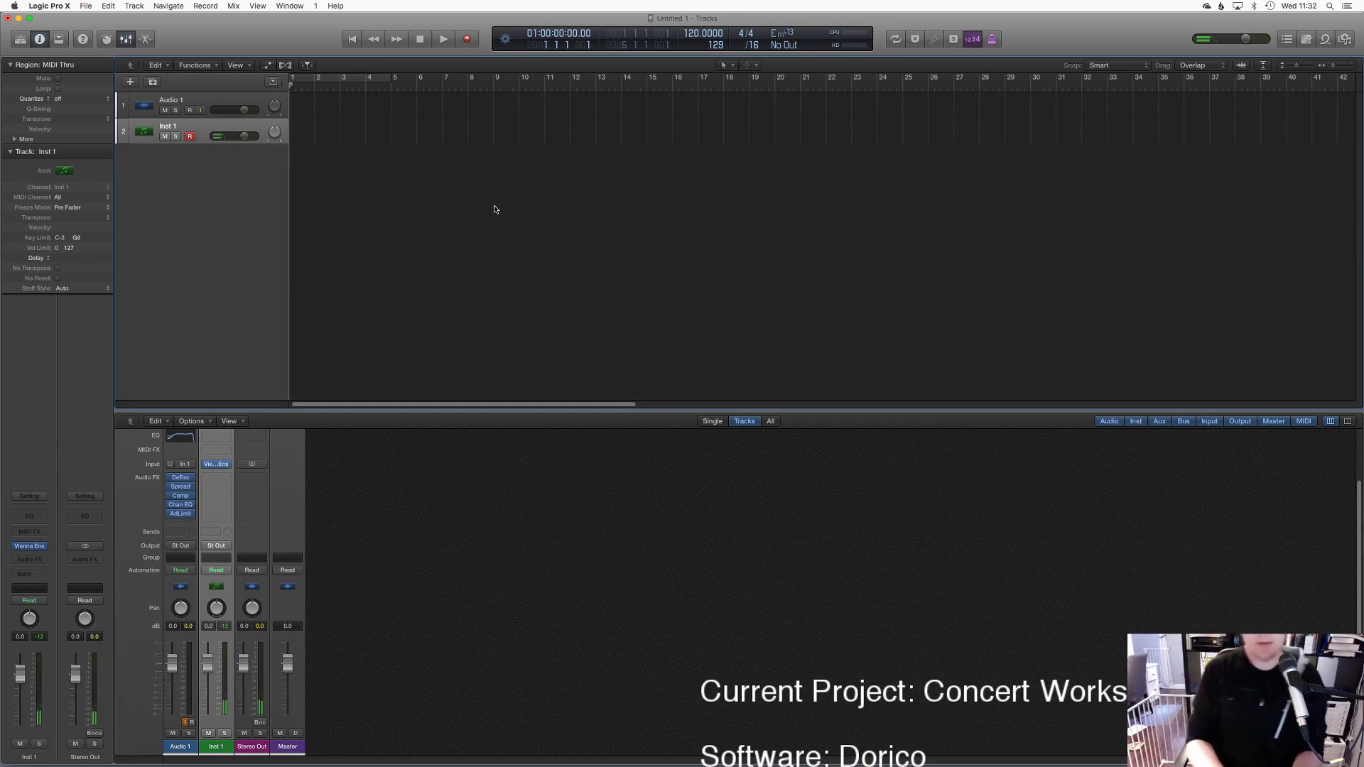
pyautogui.click(203, 111)
pyautogui.click(202, 111)
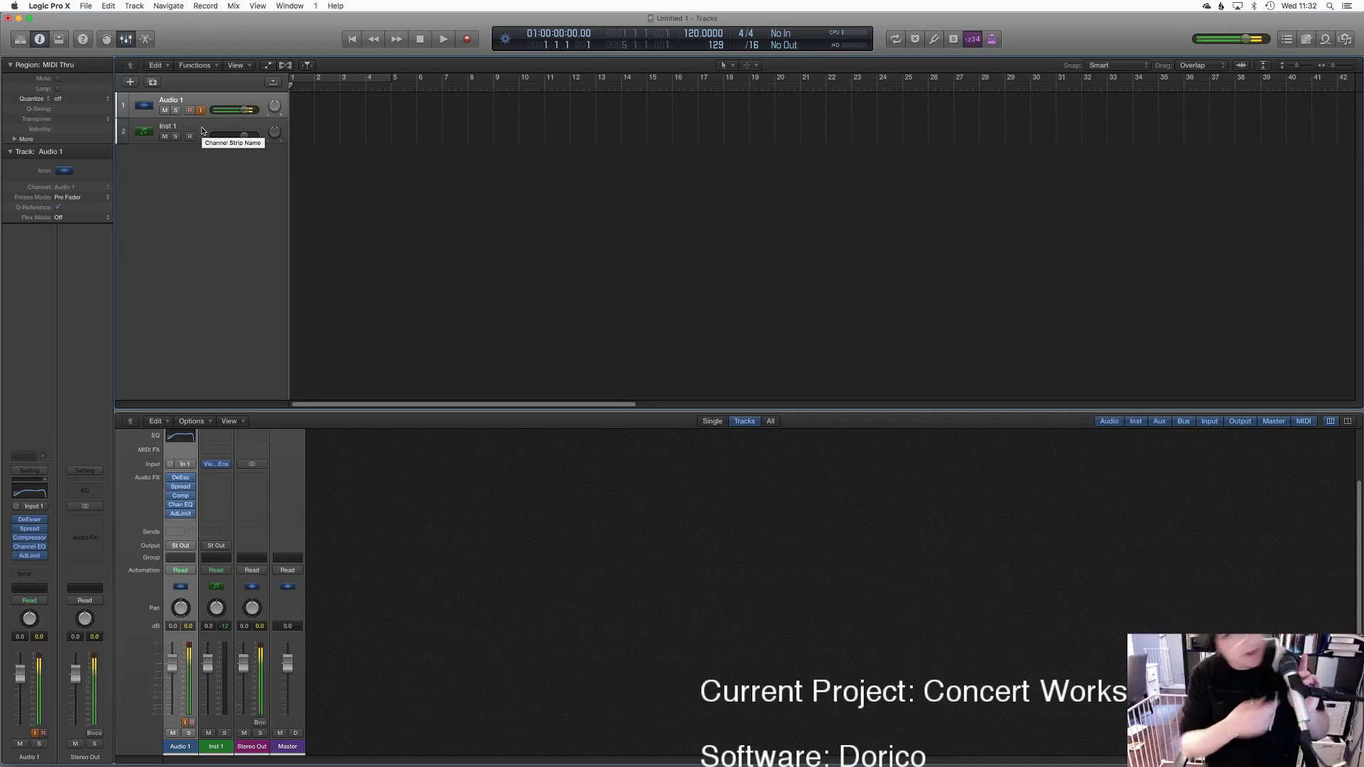
pyautogui.click(203, 130)
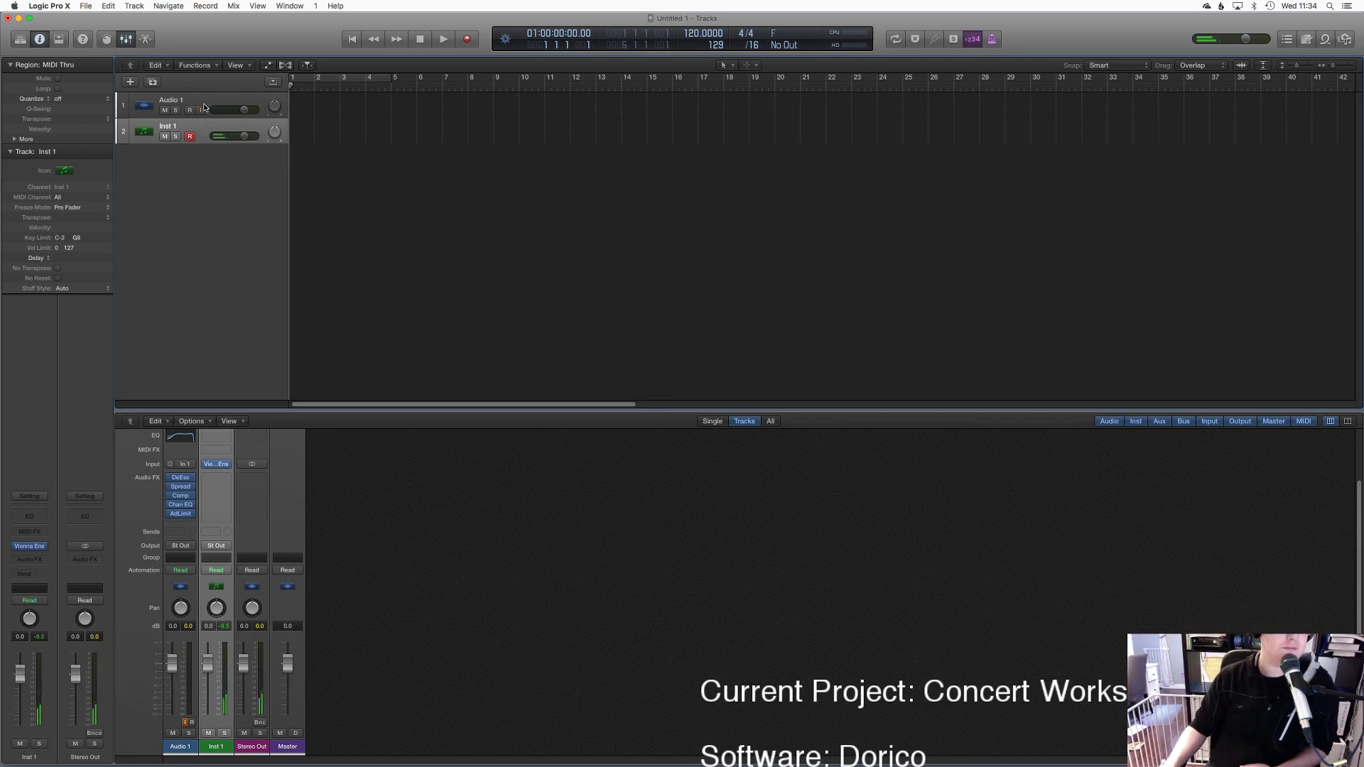
# Step: Select the Audio 1 track, switch to Dorico, and open the recent project "I know the stars by their names.dorico"
pyautogui.click(202, 109)
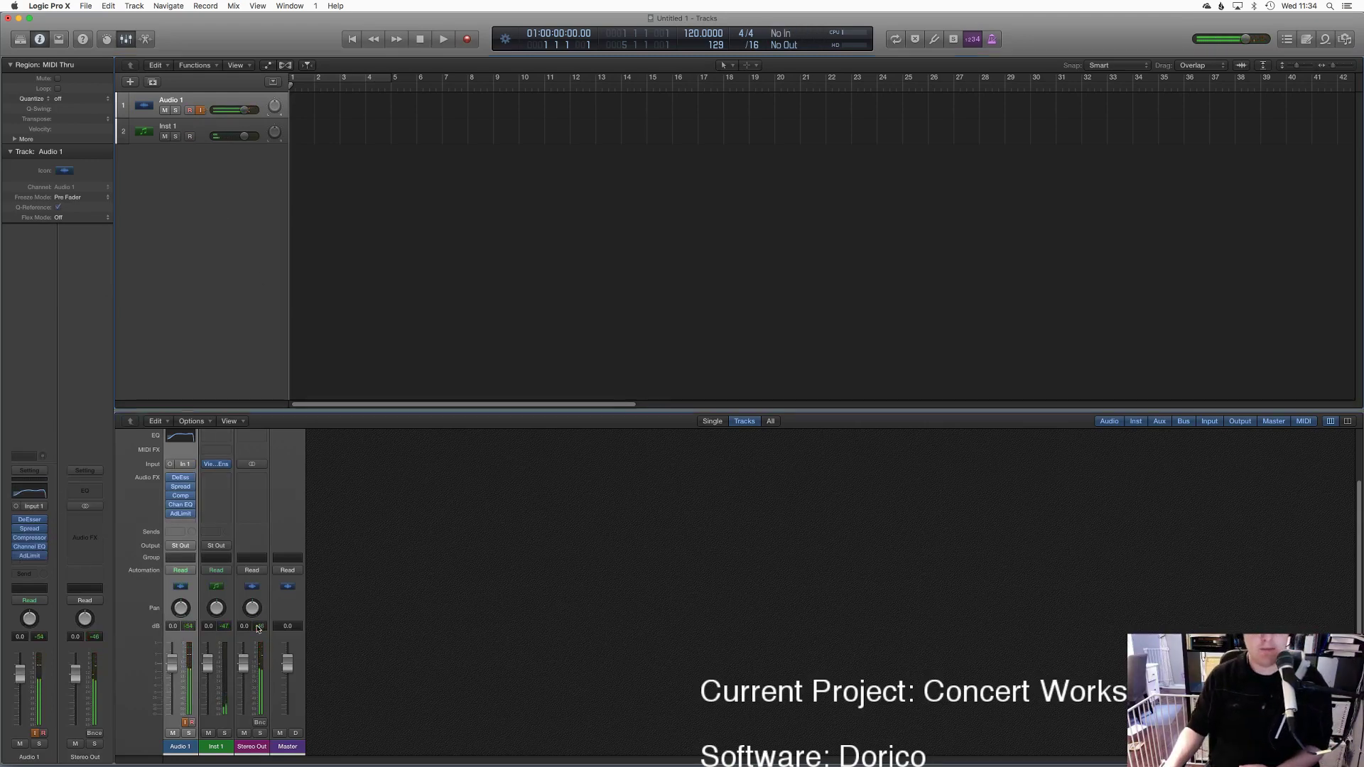
pyautogui.moveTo(637, 761)
pyautogui.click(540, 743)
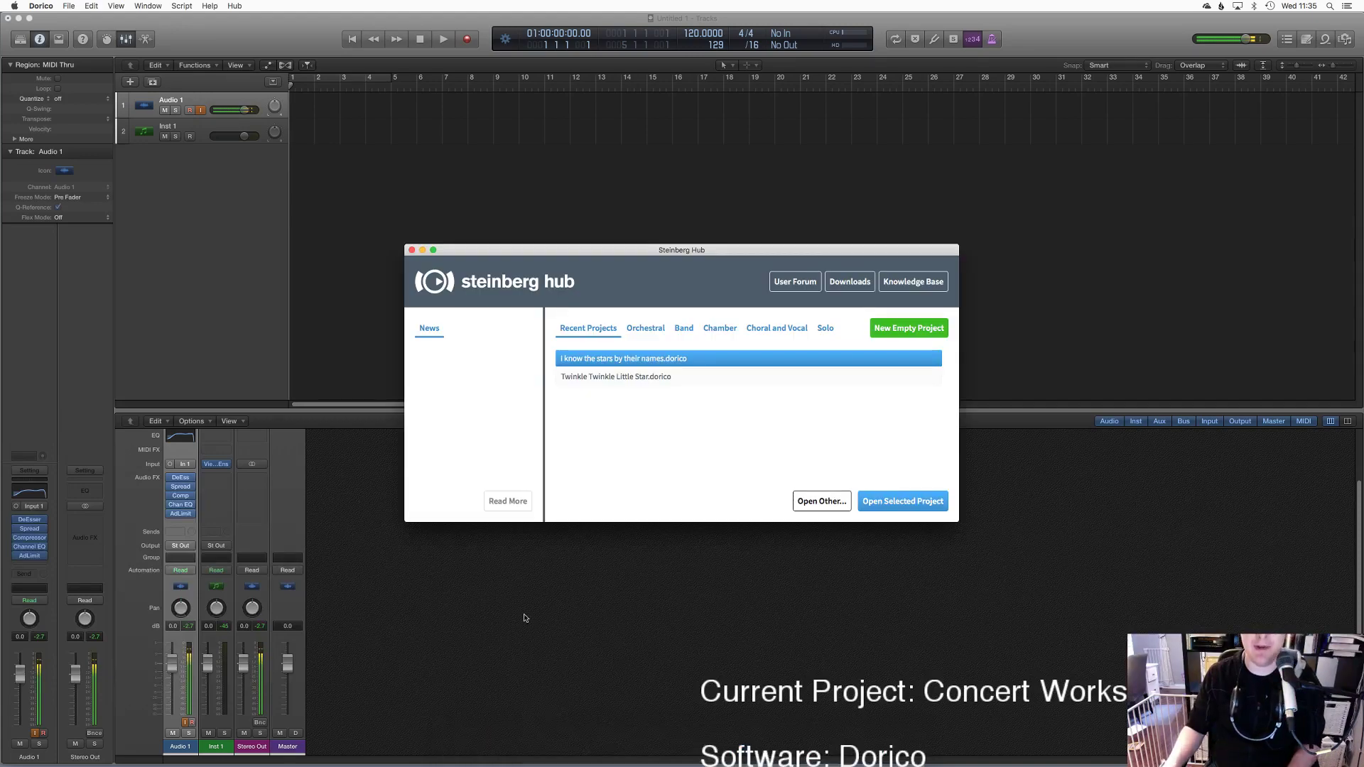
pyautogui.doubleClick(630, 359)
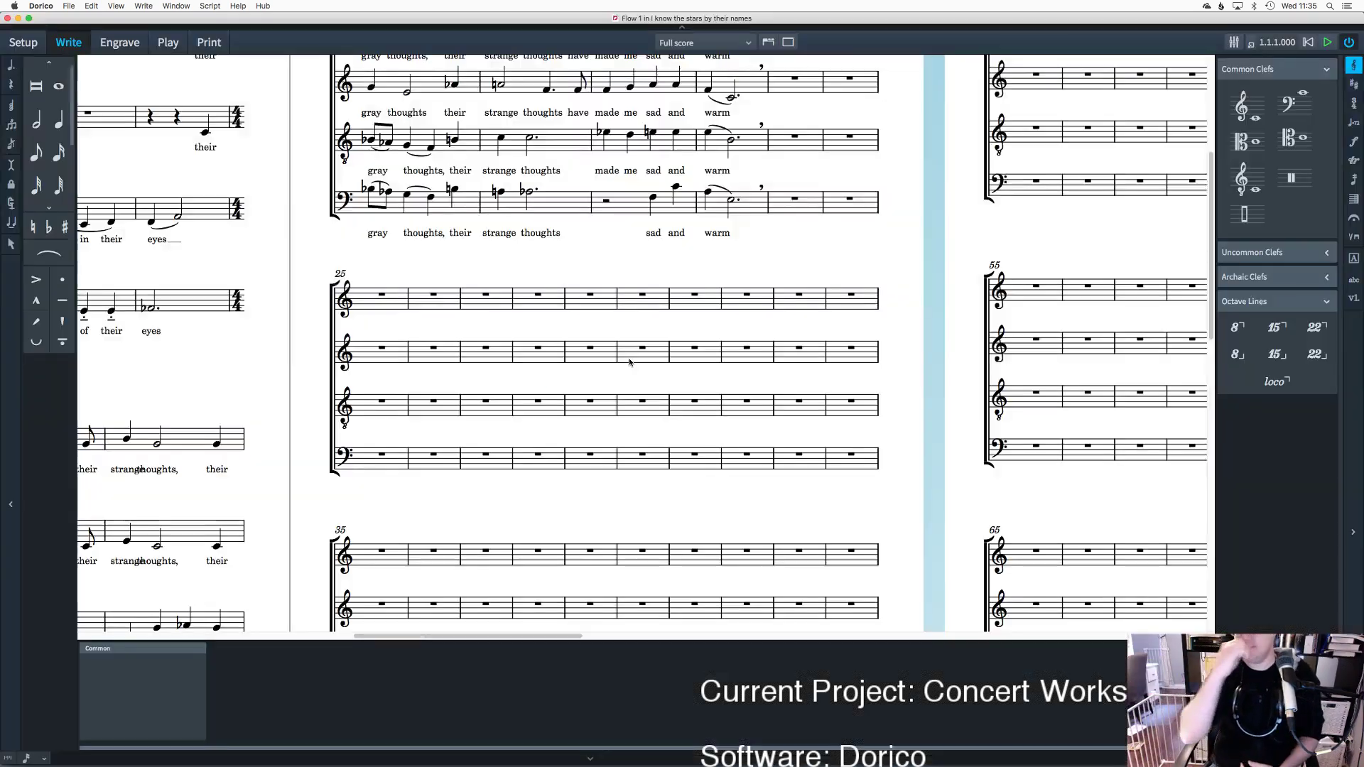
pyautogui.scroll(4, 623, 348)
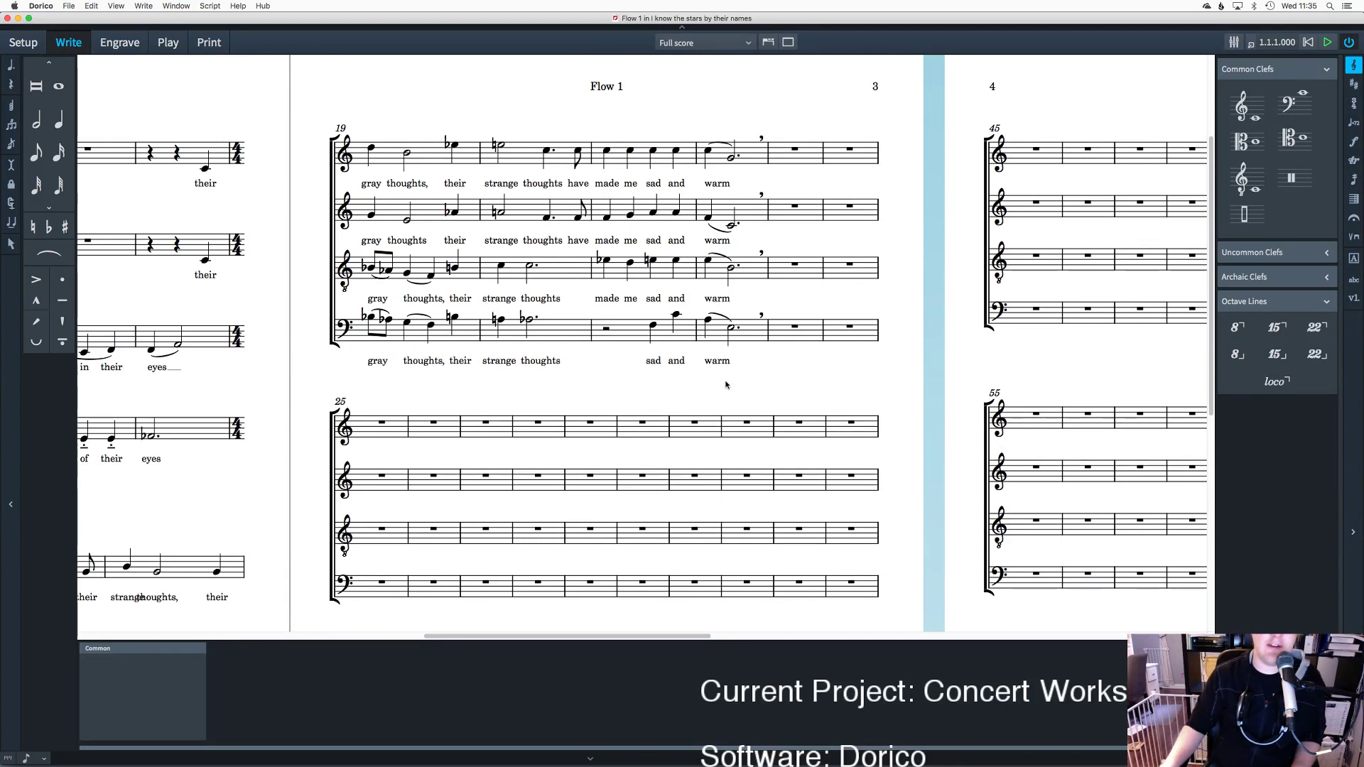
pyautogui.click(725, 364)
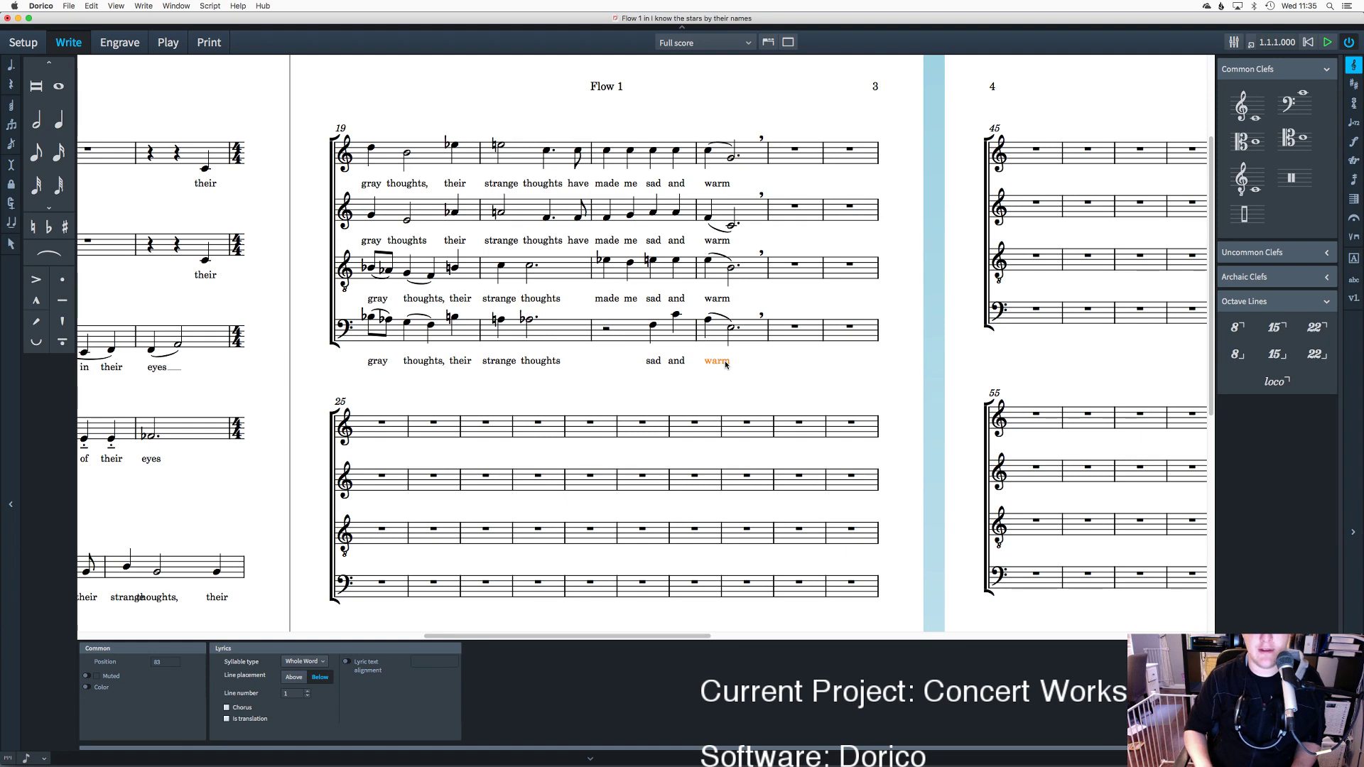
pyautogui.click(739, 367)
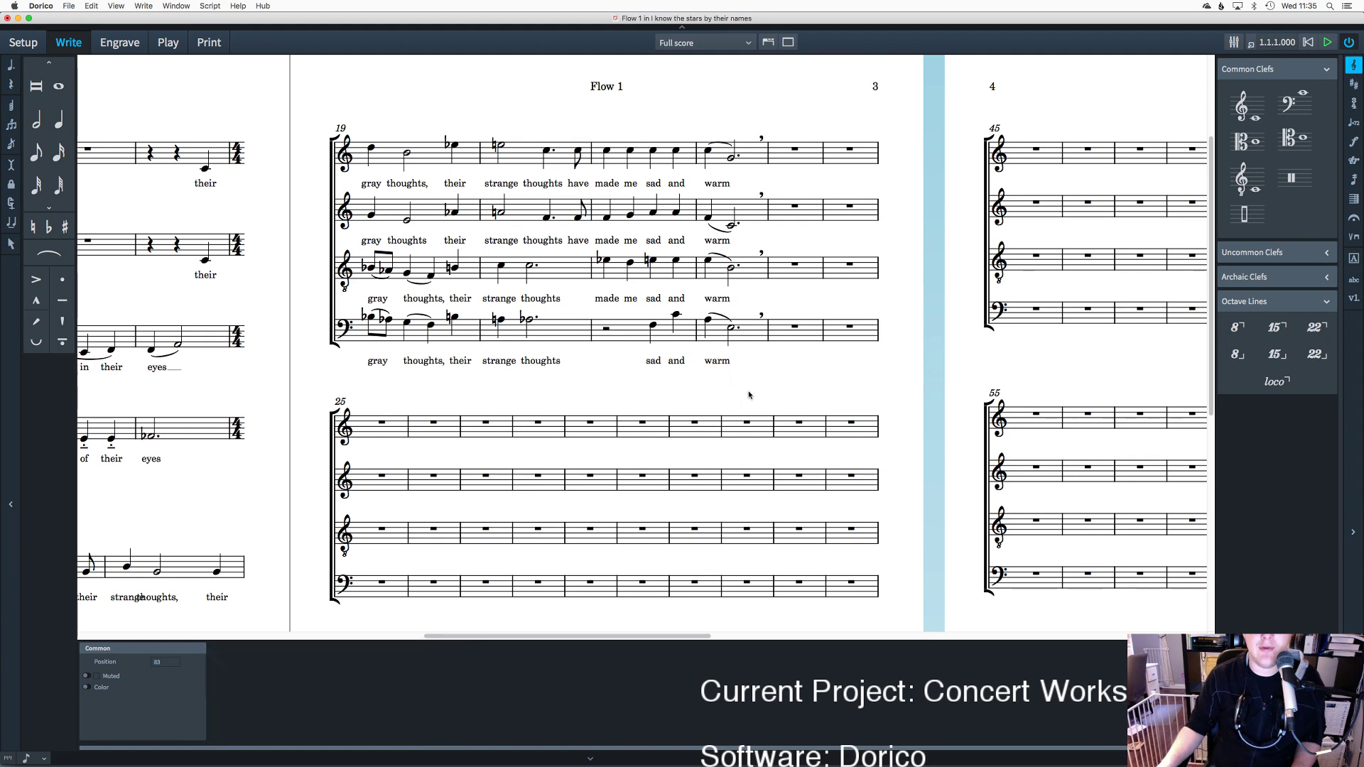
pyautogui.scroll(2, 749, 394)
# Step: Launch Sibelius 7.5 and return to the score in Dorico
pyautogui.press('super+Tab')
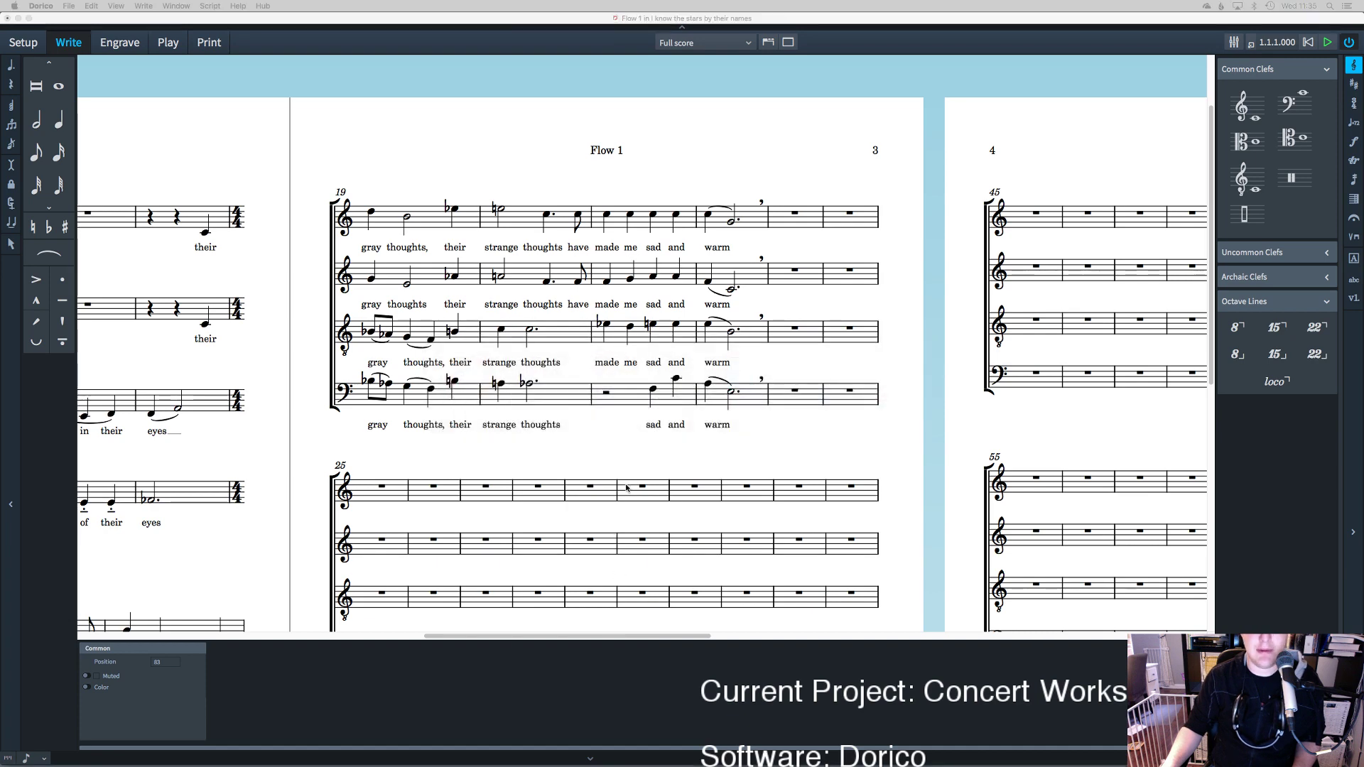
pyautogui.moveTo(545, 745)
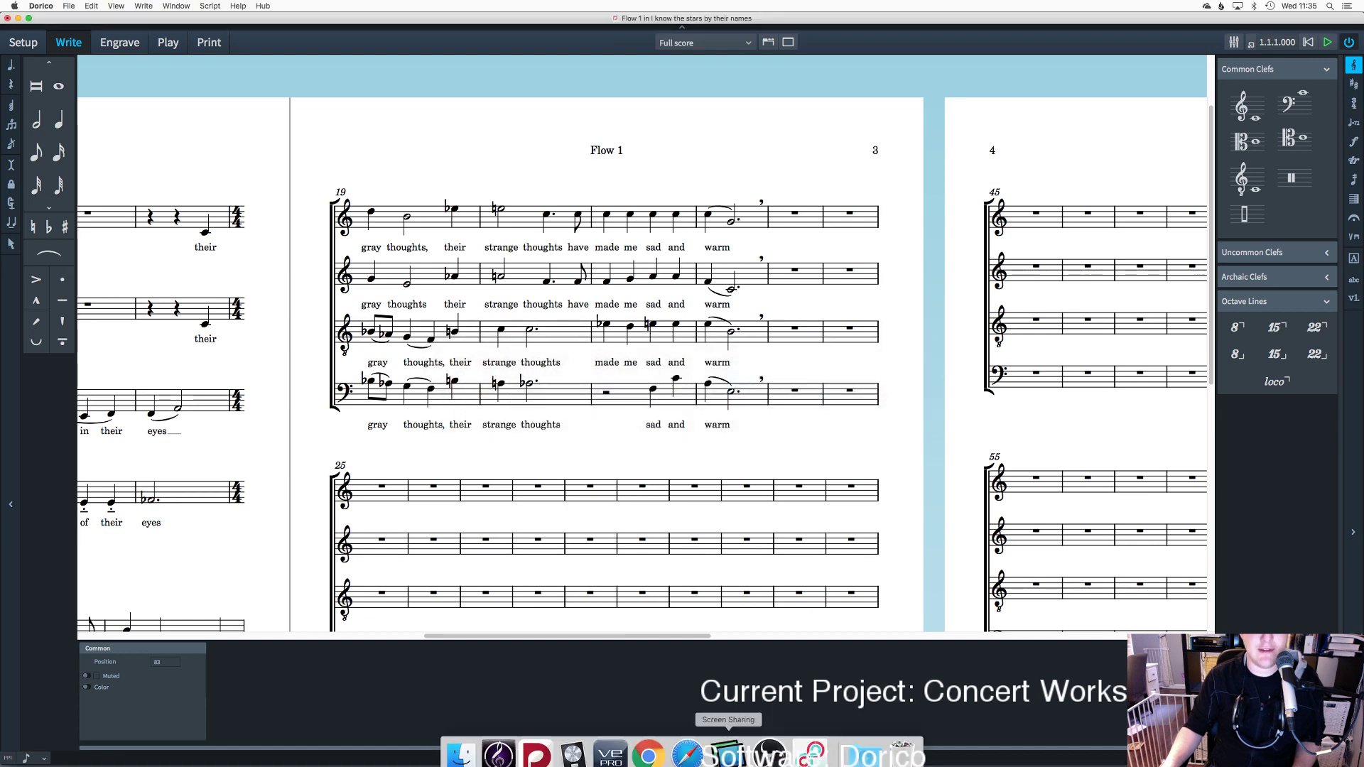
pyautogui.click(503, 742)
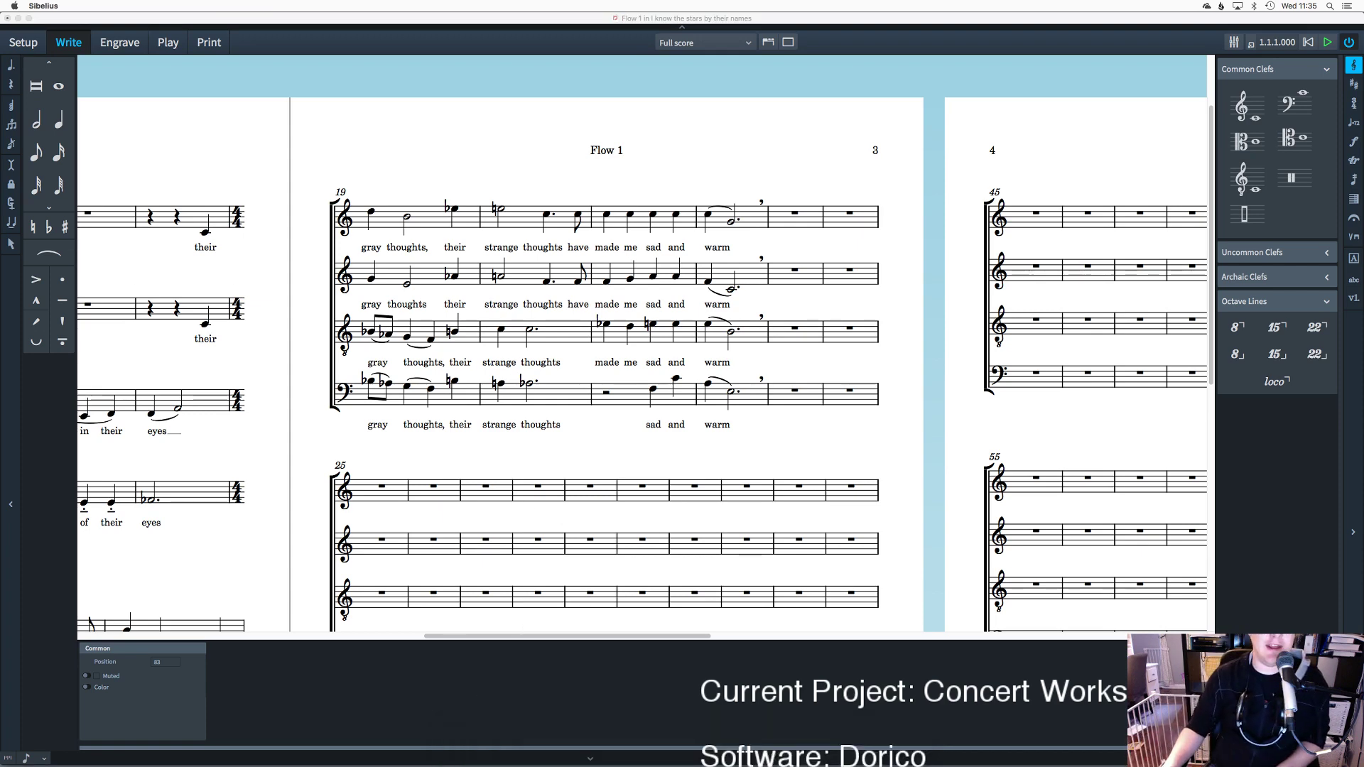
pyautogui.click(426, 304)
pyautogui.click(426, 304)
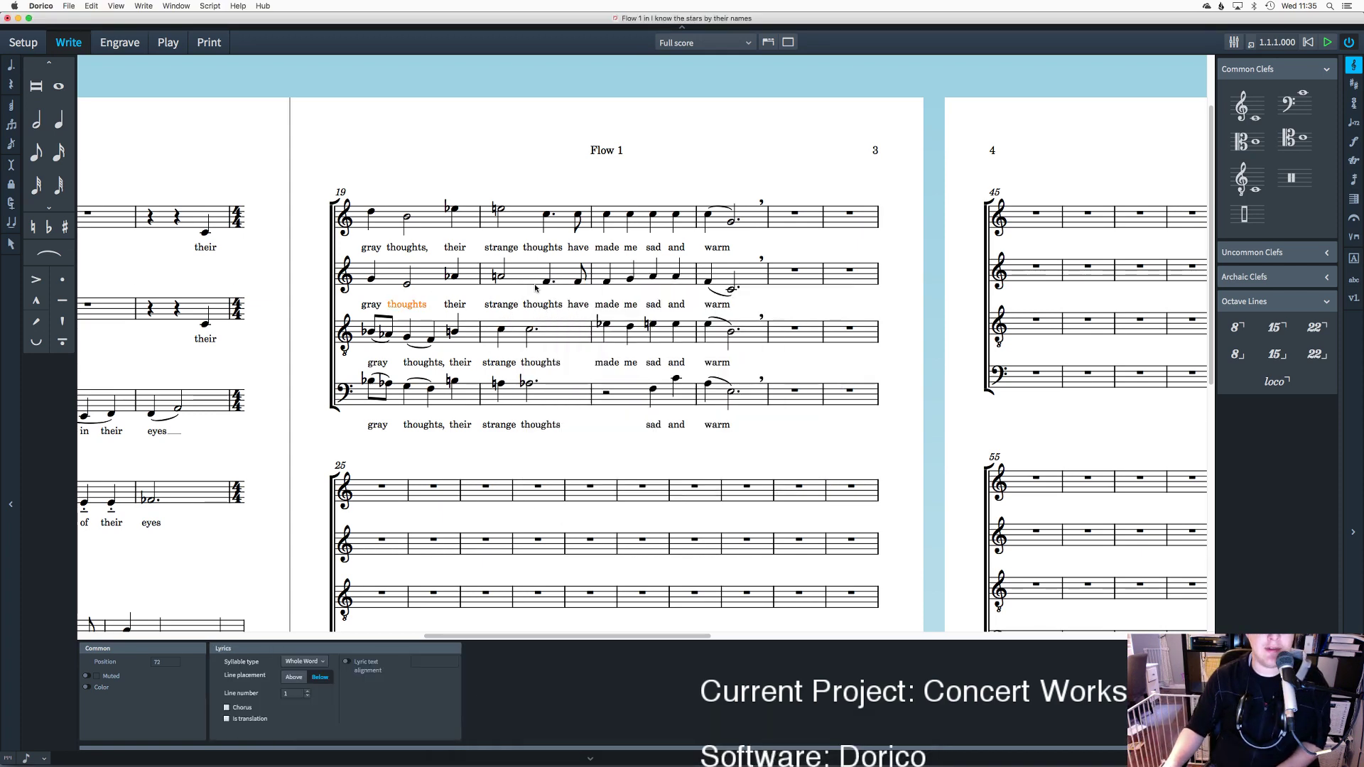
pyautogui.moveTo(579, 760)
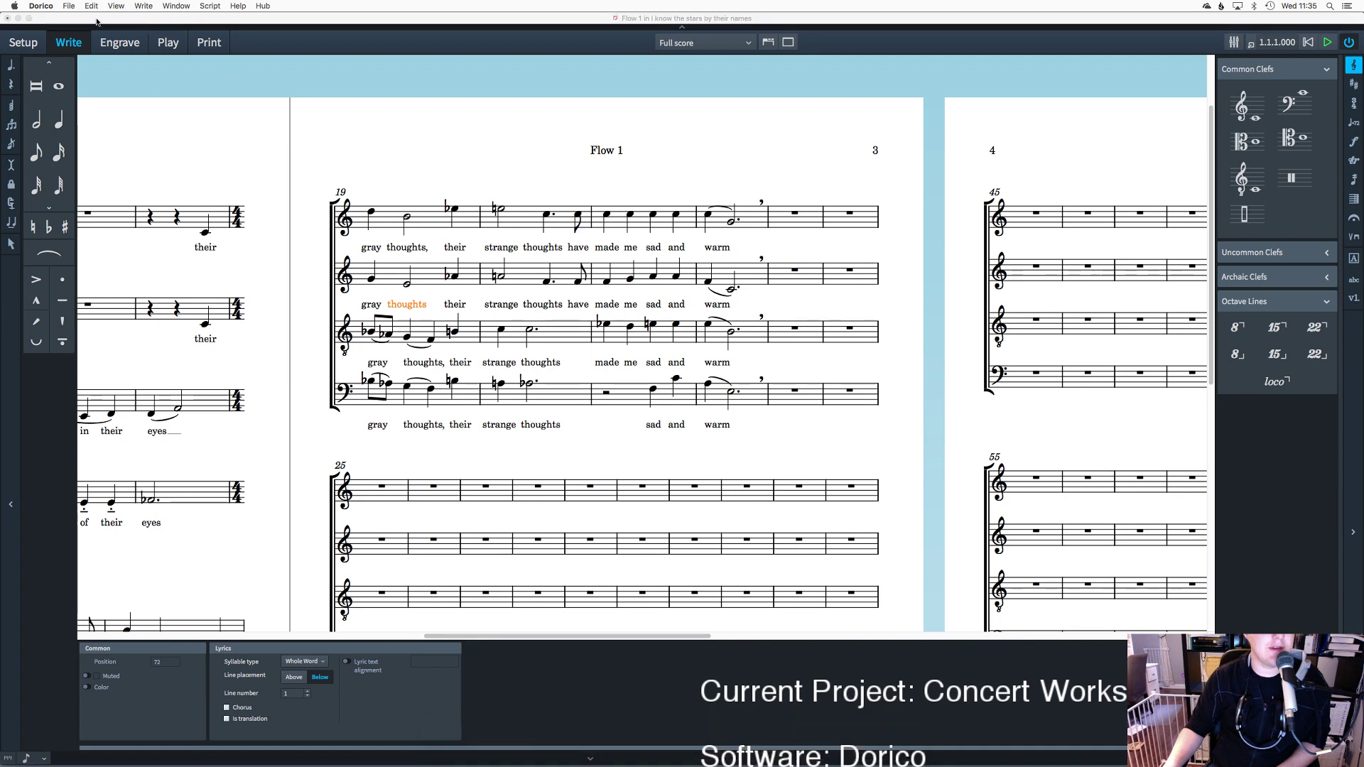
pyautogui.click(395, 447)
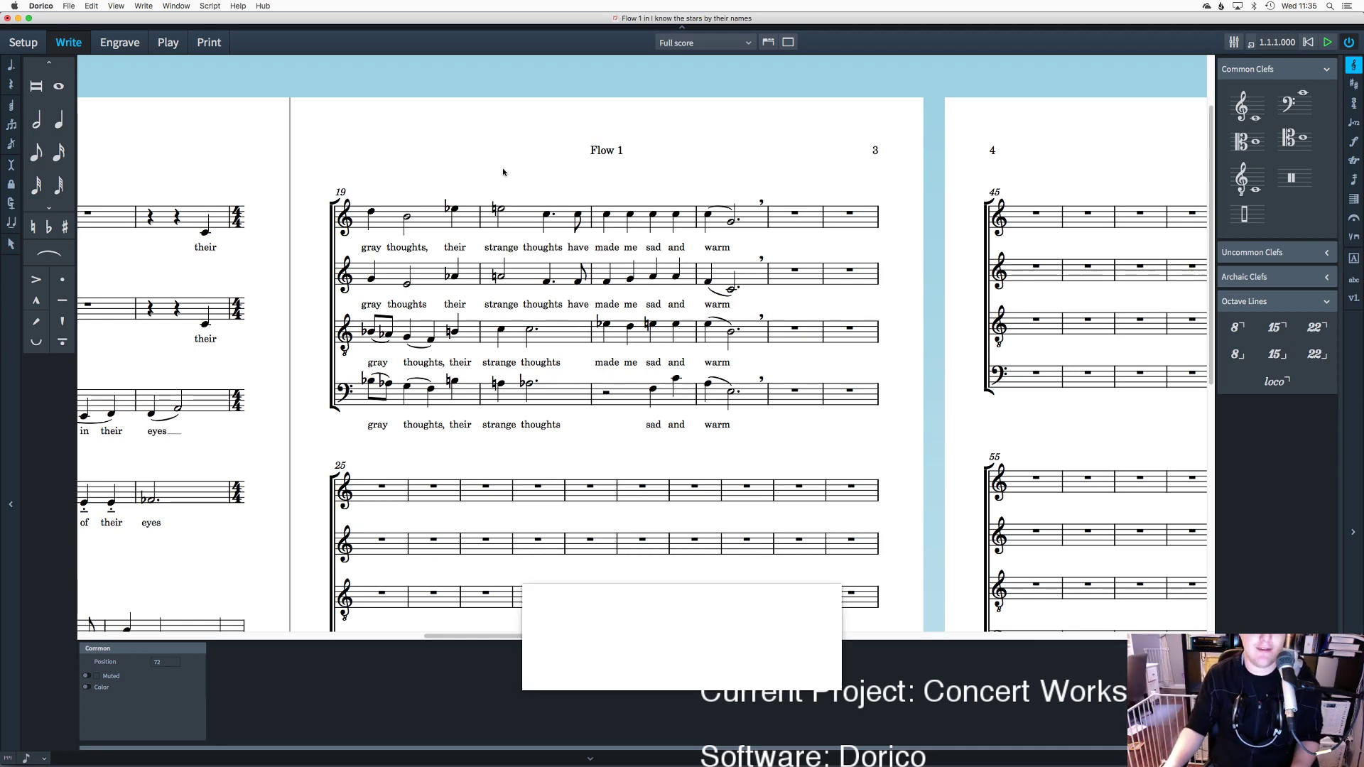
pyautogui.moveTo(495, 169); pyautogui.dragTo(644, 177)
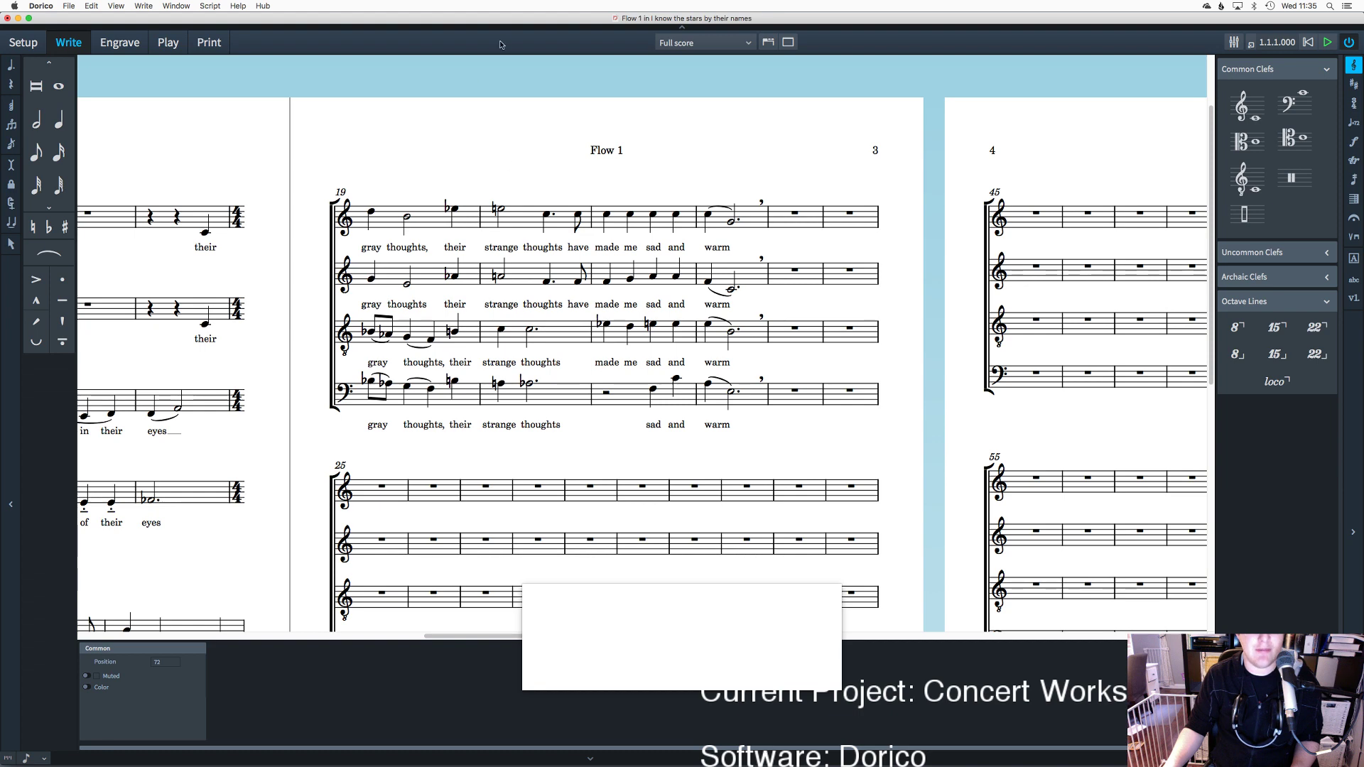
pyautogui.moveTo(505, 746)
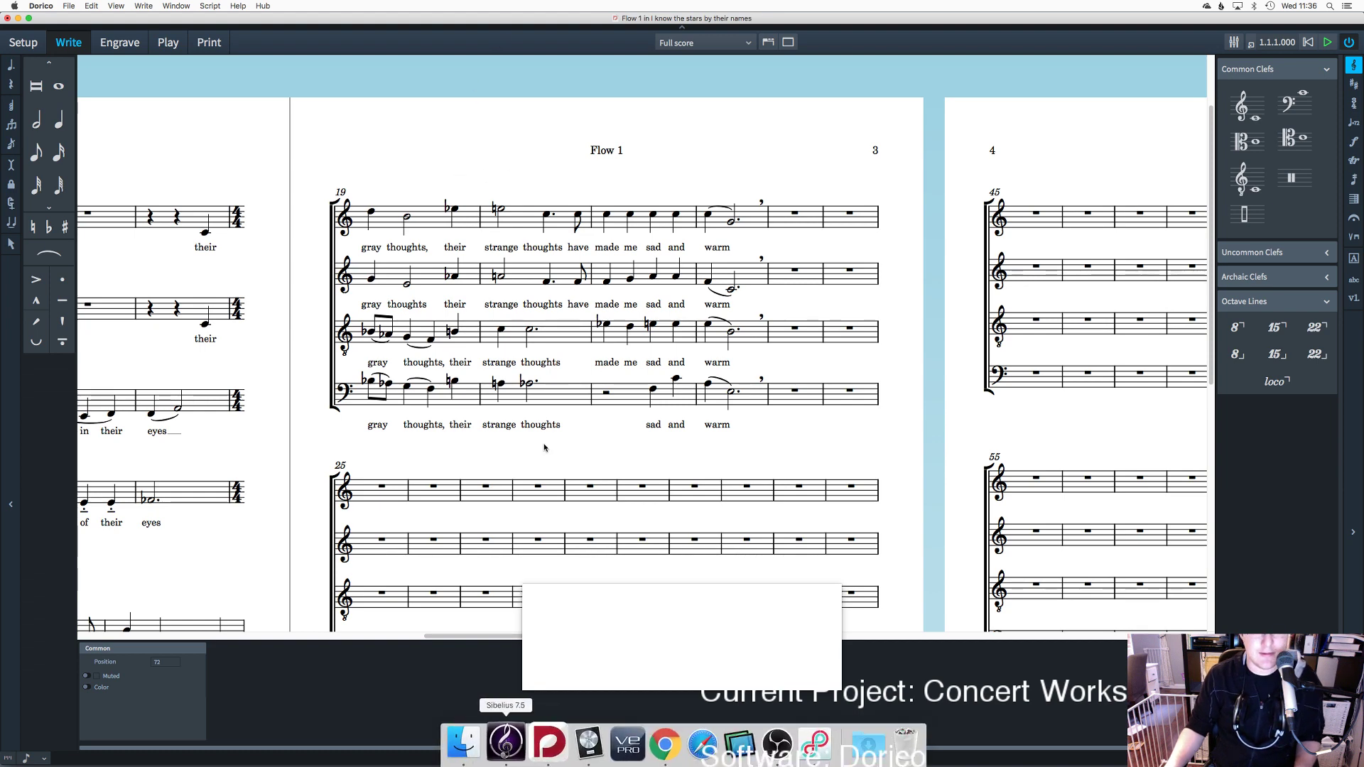
pyautogui.rightClick(505, 742)
pyautogui.press('super+Tab')
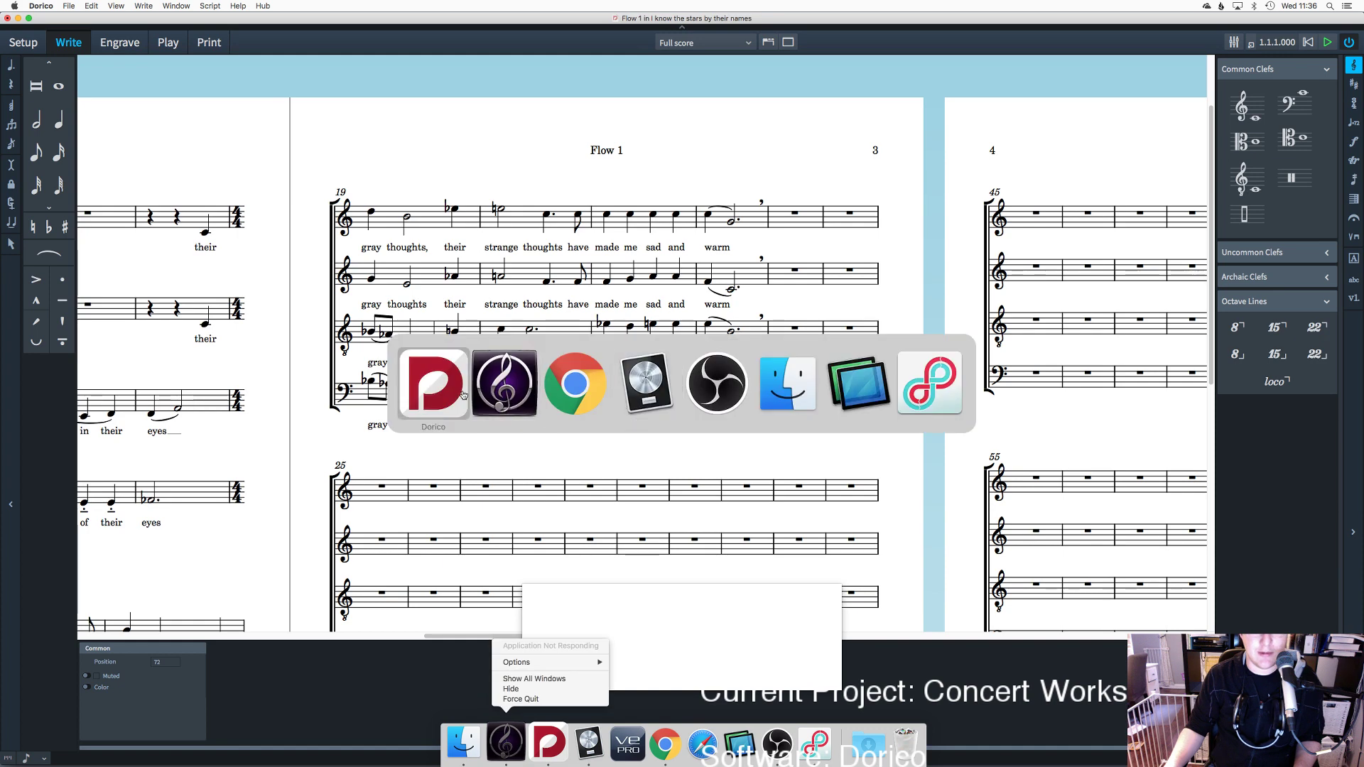
pyautogui.press('Escape')
# Step: Check which text token the running header on page 2 uses, leaving the header as it is
pyautogui.hscroll(-3, 481, 449)
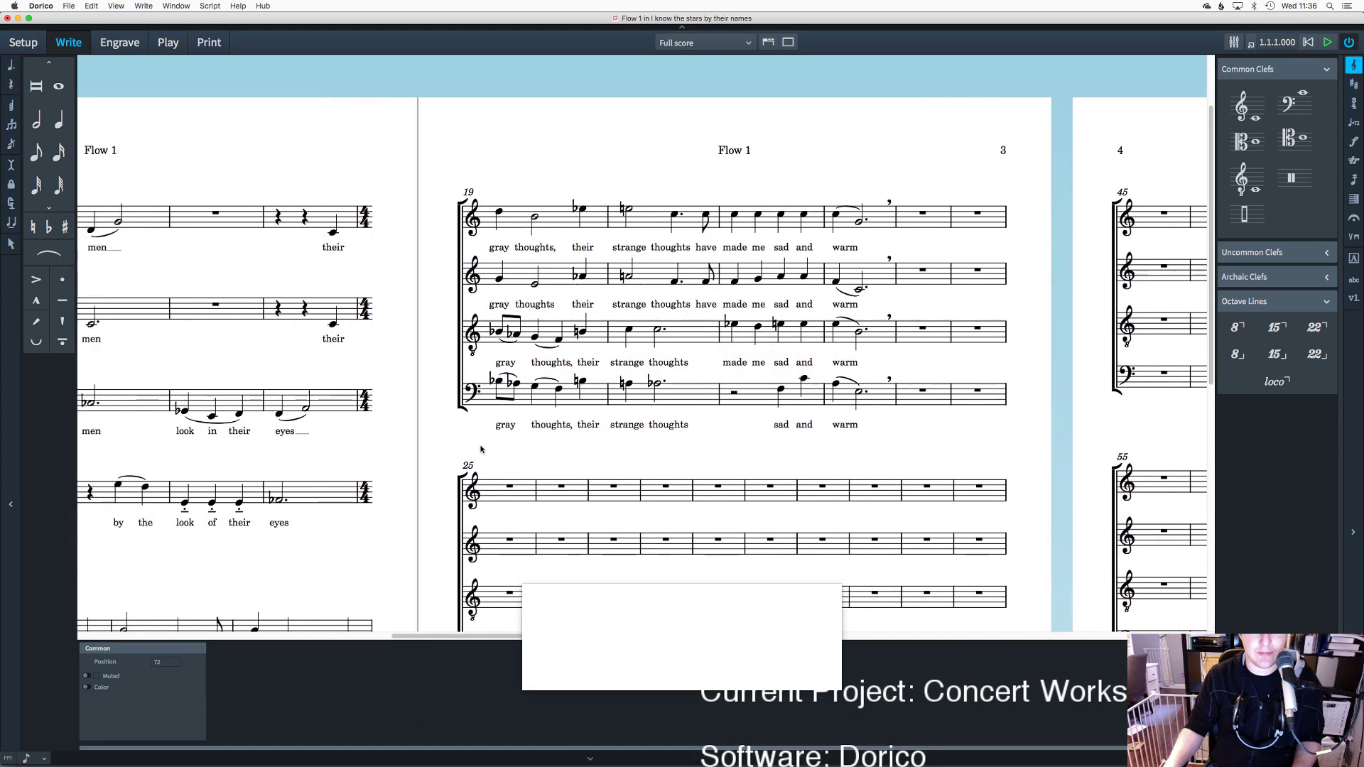
pyautogui.scroll(1, 481, 449)
pyautogui.hscroll(-10, 481, 449)
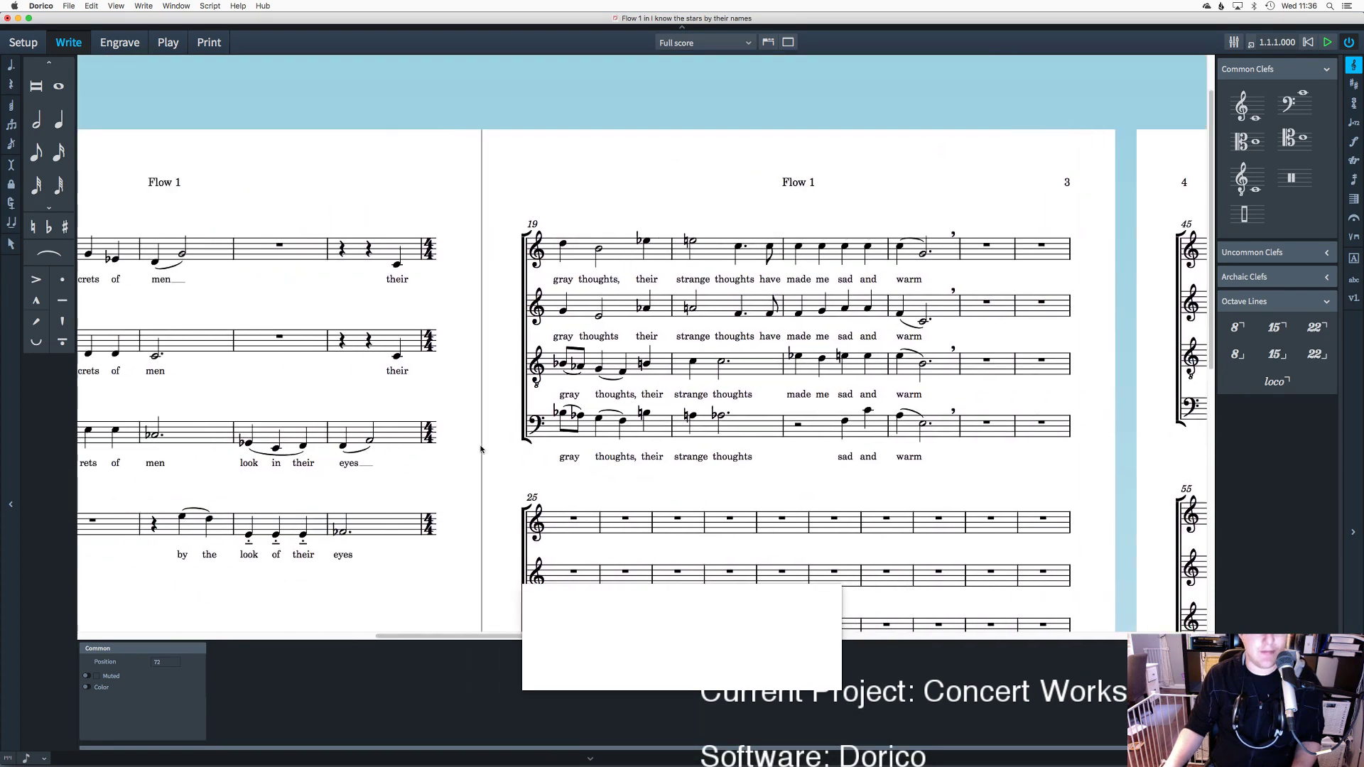
pyautogui.hscroll(-10, 481, 449)
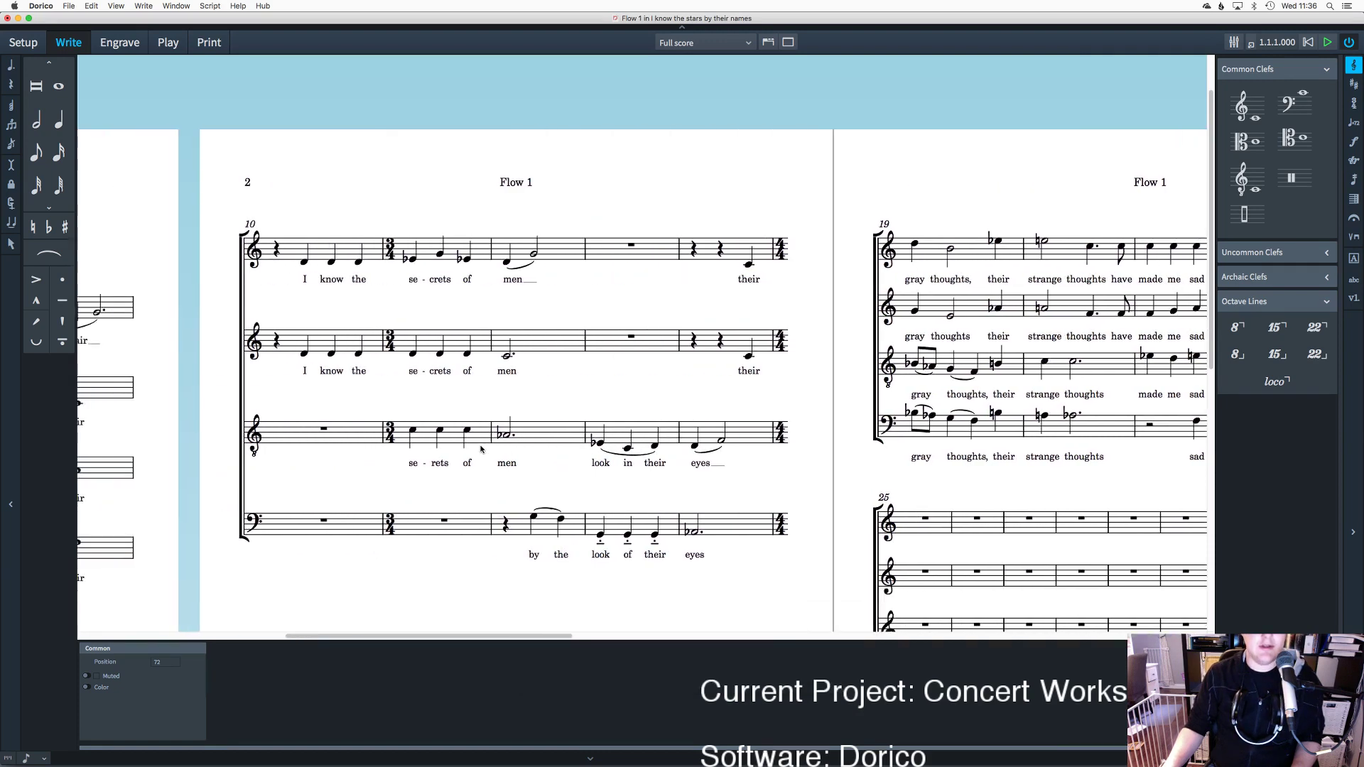
pyautogui.hscroll(-2, 481, 449)
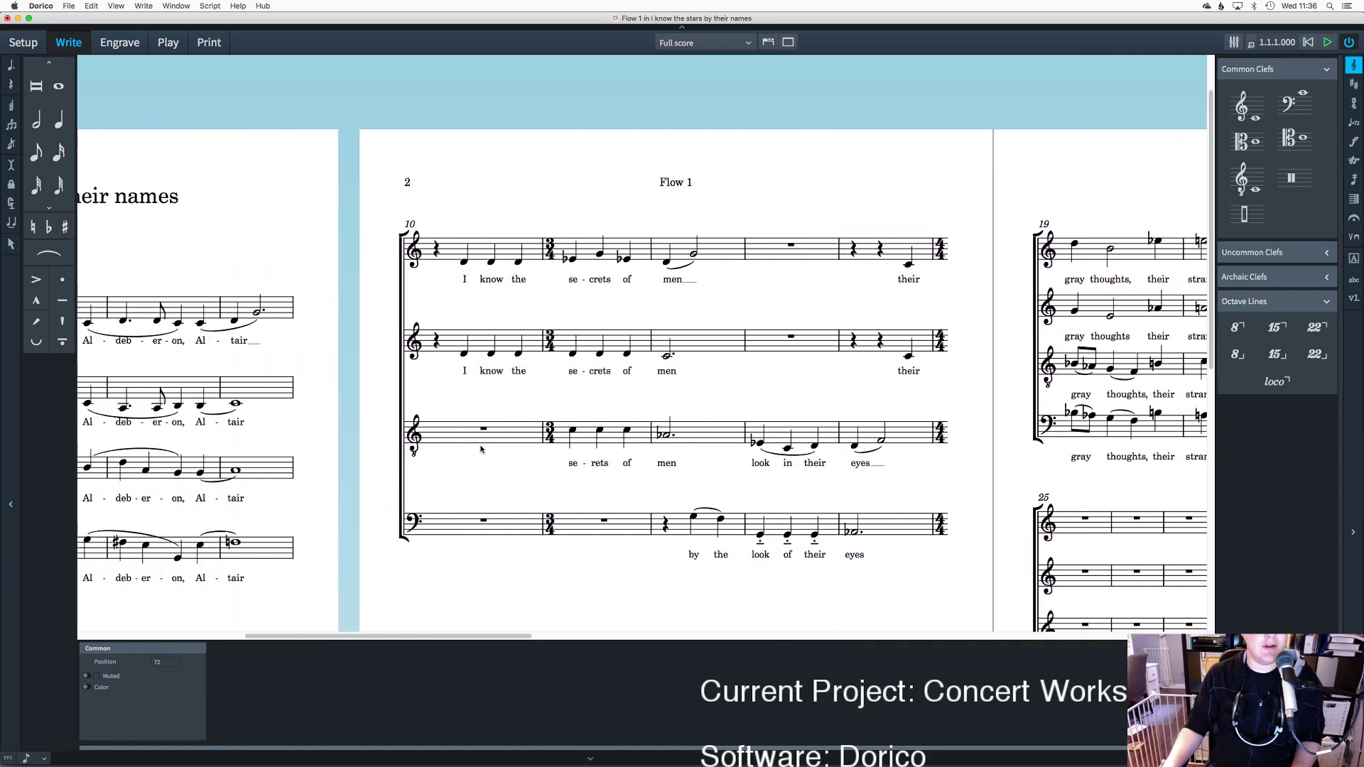
pyautogui.doubleClick(669, 182)
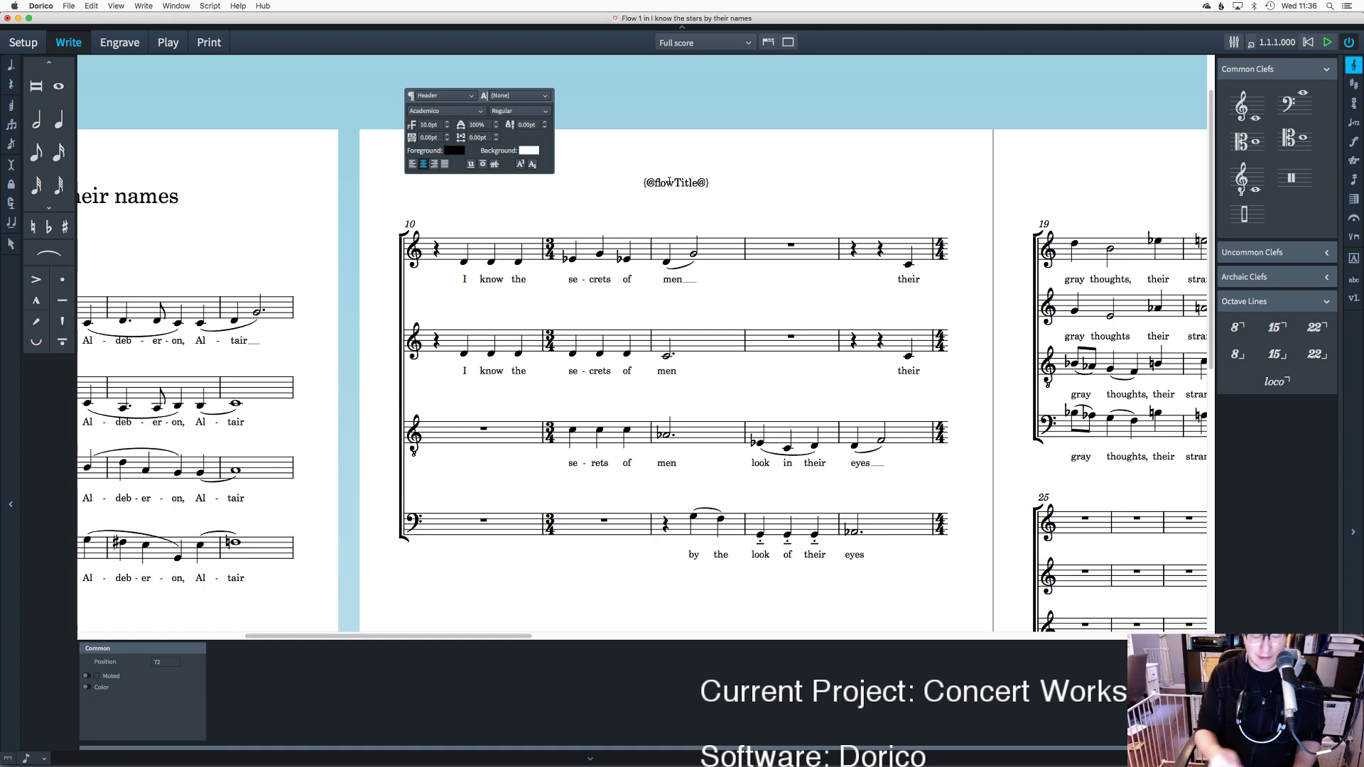
pyautogui.press('Escape')
pyautogui.hscroll(-3, 265, 234)
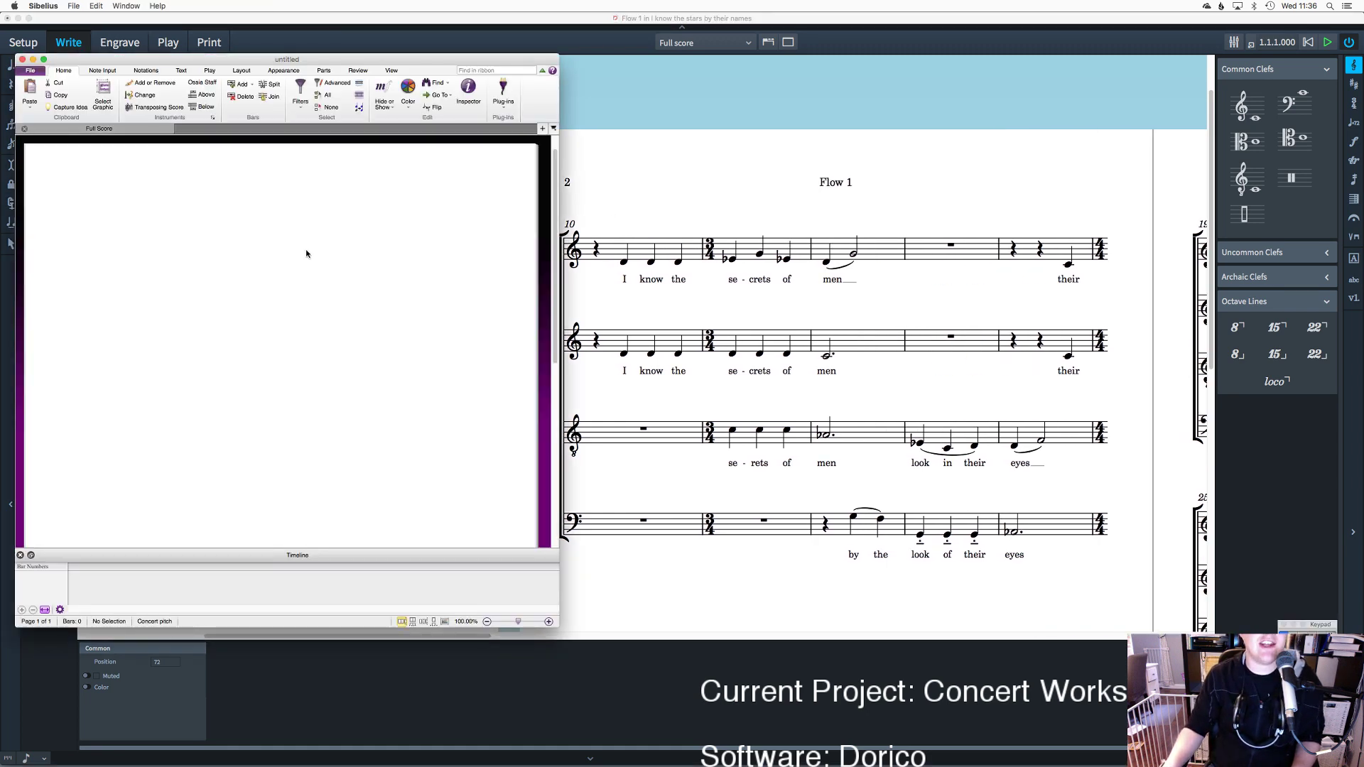
# Step: Force quit Sibelius 7.5
pyautogui.click(637, 168)
pyautogui.press('super+Tab')
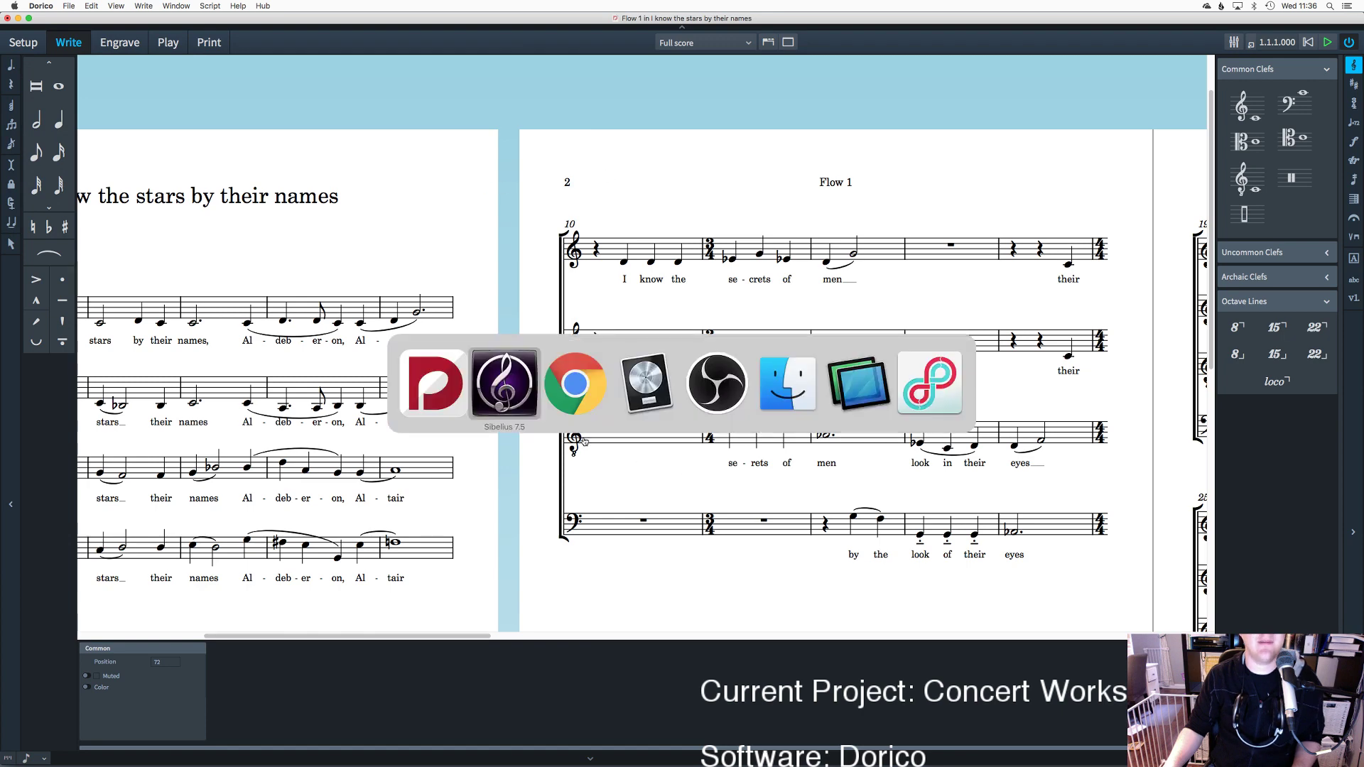
pyautogui.moveTo(615, 746)
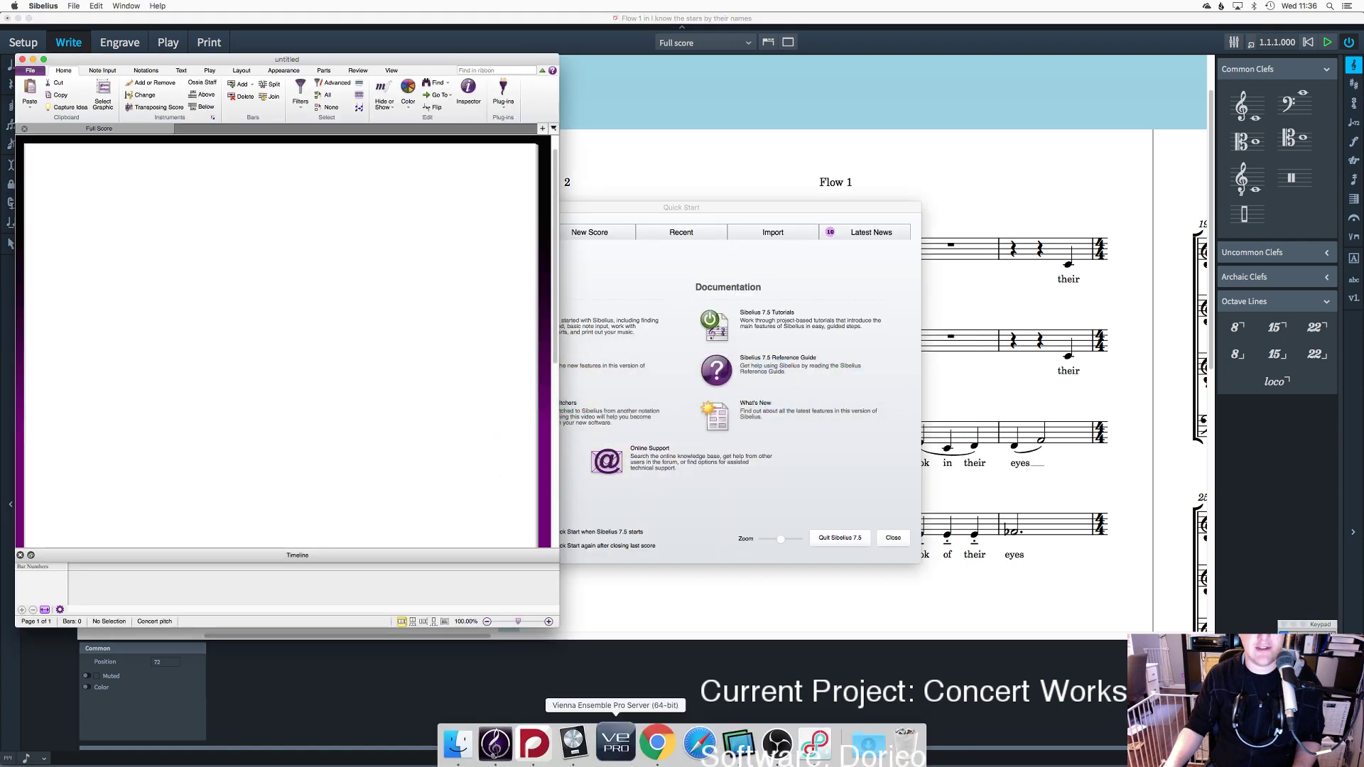
pyautogui.rightClick(495, 745)
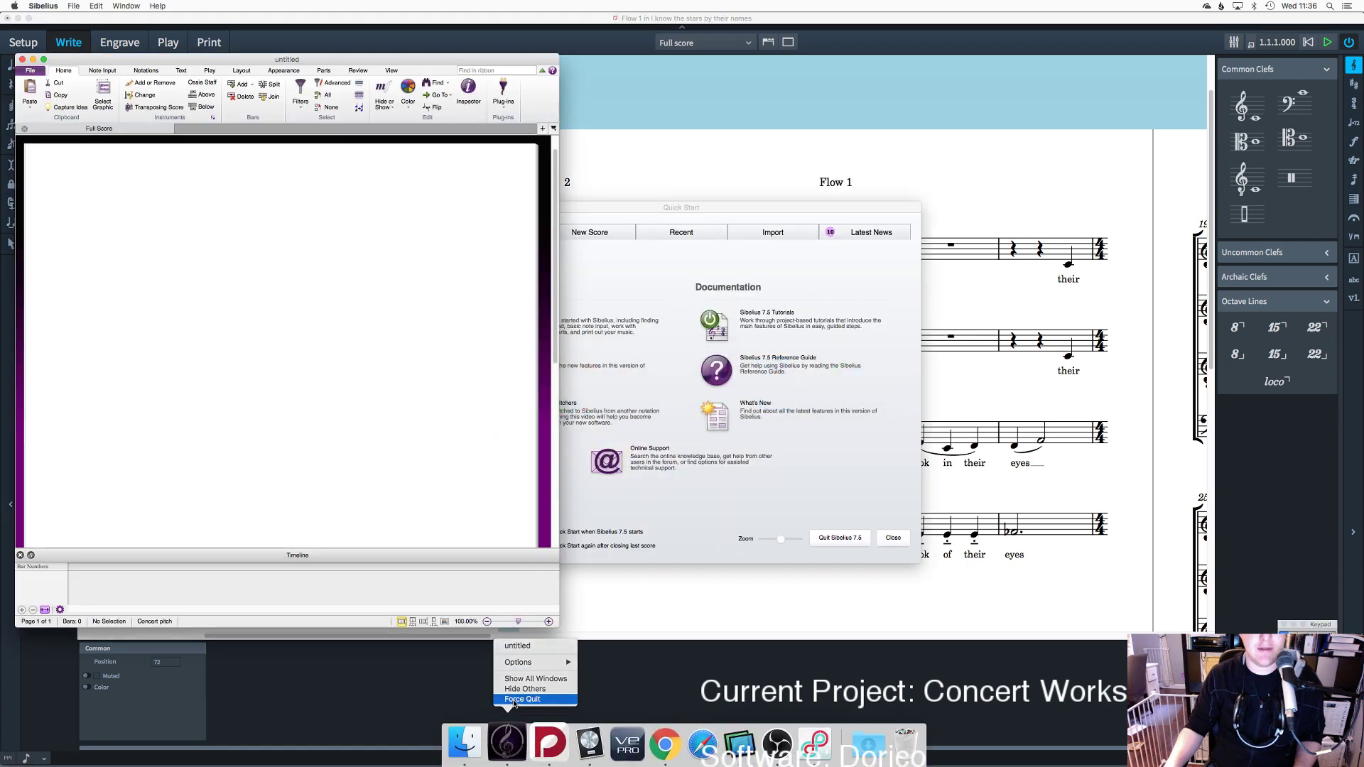
pyautogui.click(529, 702)
pyautogui.hscroll(-5, 361, 235)
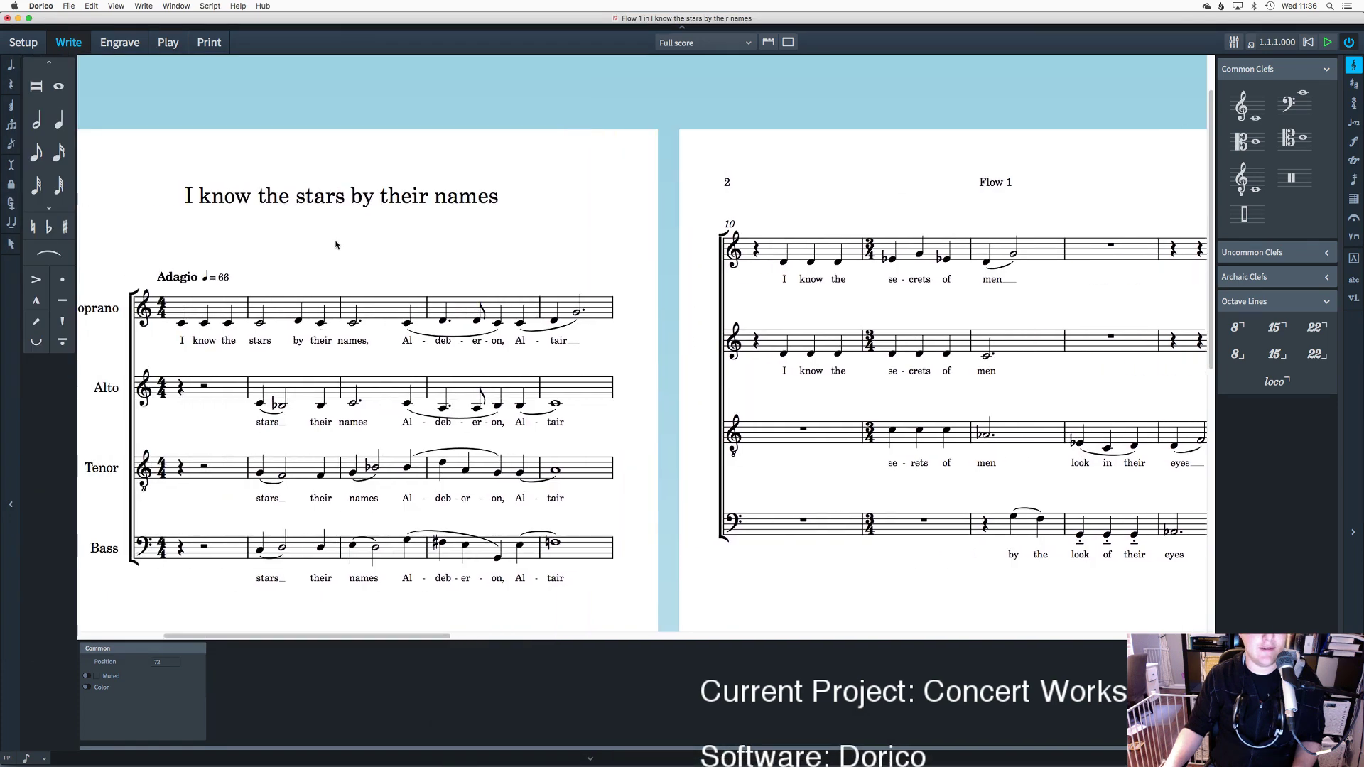
pyautogui.doubleClick(343, 192)
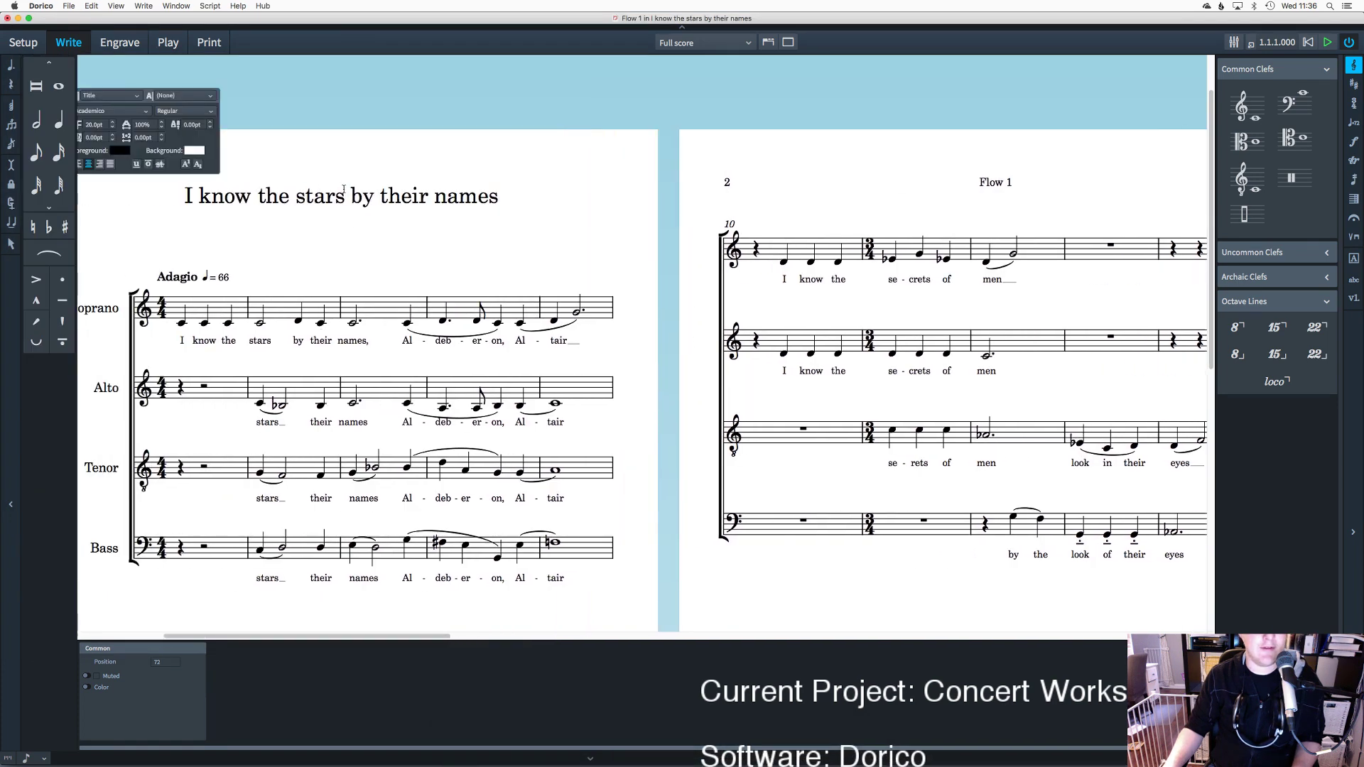
pyautogui.doubleClick(1001, 182)
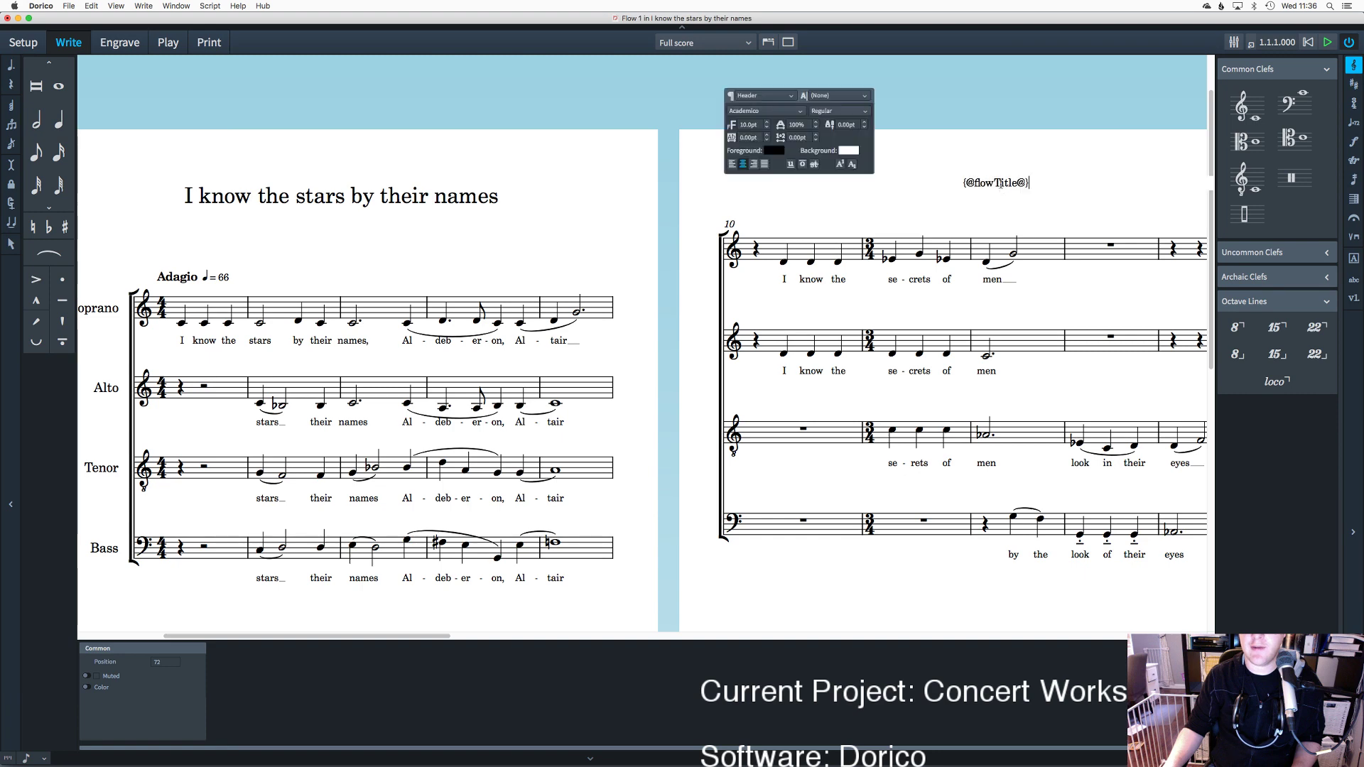
pyautogui.press('super+a')
pyautogui.press('super+c')
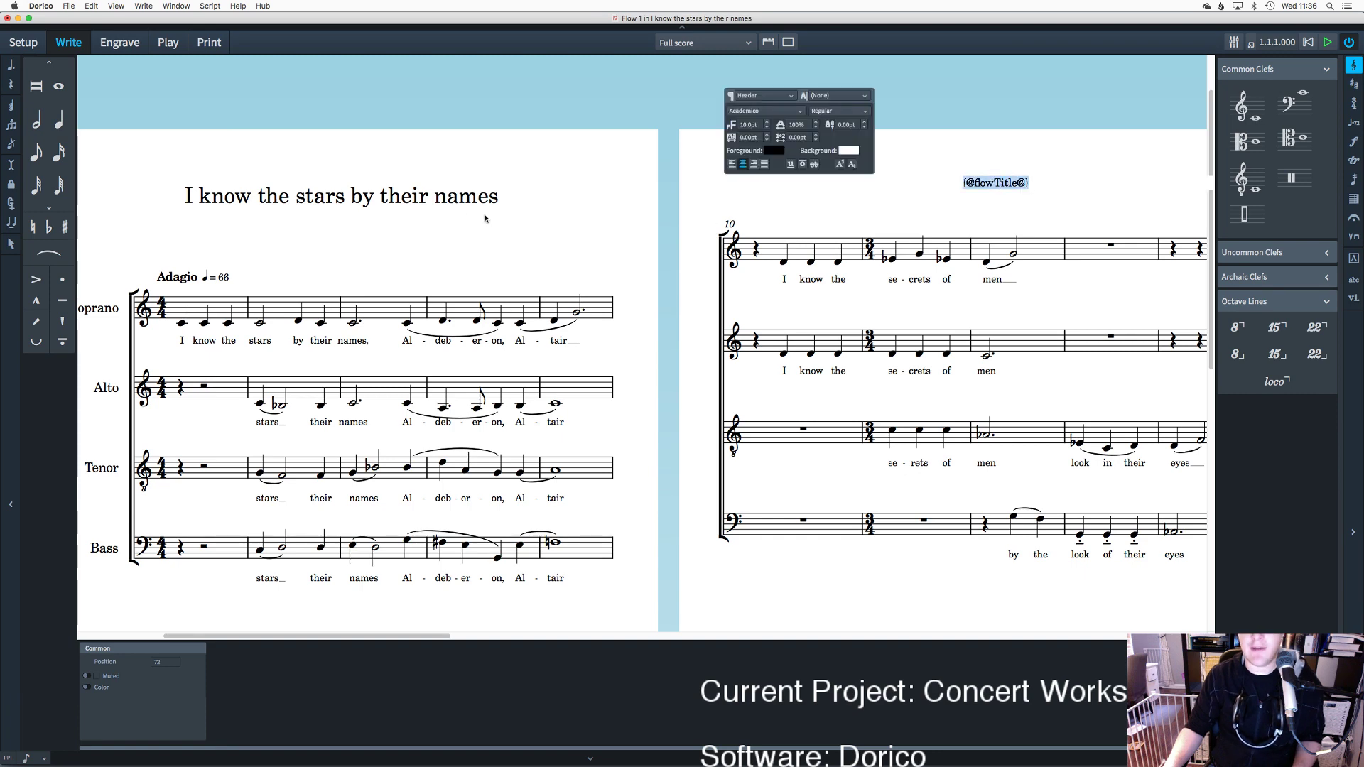
pyautogui.press('Escape')
pyautogui.doubleClick(446, 196)
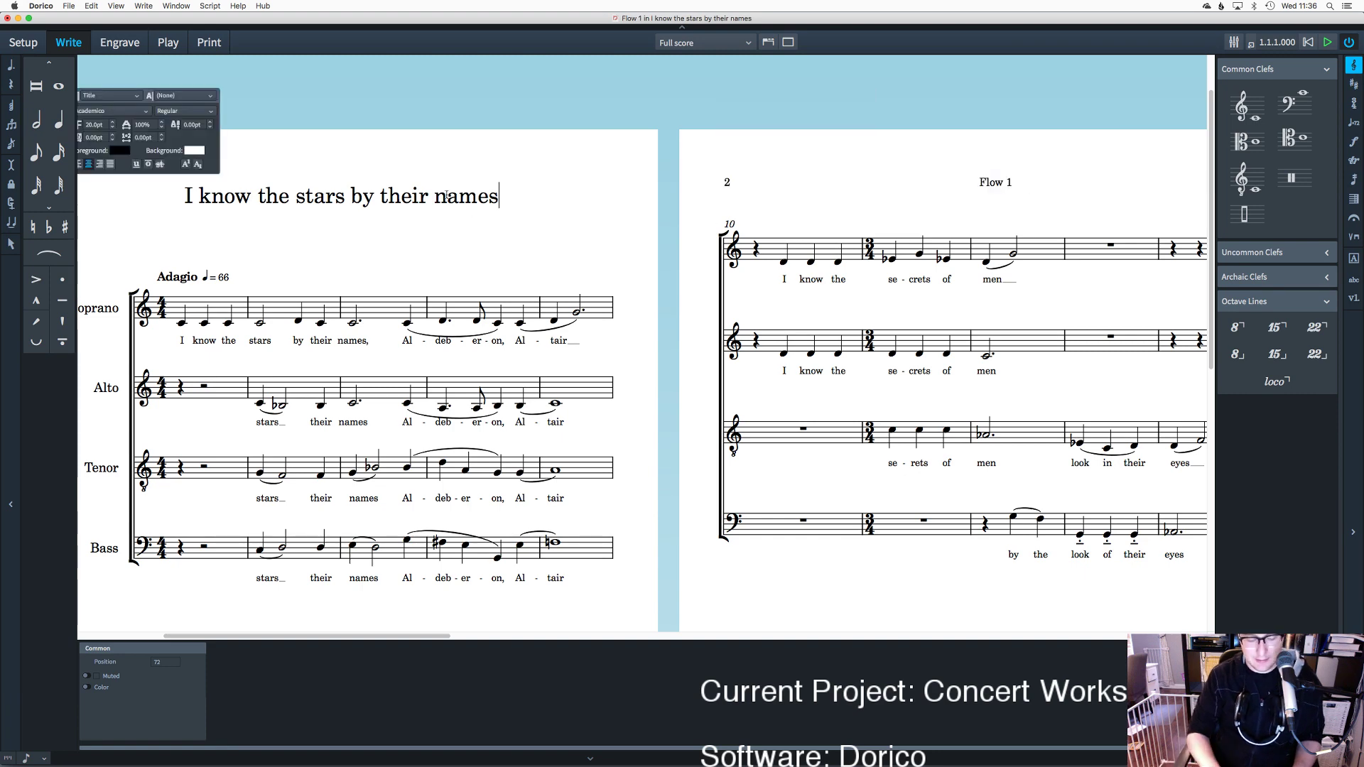
pyautogui.press('super+a')
pyautogui.press('BackSpace')
pyautogui.press('super+v')
pyautogui.press('Escape')
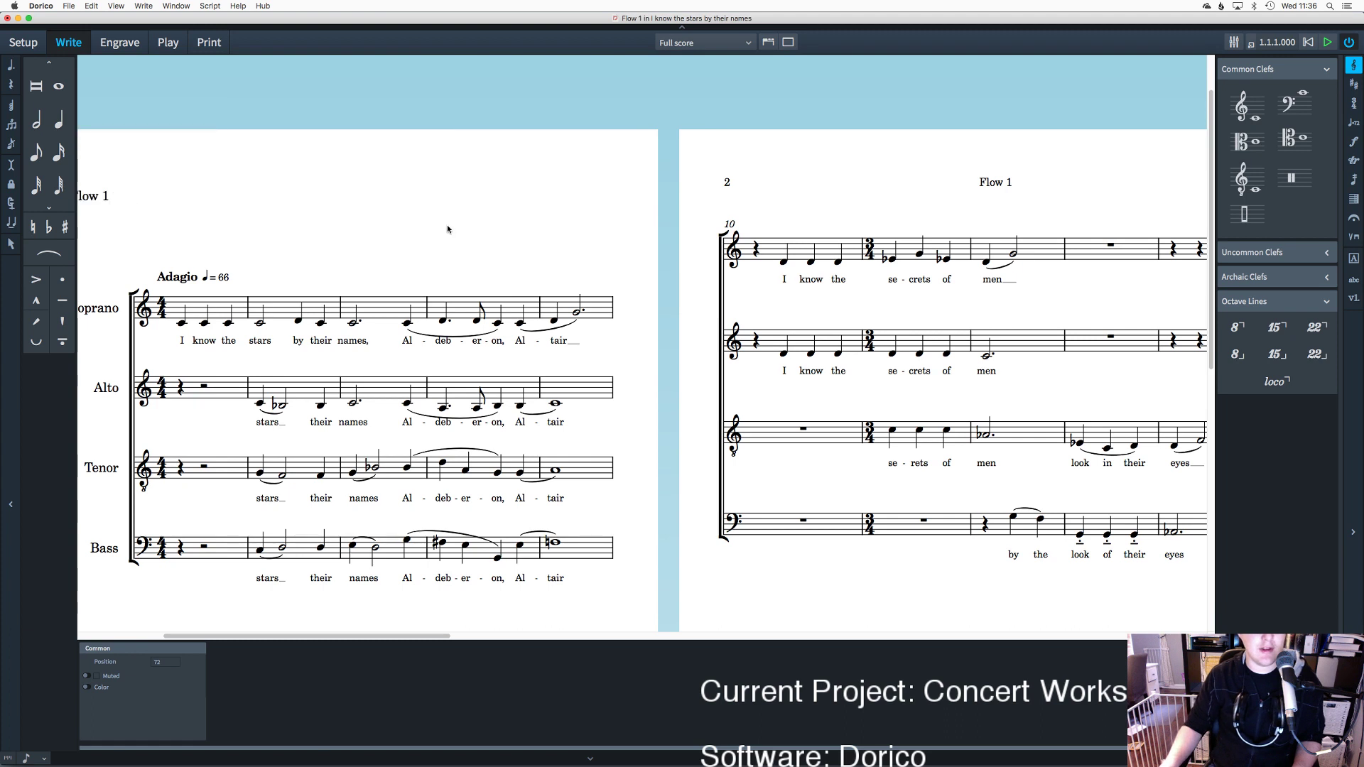
pyautogui.hscroll(-2, 319, 230)
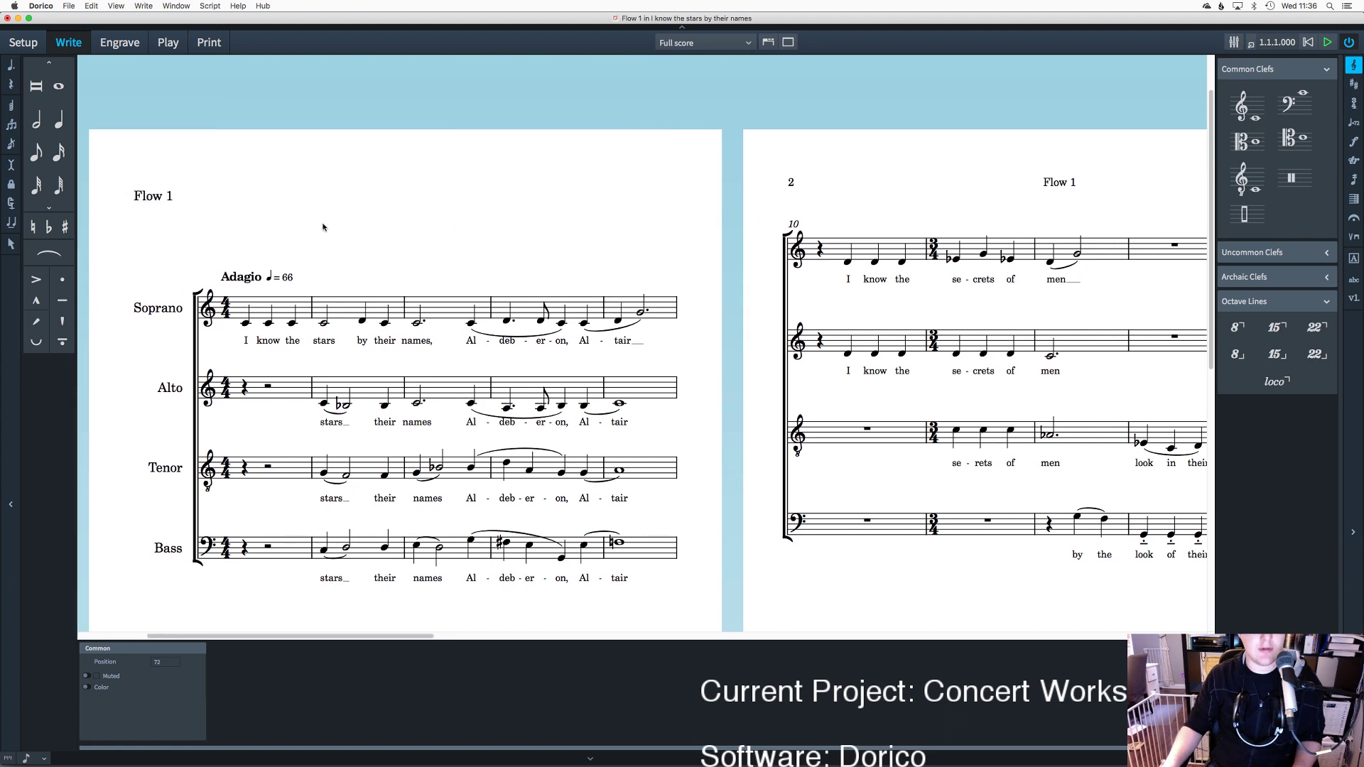
pyautogui.press('super+z')
# Step: Clear the fixed title text from the first page's title frame
pyautogui.doubleClick(353, 199)
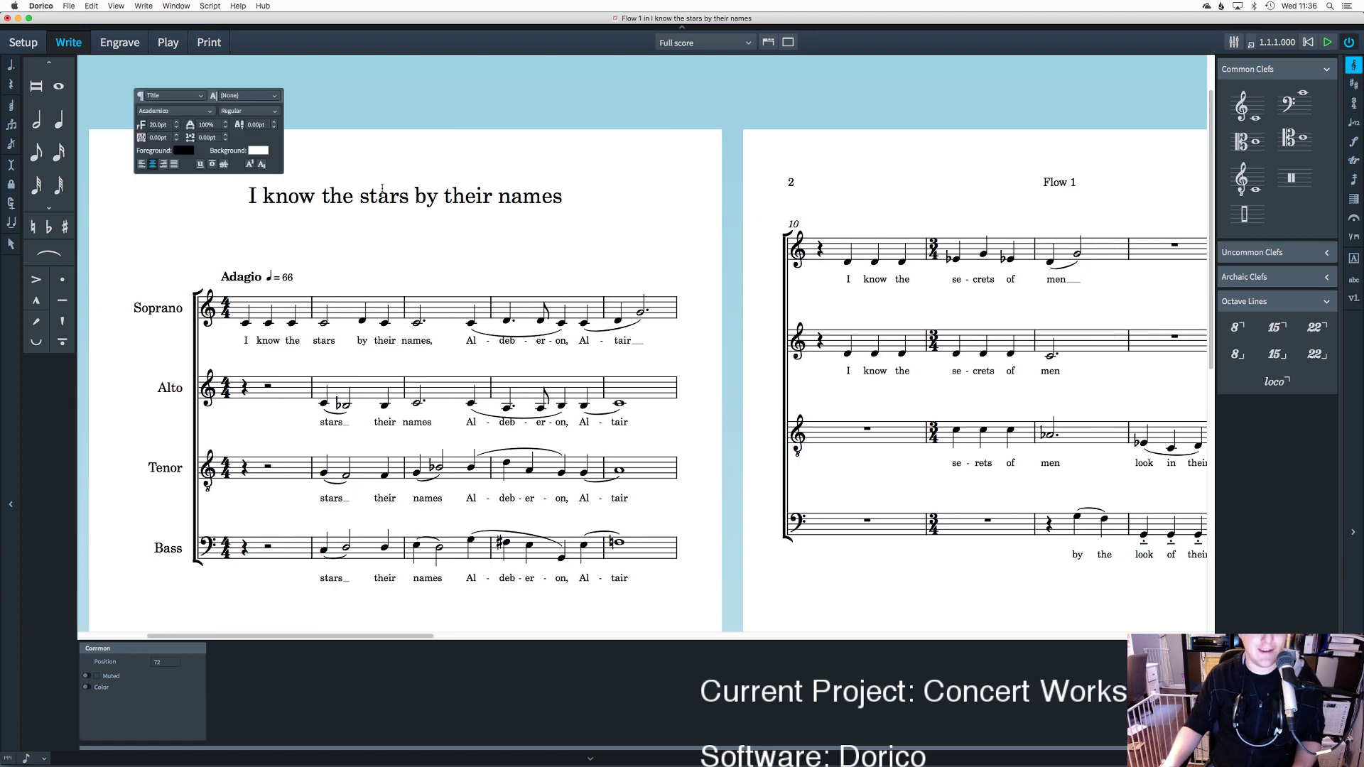
pyautogui.moveTo(550, 191); pyautogui.dragTo(258, 197)
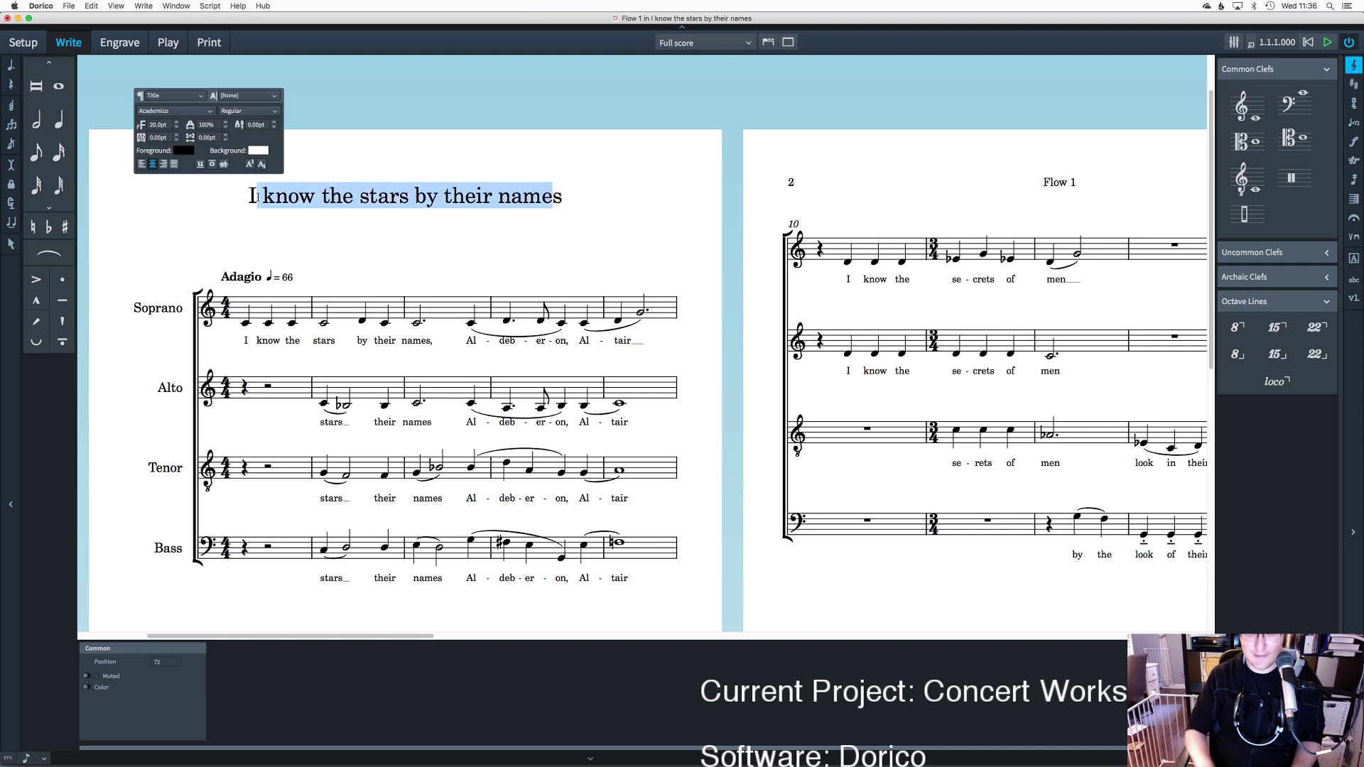
pyautogui.write('S')
pyautogui.press('BackSpace')
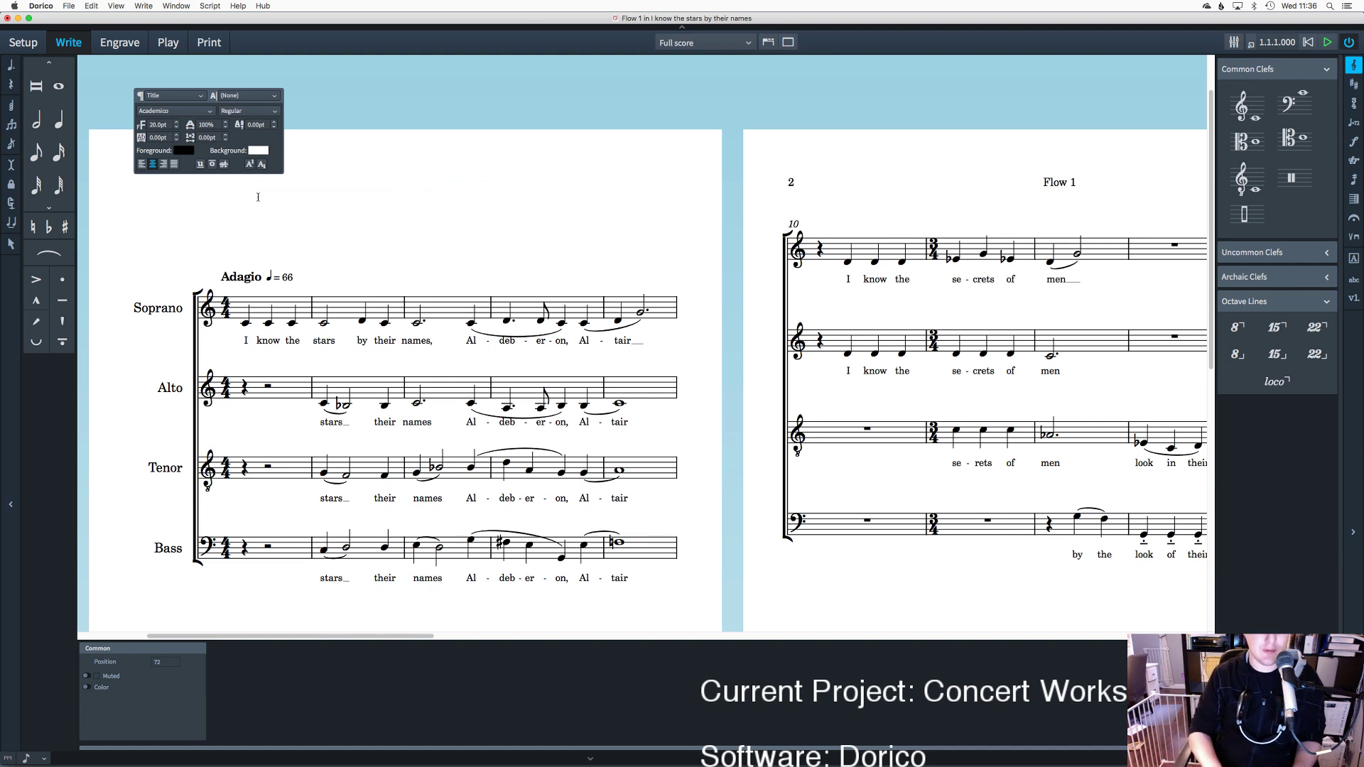
pyautogui.write('{@flowTitle@}')
pyautogui.press('super+Tab')
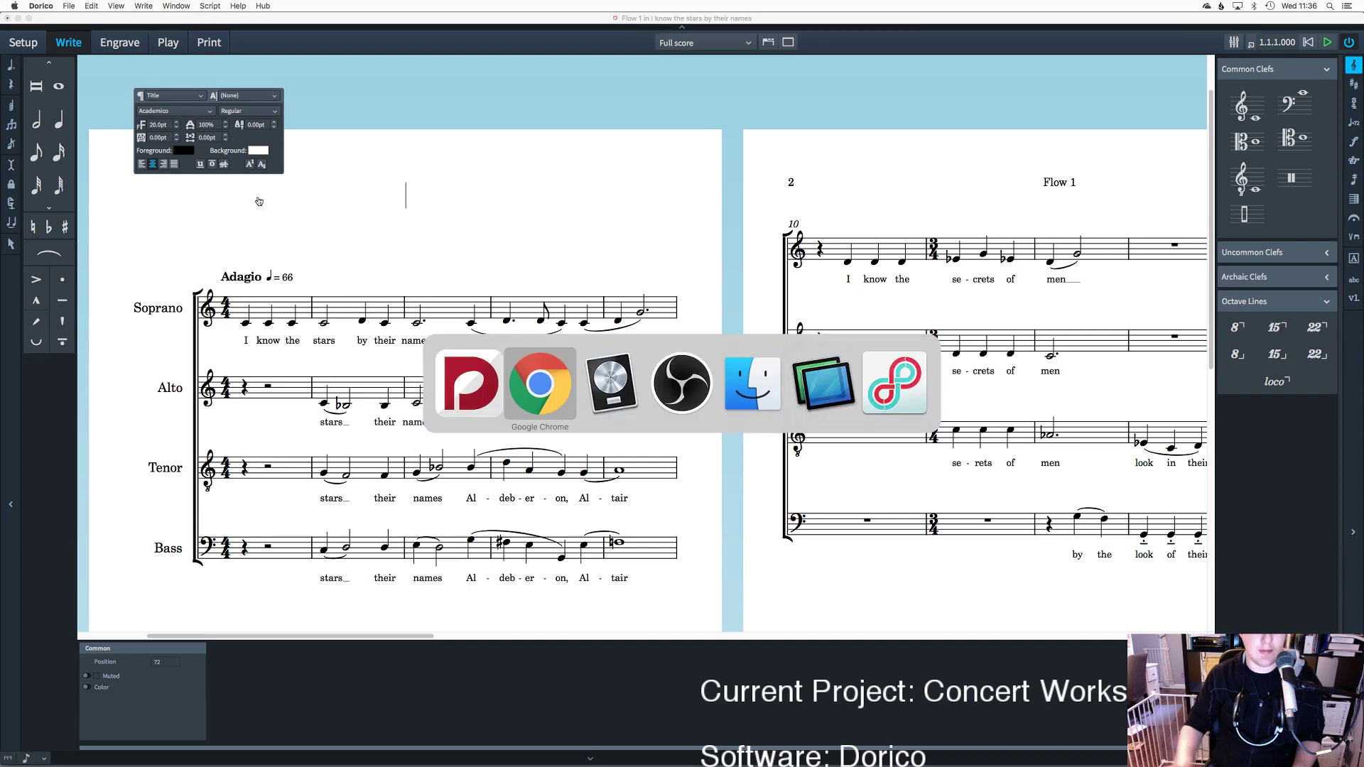
pyautogui.press('super+space')
pyautogui.write('t')
pyautogui.press('Escape')
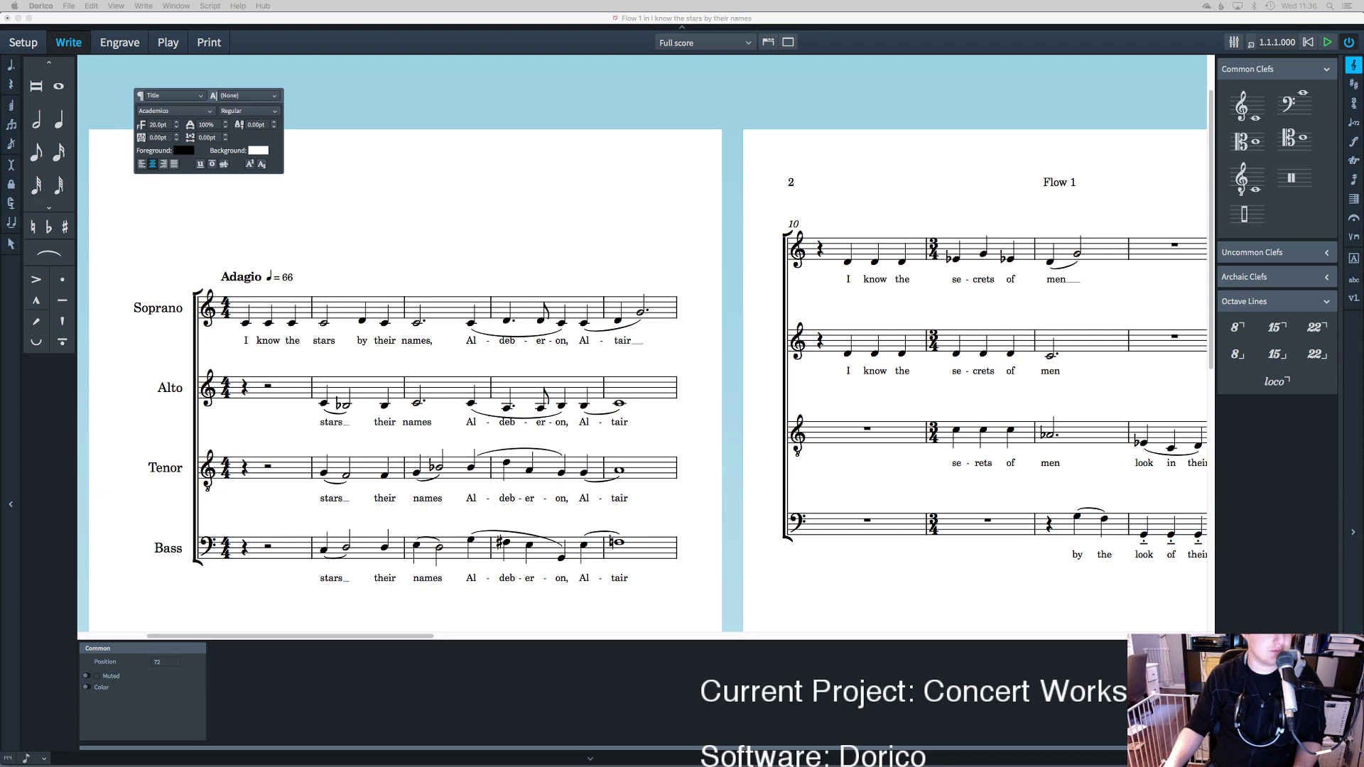
pyautogui.click(185, 289)
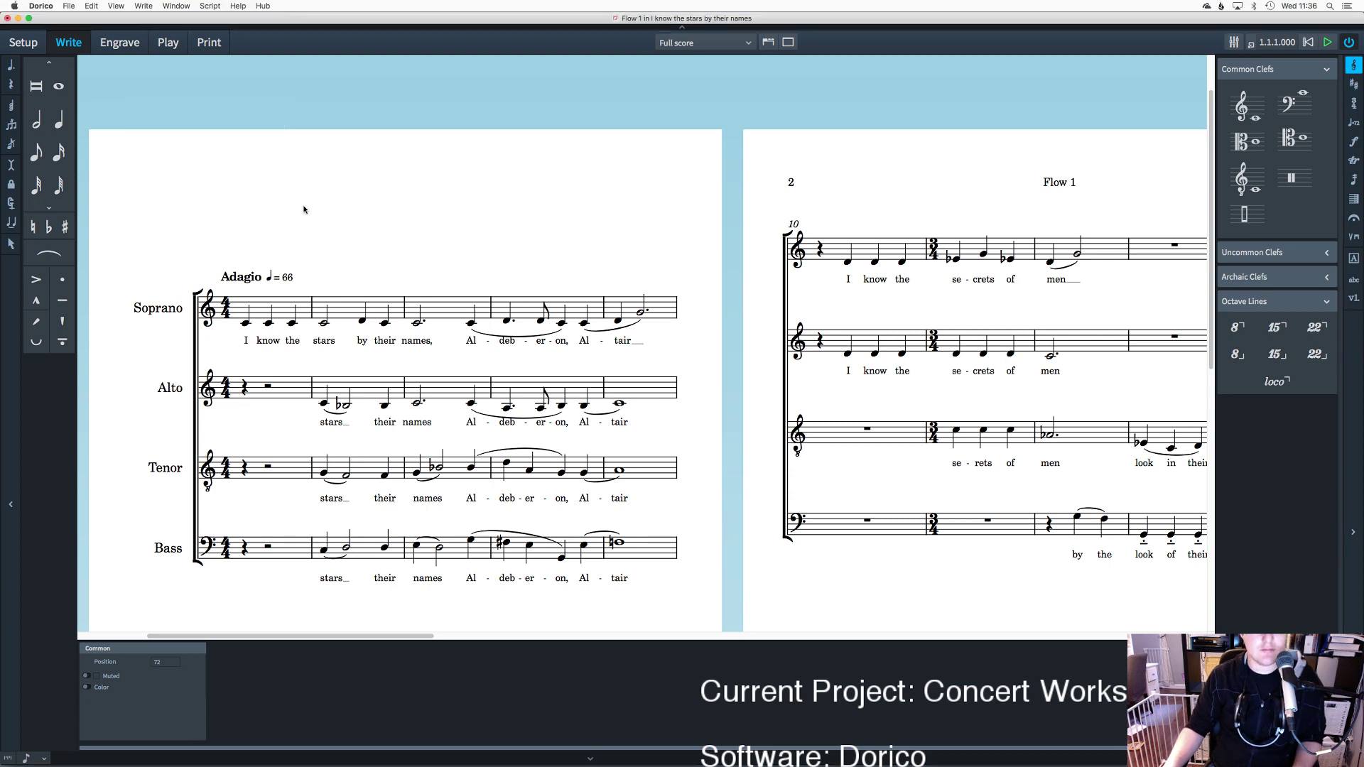
pyautogui.doubleClick(346, 191)
pyautogui.write('{@flowTitle@}')
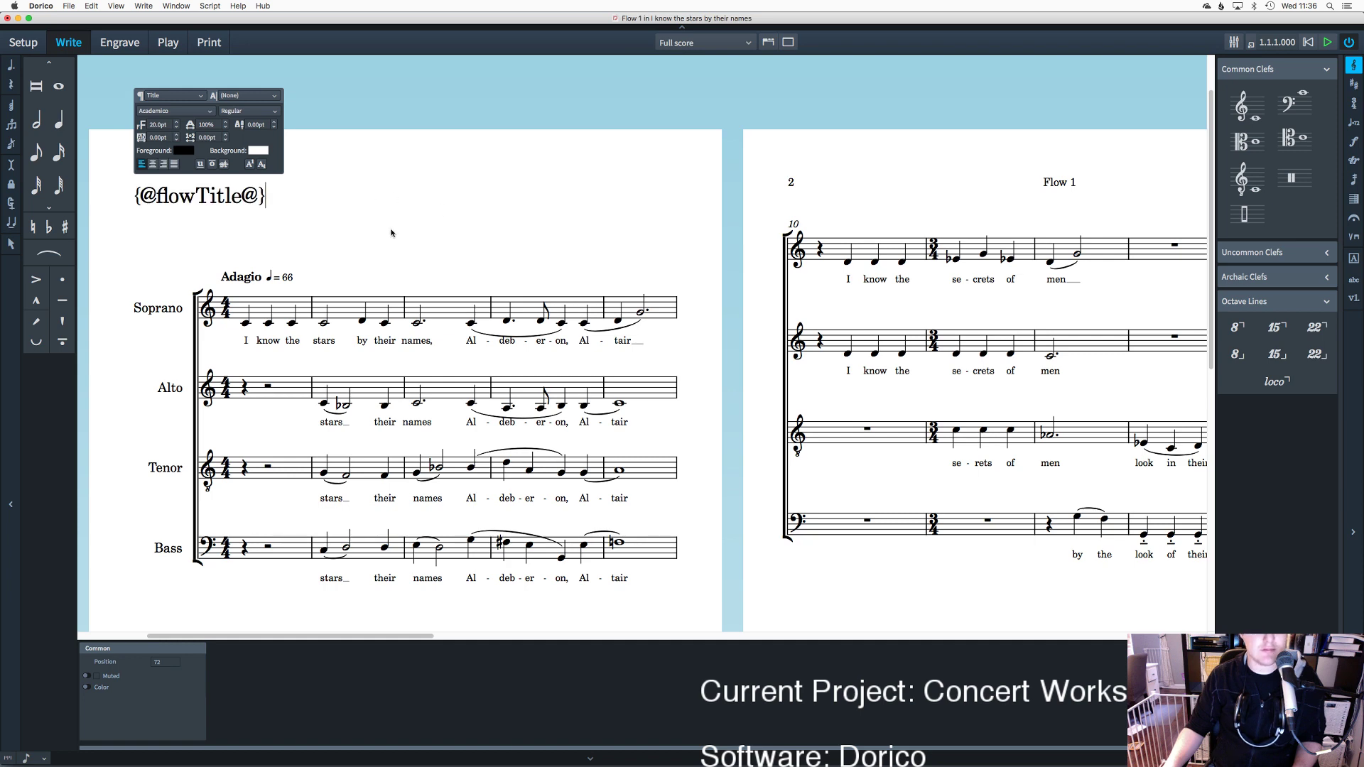
pyautogui.press('Escape')
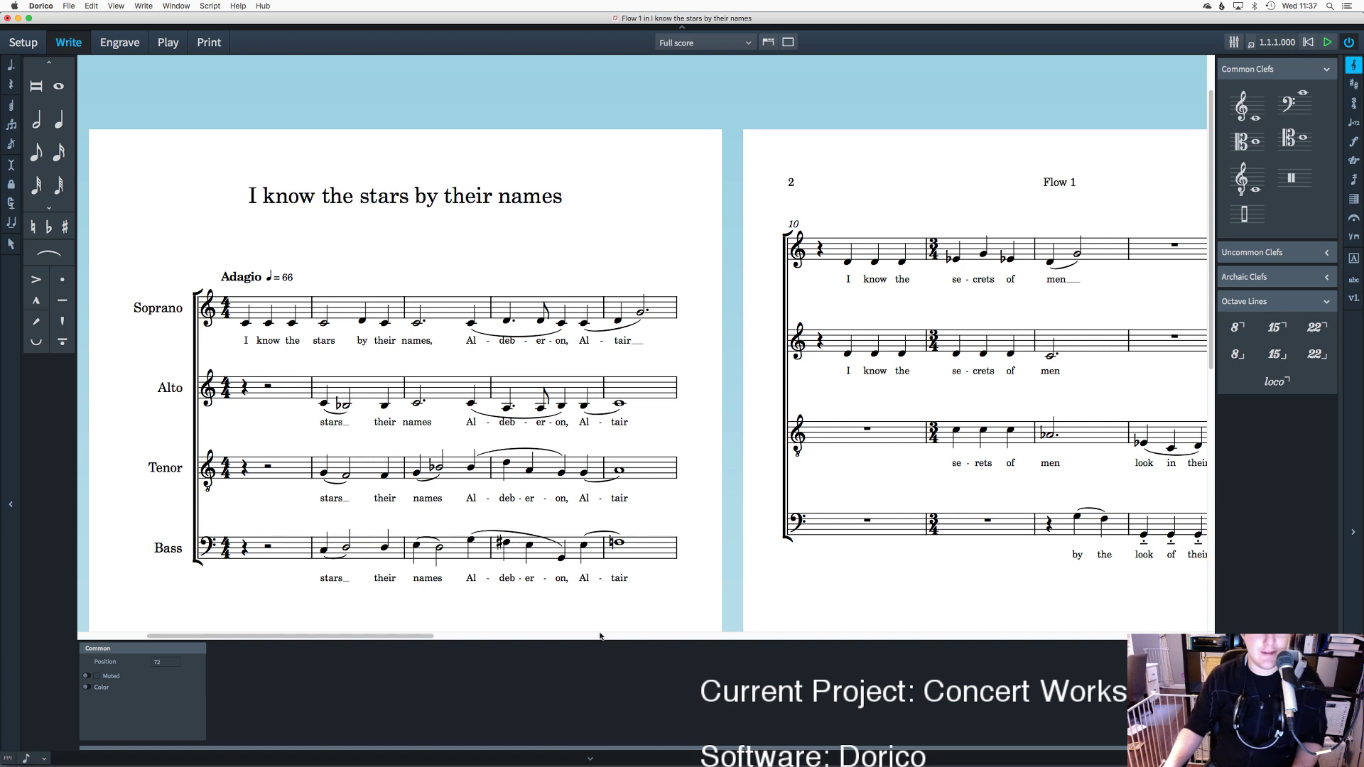
# Step: Rename the flow "Flow 1" as "I know the stars by their names" in Setup mode
pyautogui.click(24, 43)
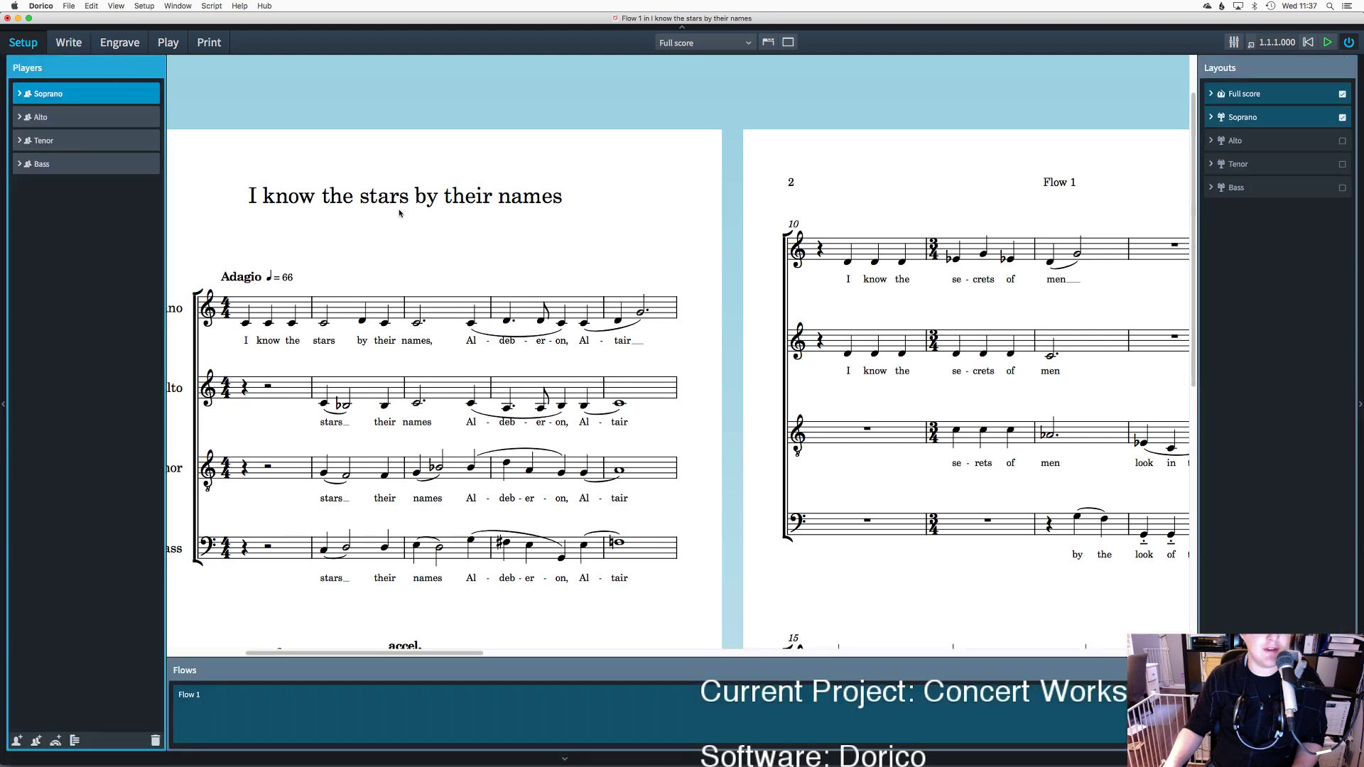
pyautogui.rightClick(191, 695)
pyautogui.click(222, 630)
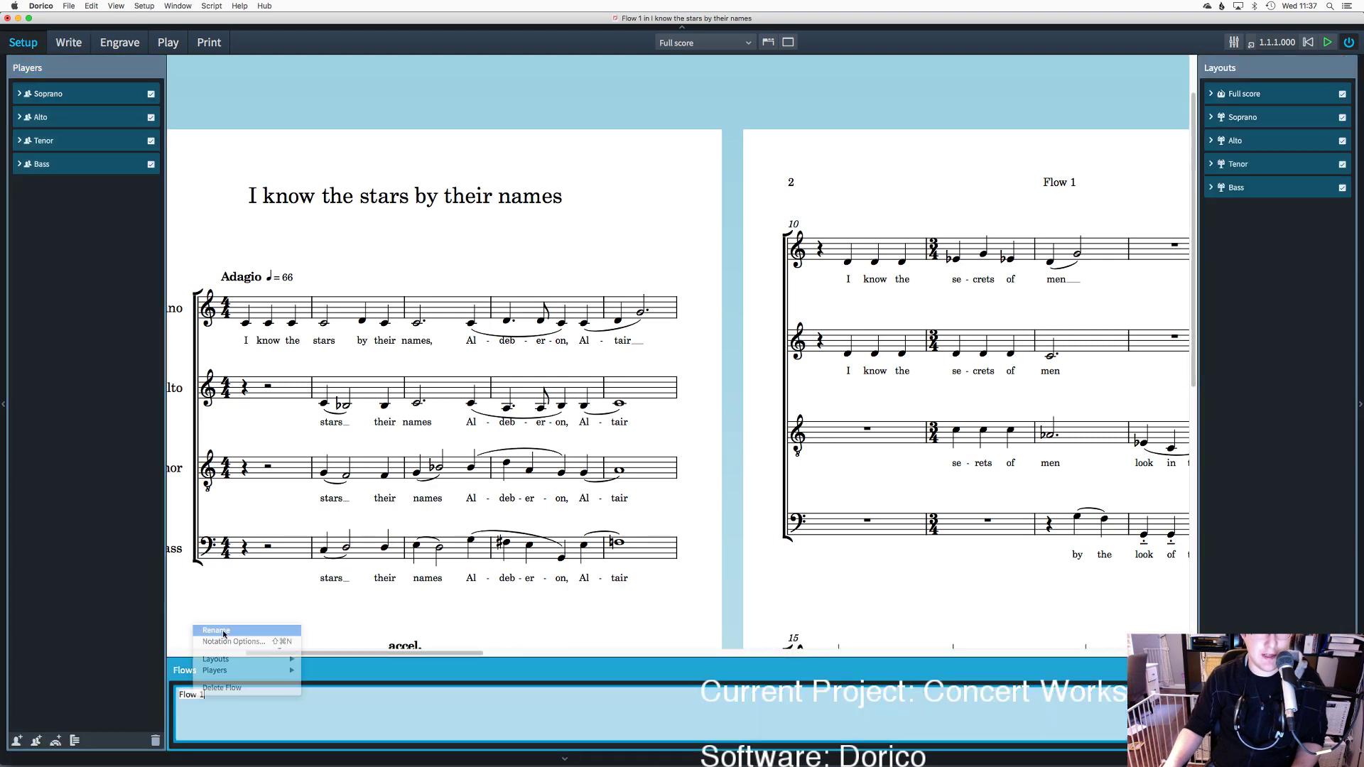
pyautogui.write('I kn')
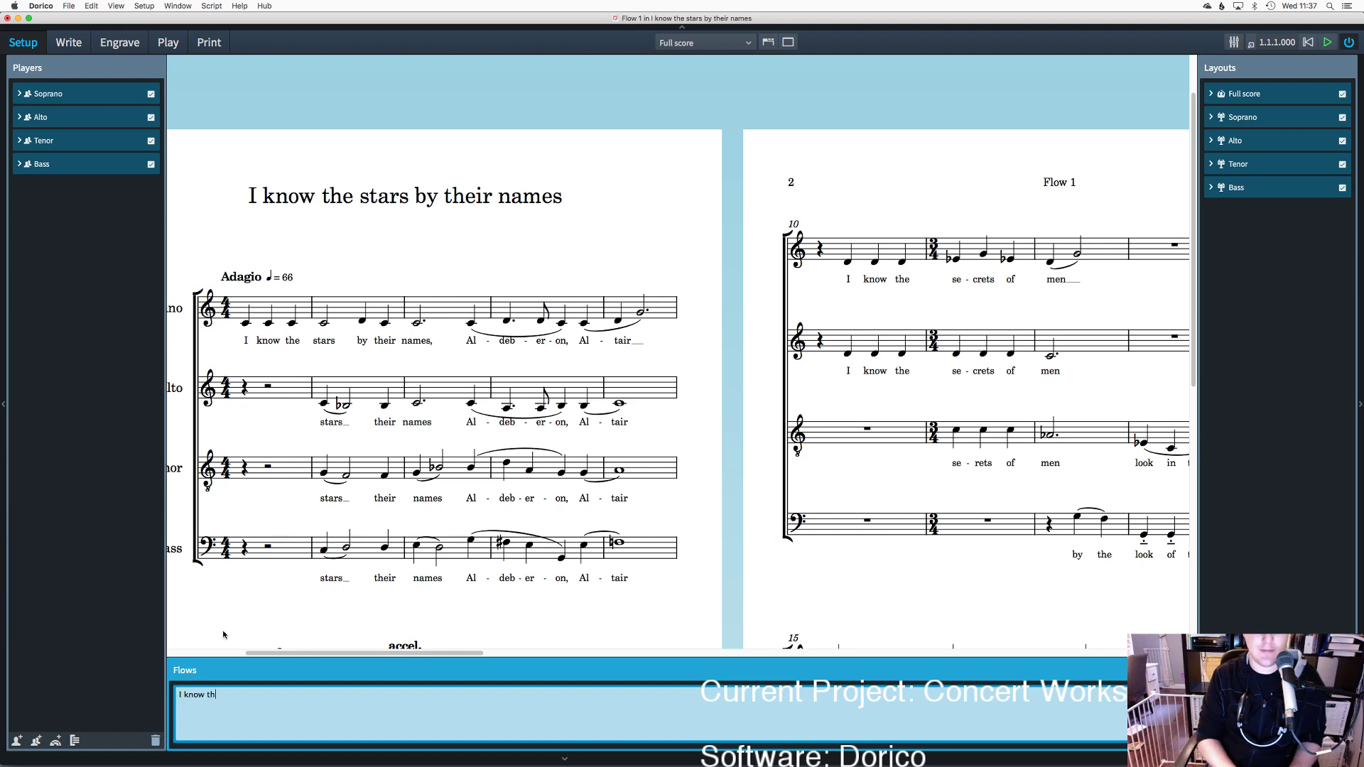
pyautogui.write('ow the stars by tyhe')
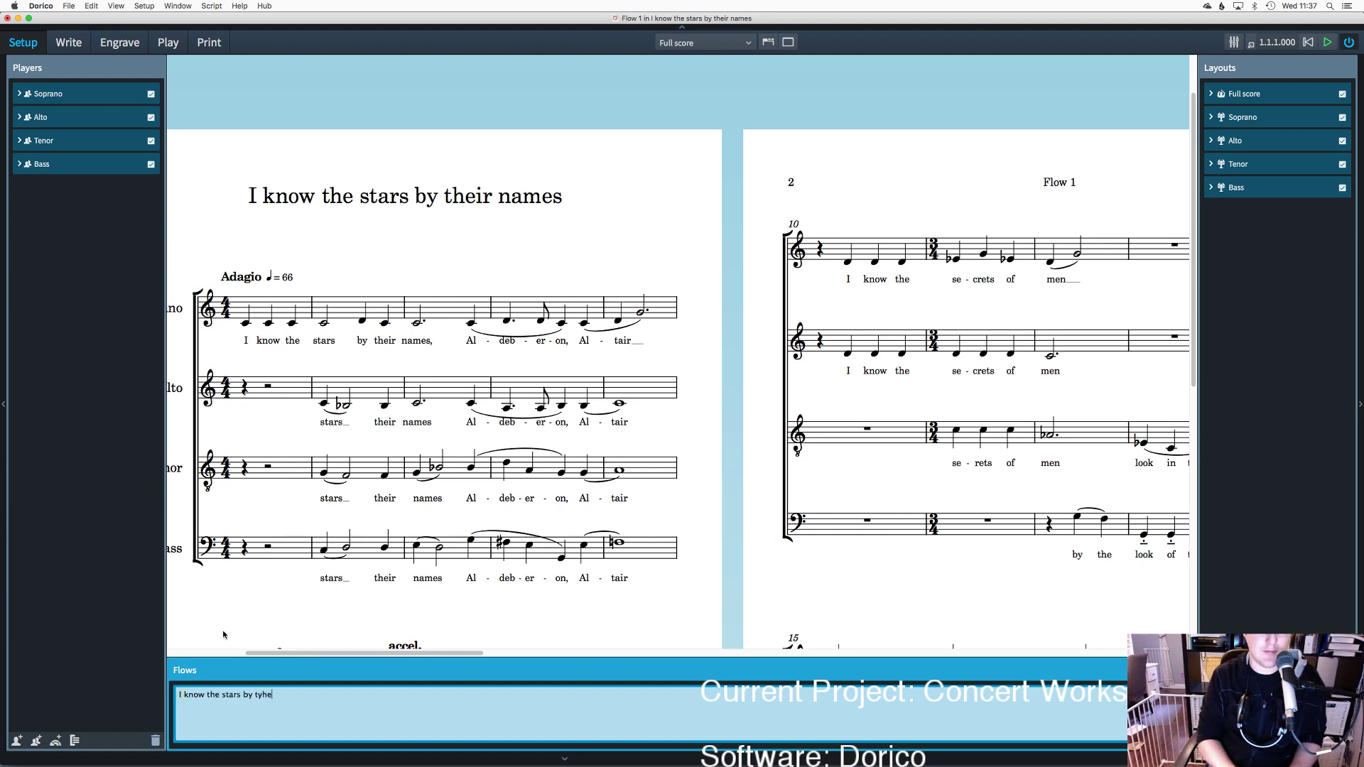
pyautogui.write('the')
pyautogui.press('Return')
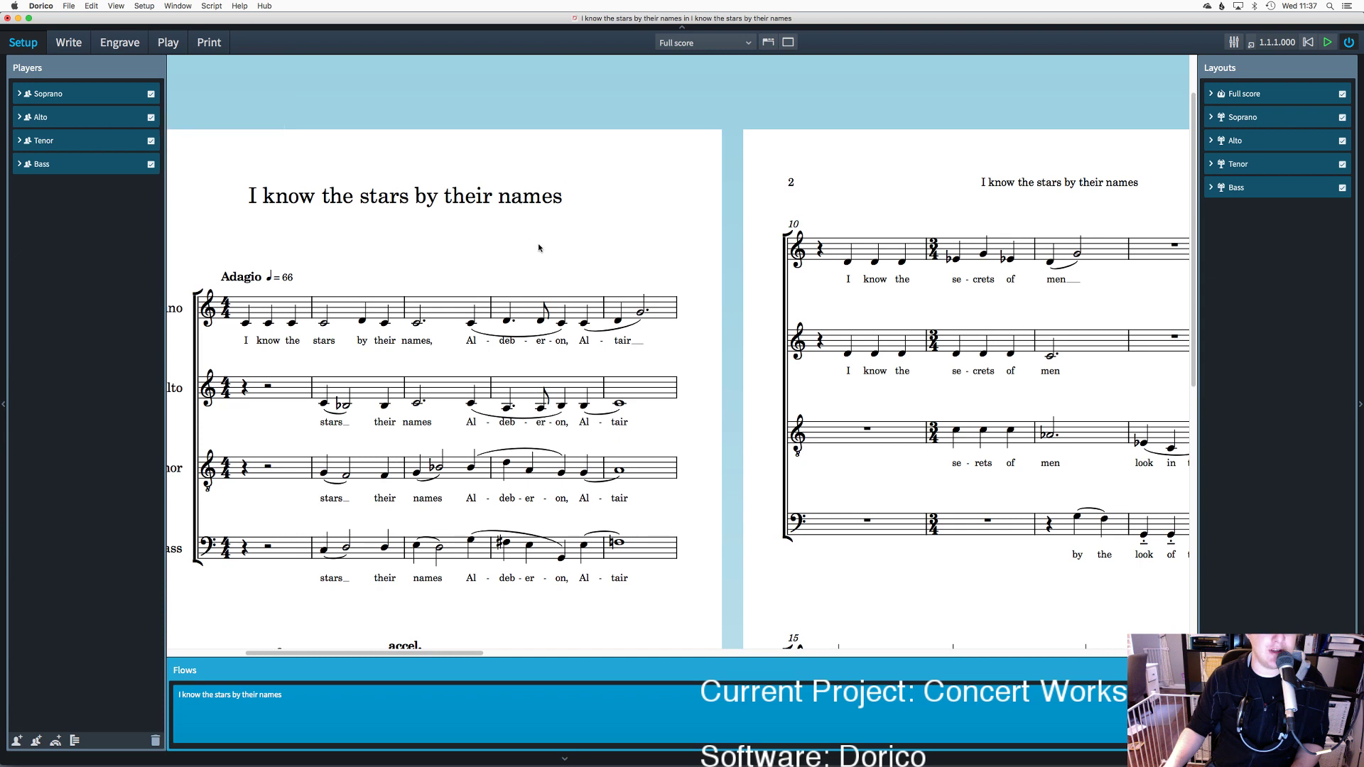
# Step: Delete the first page's title text in Write mode and keep the empty frame on the Title paragraph style
pyautogui.doubleClick(509, 202)
pyautogui.press('super+a')
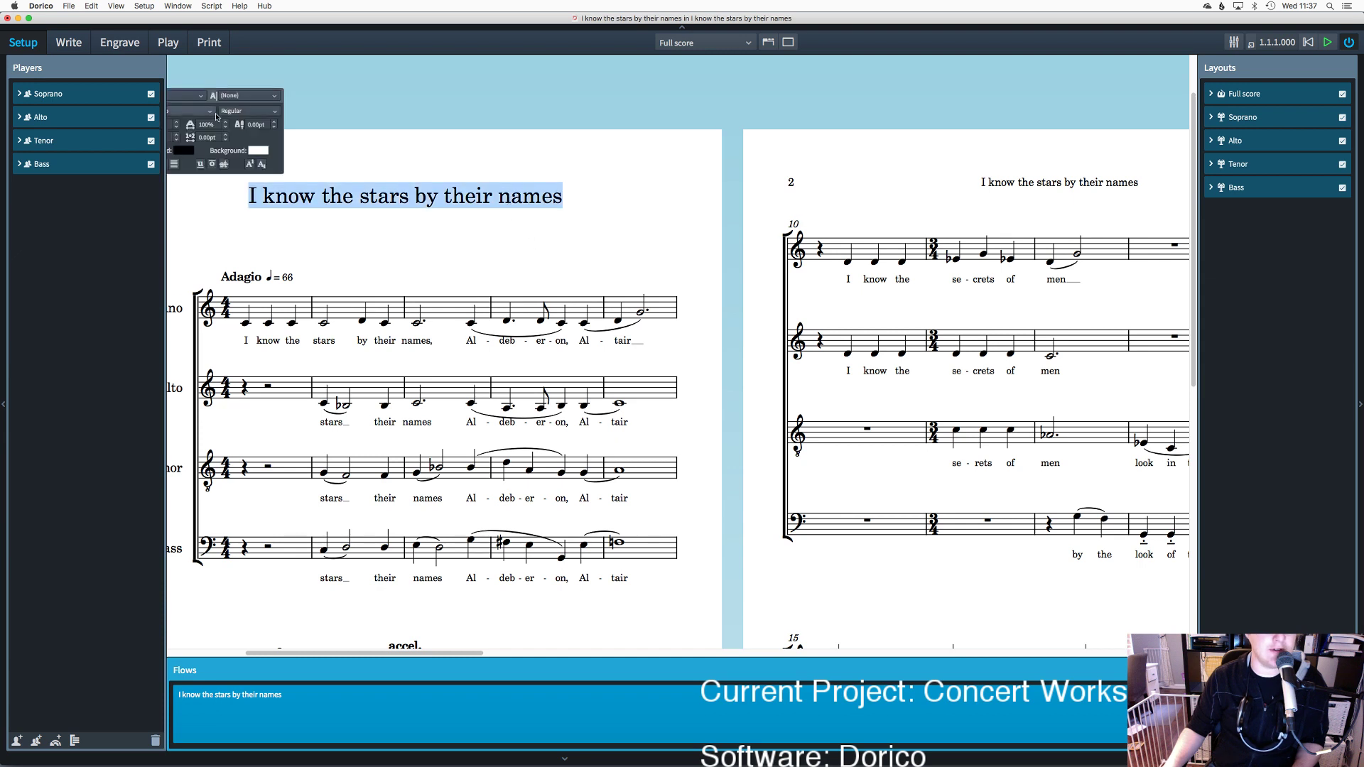
pyautogui.click(69, 43)
pyautogui.doubleClick(302, 207)
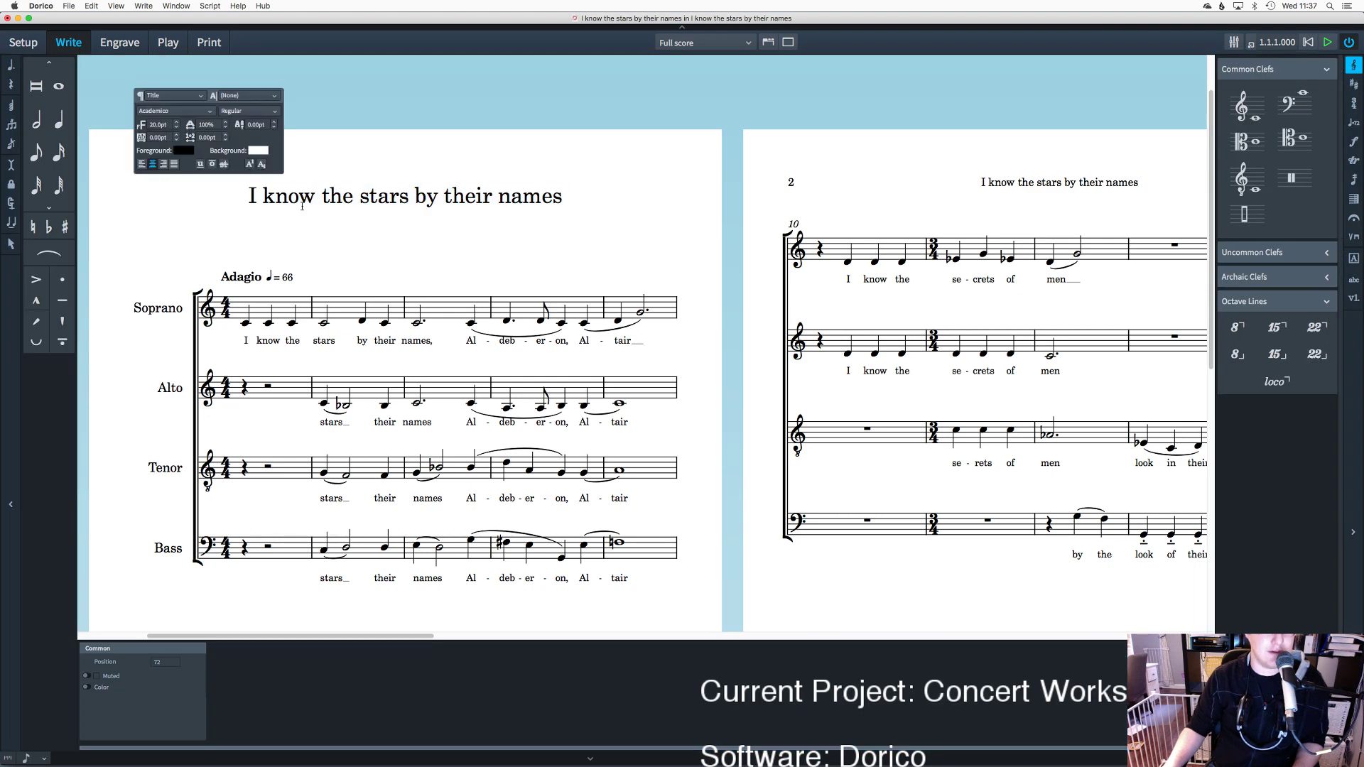
pyautogui.press('super+a')
pyautogui.press('BackSpace')
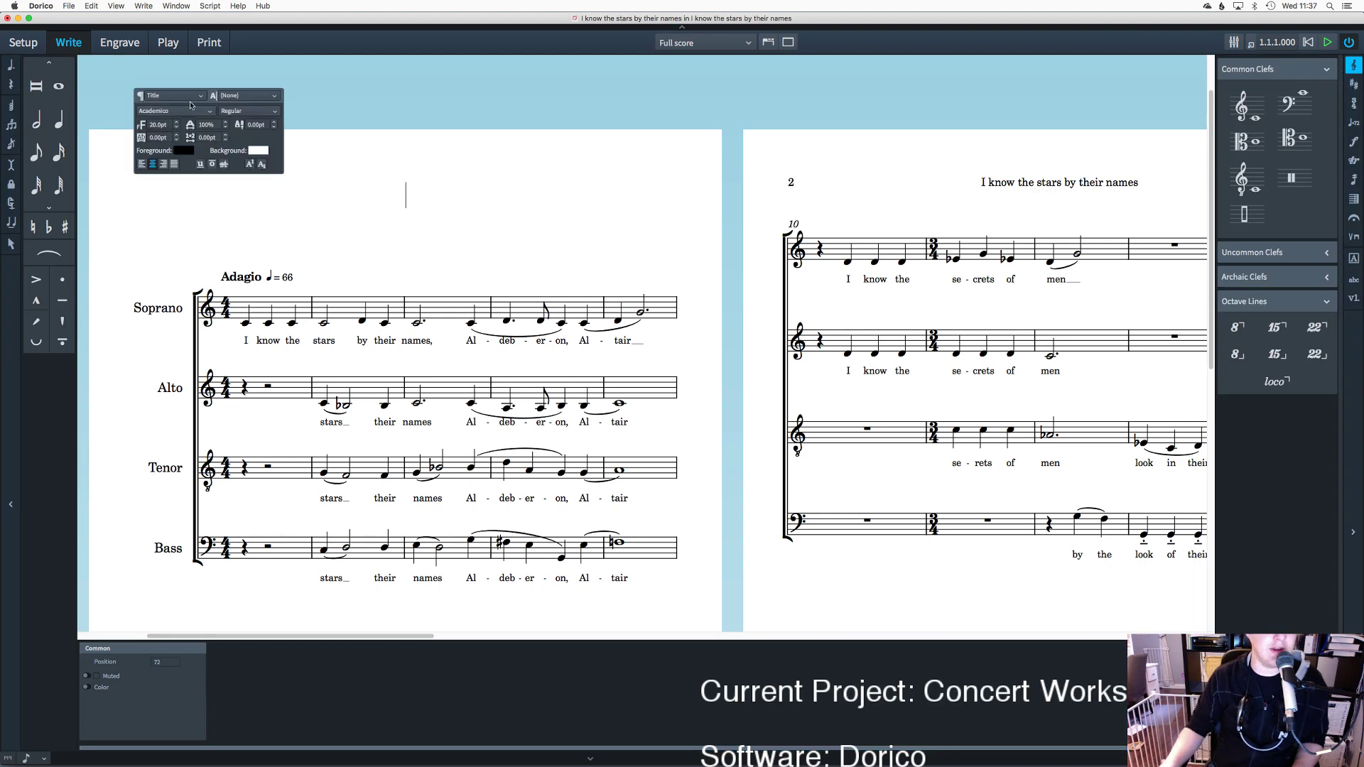
pyautogui.click(188, 97)
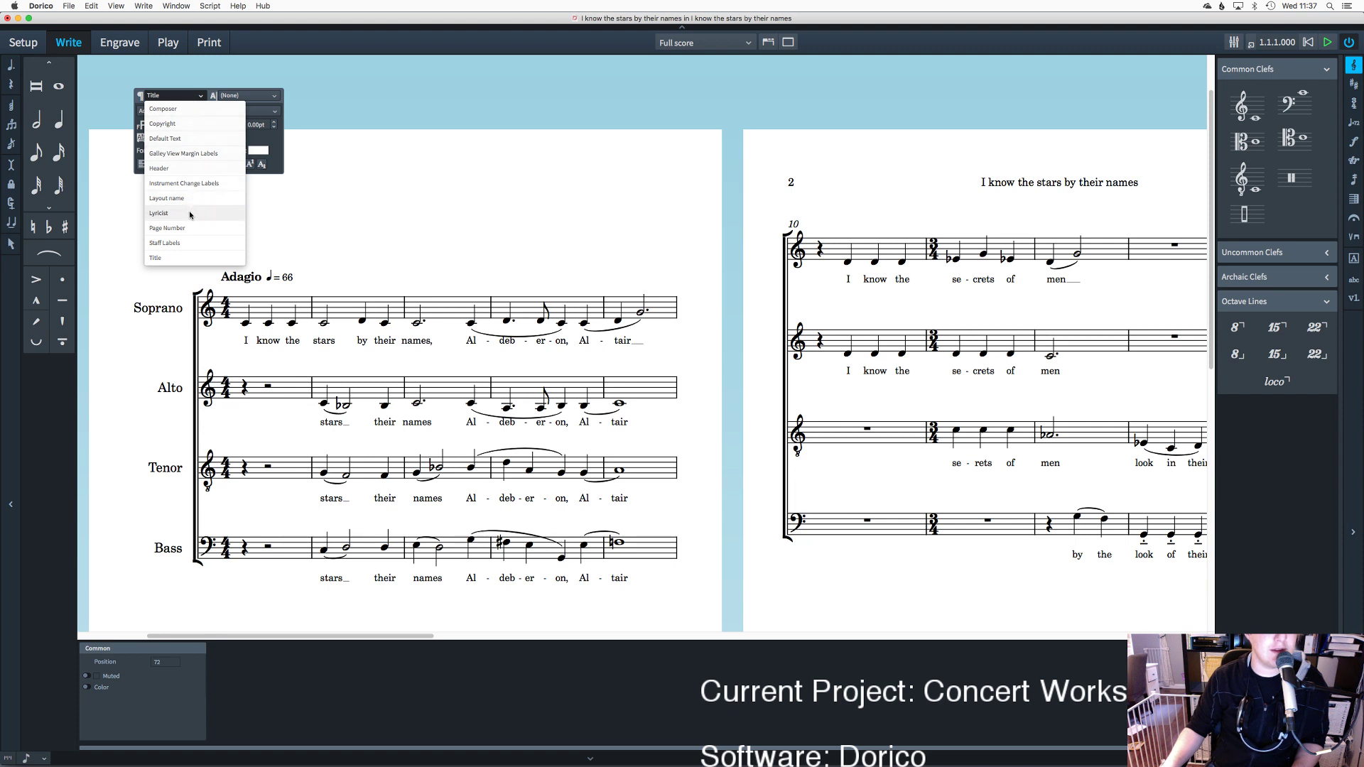
pyautogui.click(182, 256)
pyautogui.press('Escape')
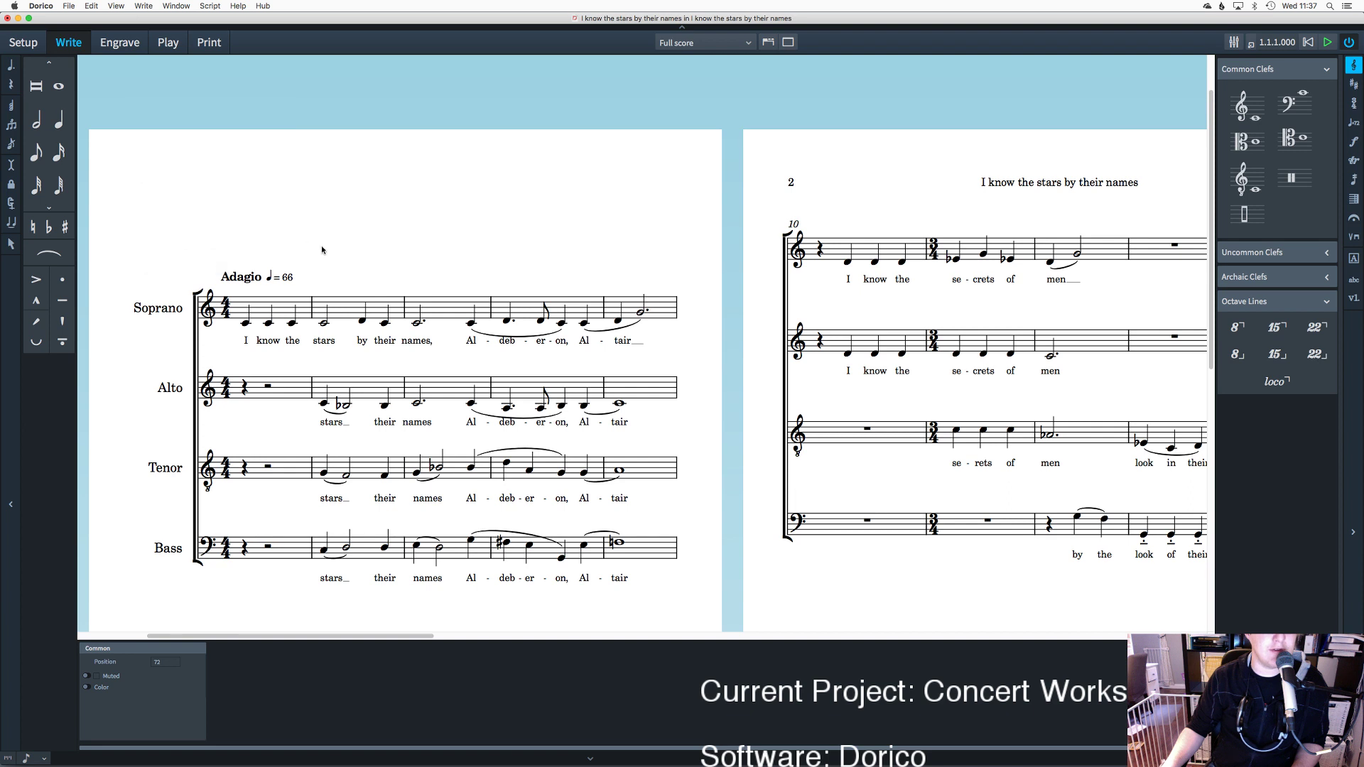
# Step: Enter "I know the stars by their names" as the first page's title
pyautogui.doubleClick(409, 211)
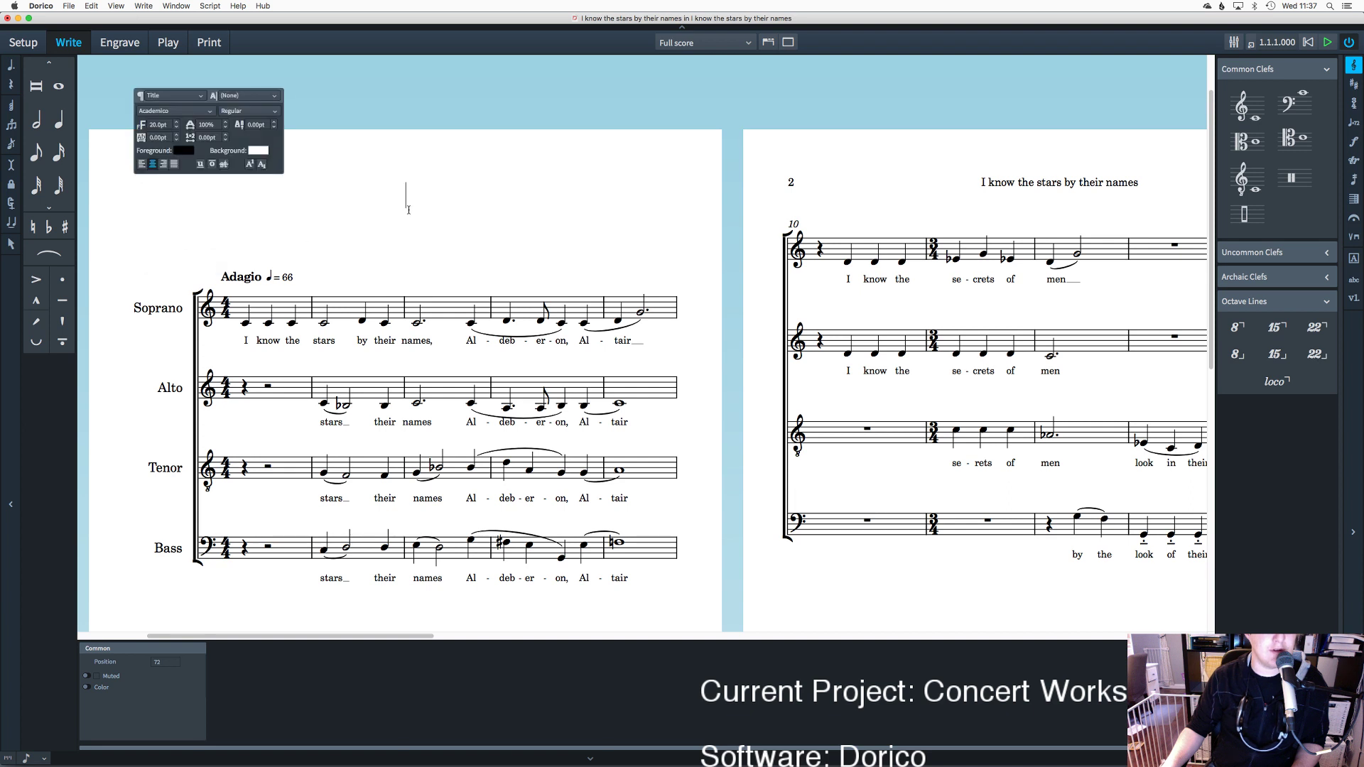
pyautogui.write('I kno')
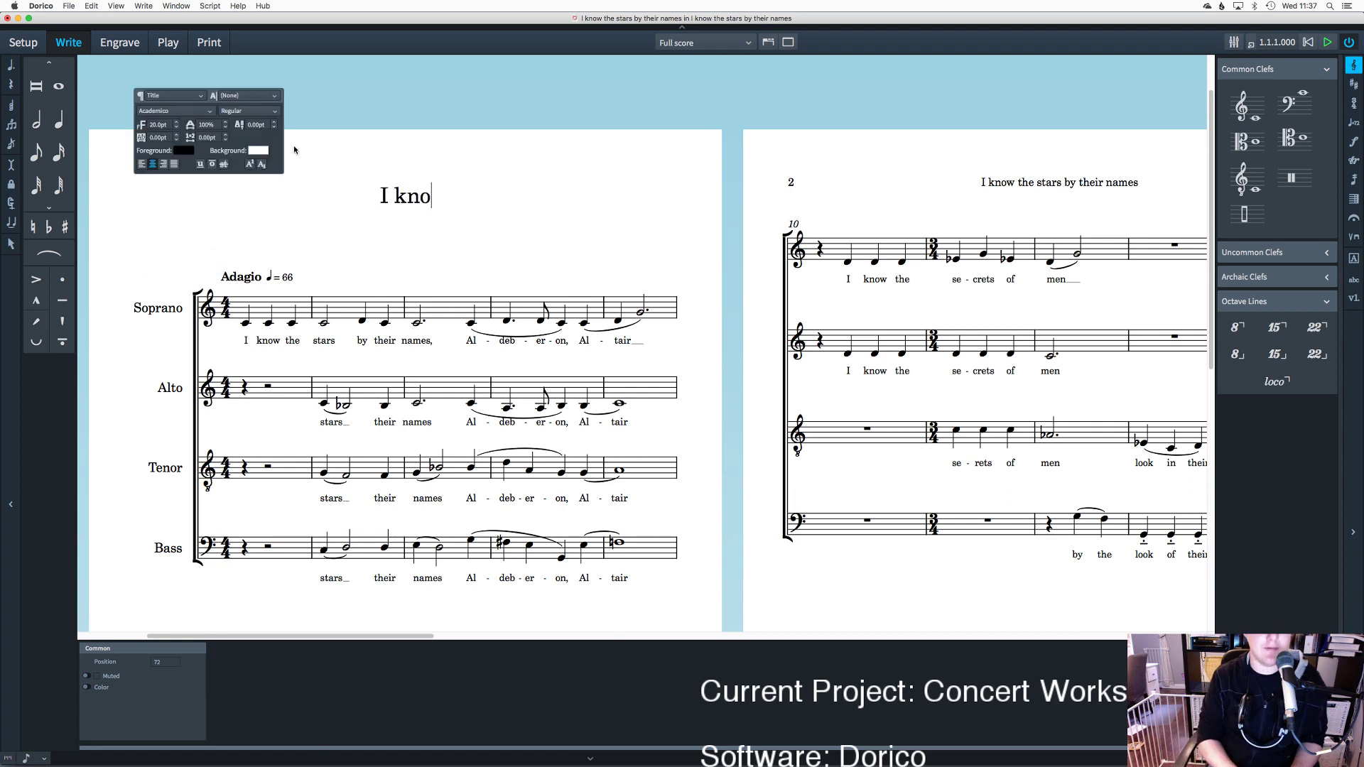
pyautogui.write('w the stars b')
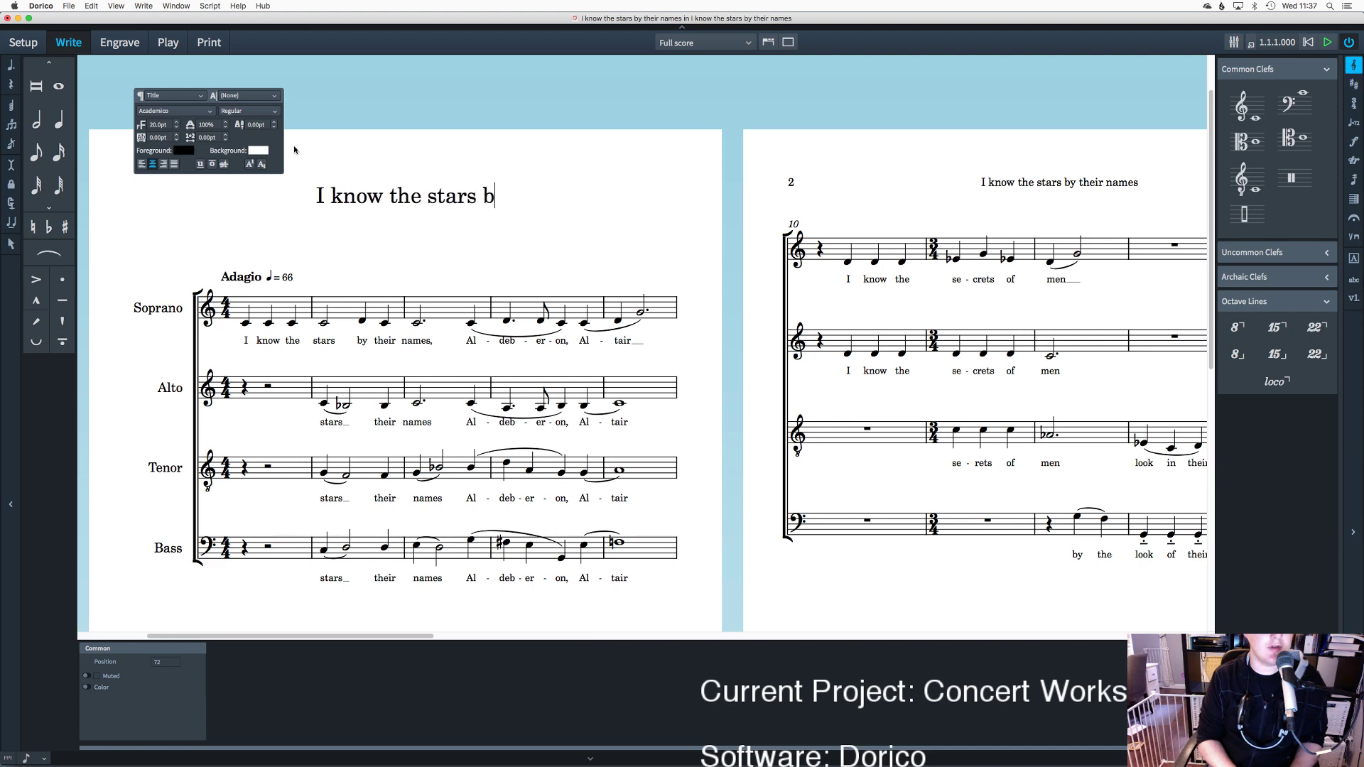
pyautogui.write('y their names')
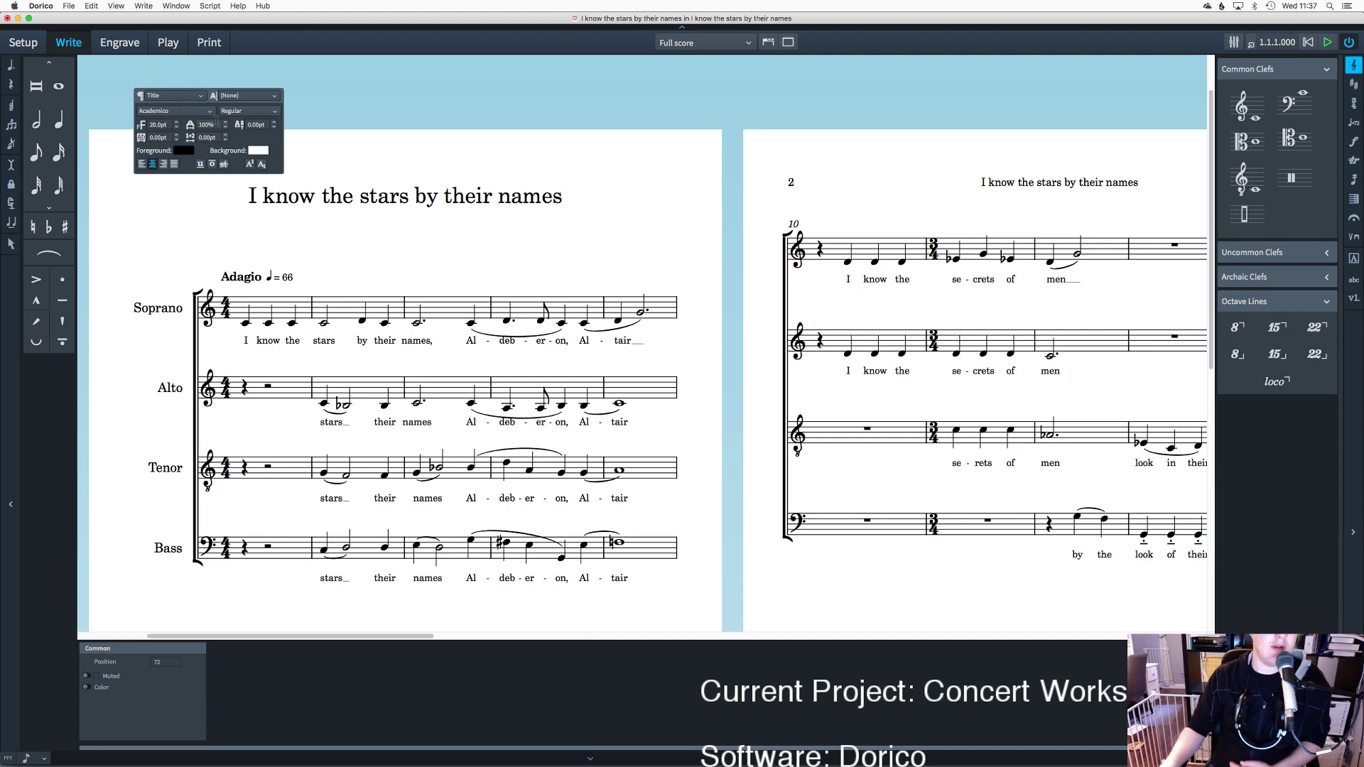
# Step: Try to set the font of the first page's title to Garamond
pyautogui.click(209, 111)
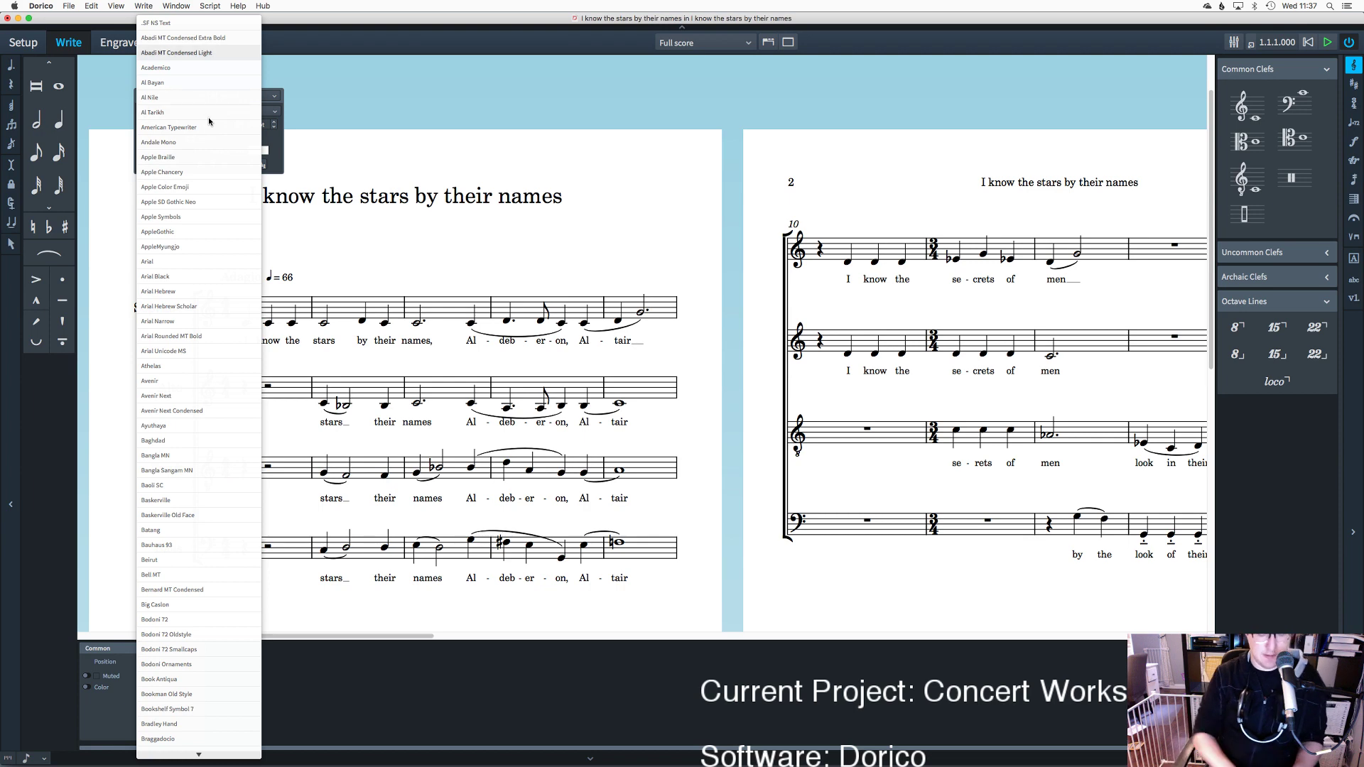
pyautogui.scroll(-8, 209, 121)
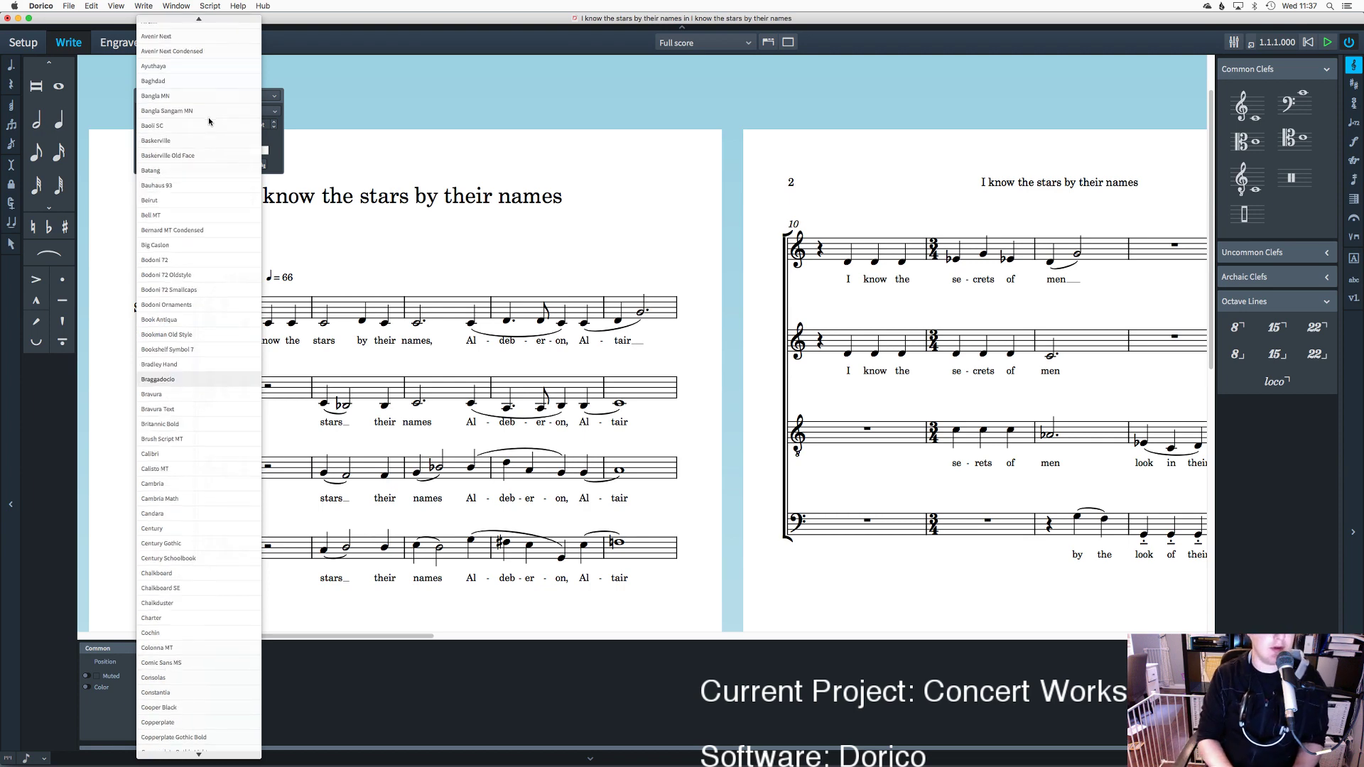
pyautogui.scroll(-8, 224, 220)
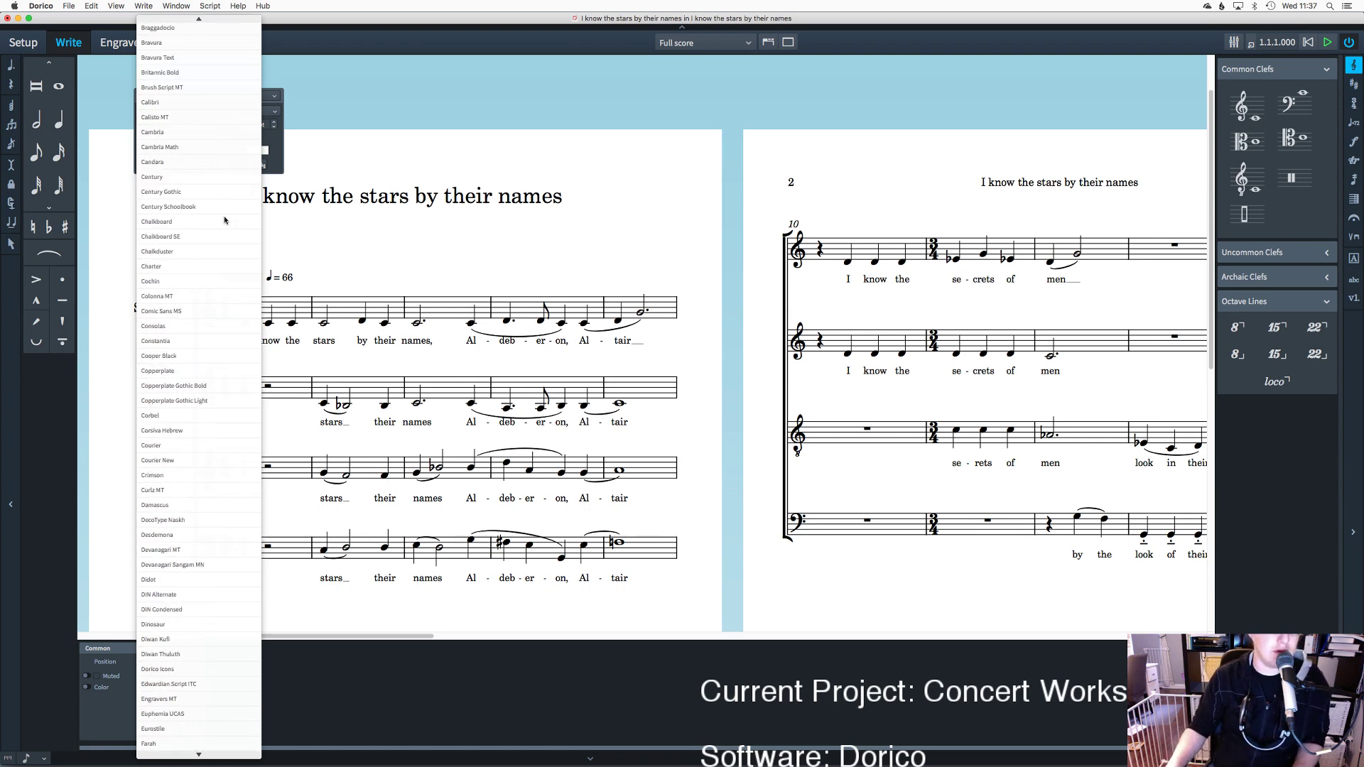
pyautogui.scroll(-8, 225, 220)
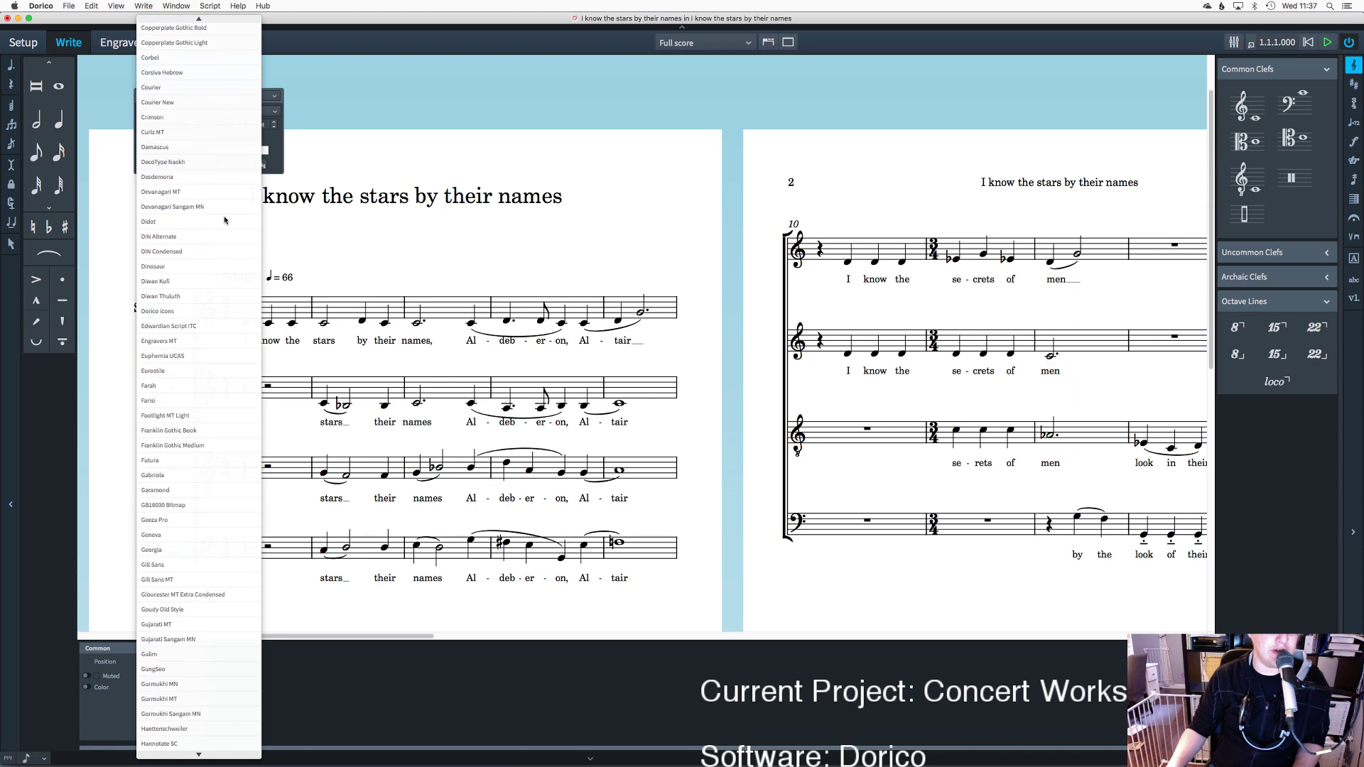
pyautogui.scroll(-3, 224, 220)
pyautogui.click(217, 373)
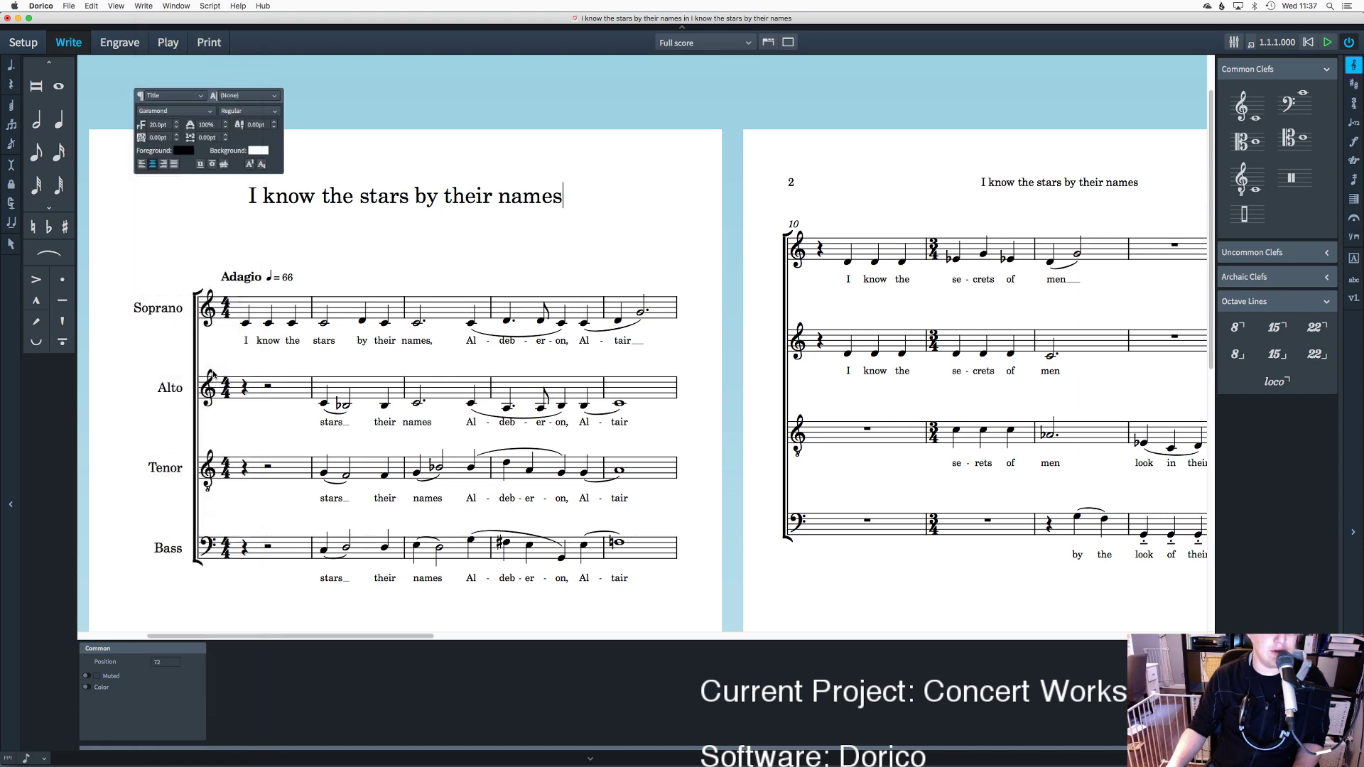
pyautogui.click(229, 239)
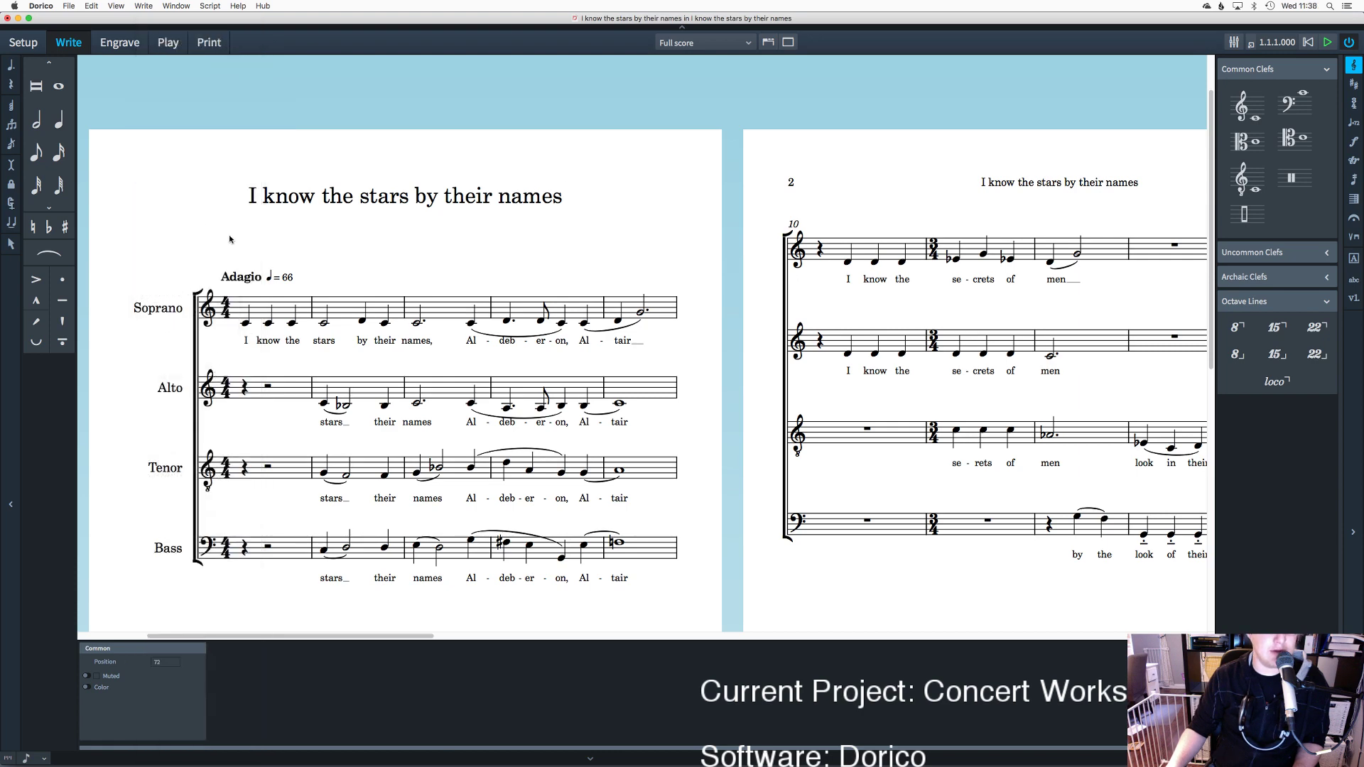
pyautogui.click(119, 42)
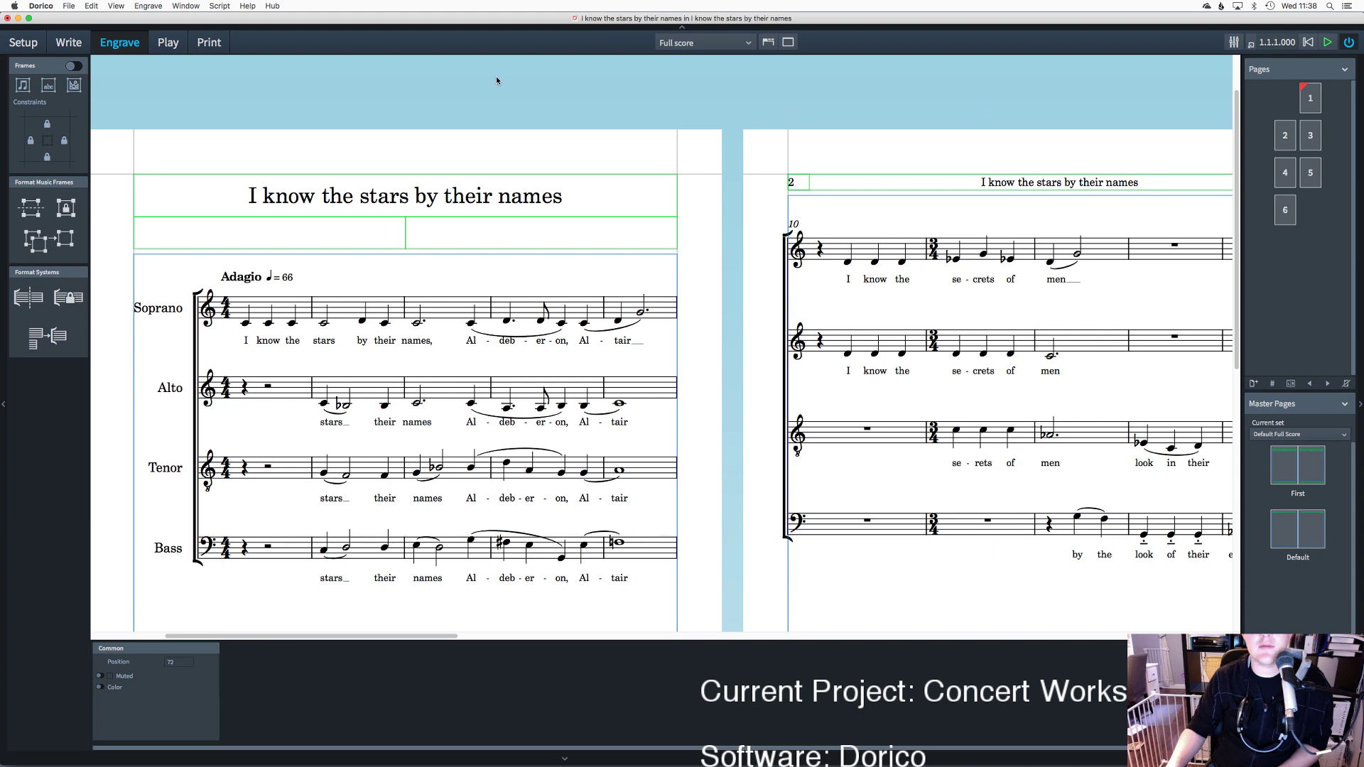
pyautogui.click(167, 42)
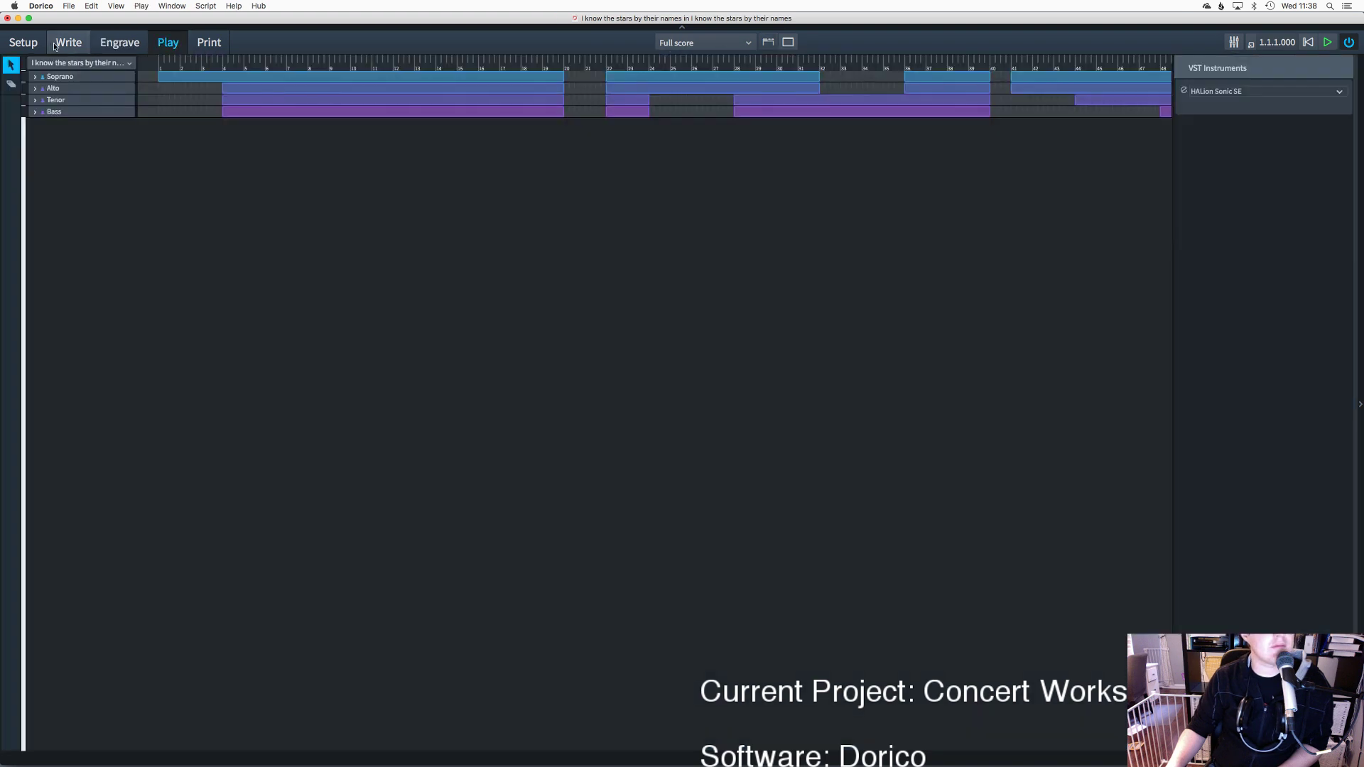
pyautogui.click(55, 45)
# Step: Review the full score's Page Setup layout options in Setup mode, including page margins, music frame margins and flow settings
pyautogui.click(22, 41)
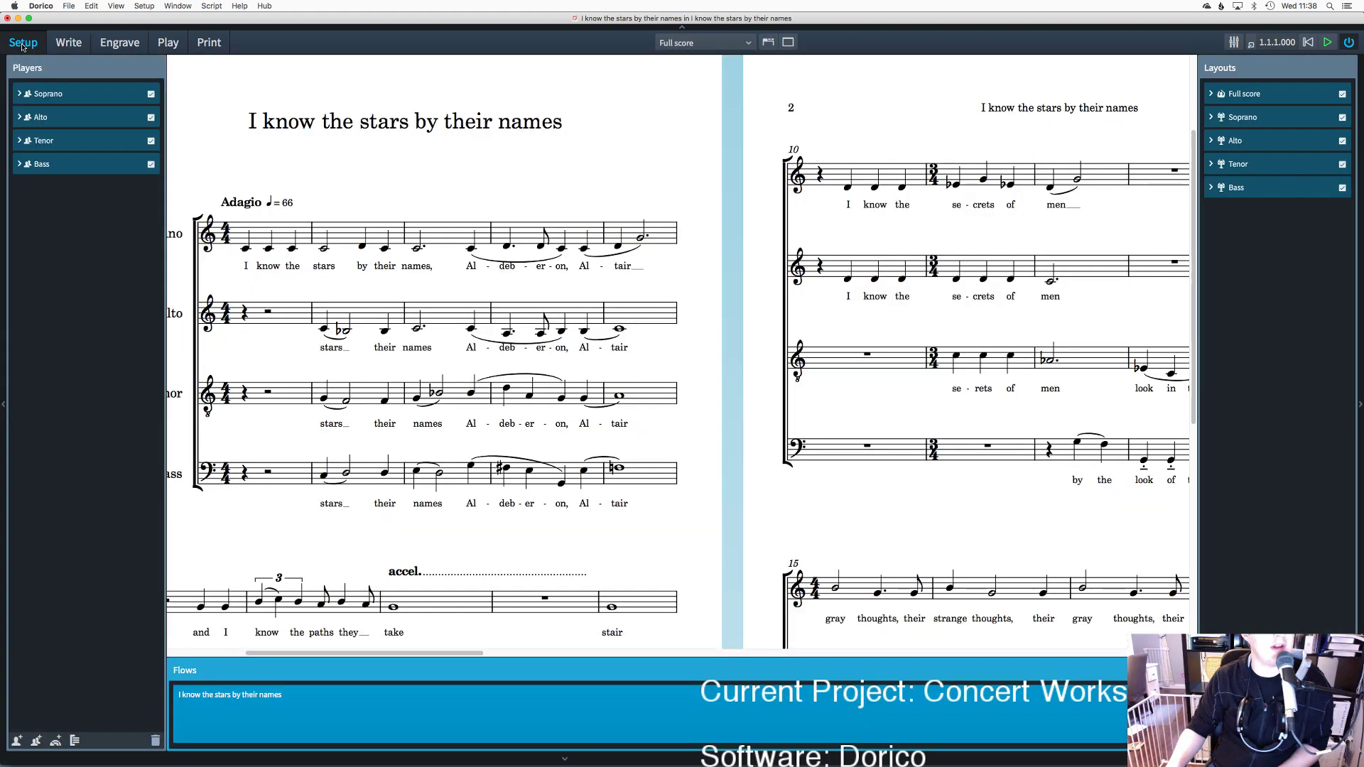
pyautogui.click(90, 96)
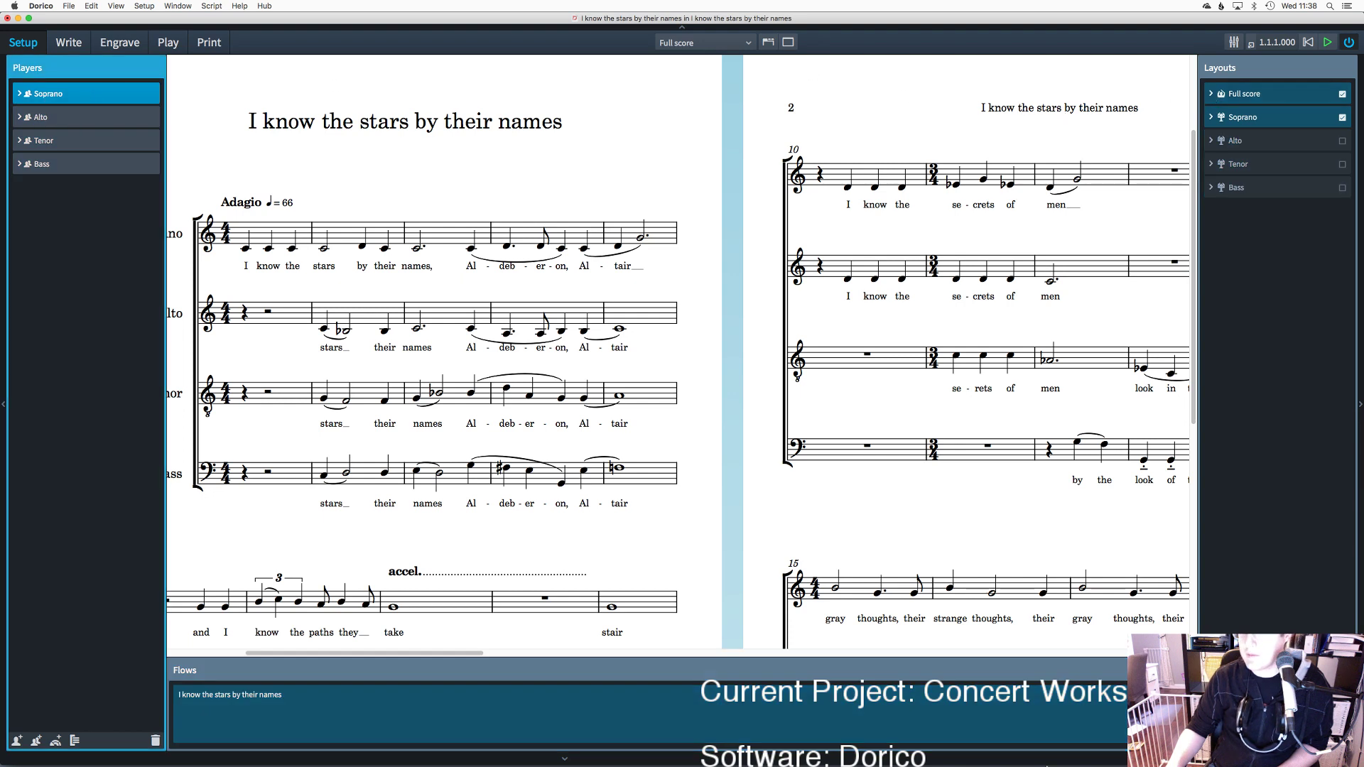
pyautogui.moveTo(682, 766)
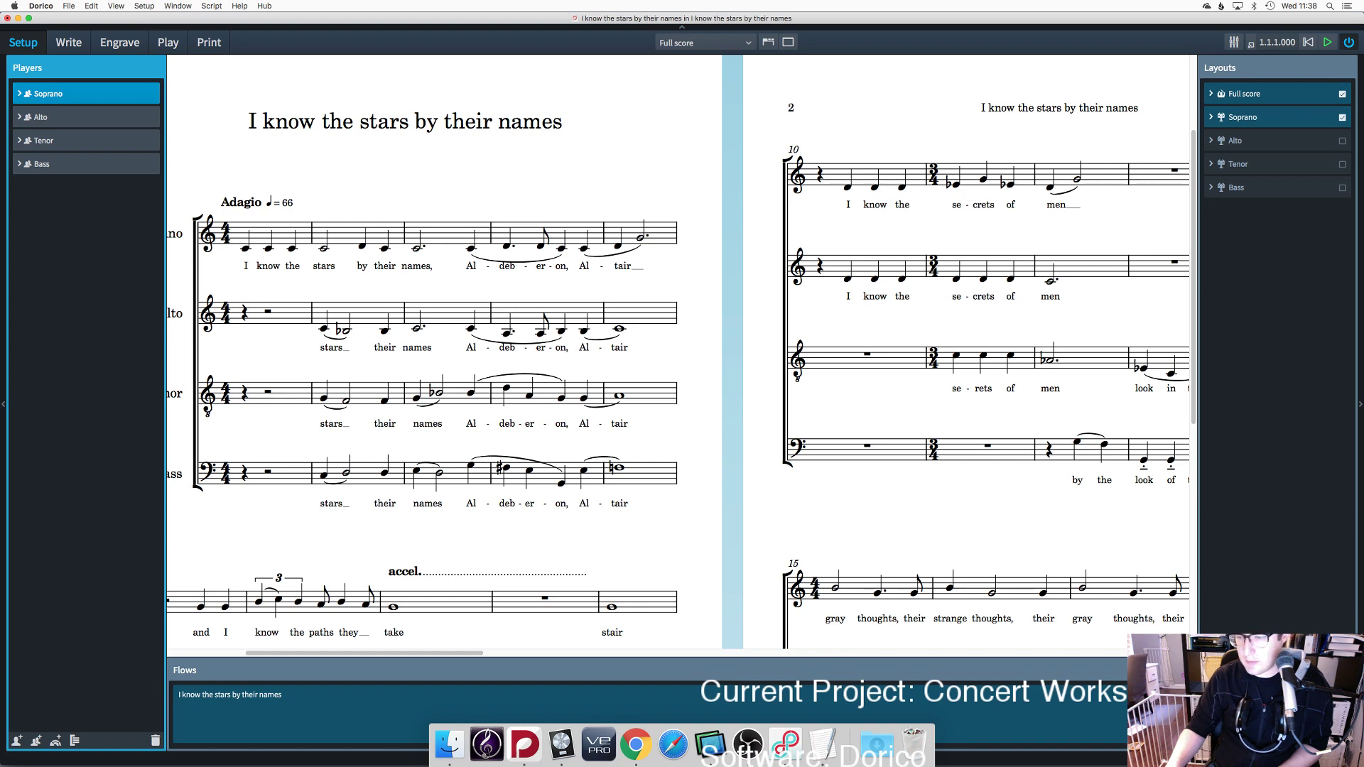
pyautogui.press('super+shift+l')
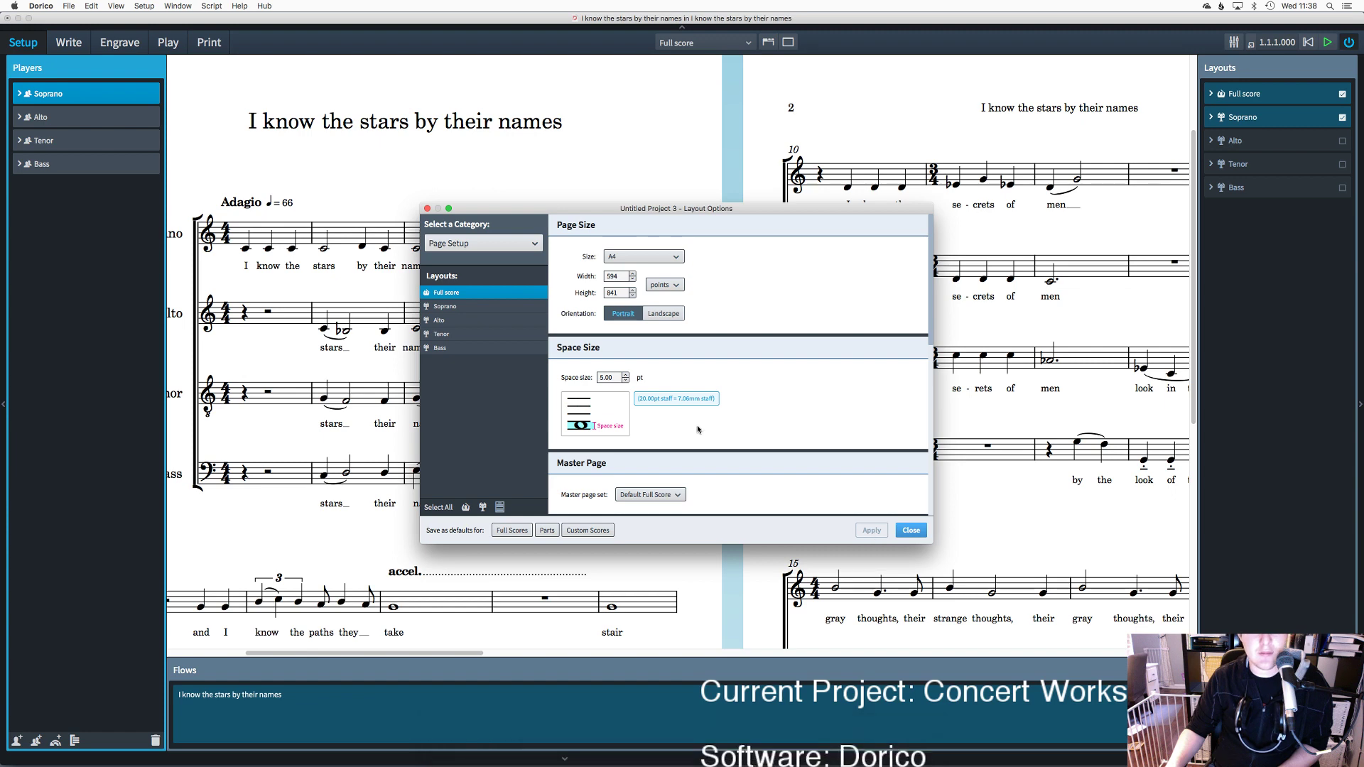
pyautogui.scroll(-6, 698, 429)
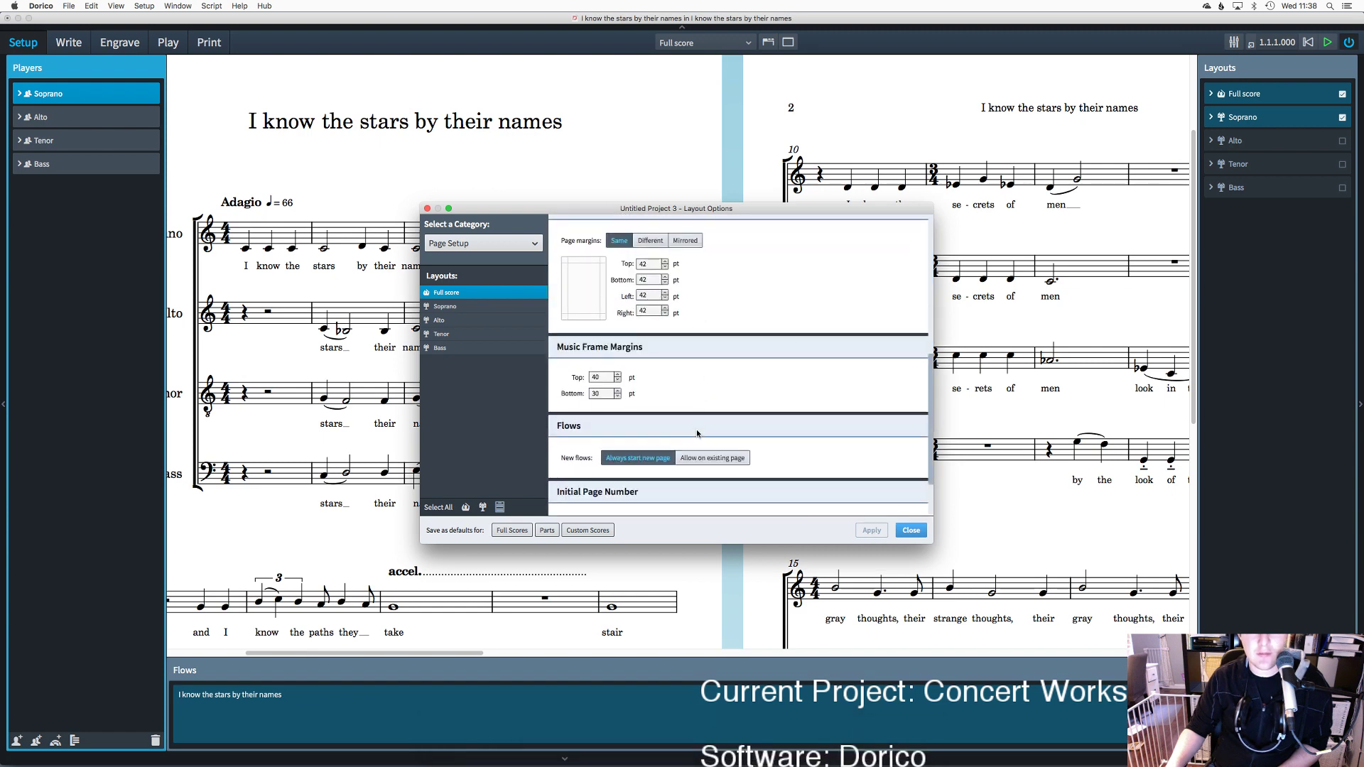
pyautogui.scroll(-2, 689, 433)
pyautogui.click(910, 530)
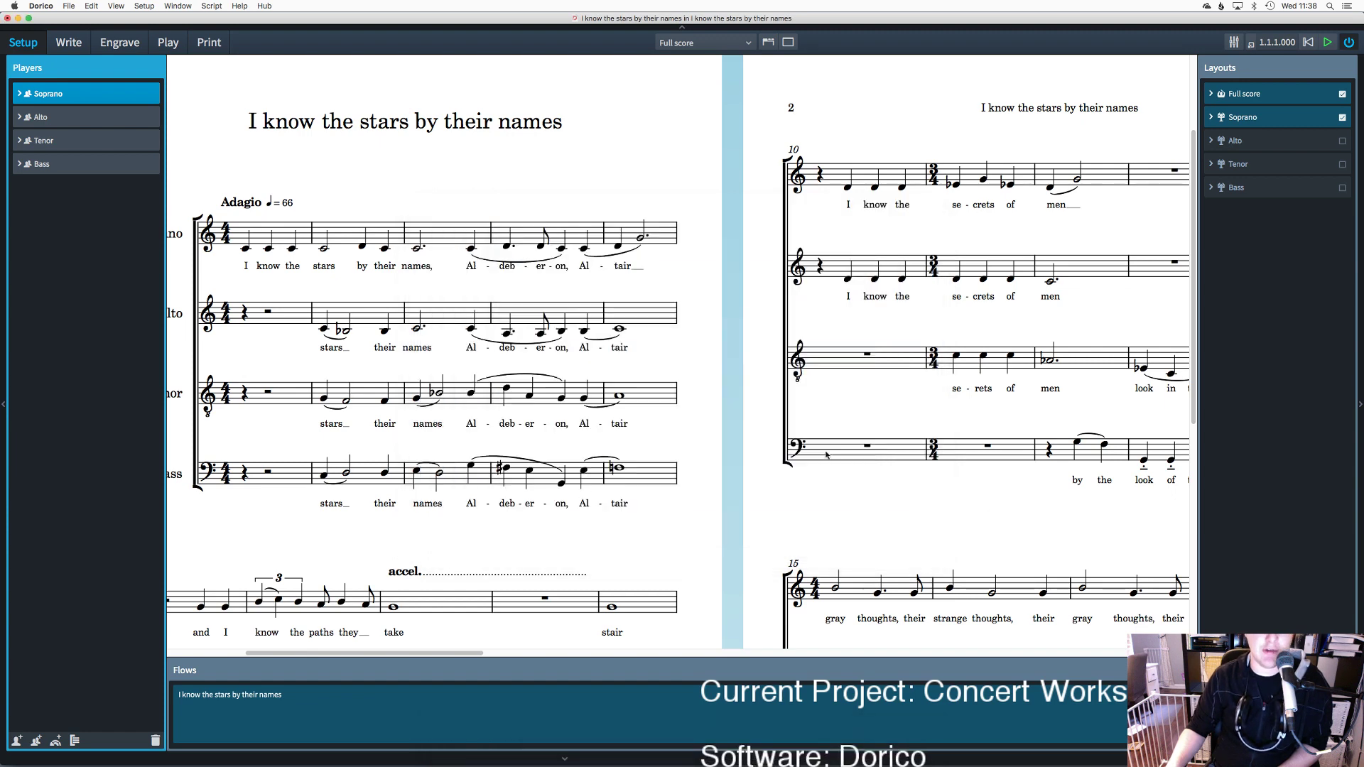
# Step: In Write mode, enter four quarter-note middle Cs in the Soprano's bar 23 on page 3
pyautogui.press('super+2')
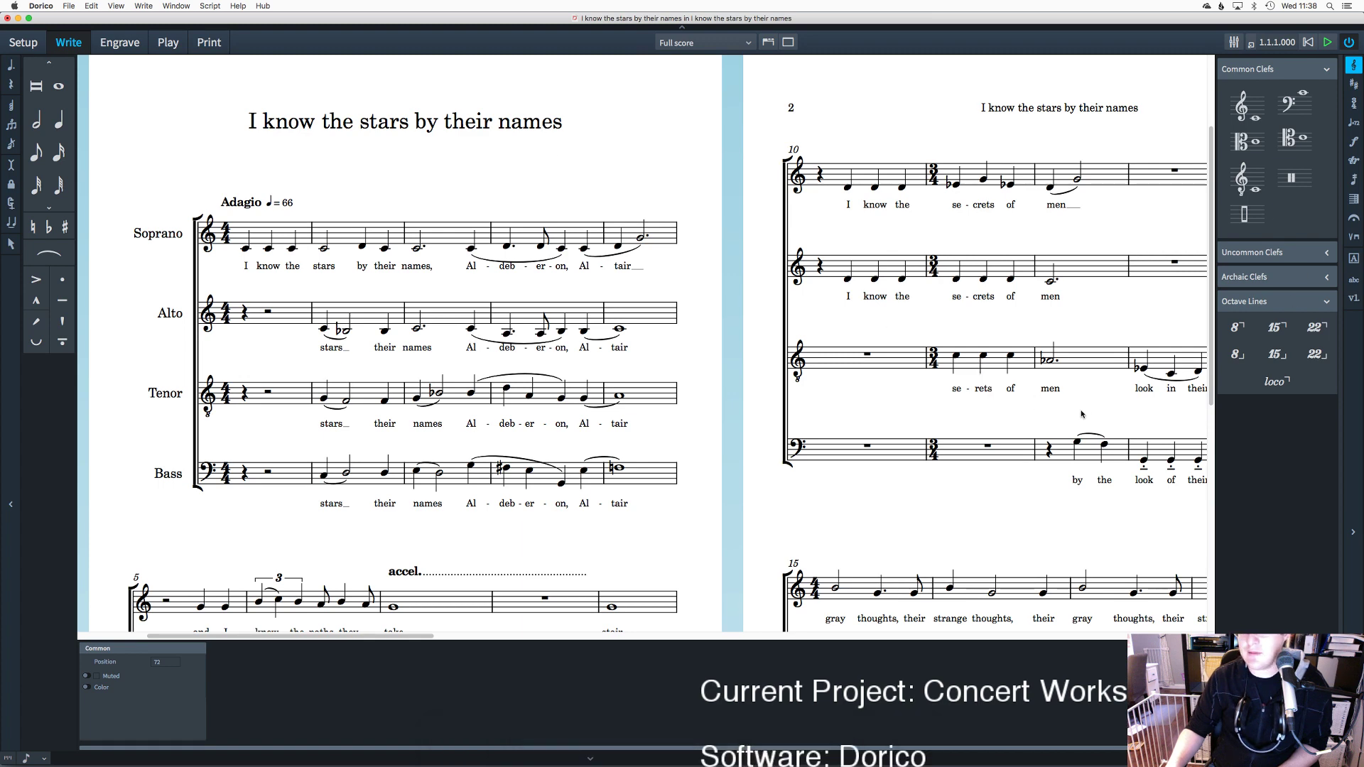
pyautogui.scroll(-3, 1081, 414)
pyautogui.moveTo(408, 638); pyautogui.dragTo(696, 638)
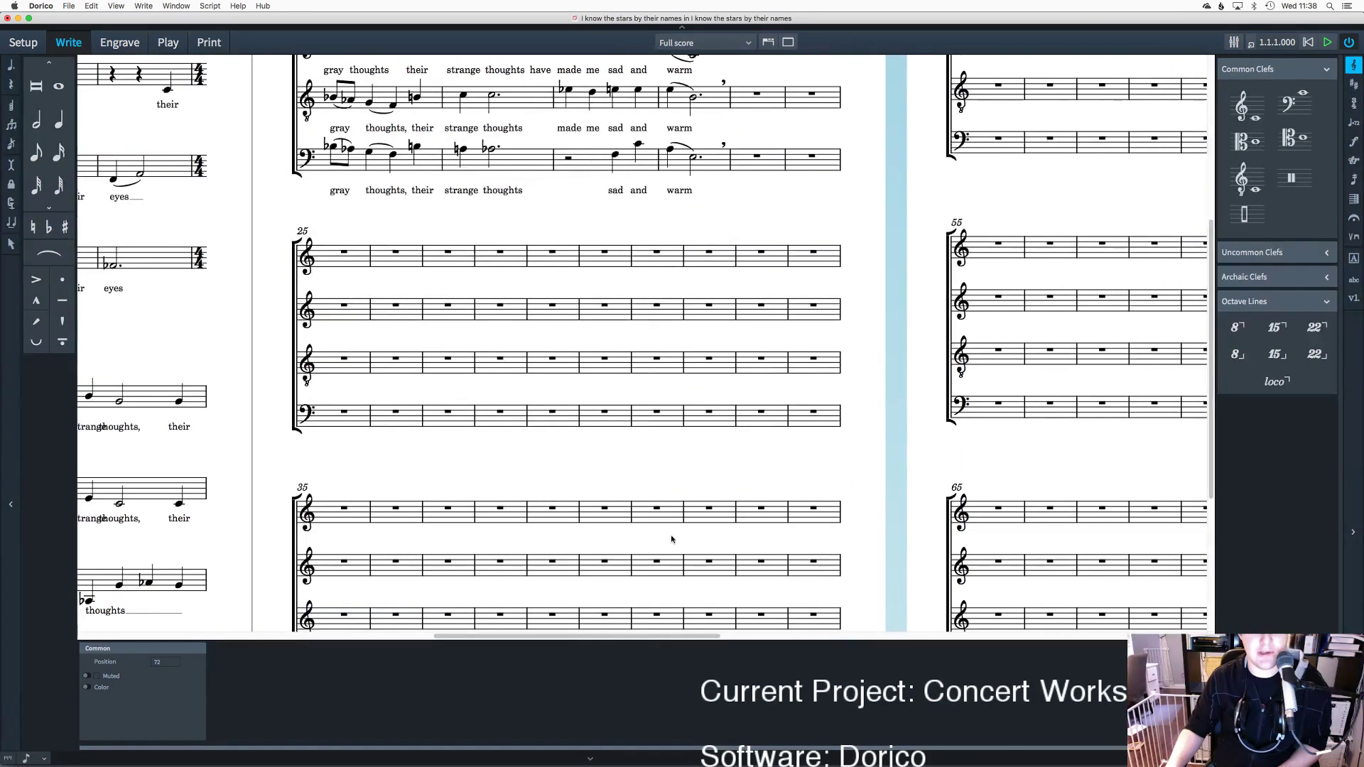
pyautogui.scroll(2, 703, 387)
pyautogui.scroll(3, 703, 386)
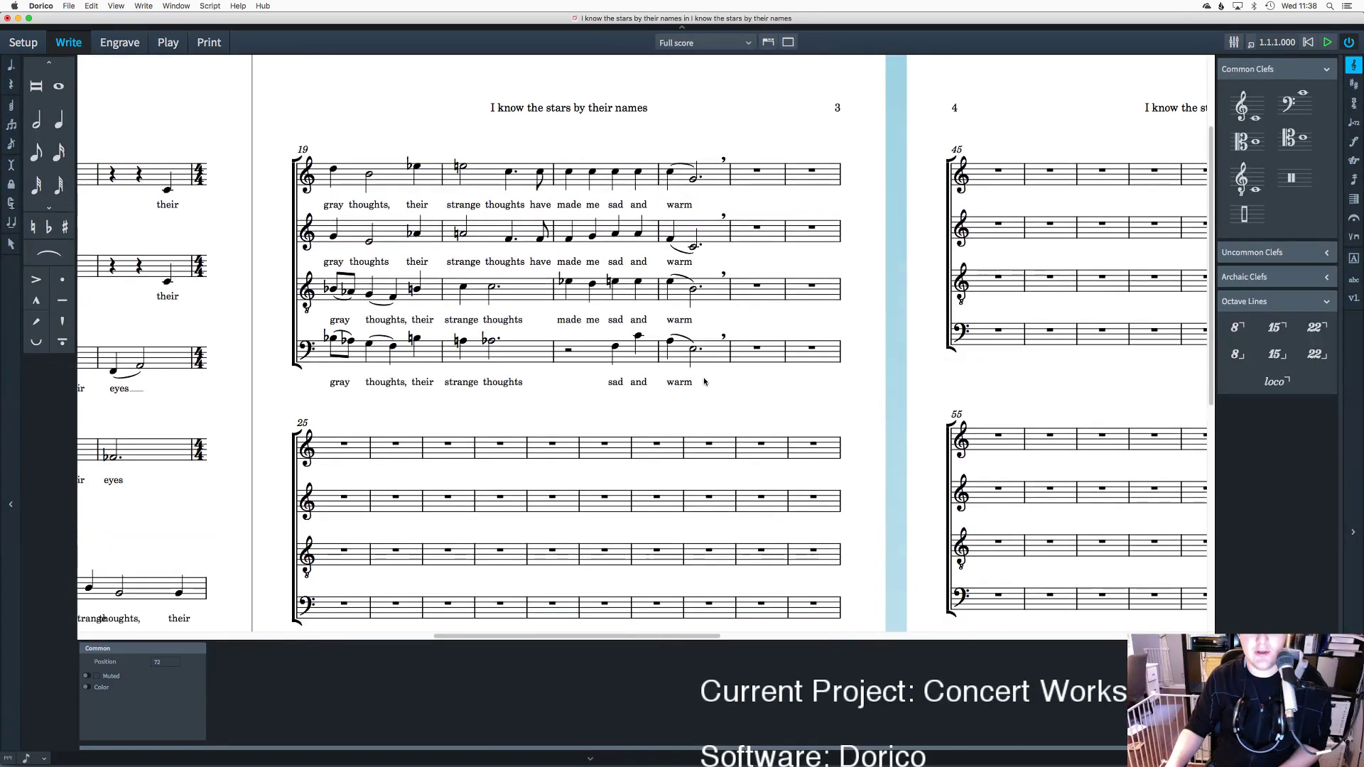
pyautogui.doubleClick(734, 178)
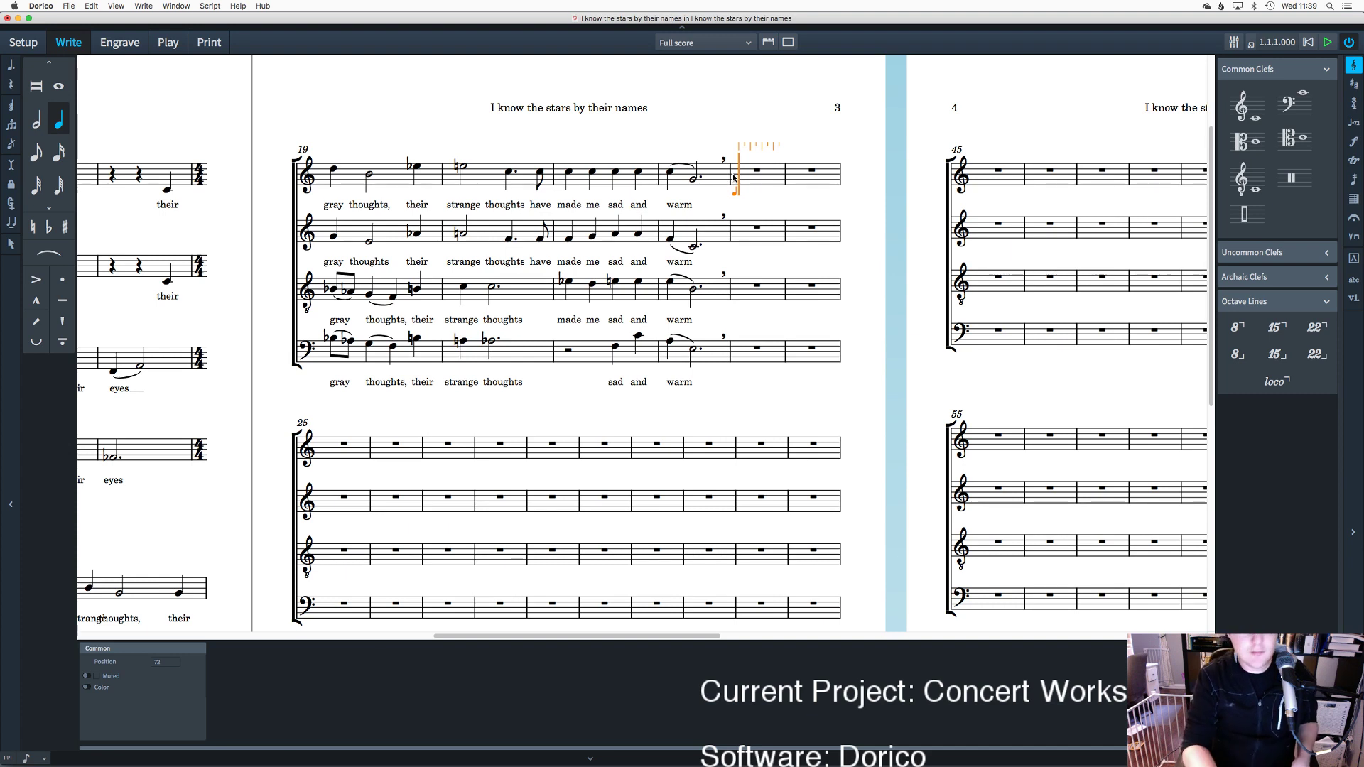
pyautogui.press('c')
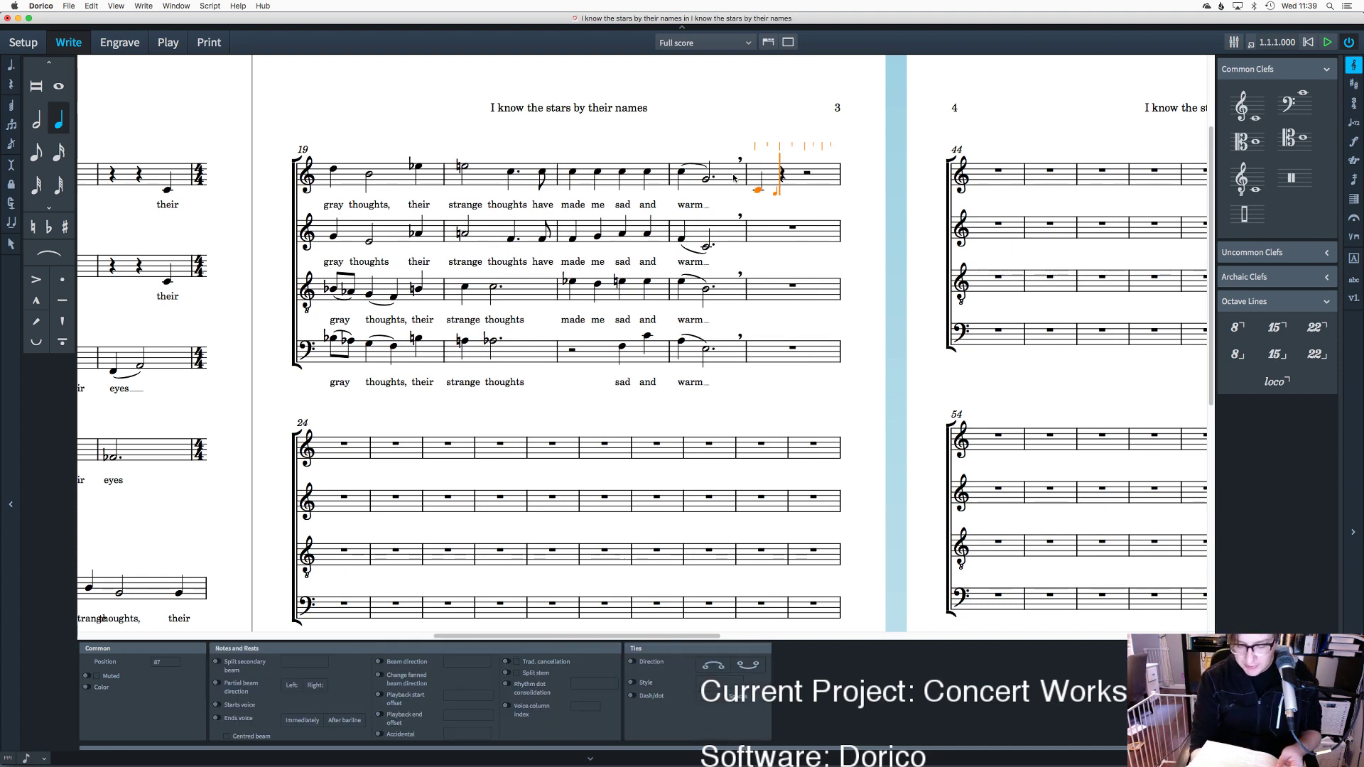
pyautogui.press('c')
pyautogui.press('c')
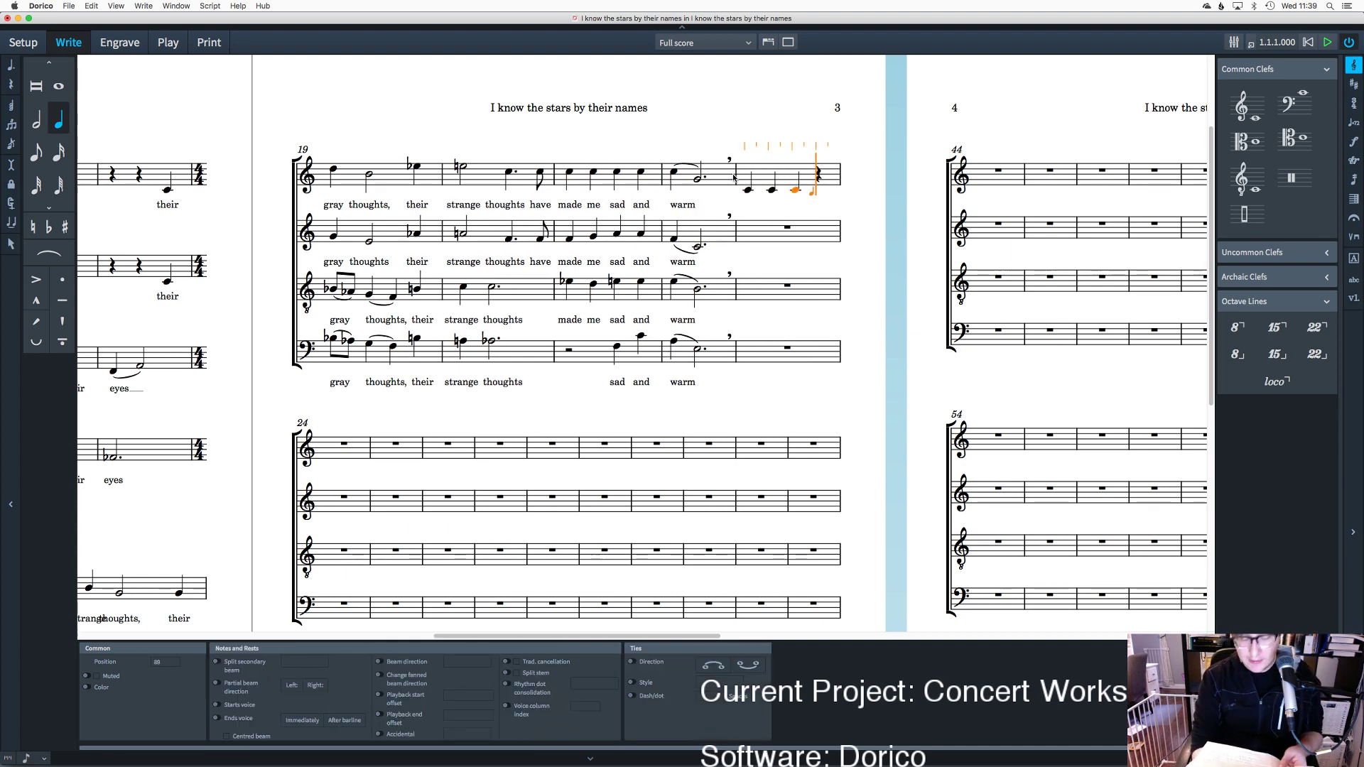
pyautogui.press('c')
pyautogui.press('7')
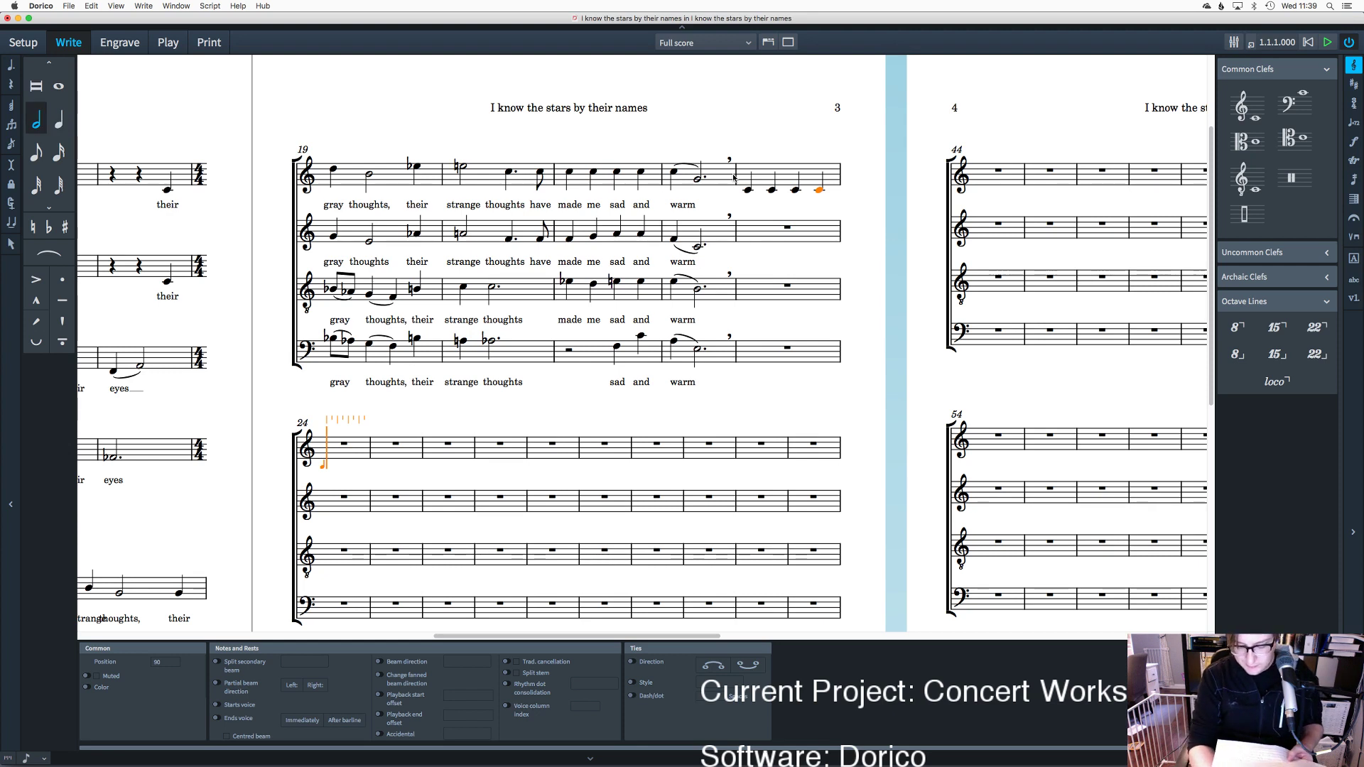
pyautogui.press('.')
pyautogui.press('c')
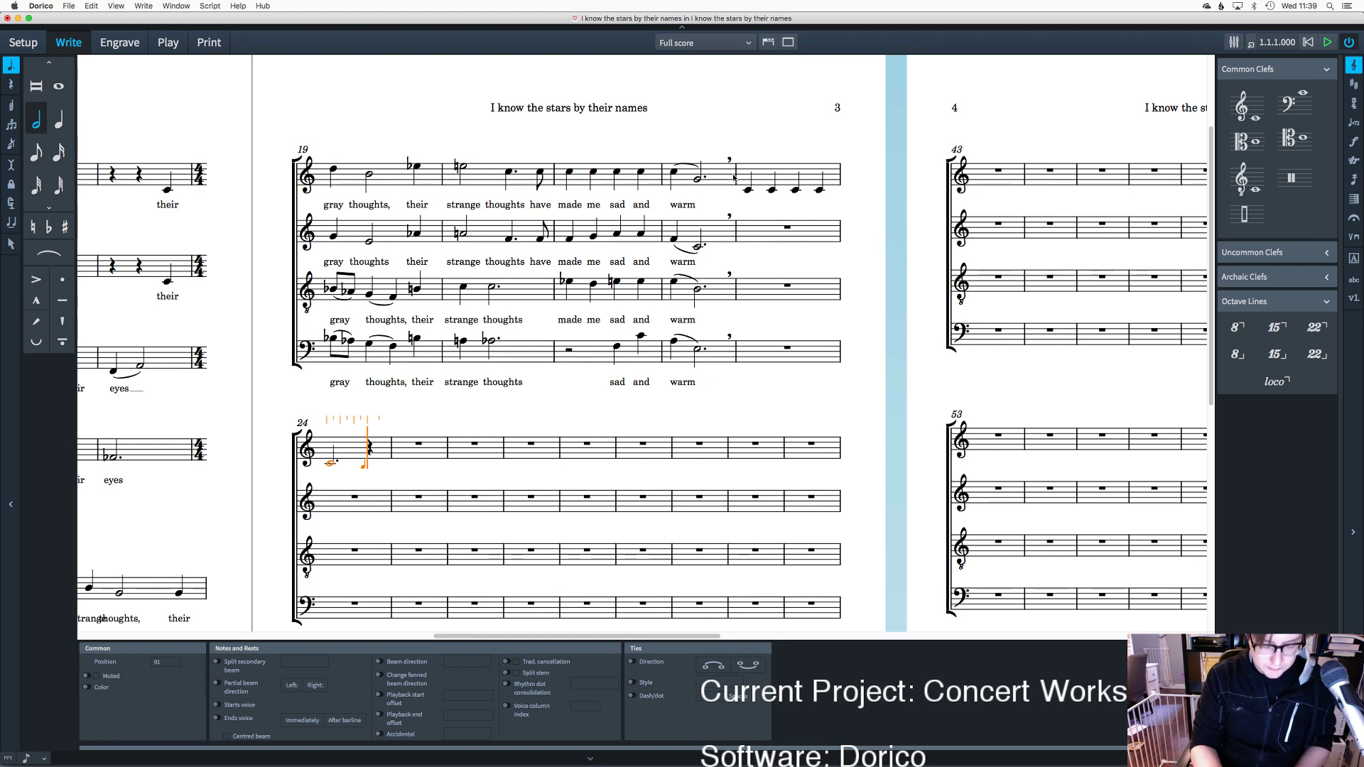
pyautogui.press('6')
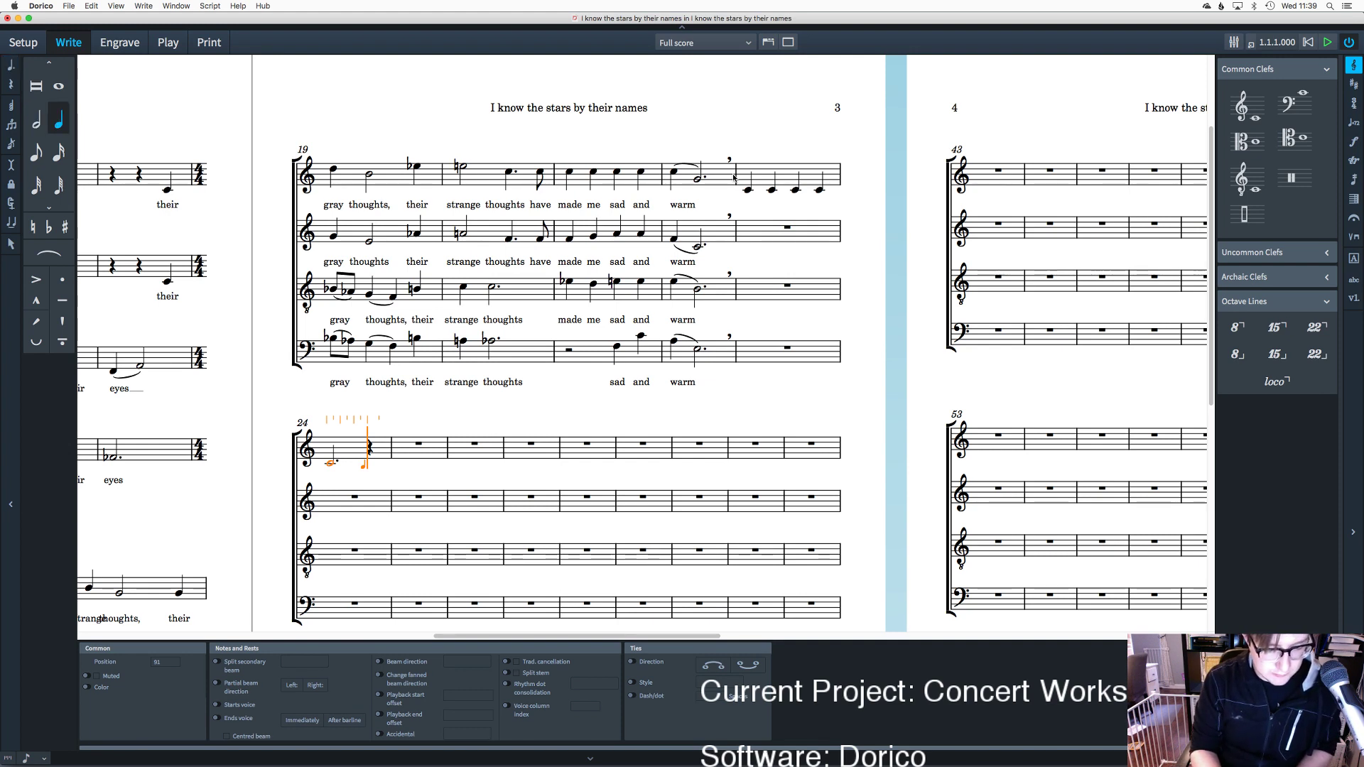
pyautogui.press('e')
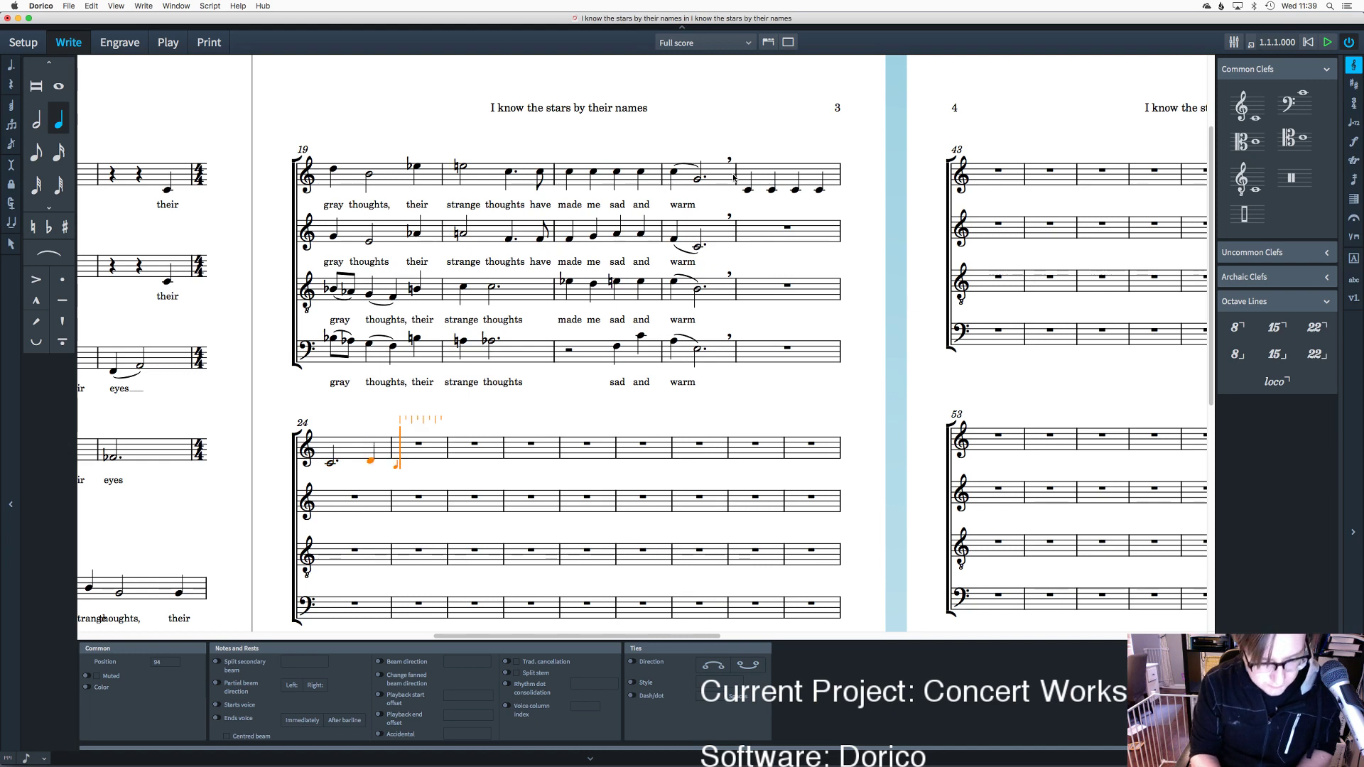
pyautogui.press('BackSpace')
pyautogui.press('6')
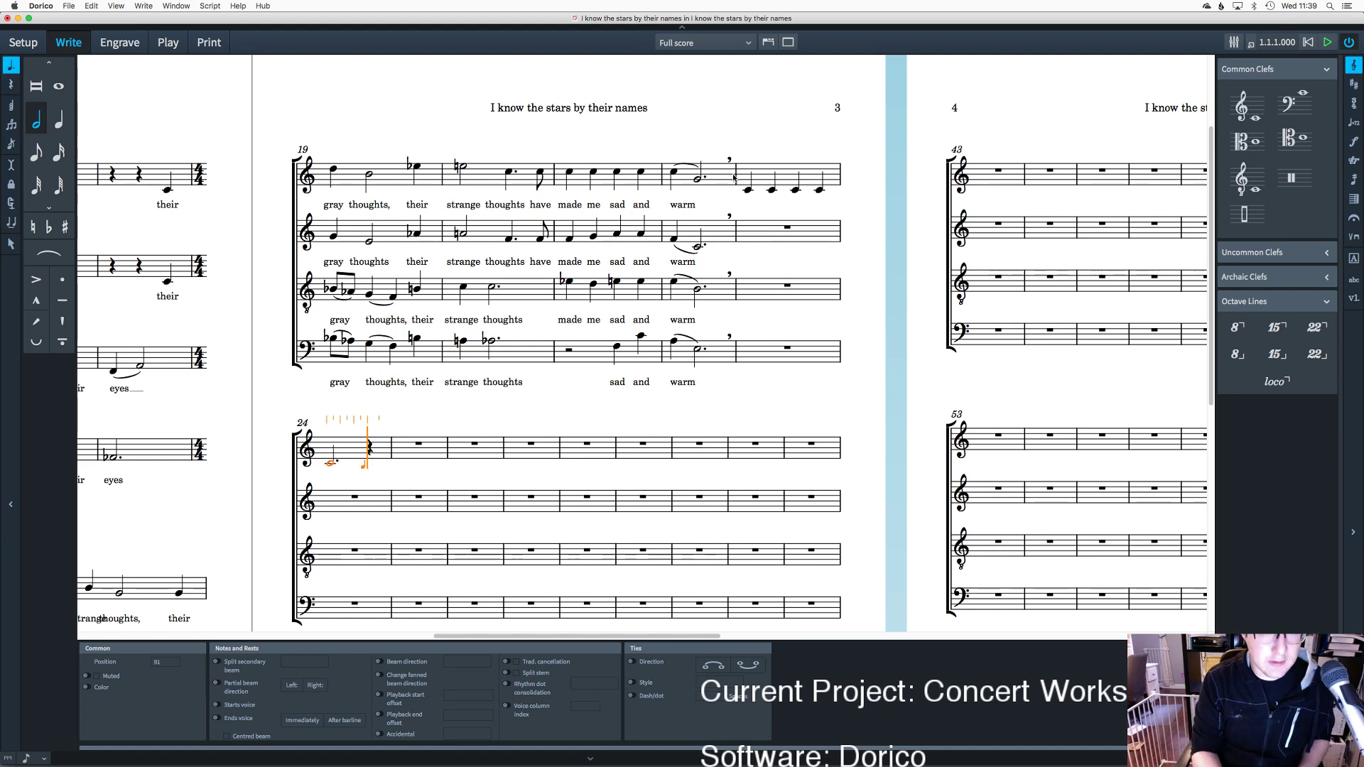
pyautogui.press('e')
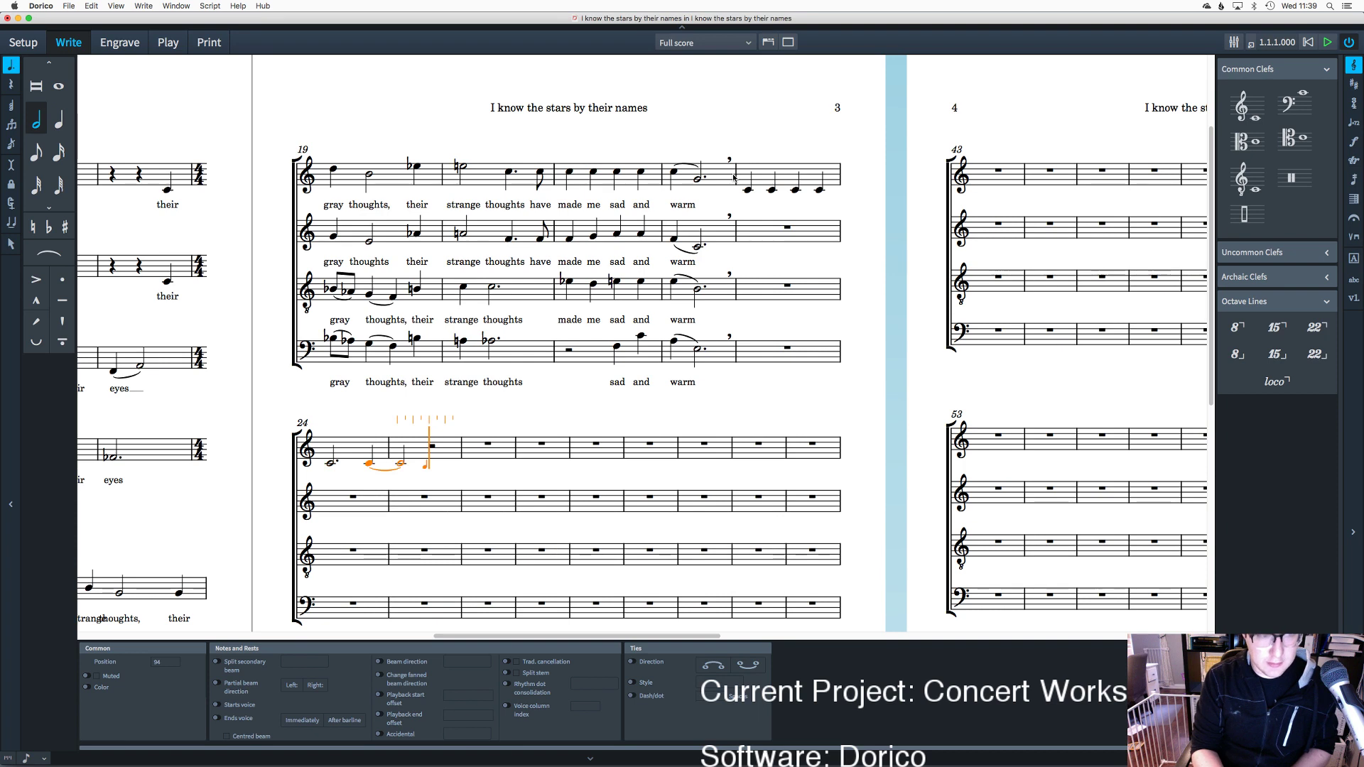
pyautogui.press('BackSpace')
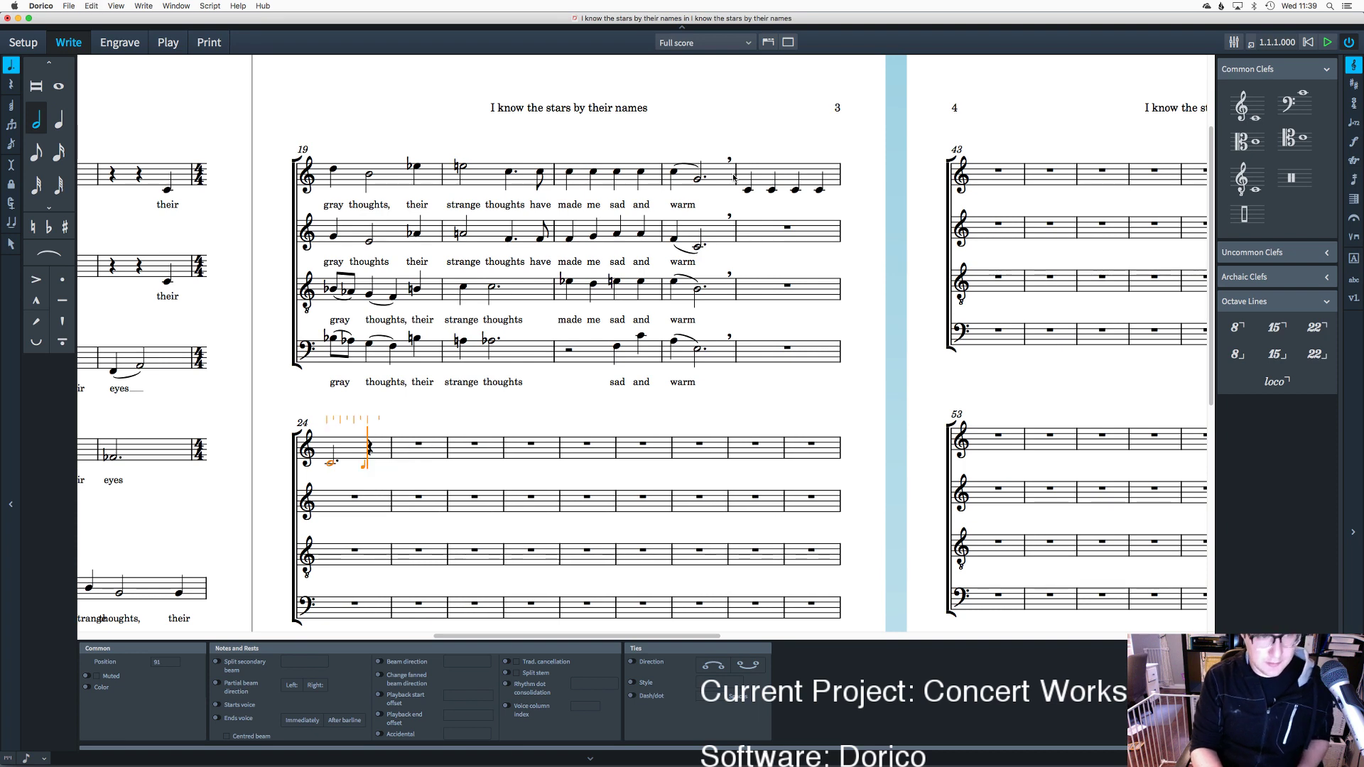
pyautogui.press('c')
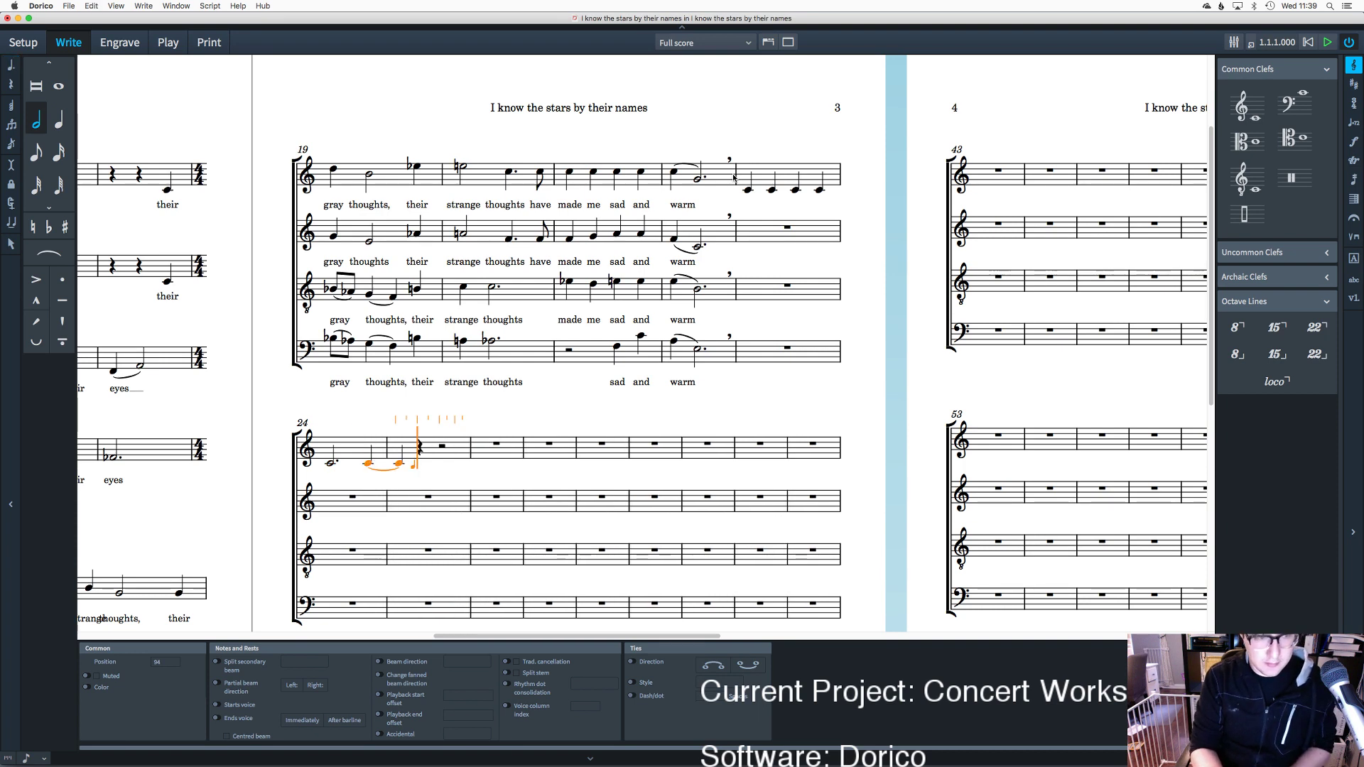
pyautogui.press('BackSpace')
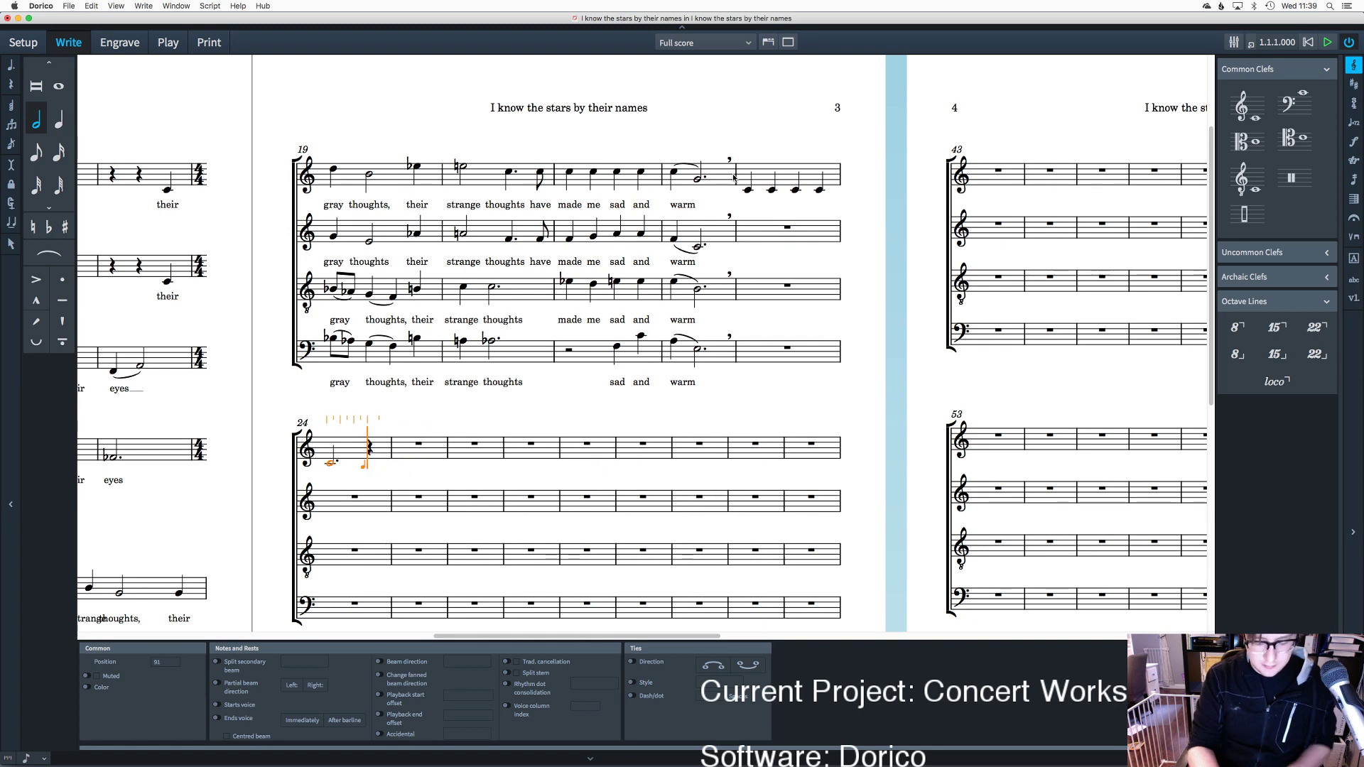
pyautogui.press('BackSpace')
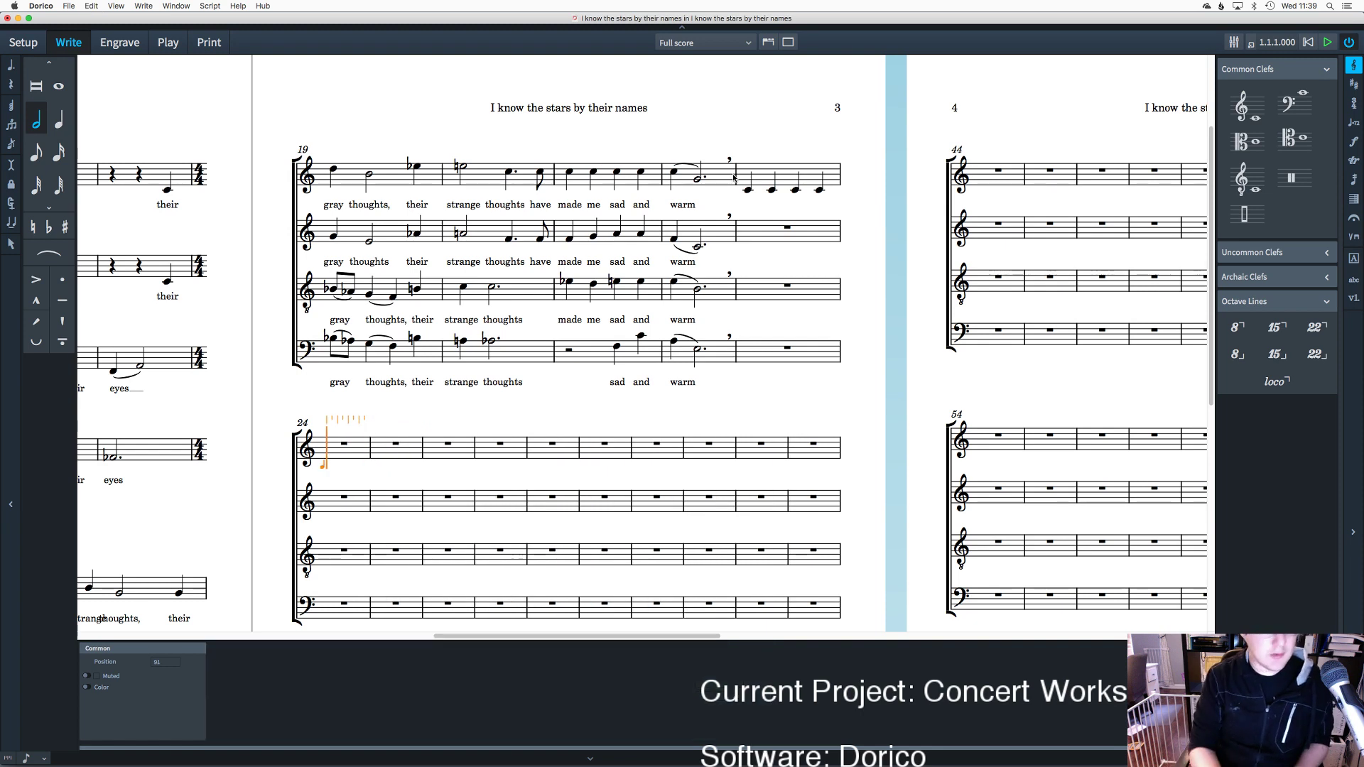
# Step: Fill the Soprano's bar 24 with a half-note middle C, a quarter-note D and a quarter-note C
pyautogui.press('c')
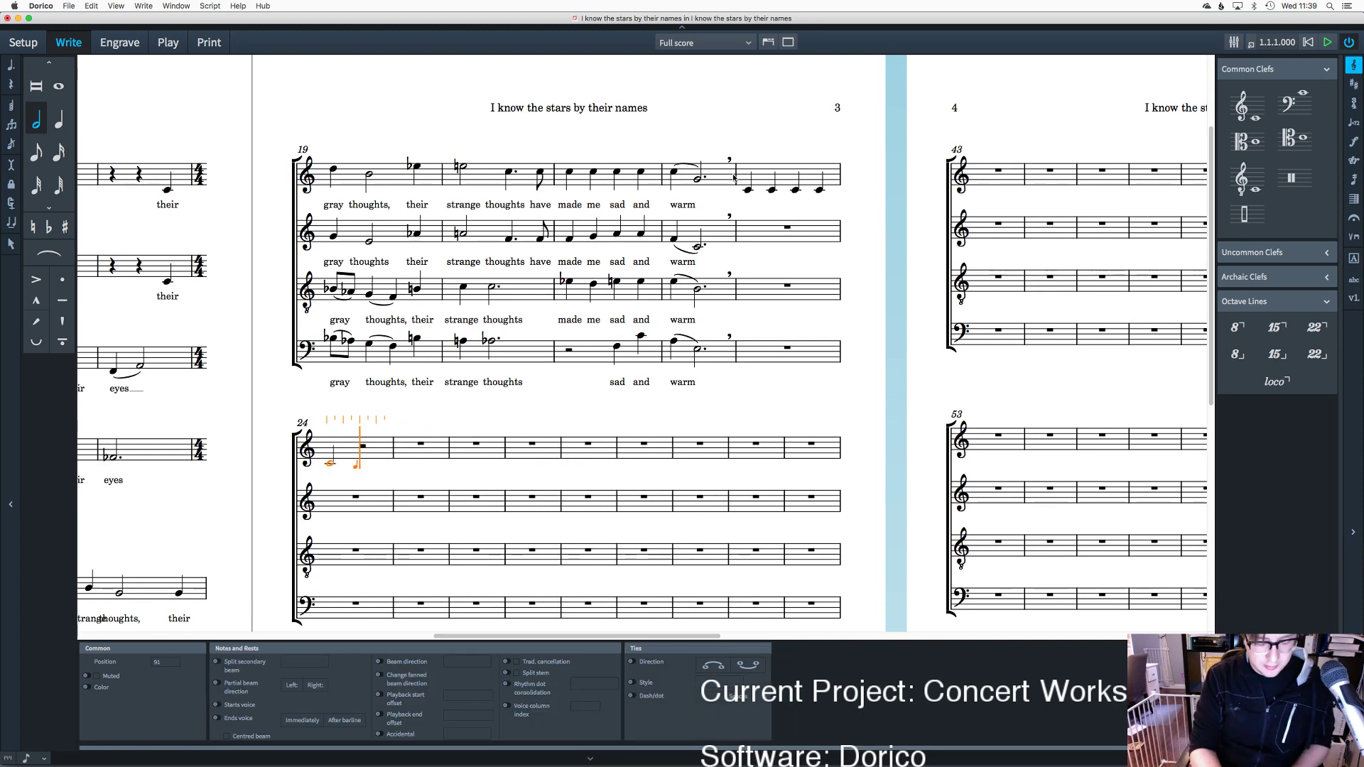
pyautogui.press('6')
pyautogui.press('c')
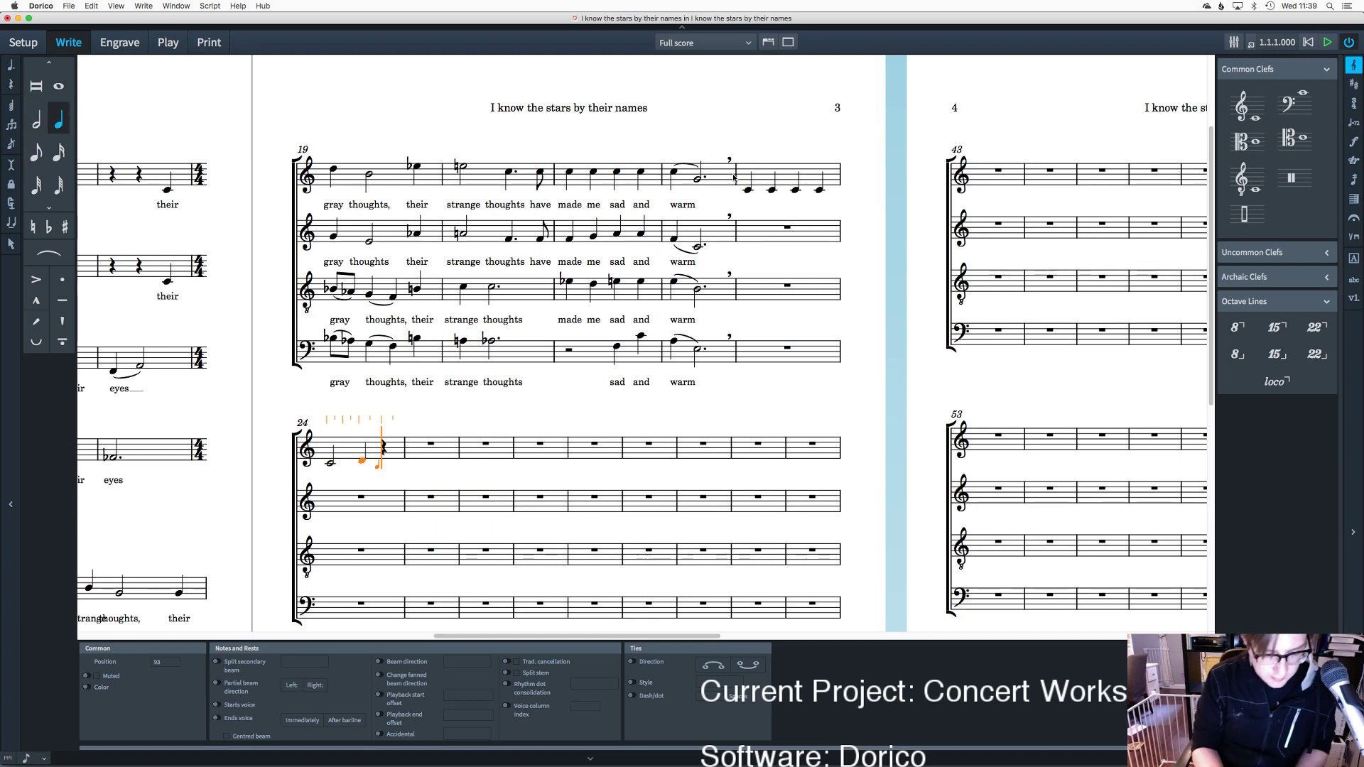
pyautogui.press('c')
# Step: Fill the Soprano's bar 25 with a dotted half-note middle C followed by a quarter-note C
pyautogui.press('5')
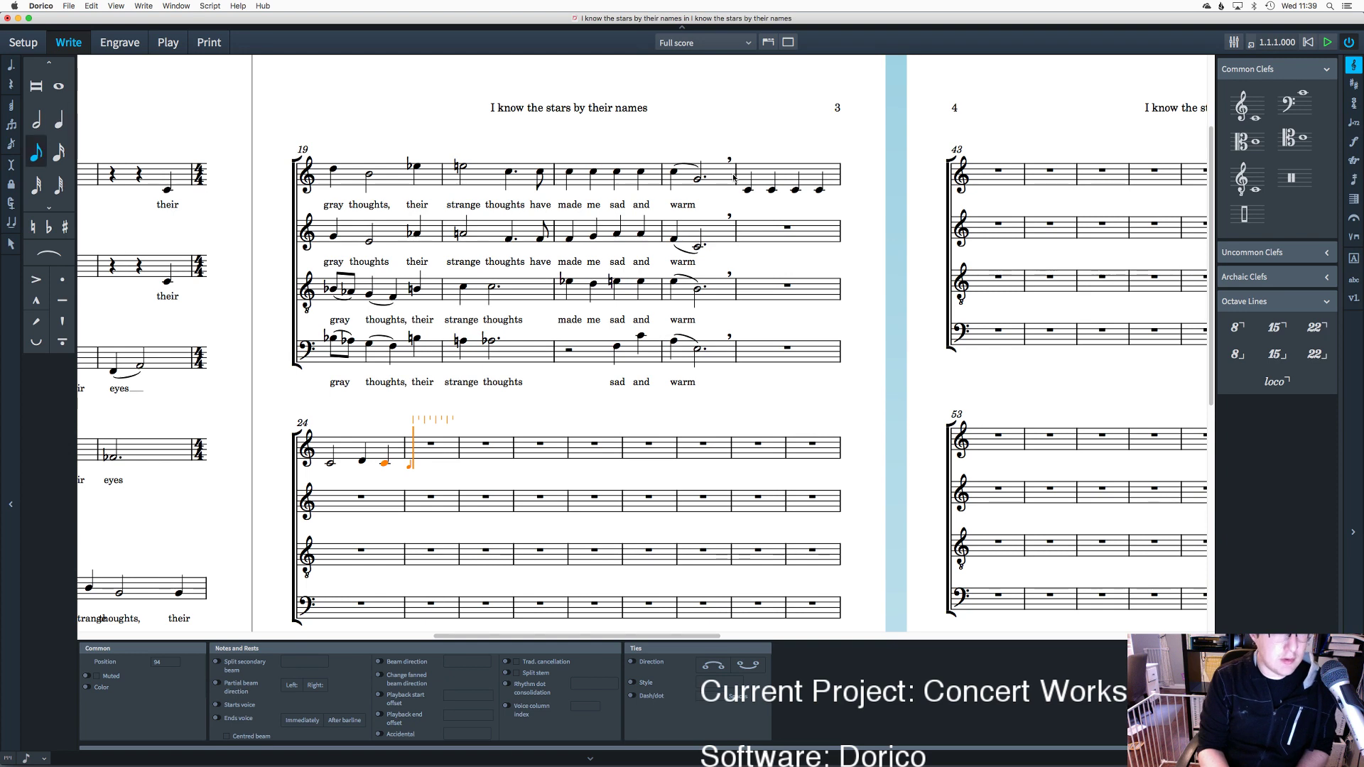
pyautogui.press('7')
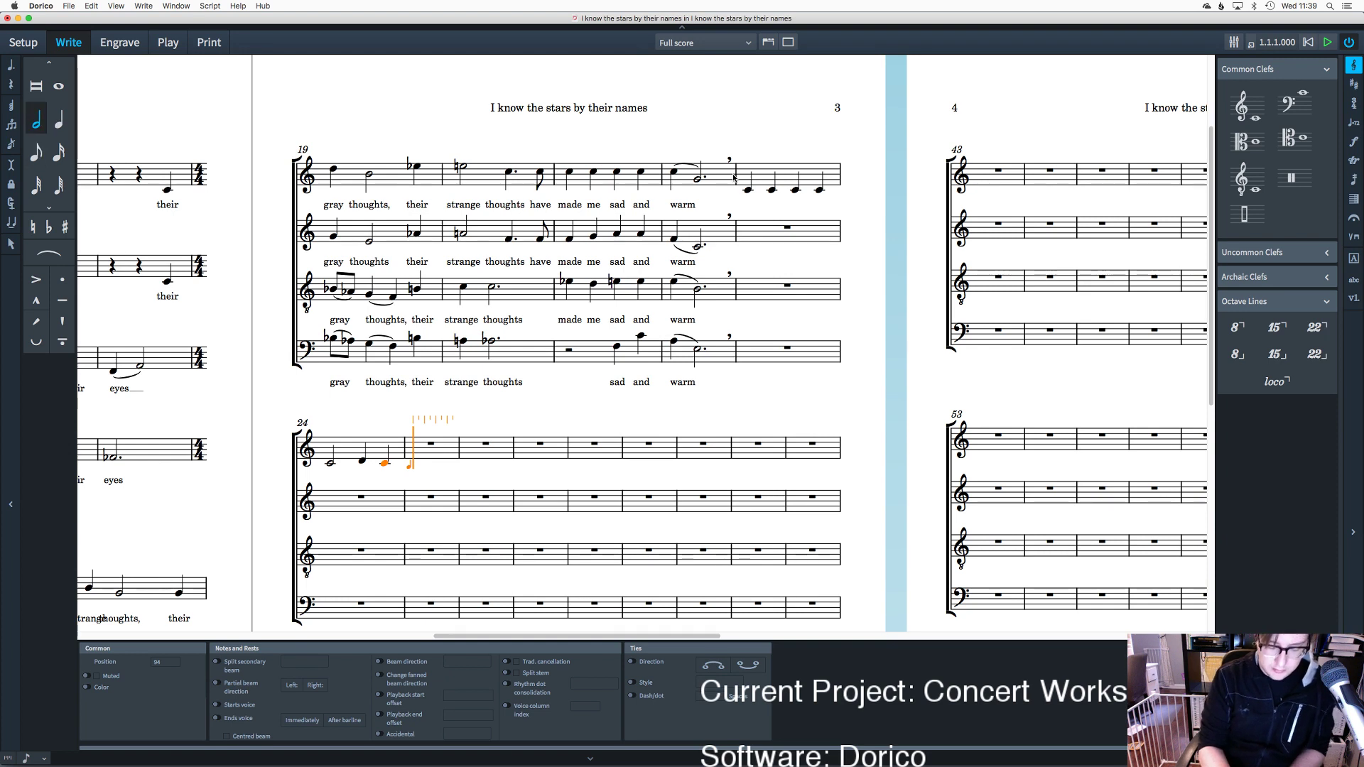
pyautogui.press('i')
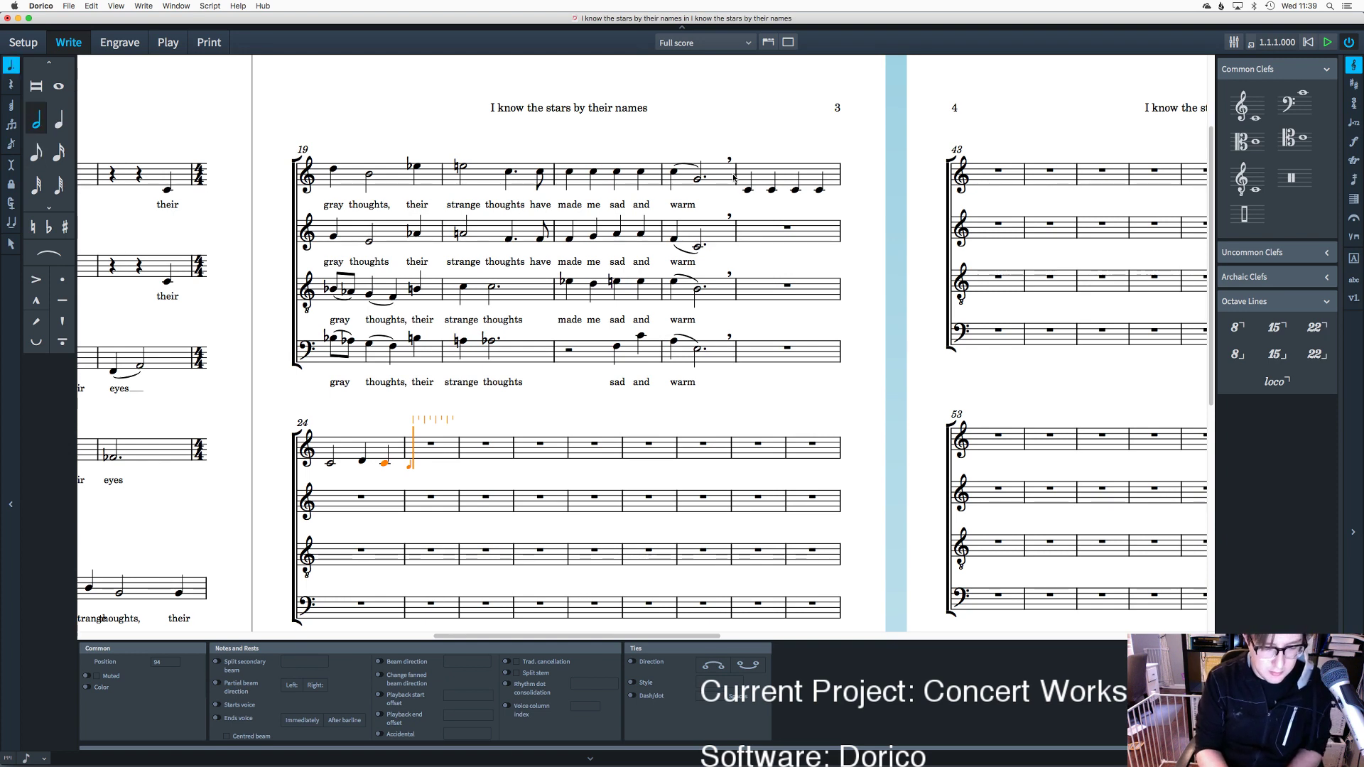
pyautogui.press('c')
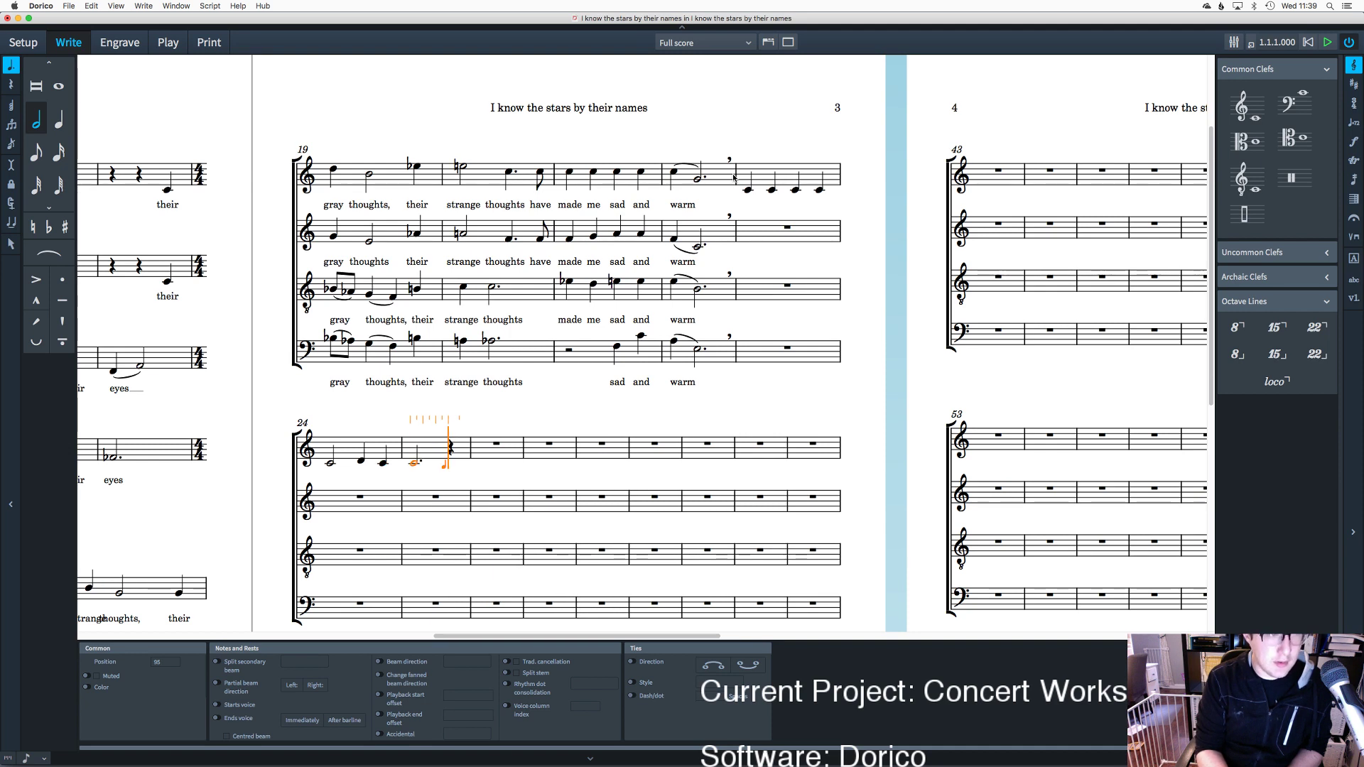
pyautogui.press('6')
pyautogui.press('i')
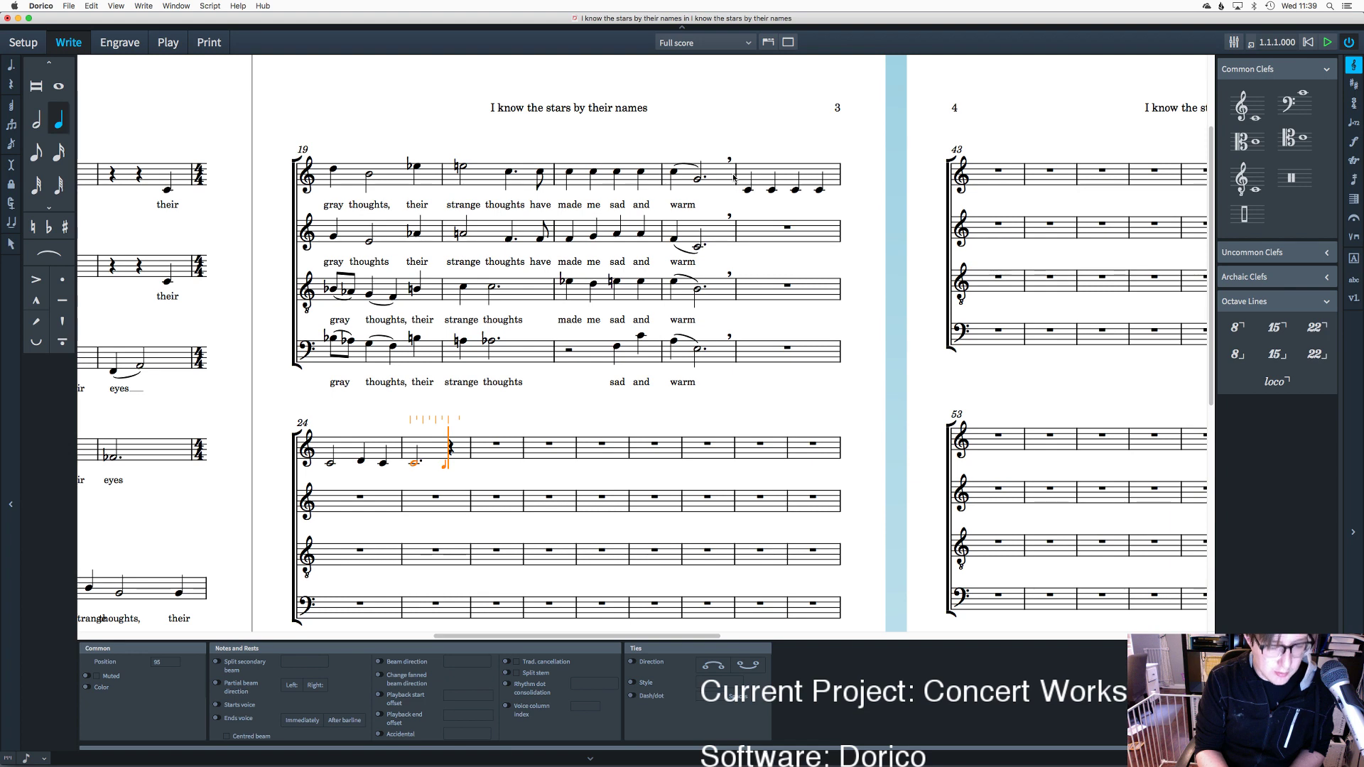
pyautogui.press('d')
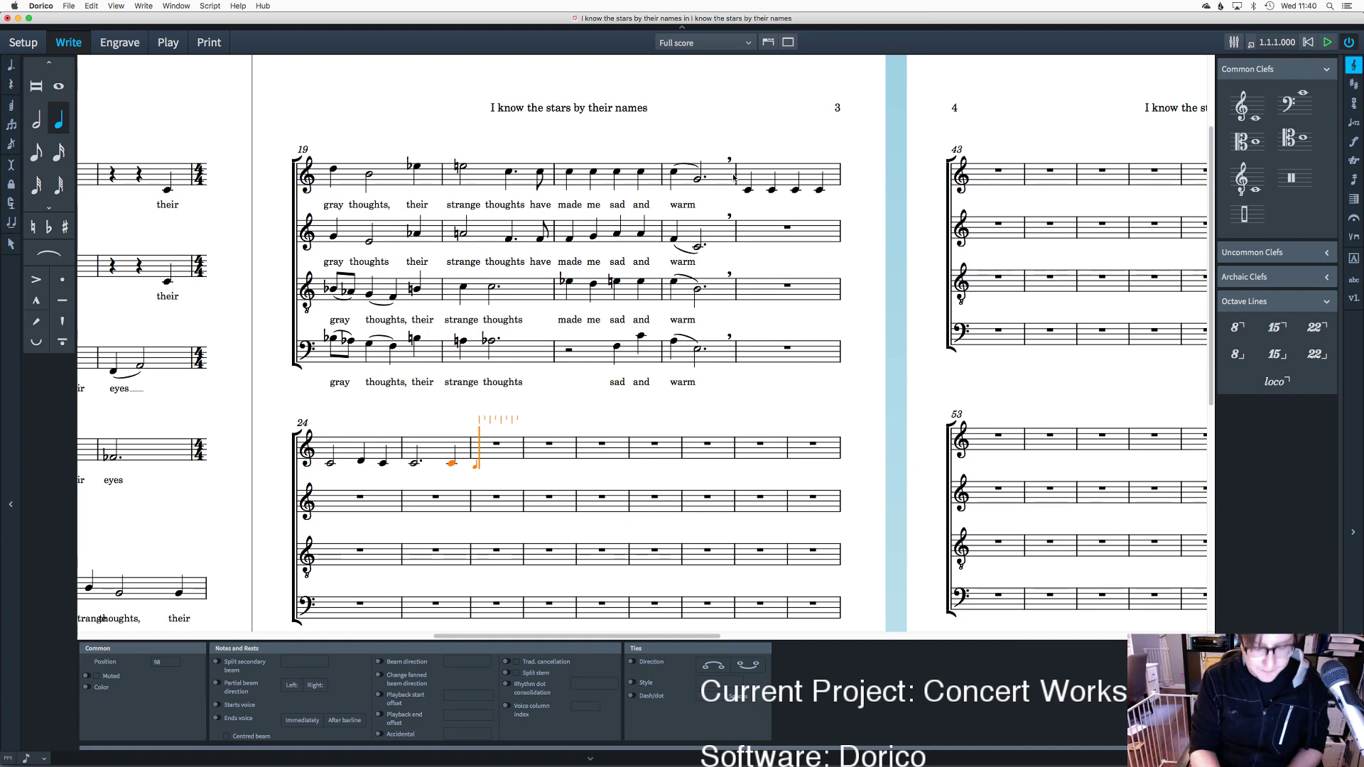
# Step: Begin the Soprano's bar 26 with an eighth-note G followed by a dotted quarter-note D just above middle C
pyautogui.press('5')
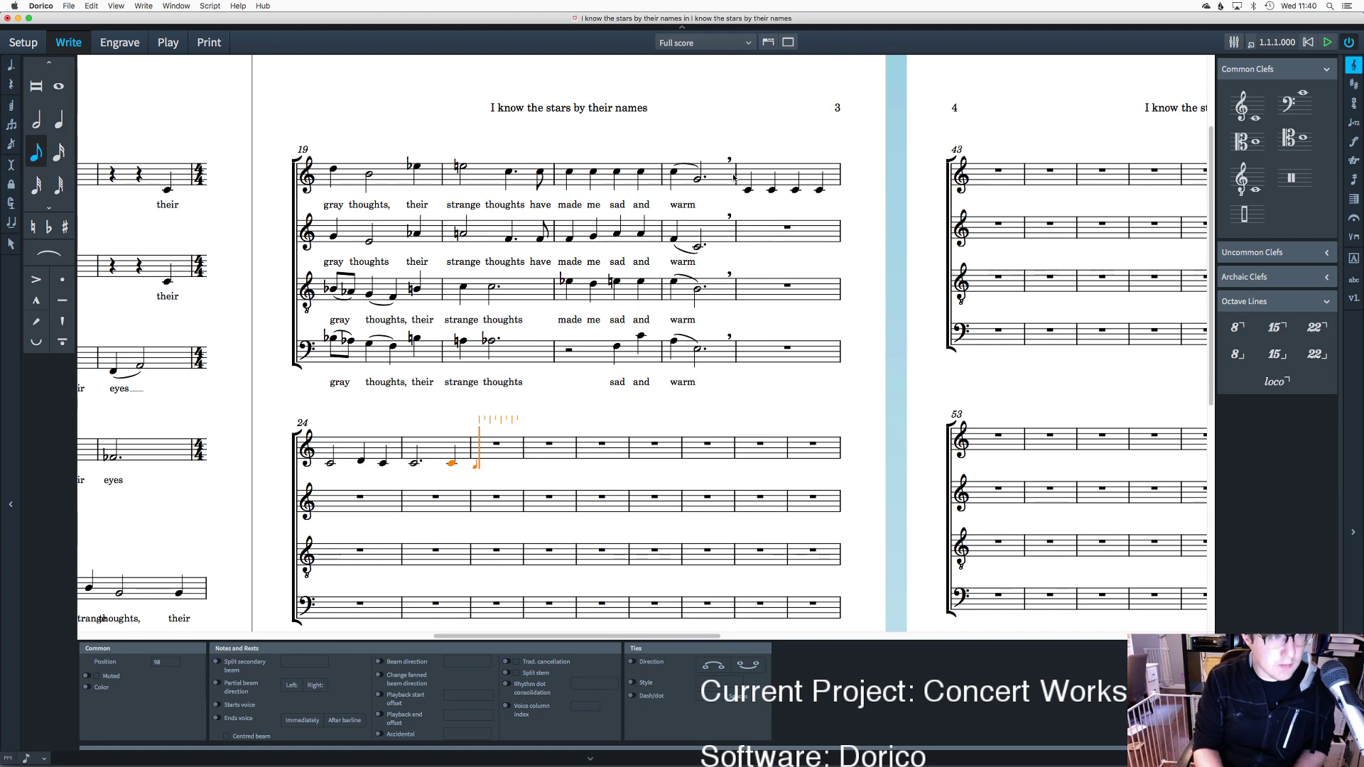
pyautogui.press('g')
pyautogui.press('6')
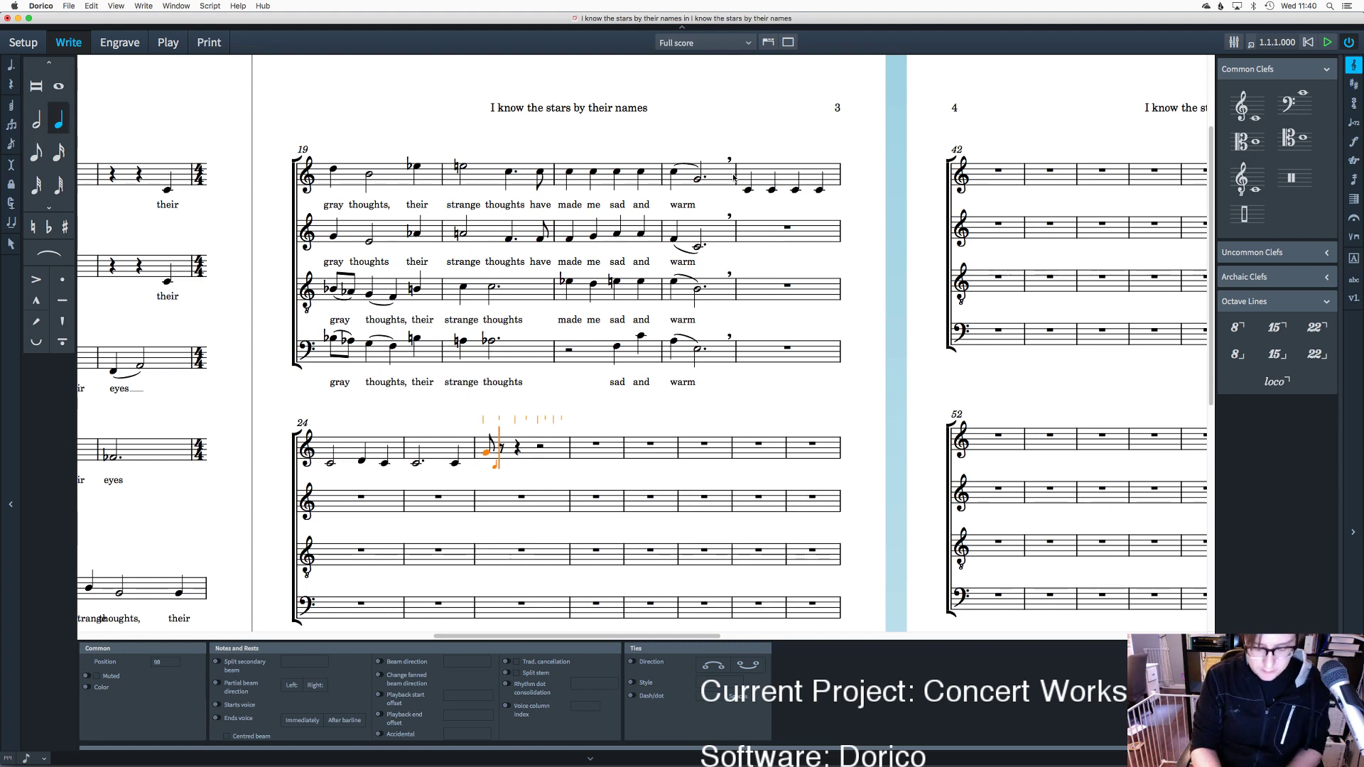
pyautogui.press('.')
pyautogui.press('e')
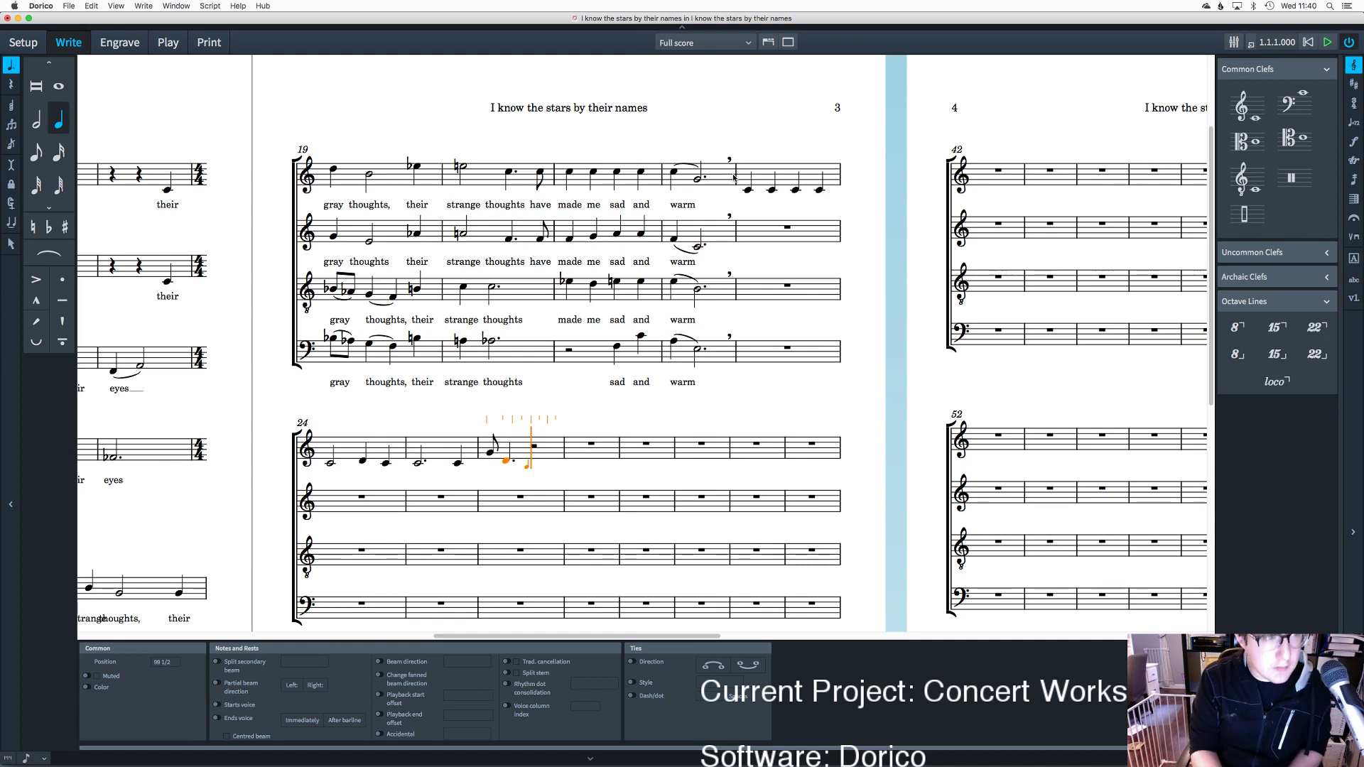
pyautogui.press('e')
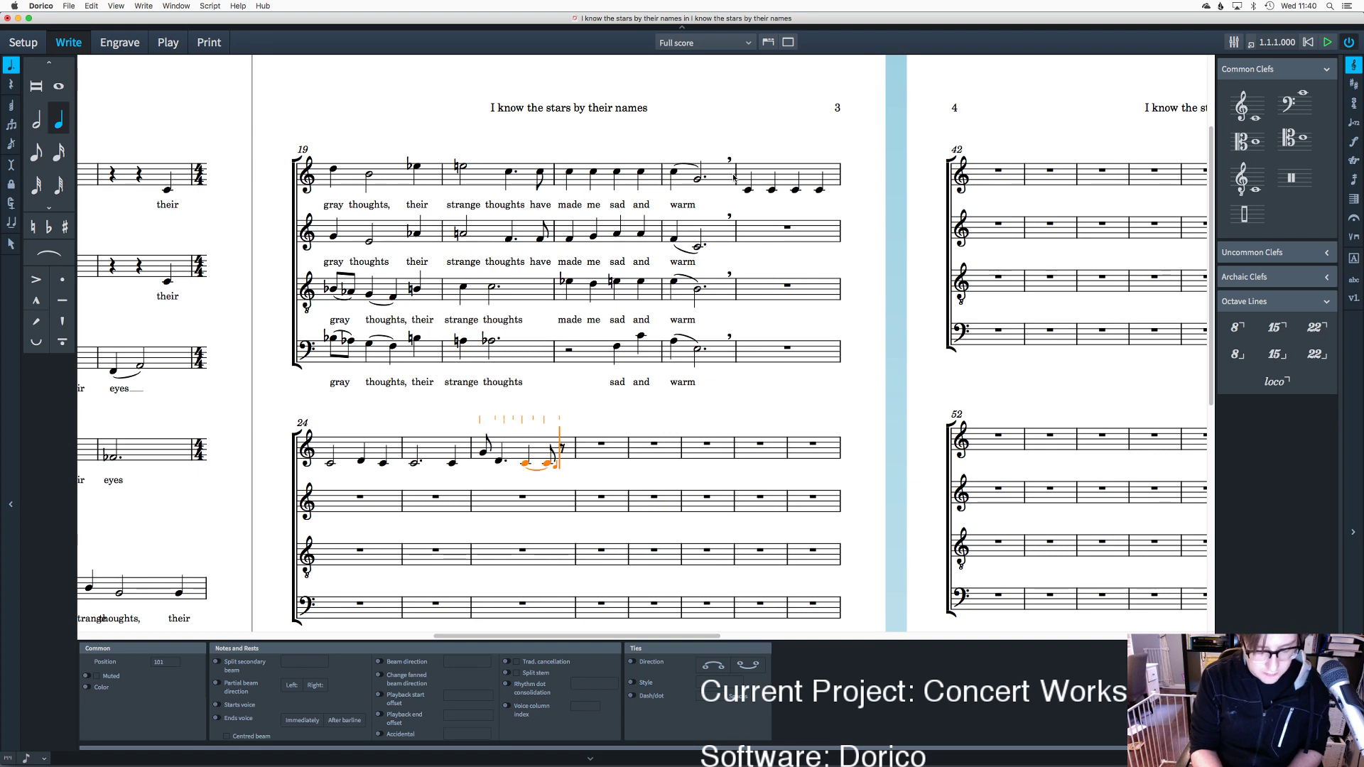
pyautogui.press('5')
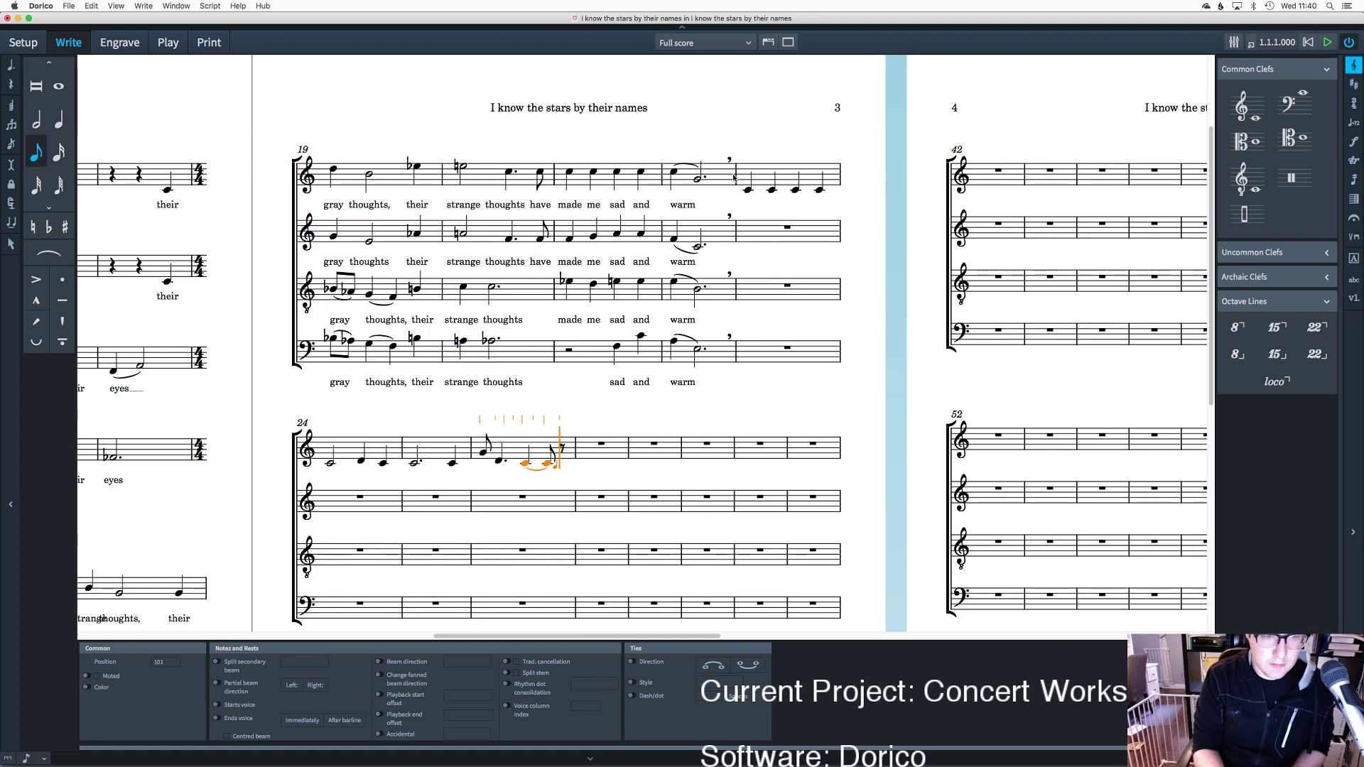
pyautogui.press('6')
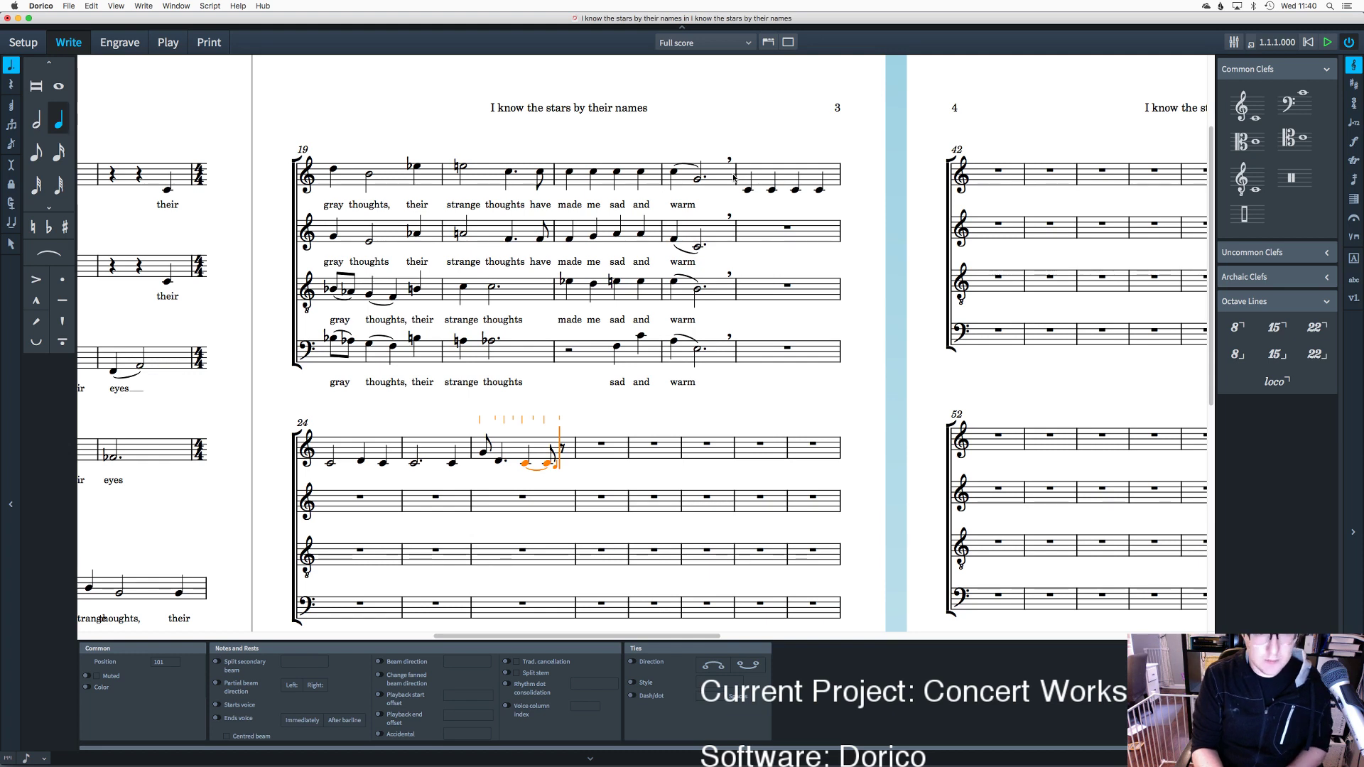
pyautogui.press('k')
pyautogui.press('t')
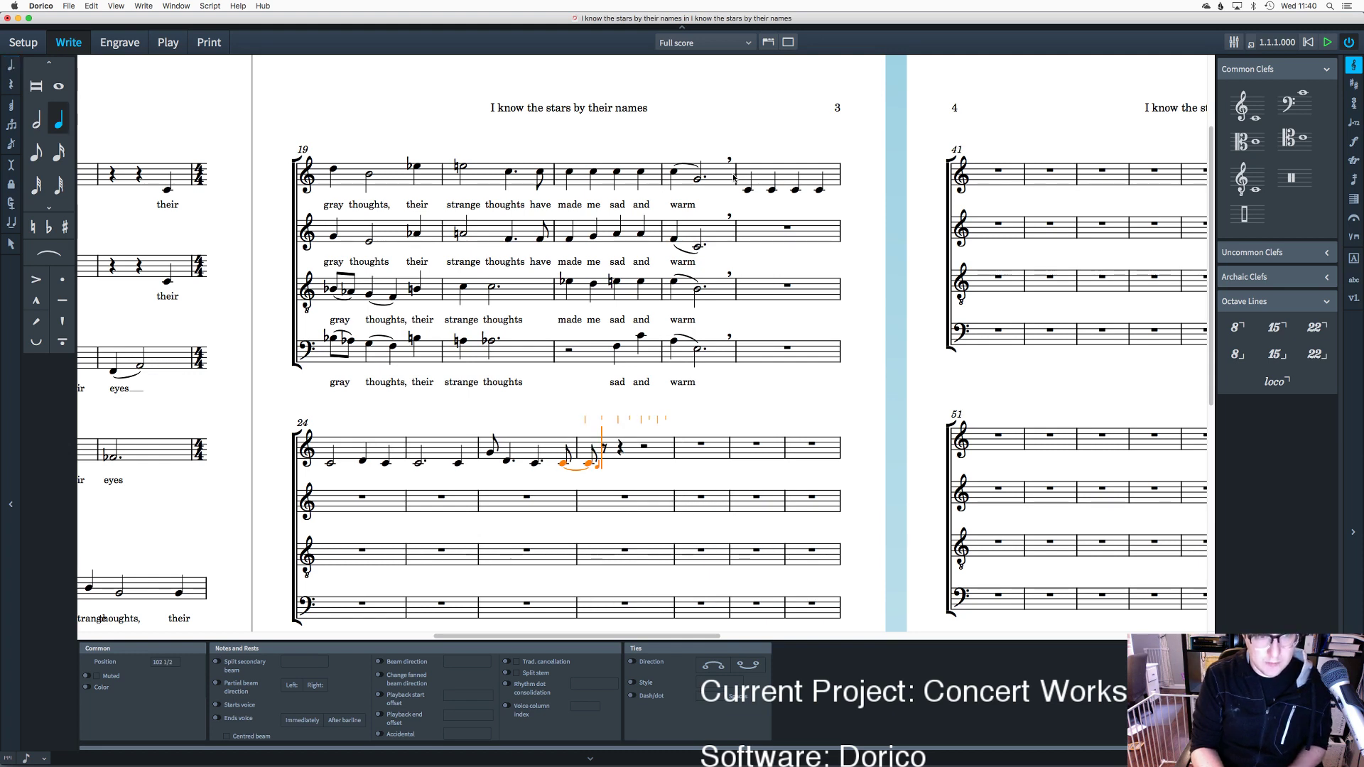
pyautogui.hotkey('ctrl', 'z')
pyautogui.press('k')
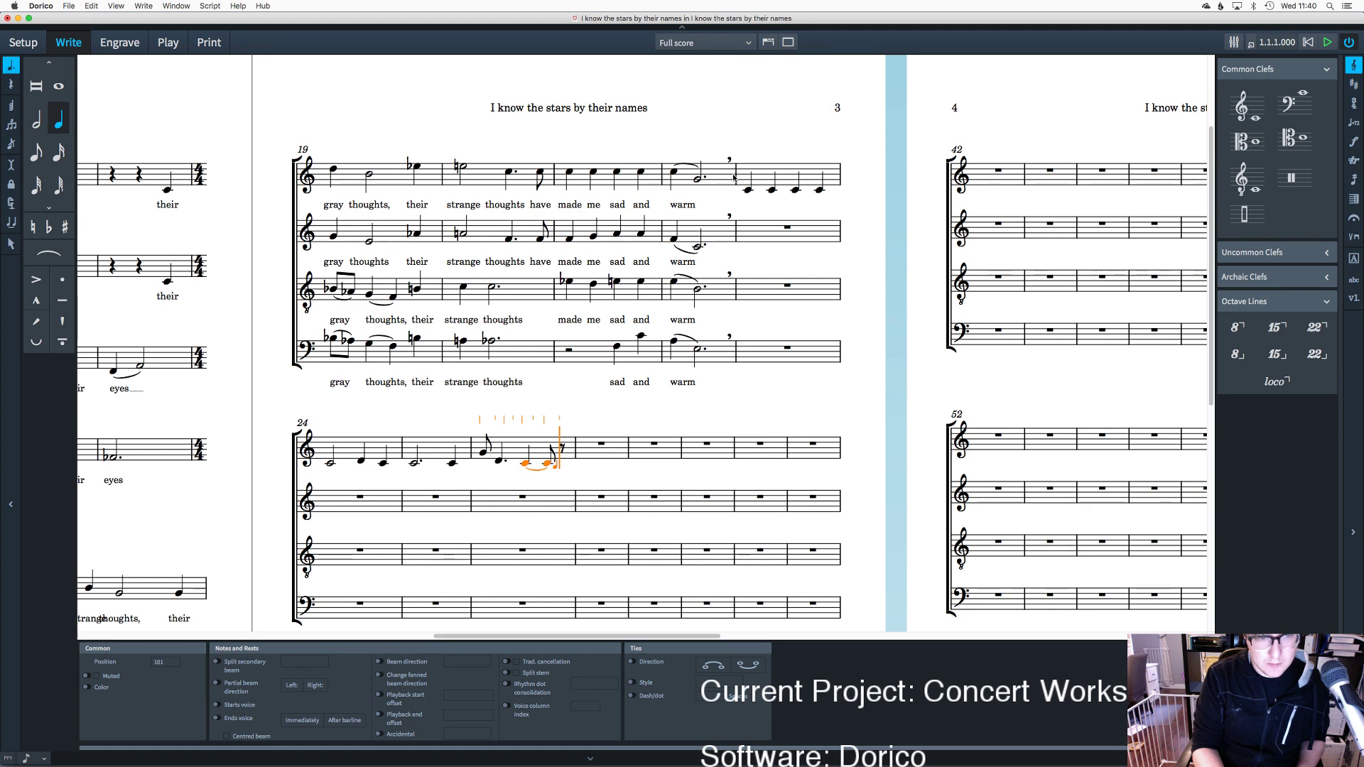
pyautogui.hotkey('ctrl', 'z')
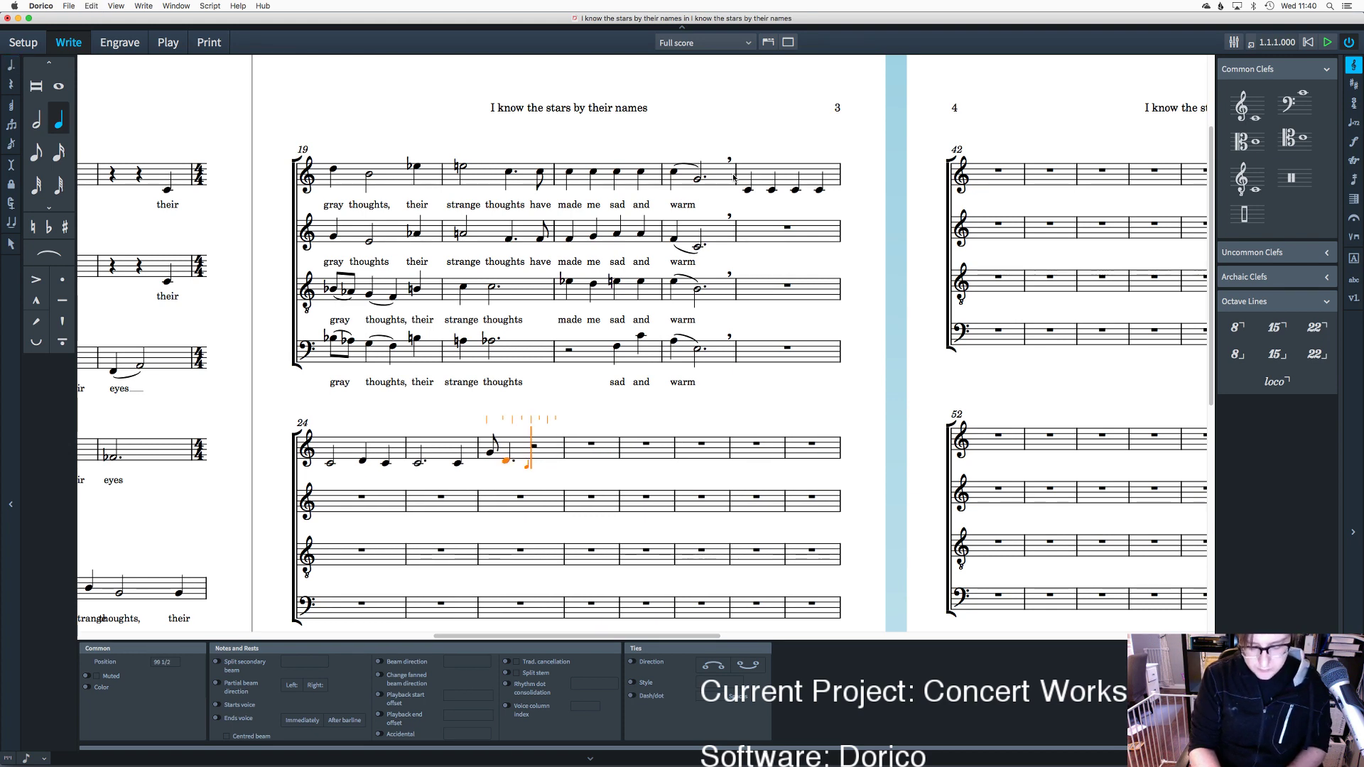
pyautogui.hotkey('ctrl', 'z')
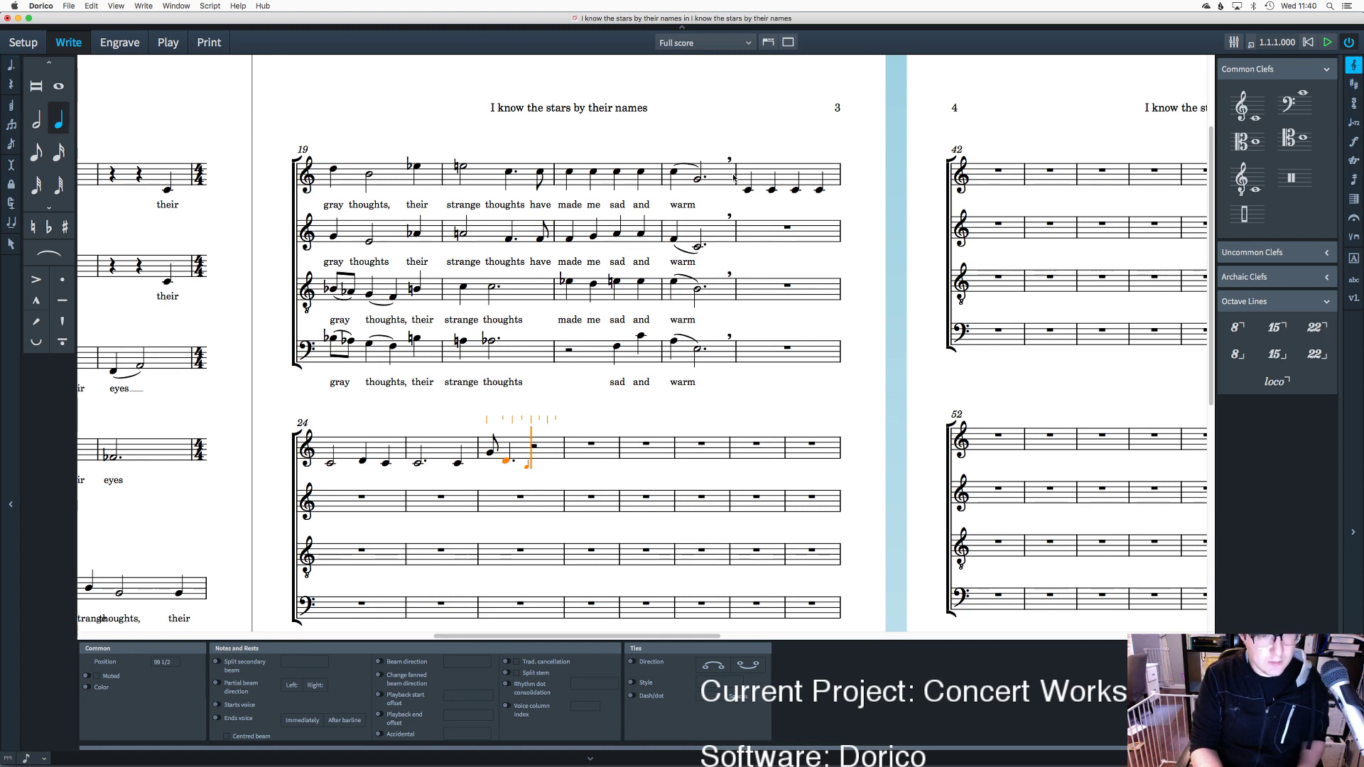
# Step: Complete the Soprano's bar 26 with a quarter-note middle C and two eighth-note middle Cs
pyautogui.press('d')
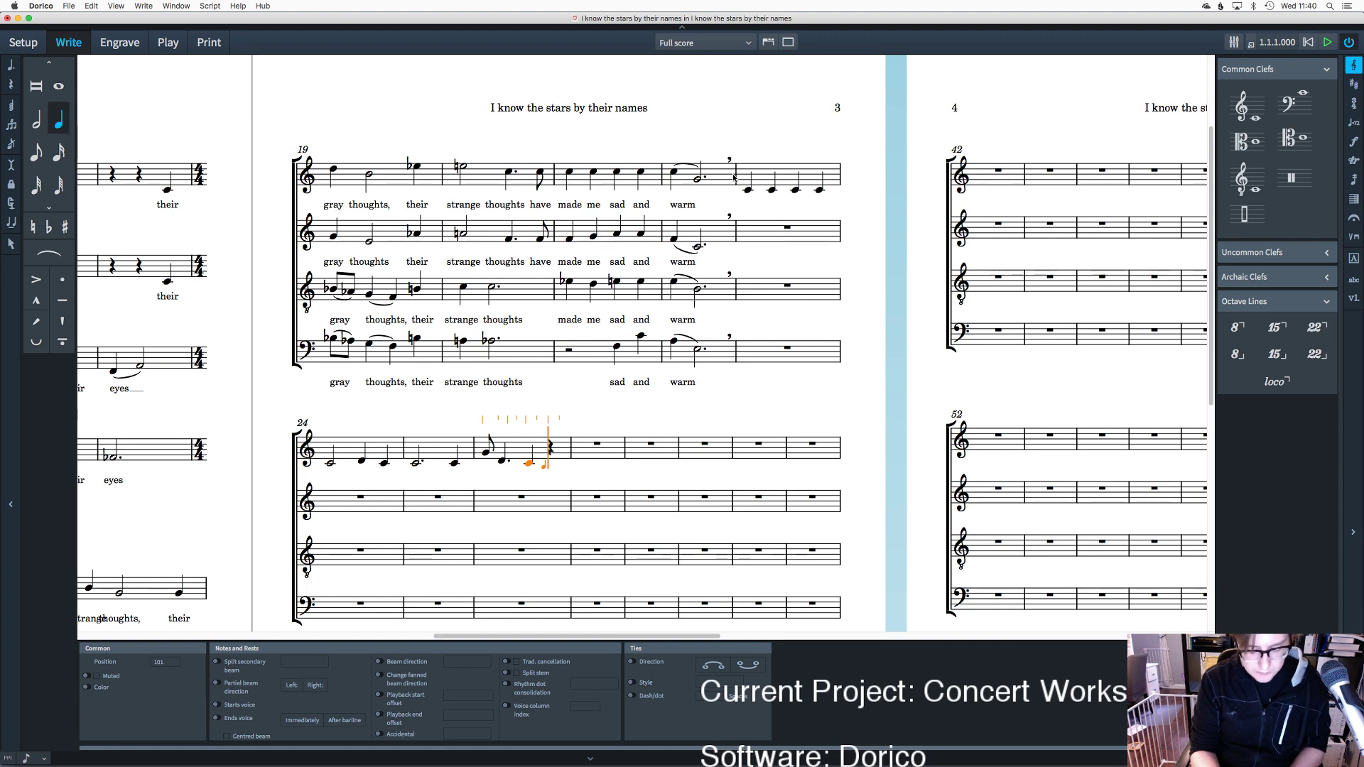
pyautogui.press('5')
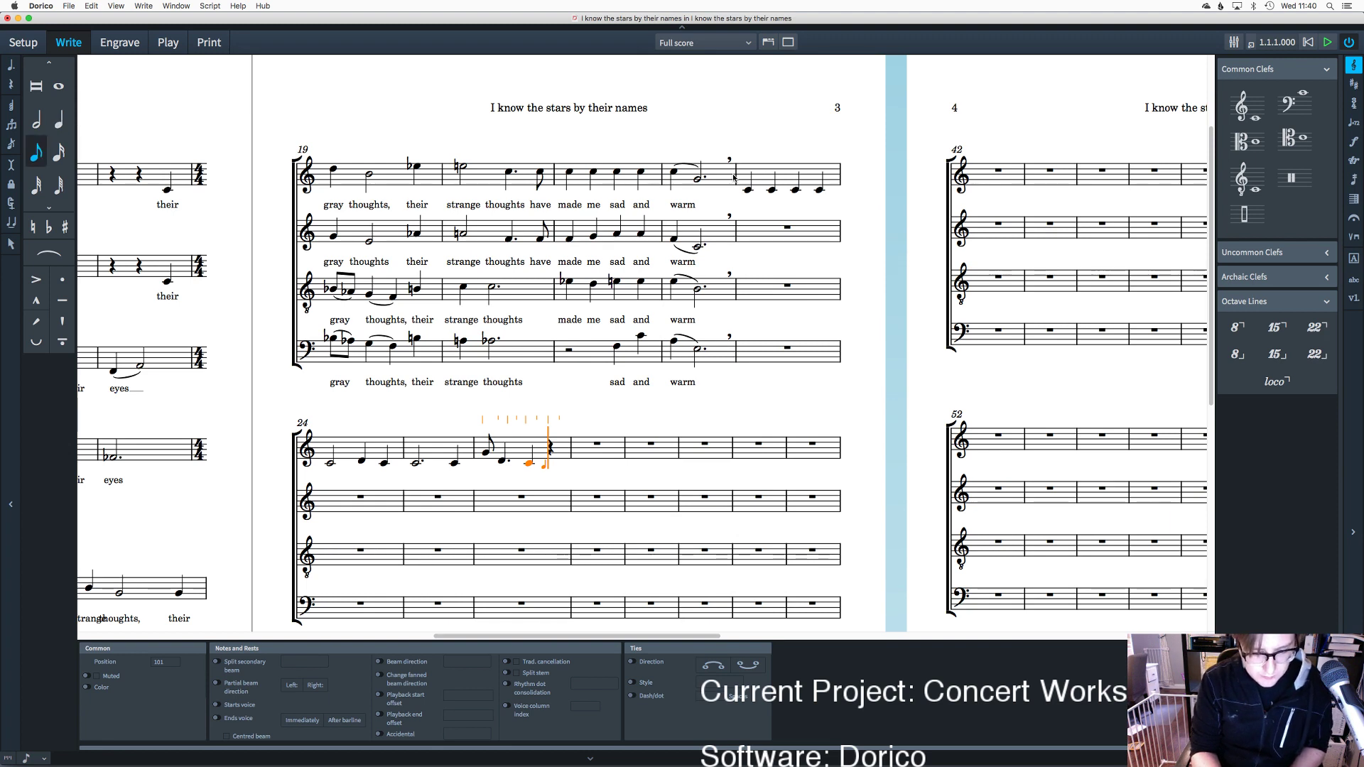
pyautogui.press('c')
pyautogui.press('c')
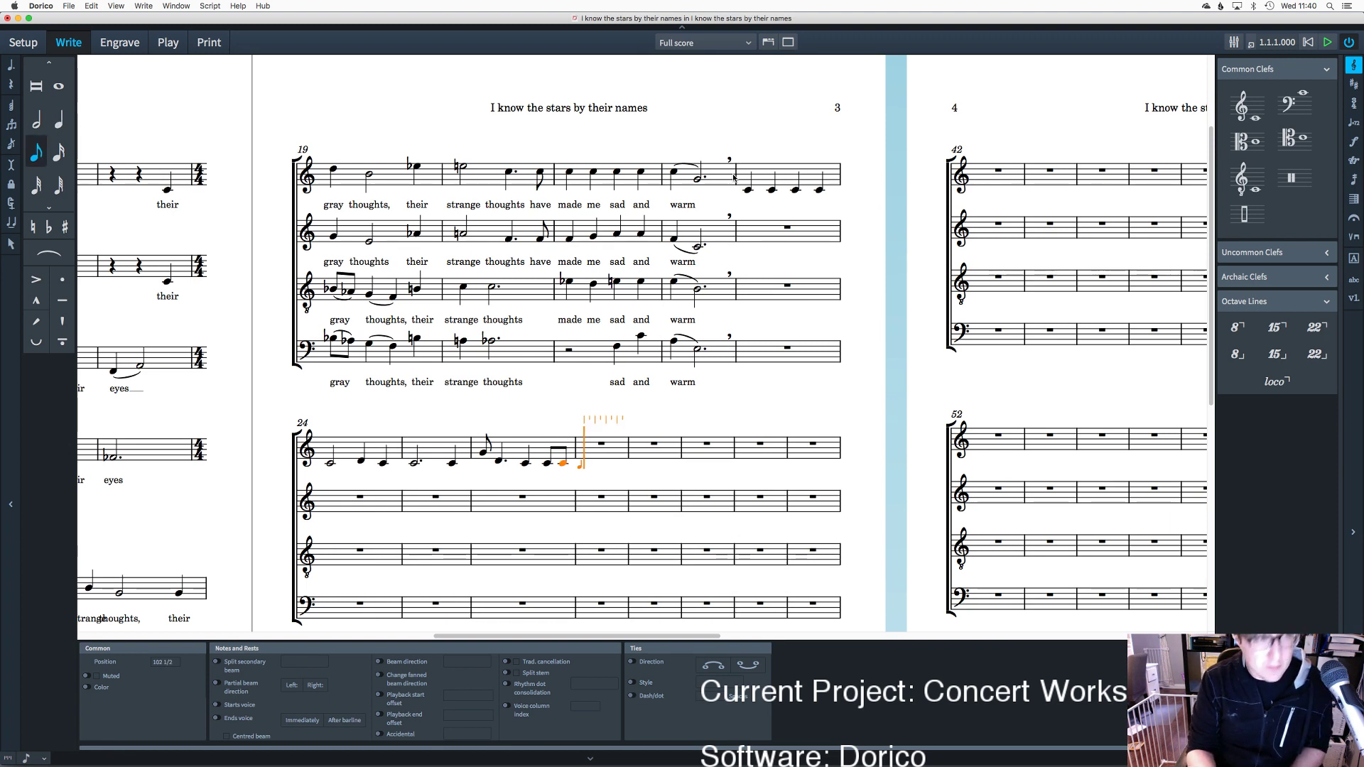
# Step: Fill the Soprano's bar 27 with a quarter-note B-flat and a dotted half-note B-flat on the middle line
pyautogui.press('7')
pyautogui.press('6')
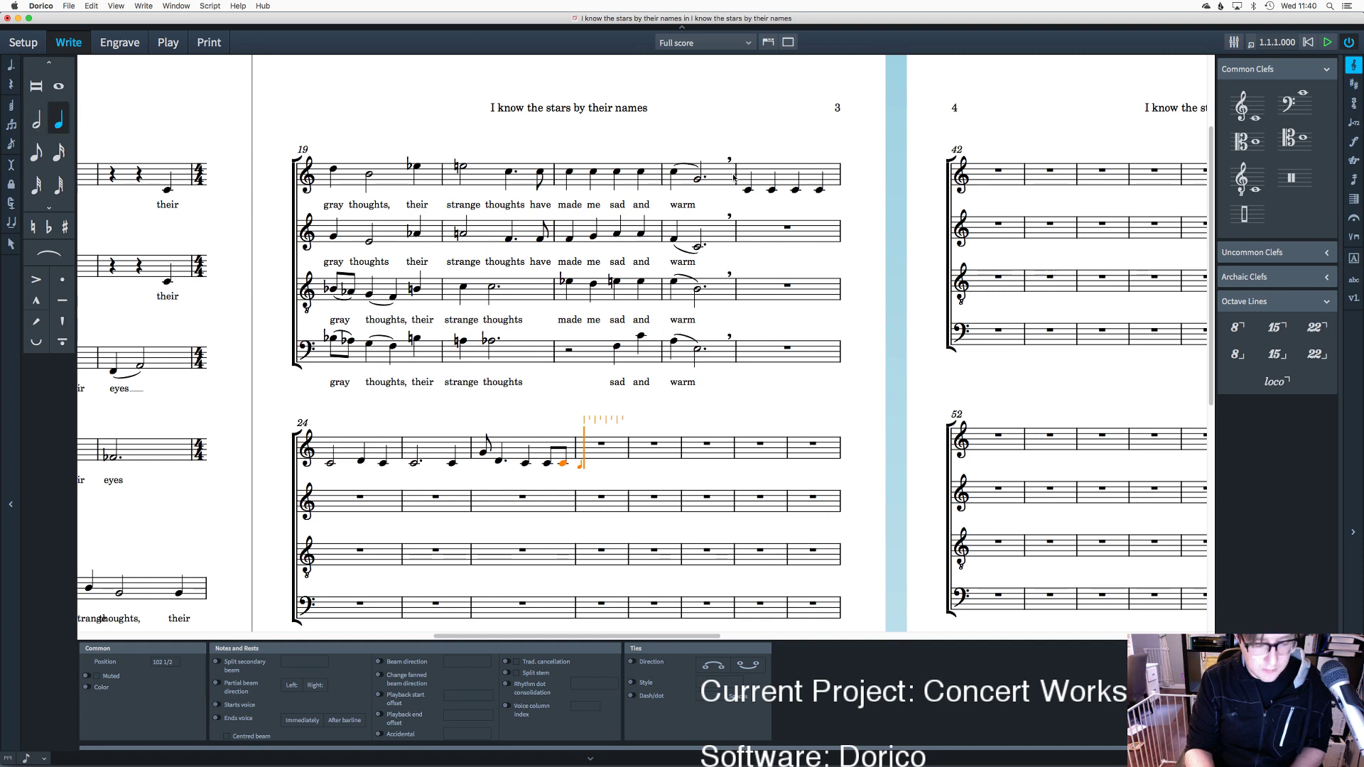
pyautogui.press('-')
pyautogui.press('b')
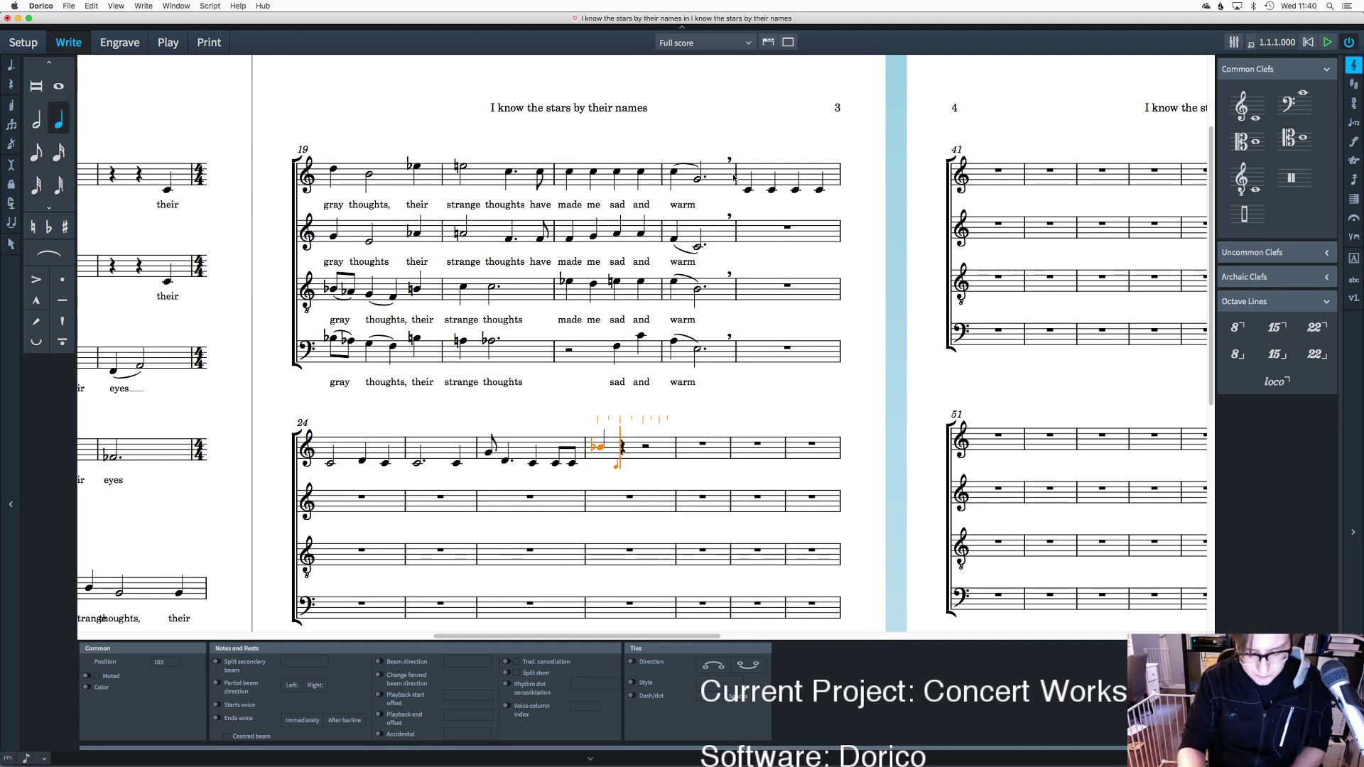
pyautogui.press('7')
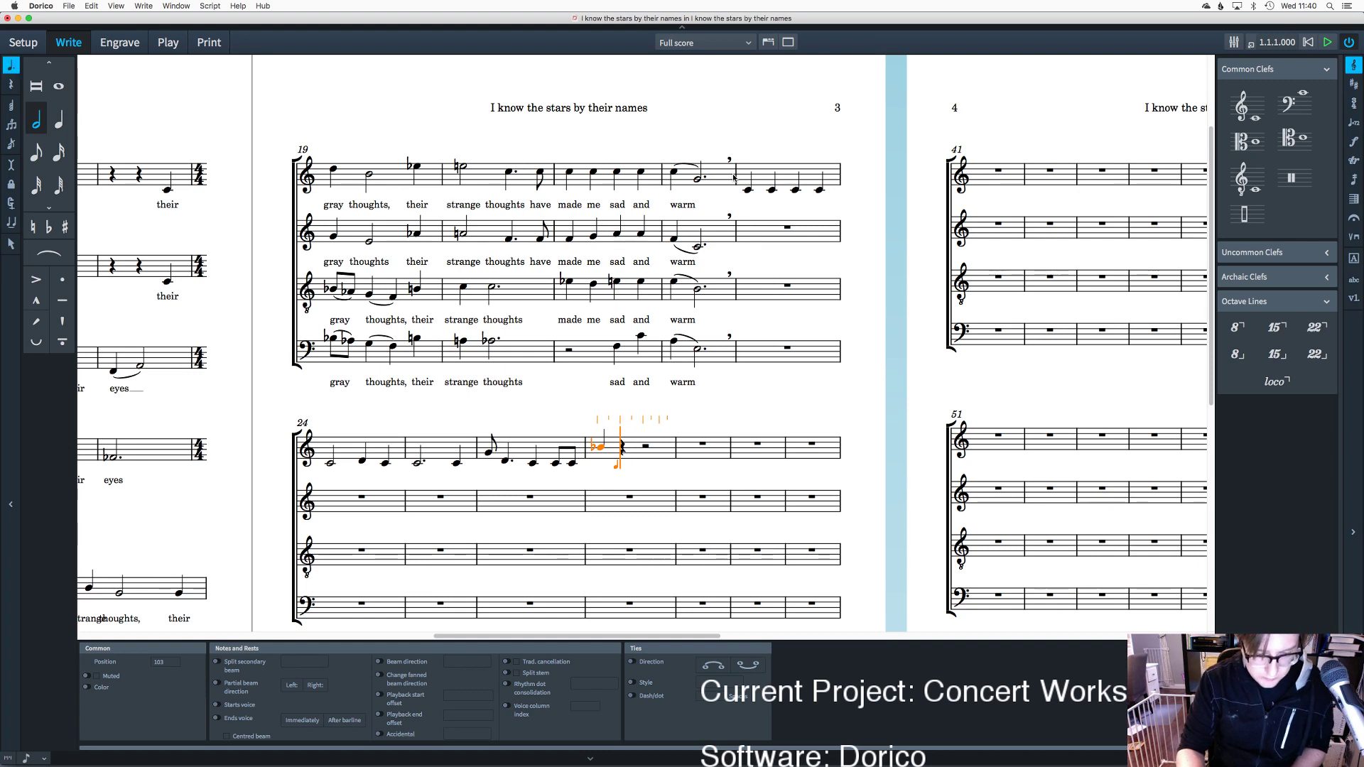
pyautogui.press('b')
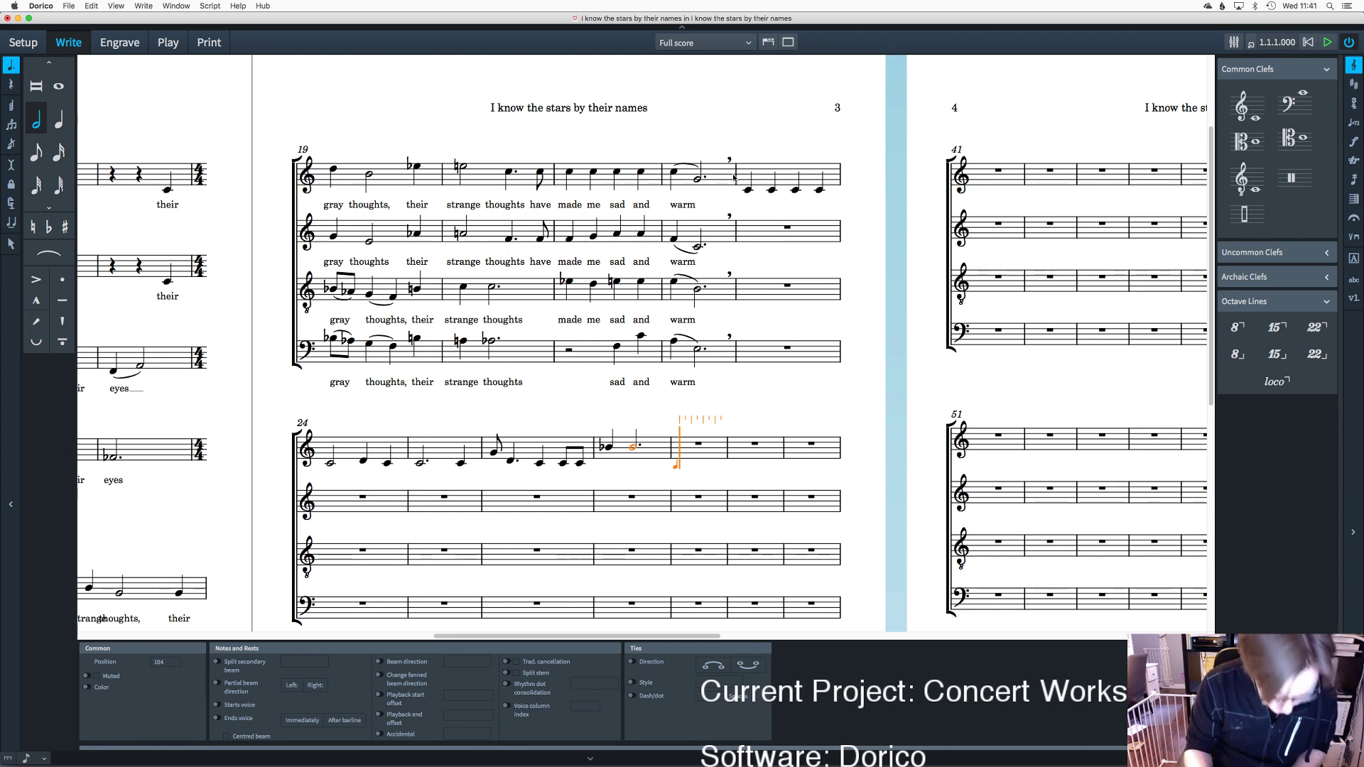
# Step: Begin the Soprano's bar 28 with a quarter-note B-flat on the middle line and a half-note G below it
pyautogui.press('6')
pyautogui.press('-')
pyautogui.press('b')
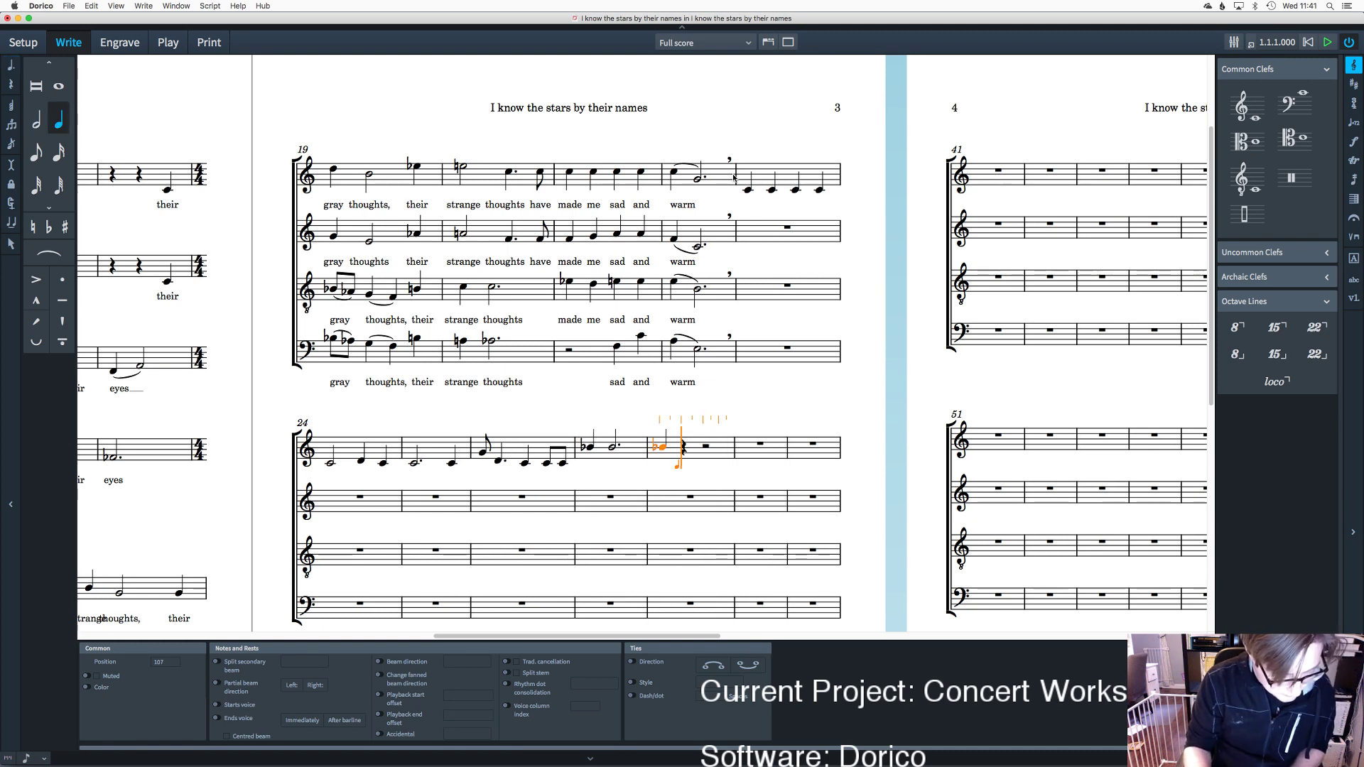
pyautogui.press('7')
pyautogui.press('g')
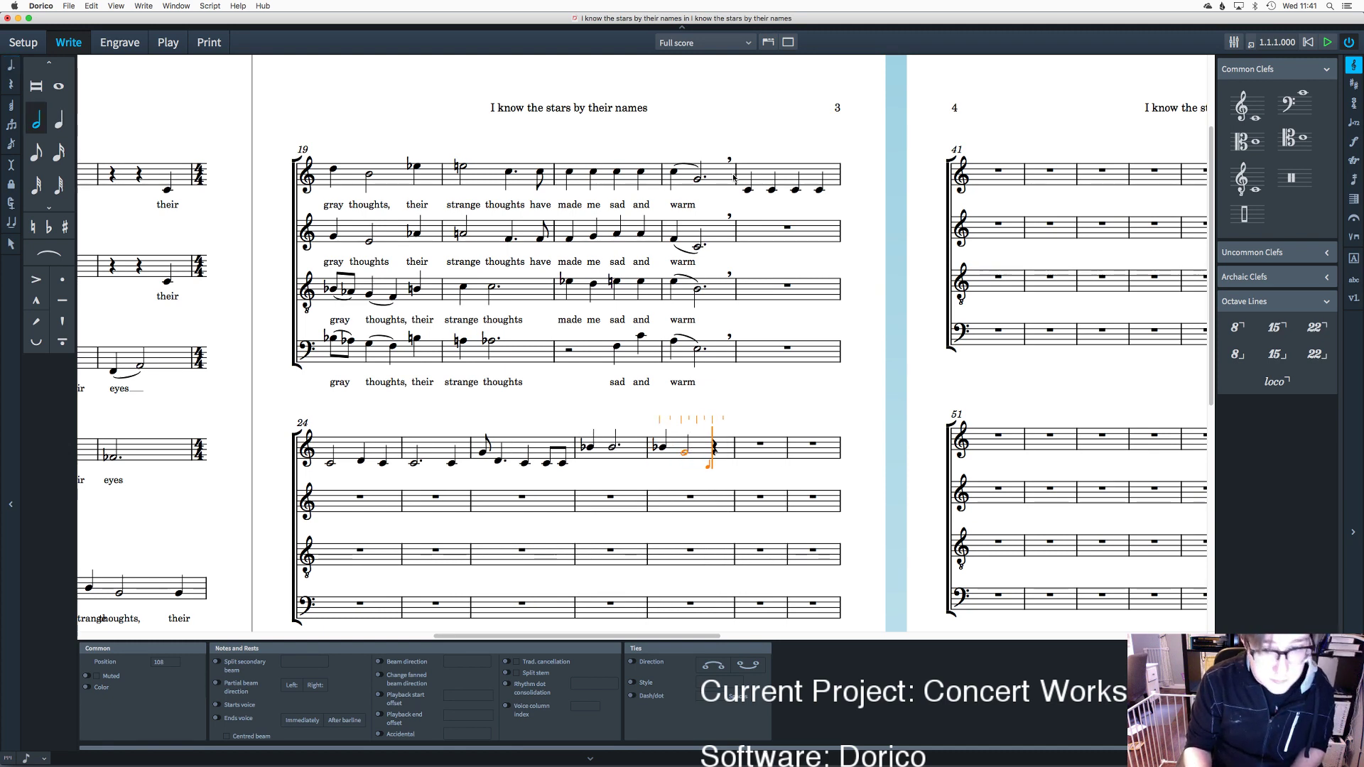
pyautogui.press('5')
pyautogui.press('b')
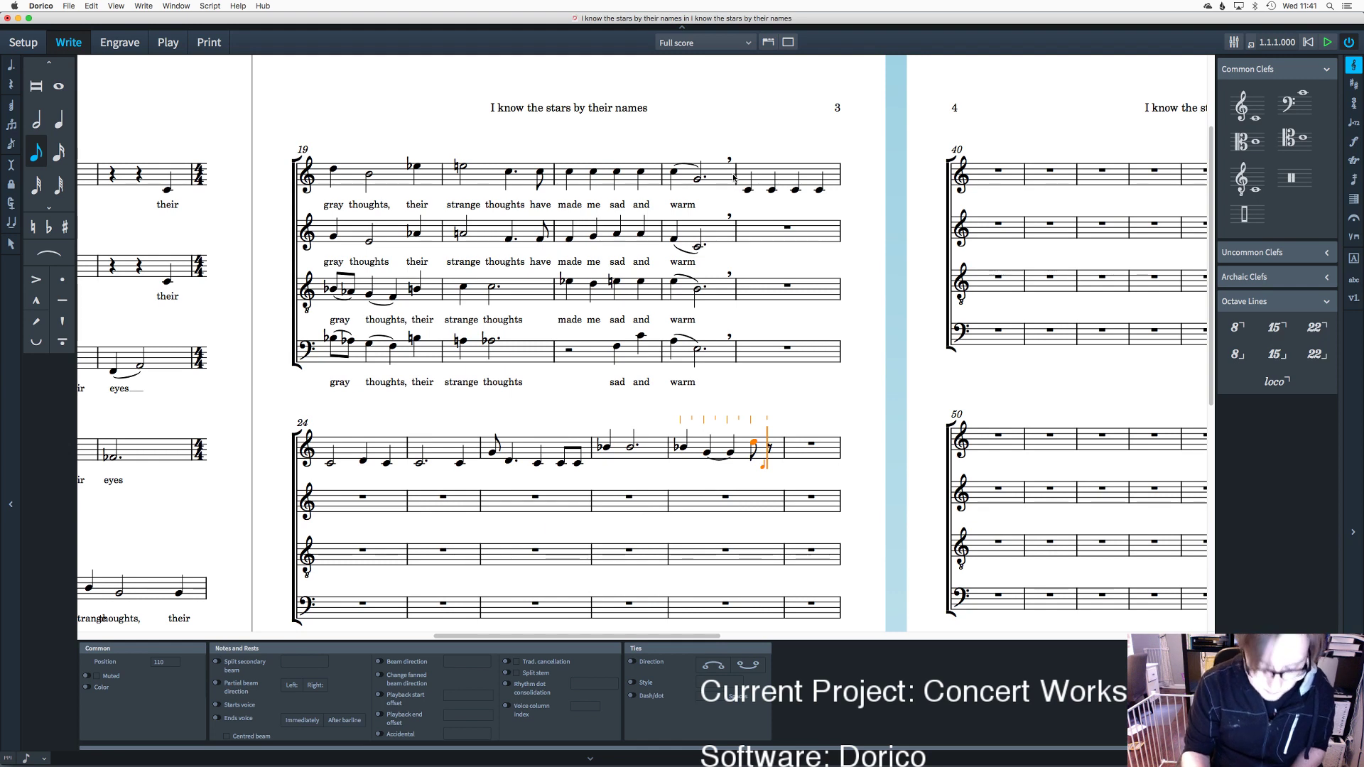
pyautogui.hotkey('ctrl', 'z')
pyautogui.press('7')
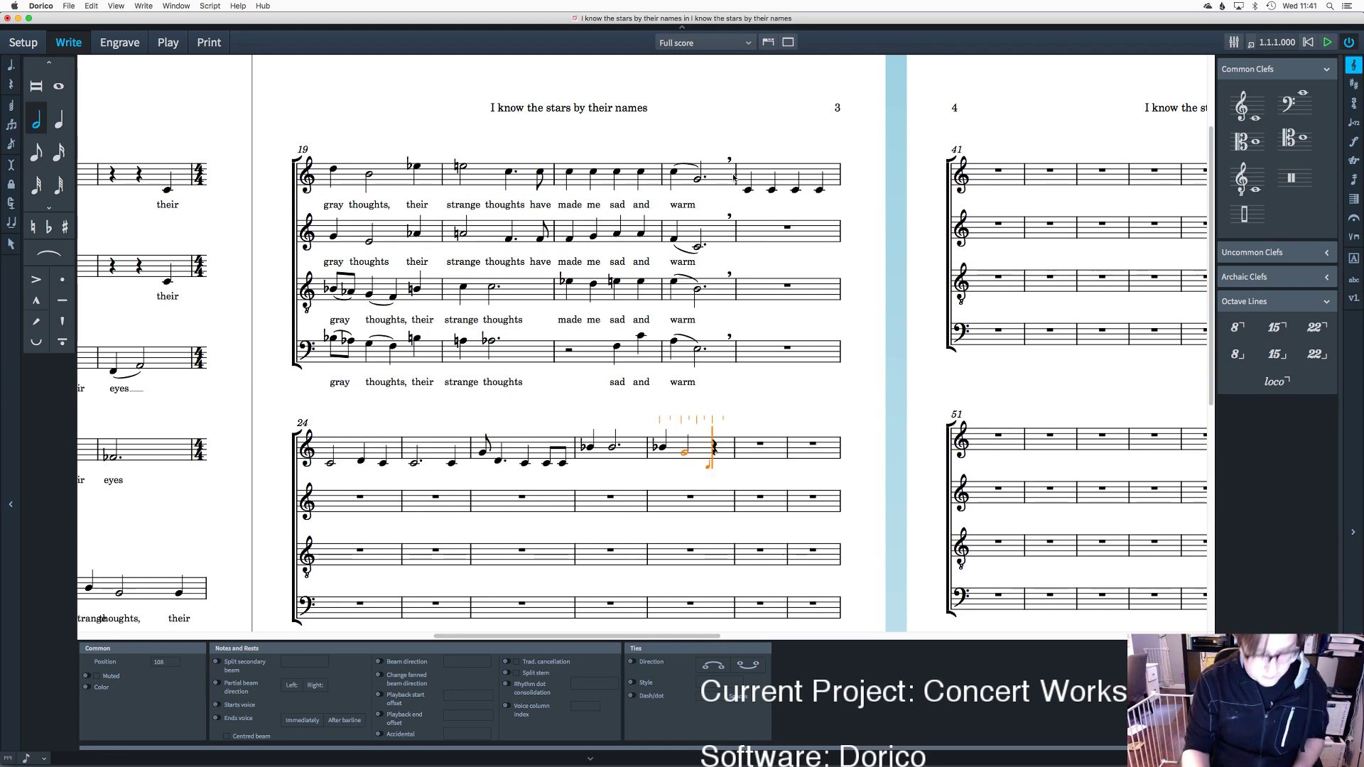
# Step: Complete the Soprano's bar 28 with a quarter-note D on the fourth line and end note input
pyautogui.press('6')
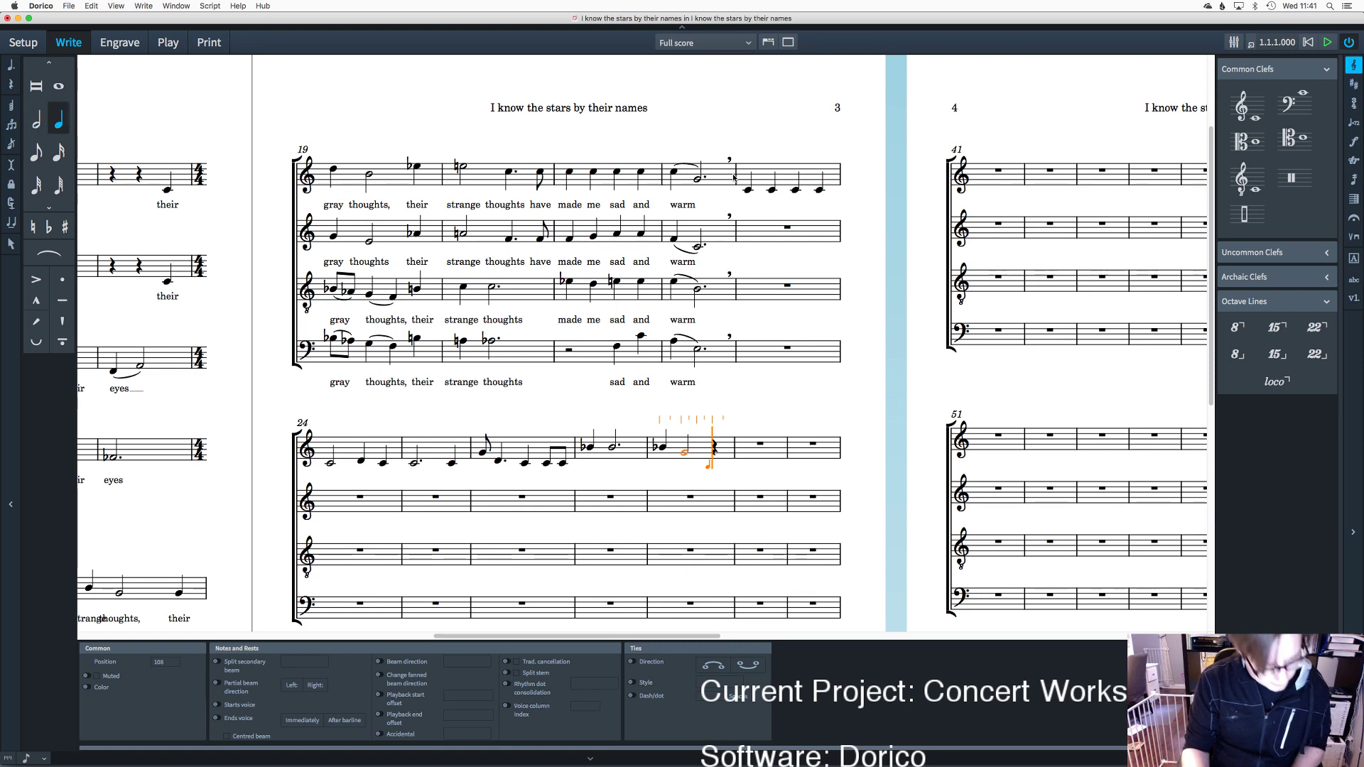
pyautogui.press('d')
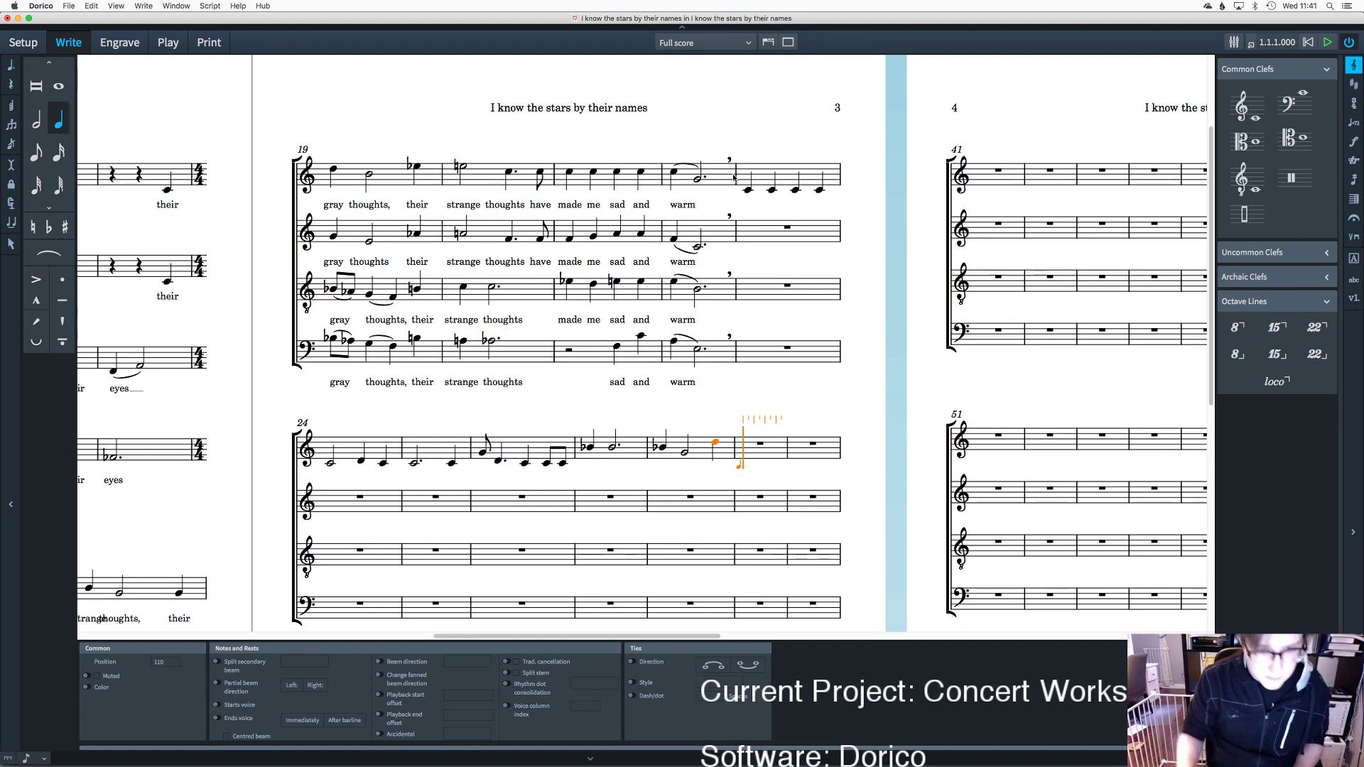
pyautogui.press('Escape')
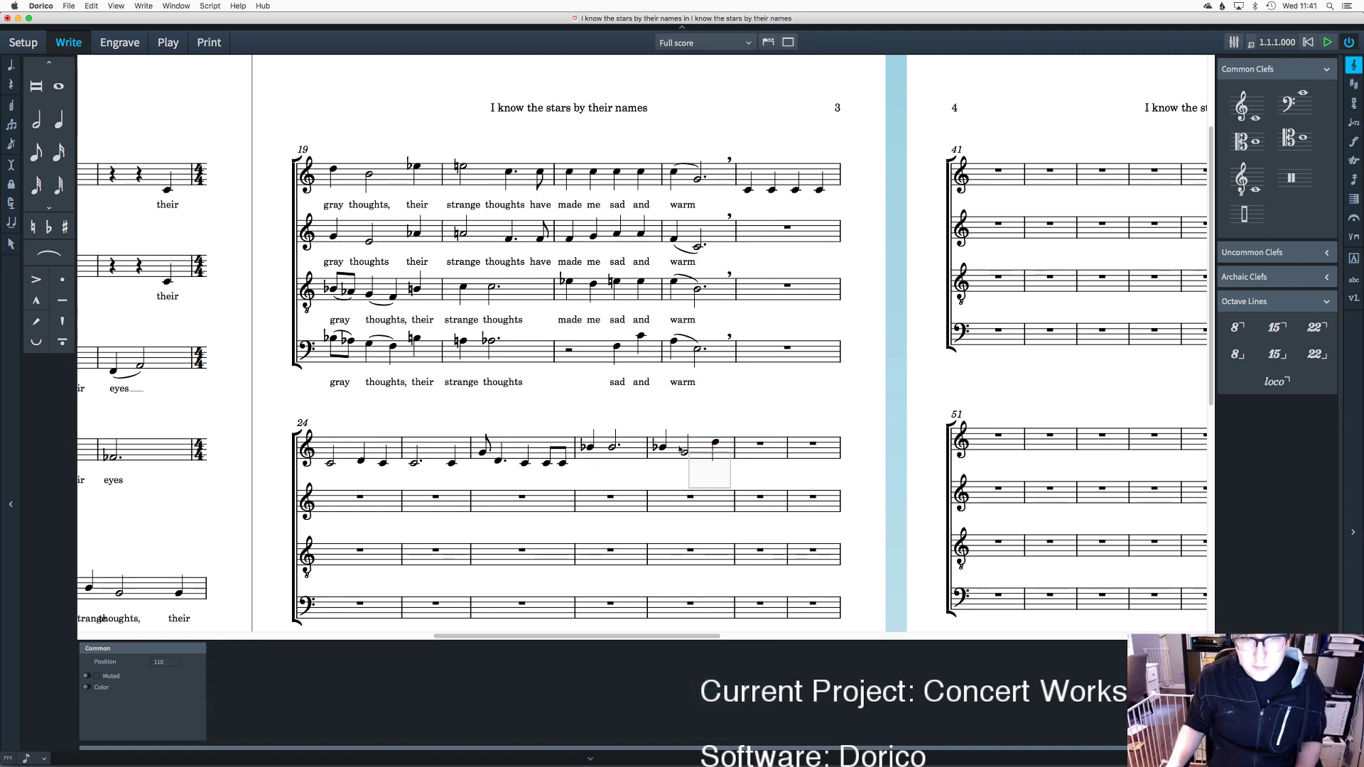
# Step: Repeat the Soprano's three notes from bar 28 in bar 29
pyautogui.moveTo(648, 490); pyautogui.dragTo(732, 427)
pyautogui.press('r')
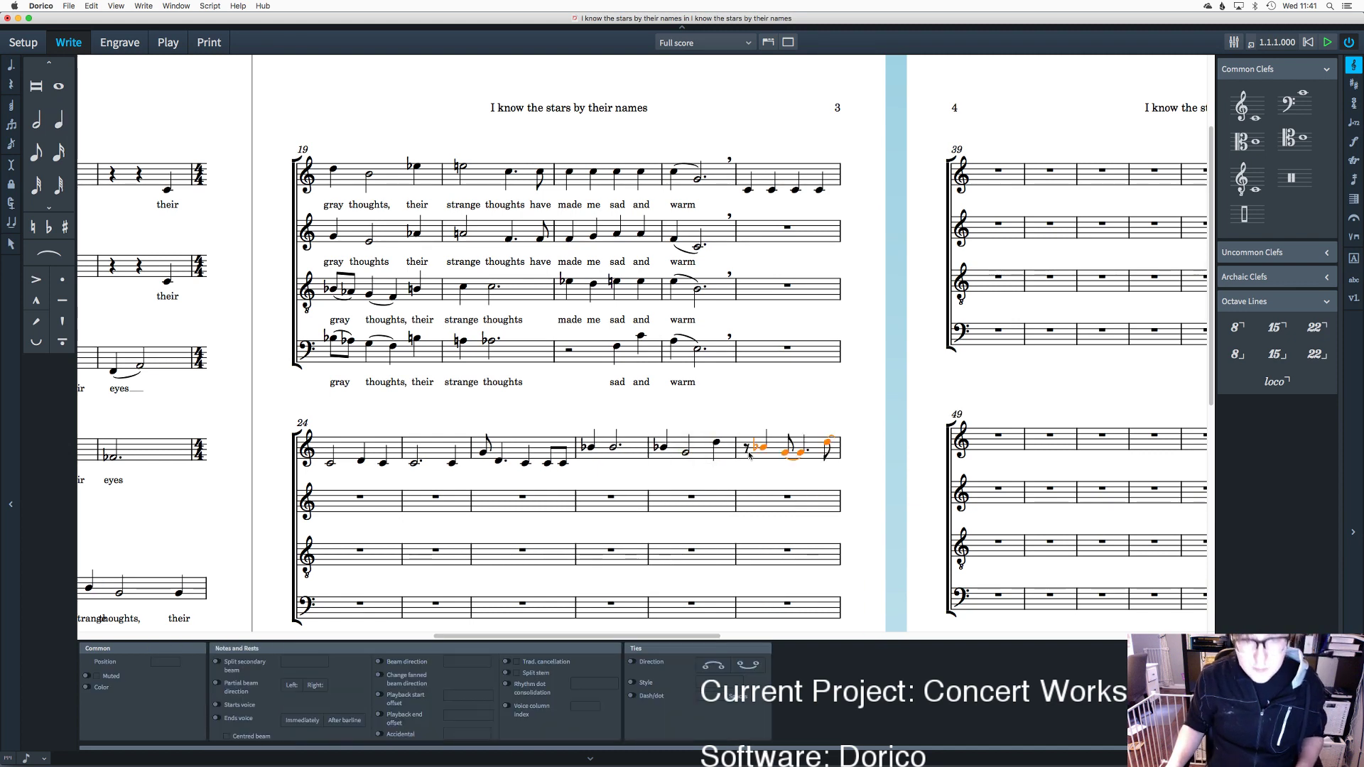
pyautogui.press('super+z')
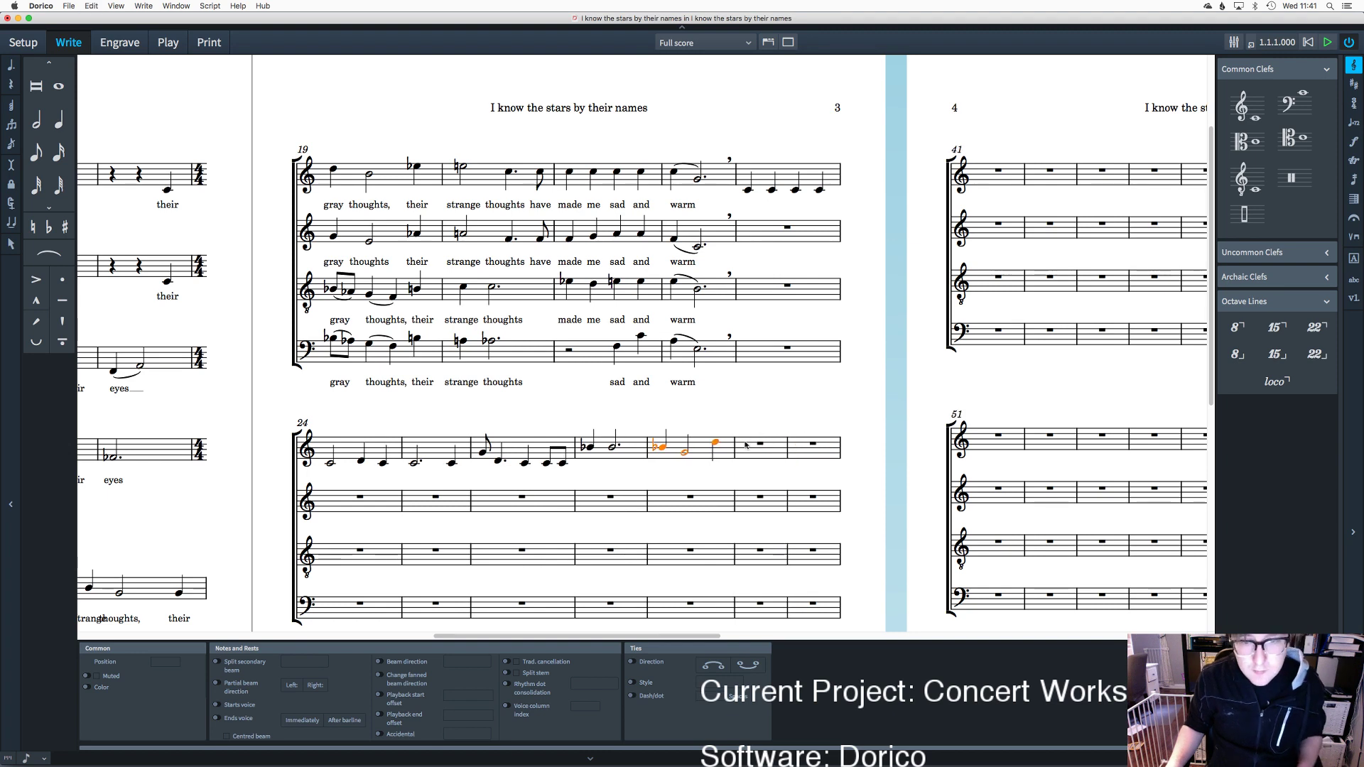
pyautogui.press('r')
pyautogui.press('Escape')
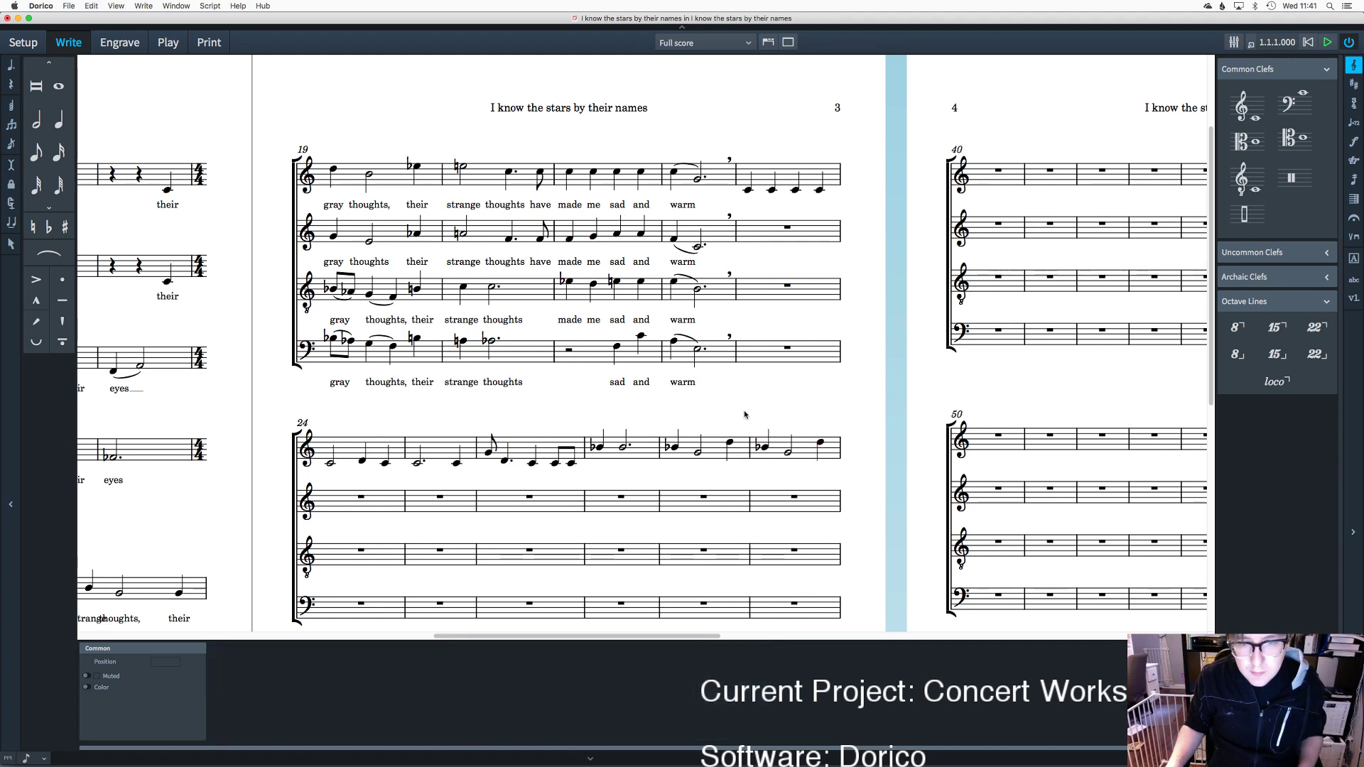
# Step: Fill the Soprano's bar 30 with descending quarter notes B-flat, G, F and D-sharp
pyautogui.scroll(-3, 745, 420)
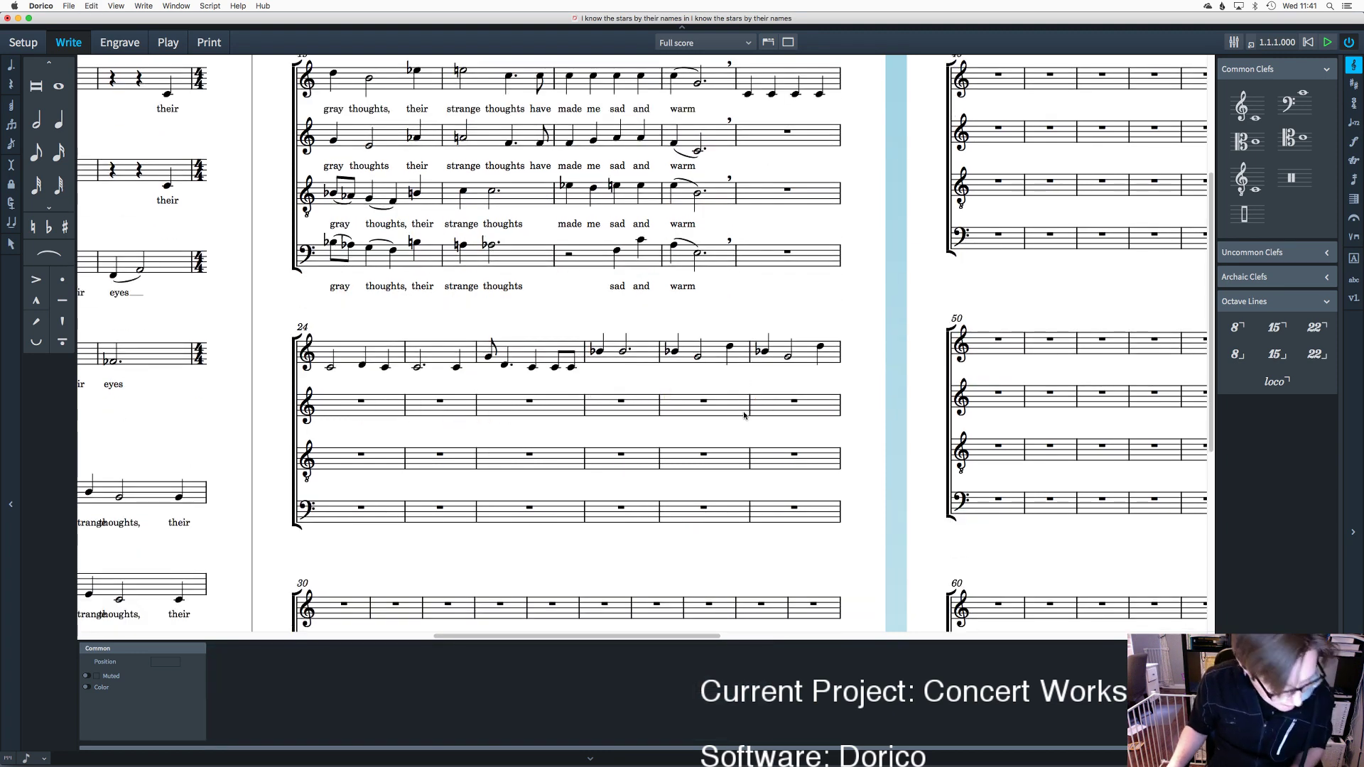
pyautogui.scroll(-3, 711, 448)
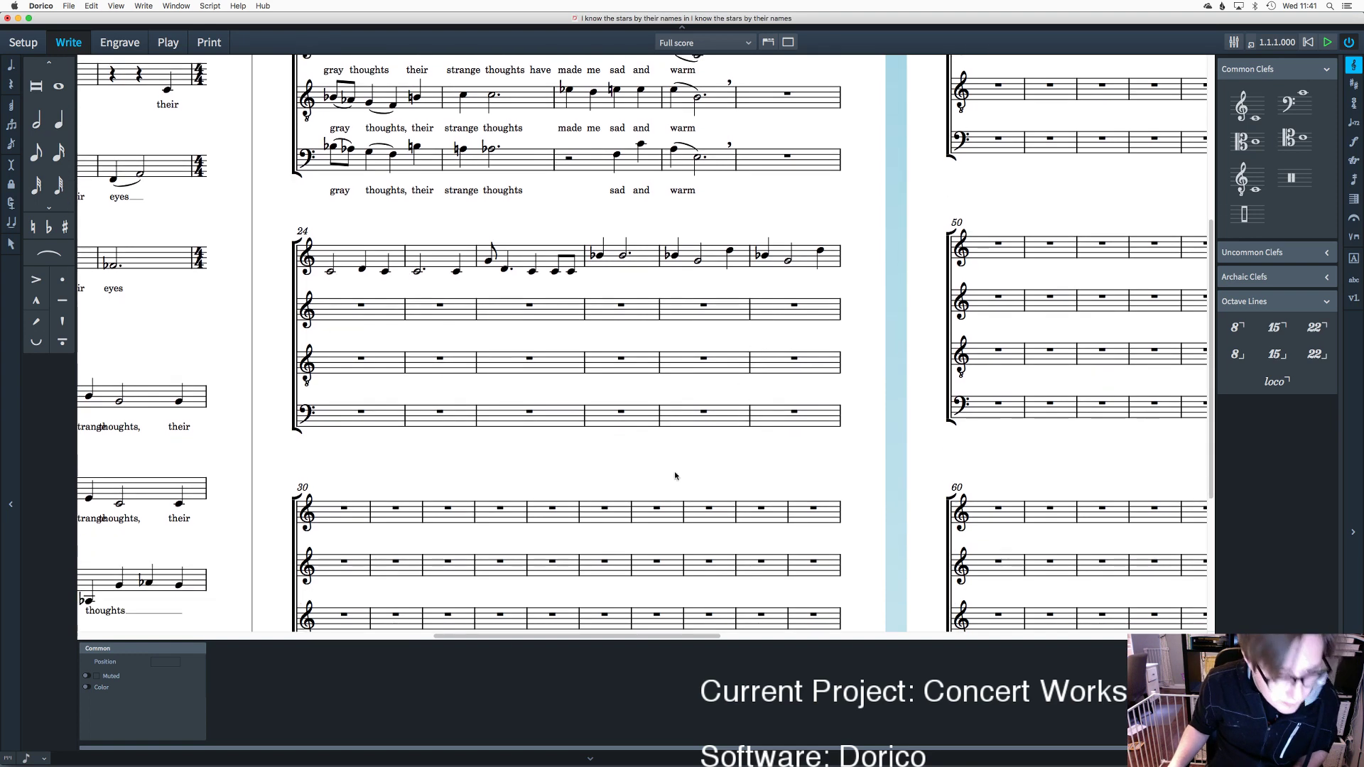
pyautogui.doubleClick(323, 517)
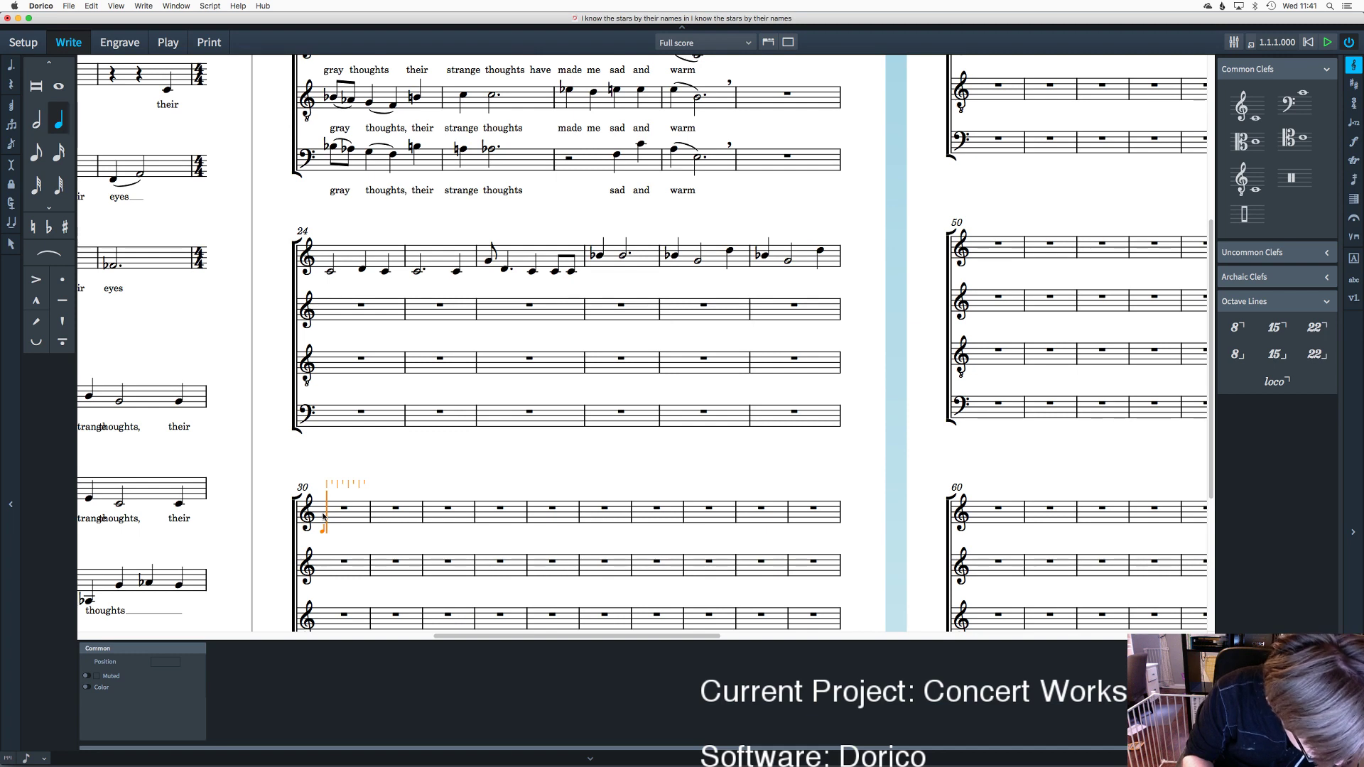
pyautogui.press('-')
pyautogui.press('b')
pyautogui.press('g')
pyautogui.press('f')
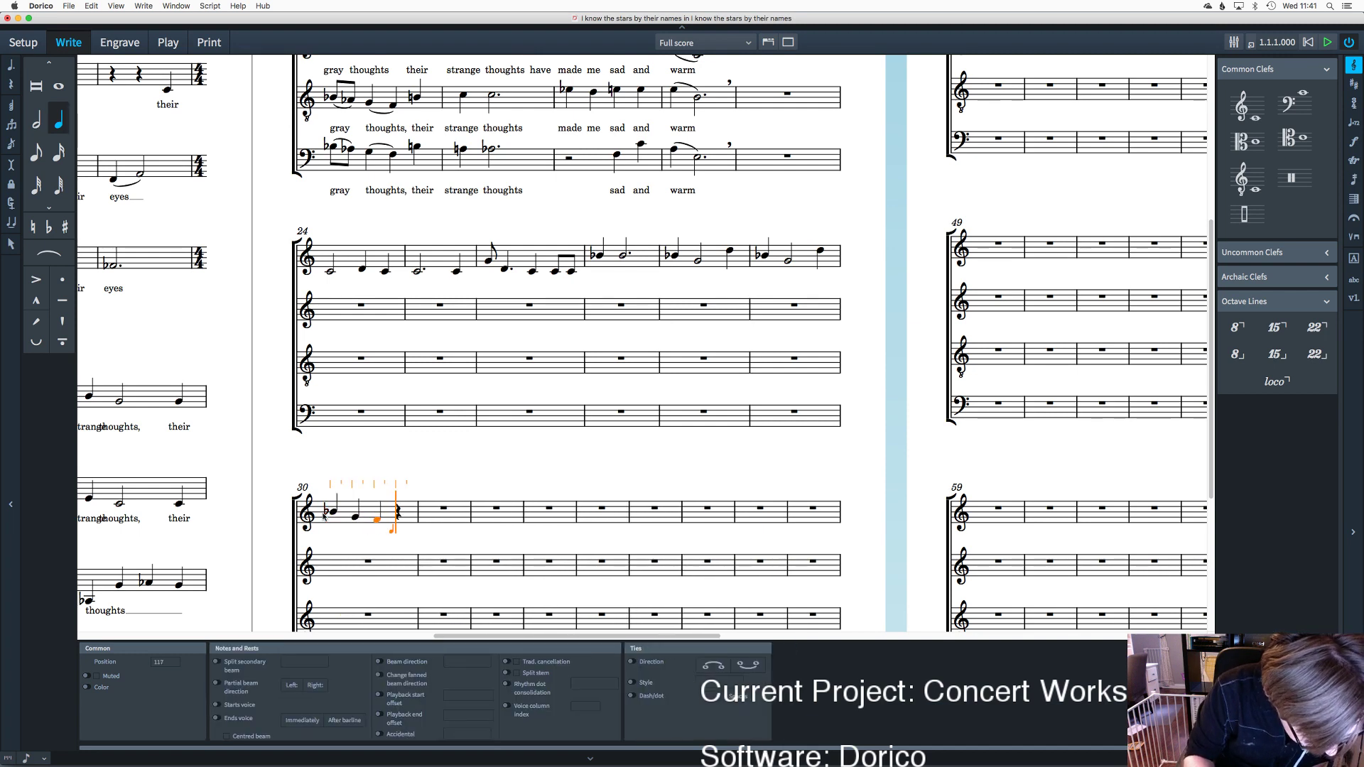
pyautogui.press('=')
pyautogui.press('d')
# Step: Fill the Soprano's bar 31 with quarter notes alternating D-sharp, D-natural, D-sharp and D-natural above middle C
pyautogui.press('=')
pyautogui.press('d')
pyautogui.press('d')
pyautogui.press('=')
pyautogui.press('d')
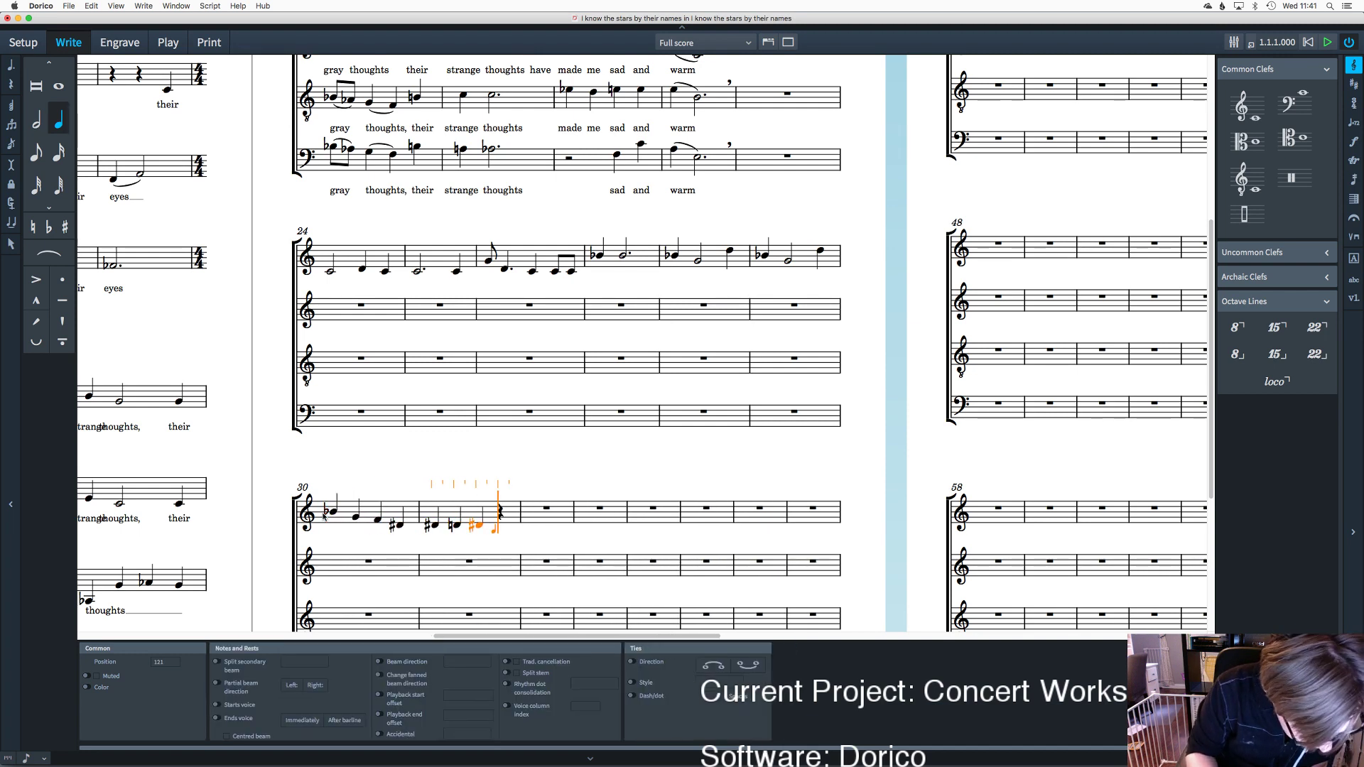
pyautogui.press('d')
pyautogui.press('BackSpace')
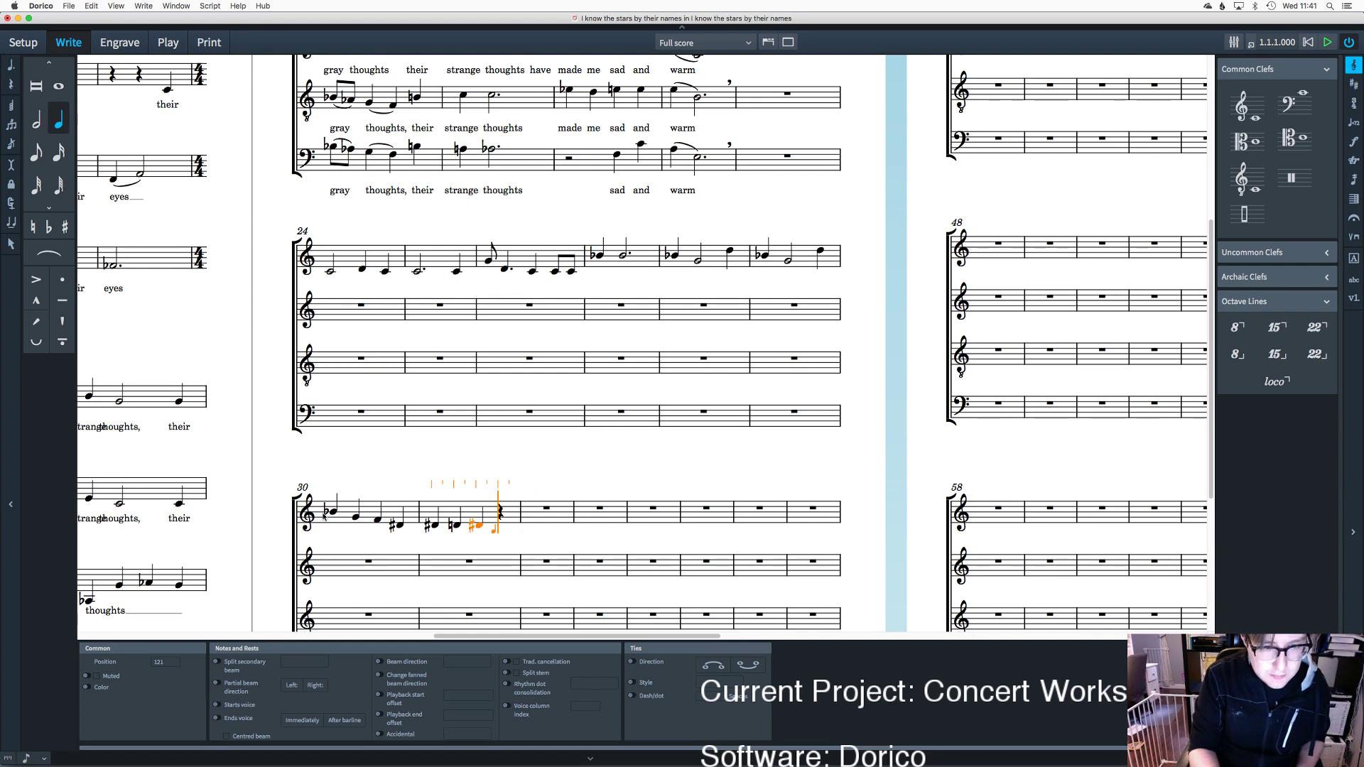
pyautogui.press('d')
# Step: Continue the alternating quarter-note D-sharps and D-naturals through the Soprano's bar 32
pyautogui.press('=')
pyautogui.press('d')
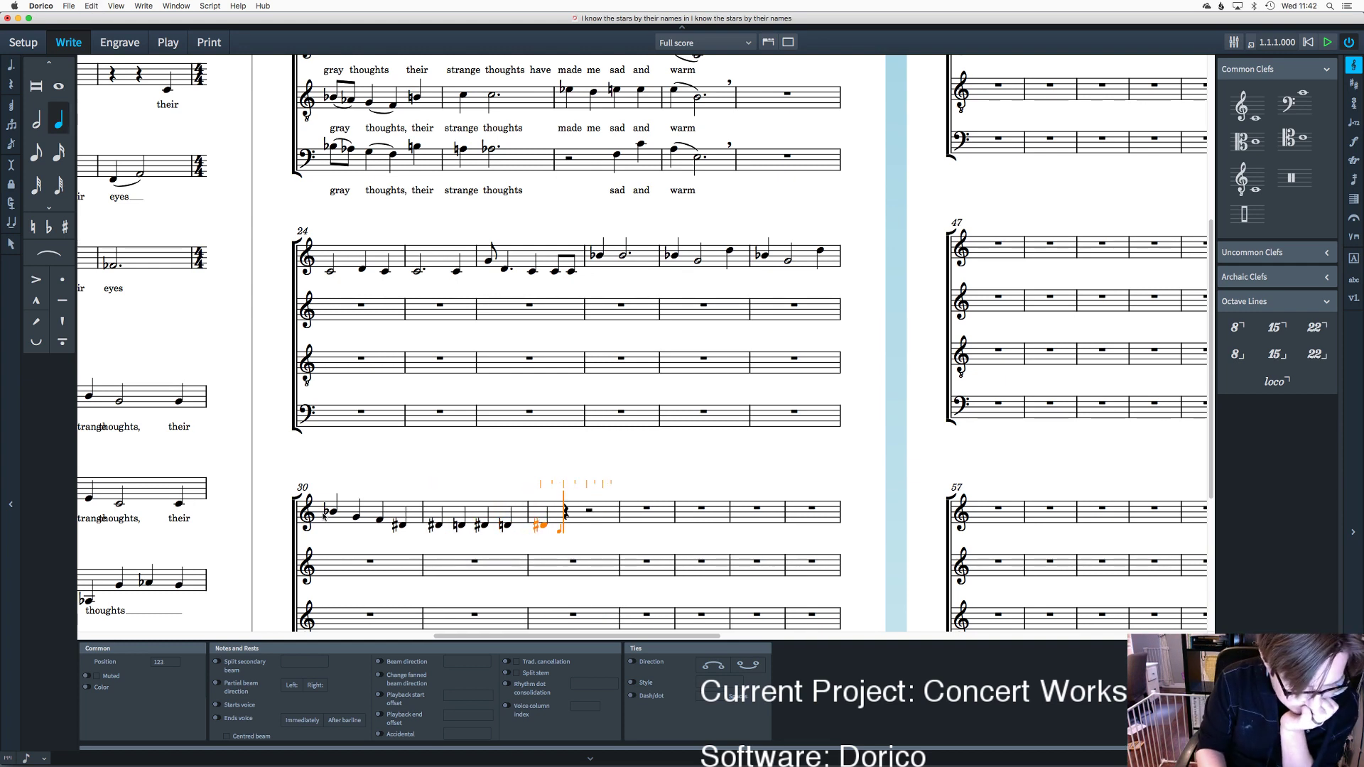
pyautogui.press('d')
pyautogui.press('=')
pyautogui.press('d')
pyautogui.press('d')
# Step: Continue the Soprano's alternating quarter-note D-sharps and D-naturals to the end of bar 34
pyautogui.press('=')
pyautogui.press('d')
pyautogui.press('d')
pyautogui.press('=')
pyautogui.press('d')
pyautogui.press('d')
pyautogui.press('=')
pyautogui.press('d')
pyautogui.press('d')
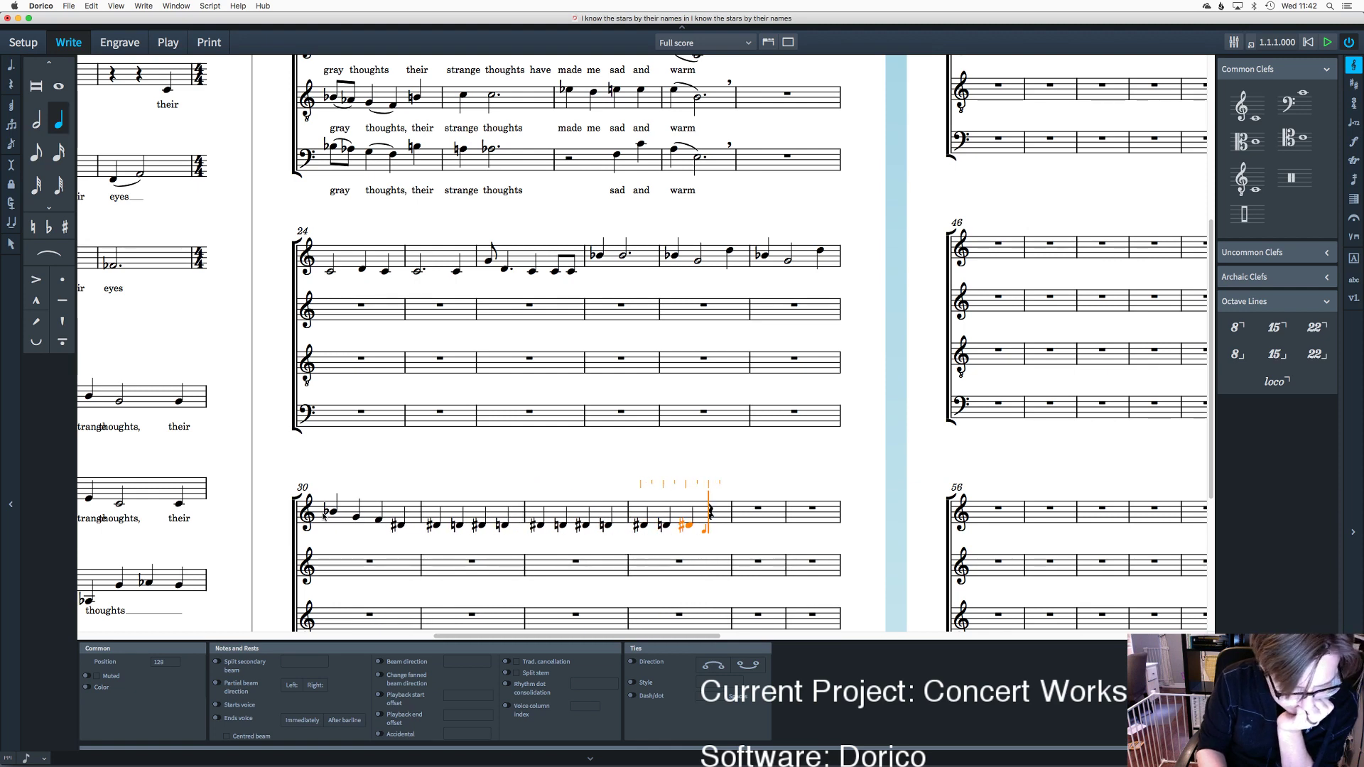
pyautogui.press('=')
pyautogui.press('d')
pyautogui.press('d')
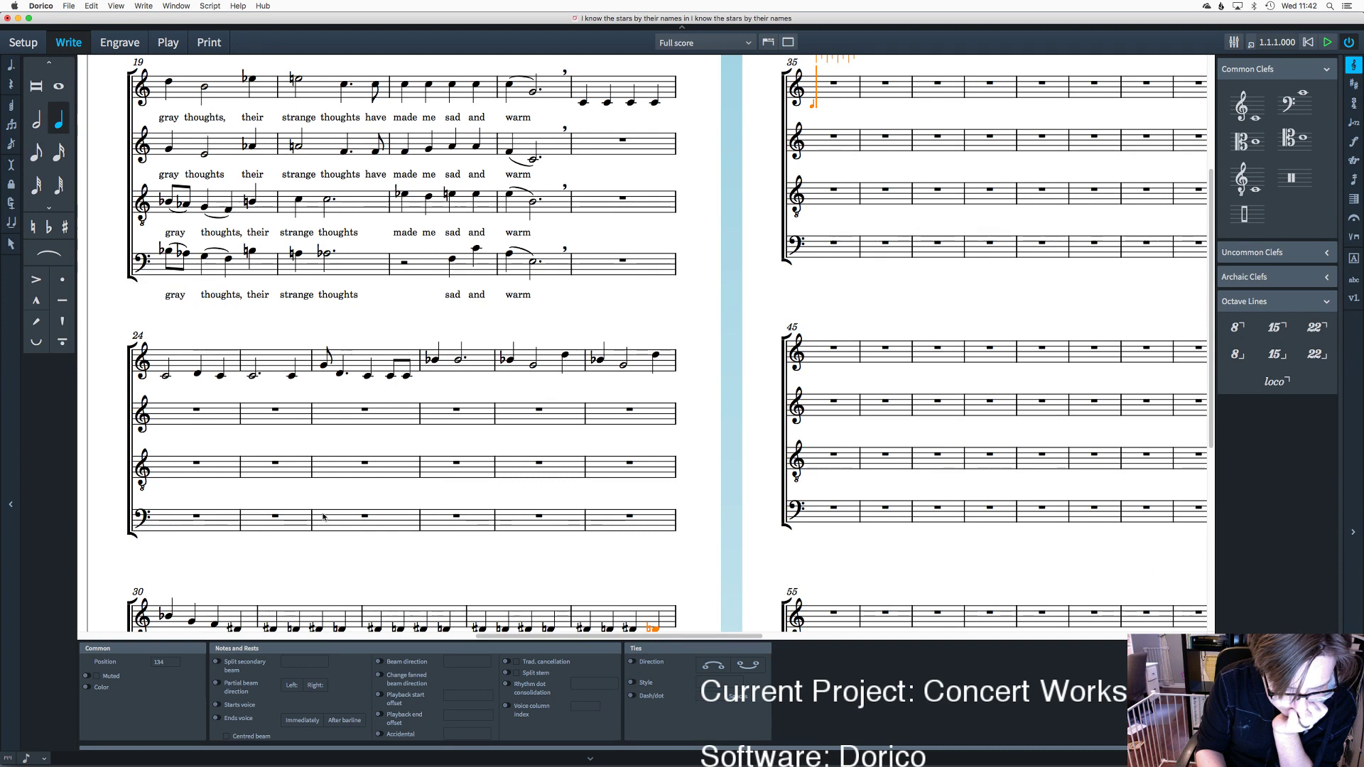
# Step: Fill the Soprano's bar 35 with the same alternating D-sharp and D-natural quarter notes
pyautogui.press('=')
pyautogui.press('d')
pyautogui.press('d')
pyautogui.press('=')
pyautogui.press('d')
pyautogui.press('d')
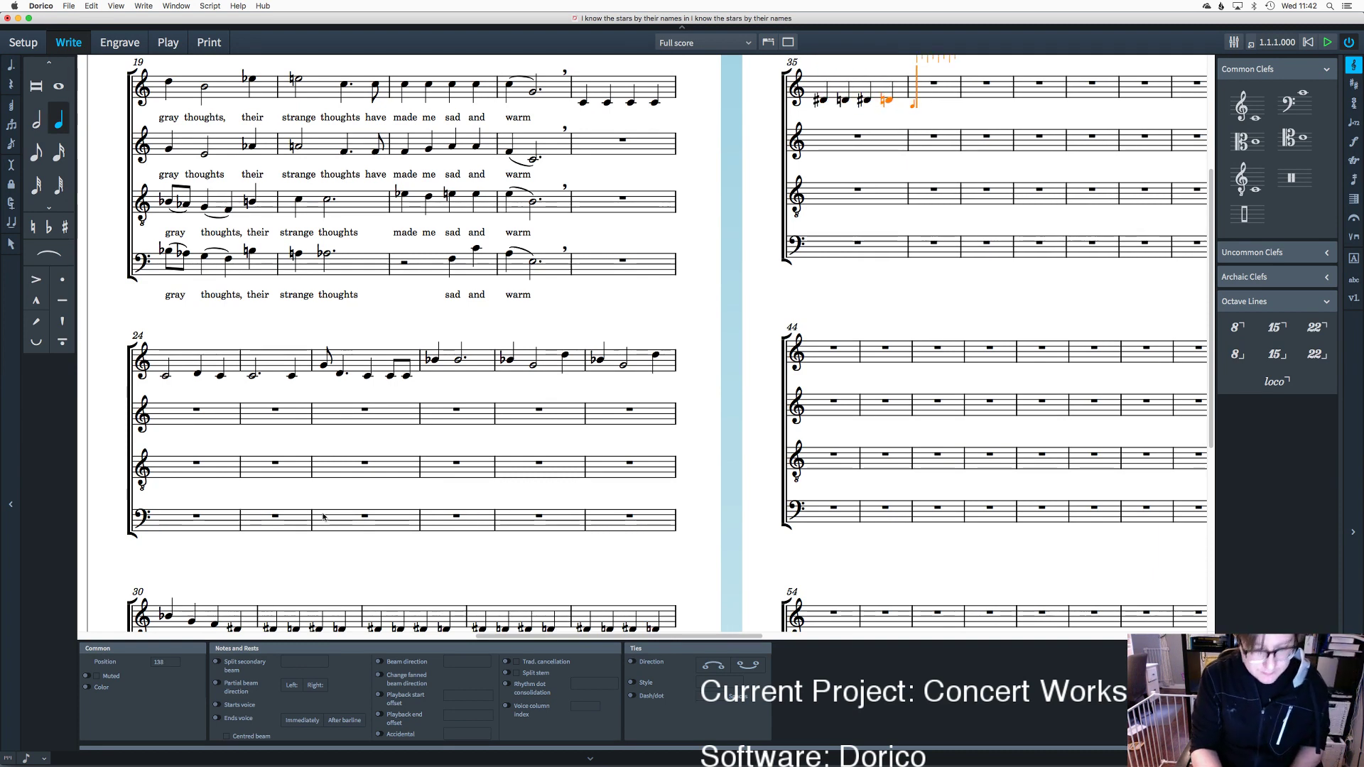
# Step: Enter half notes middle C and D in the Soprano's bar 36
pyautogui.press('6')
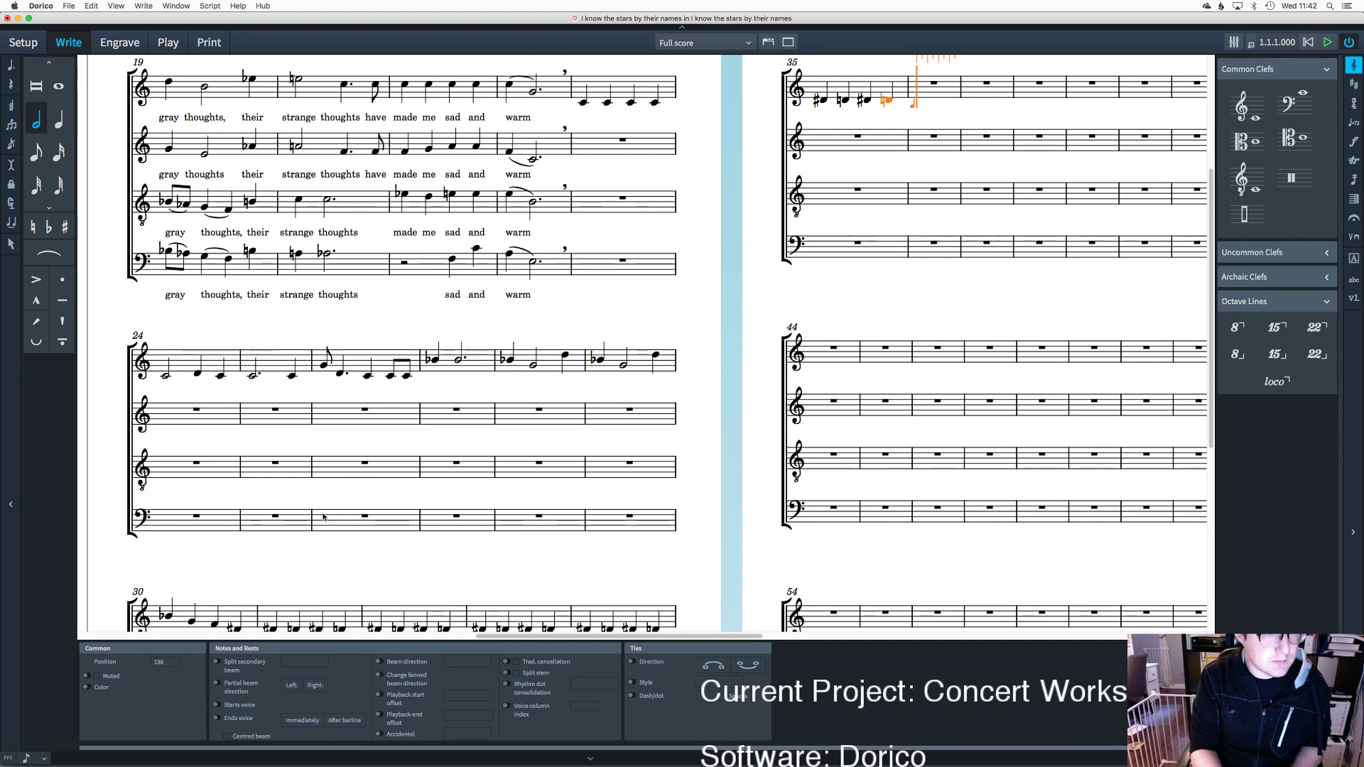
pyautogui.press('c')
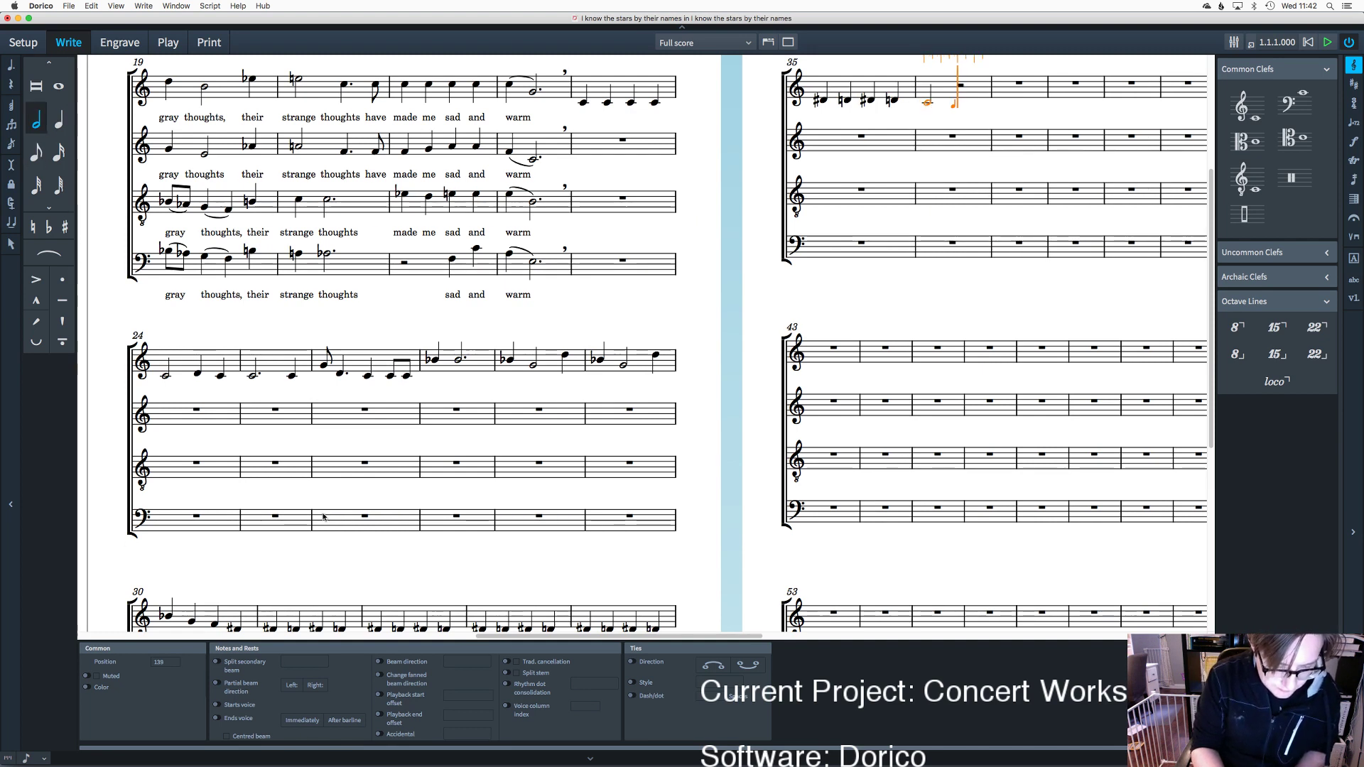
pyautogui.press('d')
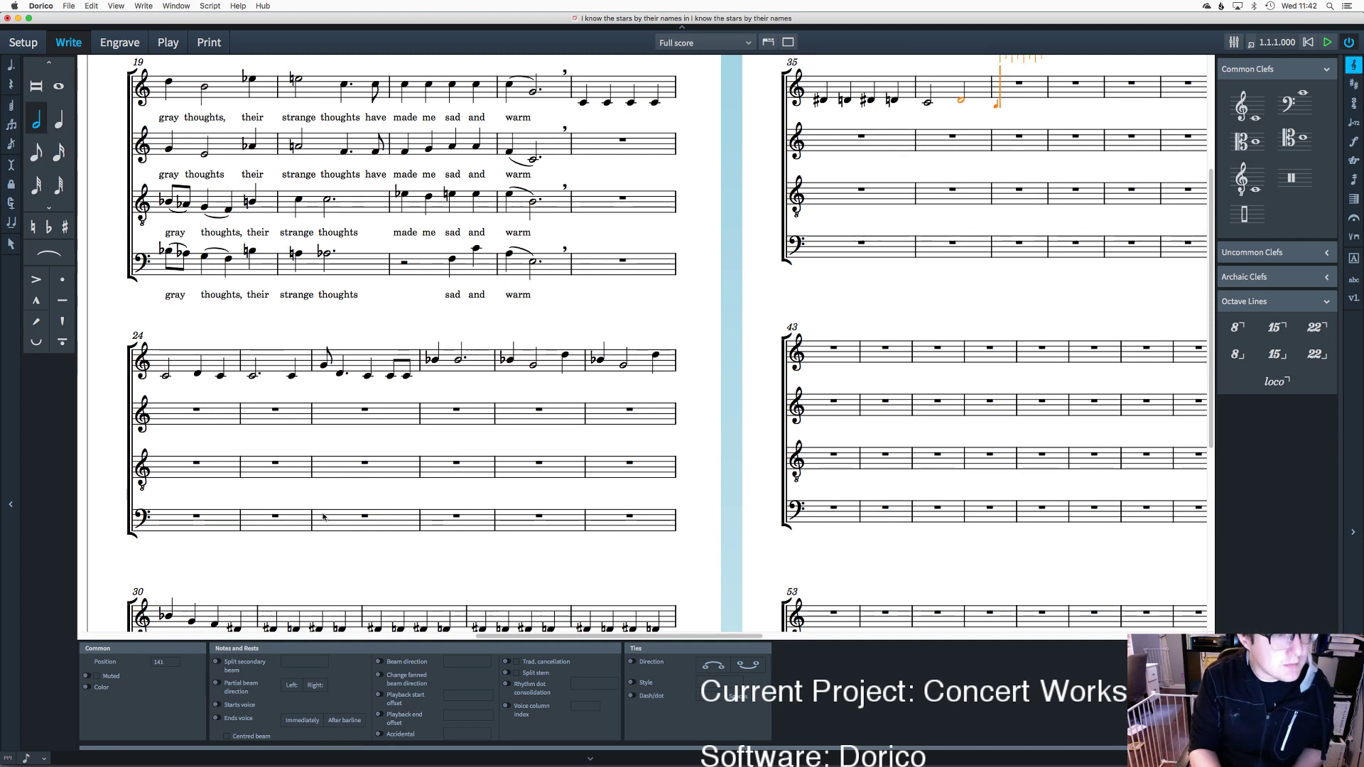
# Step: Fill the Soprano's bar 37 with repeated Ds as an eighth, two dotted quarters and an eighth
pyautogui.press('4')
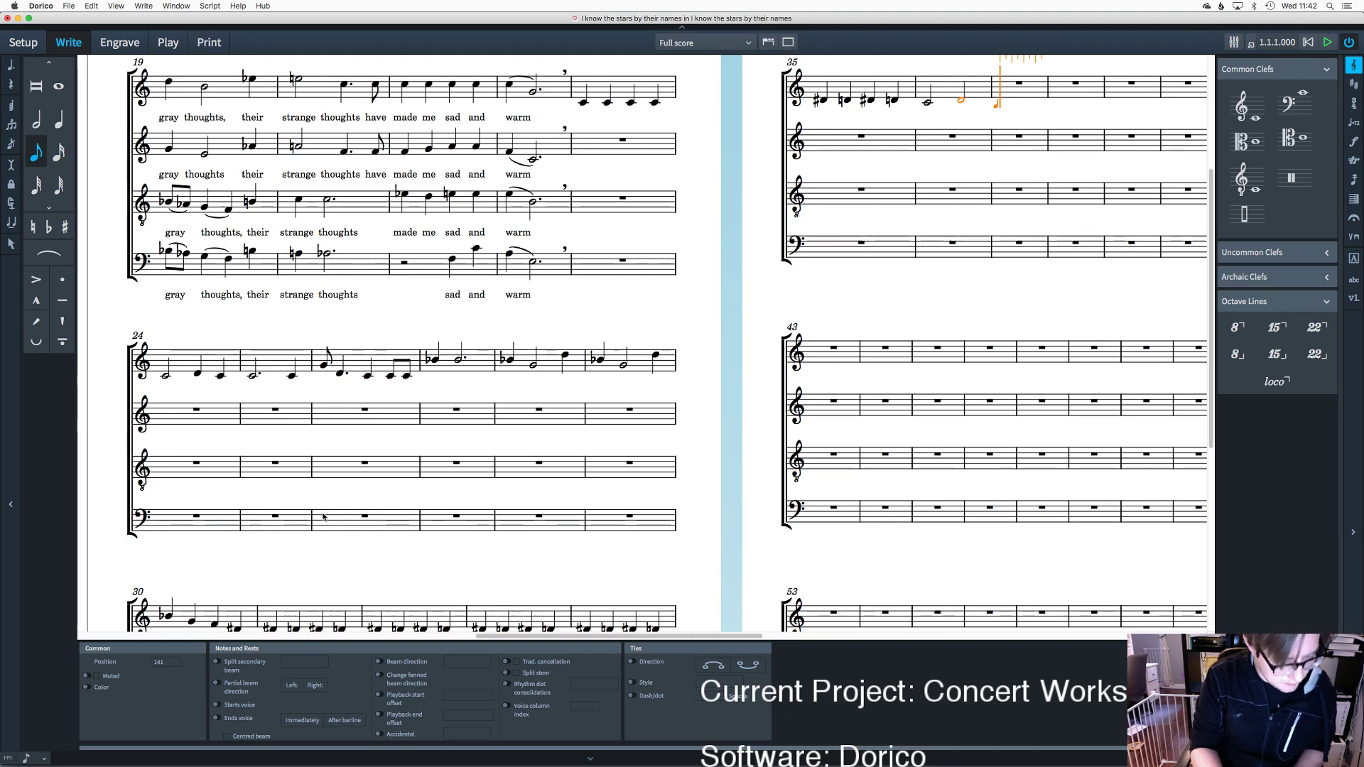
pyautogui.press('d')
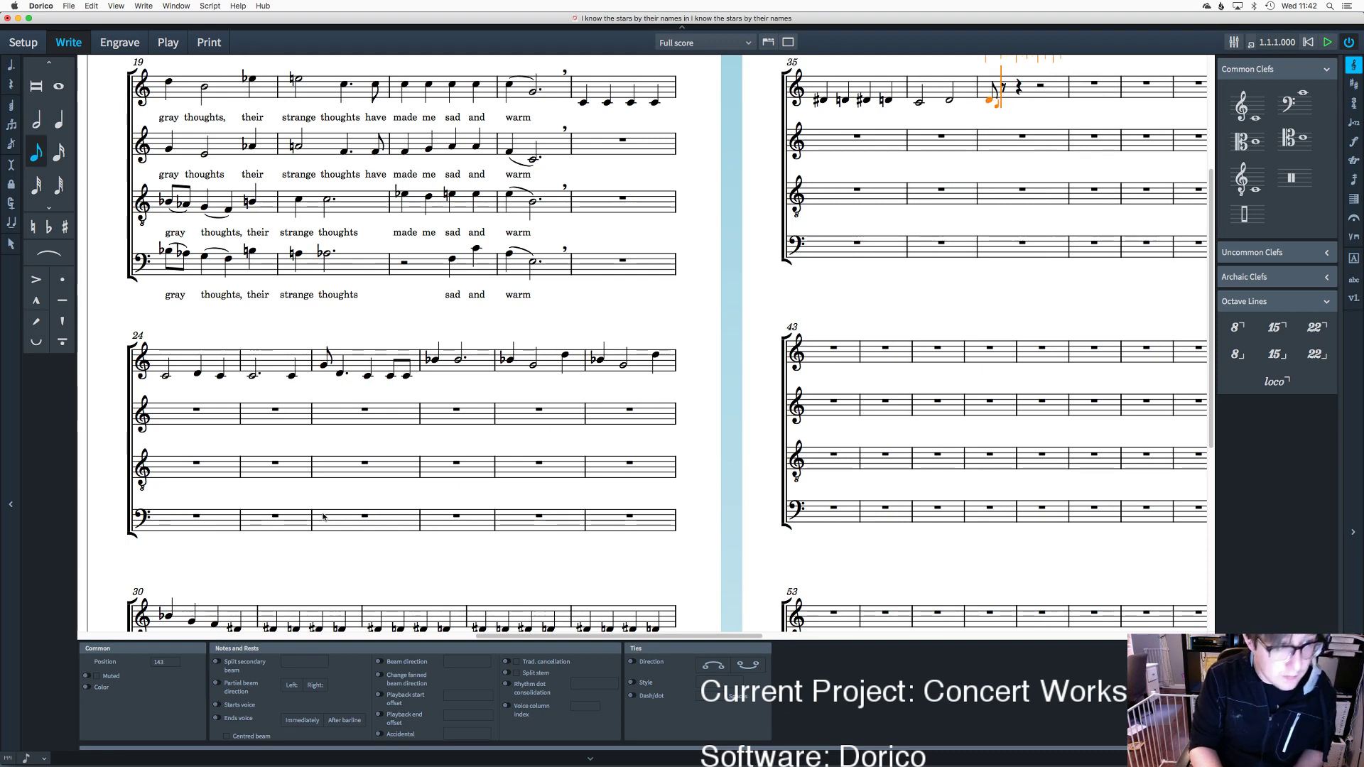
pyautogui.press('5')
pyautogui.press('.')
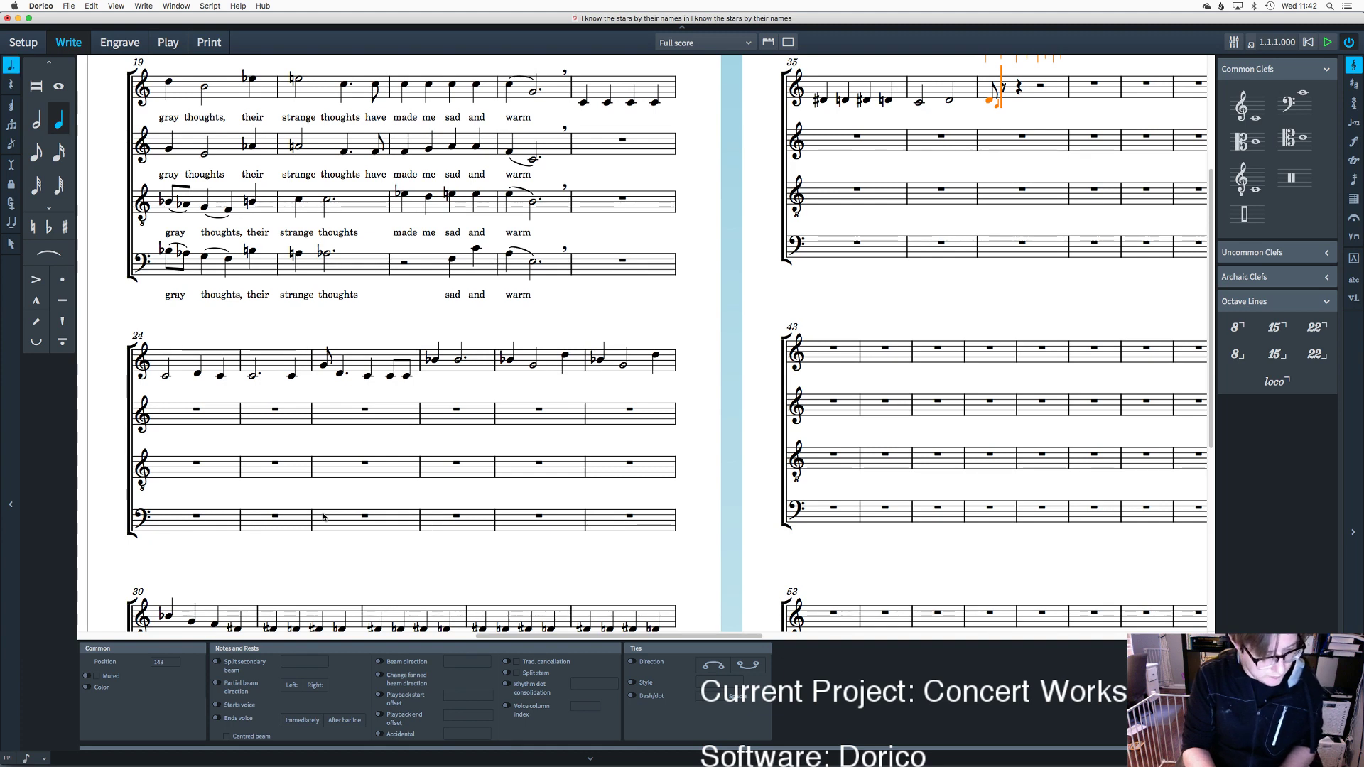
pyautogui.press('d')
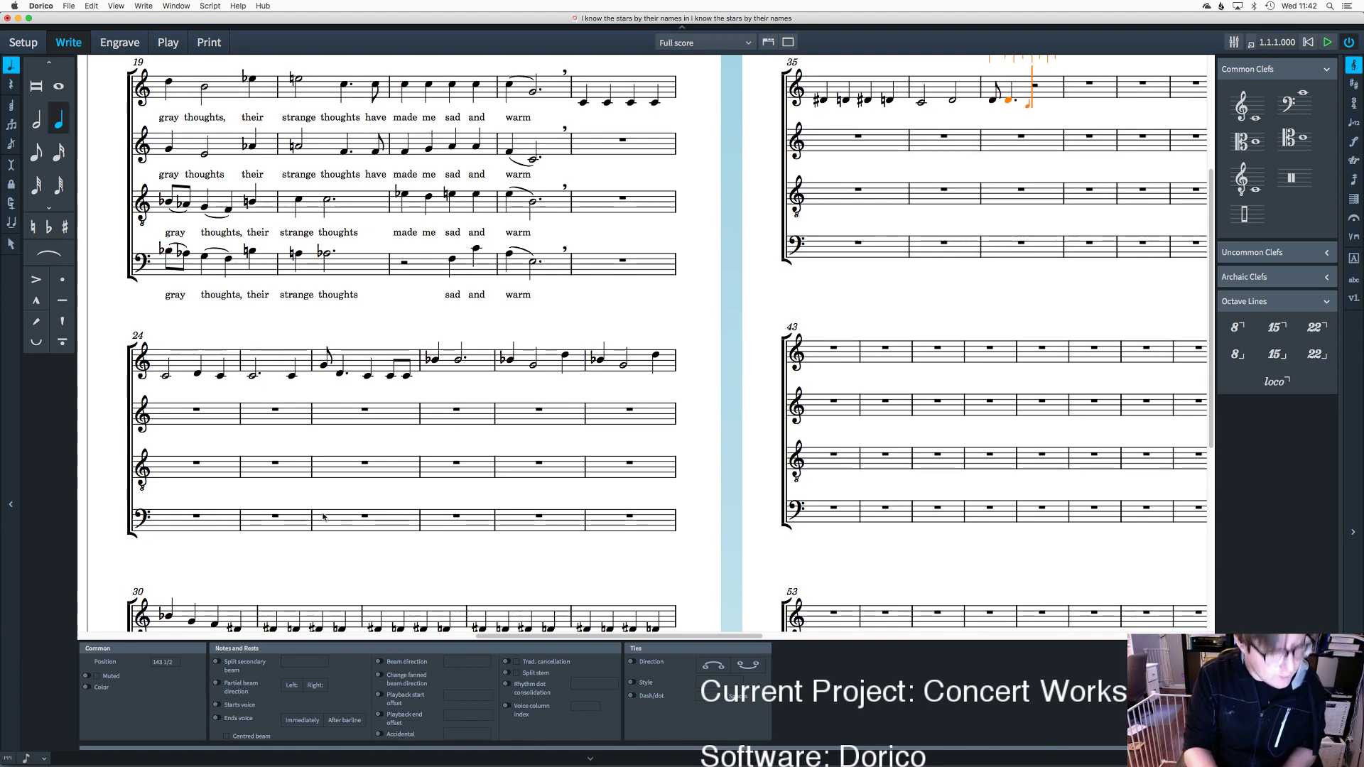
pyautogui.press('d')
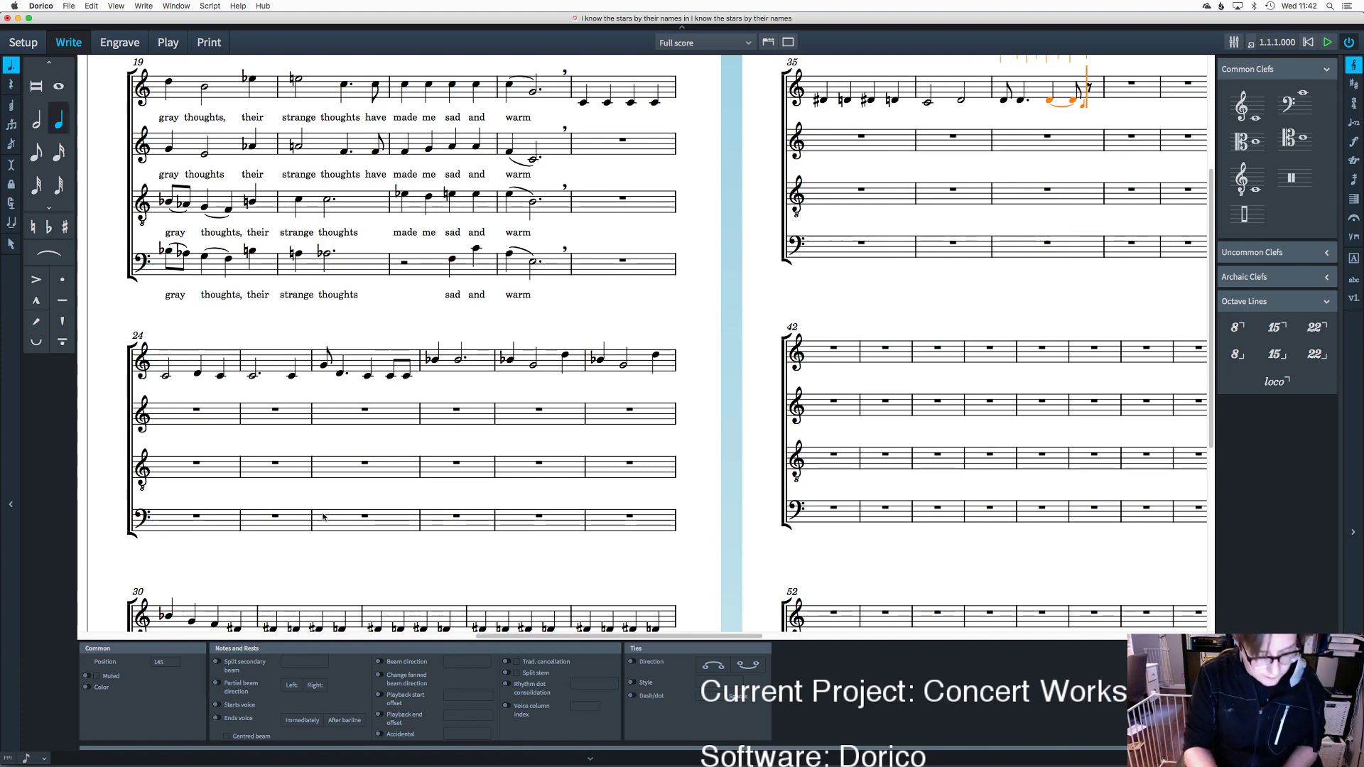
pyautogui.press('5')
pyautogui.press('d')
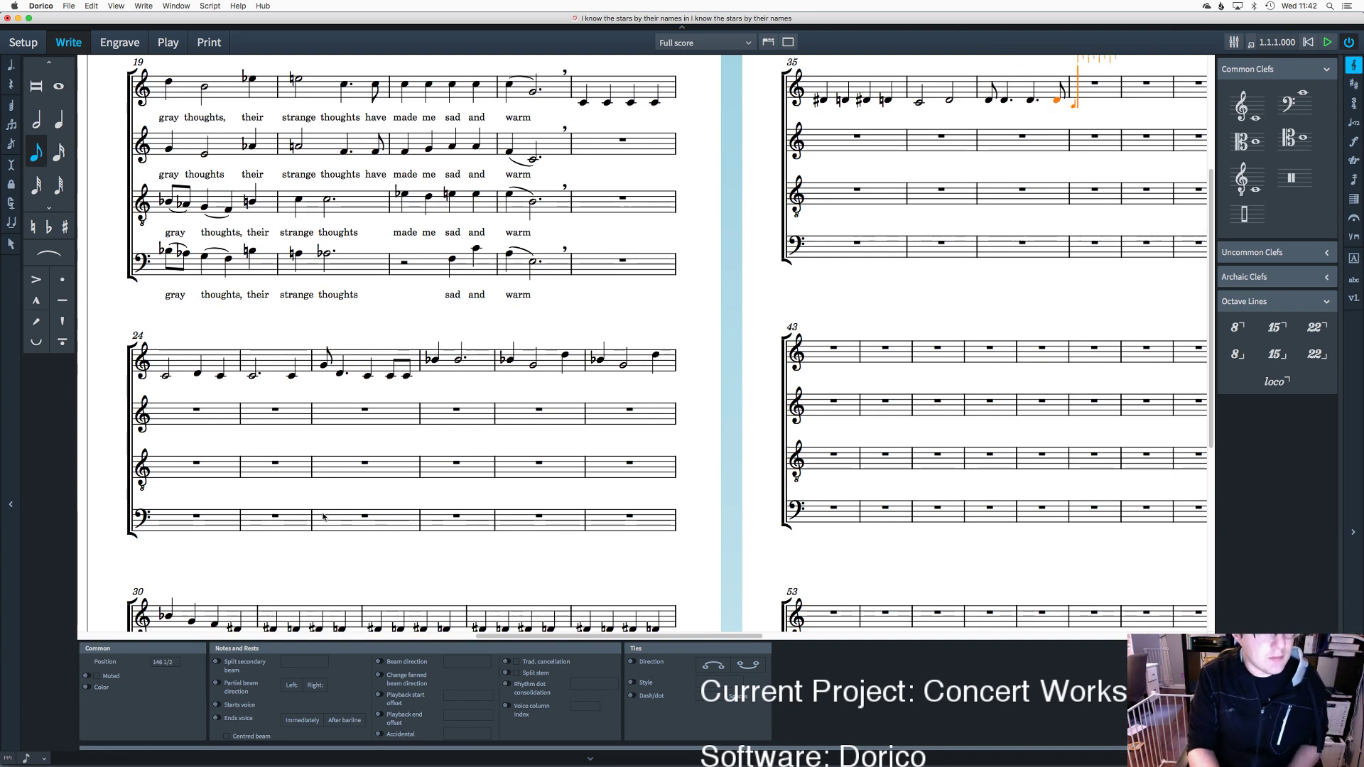
# Step: Enter two half-note Ds in the Soprano's bar 38, two half-note Cs in bar 39 and a whole-note C in bar 40
pyautogui.press('7')
pyautogui.press('d')
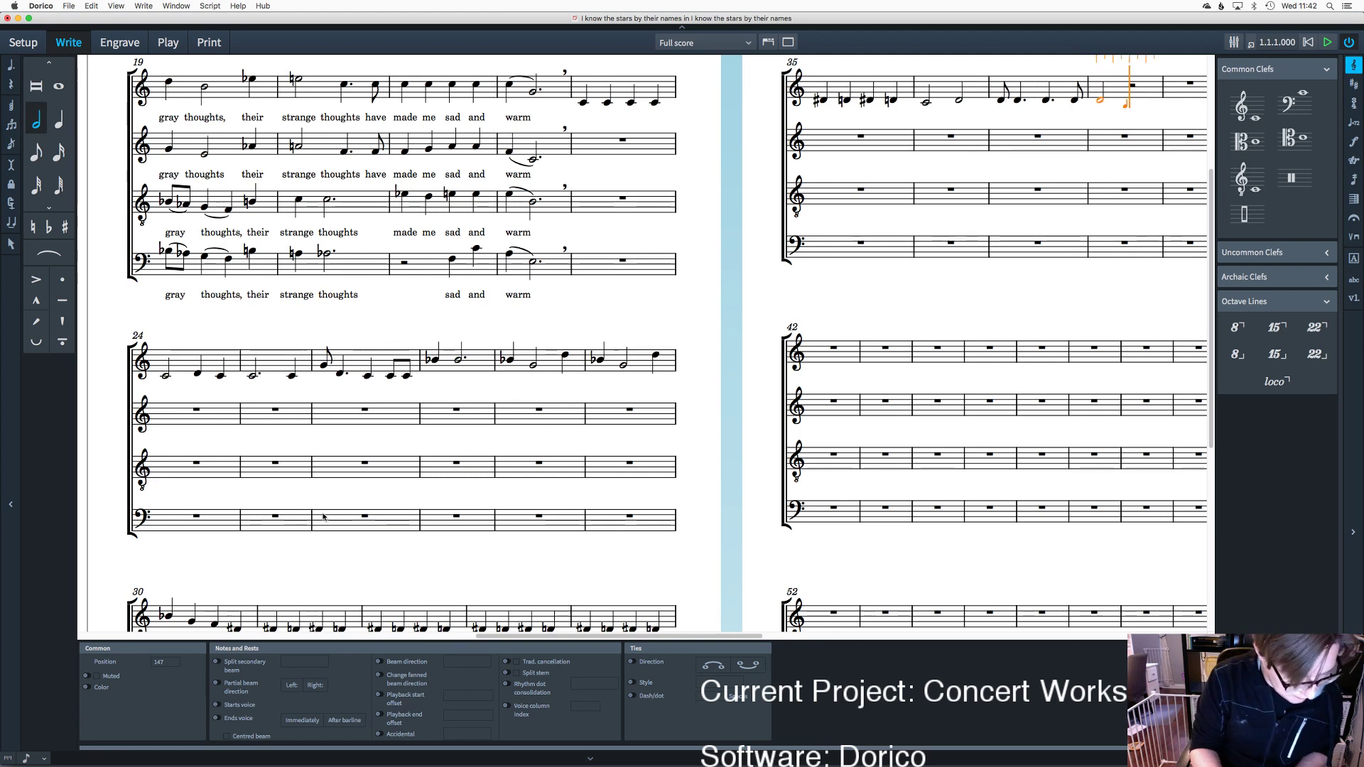
pyautogui.press('d')
pyautogui.press('c')
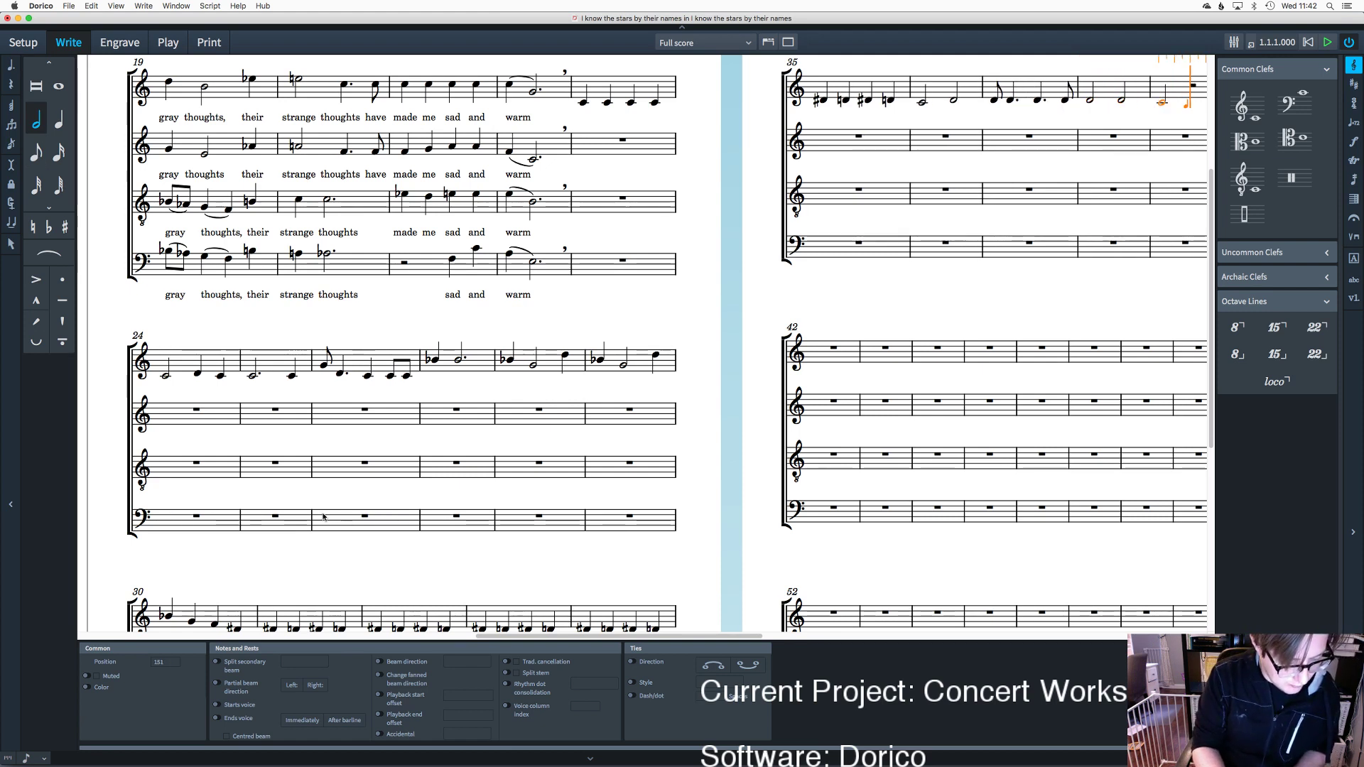
pyautogui.press('c')
pyautogui.press('8')
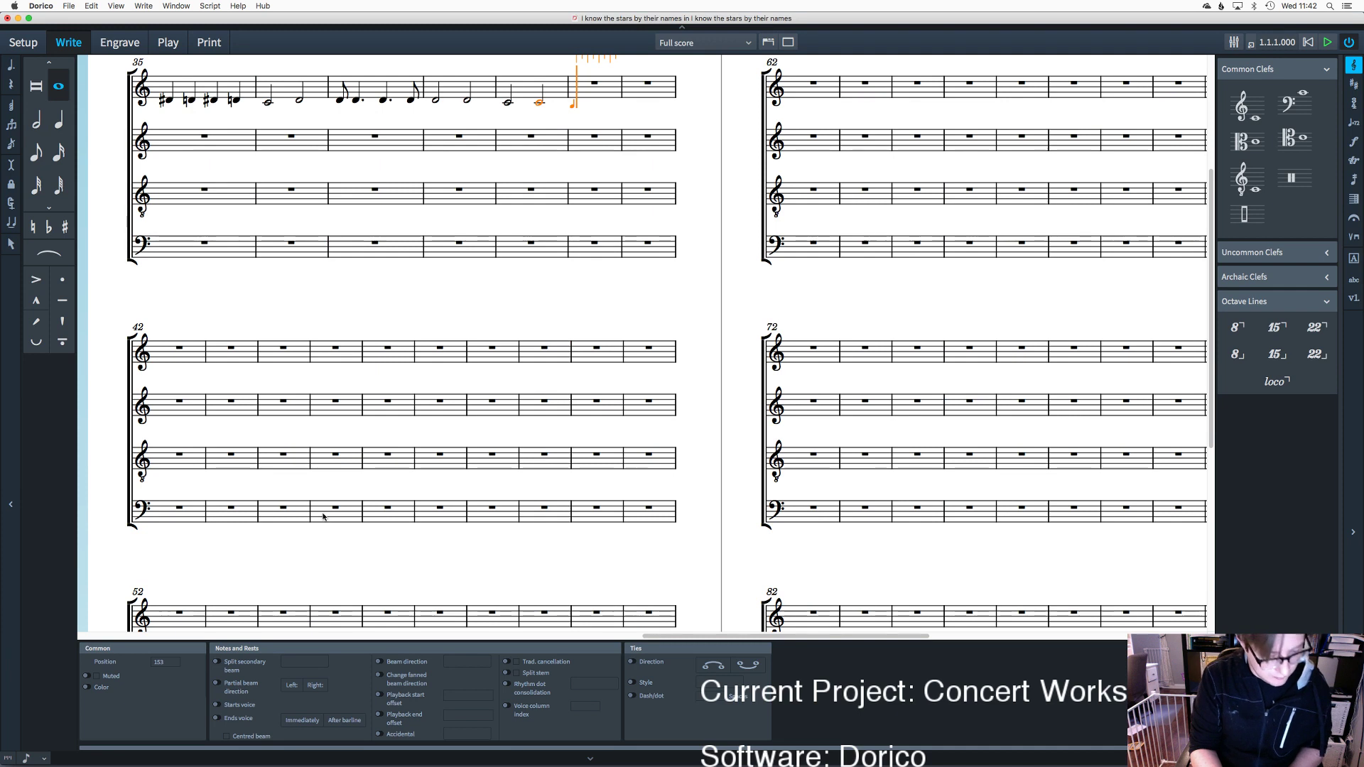
pyautogui.press('c')
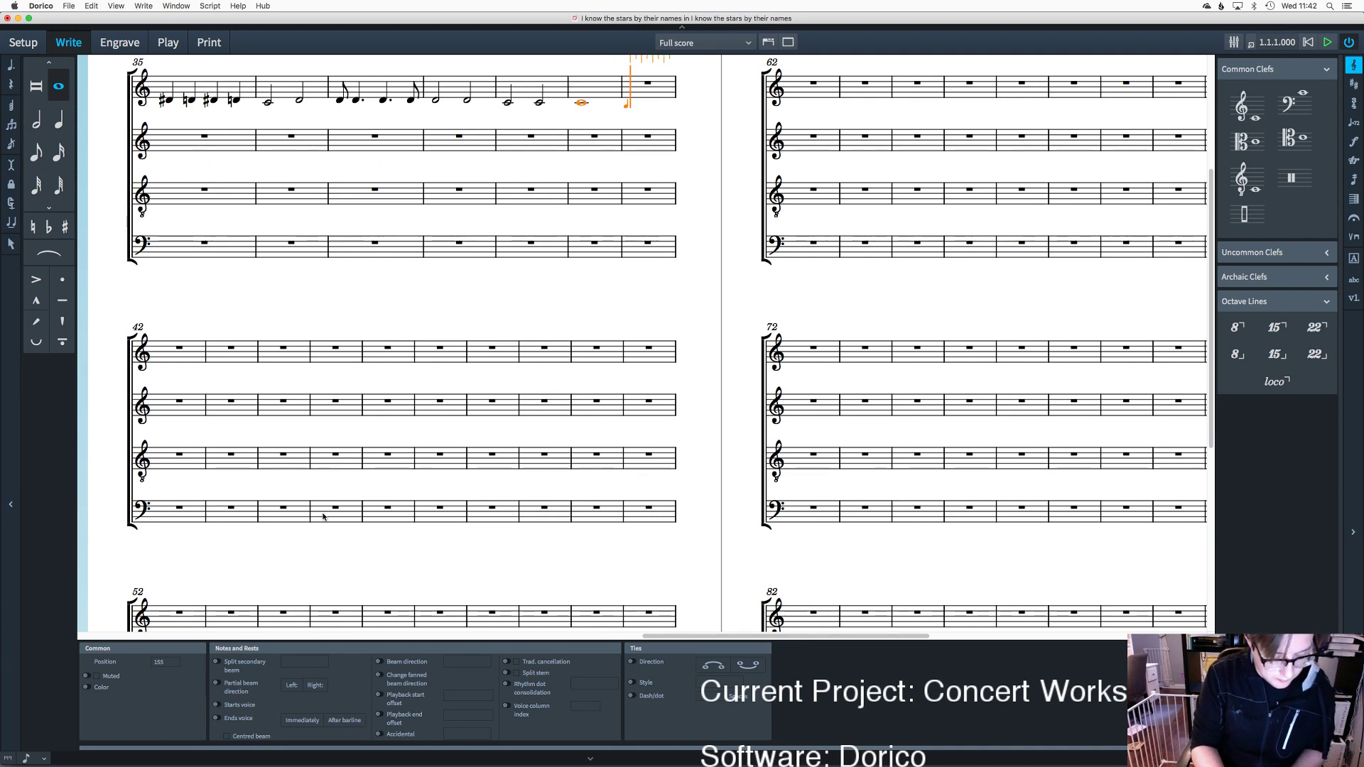
# Step: Enter a dotted half and two eighth-note Ds in the Soprano's bar 41, plus a whole-note C in bar 42
pyautogui.press('6')
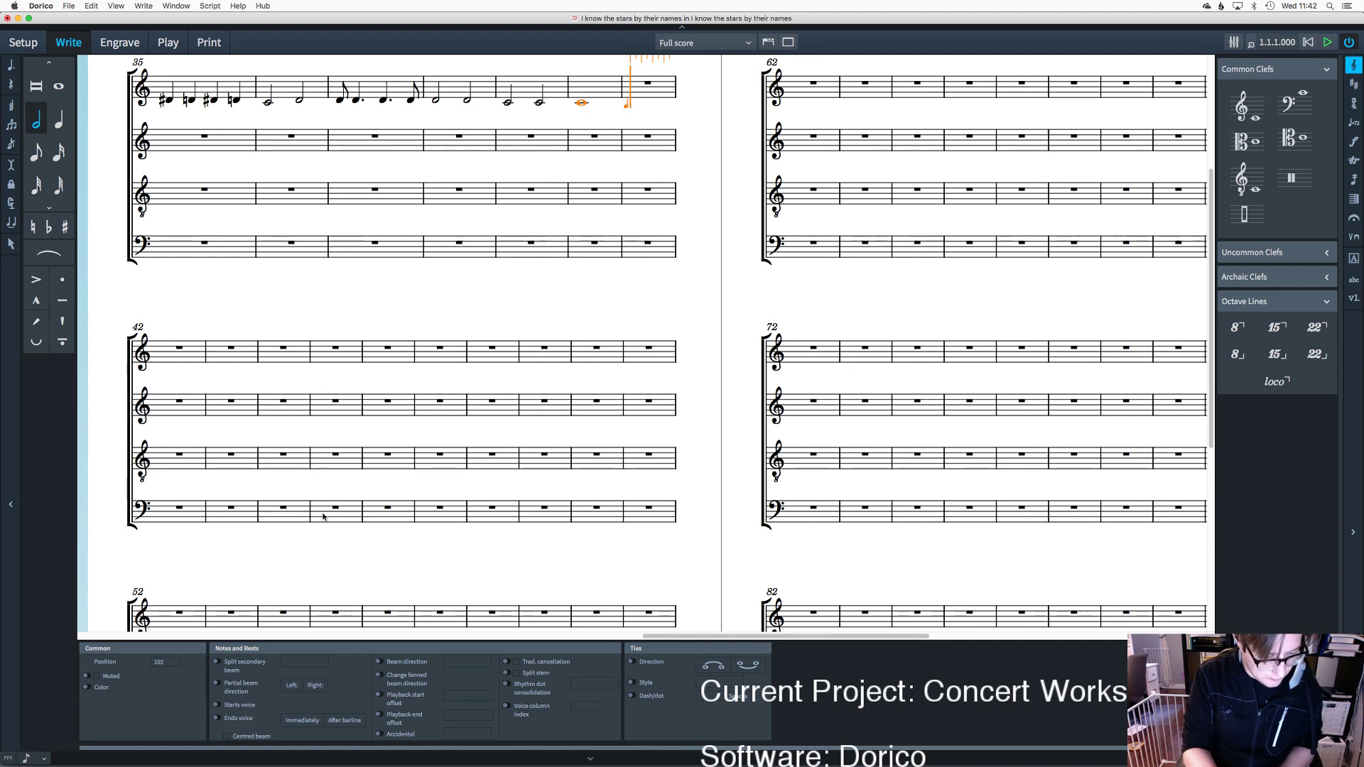
pyautogui.hotkey('shift', 'n')
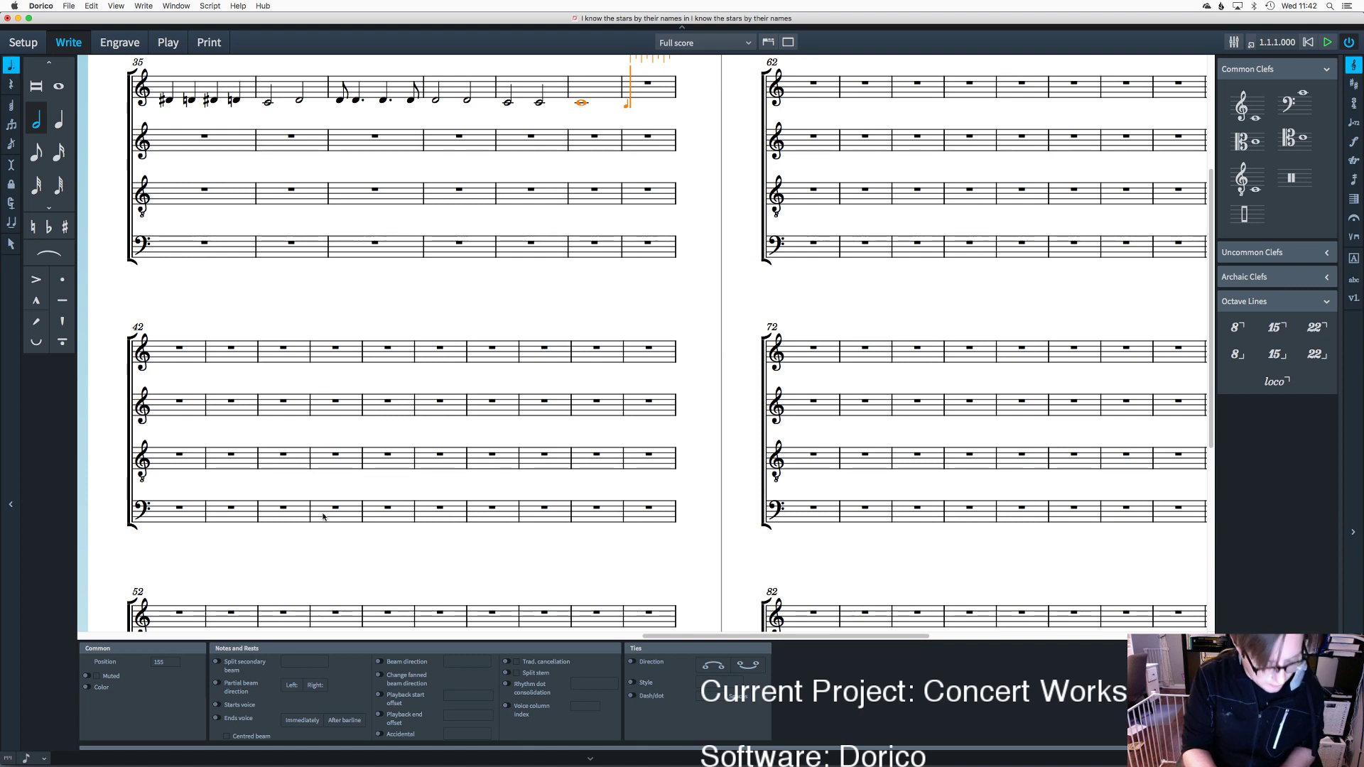
pyautogui.write('e')
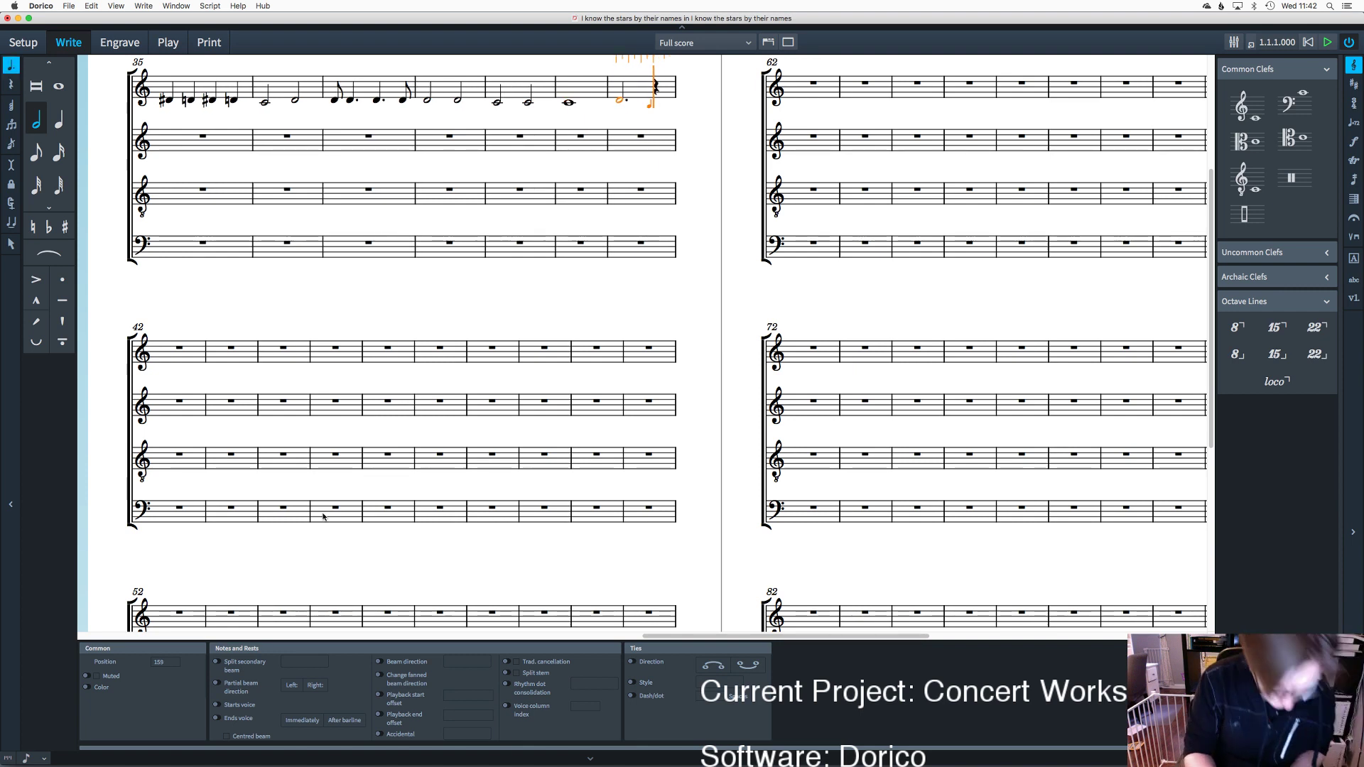
pyautogui.write('4ee')
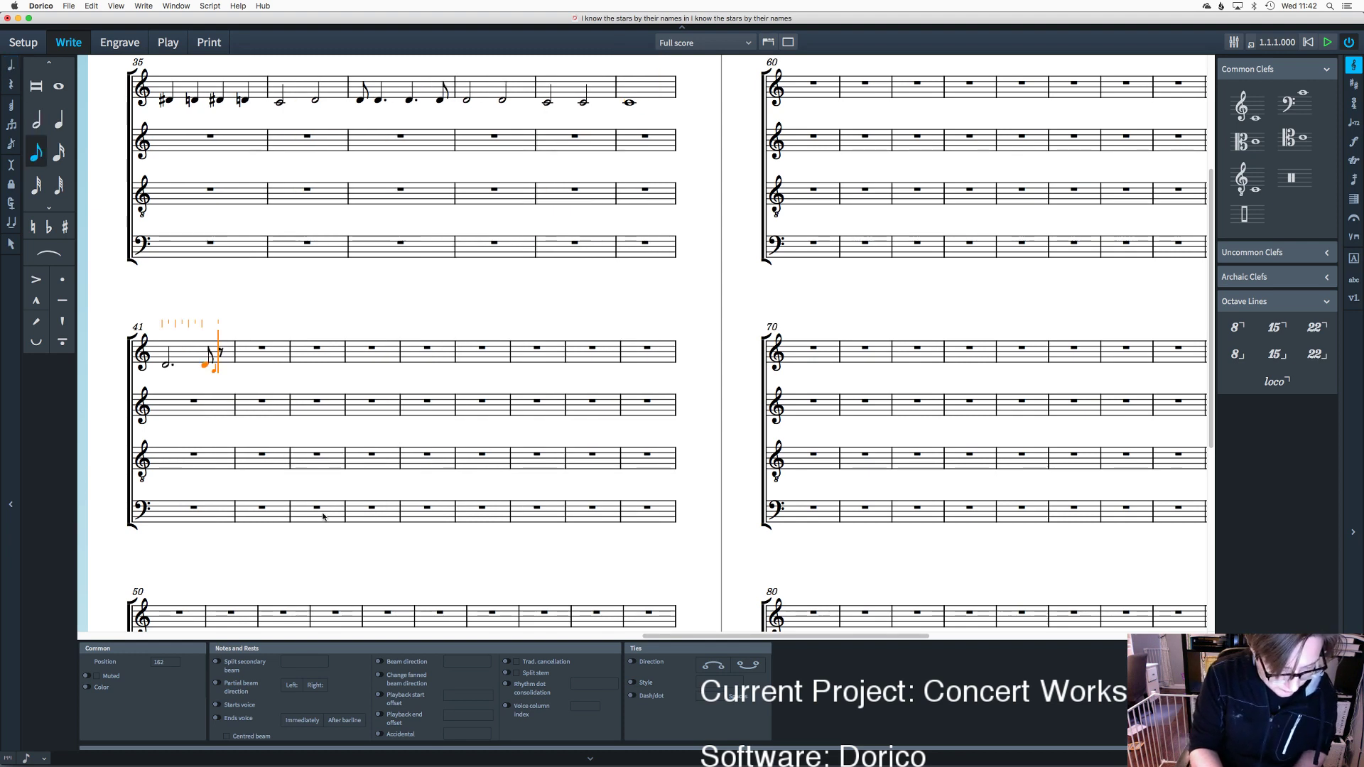
pyautogui.write('7c')
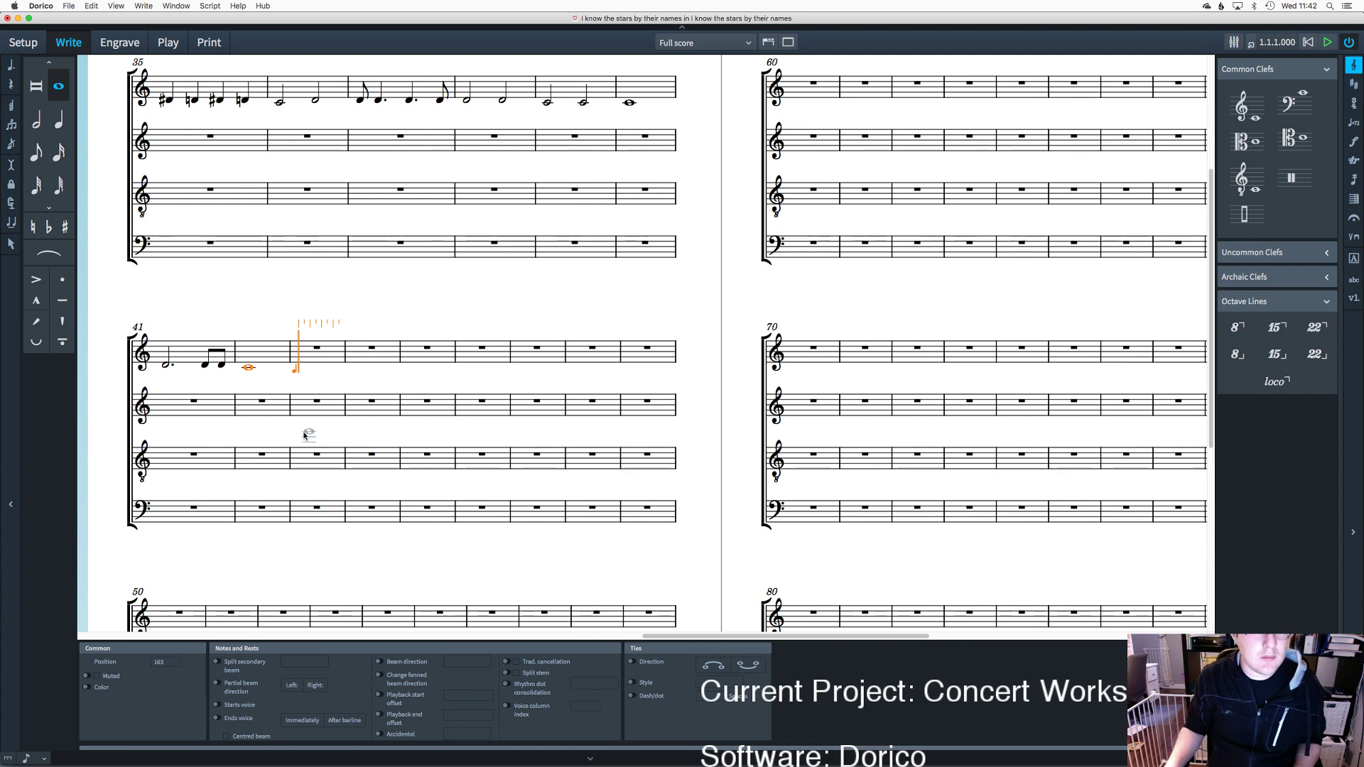
pyautogui.press('Escape')
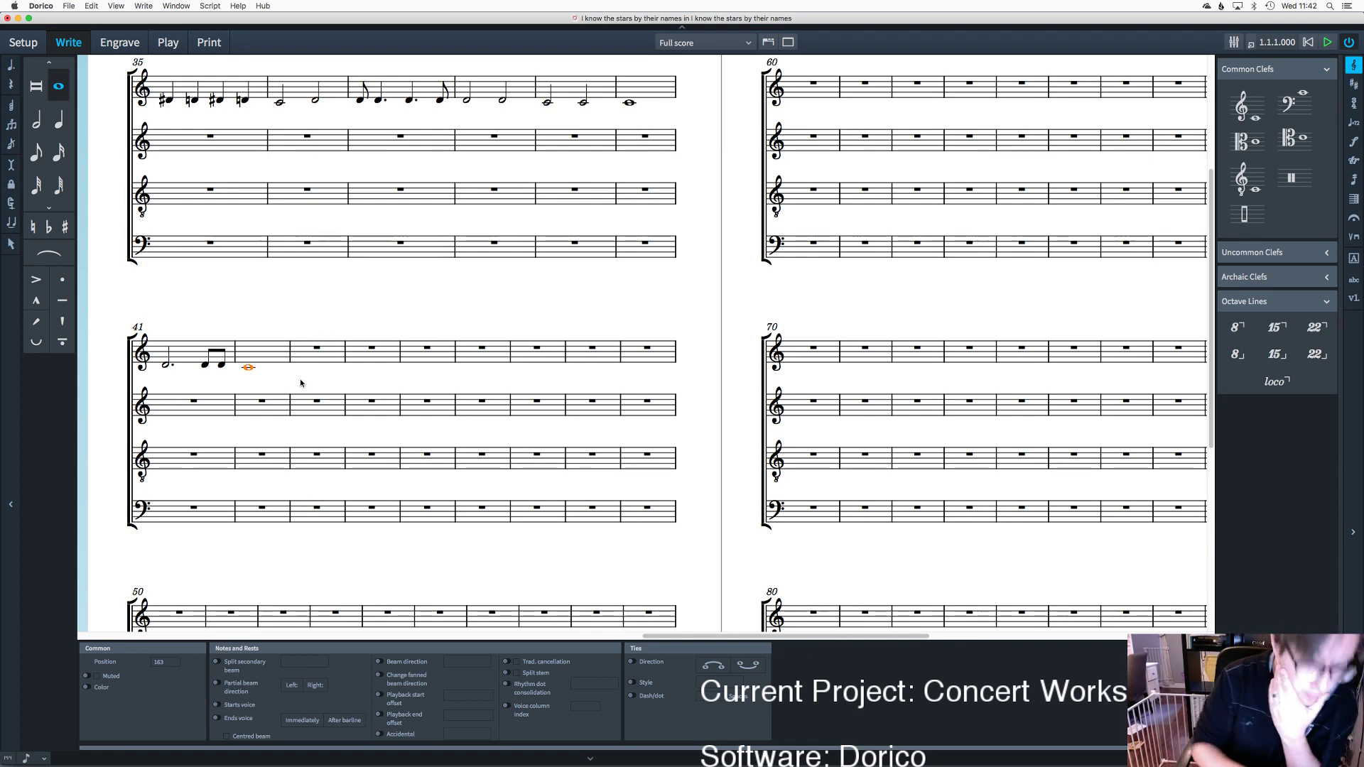
# Step: Respell the two D-sharps in the Soprano's bar 31 as E-flats
pyautogui.hscroll(-1, 314, 382)
pyautogui.hscroll(-10, 315, 386)
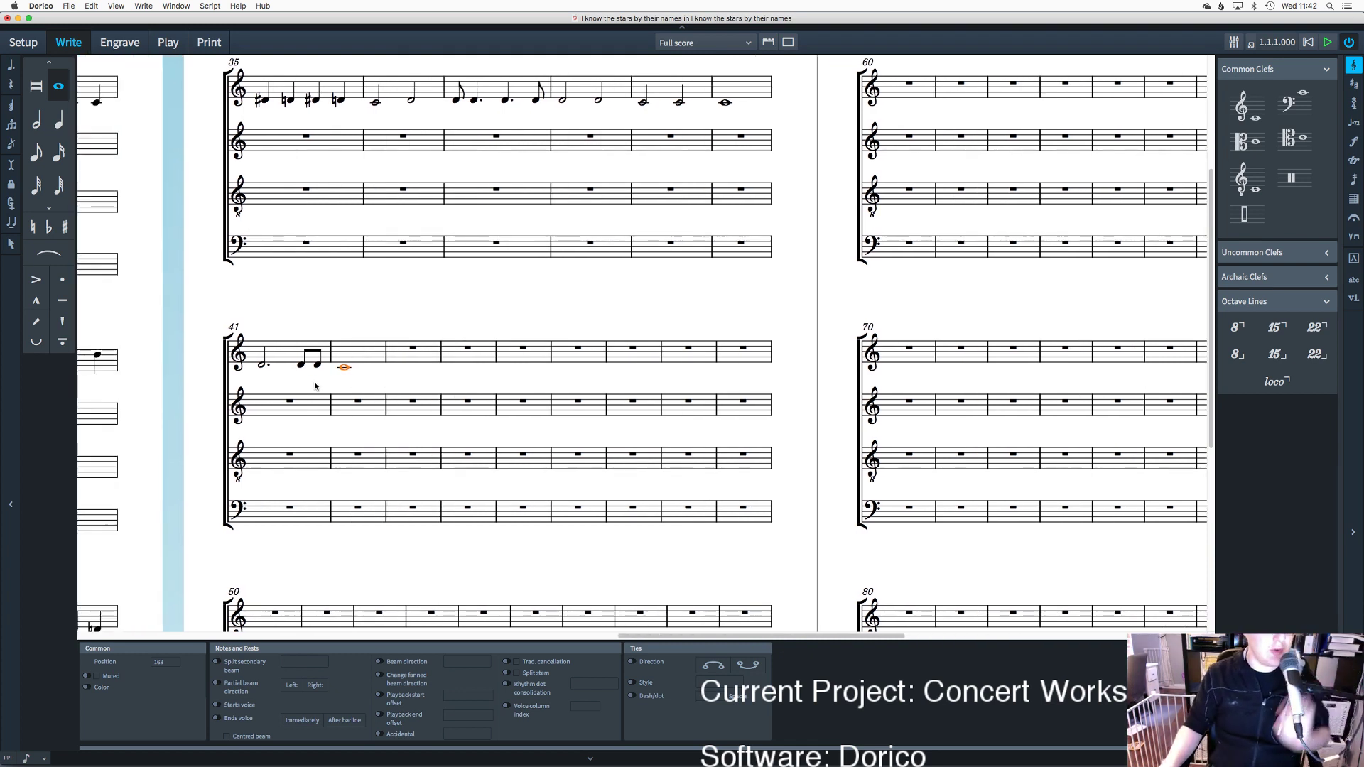
pyautogui.hscroll(-7, 315, 386)
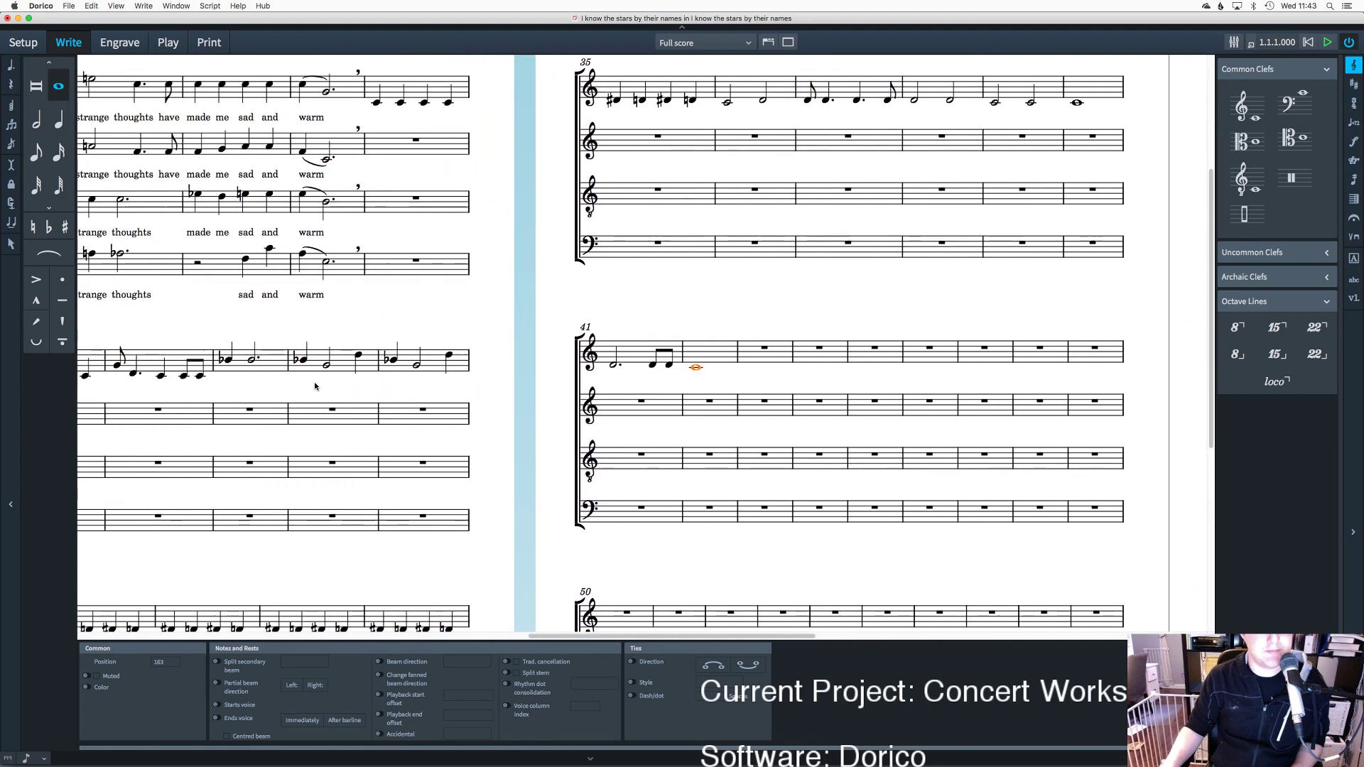
pyautogui.scroll(-3, 314, 386)
pyautogui.hscroll(-2, 315, 387)
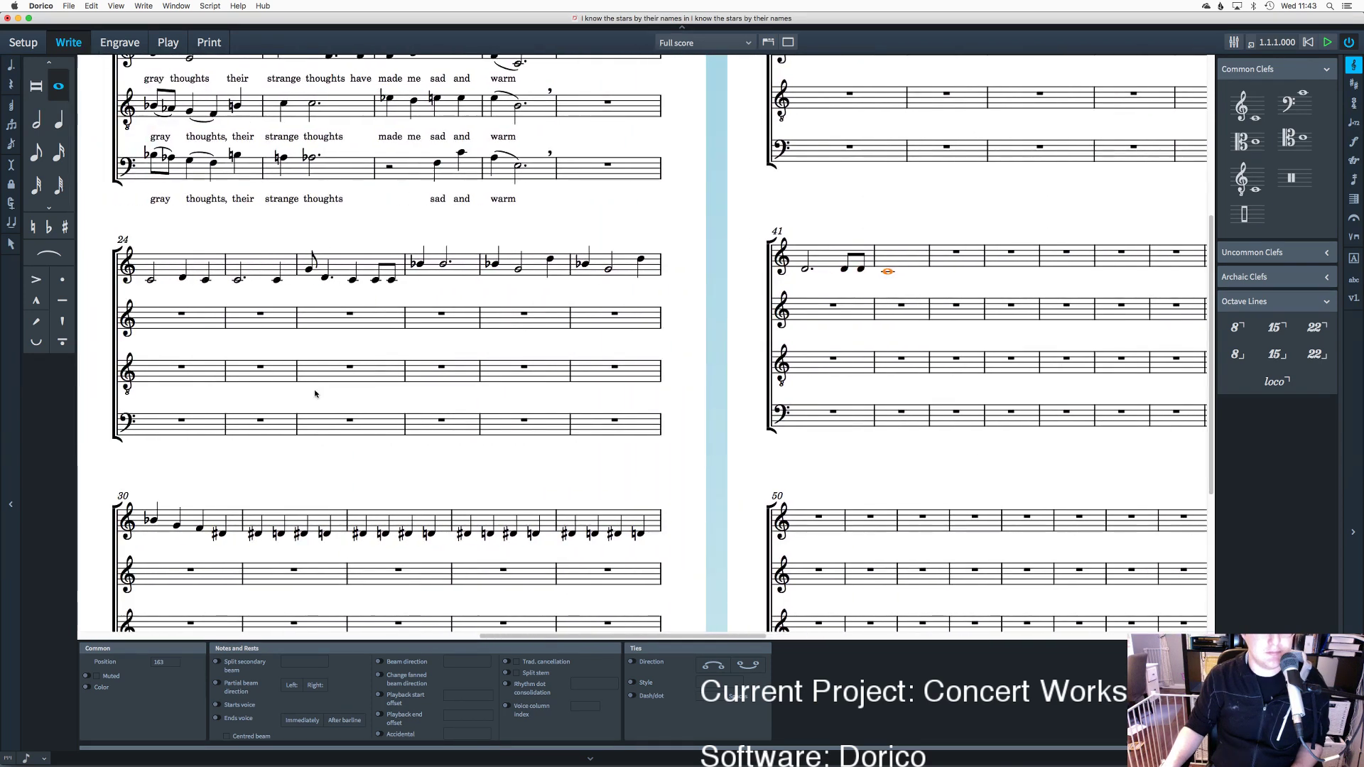
pyautogui.click(255, 534)
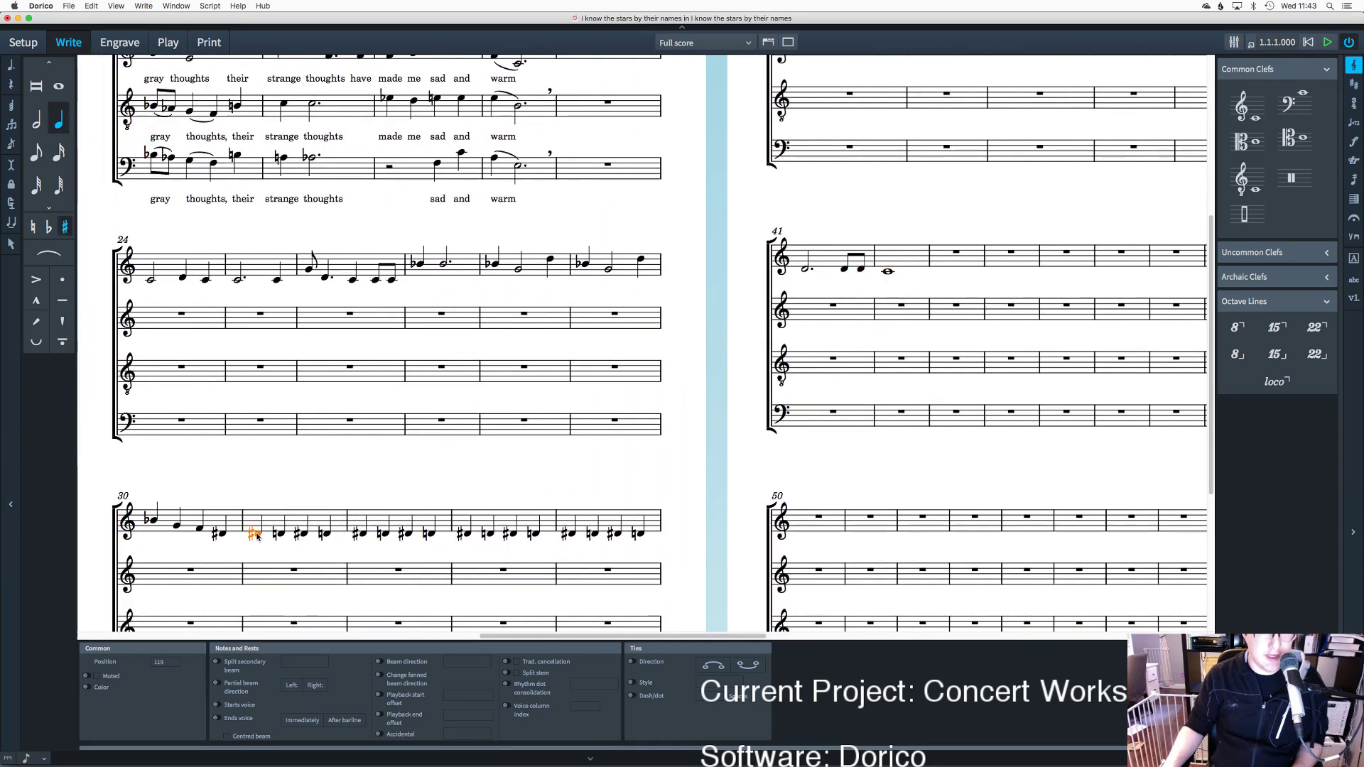
pyautogui.hotkey('alt', '=')
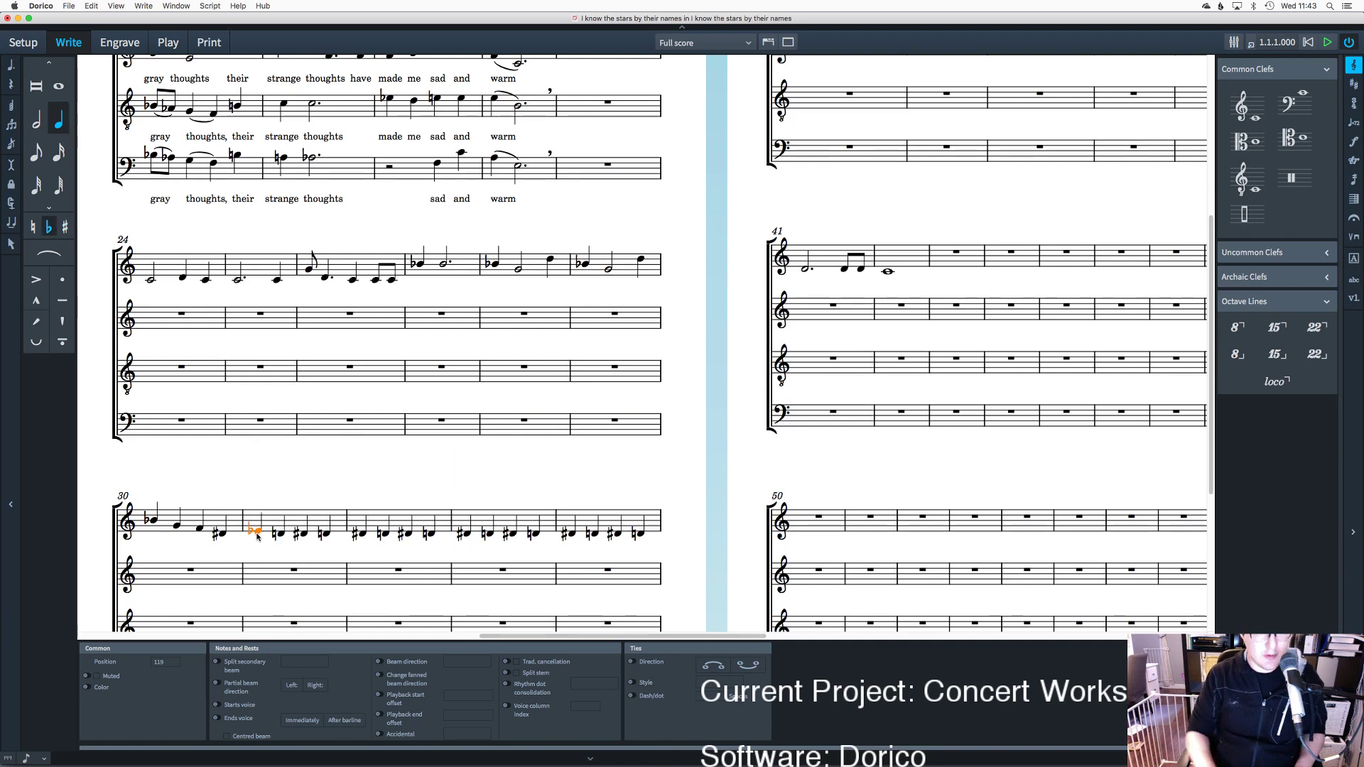
pyautogui.click(302, 534)
pyautogui.press('0')
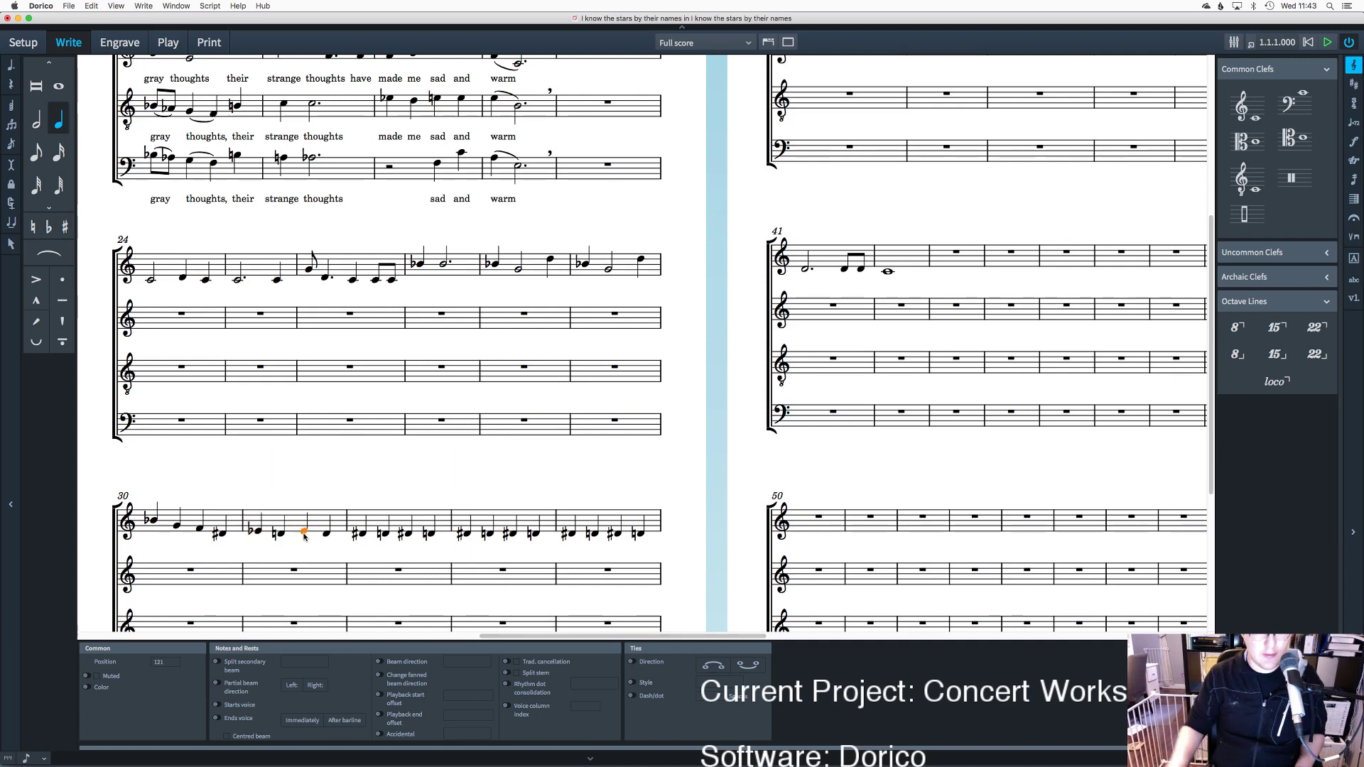
pyautogui.press('Escape')
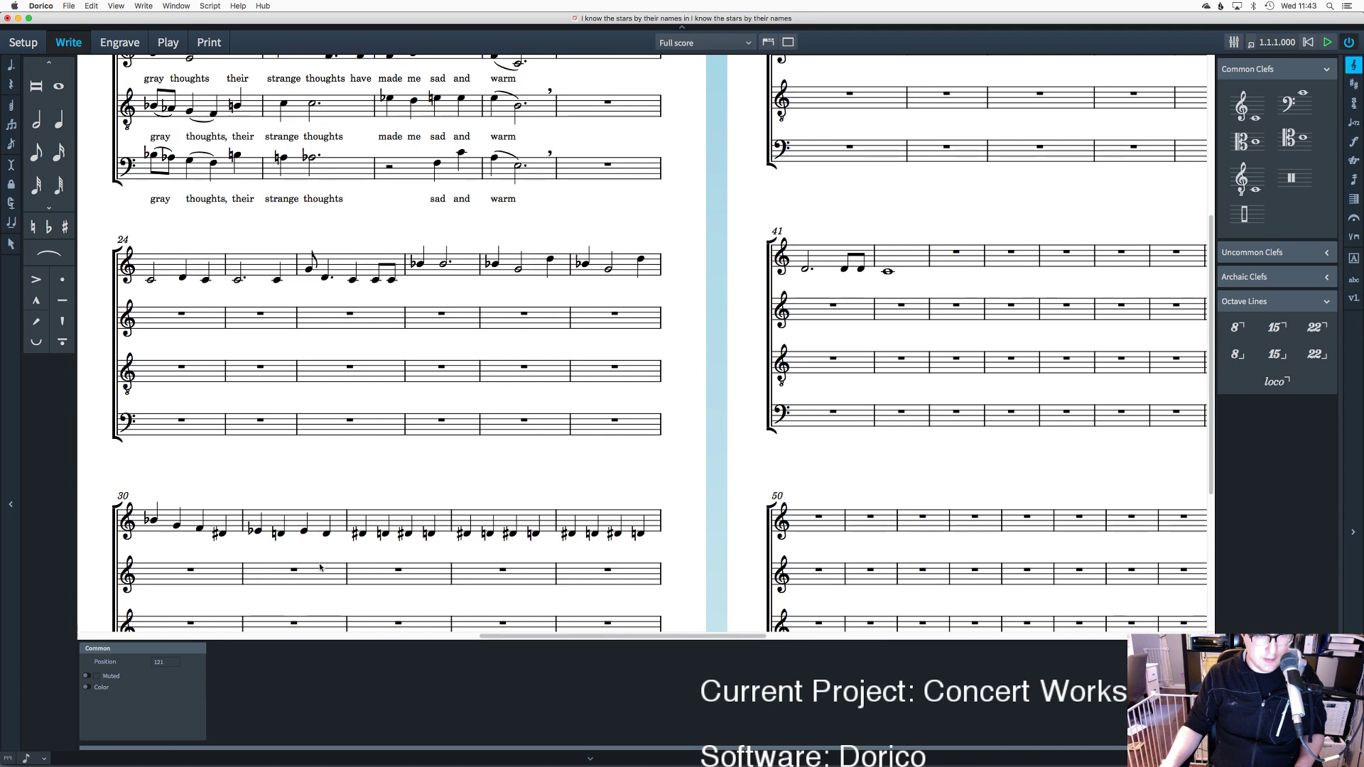
# Step: Copy the Soprano's four quarter notes from bar 31 over the notes in bar 32
pyautogui.moveTo(330, 552); pyautogui.dragTo(258, 513)
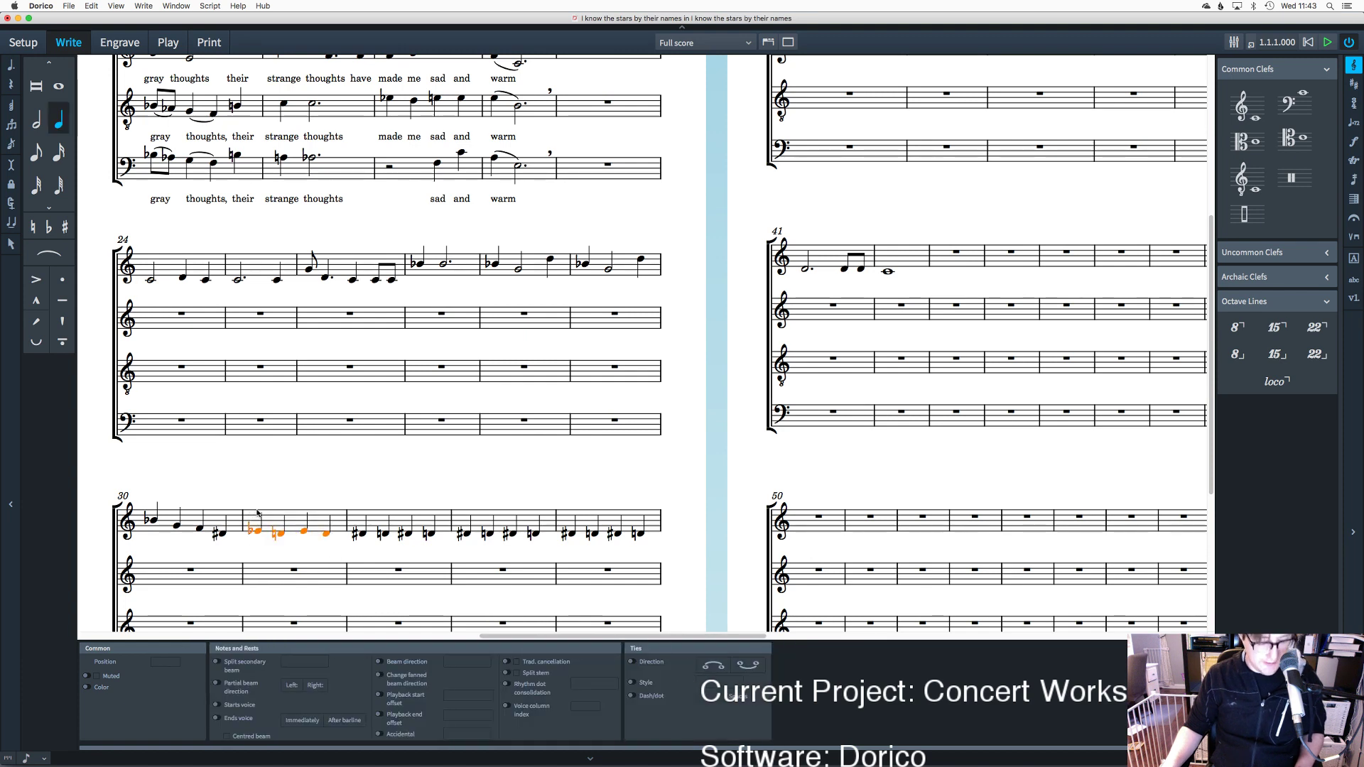
pyautogui.hotkey('alt', 'Right')
pyautogui.hotkey('alt', 'Right')
pyautogui.hotkey('alt', 'Right')
pyautogui.hotkey('alt', 'Right')
pyautogui.hotkey('alt', 'Right')
pyautogui.hotkey('alt', 'Right')
pyautogui.hotkey('alt', 'Right')
pyautogui.hotkey('alt', 'Right')
pyautogui.hotkey('alt', 'Right')
pyautogui.hotkey('alt', 'Right')
pyautogui.hotkey('alt', 'Right')
pyautogui.hotkey('alt', 'Right')
pyautogui.hotkey('alt', 'Right')
pyautogui.hotkey('alt', 'Right')
pyautogui.hotkey('alt', 'Right')
pyautogui.hotkey('alt', 'Right')
pyautogui.hotkey('alt', 'Right')
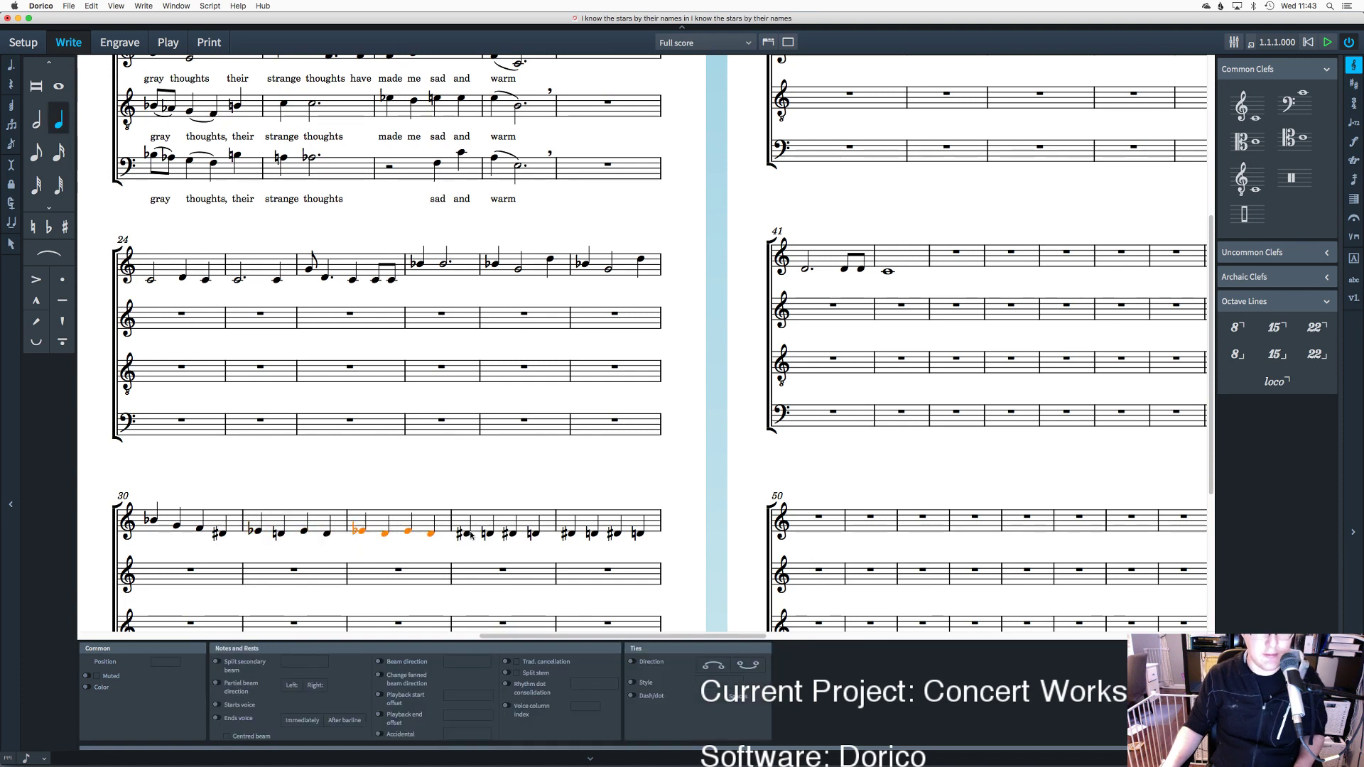
# Step: Copy the E-flat and D quarter-note figure over the Soprano's notes in bars 33, 34 and 35
pyautogui.hotkey('alt', 'Left')
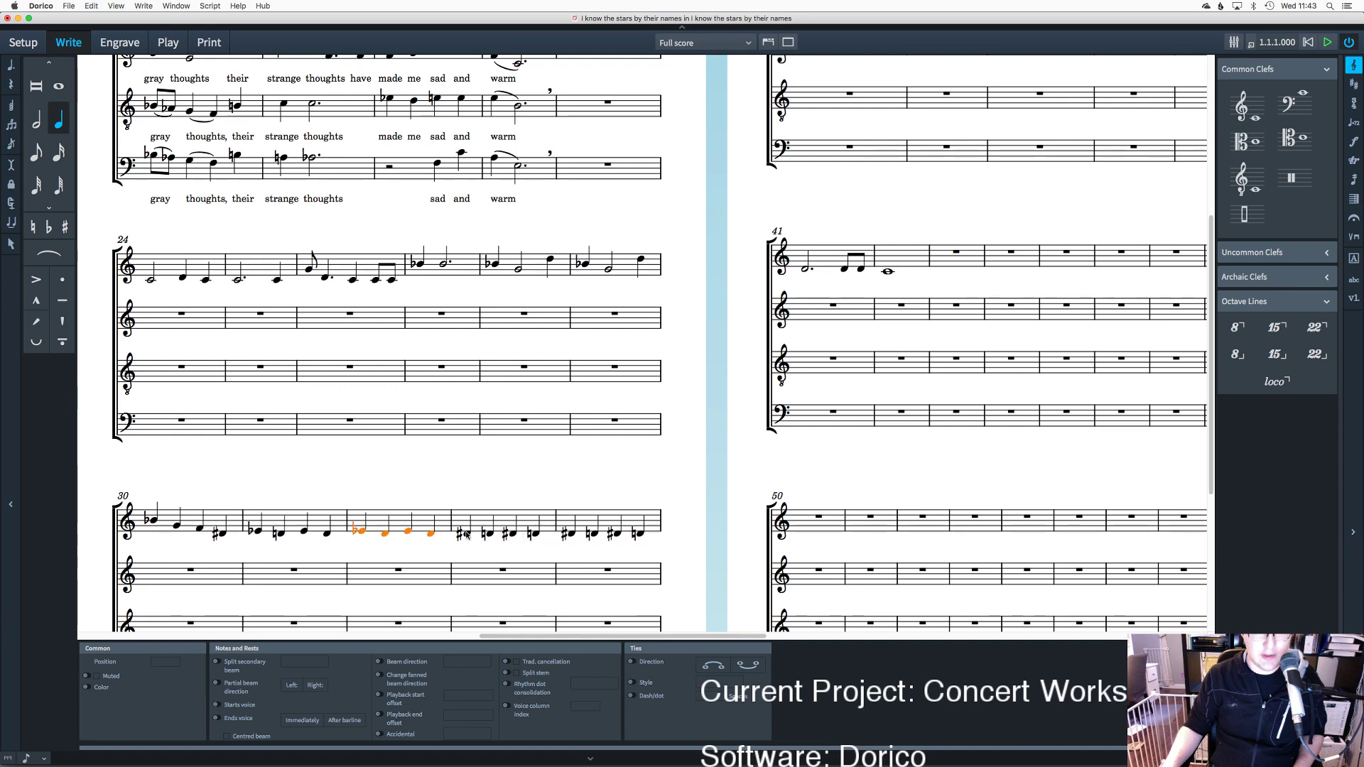
pyautogui.hotkey('alt', 'Right')
pyautogui.hotkey('alt', 'Right')
pyautogui.hotkey('alt', 'Right')
pyautogui.hotkey('alt', 'Right')
pyautogui.hotkey('alt', 'Right')
pyautogui.hotkey('alt', 'Right')
pyautogui.hotkey('alt', 'Right')
pyautogui.hotkey('alt', 'Right')
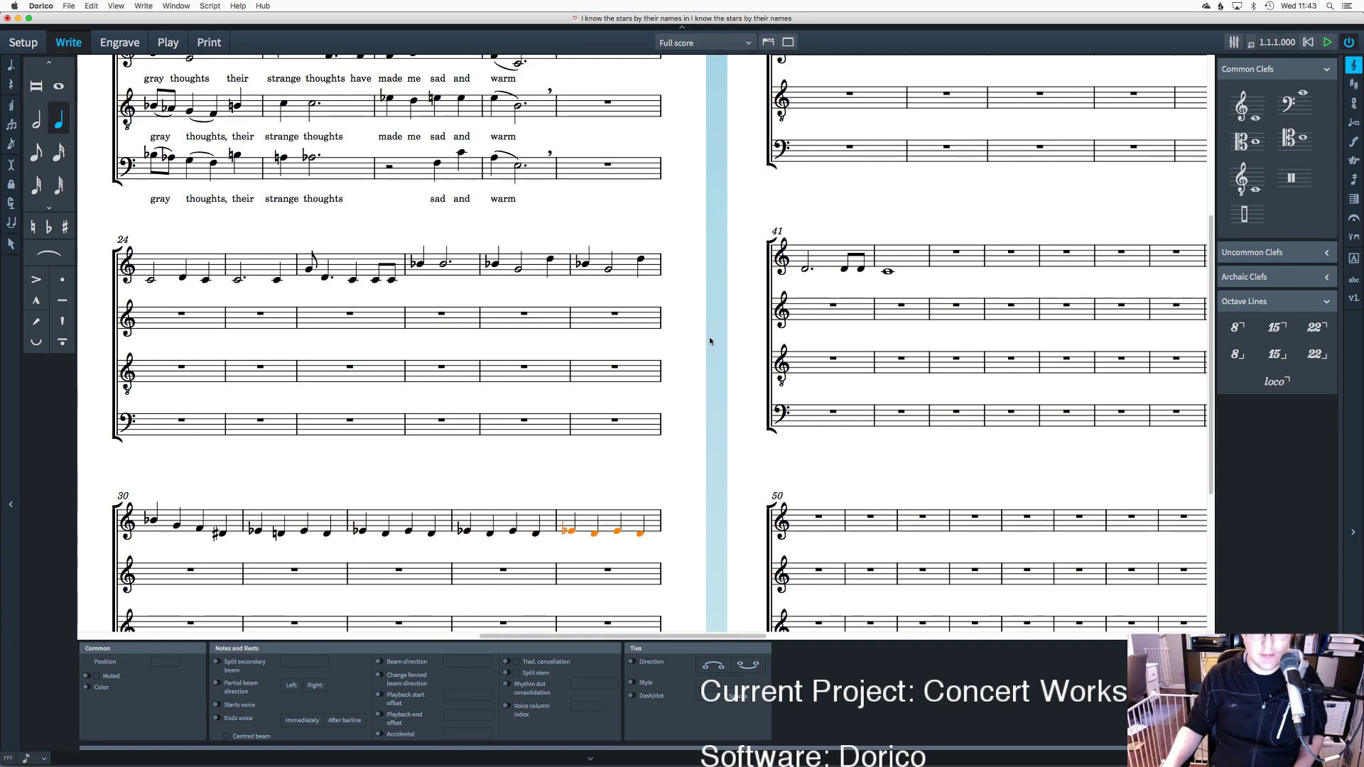
pyautogui.scroll(3, 834, 219)
pyautogui.click(810, 165)
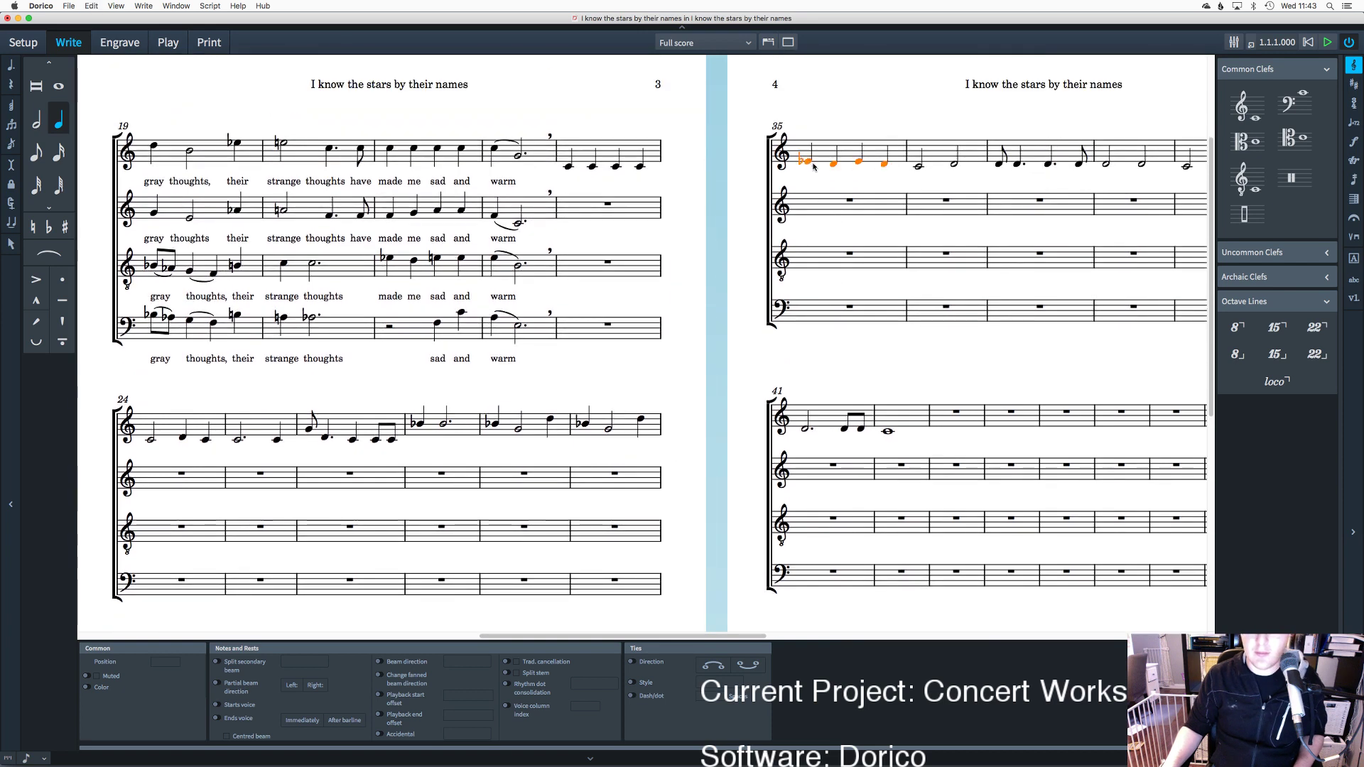
pyautogui.scroll(-3, 769, 274)
pyautogui.scroll(3, 769, 273)
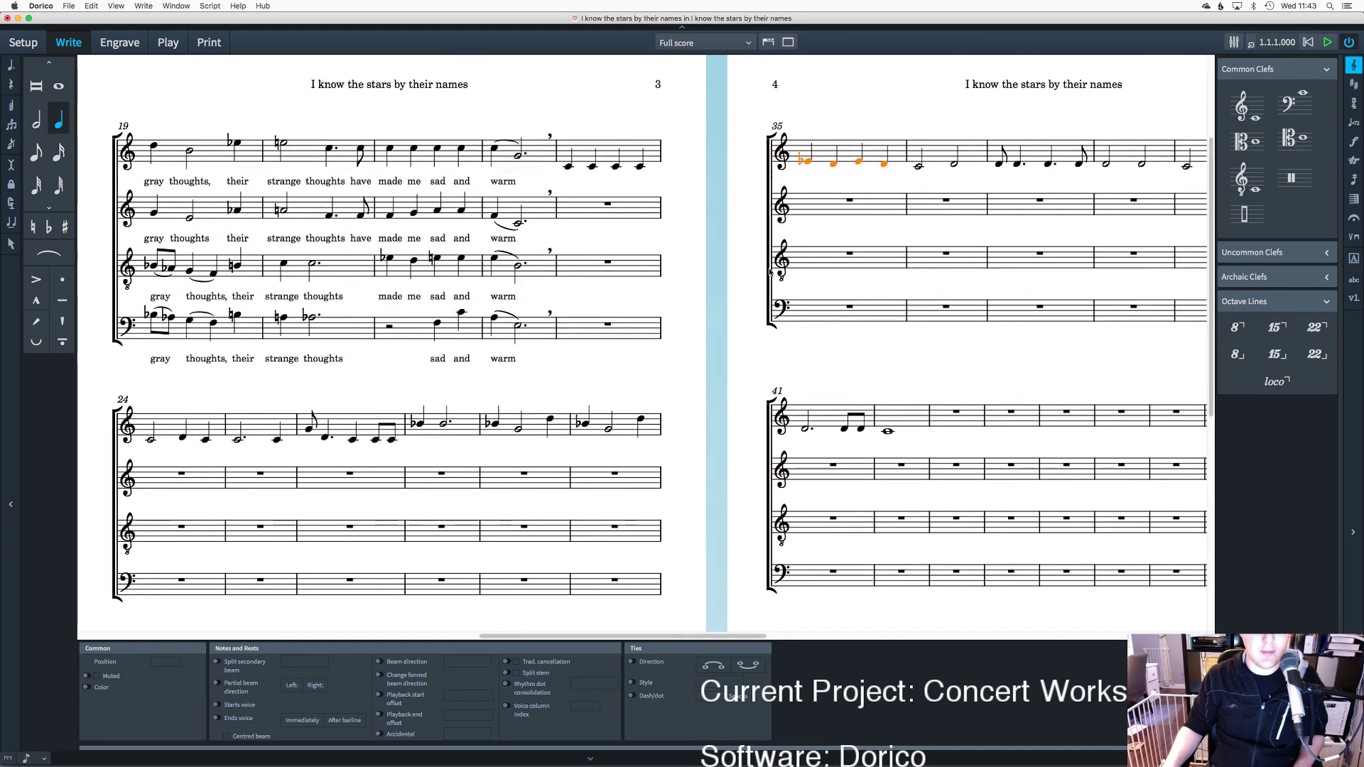
# Step: Enter four quarter-note Cs in the Alto's bar 23
pyautogui.click(706, 219)
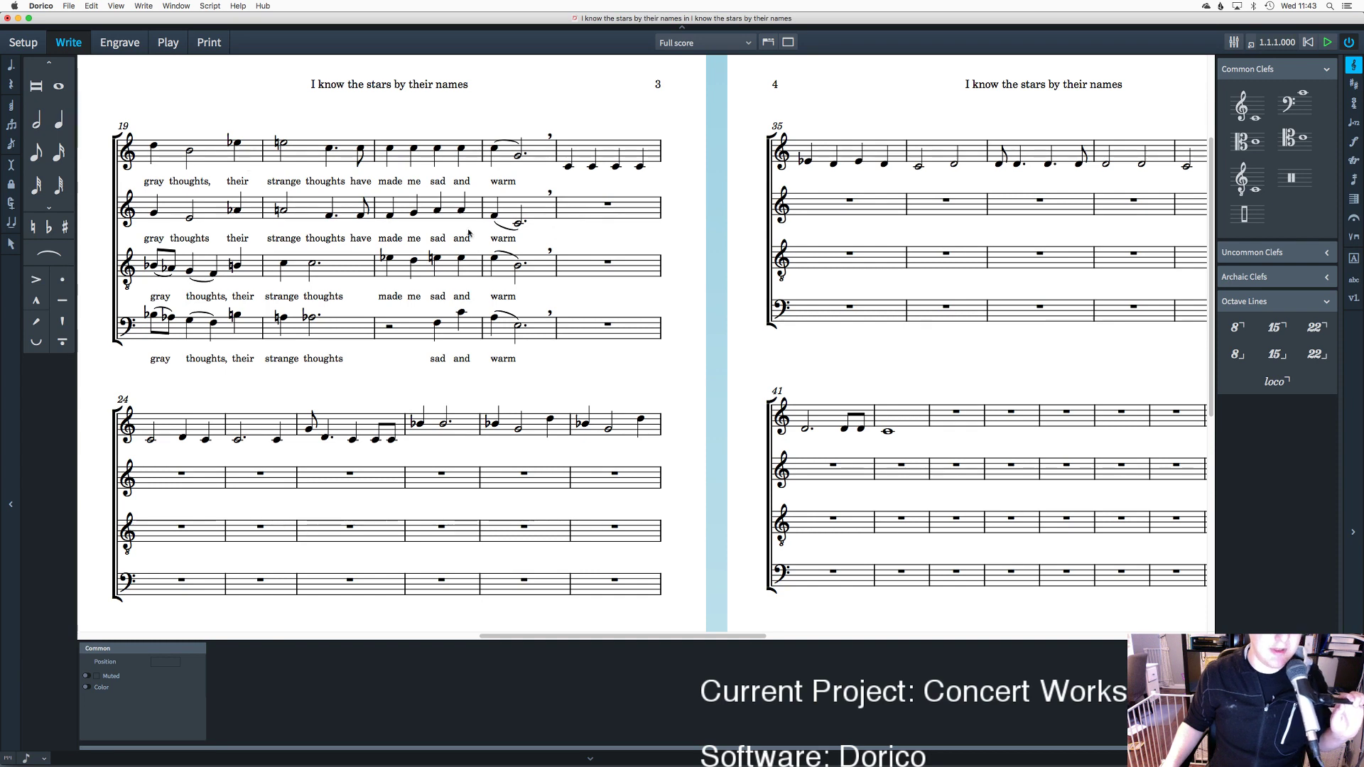
pyautogui.doubleClick(566, 207)
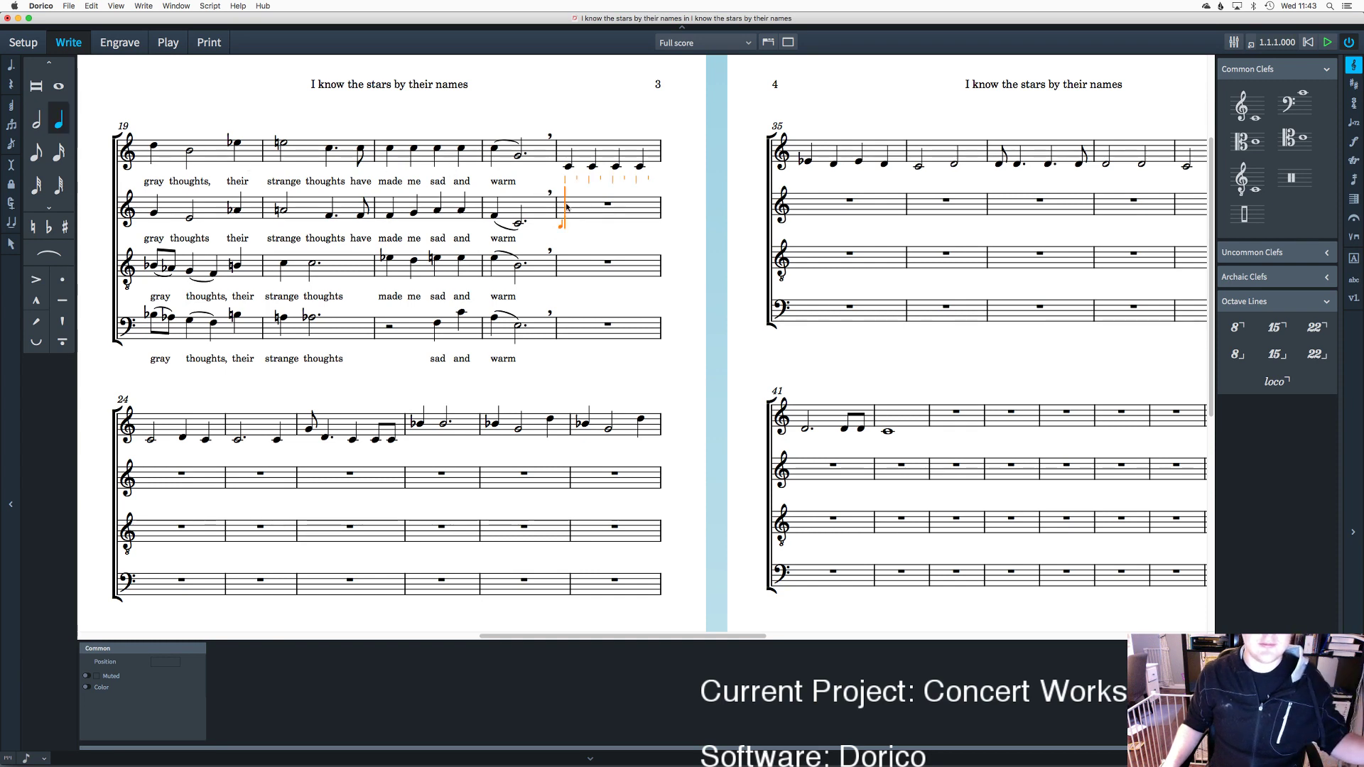
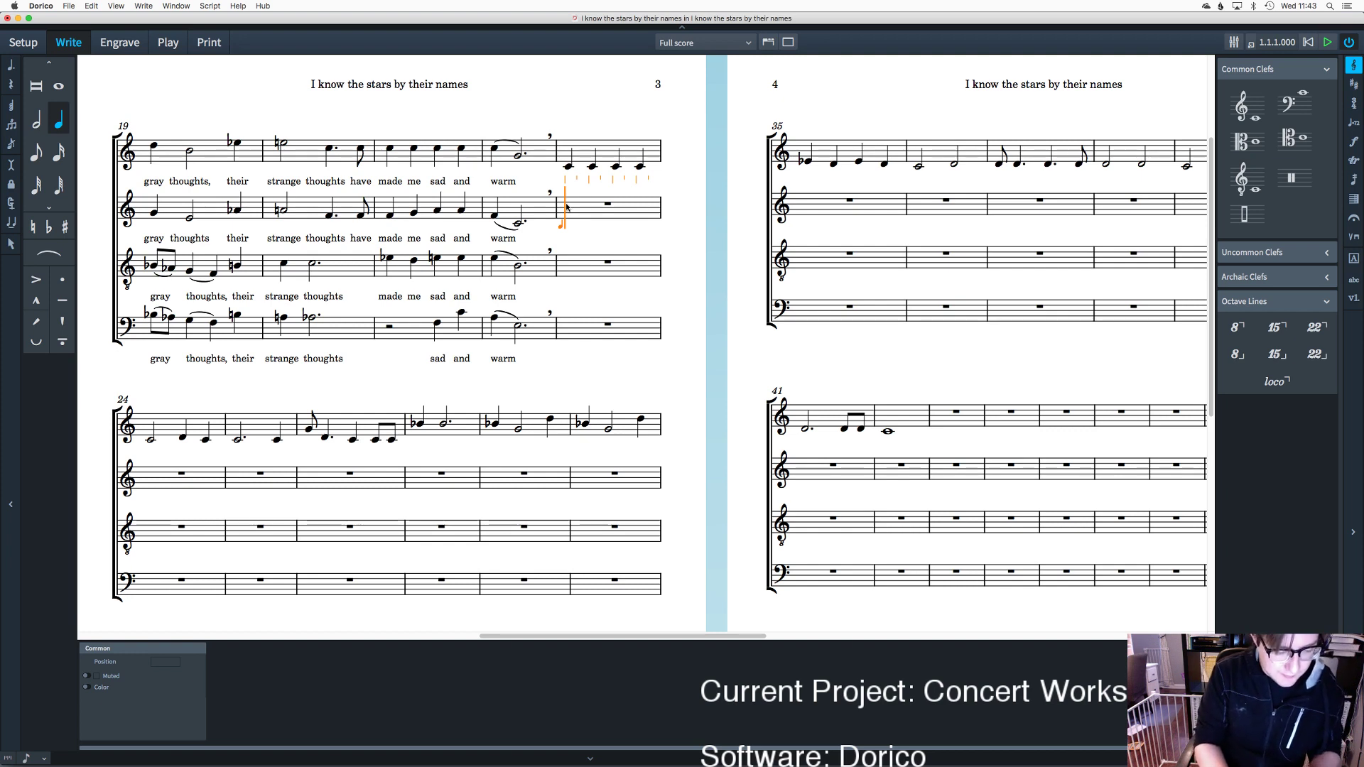
pyautogui.press('c')
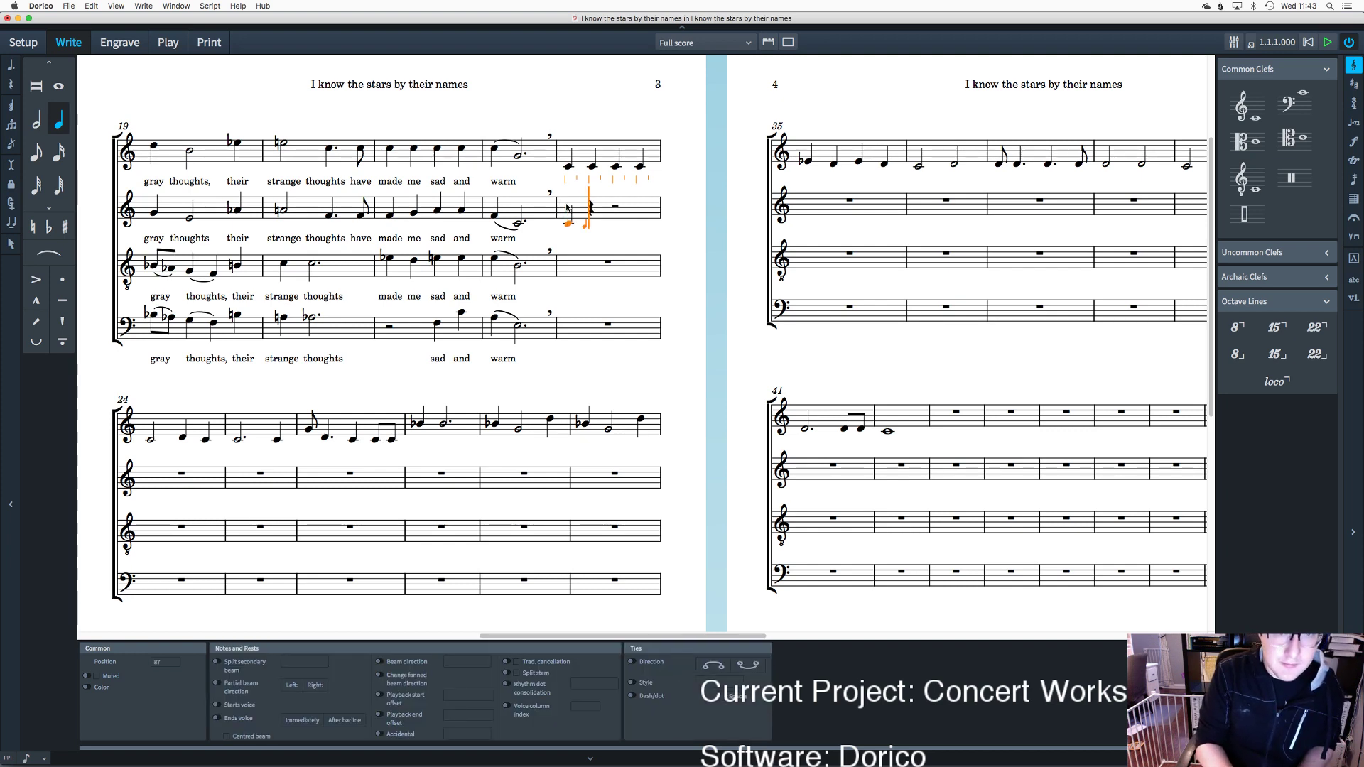
pyautogui.press('c')
pyautogui.press('c')
pyautogui.press('c')
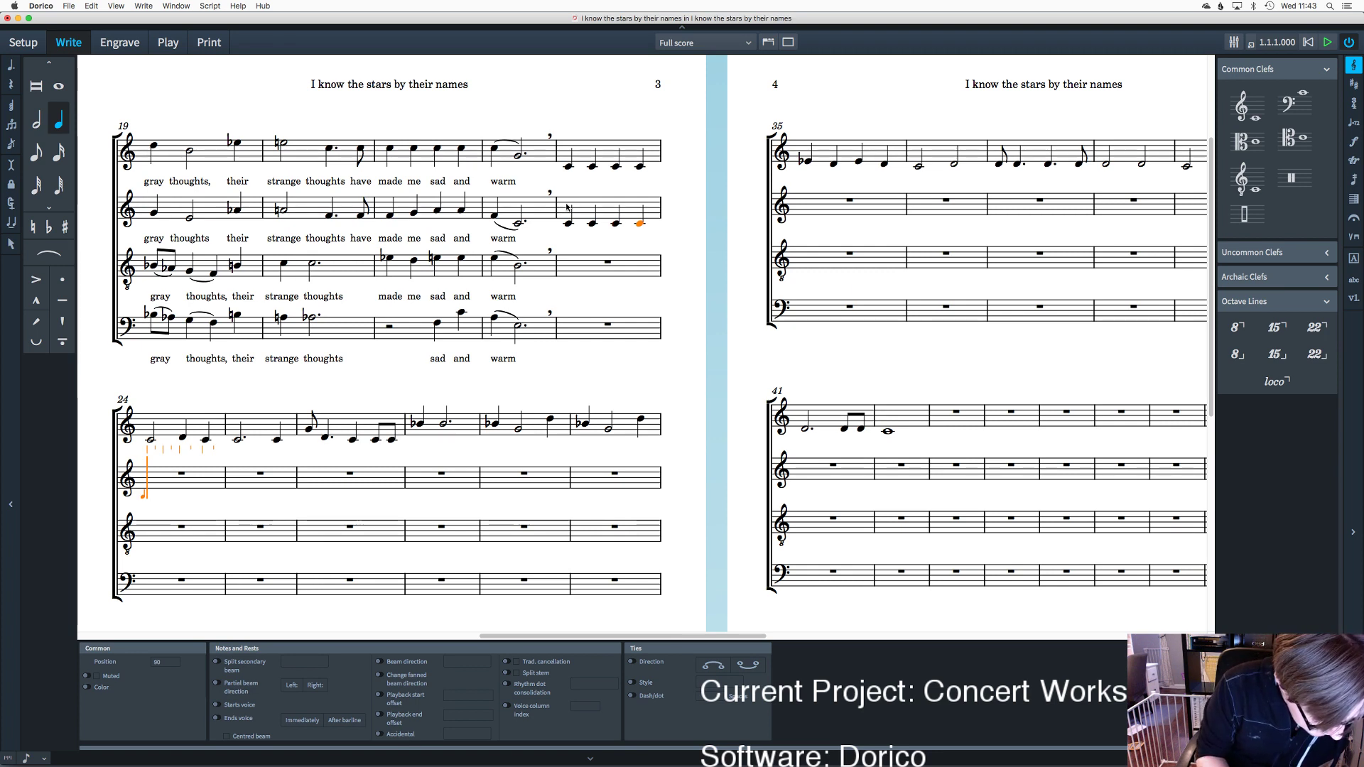
# Step: Enter a quarter-note A, a half-note B-flat and a quarter-note A in the Alto's bar 24
pyautogui.press('c')
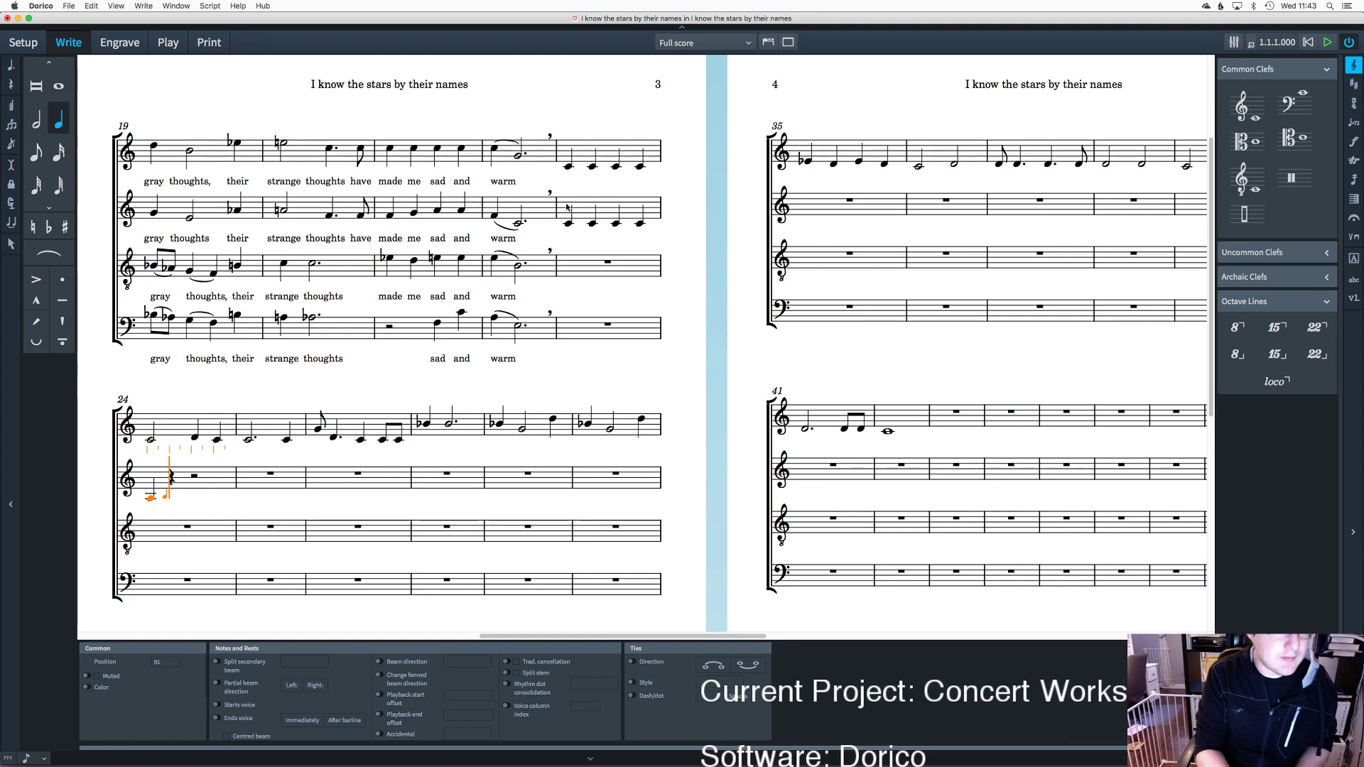
pyautogui.press('7')
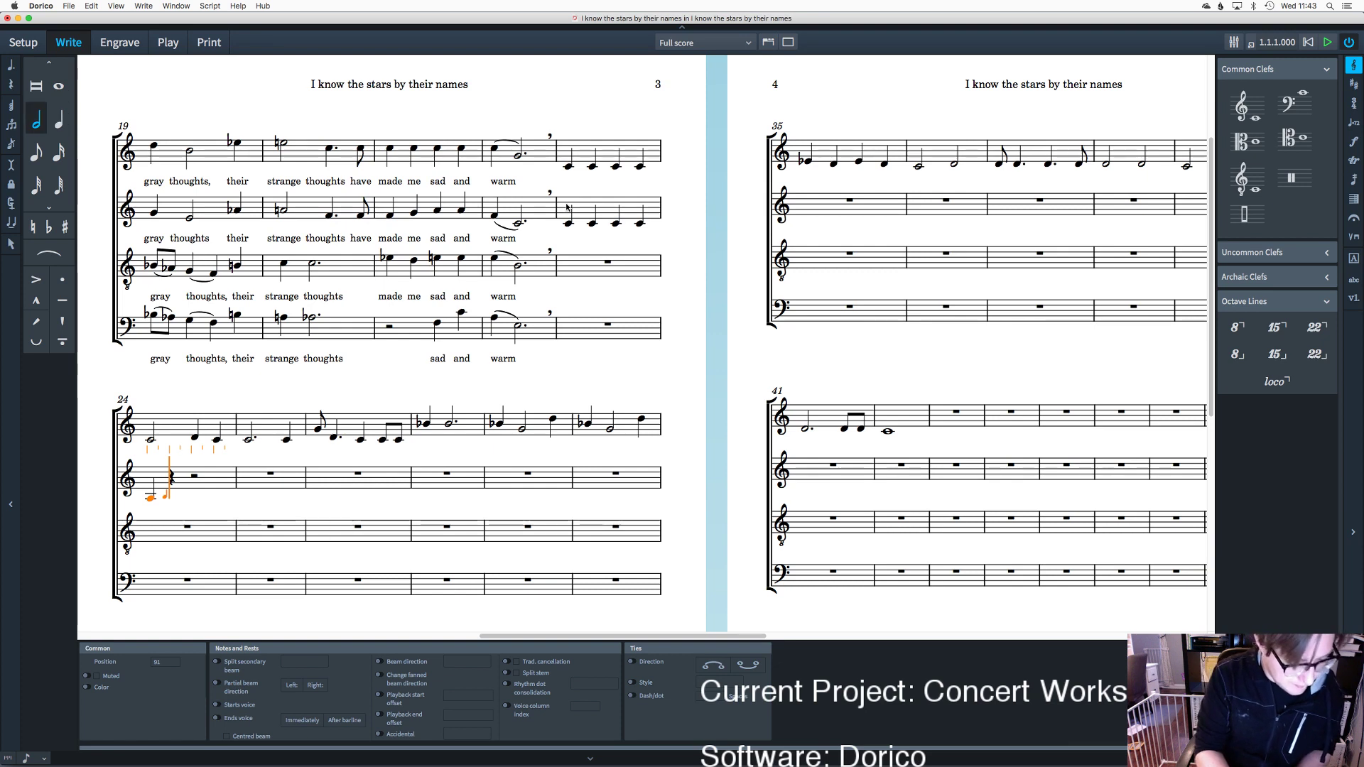
pyautogui.press('-')
pyautogui.press('d')
pyautogui.press('6')
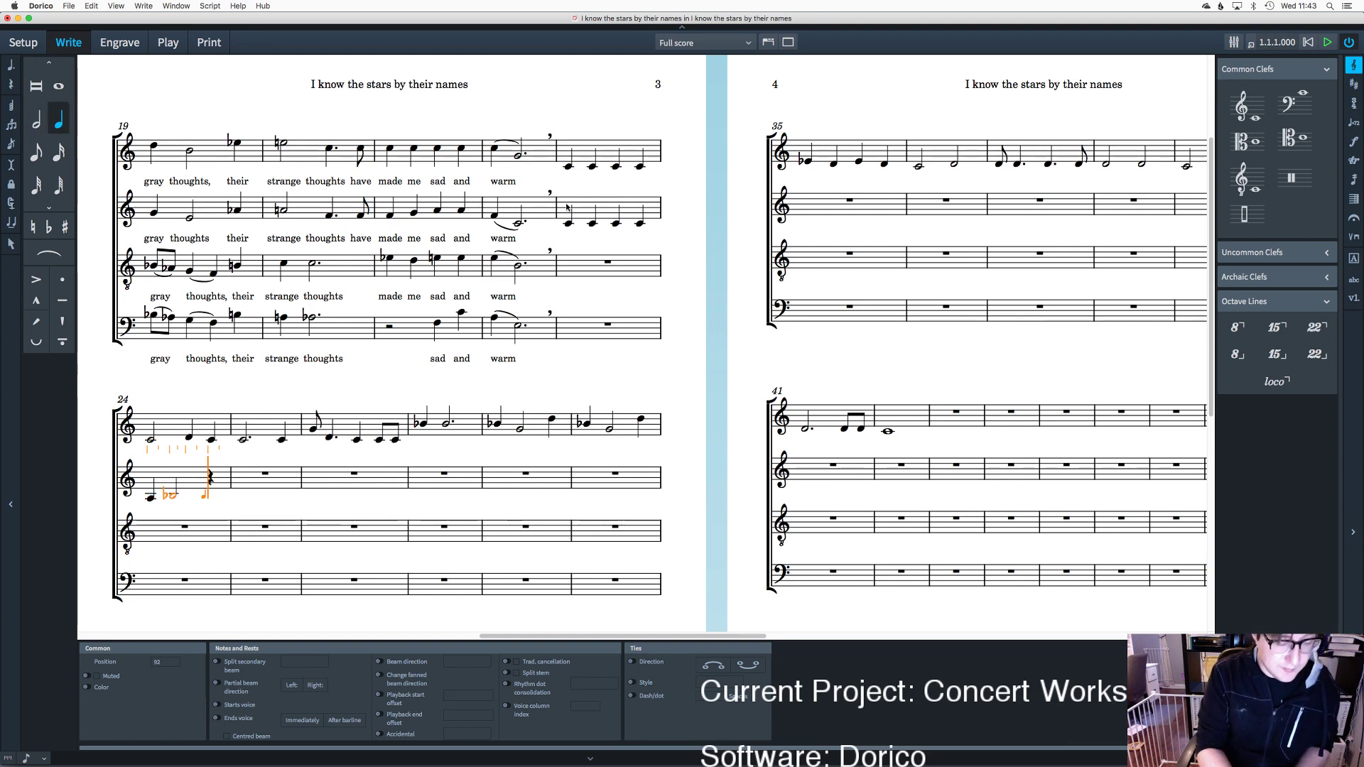
pyautogui.press('c')
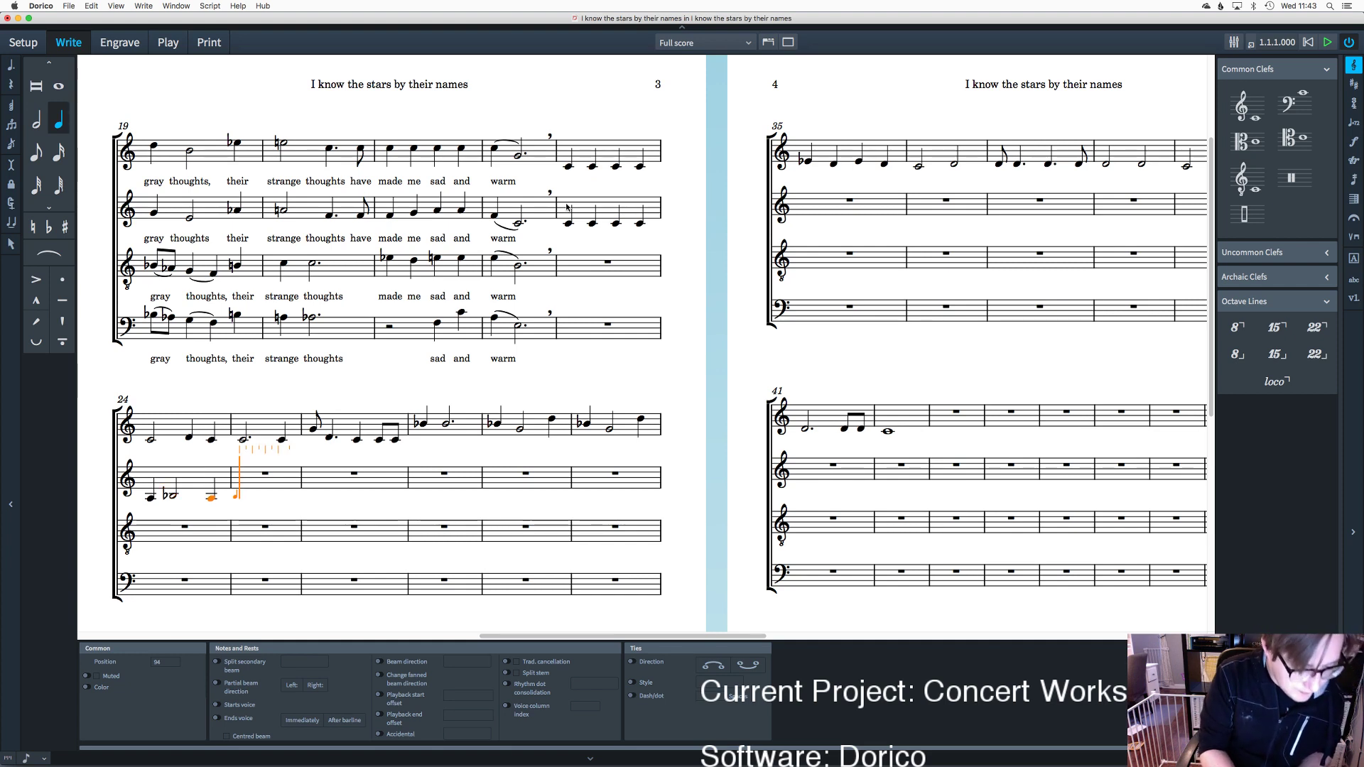
# Step: Fill the Alto's bar 25 with a half-note G and a half-note B-flat
pyautogui.press('c')
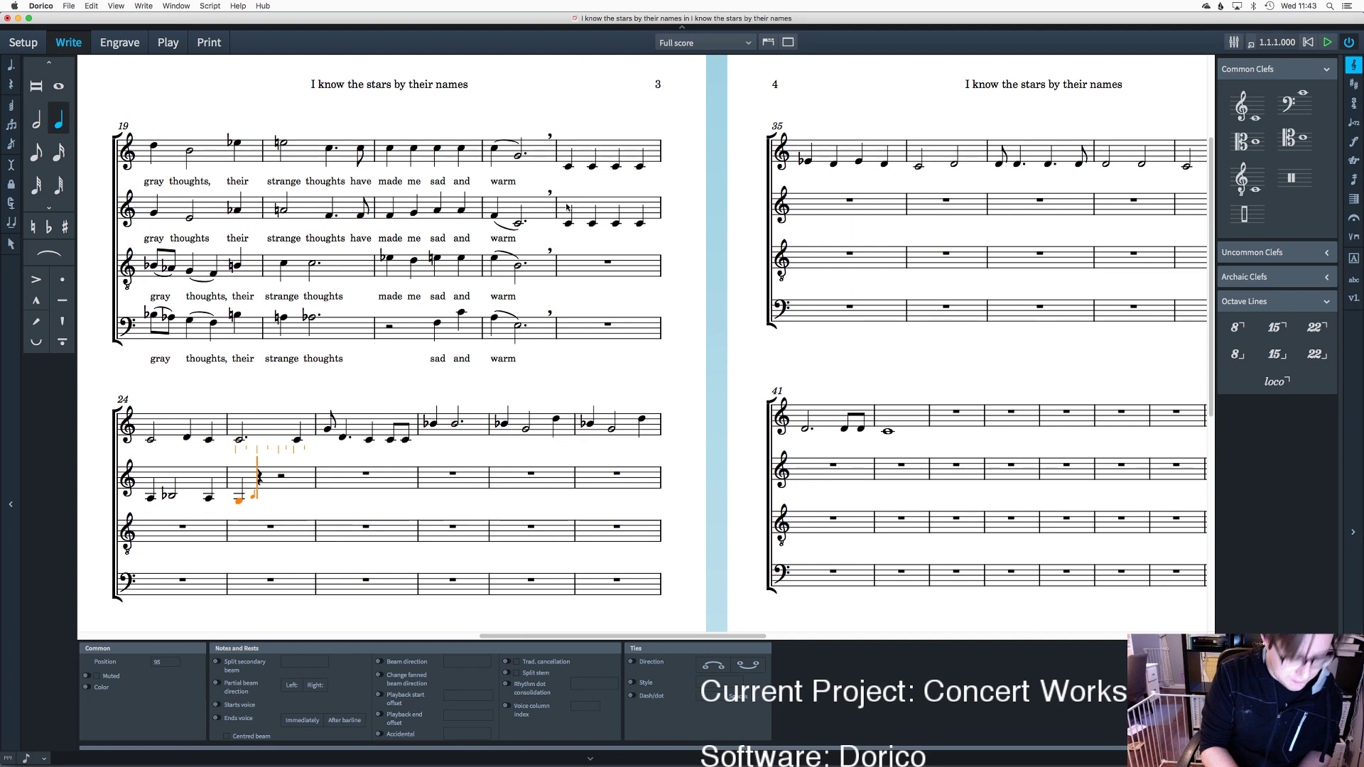
pyautogui.press('6')
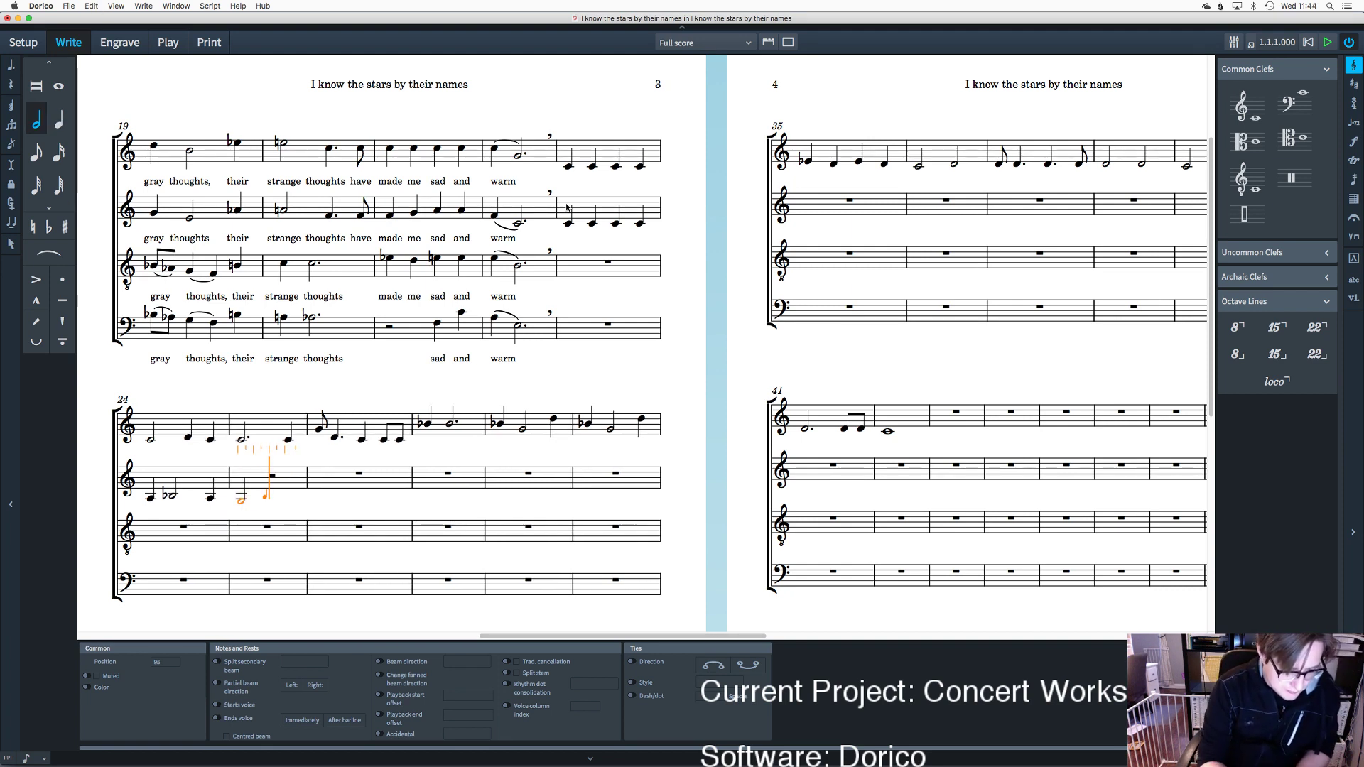
pyautogui.press('3')
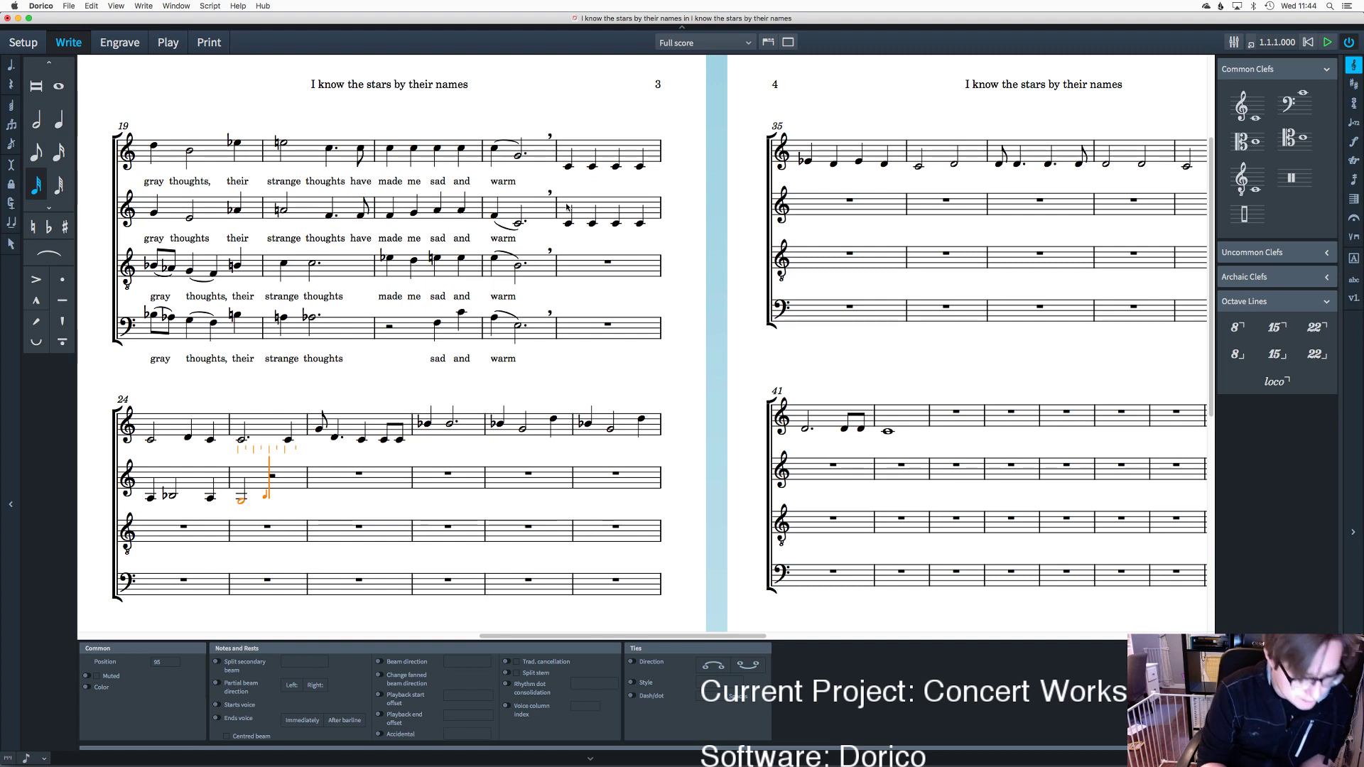
pyautogui.press('d')
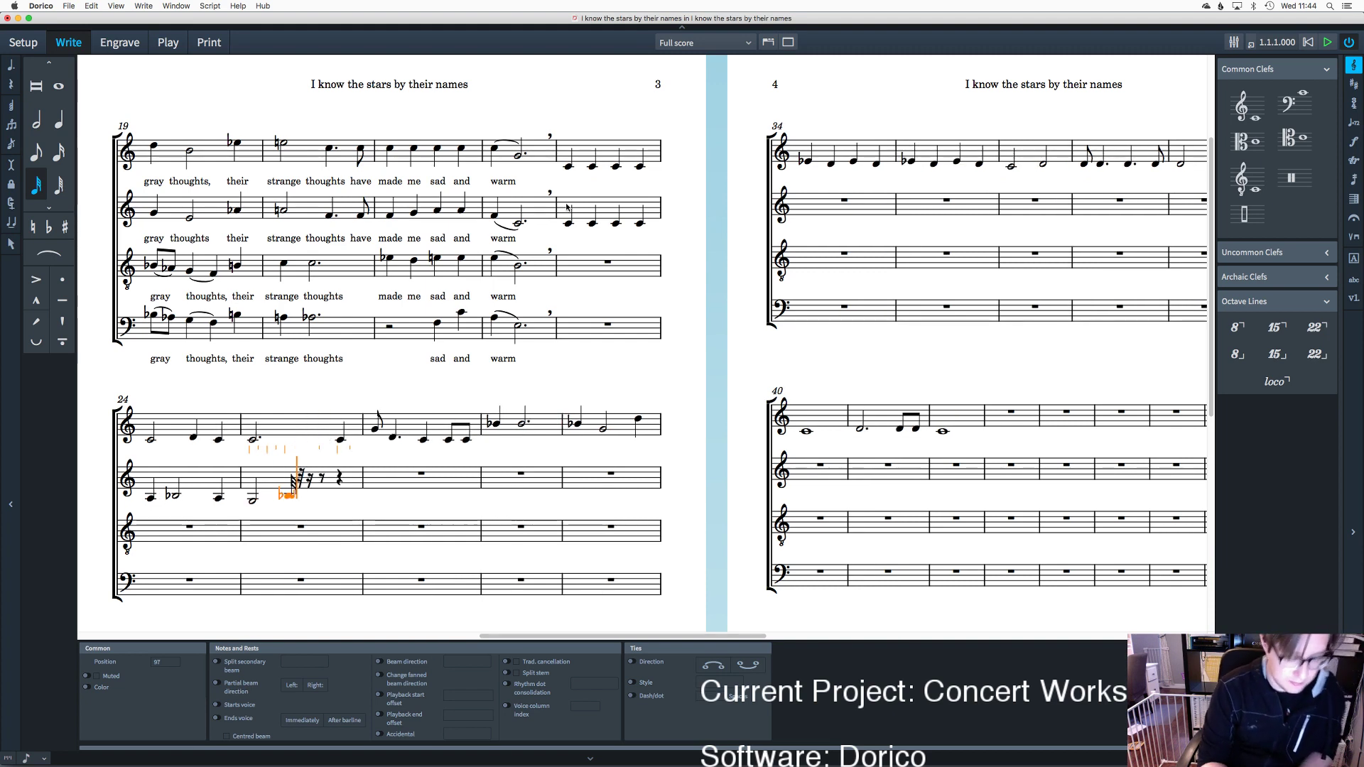
pyautogui.press('BackSpace')
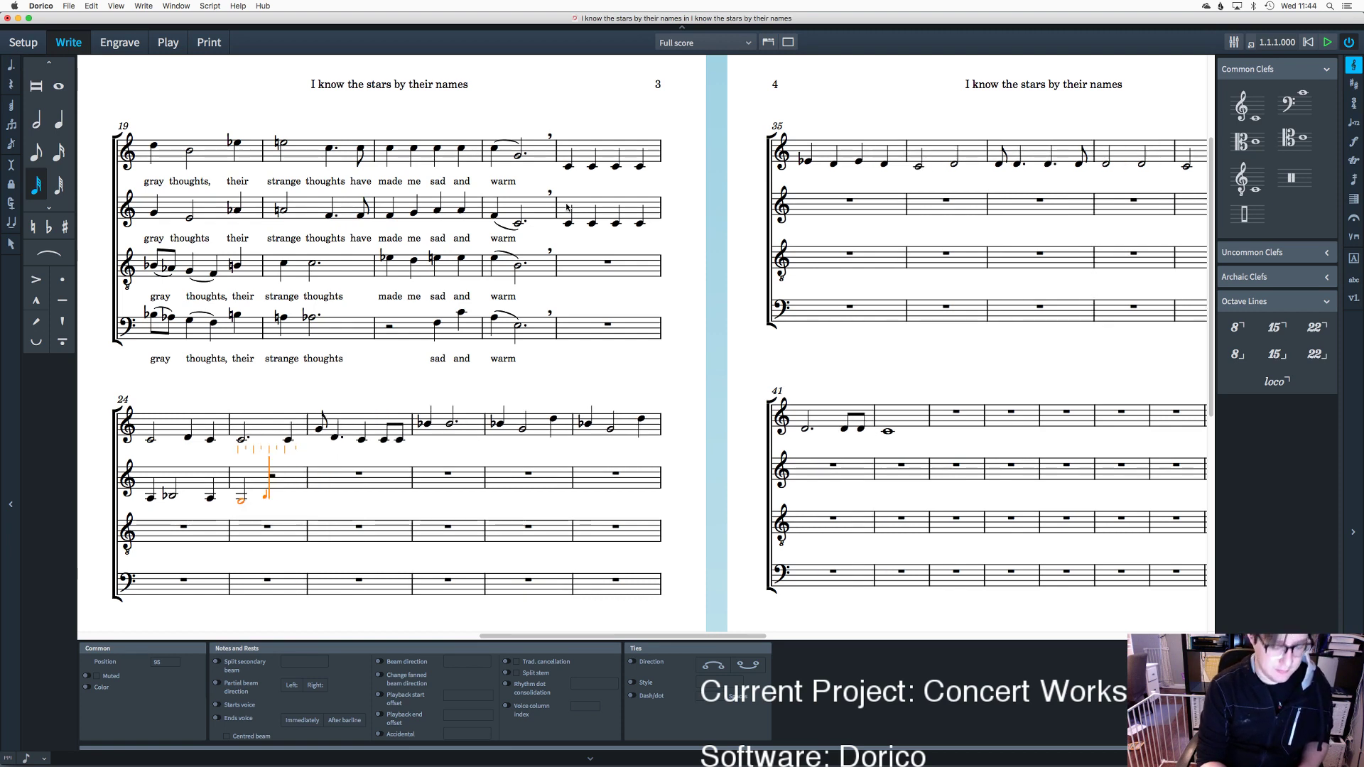
pyautogui.press('6')
pyautogui.press('d')
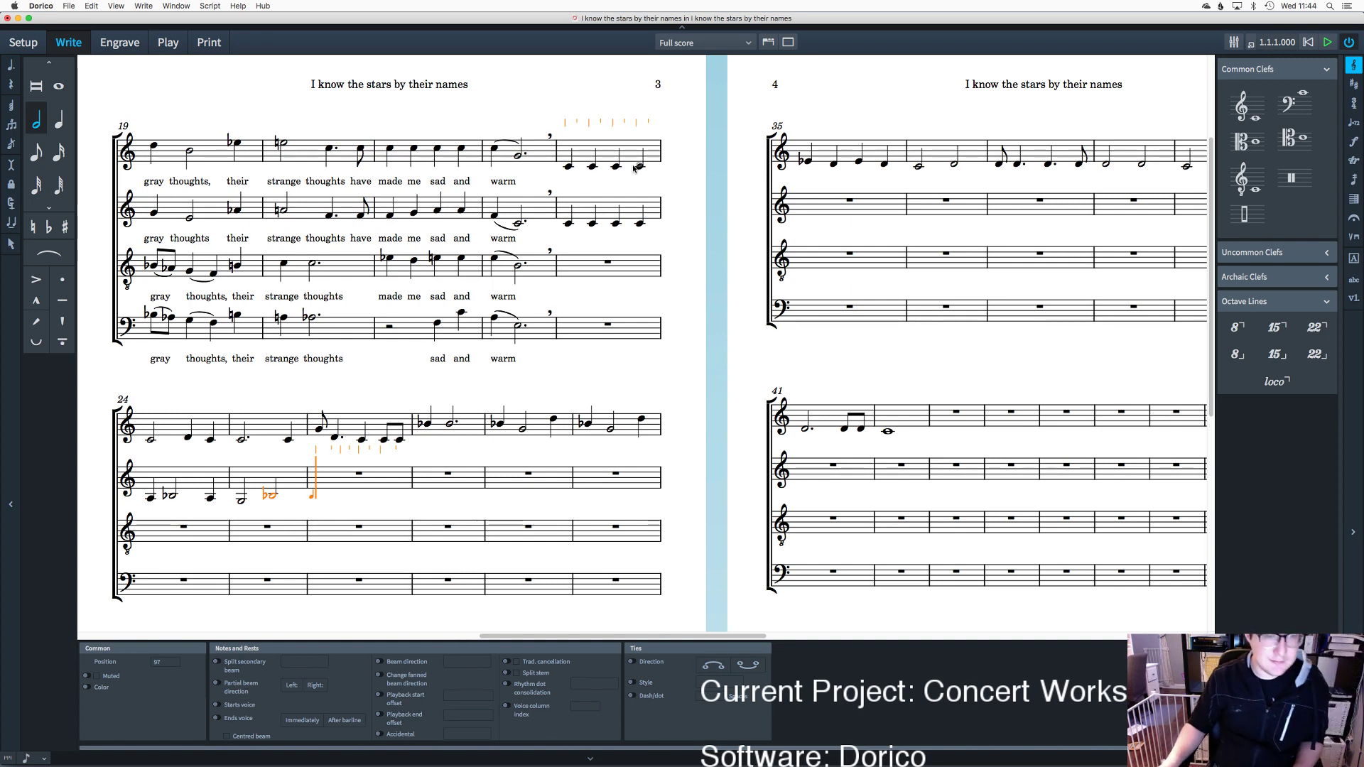
pyautogui.press('Escape')
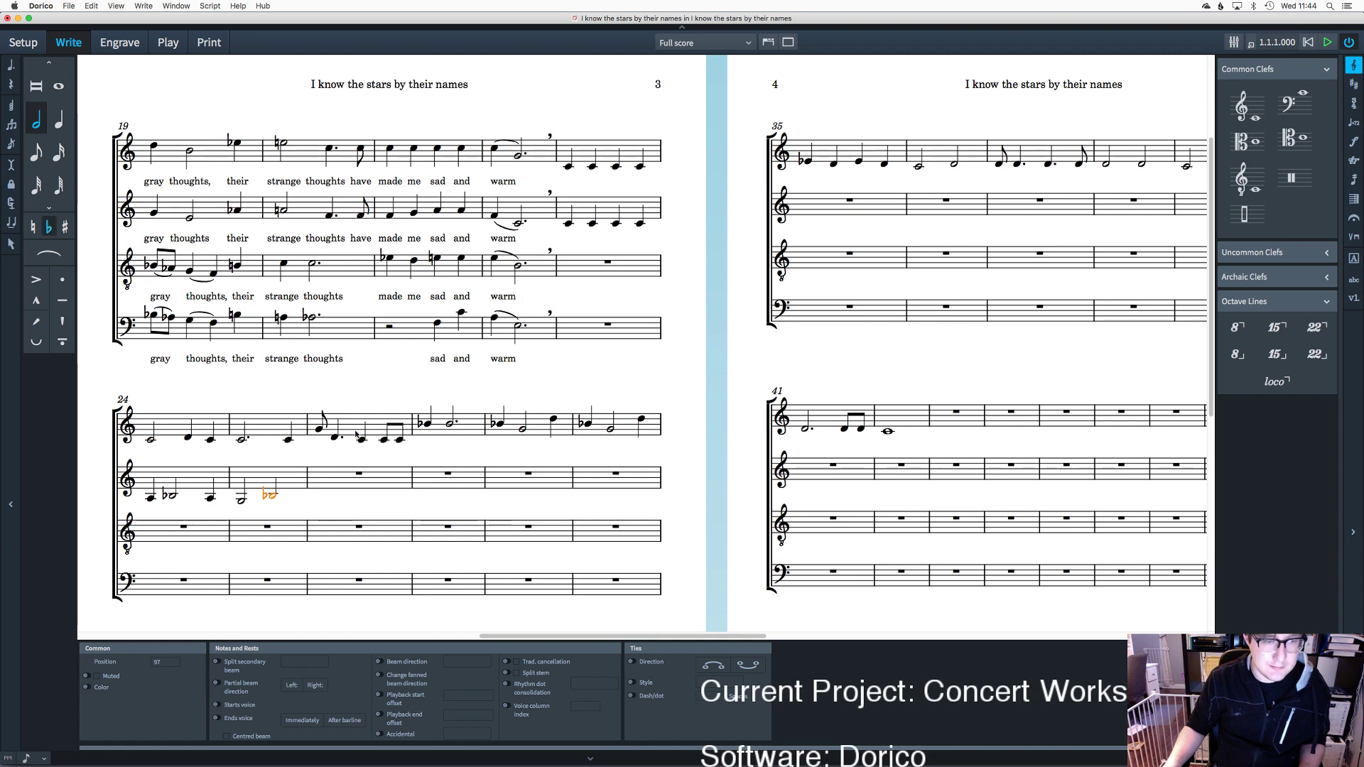
pyautogui.press('Escape')
# Step: Copy the Soprano's notes in bars 26 and 27 into the same bars of the Alto
pyautogui.moveTo(406, 457); pyautogui.dragTo(301, 401)
pyautogui.keyDown('alt'); pyautogui.click(320, 483); pyautogui.keyUp('alt')
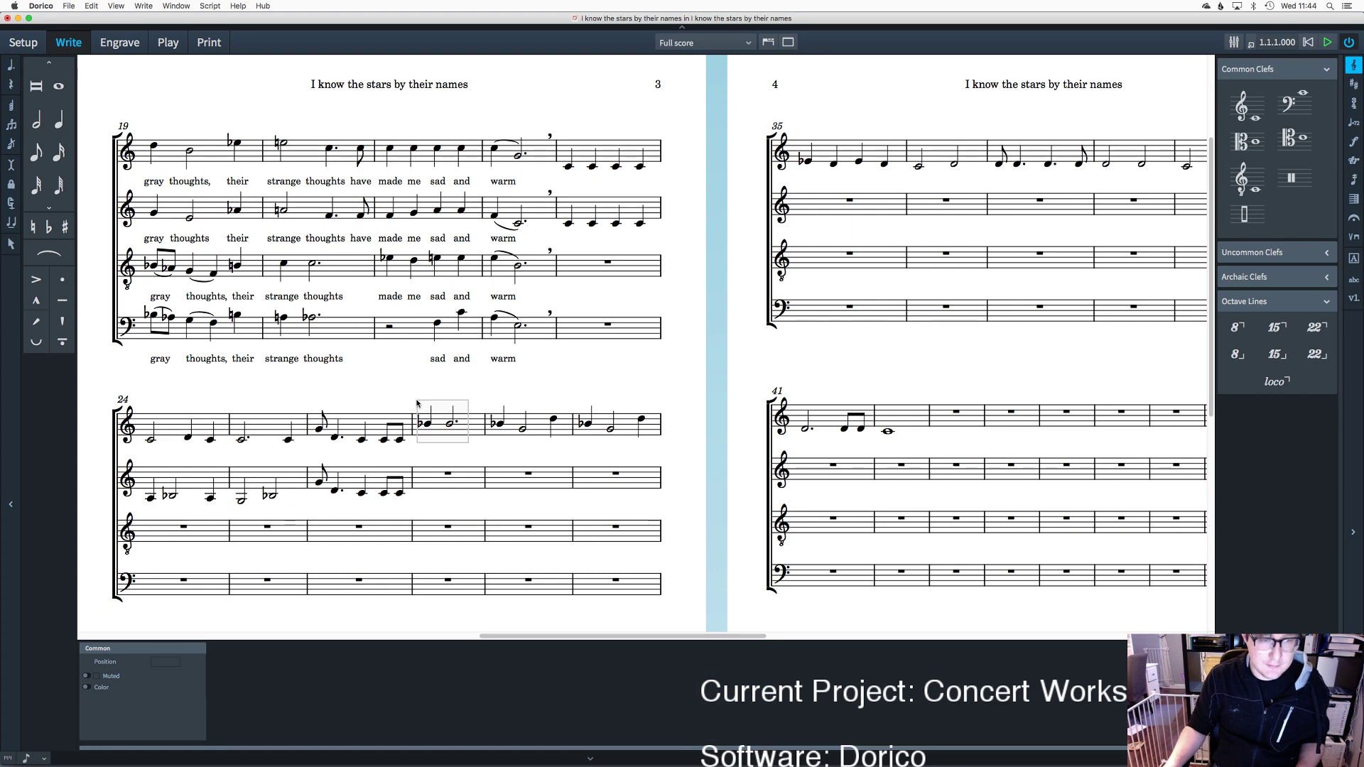
pyautogui.click(433, 426)
pyautogui.keyDown('alt'); pyautogui.click(453, 469); pyautogui.keyUp('alt')
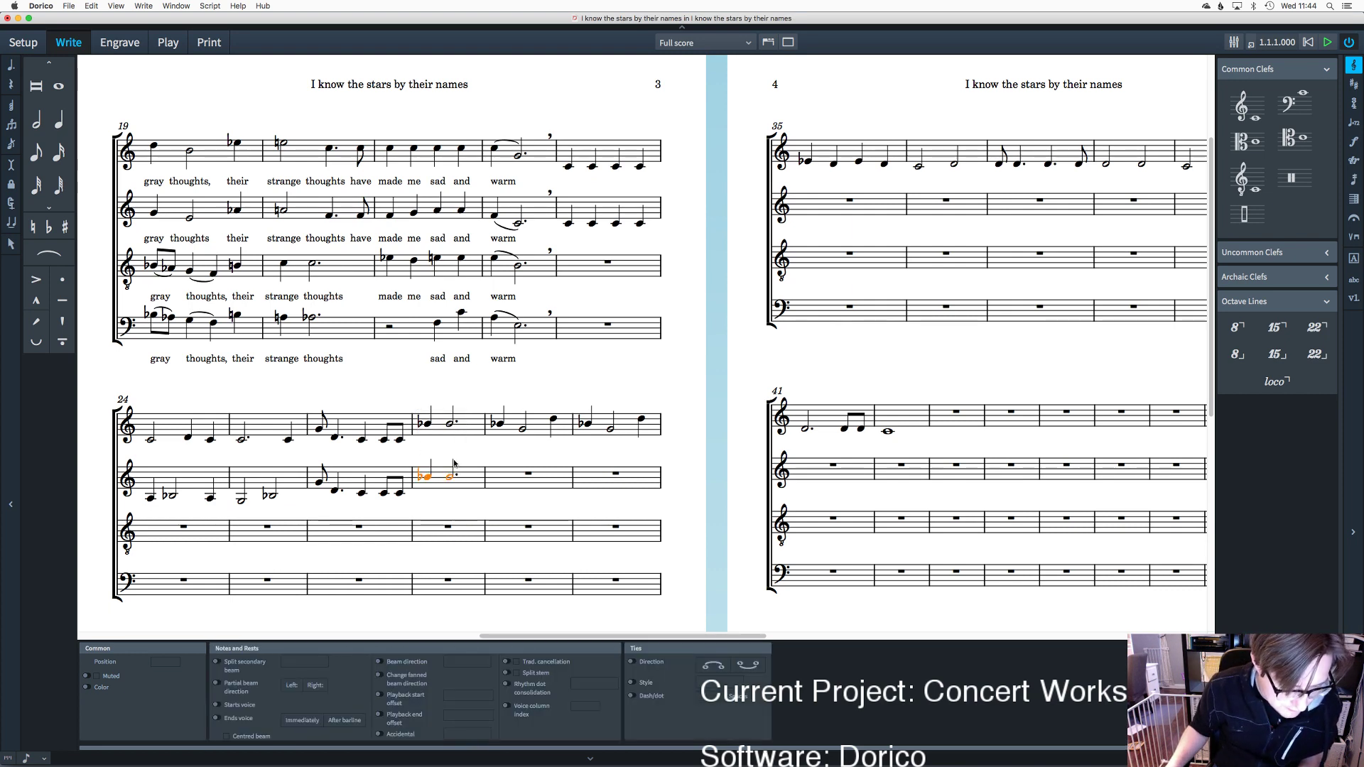
pyautogui.click(528, 446)
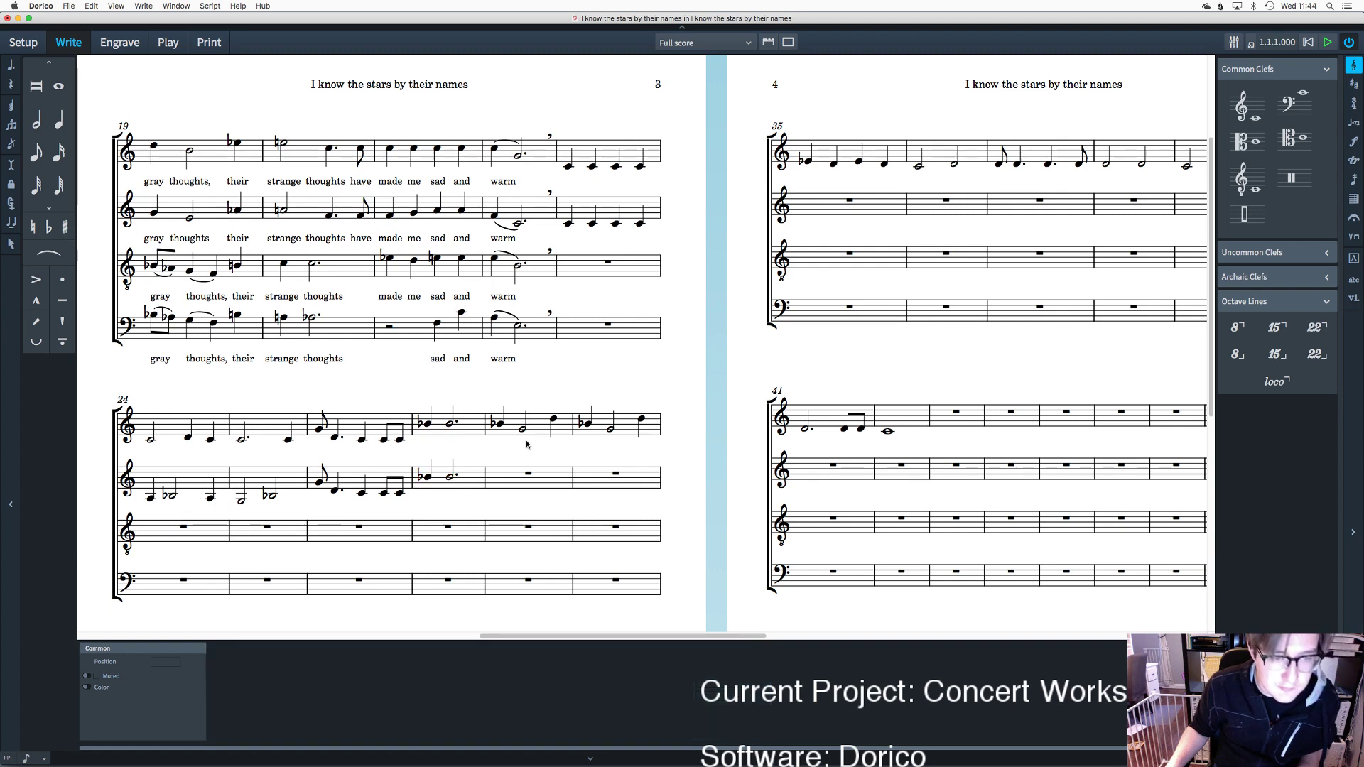
# Step: Copy the Soprano's bars 28 and 29 into the Alto and lower the copied notes four staff steps to E, C and G
pyautogui.moveTo(564, 432); pyautogui.dragTo(661, 471)
pyautogui.keyDown('alt'); pyautogui.click(502, 476); pyautogui.keyUp('alt')
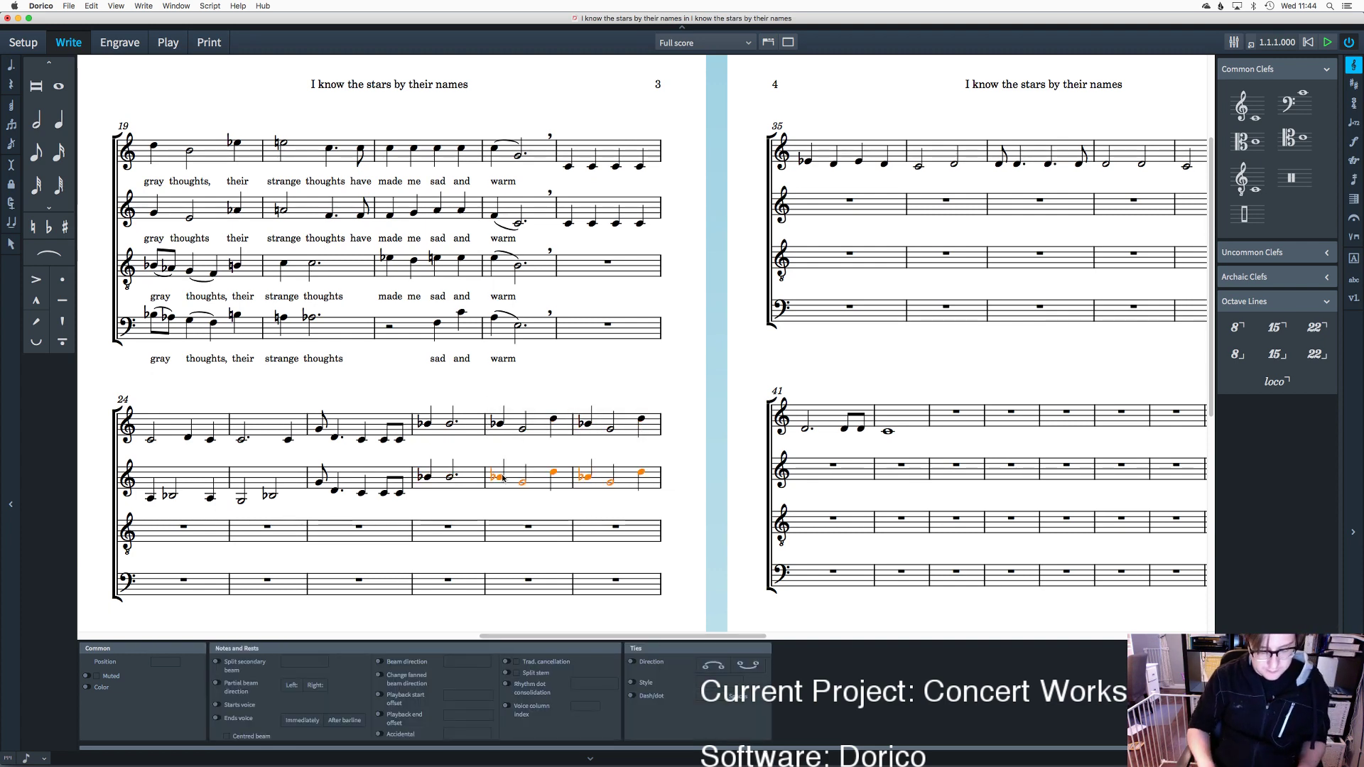
pyautogui.hotkey('alt', 'Down')
pyautogui.hotkey('alt', 'Down')
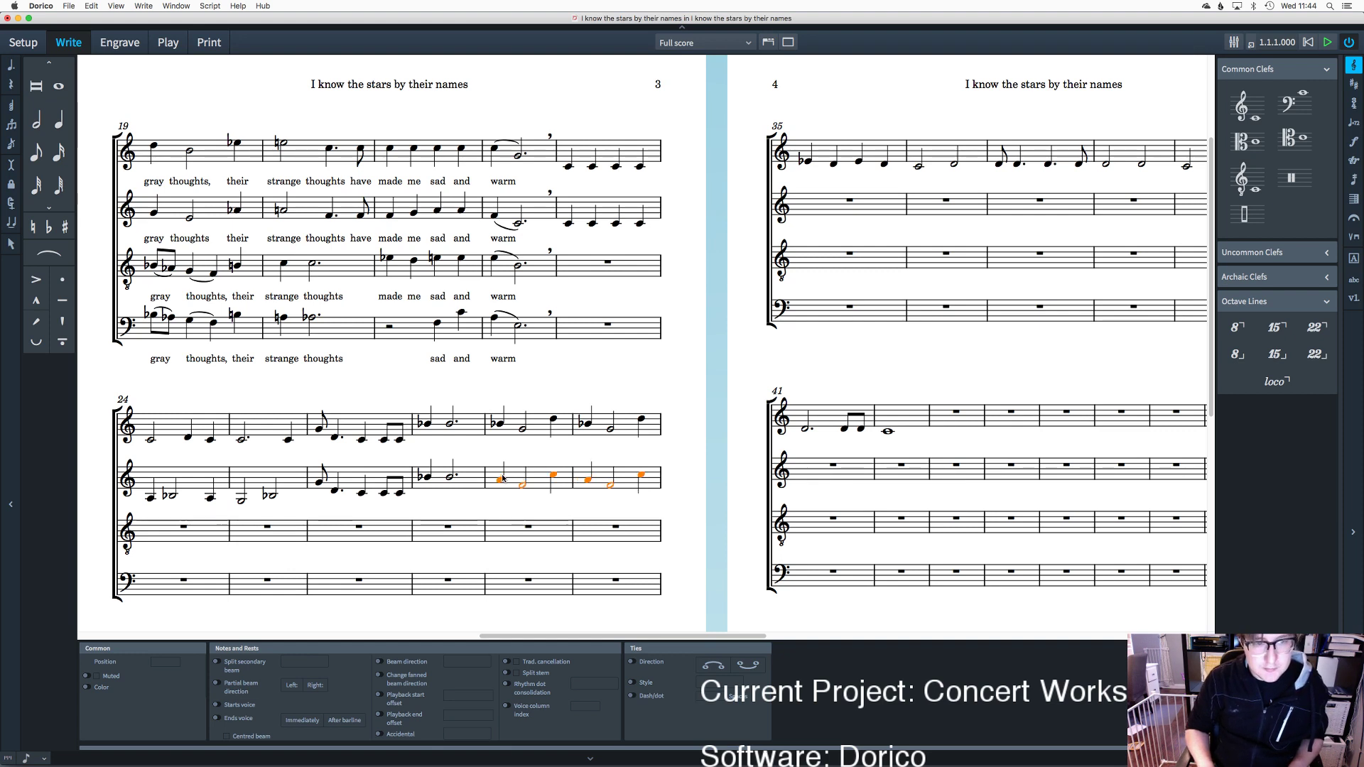
pyautogui.hotkey('alt', 'Down')
pyautogui.hotkey('alt', 'Down')
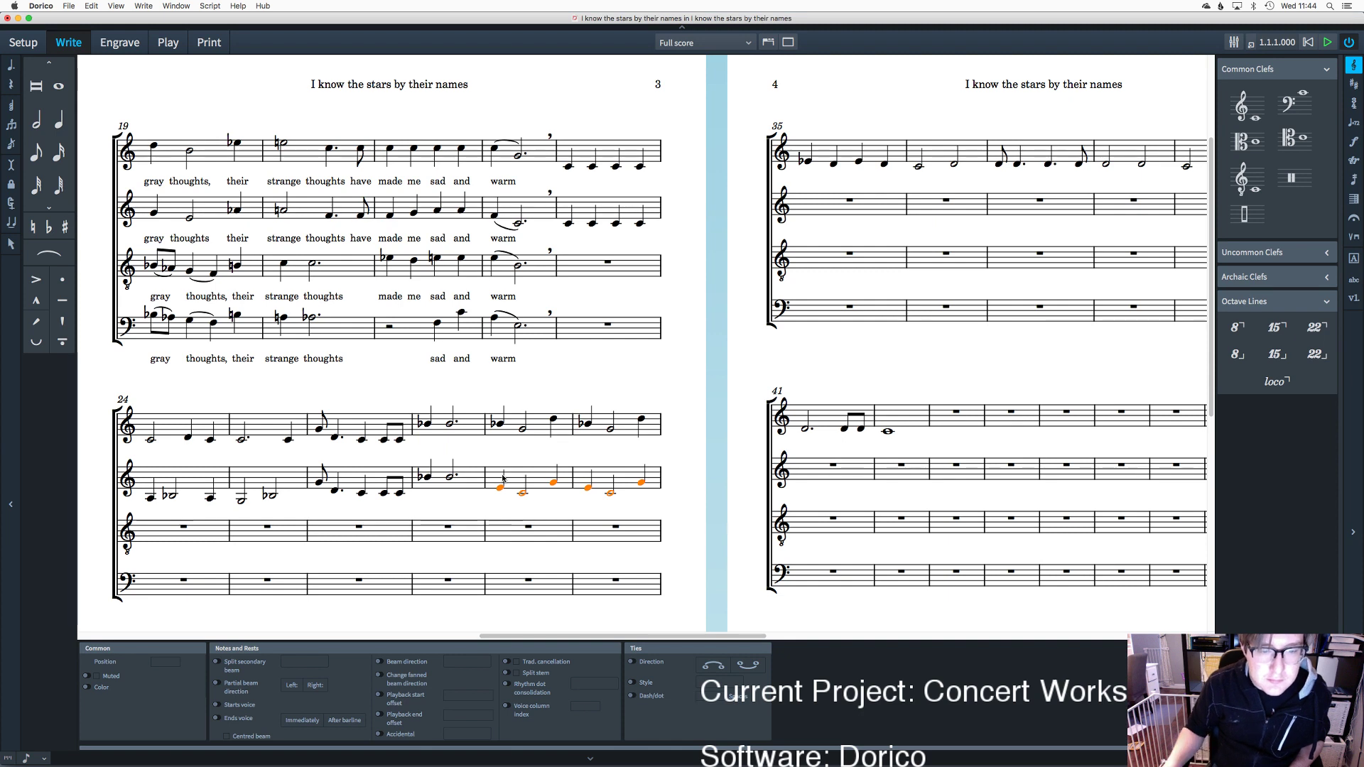
# Step: Flatten the first note of the Alto's bars 28 and 29 to E-flat
pyautogui.click(501, 488)
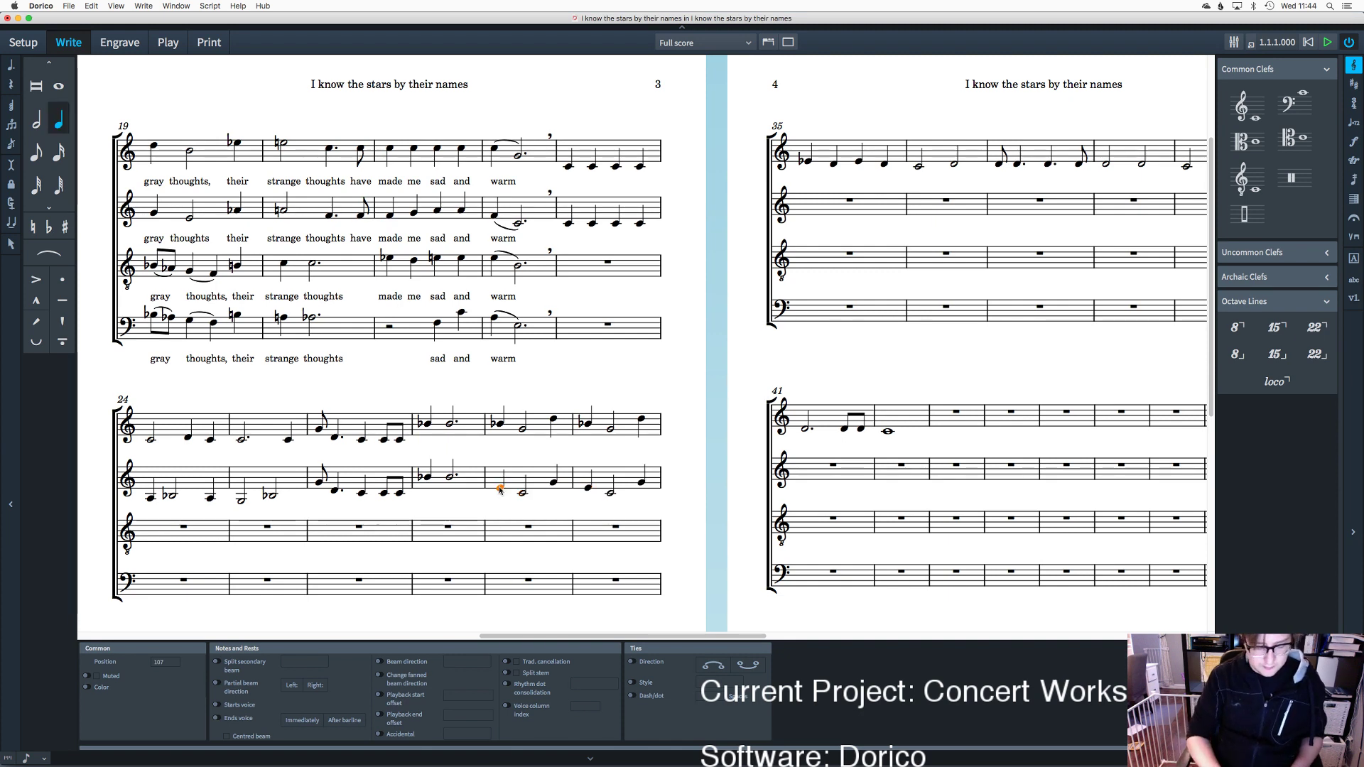
pyautogui.press('-')
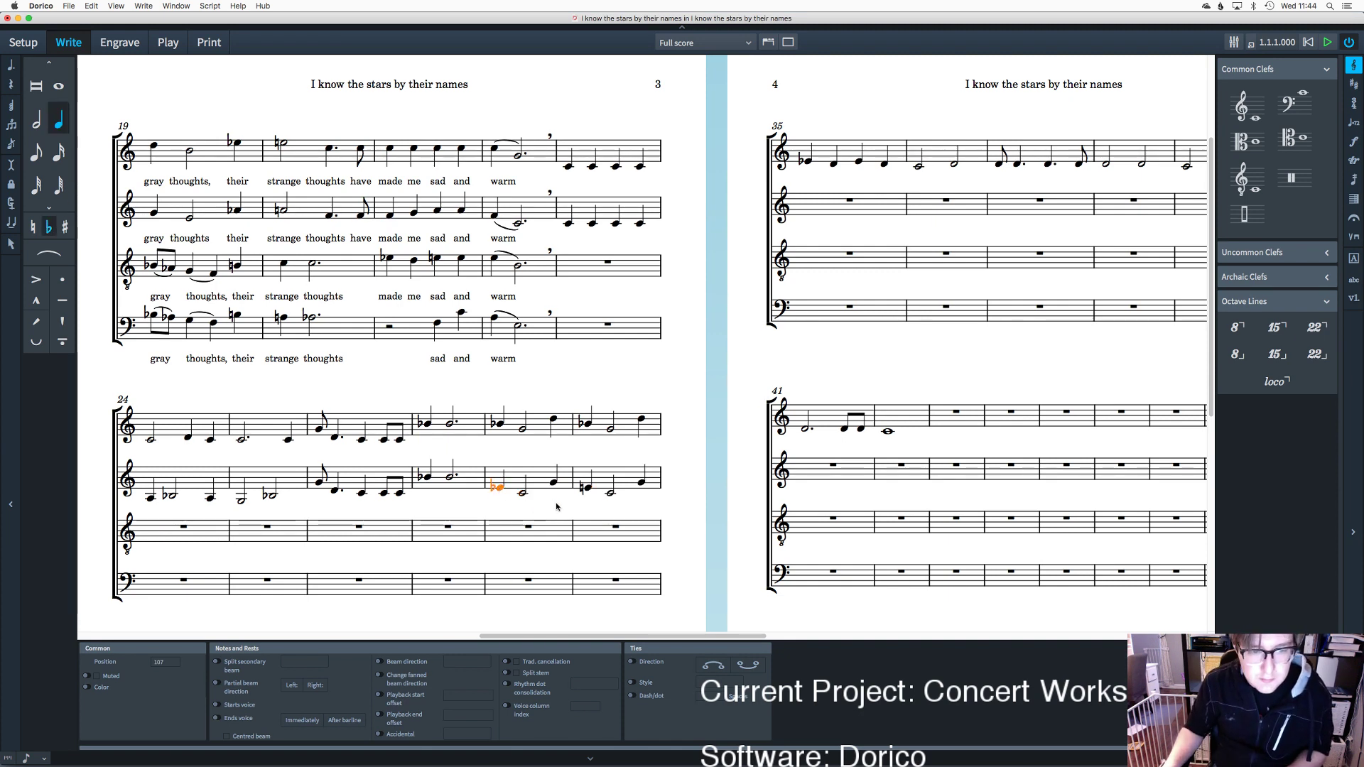
pyautogui.click(584, 488)
pyautogui.press('-')
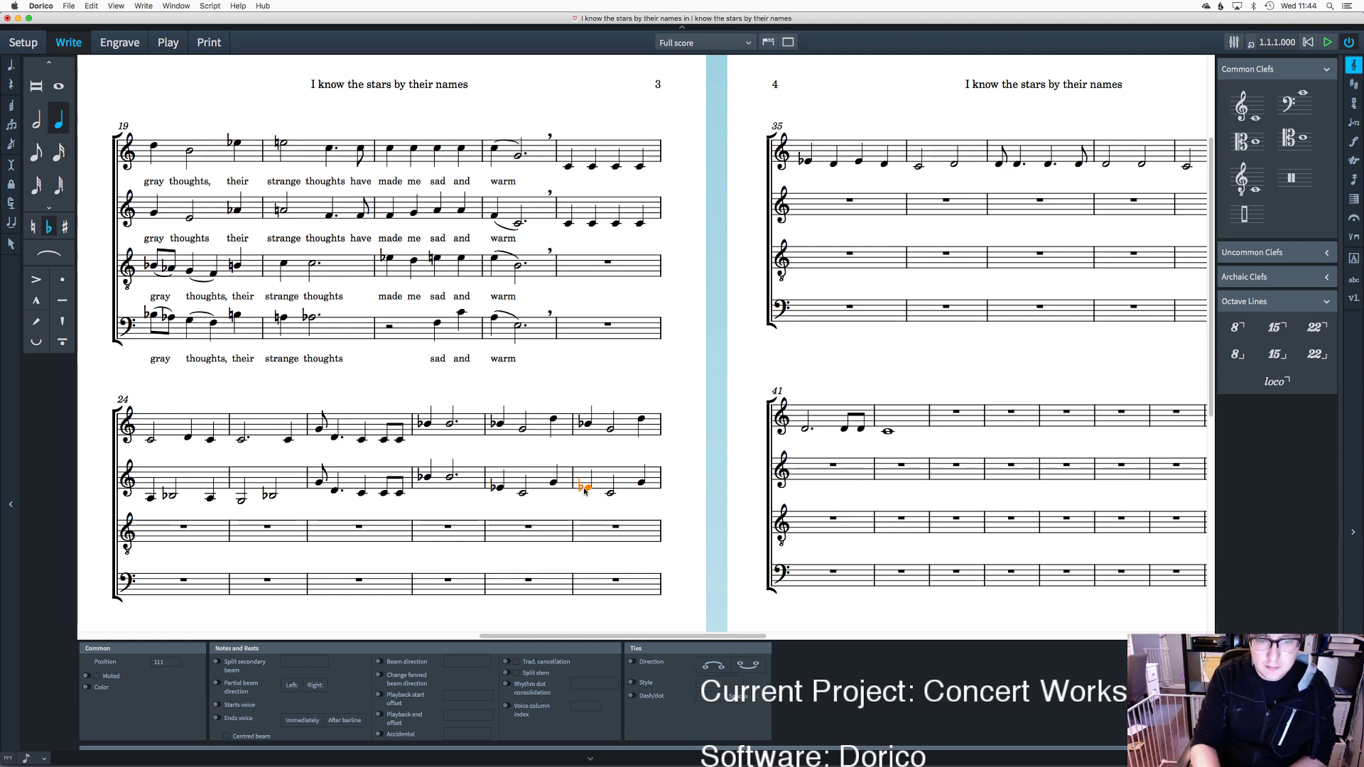
# Step: Respell the D-sharp at the end of the Soprano's bar 30 as E-flat
pyautogui.scroll(1, 903, 185)
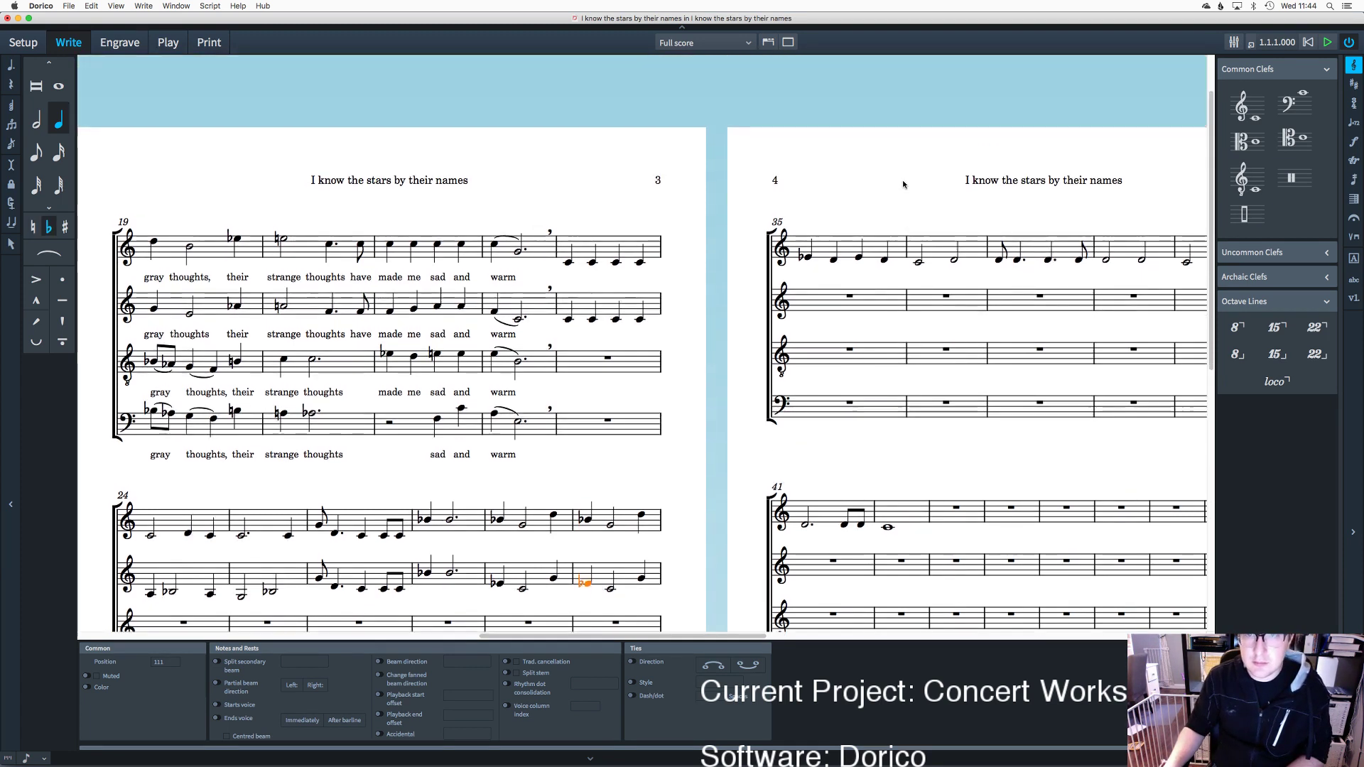
pyautogui.hscroll(4, 901, 195)
pyautogui.hscroll(2, 897, 207)
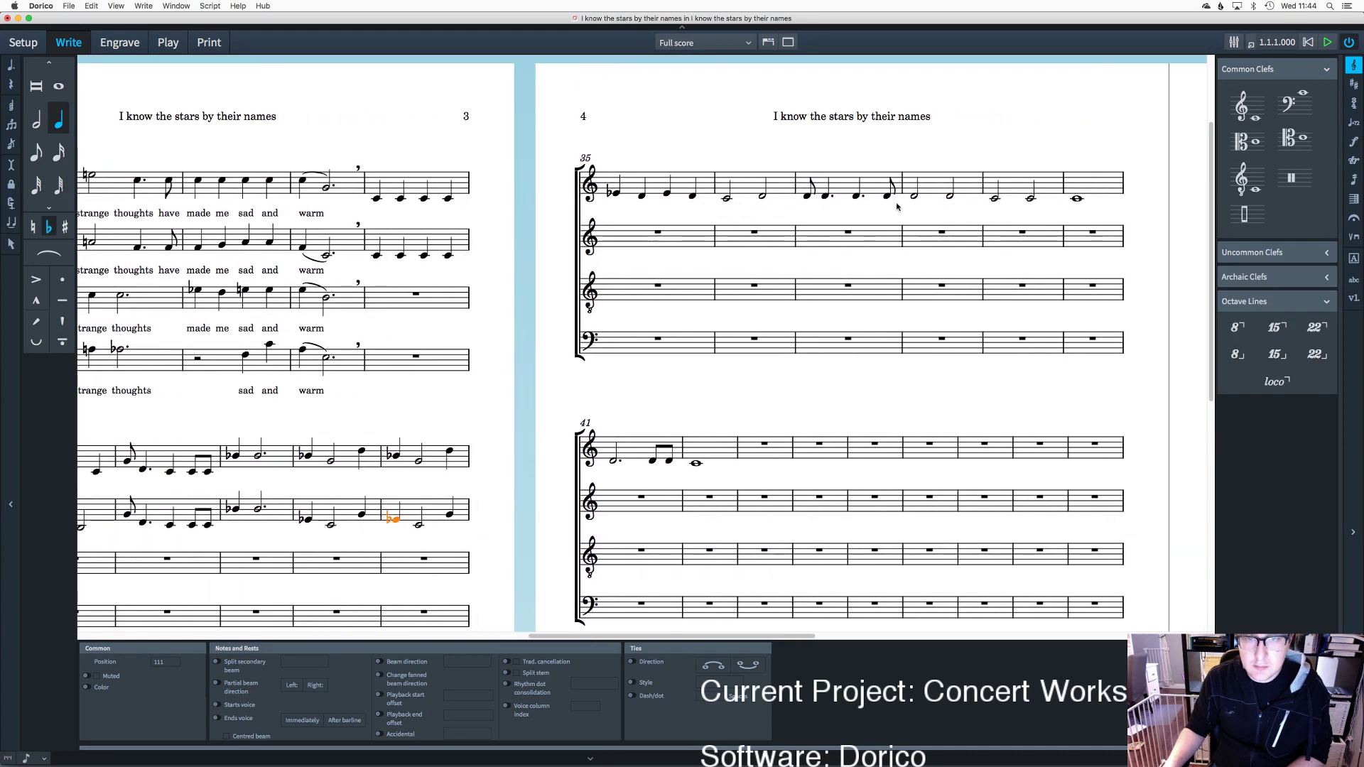
pyautogui.scroll(-5, 539, 507)
pyautogui.hscroll(-7, 526, 501)
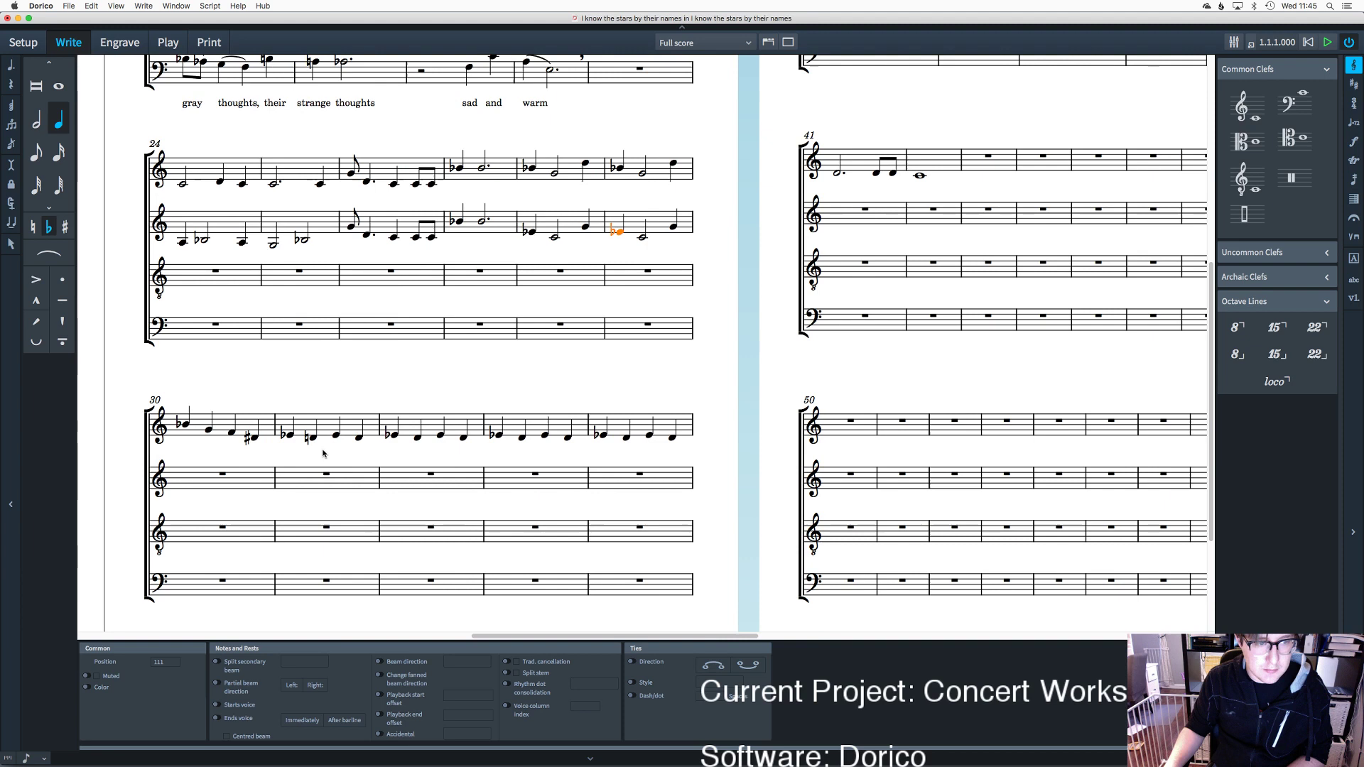
pyautogui.click(253, 439)
pyautogui.press('0')
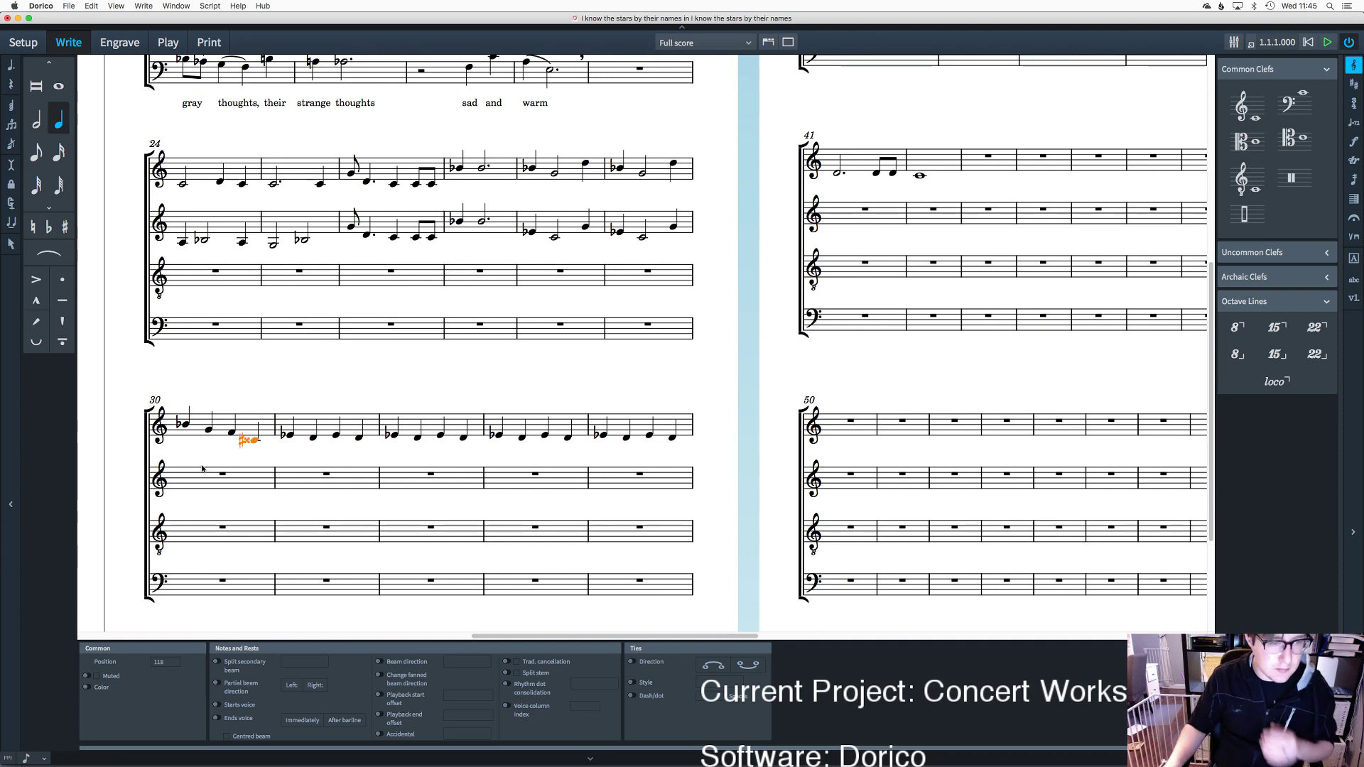
pyautogui.press('-')
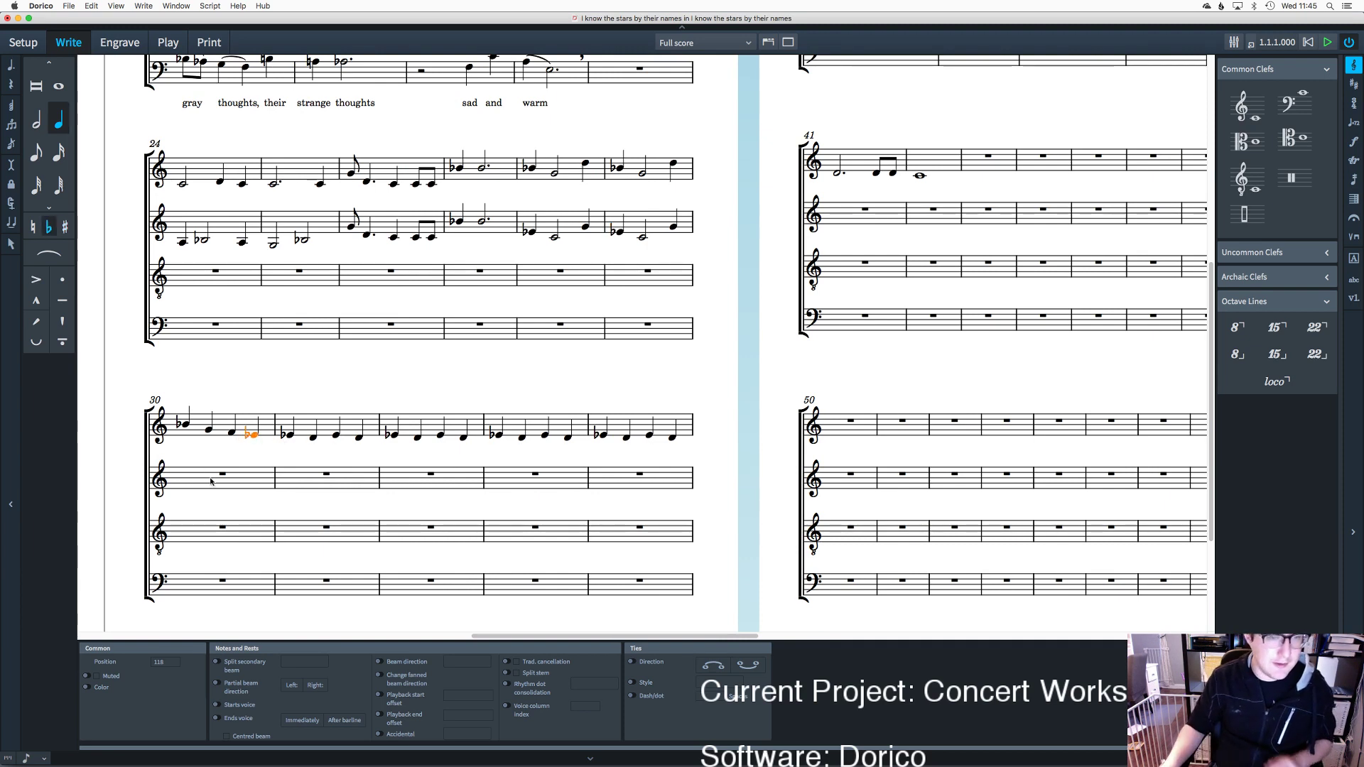
# Step: Enter the quarter notes E-flat, C, B-flat and G-sharp in the Alto's bar 30
pyautogui.click(291, 469)
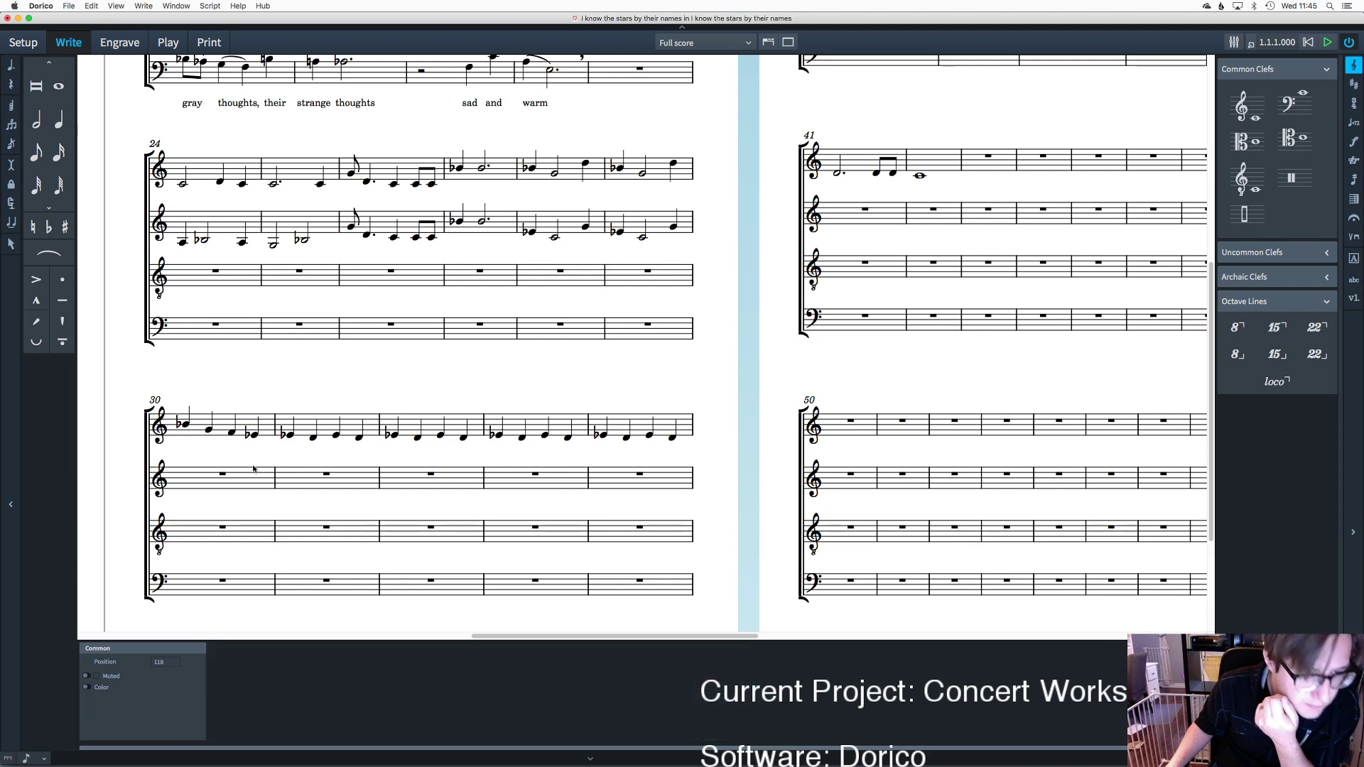
pyautogui.doubleClick(183, 485)
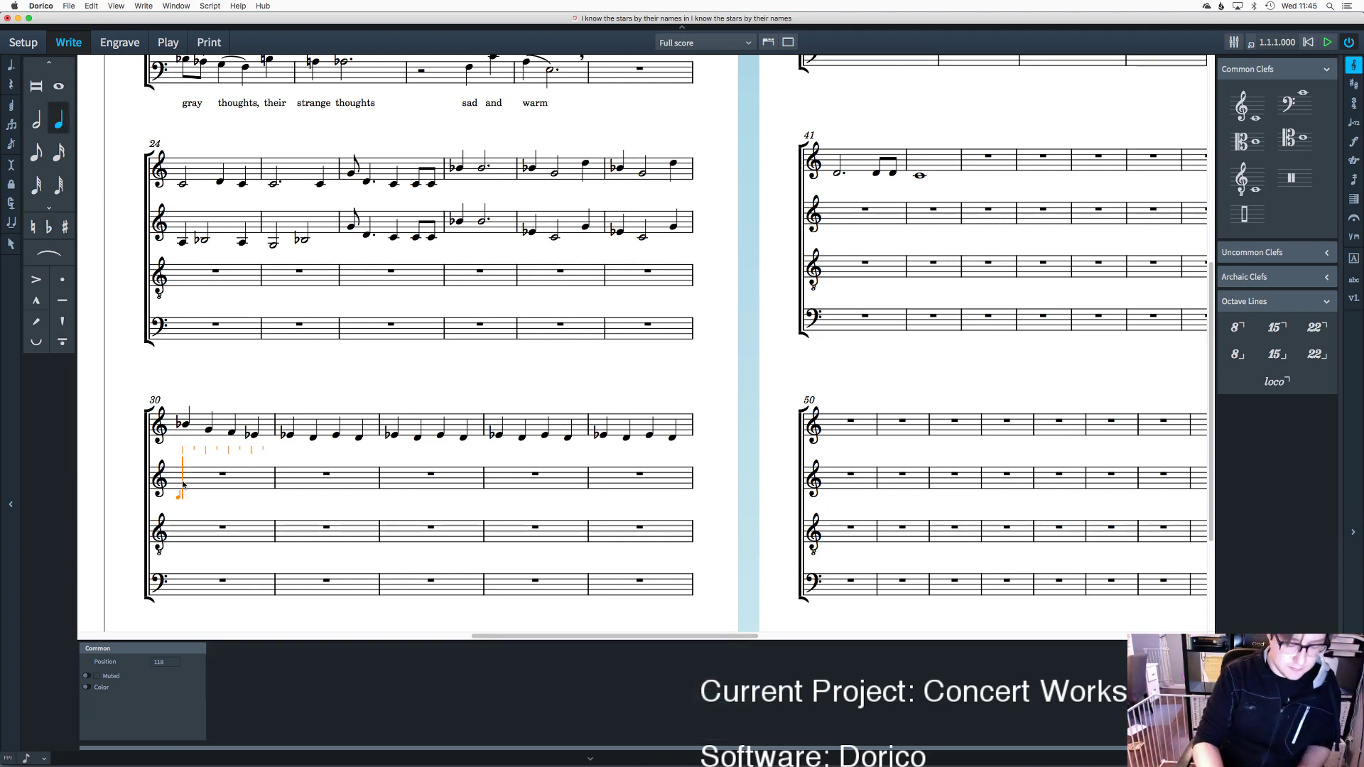
pyautogui.click(183, 485)
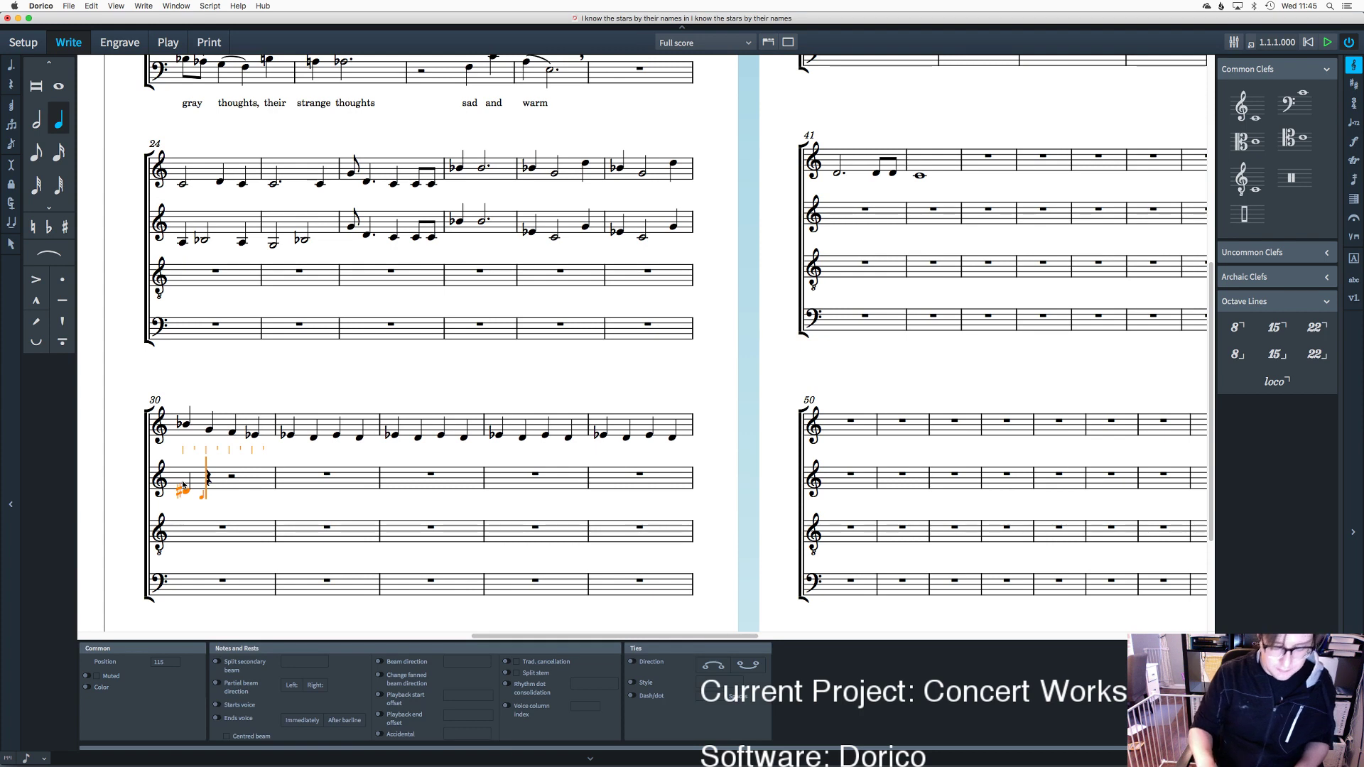
pyautogui.press('-')
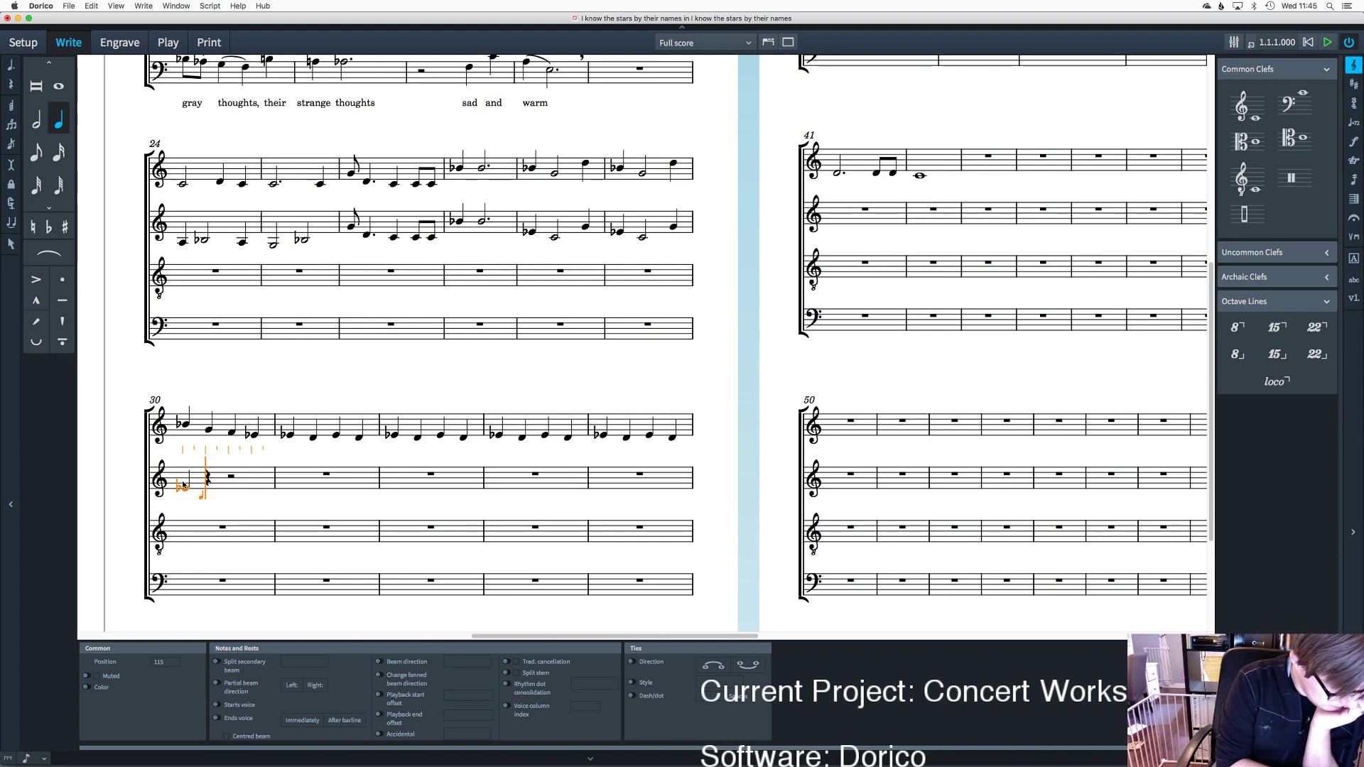
pyautogui.press('c')
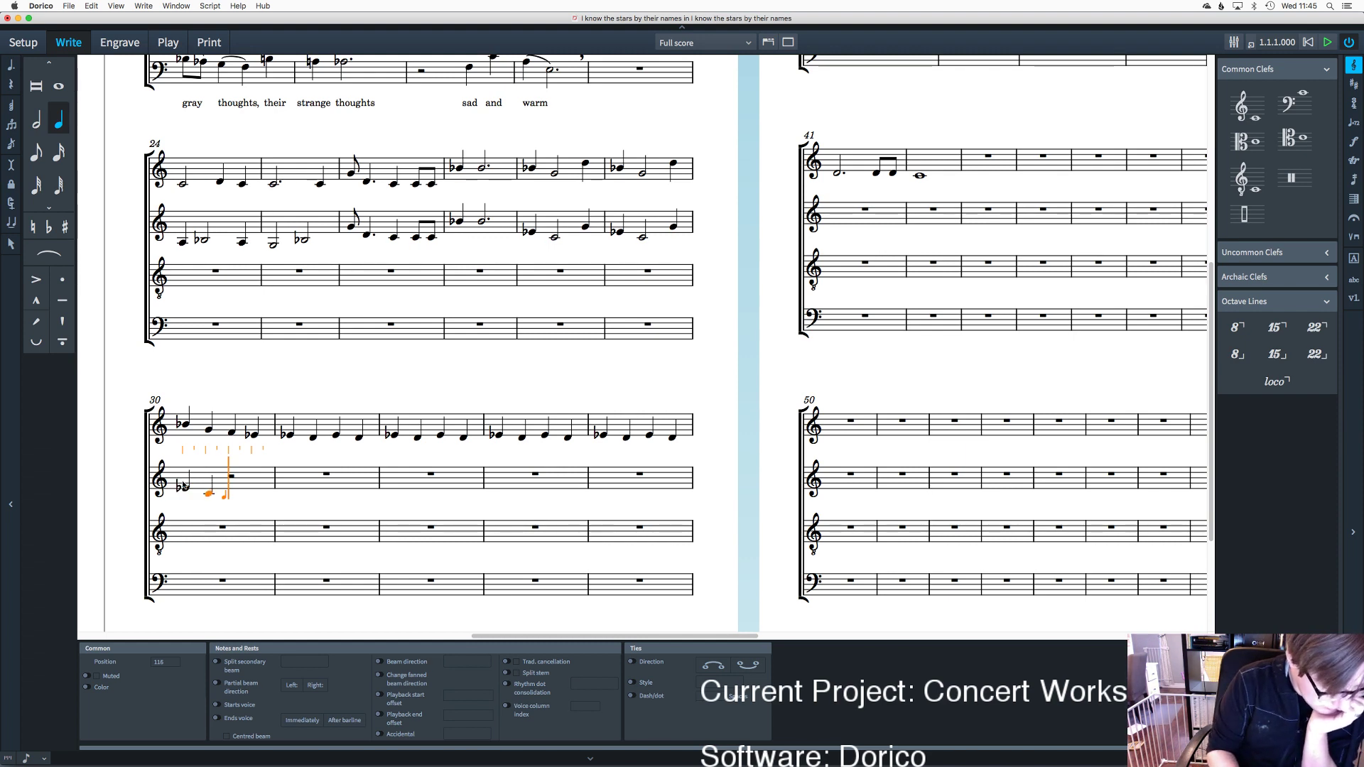
pyautogui.press('b')
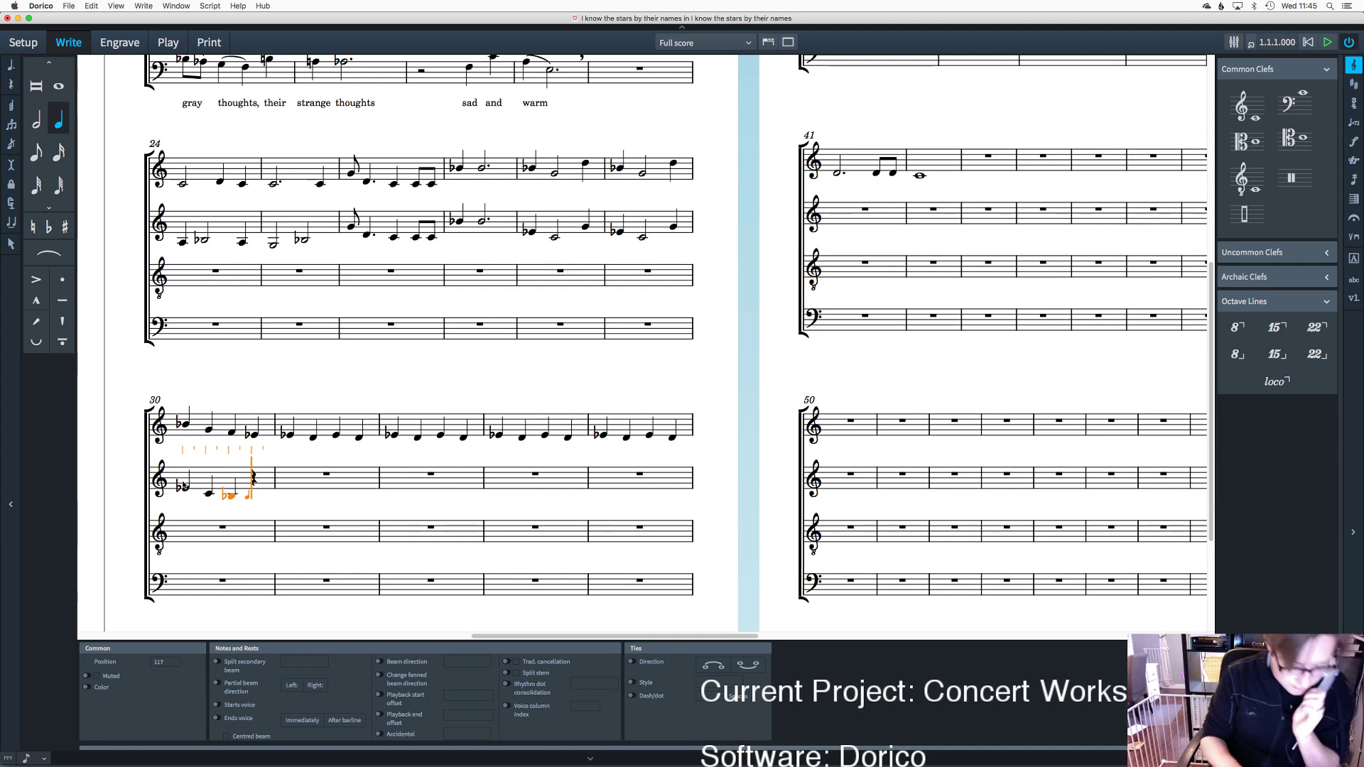
pyautogui.press('a')
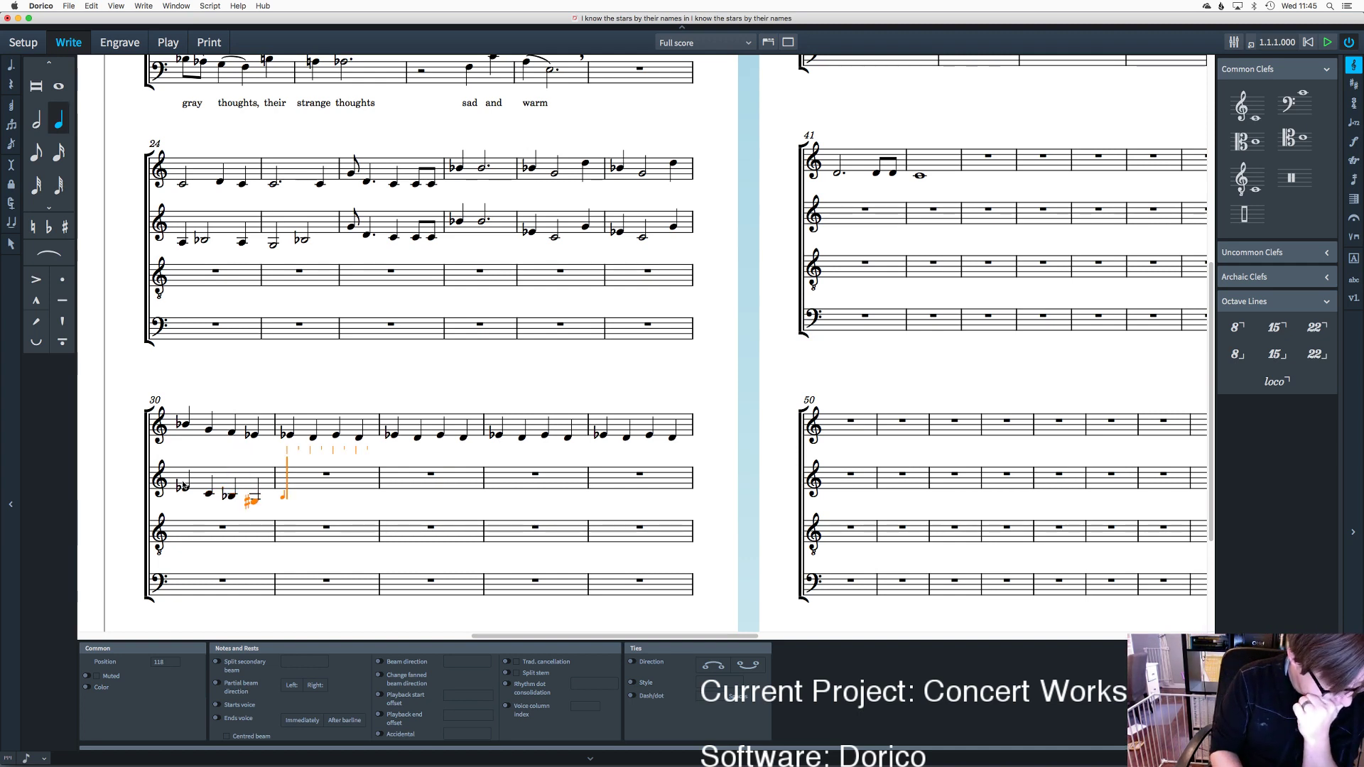
# Step: Fill the Alto's bar 31 with the quarter notes B-flat, G, B-flat and G, and end note input
pyautogui.press('b')
pyautogui.press('a')
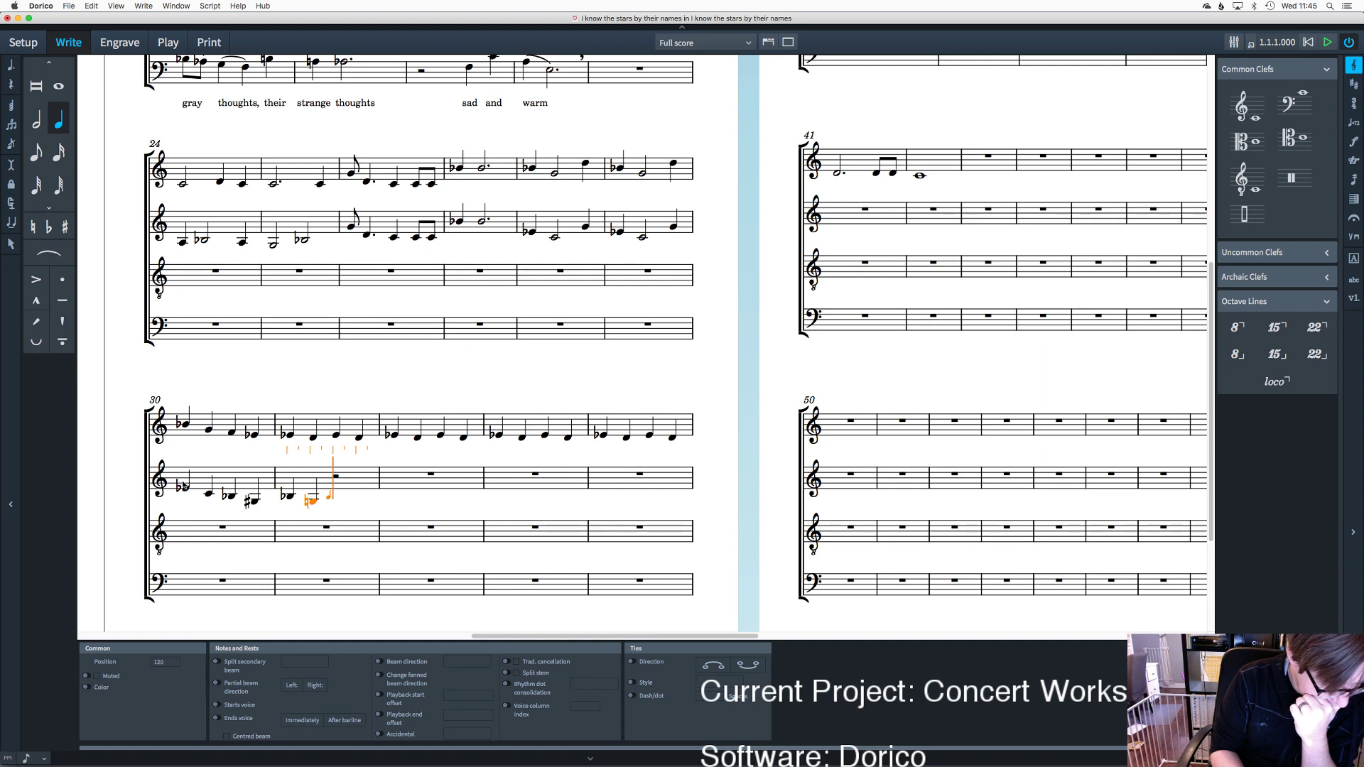
pyautogui.press('b')
pyautogui.press('a')
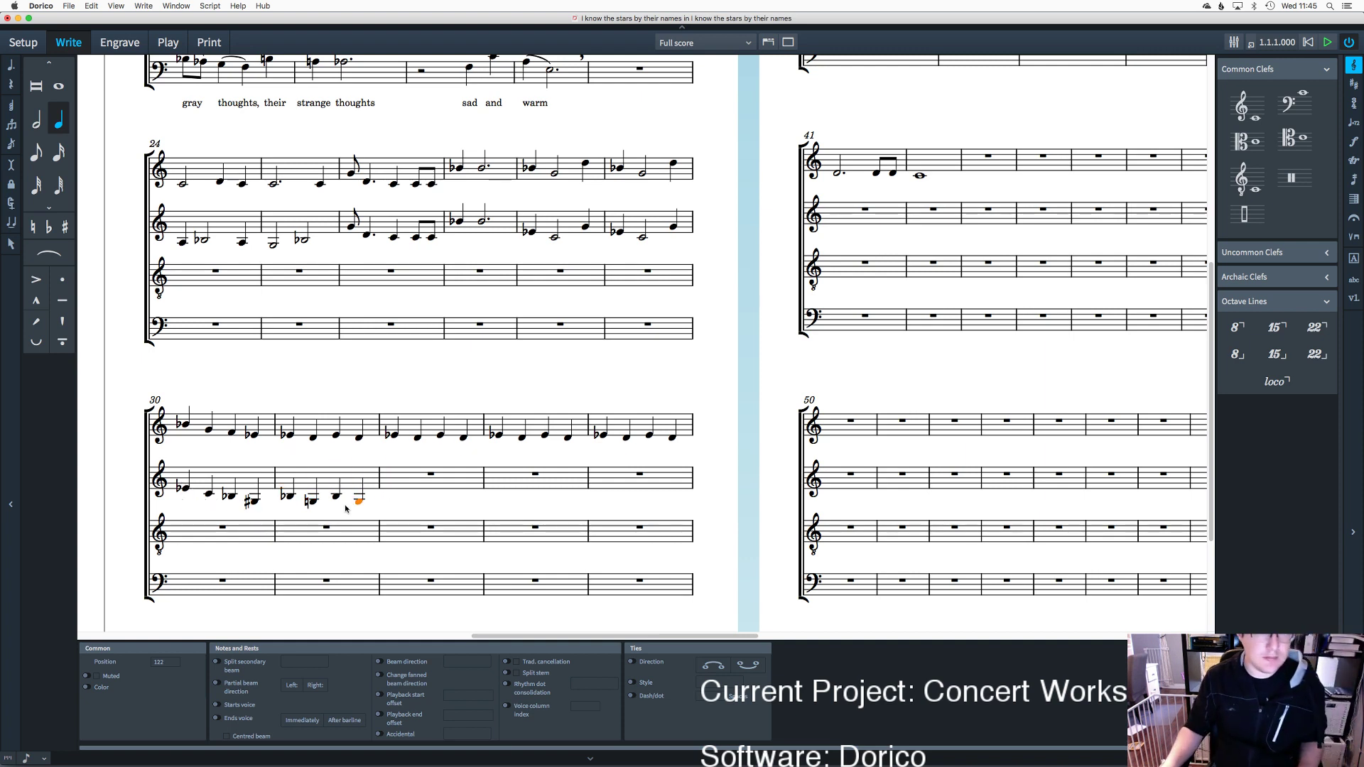
pyautogui.press('Escape')
# Step: Repeat the Alto's four quarter notes from bar 31 in bars 32, 33 and 34, and copy them into bar 35
pyautogui.moveTo(374, 508); pyautogui.dragTo(284, 471)
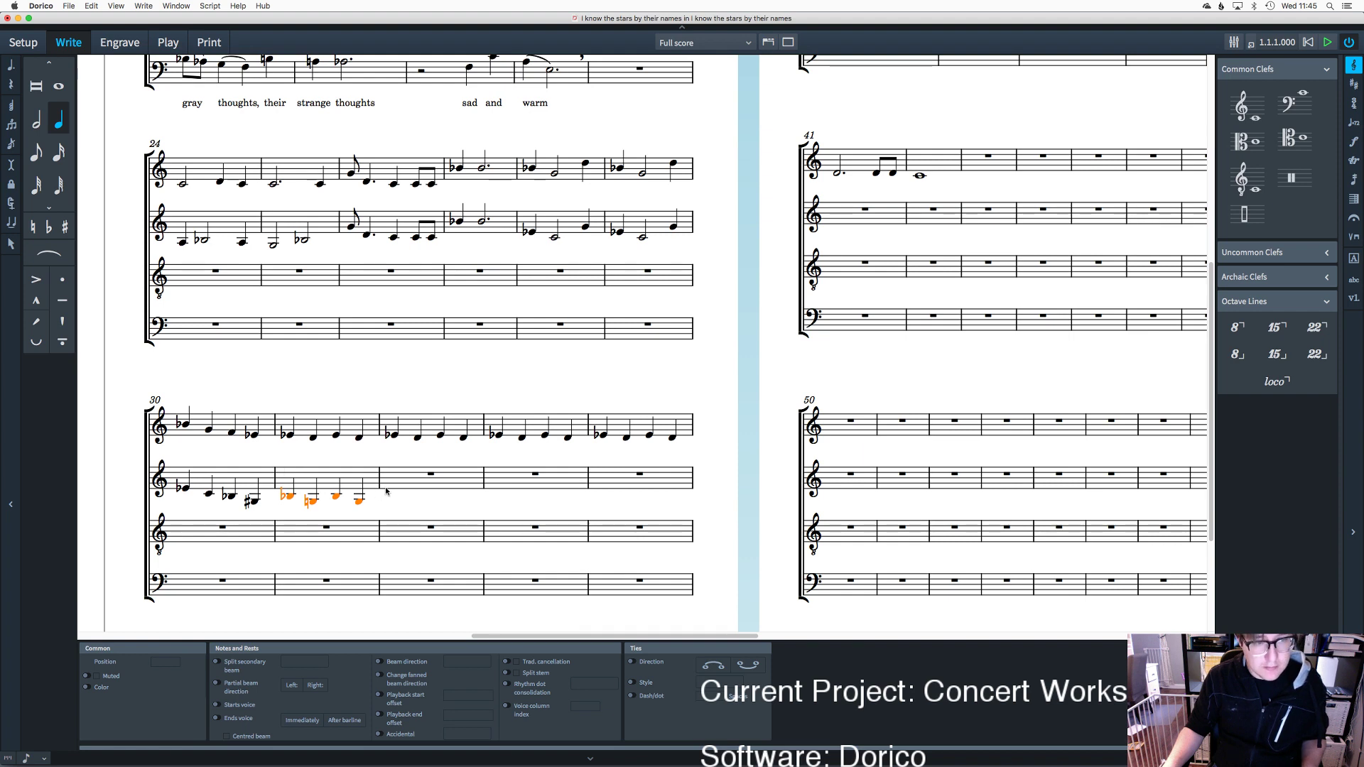
pyautogui.press('r')
pyautogui.press('r')
pyautogui.press('r')
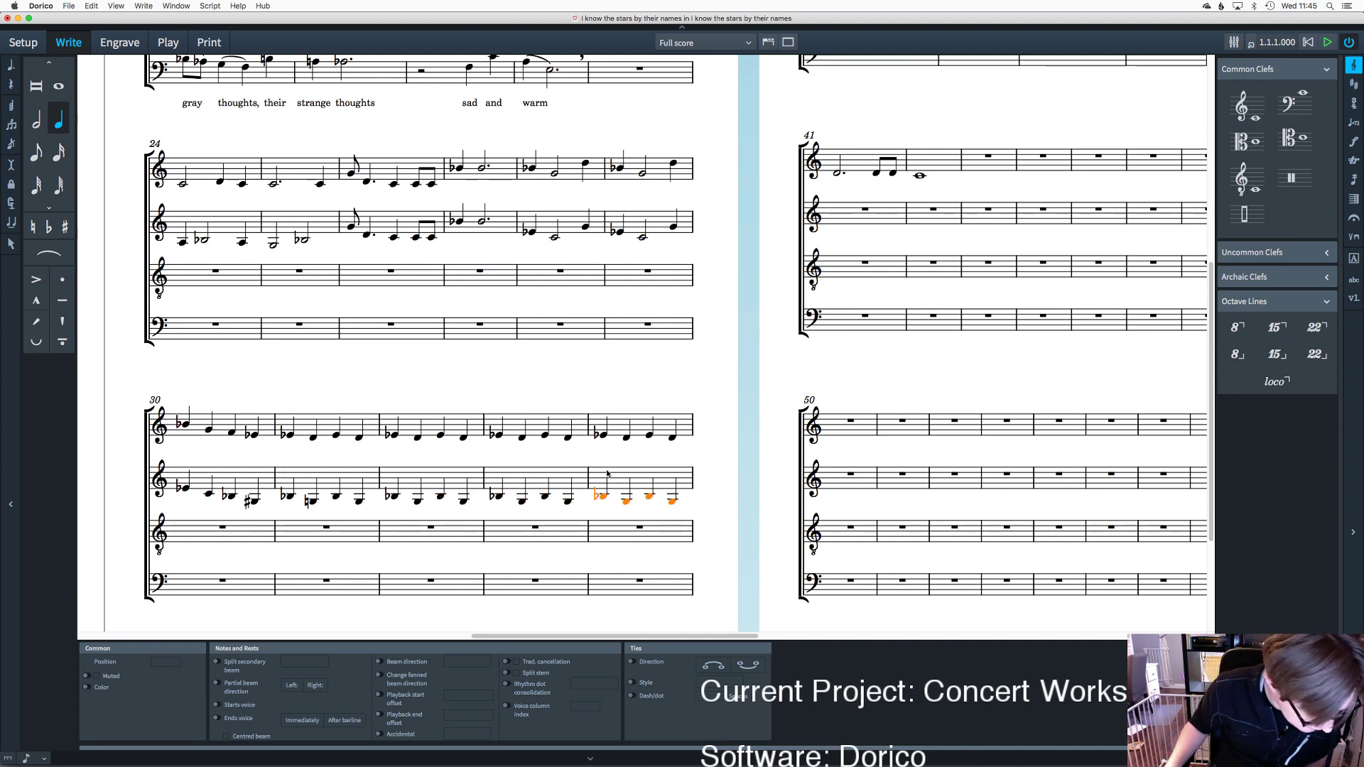
pyautogui.scroll(8, 607, 474)
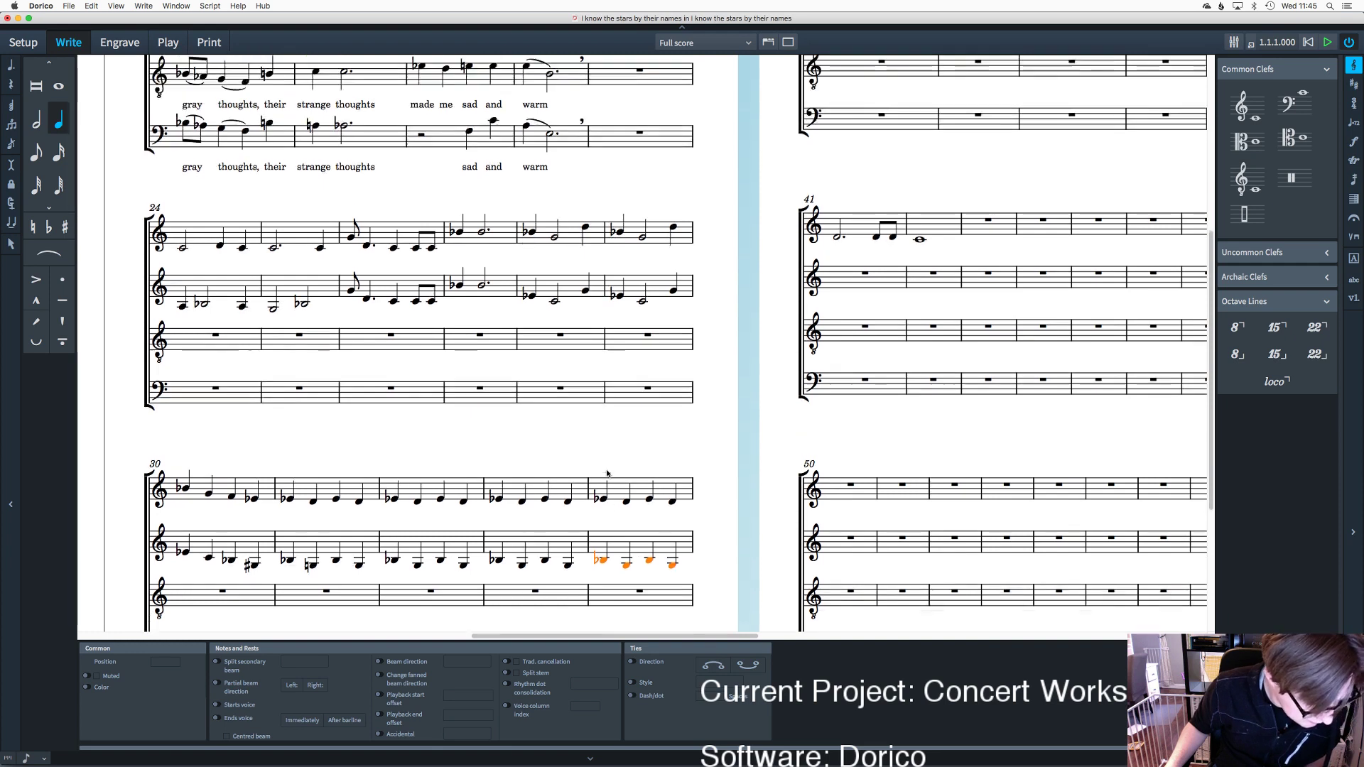
pyautogui.keyDown('alt'); pyautogui.click(843, 236); pyautogui.keyUp('alt')
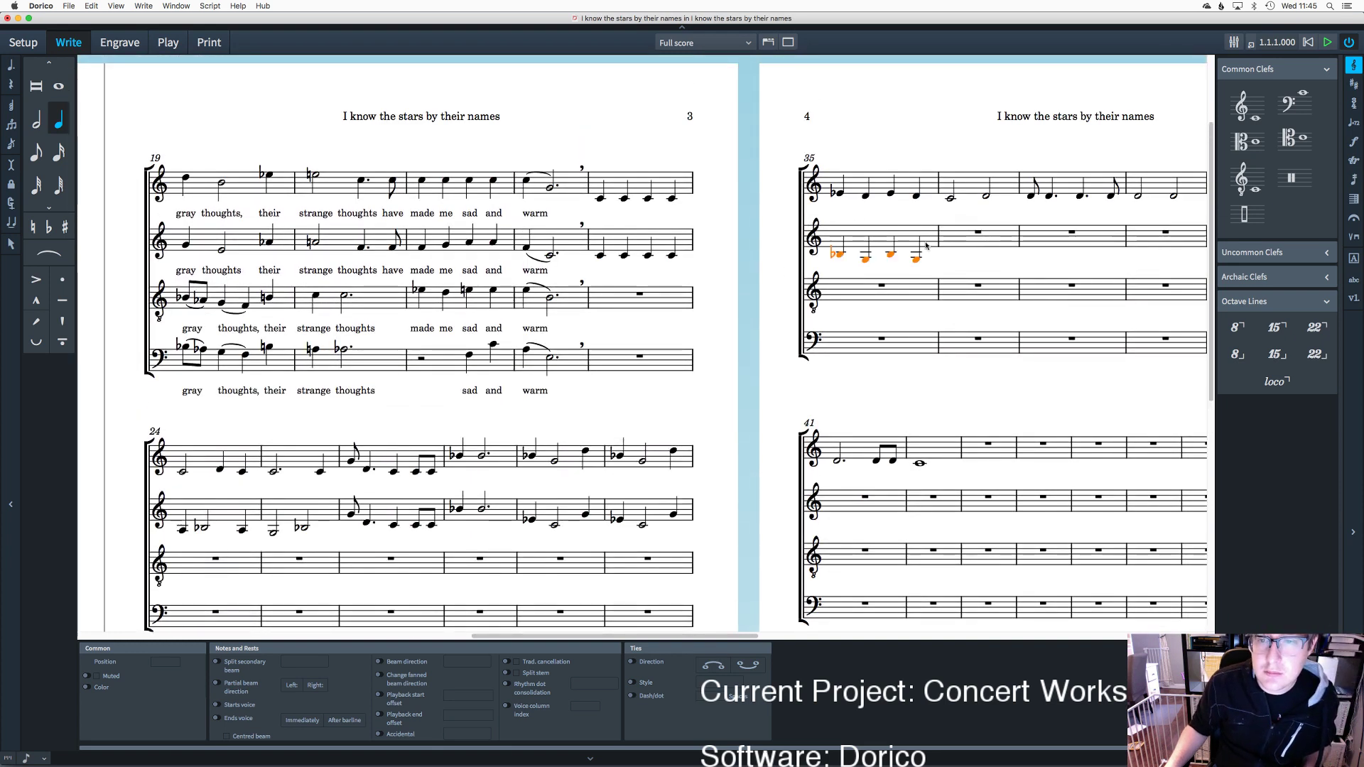
pyautogui.hscroll(3, 947, 245)
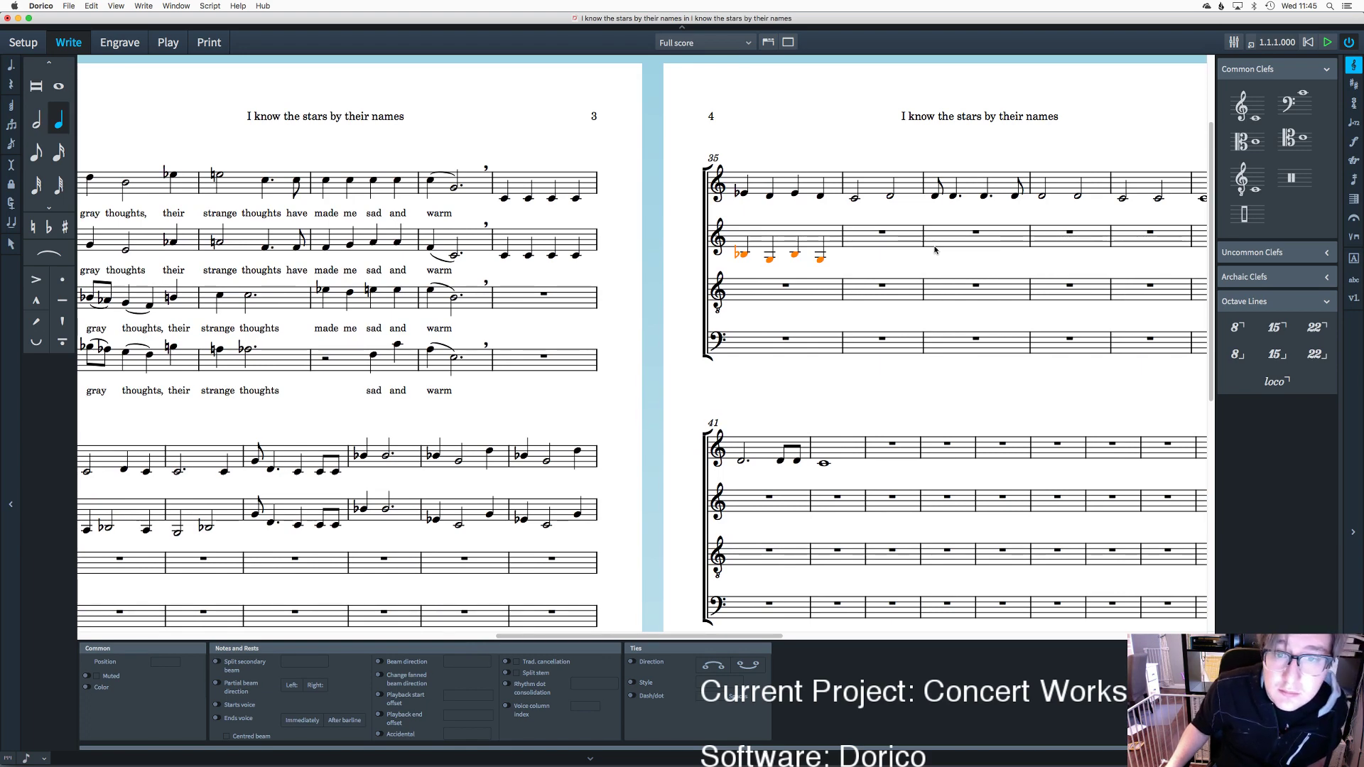
pyautogui.scroll(-4, 935, 250)
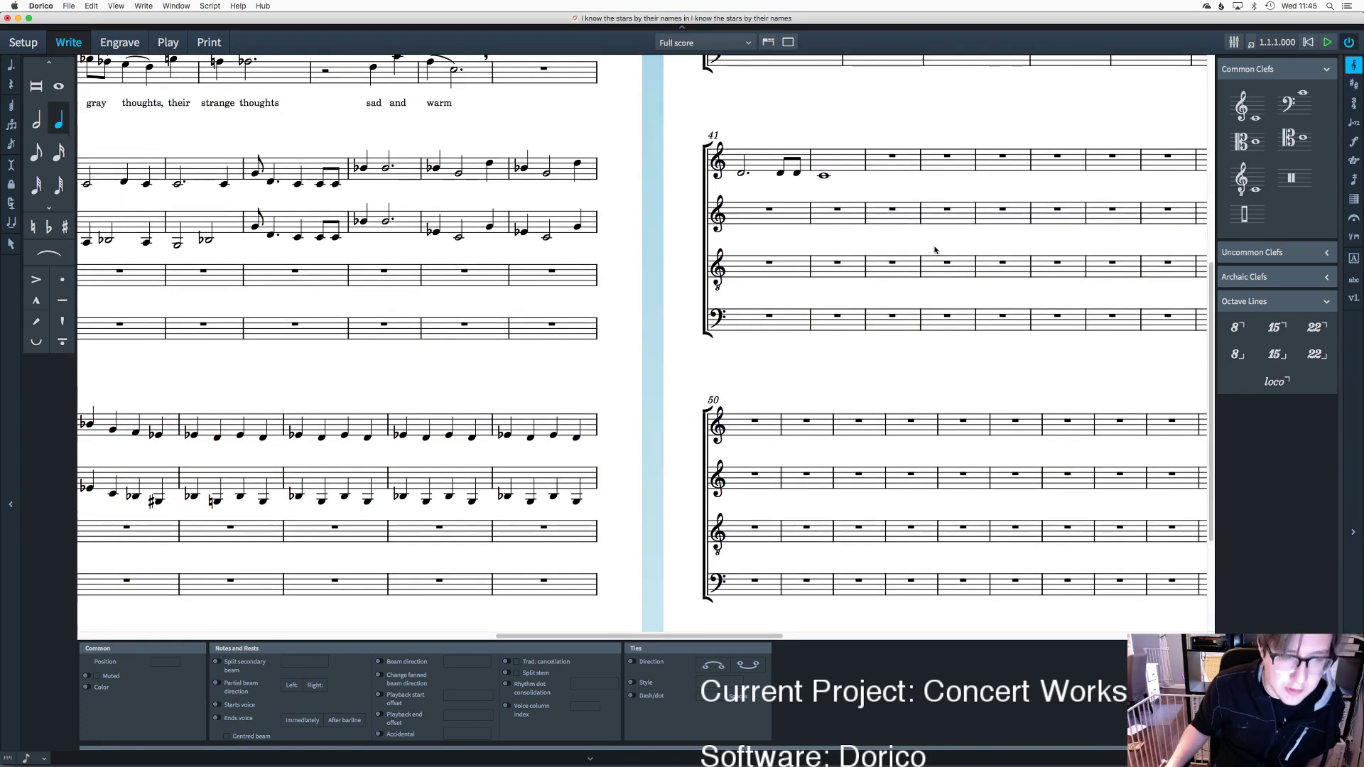
pyautogui.hscroll(-3, 771, 371)
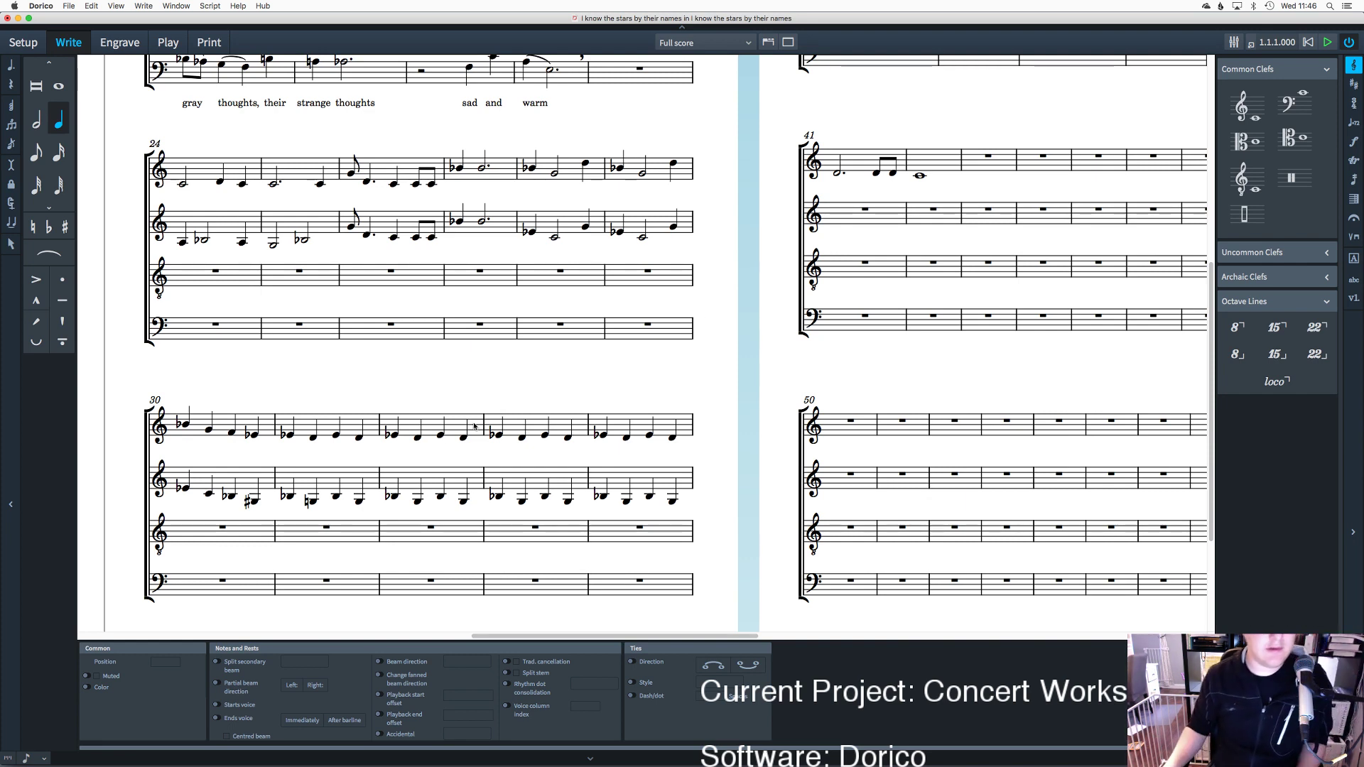
pyautogui.scroll(5, 819, 378)
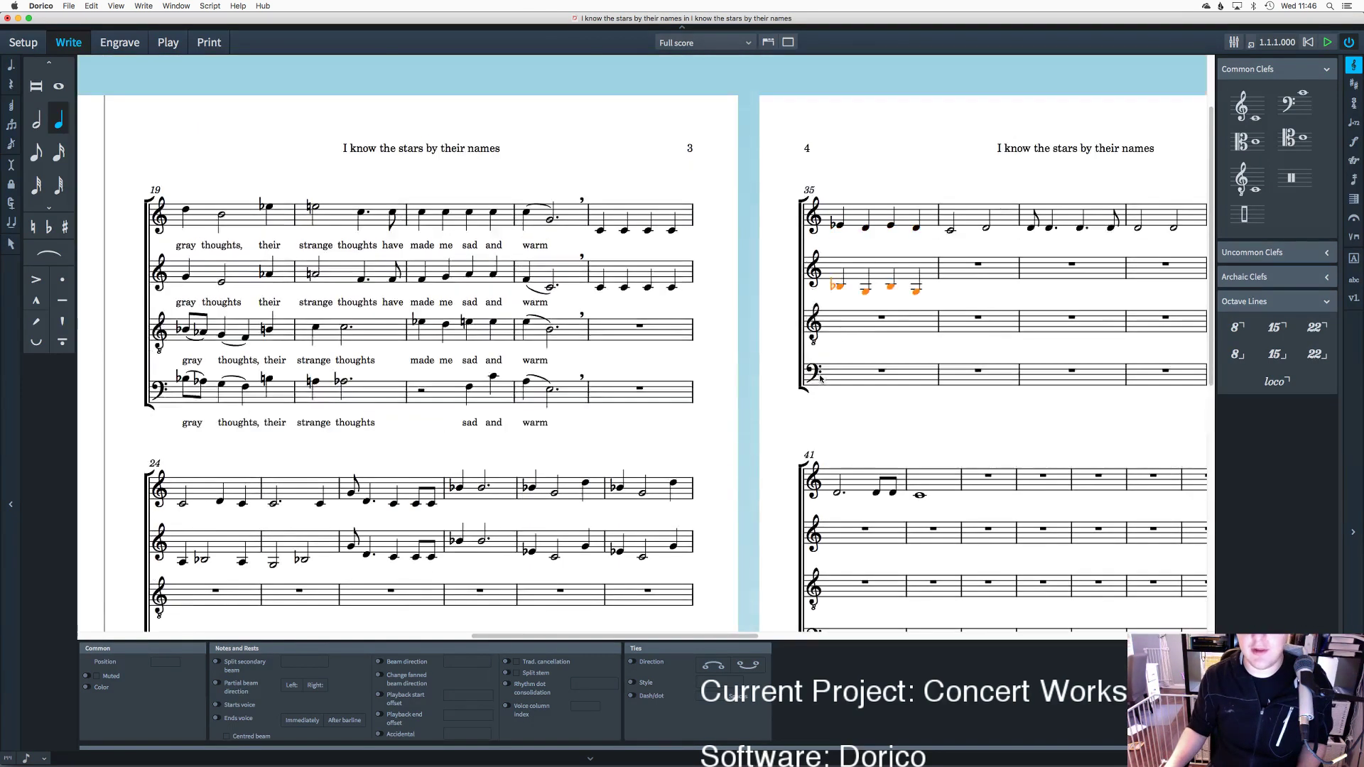
pyautogui.press('Escape')
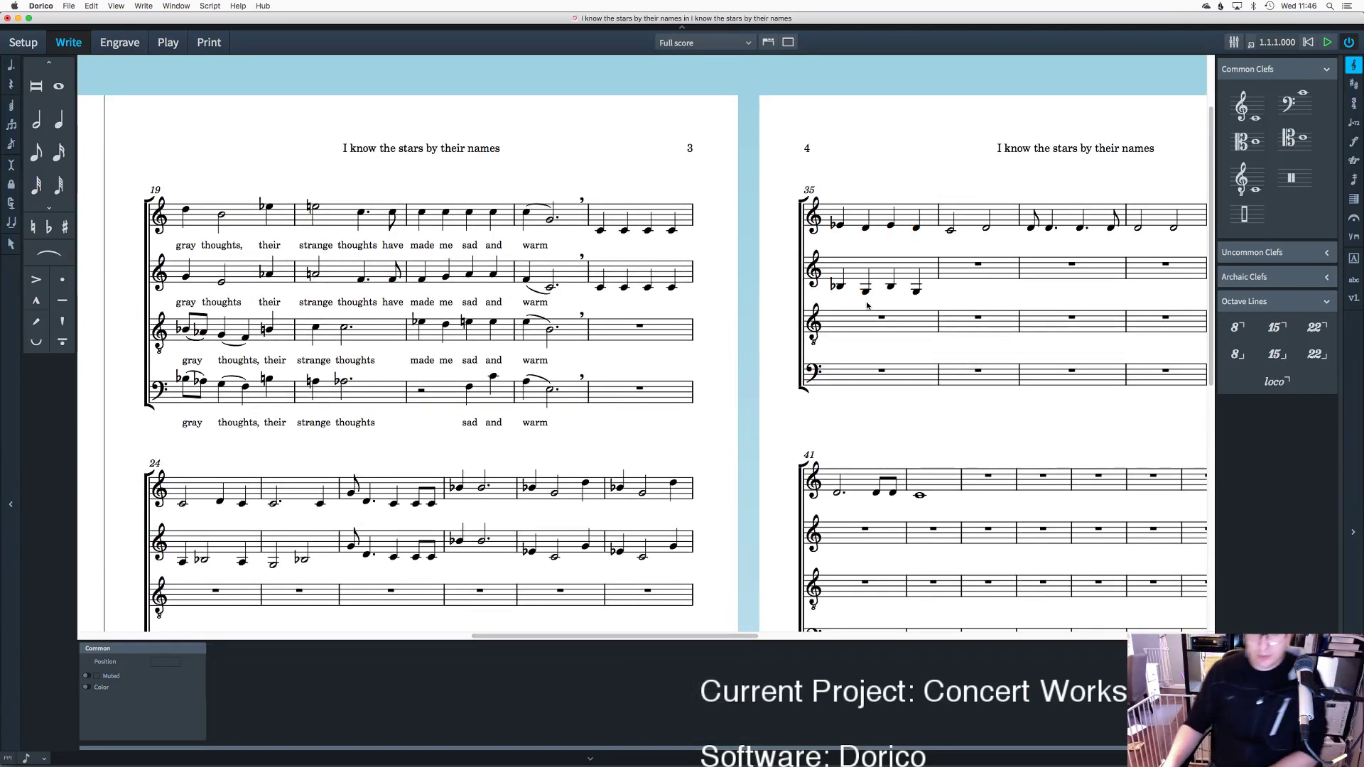
pyautogui.click(866, 290)
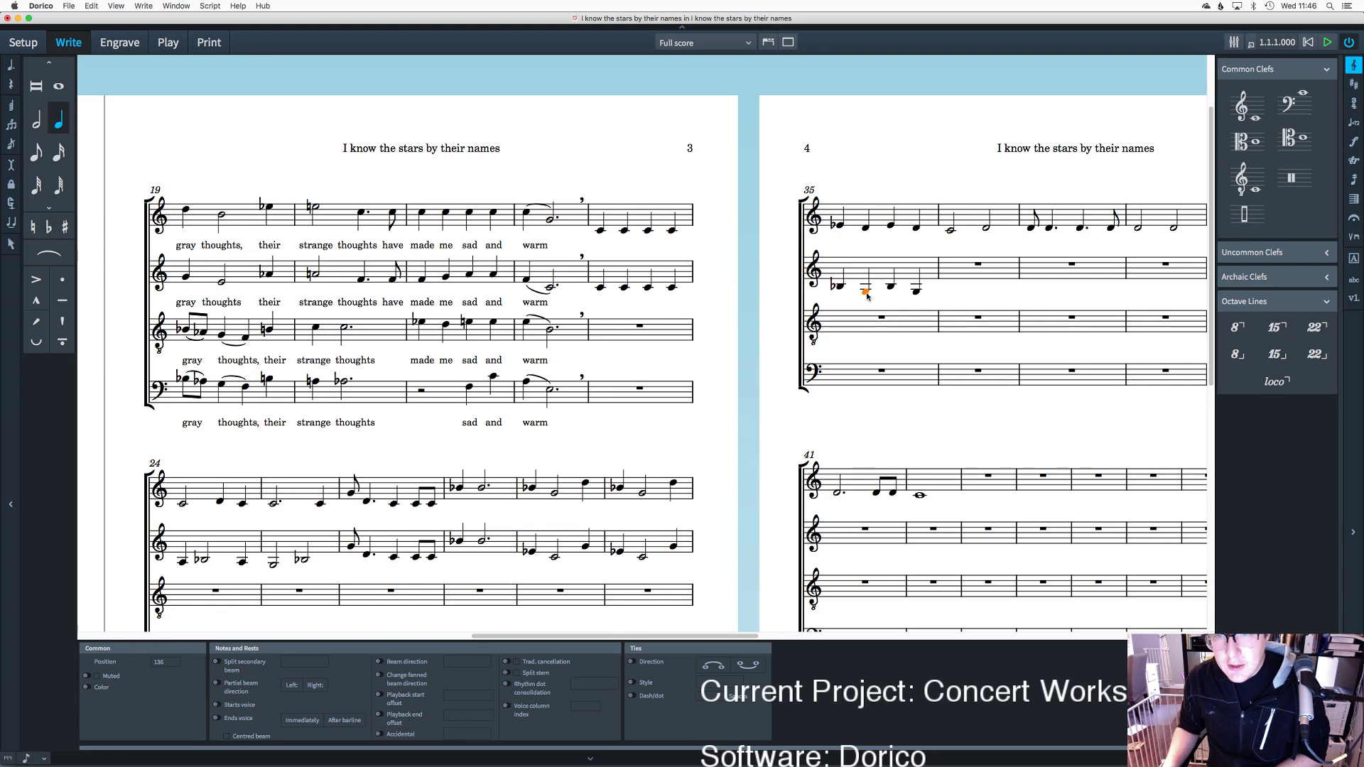
pyautogui.press('Escape')
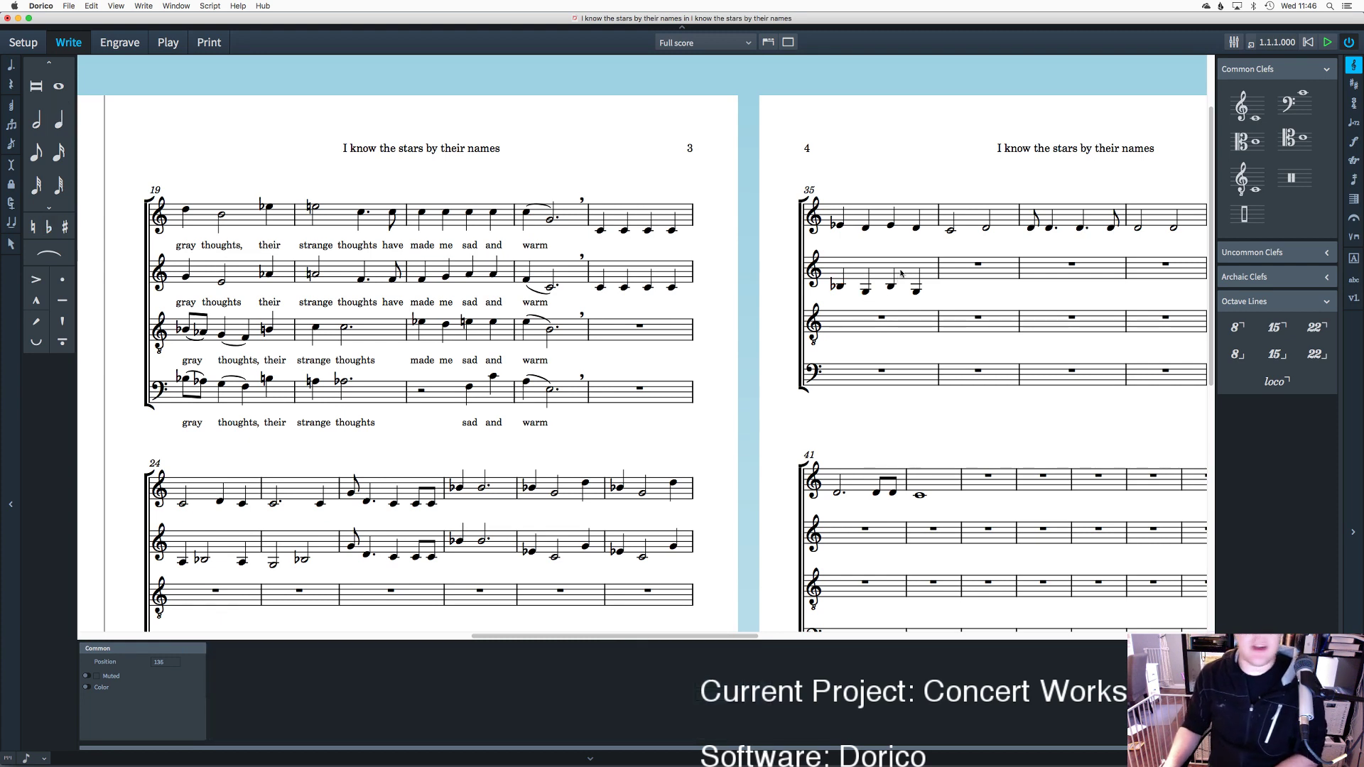
pyautogui.doubleClick(880, 279)
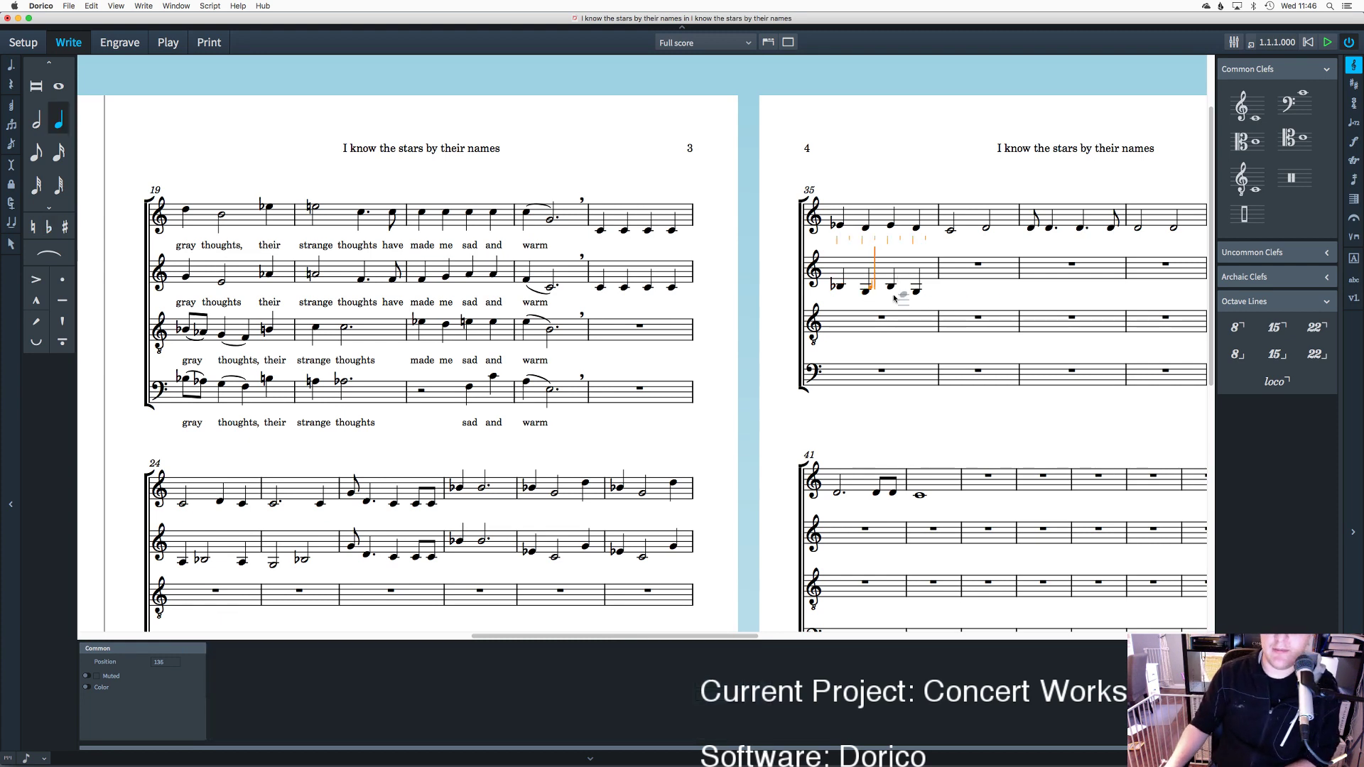
pyautogui.press('Escape')
# Step: Overwrite the Alto's bar 35 with the quarter notes C, B-flat, C and B-flat
pyautogui.doubleClick(837, 279)
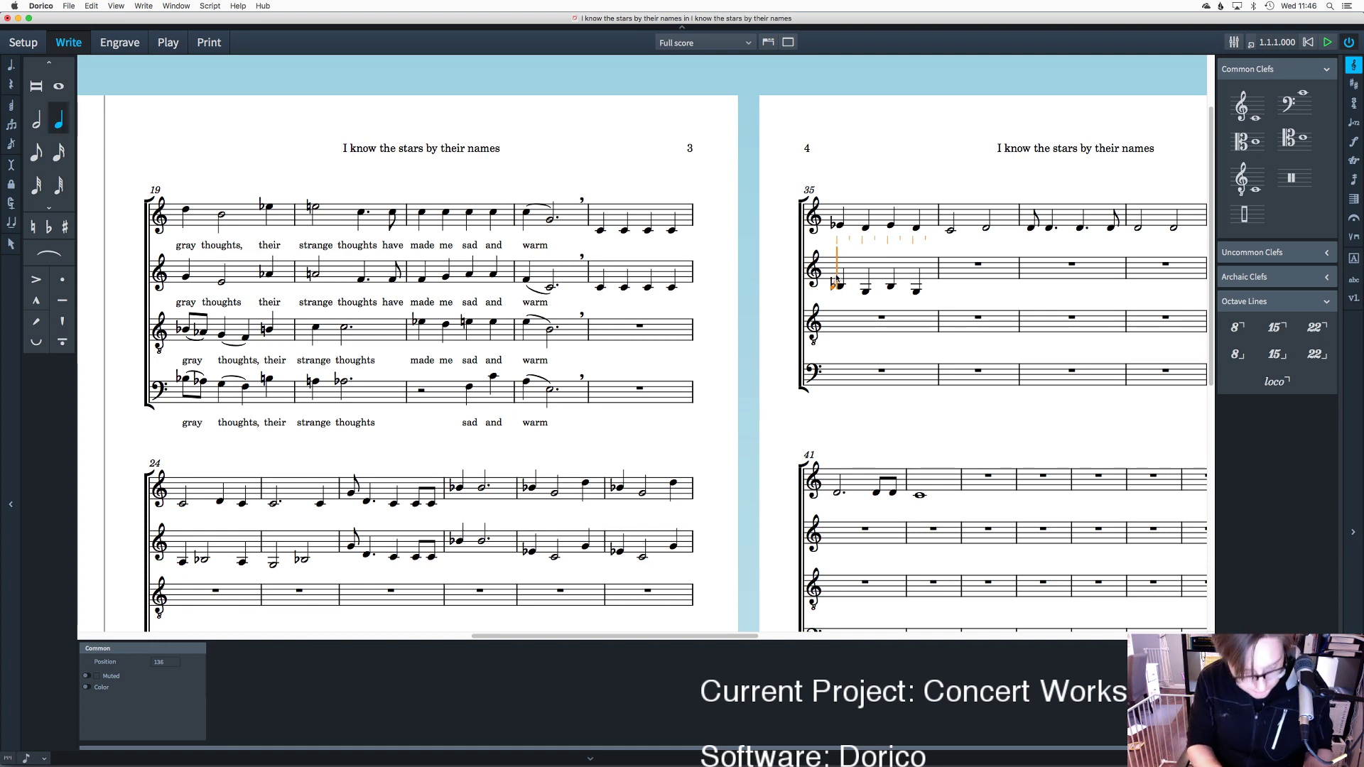
pyautogui.press('Right')
pyautogui.hotkey('shift', 'Right')
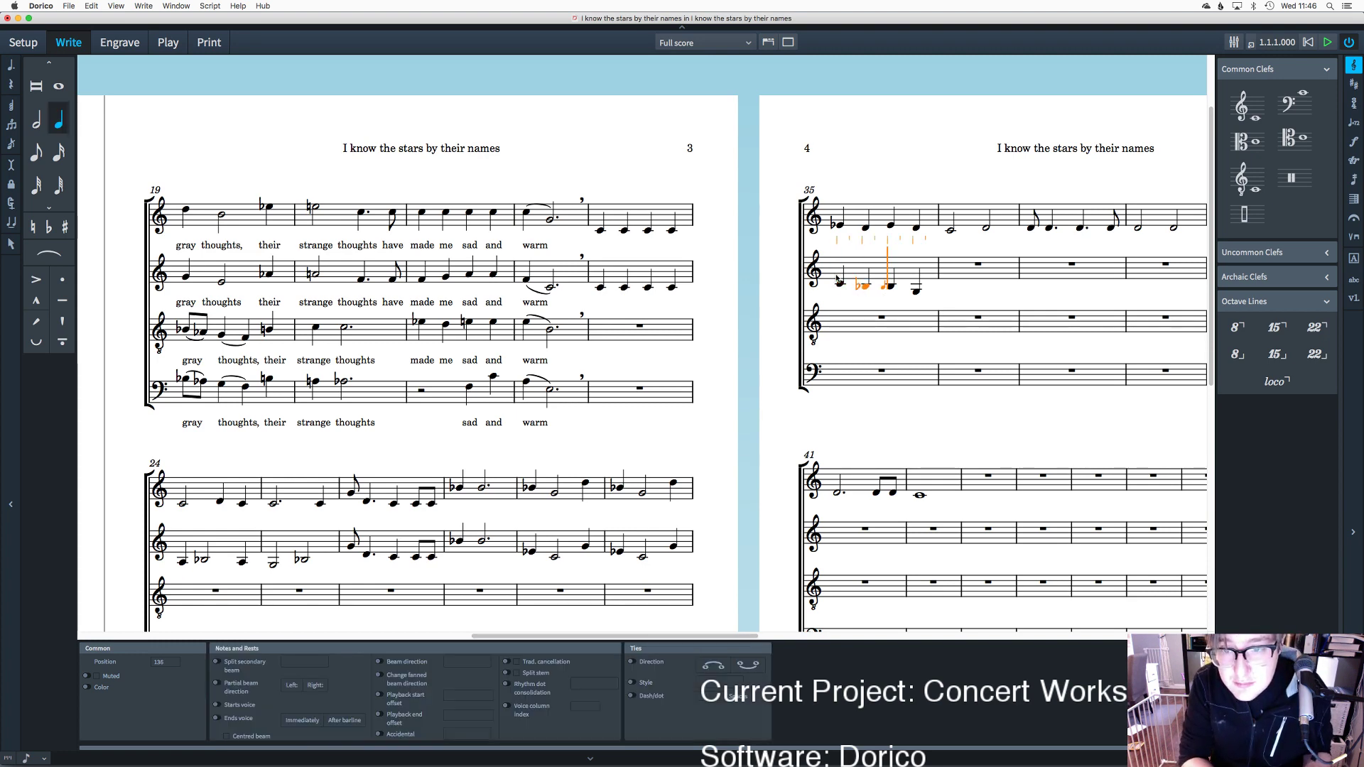
pyautogui.press('Right')
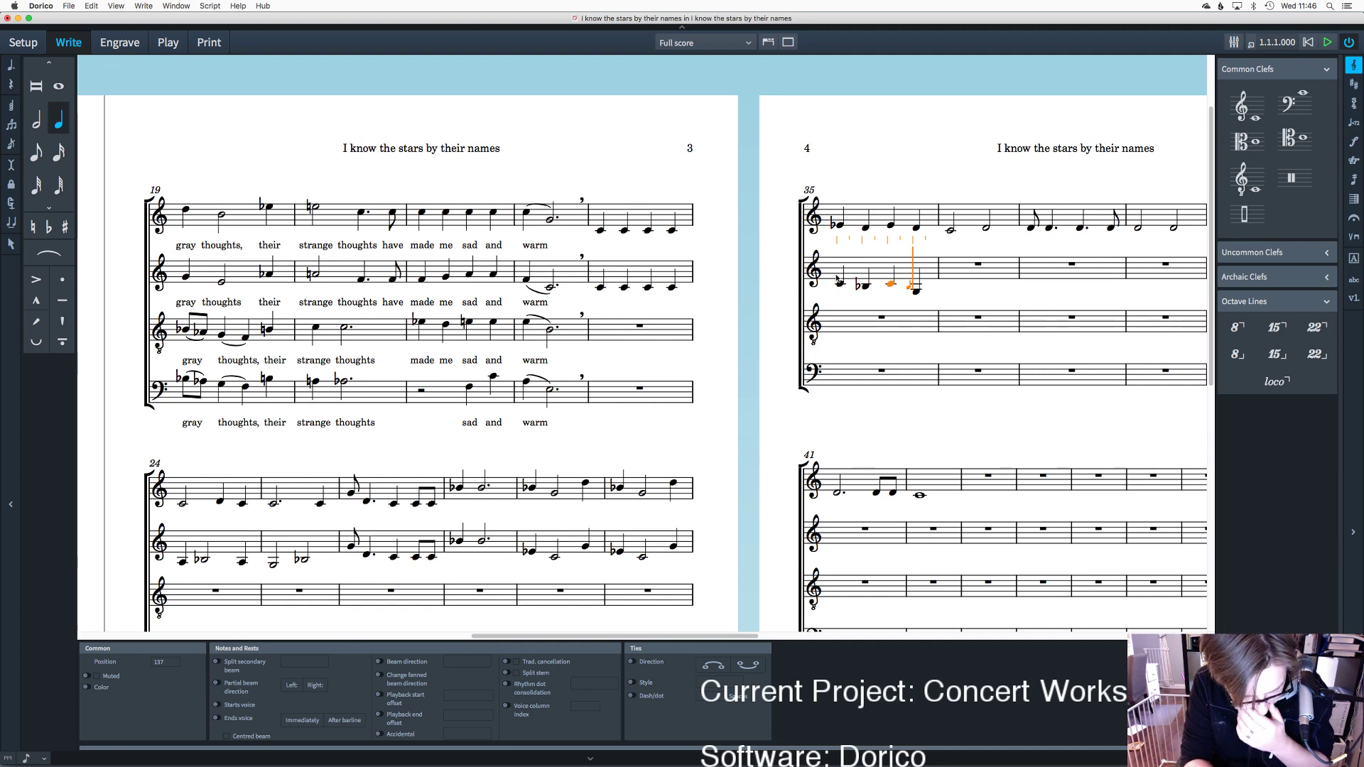
pyautogui.press('Right')
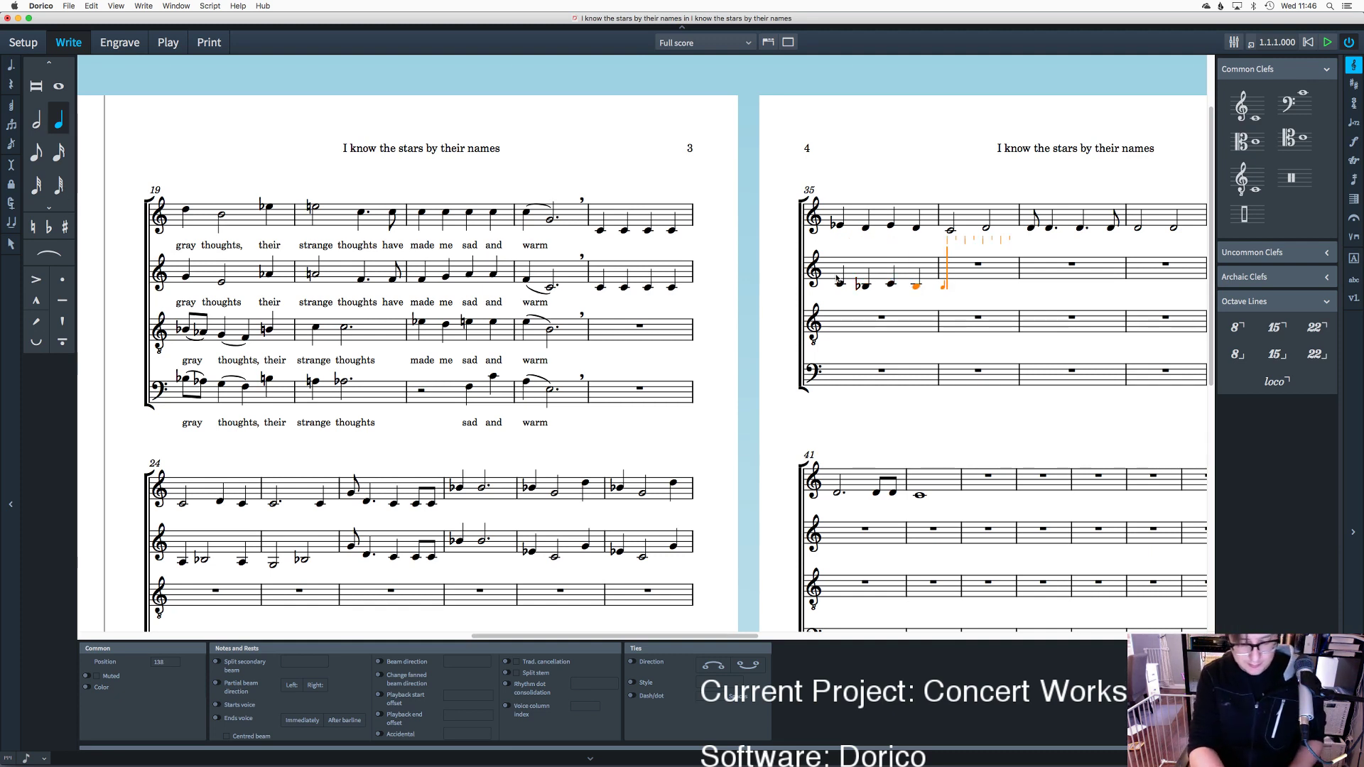
# Step: Enter the half notes G-sharp and B-flat in the Alto's bar 36
pyautogui.press('6')
pyautogui.press('=')
pyautogui.press('d')
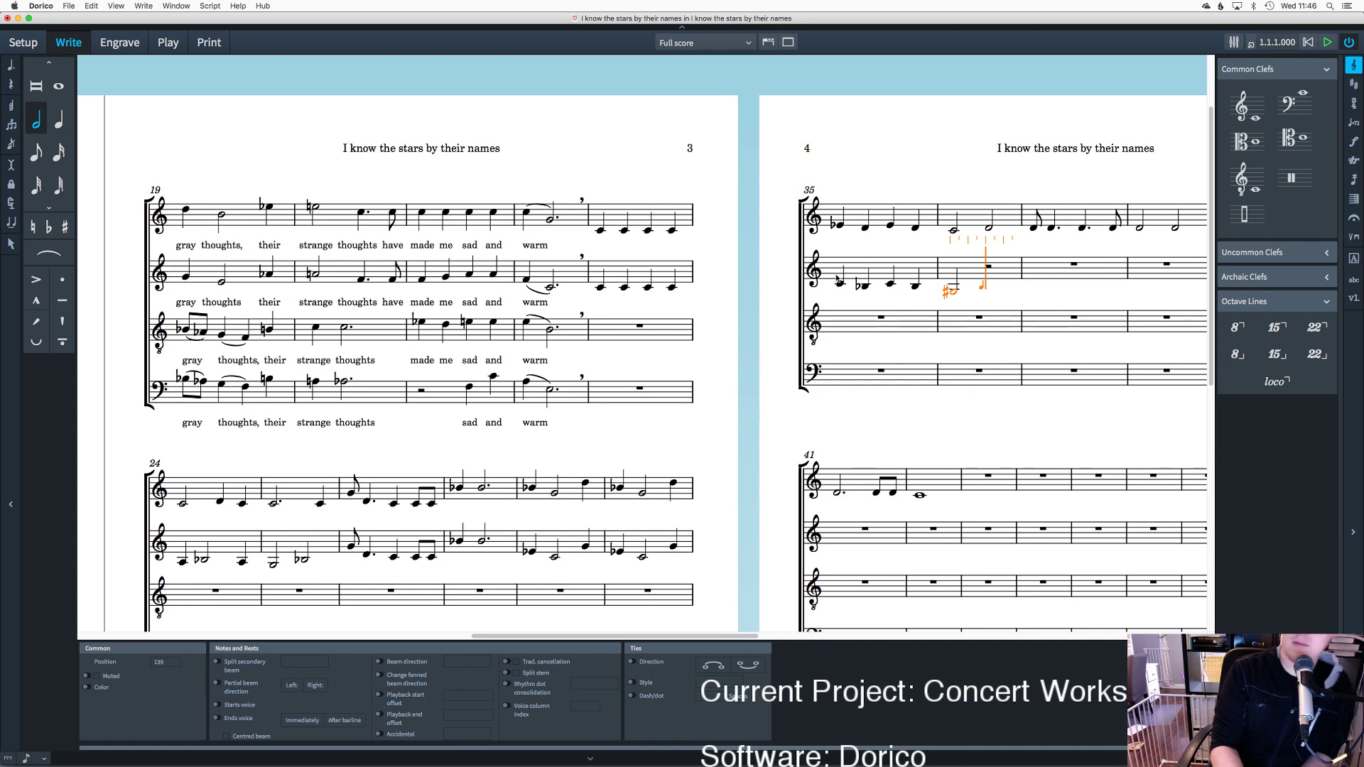
pyautogui.press('-')
pyautogui.press('e')
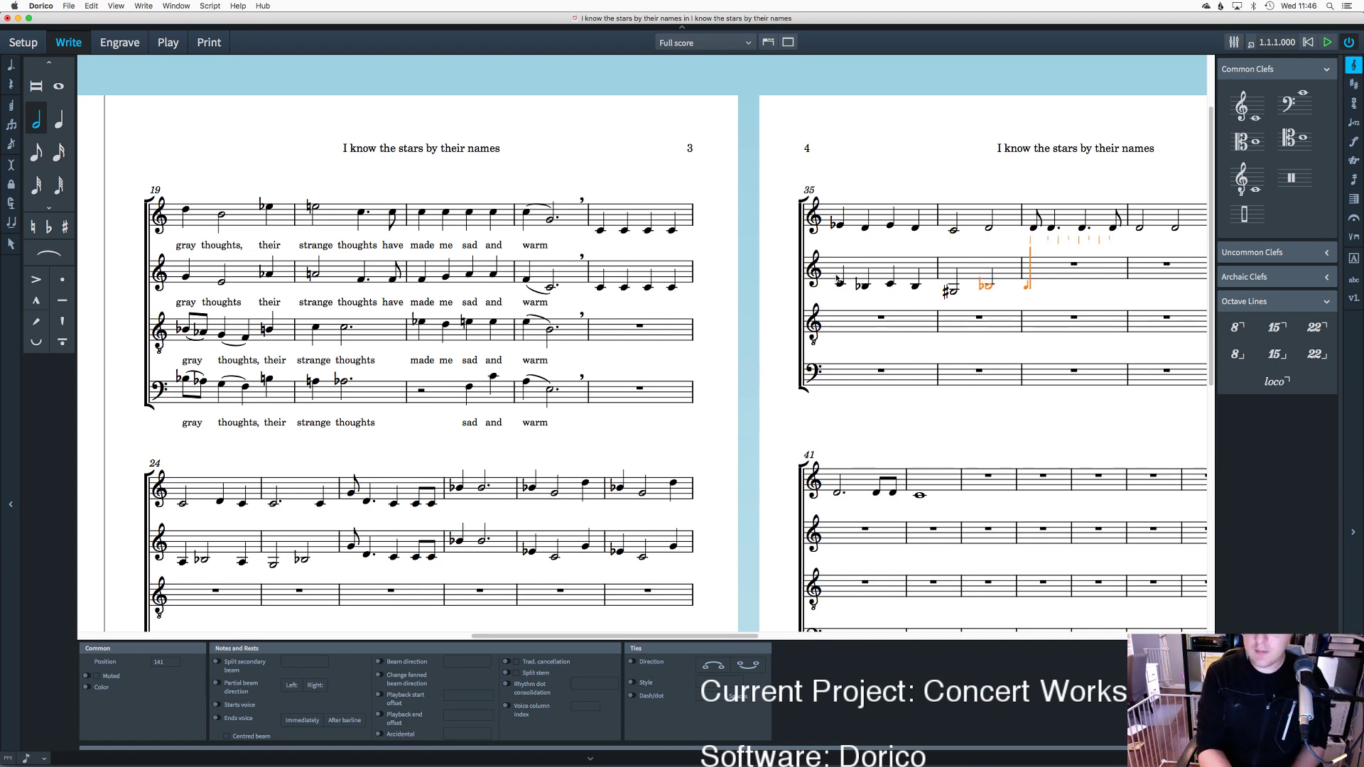
# Step: Fill the Alto's bar 37 with an eighth note, two dotted quarters and an eighth note, all on A
pyautogui.press('4')
pyautogui.press('d')
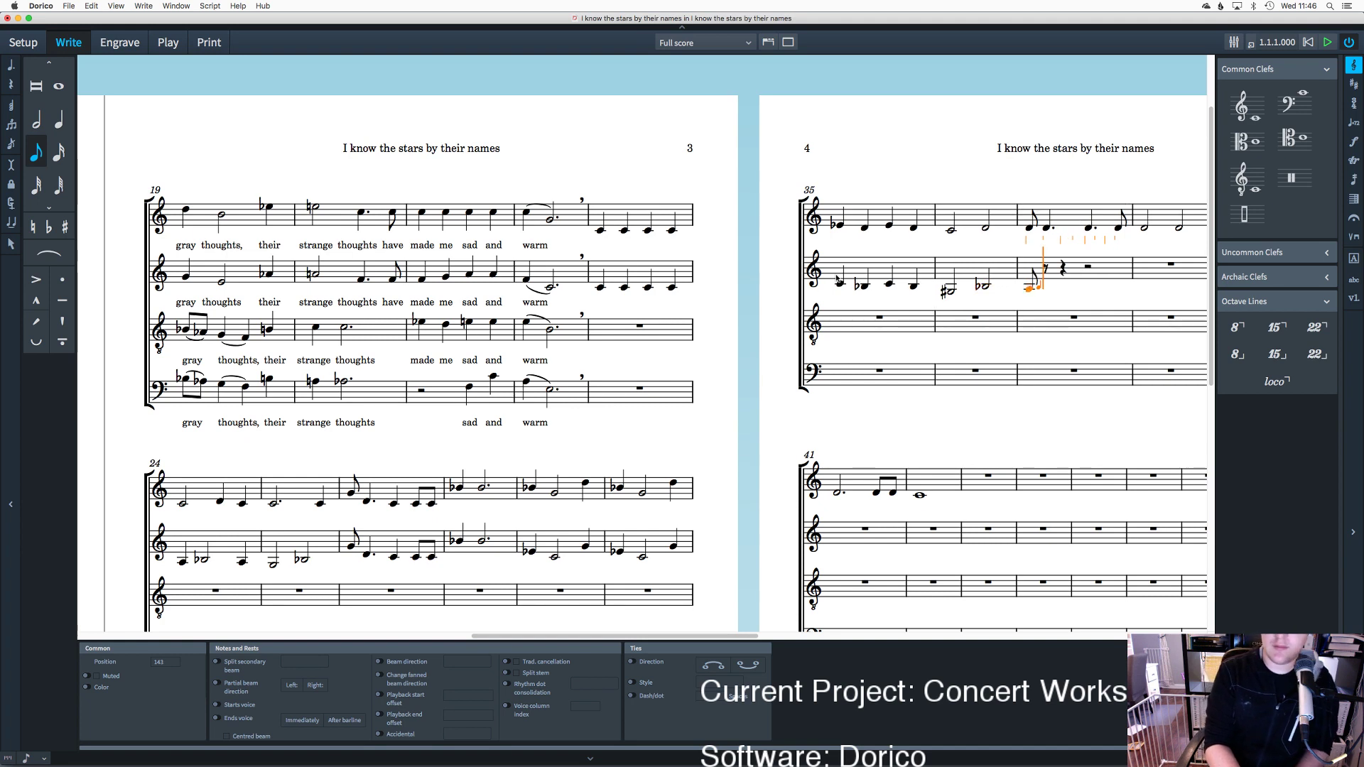
pyautogui.press('5')
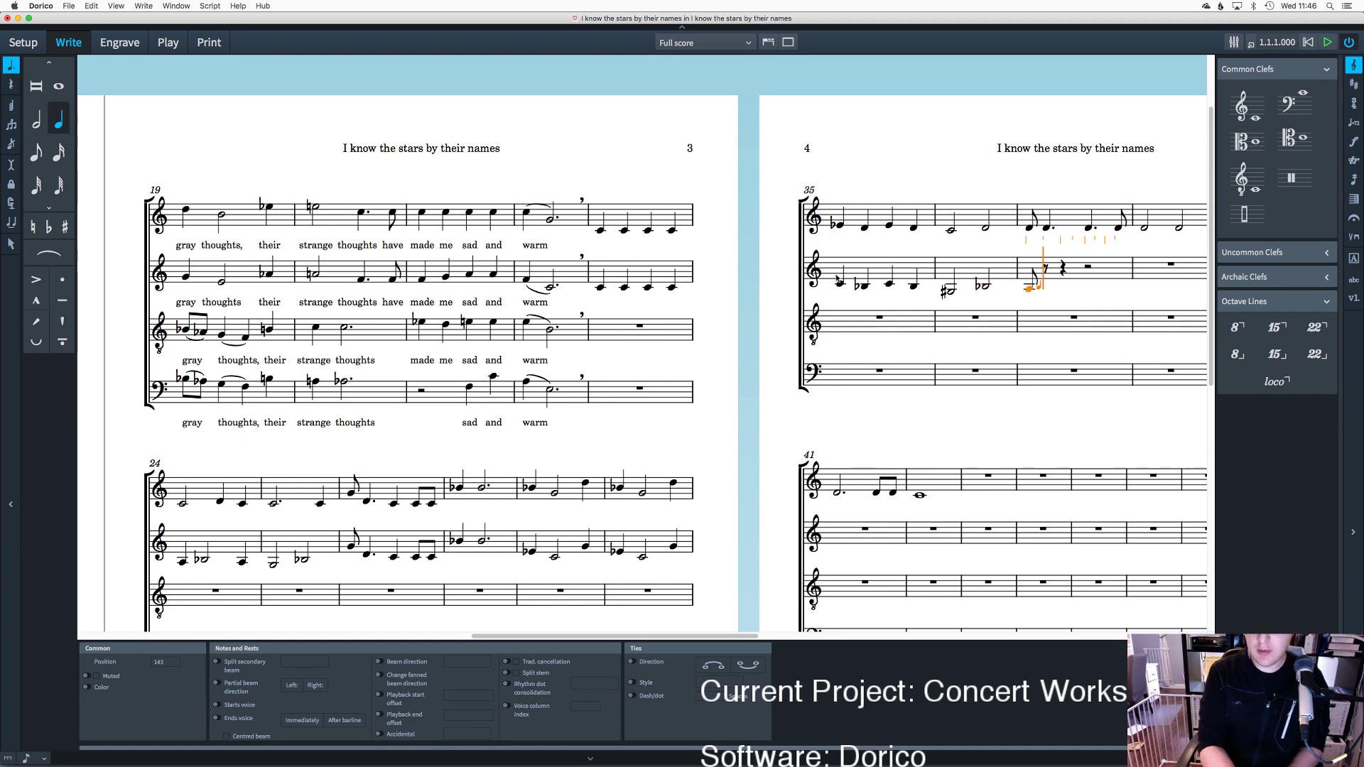
pyautogui.press('d')
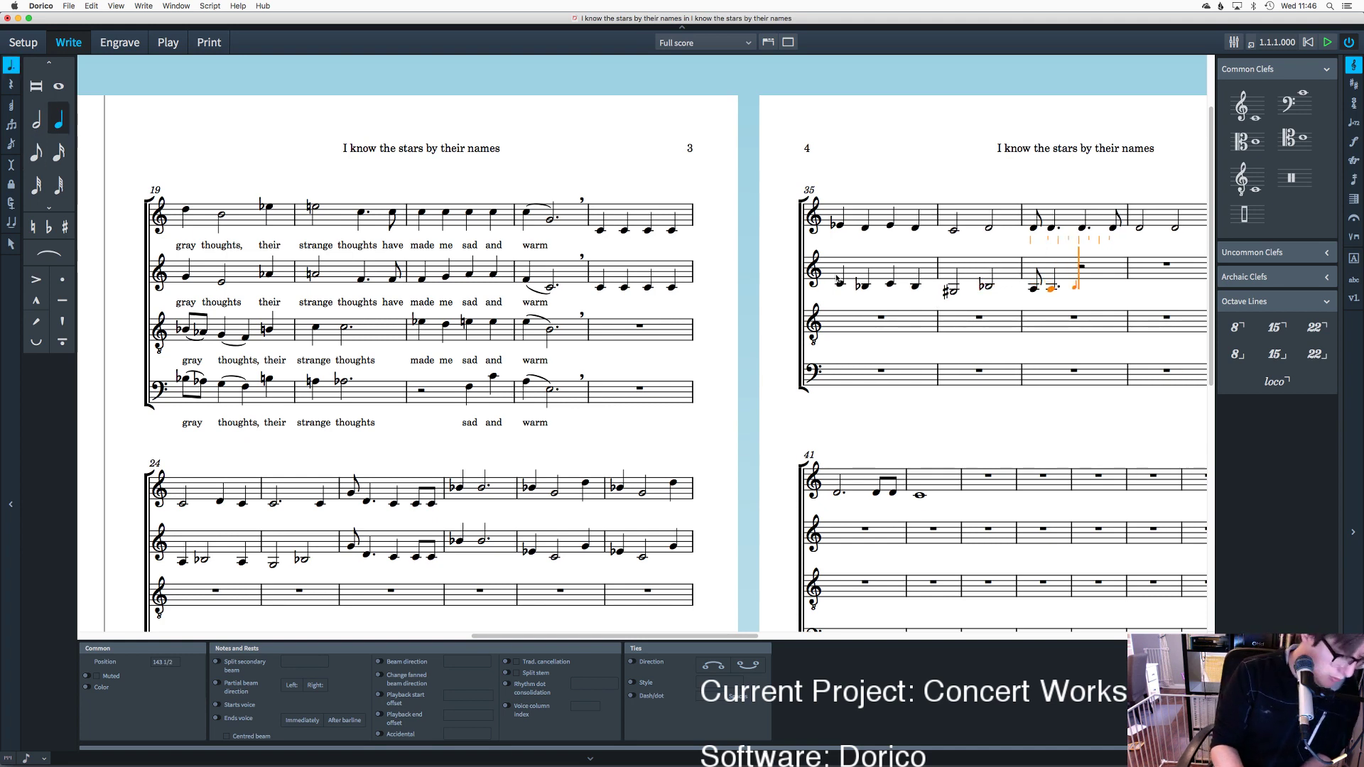
pyautogui.press('t')
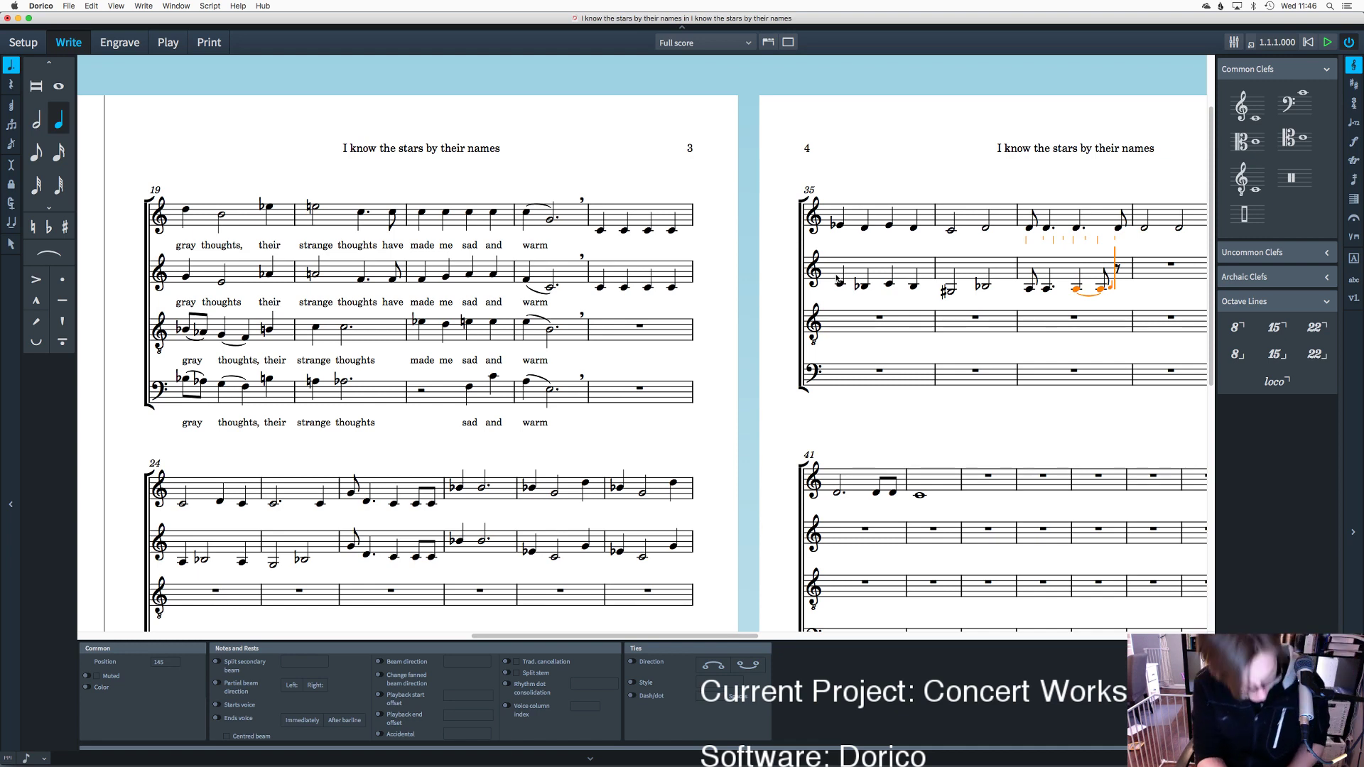
pyautogui.press('4')
pyautogui.press('d')
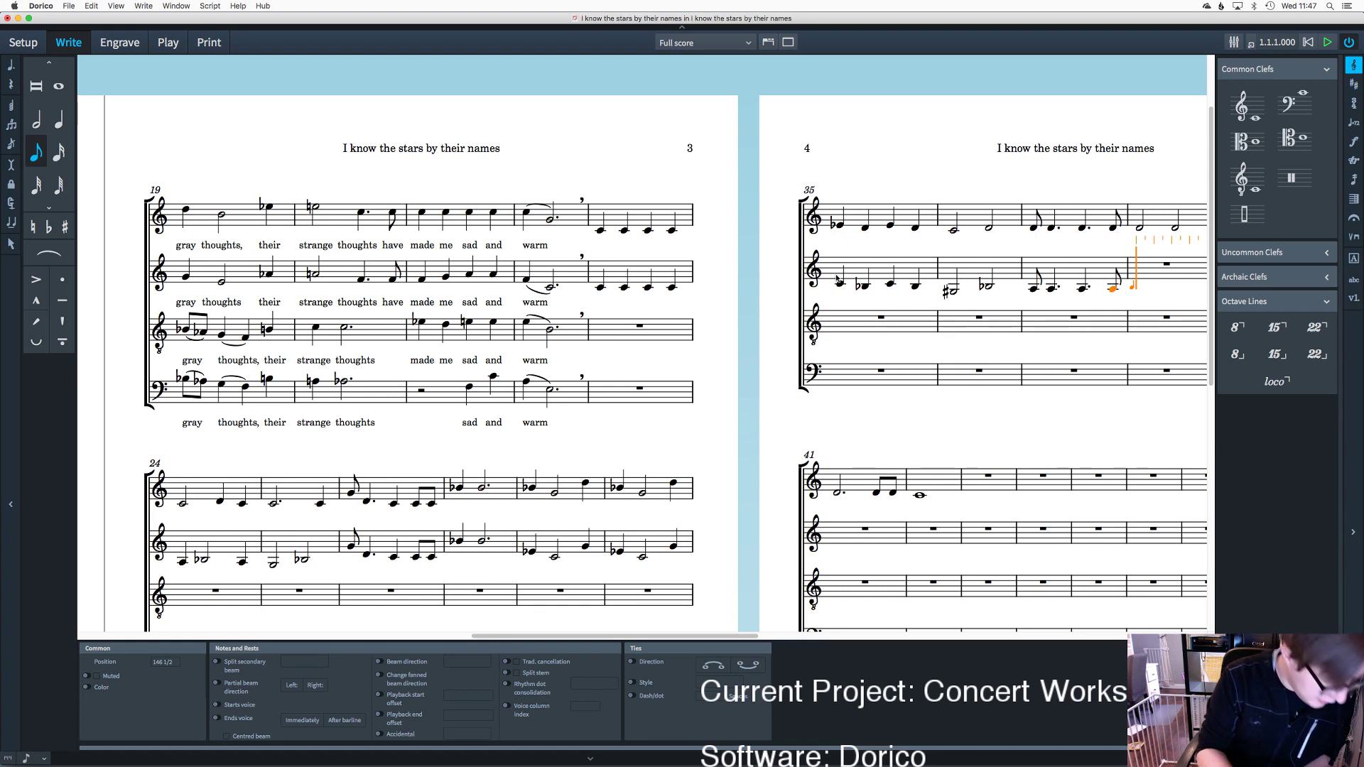
# Step: Fill the Alto's bar 38 with a B-flat eighth note, a C dotted quarter and a C half note
pyautogui.press('e')
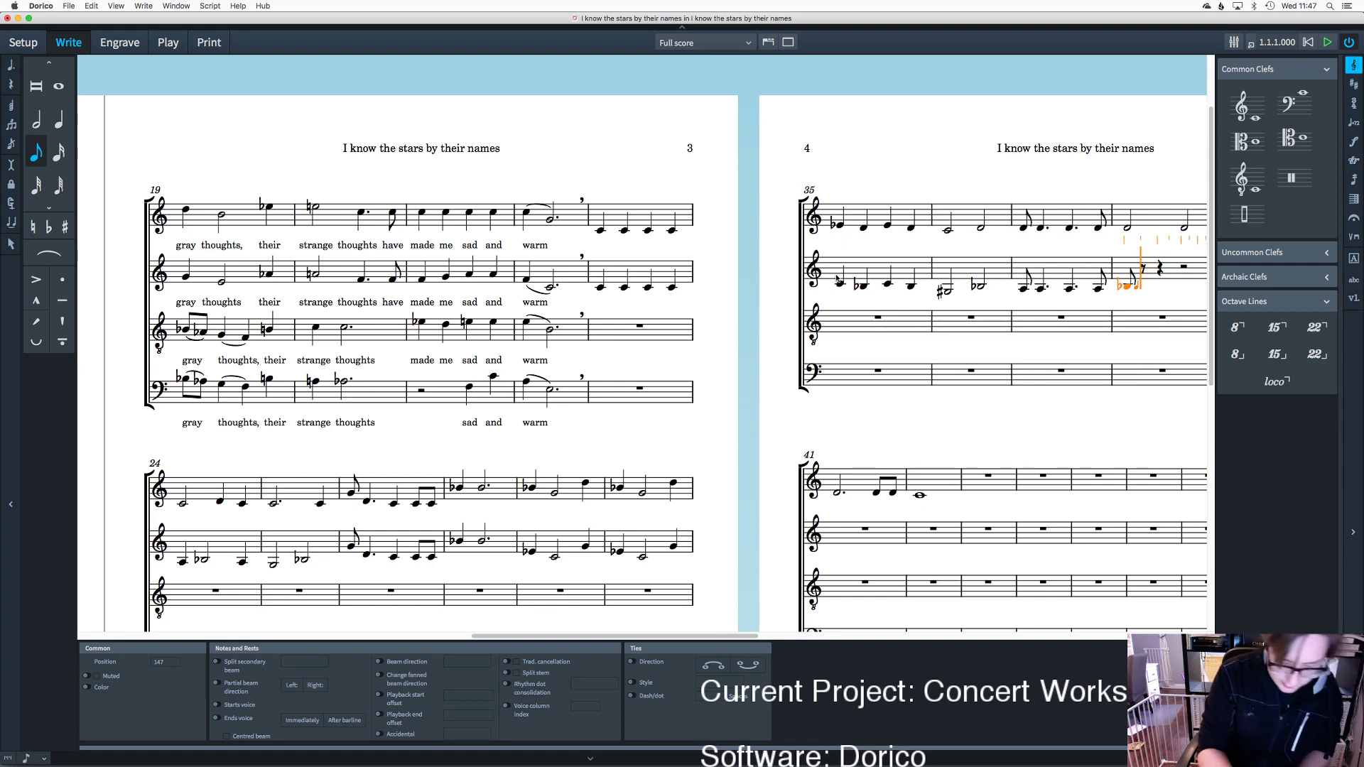
pyautogui.press('6')
pyautogui.press('e')
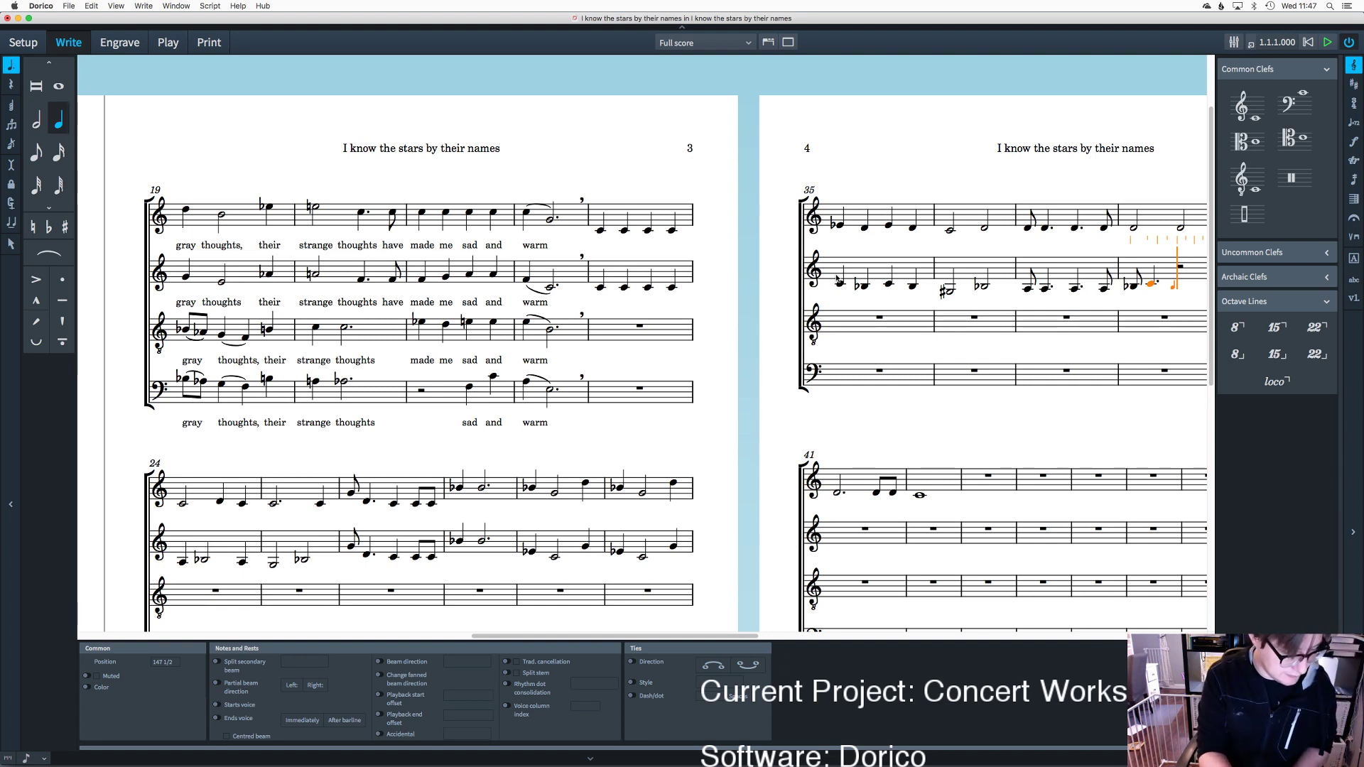
pyautogui.press('7')
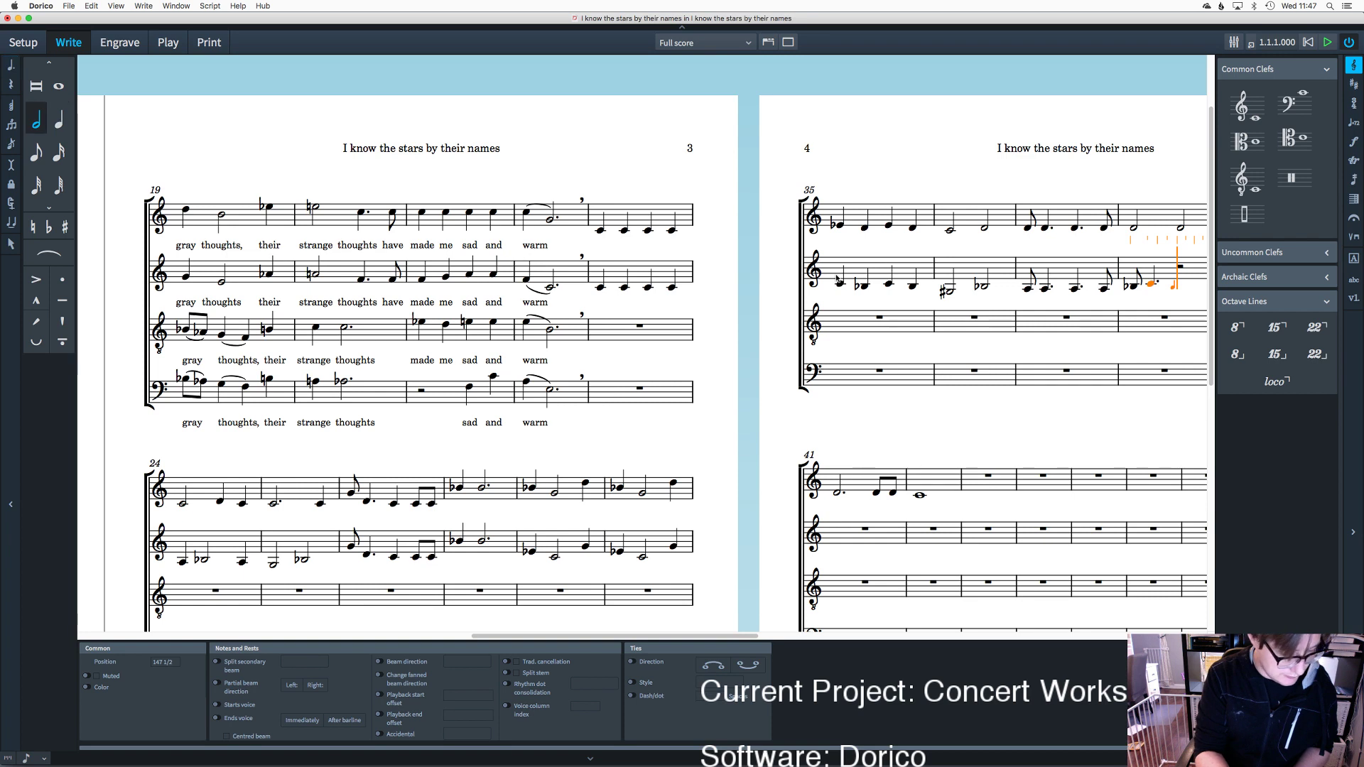
pyautogui.press('d')
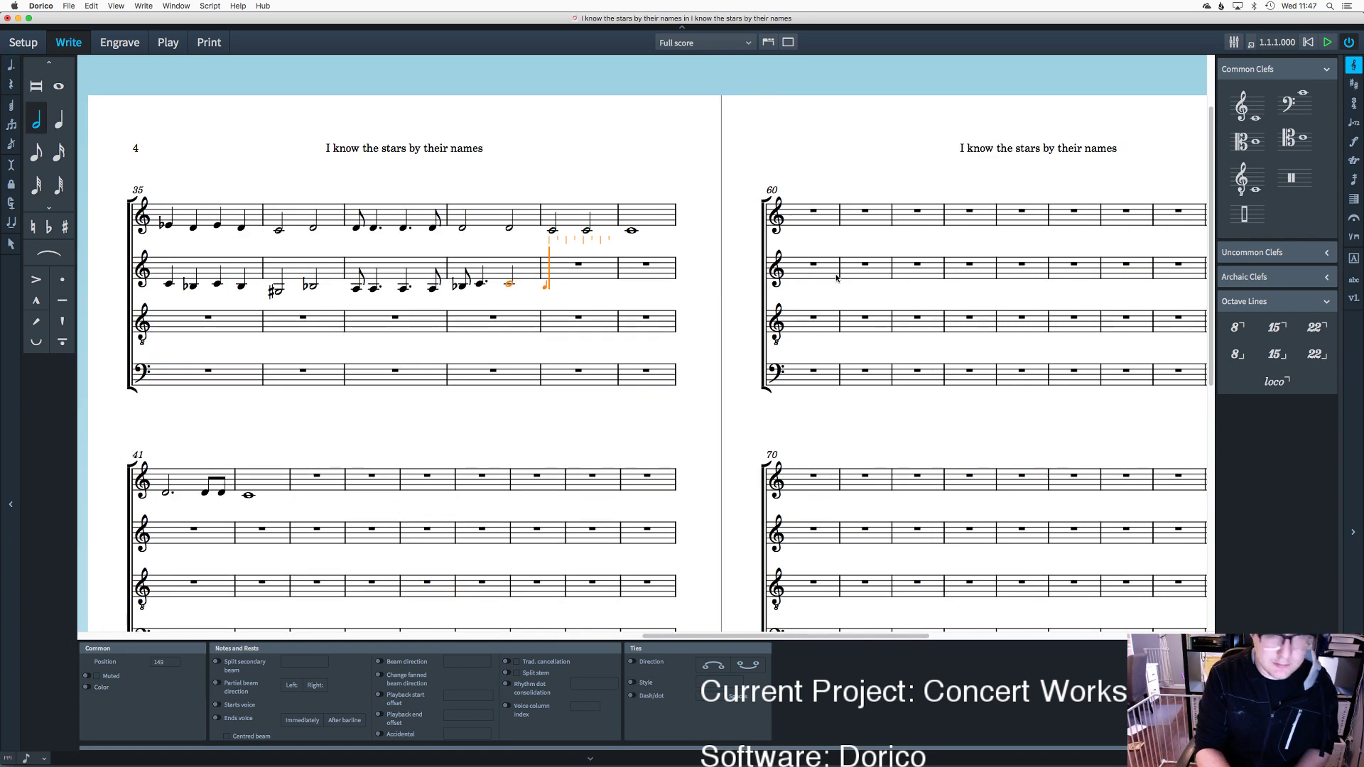
# Step: Enter two B-natural half notes in the Alto's bar 39, and a quarter note A with a dotted half B-flat in bar 40
pyautogui.press('c')
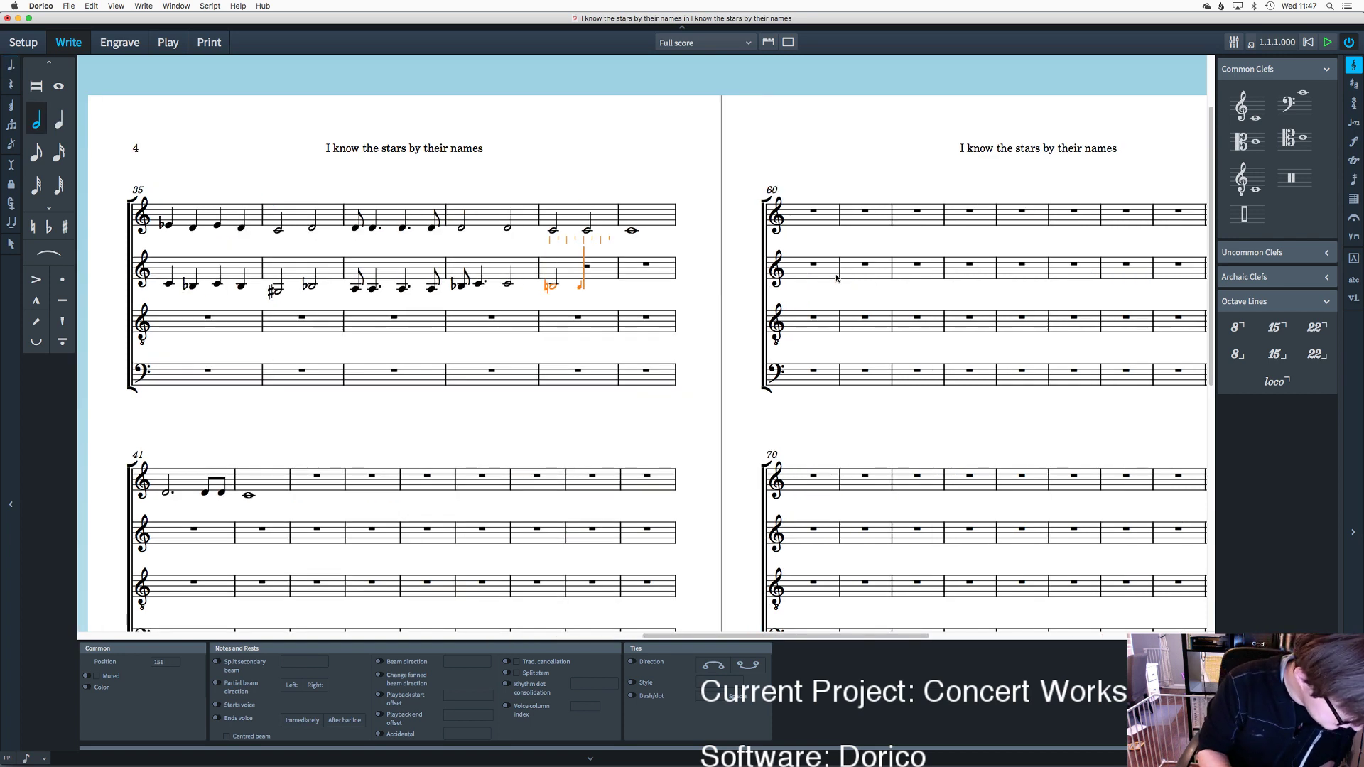
pyautogui.press('c')
pyautogui.press('6')
pyautogui.press('c')
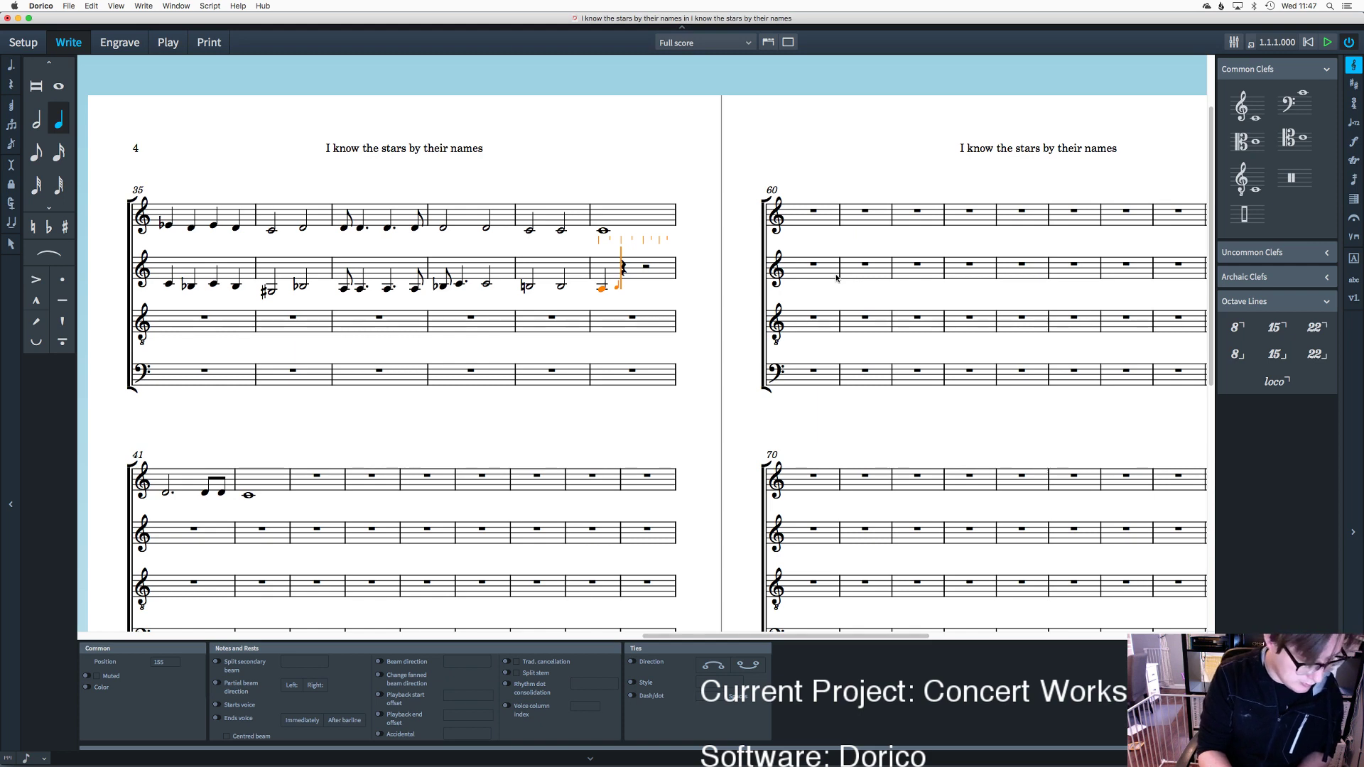
pyautogui.press('7')
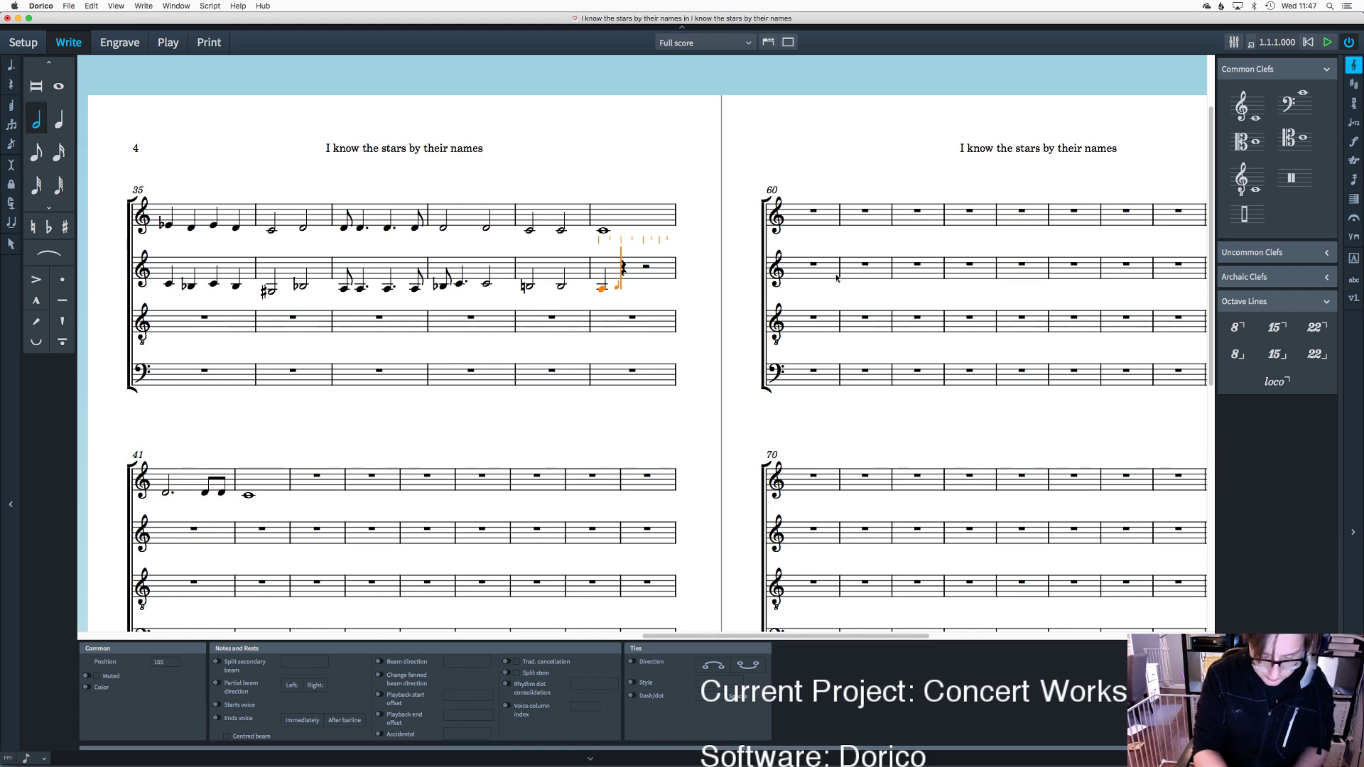
pyautogui.press('.')
pyautogui.press('-')
pyautogui.press('d')
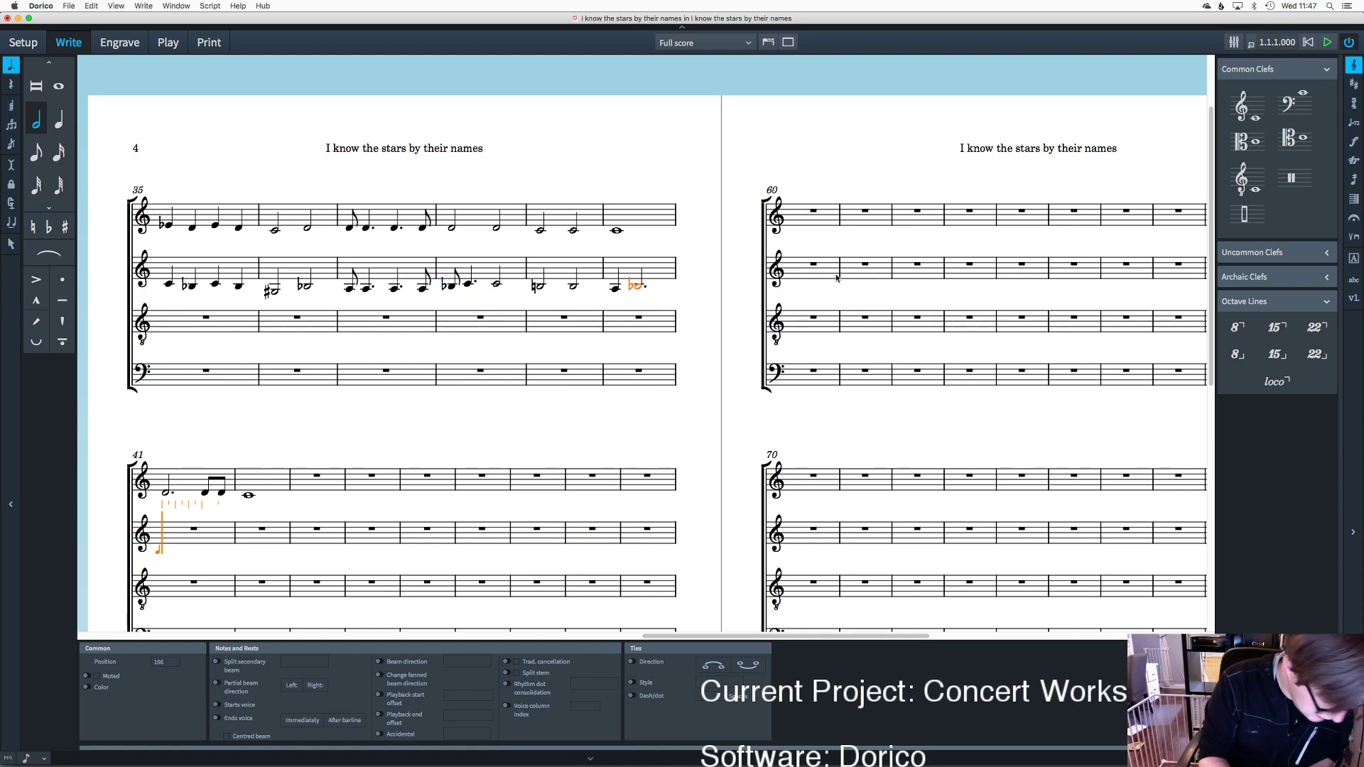
# Step: Fill the Alto's bar 41 with a dotted half note and two eighth notes, all on B-flat
pyautogui.press('-')
pyautogui.press('d')
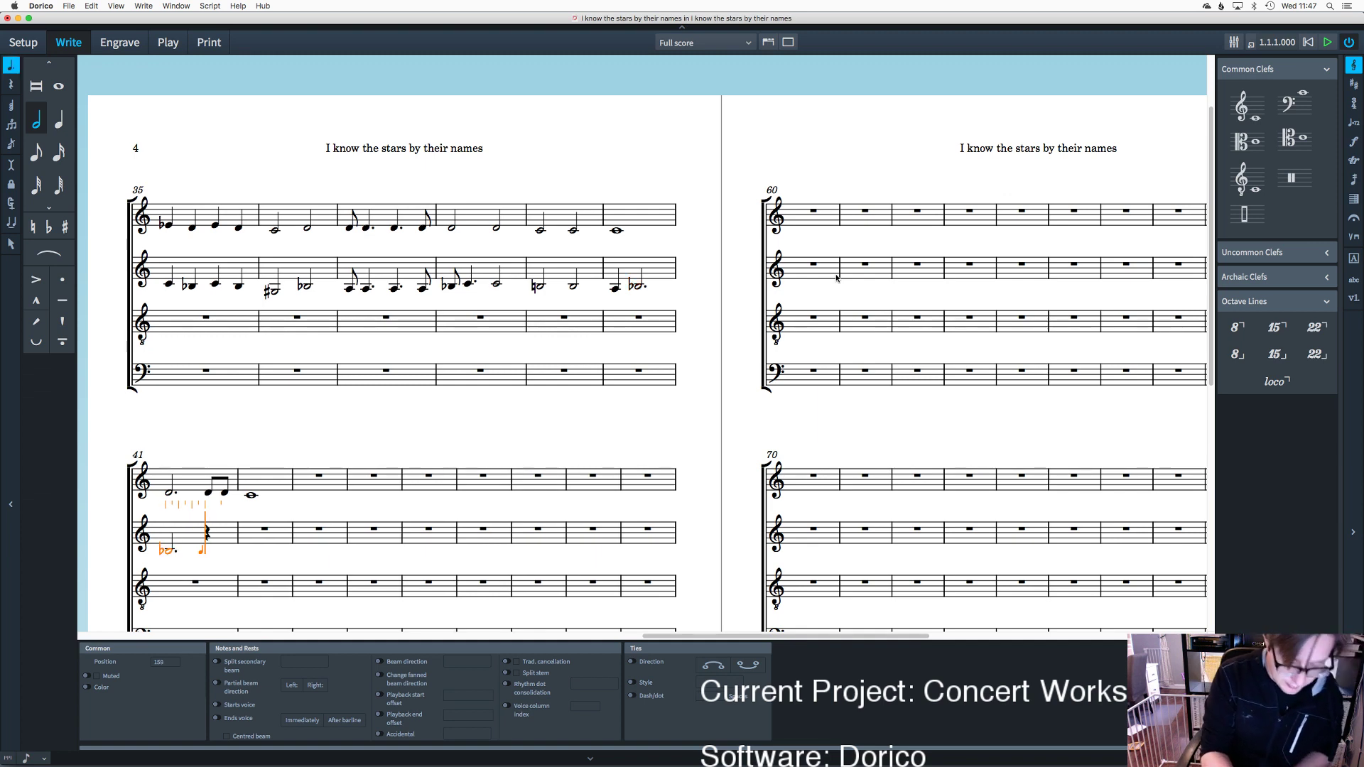
pyautogui.press('5')
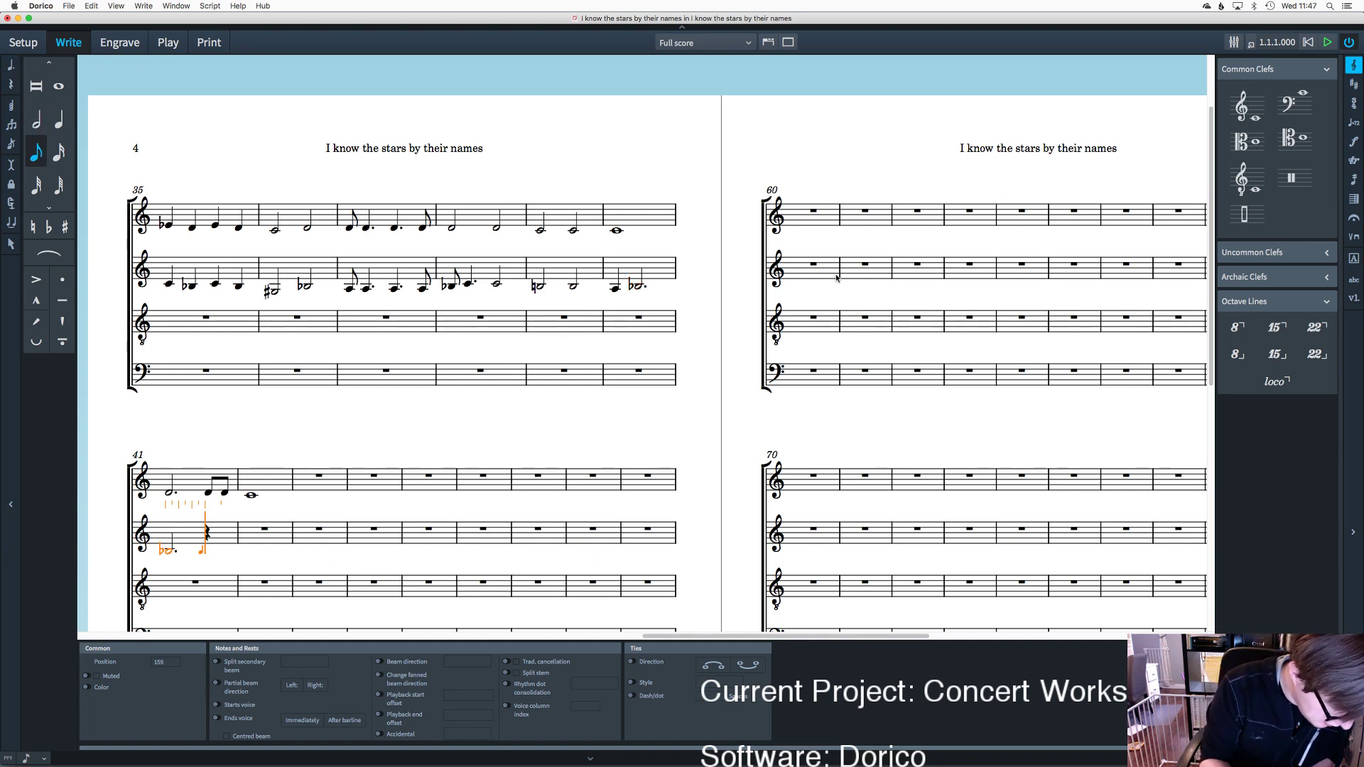
pyautogui.press('d')
pyautogui.press('d')
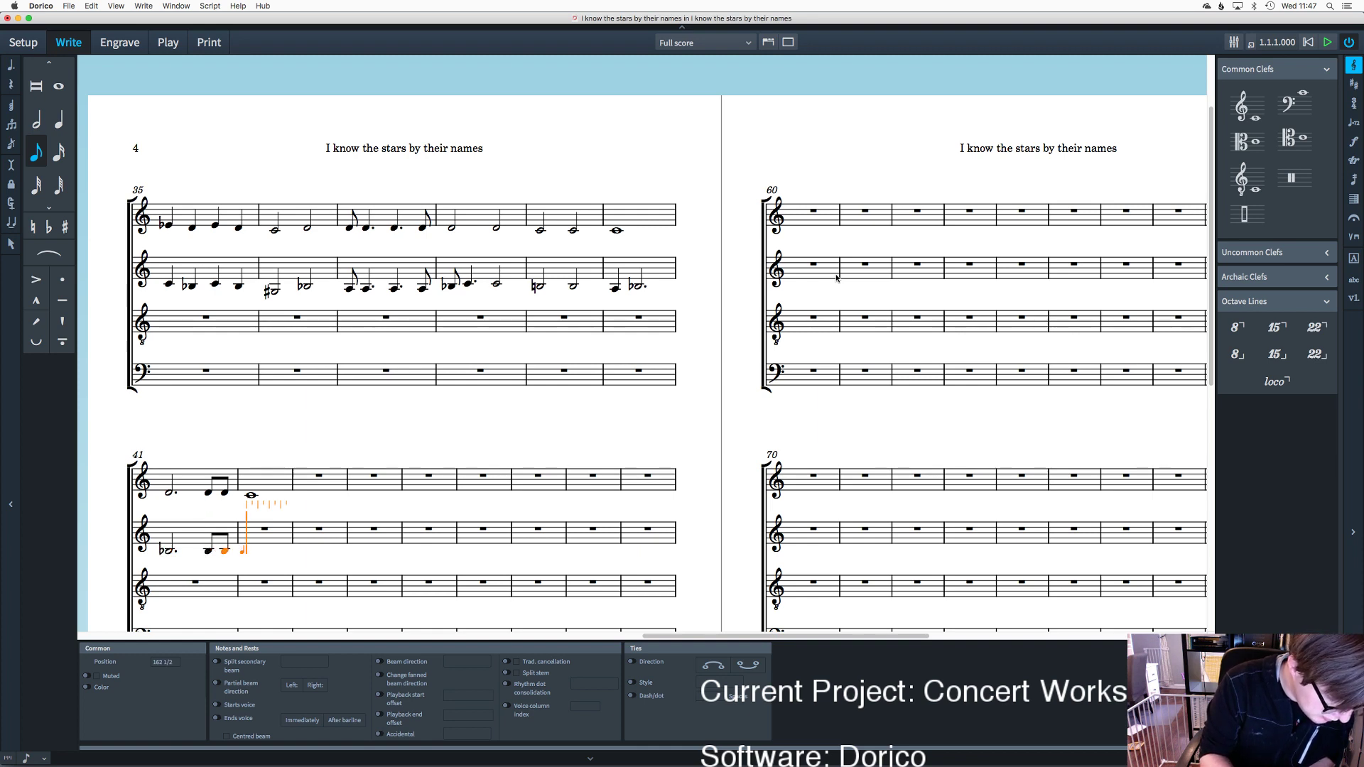
# Step: Enter the half notes B-natural and A in the Alto's bar 42 and end note input
pyautogui.press('7')
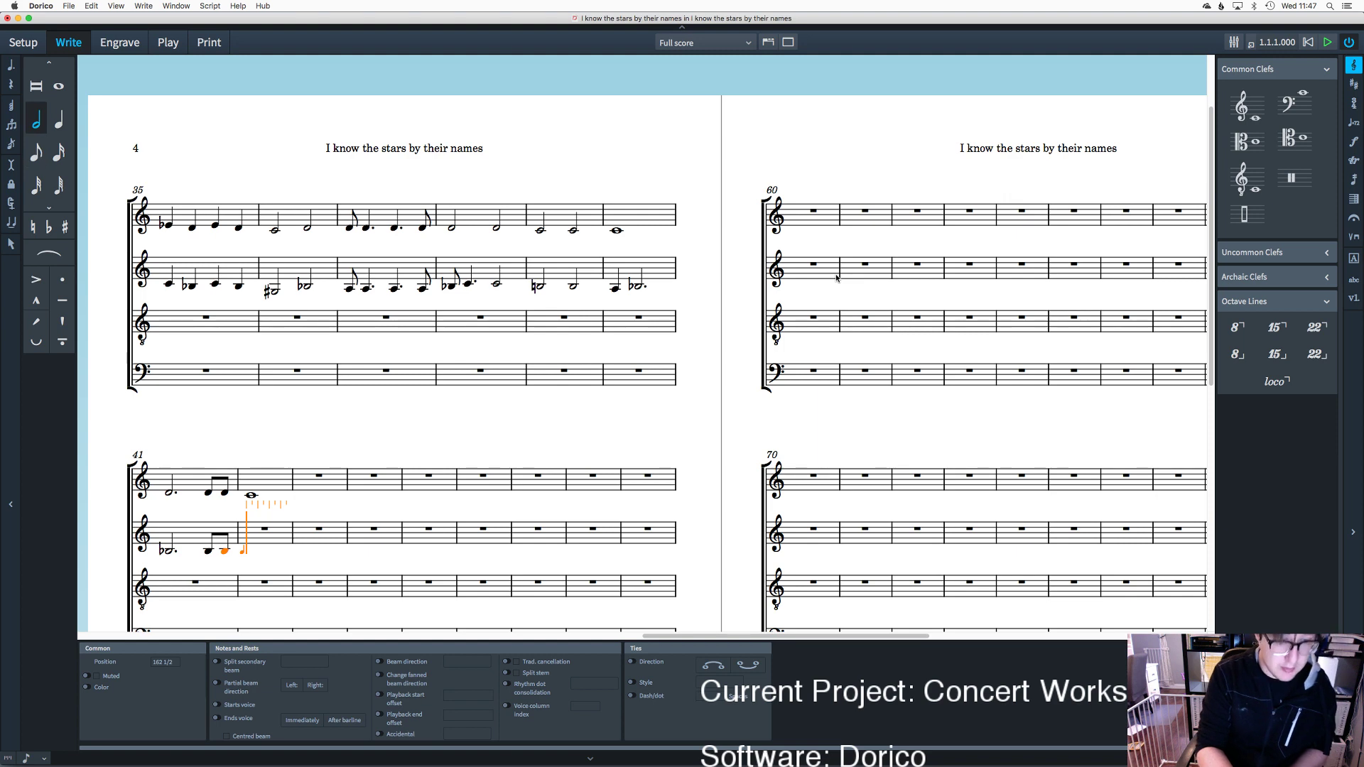
pyautogui.press('d')
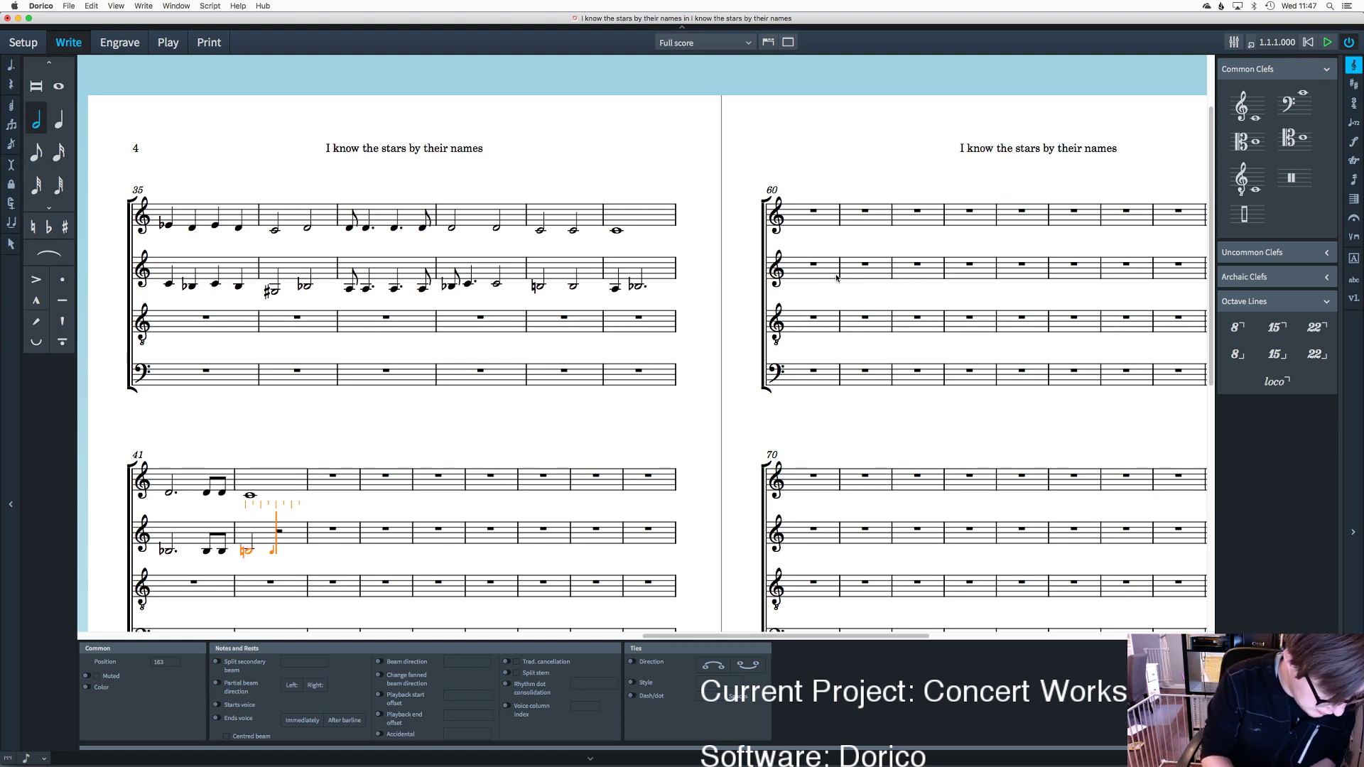
pyautogui.press('c')
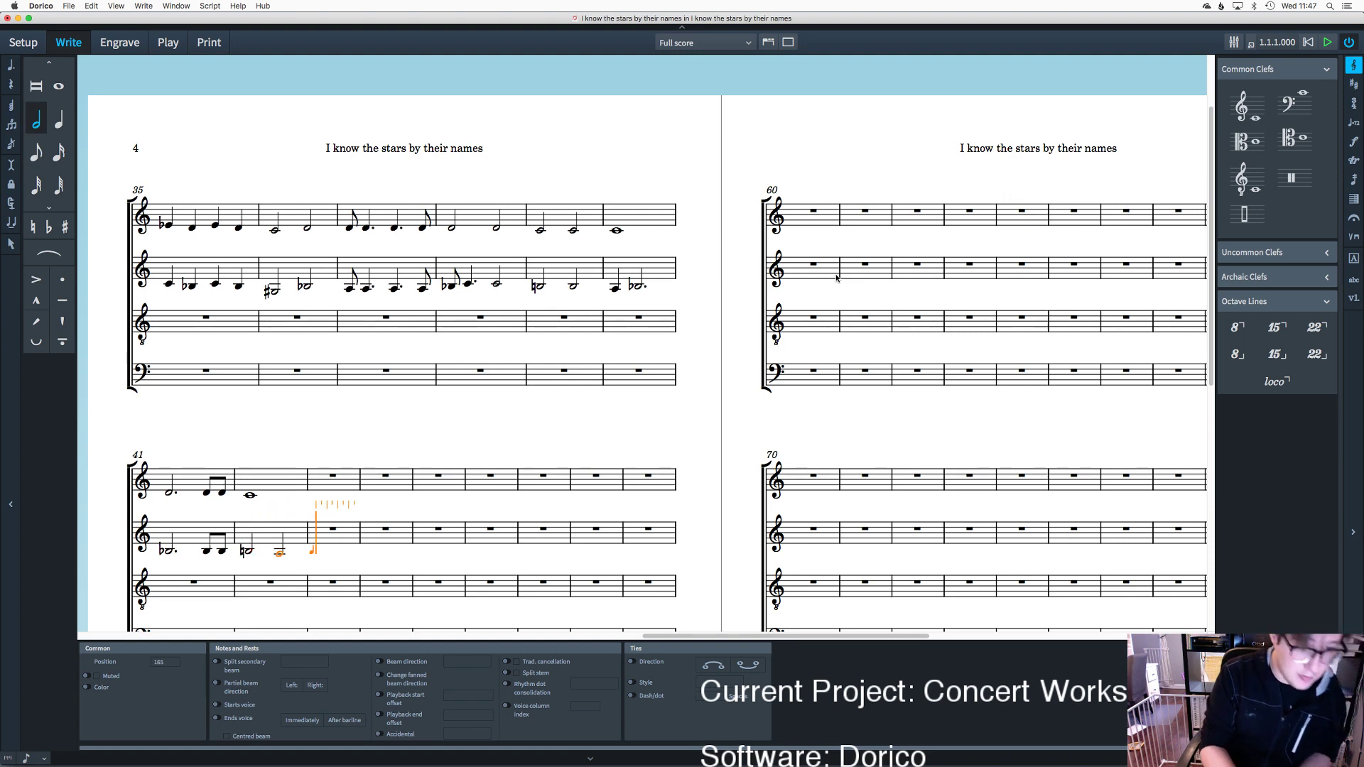
pyautogui.press('Escape')
pyautogui.hscroll(-5, 568, 371)
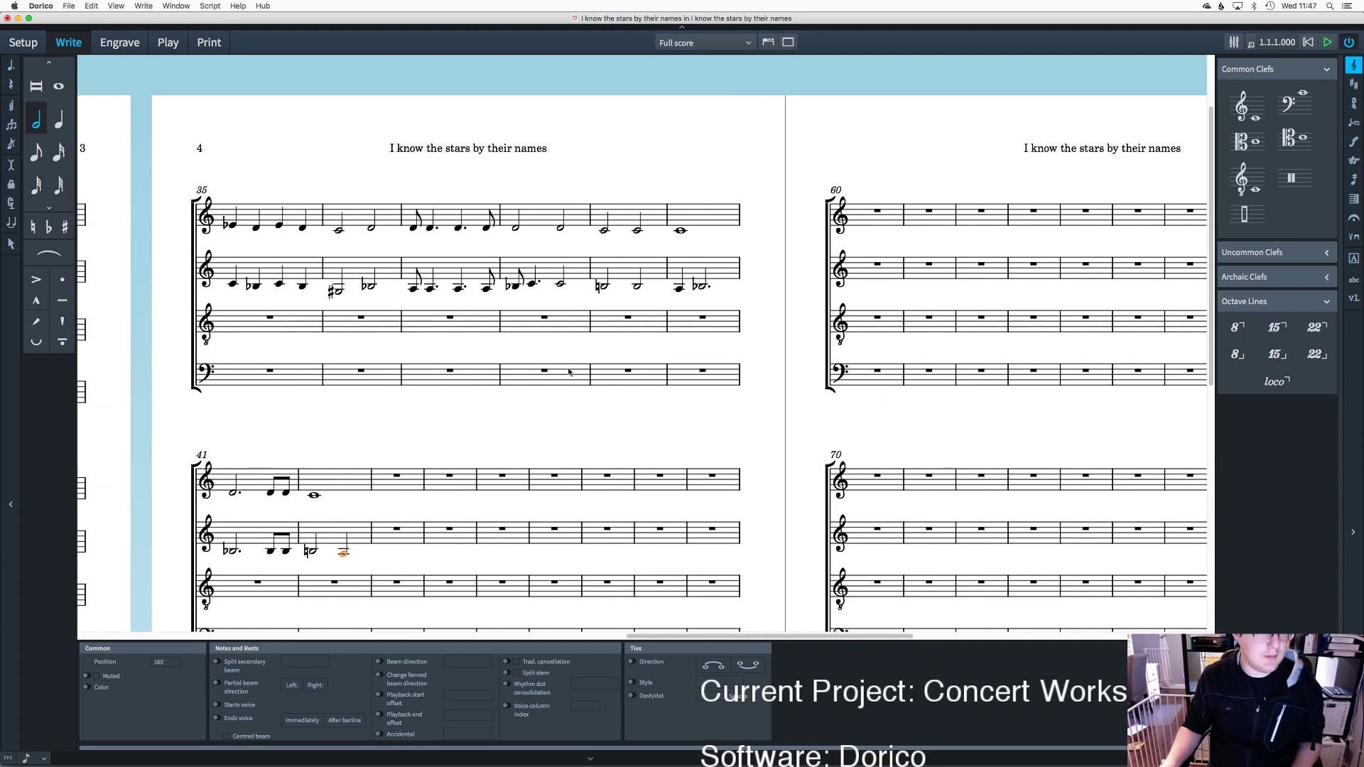
pyautogui.hscroll(-2, 568, 371)
pyautogui.hscroll(-3, 568, 371)
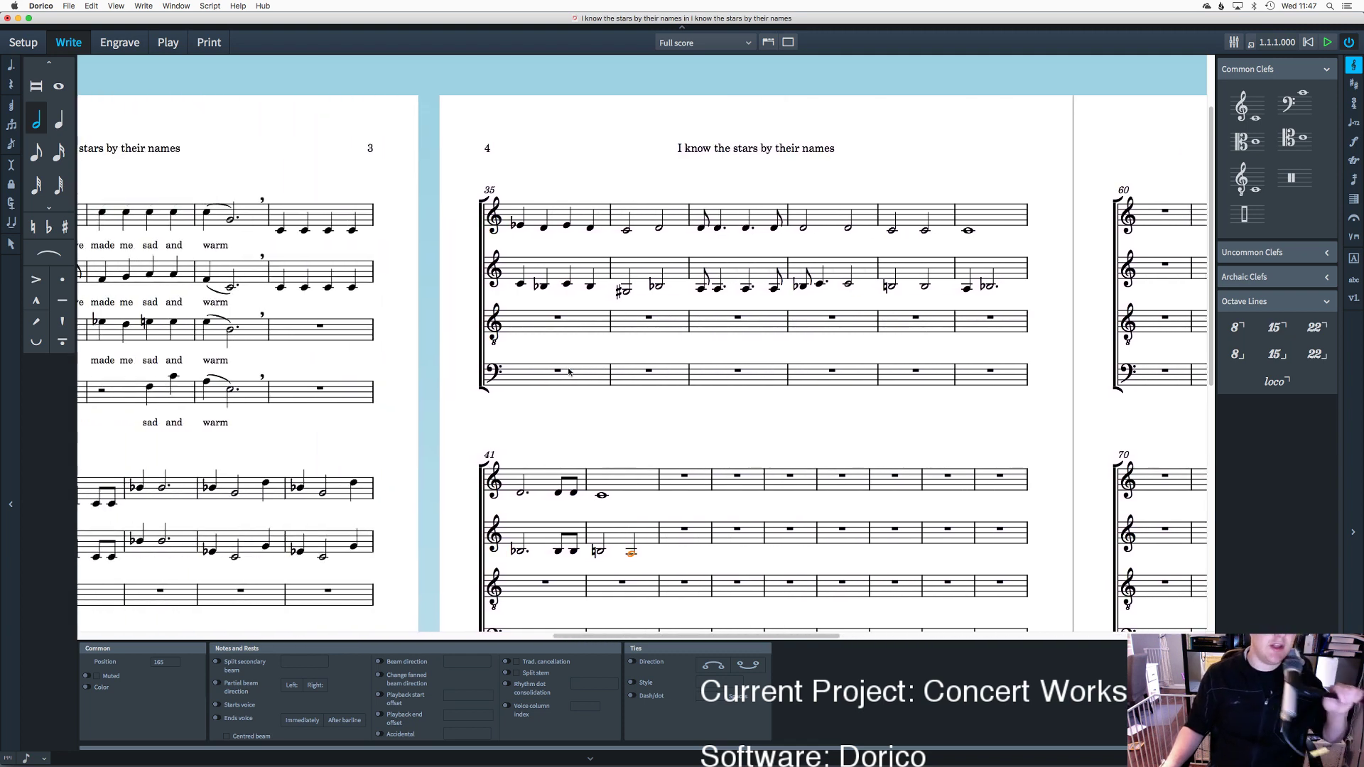
pyautogui.hscroll(-4, 568, 371)
pyautogui.scroll(-5, 568, 371)
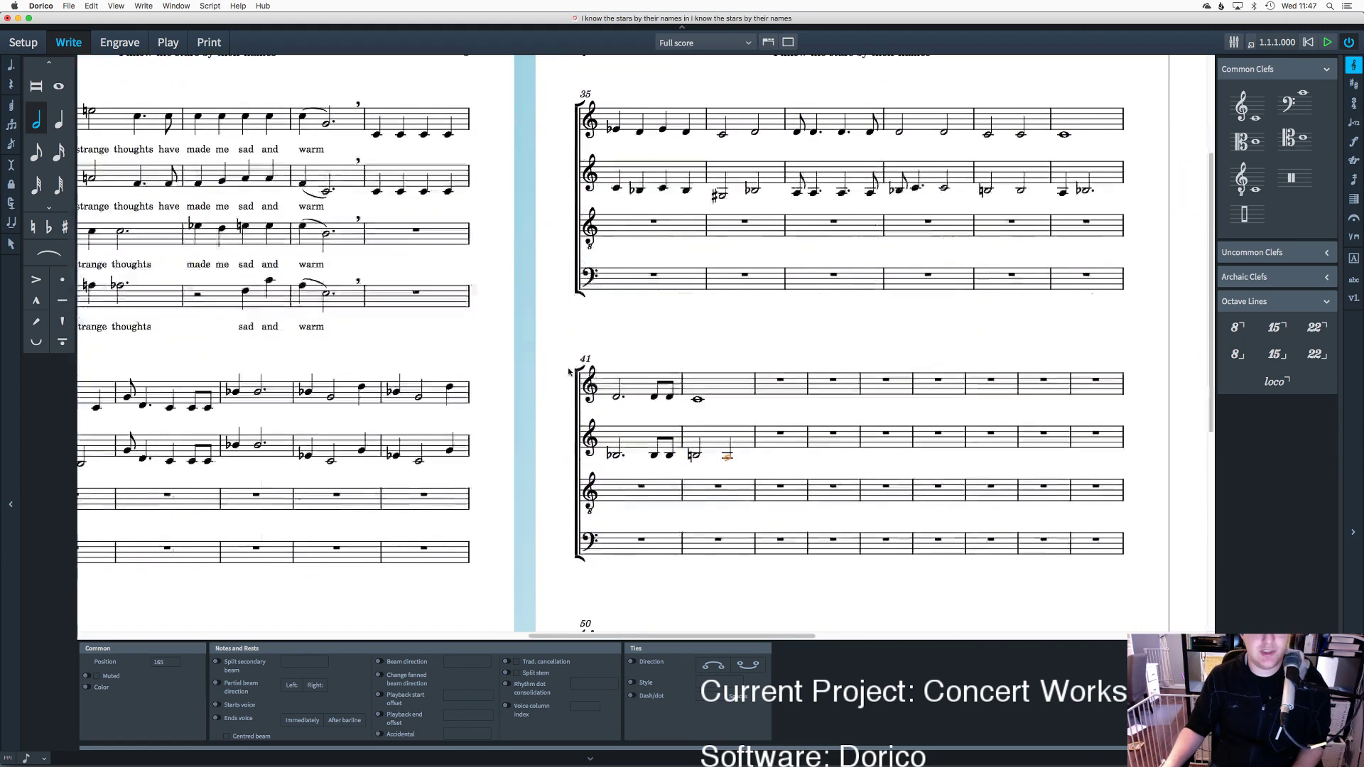
pyautogui.hscroll(-3, 569, 370)
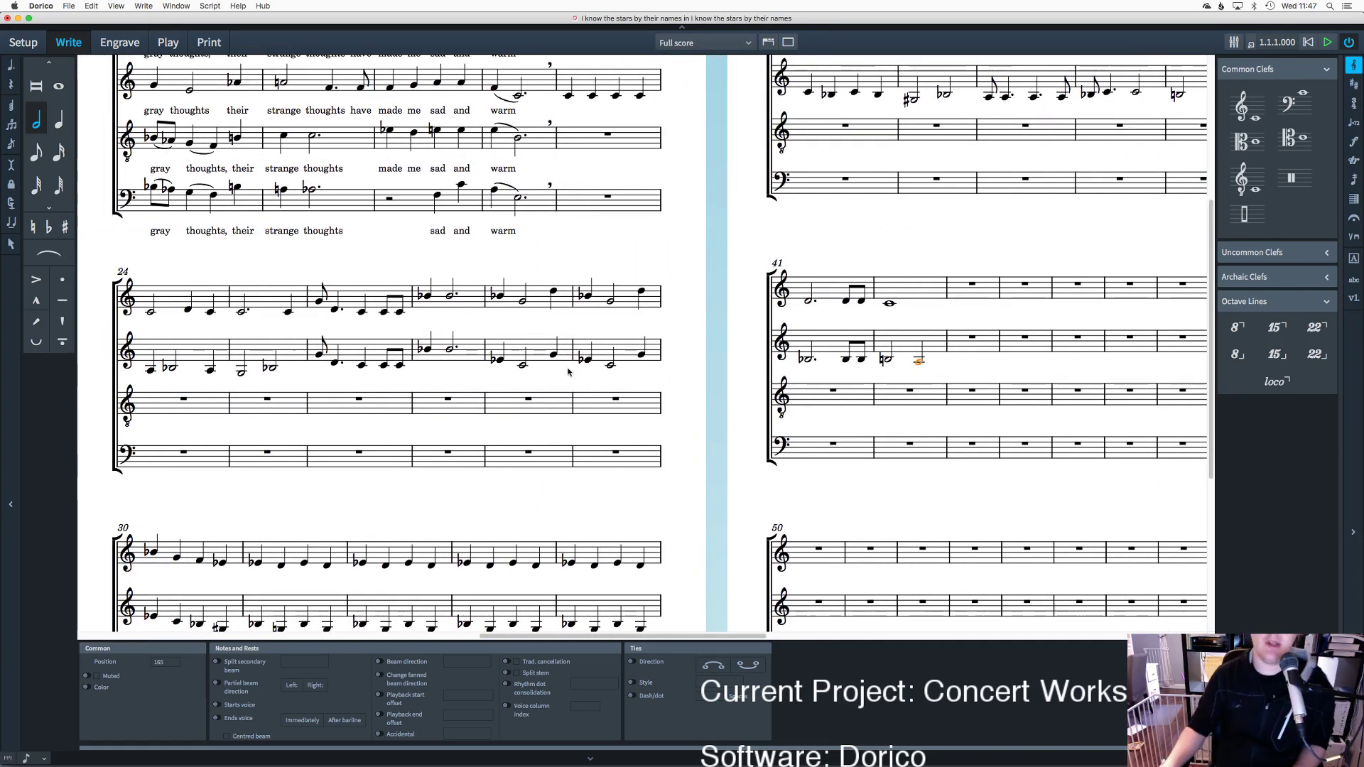
pyautogui.scroll(3, 555, 378)
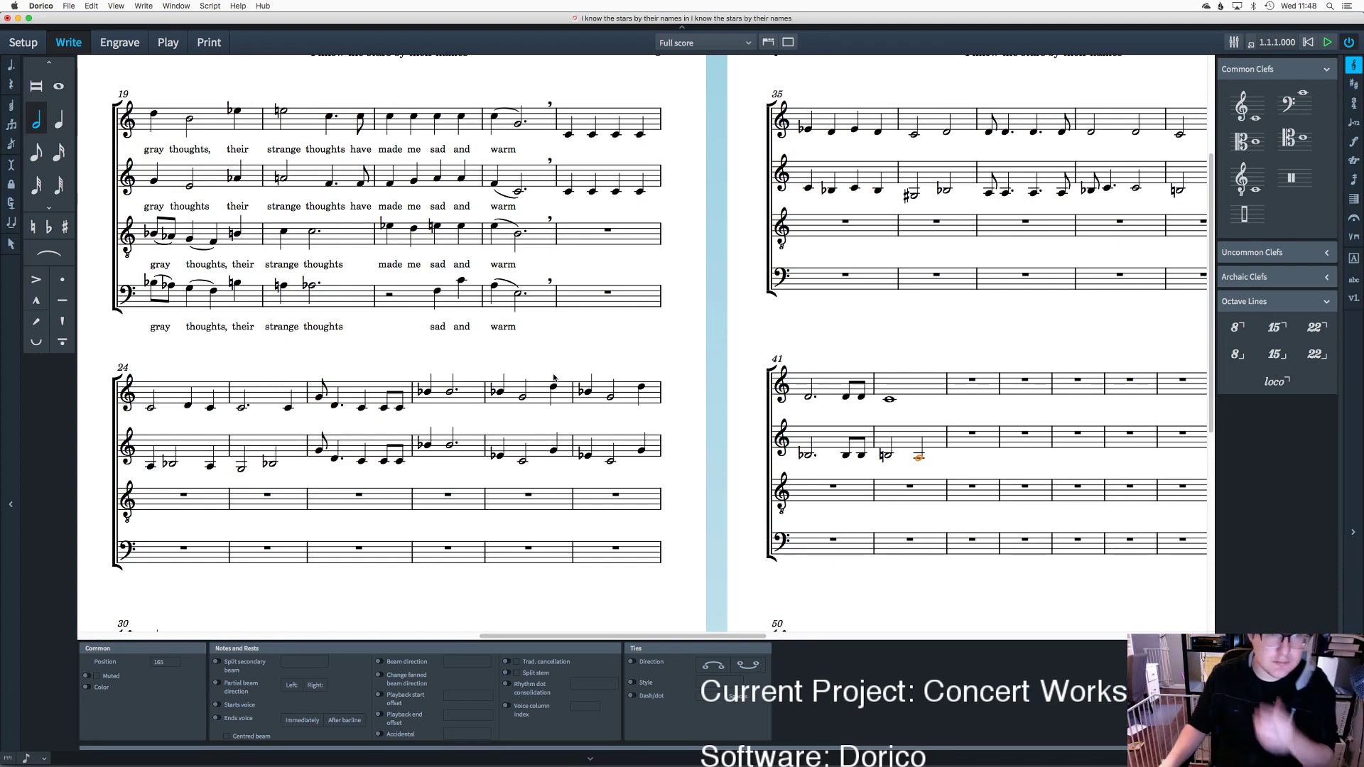
pyautogui.hscroll(-3, 555, 378)
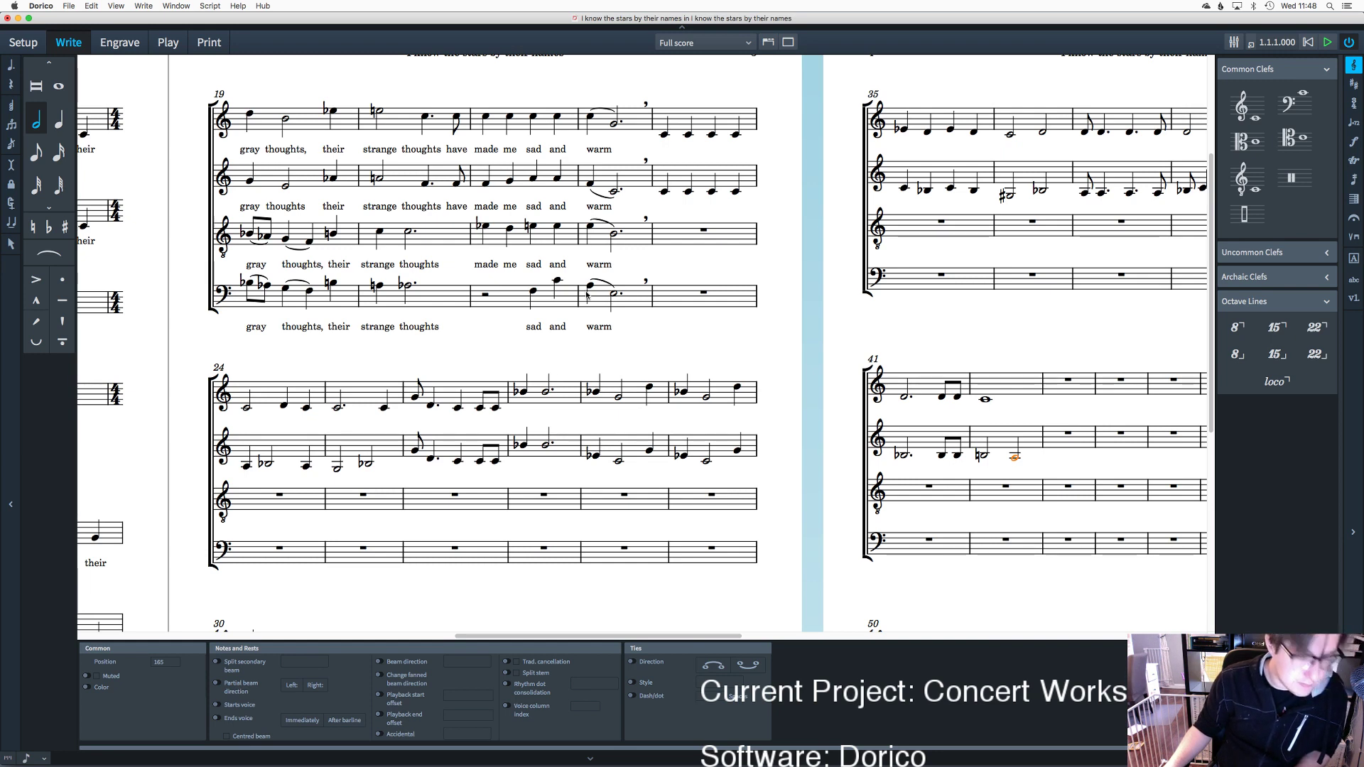
pyautogui.doubleClick(660, 233)
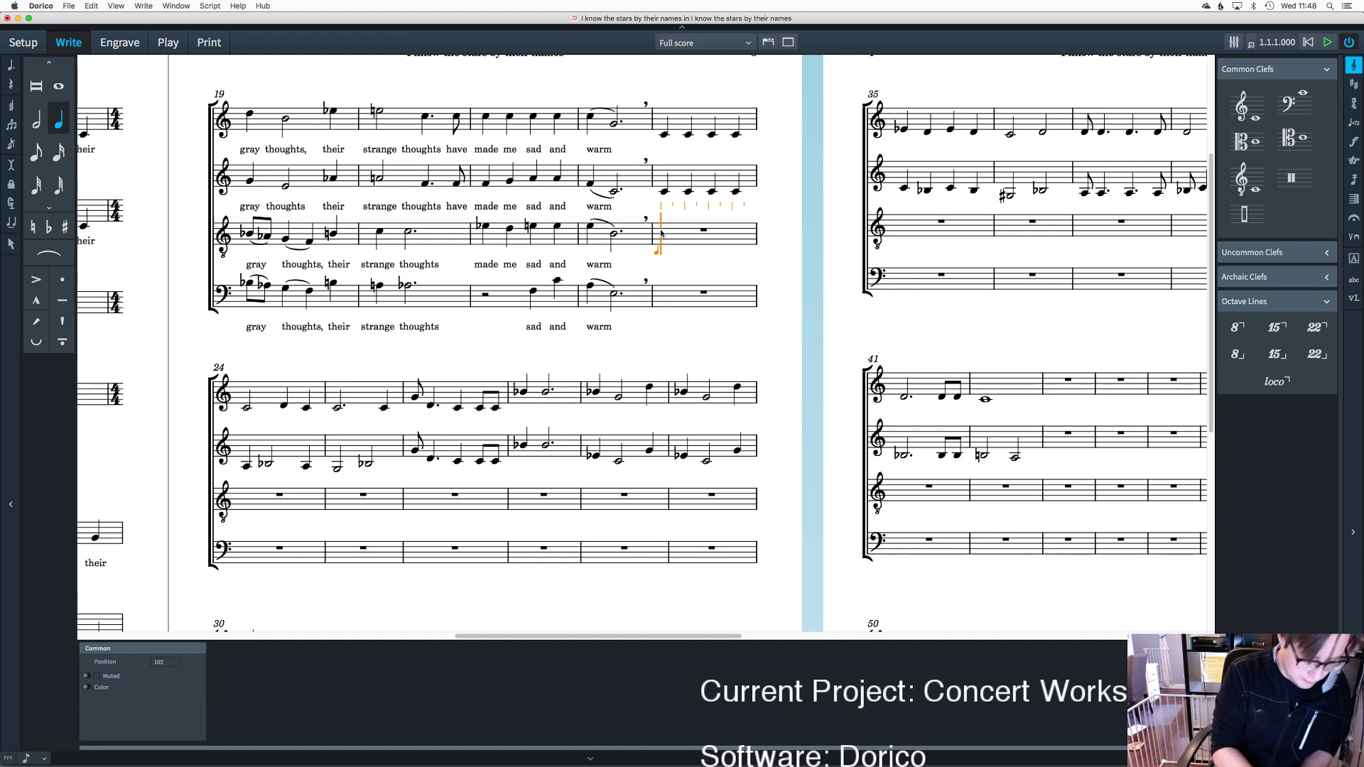
pyautogui.press('a')
pyautogui.press('6')
pyautogui.press('c')
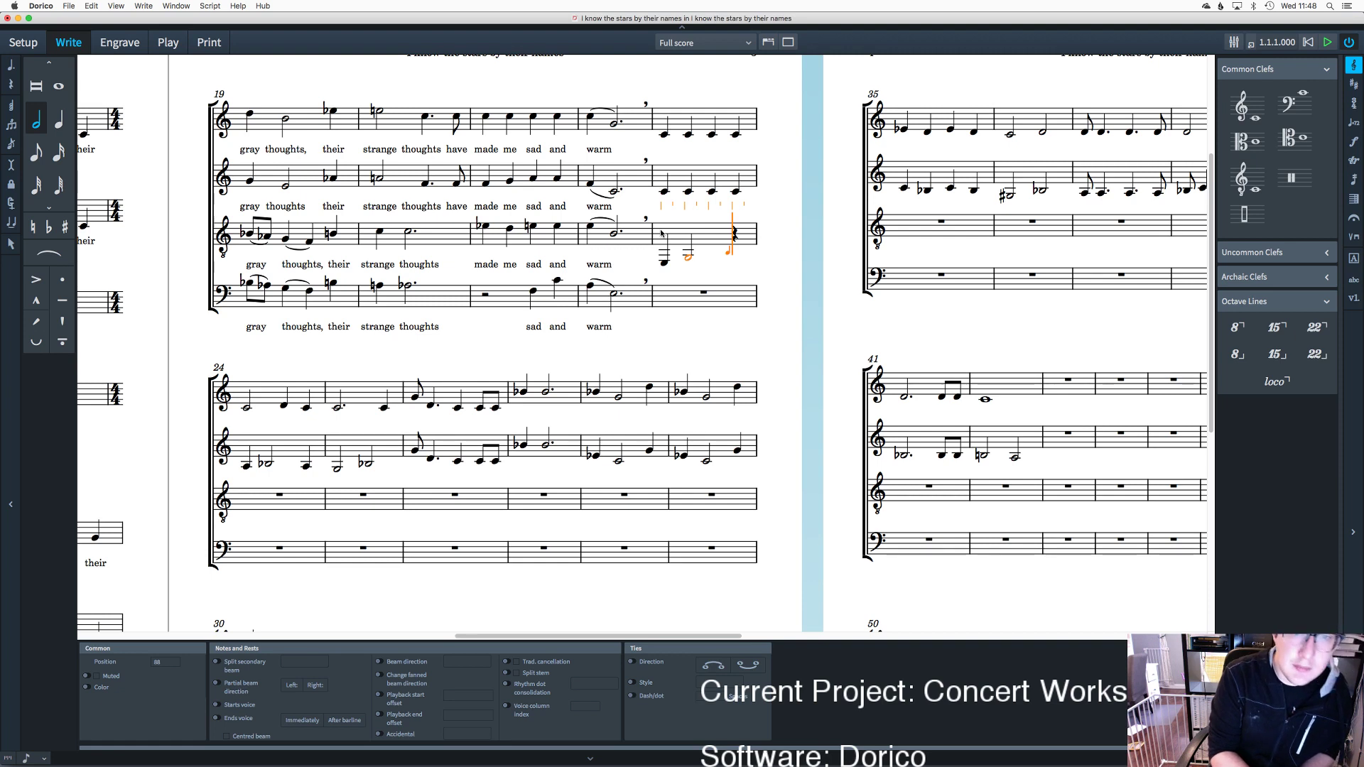
pyautogui.press('super+z')
pyautogui.press('super+z')
pyautogui.press('super+z')
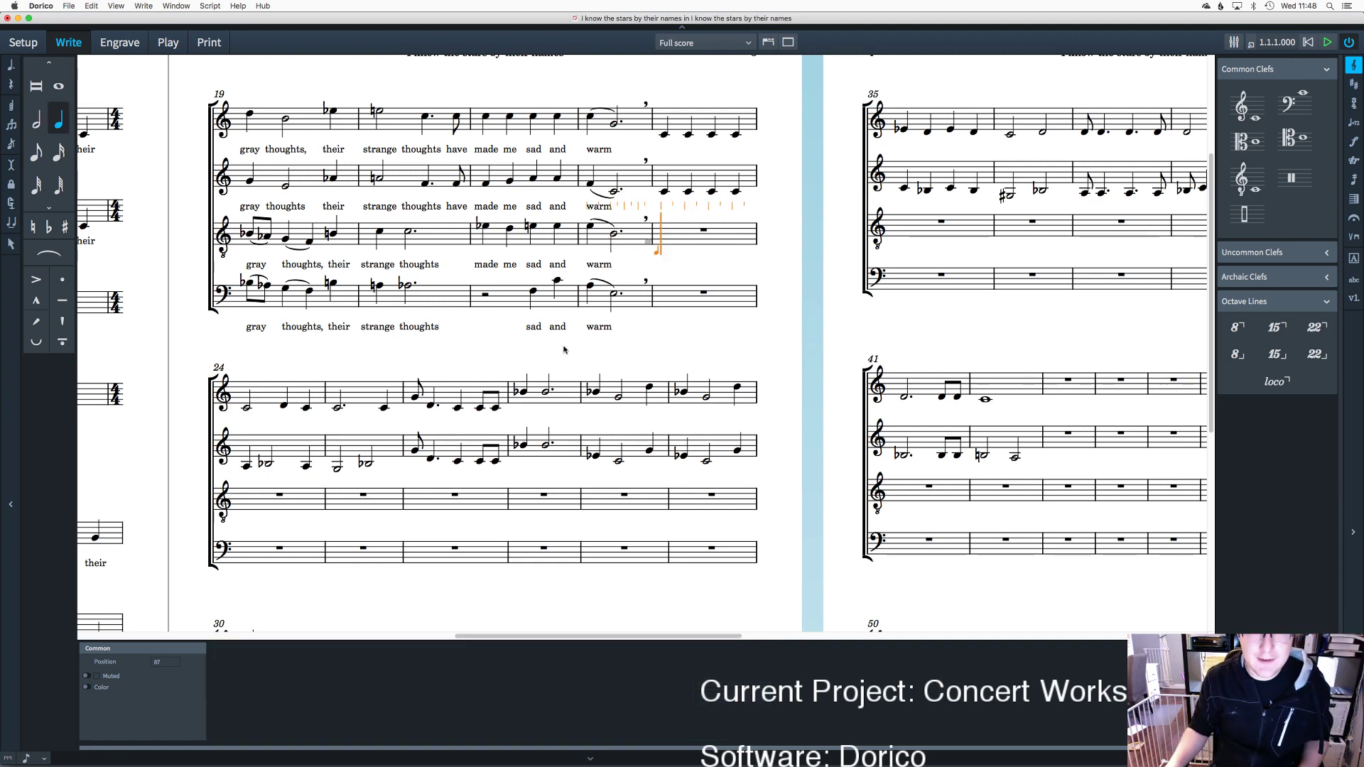
pyautogui.press('Escape')
# Step: Fill the Tenor's bar 24 with a low E quarter note, a G half note and an F quarter note
pyautogui.scroll(-2, 242, 443)
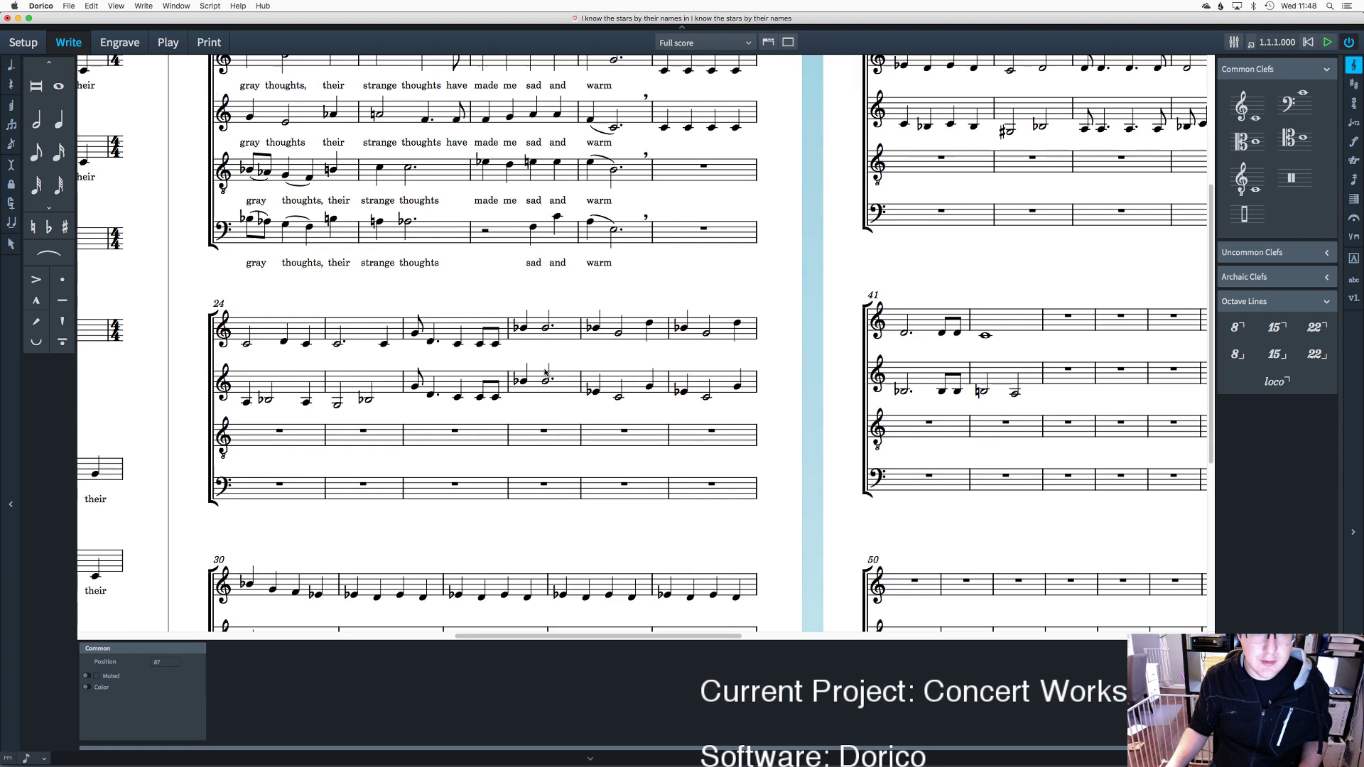
pyautogui.doubleClick(242, 443)
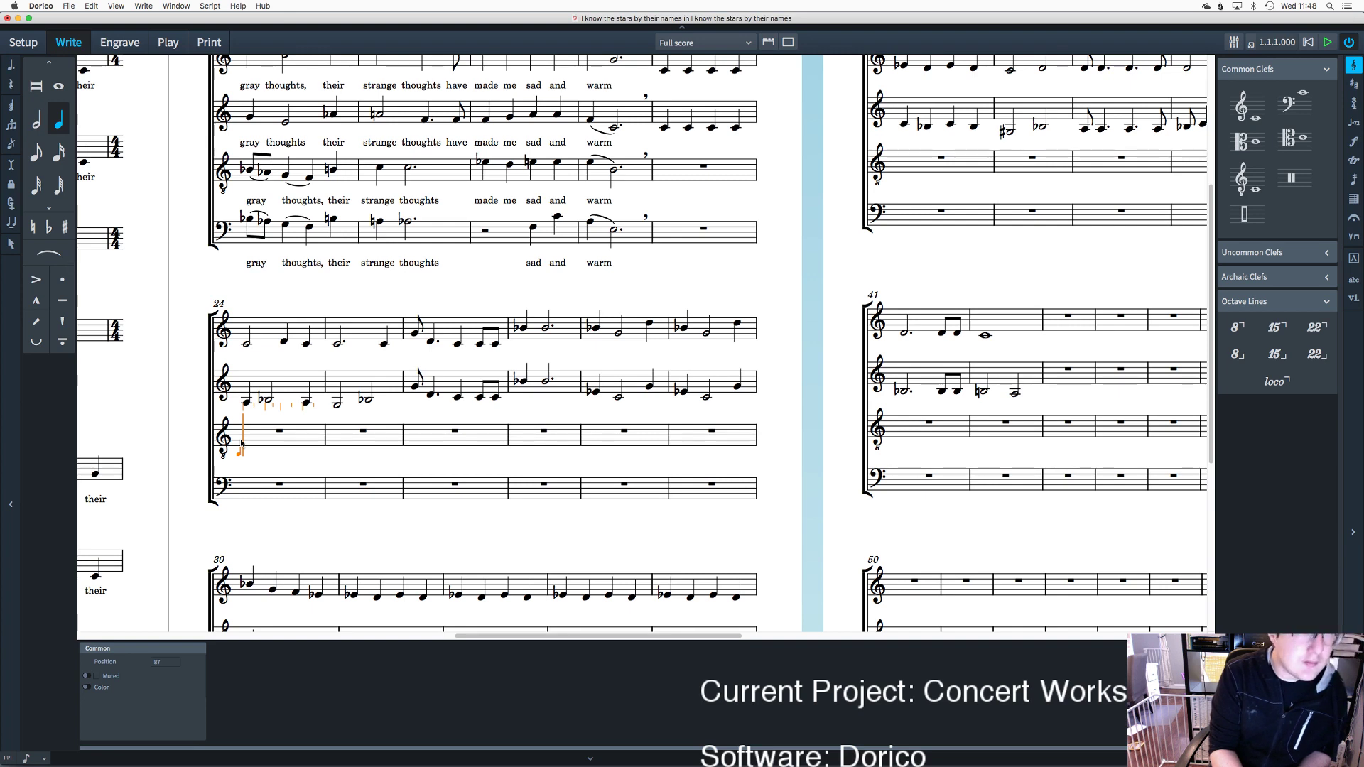
pyautogui.press('a')
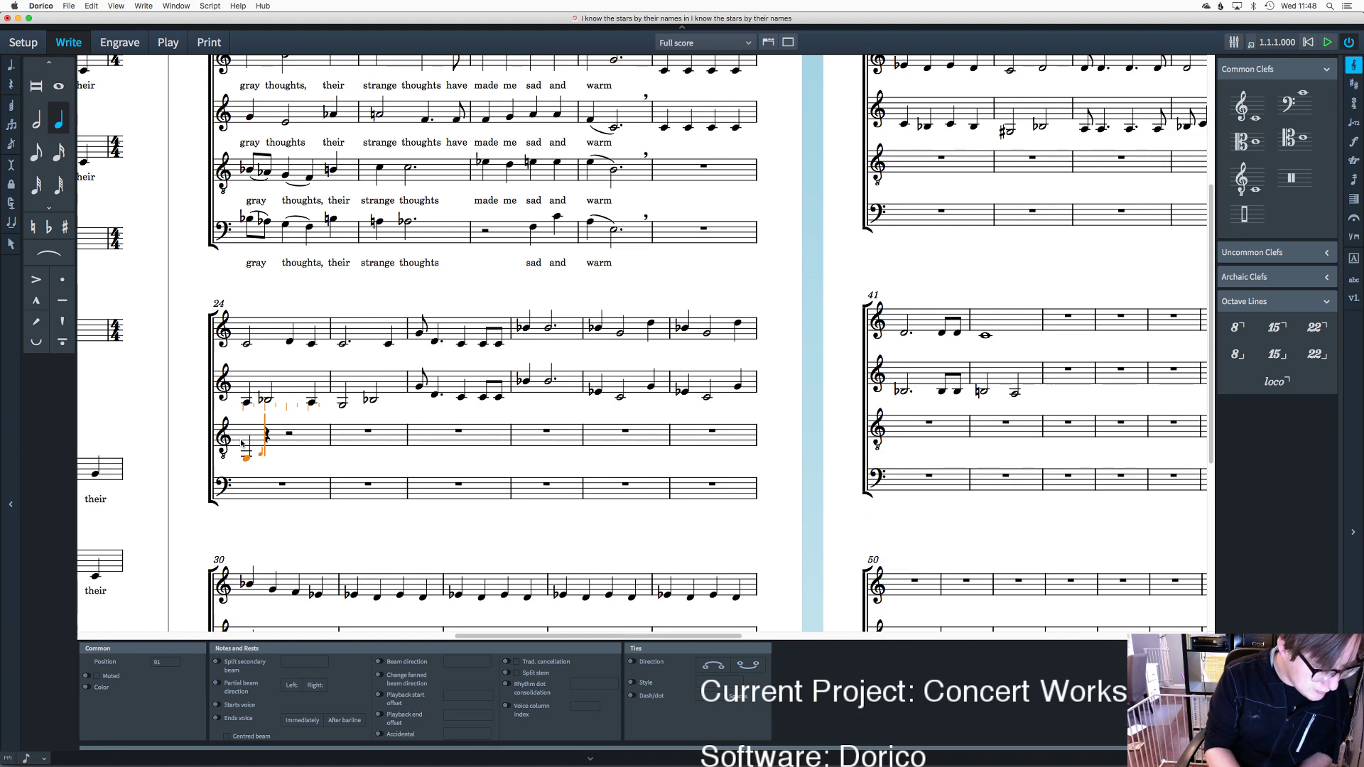
pyautogui.hotkey('alt', 'Down')
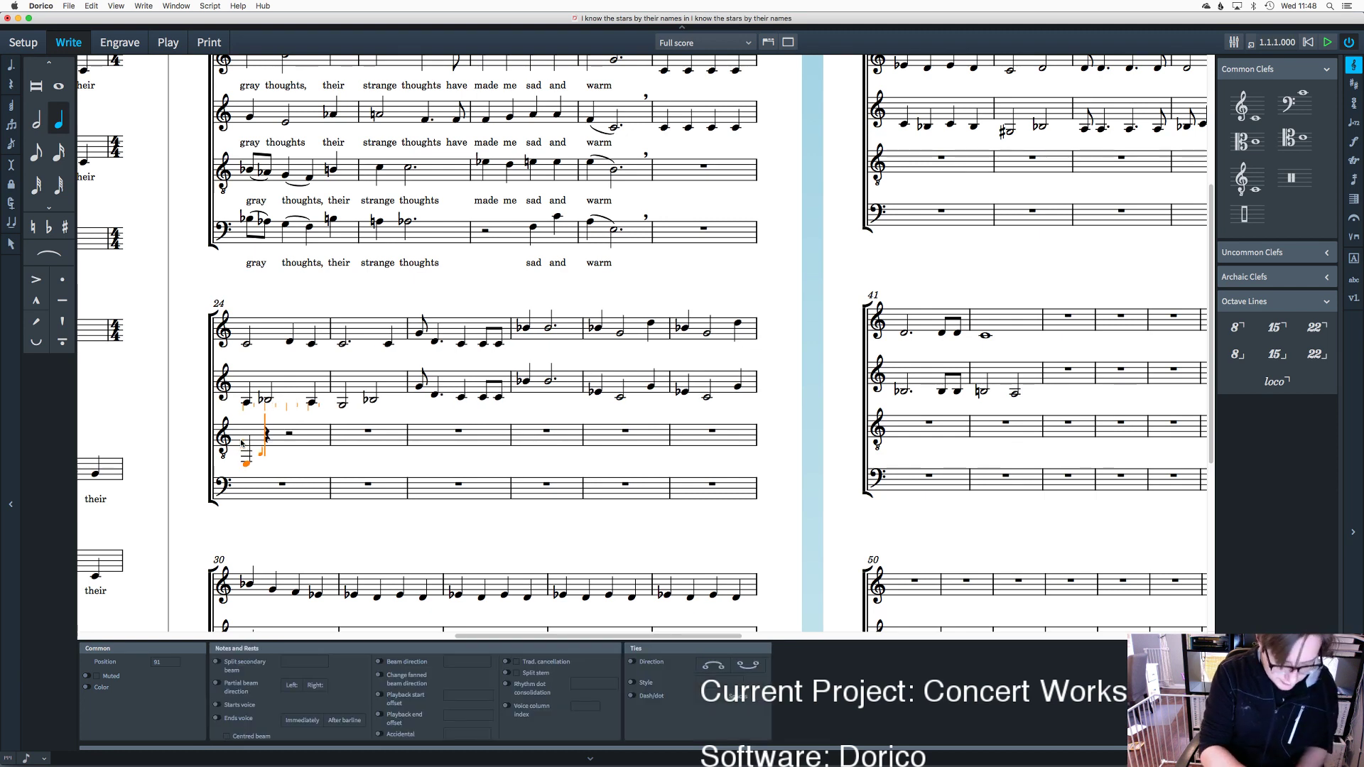
pyautogui.press('7')
pyautogui.press('a')
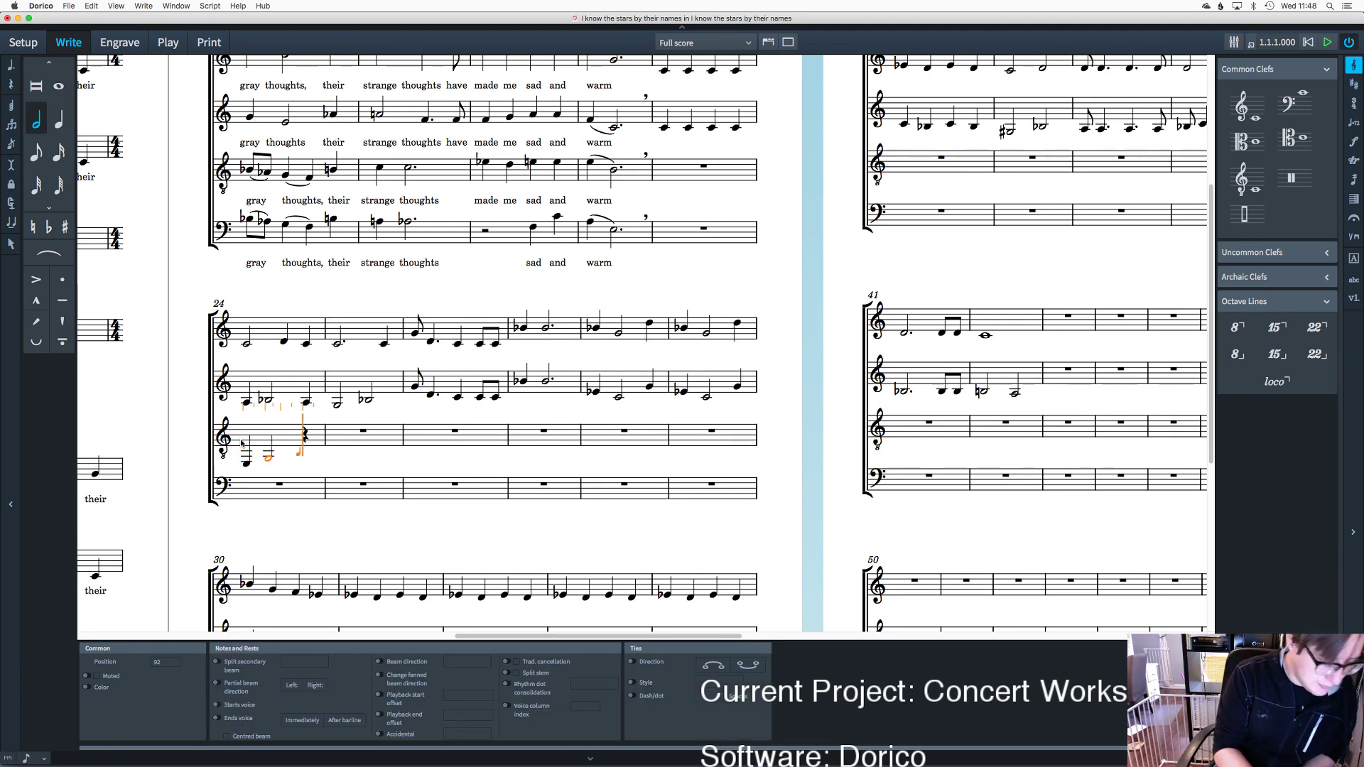
pyautogui.press('6')
pyautogui.press('g')
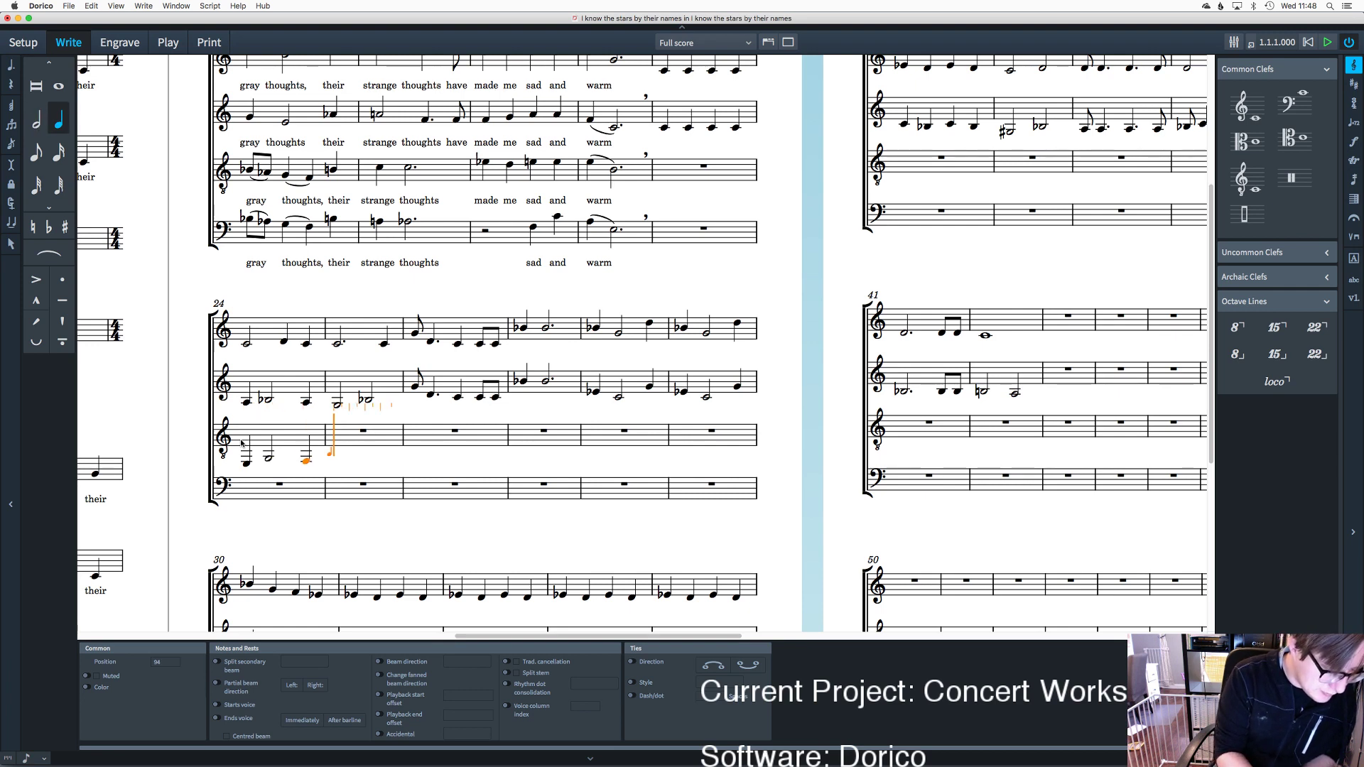
# Step: Enter the half notes D-sharp and G in the Tenor's bar 25
pyautogui.press('7')
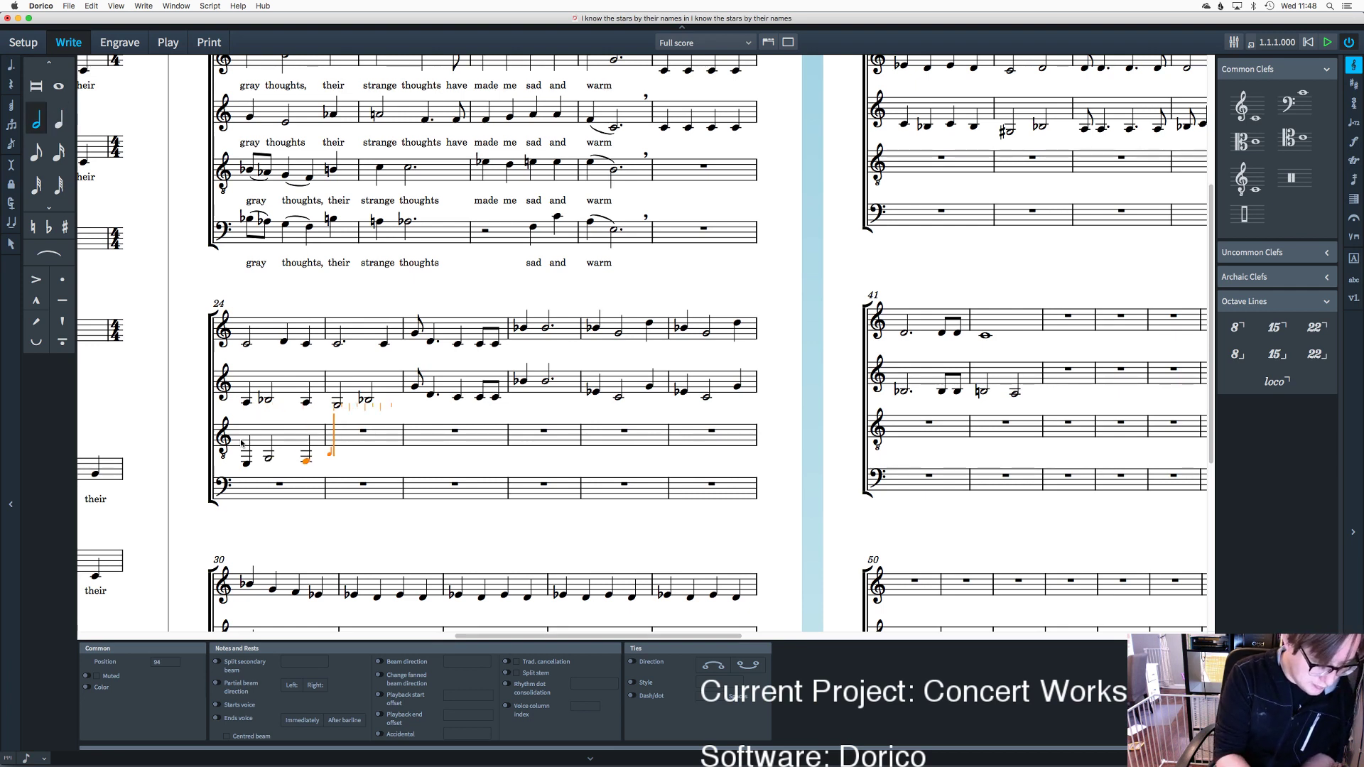
pyautogui.press('=')
pyautogui.press('f')
pyautogui.press('a')
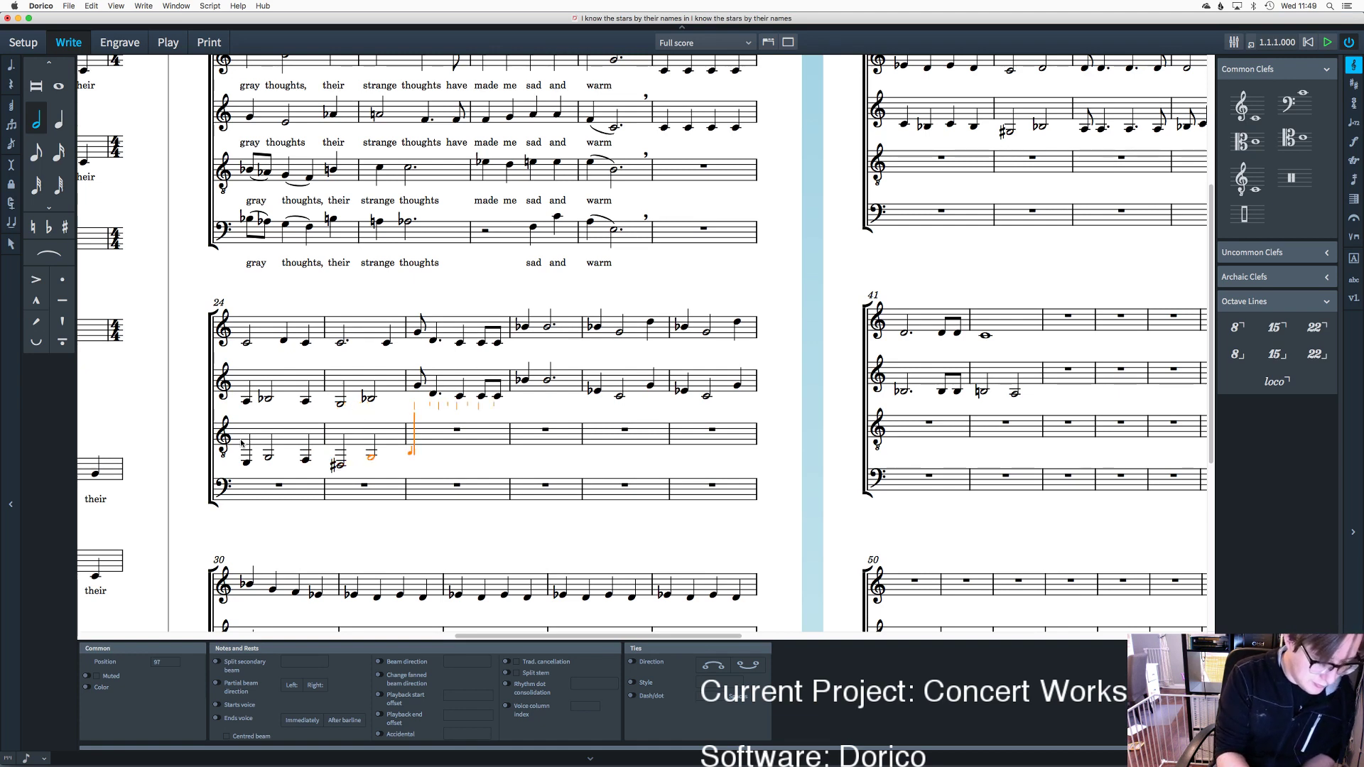
# Step: Fill the Tenor's bar 26 with the quarter notes D-sharp and B-flat and a D-sharp half note
pyautogui.press('6')
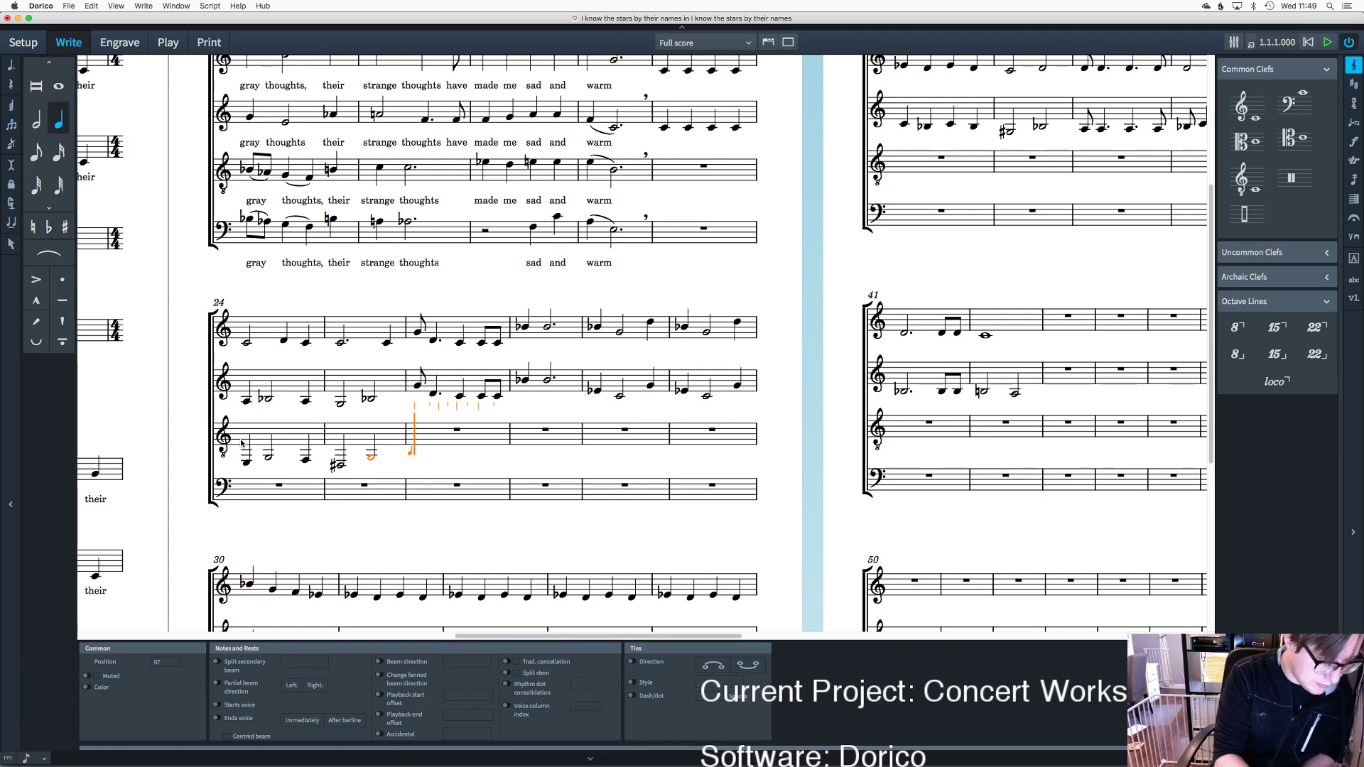
pyautogui.press('=')
pyautogui.press('g')
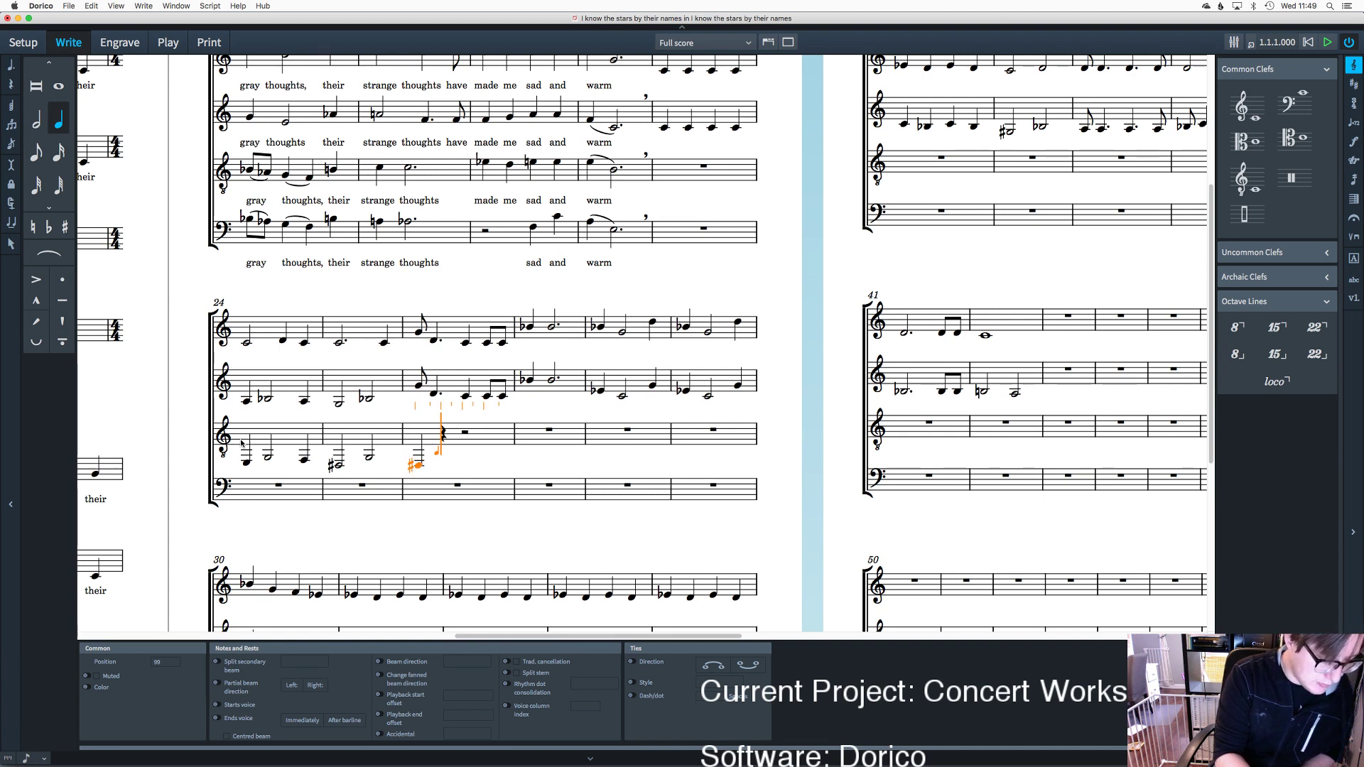
pyautogui.press('-')
pyautogui.press('d')
pyautogui.press('7')
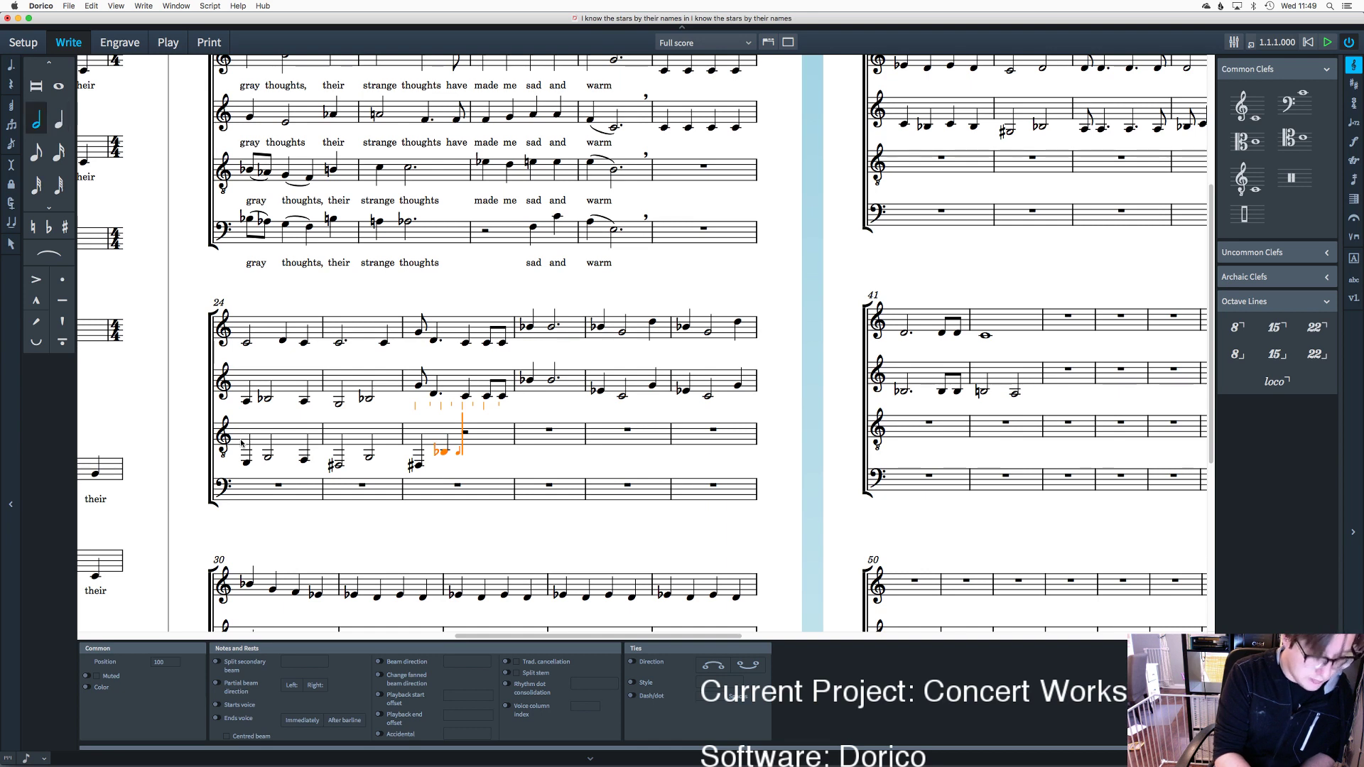
pyautogui.press('g')
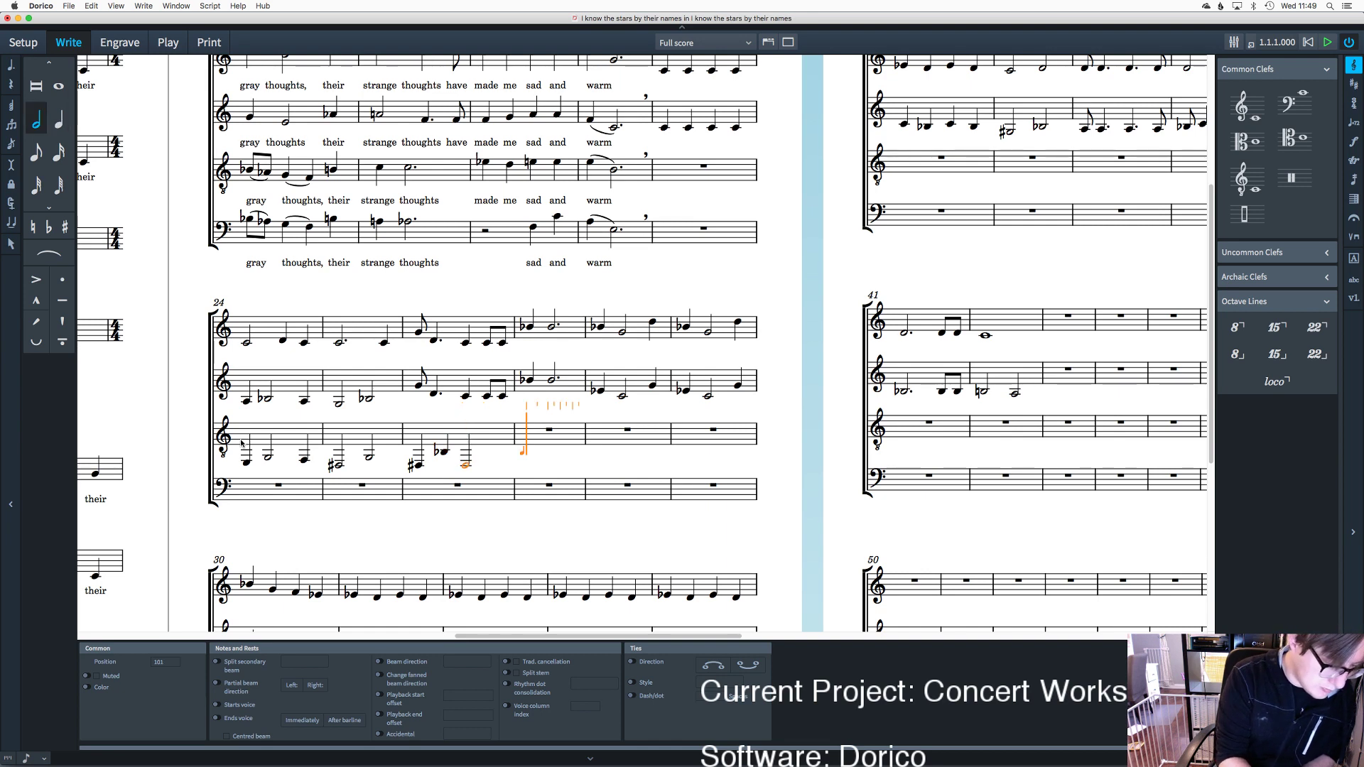
# Step: Fill the Tenor's bar 27 with an F quarter note, a G half note and a G quarter note
pyautogui.press('6')
pyautogui.press('b')
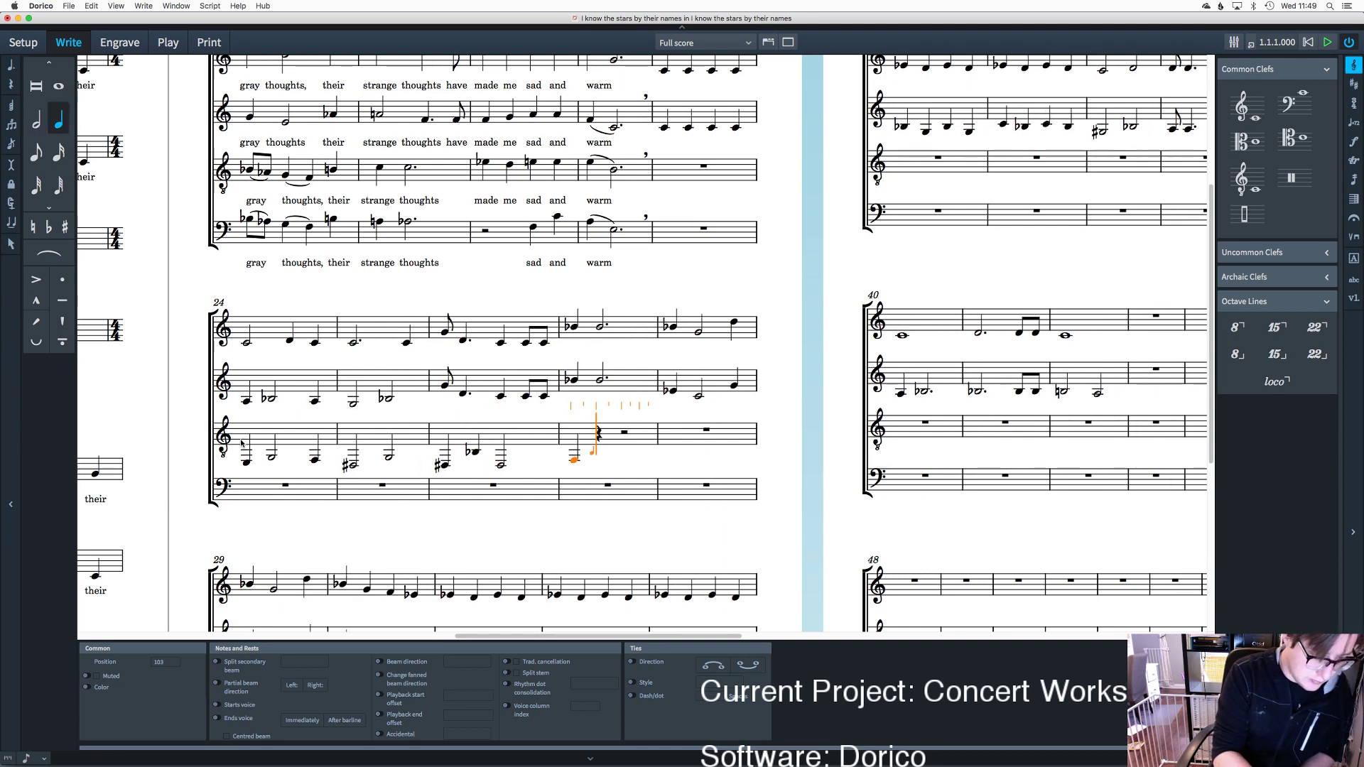
pyautogui.press('7')
pyautogui.press('c')
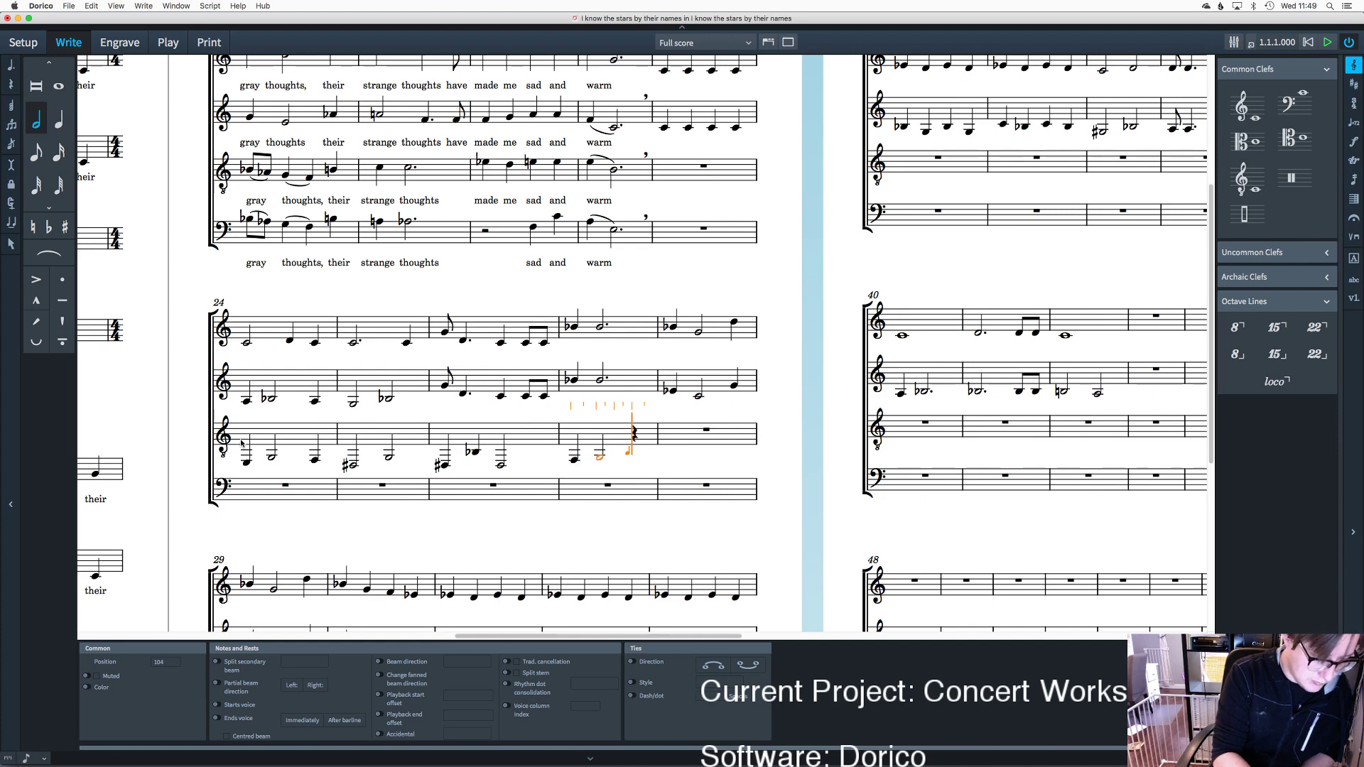
pyautogui.press('6')
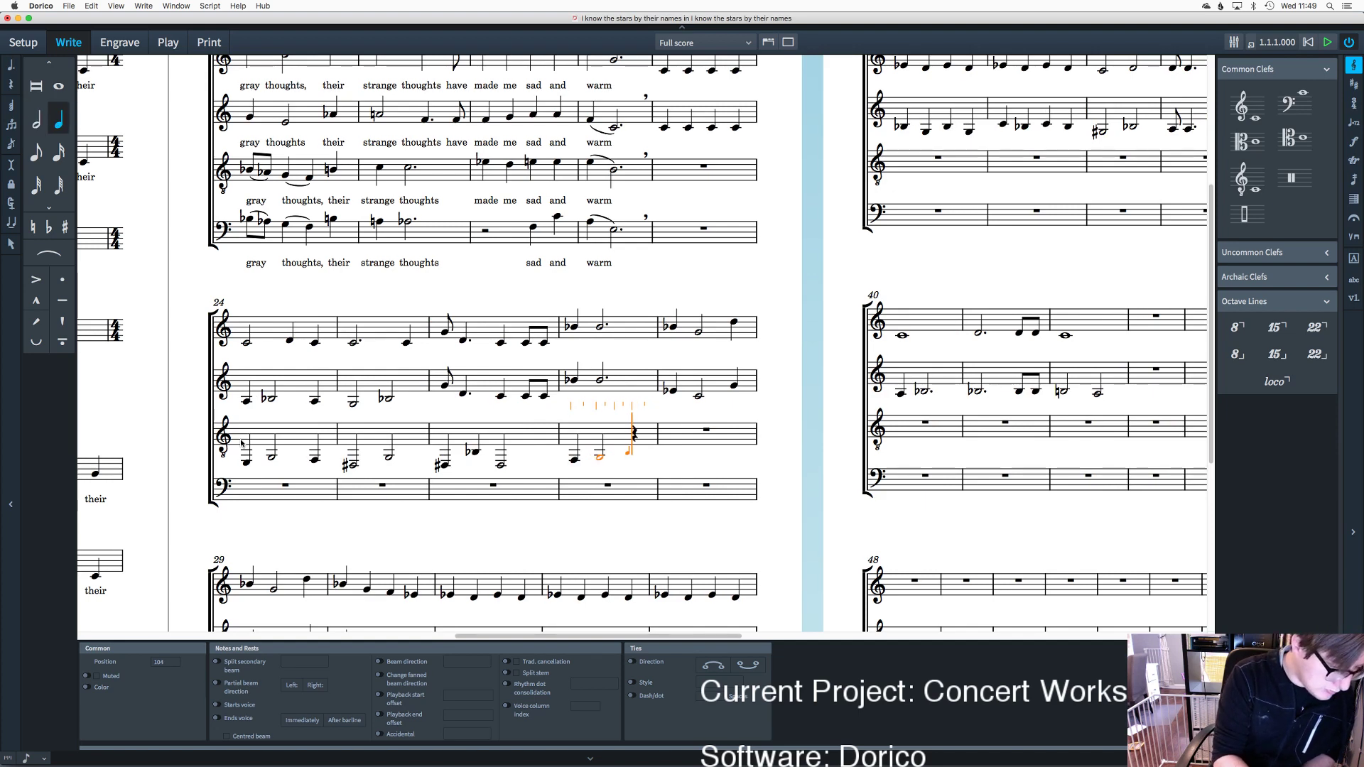
pyautogui.press('c')
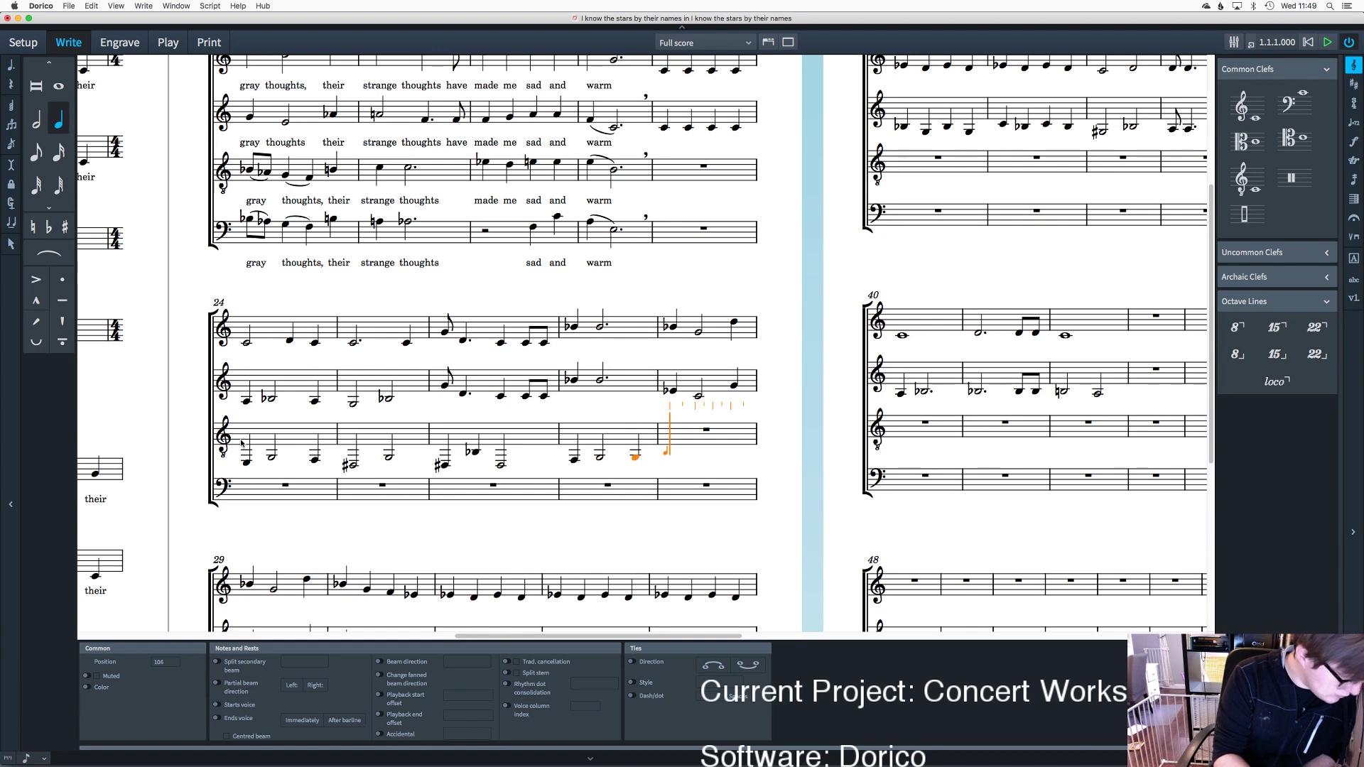
# Step: Fill the Tenor's bar 28 with a G eighth, a dotted F quarter, a D-sharp quarter and two F eighths
pyautogui.press('5')
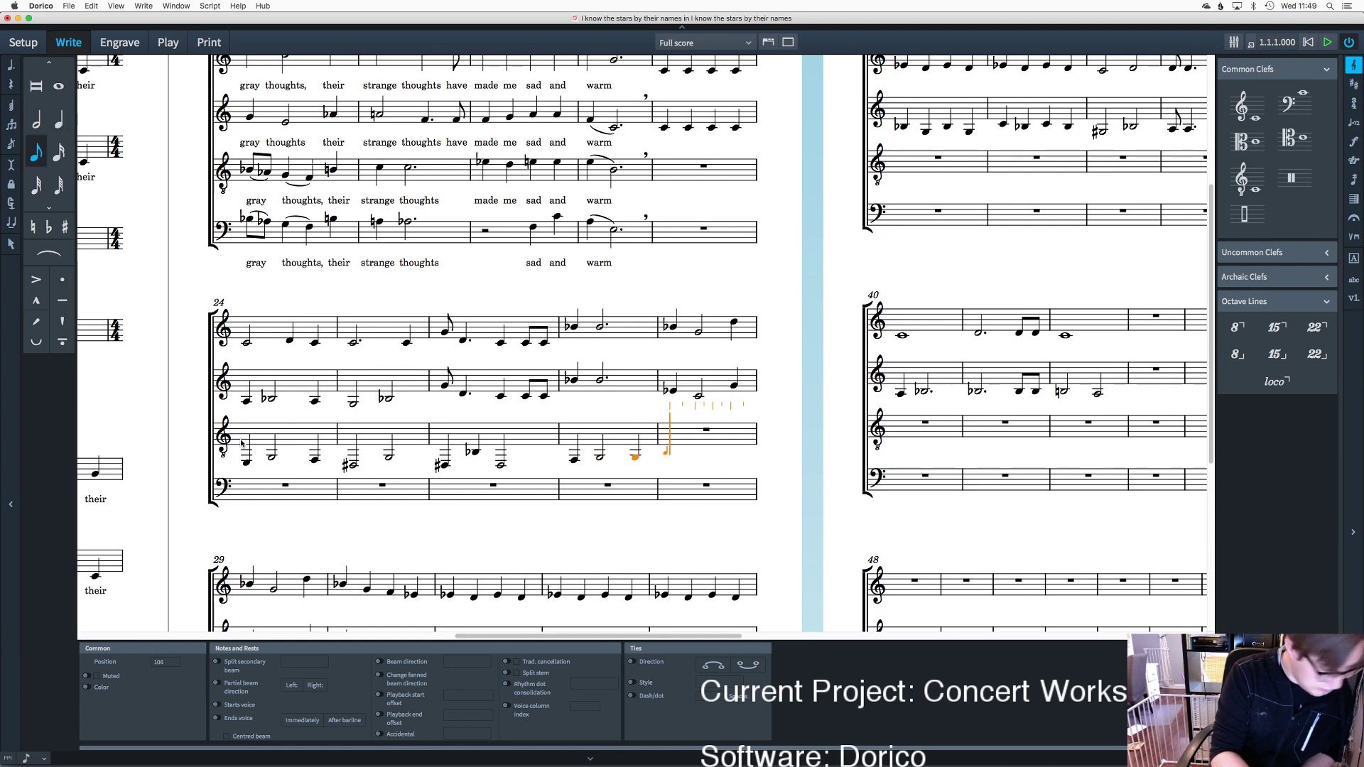
pyautogui.press('c')
pyautogui.press('6')
pyautogui.press('c')
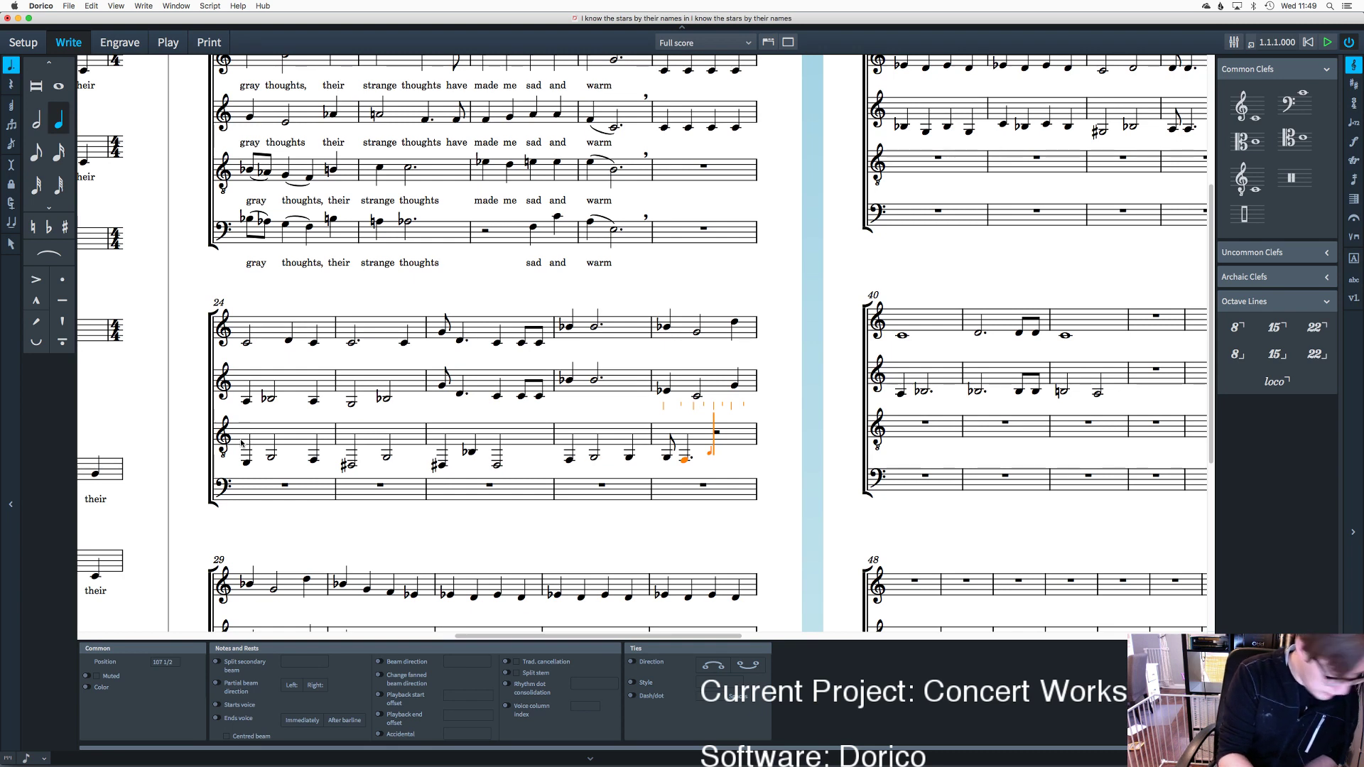
pyautogui.press('=')
pyautogui.press('f')
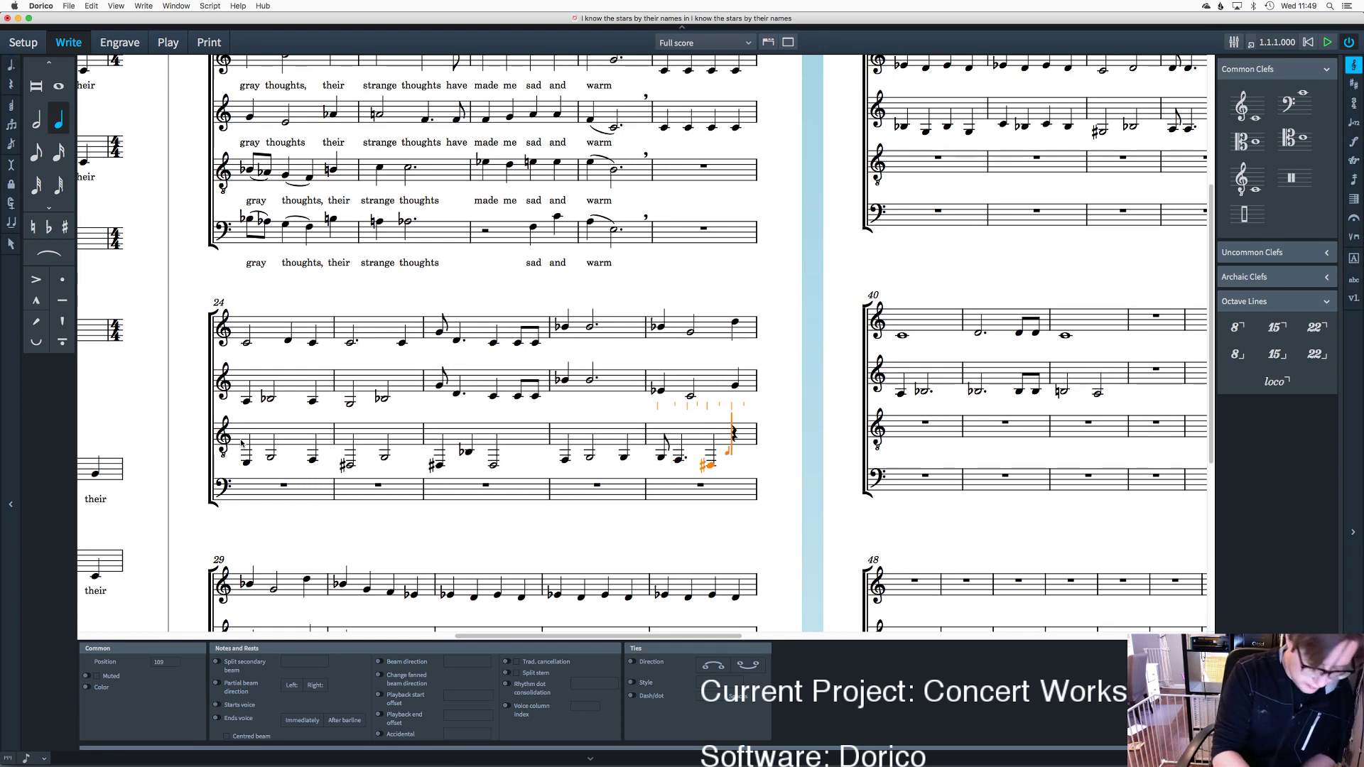
pyautogui.press('5')
pyautogui.press('a')
pyautogui.press('a')
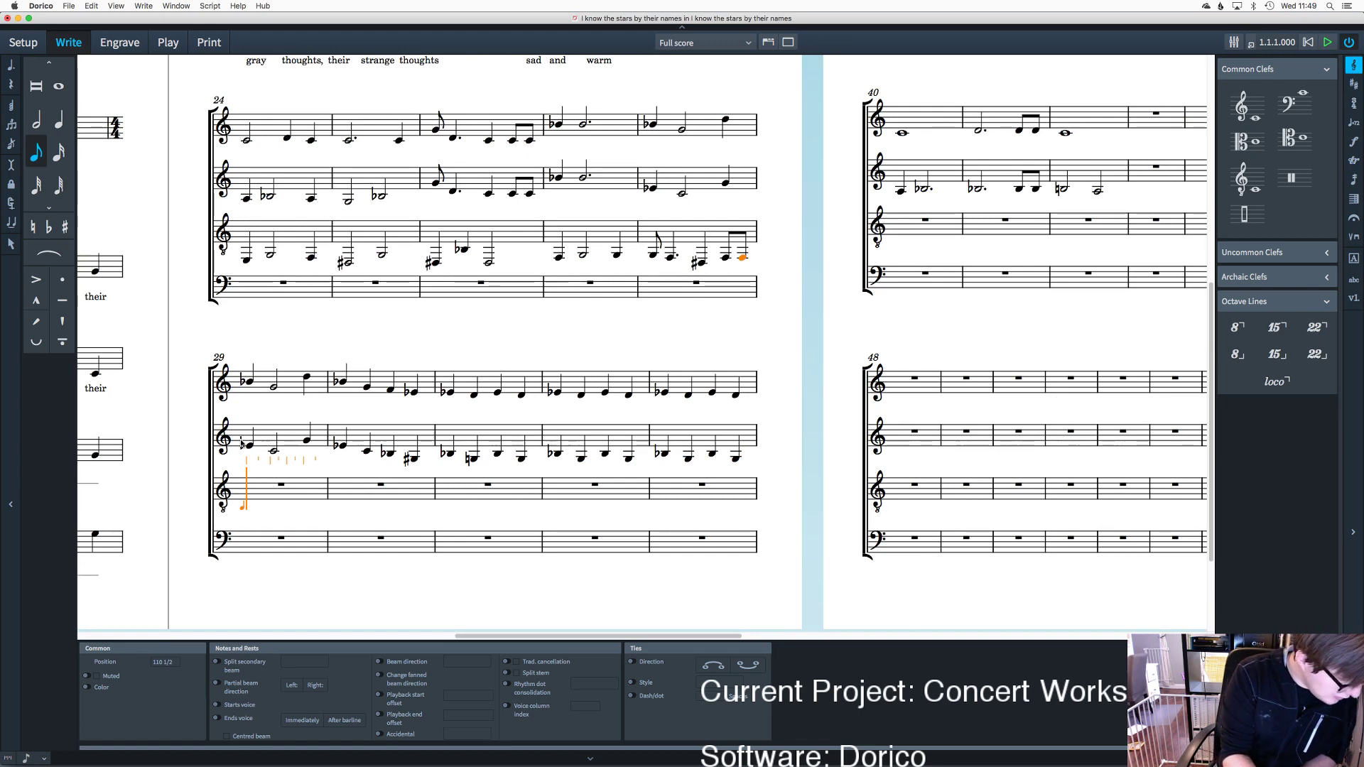
# Step: Enter a whole-note G in the Tenor's bar 29 and a whole-note D-sharp in bar 30, and end note input
pyautogui.press('8')
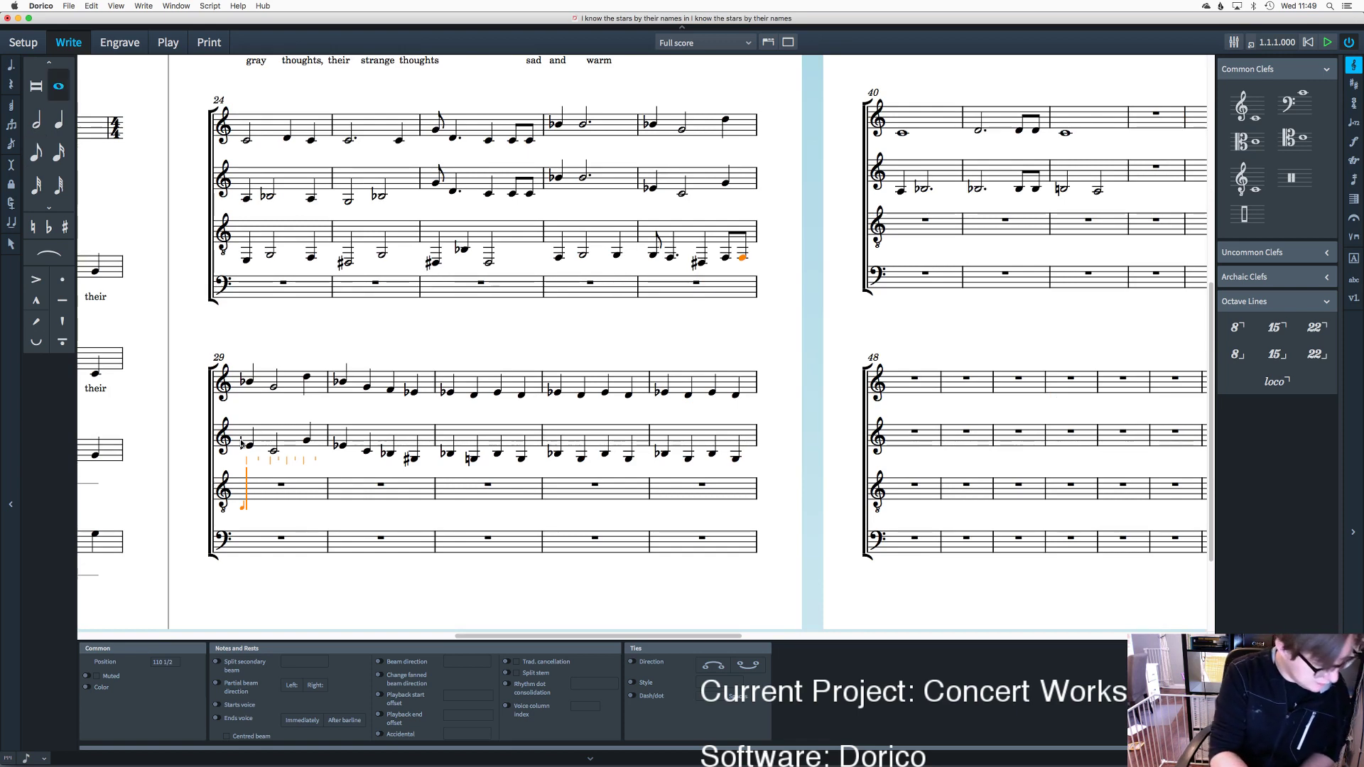
pyautogui.press('a')
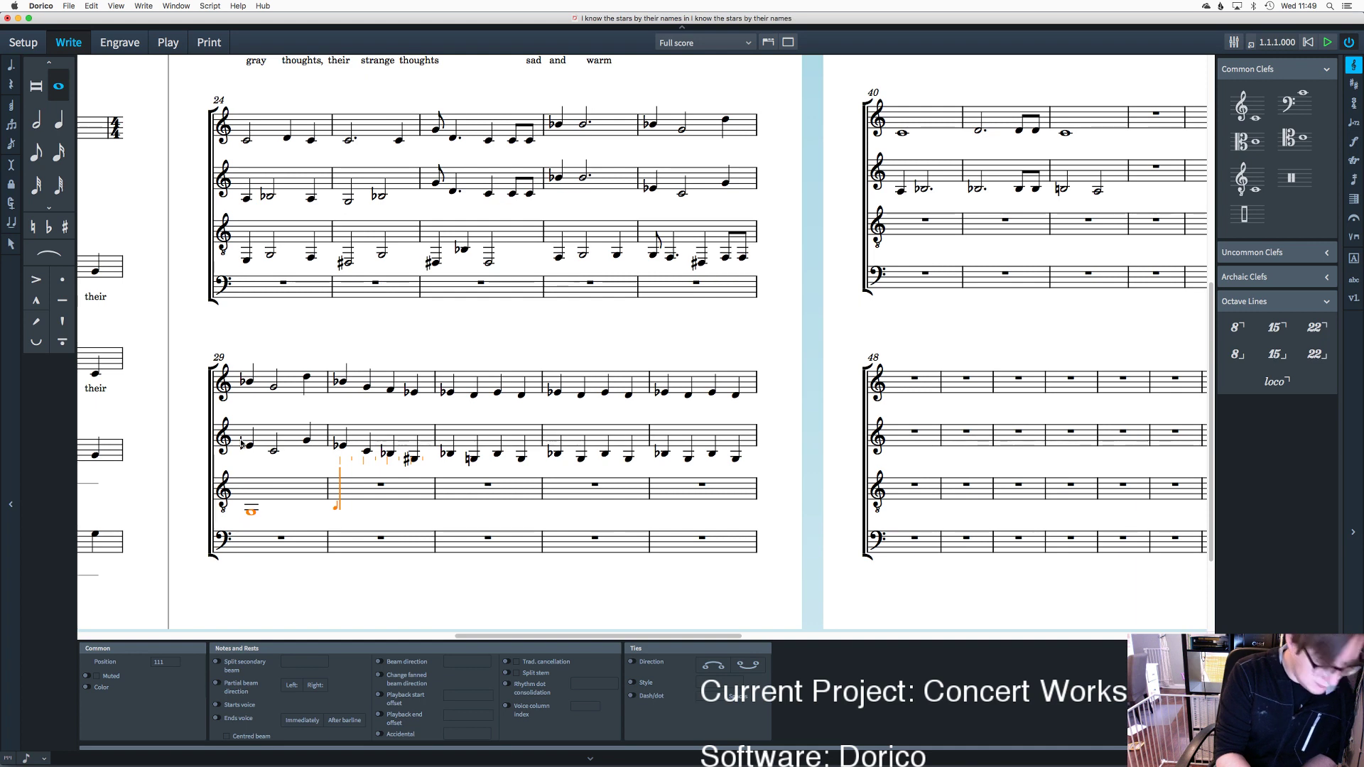
pyautogui.press('=')
pyautogui.press('f')
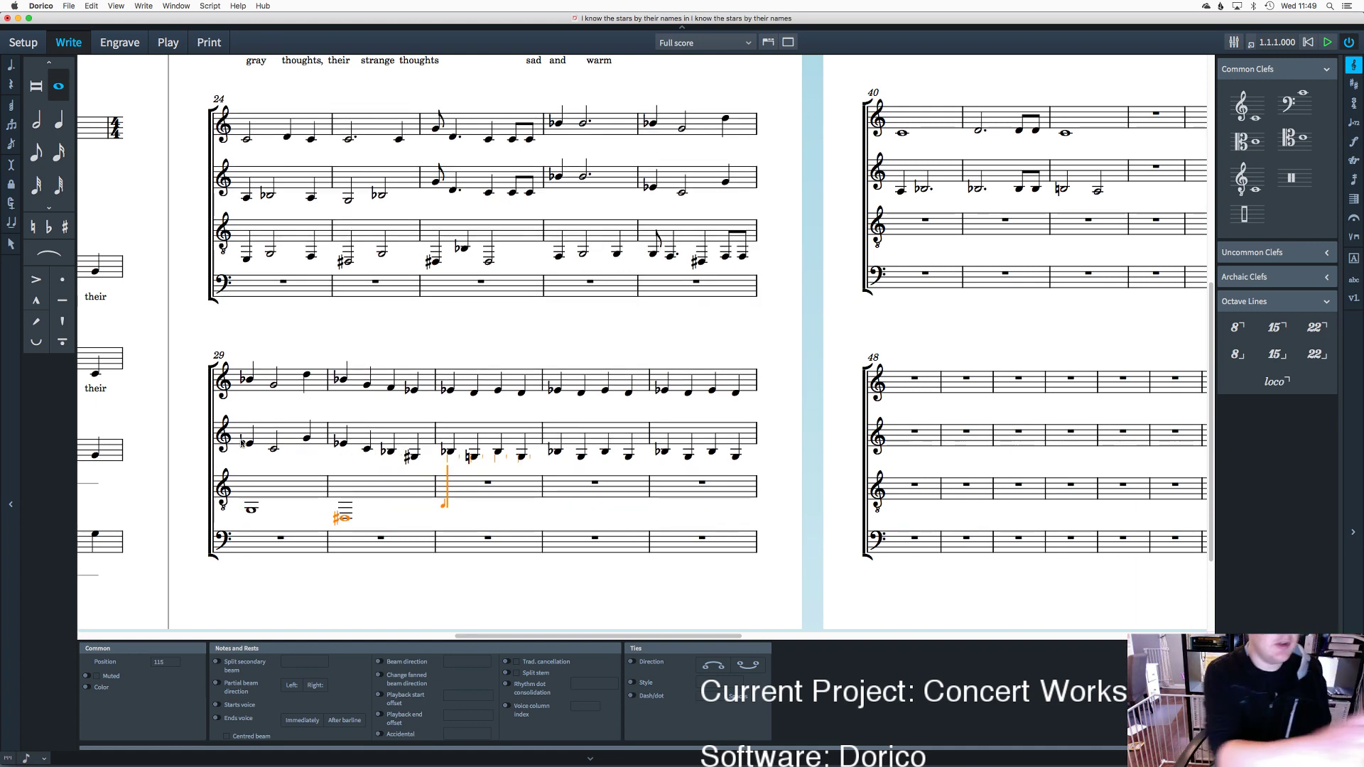
pyautogui.press('=')
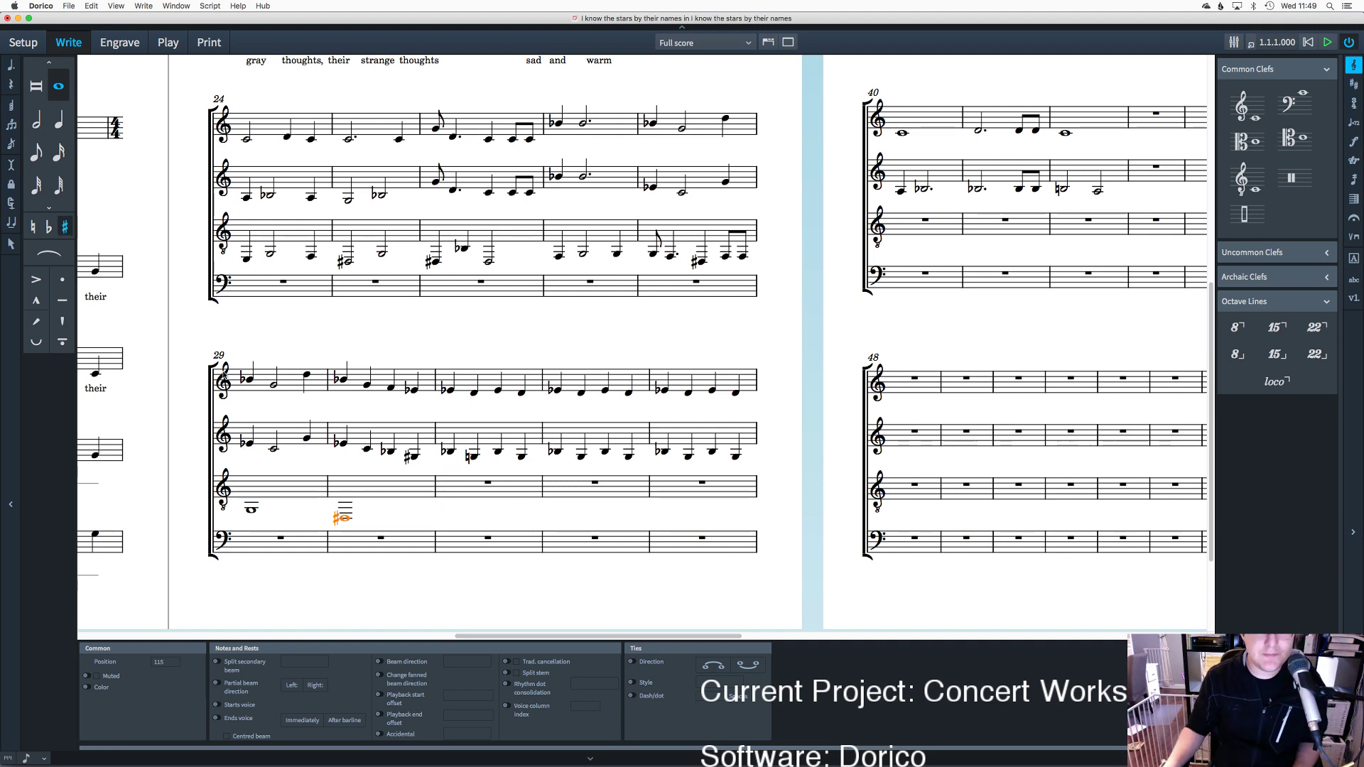
pyautogui.scroll(5, 328, 431)
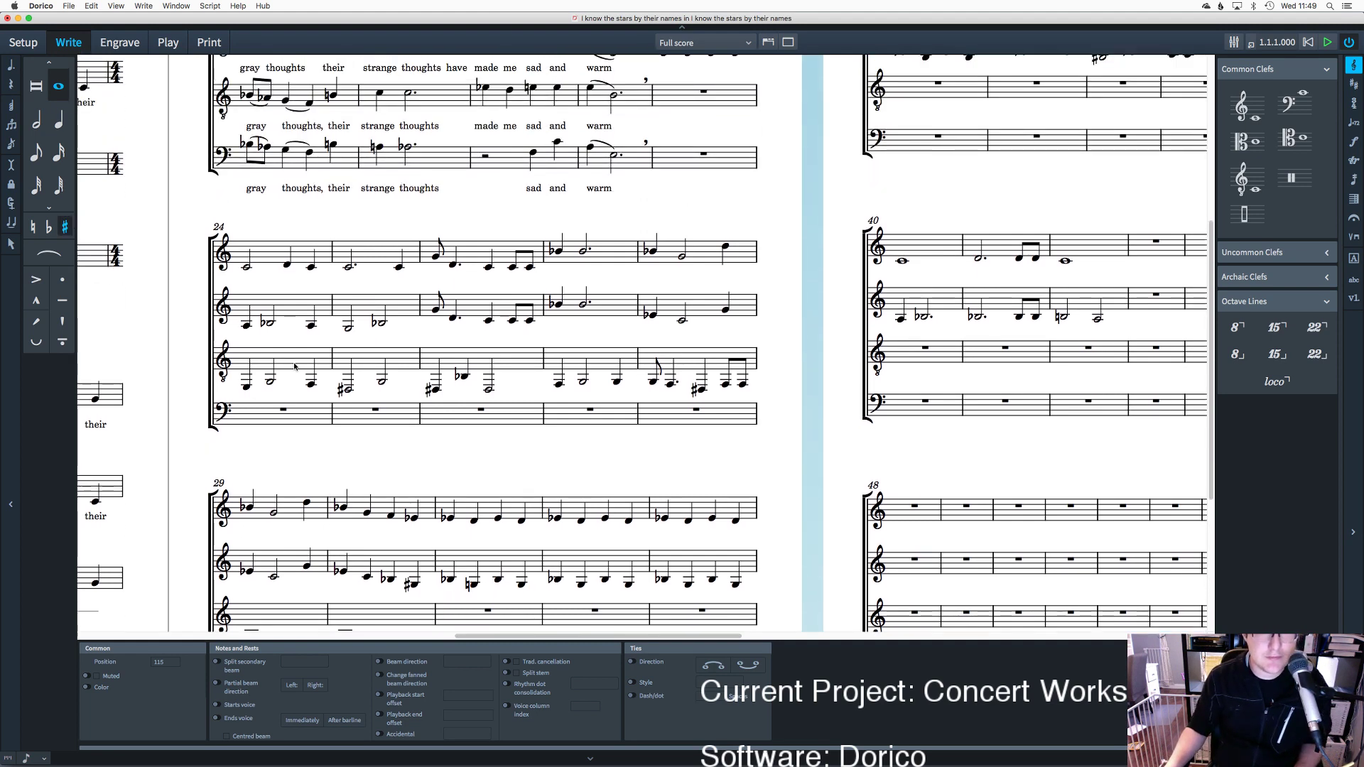
pyautogui.scroll(-2, 304, 376)
pyautogui.scroll(2, 302, 357)
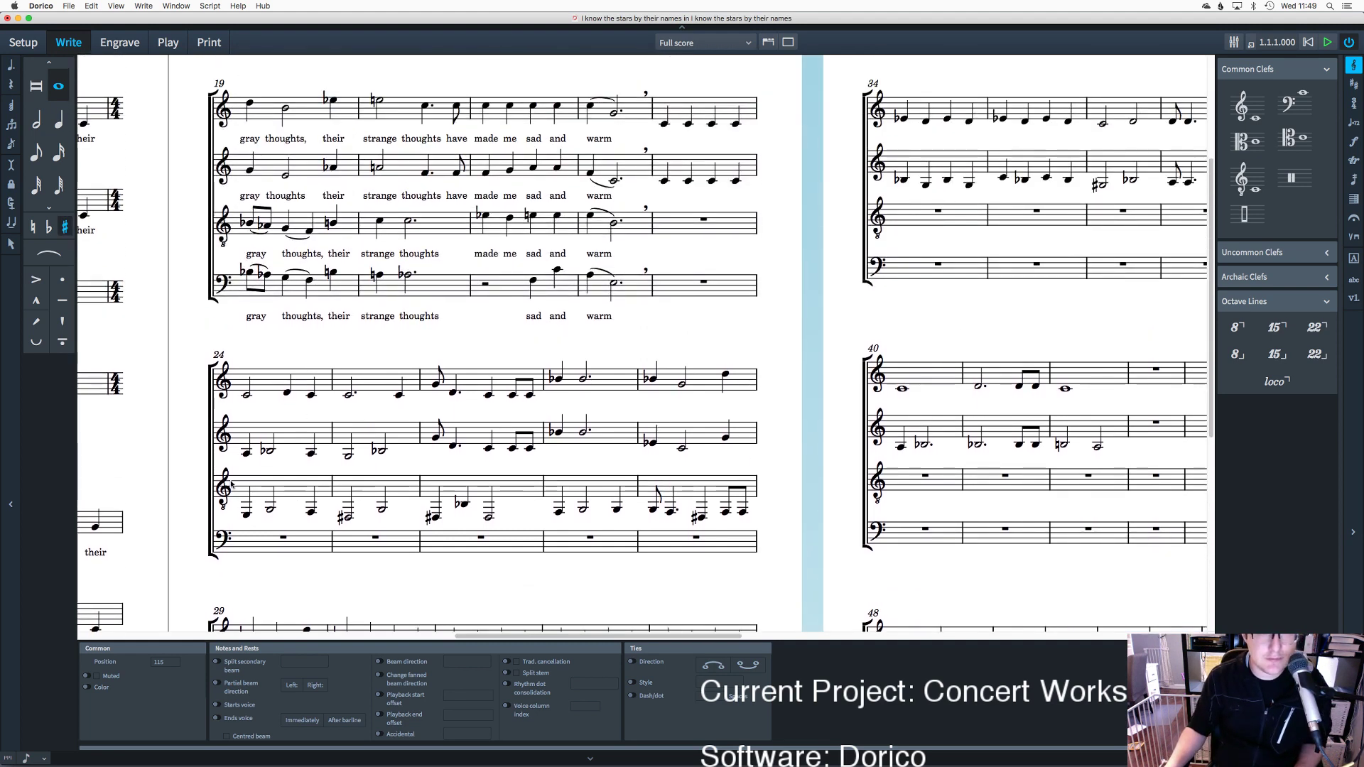
pyautogui.press('Escape')
pyautogui.moveTo(233, 475); pyautogui.dragTo(763, 538)
pyautogui.scroll(-2, 762, 539)
pyautogui.scroll(-3, 406, 527)
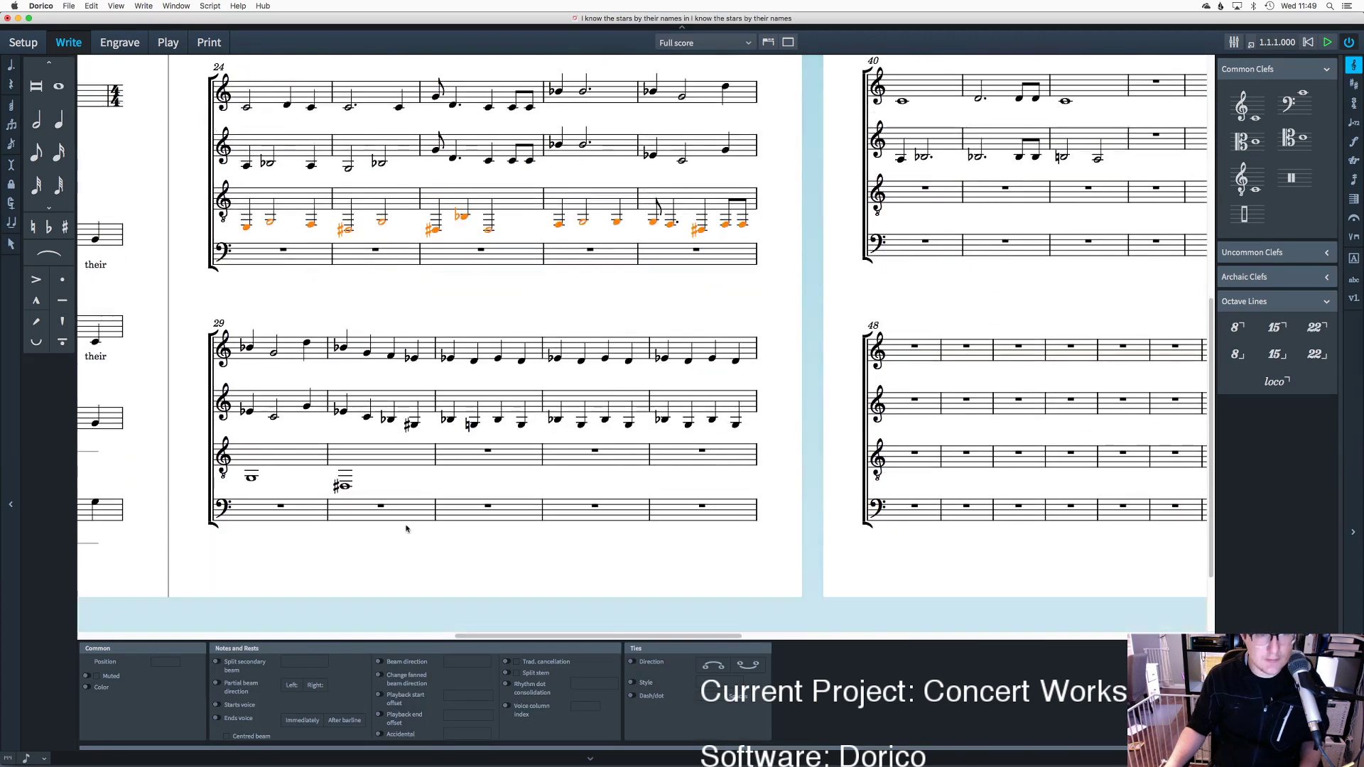
pyautogui.press('Escape')
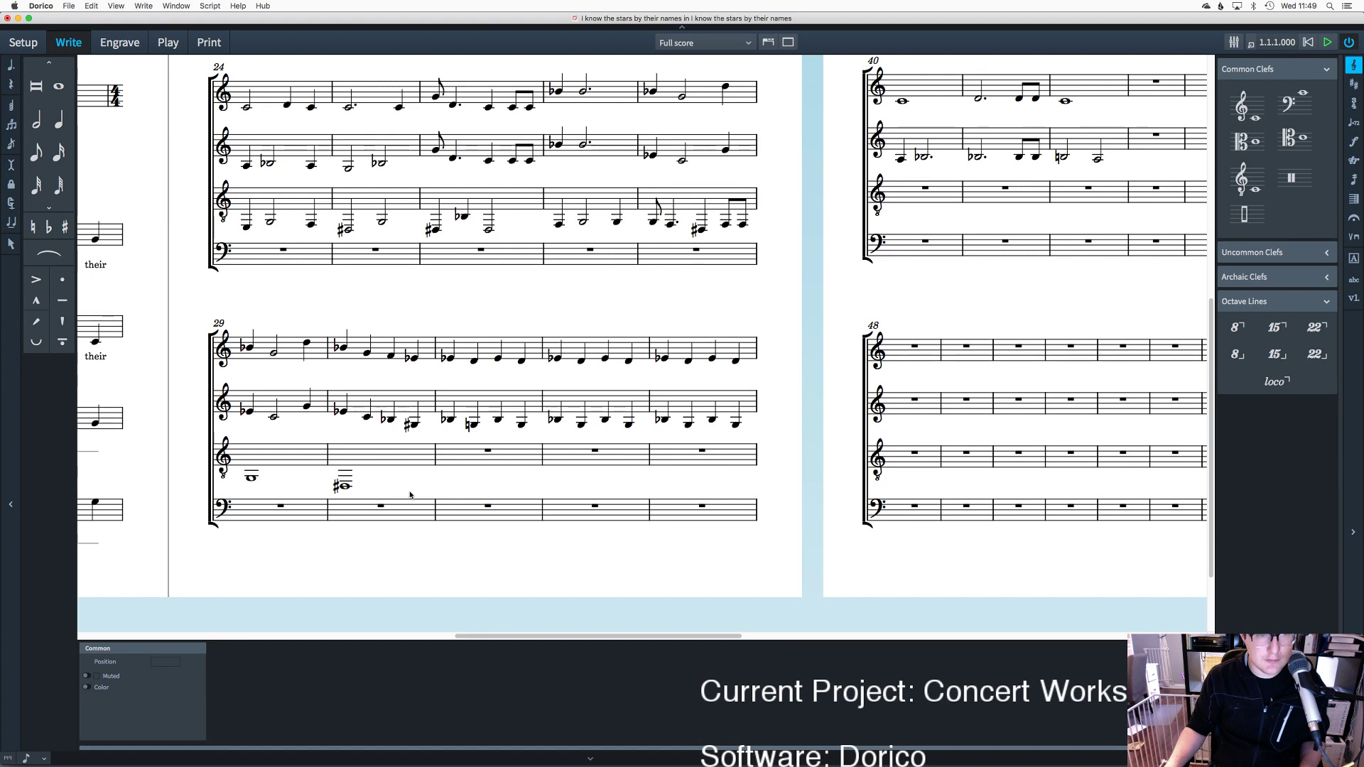
pyautogui.moveTo(408, 490); pyautogui.dragTo(249, 461)
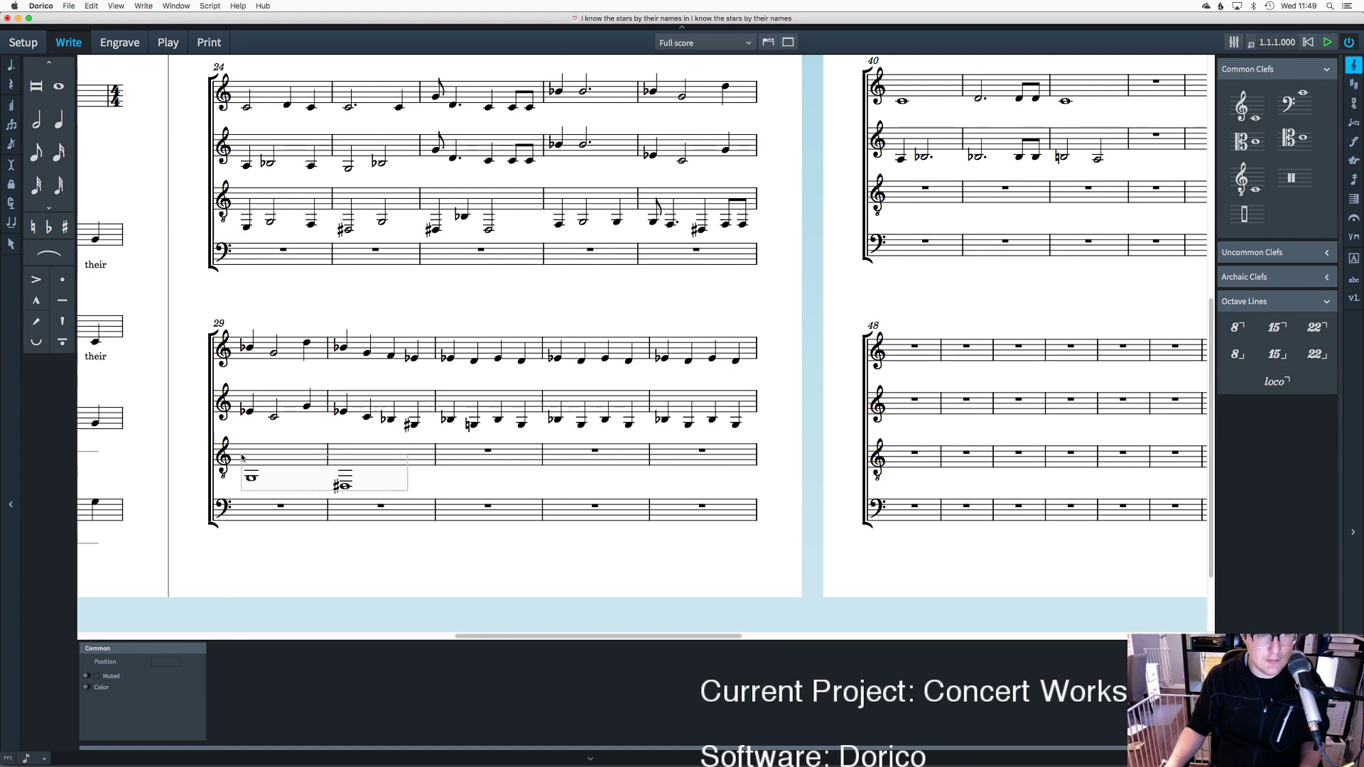
pyautogui.click(790, 275)
pyautogui.moveTo(473, 225); pyautogui.dragTo(457, 283)
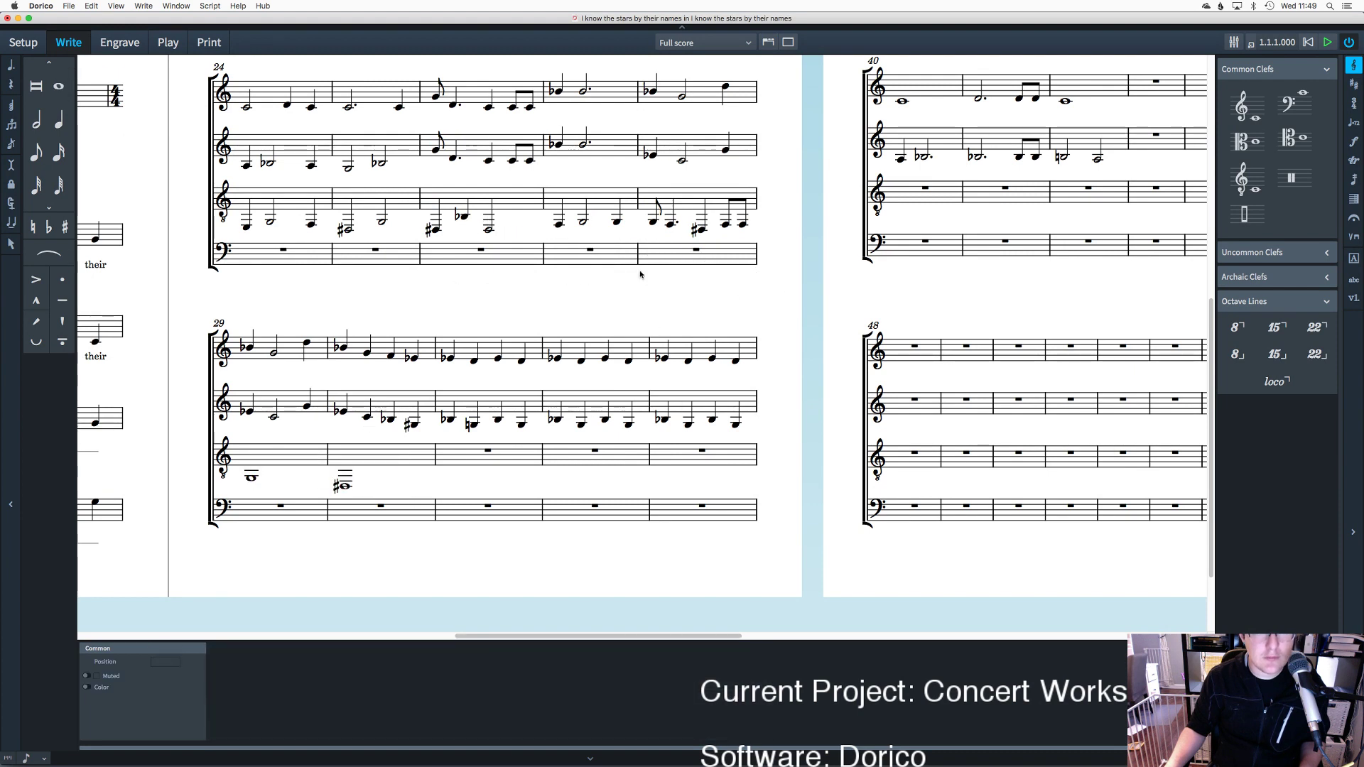
# Step: Transpose all the Tenor's notes in bars 24 to 28 up one octave
pyautogui.moveTo(802, 252); pyautogui.dragTo(230, 195)
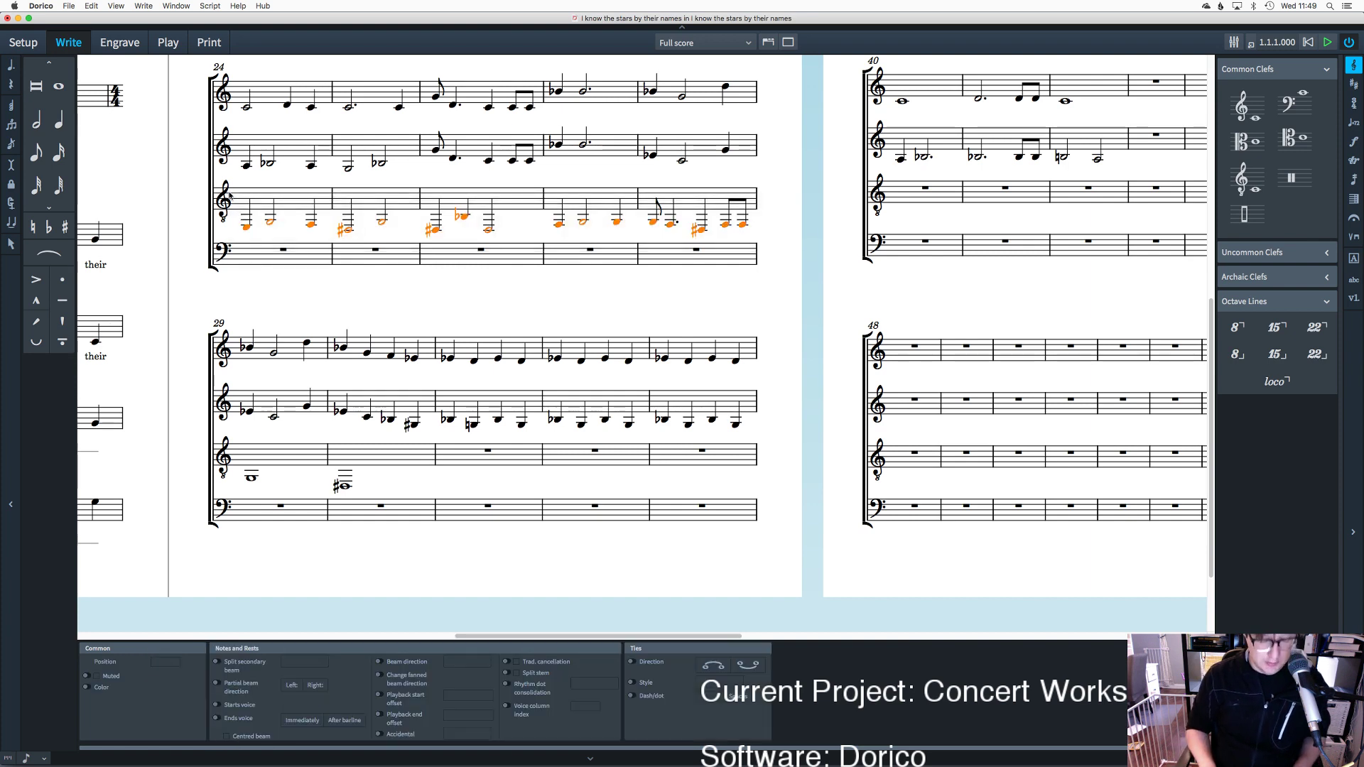
pyautogui.press('alt+super+Up')
# Step: Respell the D-sharp half note in the Tenor's bar 25 as E-flat
pyautogui.click(345, 212)
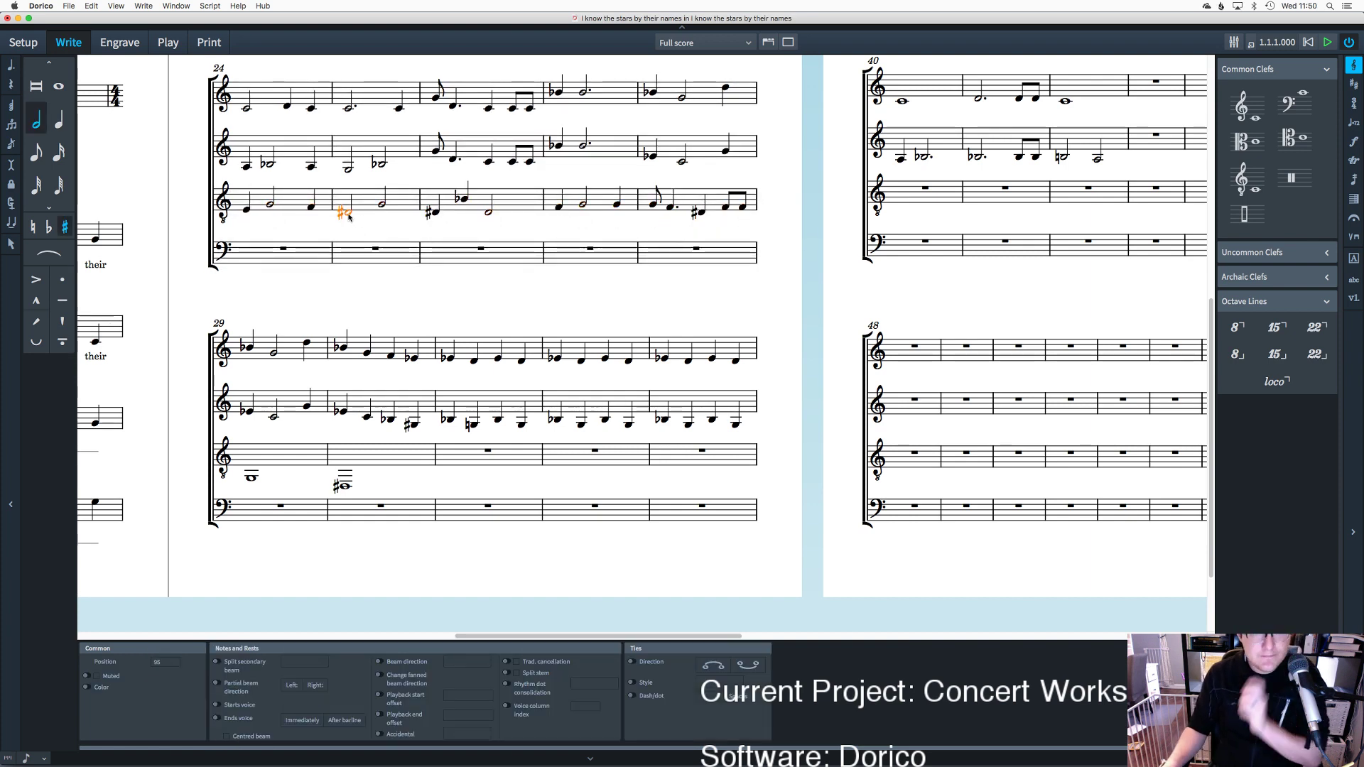
pyautogui.press('super+equal')
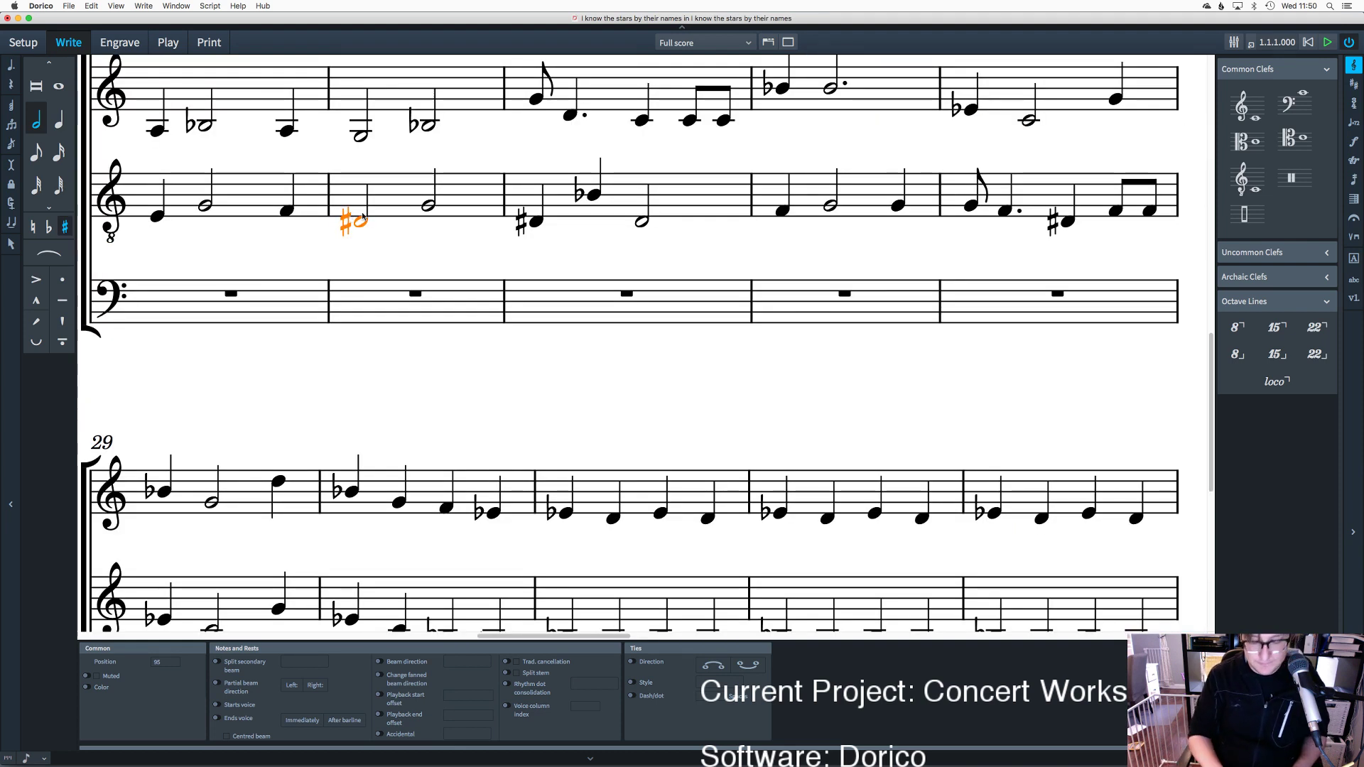
pyautogui.click(399, 236)
pyautogui.click(363, 225)
pyautogui.hotkey('alt', '=')
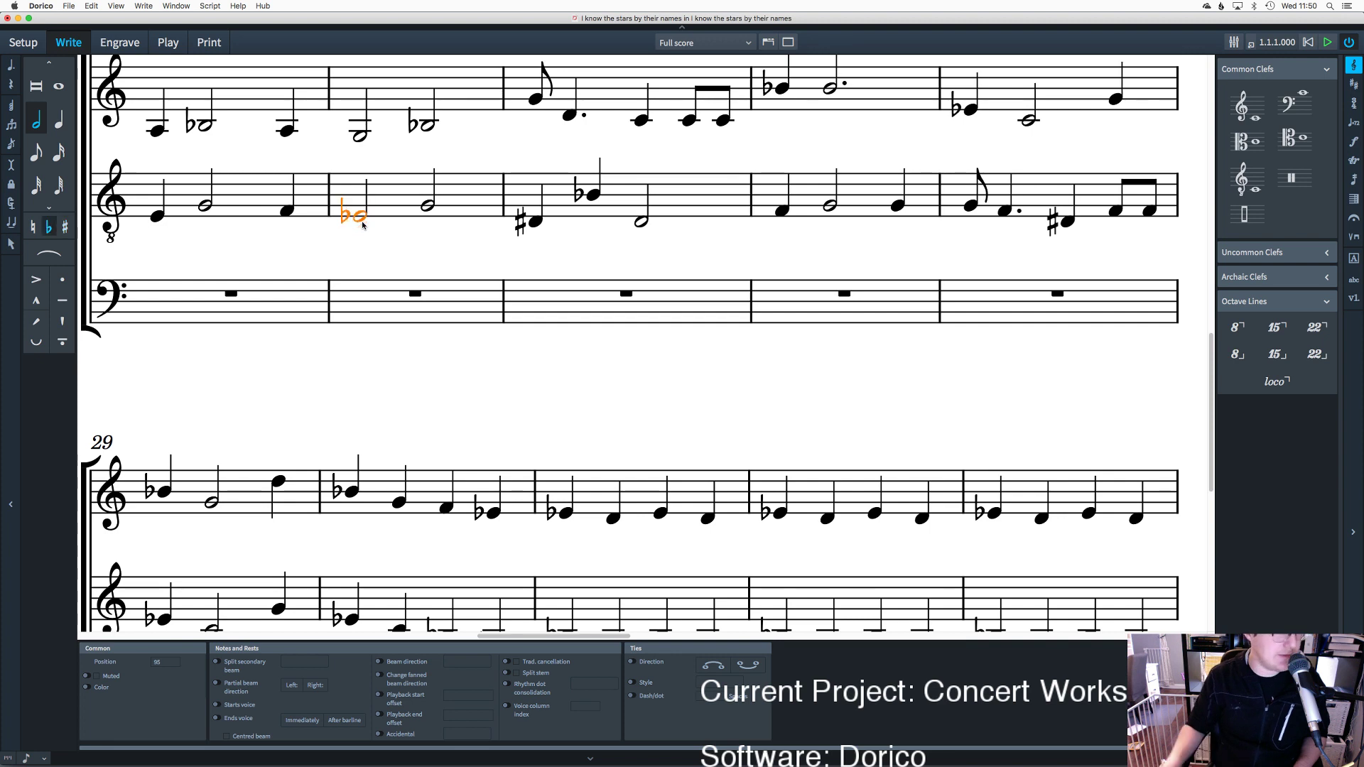
# Step: Respell both D-sharps in the Tenor's bar 26 and the one in bar 28 as E-flats
pyautogui.press('Right')
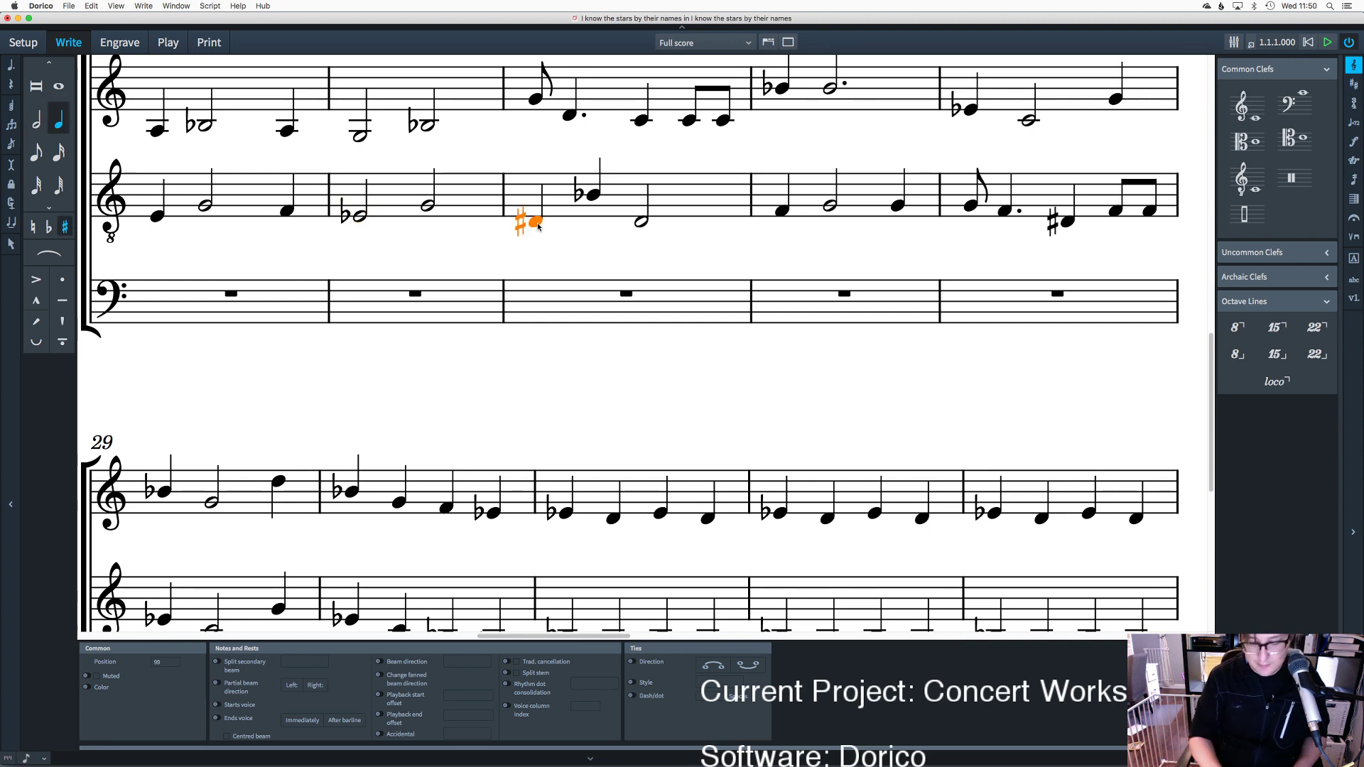
pyautogui.hotkey('alt', '=')
pyautogui.click(638, 222)
pyautogui.hotkey('alt', '=')
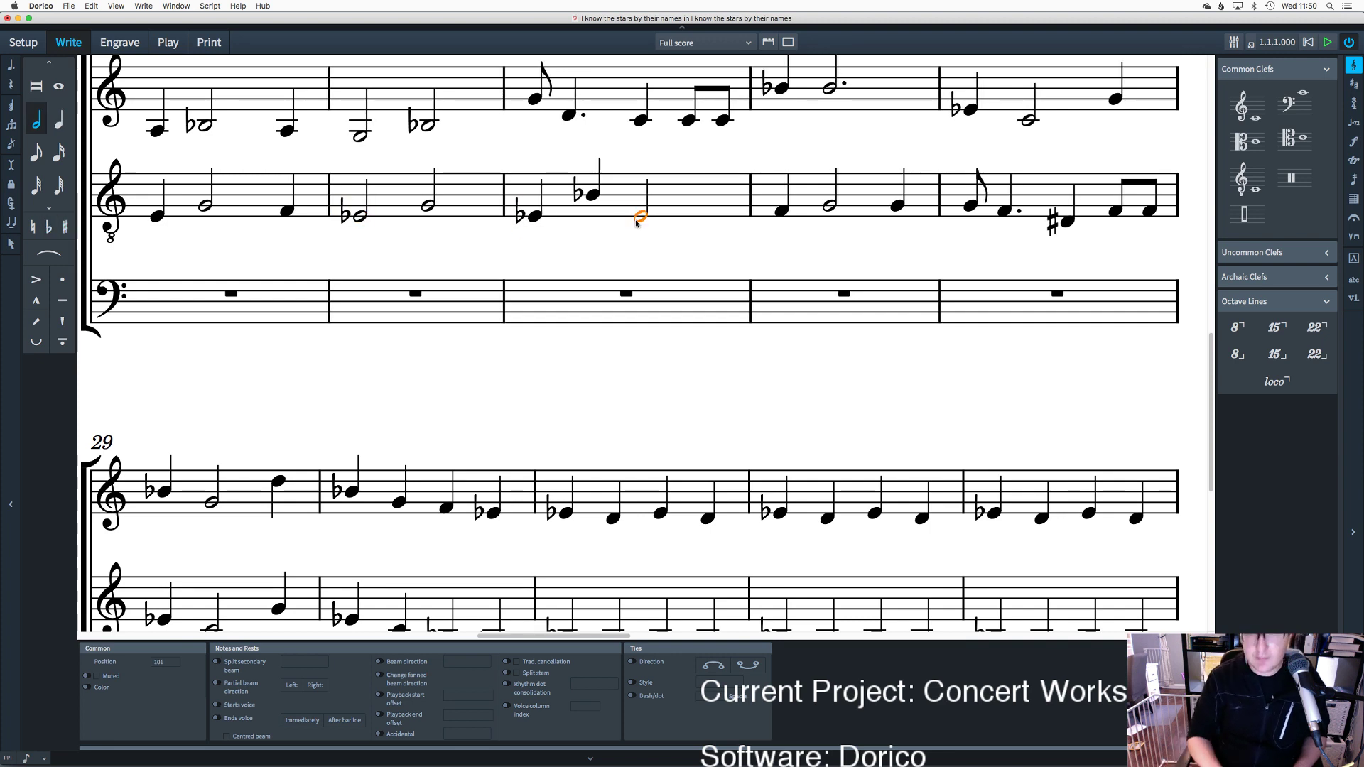
pyautogui.click(1063, 225)
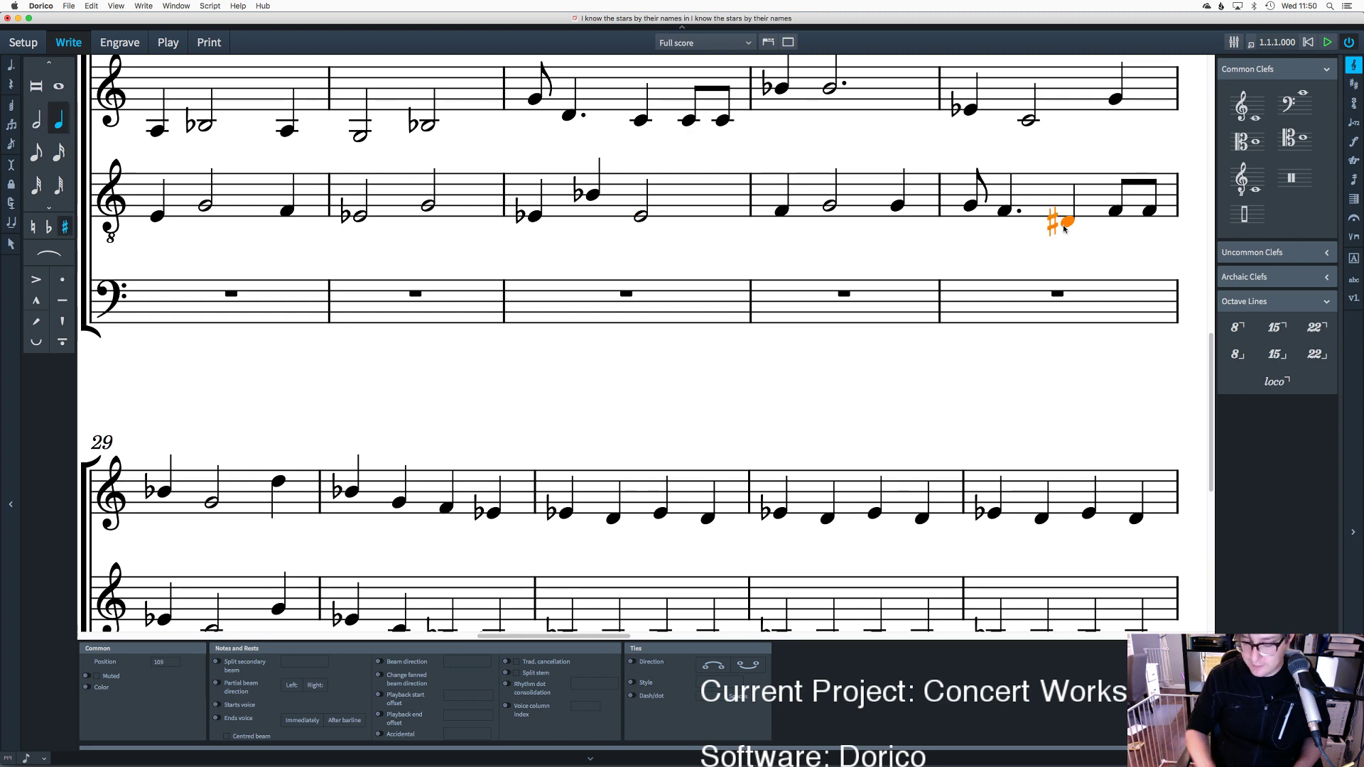
pyautogui.hotkey('alt', '=')
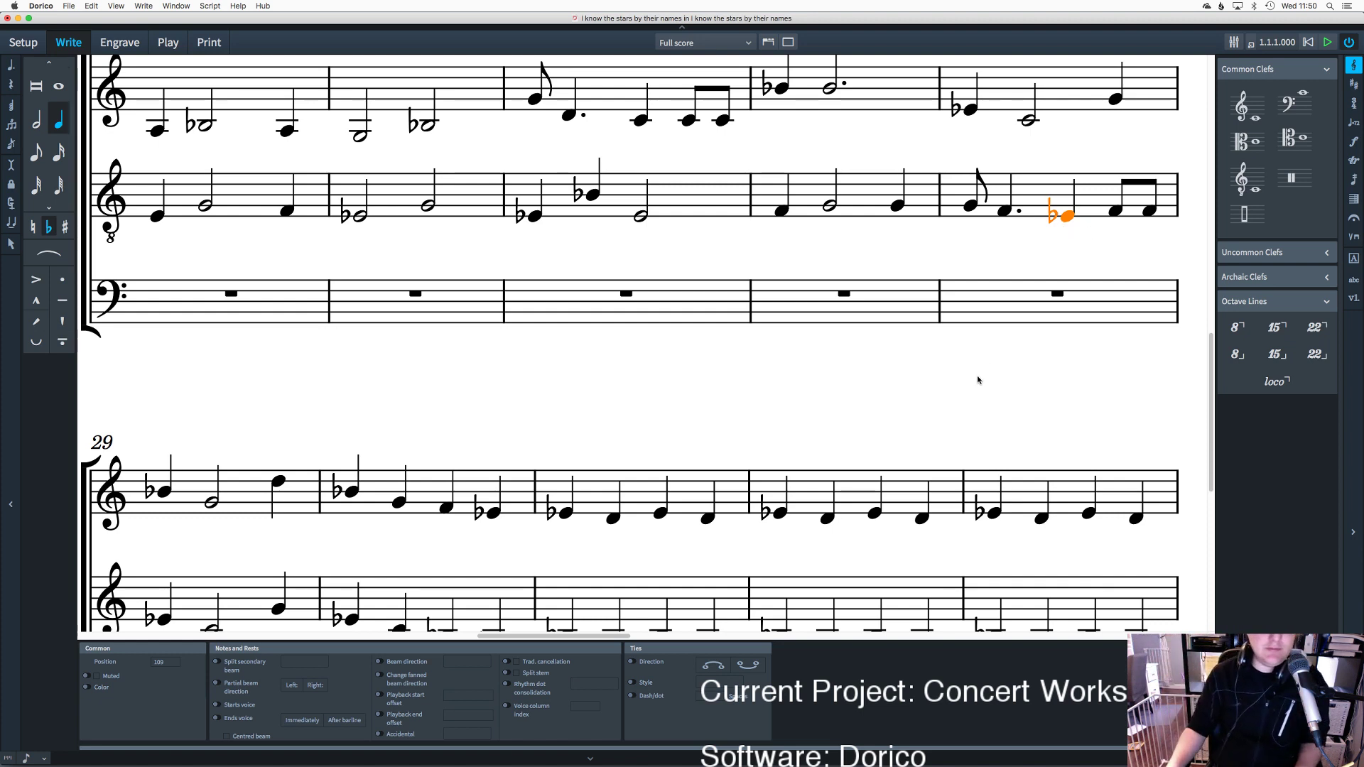
# Step: Transpose the Tenor's whole notes in bars 29 and 30 up one octave
pyautogui.scroll(-5, 977, 375)
pyautogui.scroll(-1, 978, 380)
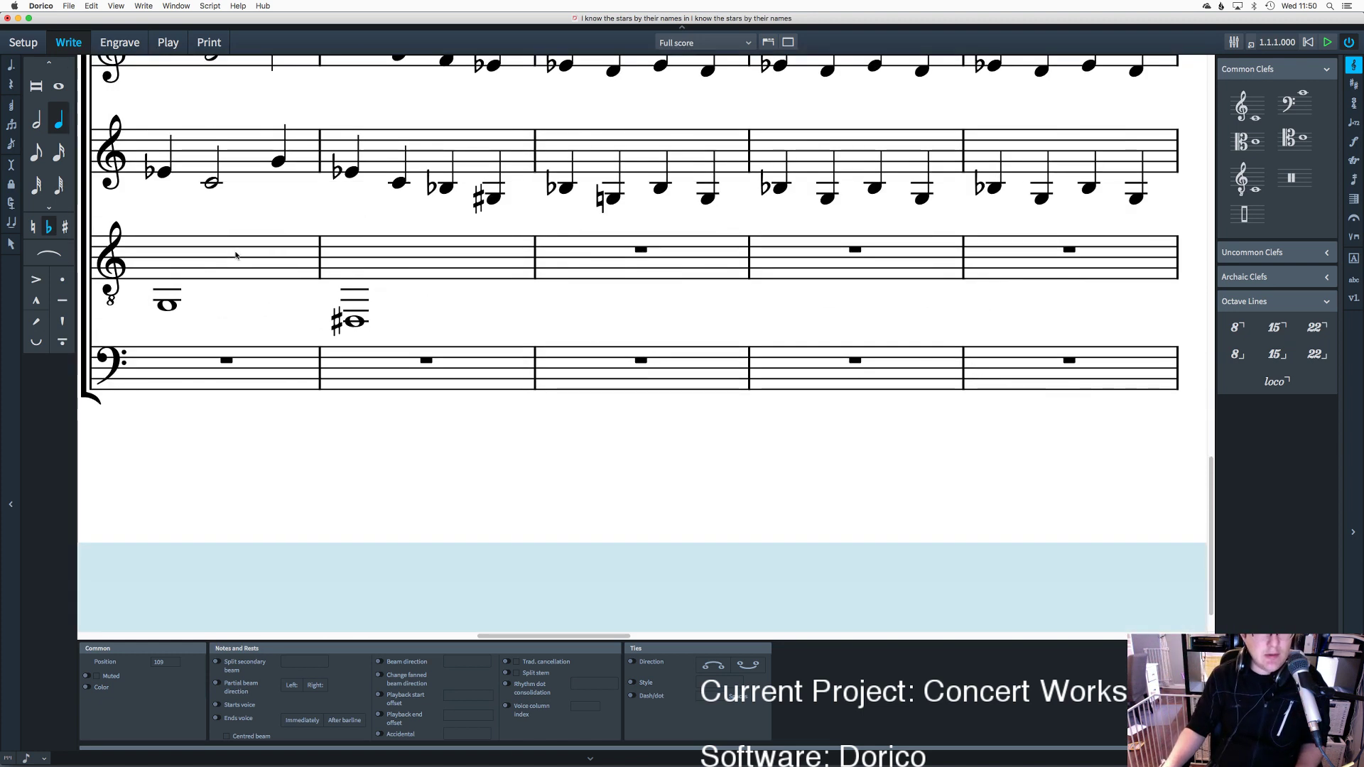
pyautogui.press('Escape')
pyautogui.moveTo(426, 332); pyautogui.dragTo(156, 279)
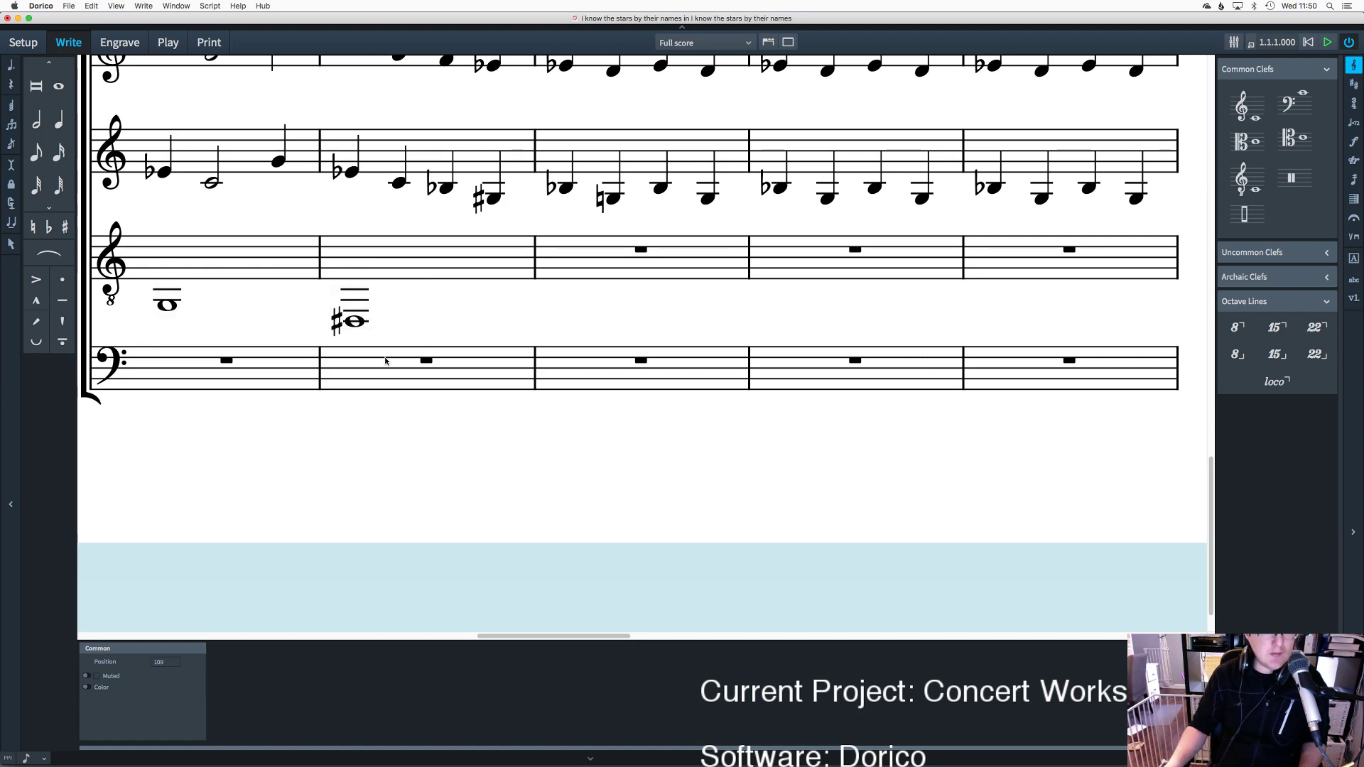
pyautogui.moveTo(402, 342); pyautogui.dragTo(143, 275)
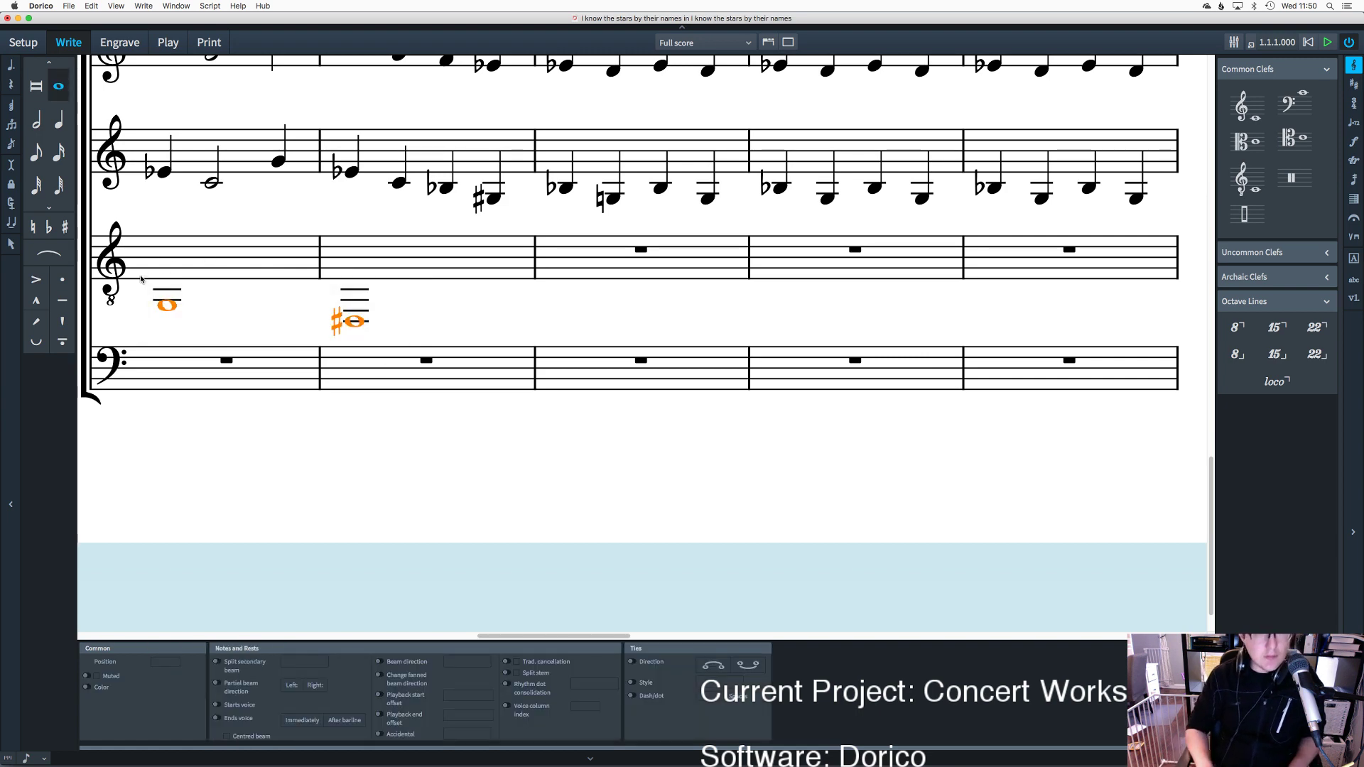
pyautogui.press('super+alt+Up')
# Step: Respell the whole-note D-sharp in the Tenor's bar 30 as E-flat
pyautogui.click(356, 298)
pyautogui.click(356, 291)
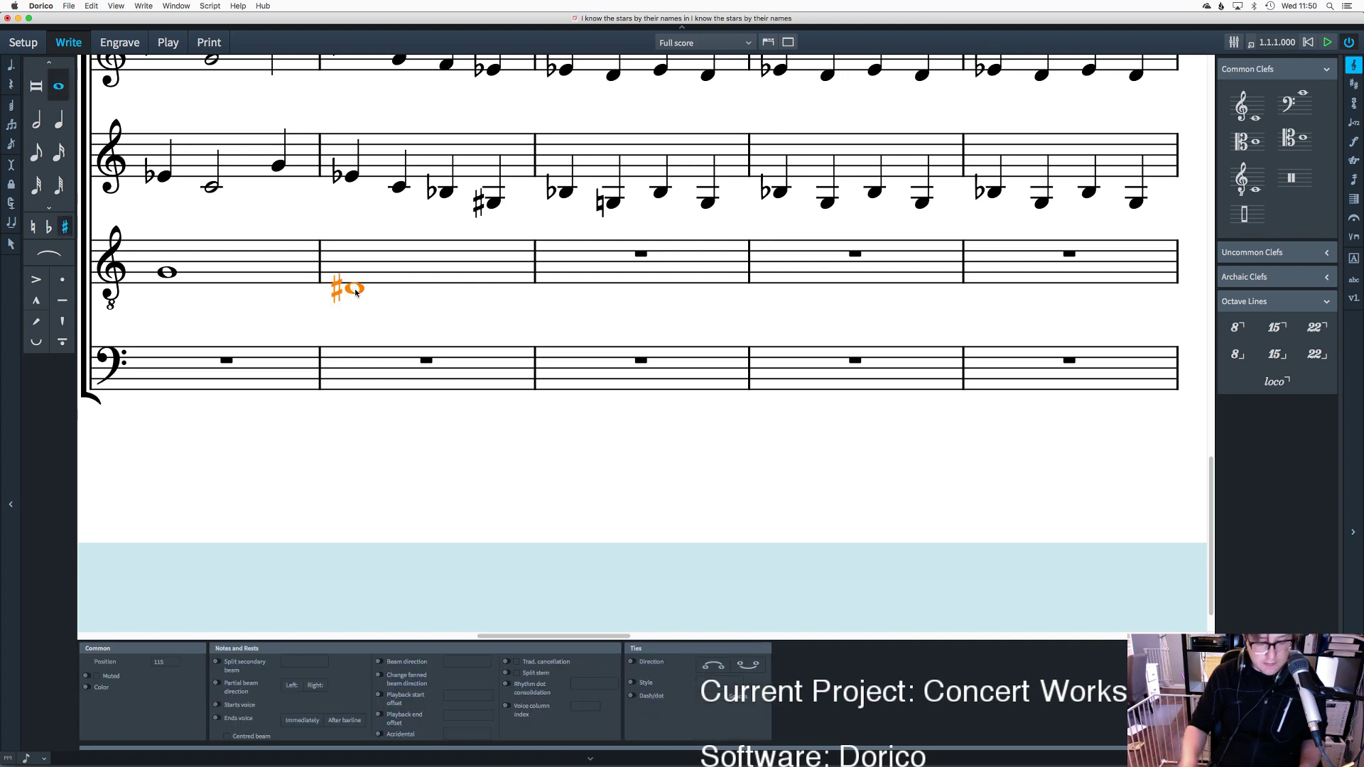
pyautogui.hotkey('alt', 'Up')
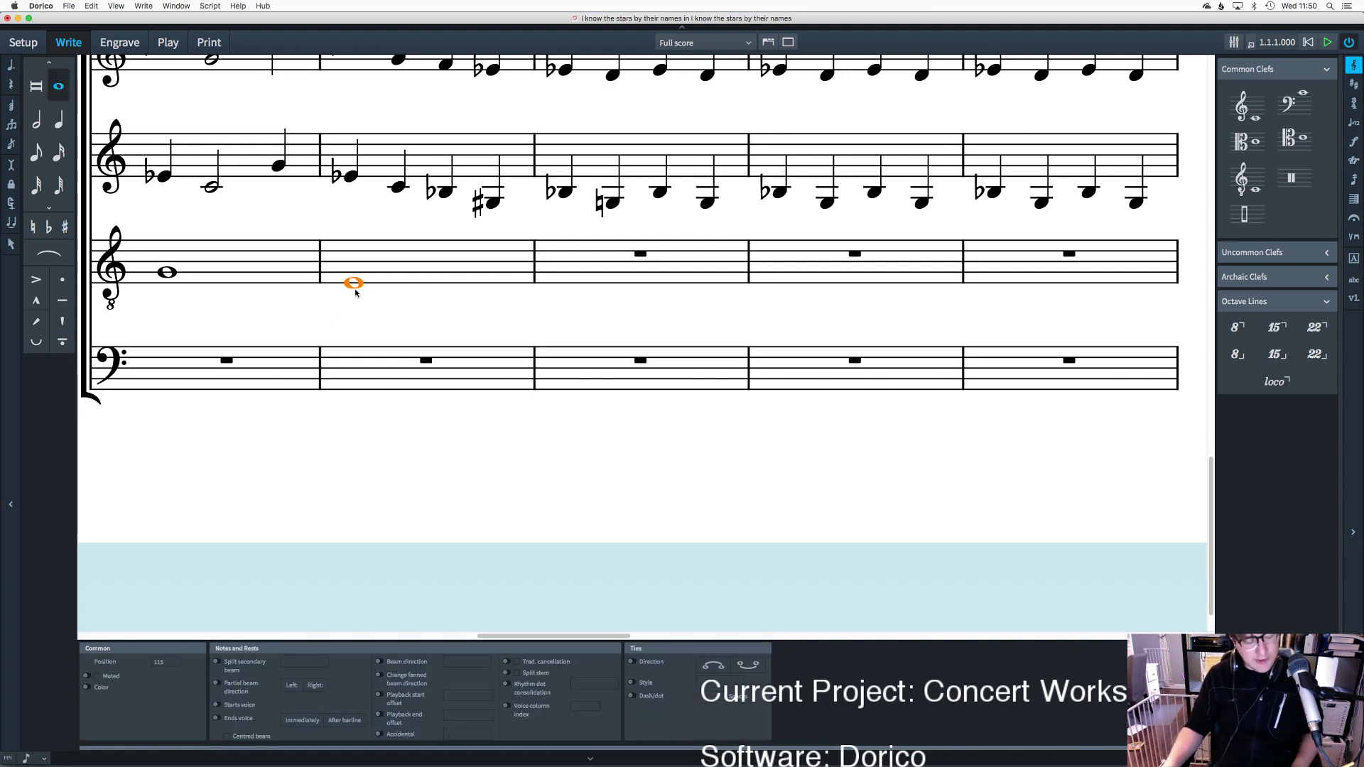
pyautogui.hotkey('alt', 'Down')
pyautogui.hotkey('alt', '=')
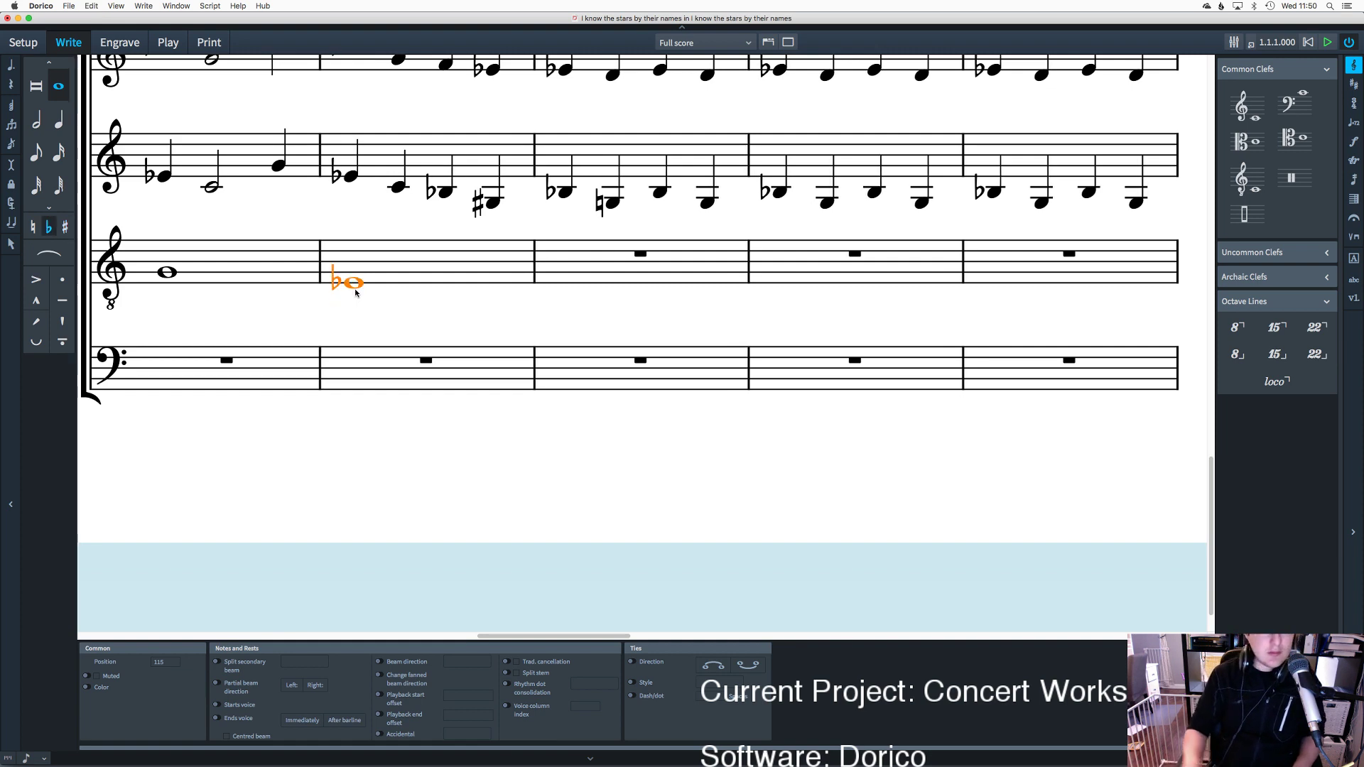
pyautogui.scroll(10, 355, 288)
pyautogui.scroll(2, 357, 290)
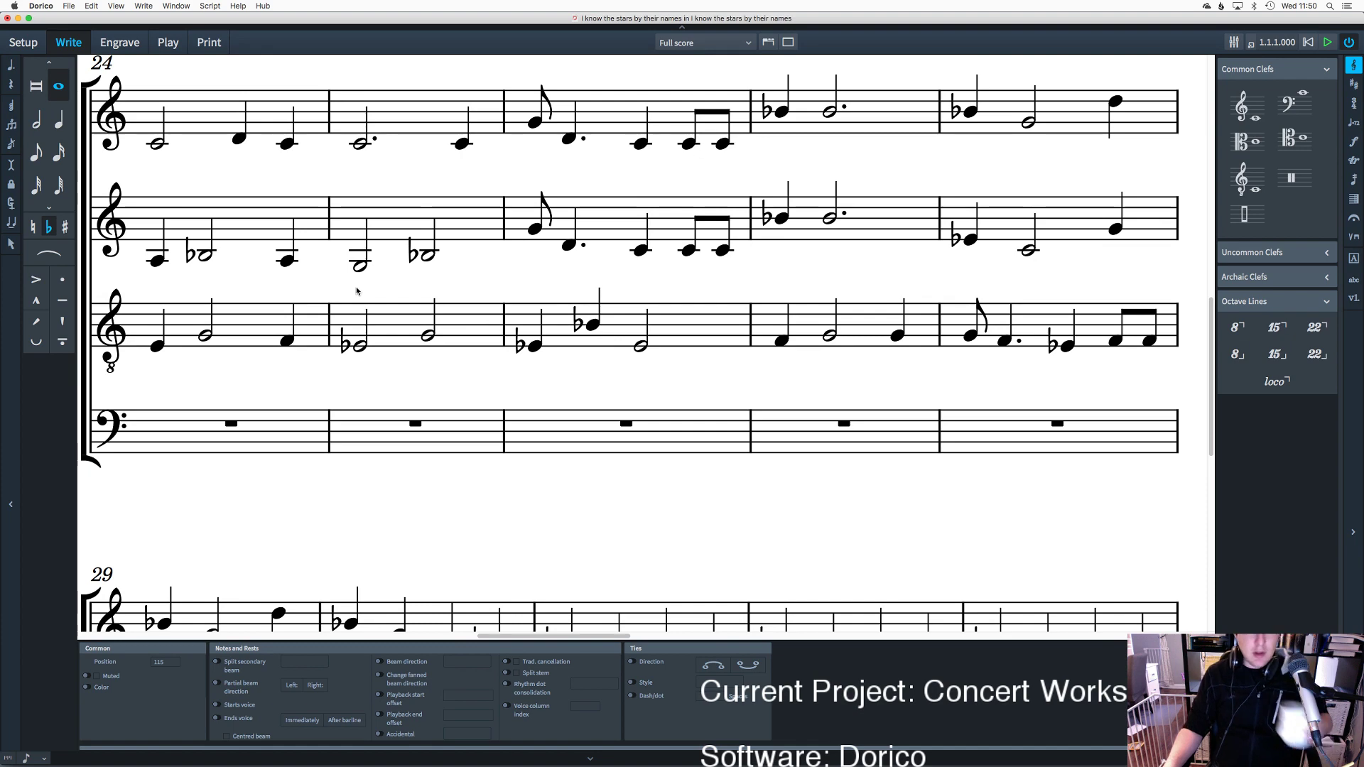
pyautogui.scroll(10, 357, 291)
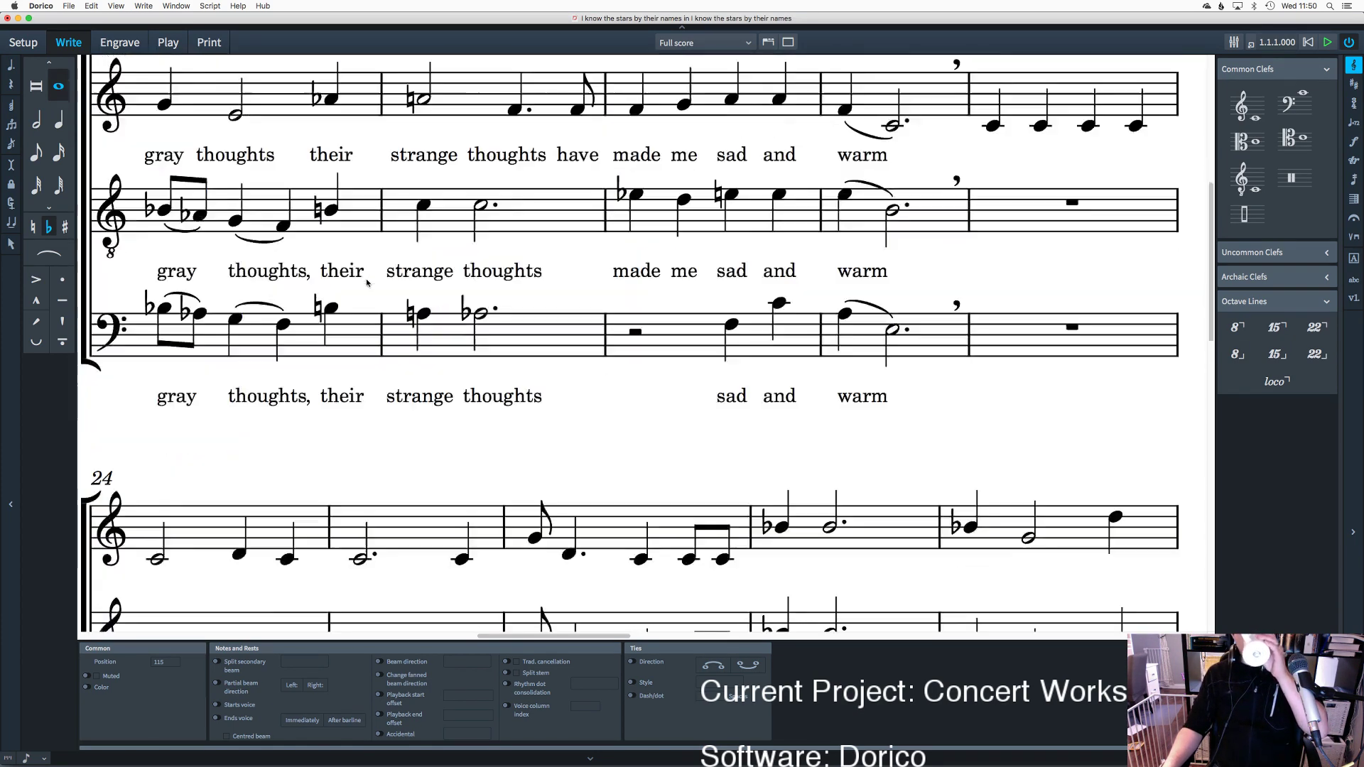
pyautogui.scroll(-9, 365, 278)
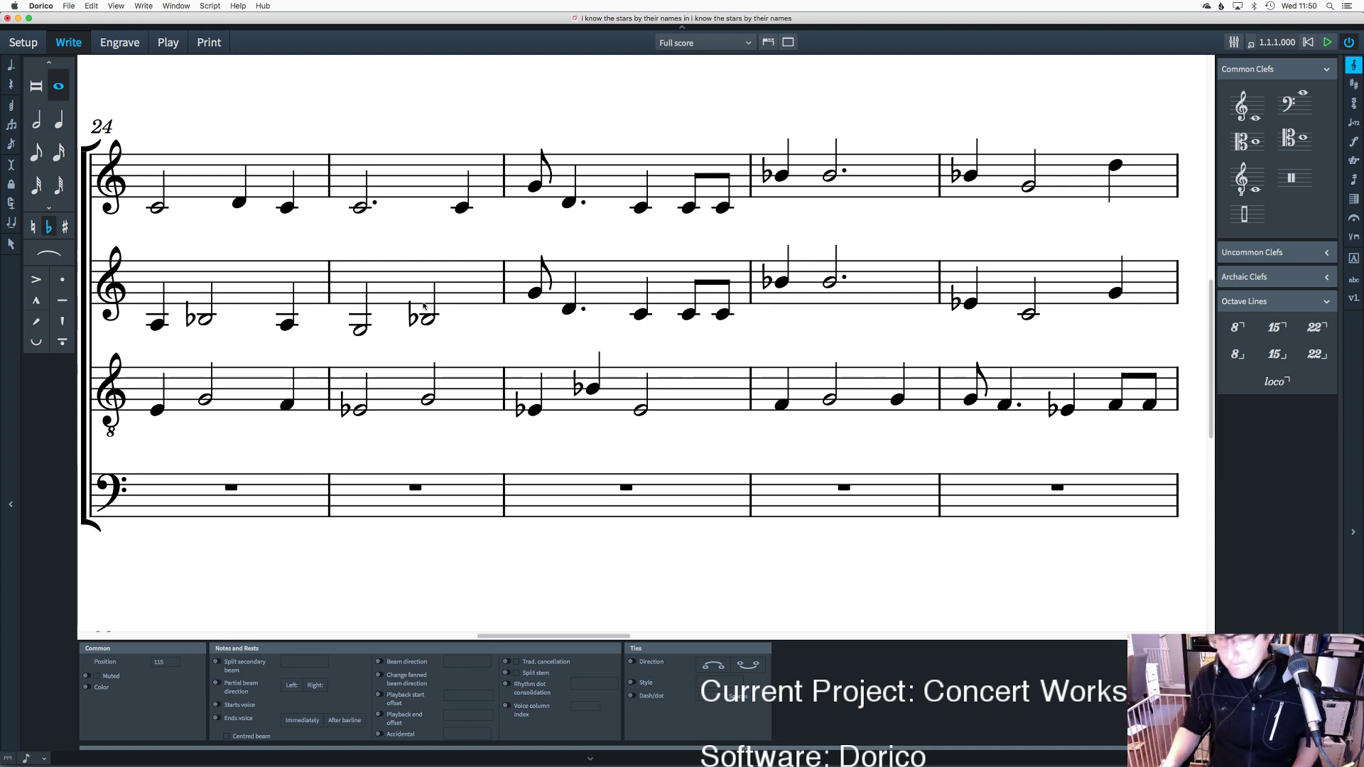
# Step: Enter a quarter-note A, half-note D and quarter-note F in the Bass's bar 24
pyautogui.scroll(10, 424, 307)
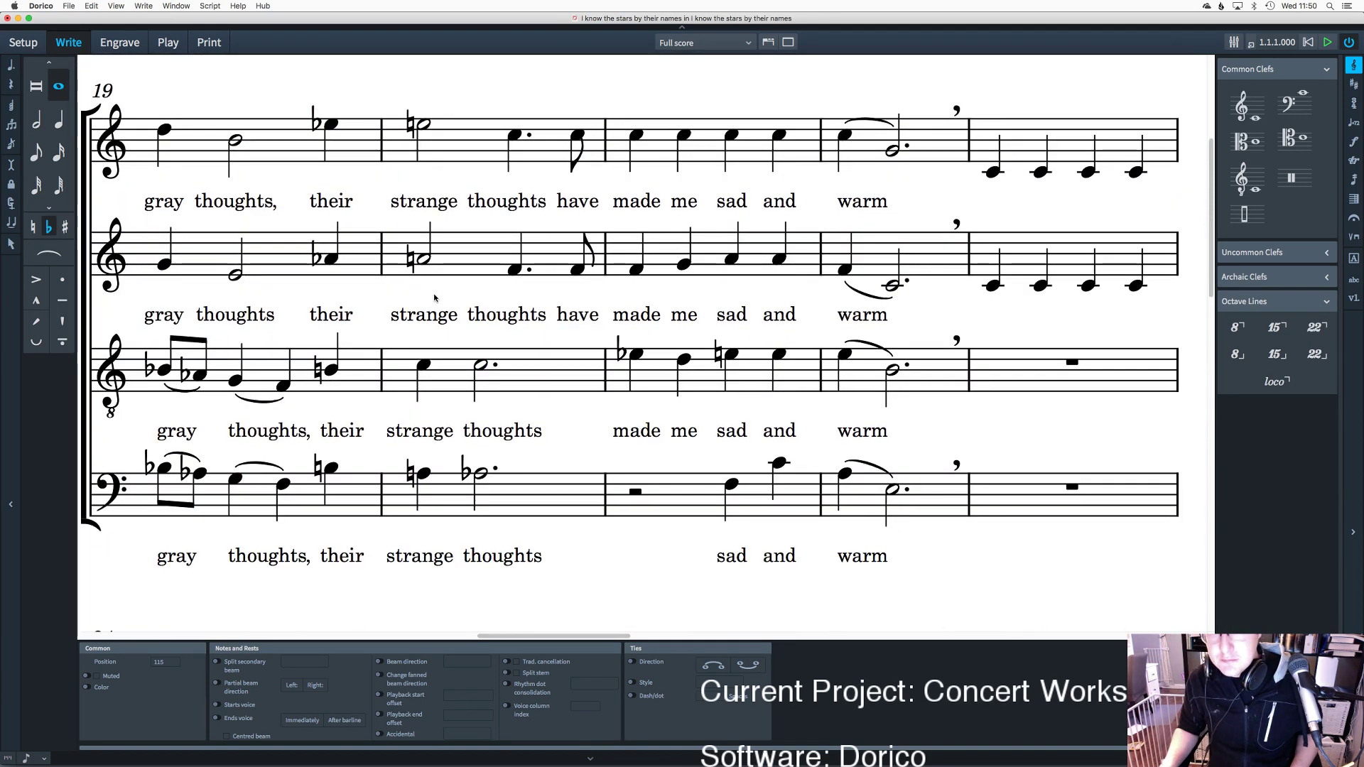
pyautogui.scroll(-3, 435, 298)
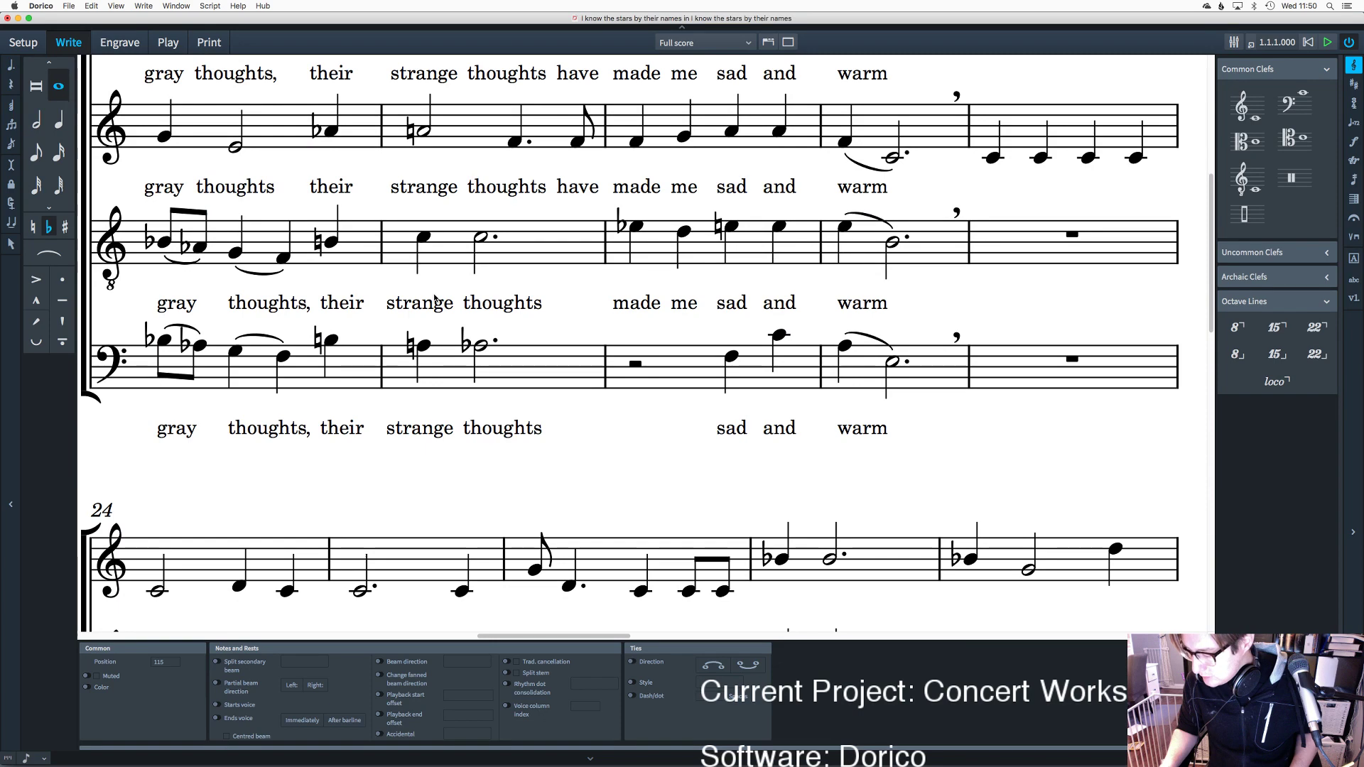
pyautogui.scroll(-10, 435, 298)
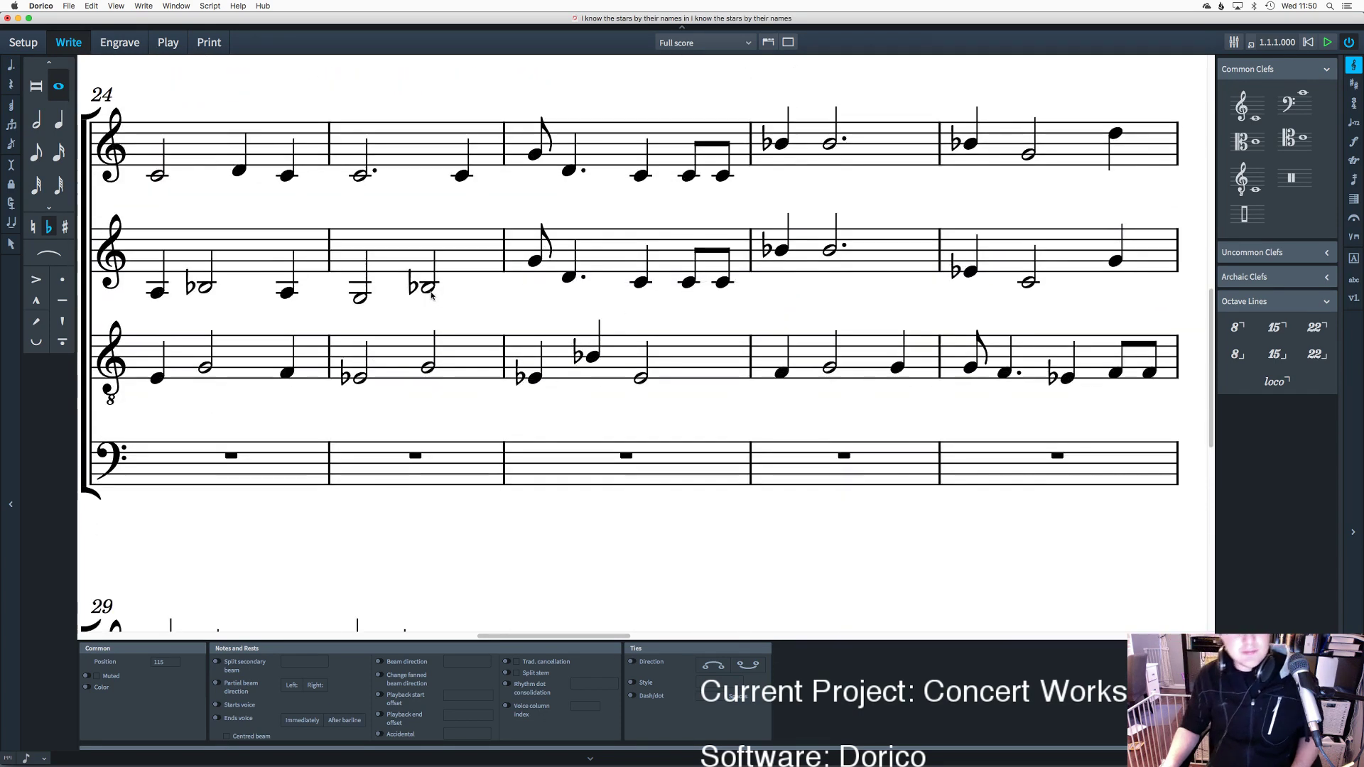
pyautogui.doubleClick(142, 467)
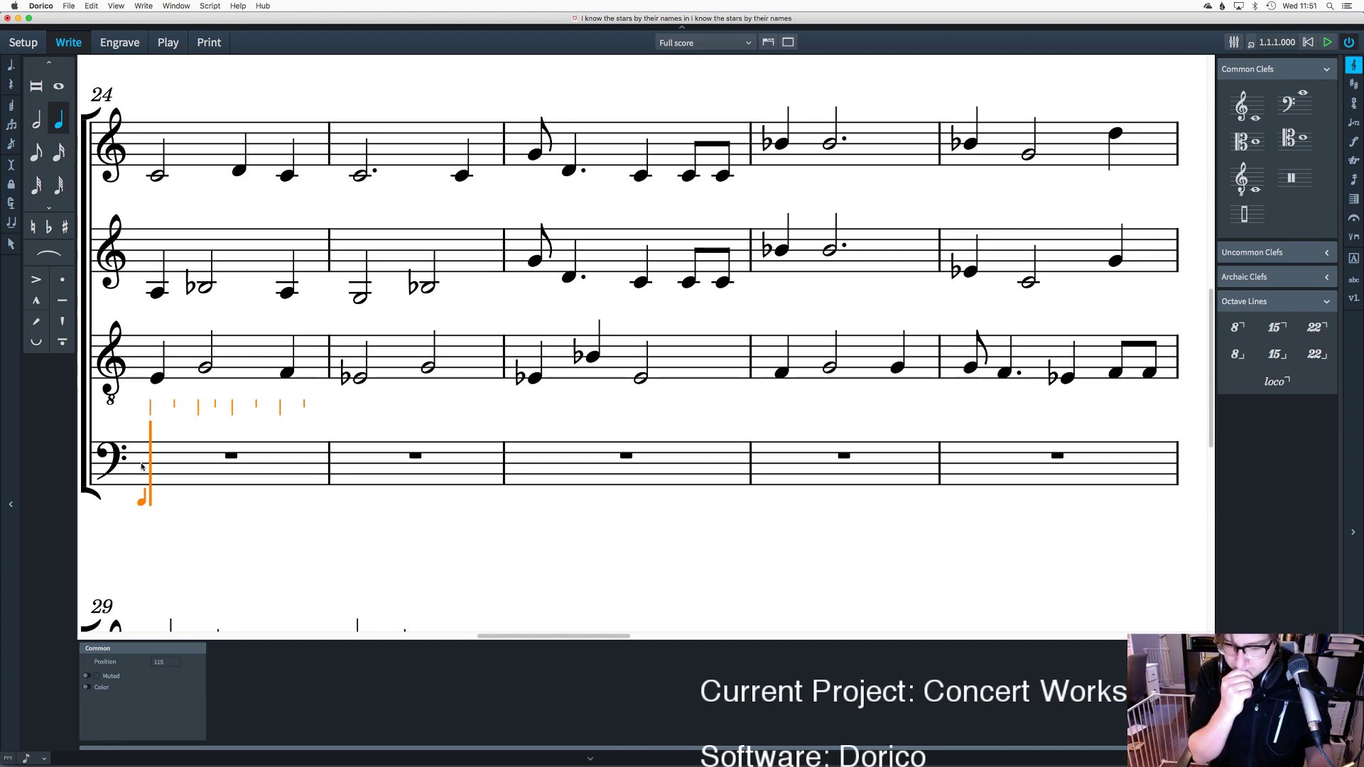
pyautogui.press('a')
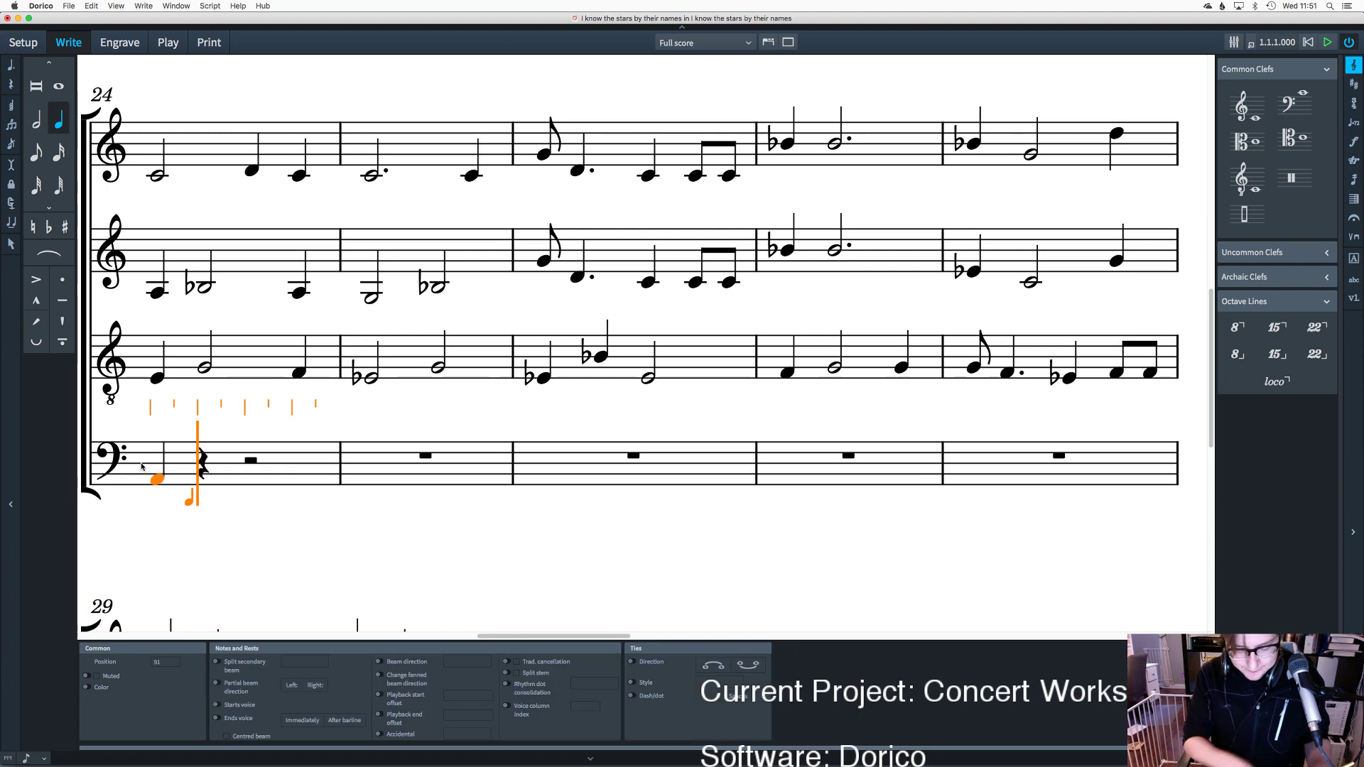
pyautogui.press('6')
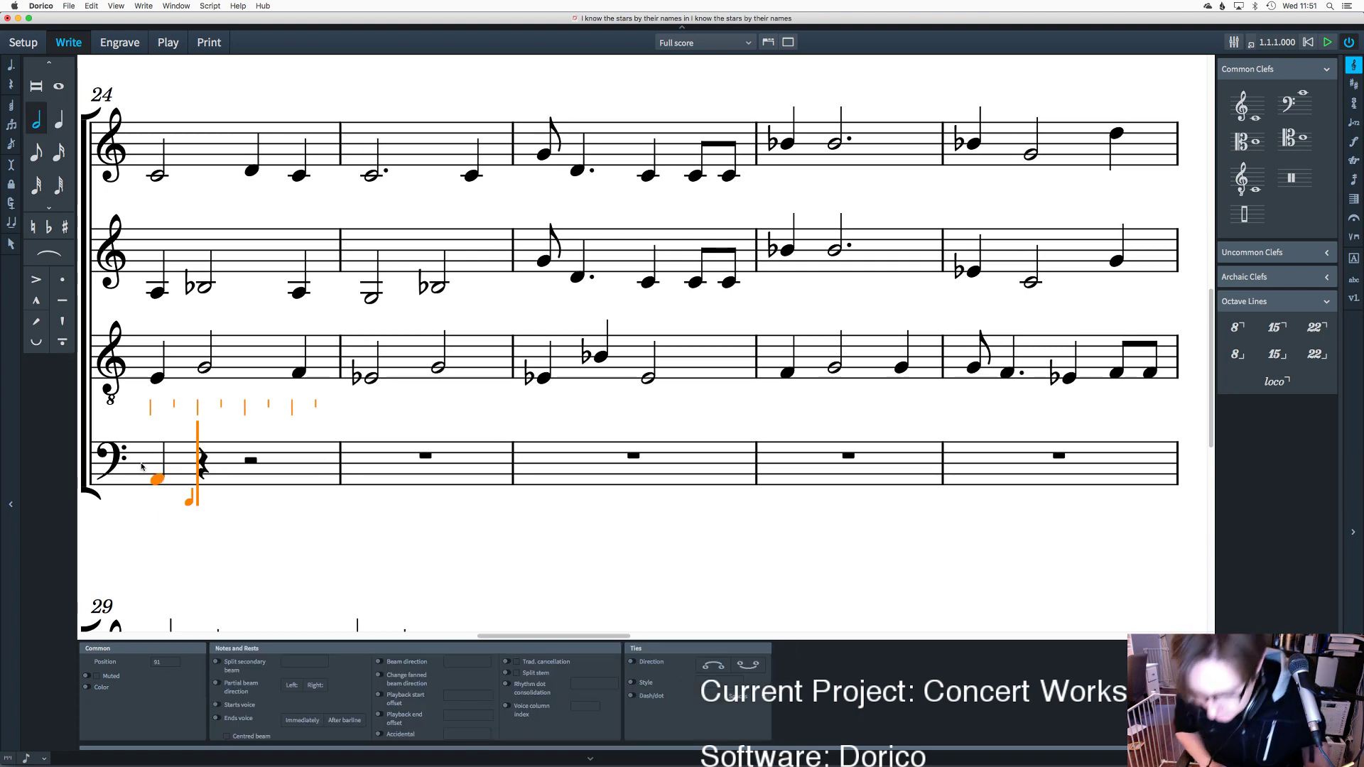
pyautogui.press('d')
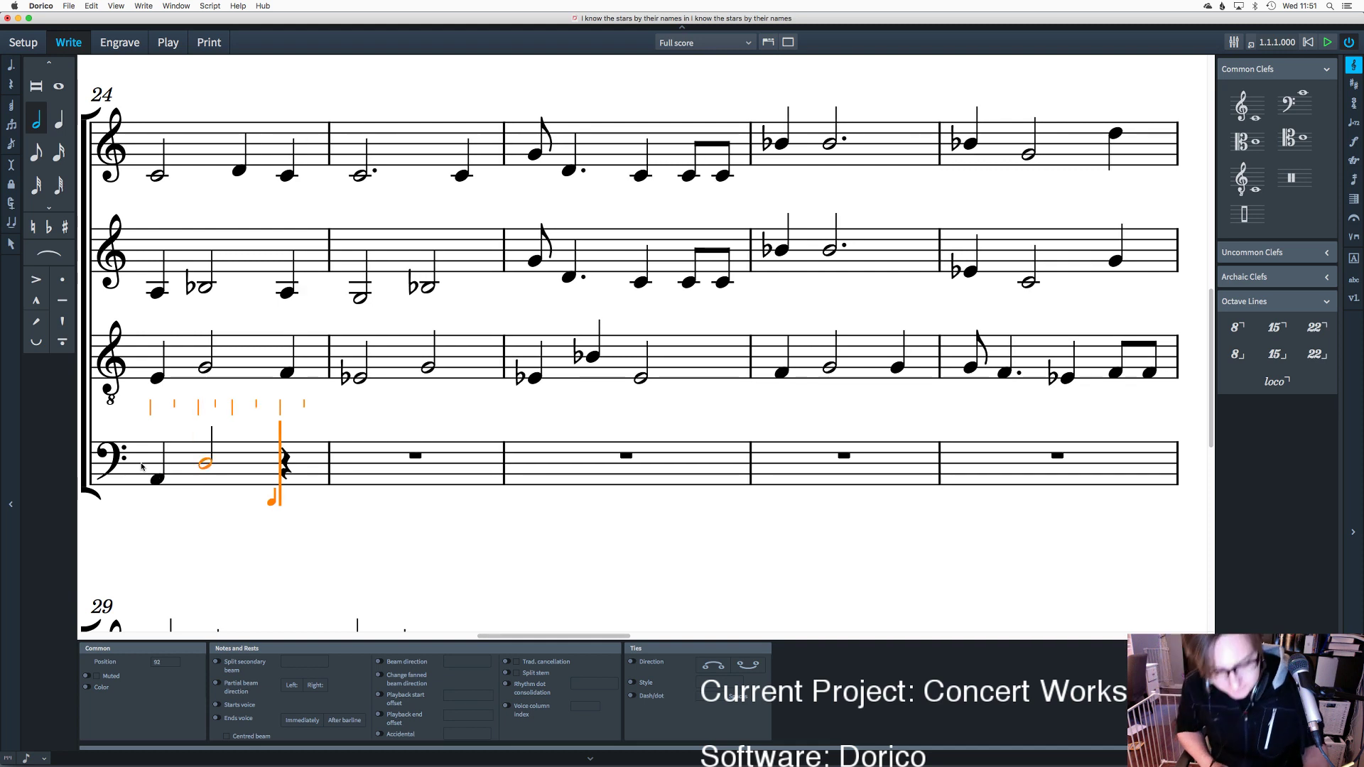
pyautogui.press('6')
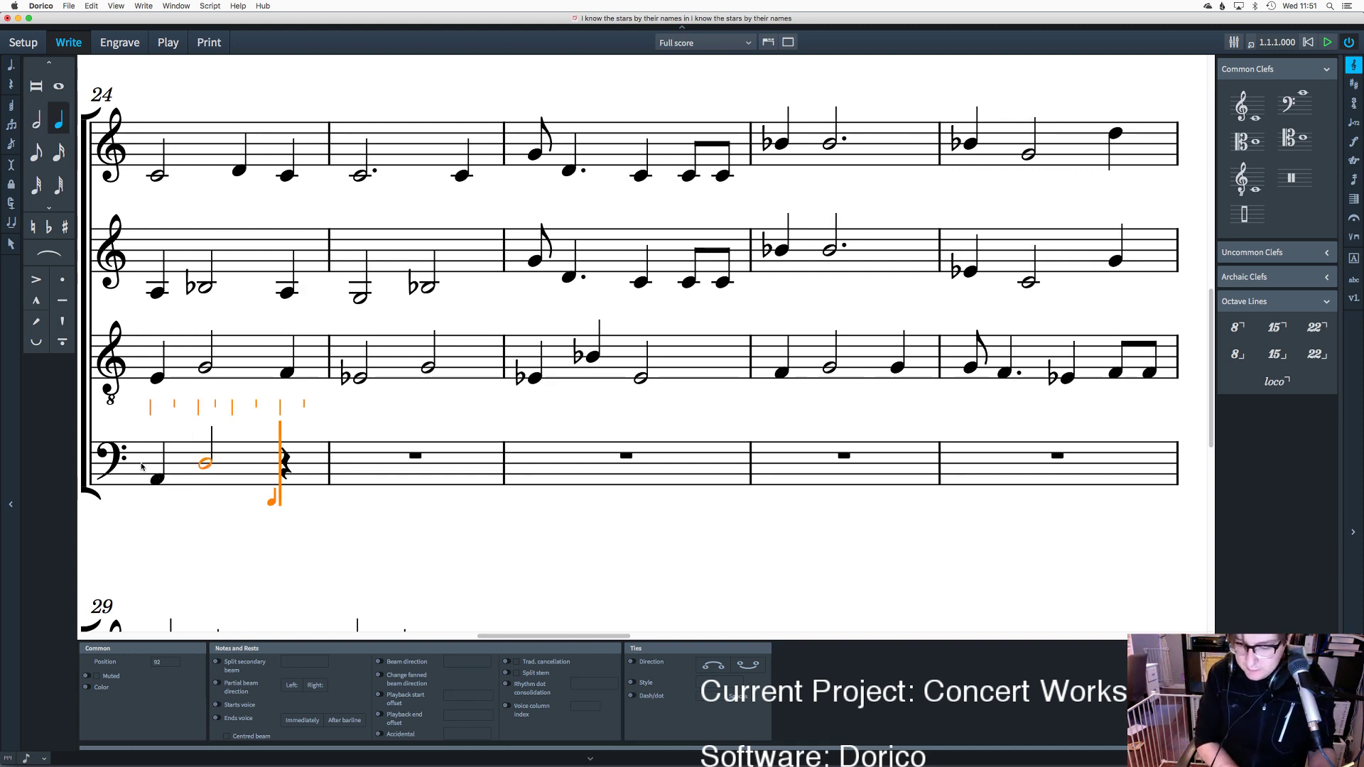
pyautogui.press('f')
# Step: Fill the Bass's bar 25 with half notes C and G
pyautogui.press('6')
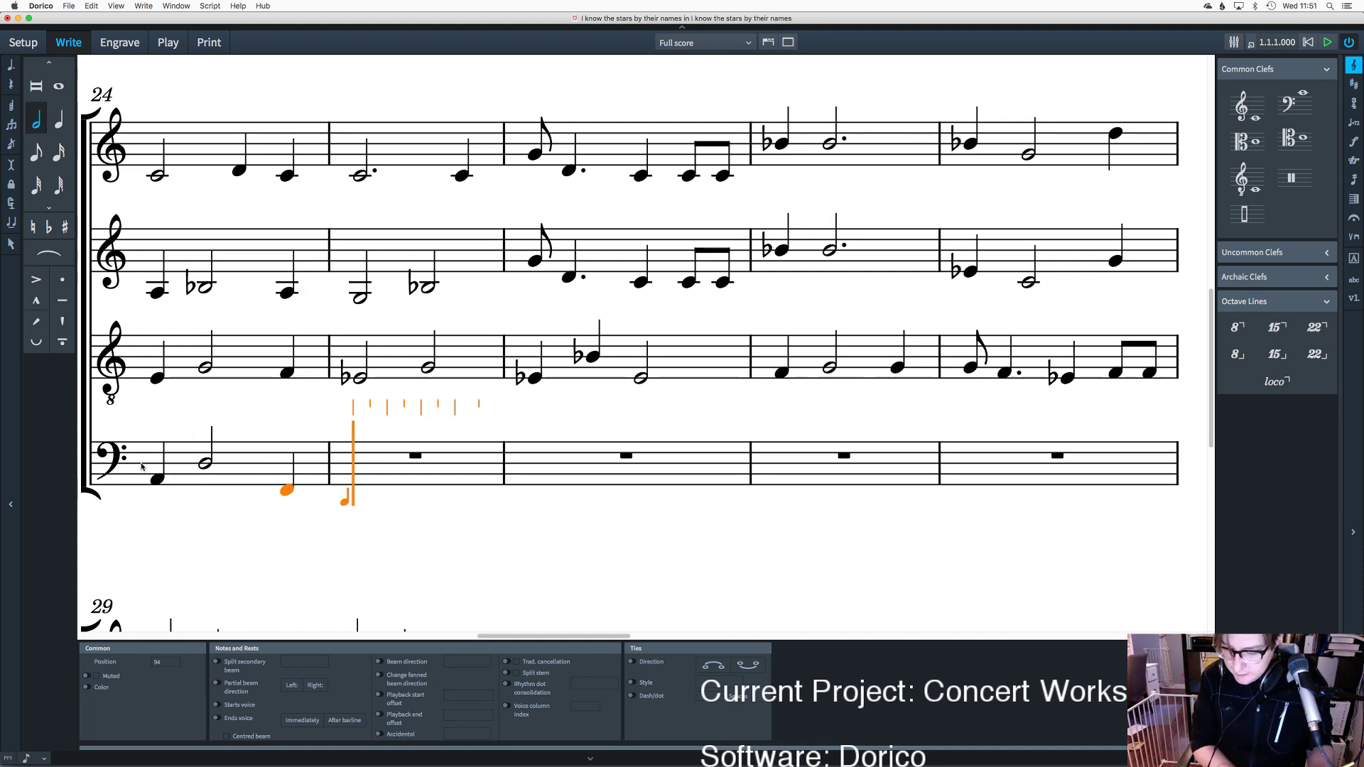
pyautogui.press('c')
pyautogui.press('g')
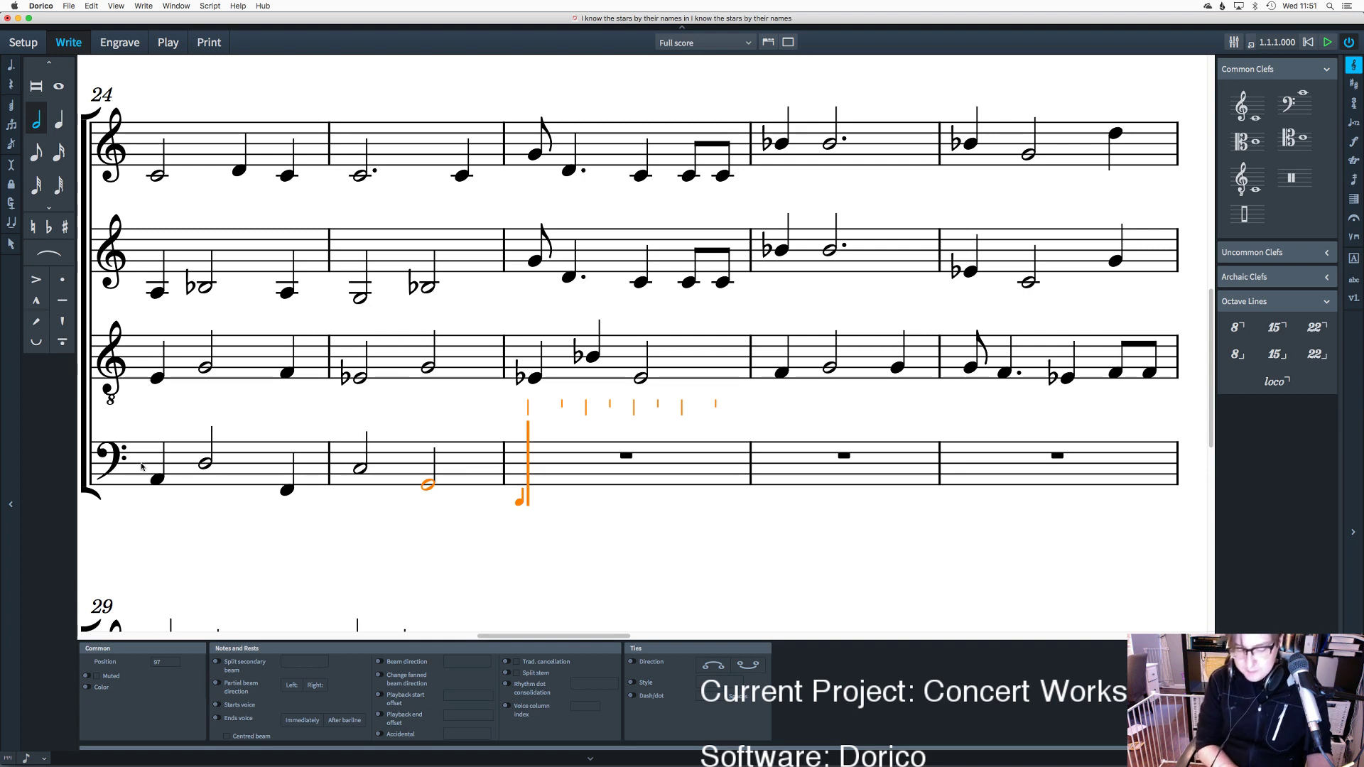
# Step: Enter quarter notes F and C and a half-note G-sharp in the Bass's bar 26, respelling the G-sharp as A-flat
pyautogui.press('6')
pyautogui.press('f')
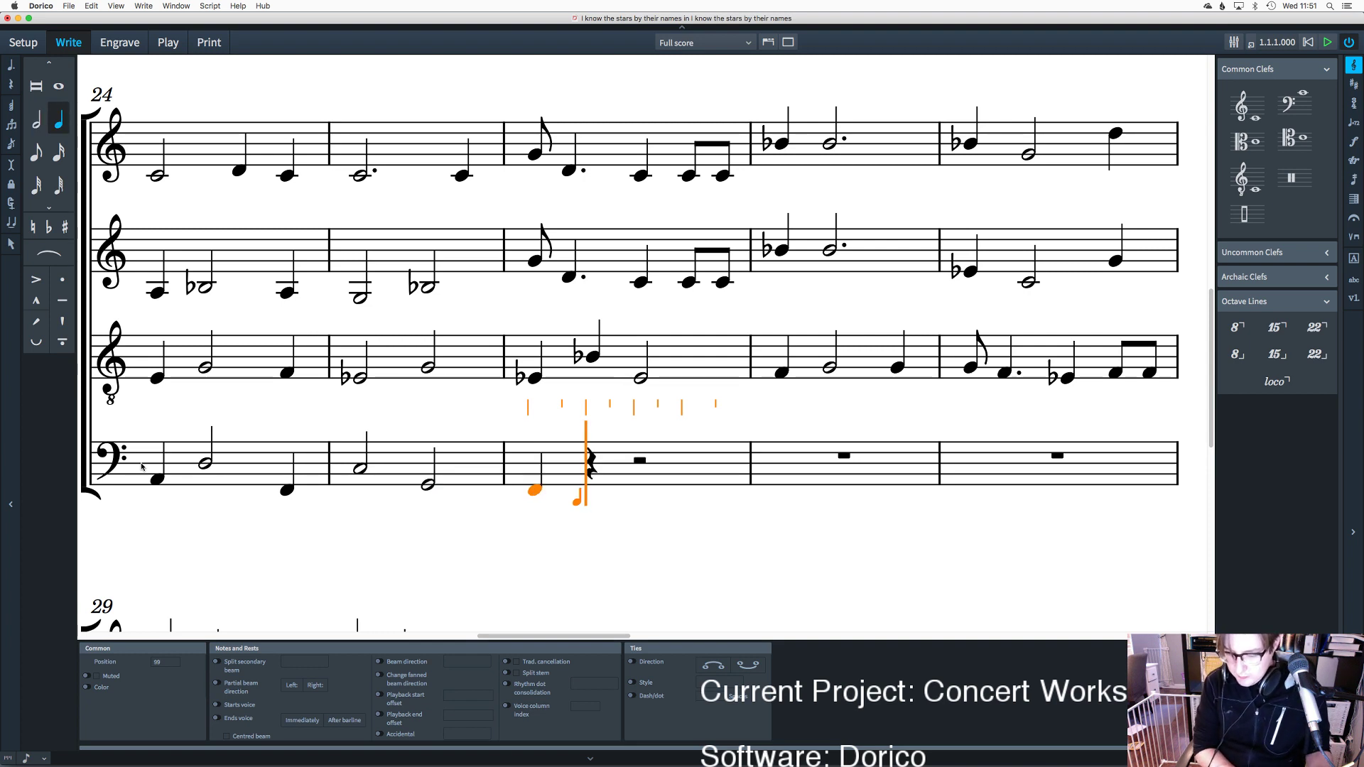
pyautogui.press('c')
pyautogui.press('7')
pyautogui.press('=')
pyautogui.press('g')
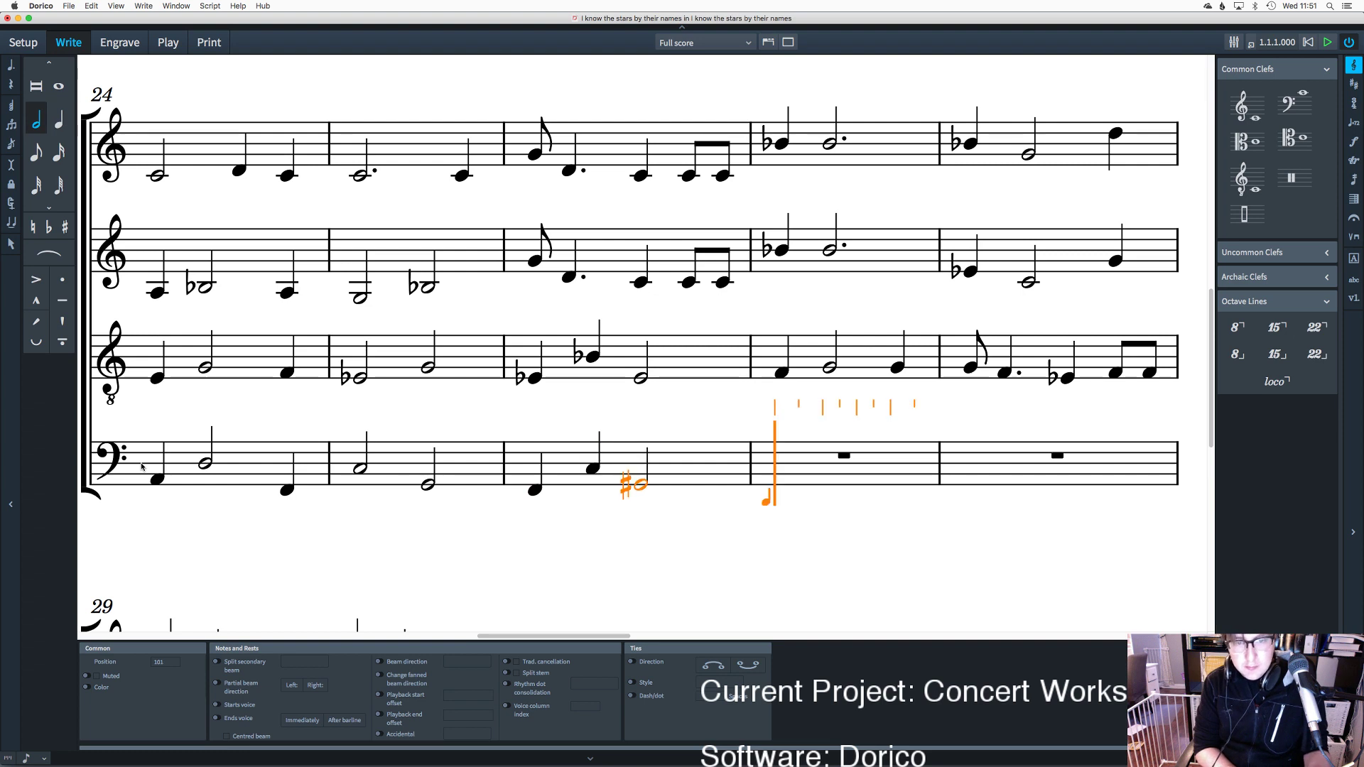
pyautogui.hotkey('alt', '=')
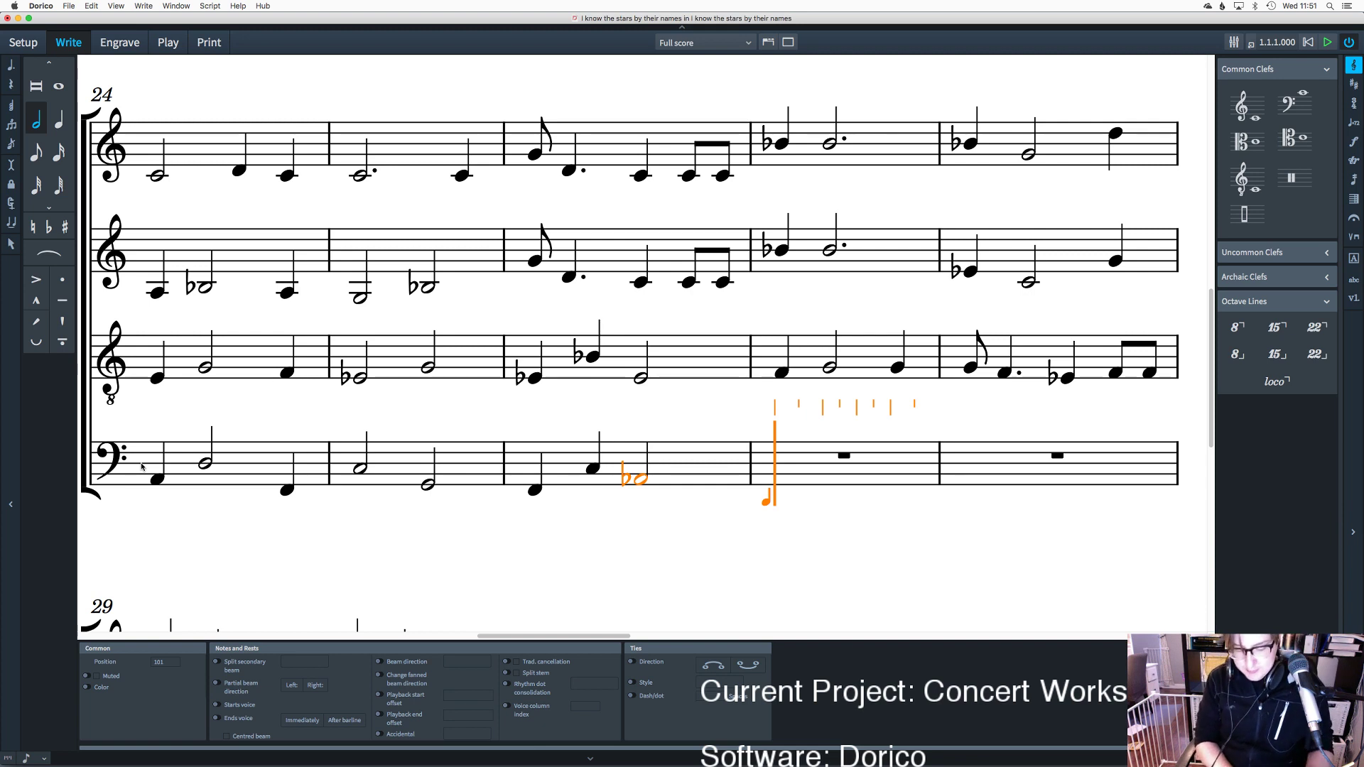
# Step: Enter a quarter-note F, half-note G and quarter note in the Bass's bar 27, correcting the final quarter note from F to G
pyautogui.press('6')
pyautogui.press('f')
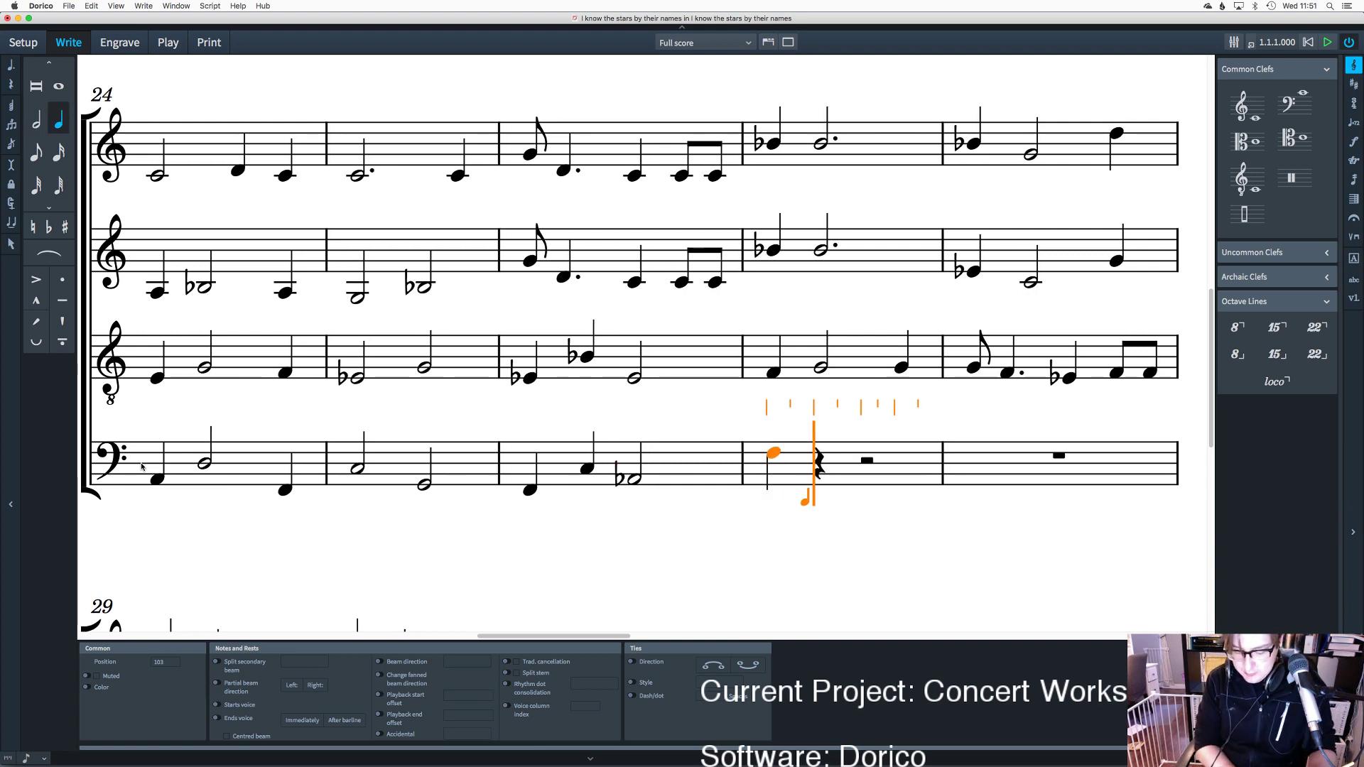
pyautogui.press('5')
pyautogui.press('g')
pyautogui.press('6')
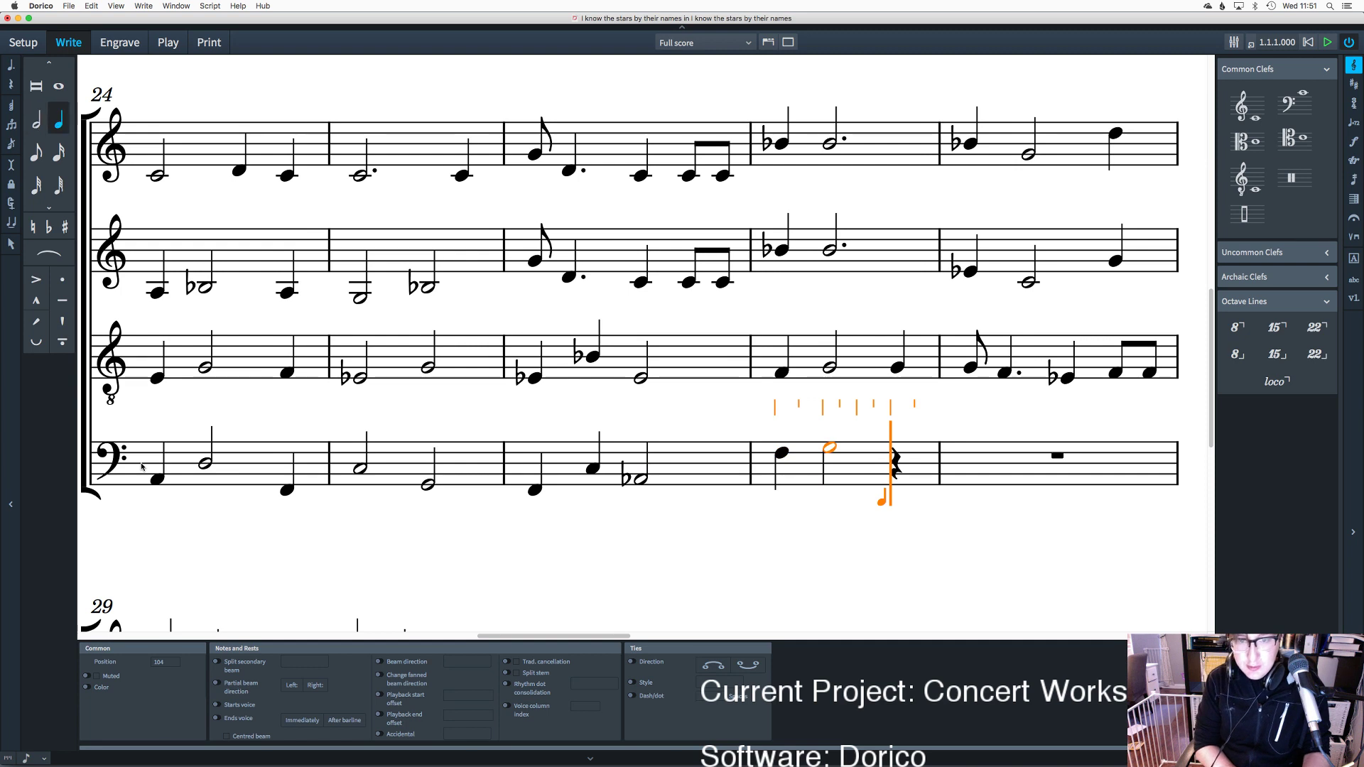
pyautogui.press('f')
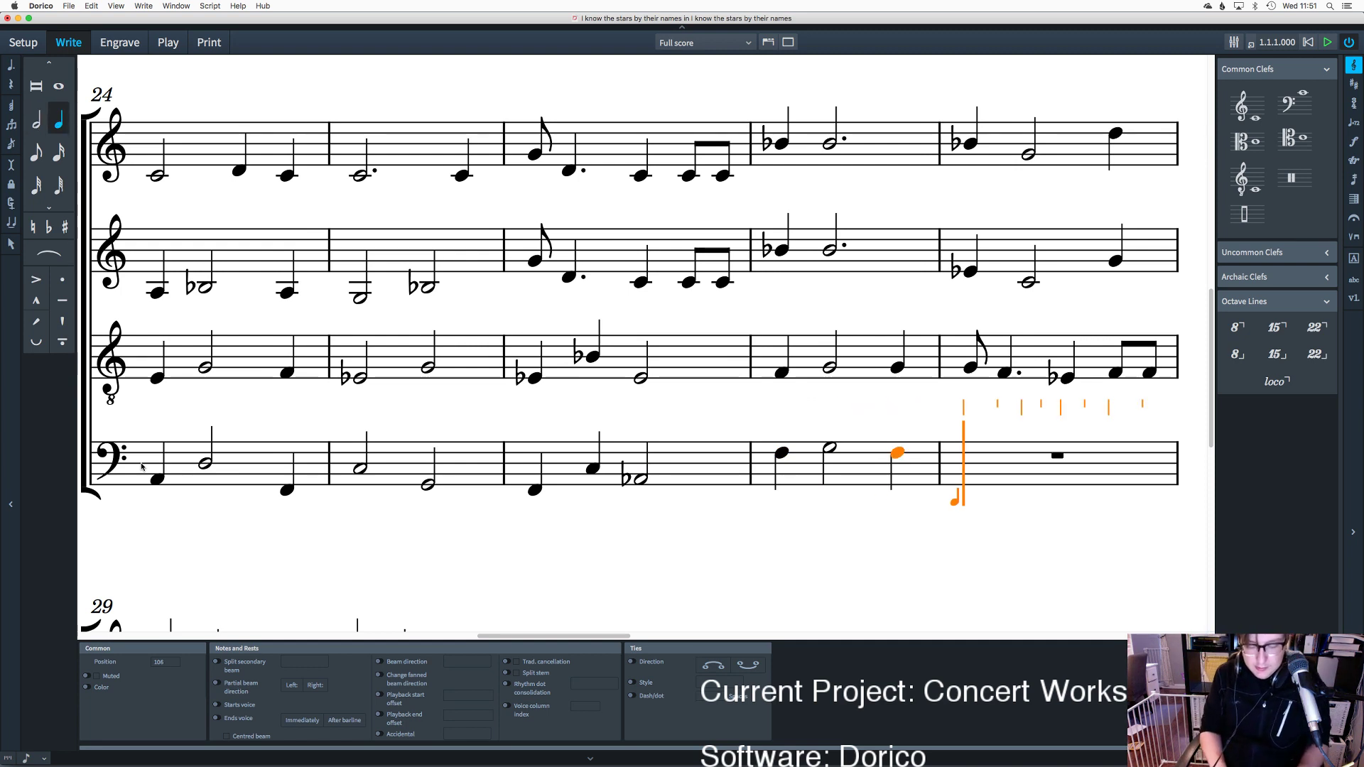
pyautogui.press('Escape')
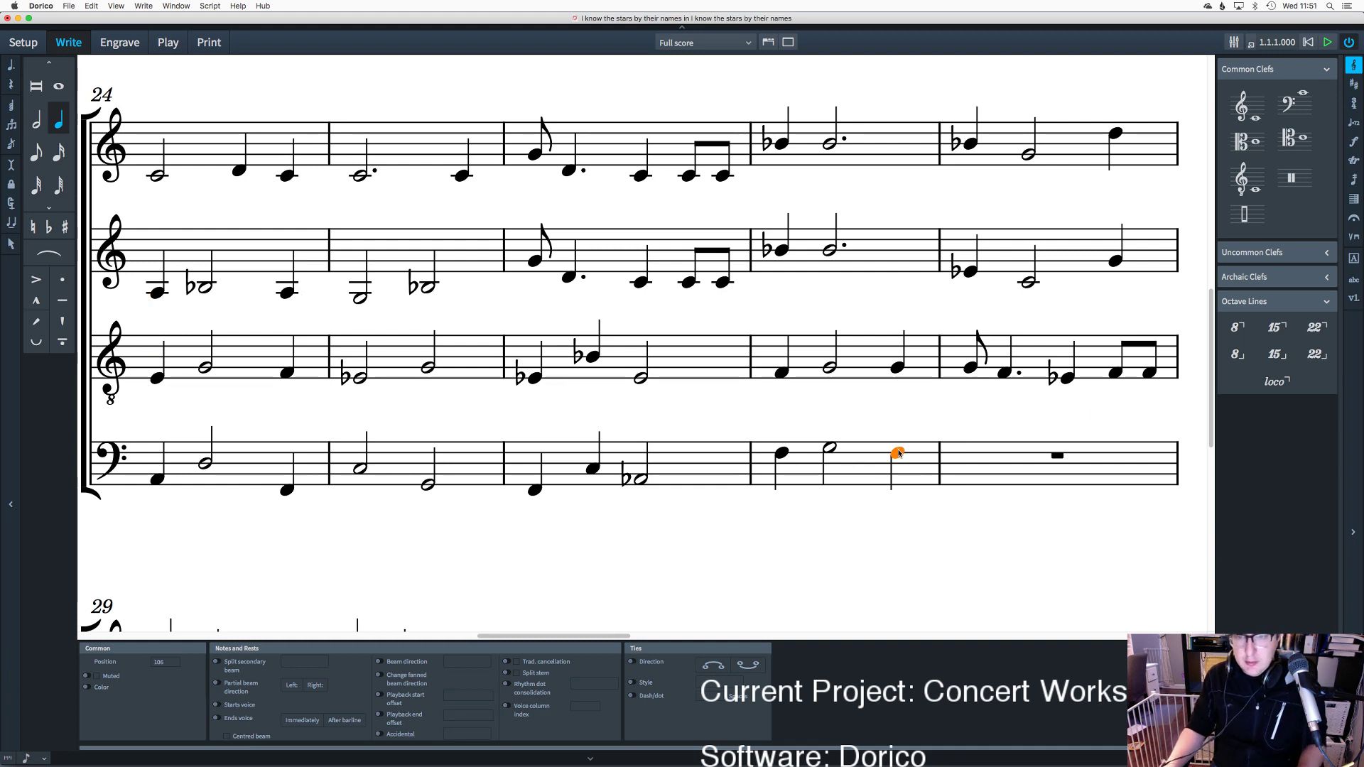
pyautogui.hotkey('shift', 'n')
pyautogui.press('Right')
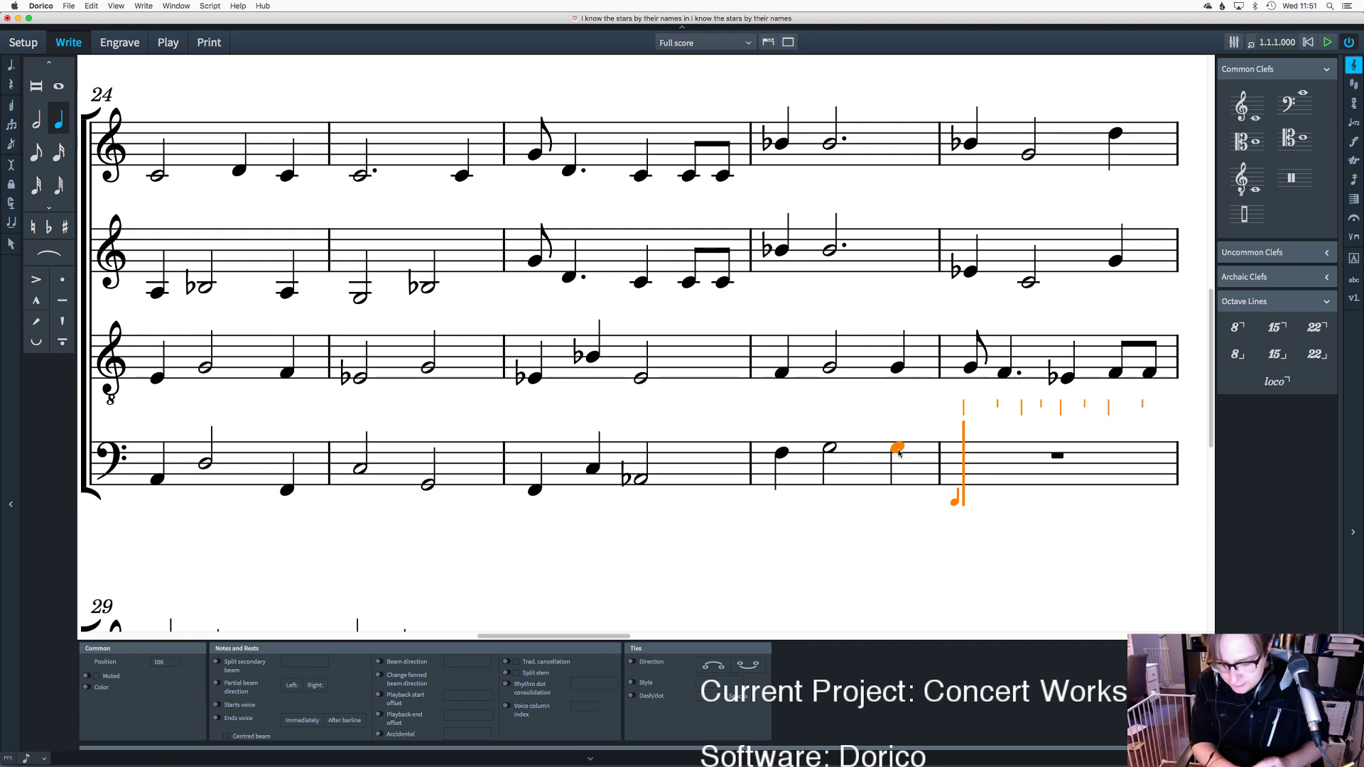
# Step: Enter an eighth-note G, dotted quarter-note F, quarter-note D-sharp and two eighth-note Fs in the Bass's bar 28
pyautogui.press('5')
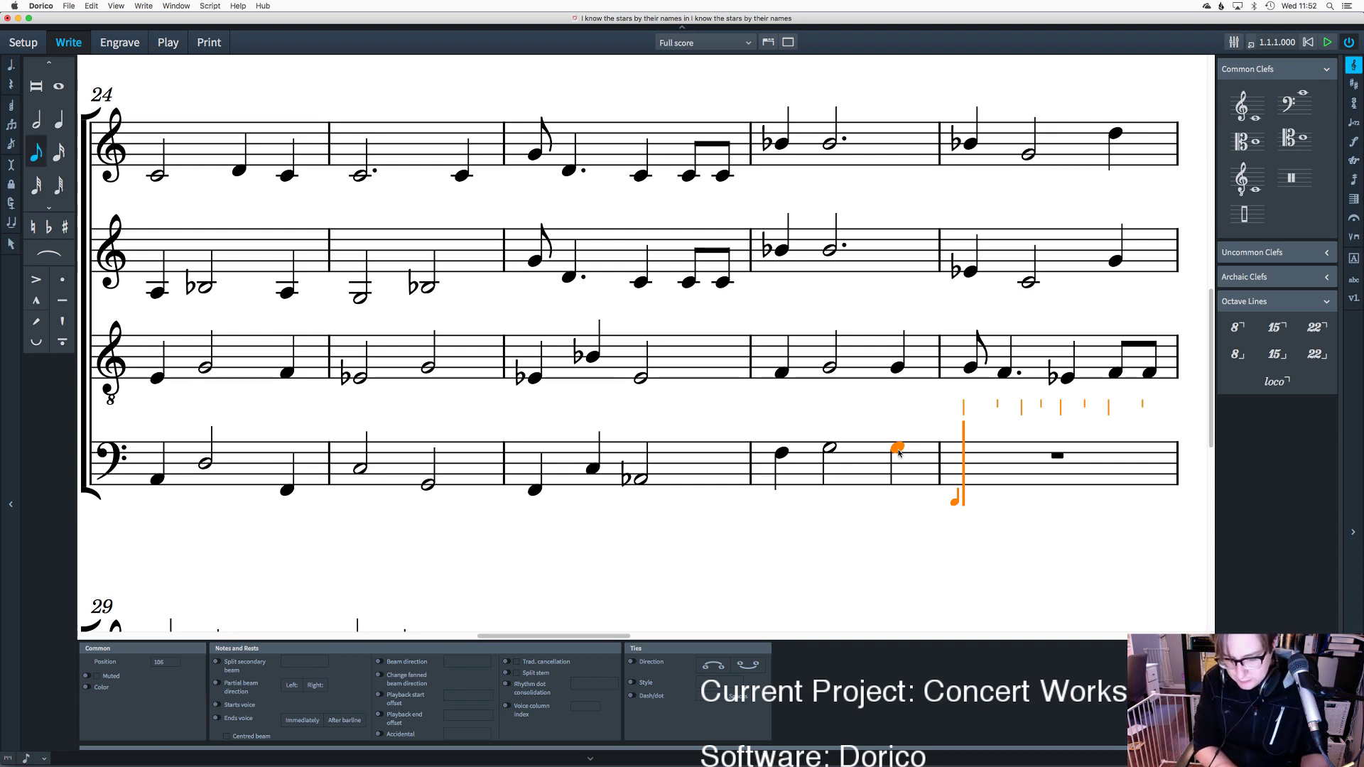
pyautogui.press('g')
pyautogui.press('6')
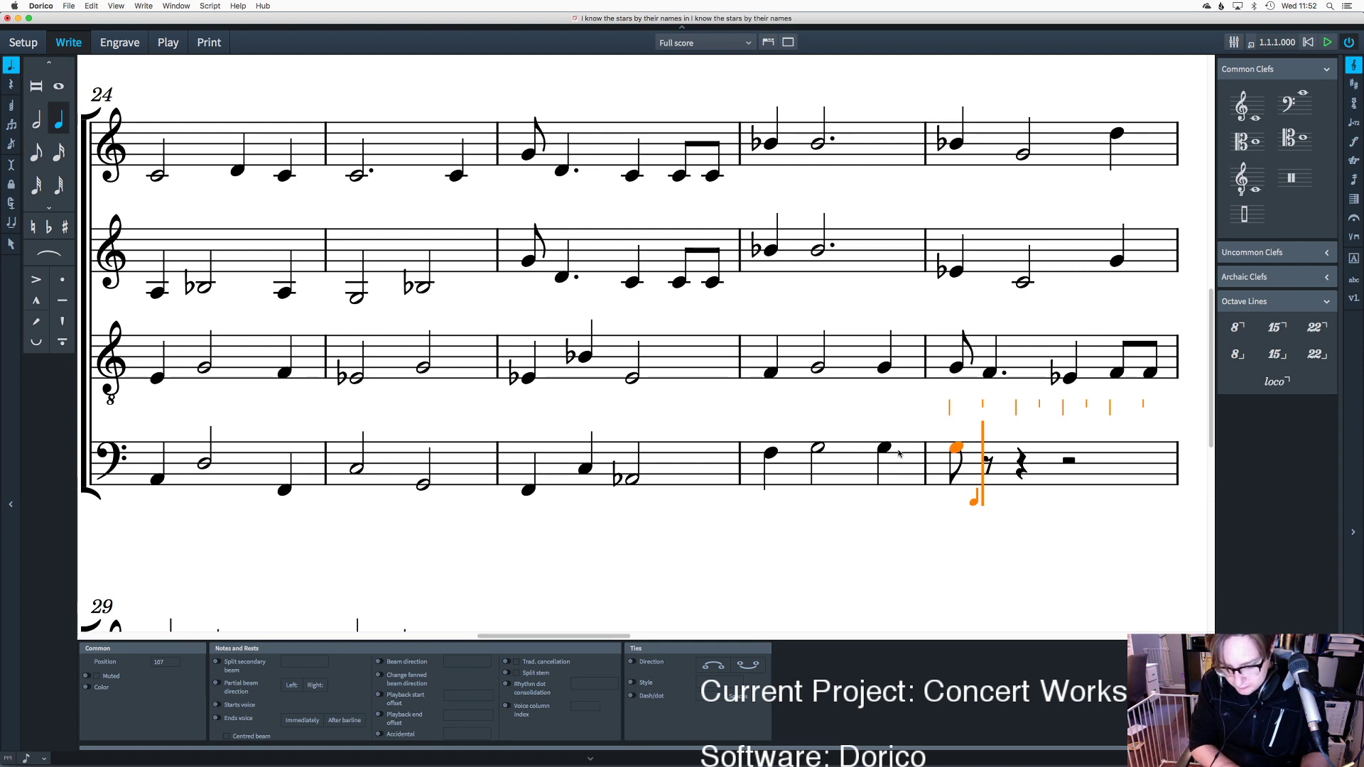
pyautogui.press('.')
pyautogui.press('f')
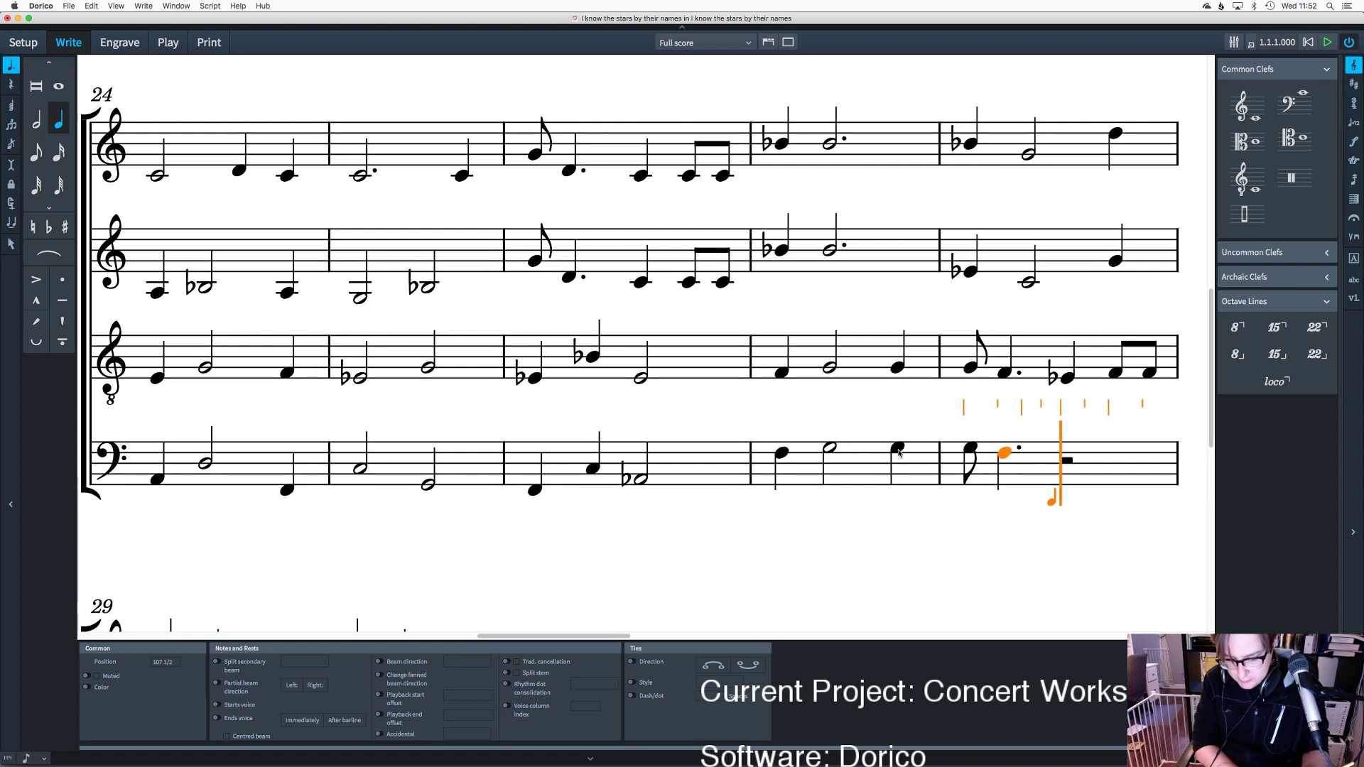
pyautogui.press('=')
pyautogui.press('d')
pyautogui.press('5')
pyautogui.press('e')
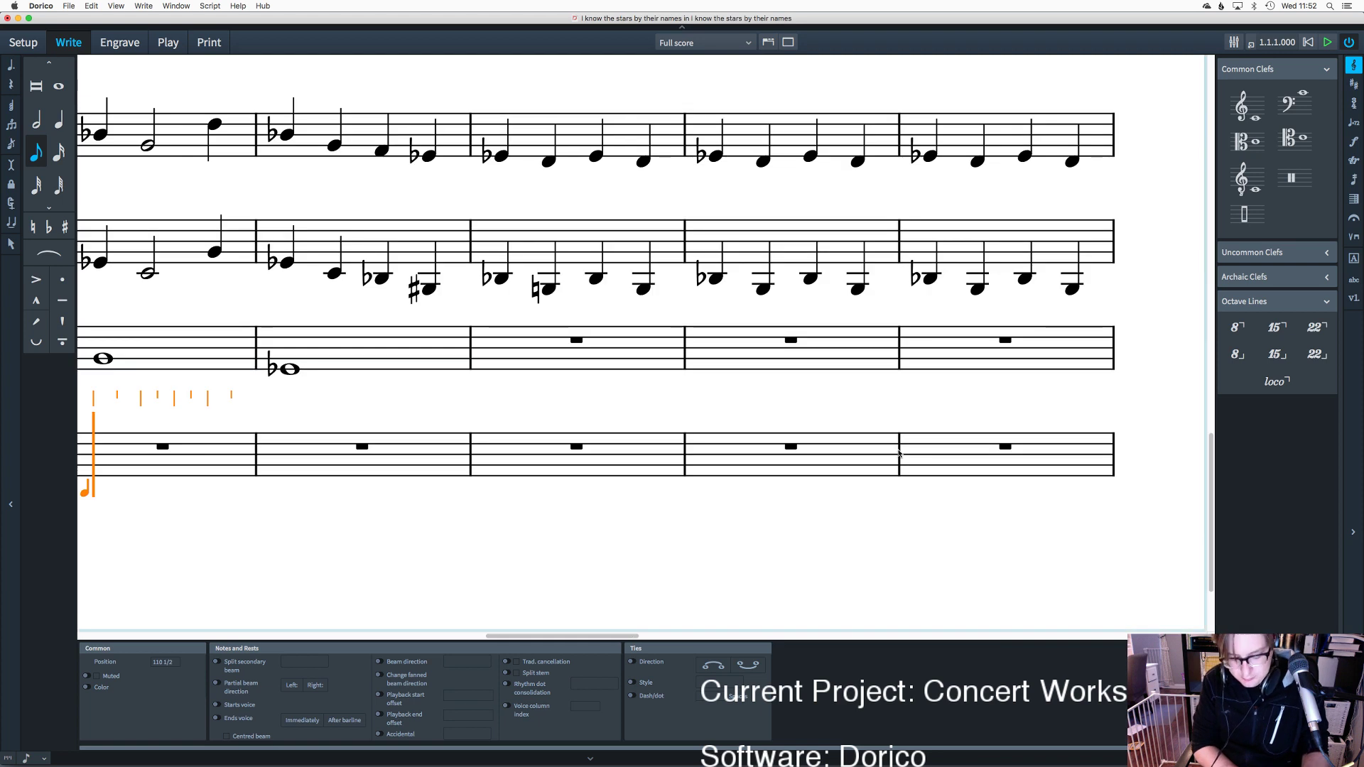
pyautogui.press('8')
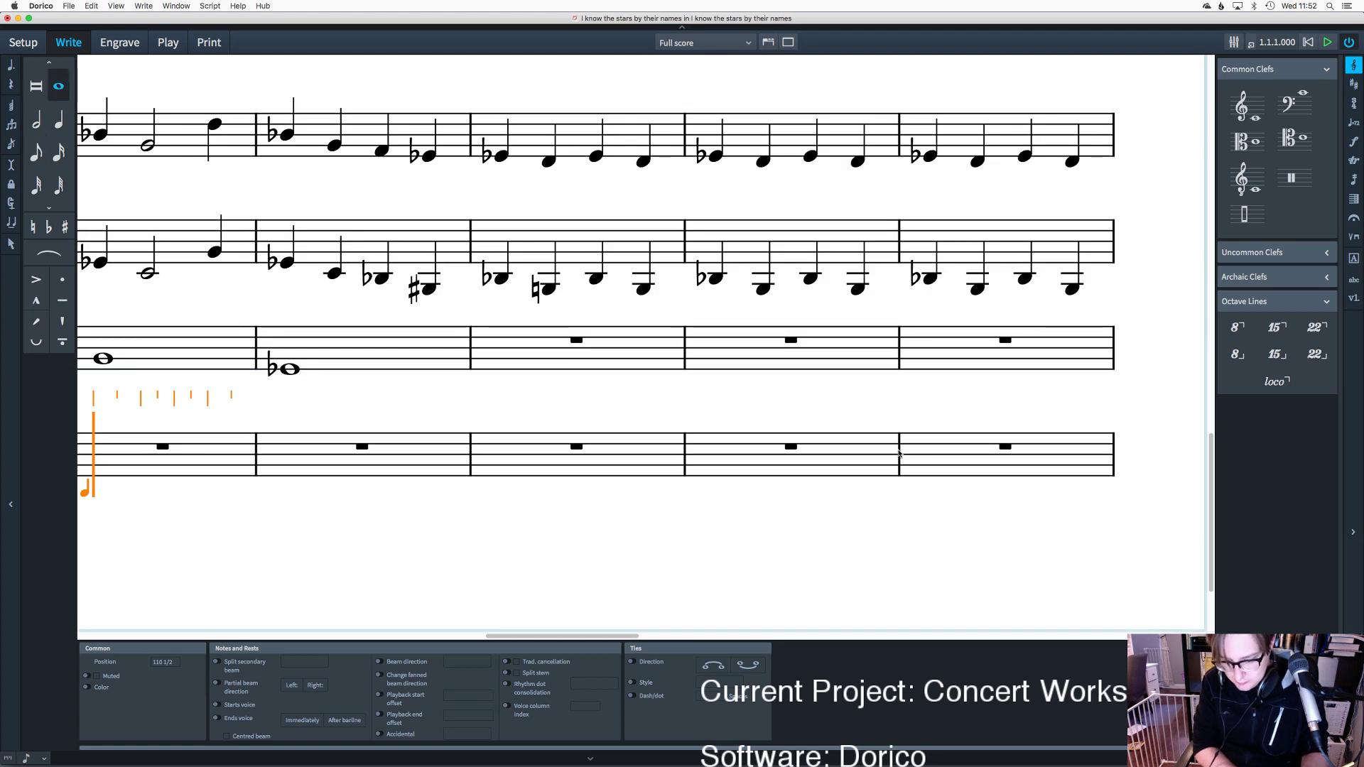
pyautogui.press('g')
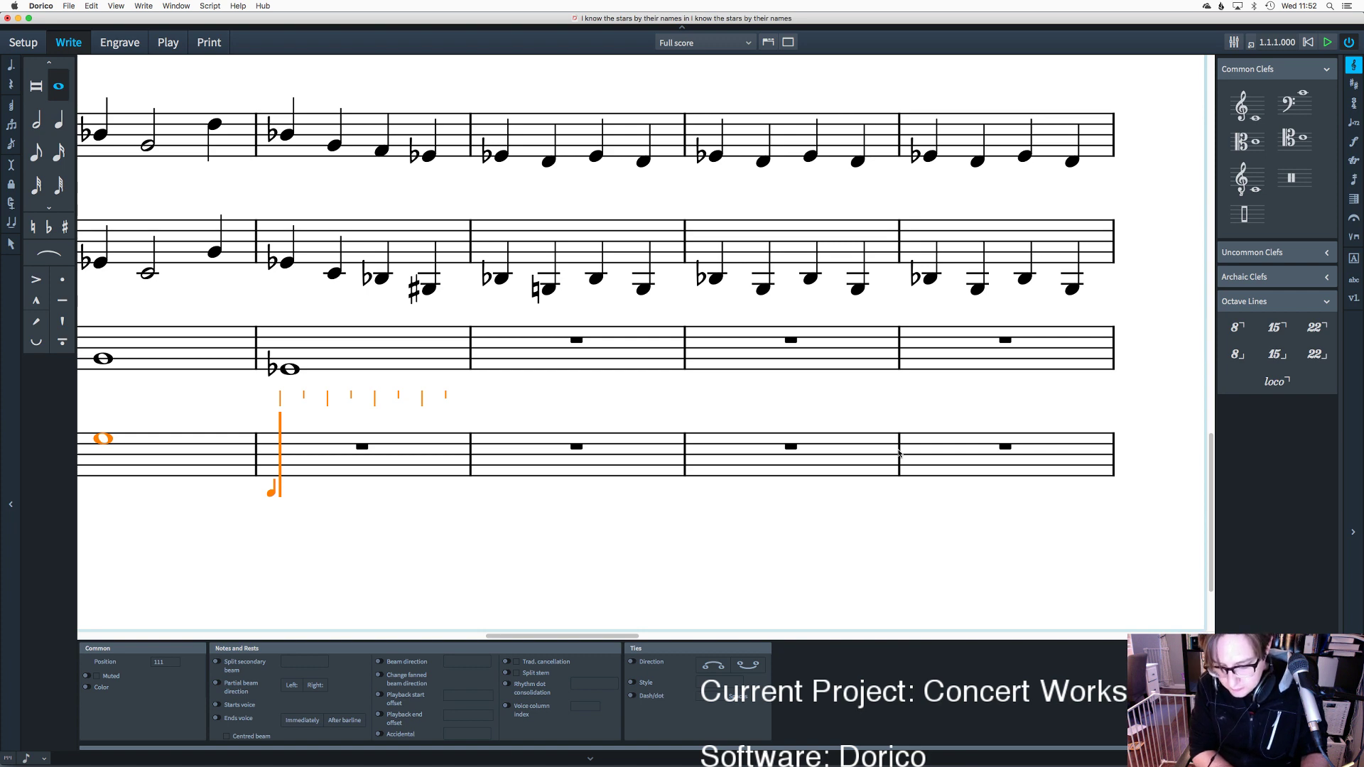
pyautogui.press('super+z')
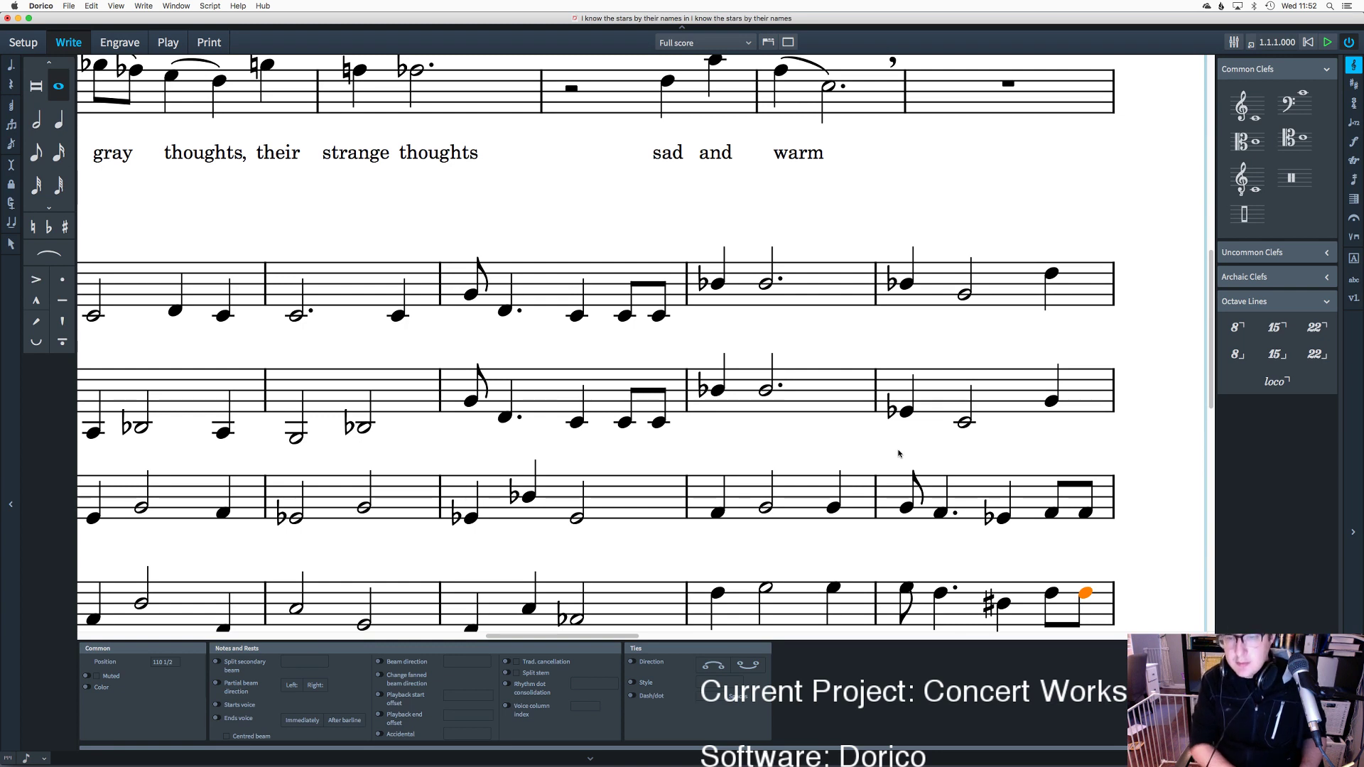
# Step: Check the first notes of bar 27 in the Bass, Alto and Tenor against each other
pyautogui.scroll(-3, 808, 506)
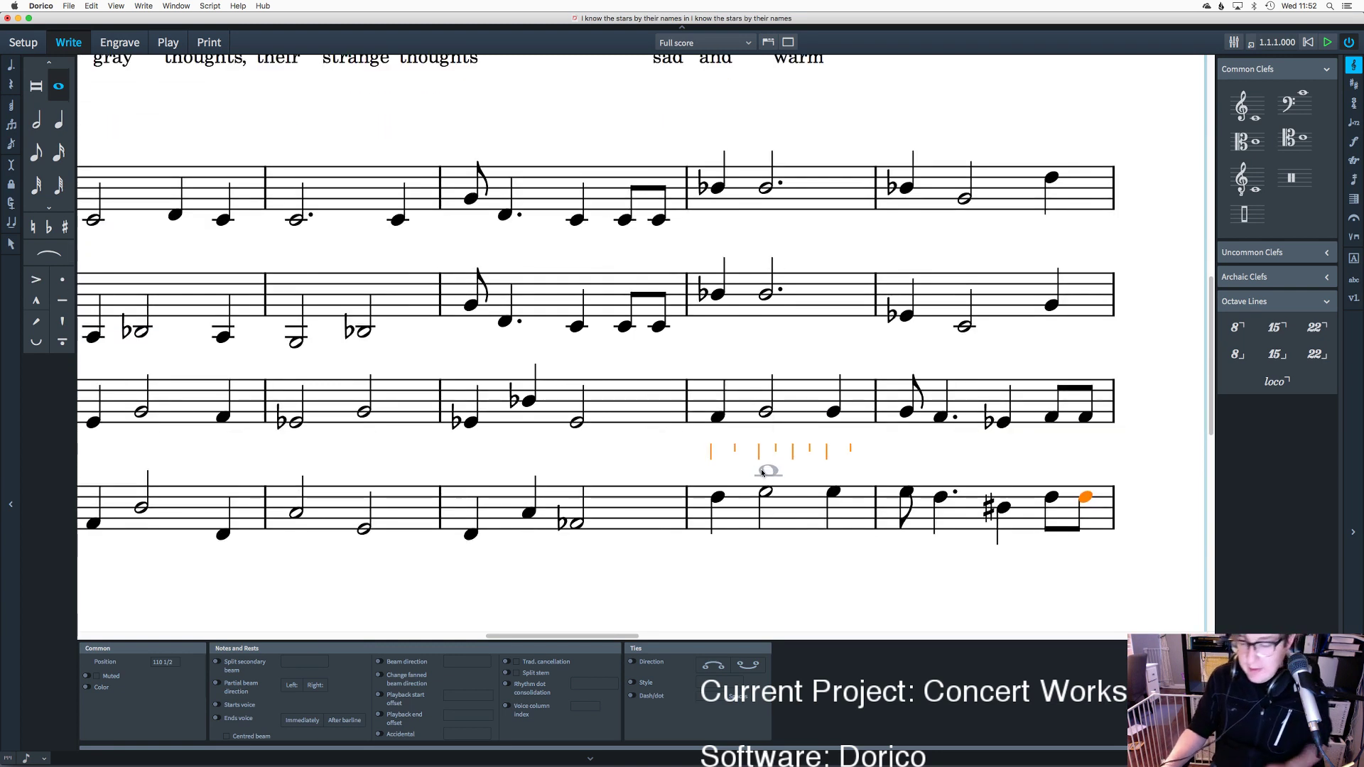
pyautogui.press('5')
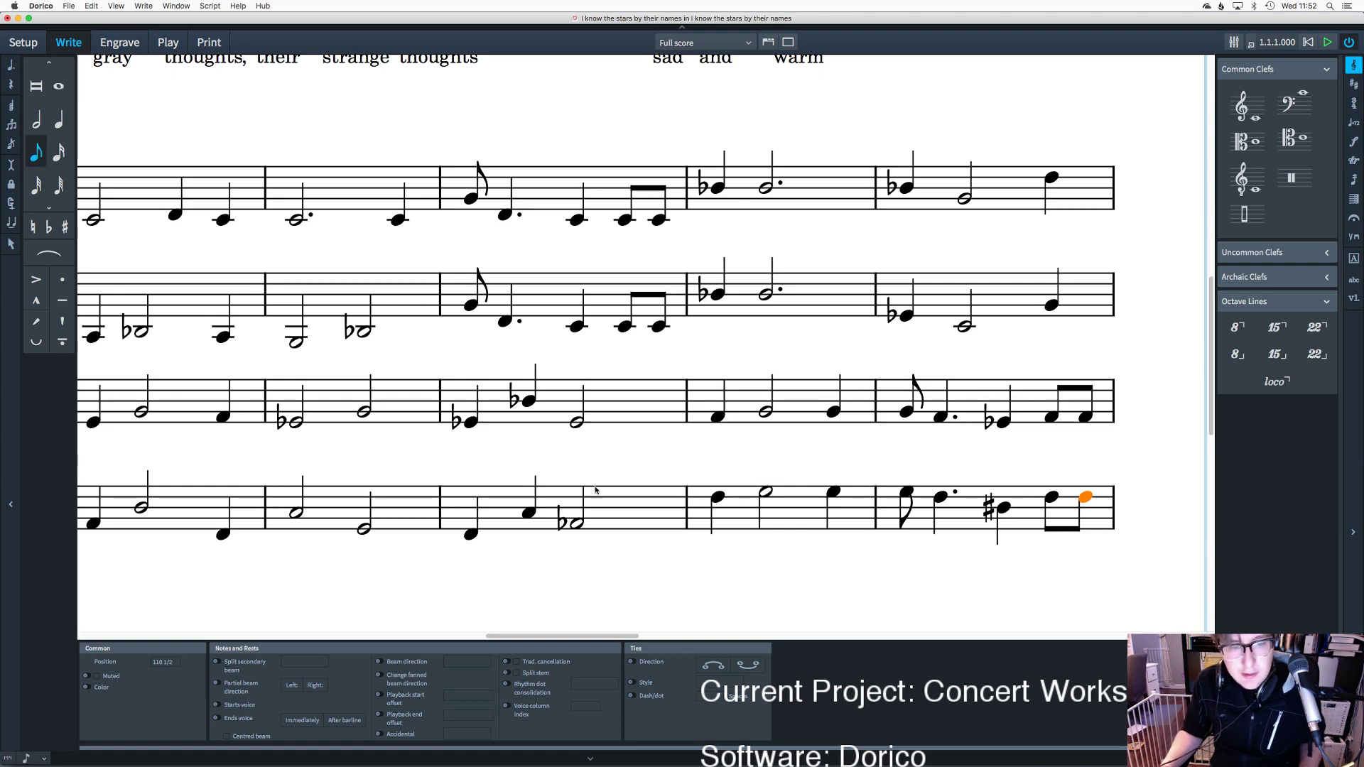
pyautogui.click(717, 497)
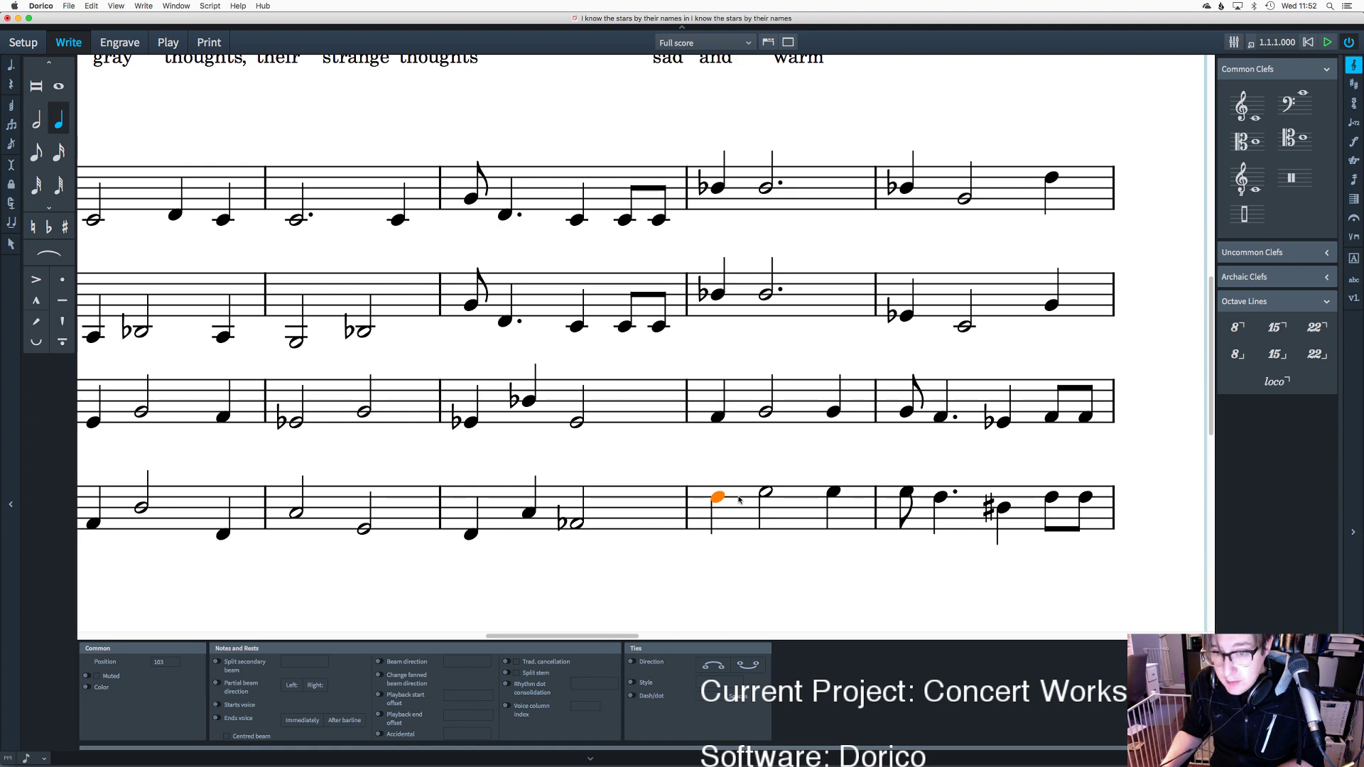
pyautogui.click(716, 298)
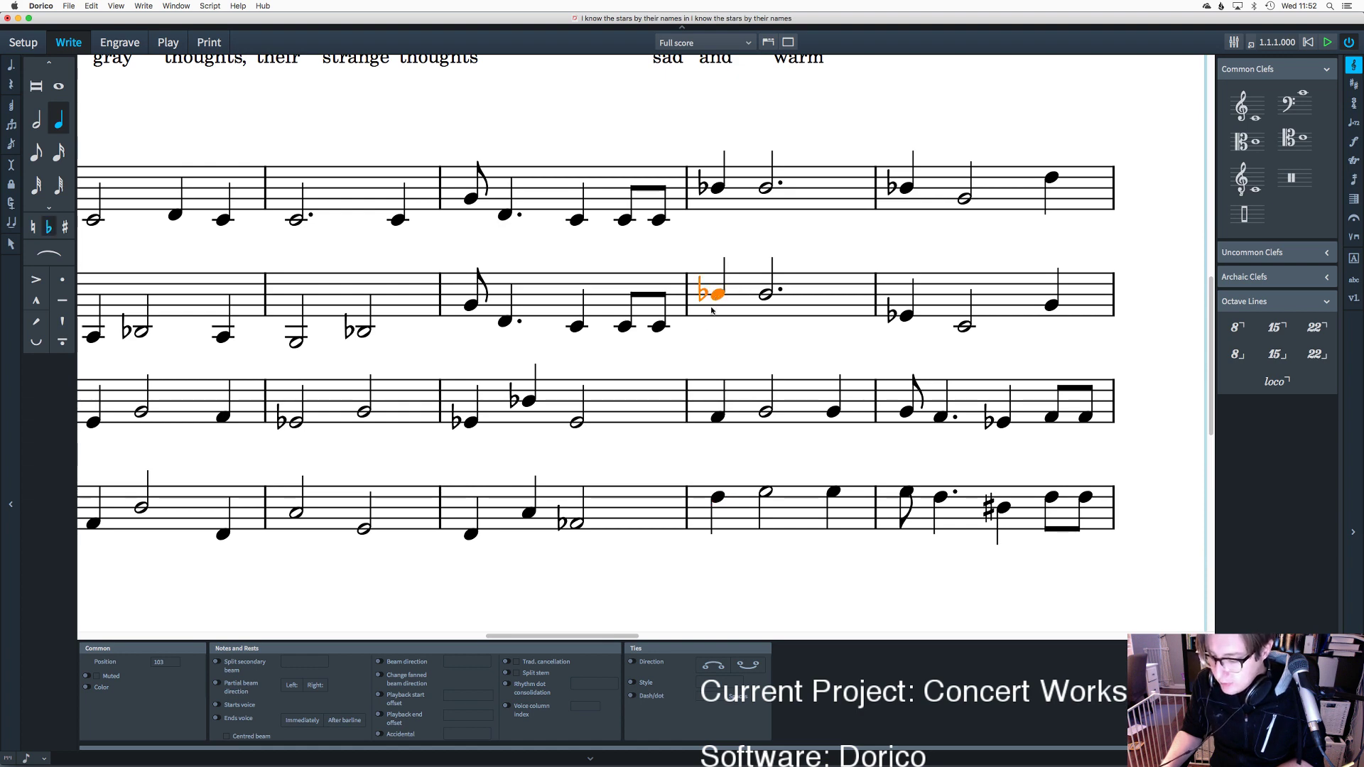
pyautogui.click(718, 418)
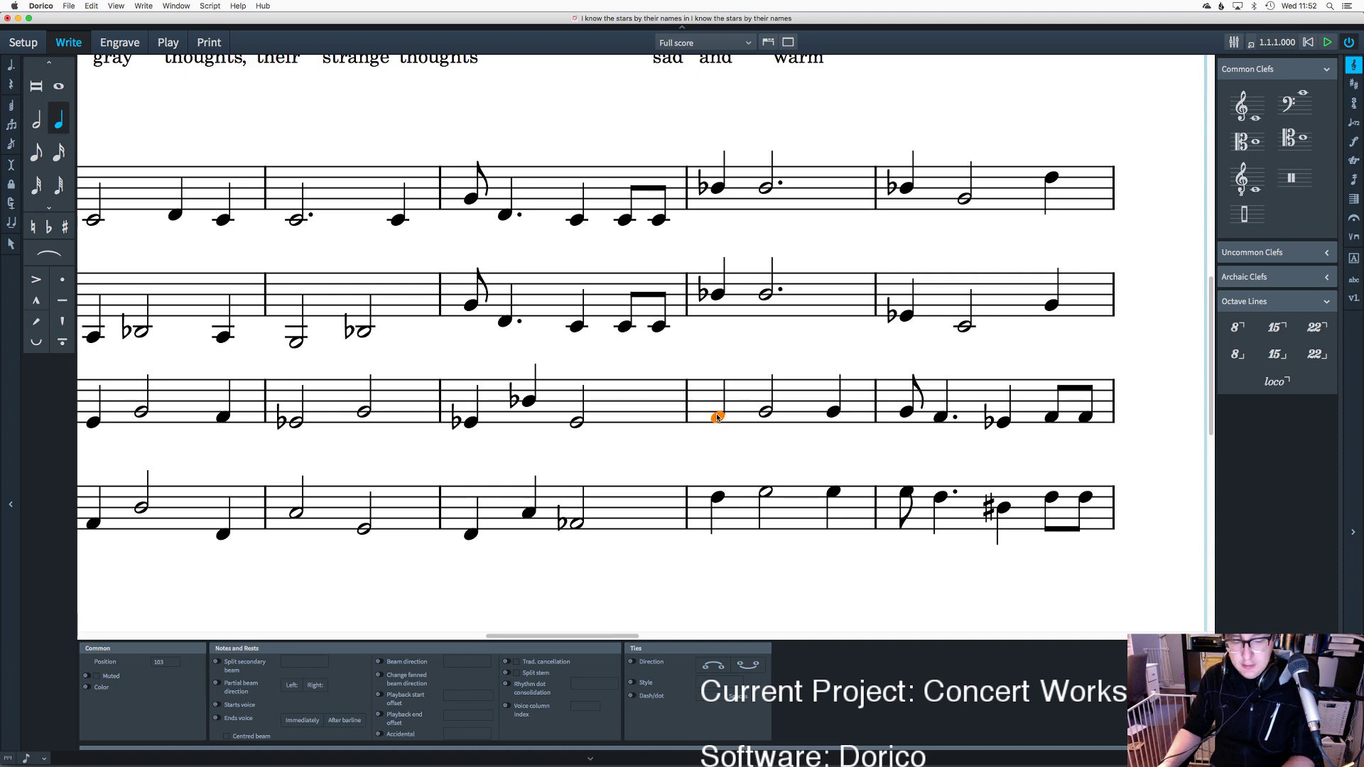
# Step: Replace the Tenor's first two notes in bar 27 with a quarter-note D-sharp and a half-note D-natural
pyautogui.press('Return')
pyautogui.press('=')
pyautogui.press('f')
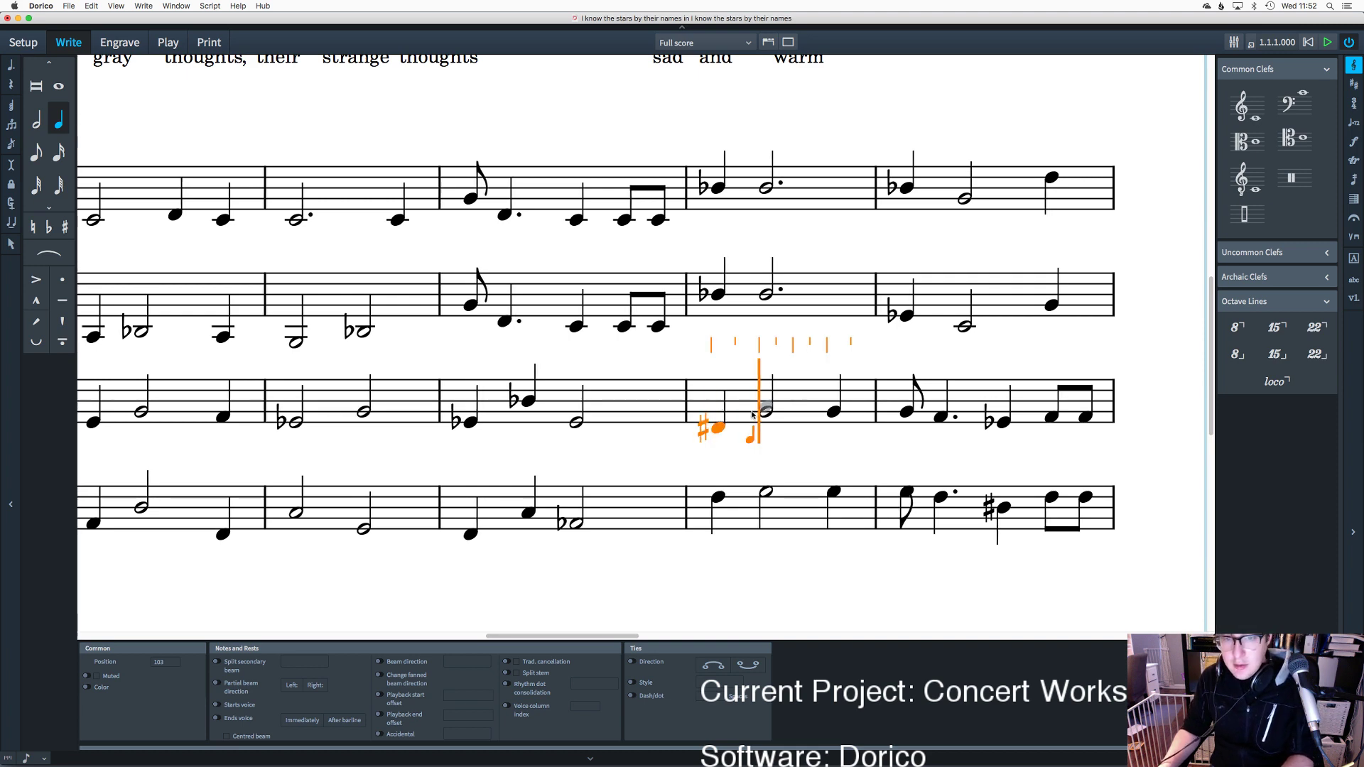
pyautogui.press('Escape')
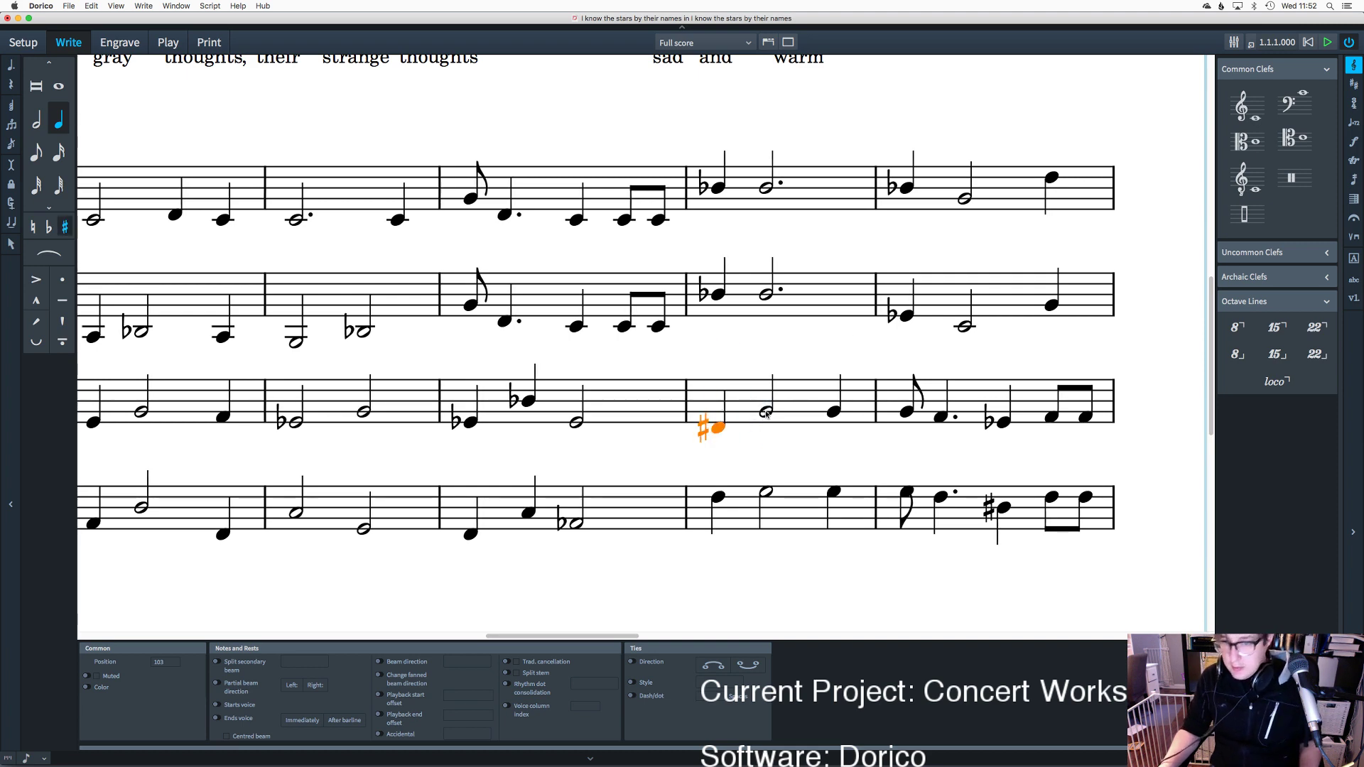
pyautogui.doubleClick(766, 414)
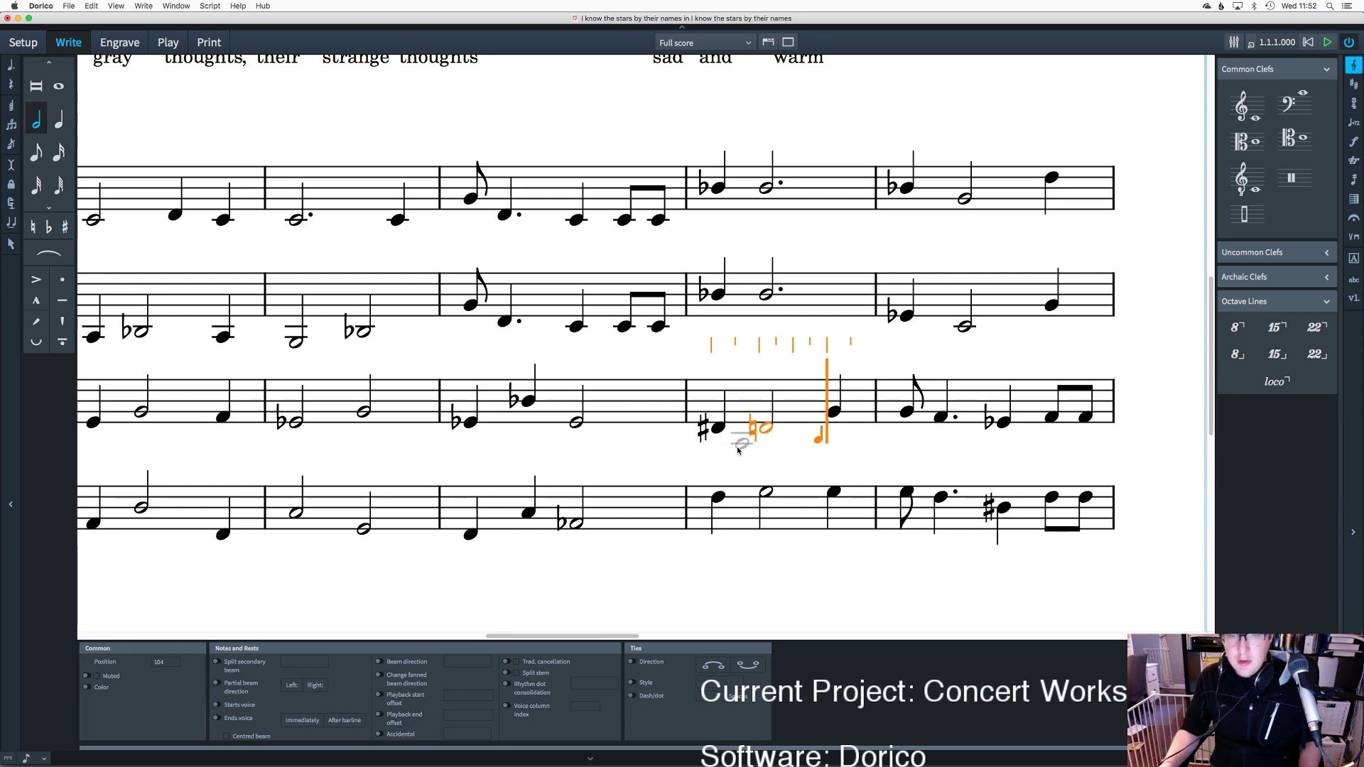
# Step: Respell the quarter-note D-sharp in the Tenor's bar 27 as E-flat
pyautogui.press('Escape')
pyautogui.click(718, 426)
pyautogui.hotkey('alt', '=')
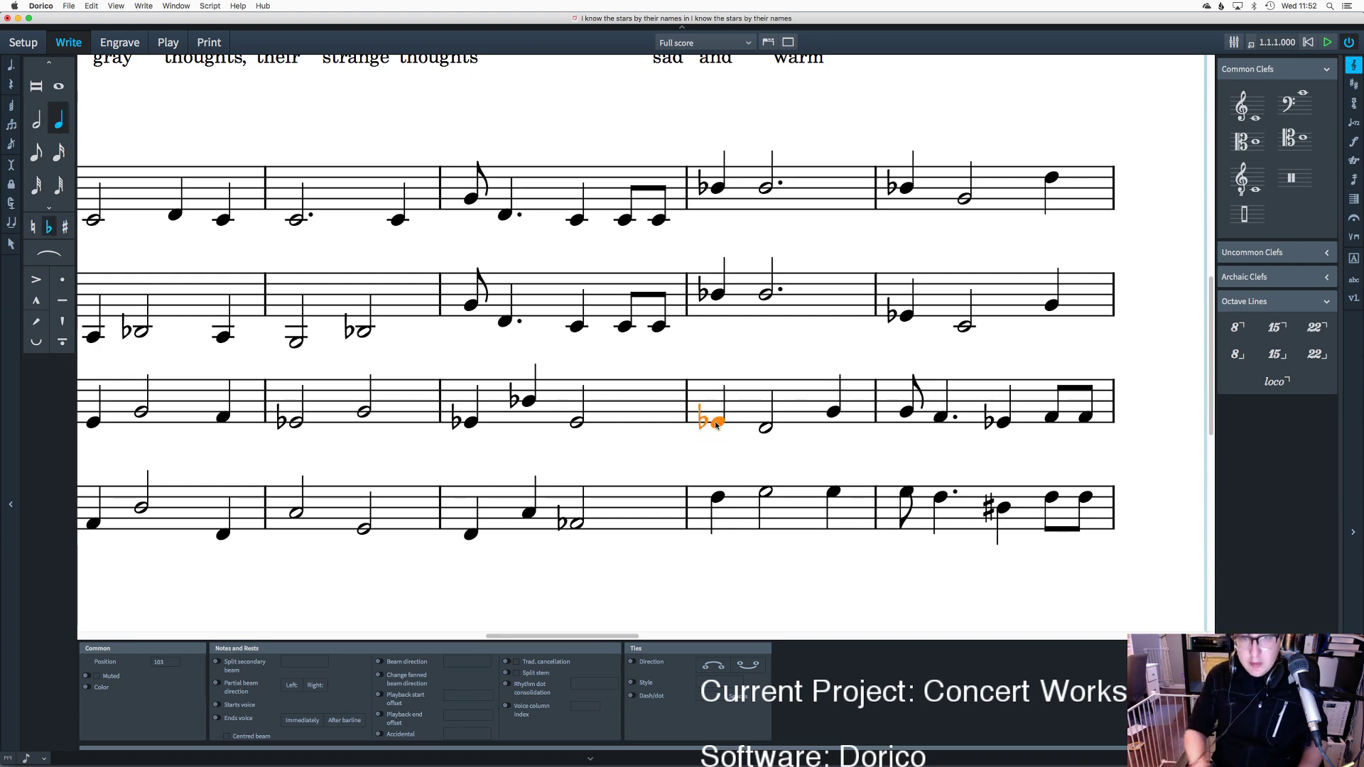
# Step: Raise the quarter-note E-flat and half-note D in the Tenor's bar 27 by an octave
pyautogui.moveTo(789, 446); pyautogui.dragTo(700, 401)
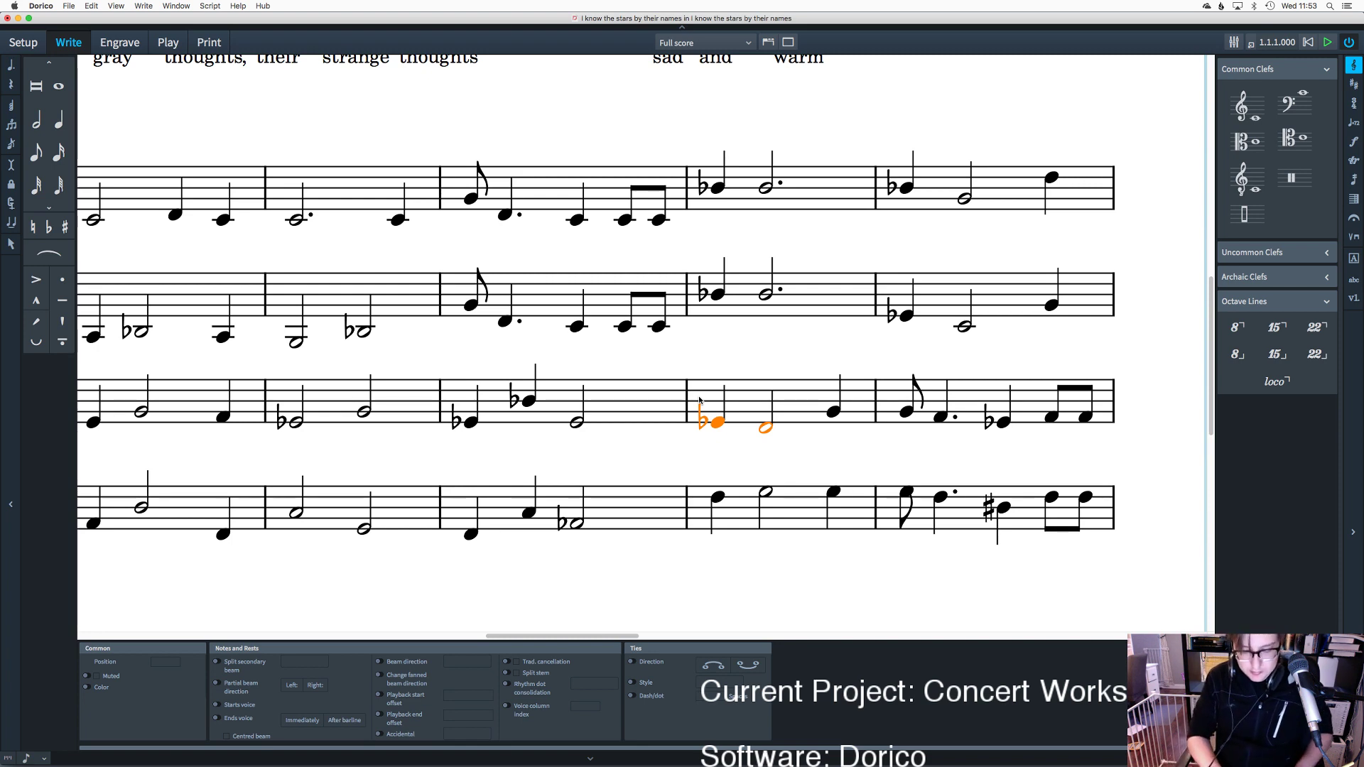
pyautogui.press('super+alt+Up')
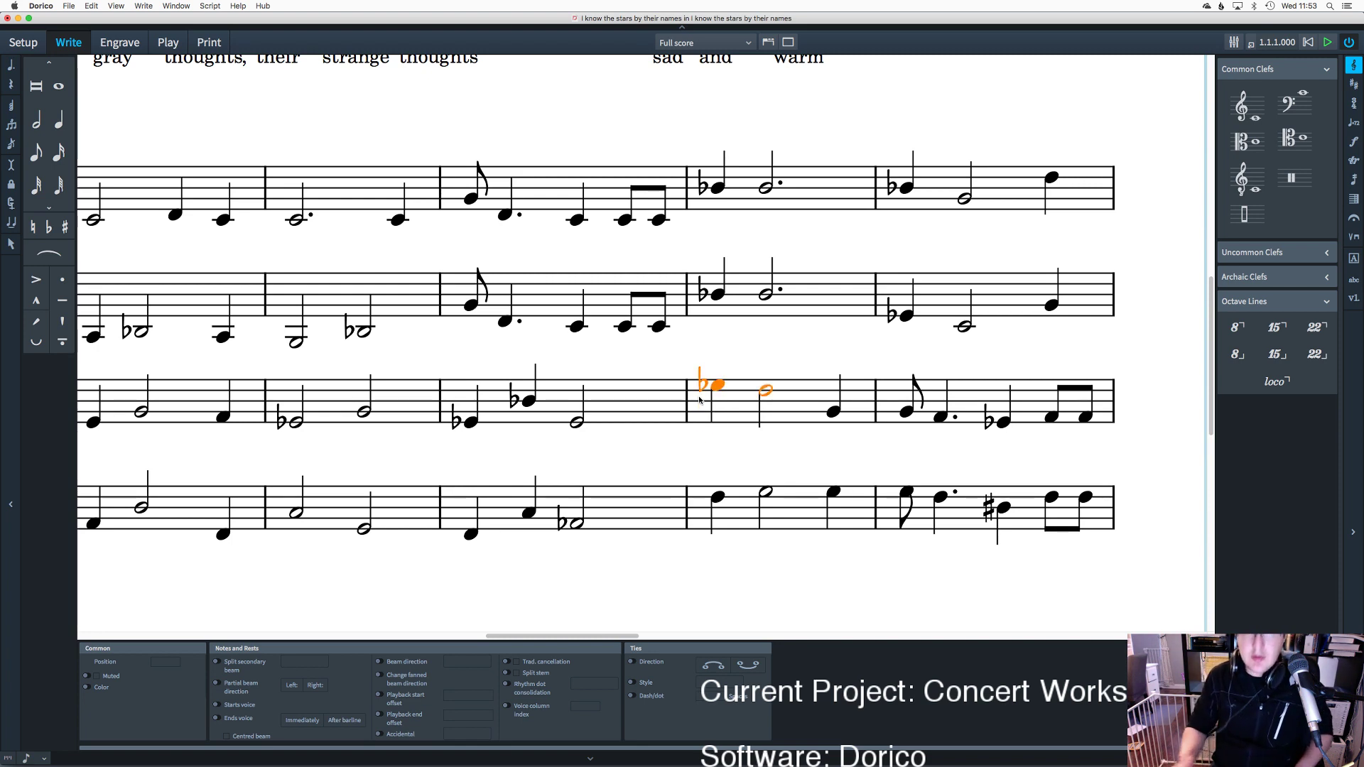
pyautogui.press('Escape')
# Step: Delete the last quarter note of the Tenor's bar 27 and lengthen the half-note D to a dotted half
pyautogui.press('Right')
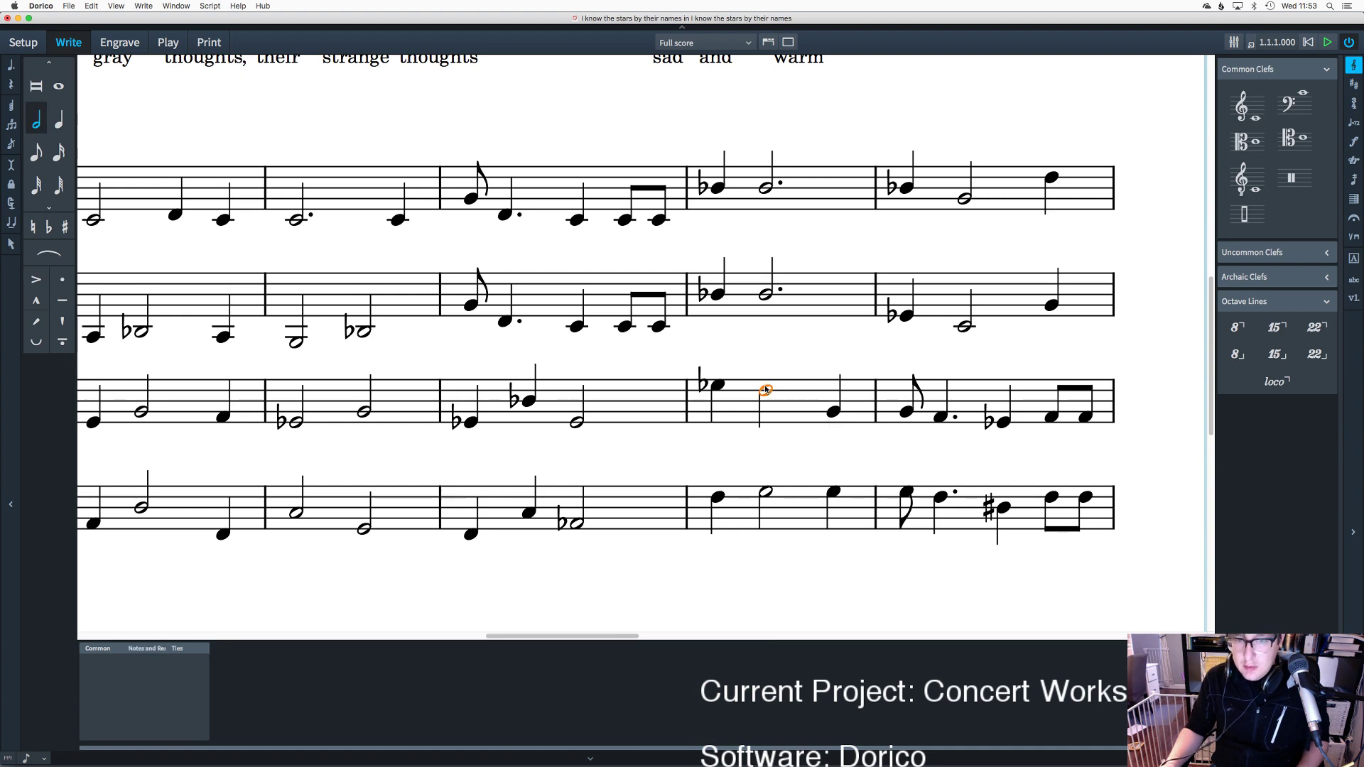
pyautogui.press('Right')
pyautogui.press('Delete')
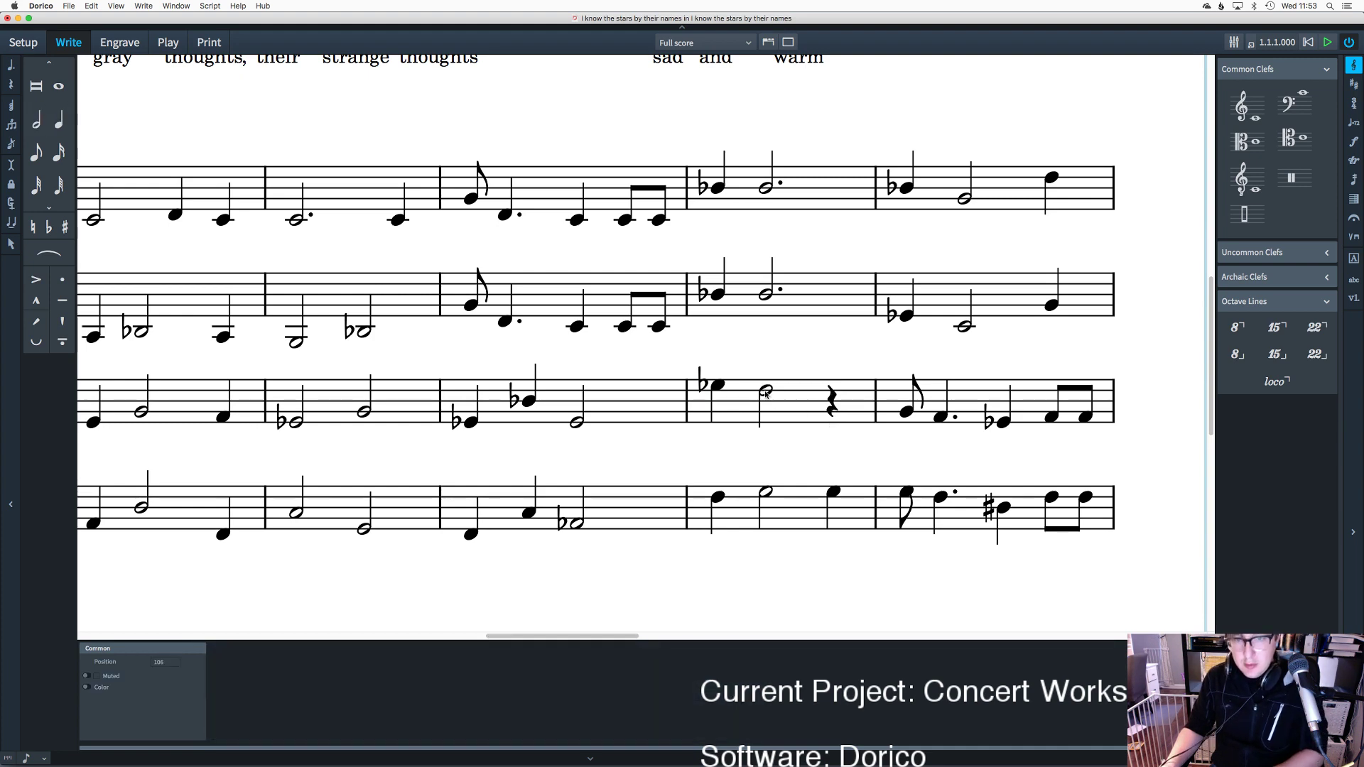
pyautogui.click(766, 390)
pyautogui.press('.')
pyautogui.press('Escape')
# Step: Lower all five notes of the Bass's bar 28 to C, B, G, B and B
pyautogui.scroll(-1, 817, 465)
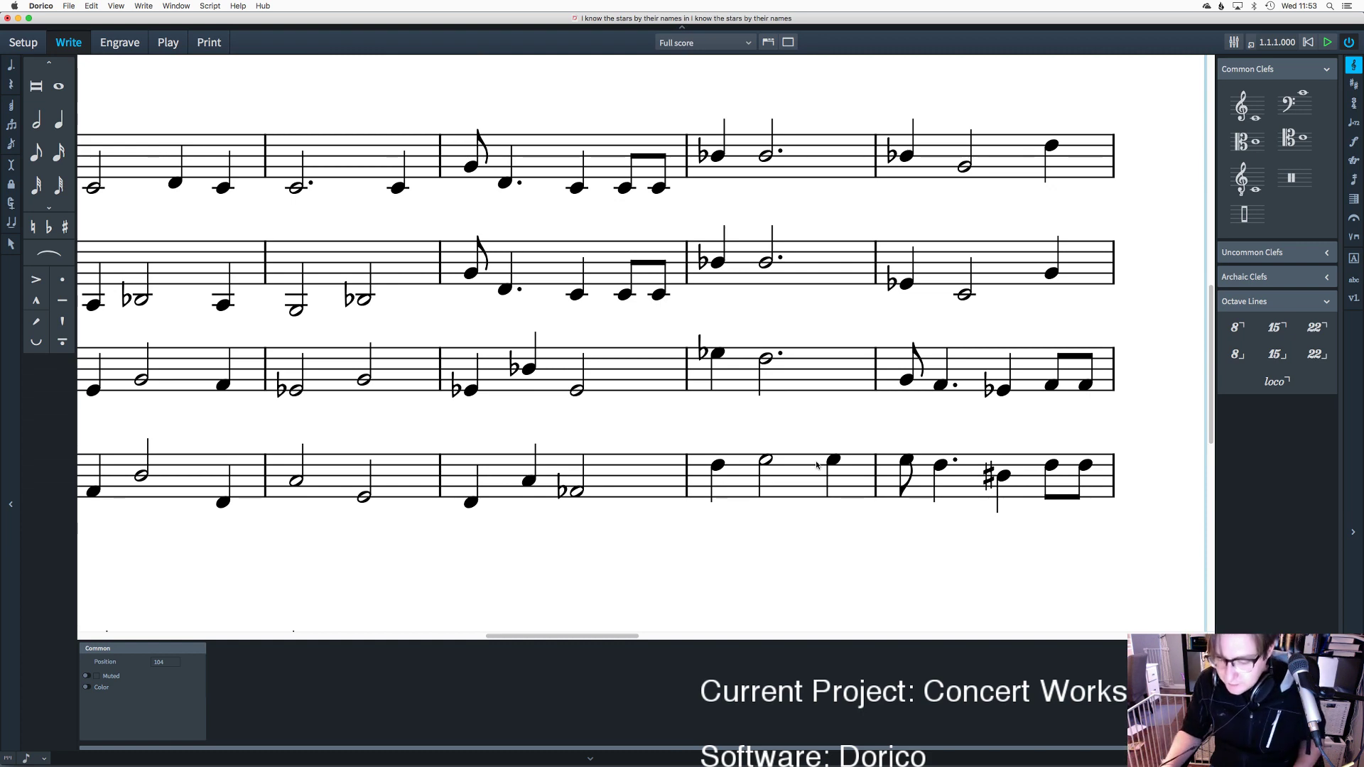
pyautogui.click(909, 463)
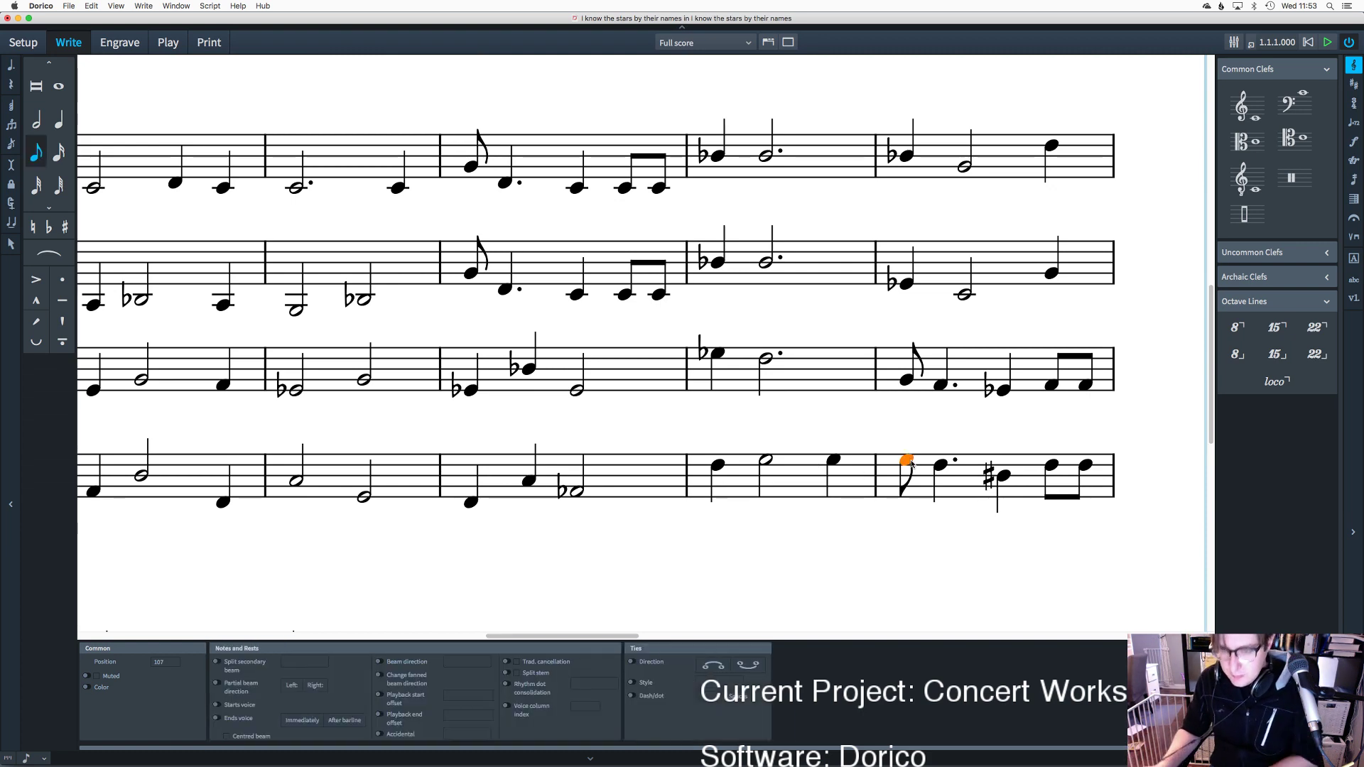
pyautogui.press('Escape')
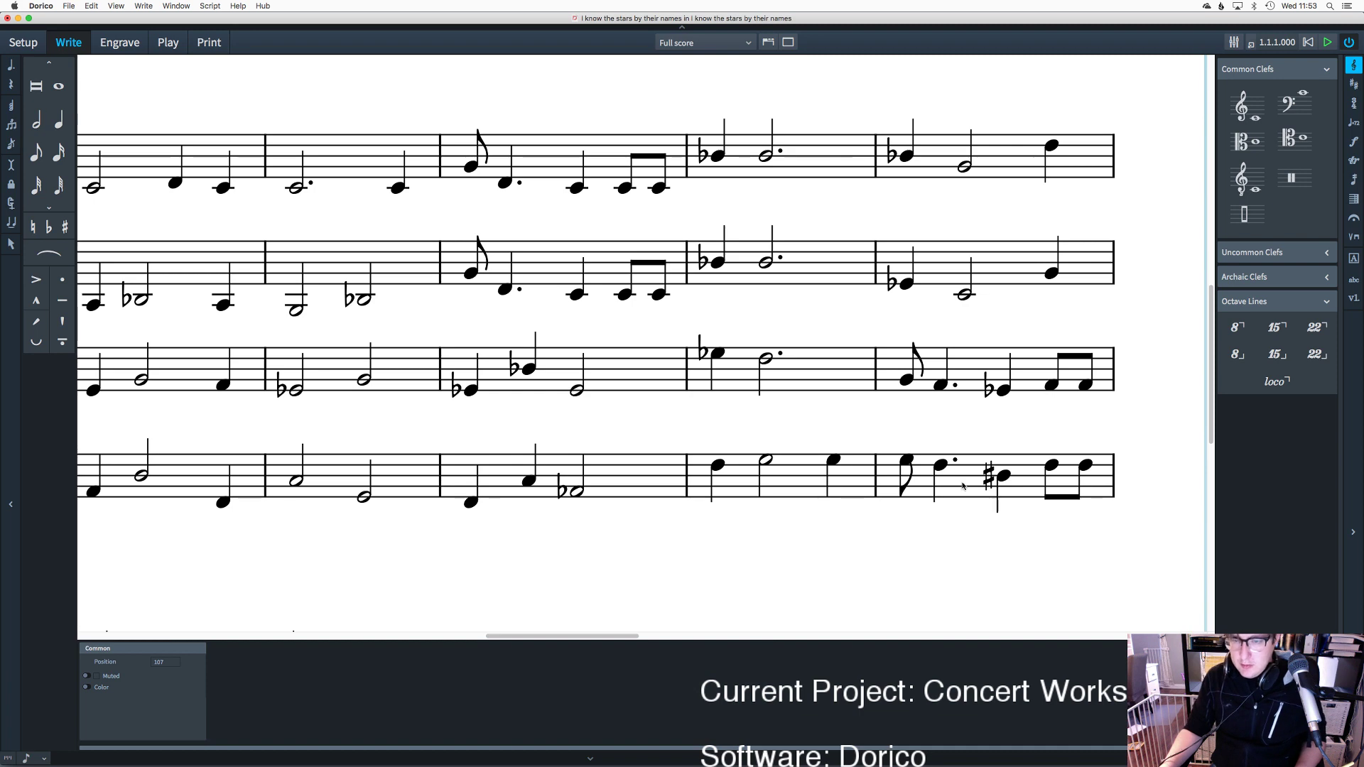
pyautogui.moveTo(876, 437); pyautogui.dragTo(1105, 495)
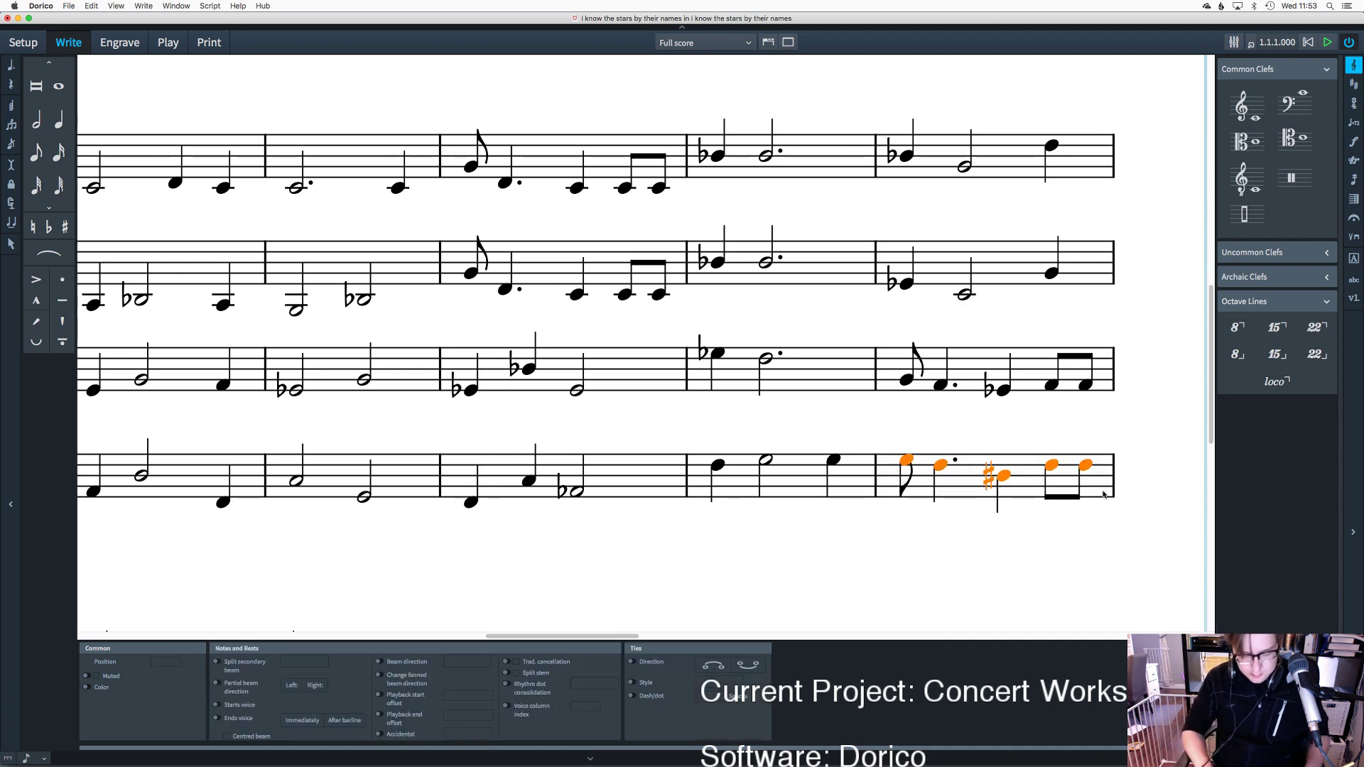
pyautogui.hotkey('alt', 'Down')
pyautogui.hotkey('alt', 'Down')
pyautogui.hotkey('alt', 'Down')
pyautogui.hotkey('alt', 'Down')
pyautogui.hotkey('alt', 'Down')
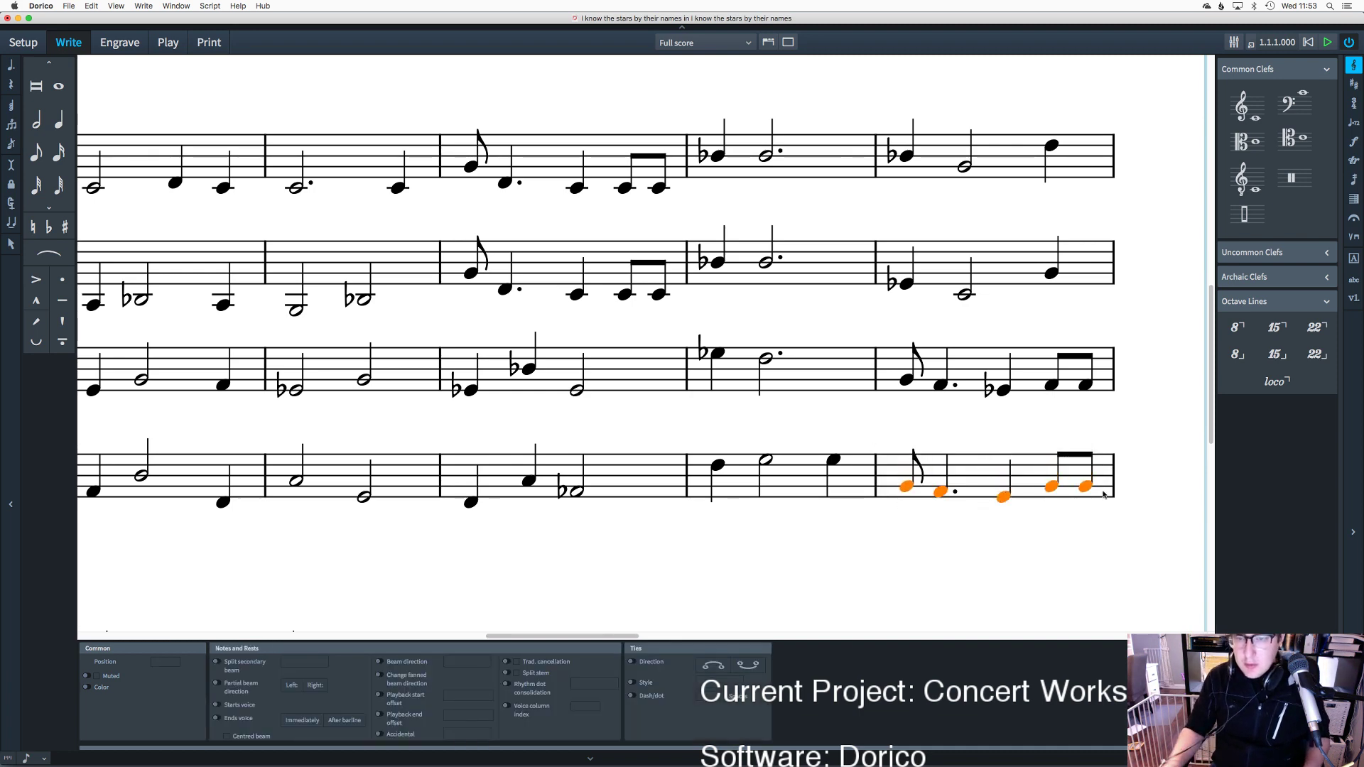
# Step: Flatten the dotted quarter-note B in the Bass's bar 28
pyautogui.click(941, 488)
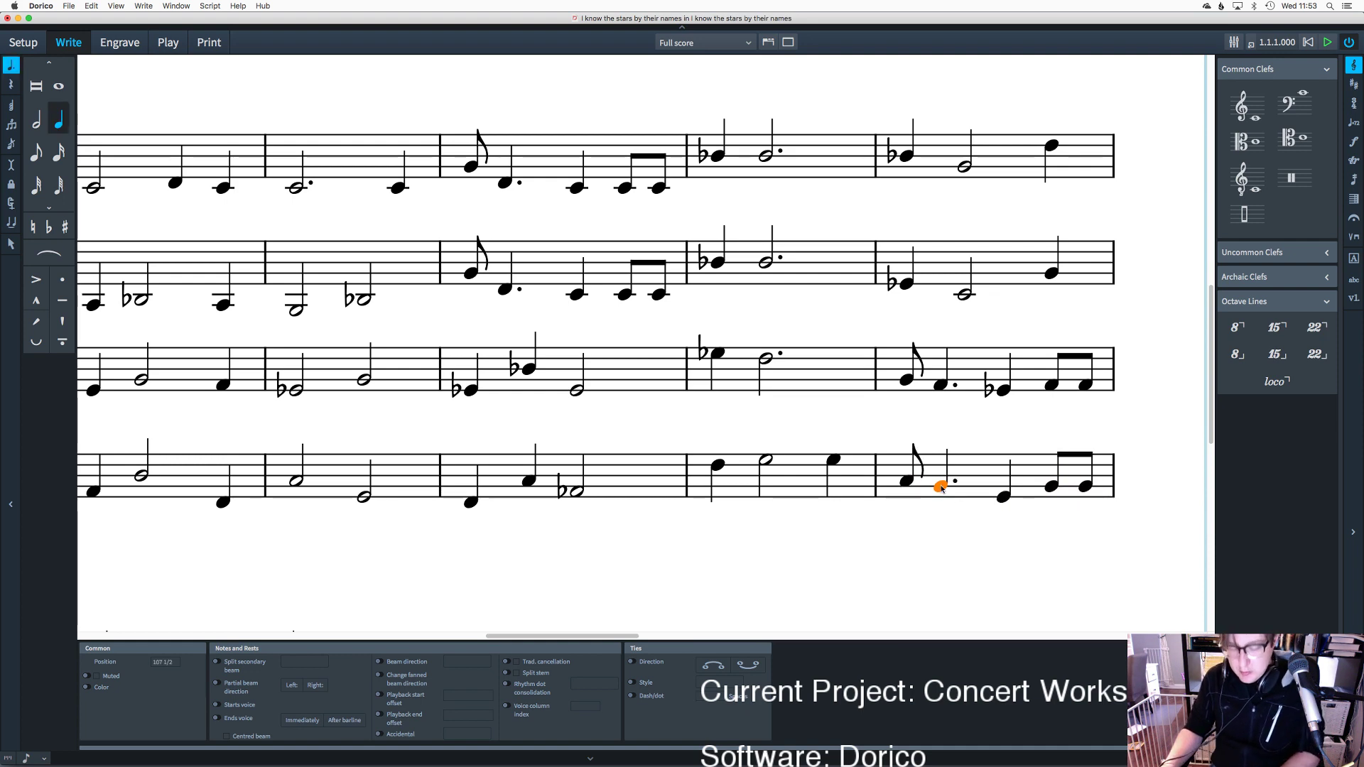
pyautogui.press('-')
pyautogui.click(1014, 569)
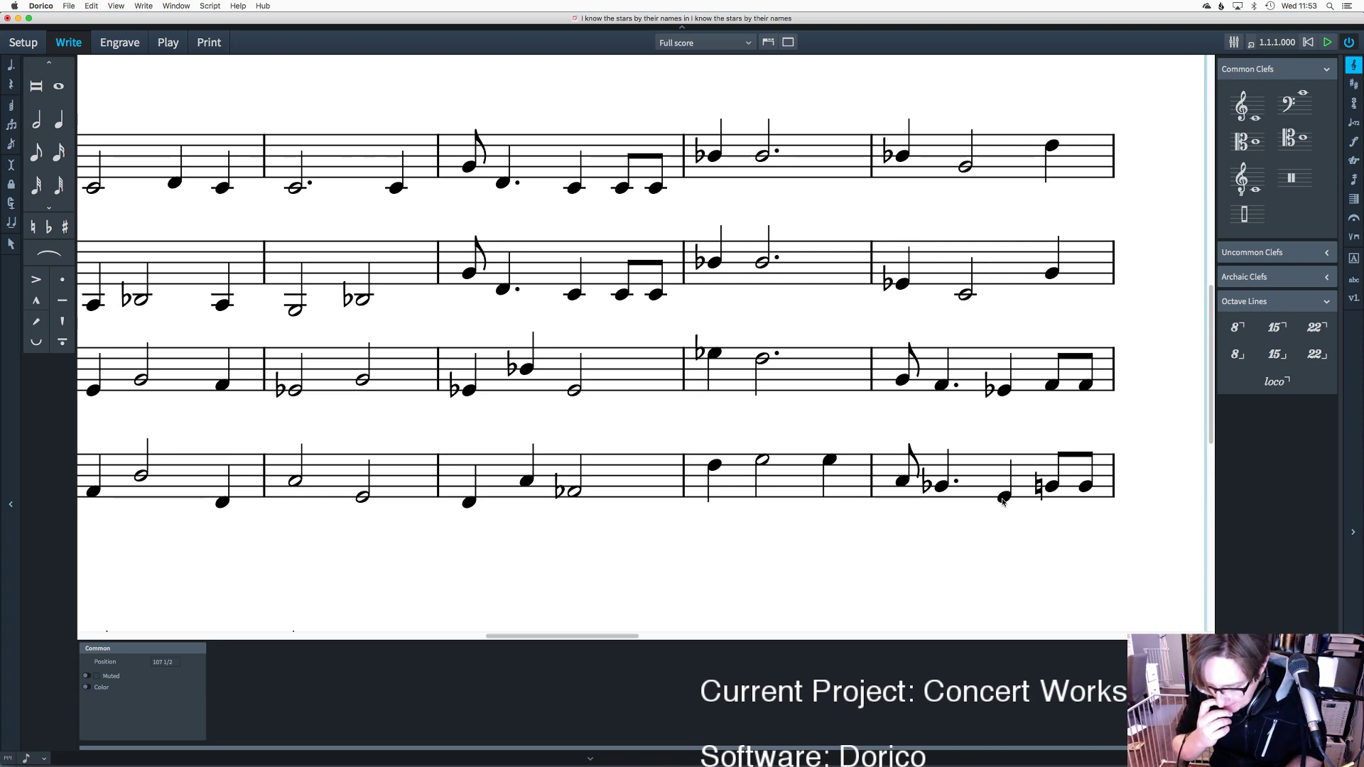
# Step: Replace the quarter-note G in the Bass's bar 28 with a G-sharp and respell it as A-flat
pyautogui.click(1003, 499)
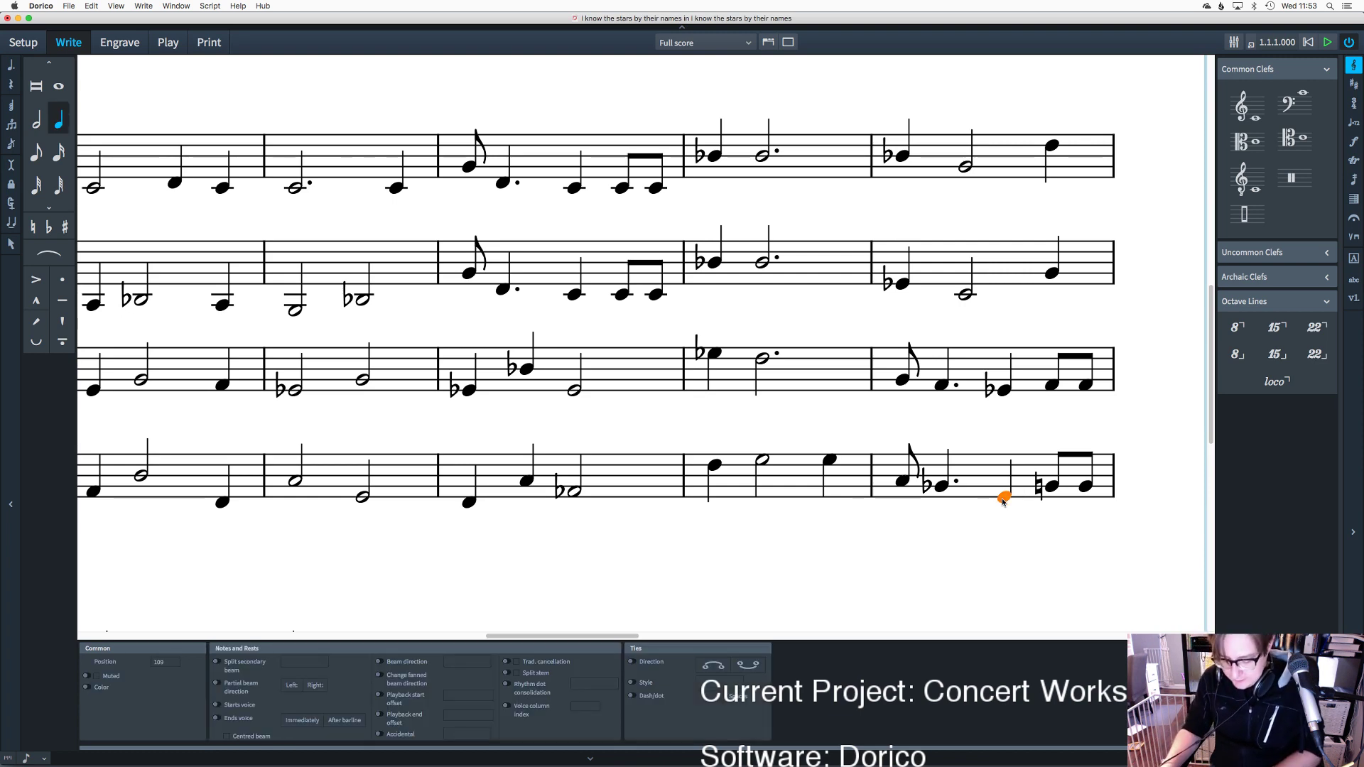
pyautogui.press('-')
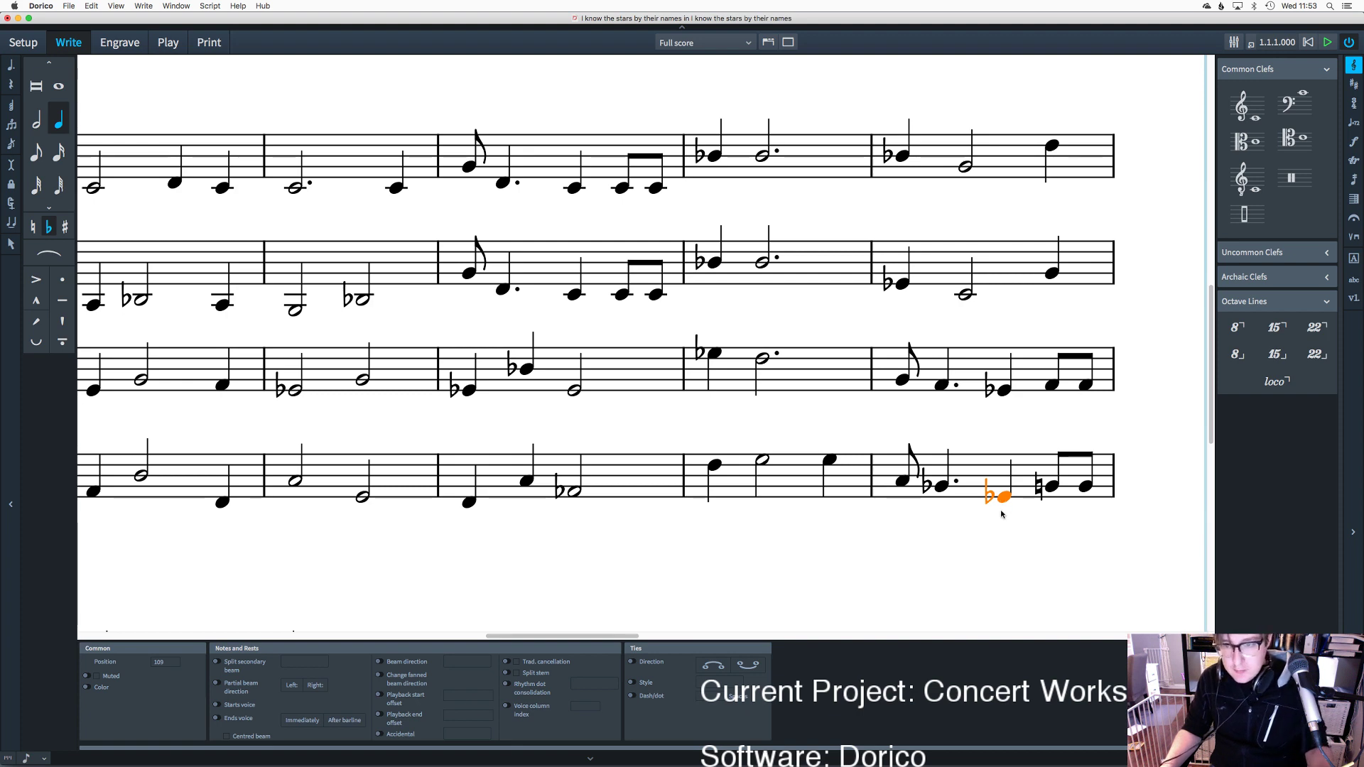
pyautogui.press('Return')
pyautogui.press('=')
pyautogui.press('e')
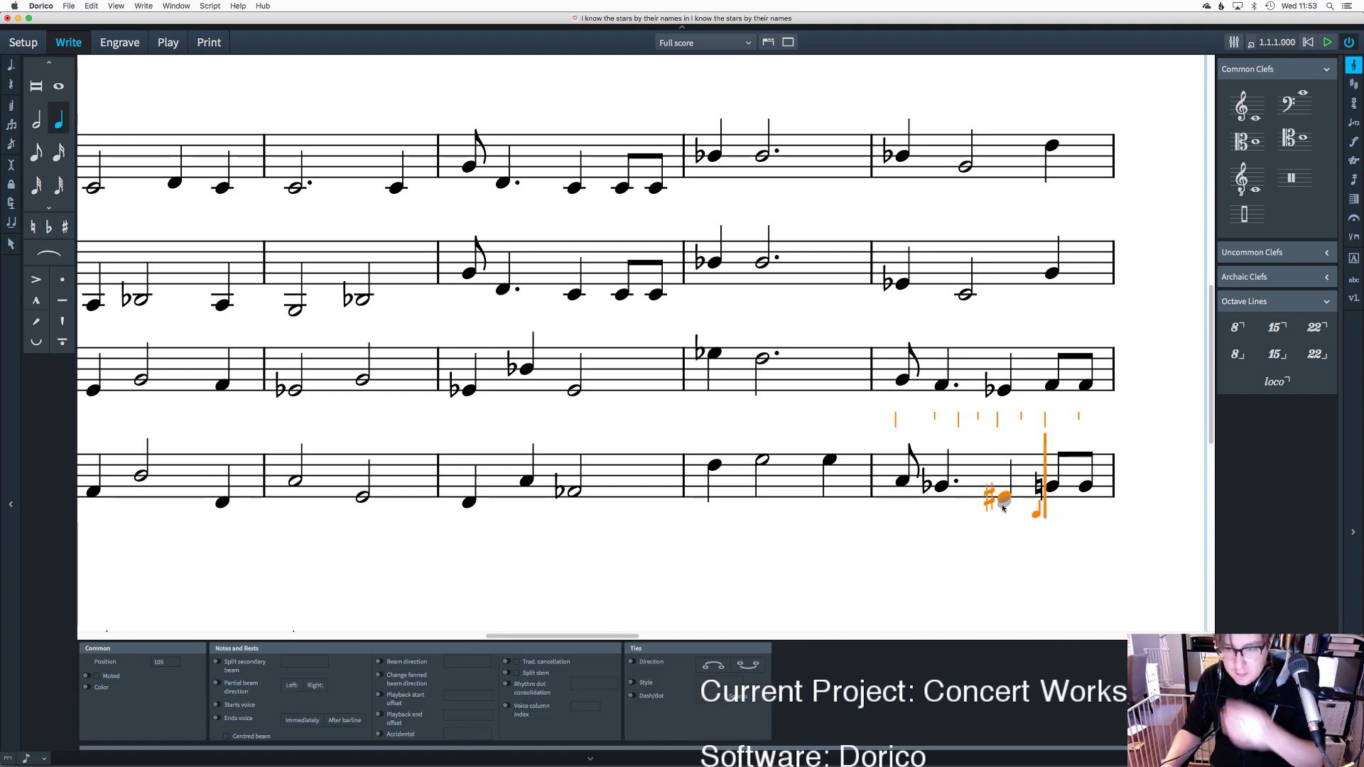
pyautogui.hotkey('alt', '=')
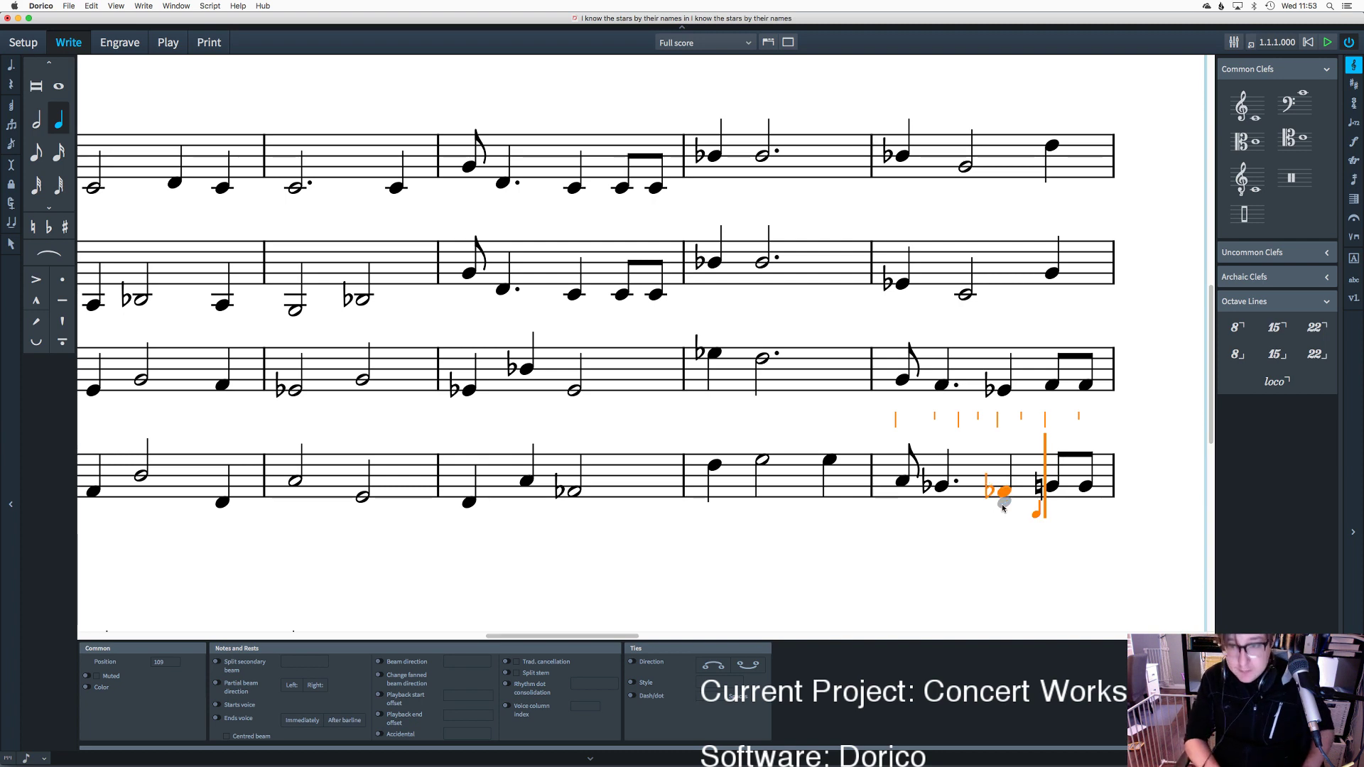
pyautogui.press('Escape')
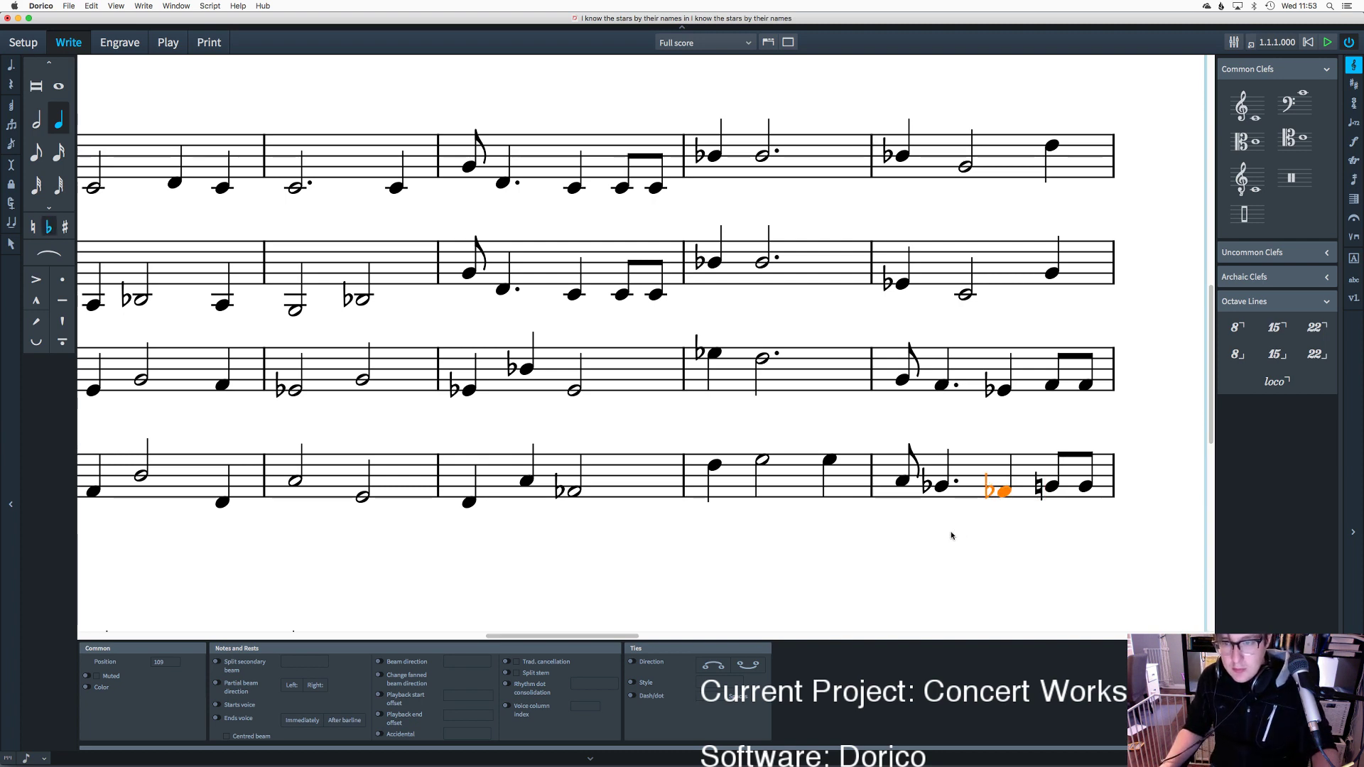
# Step: Change the last two eighth notes of the Bass's bar 28 to B-flat
pyautogui.press('Escape')
pyautogui.click(1052, 489)
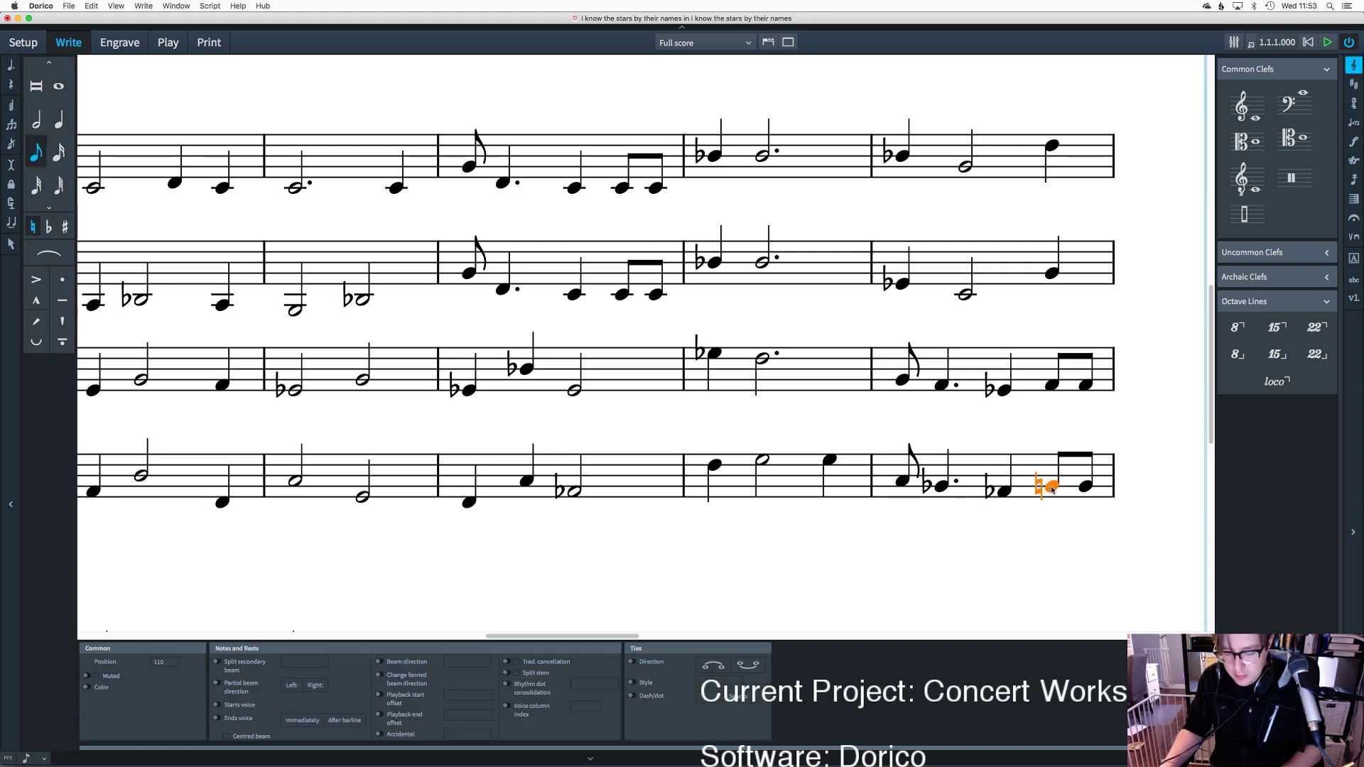
pyautogui.press('-')
pyautogui.press('Right')
pyautogui.press('Escape')
# Step: Enter half notes C and G-sharp in the Bass's bar 29 and a whole-note F in bar 30
pyautogui.scroll(-10, 1007, 538)
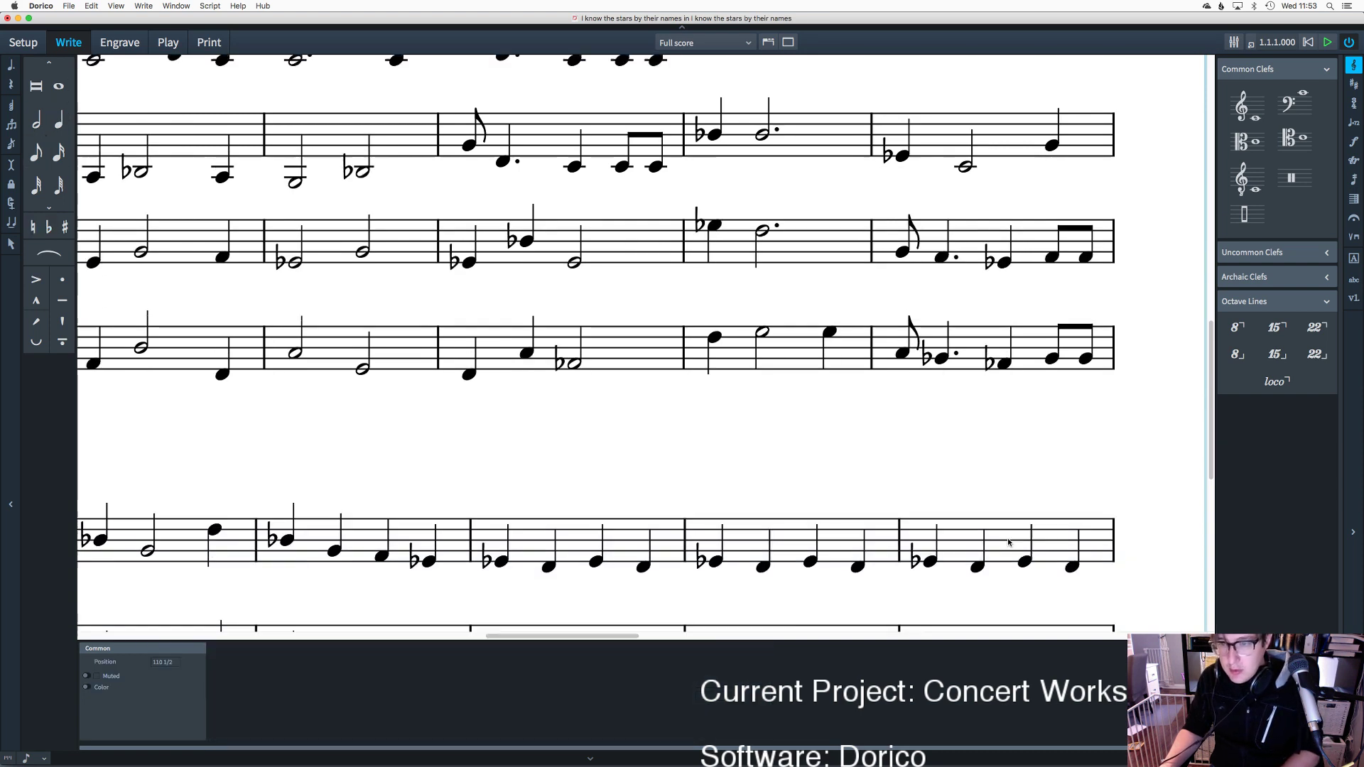
pyautogui.hscroll(-3, 1008, 538)
pyautogui.hscroll(-2, 1008, 539)
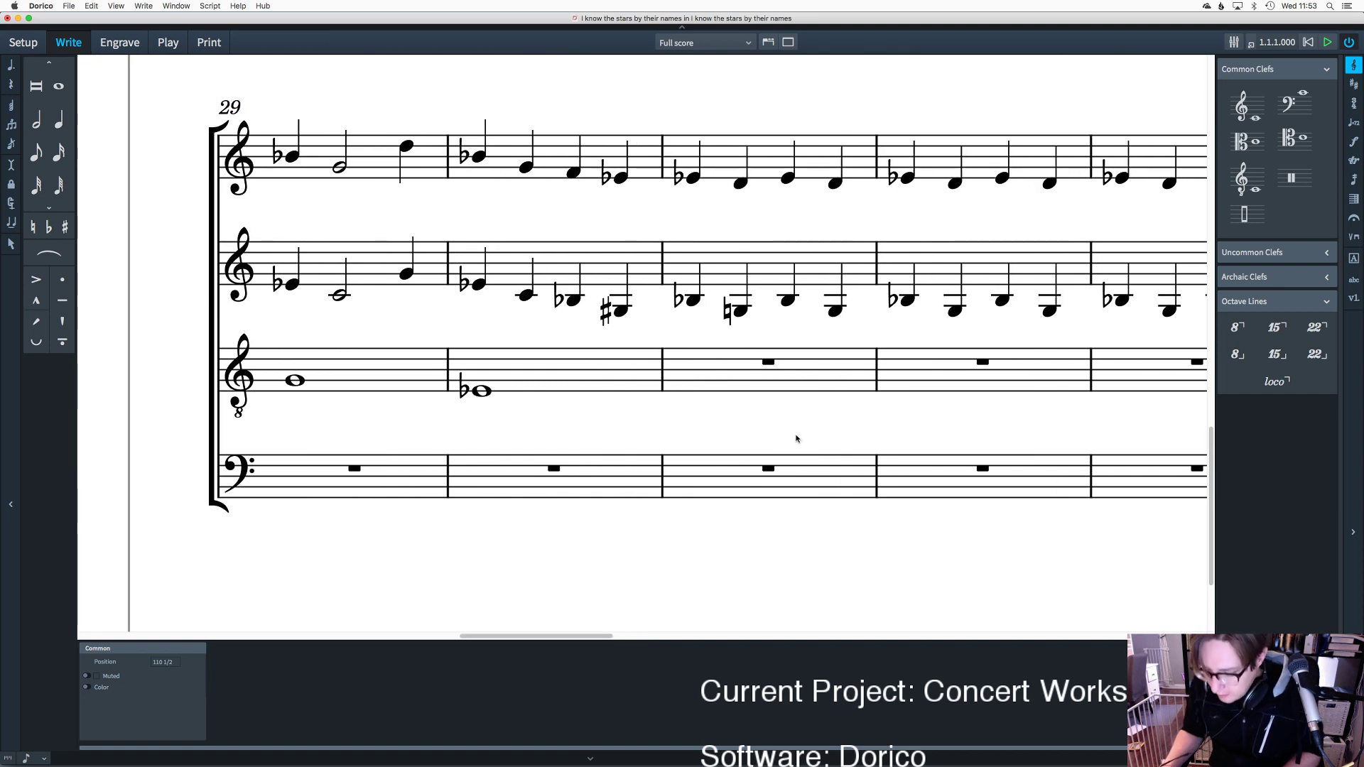
pyautogui.doubleClick(282, 470)
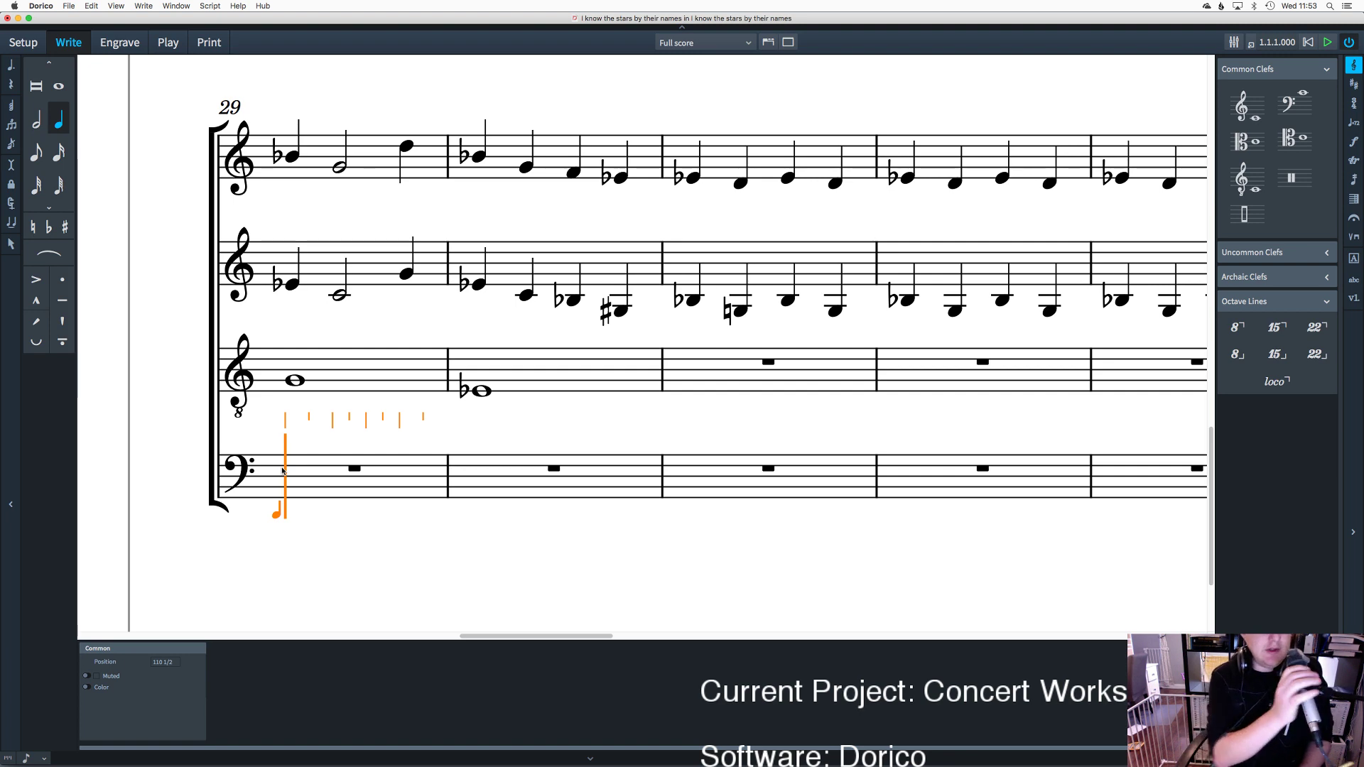
pyautogui.press('7')
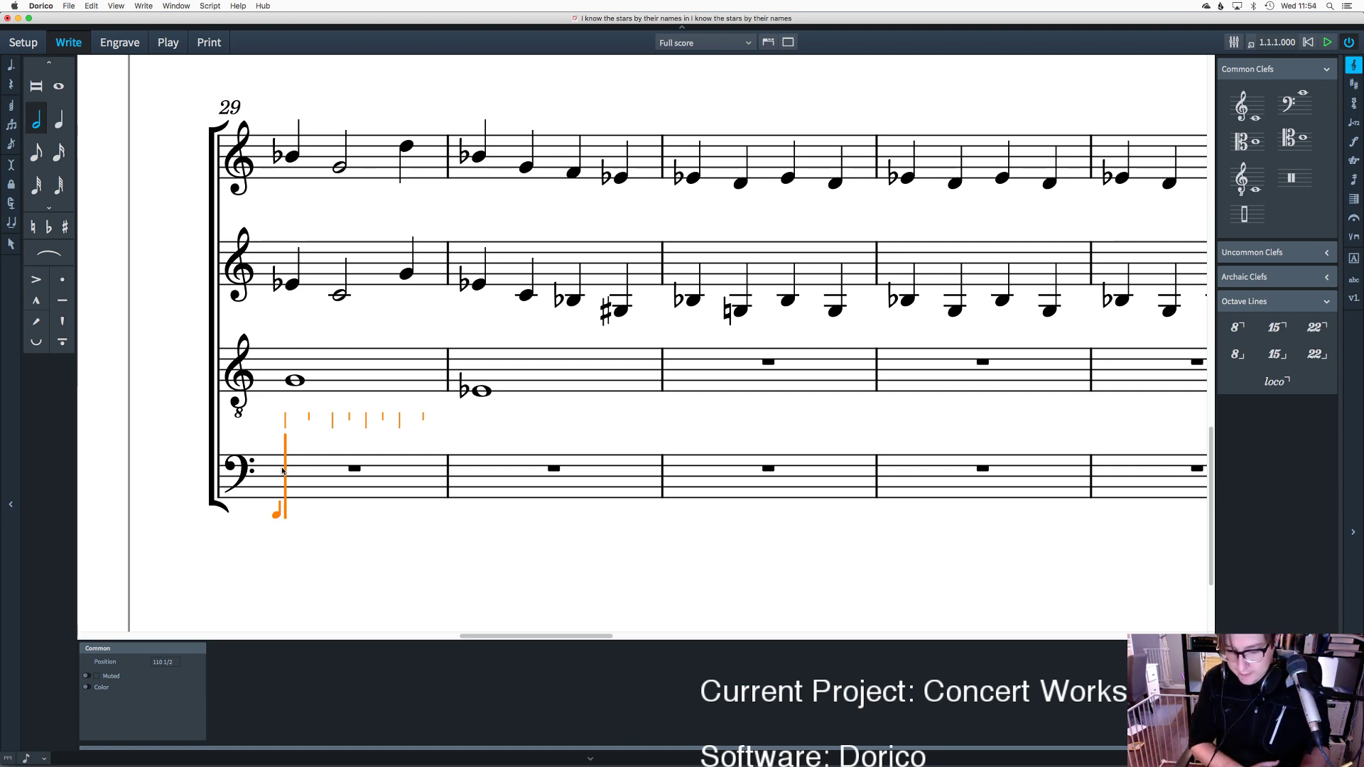
pyautogui.press('c')
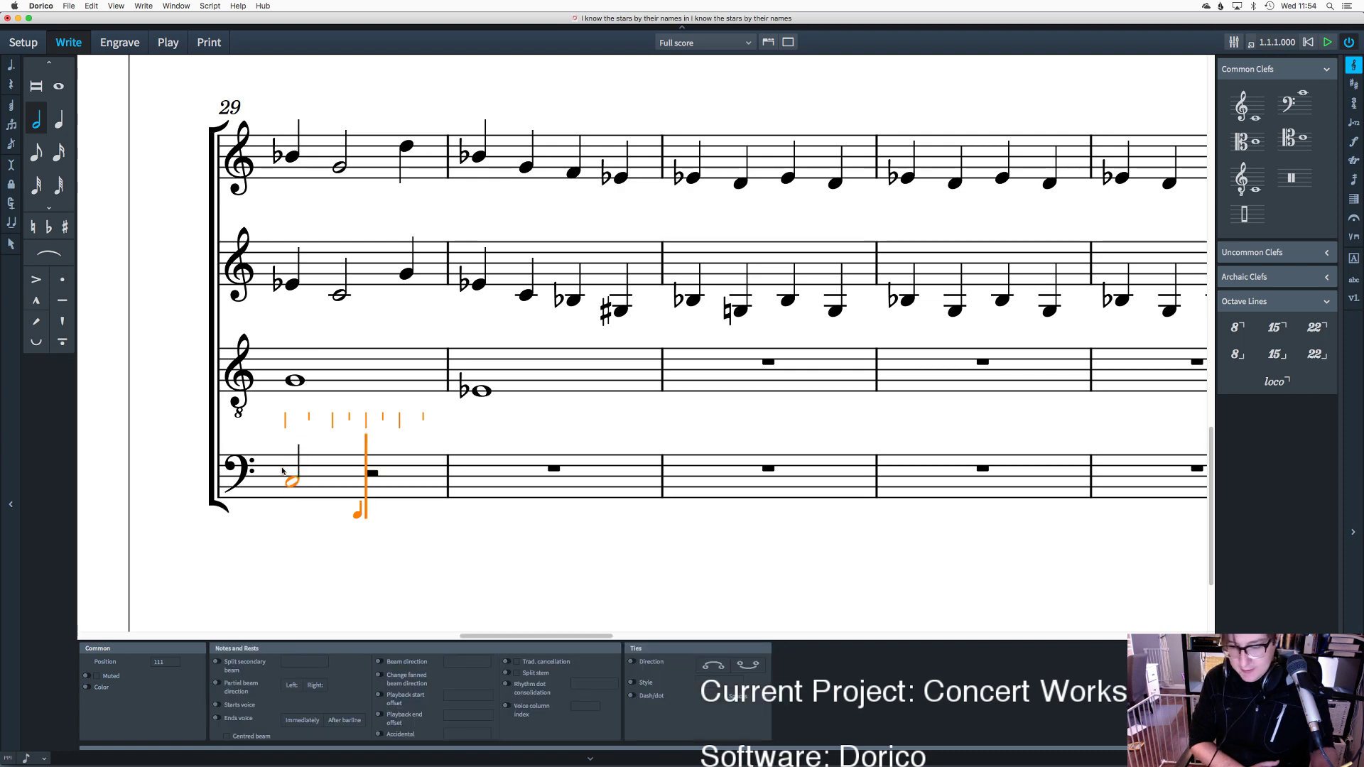
pyautogui.press('=')
pyautogui.press('g')
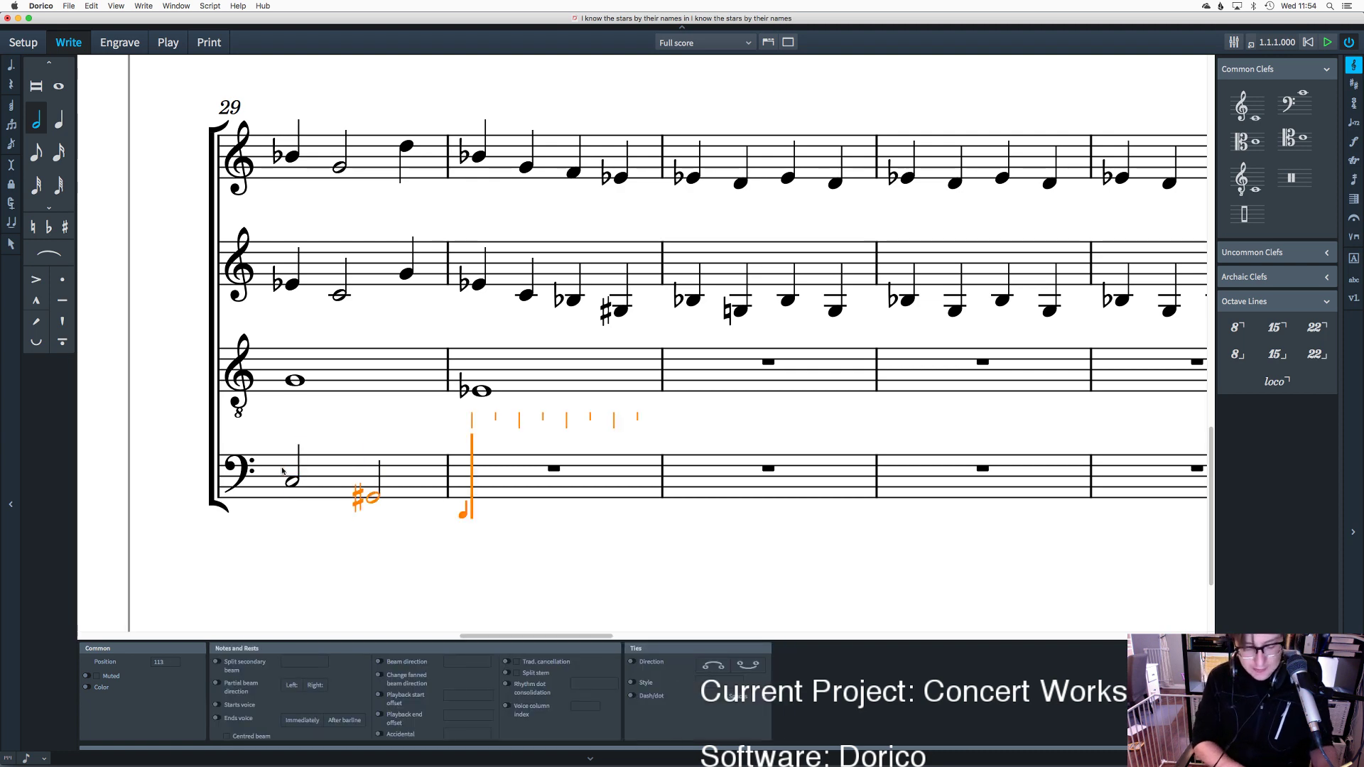
pyautogui.press('8')
pyautogui.press('f')
pyautogui.press('Escape')
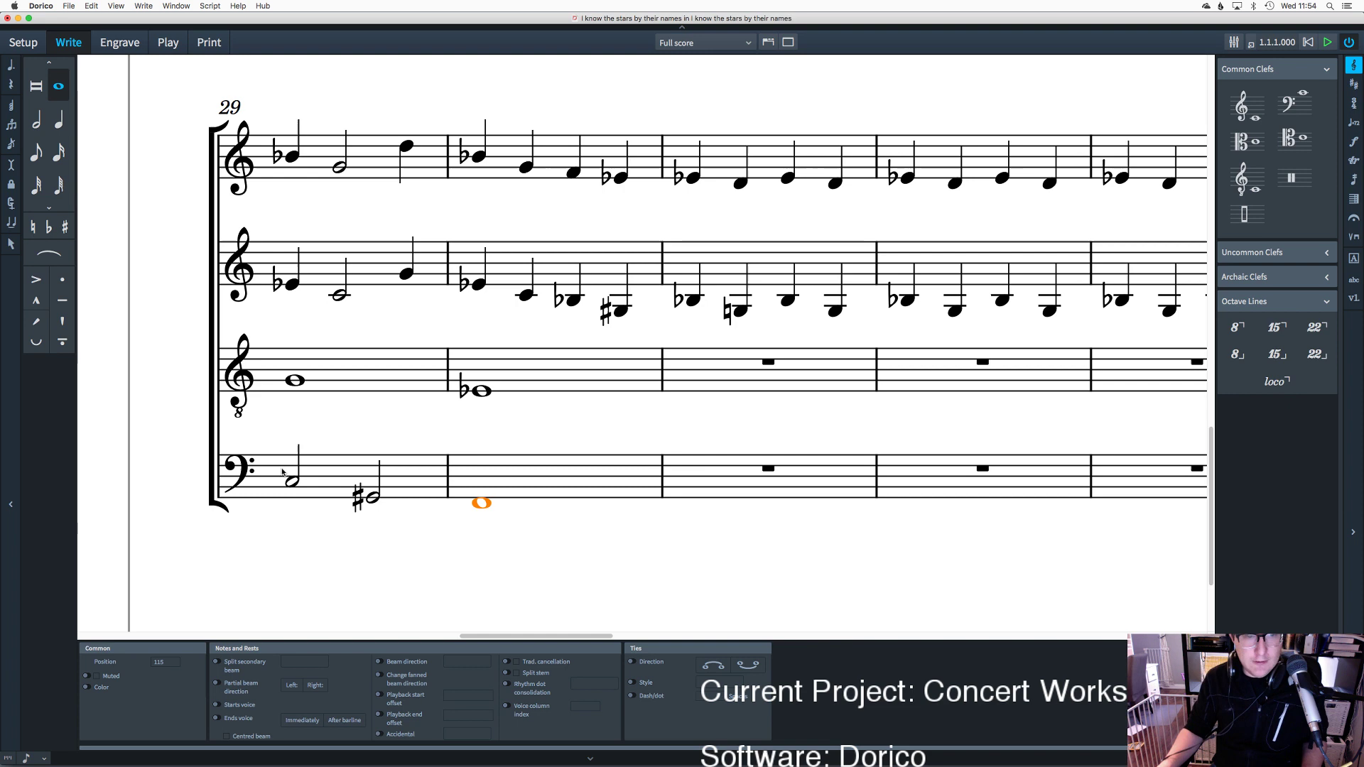
# Step: Respell the half-note G-sharp in the Bass's bar 29 as A-flat
pyautogui.click(372, 499)
pyautogui.hotkey('alt', '-')
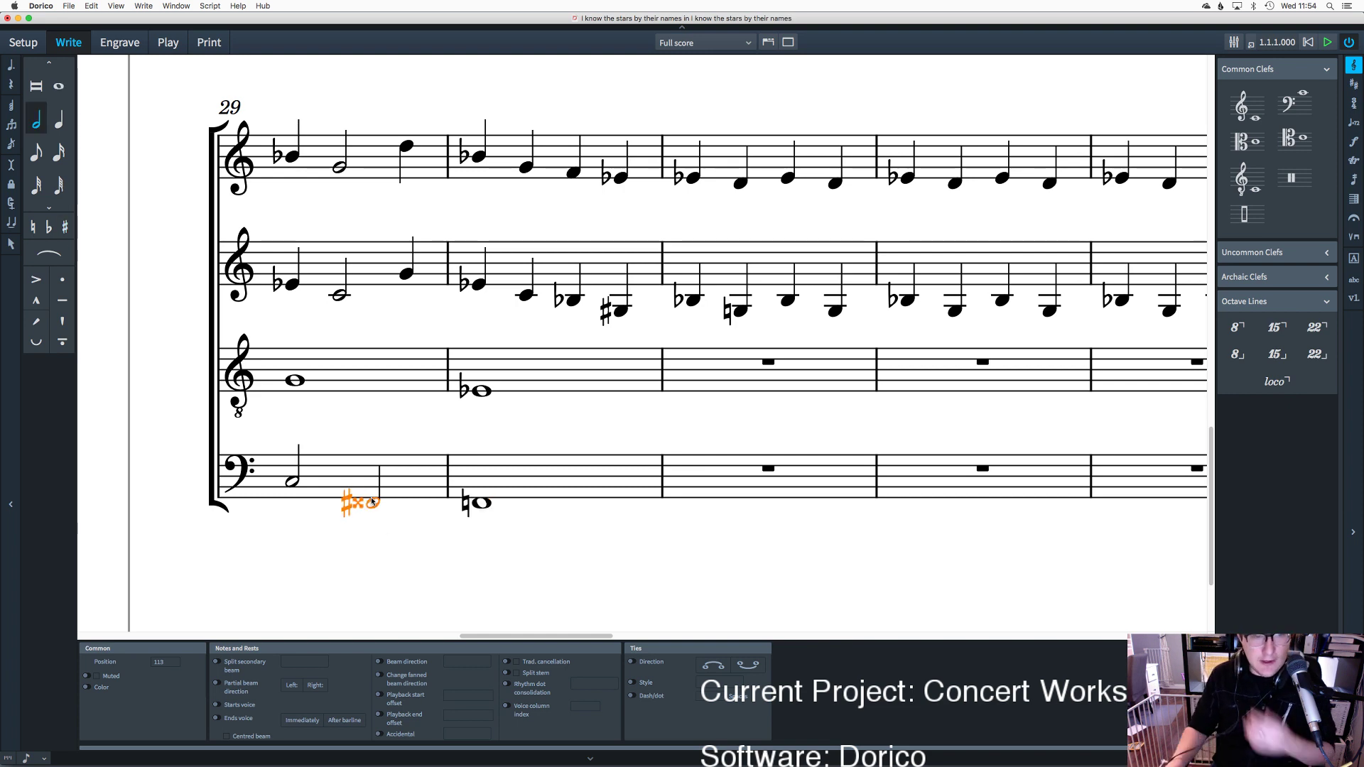
pyautogui.hotkey('alt', '=')
pyautogui.hotkey('alt', '=')
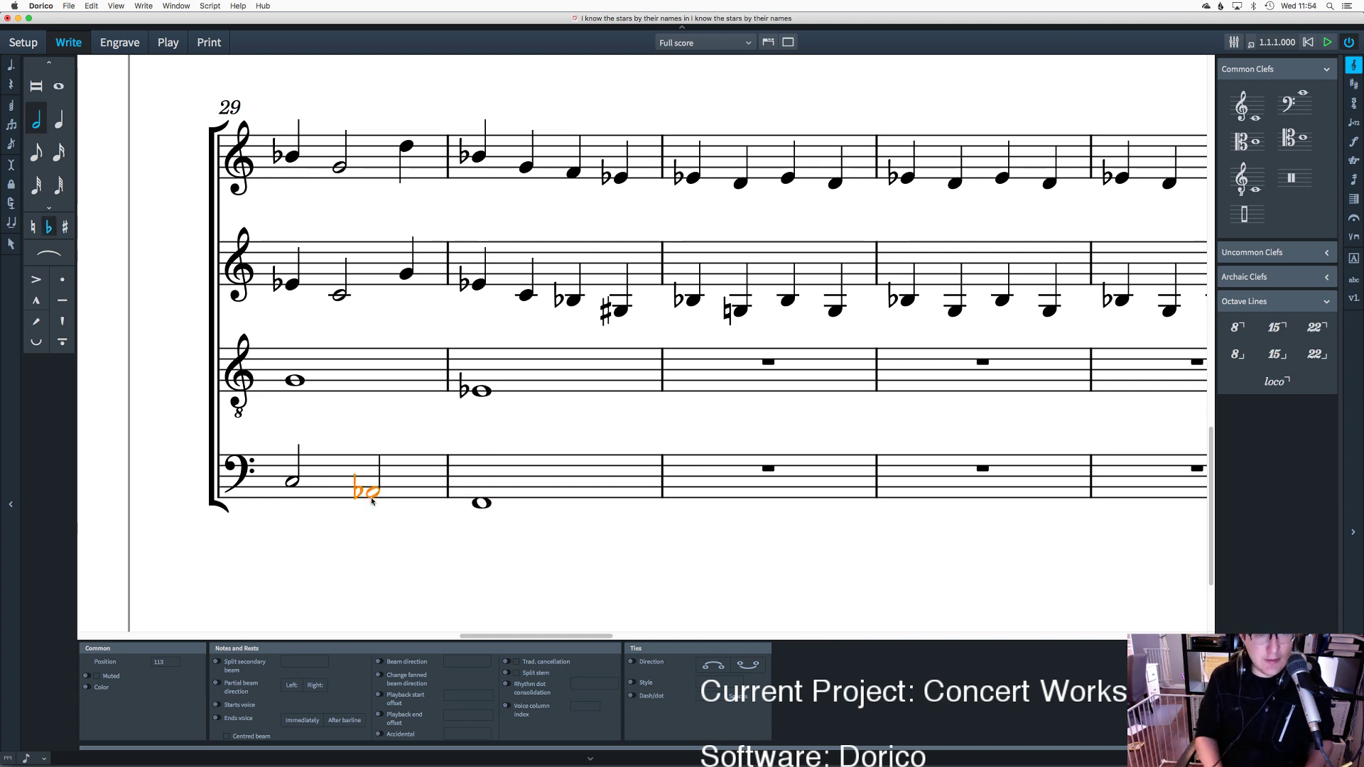
pyautogui.press('Escape')
# Step: Enter a quarter-note D-sharp on the fourth beat of the Tenor's bar 31
pyautogui.hscroll(2, 566, 442)
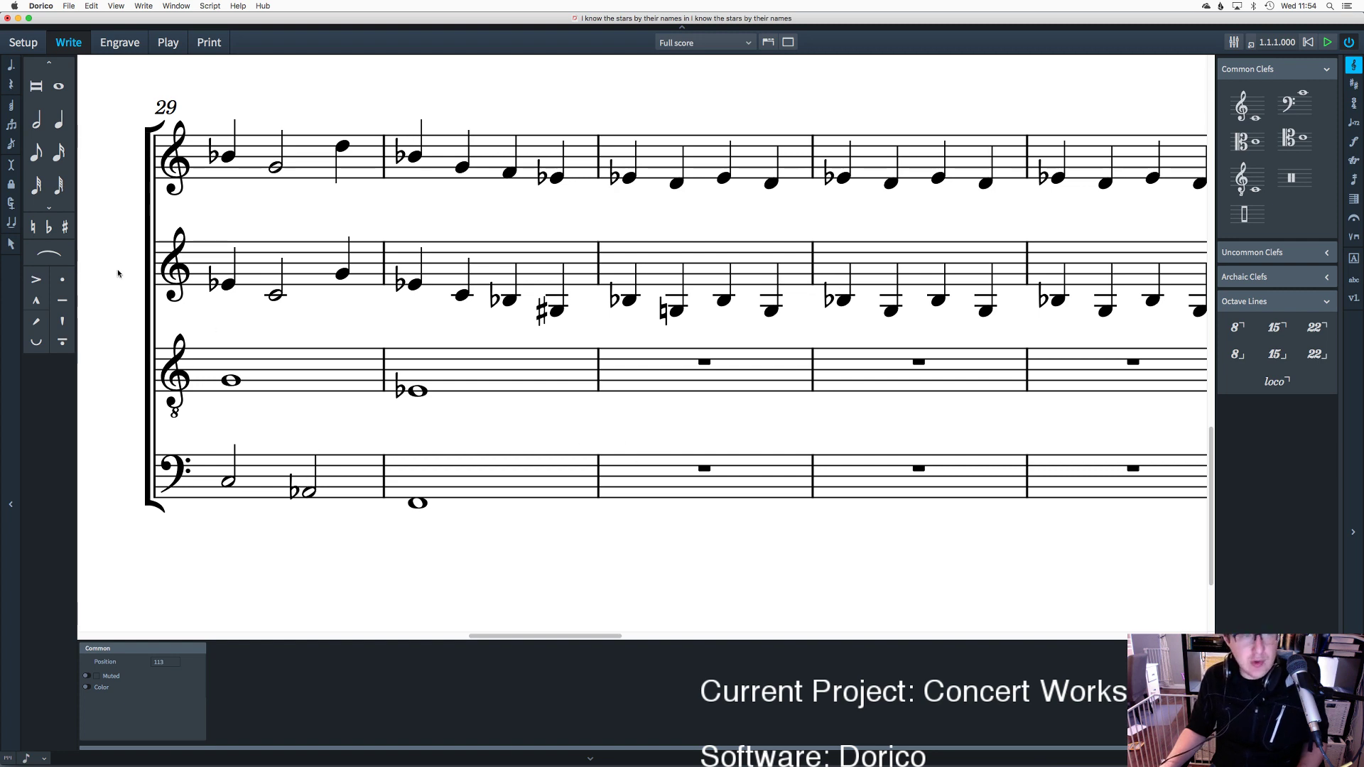
pyautogui.doubleClick(632, 374)
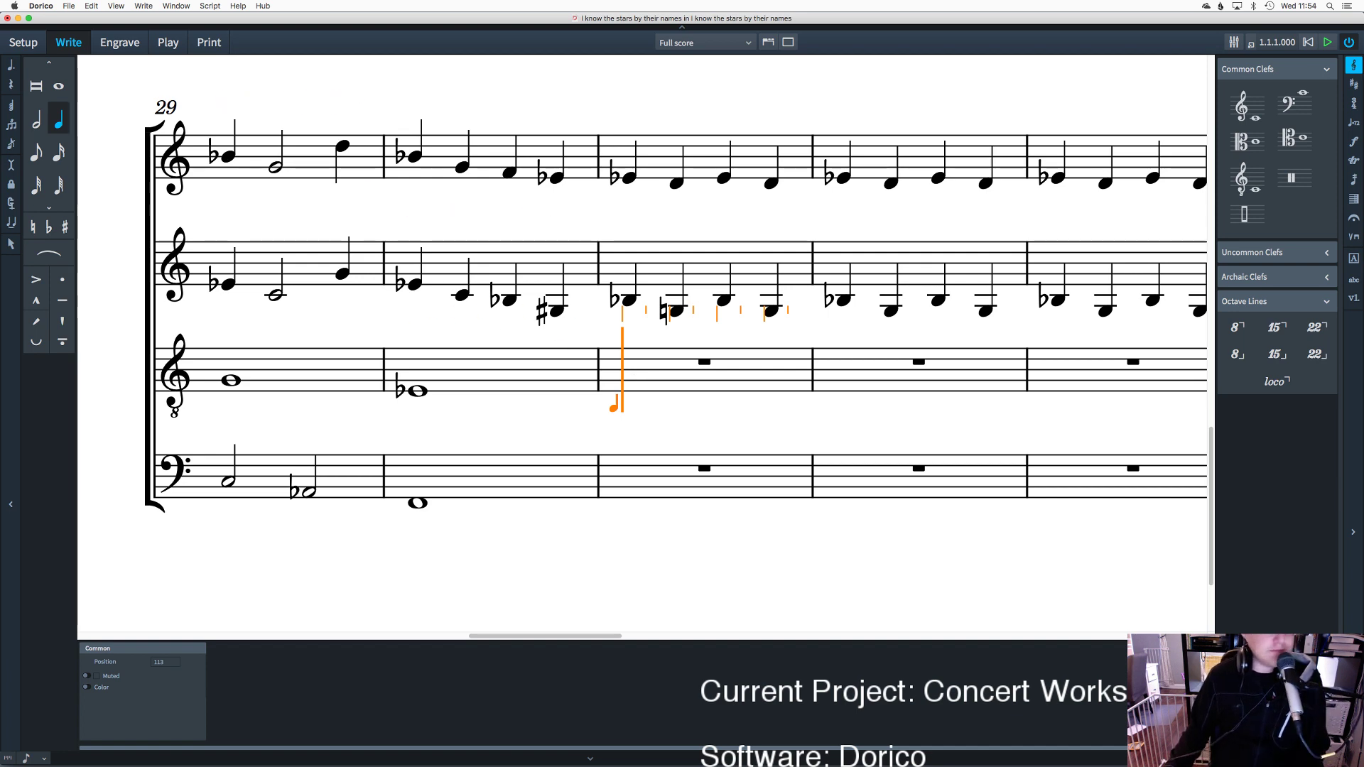
pyautogui.press('space')
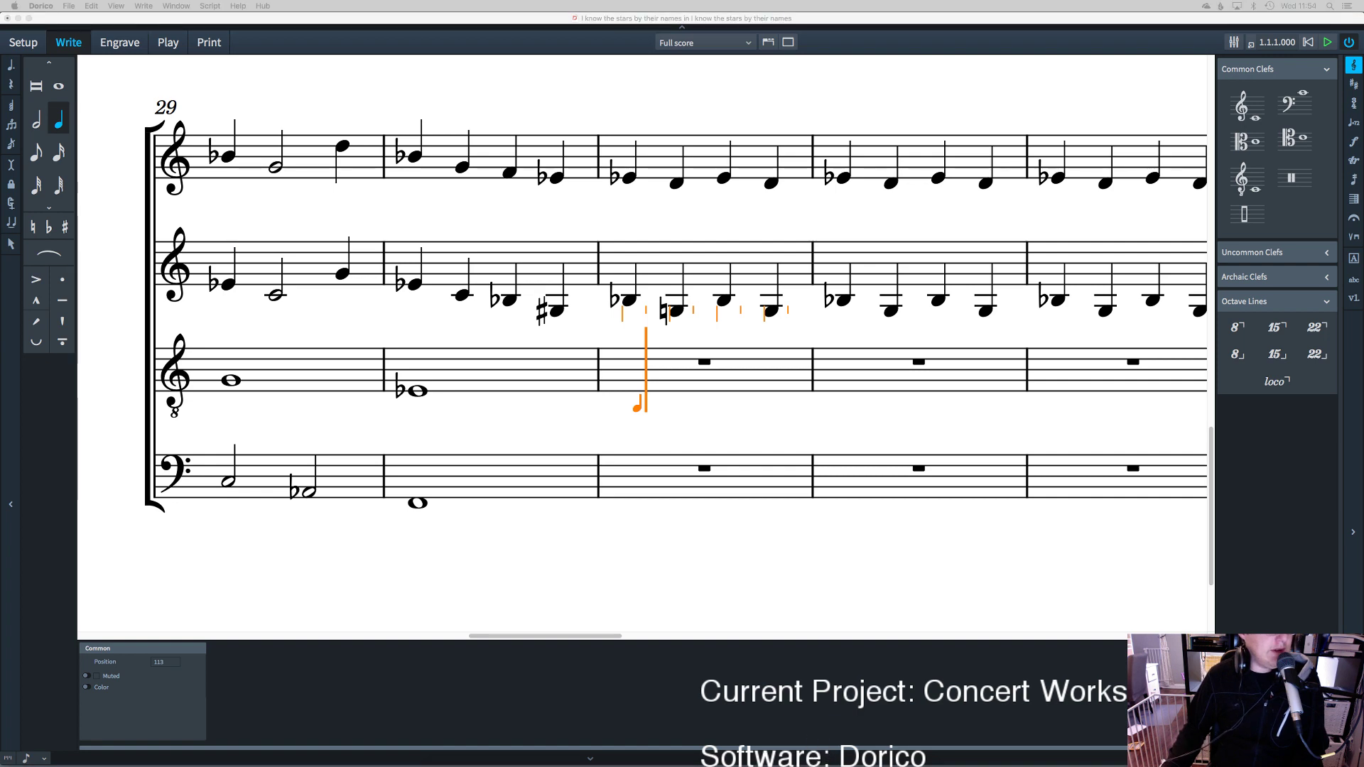
pyautogui.click(623, 26)
pyautogui.press('Right')
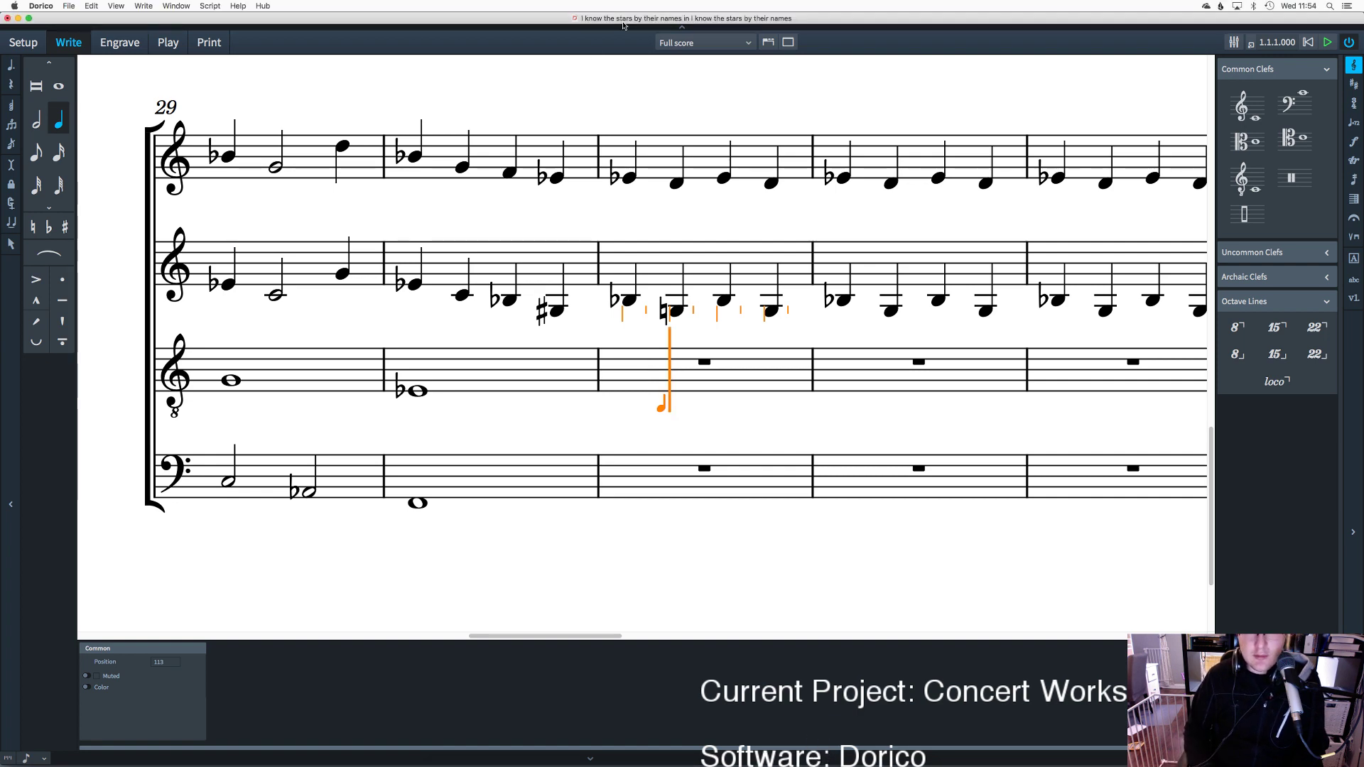
pyautogui.press('Left')
pyautogui.press('Left')
pyautogui.hotkey('ctrl', 'Left')
pyautogui.press('Right')
pyautogui.press('Right')
pyautogui.press('Right')
pyautogui.press('Right')
pyautogui.press('Right')
pyautogui.press('Right')
pyautogui.press('Right')
pyautogui.press('Right')
pyautogui.press('Right')
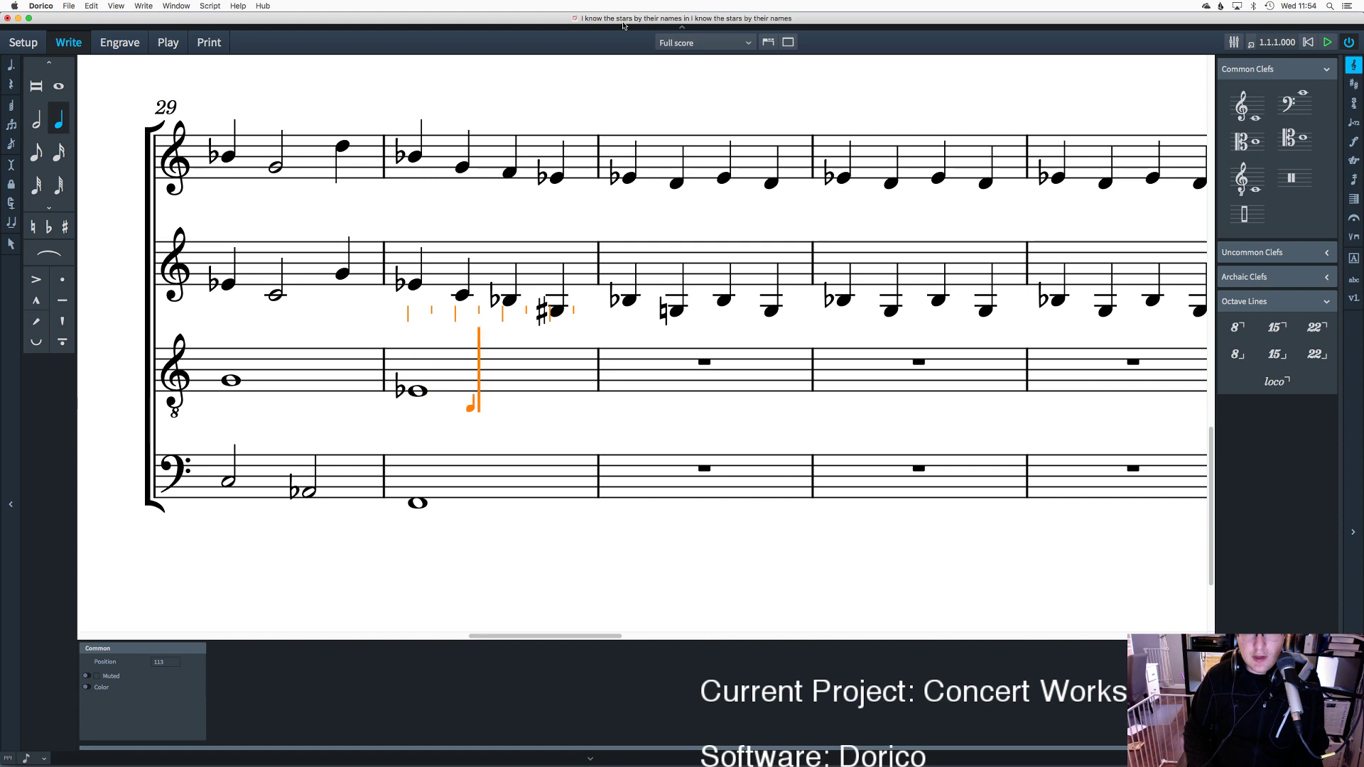
pyautogui.press('Right')
pyautogui.press('Right')
pyautogui.press('Right')
pyautogui.press('Right')
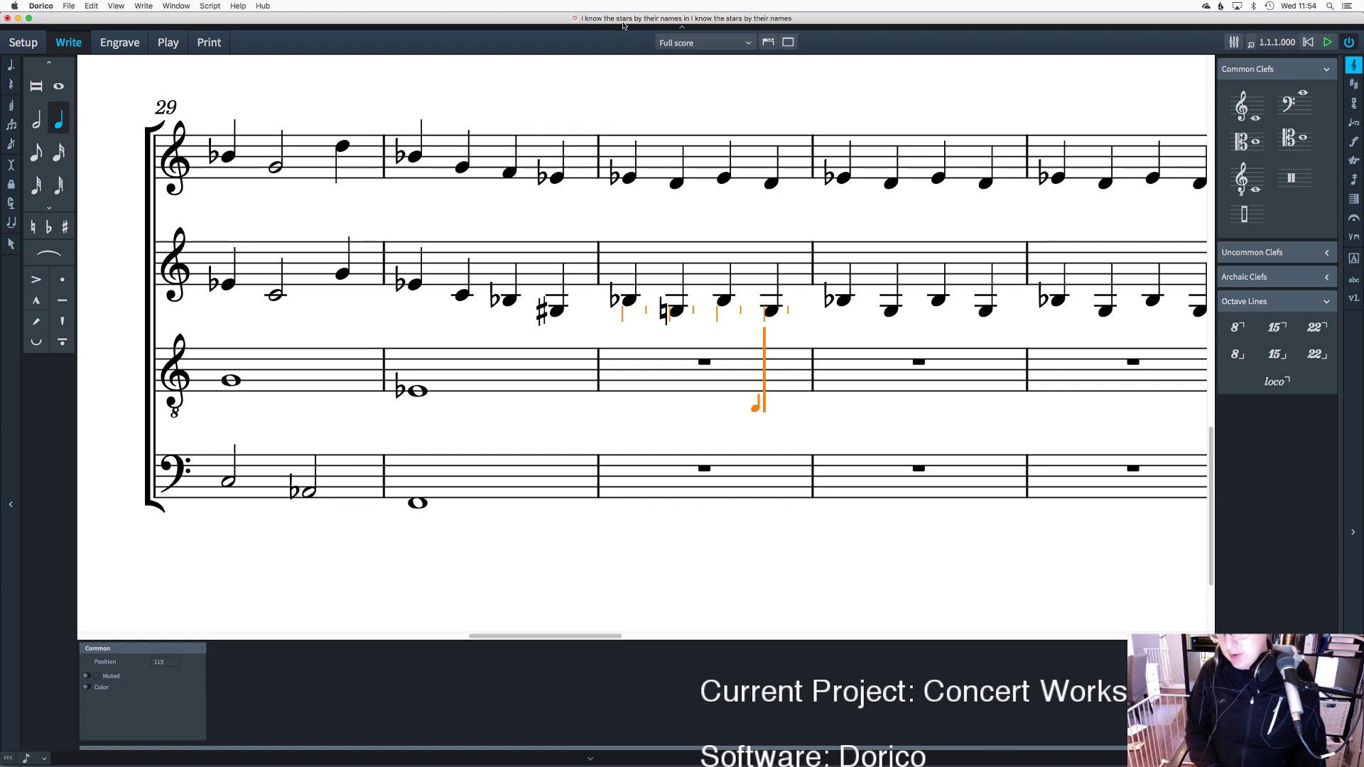
pyautogui.press('=')
pyautogui.press('d')
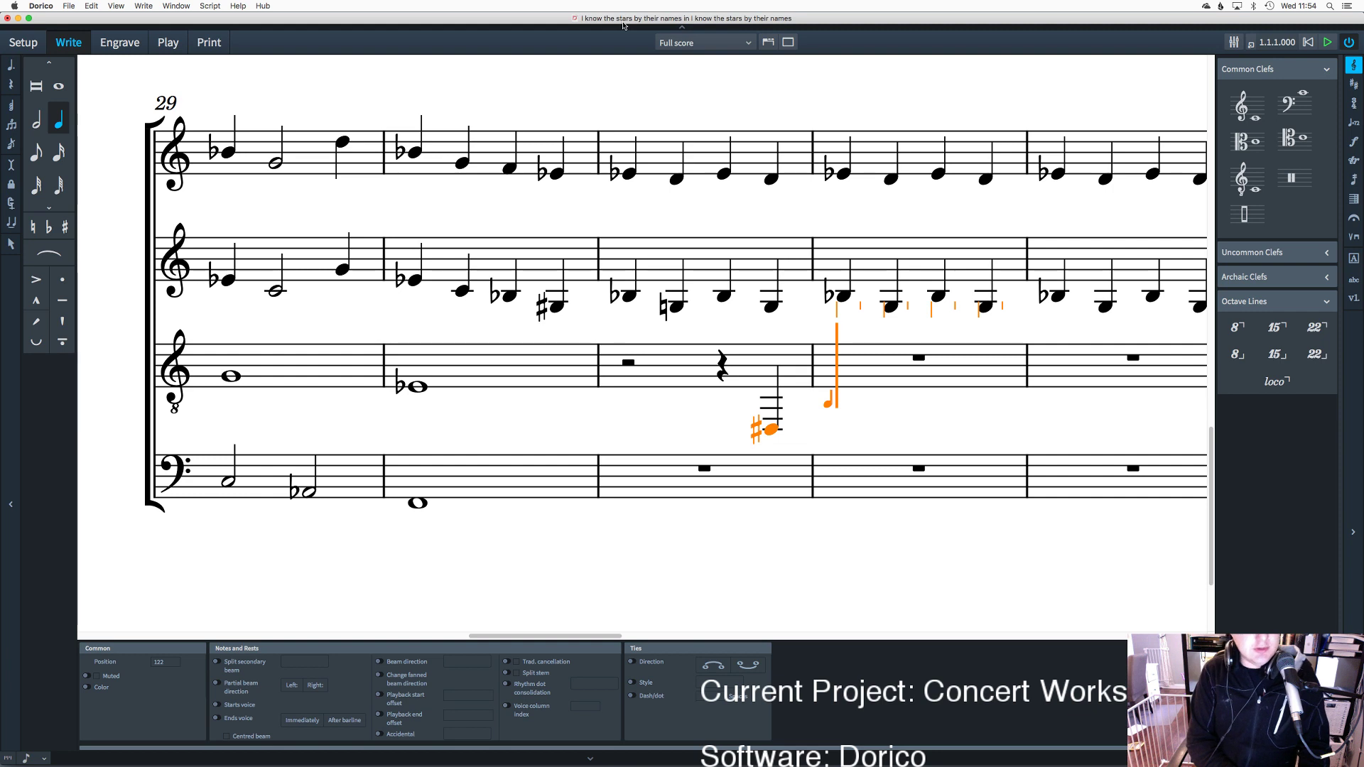
# Step: Enter a half note and two quarter notes on D-sharp to fill the Tenor's bar 32
pyautogui.press('7')
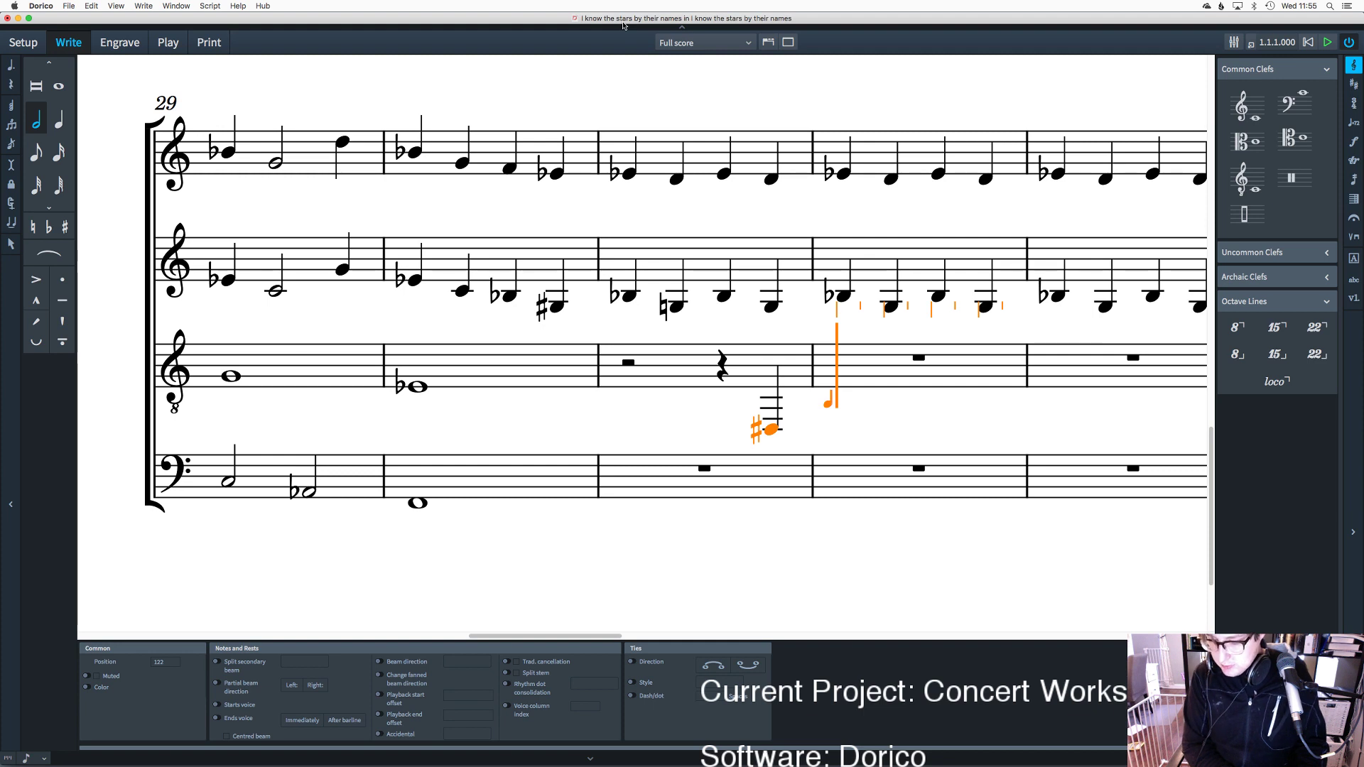
pyautogui.press('r')
pyautogui.press('6')
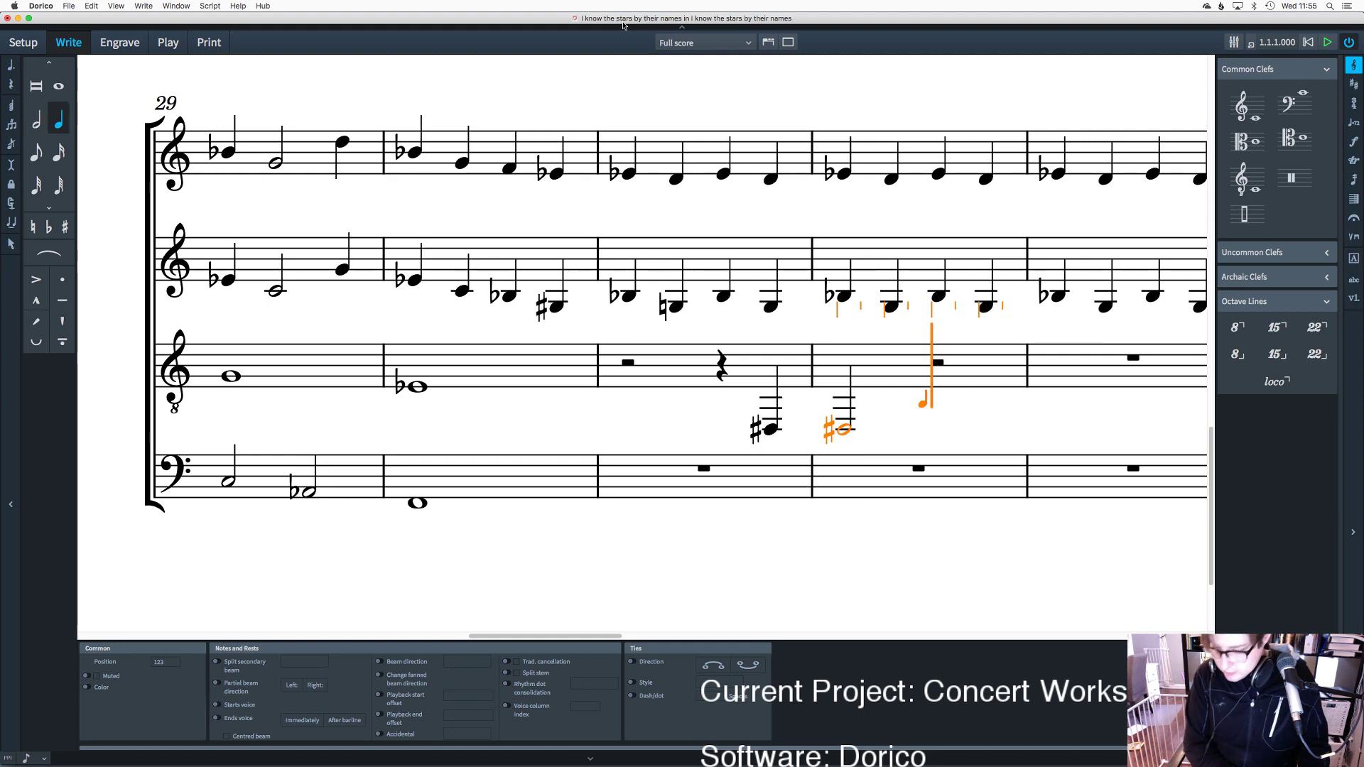
pyautogui.press('r')
pyautogui.press('r')
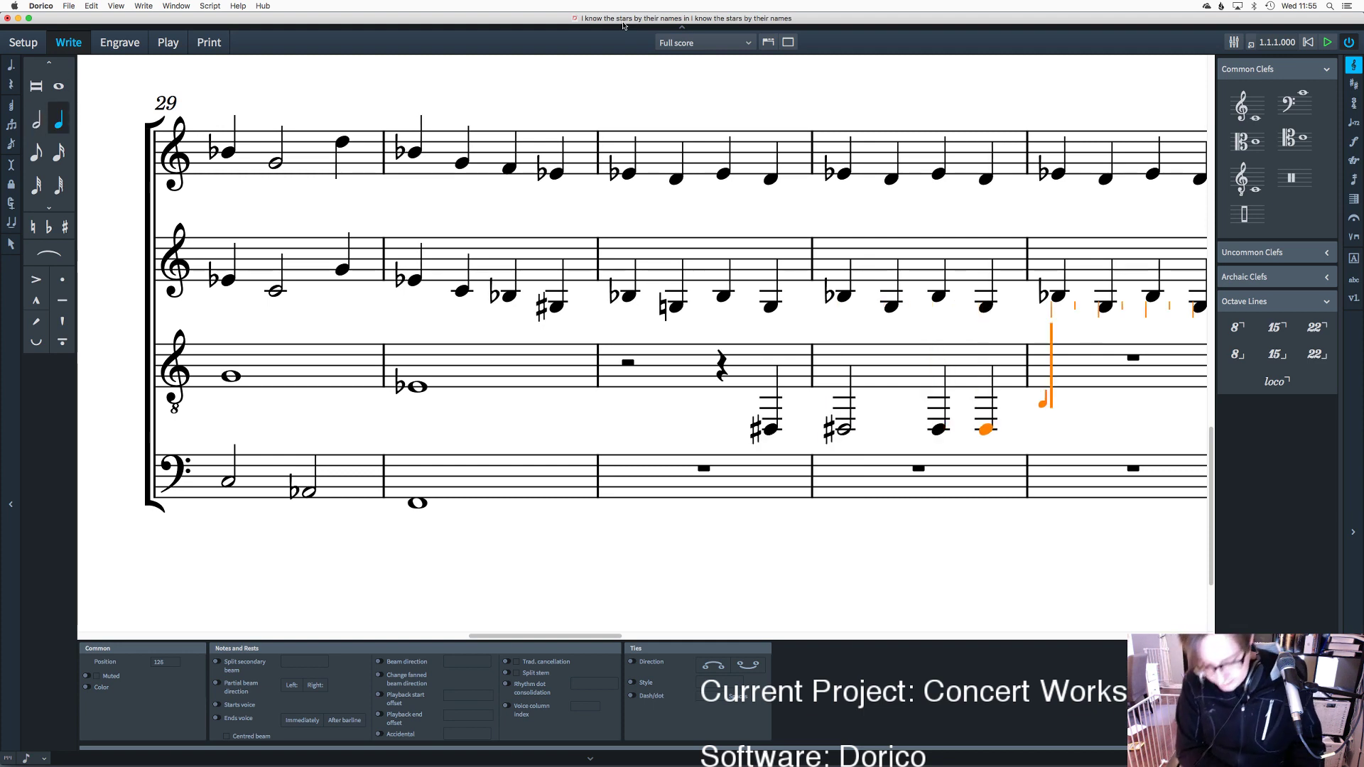
# Step: Enter a dotted half-note D-sharp in the Tenor's bar 33, followed by eighth notes on the fourth beat
pyautogui.press('7')
pyautogui.press('Return')
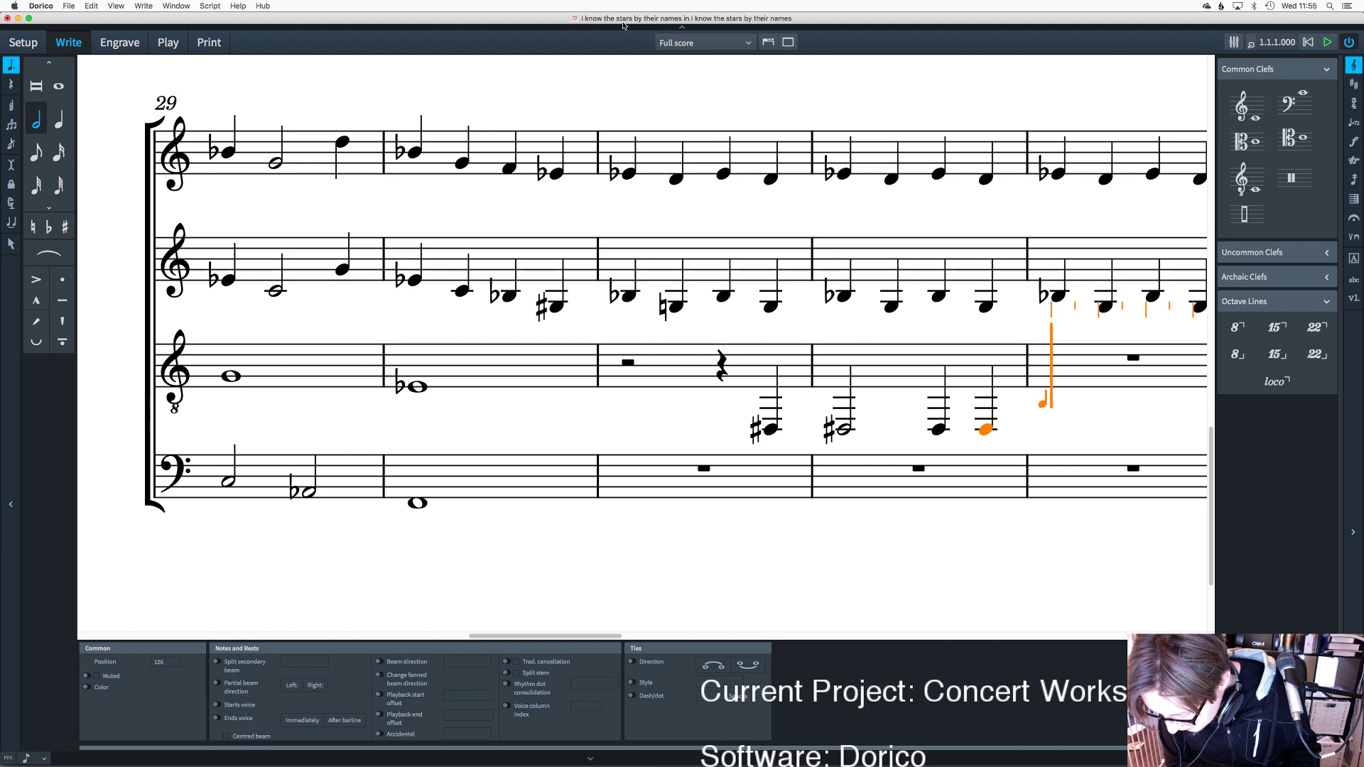
pyautogui.press('g')
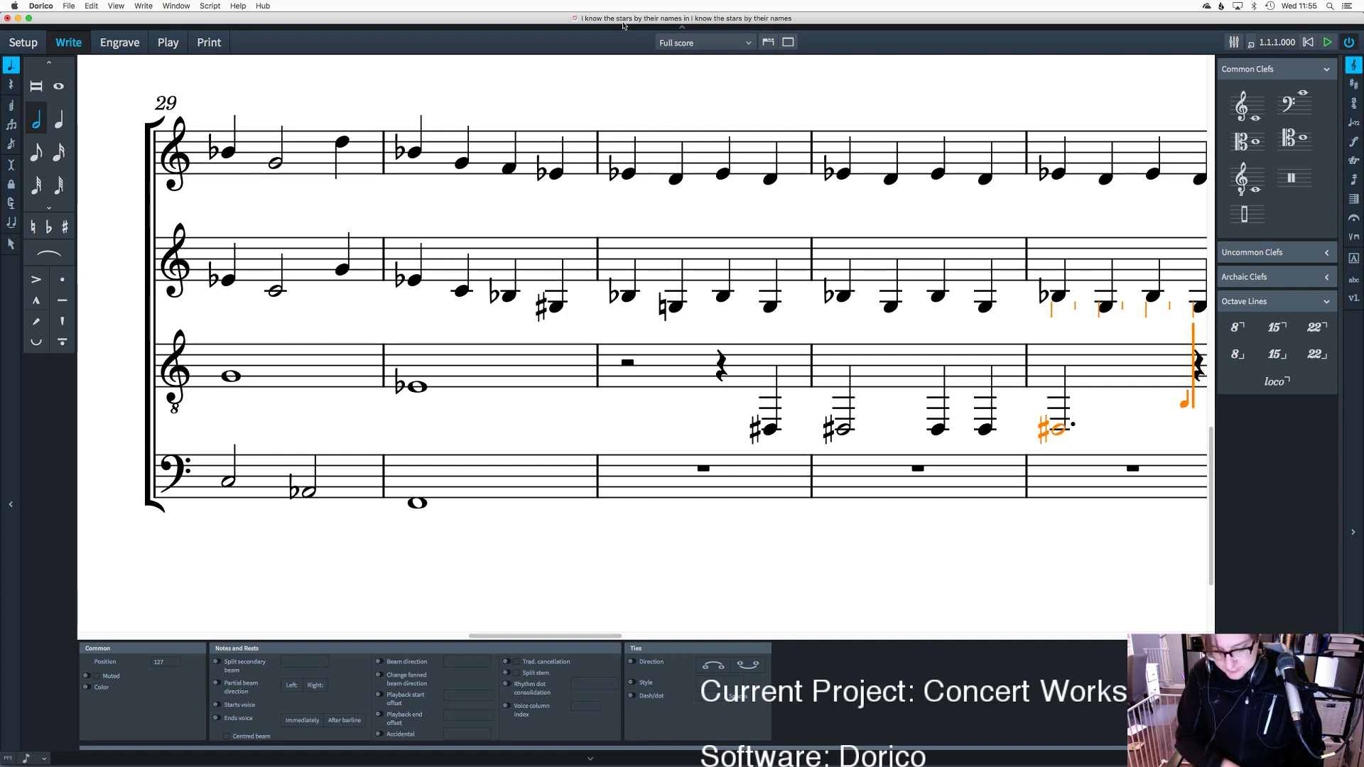
pyautogui.press('Escape')
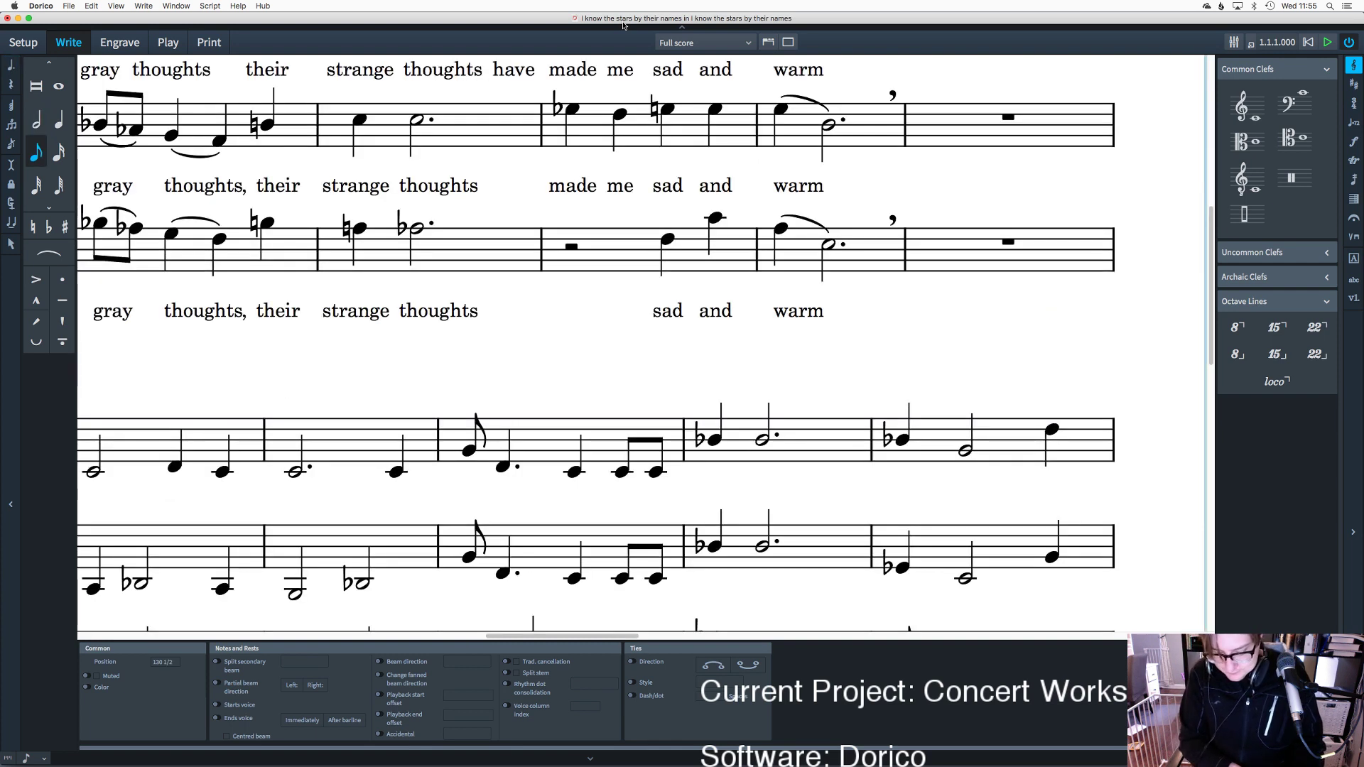
# Step: Enter a half-note F and quarter notes C and D-natural in the Tenor's bar 34, and a whole-note D-sharp in bar 35
pyautogui.press('7')
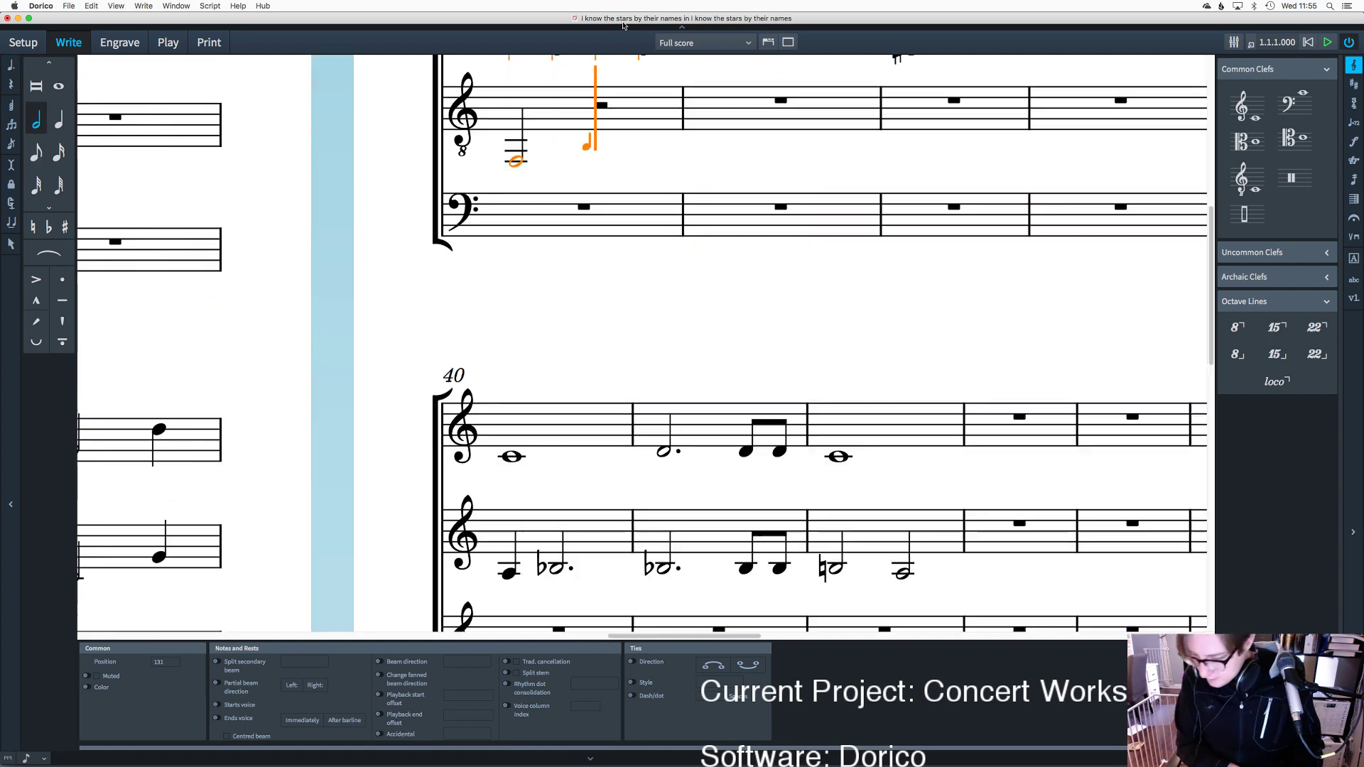
pyautogui.press('6')
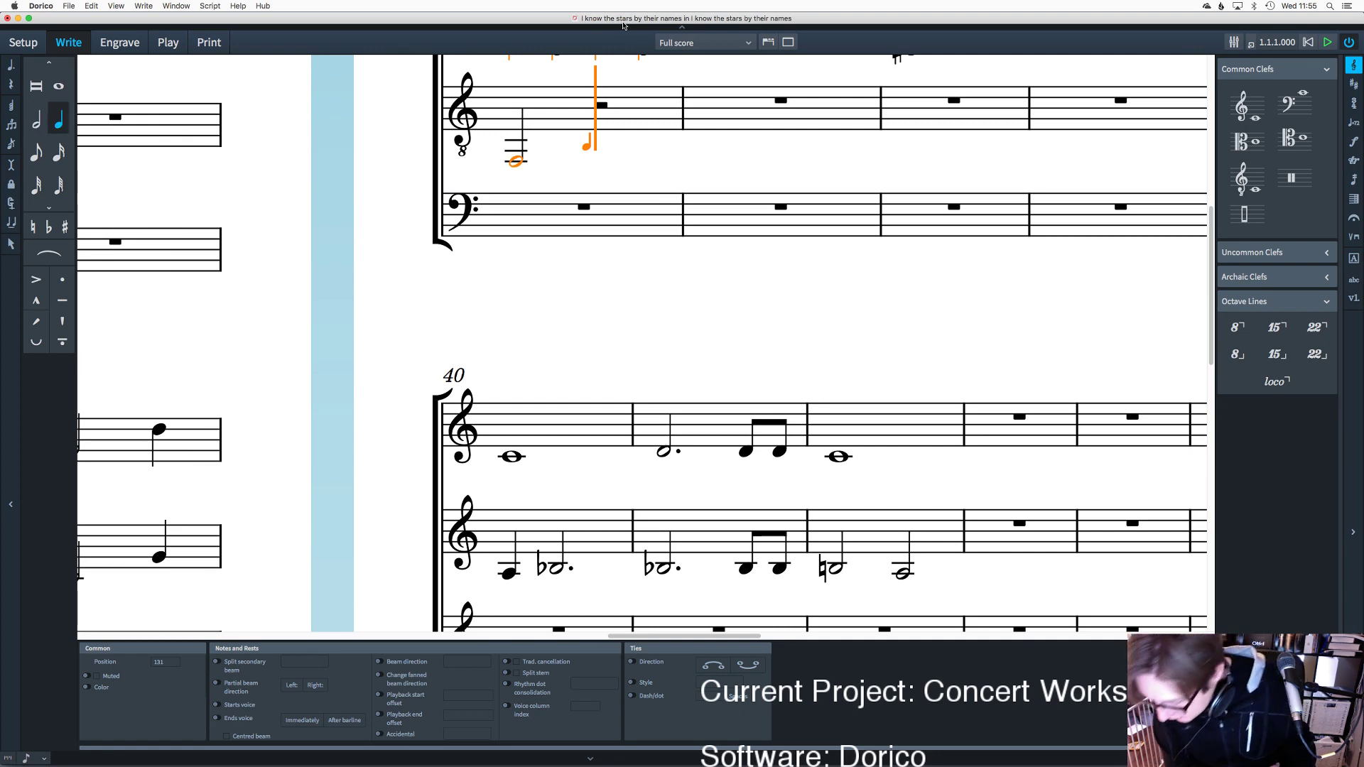
pyautogui.press('c')
pyautogui.press('c')
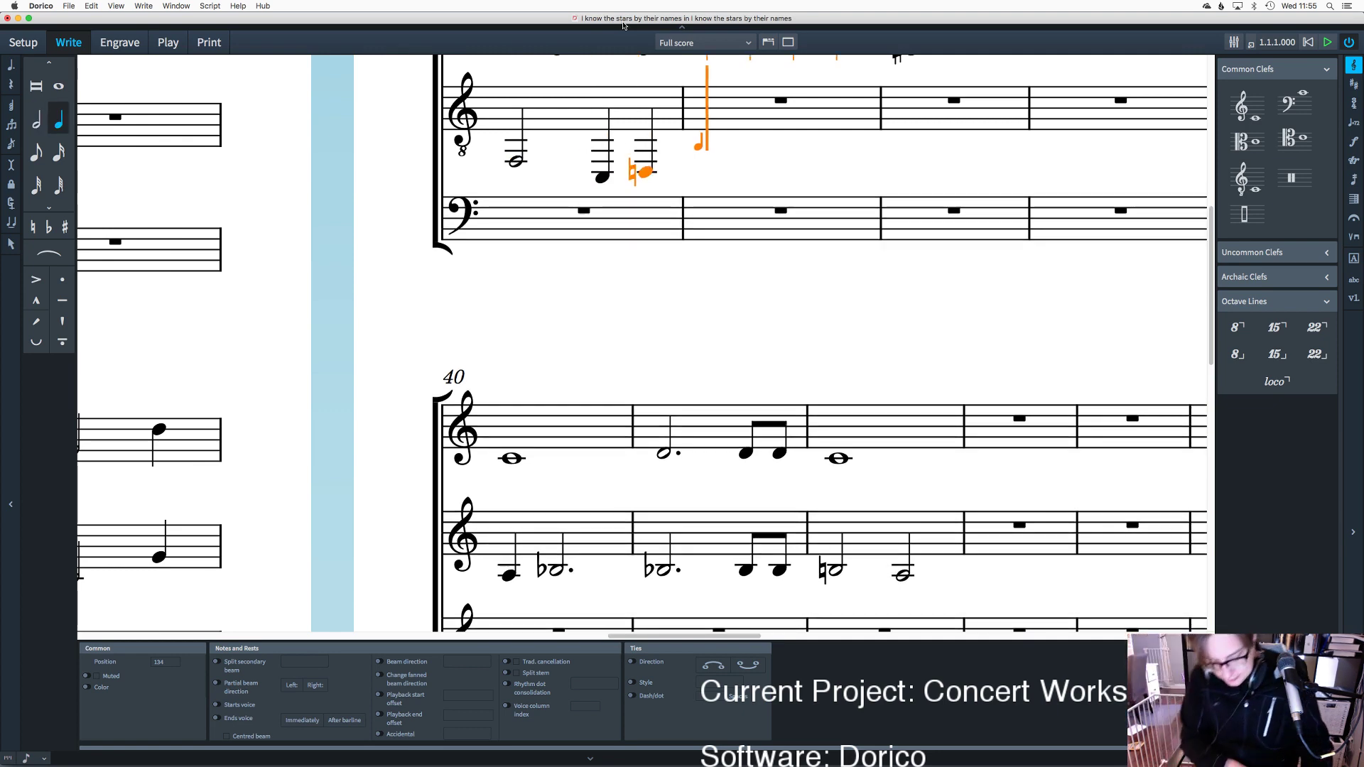
pyautogui.press('8')
pyautogui.press('=')
pyautogui.press('c')
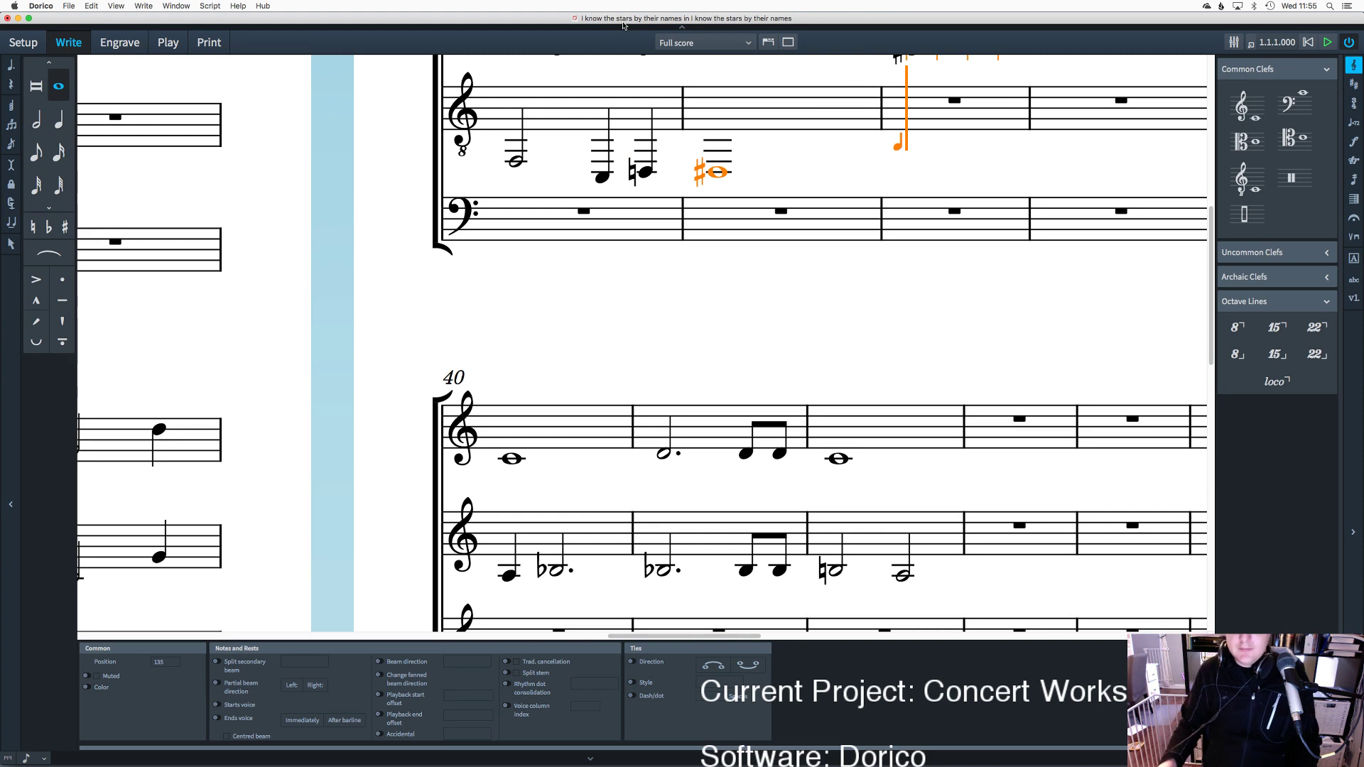
pyautogui.press('Escape')
pyautogui.press('Escape')
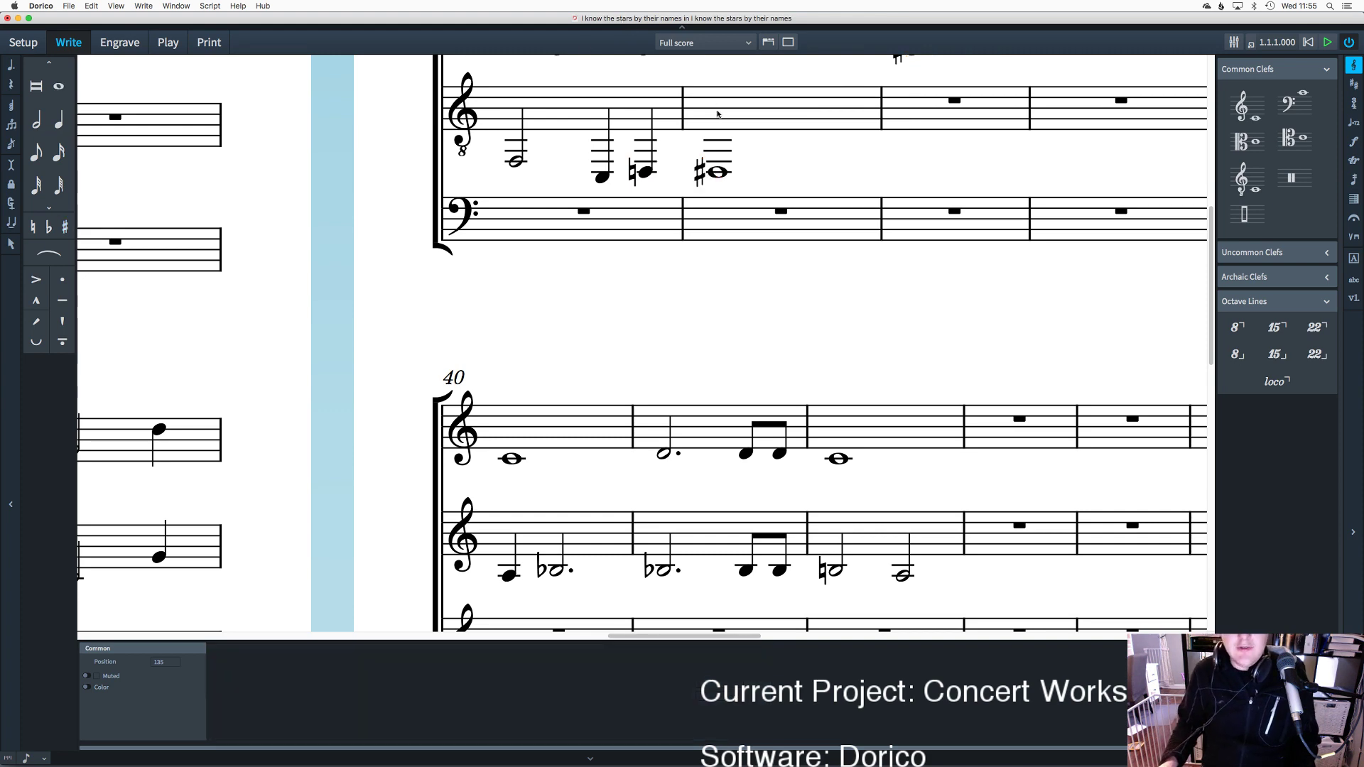
# Step: Select the Tenor's notes in bars 34 and 35
pyautogui.moveTo(784, 186); pyautogui.dragTo(472, 116)
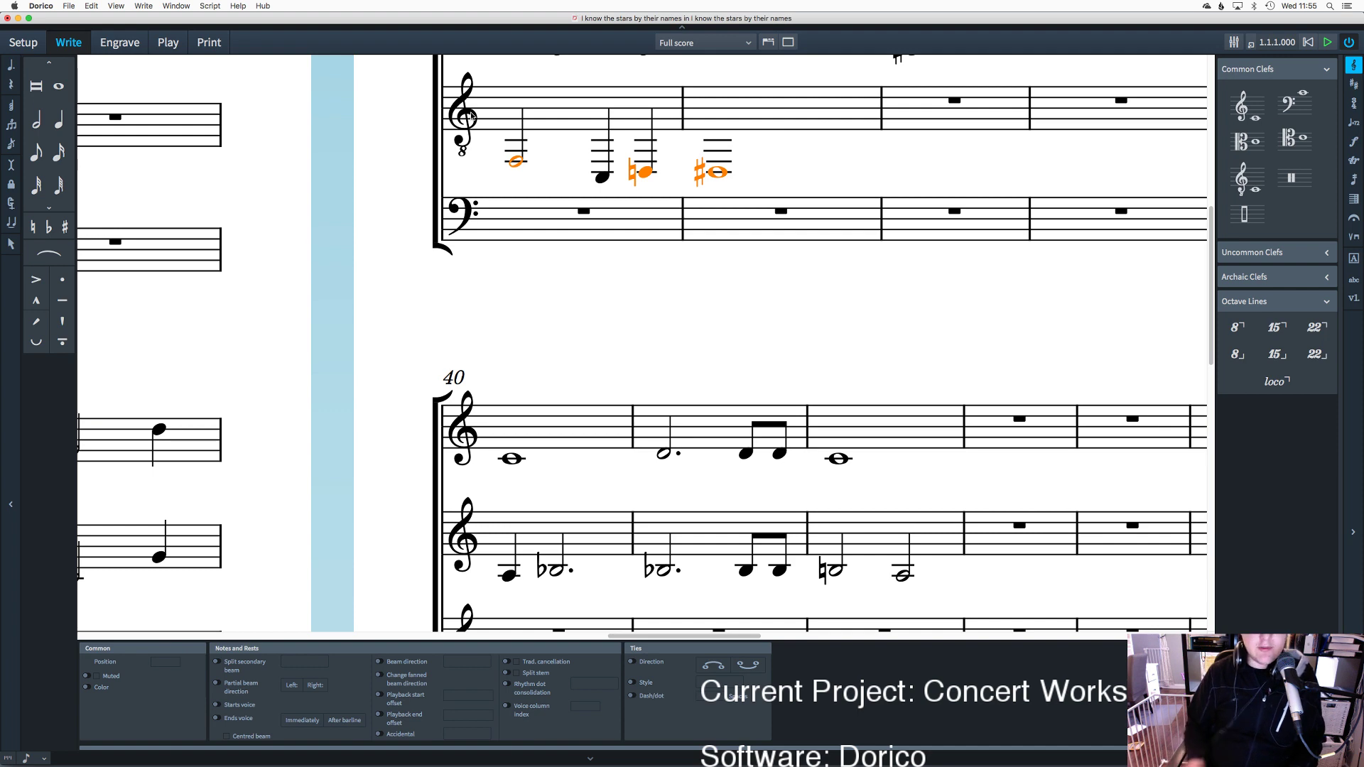
# Step: Raise the tenor notes in bars 34–35 by an octave and respell the D-sharp whole note as E-flat
pyautogui.moveTo(770, 184); pyautogui.dragTo(489, 137)
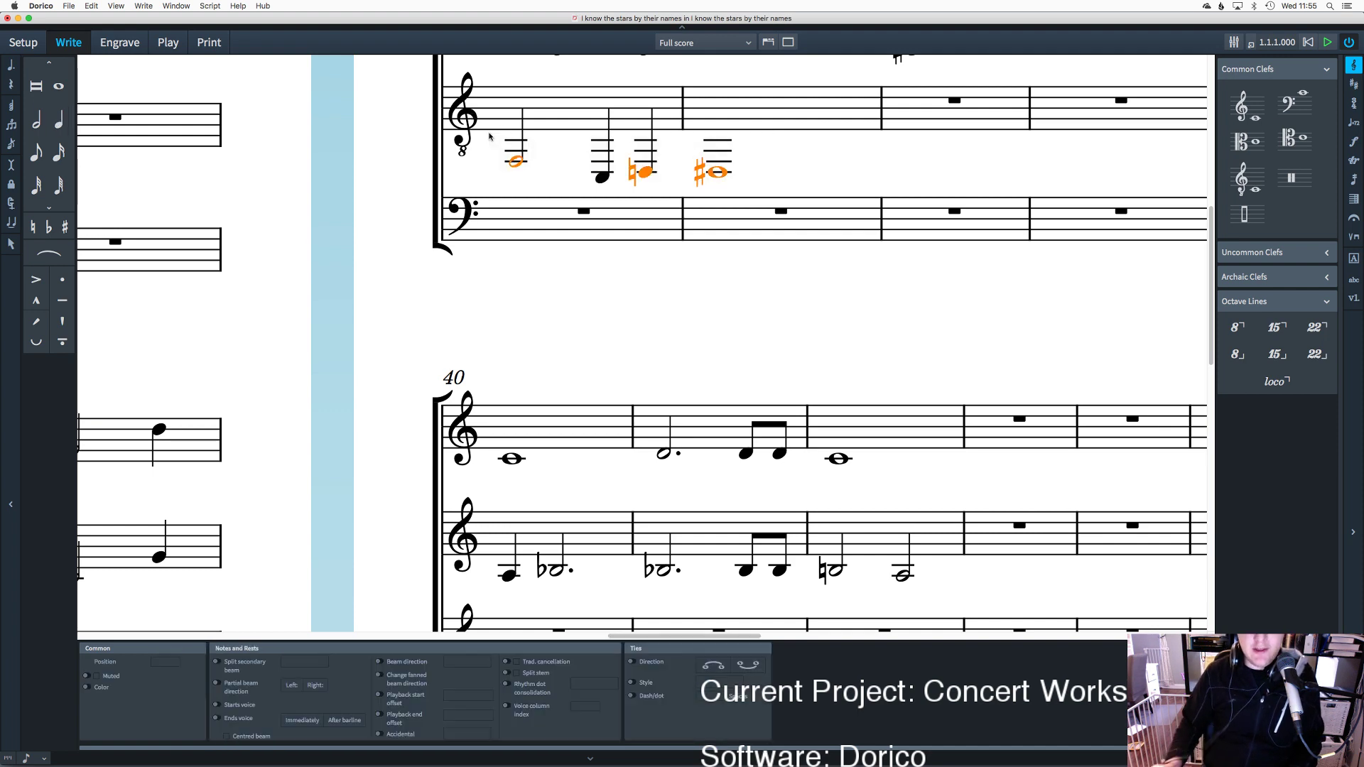
pyautogui.click(660, 291)
pyautogui.moveTo(783, 208); pyautogui.dragTo(487, 129)
pyautogui.press('super+alt+Up')
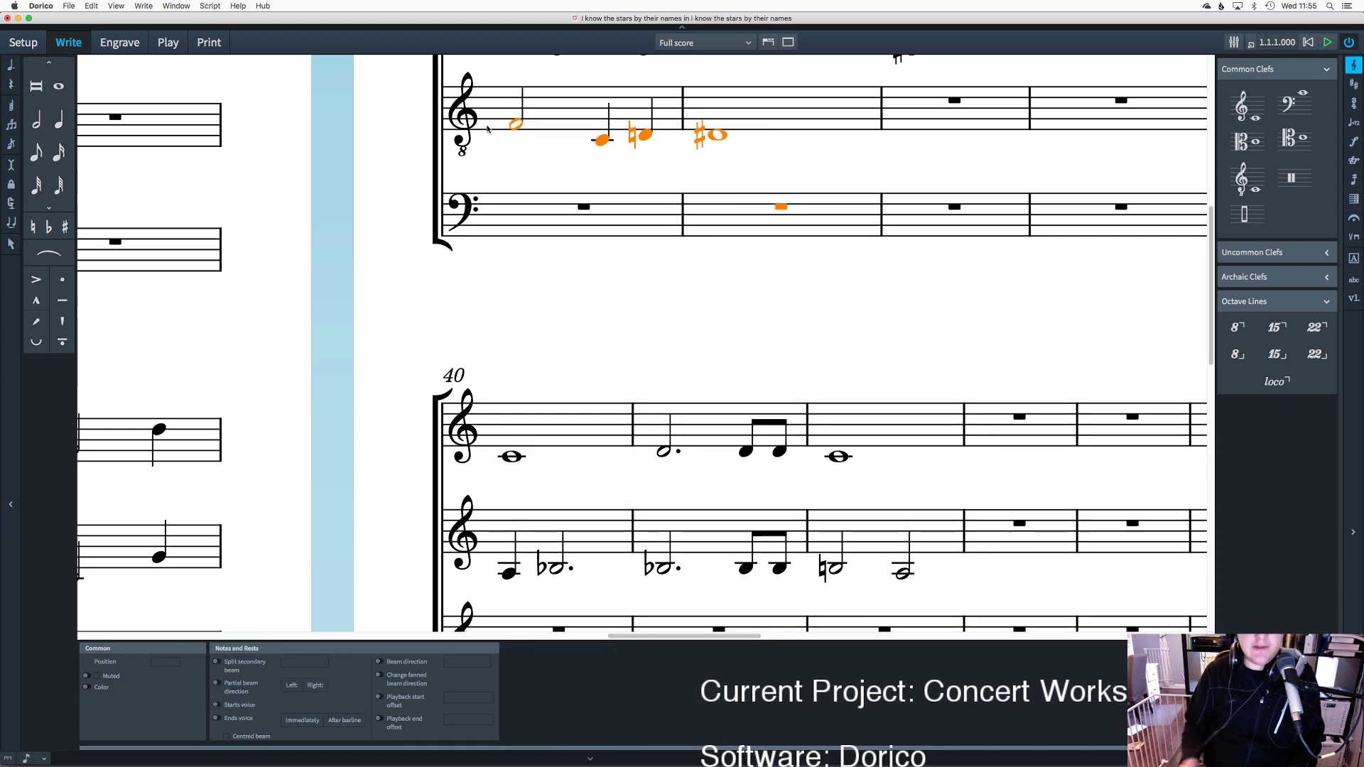
pyautogui.scroll(3, 702, 223)
pyautogui.press('Escape')
pyautogui.click(714, 232)
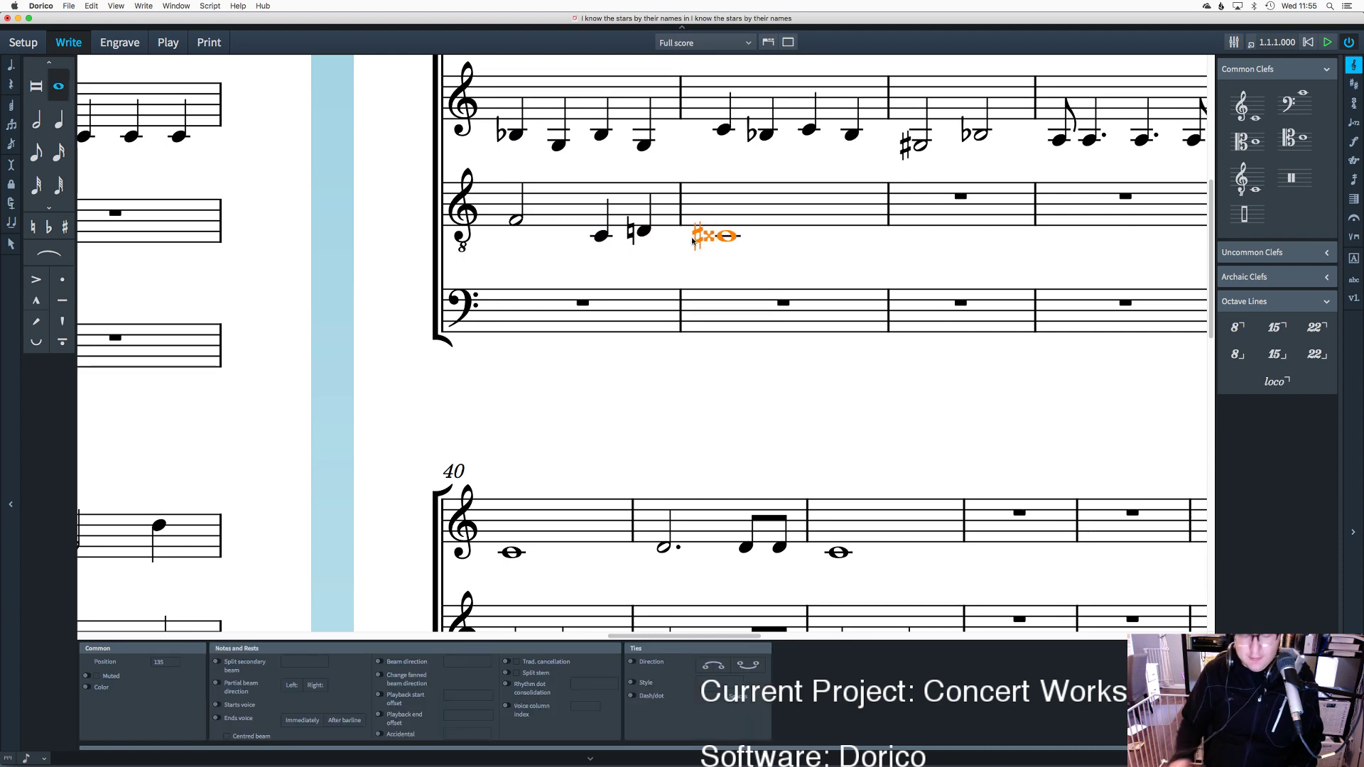
pyautogui.hotkey('alt', '=')
# Step: Raise all the tenor's D-sharp notes in bars 31–33 by an octave
pyautogui.scroll(-10, 669, 258)
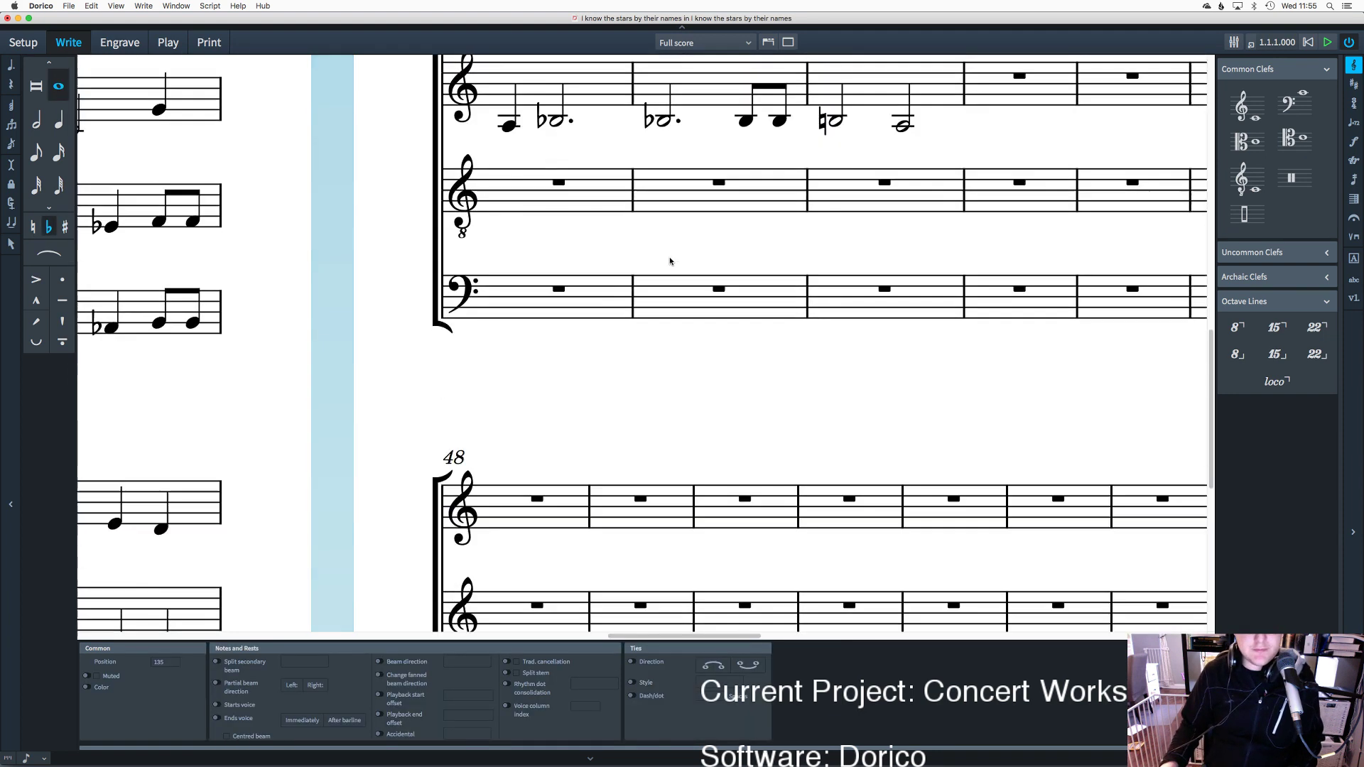
pyautogui.hscroll(-5, 669, 261)
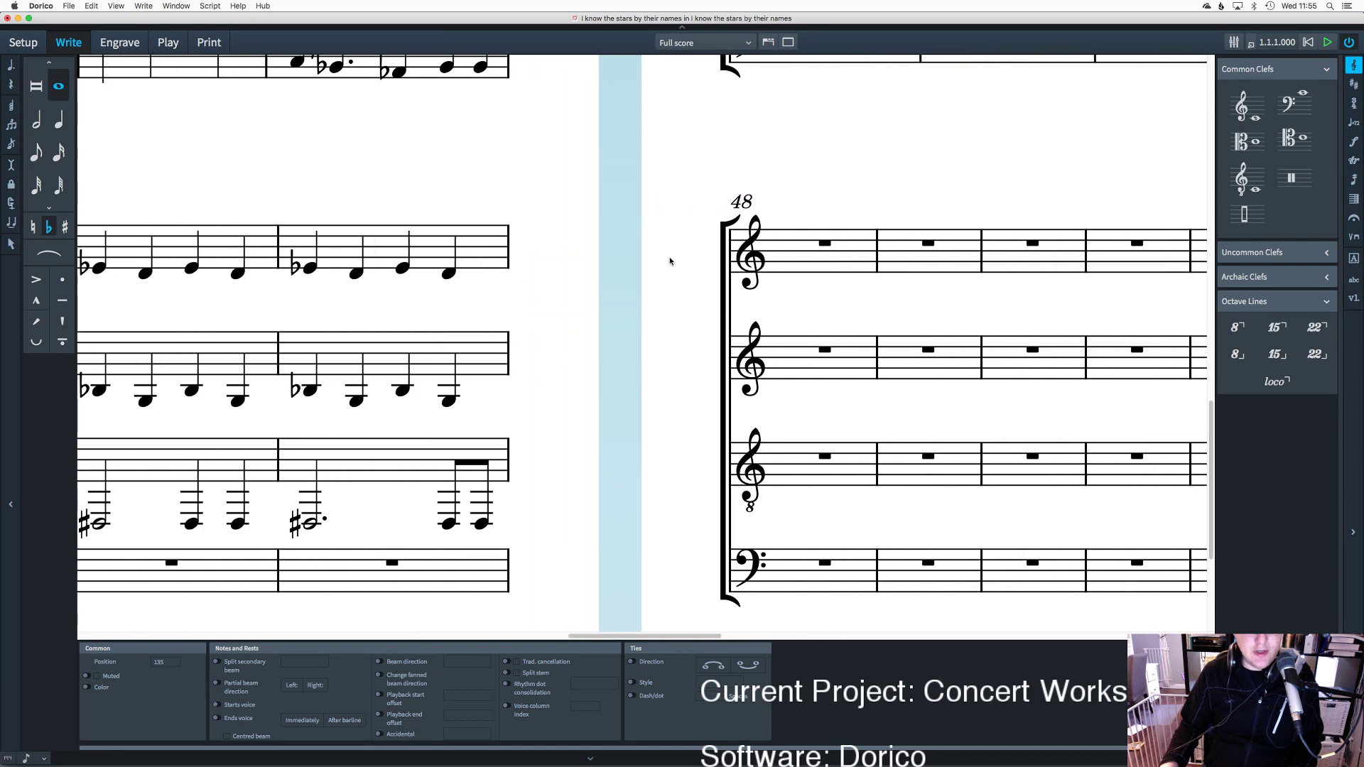
pyautogui.scroll(-3, 669, 259)
pyautogui.hscroll(-5, 658, 297)
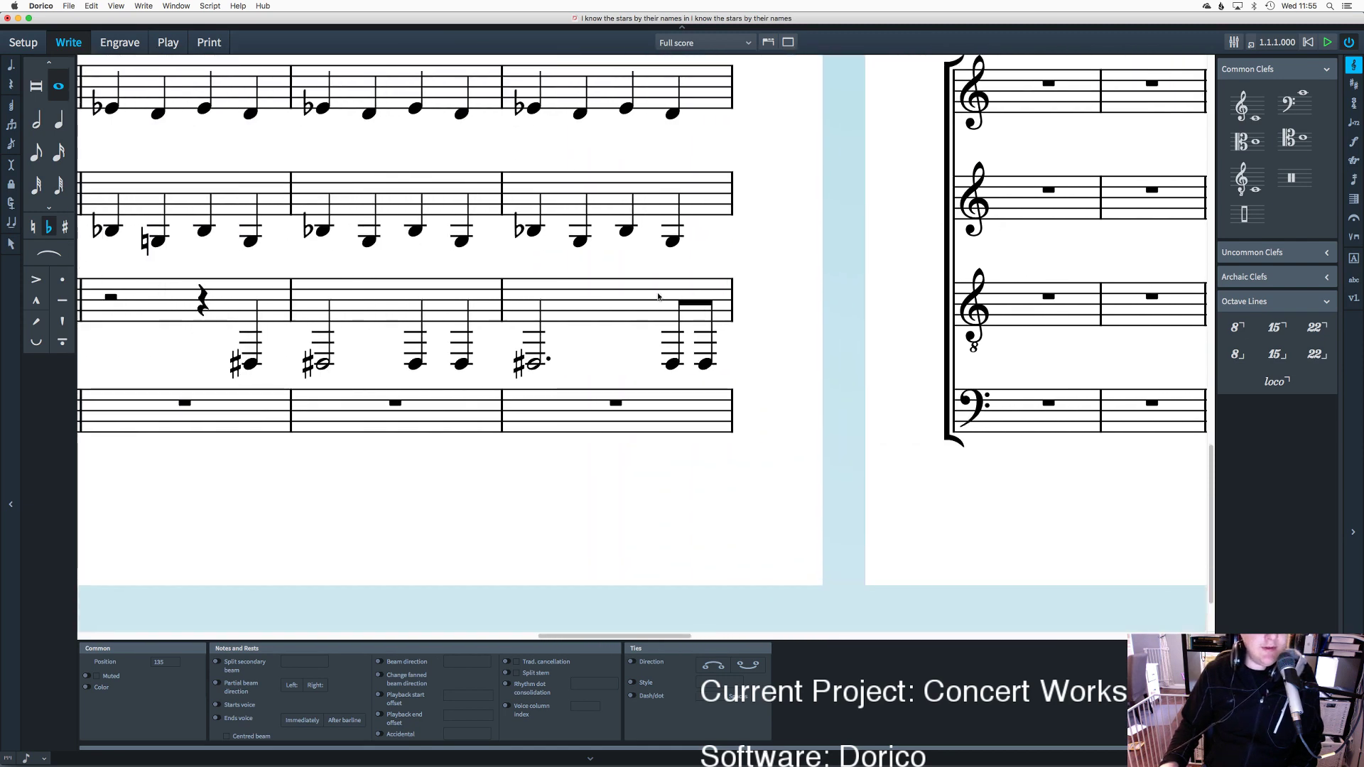
pyautogui.moveTo(788, 374); pyautogui.dragTo(260, 319)
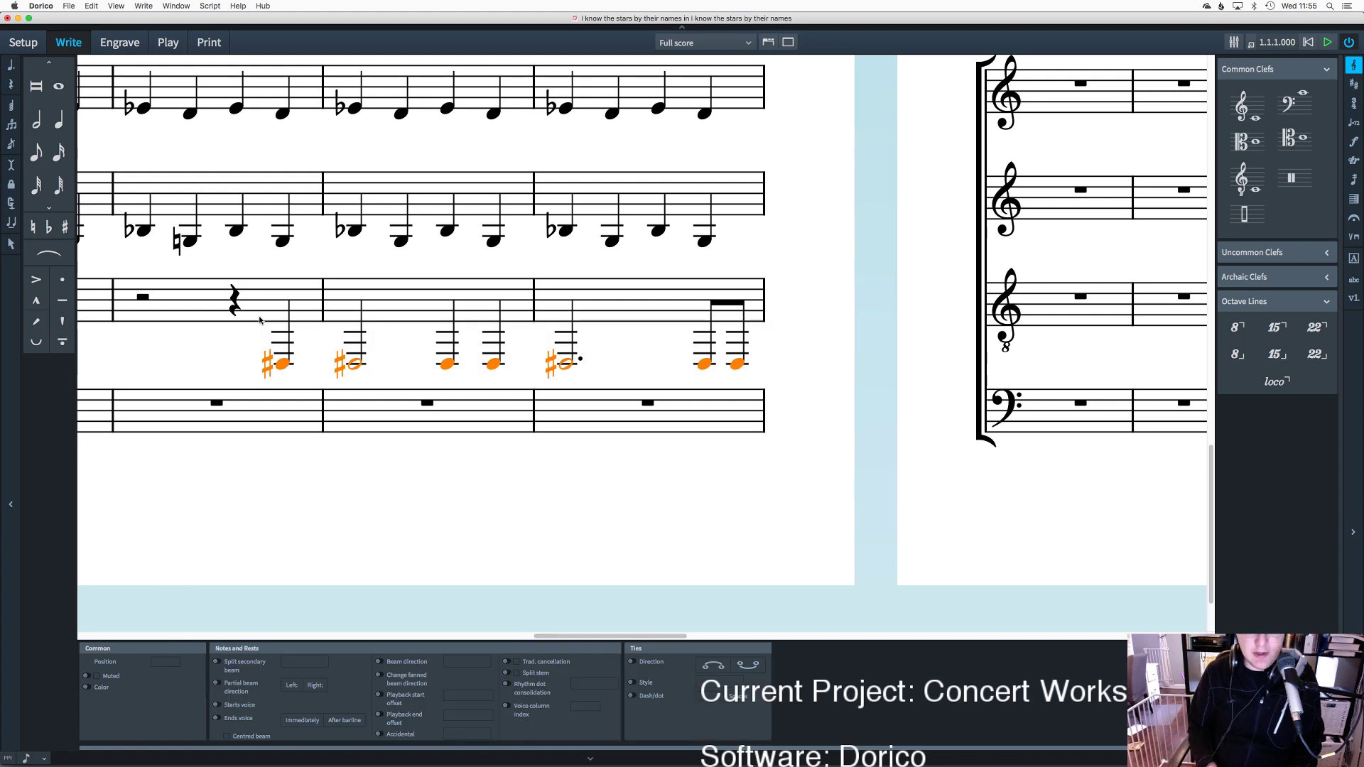
pyautogui.press('0')
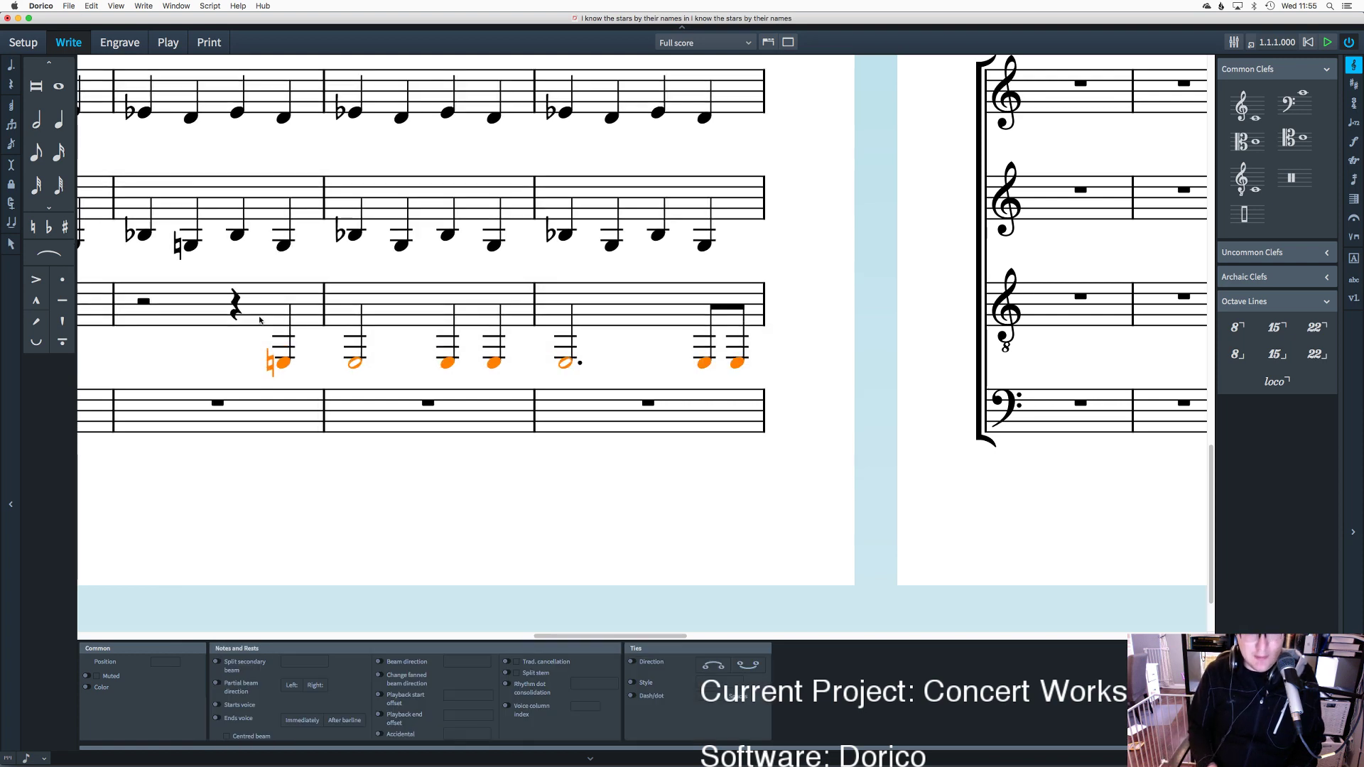
pyautogui.press('super+z')
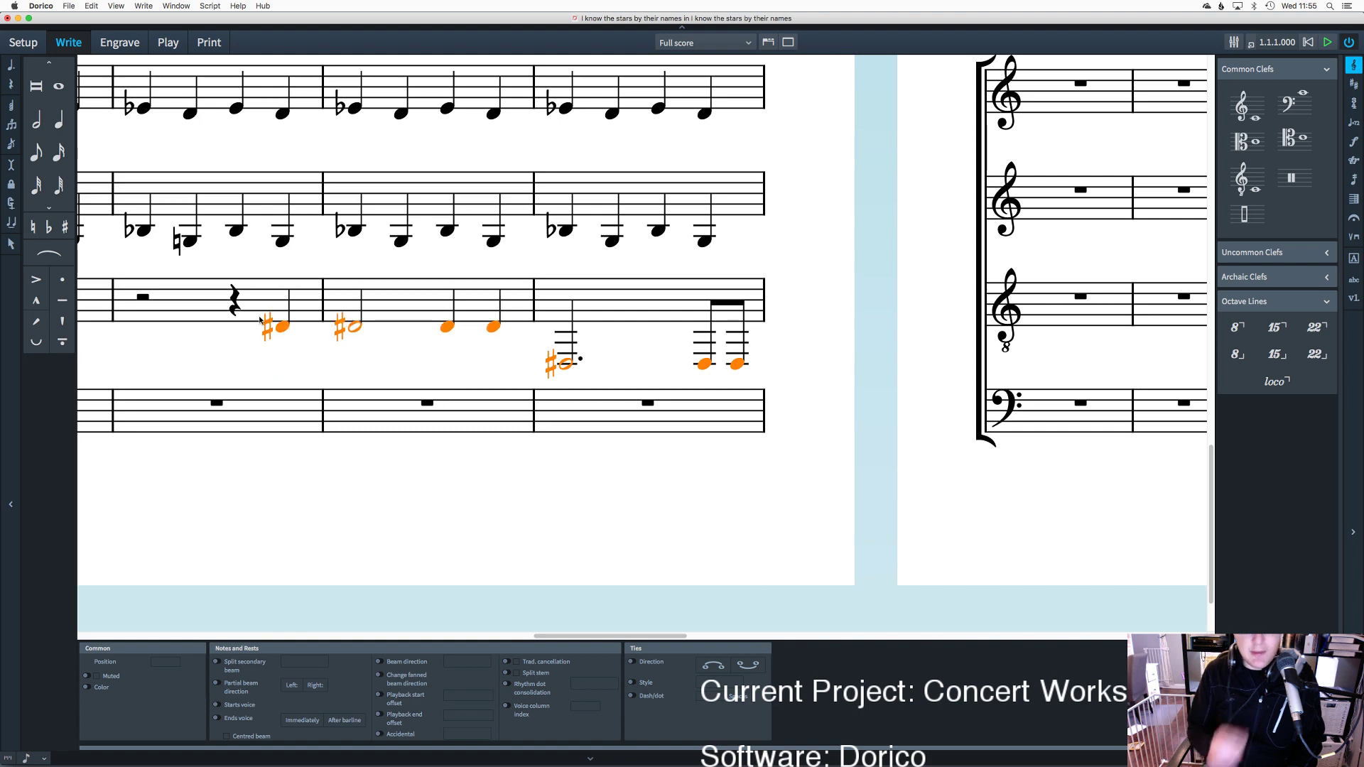
# Step: Respell the tenor's quarter note in bar 31 and the opening D-sharp half notes of bars 32 and 33 as E-flat
pyautogui.click(271, 336)
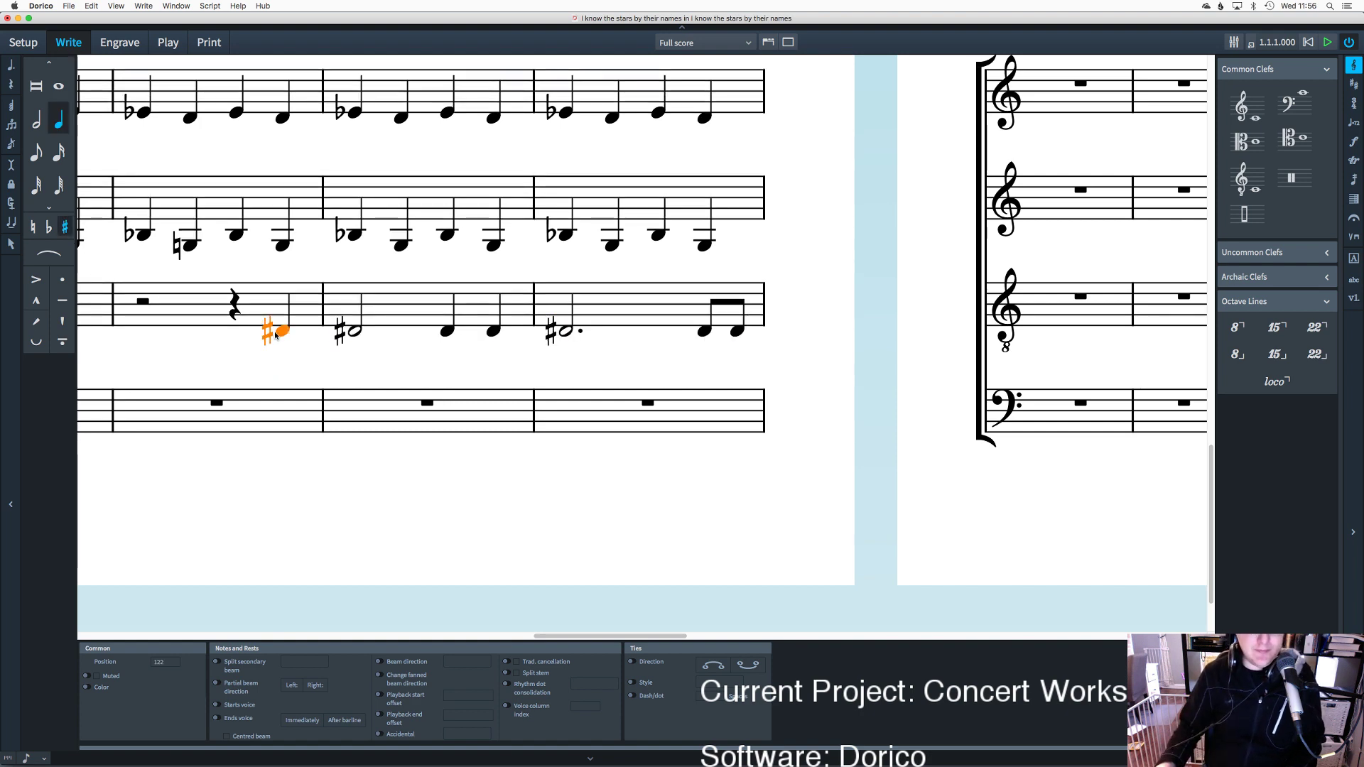
pyautogui.keyDown('shift'); pyautogui.click(352, 331); pyautogui.keyUp('shift')
pyautogui.keyDown('shift'); pyautogui.click(570, 334); pyautogui.keyUp('shift')
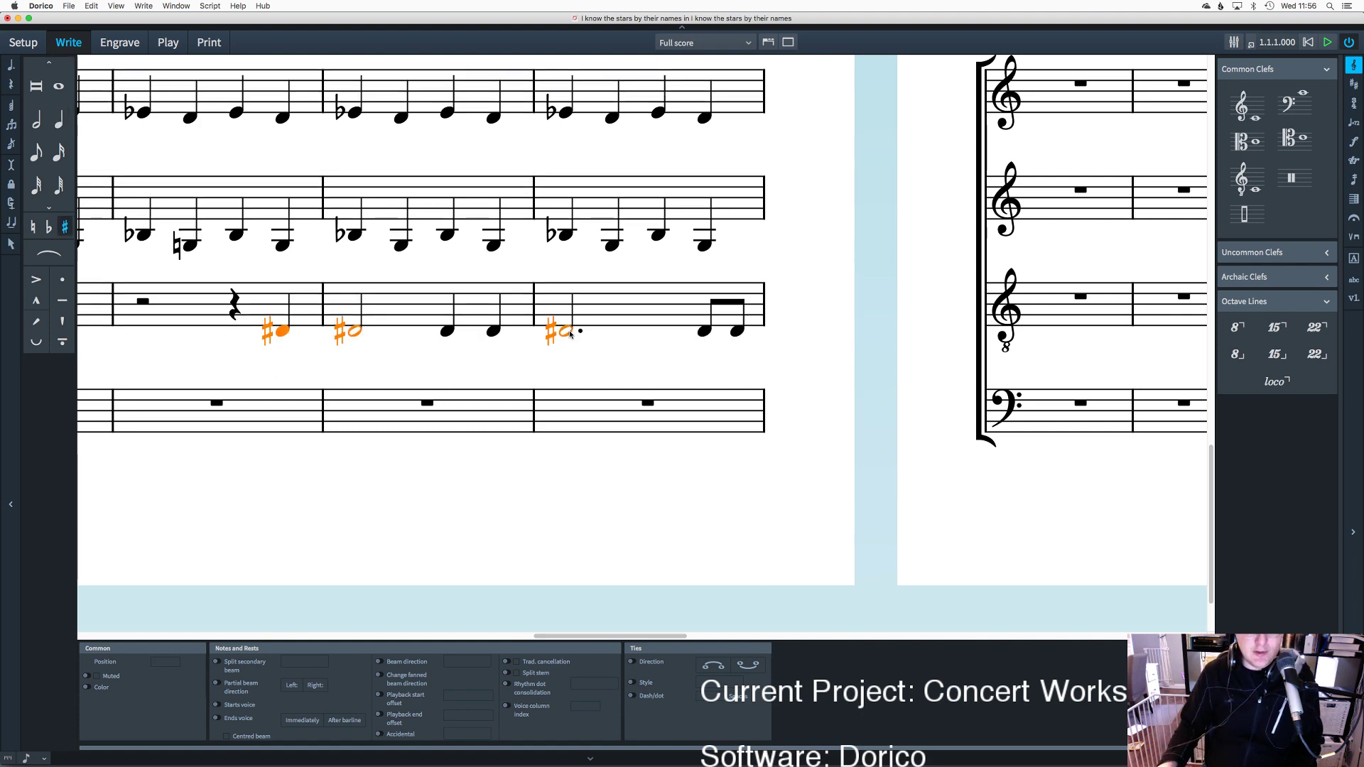
pyautogui.press('super+equal')
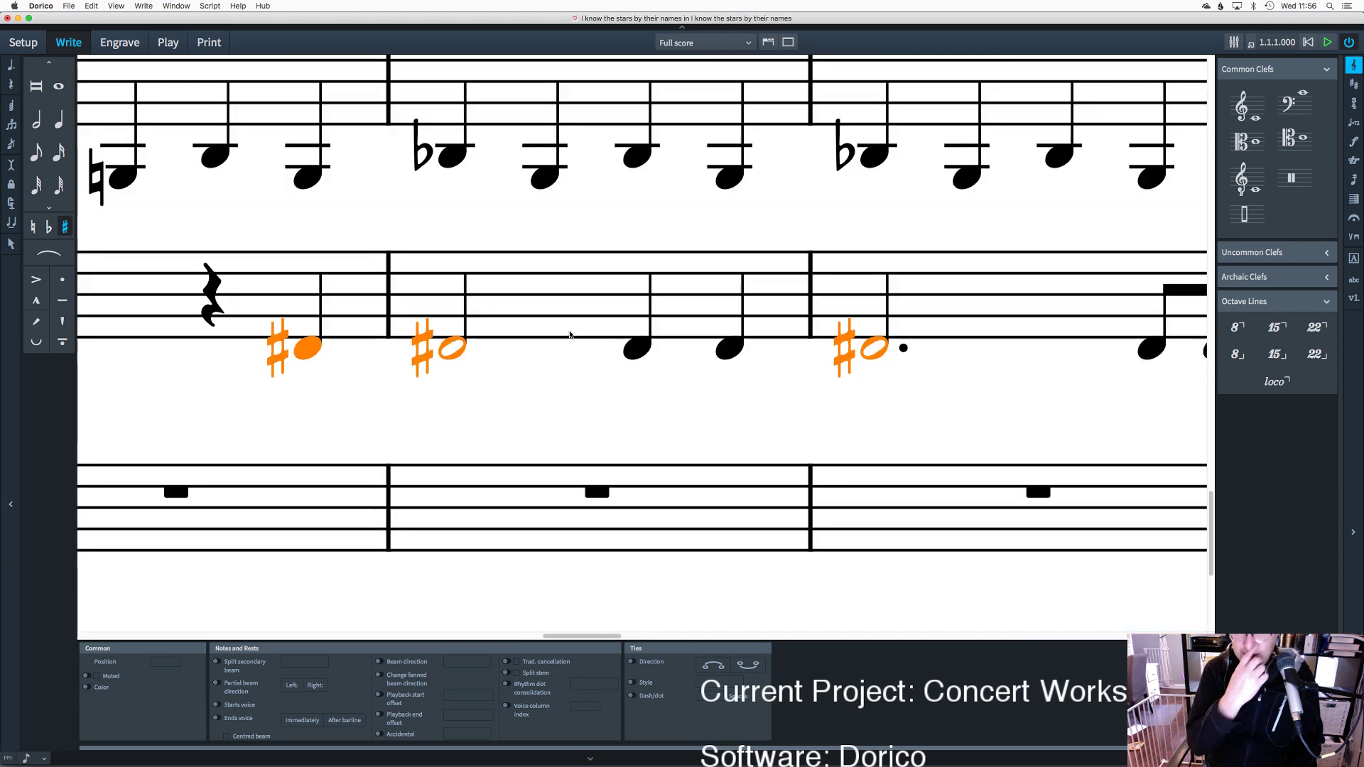
pyautogui.hotkey('alt', '=')
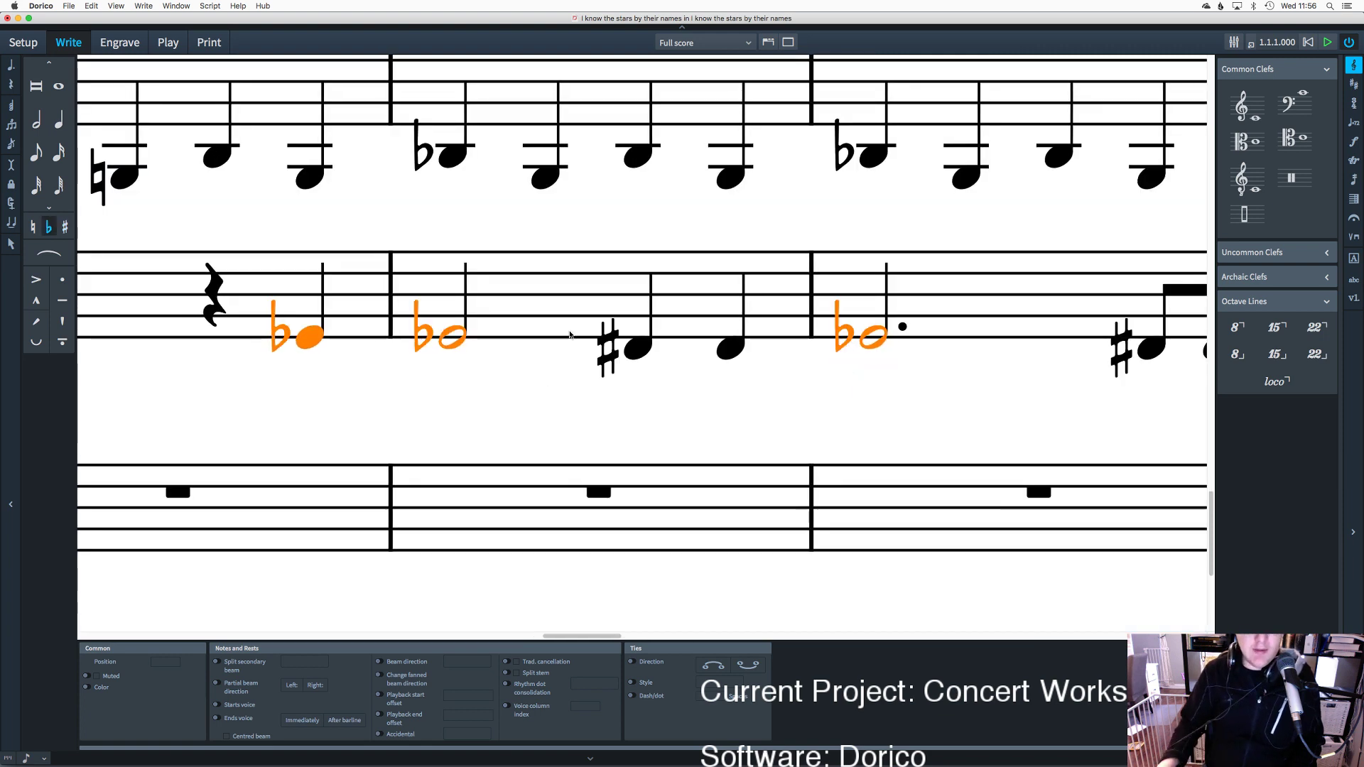
# Step: Respell the tenor's two D-sharp quarter notes in bar 32 as E-flat
pyautogui.click(631, 345)
pyautogui.moveTo(733, 383); pyautogui.dragTo(620, 326)
pyautogui.moveTo(770, 396); pyautogui.dragTo(615, 331)
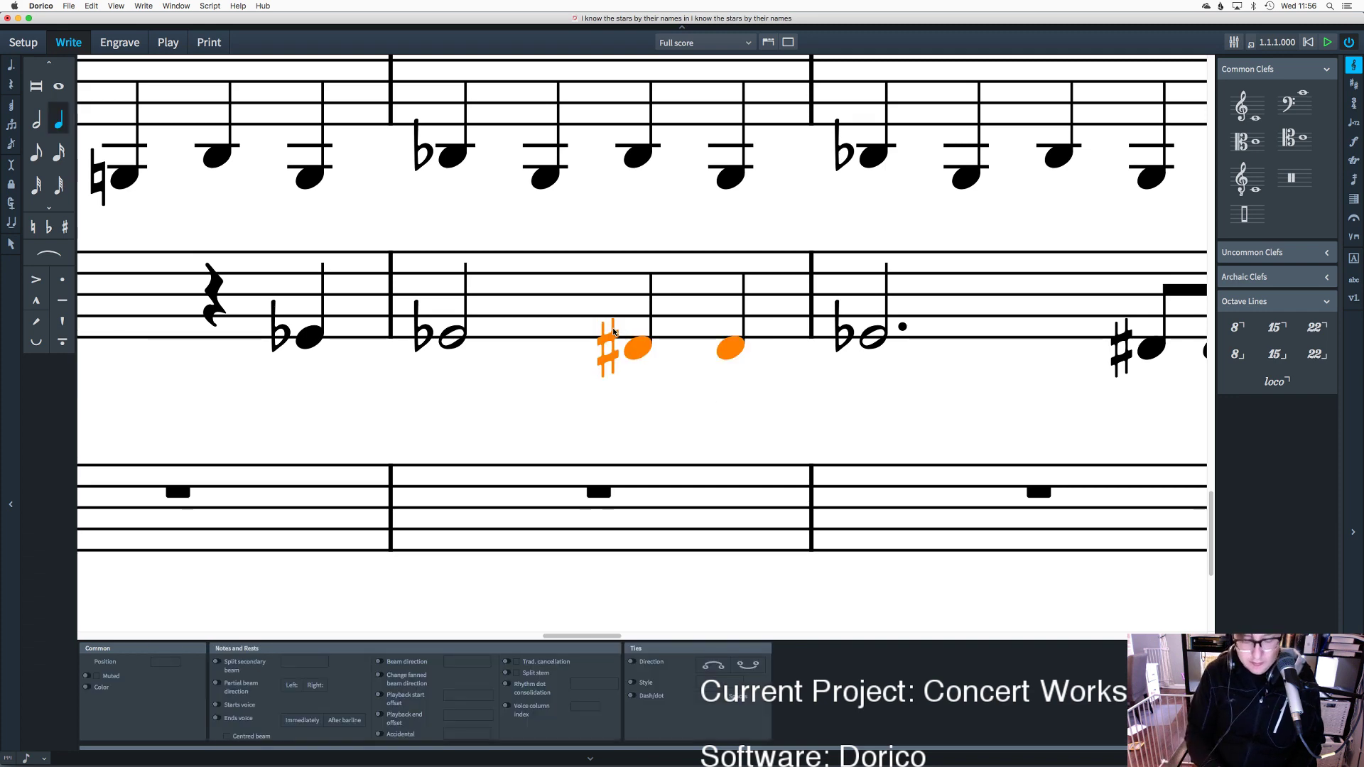
pyautogui.hotkey('alt', 'Up')
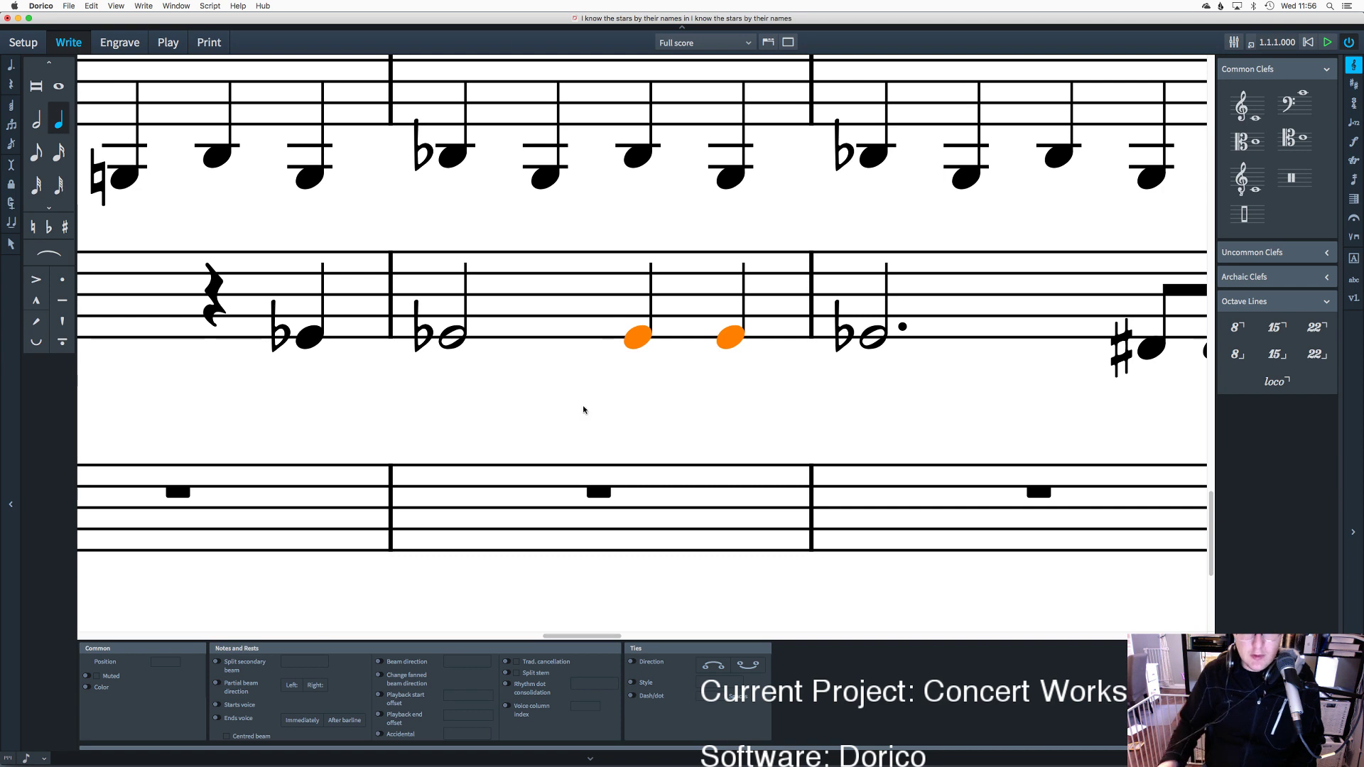
pyautogui.press('Escape')
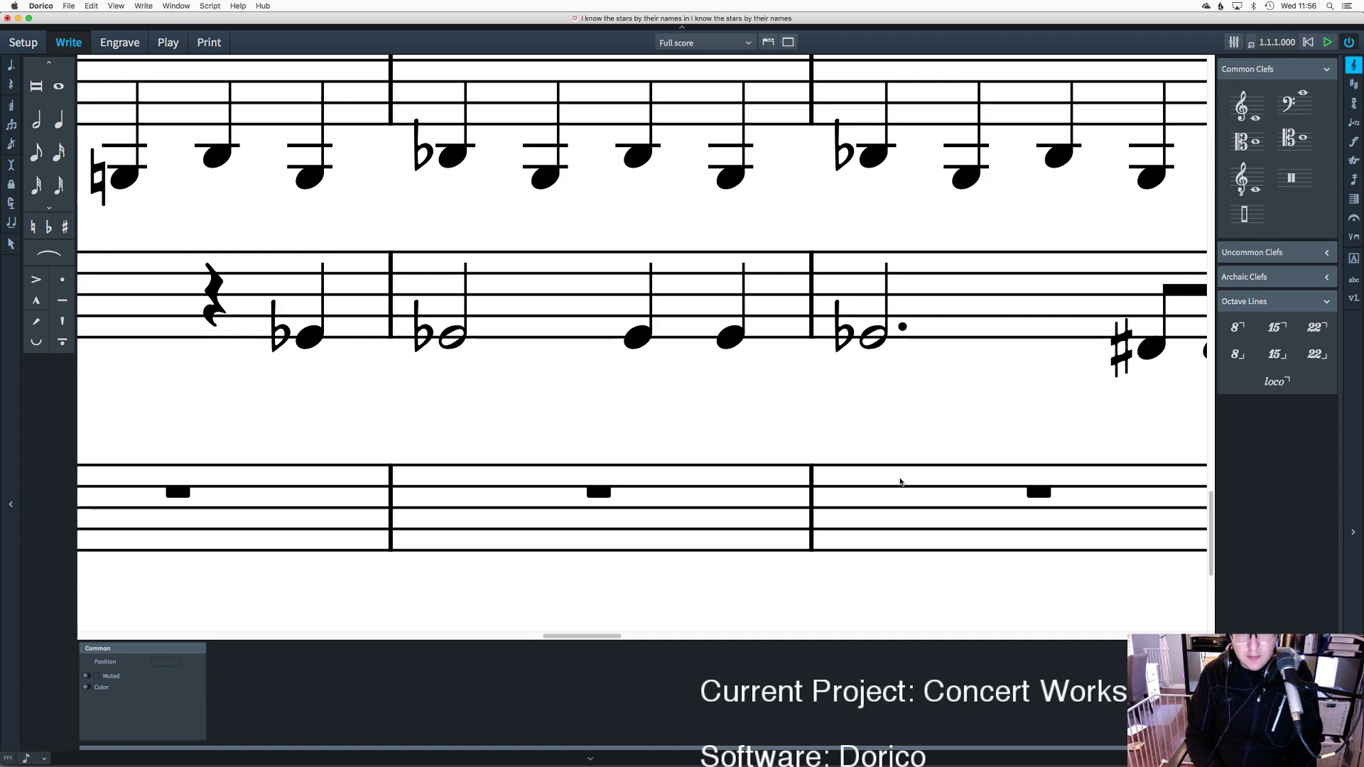
# Step: Respell the tenor's two beamed D-sharp eighth notes at the end of bar 33 as E-flat
pyautogui.press('End')
pyautogui.press('Home')
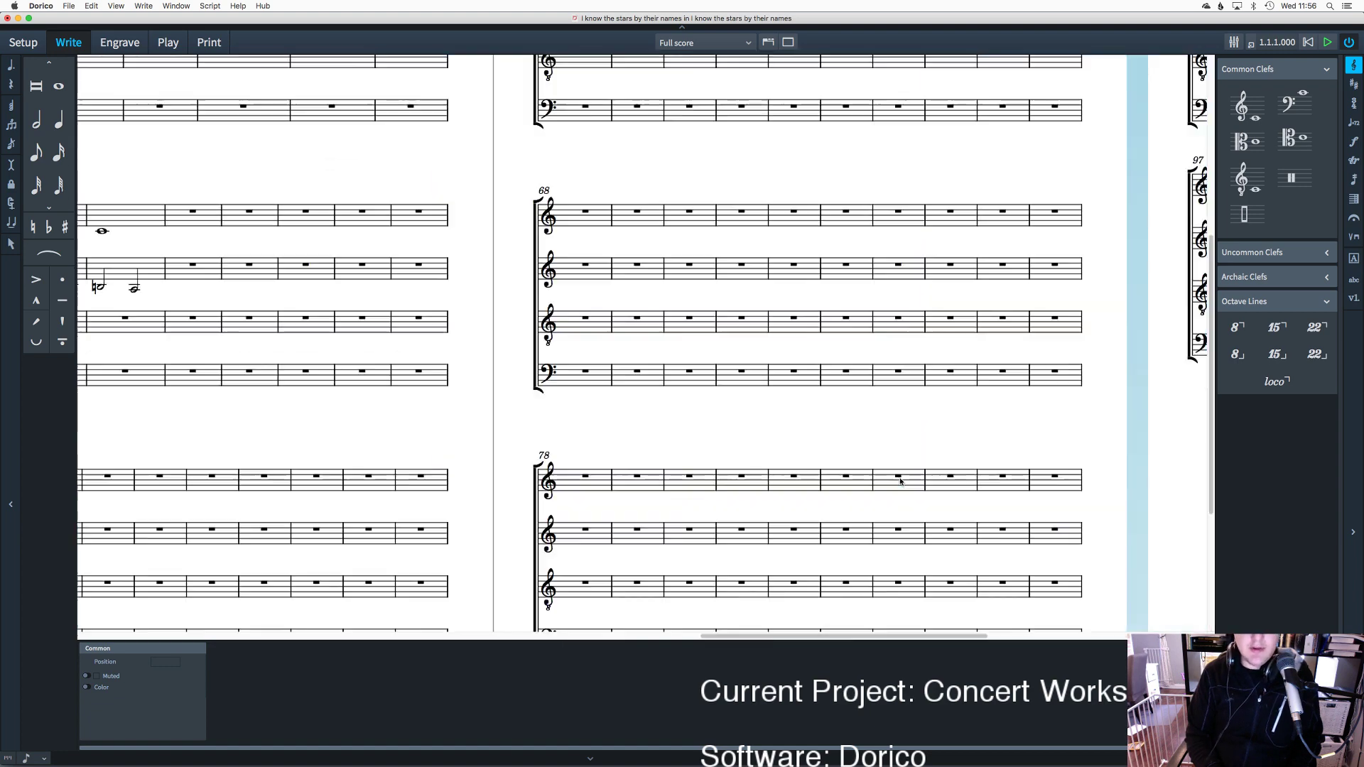
pyautogui.scroll(-10, 900, 482)
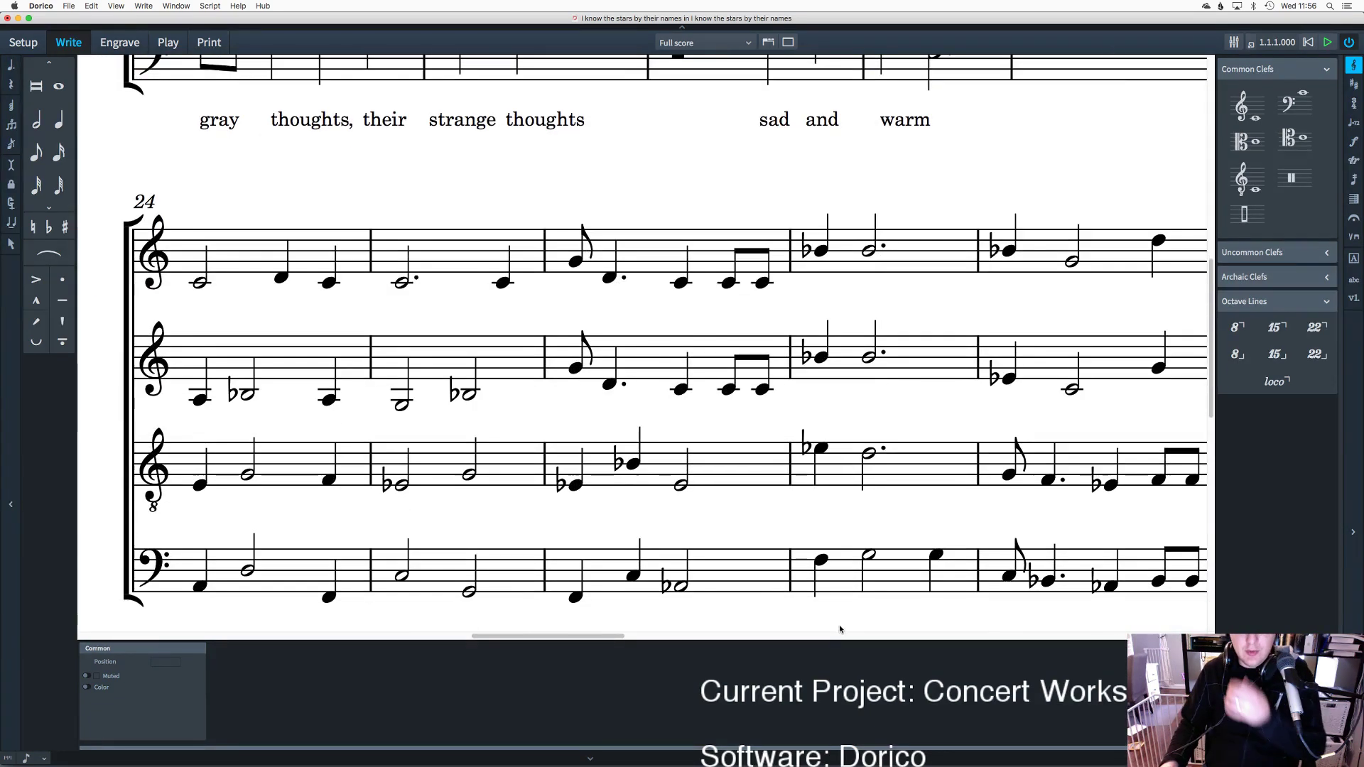
pyautogui.scroll(-8, 832, 495)
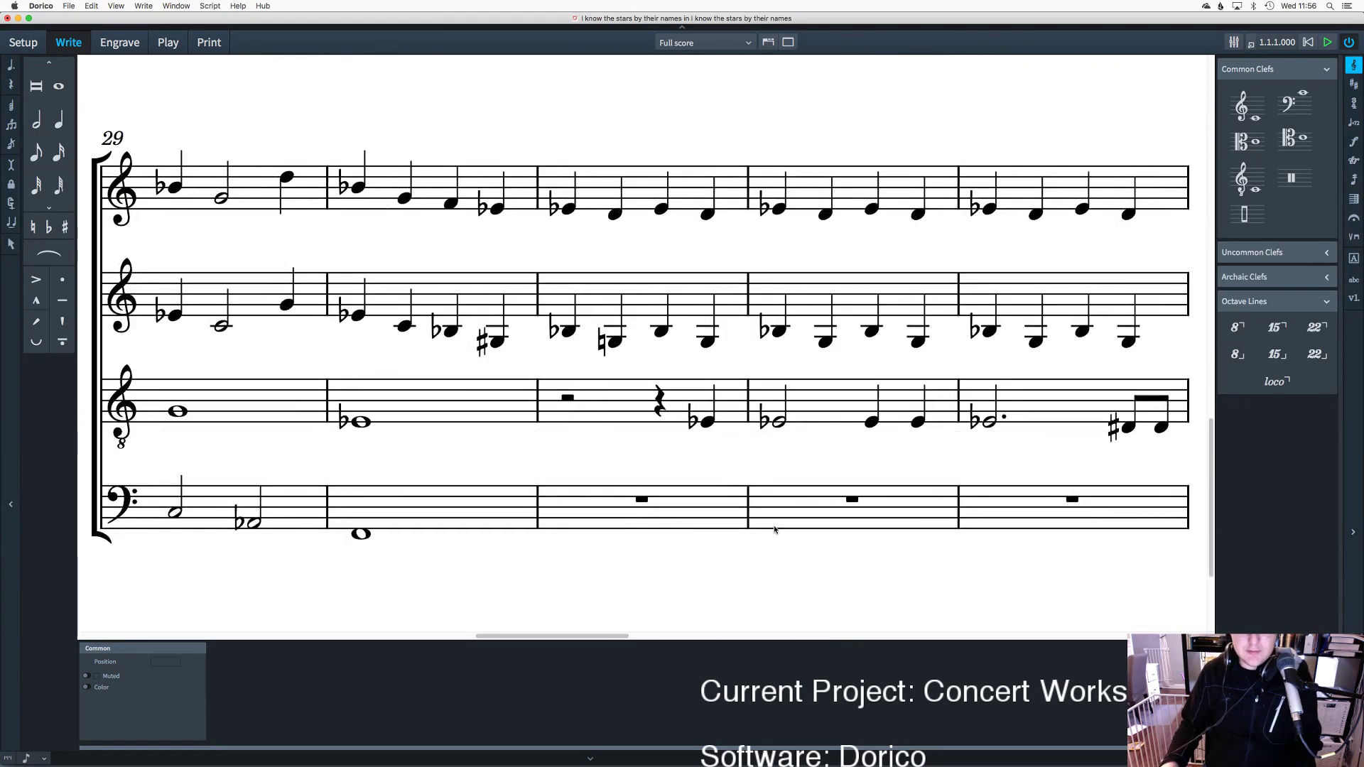
pyautogui.hscroll(2, 711, 530)
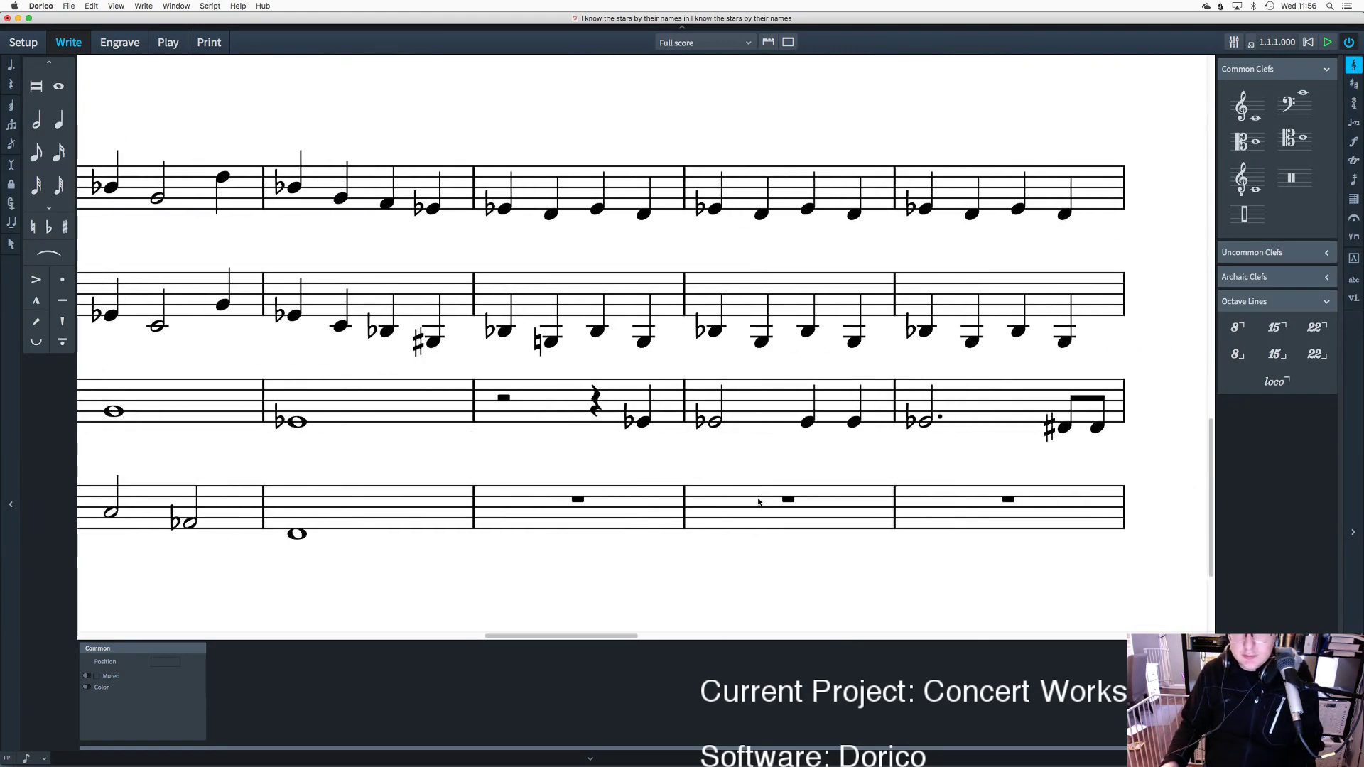
pyautogui.click(1064, 425)
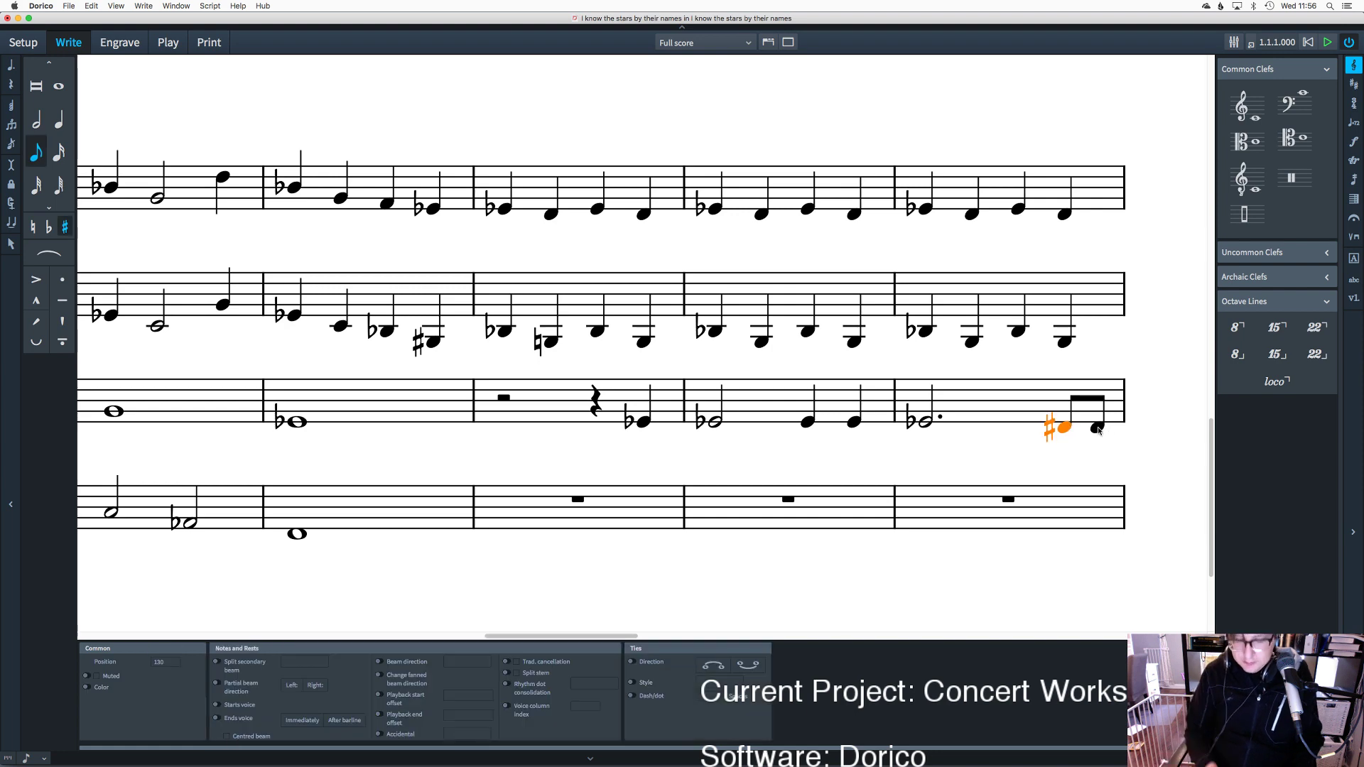
pyautogui.moveTo(1121, 454); pyautogui.dragTo(1025, 391)
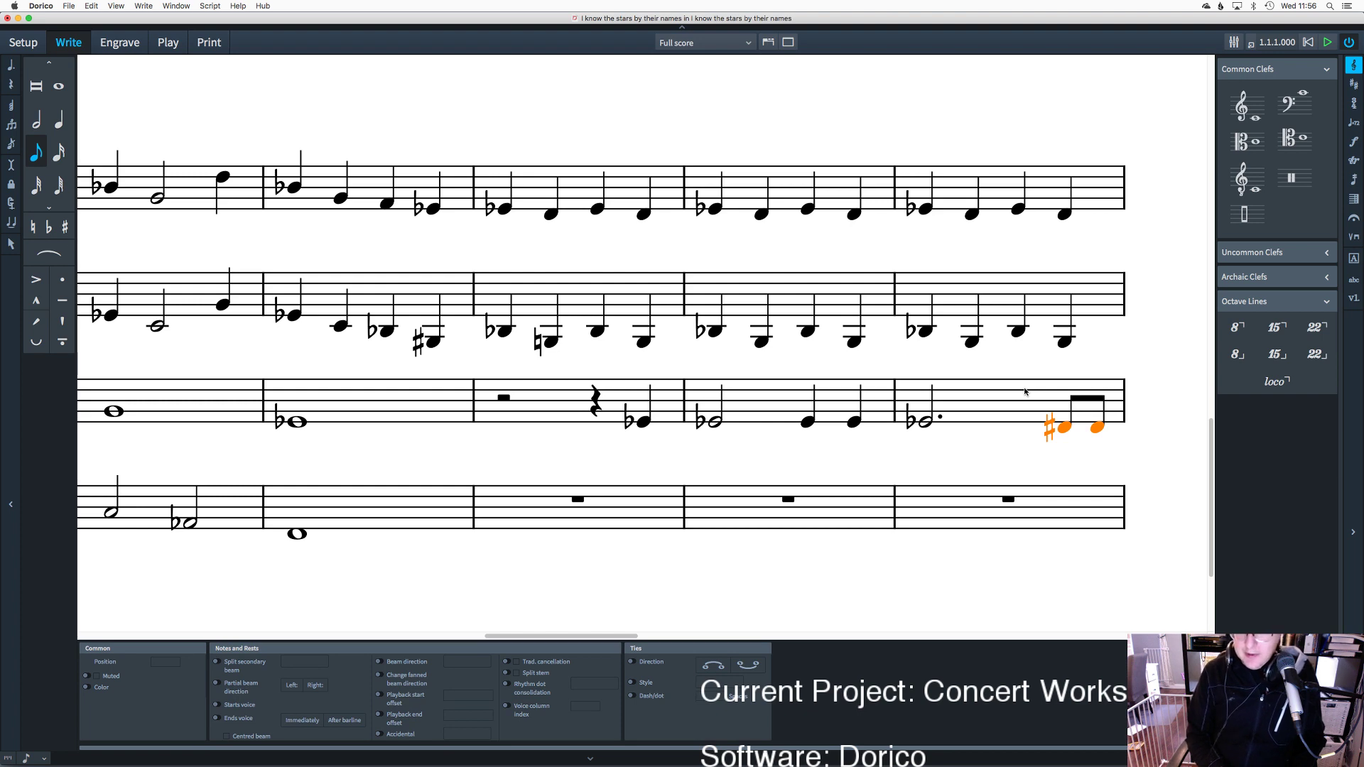
# Step: Review the four voice parts from bar 40 onward and the overall layout of the remaining pages
pyautogui.scroll(5, 1023, 398)
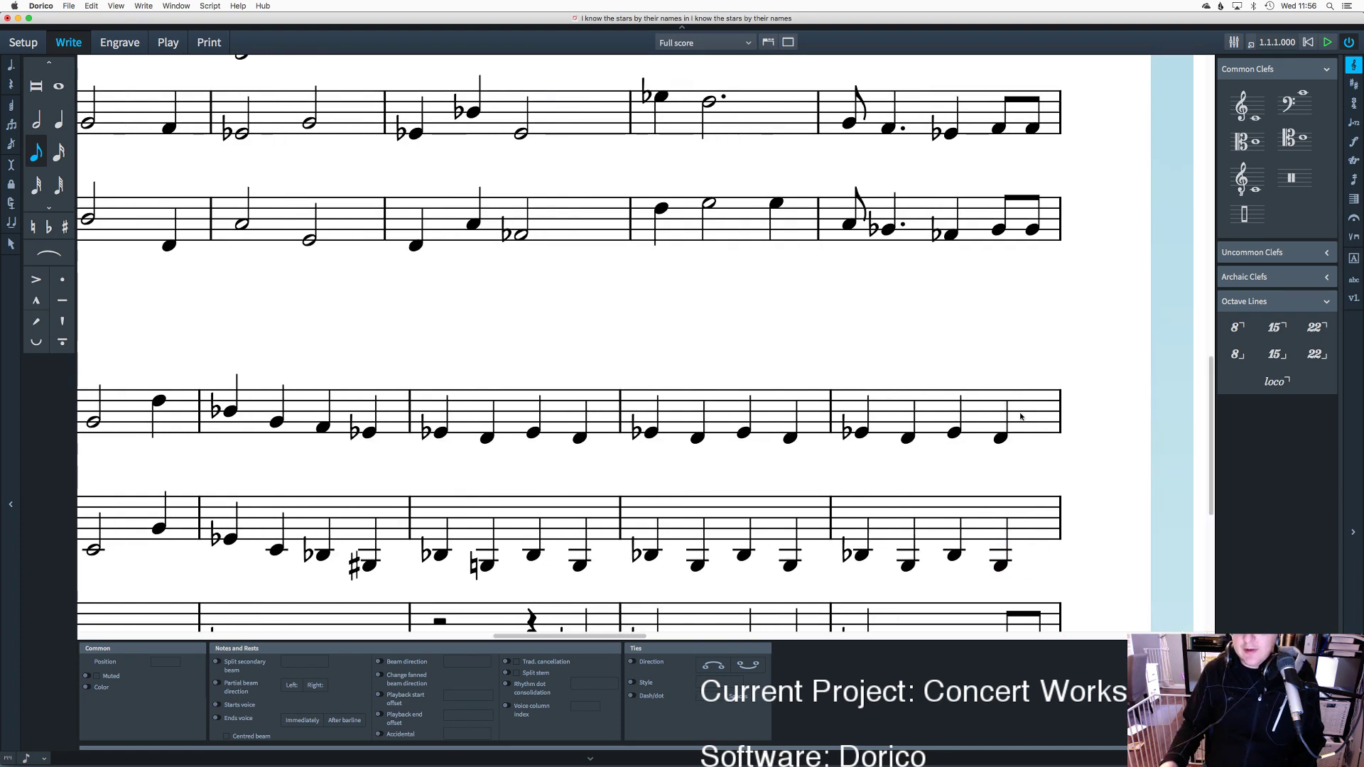
pyautogui.hscroll(8, 1020, 416)
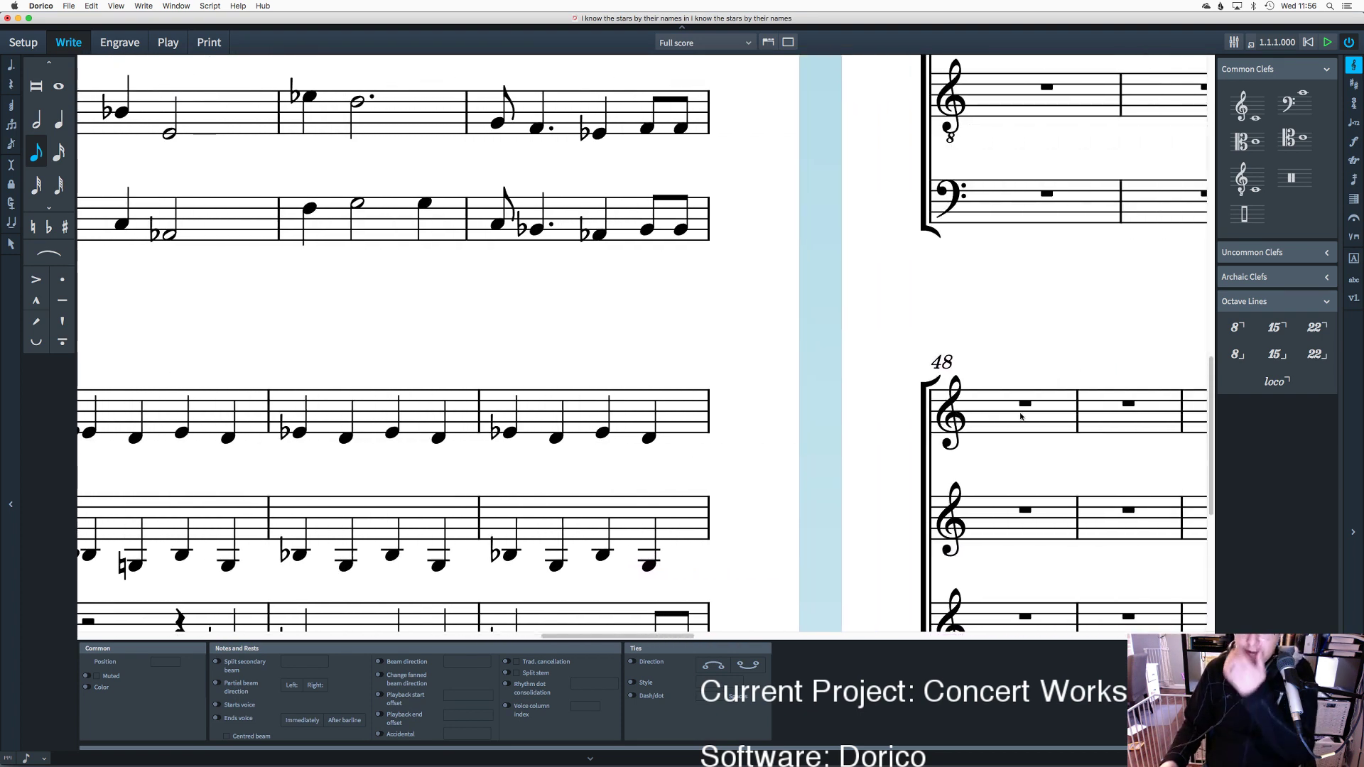
pyautogui.scroll(4, 1020, 416)
pyautogui.hscroll(3, 1020, 416)
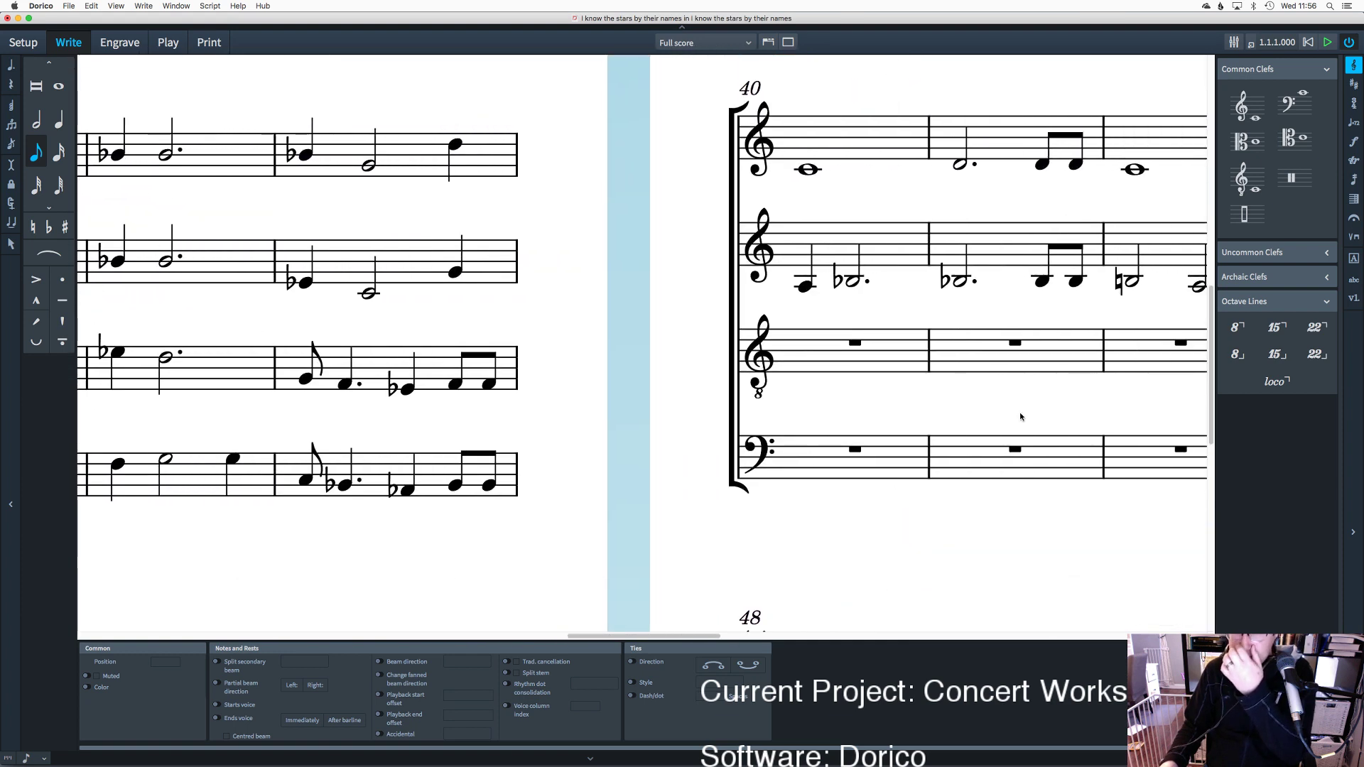
pyautogui.hscroll(6, 1020, 416)
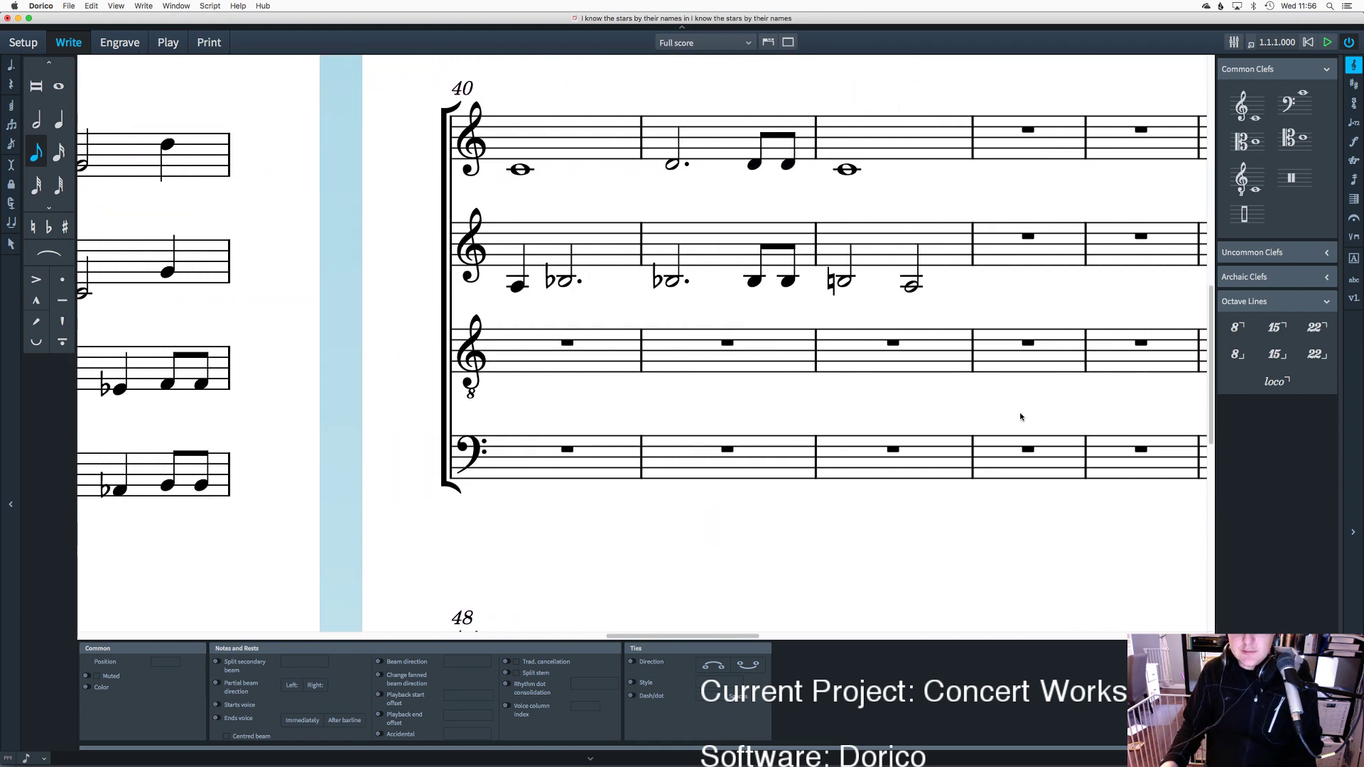
pyautogui.scroll(-8, 1020, 416)
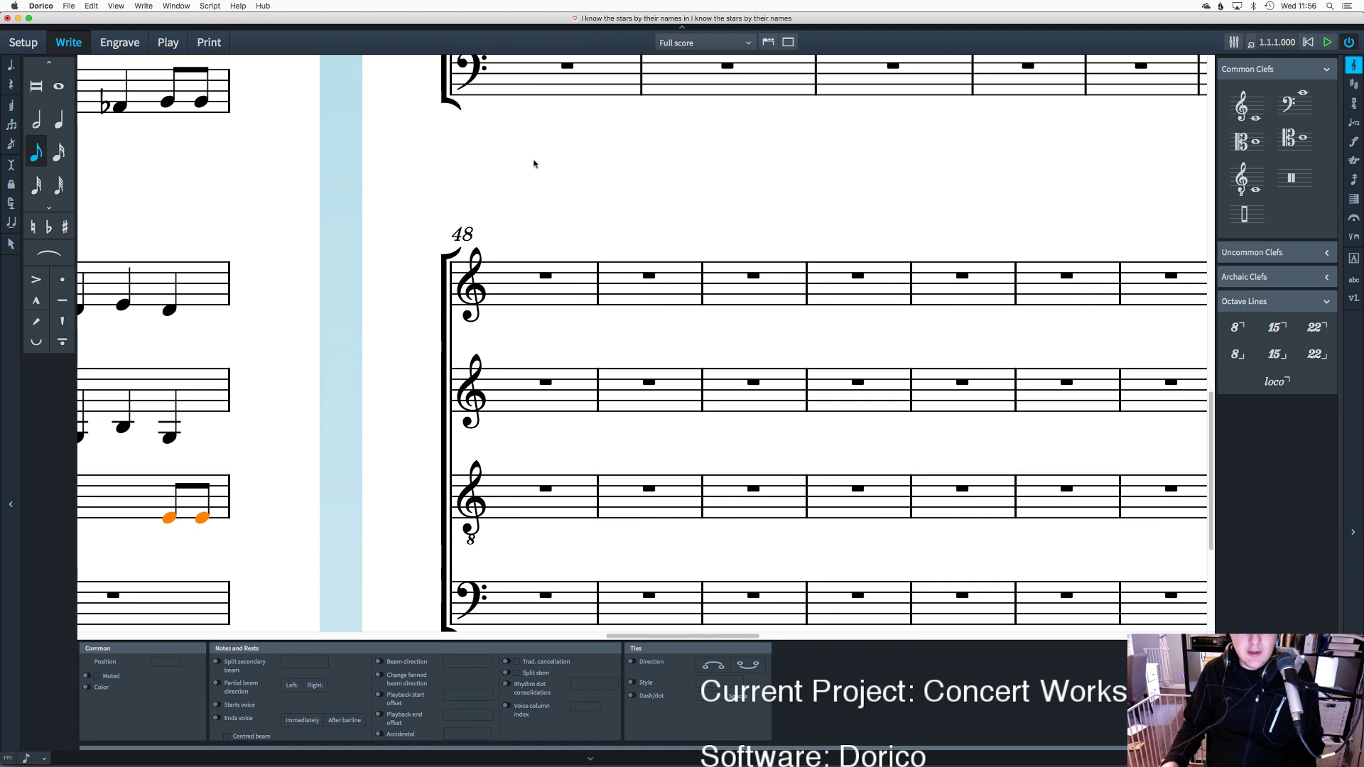
pyautogui.press('Escape')
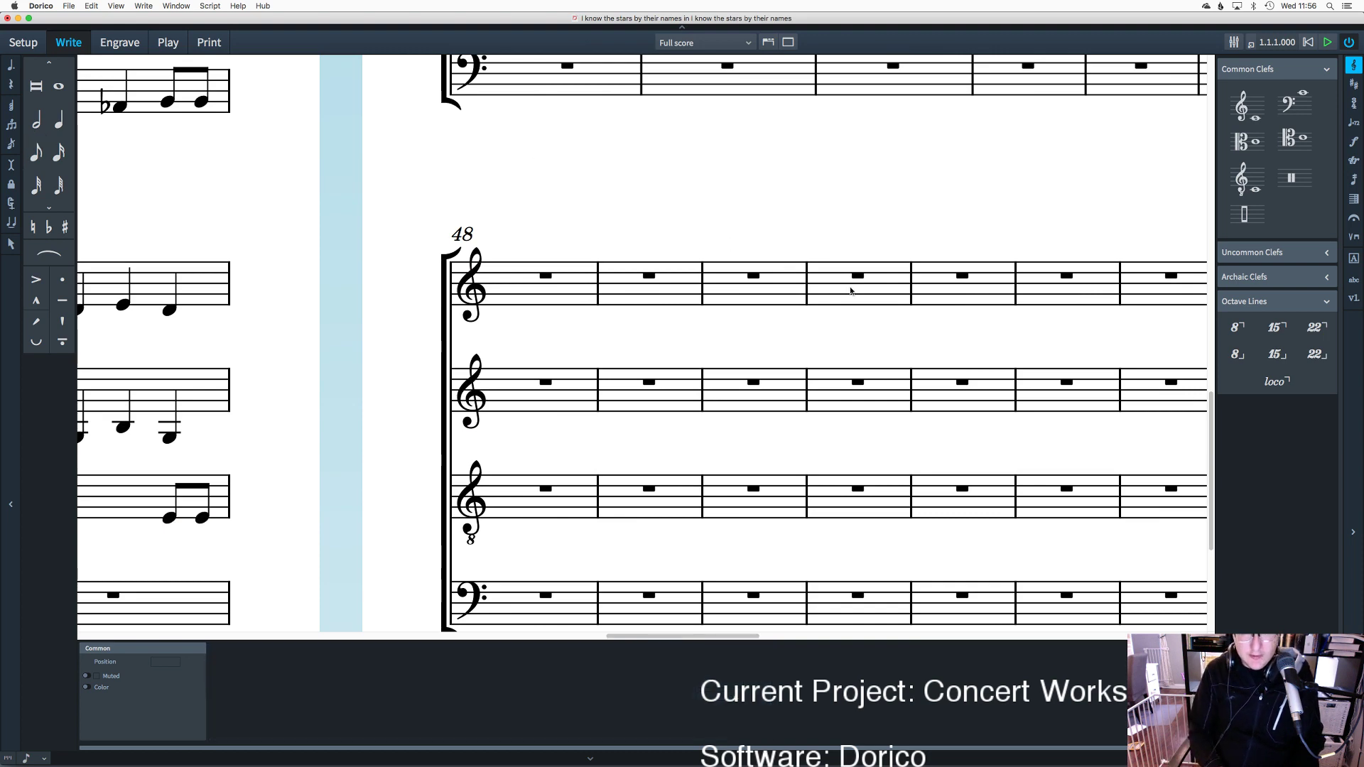
pyautogui.press('super+minus')
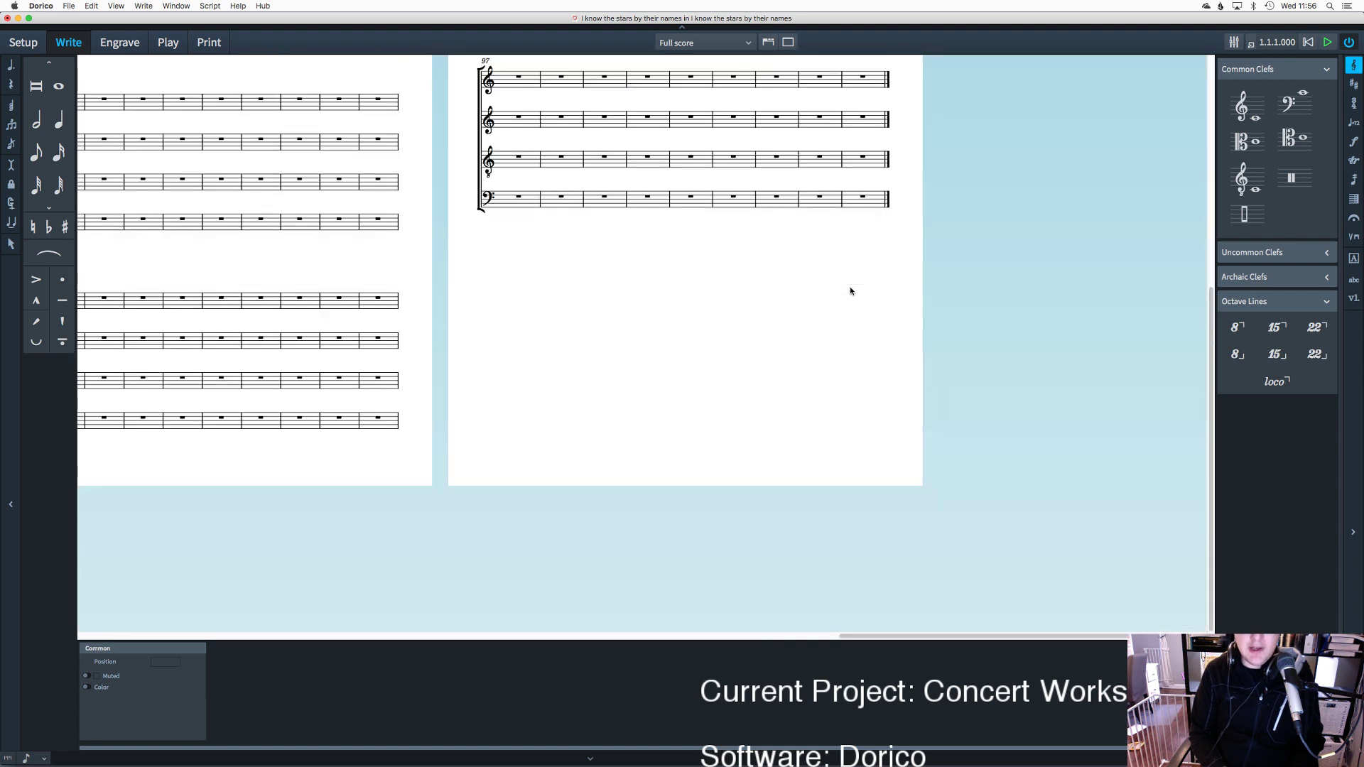
pyautogui.hscroll(-10, 710, 369)
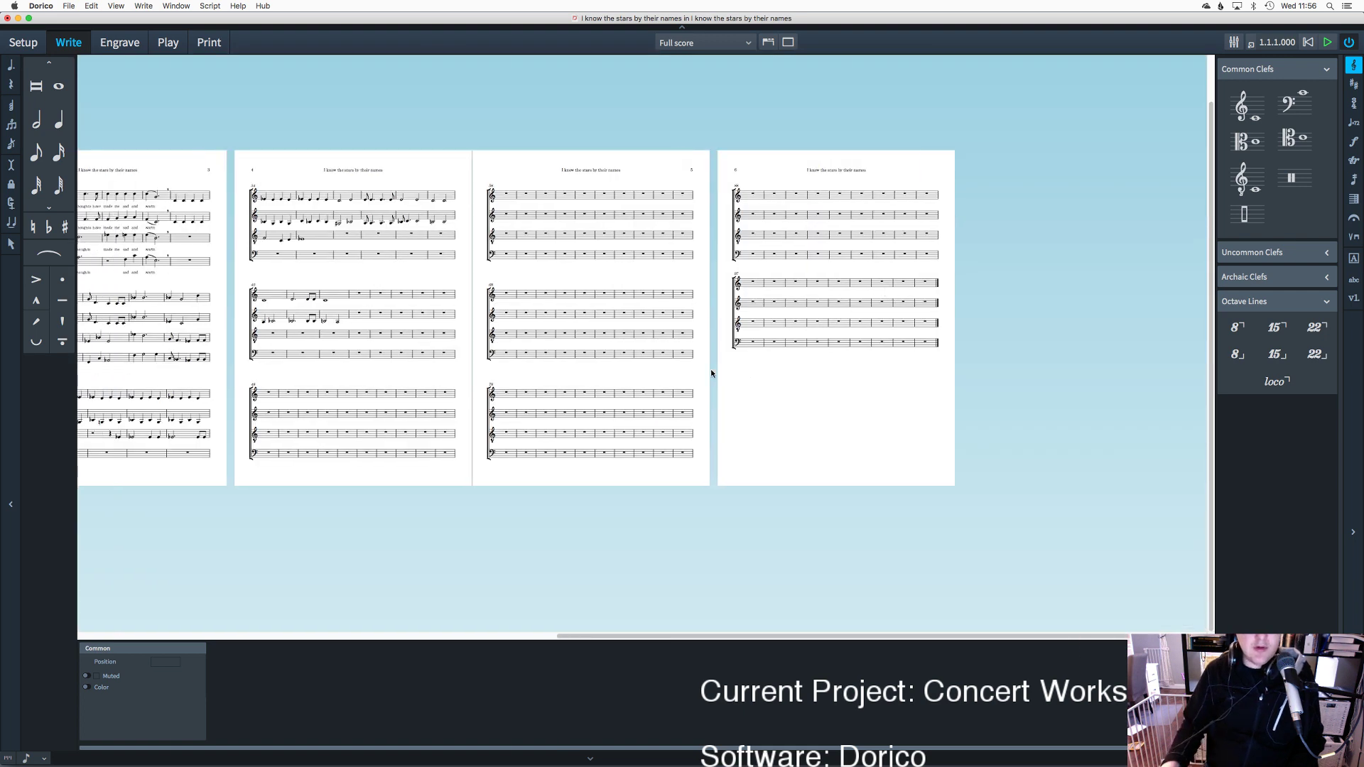
pyautogui.press('super+equal')
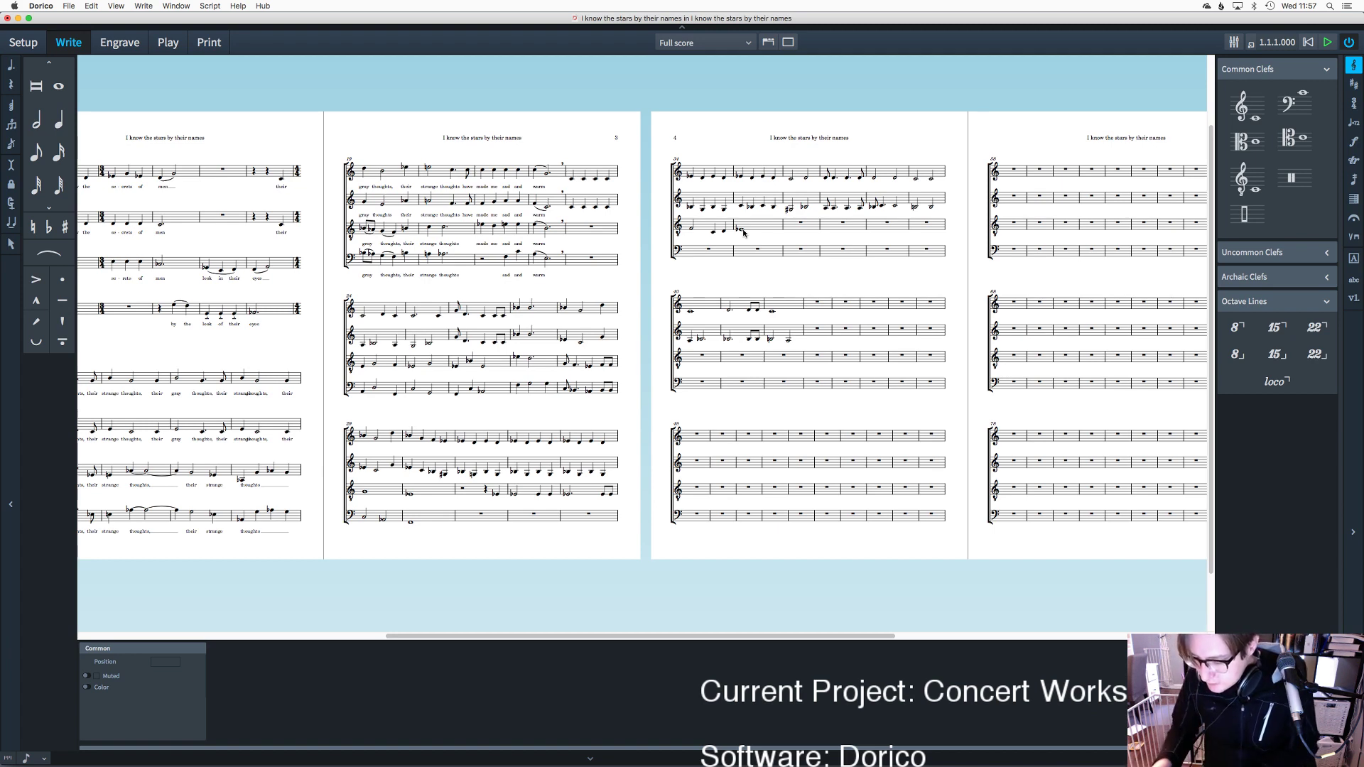
# Step: Respell the alto's G-sharp half note in bar 36 as A-flat
pyautogui.click(789, 211)
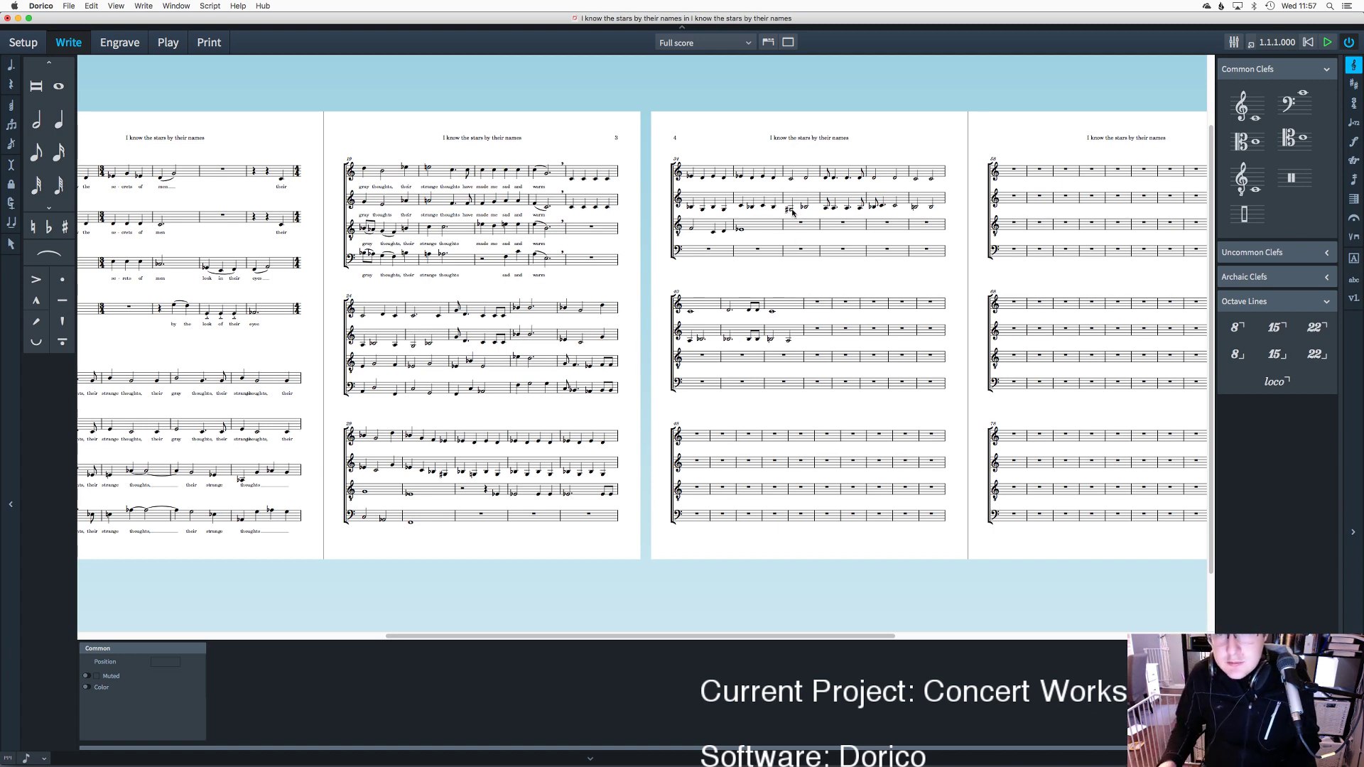
pyautogui.scroll(2, 793, 212)
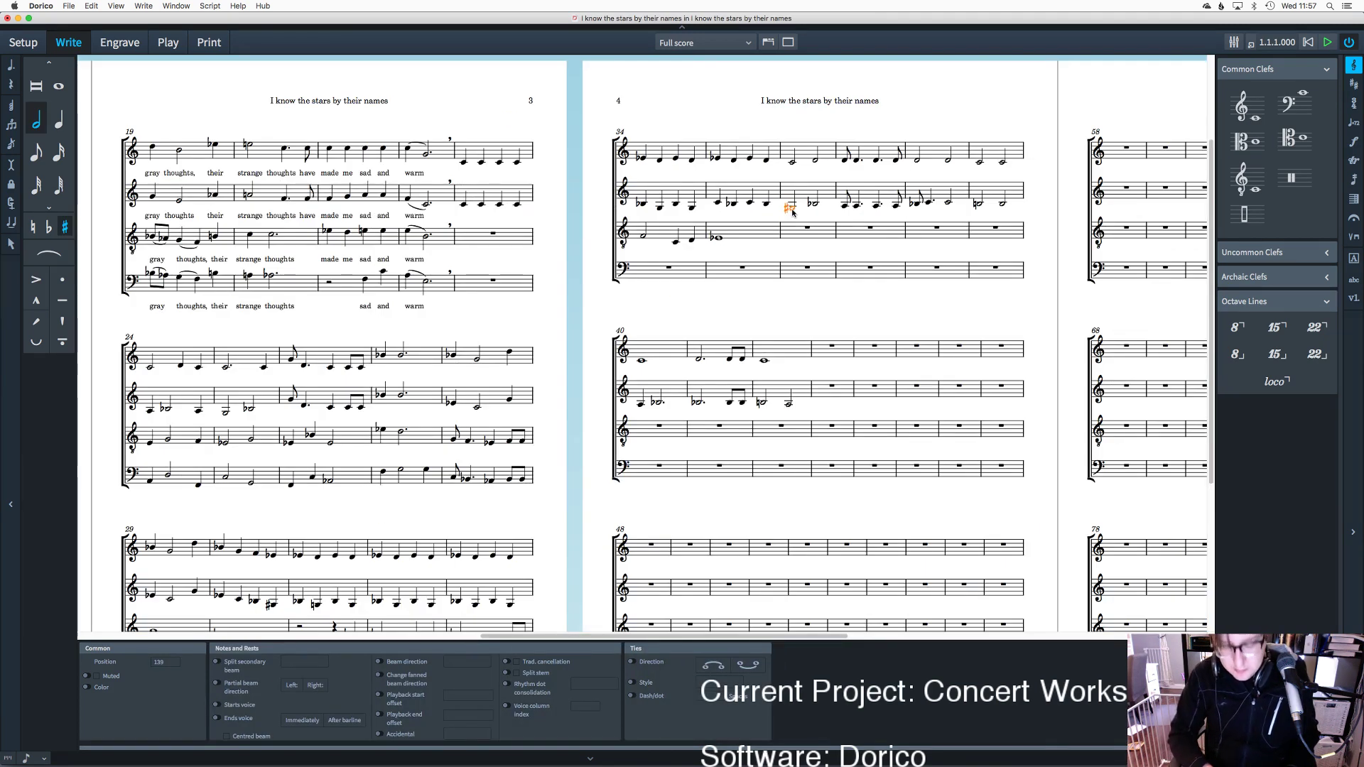
pyautogui.press('-')
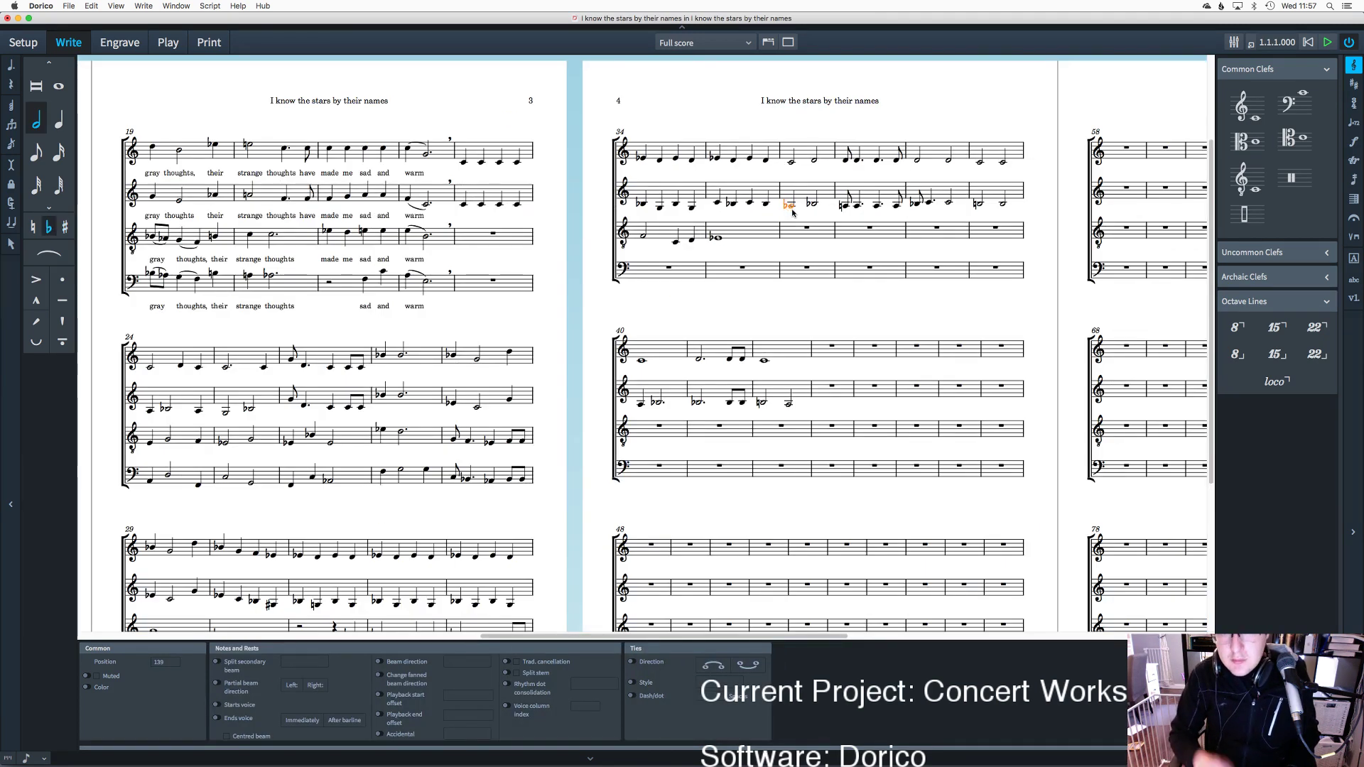
pyautogui.click(793, 249)
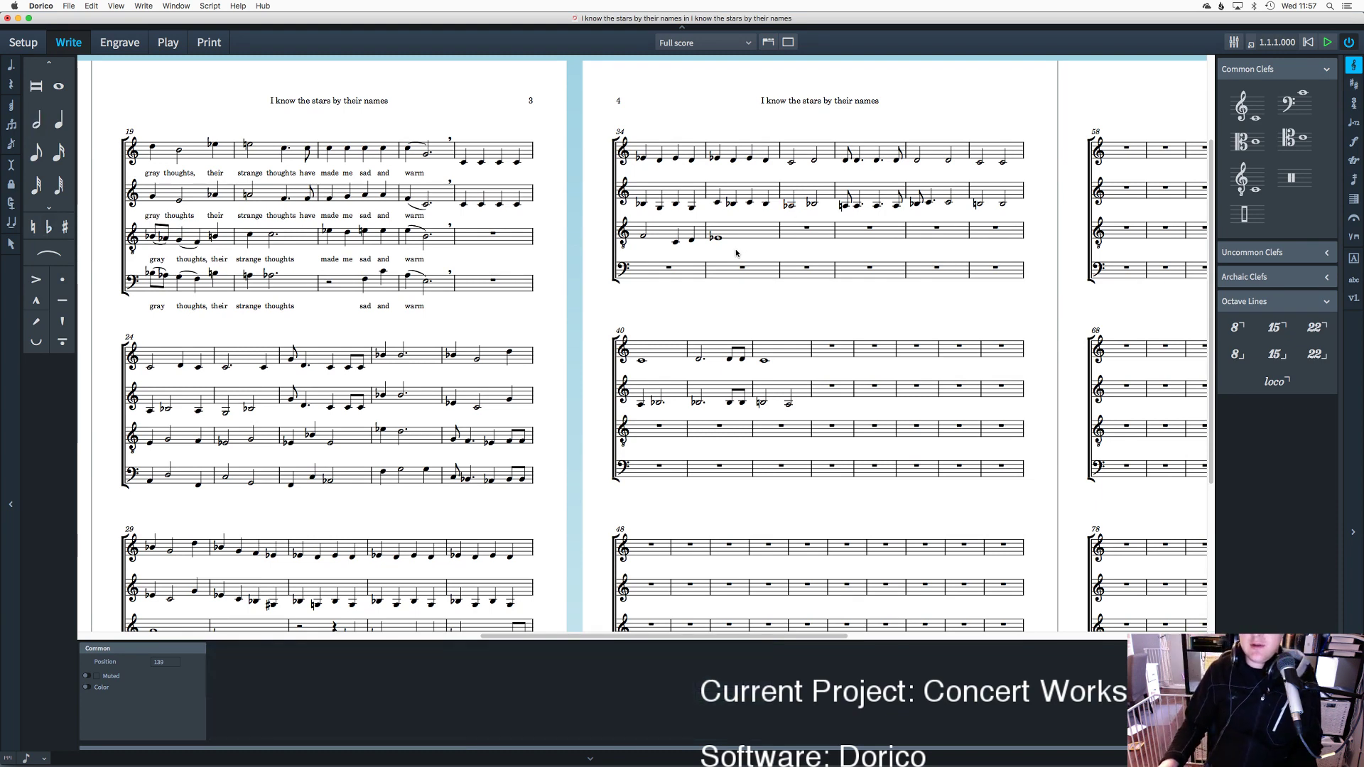
# Step: Enter two half notes, G and F, in the tenor part's bar 36
pyautogui.click(36, 121)
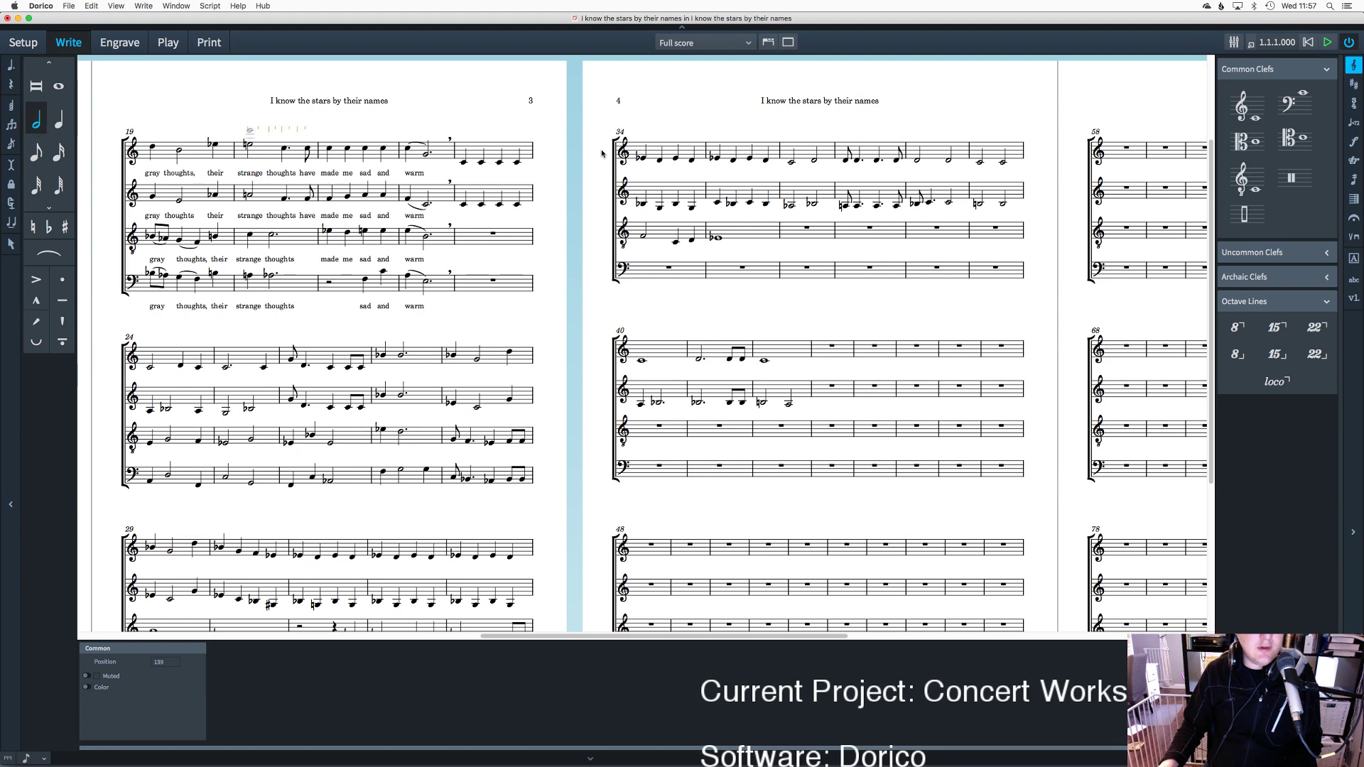
pyautogui.press('6')
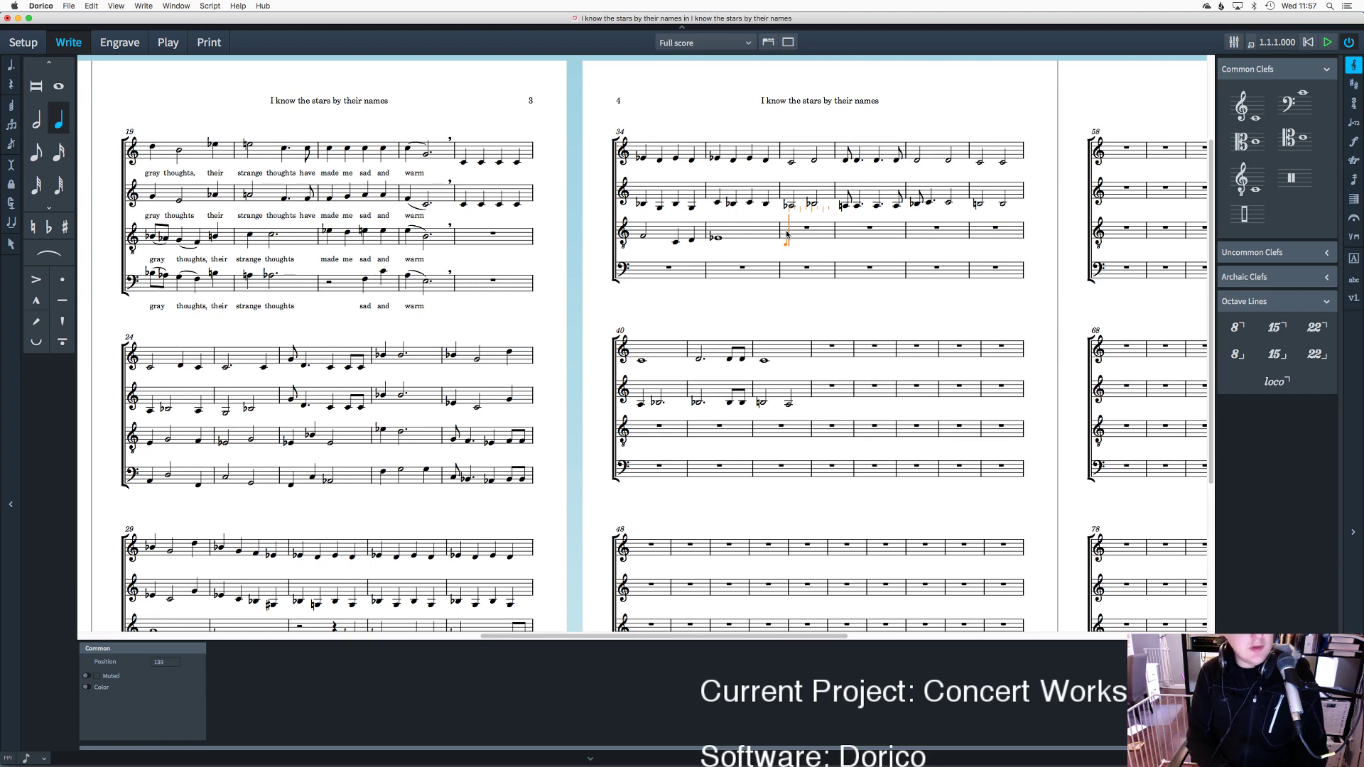
pyautogui.press('7')
pyautogui.click(786, 233)
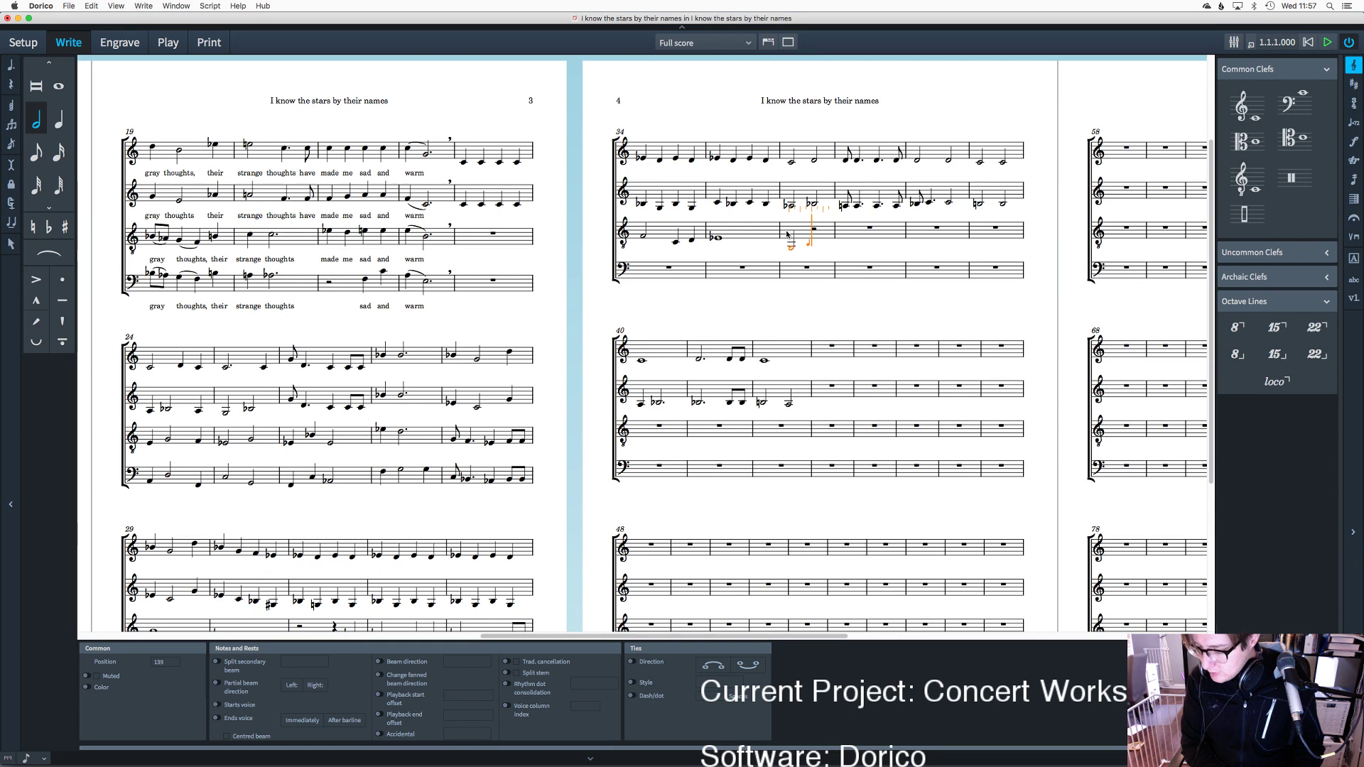
pyautogui.press('c')
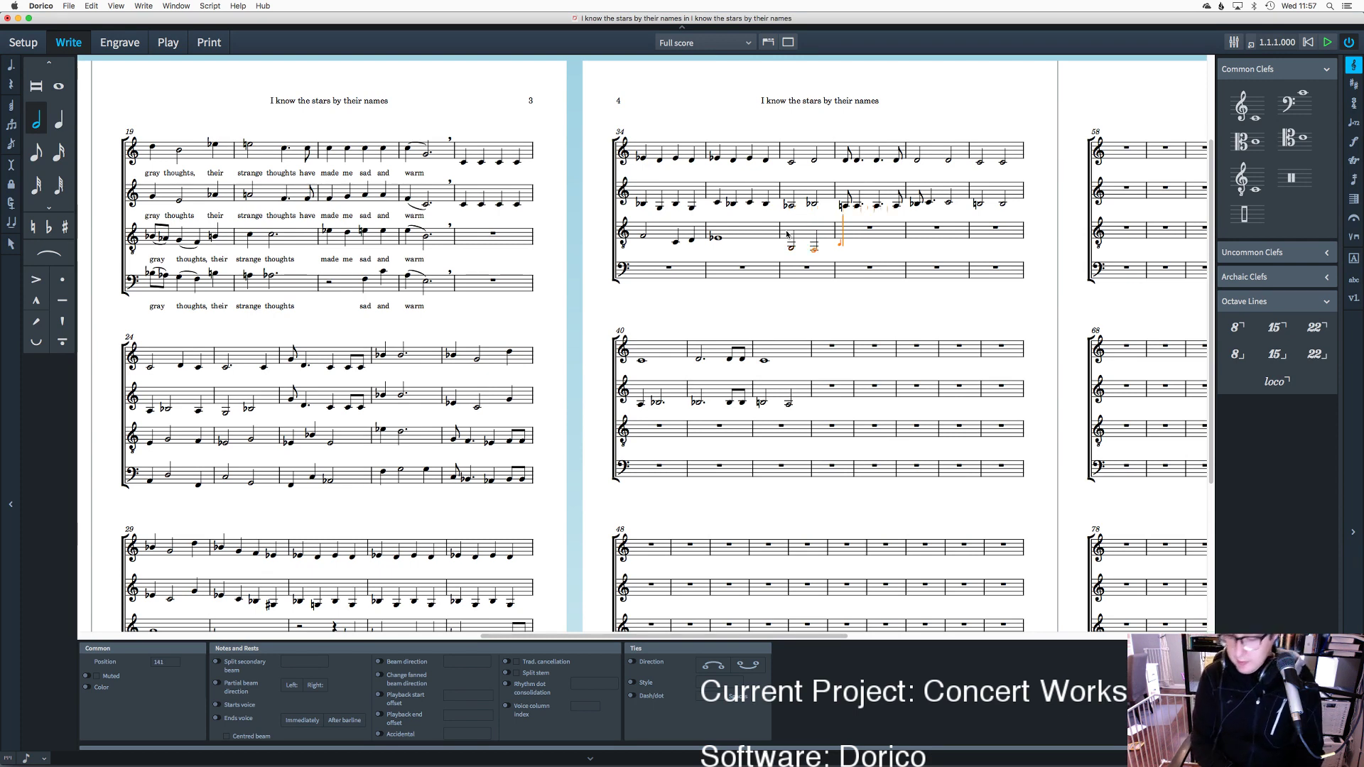
# Step: Fill the tenor's bar 37 with F in the rhythm eighth, dotted quarter, dotted quarter, eighth
pyautogui.press('5')
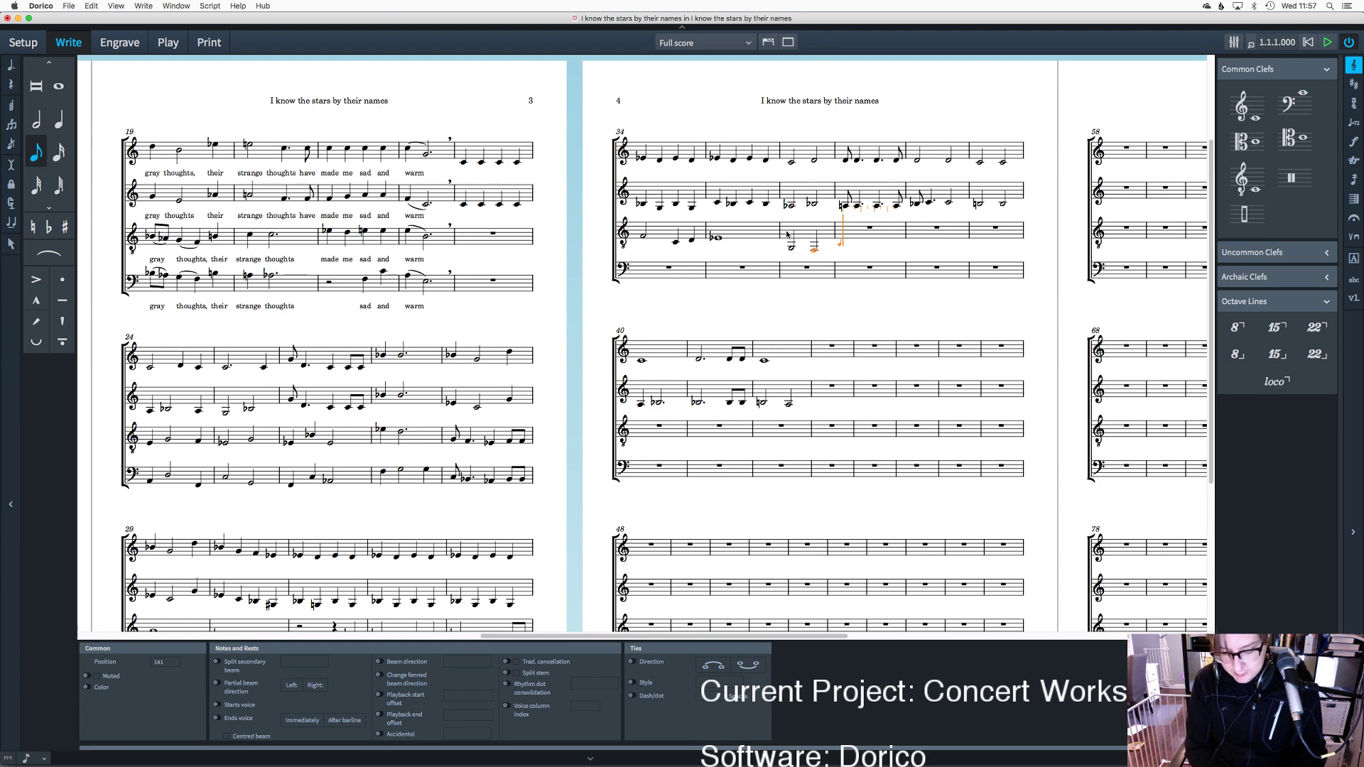
pyautogui.press('c')
pyautogui.press('6')
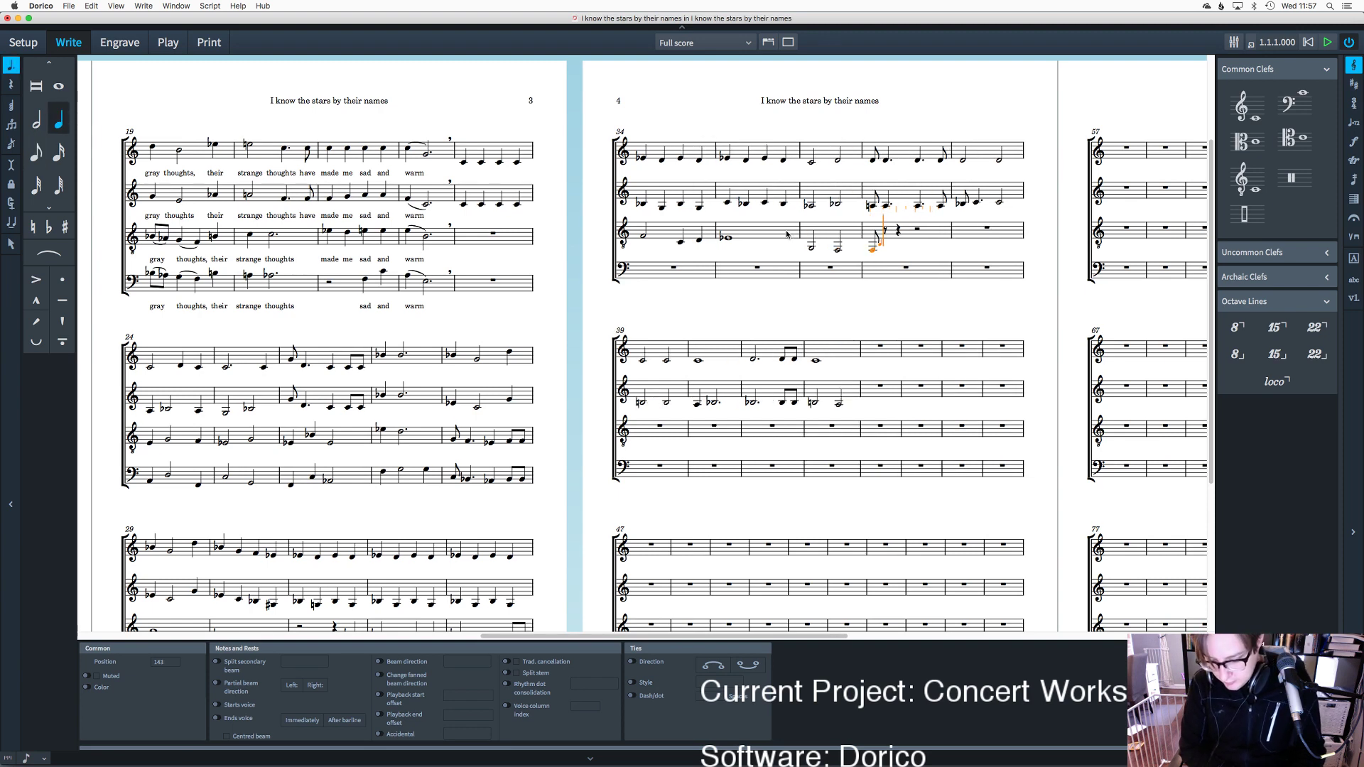
pyautogui.press('c')
pyautogui.press('c')
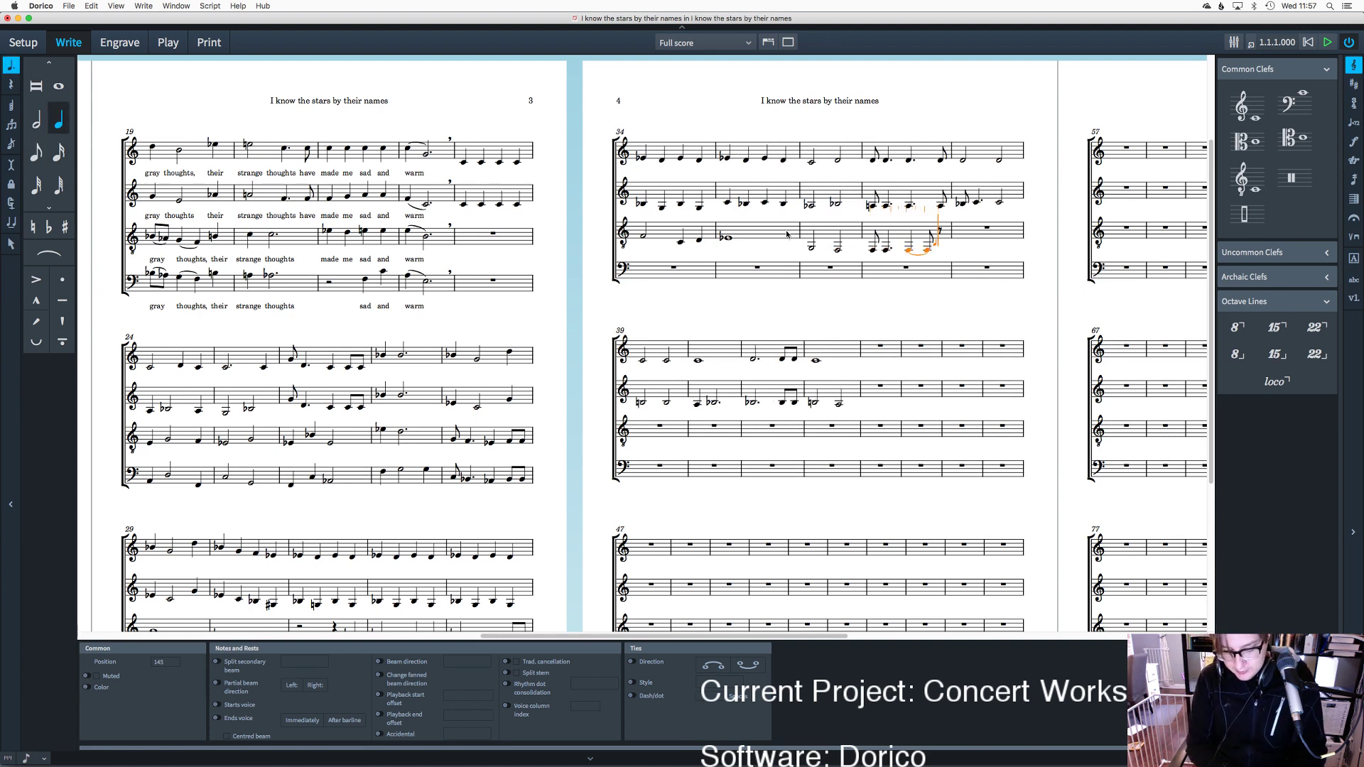
pyautogui.press('5')
pyautogui.press('c')
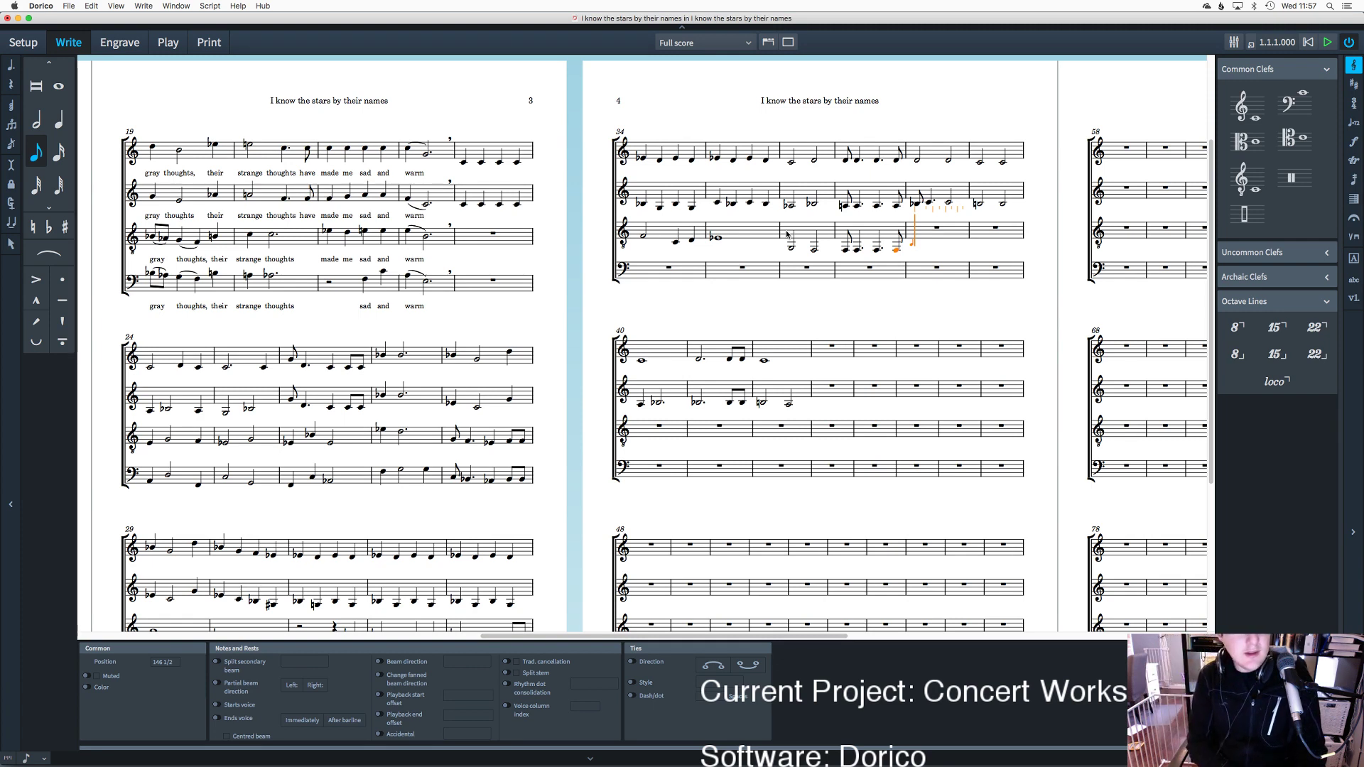
# Step: Enter an F-sharp eighth note, a dotted quarter G and a half note G in the tenor's bar 38
pyautogui.press('c')
pyautogui.press('6')
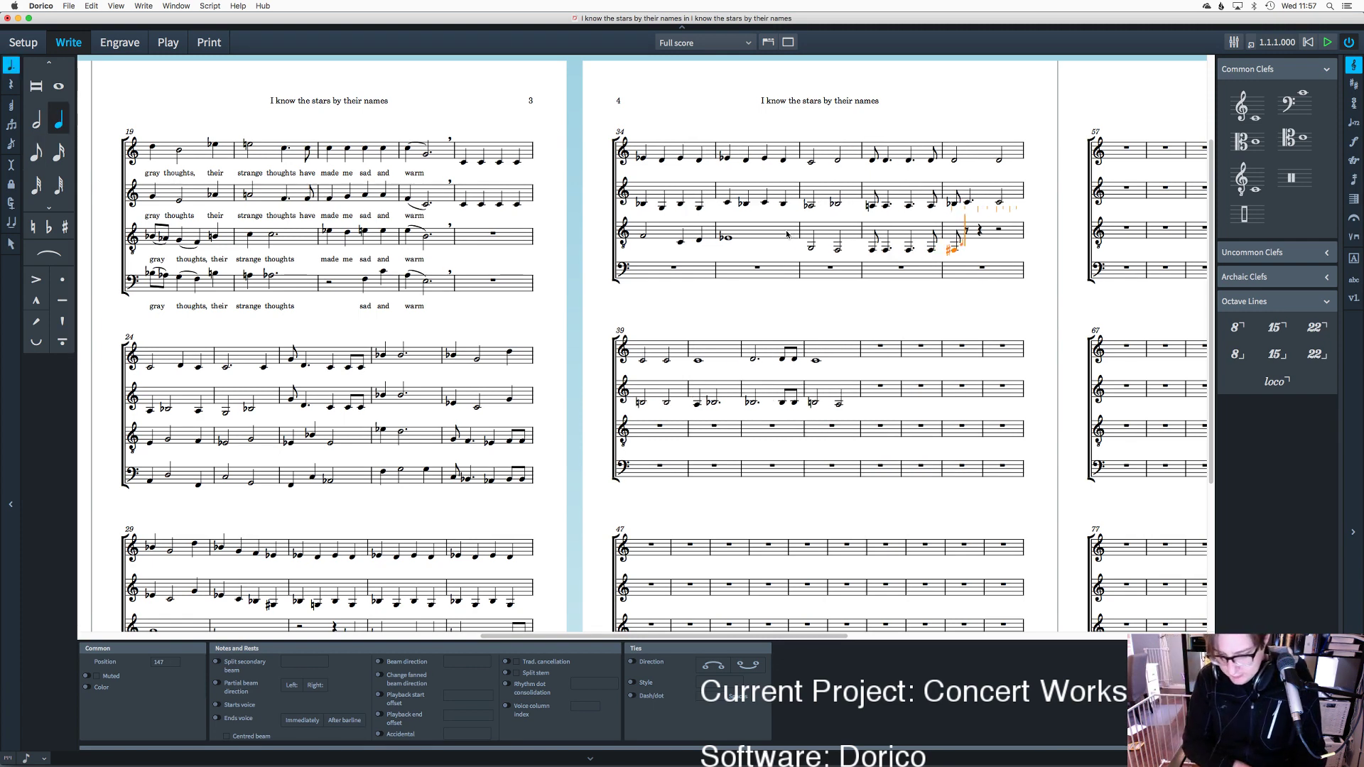
pyautogui.press('c')
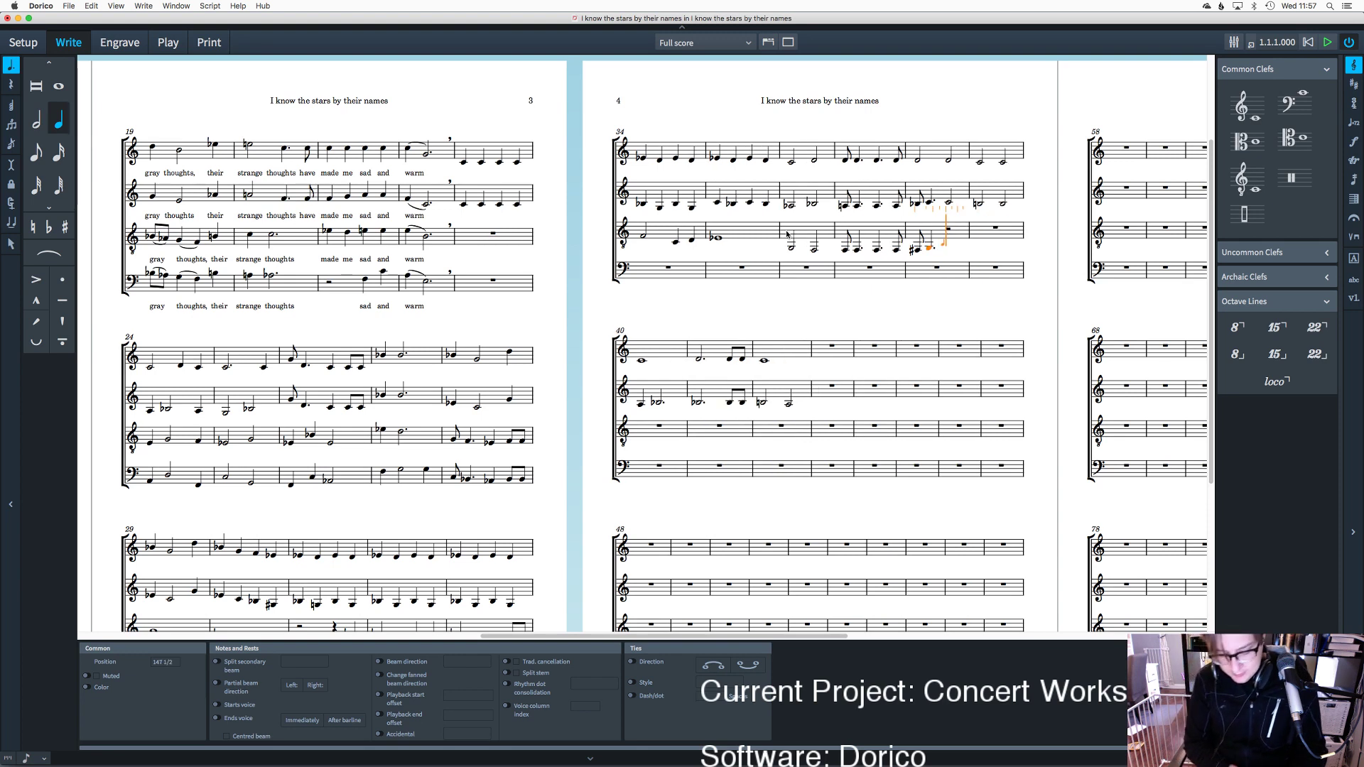
pyautogui.press('7')
pyautogui.press('c')
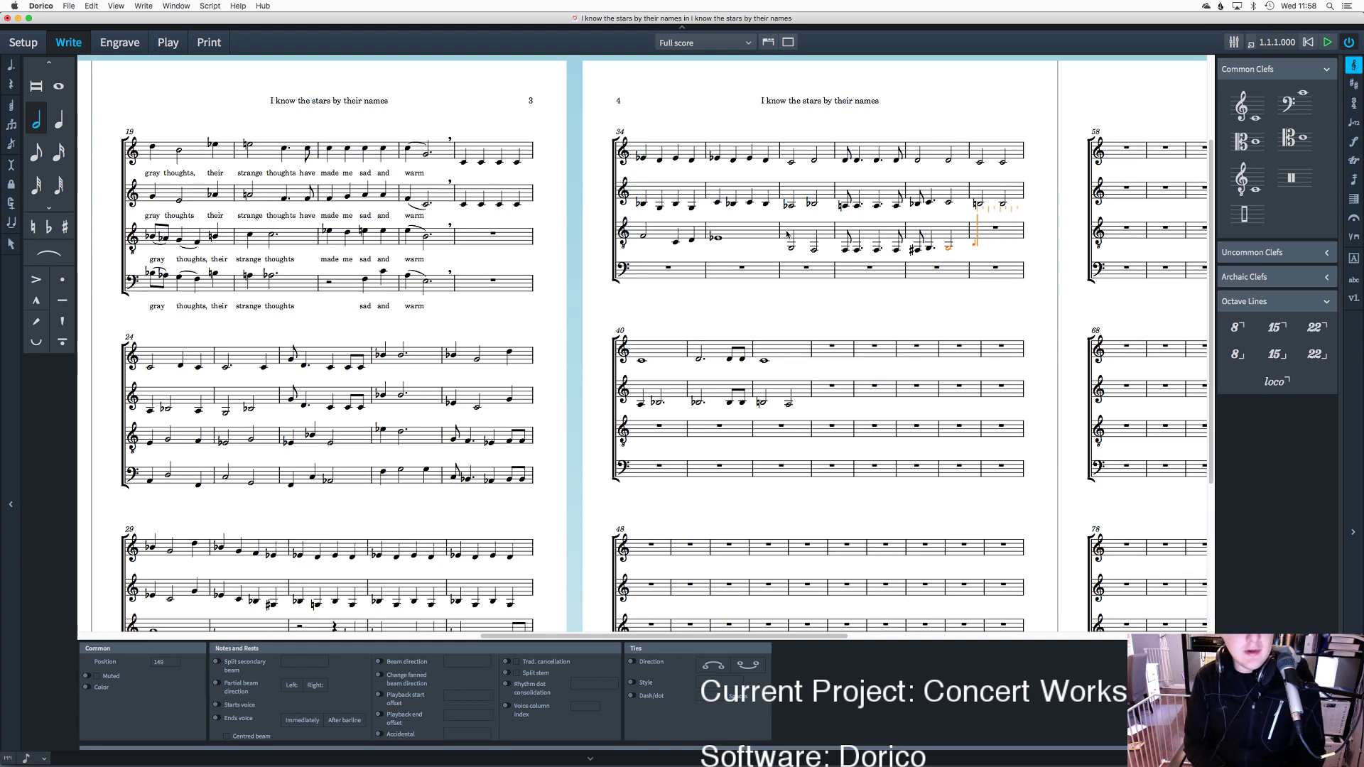
# Step: Enter two half notes G in the tenor's bar 39, and a quarter G plus a dotted half F in bar 40
pyautogui.press('a')
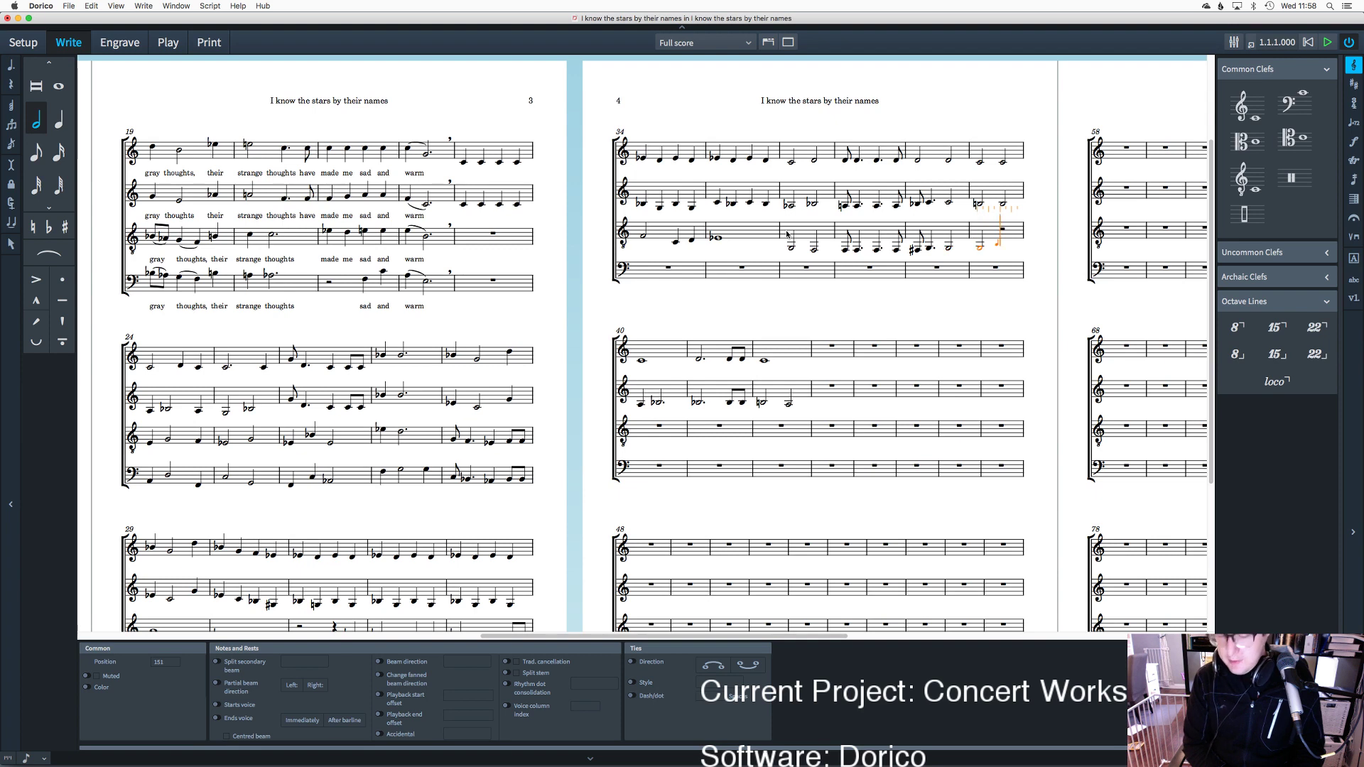
pyautogui.press('a')
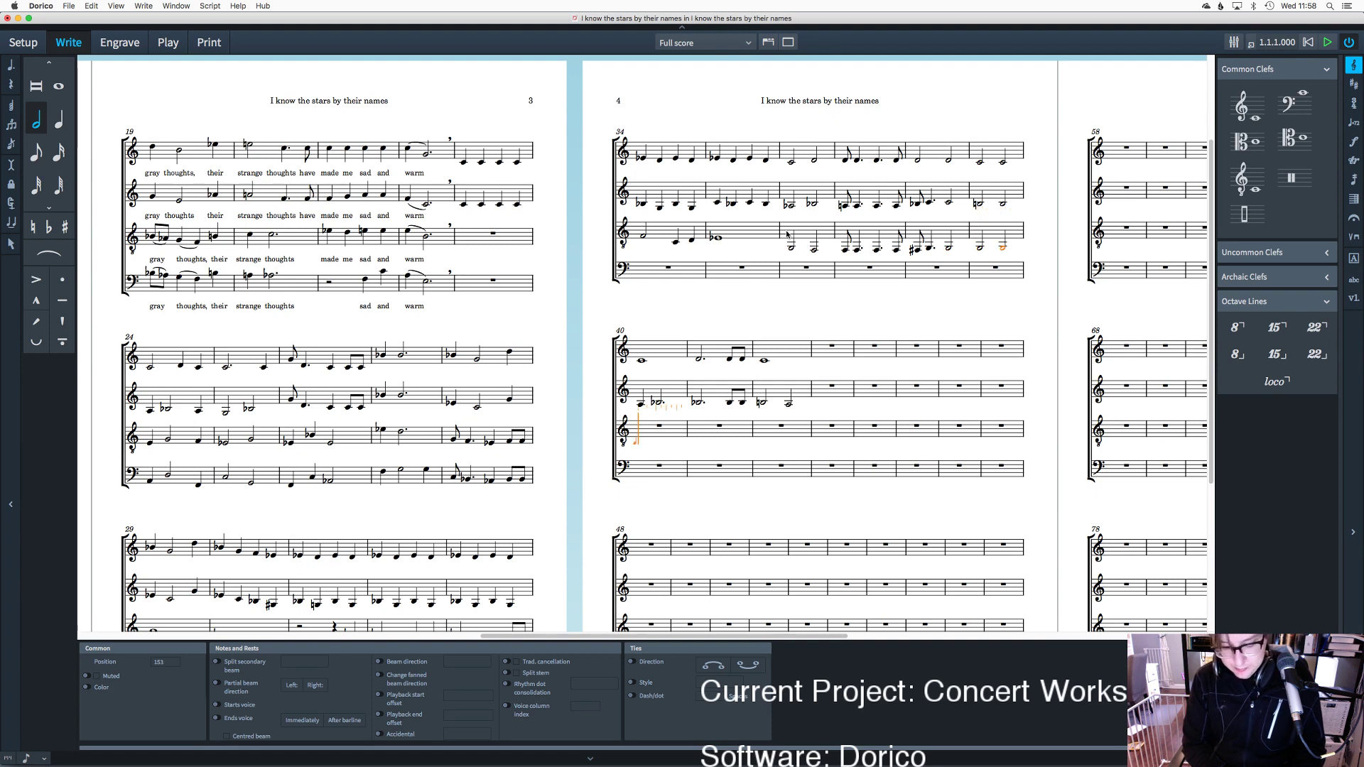
pyautogui.press('6')
pyautogui.press('a')
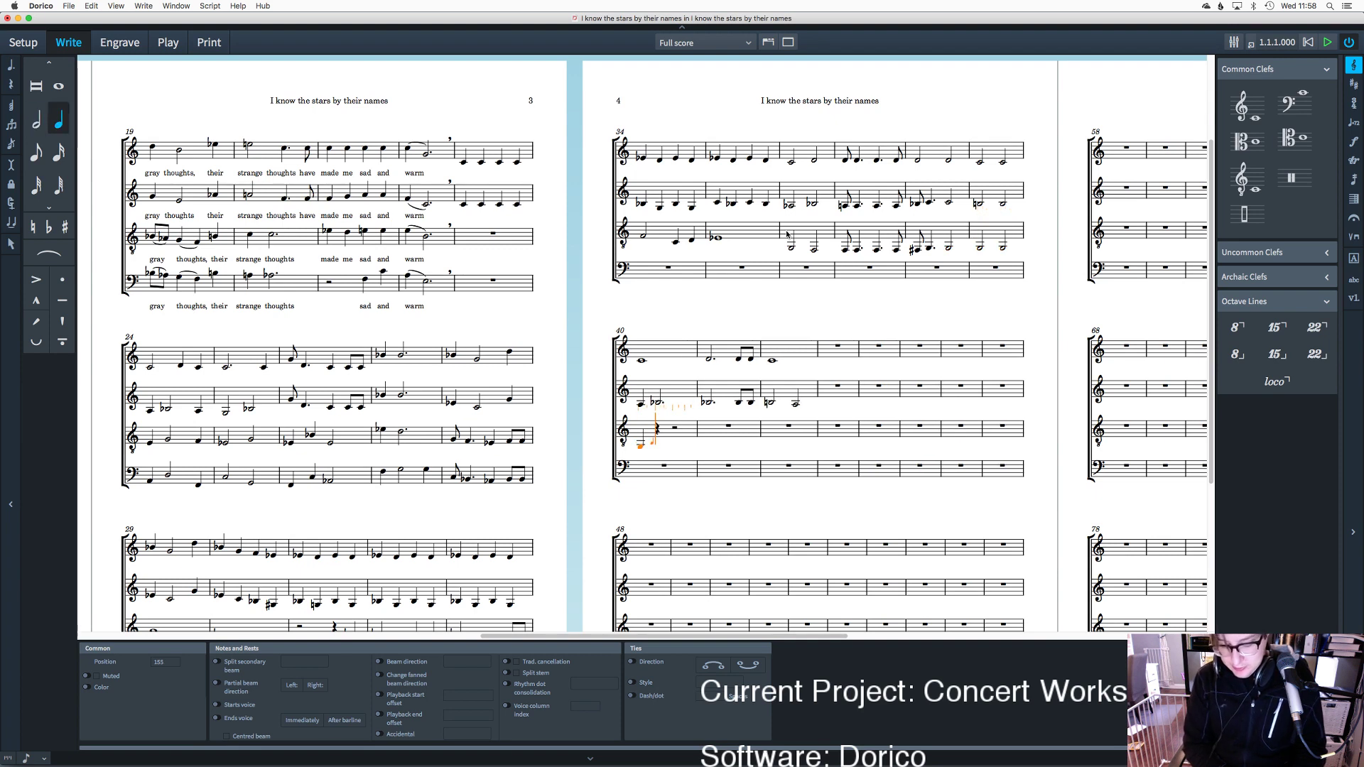
pyautogui.press('7')
pyautogui.press('.')
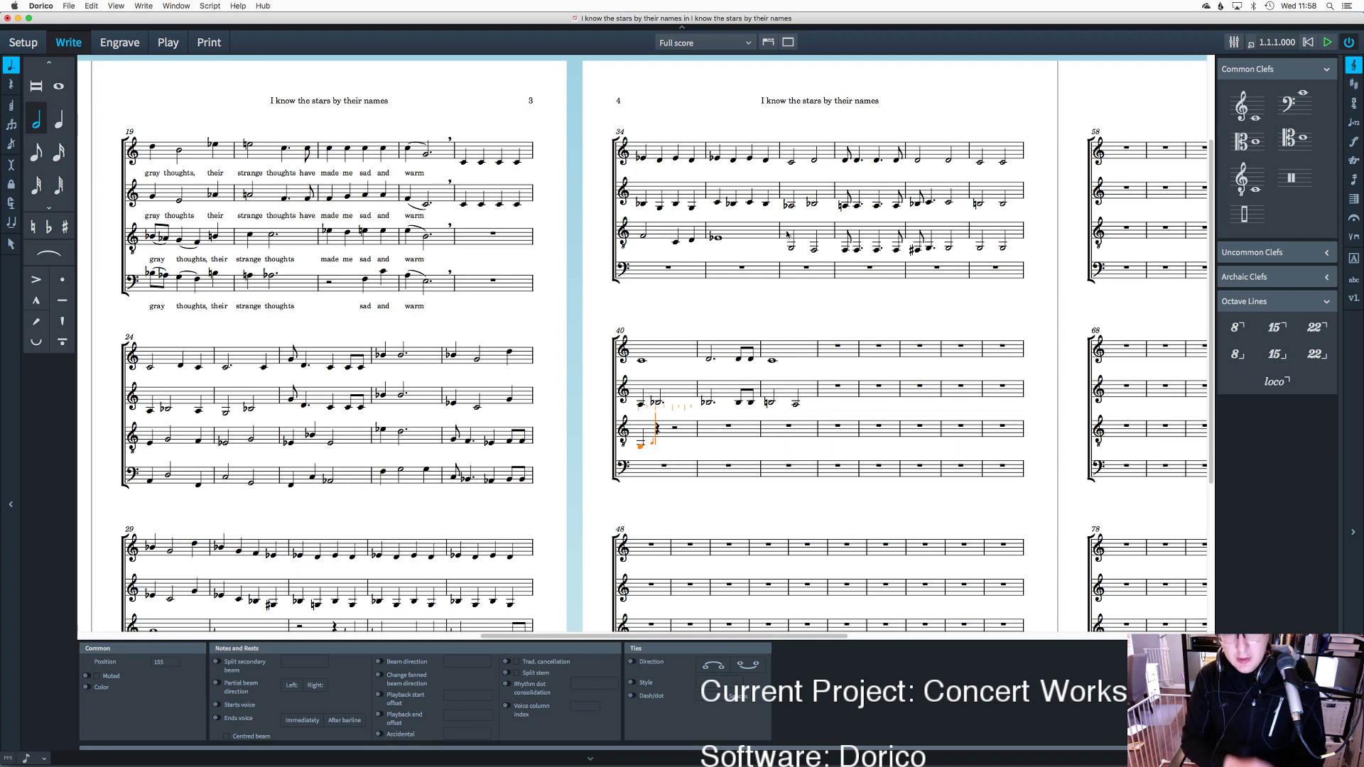
pyautogui.press('a')
pyautogui.press('Escape')
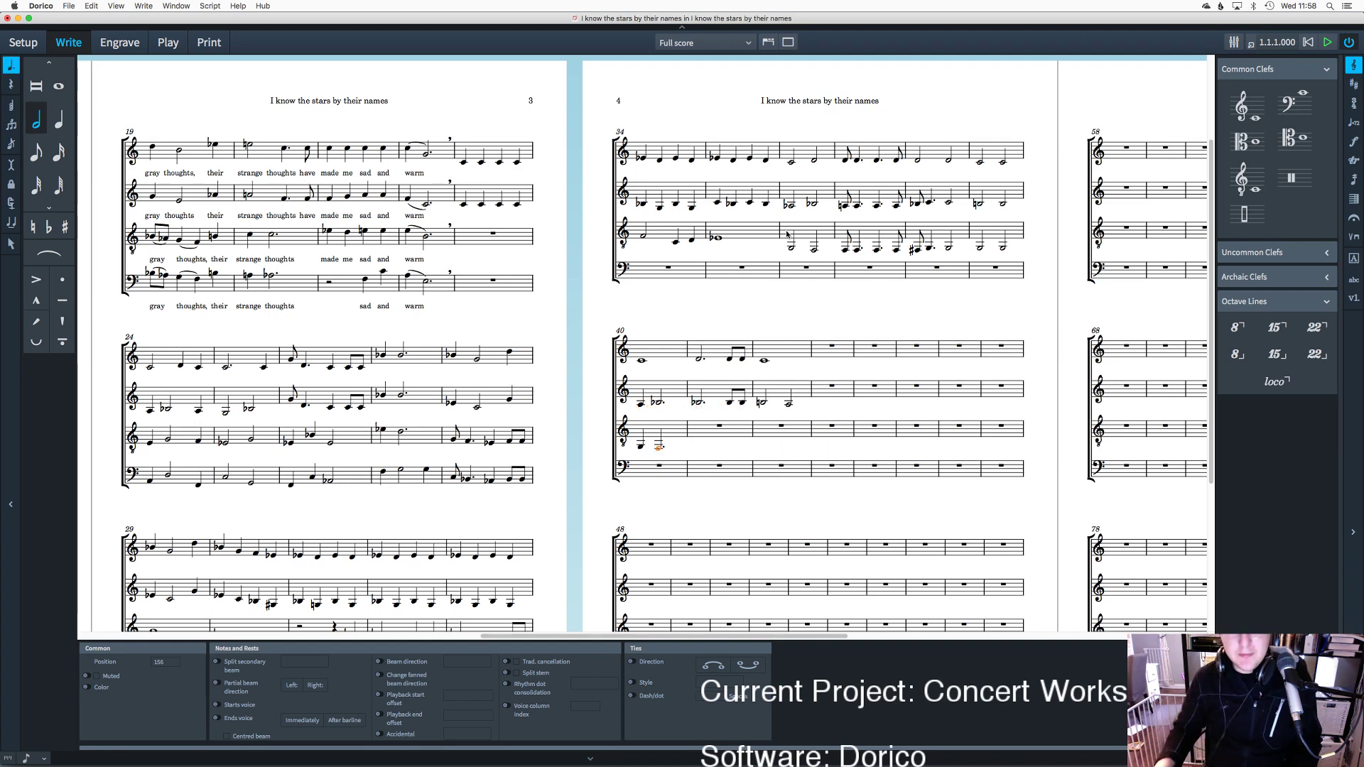
# Step: Transpose the tenor's newly entered notes in bars 36 to 40 up one octave
pyautogui.moveTo(676, 455); pyautogui.dragTo(633, 429)
pyautogui.press('alt+super+Up')
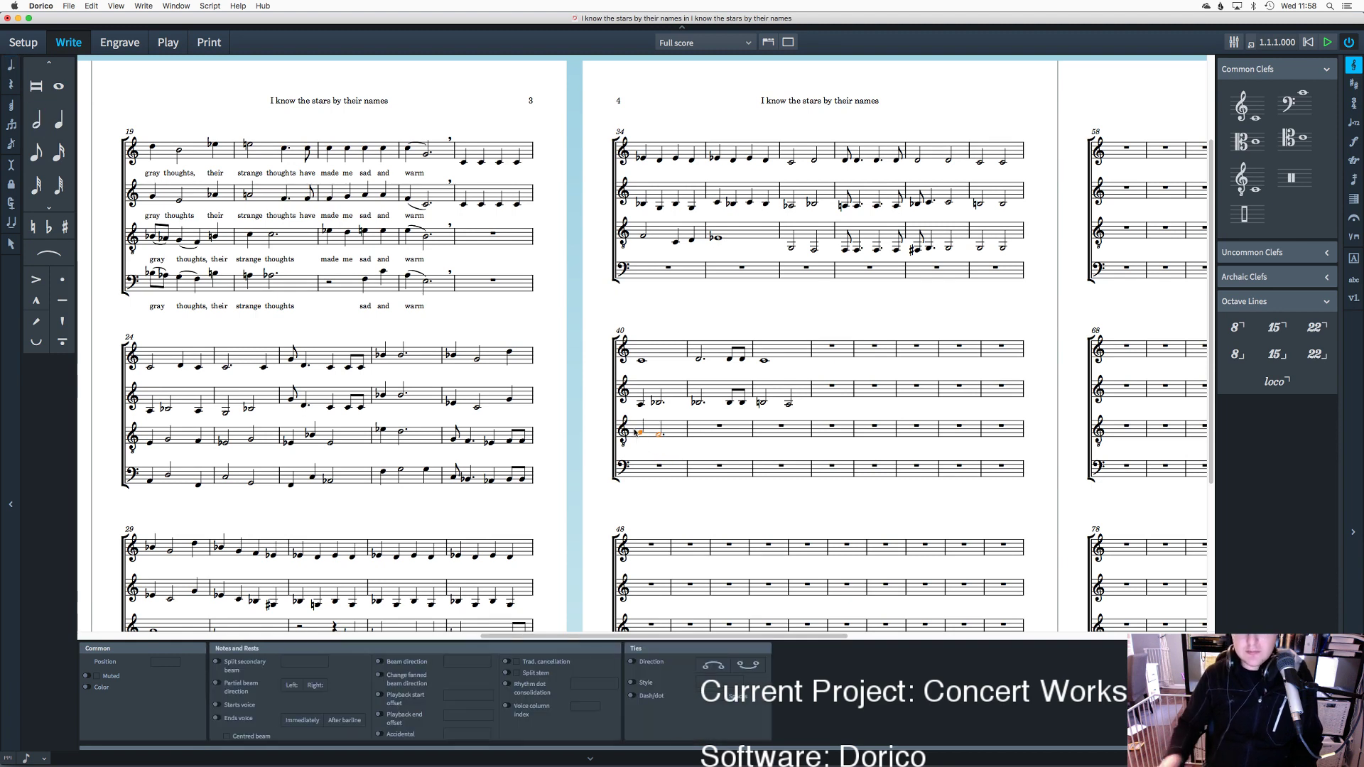
pyautogui.moveTo(1024, 257); pyautogui.dragTo(776, 239)
pyautogui.press('alt+super+Up')
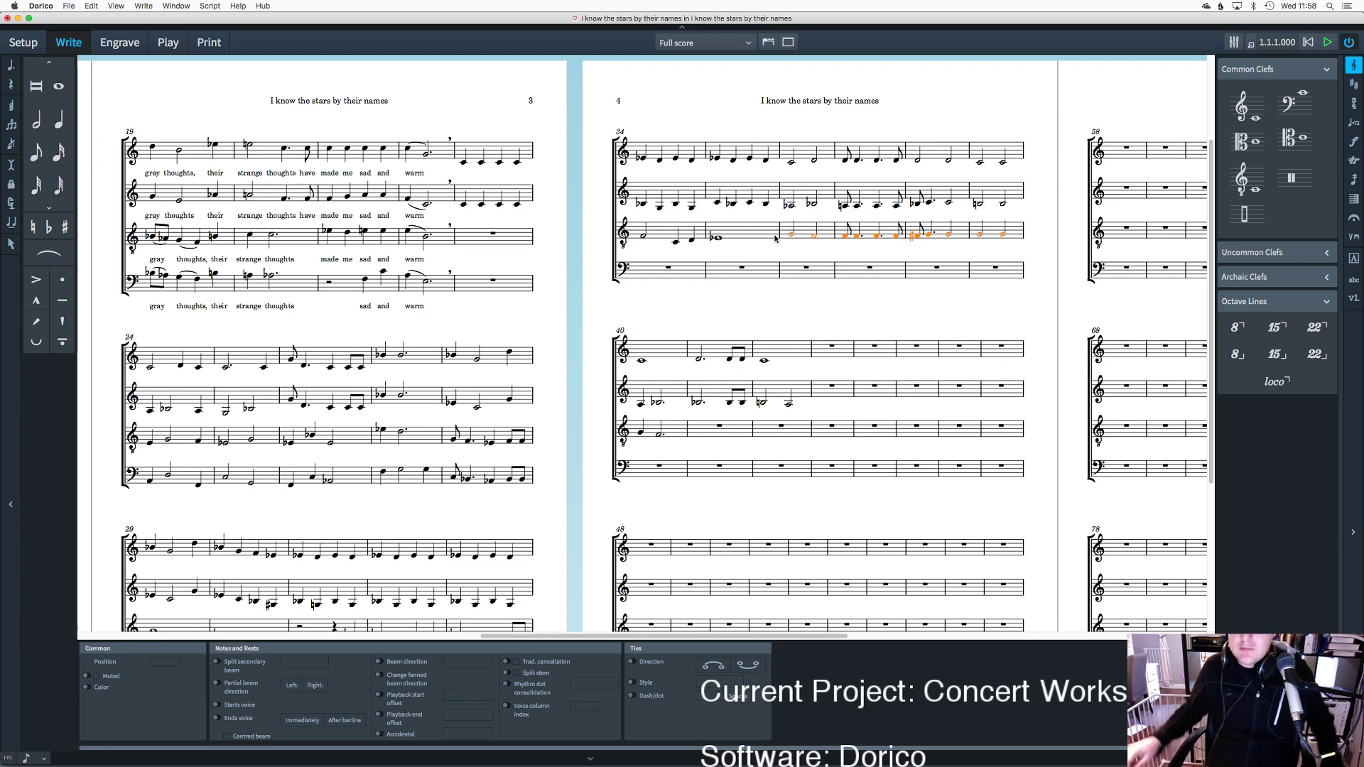
pyautogui.click(917, 239)
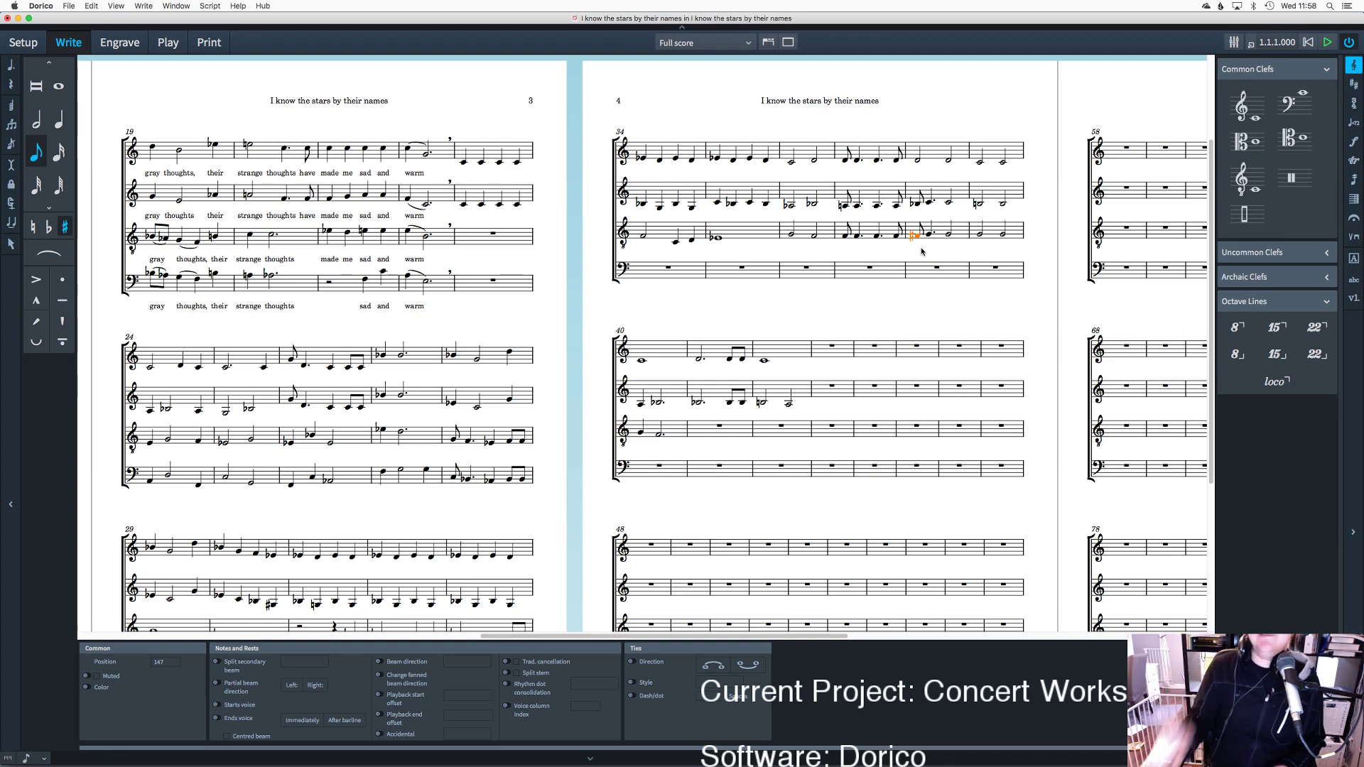
pyautogui.click(847, 305)
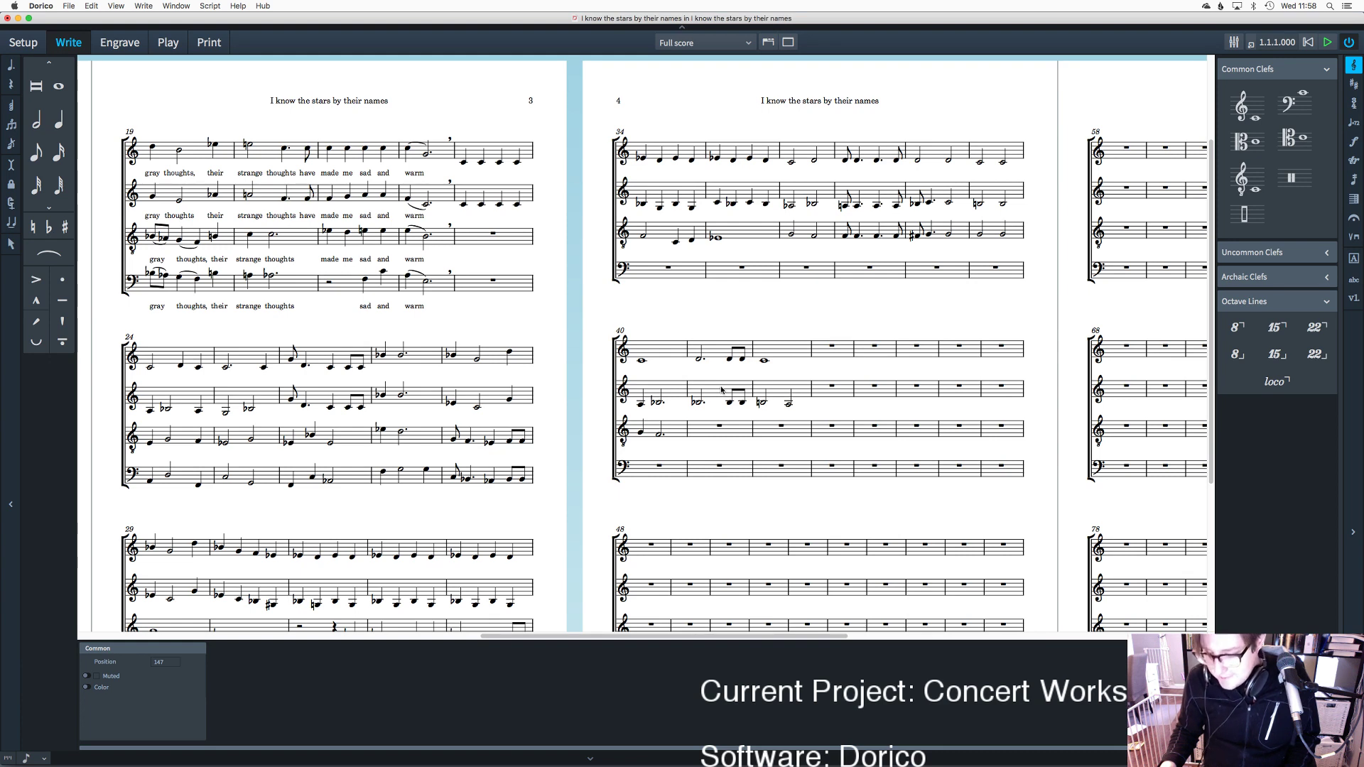
# Step: Enter a B-flat quarter note followed by three half notes in the tenor from the start of bar 41
pyautogui.doubleClick(695, 436)
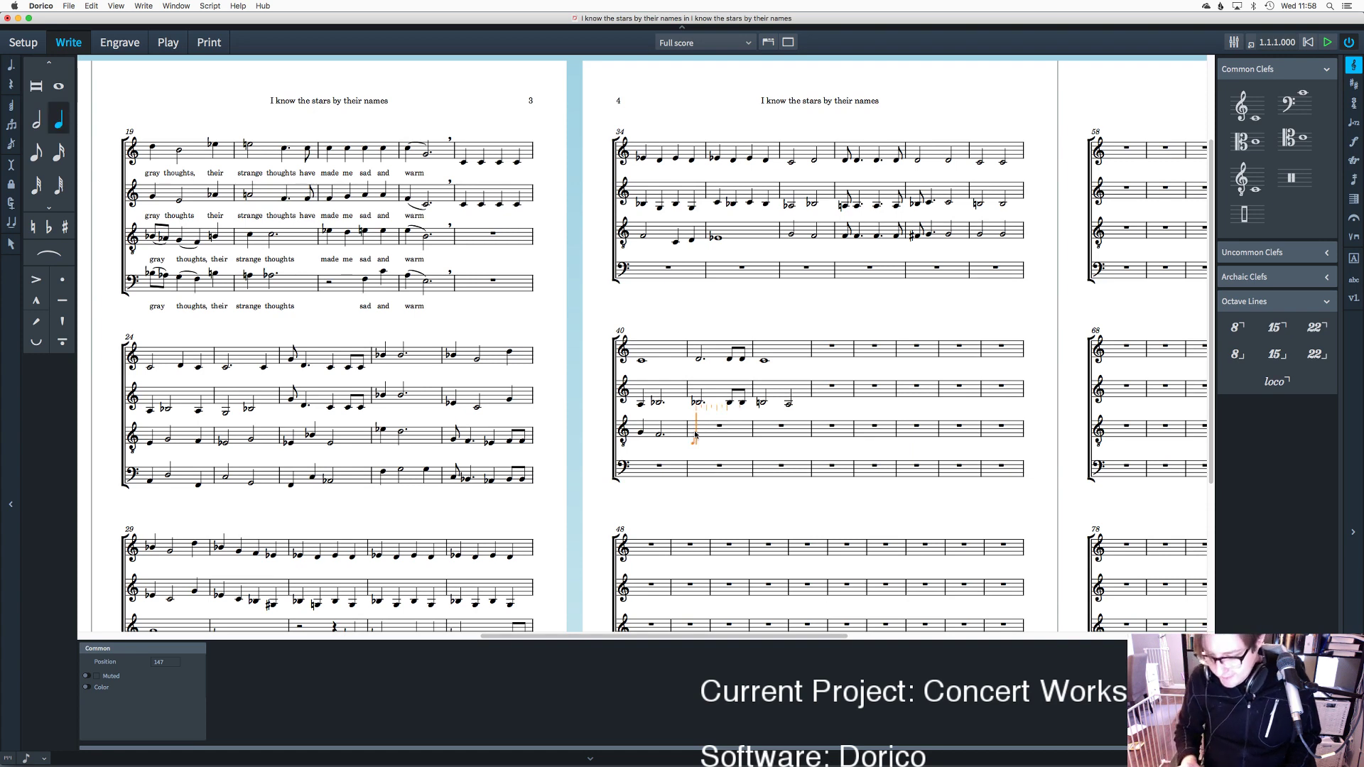
pyautogui.press('-')
pyautogui.press('e')
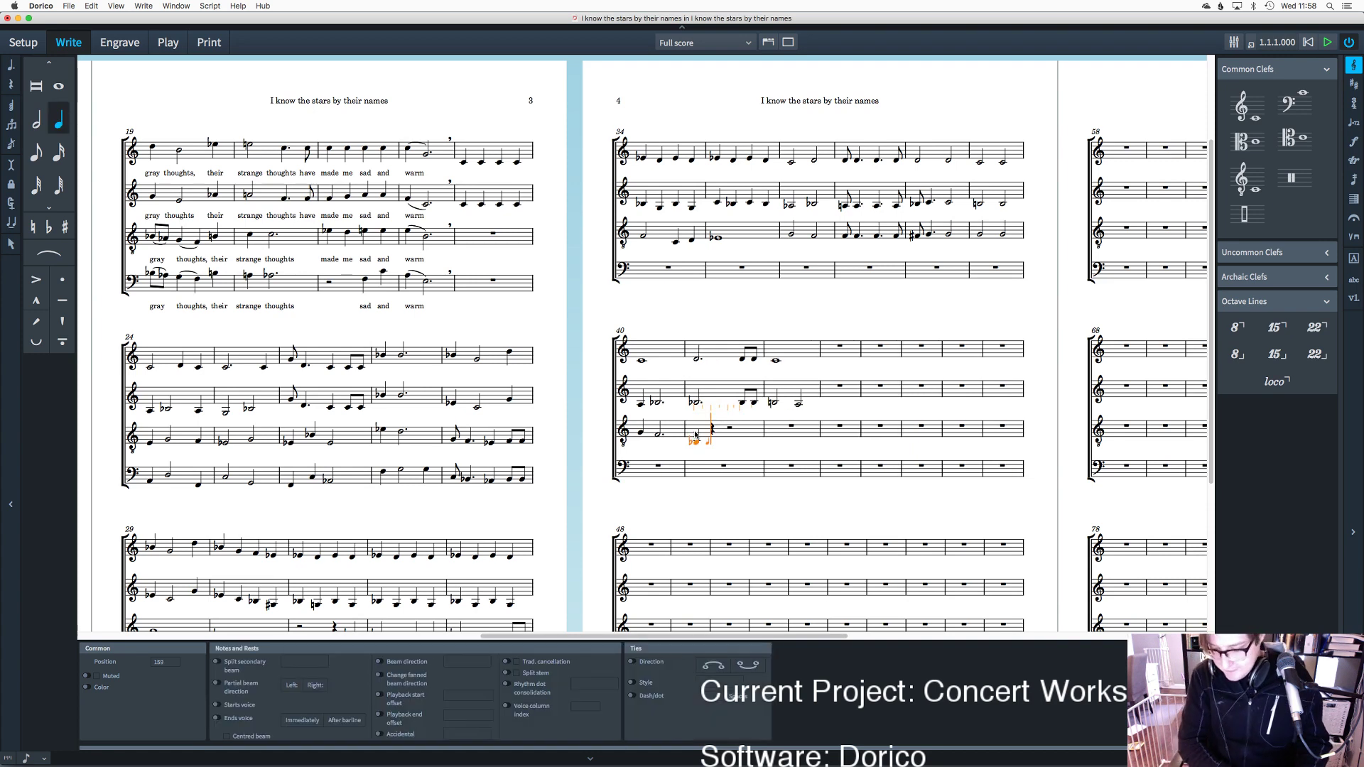
pyautogui.press('7')
pyautogui.press('c')
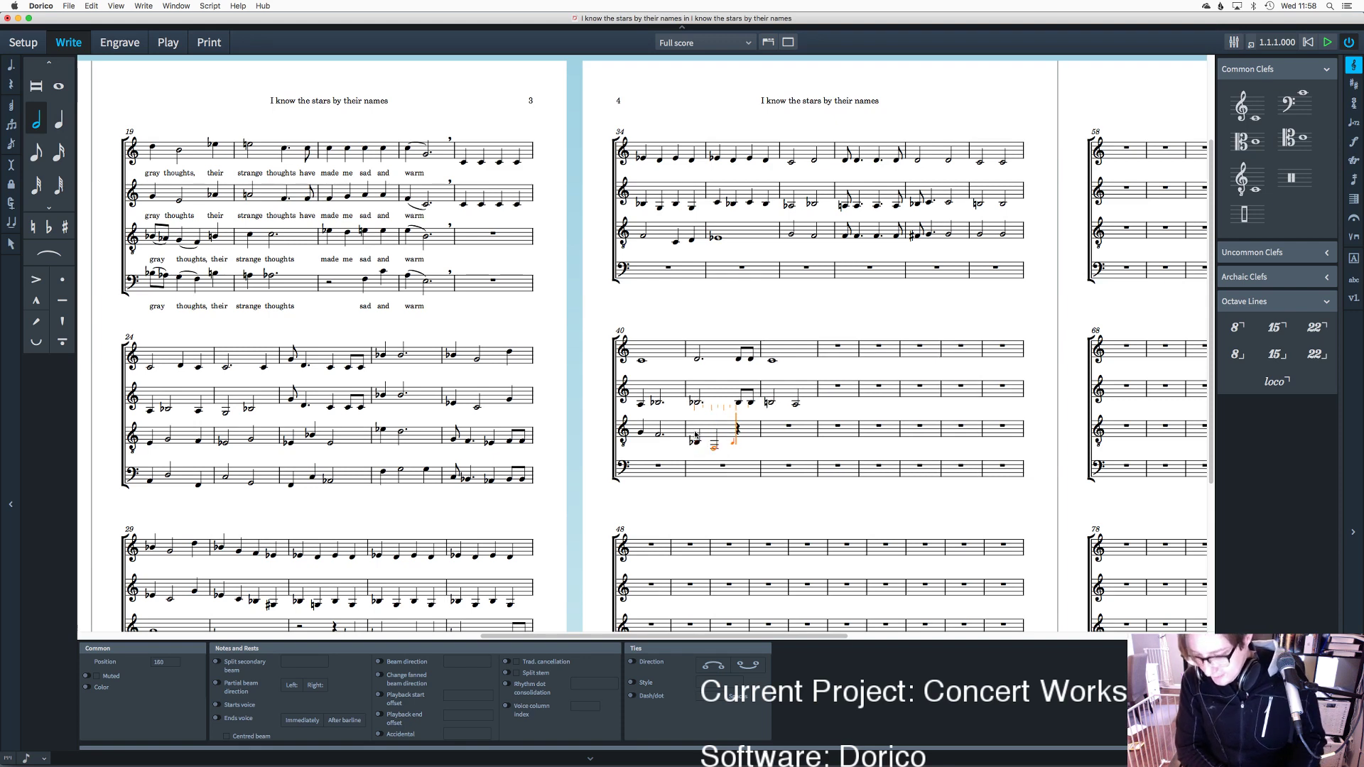
pyautogui.press('t')
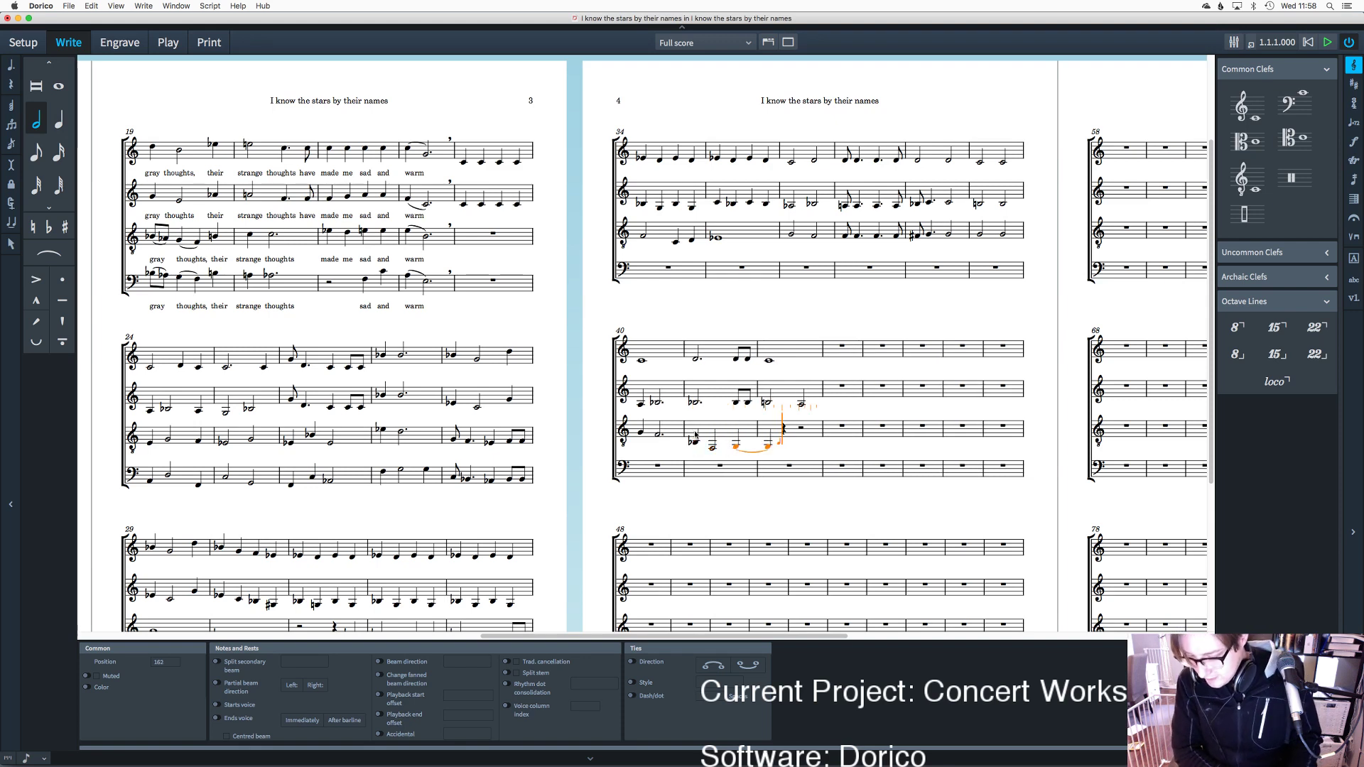
pyautogui.press('c')
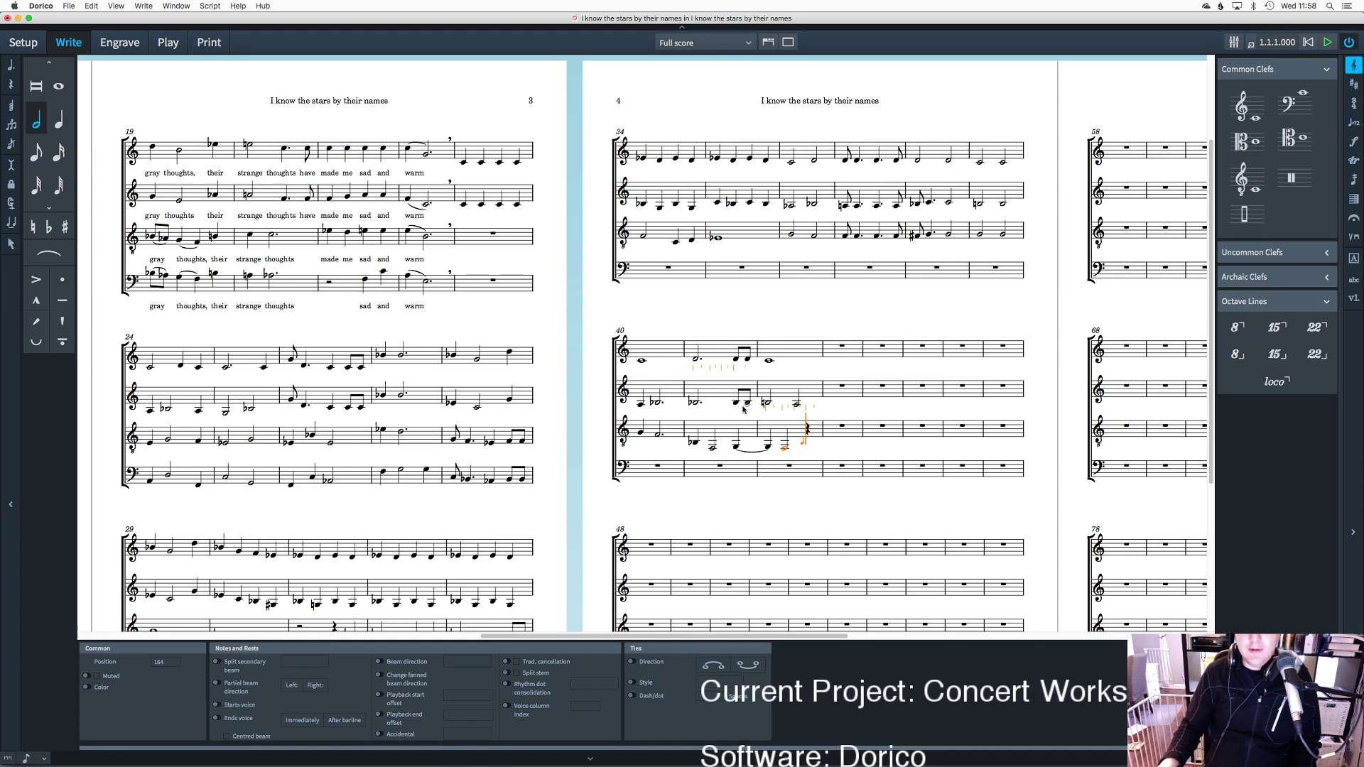
pyautogui.press('Escape')
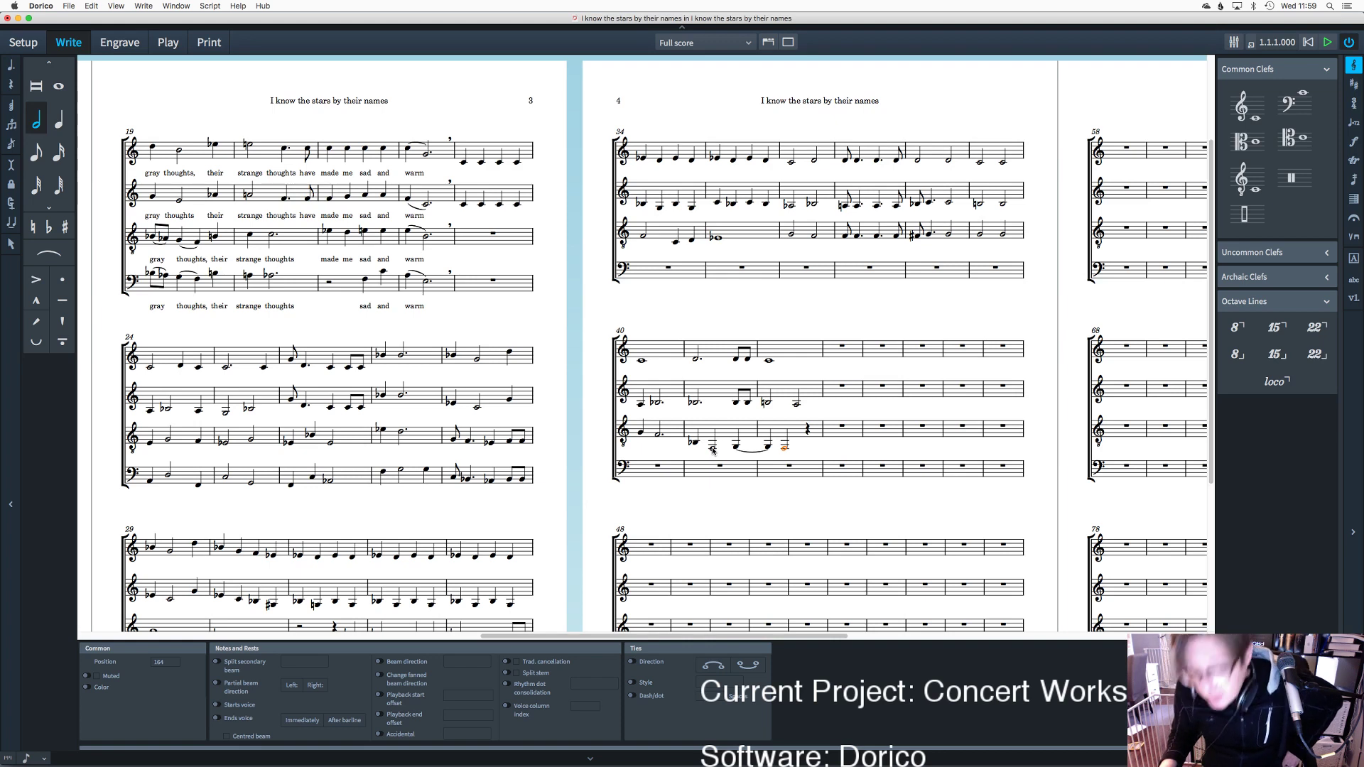
# Step: Delete the tenor's tied note across the barline of bars 41 and 42 and the half note after it
pyautogui.click(713, 450)
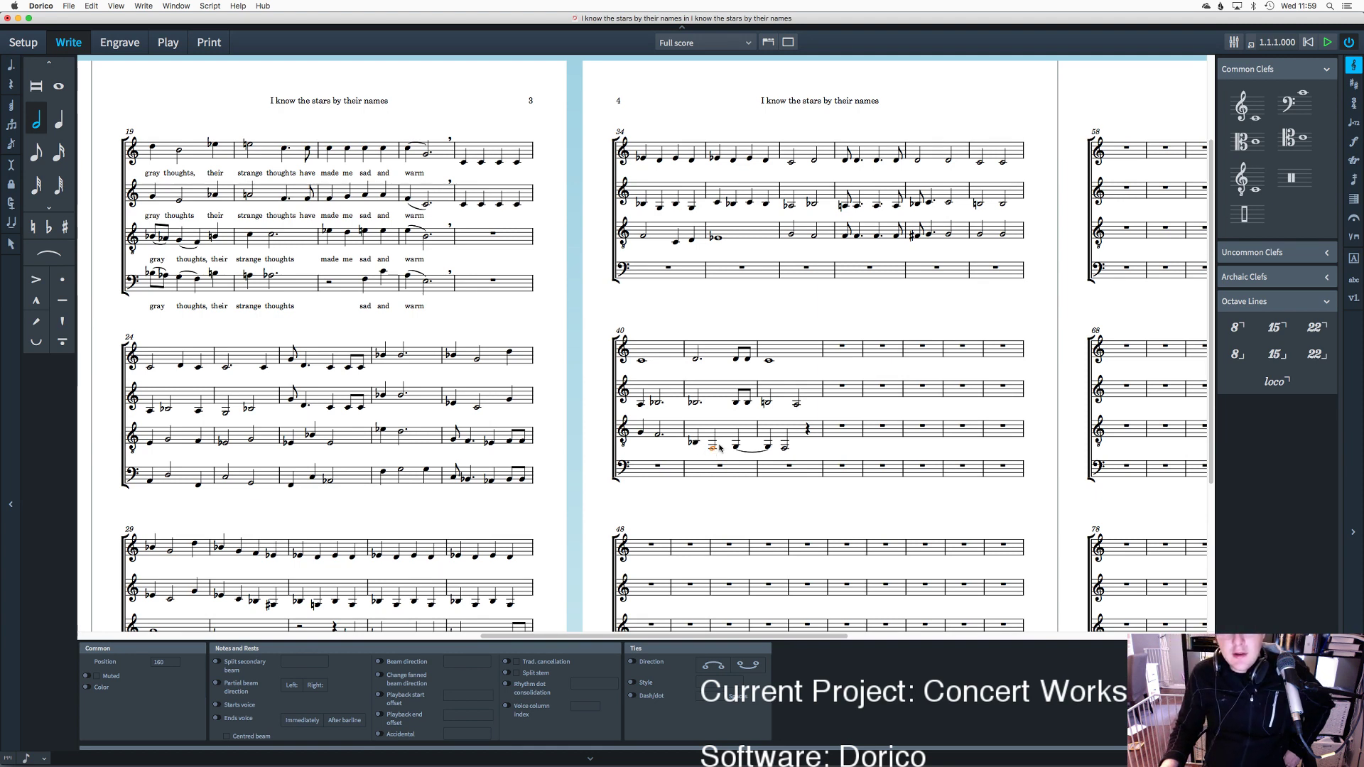
pyautogui.click(780, 438)
pyautogui.click(766, 452)
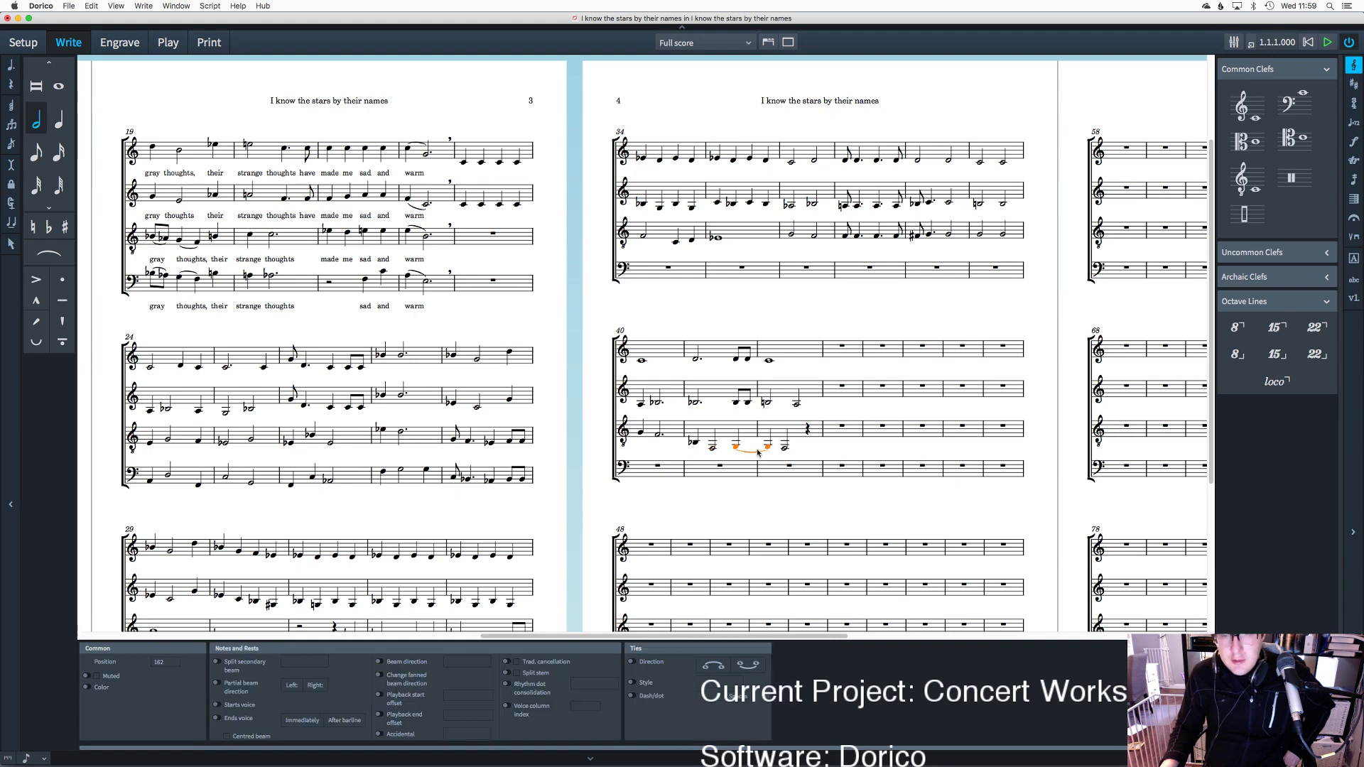
pyautogui.press('Delete')
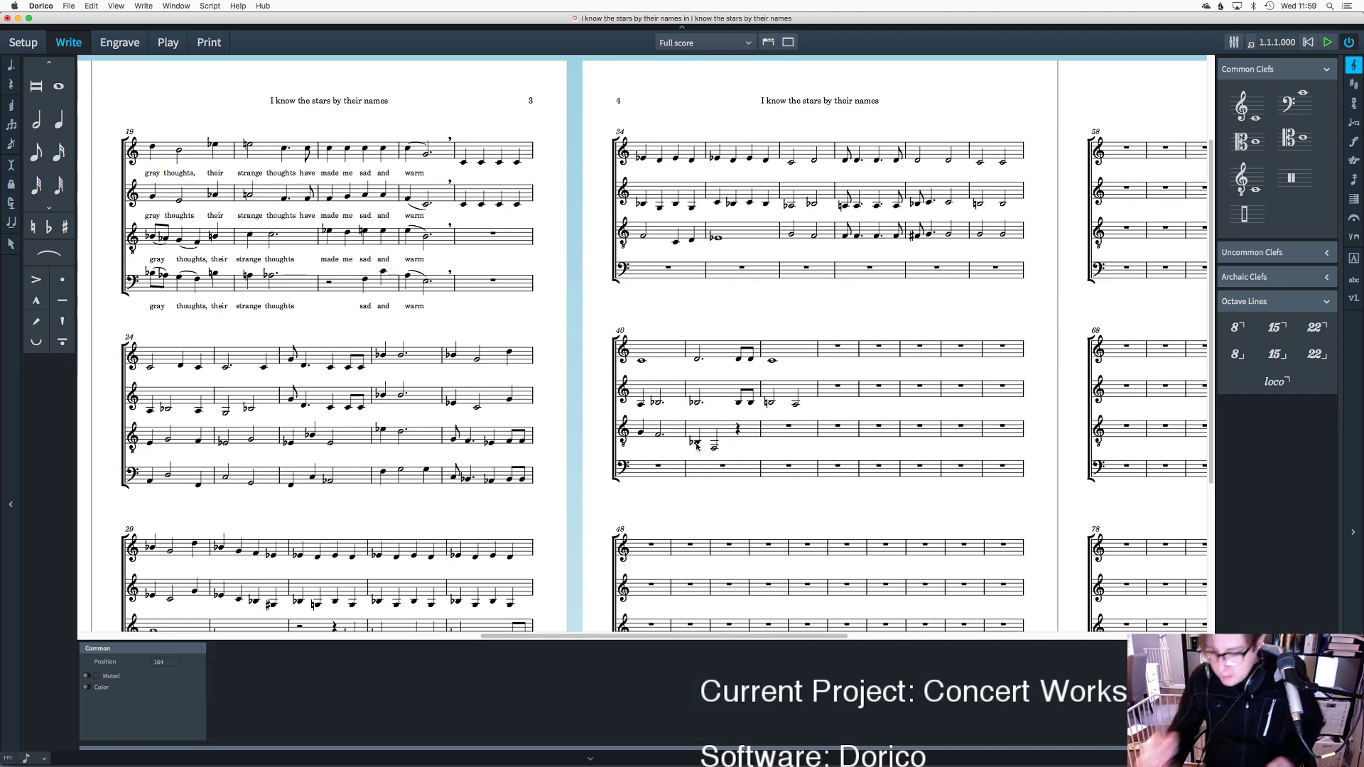
# Step: Try to enter a B-natural quarter note on the last beat of the tenor's bar 41, and undo it
pyautogui.click(714, 446)
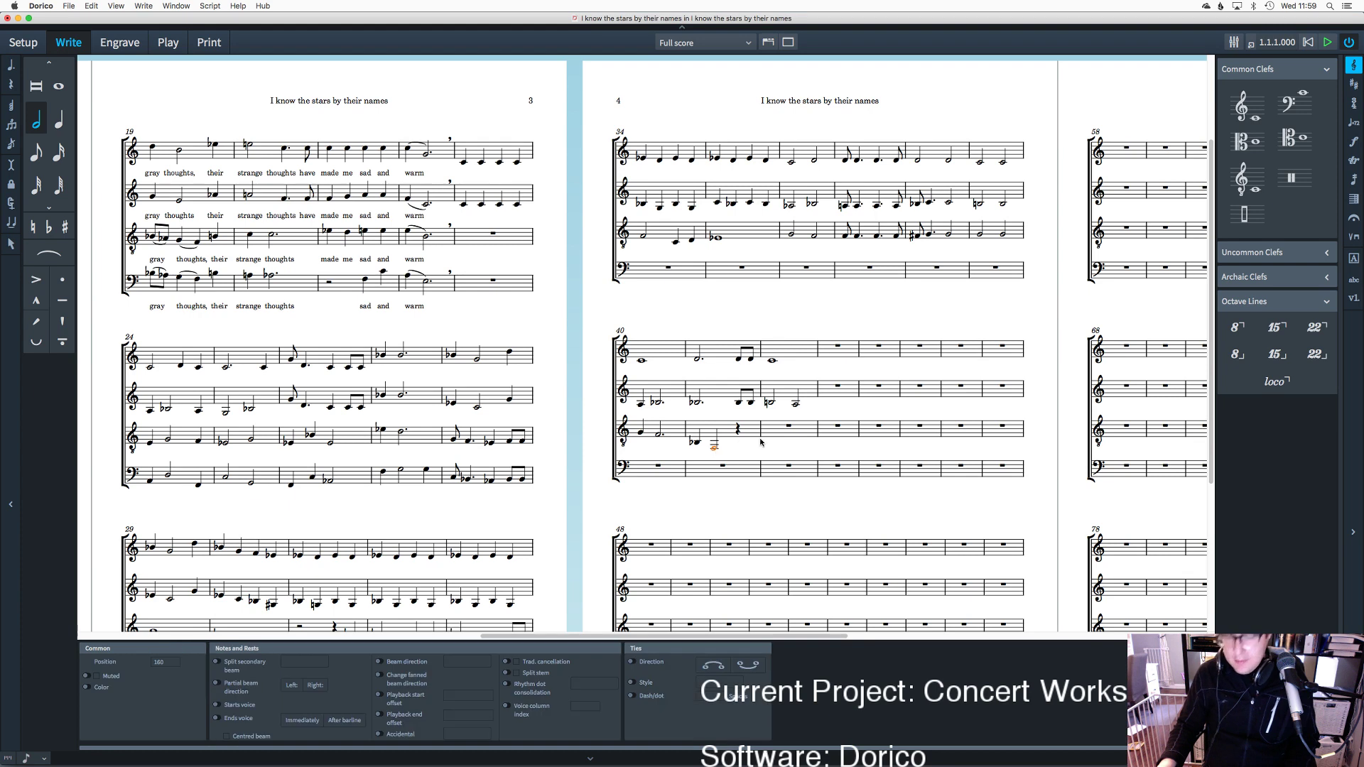
pyautogui.click(737, 430)
pyautogui.hotkey('shift', 'n')
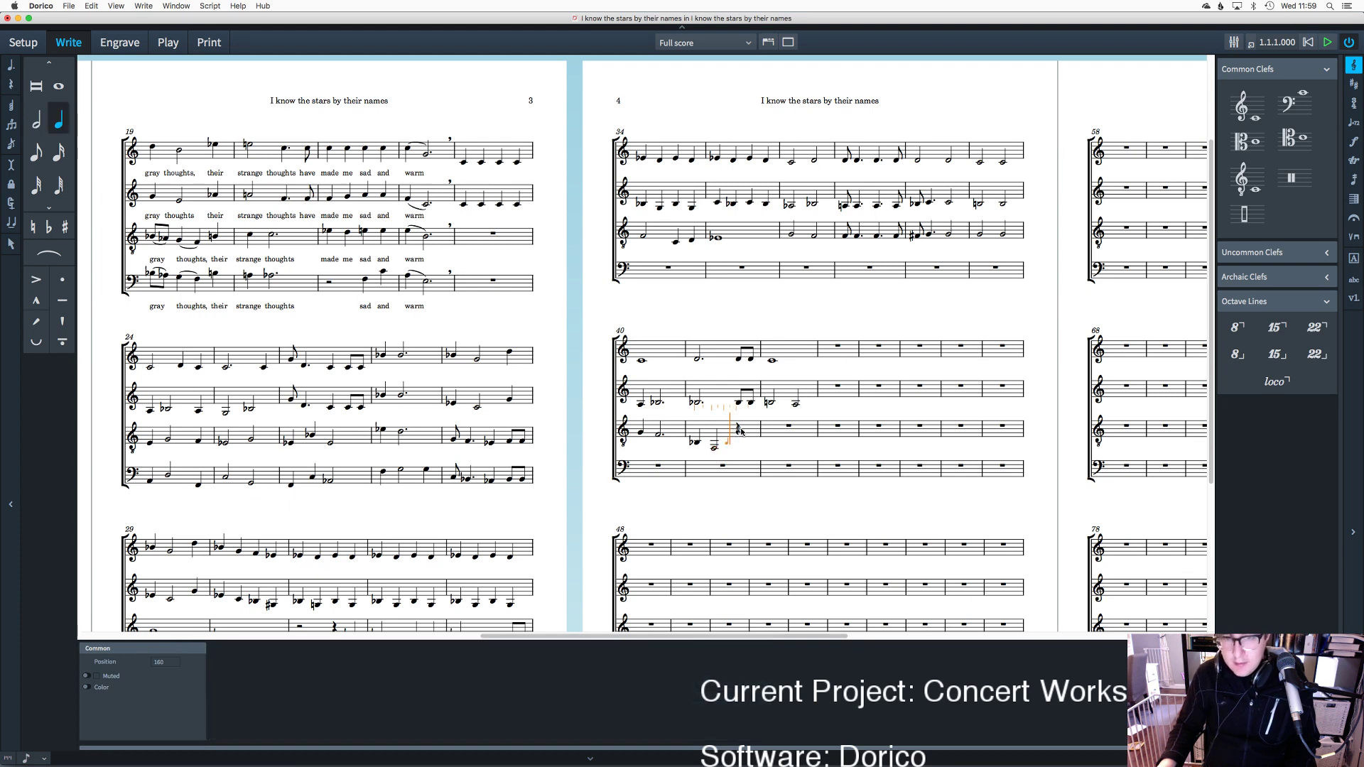
pyautogui.press('b')
pyautogui.press('Escape')
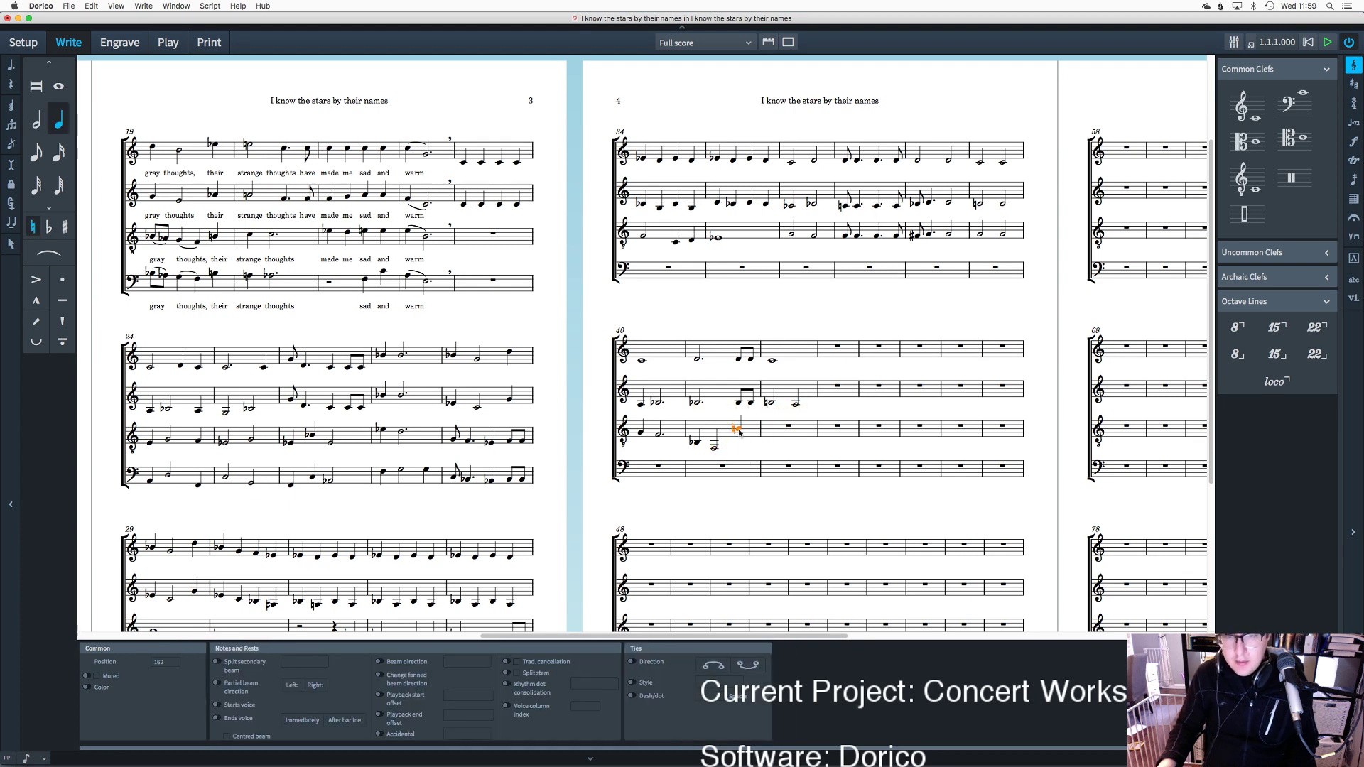
pyautogui.hotkey('ctrl', 'z')
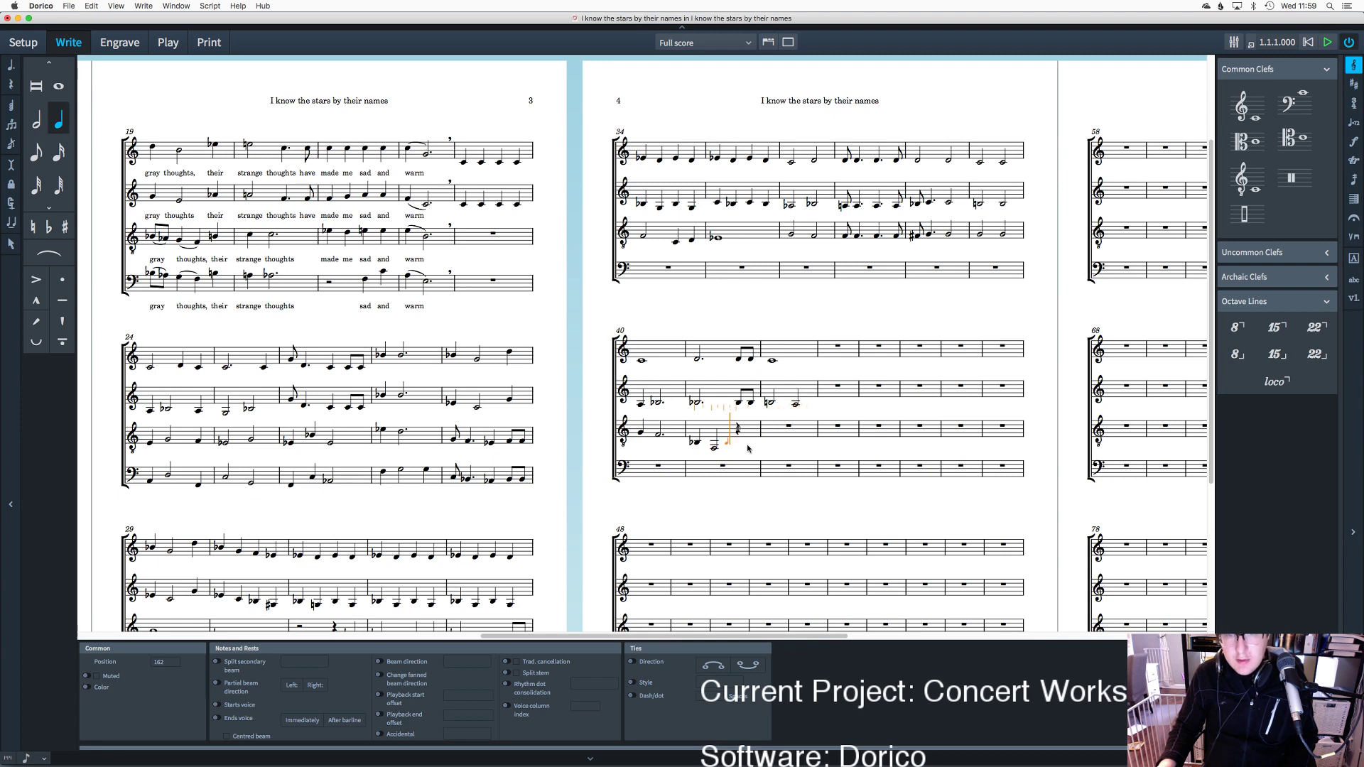
pyautogui.press('Escape')
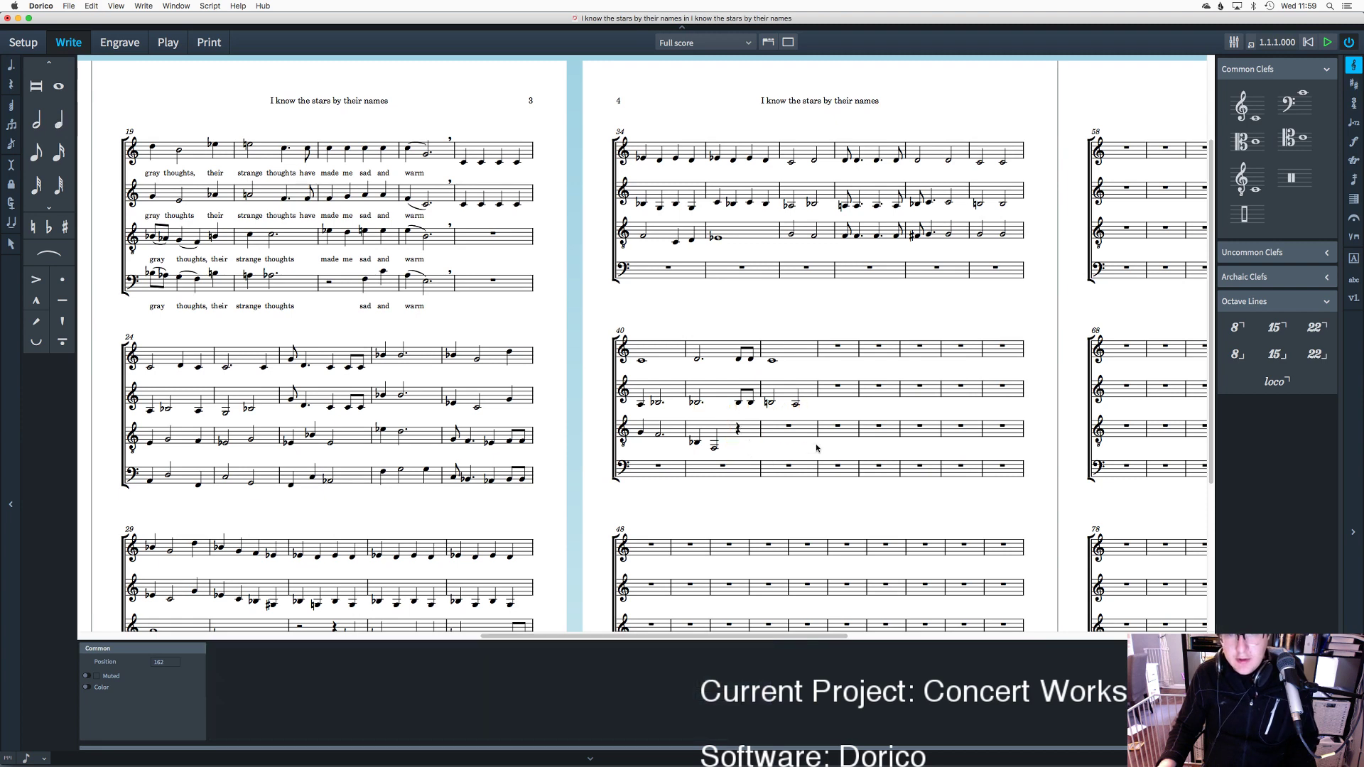
# Step: Lengthen the tenor's half note in bar 41 to a dotted half note filling the rest of the bar
pyautogui.click(736, 429)
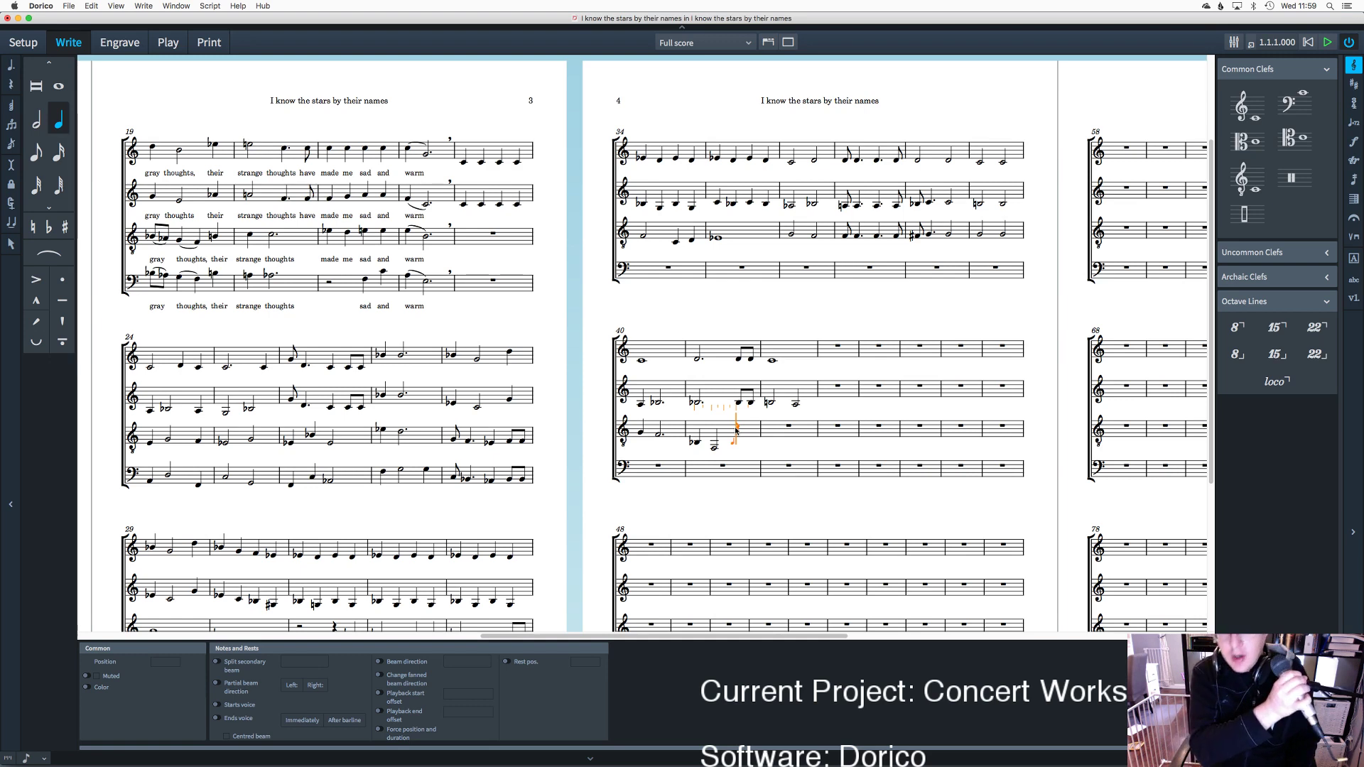
pyautogui.click(714, 447)
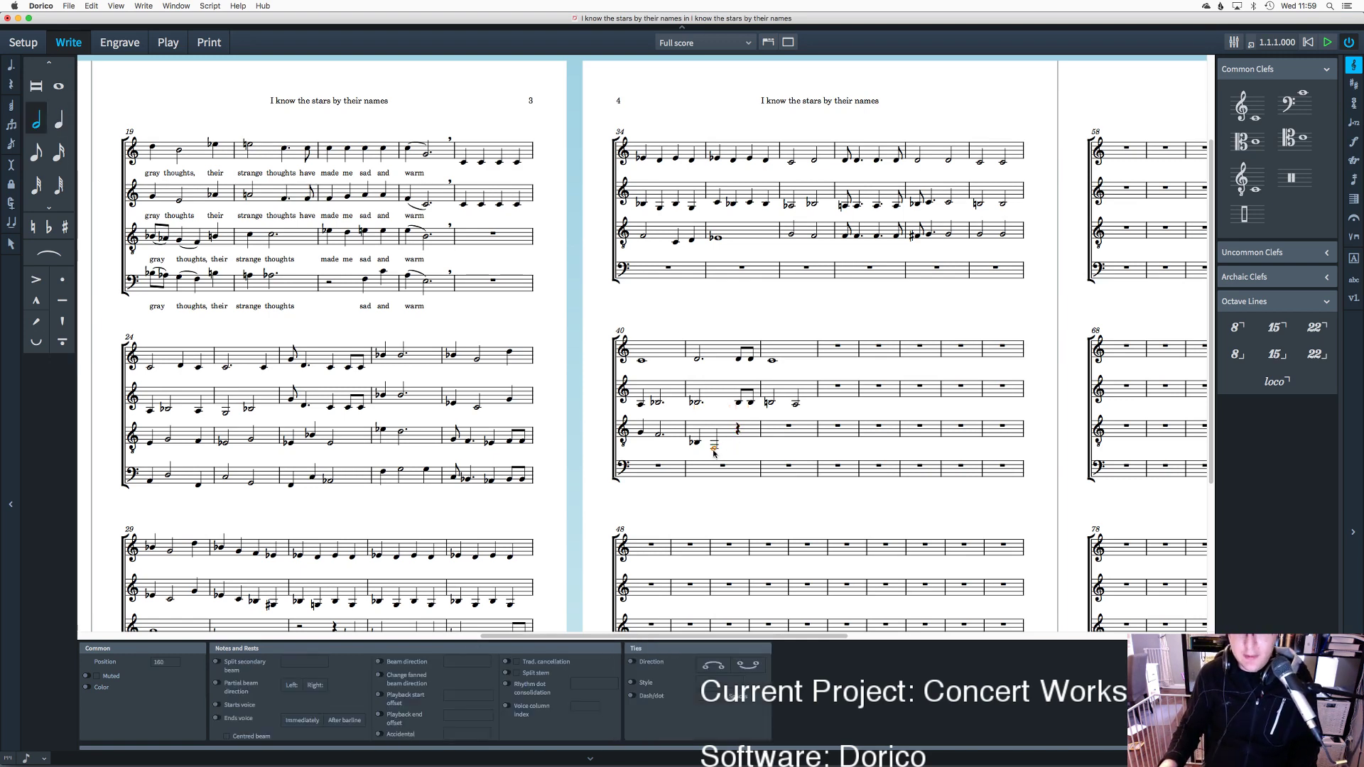
pyautogui.press('Return')
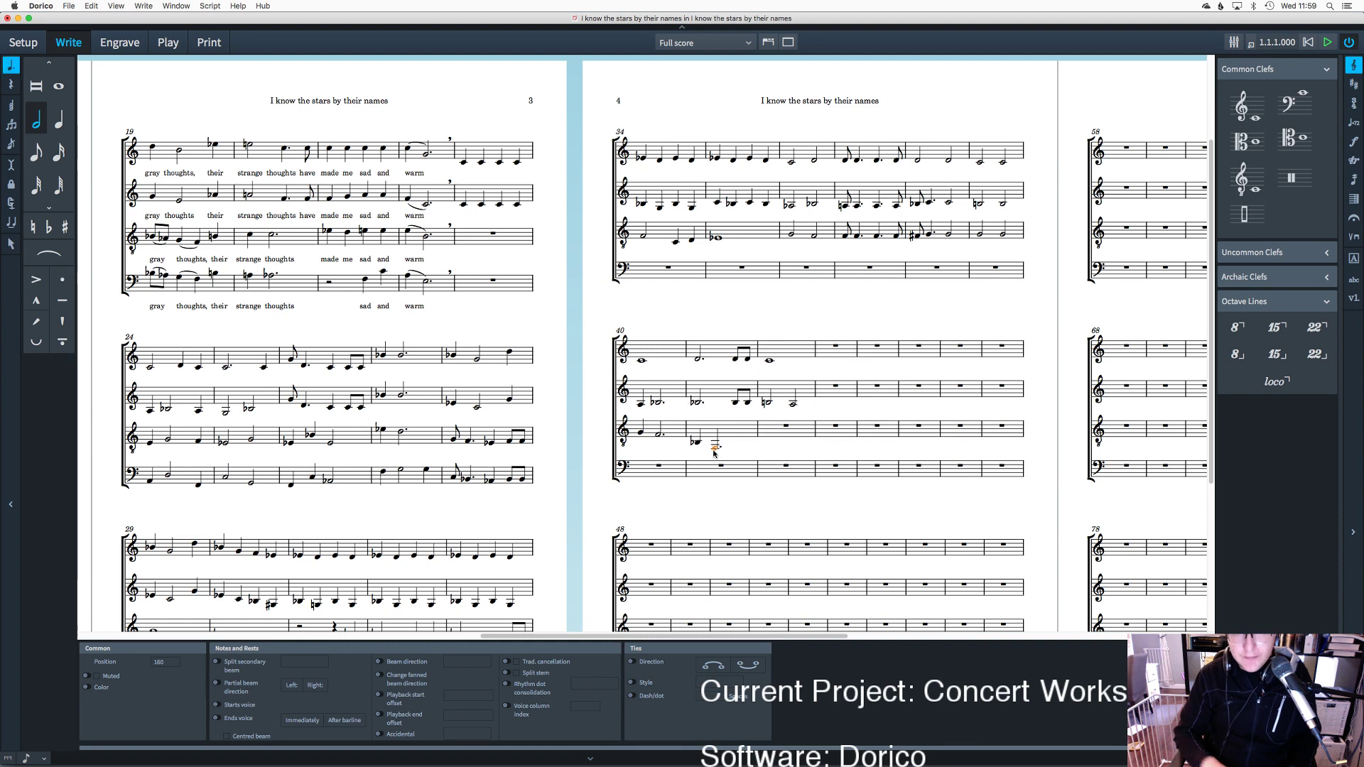
pyautogui.press('Escape')
# Step: Transpose both tenor notes in bar 41 up one octave
pyautogui.hotkey('shift', 'Left')
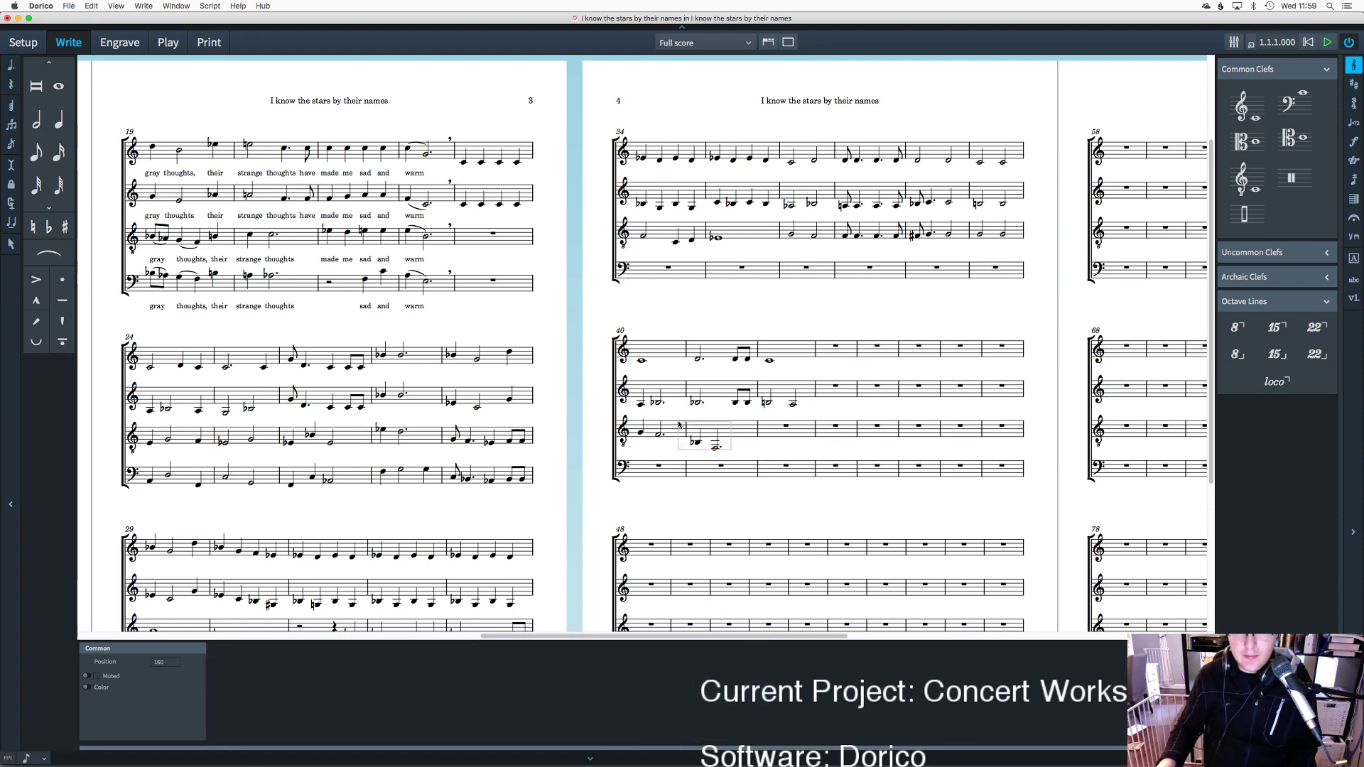
pyautogui.hotkey('ctrl', 'alt', 'Up')
pyautogui.click(771, 453)
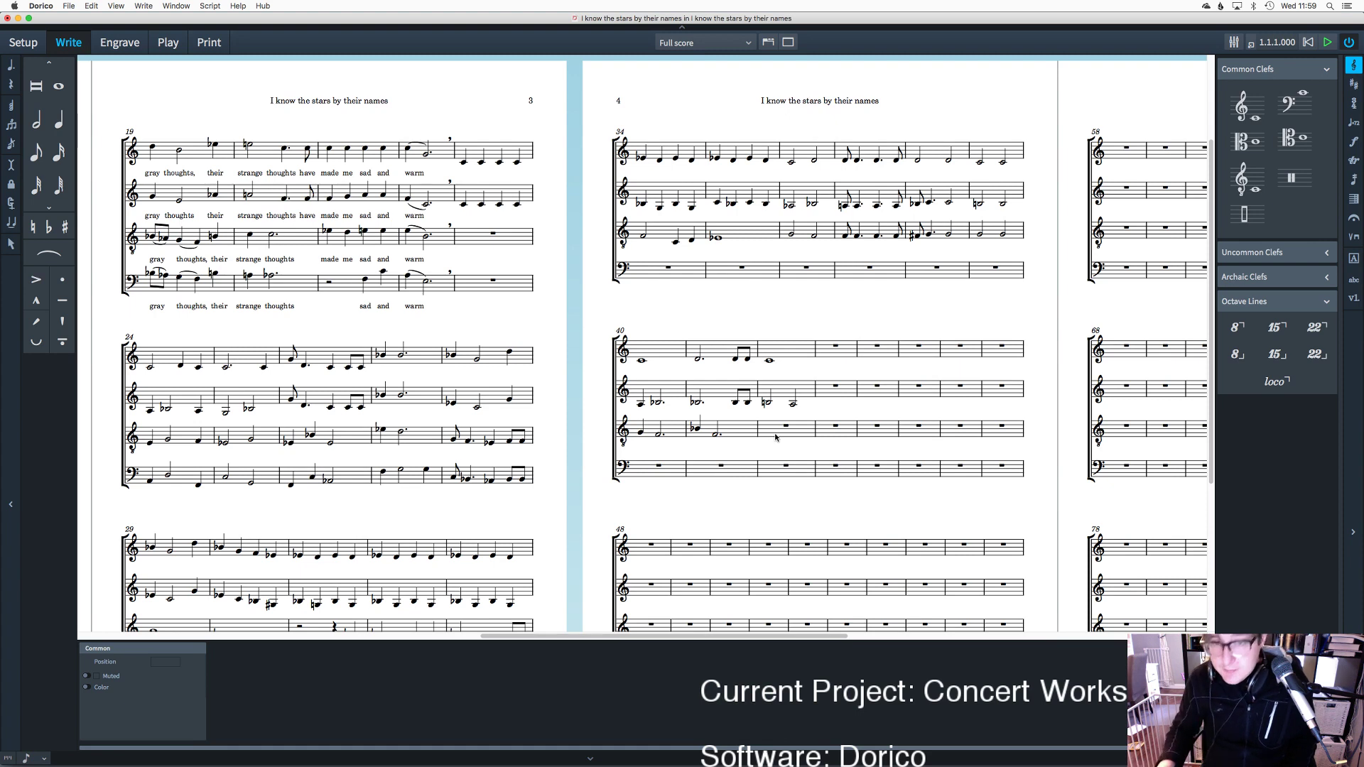
# Step: Enter two half notes, G and F, in the tenor's bar 42
pyautogui.doubleClick(770, 433)
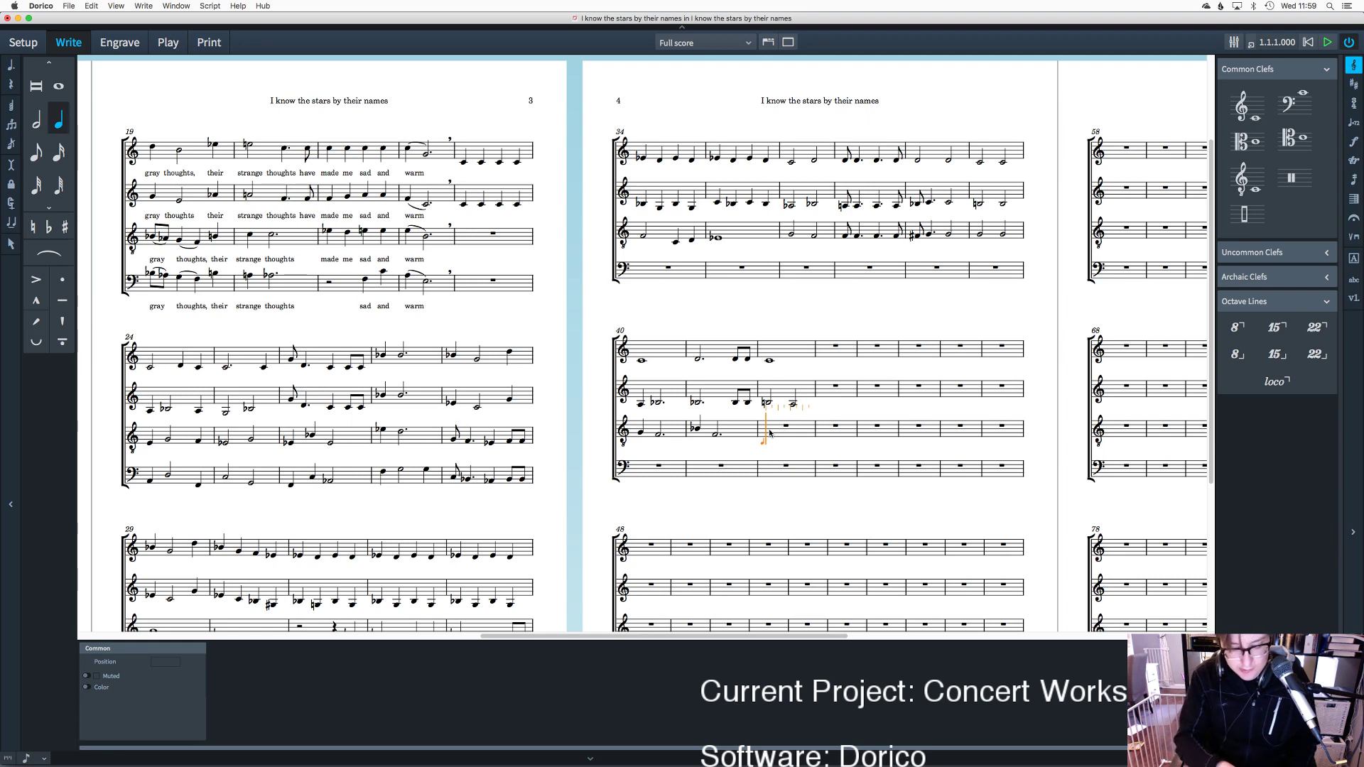
pyautogui.press('7')
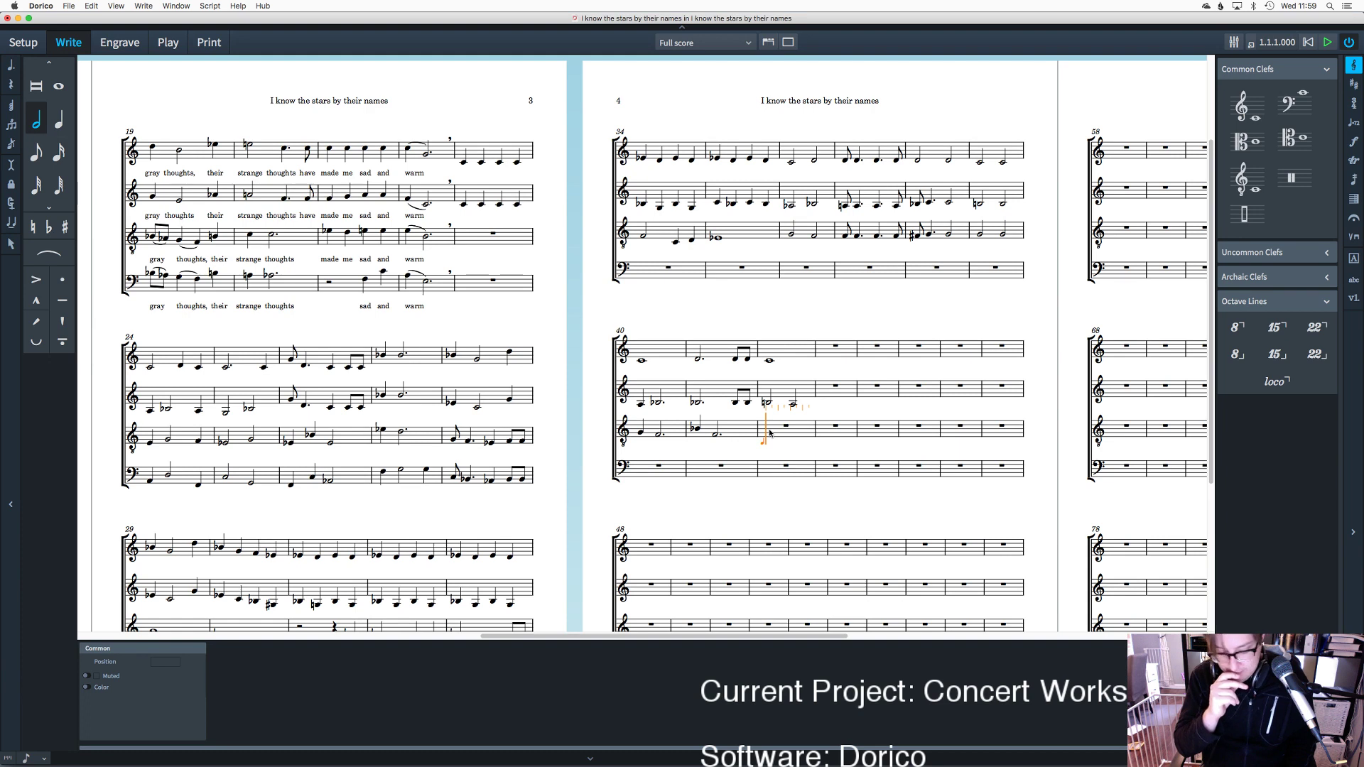
pyautogui.click(769, 432)
pyautogui.press('g')
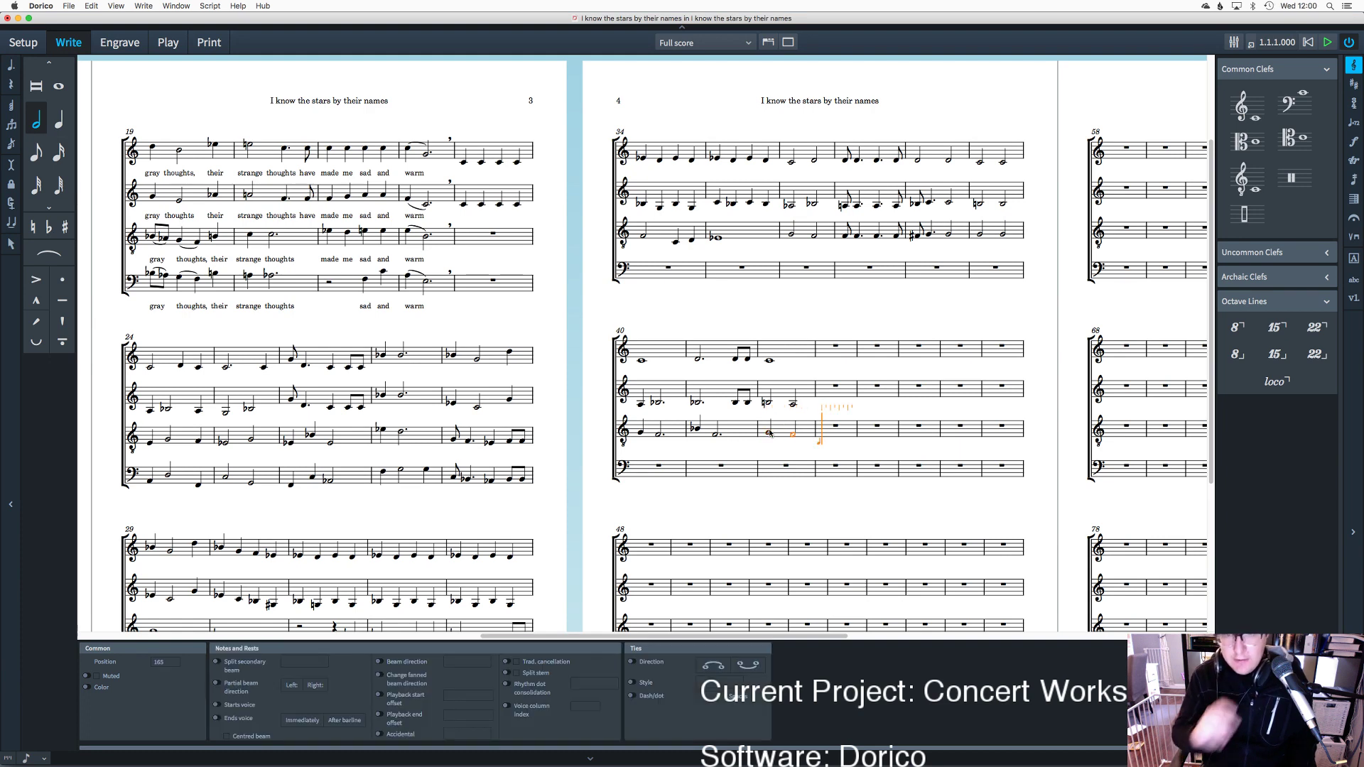
pyautogui.press('Escape')
pyautogui.press('Escape')
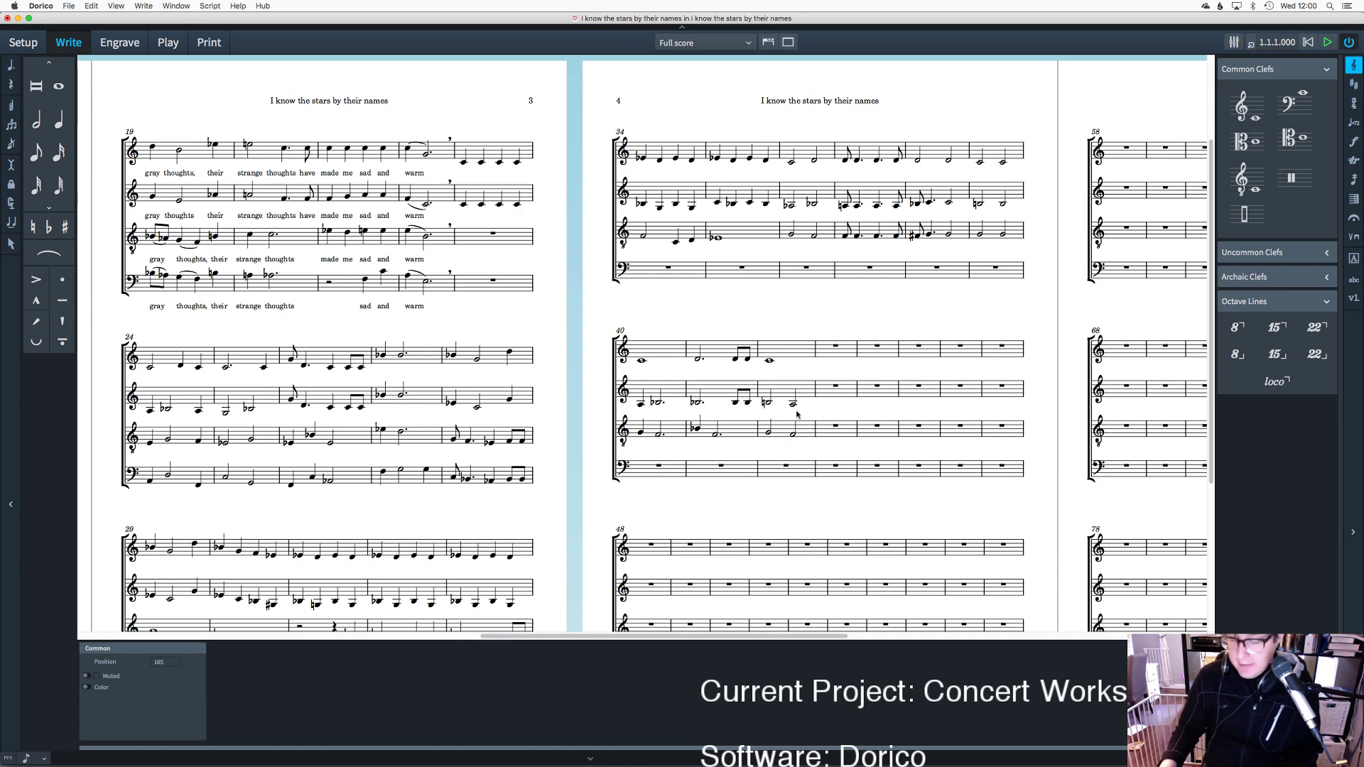
# Step: Try a fermata on the soprano's whole note in bar 42, and delete the fermatas it adds across the staves
pyautogui.moveTo(824, 300); pyautogui.dragTo(1037, 135)
pyautogui.click(878, 329)
pyautogui.moveTo(676, 636); pyautogui.dragTo(708, 637)
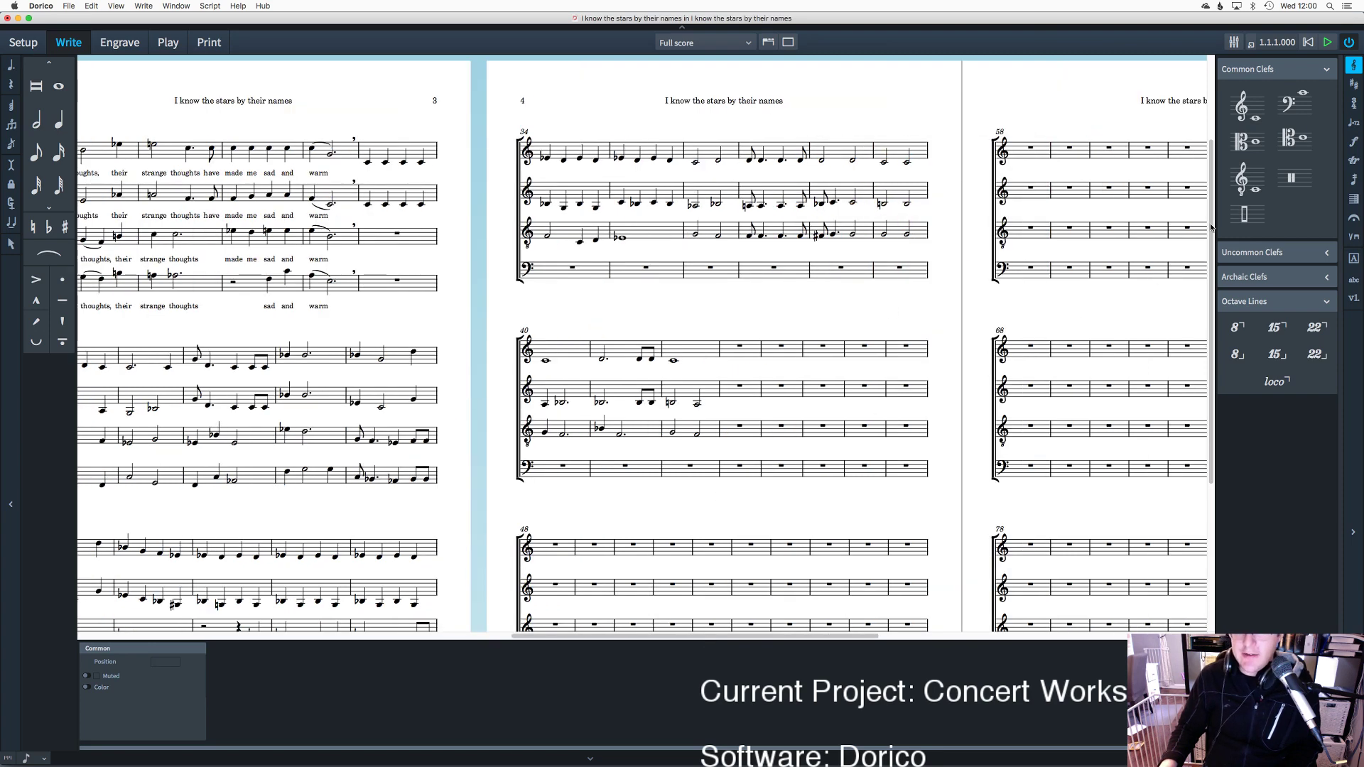
pyautogui.moveTo(1212, 227); pyautogui.dragTo(1212, 315)
pyautogui.moveTo(814, 636); pyautogui.dragTo(760, 643)
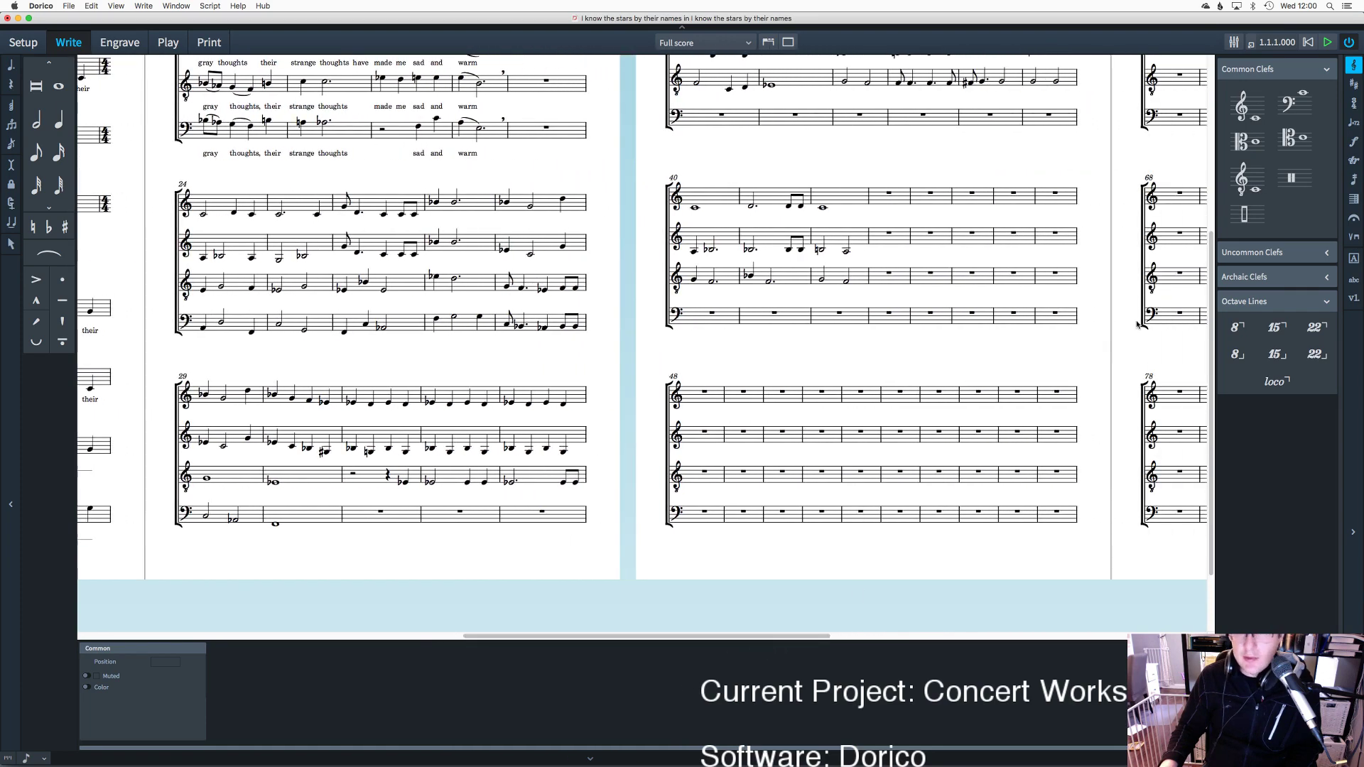
pyautogui.moveTo(1213, 281); pyautogui.dragTo(1215, 242)
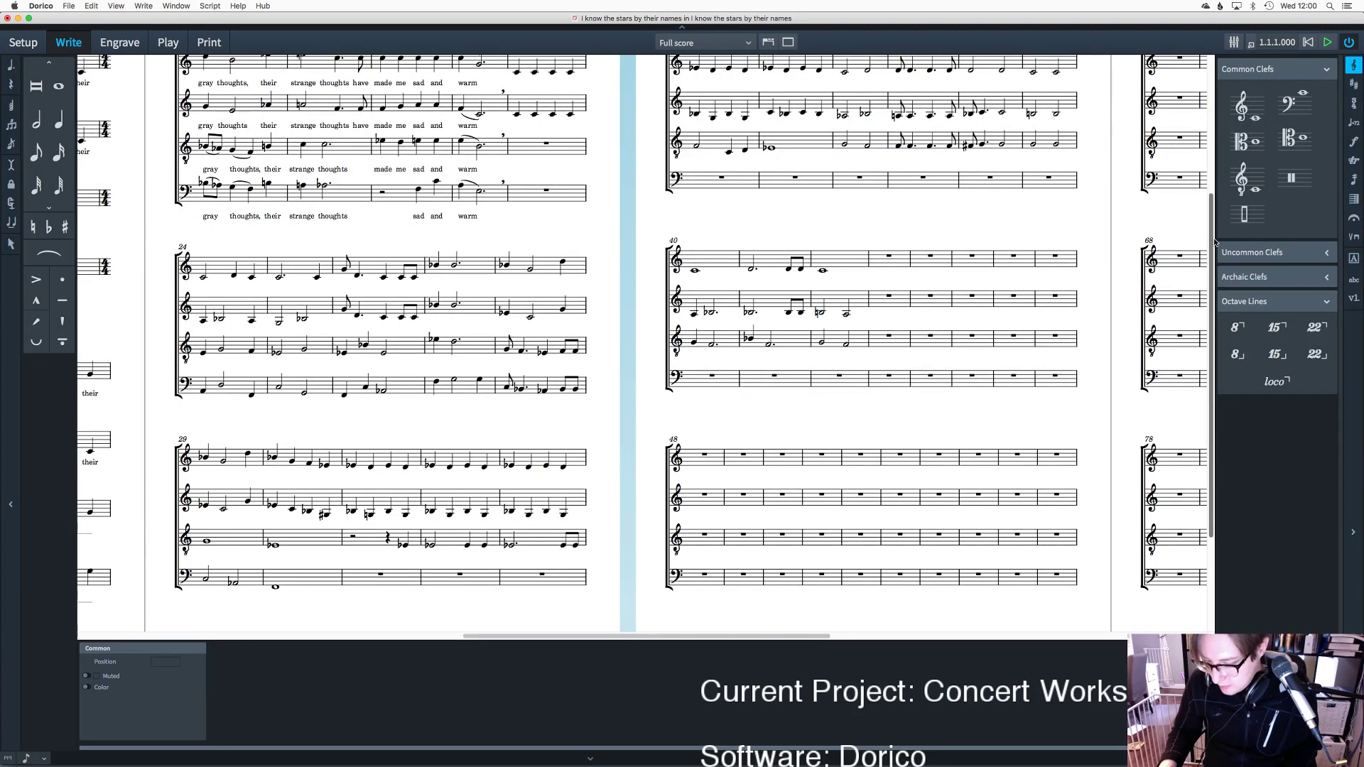
pyautogui.click(822, 271)
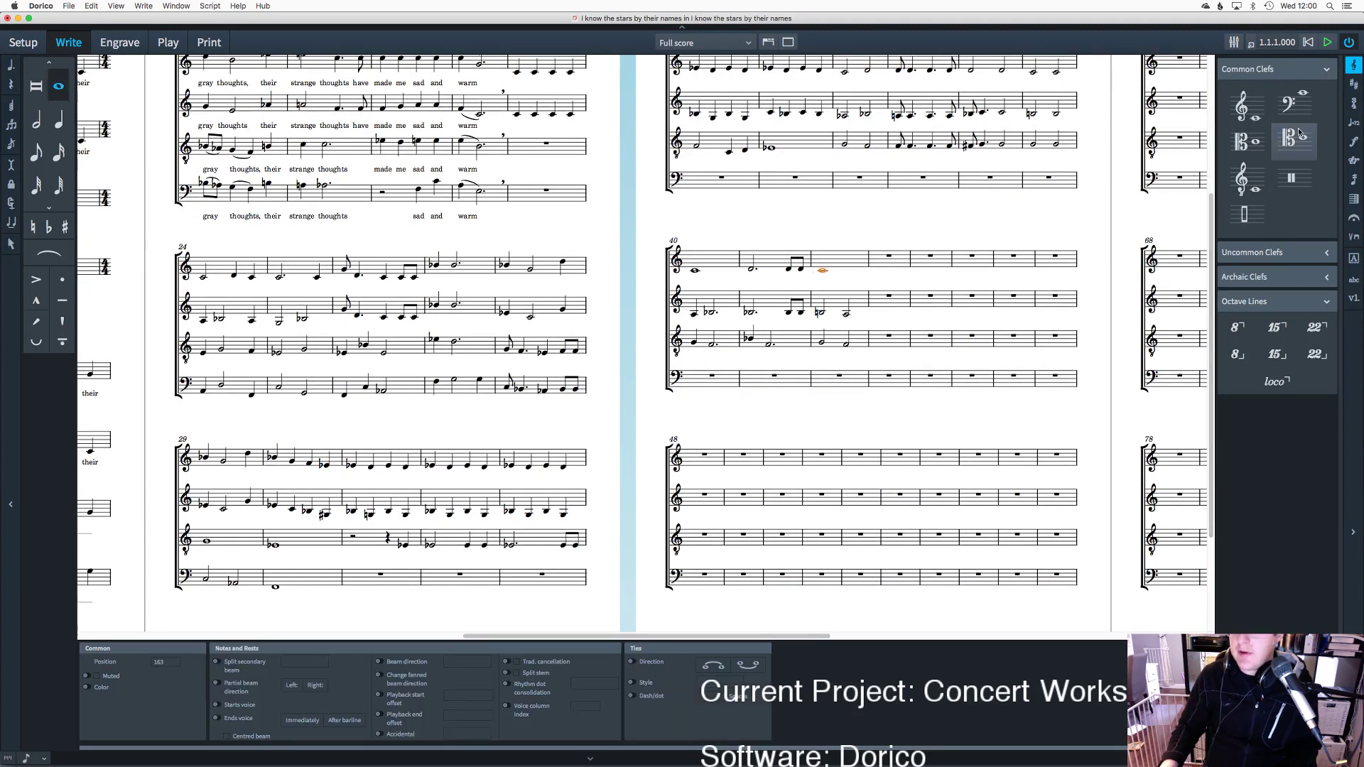
pyautogui.click(1350, 216)
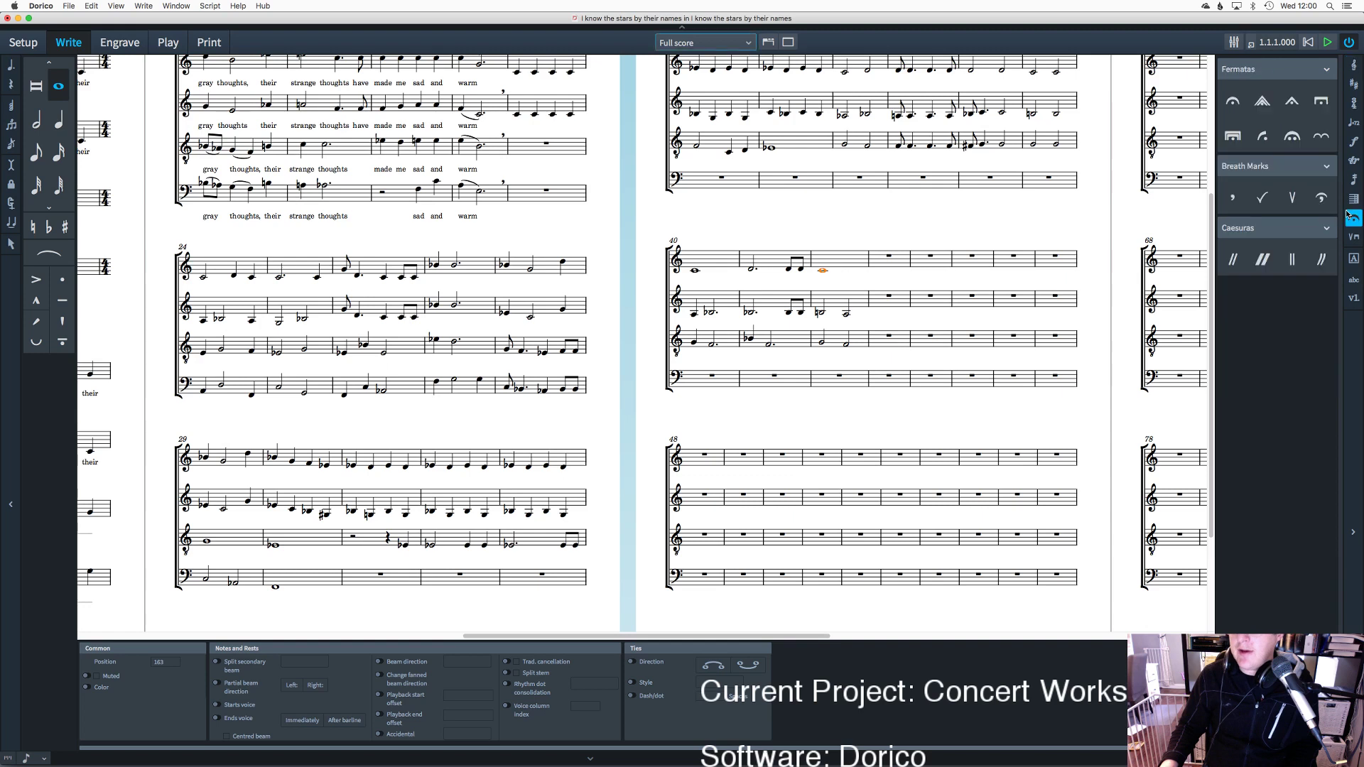
pyautogui.click(1236, 105)
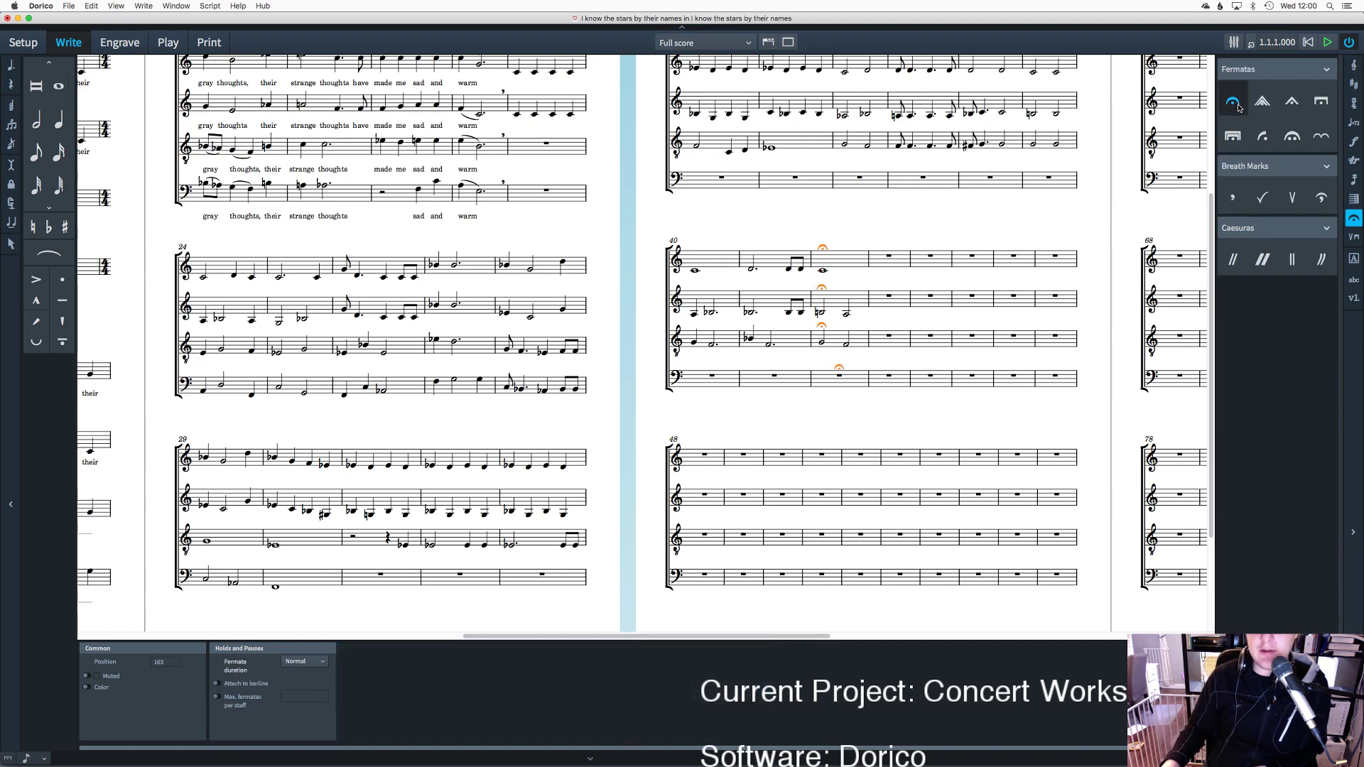
pyautogui.press('Escape')
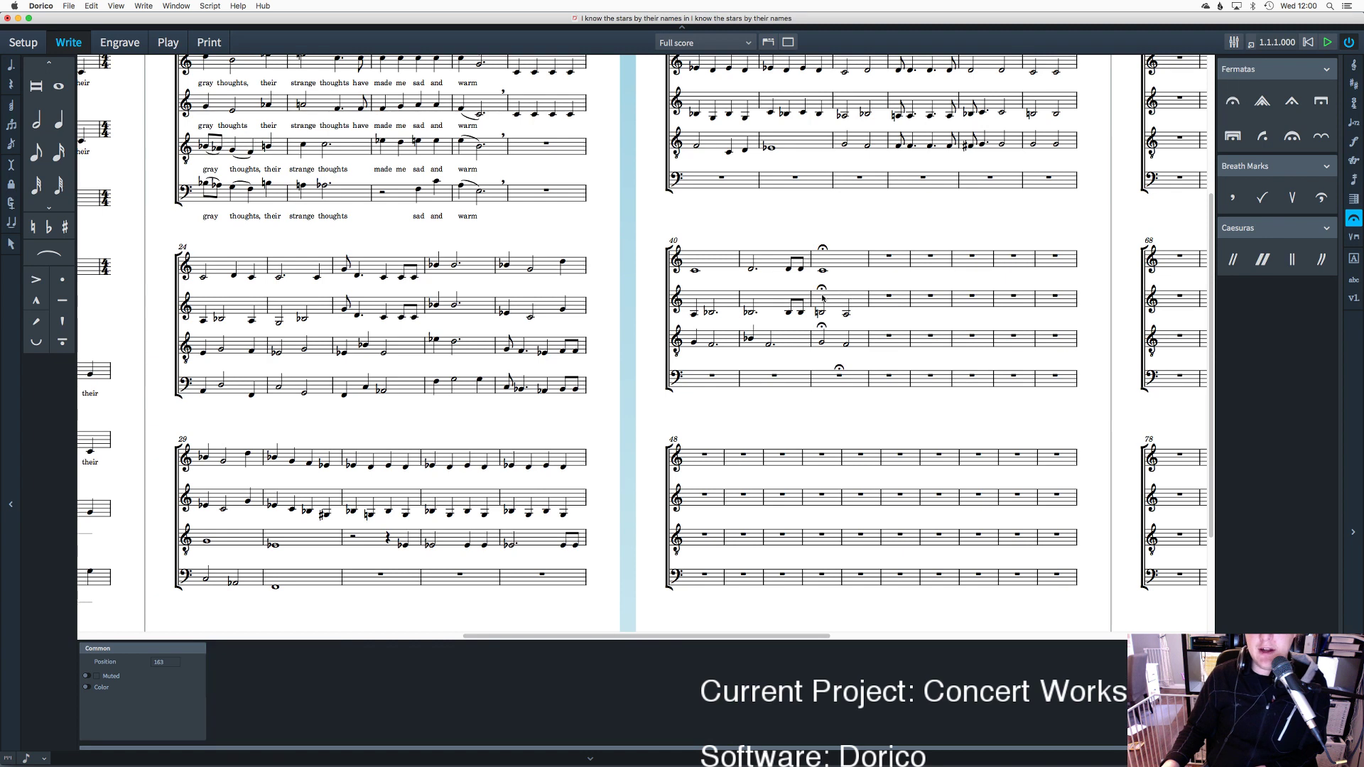
pyautogui.click(821, 326)
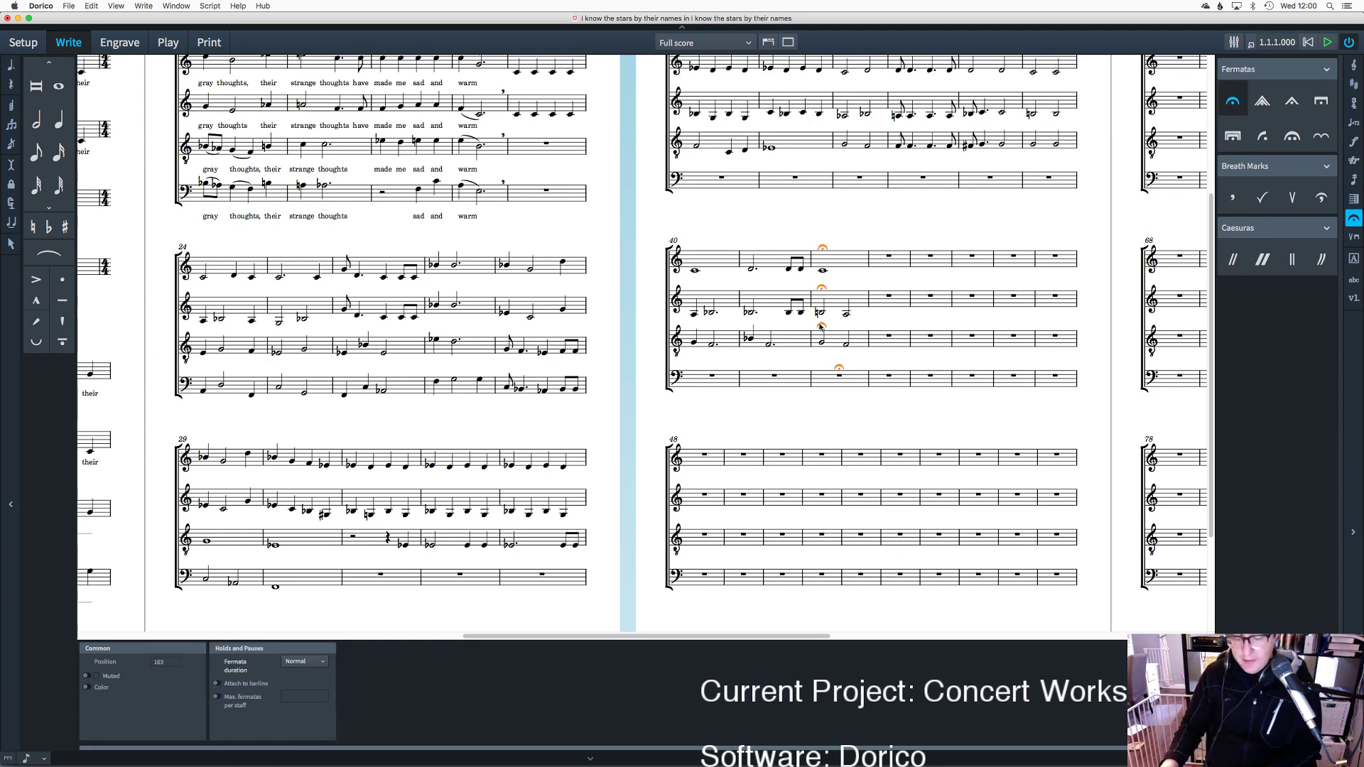
pyautogui.press('Delete')
# Step: Try a fermata on the alto's second half note in bar 42, and undo it
pyautogui.click(846, 313)
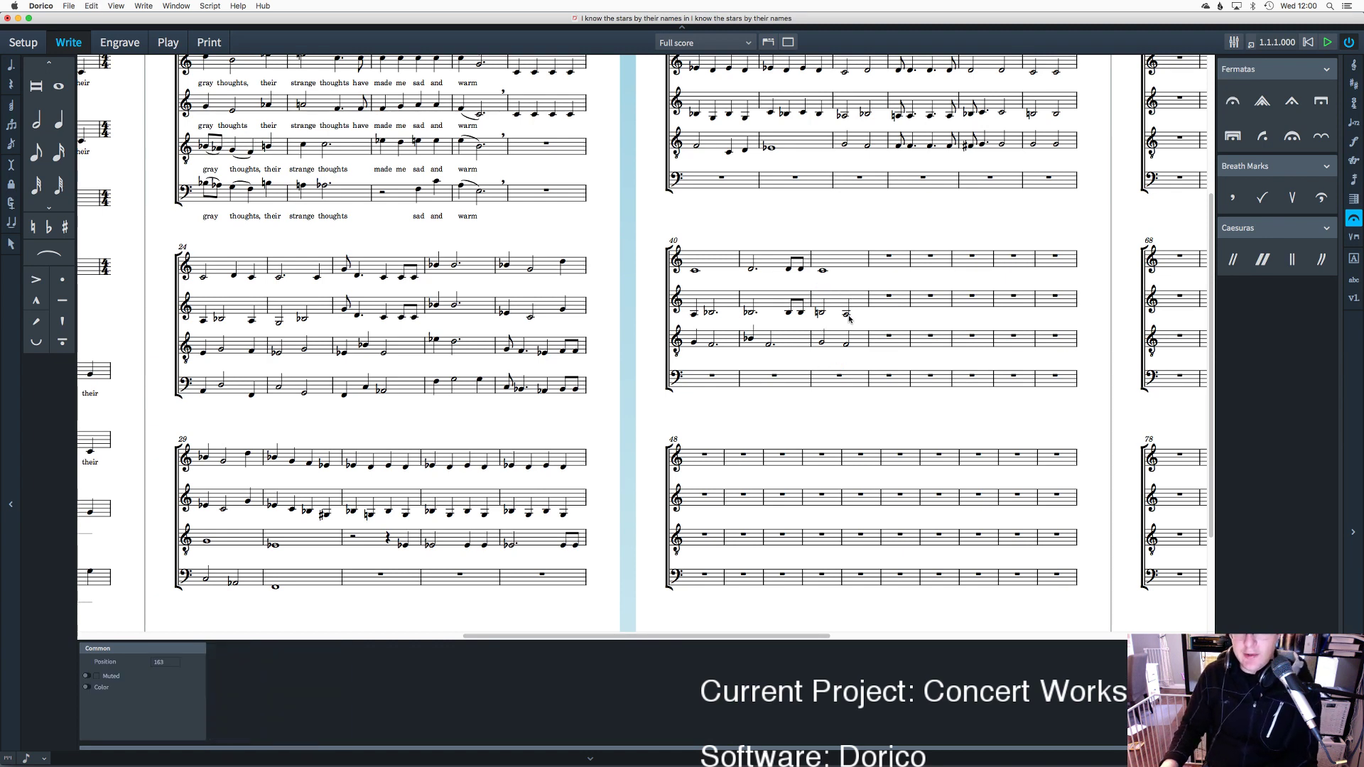
pyautogui.click(1233, 104)
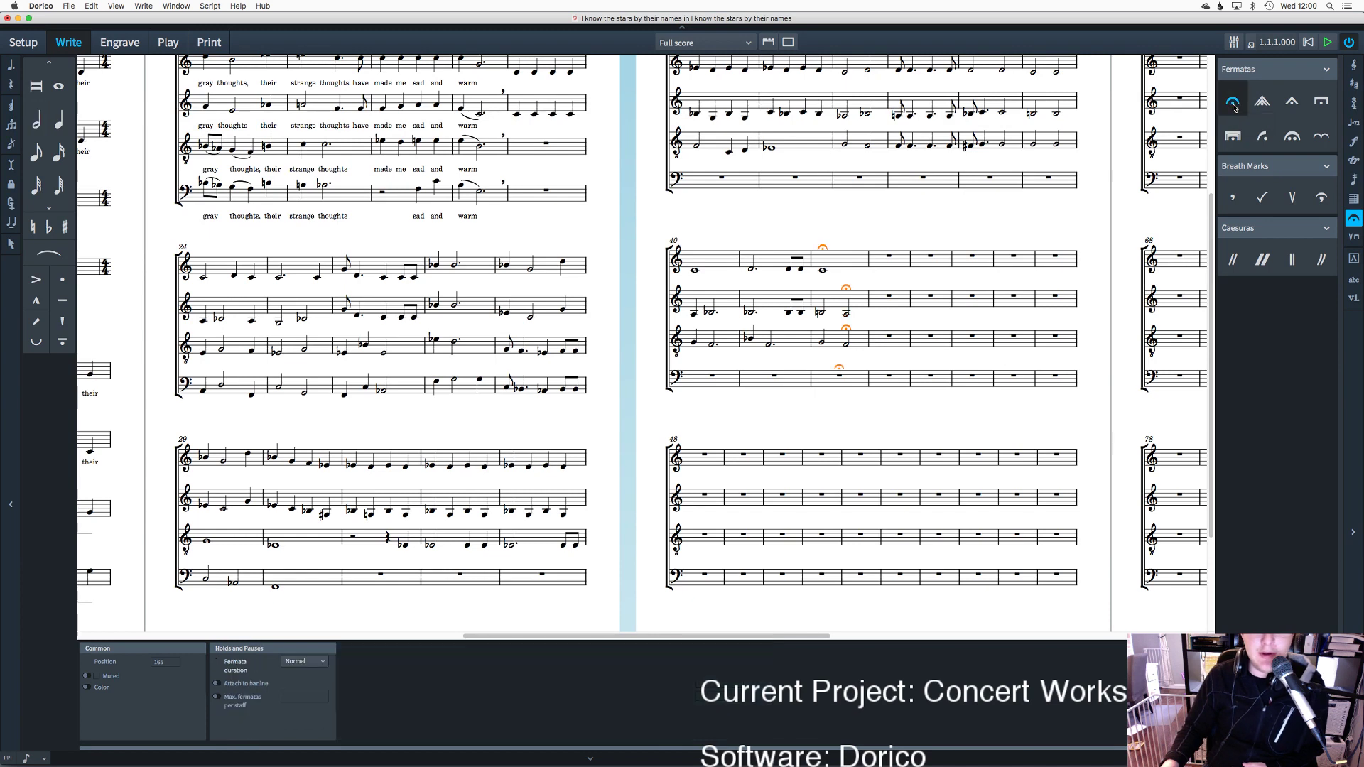
pyautogui.press('super+z')
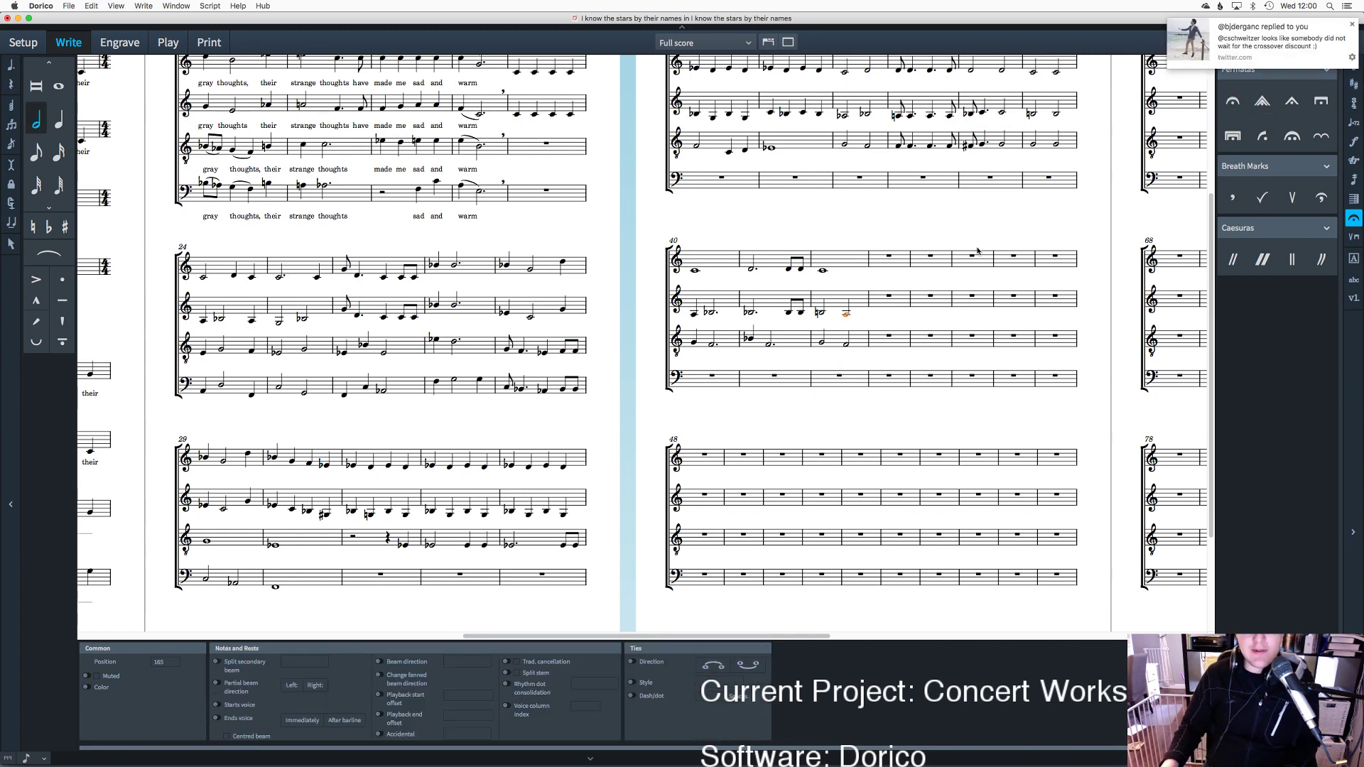
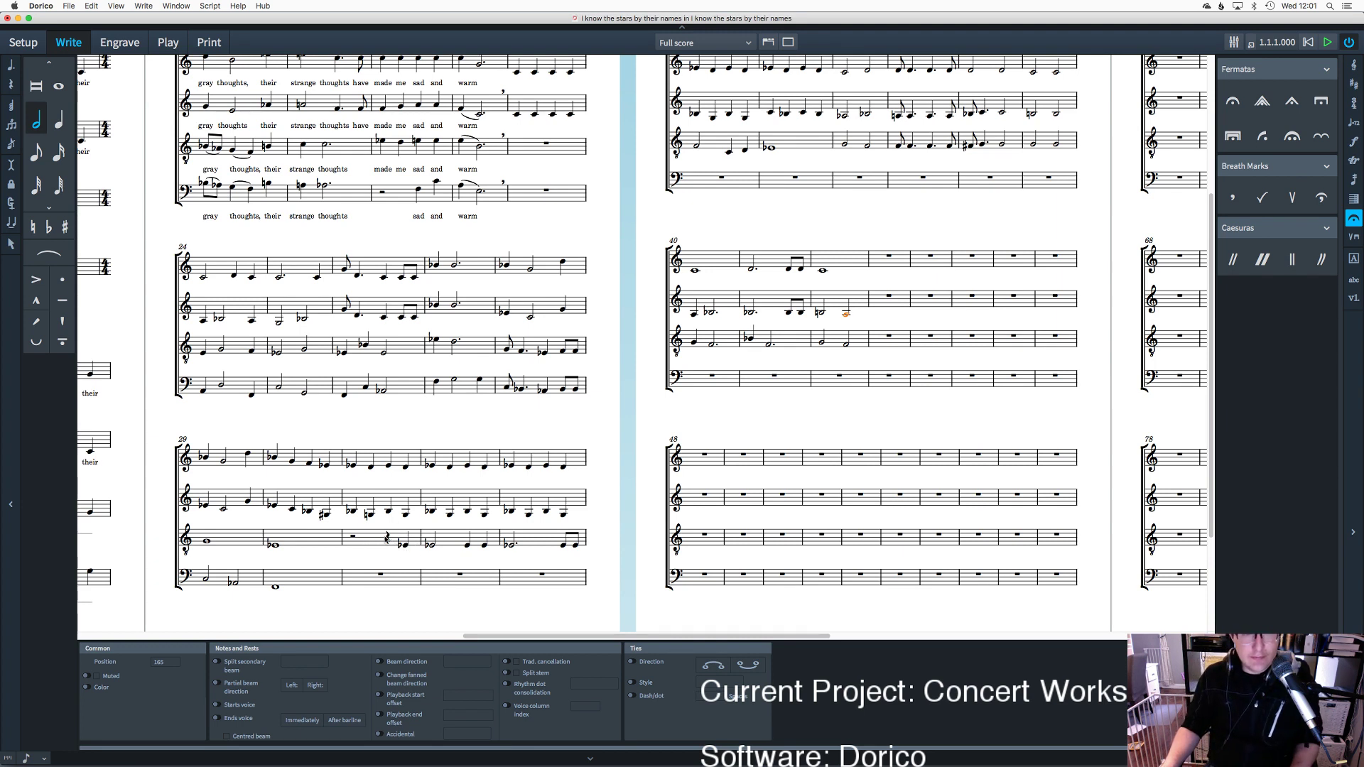
# Step: Copy the tenor's rests and E-flat quarter note in bar 31 to the same bar of the bass
pyautogui.click(403, 545)
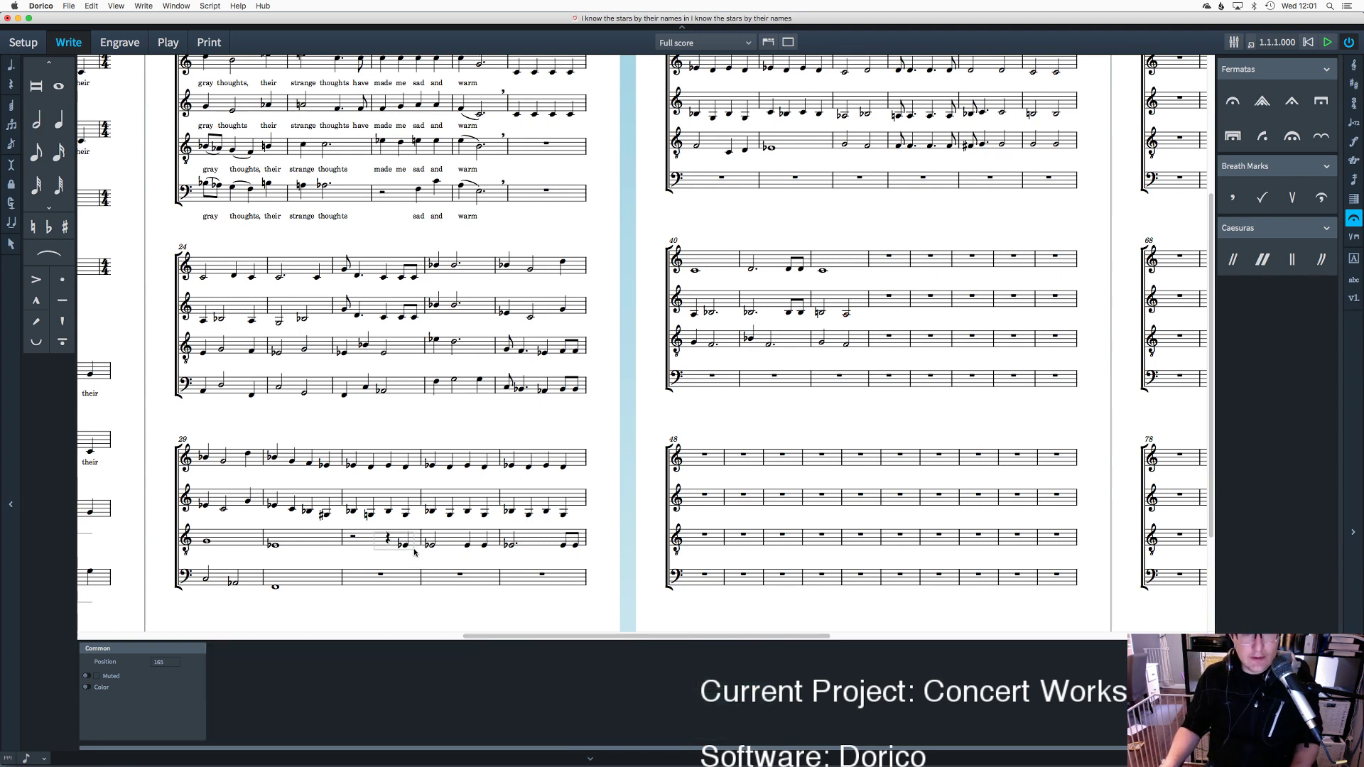
pyautogui.keyDown('shift'); pyautogui.click(353, 536); pyautogui.keyUp('shift')
pyautogui.keyDown('alt'); pyautogui.click(348, 584); pyautogui.keyUp('alt')
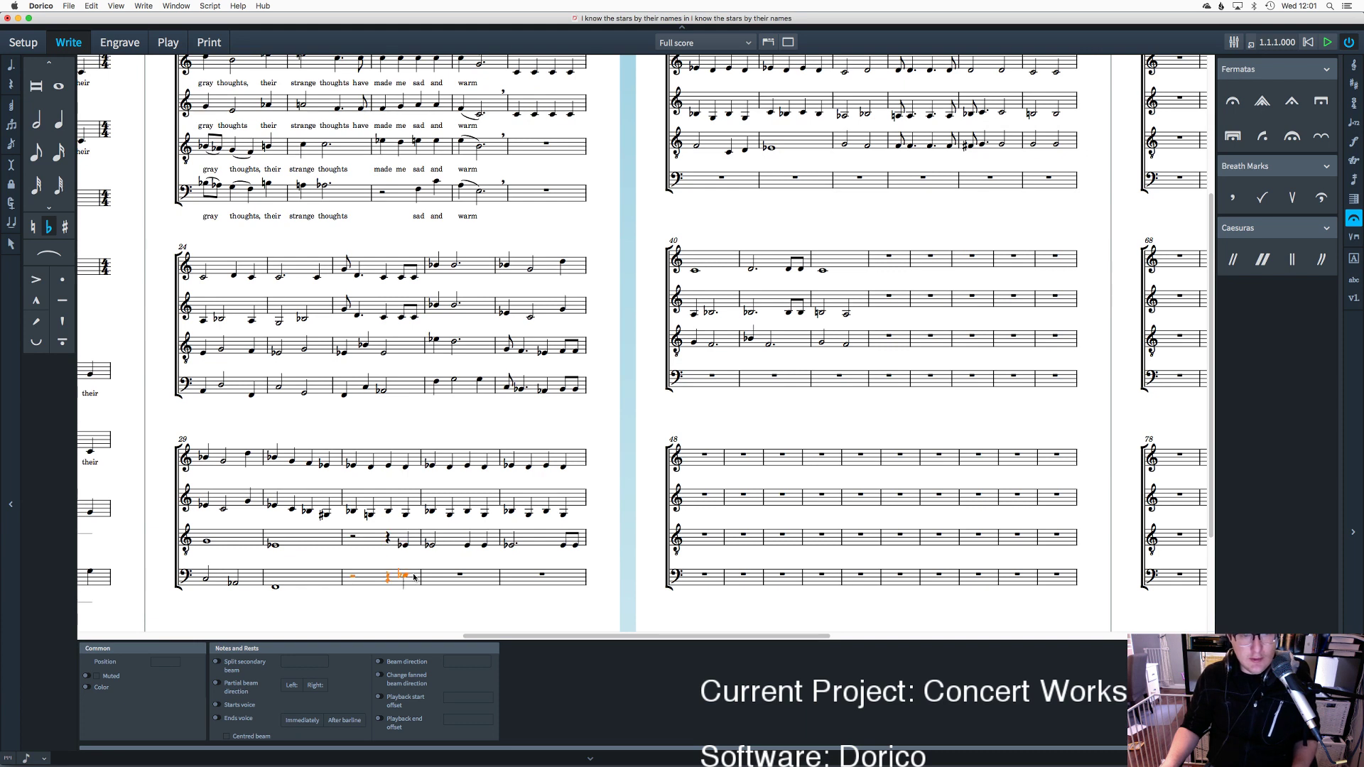
# Step: Enter four quarter notes in the bass's bar 32, three B-flats and a C, replacing the wrong pitches first tried after the opening note
pyautogui.doubleClick(435, 577)
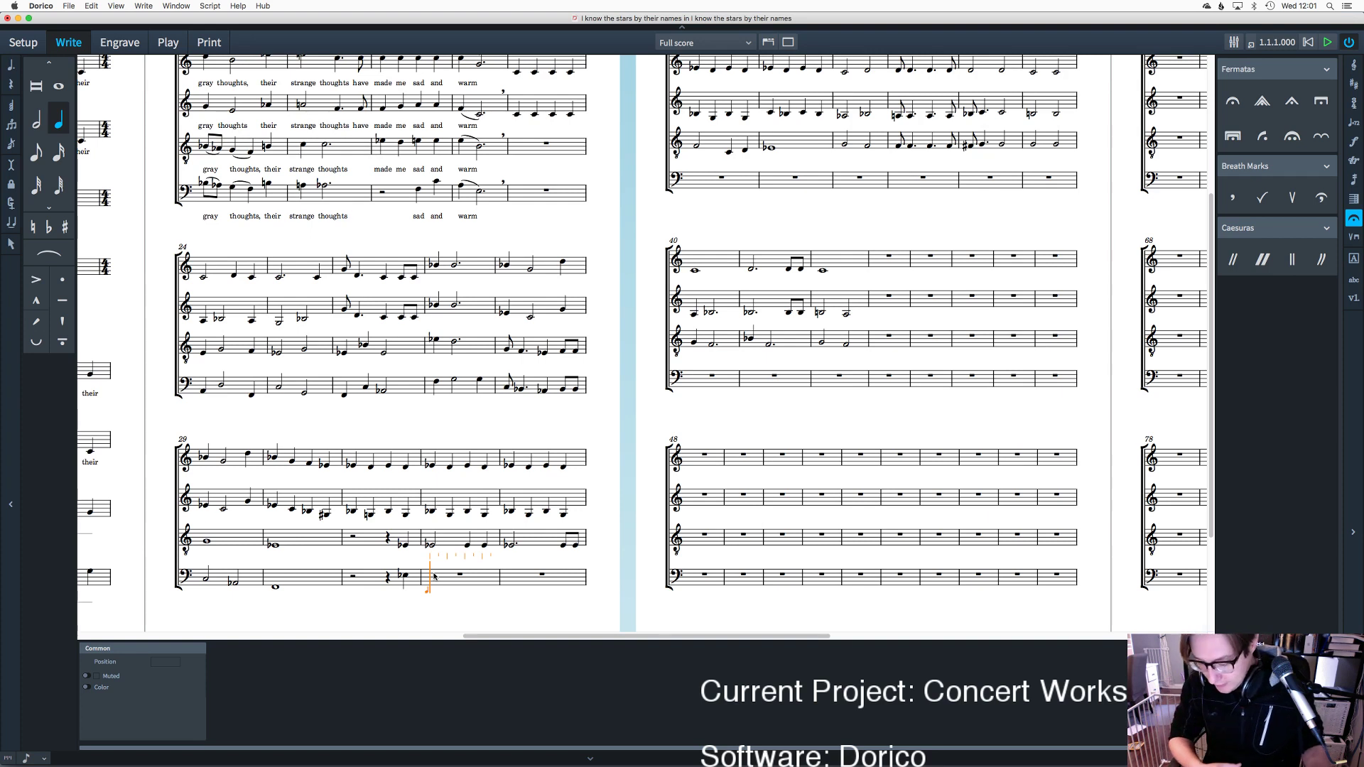
pyautogui.press('d')
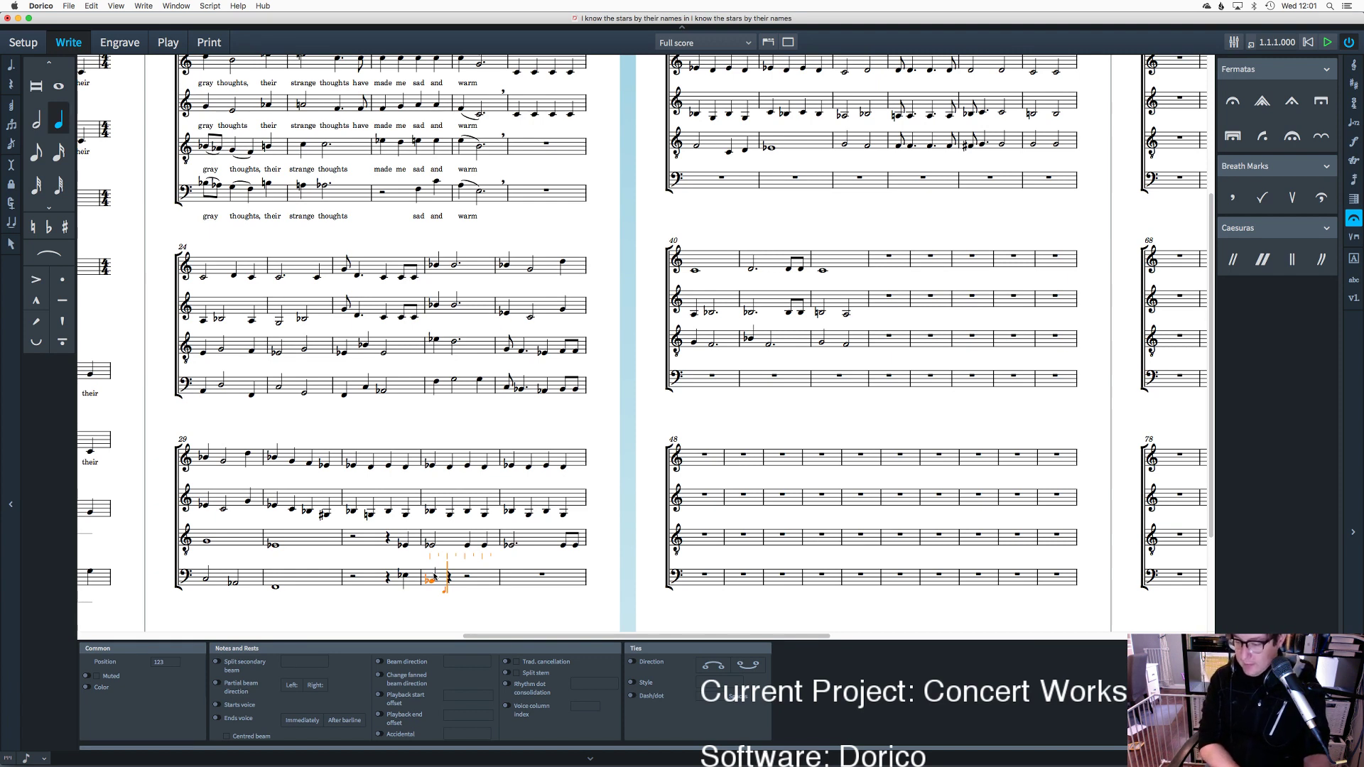
pyautogui.press('c')
pyautogui.press('c')
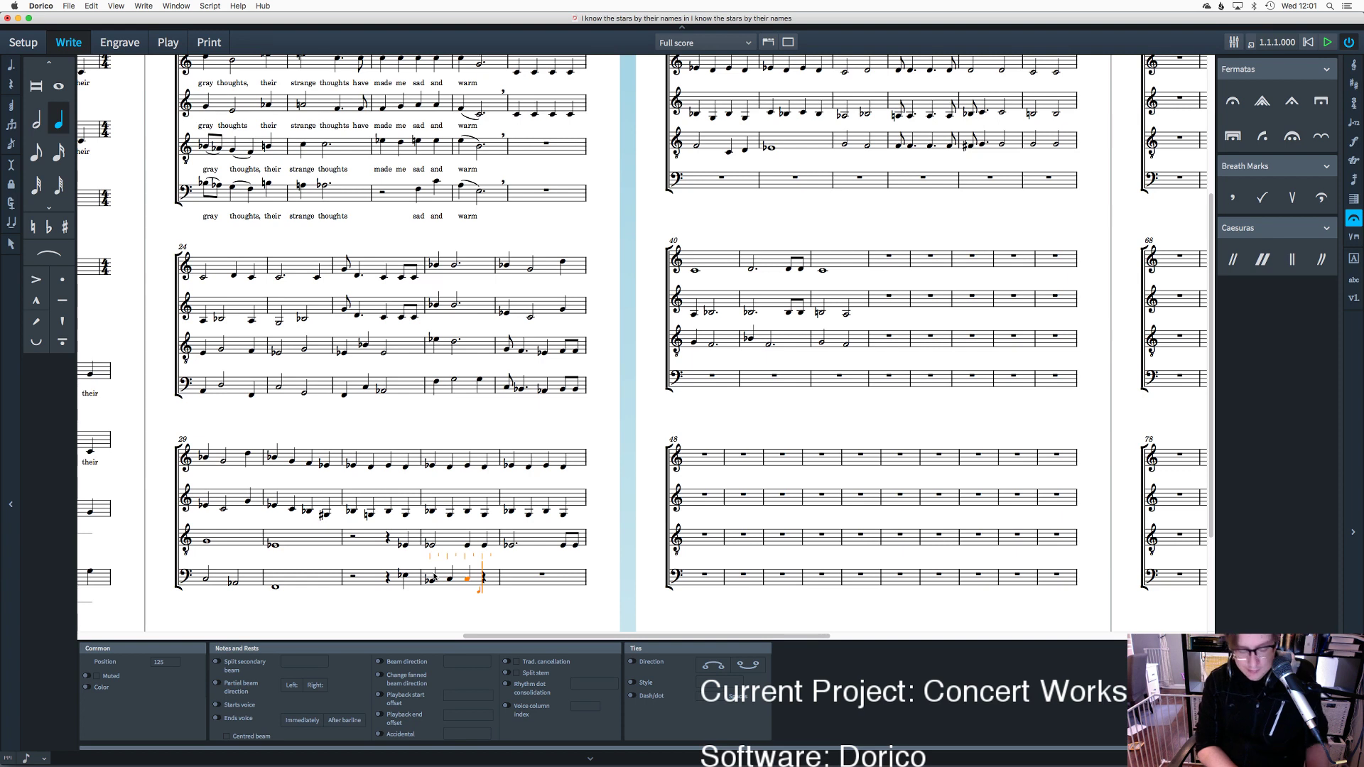
pyautogui.press('BackSpace')
pyautogui.press('BackSpace')
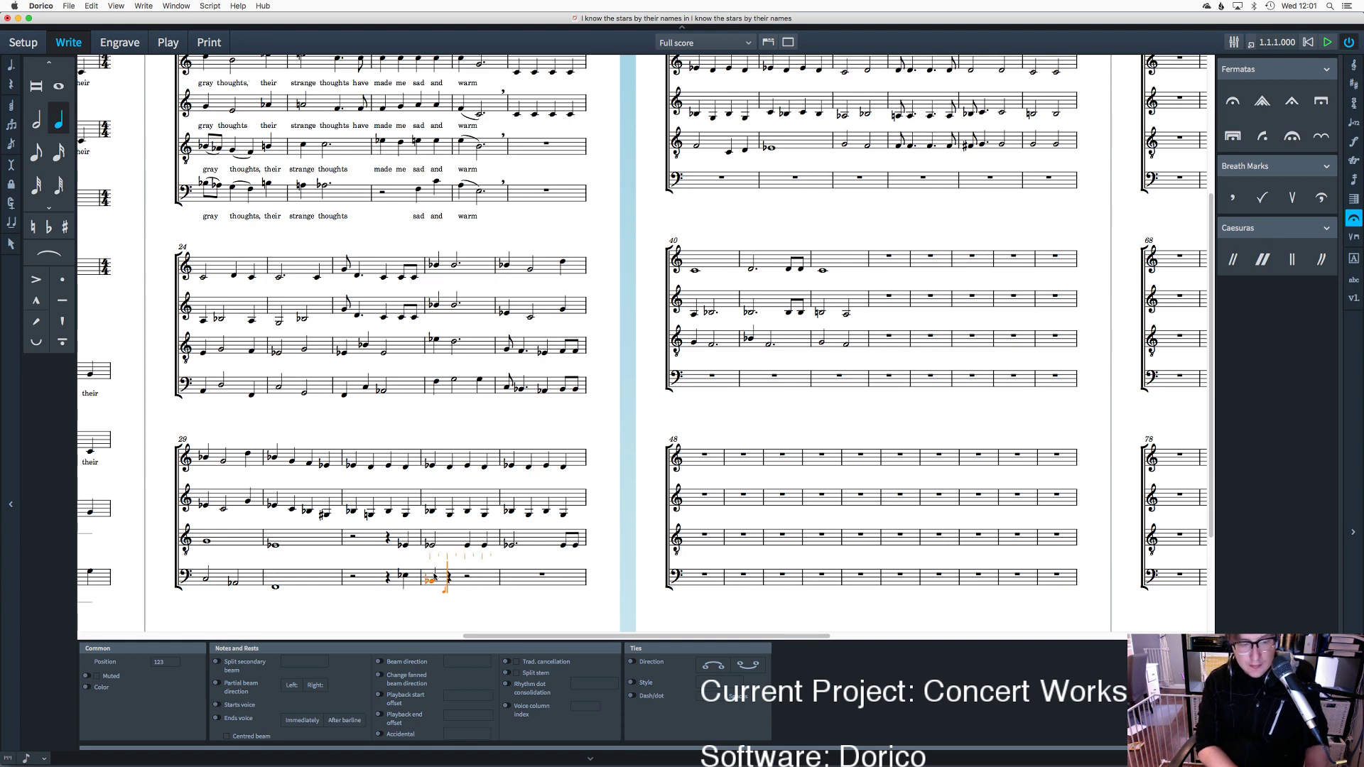
pyautogui.press('c')
pyautogui.press('c')
pyautogui.press('c')
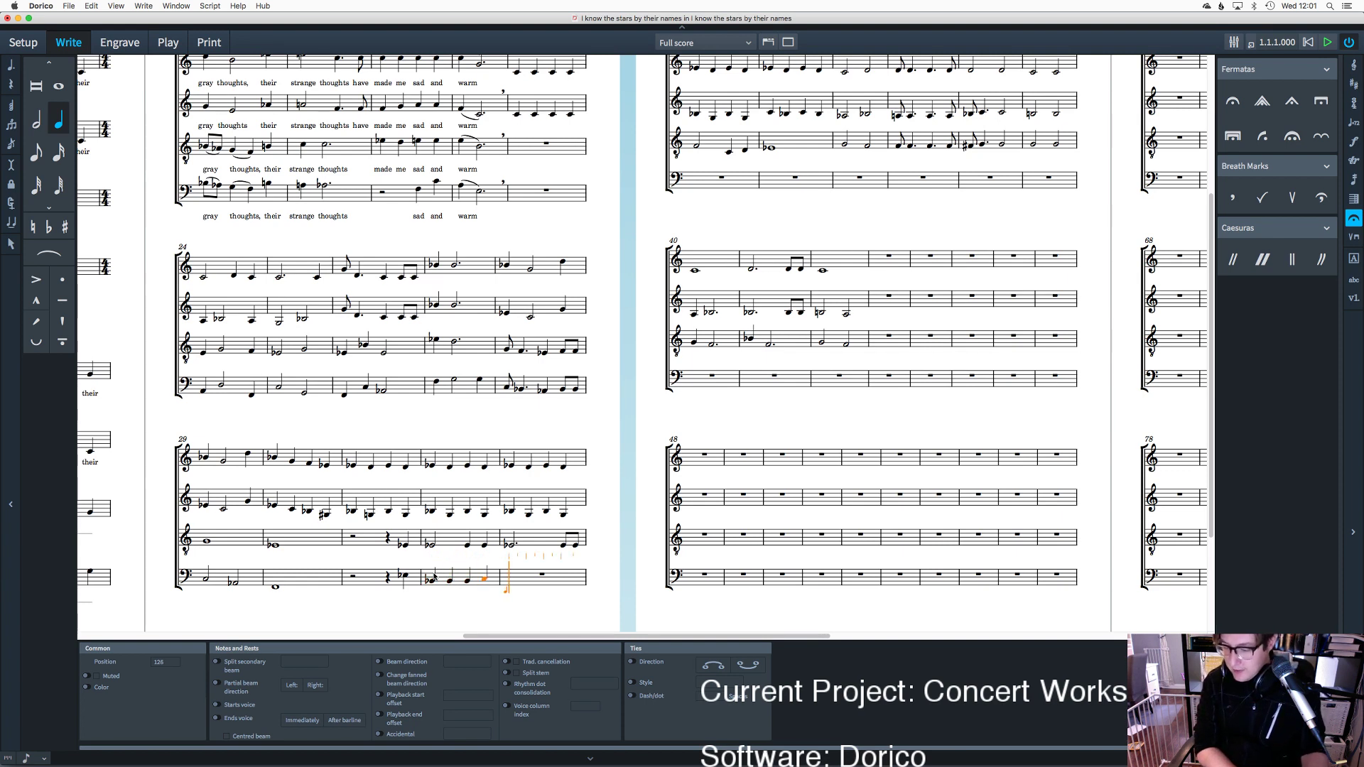
# Step: Enter two C eighth notes, a G half note and a G quarter note in the bass's bar 33
pyautogui.press('4')
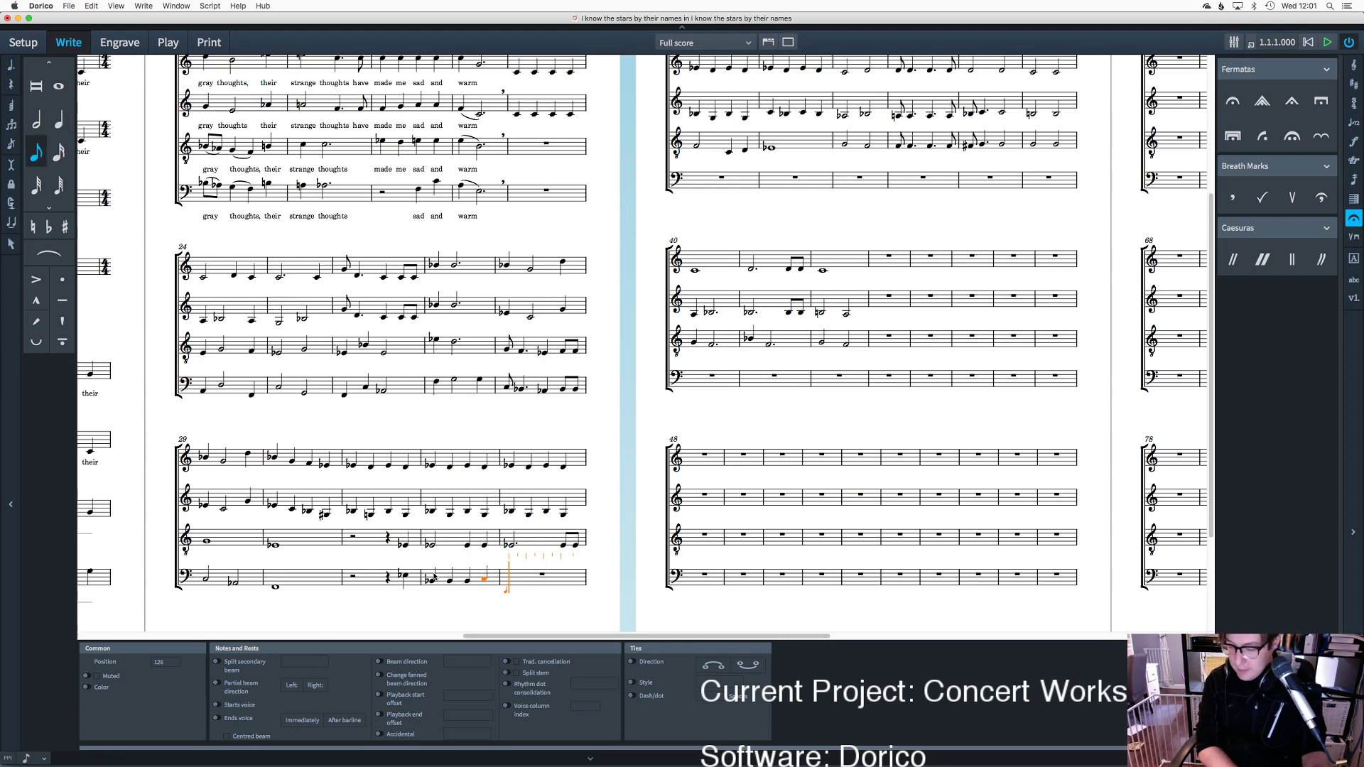
pyautogui.press('c')
pyautogui.press('c')
pyautogui.press('6')
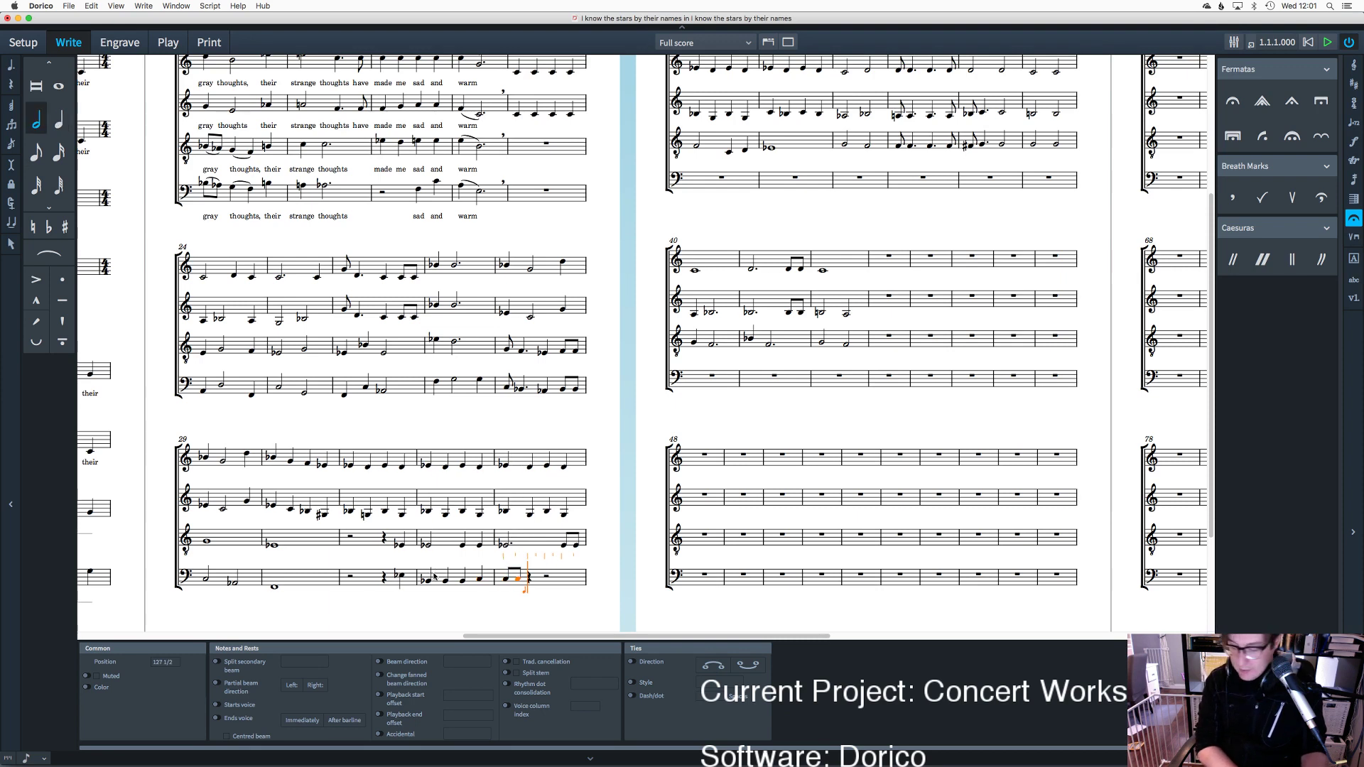
pyautogui.press('g')
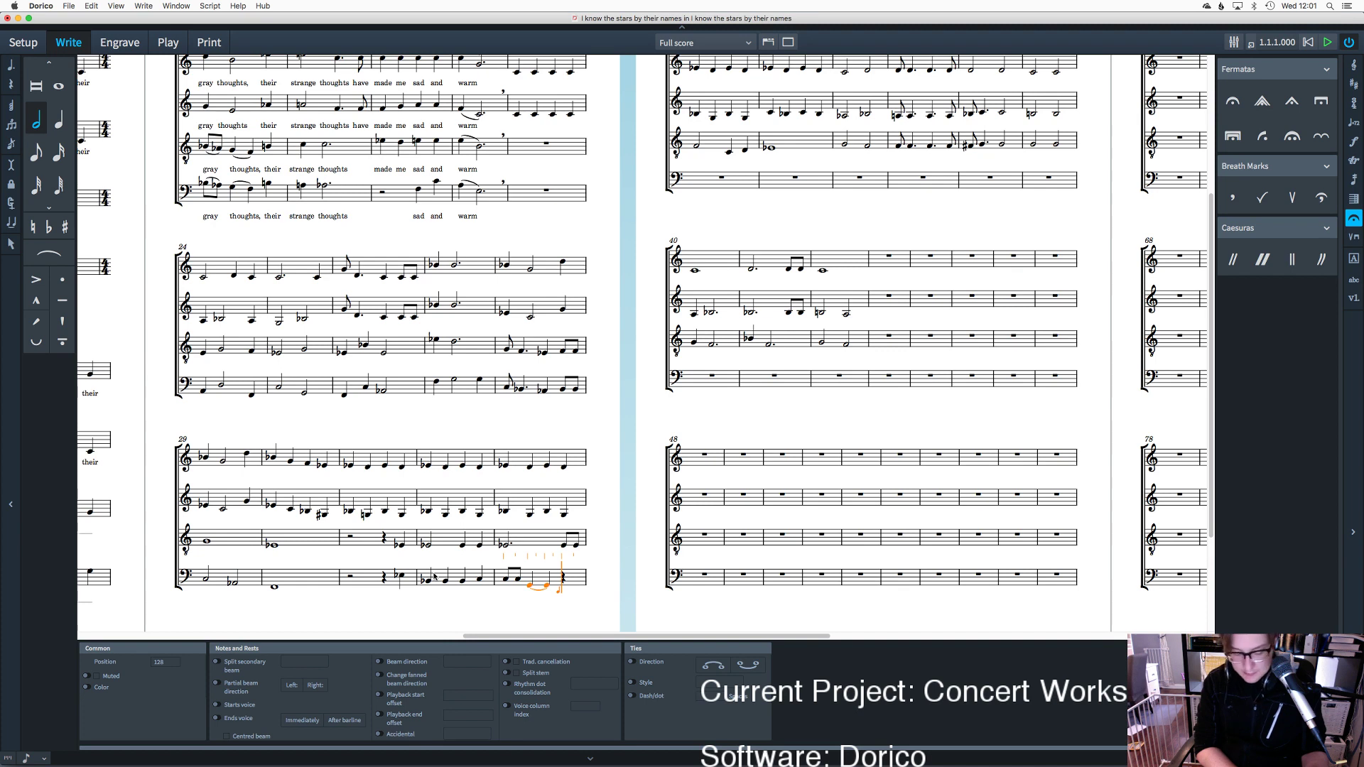
pyautogui.press('5')
pyautogui.press('g')
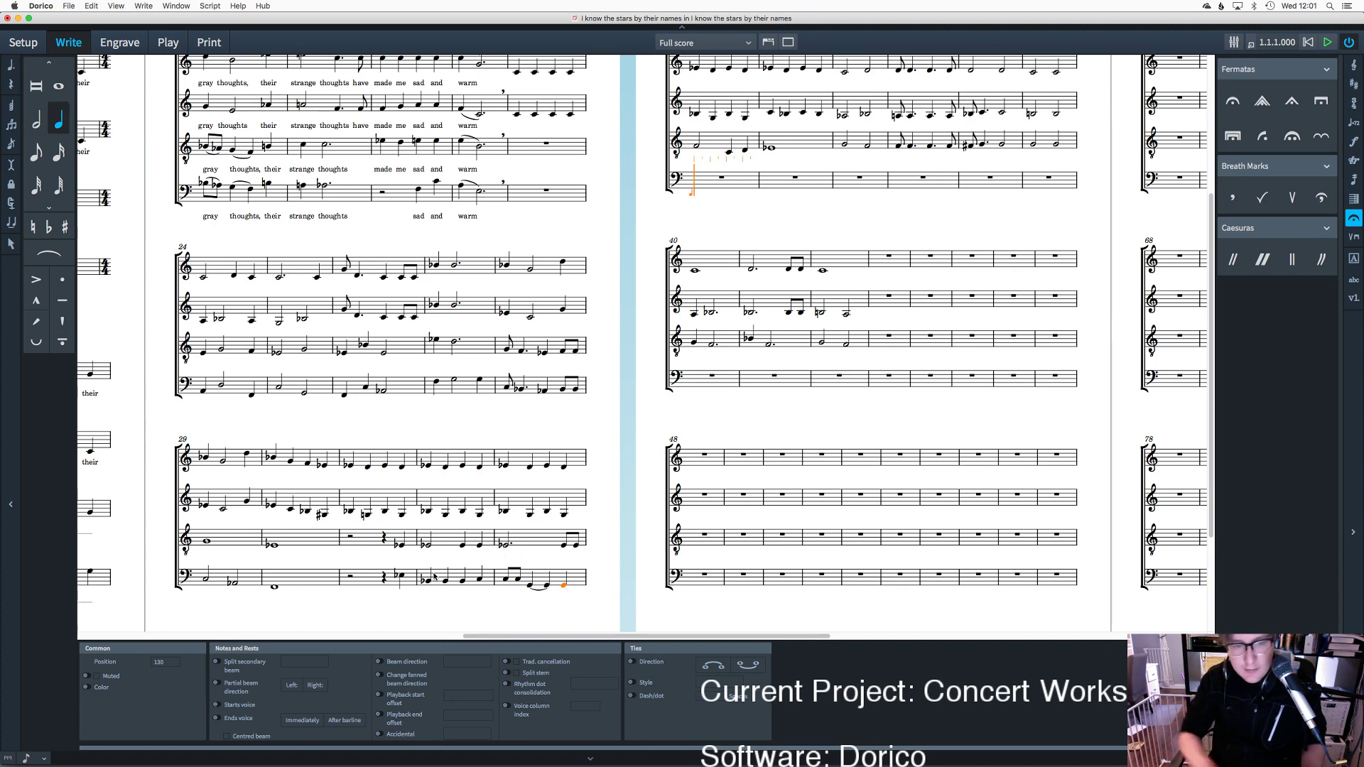
pyautogui.press('Escape')
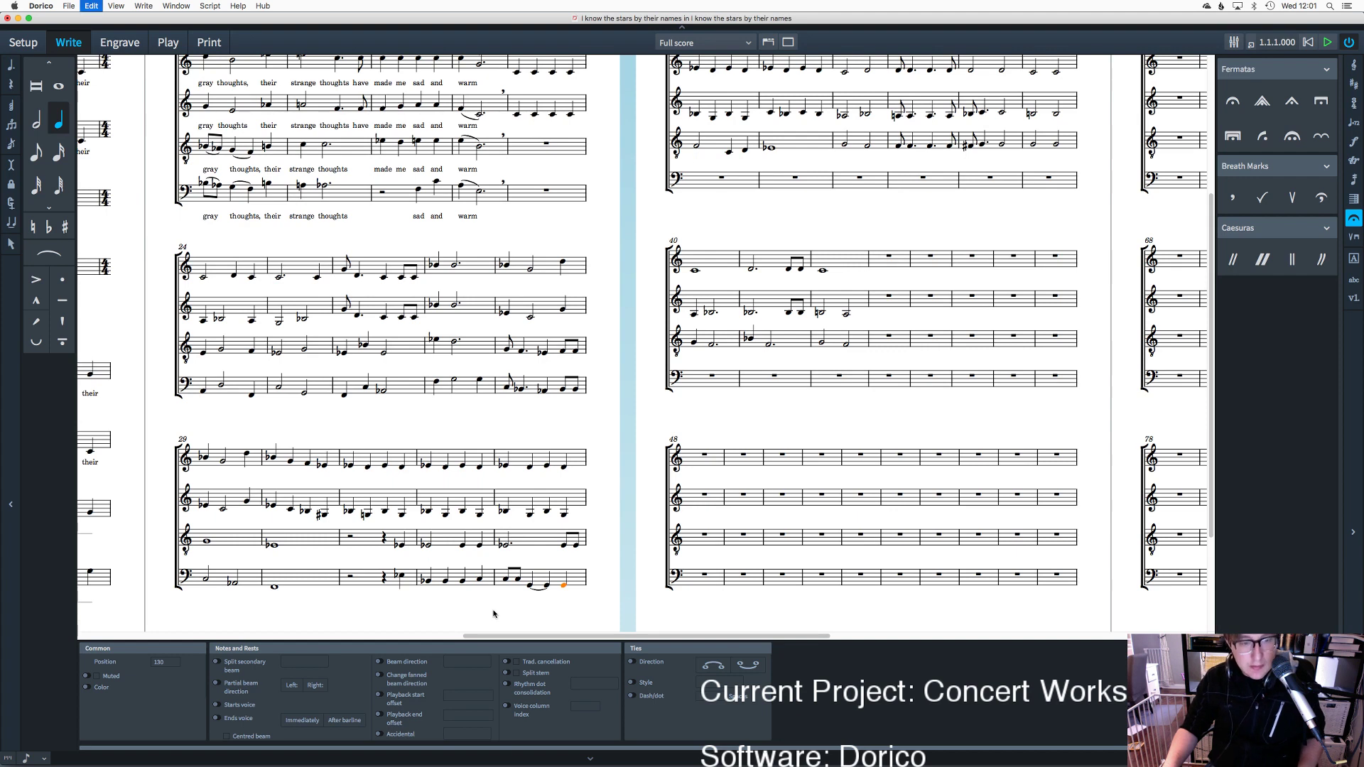
# Step: Delete the bass's newly entered notes in bars 32 and 33, keeping only the first quarter note of bar 32
pyautogui.press('Return')
pyautogui.press('4')
pyautogui.press('BackSpace')
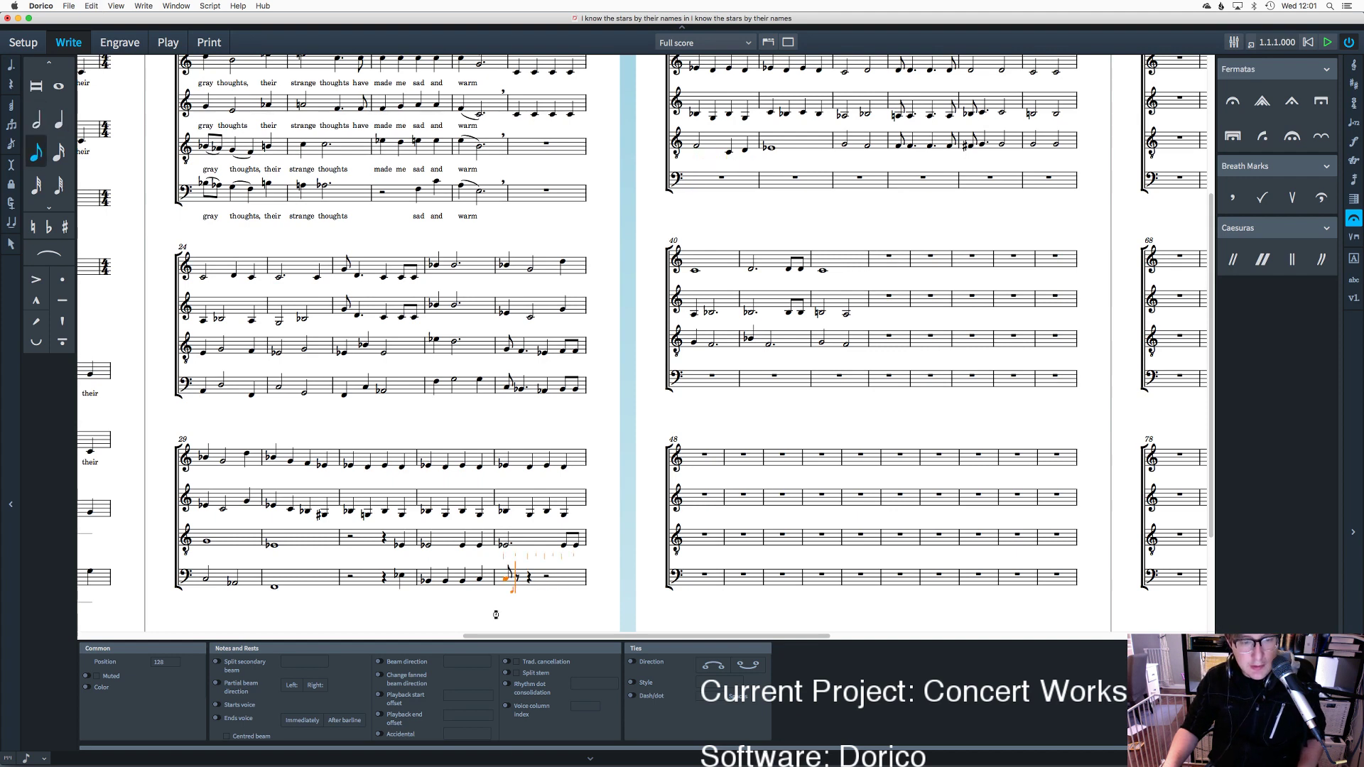
pyautogui.press('5')
pyautogui.press('BackSpace')
pyautogui.press('BackSpace')
pyautogui.press('BackSpace')
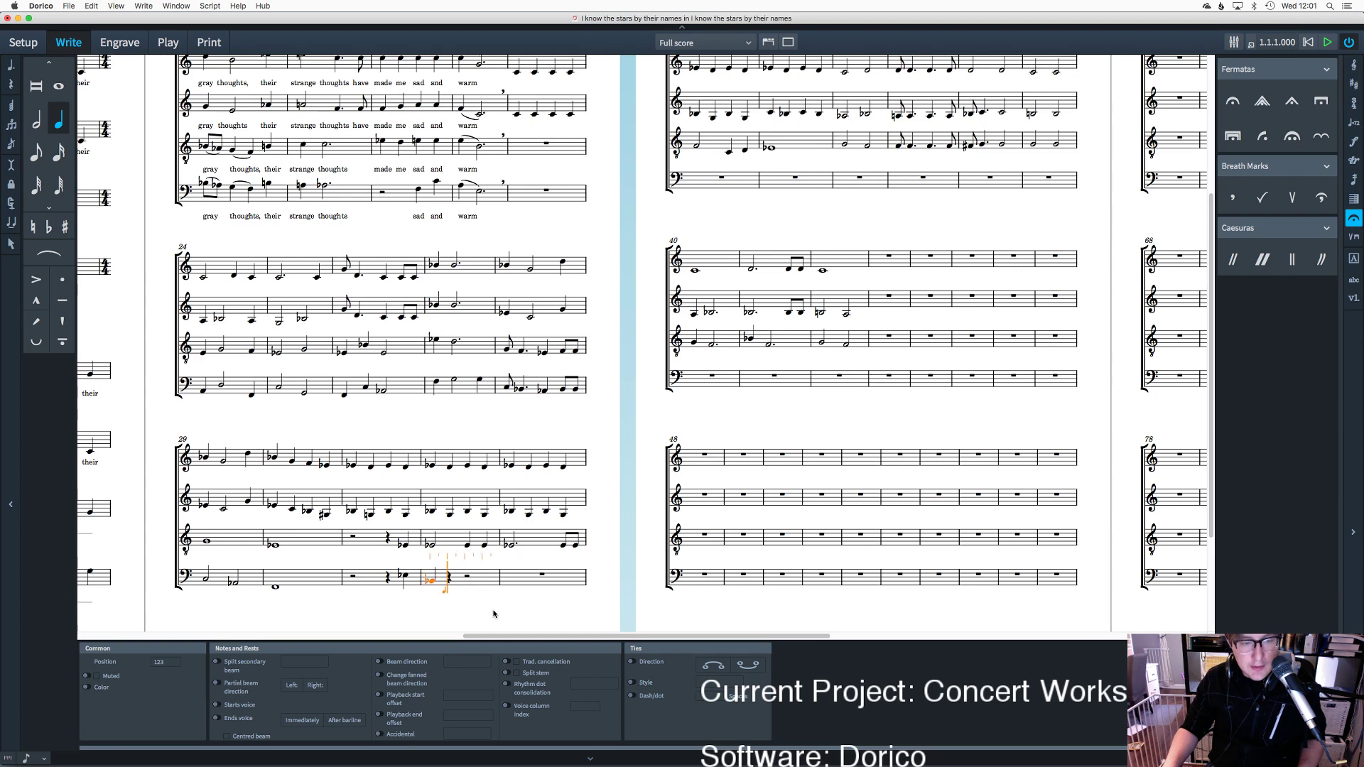
# Step: Delete the remaining quarter note in the bass's bar 32 and restart note input at the start of that bar with half notes
pyautogui.press('-')
pyautogui.press('BackSpace')
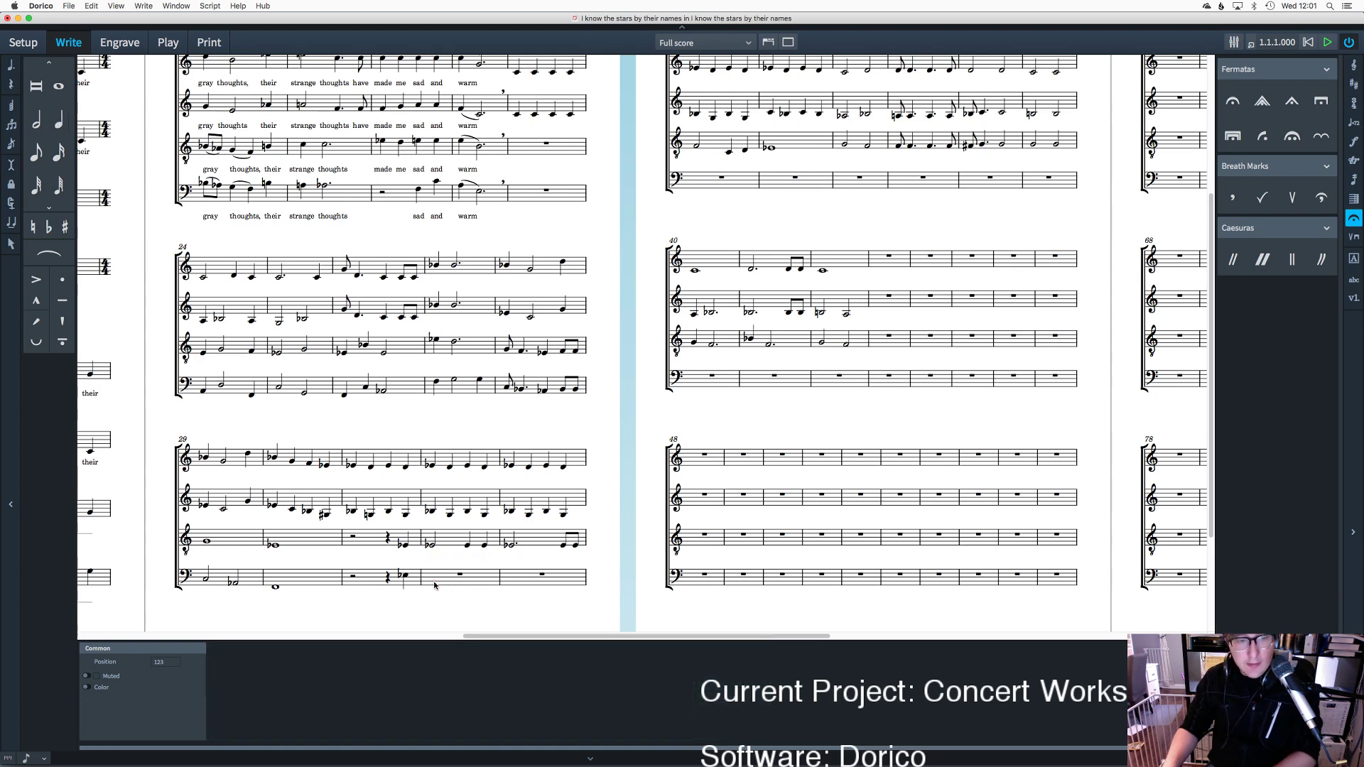
pyautogui.click(431, 581)
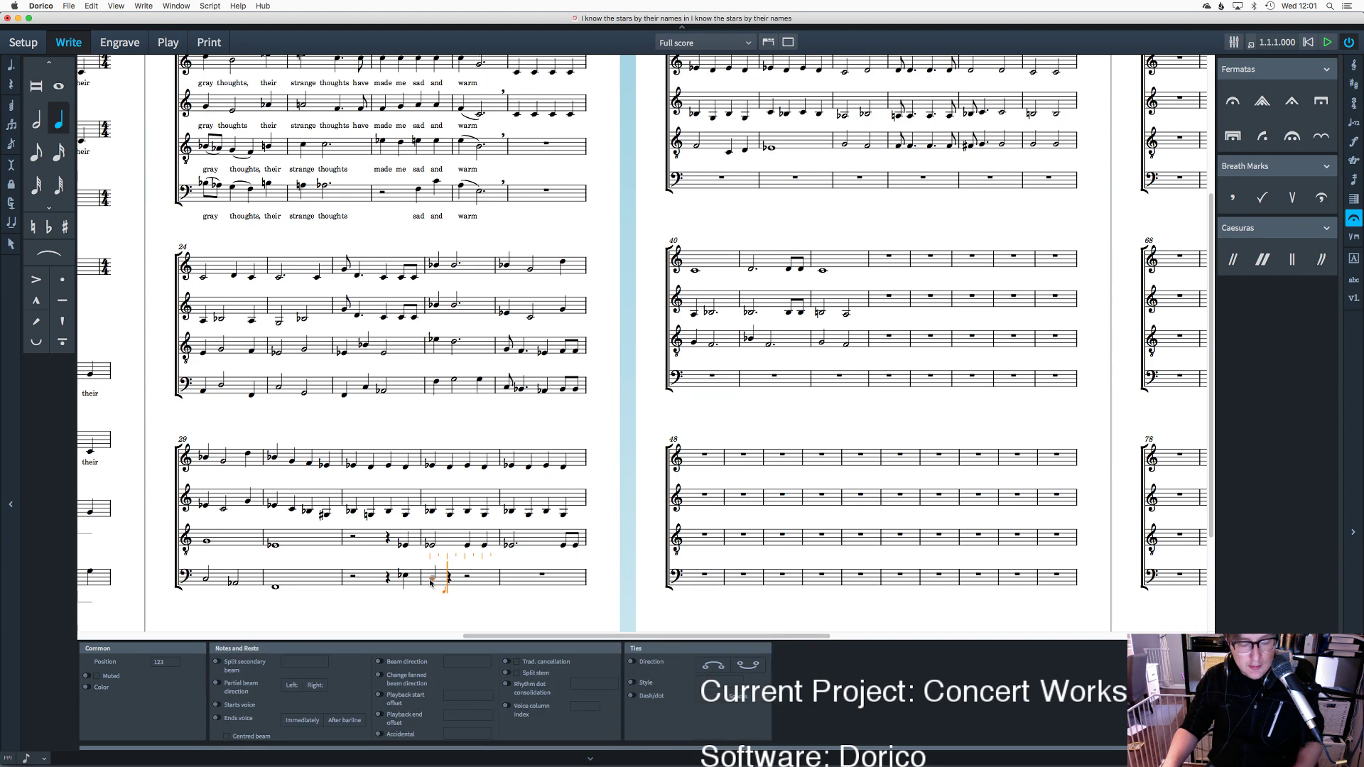
pyautogui.press('Escape')
pyautogui.hotkey('shift', 'n')
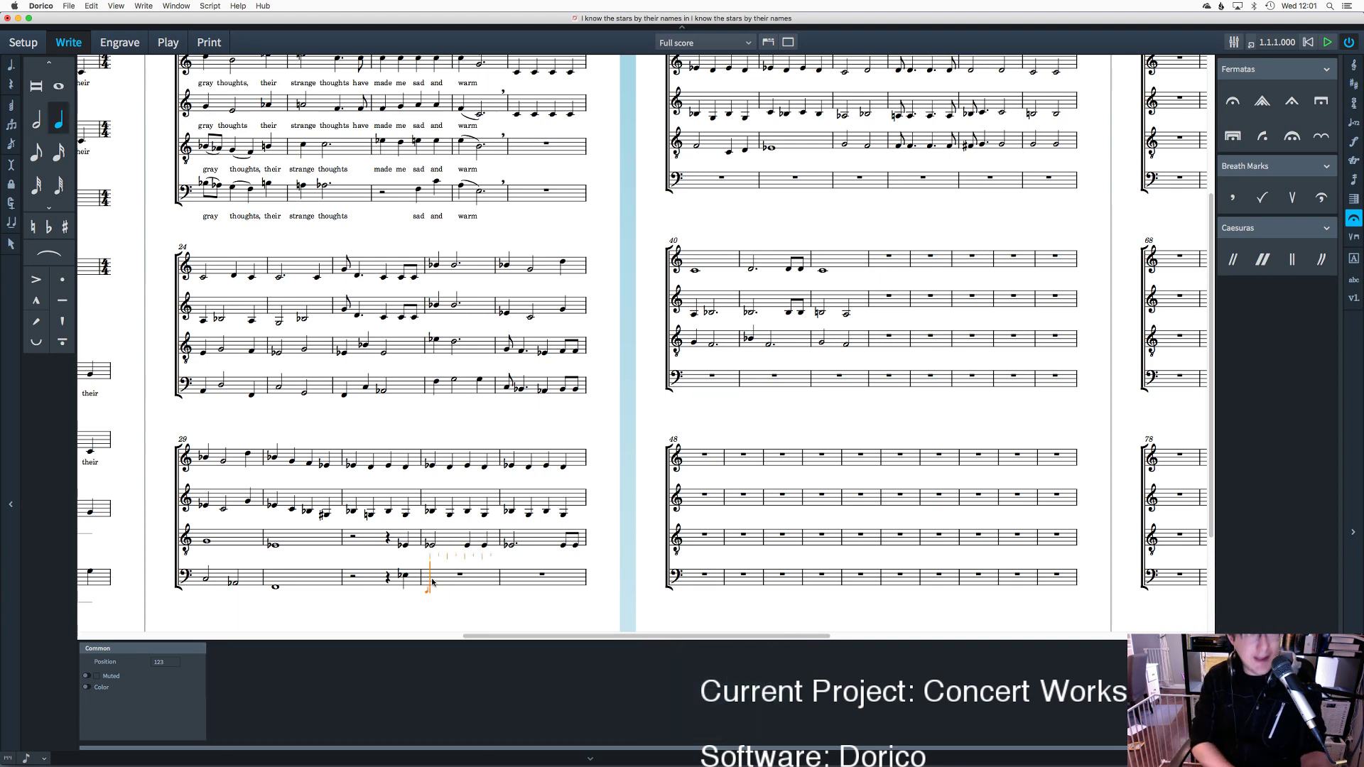
pyautogui.press('7')
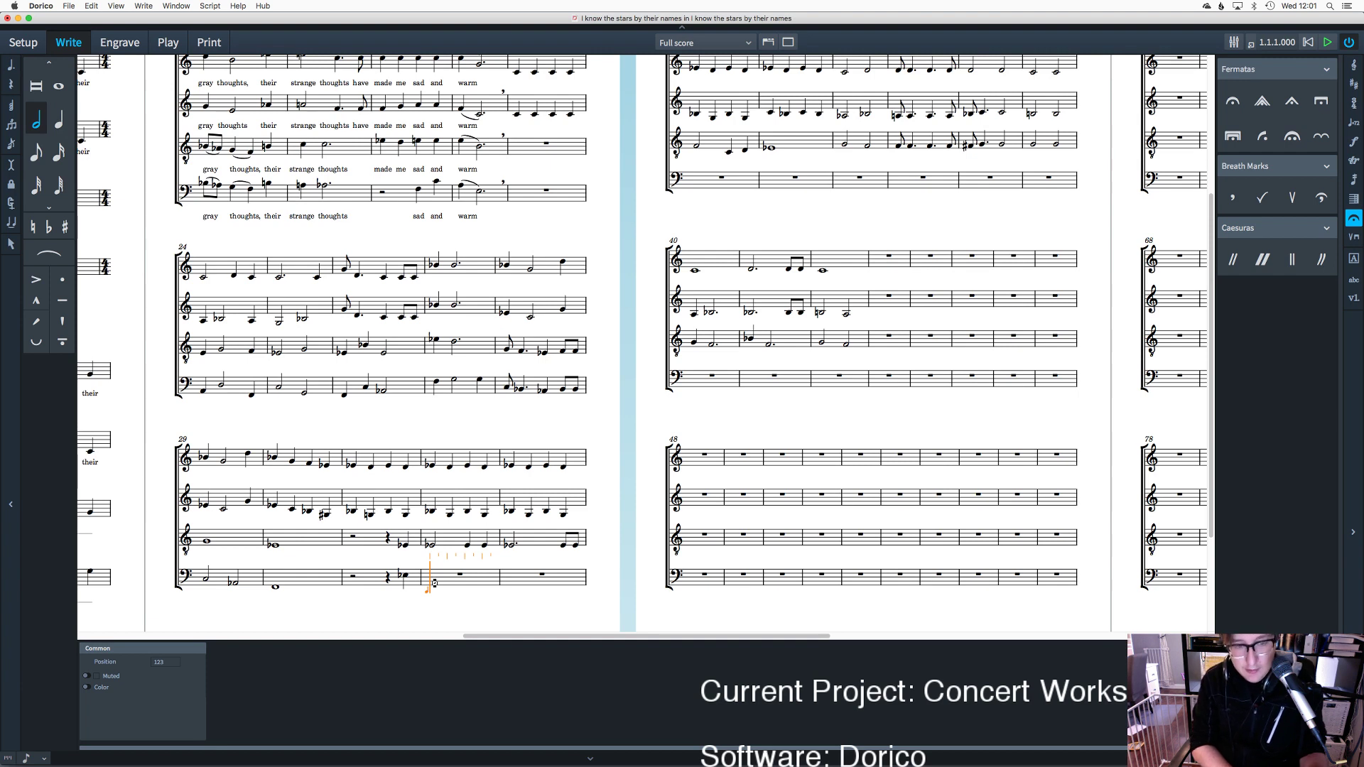
pyautogui.press('=')
pyautogui.press('g')
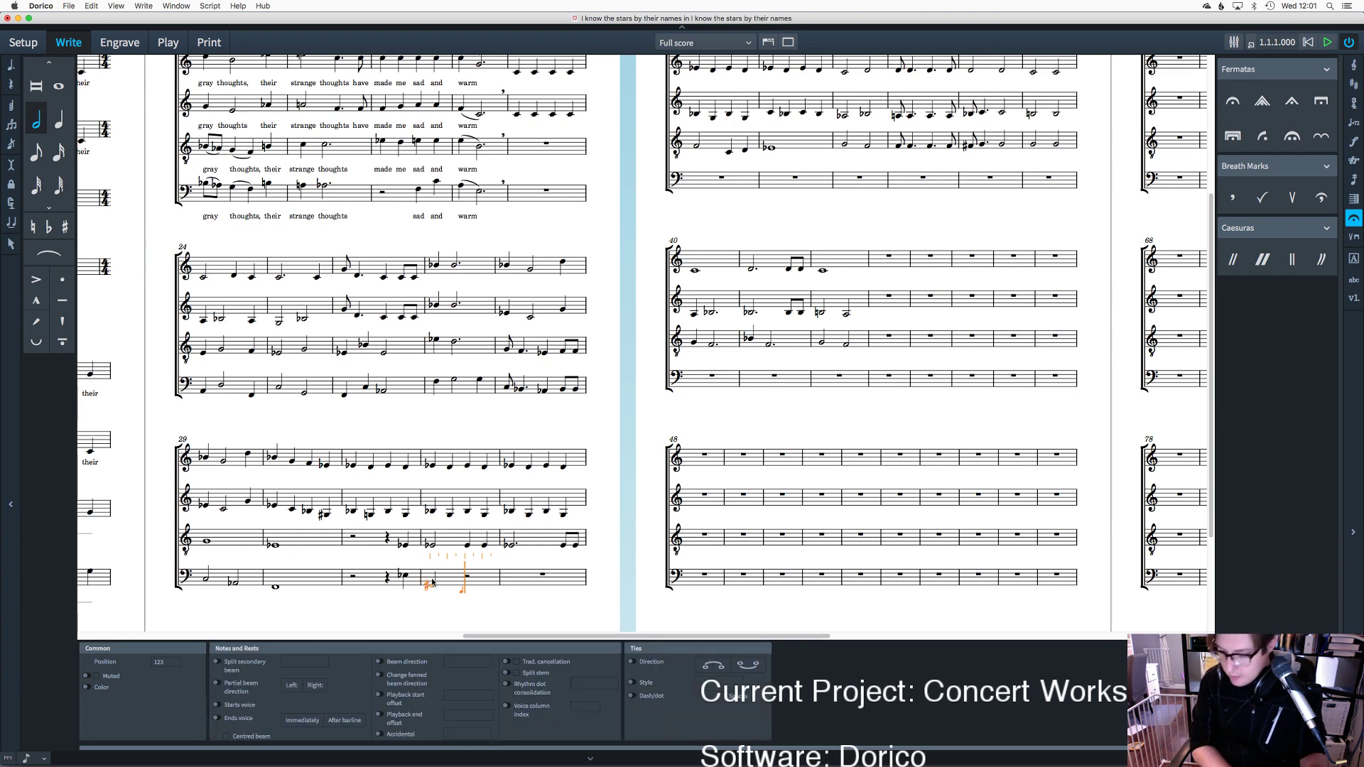
pyautogui.press('super+z')
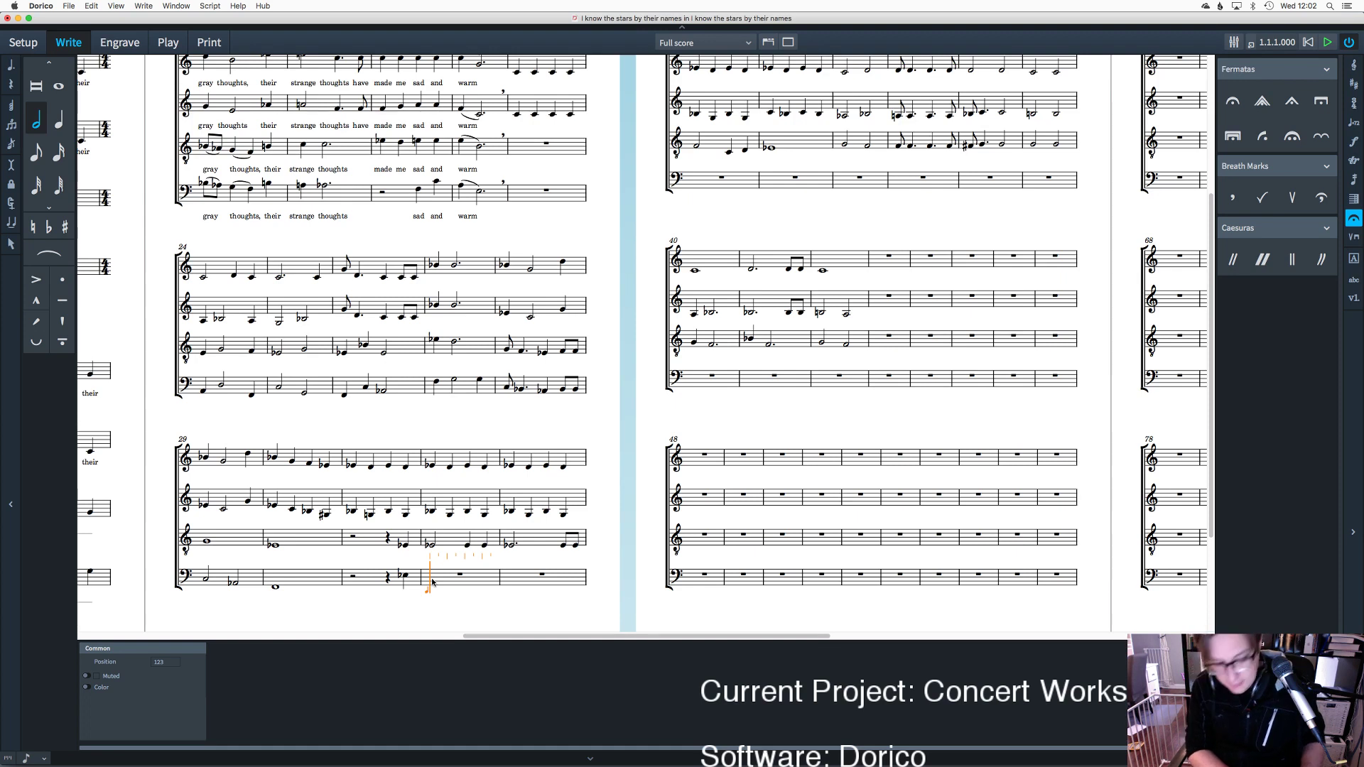
# Step: Enter a B-flat half note and two B-flat quarter notes in the bass's bar 32
pyautogui.press('-')
pyautogui.press('b')
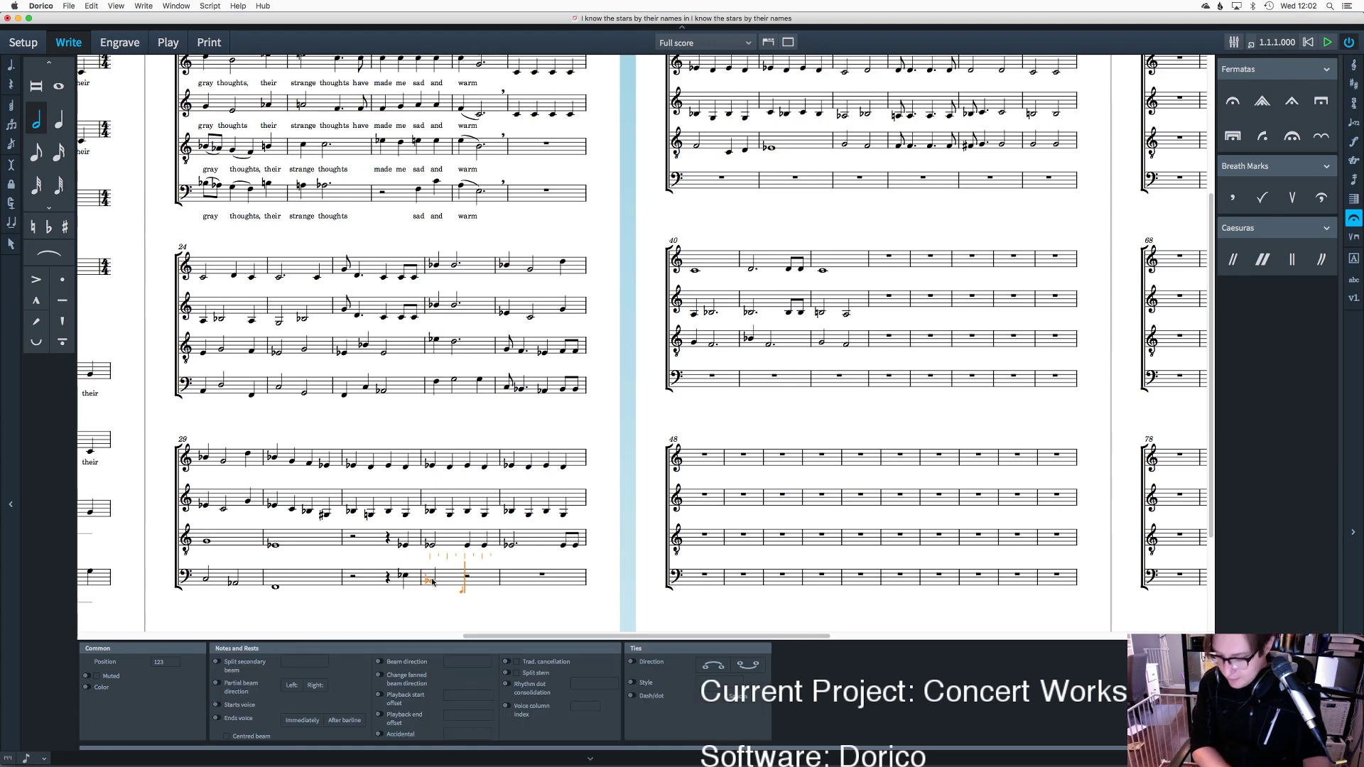
pyautogui.press('6')
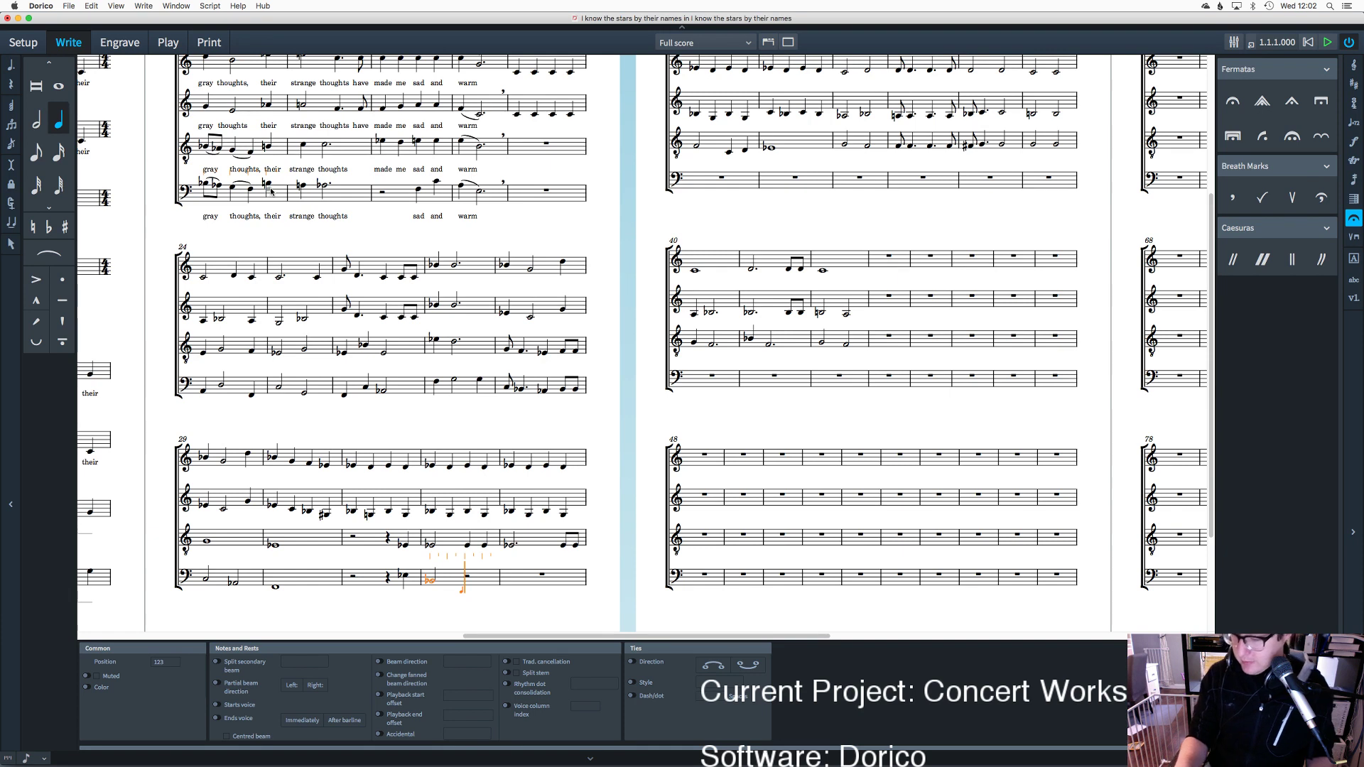
pyautogui.press('b')
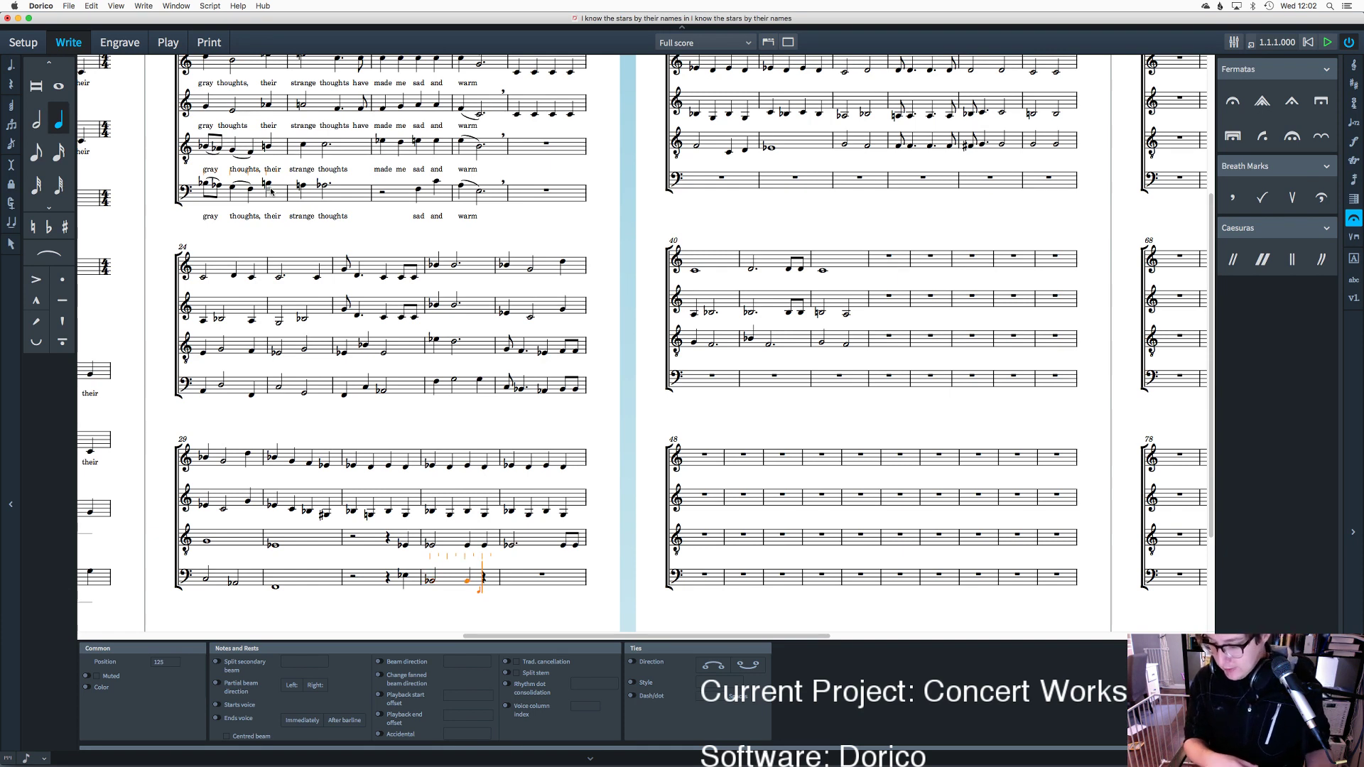
pyautogui.press('b')
# Step: Enter a dotted half note and two eighth notes in the bass's bar 33
pyautogui.press('7')
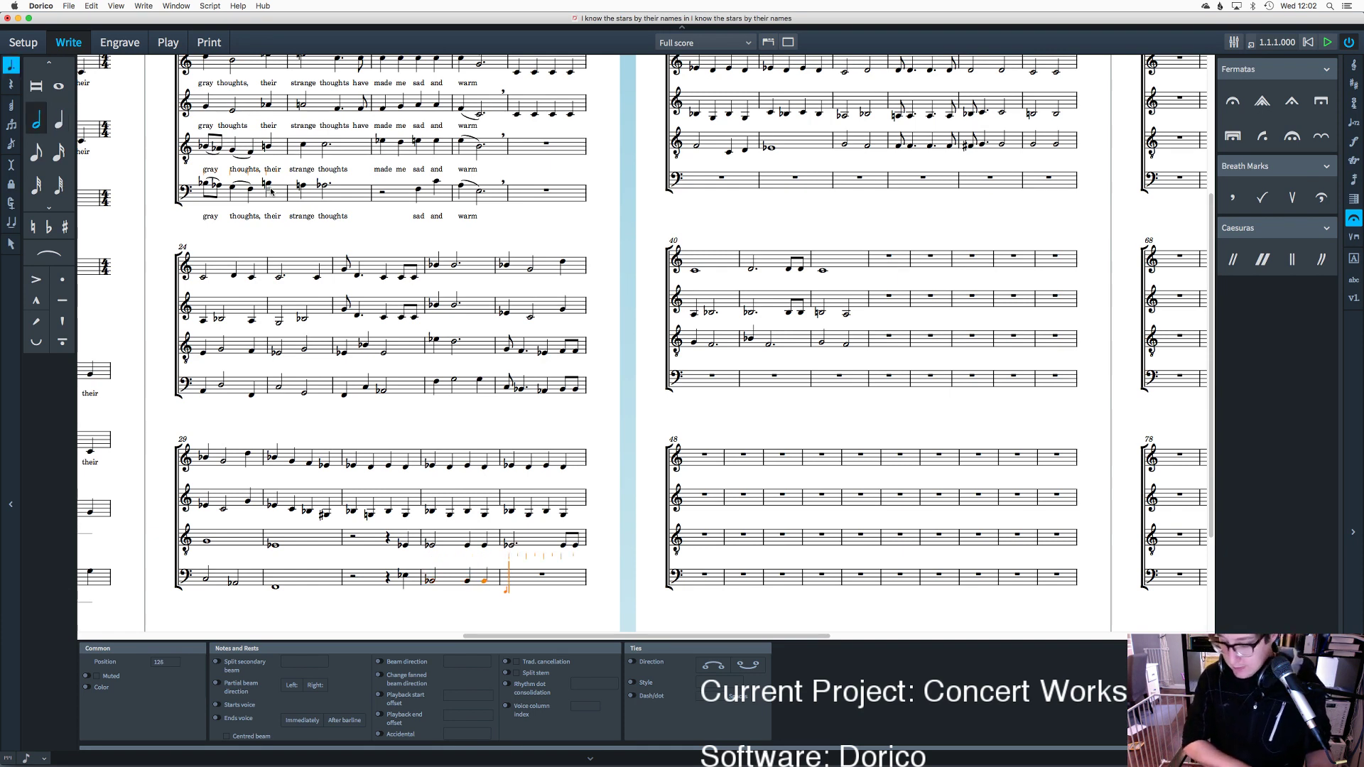
pyautogui.press('b')
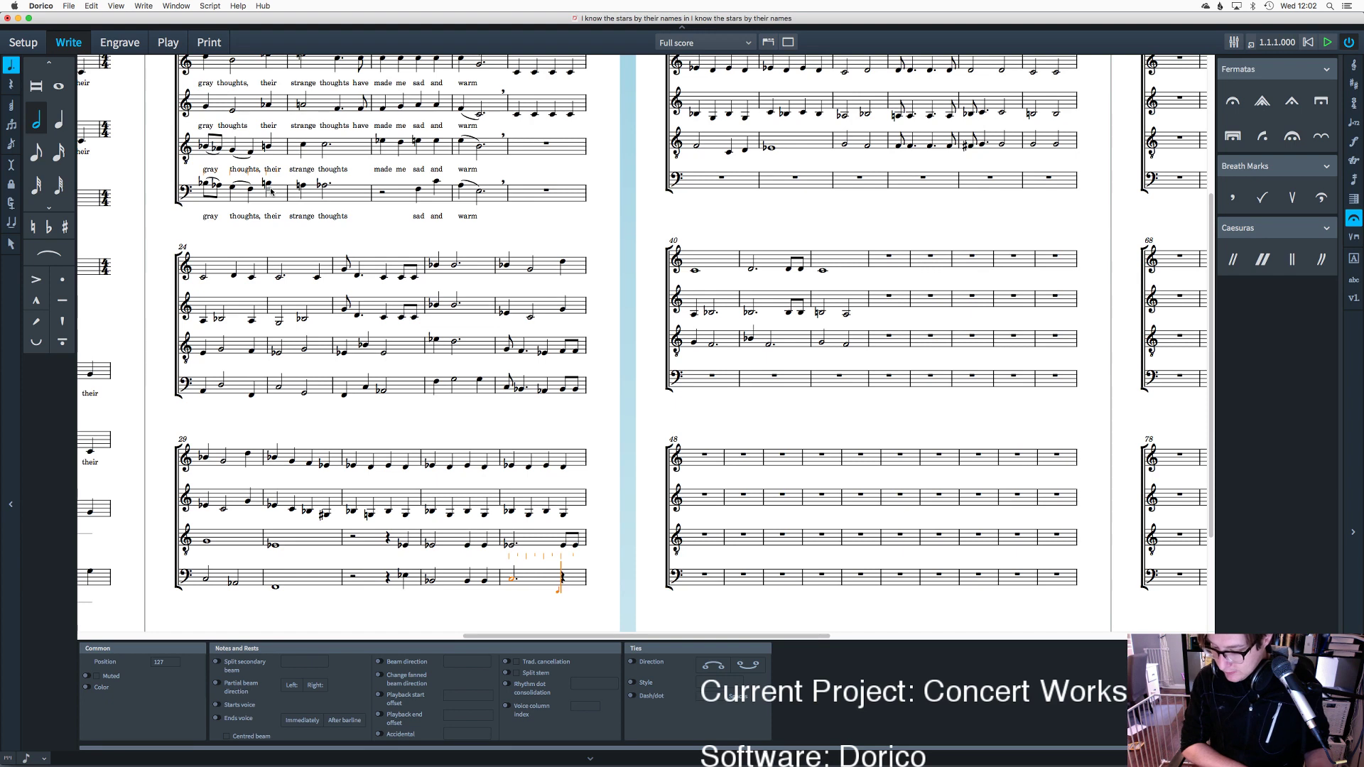
pyautogui.press('5')
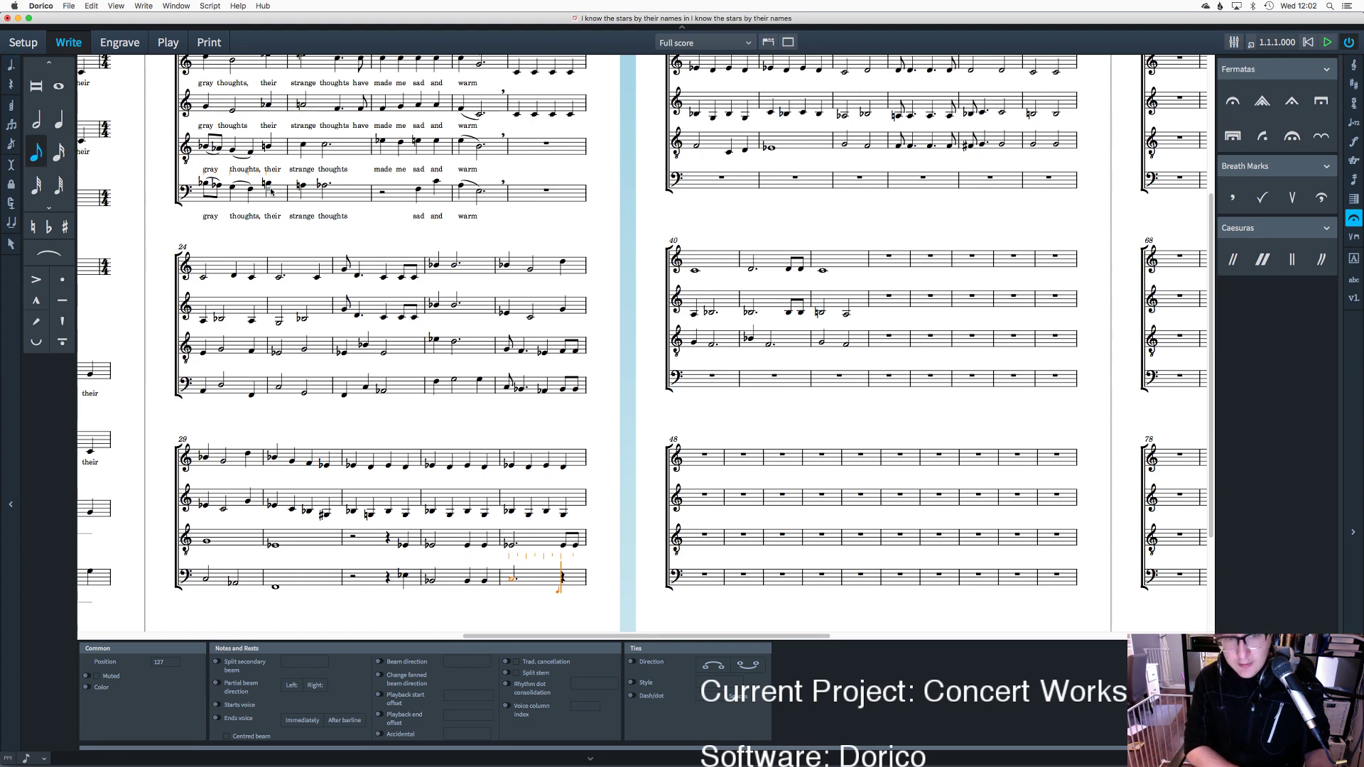
pyautogui.press('b')
pyautogui.press('b')
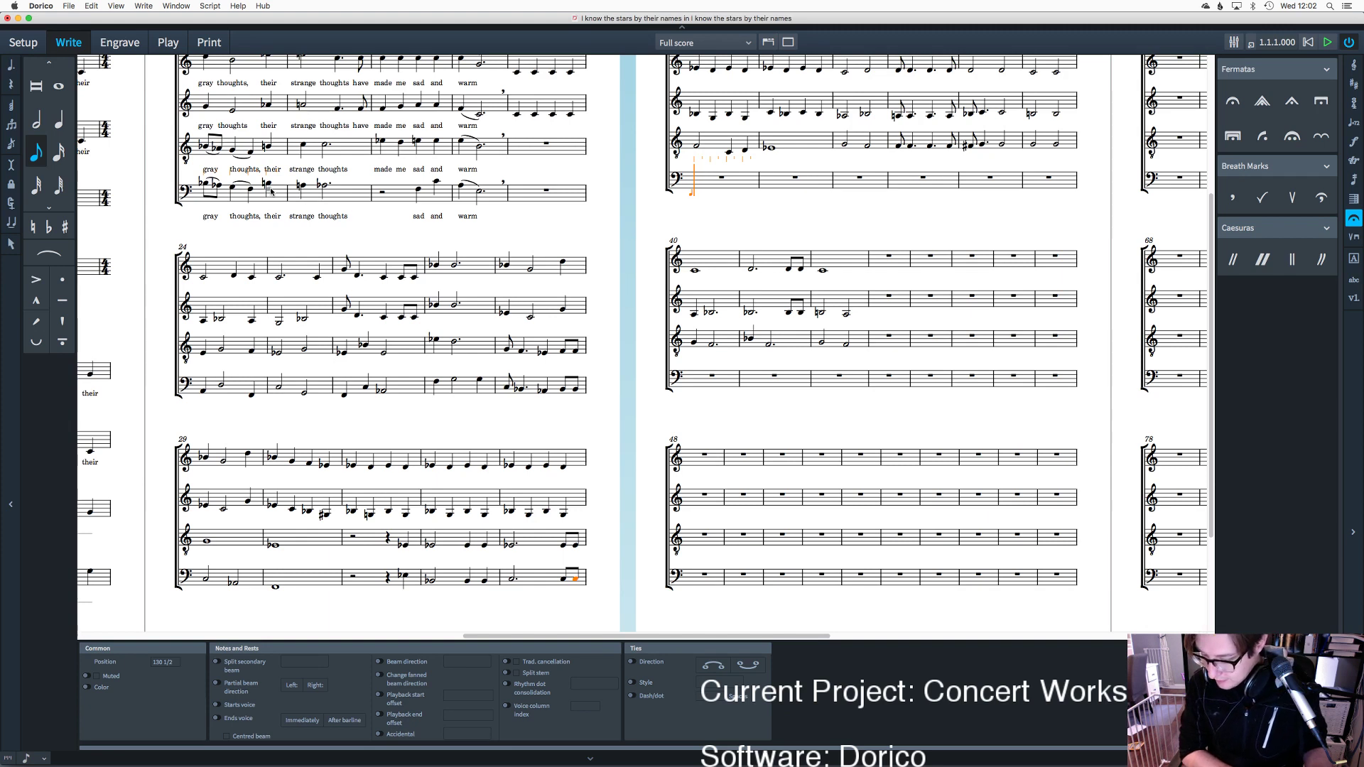
# Step: Enter an F half note and two F quarter notes in the bass's bar 34, and an F-sharp whole note in bar 35
pyautogui.press('7')
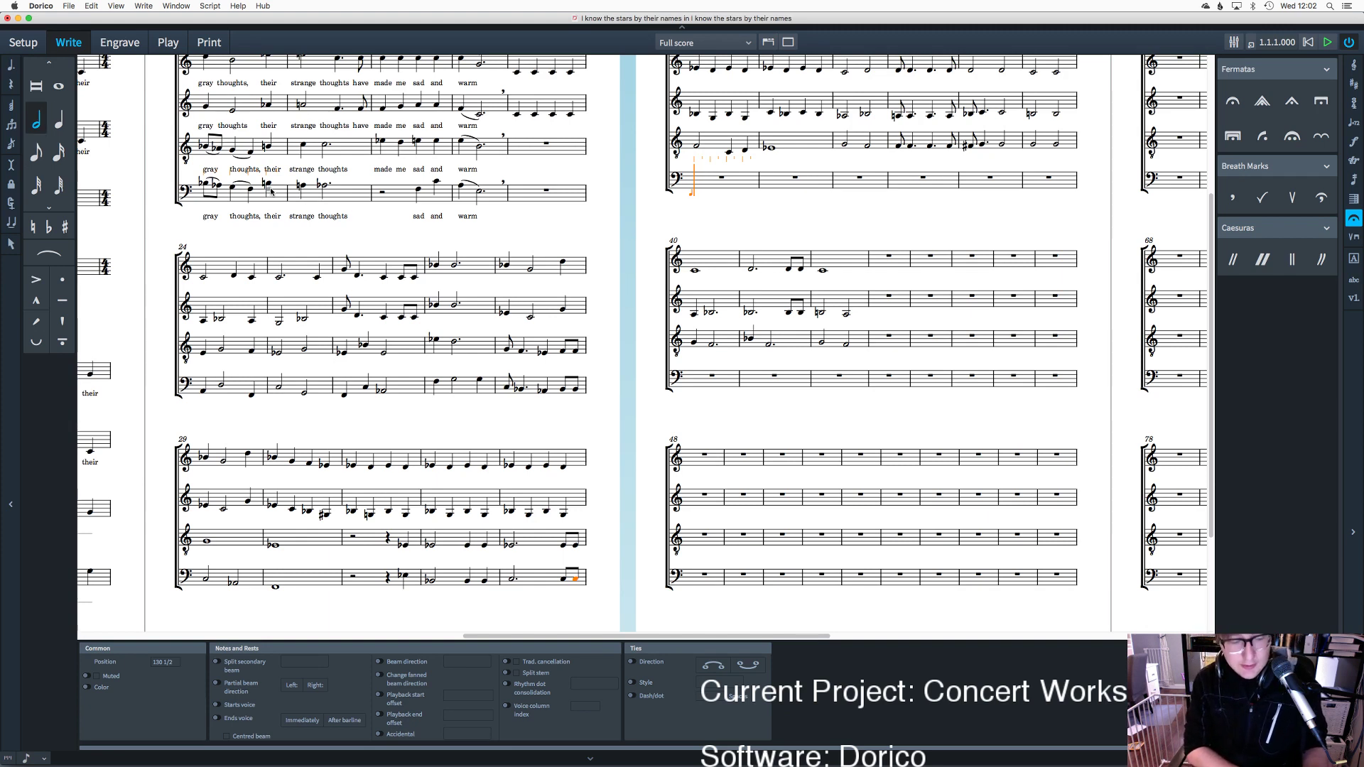
pyautogui.press('f')
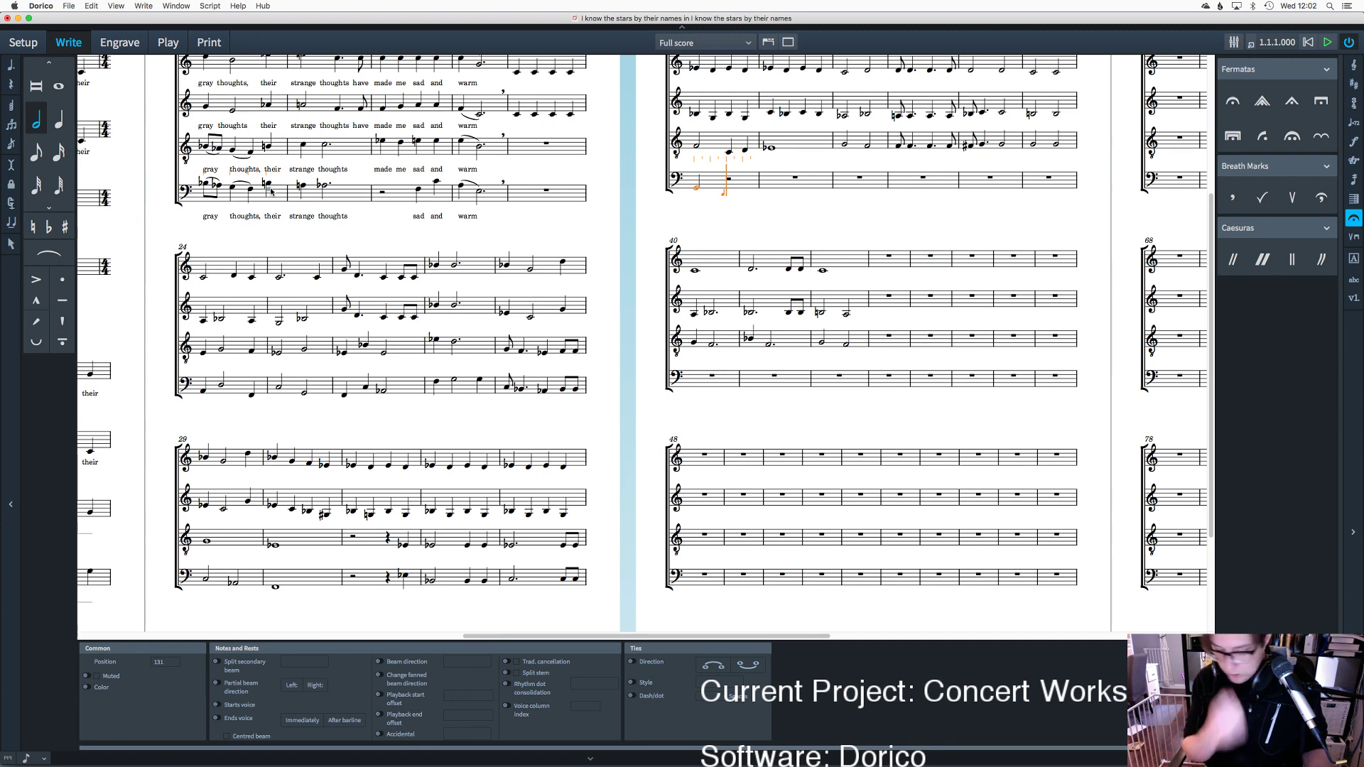
pyautogui.press('6')
pyautogui.press('f')
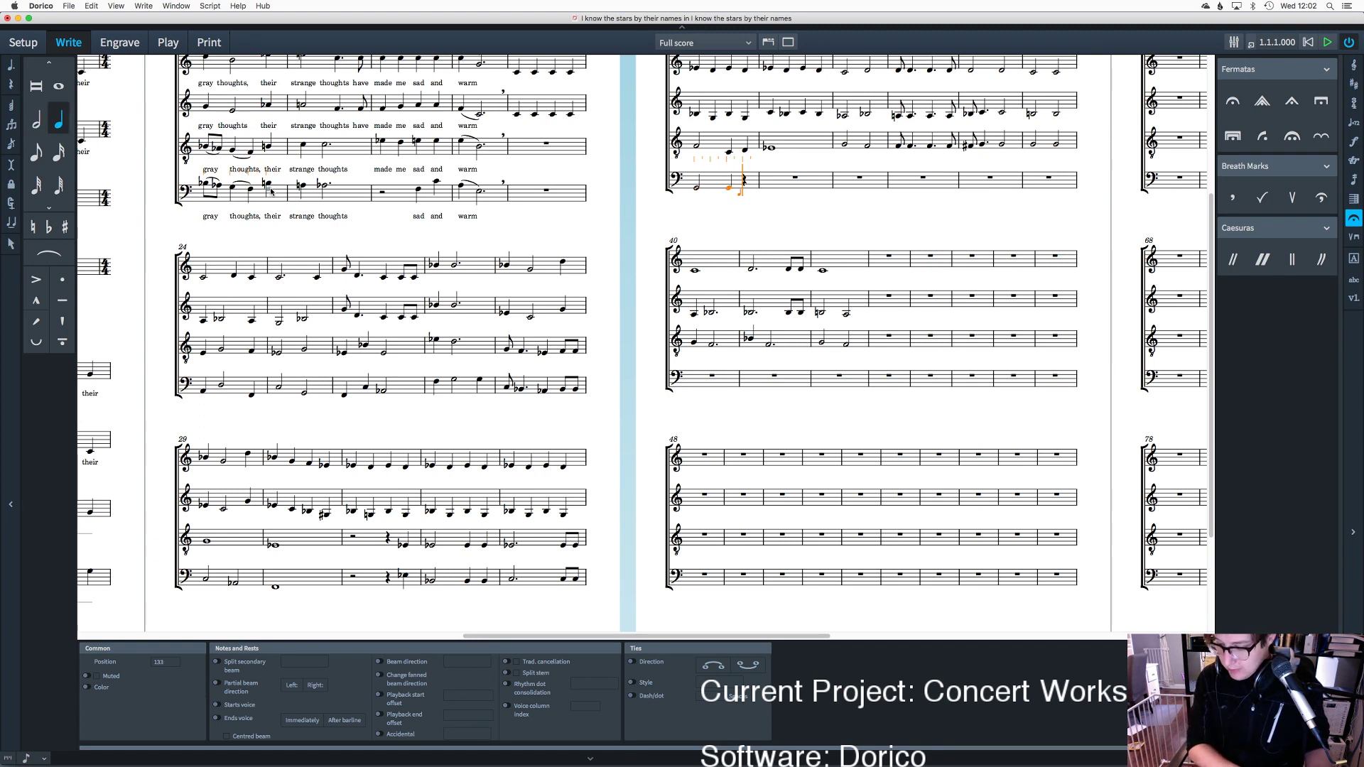
pyautogui.press('f')
pyautogui.press('8')
pyautogui.press('f')
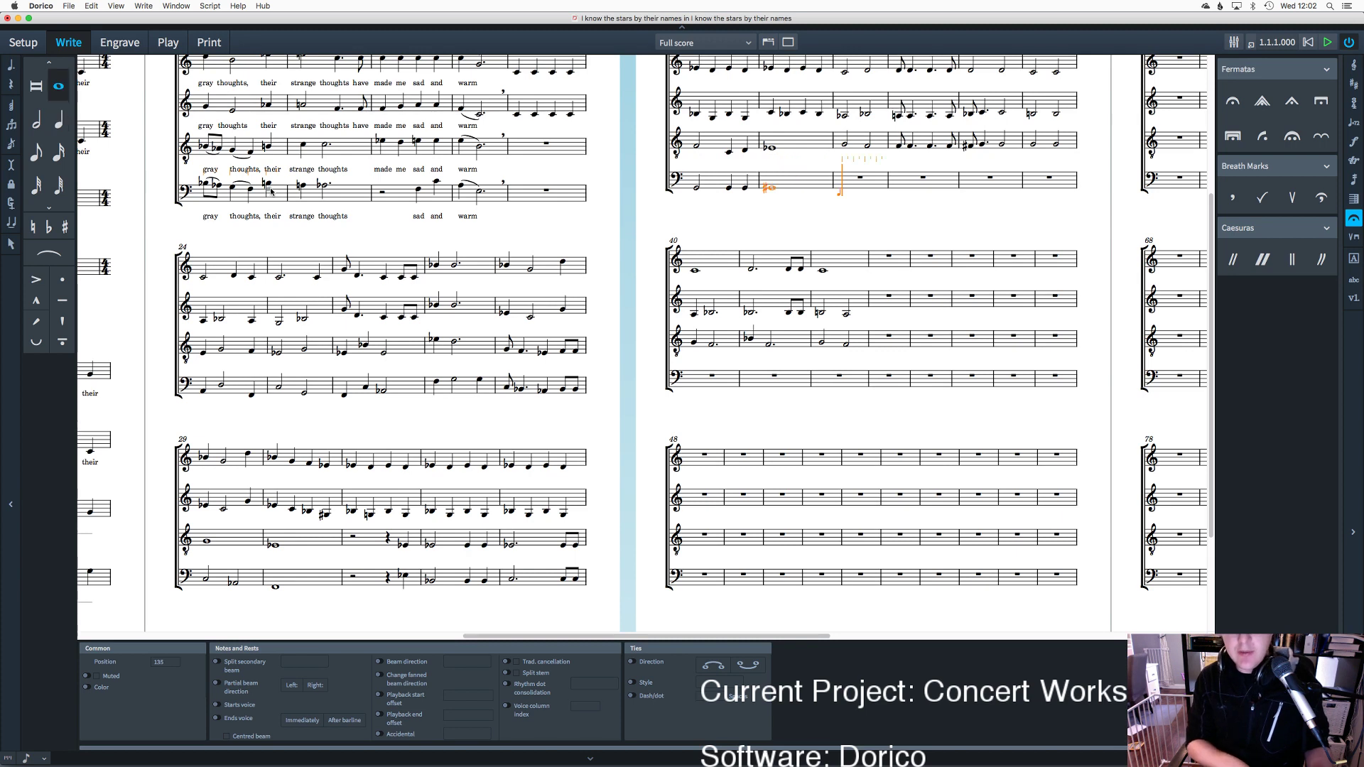
pyautogui.press('Escape')
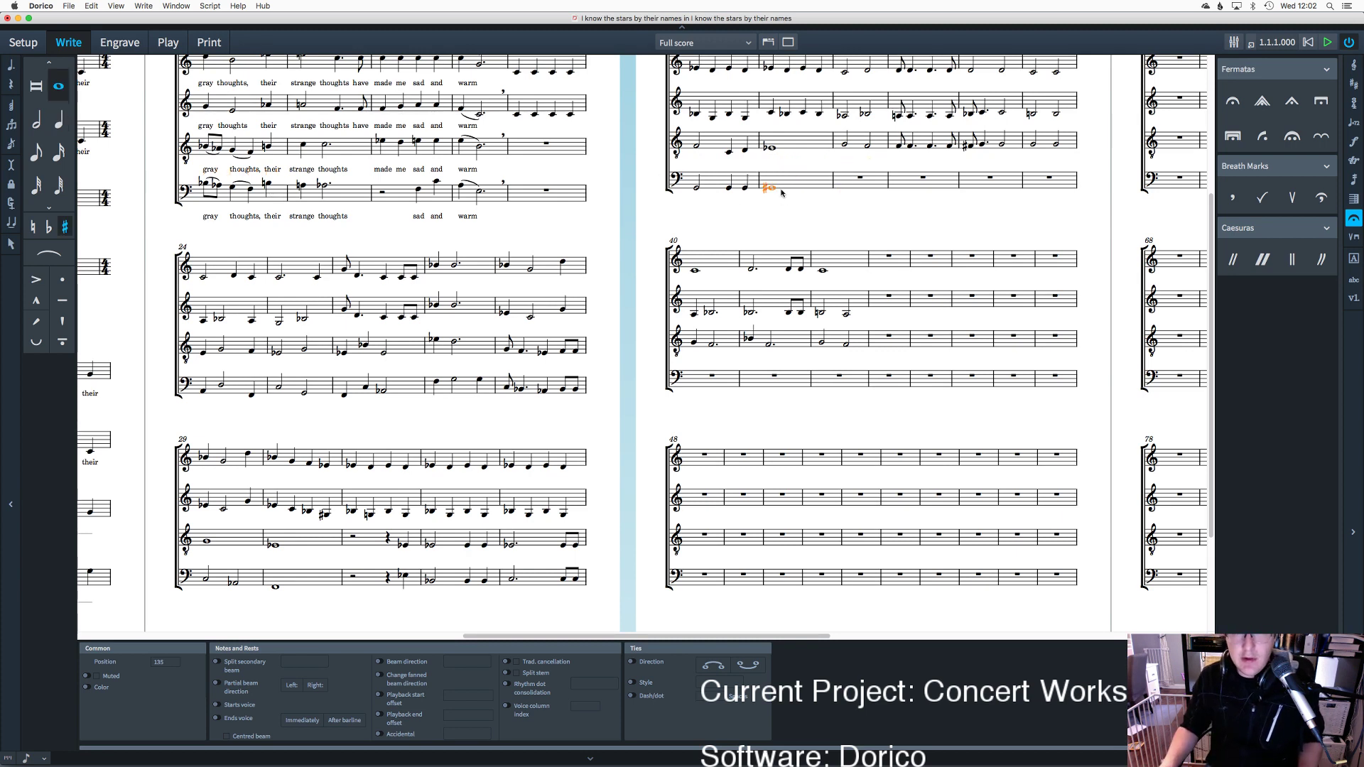
pyautogui.press('super+minus')
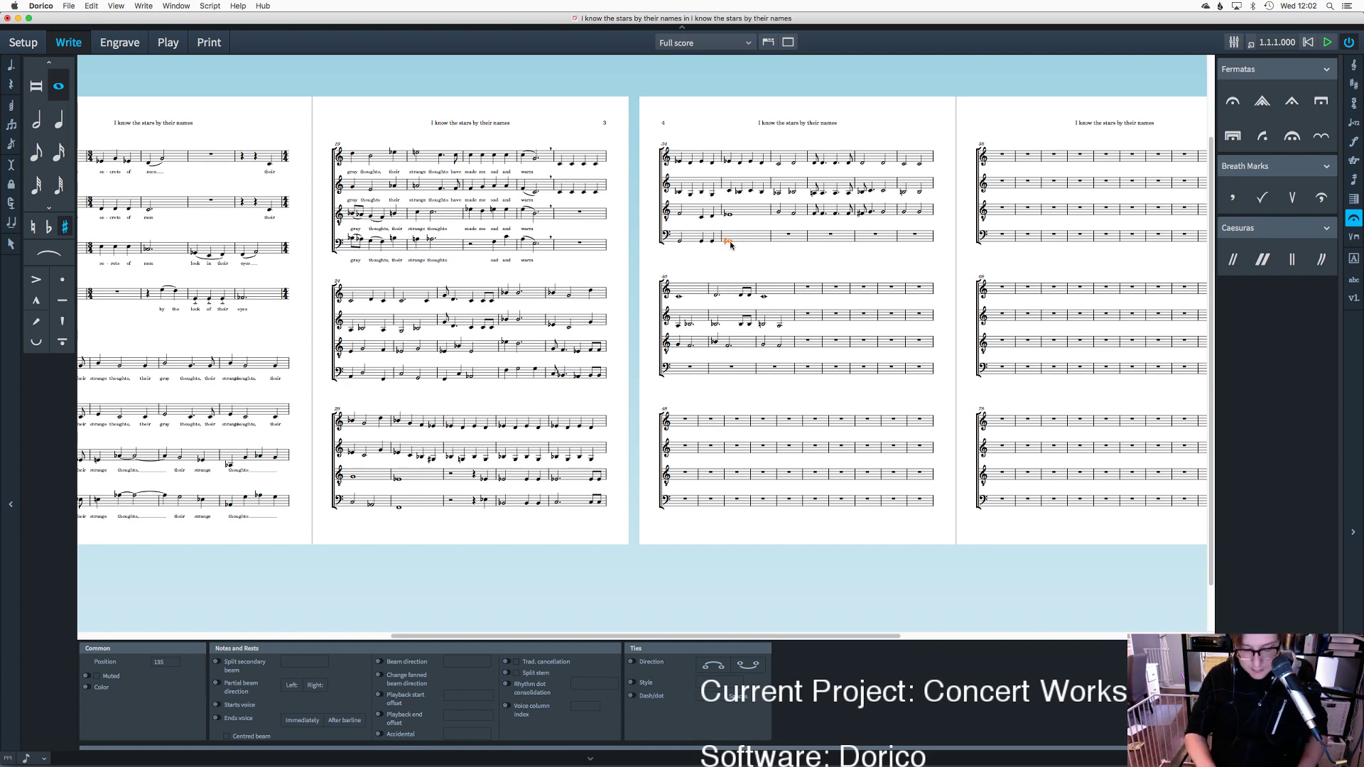
# Step: Apply flats to the last two quarter notes of the soprano's bar 33
pyautogui.click(628, 428)
pyautogui.moveTo(634, 402); pyautogui.dragTo(577, 445)
pyautogui.scroll(3, 735, 281)
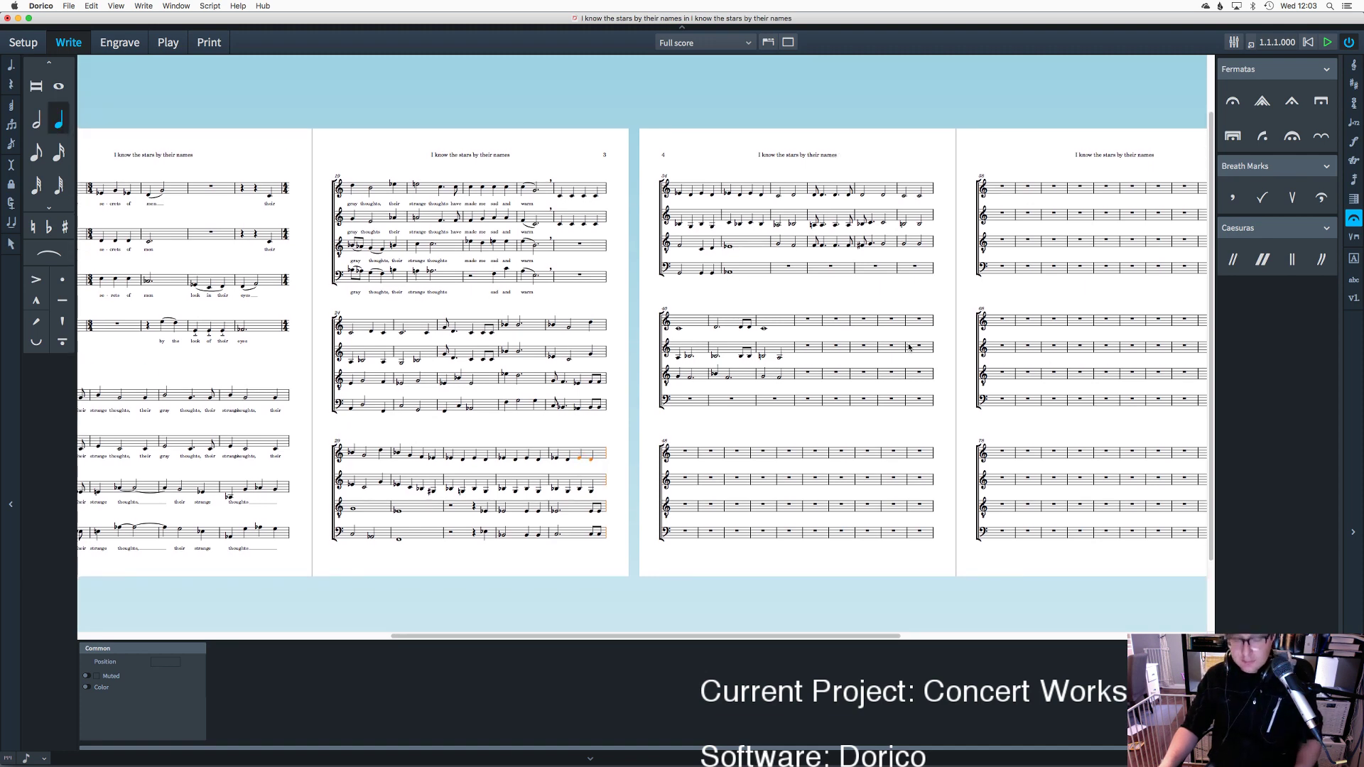
pyautogui.press('-')
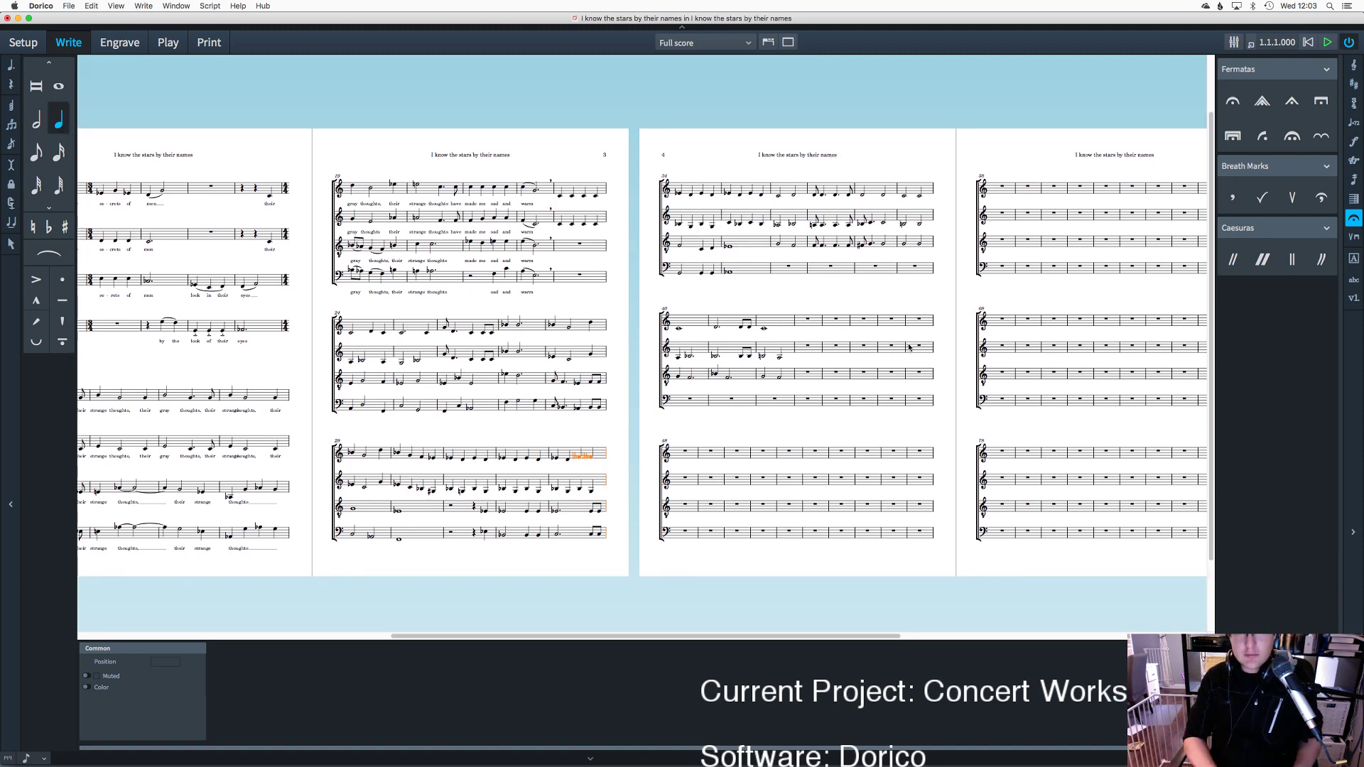
pyautogui.hscroll(3, 860, 280)
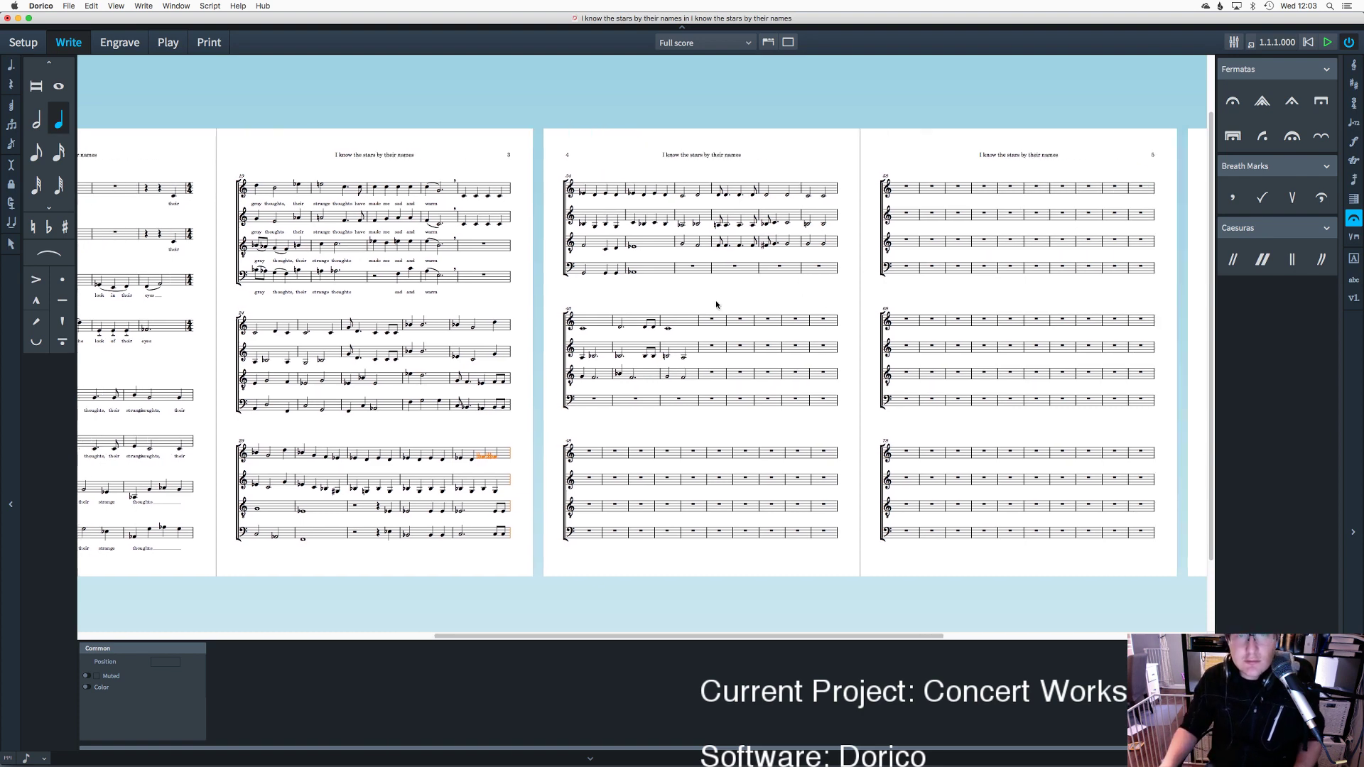
pyautogui.press('Escape')
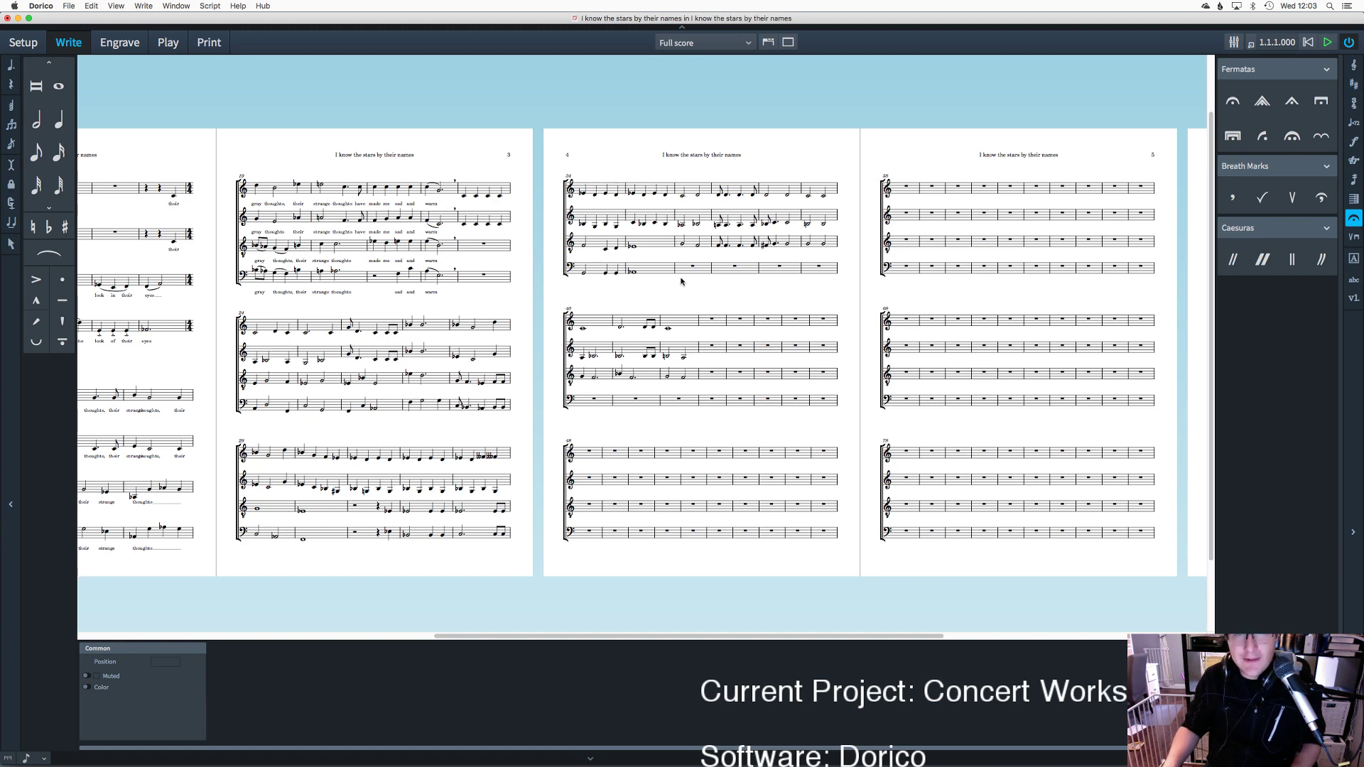
# Step: Enter two half notes in the bass's bar 36
pyautogui.doubleClick(681, 270)
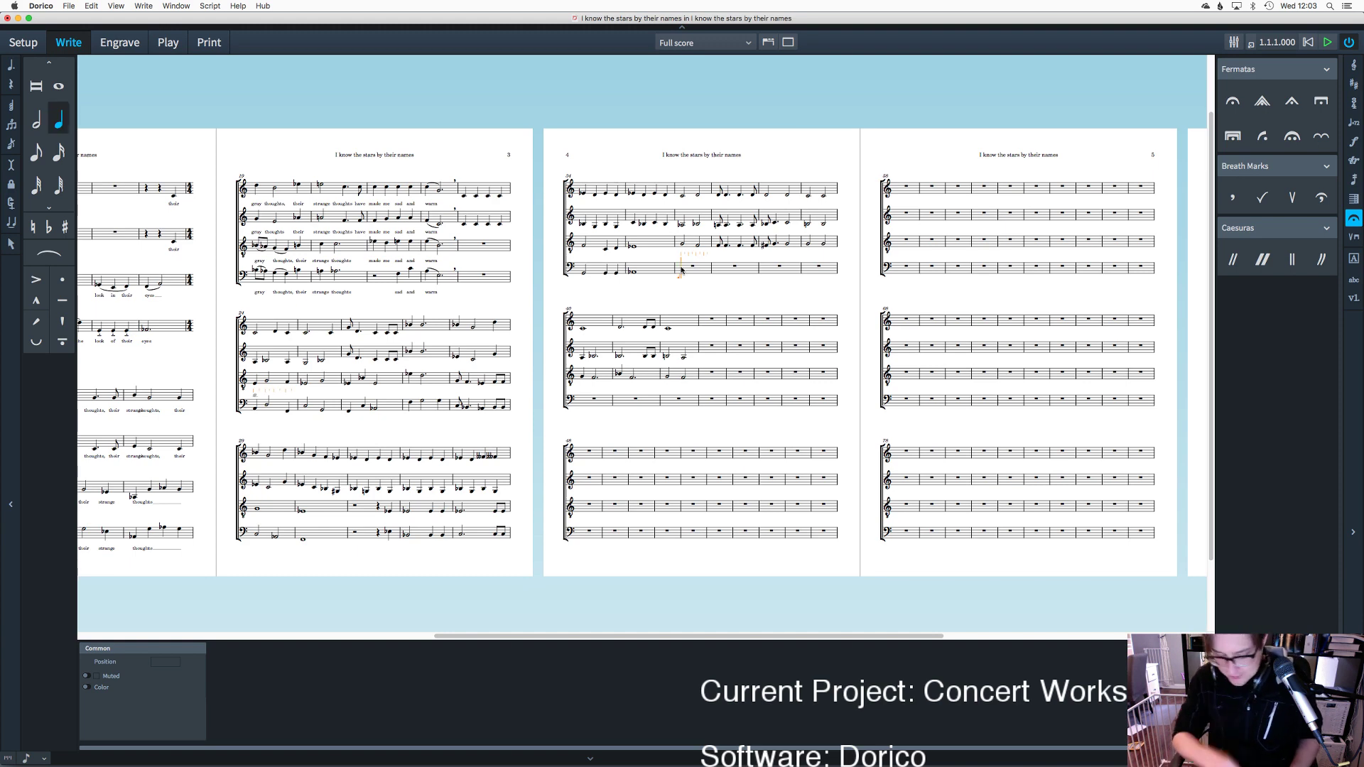
pyautogui.press('6')
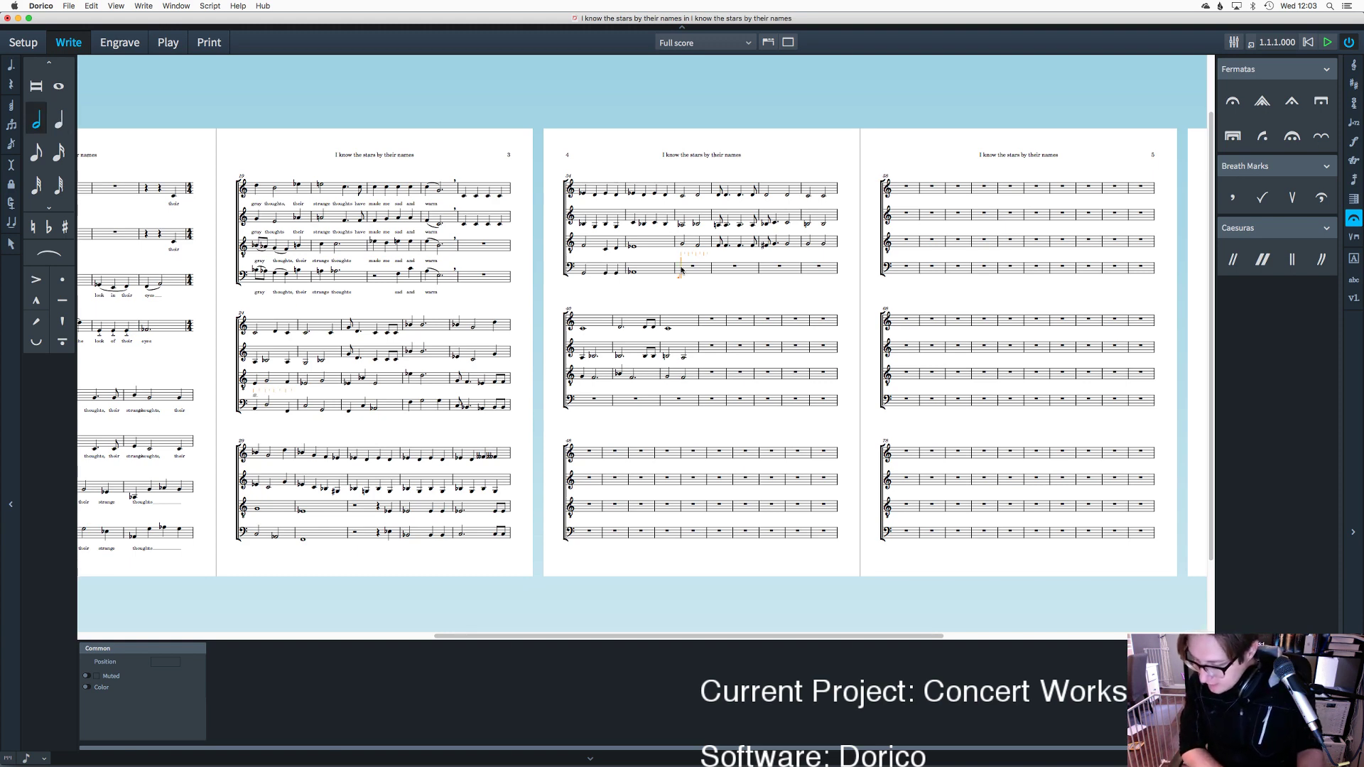
pyautogui.click(681, 269)
pyautogui.press('c')
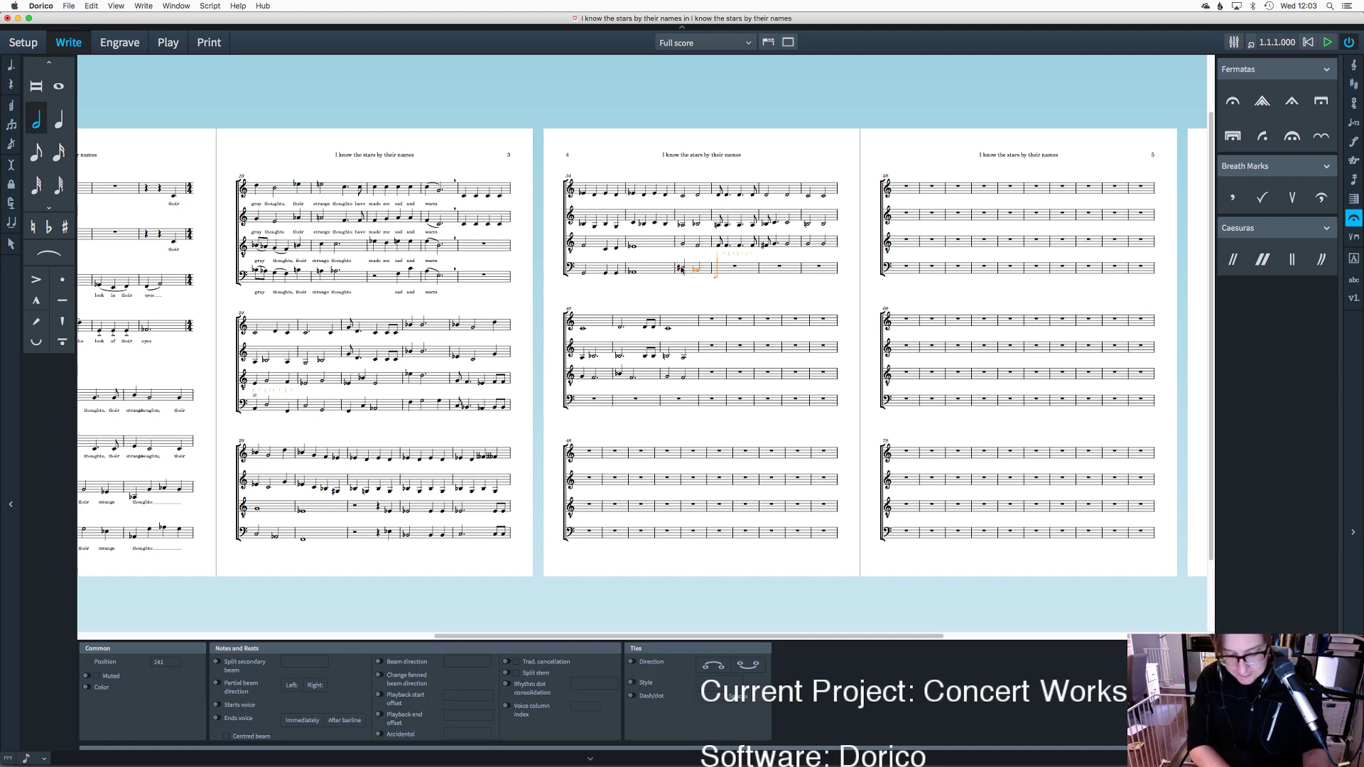
# Step: Enter an eighth note, two dotted quarter notes and a closing eighth note in the bass's bar 37
pyautogui.press('4')
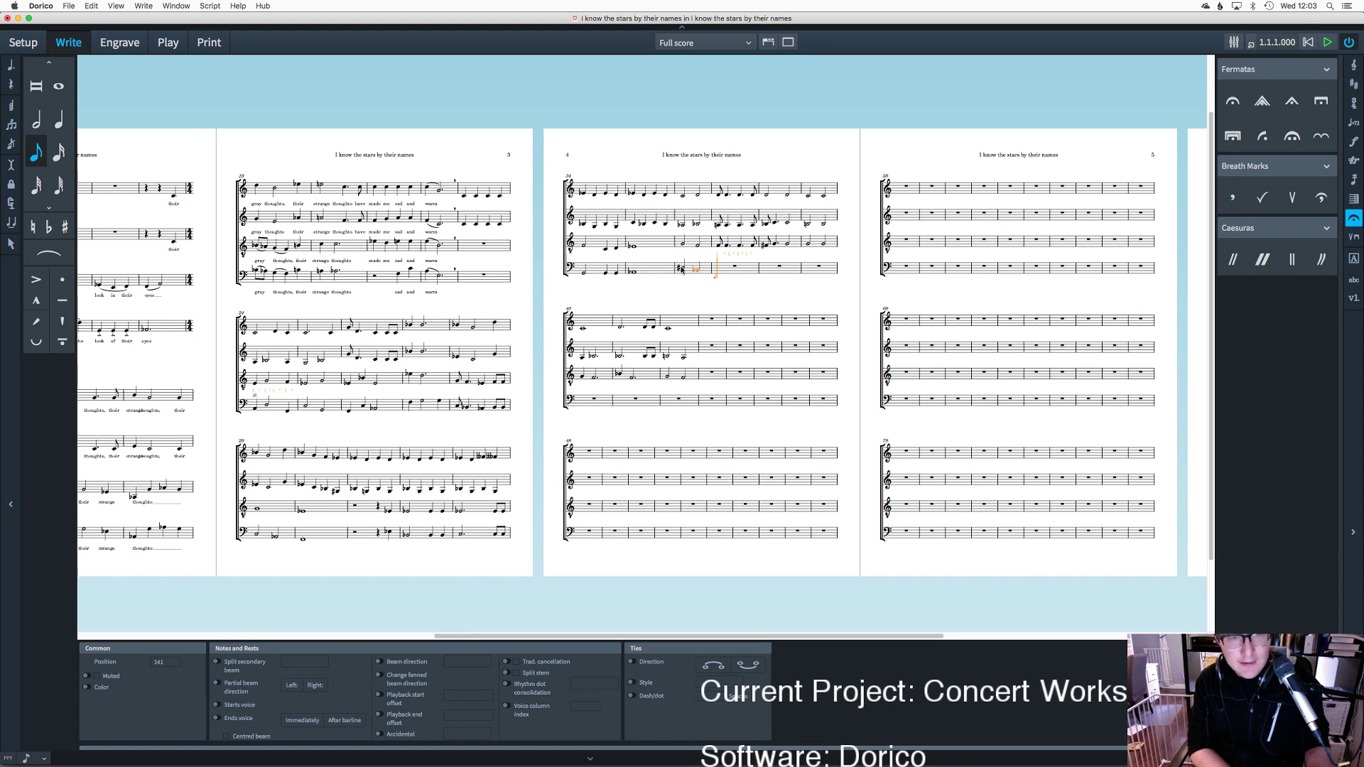
pyautogui.press('d')
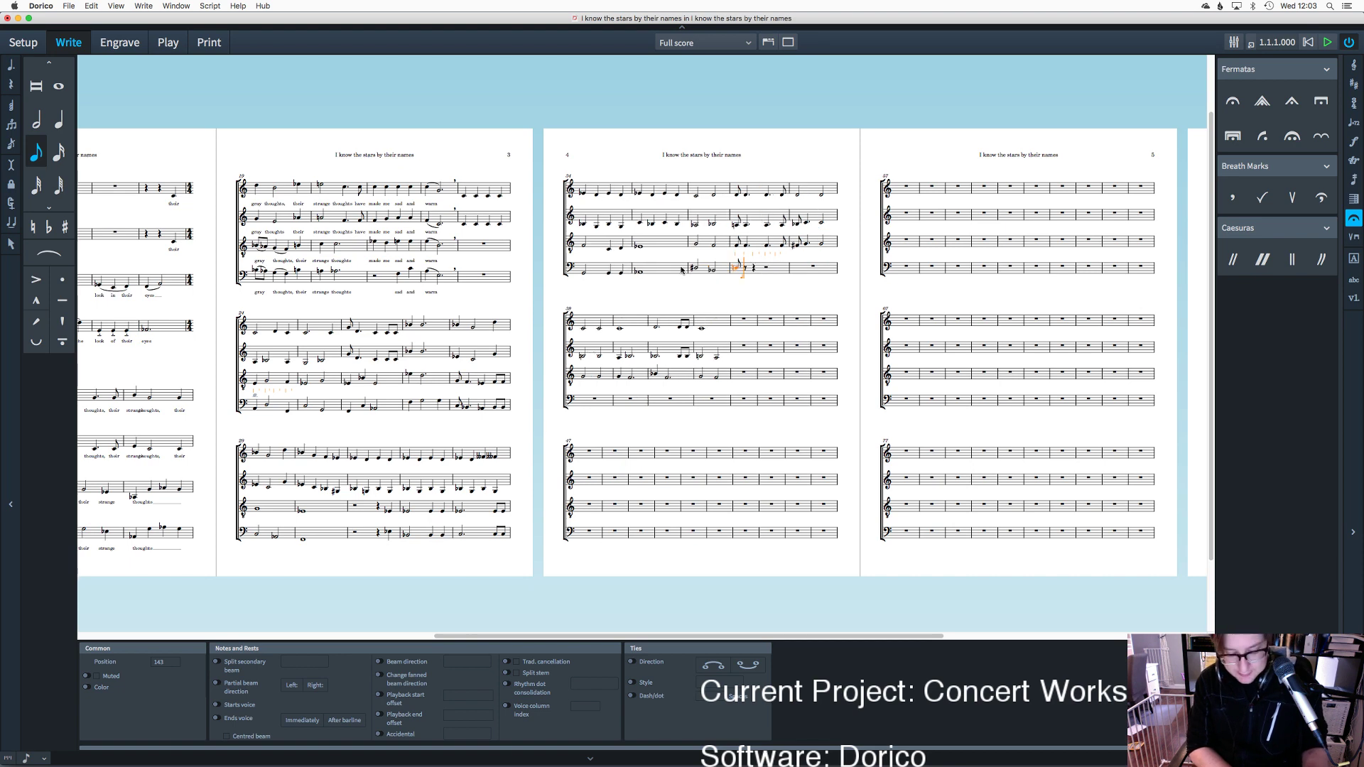
pyautogui.press('6')
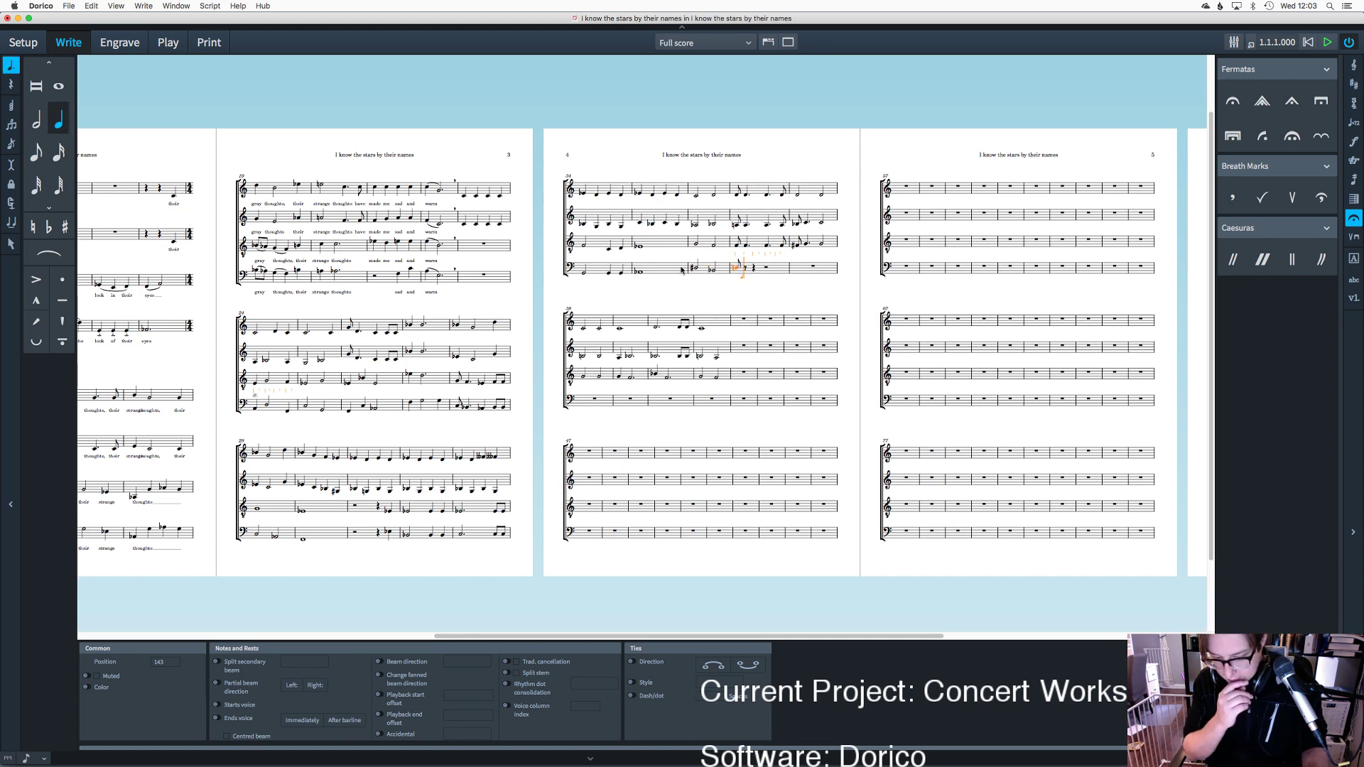
pyautogui.press('d')
pyautogui.press('d')
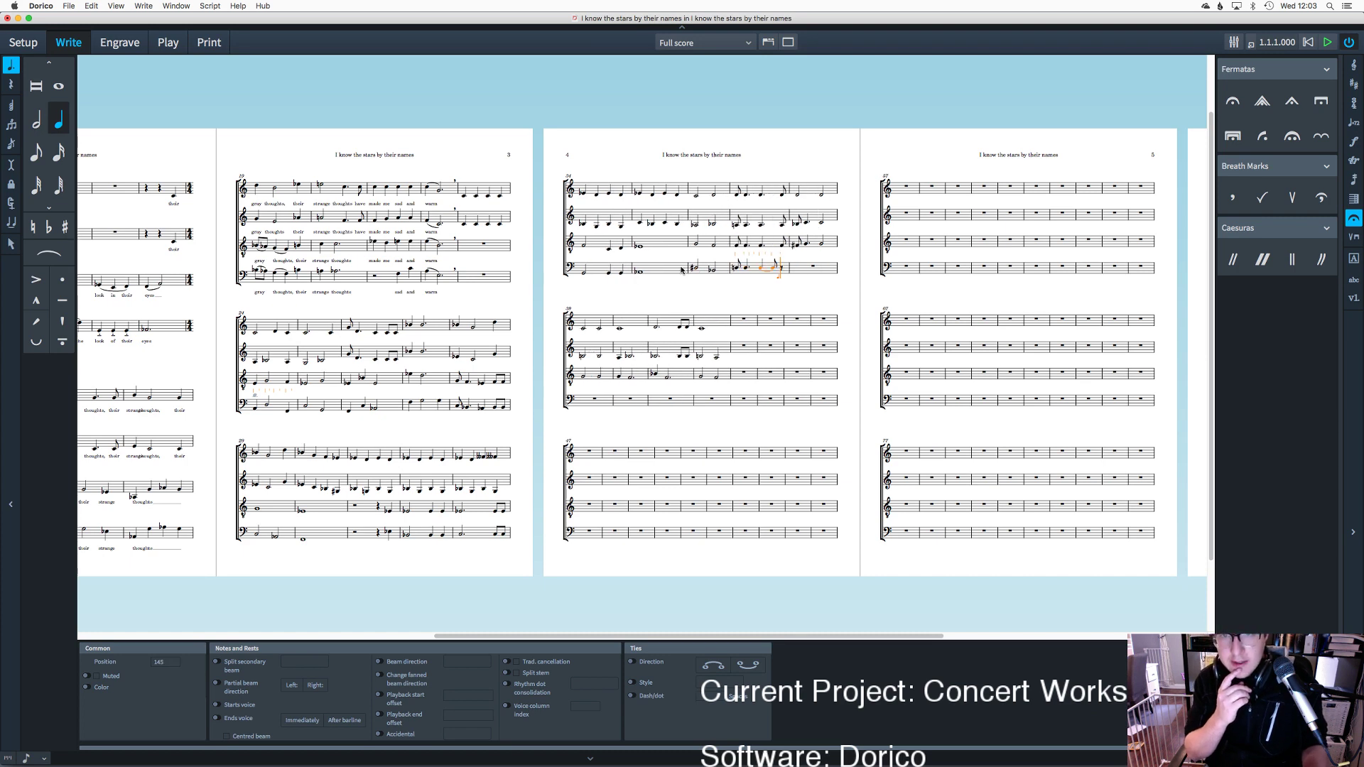
pyautogui.press('5')
pyautogui.press('d')
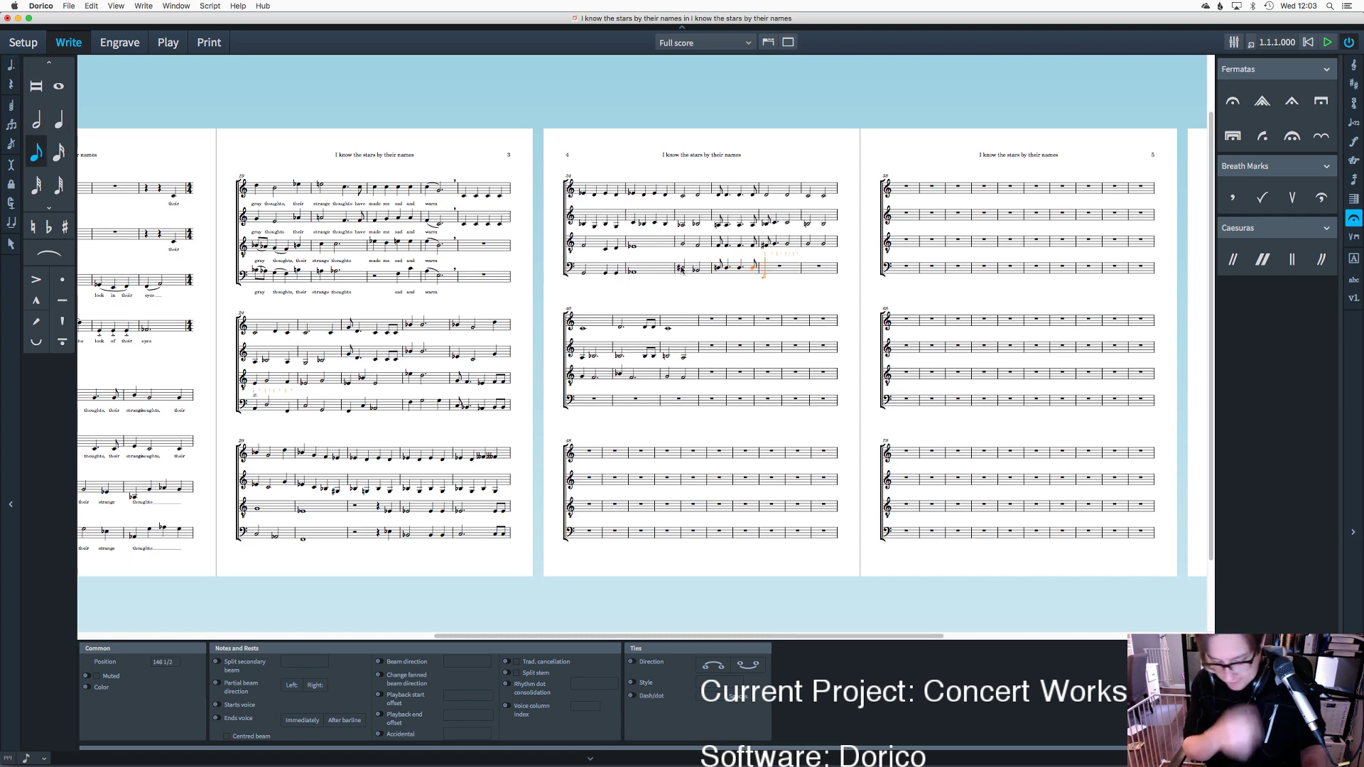
# Step: Enter two half notes in each of the bass's bars 38 and 39
pyautogui.press('7')
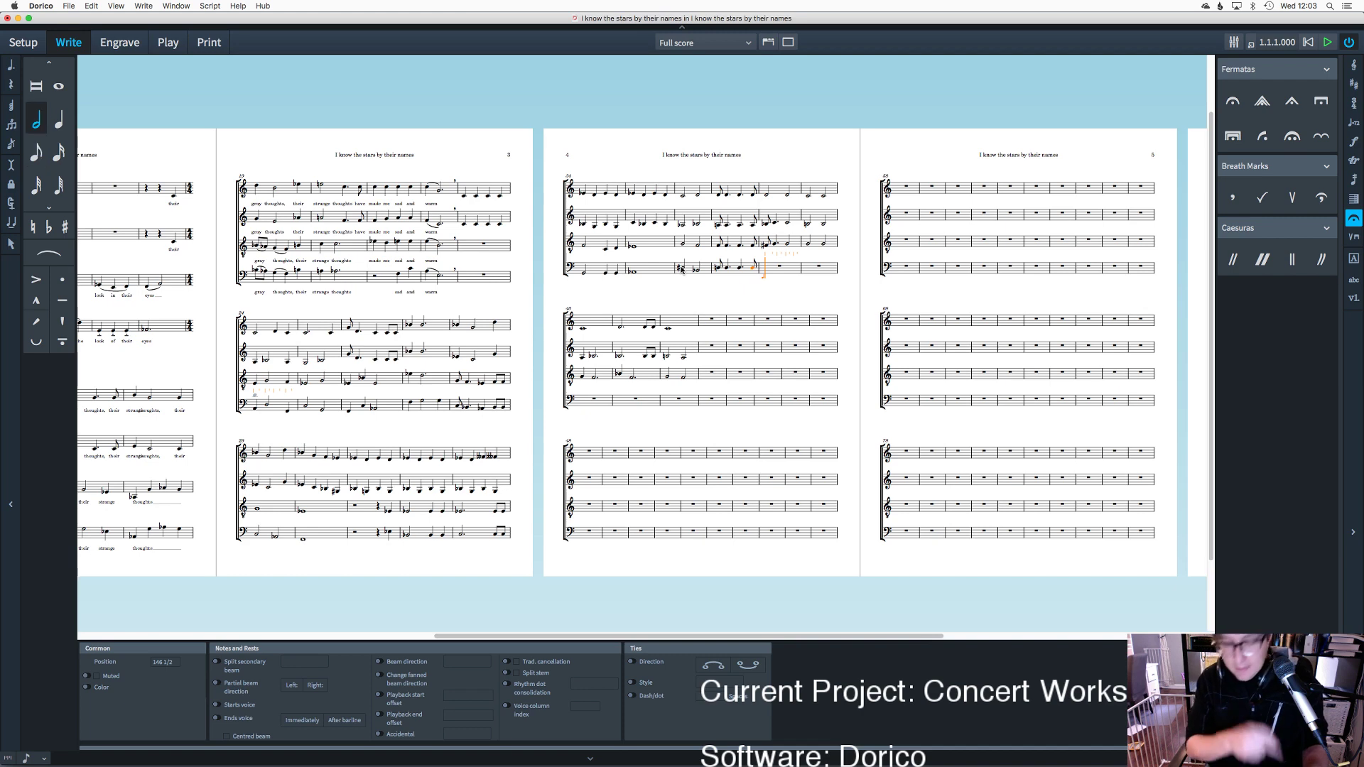
pyautogui.press('d')
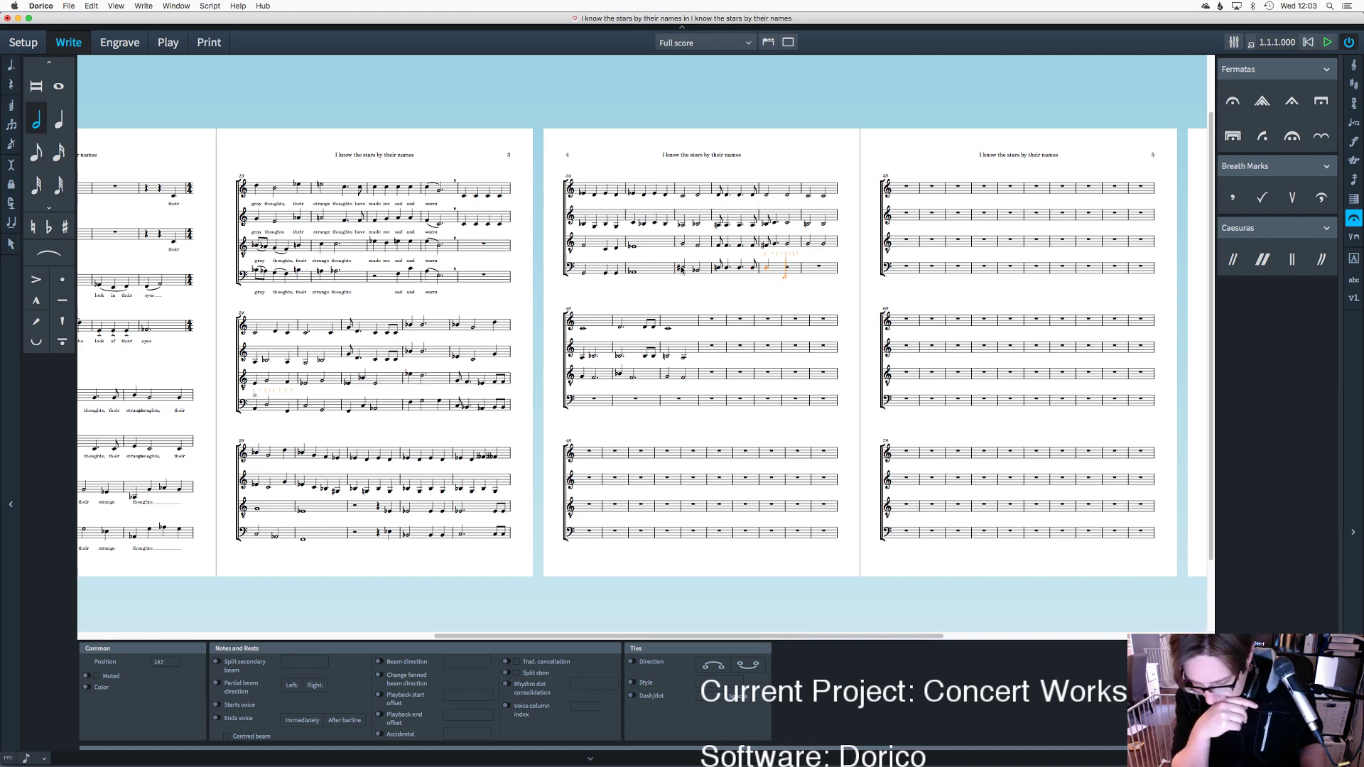
pyautogui.press('d')
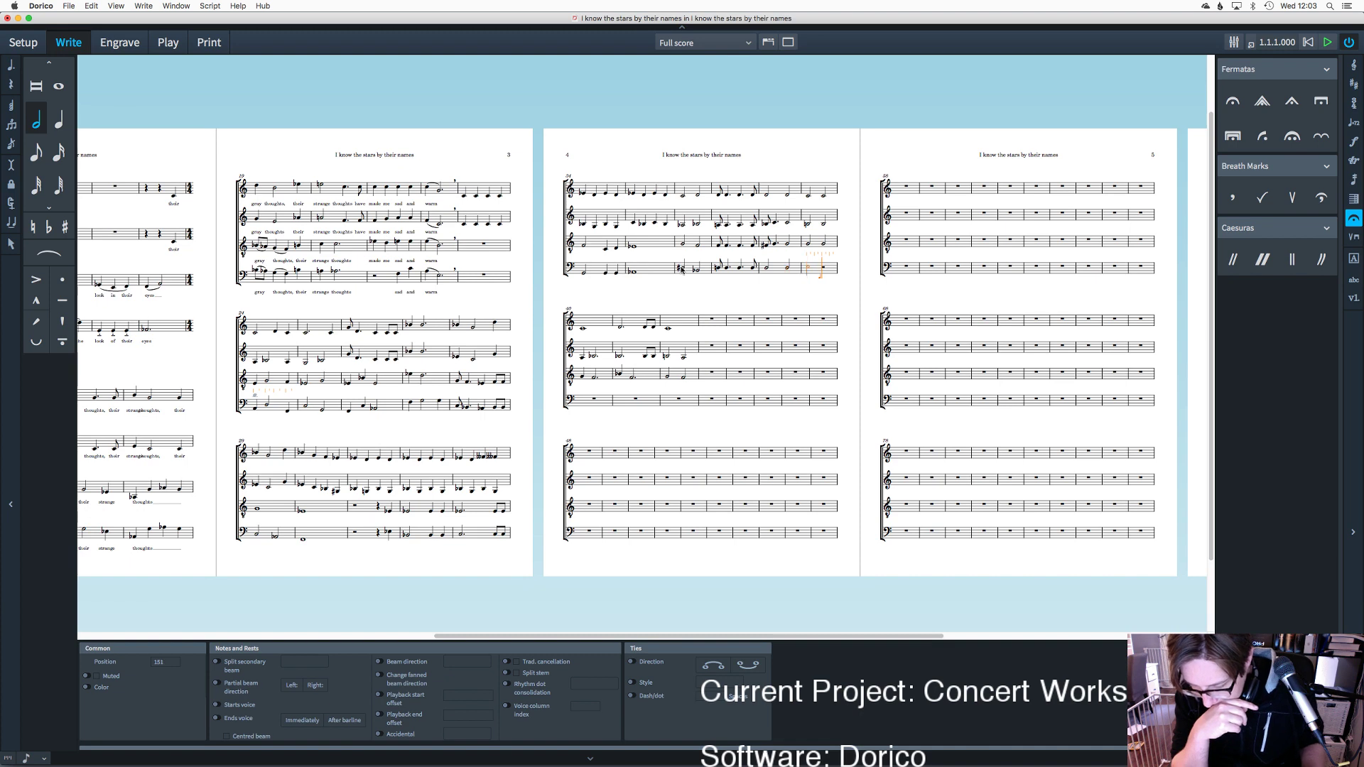
pyautogui.press('d')
pyautogui.press('6')
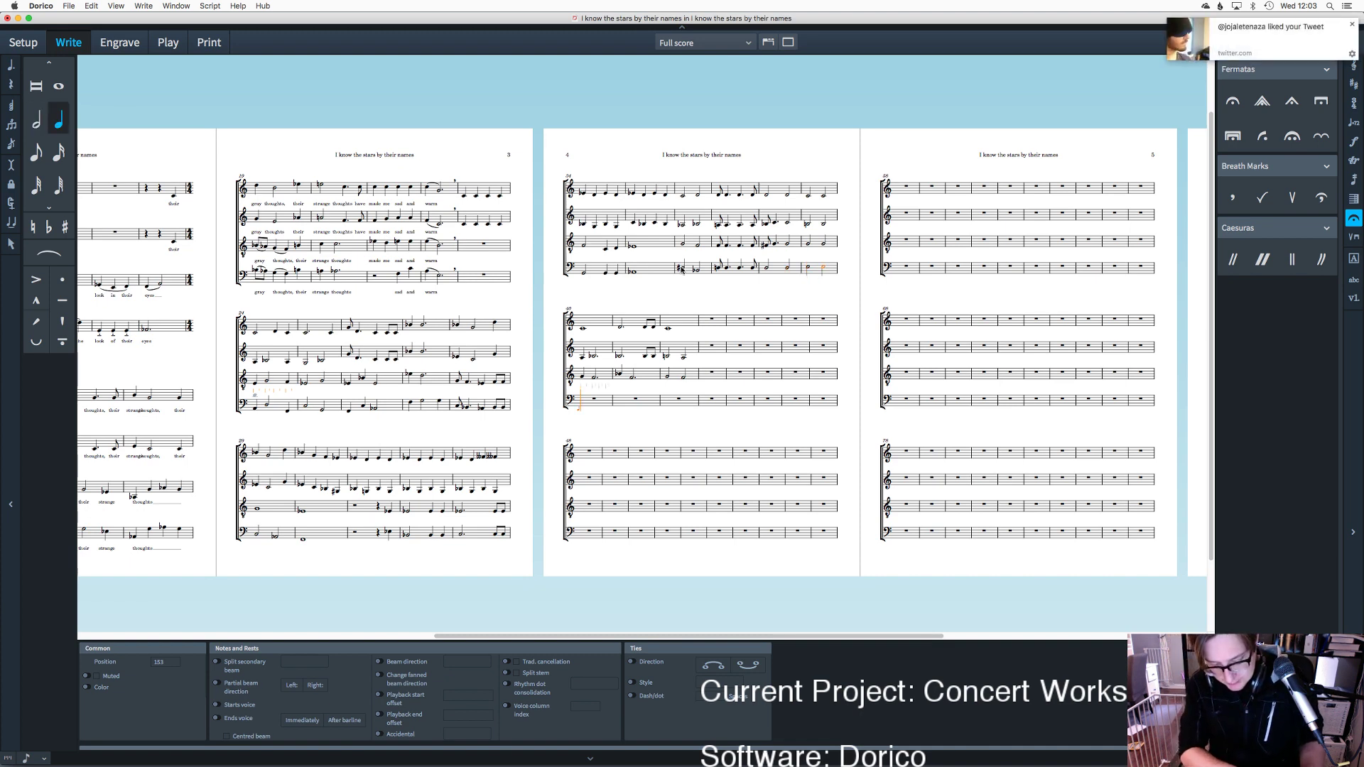
# Step: Enter a quarter note C and a dotted half note D in the bass's bar 40
pyautogui.press('d')
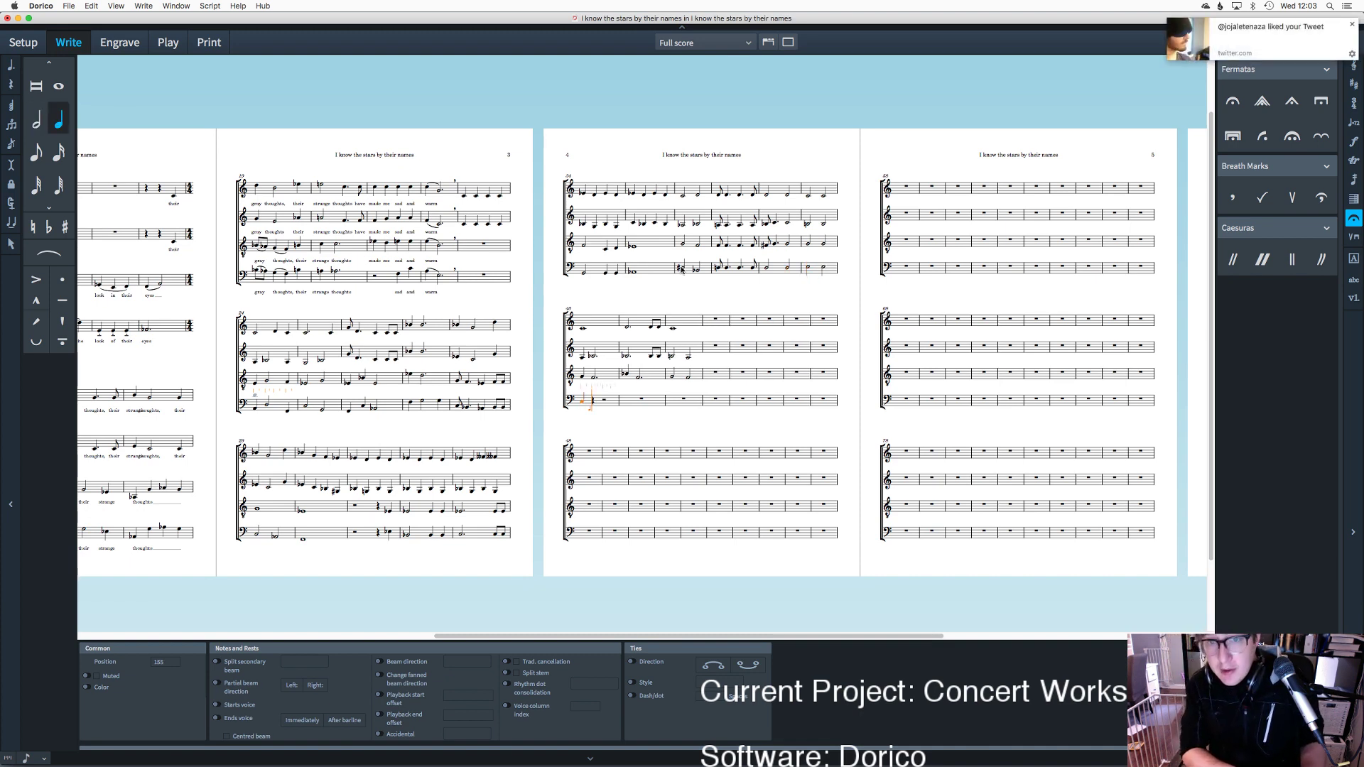
pyautogui.press('7')
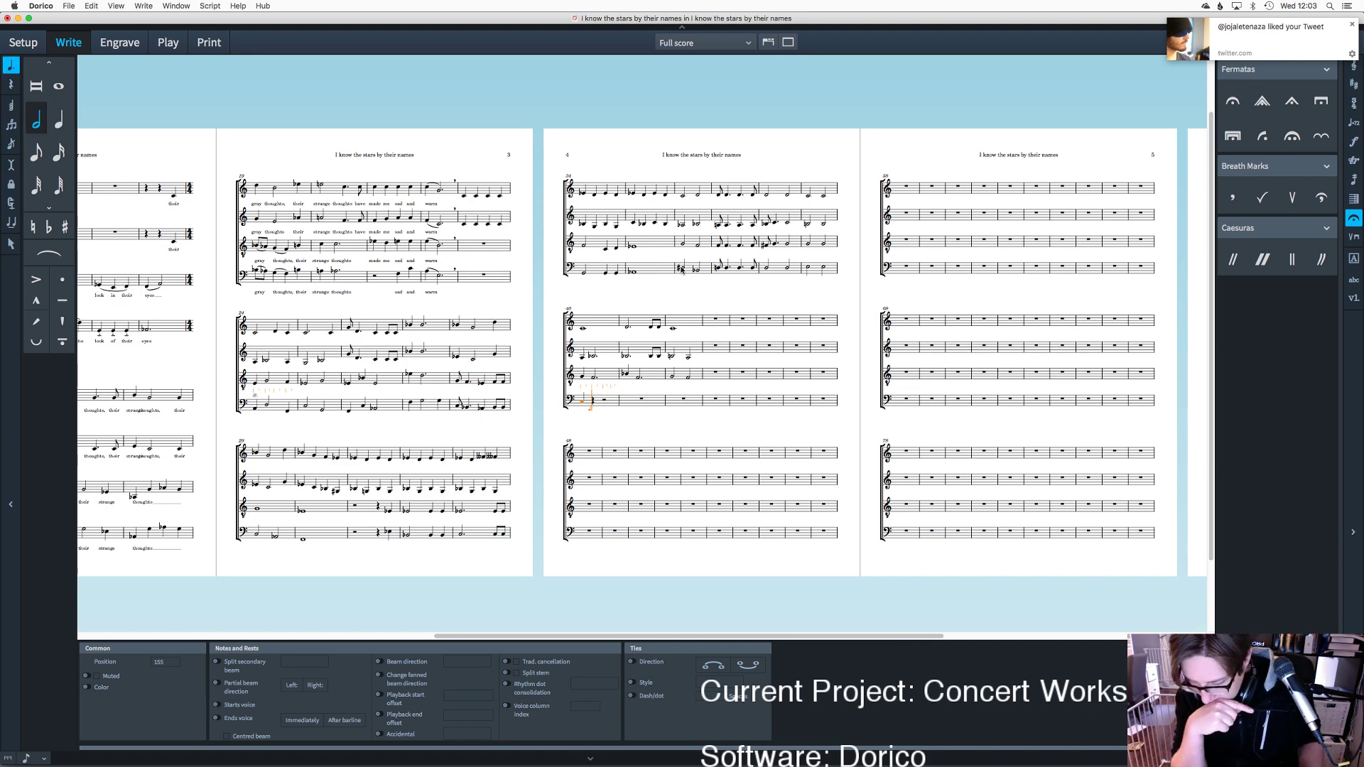
pyautogui.press('d')
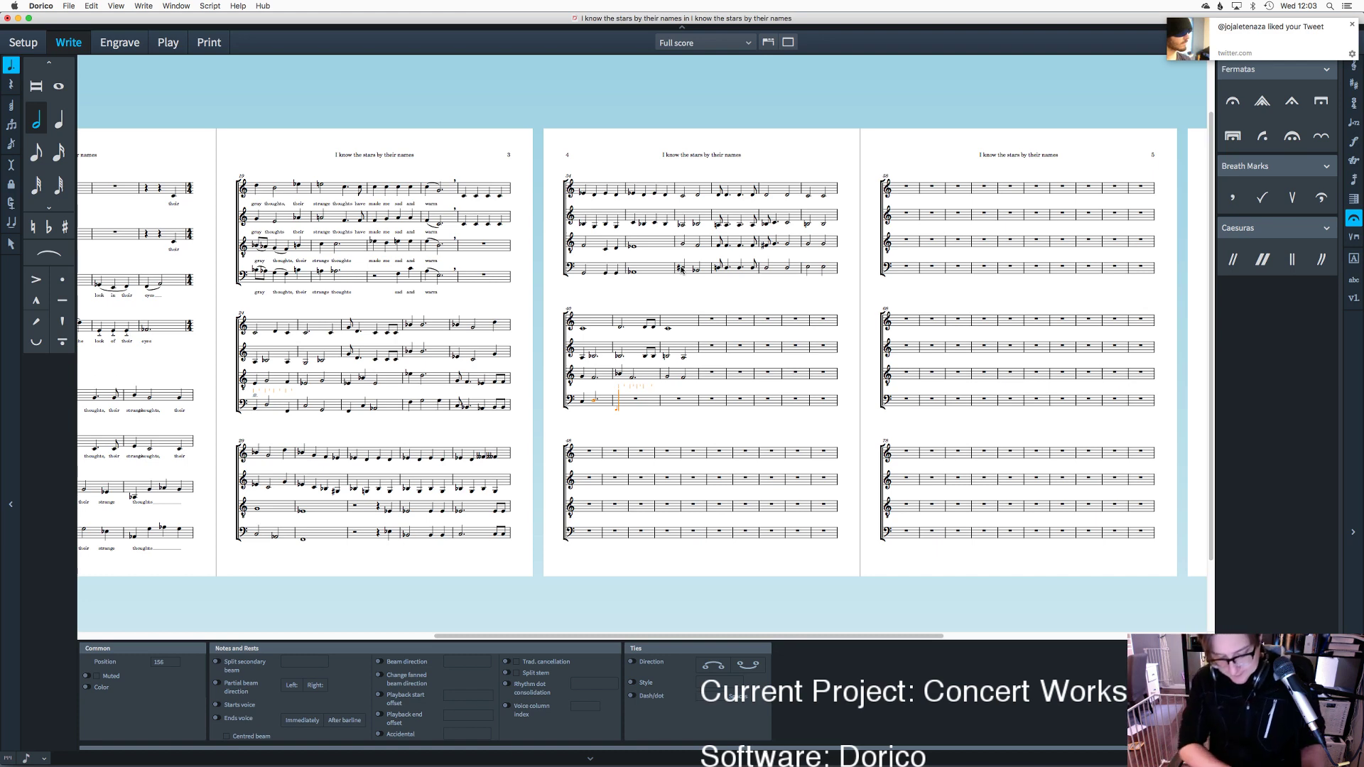
# Step: Enter a quarter note and a half note in the bass's bar 41, followed by two more half notes running into bar 42
pyautogui.press('6')
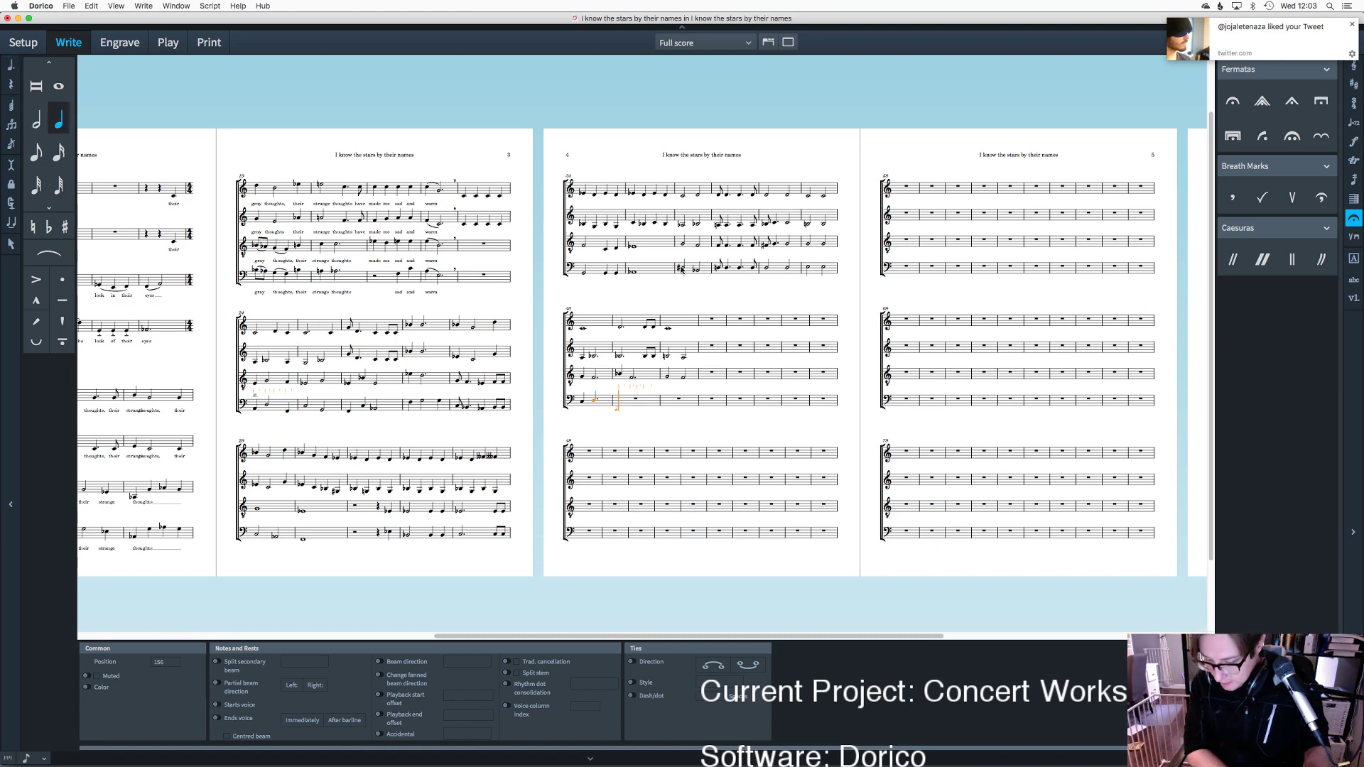
pyautogui.press('d')
pyautogui.press('7')
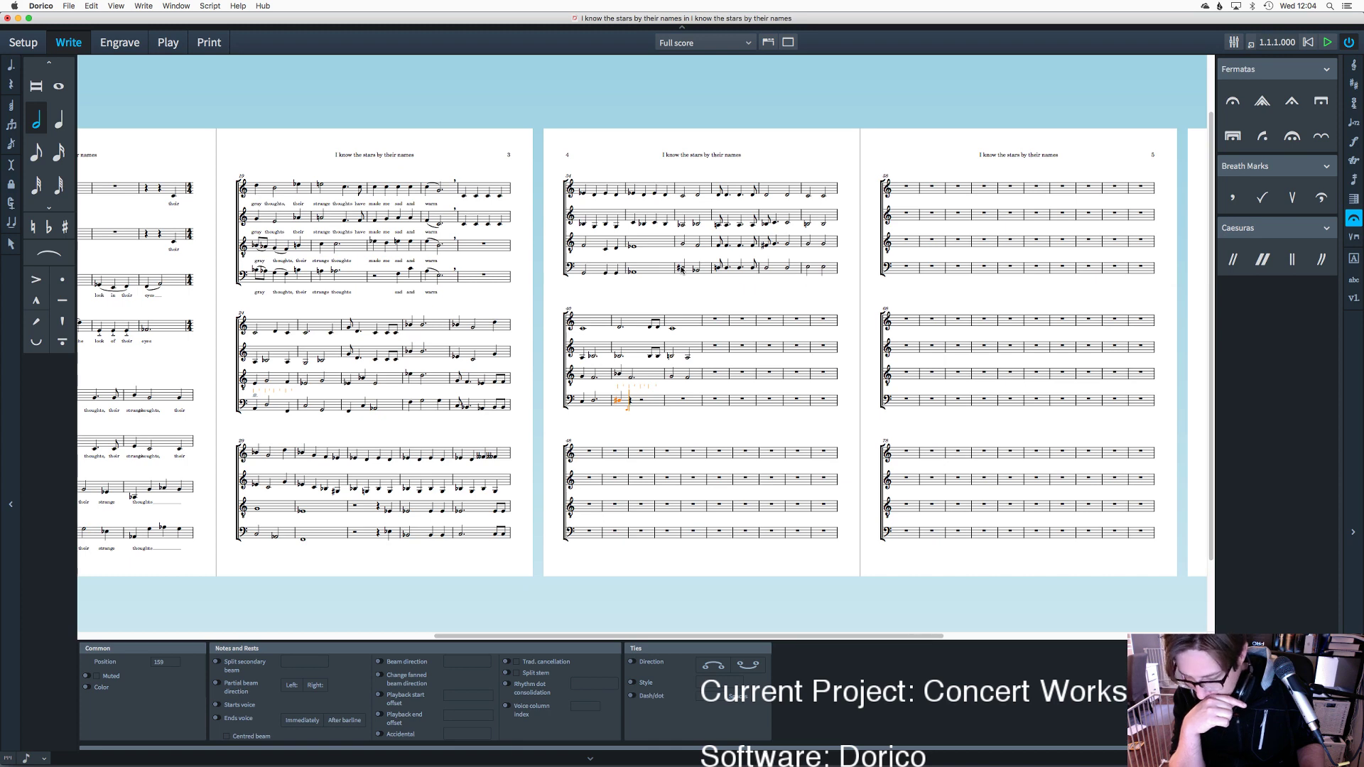
pyautogui.press('b')
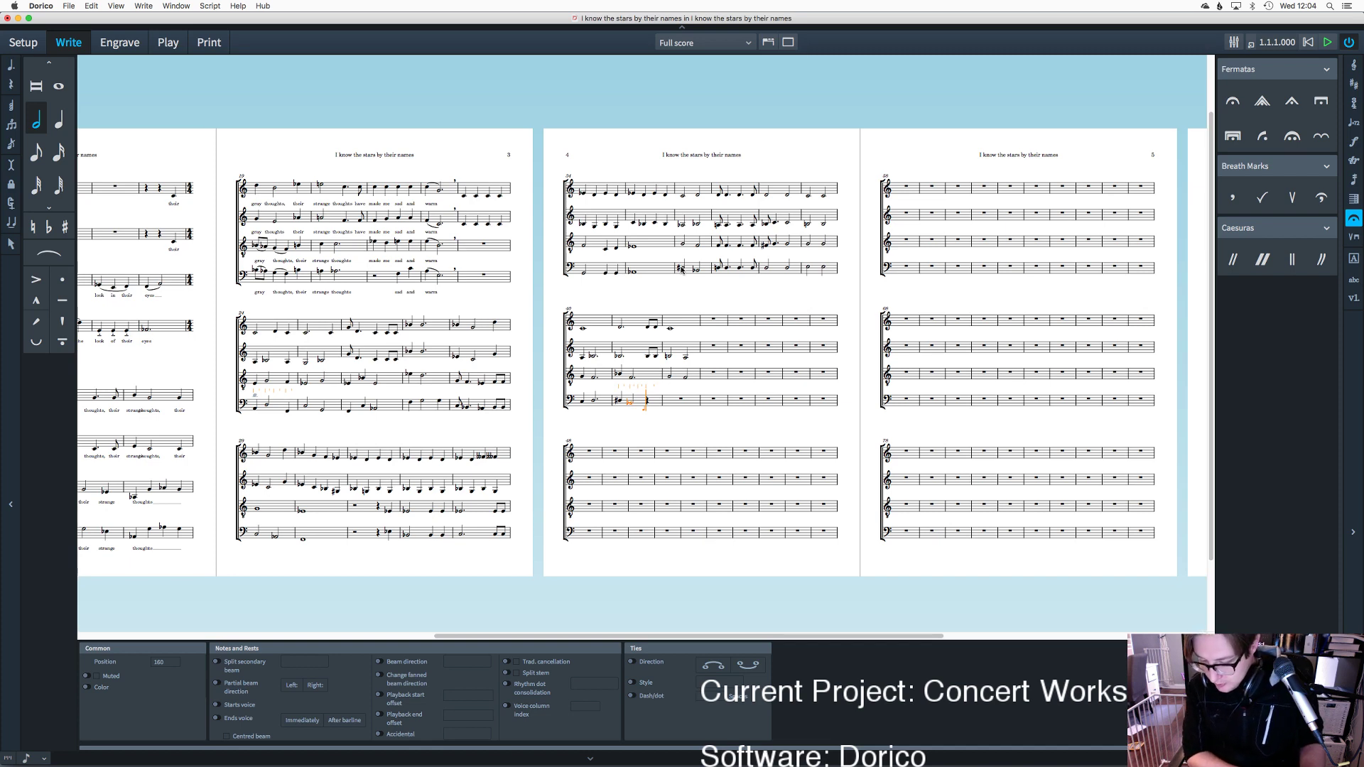
pyautogui.press('t')
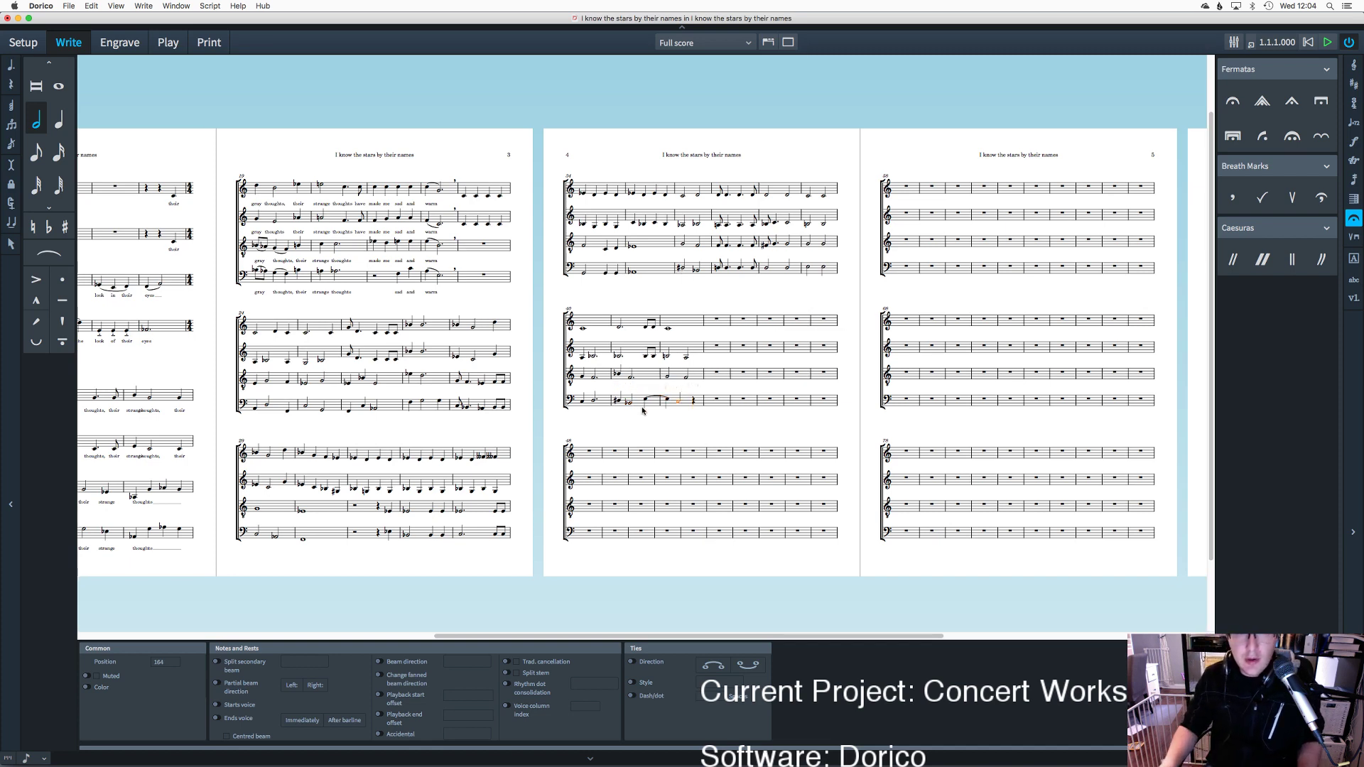
# Step: Respell the first note of the bass's bar 41 as E-flat and lengthen the following B-flat to a dotted half note
pyautogui.click(617, 402)
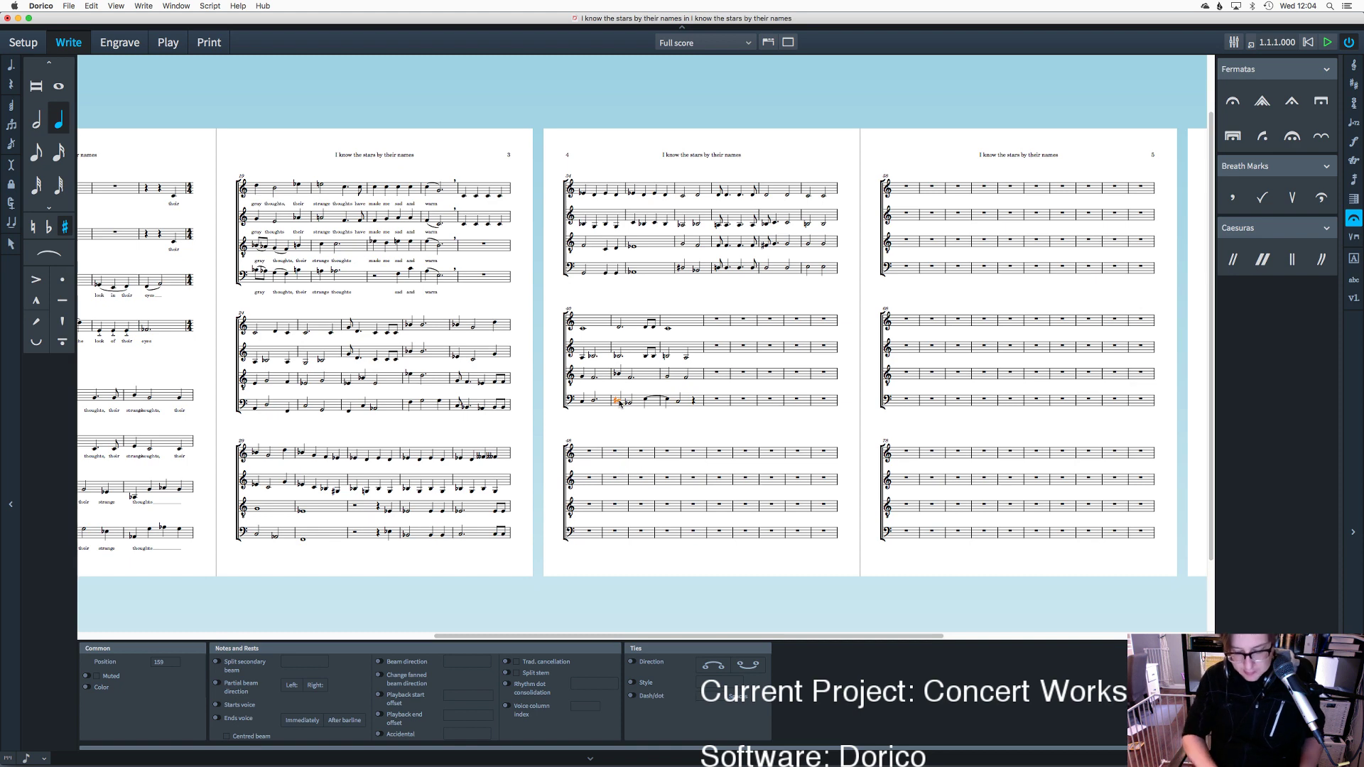
pyautogui.press('-')
pyautogui.click(630, 403)
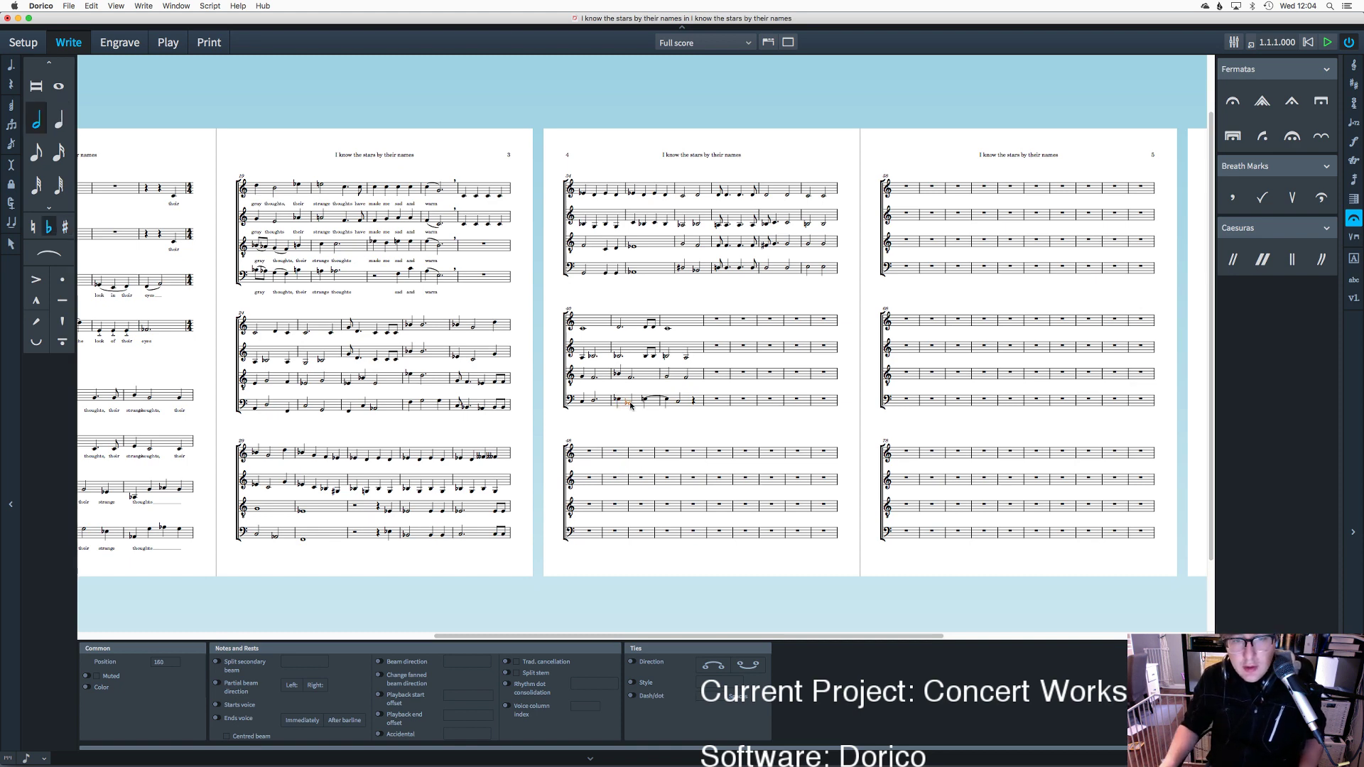
pyautogui.hotkey('shift', 'n')
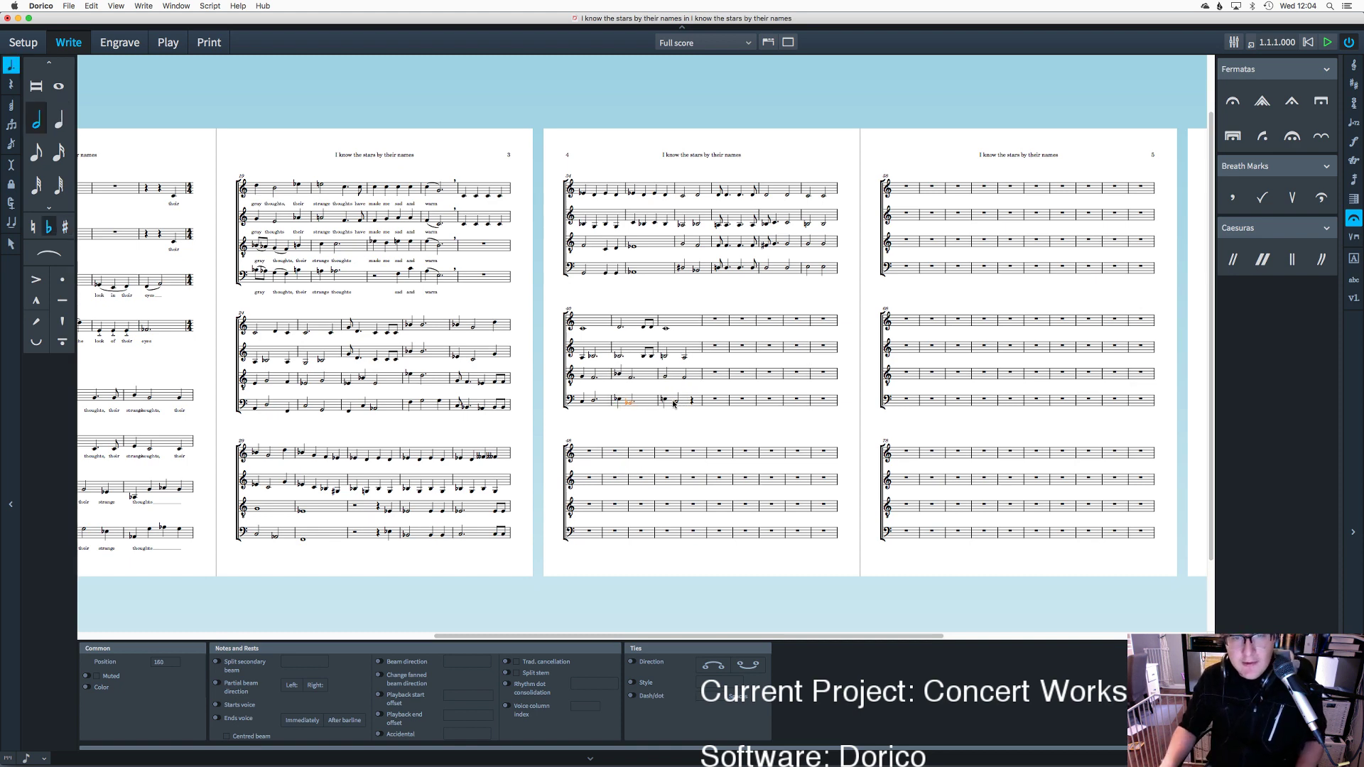
# Step: Delete the misplaced notes from the bass's bar 42
pyautogui.press('Escape')
pyautogui.click(665, 400)
pyautogui.press('Delete')
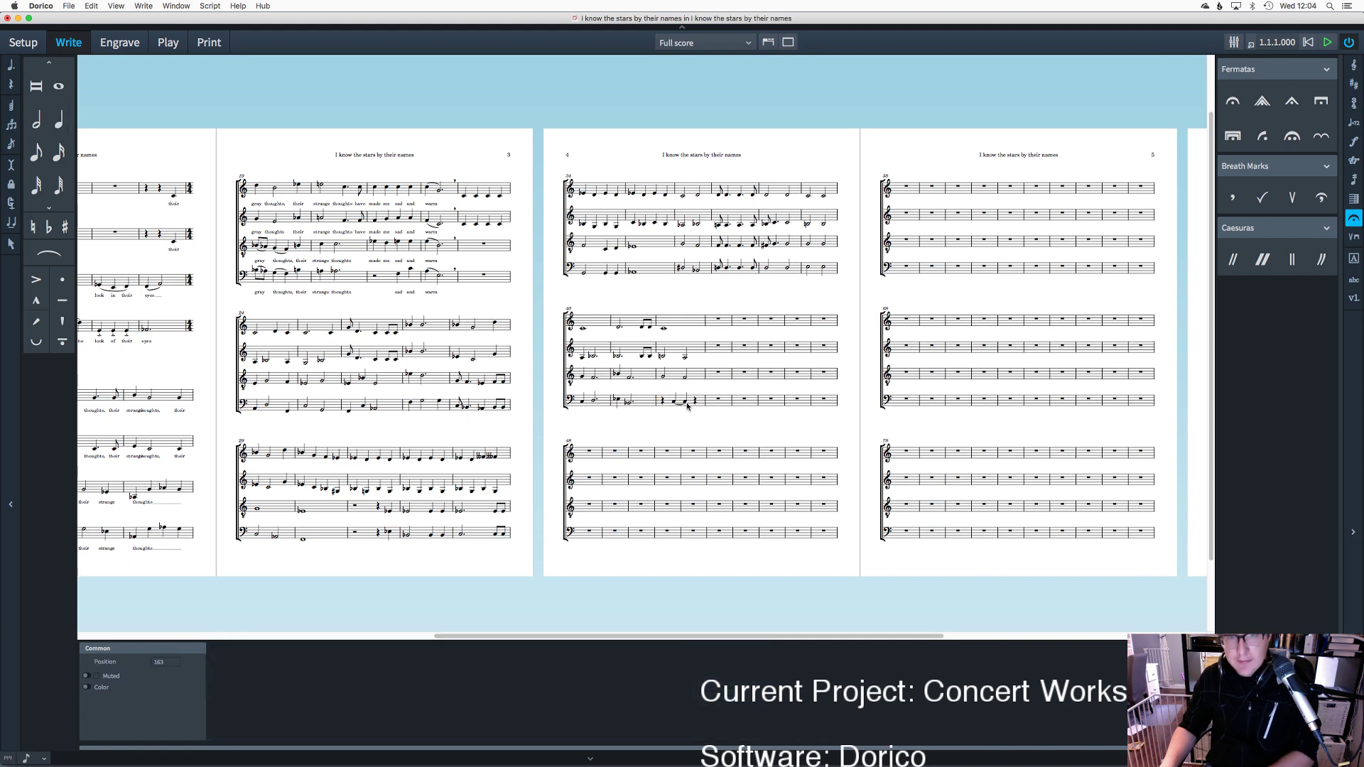
pyautogui.click(674, 403)
pyautogui.press('Delete')
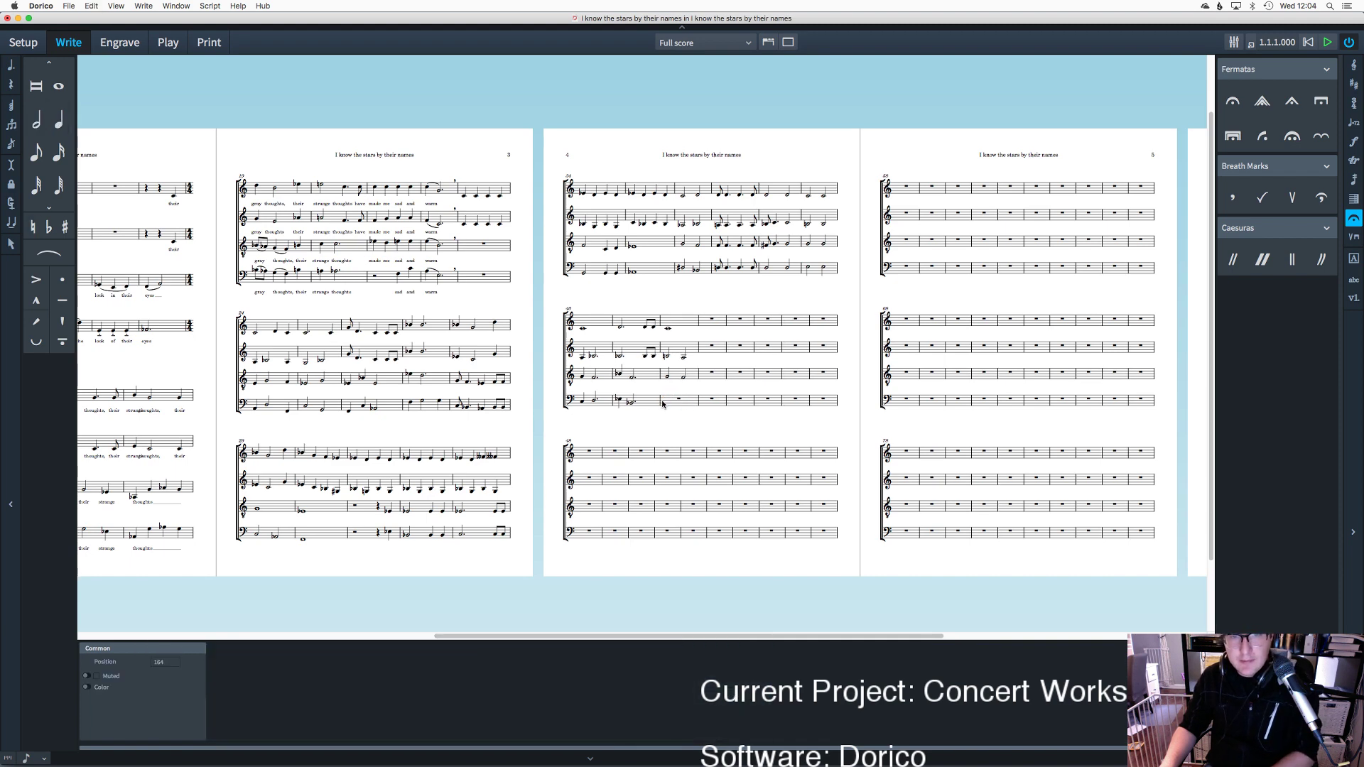
# Step: Enter the half notes E-natural and C in the bass's bar 42
pyautogui.click(664, 403)
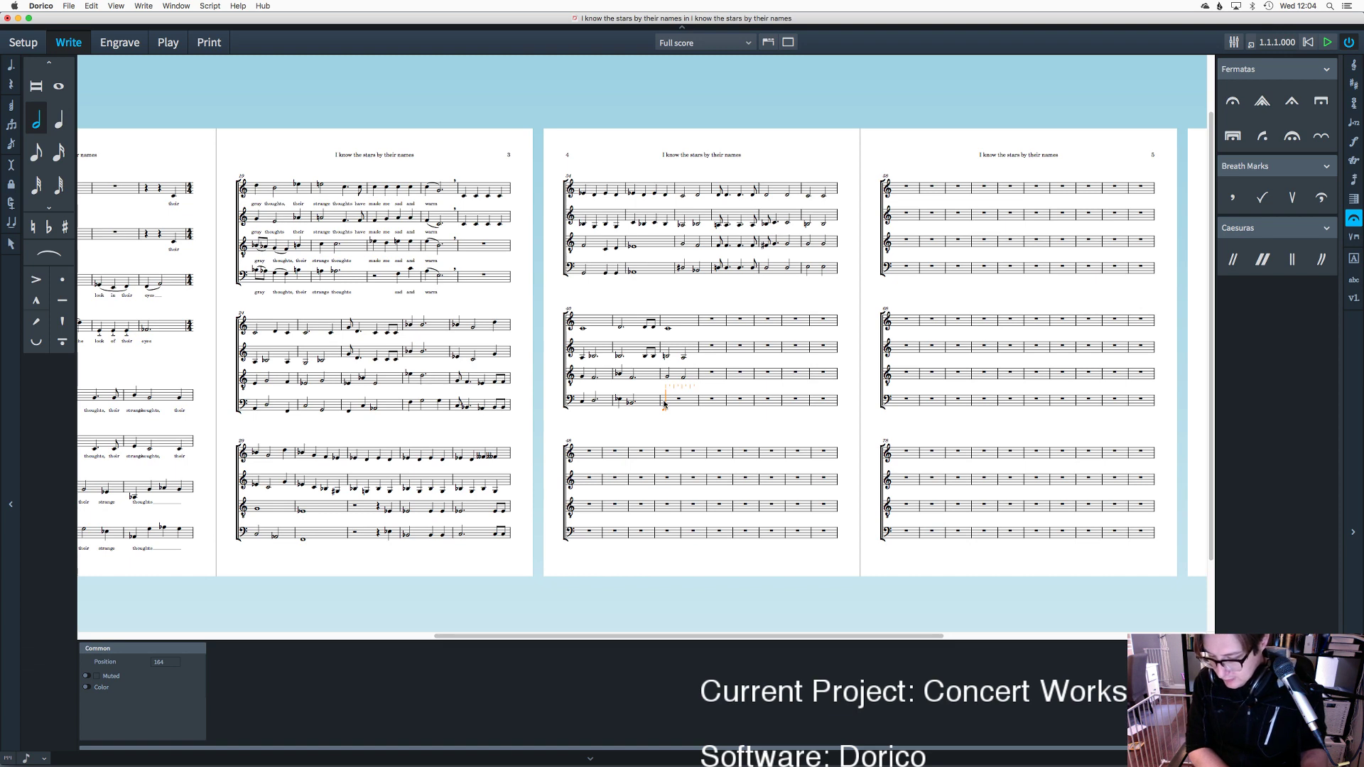
pyautogui.press('e')
pyautogui.press('c')
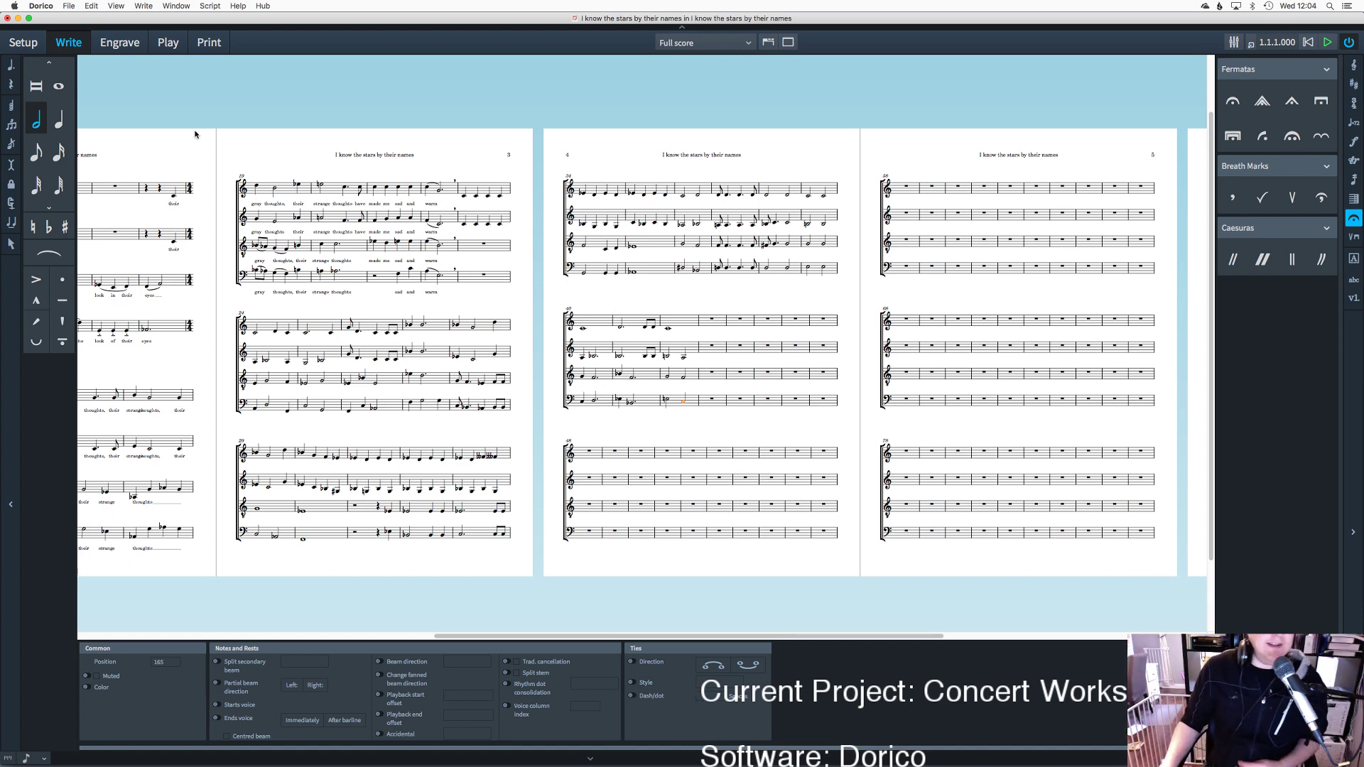
# Step: Add the lyrics "But your eyes are dark" to the soprano from the first note of bar 23 into bar 24
pyautogui.scroll(5, 551, 187)
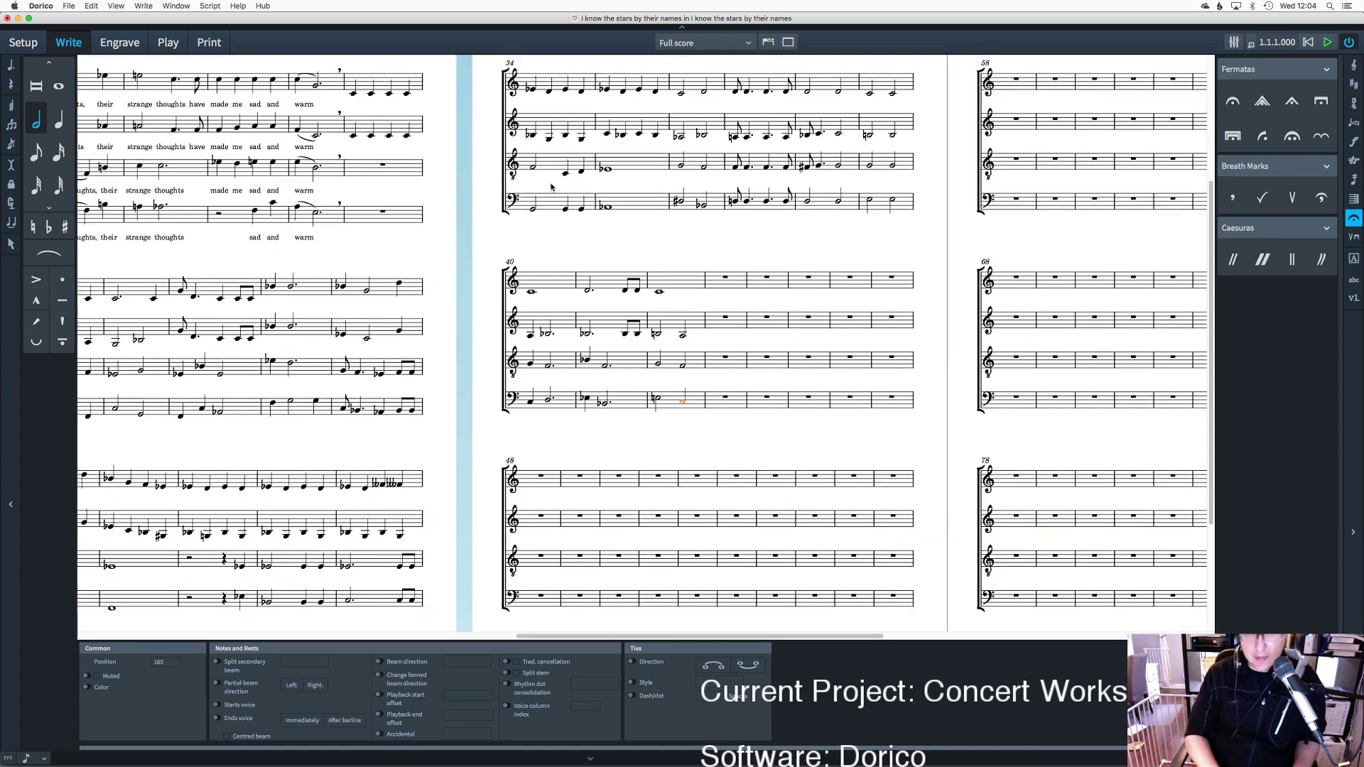
pyautogui.hscroll(-5, 552, 187)
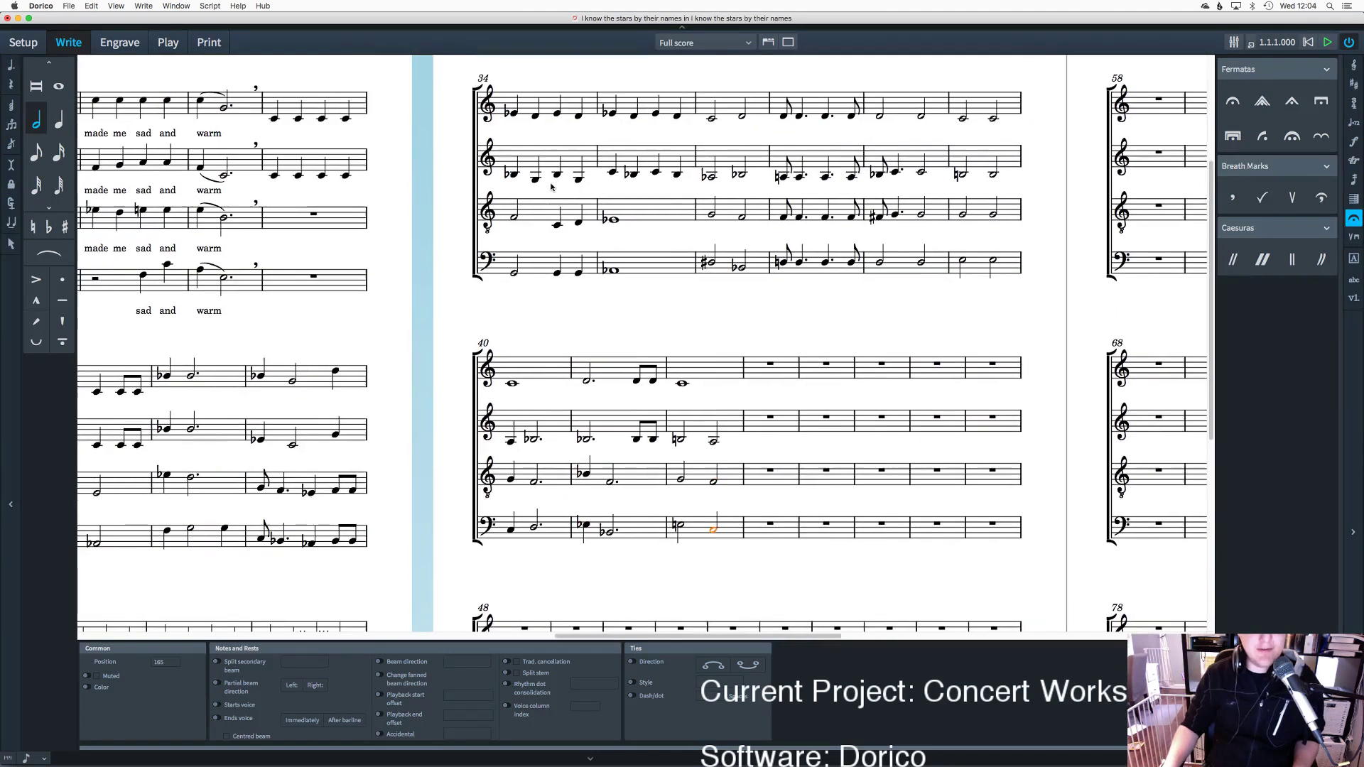
pyautogui.click(402, 119)
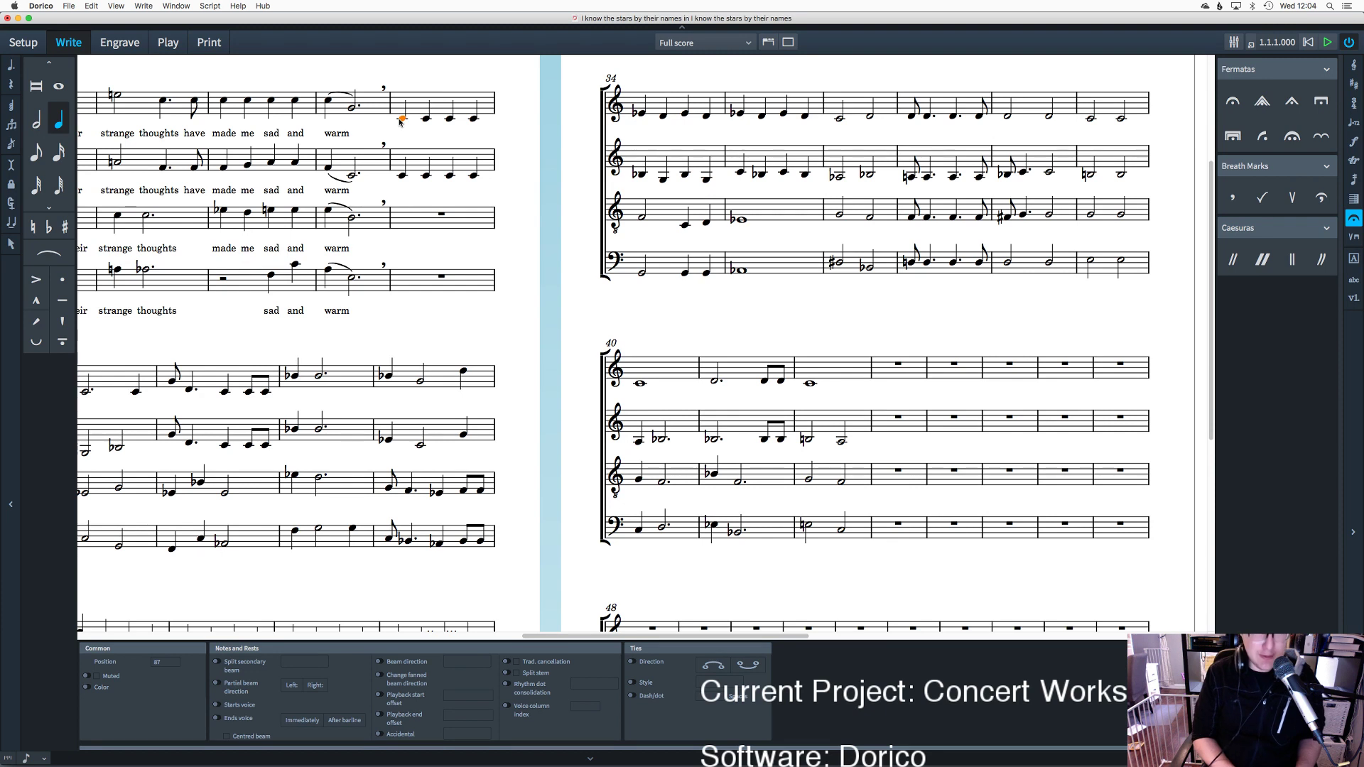
pyautogui.hotkey('shift', 'h')
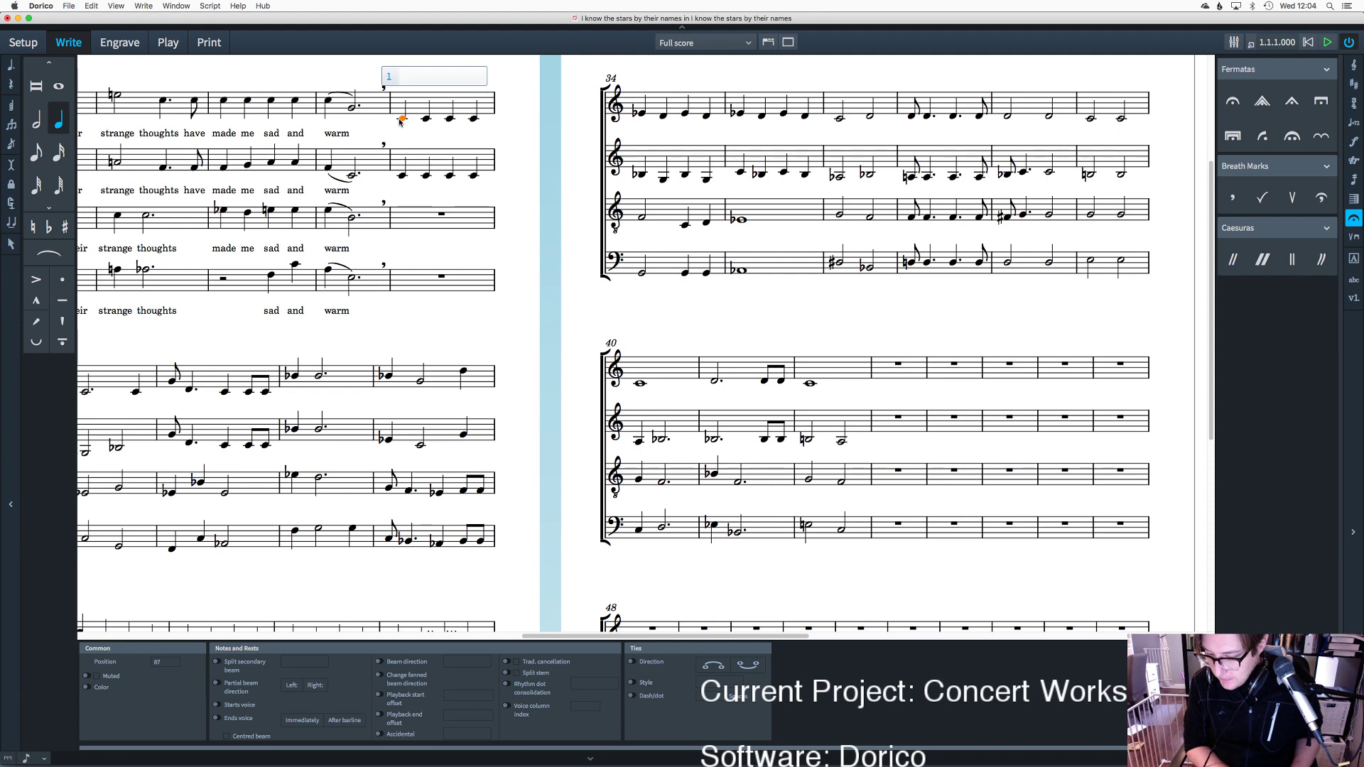
pyautogui.write('But your')
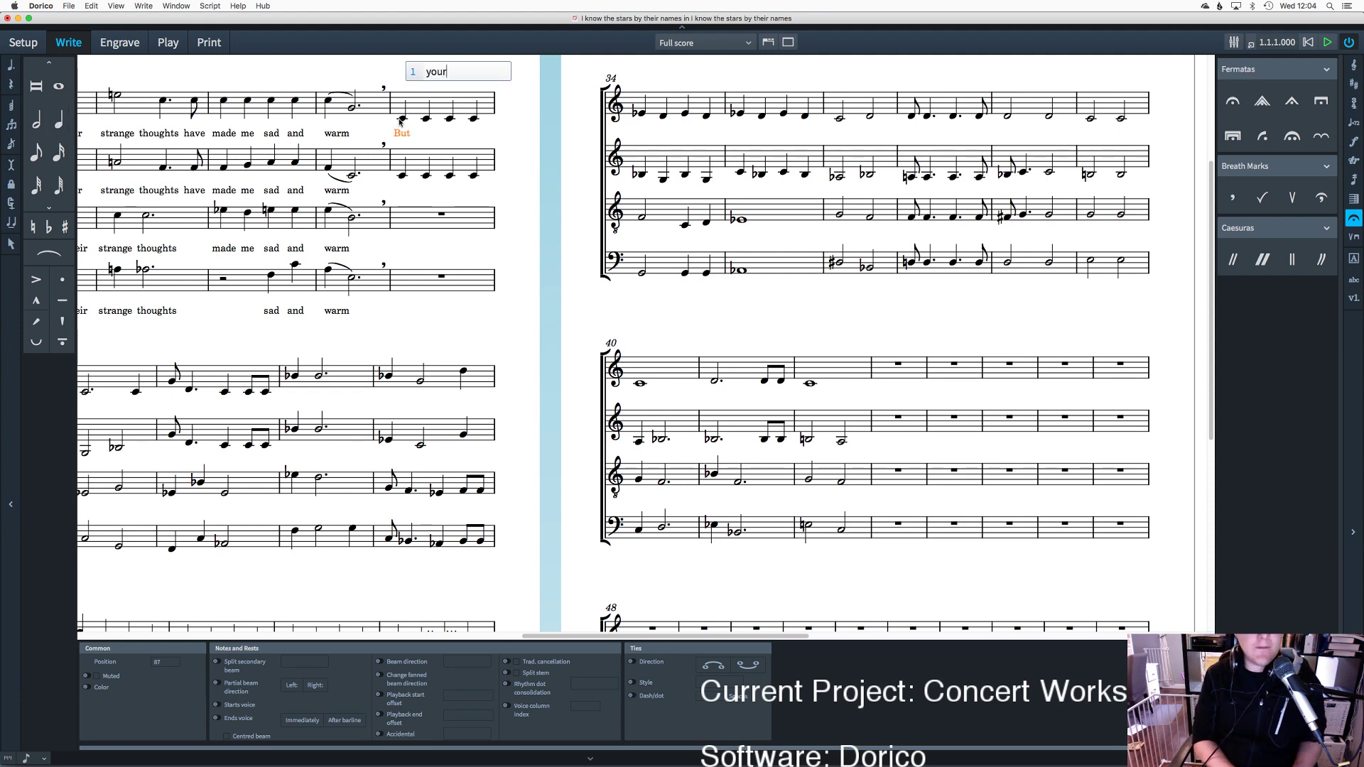
pyautogui.write(' eyes are dark')
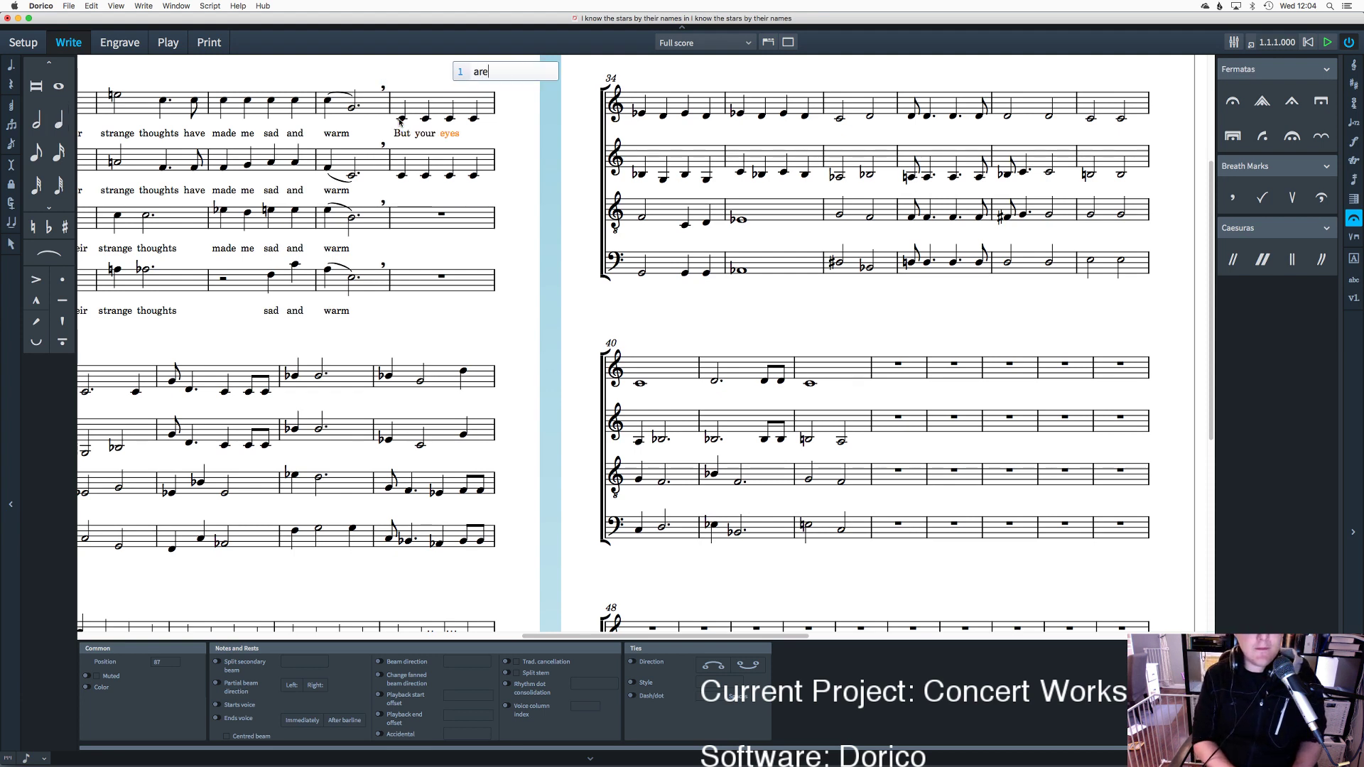
pyautogui.press('space')
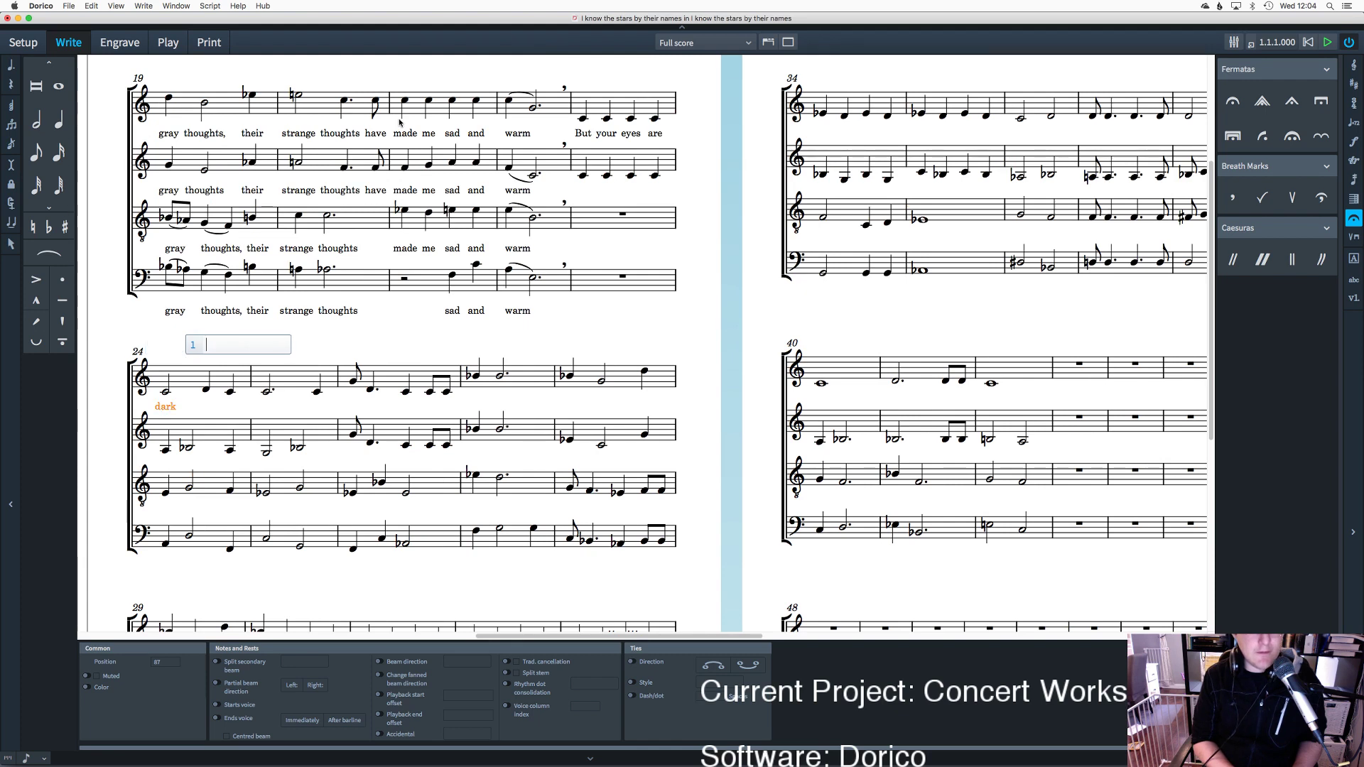
# Step: Extend "dark" over the second note of the soprano's bar 24 and continue the lyrics with "to me" into bar 25
pyautogui.press('space')
pyautogui.write('to')
pyautogui.press('space')
pyautogui.write('m')
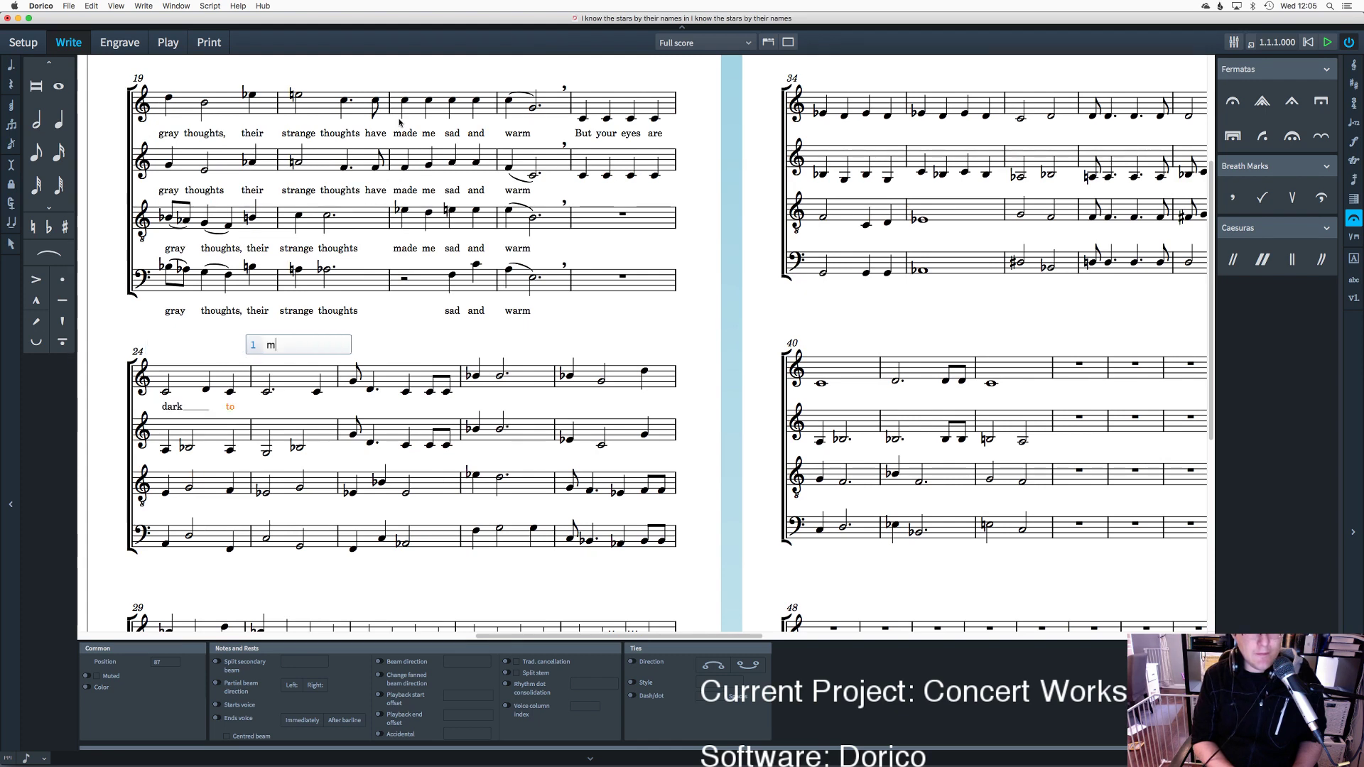
pyautogui.write('e')
pyautogui.press('space')
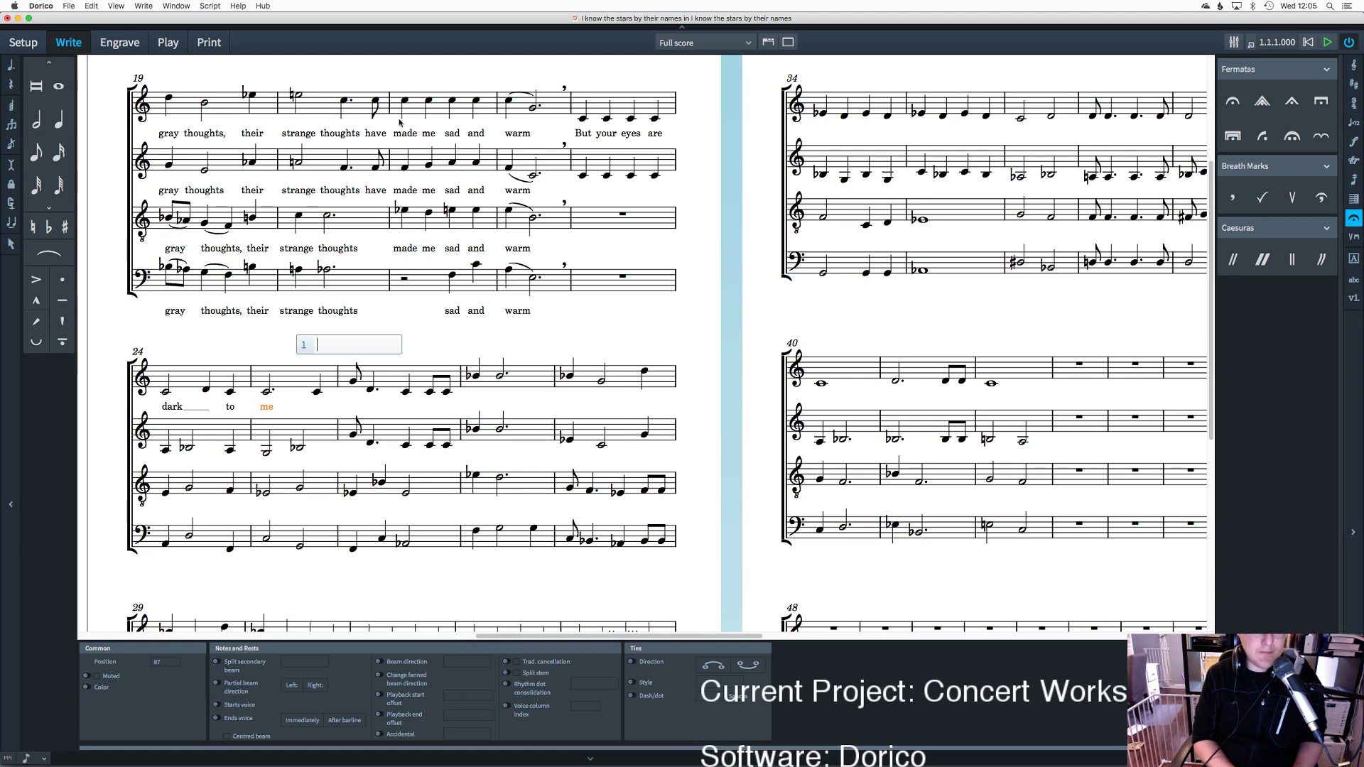
# Step: Continue the soprano lyrics with "I can-not tell" from the last note of bar 25 through bar 26, hyphenating "can-not"
pyautogui.write('I')
pyautogui.press('space')
pyautogui.write('can')
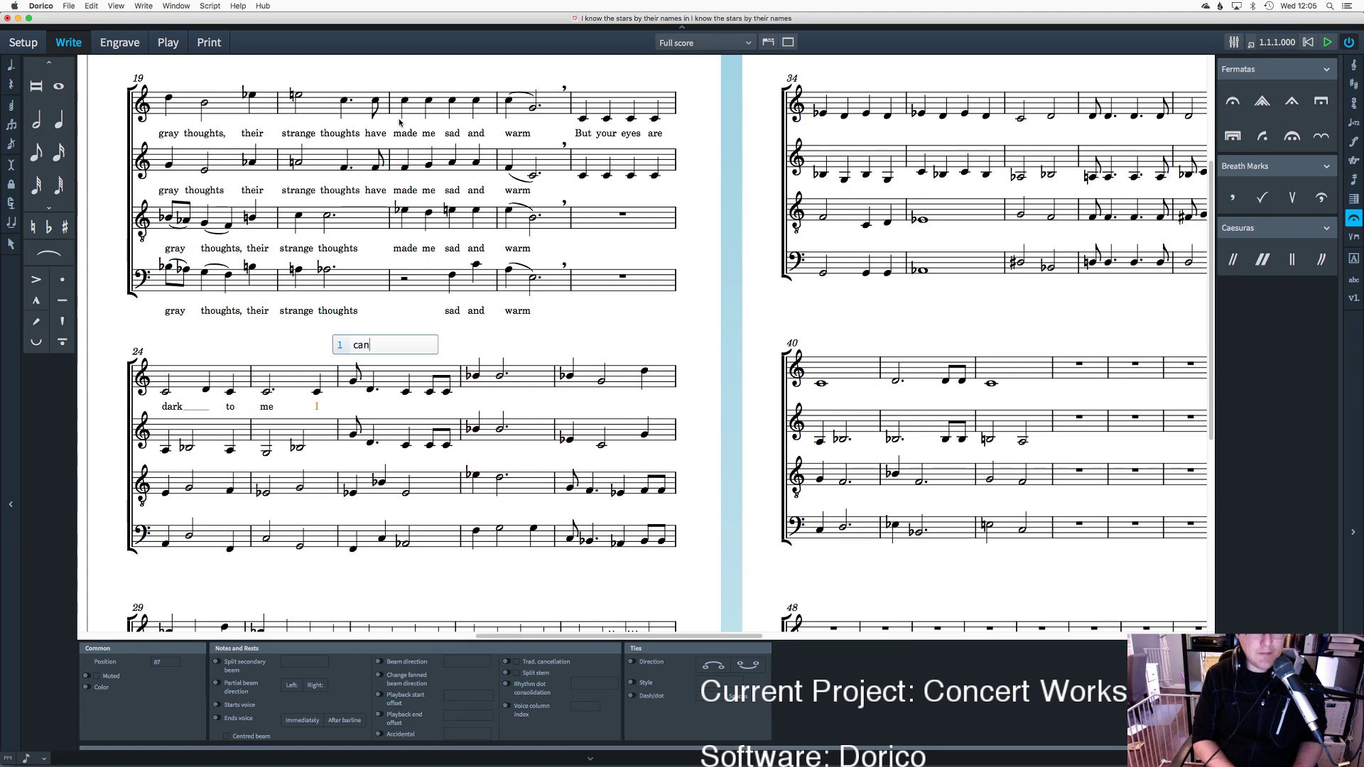
pyautogui.press('space')
pyautogui.write('not')
pyautogui.press('-')
pyautogui.write('te')
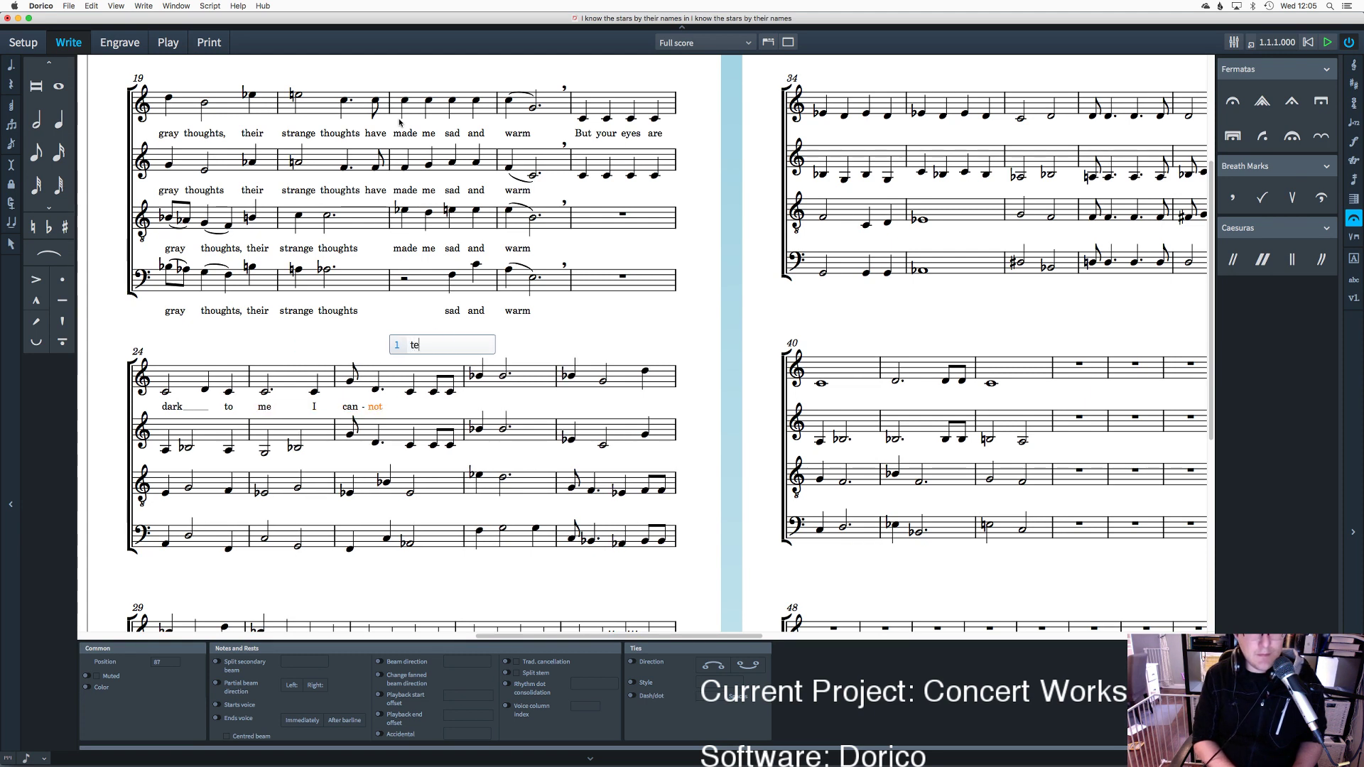
pyautogui.write('ll')
# Step: Continue the soprano lyrics with "if you love me" from the eighth notes of bar 26 through bar 27
pyautogui.press('space')
pyautogui.write('if')
pyautogui.press('space')
pyautogui.write('you')
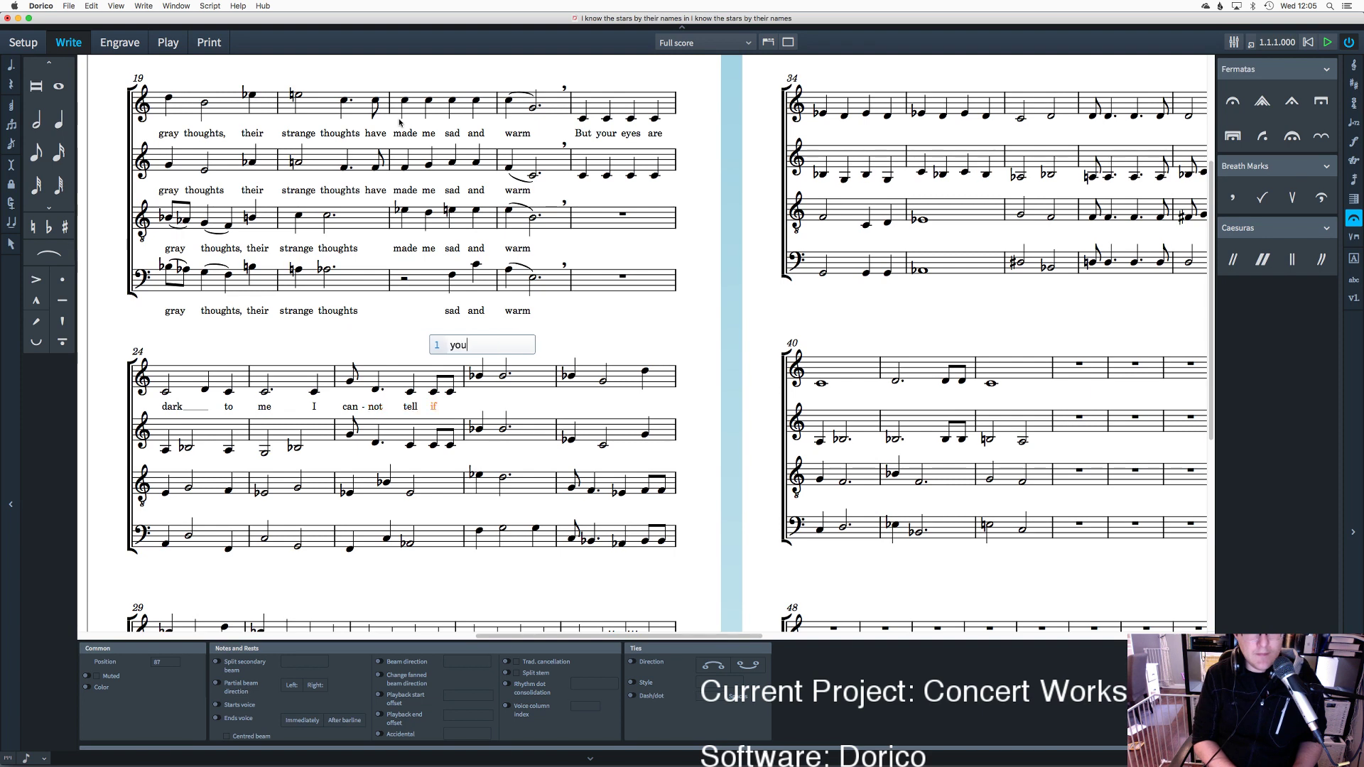
pyautogui.press('space')
pyautogui.write('love')
pyautogui.press('space')
pyautogui.write('me')
pyautogui.press('space')
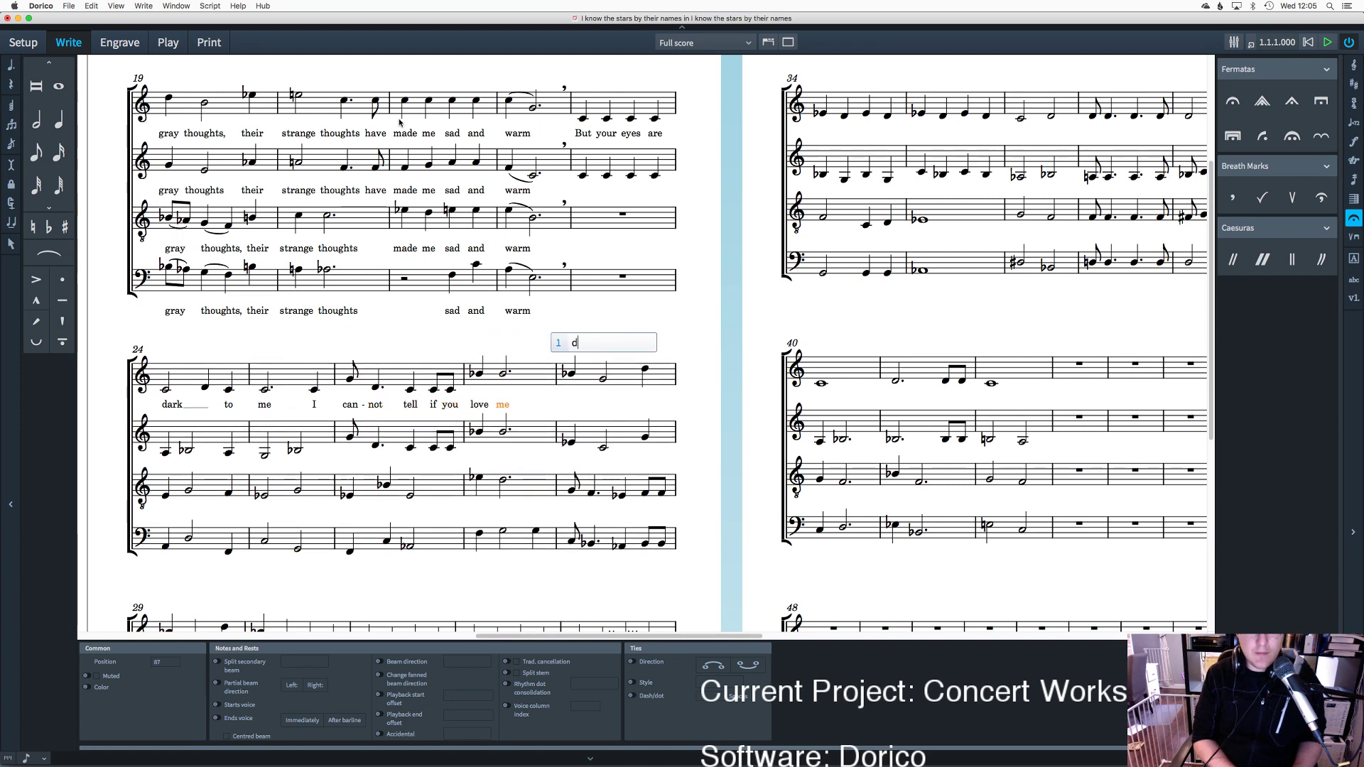
# Step: Add "Oo" to the first note of the soprano's bar 28 and extend it to the second note of bar 29
pyautogui.write('Oo')
pyautogui.press('space')
pyautogui.press('space')
pyautogui.press('space')
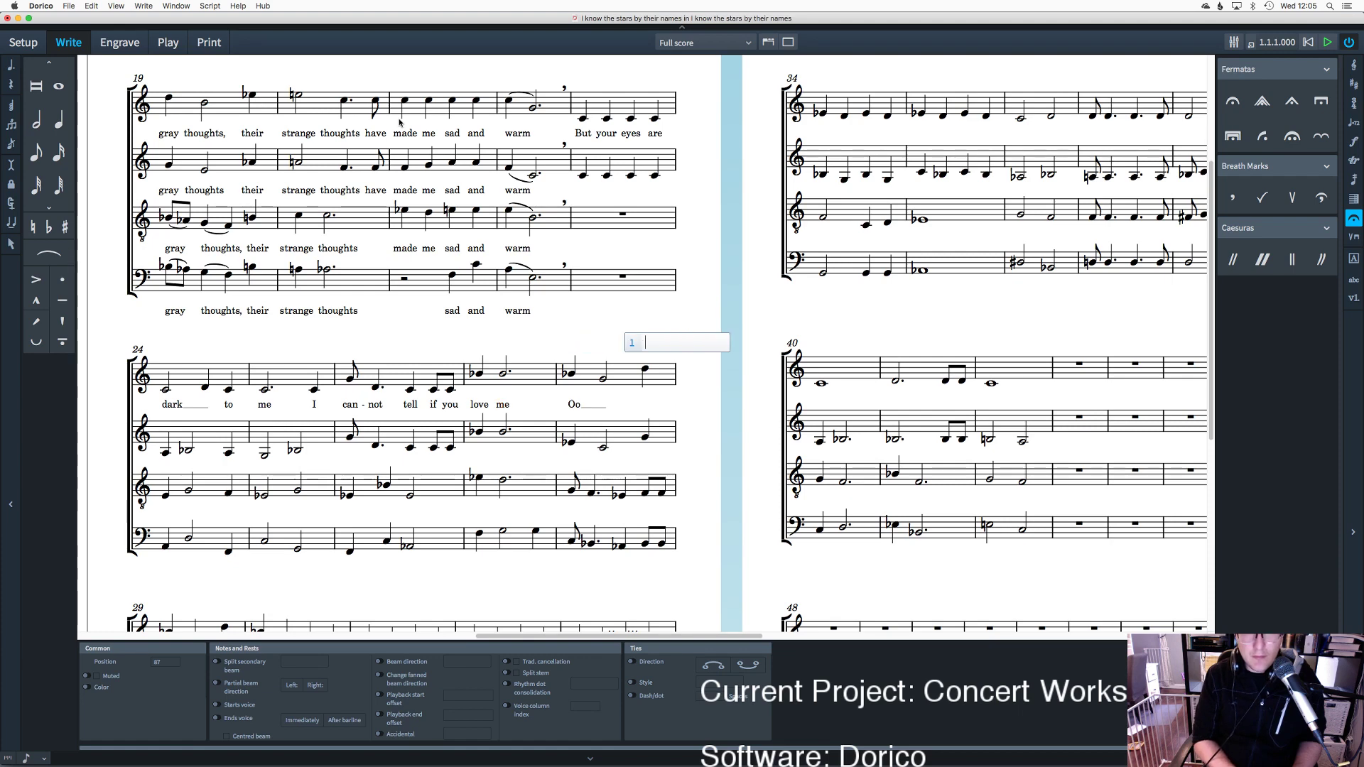
pyautogui.press('space')
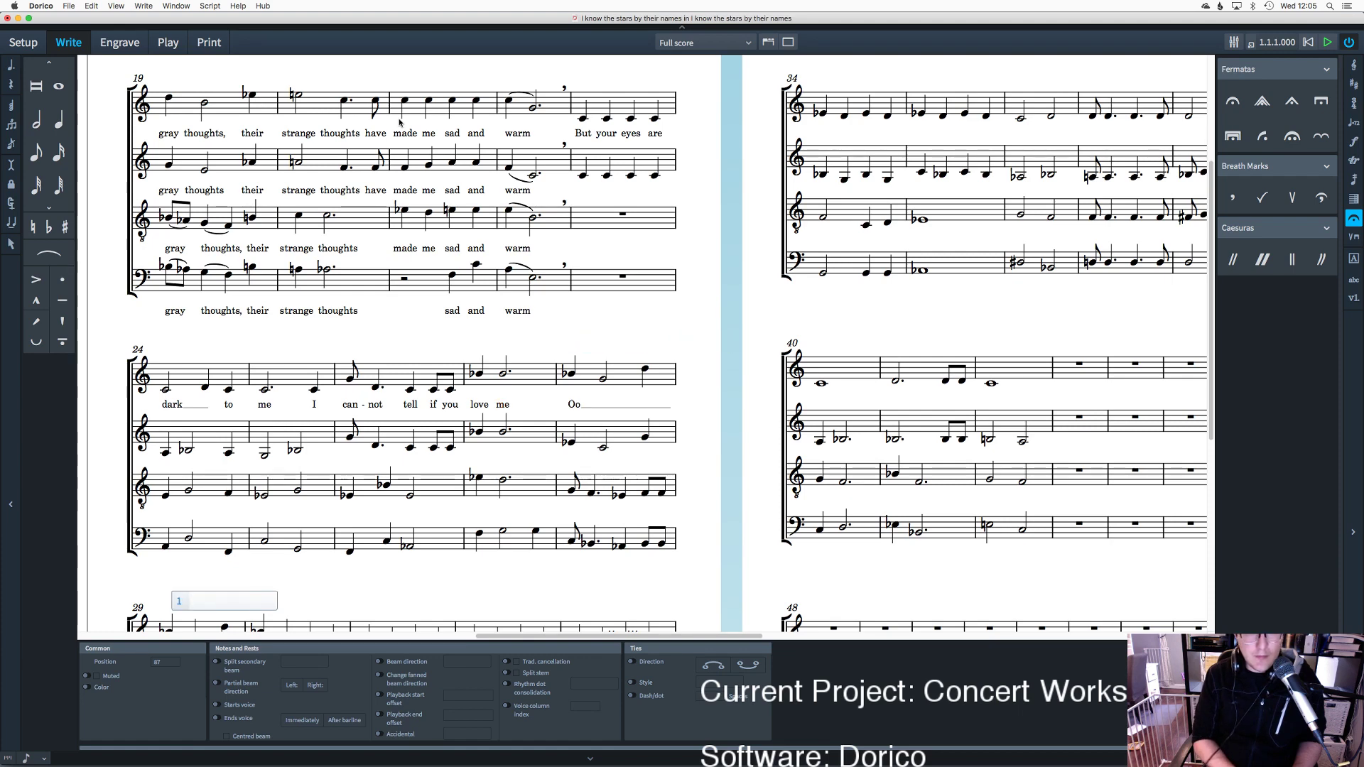
pyautogui.scroll(-5, 391, 131)
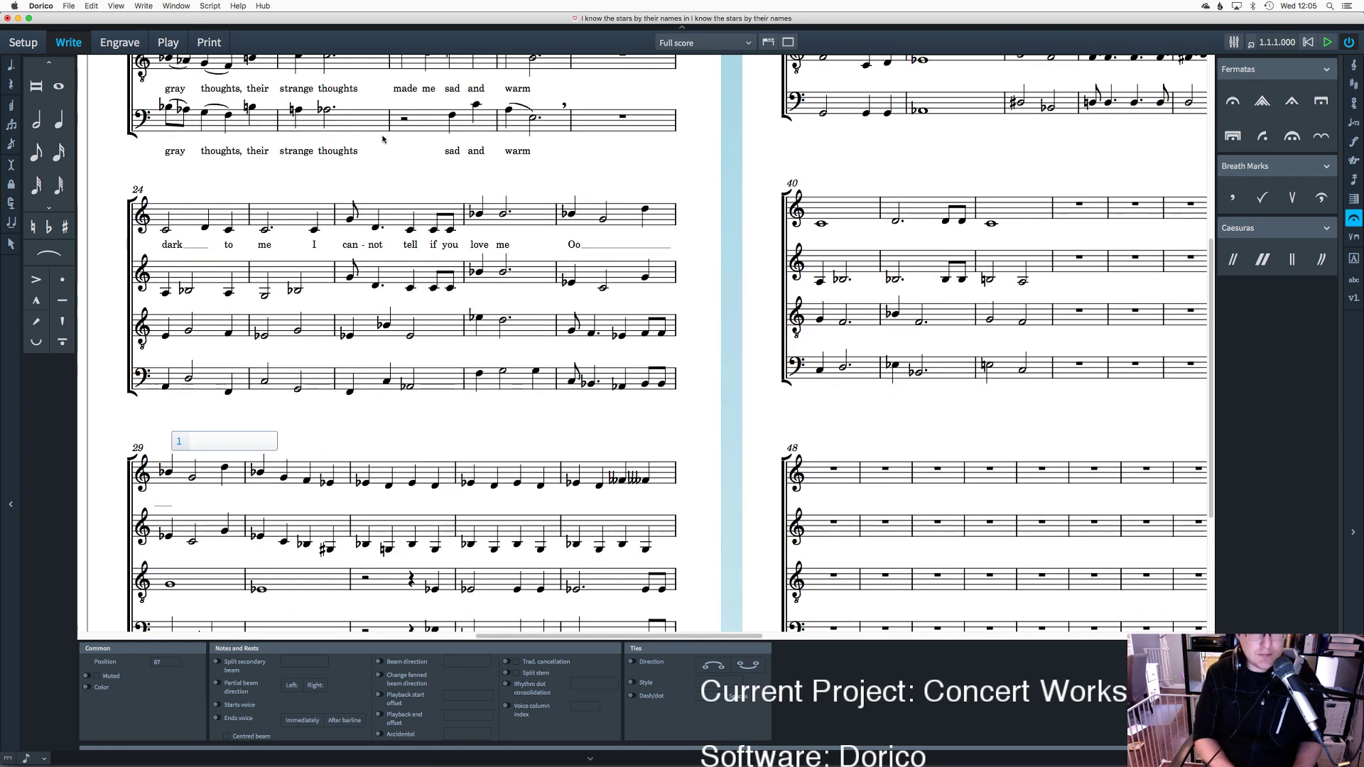
pyautogui.press('space')
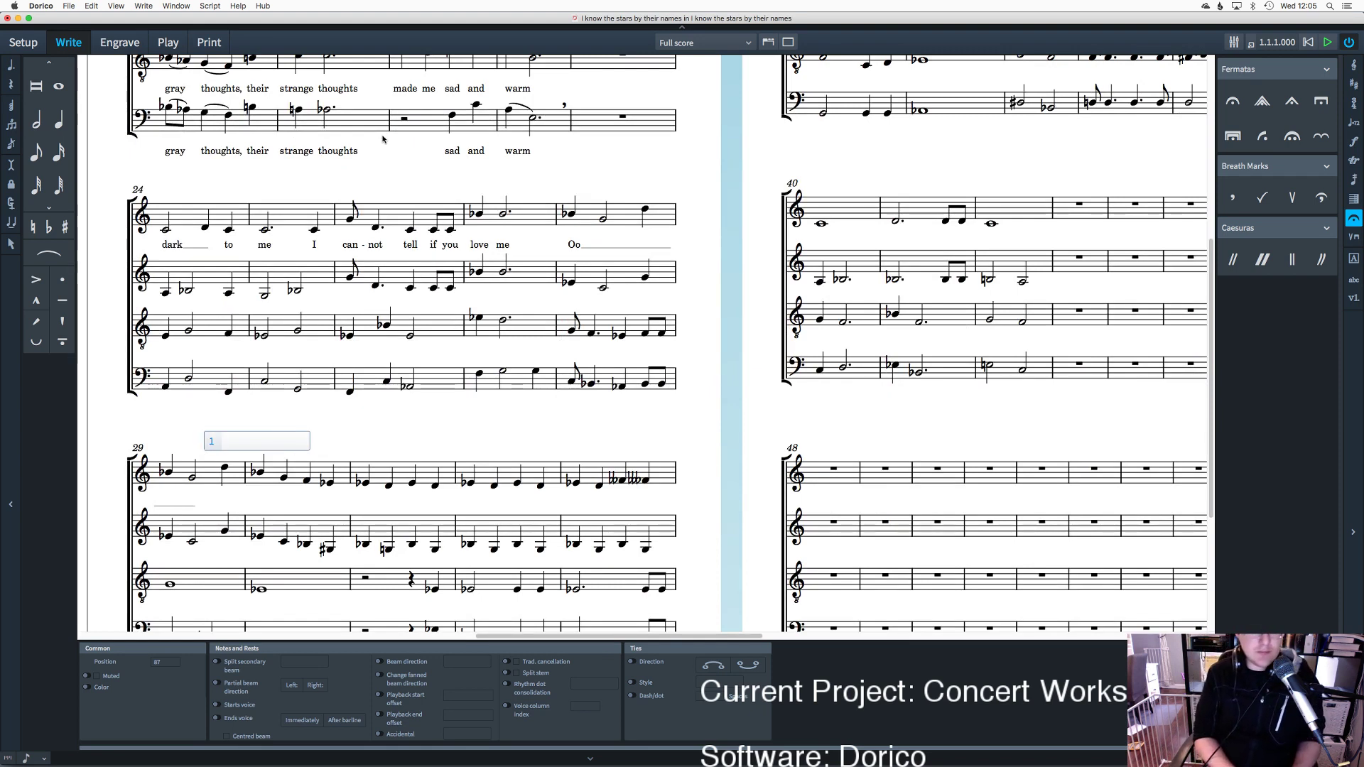
# Step: Add "Oo" to the last note of the soprano's bar 29 and extend it through bar 30
pyautogui.write('O')
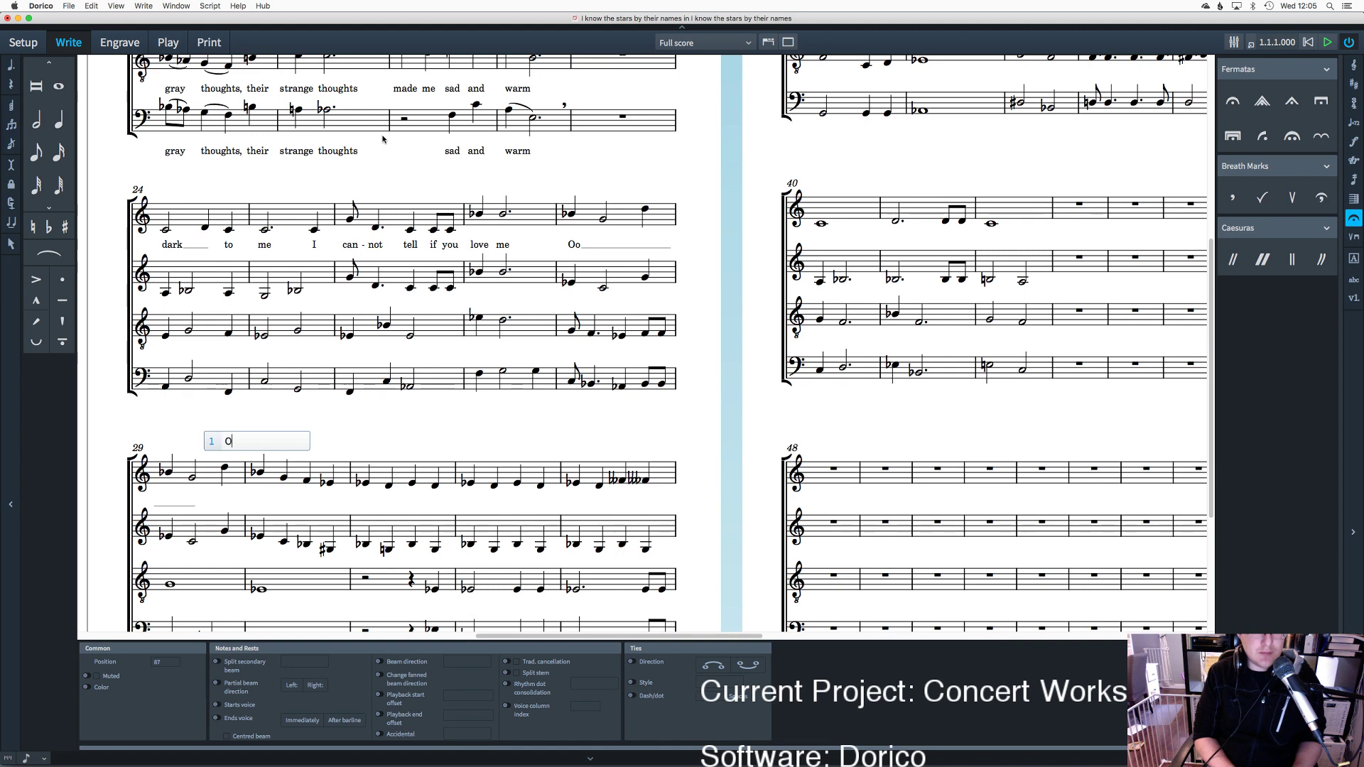
pyautogui.write('o')
pyautogui.press('space')
pyautogui.press('space')
pyautogui.press('space')
pyautogui.press('space')
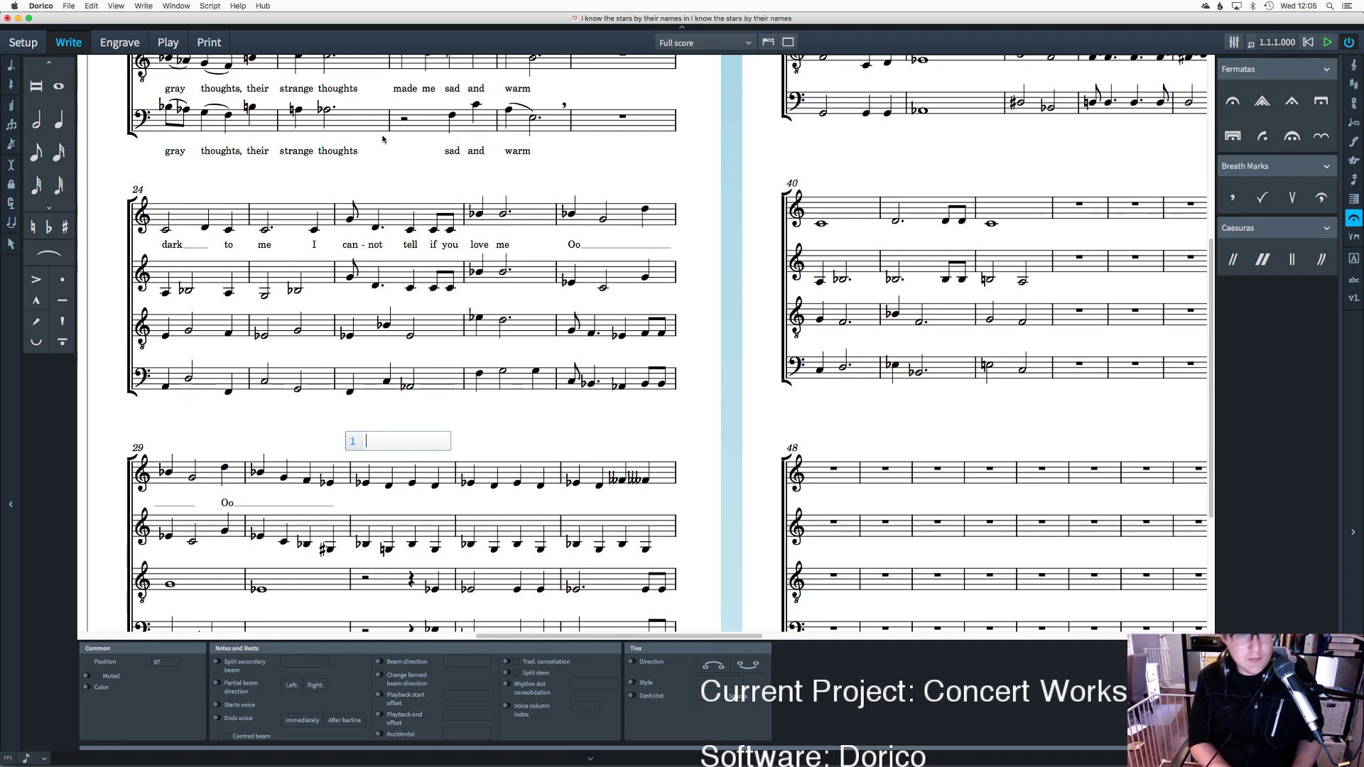
# Step: Add "Oo" to the first note of the soprano's bar 31 and extend it through the bar
pyautogui.write('Oo')
pyautogui.press('space')
pyautogui.press('space')
pyautogui.press('space')
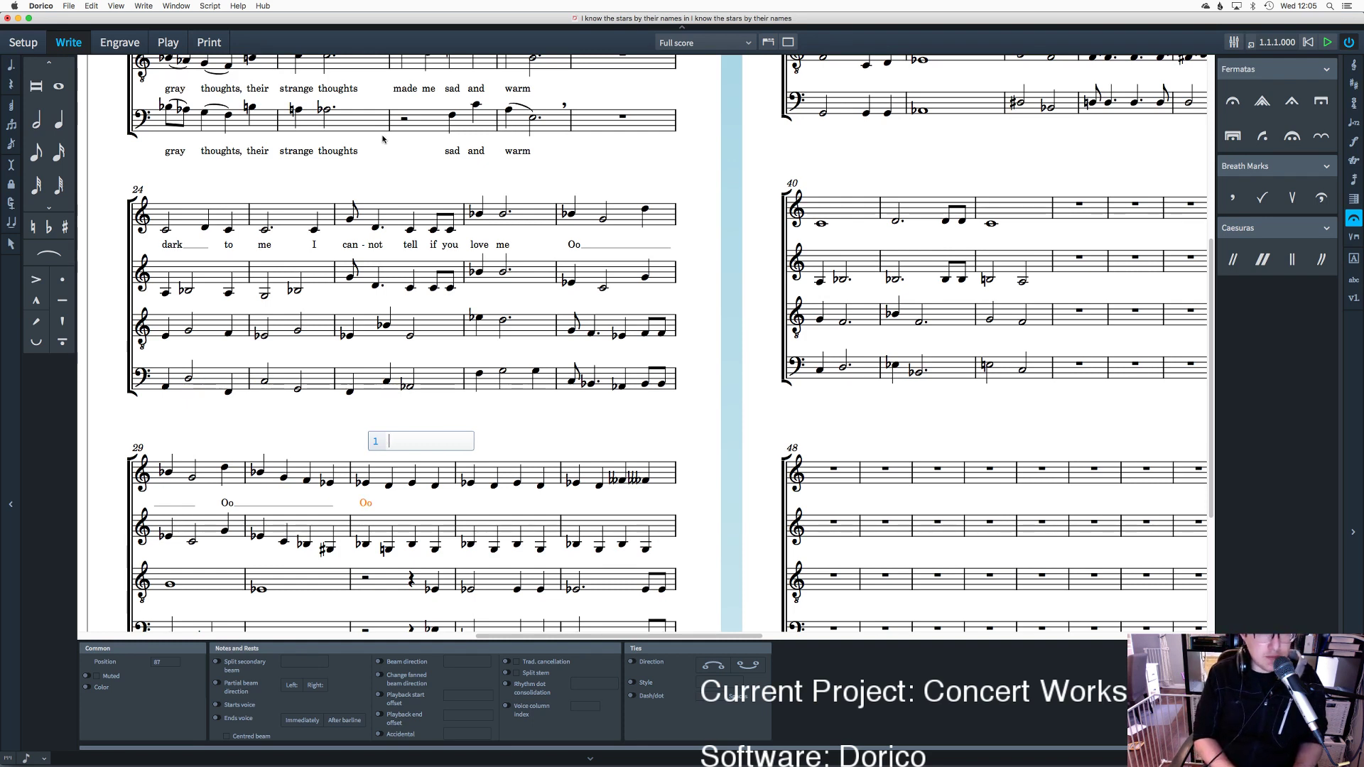
pyautogui.press('space')
# Step: Add "Oo" to the first note of the soprano's bar 32, extend it through the bar, and enter "O" on the first note of bar 33
pyautogui.write('Oo')
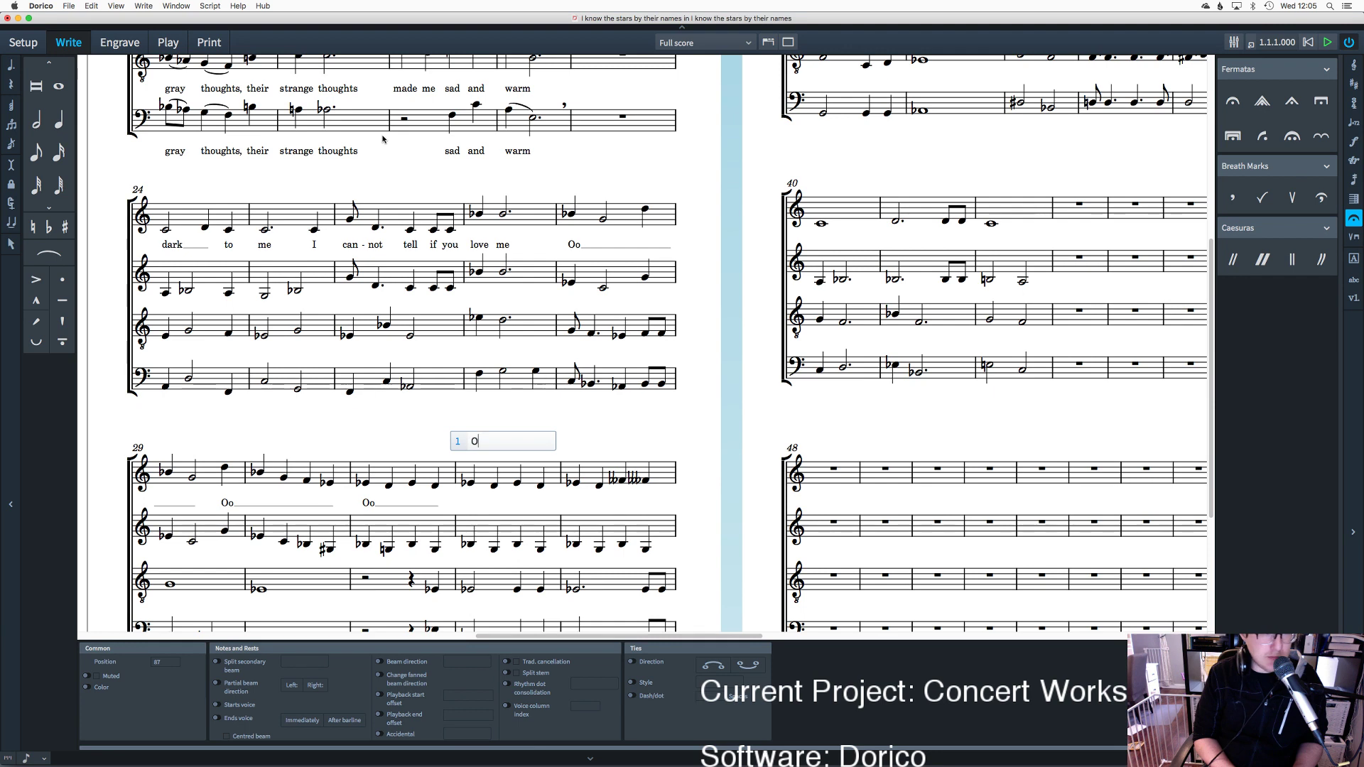
pyautogui.press('space')
pyautogui.press('space')
pyautogui.press('space')
pyautogui.press('space')
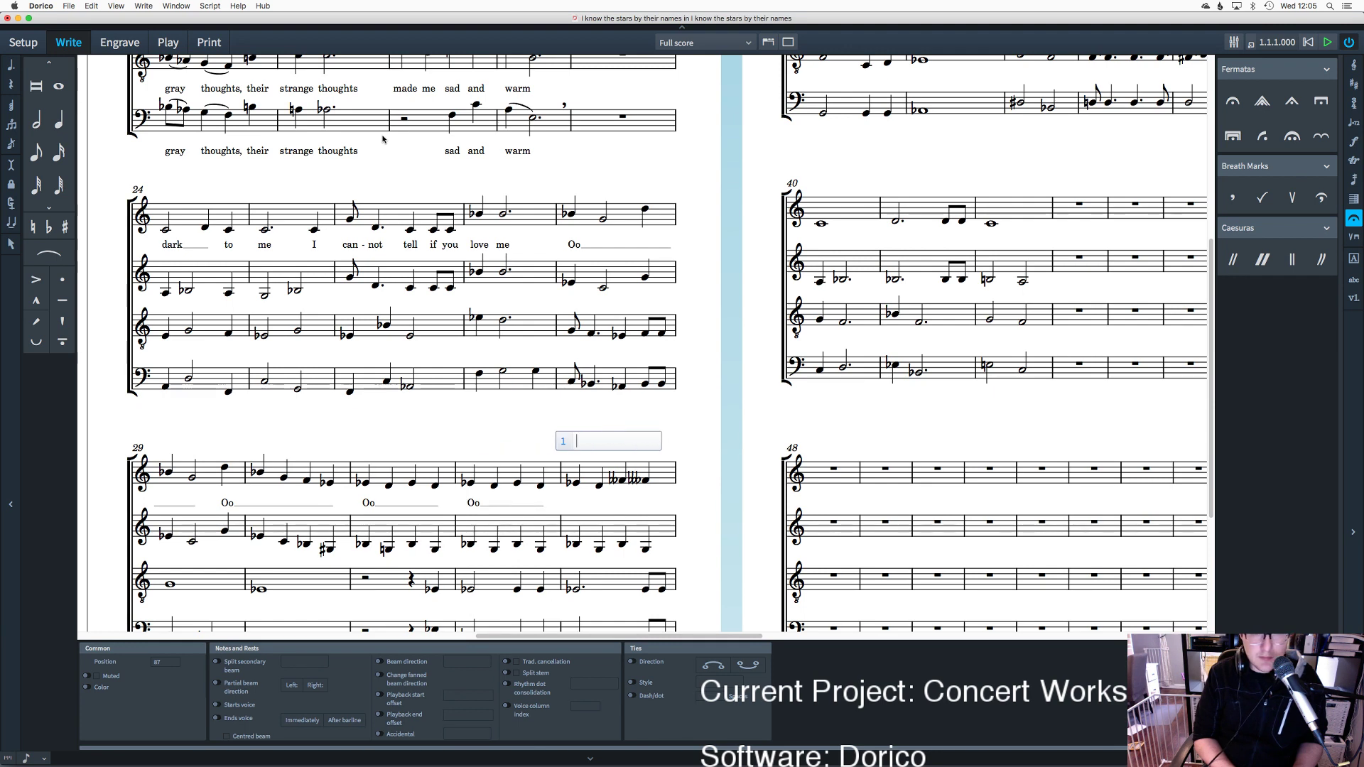
pyautogui.press('Return')
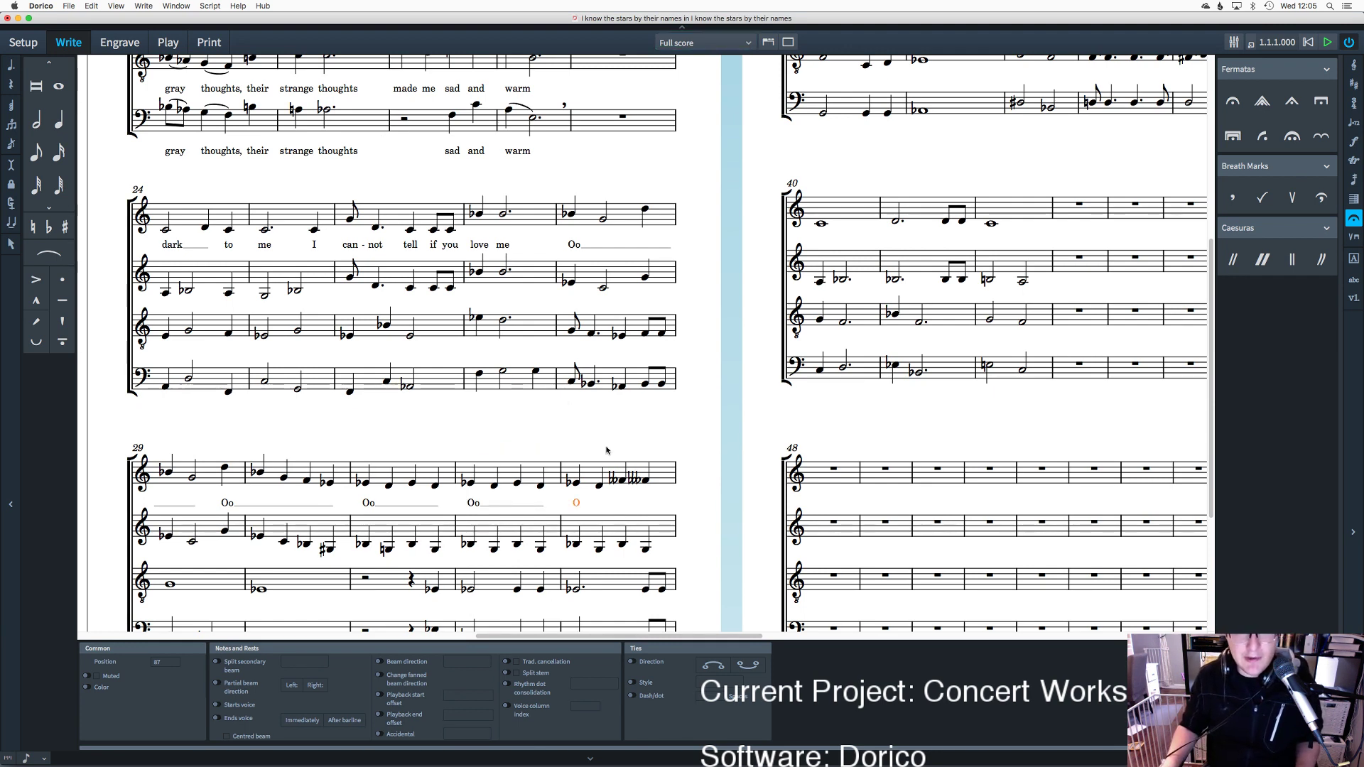
# Step: Replace the third and fourth notes of the soprano's bar 33 with a quarter-note D sharp and a quarter-note D
pyautogui.scroll(-3, 607, 450)
pyautogui.click(621, 417)
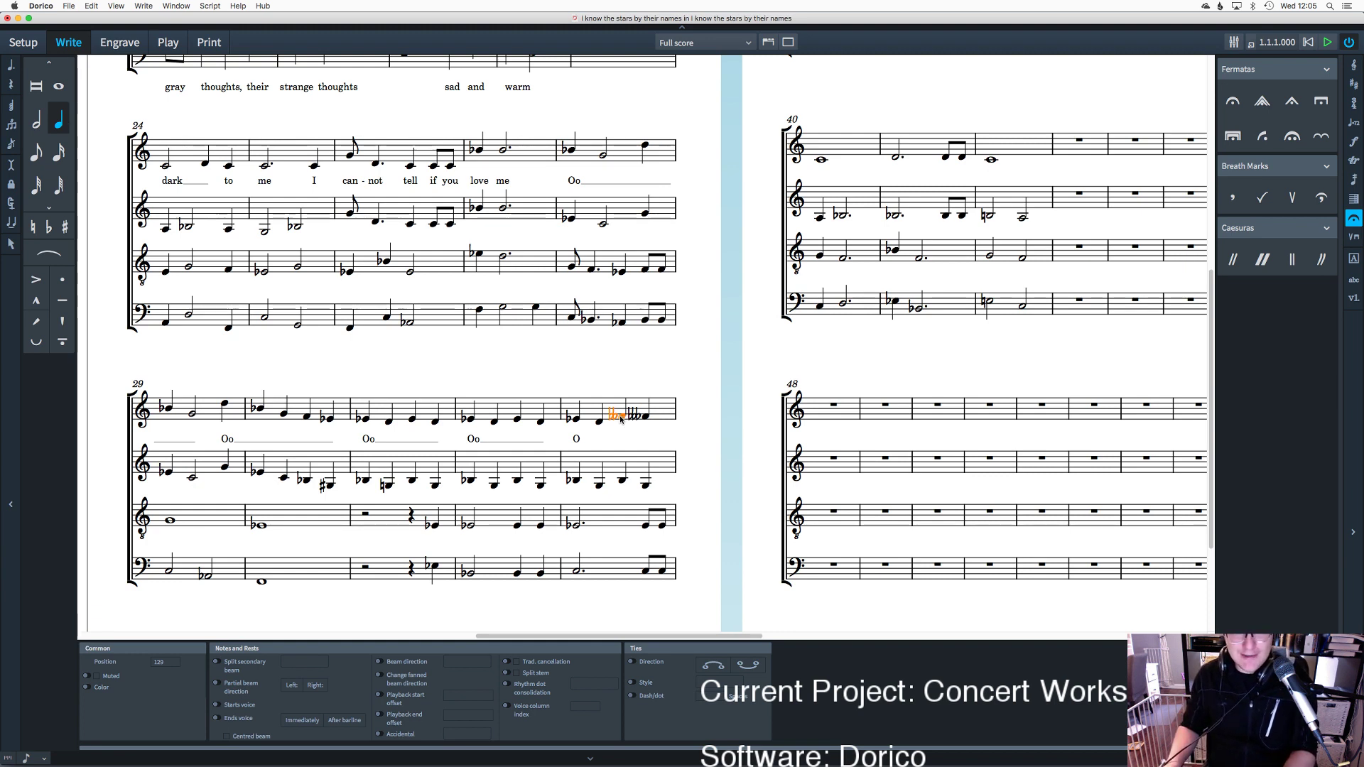
pyautogui.doubleClick(621, 418)
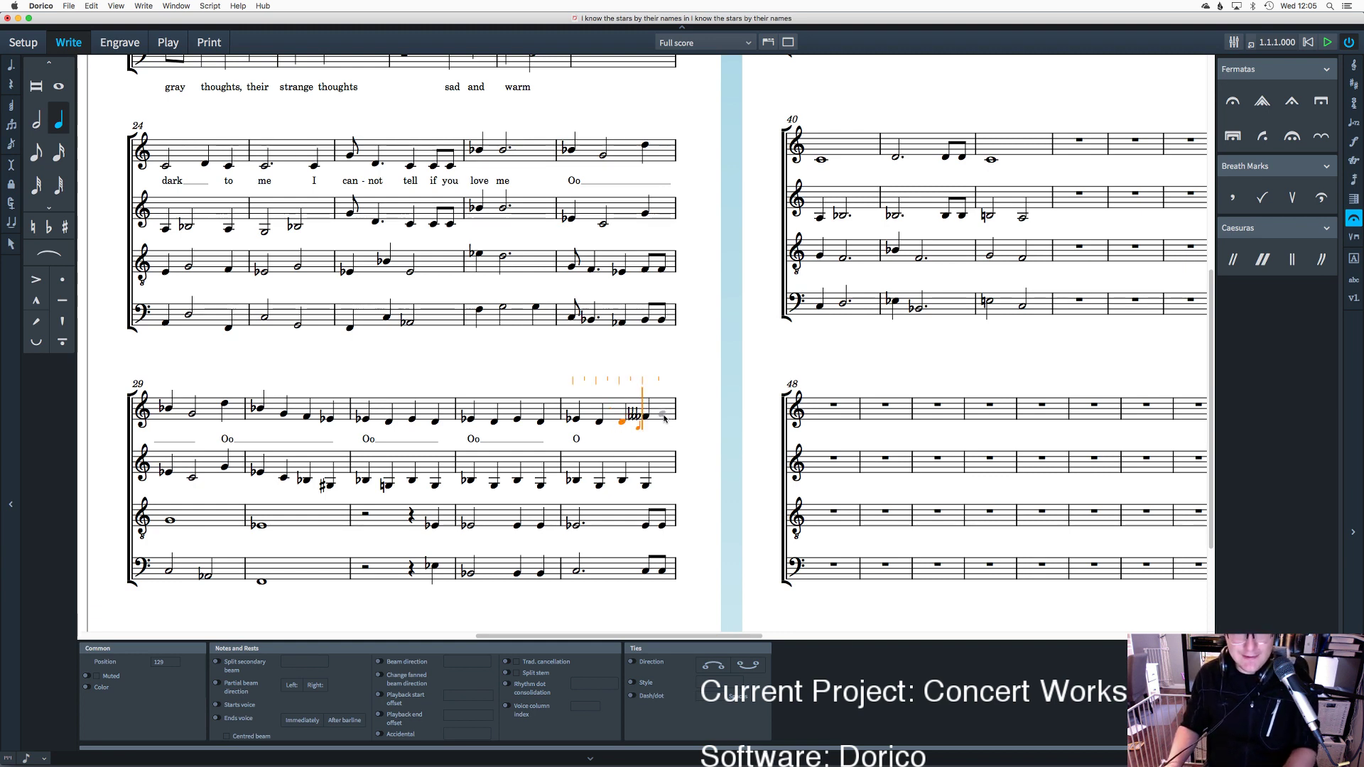
pyautogui.press('Escape')
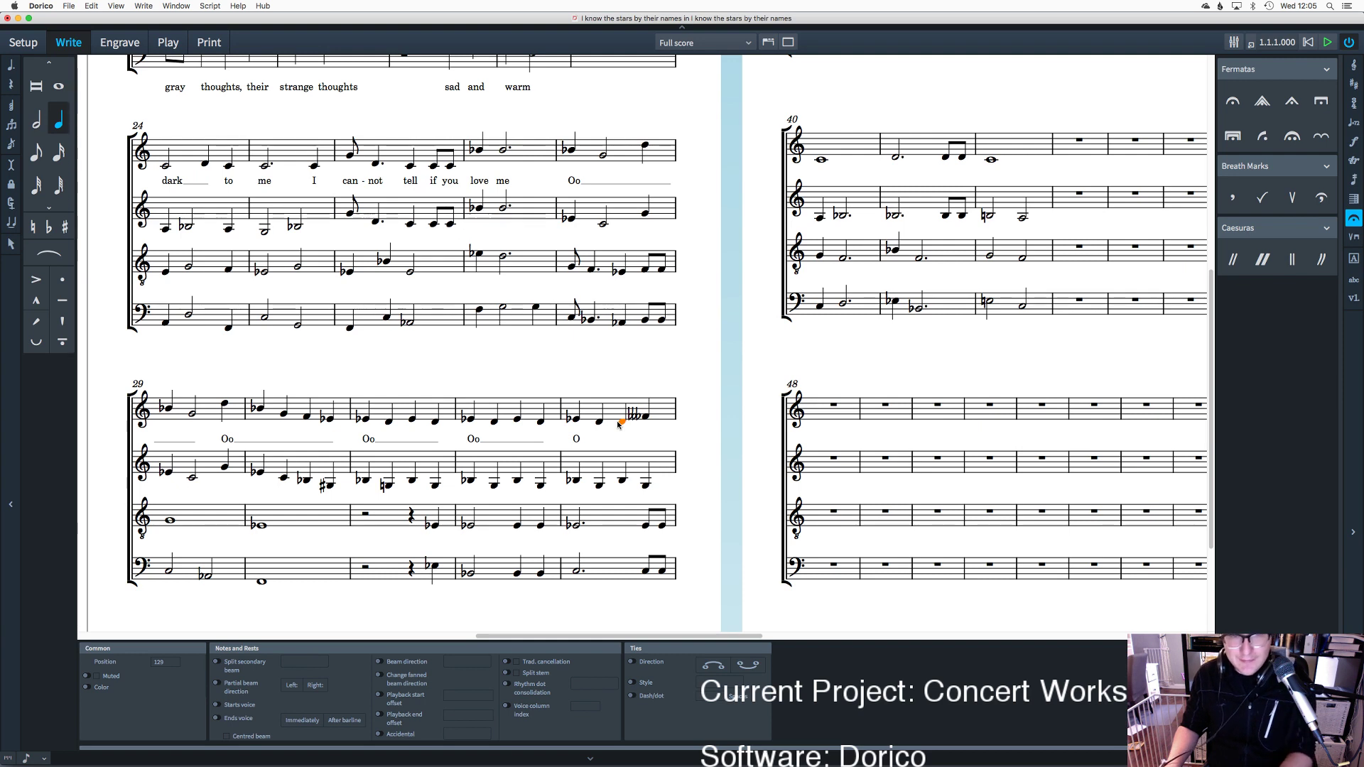
pyautogui.doubleClick(623, 424)
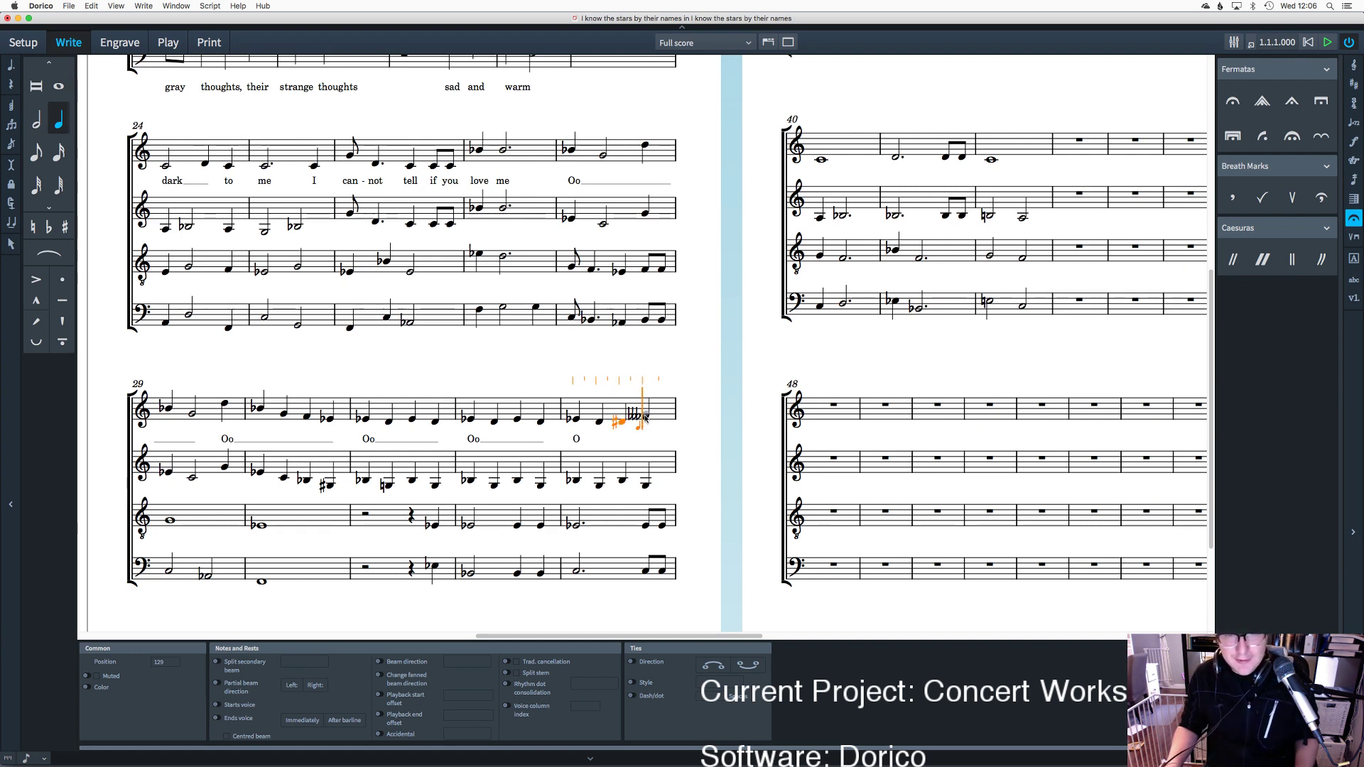
pyautogui.press('=')
pyautogui.doubleClick(645, 419)
pyautogui.press('d')
pyautogui.press('Escape')
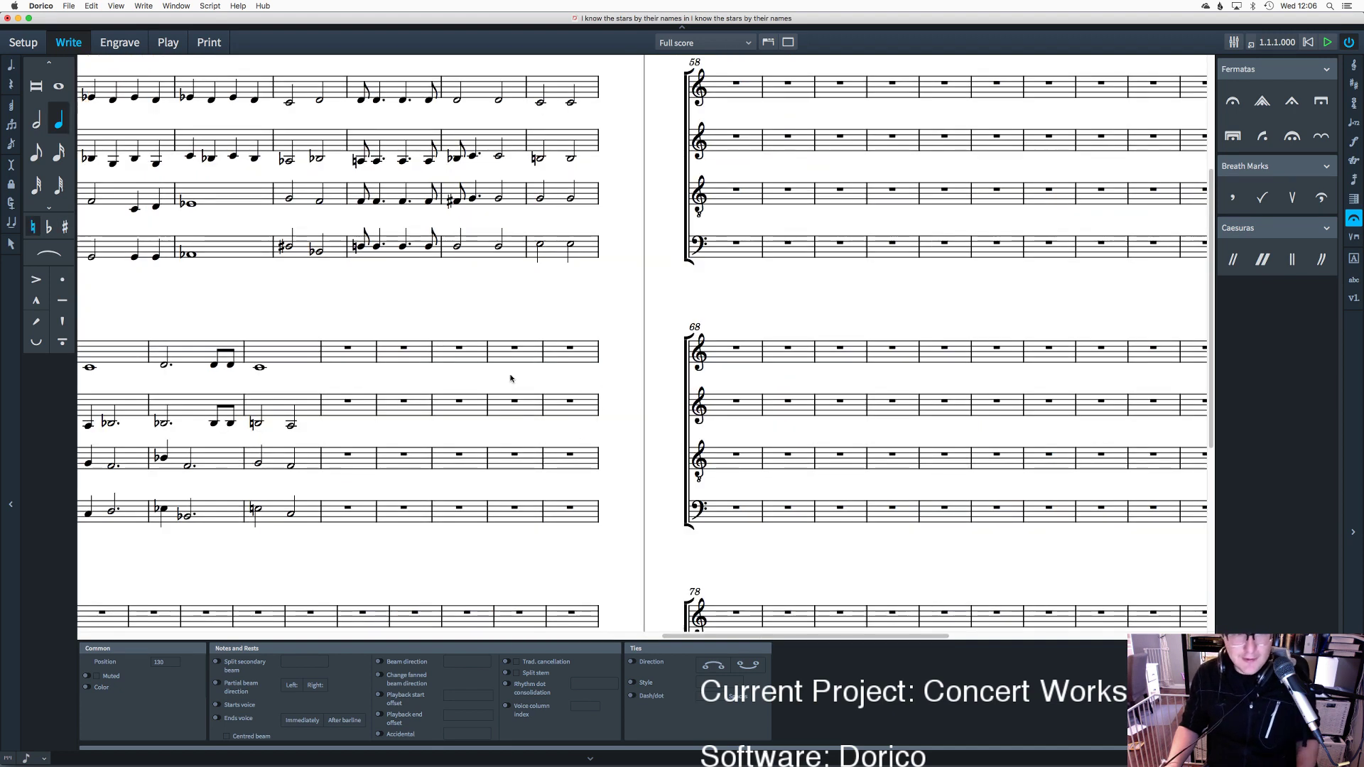
# Step: Respell the D sharp on the third beat of the soprano's bar 33 as E flat
pyautogui.hscroll(-5, 375, 544)
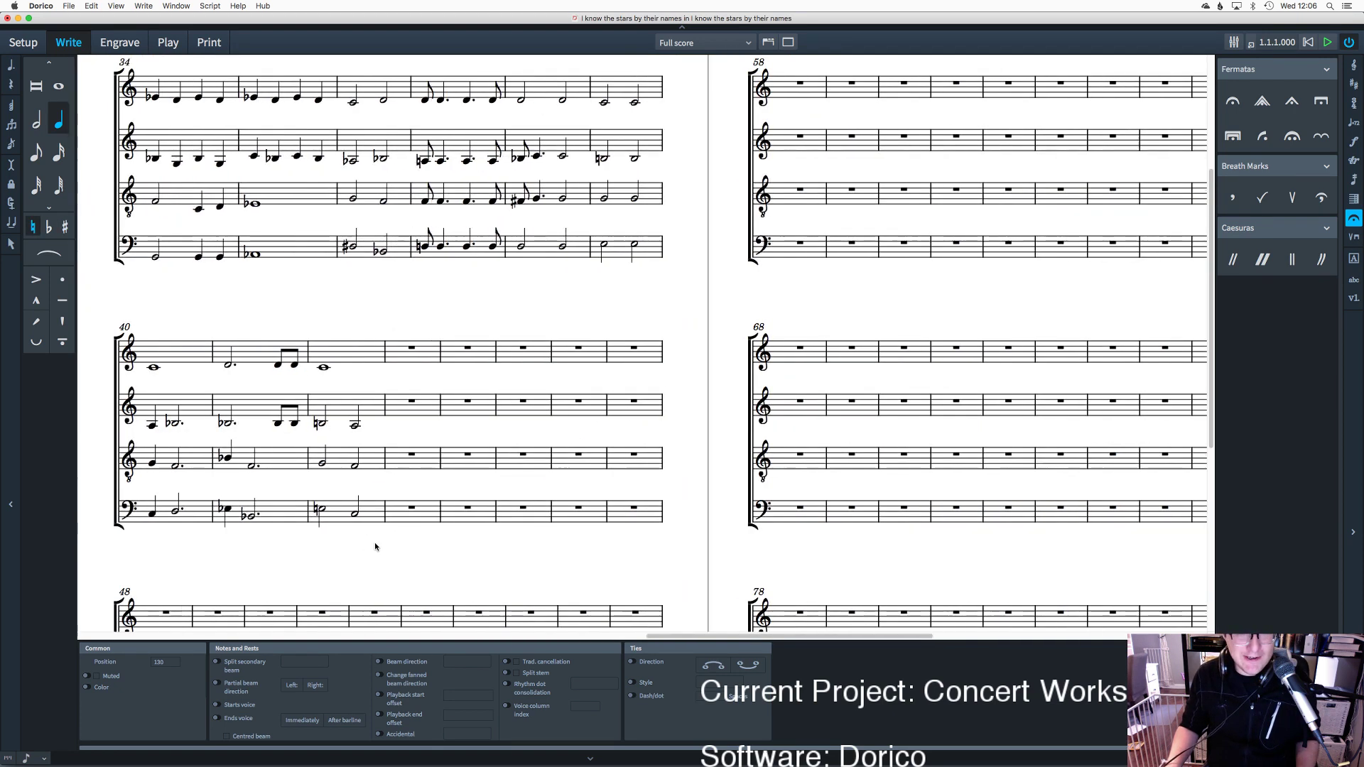
pyautogui.hscroll(-10, 375, 544)
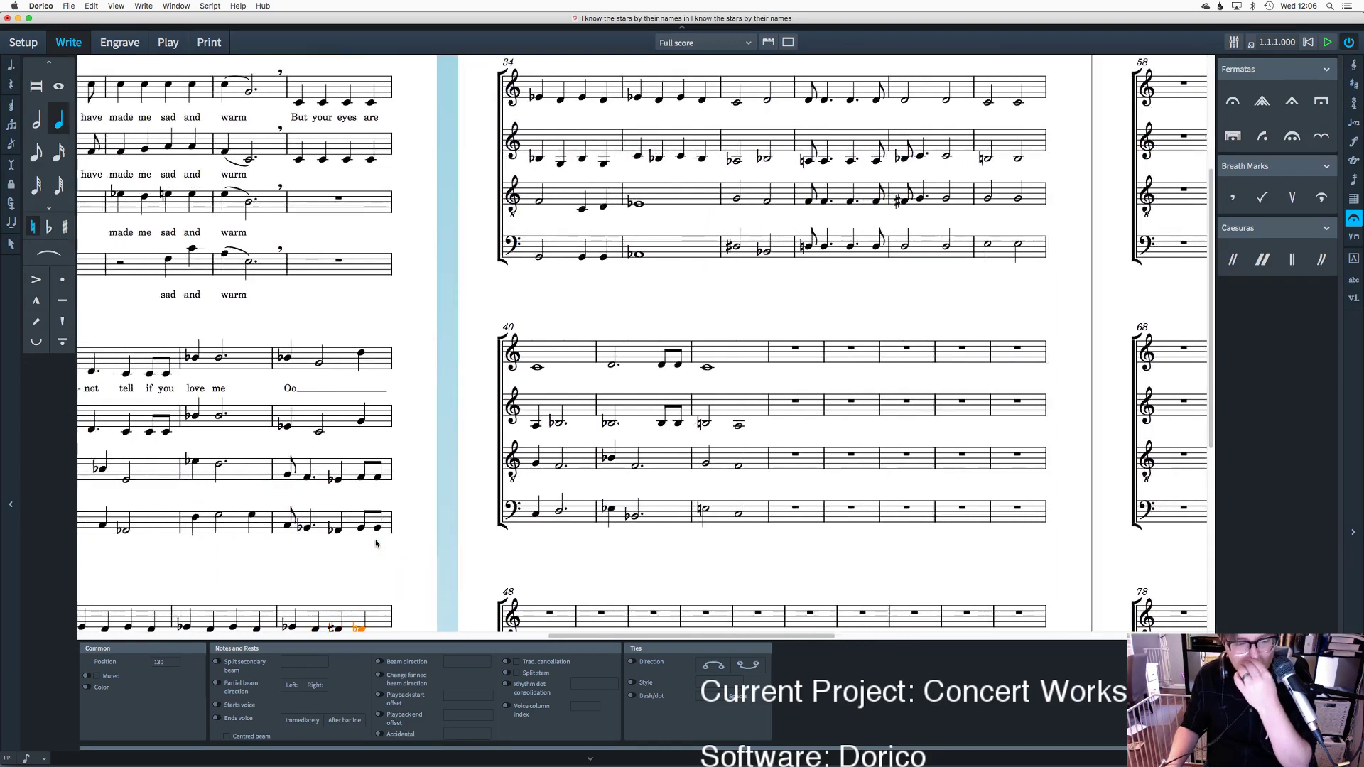
pyautogui.scroll(-5, 376, 544)
pyautogui.hscroll(-6, 375, 543)
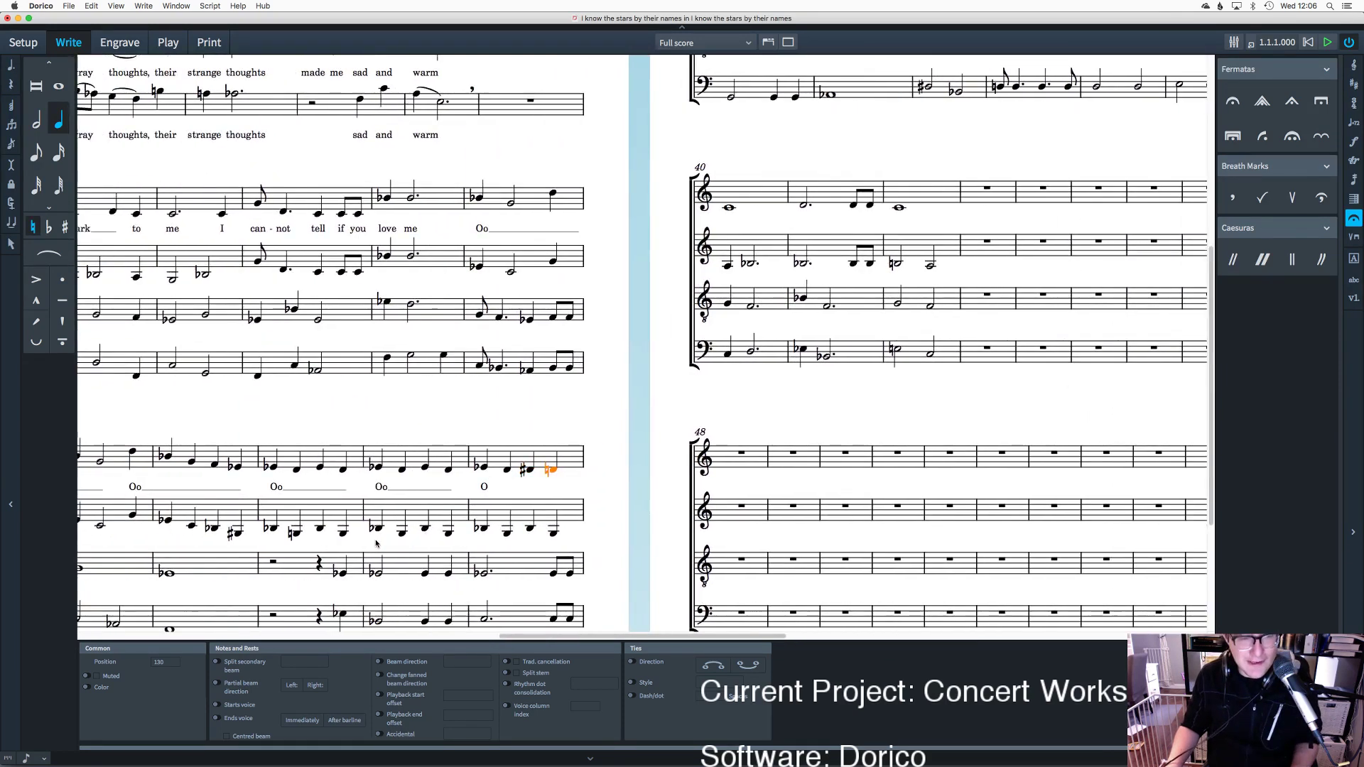
pyautogui.click(562, 470)
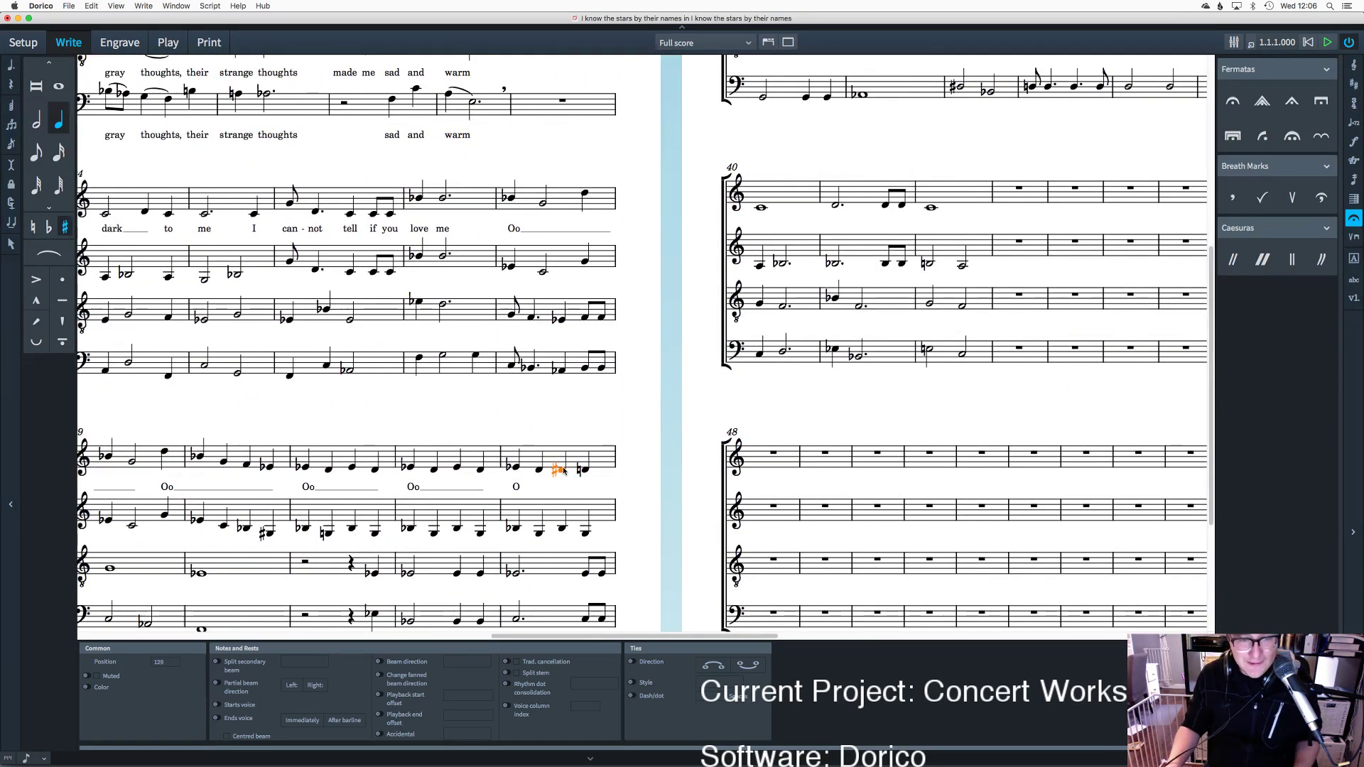
pyautogui.press('super+equal')
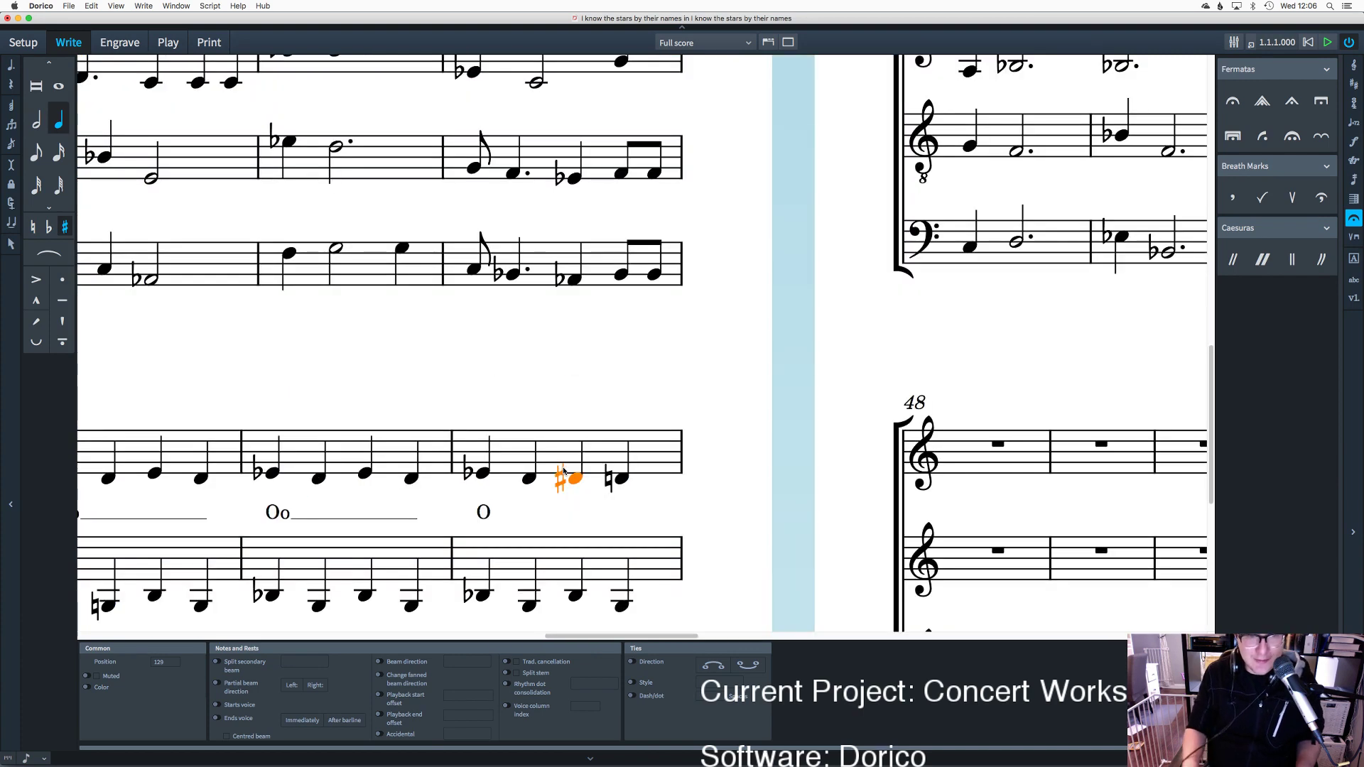
pyautogui.hotkey('alt', 'Up')
pyautogui.press('super+minus')
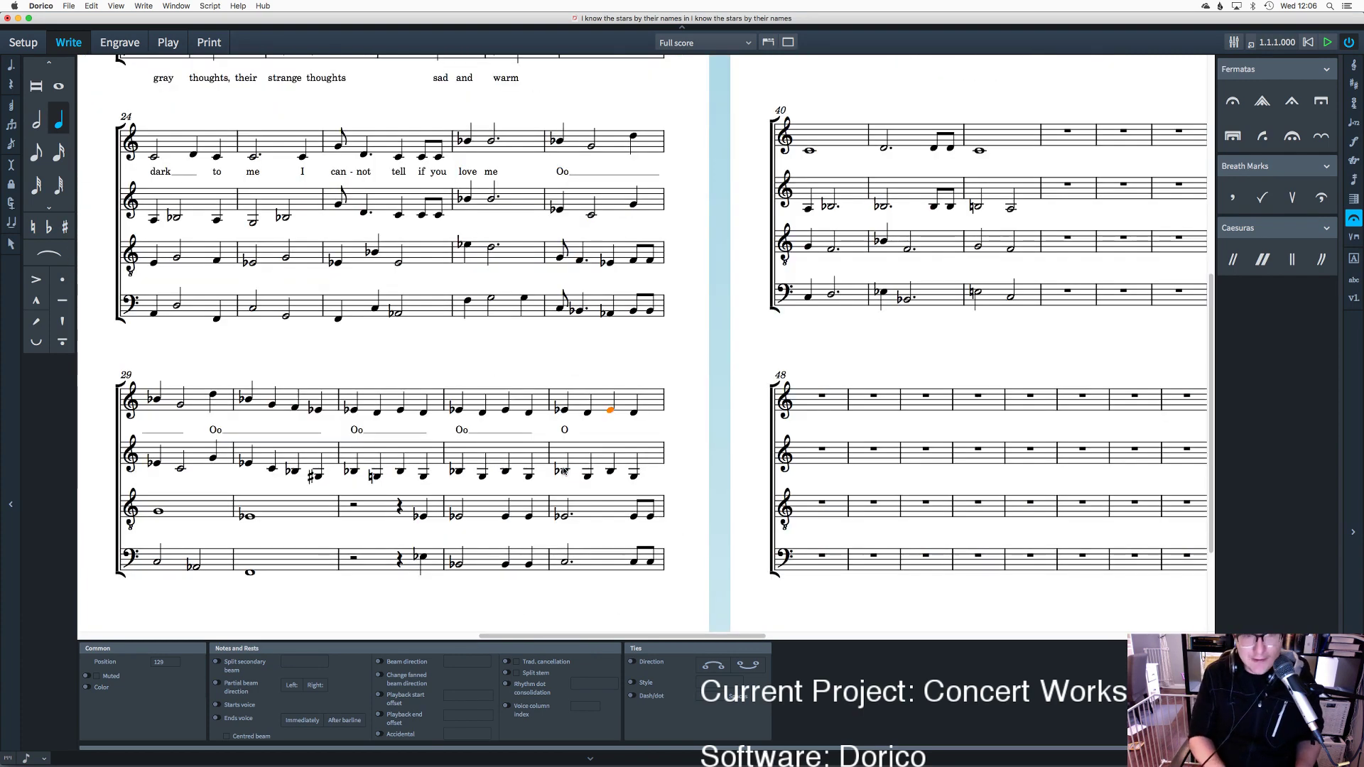
# Step: Correct the lyric on the first note of the soprano's bar 33 to "Oo" and extend it through the bar
pyautogui.doubleClick(566, 432)
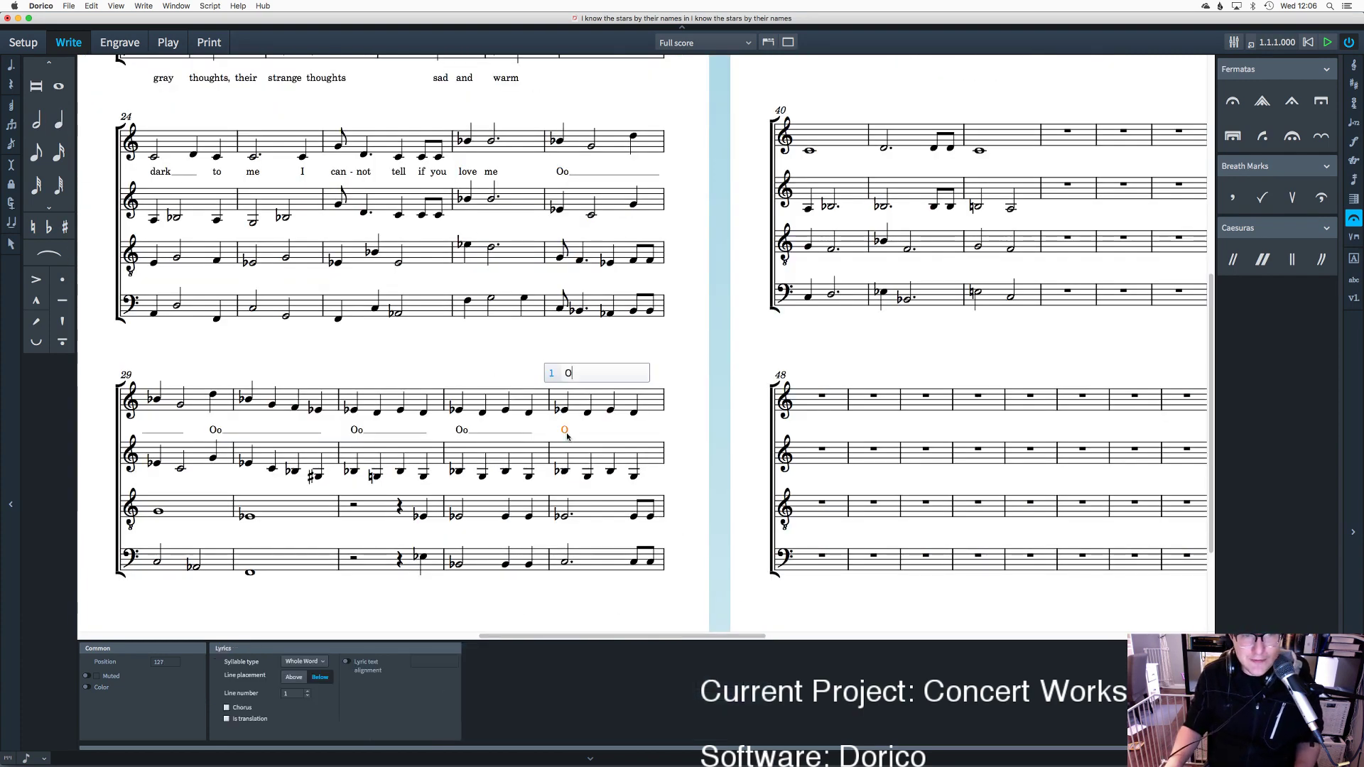
pyautogui.write('o')
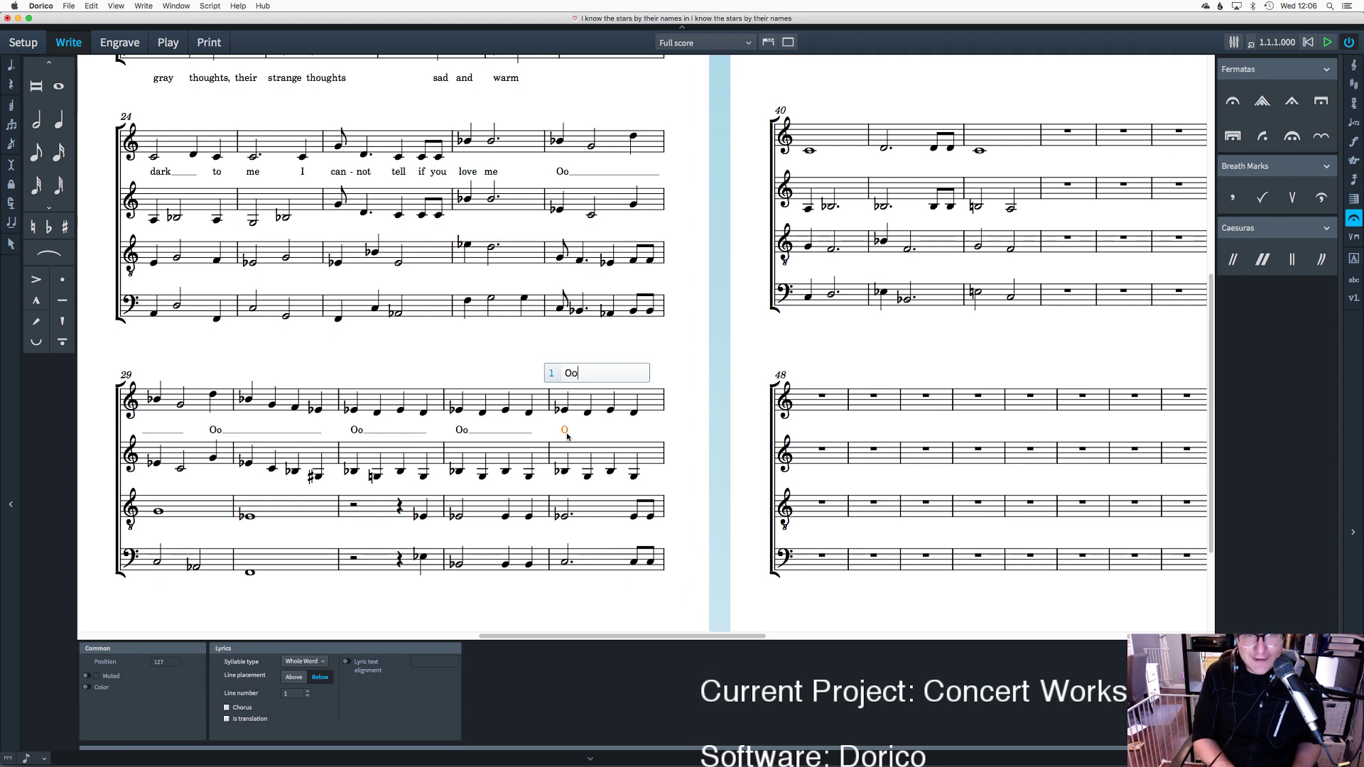
pyautogui.press('space')
pyautogui.press('space')
pyautogui.press('space')
pyautogui.press('space')
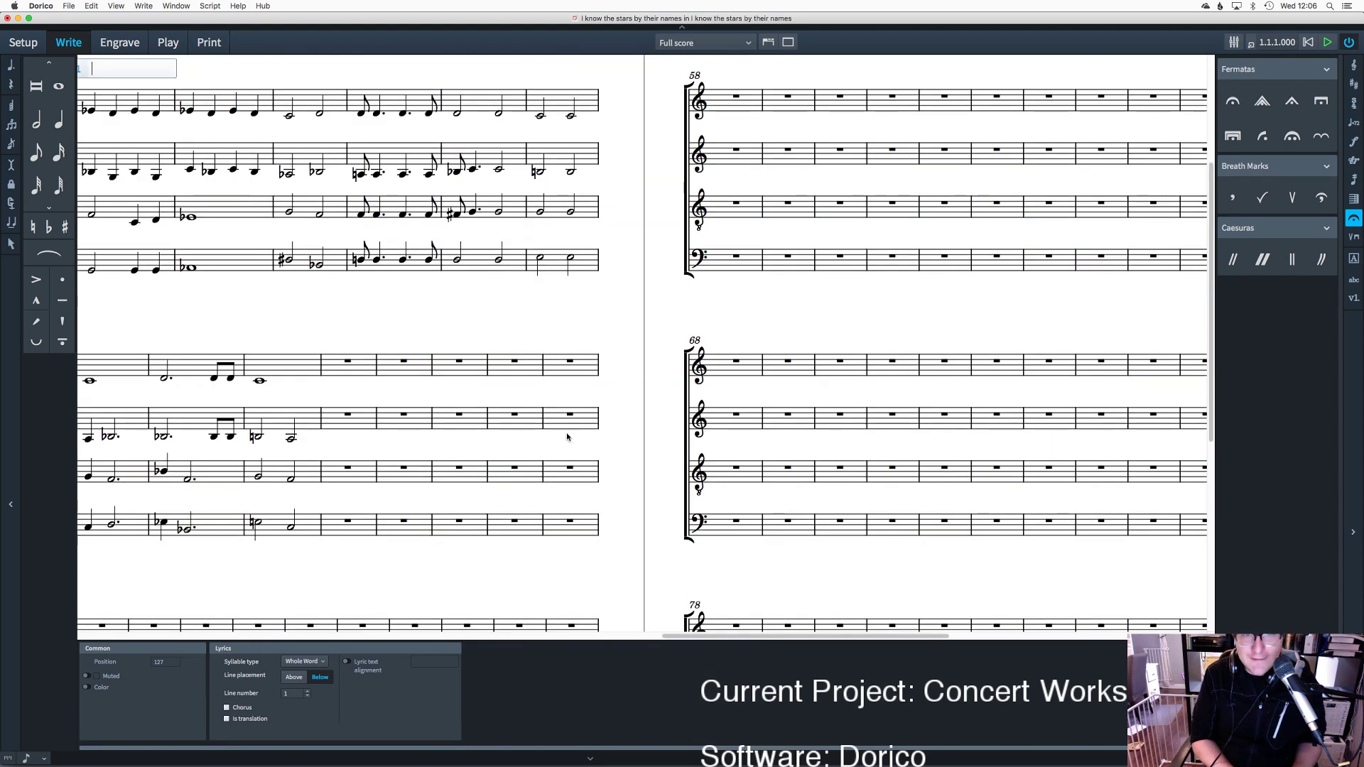
# Step: Add "Oo" to the first note of the soprano's bar 34 and extend it through bar 35
pyautogui.write('Oo')
pyautogui.press('space')
pyautogui.press('space')
pyautogui.press('space')
pyautogui.press('space')
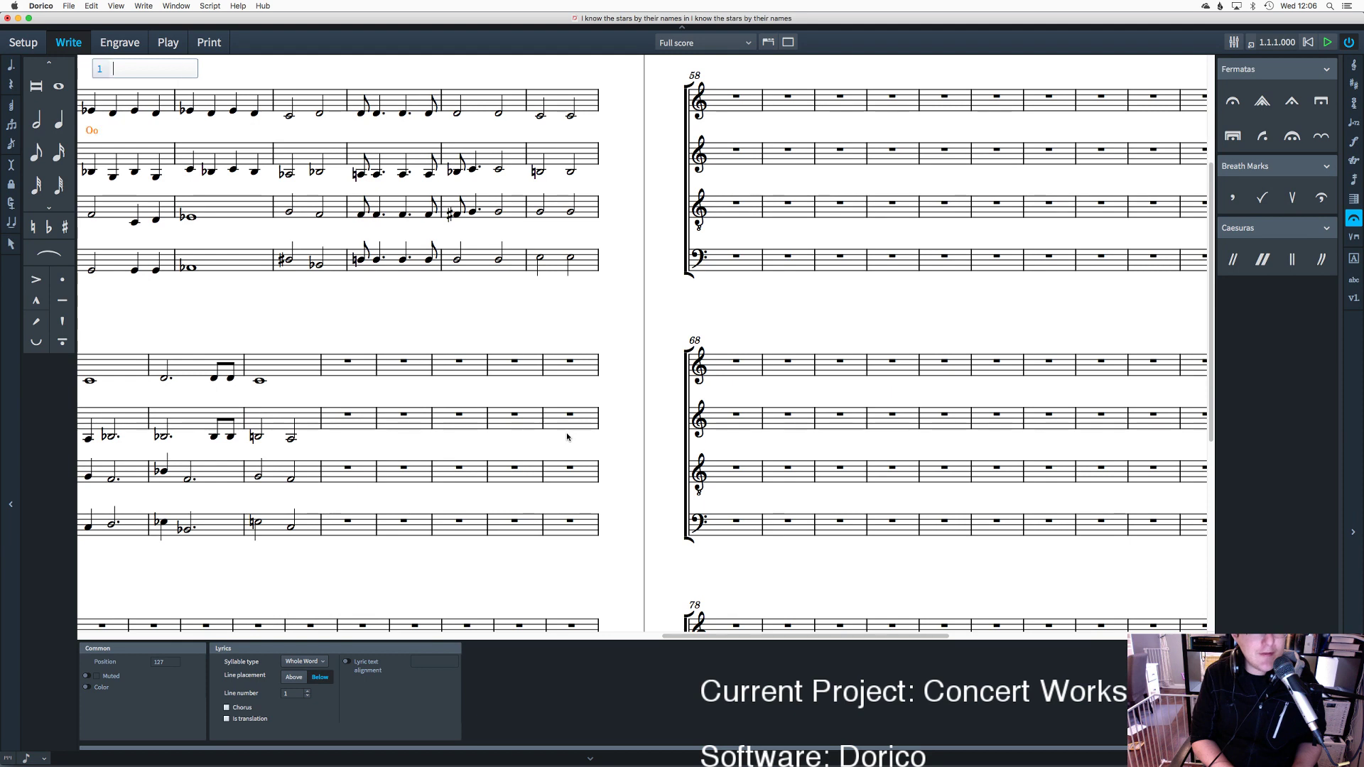
pyautogui.press('space')
pyautogui.press('space')
pyautogui.press('space')
pyautogui.press('space')
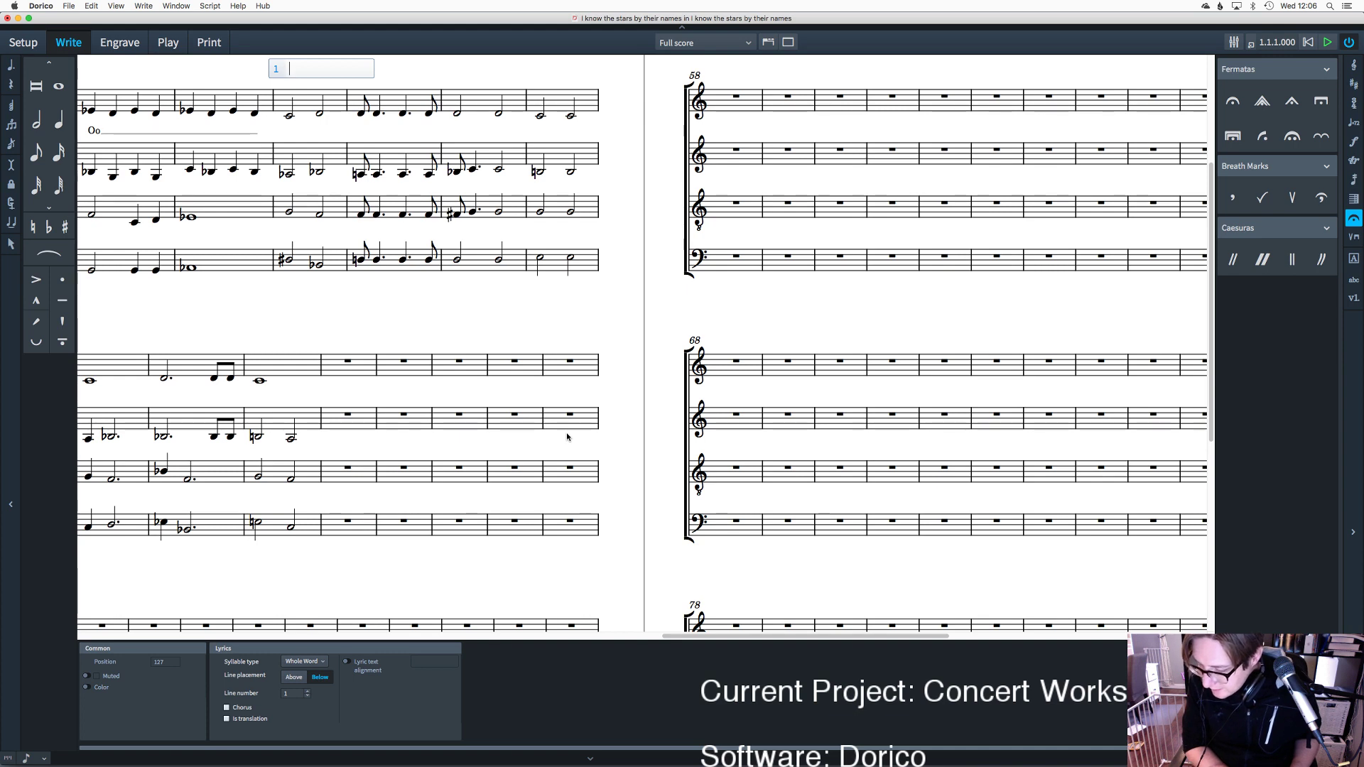
# Step: Continue the soprano lyrics with "I shall die" from the last note of bar 35 through bar 36
pyautogui.hotkey('shift', 'space')
pyautogui.press('space')
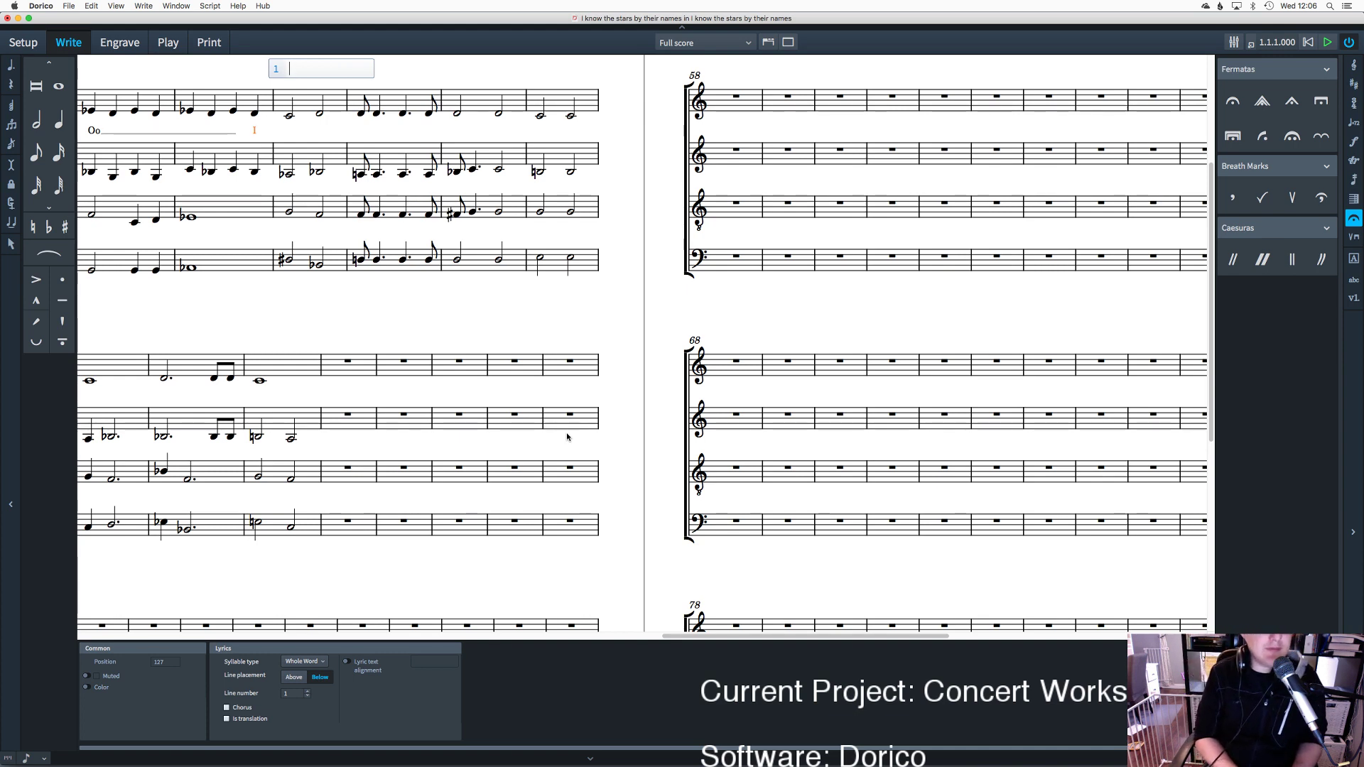
pyautogui.write('shall')
pyautogui.press('space')
pyautogui.write('die')
pyautogui.press('space')
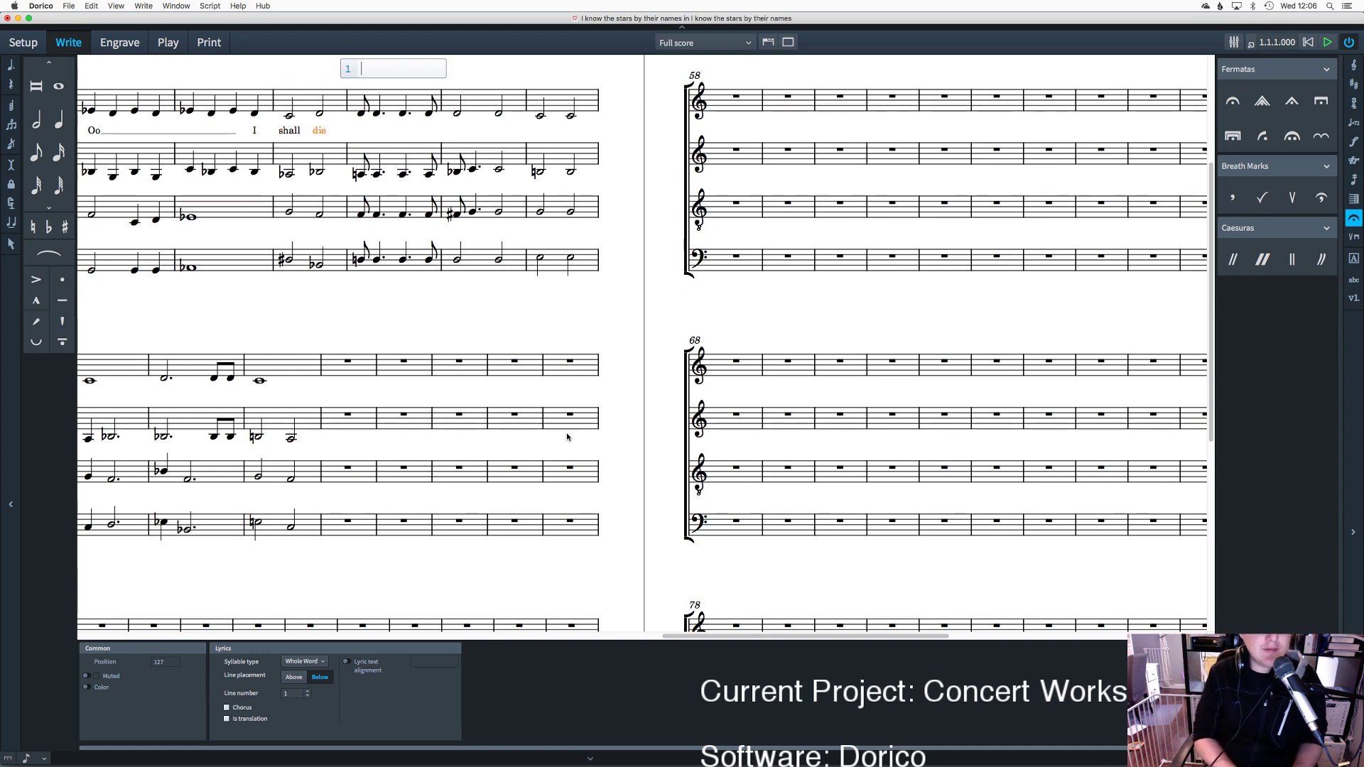
# Step: Add "not know-ing the" to the four notes of the soprano's bar 37, hyphenating "know-ing"
pyautogui.write('not')
pyautogui.press('space')
pyautogui.write('kown')
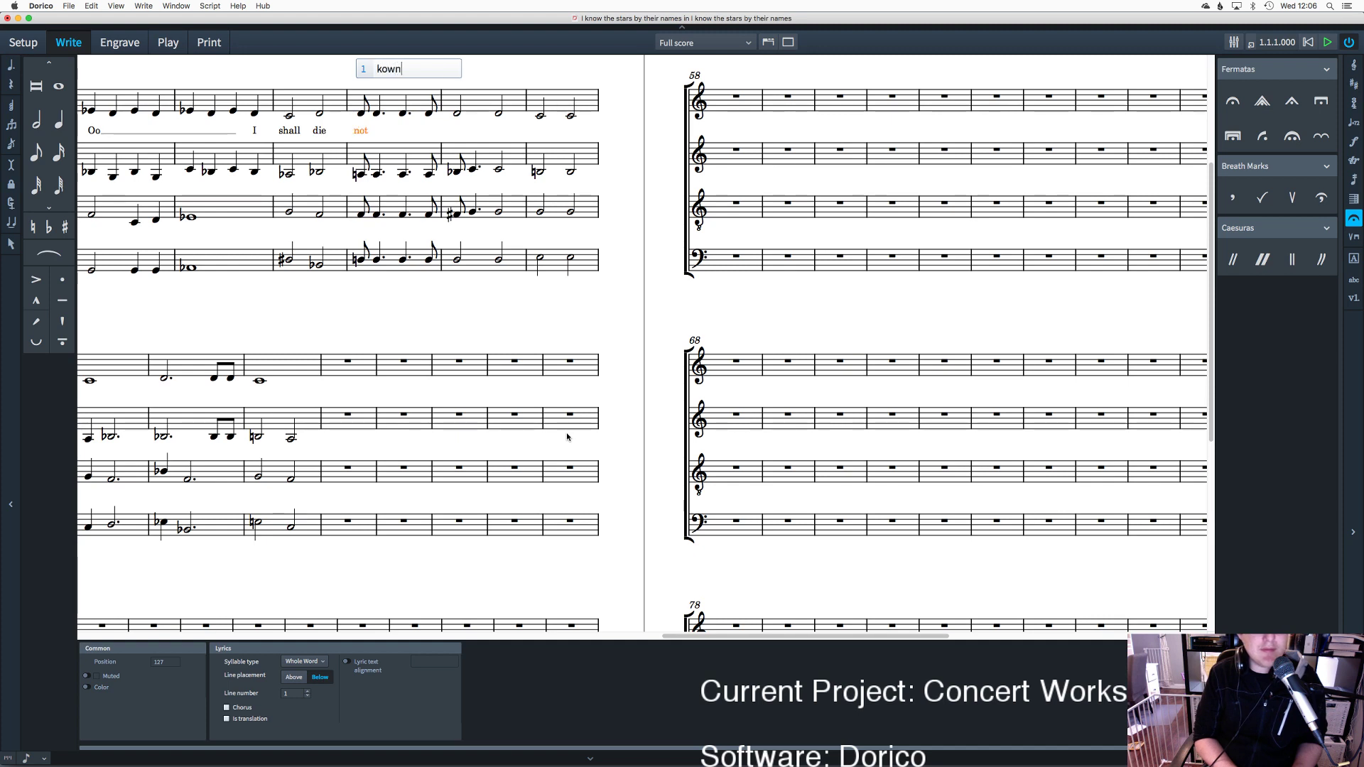
pyautogui.press('space')
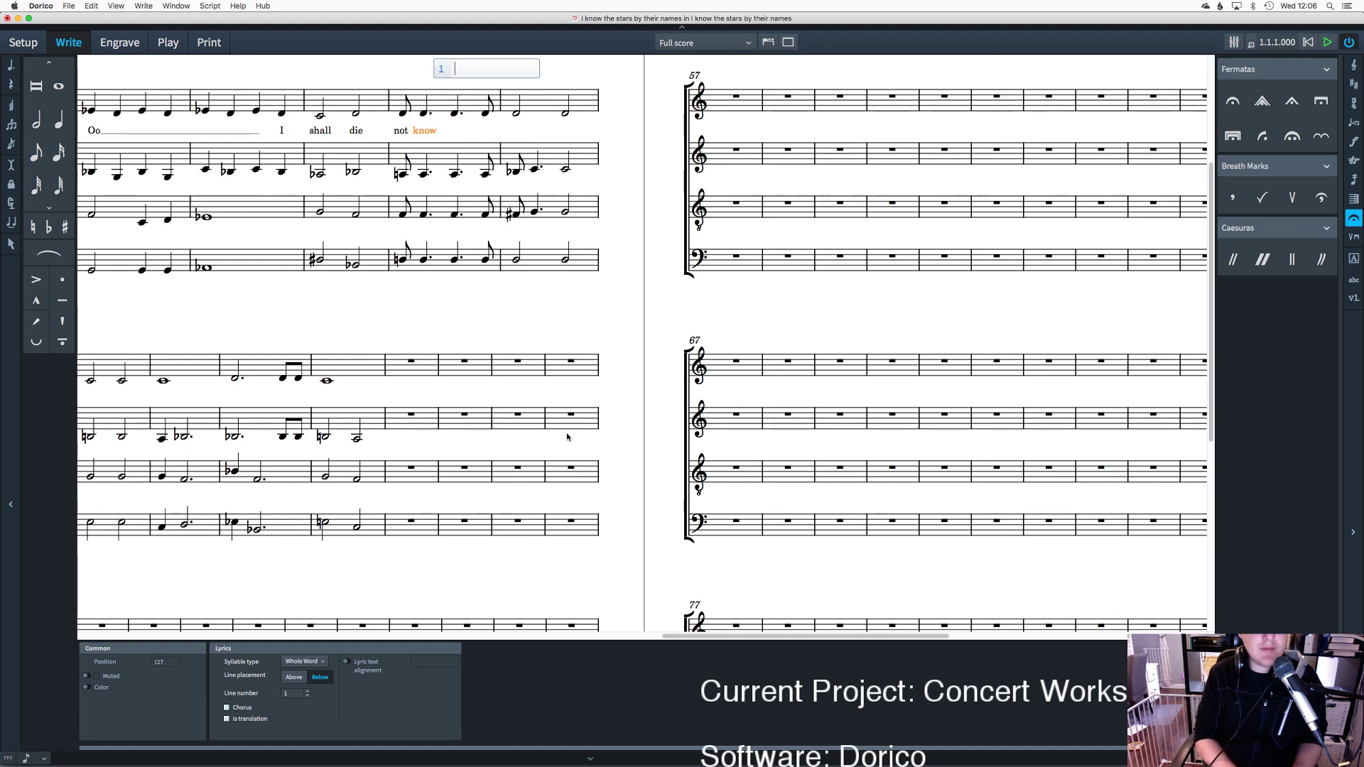
pyautogui.write('ing')
pyautogui.press('space')
pyautogui.write('the')
pyautogui.press('space')
# Step: Add "thing I" to the two half notes of the soprano's bar 38
pyautogui.write('thing')
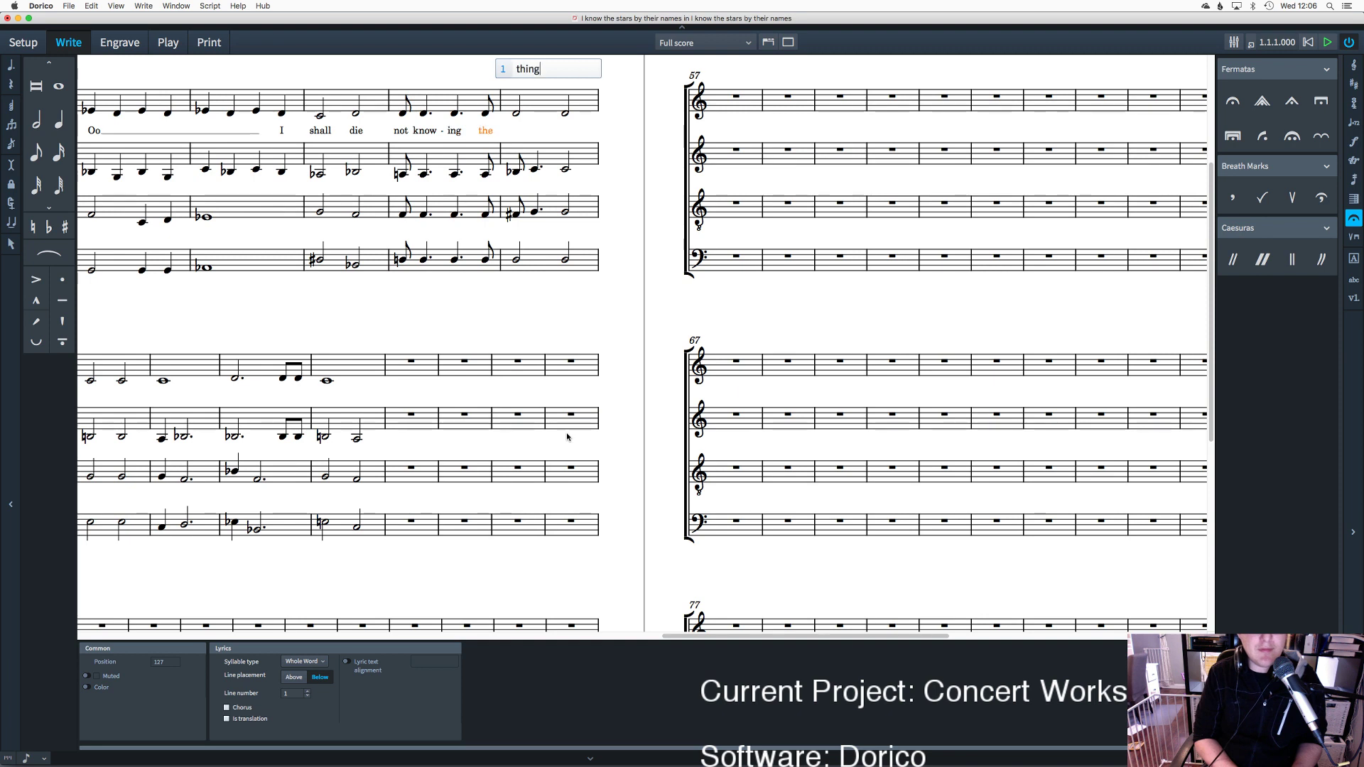
pyautogui.press('space')
pyautogui.write('I')
pyautogui.press('space')
# Step: Continue the soprano lyrics with "want to know," through bars 39 and 40, including the comma
pyautogui.write('want')
pyautogui.press('space')
pyautogui.write('t')
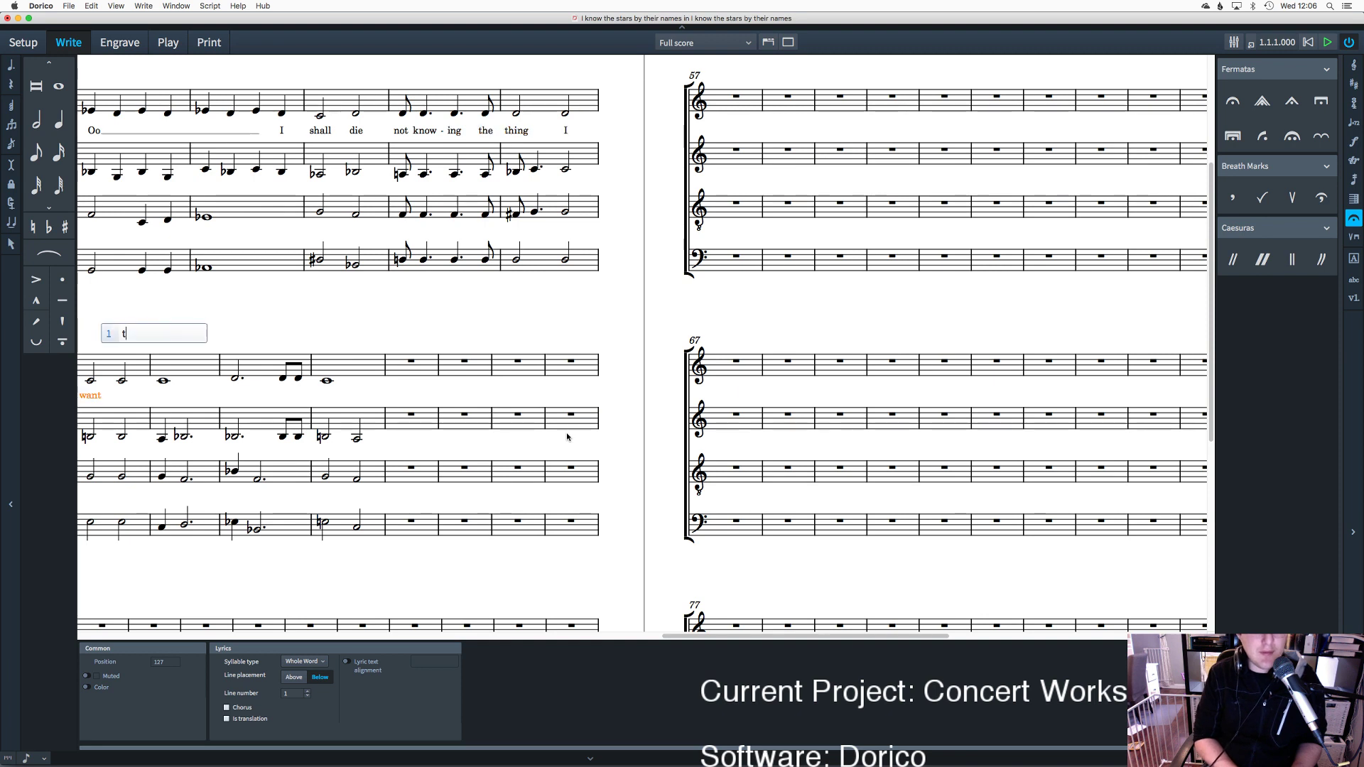
pyautogui.write('to')
pyautogui.press('space')
pyautogui.write('know')
pyautogui.press('space')
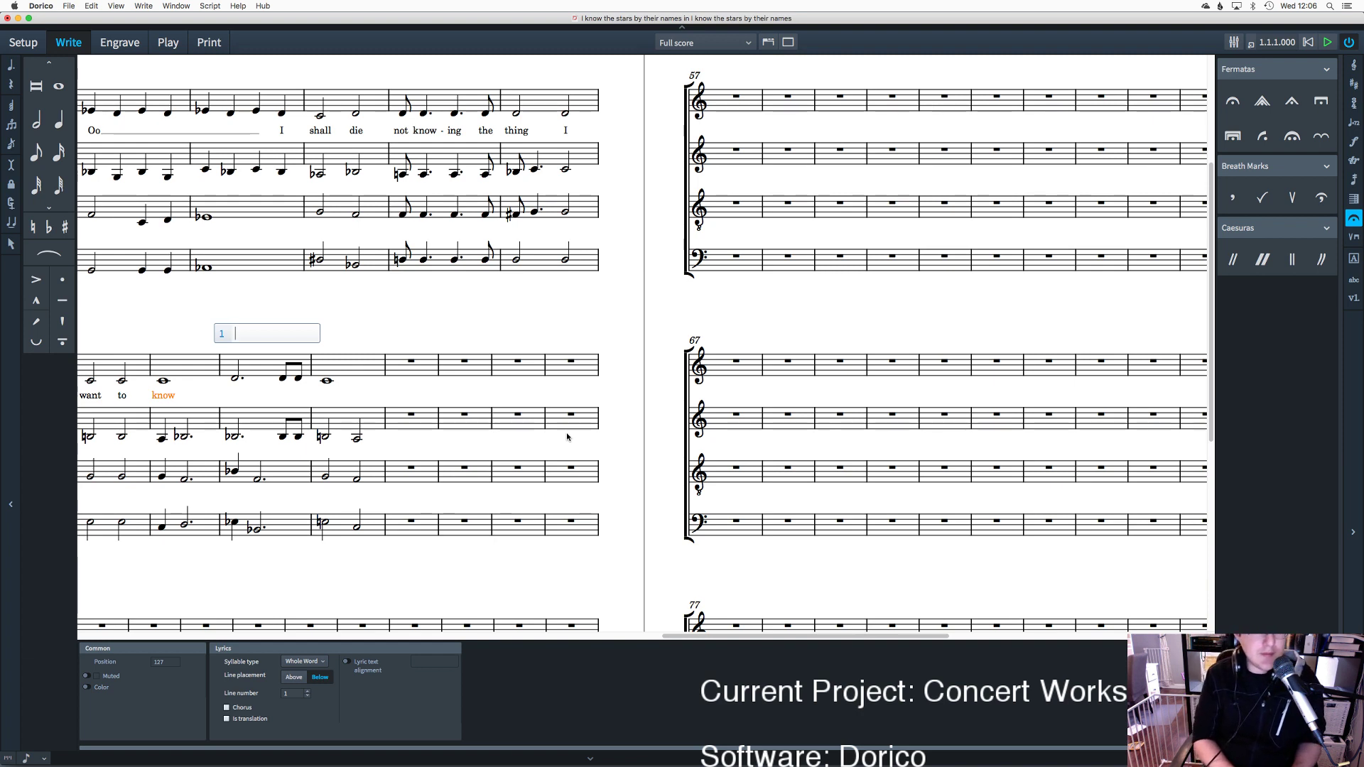
pyautogui.hotkey('shift', 'space')
pyautogui.write(',')
pyautogui.press('space')
# Step: Finish the soprano lyrics with "I want to know" across bars 41 and 42
pyautogui.write('I')
pyautogui.press('space')
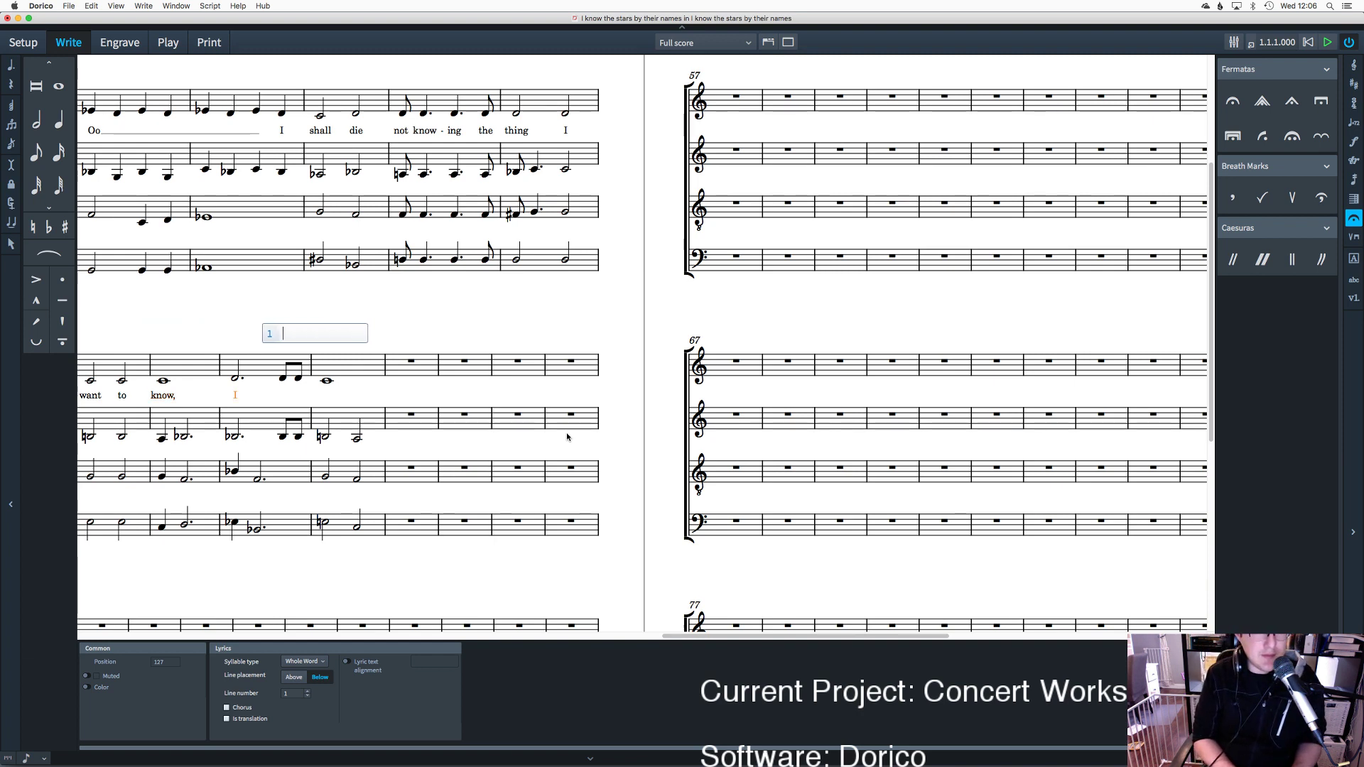
pyautogui.write('want')
pyautogui.press('space')
pyautogui.write('to')
pyautogui.press('space')
pyautogui.write('know')
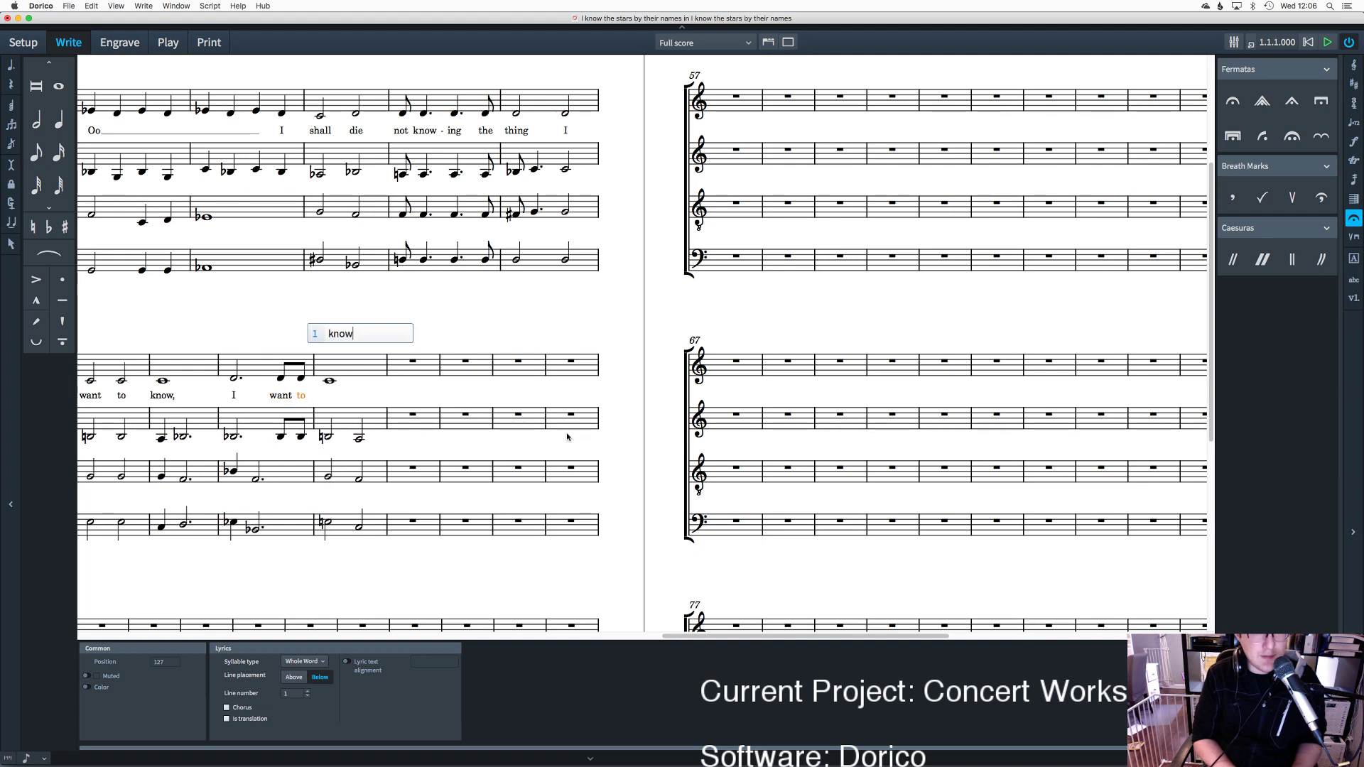
pyautogui.press('Return')
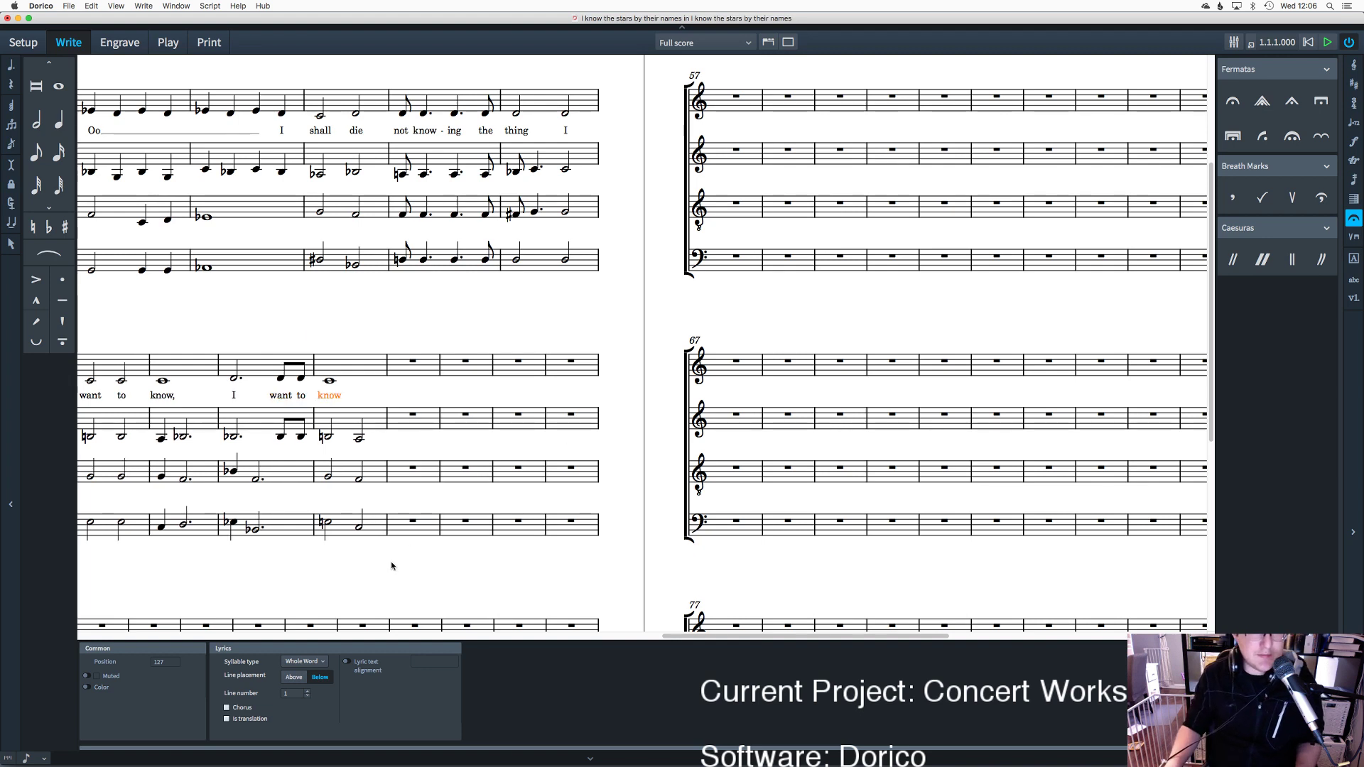
# Step: Add "But your eyes are" to the four quarter notes of the alto's bar 23
pyautogui.hscroll(-5, 418, 517)
pyautogui.scroll(-3, 418, 518)
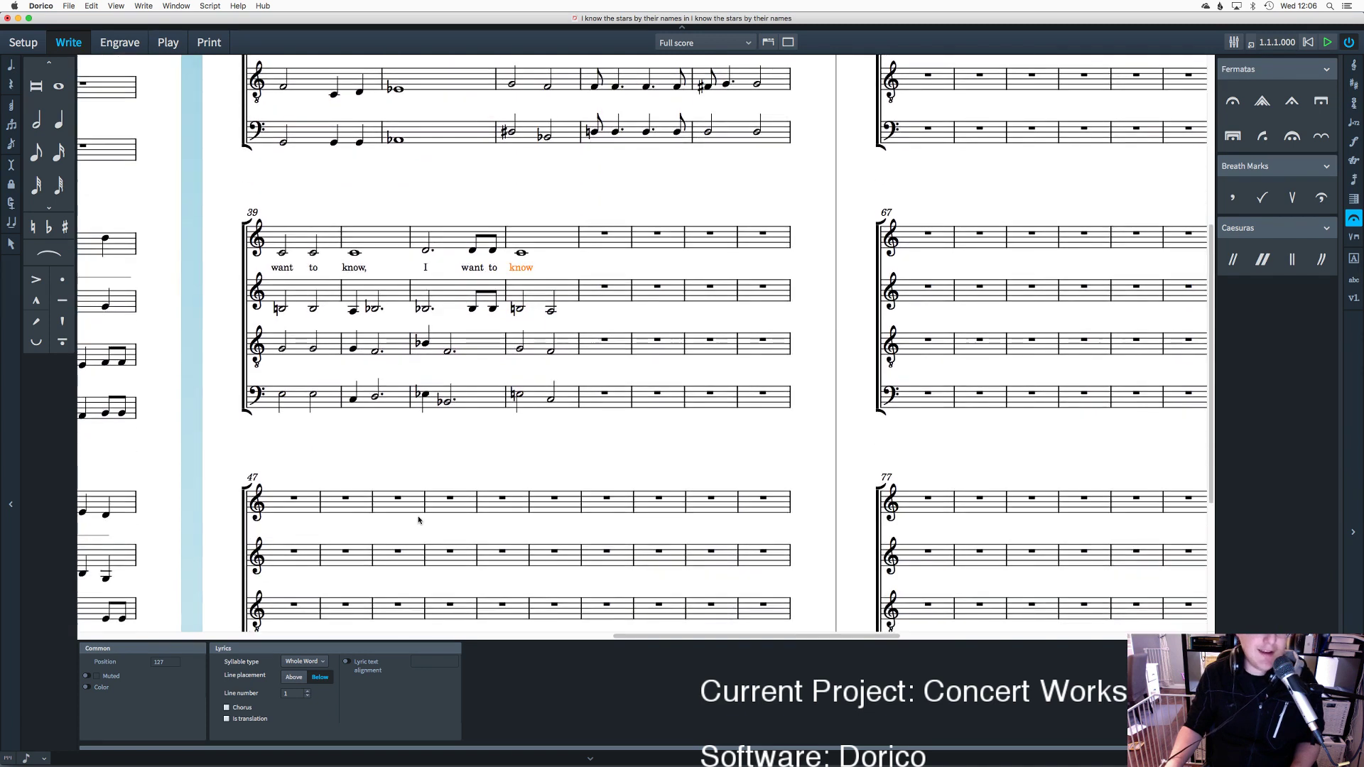
pyautogui.hscroll(-10, 417, 518)
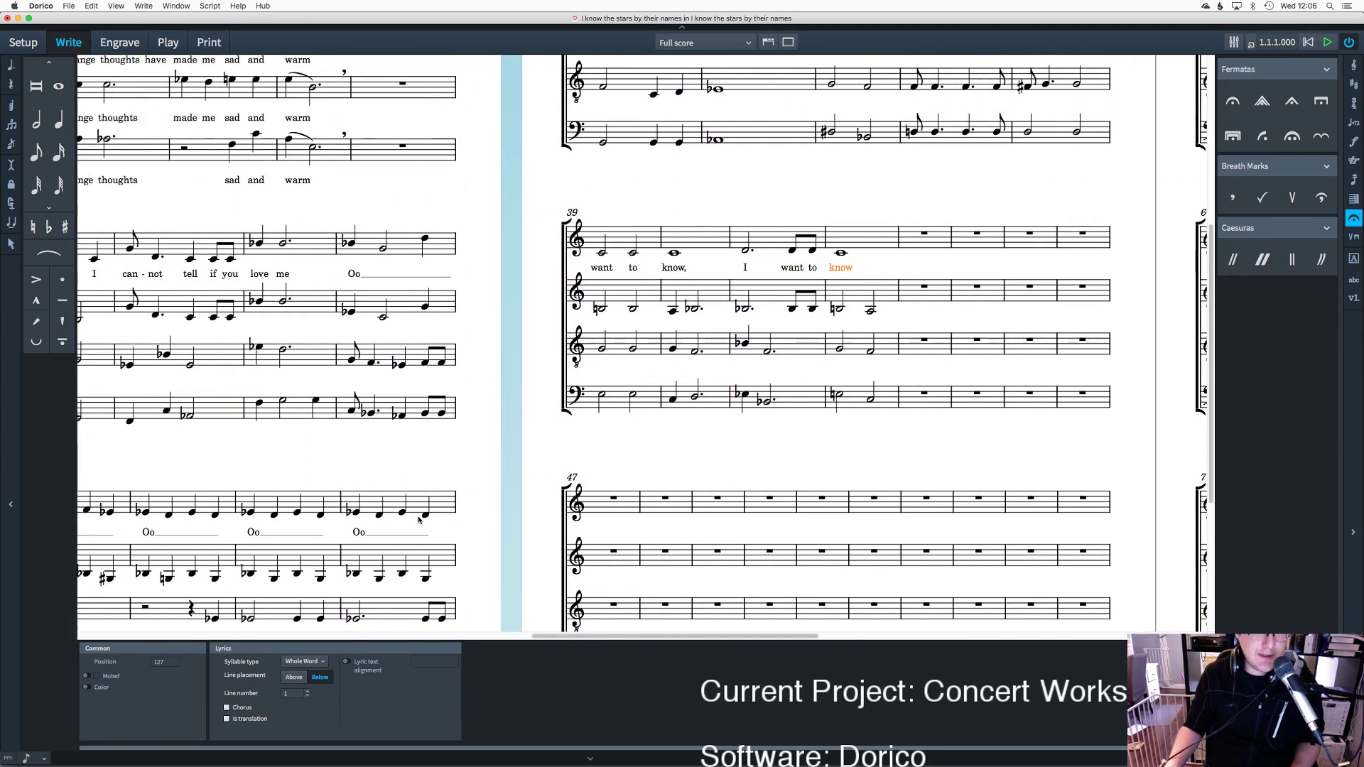
pyautogui.hscroll(-4, 418, 517)
pyautogui.scroll(1, 418, 518)
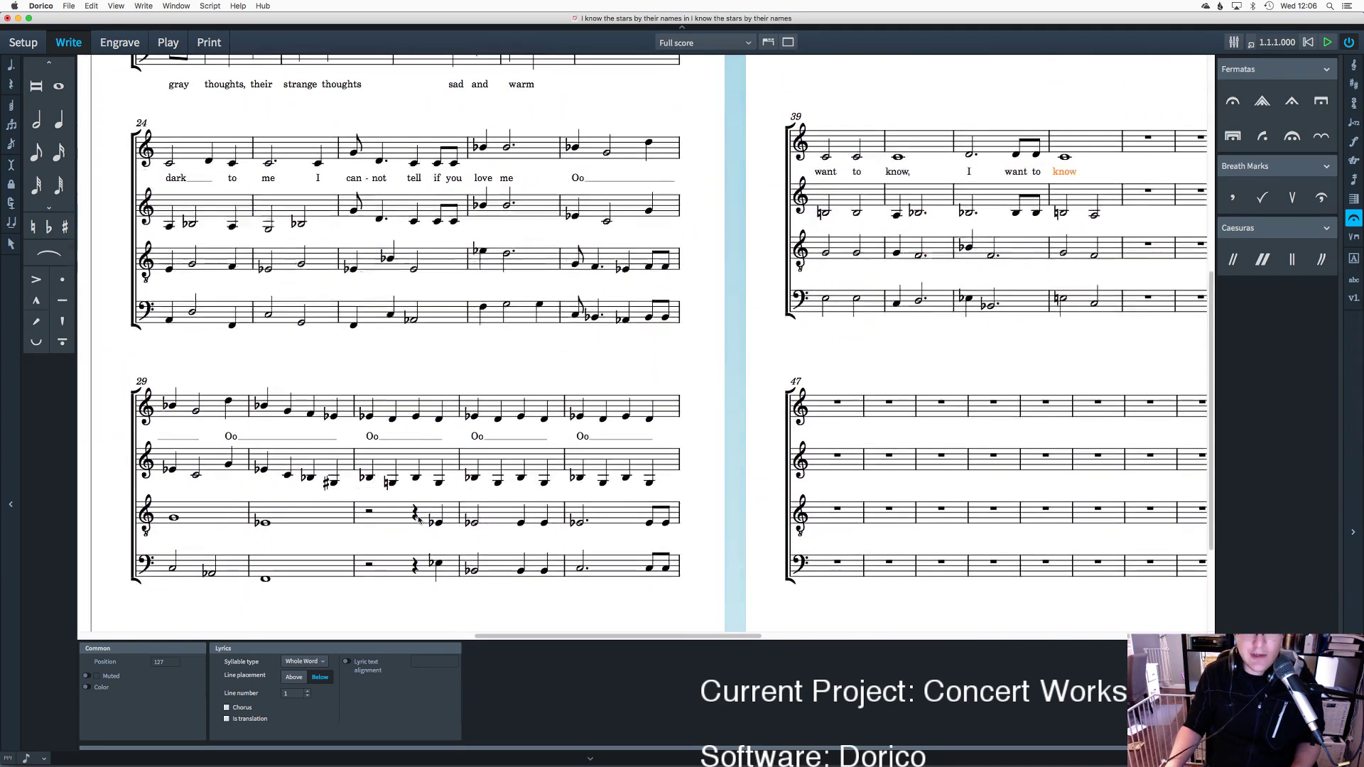
pyautogui.scroll(2, 419, 521)
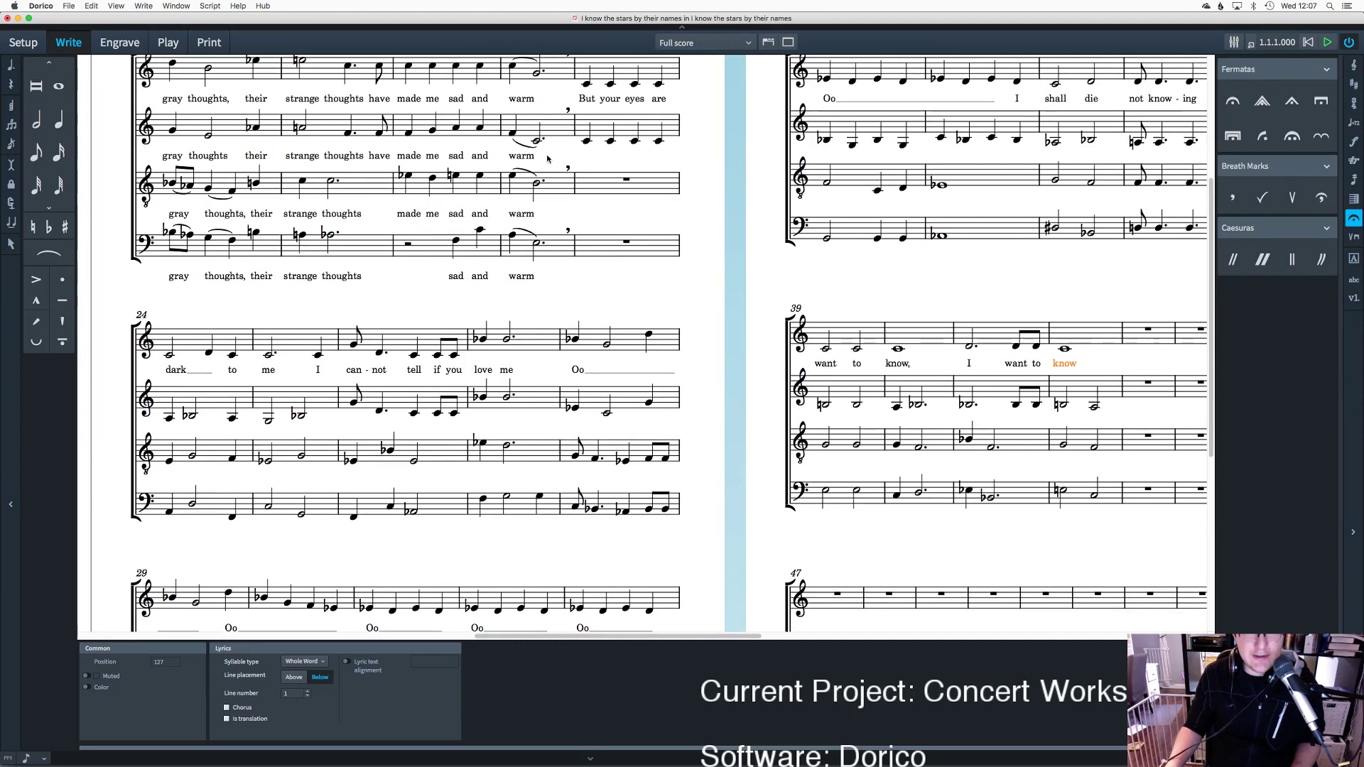
pyautogui.click(584, 141)
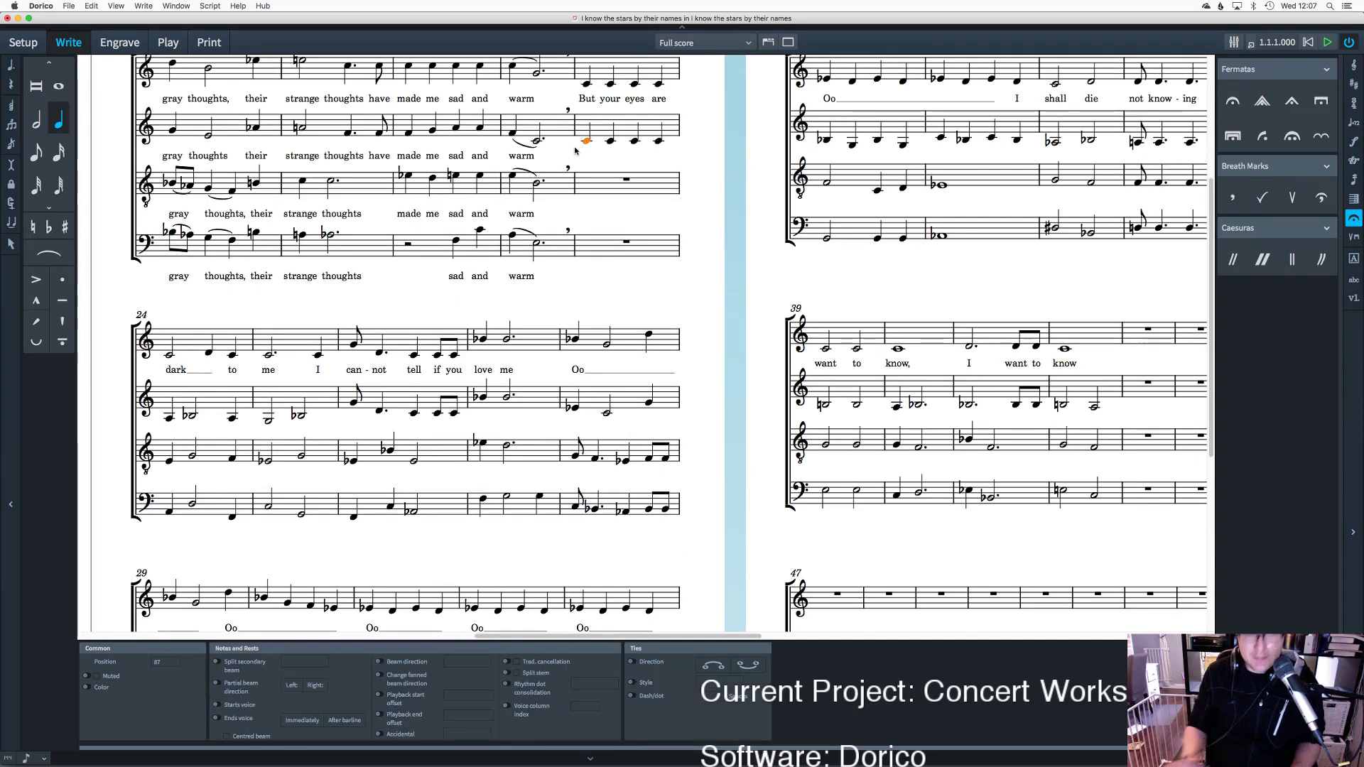
pyautogui.hotkey('ctrl', 'l')
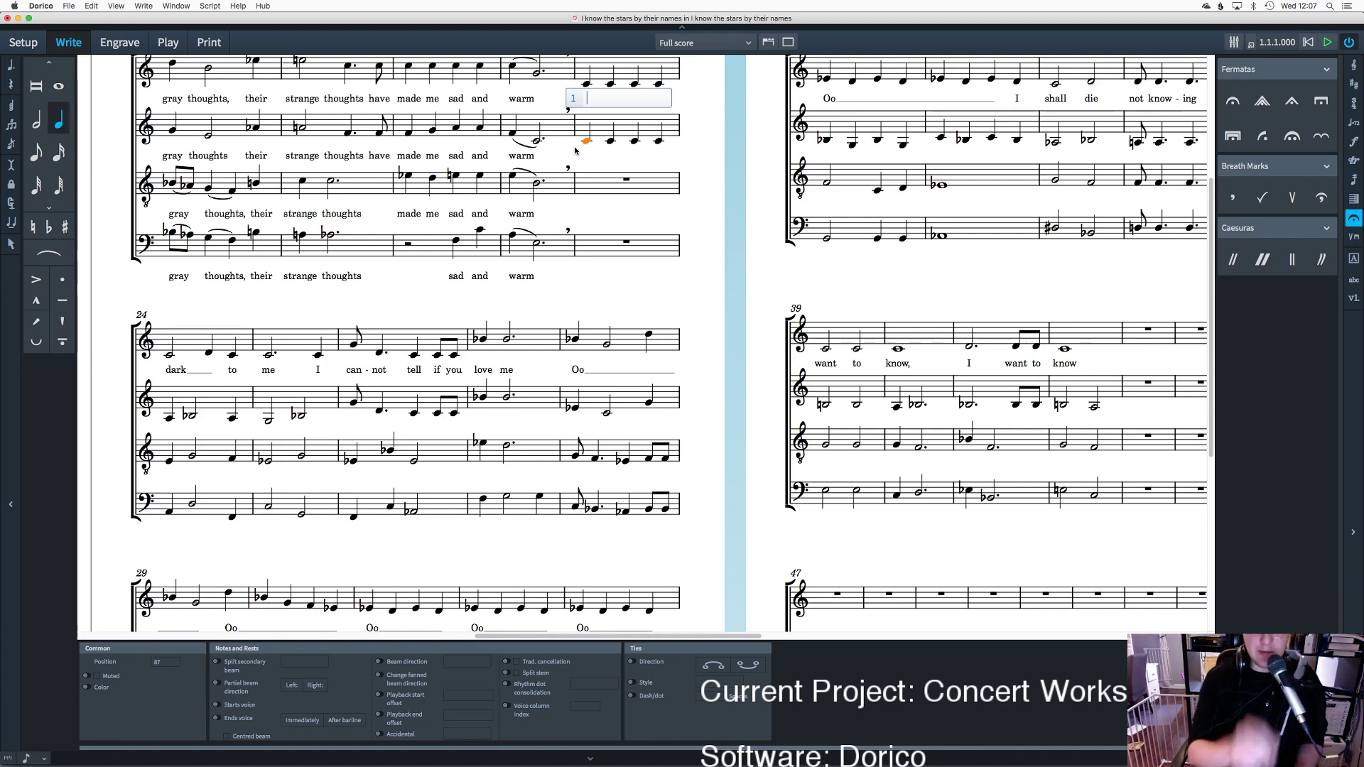
pyautogui.write('I')
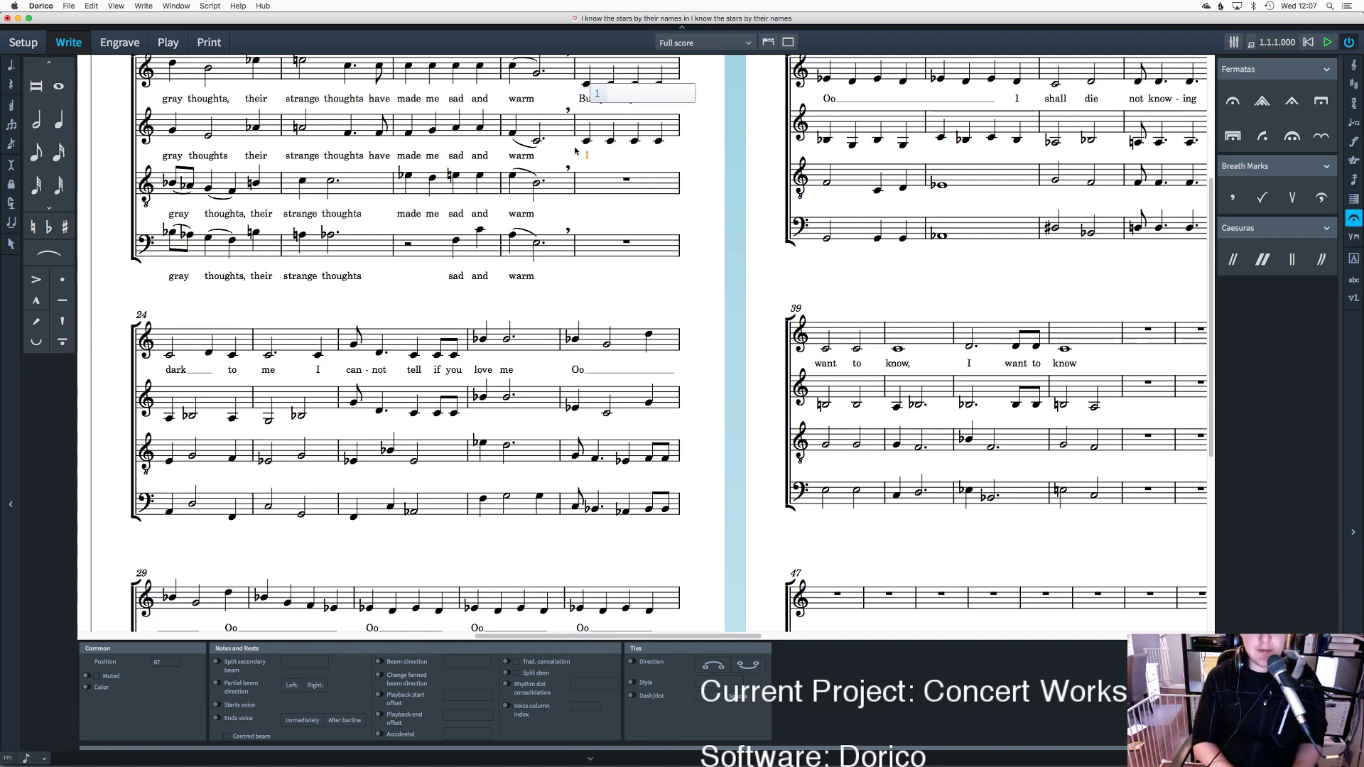
pyautogui.press('BackSpace')
pyautogui.write('But')
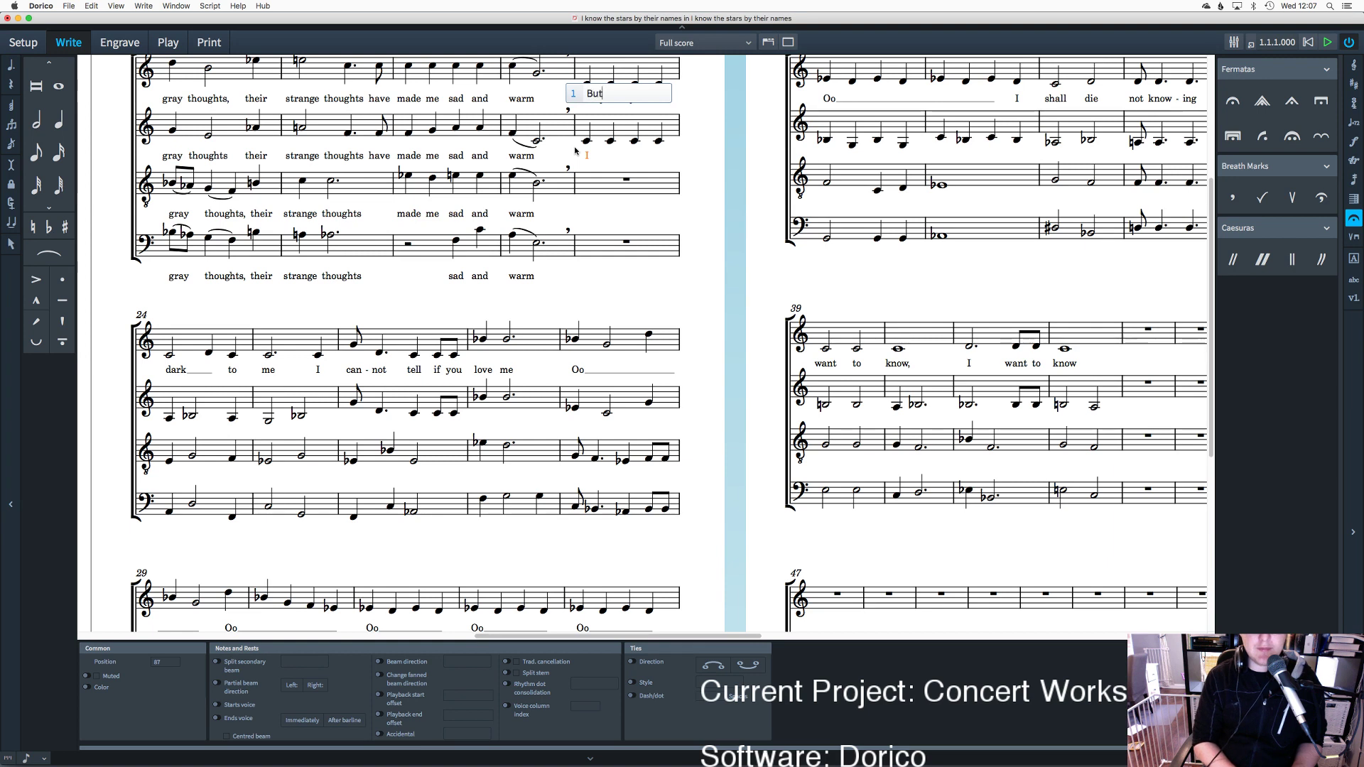
pyautogui.press('space')
pyautogui.write('your eyes are')
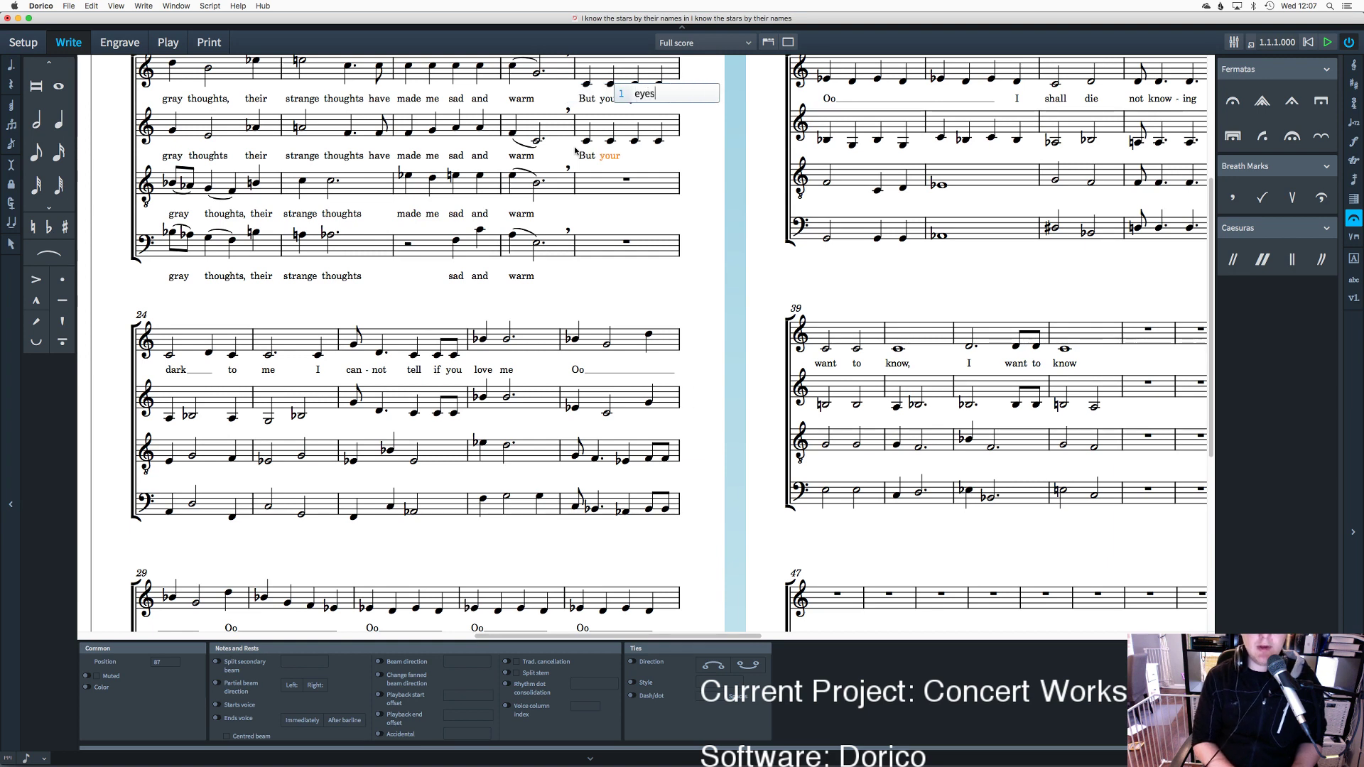
pyautogui.press('space')
# Step: Continue the alto lyrics with "dark to me" across bars 24 and 25, with extender lines after "dark" and "me"
pyautogui.write('dark')
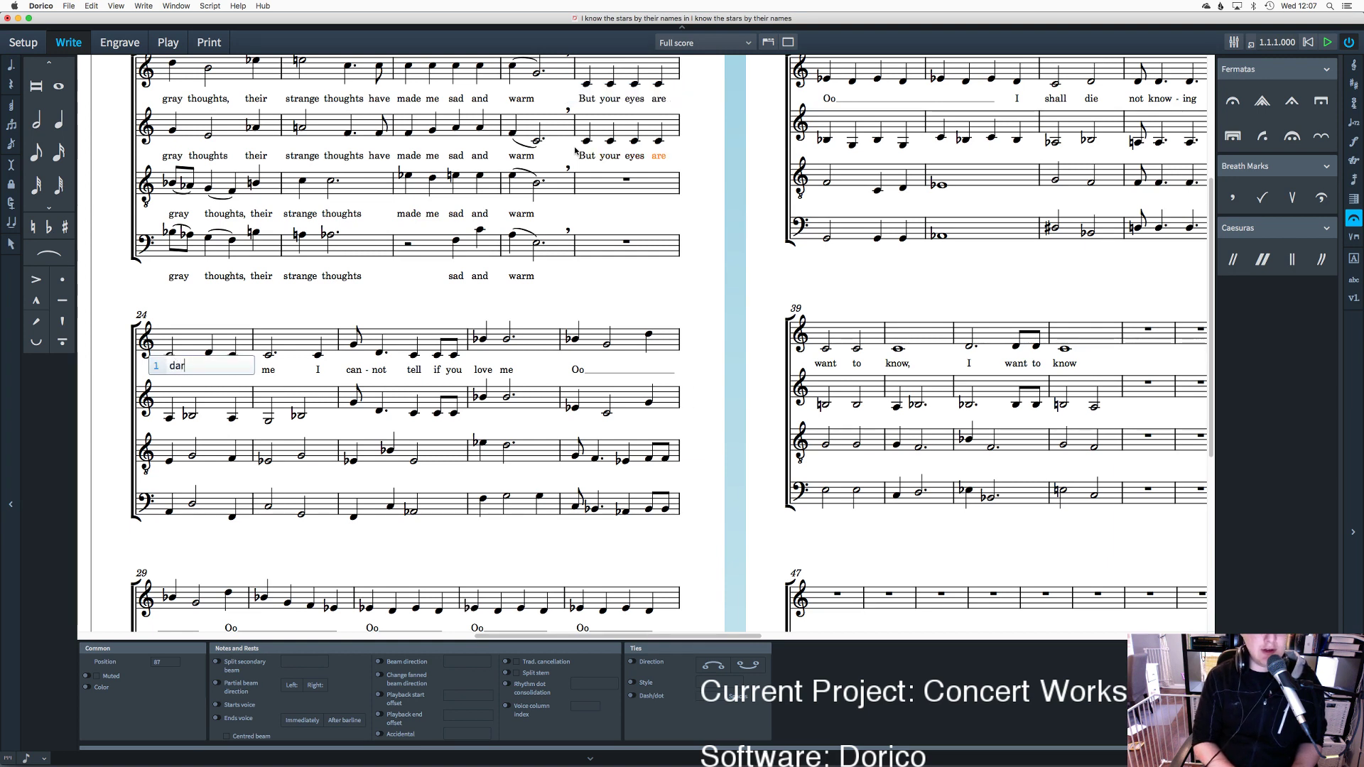
pyautogui.press('space')
pyautogui.press('space')
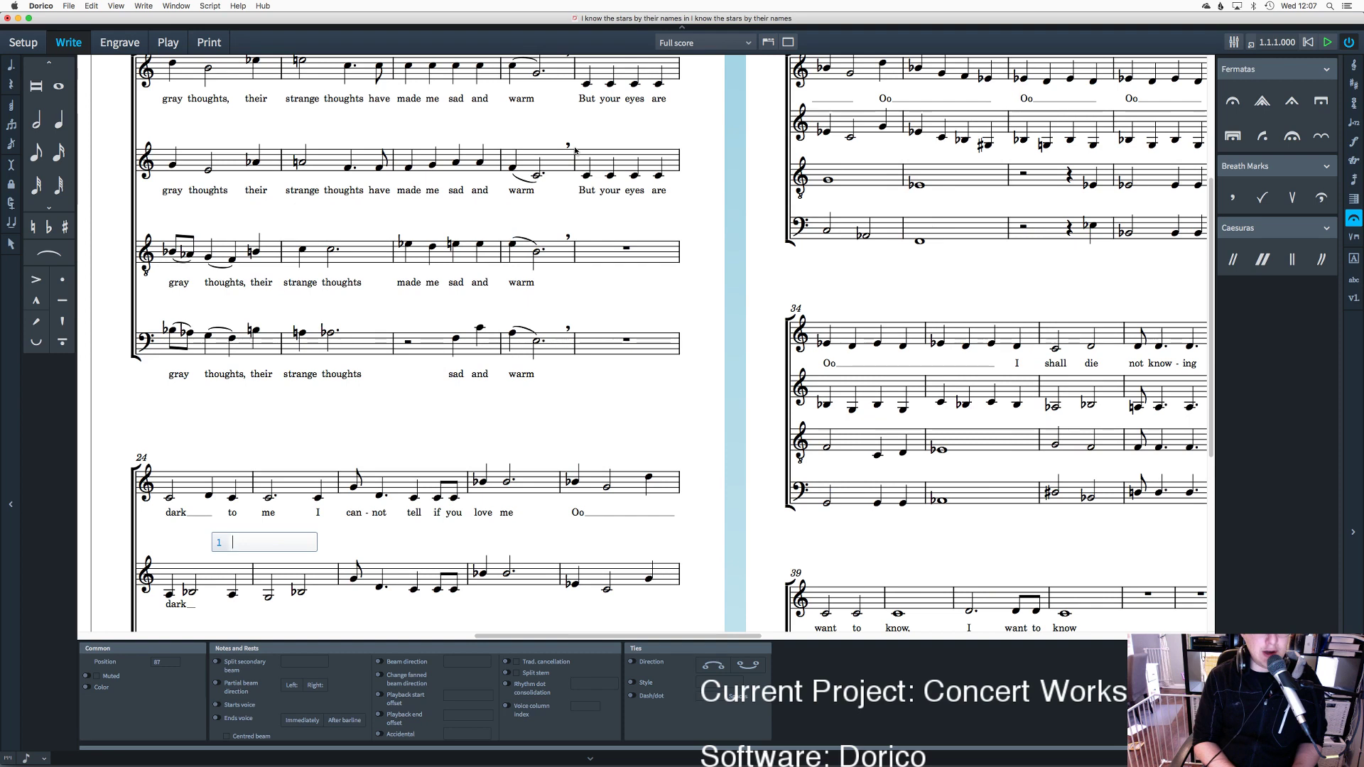
pyautogui.write('to')
pyautogui.press('space')
pyautogui.write('me')
pyautogui.press('space')
pyautogui.press('space')
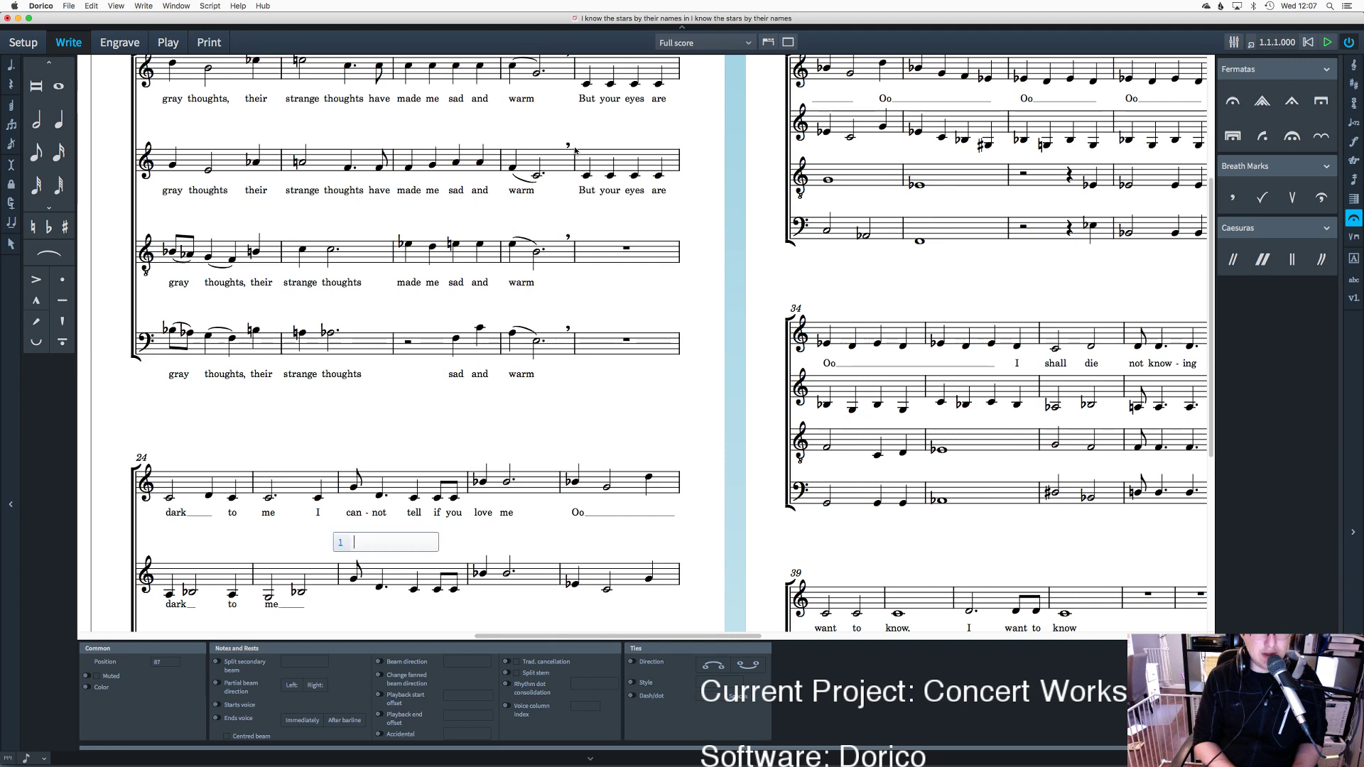
# Step: Add "can-not tell if you" to the notes of the alto's bar 26, hyphenating "can-not"
pyautogui.write('can')
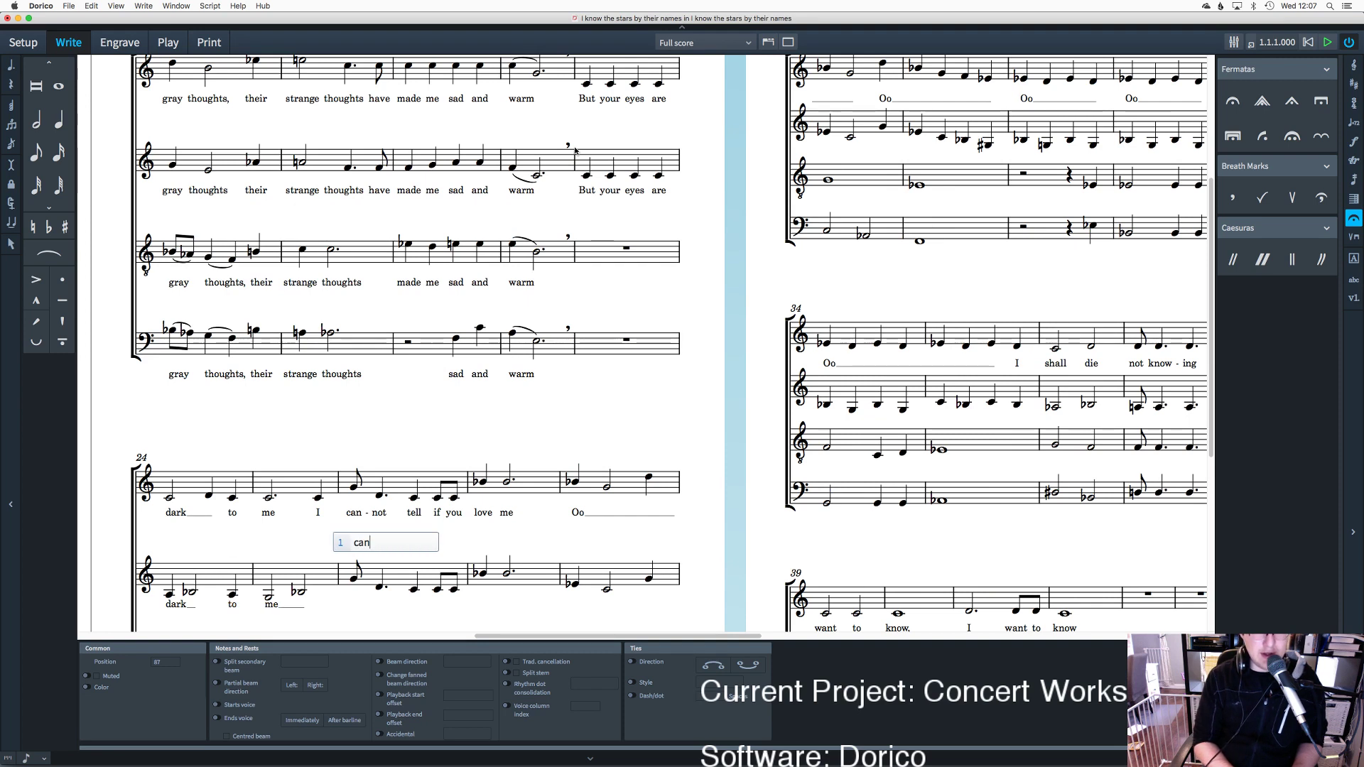
pyautogui.press('-')
pyautogui.write('not')
pyautogui.press('space')
pyautogui.write('tell')
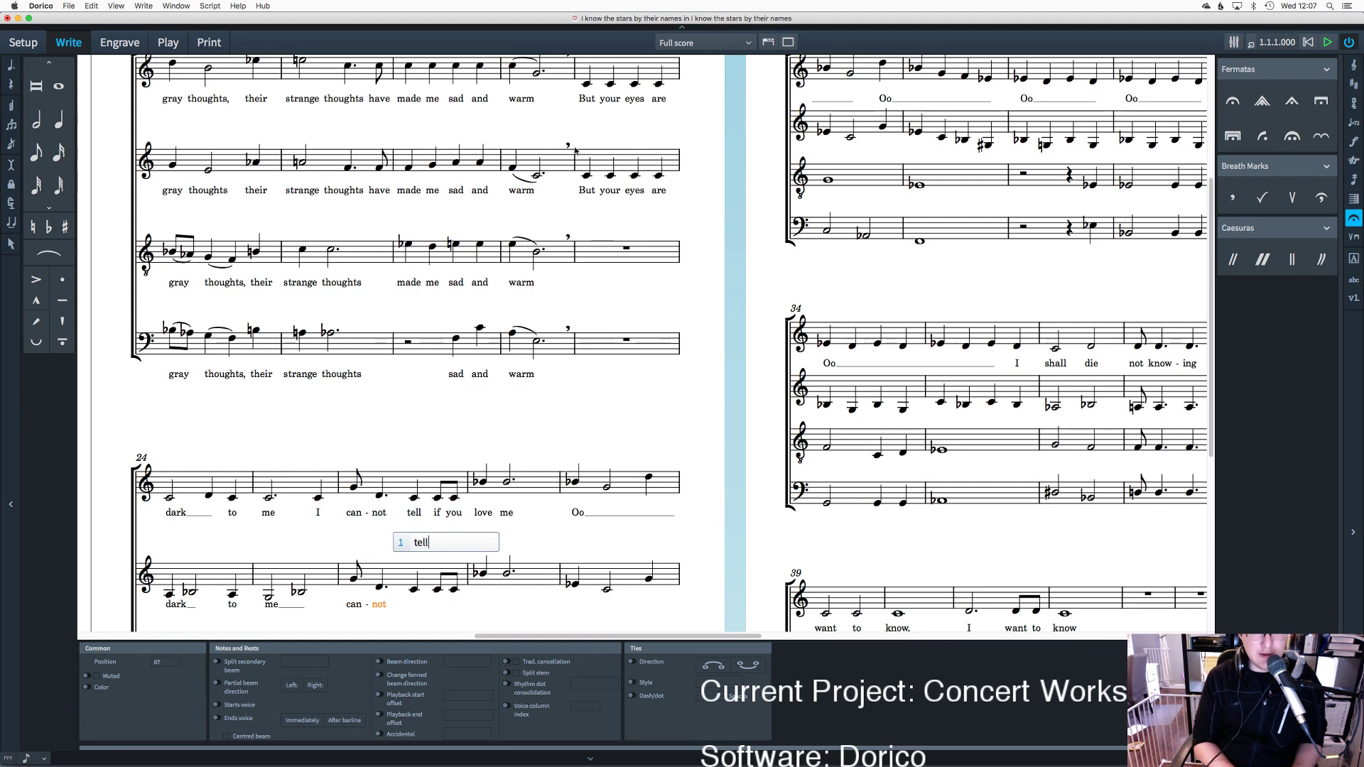
pyautogui.press('space')
pyautogui.write('if')
pyautogui.press('space')
pyautogui.write('you')
pyautogui.press('space')
# Step: Add "love me" to the alto's bar 27 and an extended "Oo" starting on the first note of bar 28
pyautogui.write('love')
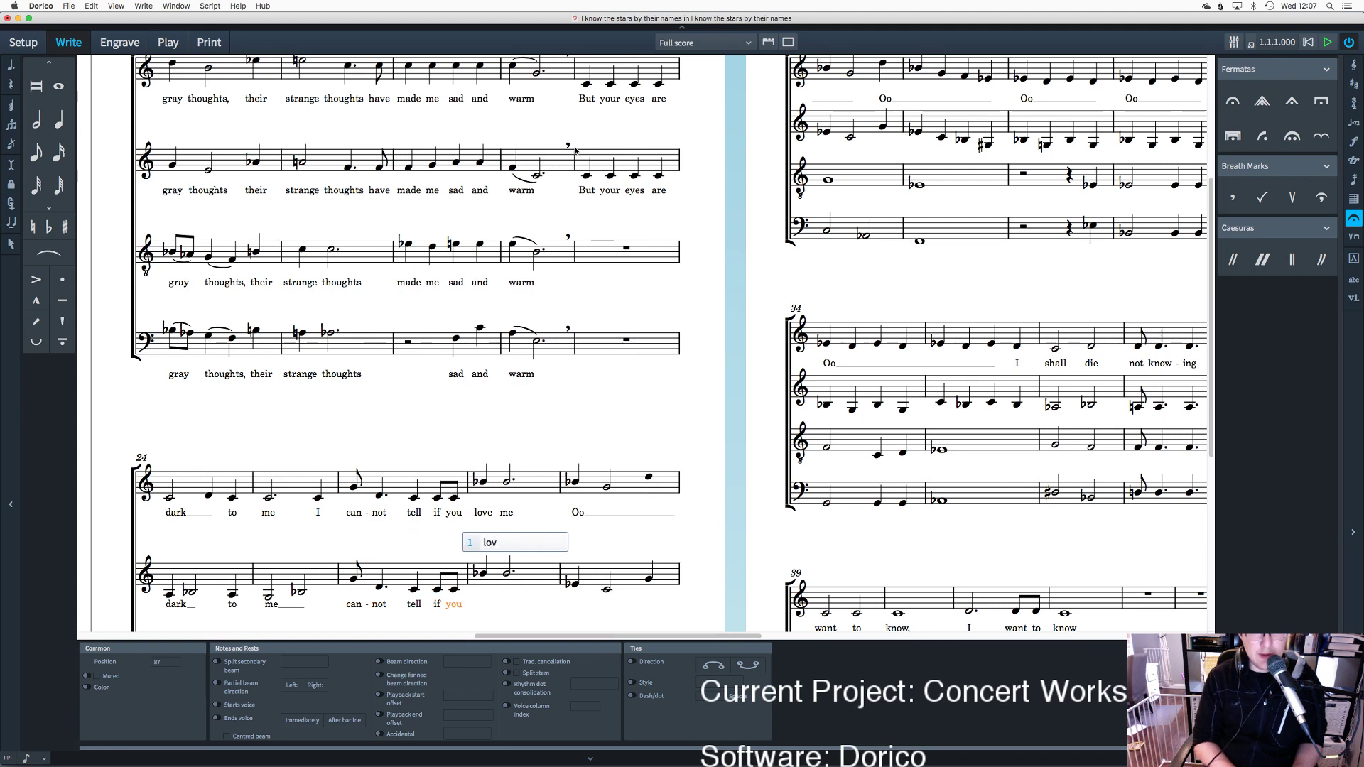
pyautogui.press('space')
pyautogui.write('me')
pyautogui.press('space')
pyautogui.write('Oo')
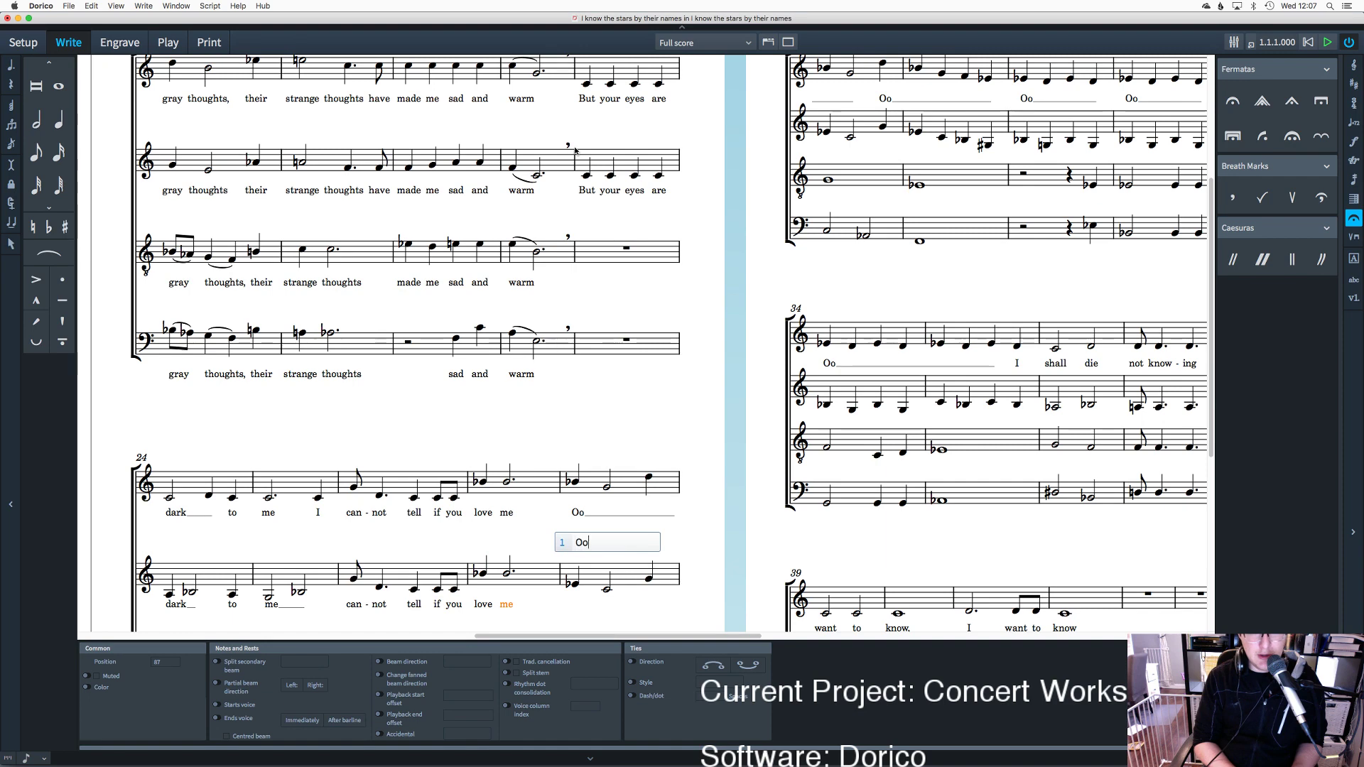
pyautogui.press('space')
pyautogui.press('space')
pyautogui.press('space')
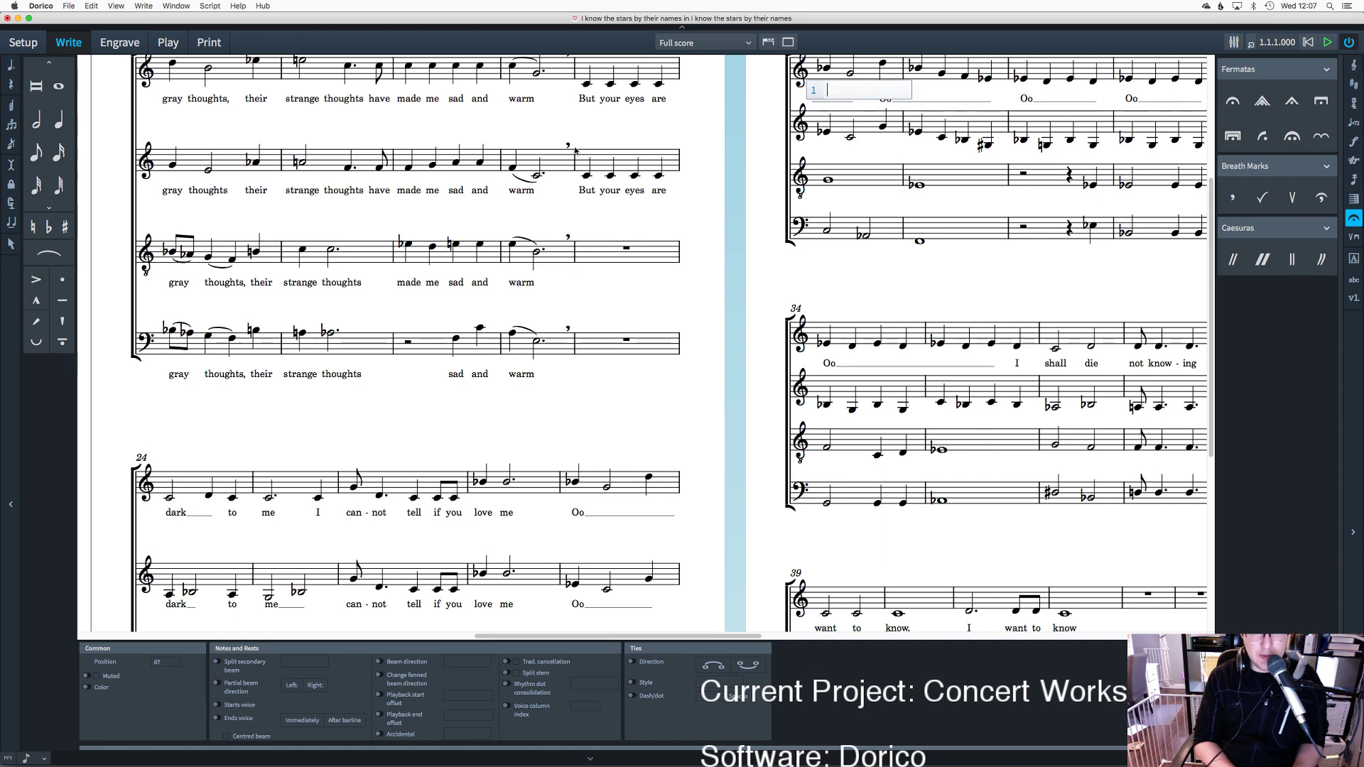
pyautogui.press('space')
pyautogui.press('Escape')
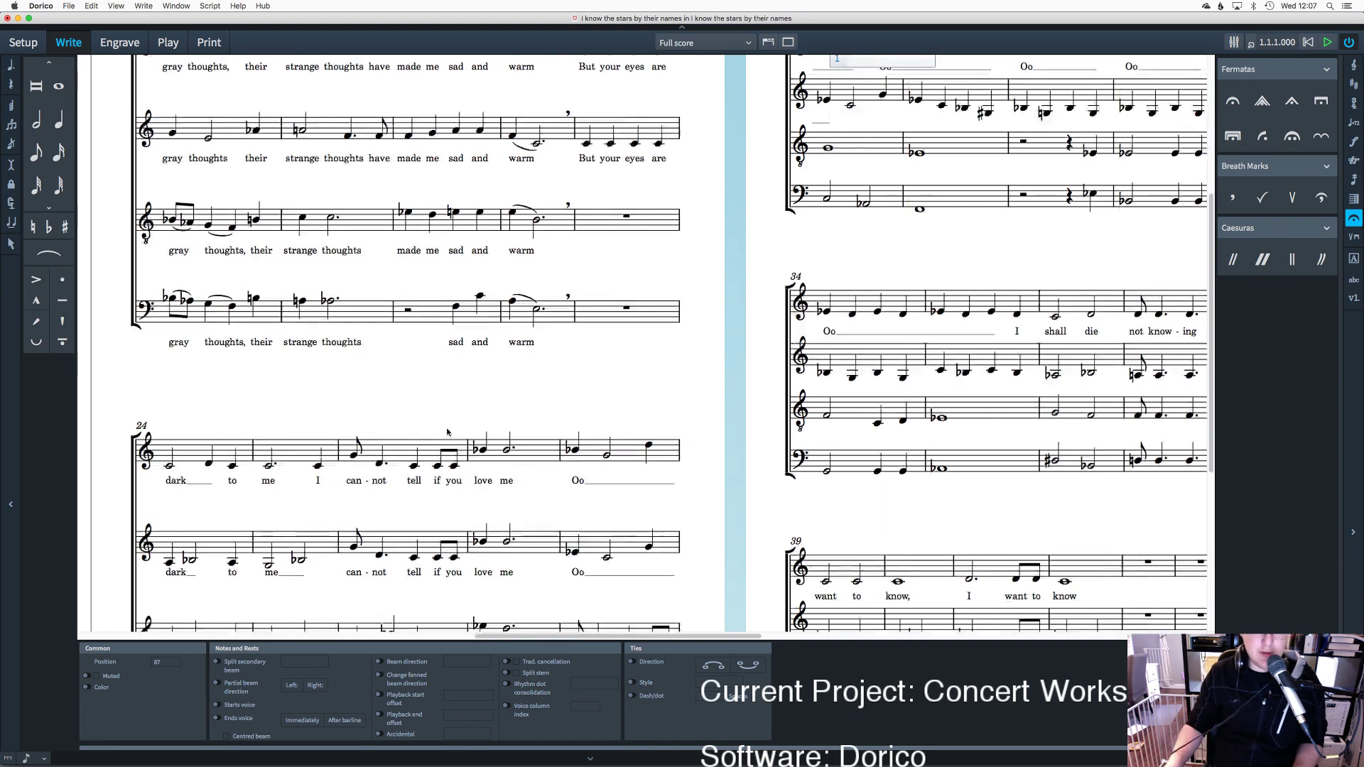
pyautogui.scroll(-5, 447, 432)
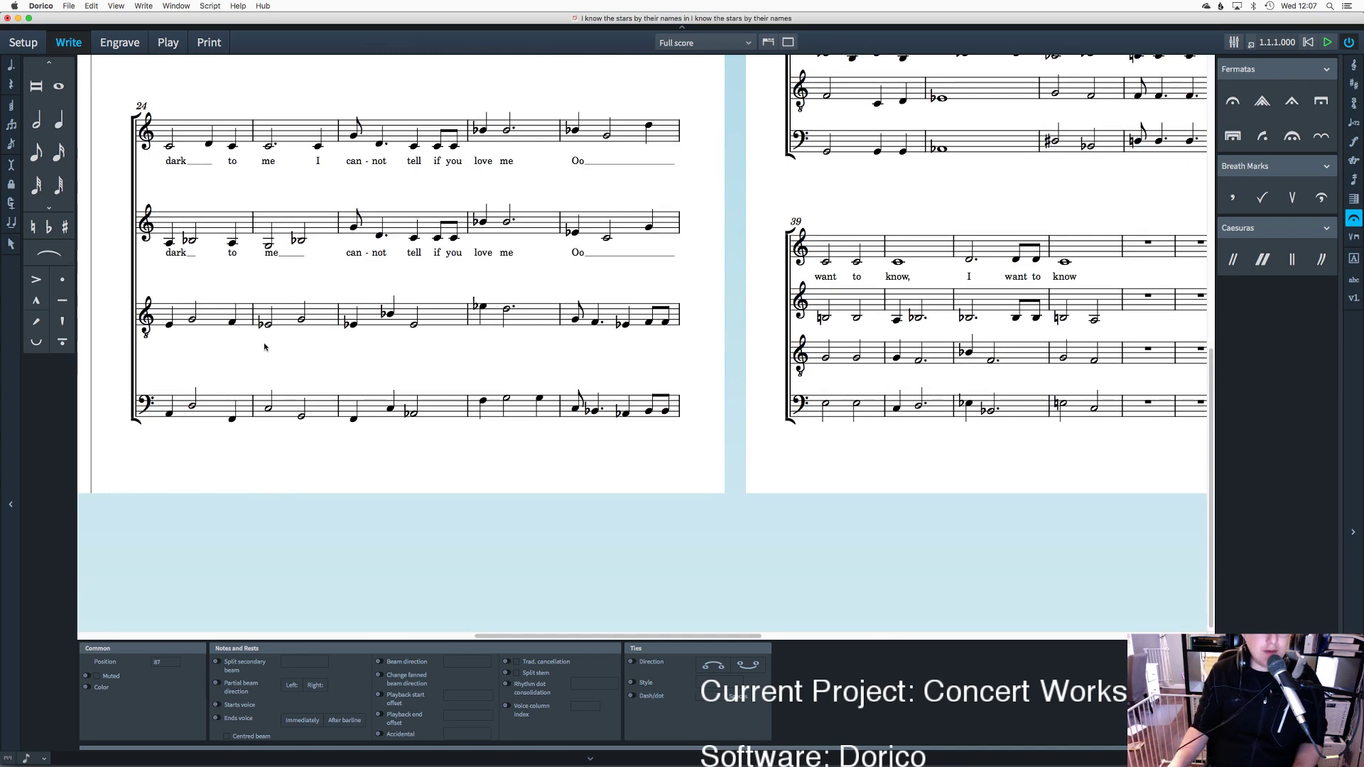
pyautogui.hotkey('shift', 'l')
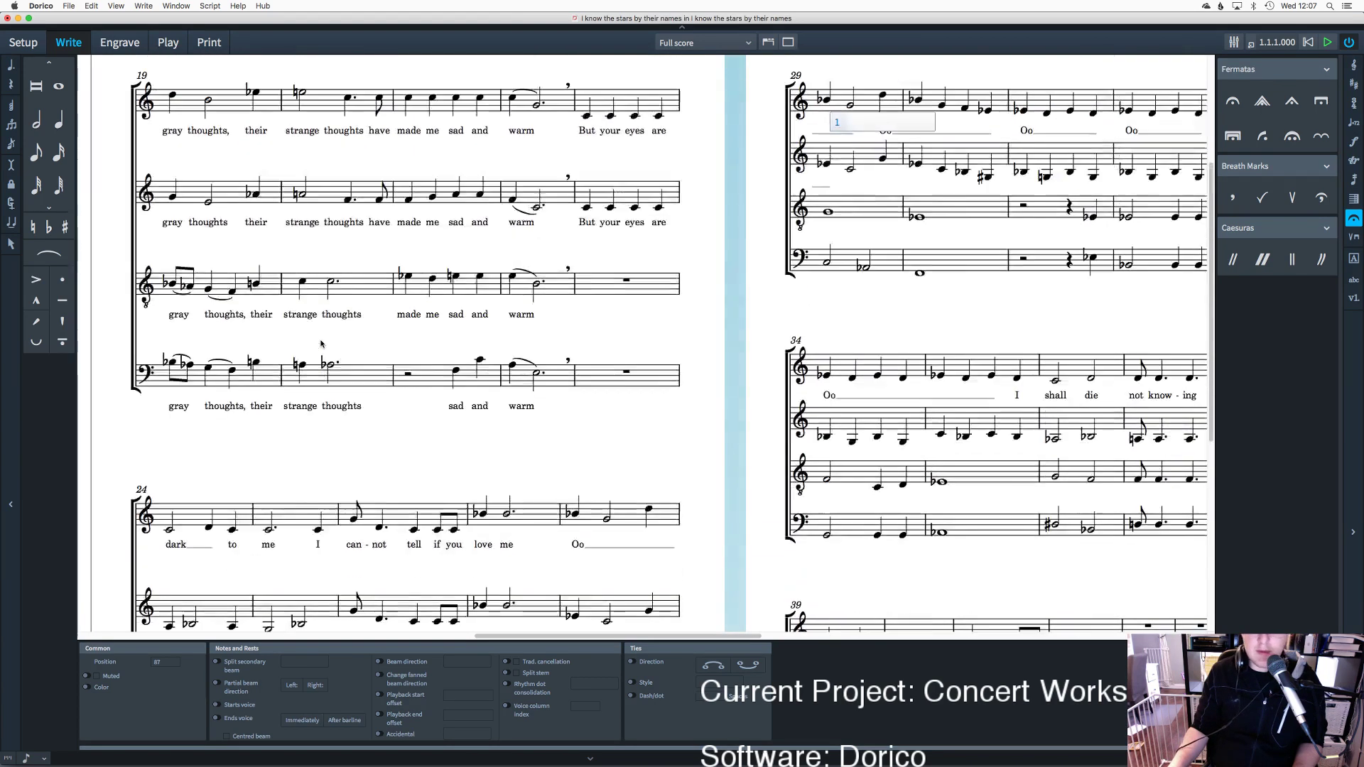
pyautogui.hotkey('shift', 'space')
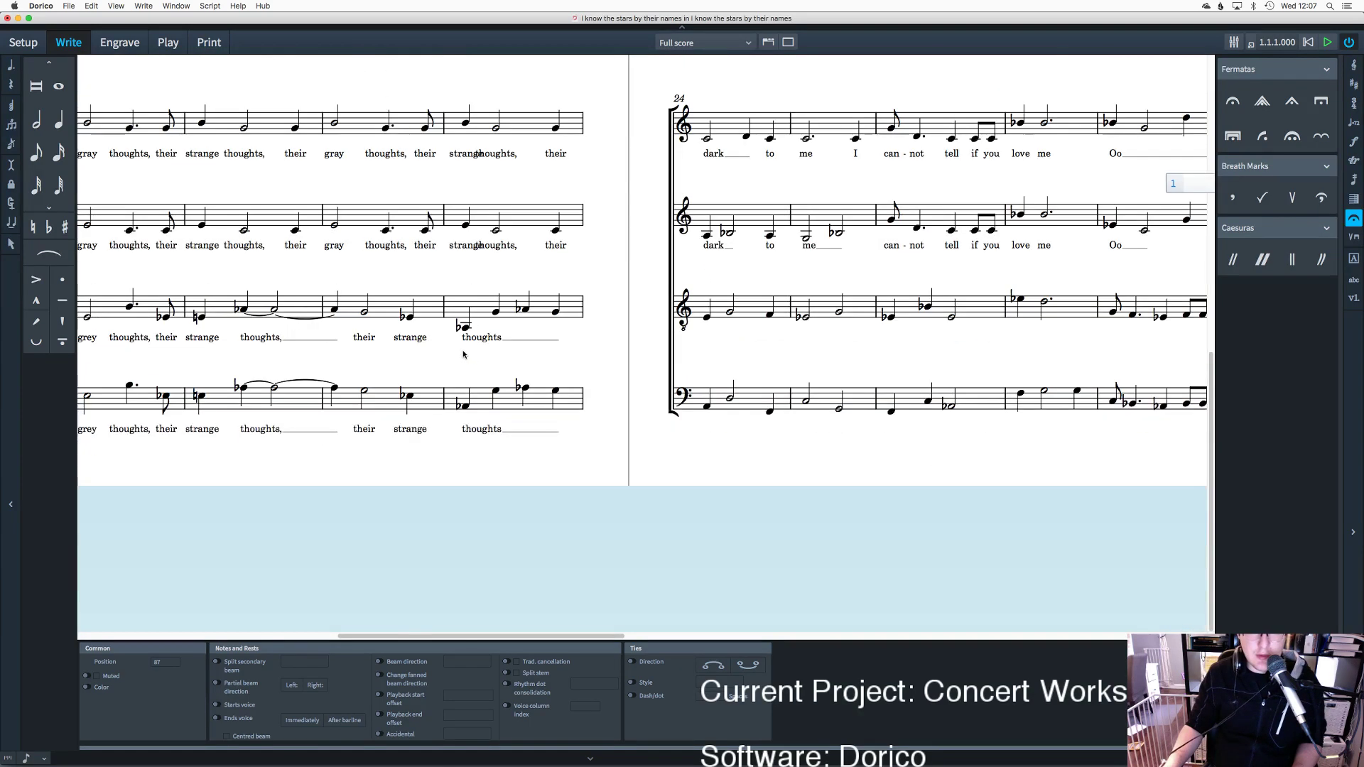
pyautogui.press('space')
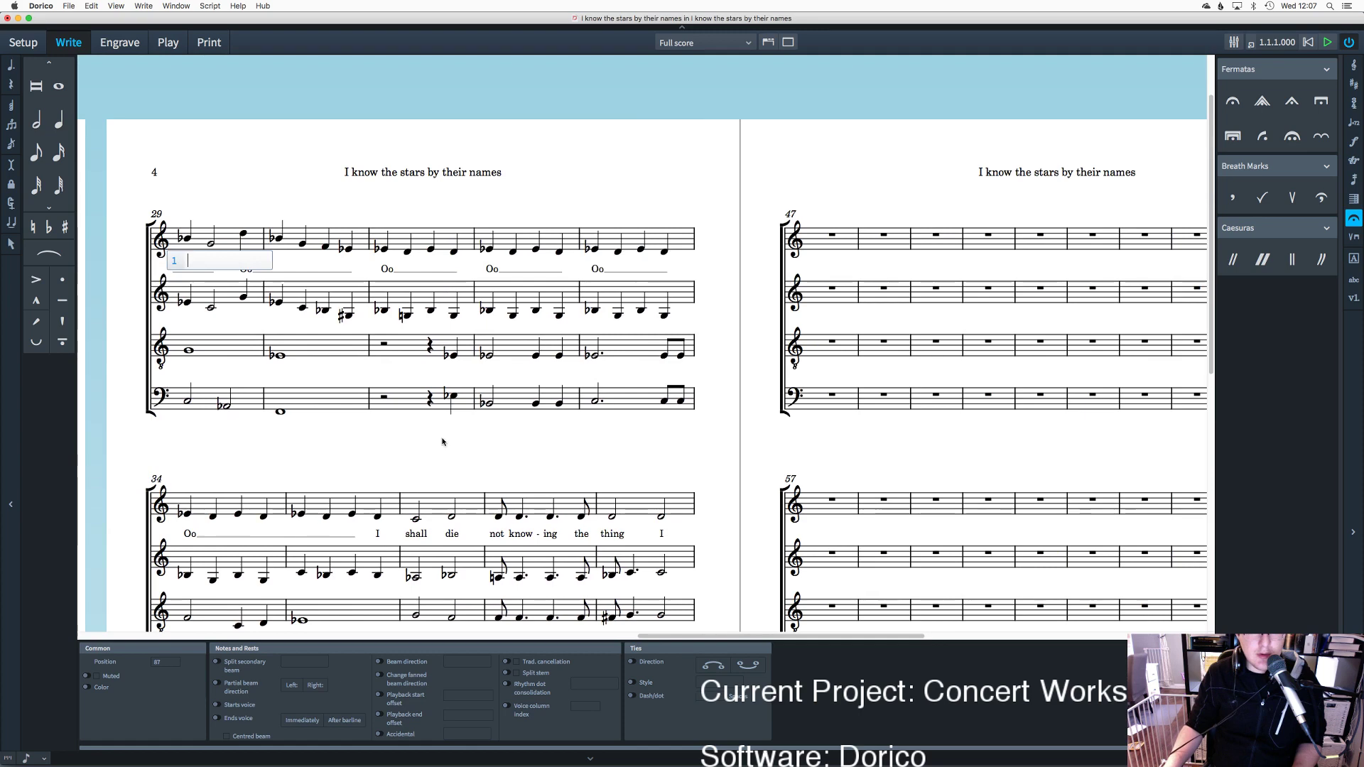
pyautogui.press('Escape')
# Step: Reopen the "Oo" syllable in the alto's bar 28 and extend its line through the second note of bar 29
pyautogui.scroll(-5, 334, 348)
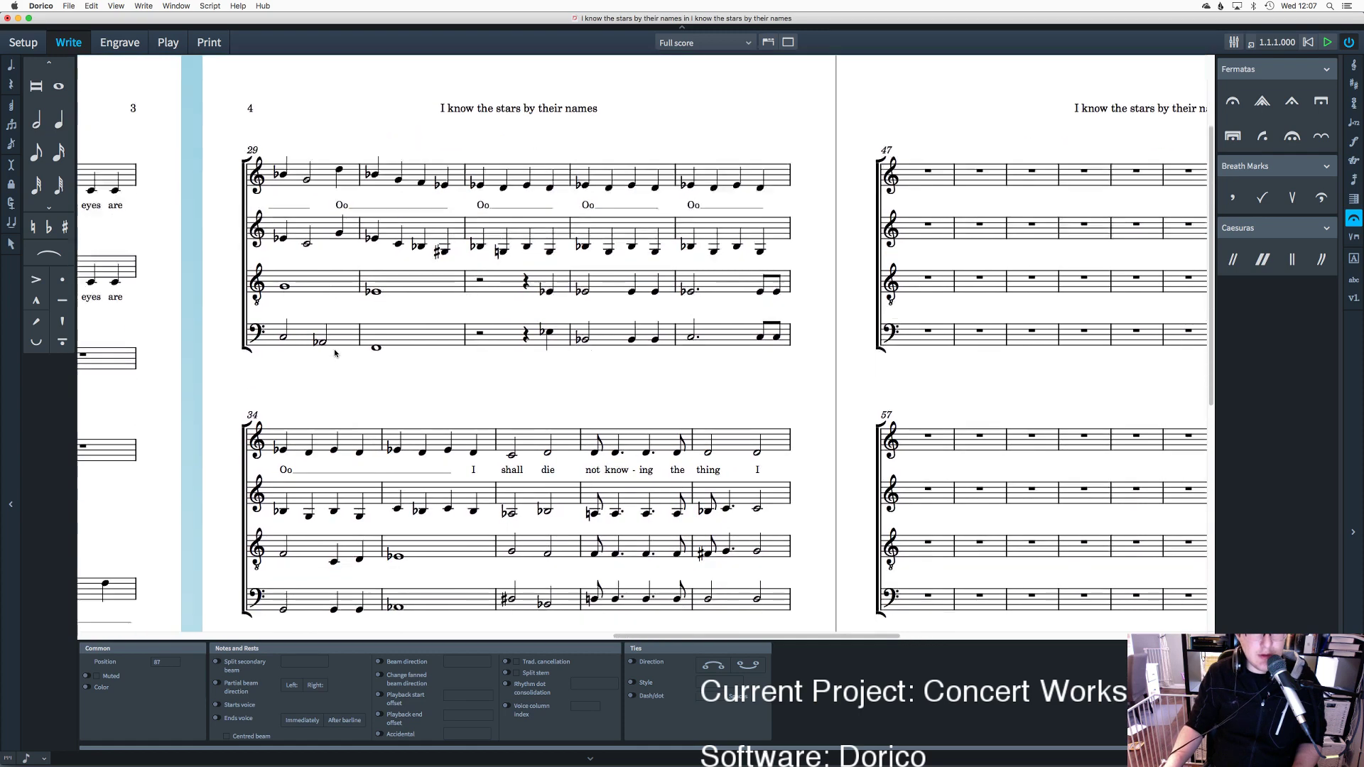
pyautogui.scroll(-3, 334, 353)
pyautogui.hscroll(-2, 305, 334)
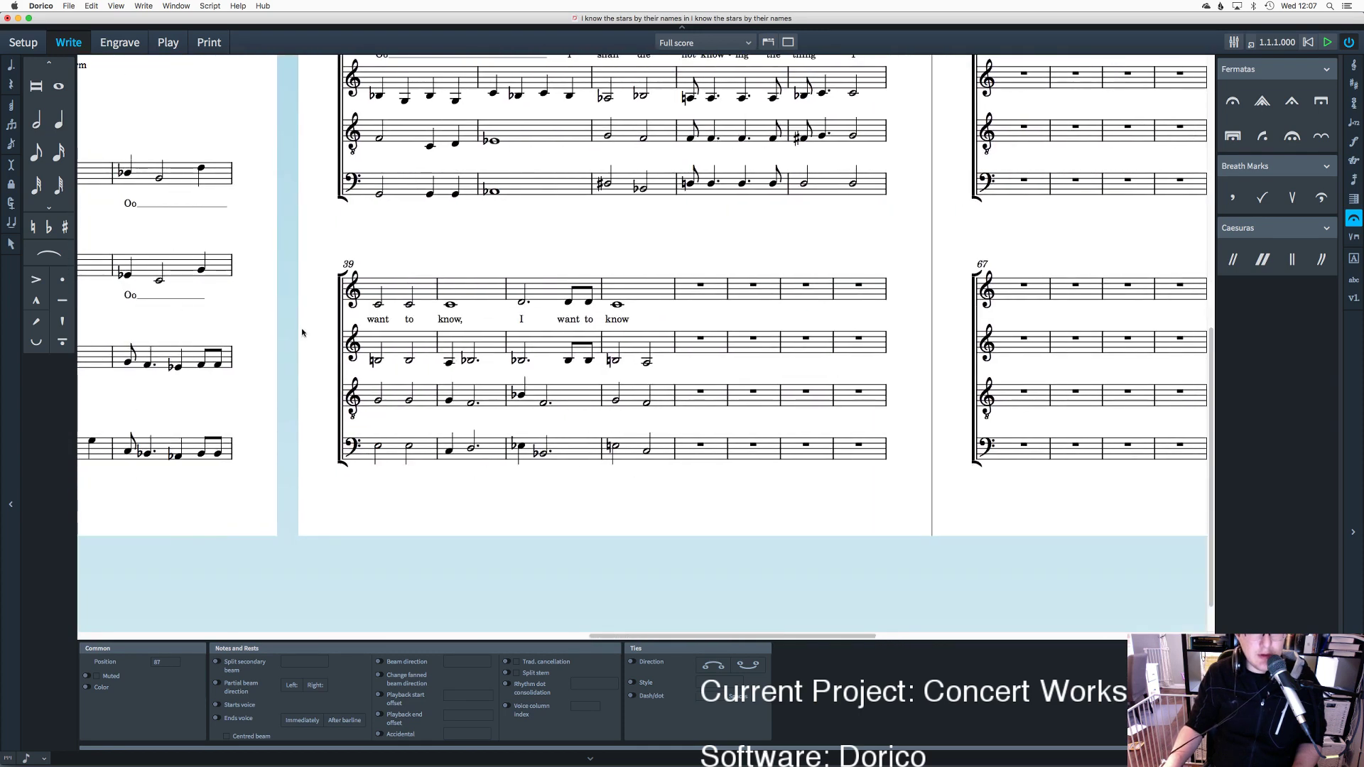
pyautogui.doubleClick(129, 295)
pyautogui.press('space')
pyautogui.press('space')
pyautogui.press('space')
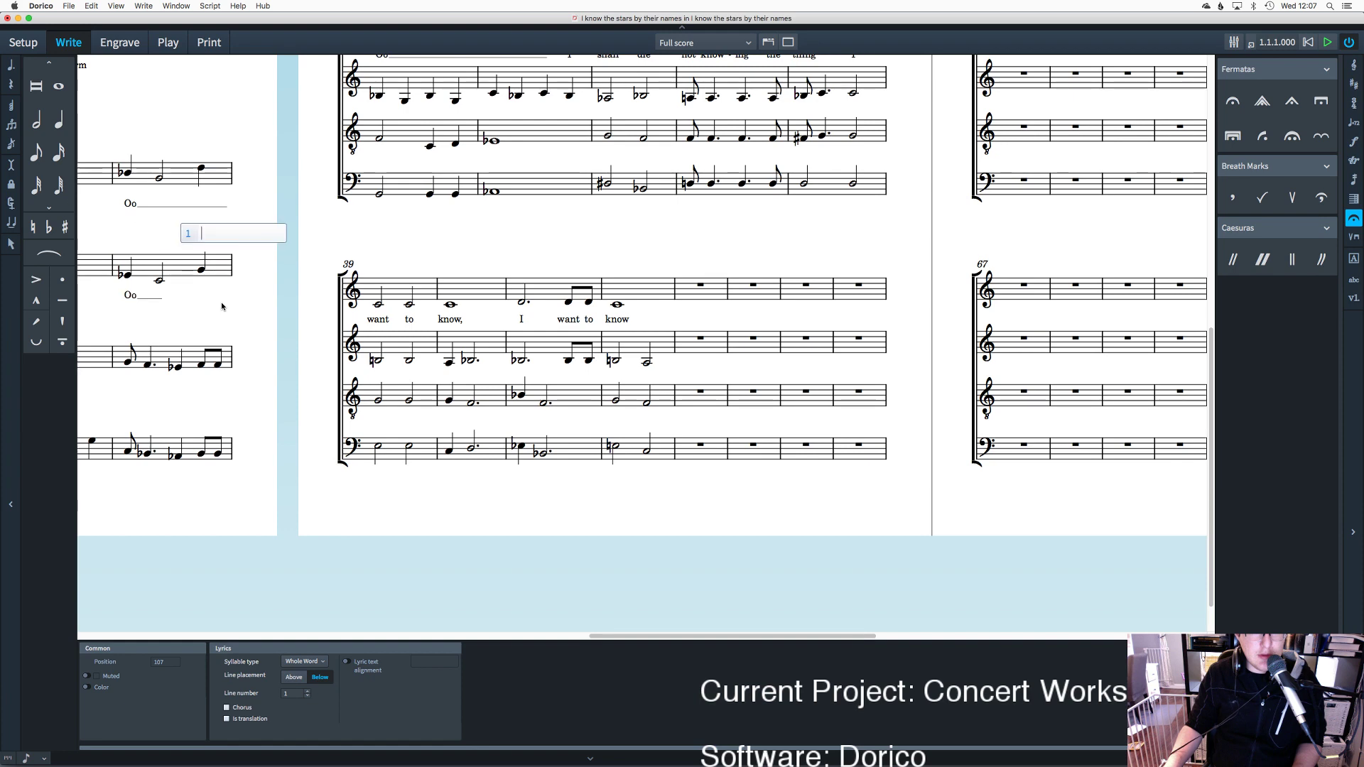
pyautogui.scroll(3, 223, 307)
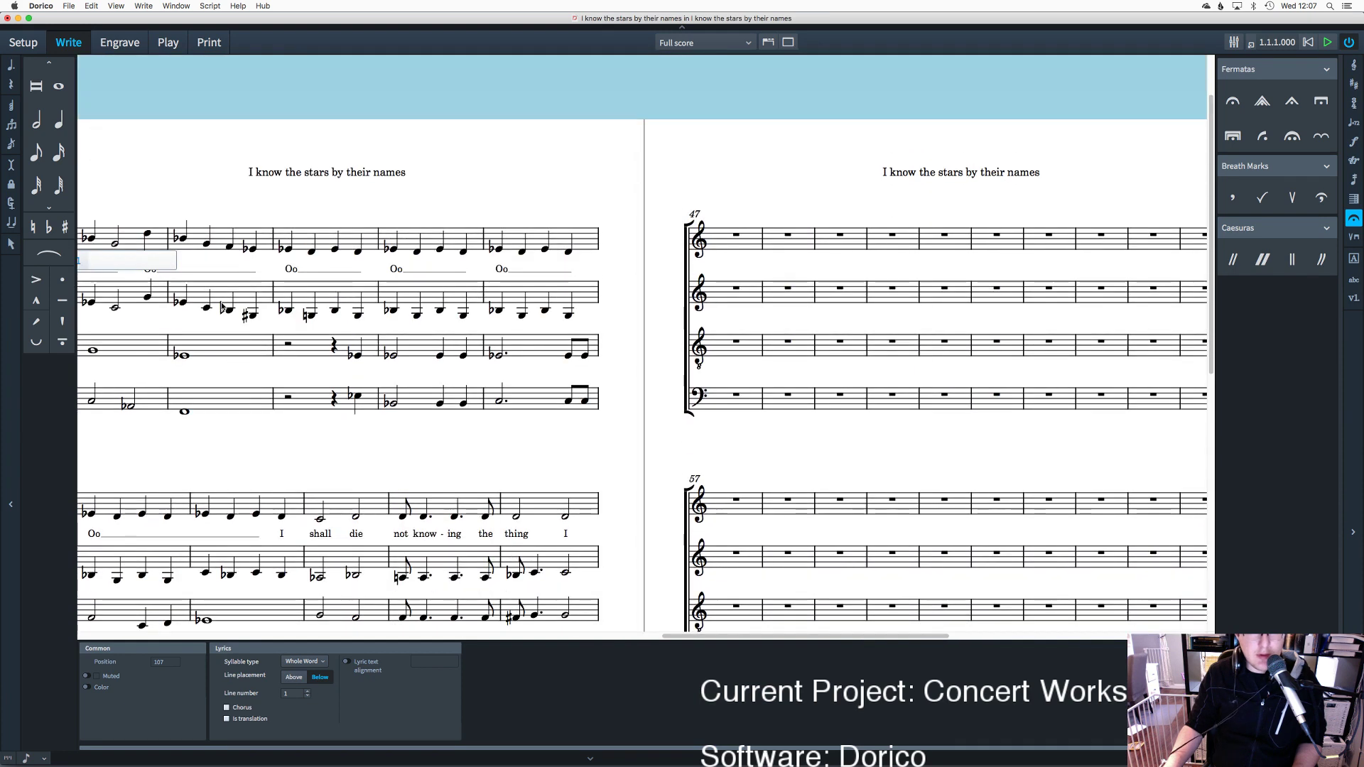
pyautogui.press('space')
pyautogui.press('space')
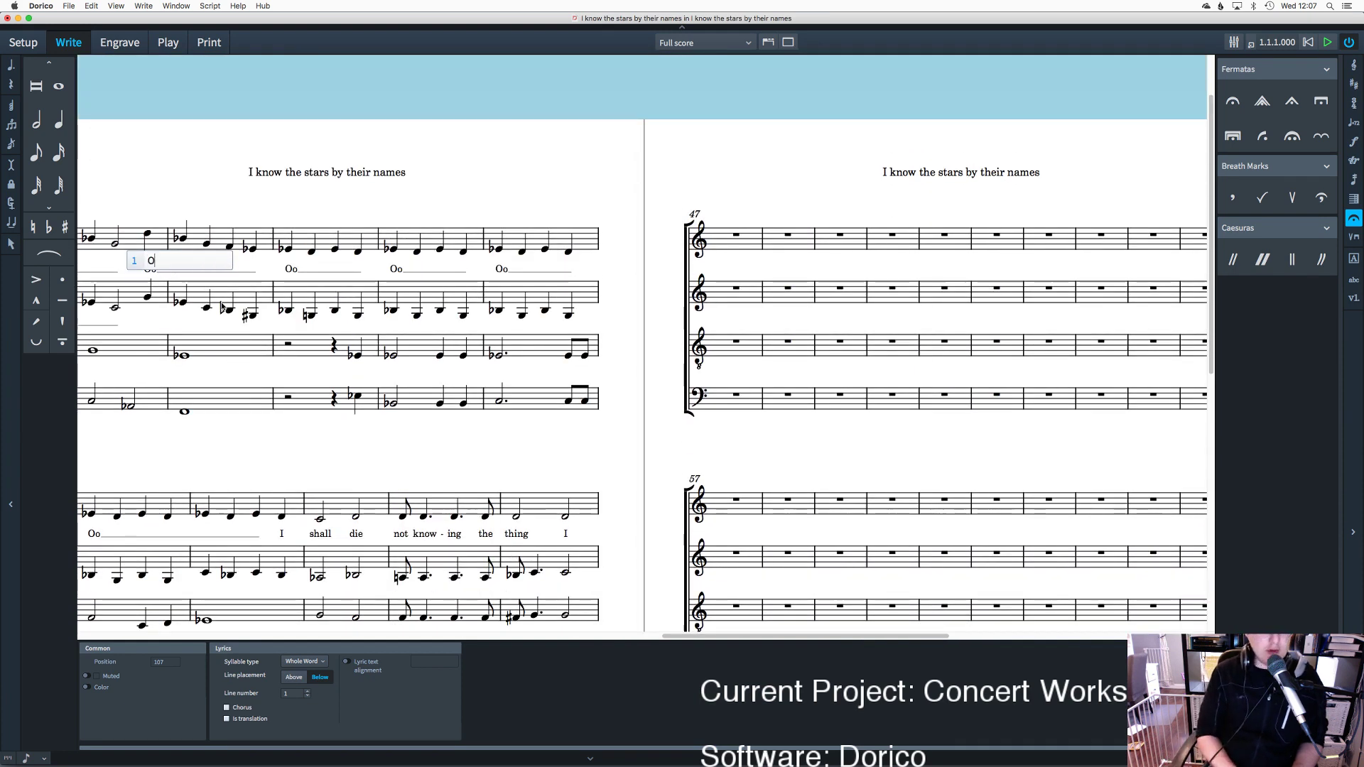
# Step: Add "Oo" to the last note of the alto's bar 29, extending its line through bar 30
pyautogui.write('Oo')
pyautogui.press('space')
pyautogui.press('space')
pyautogui.press('space')
pyautogui.press('space')
pyautogui.press('space')
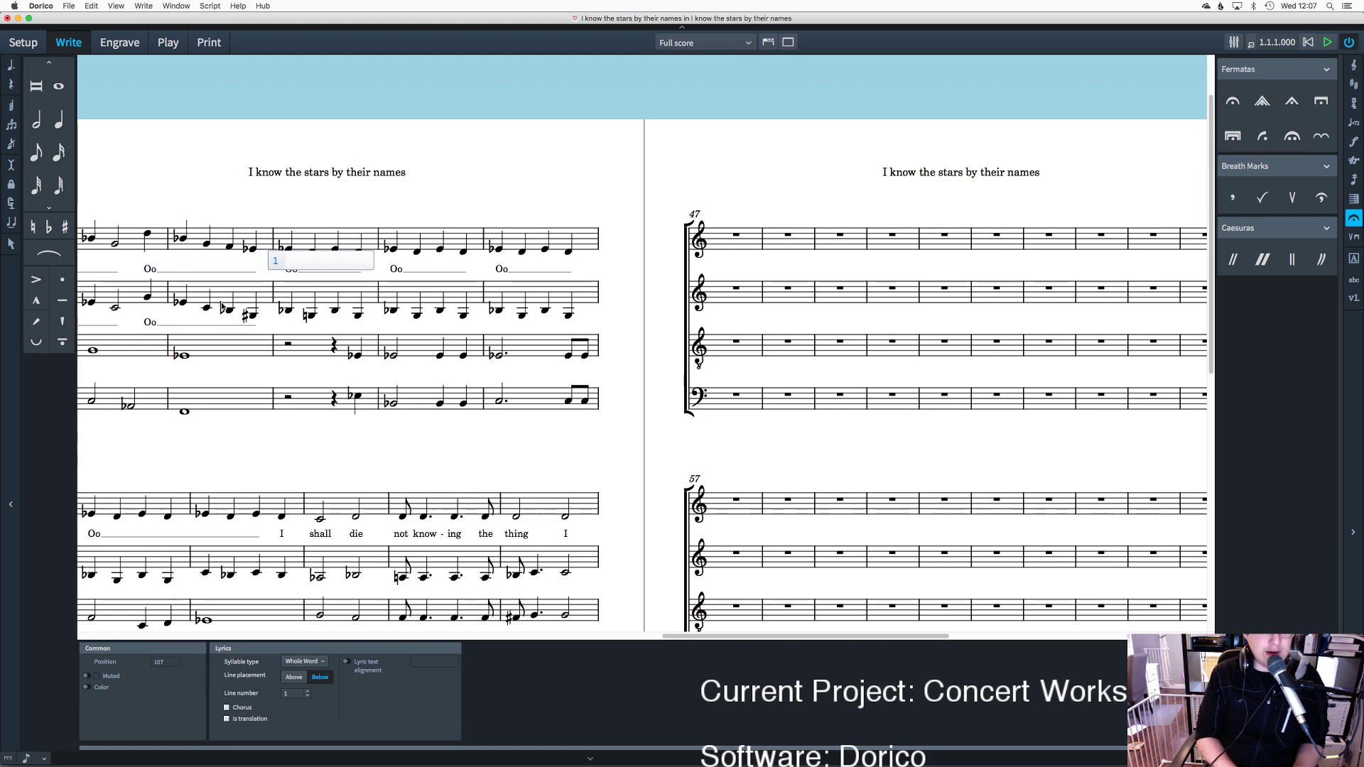
# Step: Add "Oo" to the first note of each of the alto's bars 31, 32 and 33, extending each through its bar
pyautogui.write('Oo')
pyautogui.press('space')
pyautogui.press('space')
pyautogui.press('space')
pyautogui.press('space')
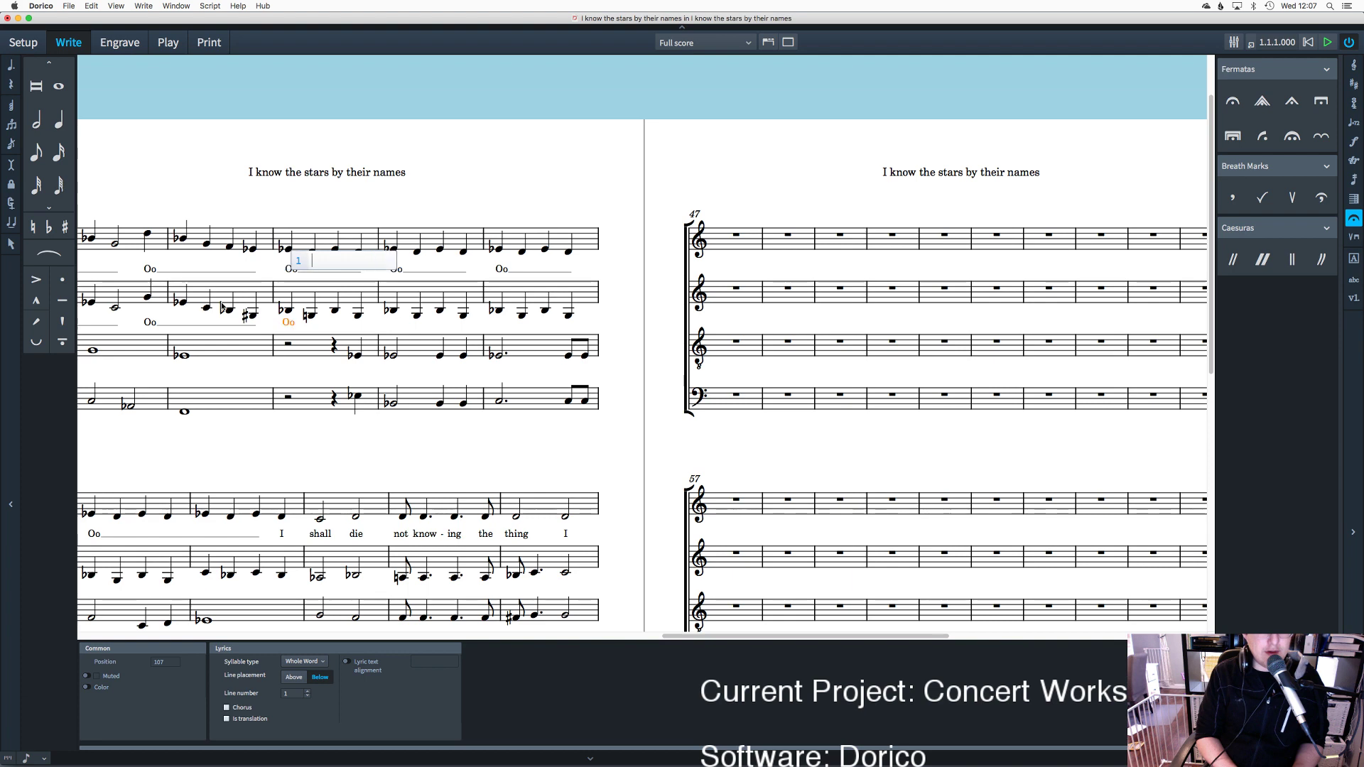
pyautogui.write('Oo')
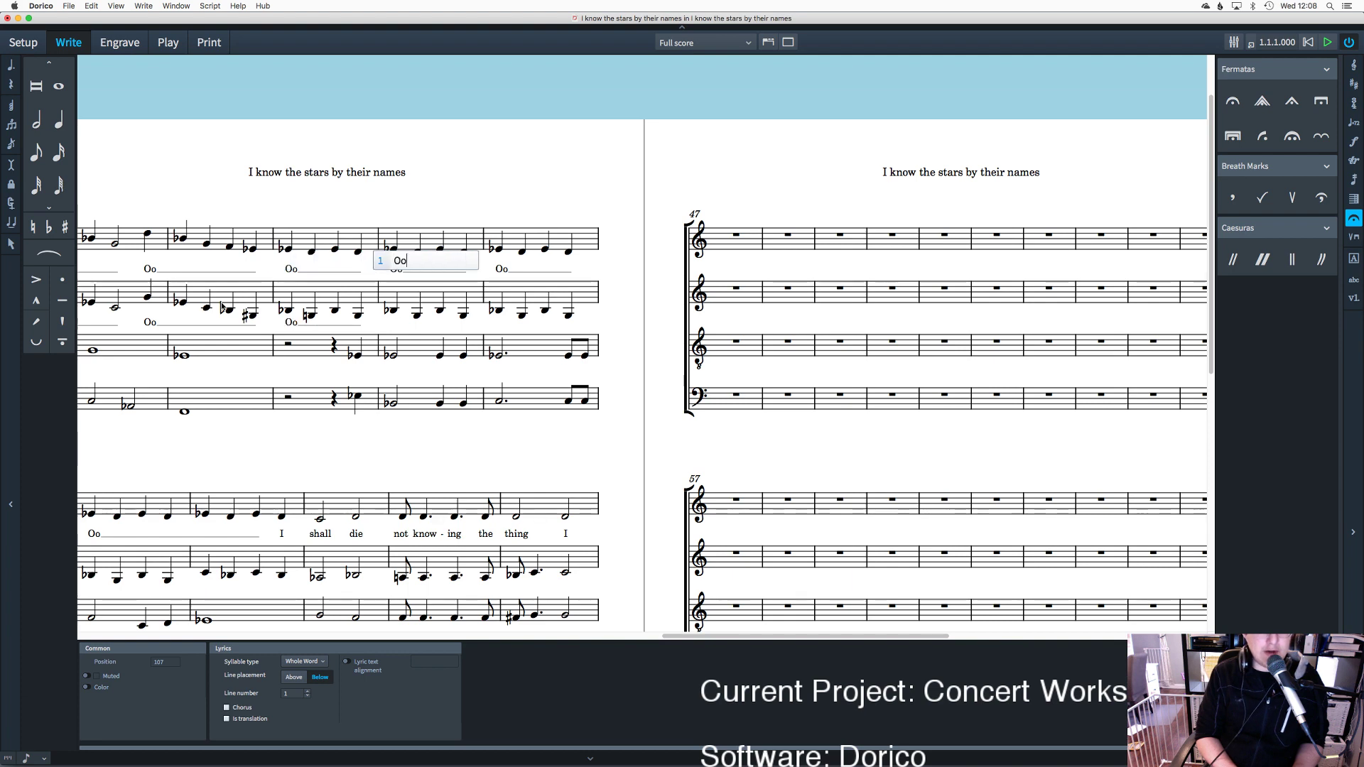
pyautogui.press('space')
pyautogui.press('space')
pyautogui.press('space')
pyautogui.press('space')
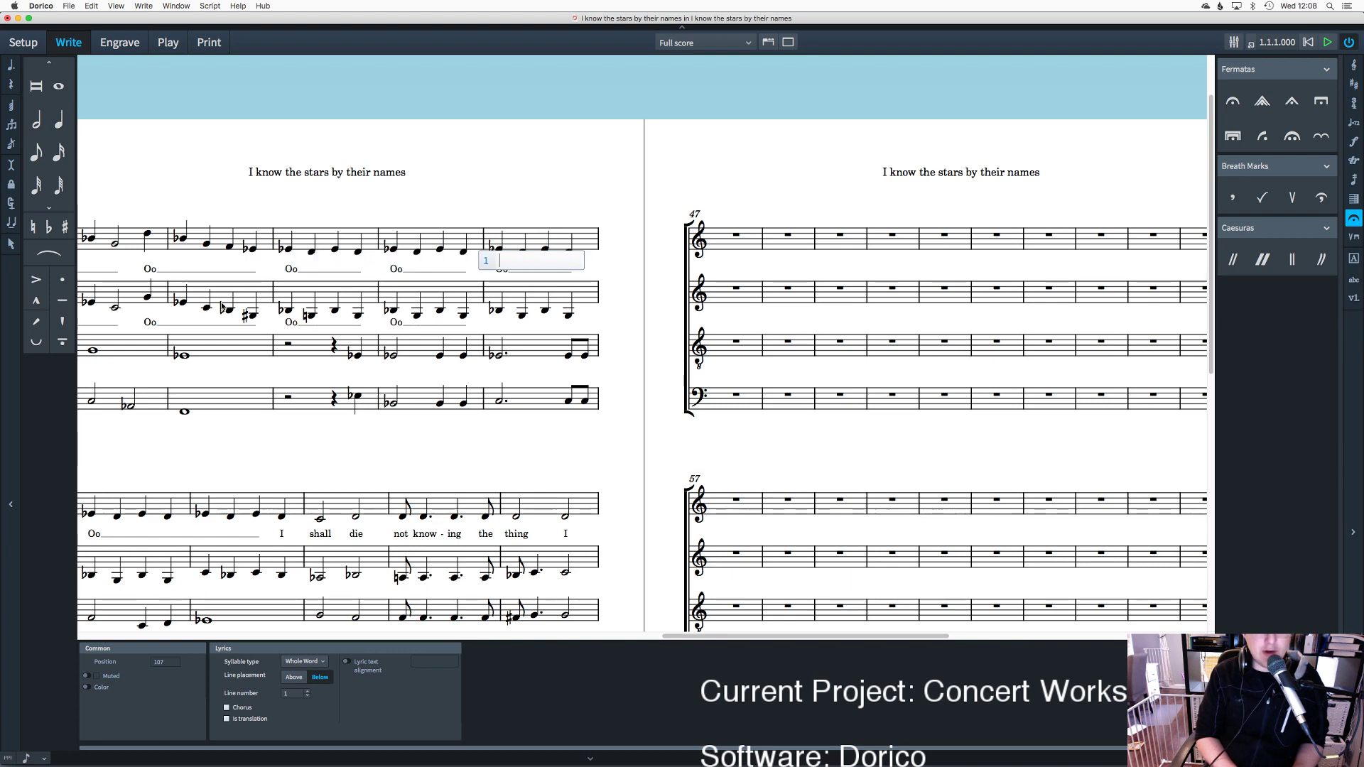
pyautogui.write('Oo')
pyautogui.press('space')
pyautogui.press('space')
pyautogui.press('space')
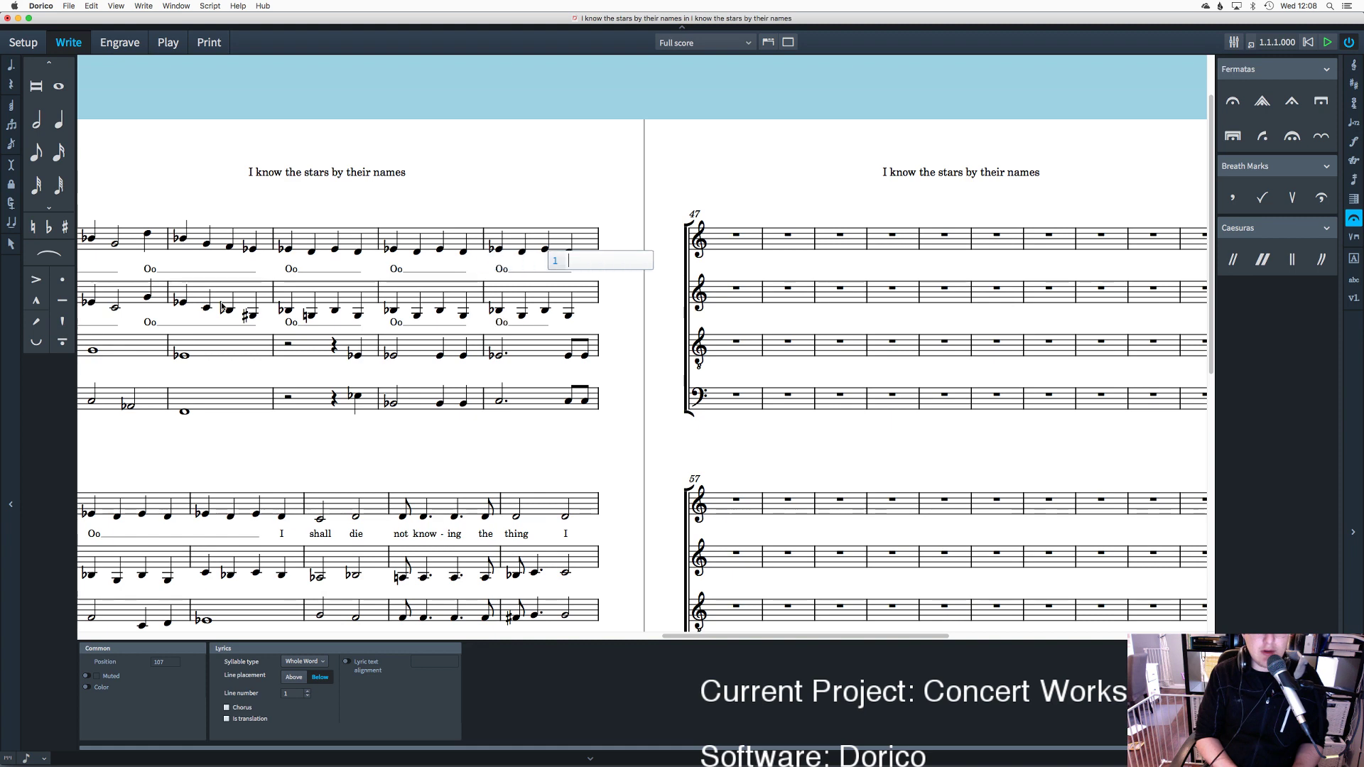
pyautogui.press('space')
# Step: Add "Oo" to the first notes of the alto's bars 34 and 35, extending the second only to the third note
pyautogui.write('Oo')
pyautogui.press('space')
pyautogui.press('space')
pyautogui.press('space')
pyautogui.press('space')
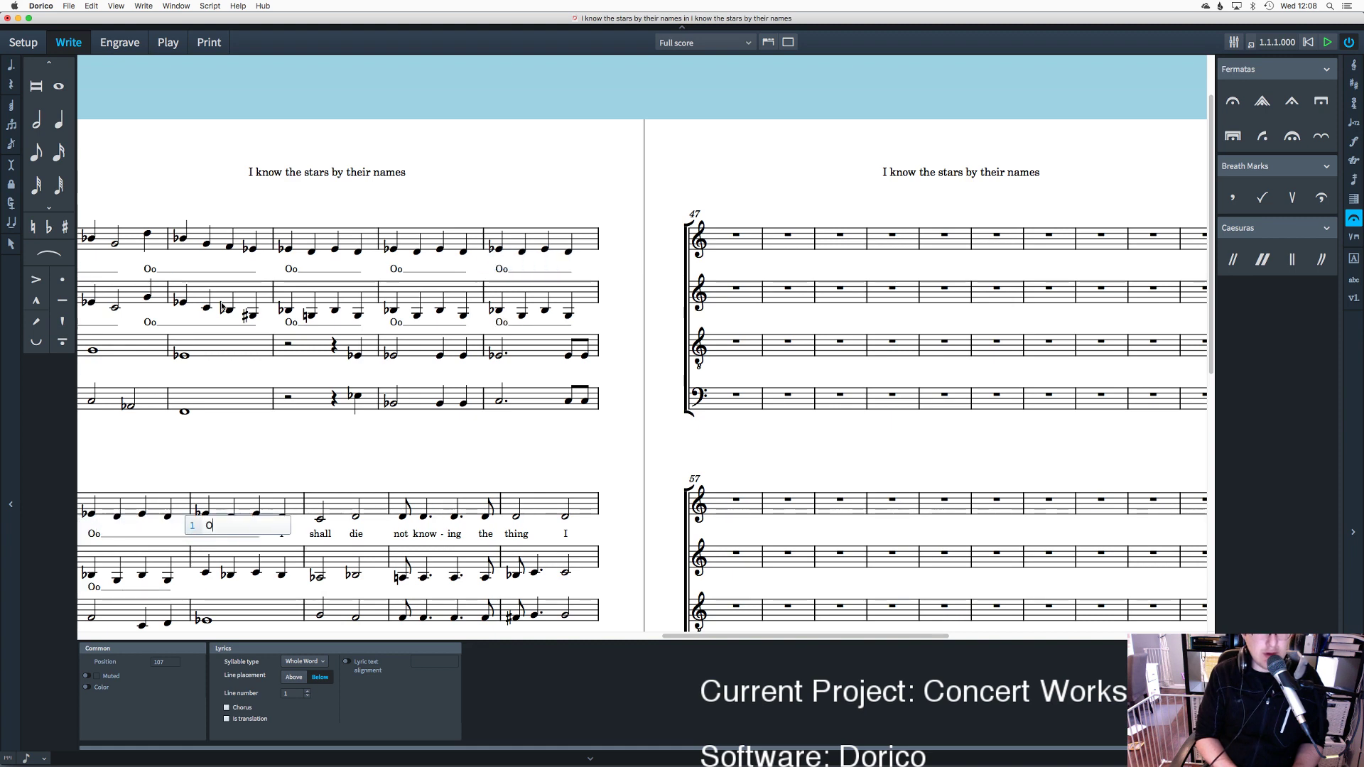
pyautogui.write('Oo')
pyautogui.press('space')
pyautogui.press('space')
pyautogui.press('space')
pyautogui.press('space')
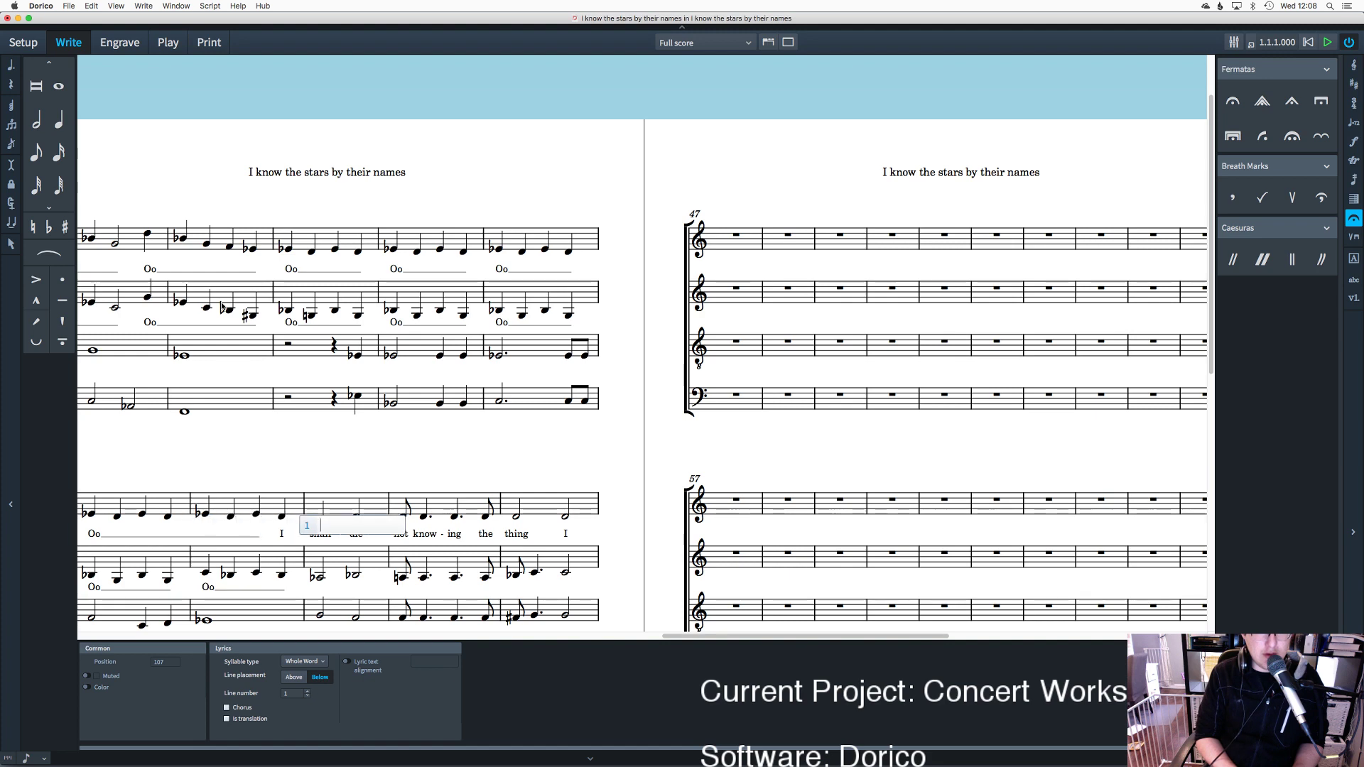
# Step: Add "I" to the last note of the alto's bar 35 and "shall die" to bar 36
pyautogui.write('I ')
pyautogui.write('shall')
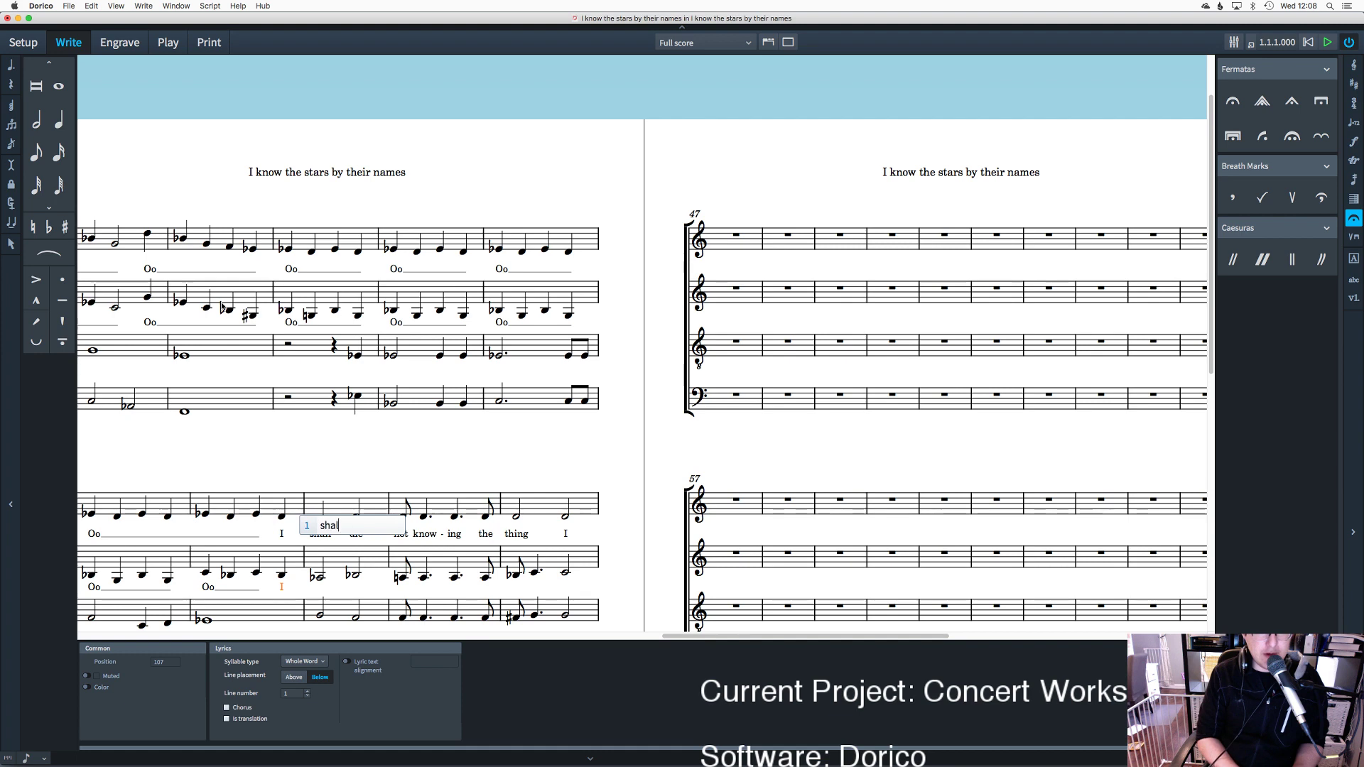
pyautogui.press('space')
pyautogui.write('die')
pyautogui.press('space')
# Step: Add "not know-ing the thing I" to the alto's bars 37 and 38, hyphenating "knowing" across its two notes
pyautogui.write('not')
pyautogui.press('space')
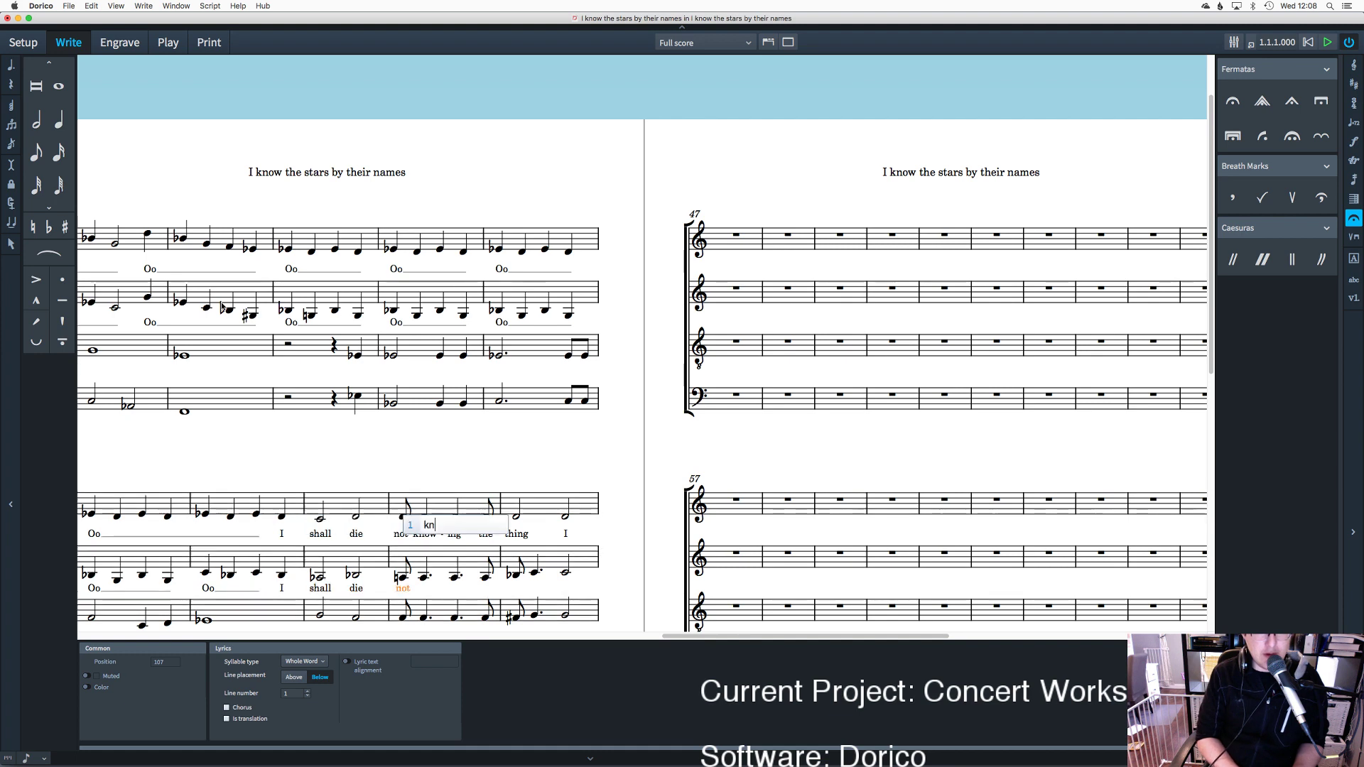
pyautogui.write('know')
pyautogui.press('-')
pyautogui.write('ing')
pyautogui.press('space')
pyautogui.write('the')
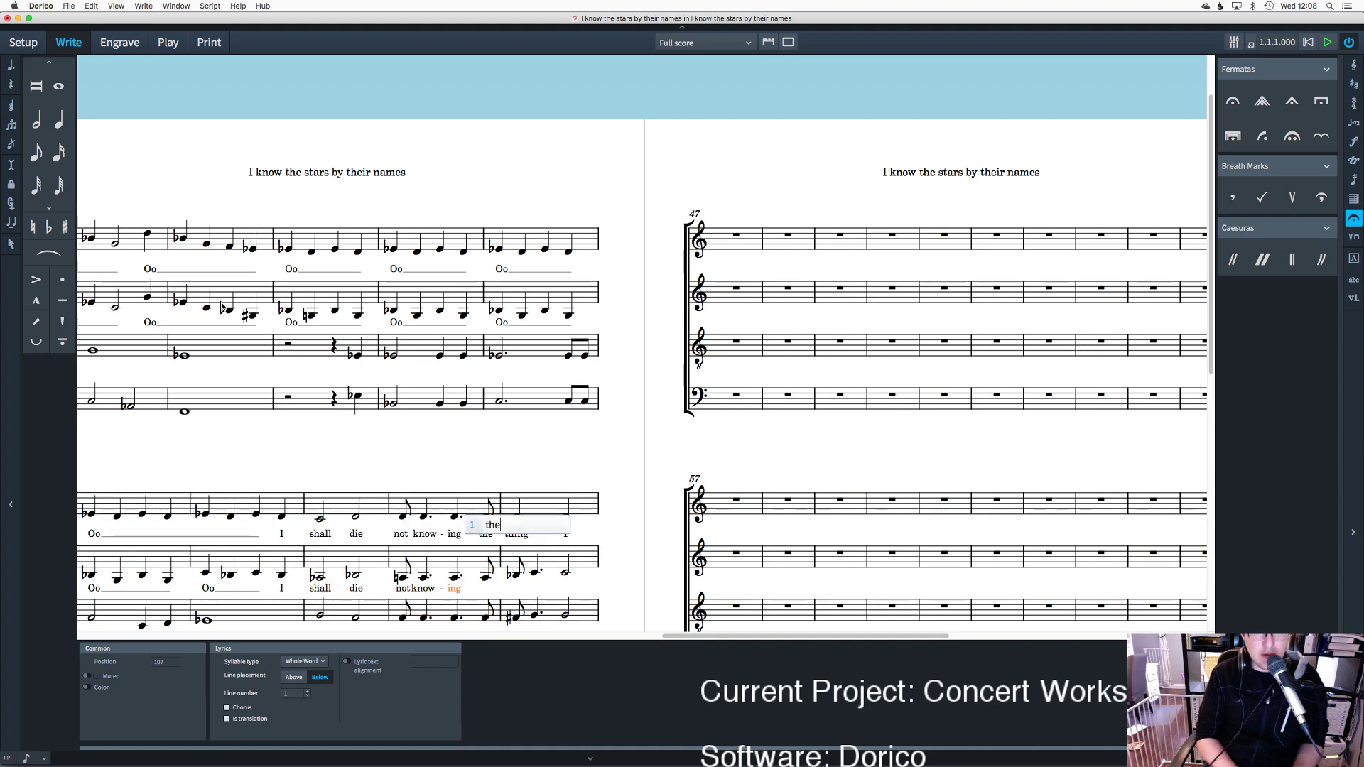
pyautogui.press('space')
pyautogui.write('thing')
pyautogui.press('space')
pyautogui.write('I')
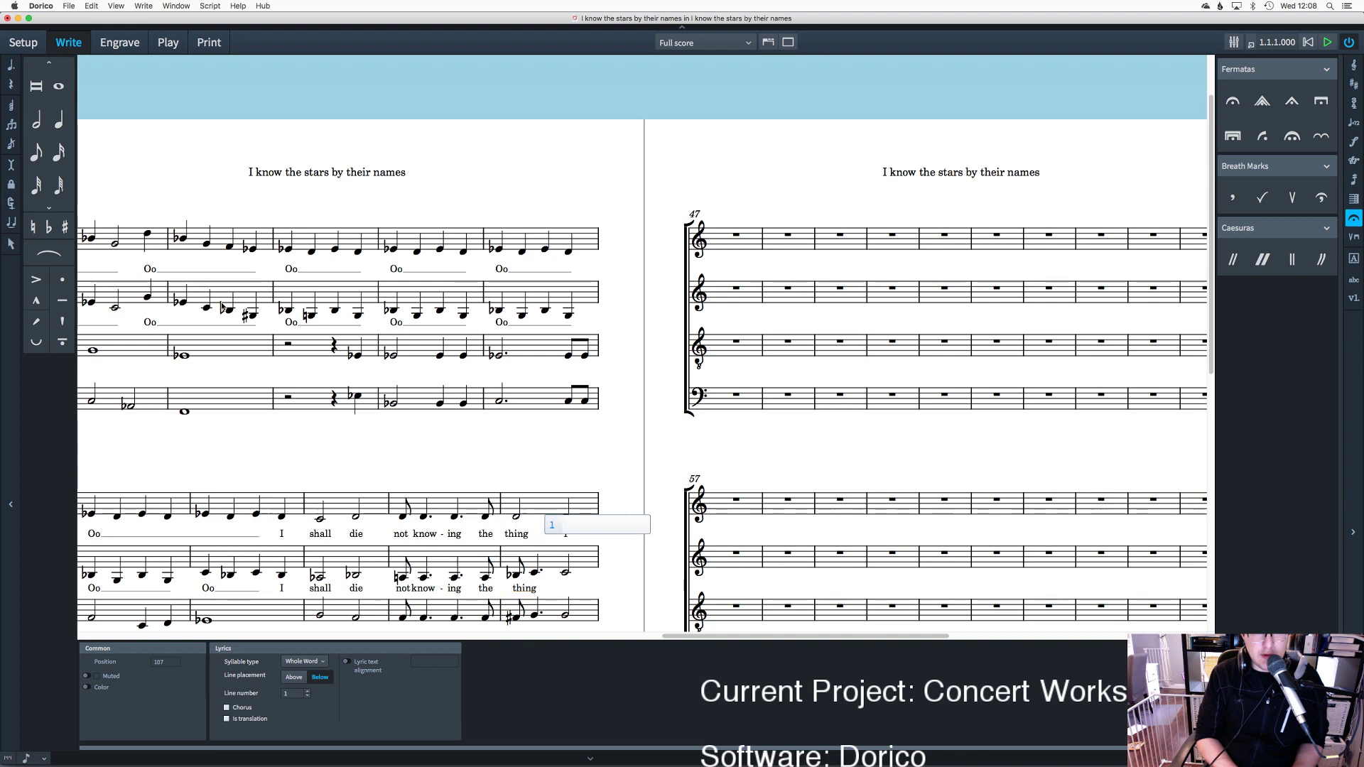
# Step: Add "want to" to the alto's bar 39 and "know," to the first note of bar 40
pyautogui.press('space')
pyautogui.write('want')
pyautogui.press('space')
pyautogui.write('to')
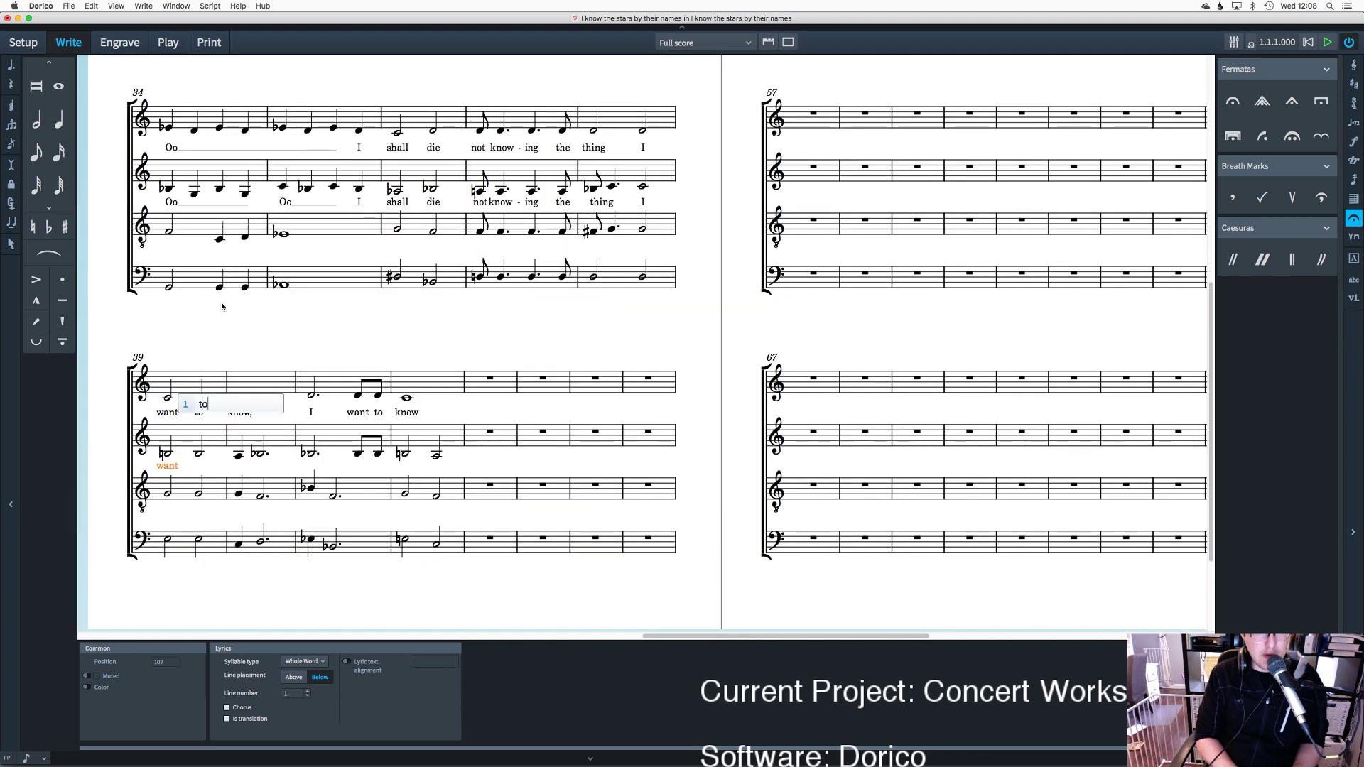
pyautogui.press('space')
pyautogui.write('know,')
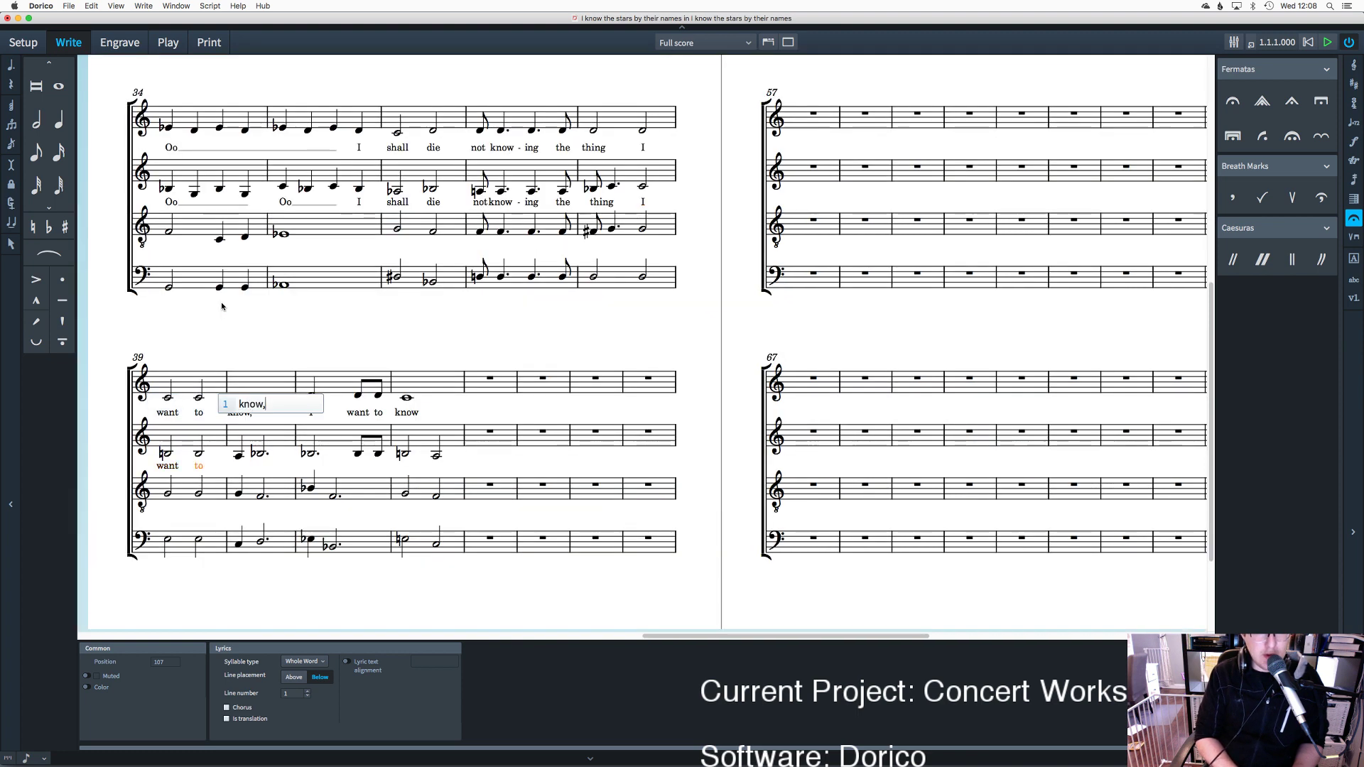
pyautogui.press('space')
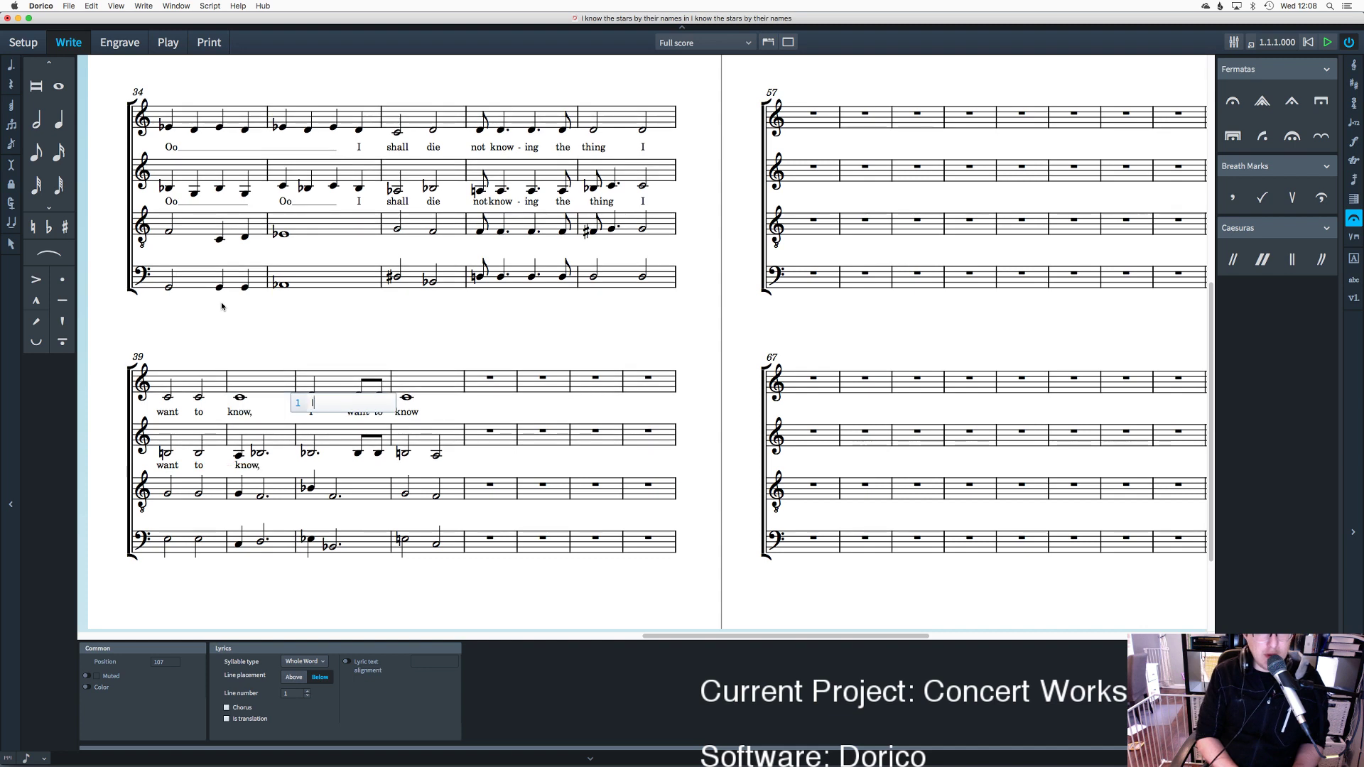
# Step: Add "I want to" to the alto's bar 41 and "know" to bar 42, extending "know" through its second note
pyautogui.write('I')
pyautogui.press('space')
pyautogui.write('want')
pyautogui.press('space')
pyautogui.write('to')
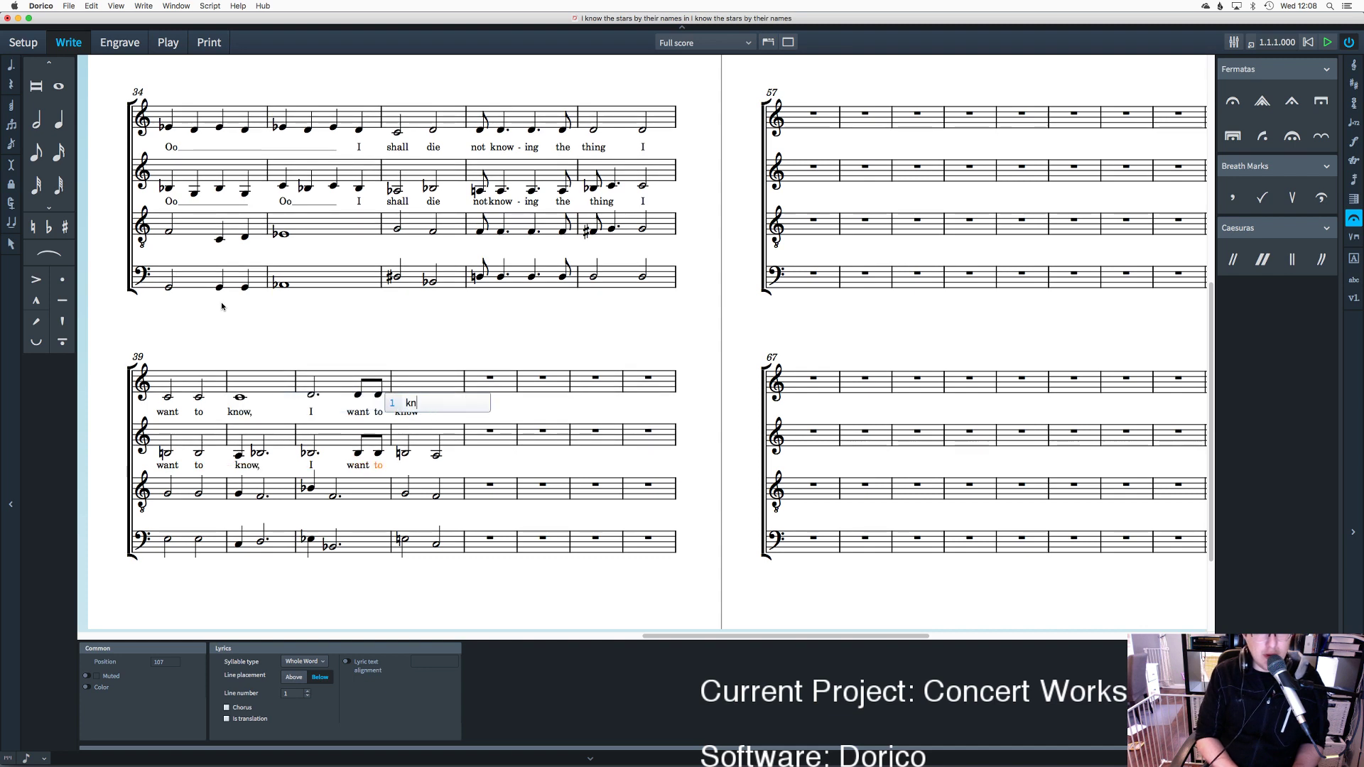
pyautogui.press('space')
pyautogui.write('know')
pyautogui.press('space')
pyautogui.press('Escape')
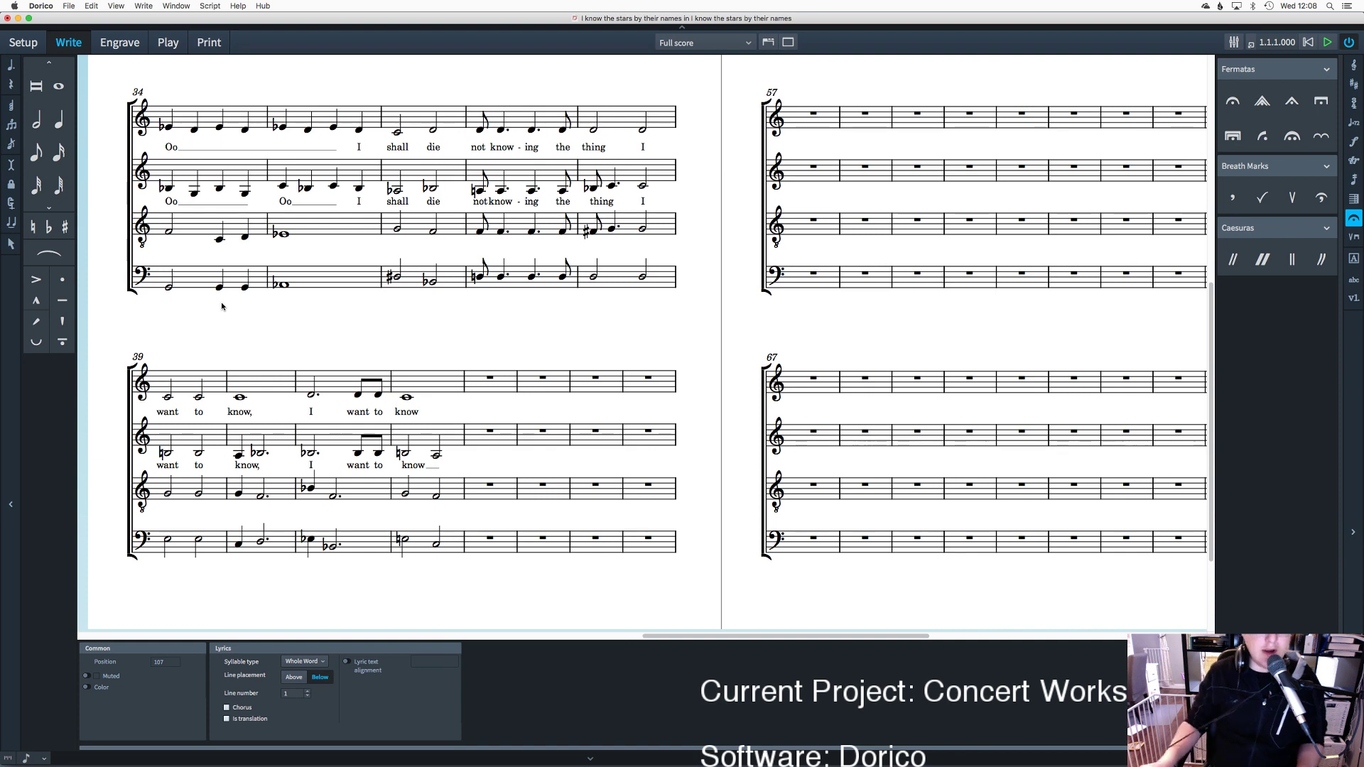
# Step: Add "dark to me" to the tenor's bars 24 and 25, extending "dark" and "me" each through its second note
pyautogui.hscroll(-5, 277, 451)
pyautogui.hscroll(-7, 277, 450)
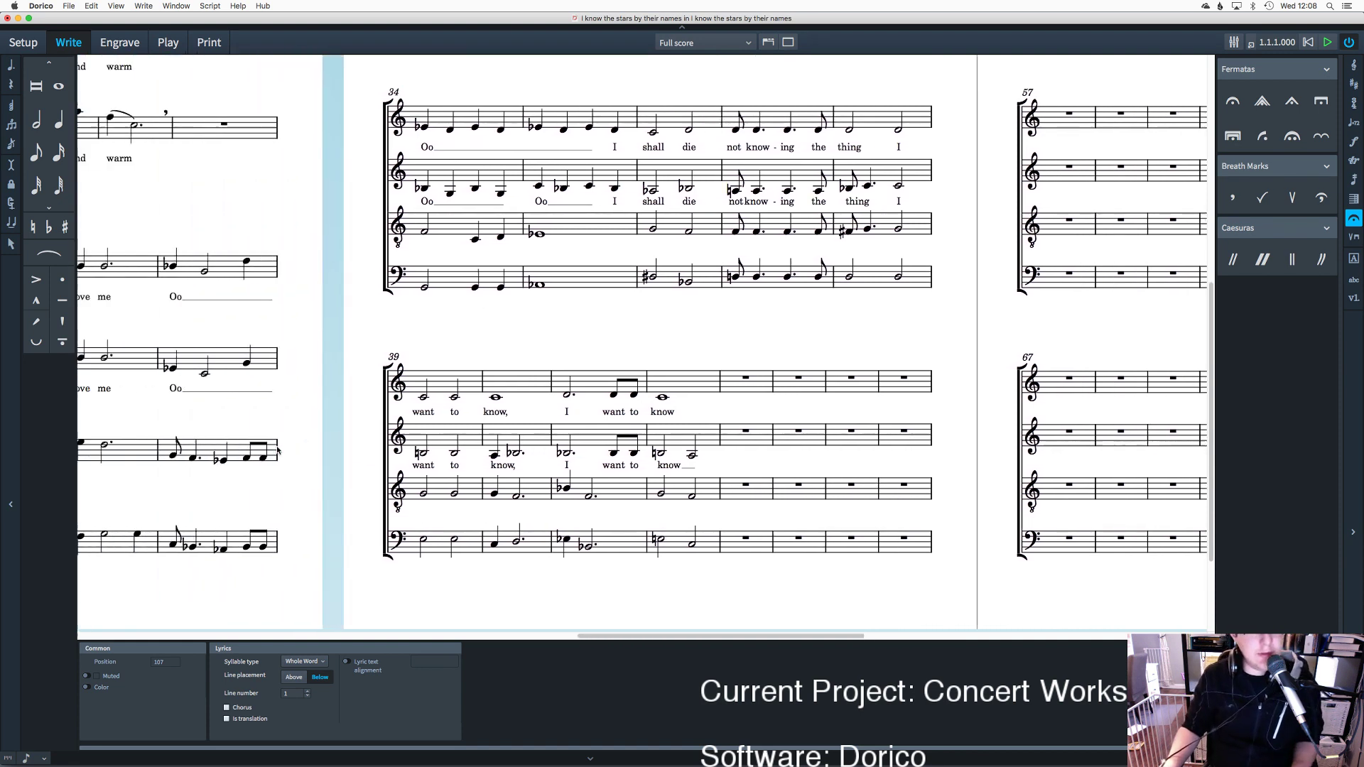
pyautogui.scroll(-4, 270, 484)
pyautogui.hscroll(-6, 271, 486)
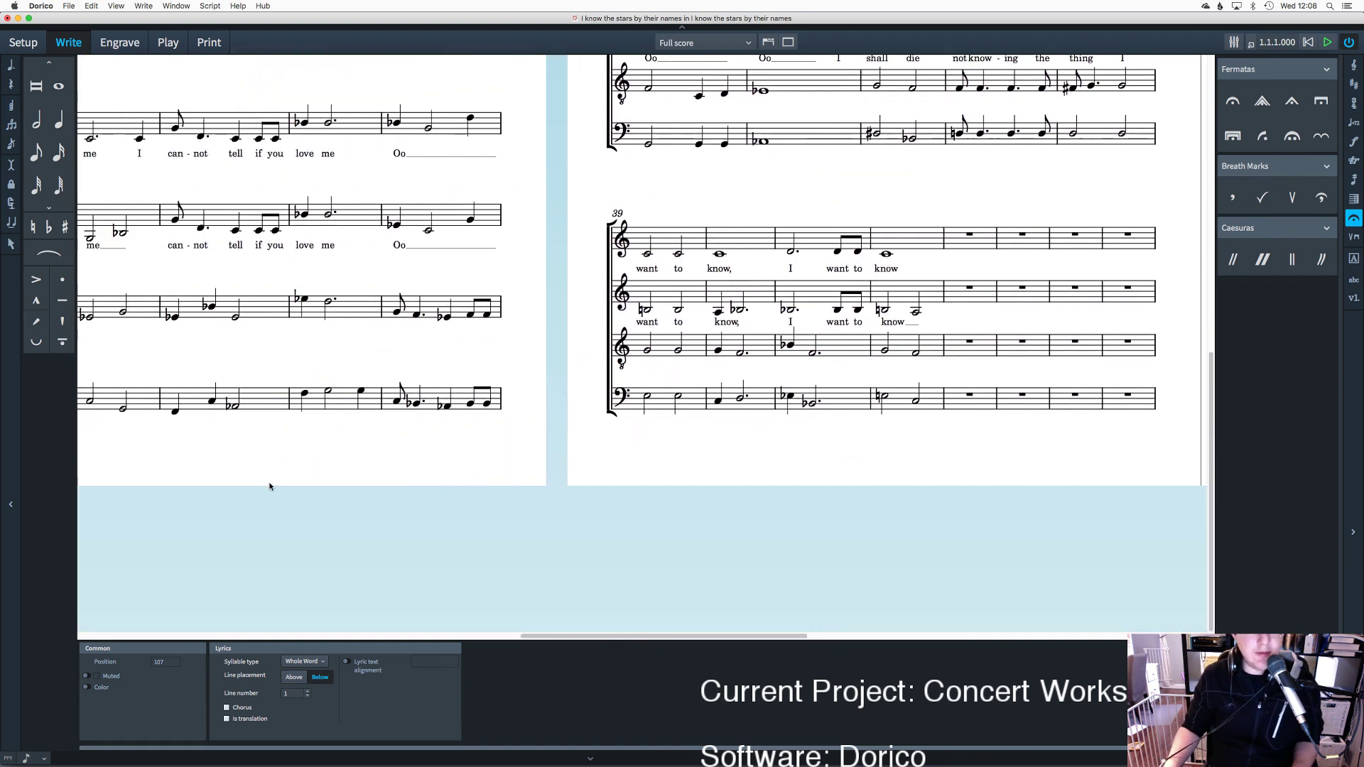
pyautogui.scroll(5, 270, 486)
pyautogui.hscroll(-1, 271, 486)
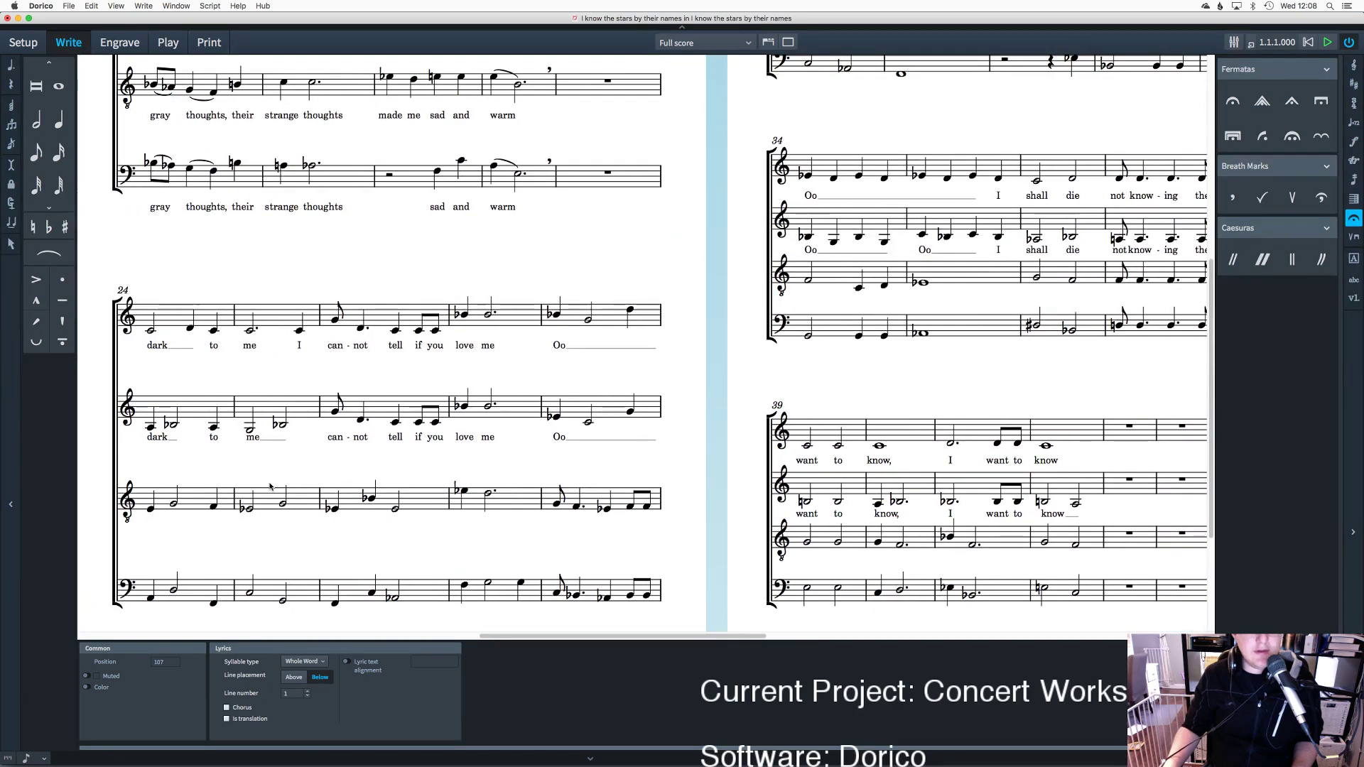
pyautogui.scroll(7, 453, 292)
pyautogui.scroll(-8, 453, 291)
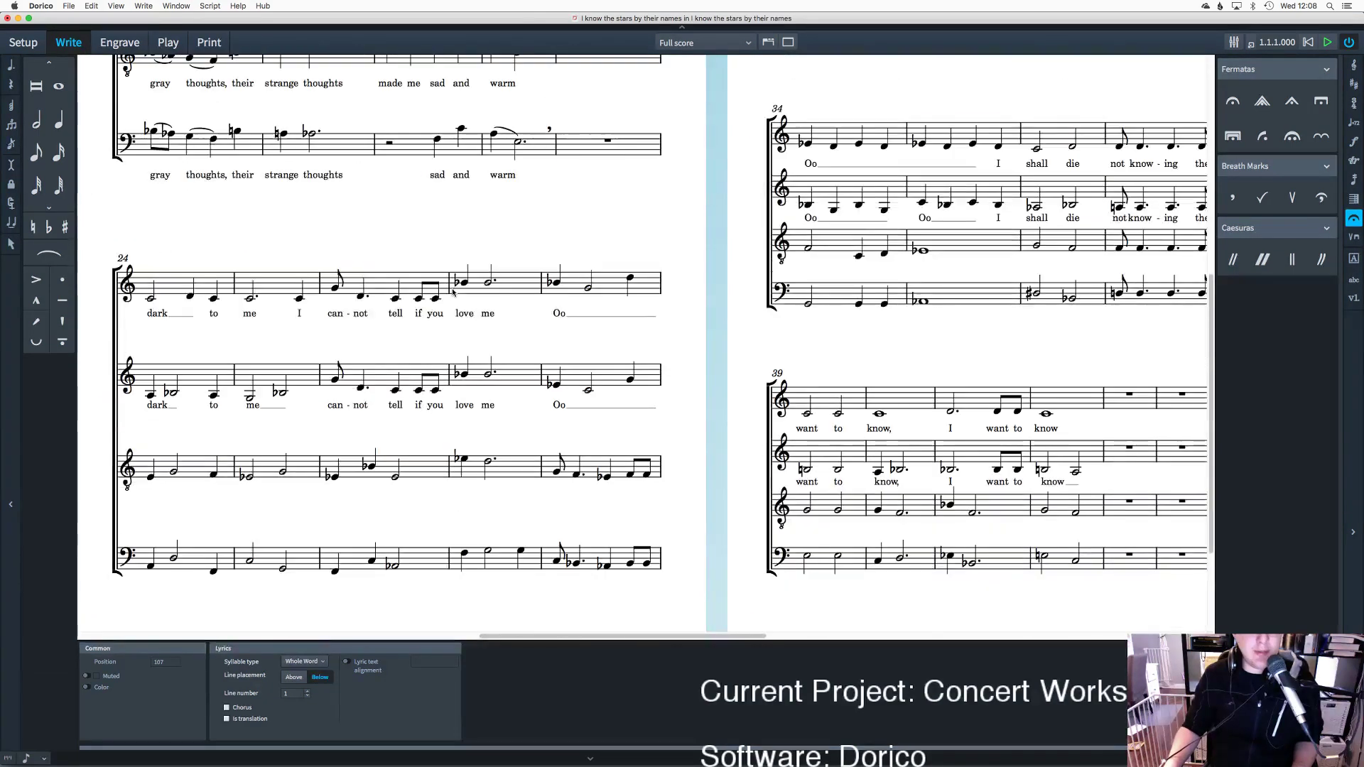
pyautogui.click(149, 478)
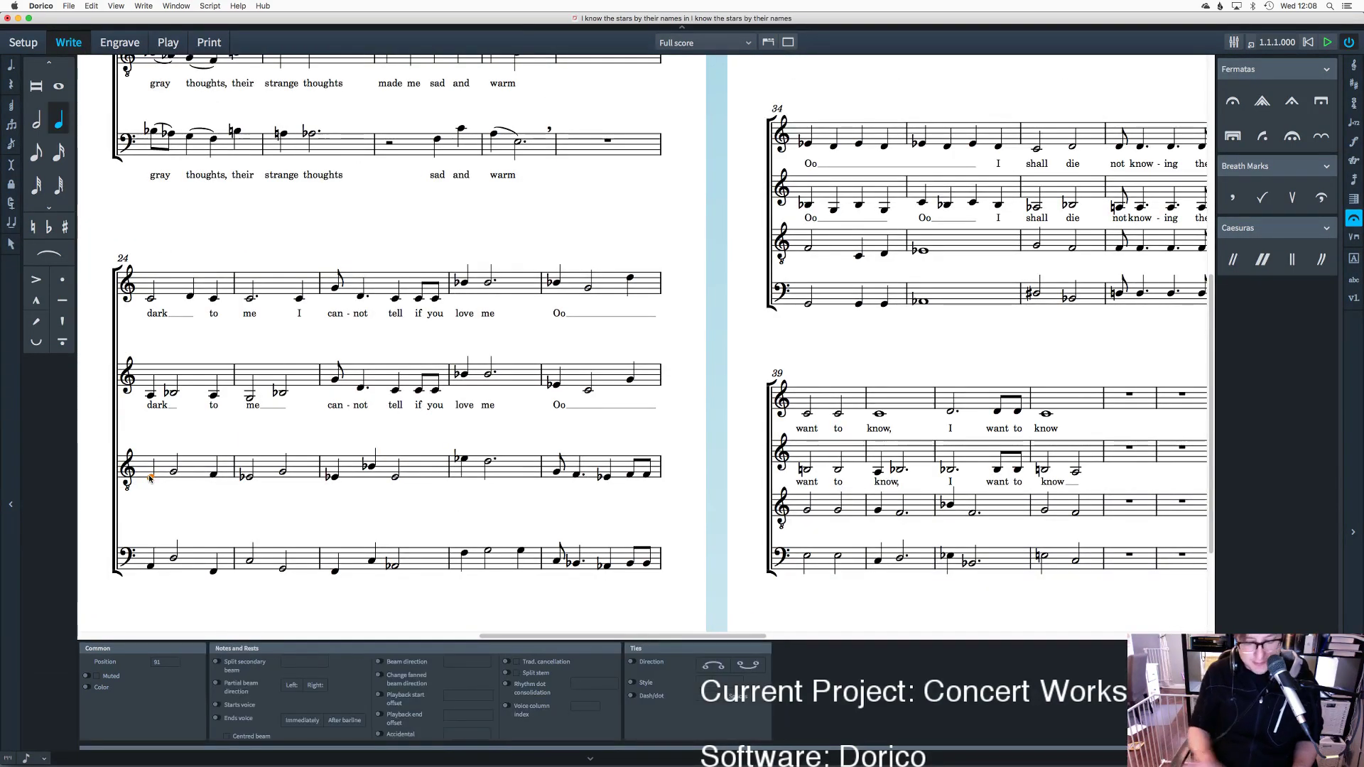
pyautogui.hotkey('shift', 'l')
pyautogui.write('Da')
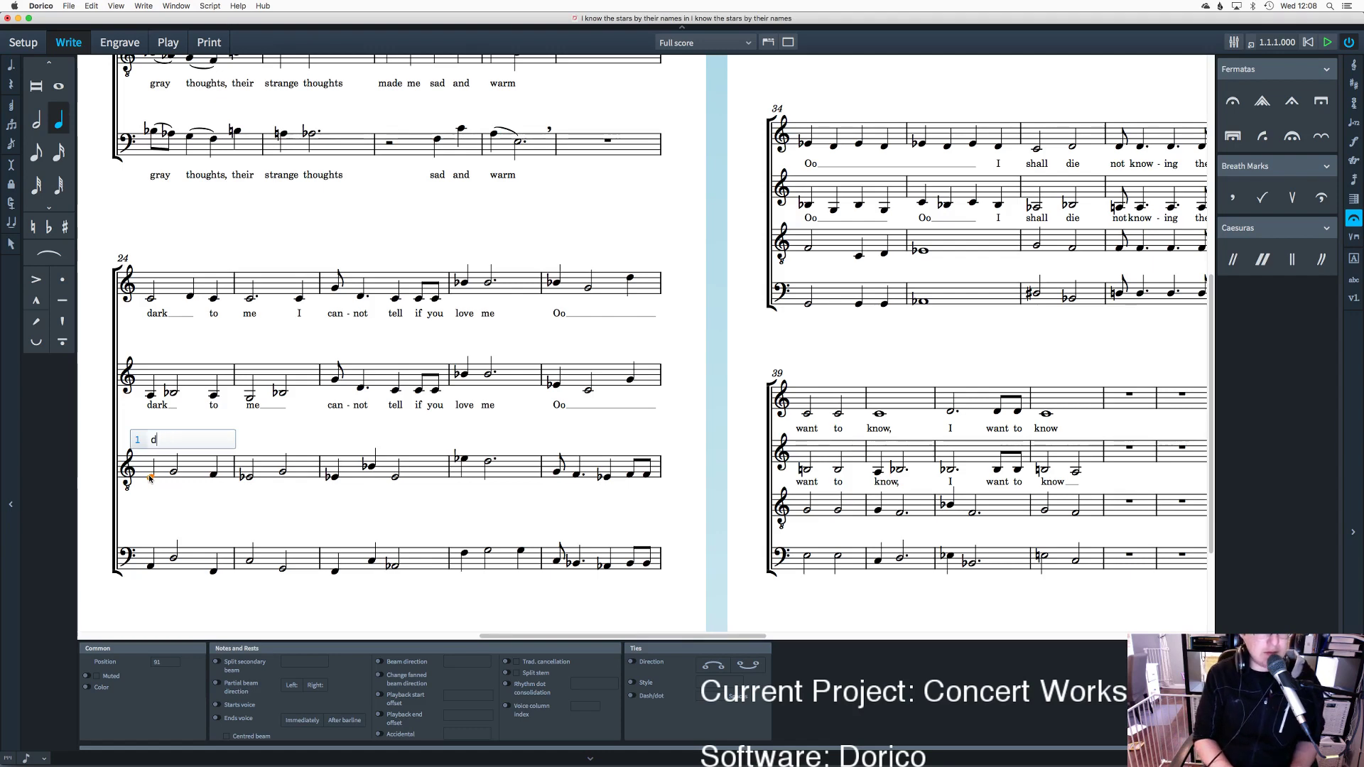
pyautogui.press('BackSpace')
pyautogui.press('BackSpace')
pyautogui.write('dark')
pyautogui.press('space')
pyautogui.write('to')
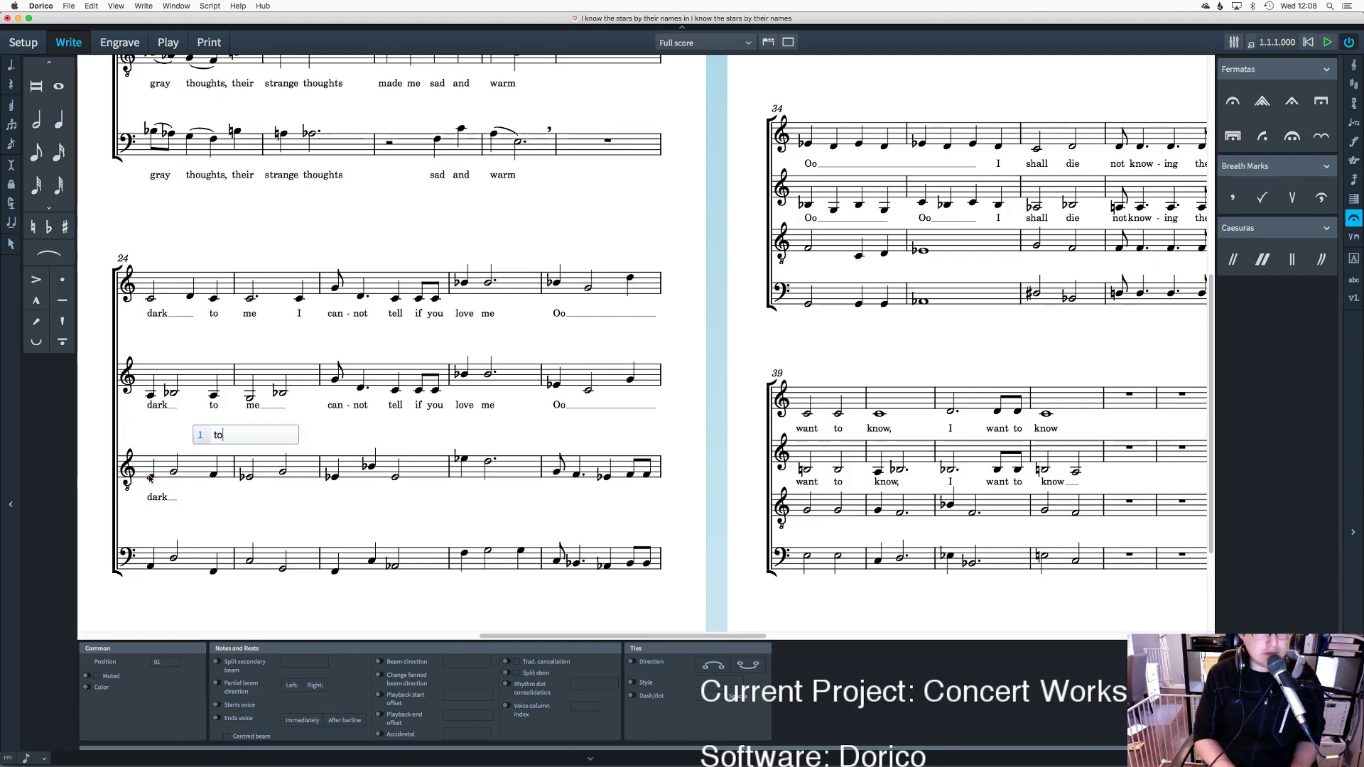
pyautogui.press('space')
pyautogui.write('me')
pyautogui.press('space')
pyautogui.press('space')
# Step: Add "can-not tell" to the tenor's bar 26 and "love me" to bar 27
pyautogui.write('can')
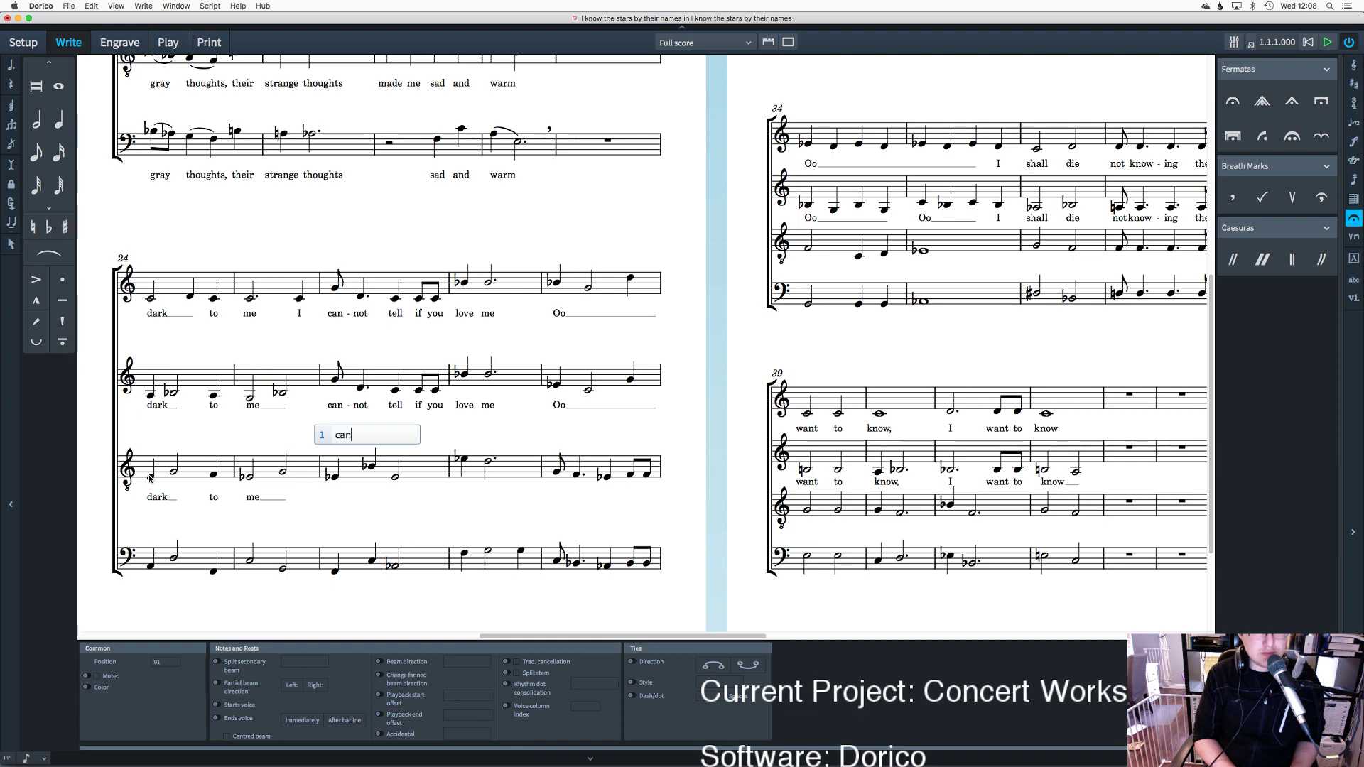
pyautogui.press('-')
pyautogui.write('not')
pyautogui.press('space')
pyautogui.write('tel')
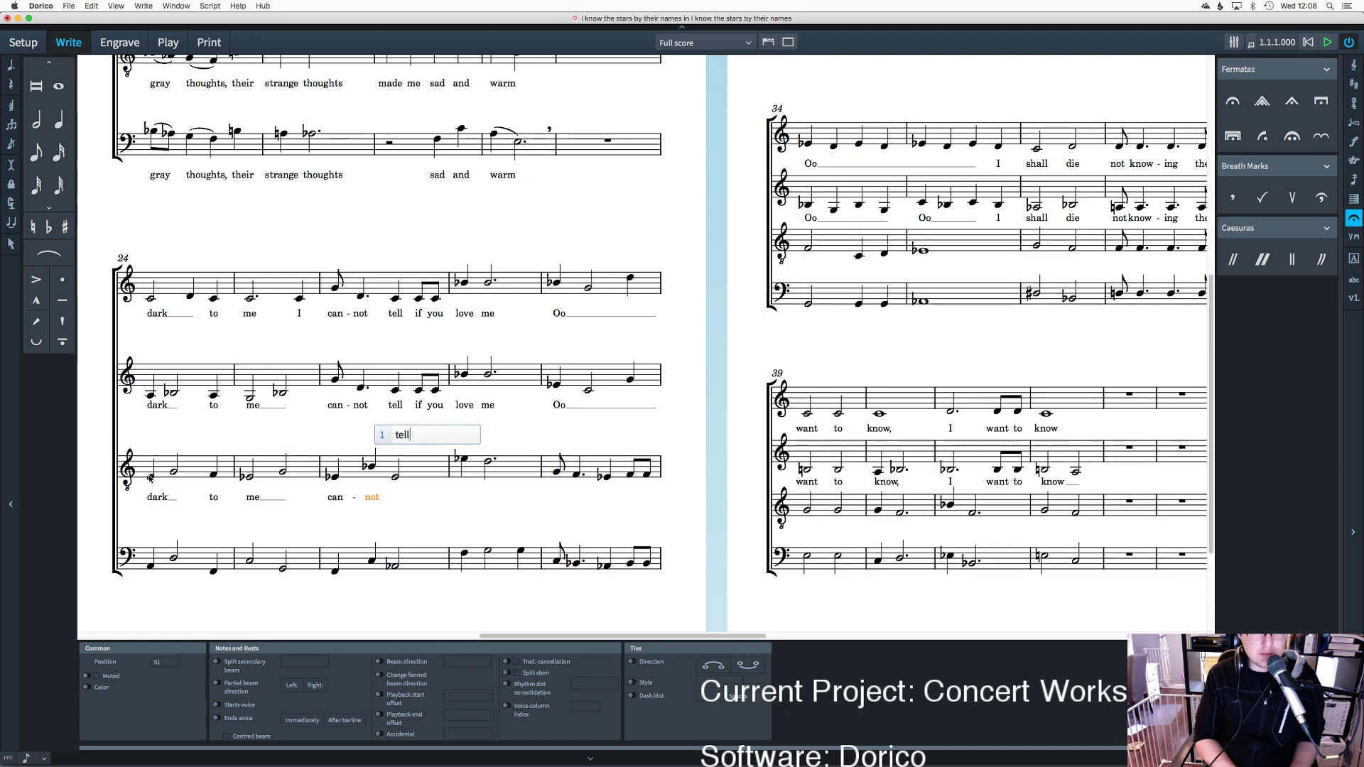
pyautogui.write('l')
pyautogui.press('space')
pyautogui.write('love')
pyautogui.press('space')
pyautogui.write('me')
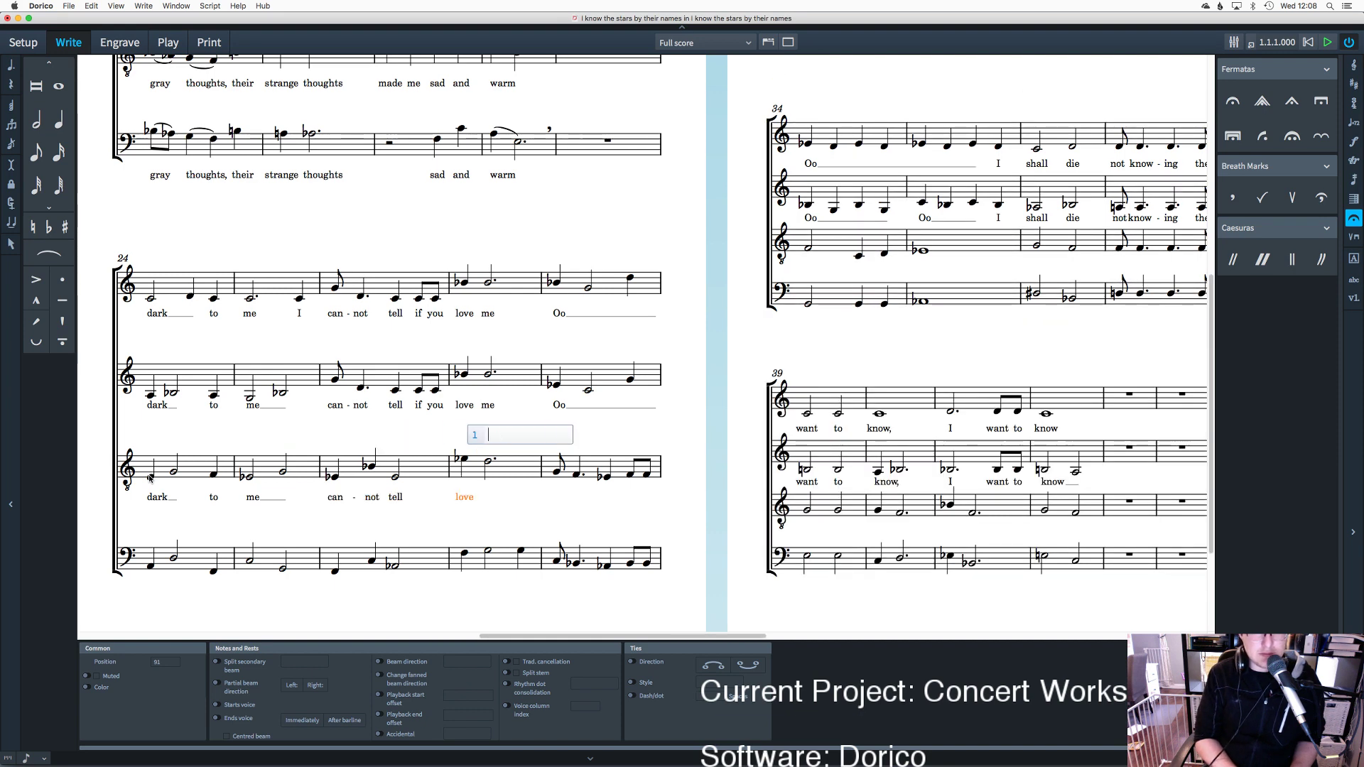
pyautogui.press('space')
pyautogui.write('O')
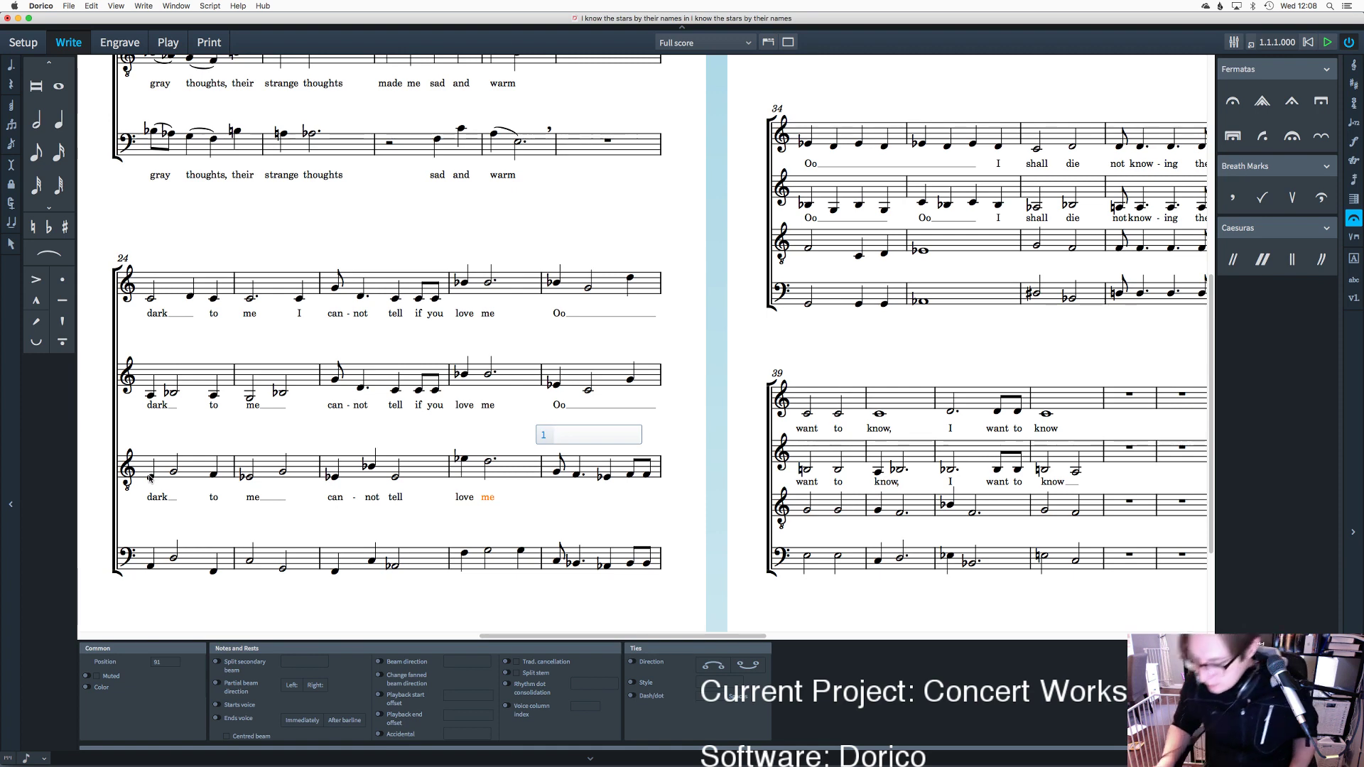
pyautogui.press('Escape')
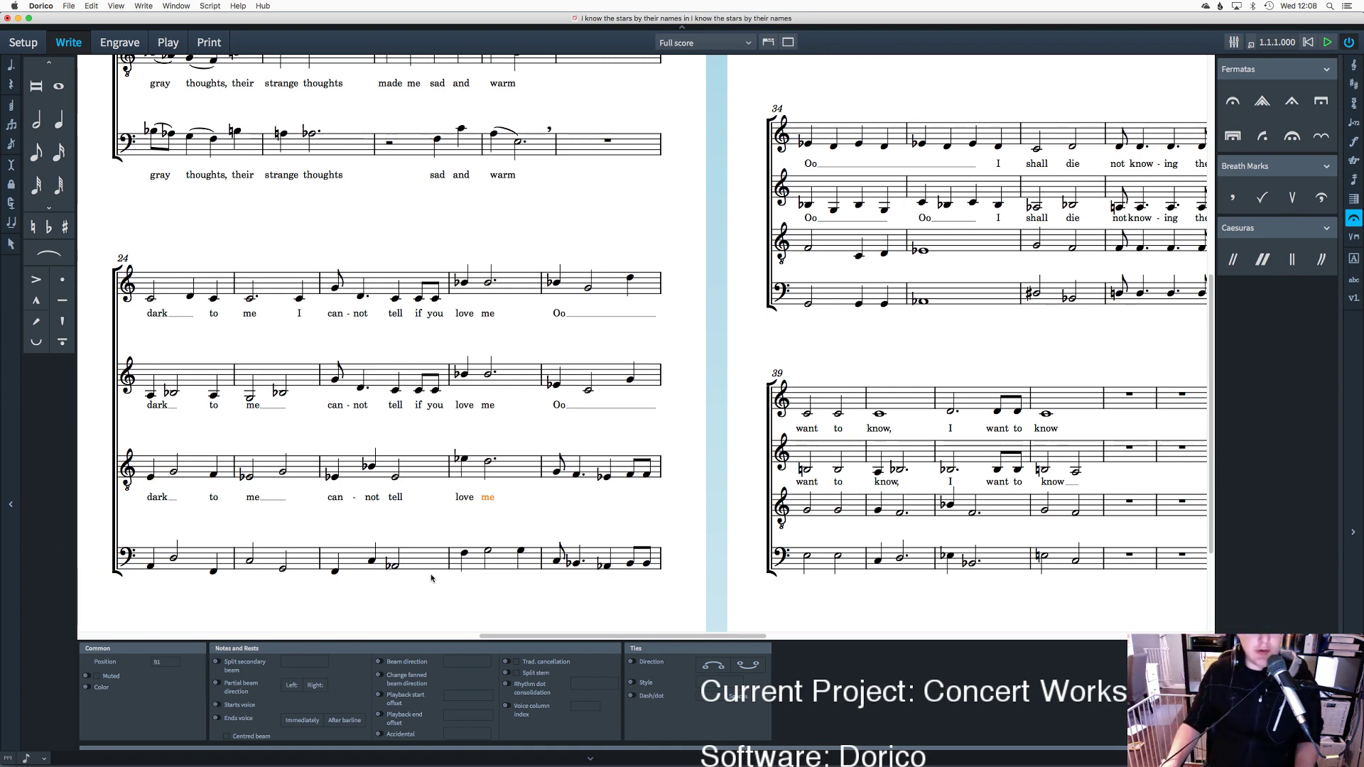
# Step: Shorten the tenor's dotted half note in bar 27 to a plain half note and add a quarter-note G on the last beat
pyautogui.click(488, 463)
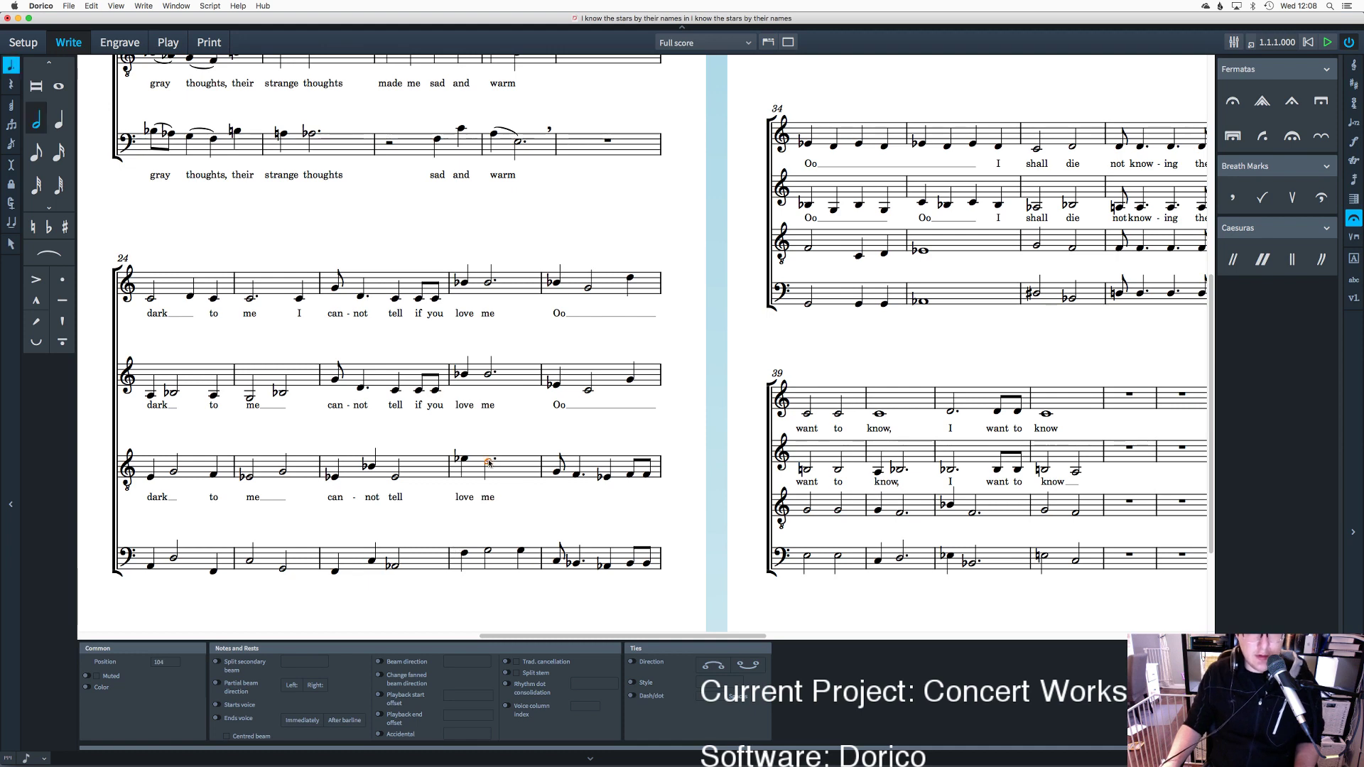
pyautogui.press('.')
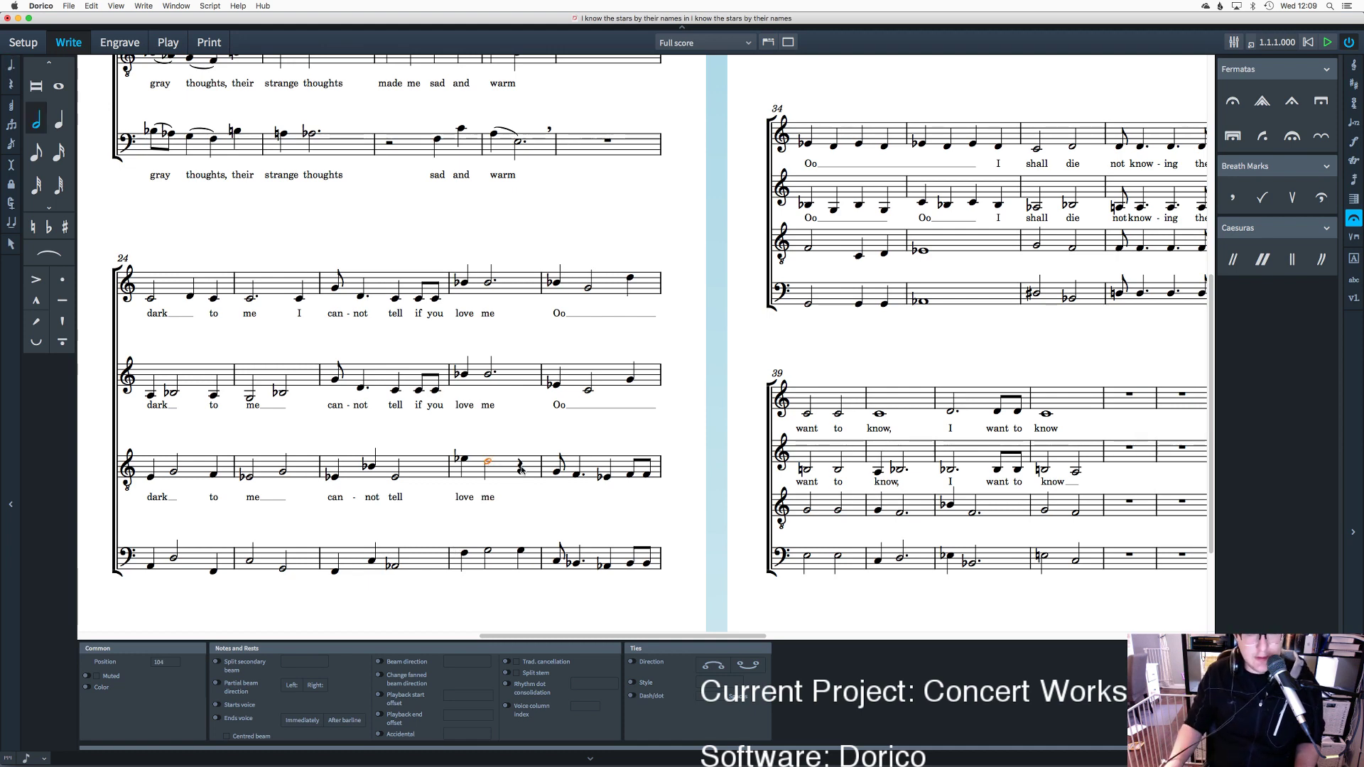
pyautogui.doubleClick(520, 469)
pyautogui.press('b')
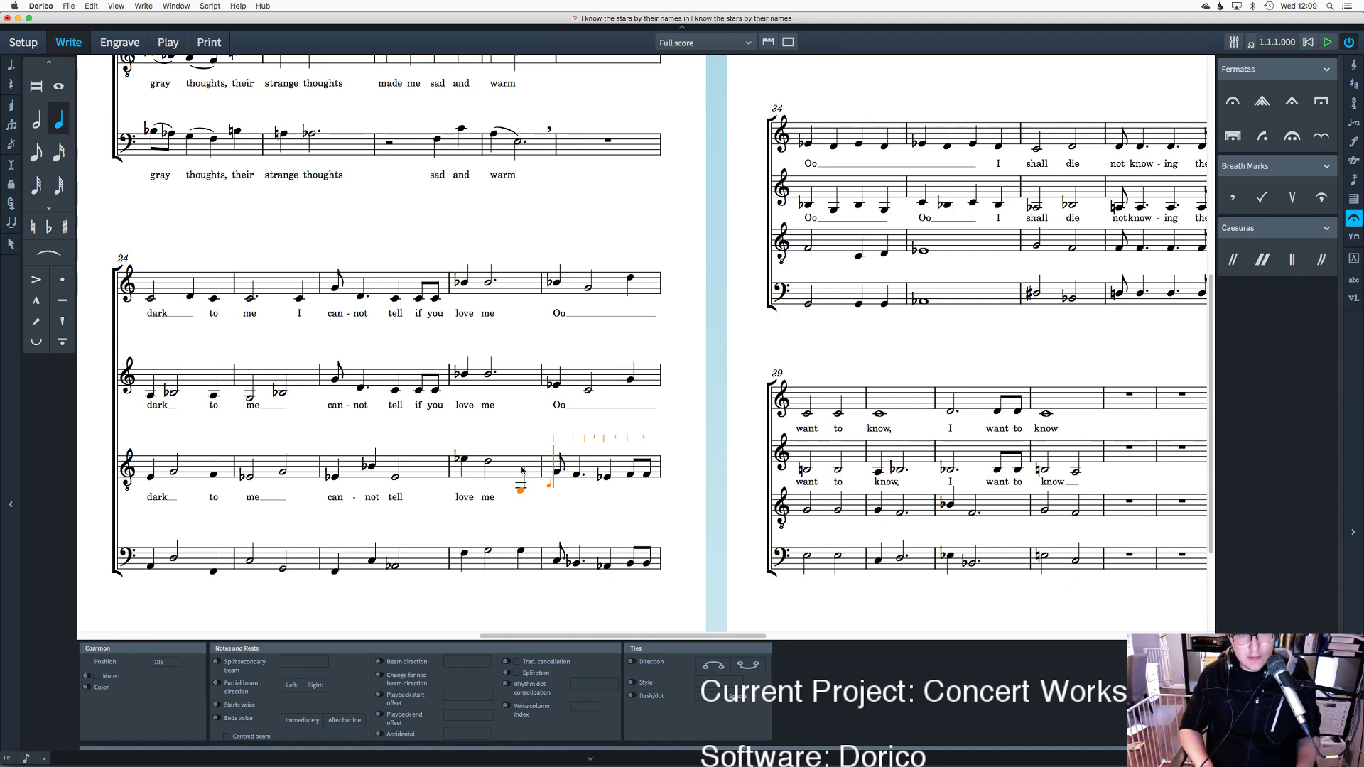
pyautogui.click(523, 470)
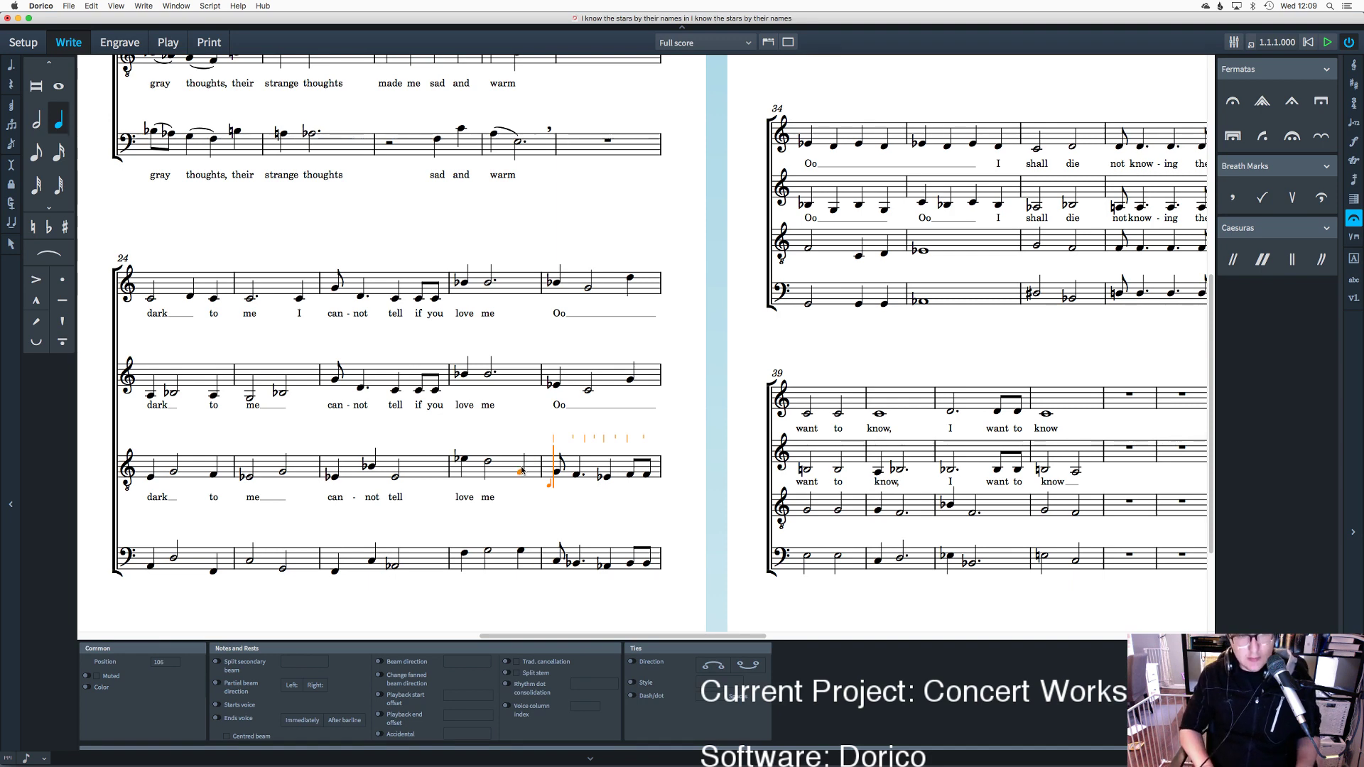
# Step: Continue the tenor lyrics with "or" on the last note of bar 27 and "do not love me at" across bar 28
pyautogui.doubleClick(487, 497)
pyautogui.write('or')
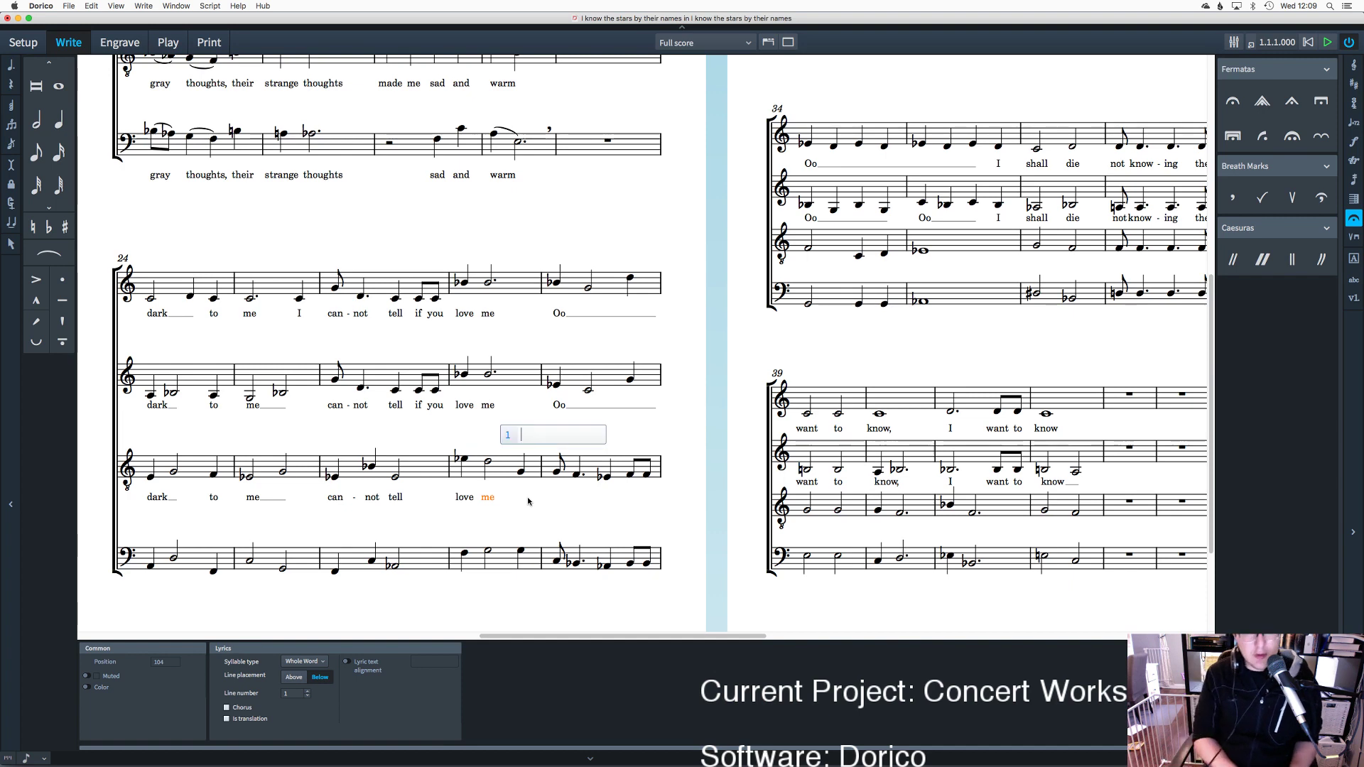
pyautogui.press('space')
pyautogui.write('d')
pyautogui.write('do')
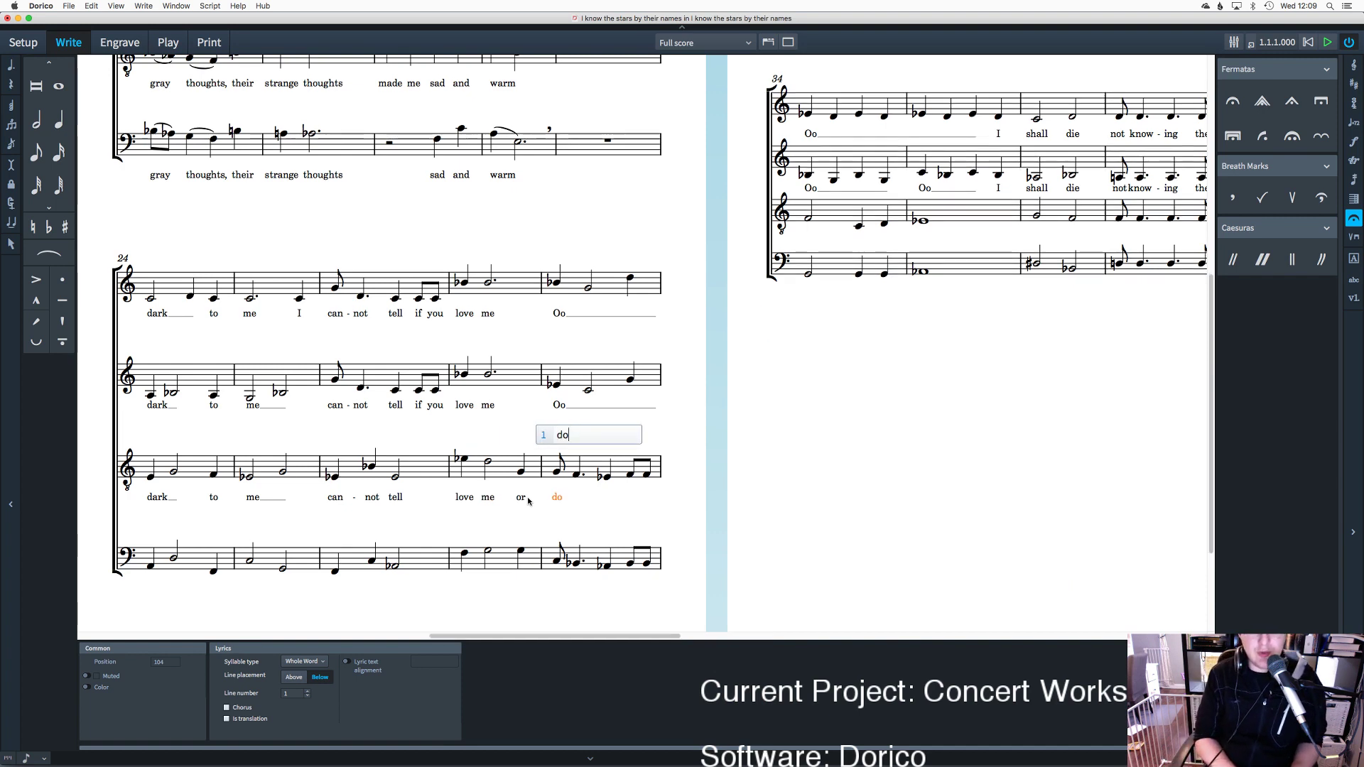
pyautogui.press('space')
pyautogui.write('not')
pyautogui.press('space')
pyautogui.write('love')
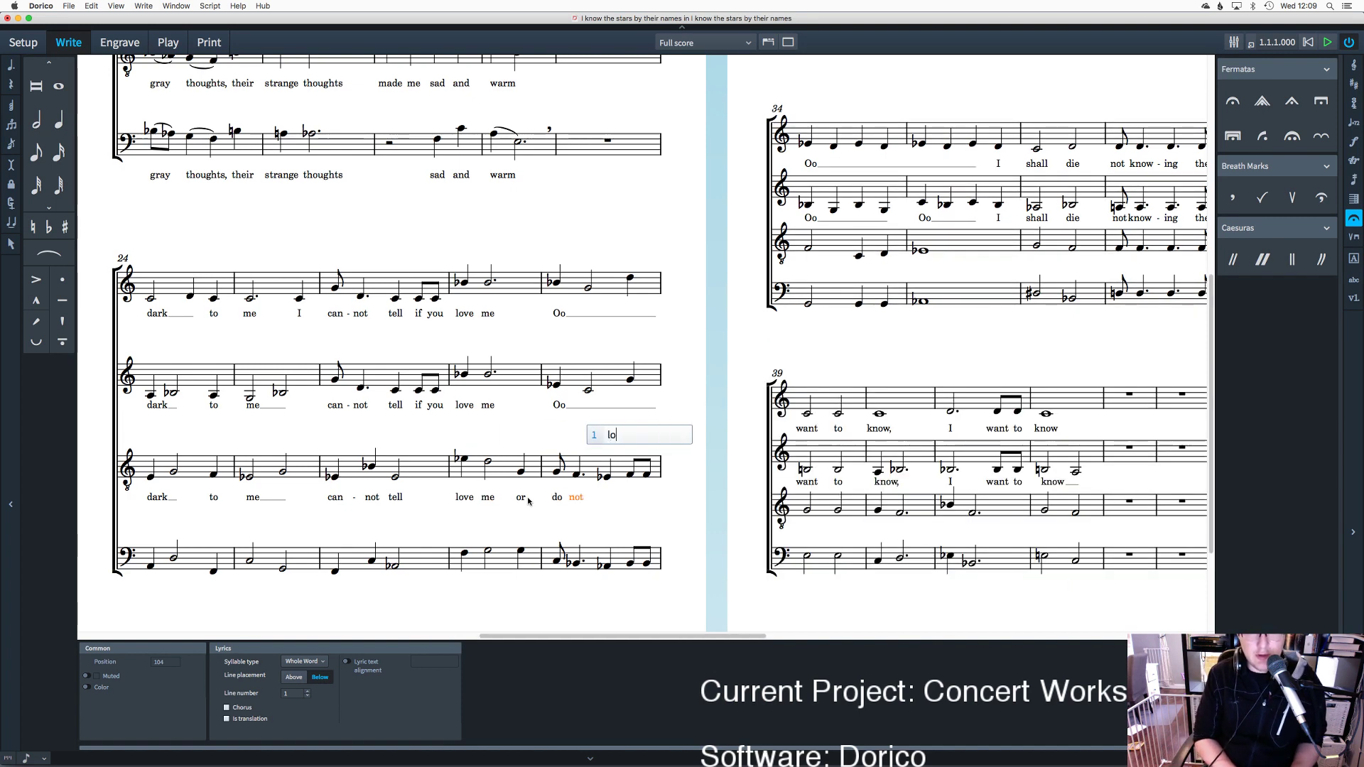
pyautogui.press('space')
pyautogui.write('me')
pyautogui.press('space')
pyautogui.write('at')
pyautogui.press('space')
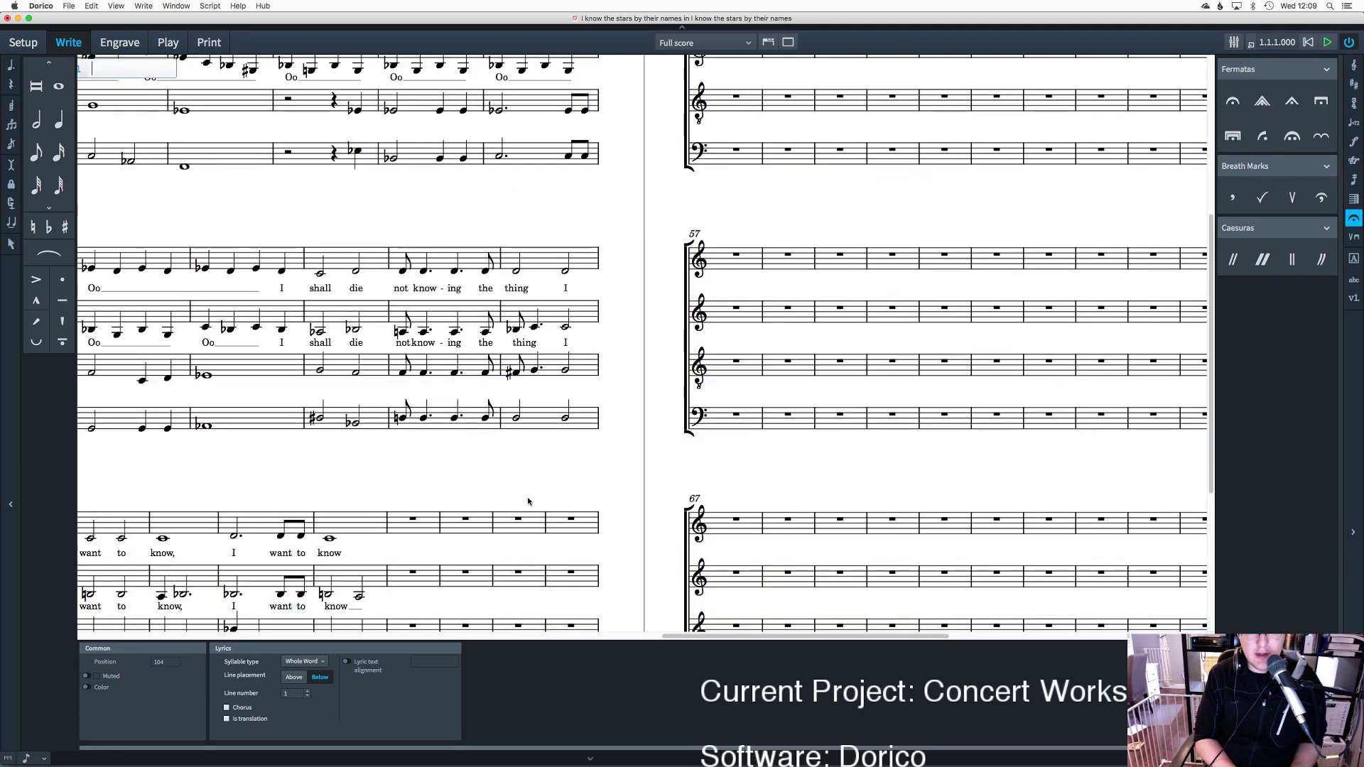
# Step: Add "all" to the tenor's bar 29, extending its line through bar 30
pyautogui.write('all')
pyautogui.press('space')
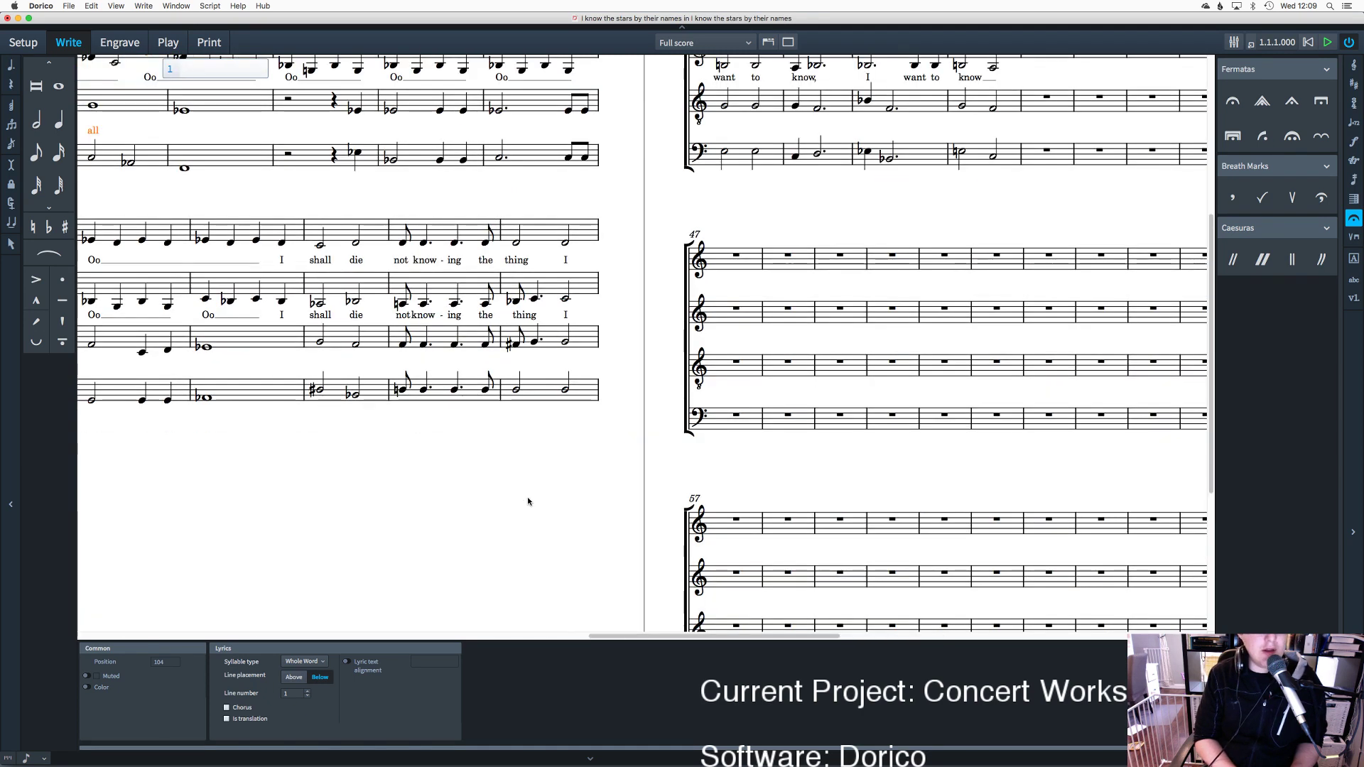
pyautogui.press('space')
pyautogui.press('space')
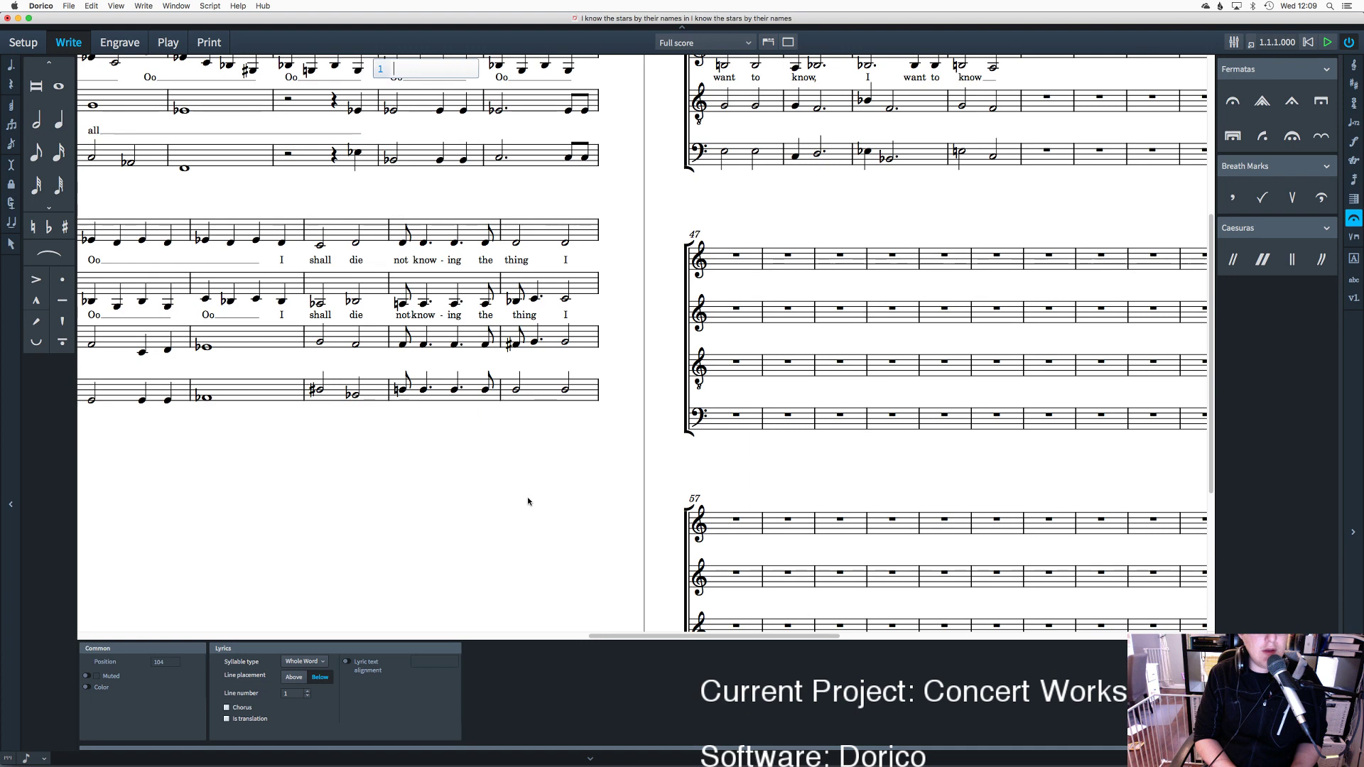
pyautogui.hotkey('shift', 'space')
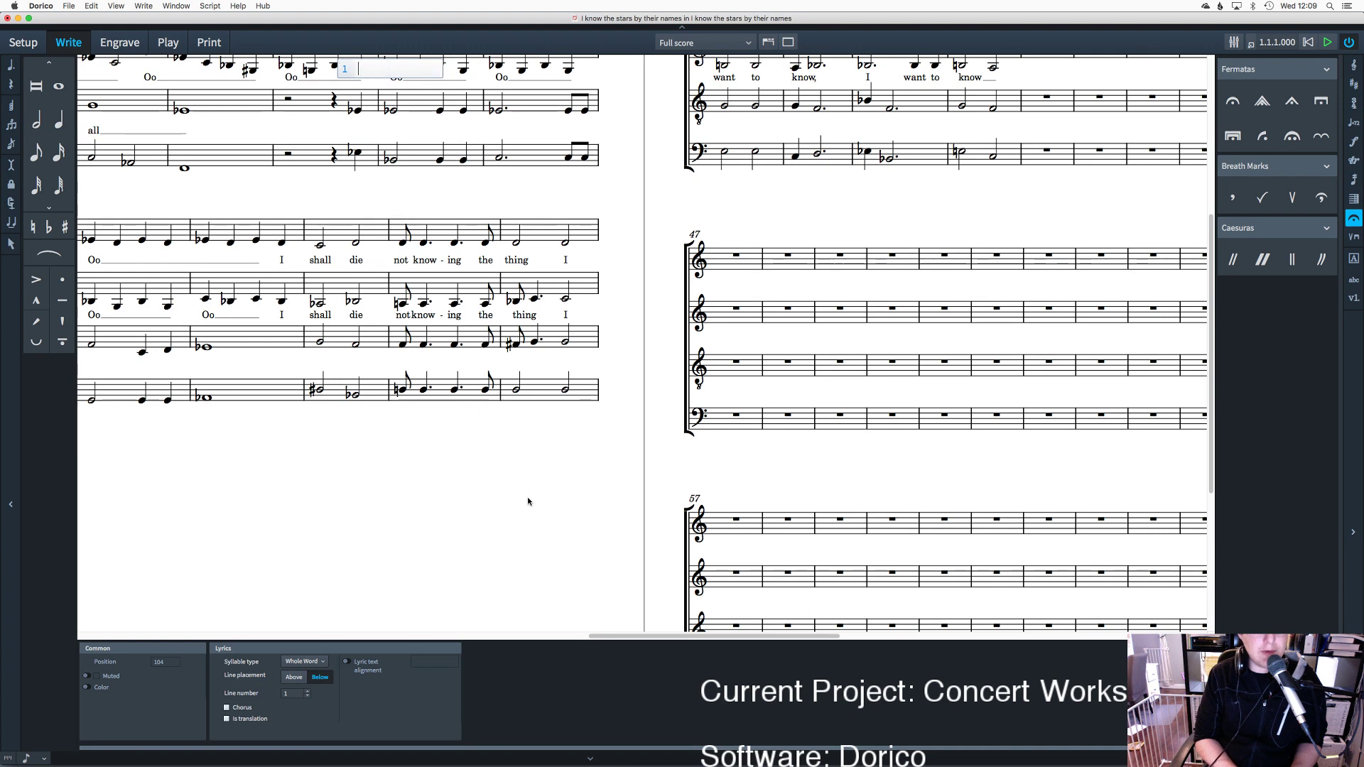
# Step: Continue the tenor lyrics with "I" at the end of bar 31, "know man-y" in bar 32 and "things" in bar 33
pyautogui.write('I')
pyautogui.press('space')
pyautogui.write('kn')
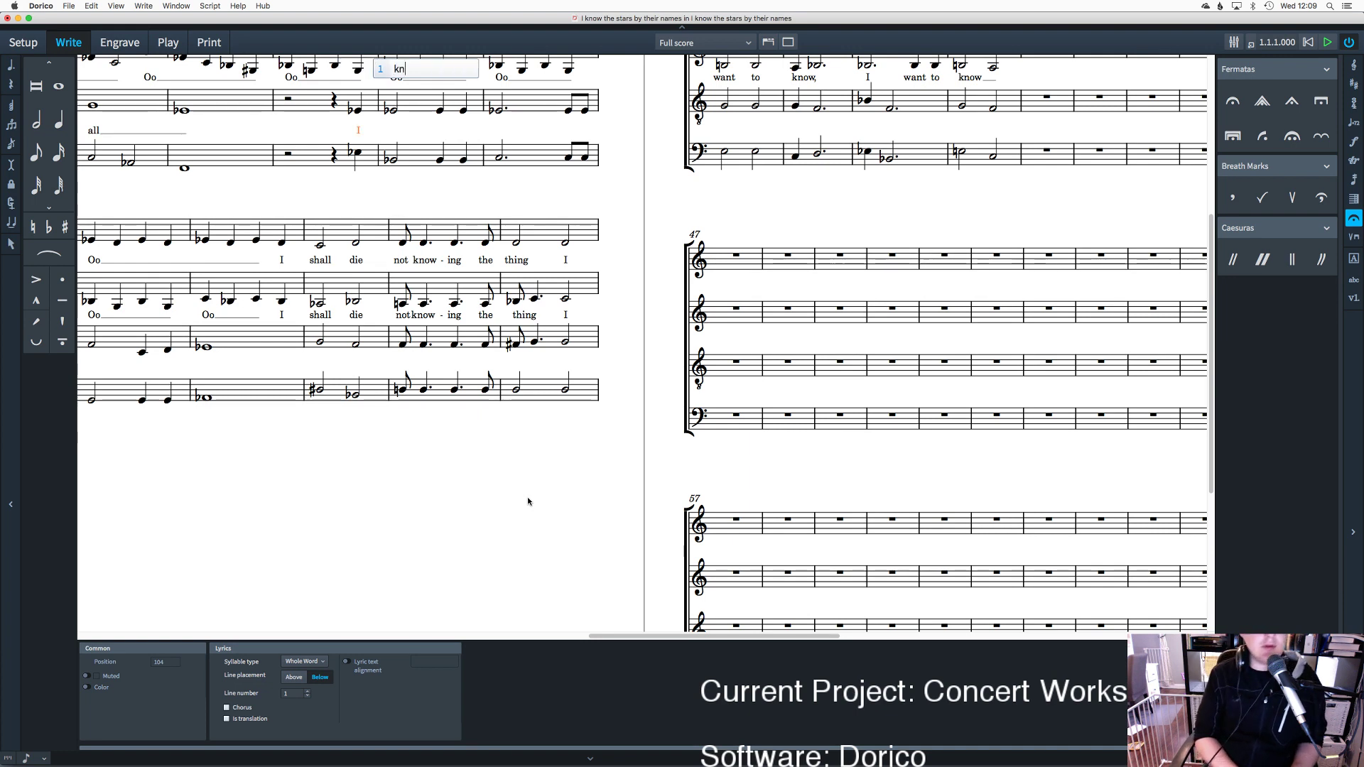
pyautogui.write('ow')
pyautogui.press('space')
pyautogui.write('man')
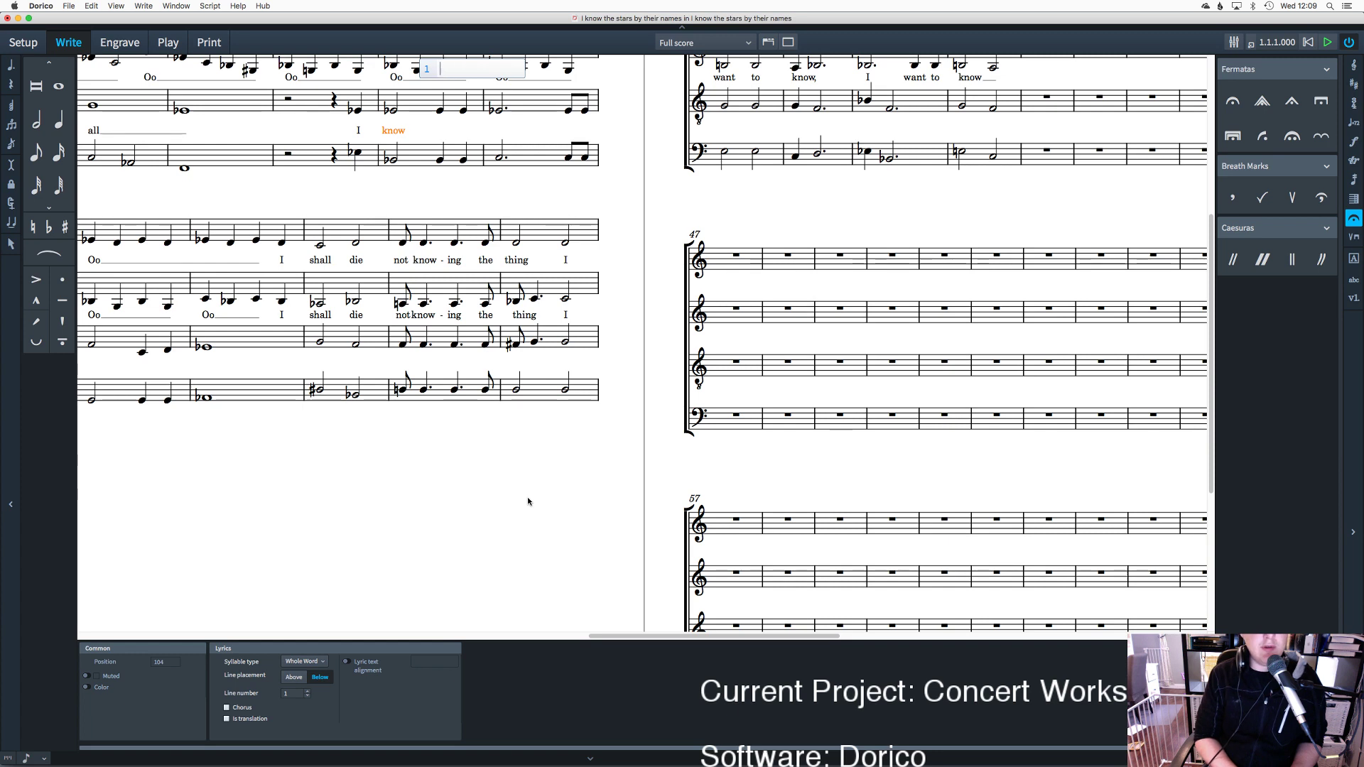
pyautogui.press('space')
pyautogui.write('y')
pyautogui.press('space')
pyautogui.write('things')
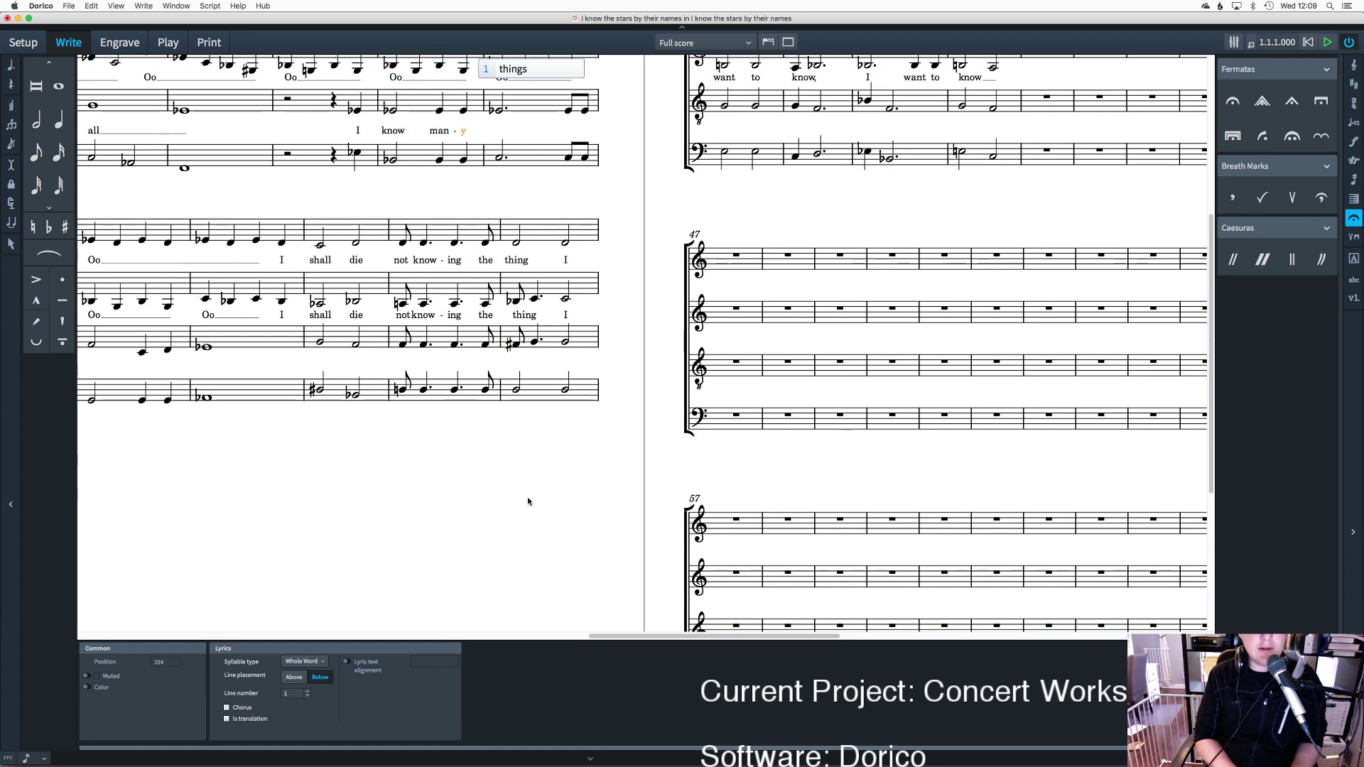
pyautogui.press('space')
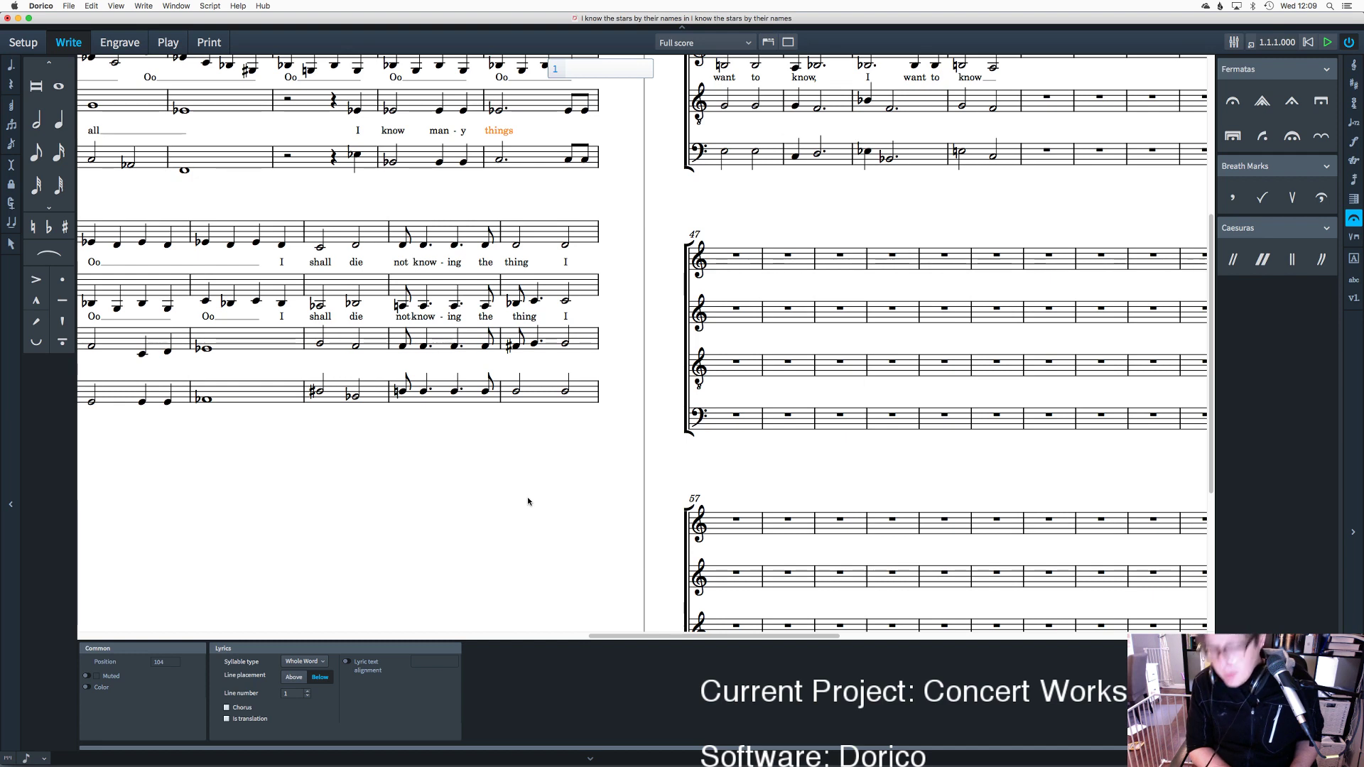
# Step: Resume the tenor lyrics after "things" and add "But the" on the last two eighth notes of bar 33
pyautogui.press('super+Tab')
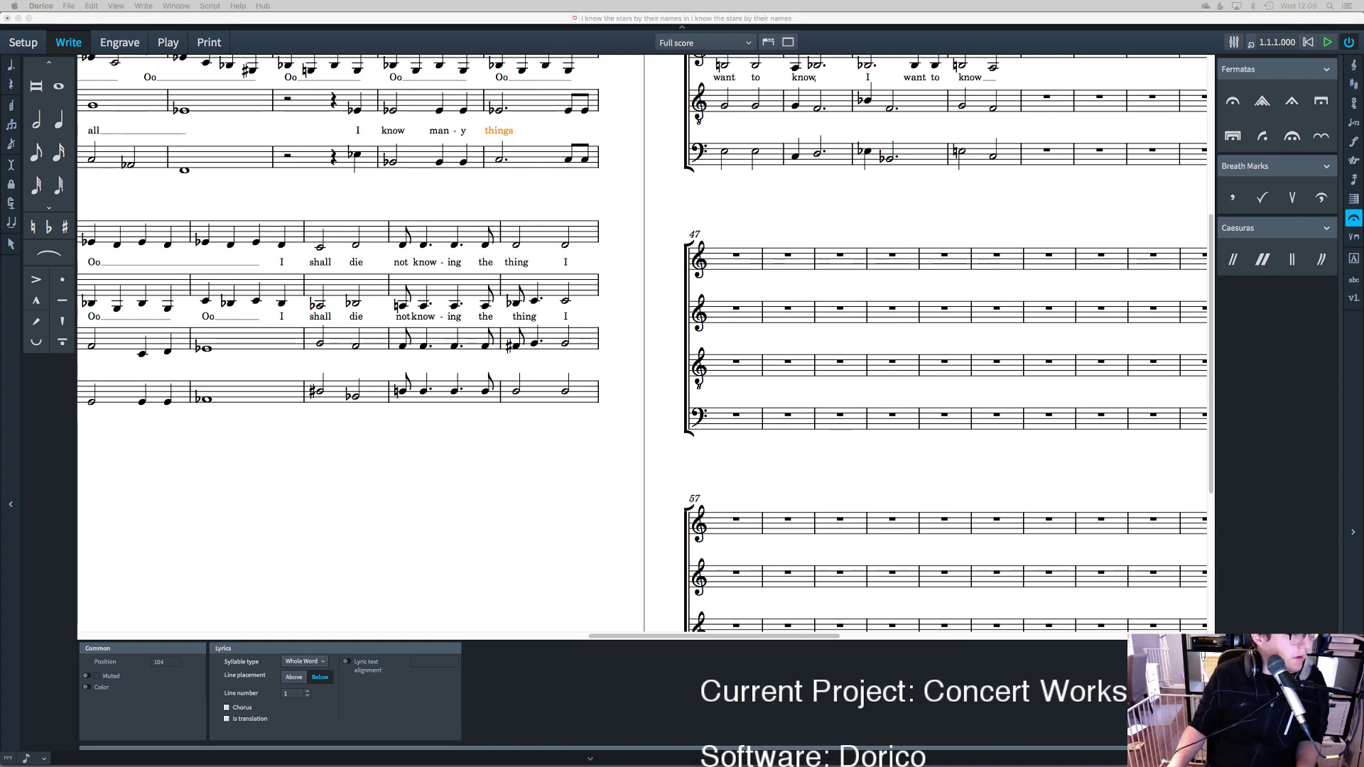
pyautogui.doubleClick(508, 133)
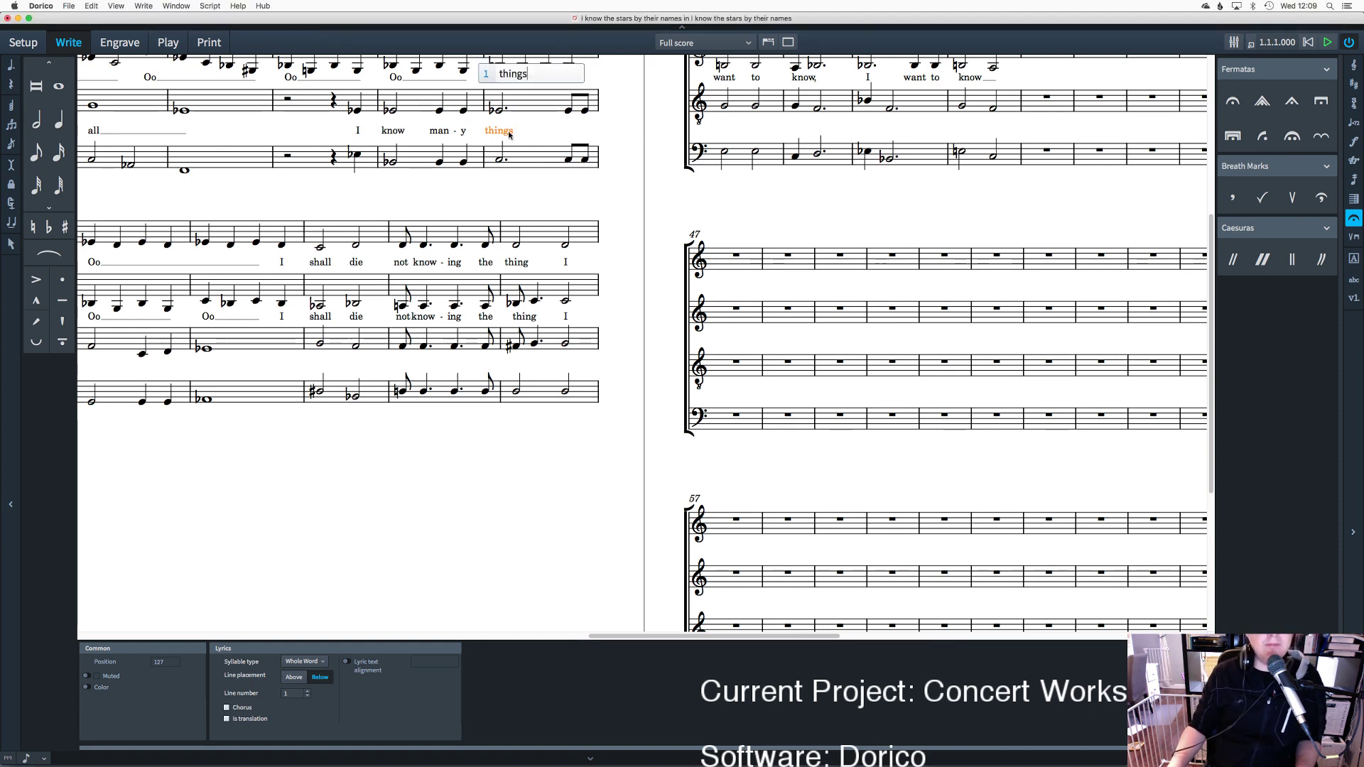
pyautogui.press('space')
pyautogui.write('th')
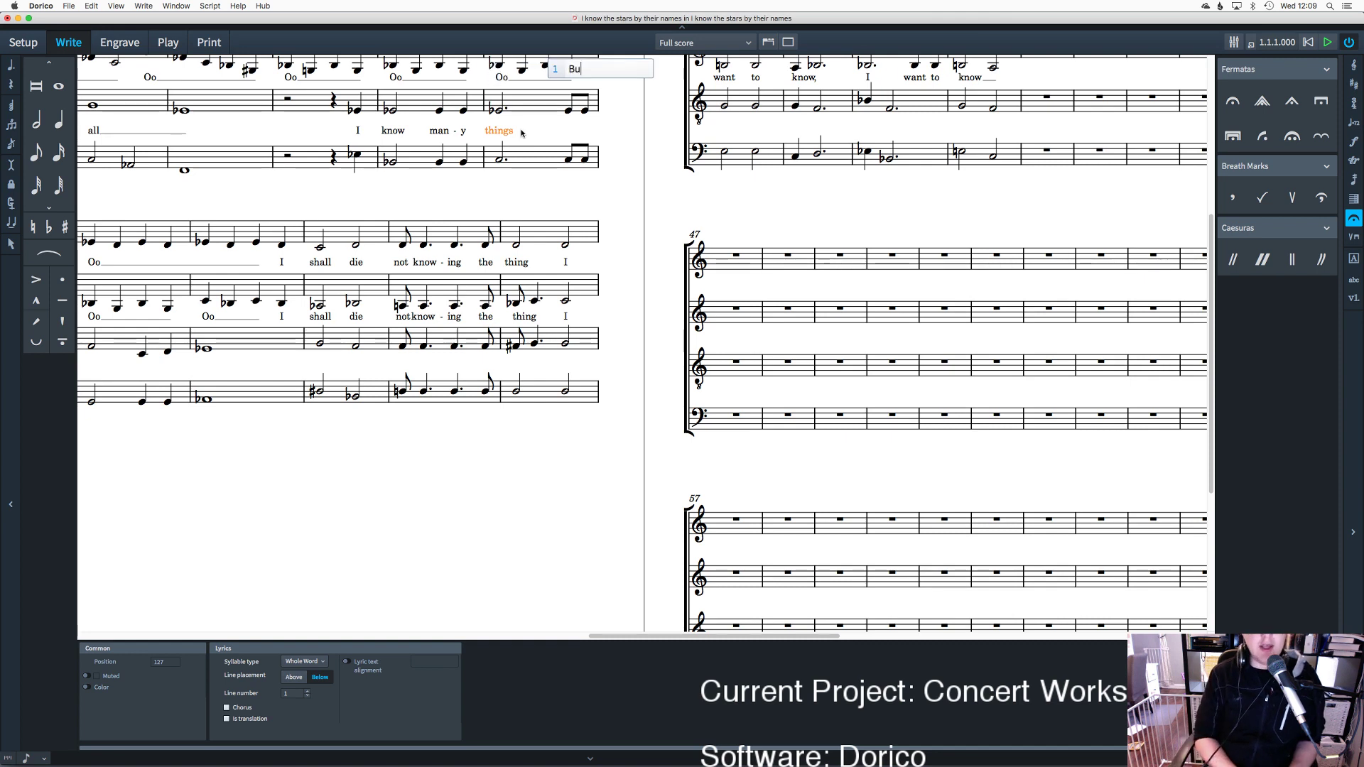
pyautogui.write('e')
pyautogui.press('space')
# Step: Add "years come and" to the tenor's bar 34 and "go" to bar 35
pyautogui.write('years')
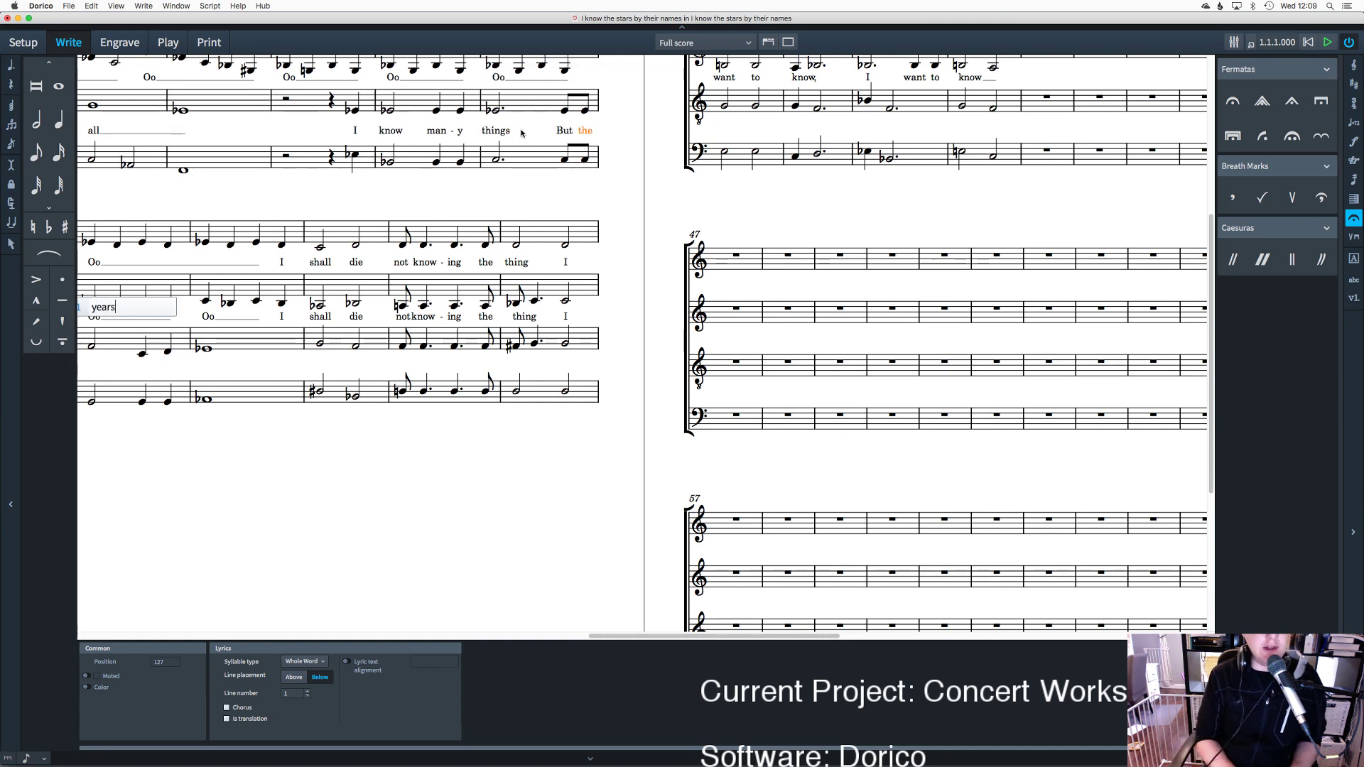
pyautogui.press('space')
pyautogui.write('come')
pyautogui.press('space')
pyautogui.write('and')
pyautogui.press('space')
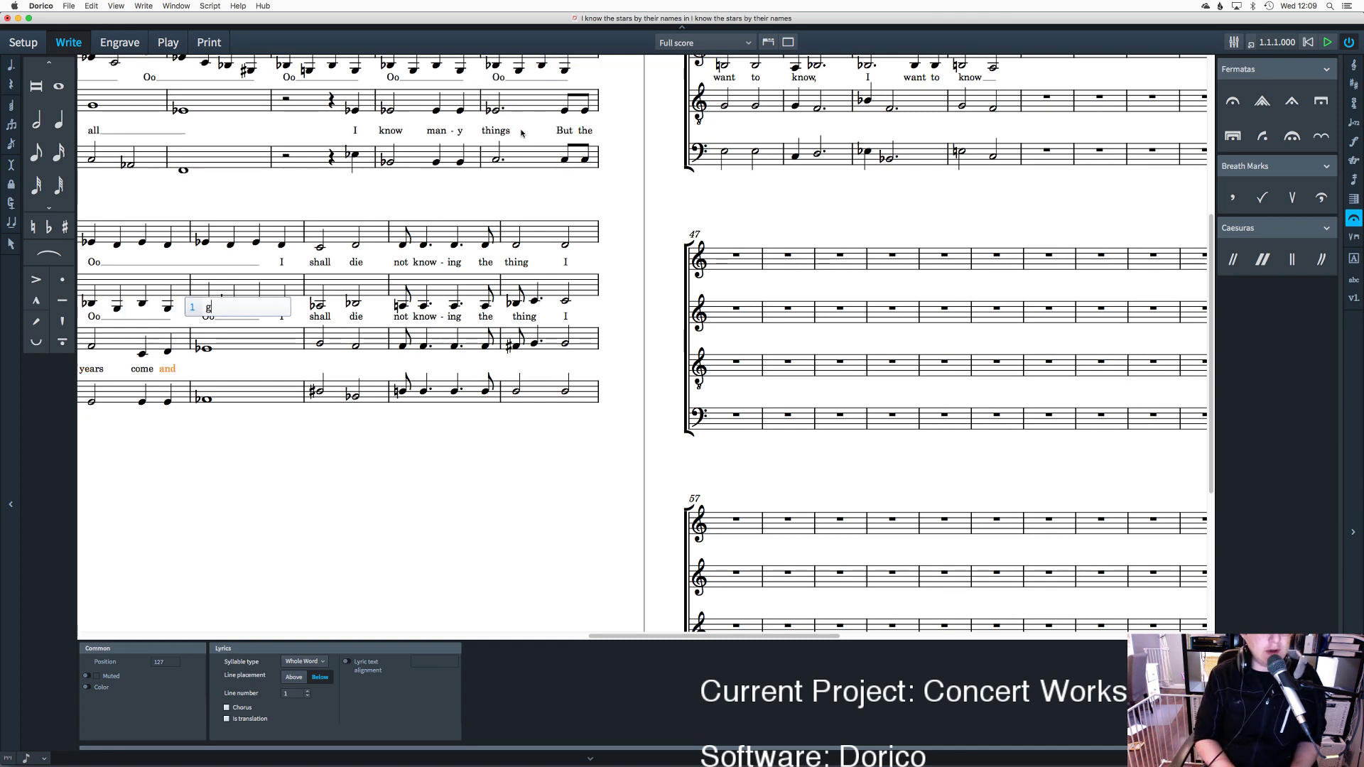
pyautogui.write('go')
pyautogui.press('space')
# Step: Add "shall die" to the two half notes in the tenor's bar 36
pyautogui.write('sh')
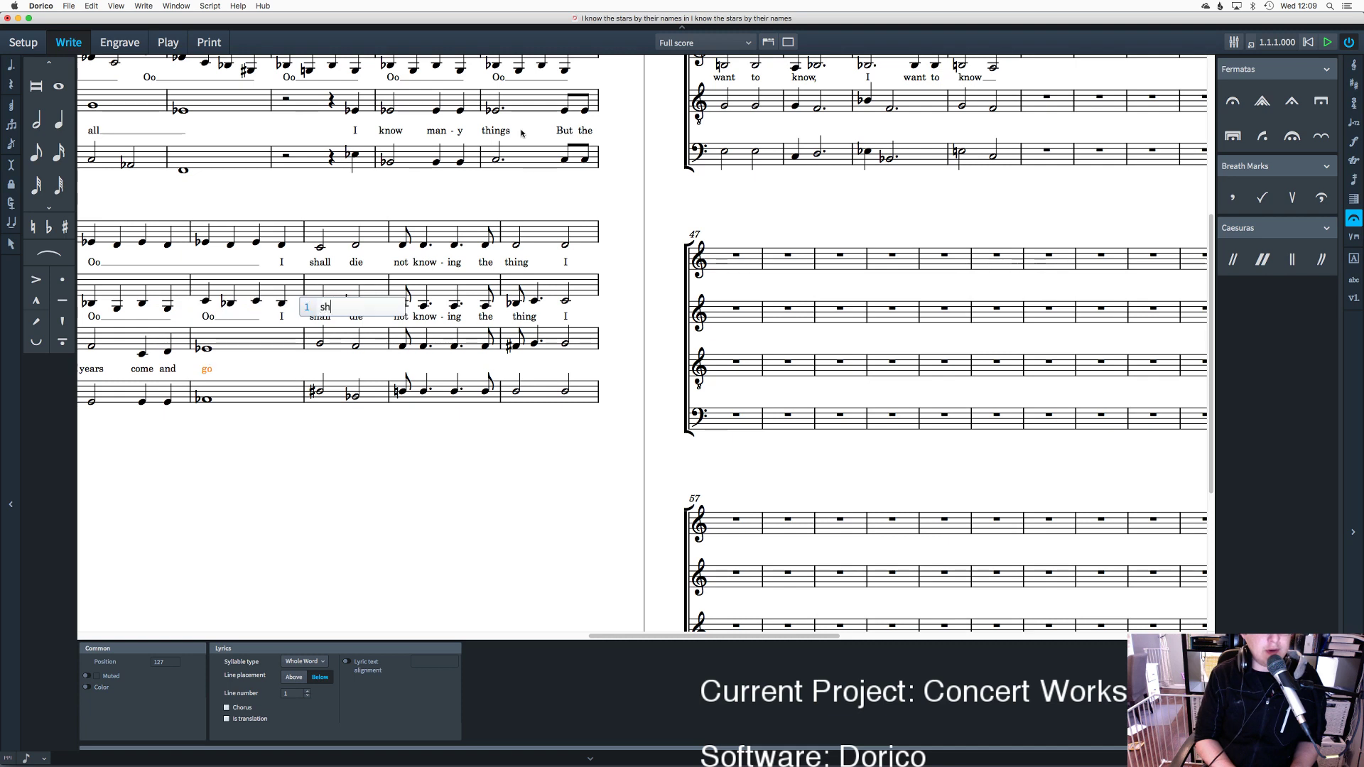
pyautogui.write('all')
pyautogui.press('space')
pyautogui.write('die')
pyautogui.press('space')
# Step: Add "not know-ing the" across the tenor's bar 37
pyautogui.write('not')
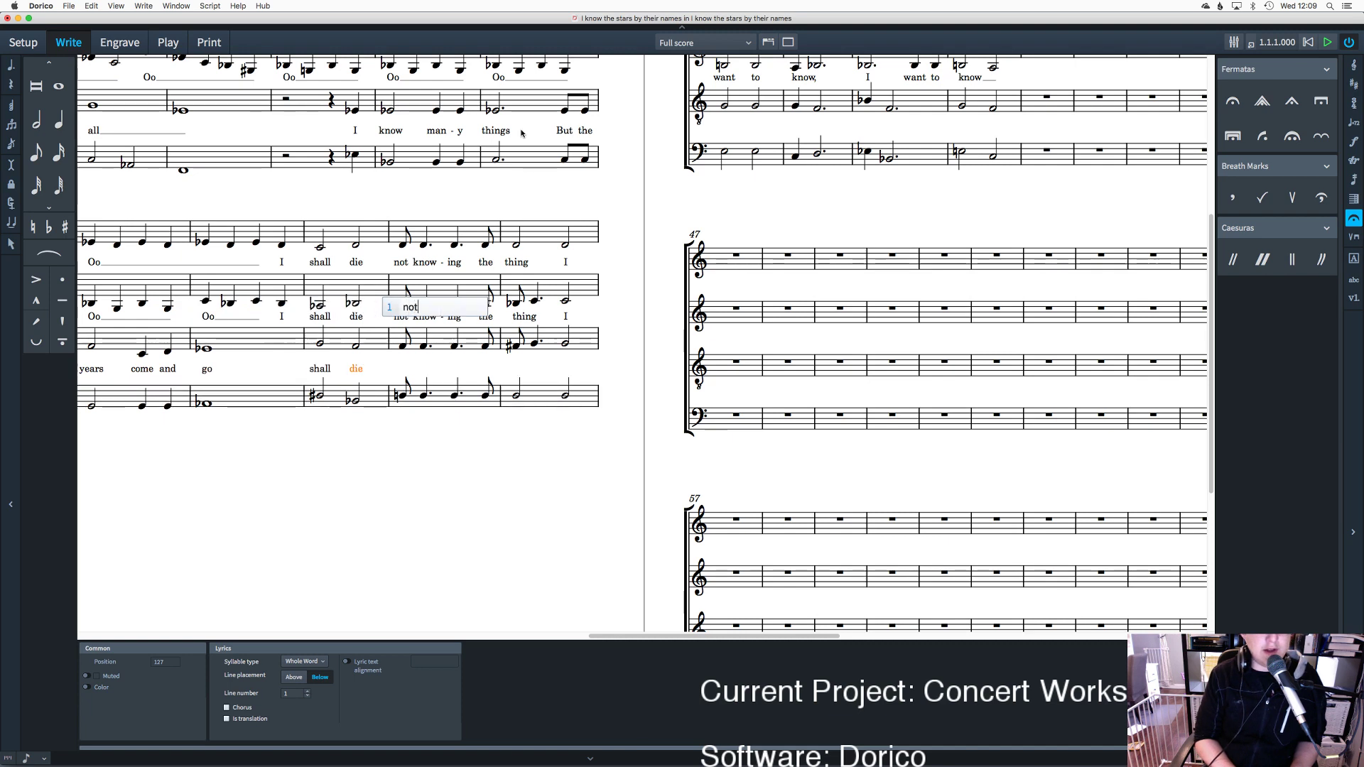
pyautogui.press('space')
pyautogui.write('know')
pyautogui.press('-')
pyautogui.write('ing')
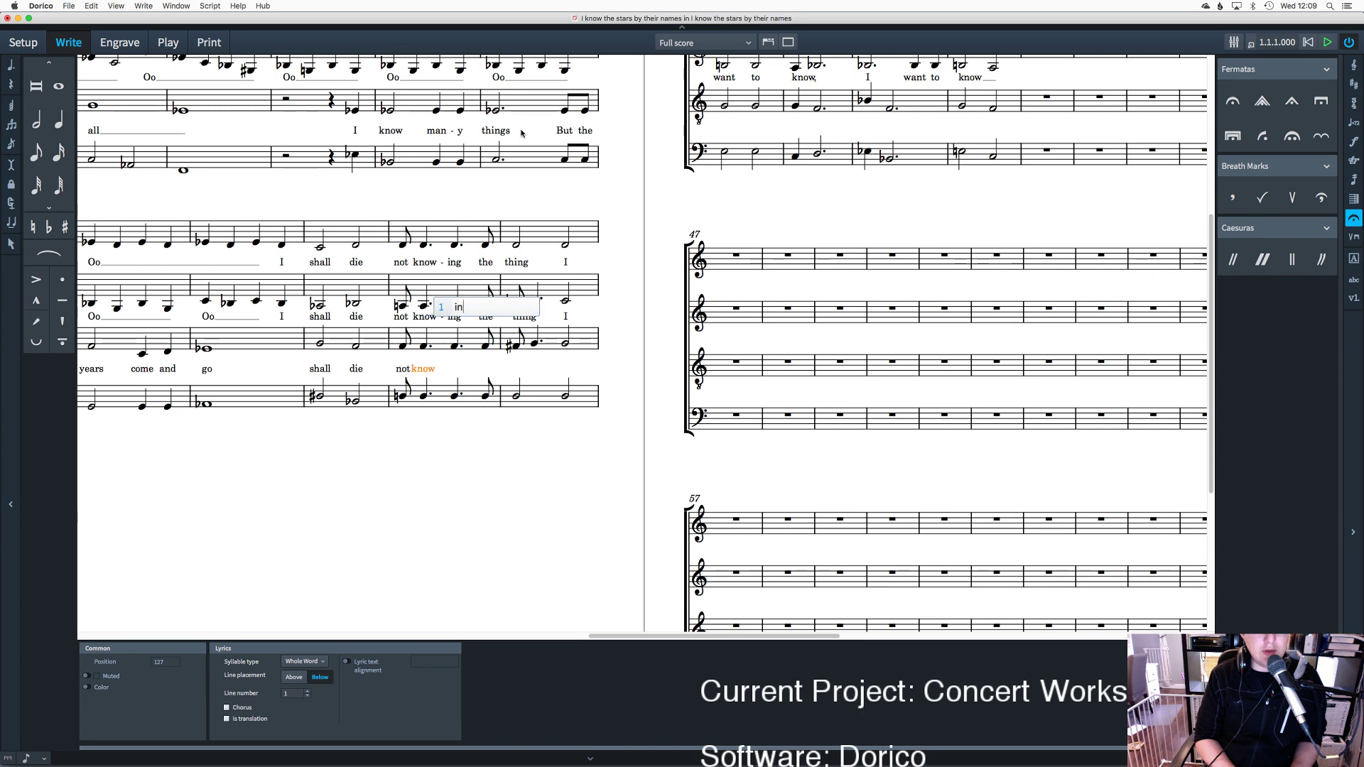
pyautogui.press('space')
pyautogui.write('the')
pyautogui.press('space')
# Step: Add "thing" on the first note of the tenor's bar 38 and "I" on the last, skipping the note between
pyautogui.write('thing')
pyautogui.press('space')
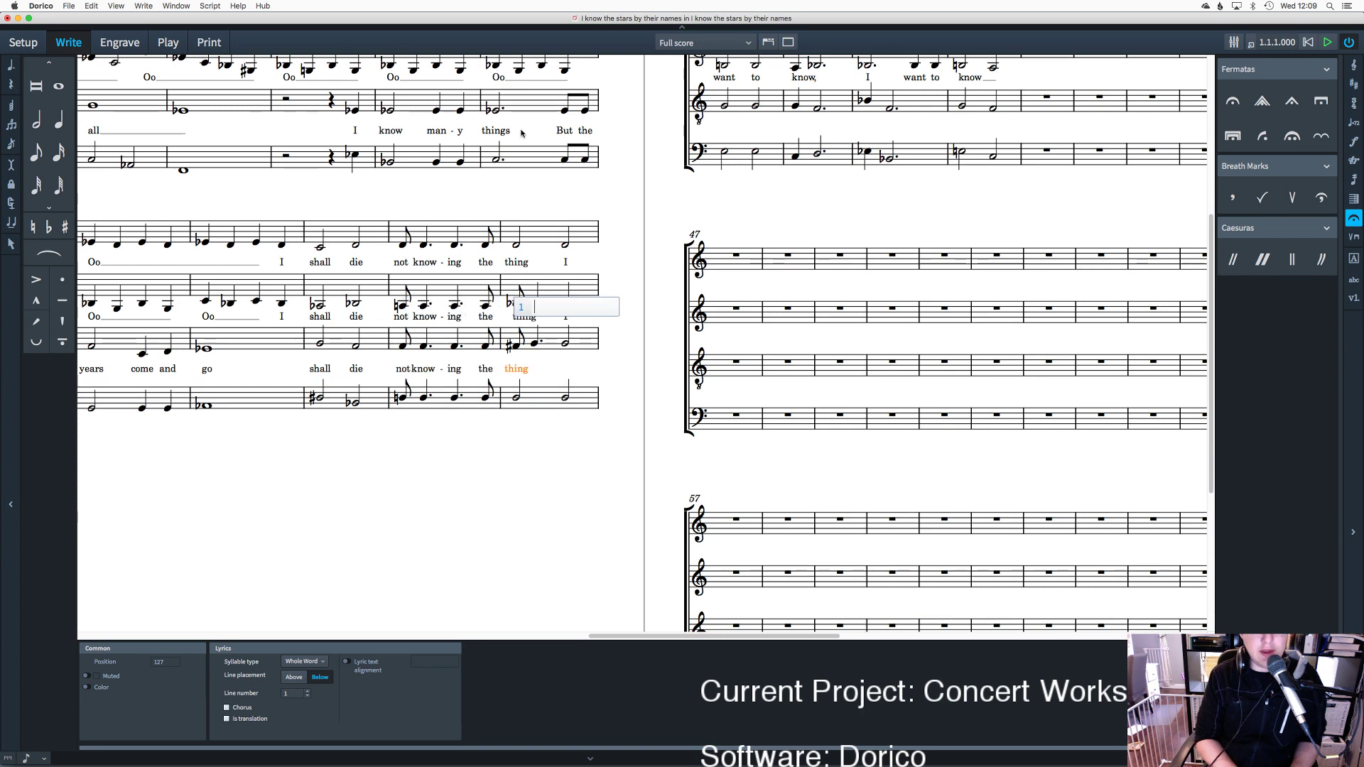
pyautogui.press('space')
pyautogui.write('I')
pyautogui.press('space')
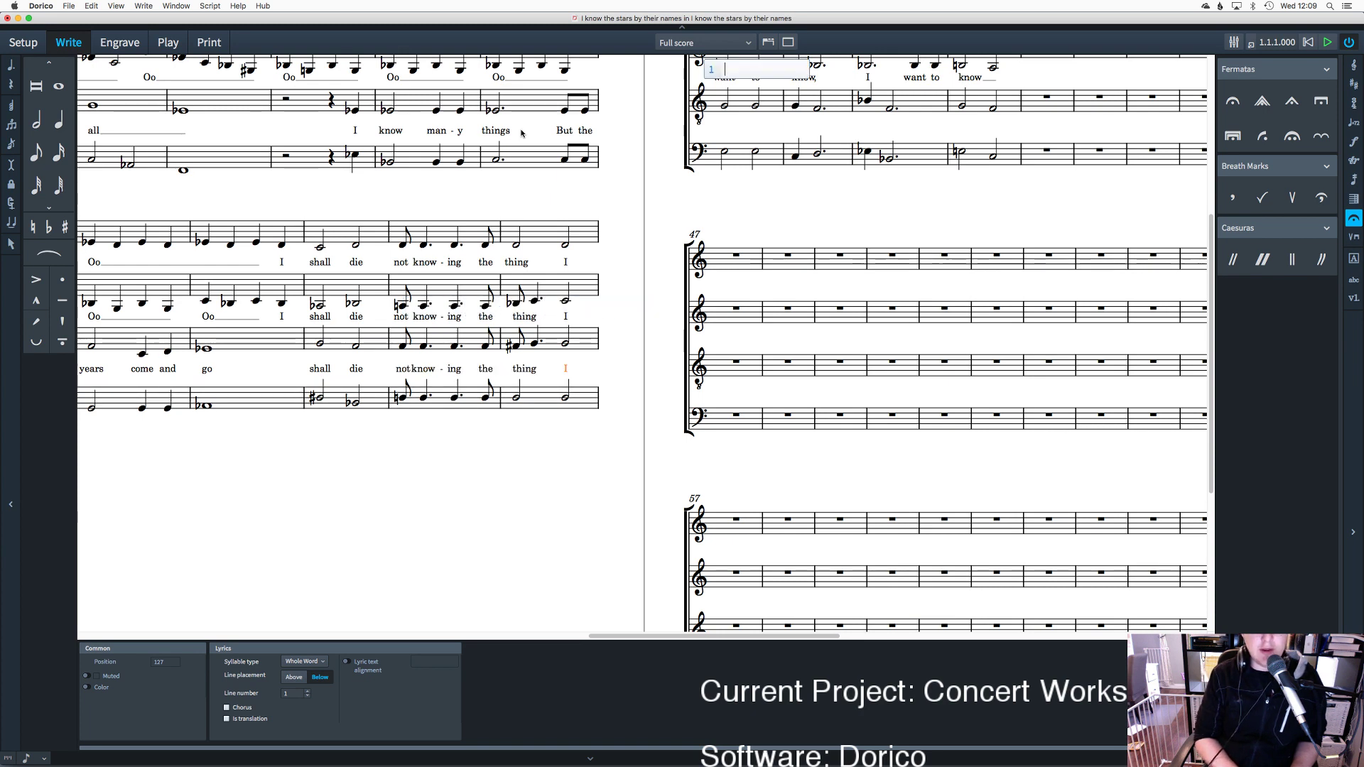
# Step: Add "want to" to the tenor's bar 39 and "know," to bar 40, leaving that bar's second note without text
pyautogui.write('want')
pyautogui.press('space')
pyautogui.write('to')
pyautogui.press('space')
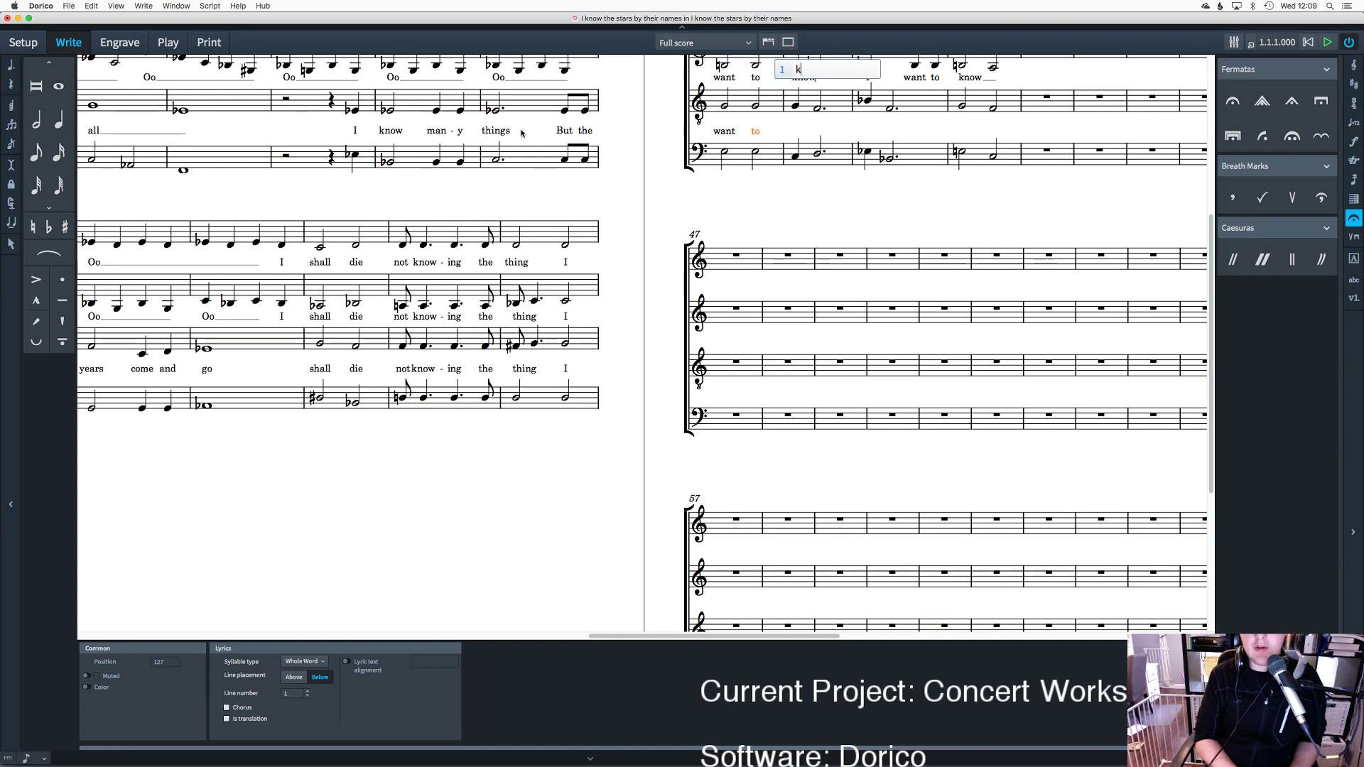
pyautogui.write('know,')
pyautogui.press('space')
pyautogui.press('space')
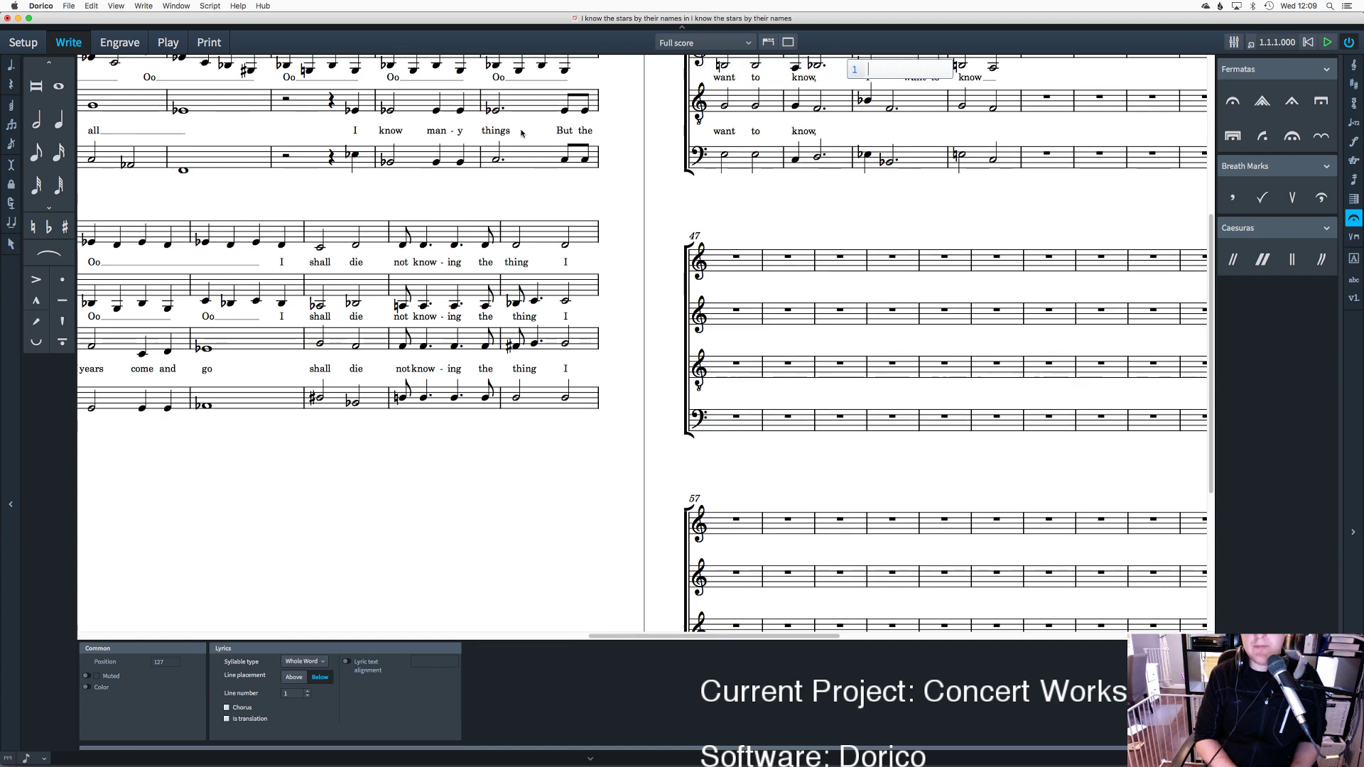
# Step: Try continuing the tenor lyrics with "I want" in bar 41
pyautogui.scroll(3, 511, 202)
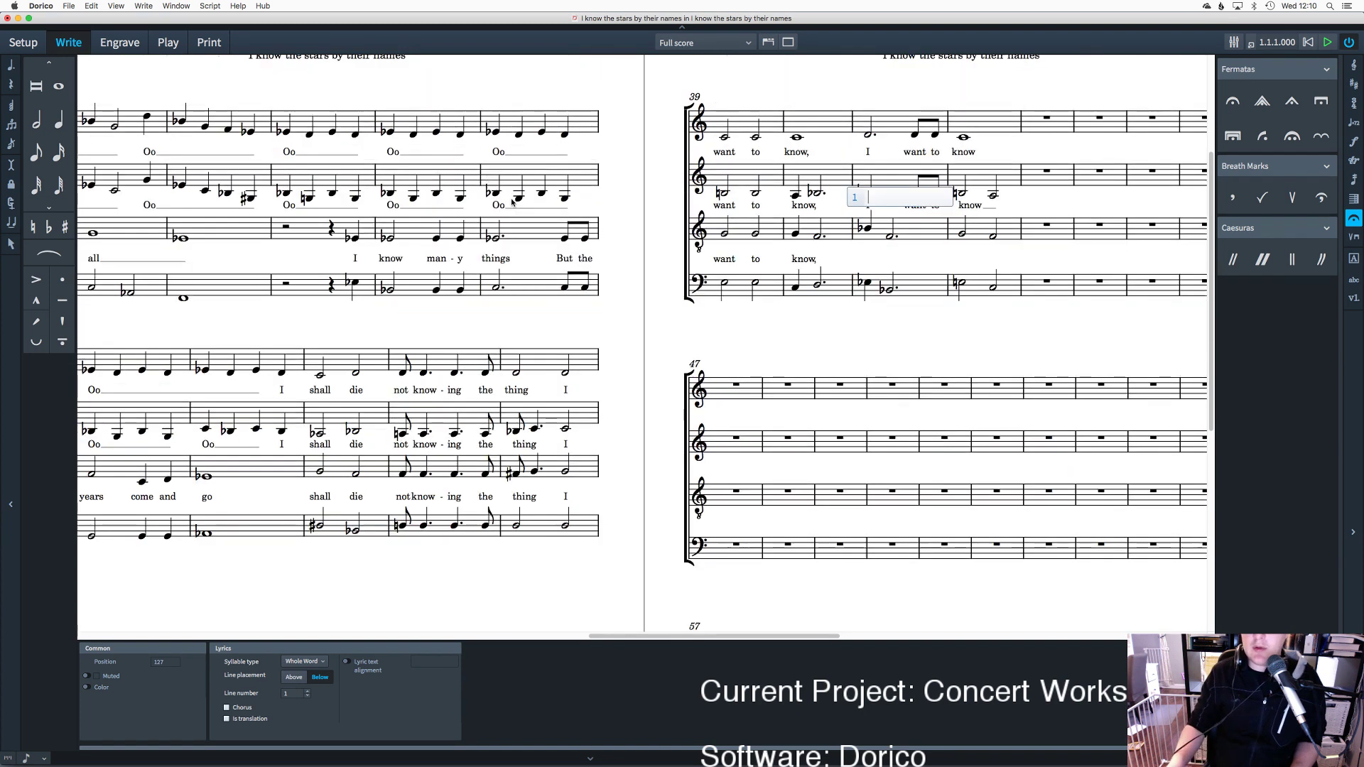
pyautogui.press('space')
pyautogui.press('space')
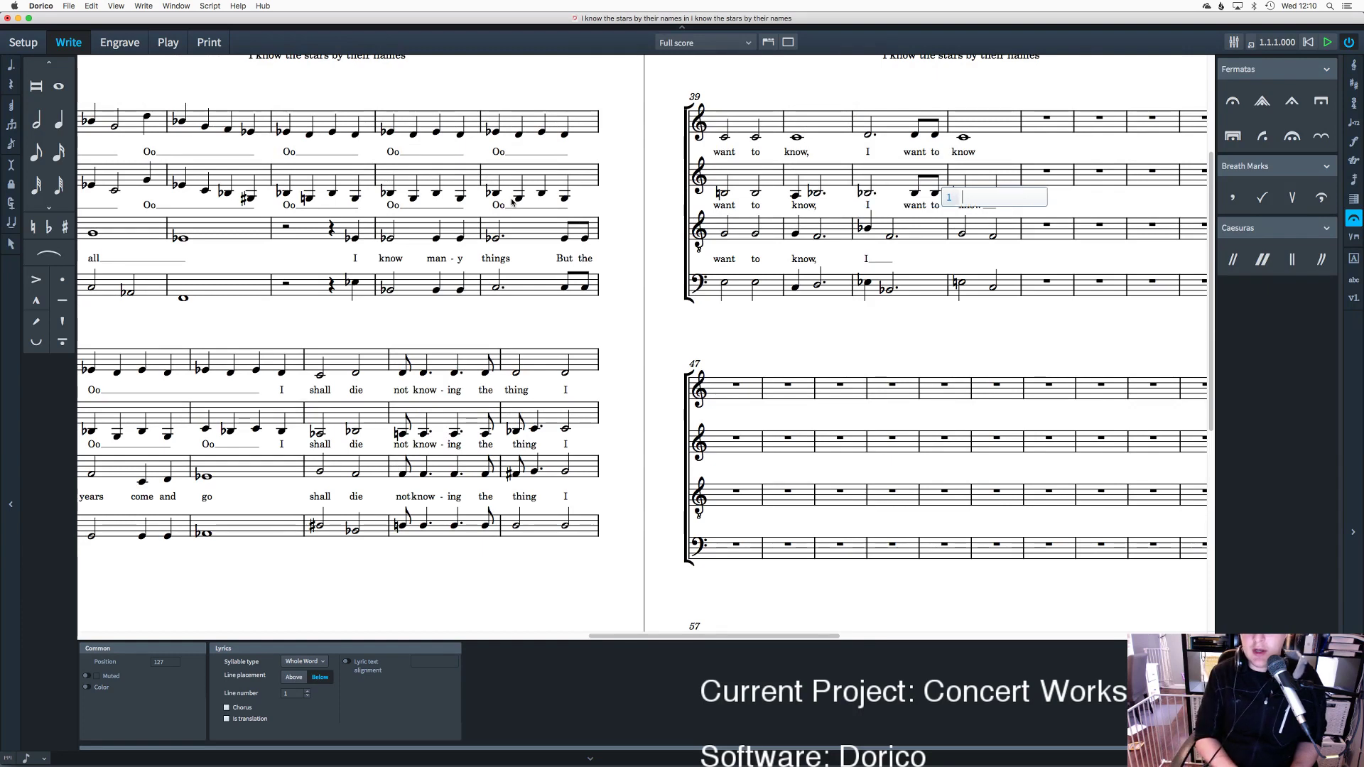
pyautogui.hotkey('shift', 'space')
pyautogui.hotkey('shift', 'space')
pyautogui.hotkey('shift', 'space')
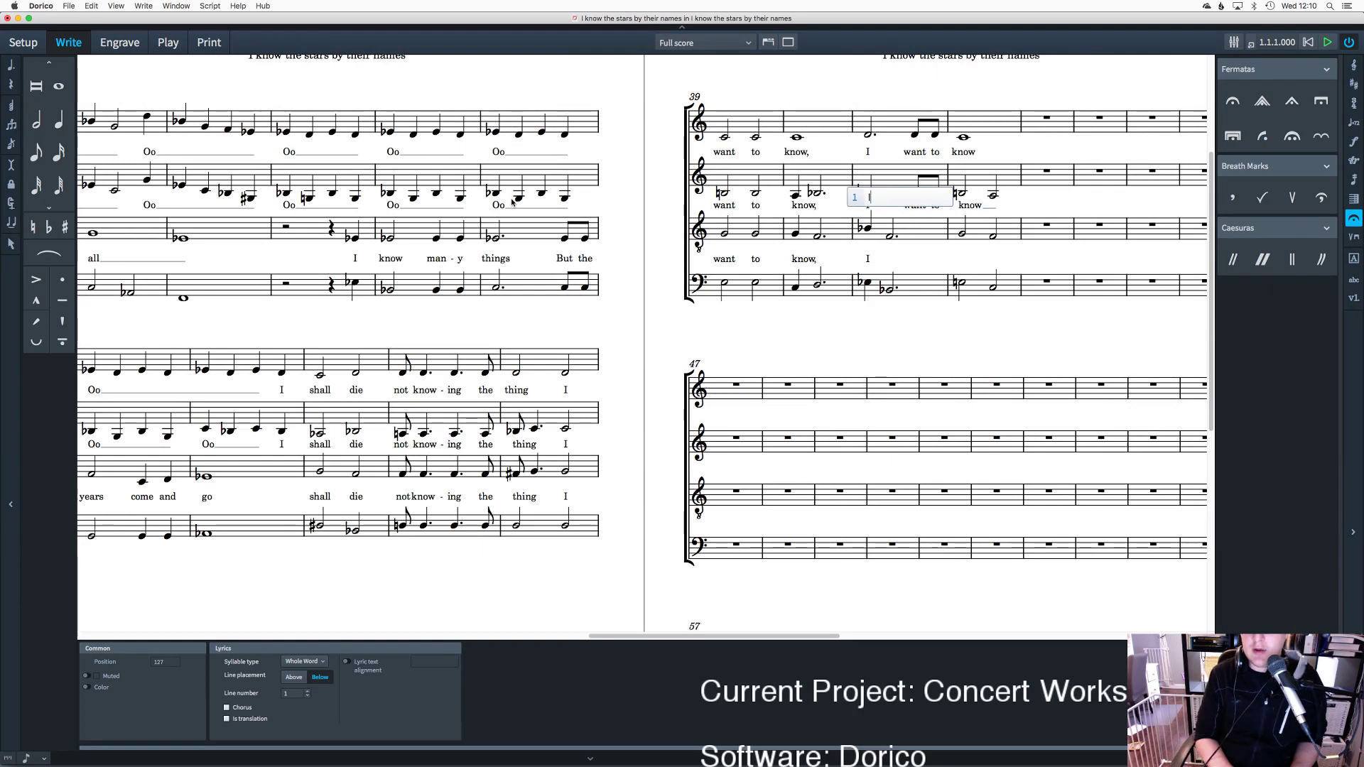
pyautogui.press('space')
pyautogui.write('want')
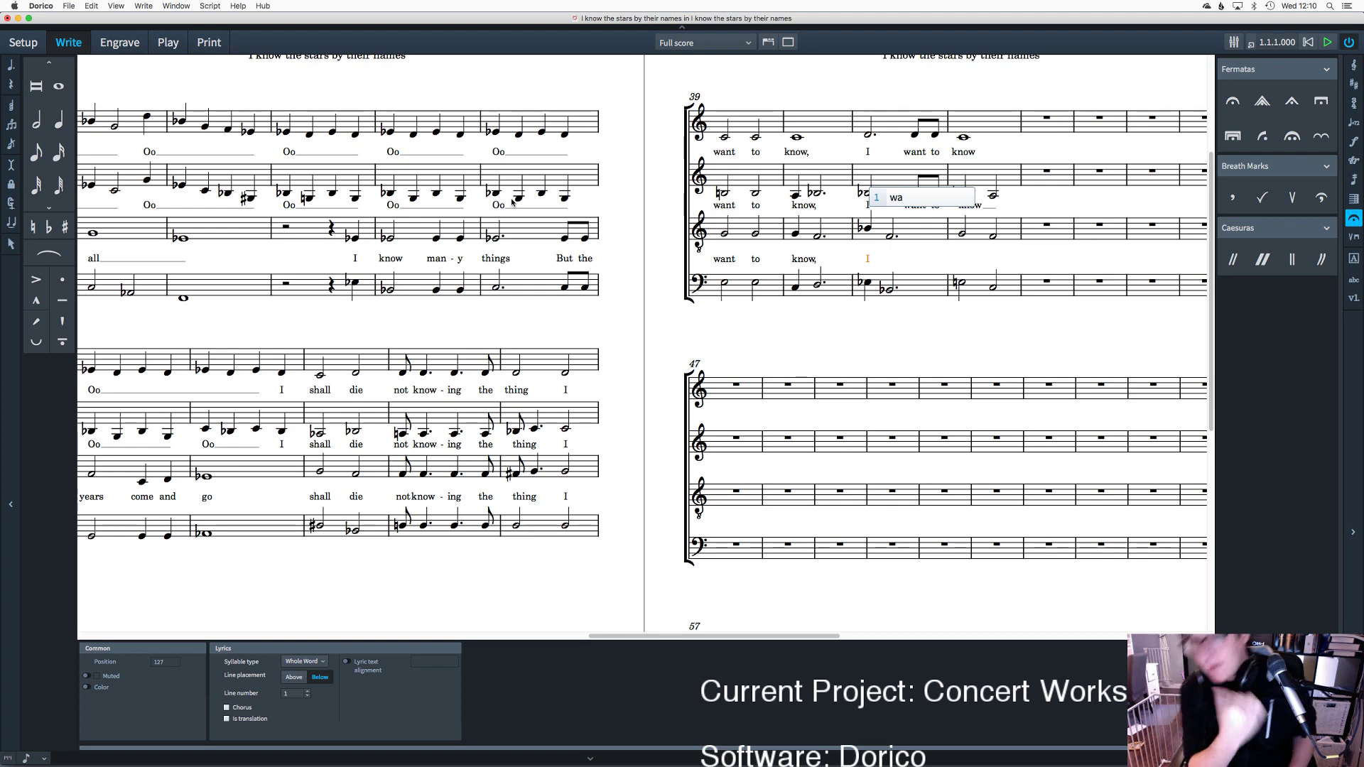
pyautogui.hotkey('shift', 'space')
pyautogui.hotkey('shift', 'space')
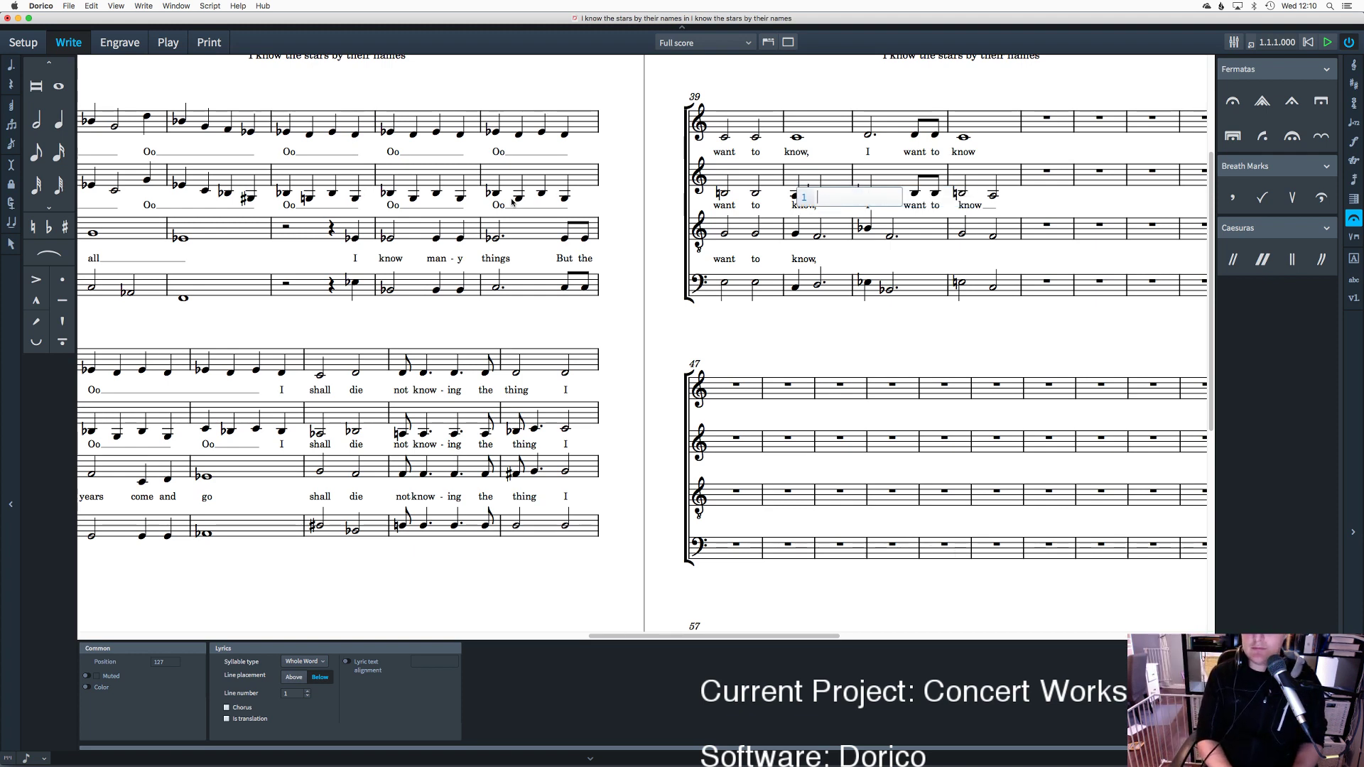
# Step: Add "know," to the tenor's bar 41 and again to bar 42, extending the last word over the bar's second note
pyautogui.press('space')
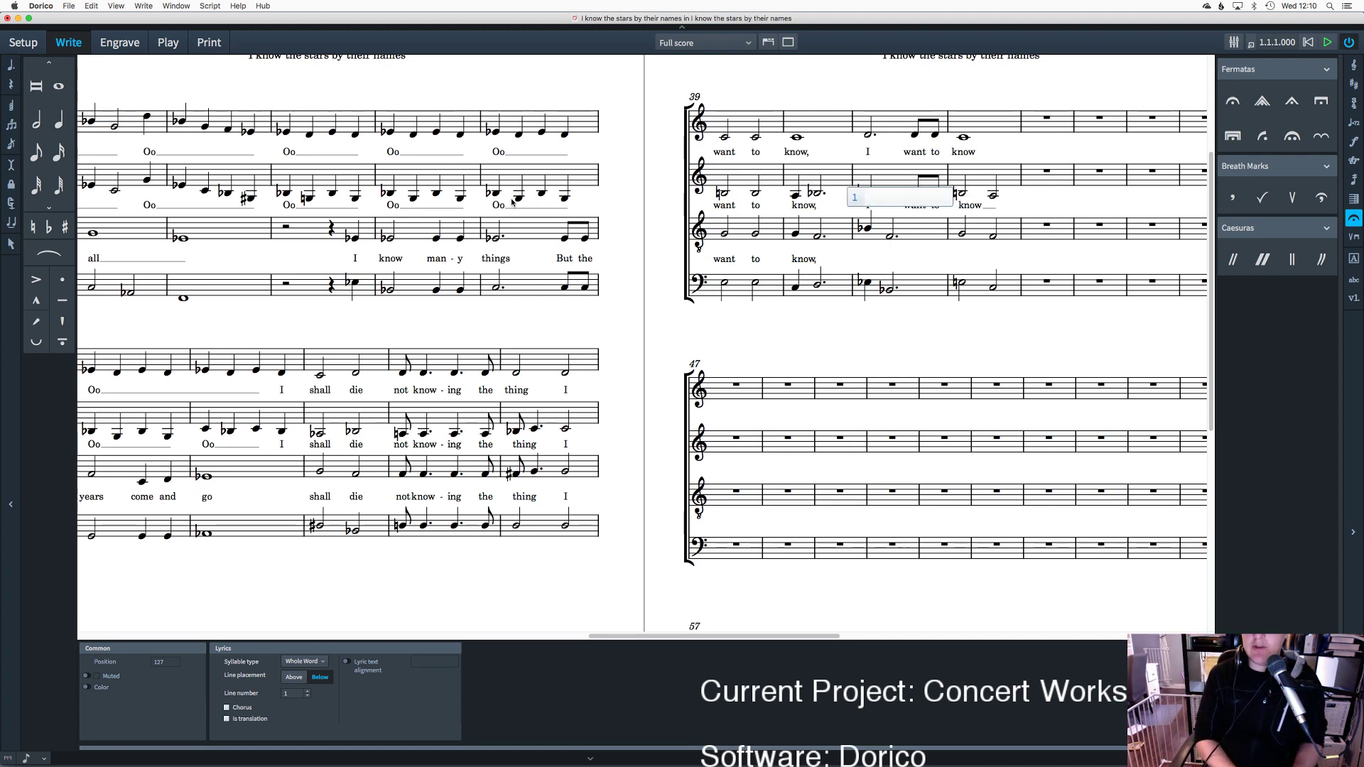
pyautogui.write('Know')
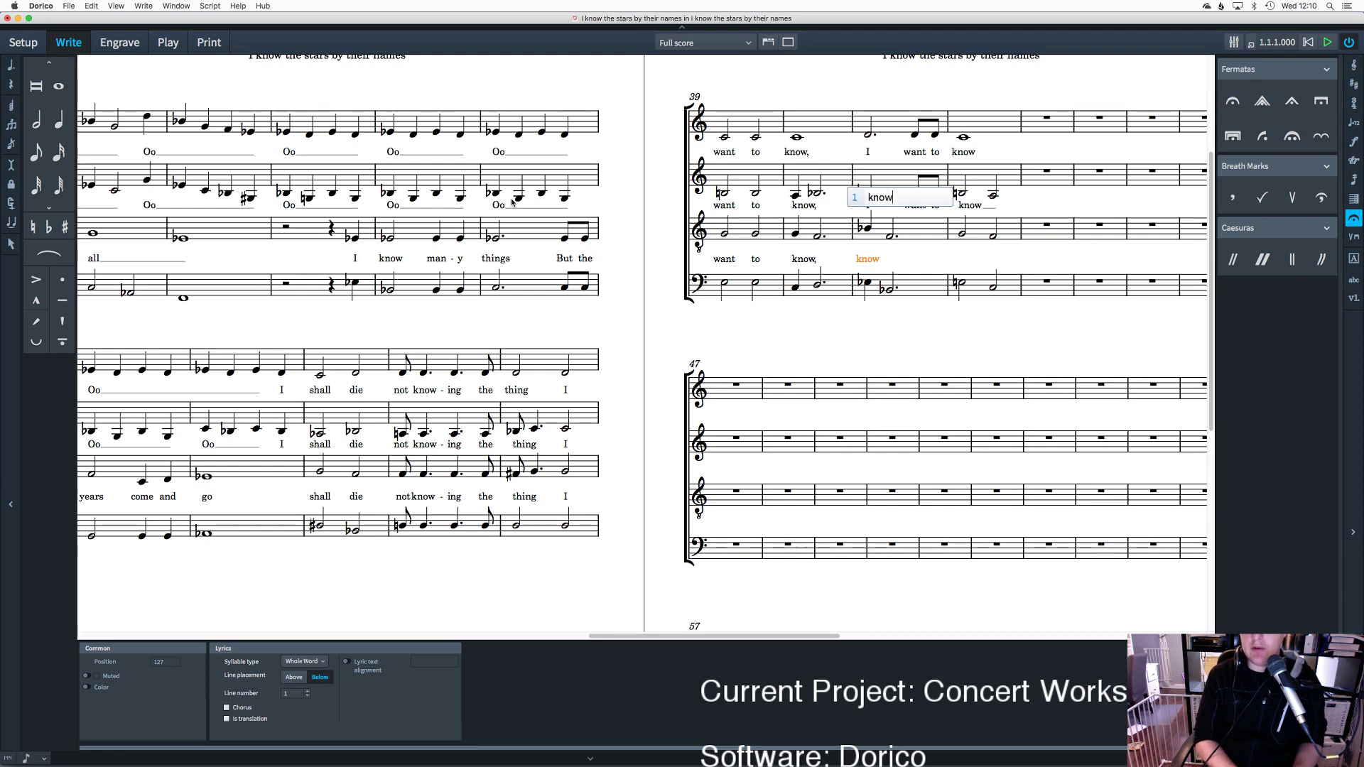
pyautogui.write(',')
pyautogui.press('space')
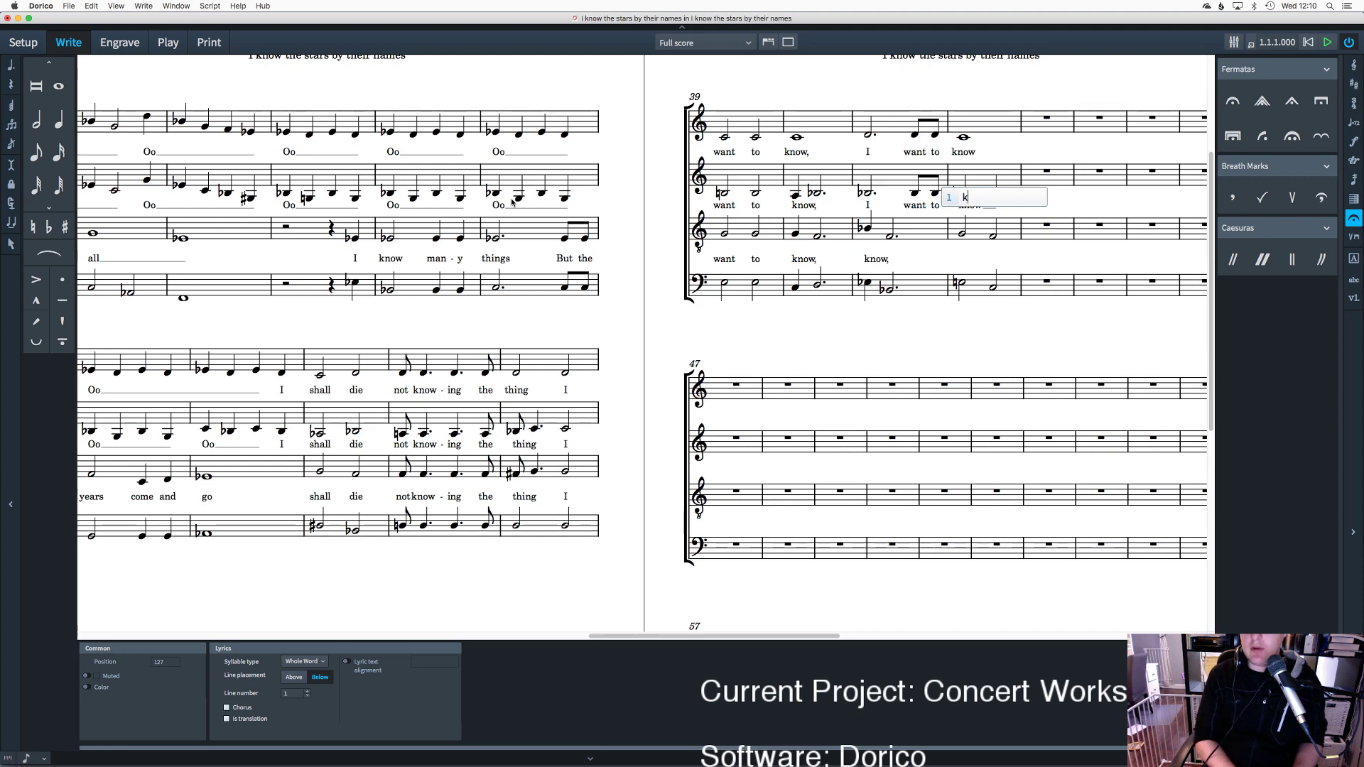
pyautogui.write(',')
pyautogui.press('space')
pyautogui.press('space')
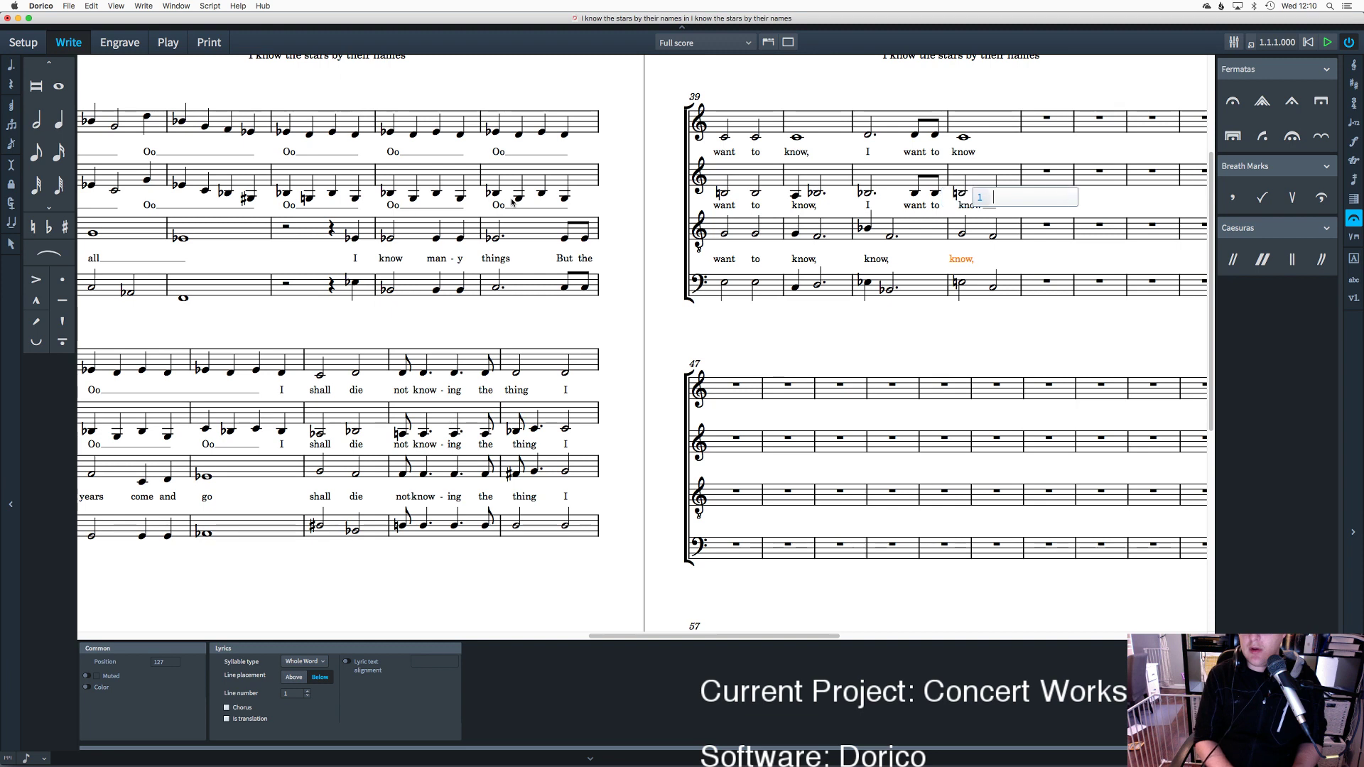
pyautogui.press('Escape')
# Step: Remove the comma from the tenor's final "know" in bar 42
pyautogui.click(981, 257)
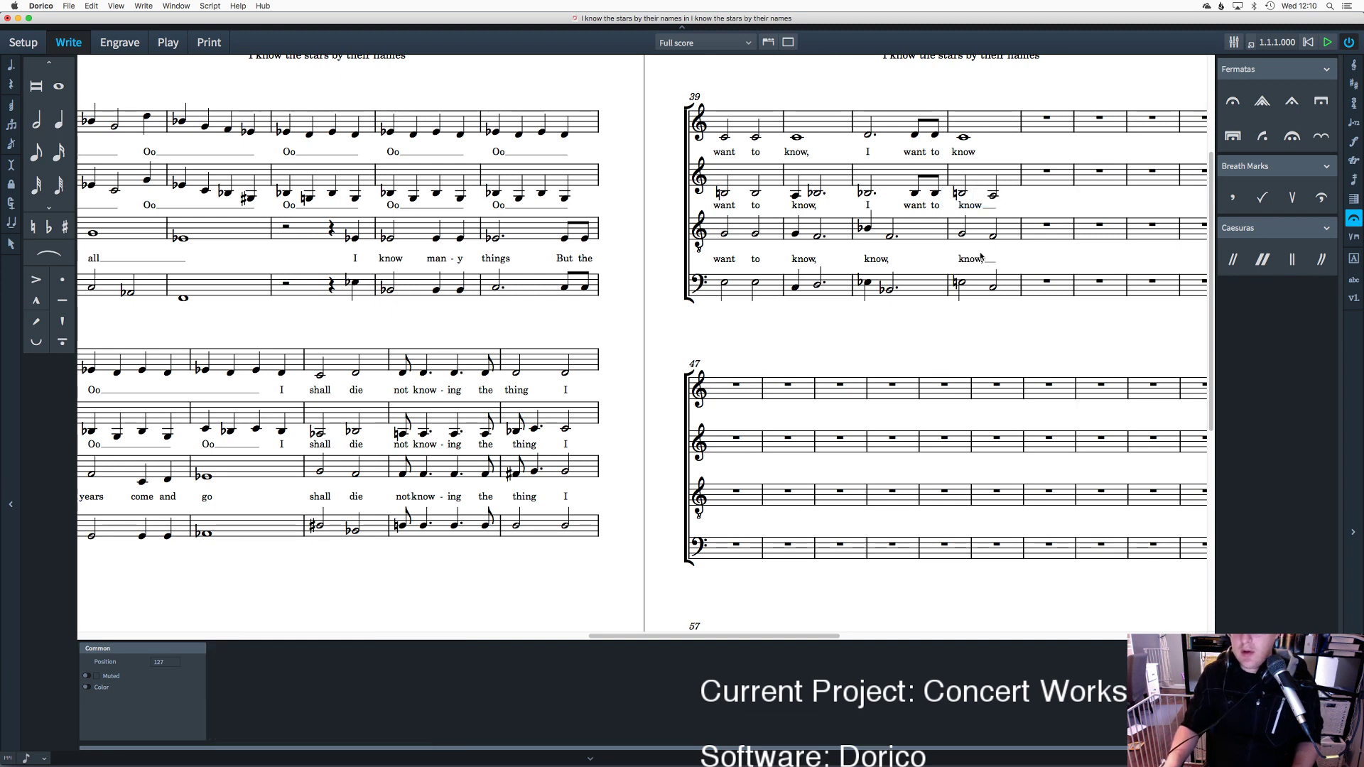
pyautogui.doubleClick(977, 260)
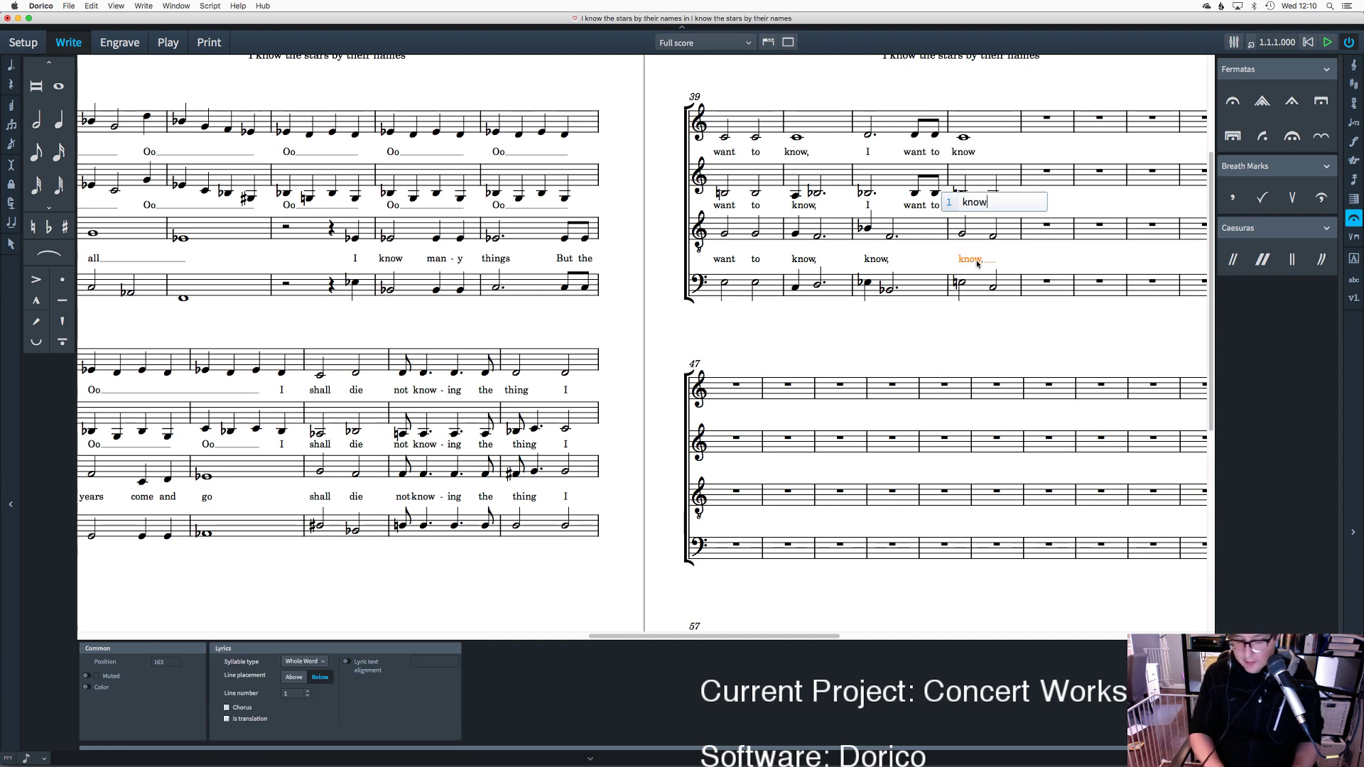
pyautogui.press('Escape')
# Step: Start the bass lyrics at bar 24 with "dark to me", extending "dark" and "me" over the notes that follow them
pyautogui.hscroll(-4, 793, 331)
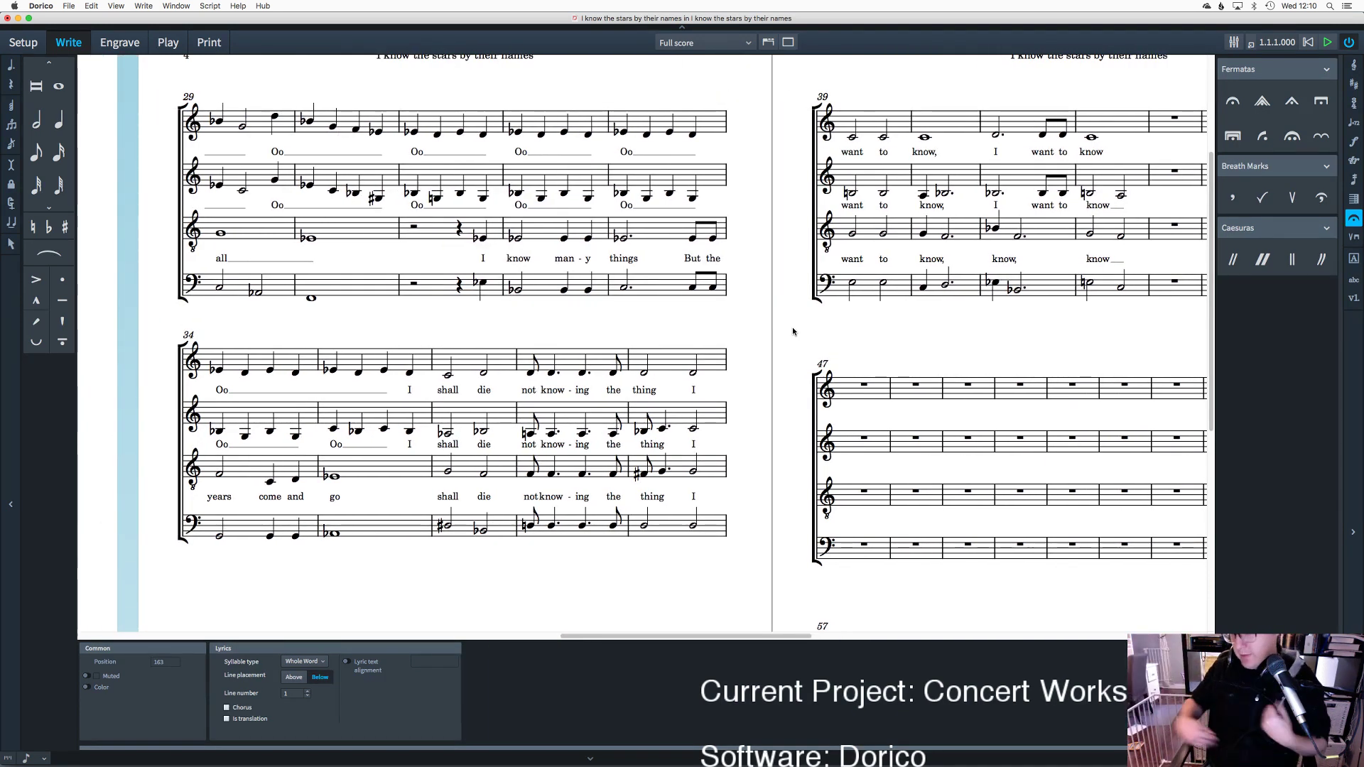
pyautogui.scroll(-1, 480, 259)
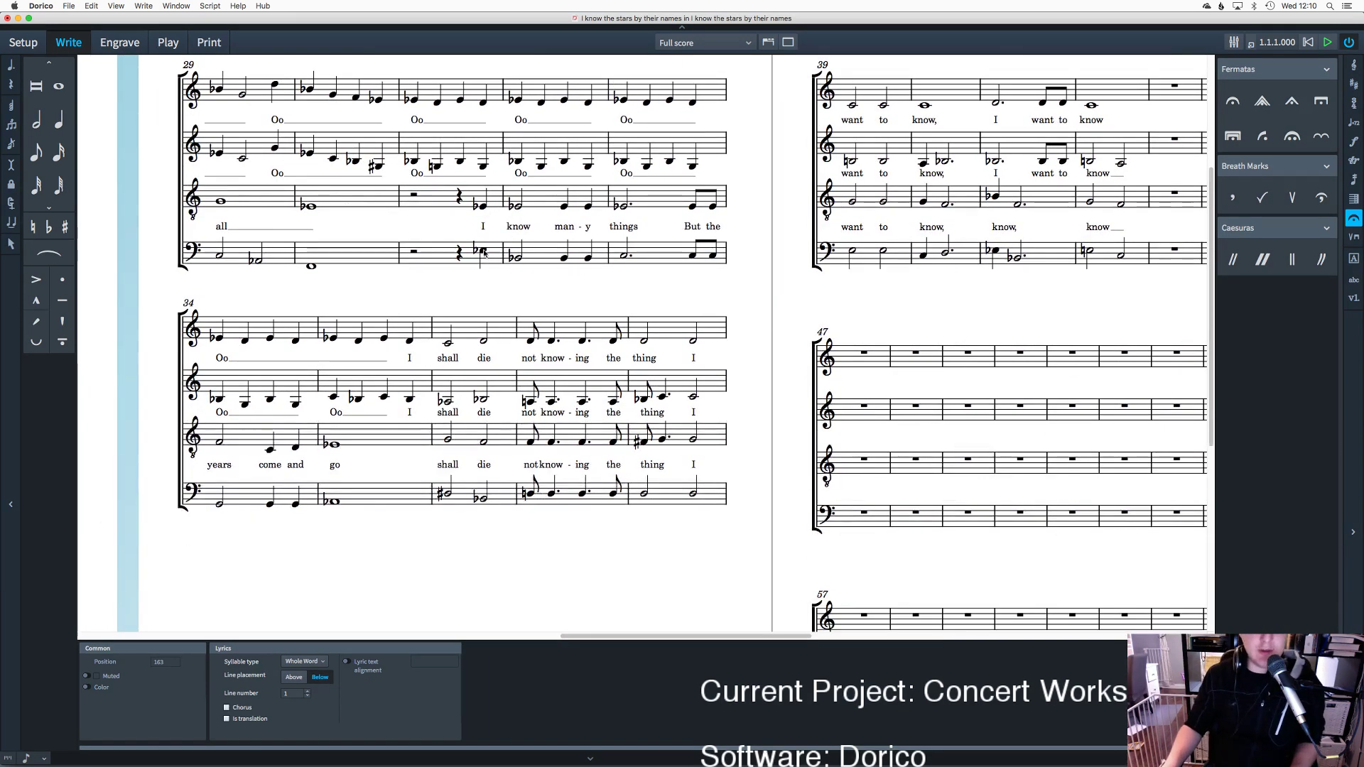
pyautogui.hscroll(-9, 415, 302)
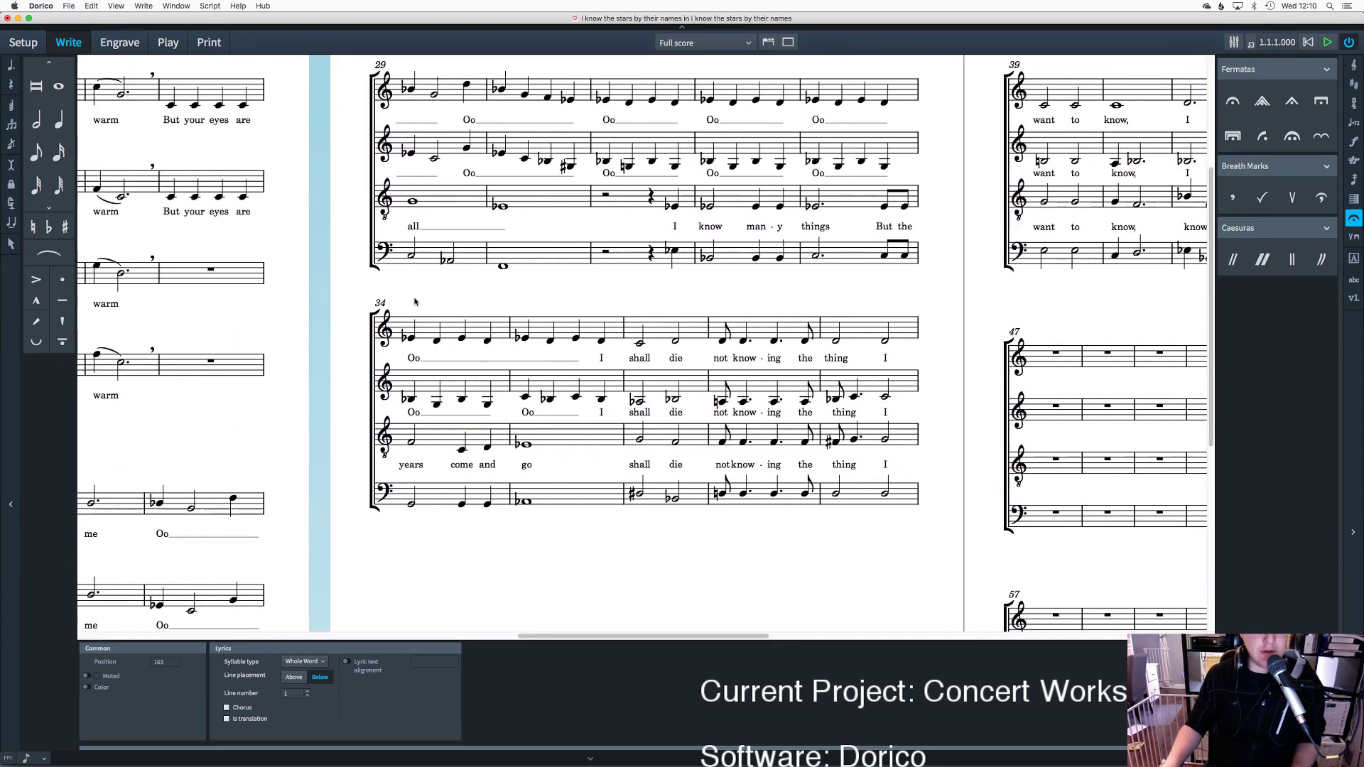
pyautogui.hscroll(-8, 416, 302)
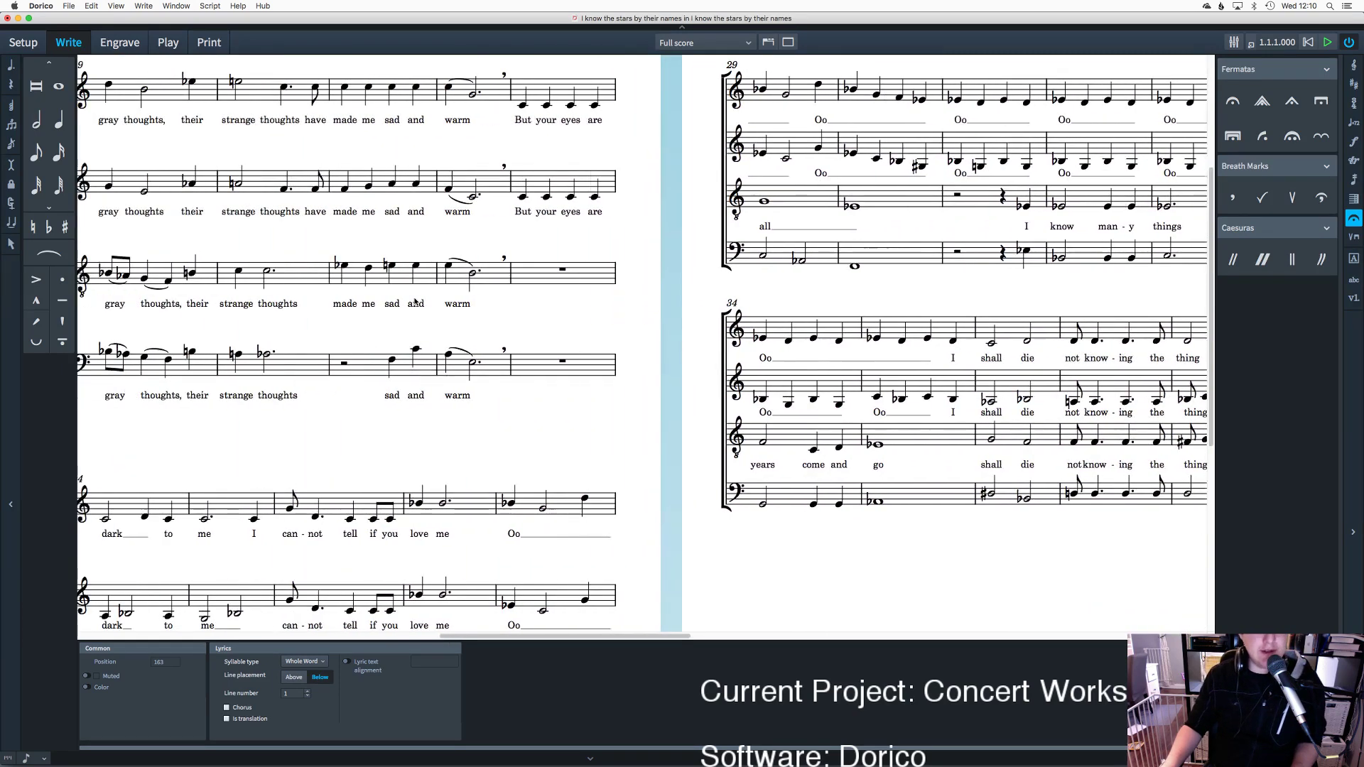
pyautogui.scroll(-8, 417, 306)
pyautogui.scroll(-3, 416, 306)
pyautogui.scroll(3, 427, 313)
pyautogui.hscroll(-3, 441, 320)
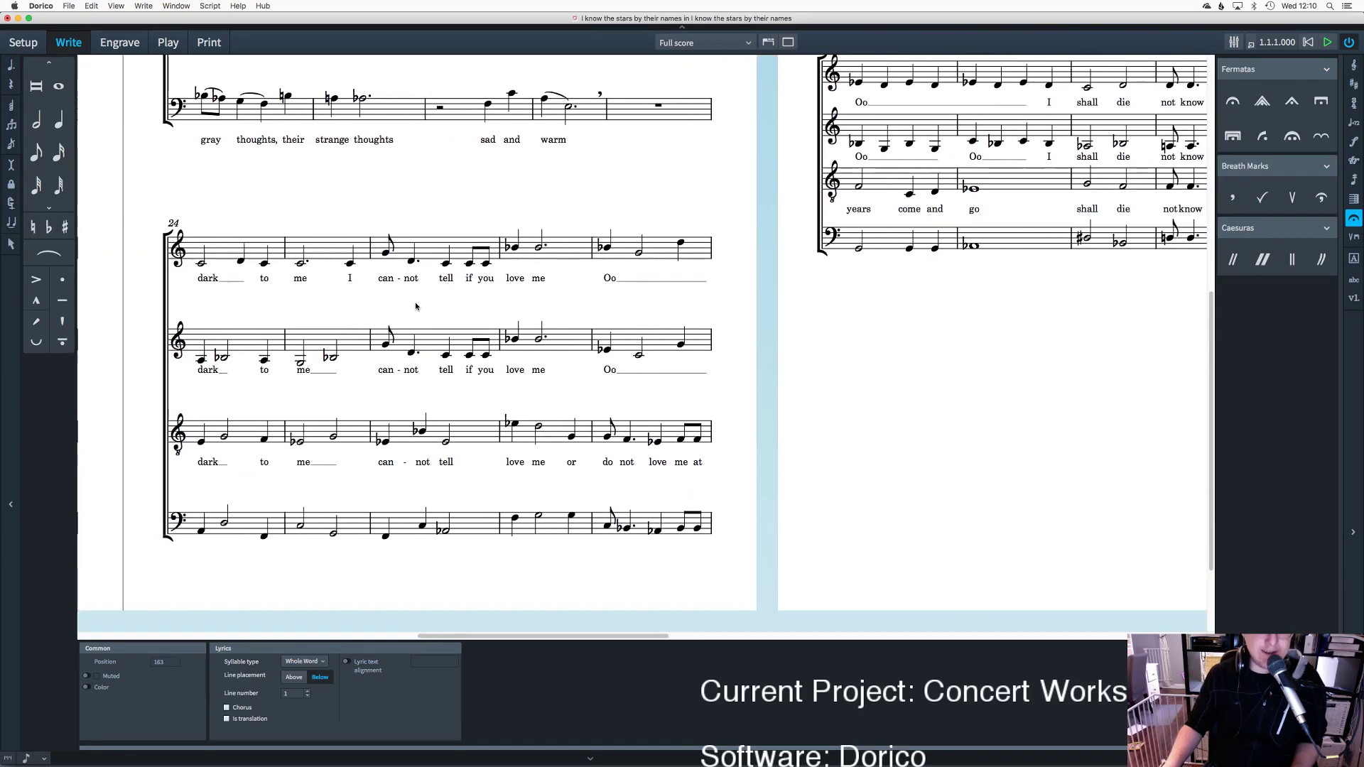
pyautogui.scroll(7, 465, 328)
pyautogui.scroll(-11, 284, 426)
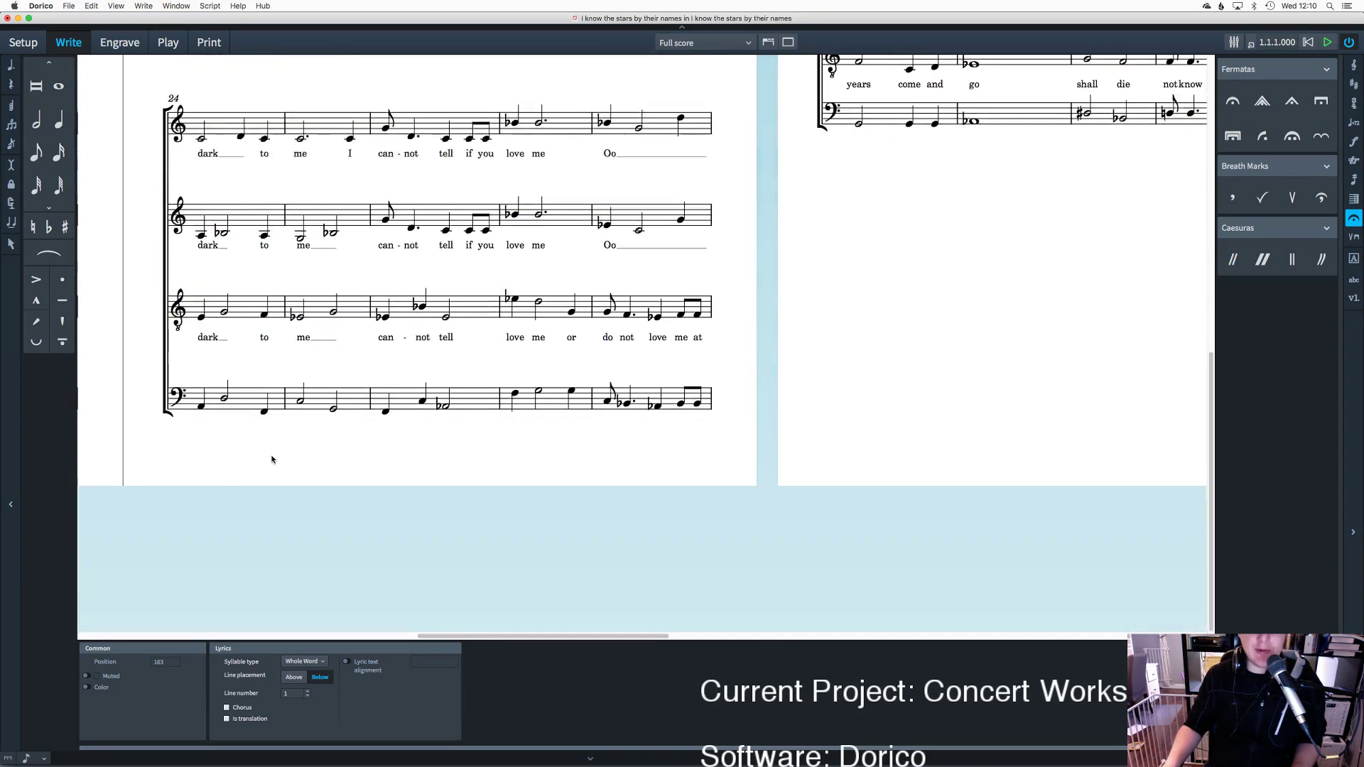
pyautogui.click(201, 406)
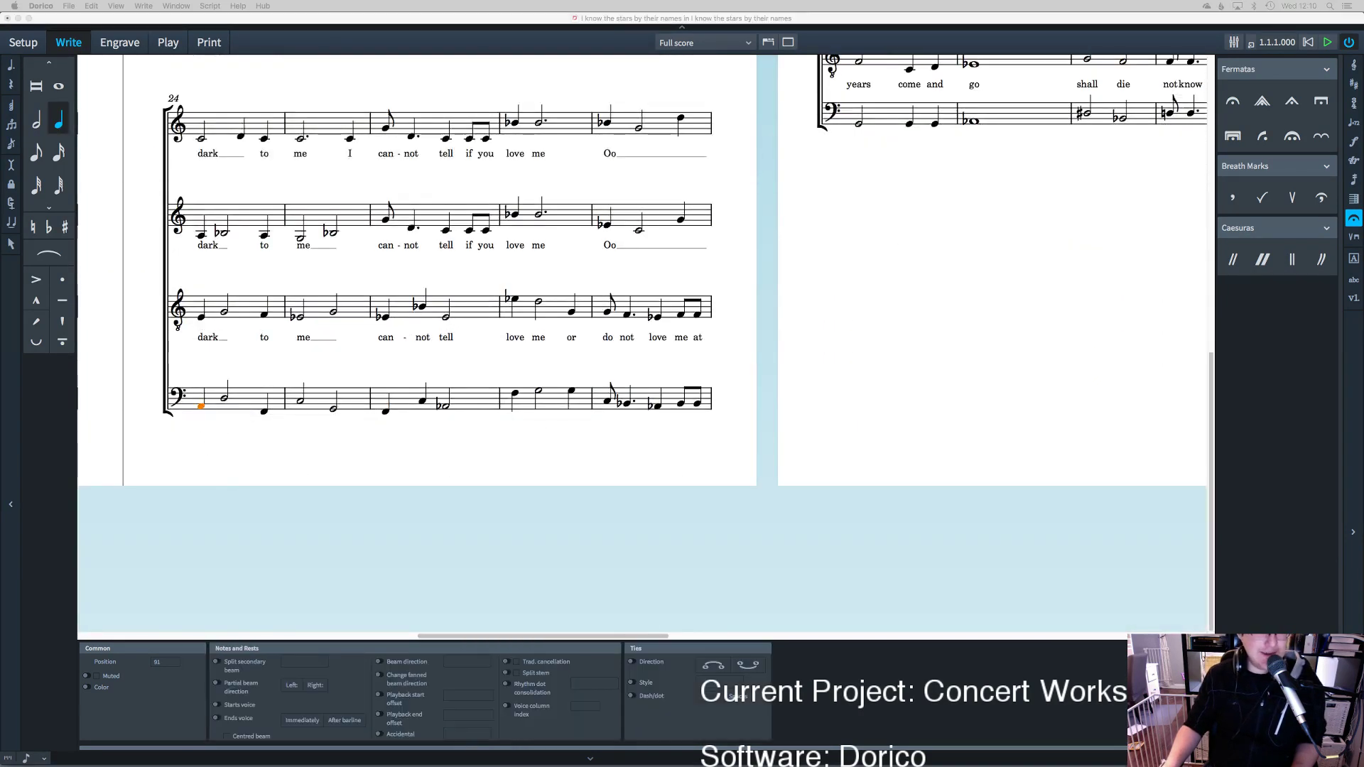
pyautogui.click(201, 406)
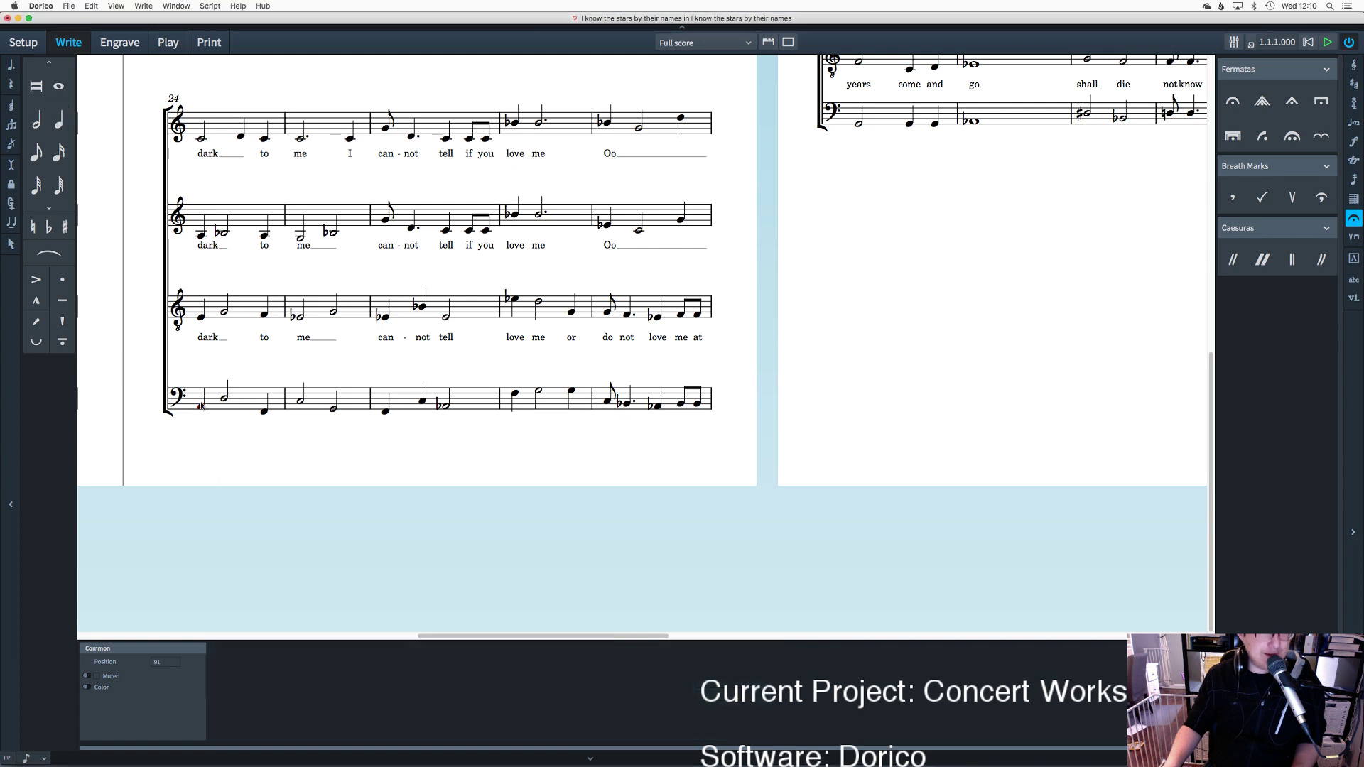
pyautogui.click(200, 407)
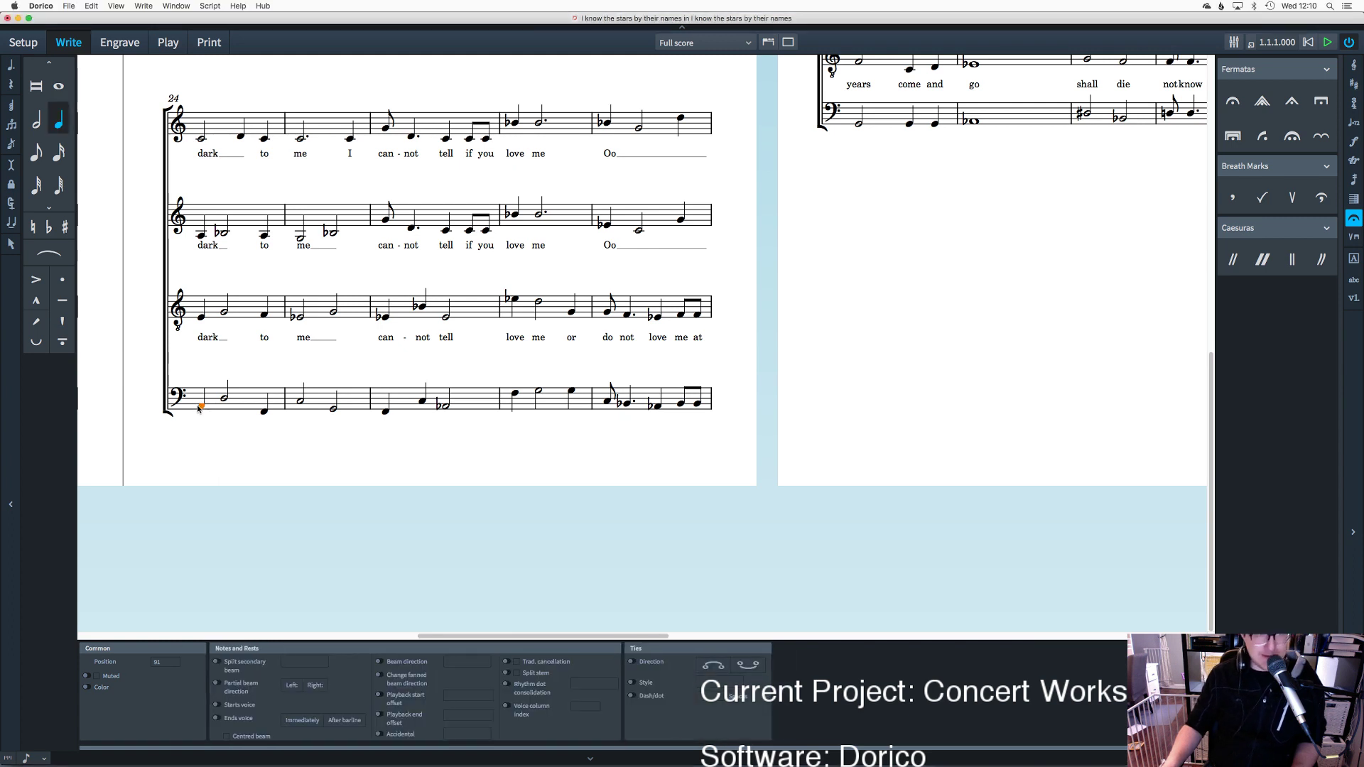
pyautogui.hotkey('shift', 'l')
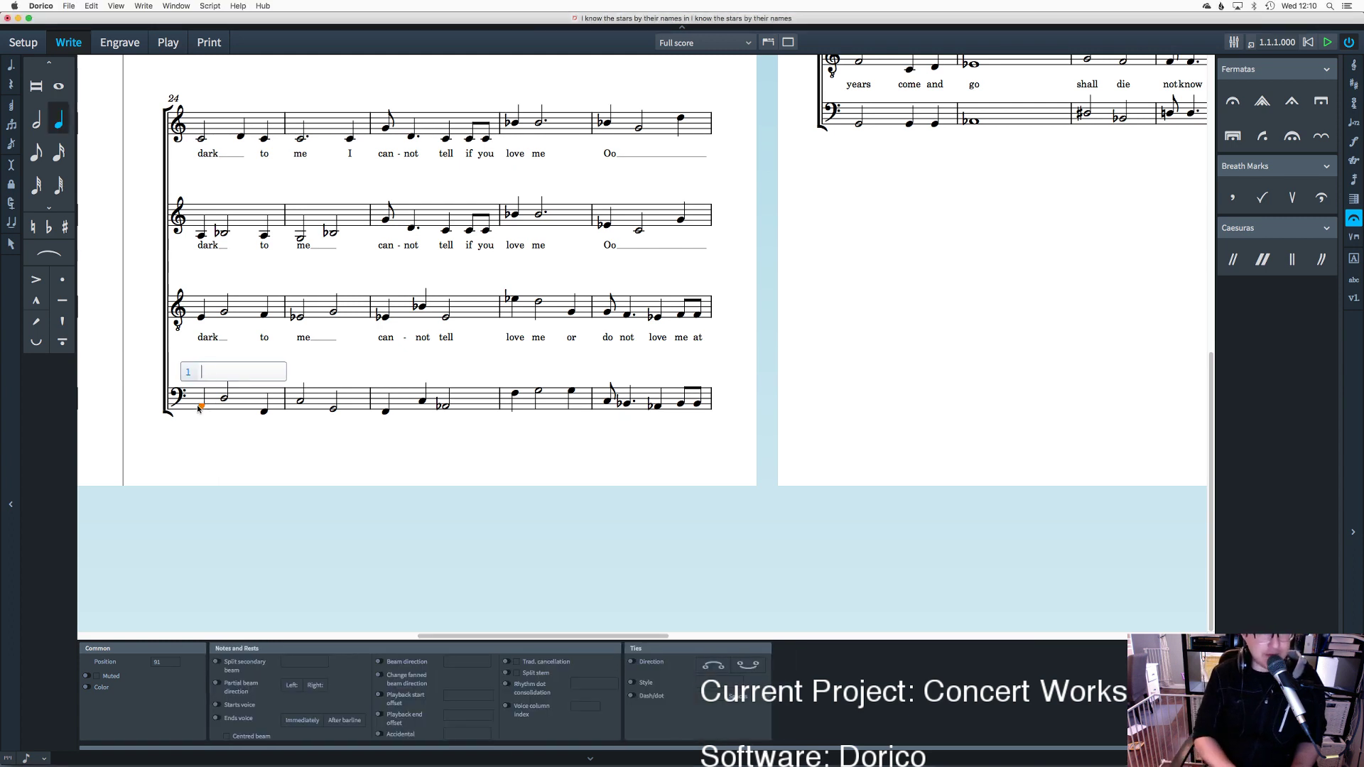
pyautogui.write('dark')
pyautogui.press('space')
pyautogui.press('space')
pyautogui.write('to')
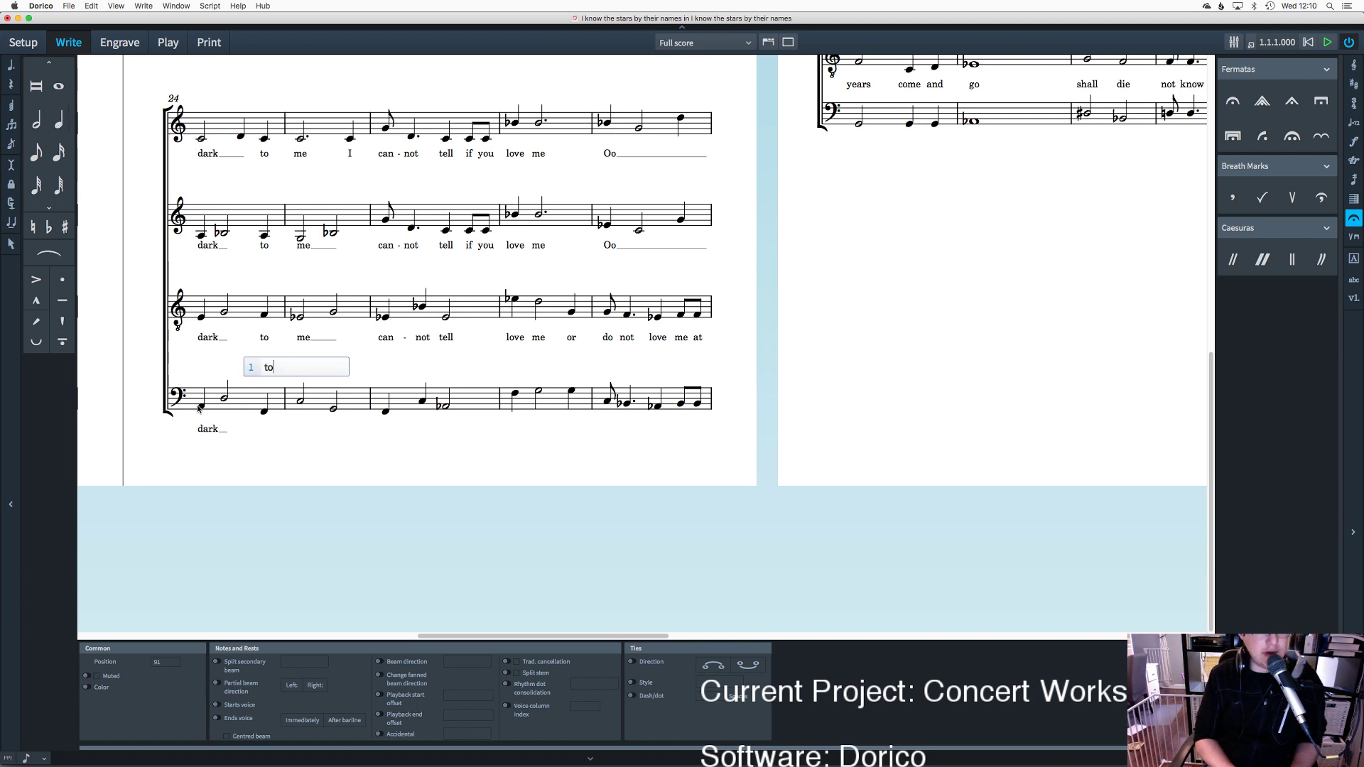
pyautogui.press('space')
pyautogui.write('me')
pyautogui.press('space')
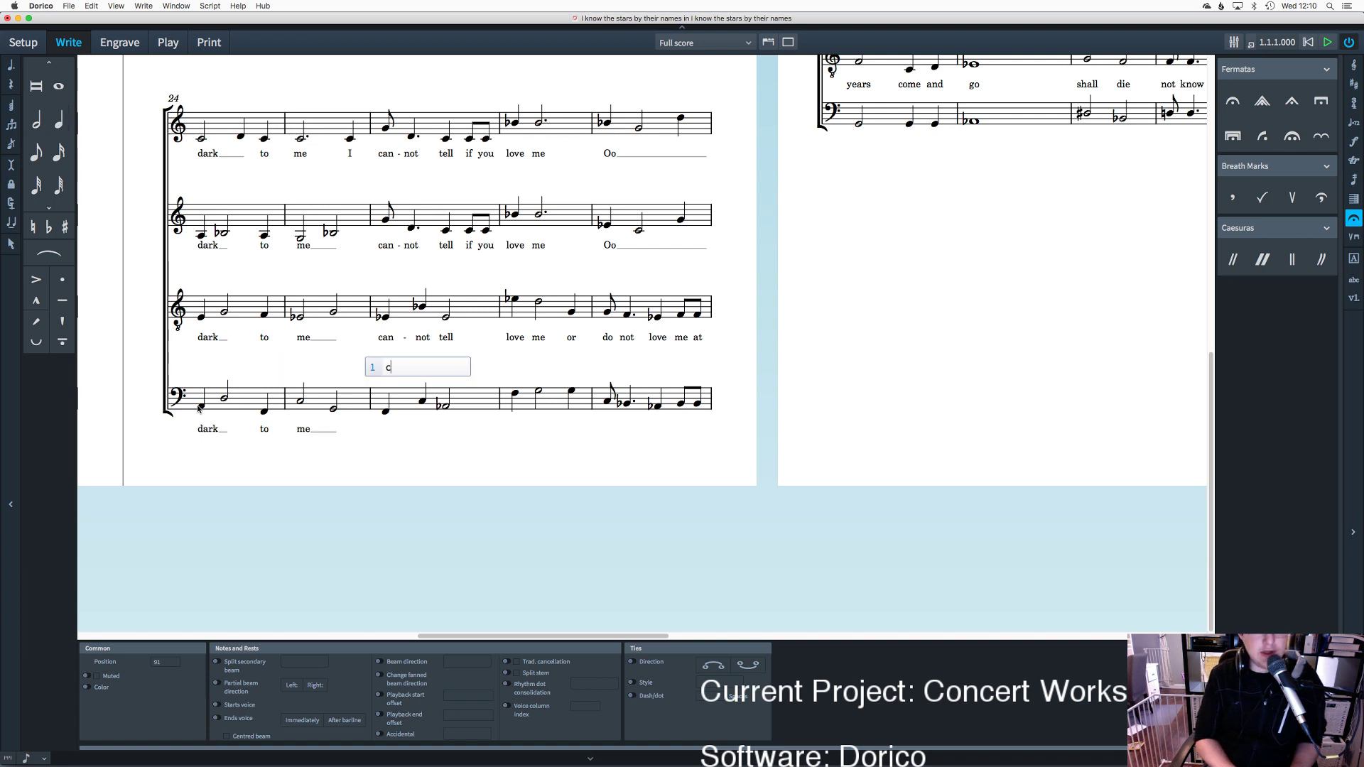
# Step: Add "can-not tell" to the bass in bar 26, hyphenating "can-not" across the first two notes
pyautogui.write('can')
pyautogui.press('-')
pyautogui.write('not')
pyautogui.press('space')
pyautogui.write('tel')
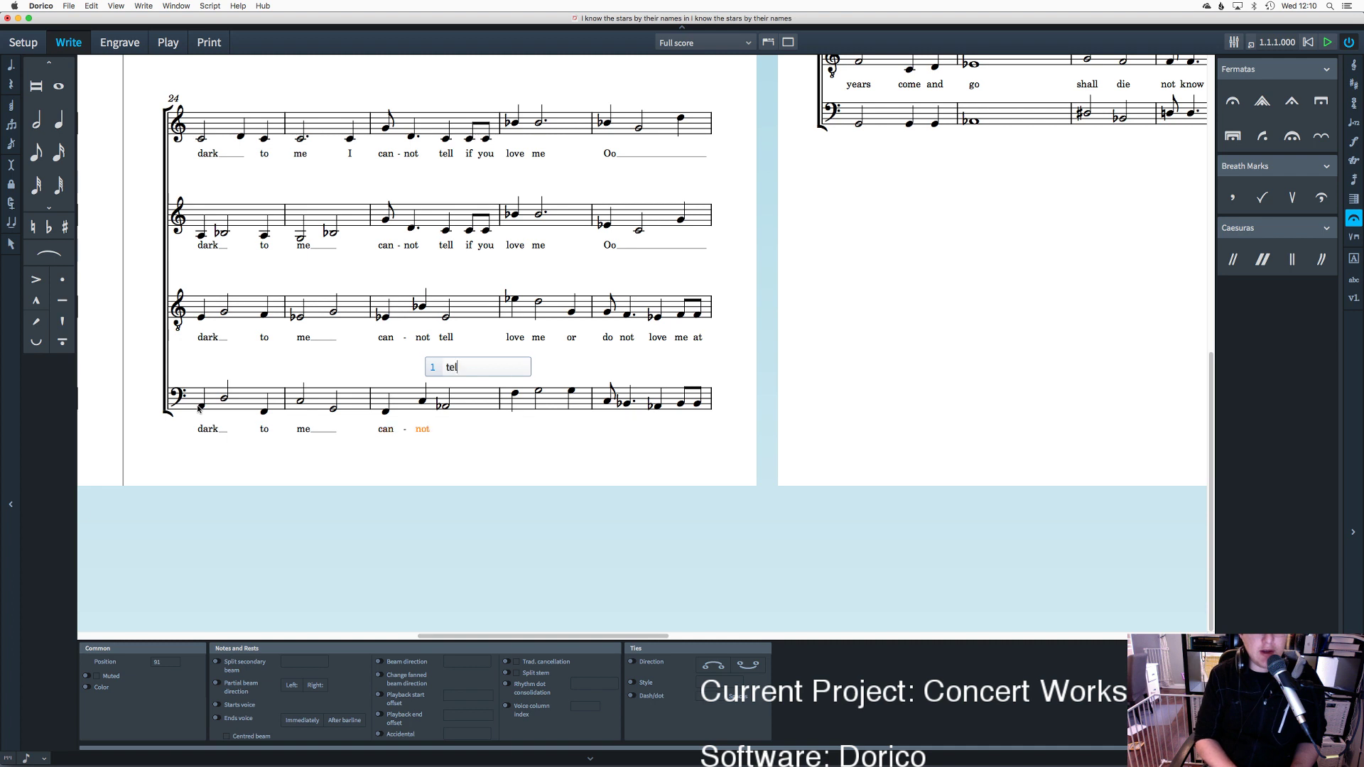
pyautogui.write('l')
pyautogui.press('space')
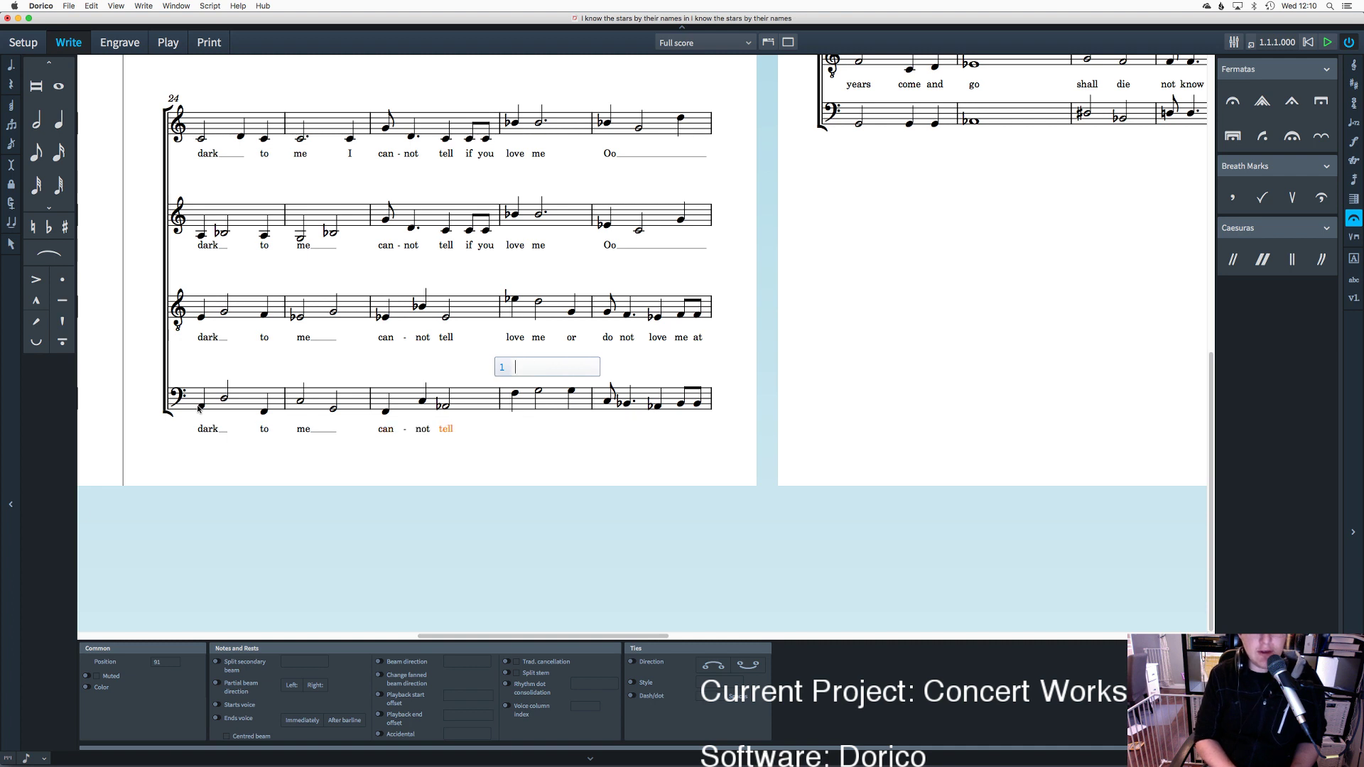
# Step: Add "love me or" to the bass's bar 27 and "do not love me at" to bar 28
pyautogui.write('love me or do n')
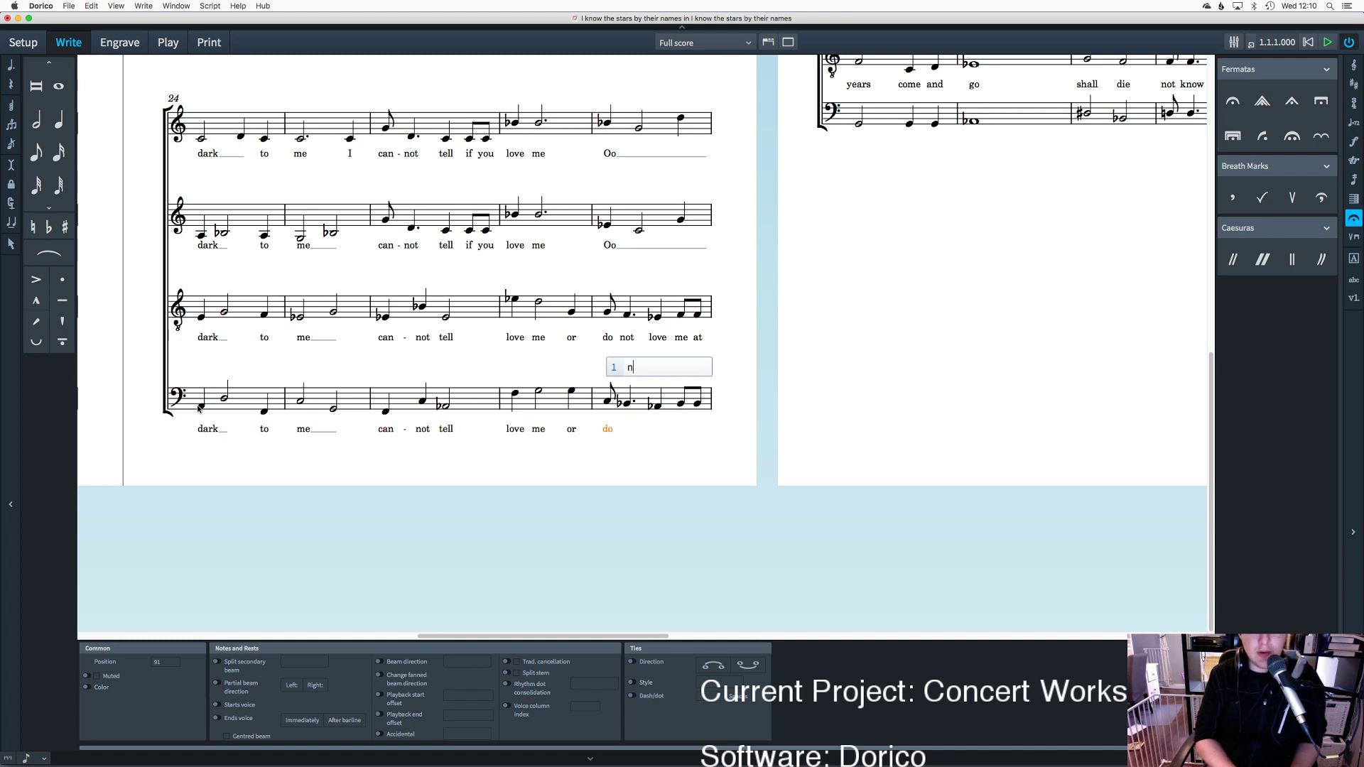
pyautogui.write('ot')
pyautogui.press('space')
pyautogui.write('love me at')
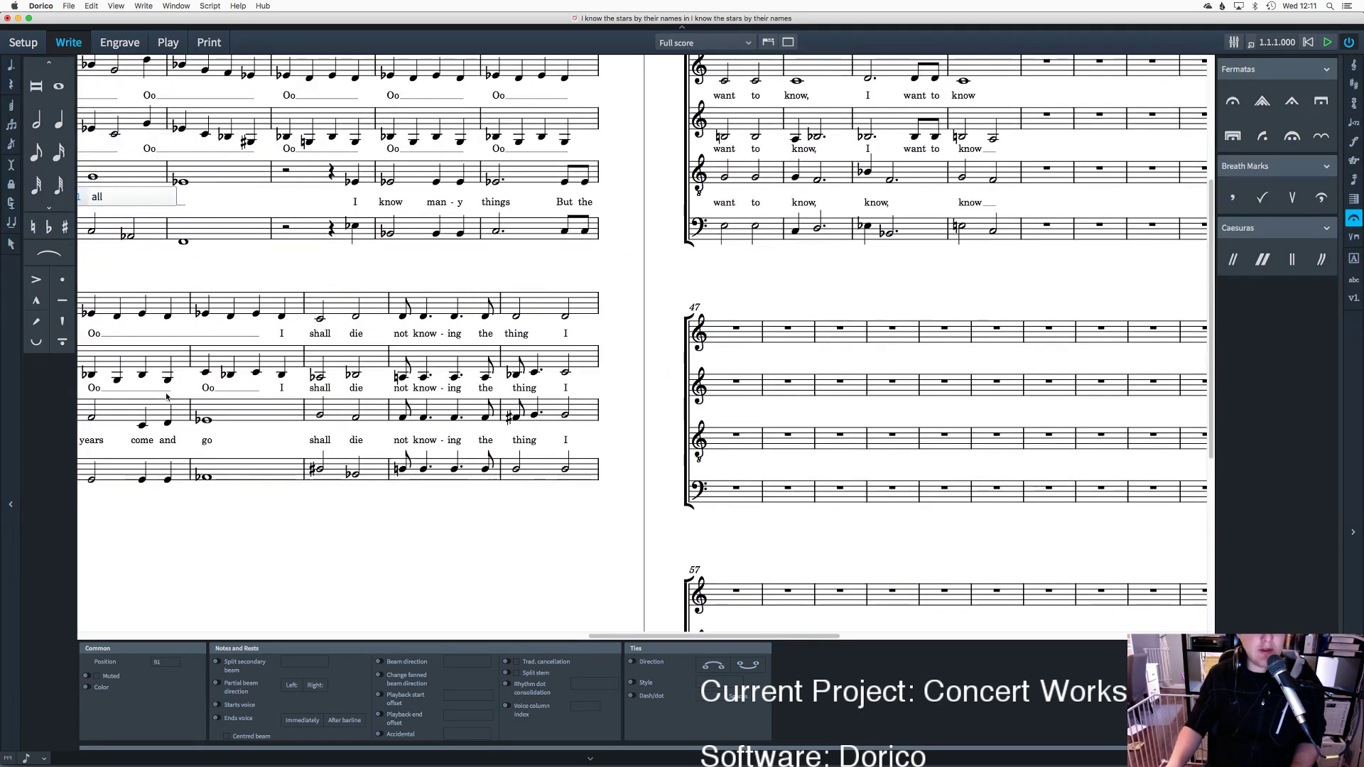
# Step: Continue the bass lyrics with "all" extended across bars 29 and 30, followed by "I know man-y things but the" through bar 33
pyautogui.write('all')
pyautogui.press('space')
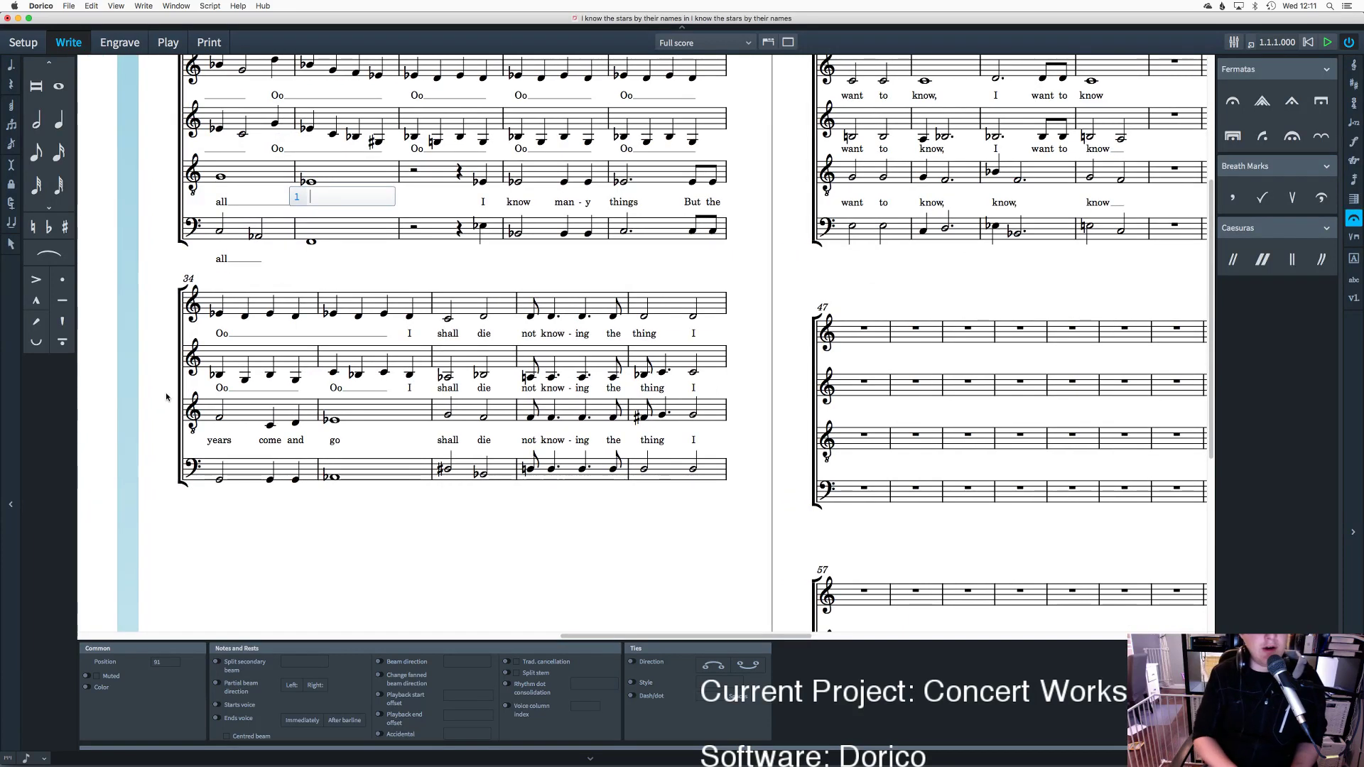
pyautogui.press('space')
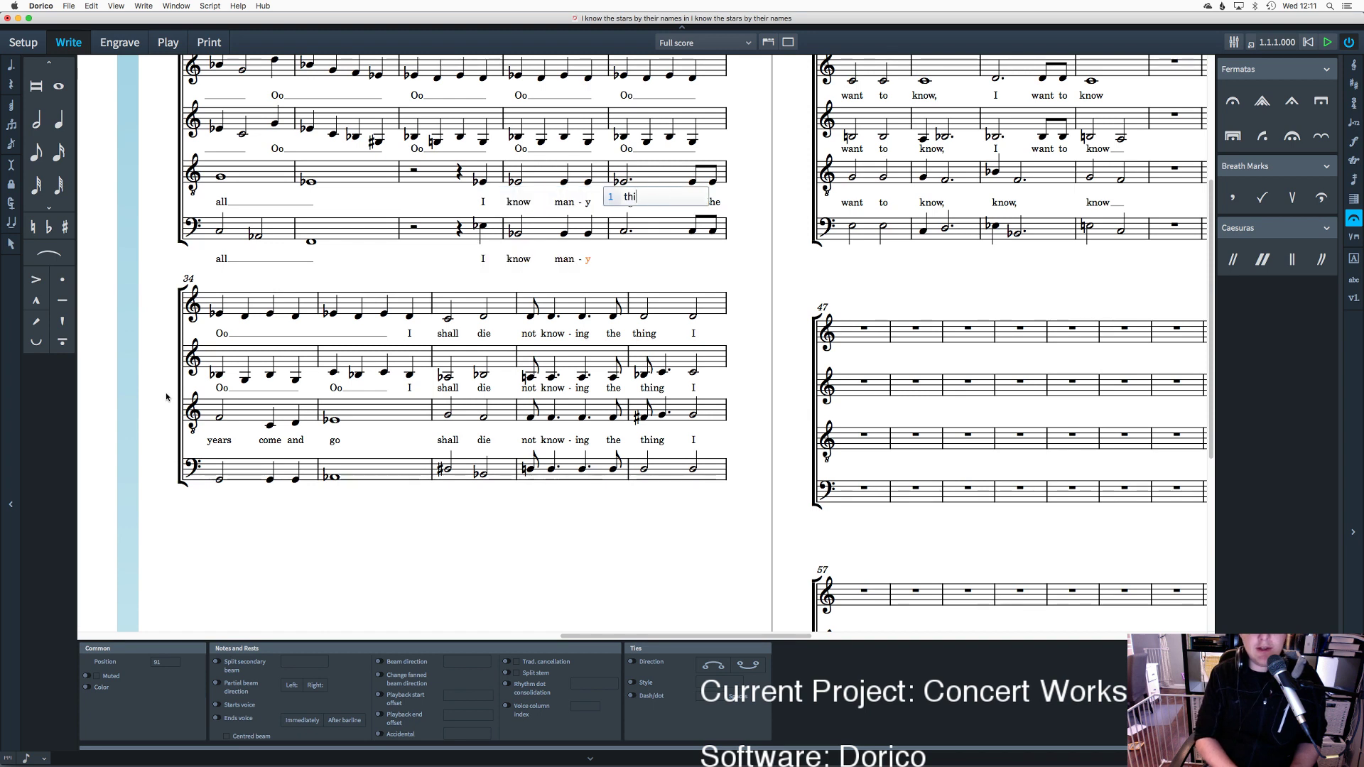
pyautogui.press('space')
pyautogui.write('but the')
pyautogui.press('space')
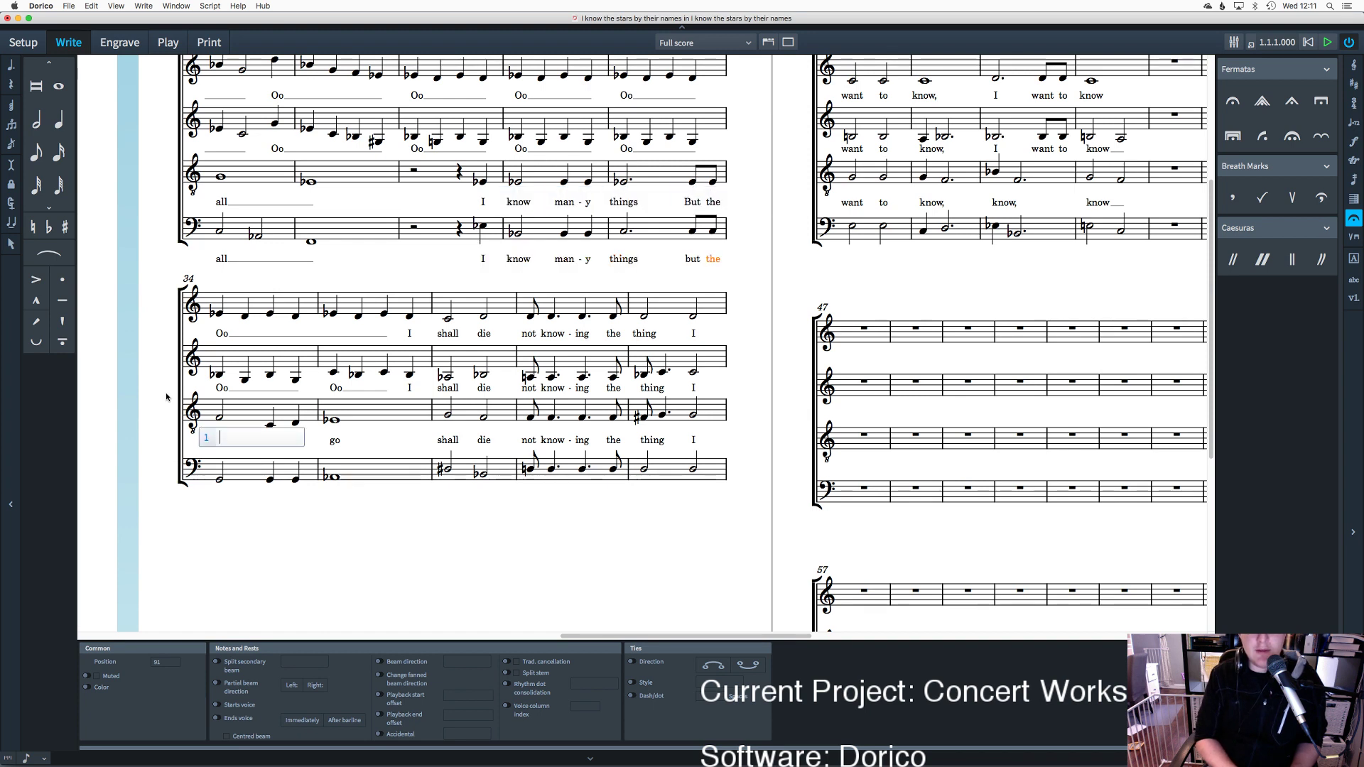
# Step: Add "years come nd" to the bass's bar 34, "go" to bar 35 and "shall die" to bar 36
pyautogui.write('years')
pyautogui.press('space')
pyautogui.write('come')
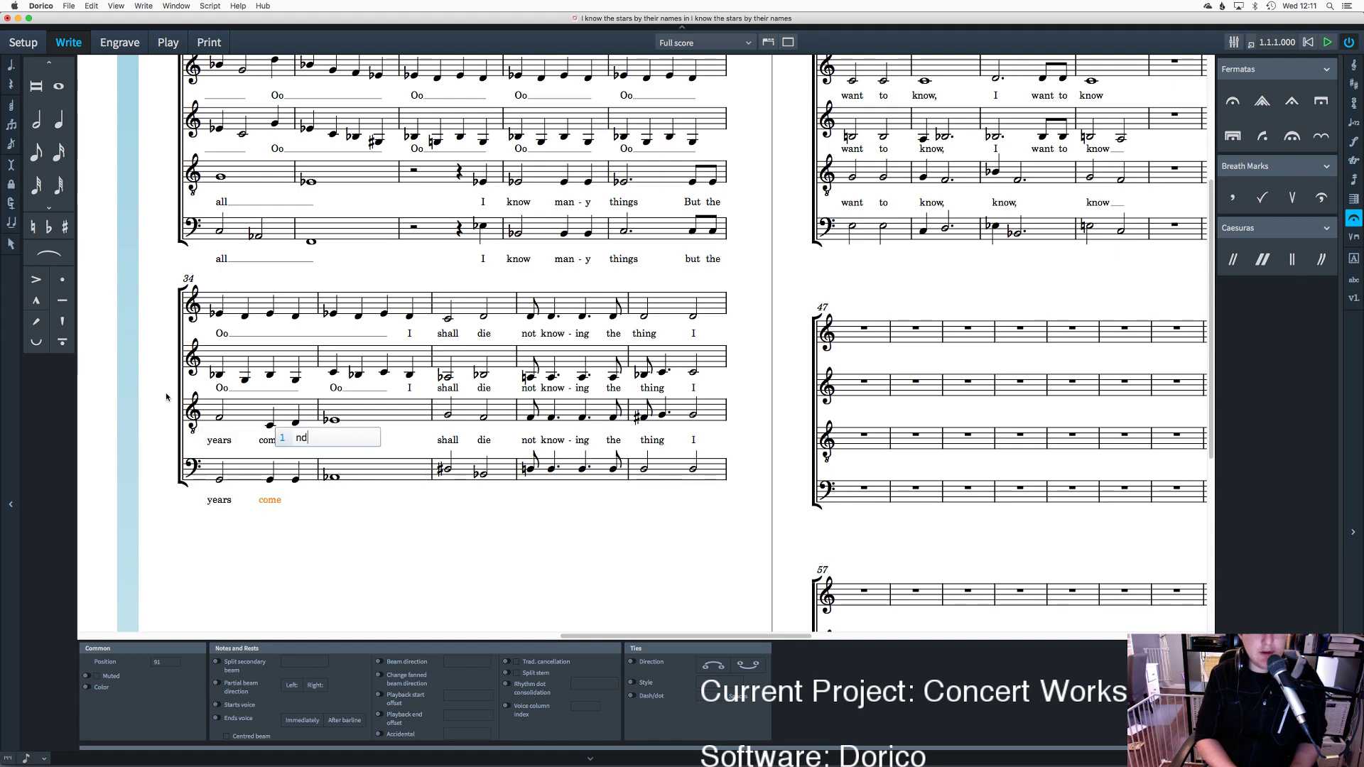
pyautogui.press('space')
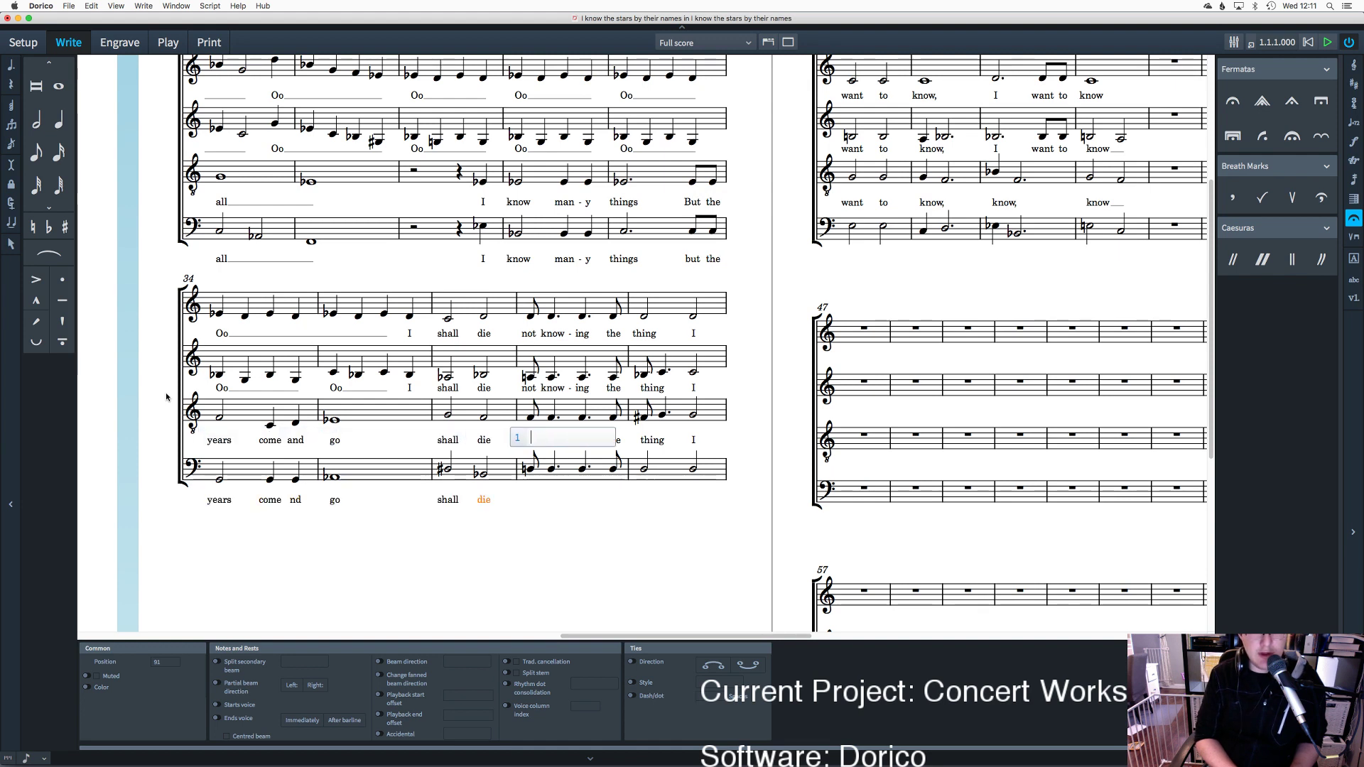
# Step: Add "not know-ing the" to the bass's bar 37 and "thing" to the first note of bar 38
pyautogui.write('not')
pyautogui.press('space')
pyautogui.write('know - ')
pyautogui.write('ing')
pyautogui.press('space')
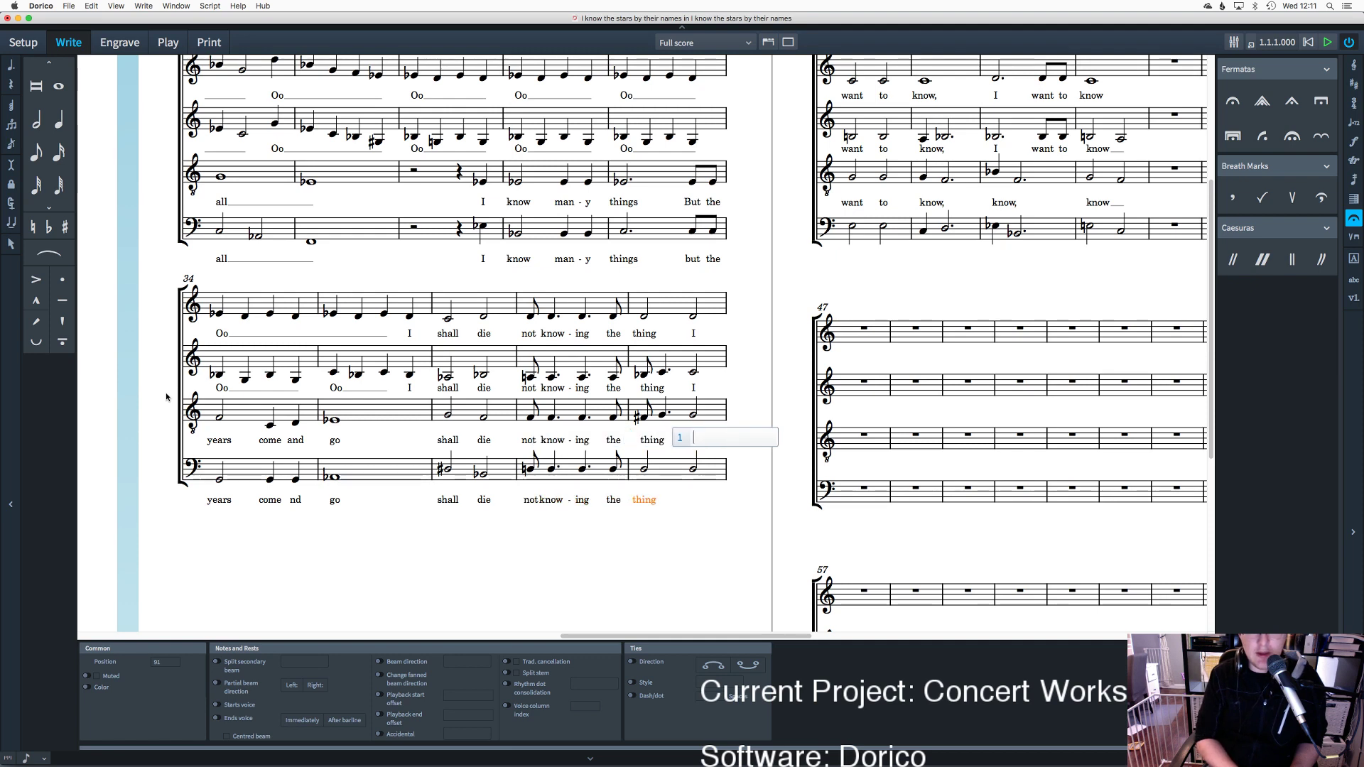
# Step: Finish the bass lyrics with "I want to know know, know" from bar 38's last note through bar 42, extending the final word
pyautogui.write('I')
pyautogui.press('space')
pyautogui.write('want to')
pyautogui.press('space')
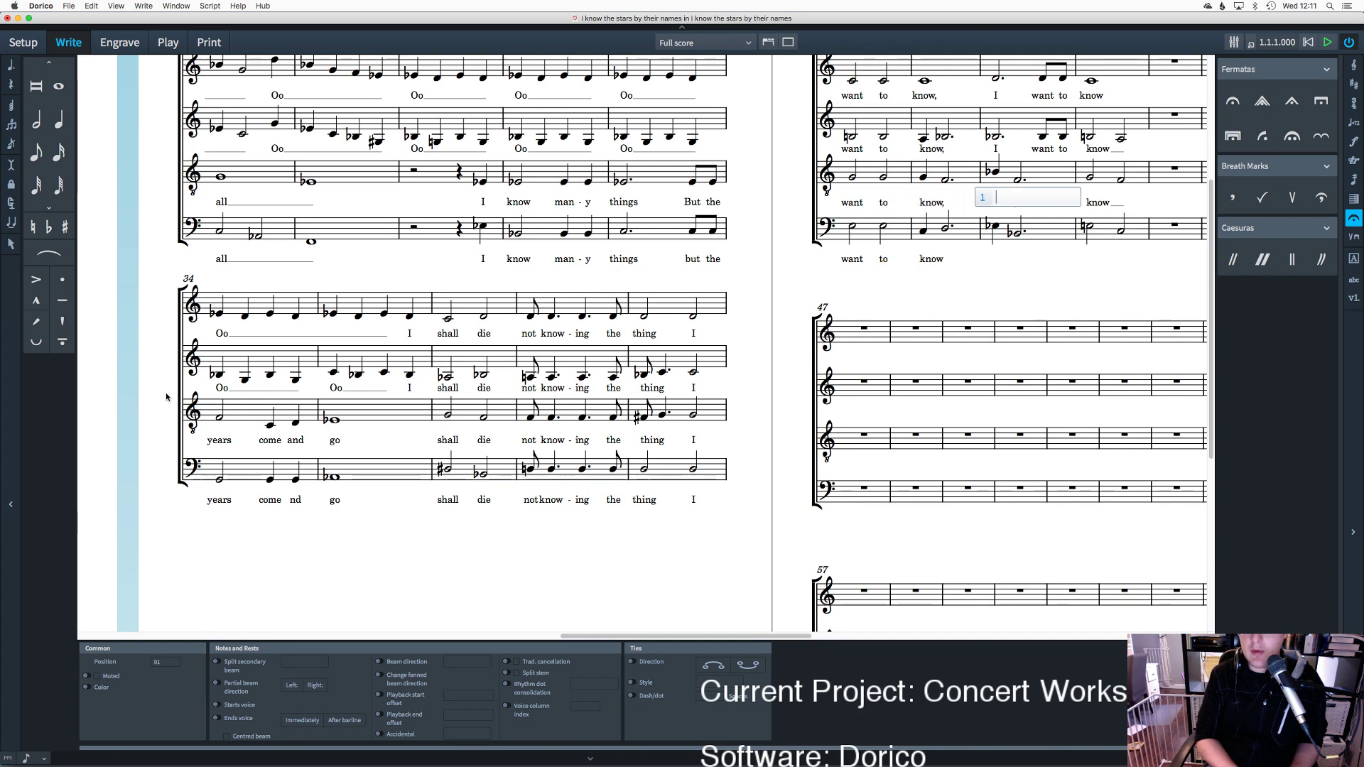
pyautogui.press('space')
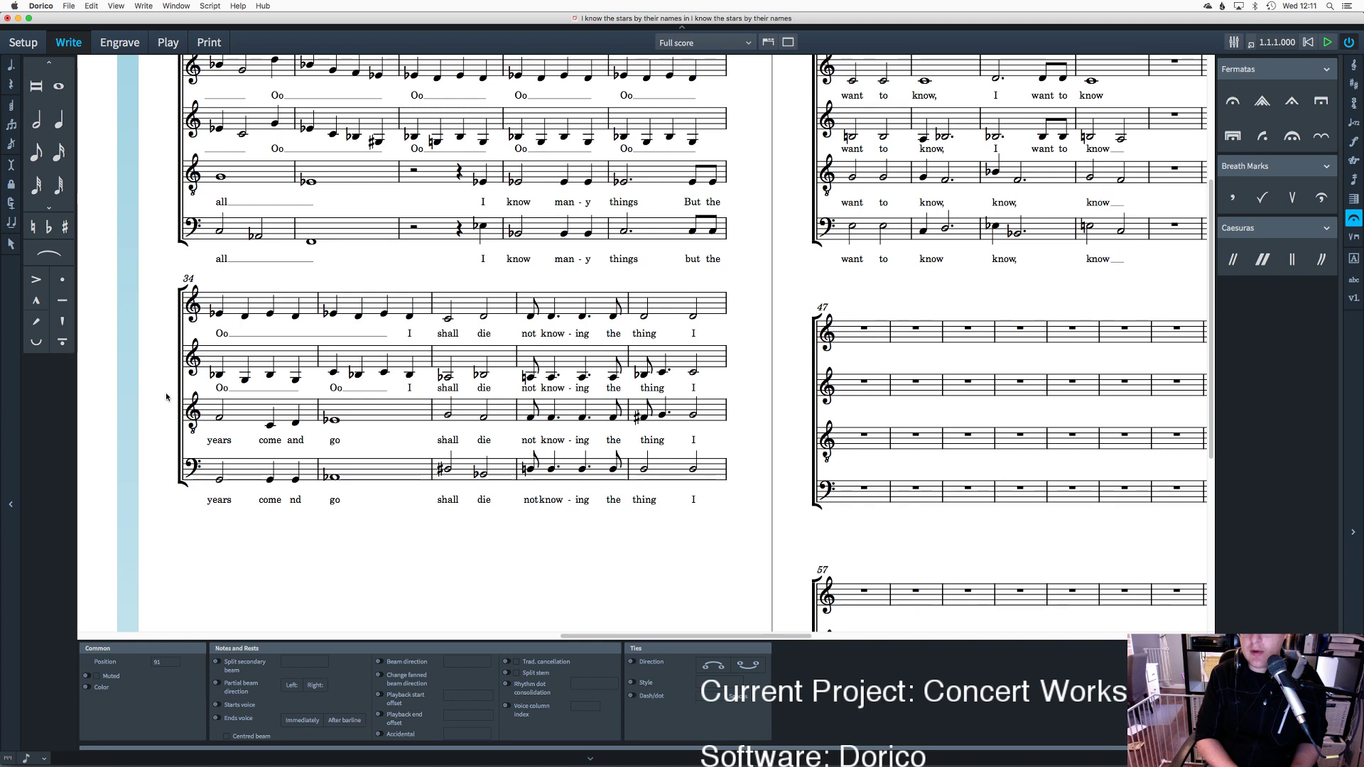
pyautogui.press('Escape')
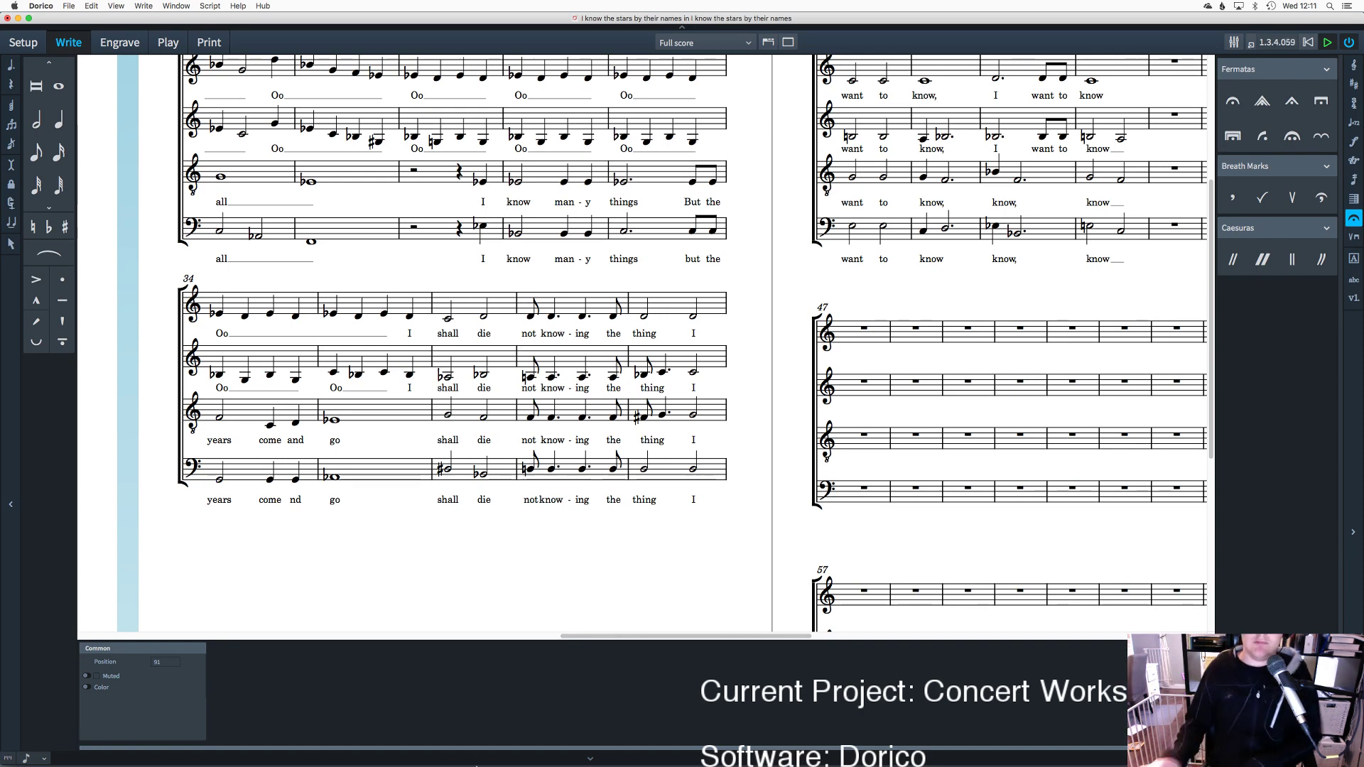
# Step: Play the score back from the beginning and follow the notes and lyrics of all four voices past bar 42
pyautogui.moveTo(370, 746)
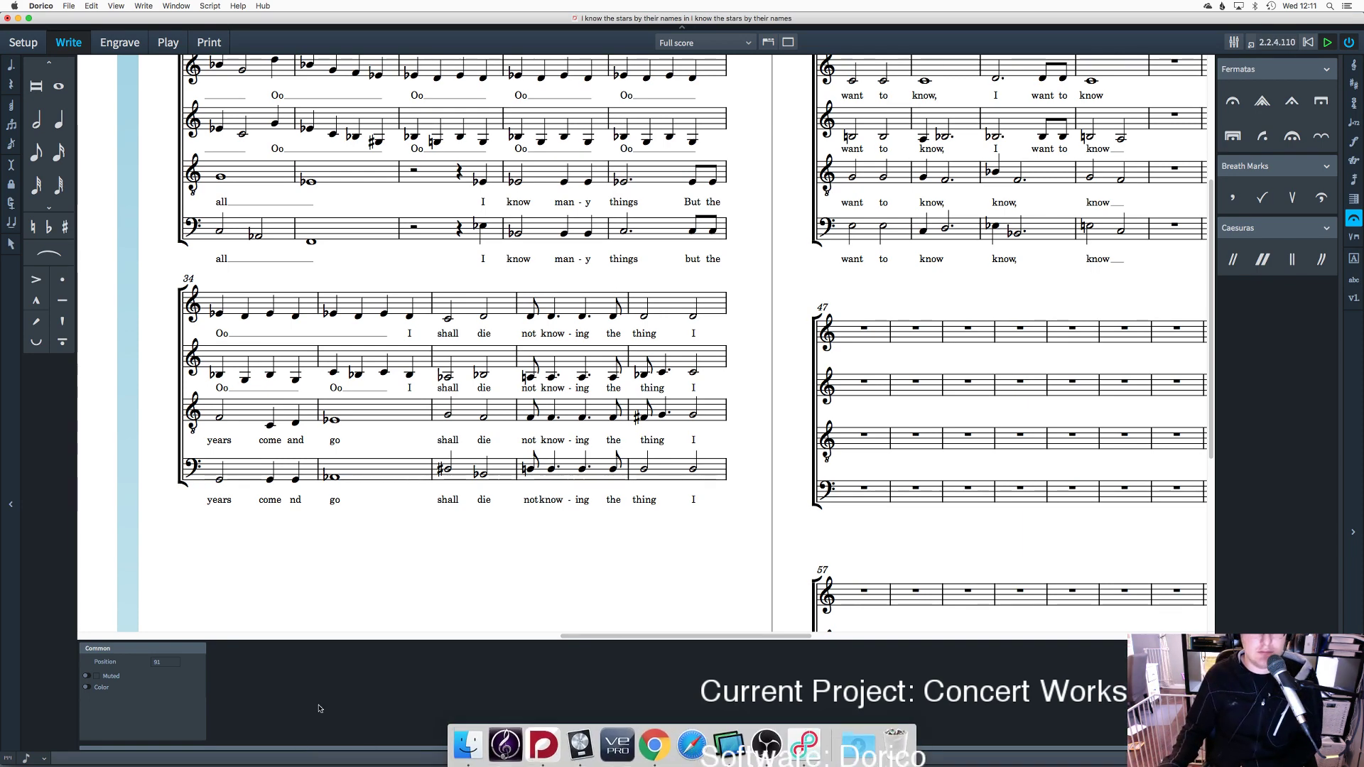
pyautogui.moveTo(671, 638); pyautogui.dragTo(218, 620)
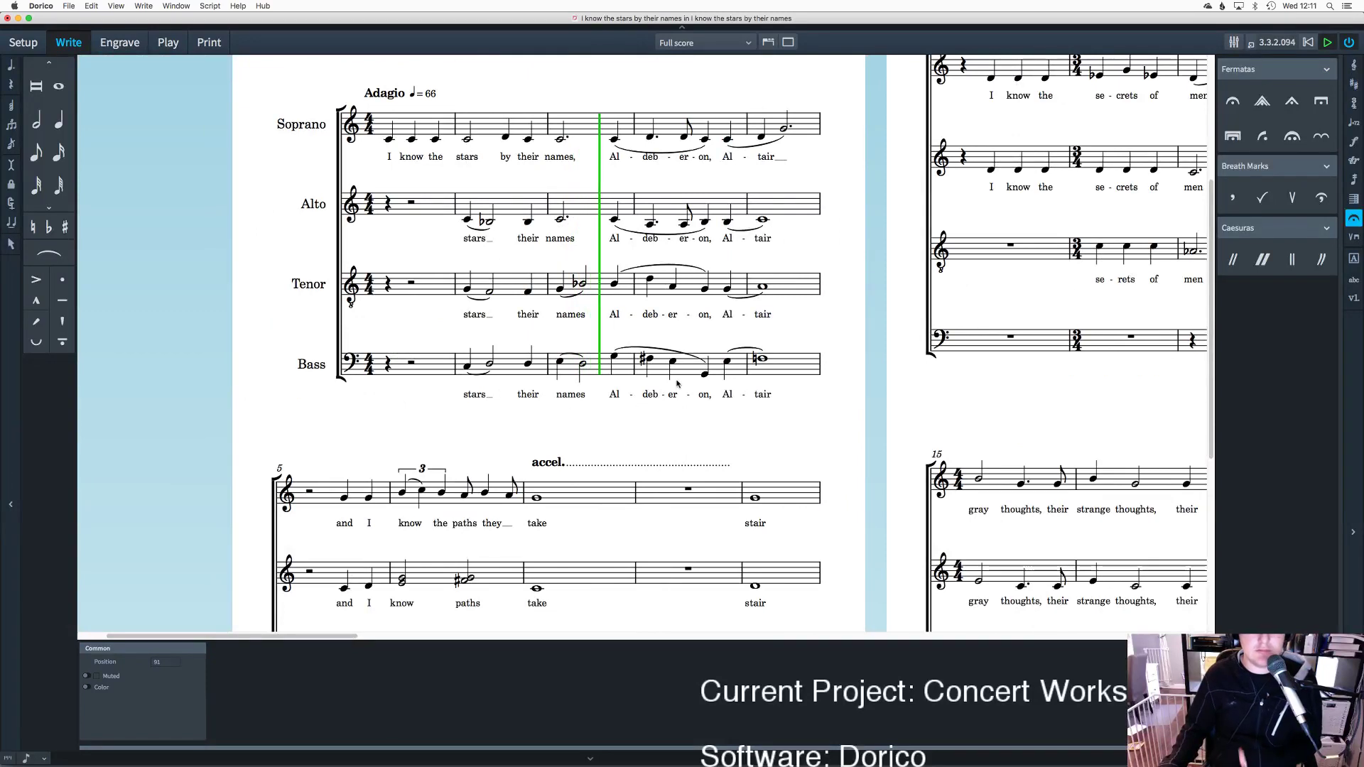
pyautogui.scroll(2, 695, 293)
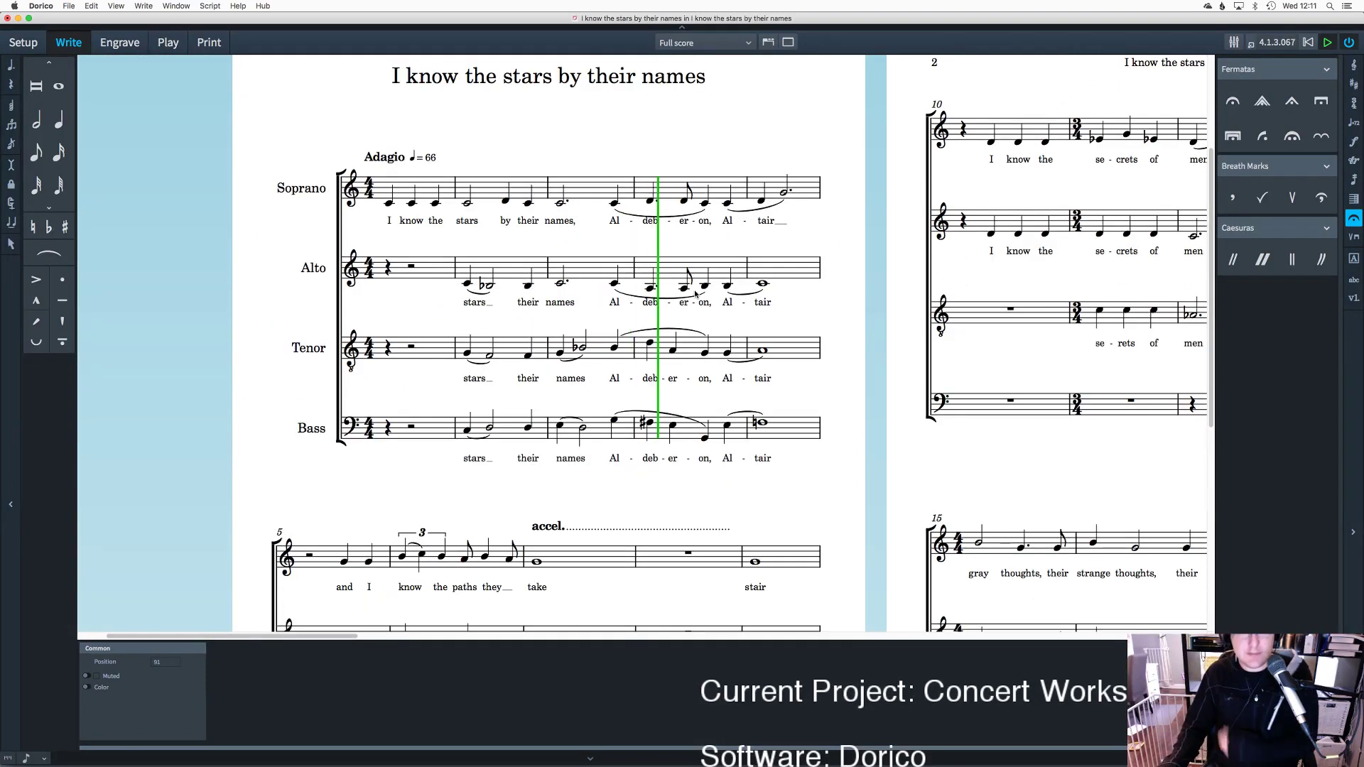
pyautogui.scroll(-3, 696, 294)
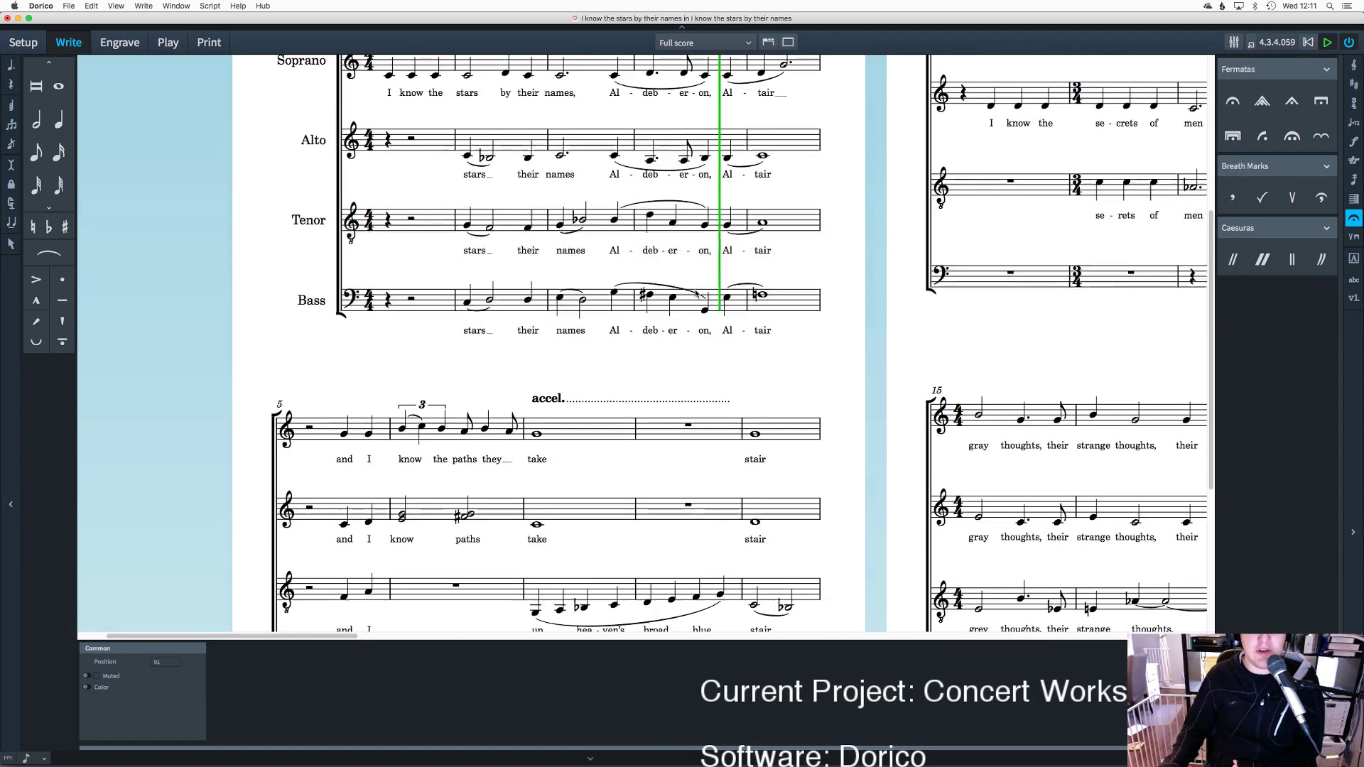
pyautogui.scroll(2, 696, 294)
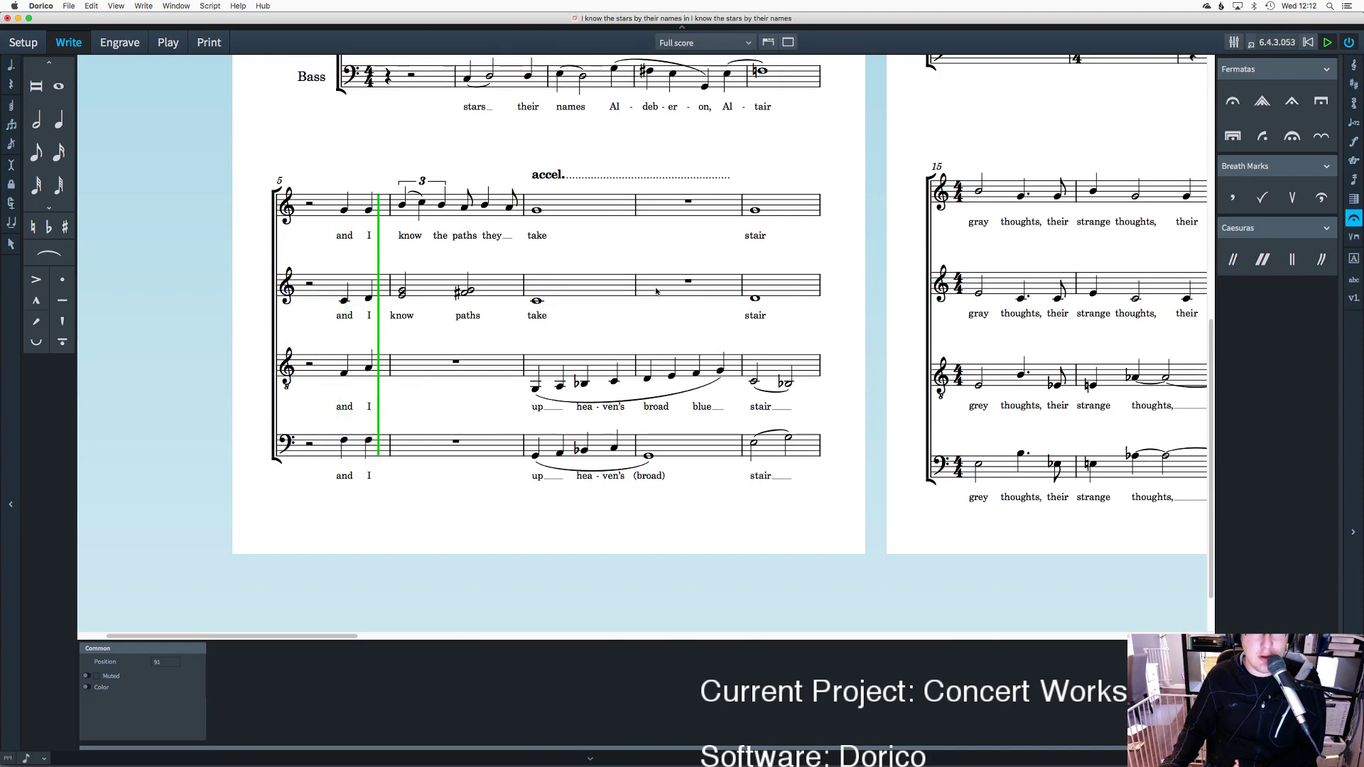
pyautogui.scroll(2, 608, 291)
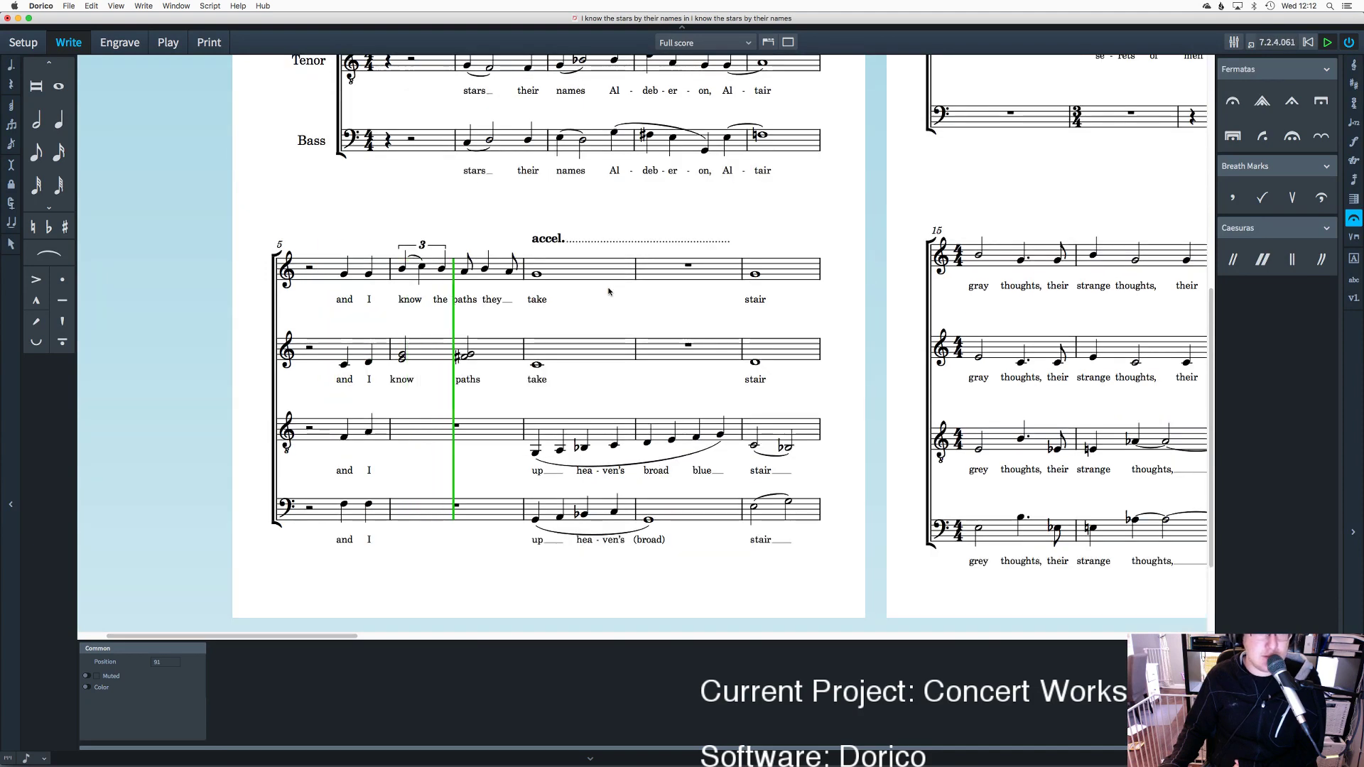
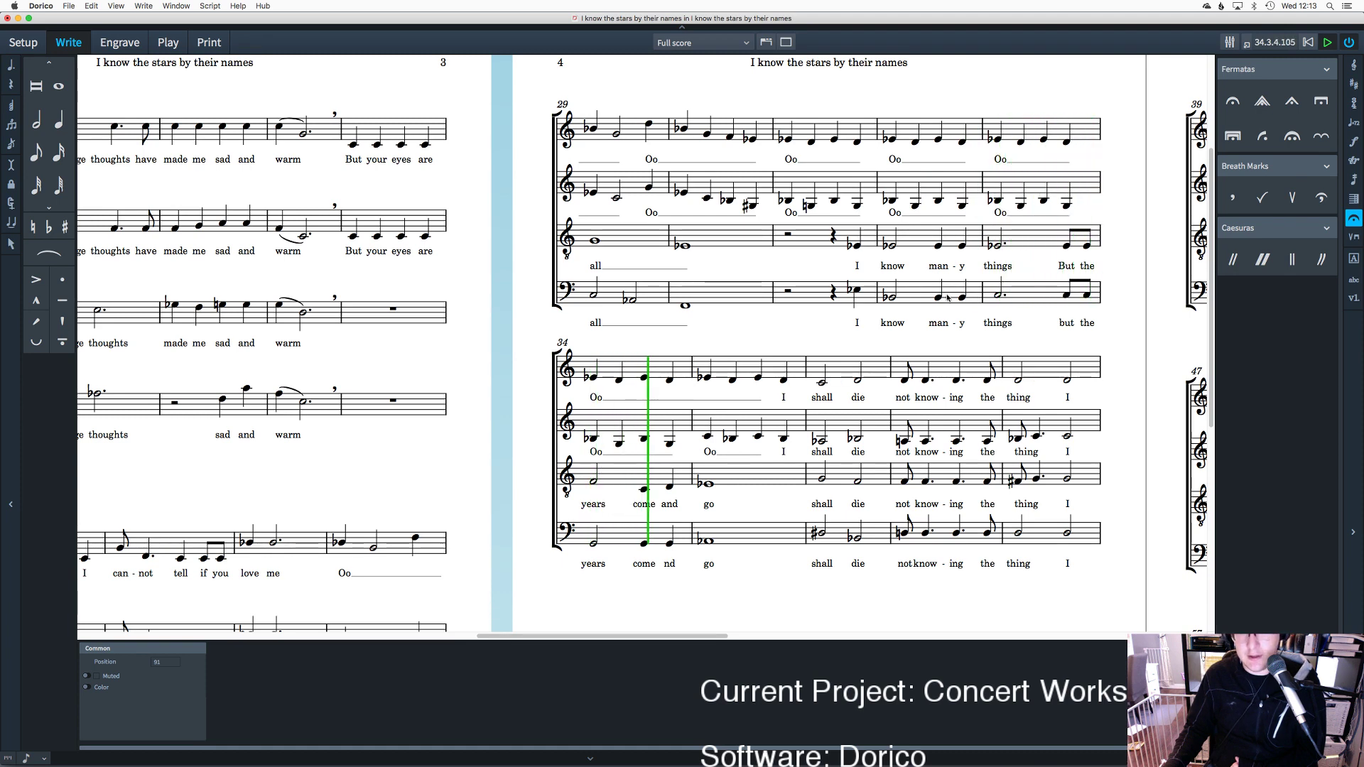
pyautogui.scroll(-2, 929, 345)
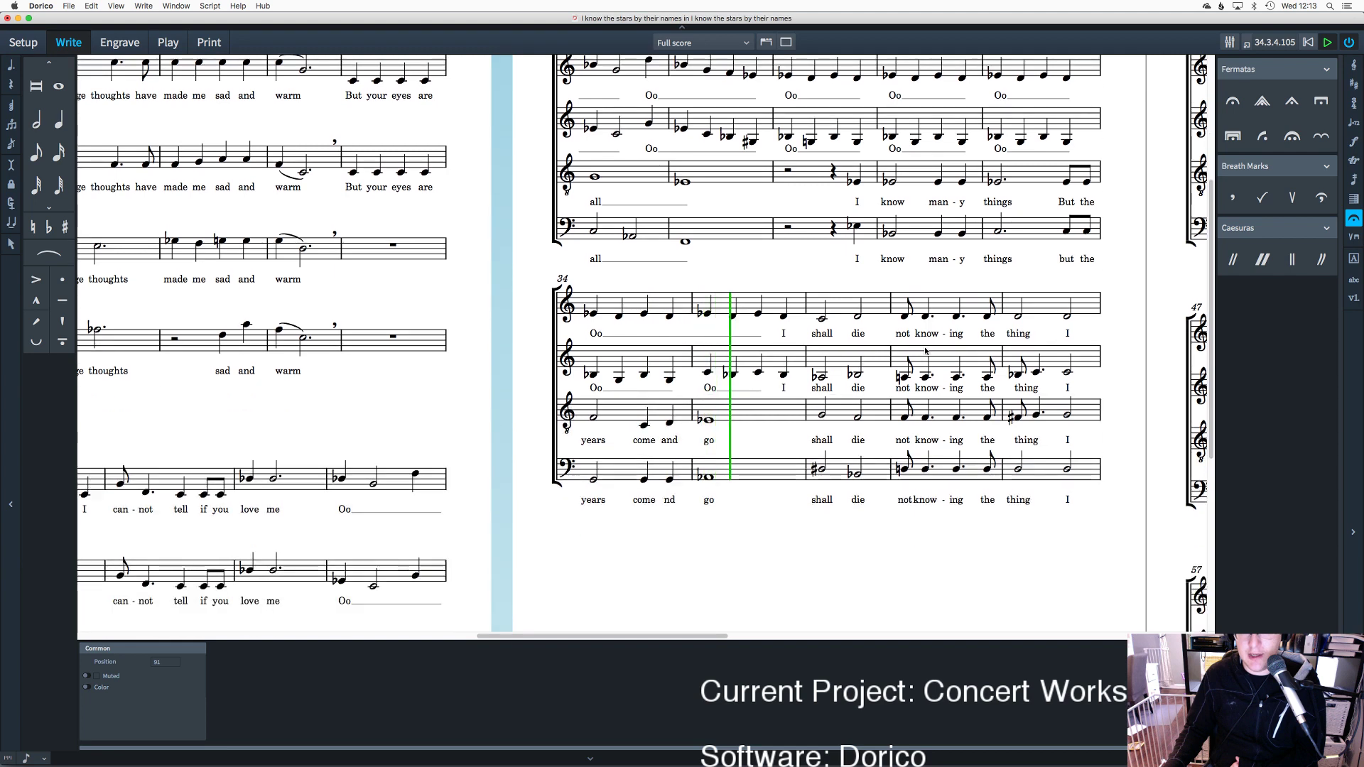
pyautogui.scroll(-3, 925, 351)
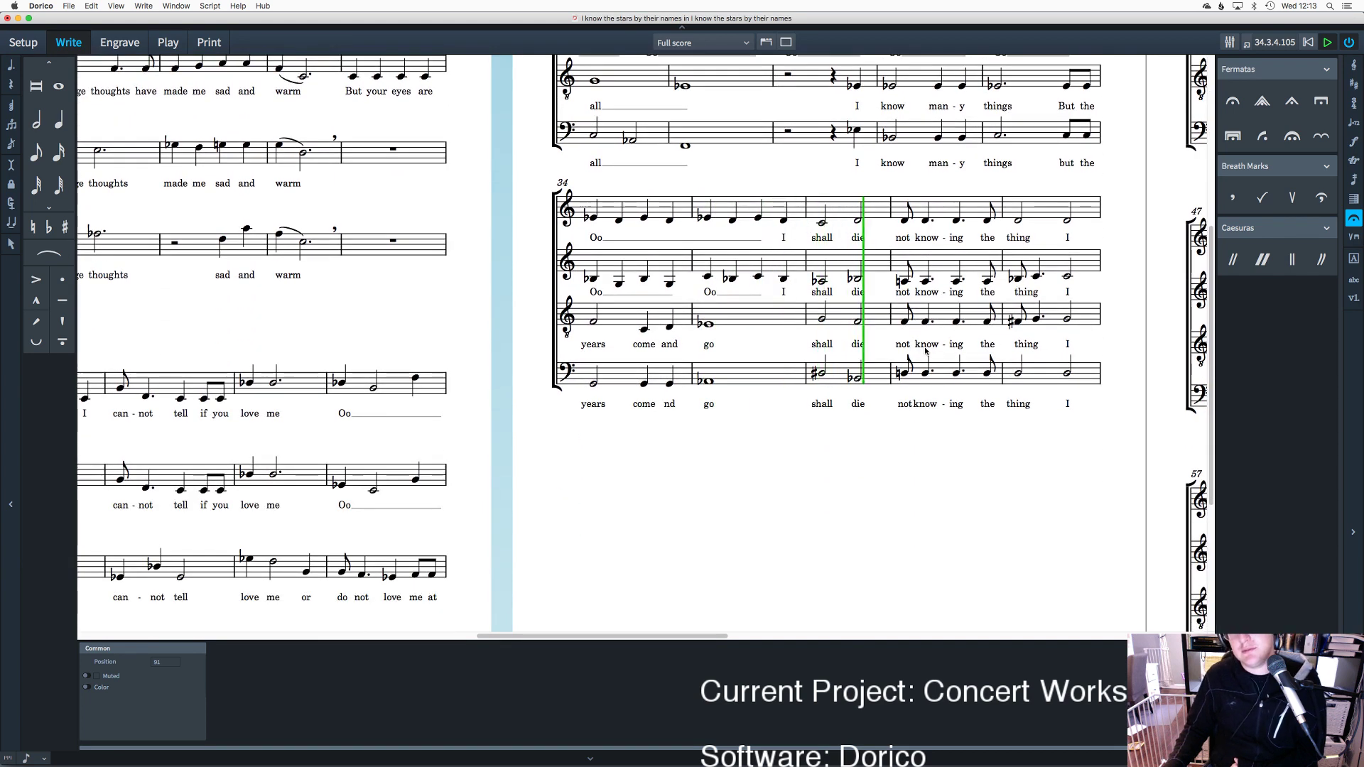
pyautogui.scroll(2, 925, 350)
pyautogui.hscroll(2, 925, 350)
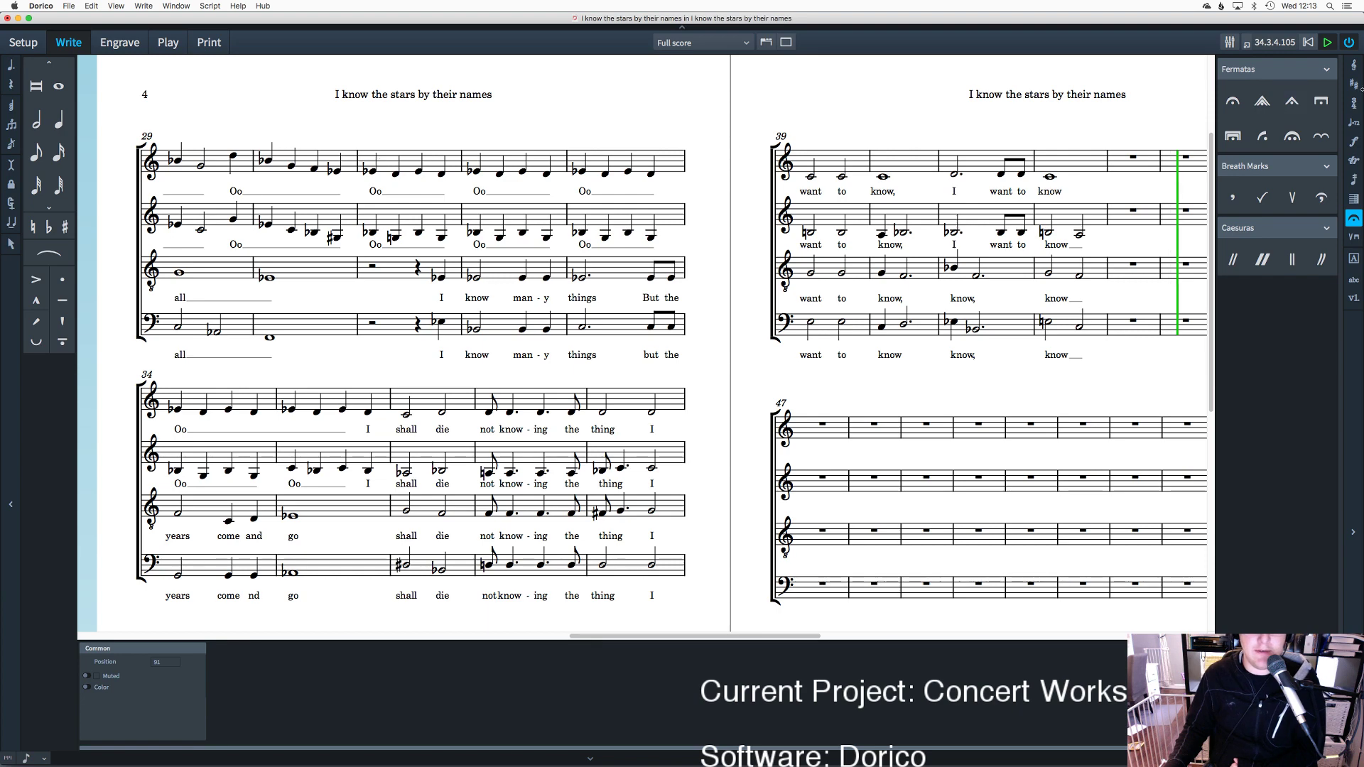
# Step: Stop playback and correct the bass lyric "nd" in bar 34 to "and"
pyautogui.click(1328, 42)
pyautogui.scroll(-5, 688, 206)
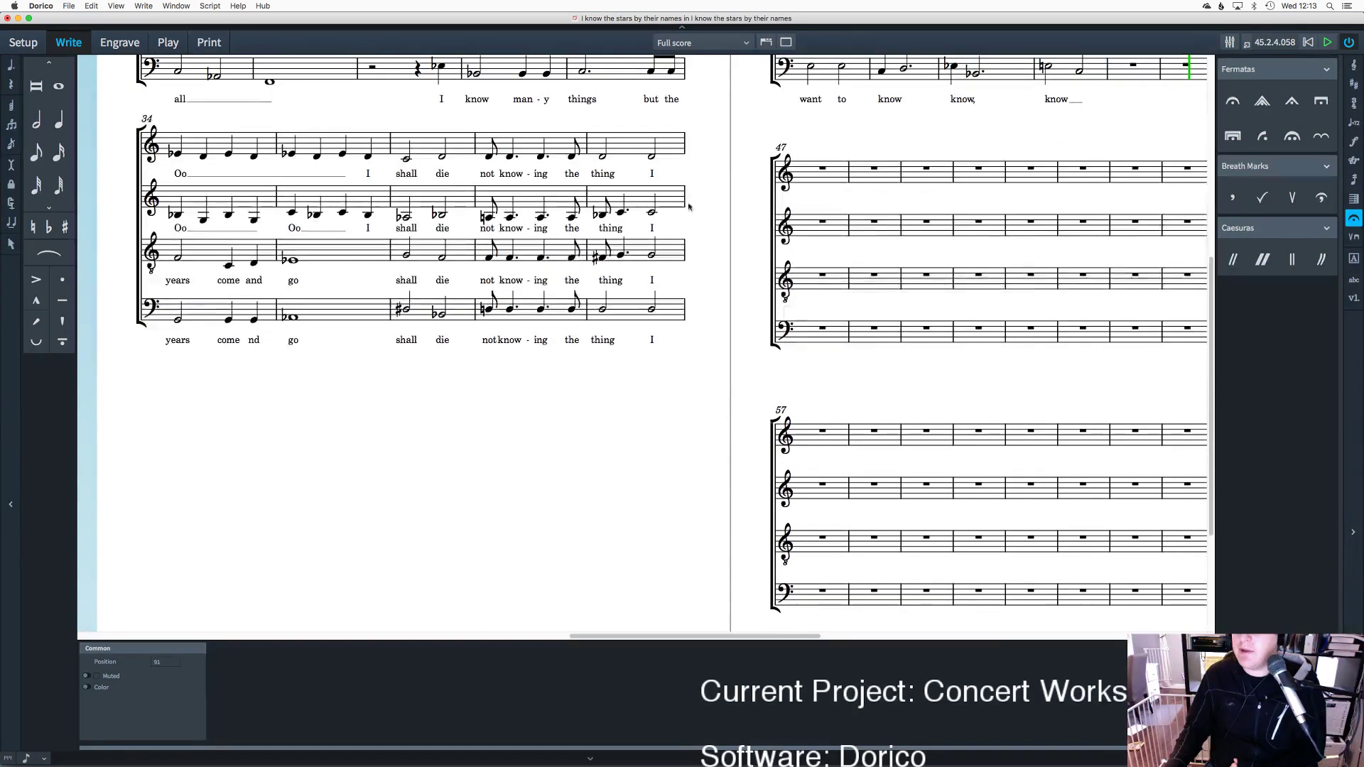
pyautogui.hscroll(-3, 483, 339)
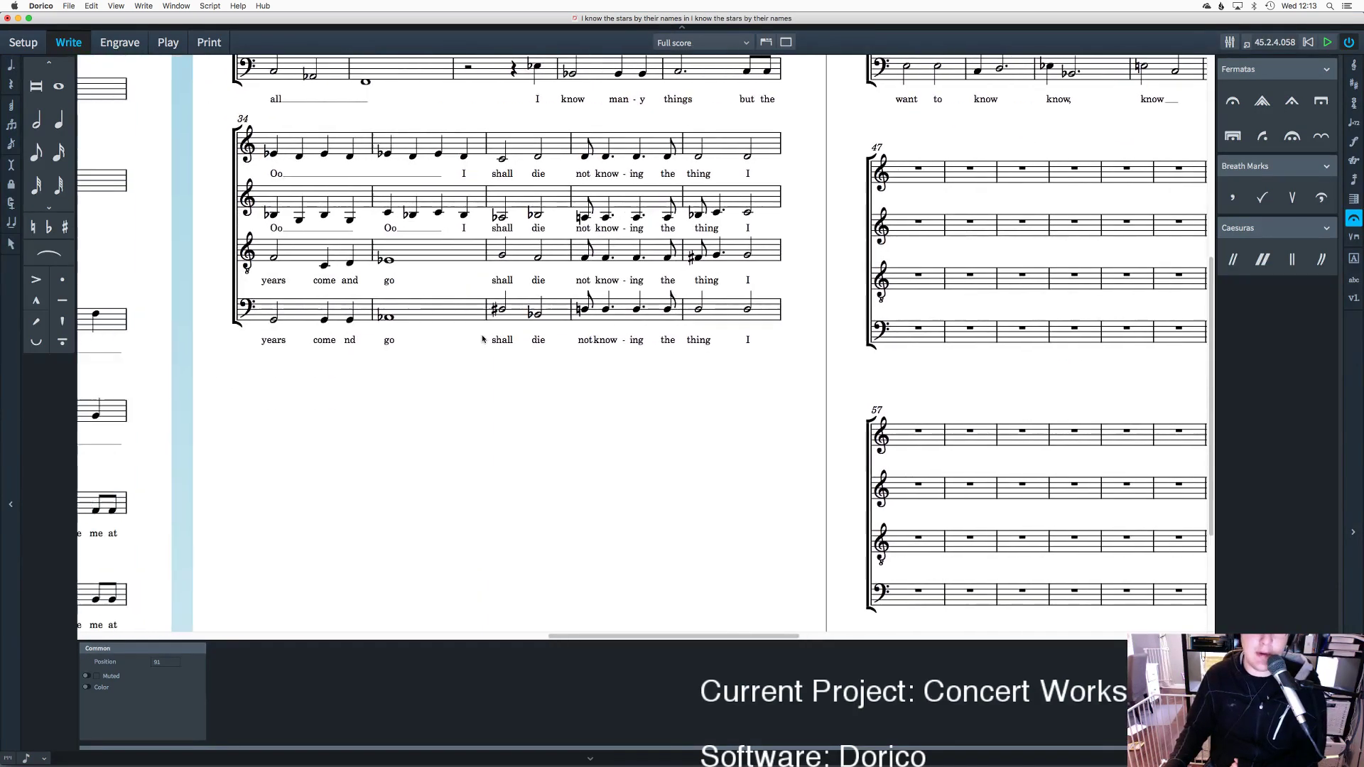
pyautogui.doubleClick(353, 340)
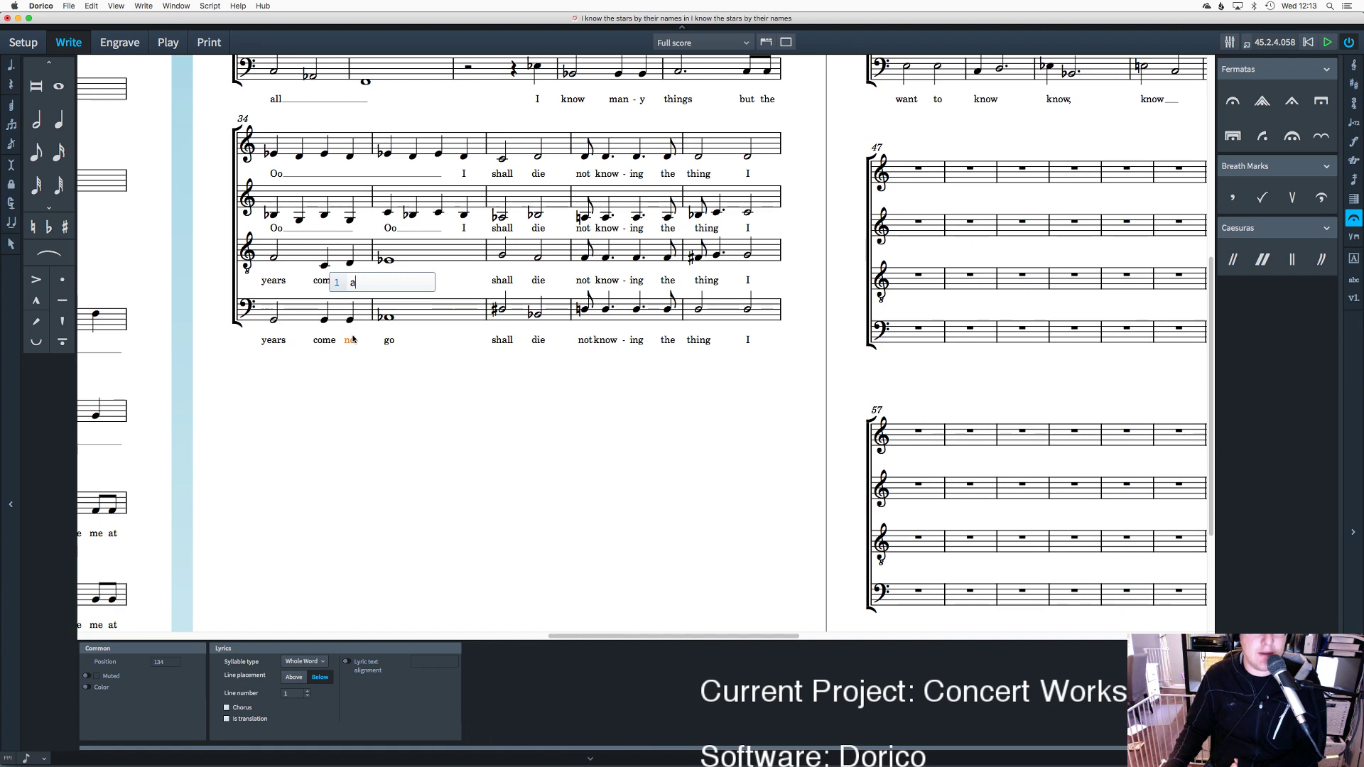
pyautogui.write('and')
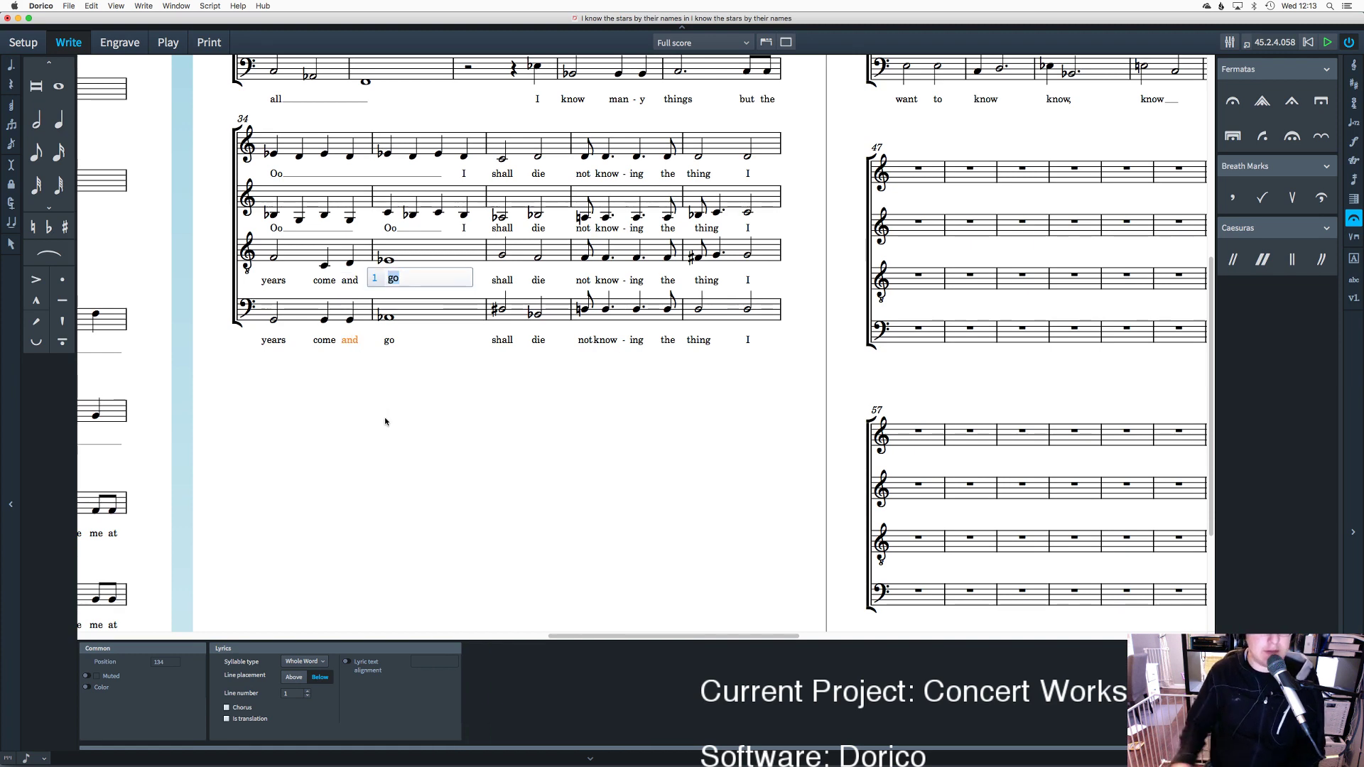
pyautogui.press('Return')
# Step: Look back through the score from bar 34 to bar 10, reviewing the lyrics and the tempo marking before bar 10
pyautogui.scroll(3, 389, 414)
pyautogui.scroll(5, 388, 414)
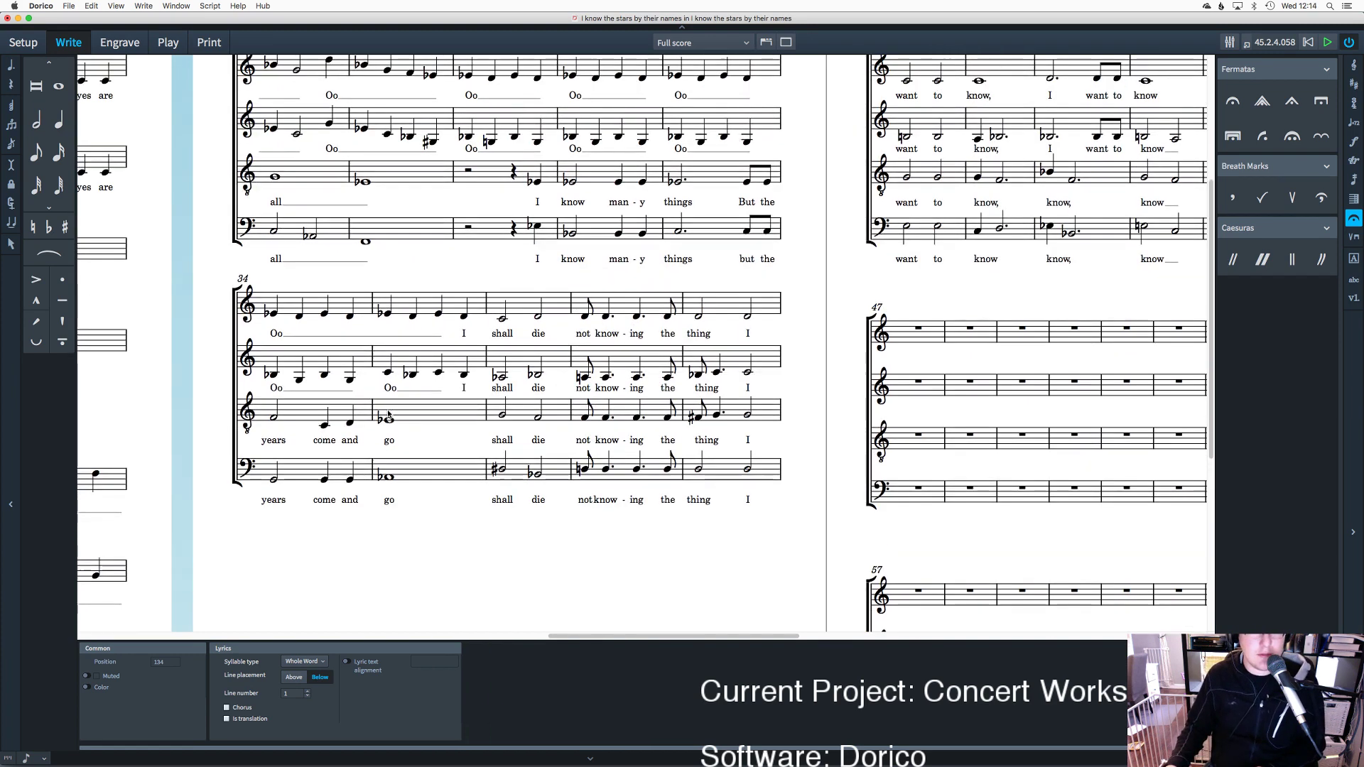
pyautogui.hscroll(-2, 388, 414)
pyautogui.hscroll(-10, 389, 414)
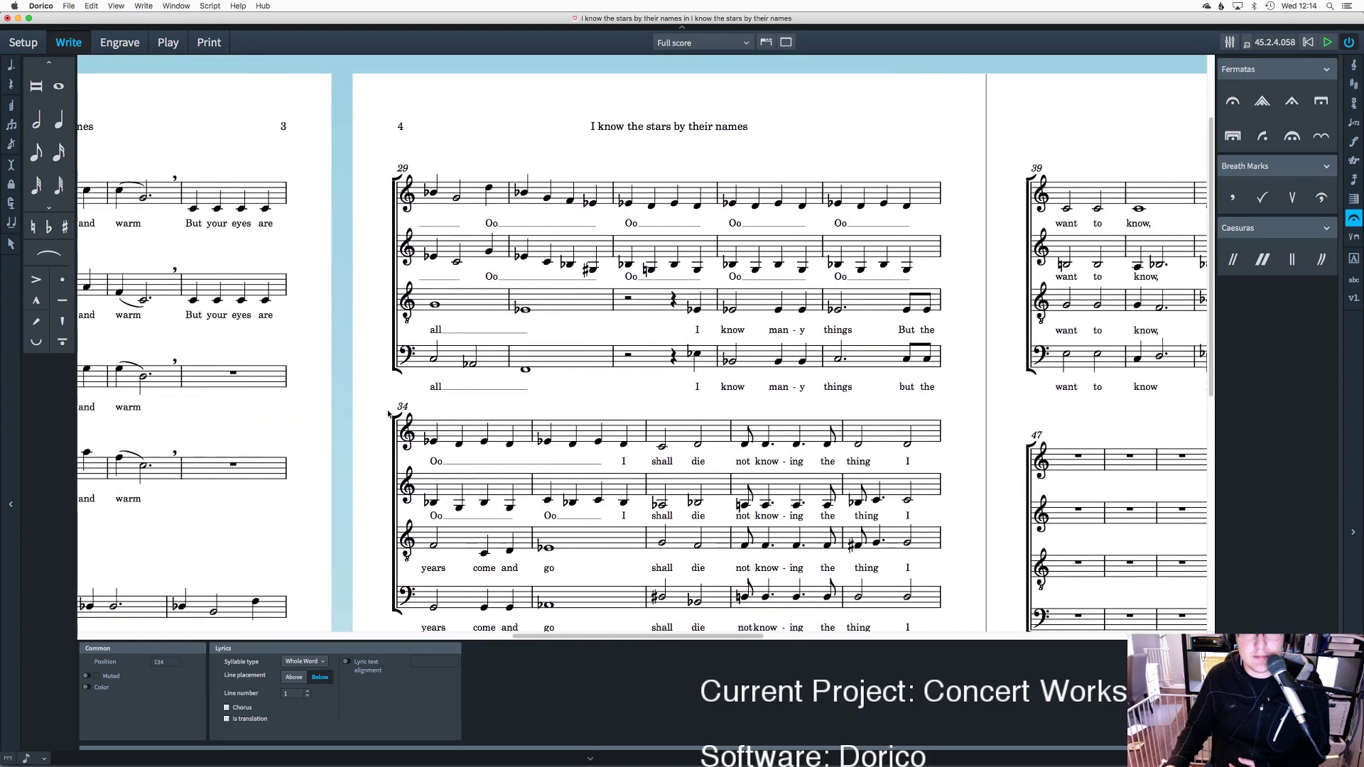
pyautogui.hscroll(-5, 388, 414)
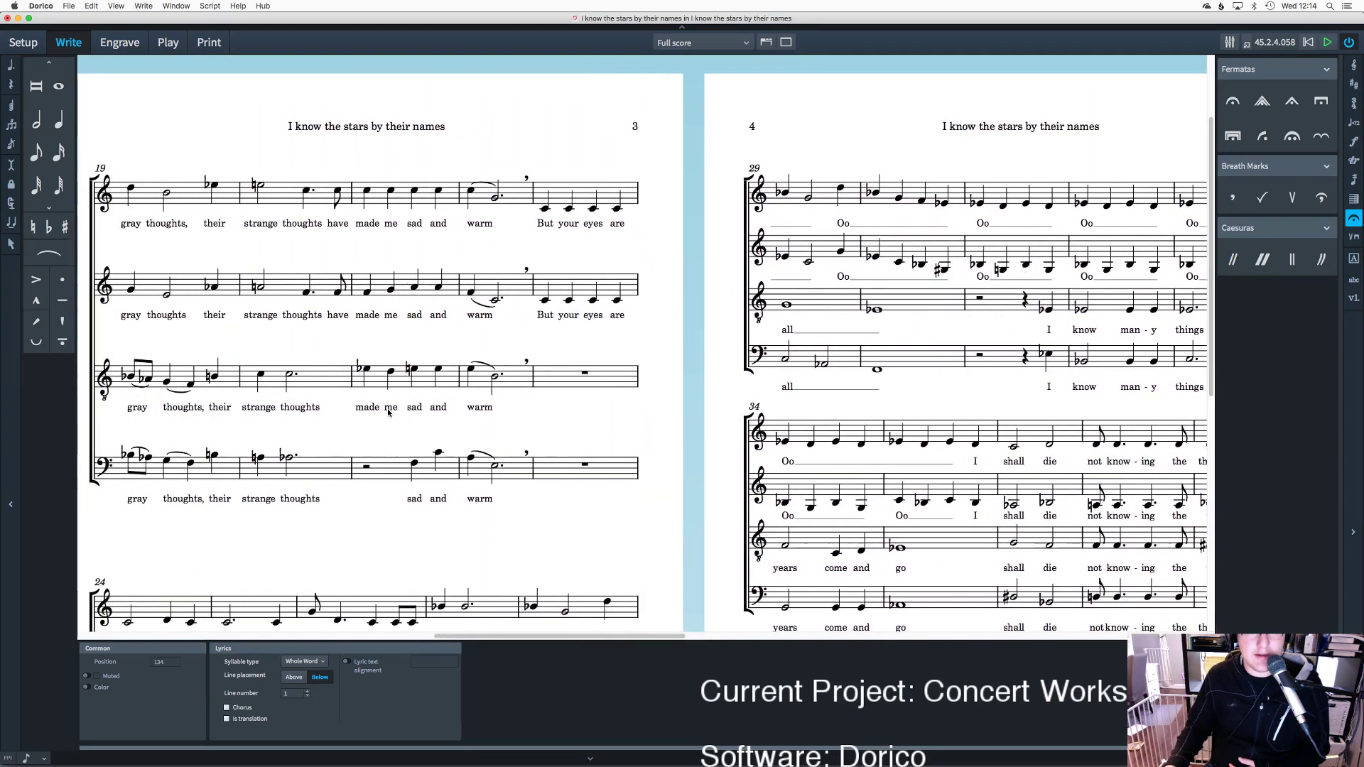
pyautogui.scroll(-6, 389, 414)
pyautogui.hscroll(-7, 389, 415)
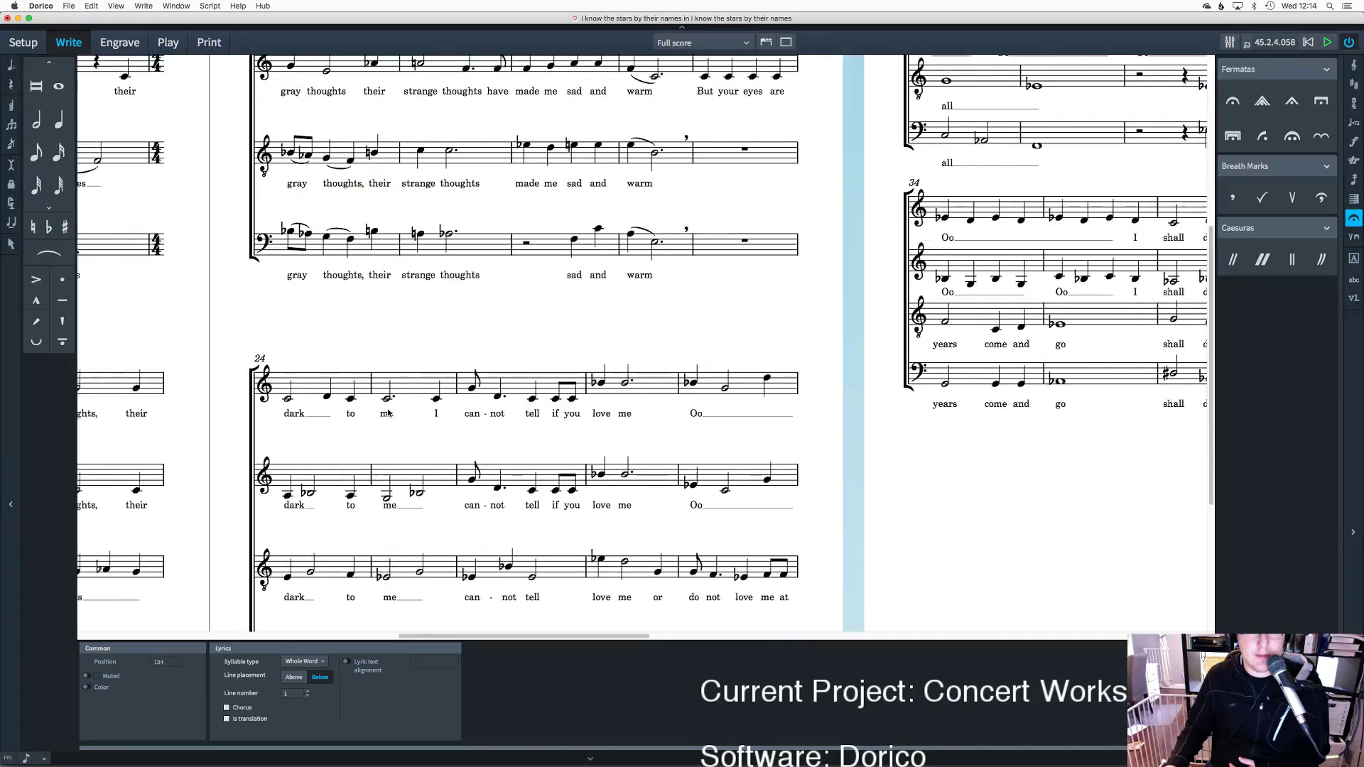
pyautogui.hscroll(-10, 389, 414)
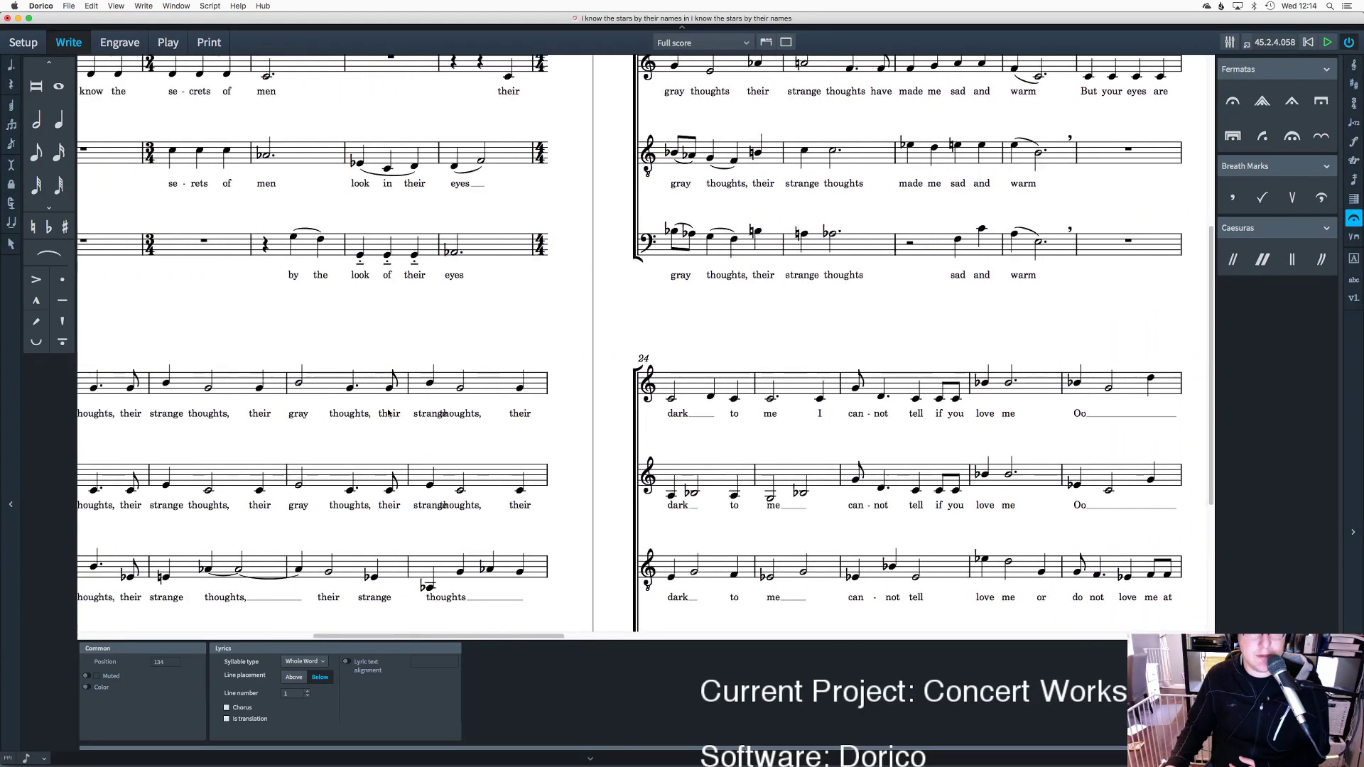
pyautogui.hscroll(-8, 387, 413)
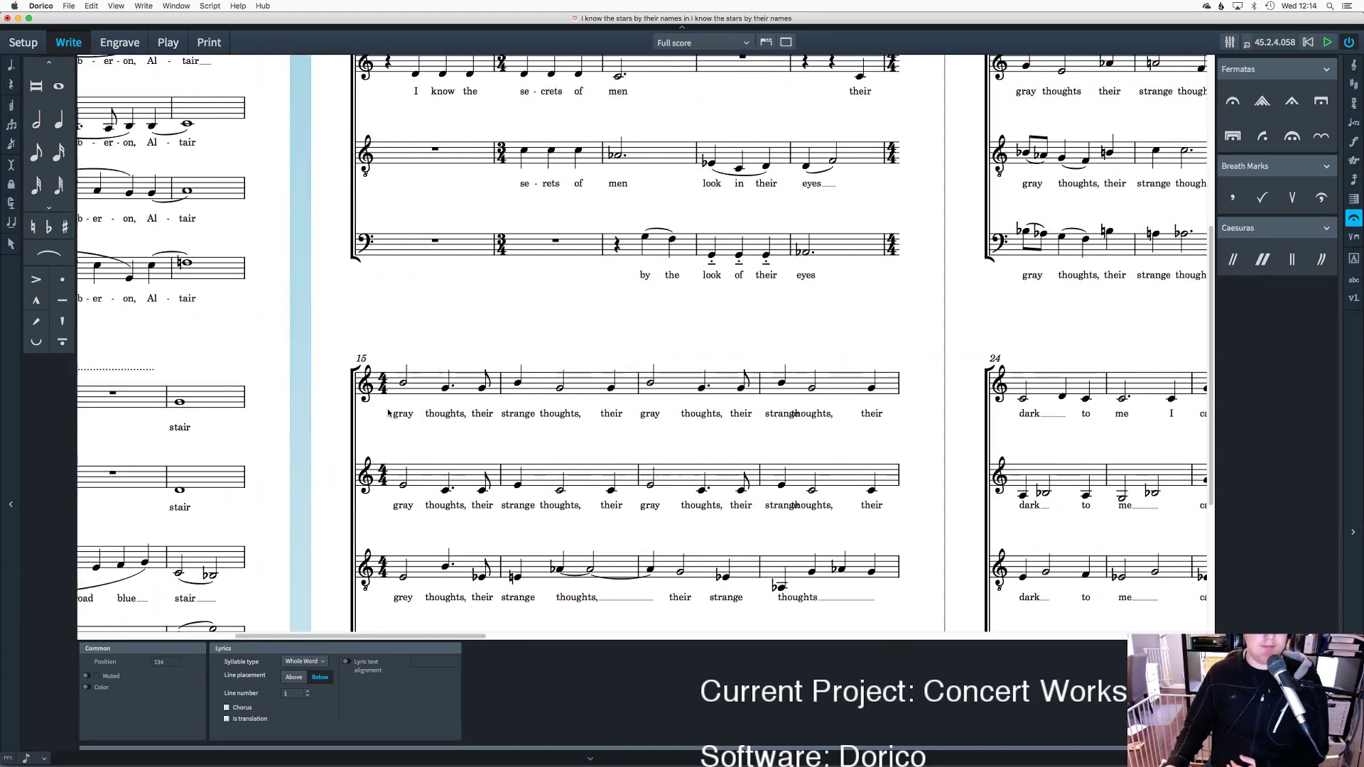
pyautogui.scroll(-4, 388, 413)
pyautogui.hscroll(-3, 388, 413)
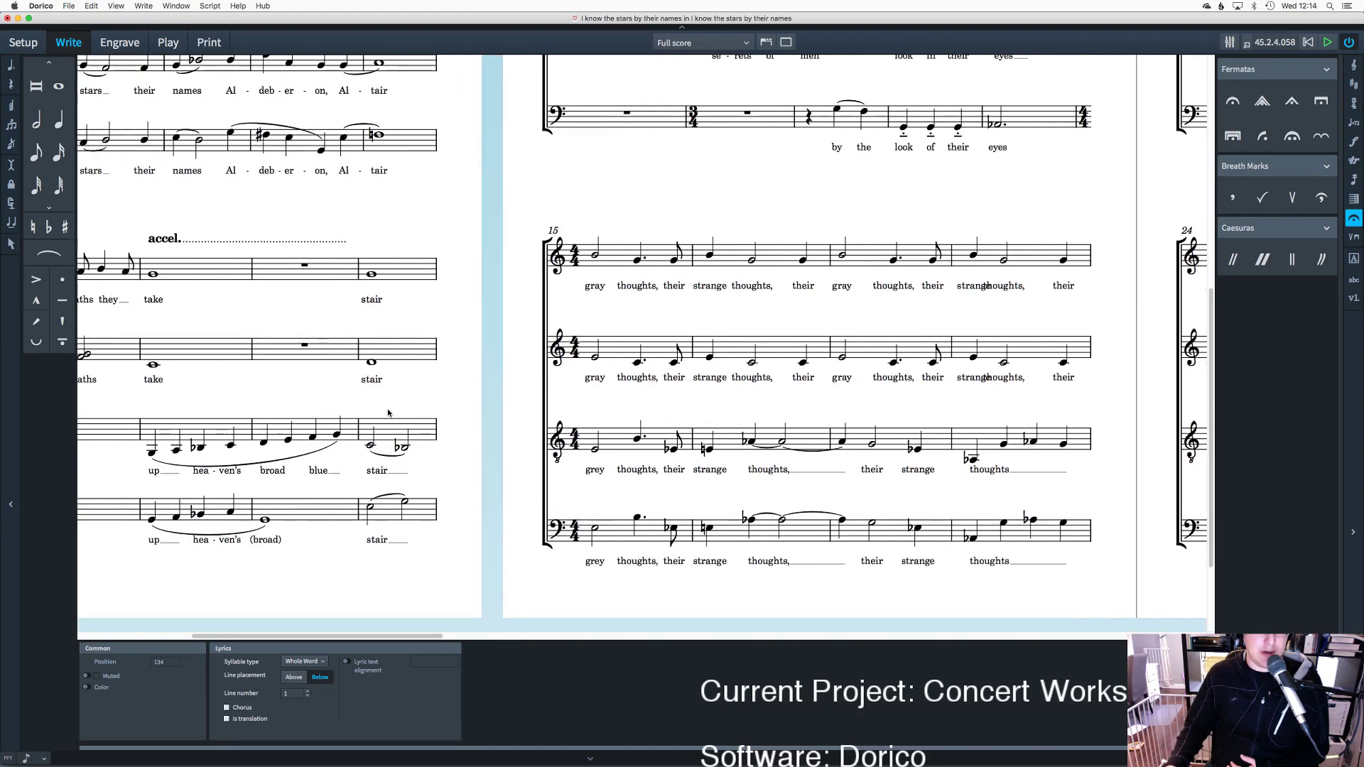
pyautogui.scroll(2, 388, 413)
pyautogui.hscroll(-2, 400, 418)
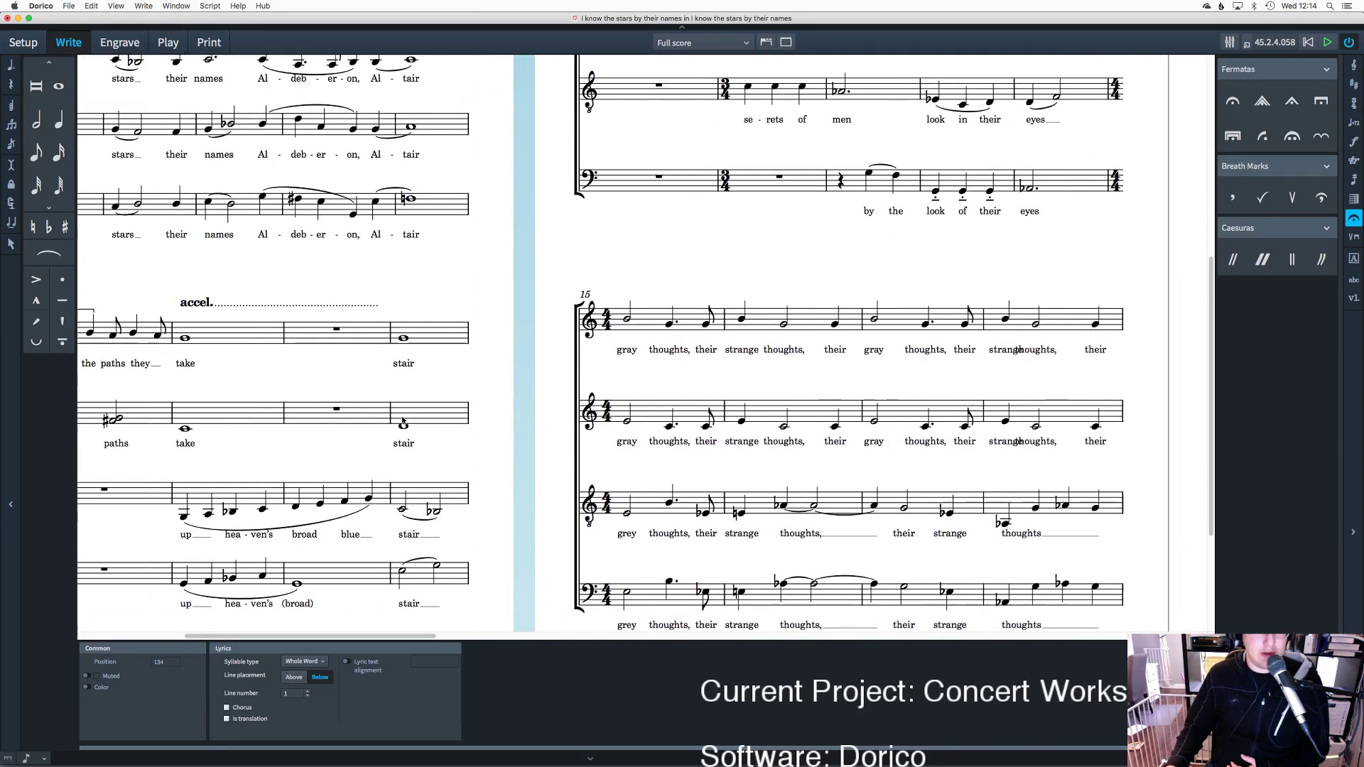
pyautogui.scroll(8, 400, 419)
pyautogui.hscroll(2, 417, 412)
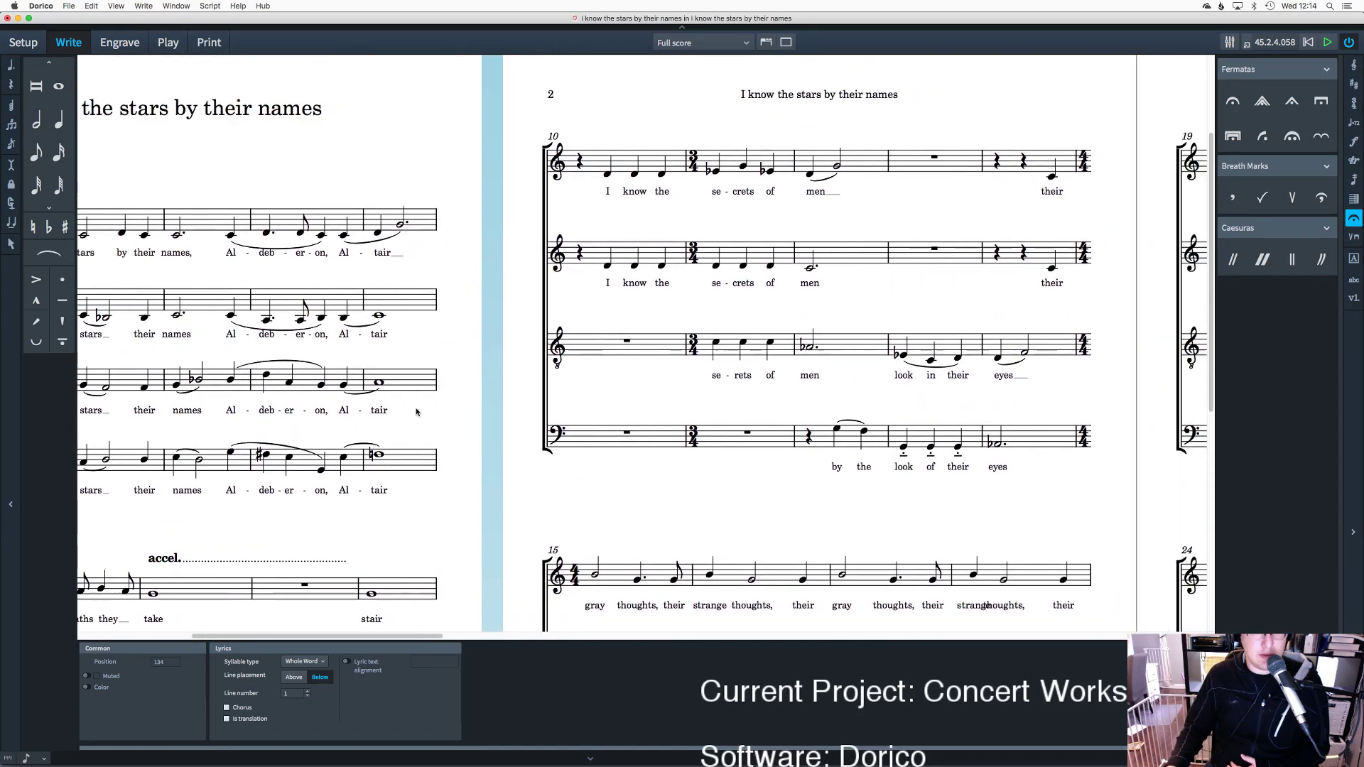
# Step: Add an "A tempo" marking at the opening rest of bar 10 in the top voice
pyautogui.click(579, 162)
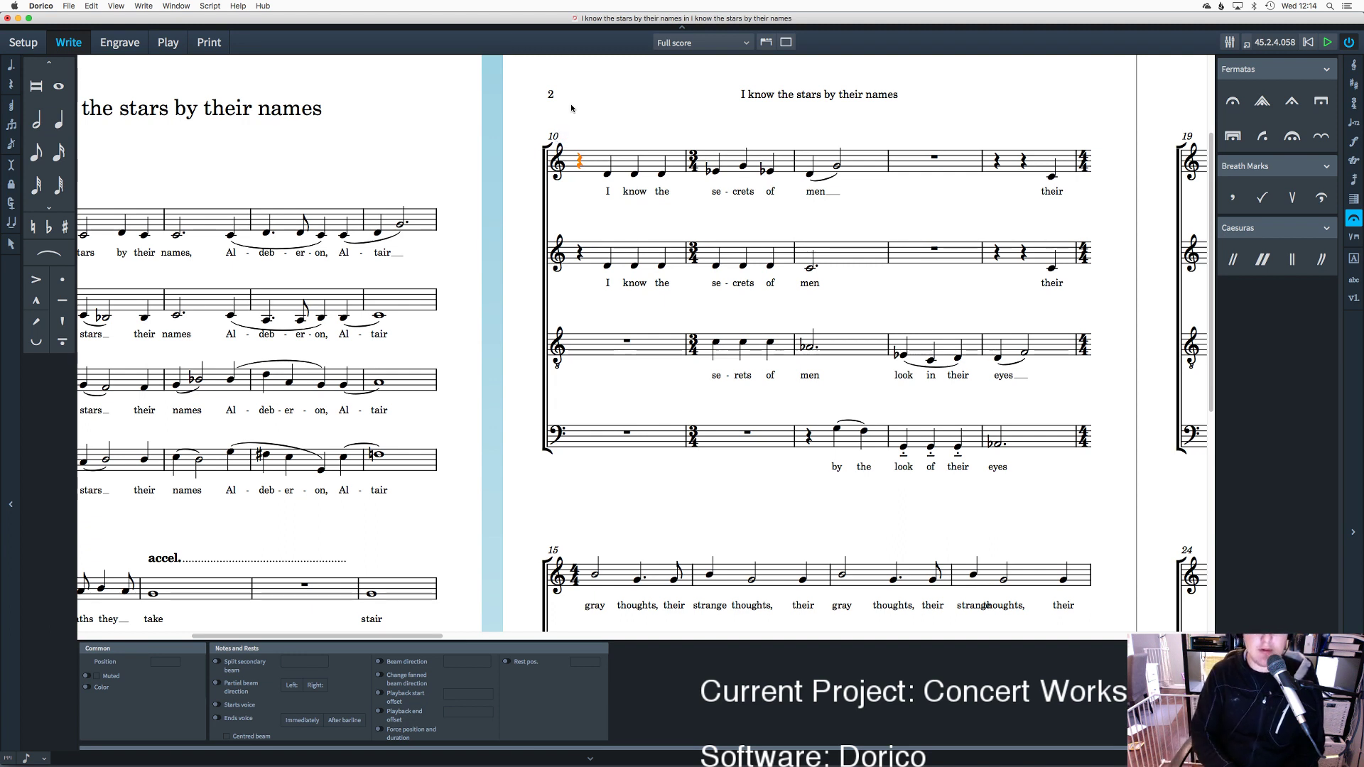
pyautogui.press('Escape')
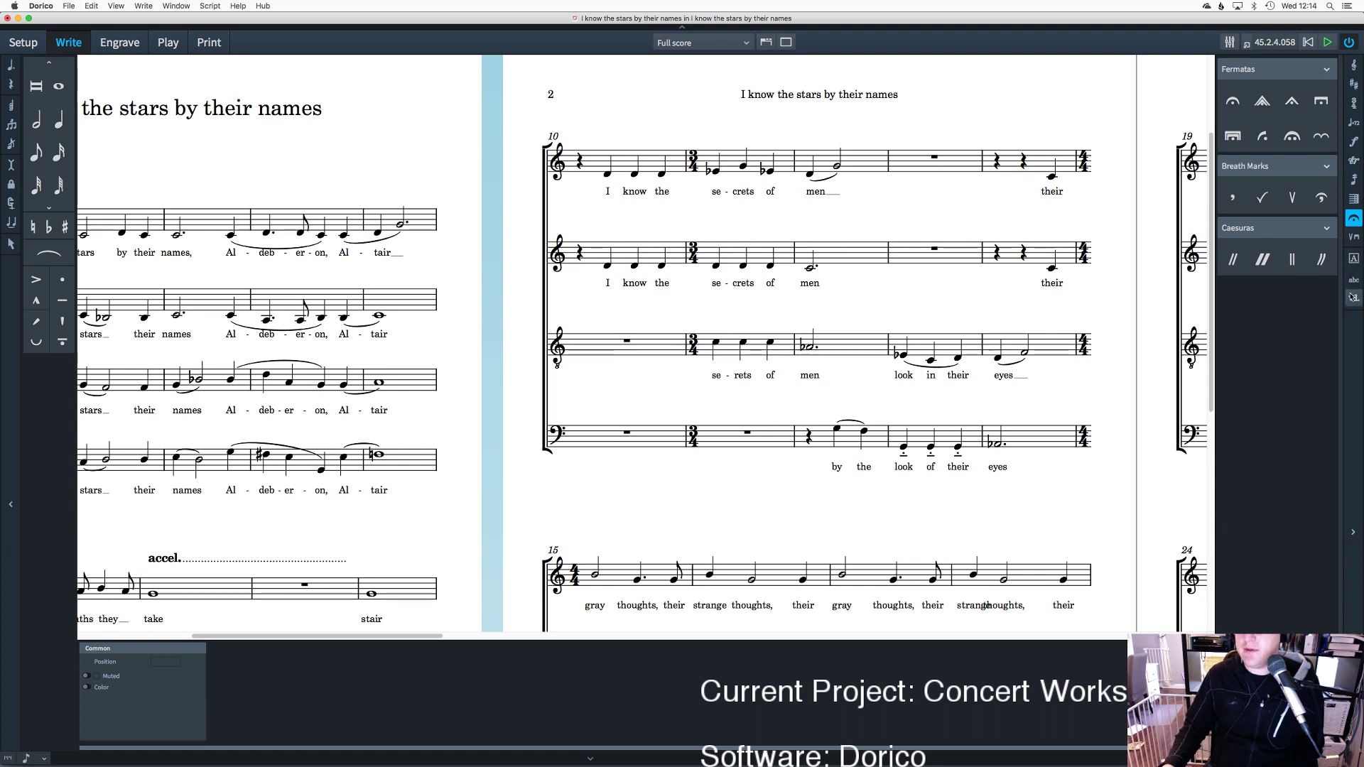
pyautogui.click(1352, 86)
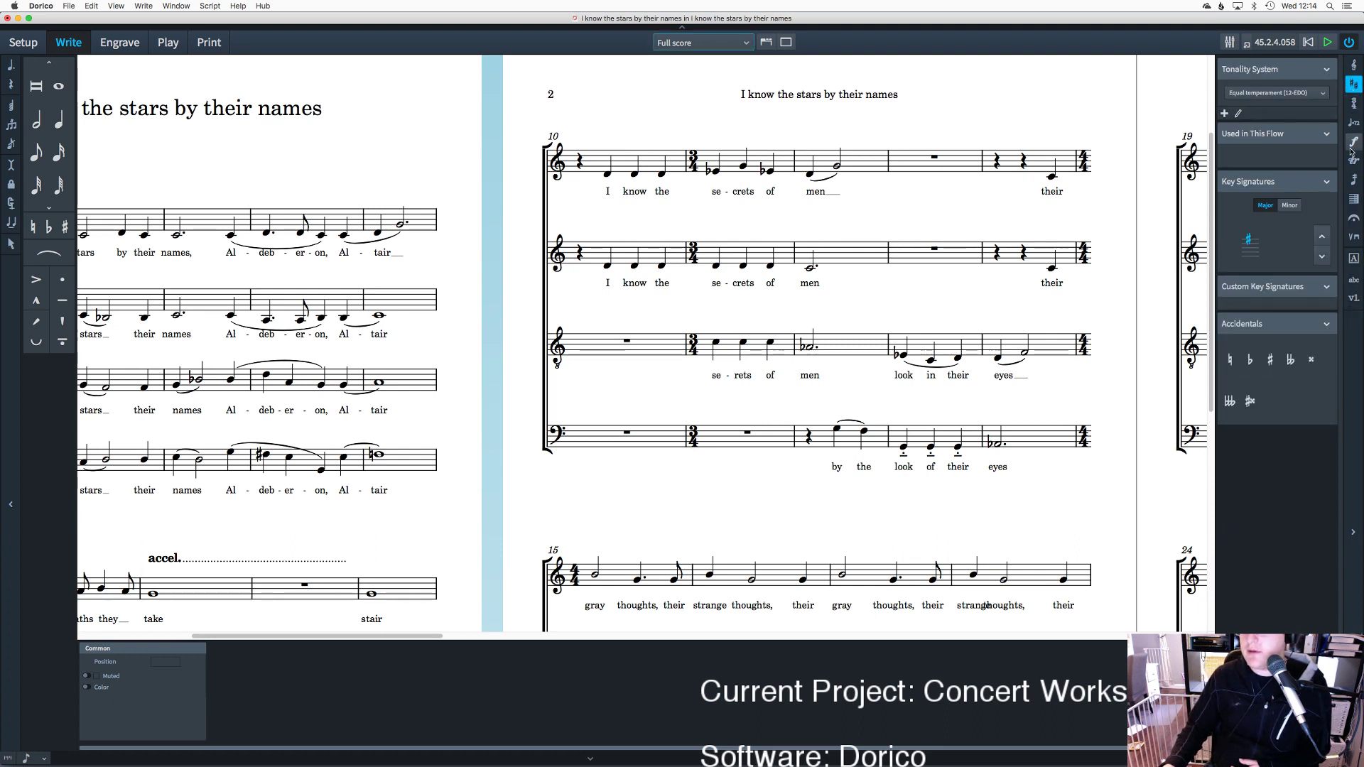
pyautogui.click(1354, 199)
pyautogui.click(1351, 234)
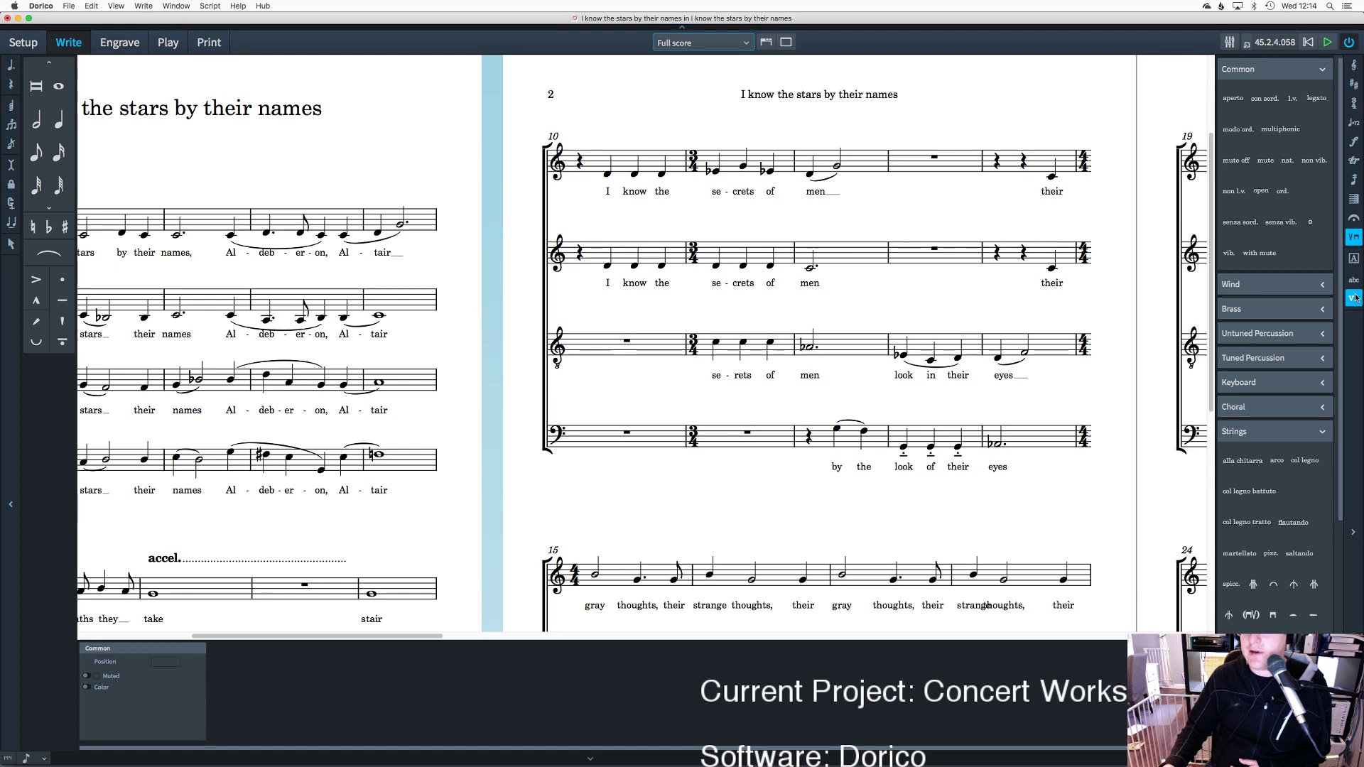
pyautogui.scroll(-5, 1309, 263)
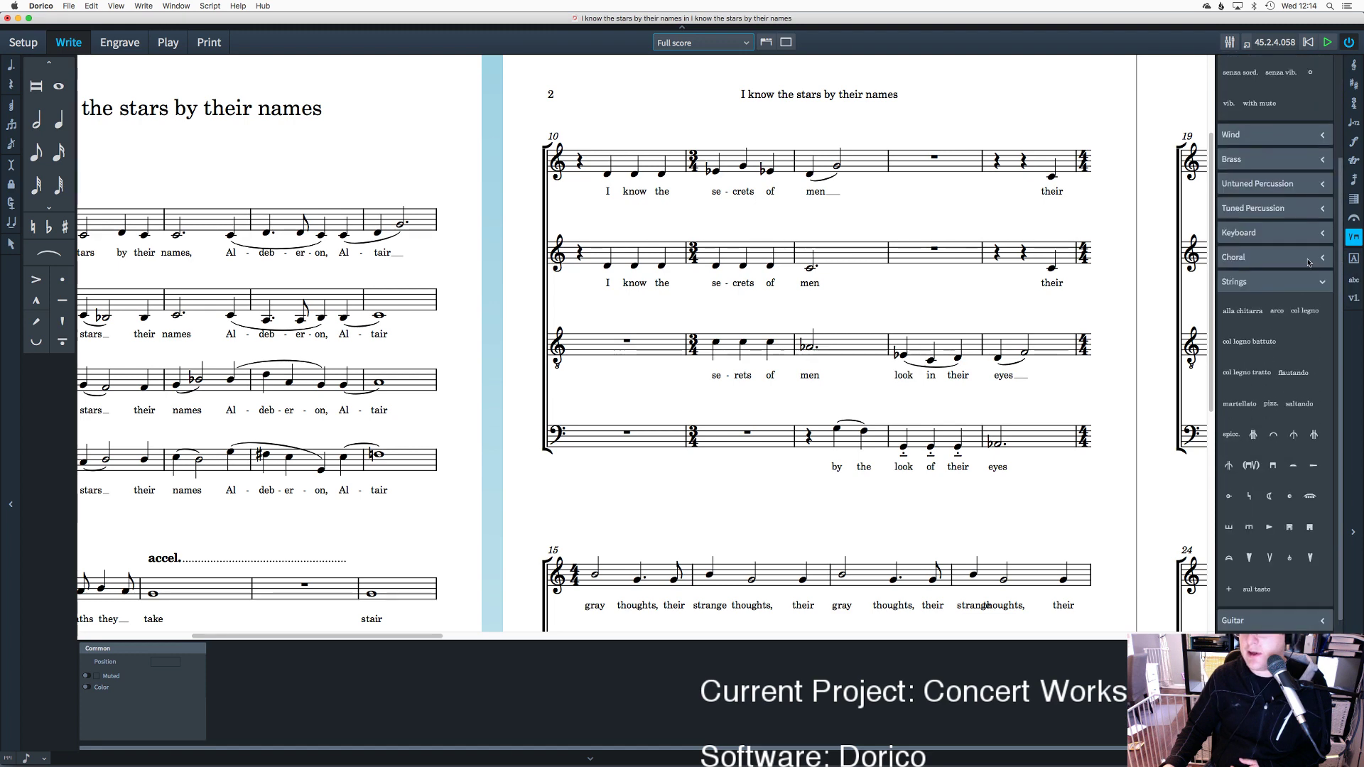
pyautogui.click(1353, 122)
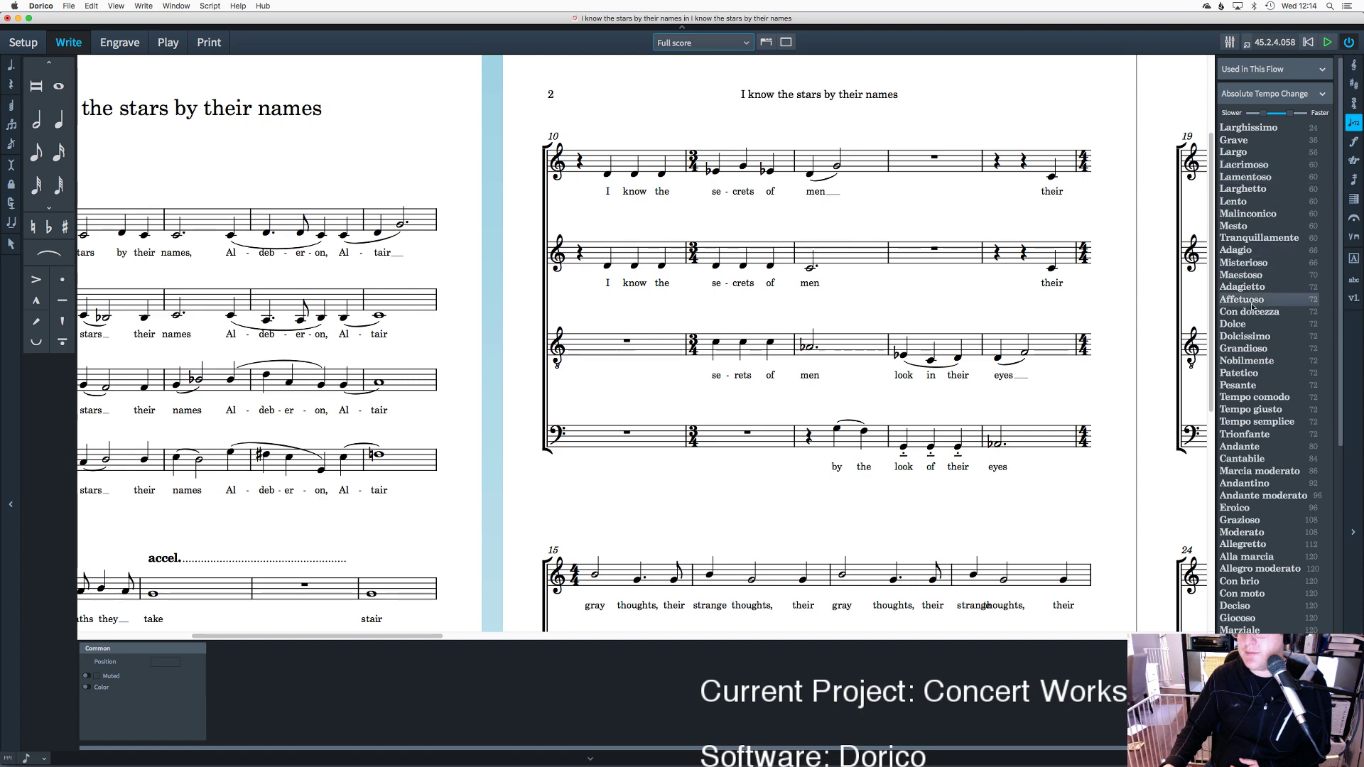
pyautogui.scroll(-10, 1243, 423)
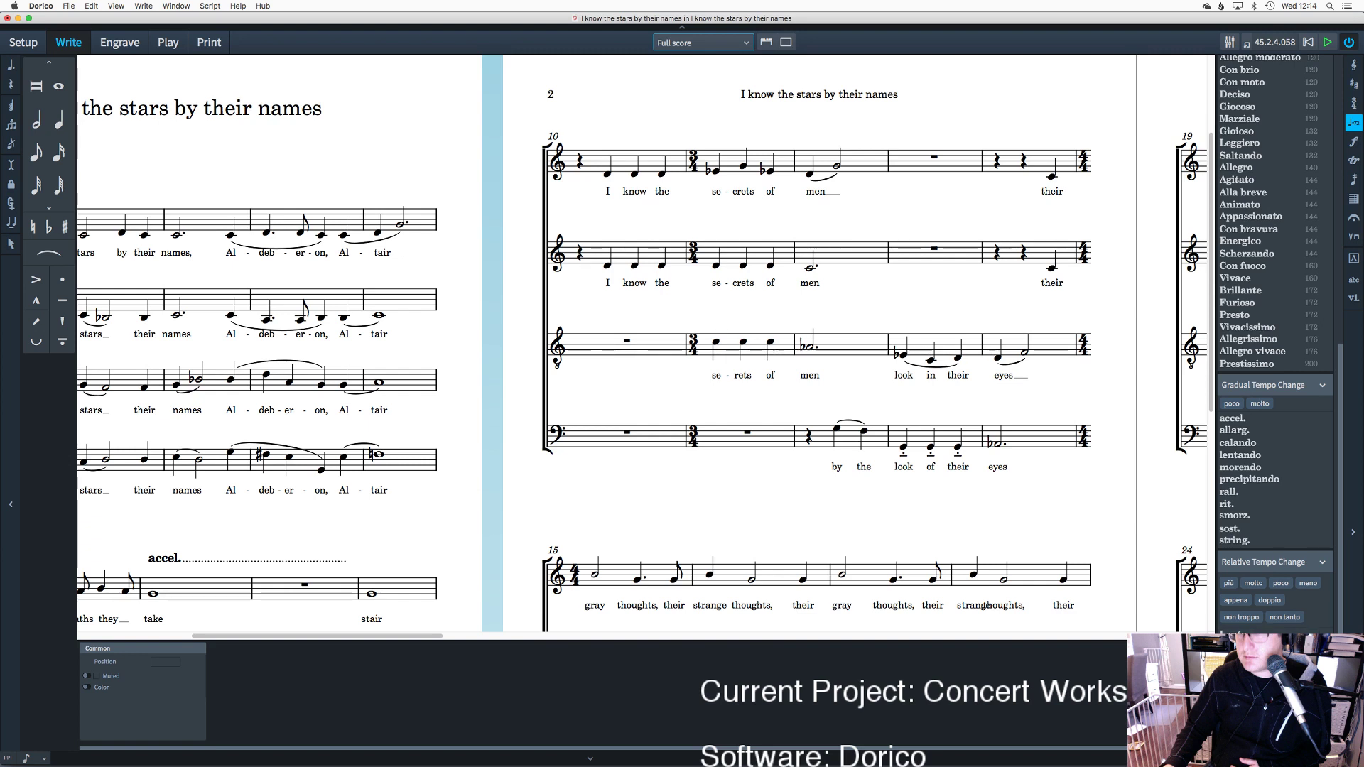
pyautogui.click(578, 158)
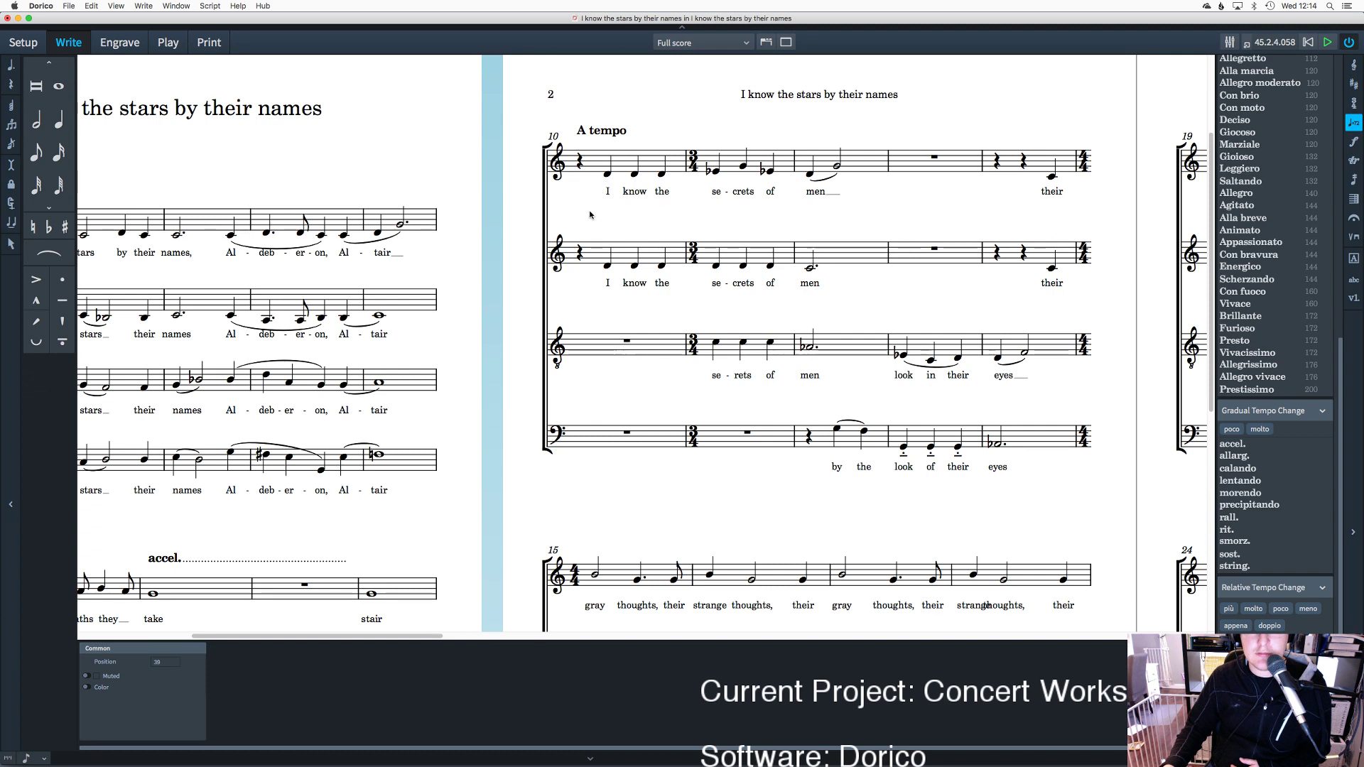
# Step: Try to play back the score from bar 10's opening rest, and open and close the Mixer
pyautogui.click(583, 168)
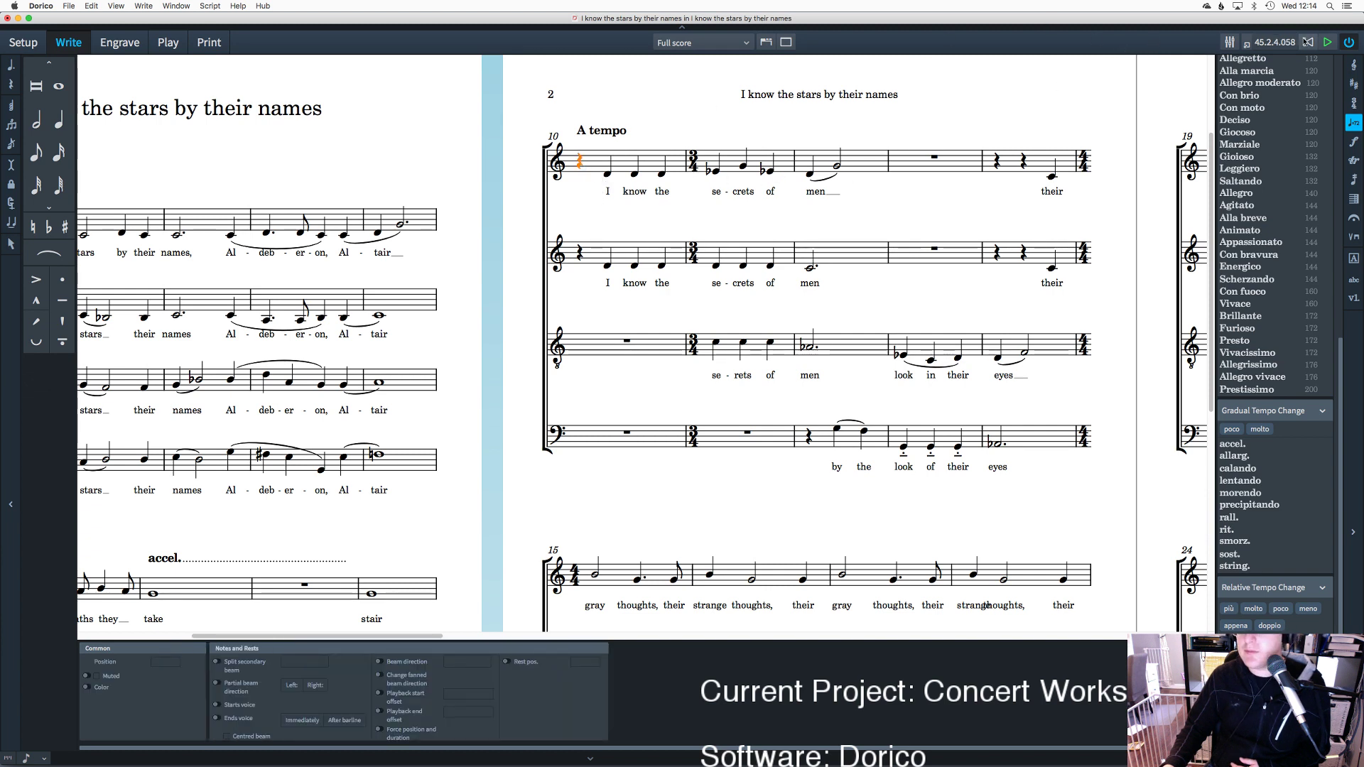
pyautogui.click(1328, 43)
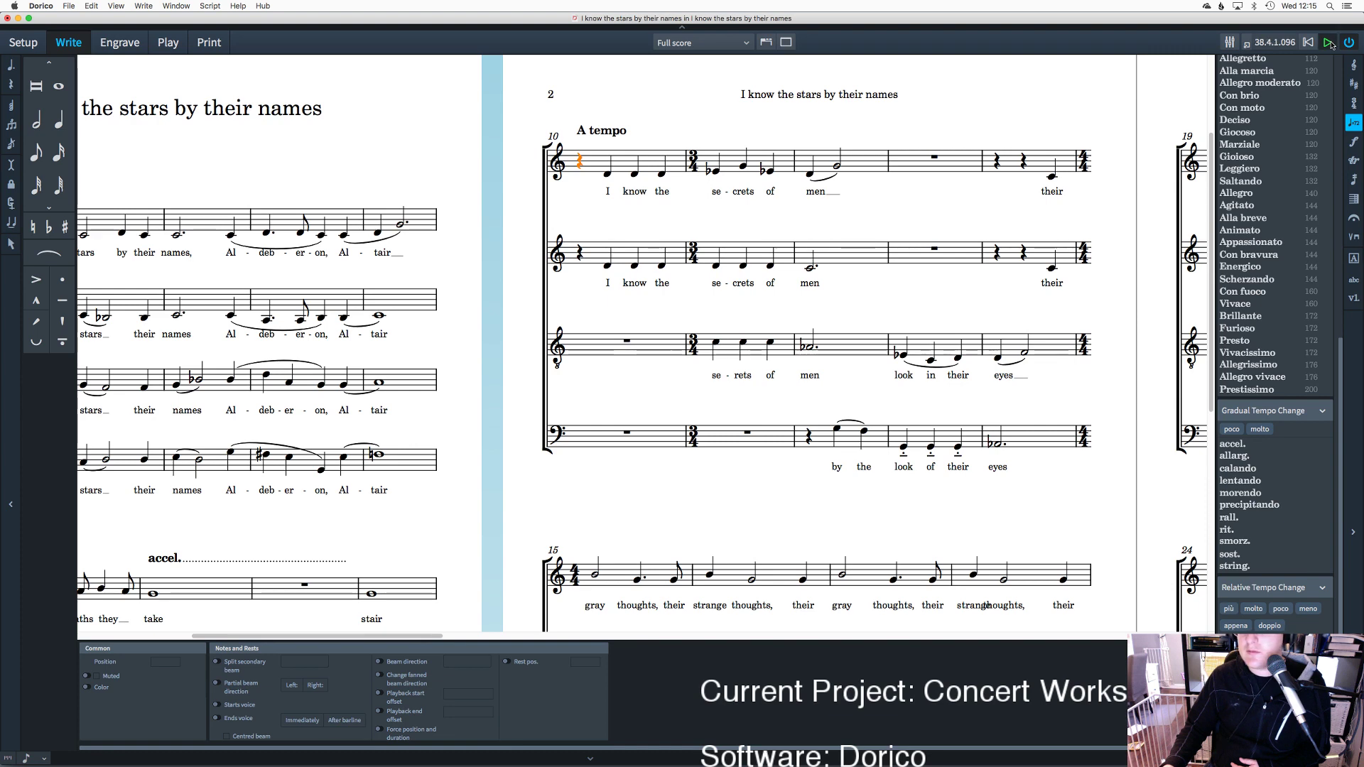
pyautogui.click(1230, 43)
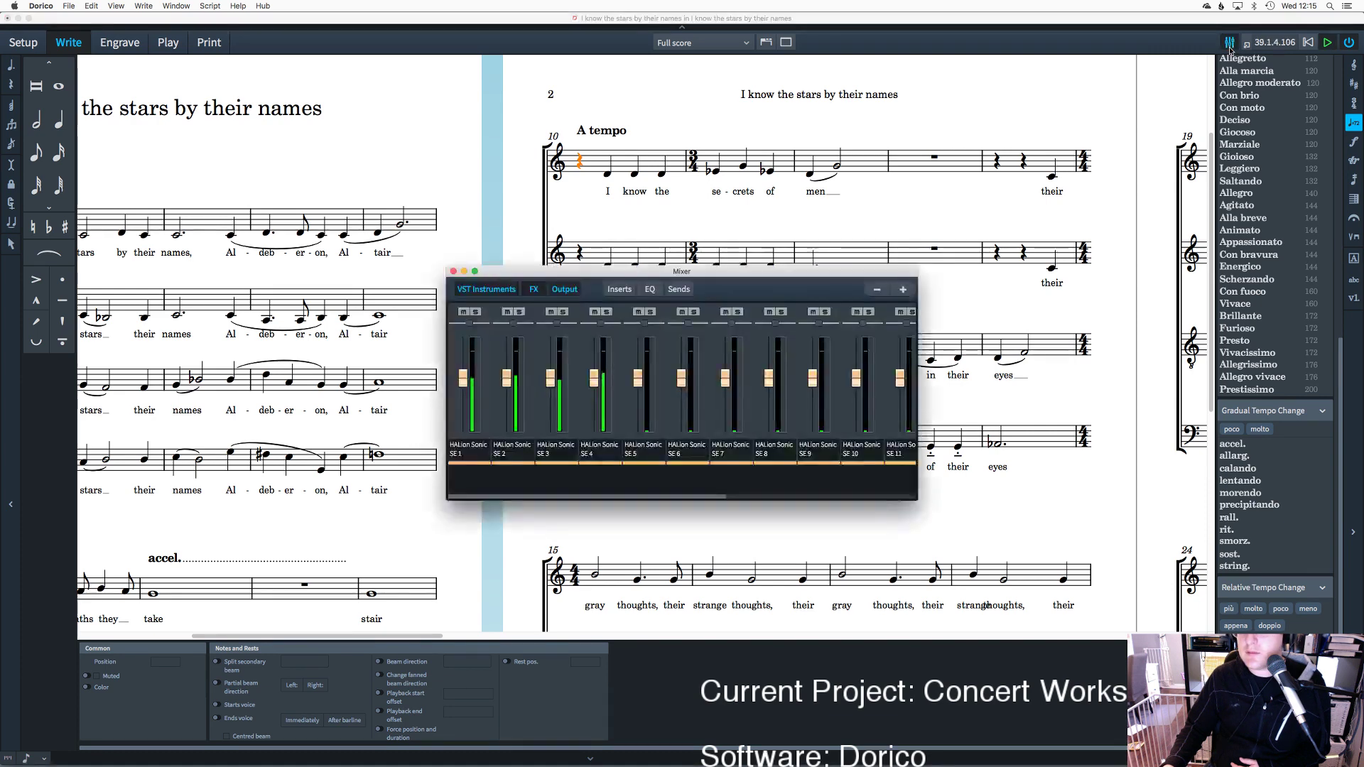
pyautogui.click(454, 272)
pyautogui.press('Escape')
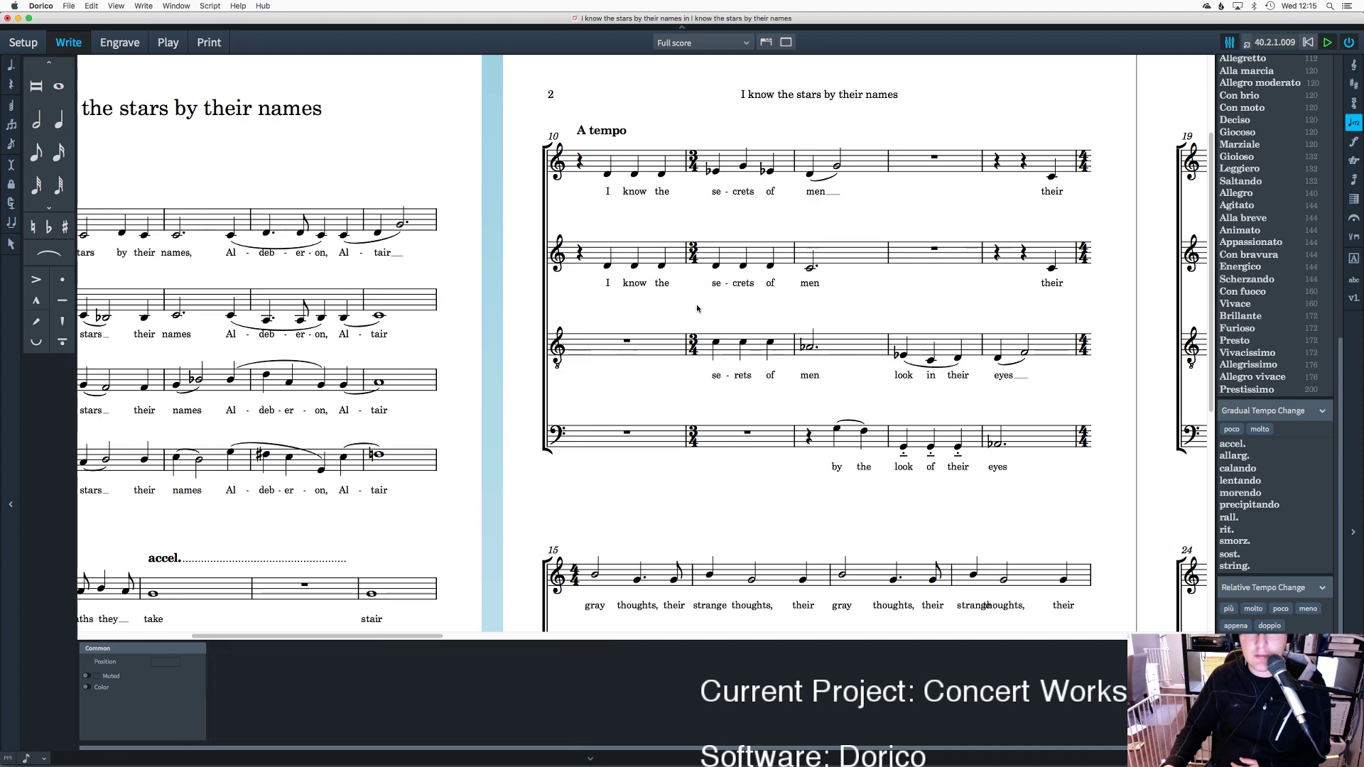
# Step: Restart playback briefly from the beginning of the score, then open, move and close the Transport window
pyautogui.click(1308, 43)
pyautogui.click(1326, 43)
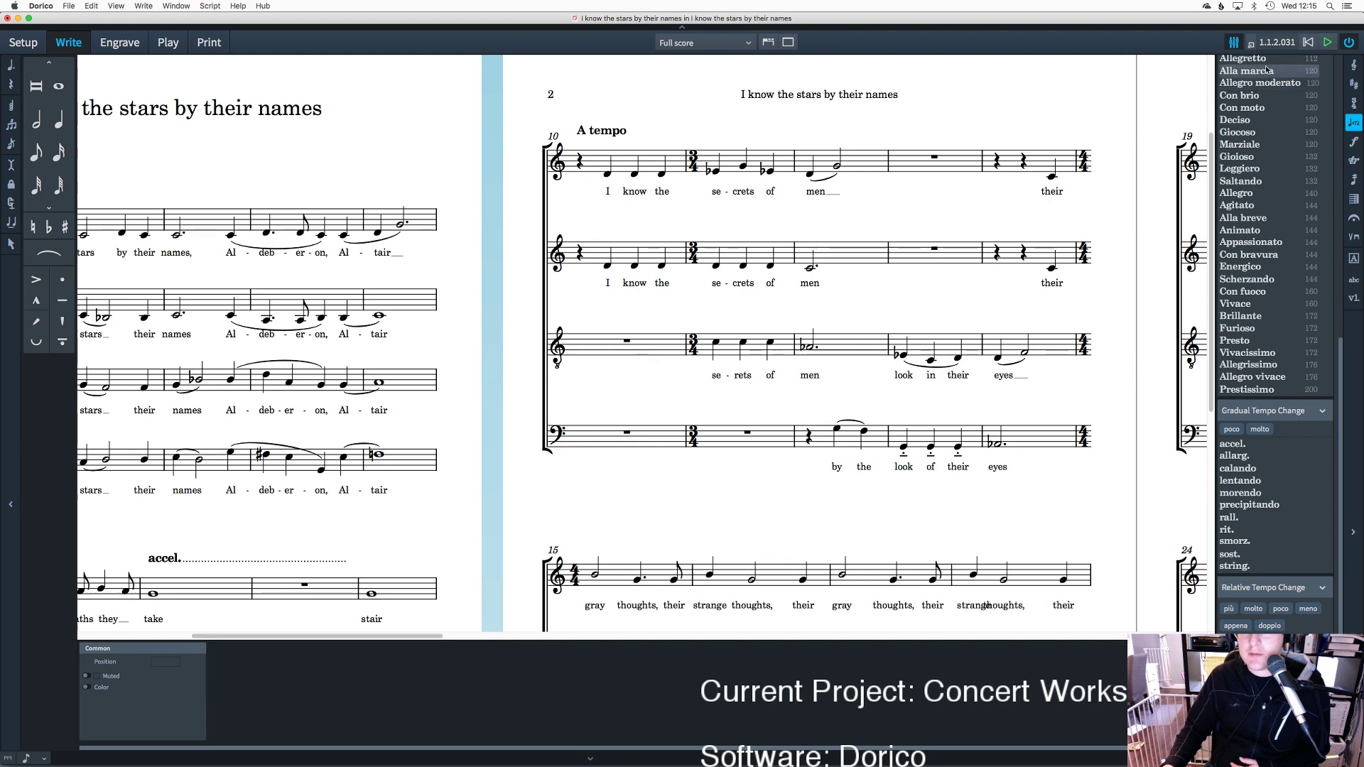
pyautogui.click(1251, 45)
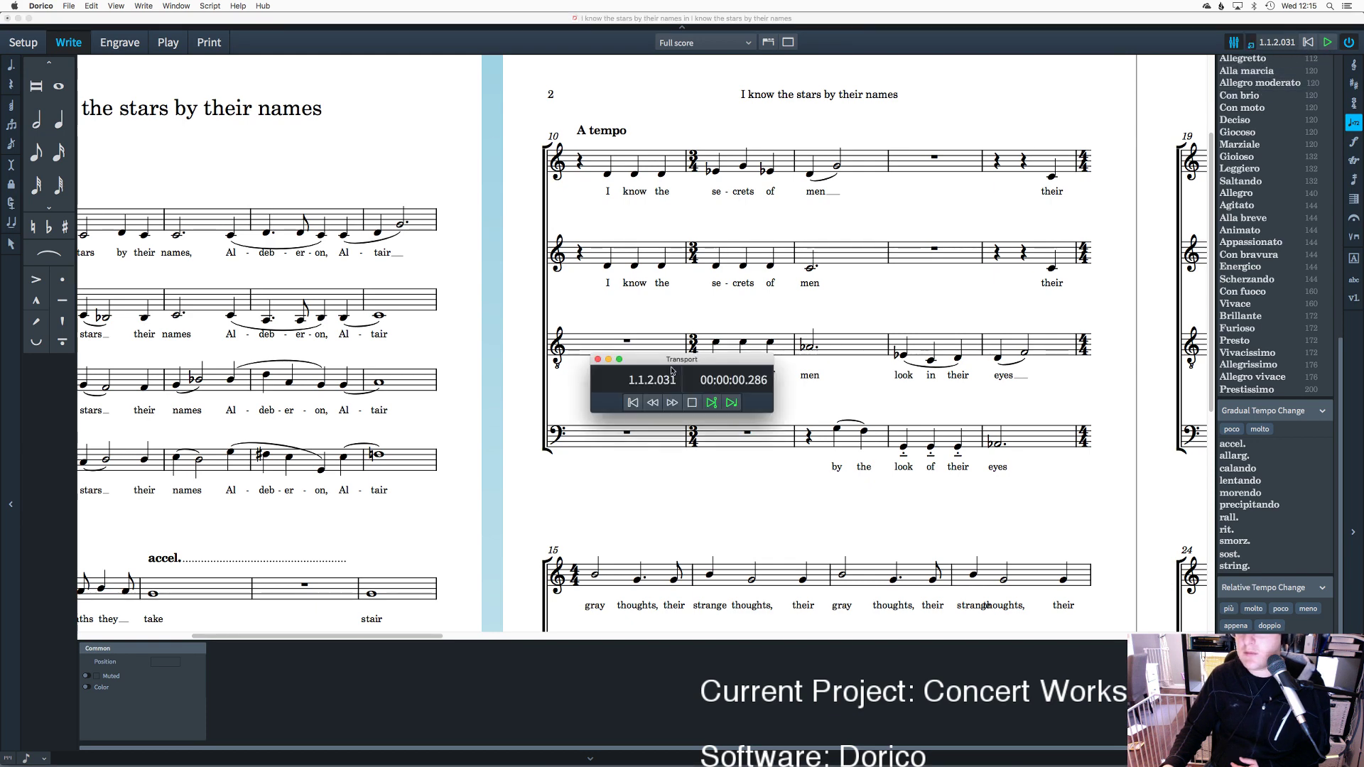
pyautogui.moveTo(670, 360); pyautogui.dragTo(635, 658)
pyautogui.click(560, 653)
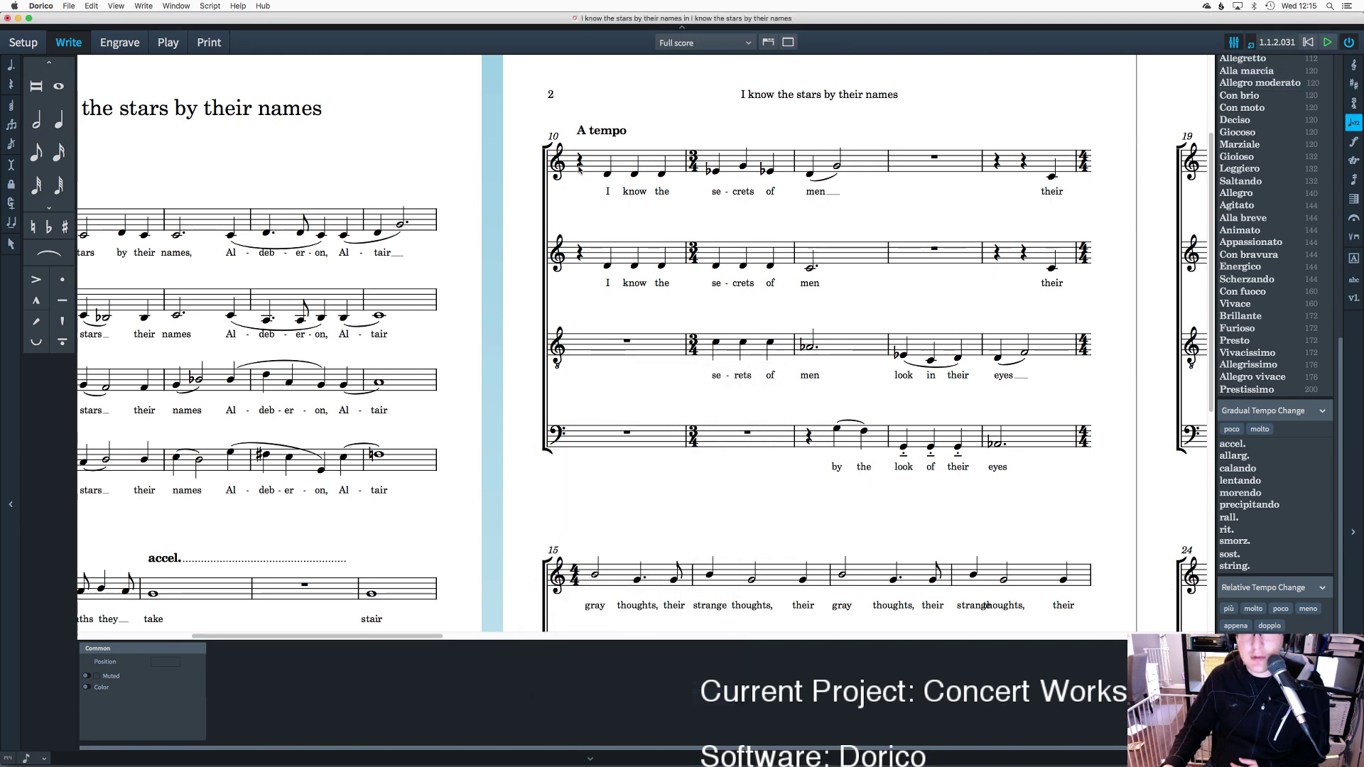
# Step: Play the score back from the opening rest of bar 10 through bar 14 with the Transport window, keeping that window clear of the system
pyautogui.click(580, 162)
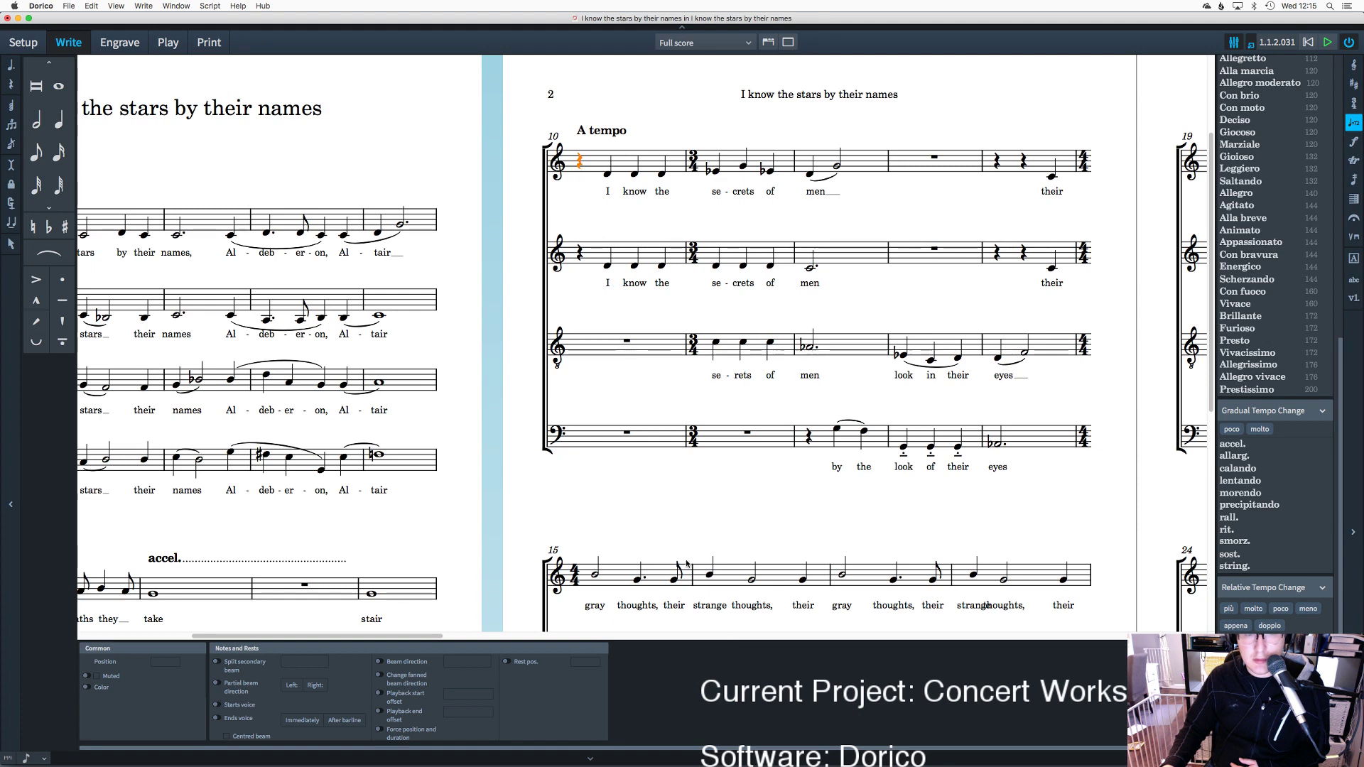
pyautogui.click(1251, 44)
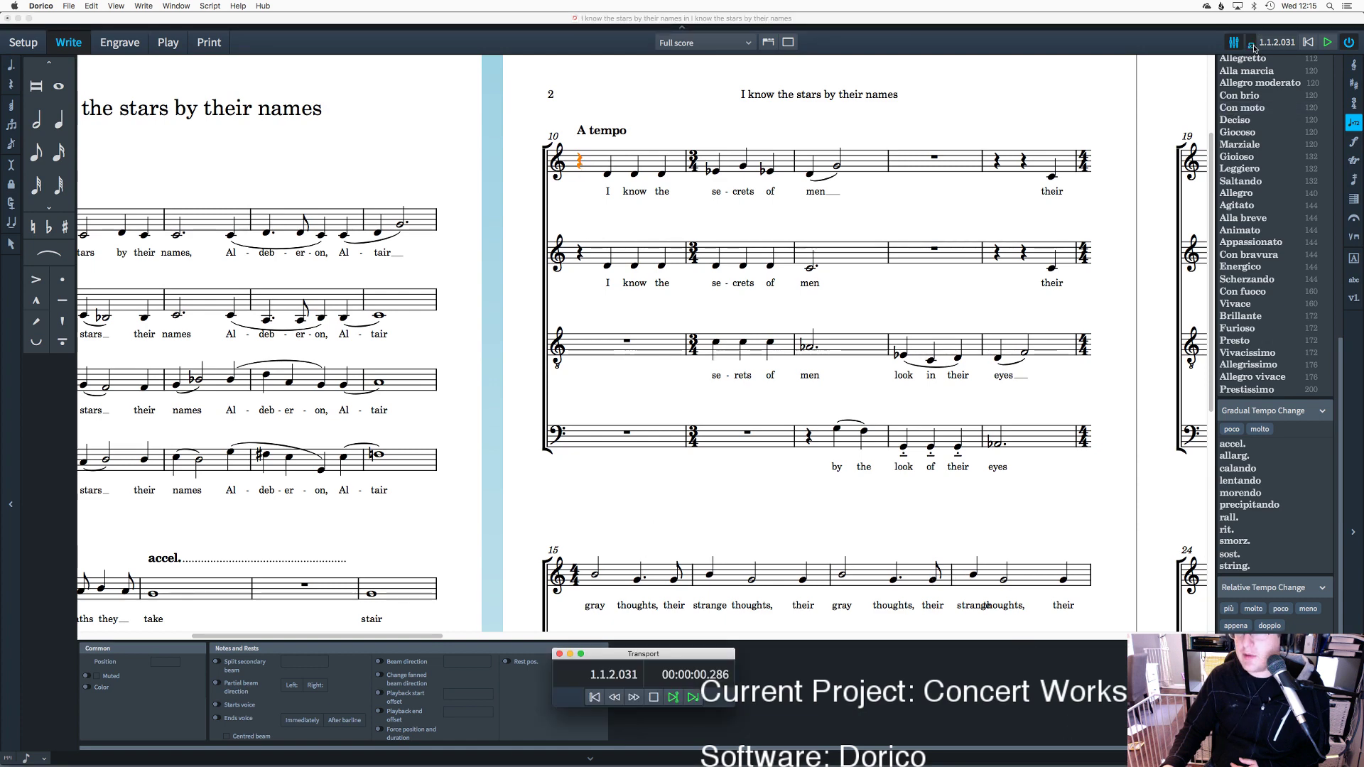
pyautogui.moveTo(663, 652); pyautogui.dragTo(689, 279)
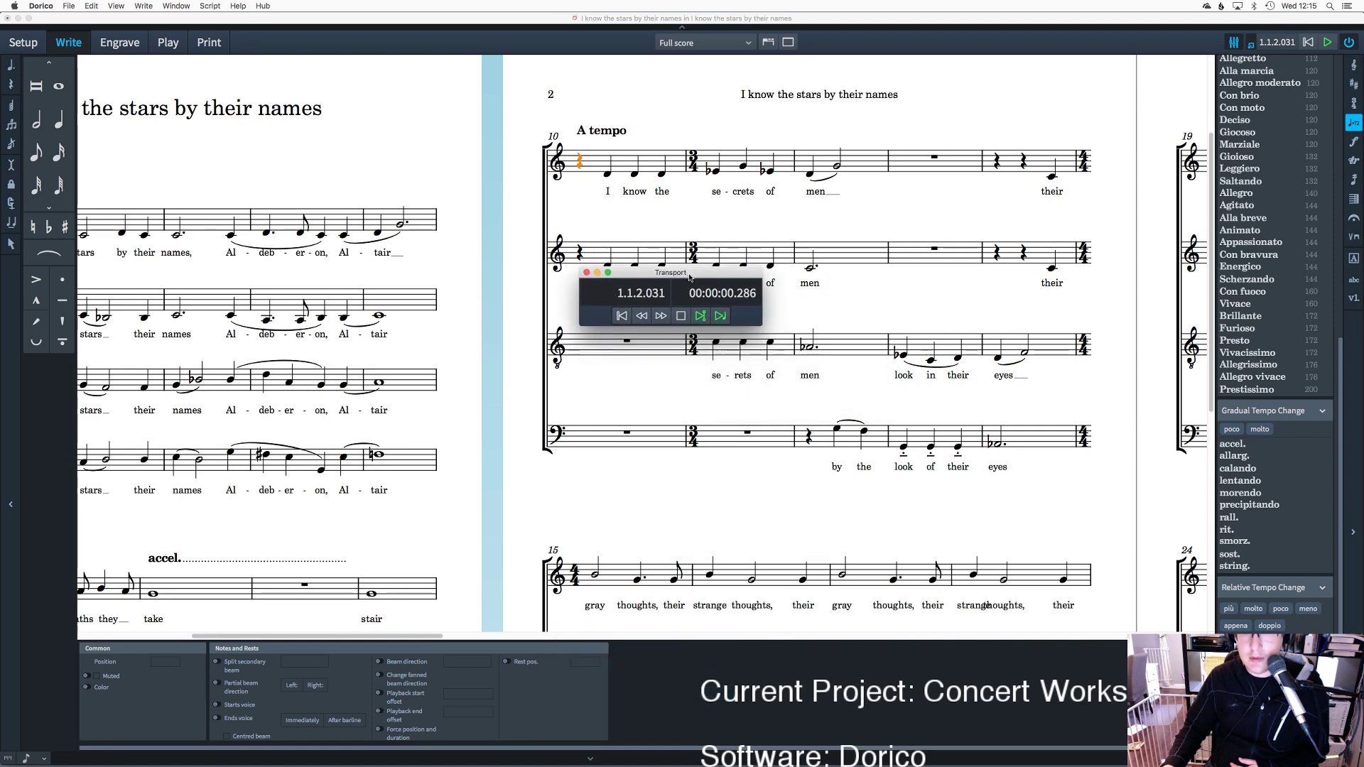
pyautogui.click(717, 316)
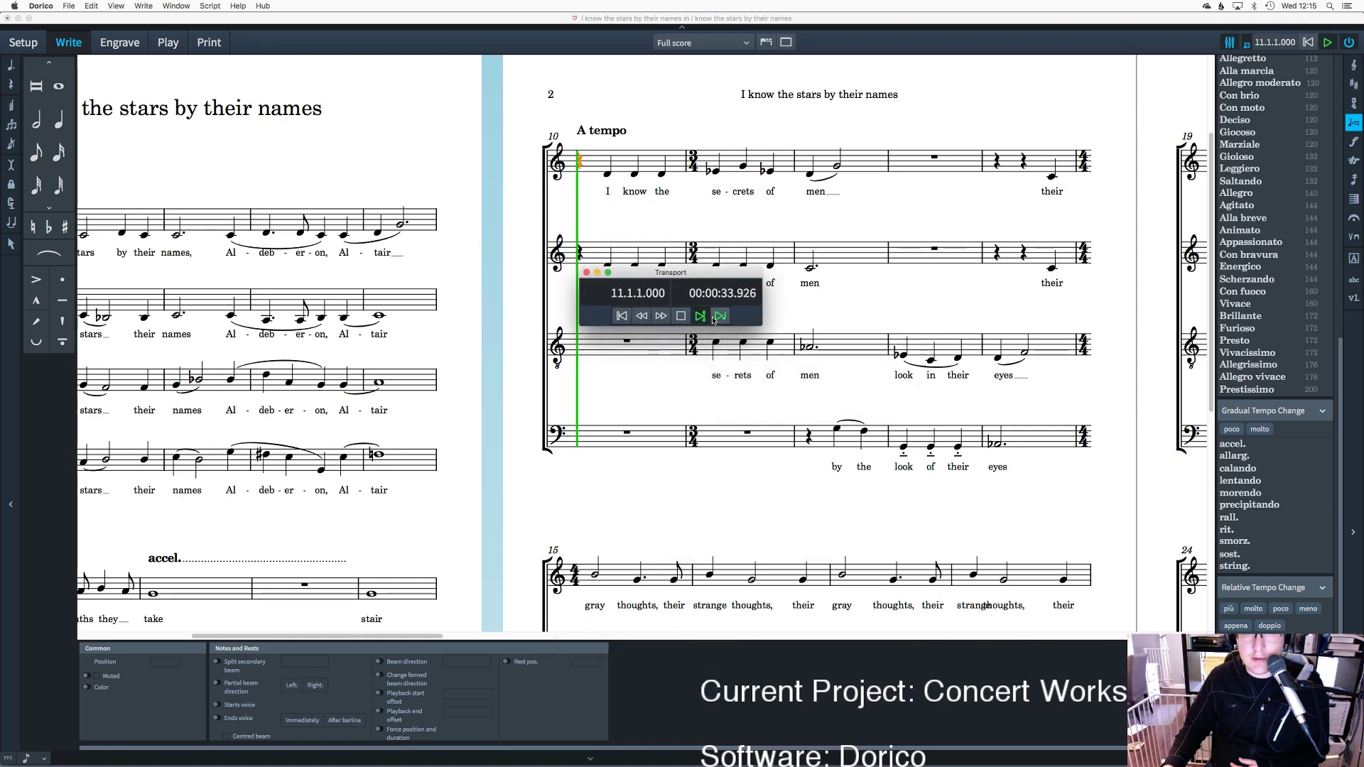
pyautogui.moveTo(688, 273); pyautogui.dragTo(802, 355)
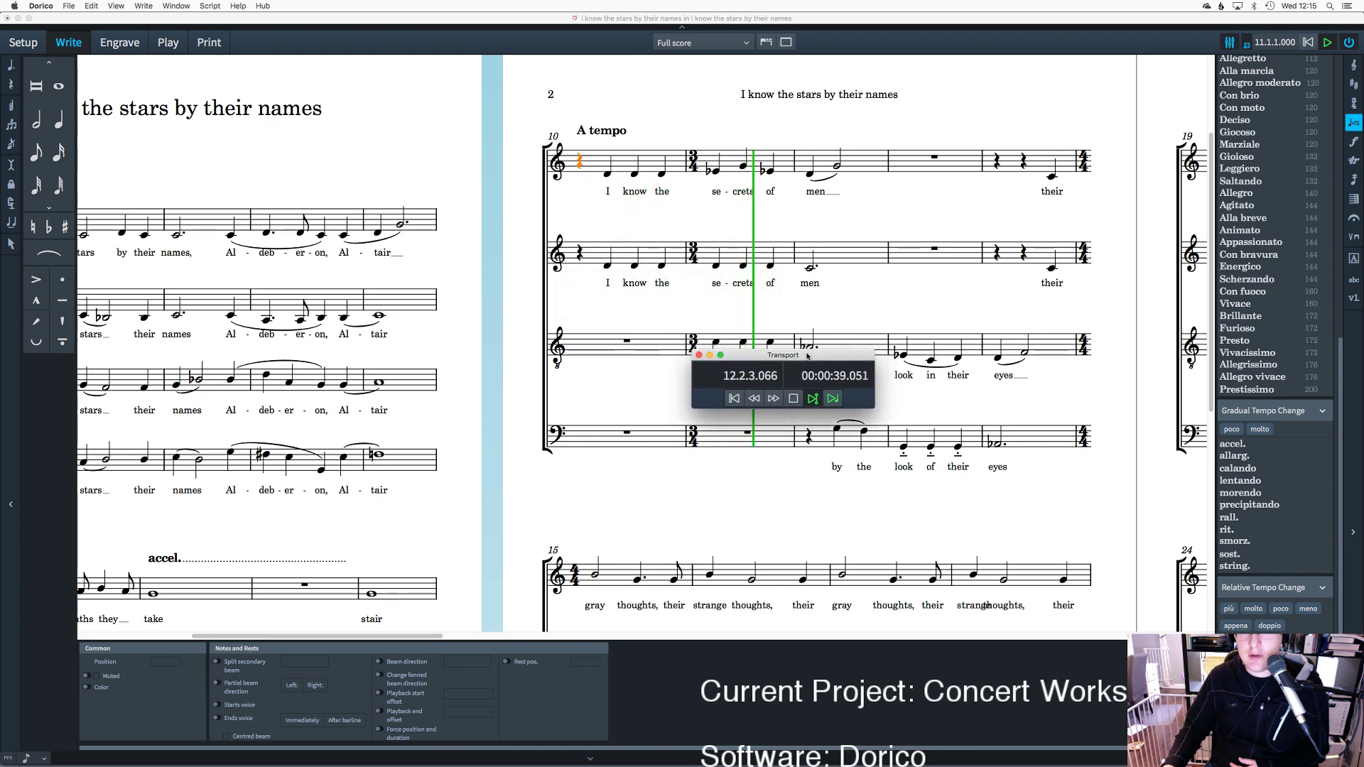
pyautogui.moveTo(808, 355); pyautogui.dragTo(757, 526)
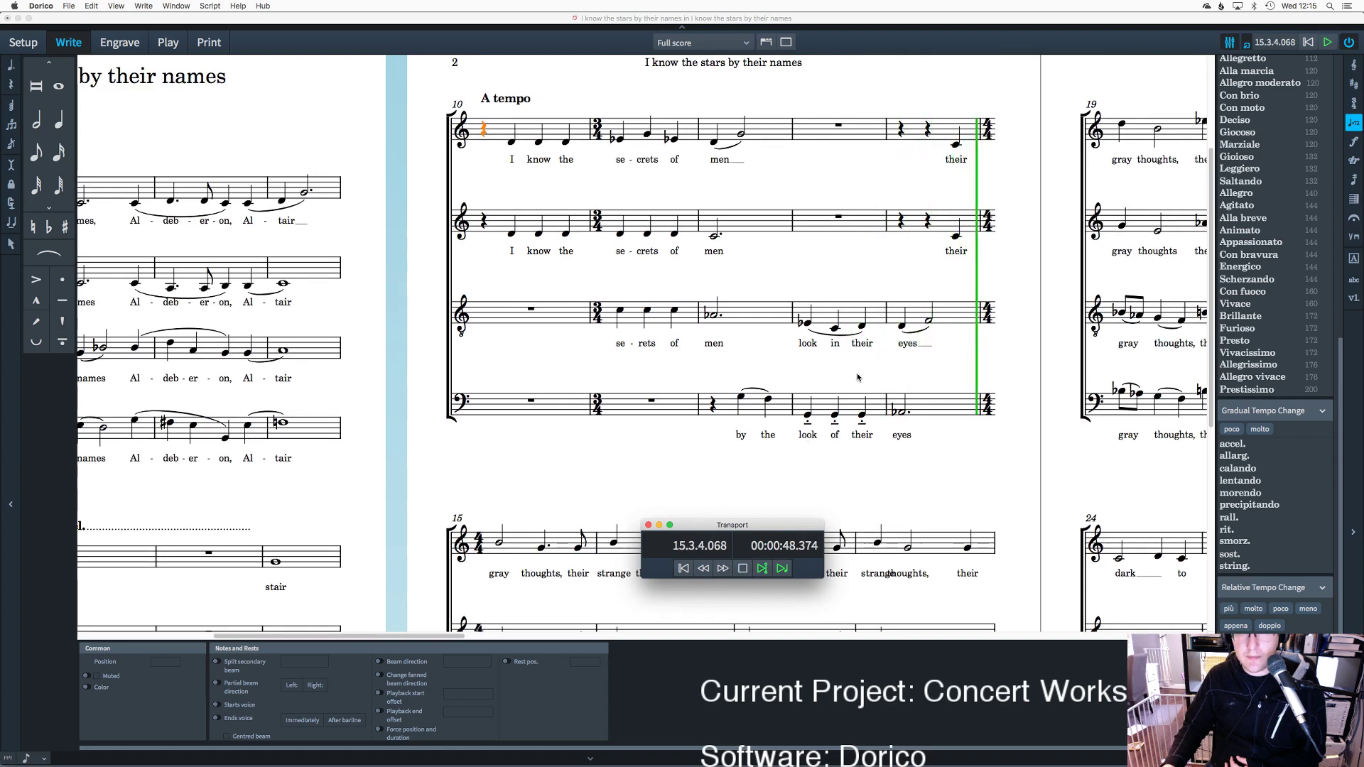
pyautogui.hscroll(2, 858, 377)
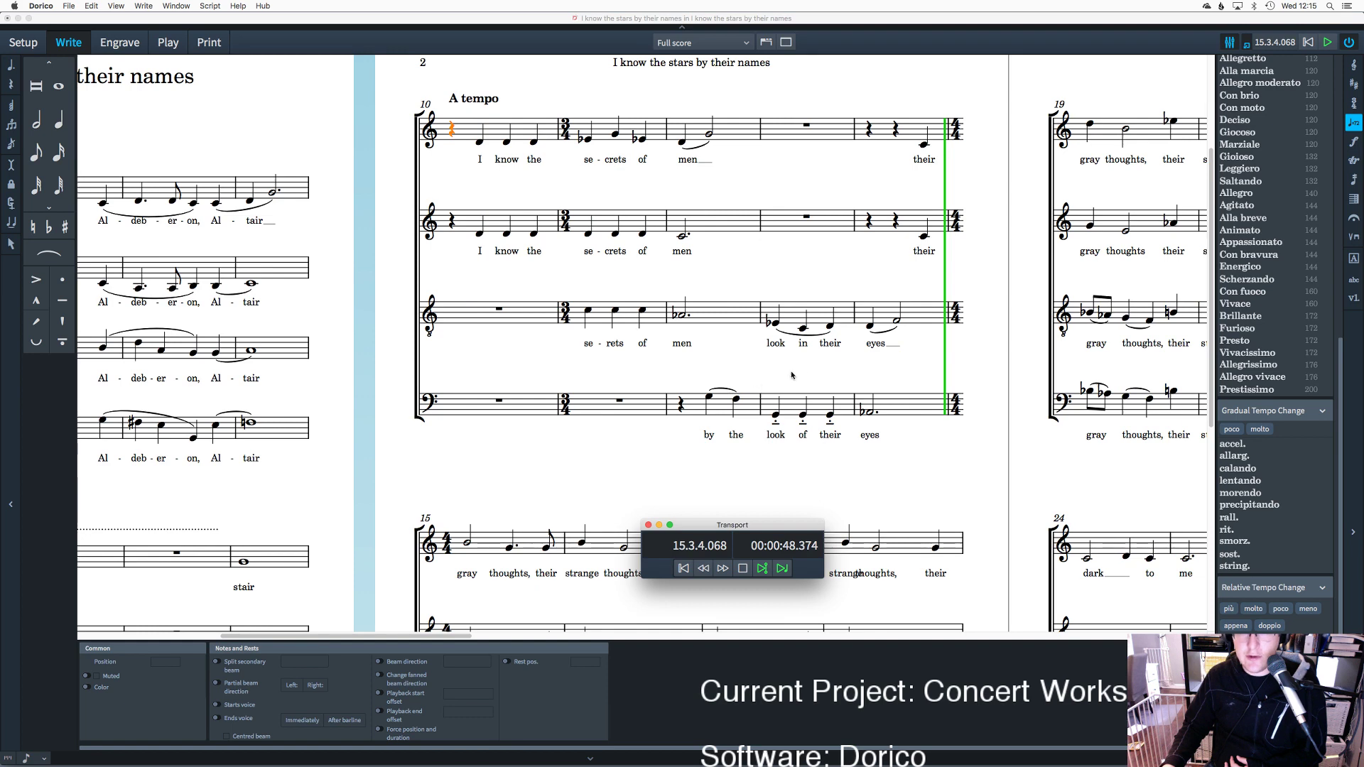
# Step: Switch to Chrome, enlarge the Google Books window and read the poem "I Know the Stars" through its continuation on page 55
pyautogui.hscroll(6, 797, 375)
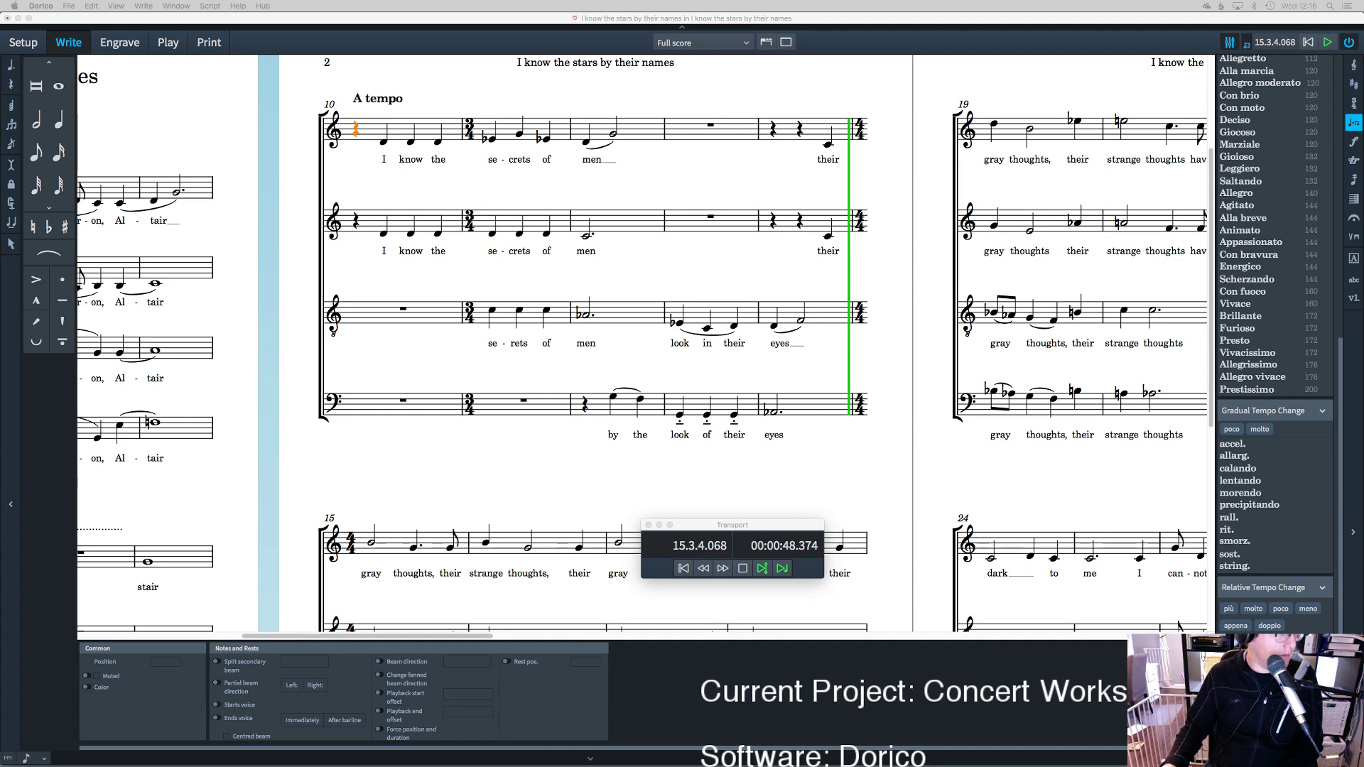
pyautogui.press('super+Tab')
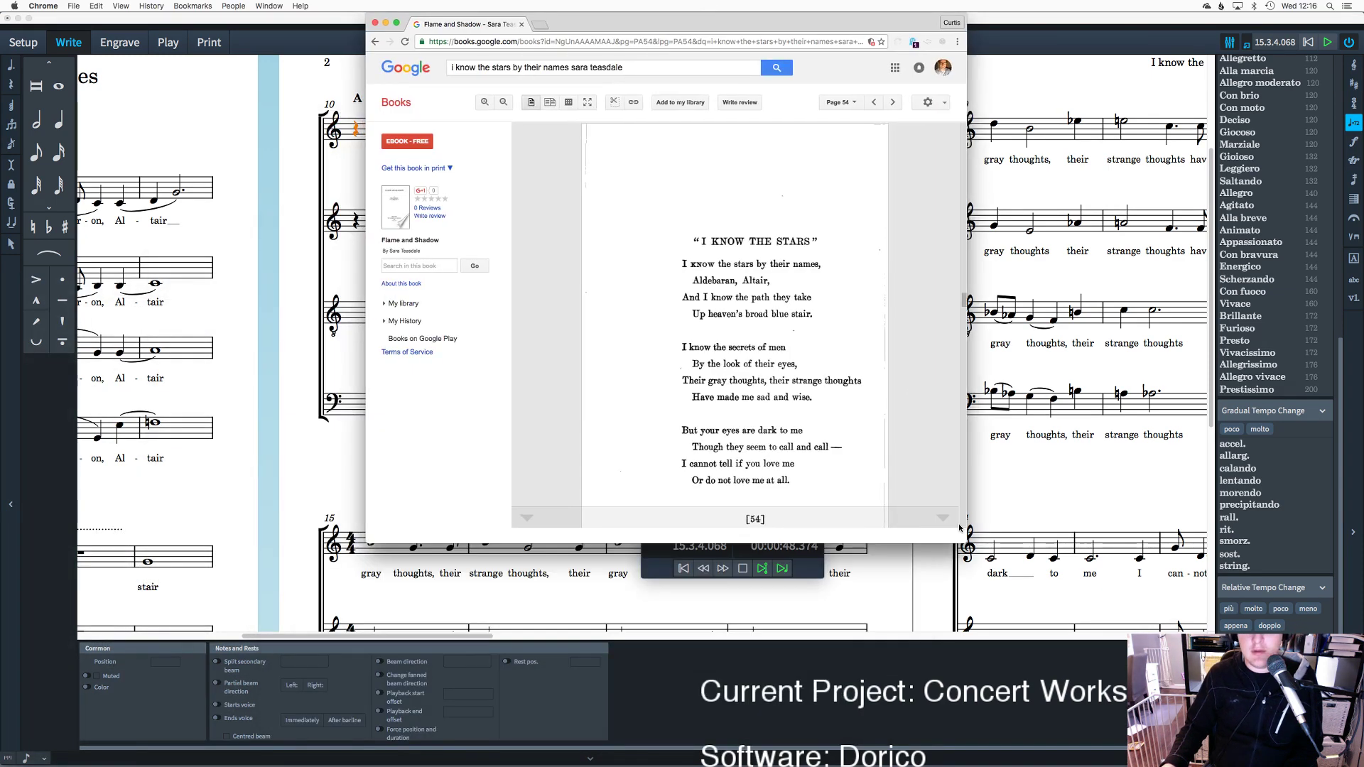
pyautogui.moveTo(964, 537); pyautogui.dragTo(1048, 644)
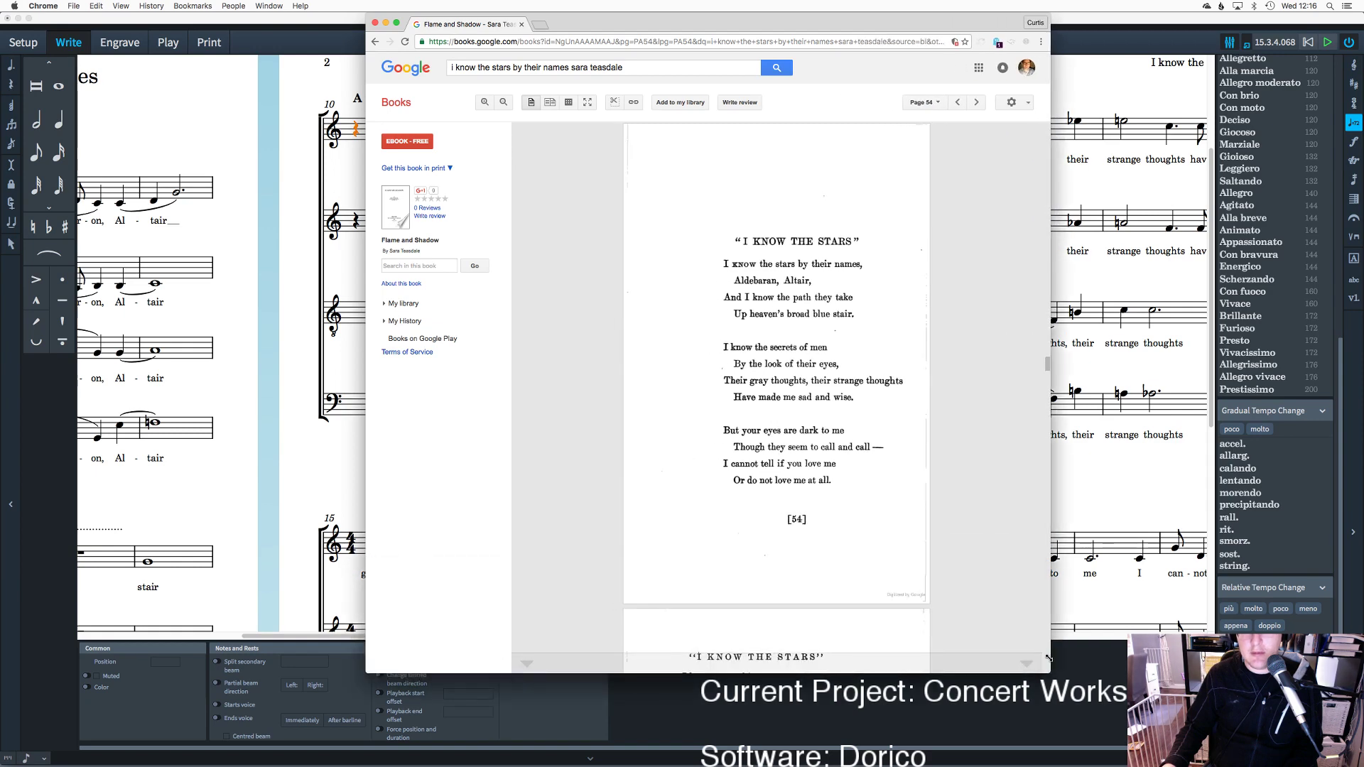
pyautogui.scroll(-3, 952, 394)
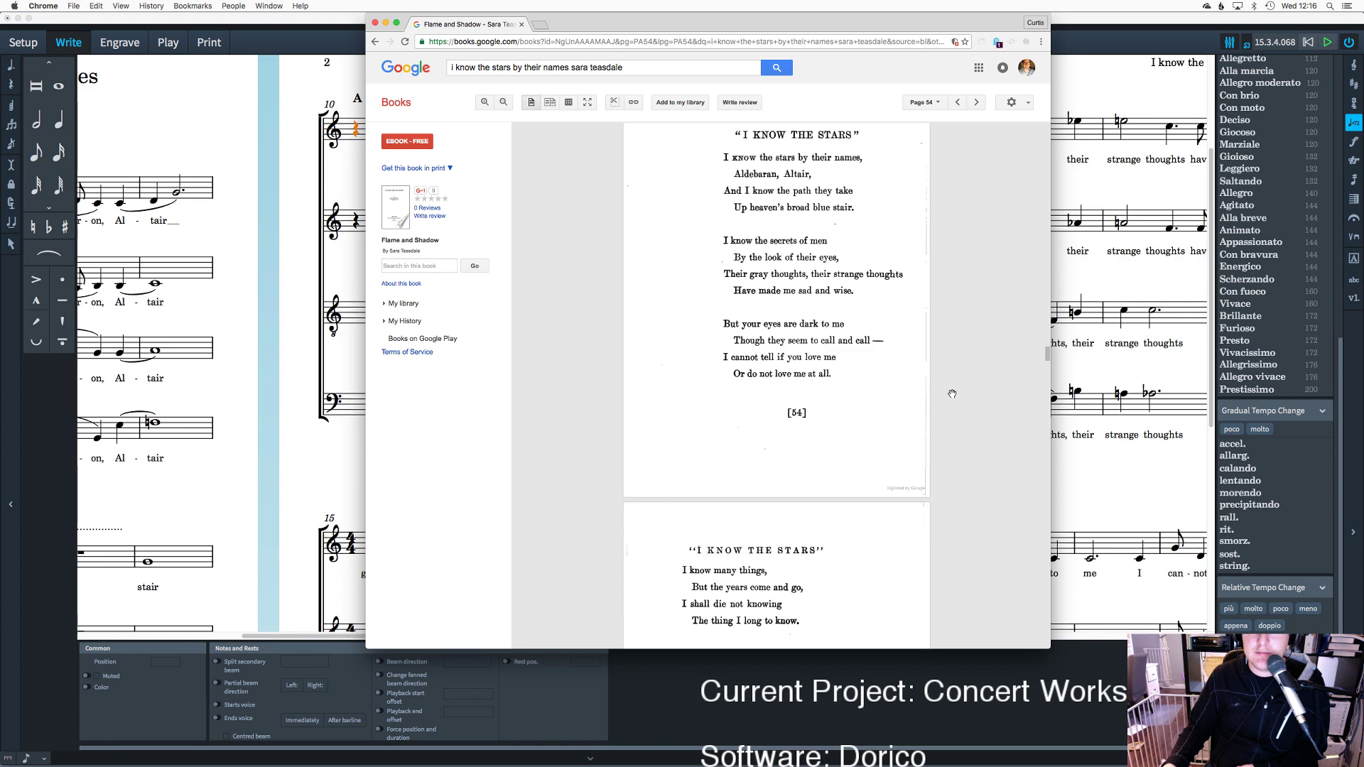
pyautogui.scroll(-3, 952, 393)
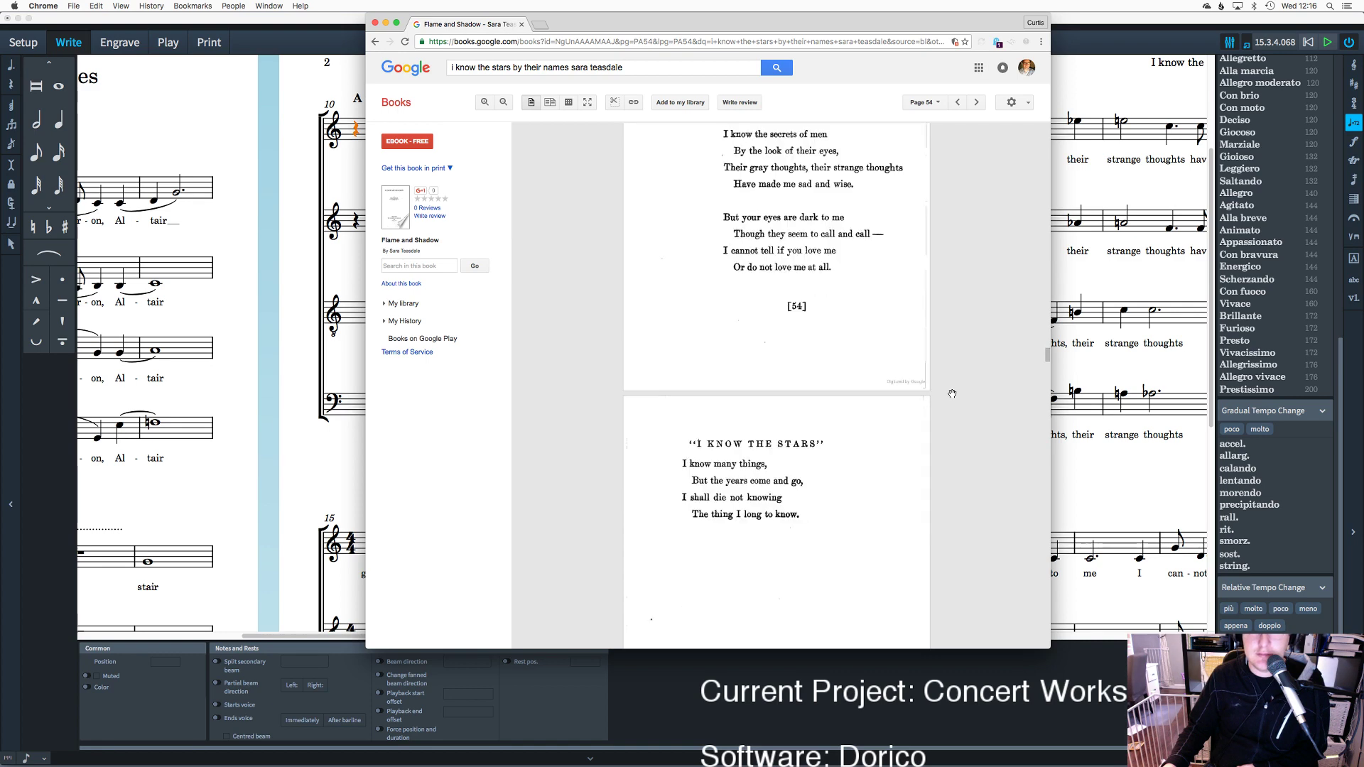
pyautogui.scroll(-7, 951, 393)
pyautogui.scroll(-2, 951, 394)
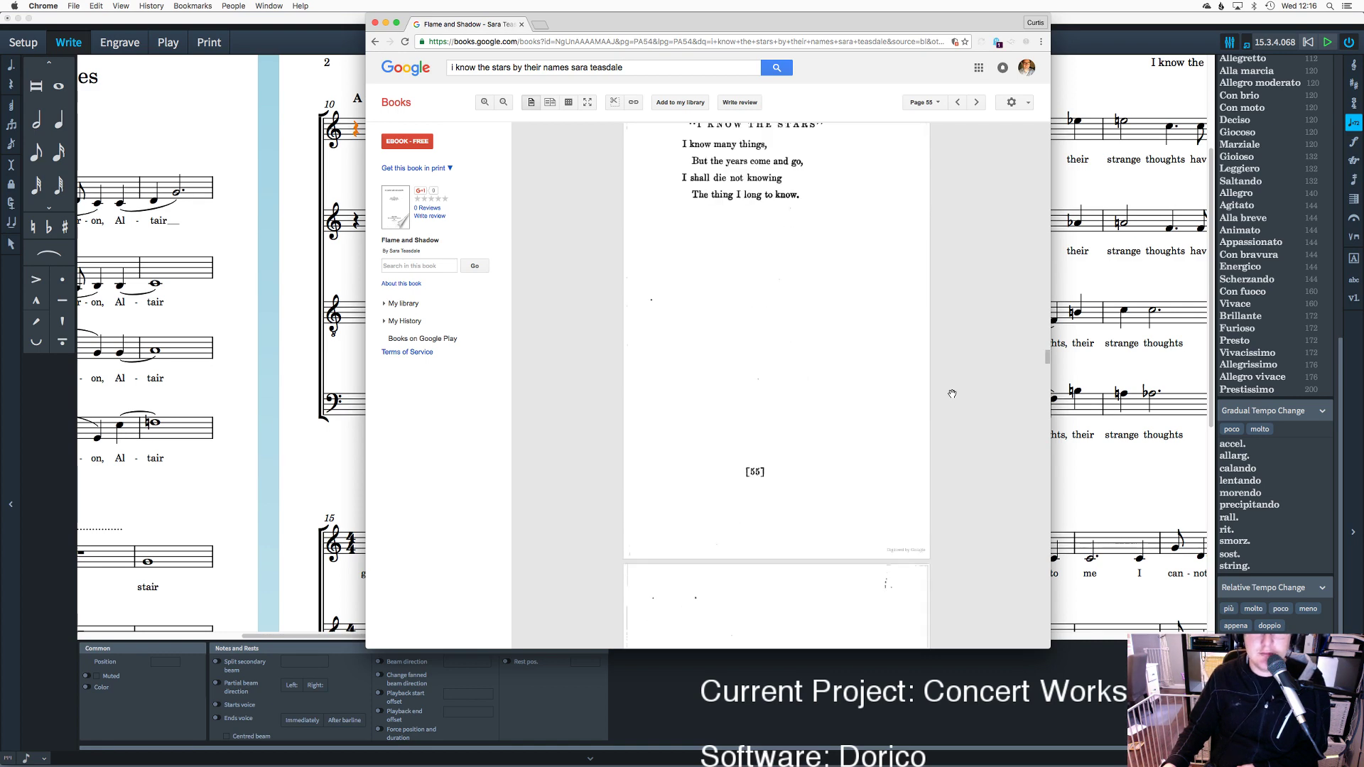
# Step: Check the poem's wording in the browser, switch back to Dorico, and change the Bass lyric "of" in measure 13 to "in"
pyautogui.scroll(10, 952, 394)
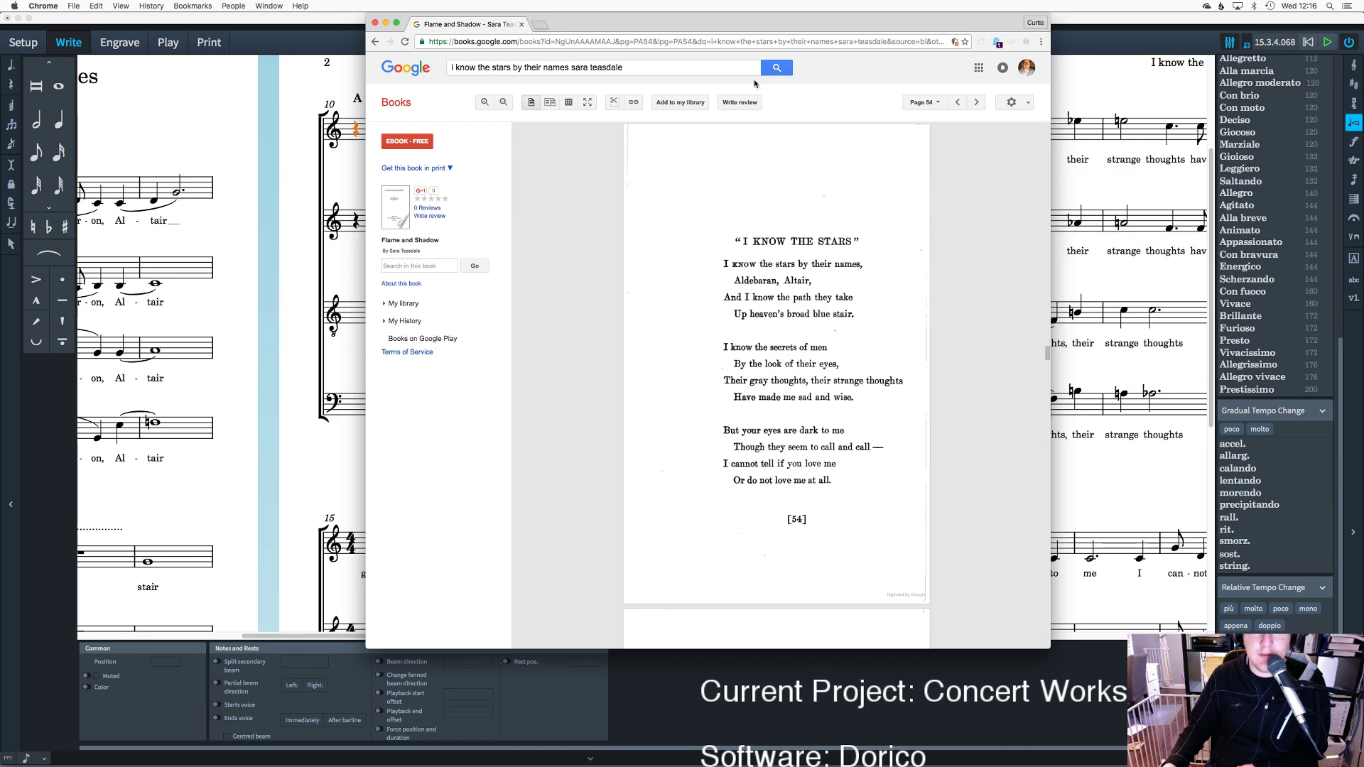
pyautogui.press('super+m')
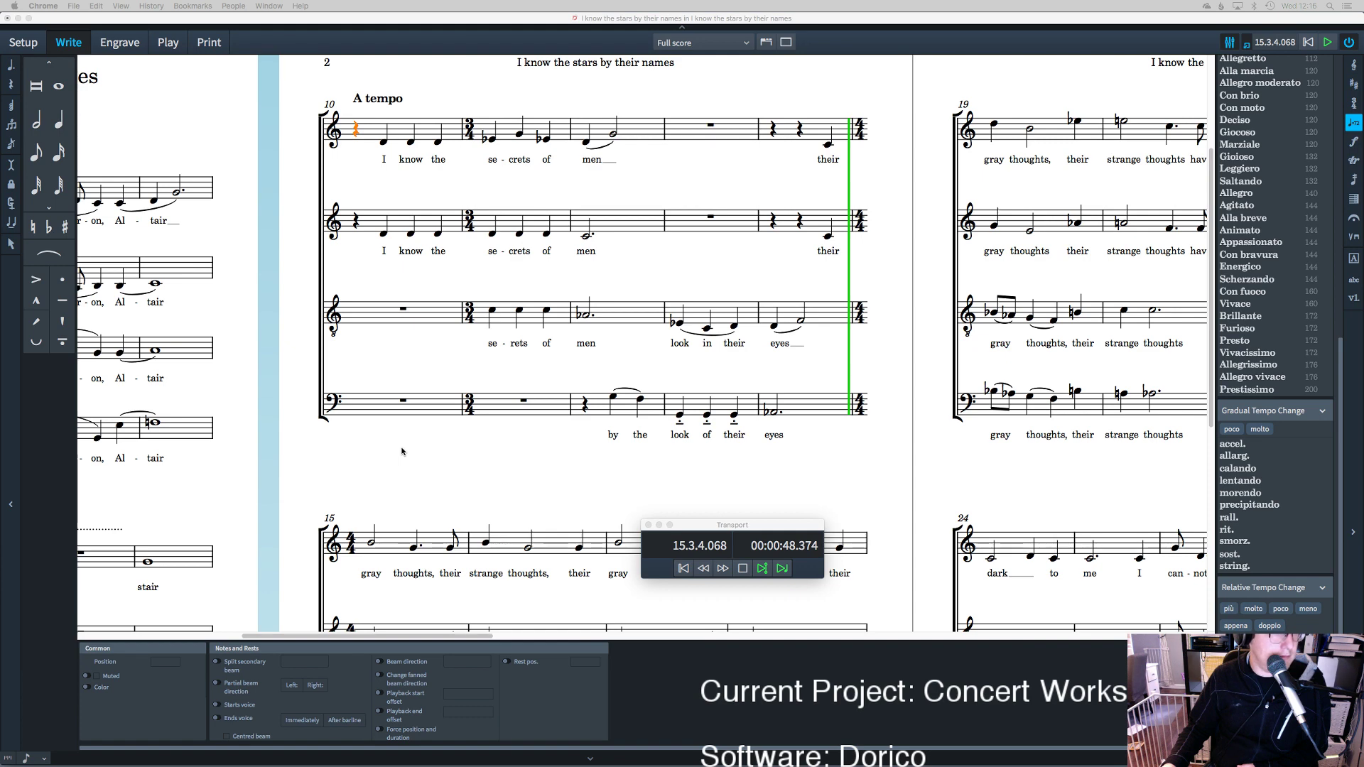
pyautogui.hscroll(-2, 401, 451)
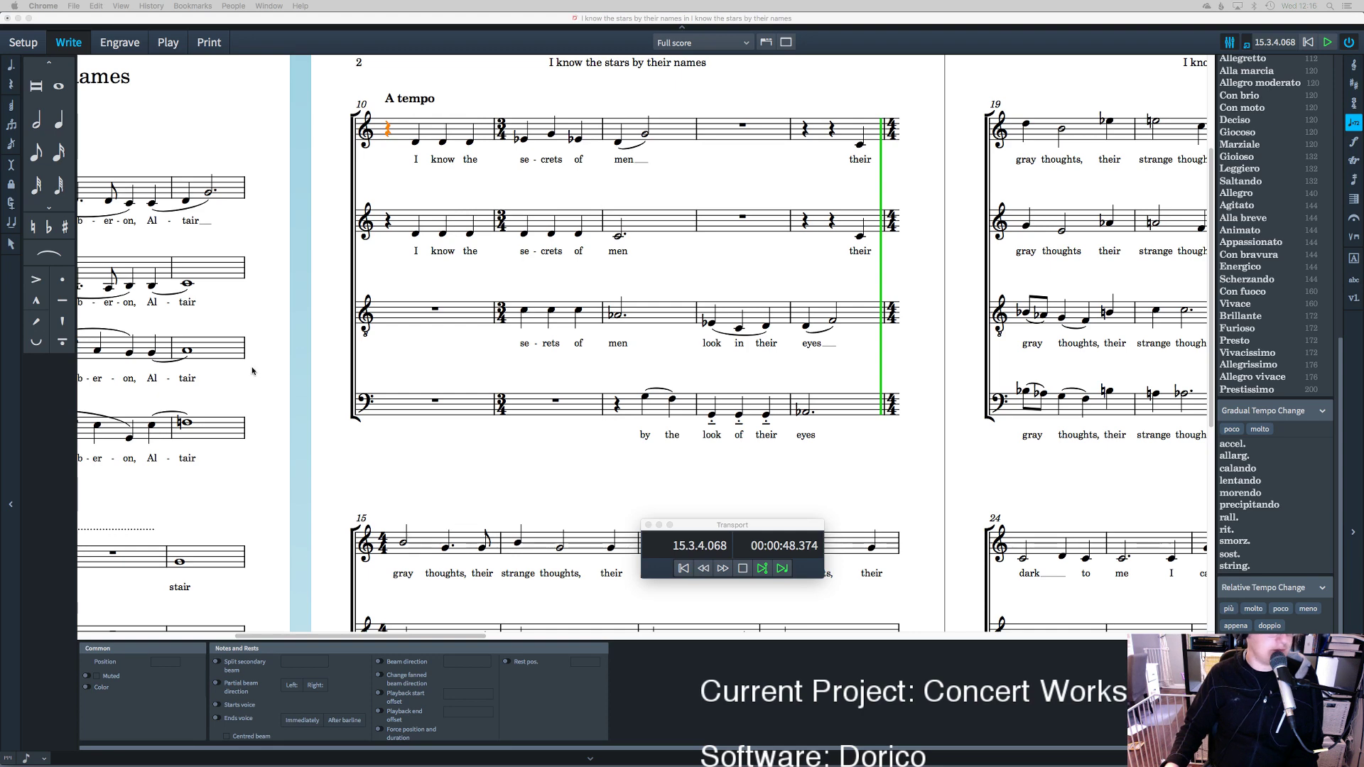
pyautogui.click(444, 376)
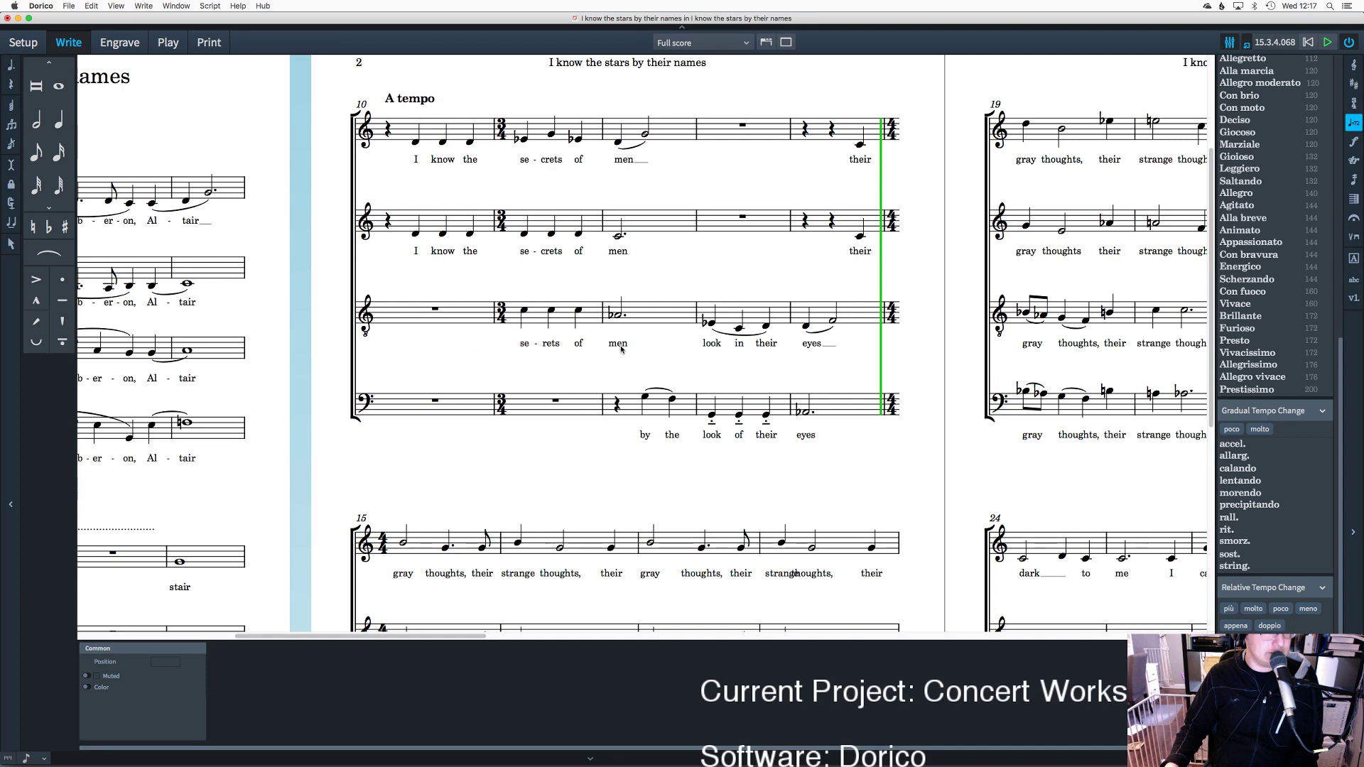
pyautogui.doubleClick(743, 437)
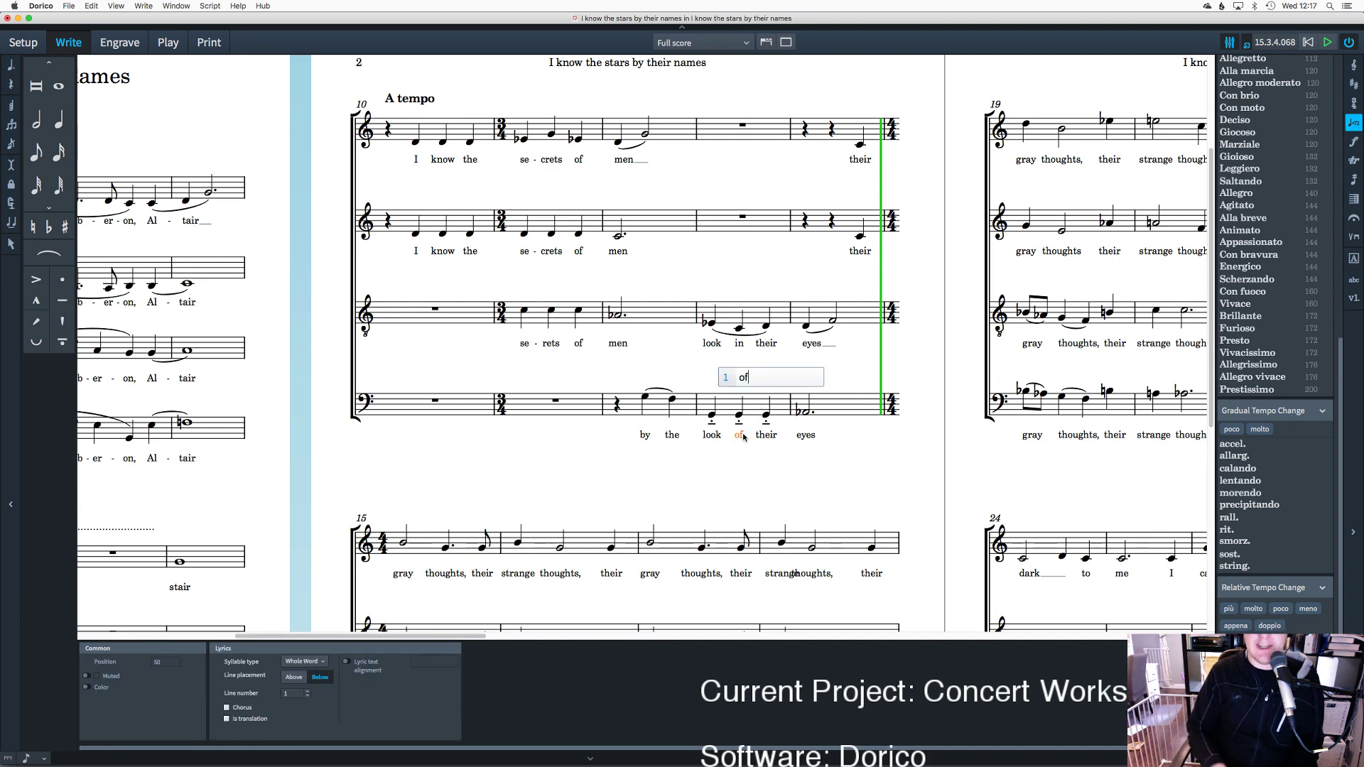
pyautogui.write('in')
pyautogui.press('Return')
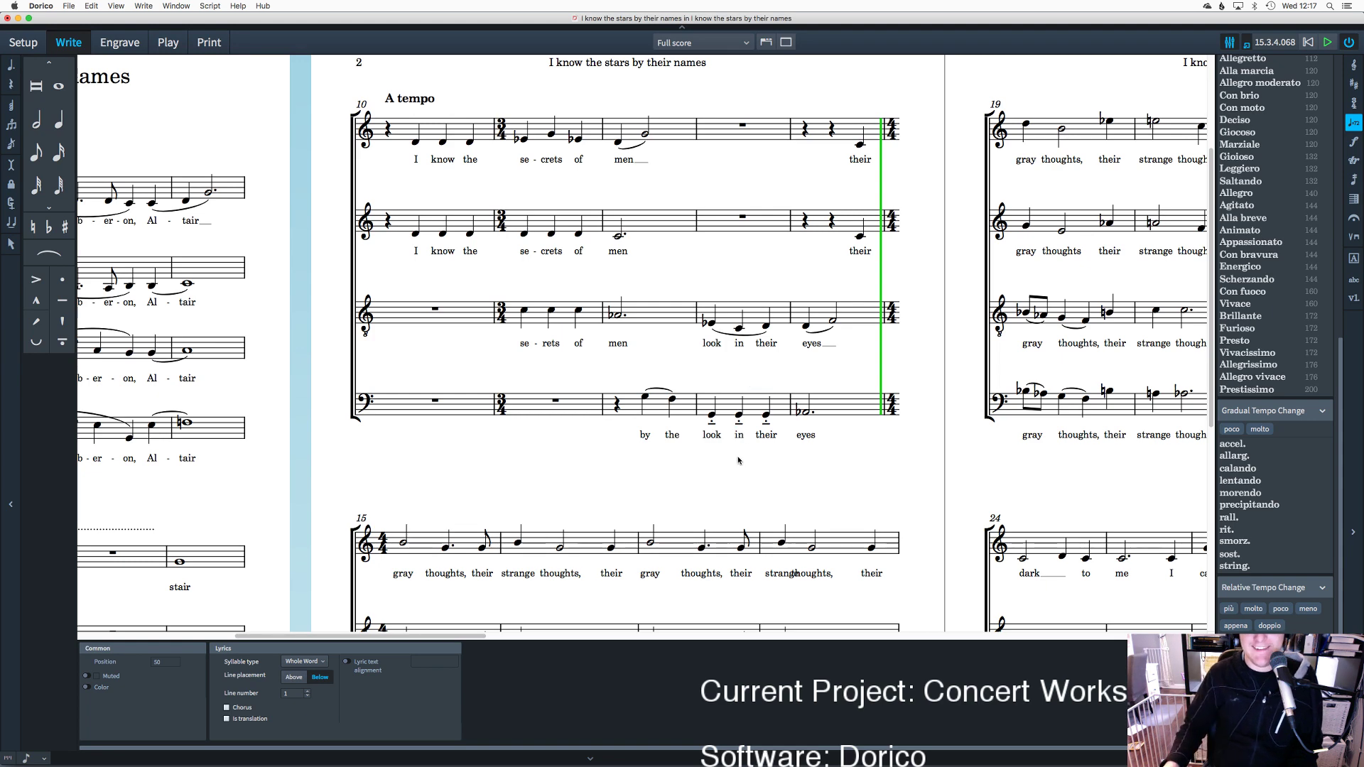
# Step: Add a p dynamic to the Soprano's first note in measure 1
pyautogui.scroll(2, 738, 461)
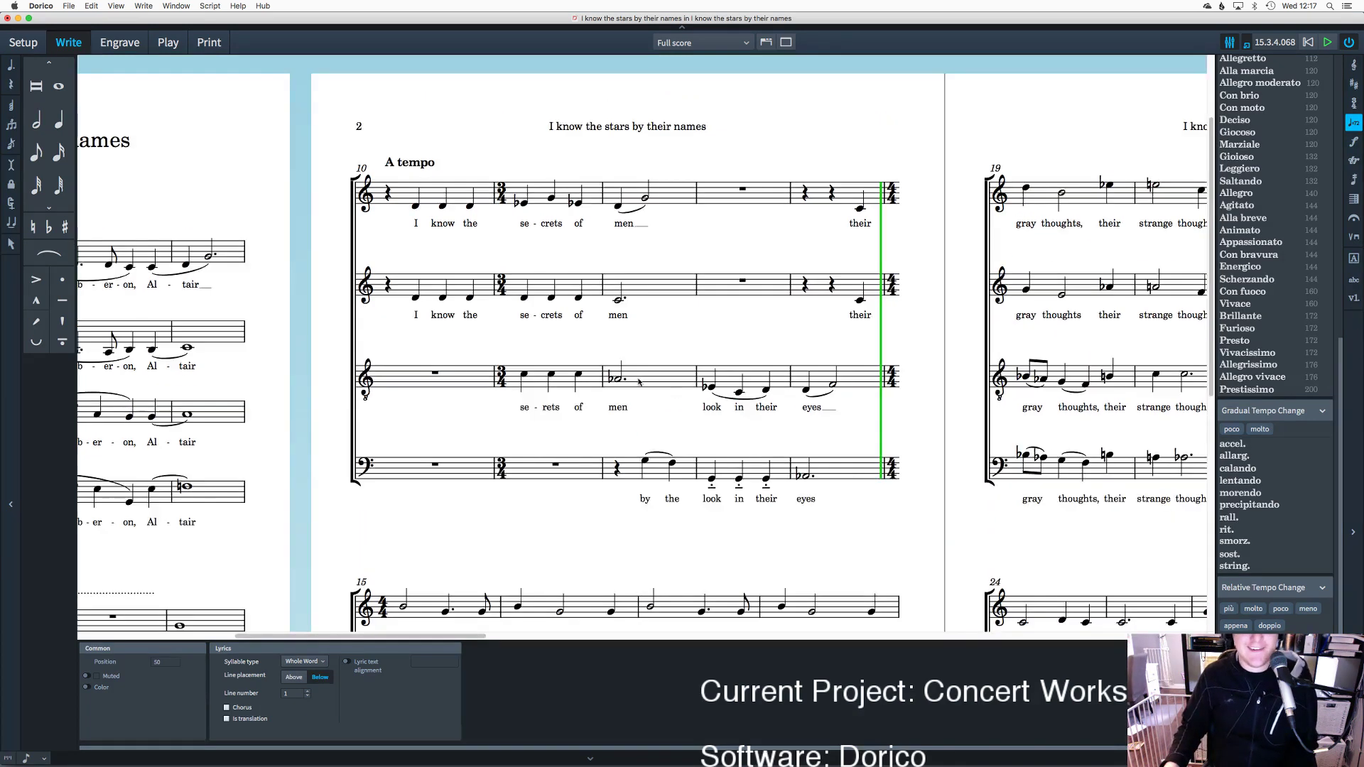
pyautogui.hscroll(-5, 675, 419)
pyautogui.hscroll(-8, 639, 382)
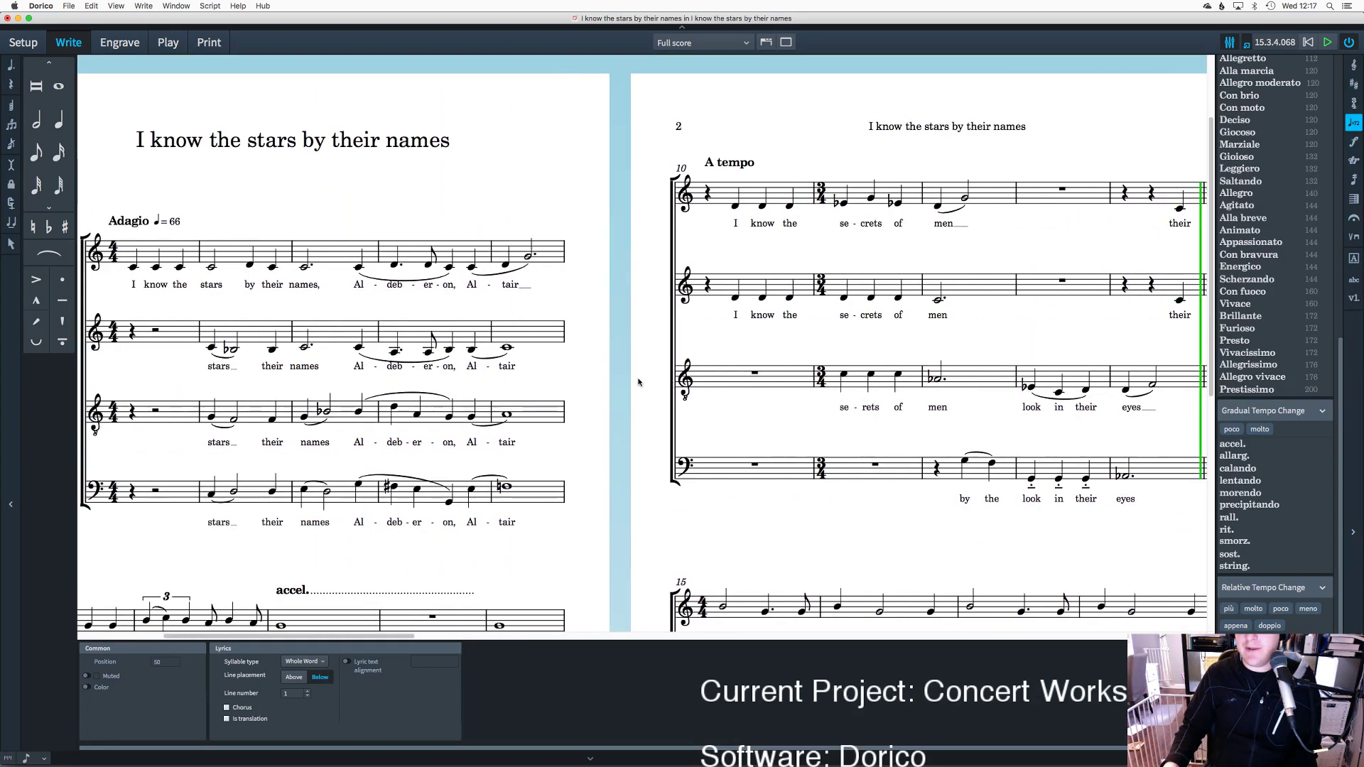
pyautogui.scroll(-1, 469, 252)
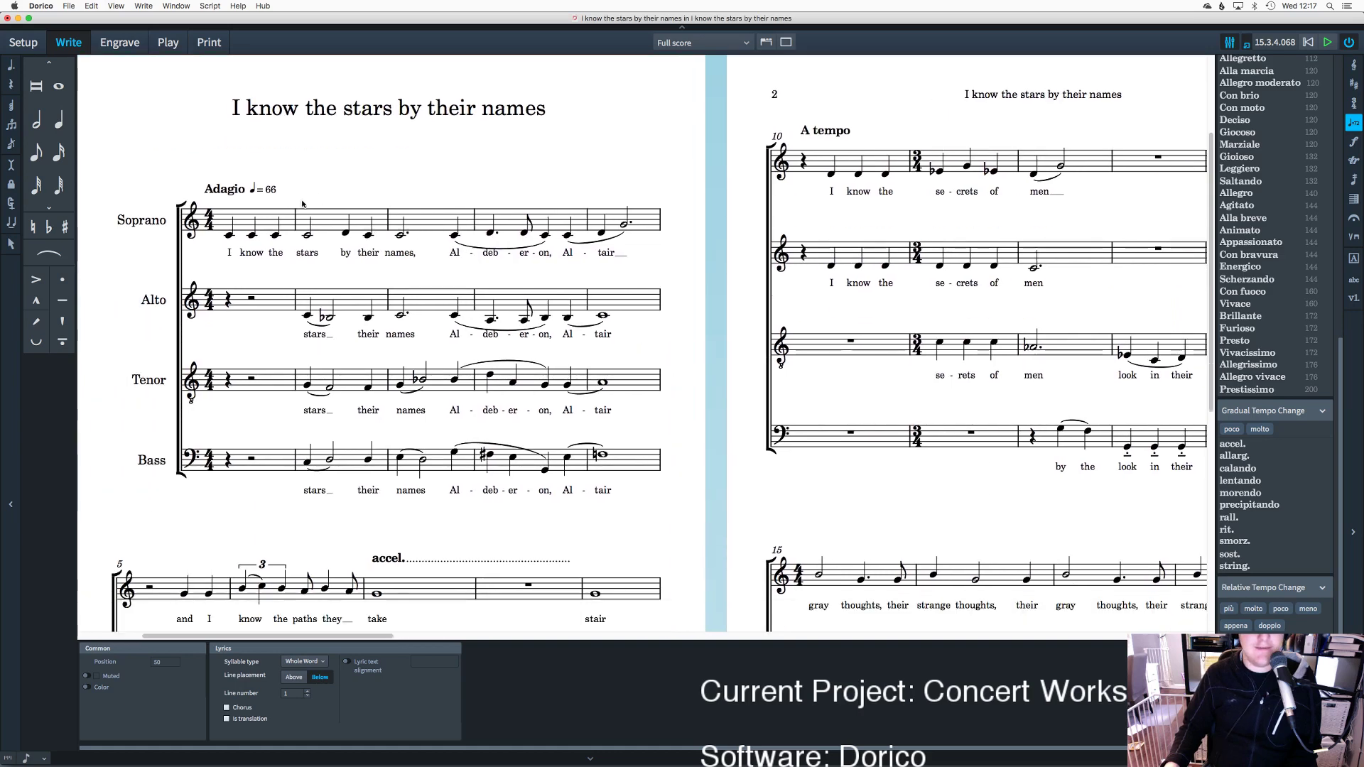
pyautogui.click(228, 234)
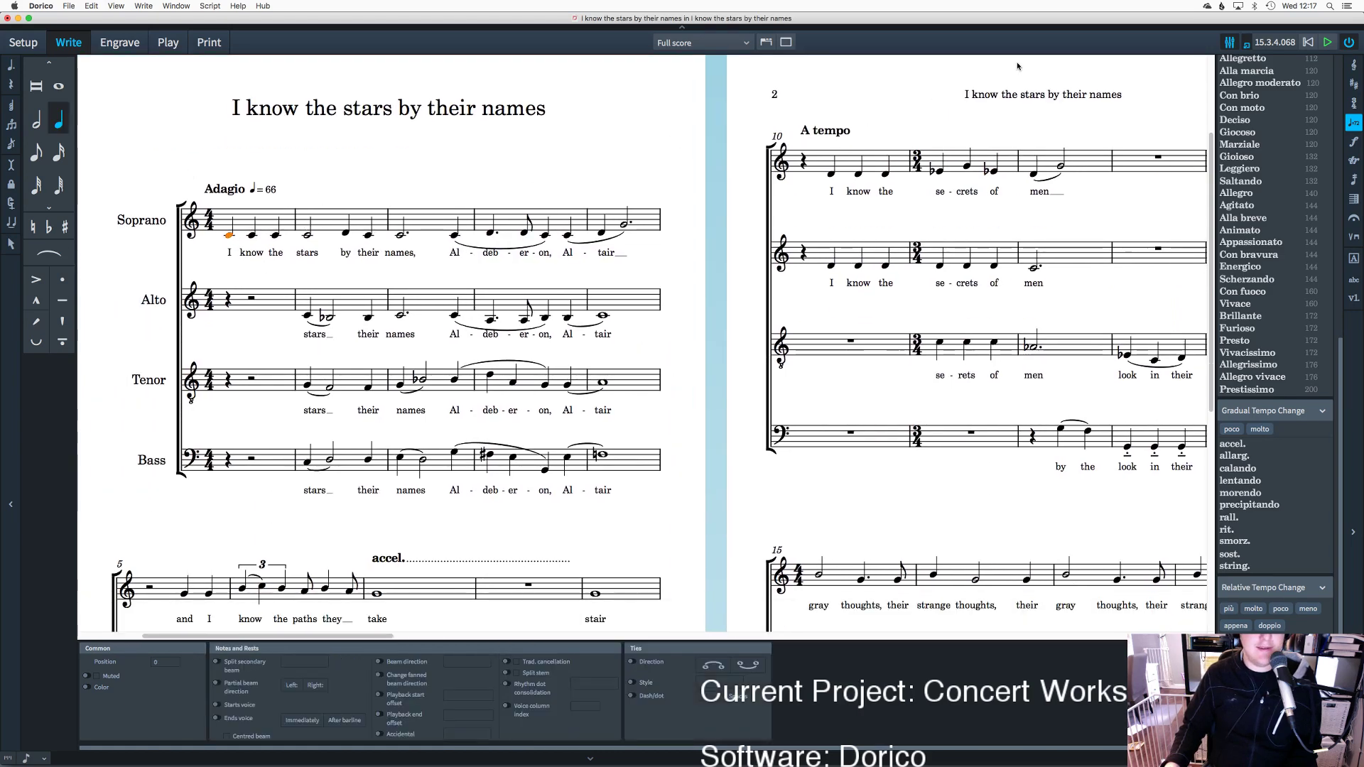
pyautogui.click(1353, 142)
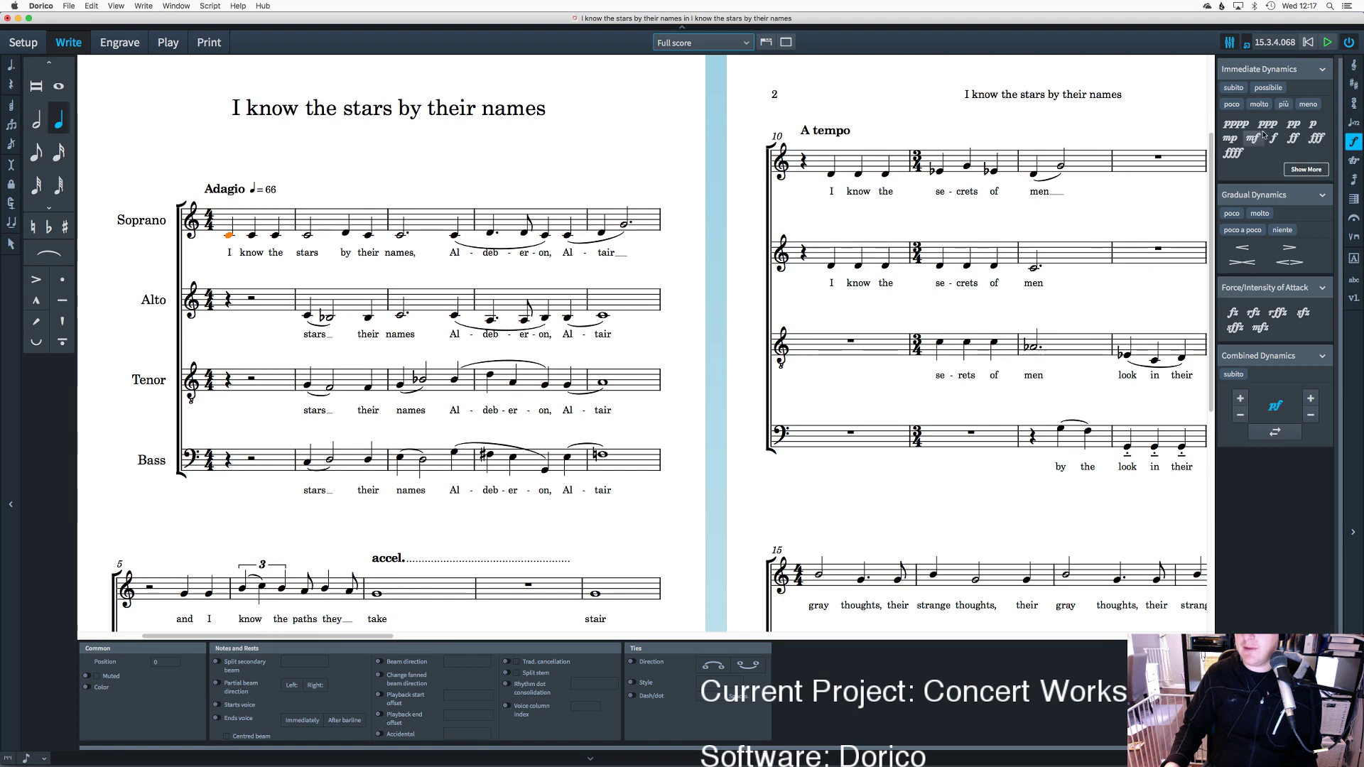
pyautogui.click(1314, 124)
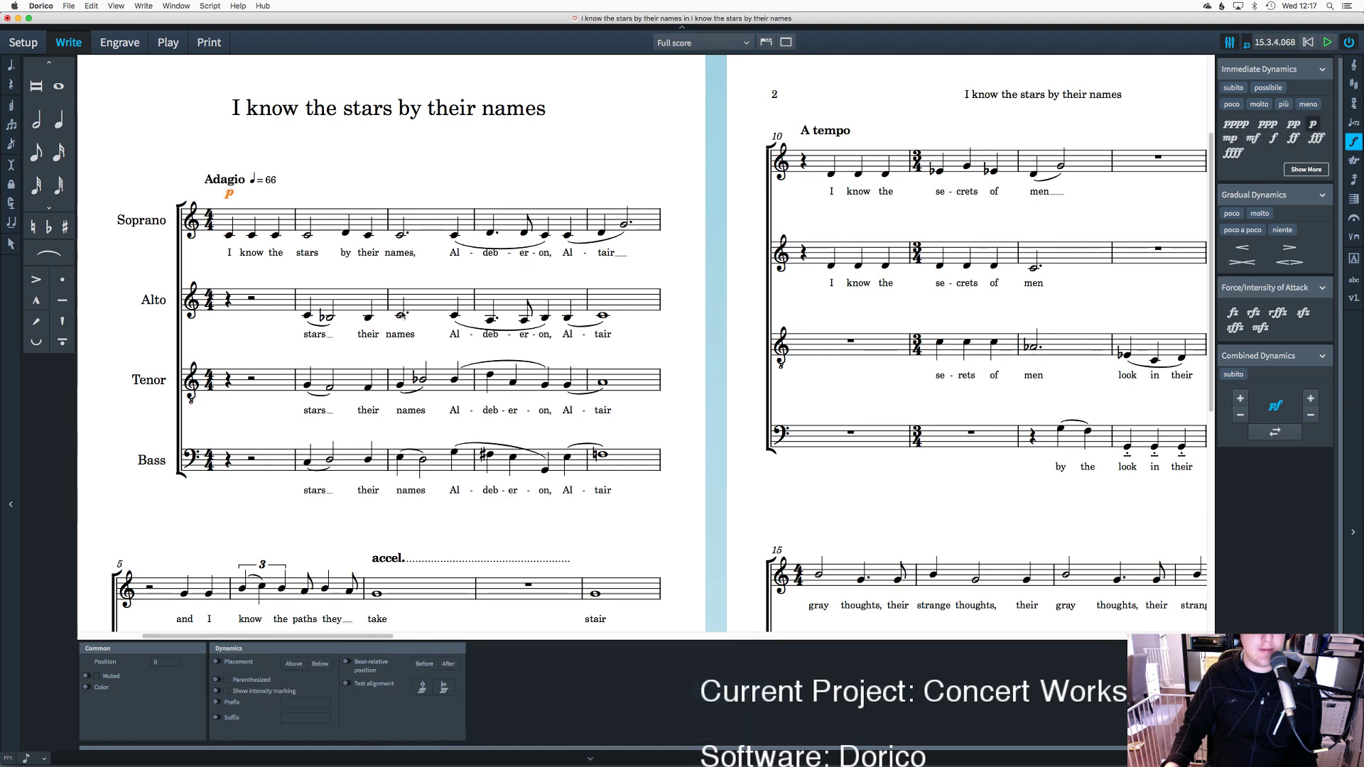
# Step: Add a p dynamic to the first note of the Alto, Tenor and Bass in measure 2
pyautogui.click(307, 316)
pyautogui.keyDown('shift'); pyautogui.click(307, 385); pyautogui.keyUp('shift')
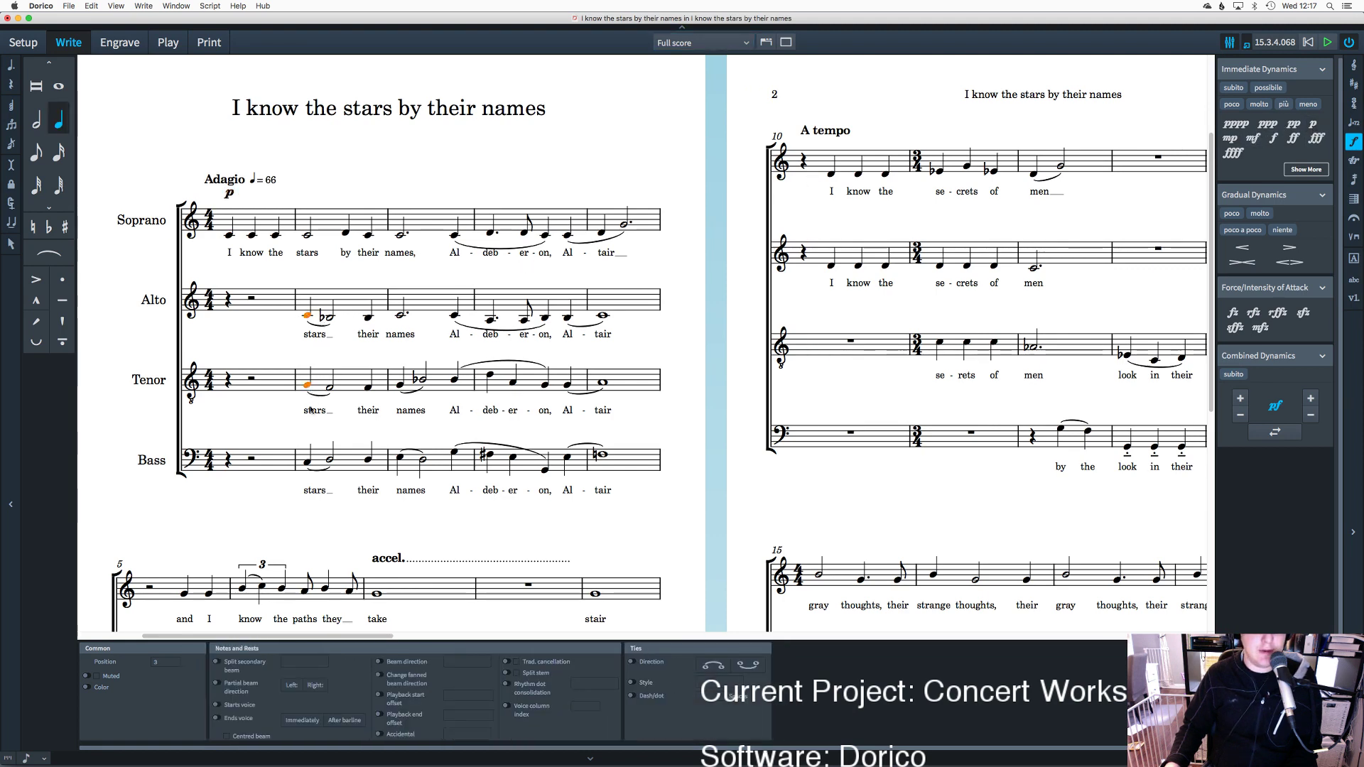
pyautogui.keyDown('shift'); pyautogui.click(307, 463); pyautogui.keyUp('shift')
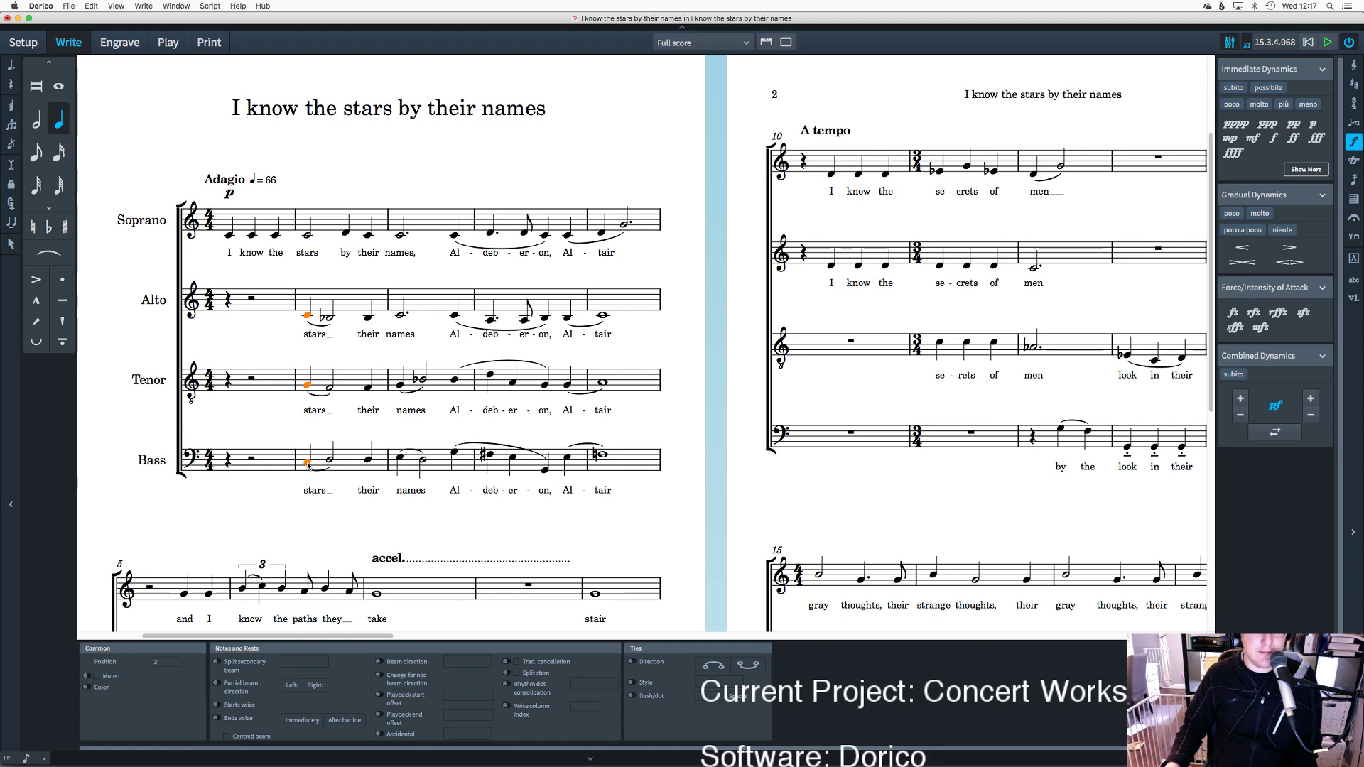
pyautogui.click(1313, 124)
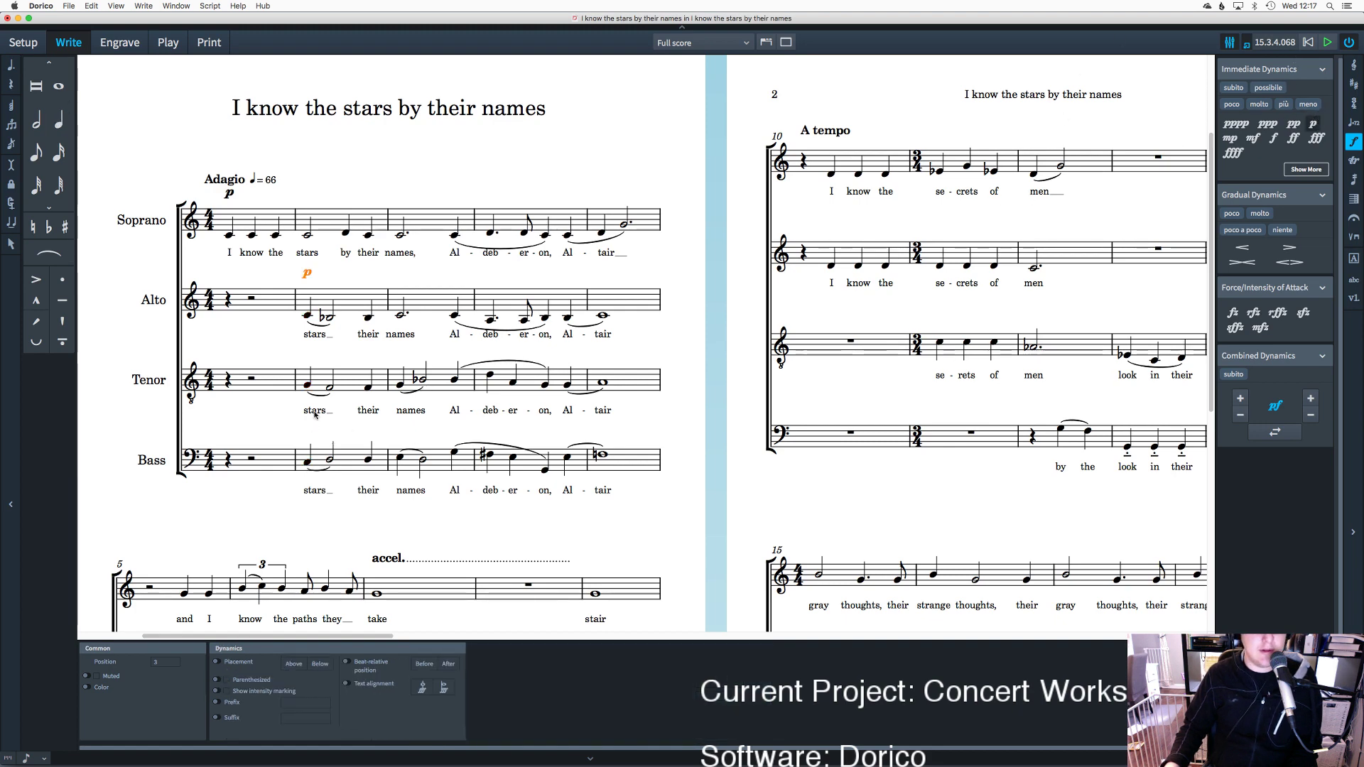
pyautogui.click(307, 386)
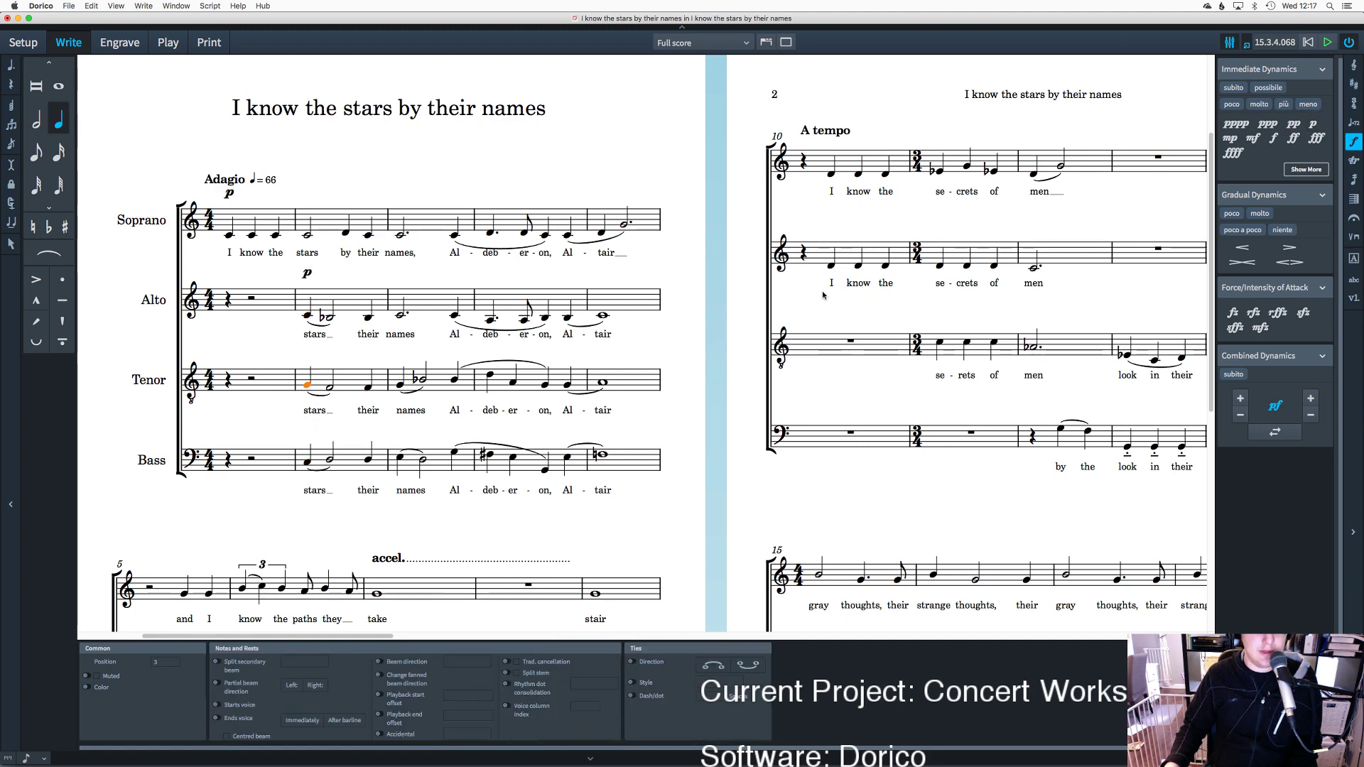
pyautogui.click(1313, 124)
pyautogui.click(308, 462)
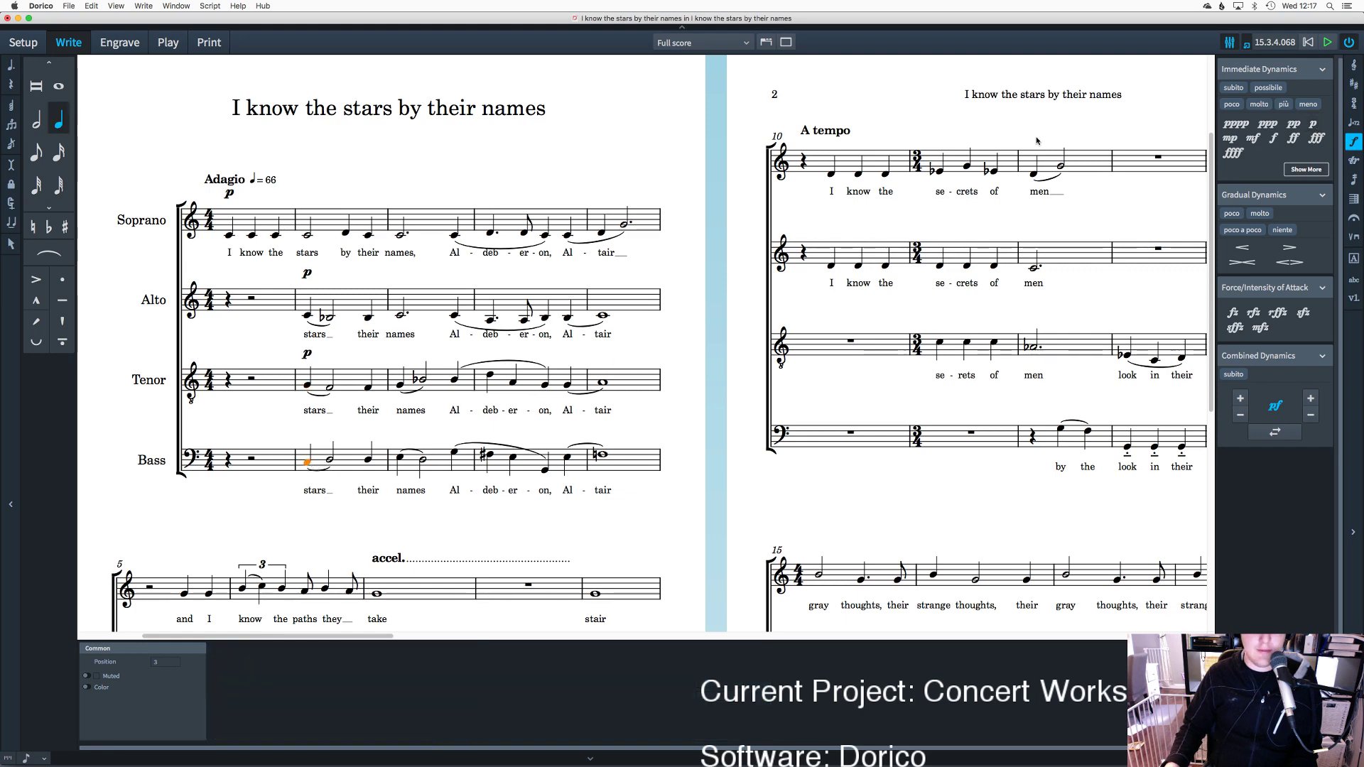
pyautogui.click(1313, 124)
# Step: Add a crescendo hairpin to the Soprano's half note on "stars" in measure 2
pyautogui.scroll(-3, 494, 223)
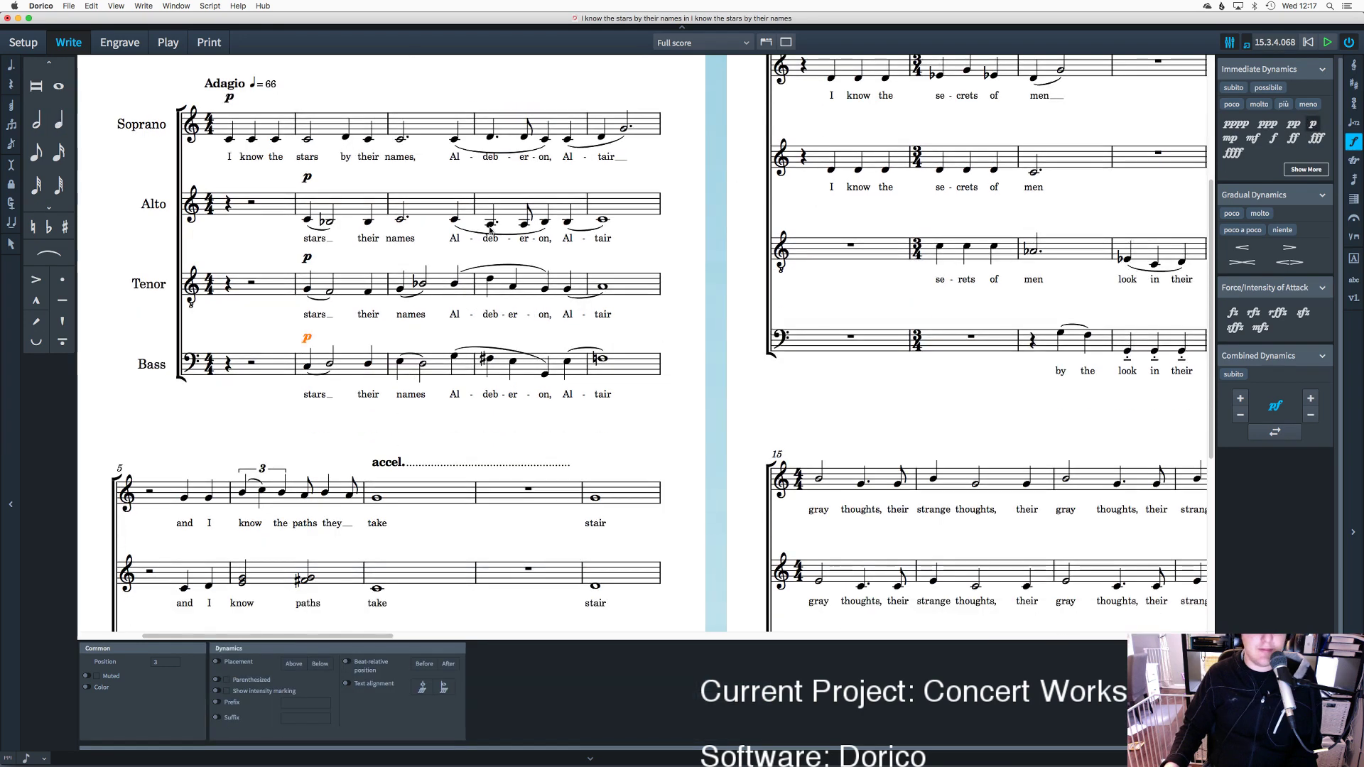
pyautogui.hscroll(-3, 490, 227)
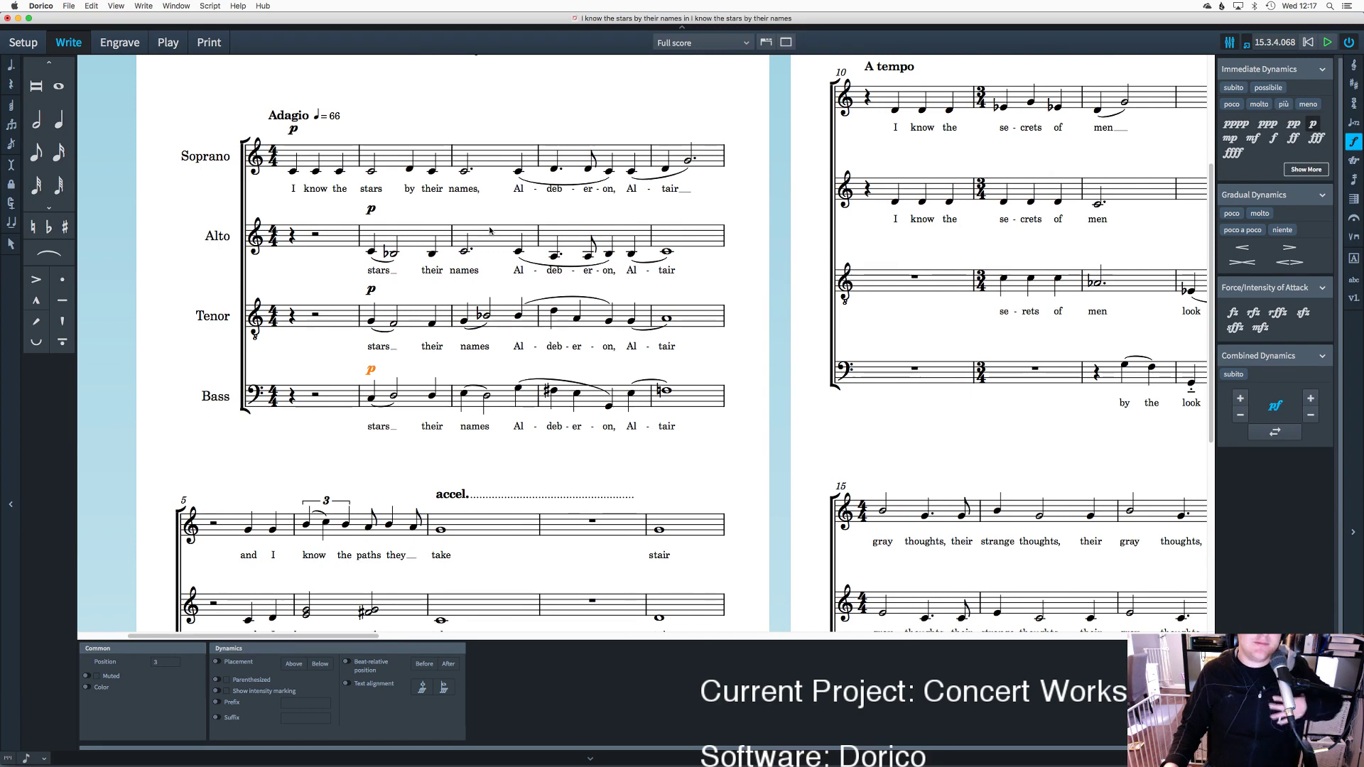
pyautogui.click(370, 170)
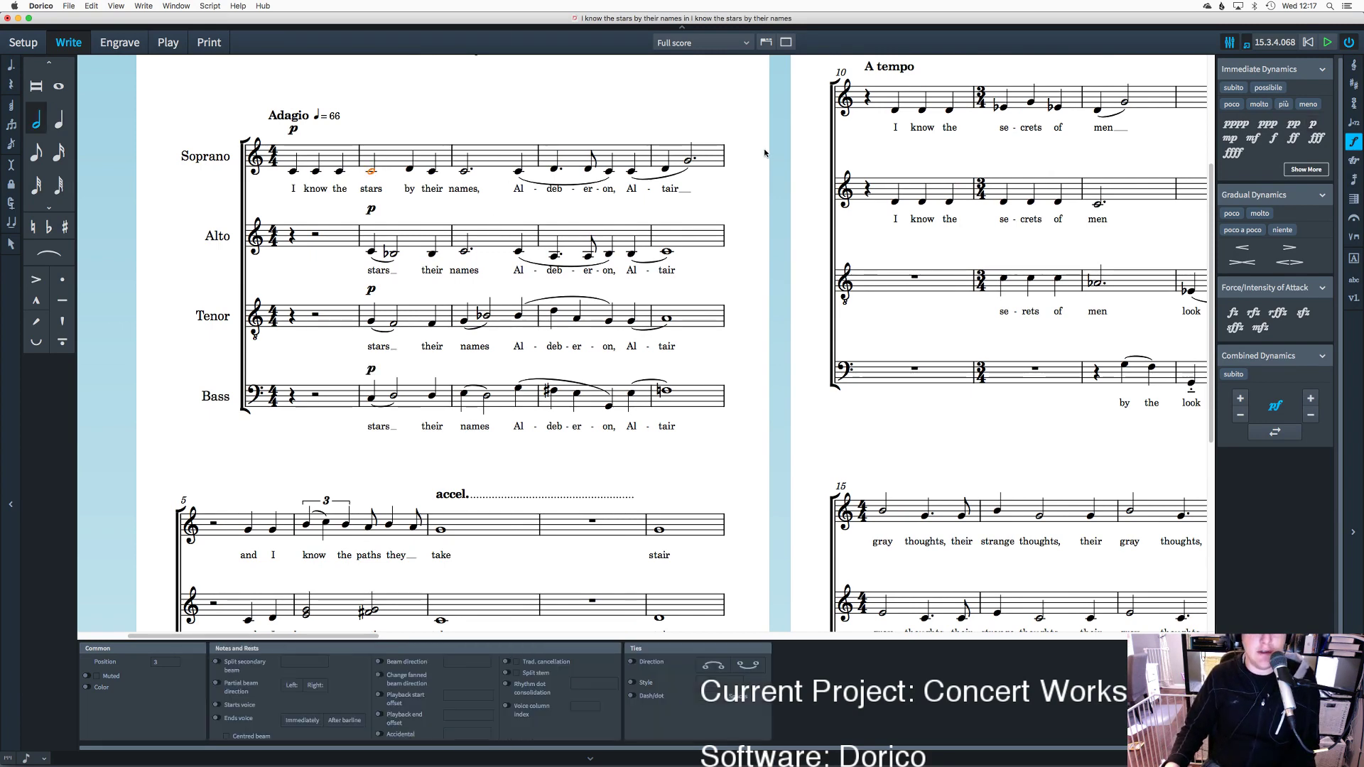
pyautogui.click(1242, 247)
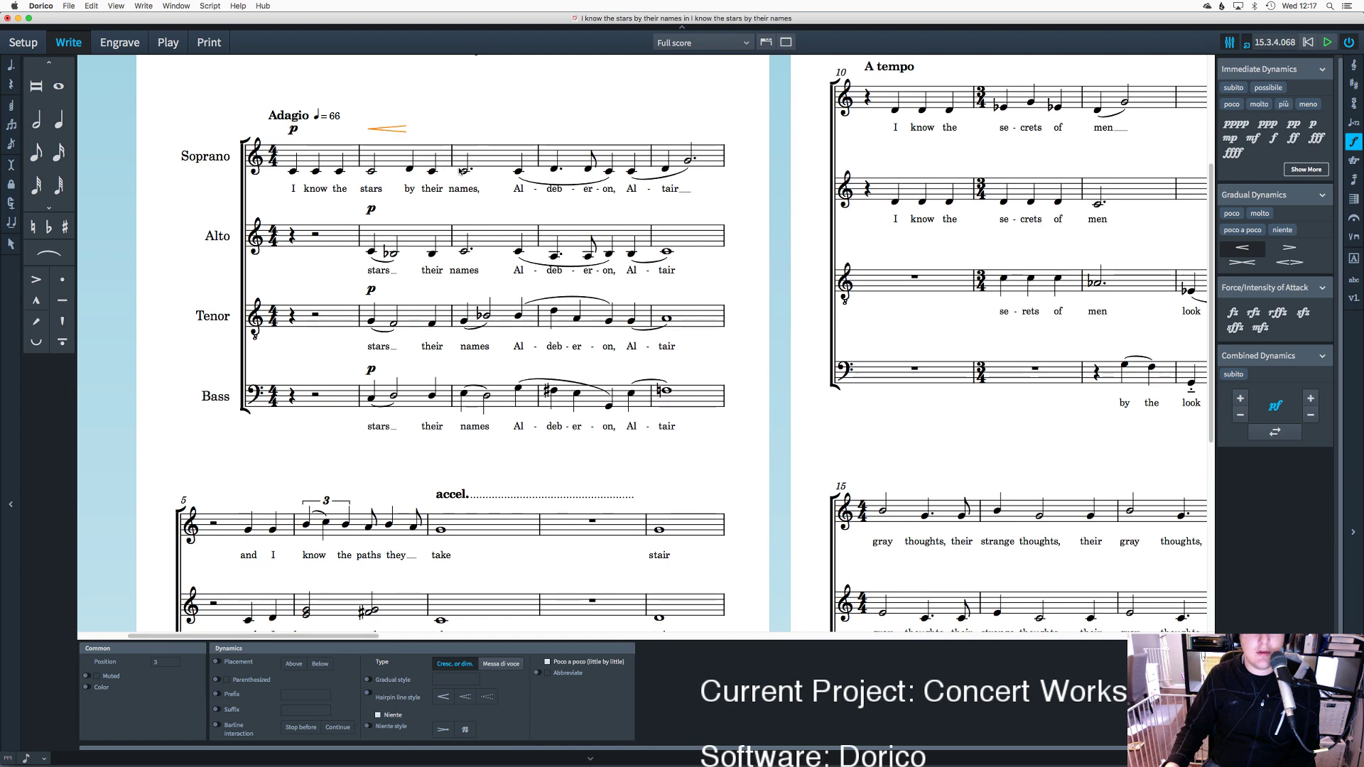
# Step: Add a diminuendo hairpin to the Soprano from "by" in measure 2 through "names" in measure 3
pyautogui.click(464, 172)
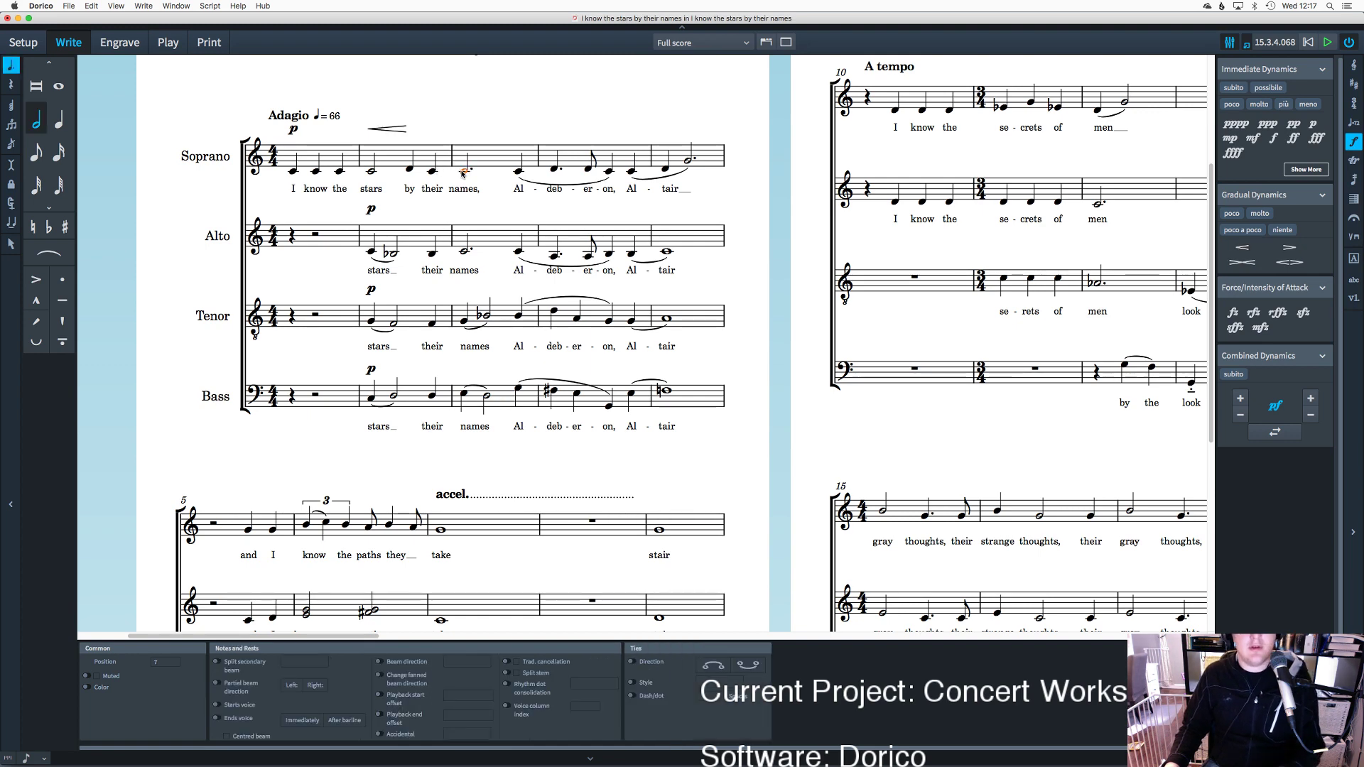
pyautogui.click(411, 171)
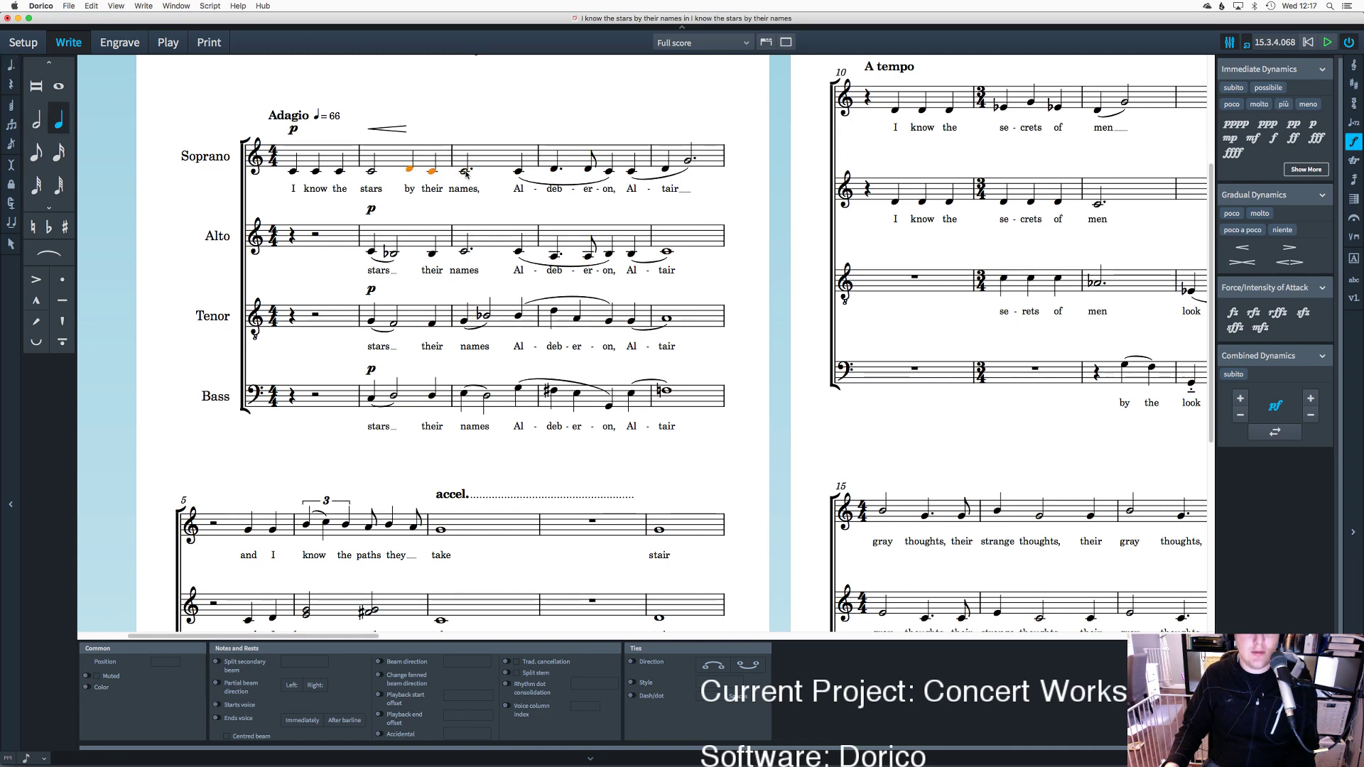
pyautogui.press('Right')
pyautogui.press('Right')
pyautogui.hotkey('shift', 'n')
pyautogui.press('Escape')
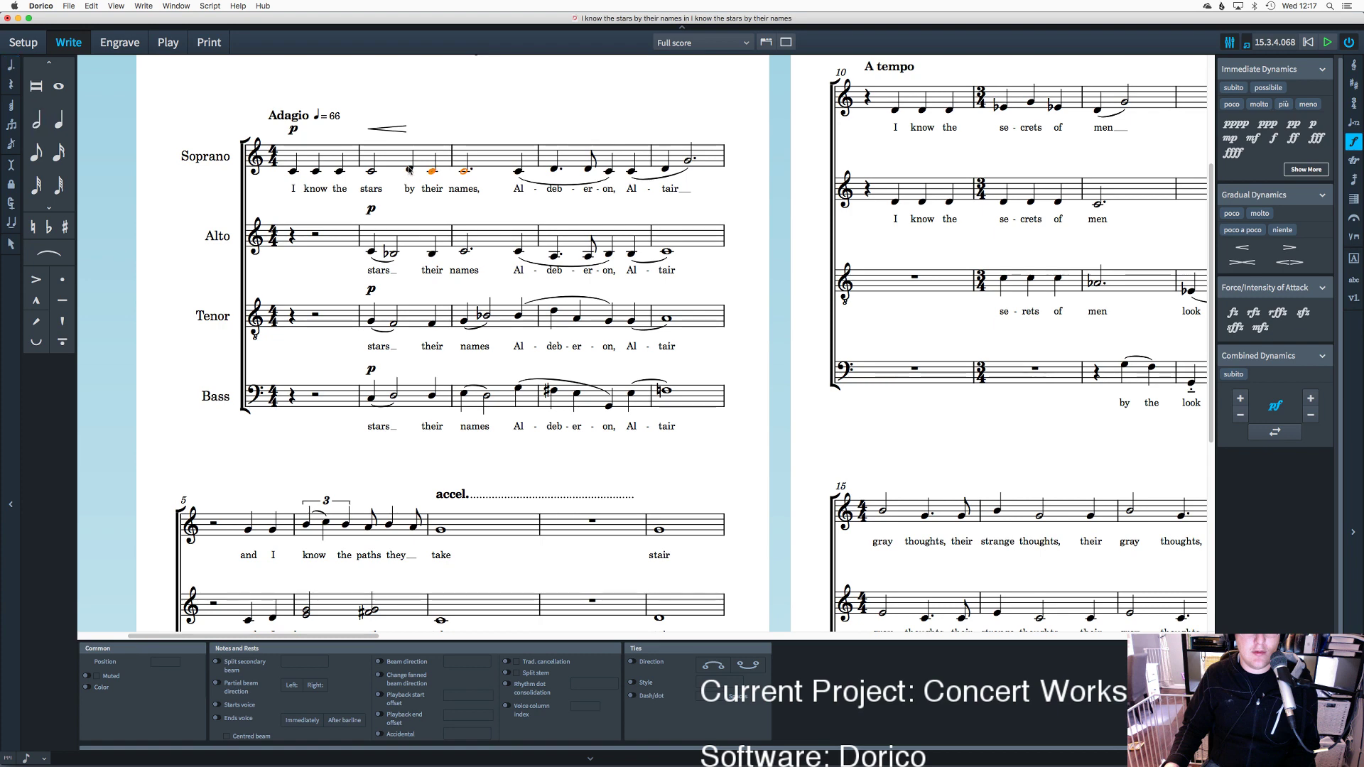
pyautogui.click(1289, 248)
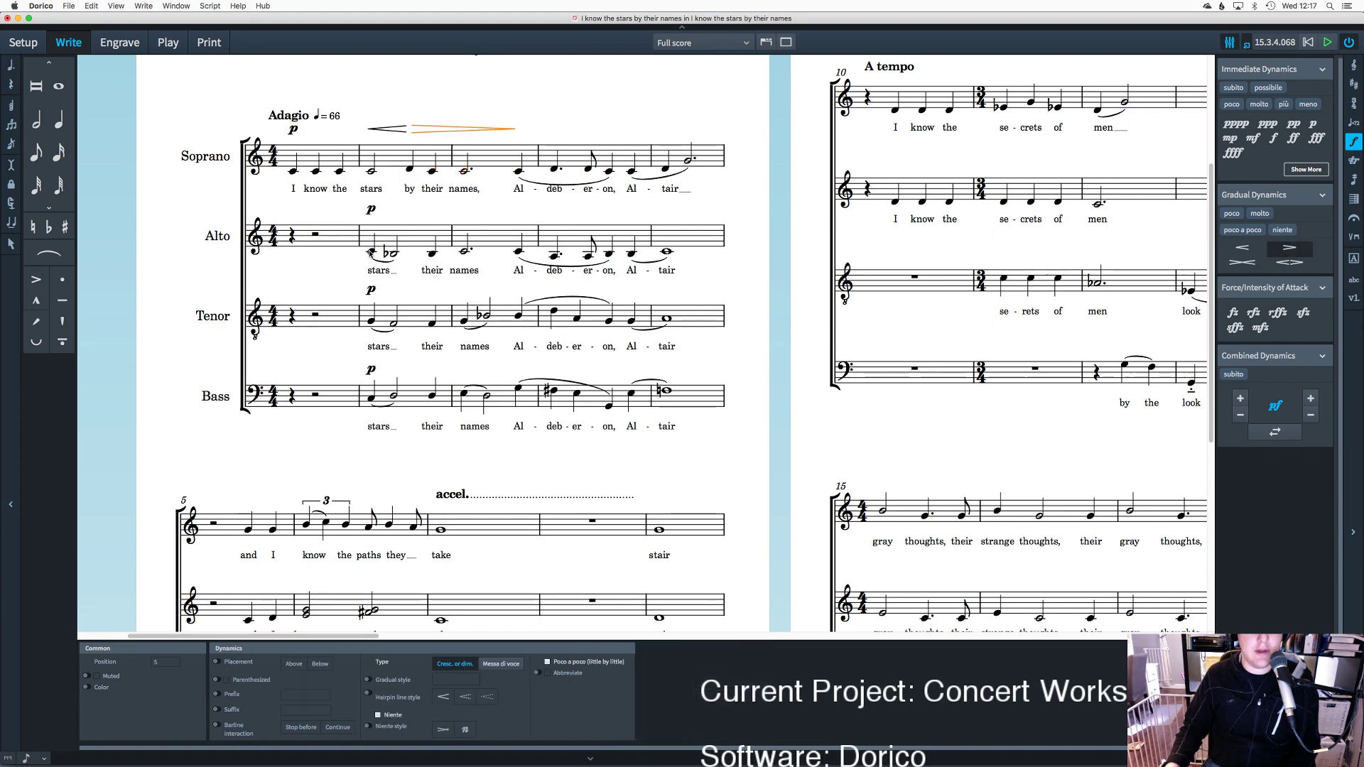
# Step: Copy the Soprano's crescendo and diminuendo hairpins to the Alto, starting at its first note in measure 2
pyautogui.click(397, 129)
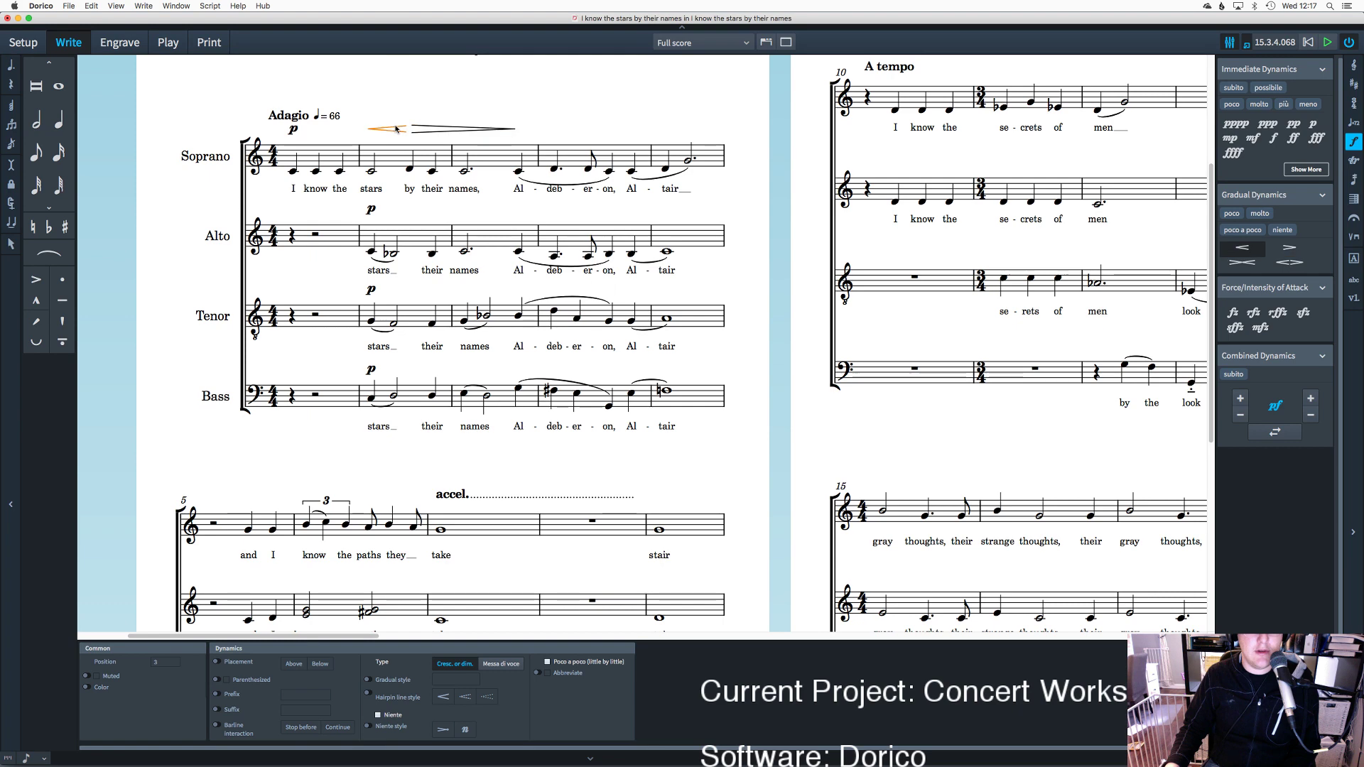
pyautogui.keyDown('super'); pyautogui.click(449, 134); pyautogui.keyUp('super')
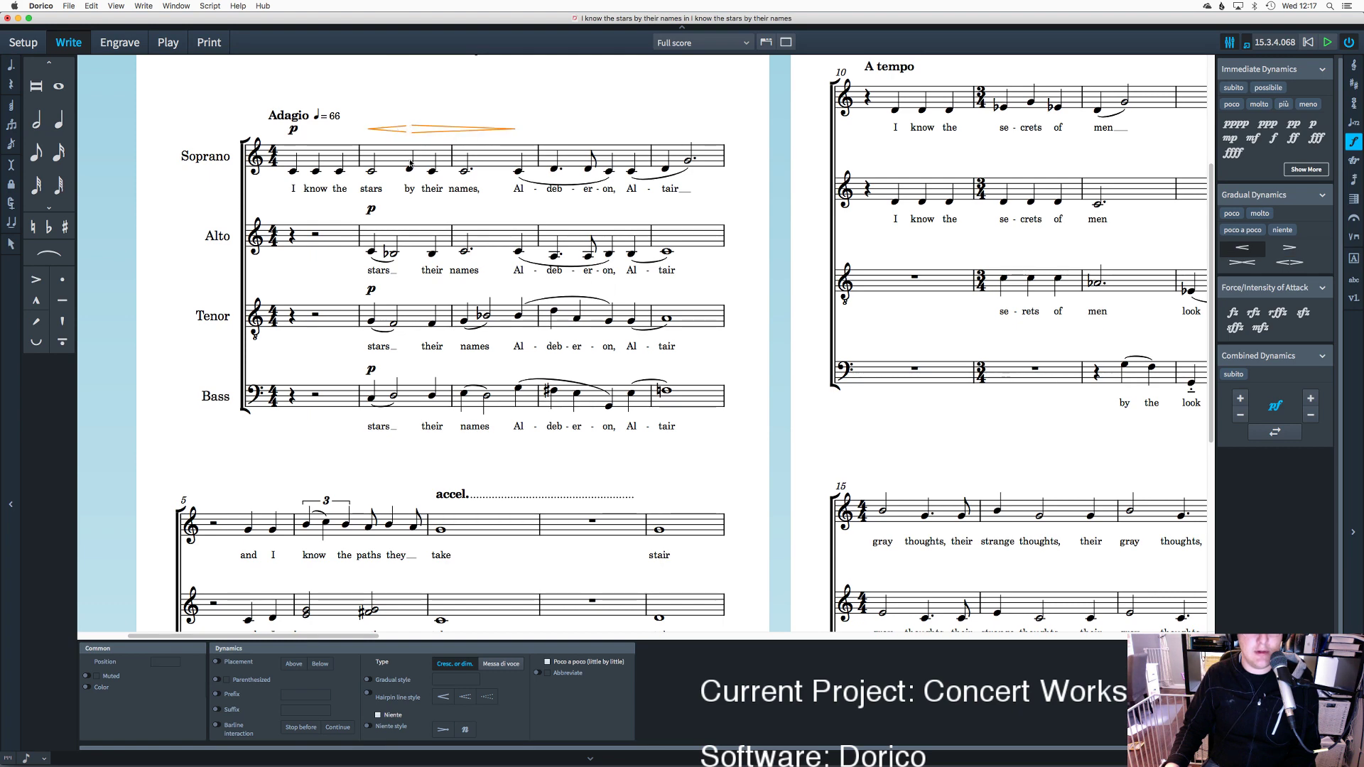
pyautogui.keyDown('alt'); pyautogui.click(370, 251); pyautogui.keyUp('alt')
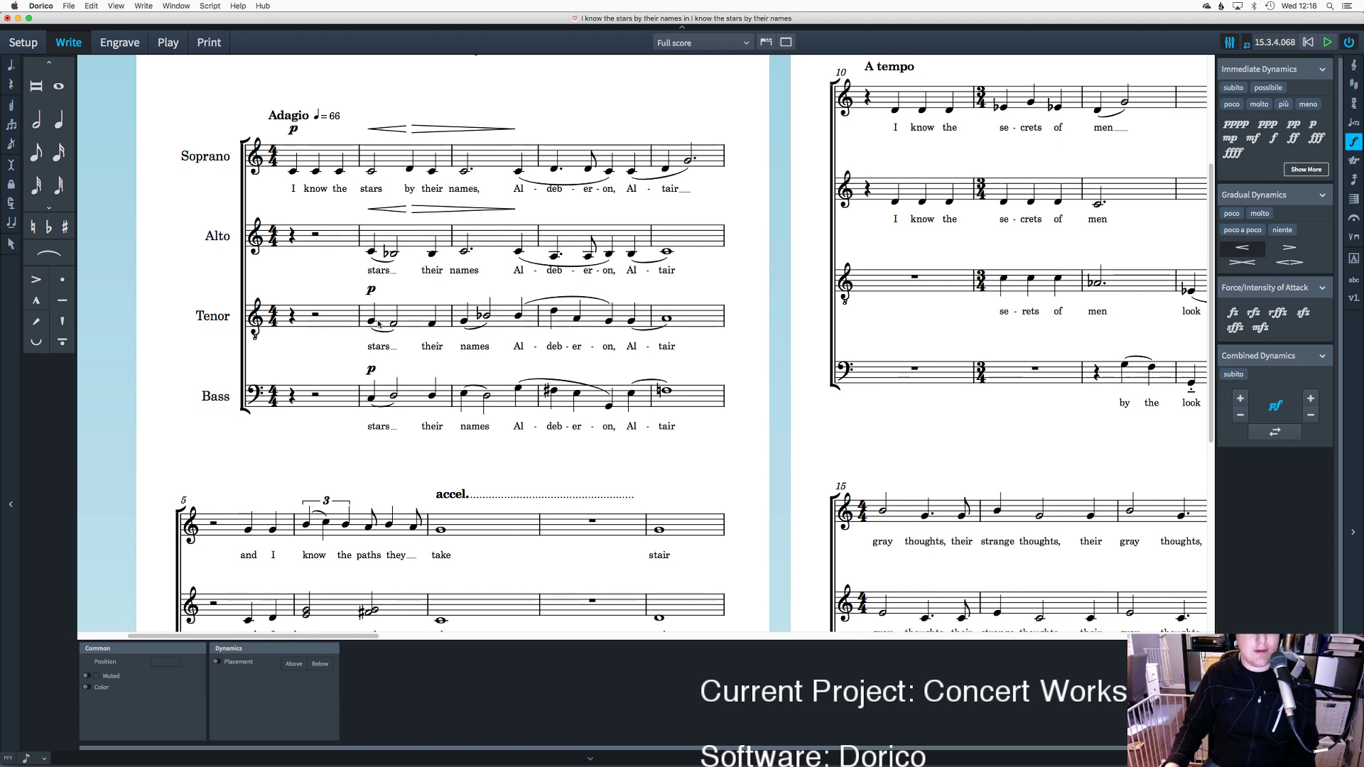
pyautogui.press('super+z')
pyautogui.press('super+shift+z')
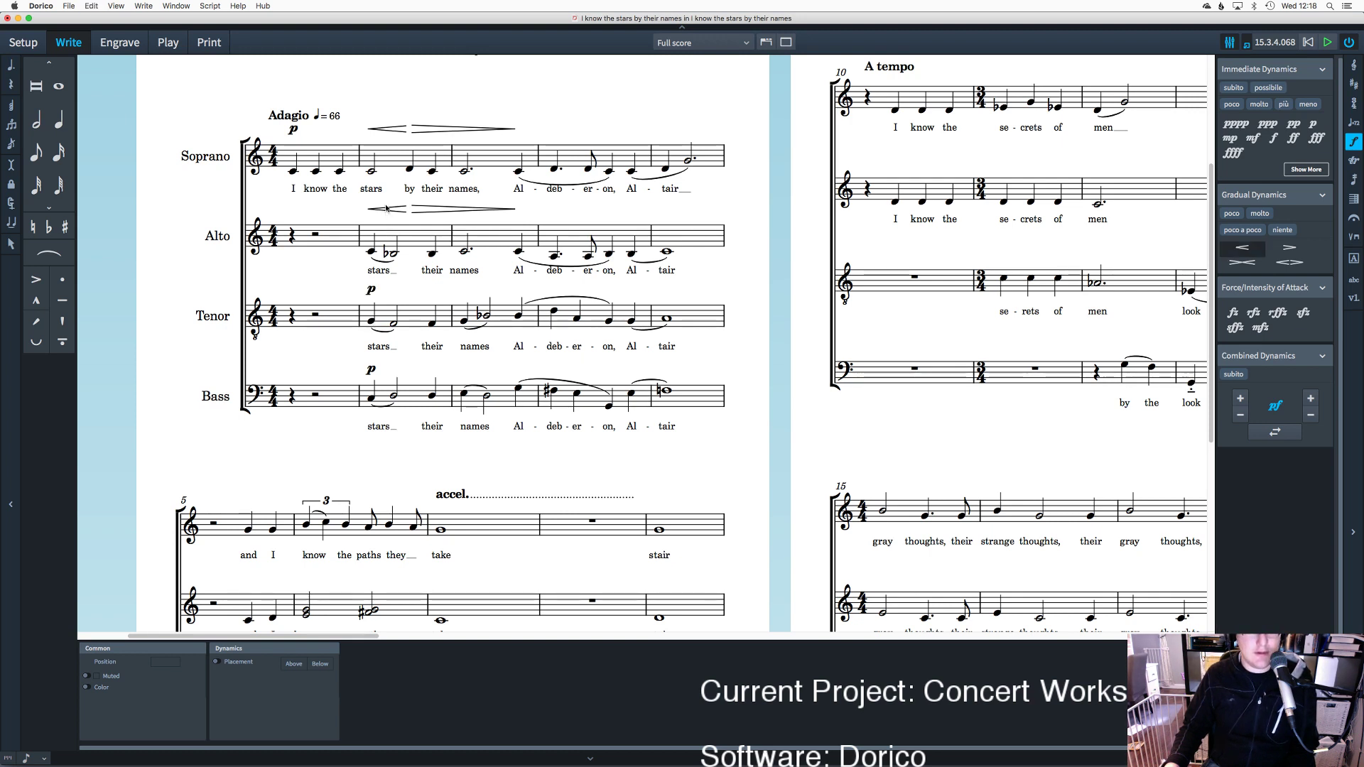
# Step: Try copying the Alto's hairpins to the Tenor in measure 2 and deleting the copied crescendo, and undo both changes
pyautogui.click(399, 209)
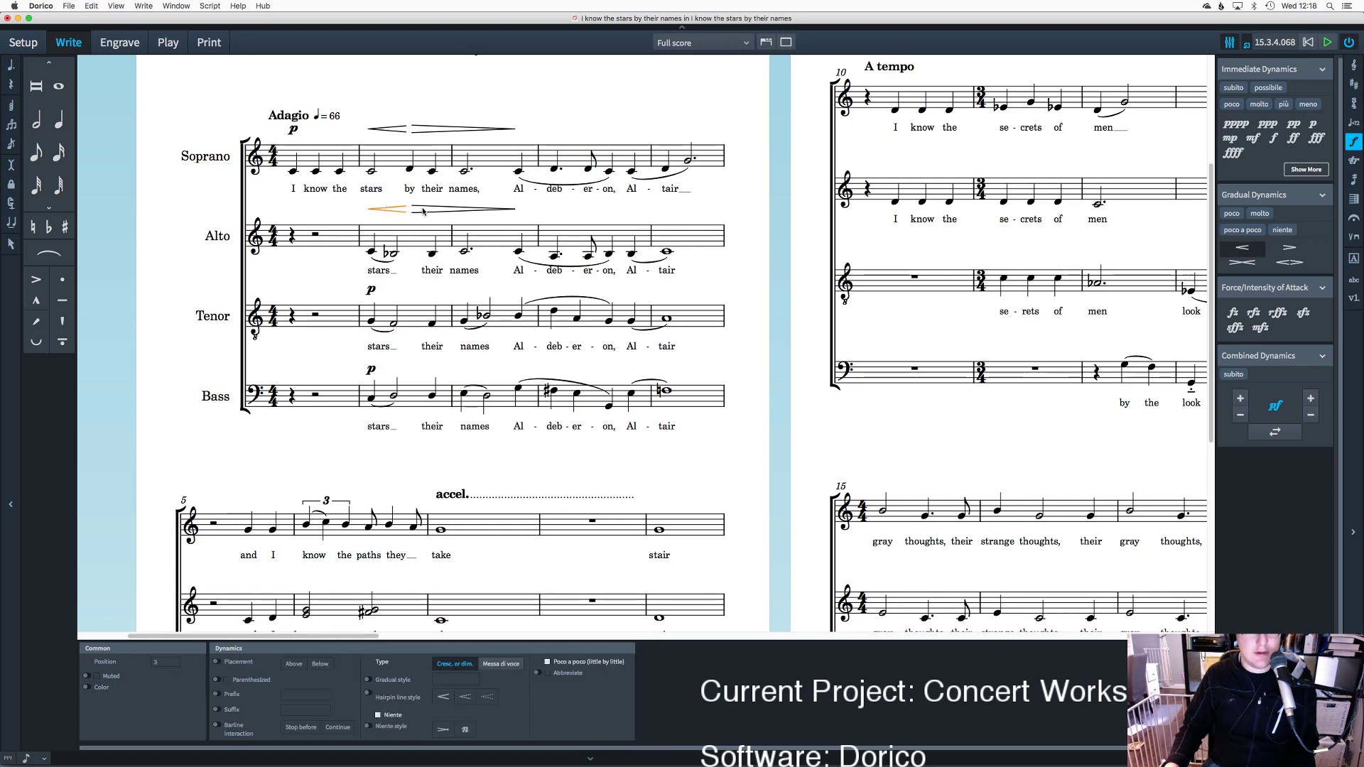
pyautogui.keyDown('alt'); pyautogui.click(384, 309); pyautogui.keyUp('alt')
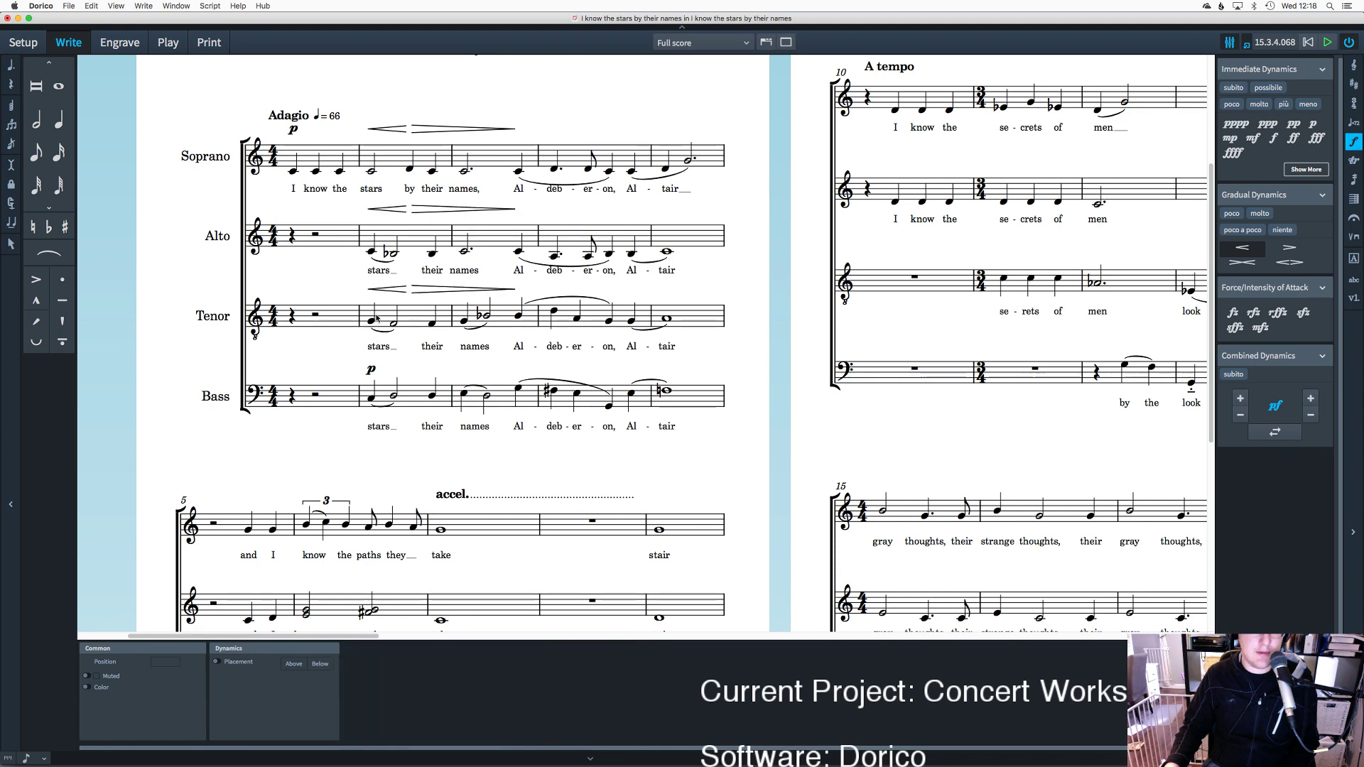
pyautogui.click(382, 291)
pyautogui.press('Delete')
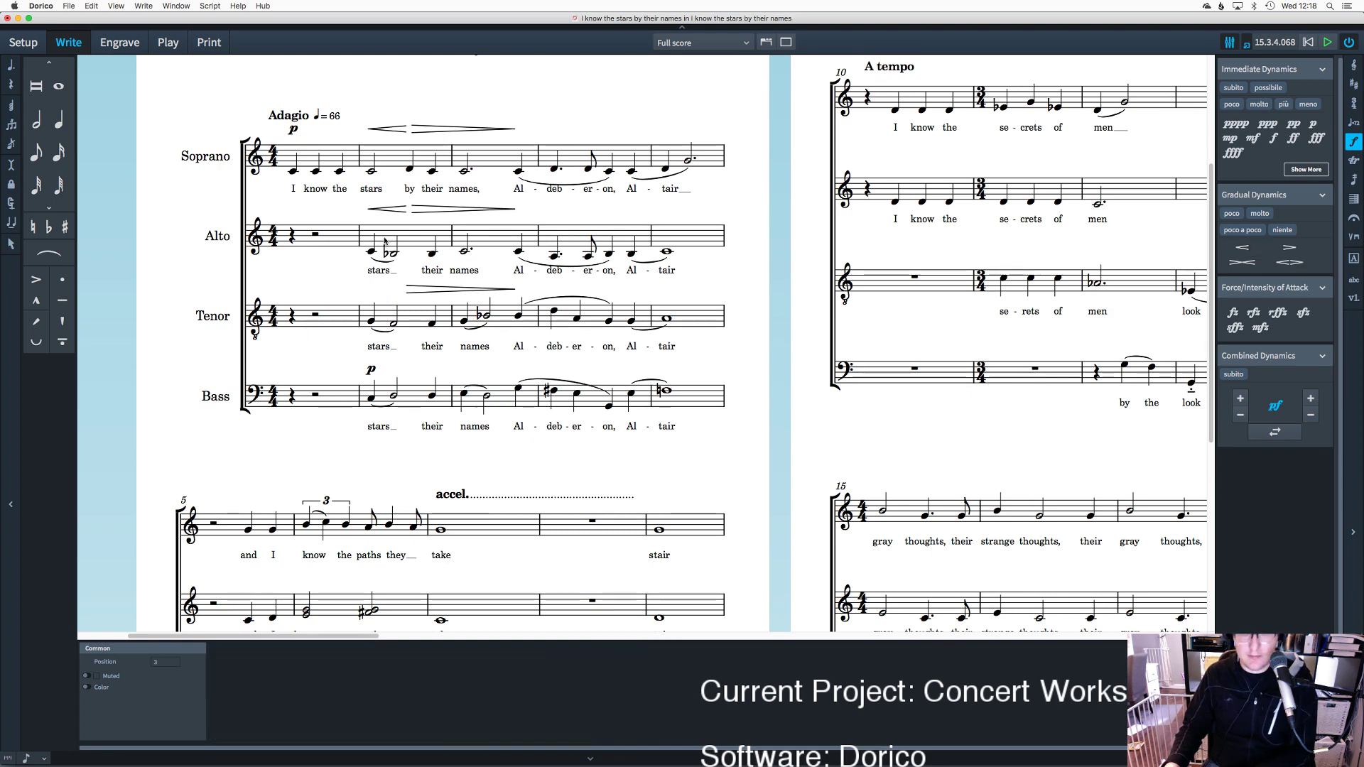
pyautogui.press('super+z')
pyautogui.press('super+z')
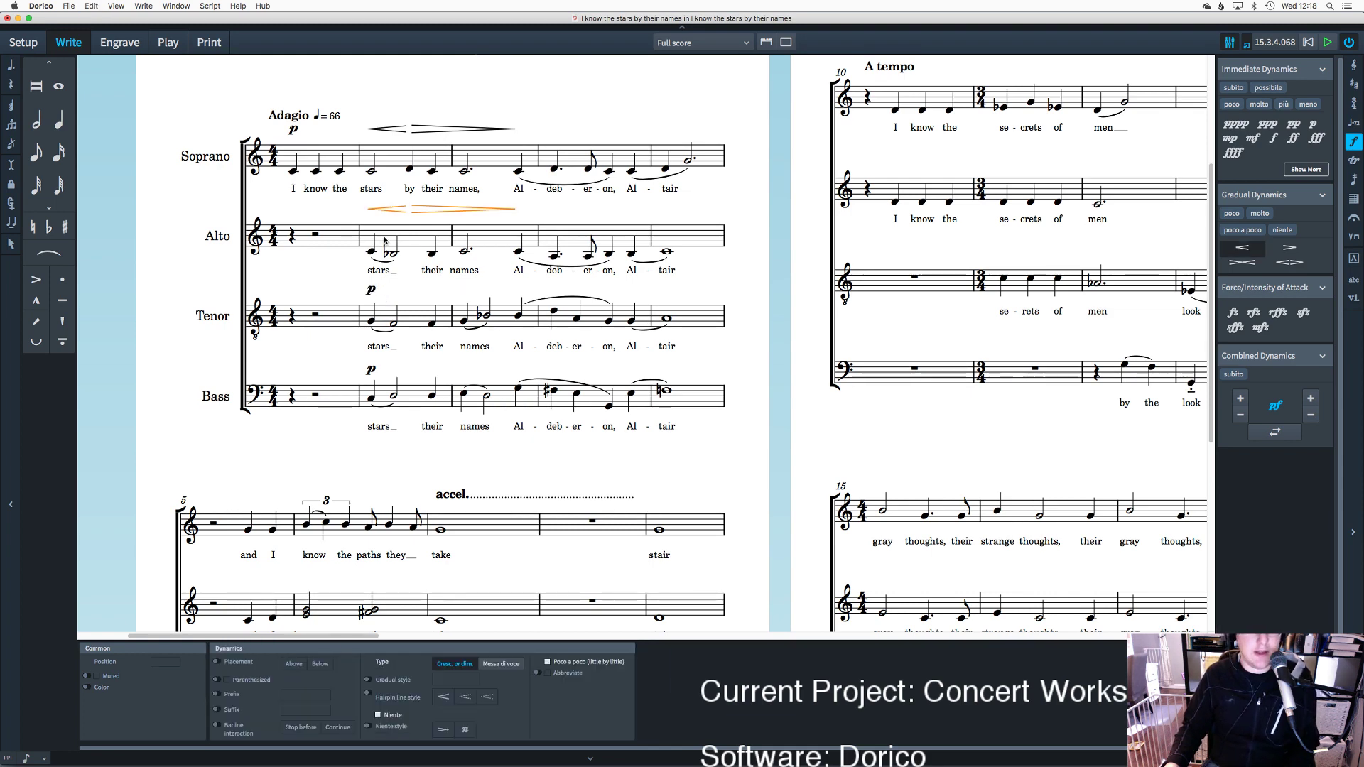
# Step: Delete the crescendo and diminuendo hairpins above the Alto staff in measures 2 and 3
pyautogui.click(425, 206)
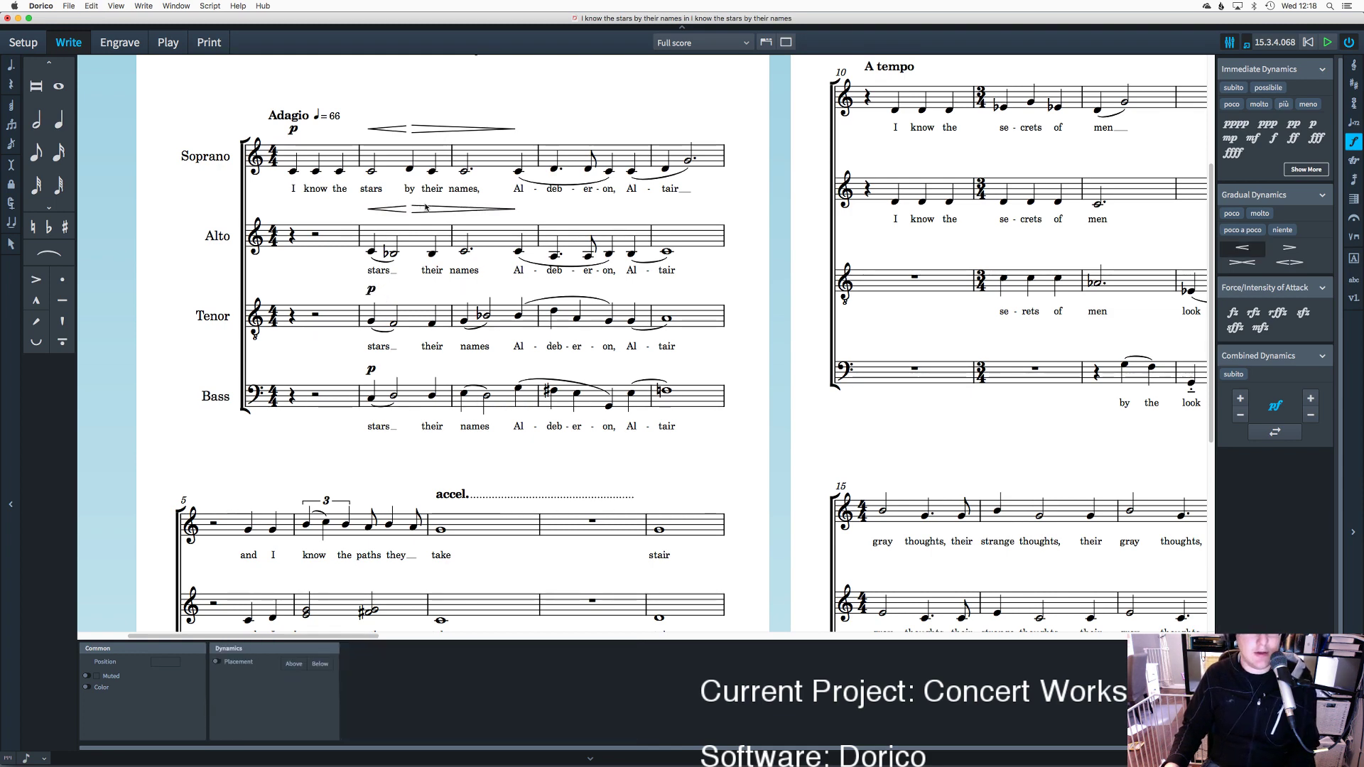
pyautogui.press('Delete')
pyautogui.press('Delete')
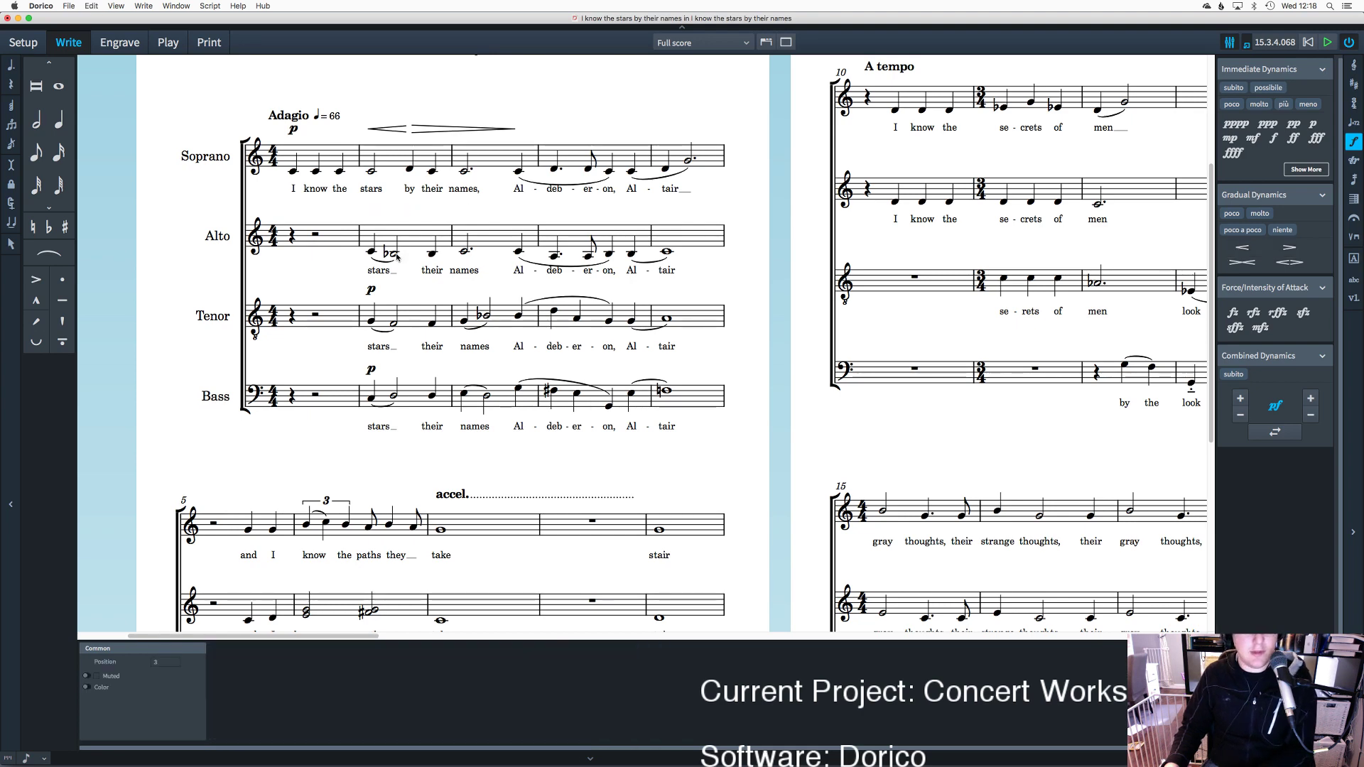
# Step: Add a crescendo hairpin on the Alto's B-flat in measure 2 and a diminuendo from "their" through "names" in measure 3
pyautogui.click(390, 252)
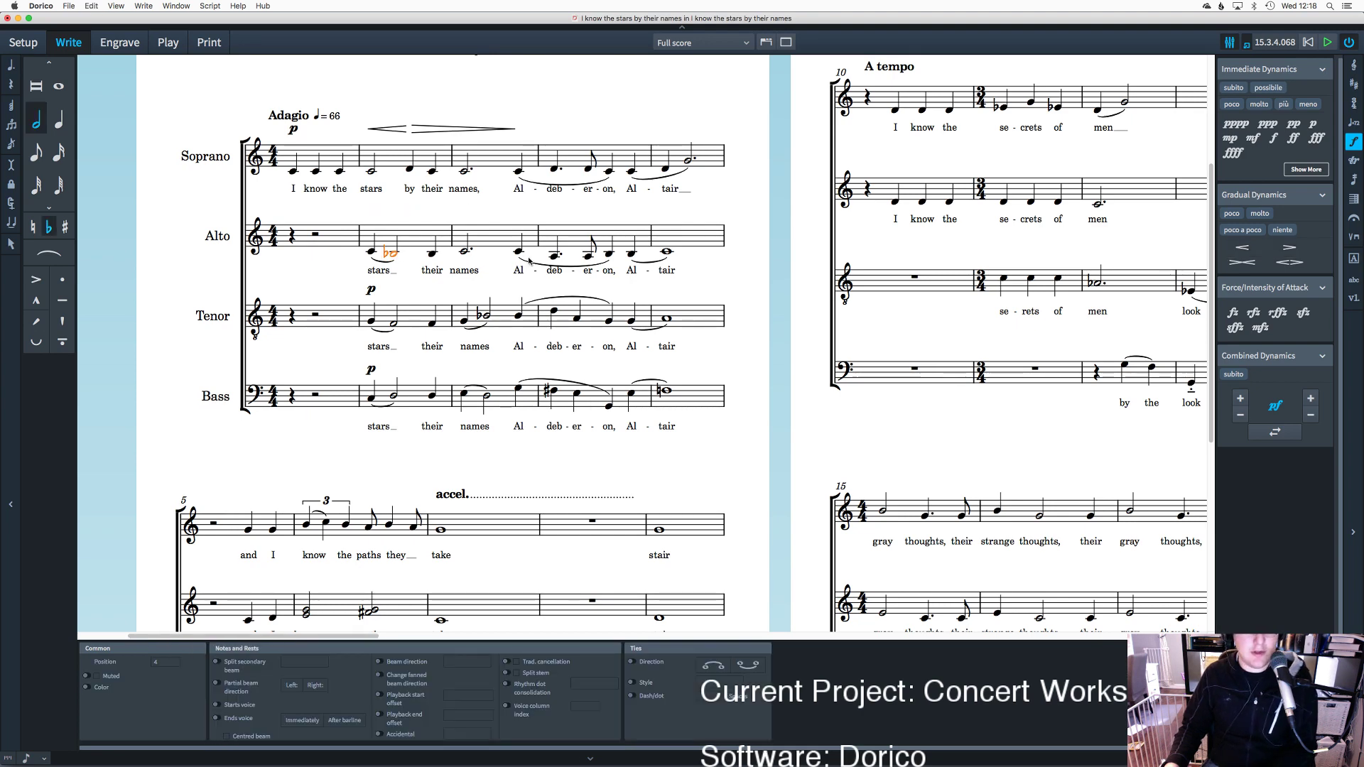
pyautogui.click(1243, 247)
pyautogui.click(433, 253)
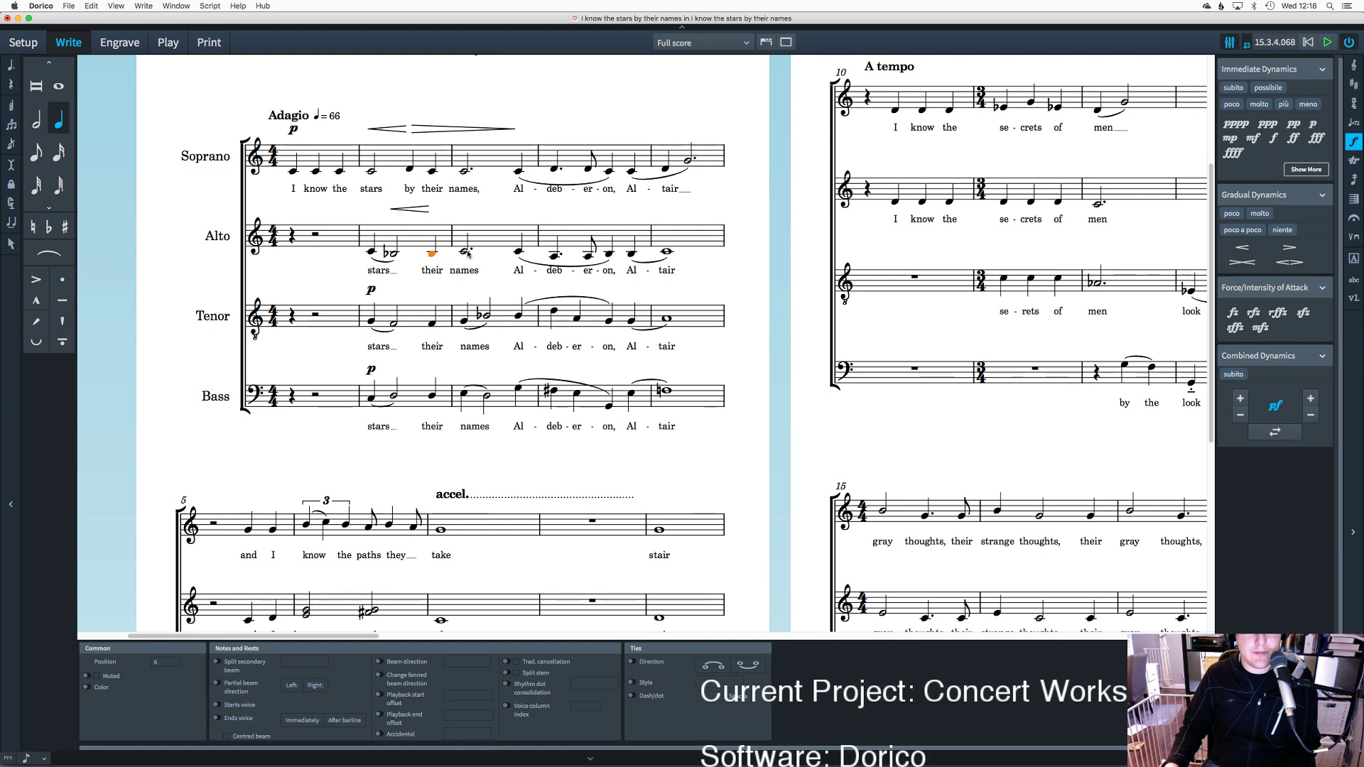
pyautogui.click(1289, 246)
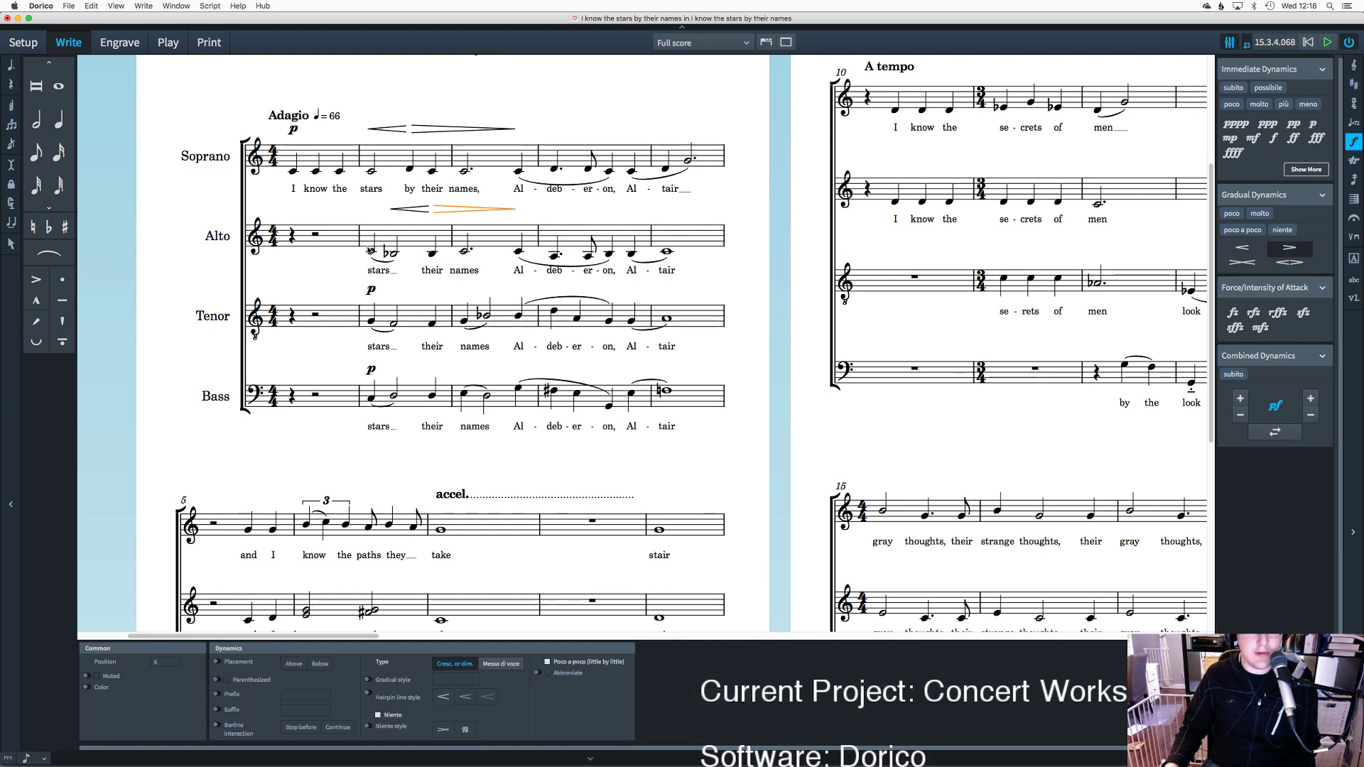
pyautogui.click(979, 227)
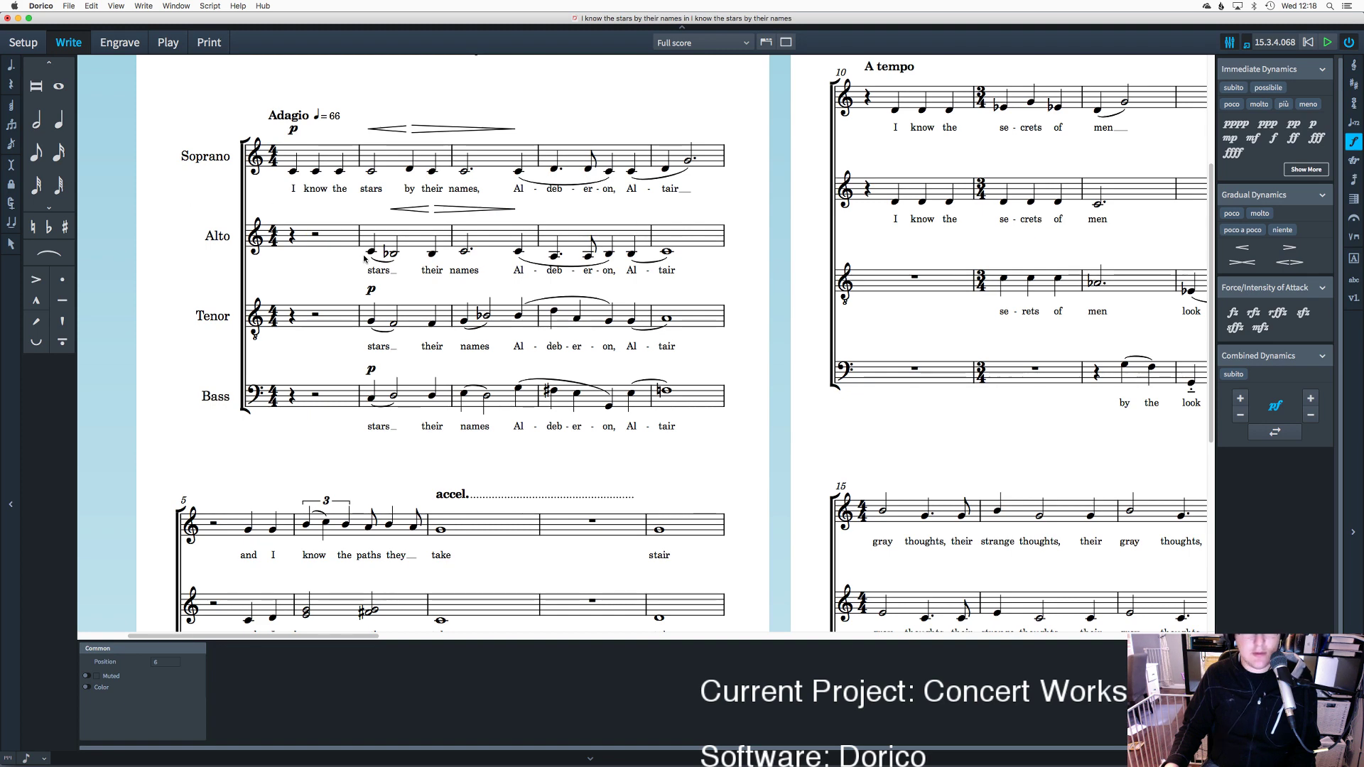
# Step: Add a p dynamic to the Alto's first note in measure 2
pyautogui.click(370, 252)
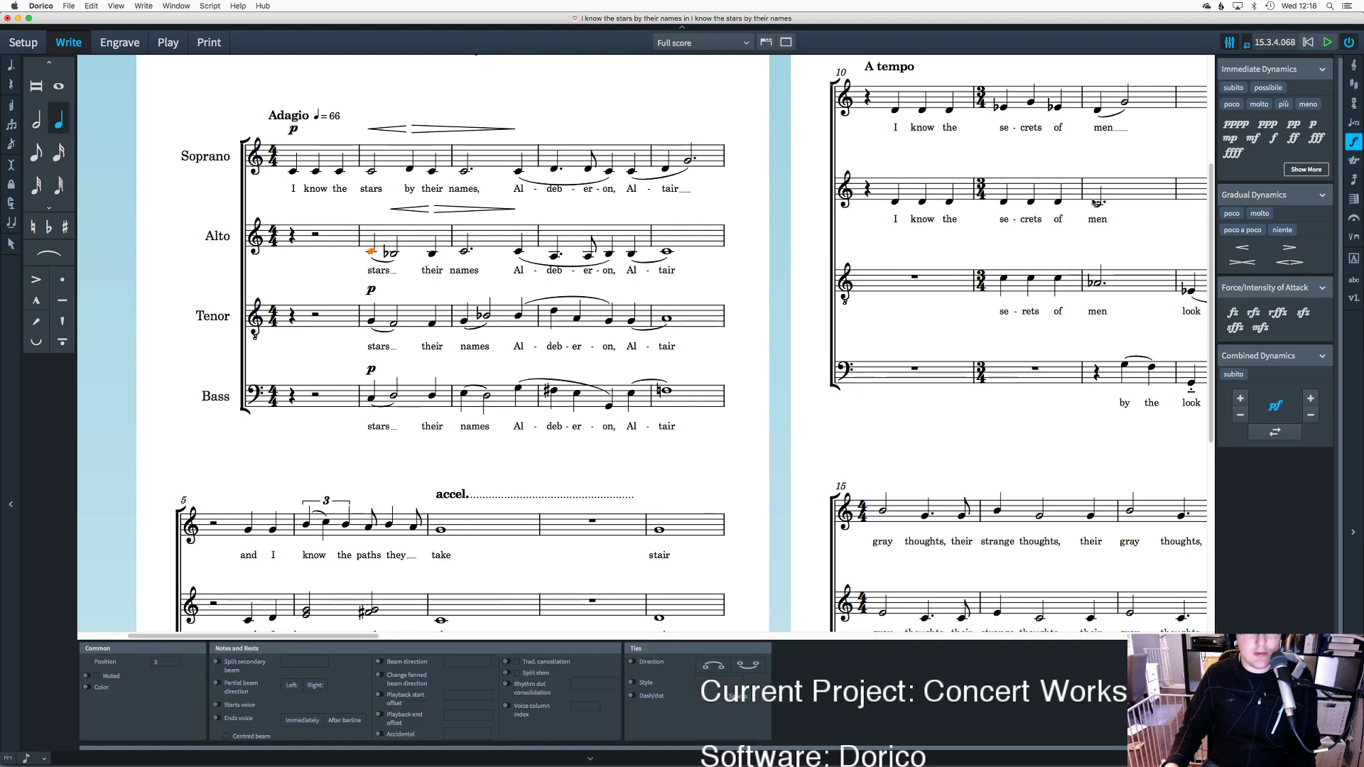
pyautogui.click(1314, 135)
pyautogui.press('super+z')
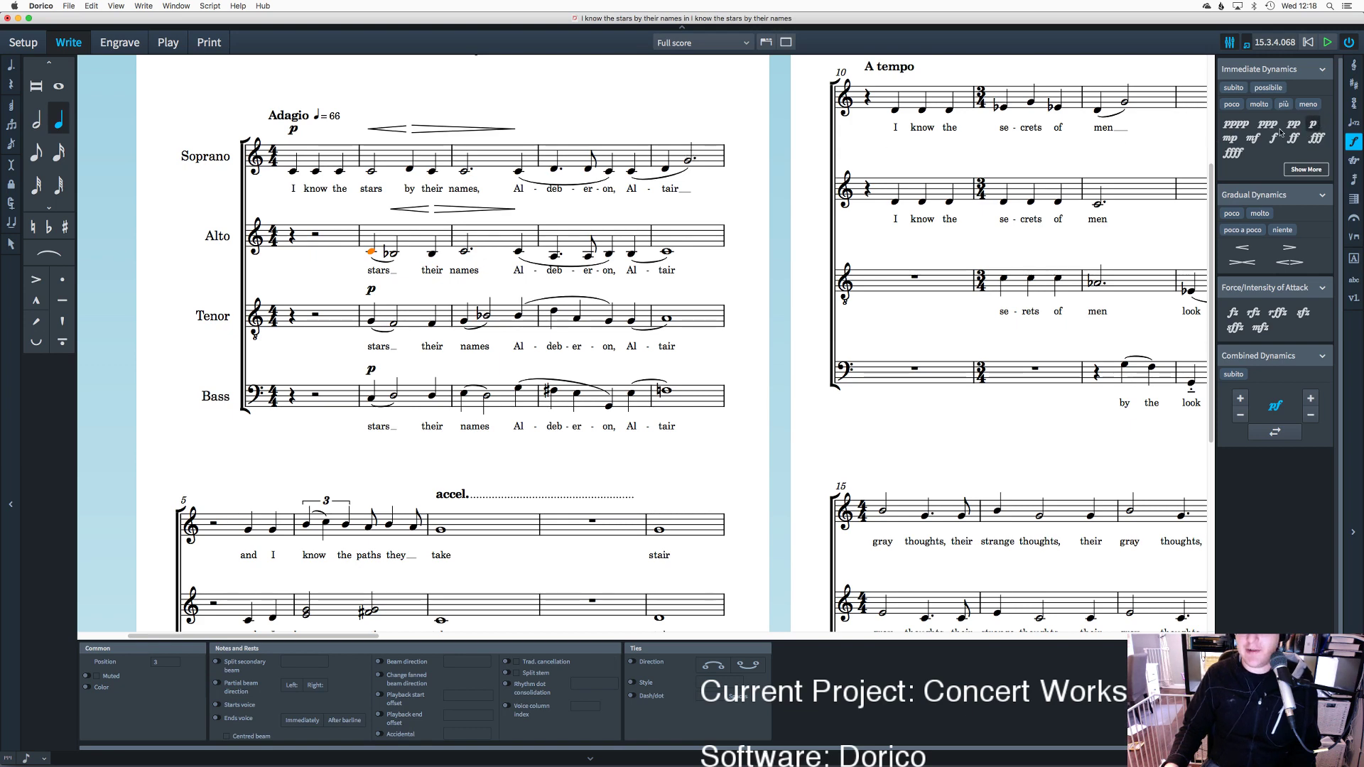
pyautogui.click(1313, 123)
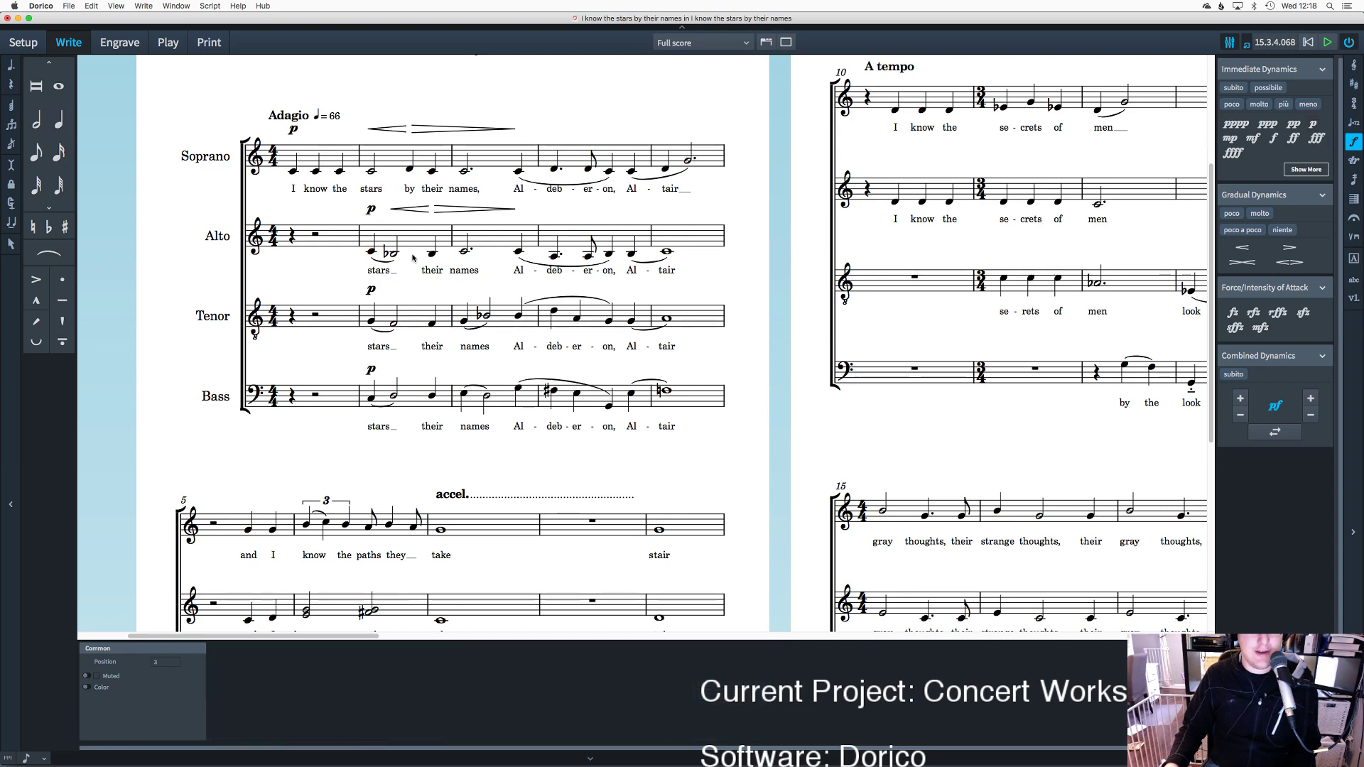
# Step: Copy the Alto's crescendo and diminuendo hairpins to the Tenor and Bass, starting at their second notes in measure 2
pyautogui.click(413, 209)
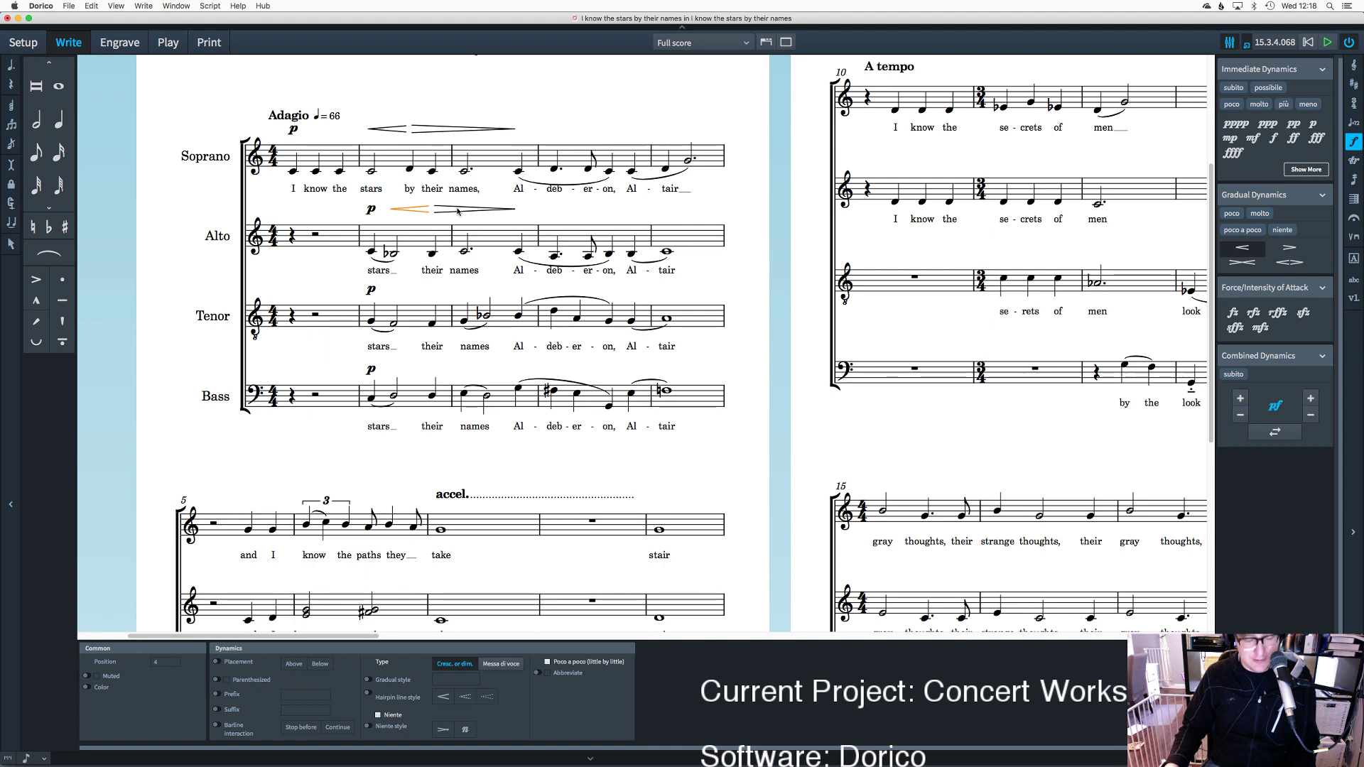
pyautogui.keyDown('super'); pyautogui.click(458, 210); pyautogui.keyUp('super')
pyautogui.keyDown('alt'); pyautogui.click(392, 324); pyautogui.keyUp('alt')
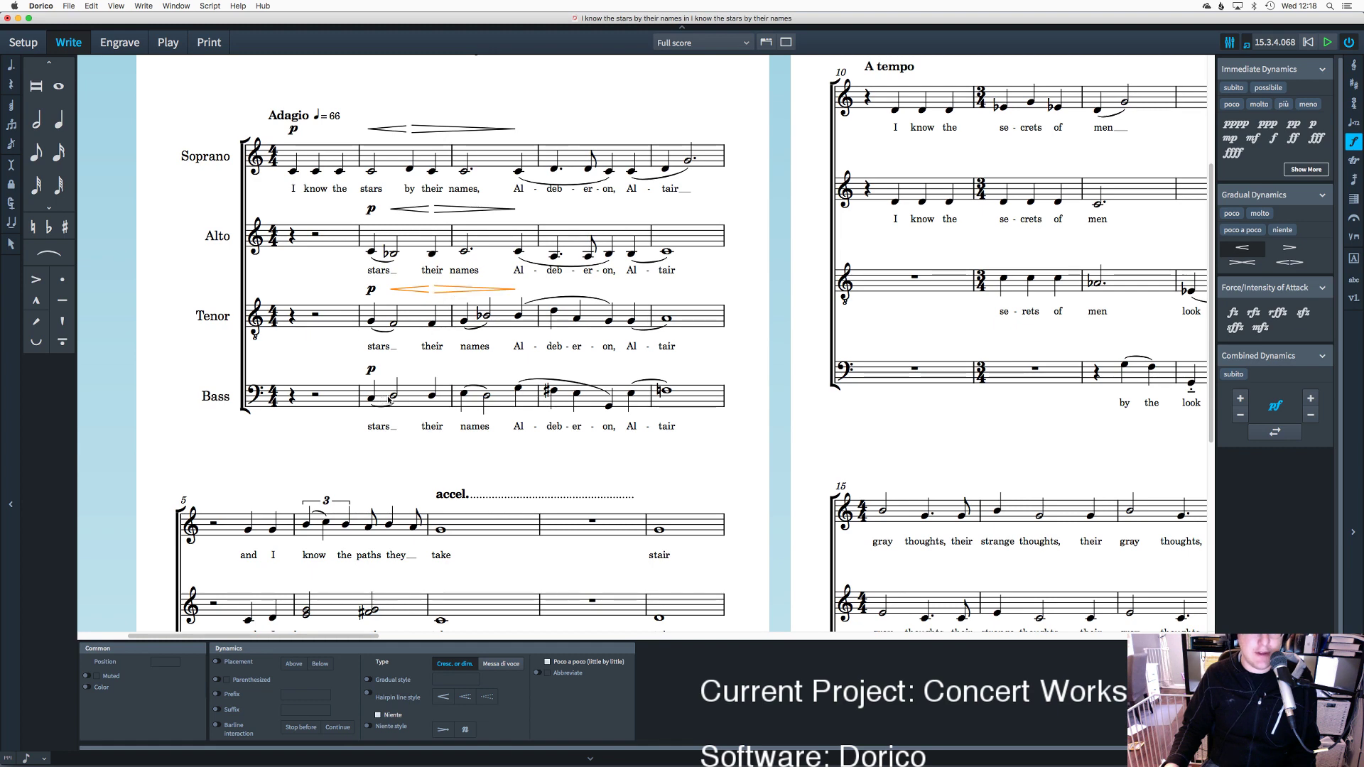
pyautogui.keyDown('alt'); pyautogui.click(392, 396); pyautogui.keyUp('alt')
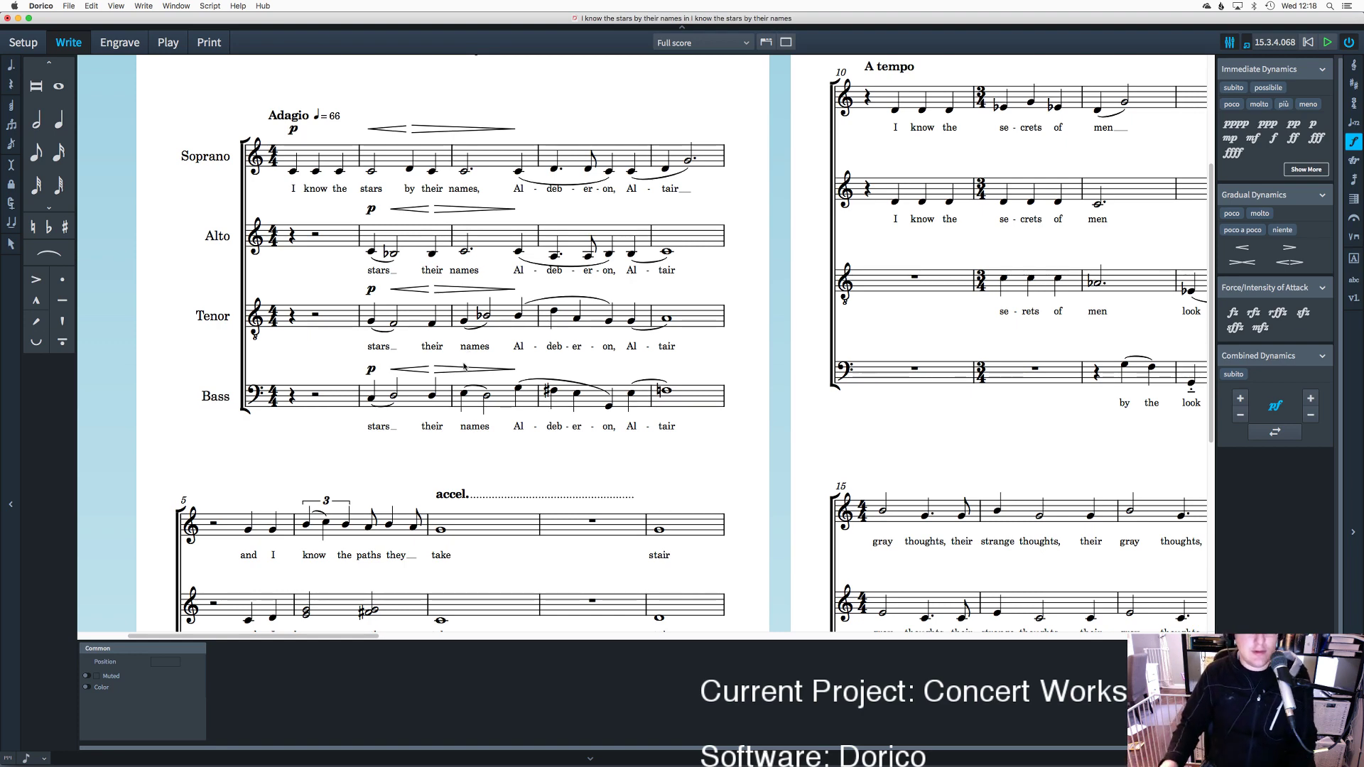
# Step: Switch to Logic Pro X, select the Inst 1 track and return to Dorico
pyautogui.press('super+Tab')
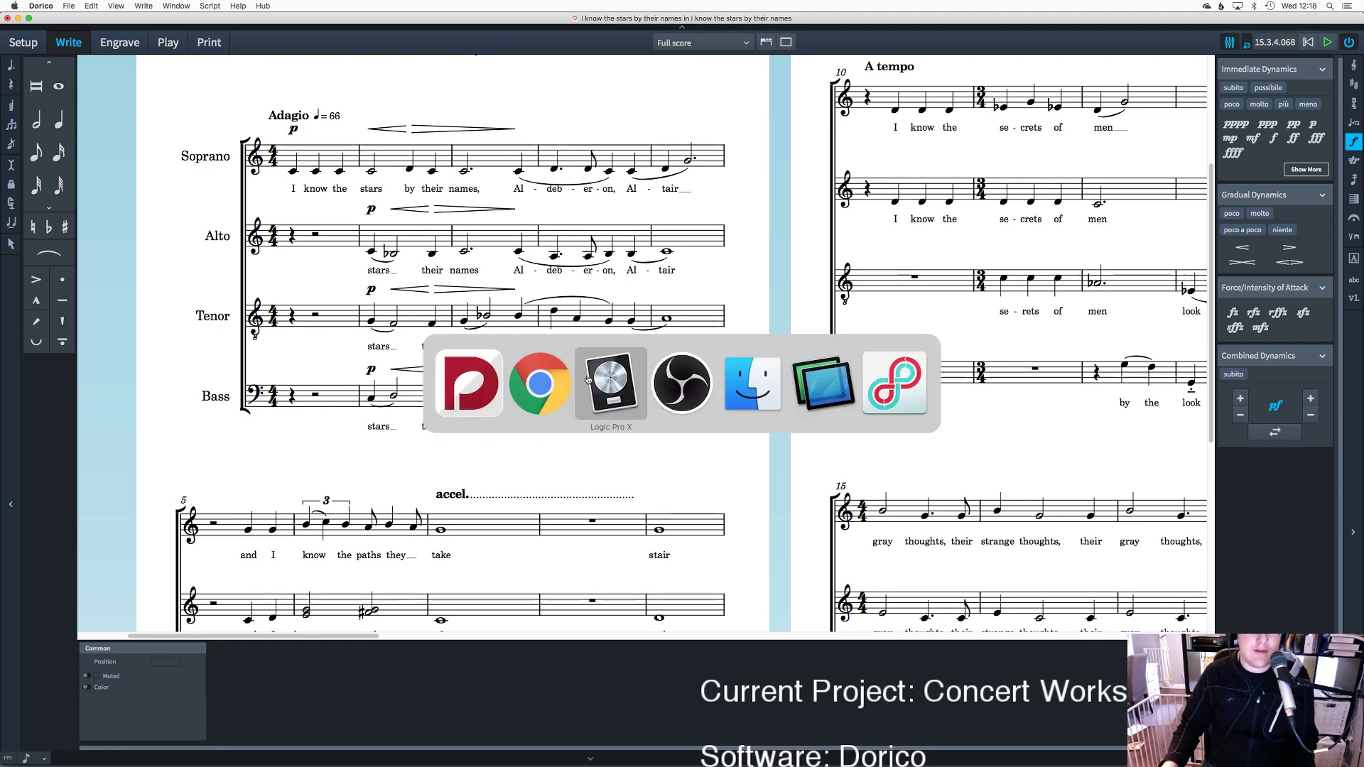
pyautogui.click(610, 383)
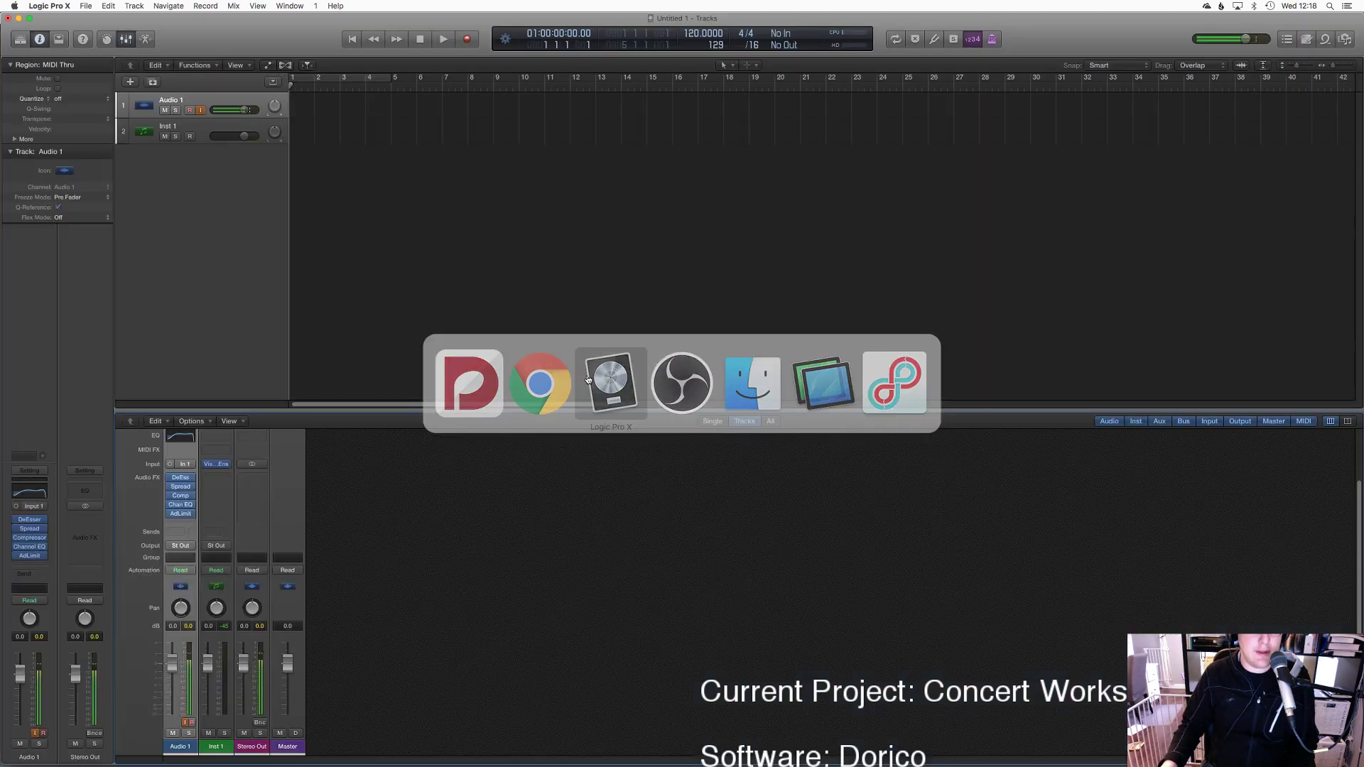
pyautogui.click(211, 135)
pyautogui.press('super+Tab')
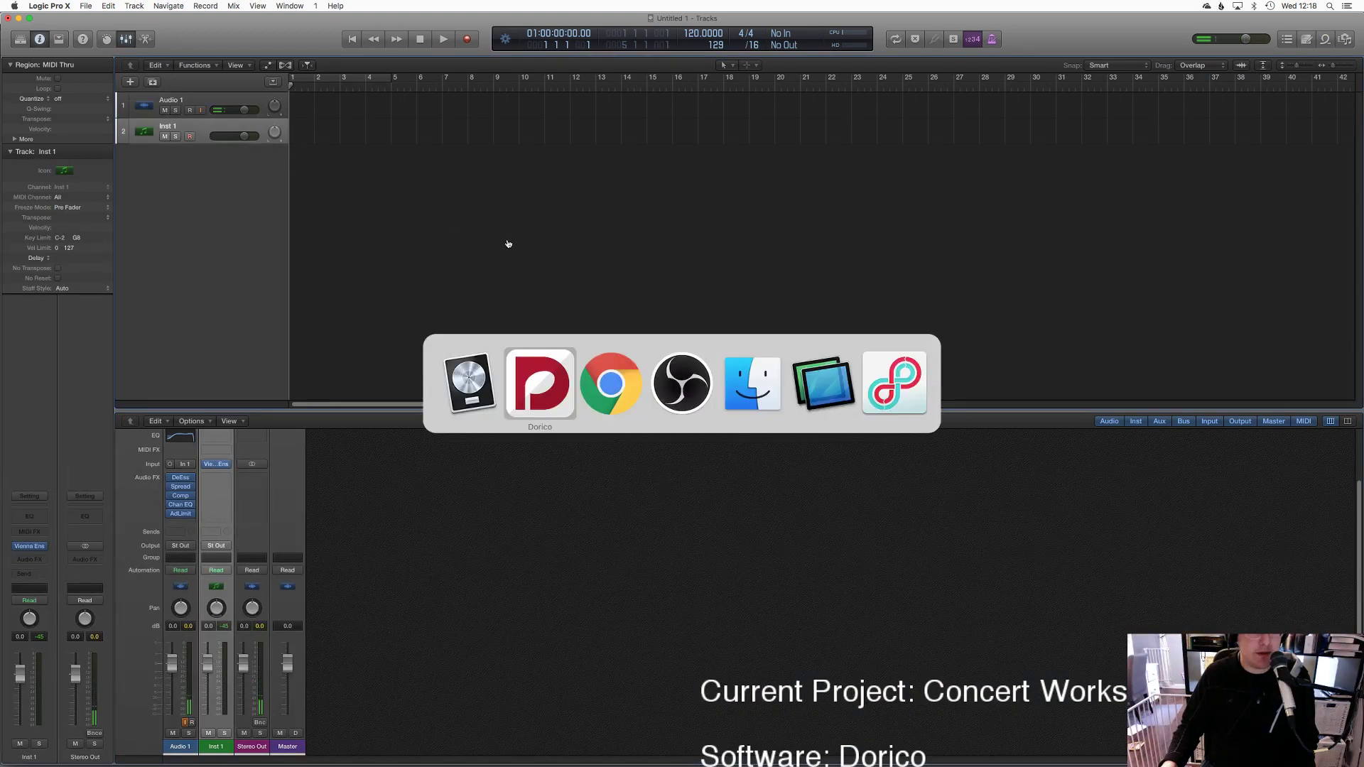
pyautogui.click(535, 364)
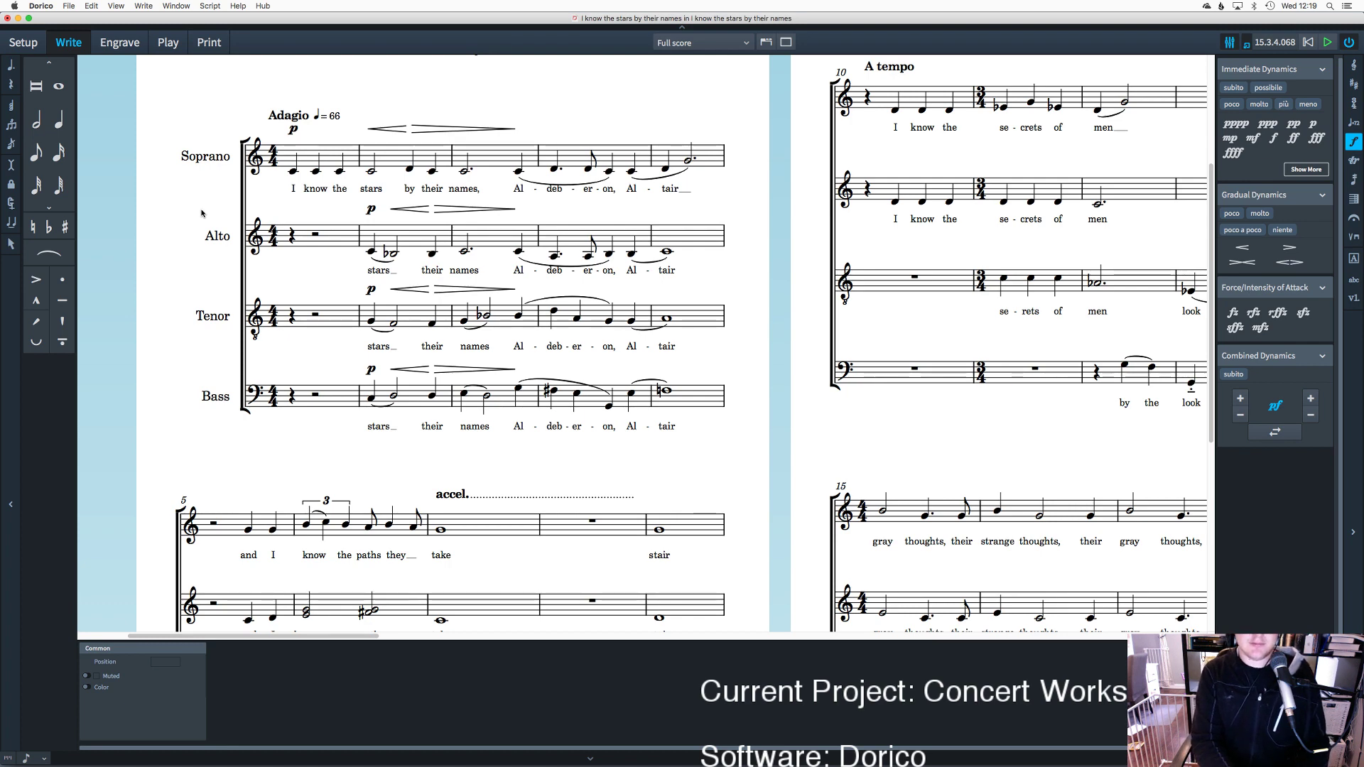
# Step: Switch to Logic Pro X, toggle input monitoring on the Audio 1 track and return to Dorico
pyautogui.press('super+Tab')
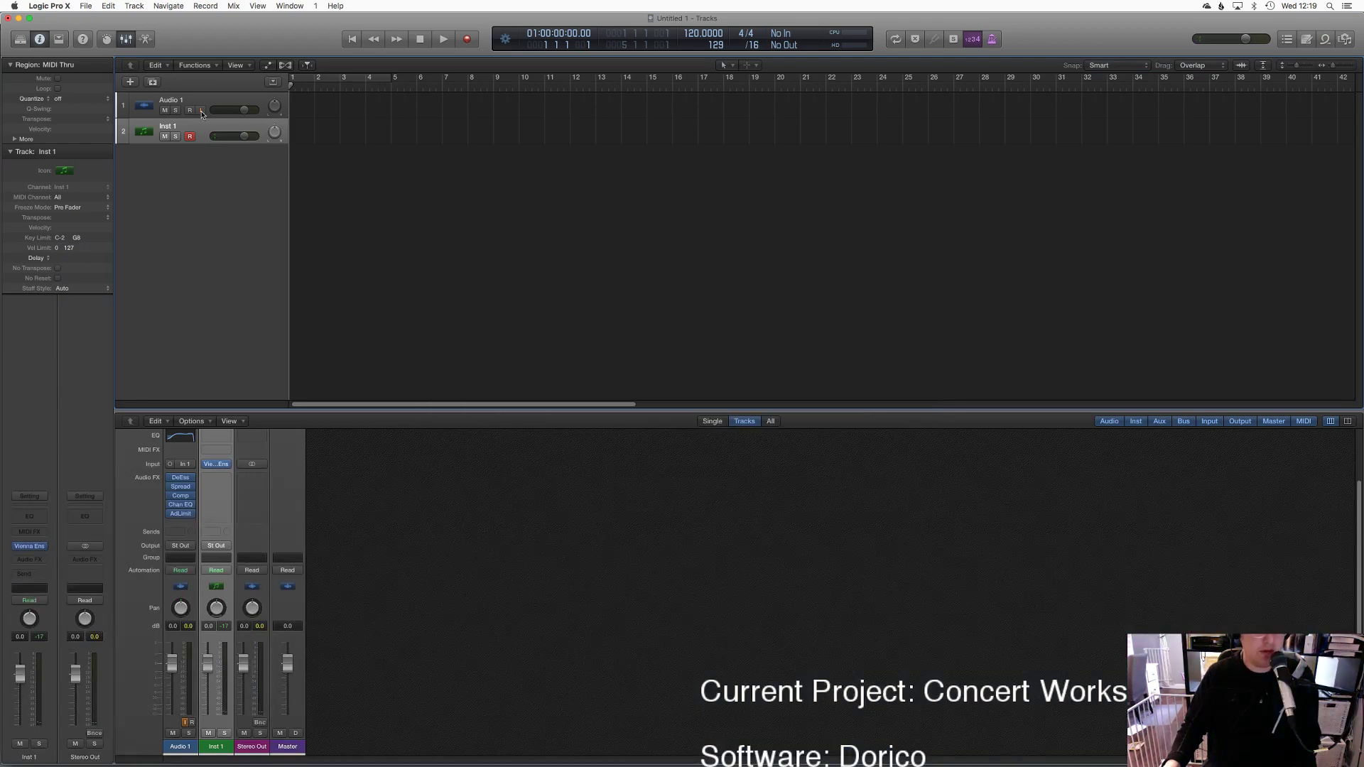
pyautogui.click(201, 112)
pyautogui.press('super+Tab')
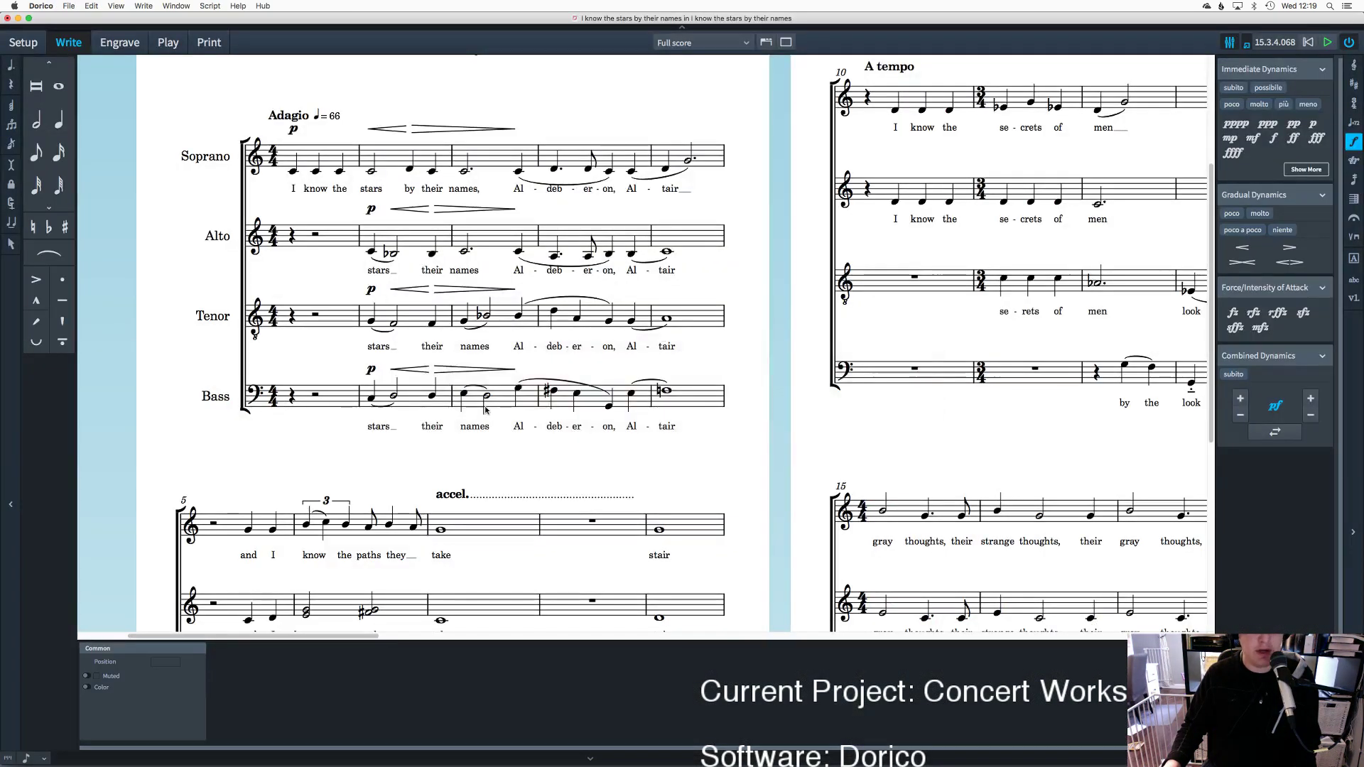
pyautogui.scroll(3, 468, 456)
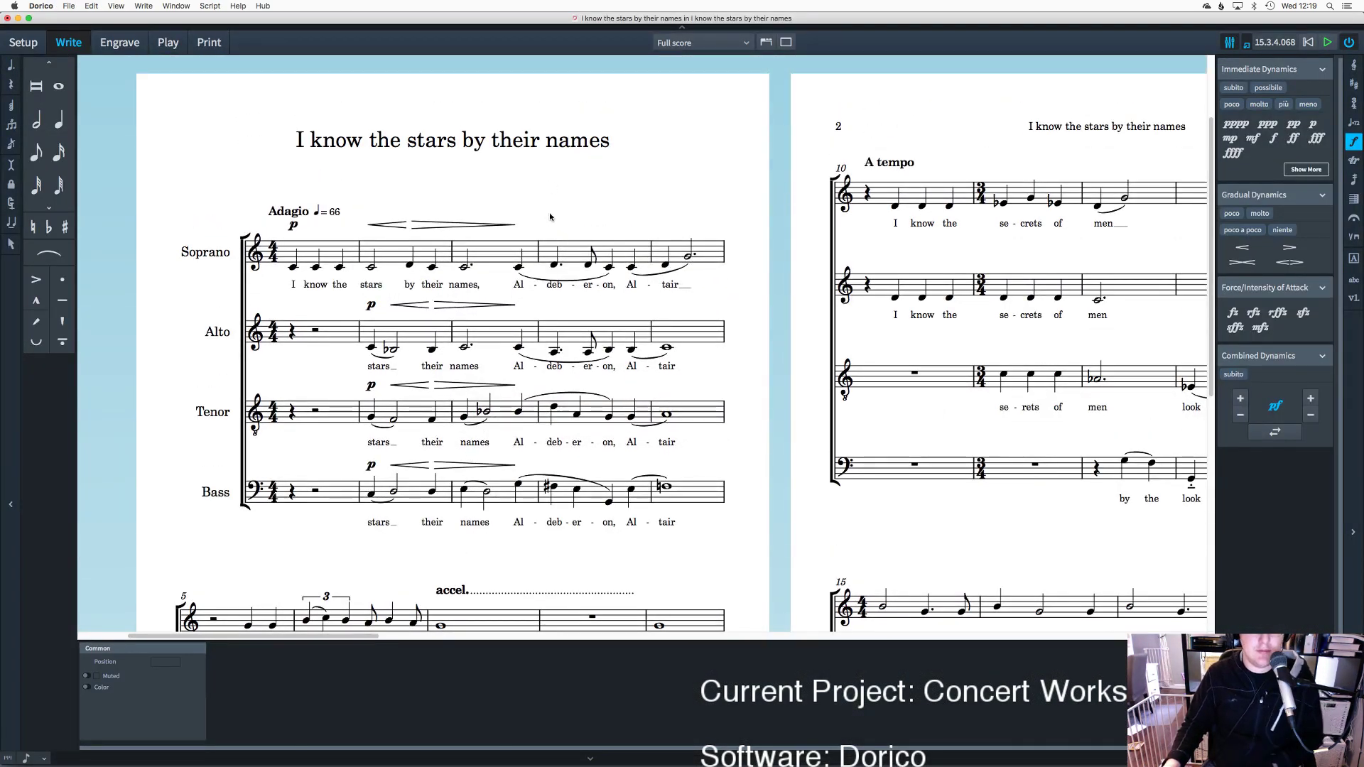
pyautogui.scroll(-3, 550, 216)
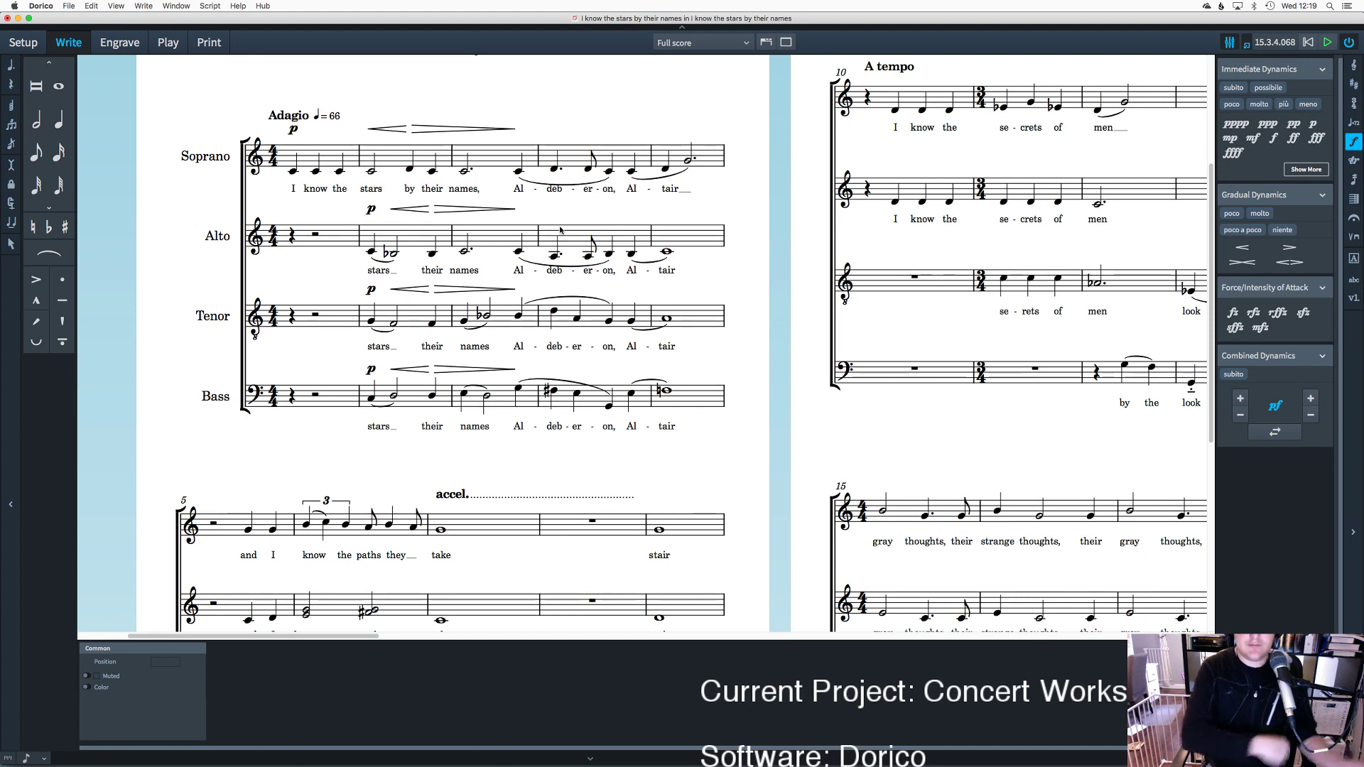
pyautogui.scroll(-1, 568, 201)
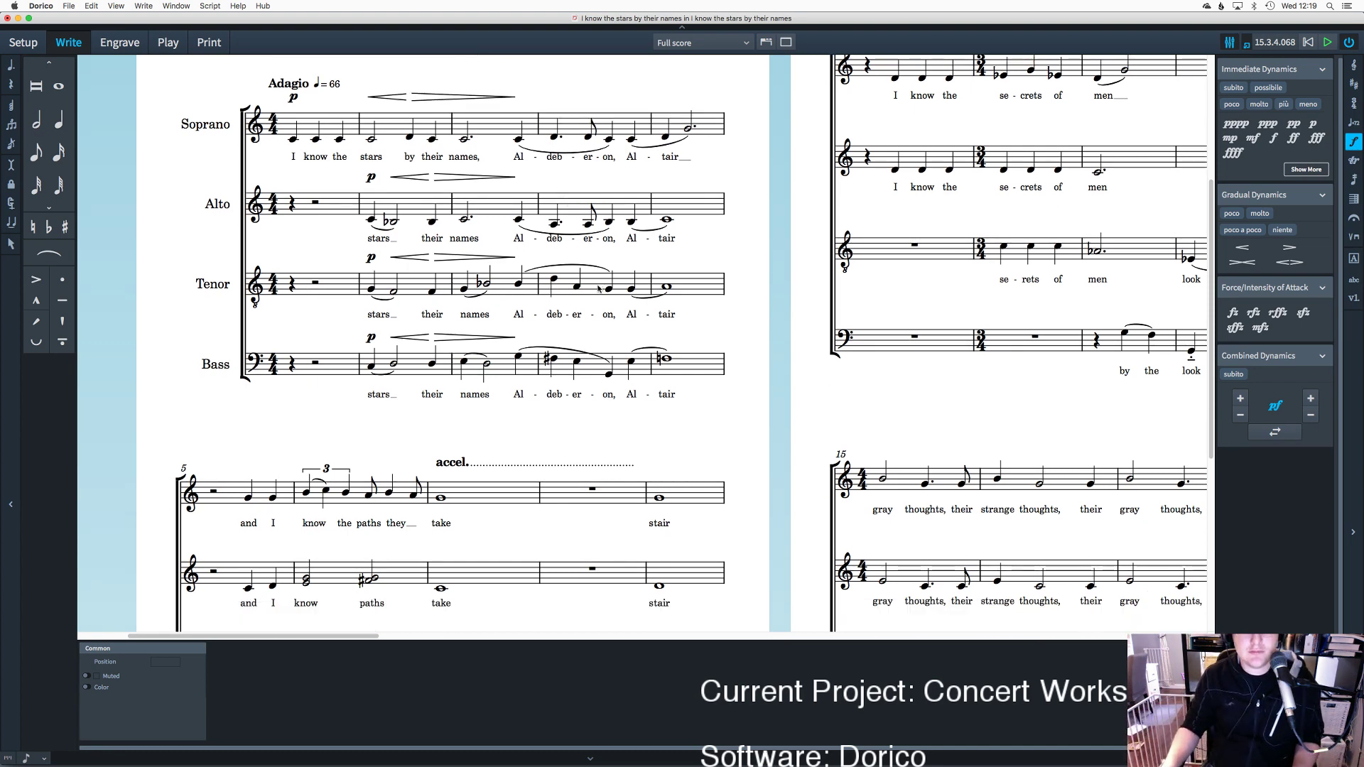
pyautogui.press('super+Tab')
pyautogui.press('super+Tab')
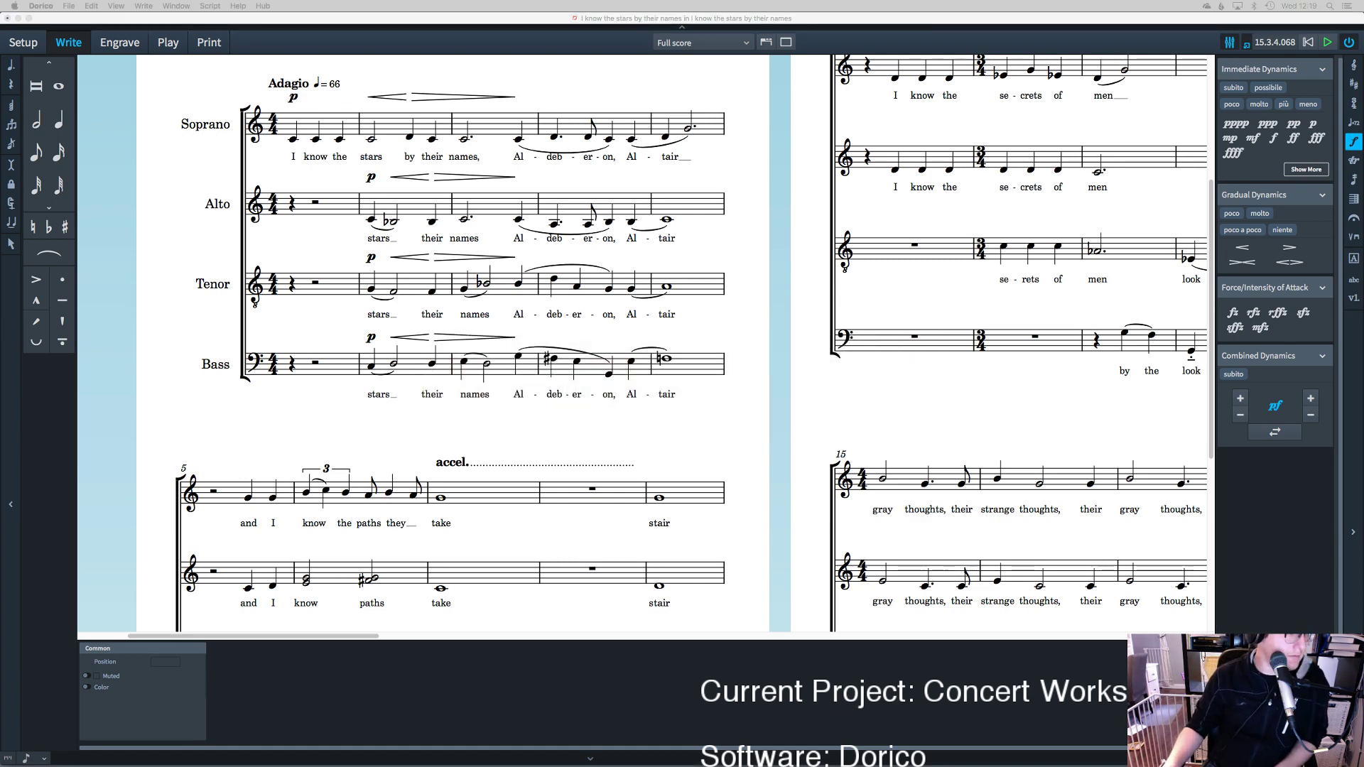
pyautogui.scroll(1, 355, 320)
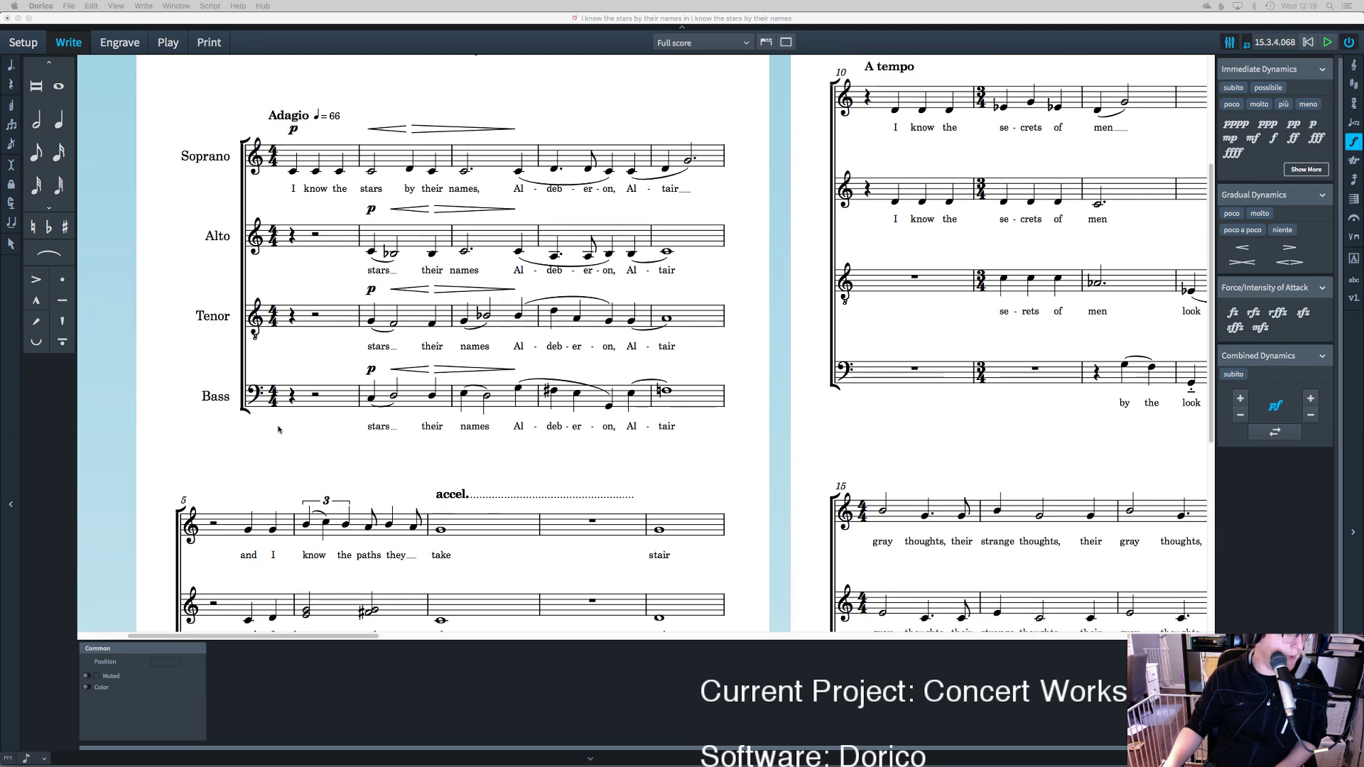
# Step: Change the Soprano's lyric syllable "er" in "Al-deb-er-on" to "ar"
pyautogui.doubleClick(585, 189)
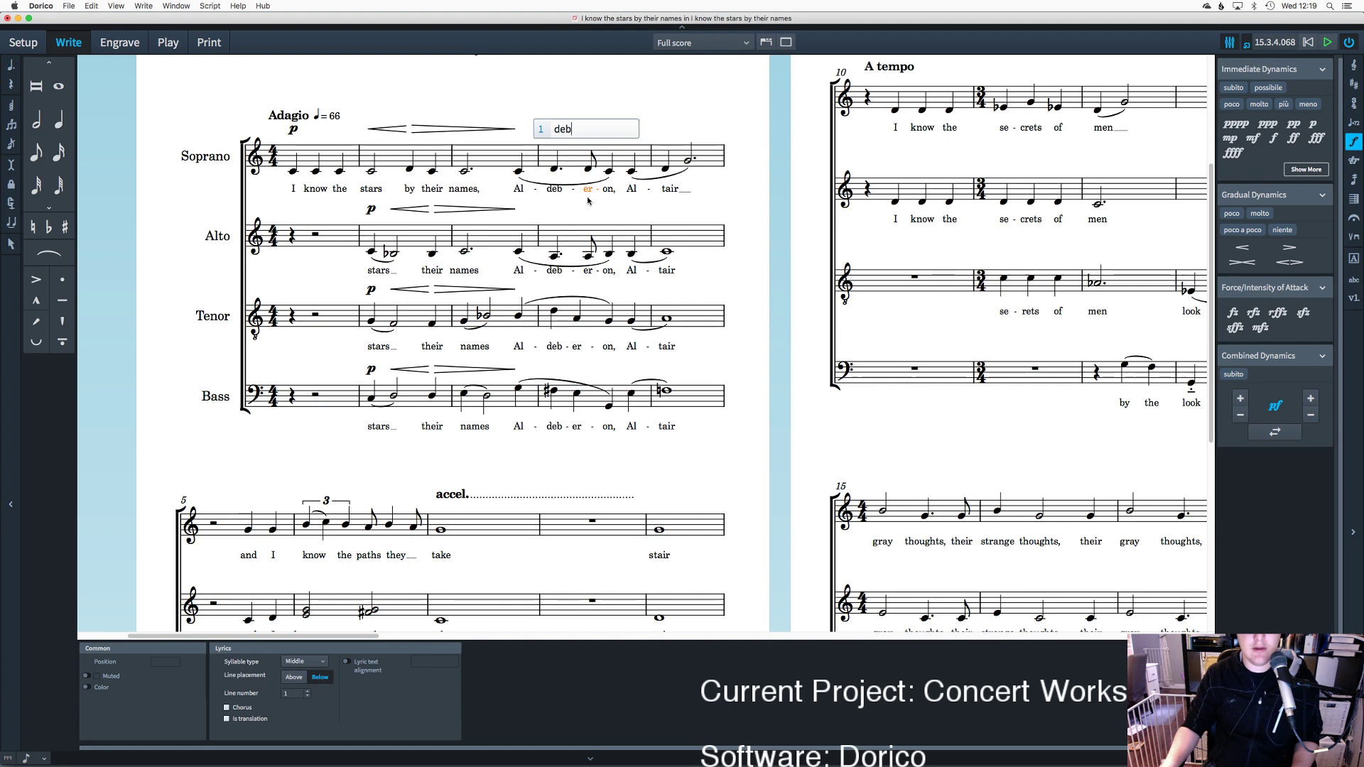
pyautogui.doubleClick(613, 190)
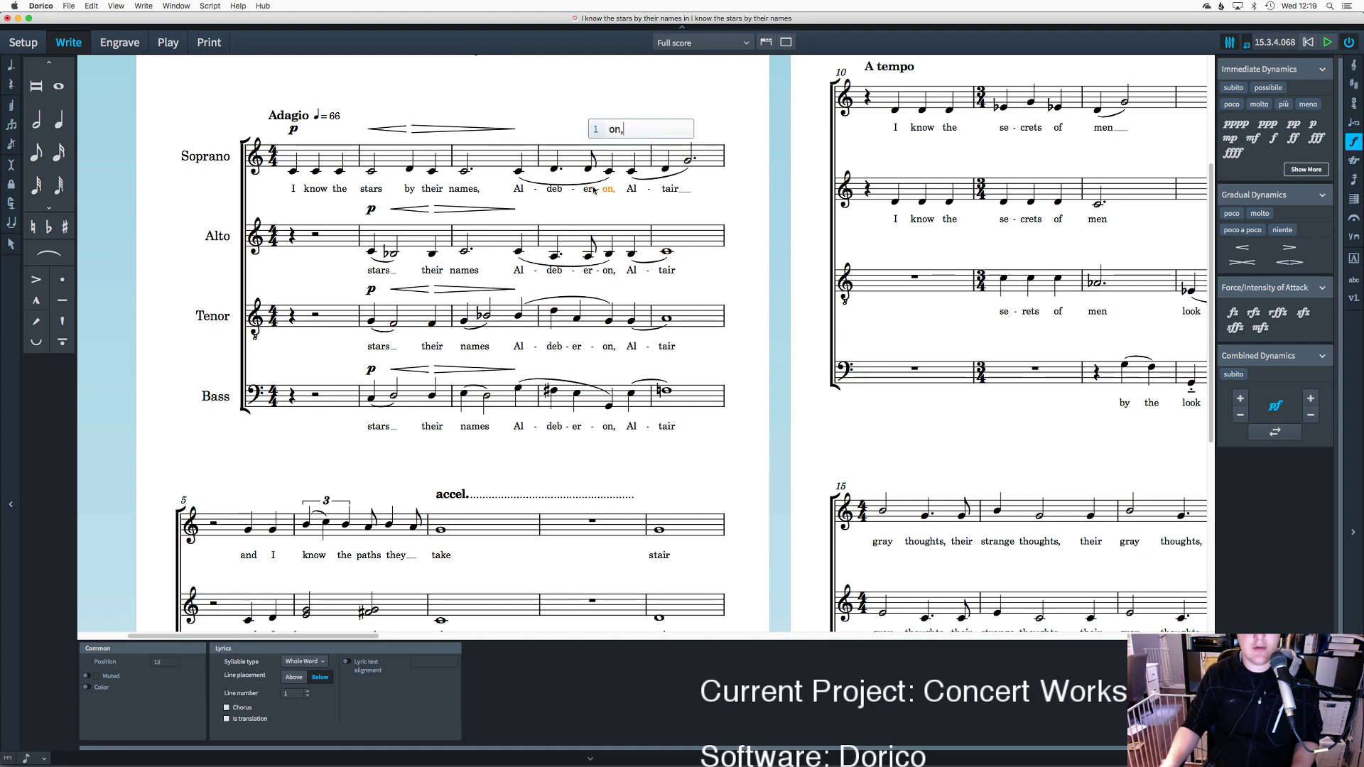
pyautogui.doubleClick(592, 190)
pyautogui.press('BackSpace')
pyautogui.press('BackSpace')
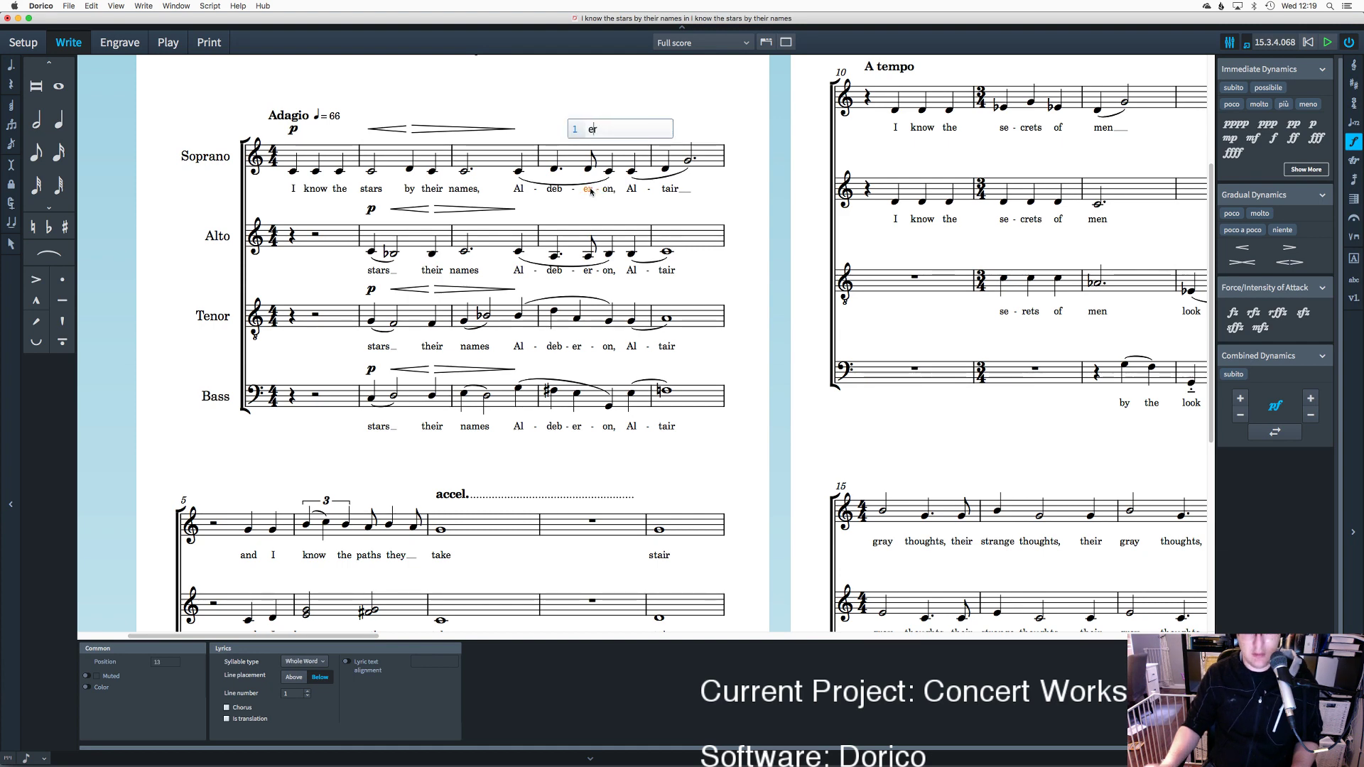
pyautogui.write('ar')
pyautogui.press('Return')
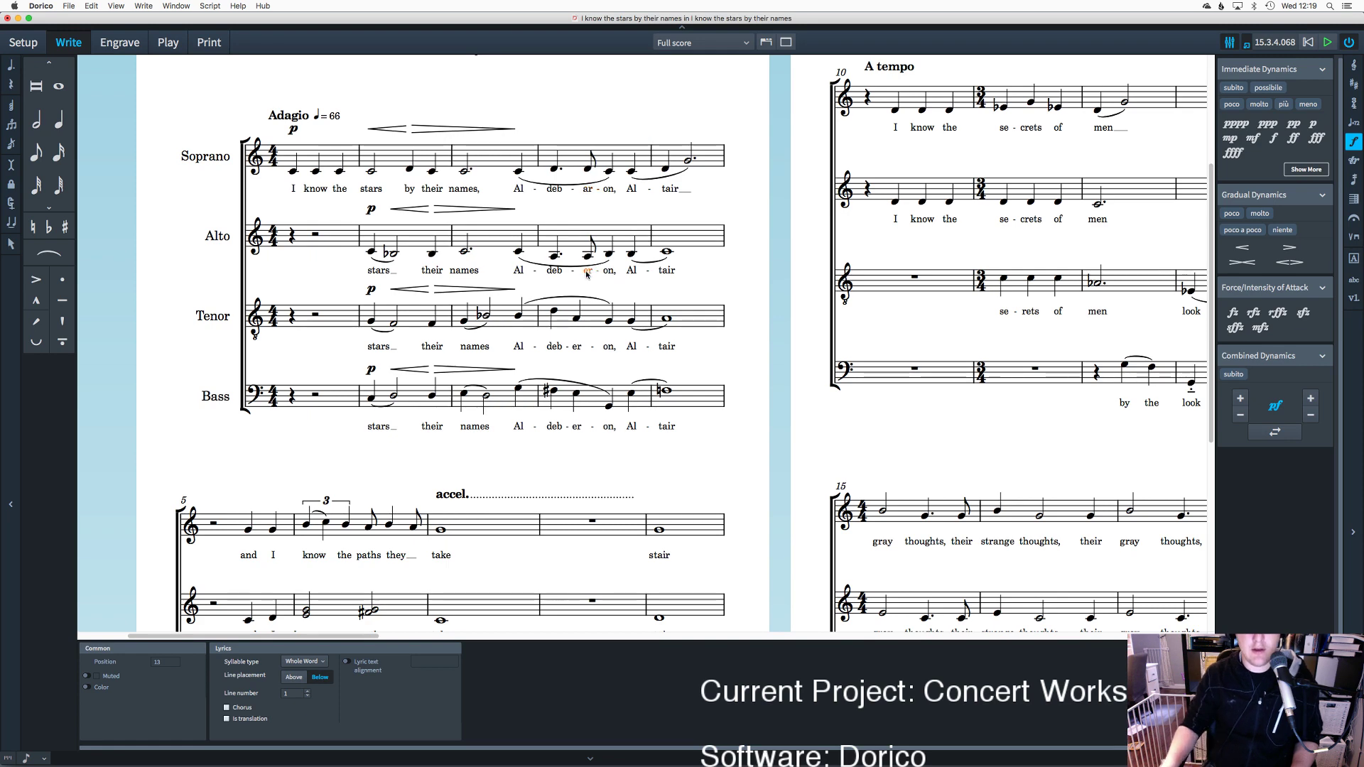
# Step: Change the Alto's lyric syllable "er" in "Al-deb-er-on" to "ar"
pyautogui.doubleClick(564, 272)
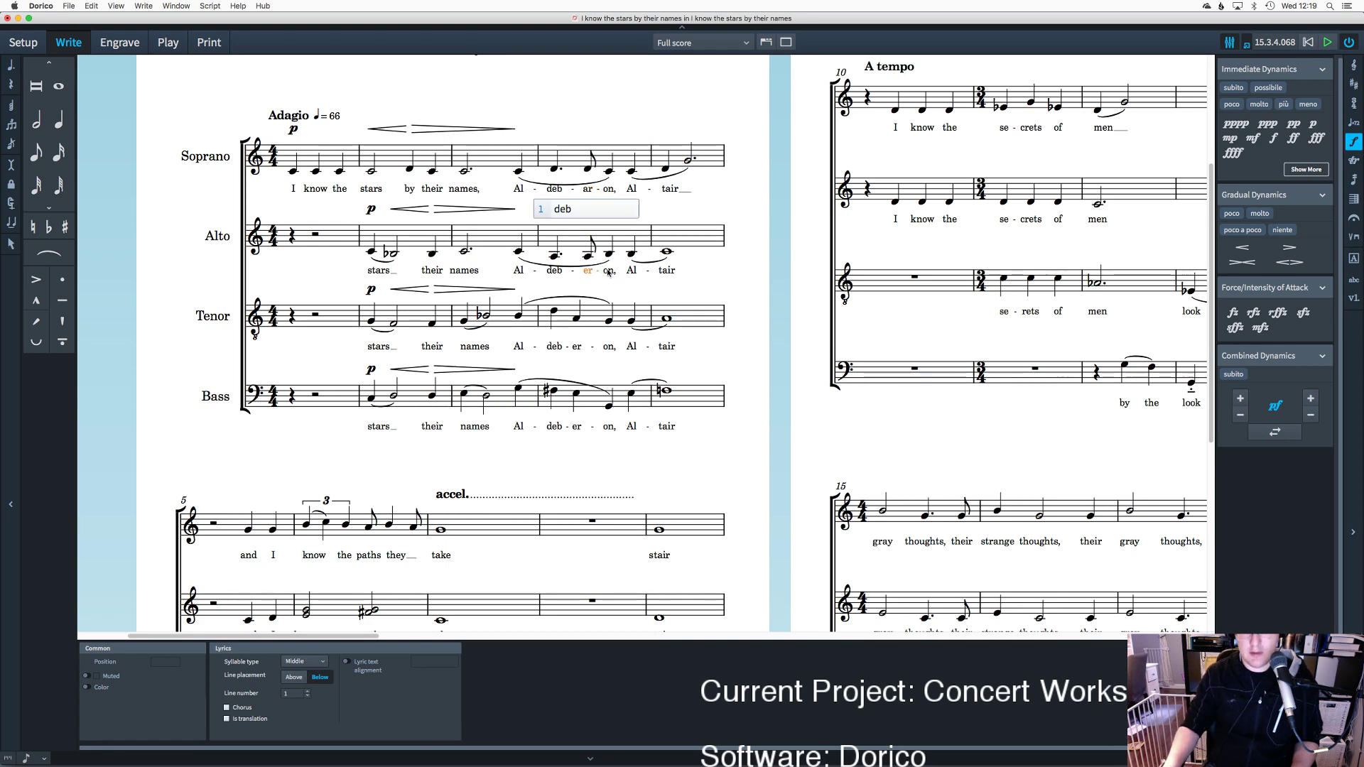
pyautogui.doubleClick(598, 273)
pyautogui.doubleClick(588, 273)
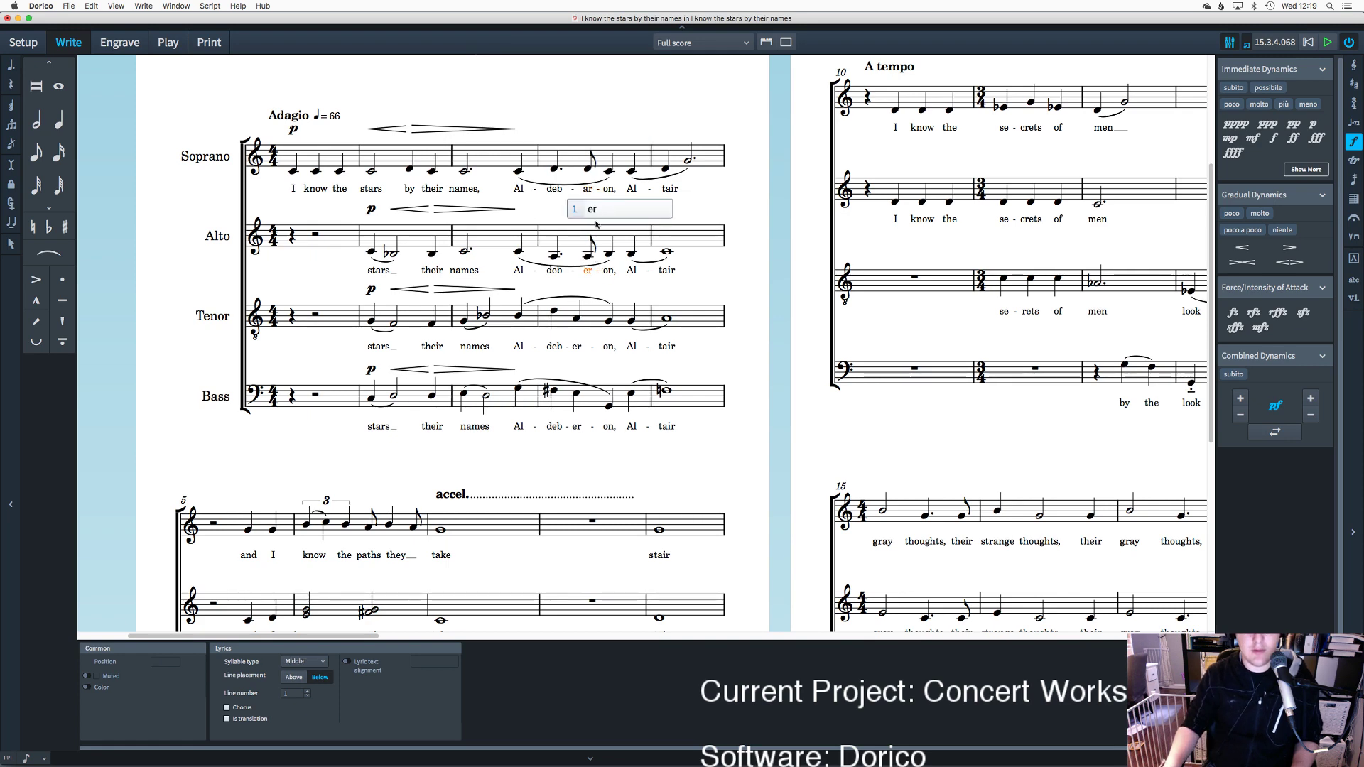
pyautogui.write('ar')
pyautogui.press('Return')
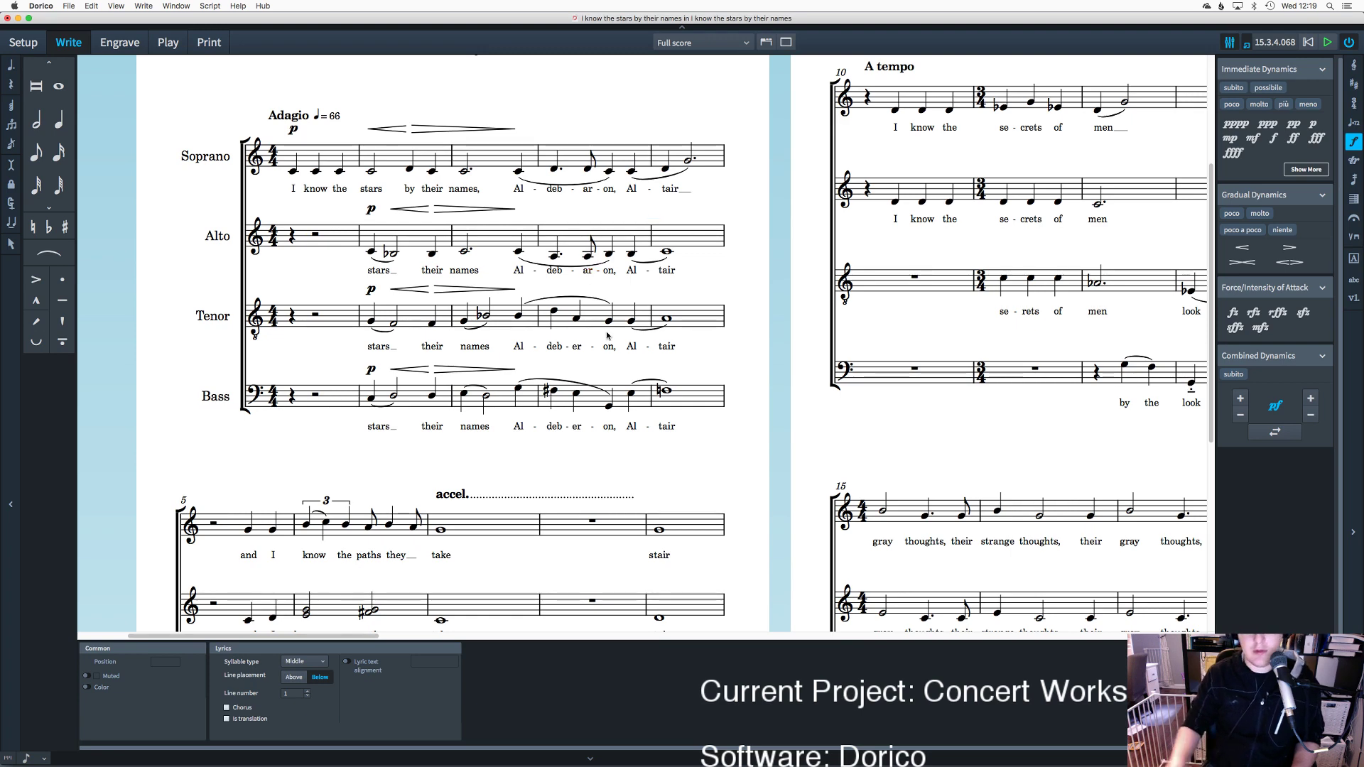
# Step: Change the Tenor's lyric syllable "er" in "Al-deb-er-on" to "ar"
pyautogui.doubleClick(576, 348)
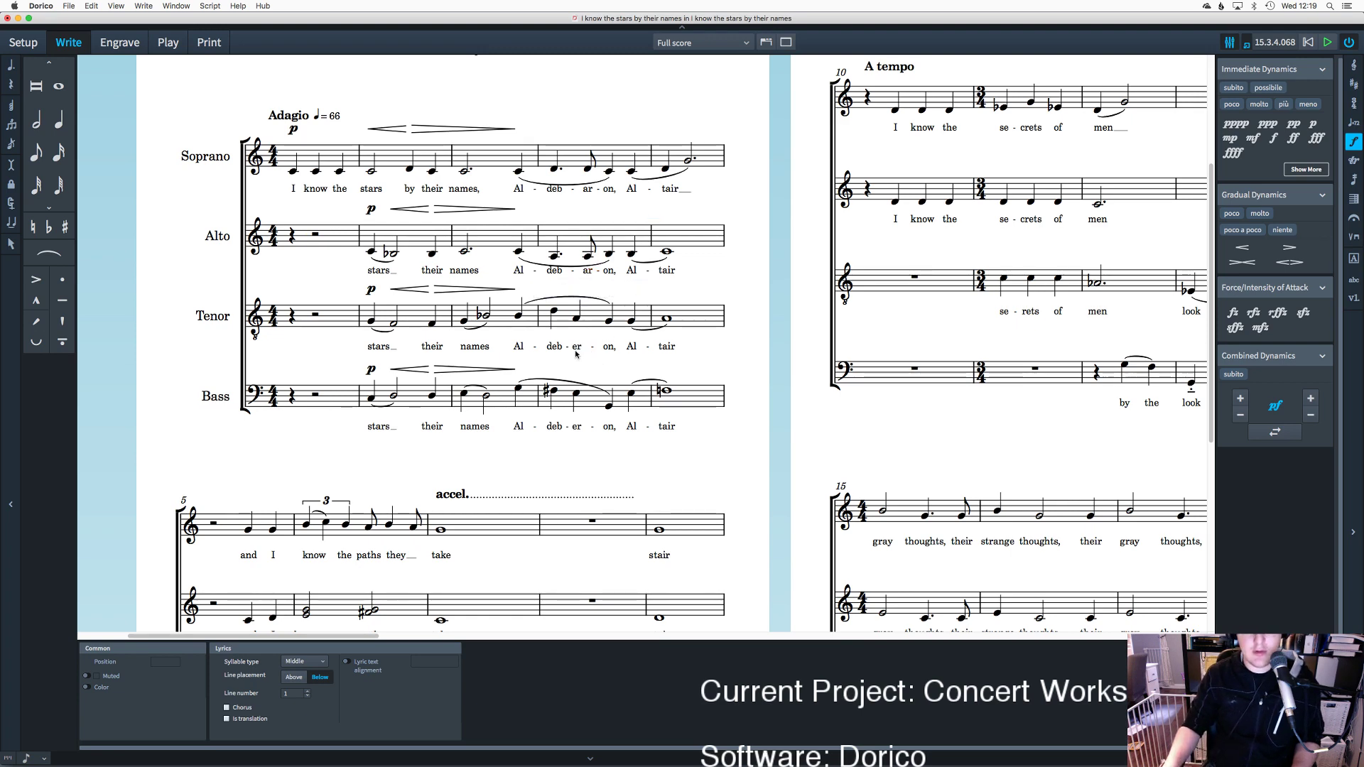
pyautogui.doubleClick(577, 348)
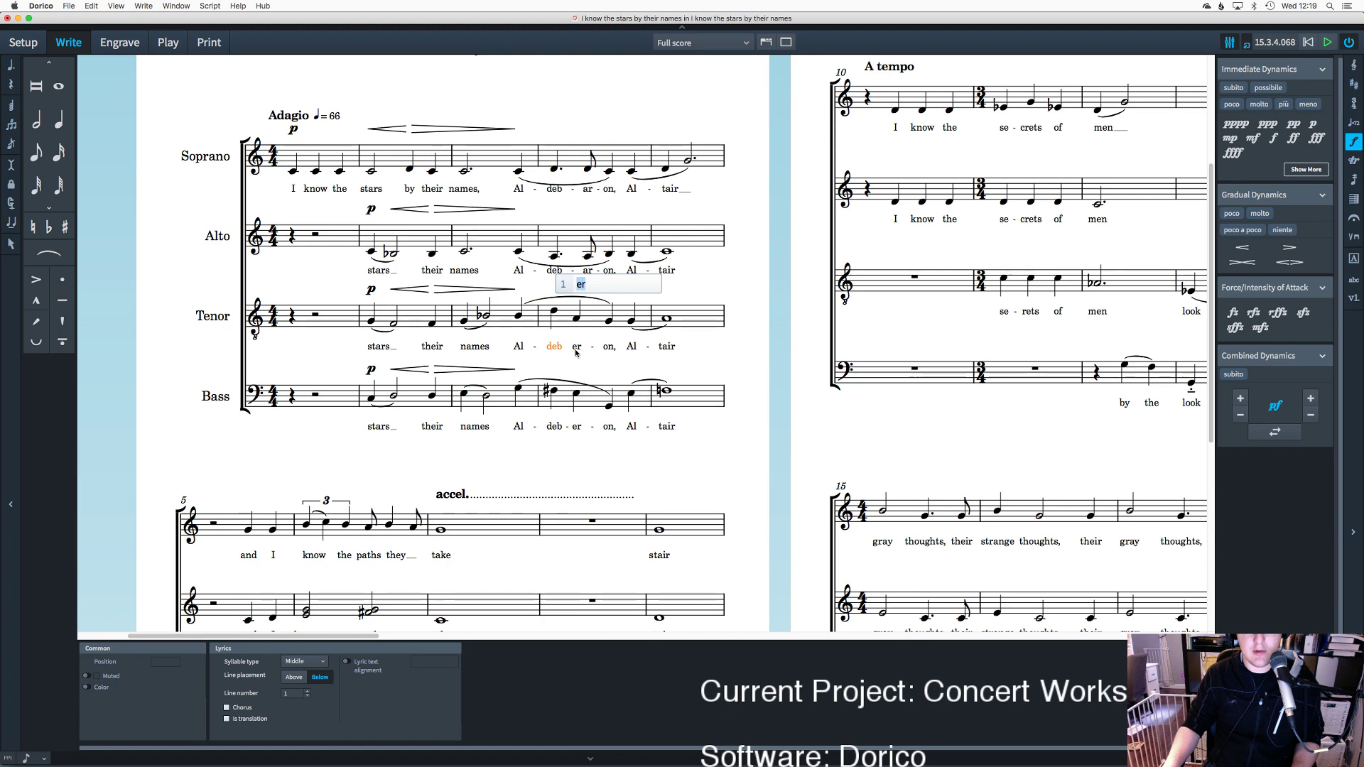
pyautogui.write('ar')
pyautogui.scroll(1, 568, 377)
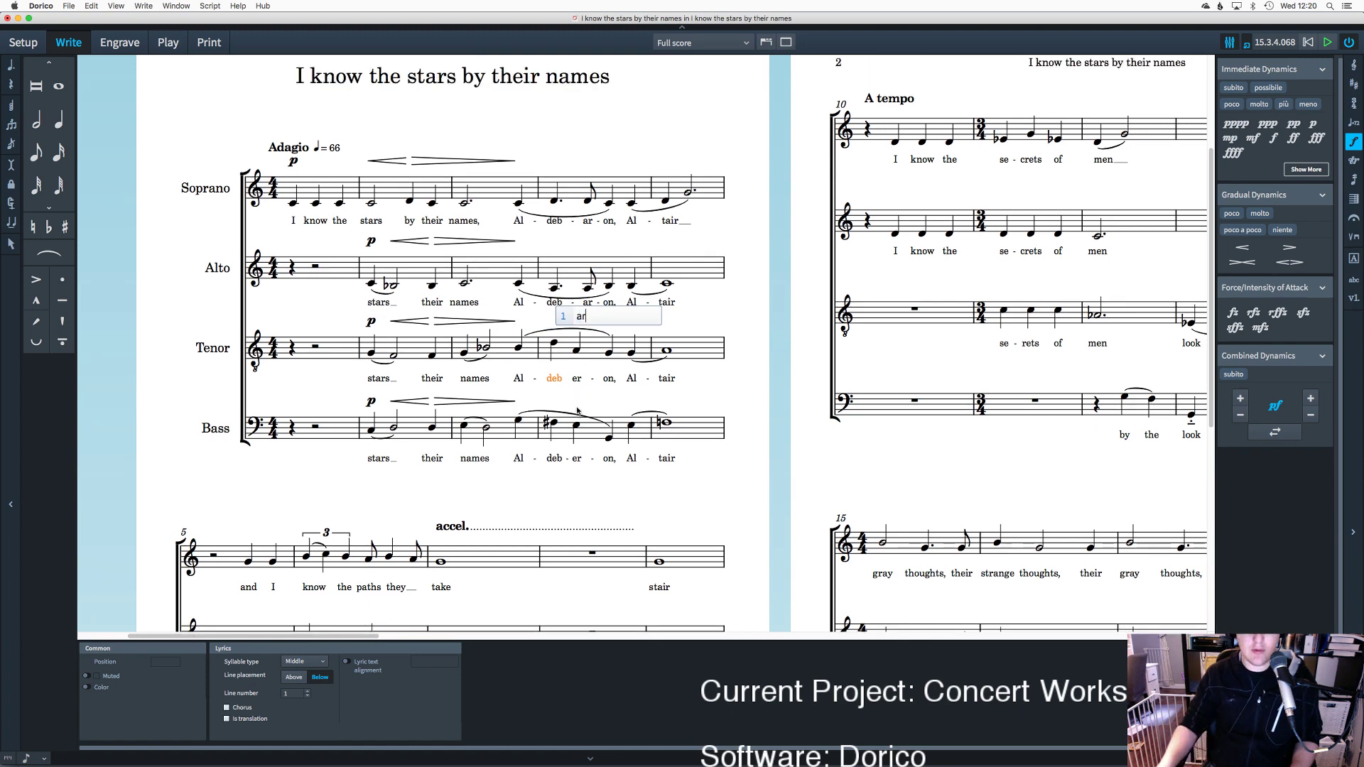
pyautogui.press('Return')
# Step: Change the Bass's lyric syllable "er" in "Al-deb-er-on" to "ar"
pyautogui.doubleClick(553, 461)
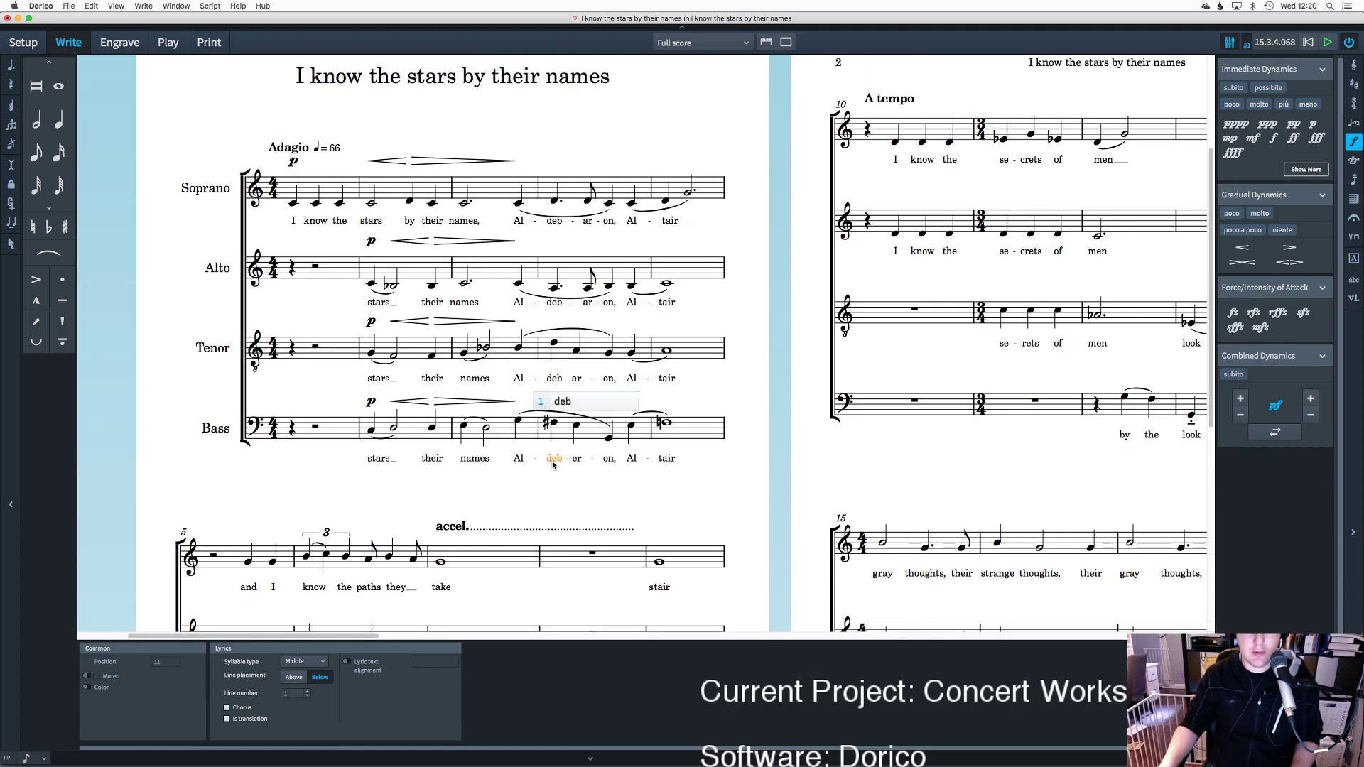
pyautogui.press('space')
pyautogui.write('ar')
pyautogui.press('Return')
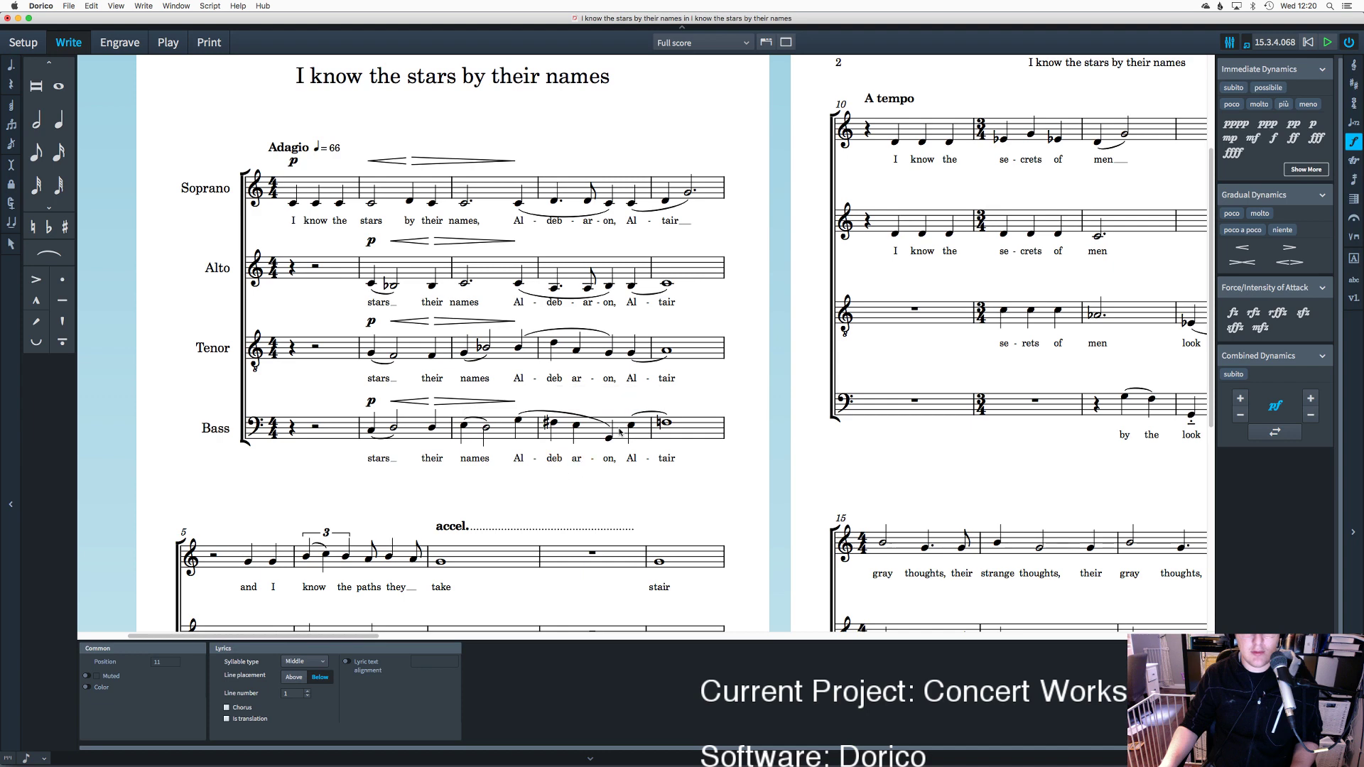
# Step: Restore the hyphen between the syllables "deb" and "ar" in the Bass lyrics
pyautogui.scroll(-2, 619, 432)
pyautogui.doubleClick(555, 400)
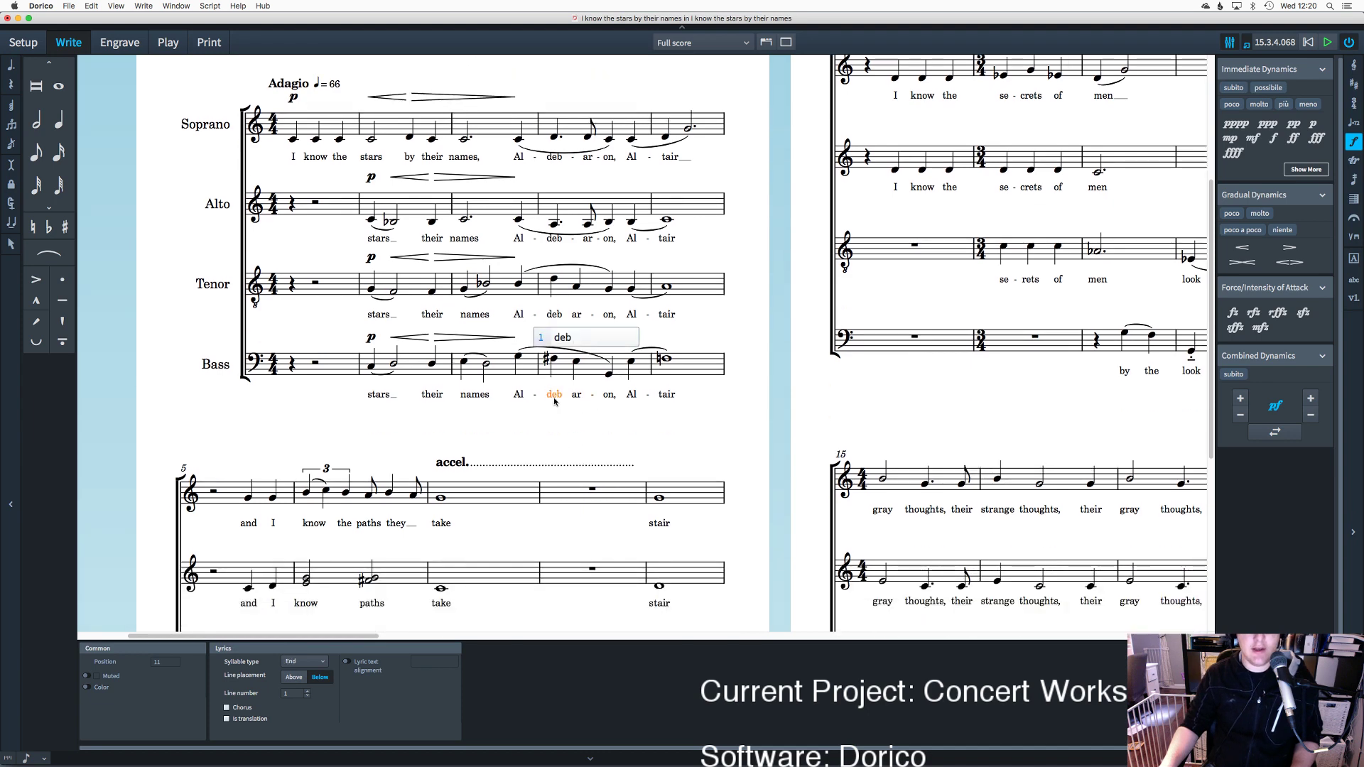
pyautogui.press('-')
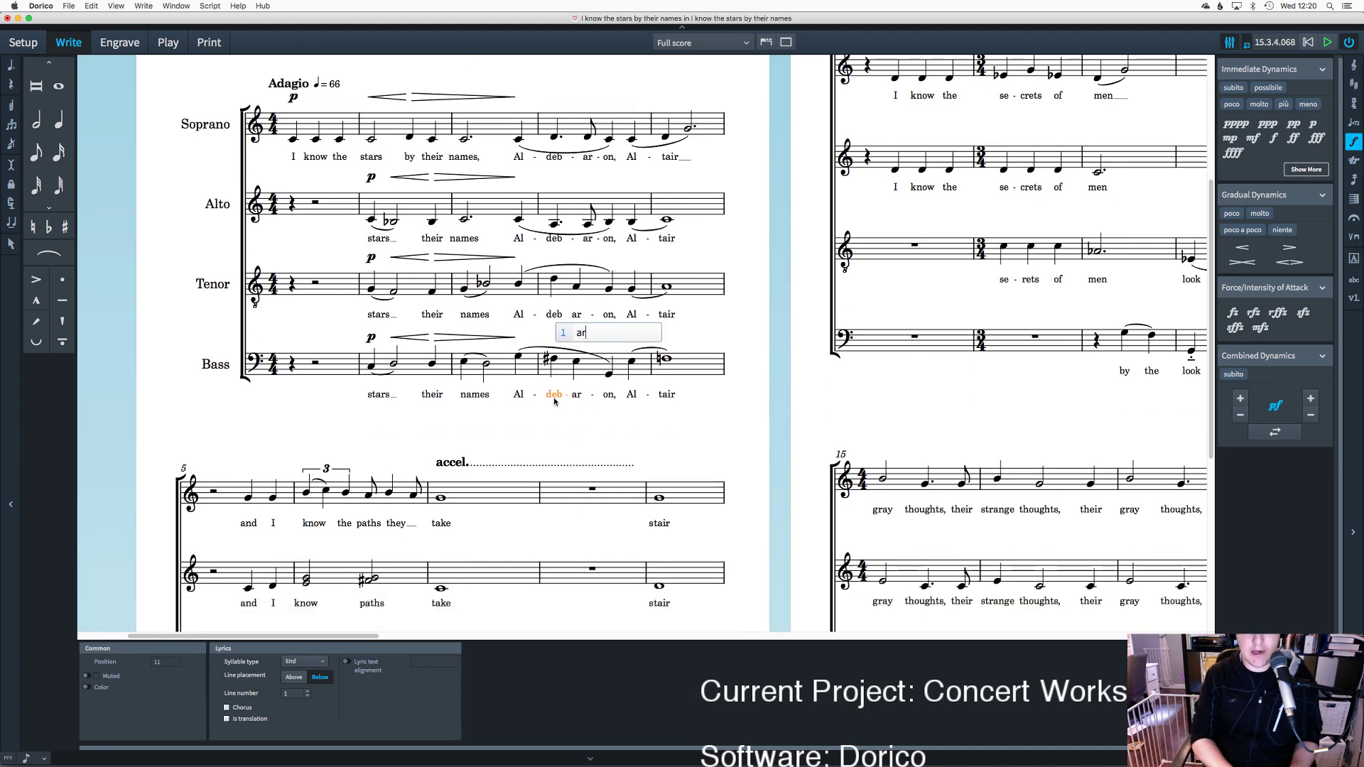
# Step: Restore the hyphen between the syllables "deb" and "ar" in the Tenor lyrics
pyautogui.press('Escape')
pyautogui.doubleClick(558, 314)
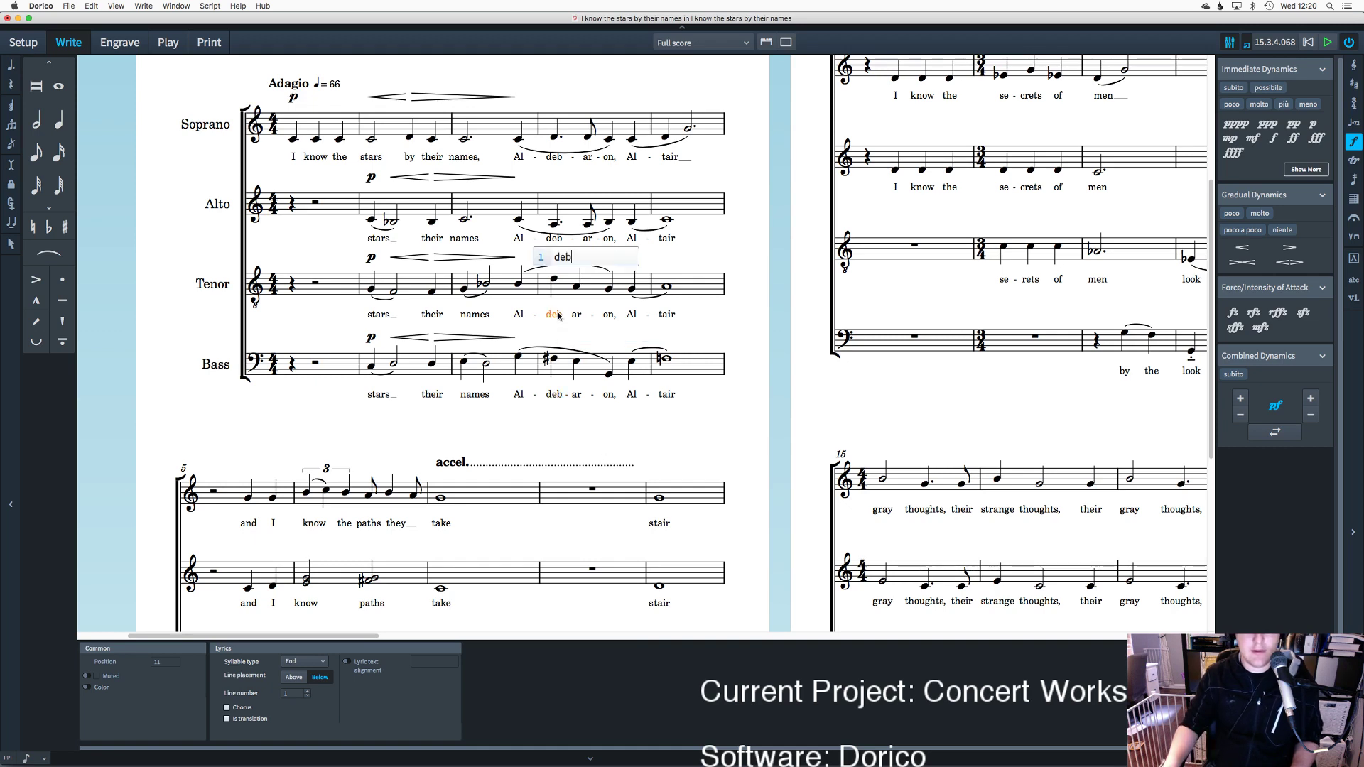
pyautogui.press('-')
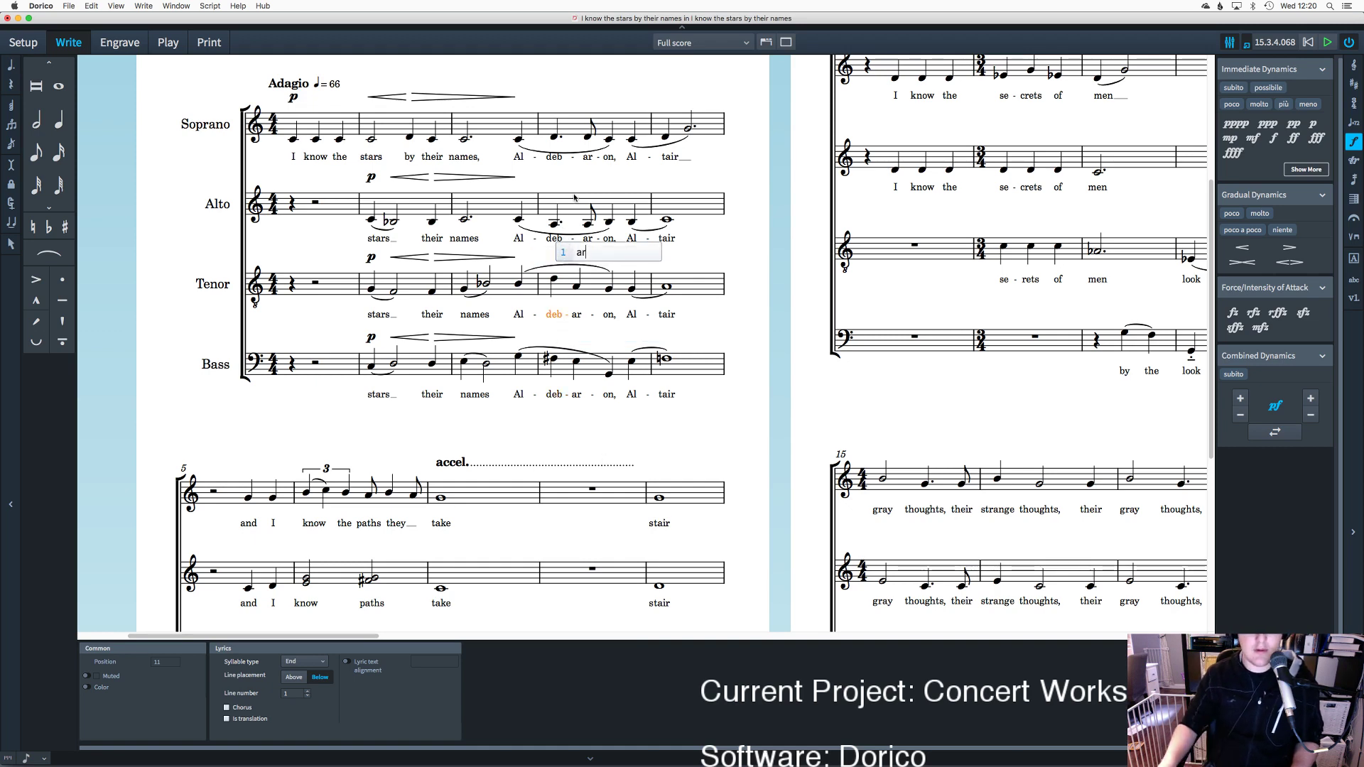
pyautogui.press('Escape')
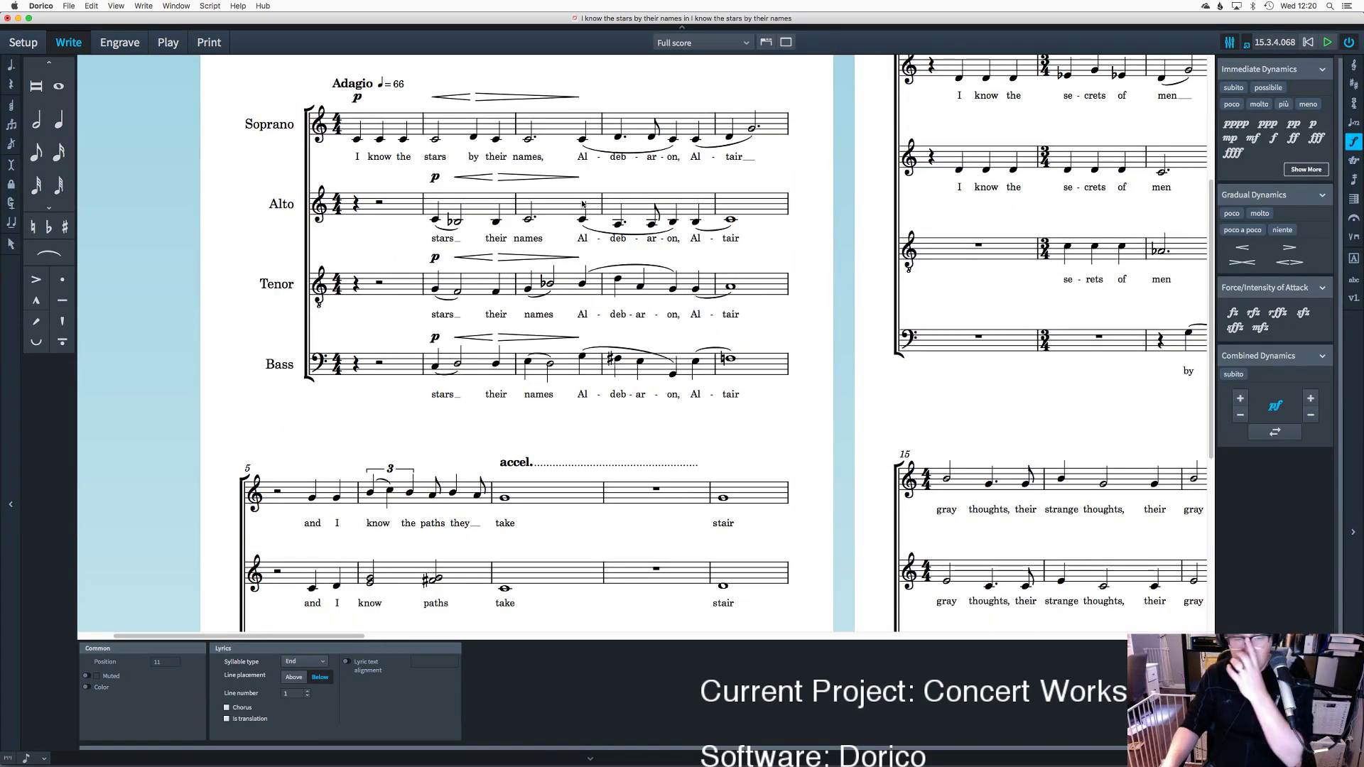
# Step: Show the full list of immediate dynamics with the Soprano note on "deb" selected, and clear the selection
pyautogui.scroll(-3, 710, 167)
pyautogui.scroll(-5, 710, 168)
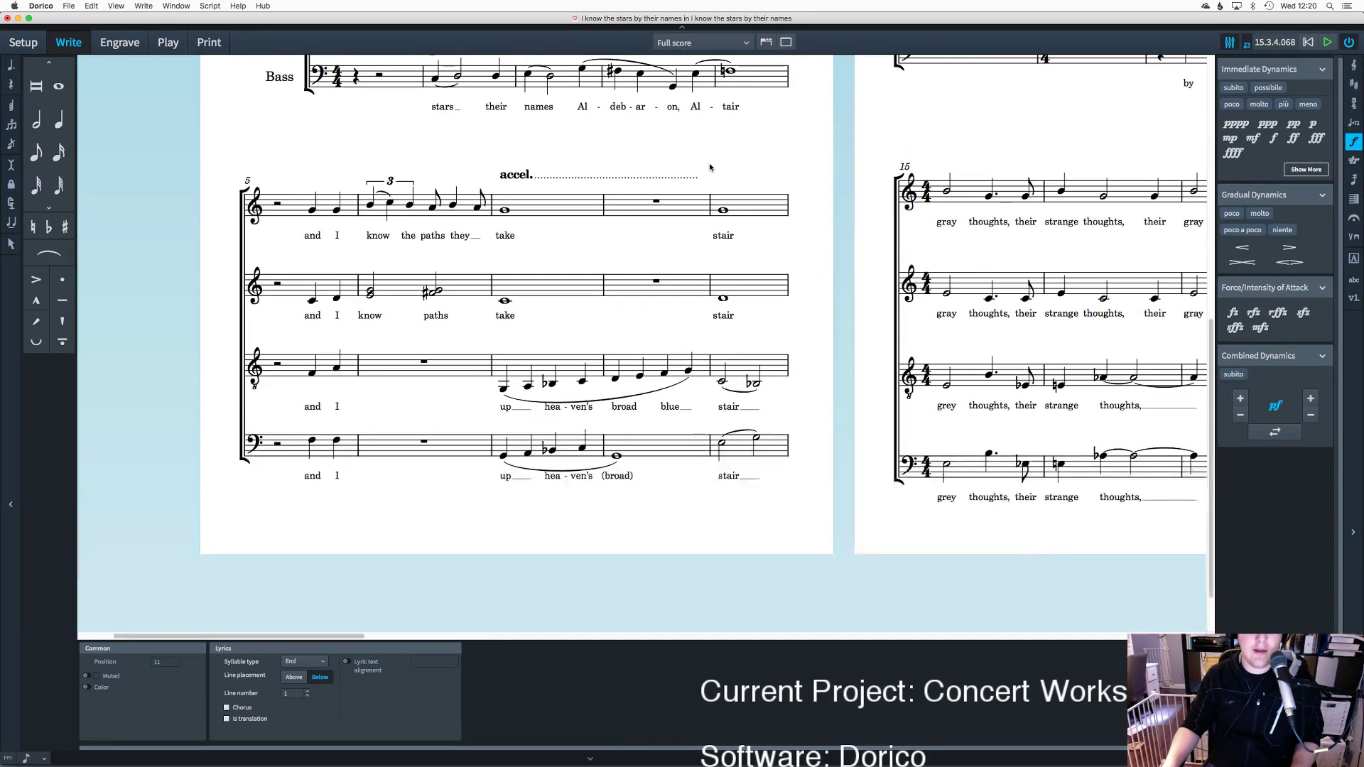
pyautogui.scroll(10, 710, 167)
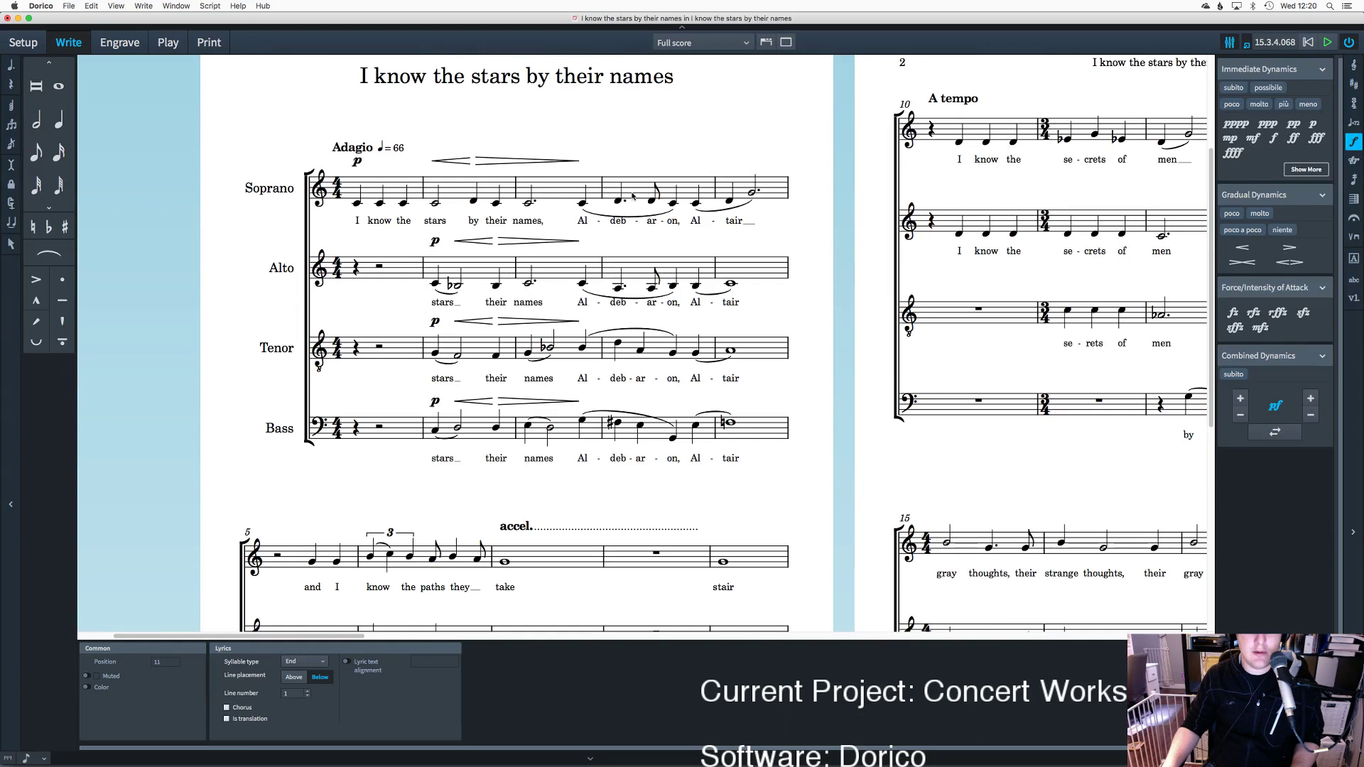
pyautogui.click(613, 202)
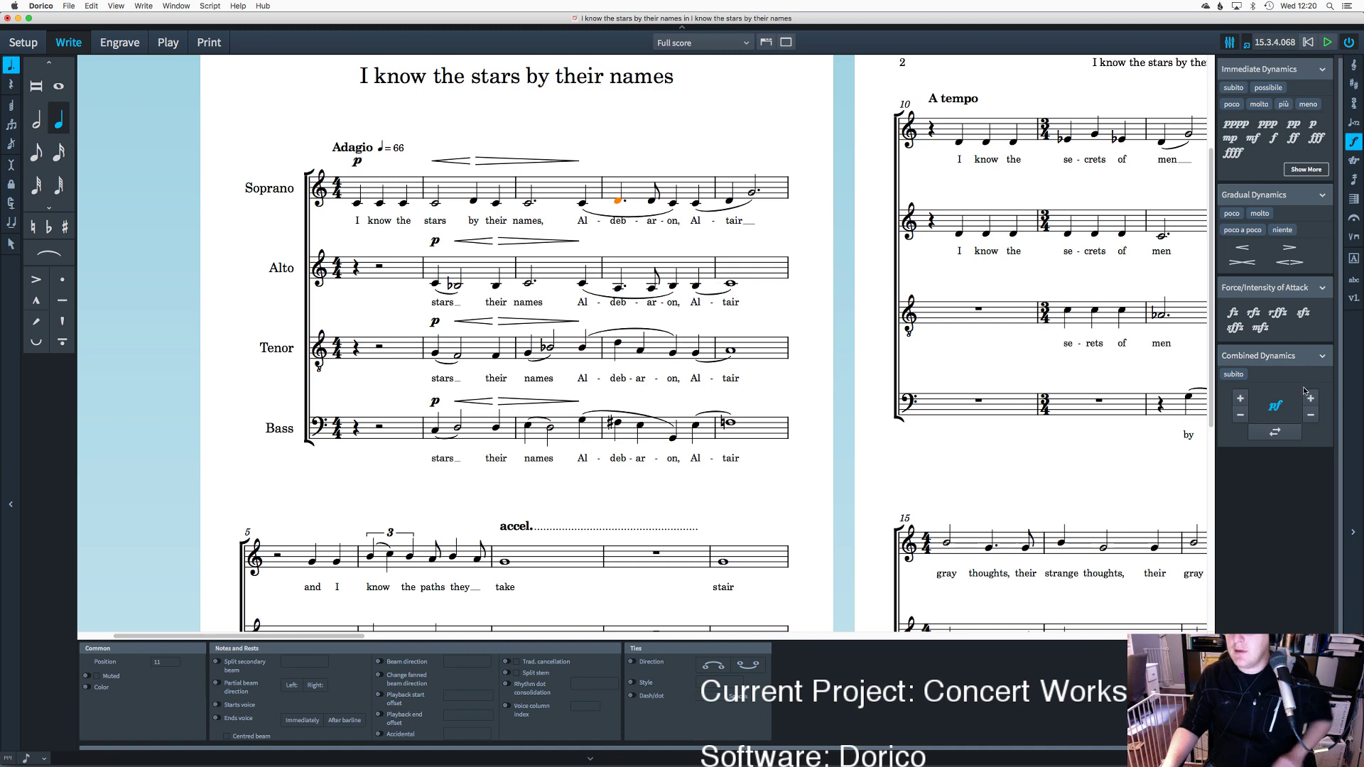
pyautogui.click(1309, 170)
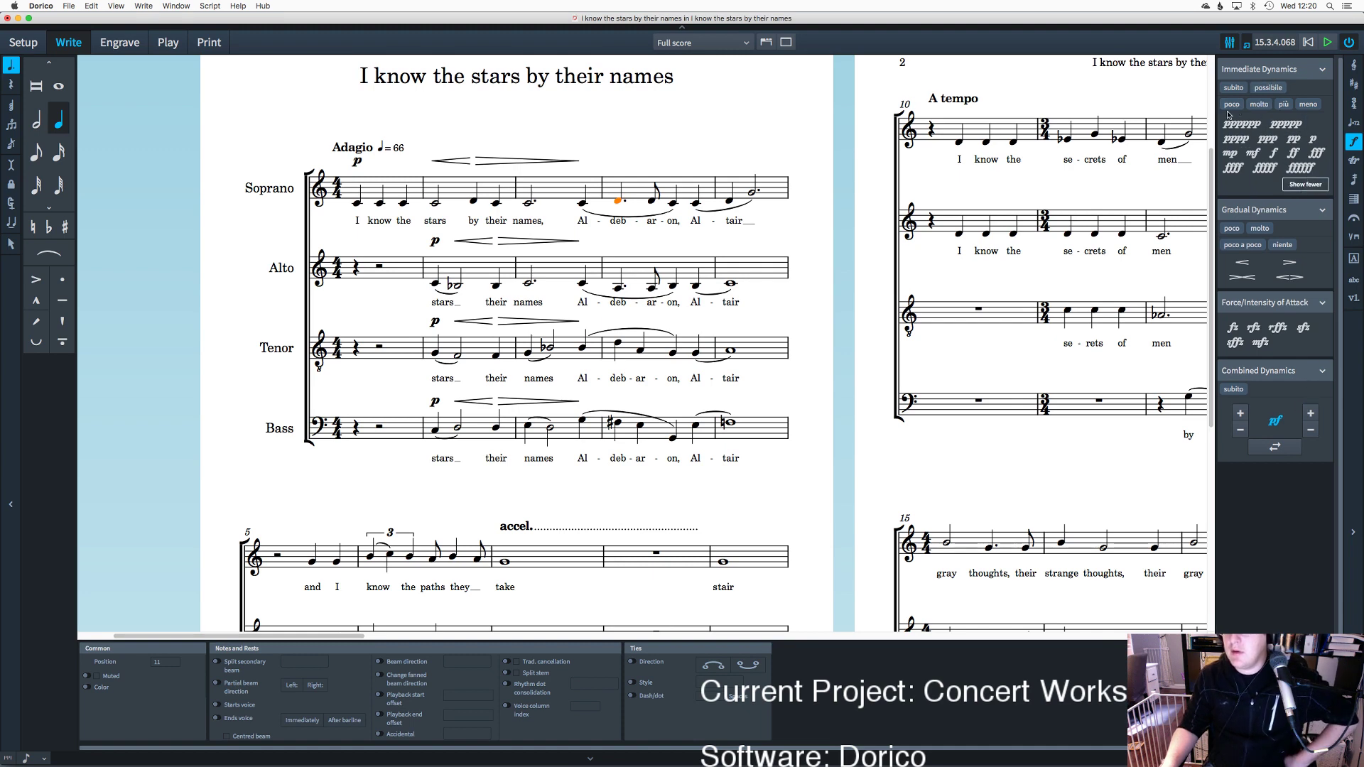
pyautogui.click(665, 155)
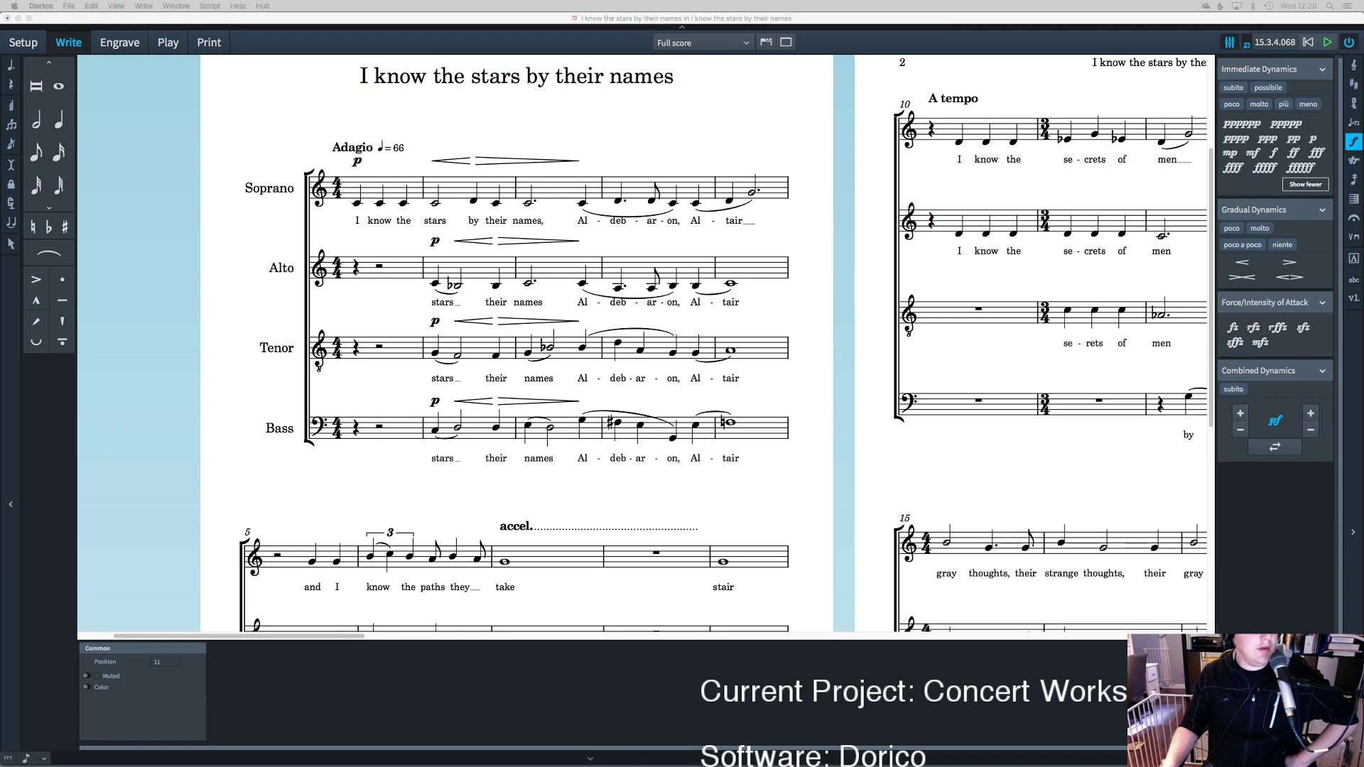
# Step: Review the first page of the score, comparing the opening system with the system starting at bar 5
pyautogui.scroll(-1, 540, 284)
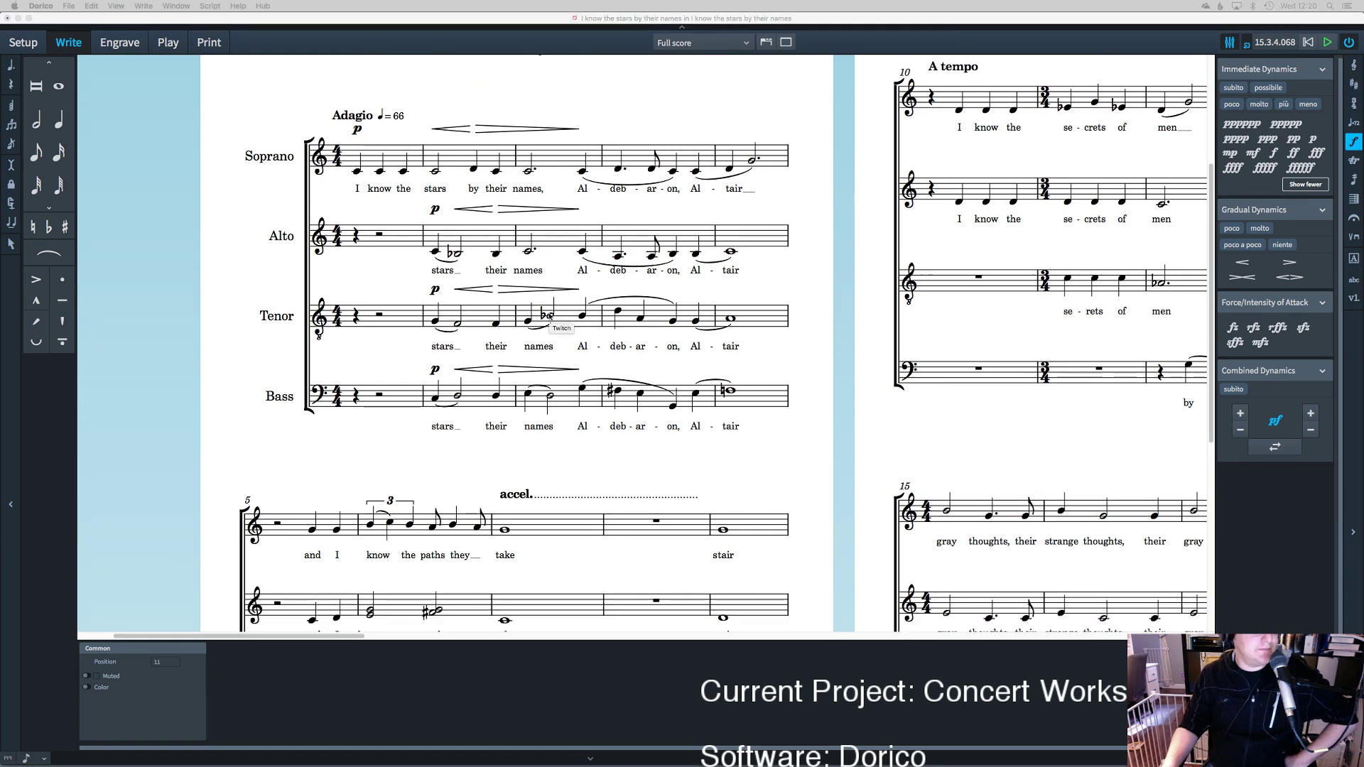
pyautogui.scroll(2, 558, 142)
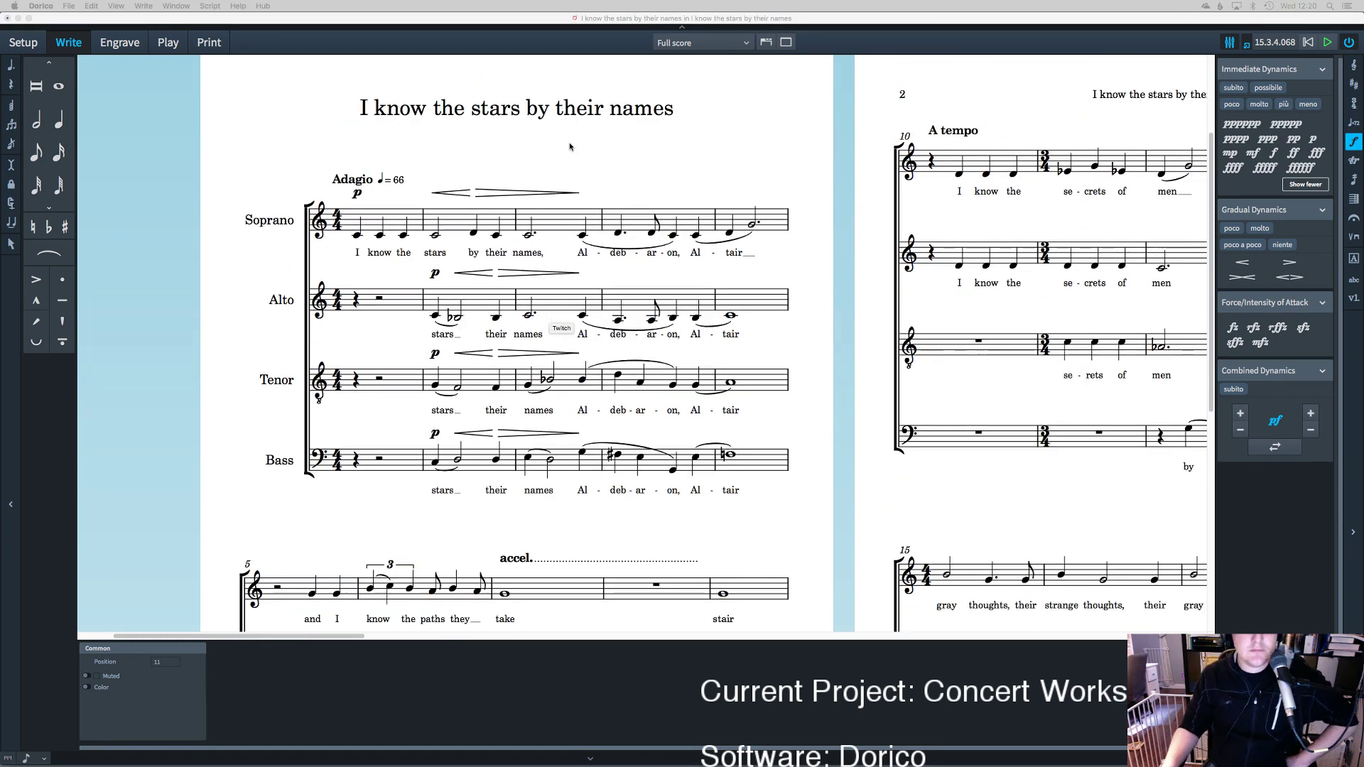
pyautogui.scroll(2, 561, 122)
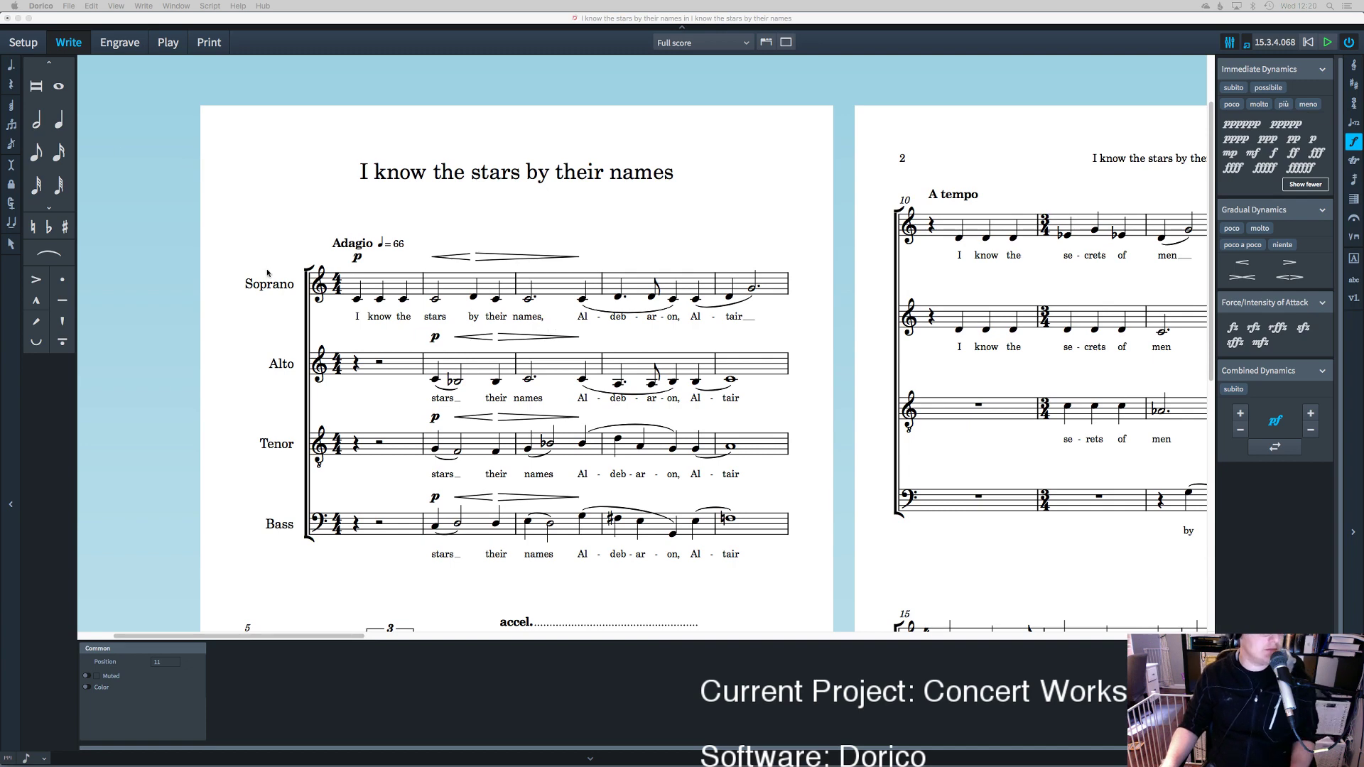
pyautogui.scroll(-4, 523, 253)
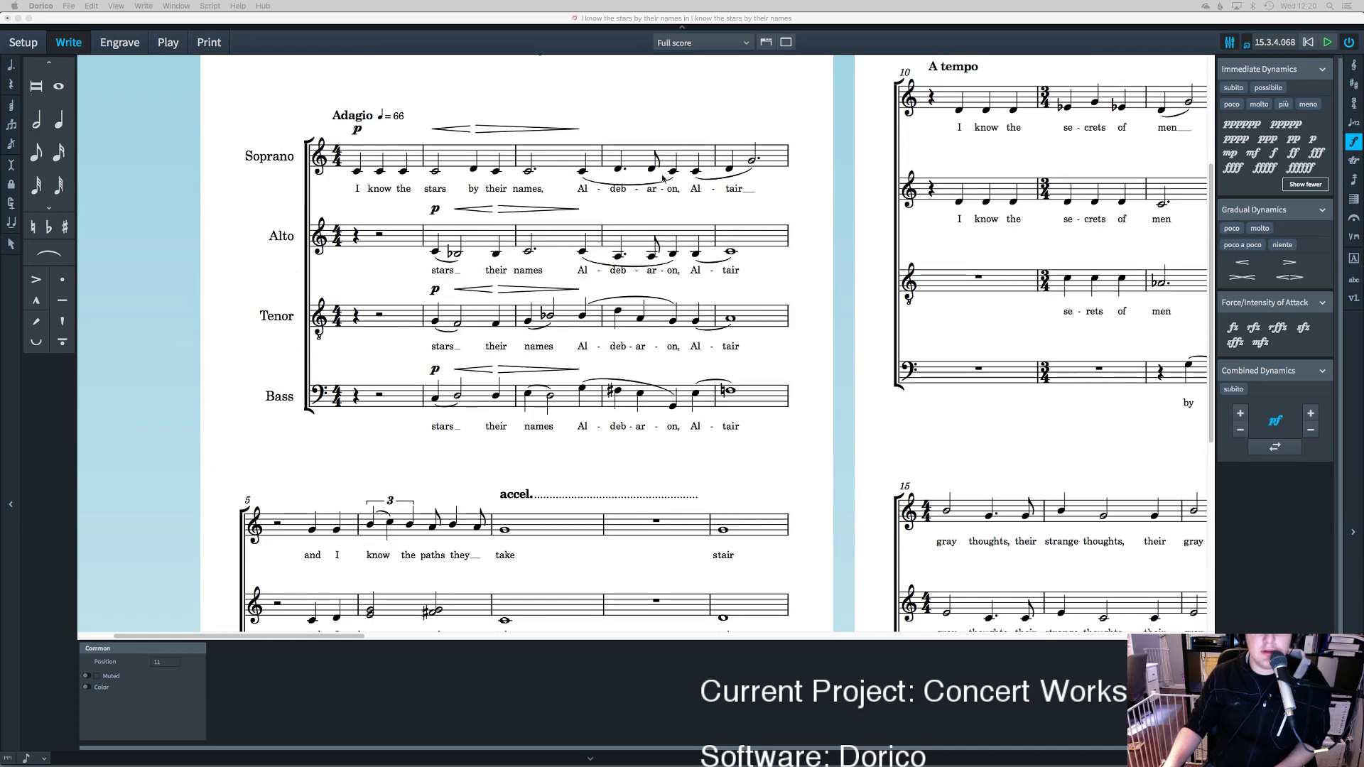
pyautogui.scroll(-4, 685, 175)
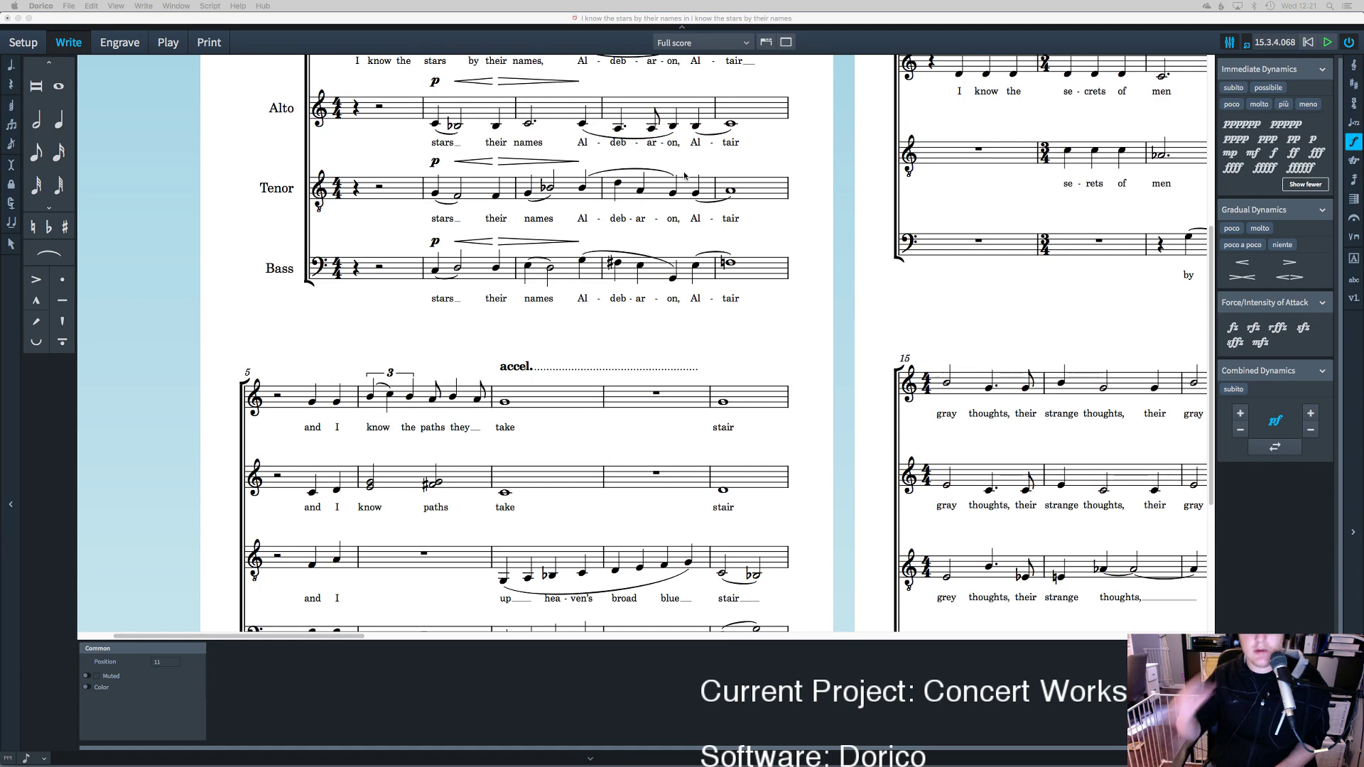
pyautogui.scroll(-4, 525, 277)
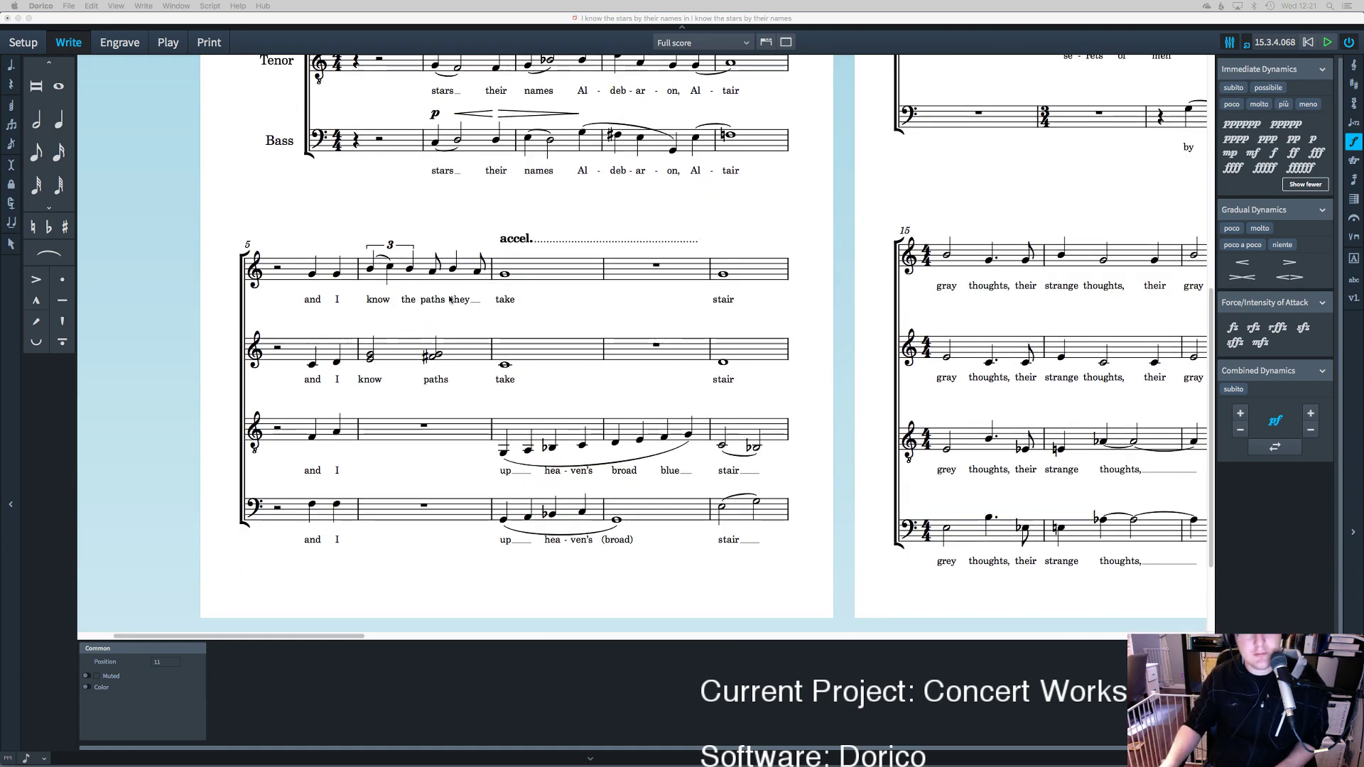
pyautogui.scroll(4, 450, 299)
pyautogui.scroll(2, 405, 390)
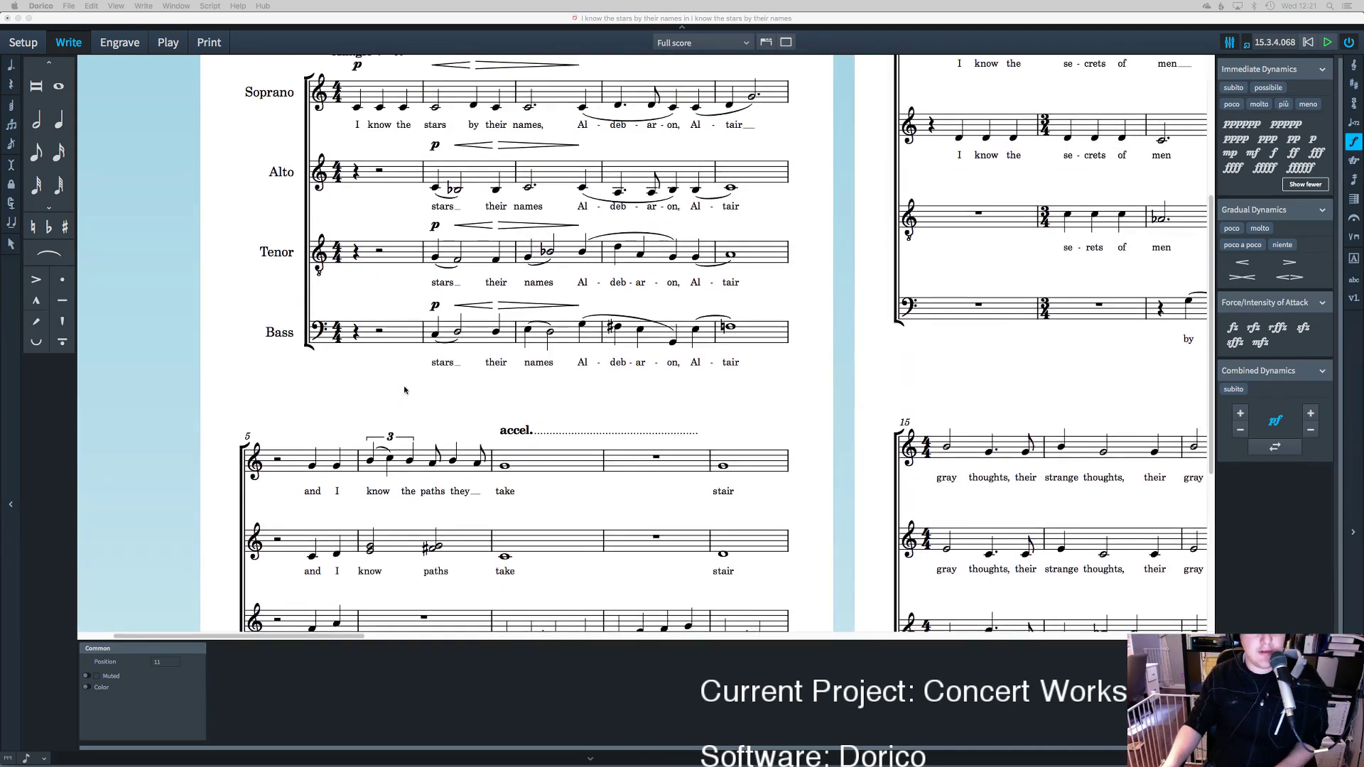
pyautogui.scroll(-1, 324, 425)
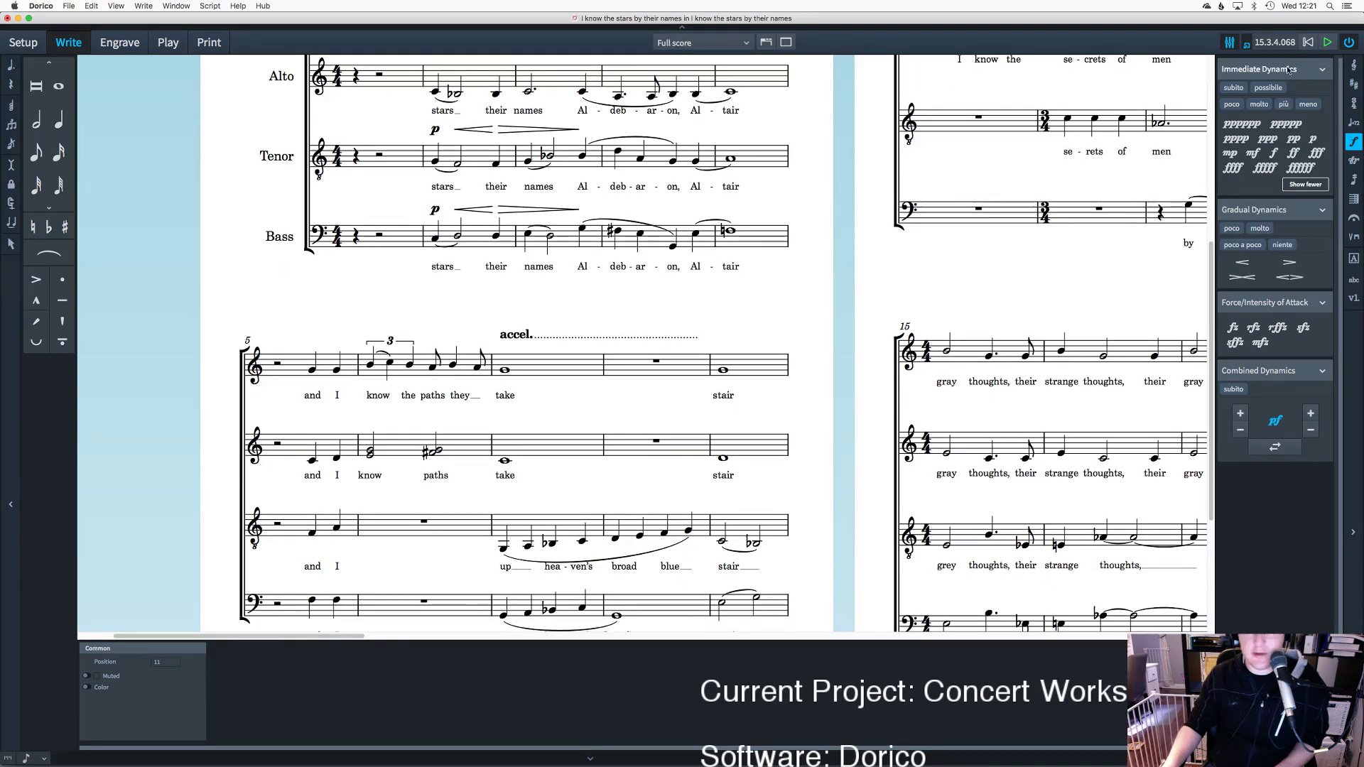
# Step: Try a 3/4 time signature at the start of bar 5
pyautogui.click(1354, 103)
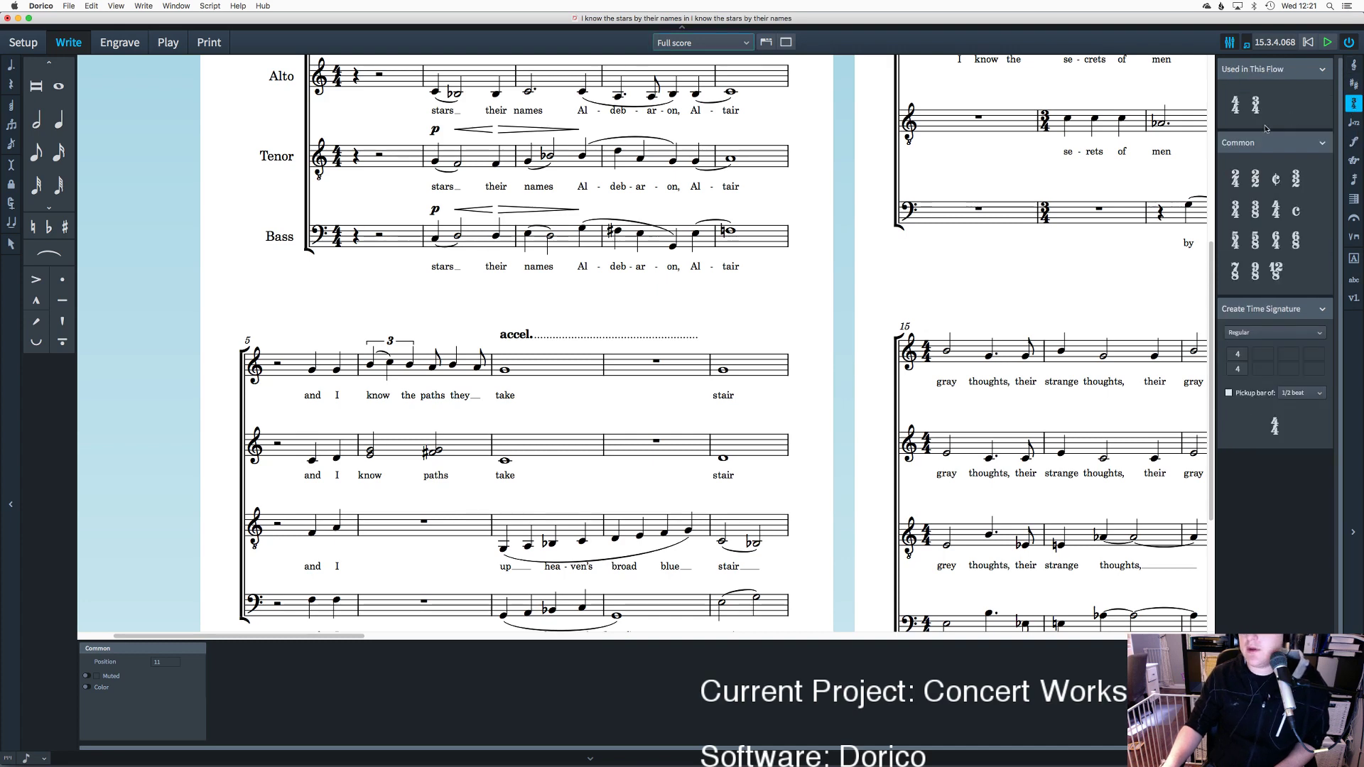
pyautogui.click(1255, 105)
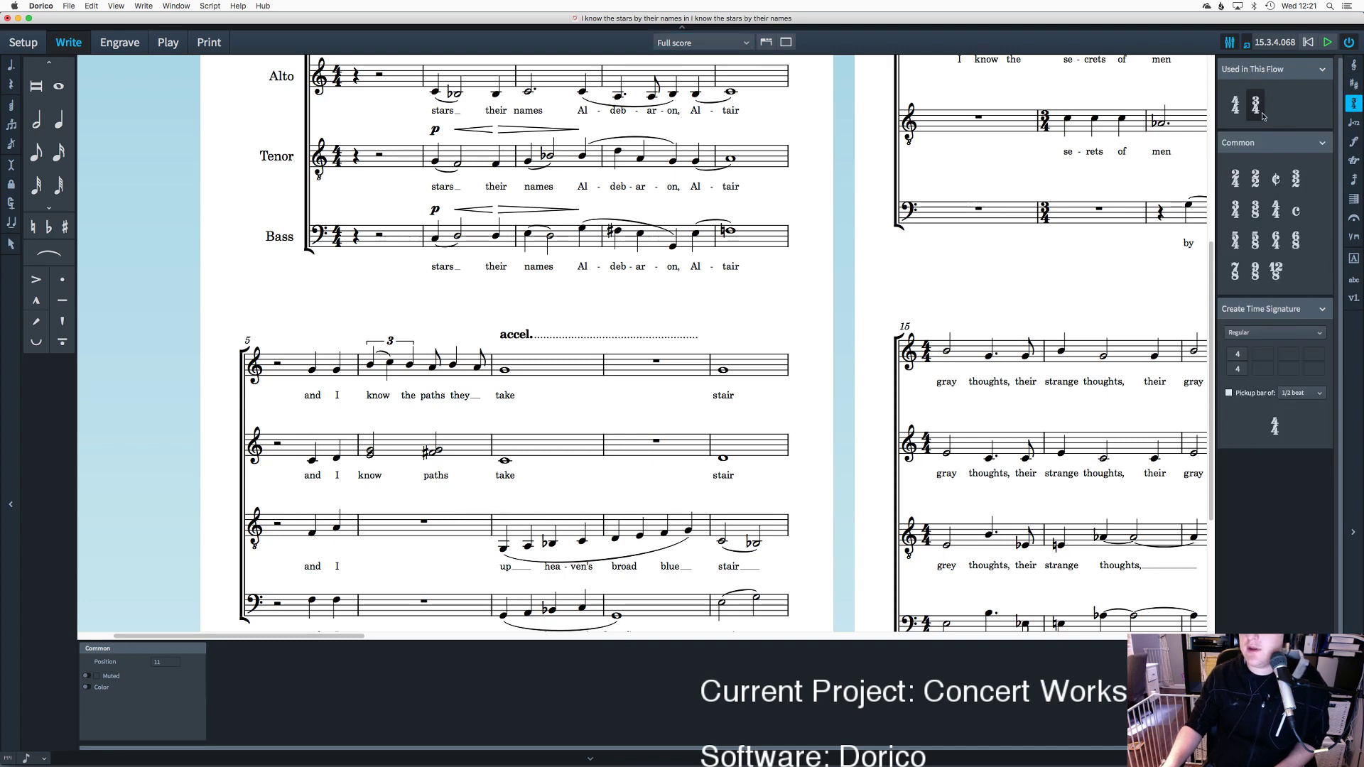
pyautogui.click(268, 370)
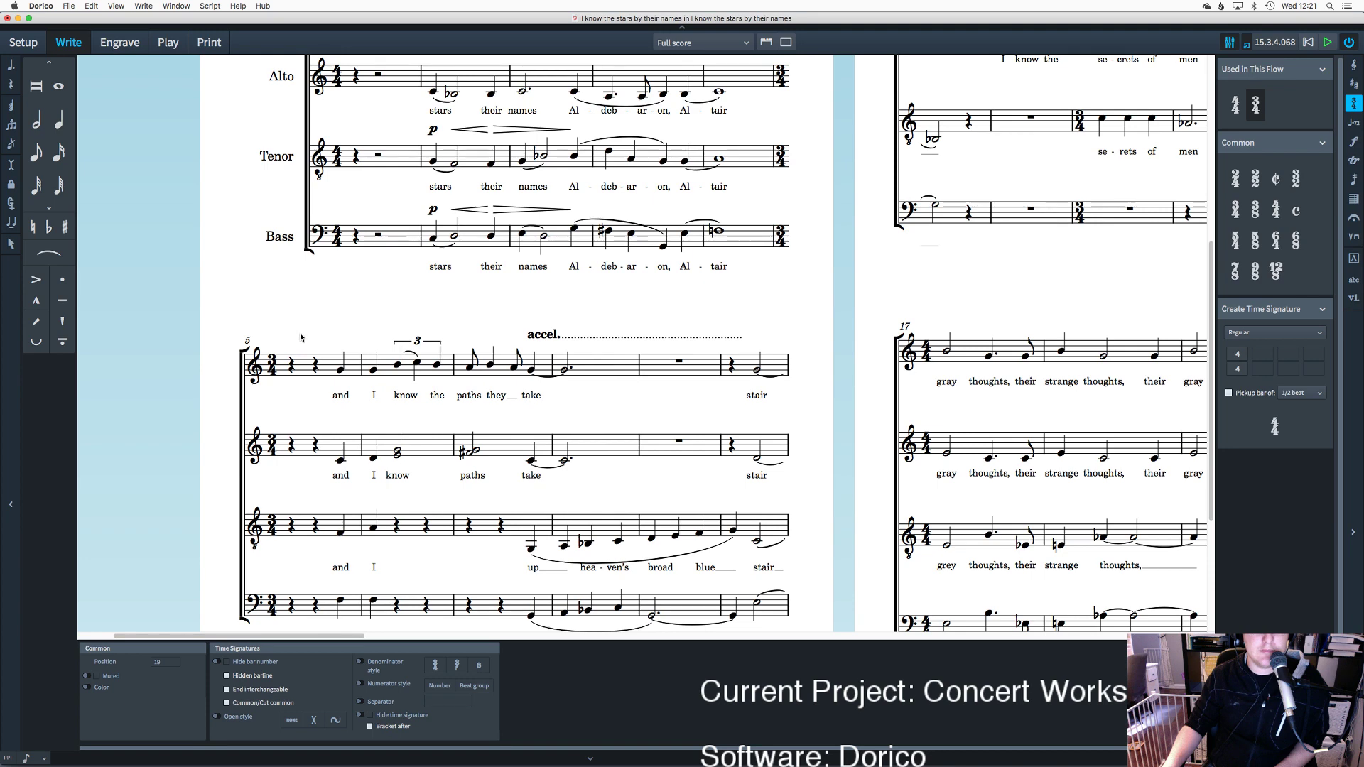
pyautogui.press('Escape')
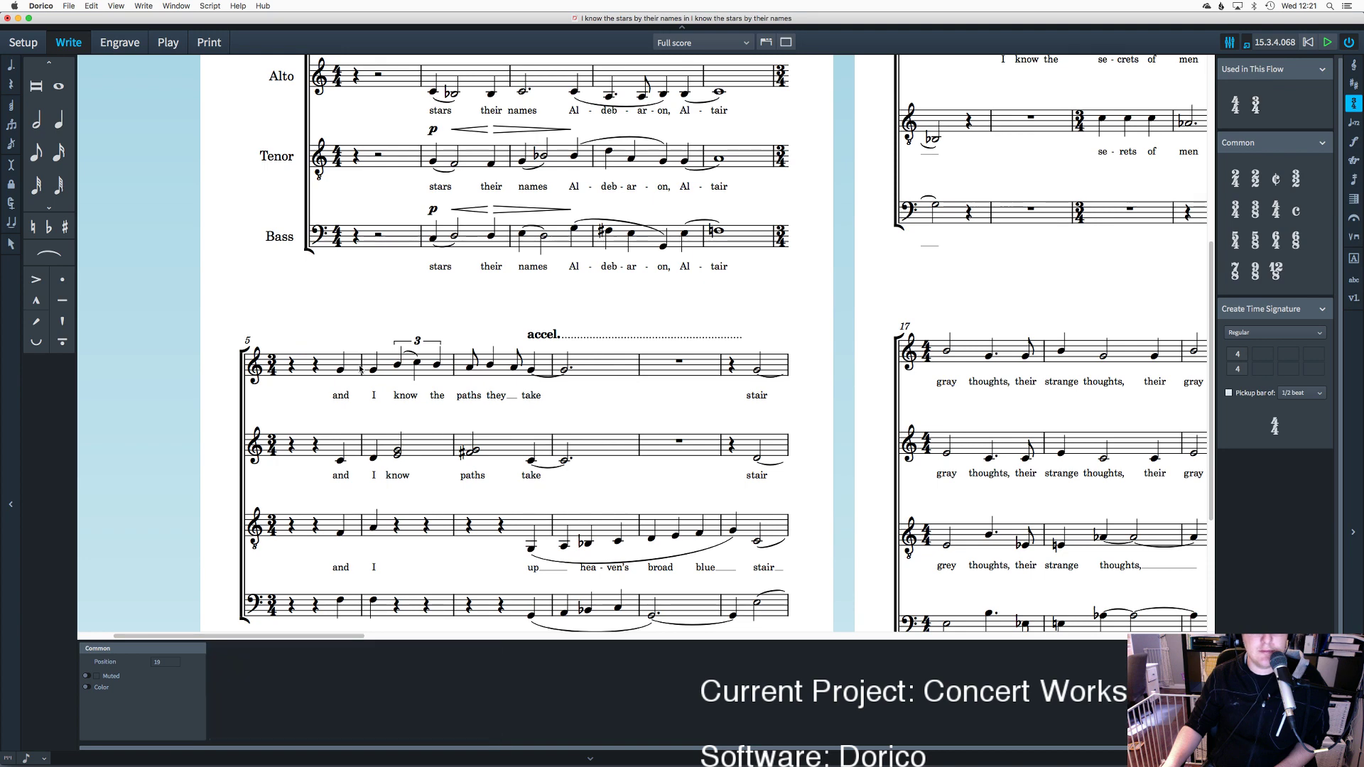
# Step: Try a 4/4 time signature at the barline after bar 5, and undo both time signature insertions
pyautogui.click(363, 370)
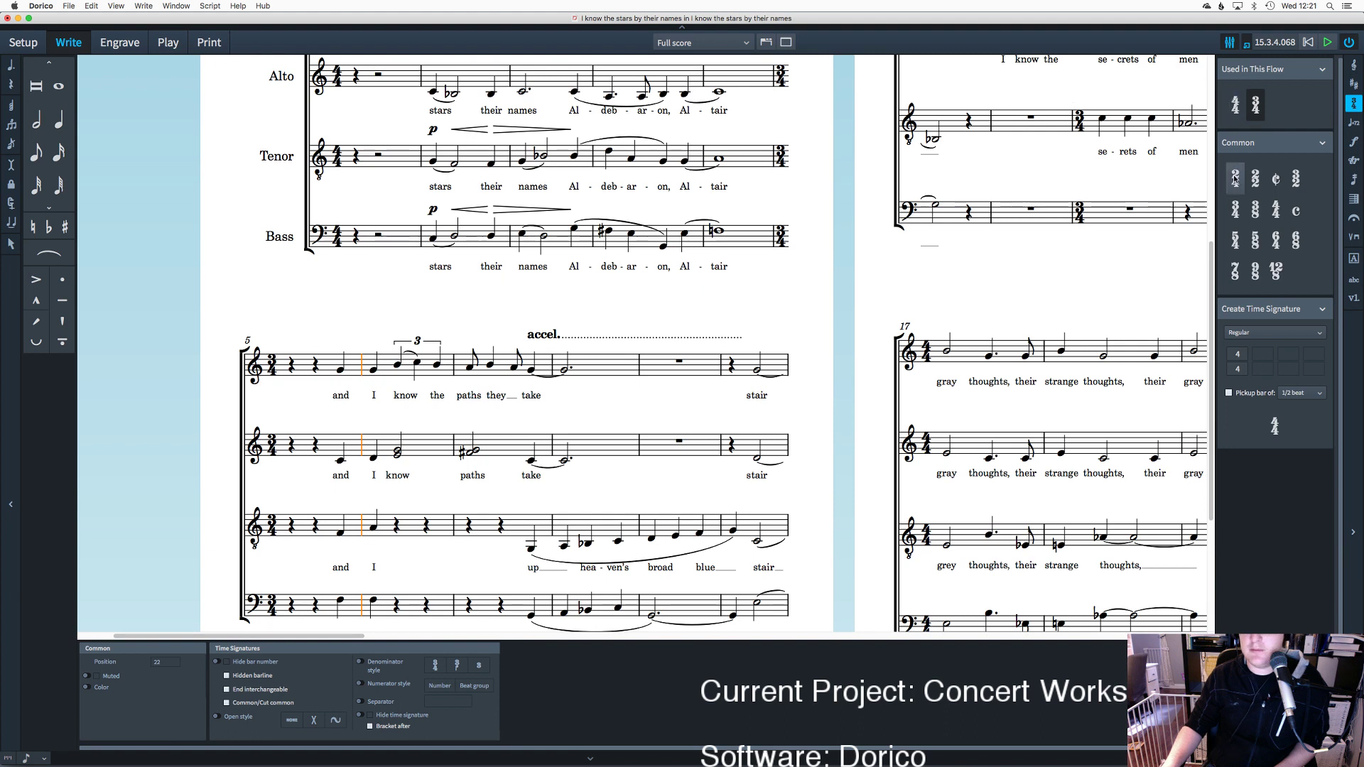
pyautogui.click(1276, 210)
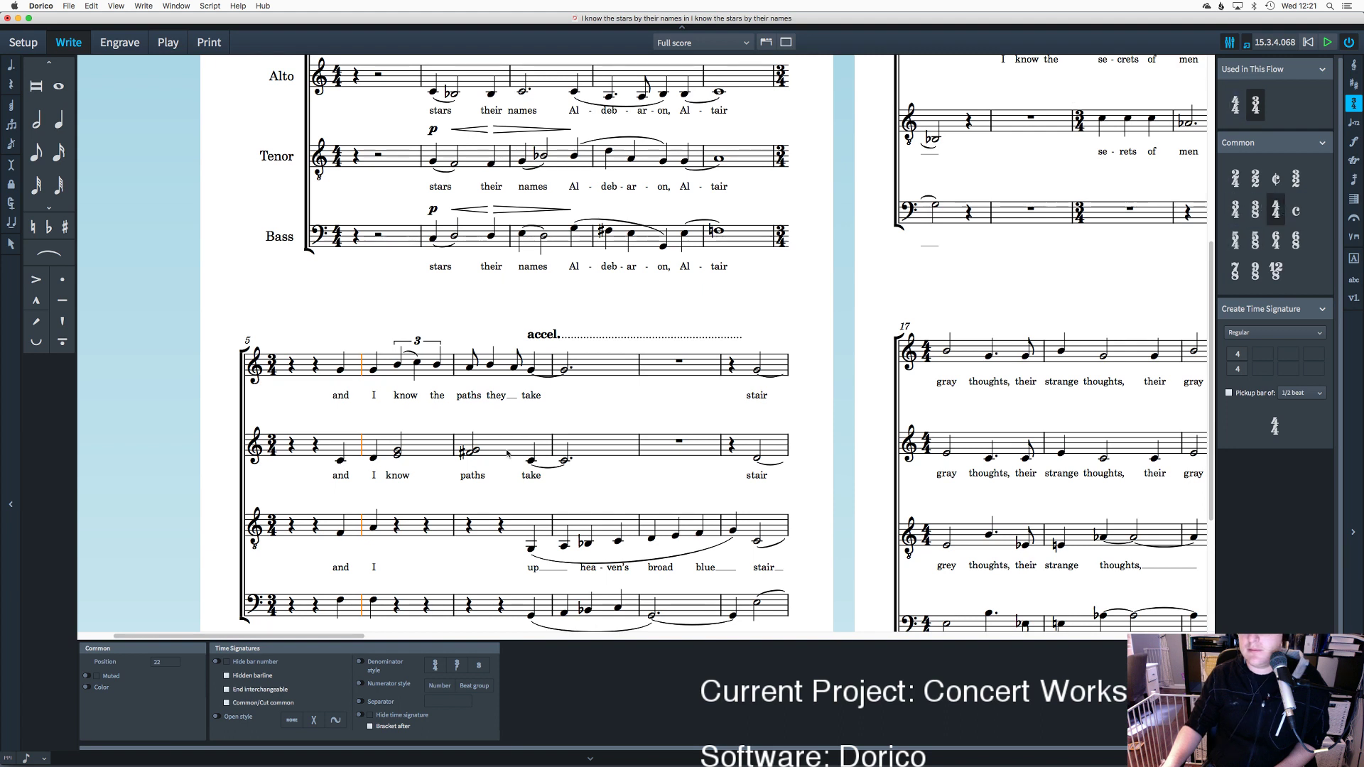
pyautogui.click(372, 302)
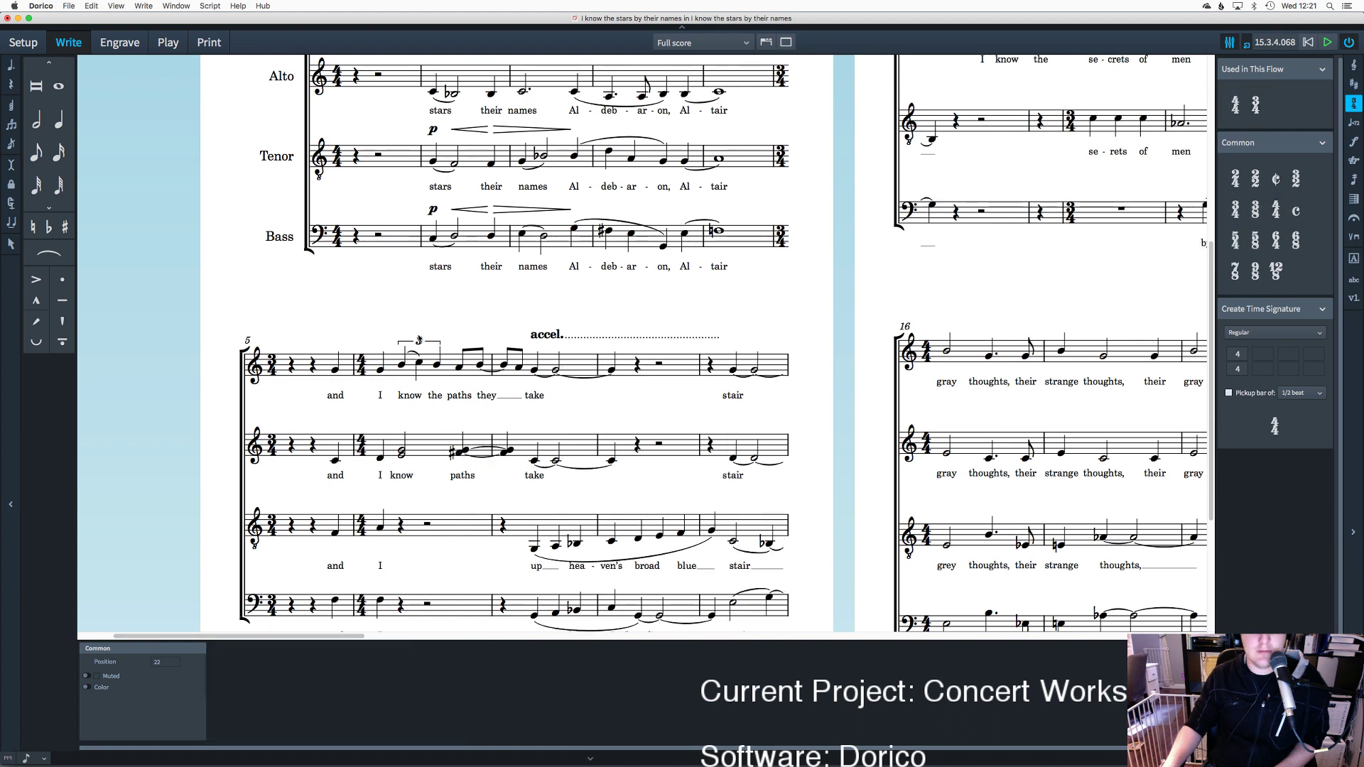
pyautogui.hotkey('ctrl', 'z')
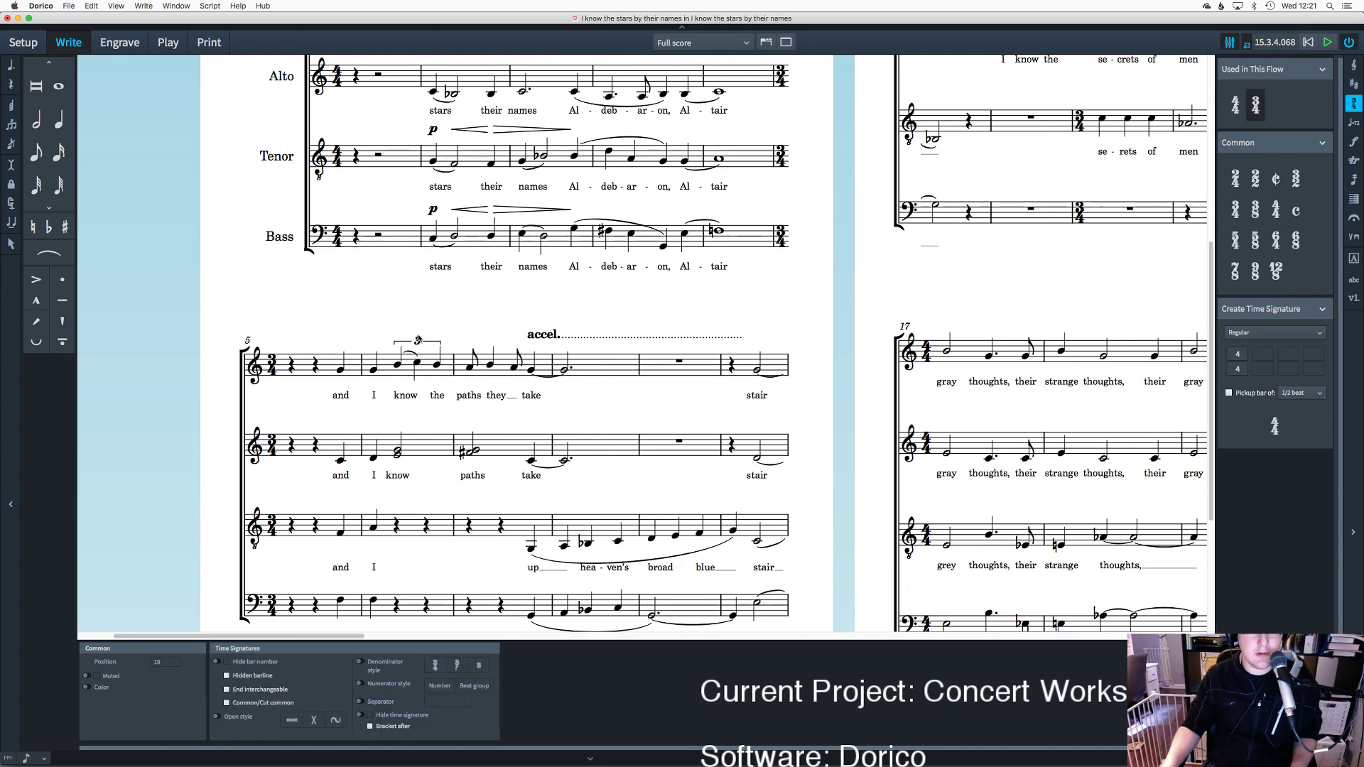
pyautogui.hotkey('ctrl', 'z')
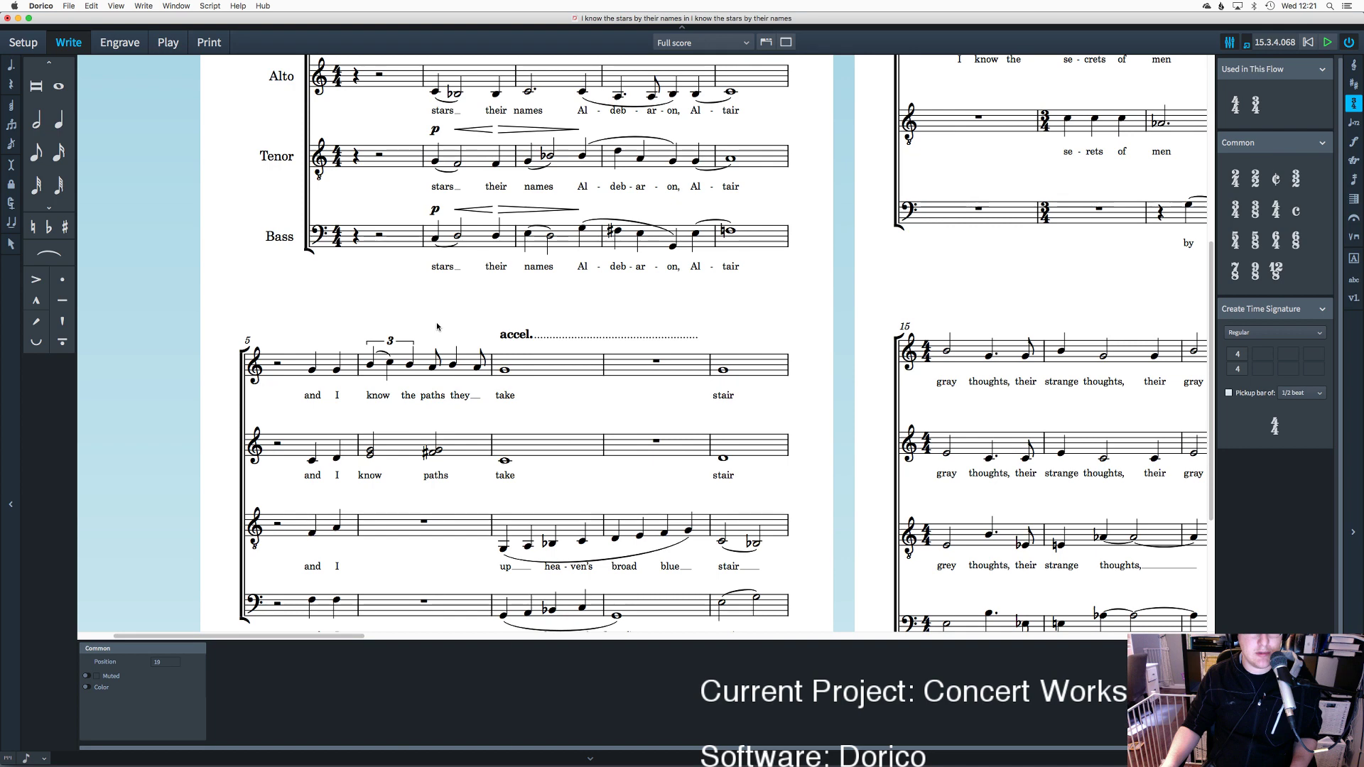
# Step: Insert a 4/4 time signature at the barline before "know the paths they take"
pyautogui.scroll(-1, 437, 325)
pyautogui.click(354, 341)
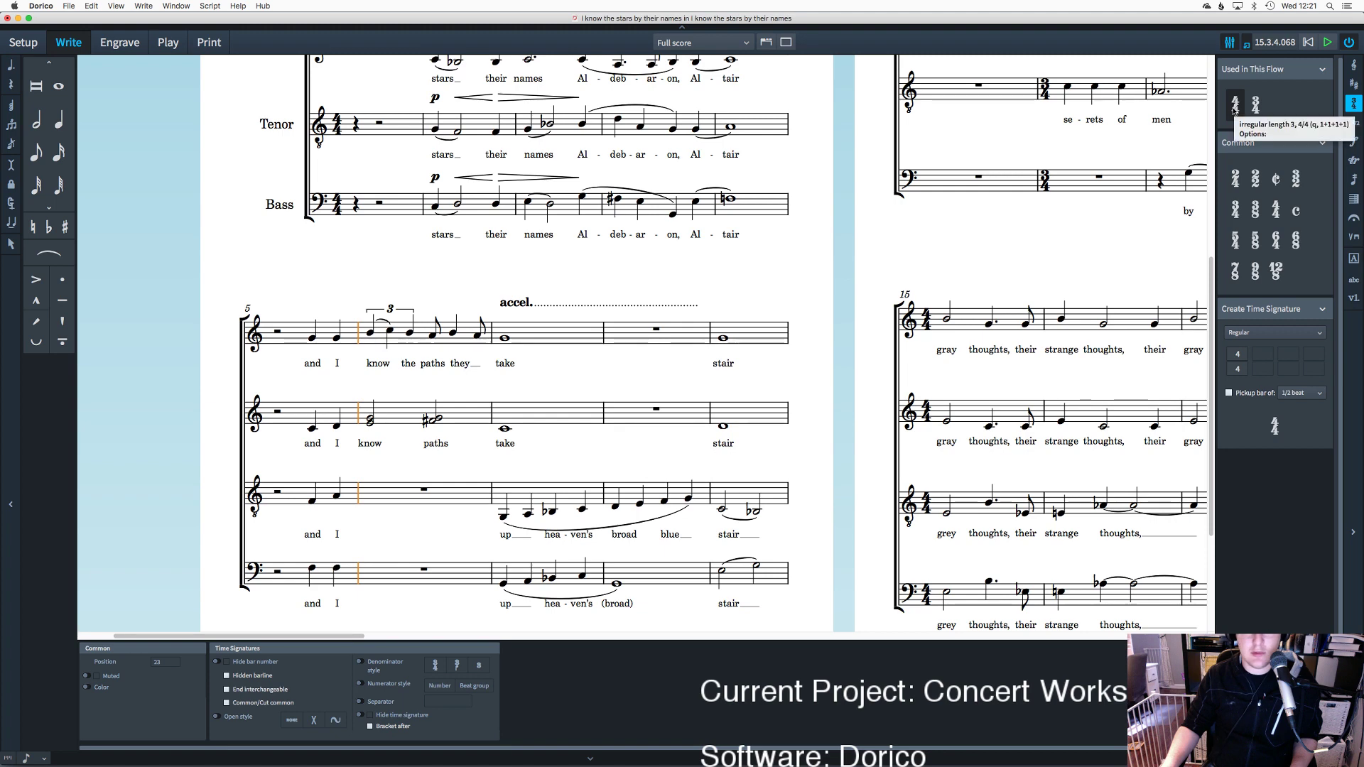
pyautogui.click(1276, 210)
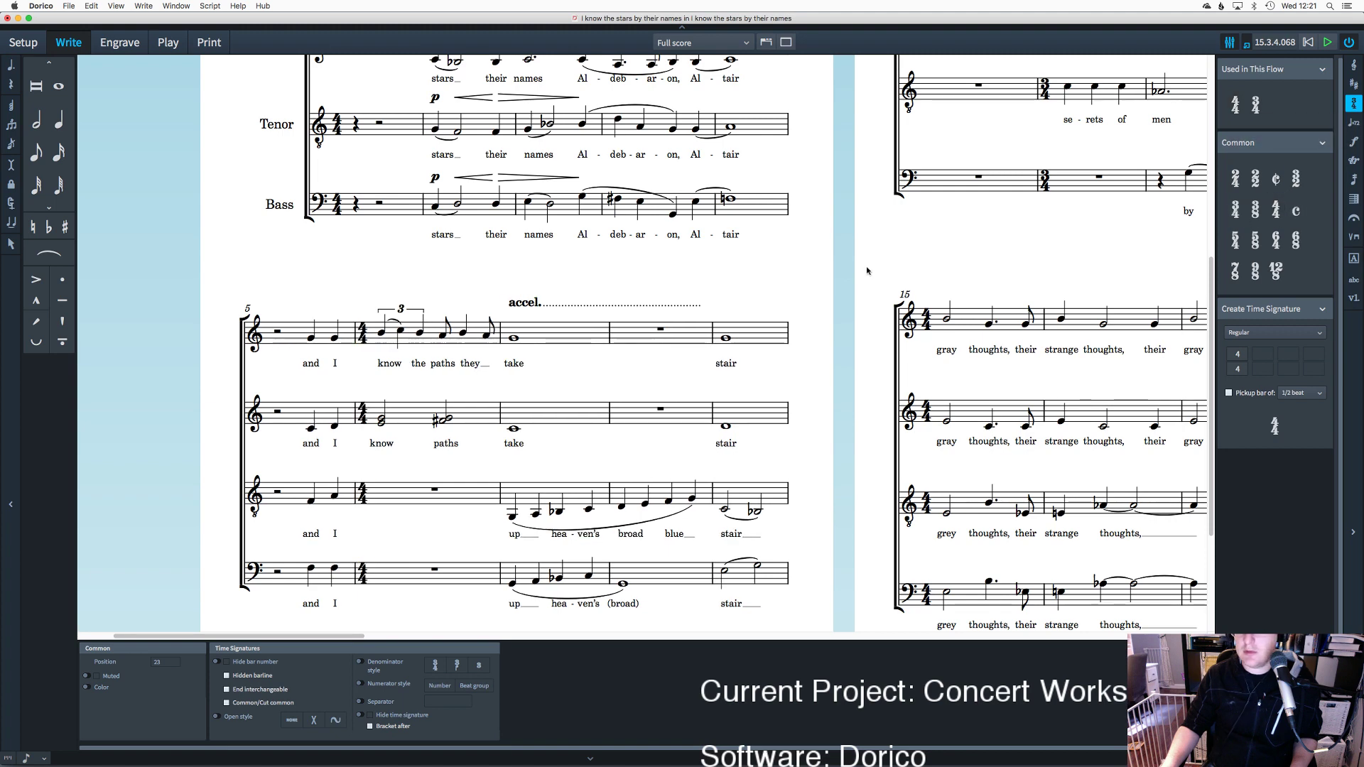
pyautogui.click(205, 377)
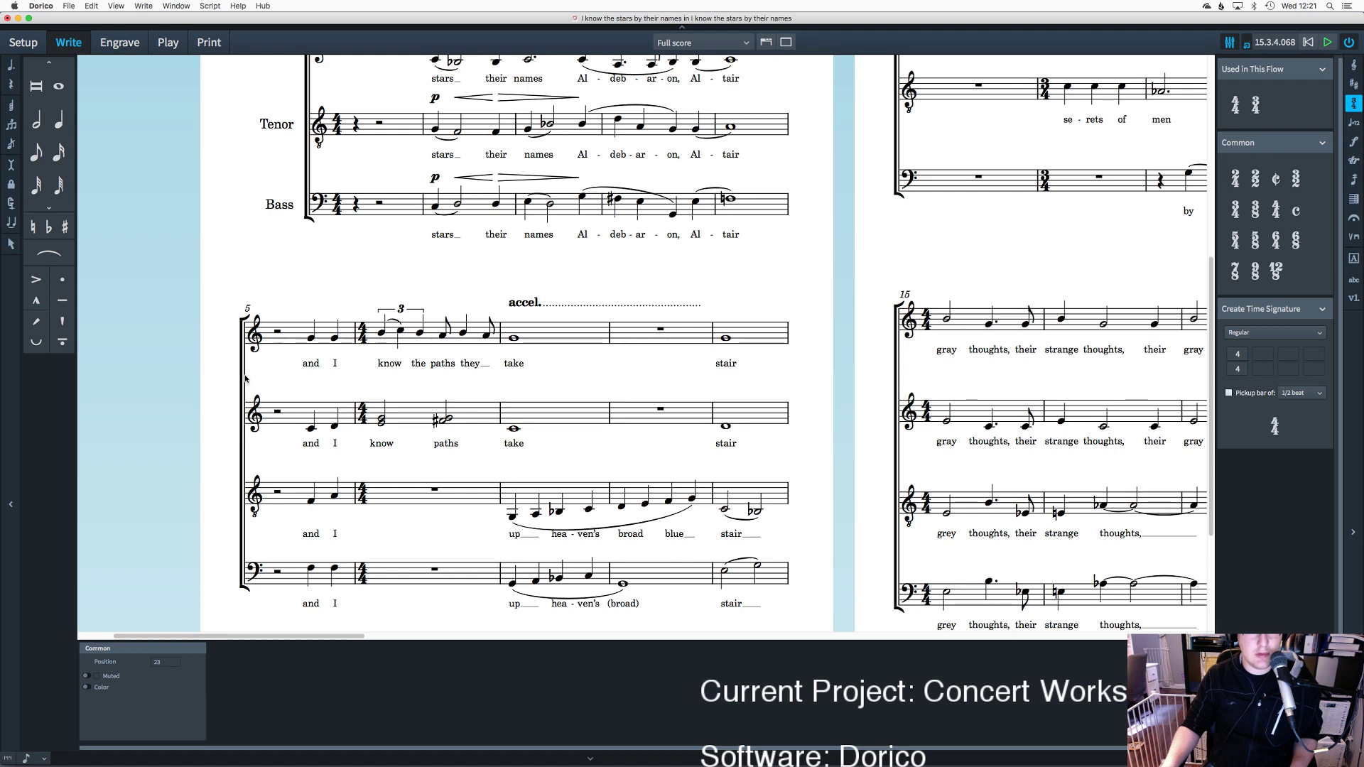
# Step: Insert a 3/4 time signature at the start of bar 5
pyautogui.click(1235, 211)
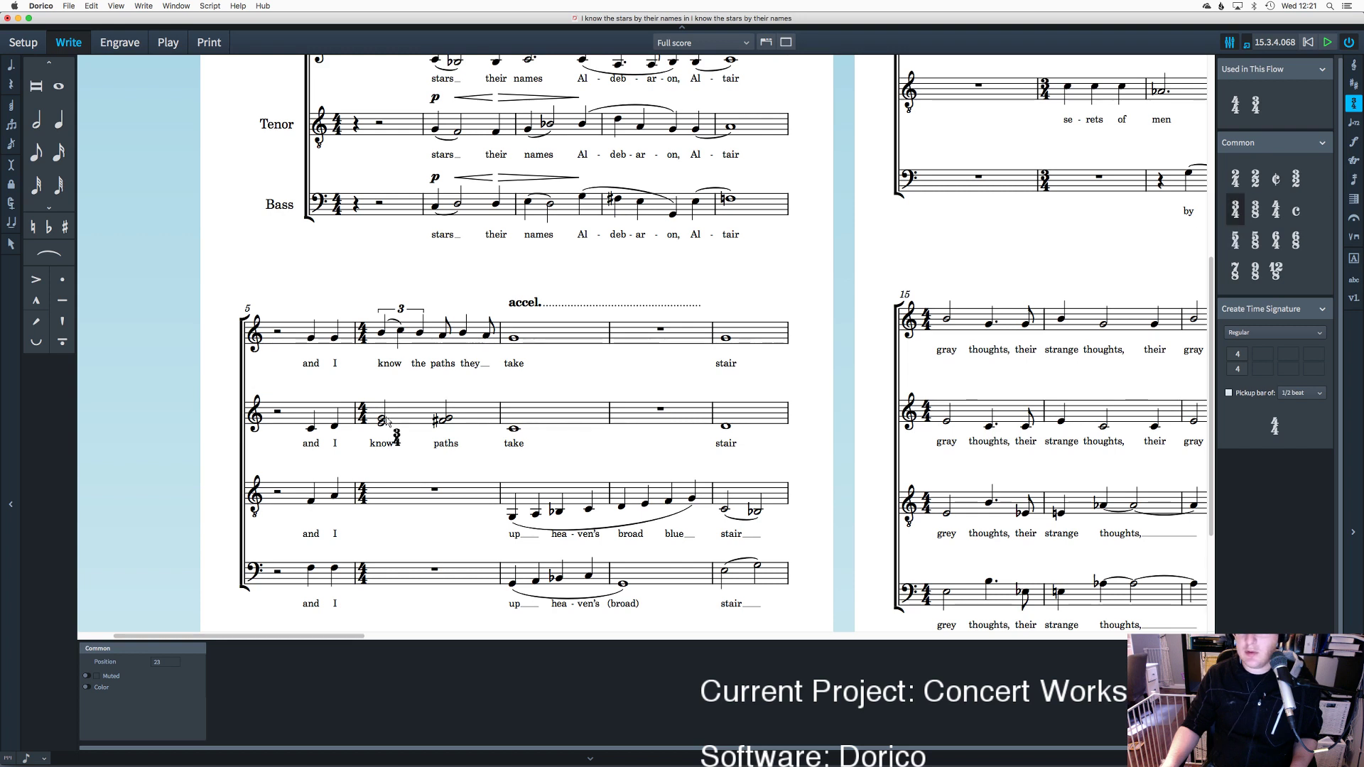
pyautogui.click(260, 341)
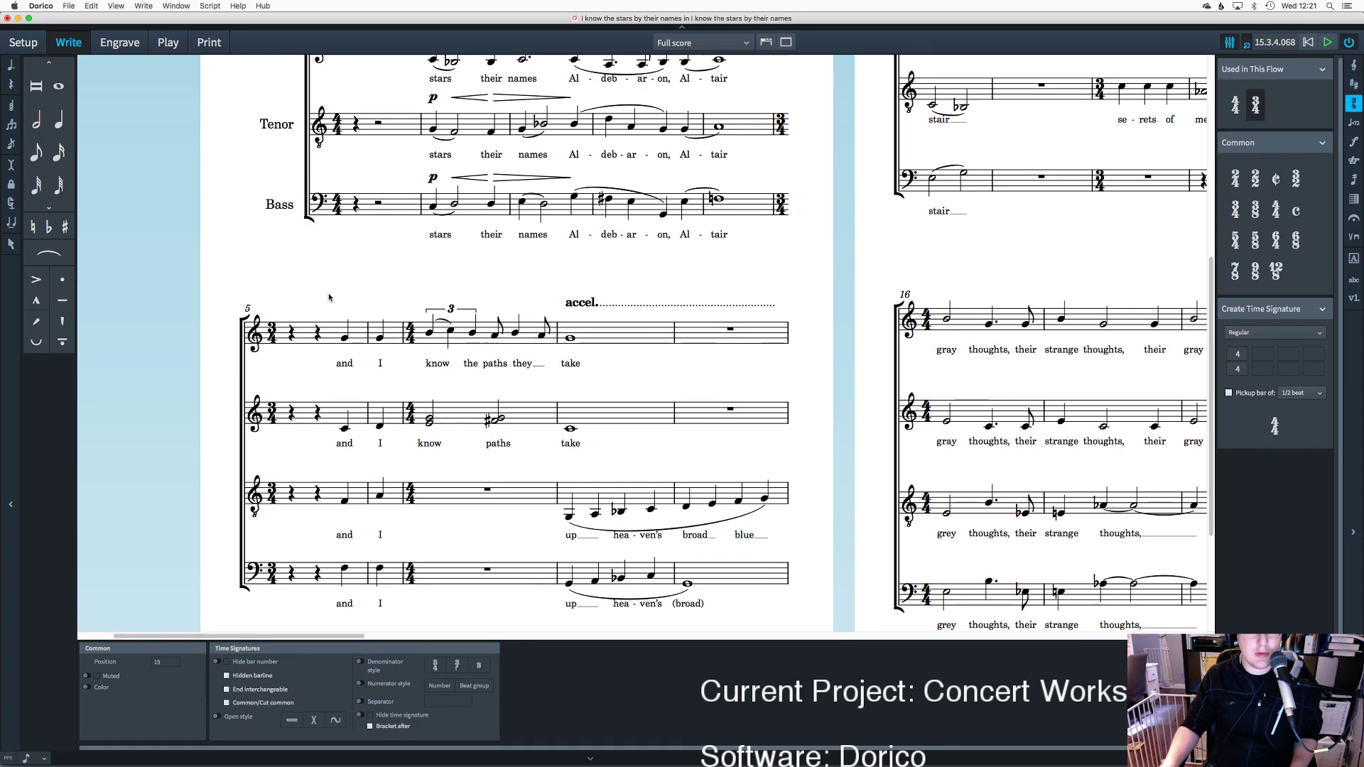
pyautogui.press('Escape')
# Step: Move the "and I" quarter notes in all four voices one beat earlier in bar 5
pyautogui.scroll(3, 396, 314)
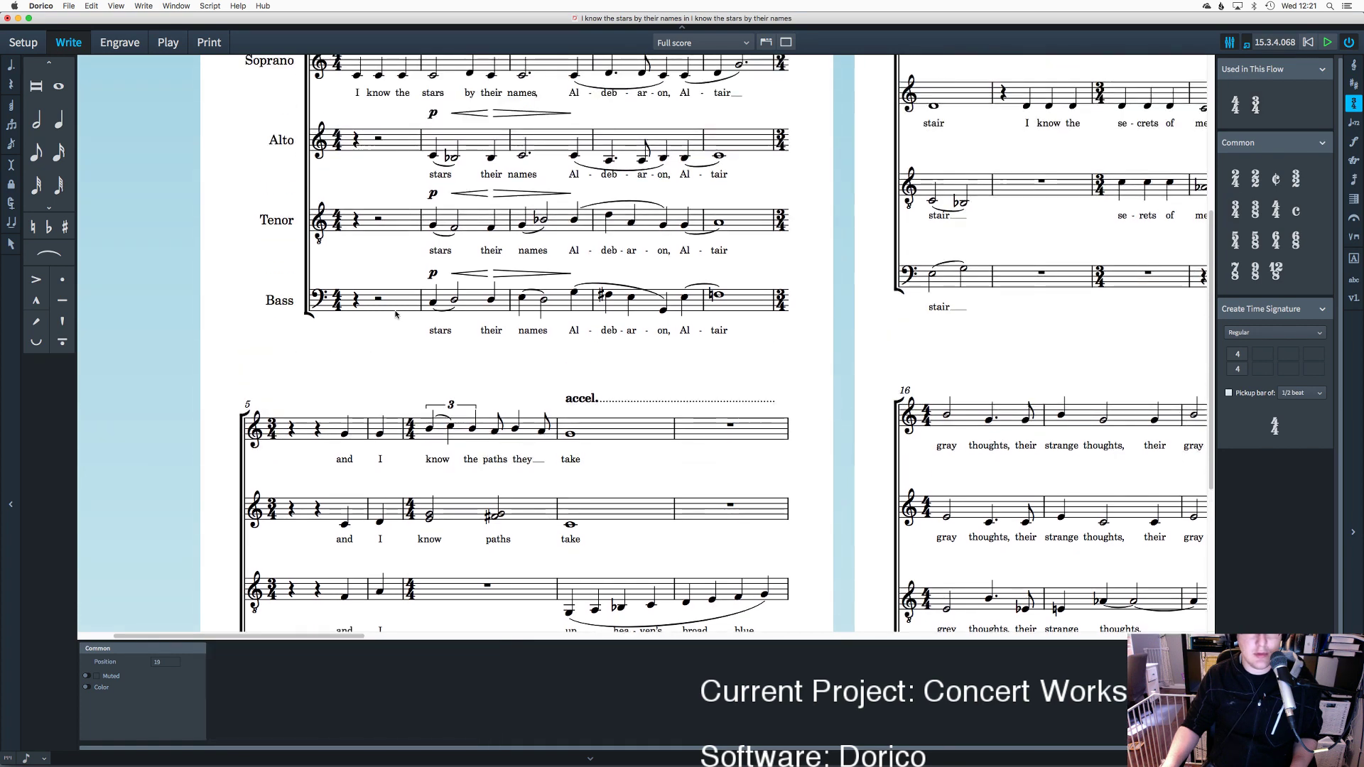
pyautogui.scroll(-2, 396, 314)
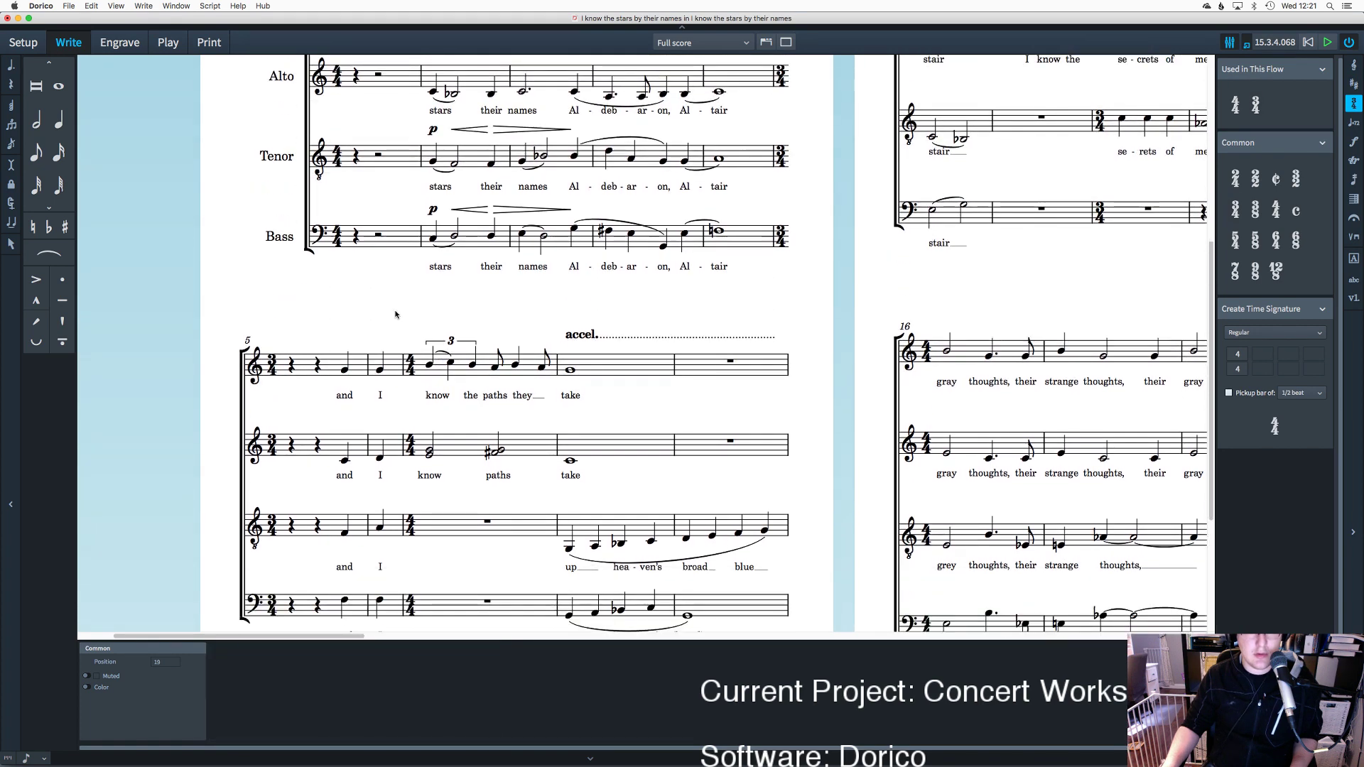
pyautogui.scroll(-3, 396, 318)
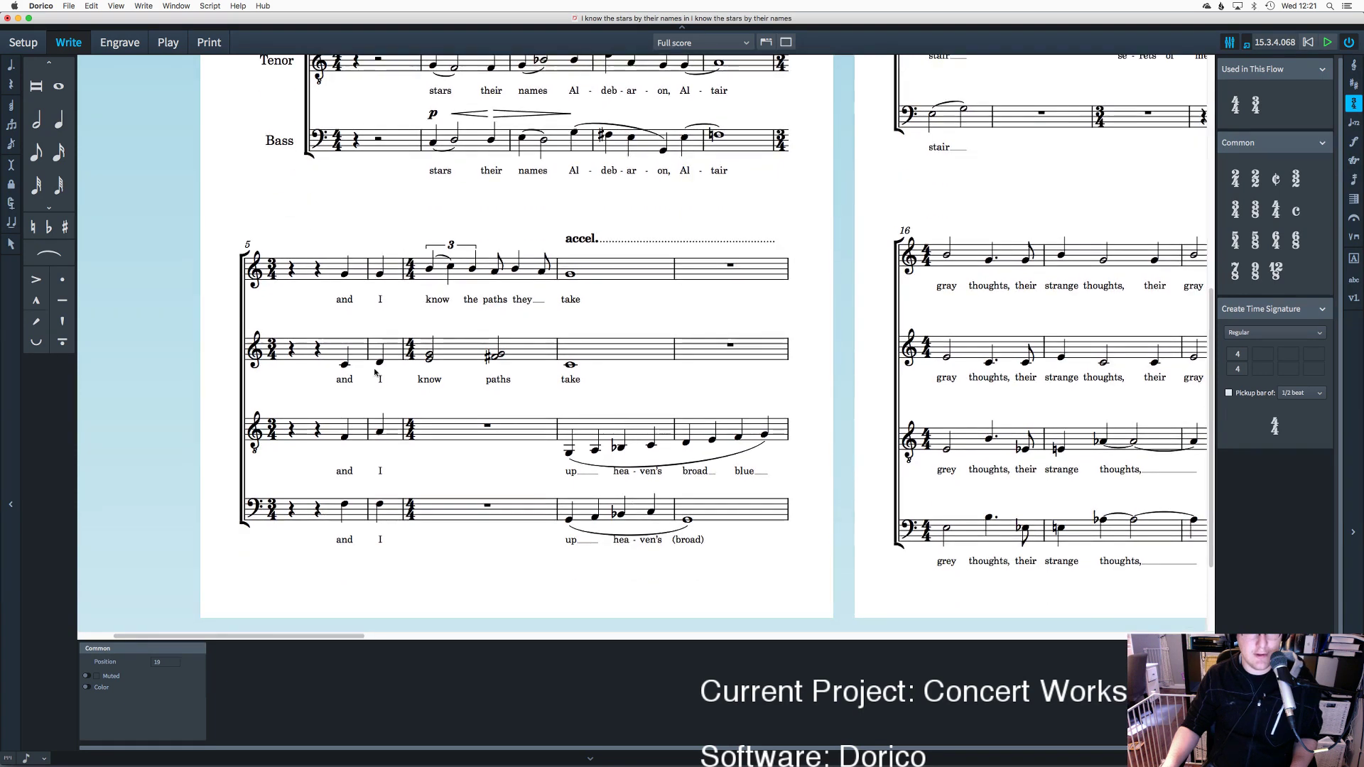
pyautogui.click(346, 503)
pyautogui.keyDown('shift'); pyautogui.click(379, 504); pyautogui.keyUp('shift')
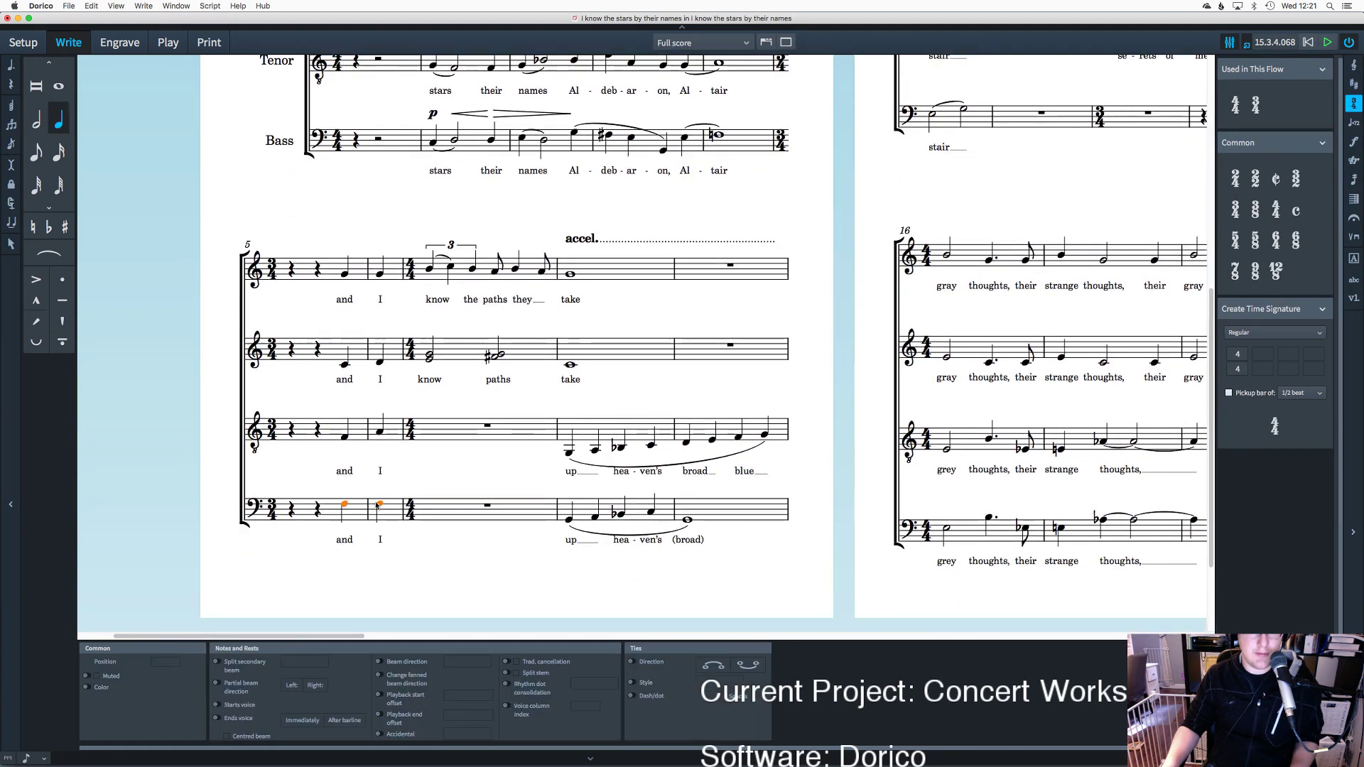
pyautogui.keyDown('super'); pyautogui.click(345, 437); pyautogui.keyUp('super')
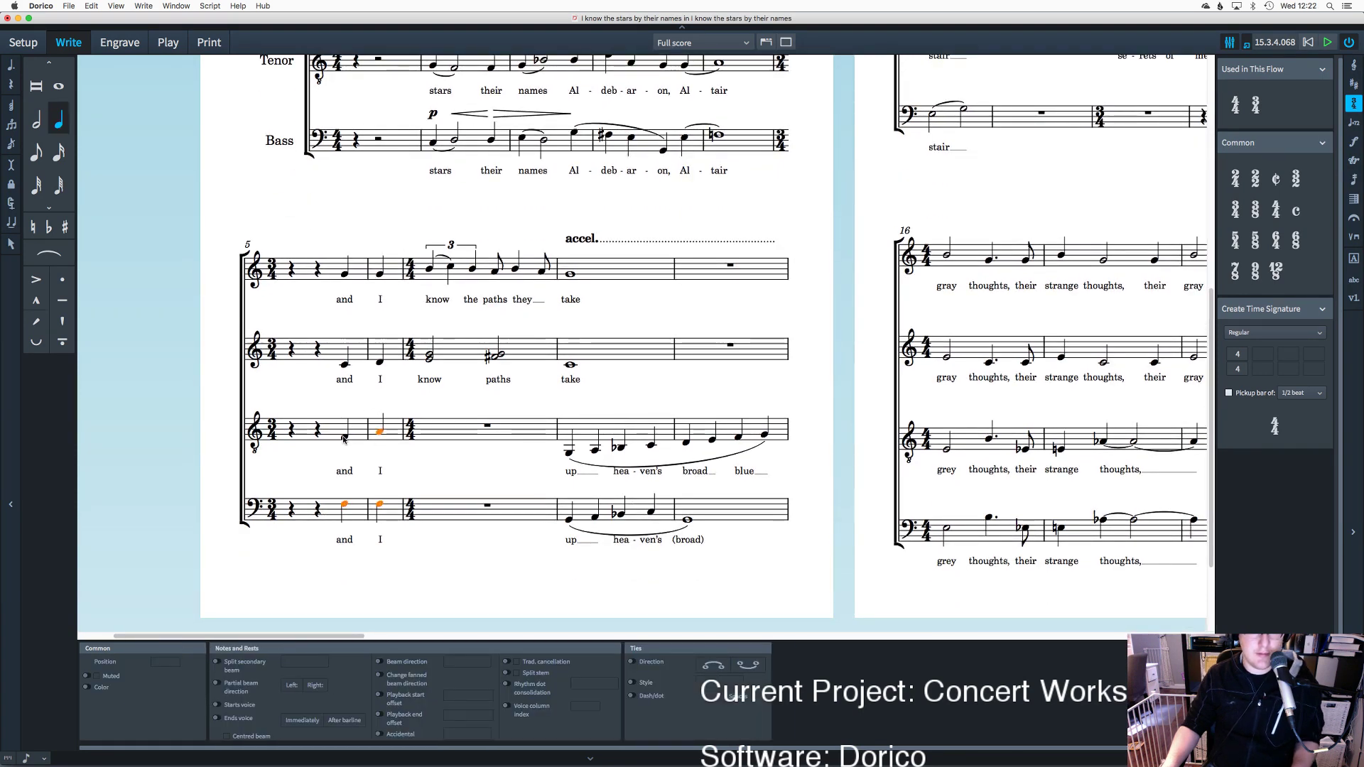
pyautogui.keyDown('super'); pyautogui.click(345, 365); pyautogui.keyUp('super')
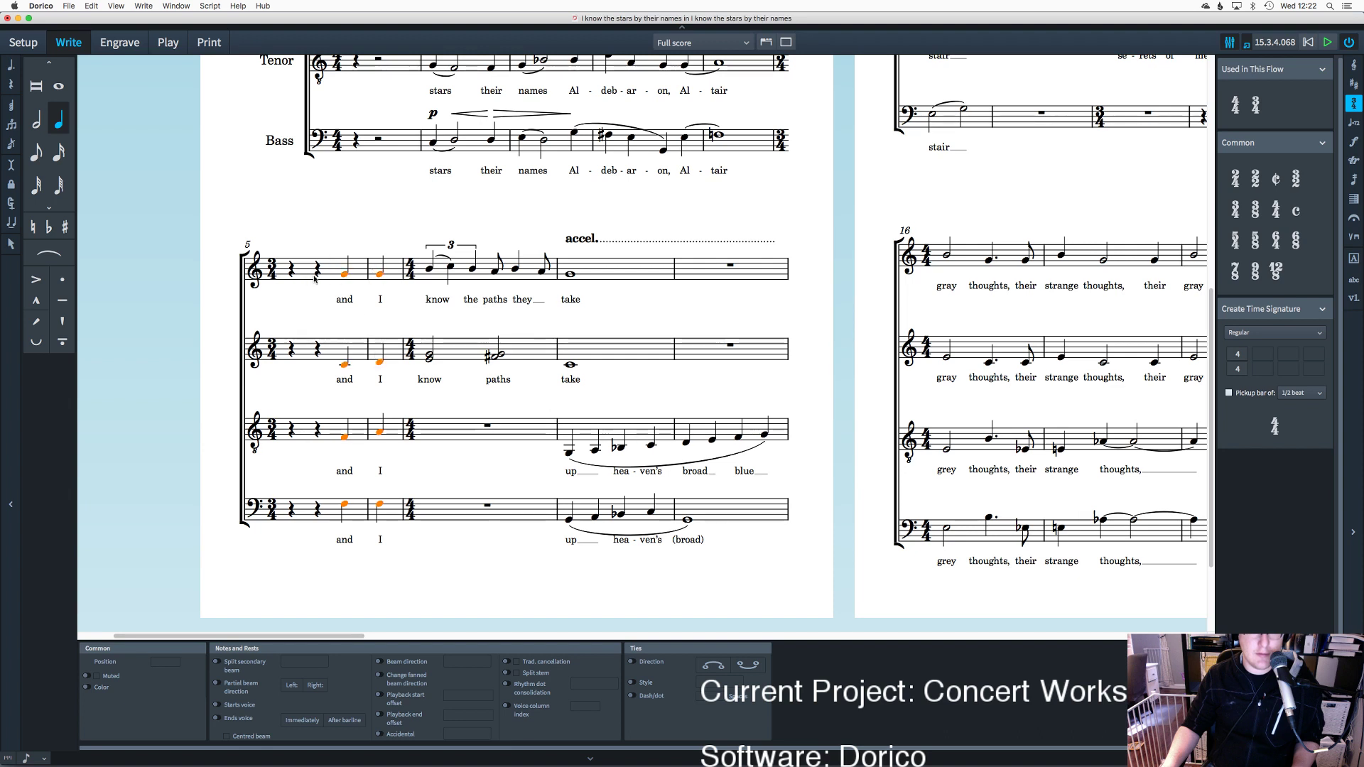
pyautogui.hotkey('alt', 'Left')
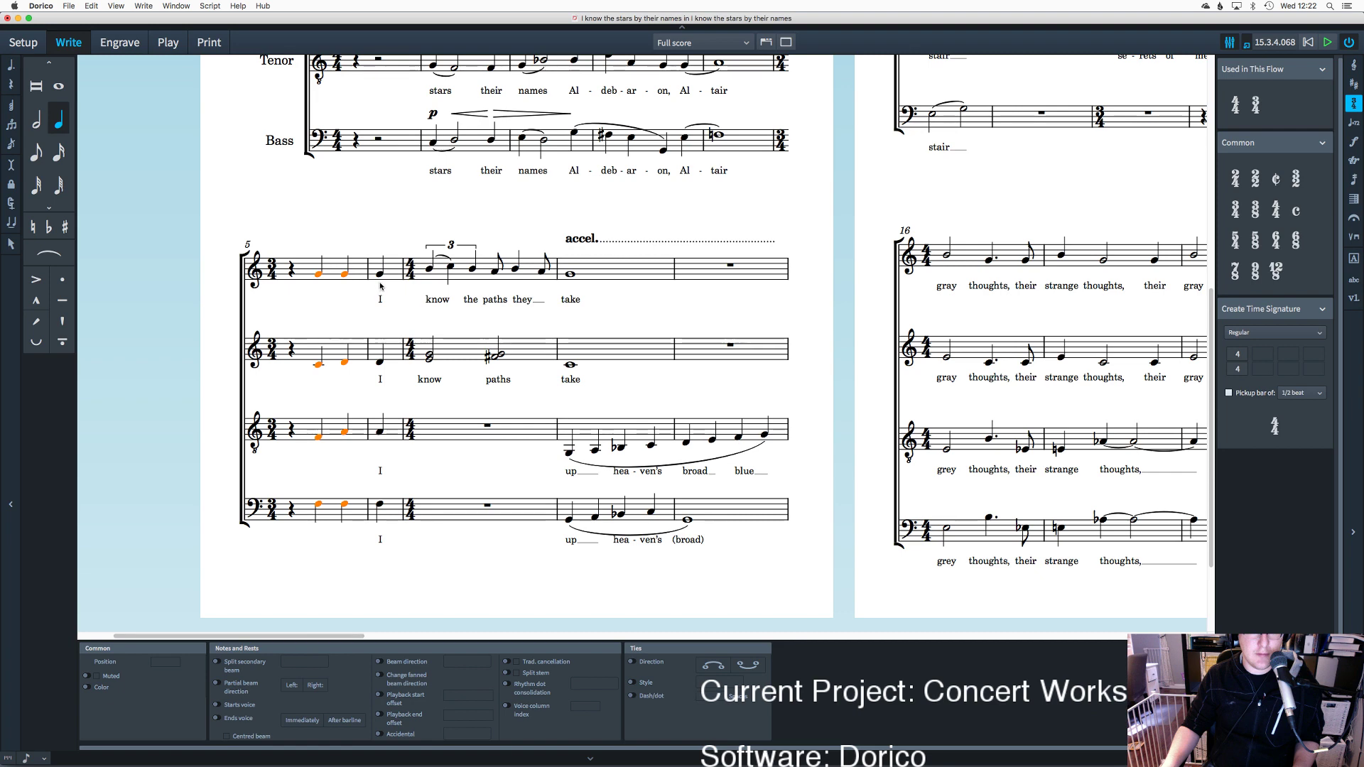
# Step: Delete the remaining quarter note in the short bar before "know" in all four voices
pyautogui.click(380, 273)
pyautogui.keyDown('super'); pyautogui.click(382, 430); pyautogui.keyUp('super')
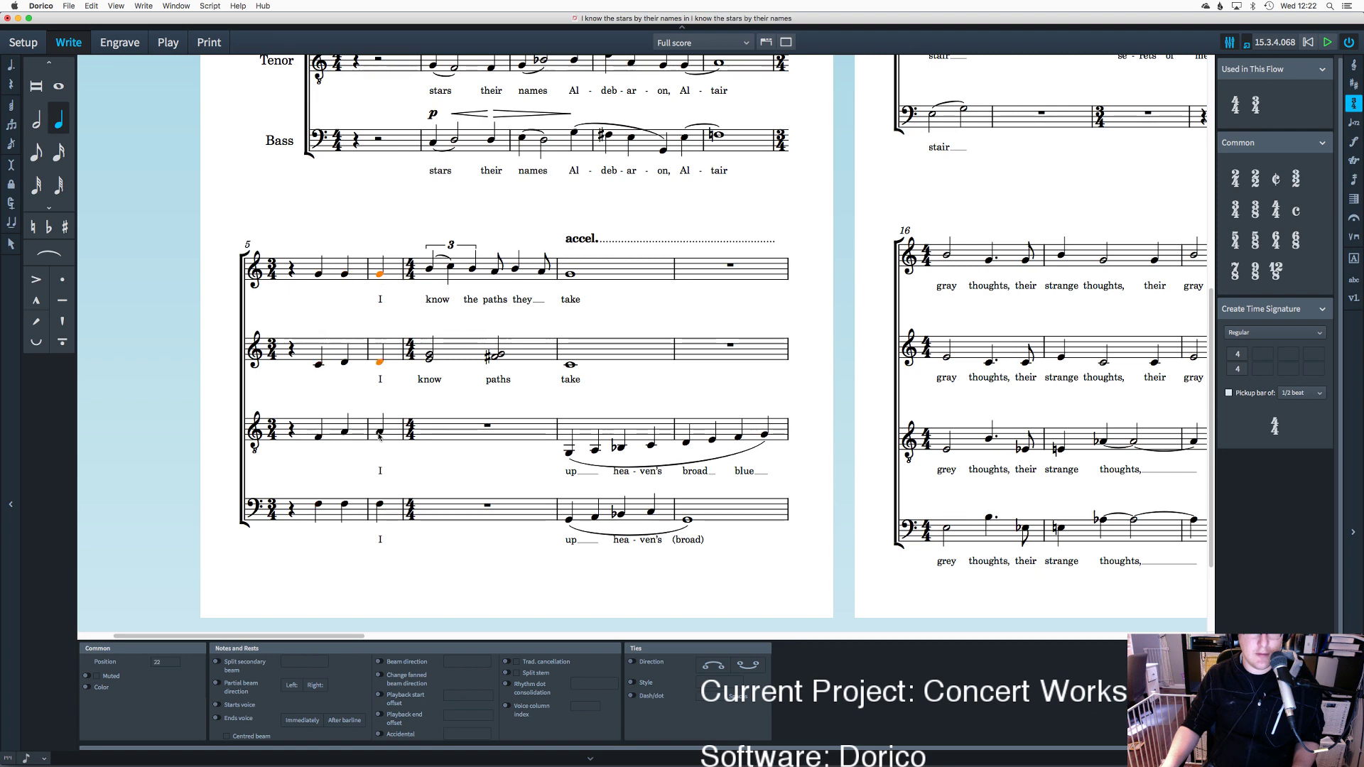
pyautogui.keyDown('super'); pyautogui.click(381, 504); pyautogui.keyUp('super')
pyautogui.press('Delete')
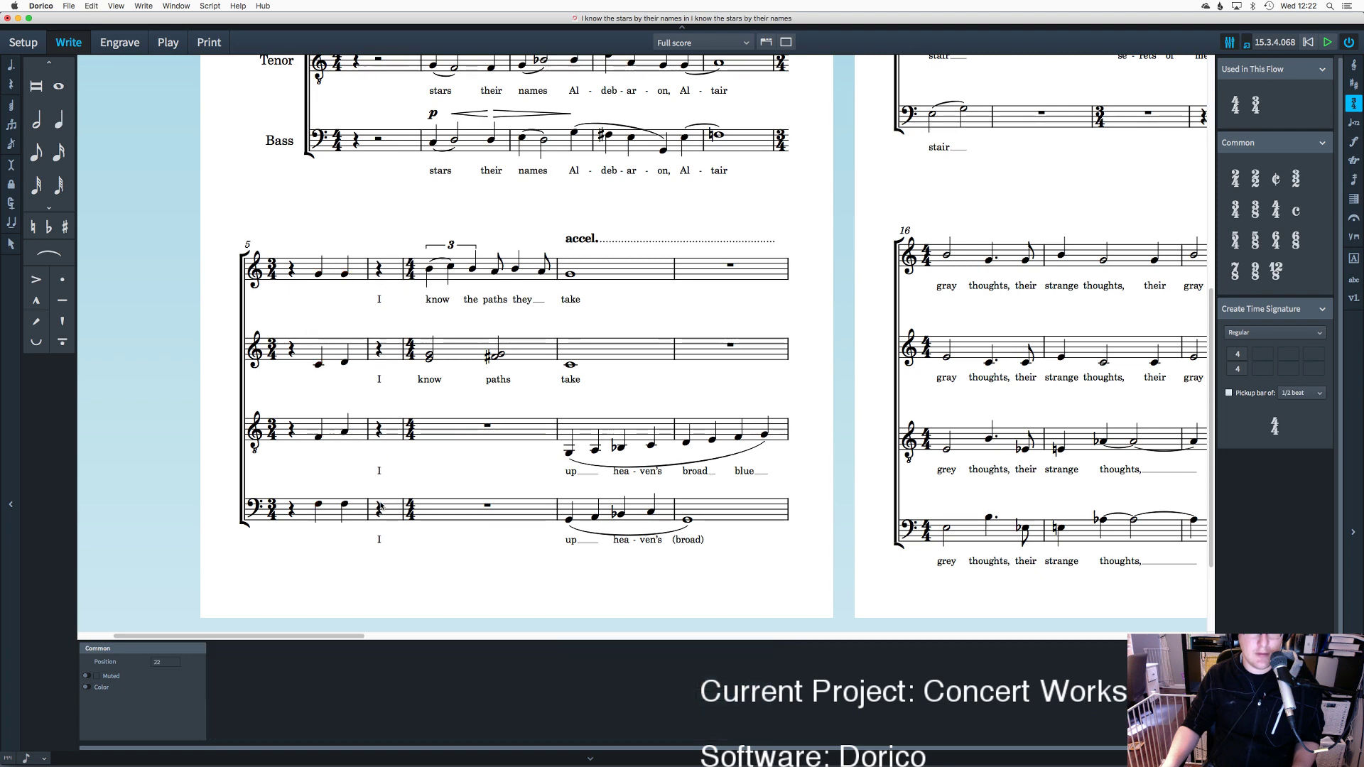
# Step: Delete the leftover lyric "I" under the quarter rests before "know" in all four voices
pyautogui.click(378, 508)
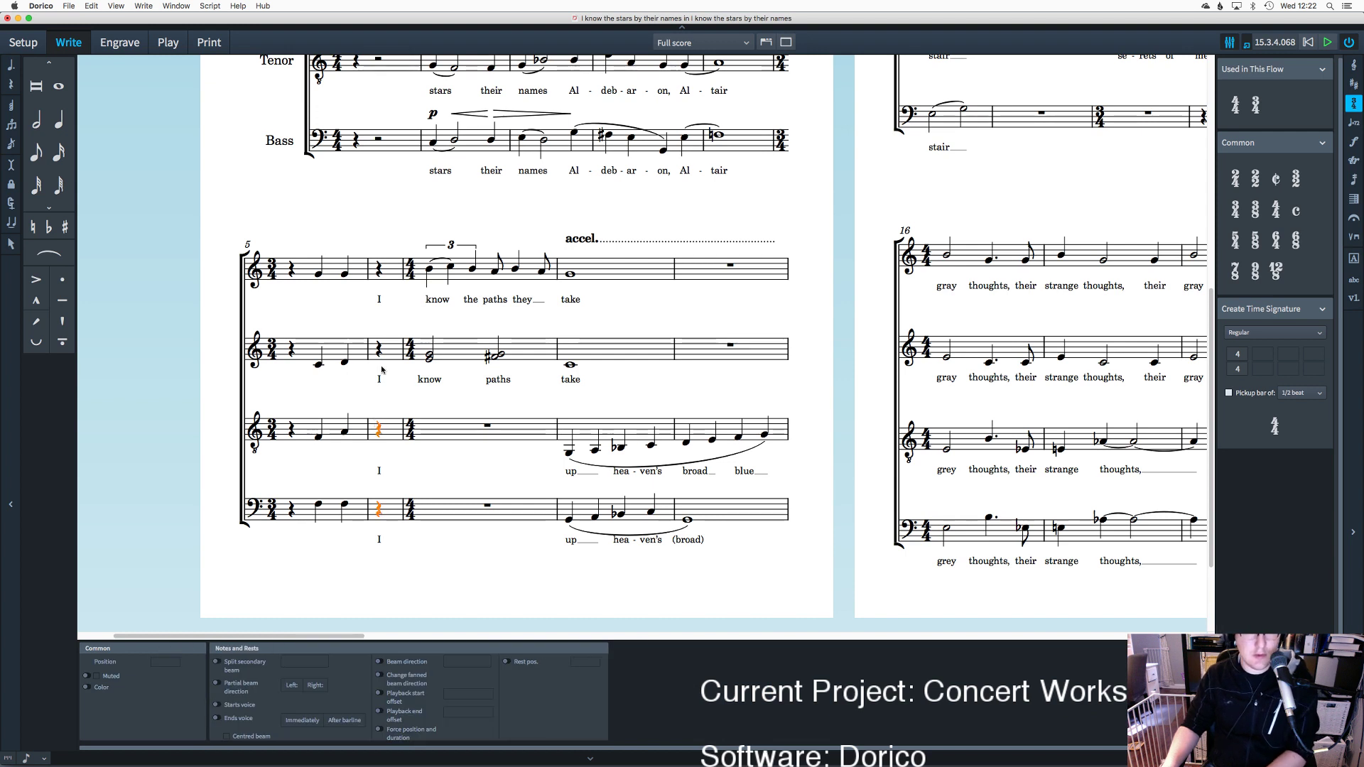
pyautogui.press('Escape')
pyautogui.click(381, 272)
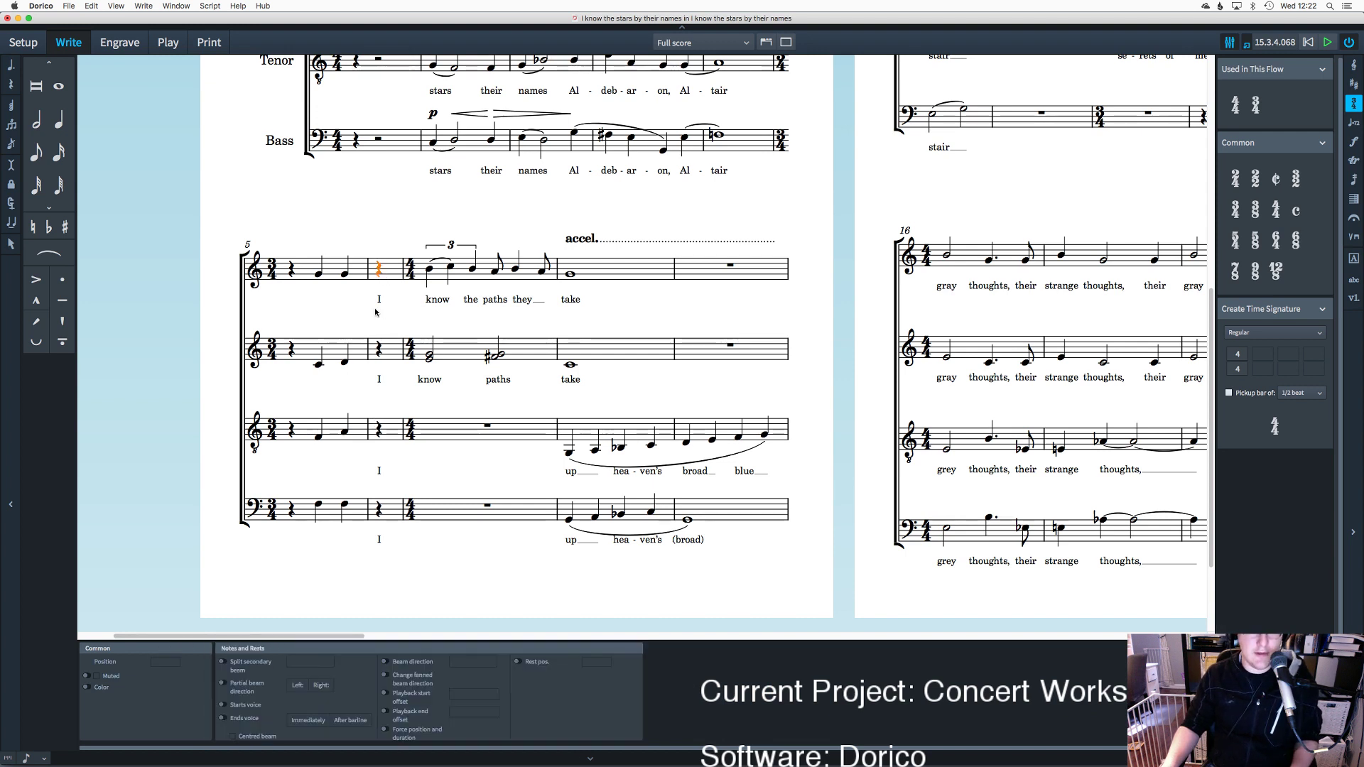
pyautogui.keyDown('shift'); pyautogui.click(380, 510); pyautogui.keyUp('shift')
pyautogui.press('Delete')
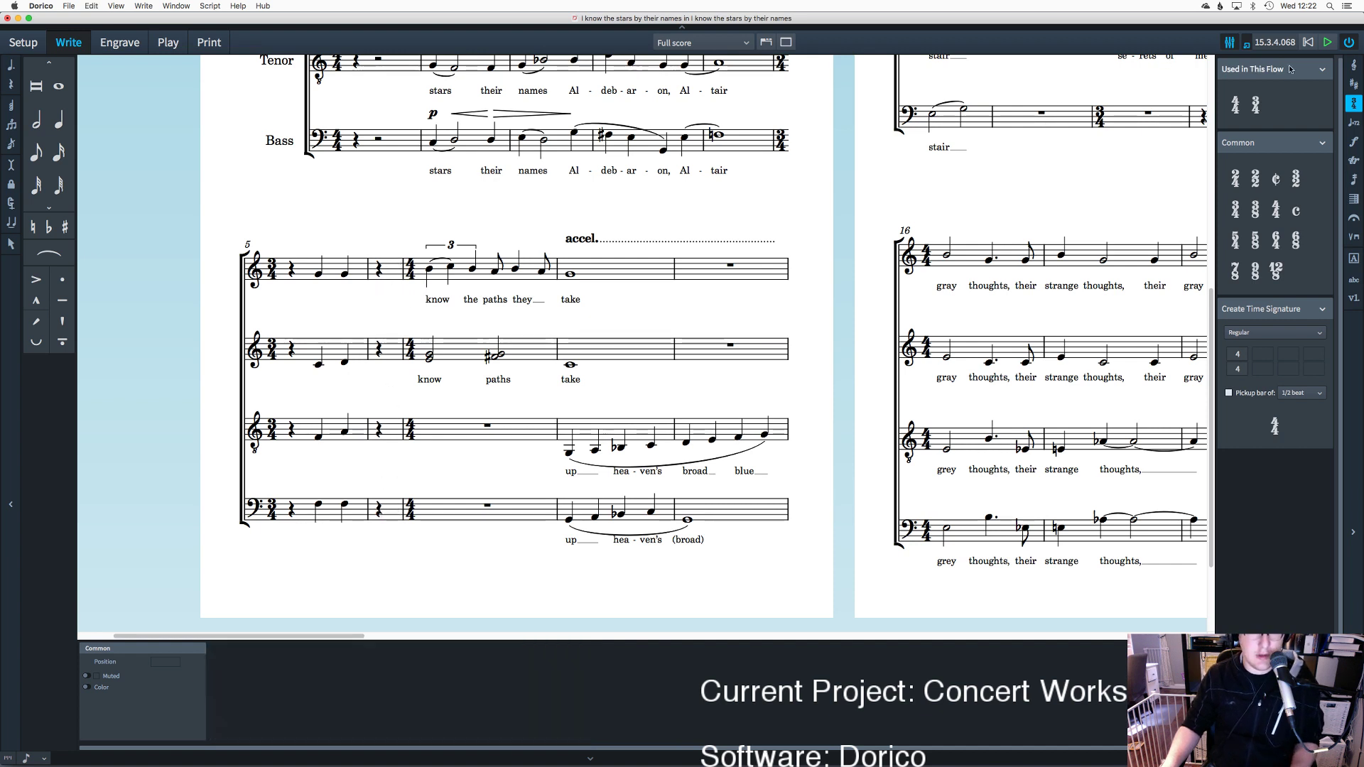
pyautogui.click(1353, 122)
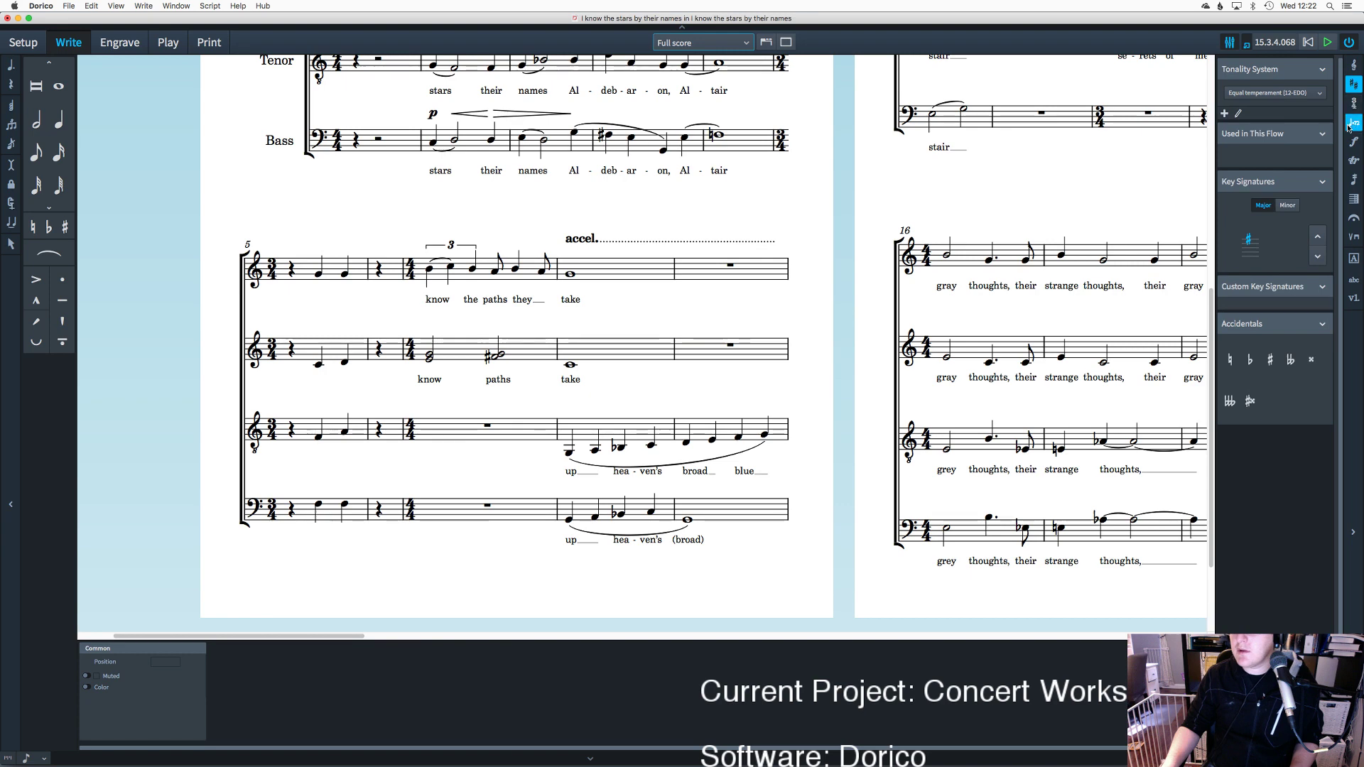
pyautogui.click(1356, 67)
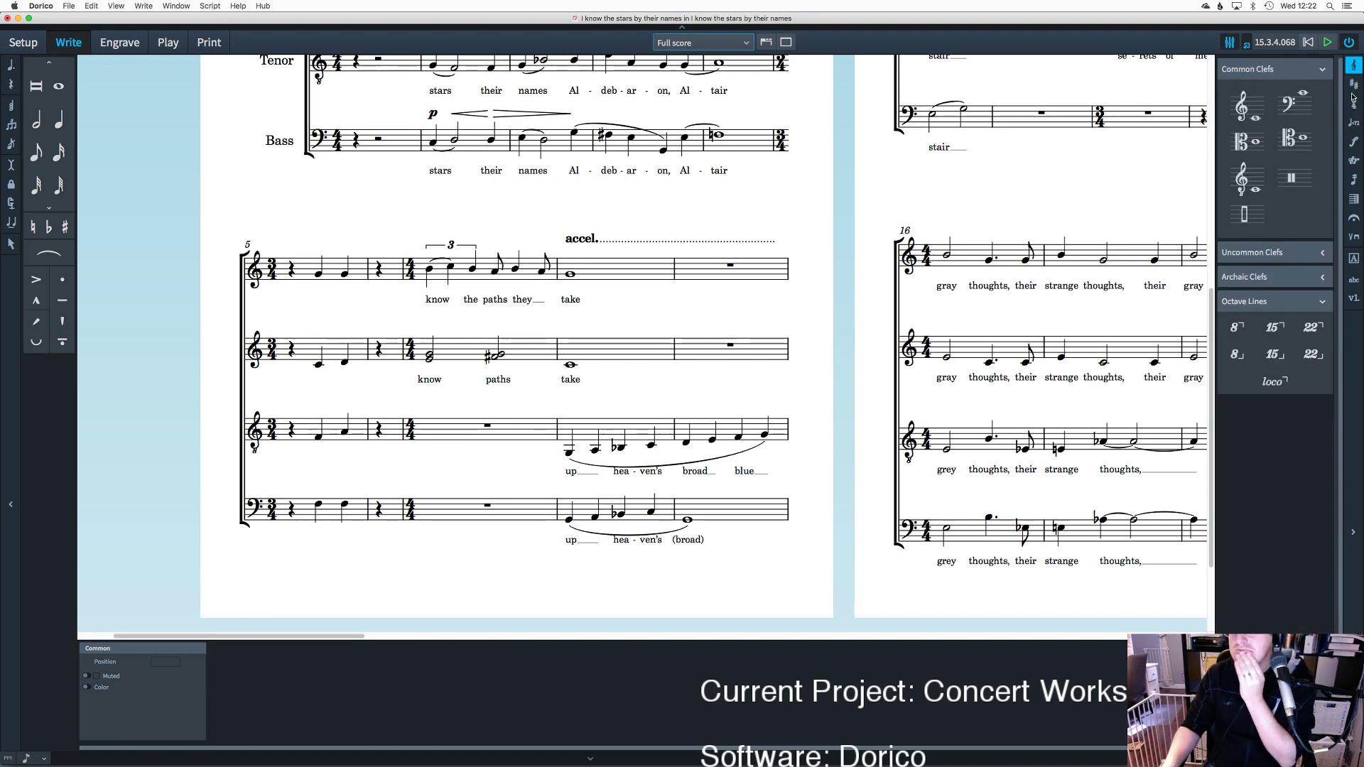
pyautogui.click(368, 274)
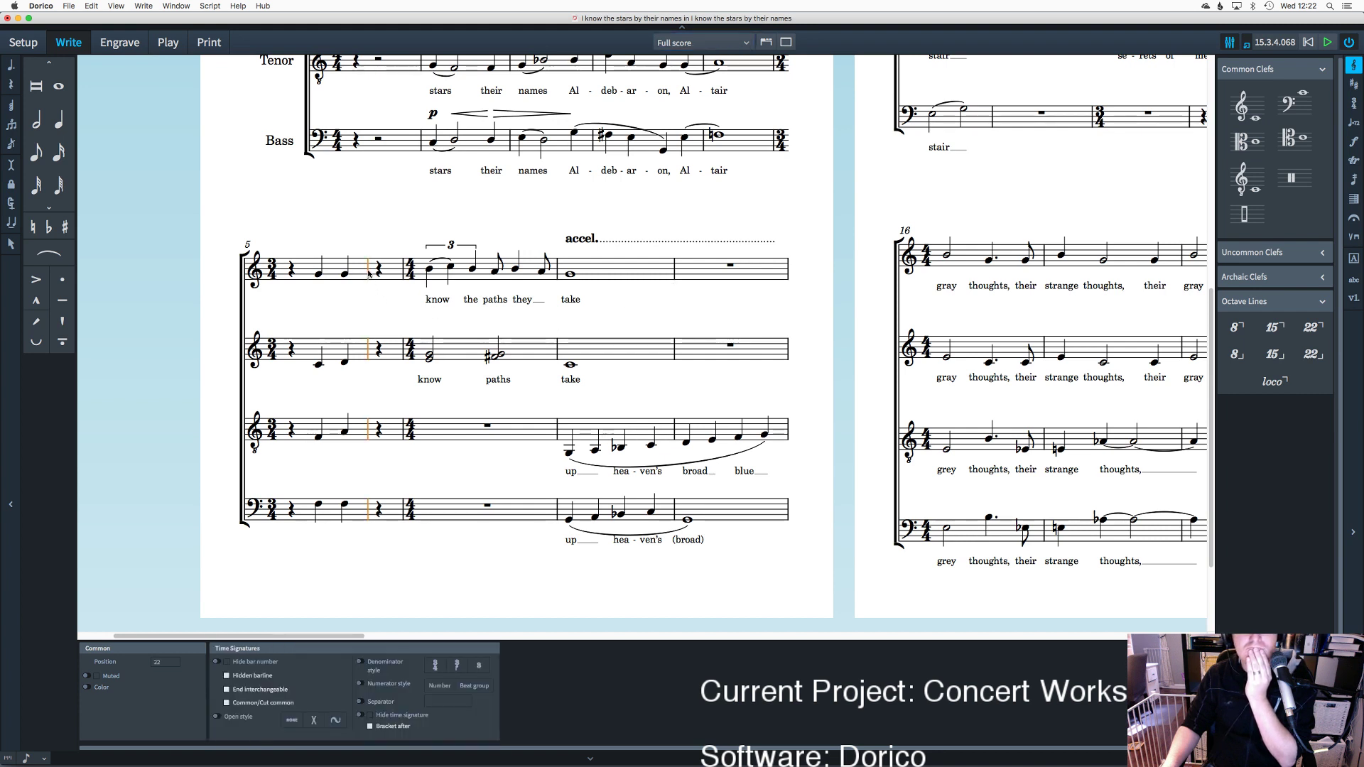
pyautogui.rightClick(368, 274)
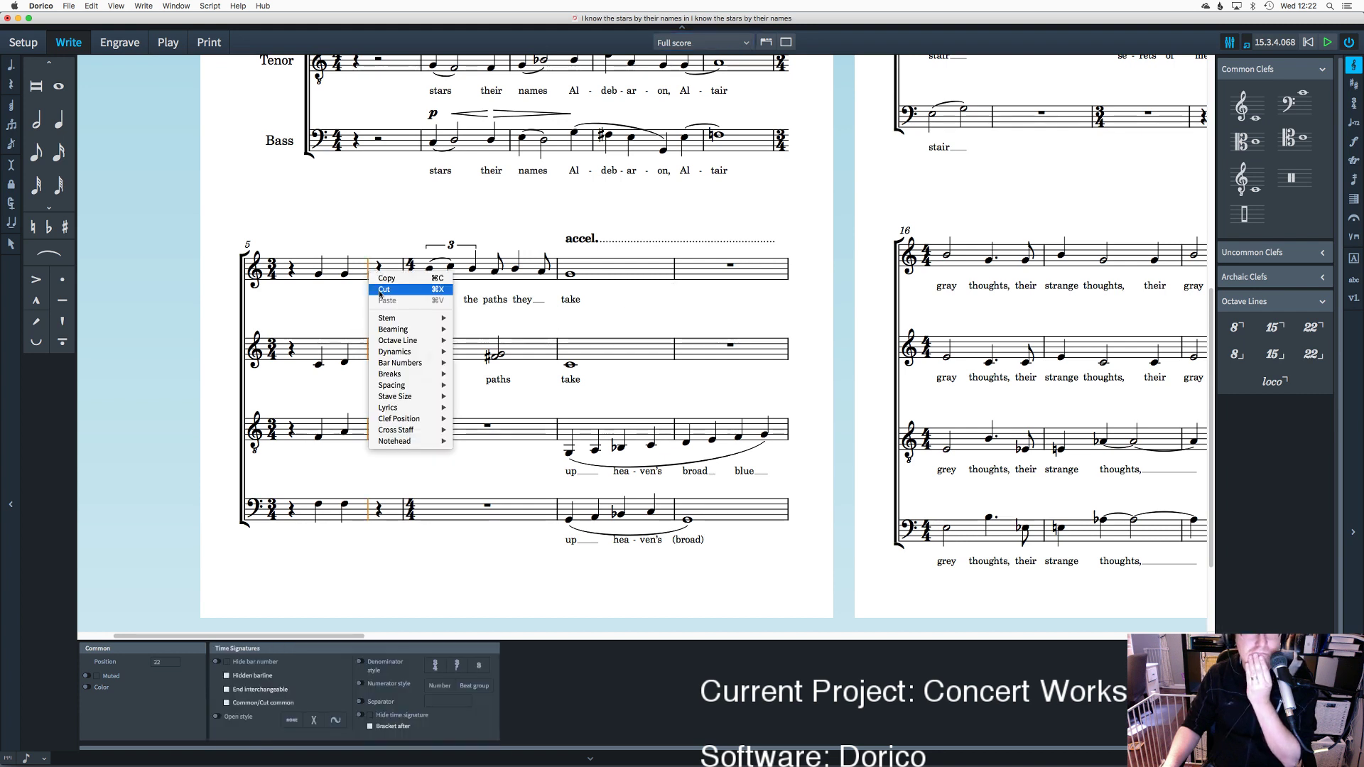
pyautogui.moveTo(417, 364)
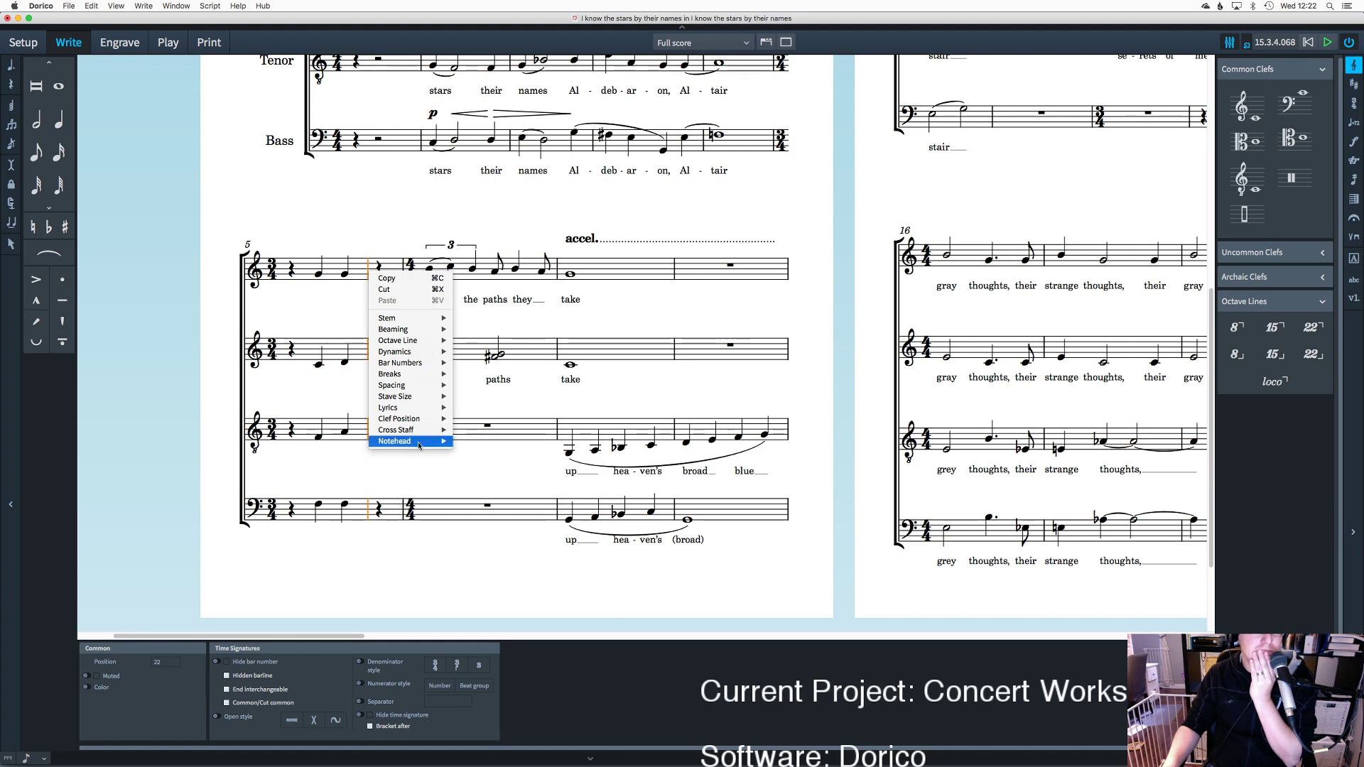
pyautogui.moveTo(427, 395)
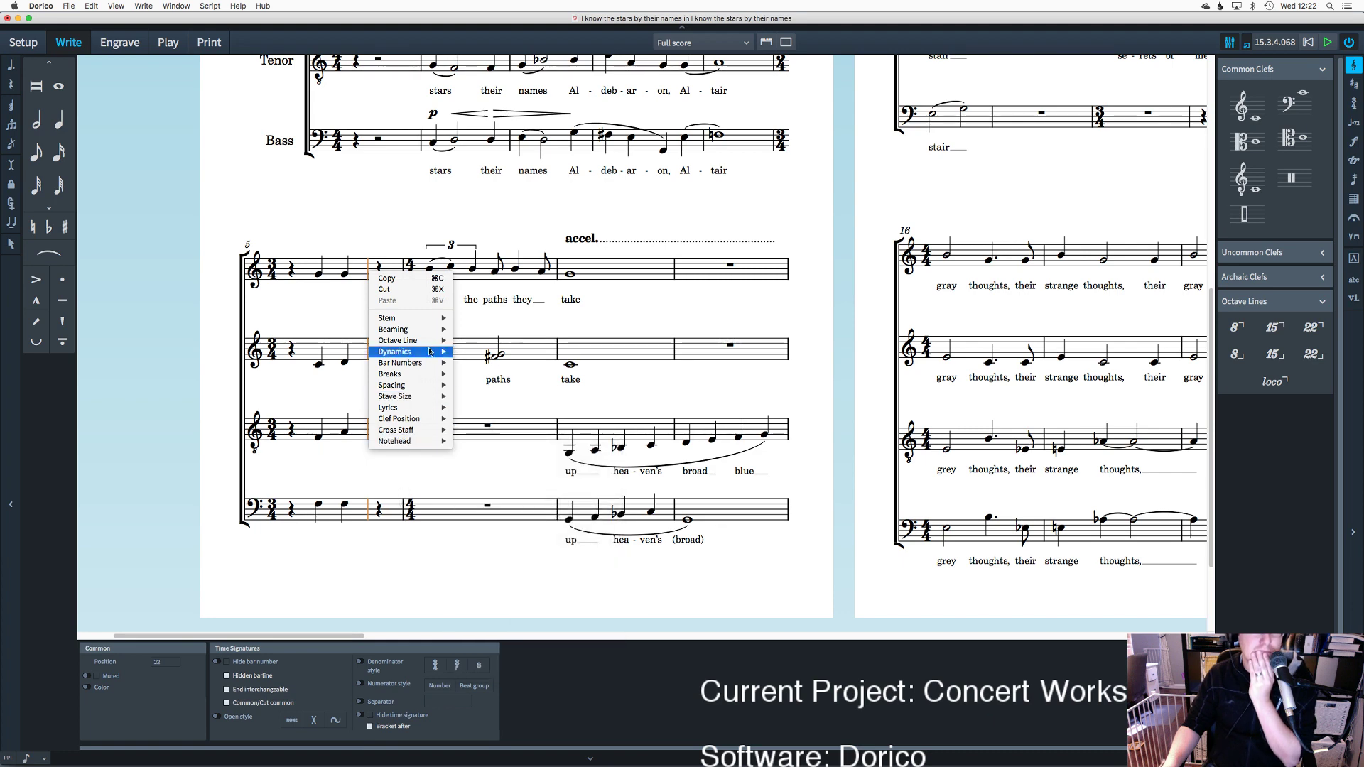
pyautogui.click(489, 460)
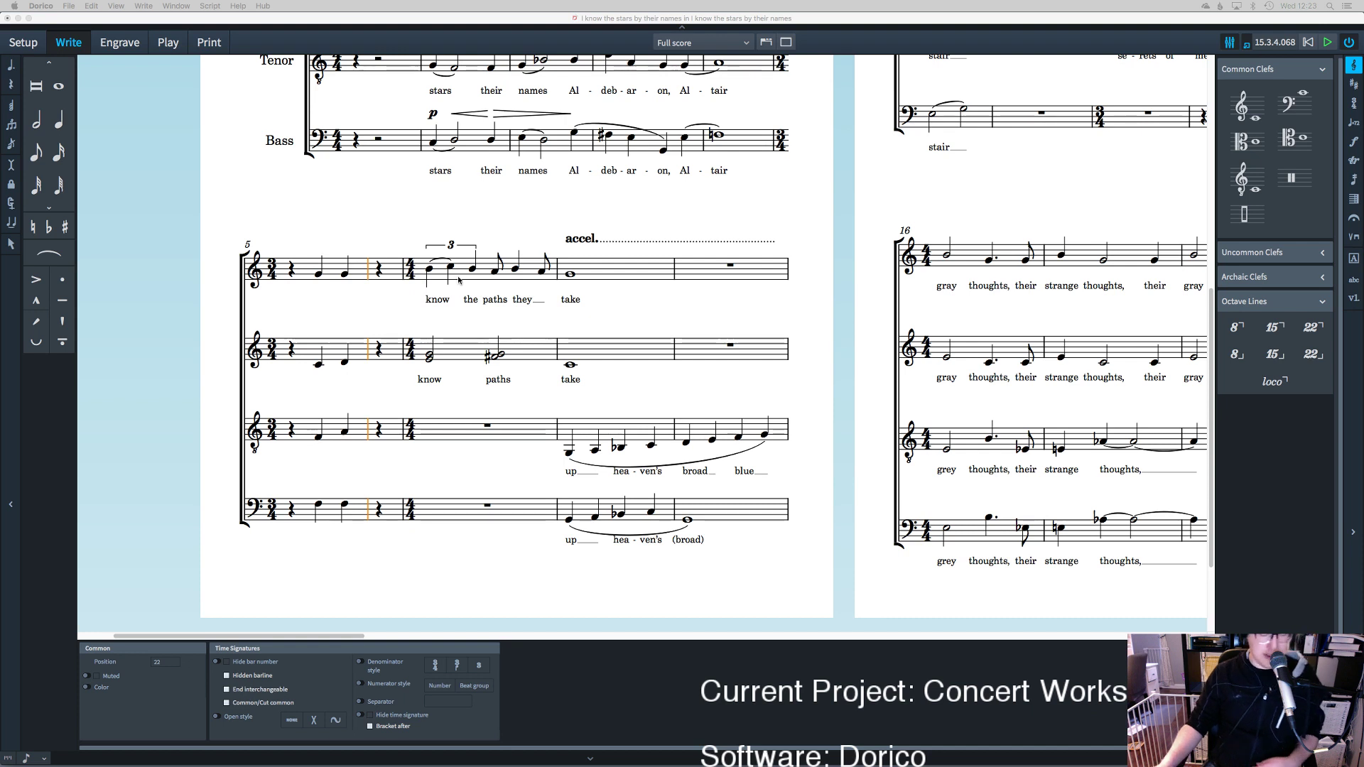
# Step: Try to remove one quarter-note beat at the alto rest before "know" using -1q, and undo the removal
pyautogui.click(378, 349)
pyautogui.hotkey('shift', 'x')
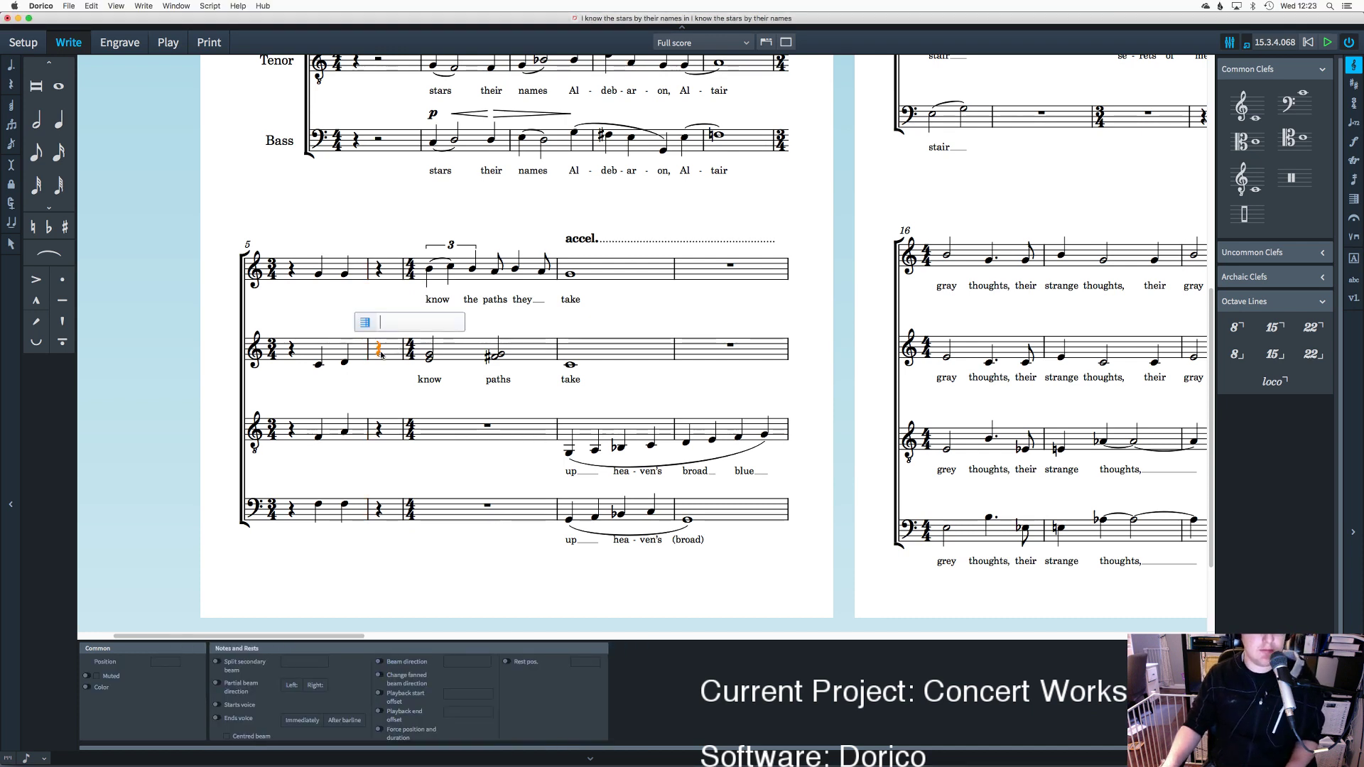
pyautogui.write('-1q')
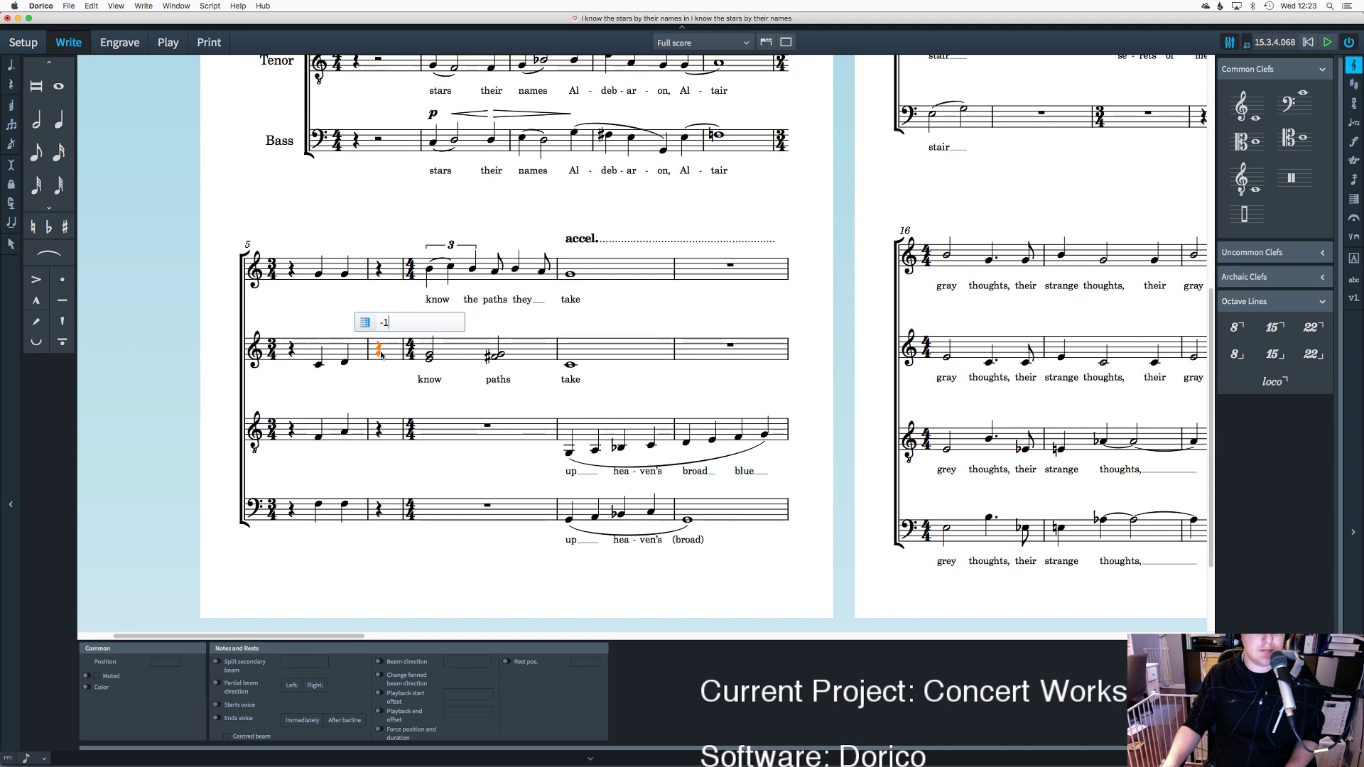
pyautogui.press('Return')
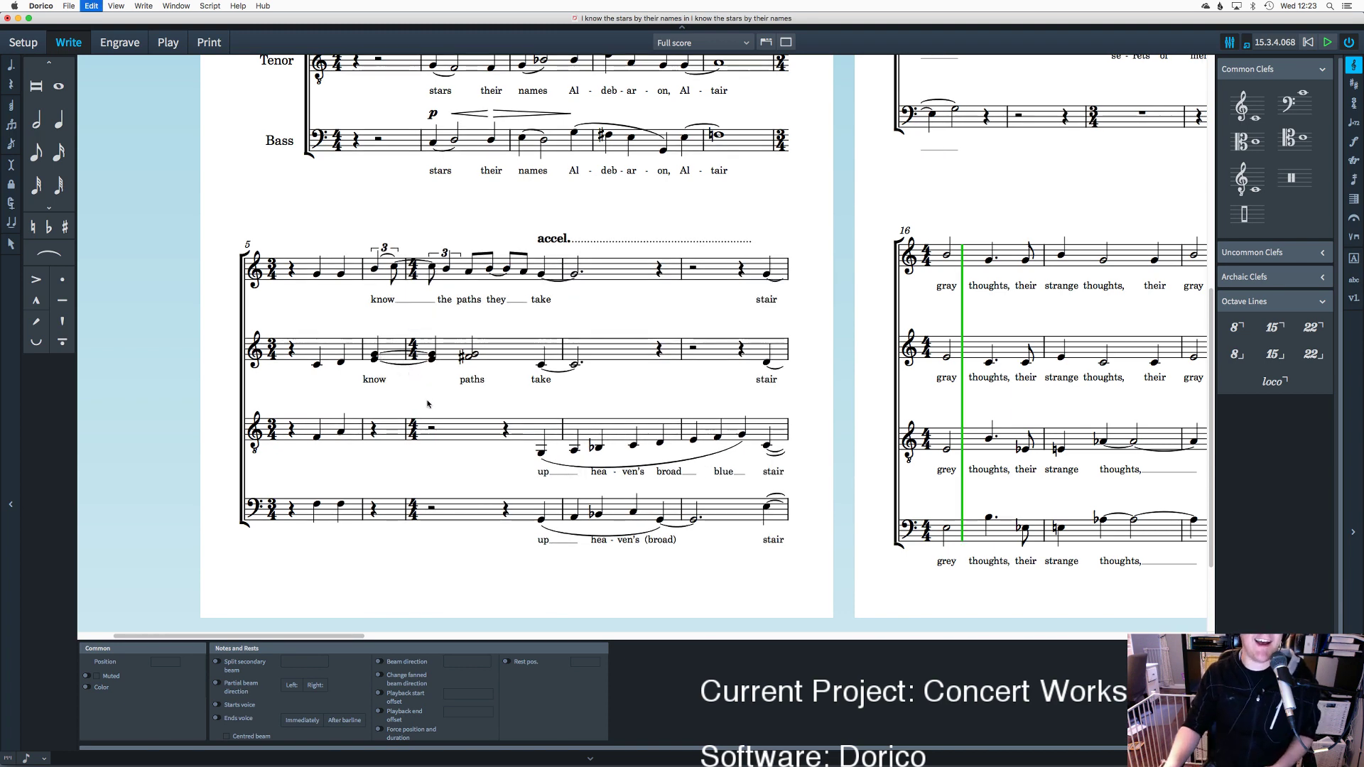
pyautogui.press('super+z')
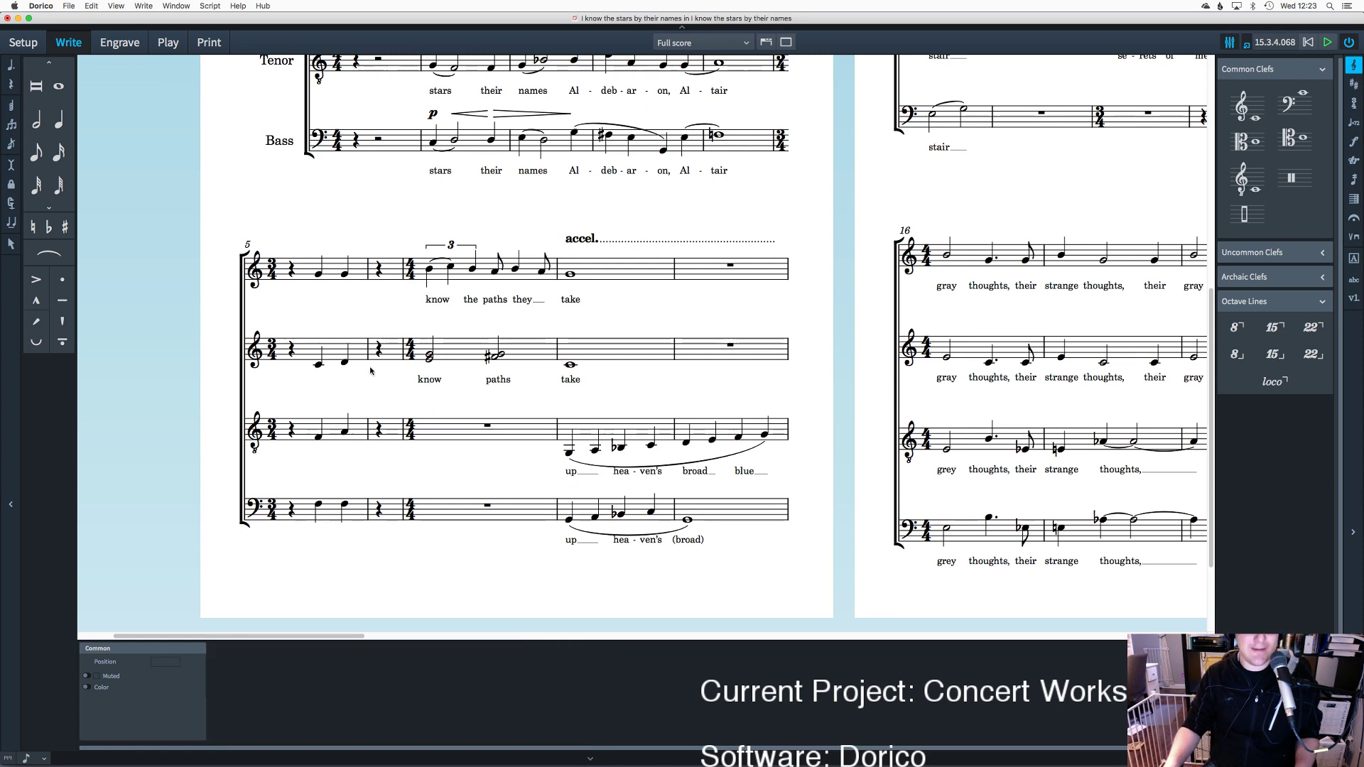
# Step: Undo the lyric and note deletions, the shift of the "and I" notes, and the 3/4 time signature insertion at bar 5
pyautogui.press('super+z')
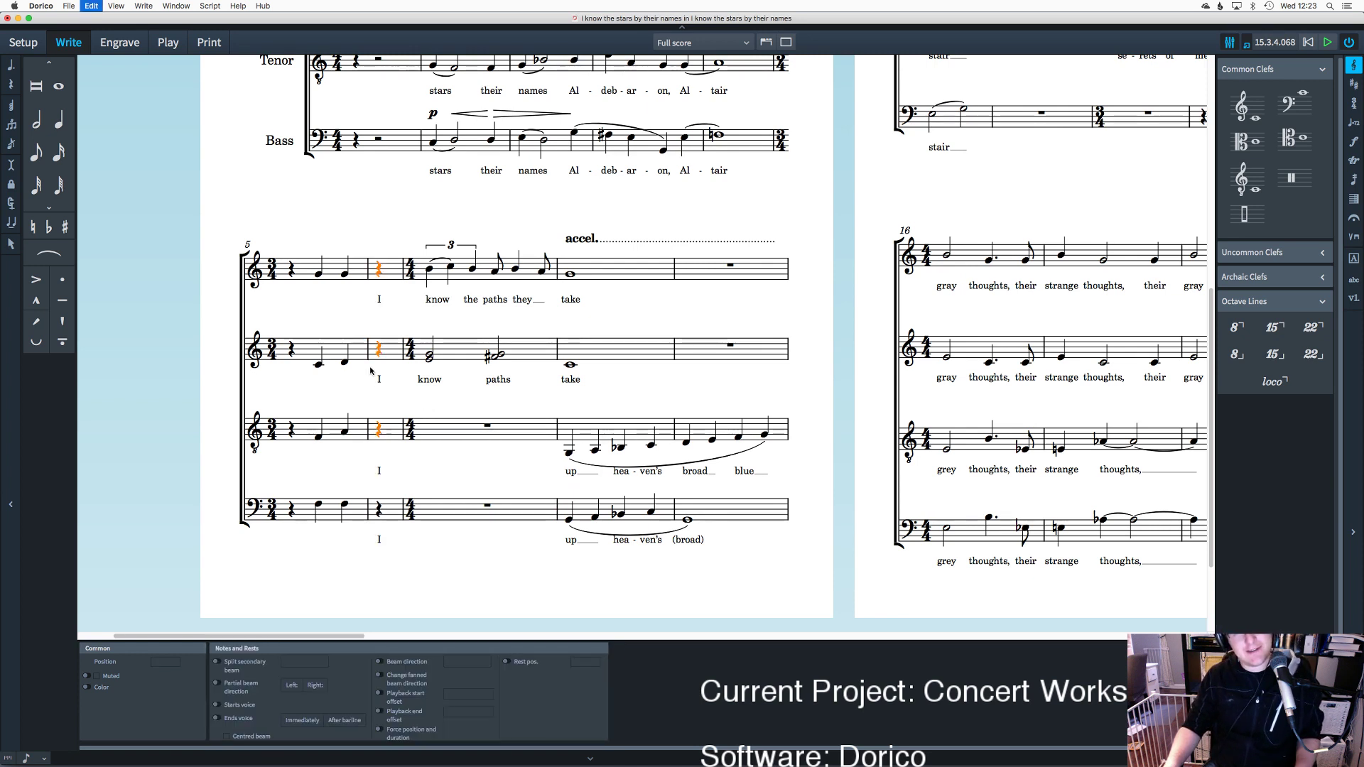
pyautogui.press('super+z')
pyautogui.press('super+z')
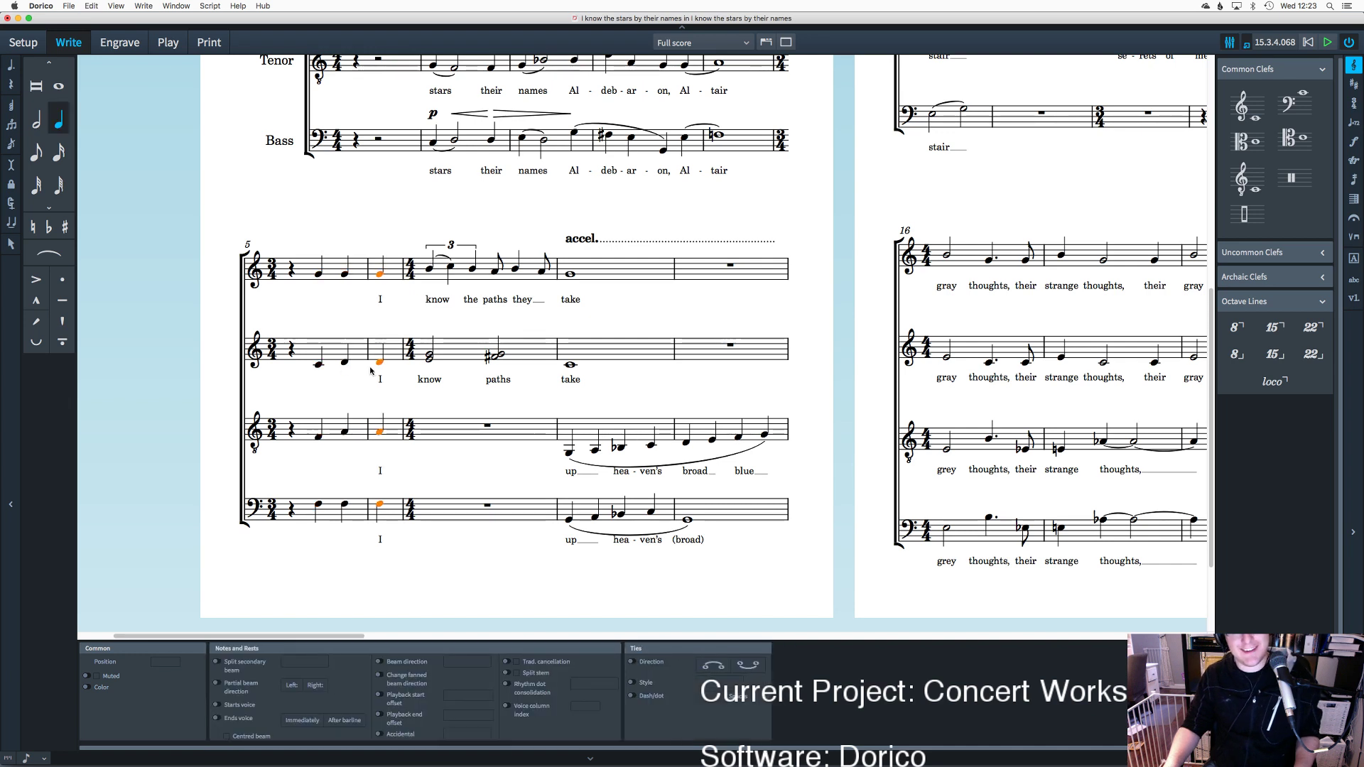
pyautogui.press('super+z')
pyautogui.press('super+z')
pyautogui.press('super+z')
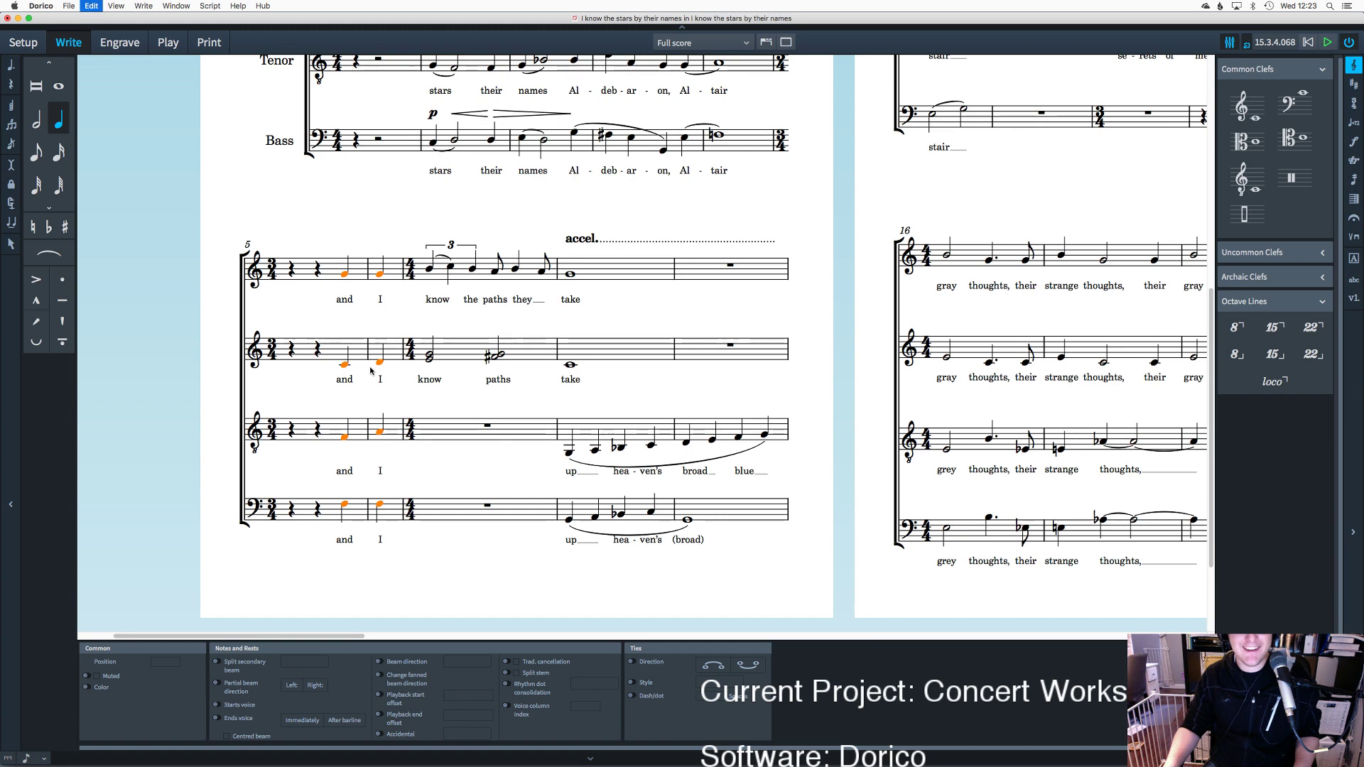
pyautogui.press('super+z')
pyautogui.press('super+z')
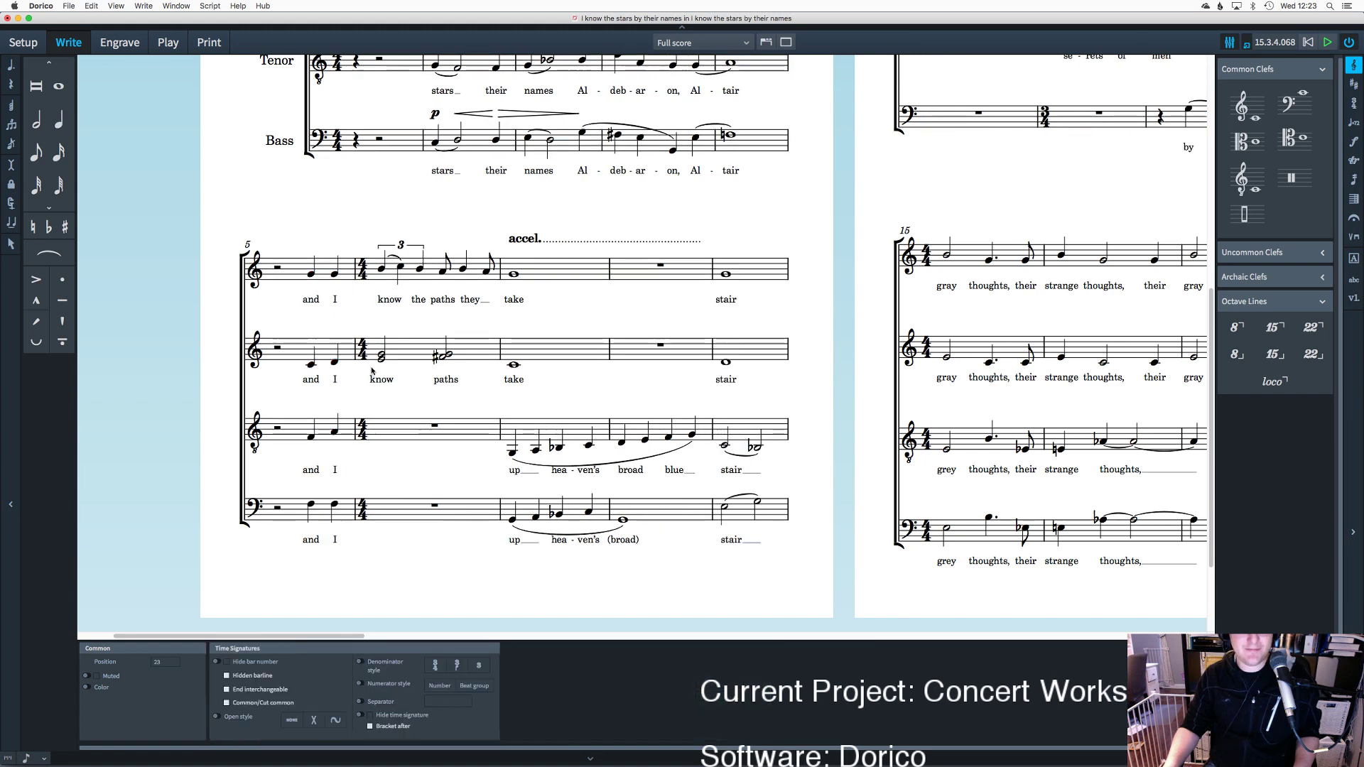
pyautogui.scroll(5, 426, 384)
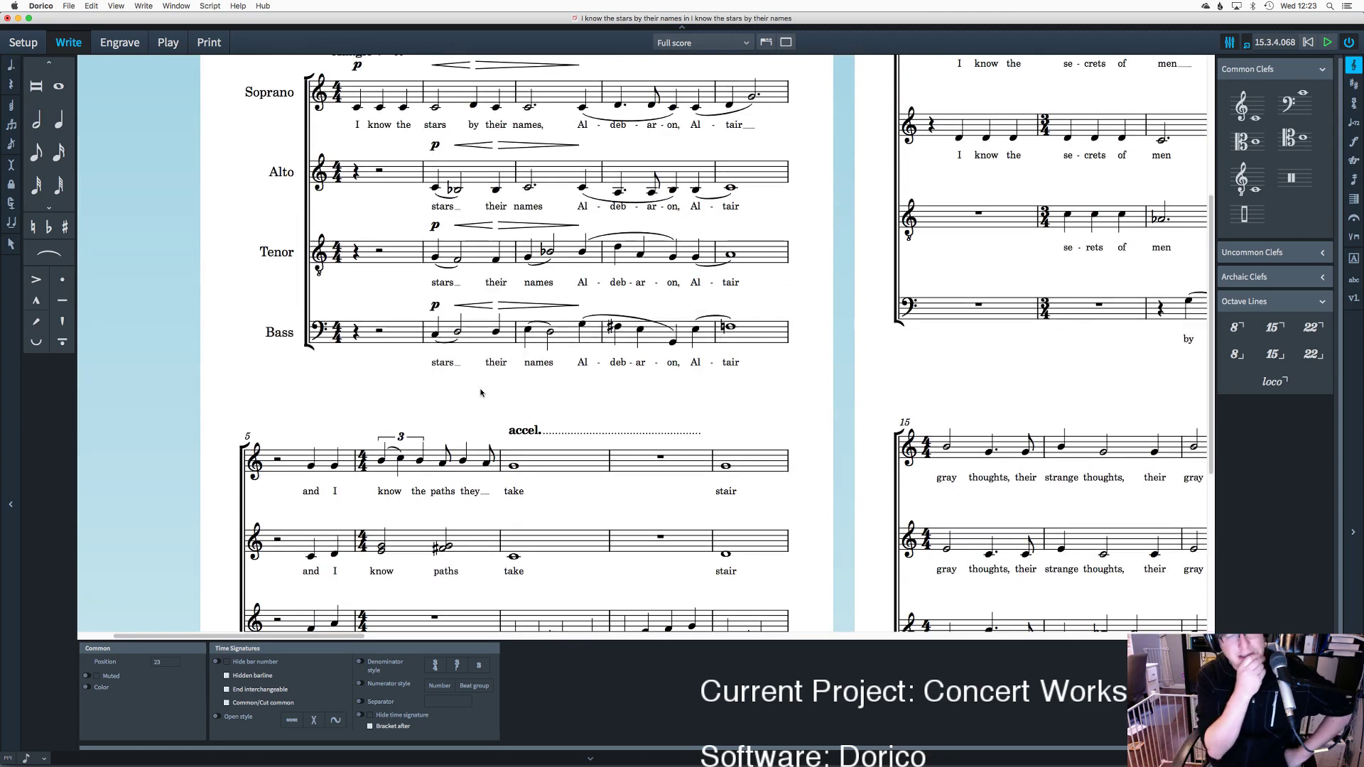
pyautogui.scroll(-4, 283, 548)
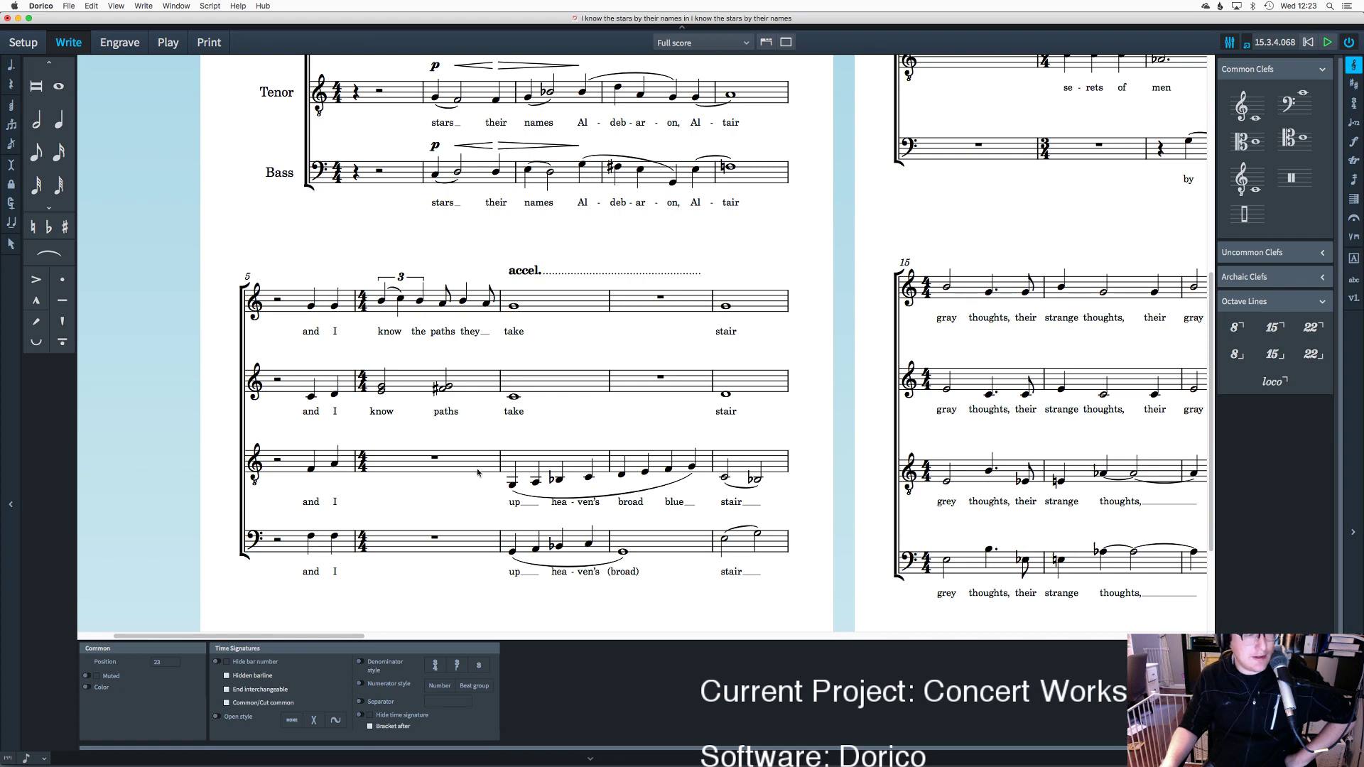
pyautogui.scroll(5, 477, 472)
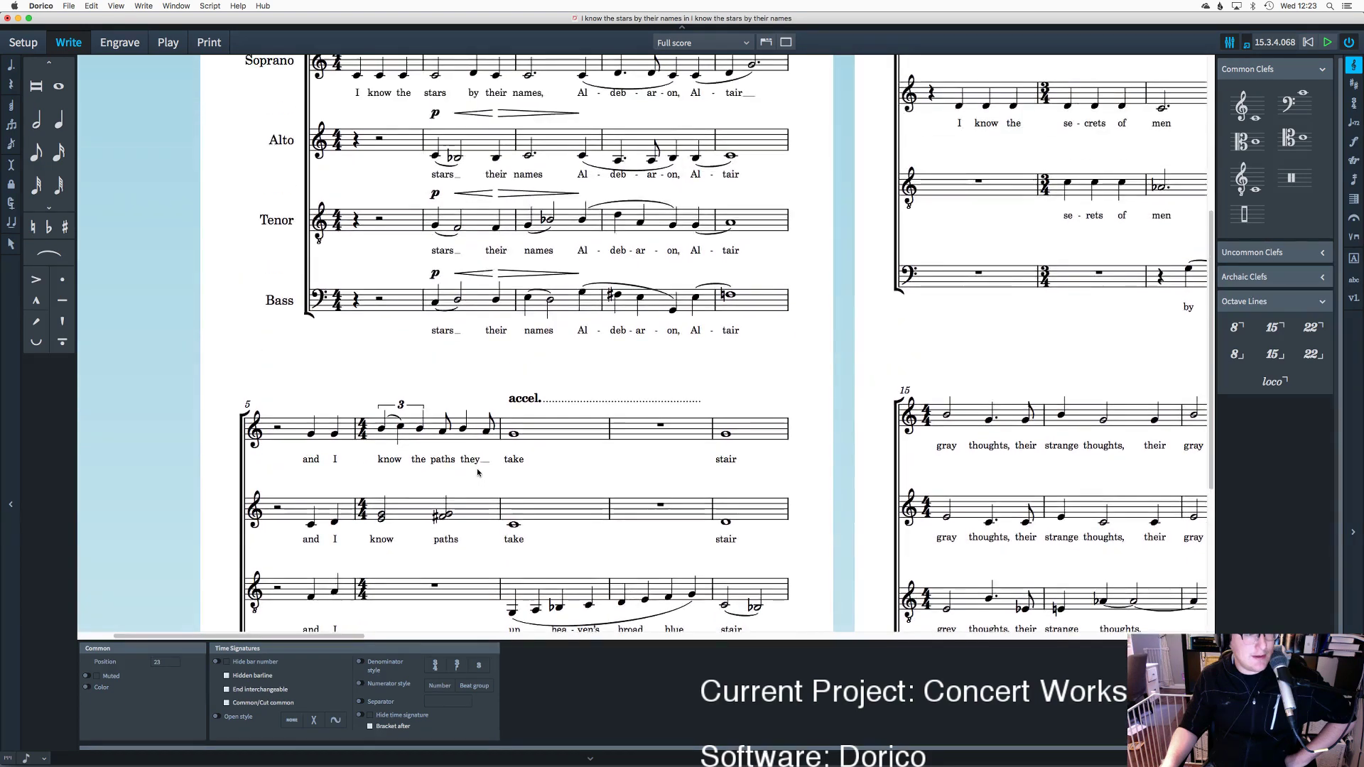
pyautogui.scroll(2, 478, 472)
pyautogui.scroll(-8, 566, 476)
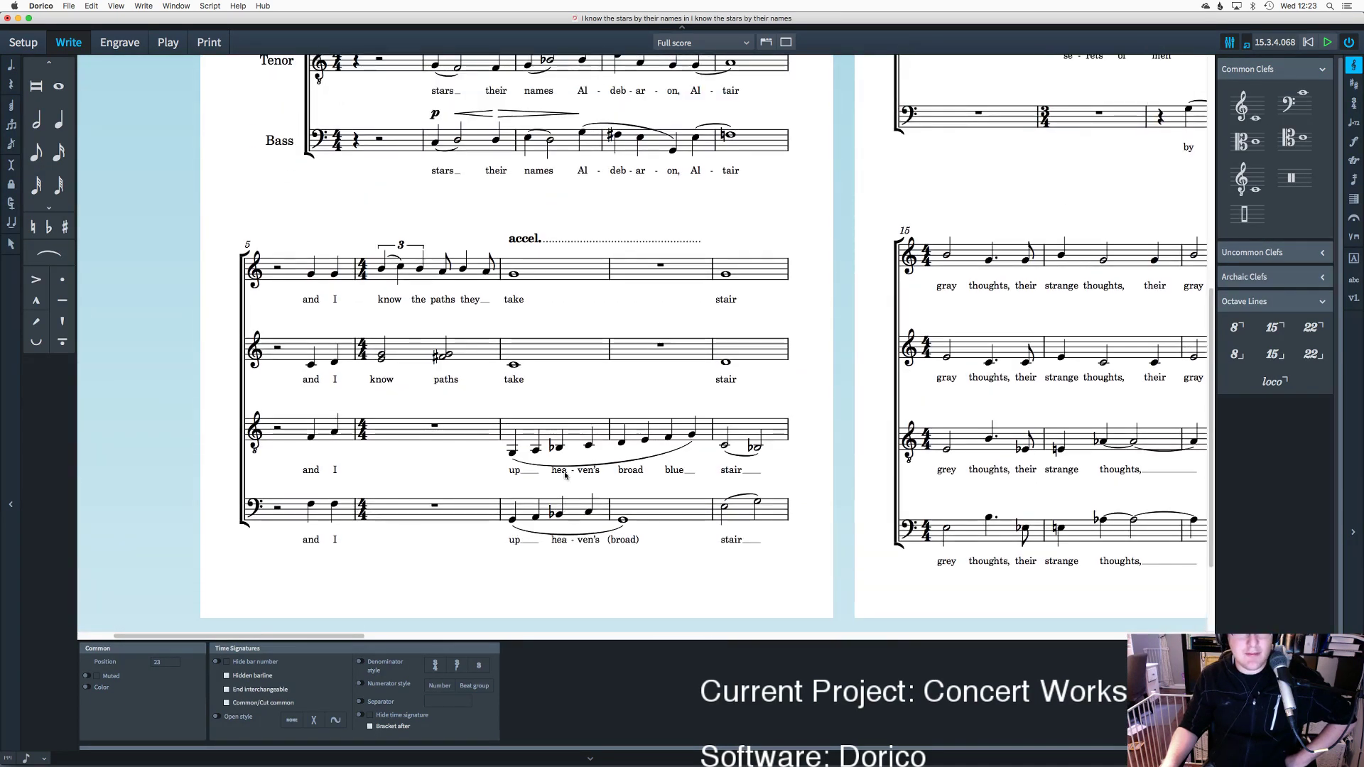
# Step: Add a crescendo hairpin to the tenor phrase from "up" to the last note of "blue"
pyautogui.click(585, 434)
pyautogui.click(529, 456)
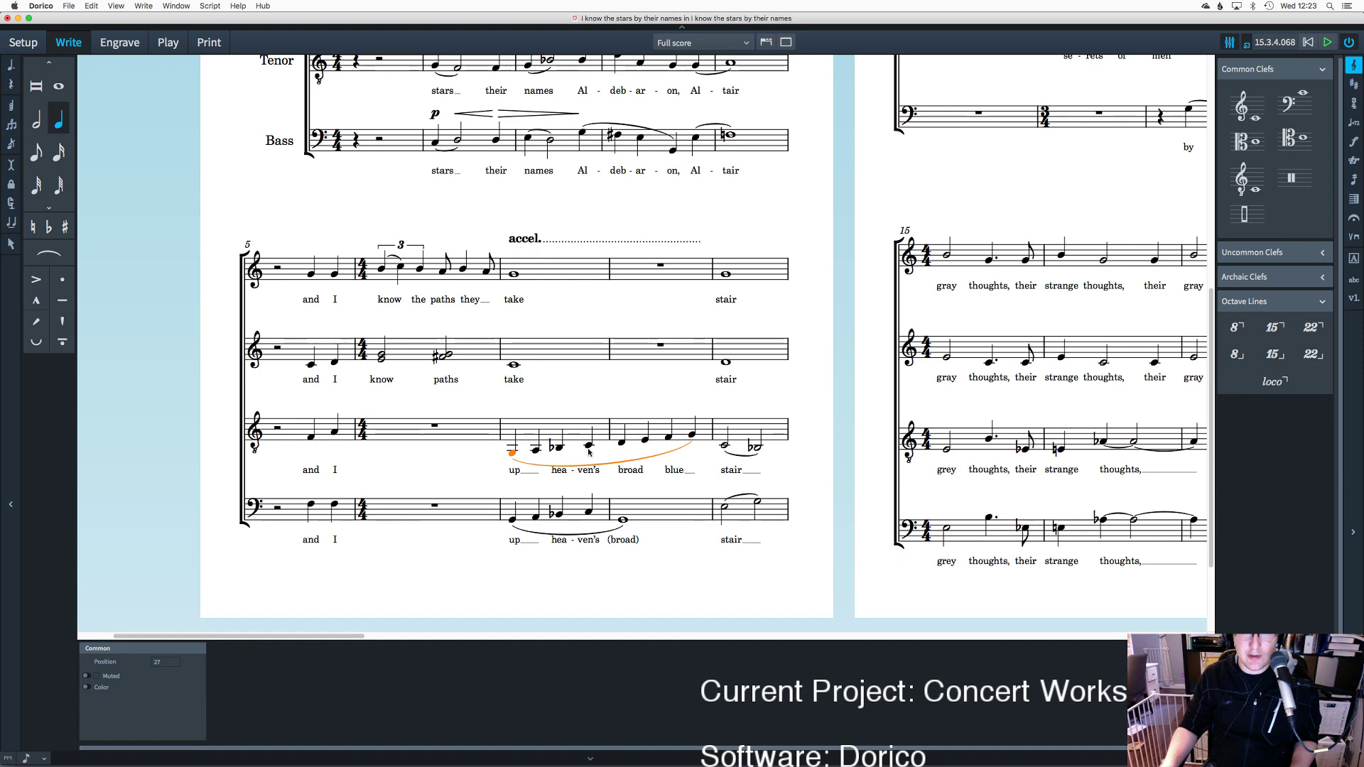
pyautogui.click(556, 446)
pyautogui.click(509, 460)
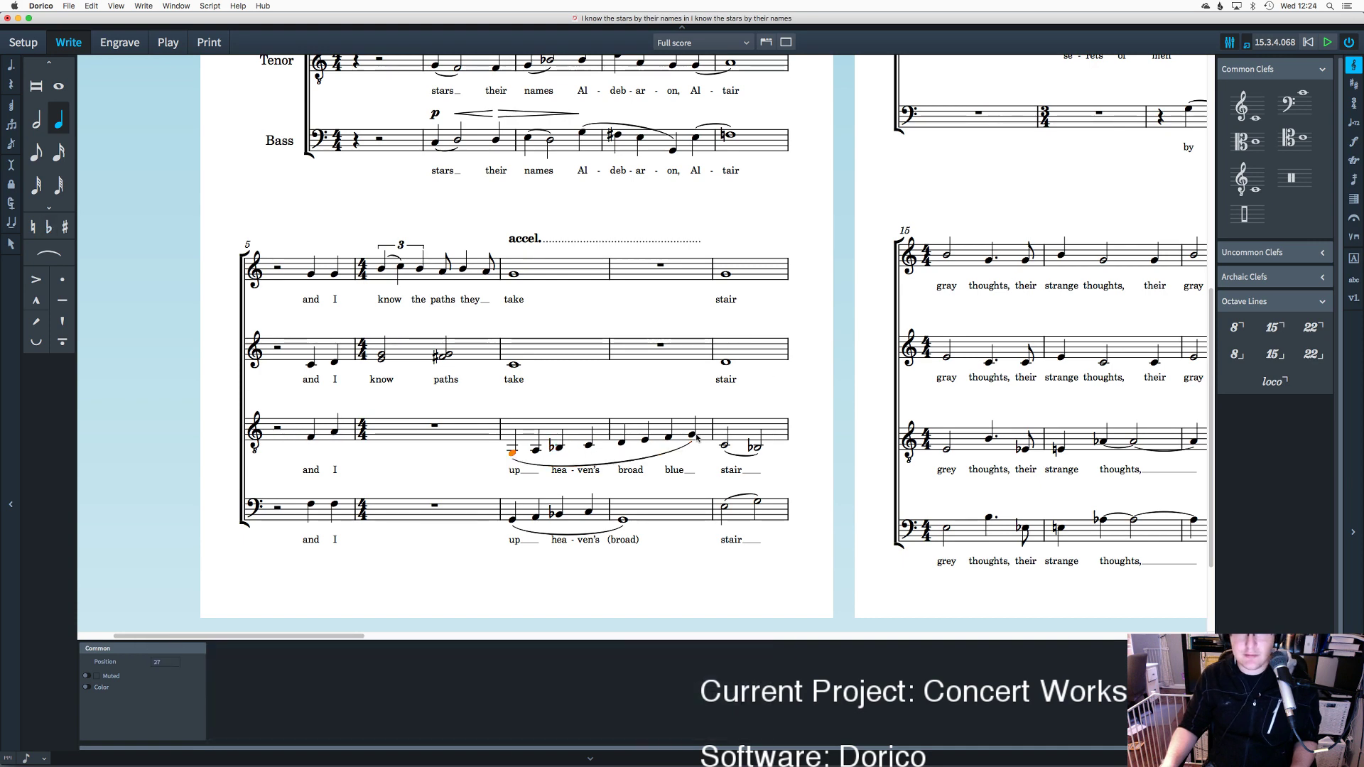
pyautogui.click(1354, 142)
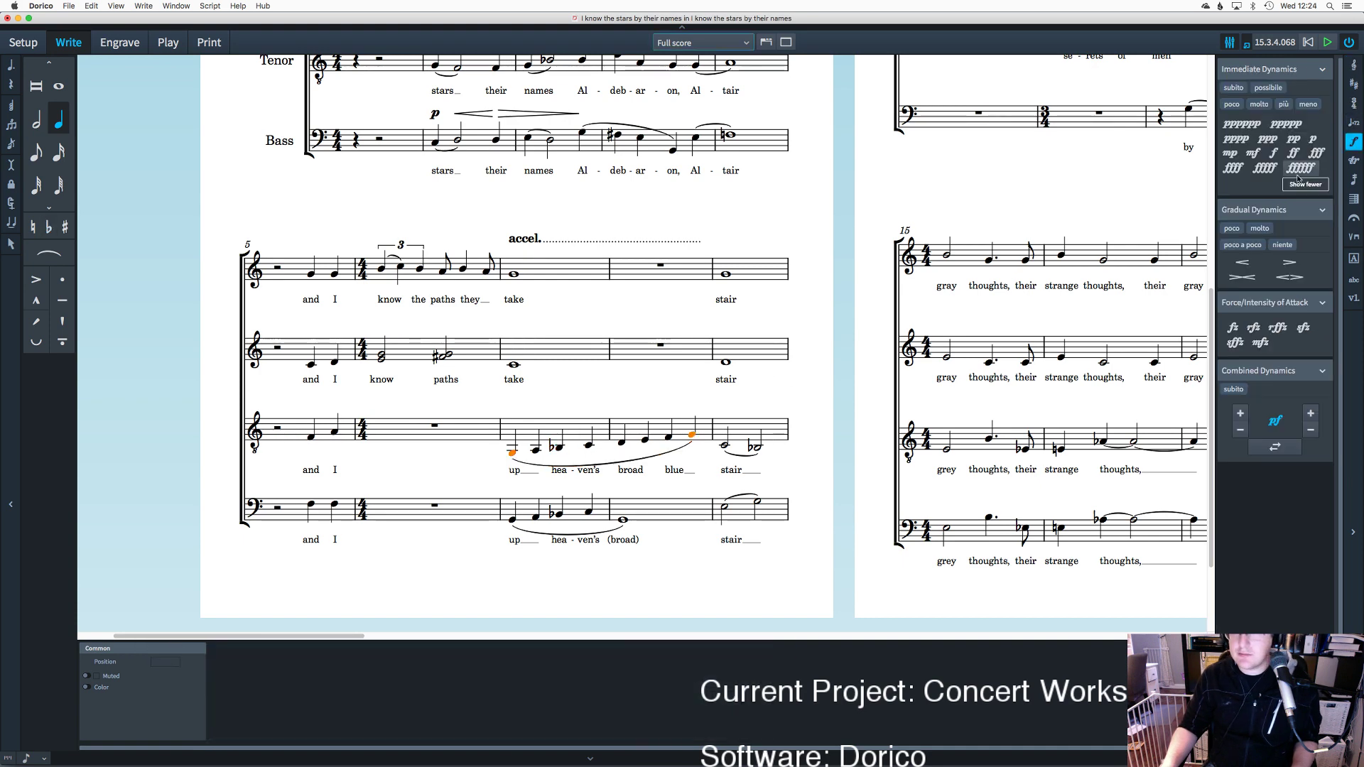
pyautogui.click(1256, 269)
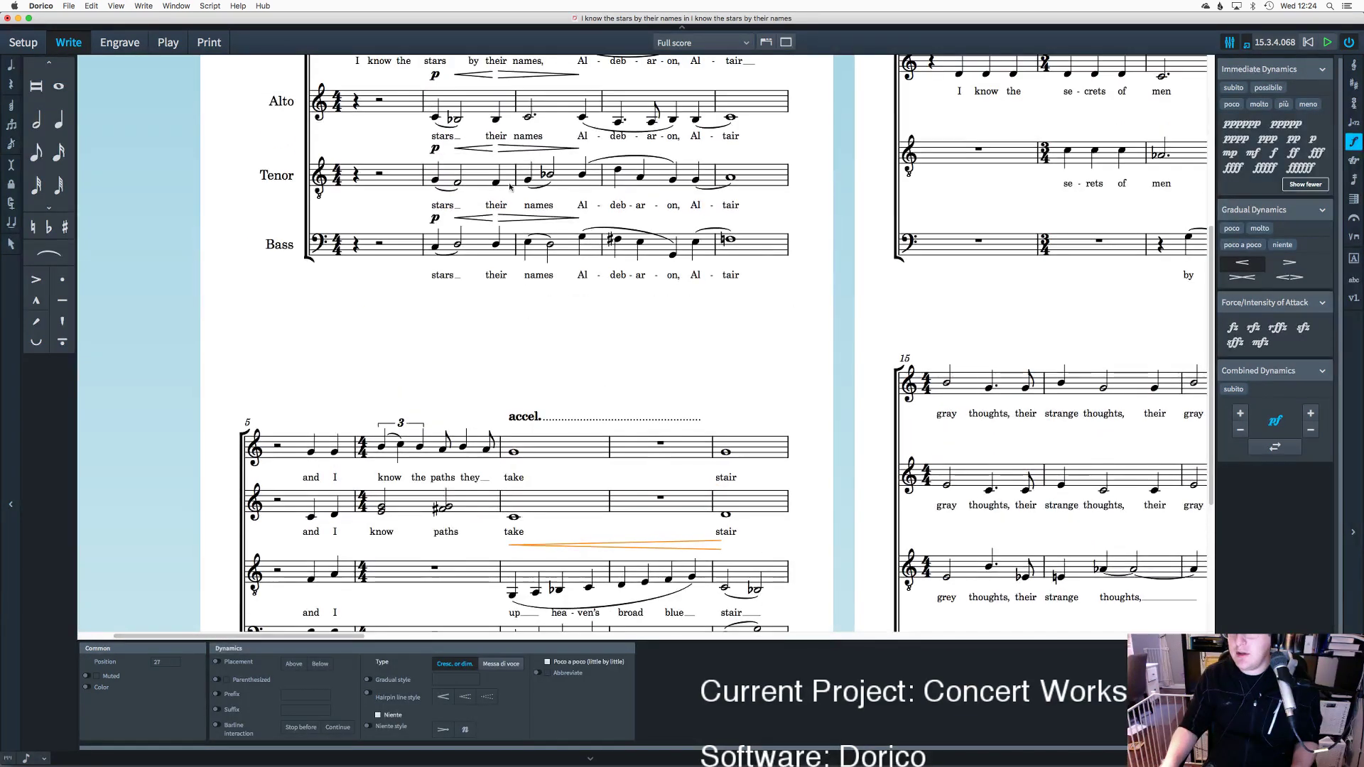
# Step: Add a crescendo hairpin to the bass phrase from "up" to the note on "(broad)"
pyautogui.scroll(-5, 824, 312)
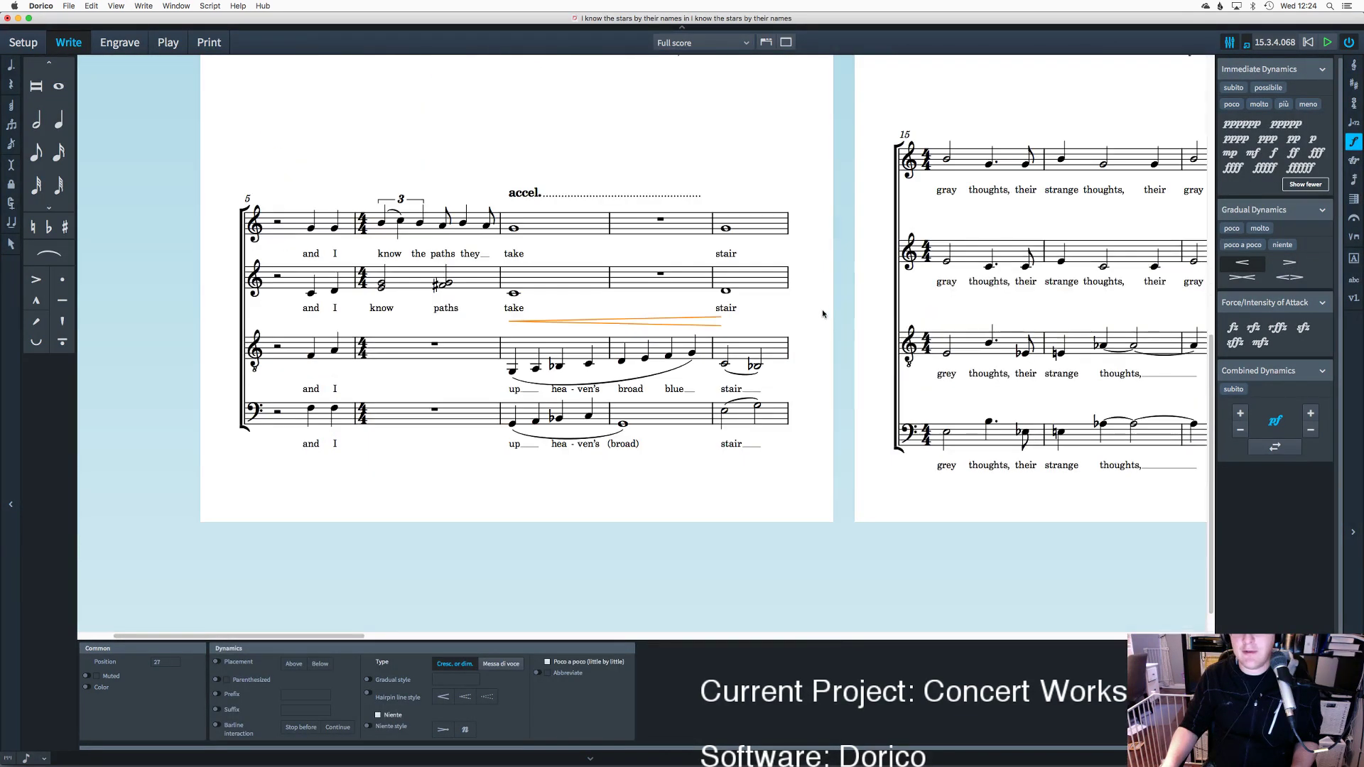
pyautogui.click(512, 423)
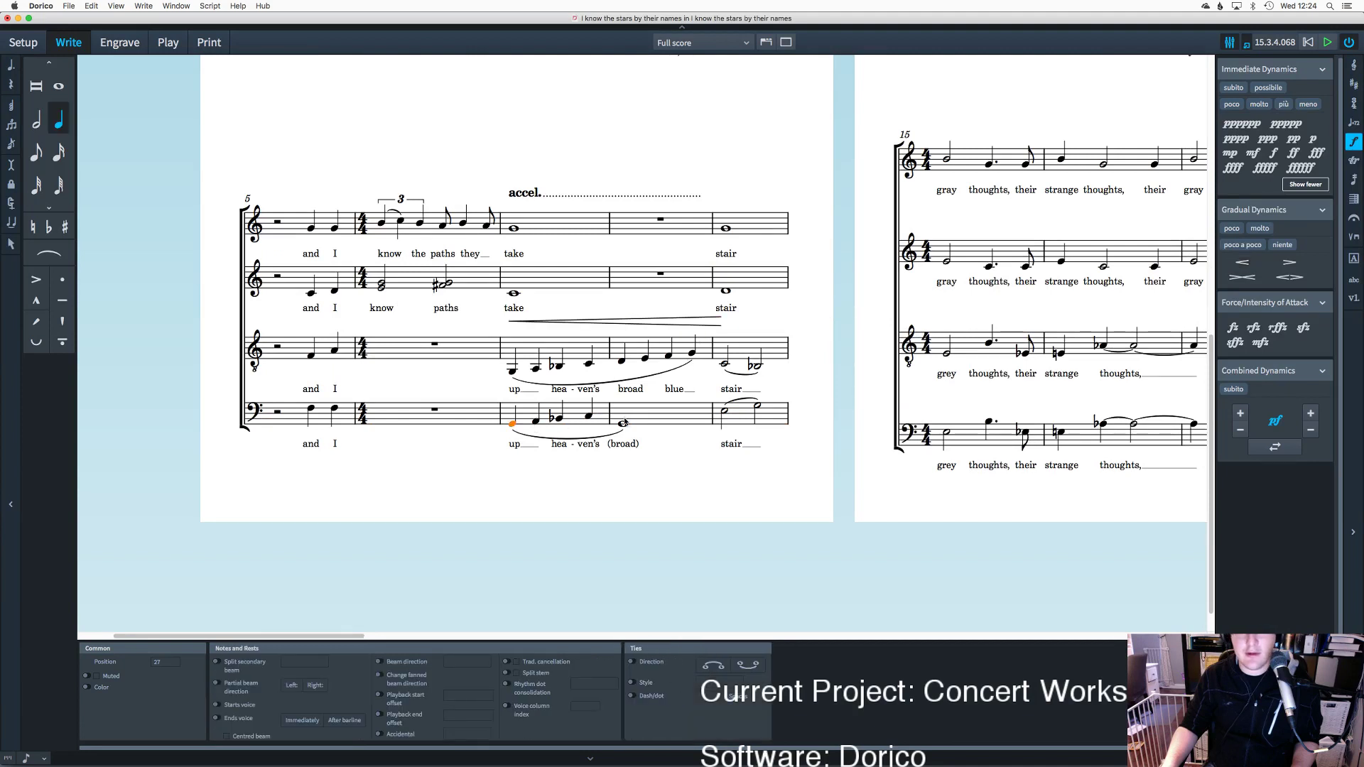
pyautogui.keyDown('super'); pyautogui.click(623, 423); pyautogui.keyUp('super')
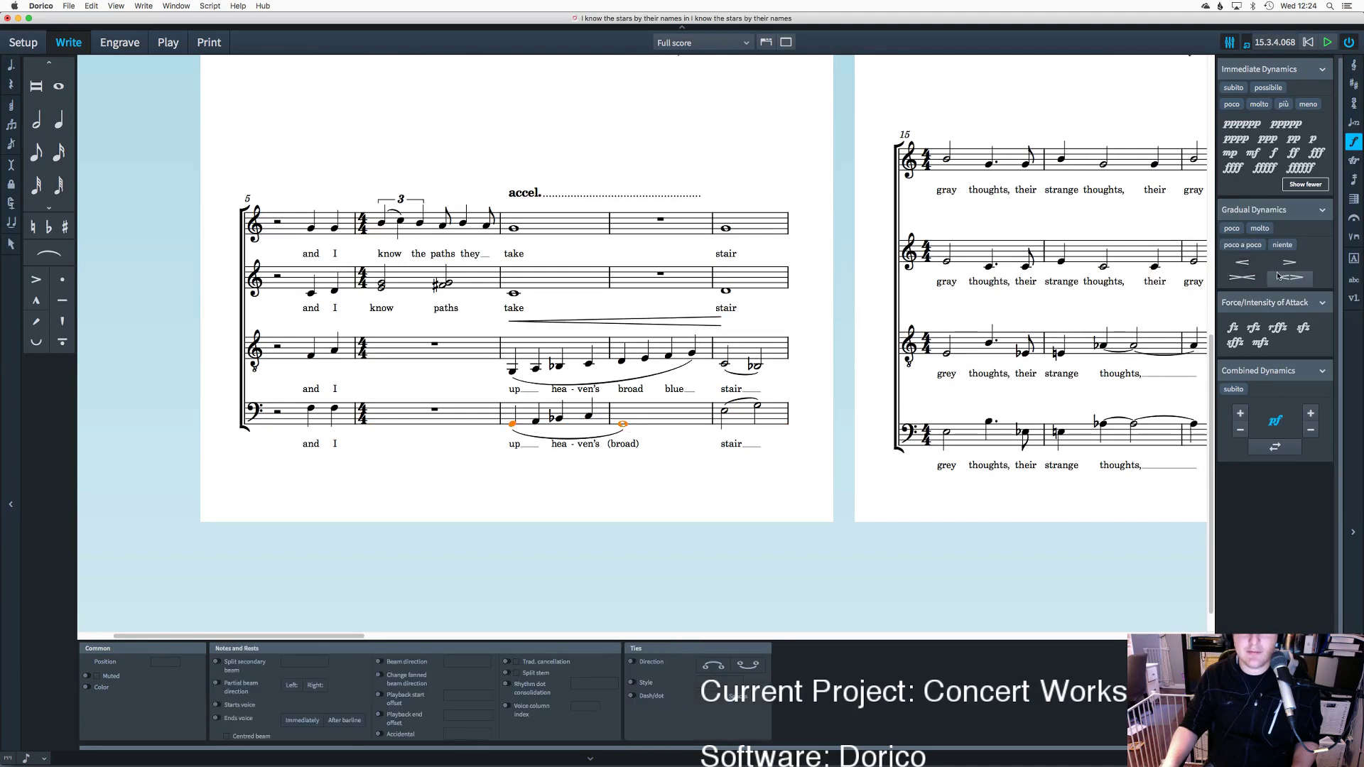
pyautogui.click(1242, 262)
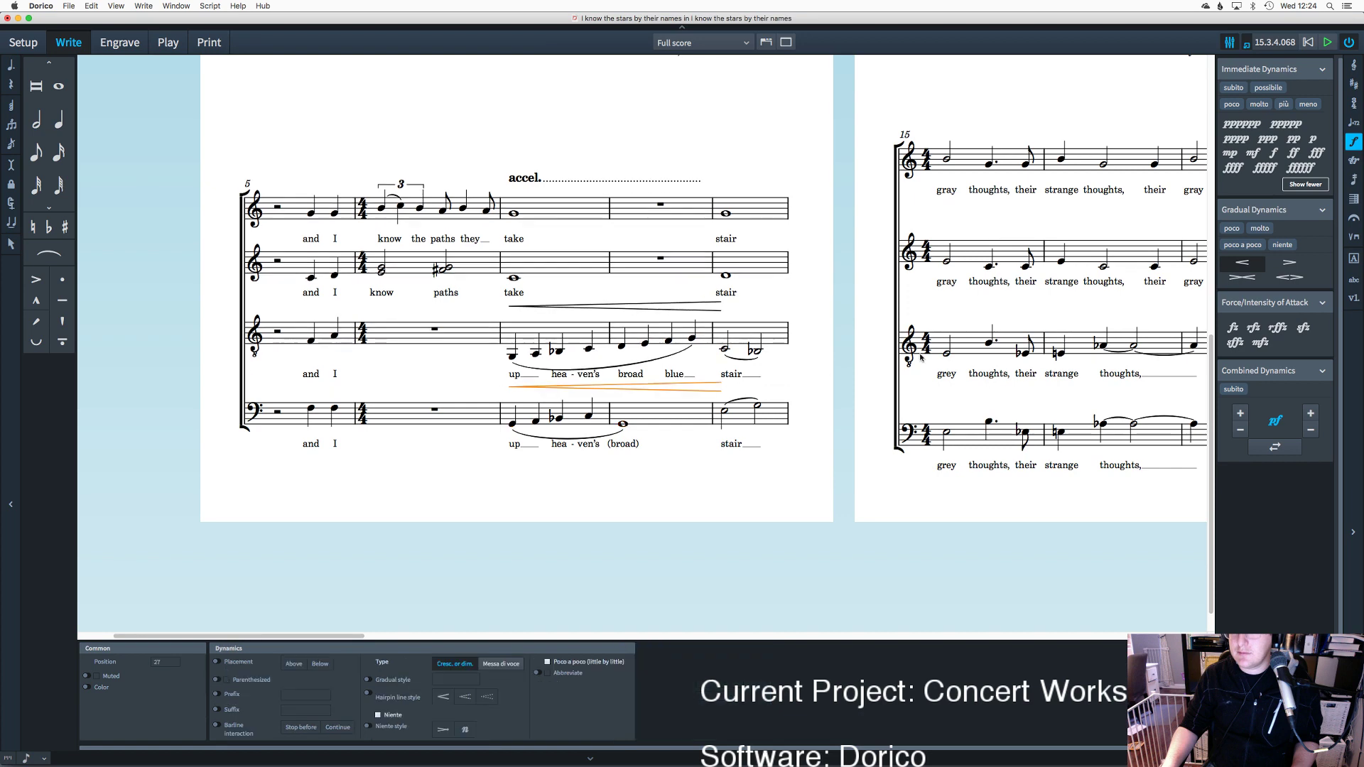
pyautogui.click(829, 364)
# Step: Add crescendo hairpins to the soprano and alto whole notes on "take" under the accel. marking
pyautogui.scroll(2, 829, 363)
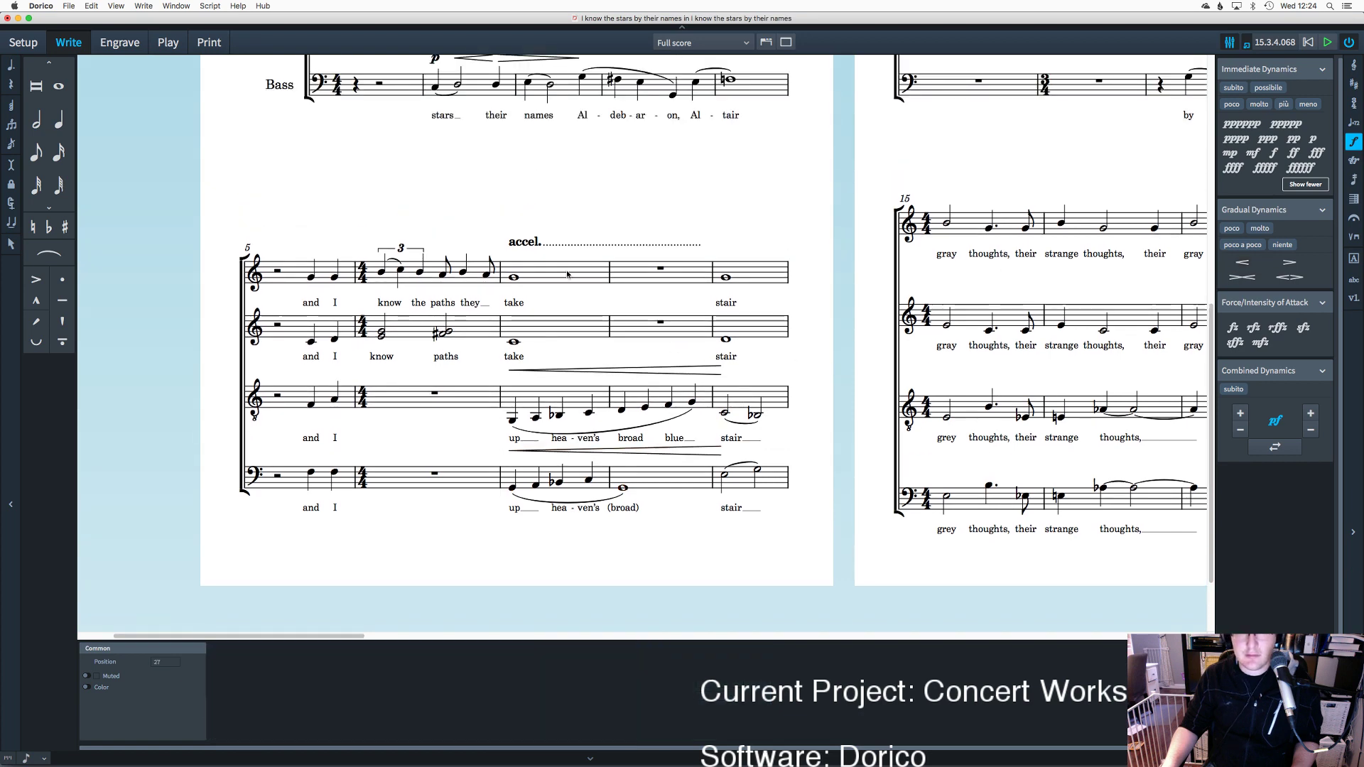
pyautogui.click(510, 278)
pyautogui.click(1242, 262)
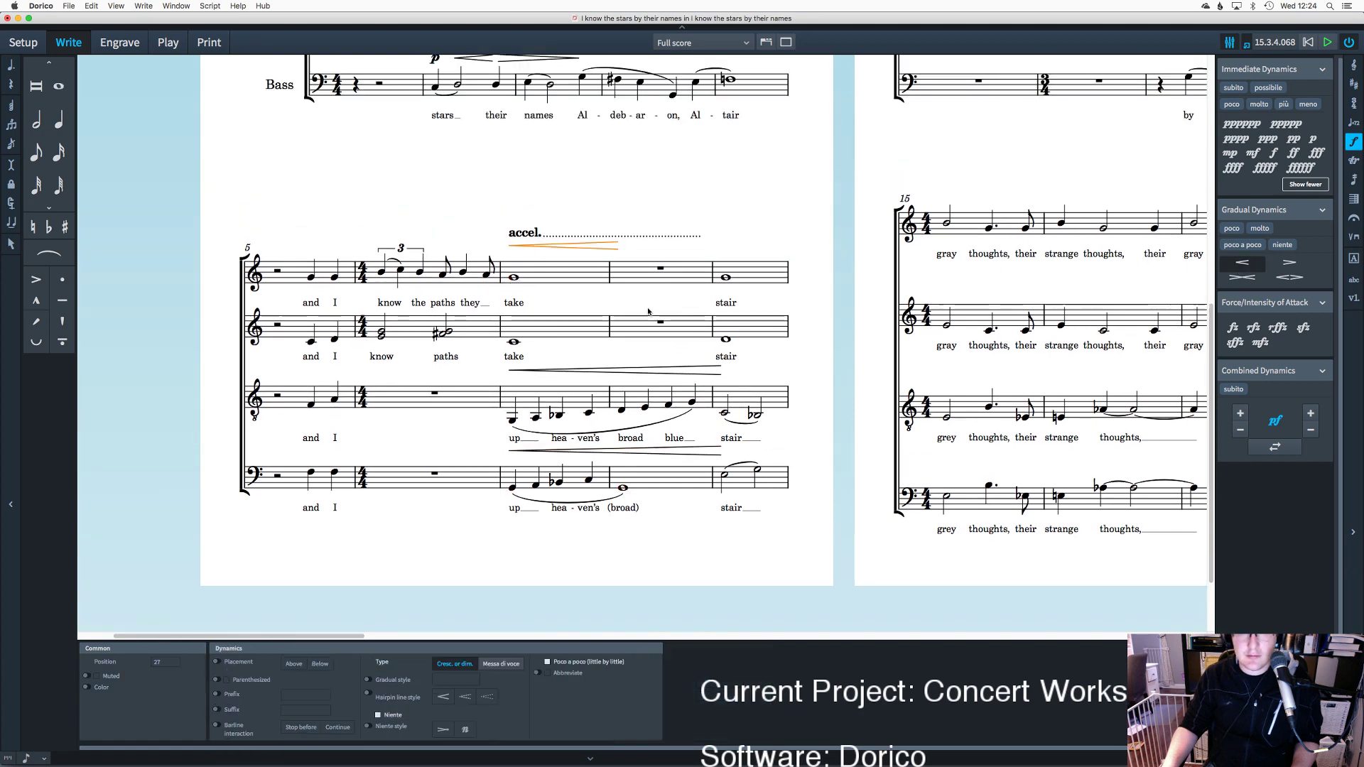
pyautogui.click(513, 342)
pyautogui.click(1243, 263)
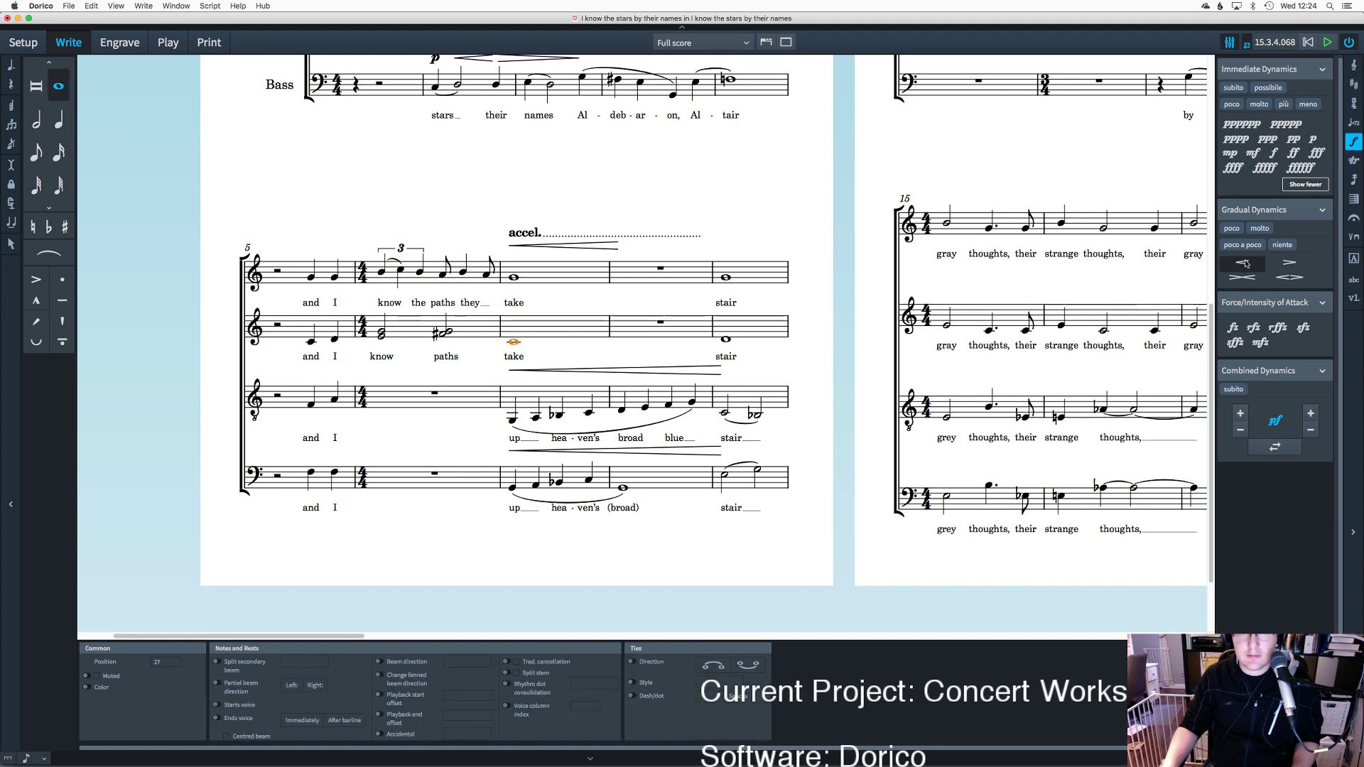
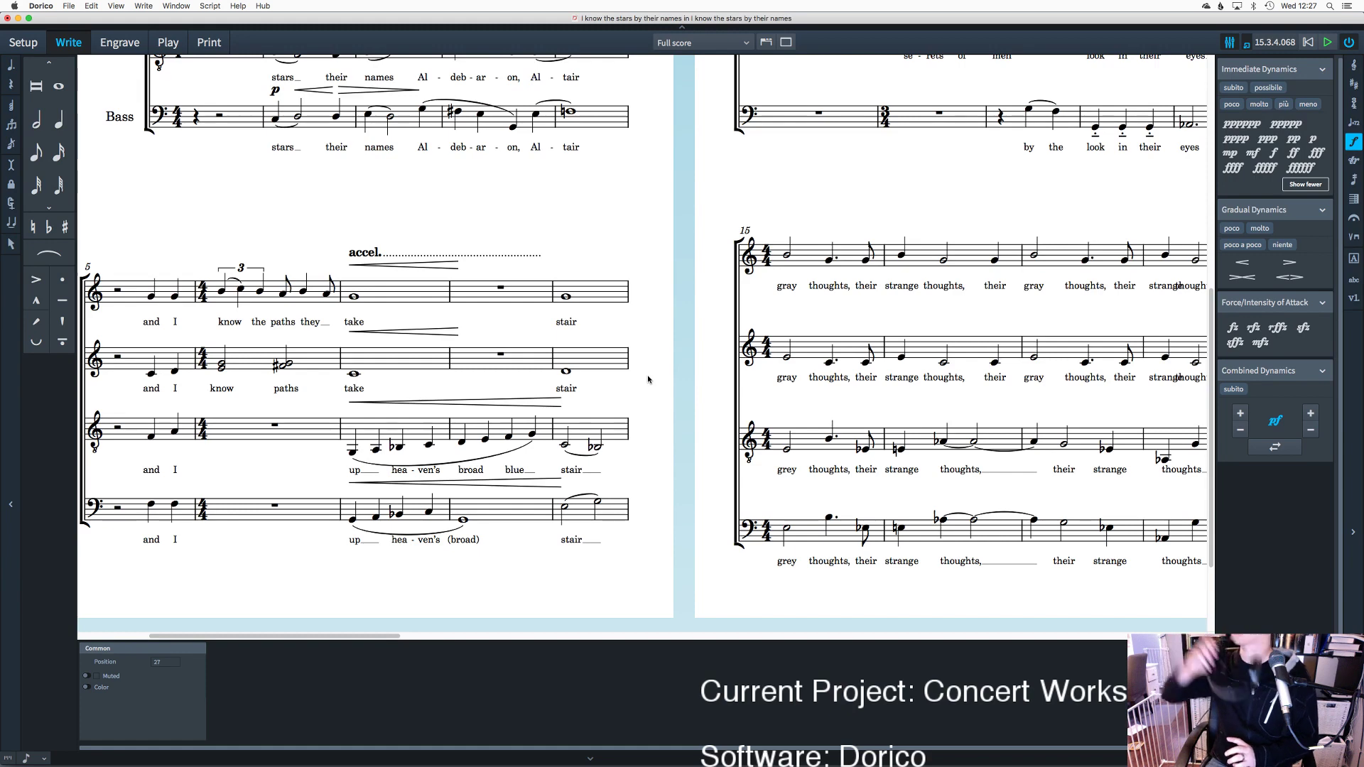
# Step: Mark the soprano and alto whole notes on "stair" with the dynamic mf
pyautogui.scroll(3, 583, 429)
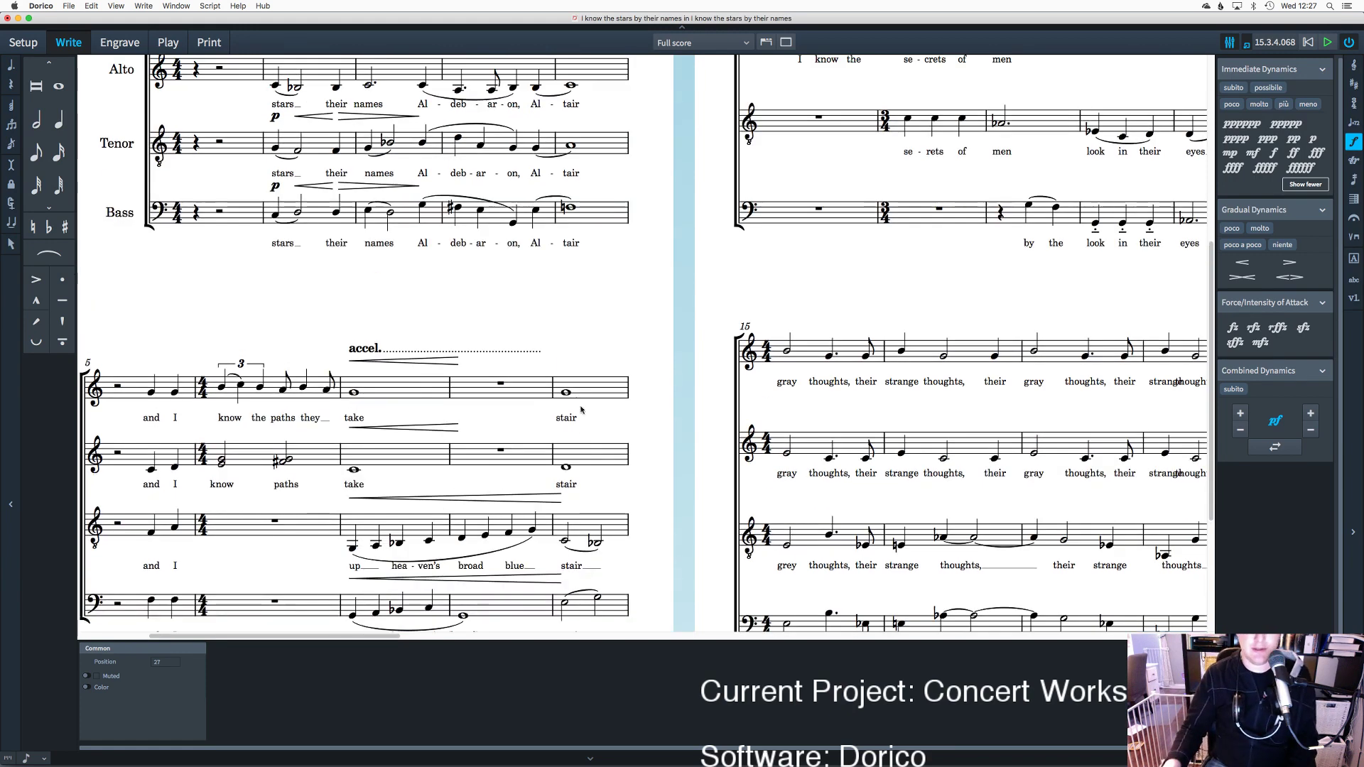
pyautogui.click(566, 392)
pyautogui.scroll(-3, 594, 424)
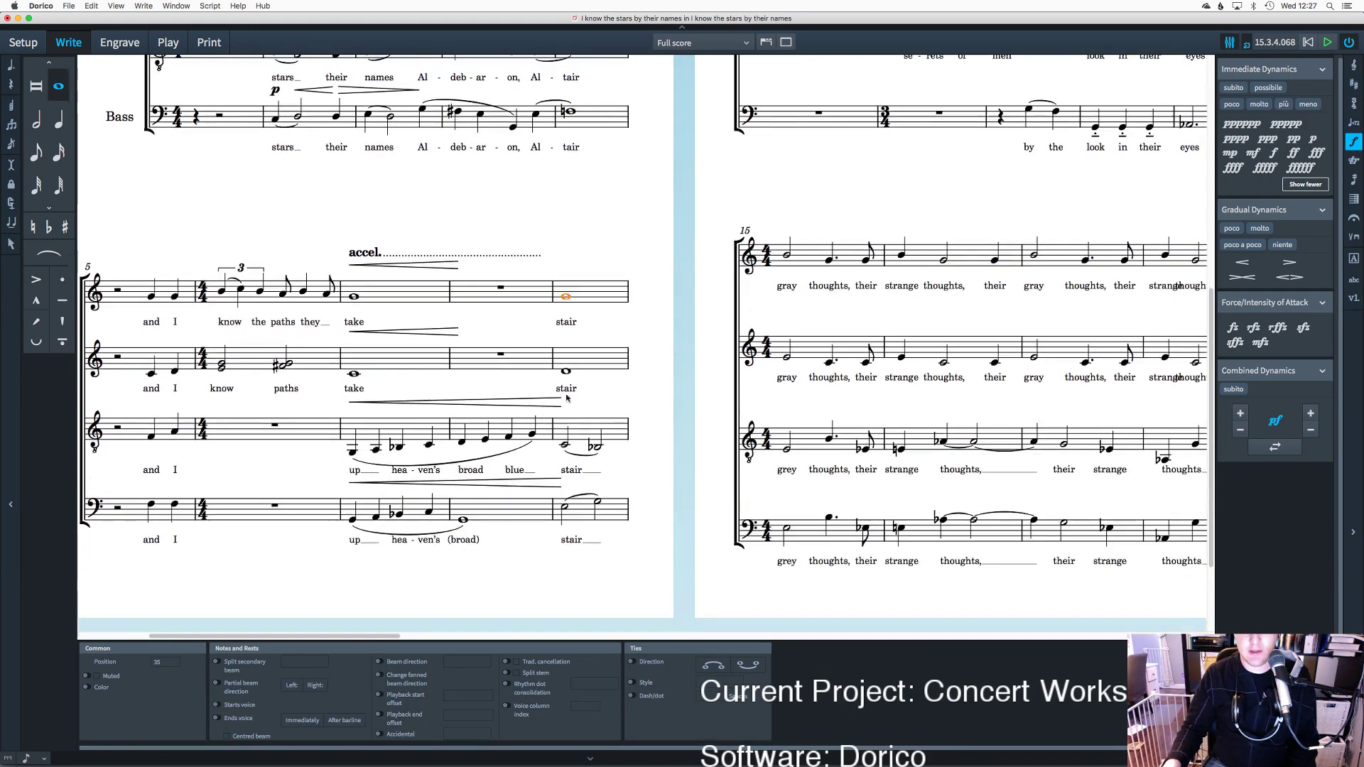
pyautogui.keyDown('shift'); pyautogui.click(565, 371); pyautogui.keyUp('shift')
pyautogui.click(590, 332)
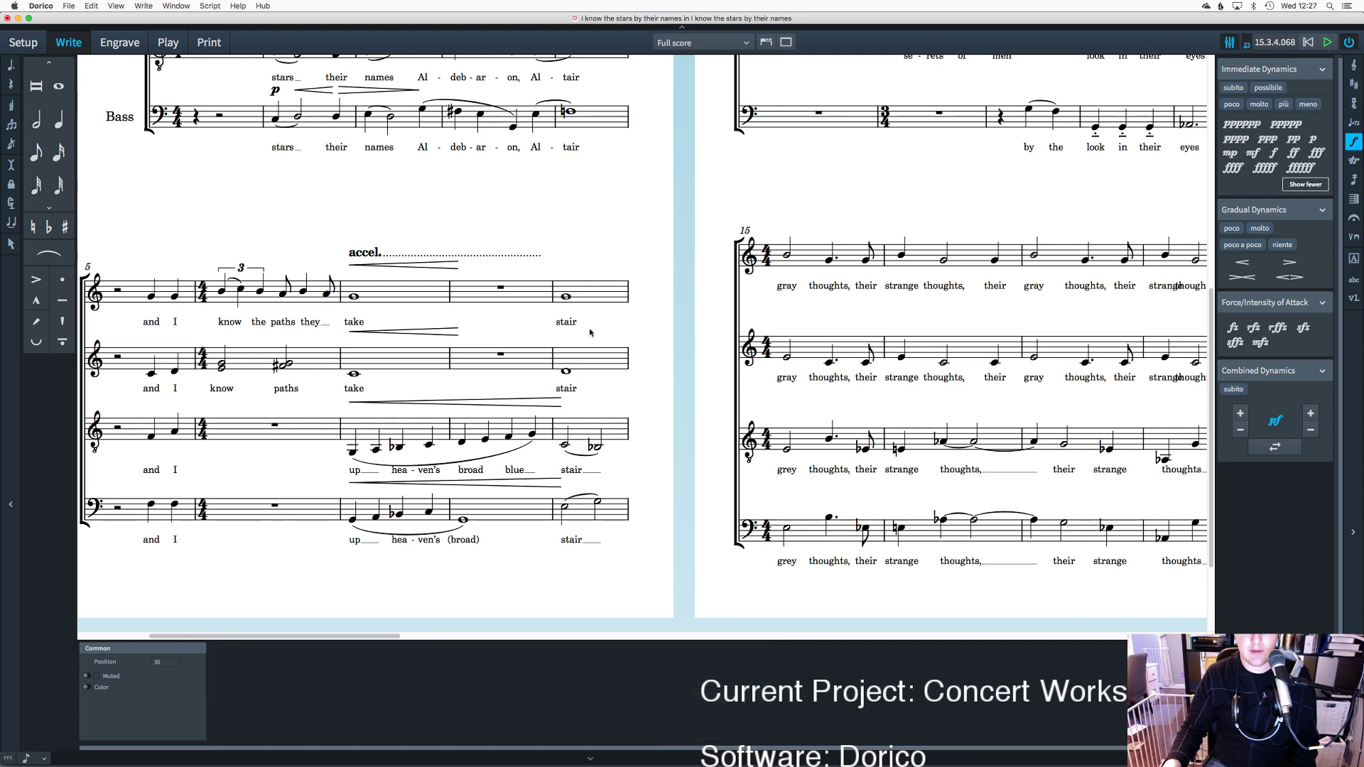
pyautogui.click(566, 297)
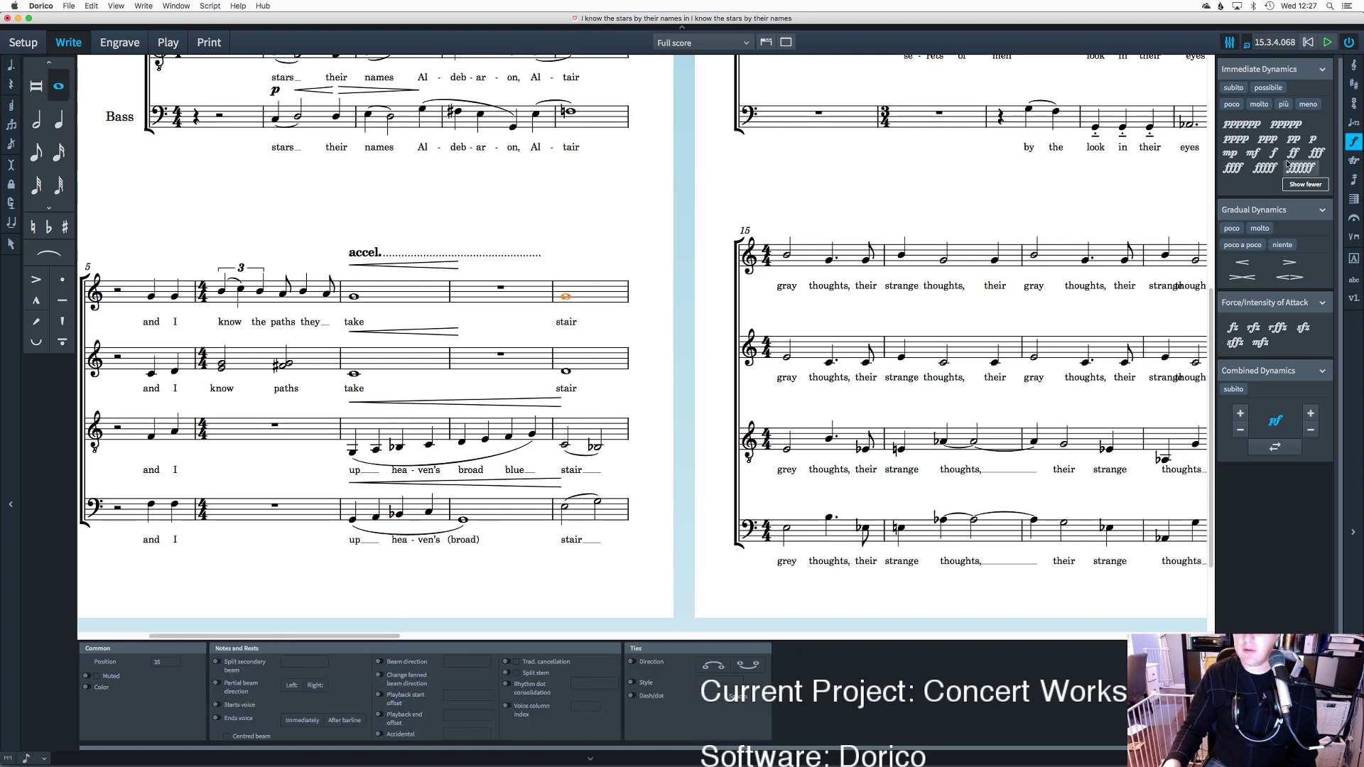
pyautogui.click(1252, 152)
pyautogui.click(566, 371)
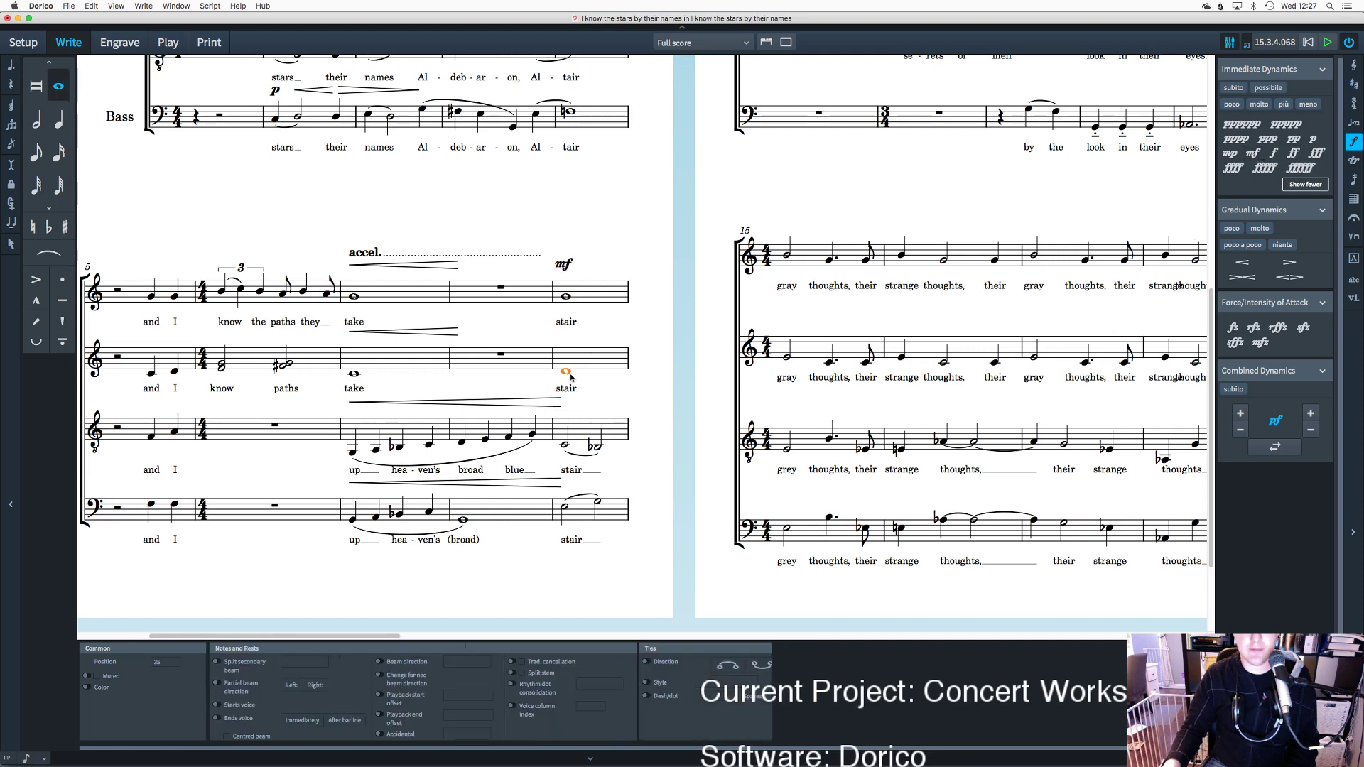
pyautogui.click(1253, 153)
# Step: Mark the first tenor and bass notes on "stair" with the dynamic mf
pyautogui.click(564, 446)
pyautogui.click(1253, 153)
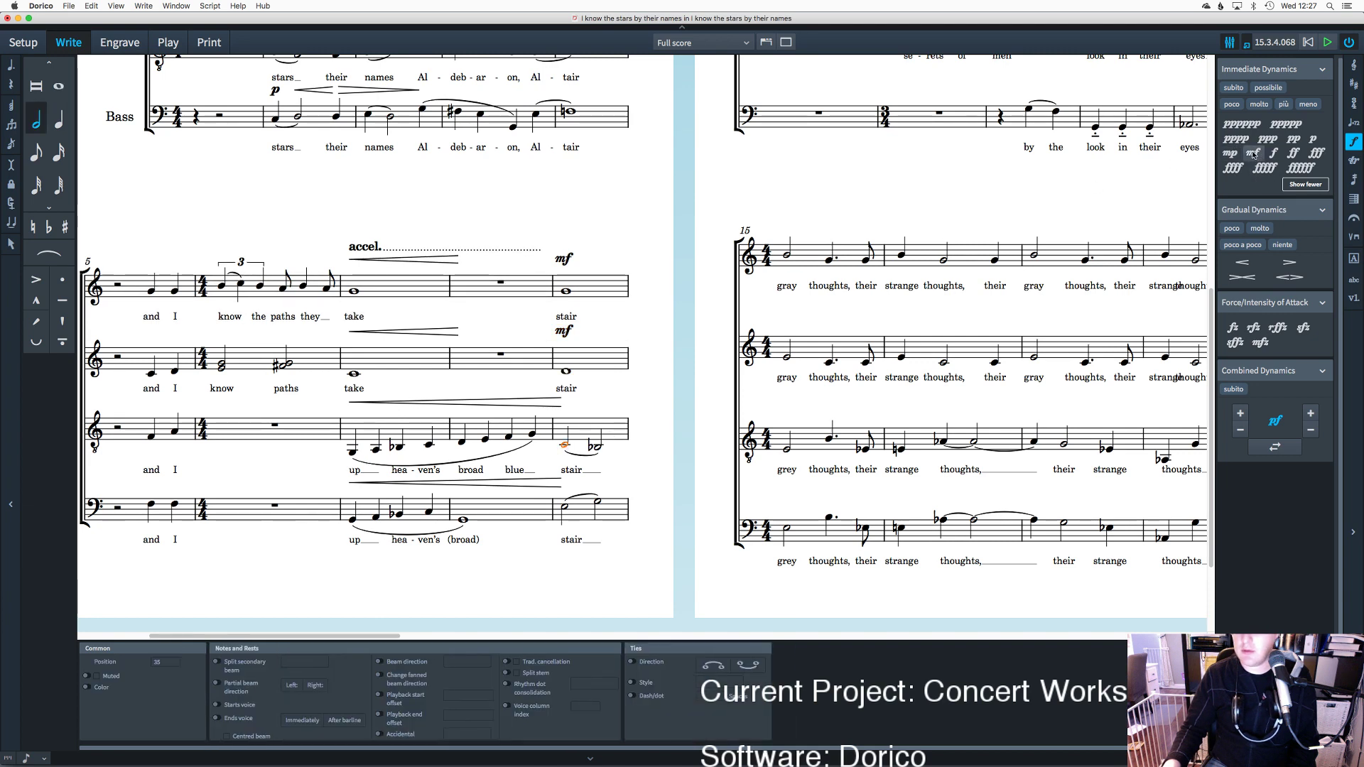
pyautogui.click(566, 509)
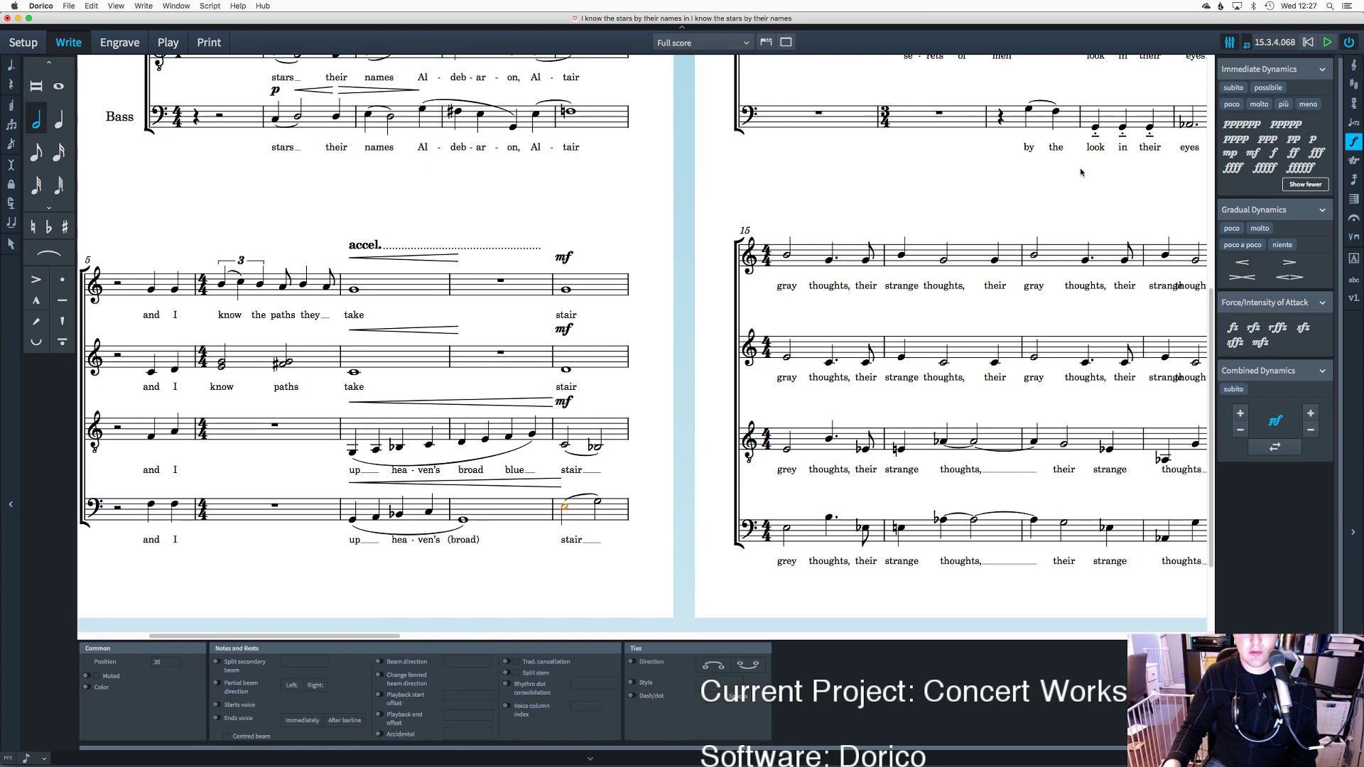
pyautogui.click(1253, 153)
# Step: Add a pp dynamic to the soprano and alto entries on "I" in bar 10, at A tempo
pyautogui.scroll(8, 841, 341)
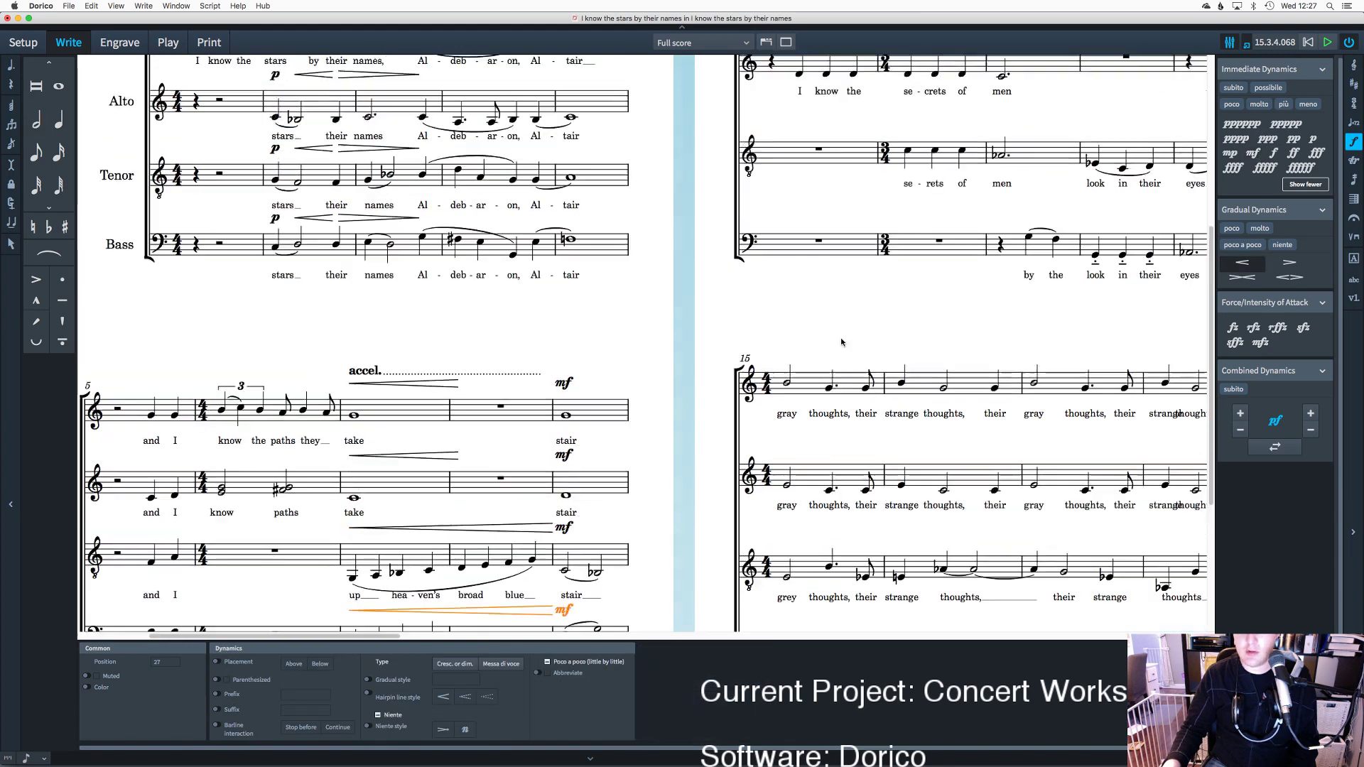
pyautogui.hscroll(3, 843, 341)
pyautogui.scroll(3, 844, 341)
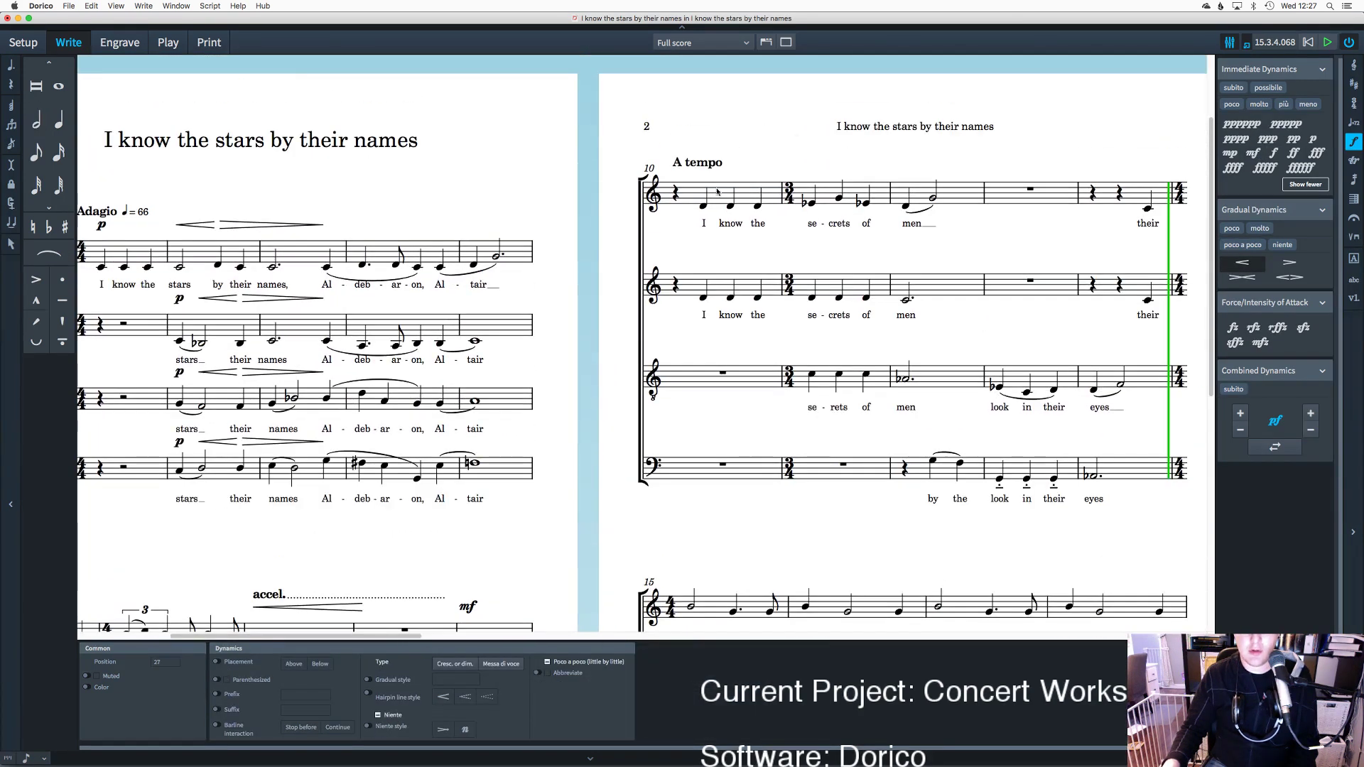
pyautogui.click(703, 208)
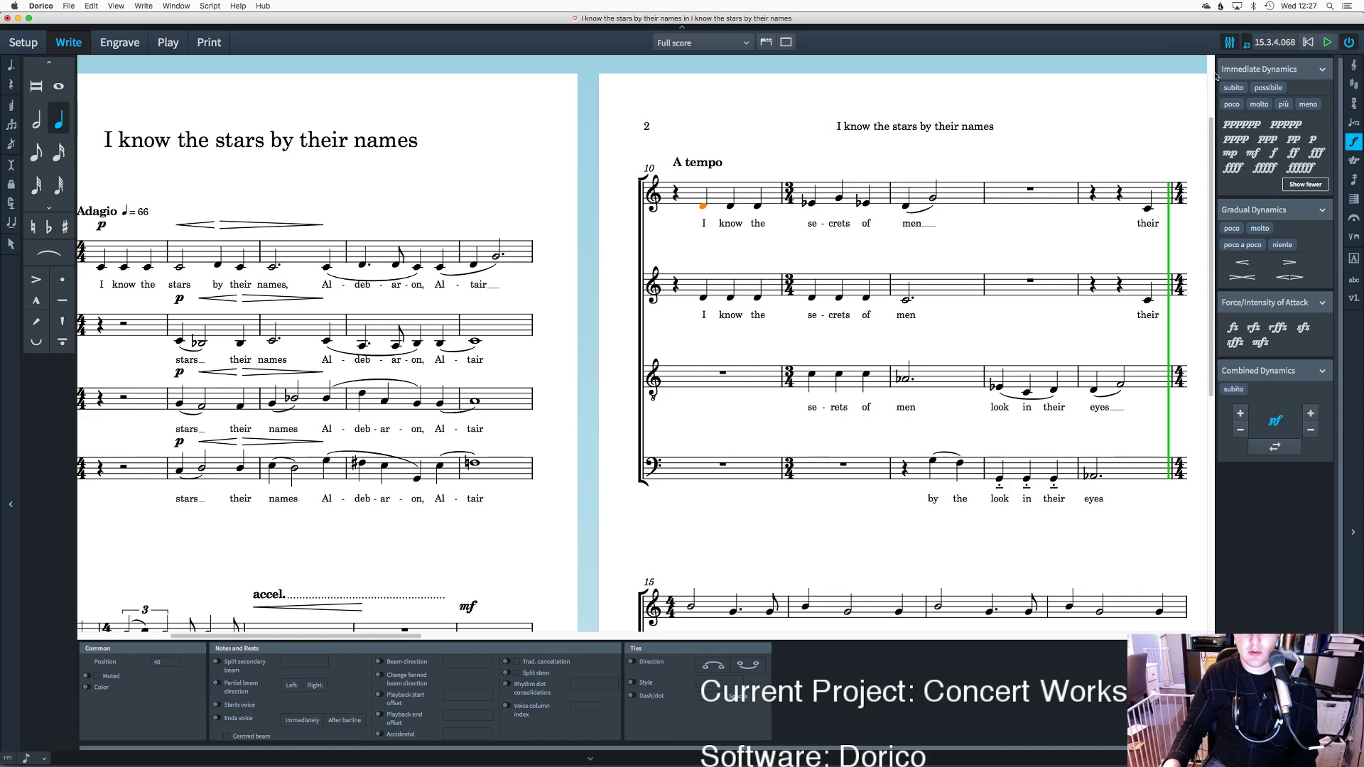
pyautogui.click(1293, 139)
pyautogui.click(702, 299)
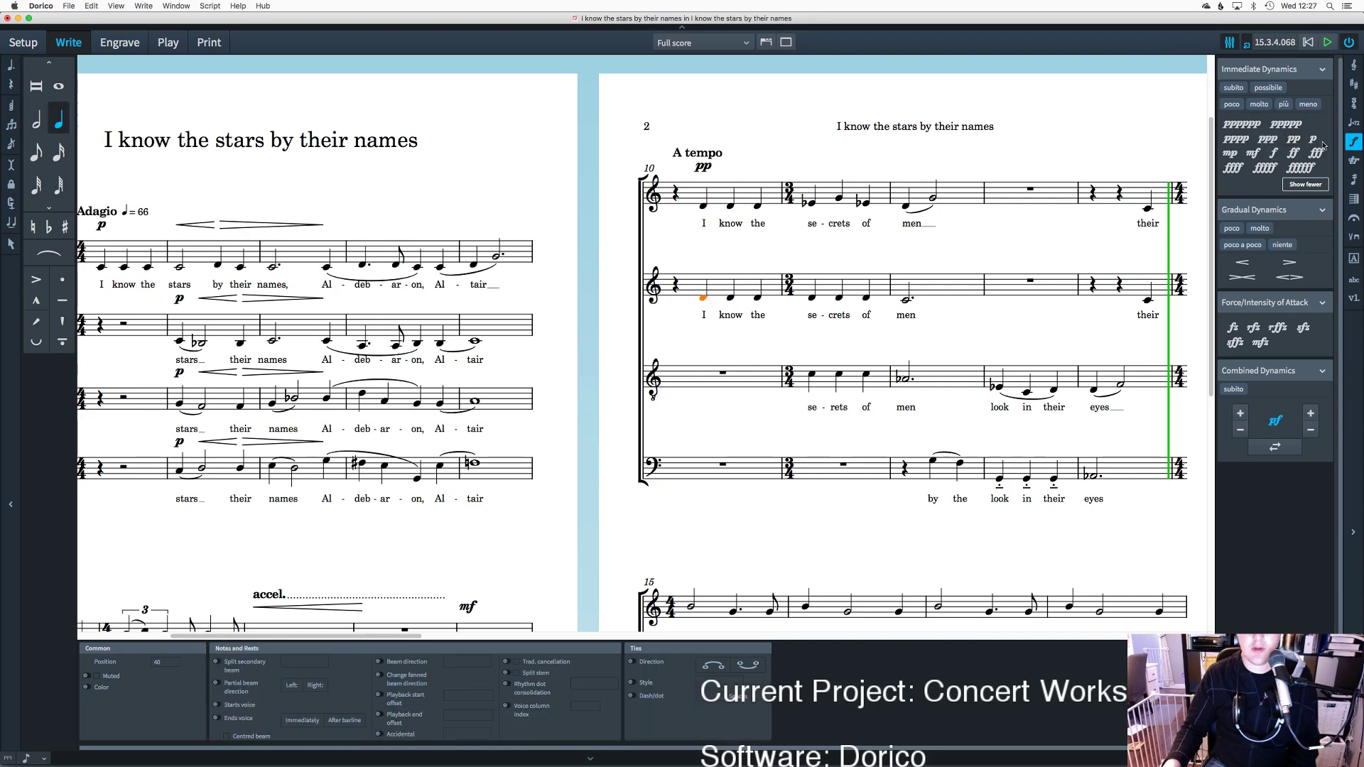
pyautogui.click(1293, 139)
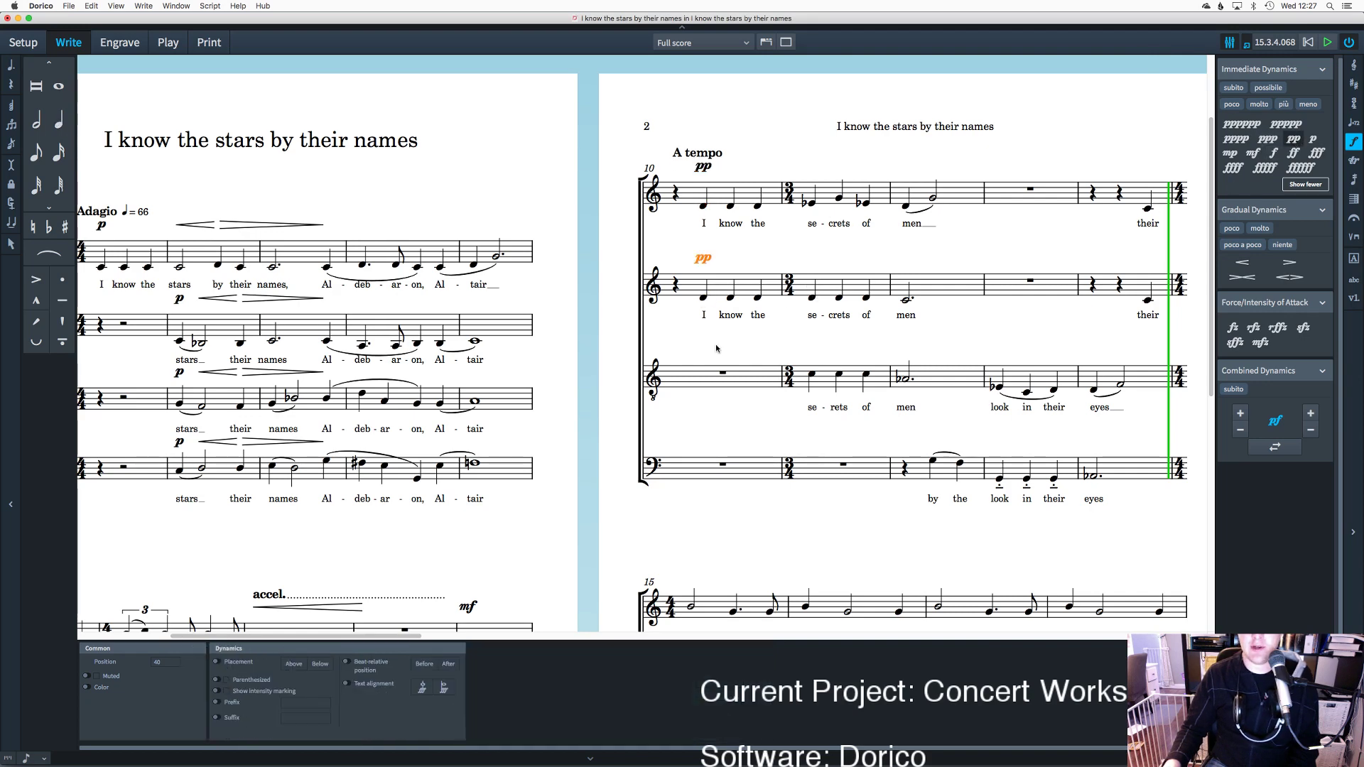
# Step: Add a pp dynamic to the tenor entry in bar 11 and the bass entry on "by" in bar 12
pyautogui.scroll(-4, 717, 348)
pyautogui.hscroll(-3, 716, 348)
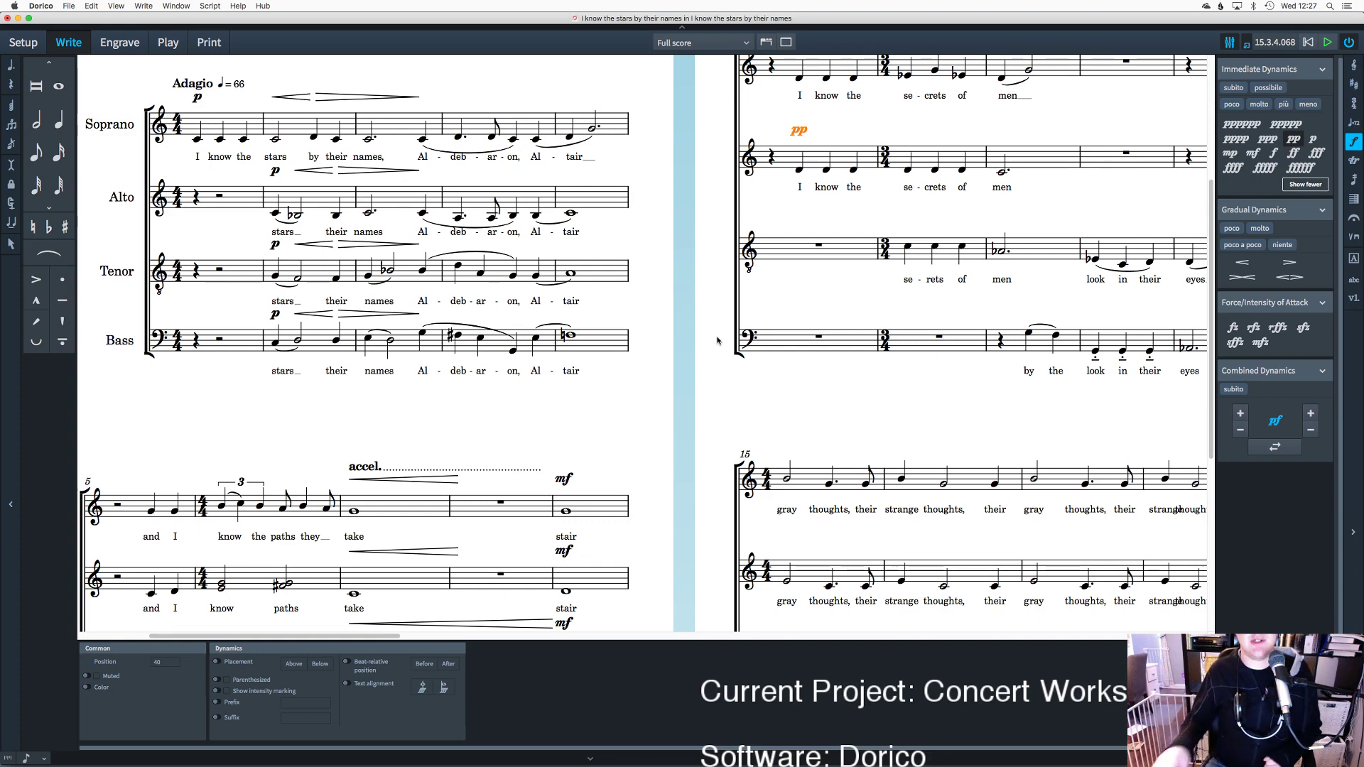
pyautogui.scroll(3, 717, 341)
pyautogui.hscroll(2, 764, 329)
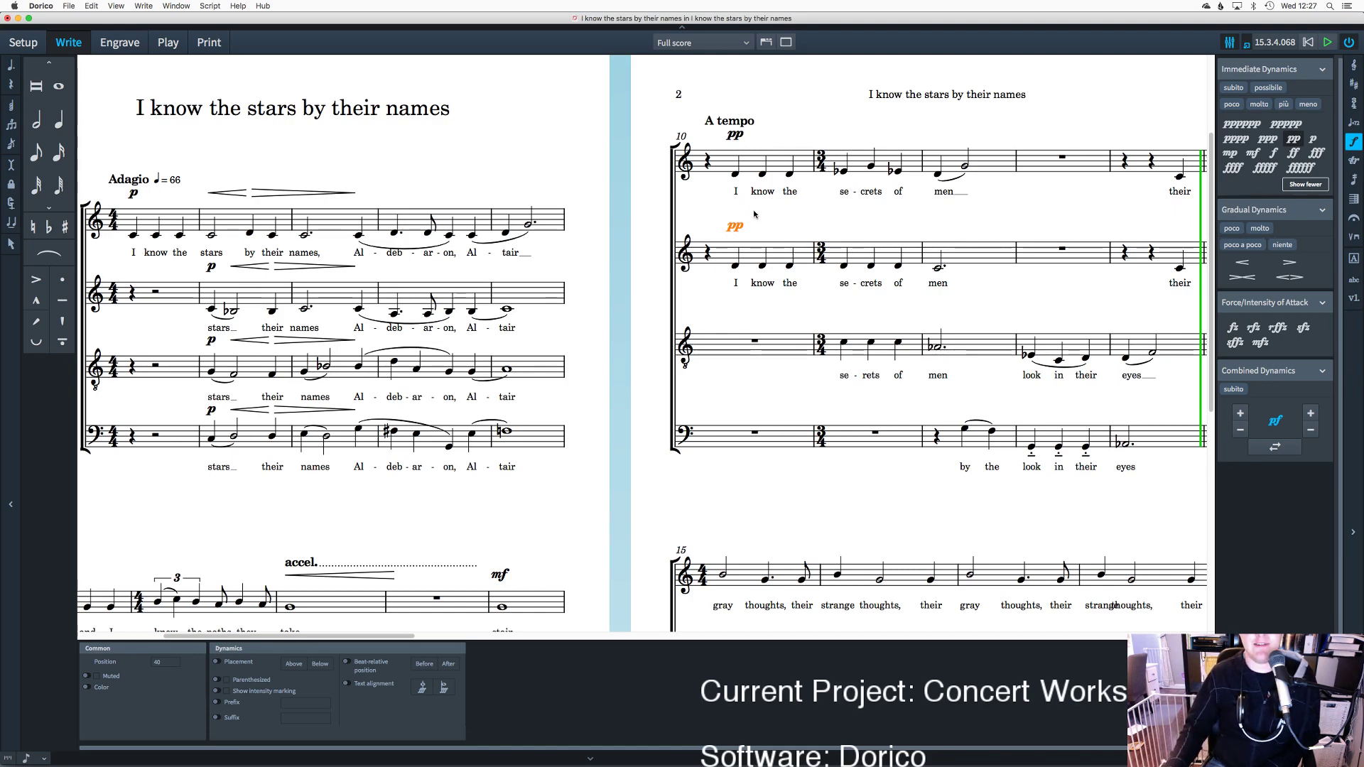
pyautogui.hscroll(2, 755, 215)
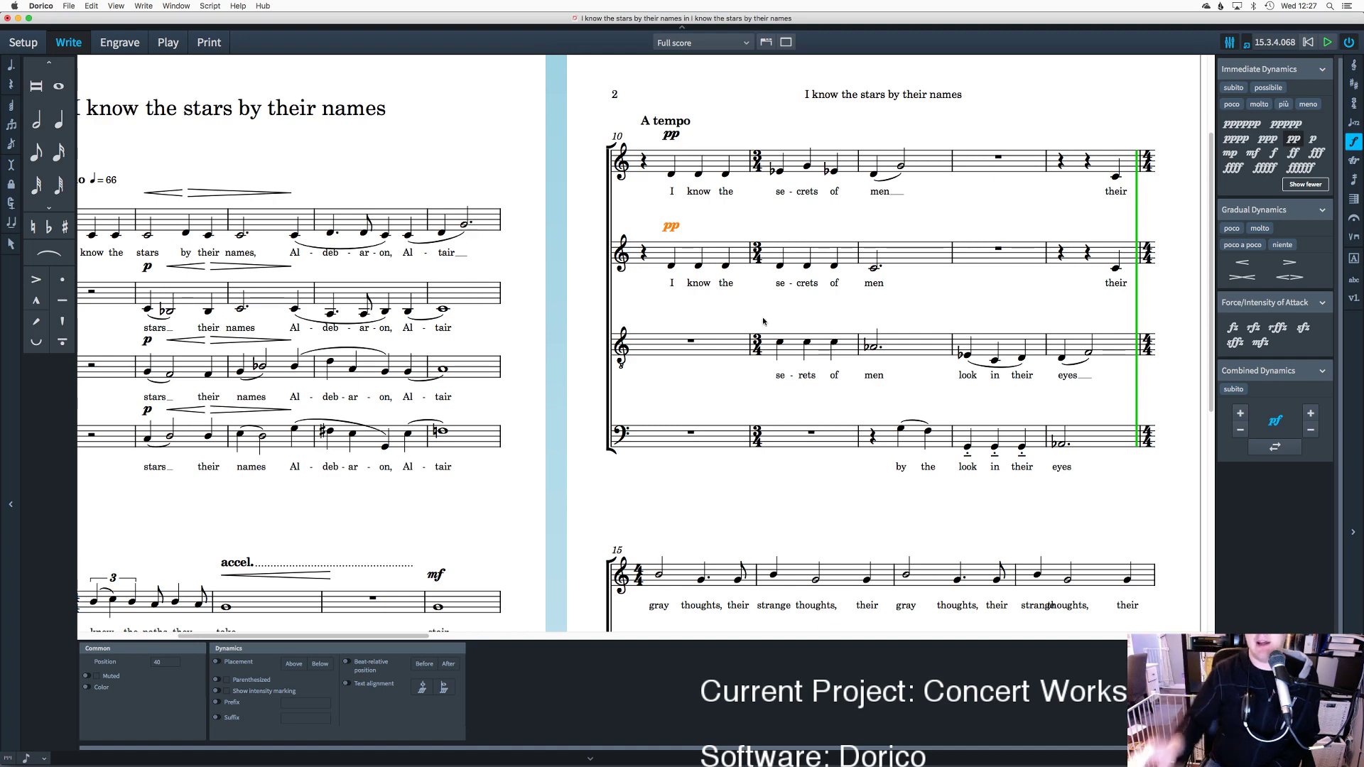
pyautogui.click(780, 343)
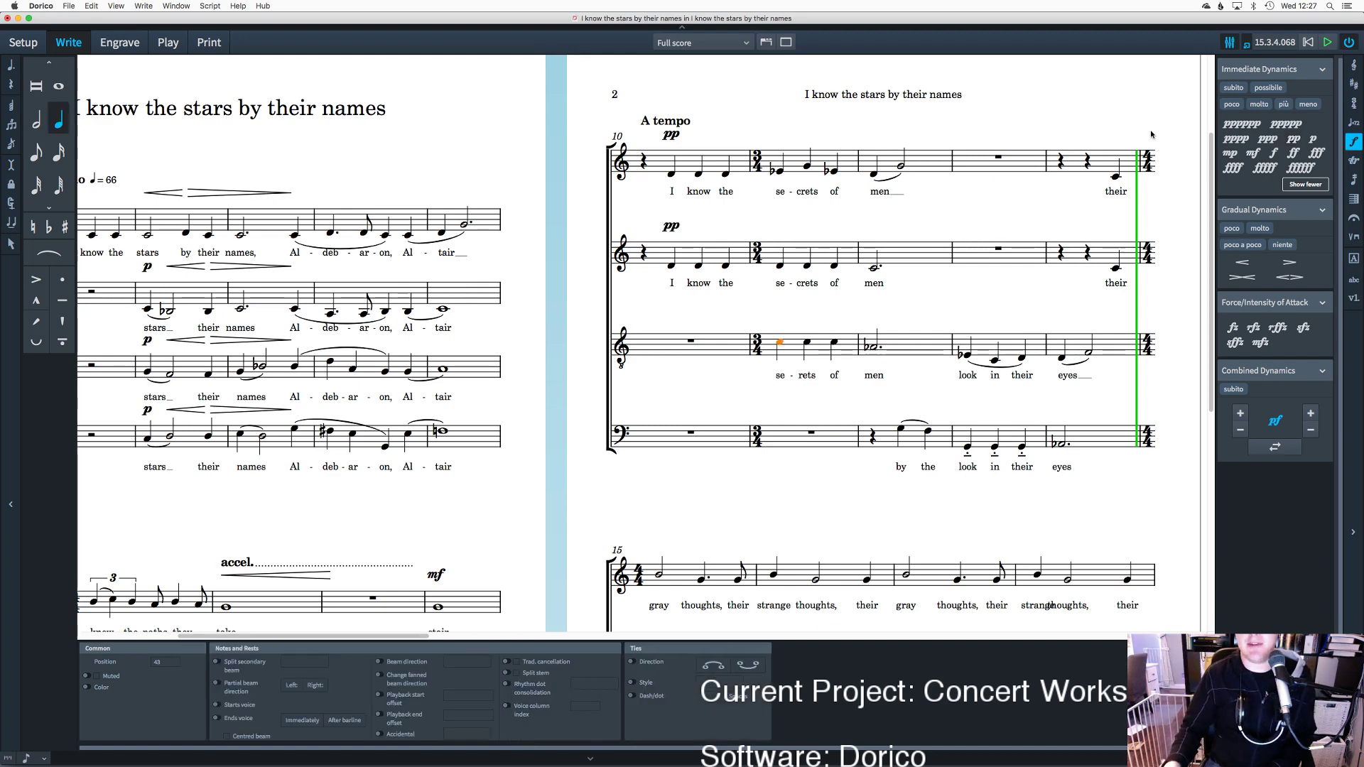
pyautogui.click(1285, 143)
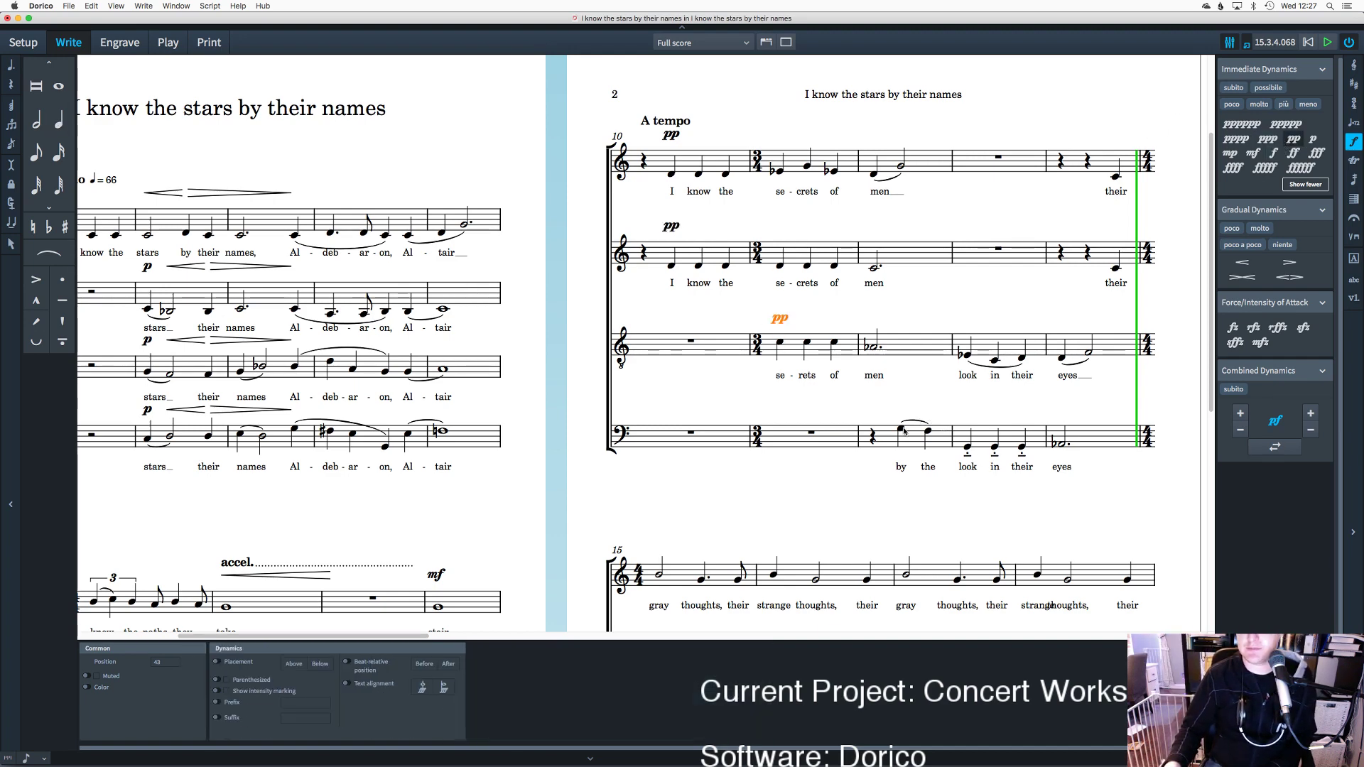
pyautogui.click(904, 432)
pyautogui.click(1292, 139)
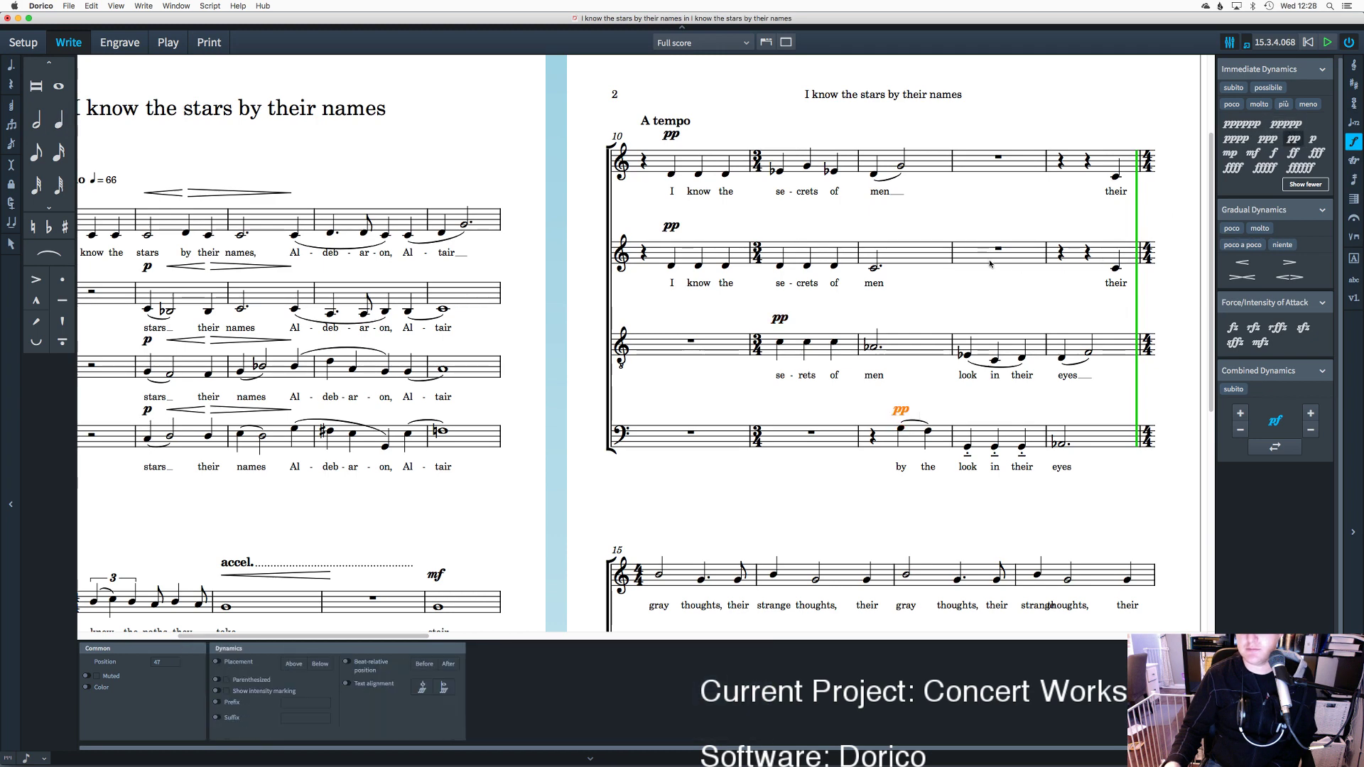
# Step: Examine the lyrics in the system starting at bar 15, especially the alto spacing between "strange" and "thoughts" in bar 18
pyautogui.hscroll(3, 990, 264)
pyautogui.scroll(-3, 990, 263)
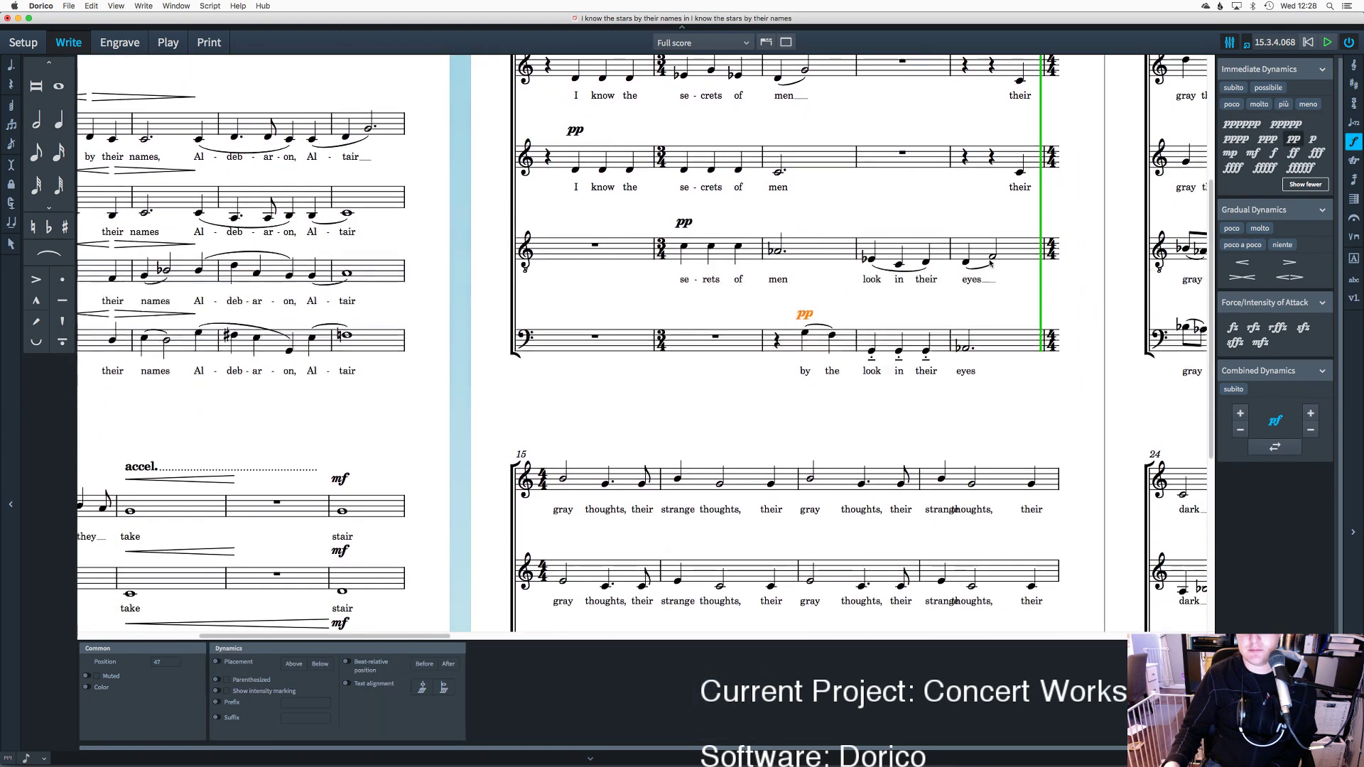
pyautogui.scroll(2, 988, 269)
pyautogui.scroll(-7, 966, 292)
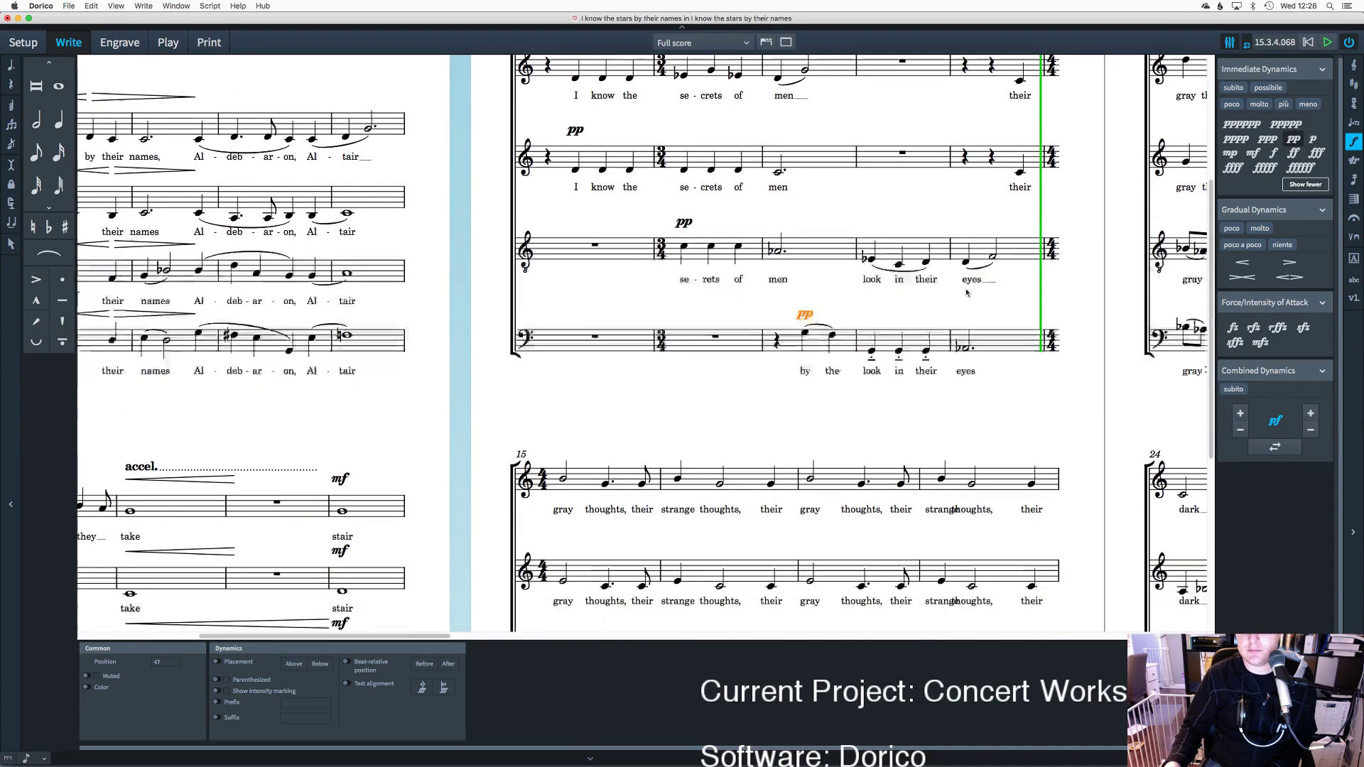
pyautogui.scroll(-6, 966, 292)
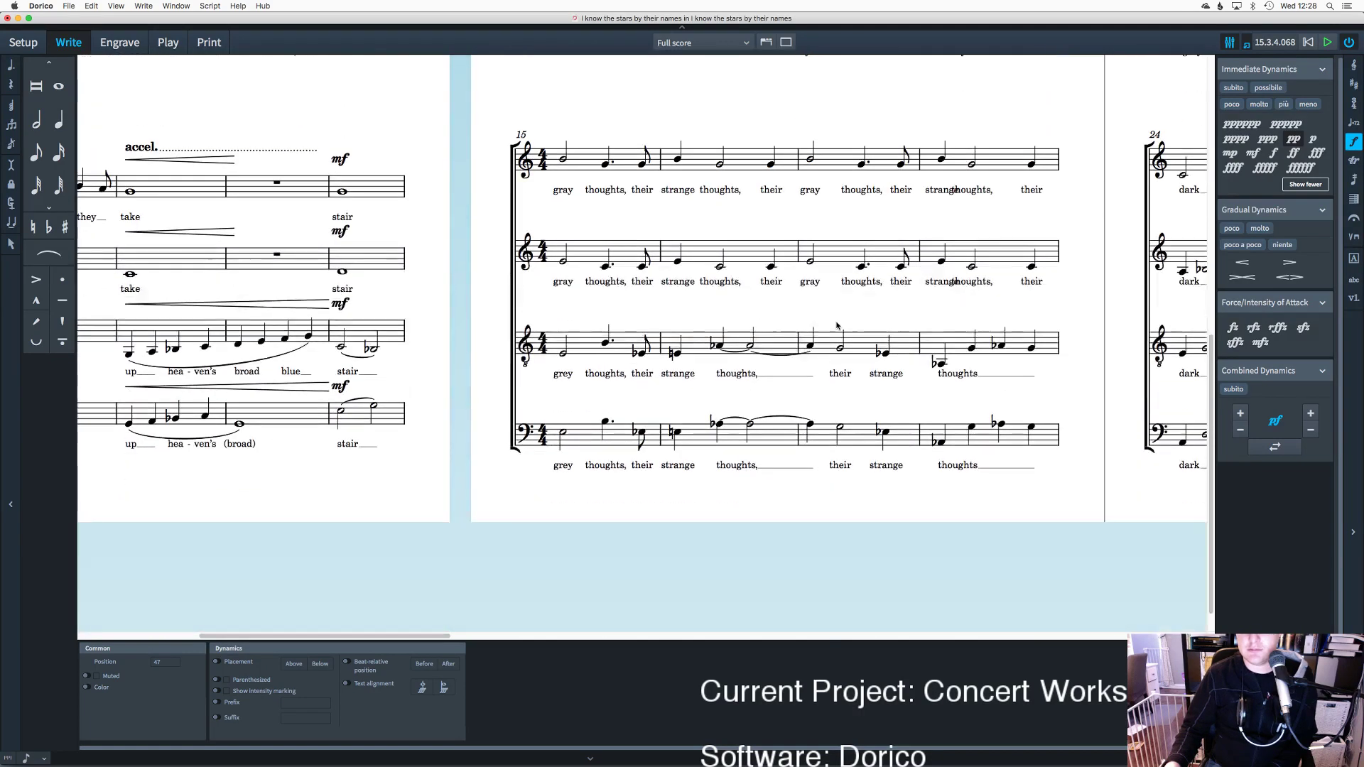
pyautogui.hscroll(2, 838, 324)
pyautogui.scroll(5, 838, 324)
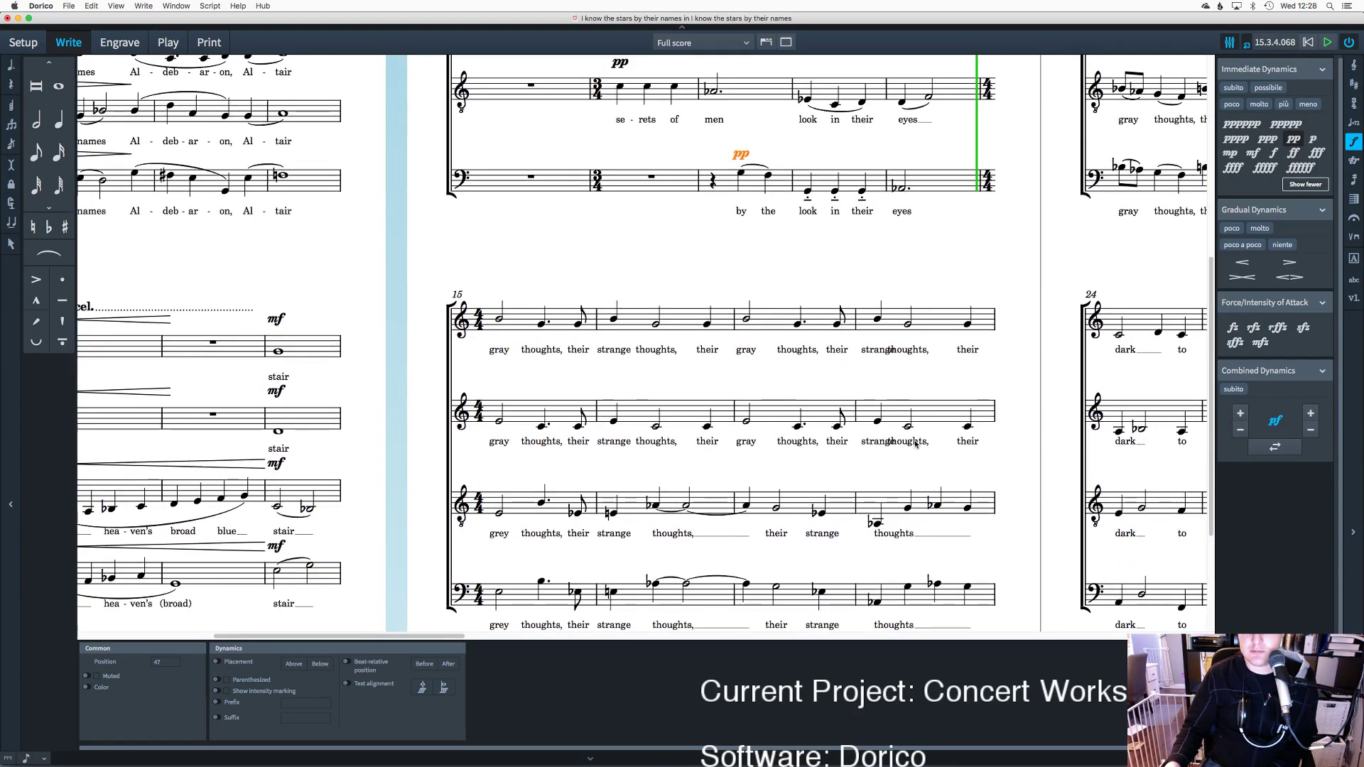
pyautogui.click(881, 442)
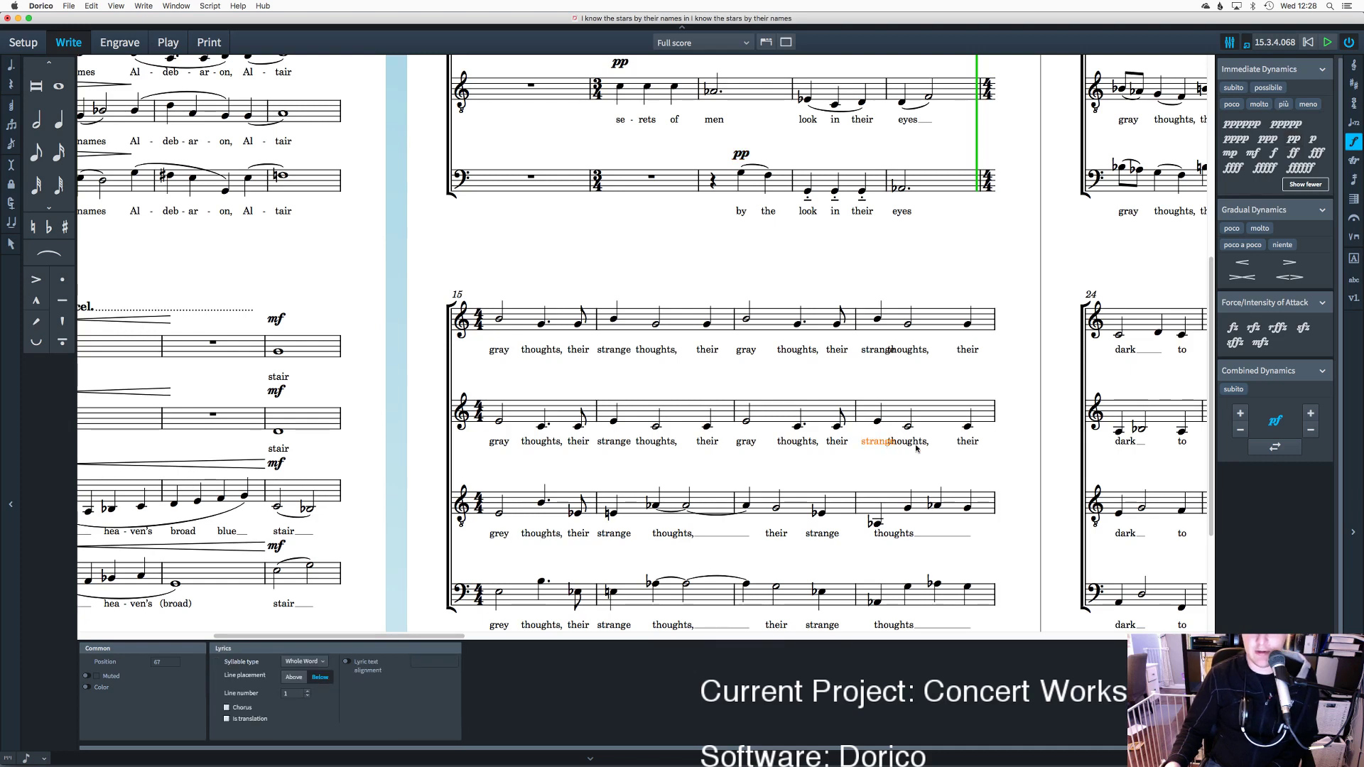
pyautogui.press('Escape')
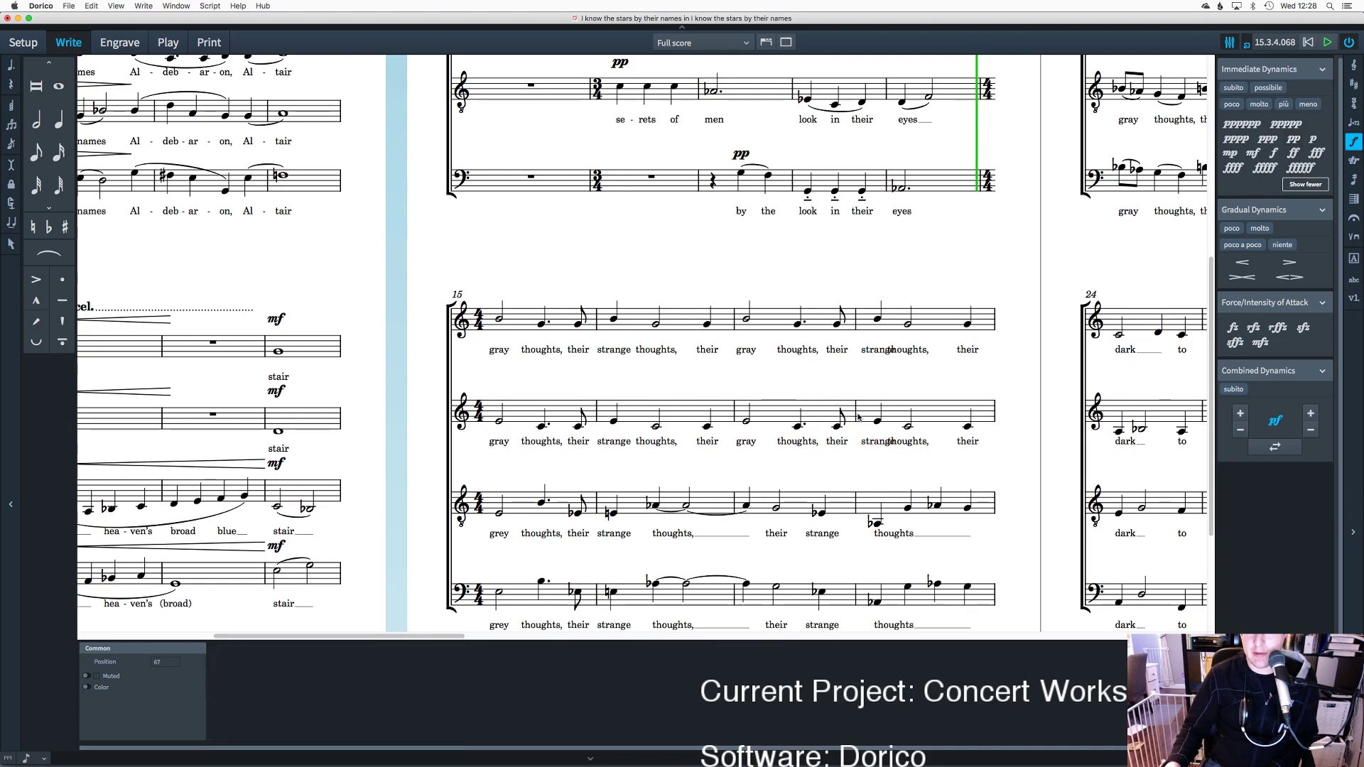
# Step: Try to create a system break at the barline before bar 18
pyautogui.click(856, 417)
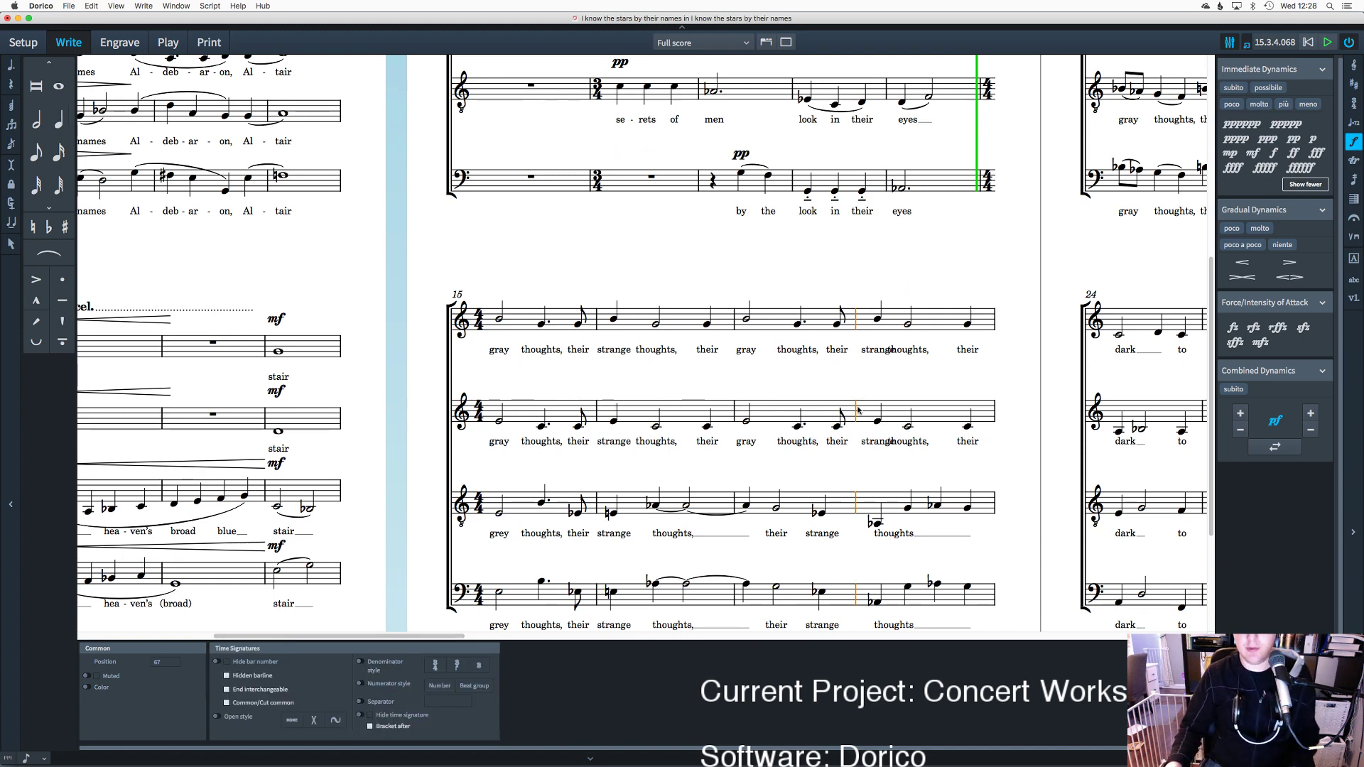
pyautogui.rightClick(856, 411)
pyautogui.moveTo(890, 503)
pyautogui.click(970, 529)
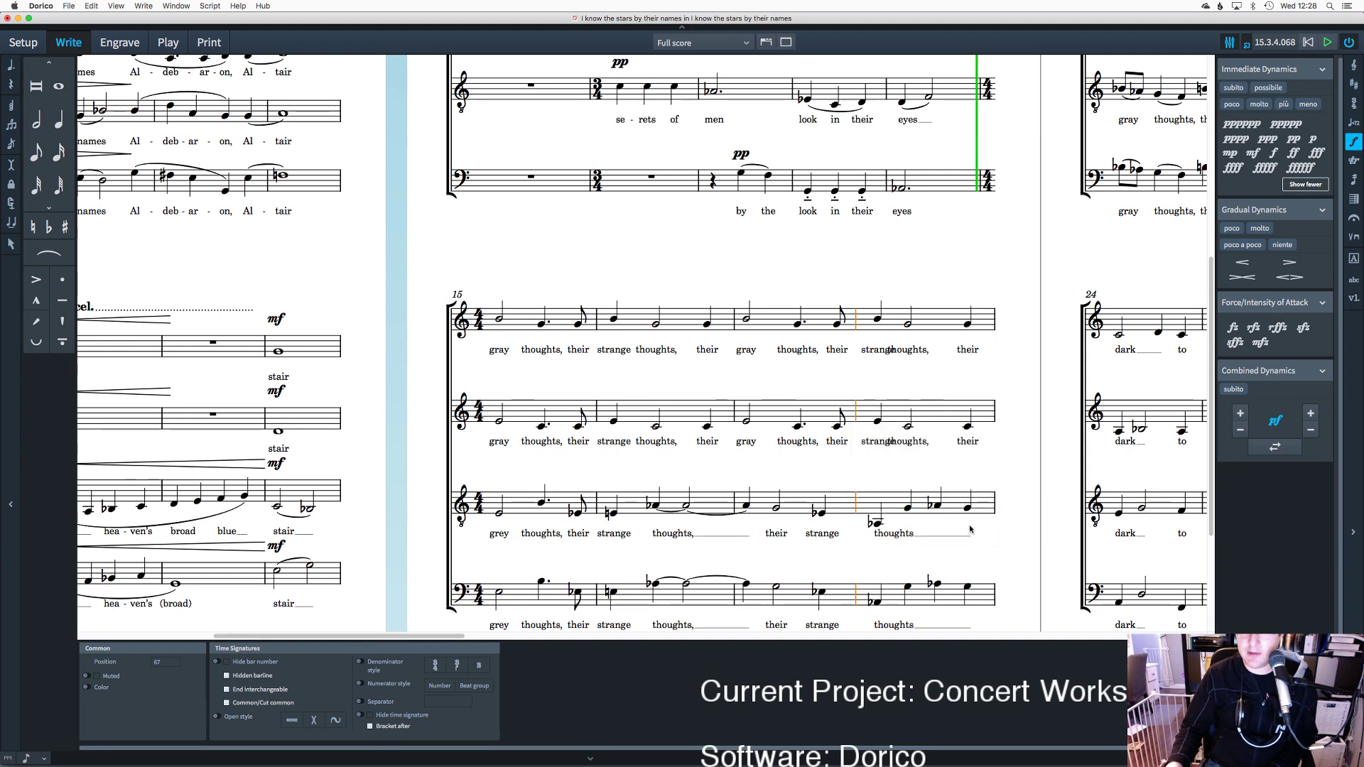
pyautogui.hotkey('shift', 's')
pyautogui.click(856, 416)
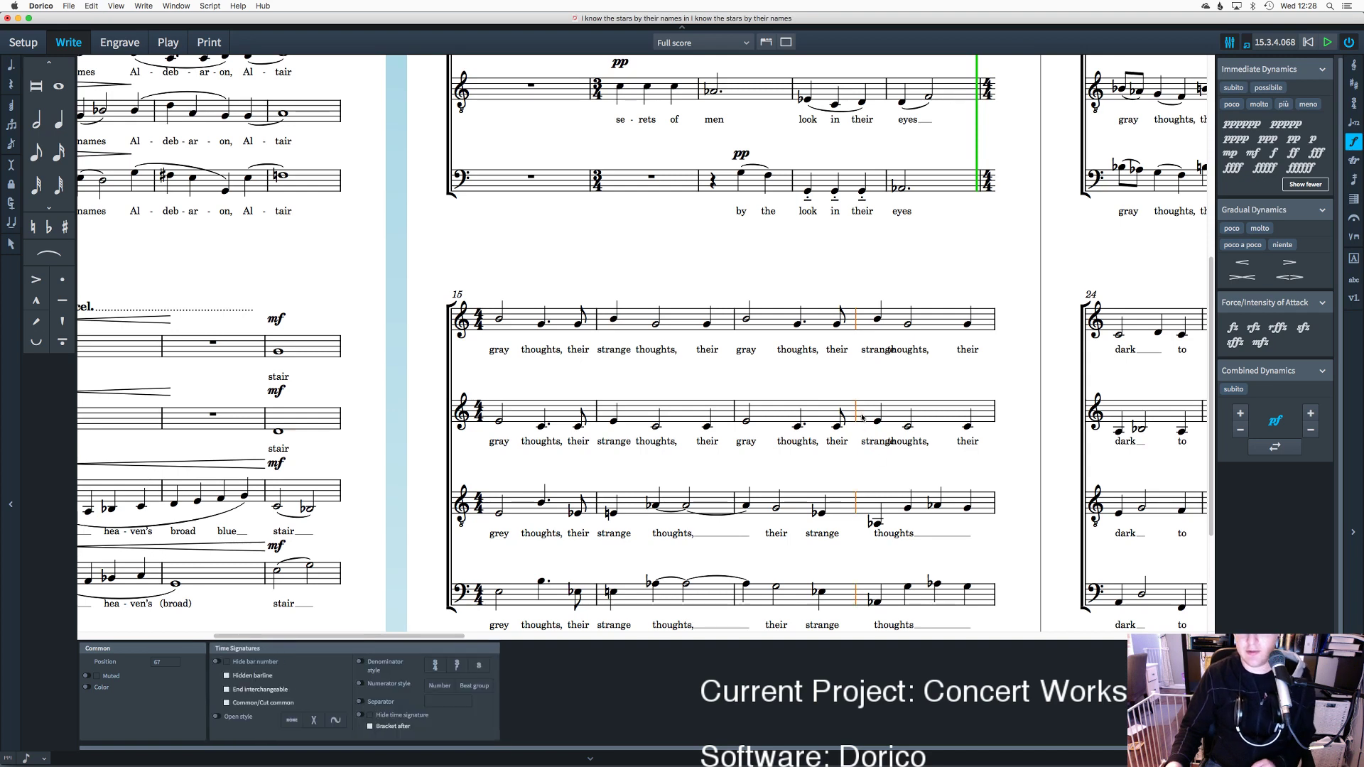
pyautogui.rightClick(857, 415)
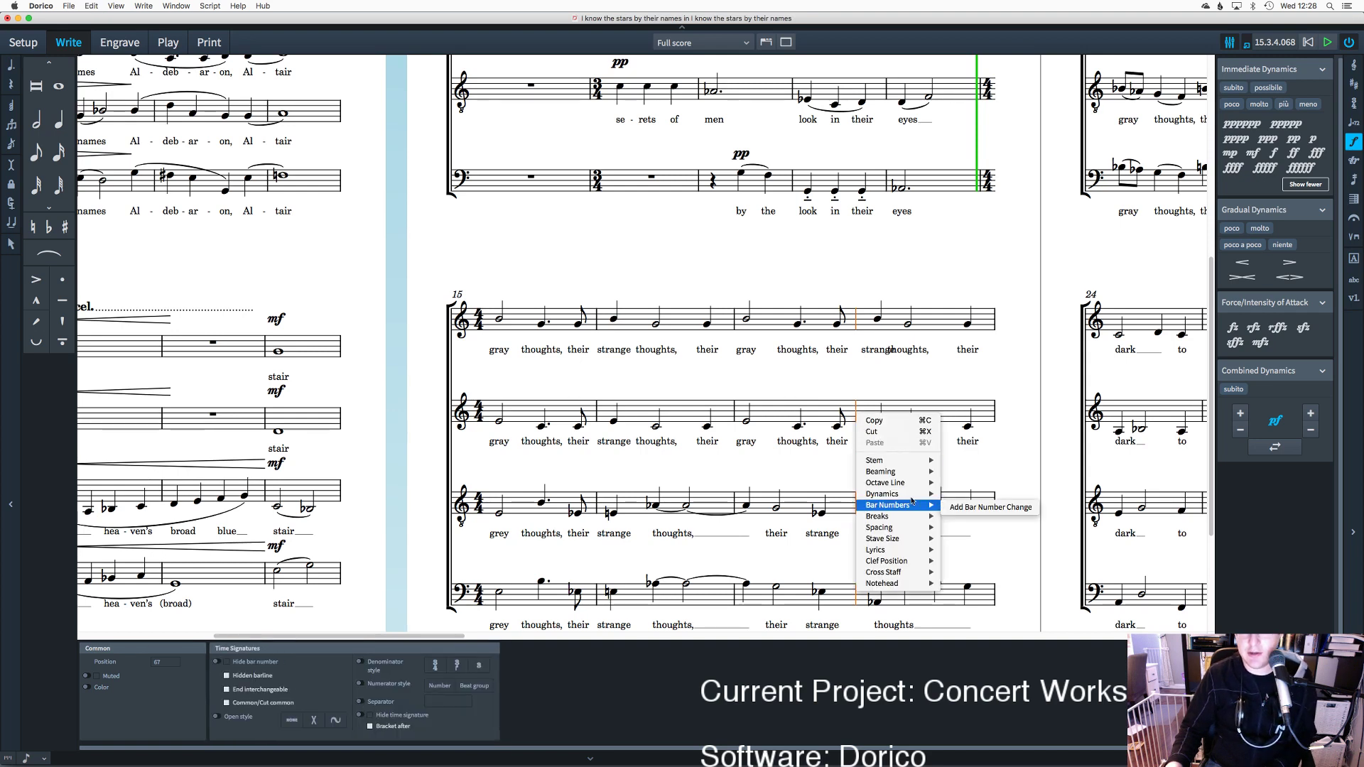
pyautogui.moveTo(909, 518)
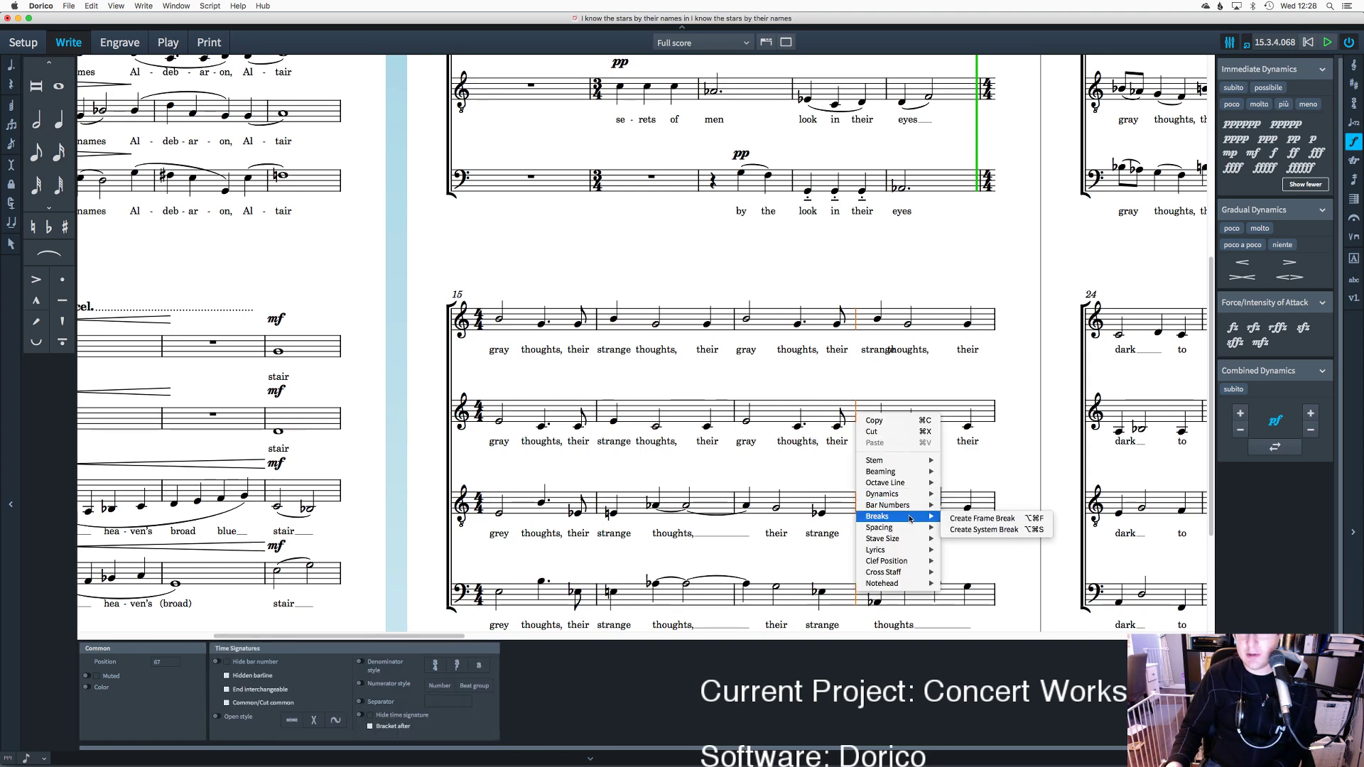
pyautogui.click(969, 527)
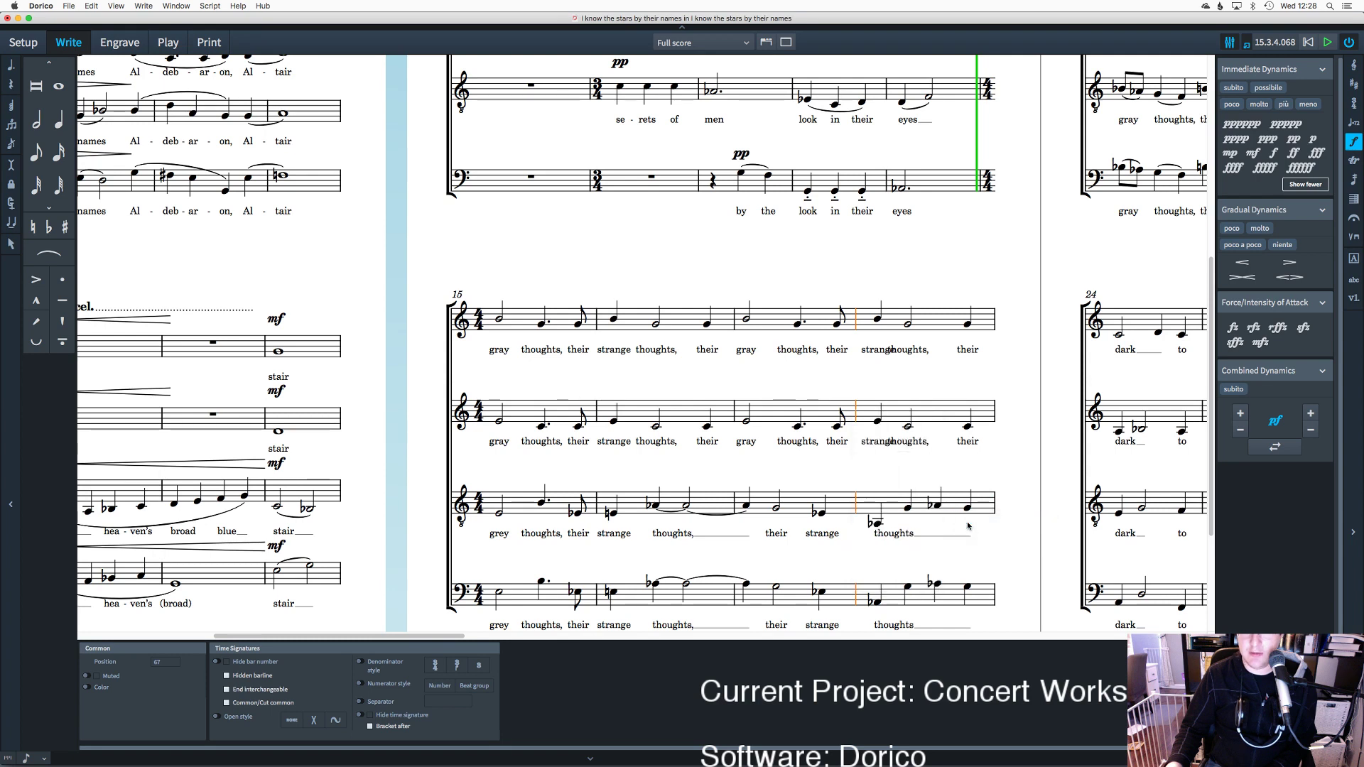
pyautogui.press('Escape')
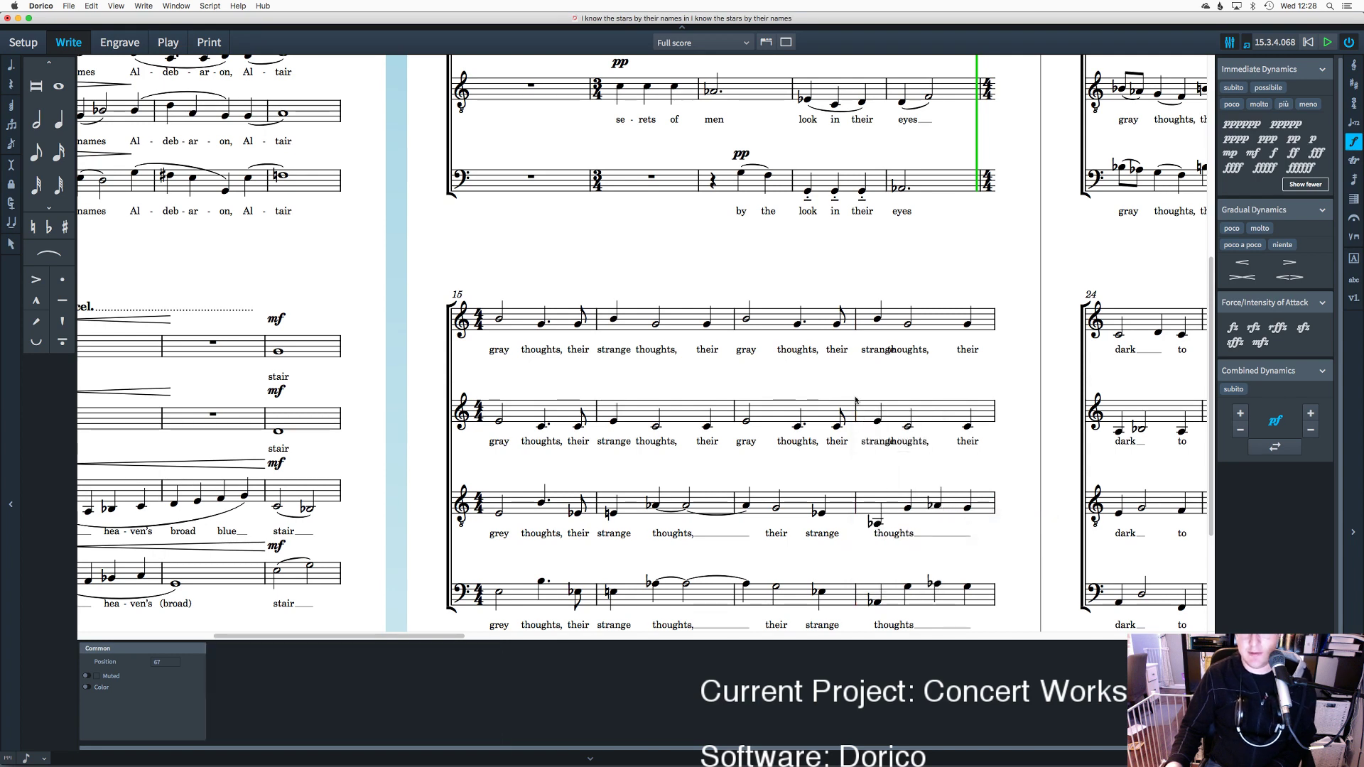
pyautogui.click(856, 419)
pyautogui.press('Escape')
# Step: Slur the first two notes of bar 11, on "secrets", in the soprano, alto and tenor parts
pyautogui.scroll(4, 856, 383)
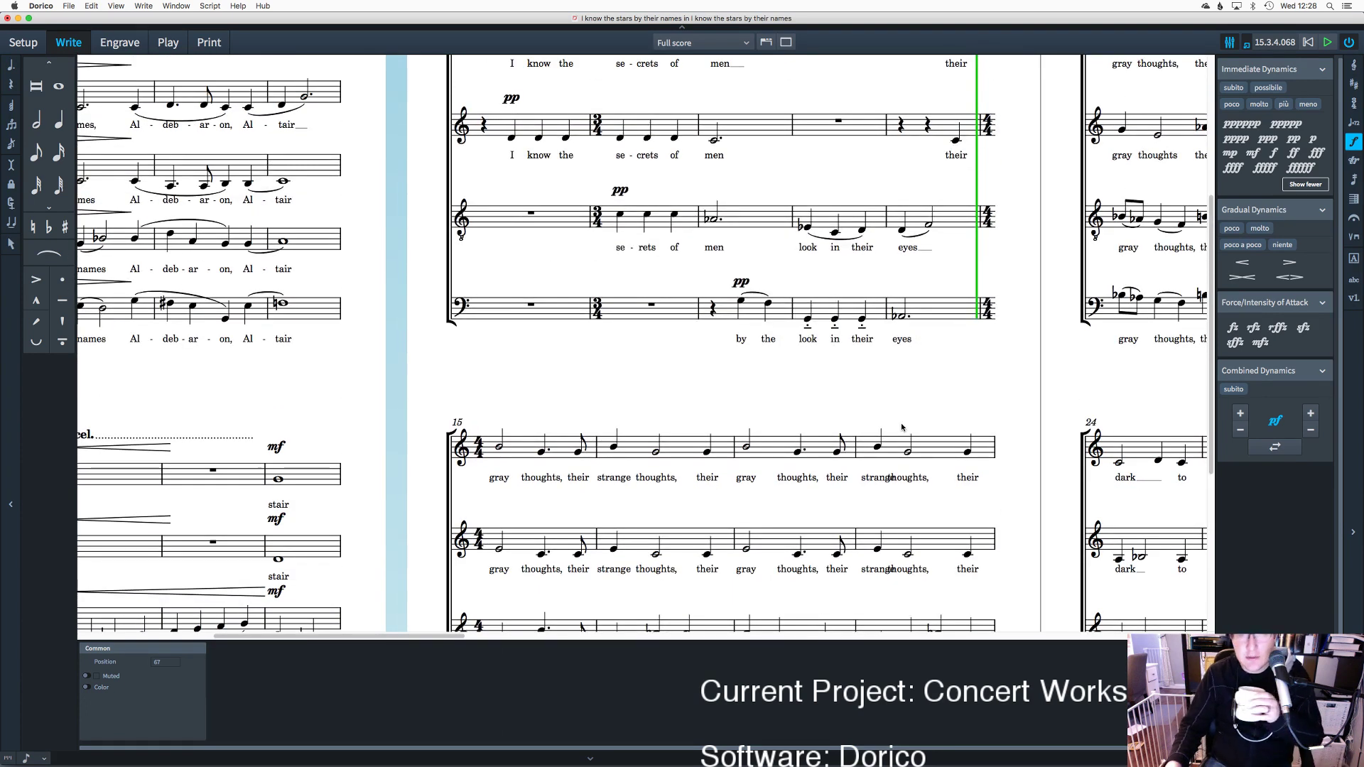
pyautogui.scroll(4, 901, 427)
pyautogui.hscroll(-5, 902, 427)
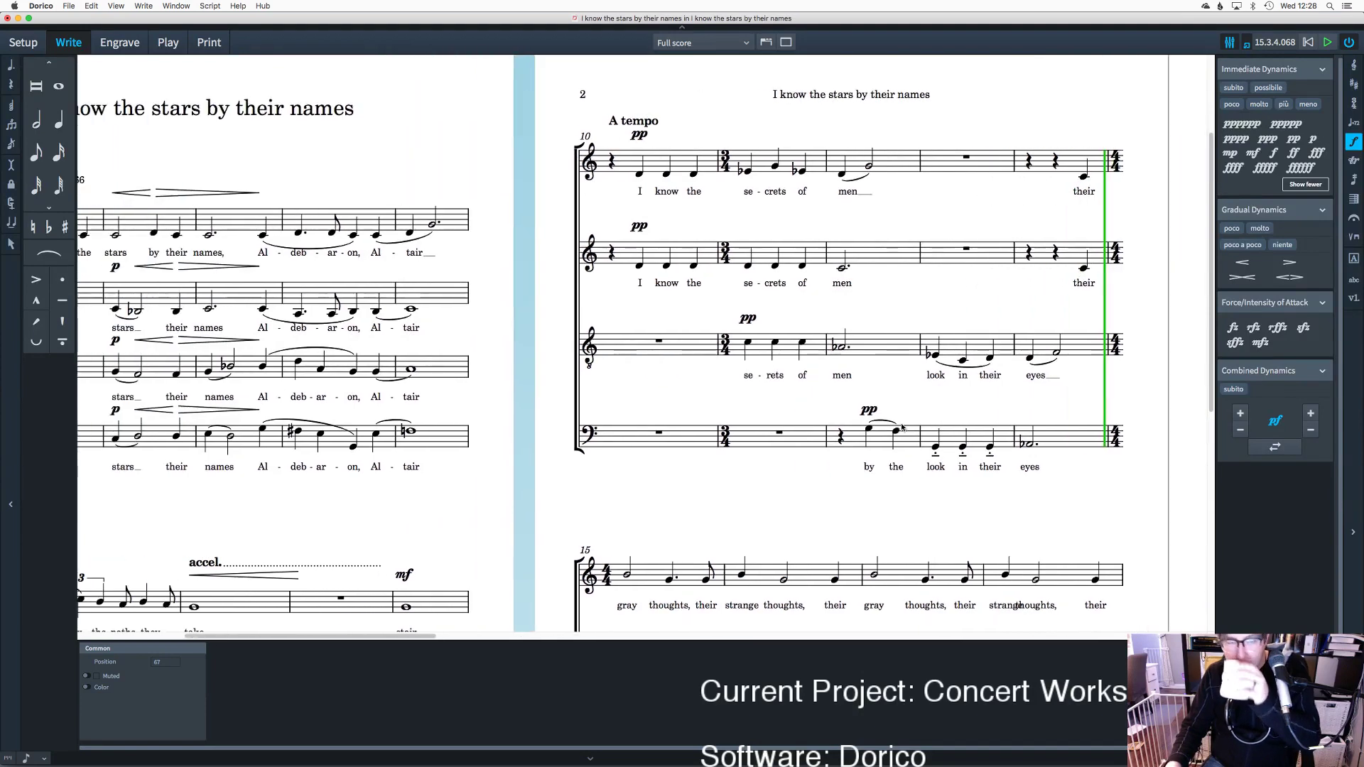
pyautogui.scroll(-2, 901, 427)
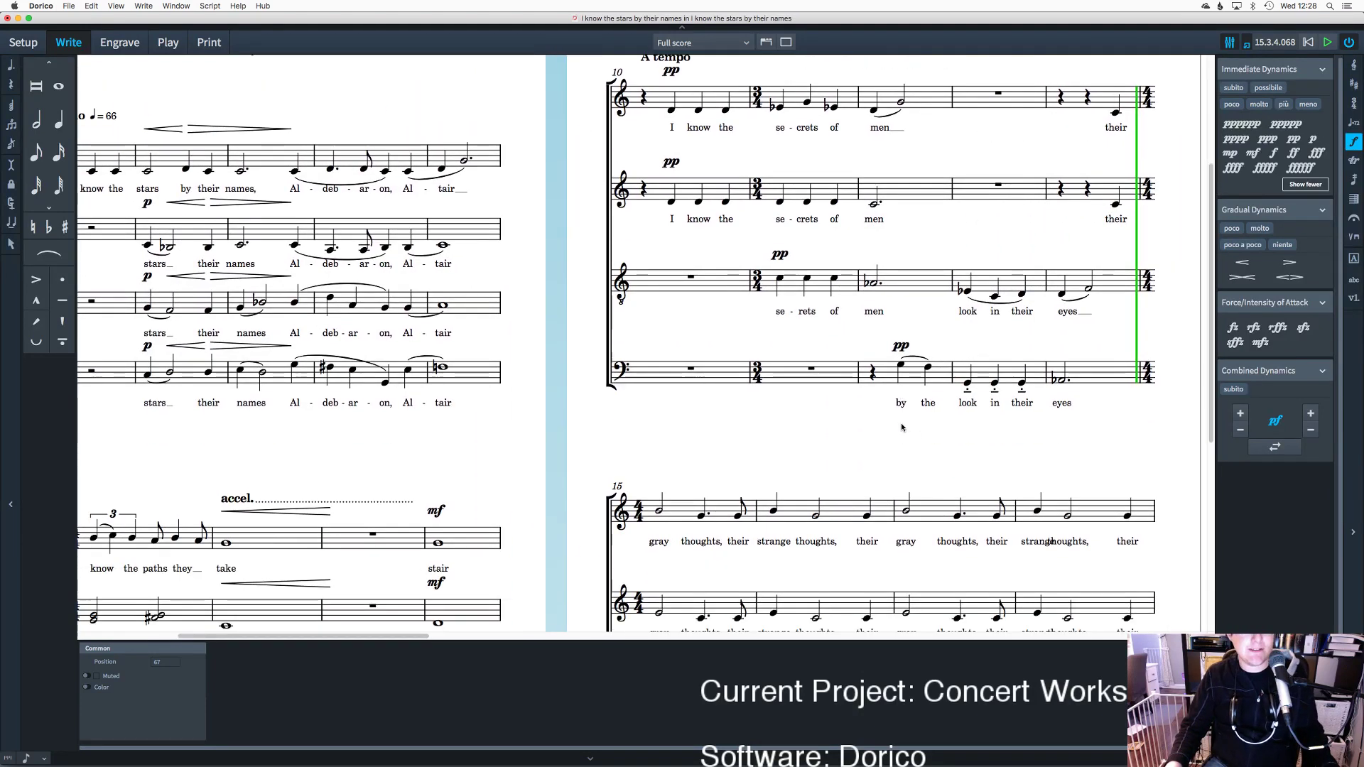
pyautogui.scroll(4, 901, 427)
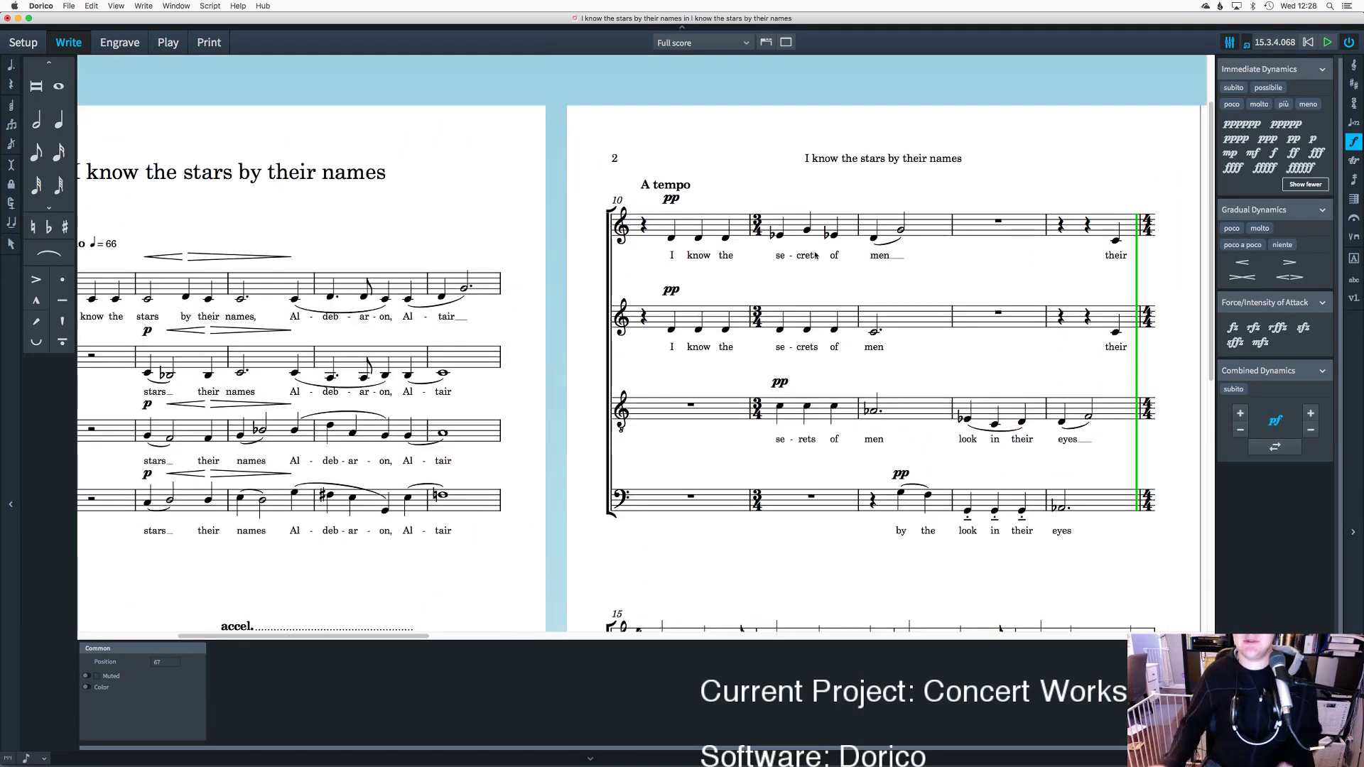
pyautogui.click(777, 234)
pyautogui.press('s')
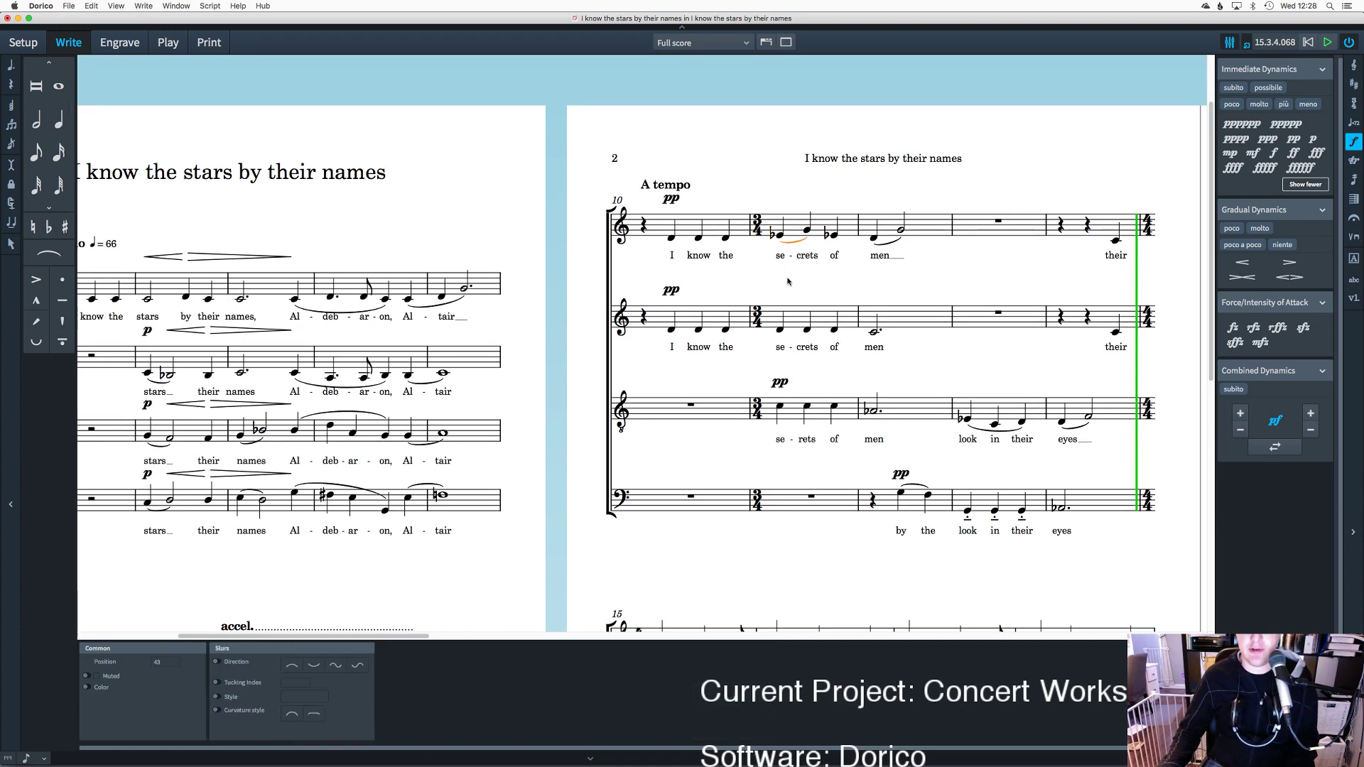
pyautogui.click(781, 331)
pyautogui.click(782, 407)
pyautogui.press('s')
# Step: Delete the tenor slur over "look in their" in bar 13
pyautogui.hscroll(2, 852, 355)
pyautogui.scroll(-2, 874, 319)
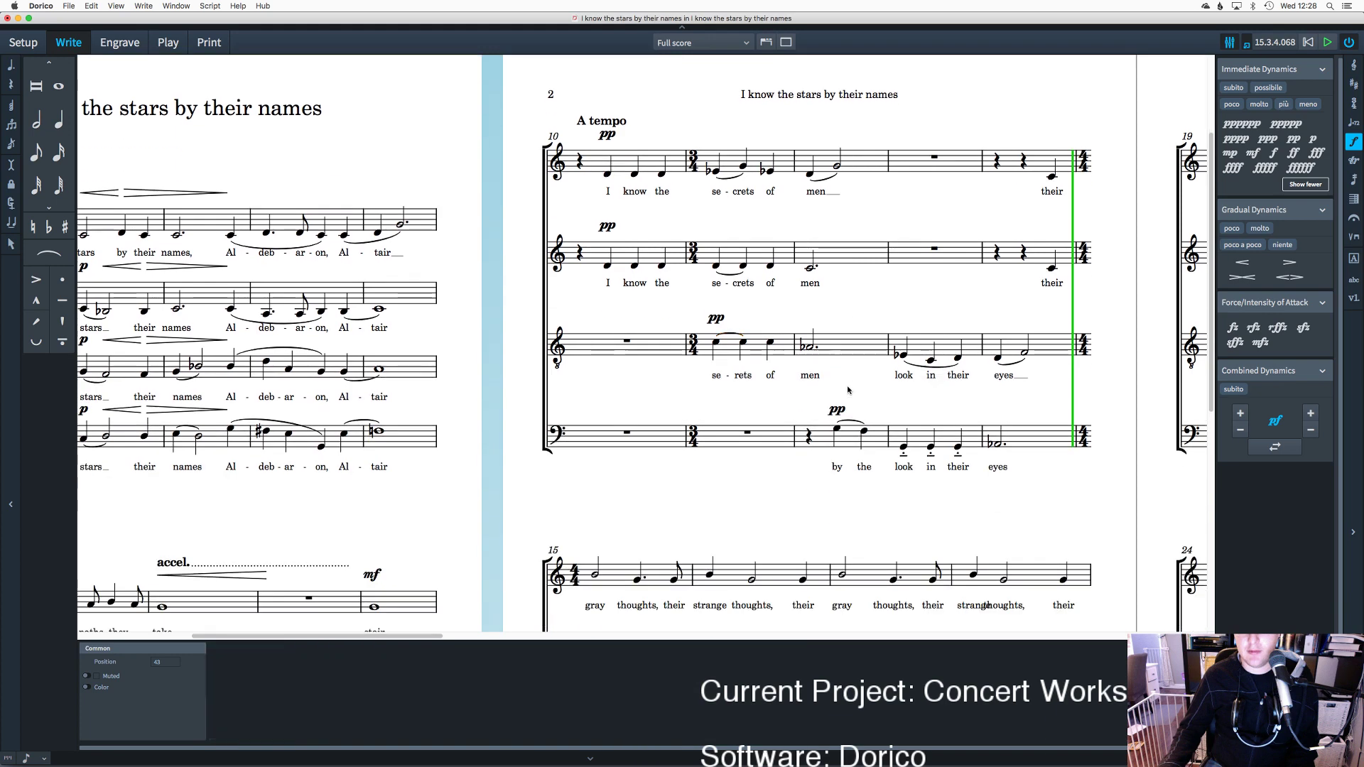
pyautogui.hscroll(4, 874, 319)
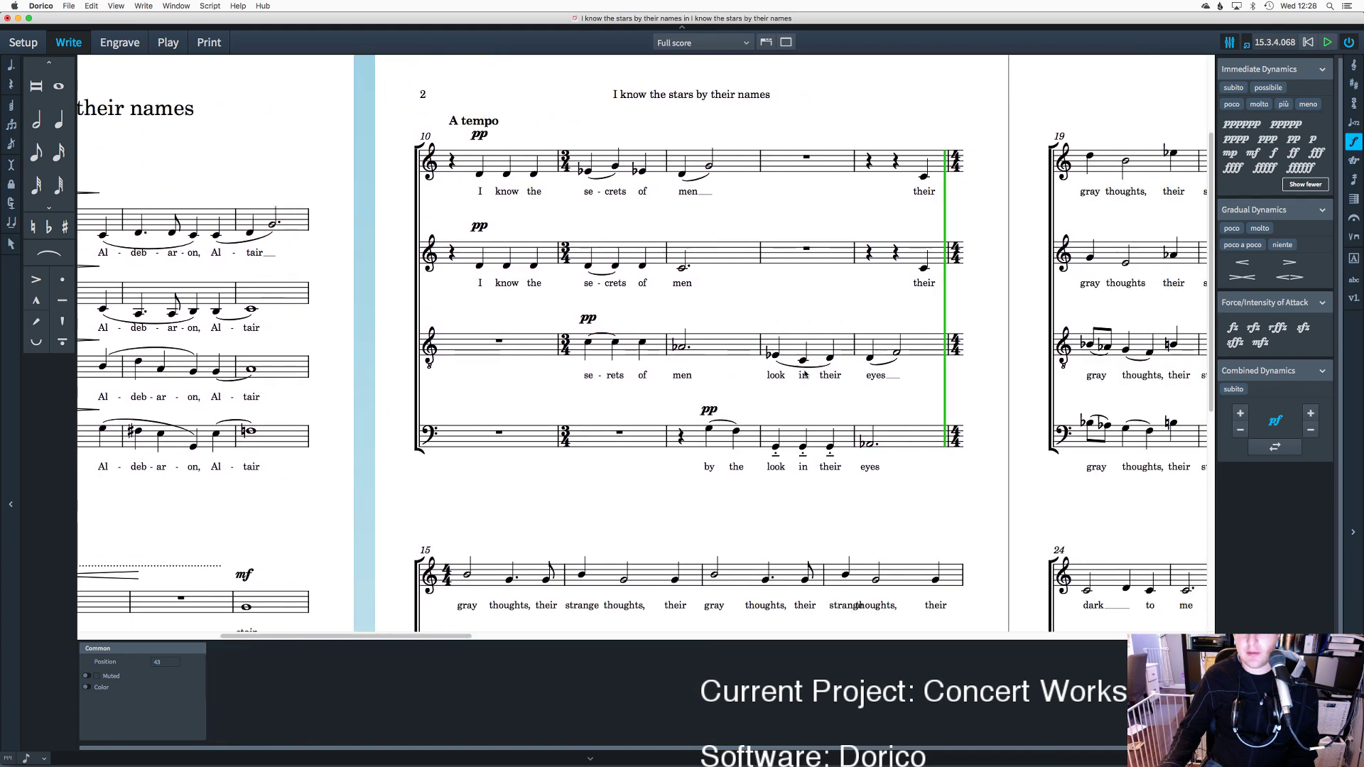
pyautogui.click(806, 372)
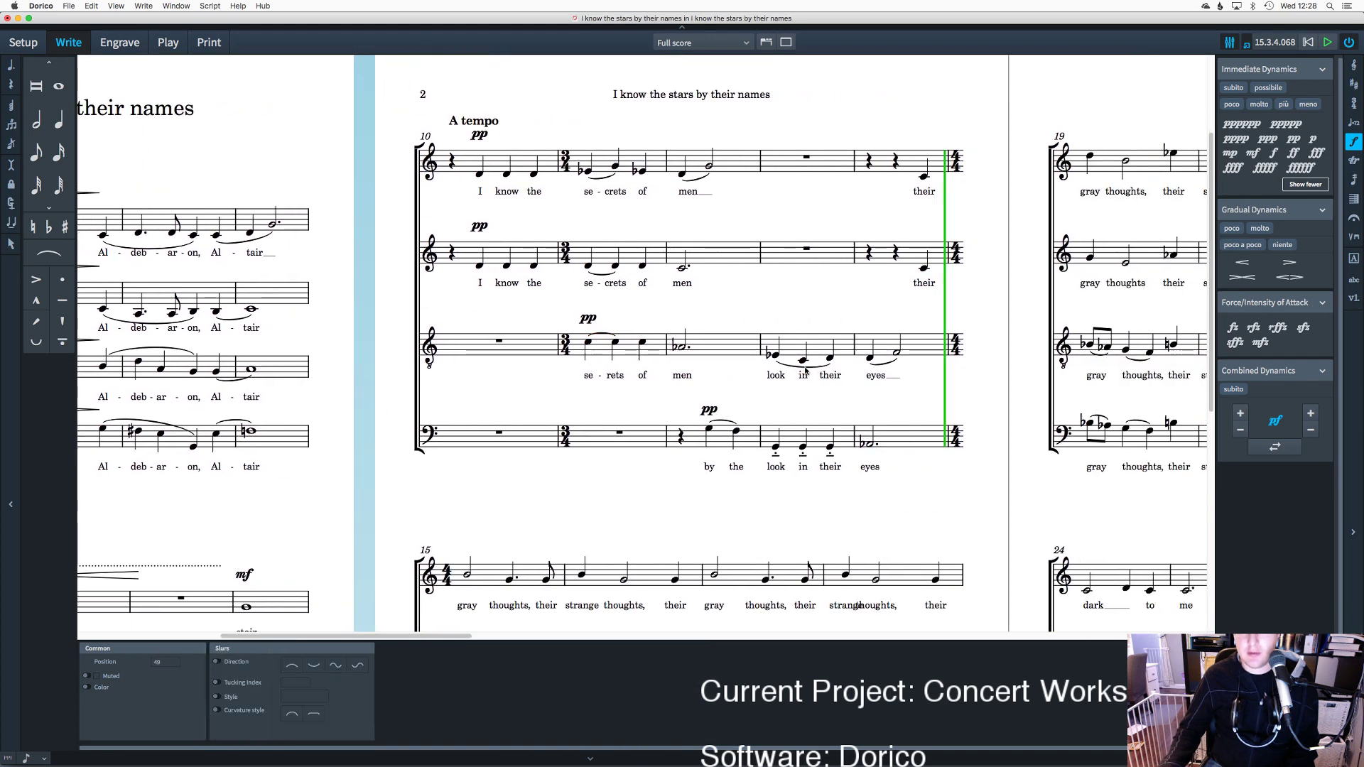
pyautogui.press('Delete')
# Step: Remove the staccato-tenuto articulations from the three bass notes on "look in their" in bar 13
pyautogui.click(779, 450)
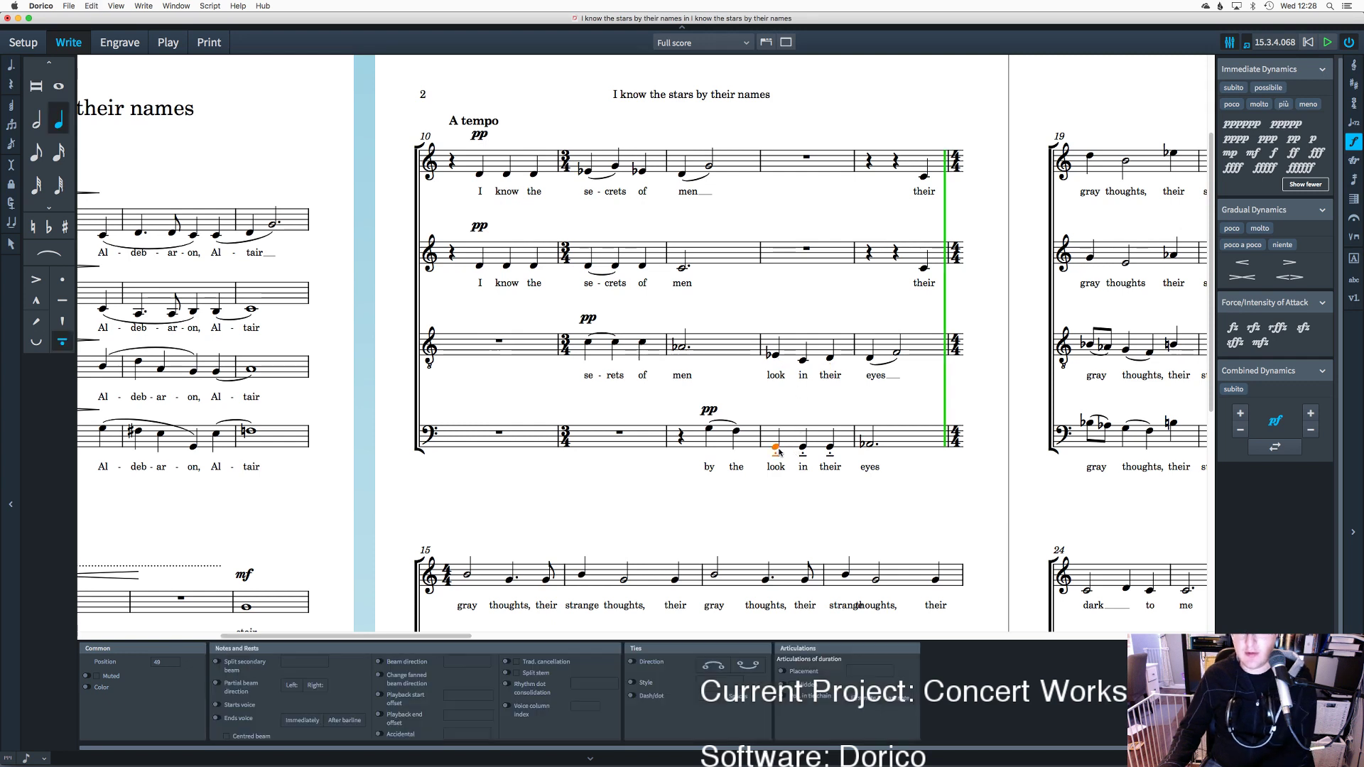
pyautogui.keyDown('shift'); pyautogui.click(804, 448); pyautogui.keyUp('shift')
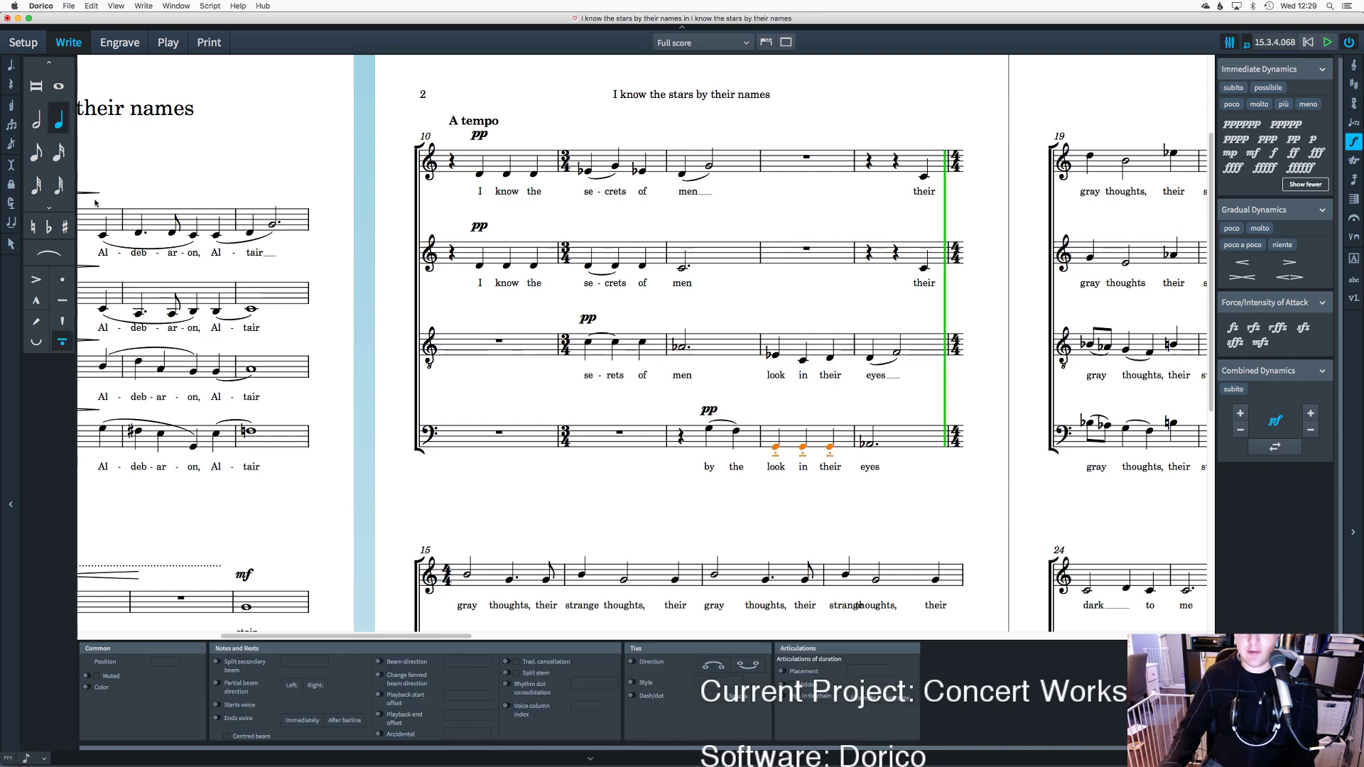
pyautogui.press('Escape')
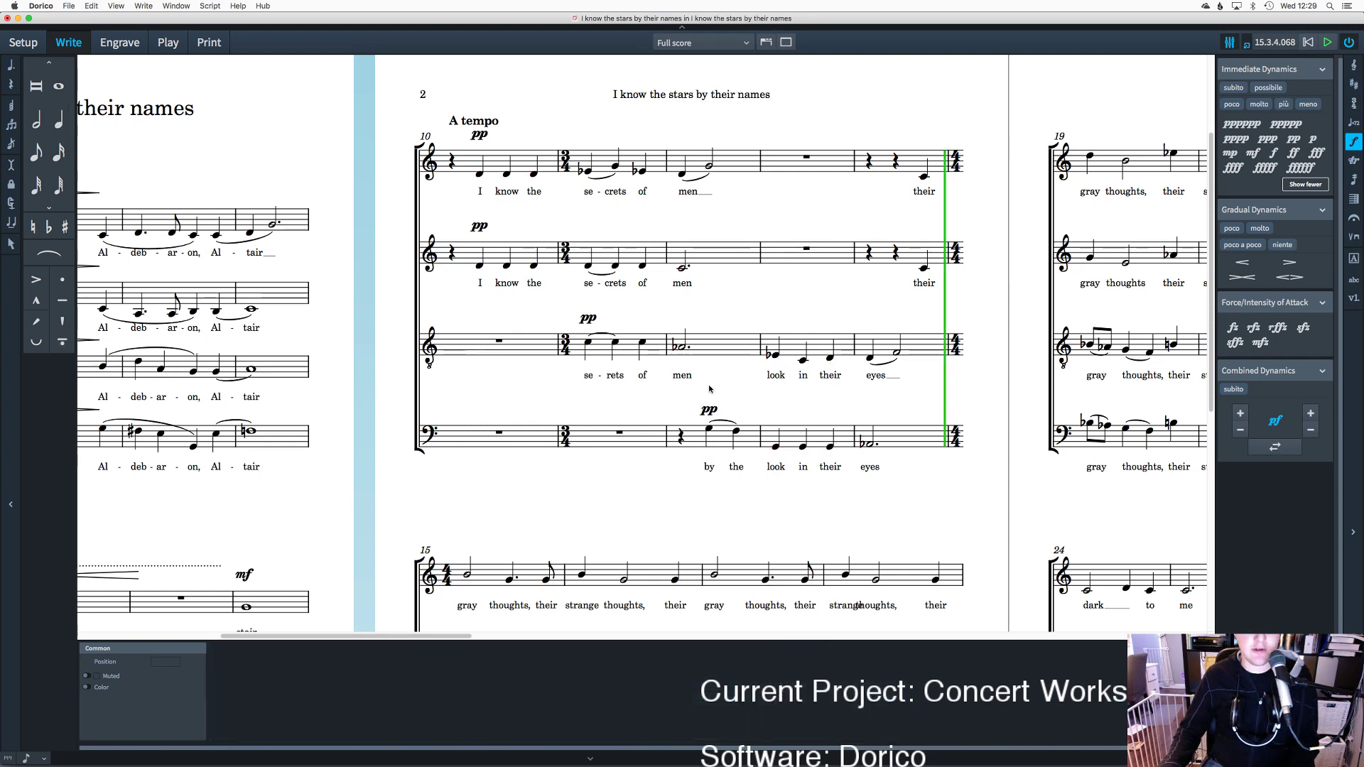
# Step: Play back the score from bar 10, at A tempo, to hear the passage up to bar 14
pyautogui.hscroll(3, 709, 388)
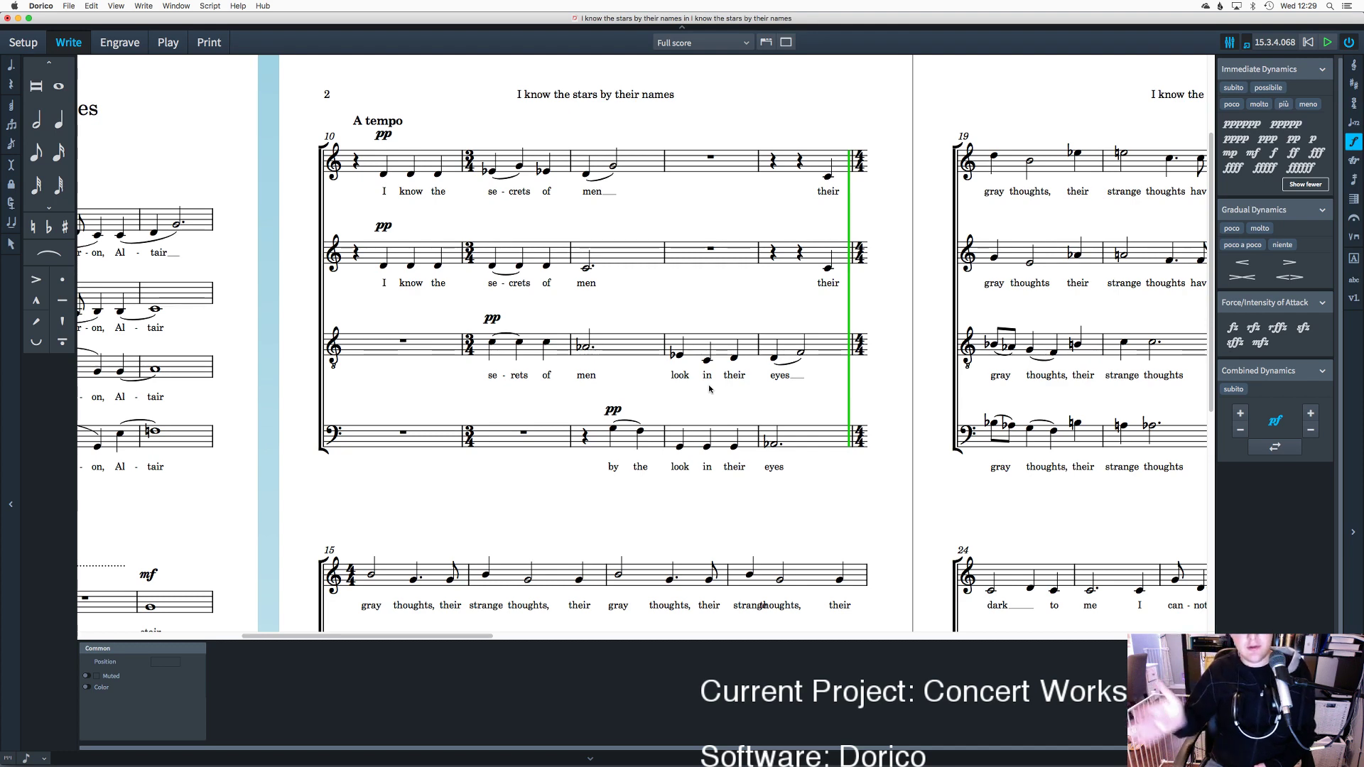
pyautogui.click(356, 162)
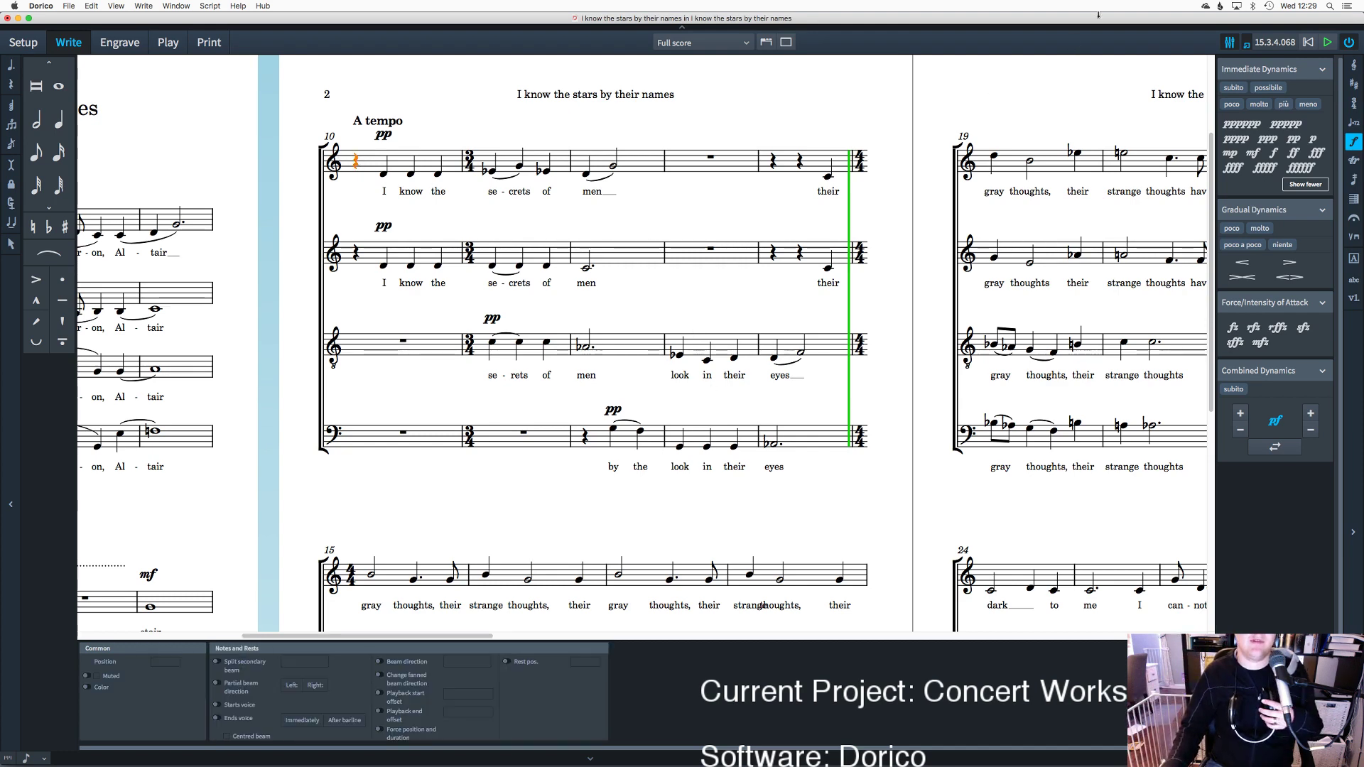
pyautogui.click(1247, 44)
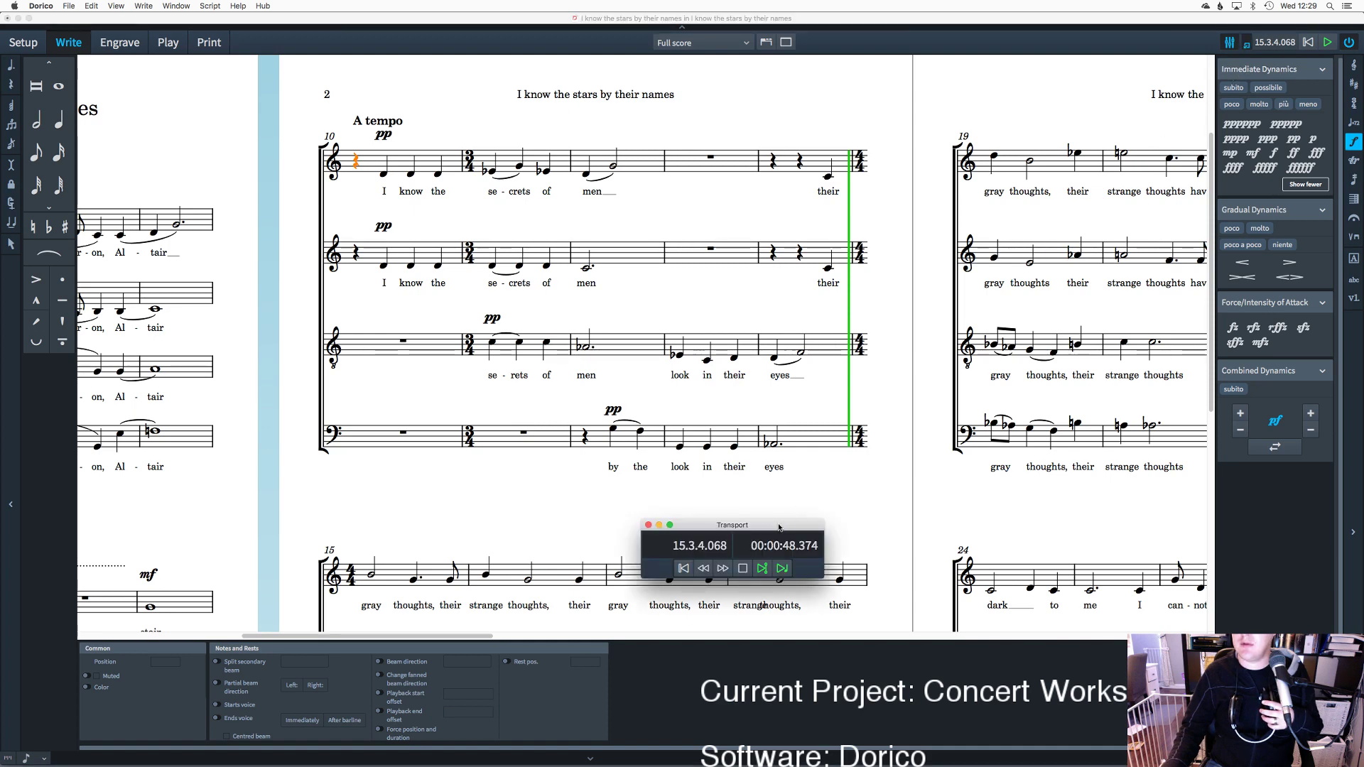
pyautogui.press('F2')
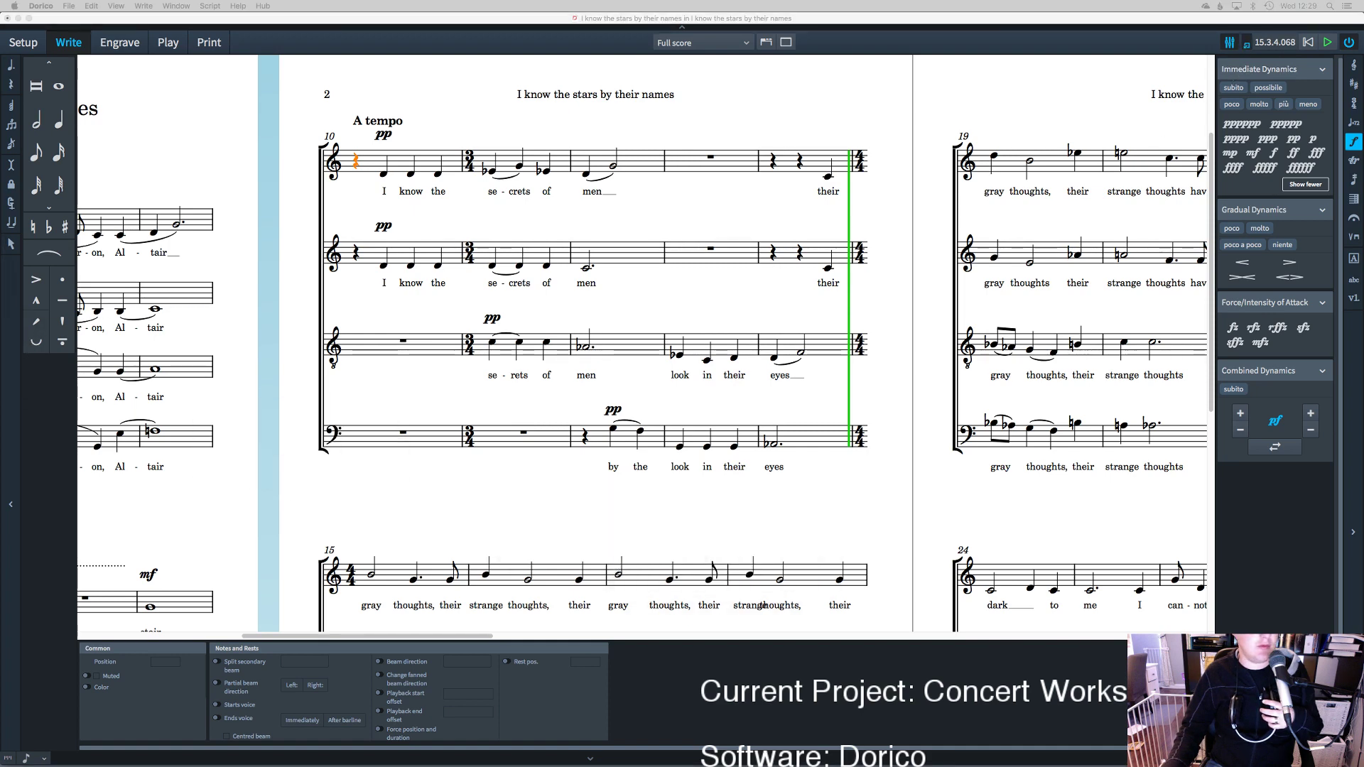
pyautogui.press('space')
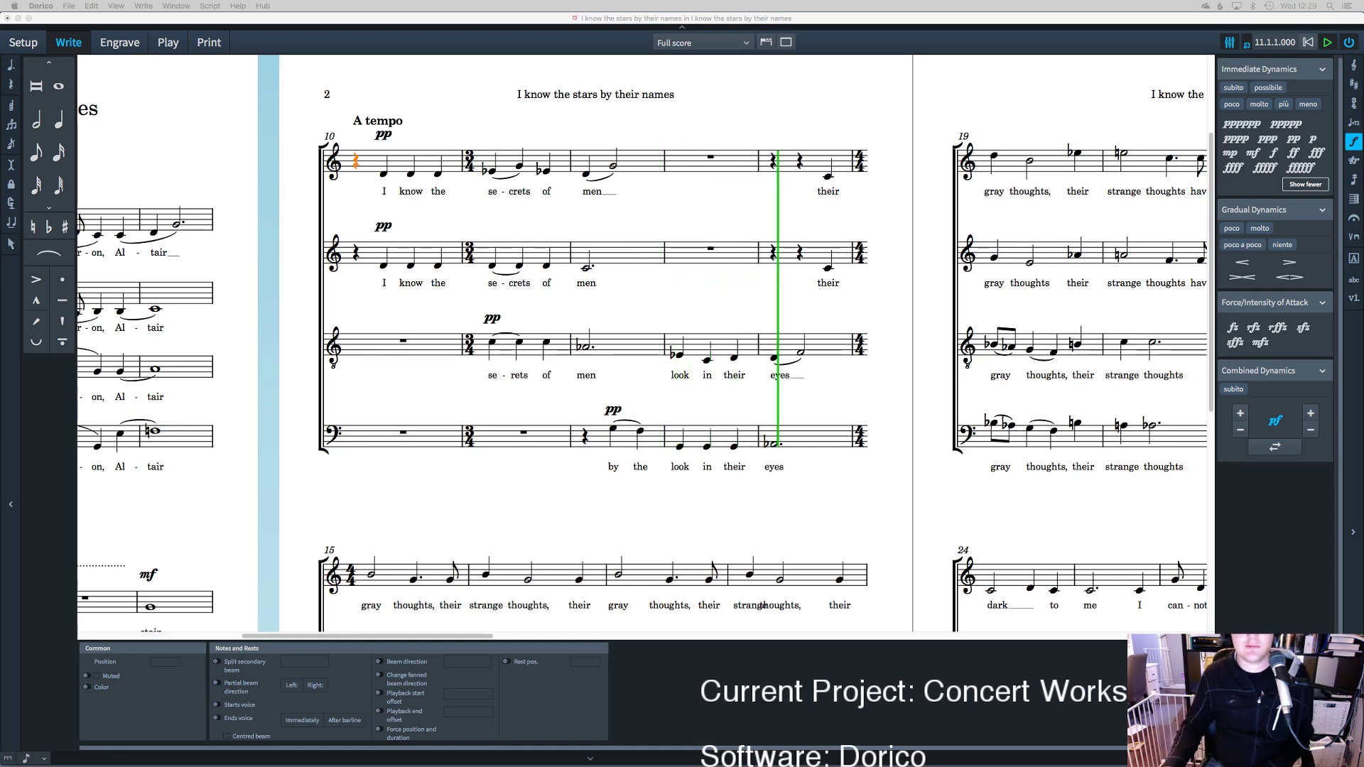
# Step: Delete the second and third notes of bar 13 in the tenor and bass, along with their lyrics "in" and "their"
pyautogui.click(708, 362)
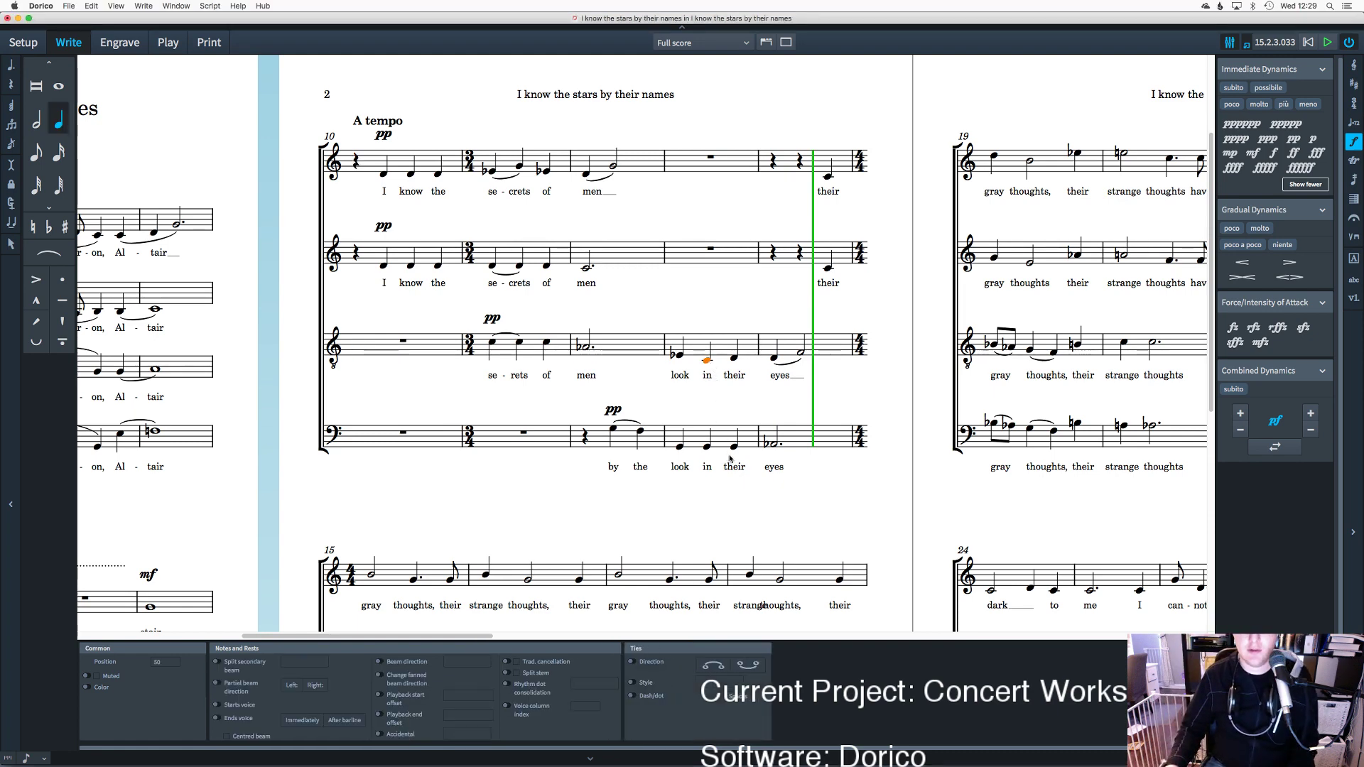
pyautogui.press('Delete')
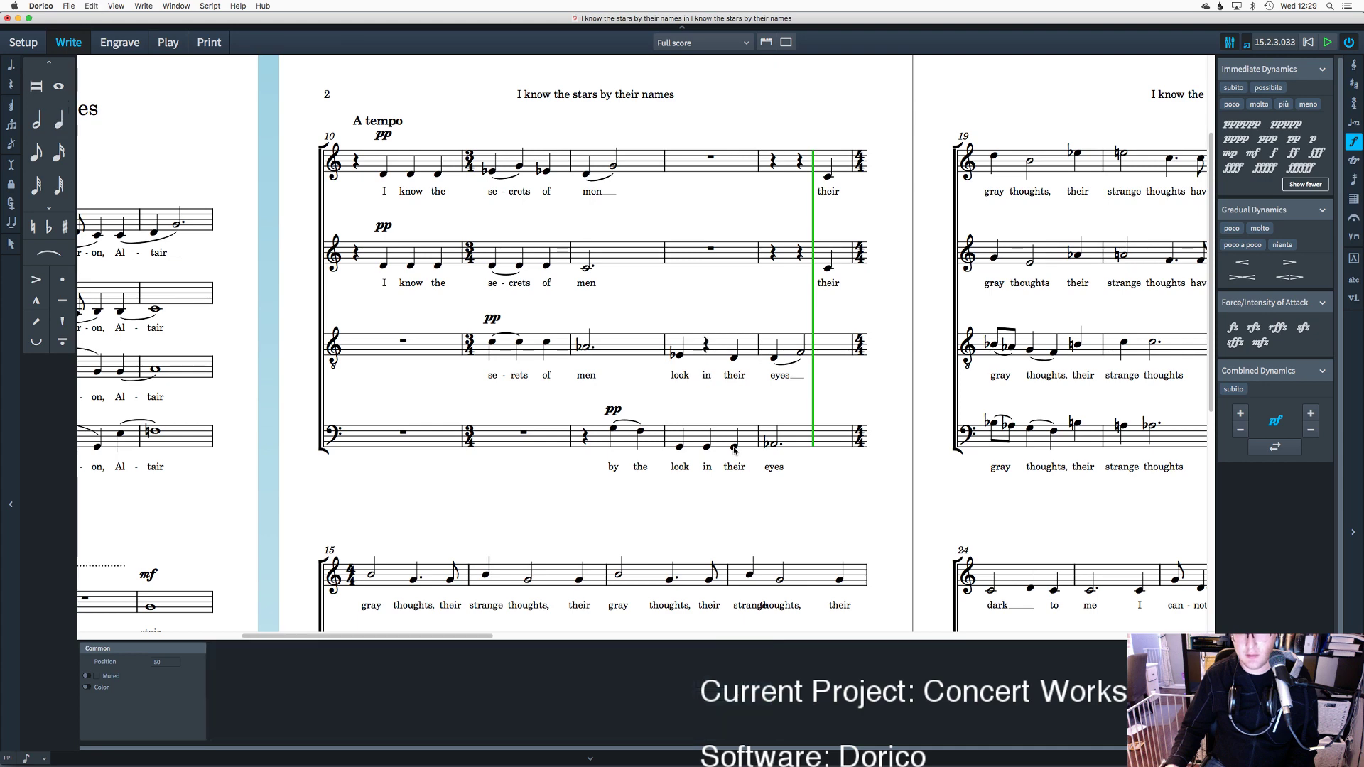
pyautogui.click(735, 357)
pyautogui.press('Delete')
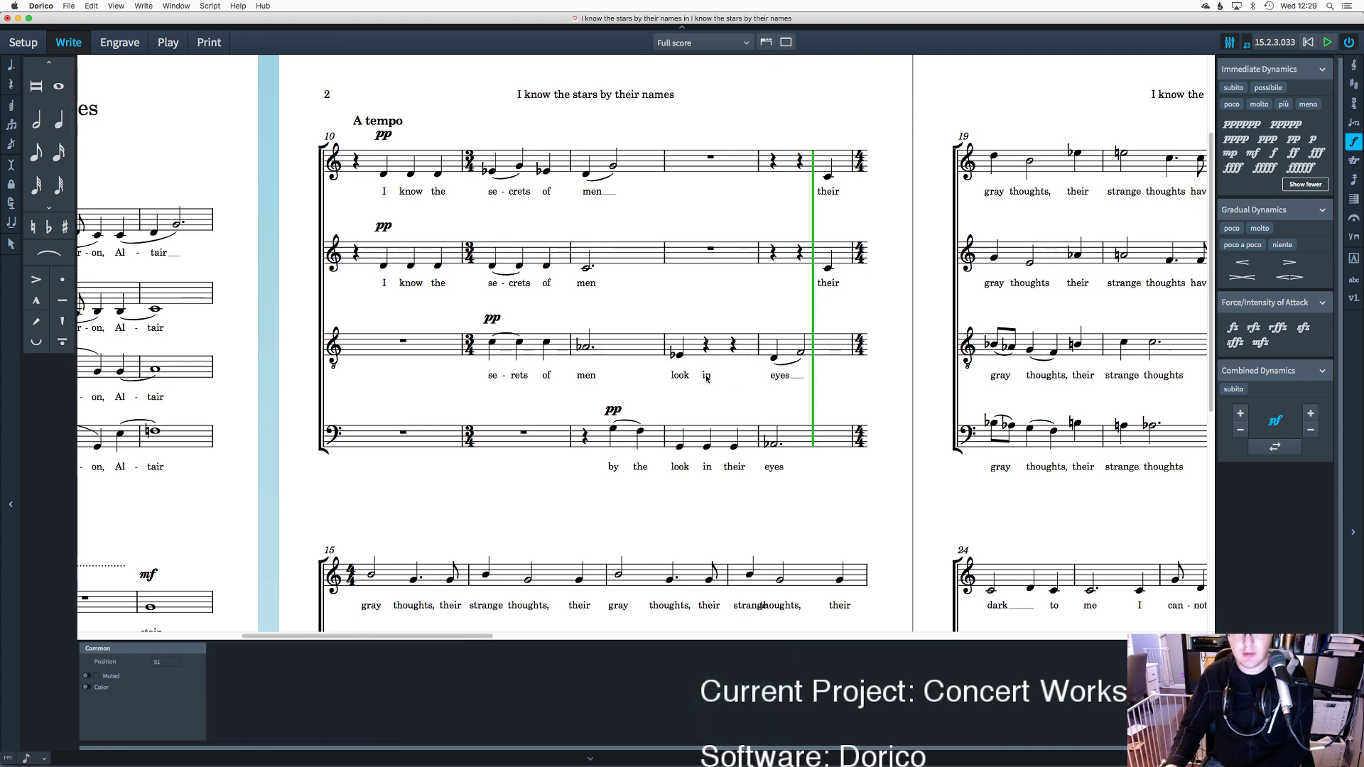
pyautogui.click(707, 446)
pyautogui.press('Delete')
pyautogui.click(708, 468)
pyautogui.press('Delete')
pyautogui.click(733, 467)
pyautogui.press('Delete')
pyautogui.click(734, 442)
pyautogui.press('Delete')
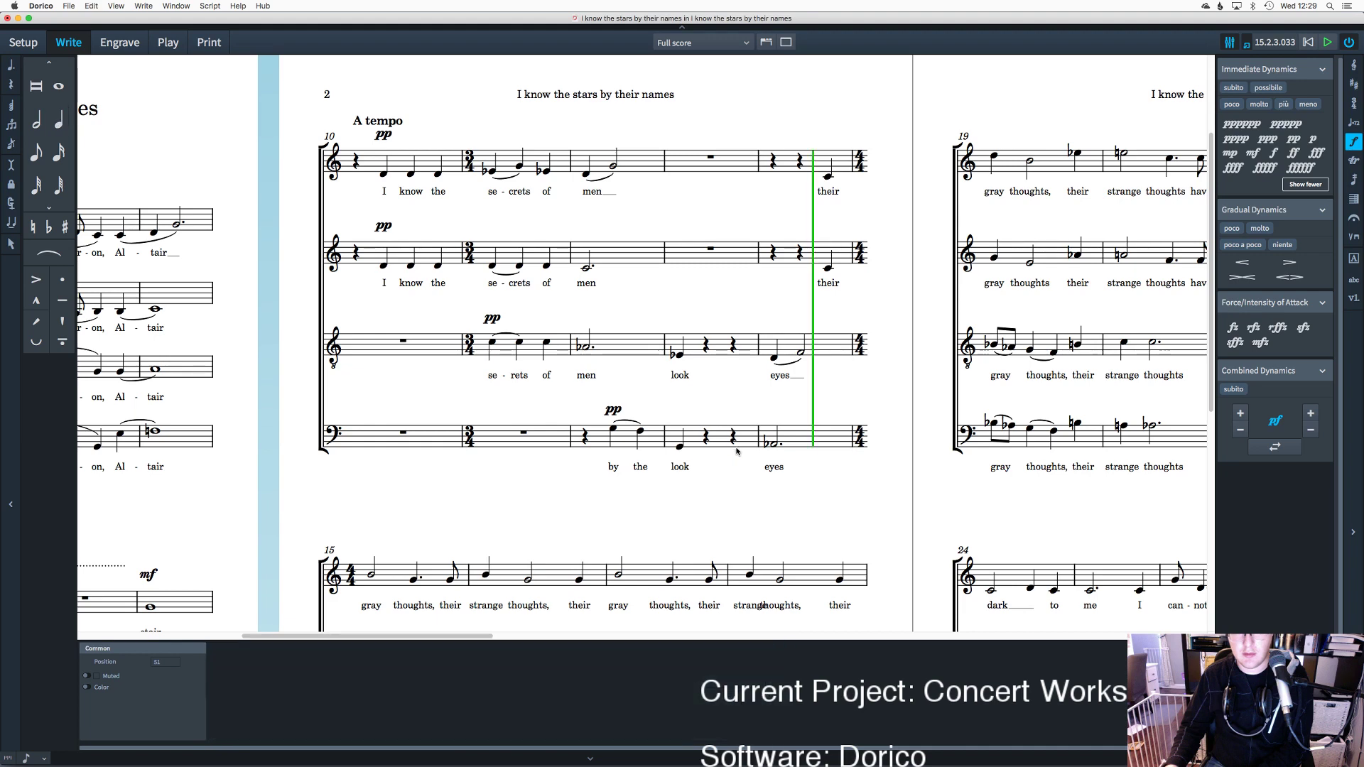
pyautogui.click(675, 357)
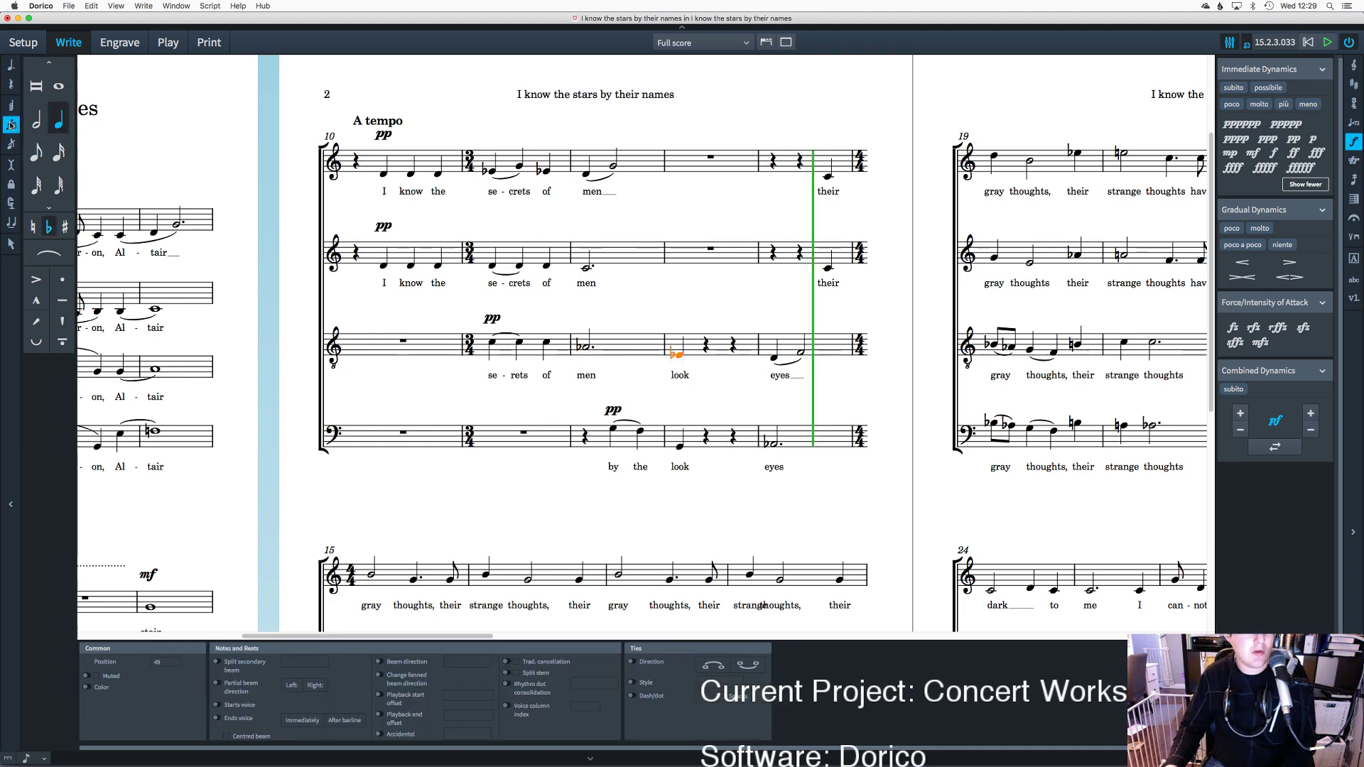
pyautogui.click(684, 366)
pyautogui.click(677, 353)
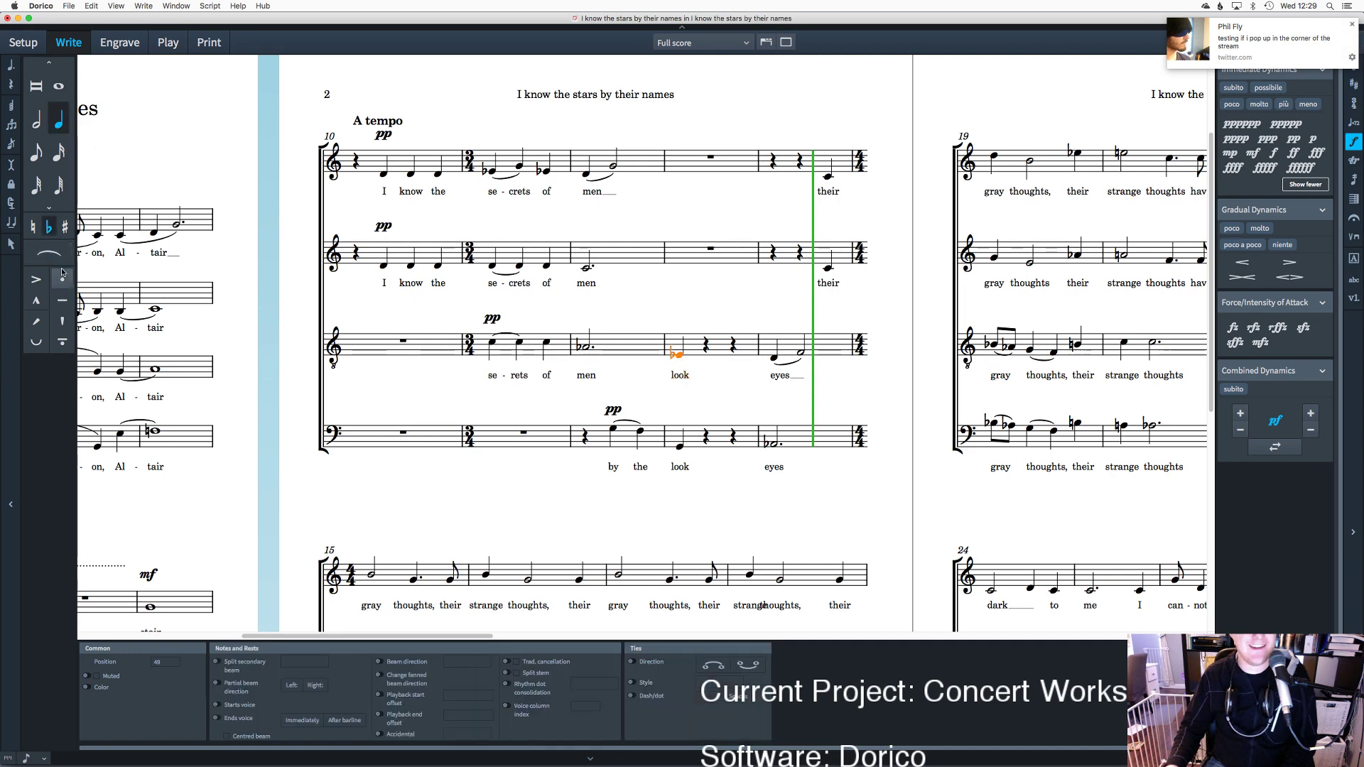
pyautogui.click(9, 124)
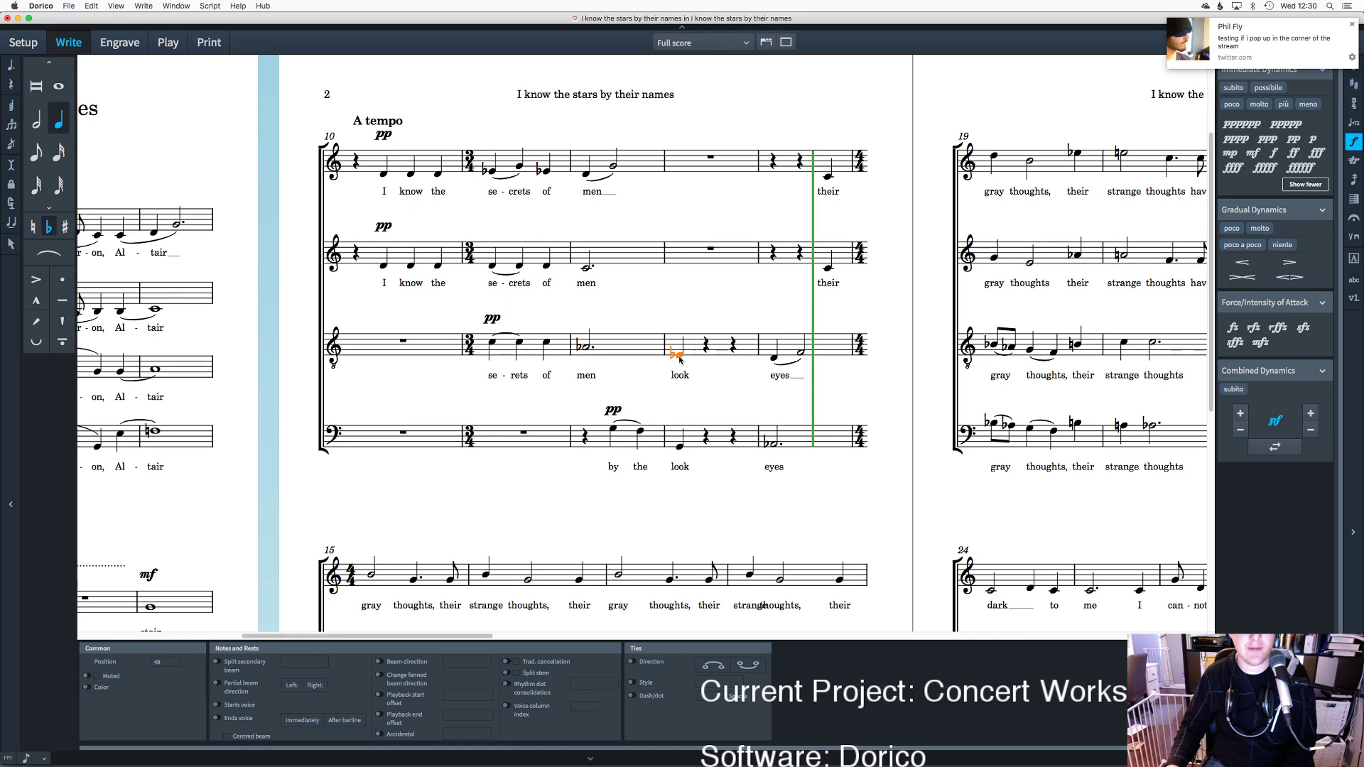
pyautogui.click(706, 373)
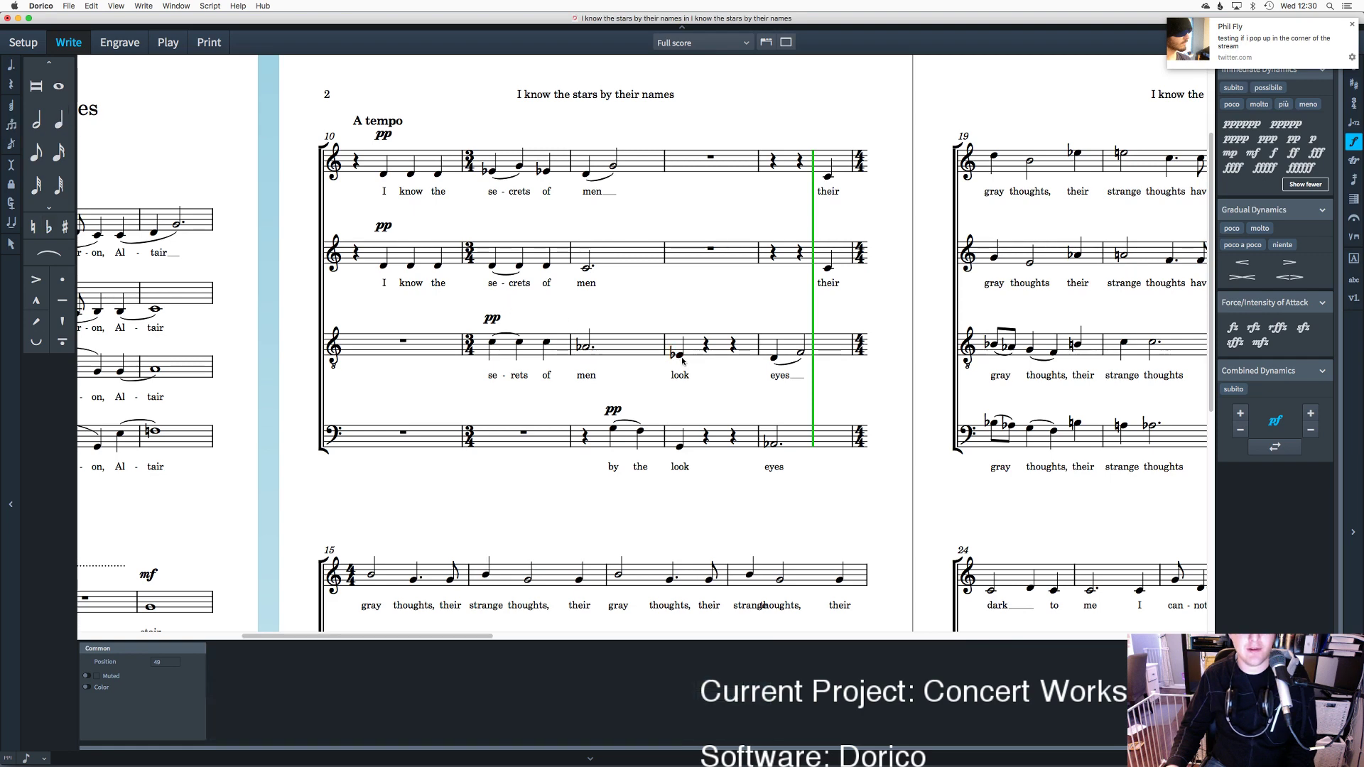
pyautogui.click(678, 354)
pyautogui.rightClick(681, 356)
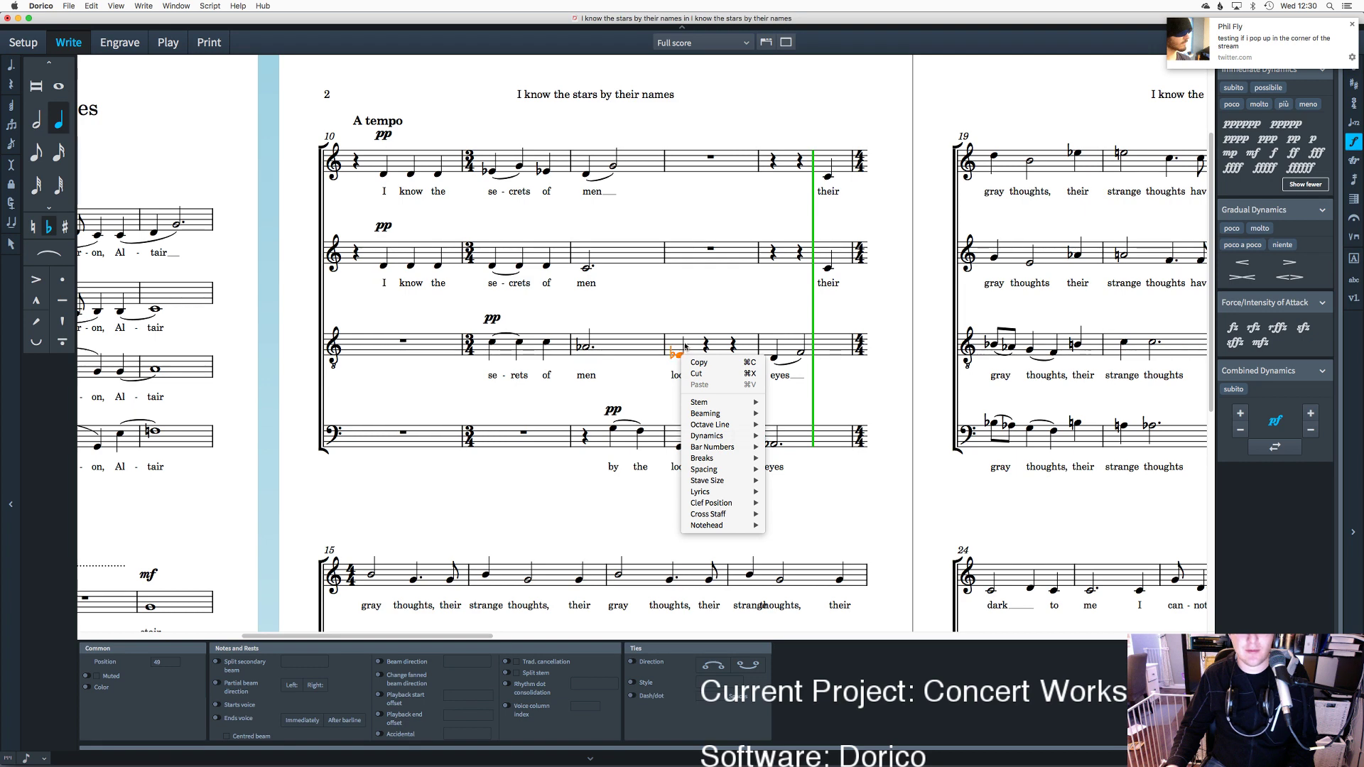
pyautogui.click(694, 325)
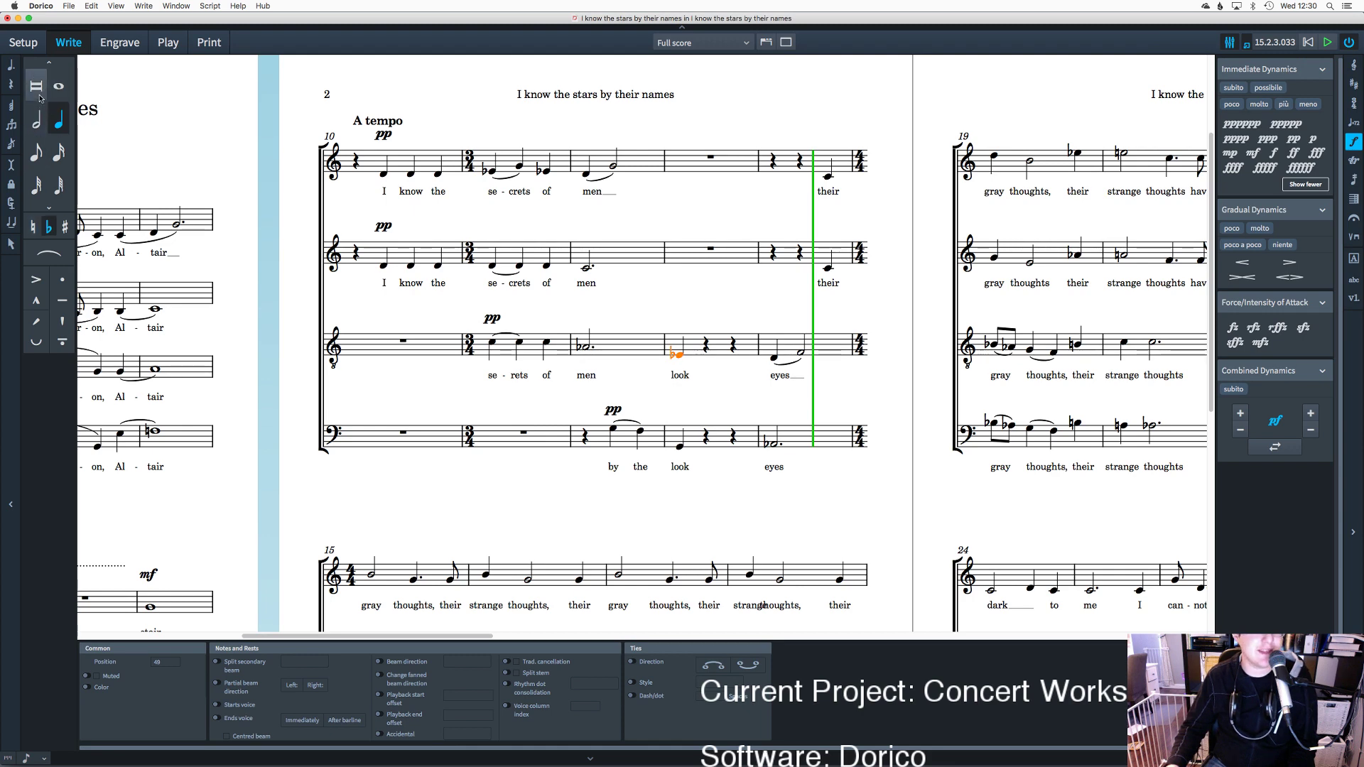
pyautogui.click(11, 127)
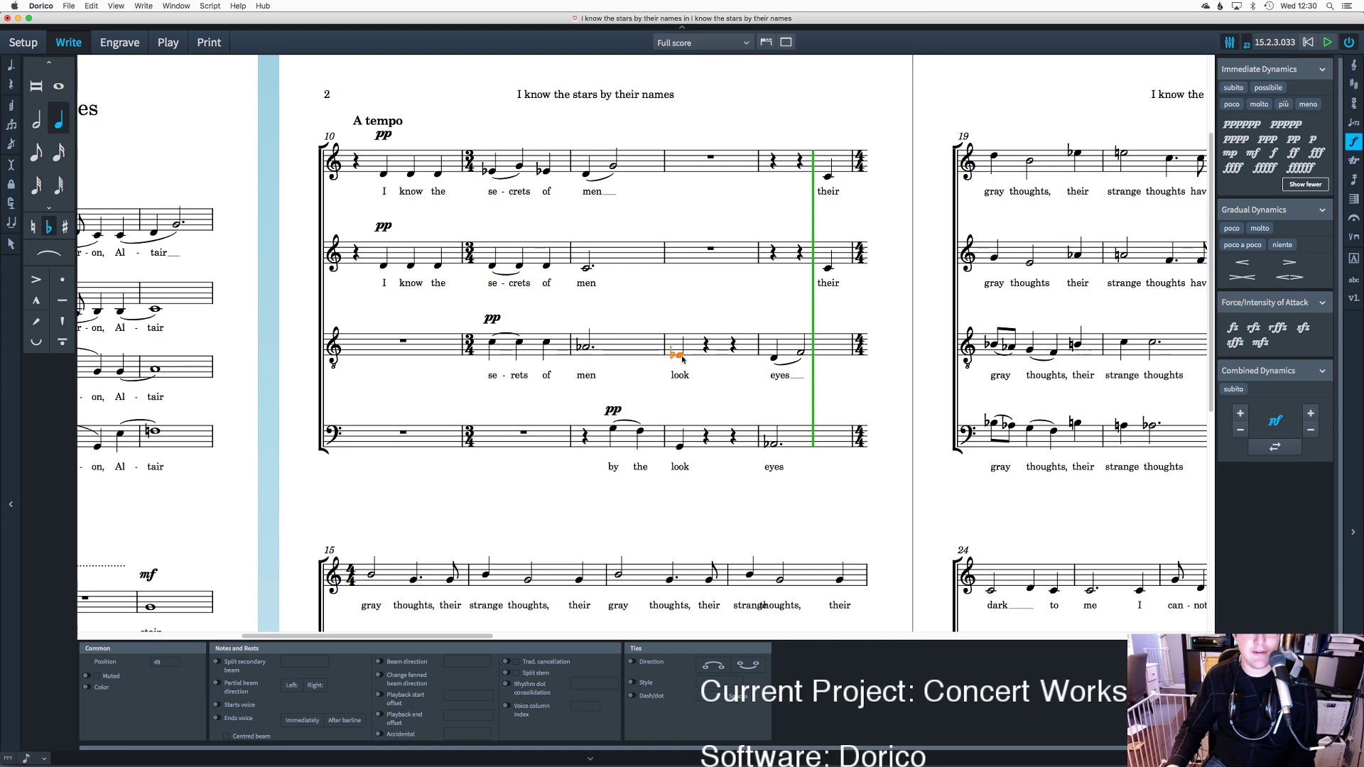
pyautogui.click(707, 373)
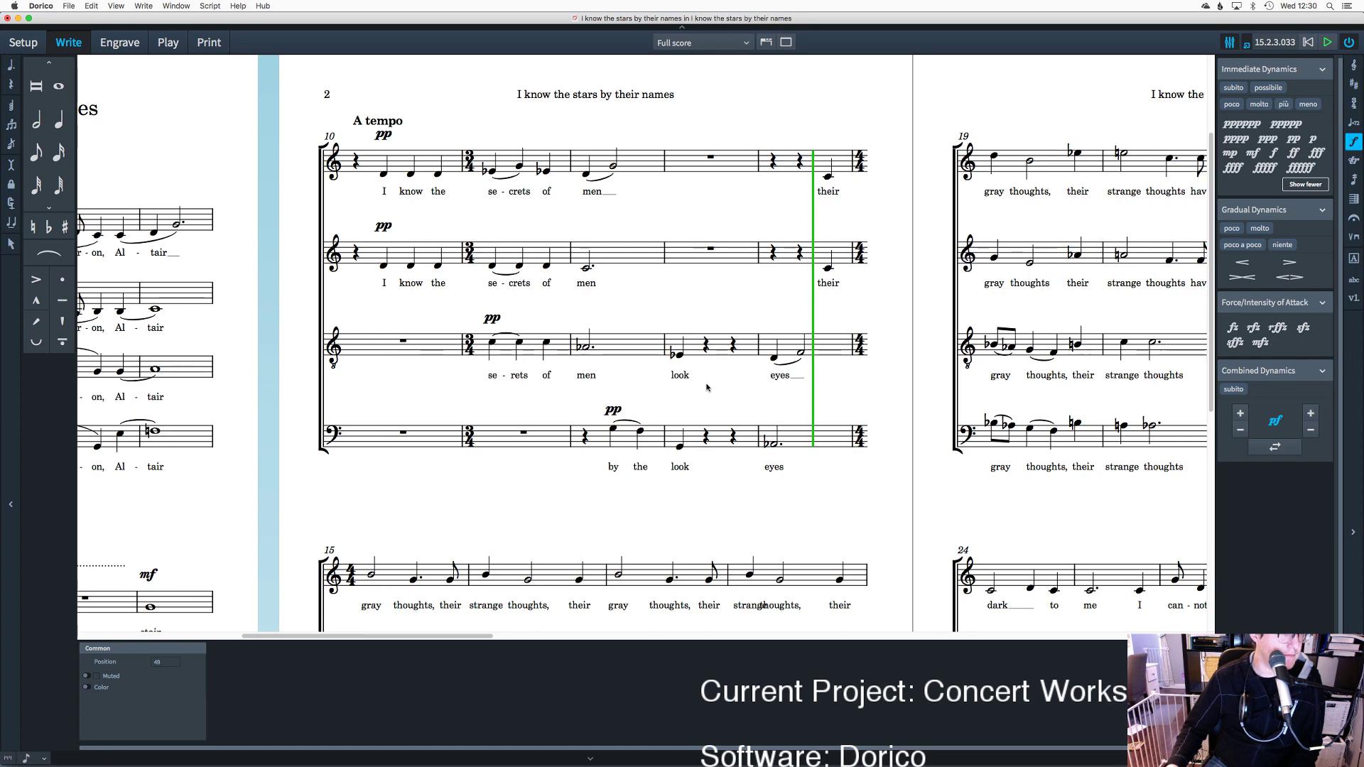
# Step: Replace the tenor note on "look" in bar 13 with a quarter-note triplet on D sharp, C and D
pyautogui.click(677, 357)
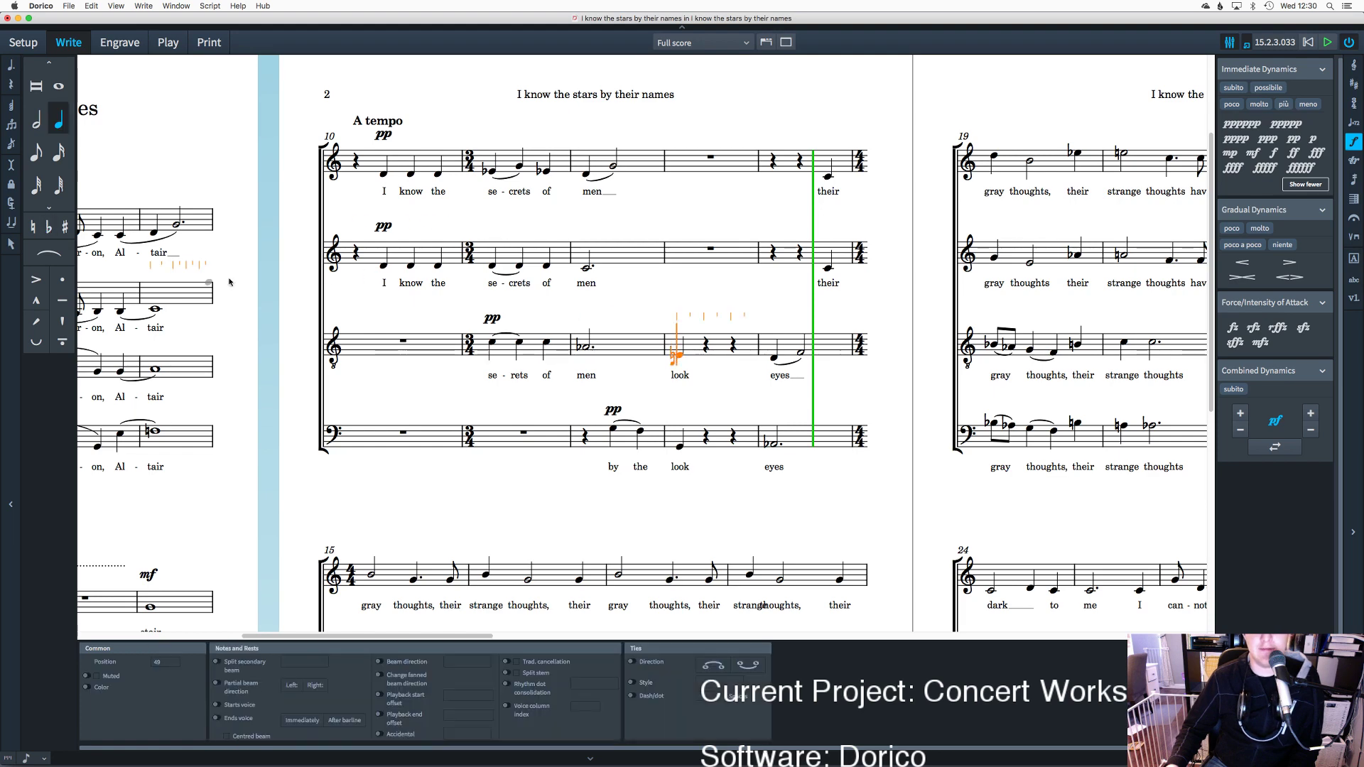
pyautogui.click(9, 126)
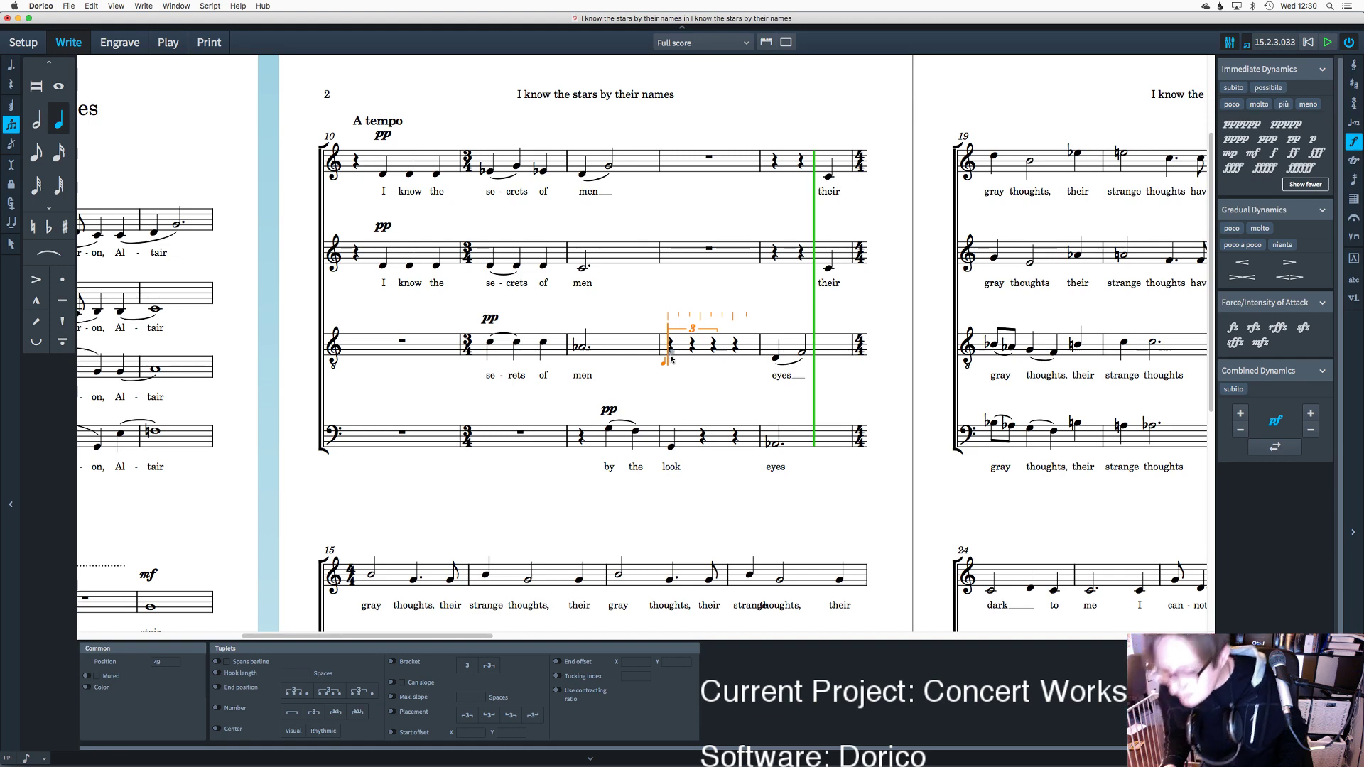
pyautogui.click(670, 358)
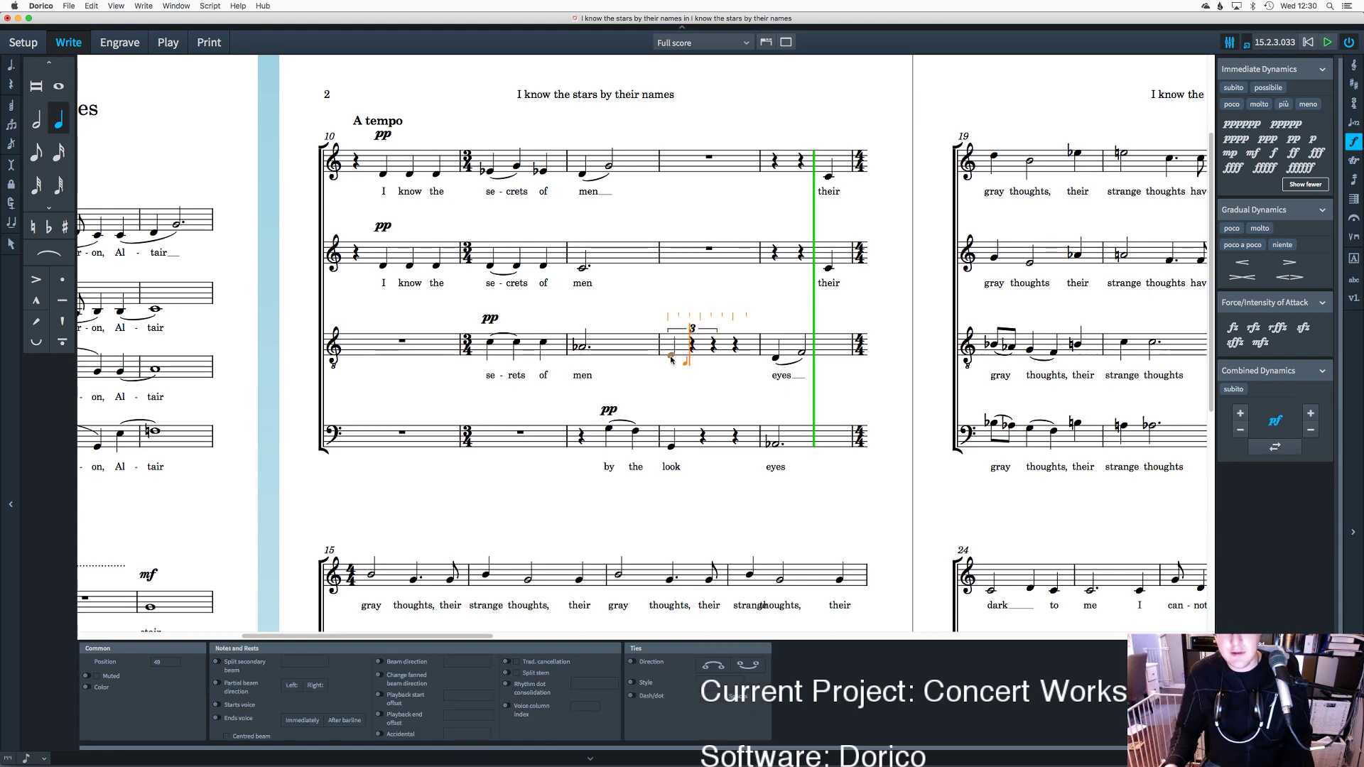
pyautogui.press('super+z')
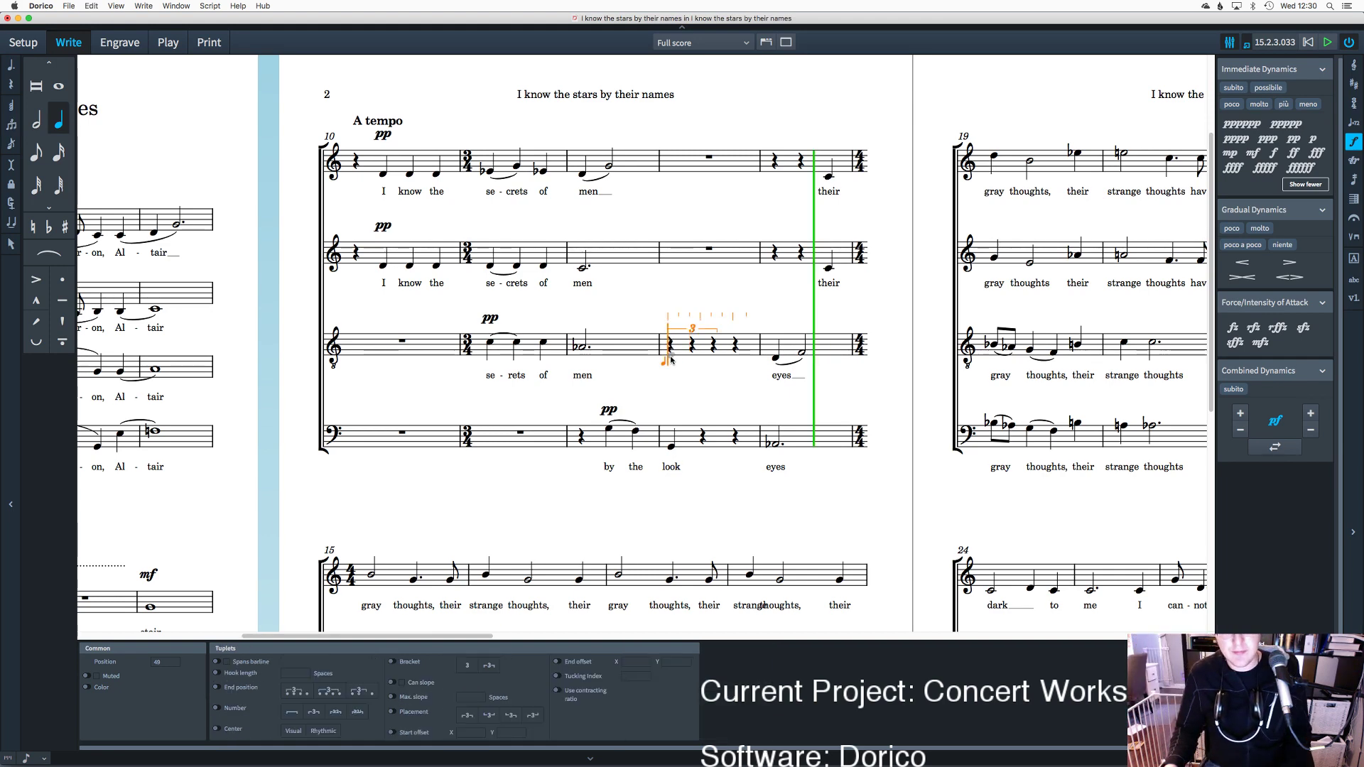
pyautogui.click(671, 359)
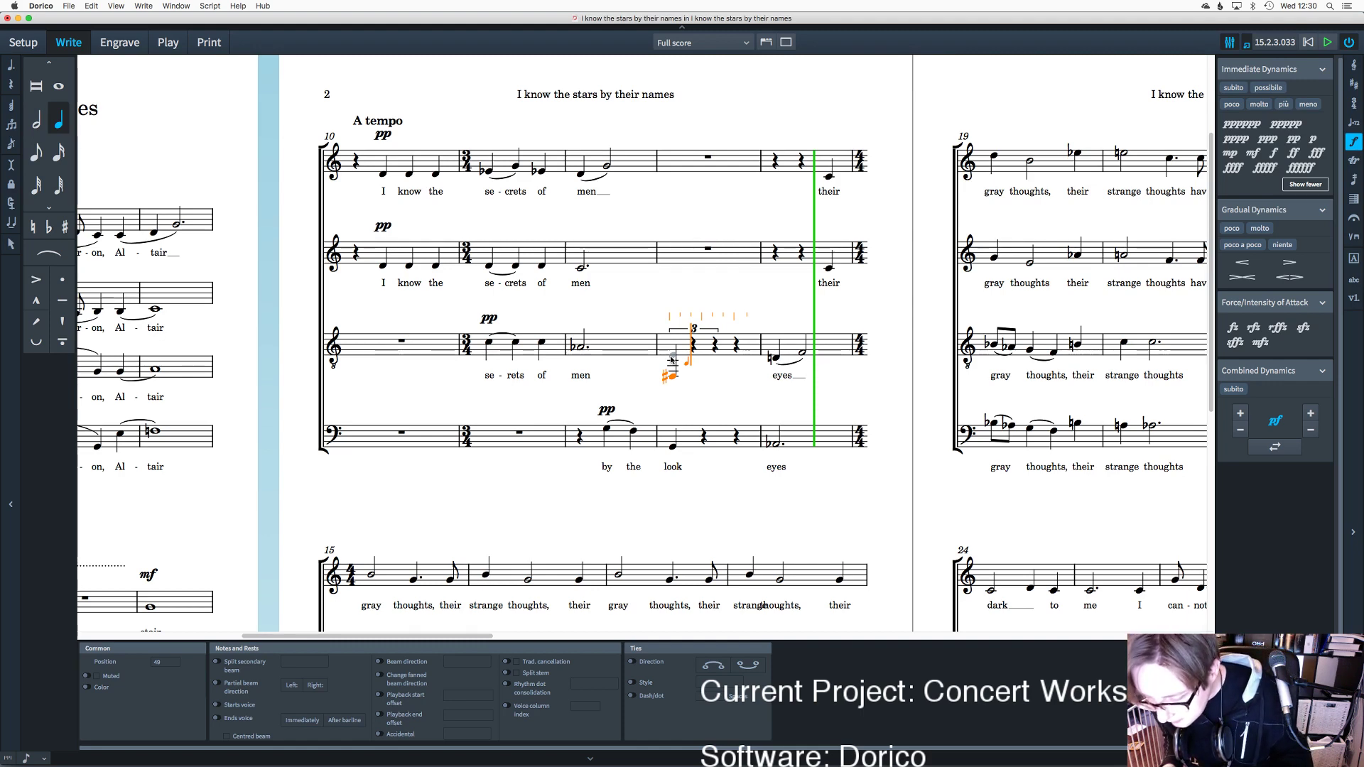
pyautogui.press('e')
pyautogui.press('f')
# Step: Raise the tenor triplet in bar 13 by one octave and respell its first note as E flat
pyautogui.click(673, 381)
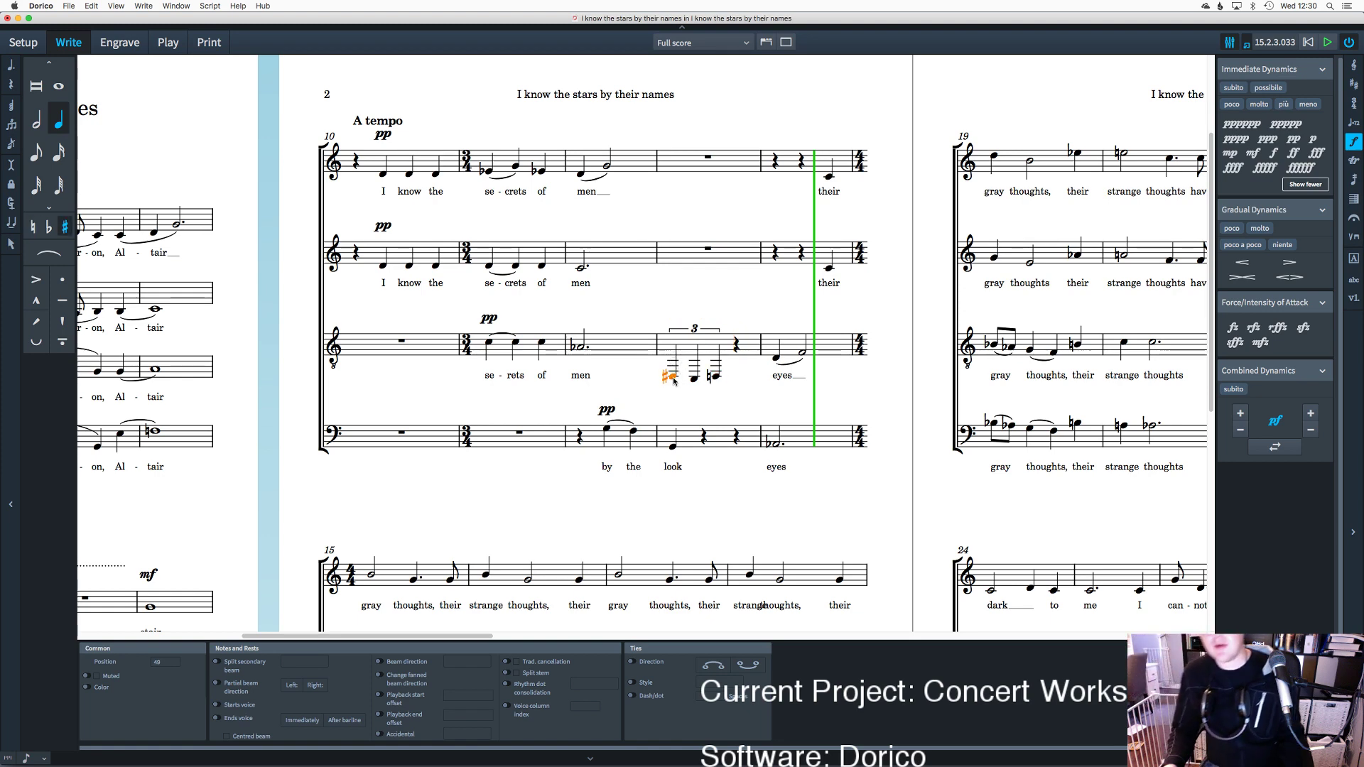
pyautogui.keyDown('shift'); pyautogui.click(713, 378); pyautogui.keyUp('shift')
pyautogui.press('super+alt+Up')
pyautogui.press('Escape')
pyautogui.click(671, 361)
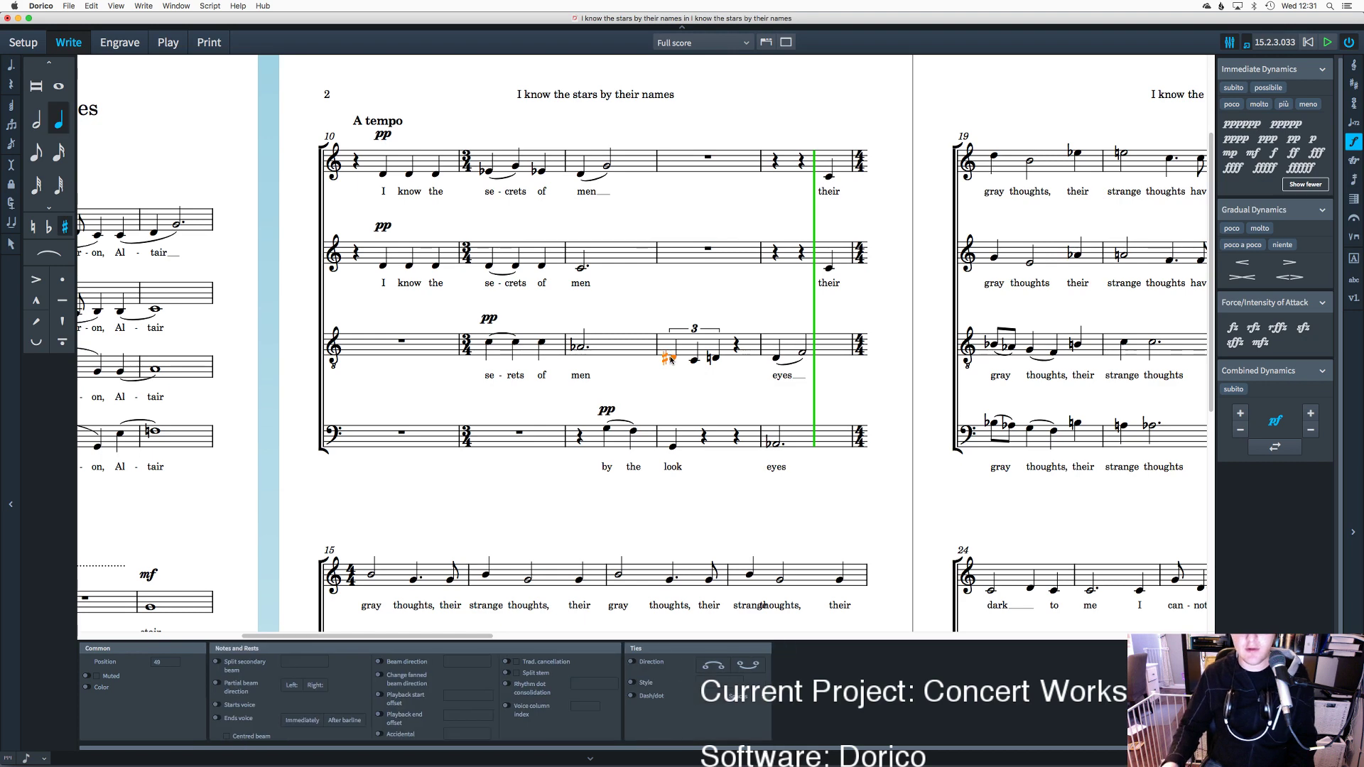
pyautogui.press('-')
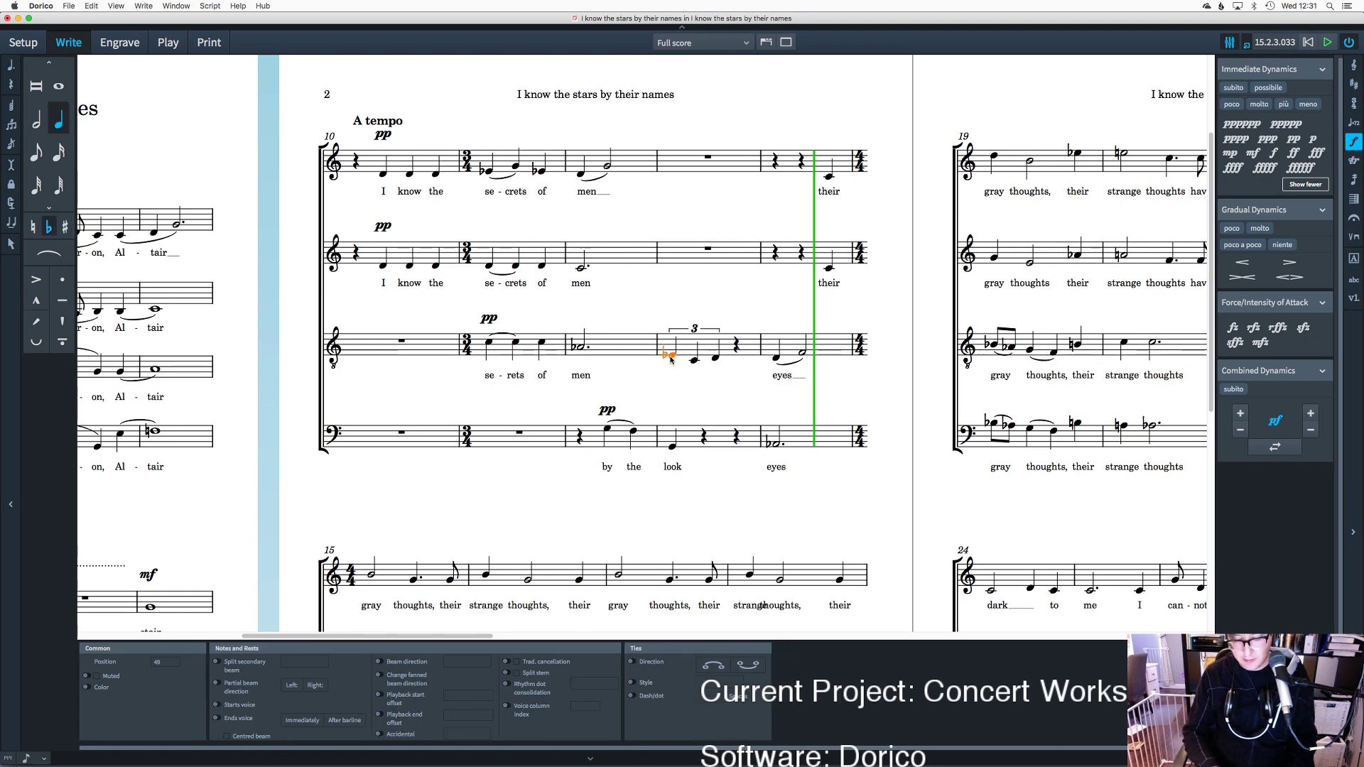
pyautogui.press('Escape')
pyautogui.click(715, 360)
pyautogui.press('Escape')
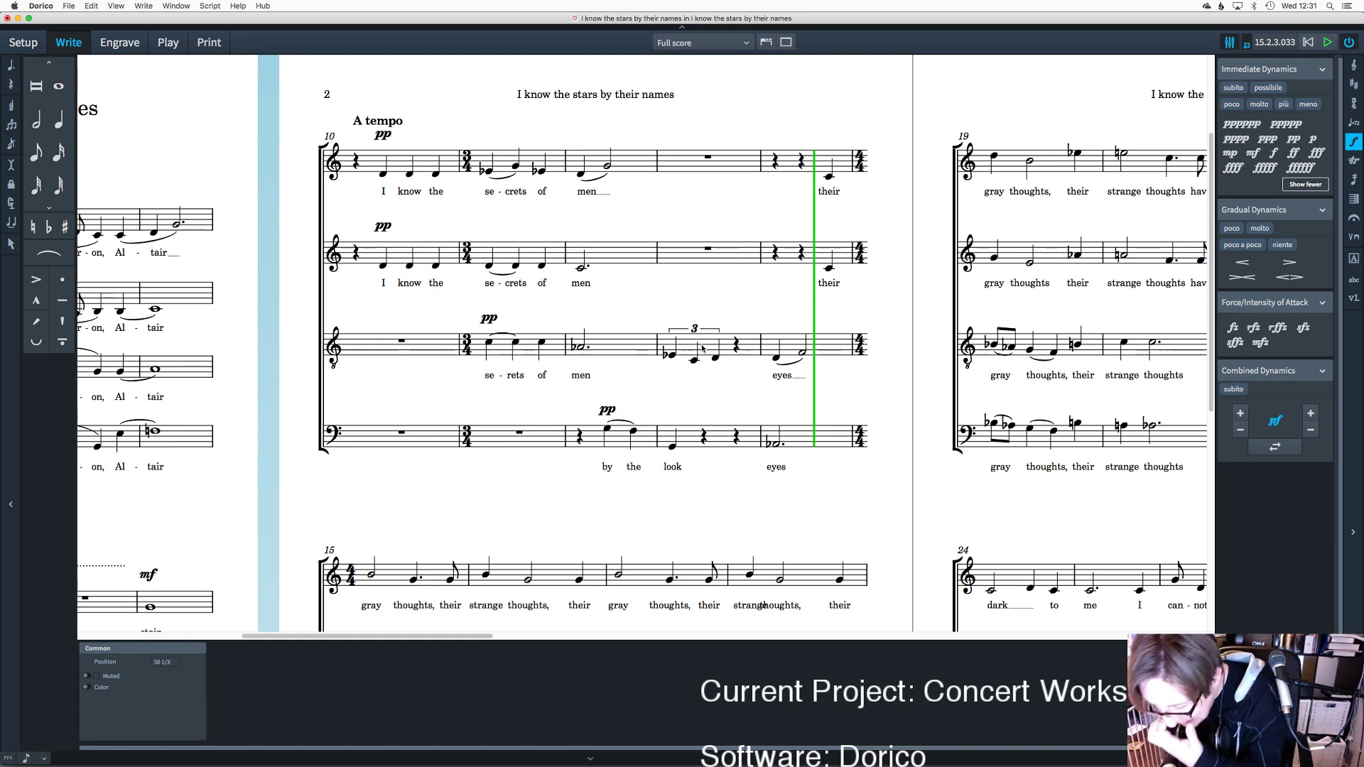
# Step: Try to copy the three tenor triplet notes in bar 13 onto the bass staff
pyautogui.click(668, 354)
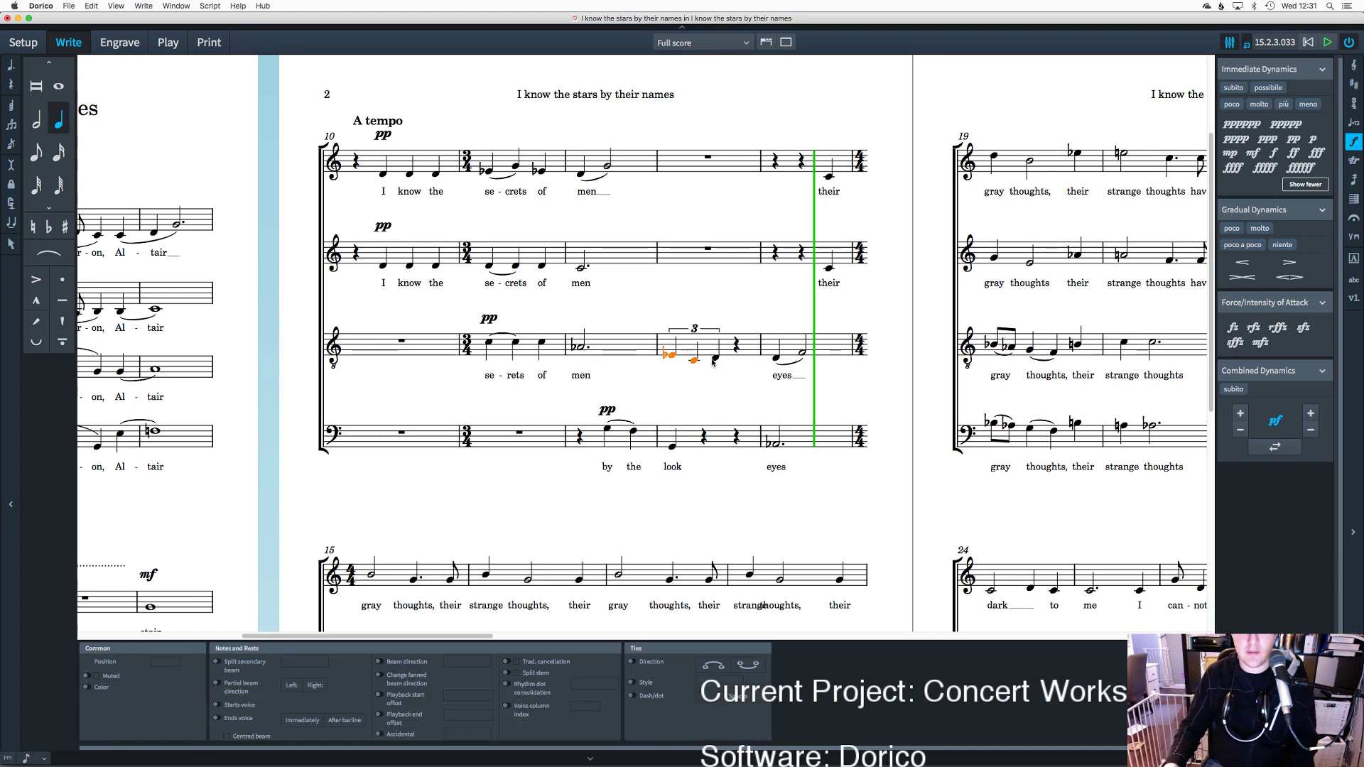
pyautogui.press('Right')
pyautogui.press('Right')
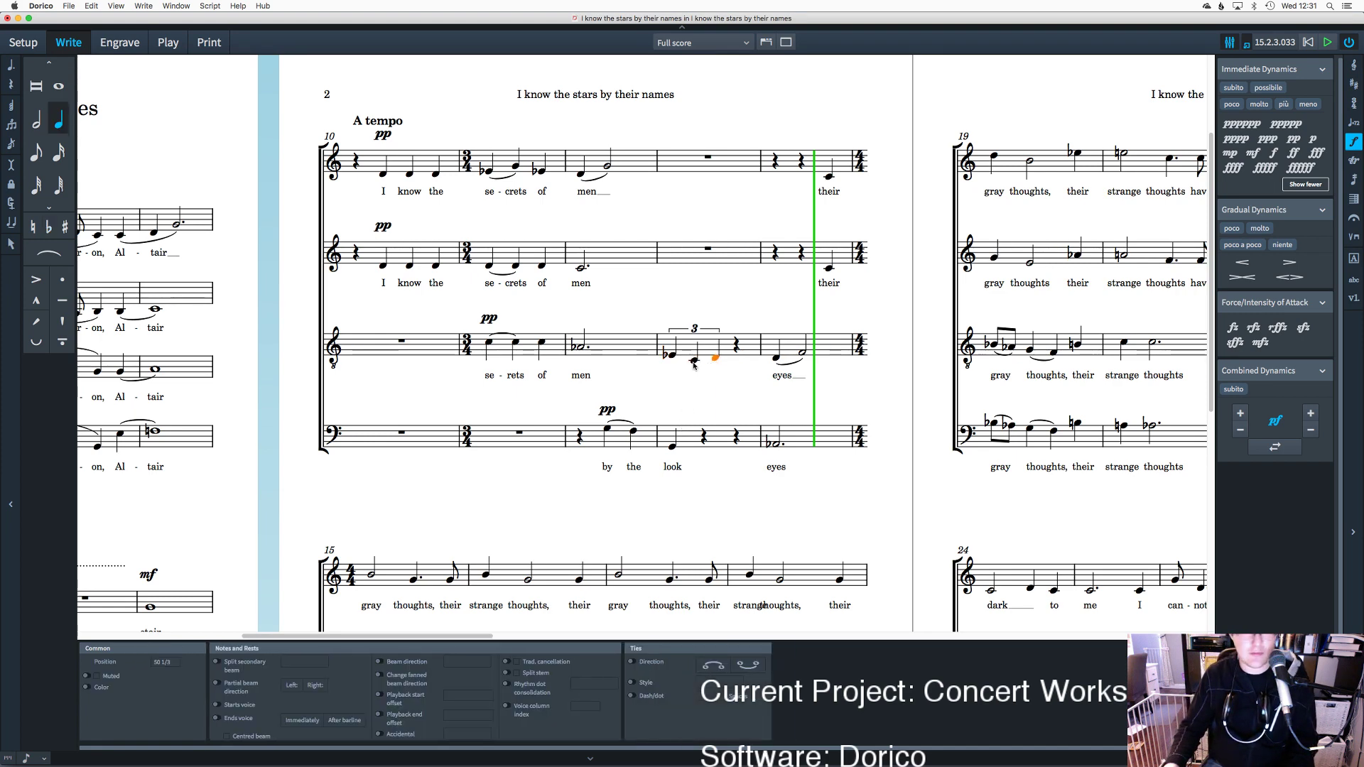
pyautogui.keyDown('shift'); pyautogui.click(673, 356); pyautogui.keyUp('shift')
pyautogui.keyDown('alt'); pyautogui.click(674, 442); pyautogui.keyUp('alt')
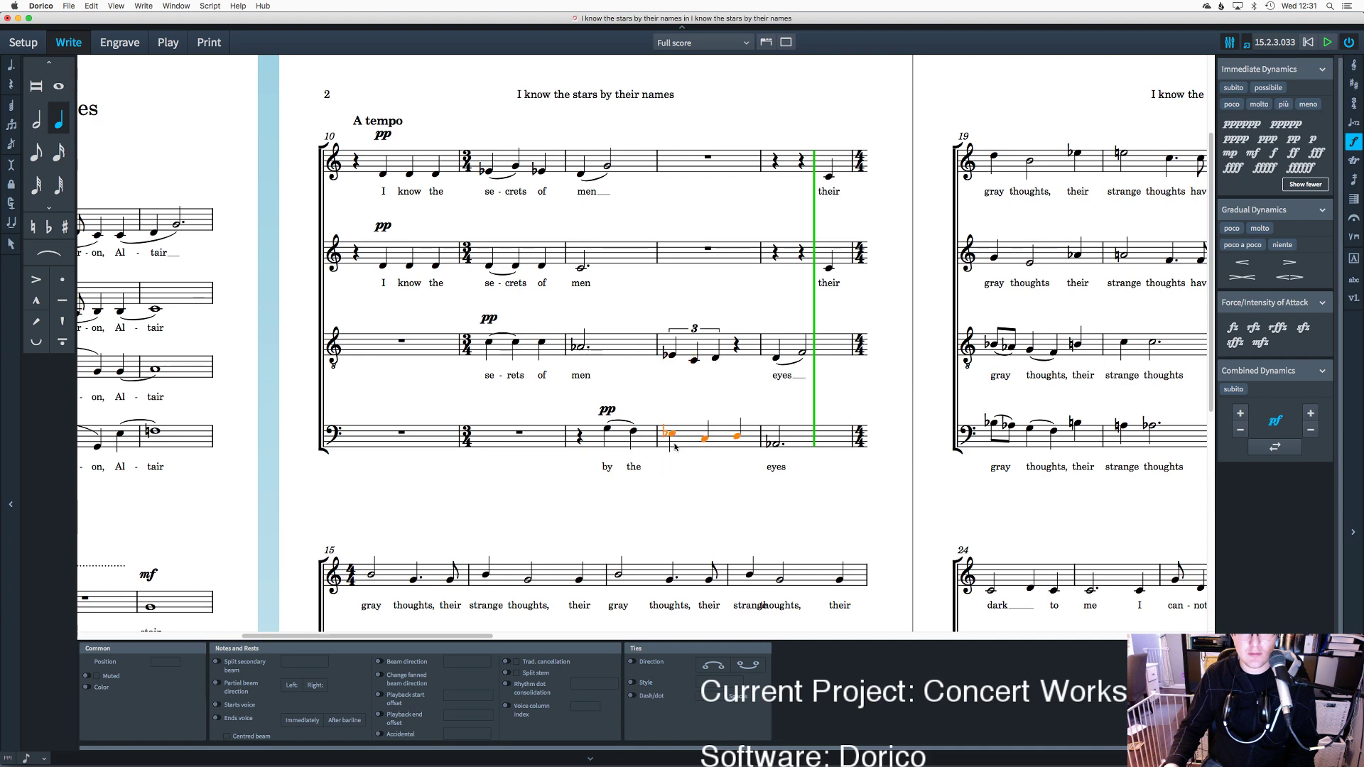
pyautogui.press('super+z')
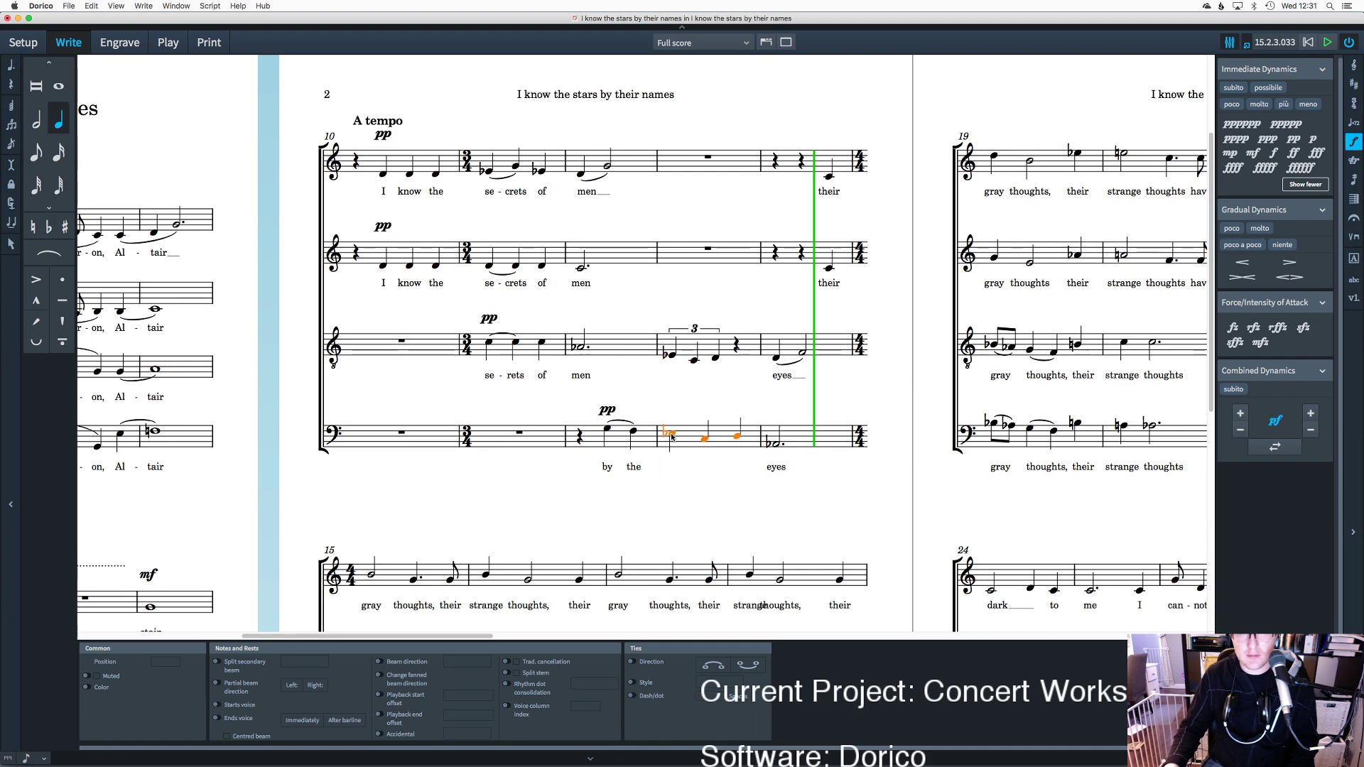
# Step: Replace the bass note on "look" in bar 13 with a quarter-note triplet of three Gs
pyautogui.click(673, 442)
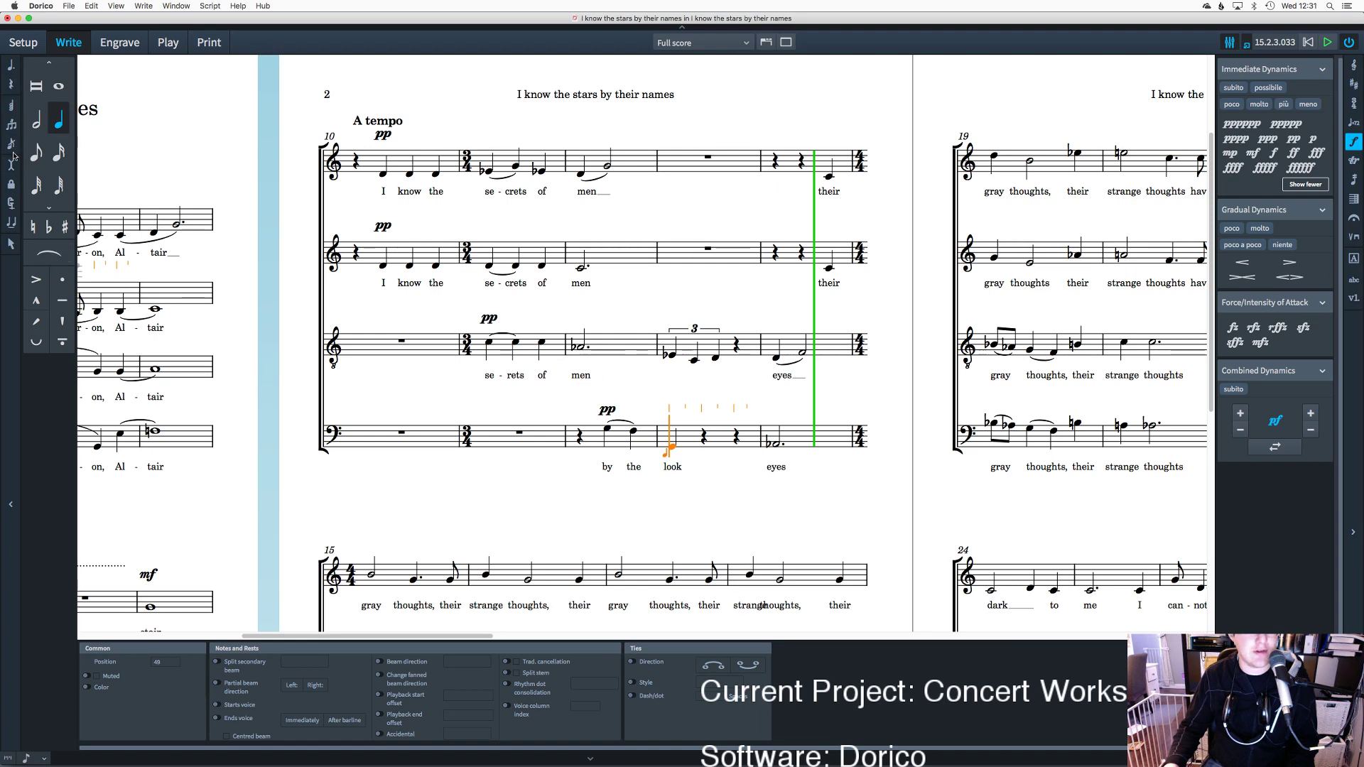
pyautogui.click(11, 124)
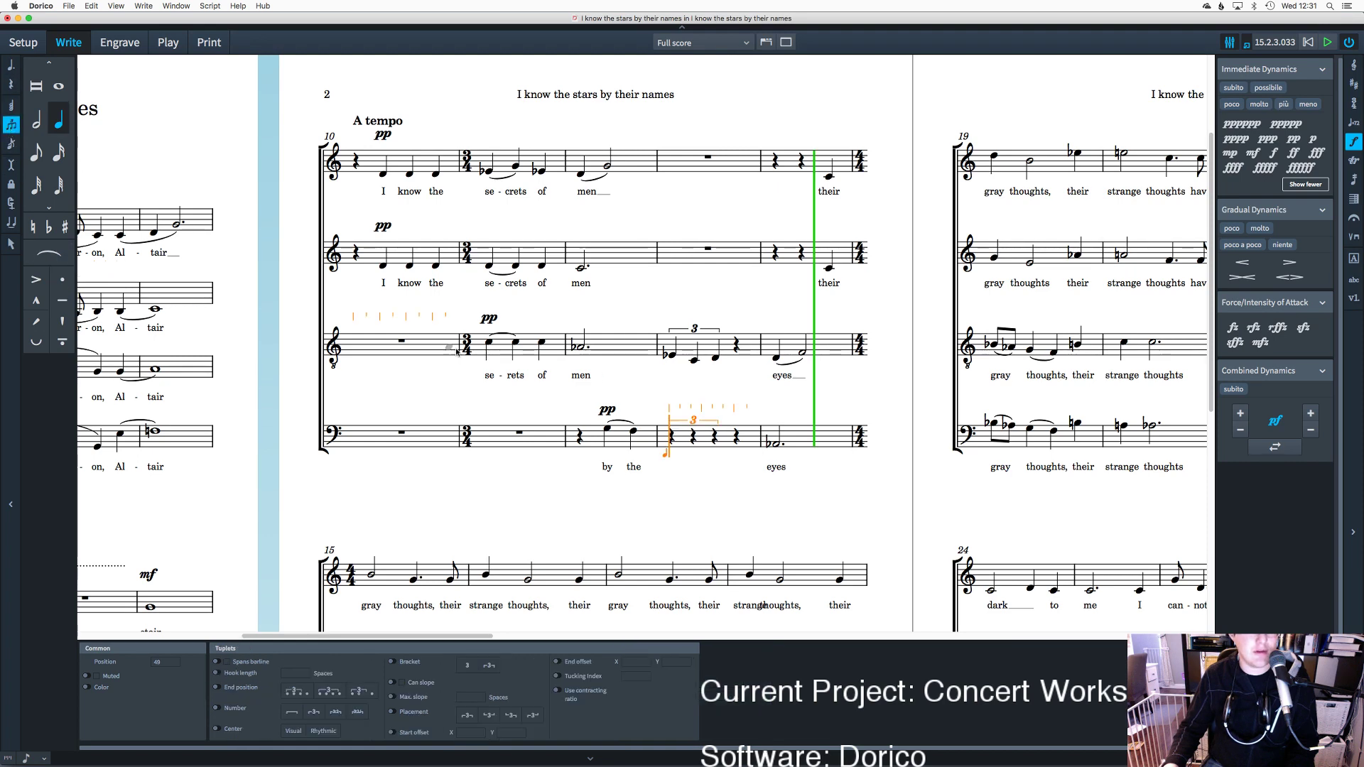
pyautogui.press('g')
pyautogui.press('g')
pyautogui.press('g')
pyautogui.press('Escape')
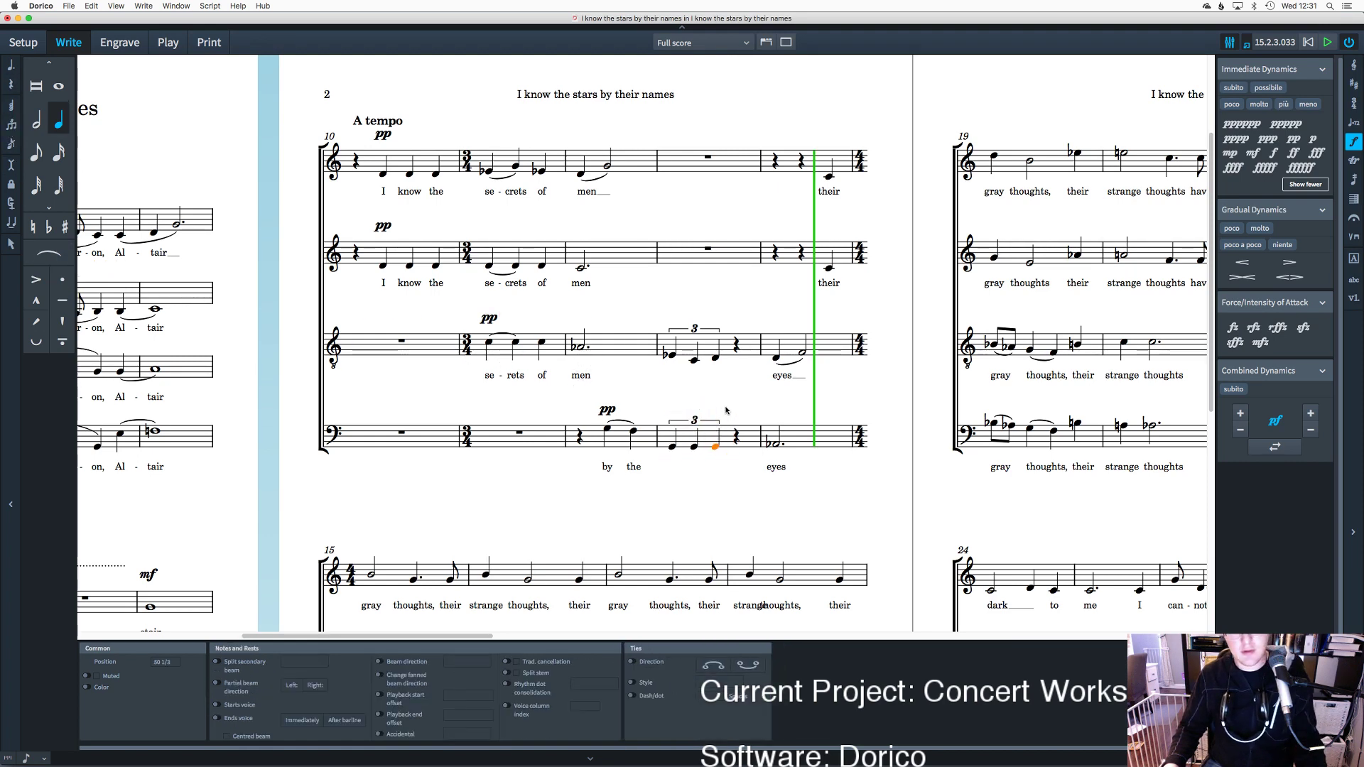
pyautogui.press('Escape')
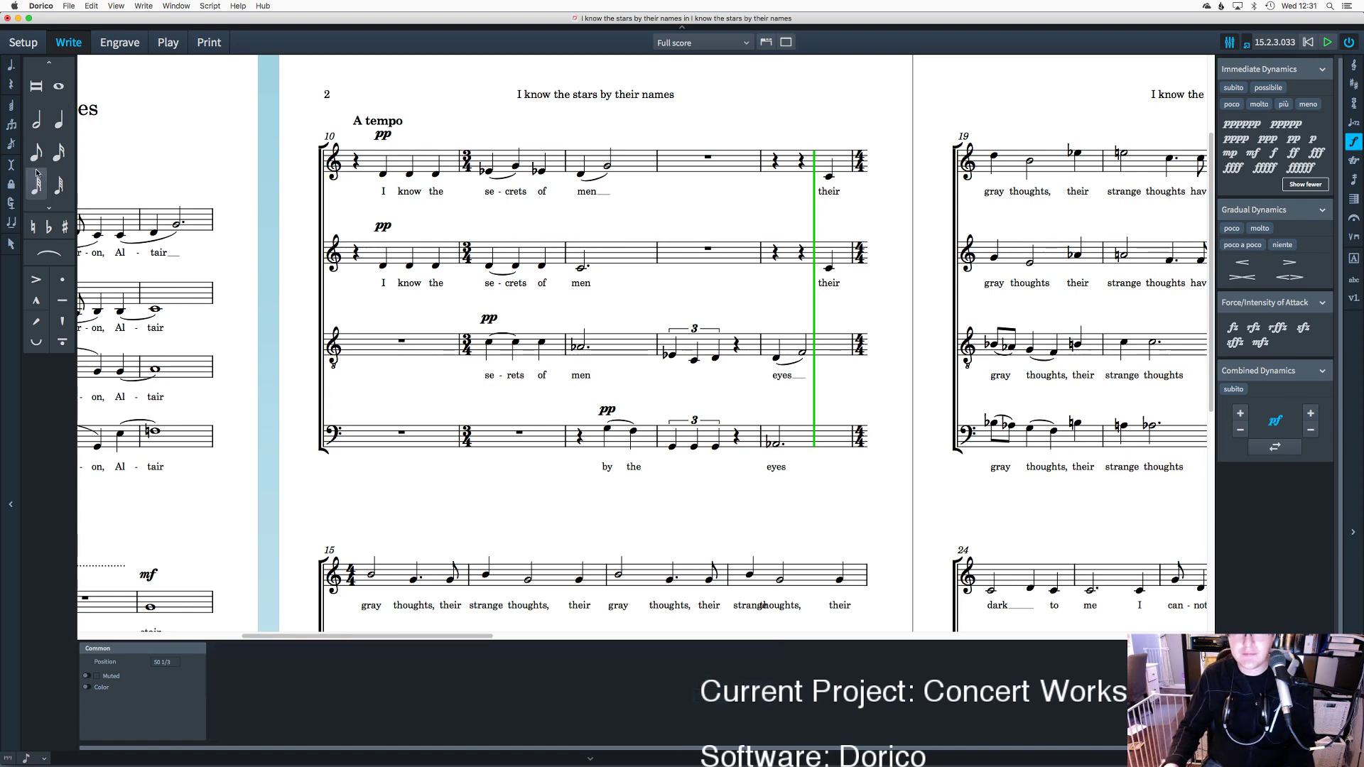
pyautogui.click(59, 120)
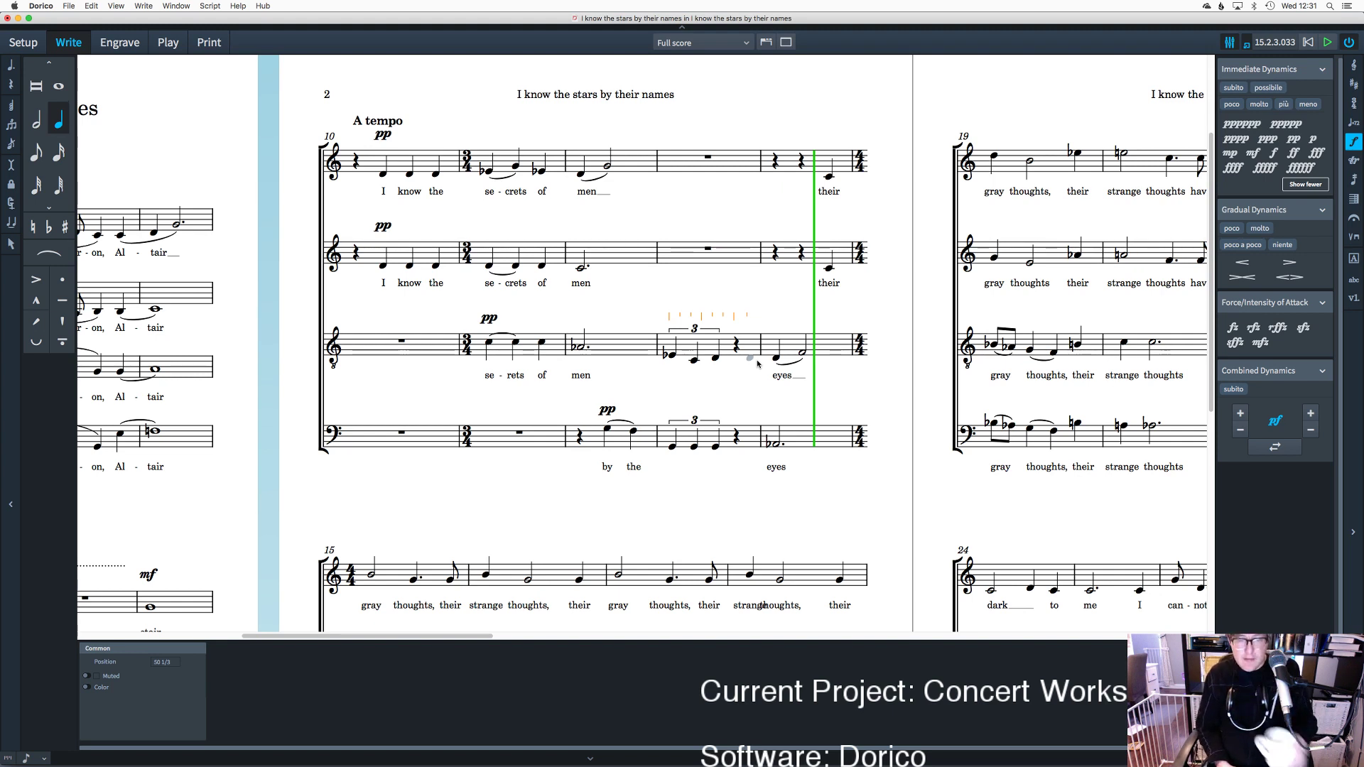
pyautogui.press('Escape')
# Step: Set a 2/4 time signature at bar 13 and a 3/4 time signature at bar 14
pyautogui.click(656, 342)
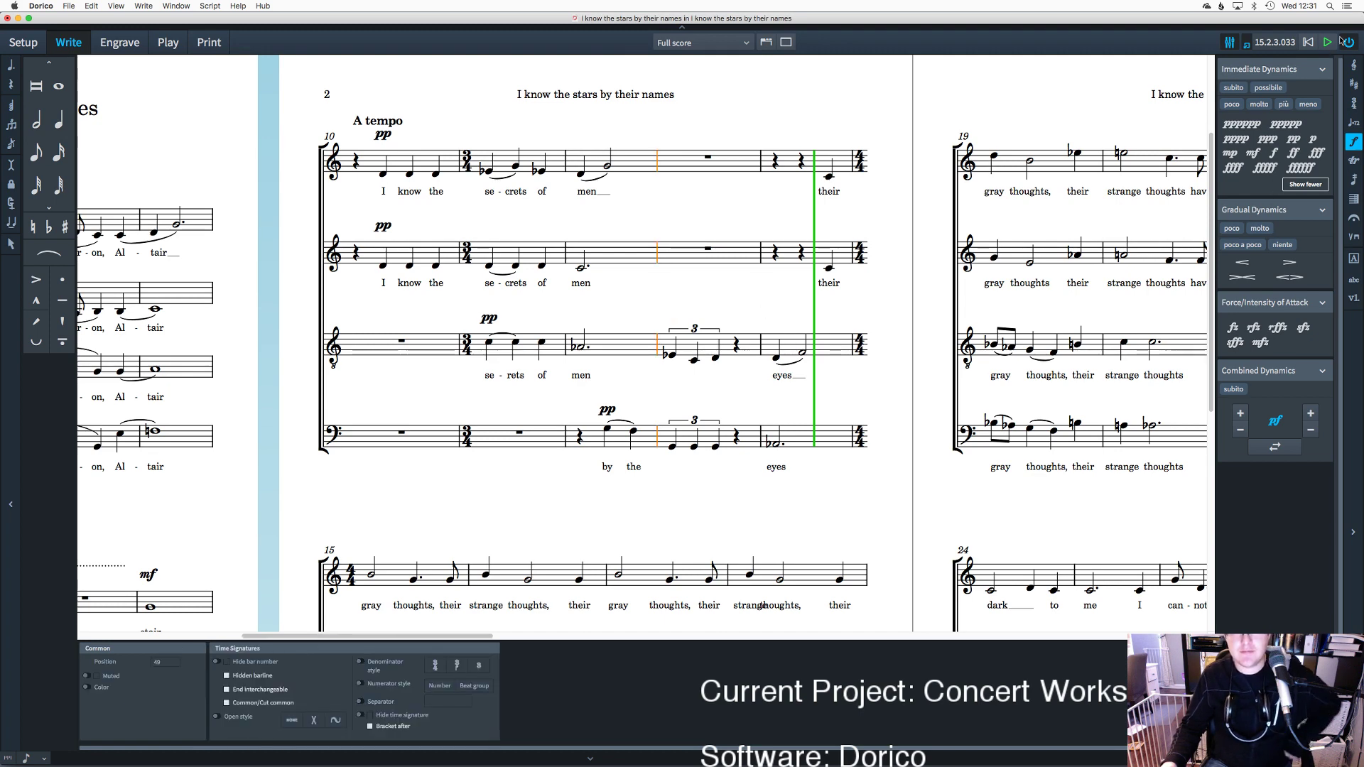
pyautogui.click(1354, 103)
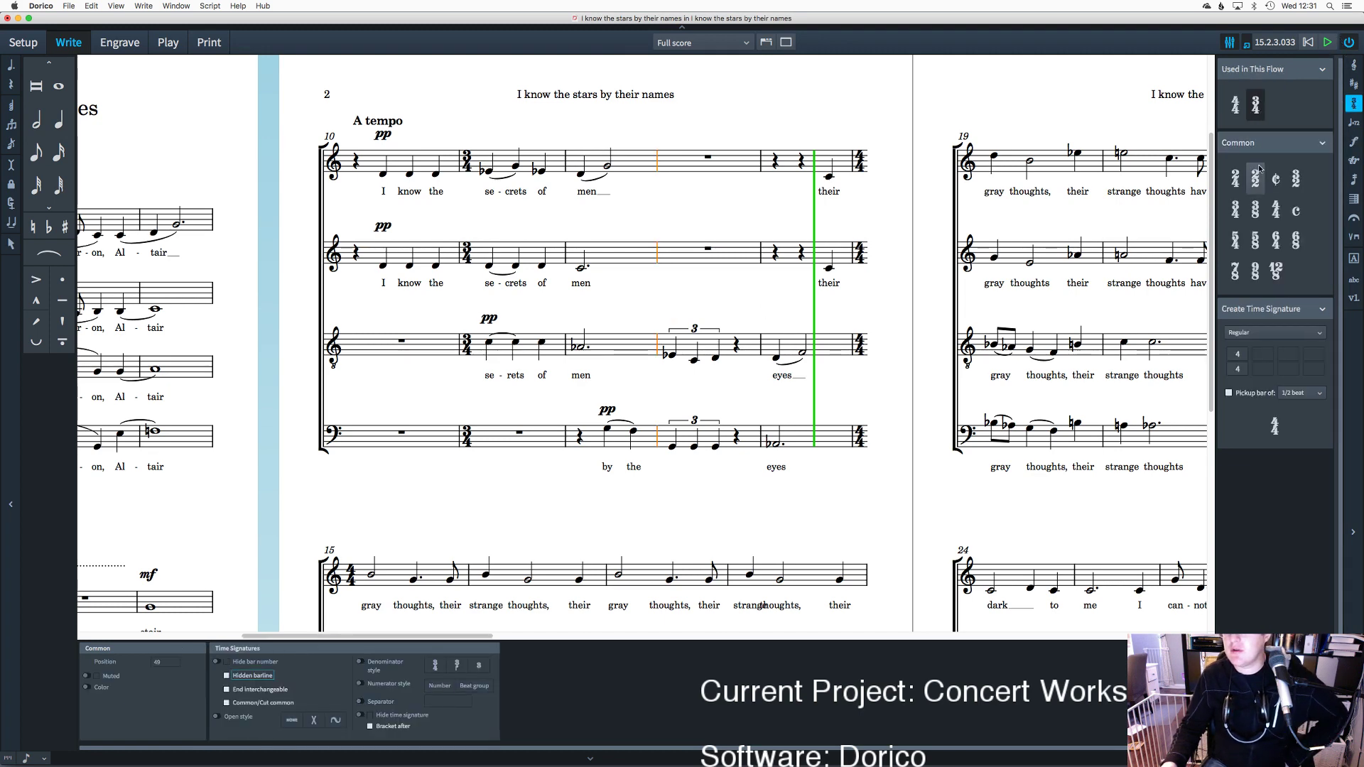
pyautogui.click(1236, 178)
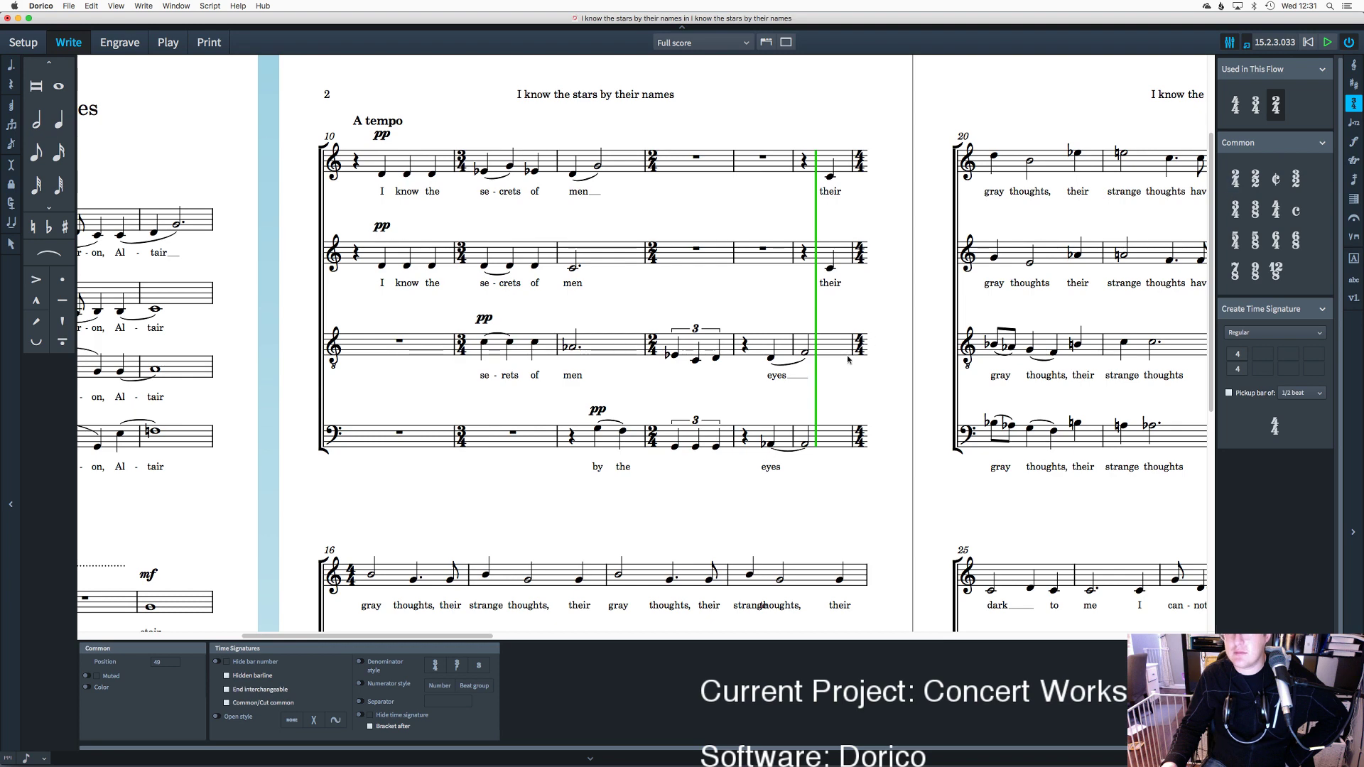
pyautogui.press('Escape')
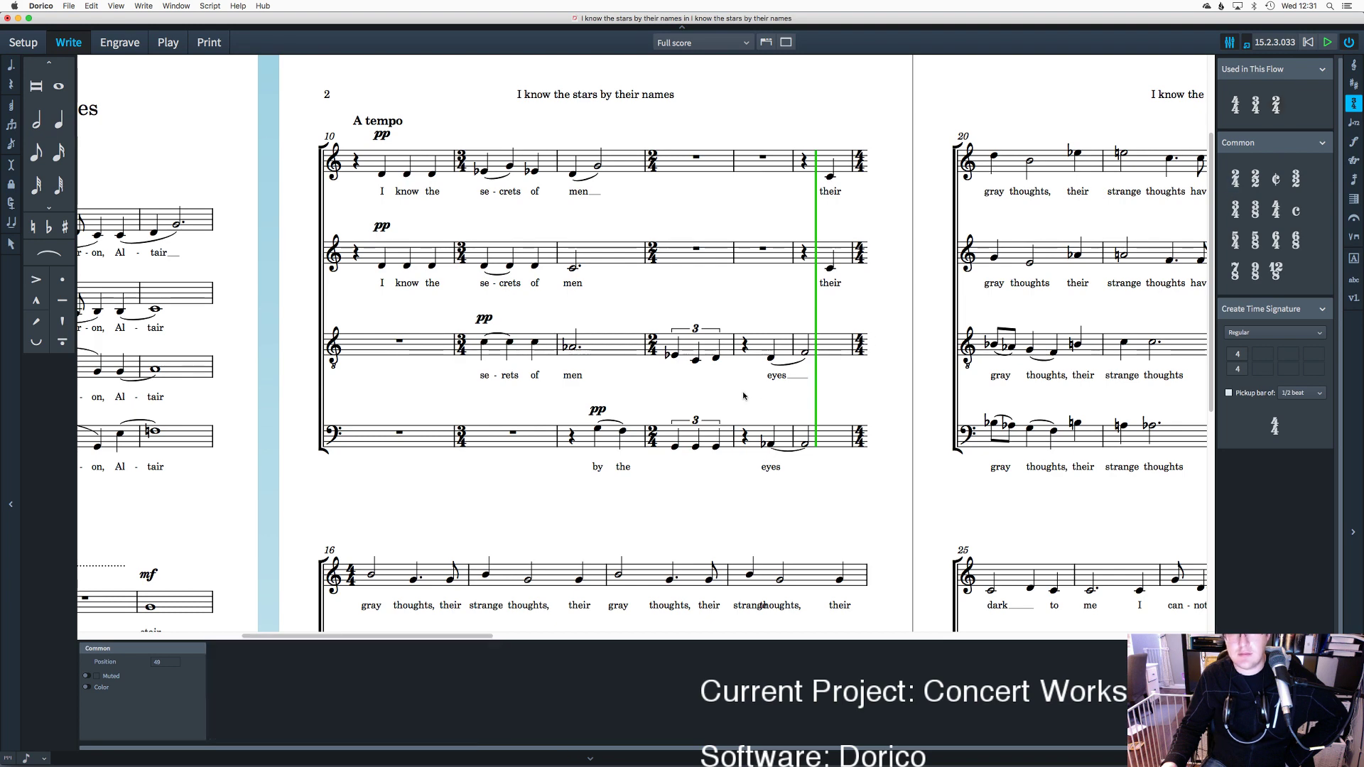
pyautogui.click(733, 350)
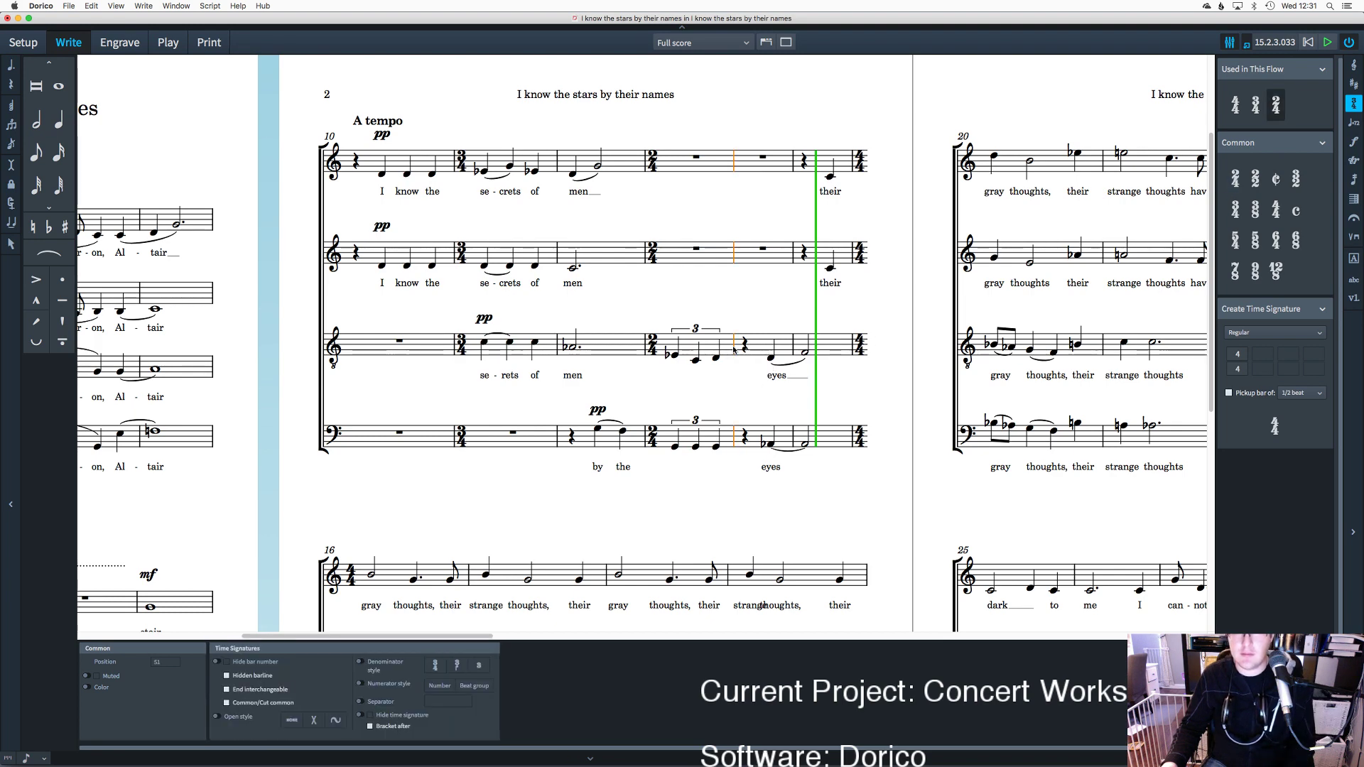
pyautogui.click(1255, 106)
pyautogui.press('Escape')
# Step: Move the tenor and bass notes on "eyes" one beat earlier, to the start of bar 14
pyautogui.click(774, 357)
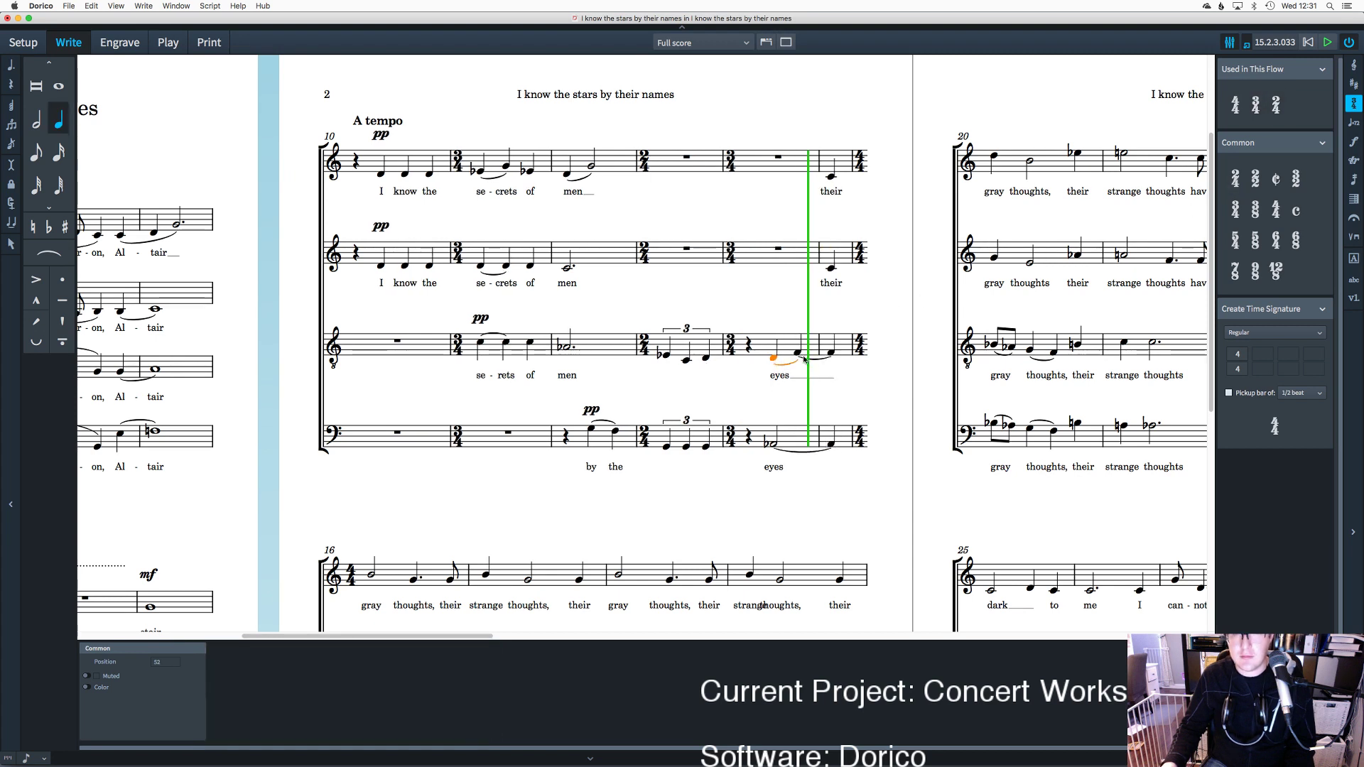
pyautogui.keyDown('shift'); pyautogui.click(829, 357); pyautogui.keyUp('shift')
pyautogui.hotkey('alt', 'Left')
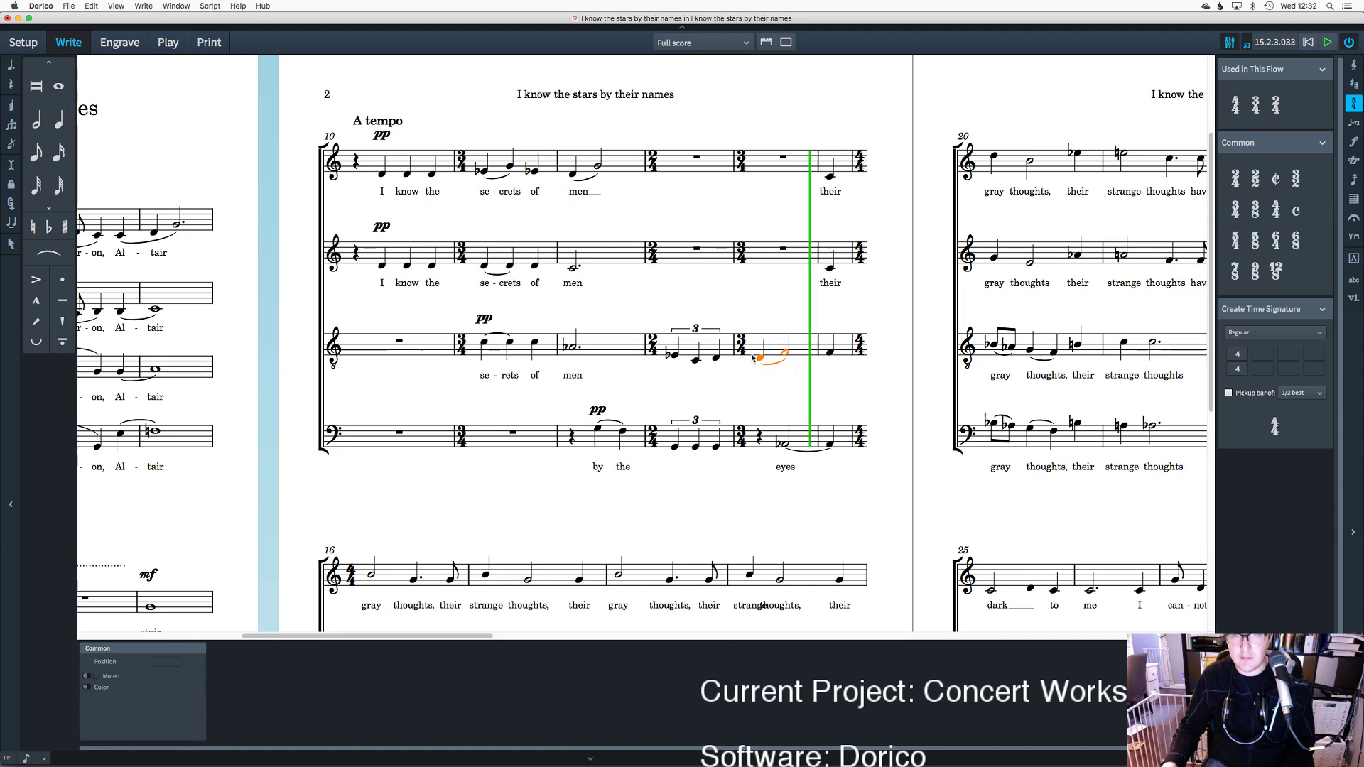
pyautogui.click(785, 443)
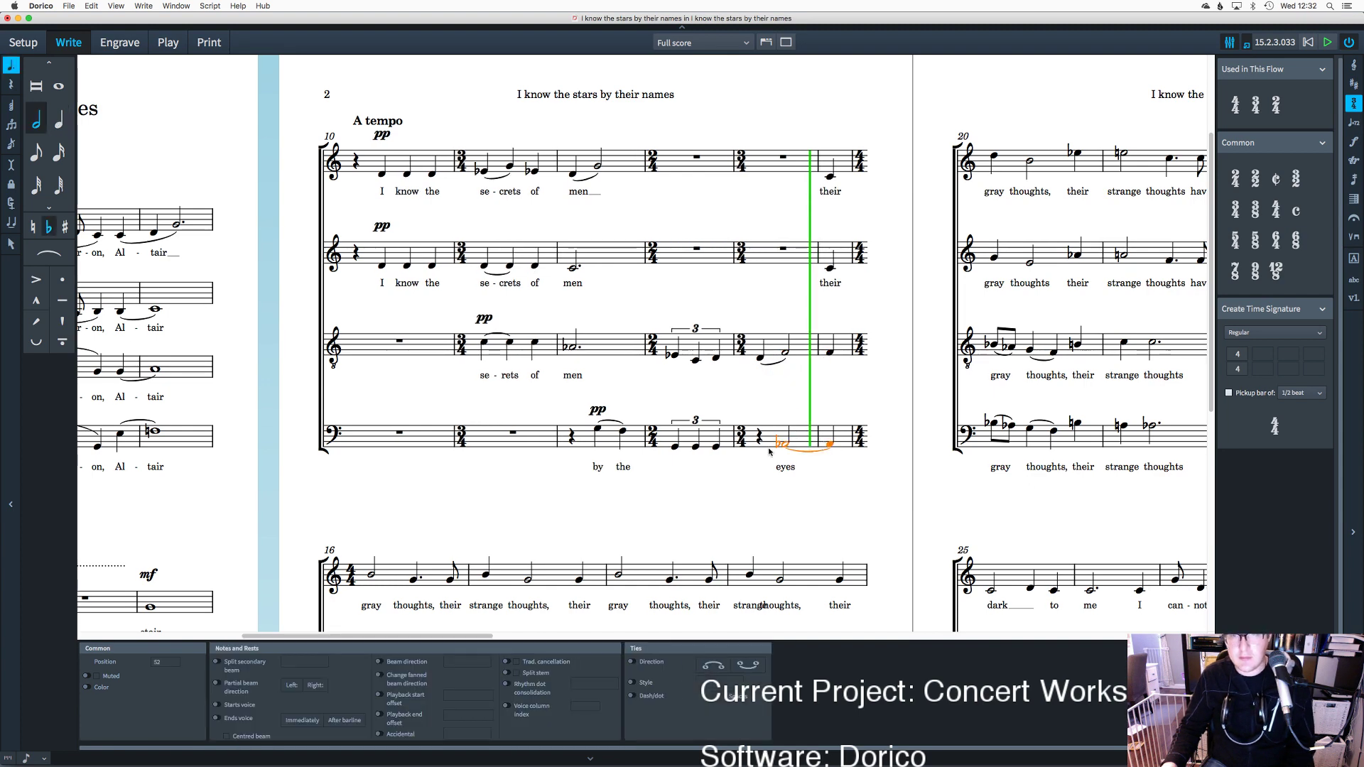
pyautogui.hotkey('alt', 'Left')
# Step: Delete the leftover tenor and bass quarter notes in bar 15
pyautogui.click(828, 443)
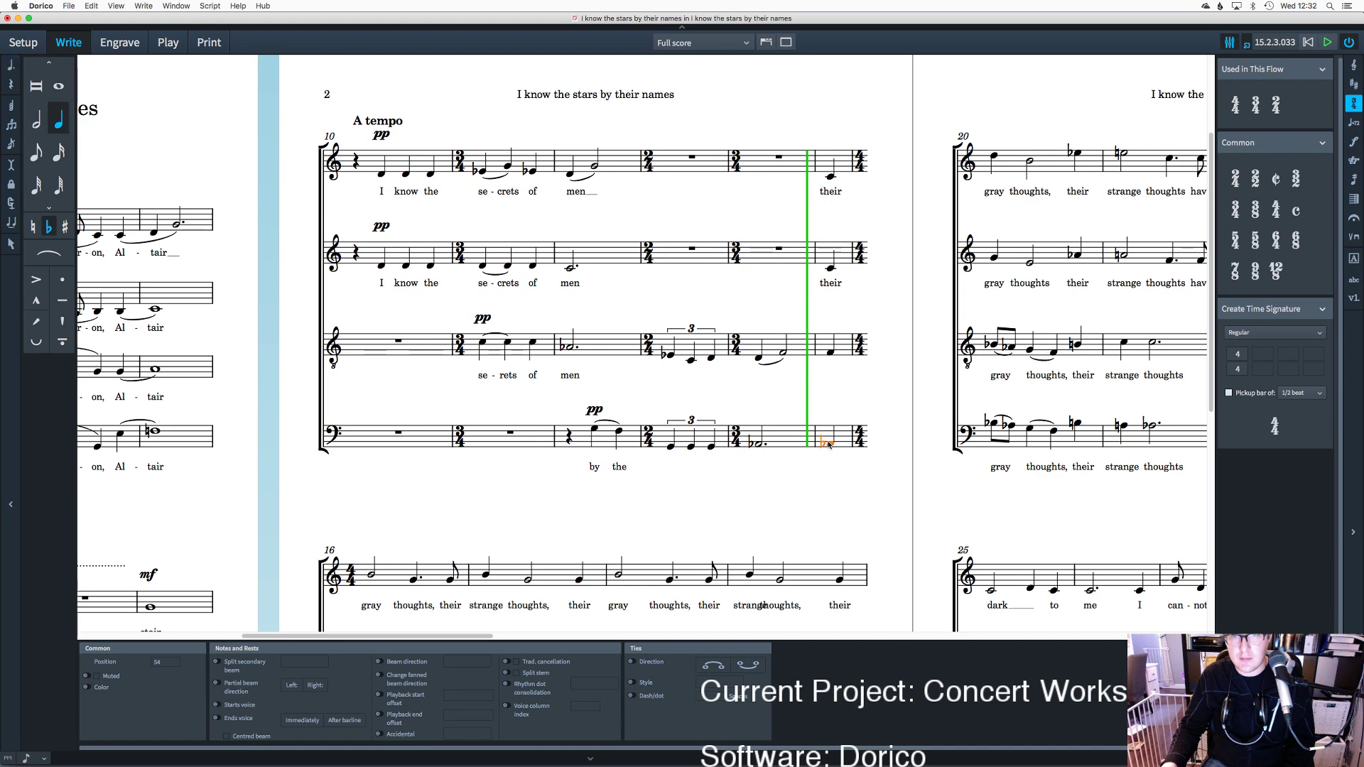
pyautogui.press('Delete')
pyautogui.click(819, 347)
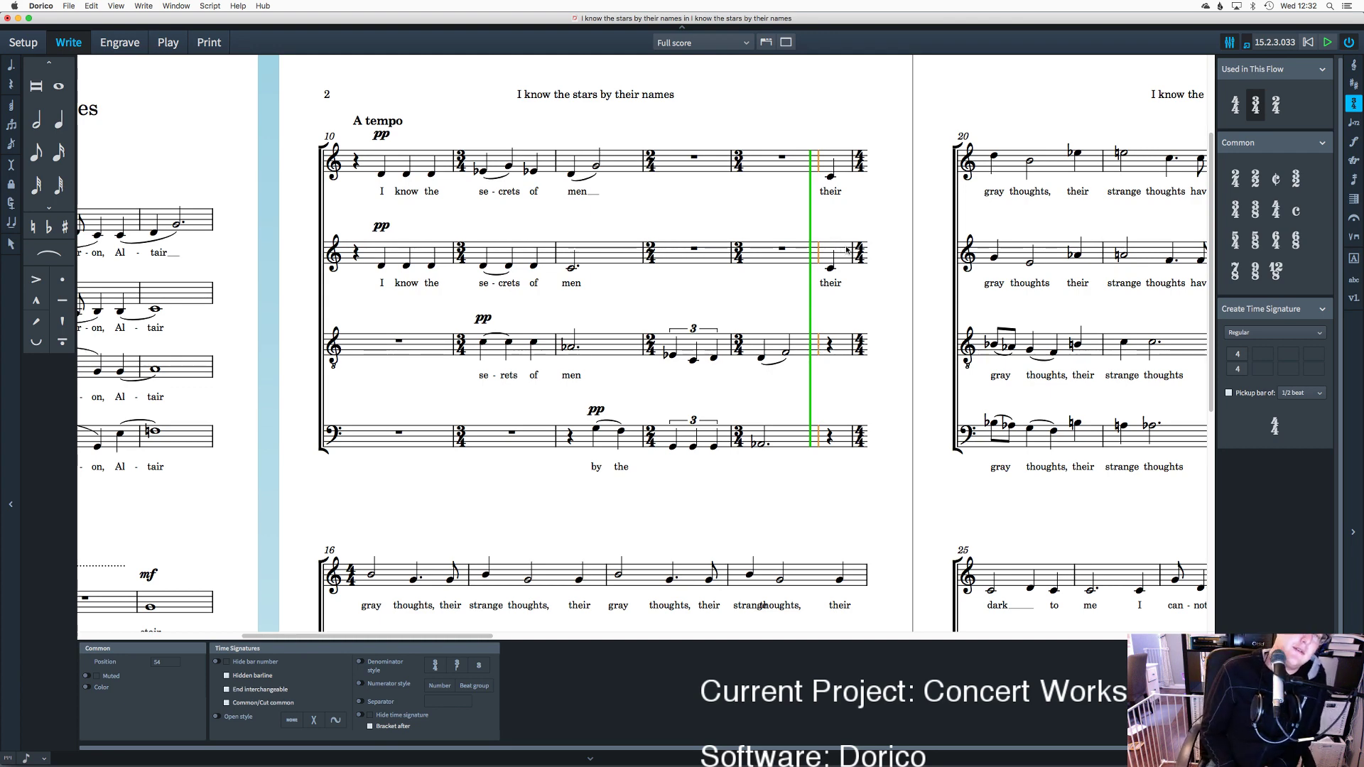
pyautogui.click(703, 229)
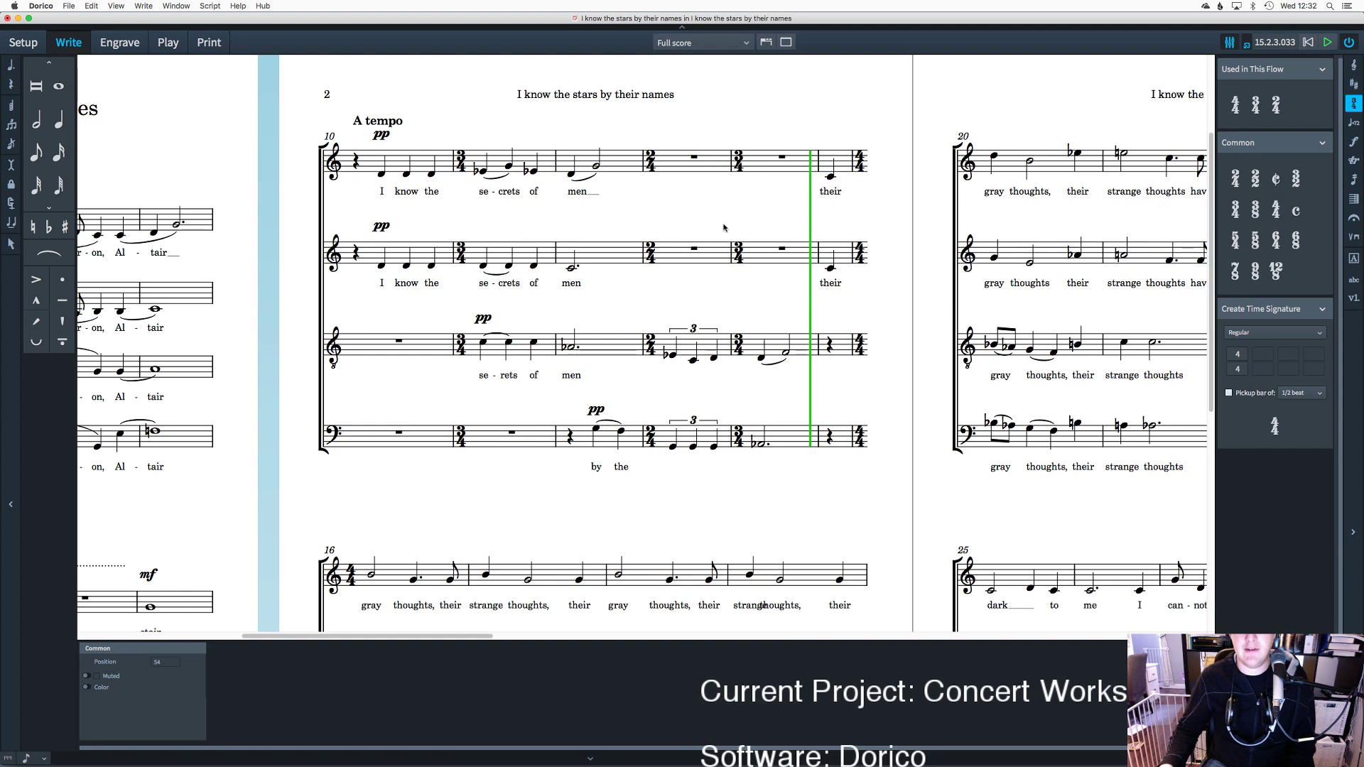
# Step: Enter a quarter-note C on the third beat of bar 14 in the alto
pyautogui.doubleClick(755, 251)
pyautogui.press('Right')
pyautogui.press('Right')
pyautogui.press('Right')
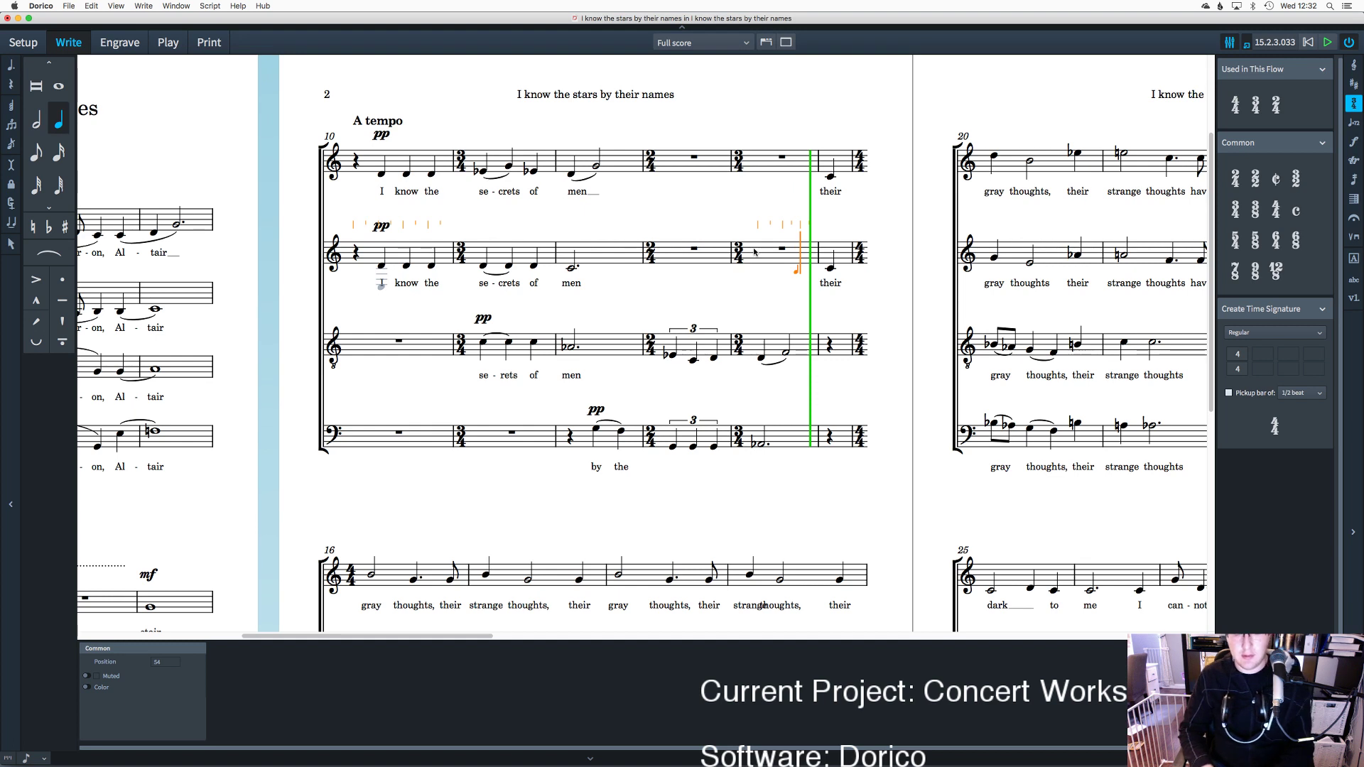
pyautogui.press('d')
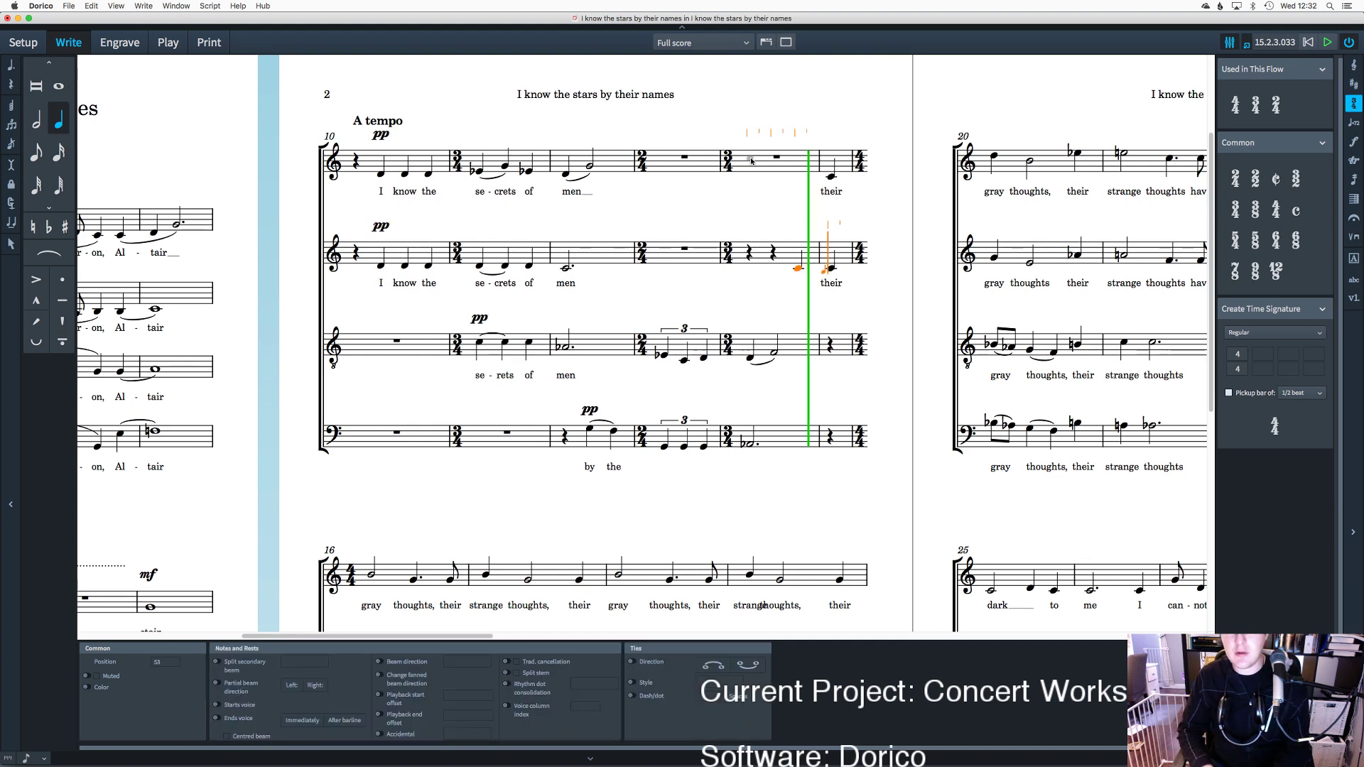
# Step: Enter a quarter-note C on the third beat of bar 14 in the soprano
pyautogui.click(749, 164)
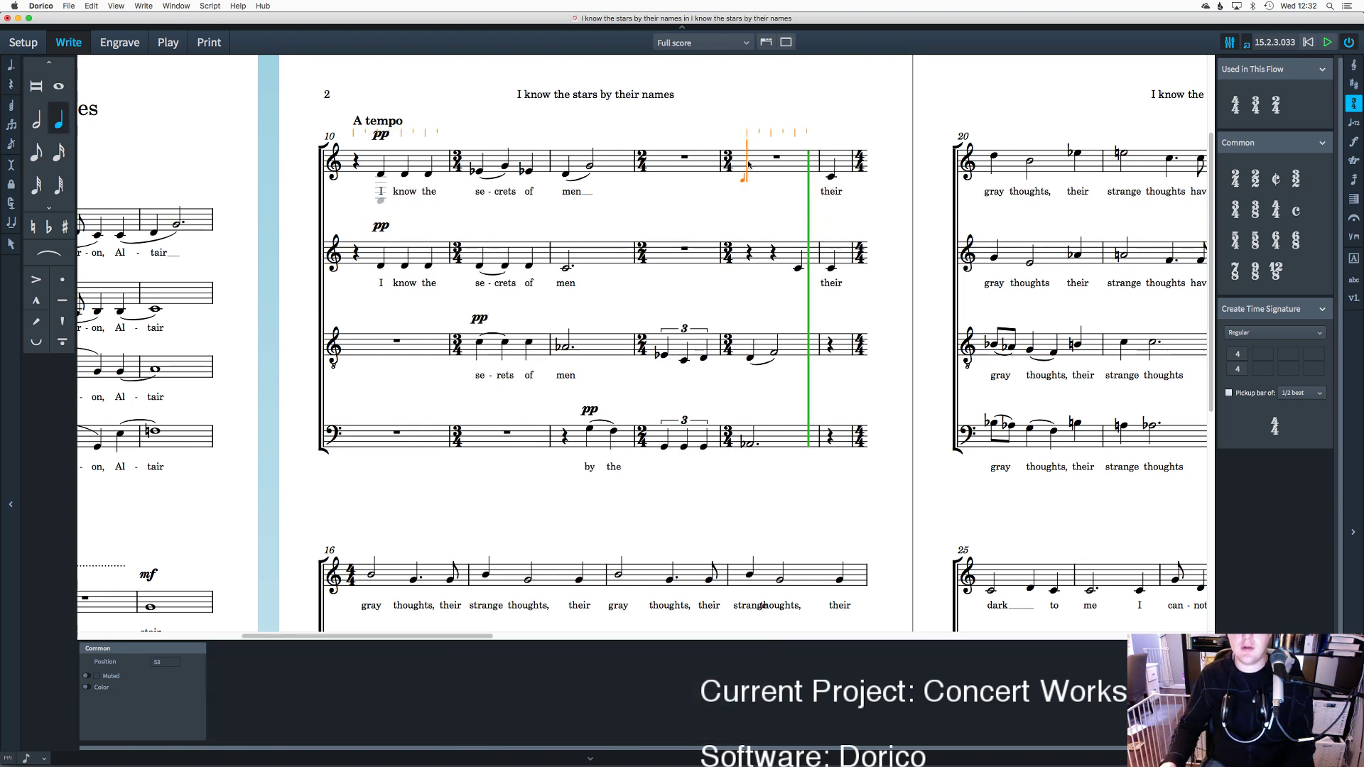
pyautogui.press('space')
pyautogui.press('space')
pyautogui.press('space')
pyautogui.press('space')
pyautogui.press('space')
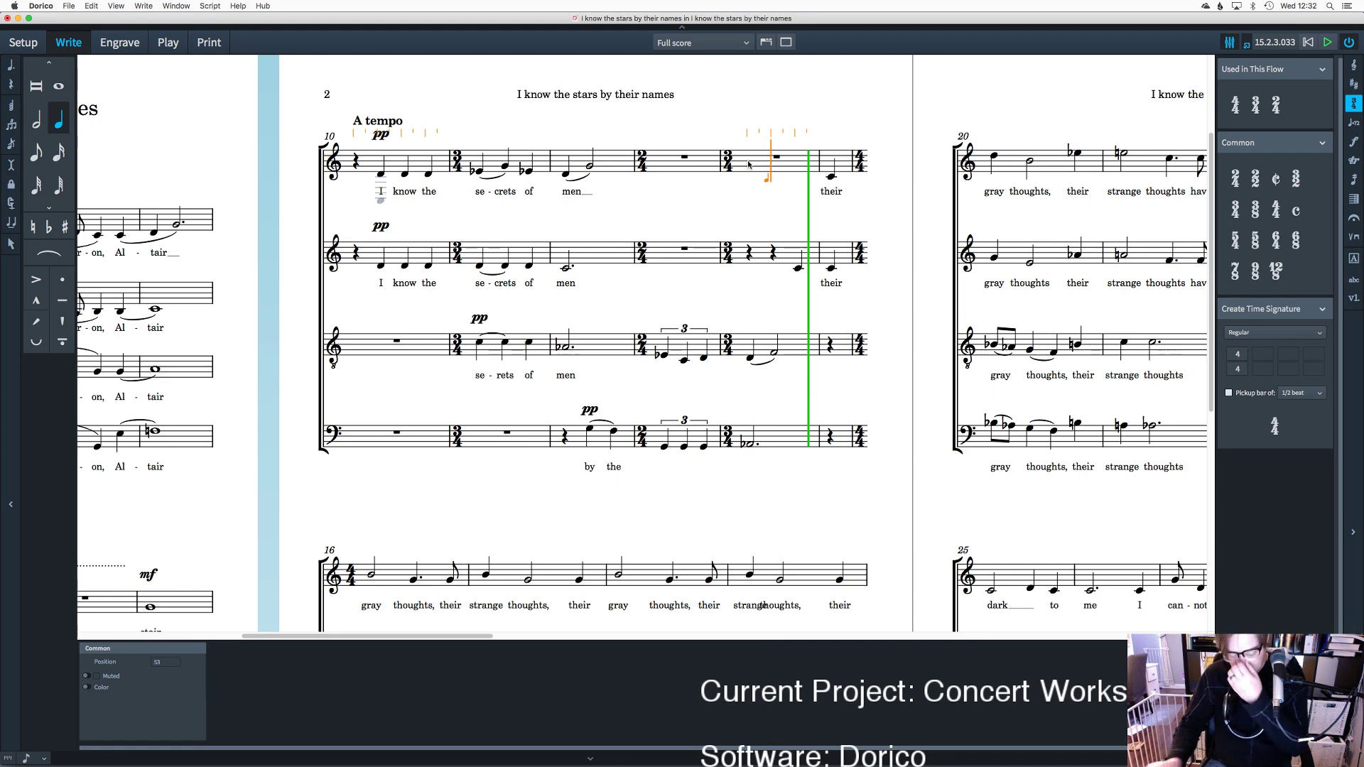
pyautogui.press('c')
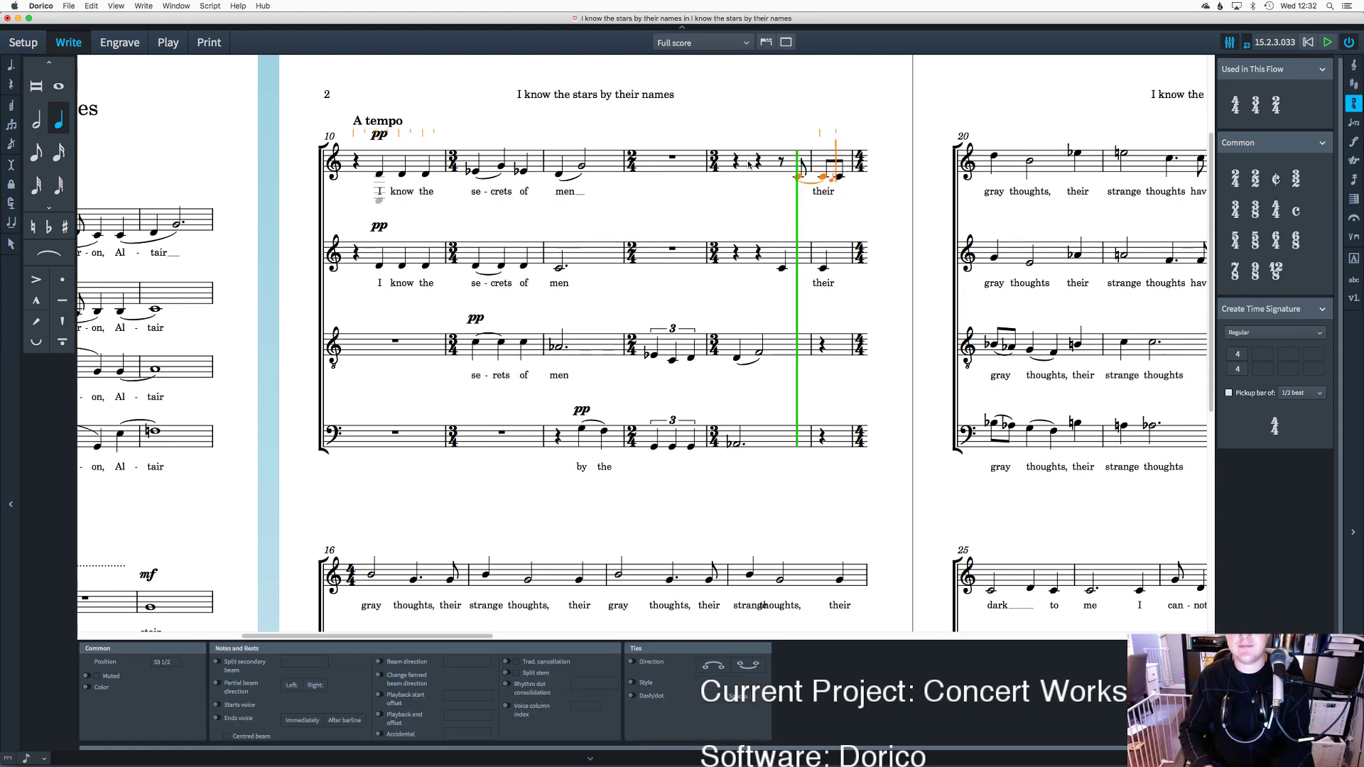
pyautogui.press('super+z')
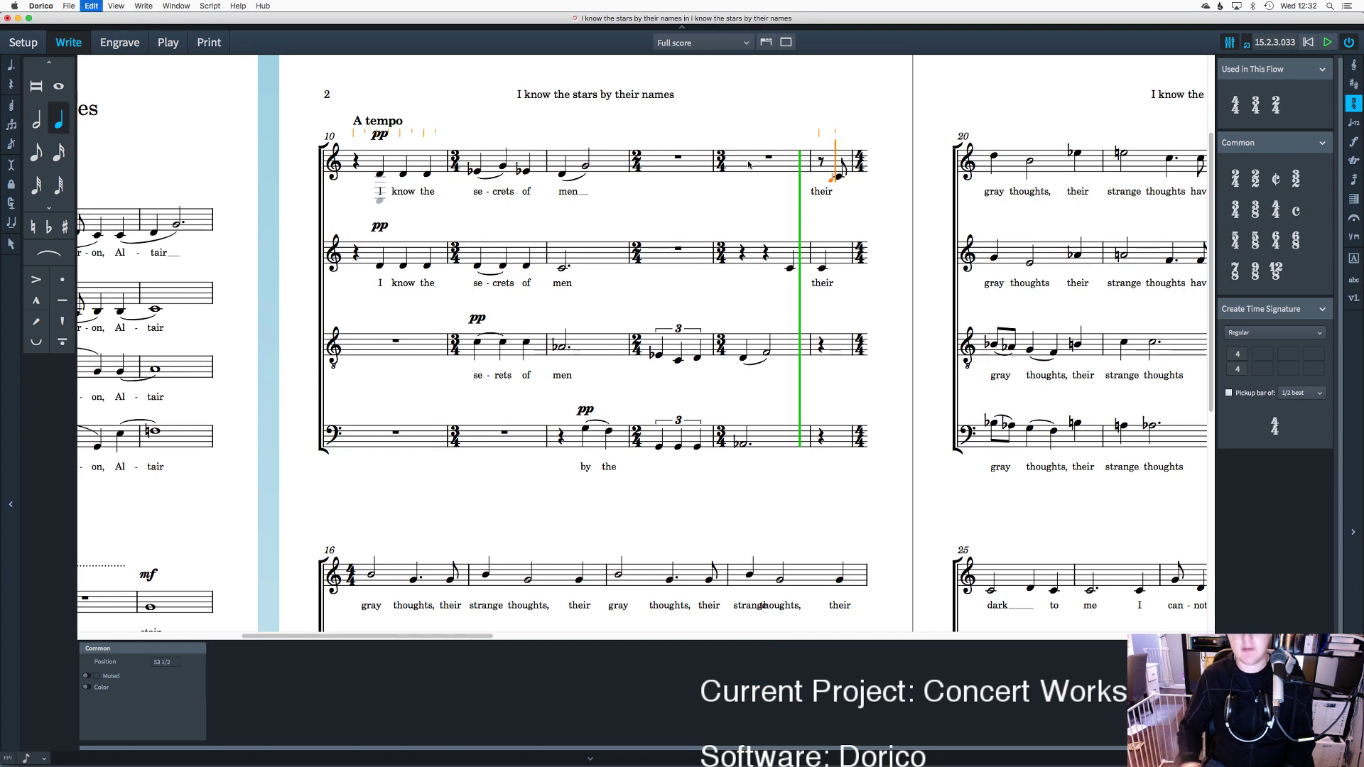
pyautogui.press('super+z')
pyautogui.press('Left')
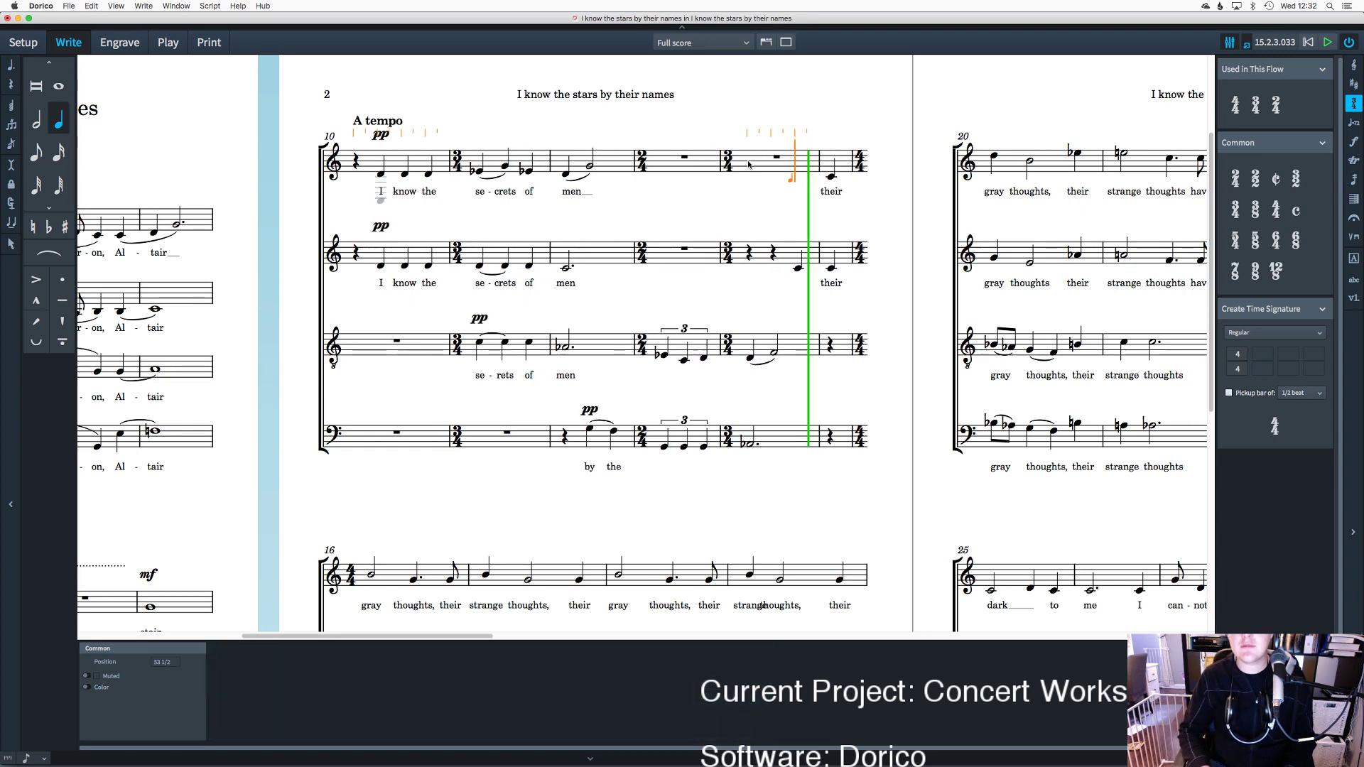
pyautogui.press('c')
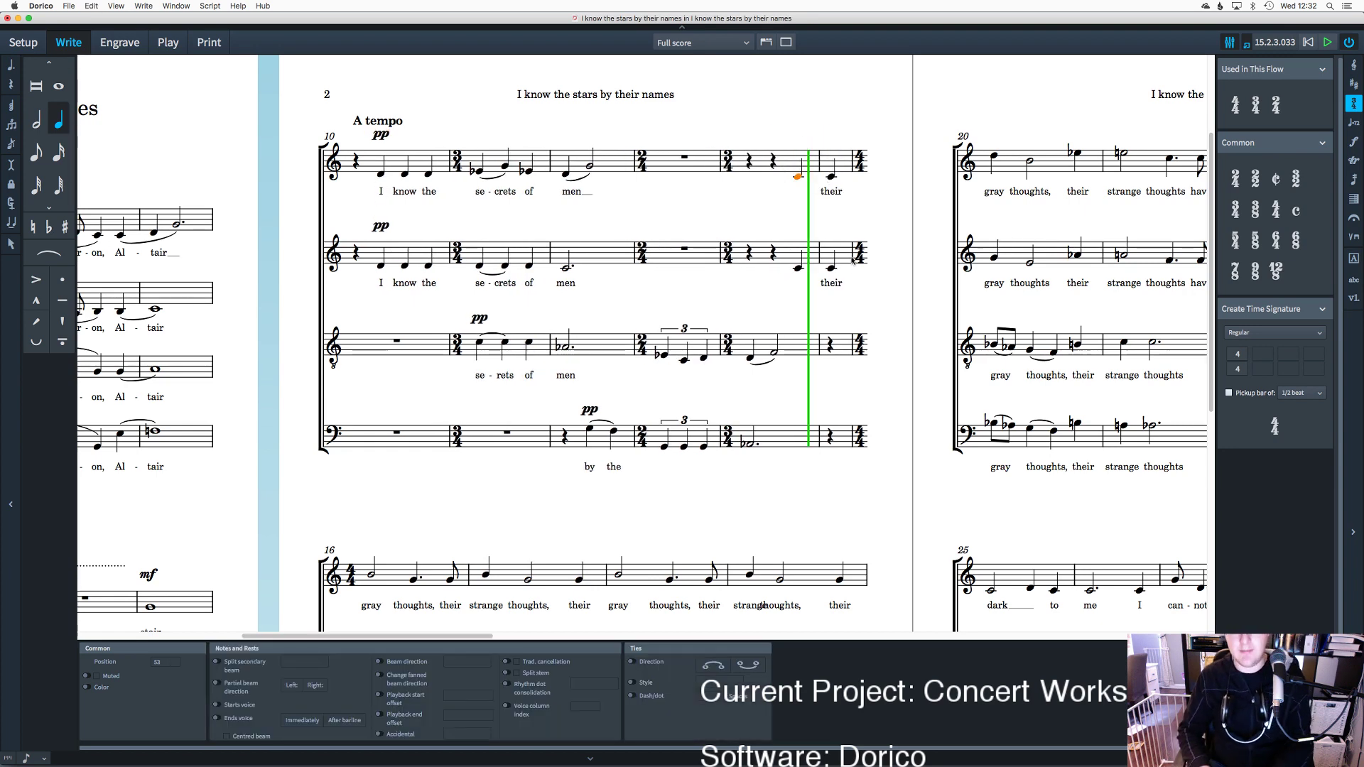
# Step: Delete the leftover alto and soprano quarter notes in bar 15 along with their lyric "their"
pyautogui.click(831, 269)
pyautogui.press('Delete')
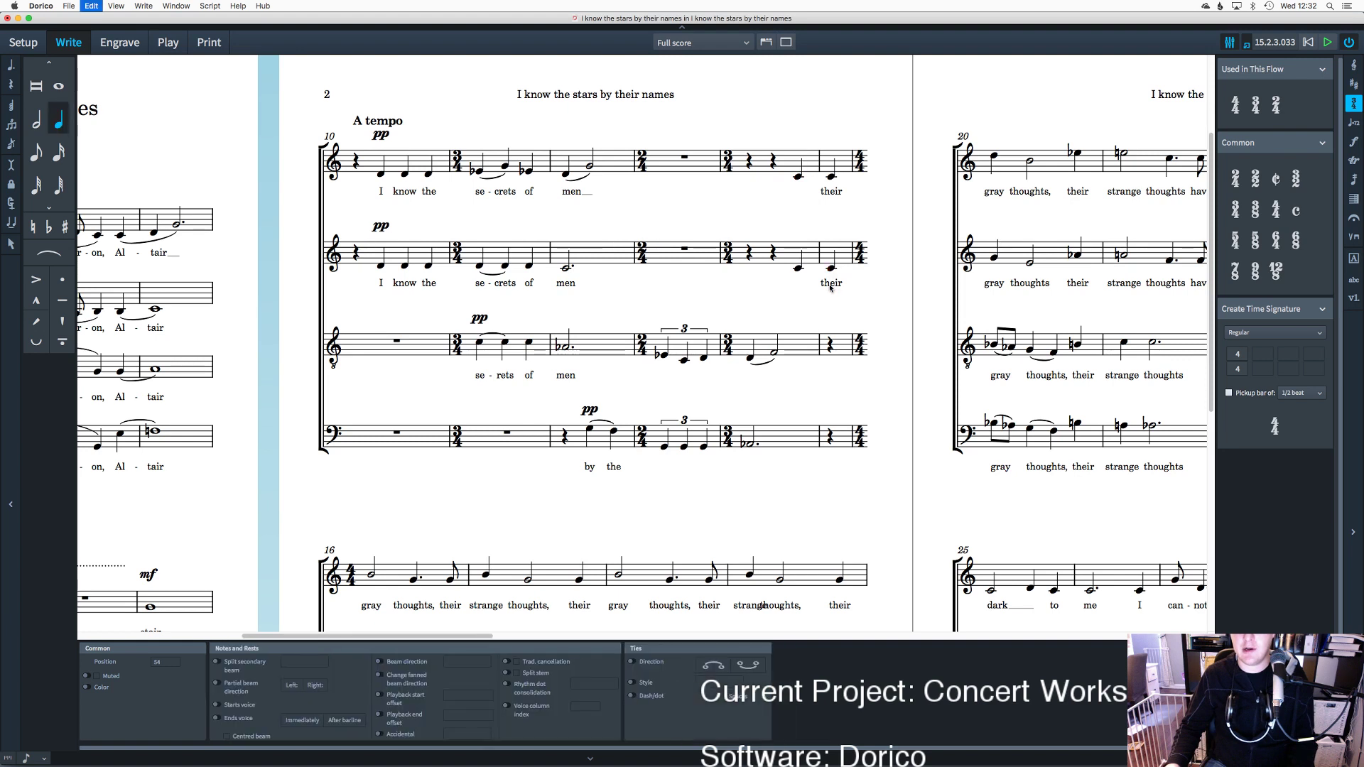
pyautogui.click(832, 178)
pyautogui.press('Delete')
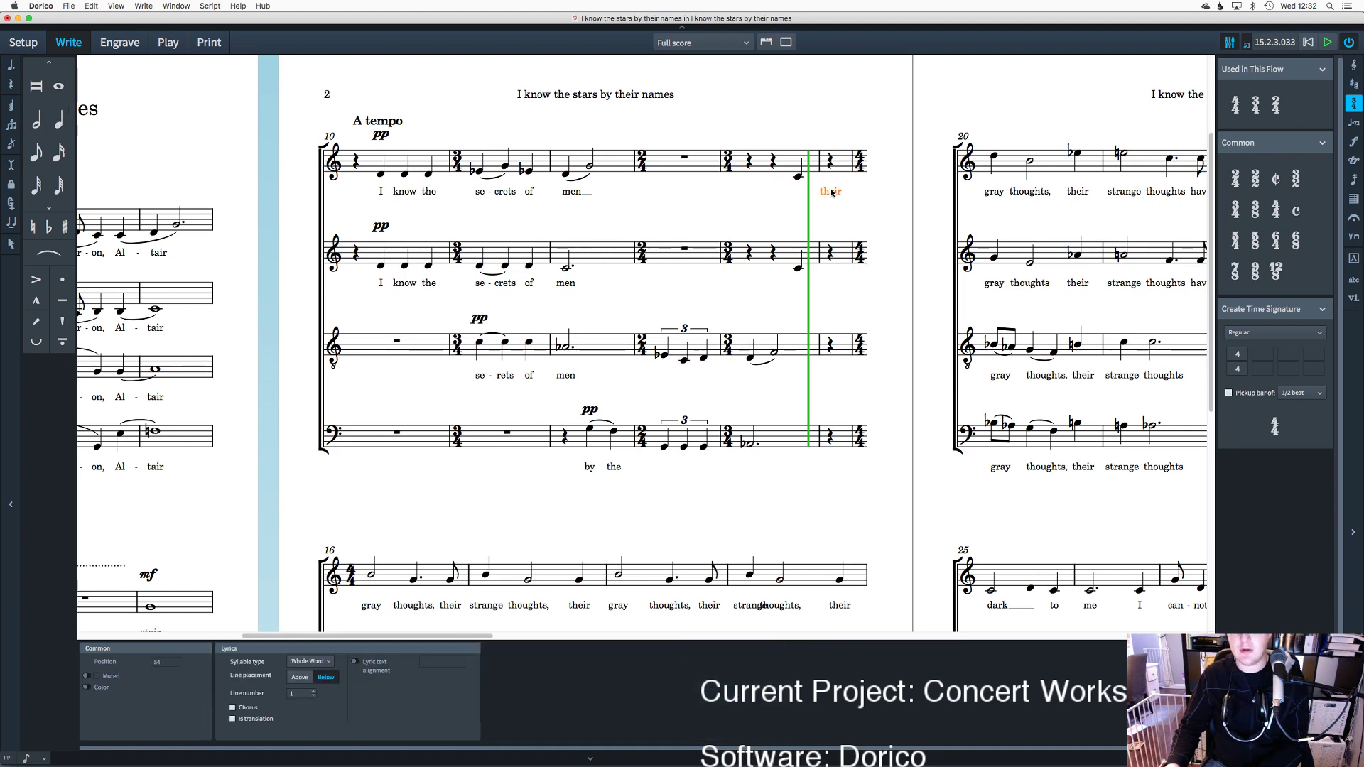
pyautogui.click(819, 168)
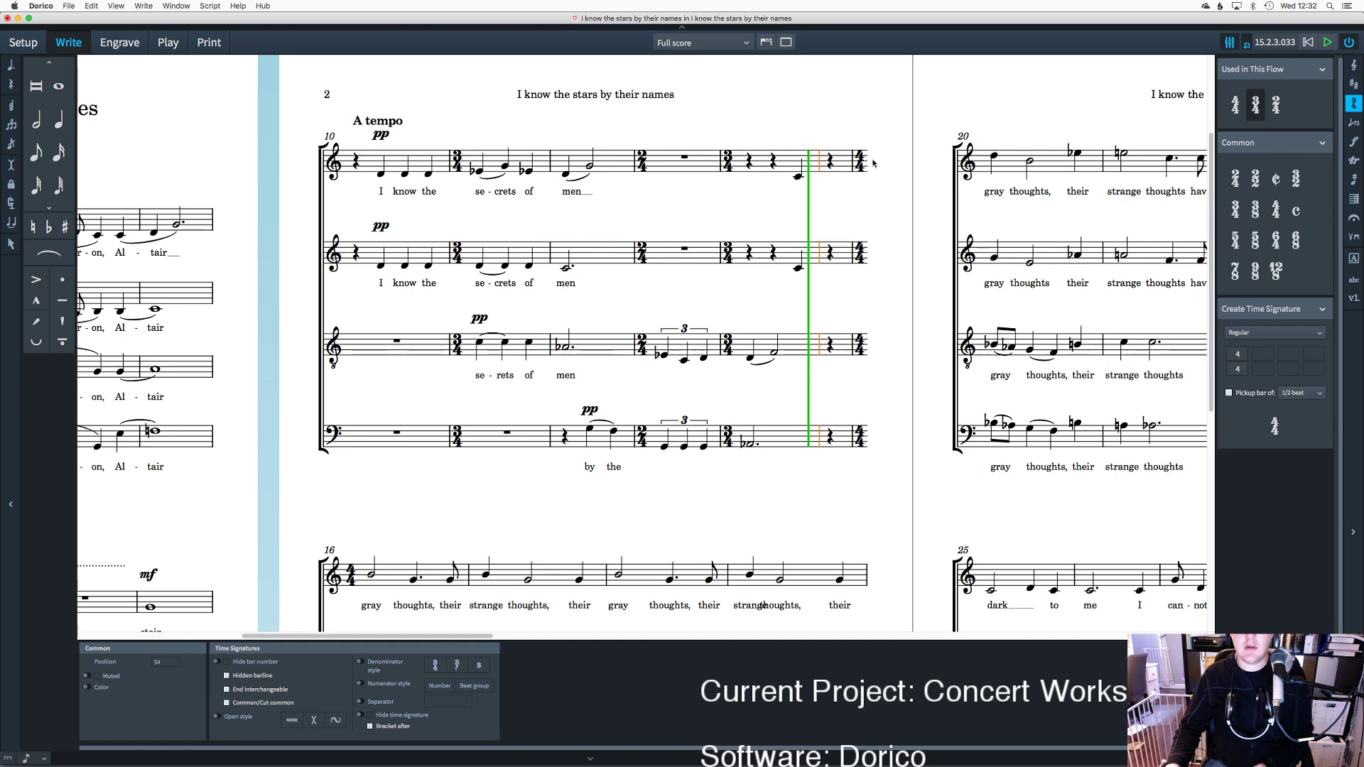
pyautogui.click(826, 201)
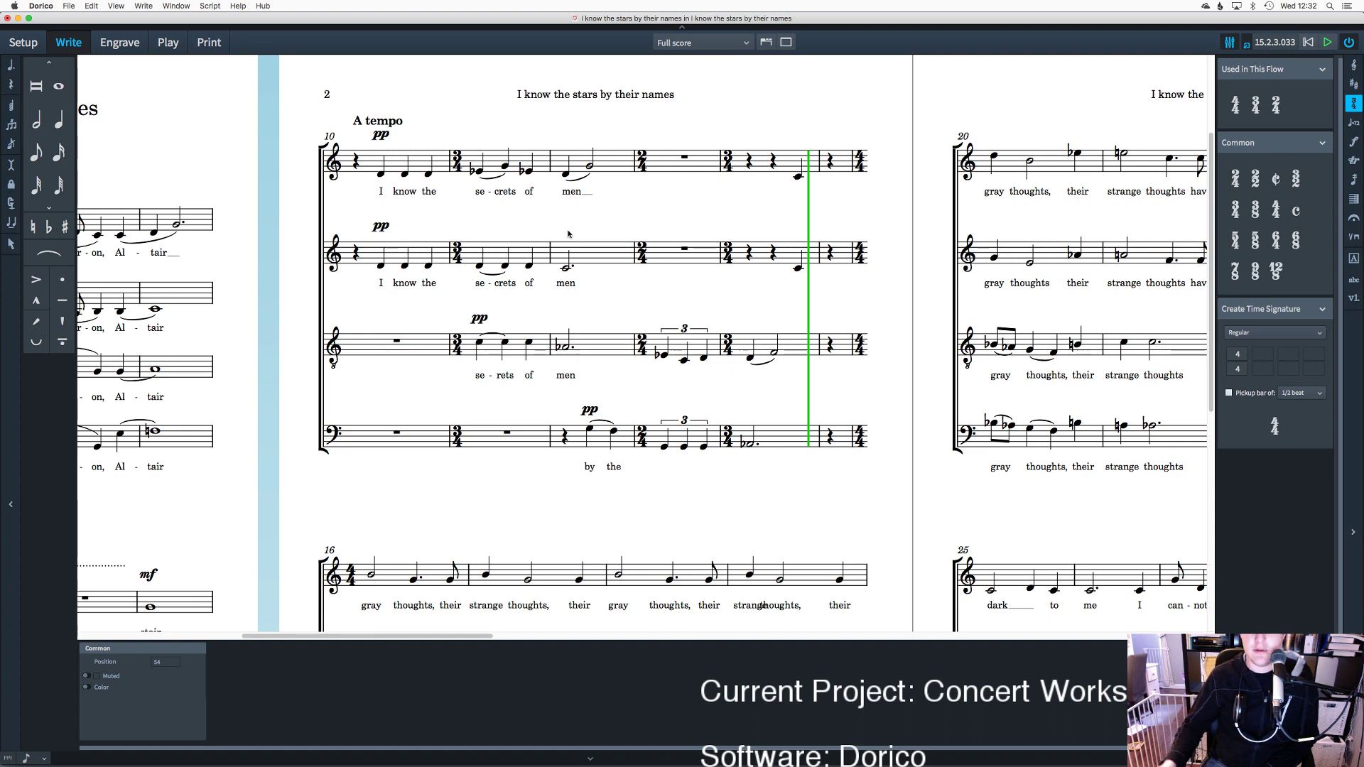
pyautogui.click(857, 168)
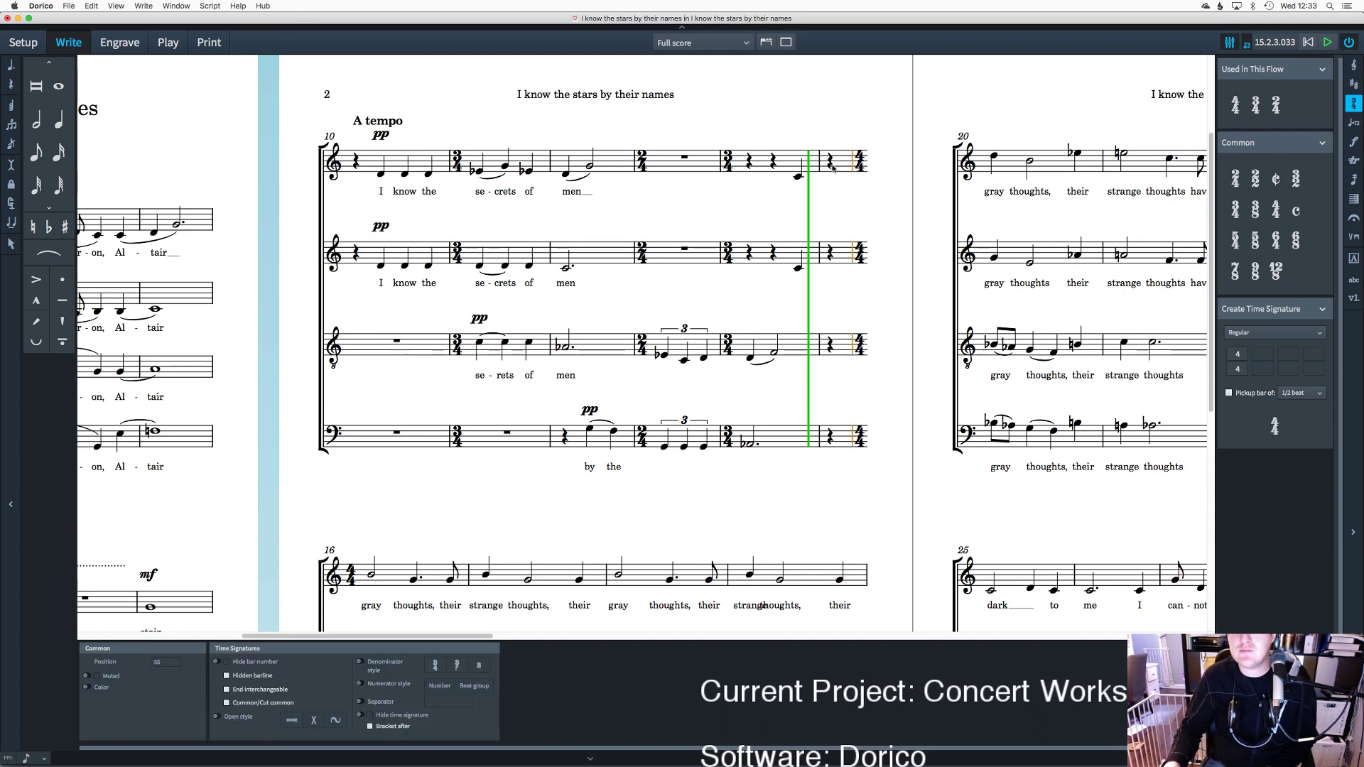
pyautogui.click(823, 168)
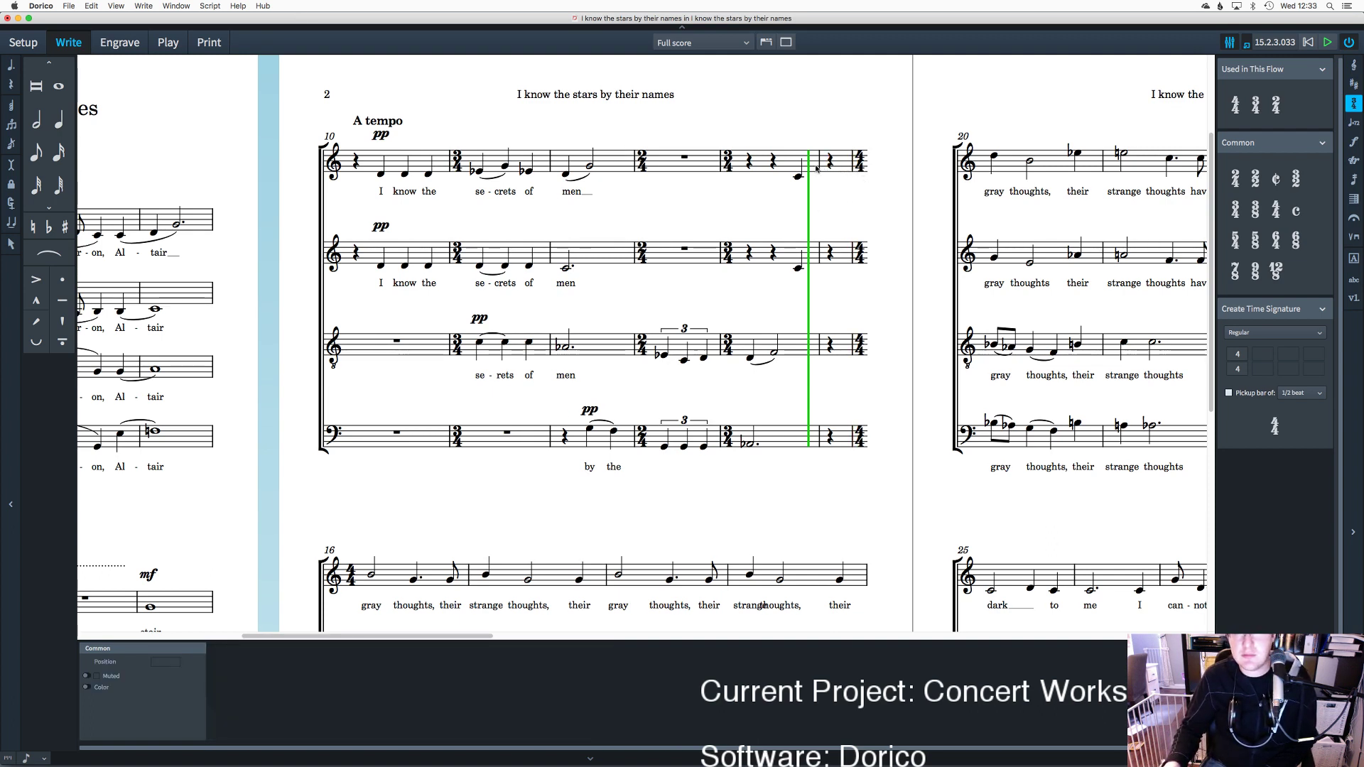
pyautogui.click(827, 162)
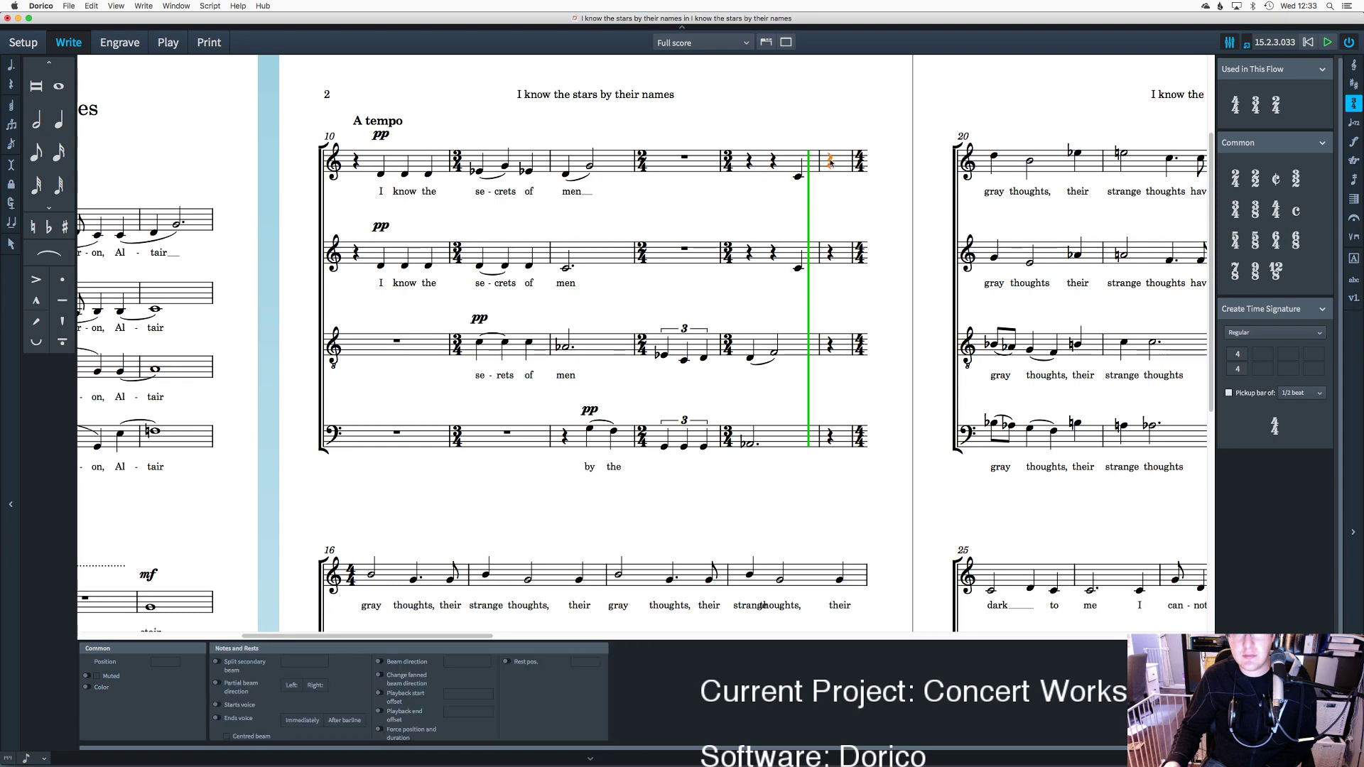
pyautogui.press('Escape')
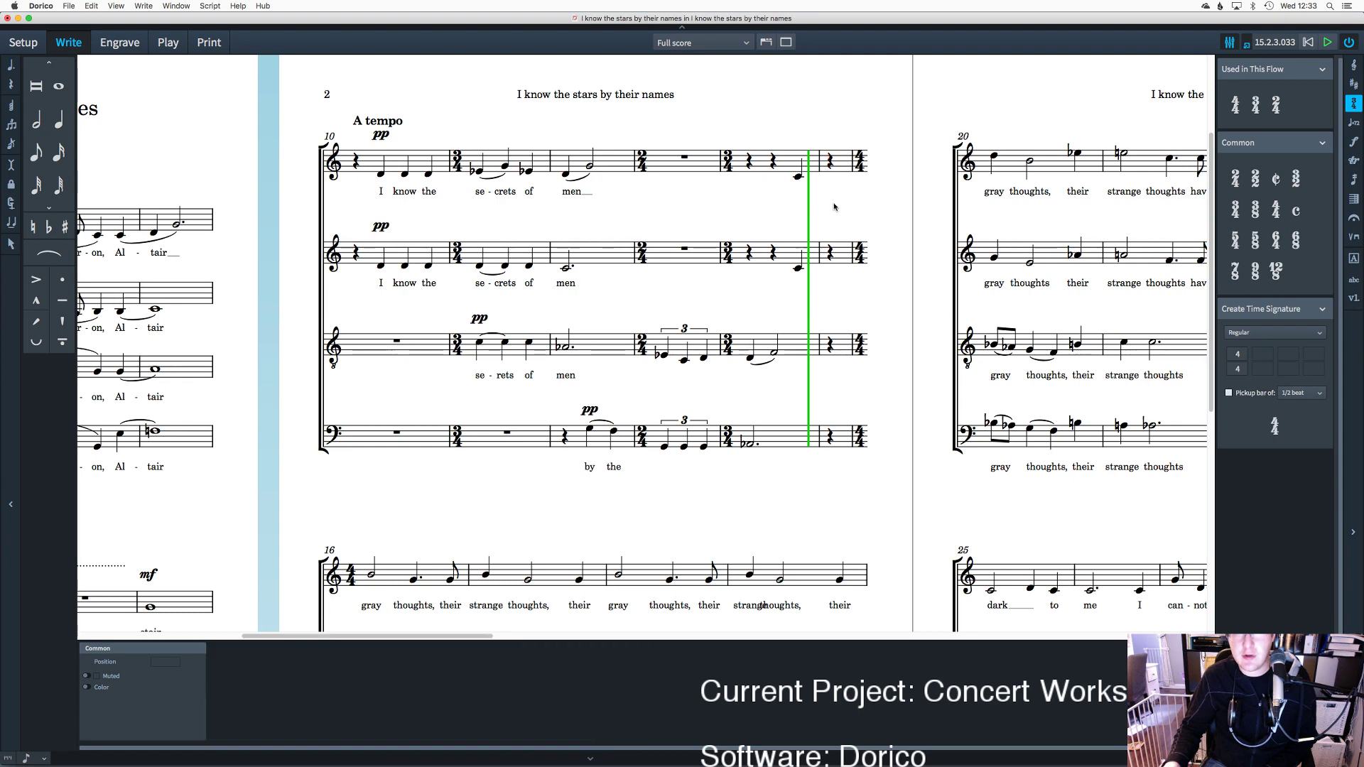
pyautogui.click(821, 163)
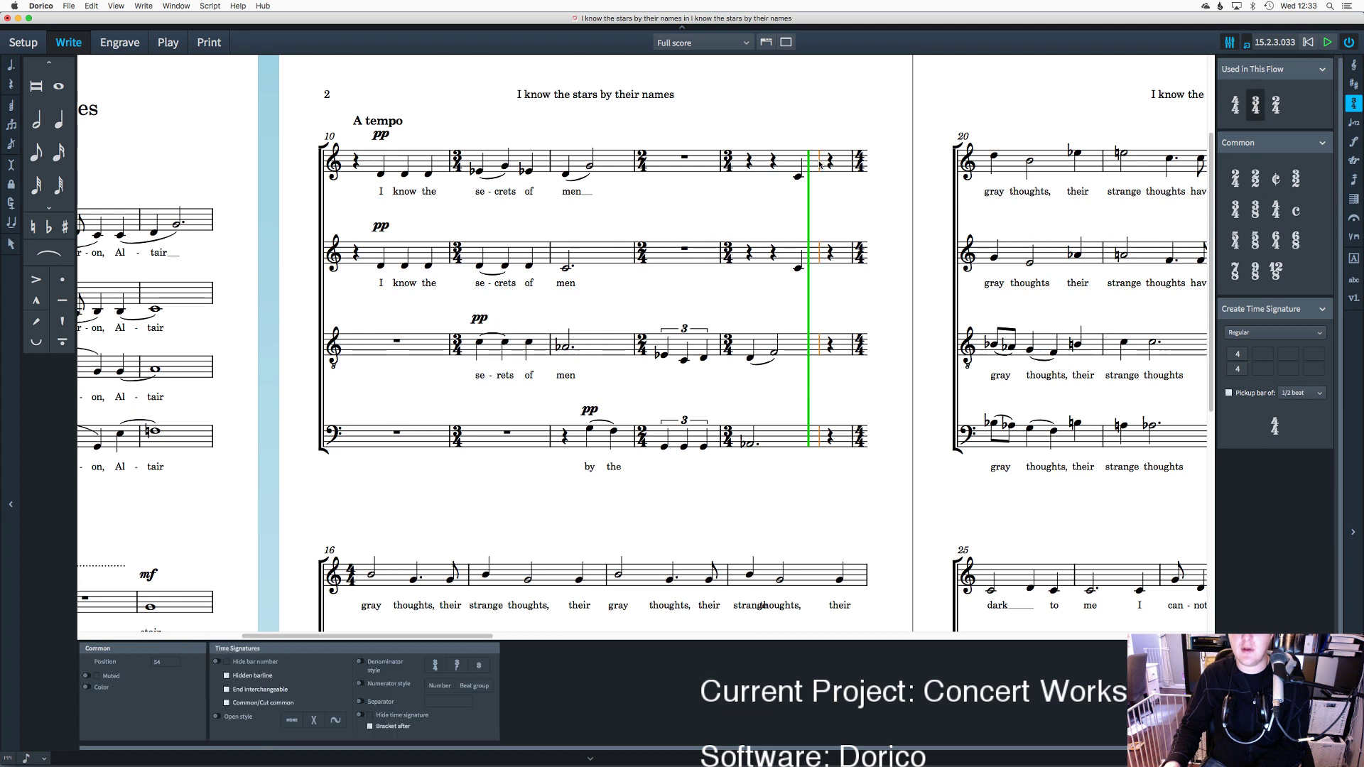
pyautogui.rightClick(820, 163)
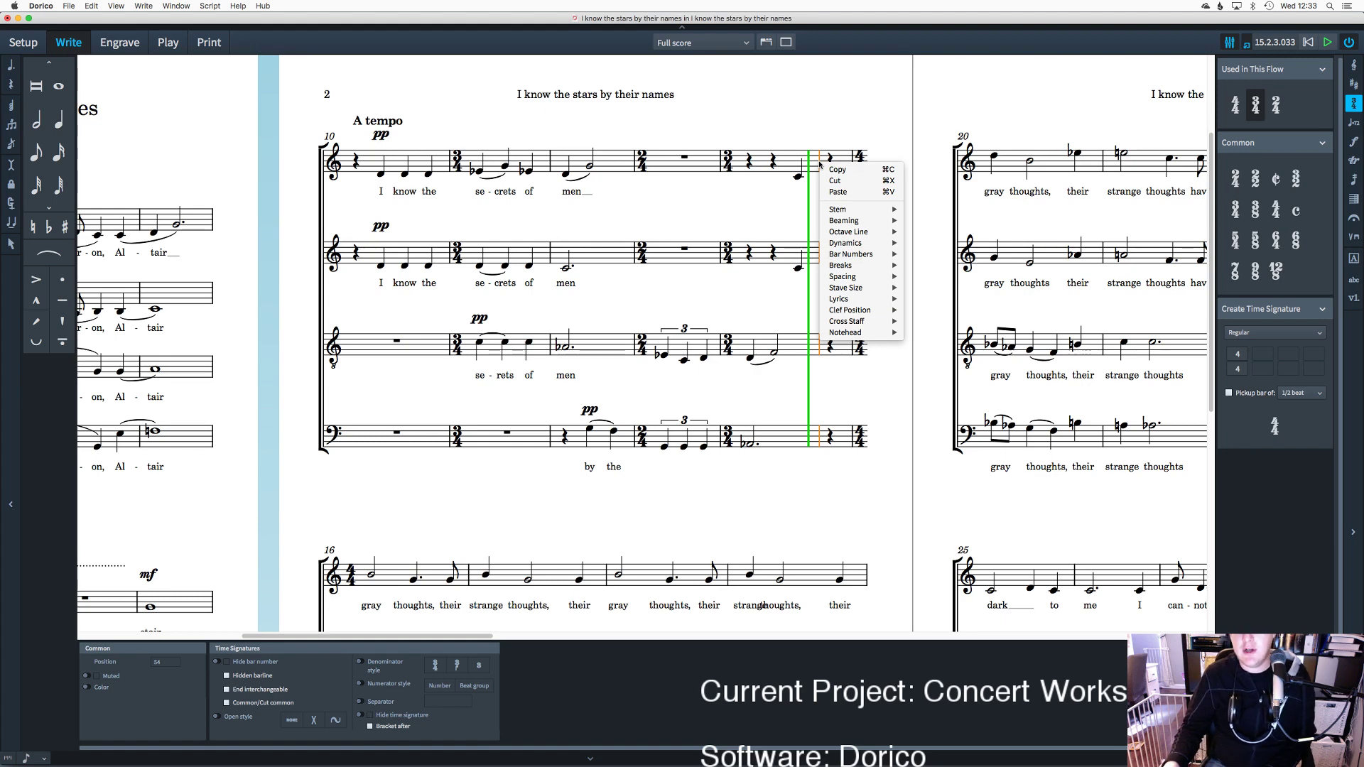
pyautogui.press('Escape')
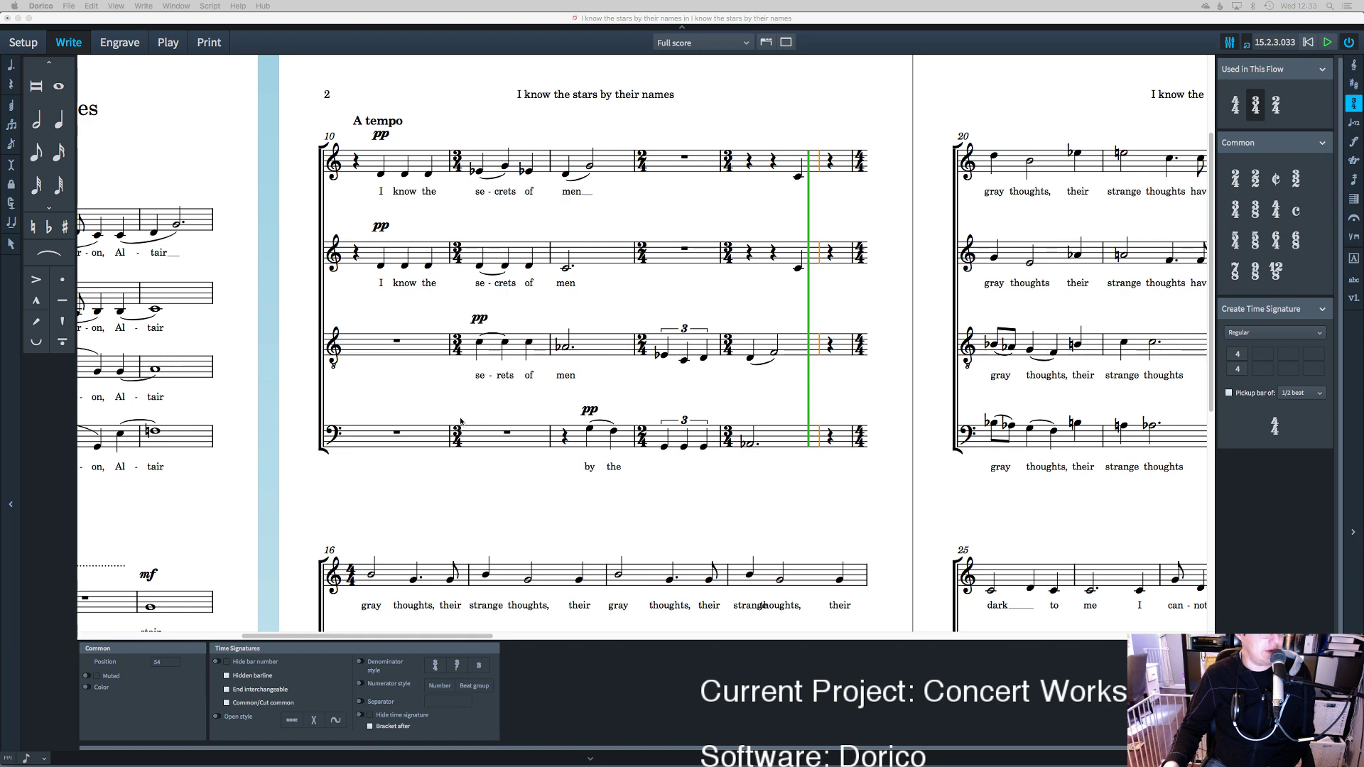
# Step: Trim the flow to discard its empty bars, trying to get rid of the one-beat bar 15
pyautogui.click(144, 5)
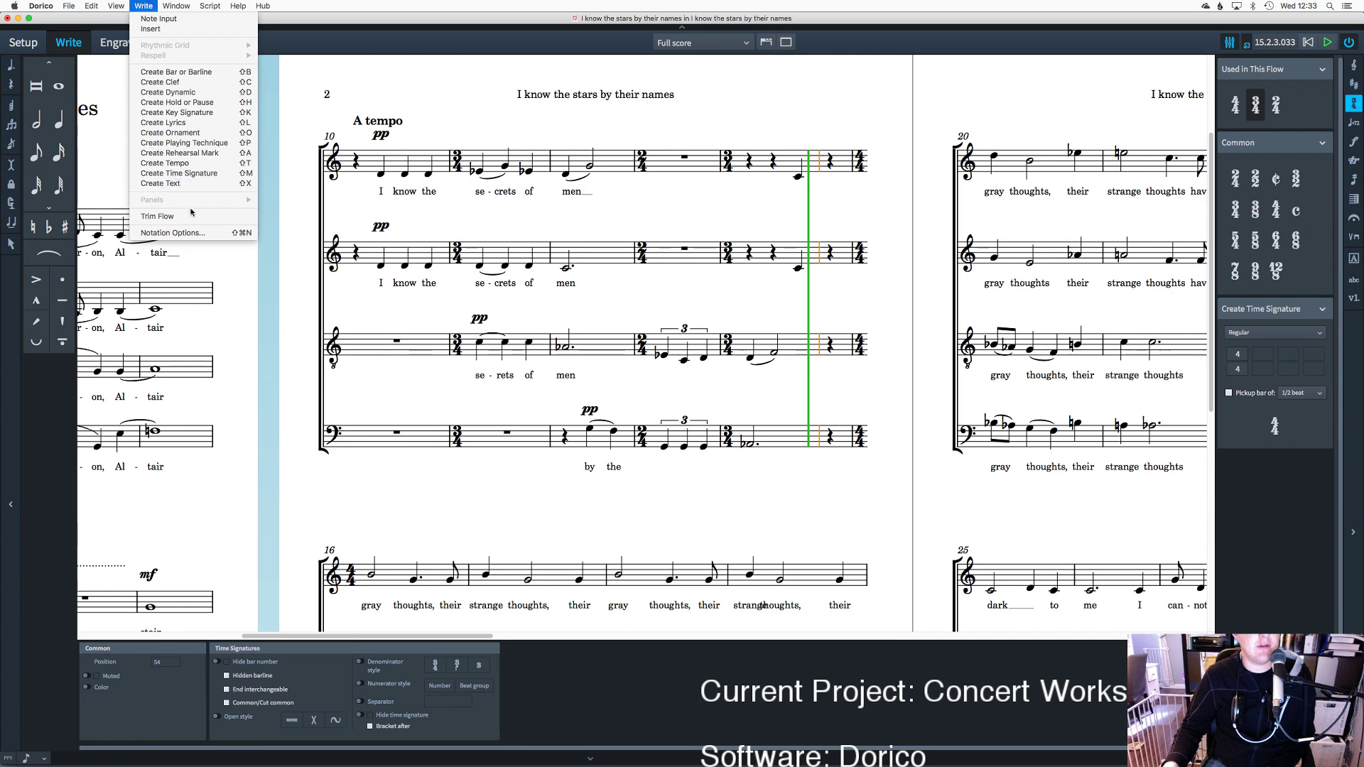
pyautogui.click(757, 193)
pyautogui.click(822, 175)
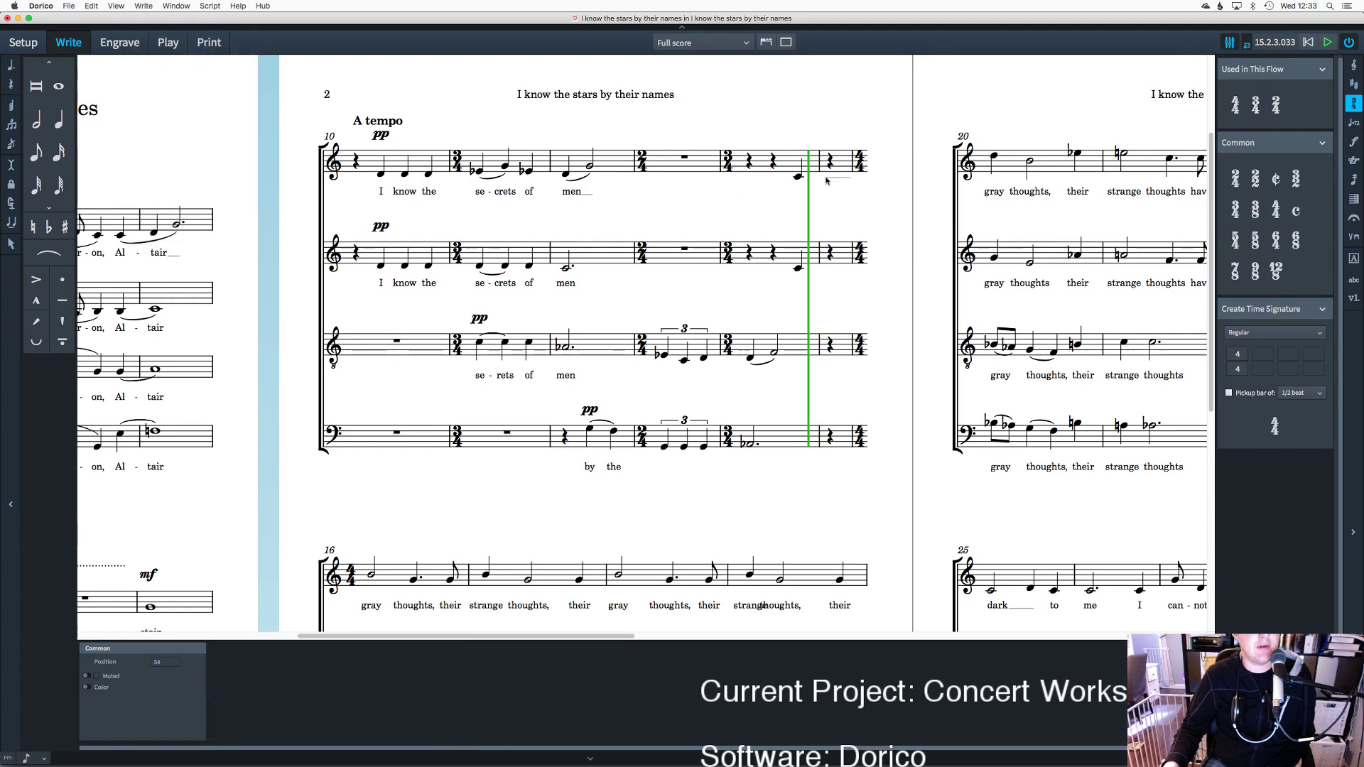
pyautogui.click(856, 169)
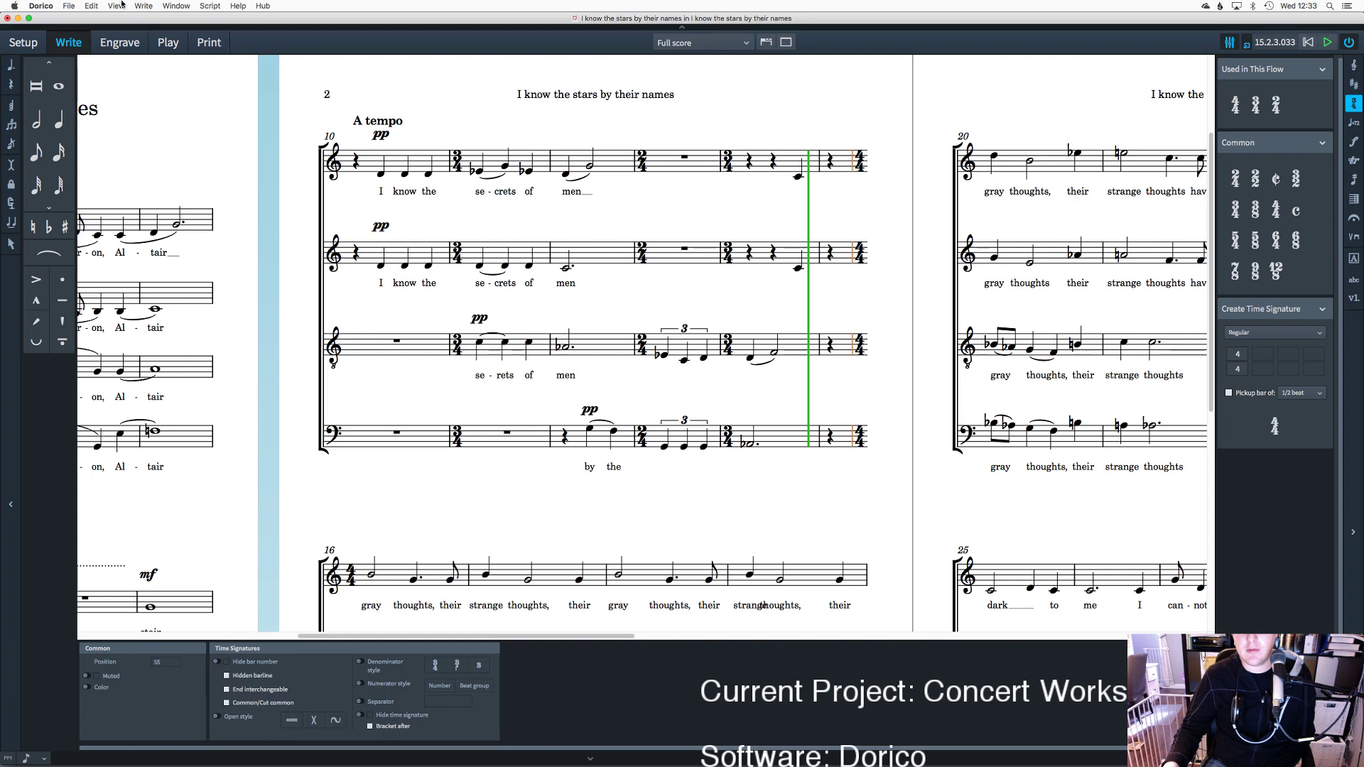
pyautogui.click(143, 6)
pyautogui.click(174, 217)
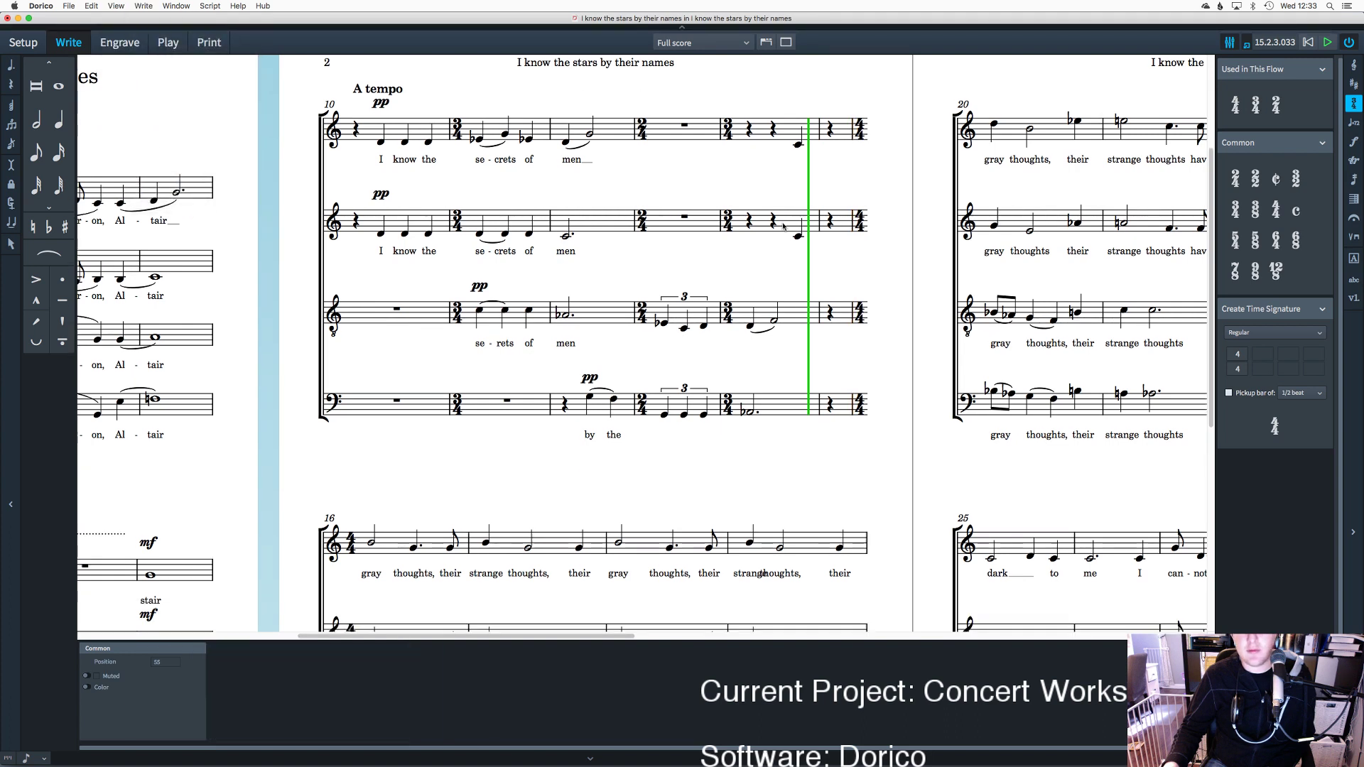
pyautogui.click(117, 5)
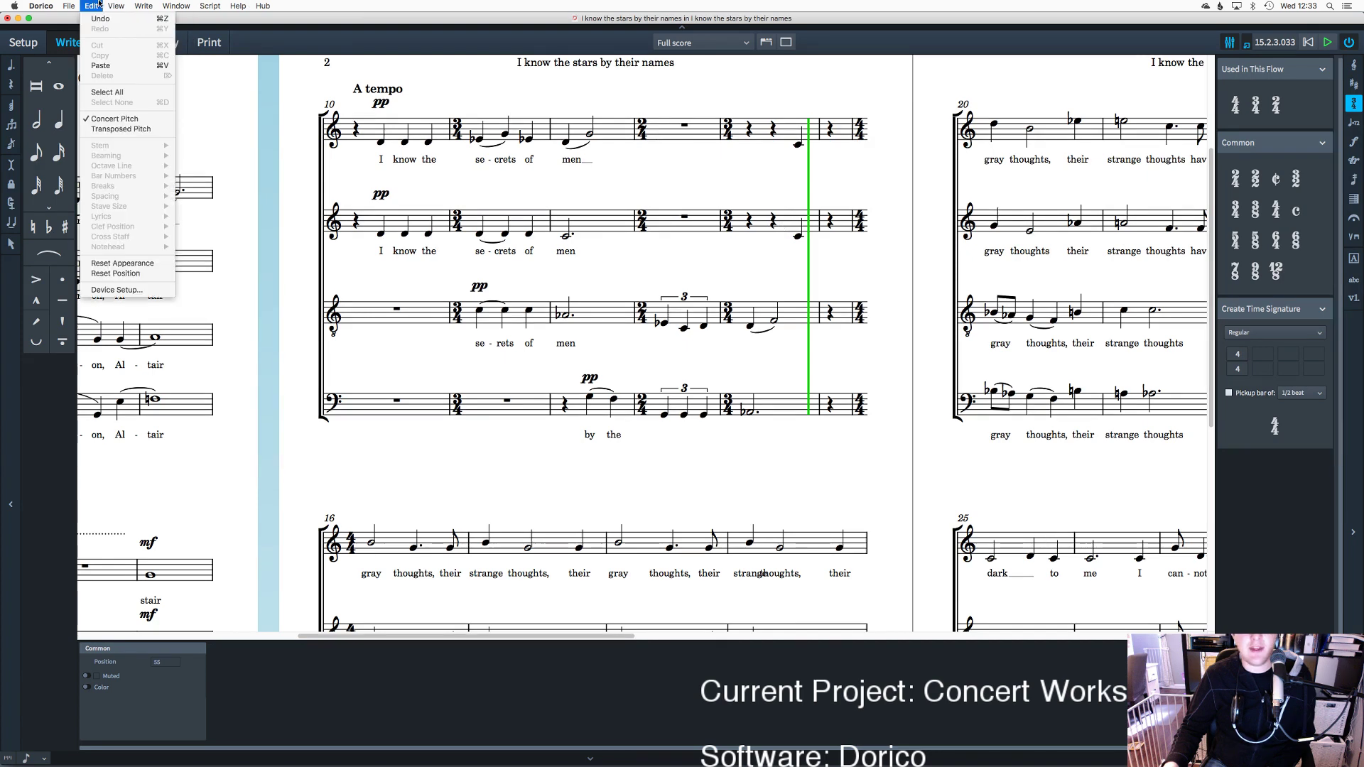
pyautogui.moveTo(146, 4)
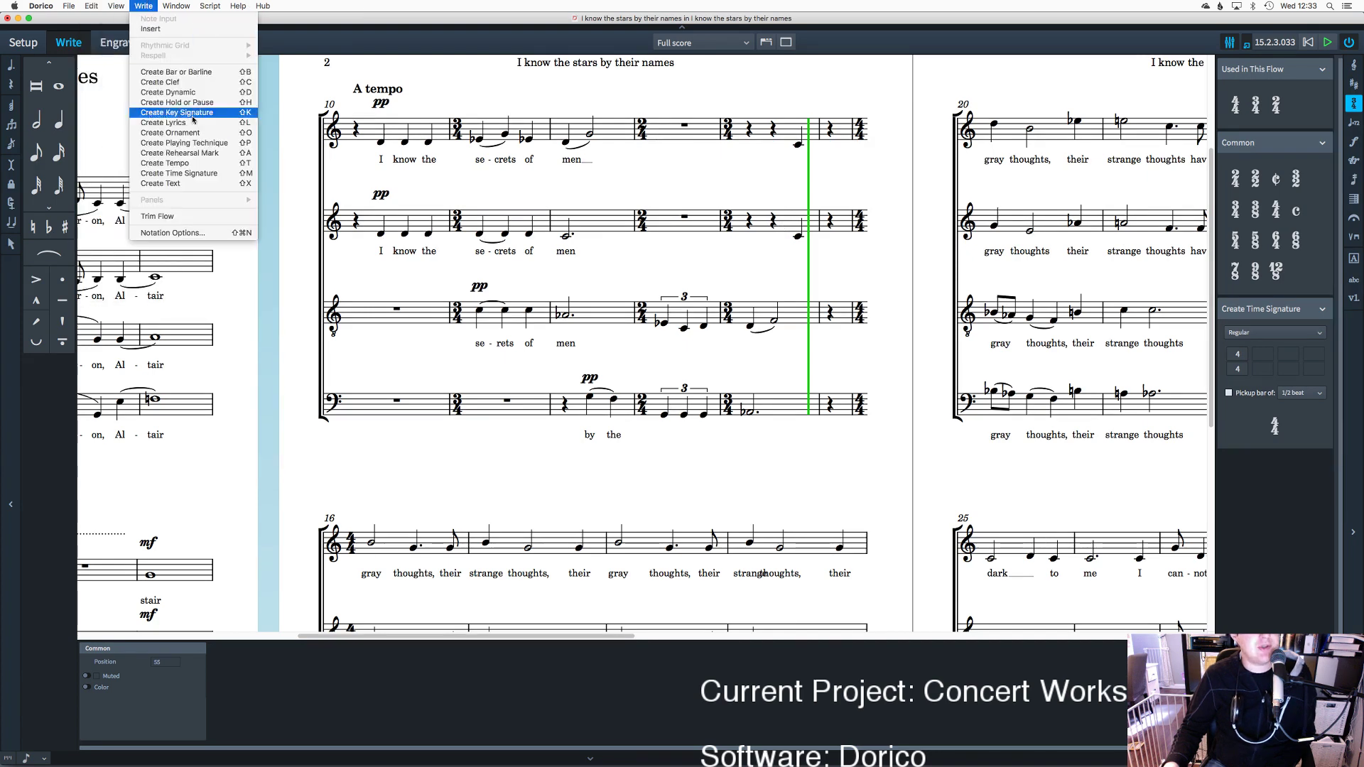
pyautogui.click(206, 232)
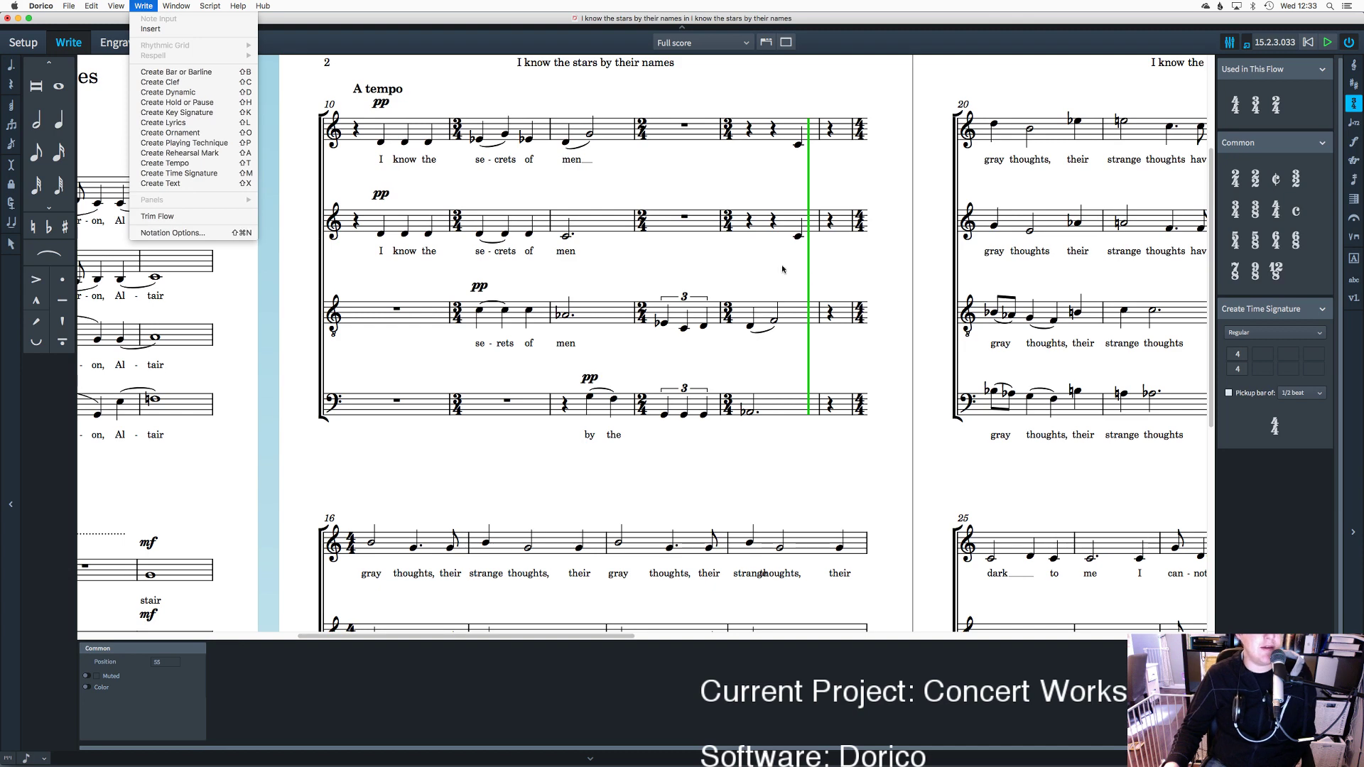
# Step: Enter the tenor lyrics "by the look in" on the notes following "men", starting at bar 13
pyautogui.doubleClick(564, 344)
pyautogui.press('space')
pyautogui.write('by')
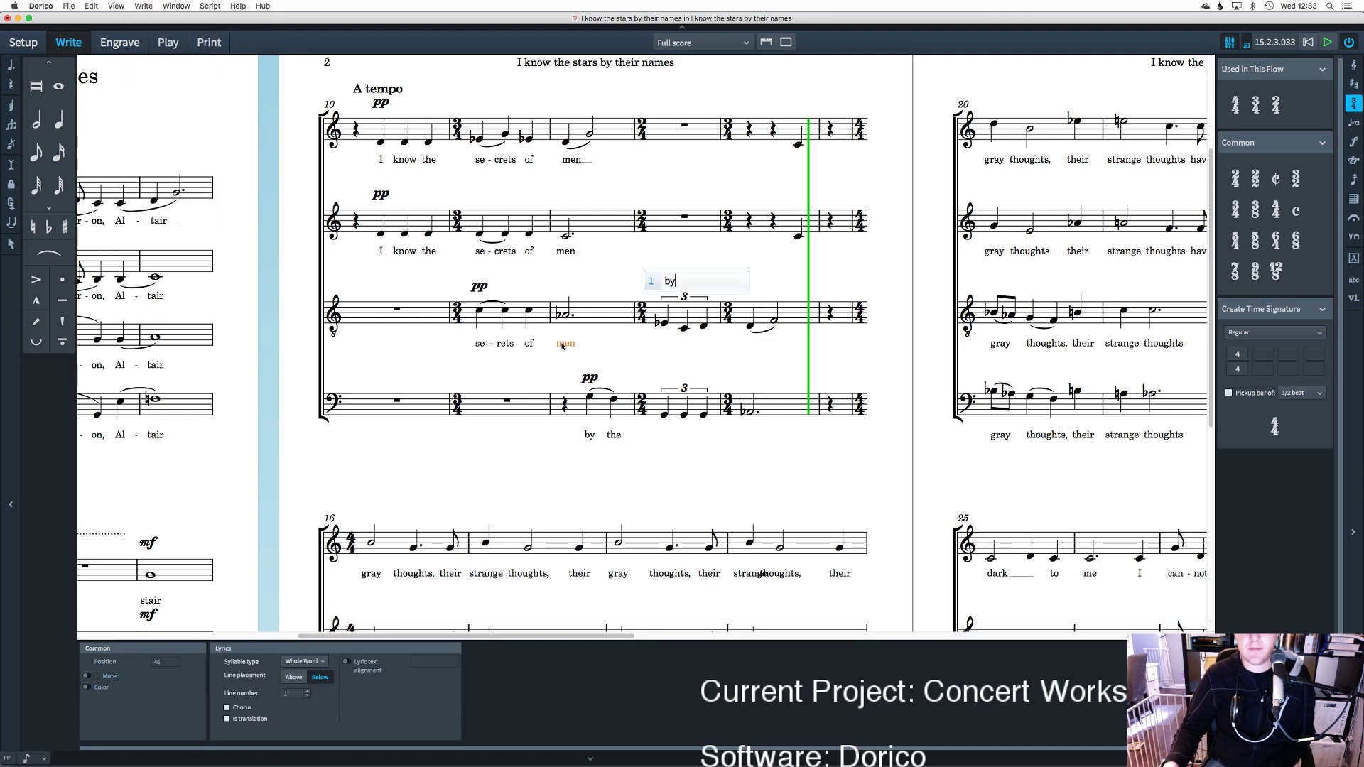
pyautogui.press('space')
pyautogui.write('the')
pyautogui.press('space')
pyautogui.write('look')
pyautogui.press('space')
pyautogui.write('in')
pyautogui.press('space')
pyautogui.write('thei')
pyautogui.press('BackSpace')
pyautogui.press('BackSpace')
pyautogui.press('BackSpace')
pyautogui.hotkey('shift', 'space')
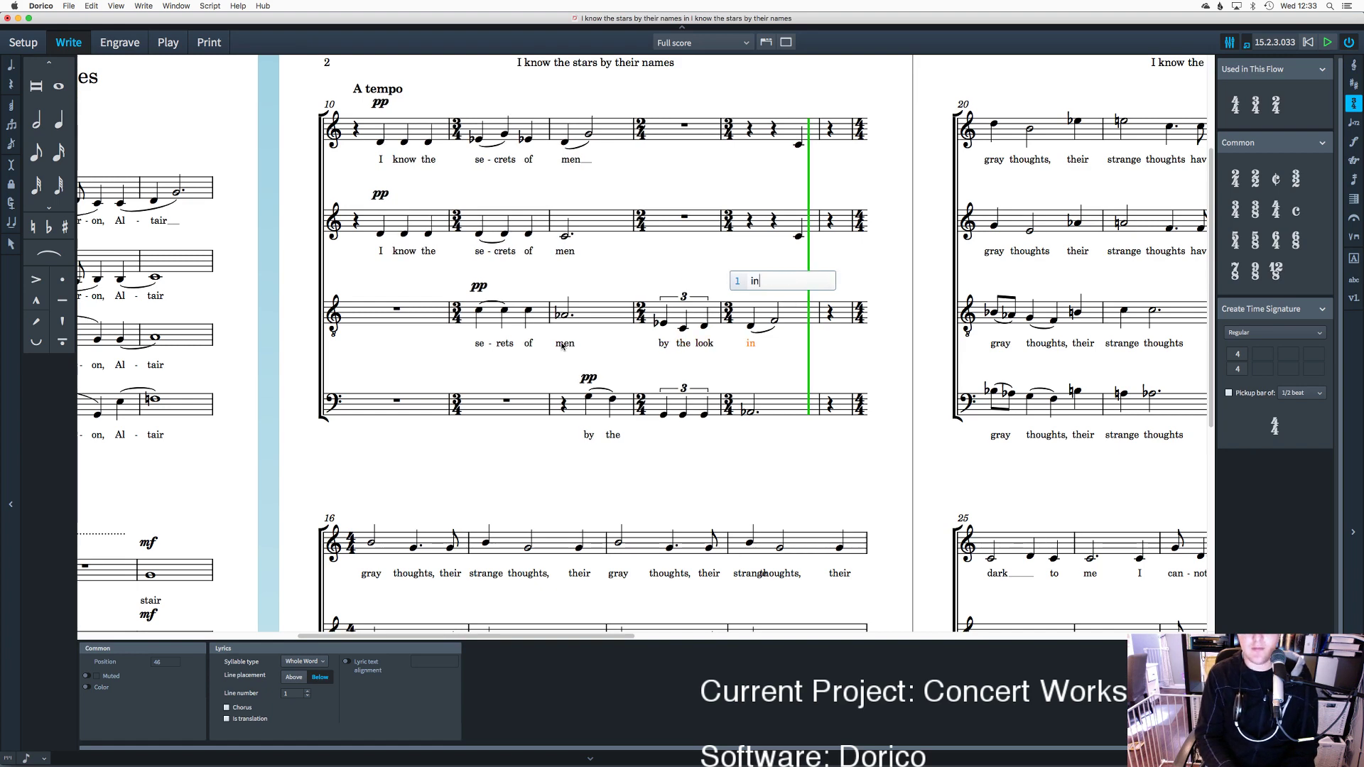
# Step: Replace the tenor lyrics in bars 13 and 14 with "look in their eyes"
pyautogui.press('BackSpace')
pyautogui.press('BackSpace')
pyautogui.press('BackSpace')
pyautogui.press('BackSpace')
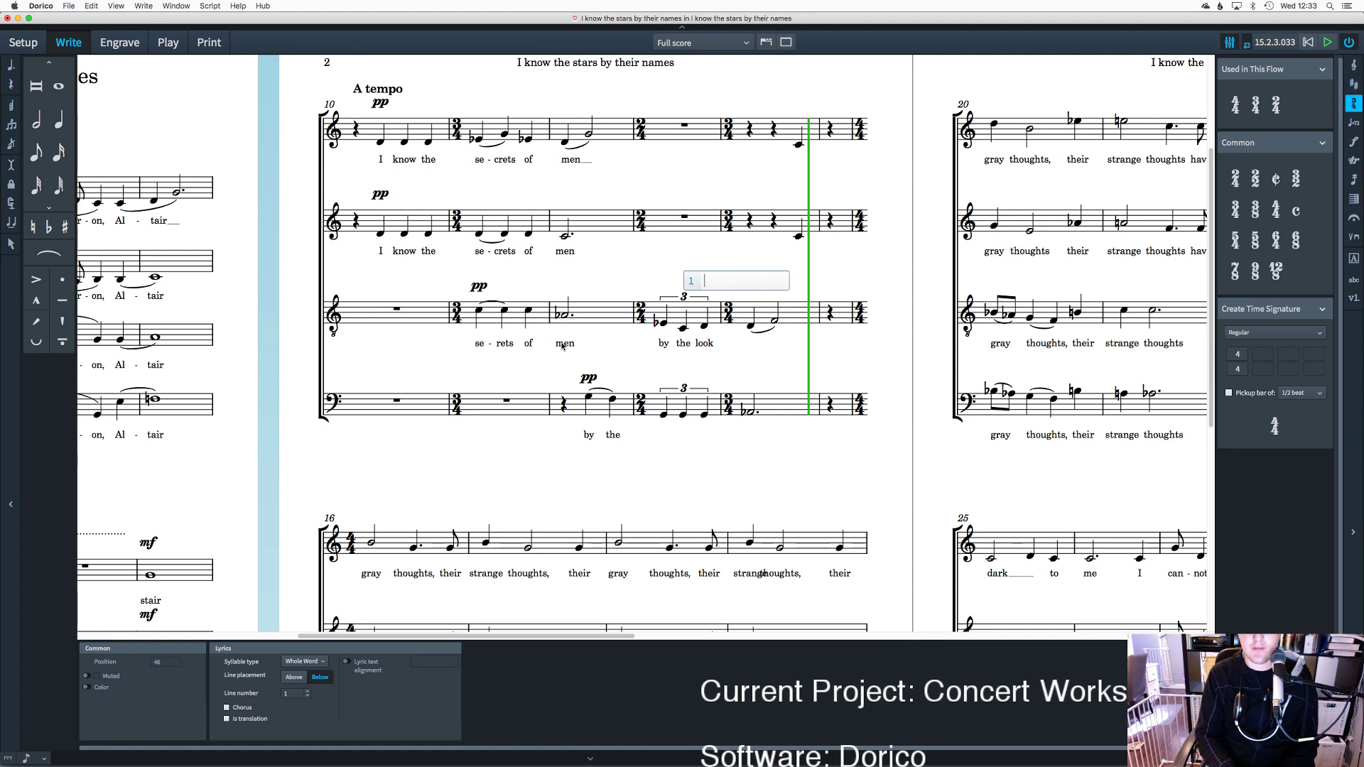
pyautogui.press('BackSpace')
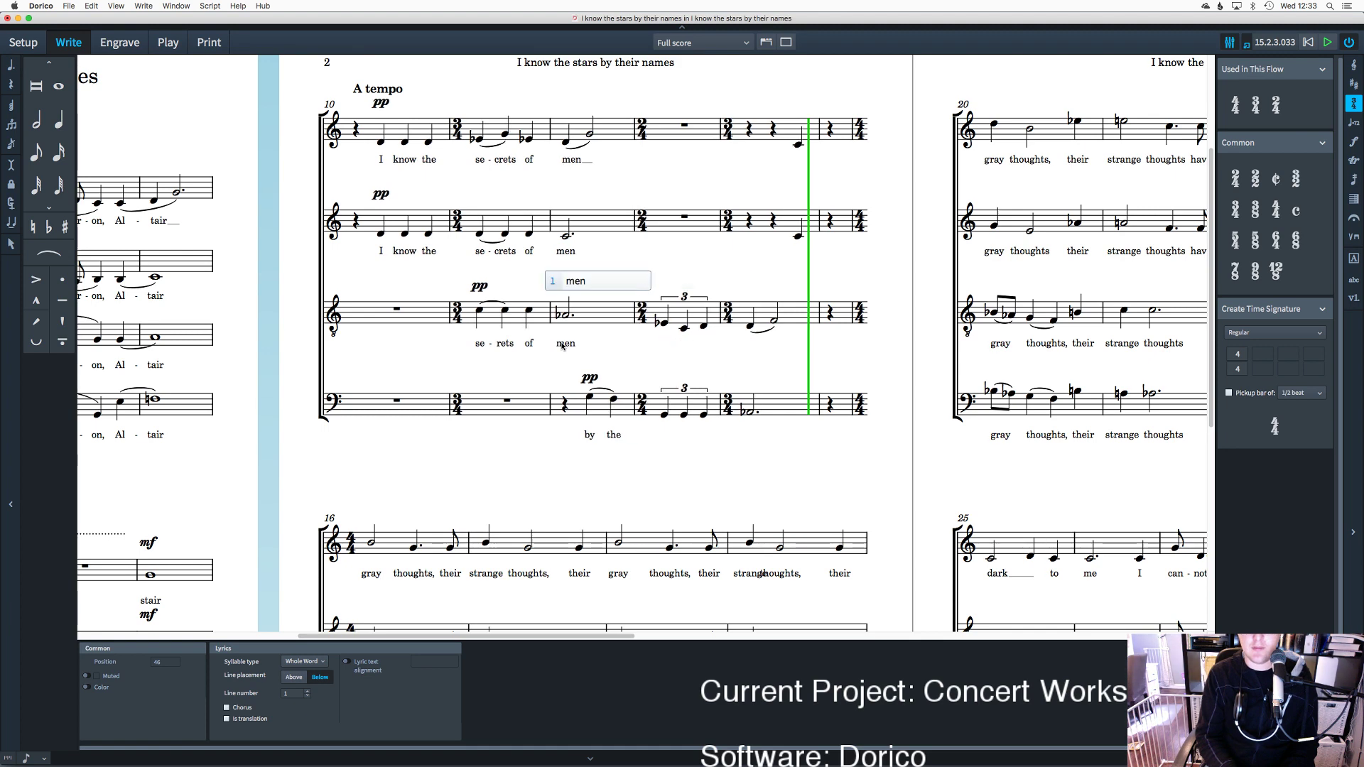
pyautogui.press('BackSpace')
pyautogui.write('look')
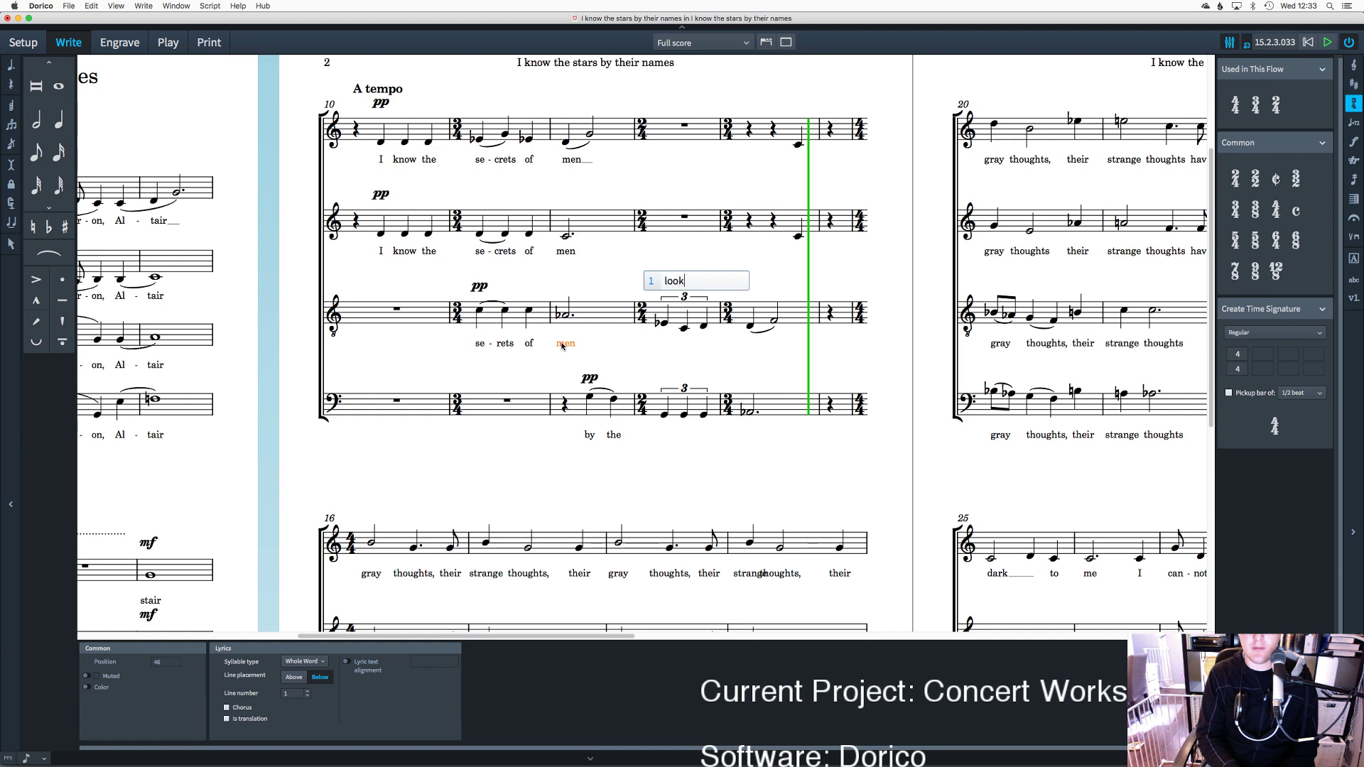
pyautogui.write(' in their ey')
pyautogui.press('BackSpace')
pyautogui.write('eyes')
pyautogui.press('space')
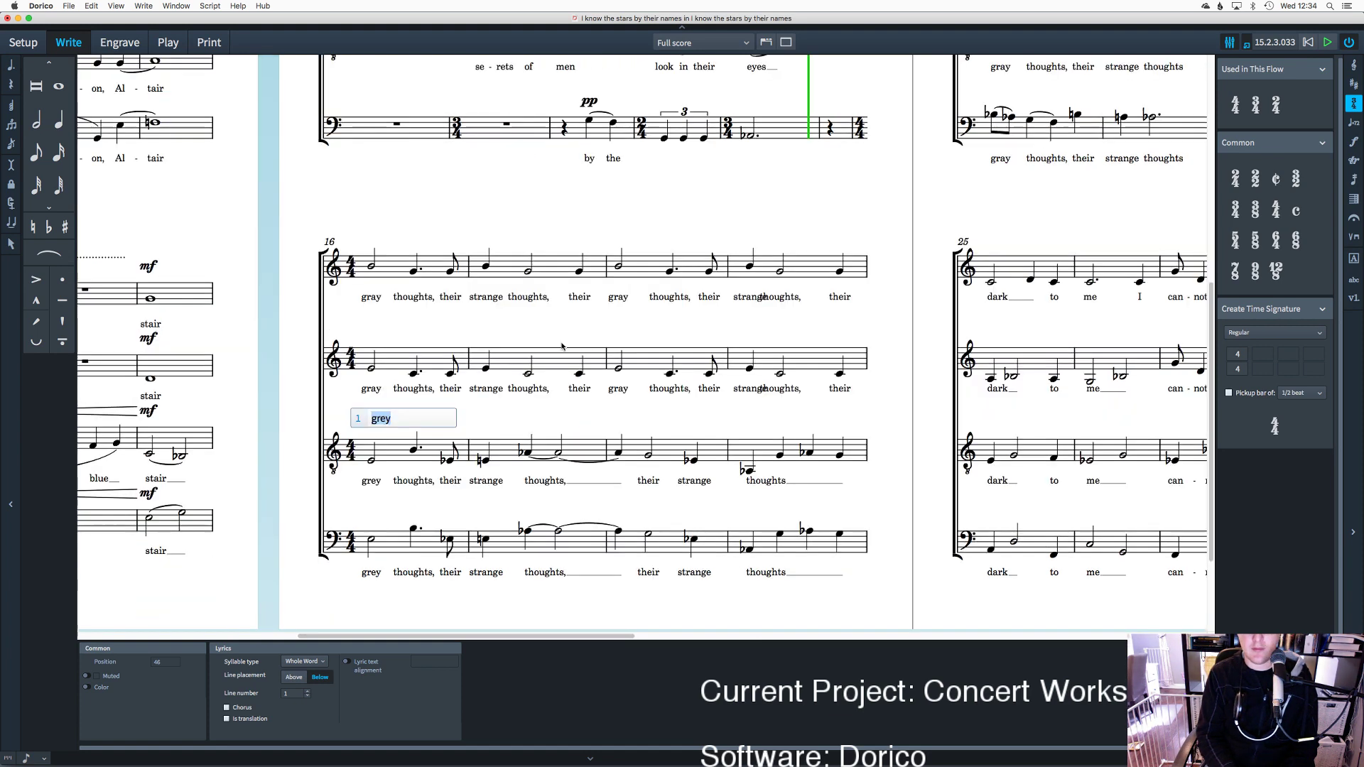
# Step: Add the bass lyrics "look in their eyes" following "by the" across bars 13 and 14
pyautogui.doubleClick(613, 158)
pyautogui.press('space')
pyautogui.write('look')
pyautogui.press('space')
pyautogui.write('in')
pyautogui.press('space')
pyautogui.write('their')
pyautogui.press('space')
pyautogui.write('eyes')
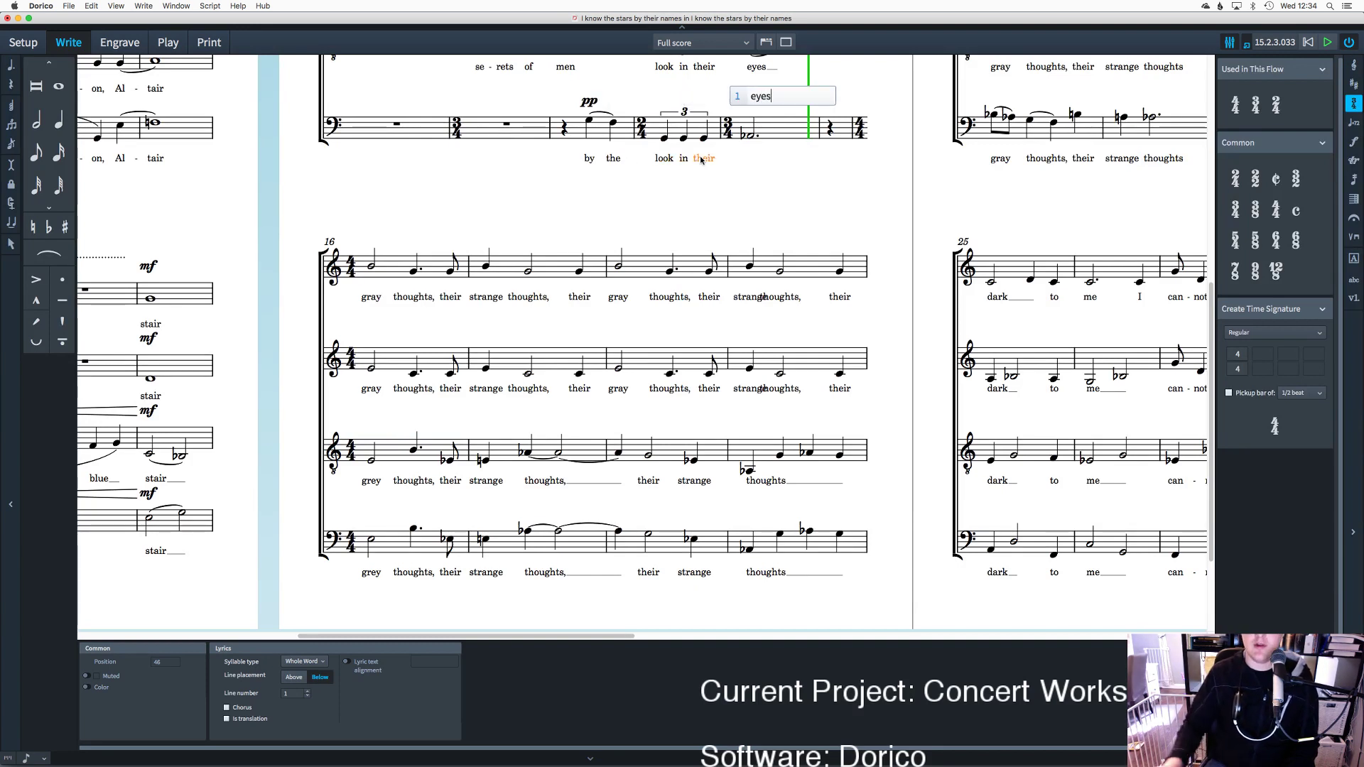
pyautogui.press('Escape')
pyautogui.scroll(5, 868, 216)
pyautogui.scroll(2, 868, 216)
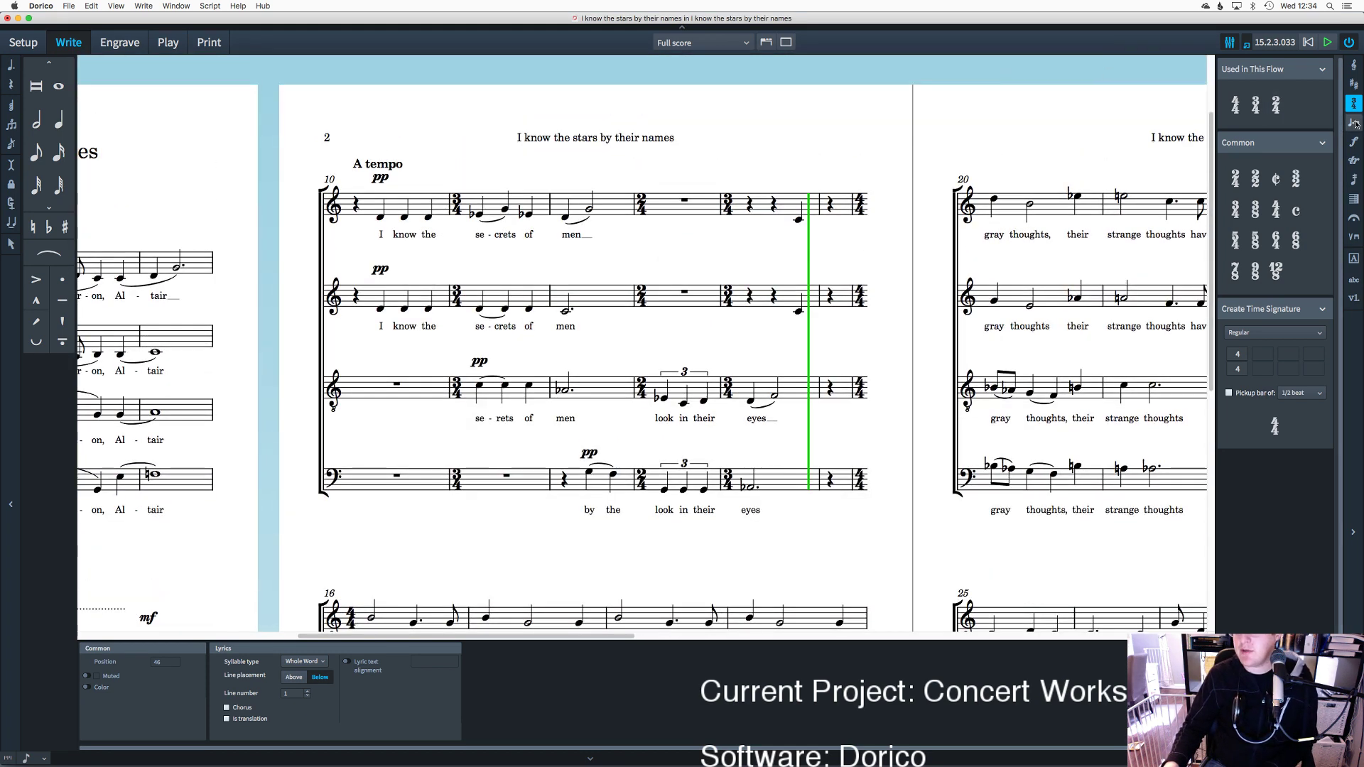
pyautogui.click(861, 206)
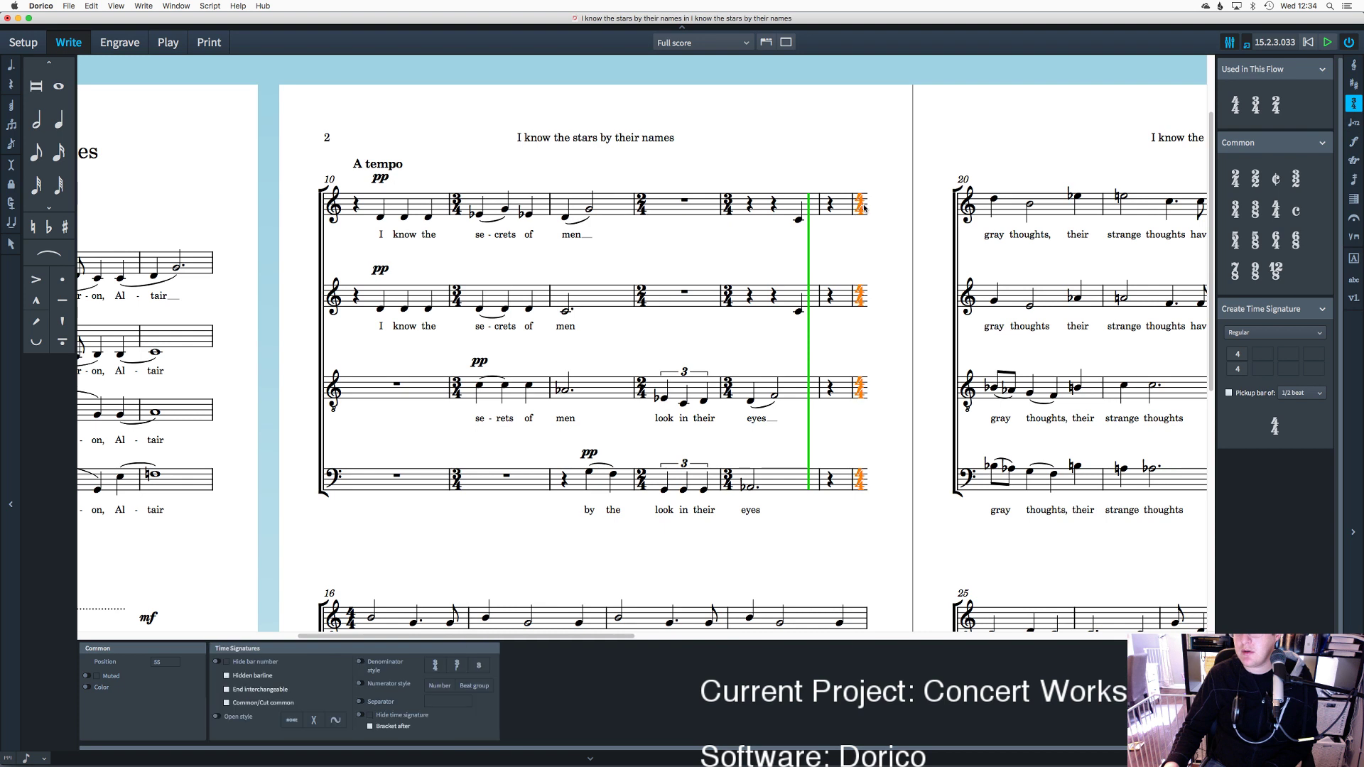
pyautogui.click(852, 206)
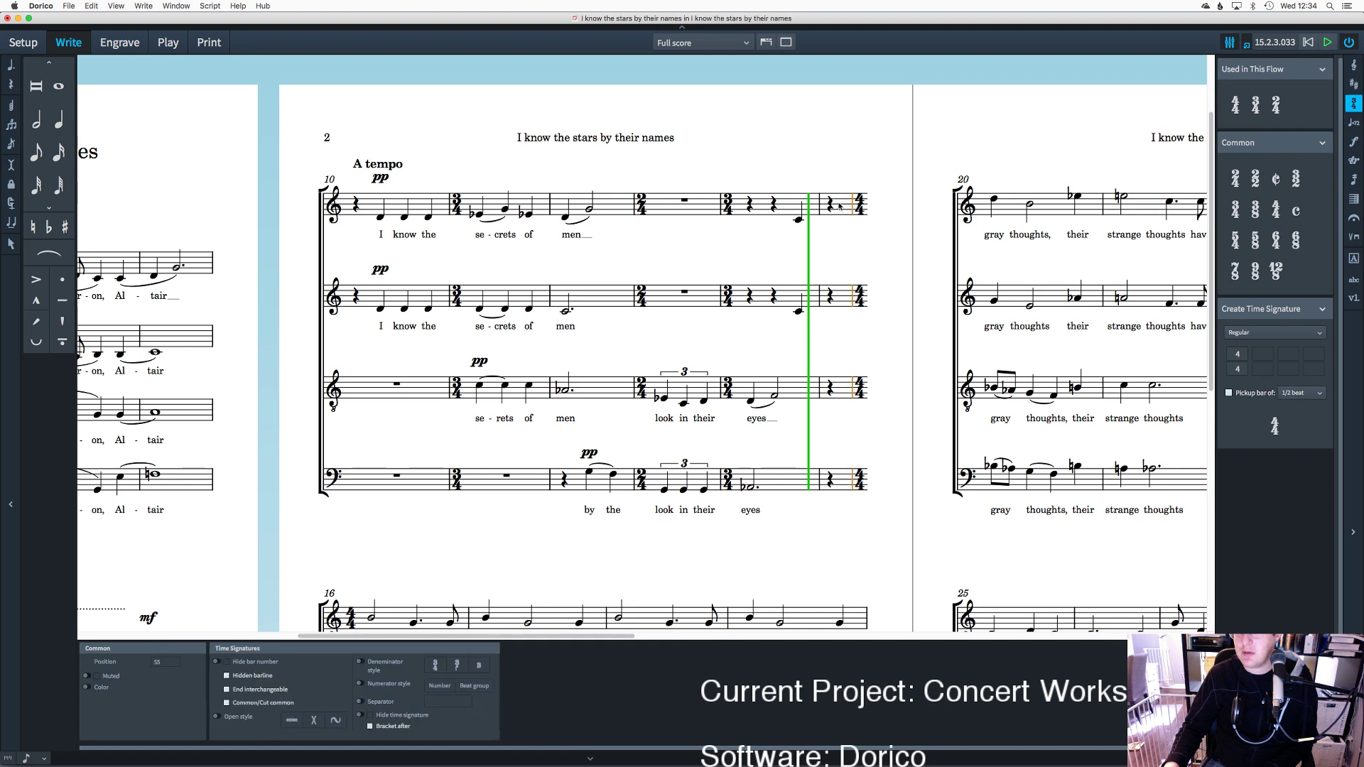
pyautogui.click(820, 210)
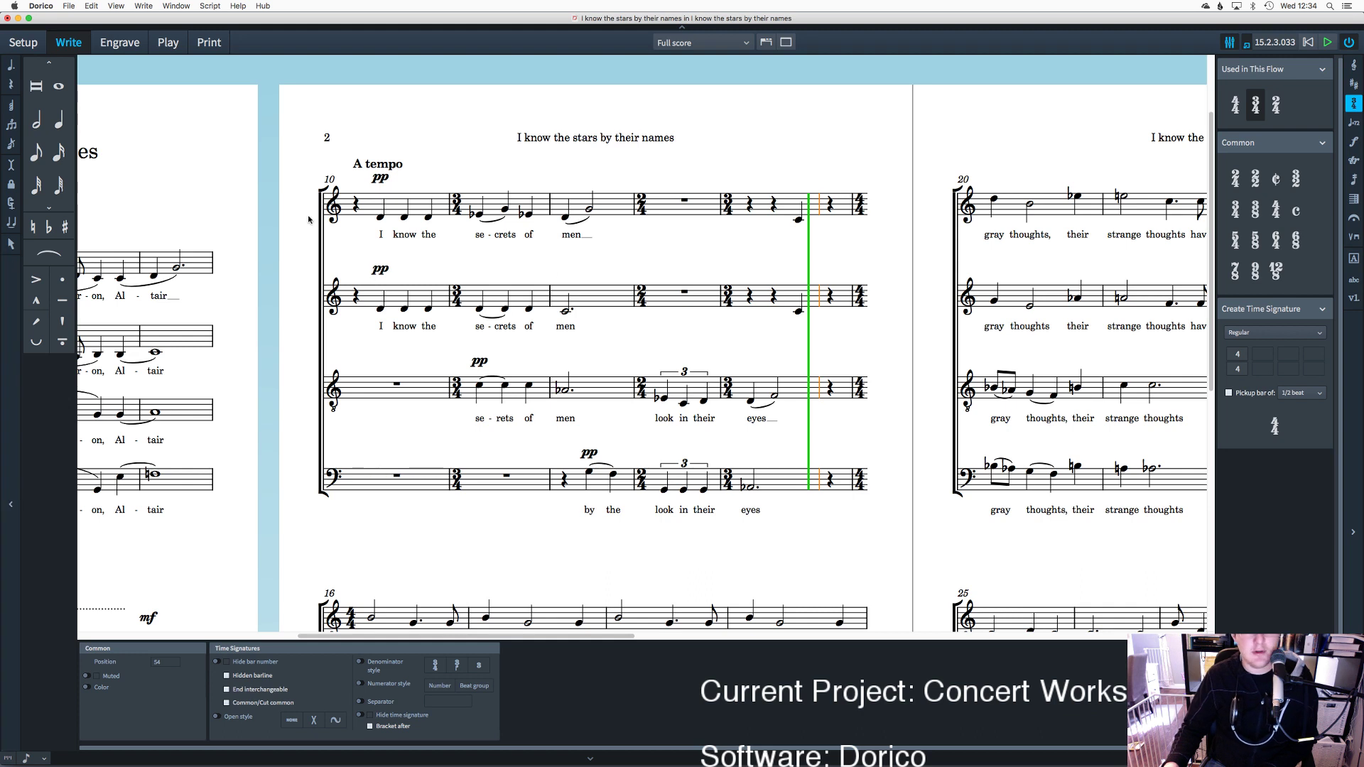
# Step: Try to remove the alto's rest in the one-beat bar 15 using Insert mode
pyautogui.click(10, 165)
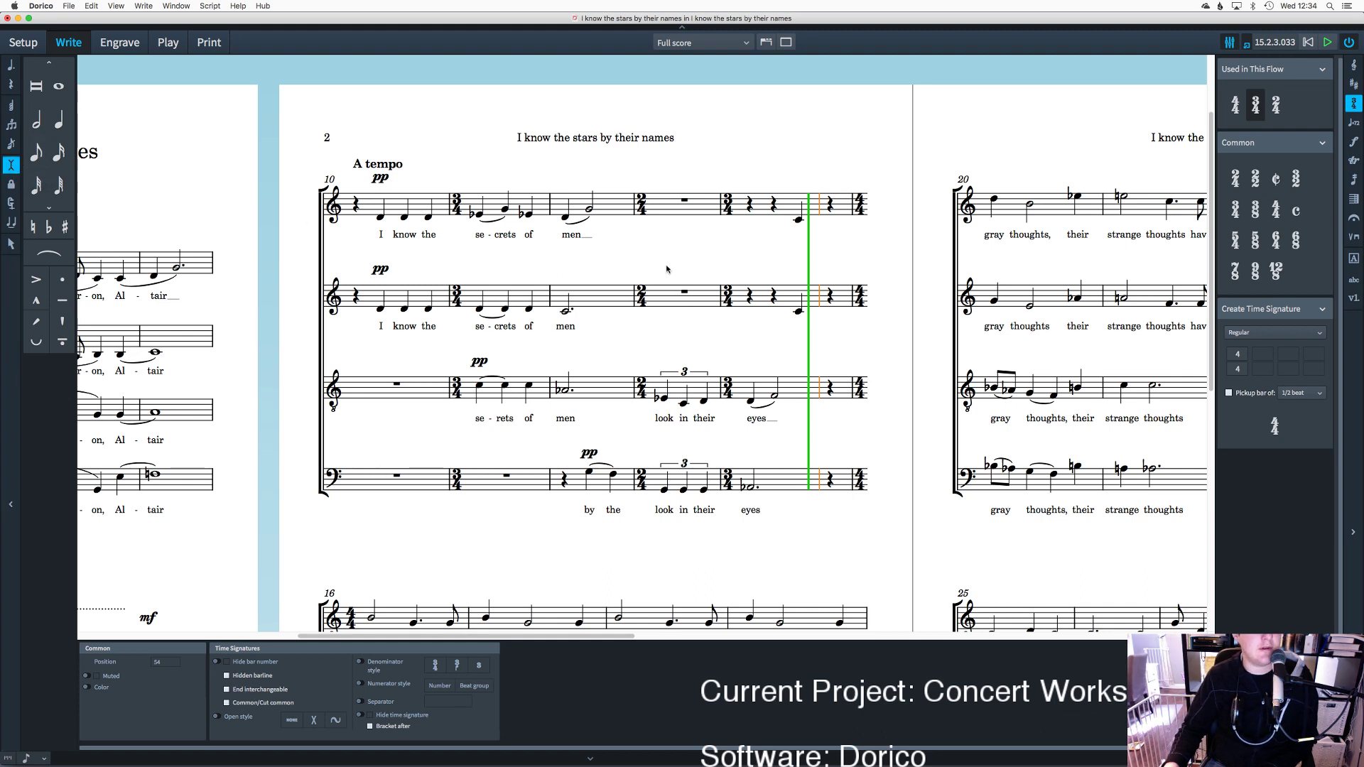
pyautogui.click(829, 295)
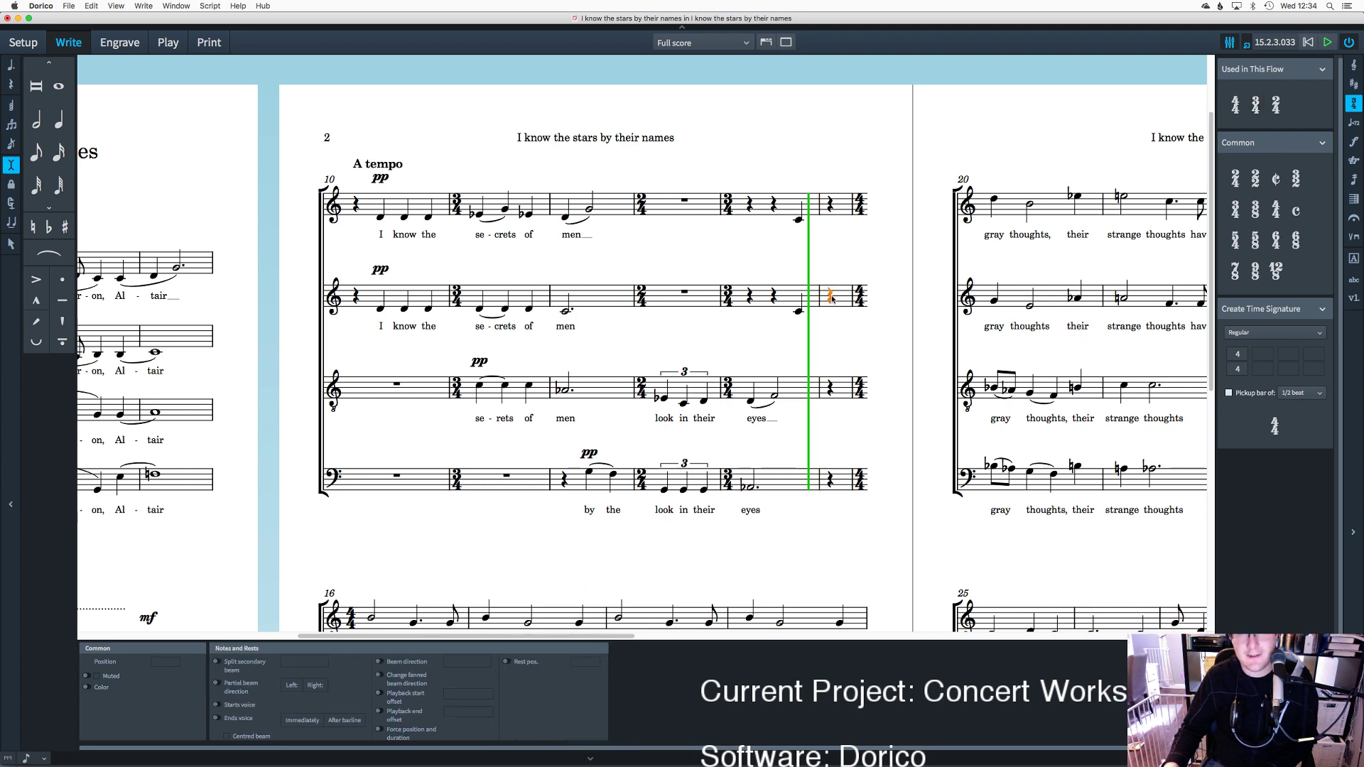
pyautogui.hotkey('shift', 'n')
pyautogui.press('g')
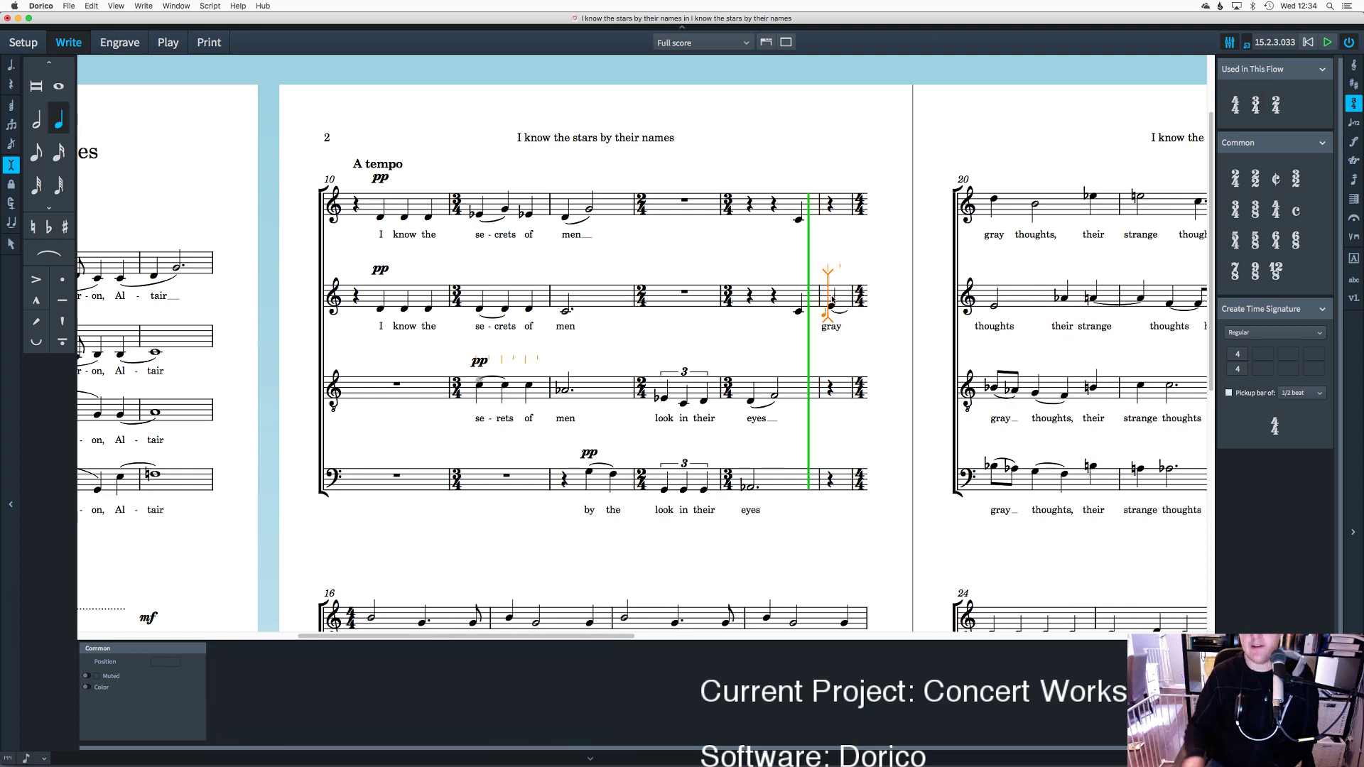
pyautogui.press('super+z')
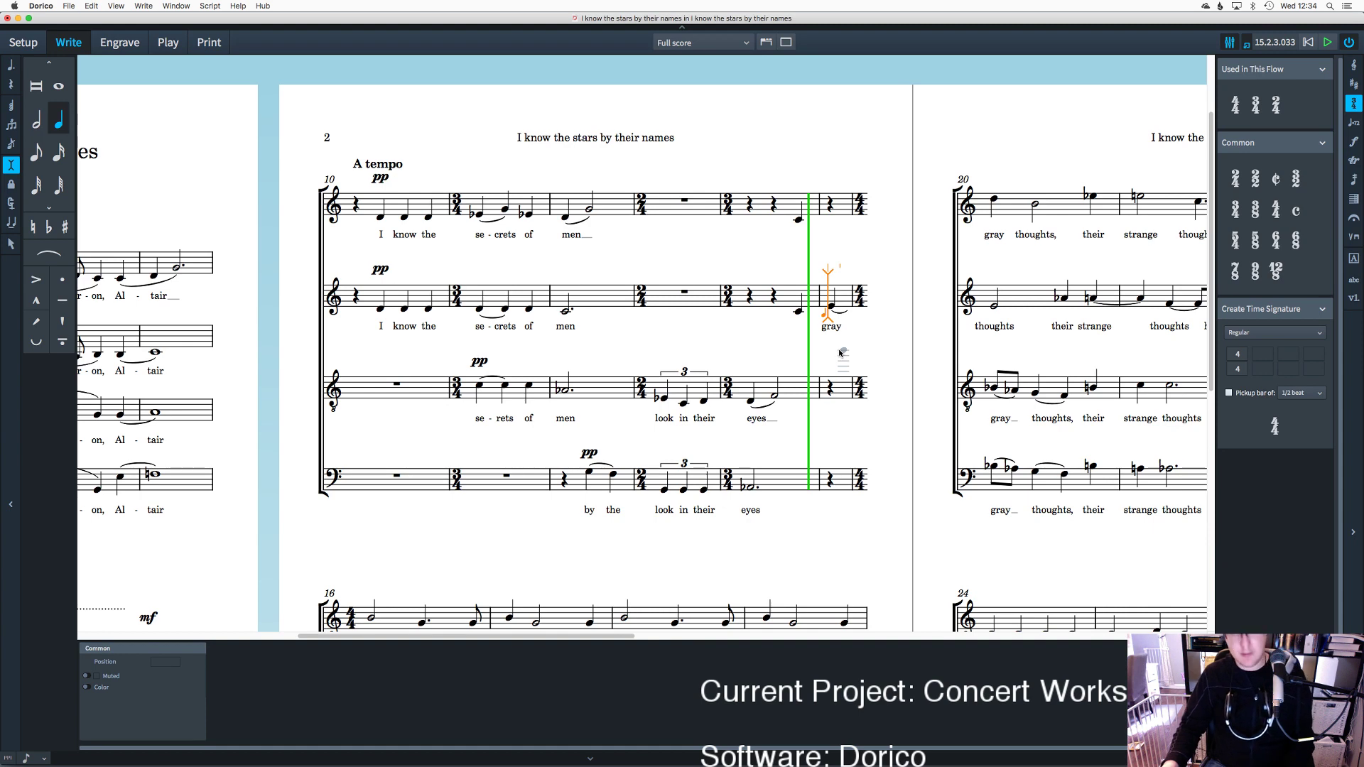
pyautogui.press('Escape')
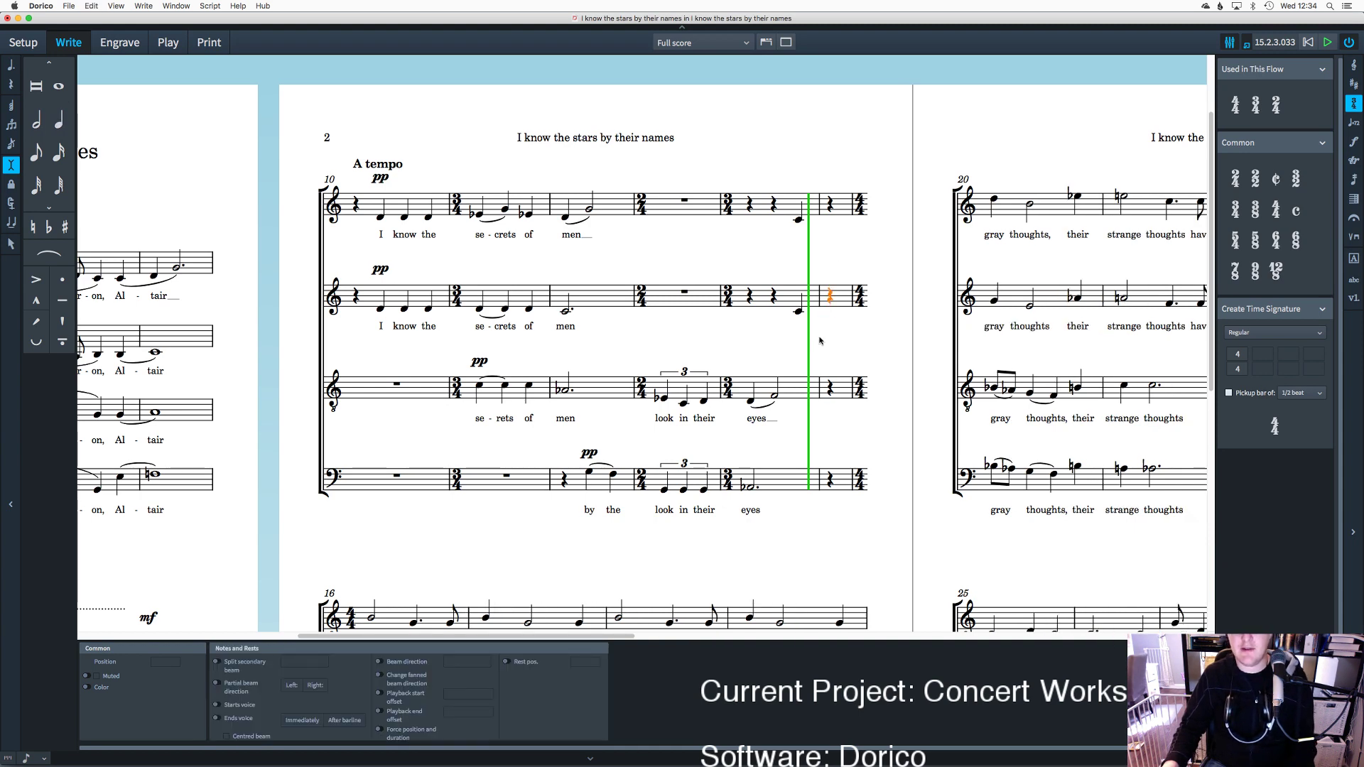
# Step: Try deleting the barline before the one-beat bar 15 with Insert mode active, and undo that
pyautogui.click(825, 325)
pyautogui.click(818, 296)
pyautogui.hotkey('shift', 'n')
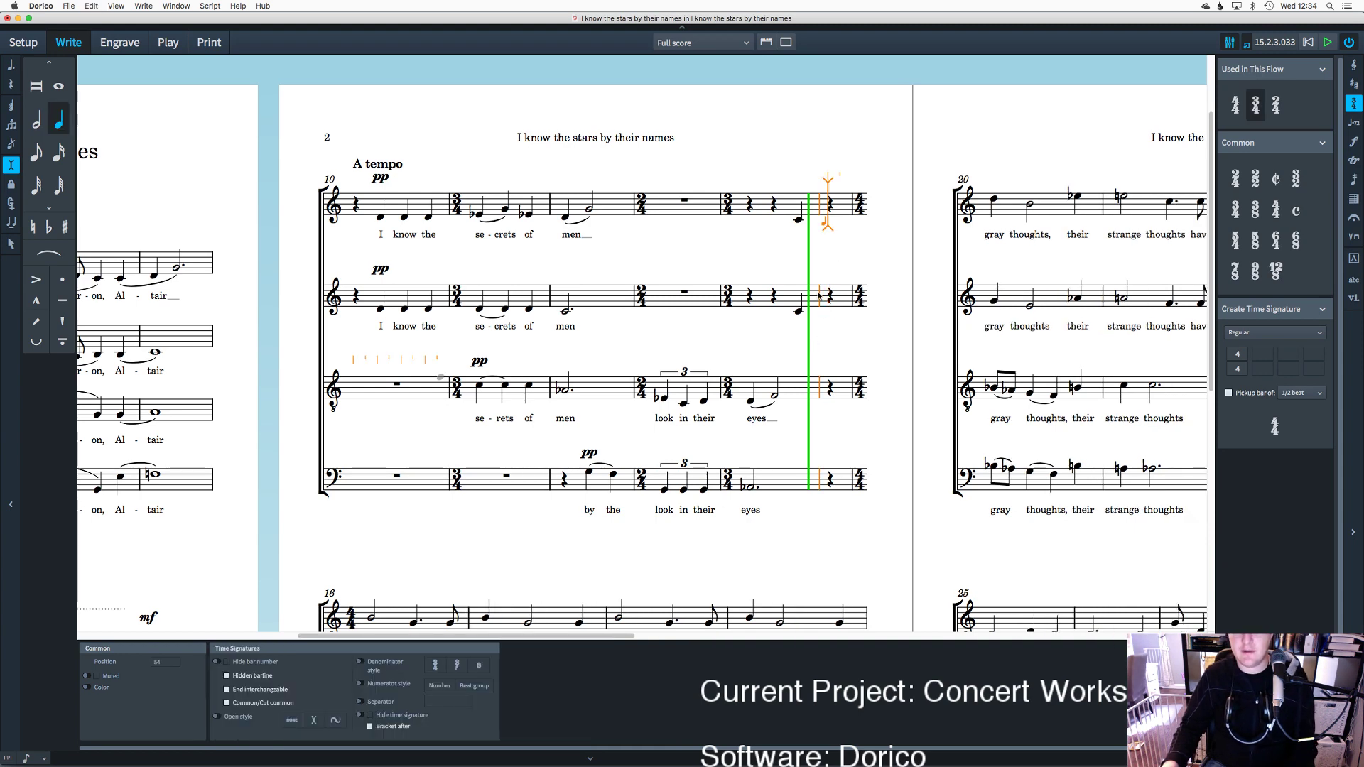
pyautogui.press('Delete')
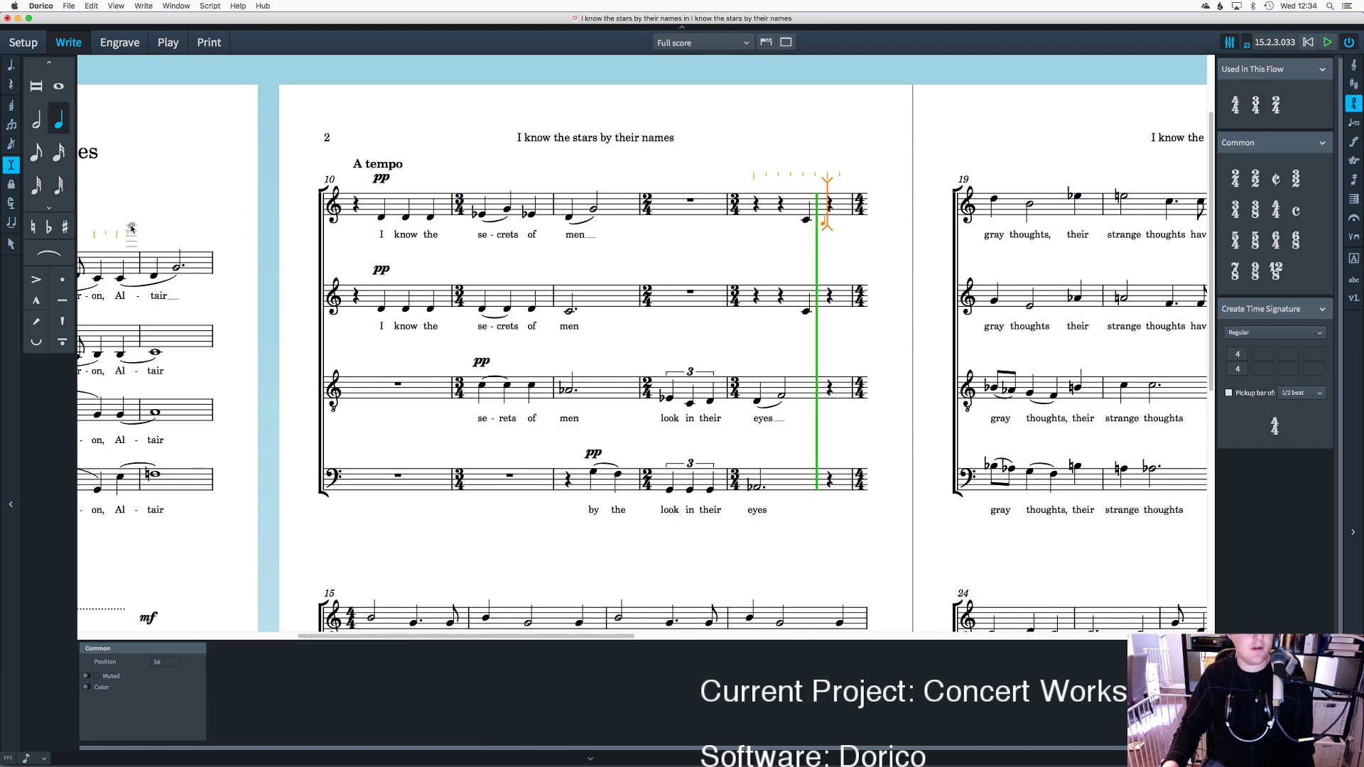
pyautogui.hotkey('ctrl', 'z')
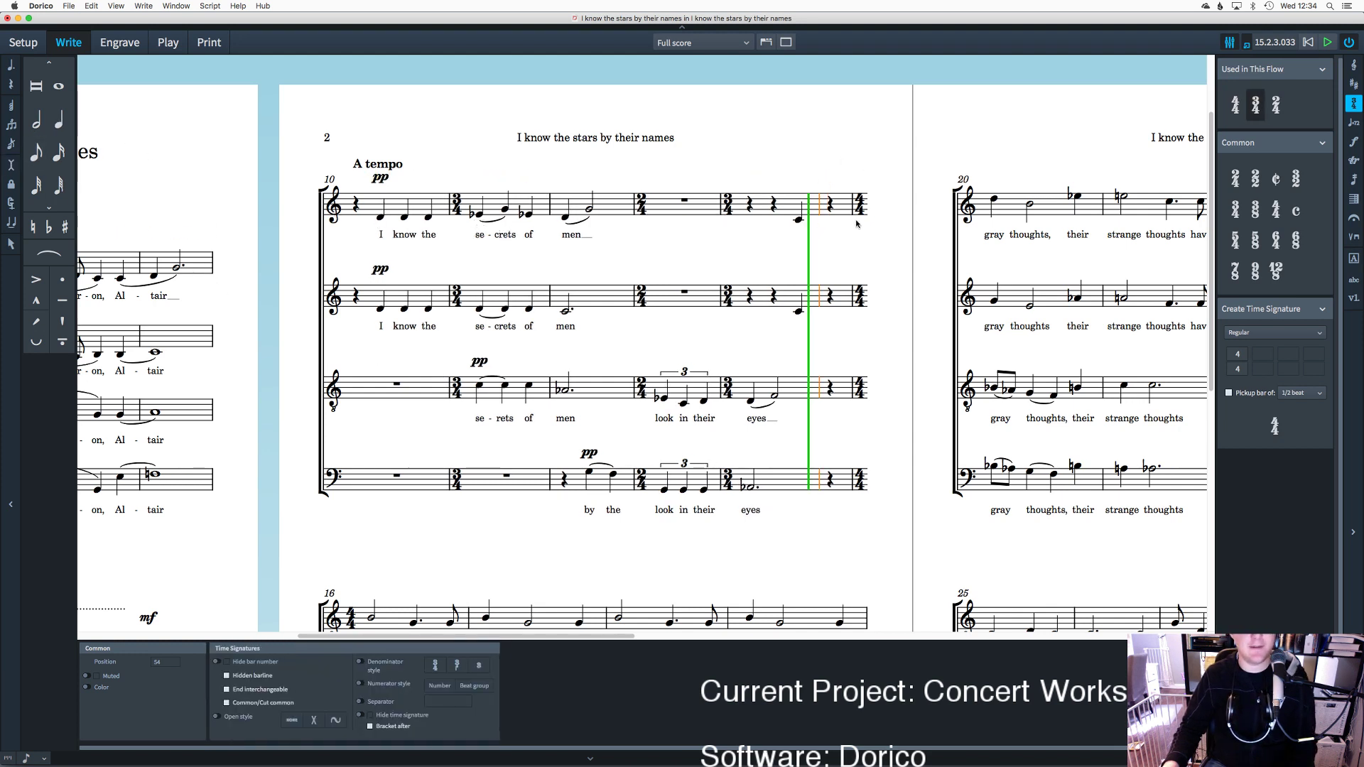
pyautogui.click(840, 247)
# Step: Hide the main toolbar above the score
pyautogui.scroll(-10, 840, 246)
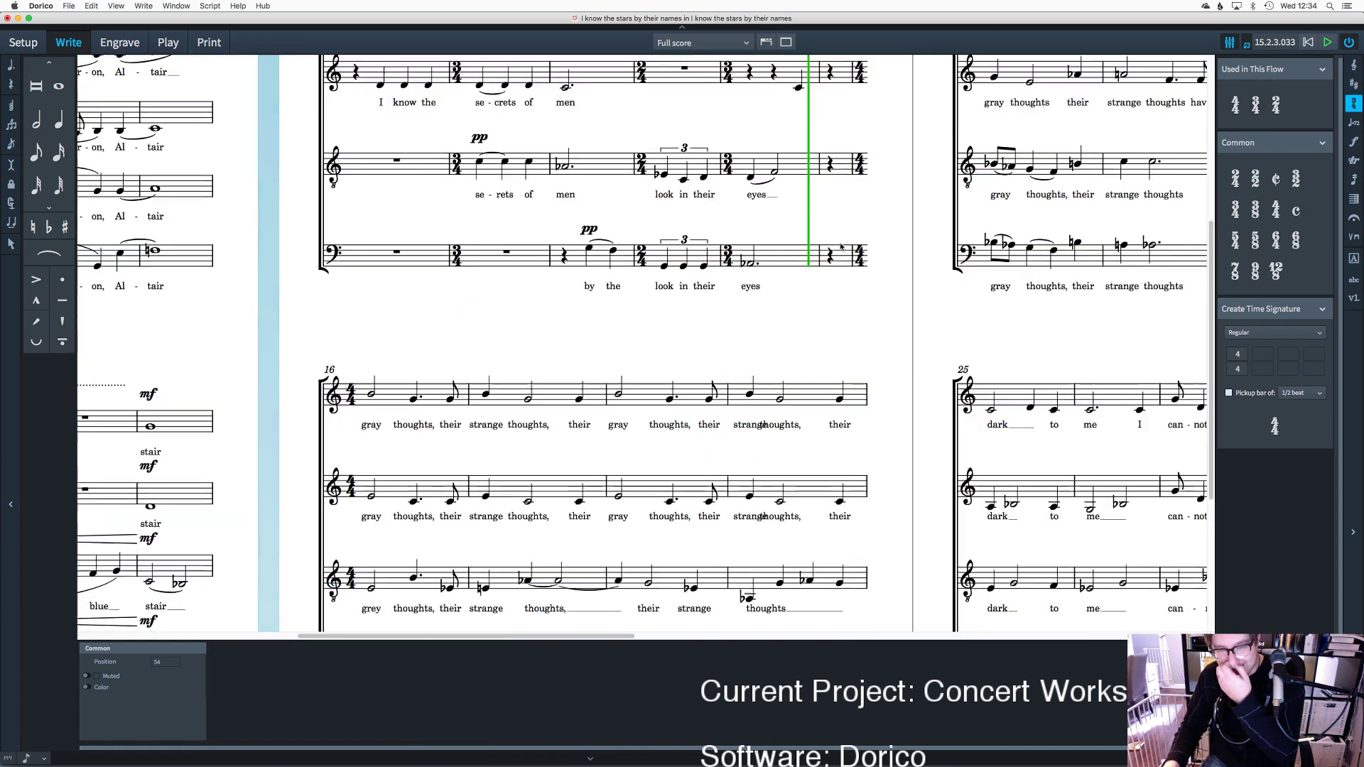
pyautogui.scroll(-3, 777, 256)
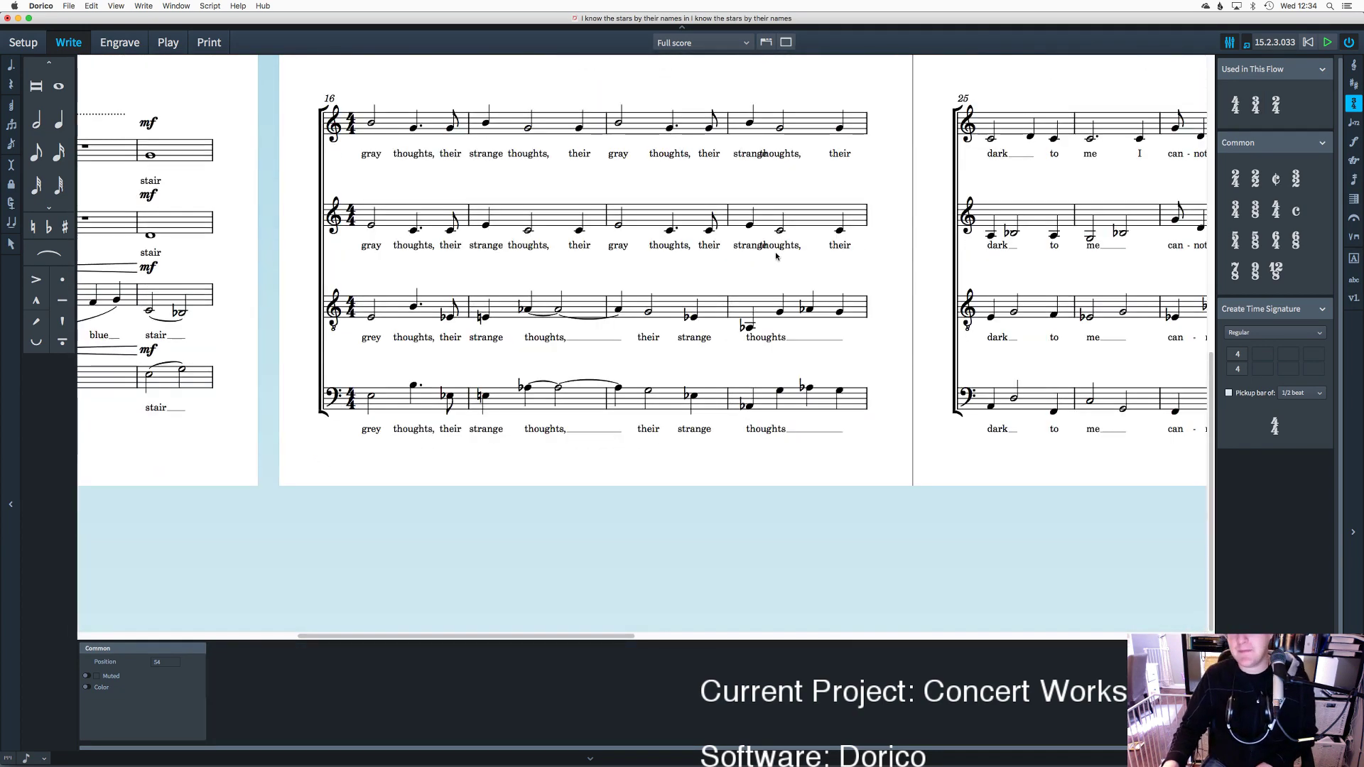
pyautogui.scroll(12, 1039, 425)
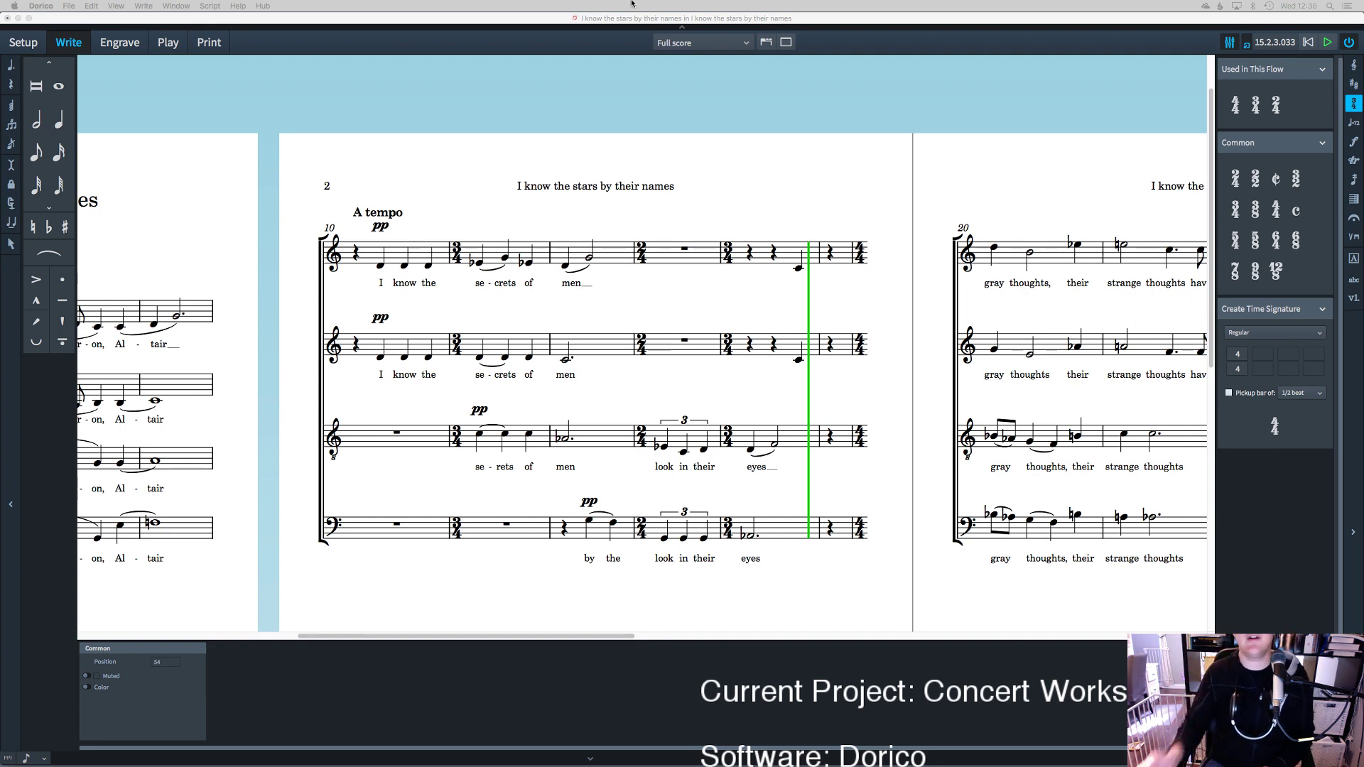
pyautogui.click(509, 29)
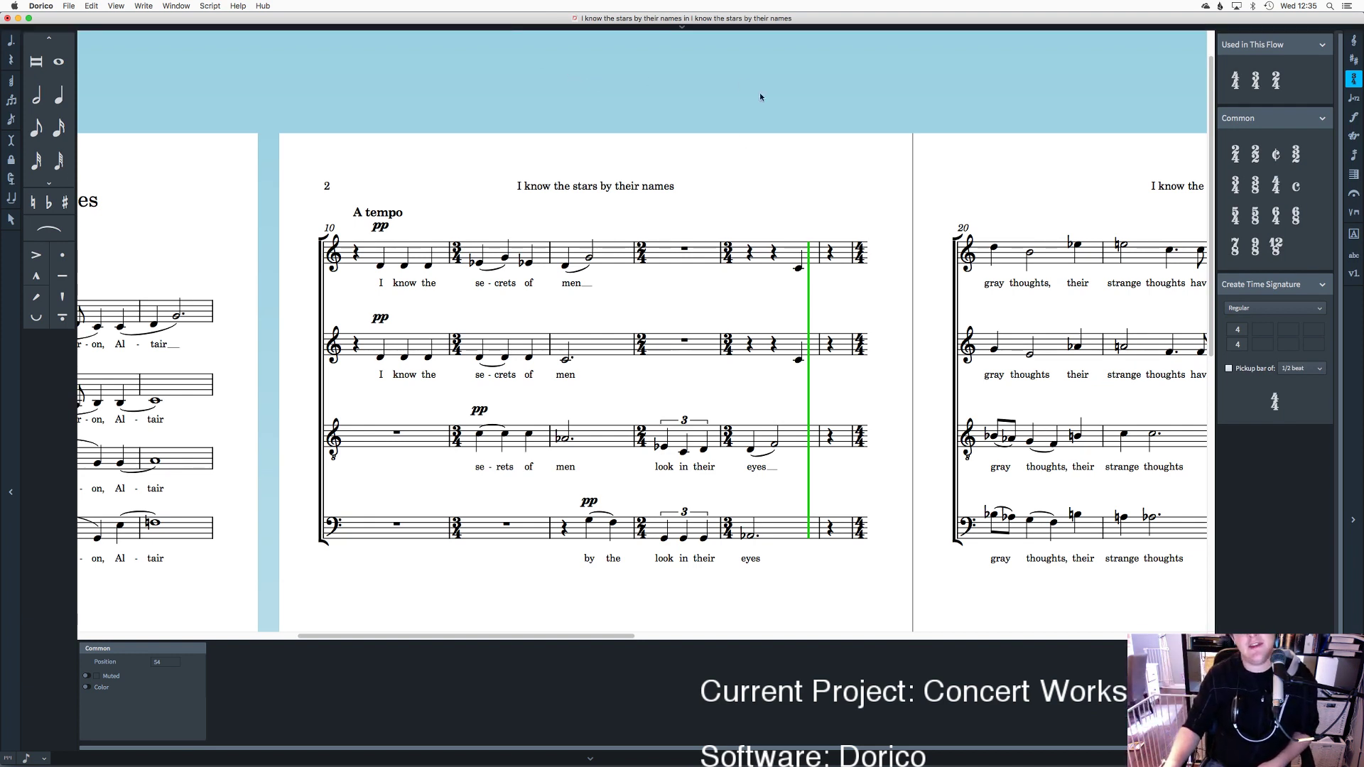
# Step: Trim the flow again in an attempt to discard the one-beat bar 15
pyautogui.scroll(-5, 741, 86)
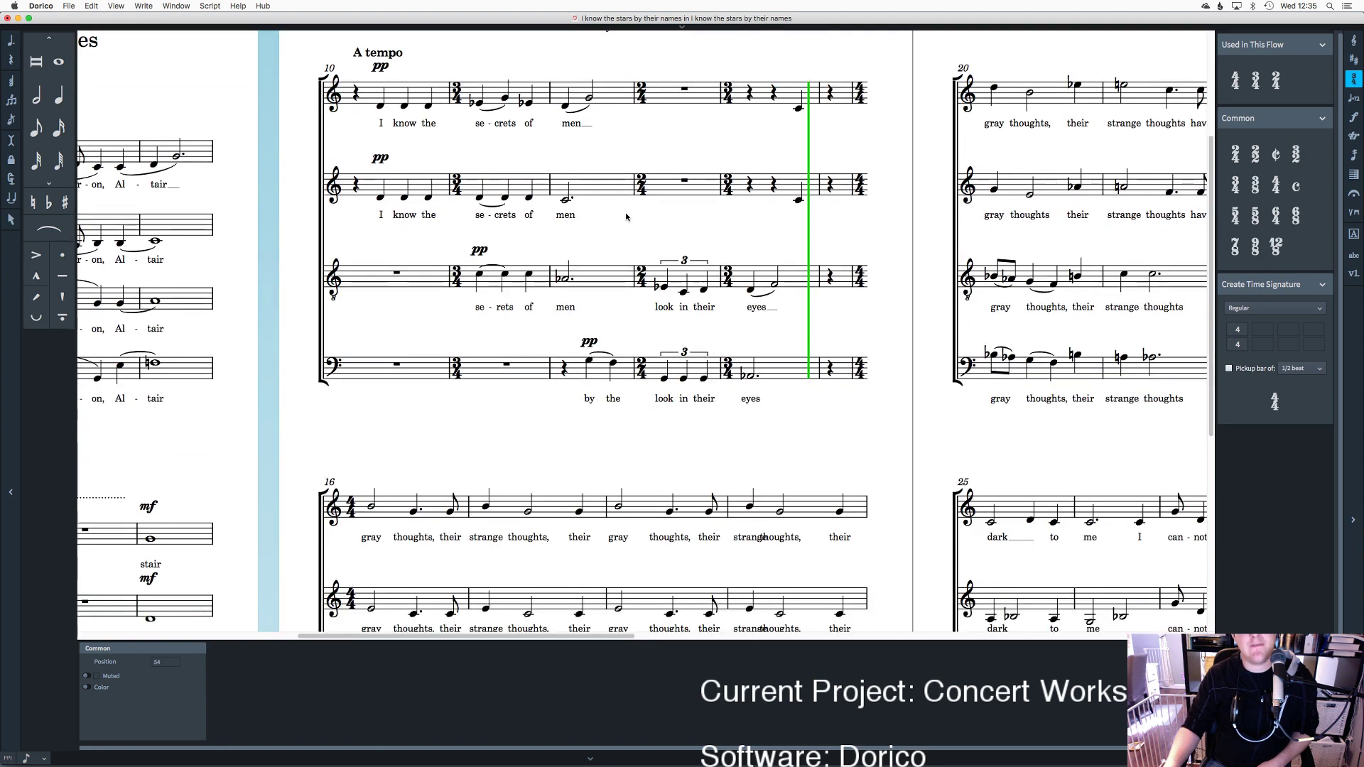
pyautogui.scroll(2, 741, 242)
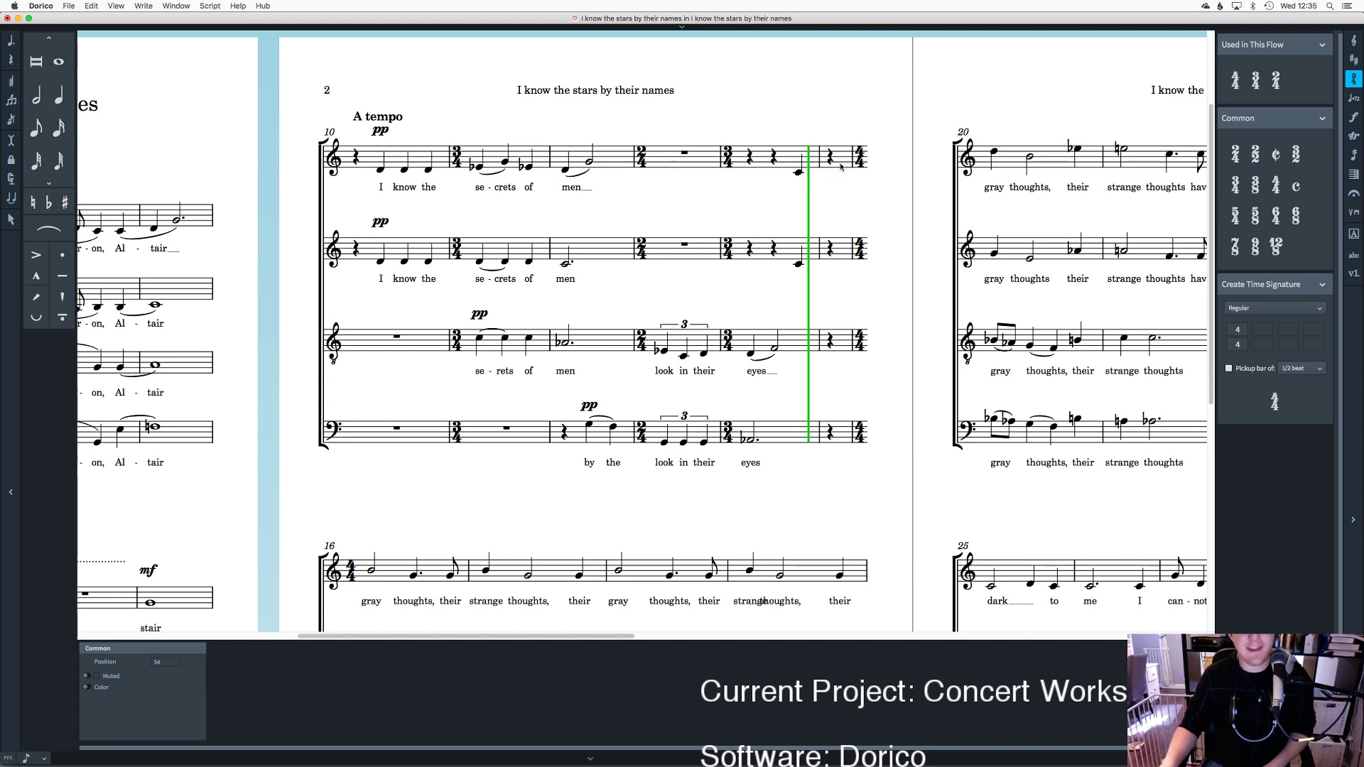
pyautogui.click(90, 5)
pyautogui.moveTo(144, 6)
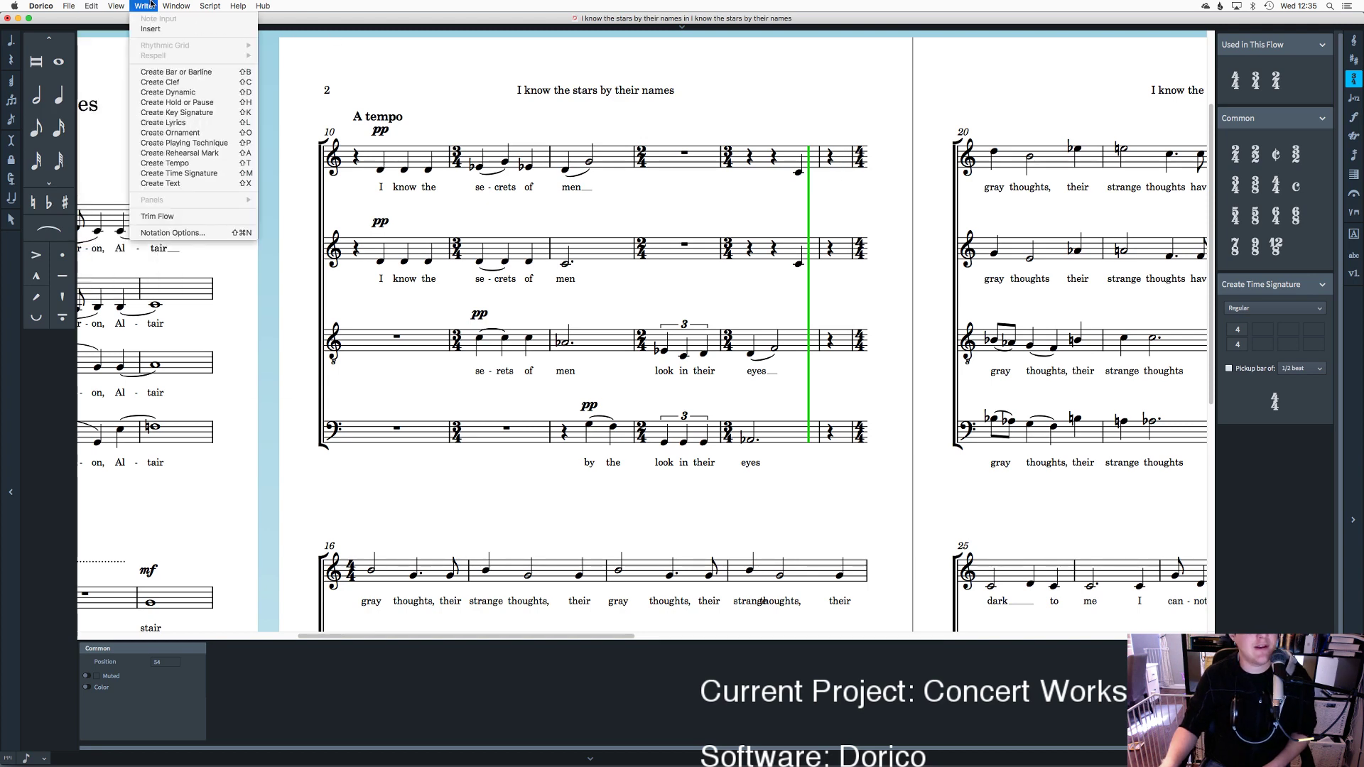
pyautogui.click(183, 219)
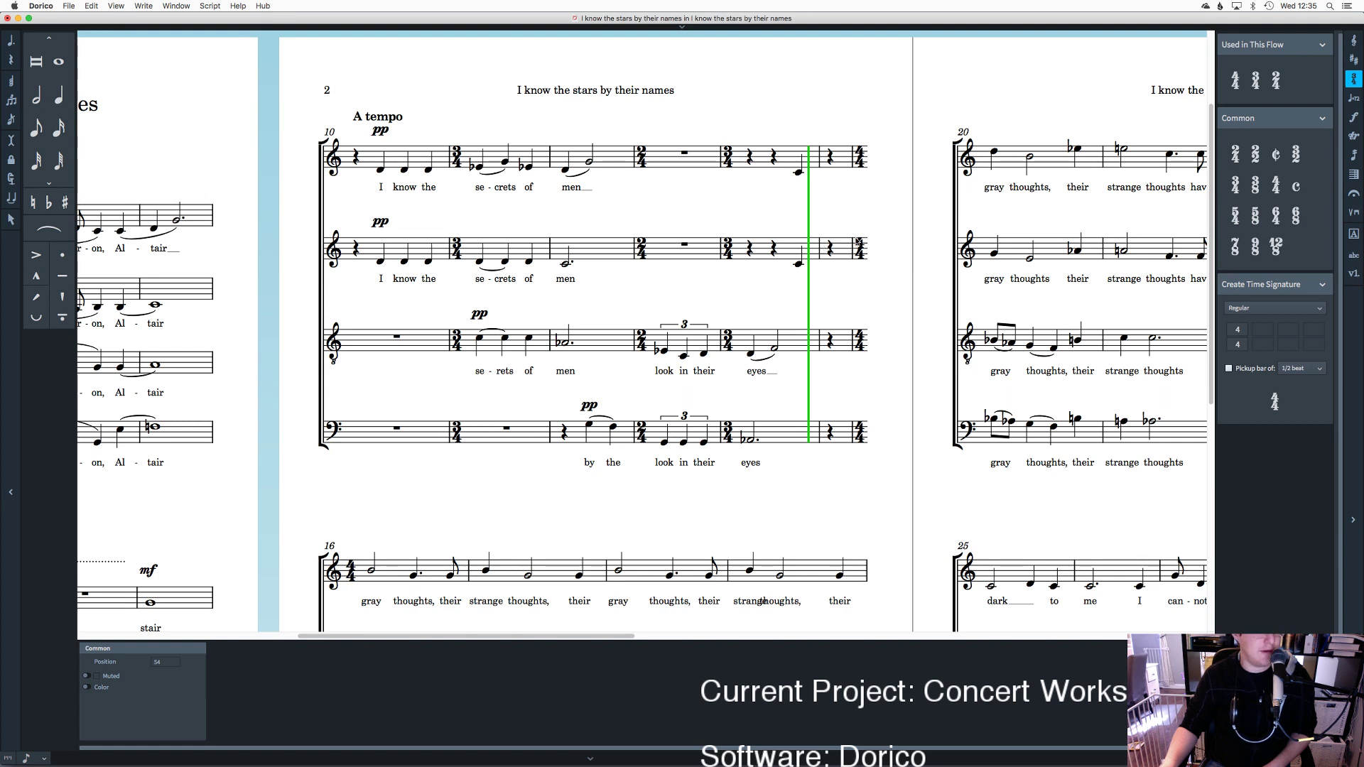
# Step: Delete the barline between bars 14 and 15 to merge the one-beat bar into bar 14
pyautogui.click(854, 248)
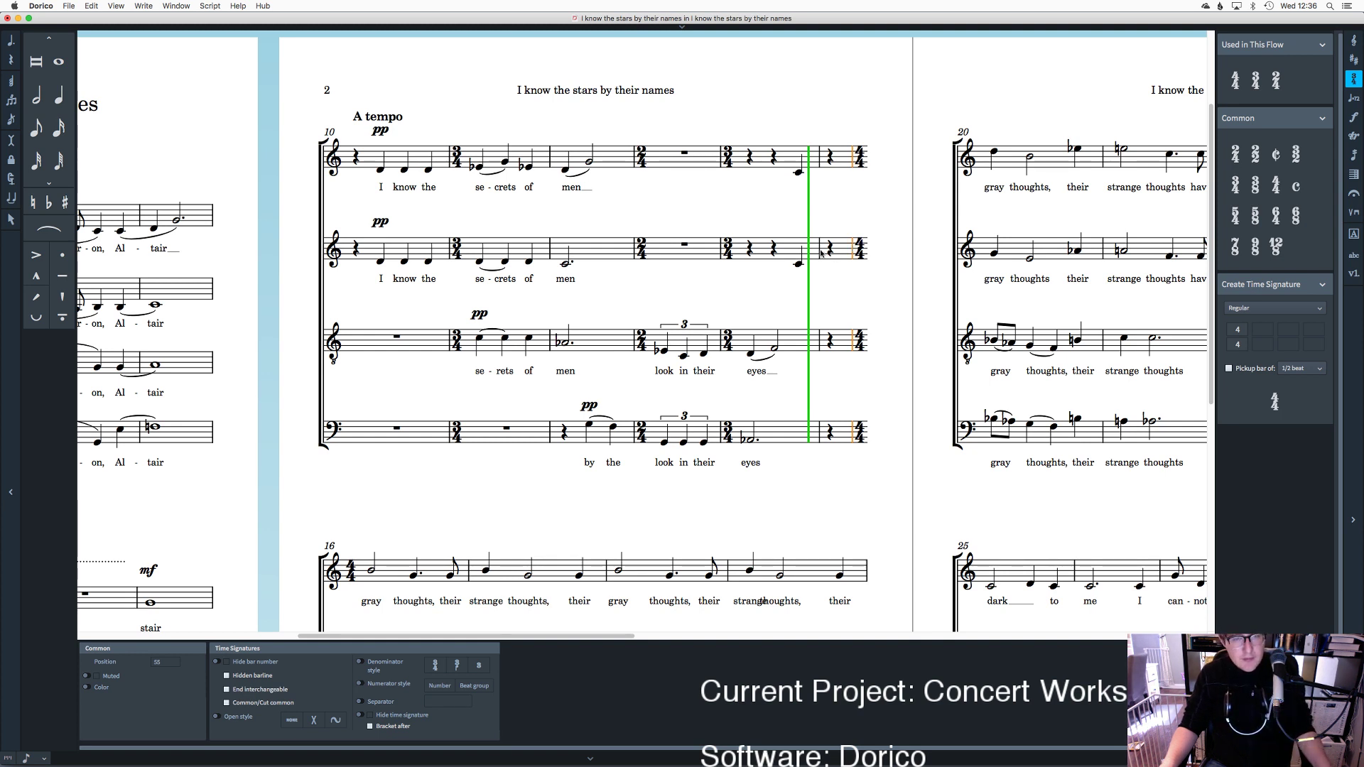
pyautogui.press('Delete')
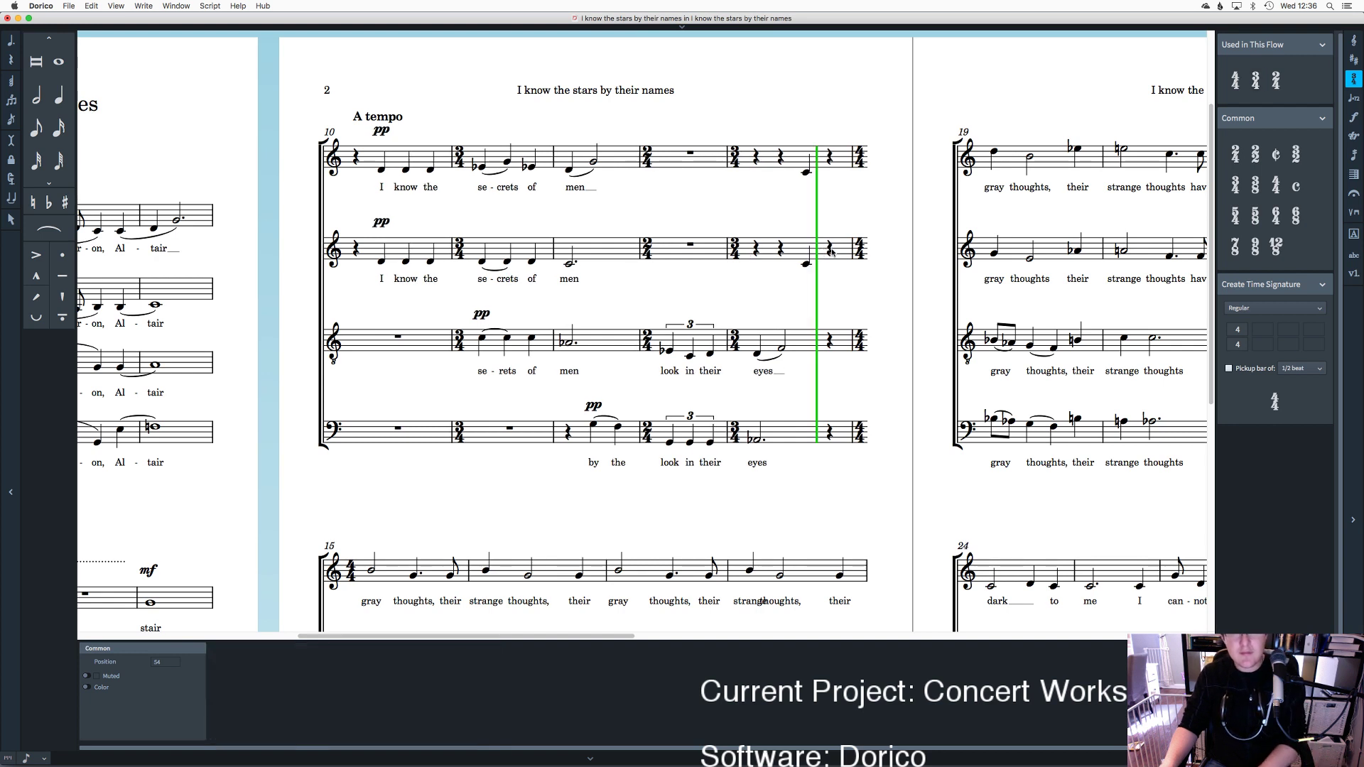
pyautogui.click(736, 254)
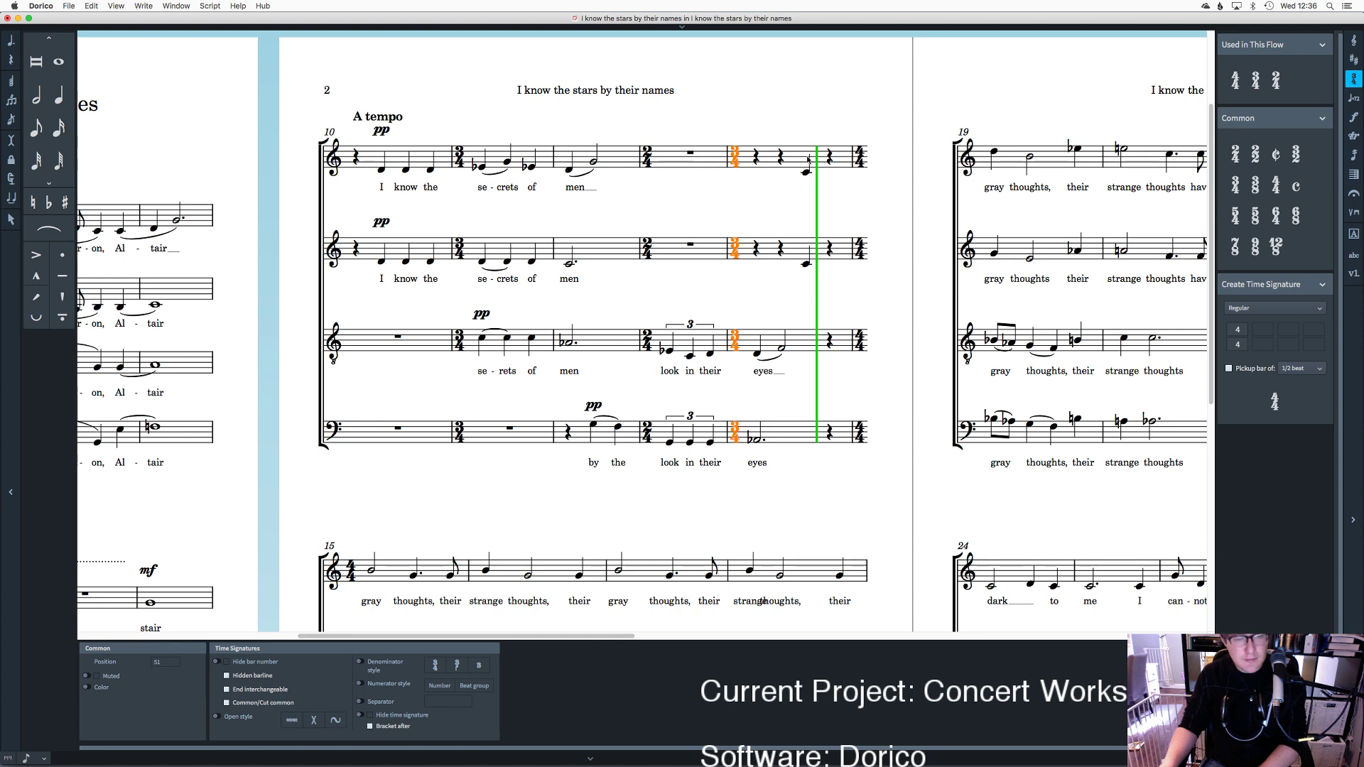
pyautogui.press('Escape')
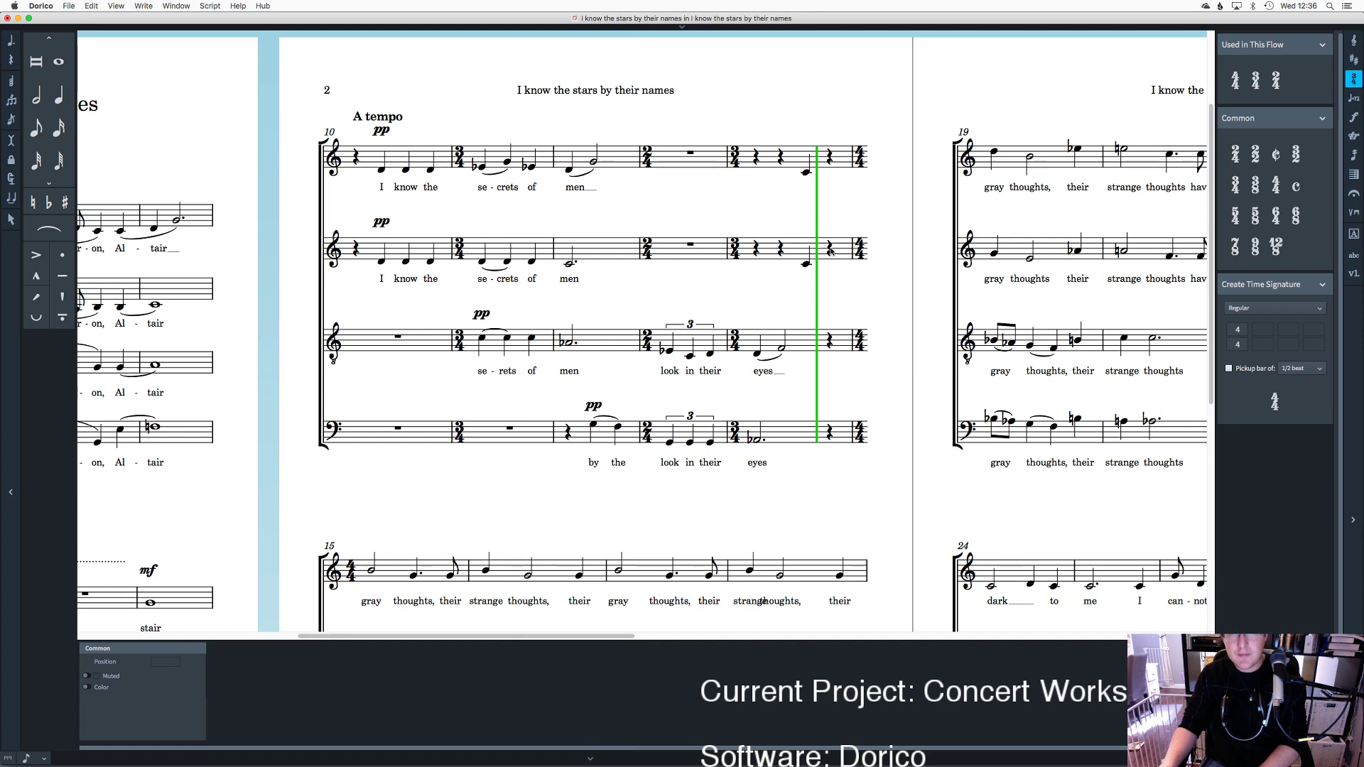
pyautogui.click(856, 247)
pyautogui.click(853, 247)
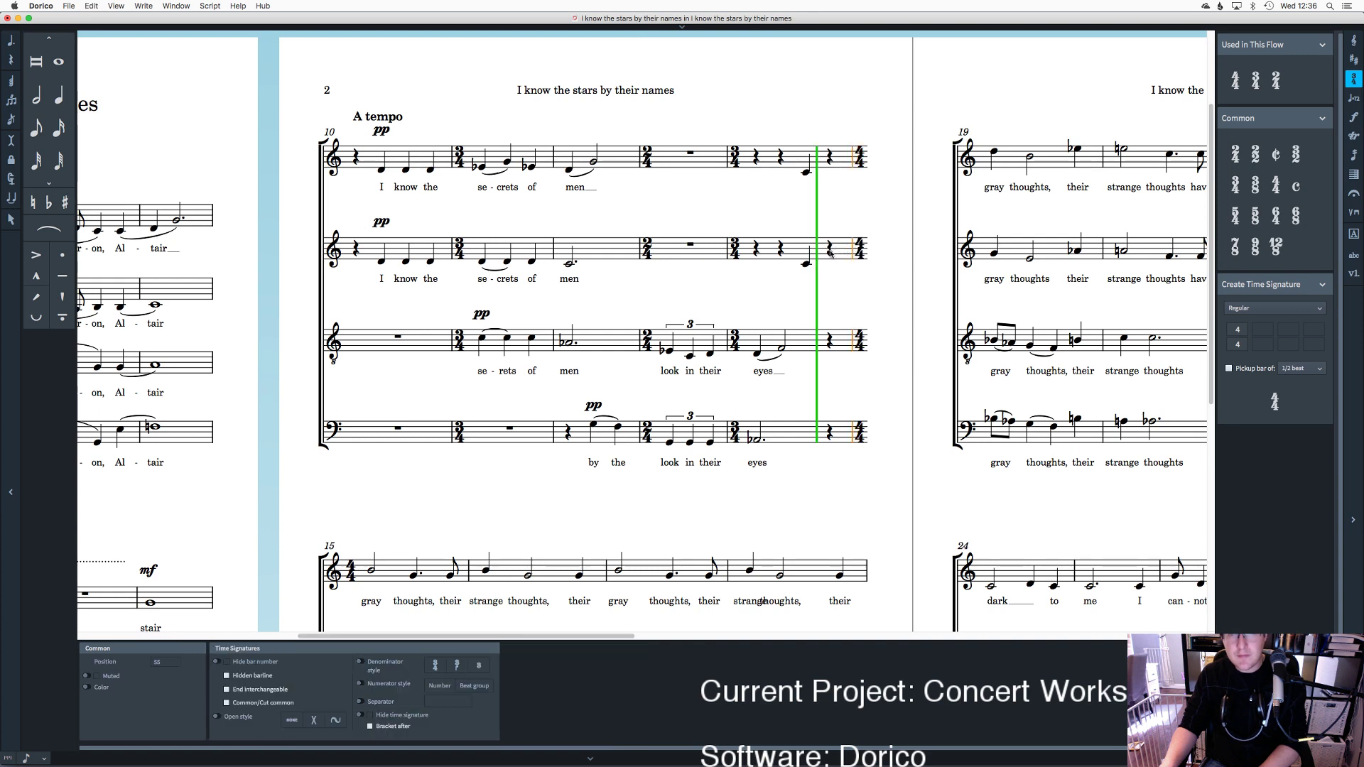
pyautogui.press('Escape')
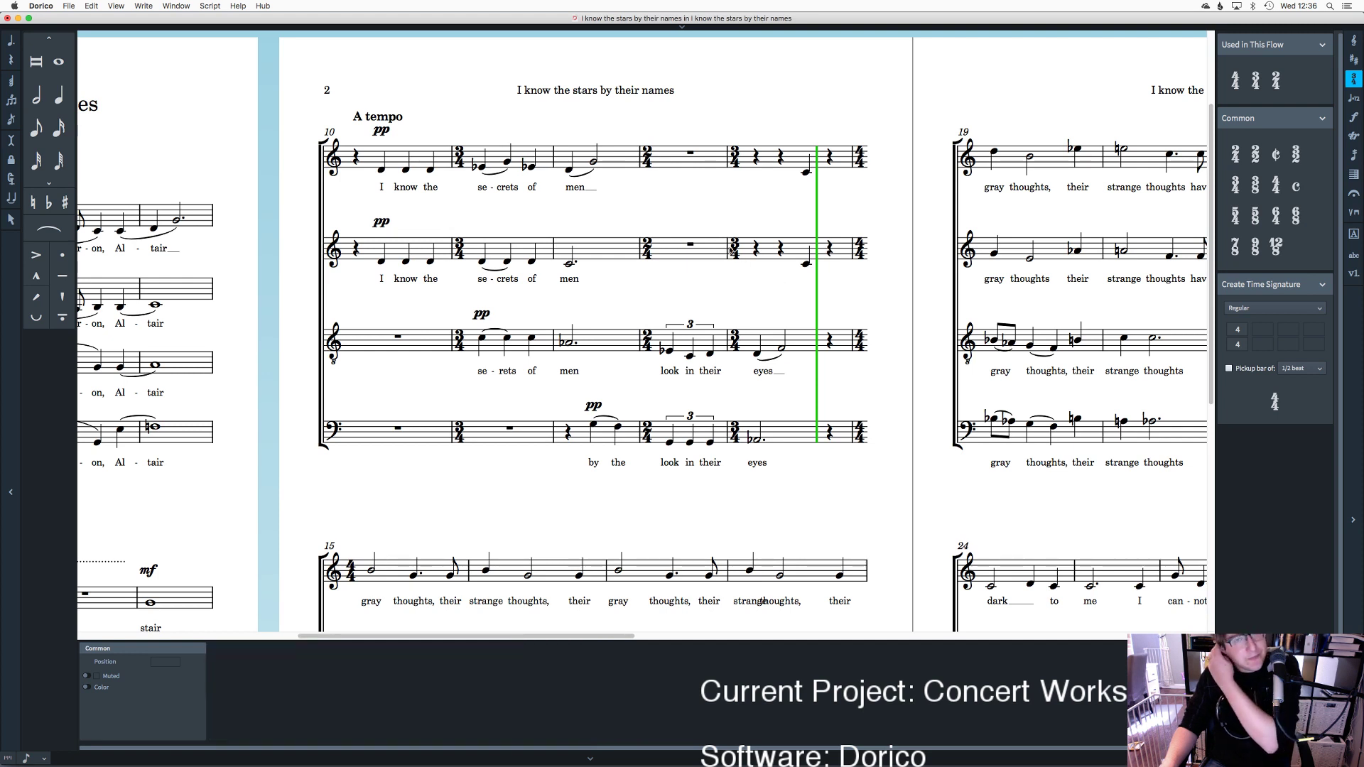
# Step: Try reapplying the 3/4 time signature at bar 14
pyautogui.click(734, 248)
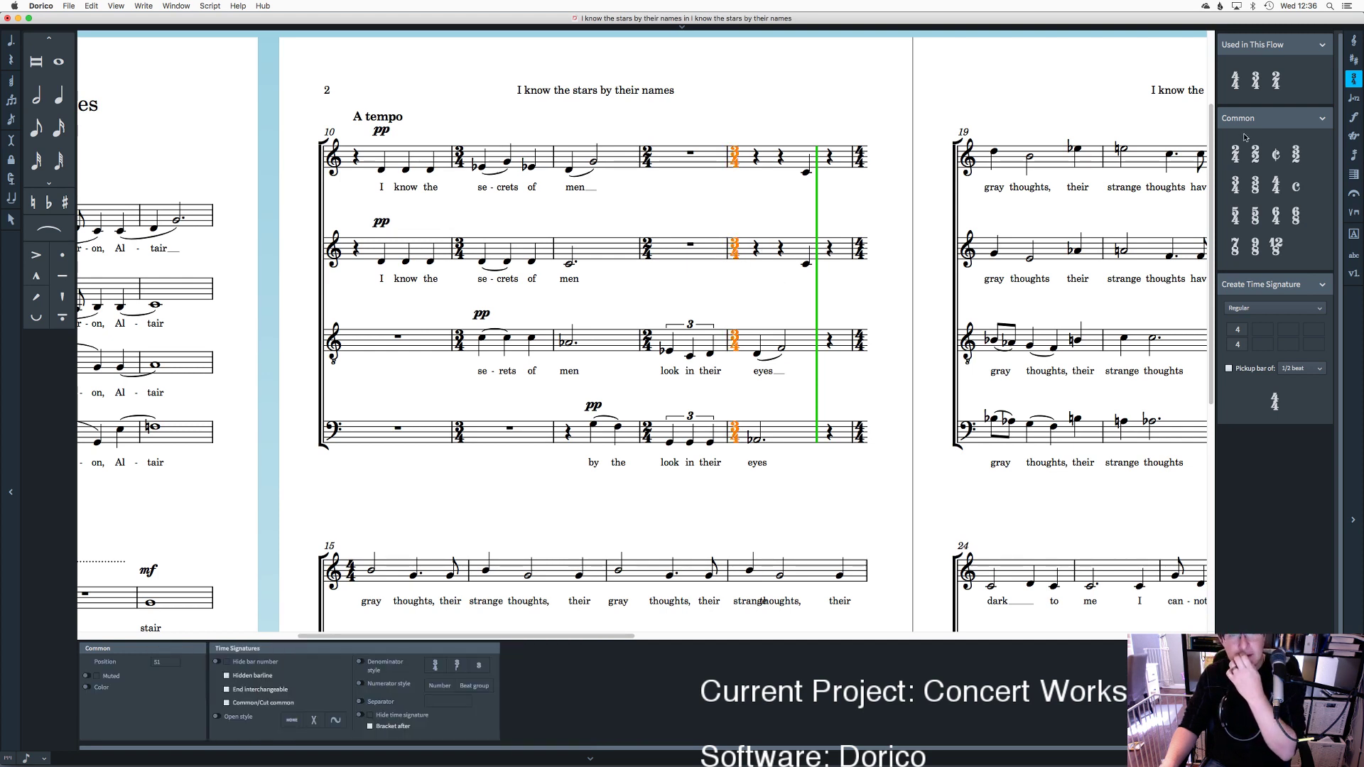
pyautogui.click(1255, 79)
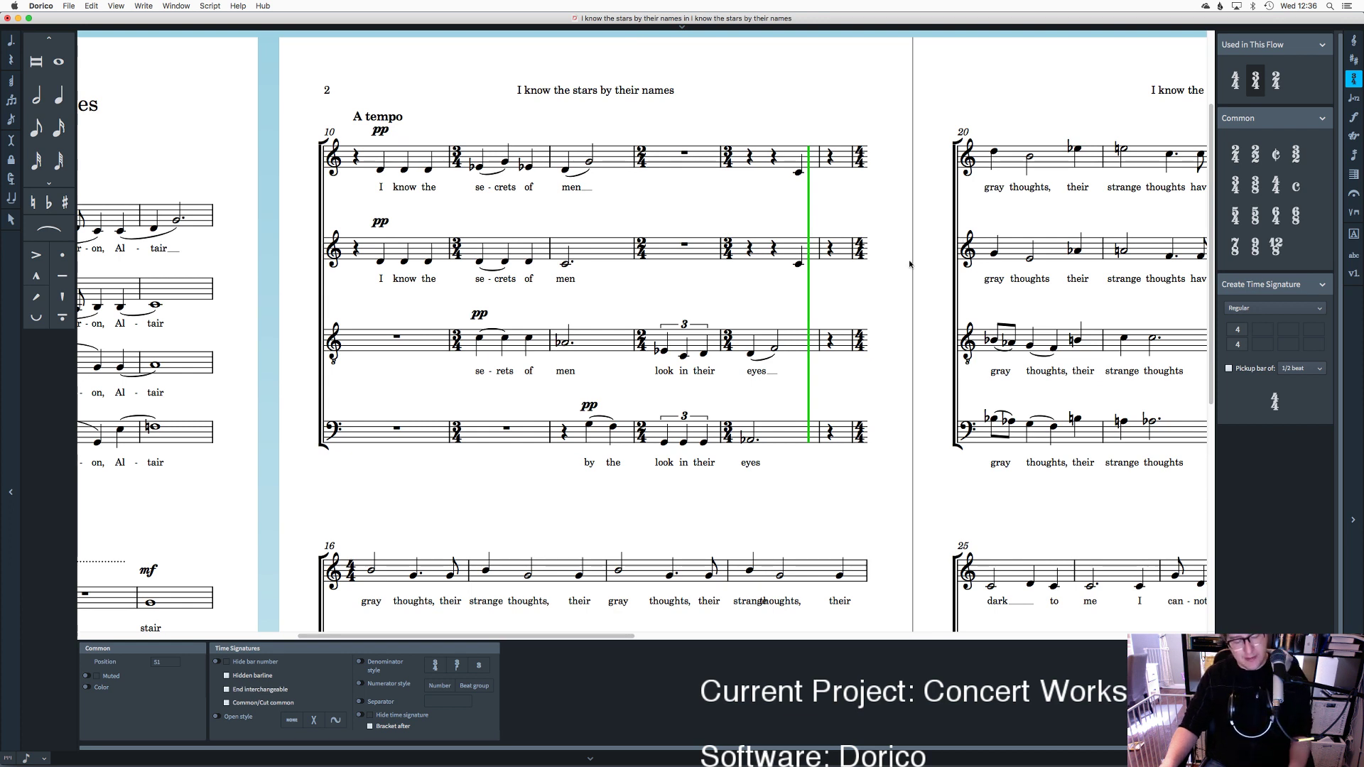
pyautogui.hotkey('ctrl', 'z')
pyautogui.press('Right')
pyautogui.click(830, 350)
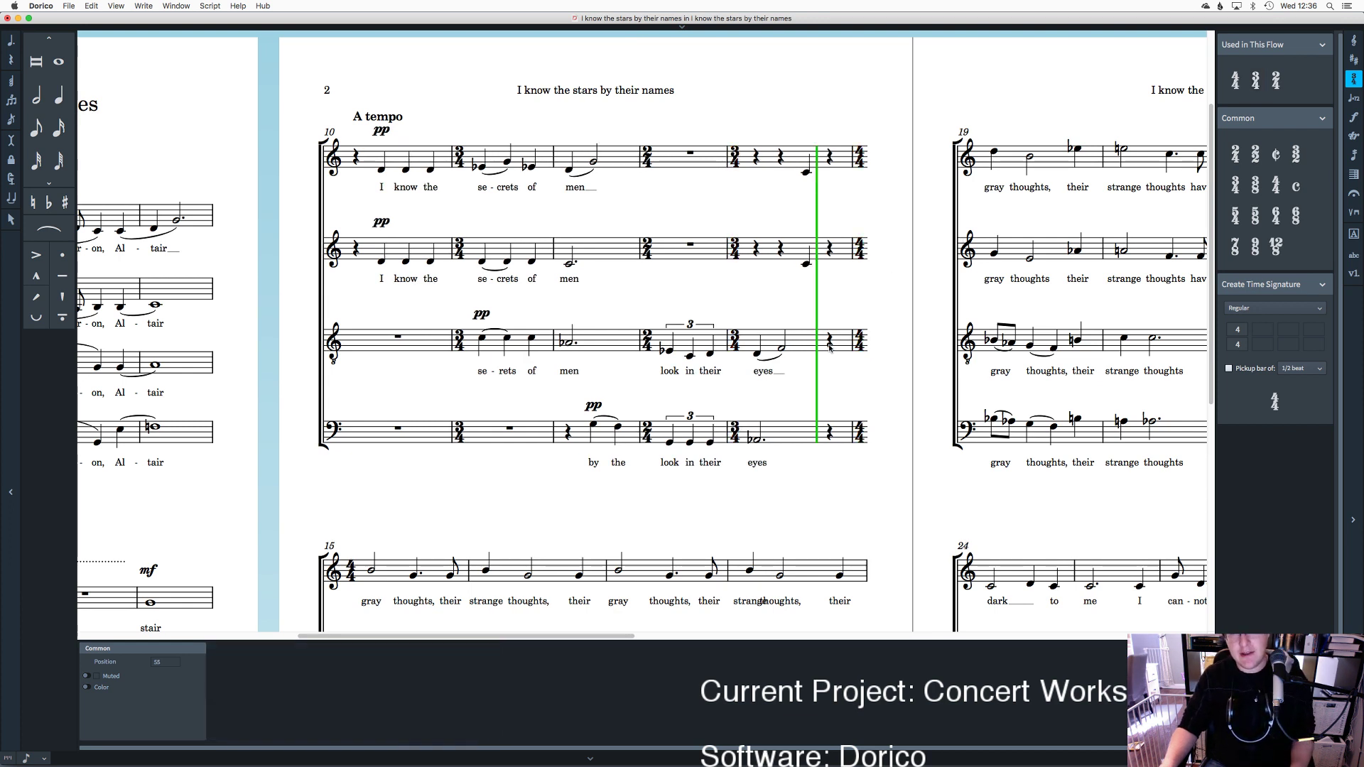
pyautogui.click(829, 346)
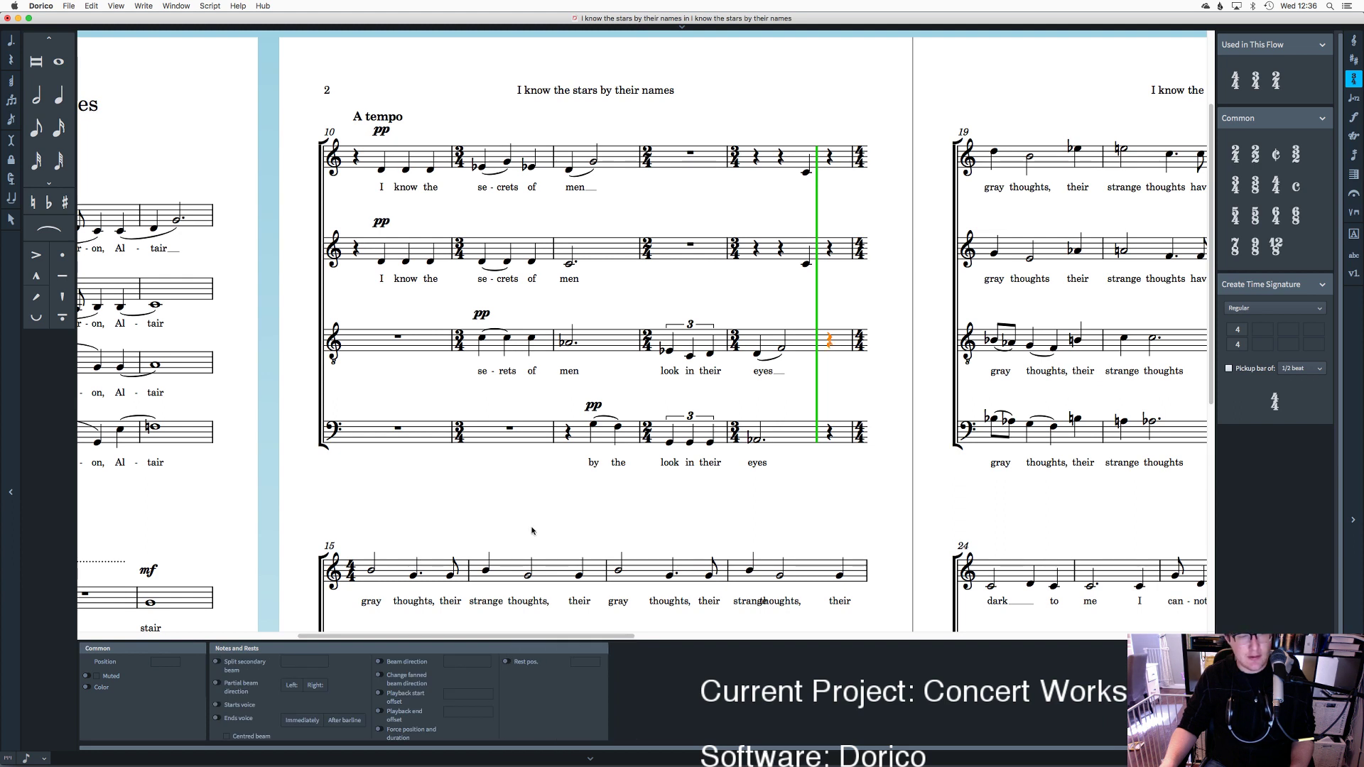
pyautogui.press('Escape')
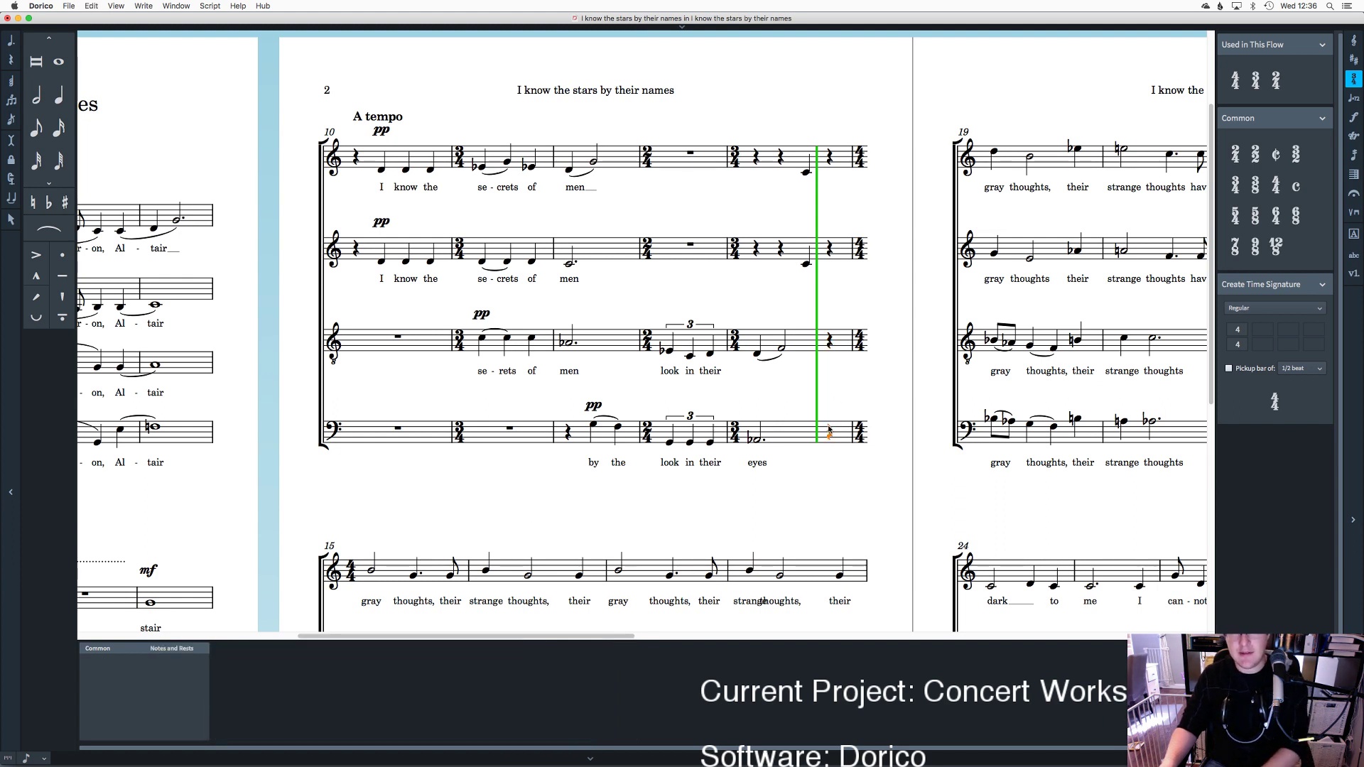
pyautogui.hotkey('shift', 'n')
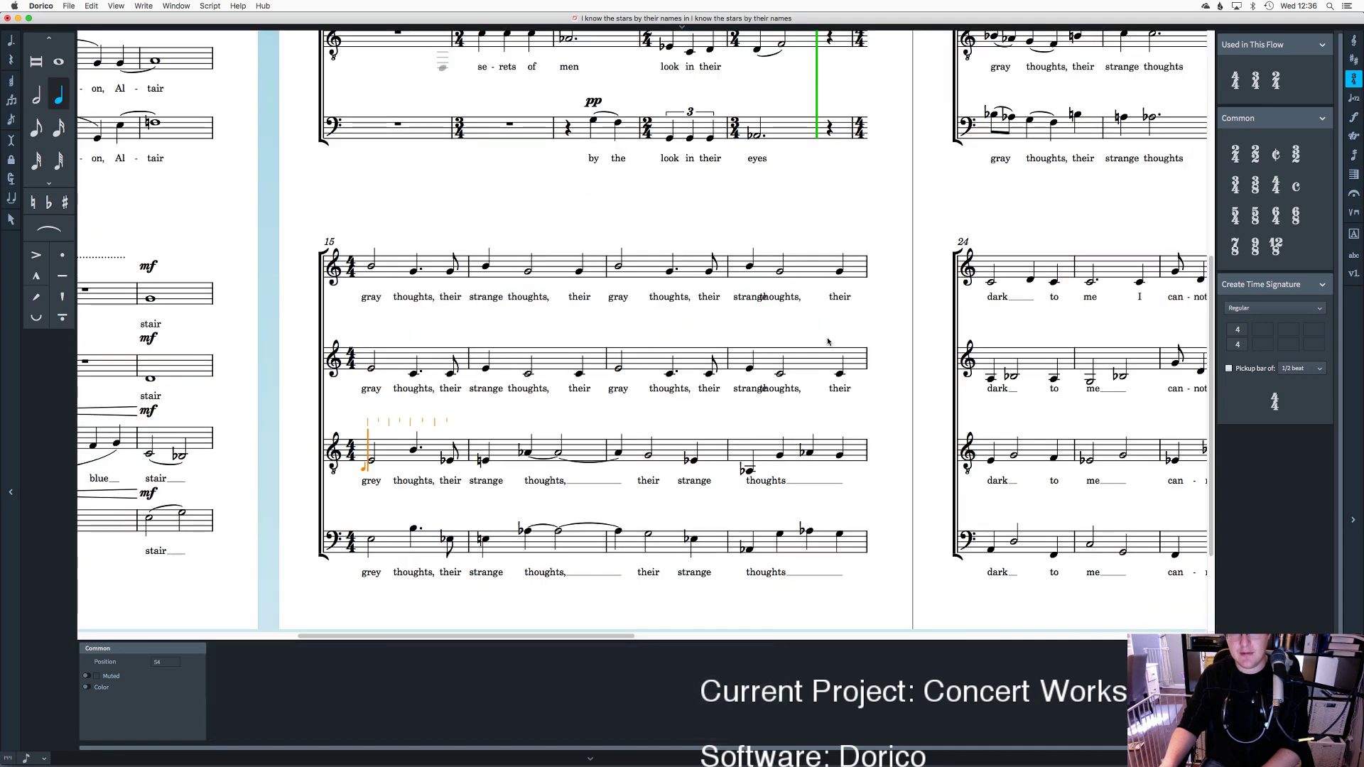
pyautogui.press('Left')
pyautogui.hotkey('ctrl', 'Up')
pyautogui.hotkey('ctrl', 'Up')
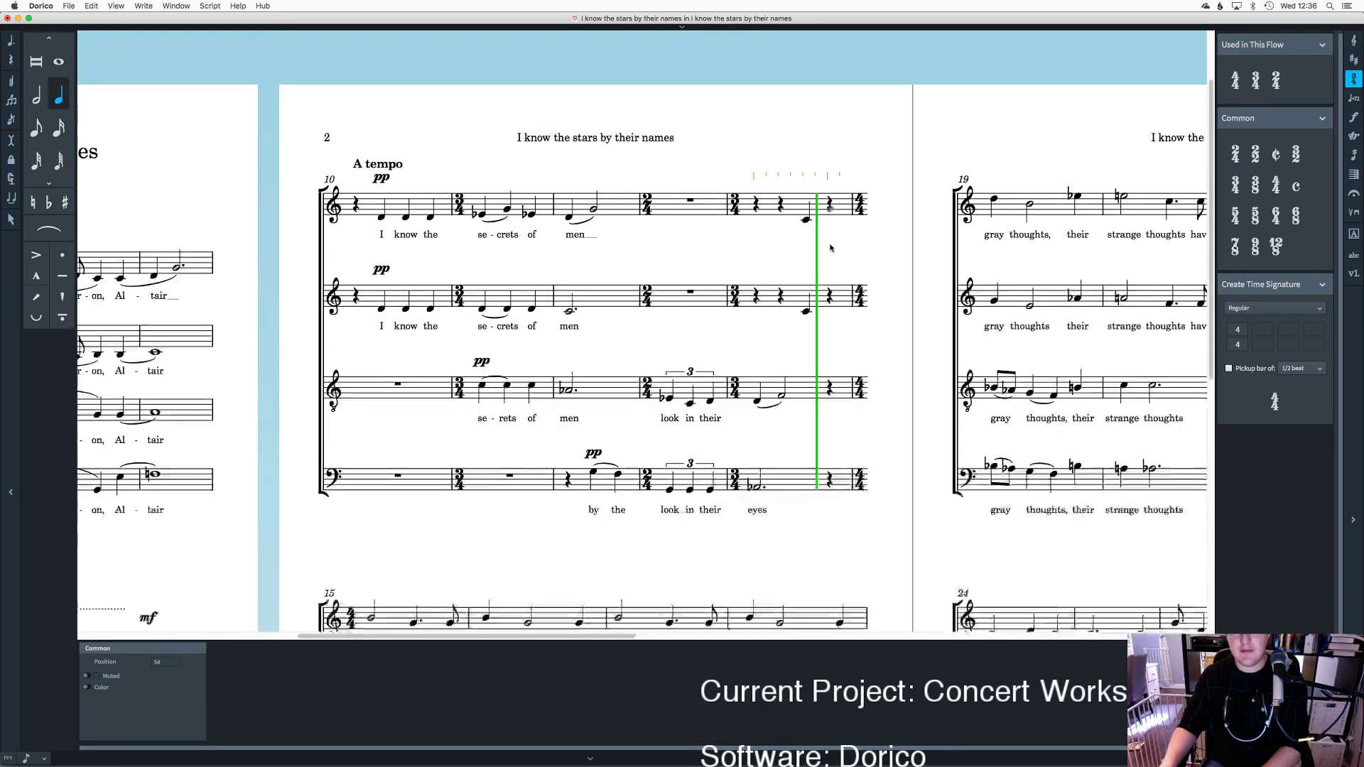
pyautogui.press('Escape')
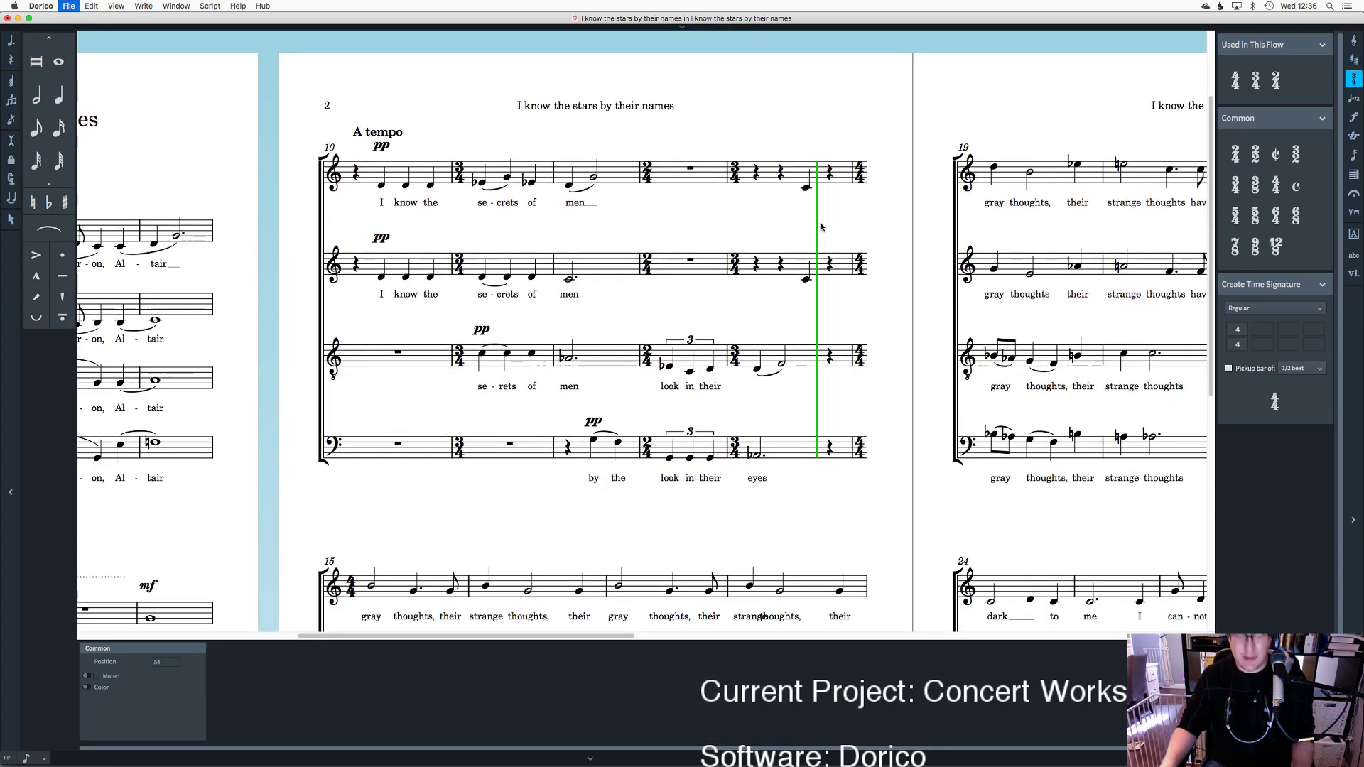
# Step: Add the soprano lyric "their" after "men", on the third-beat note of bar 14
pyautogui.scroll(-5, 822, 227)
pyautogui.scroll(3, 822, 227)
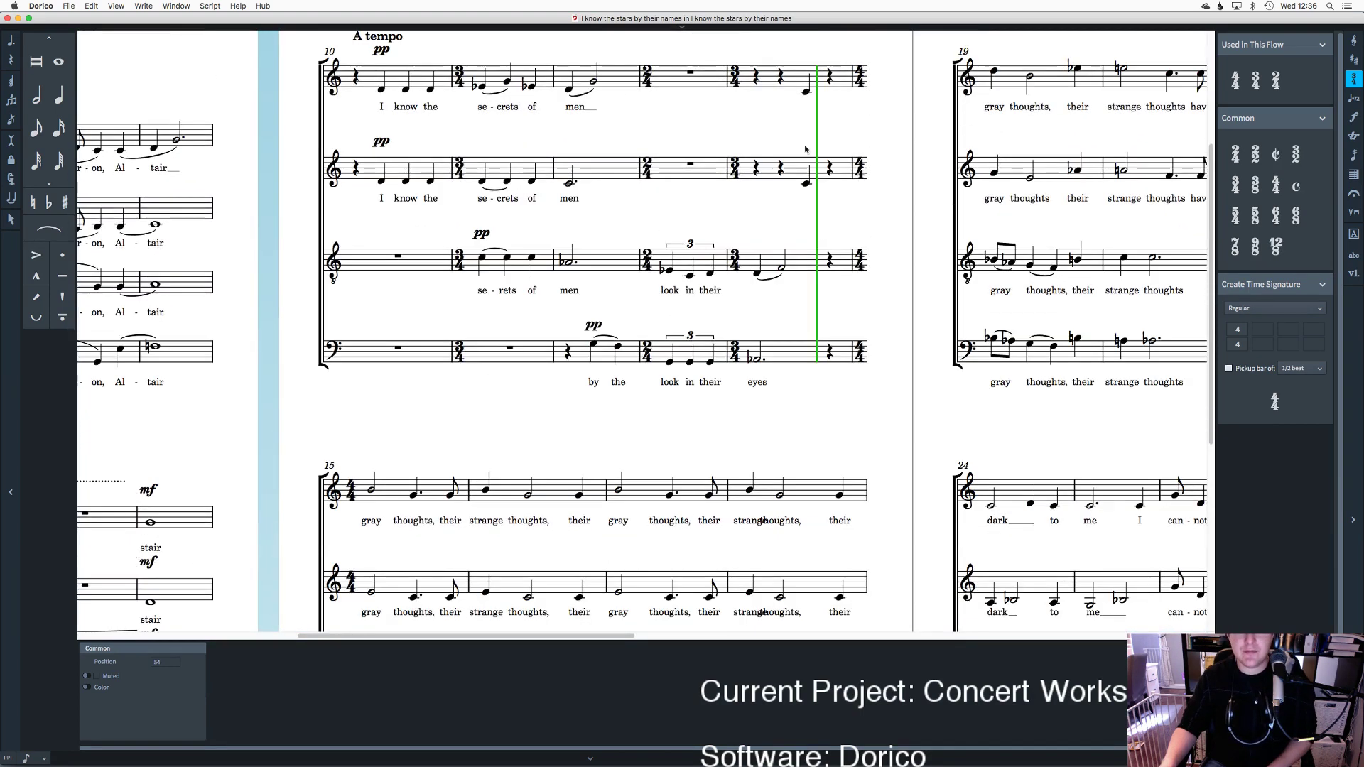
pyautogui.click(577, 108)
pyautogui.hotkey('shift', 'l')
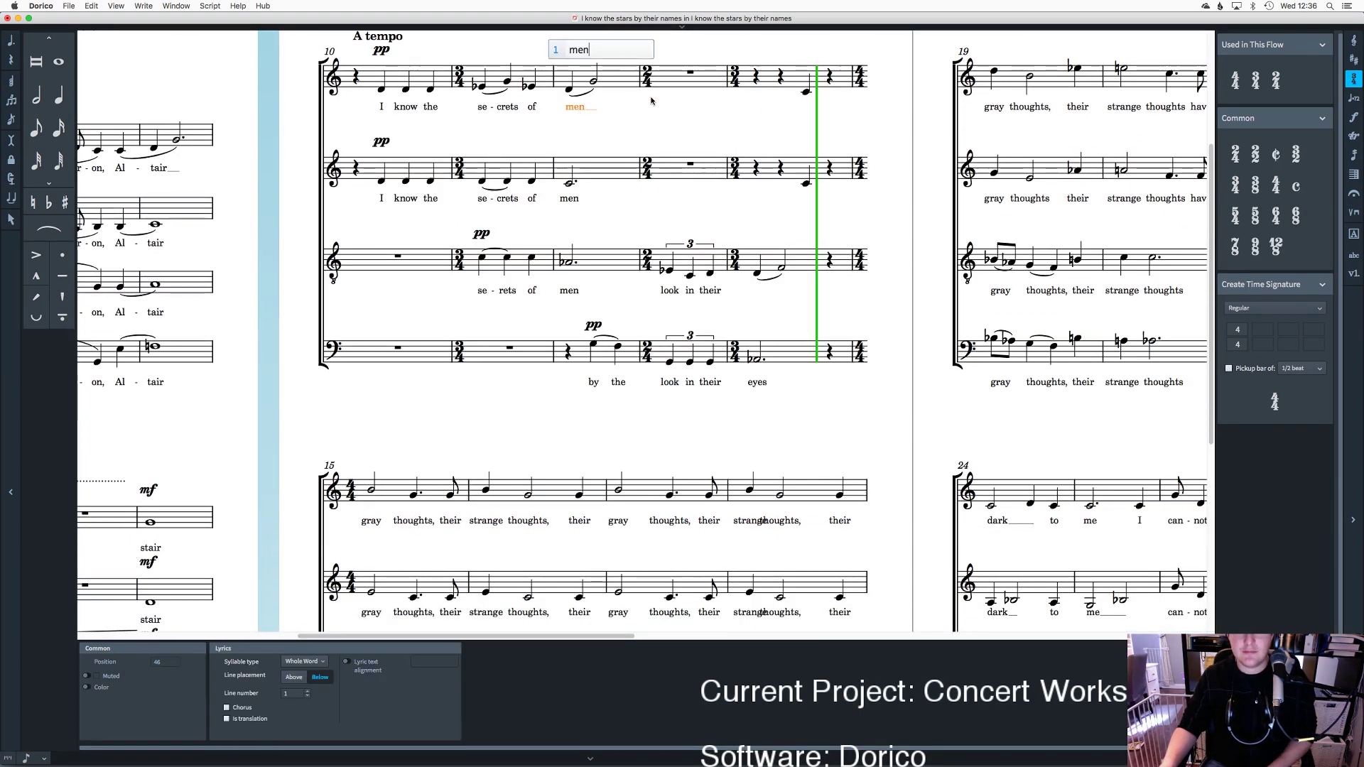
pyautogui.press('space')
pyautogui.write('their')
pyautogui.press('Return')
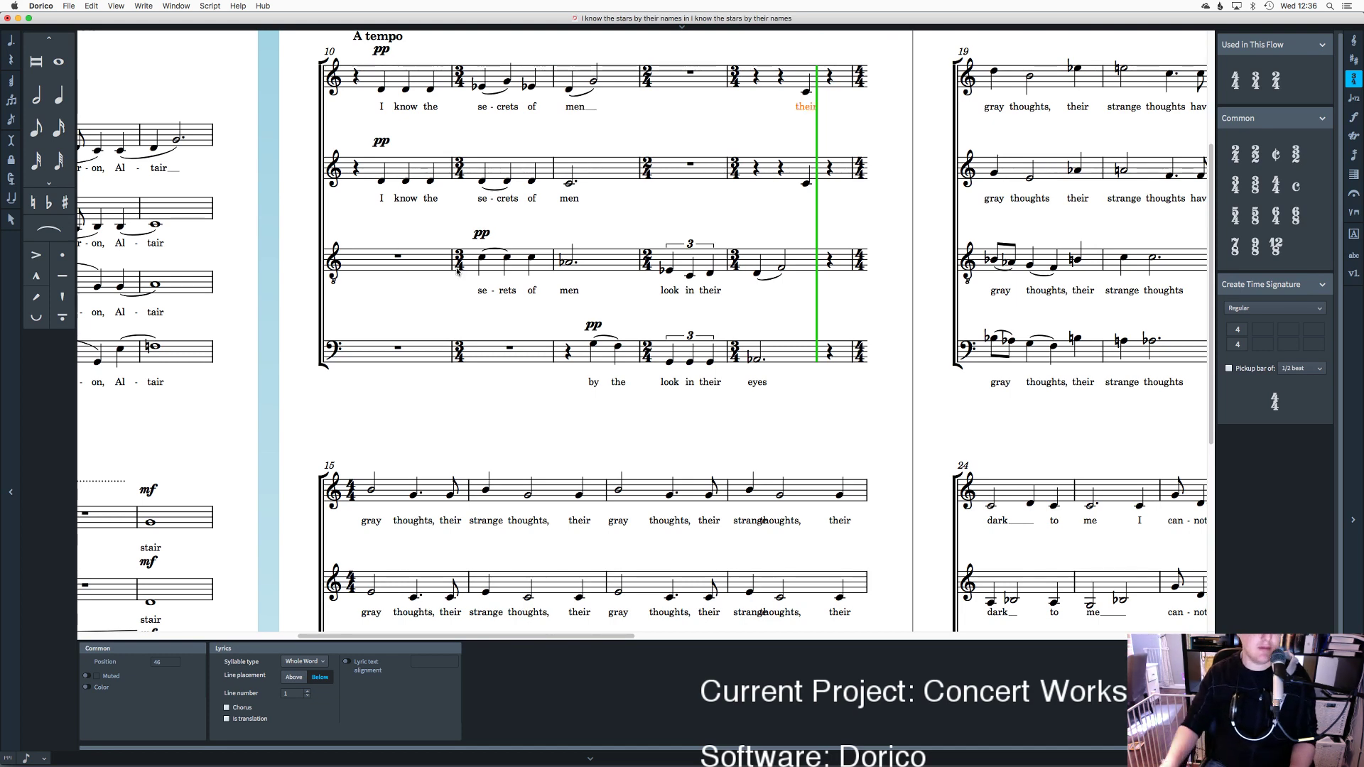
# Step: Add the alto lyric "their" after "men", on the third-beat note of bar 14
pyautogui.doubleClick(561, 199)
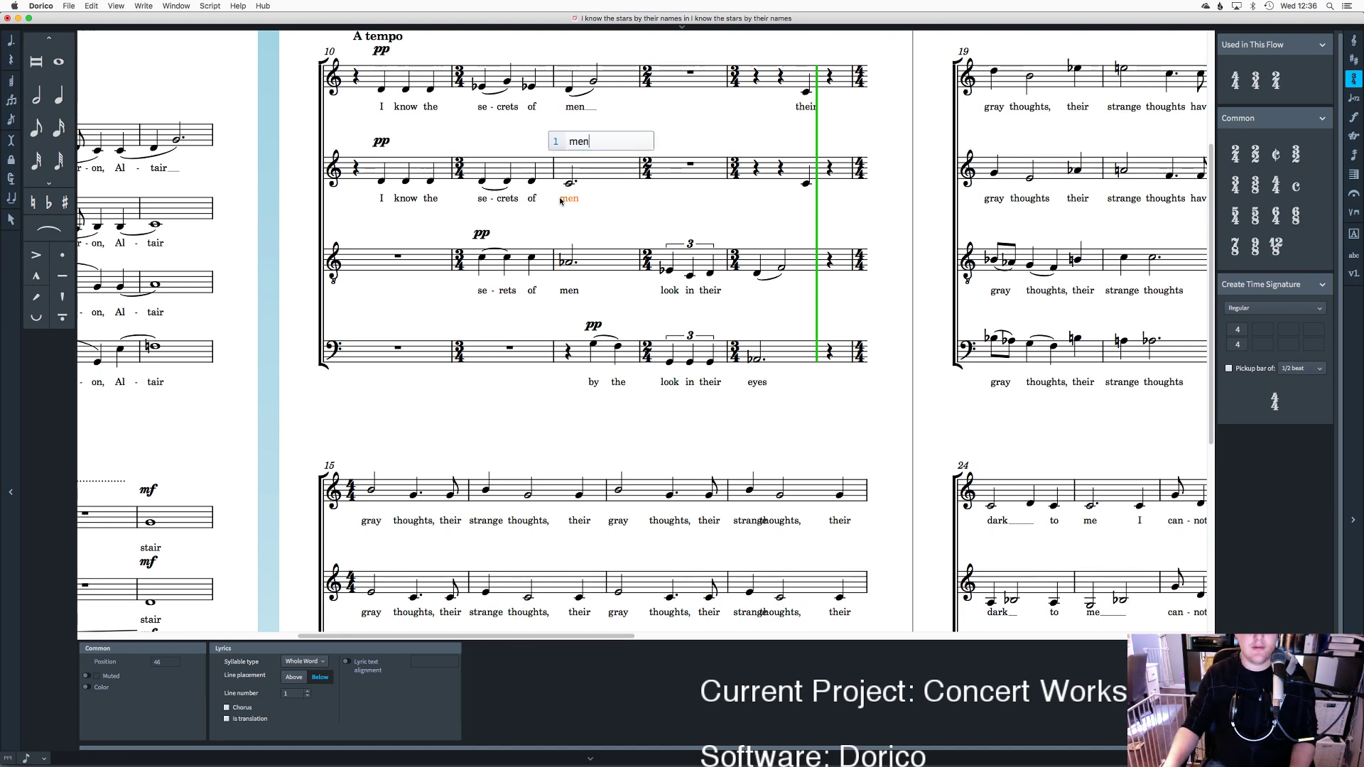
pyautogui.press('space')
pyautogui.write('their')
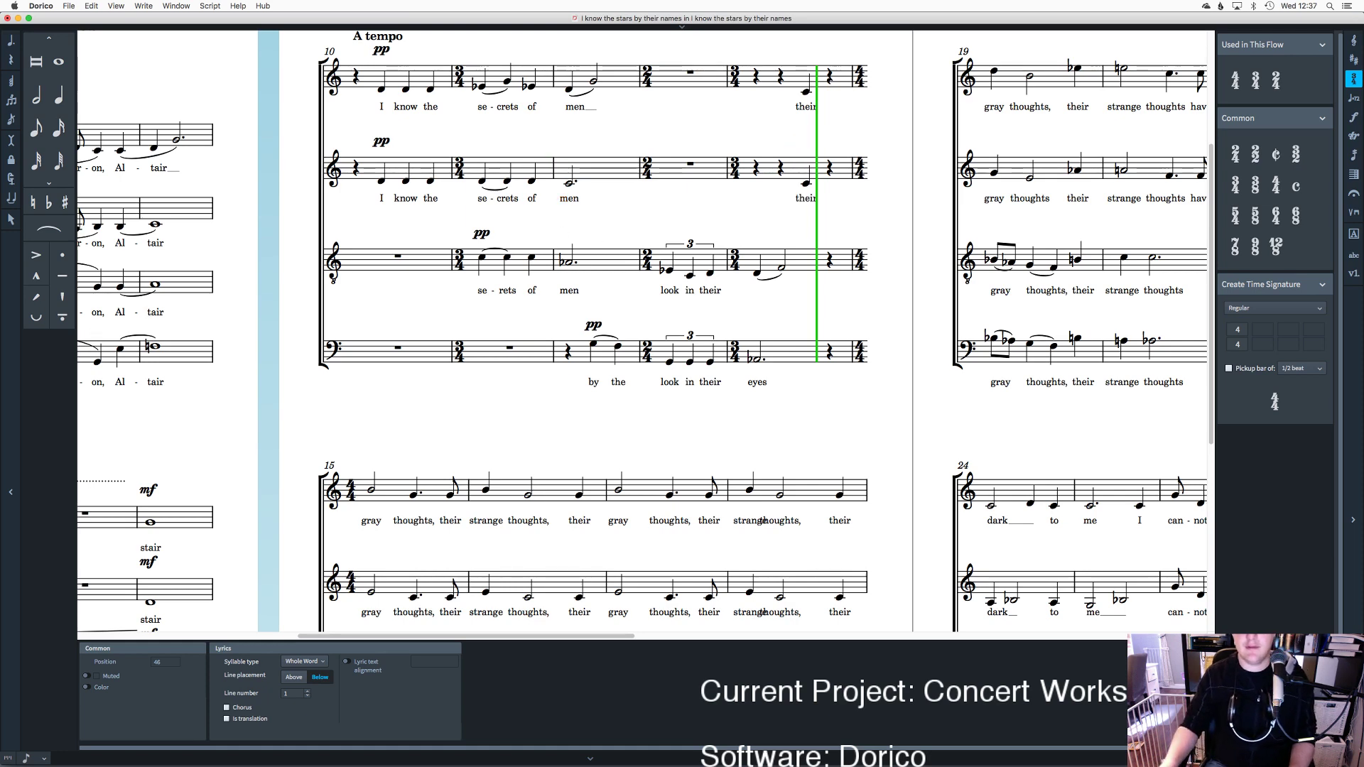
# Step: Try the open style setting on the 3/4 time signature at bar 14, then turn it off again
pyautogui.scroll(2, 805, 231)
pyautogui.scroll(-10, 806, 231)
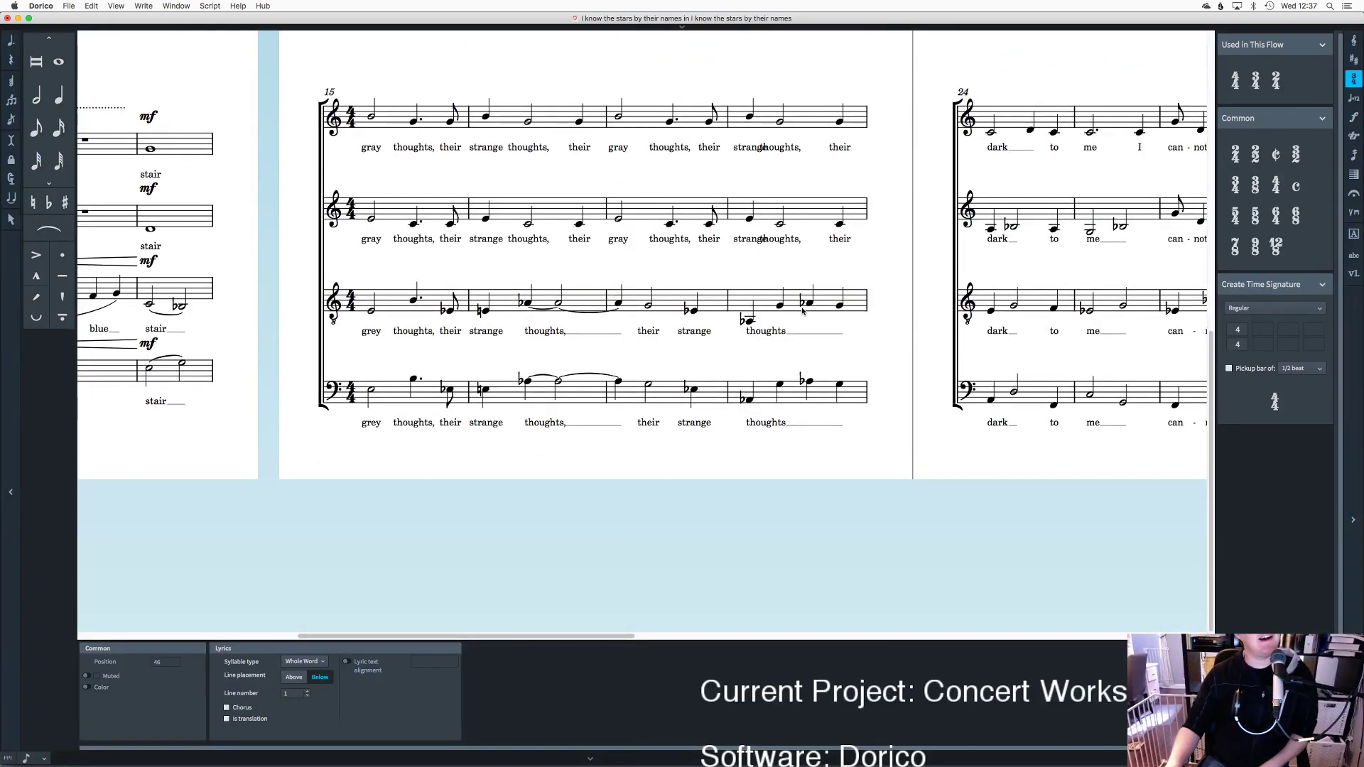
pyautogui.scroll(3, 802, 310)
pyautogui.hscroll(3, 802, 309)
pyautogui.scroll(6, 802, 306)
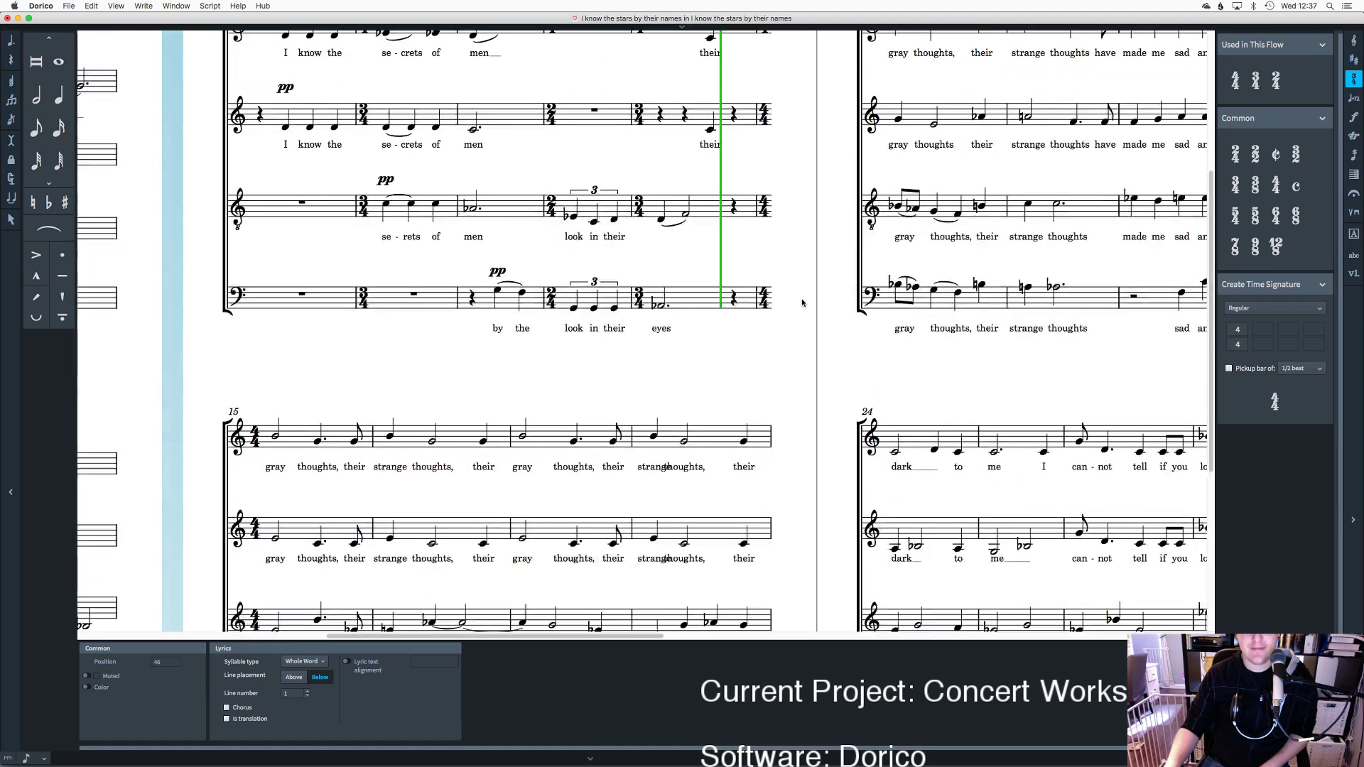
pyautogui.scroll(3, 807, 304)
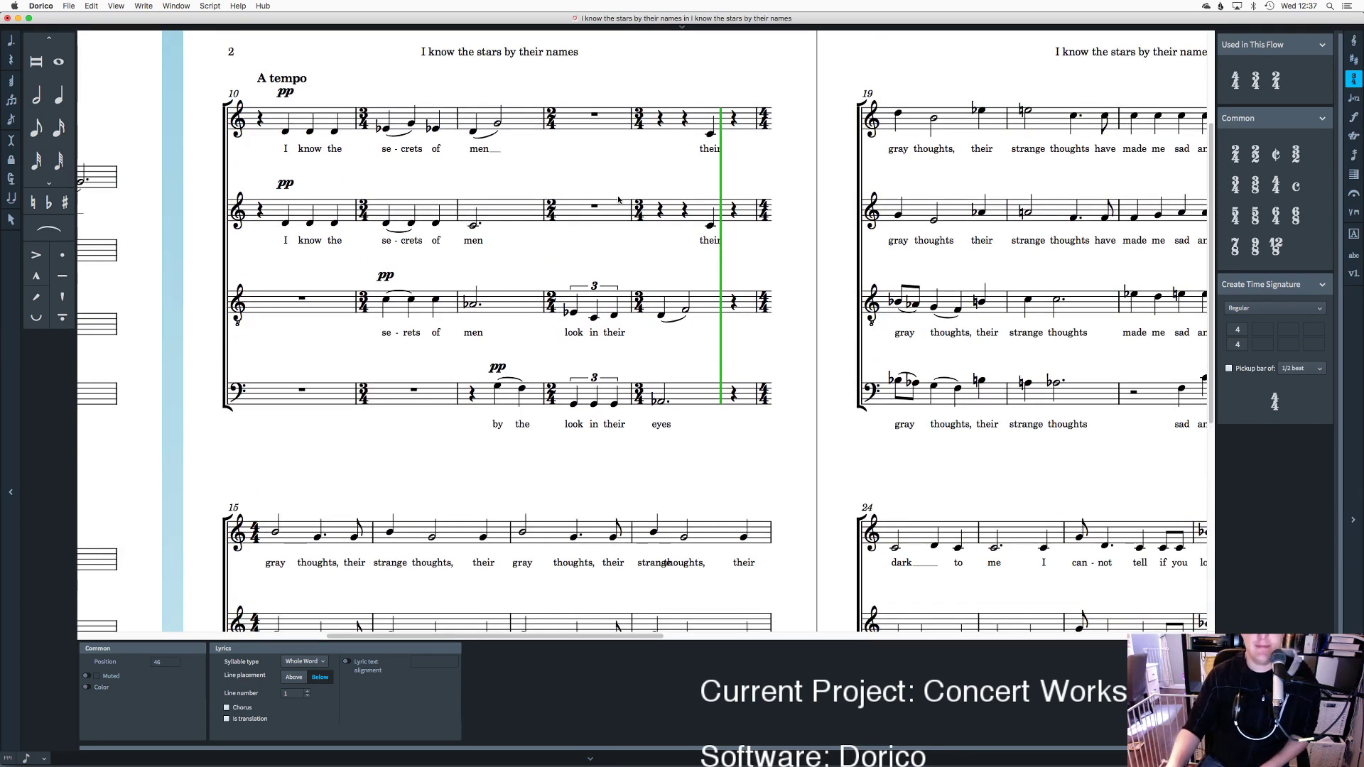
pyautogui.click(638, 211)
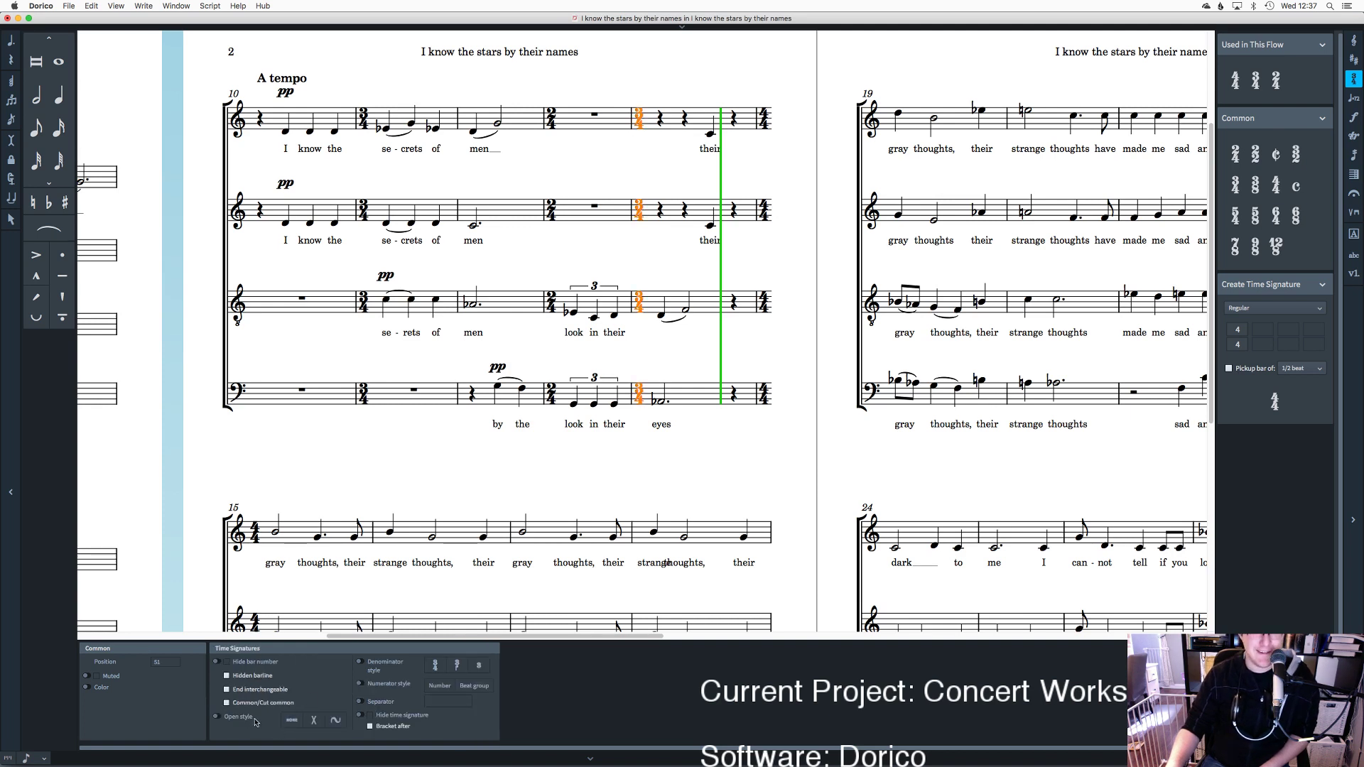
pyautogui.click(217, 718)
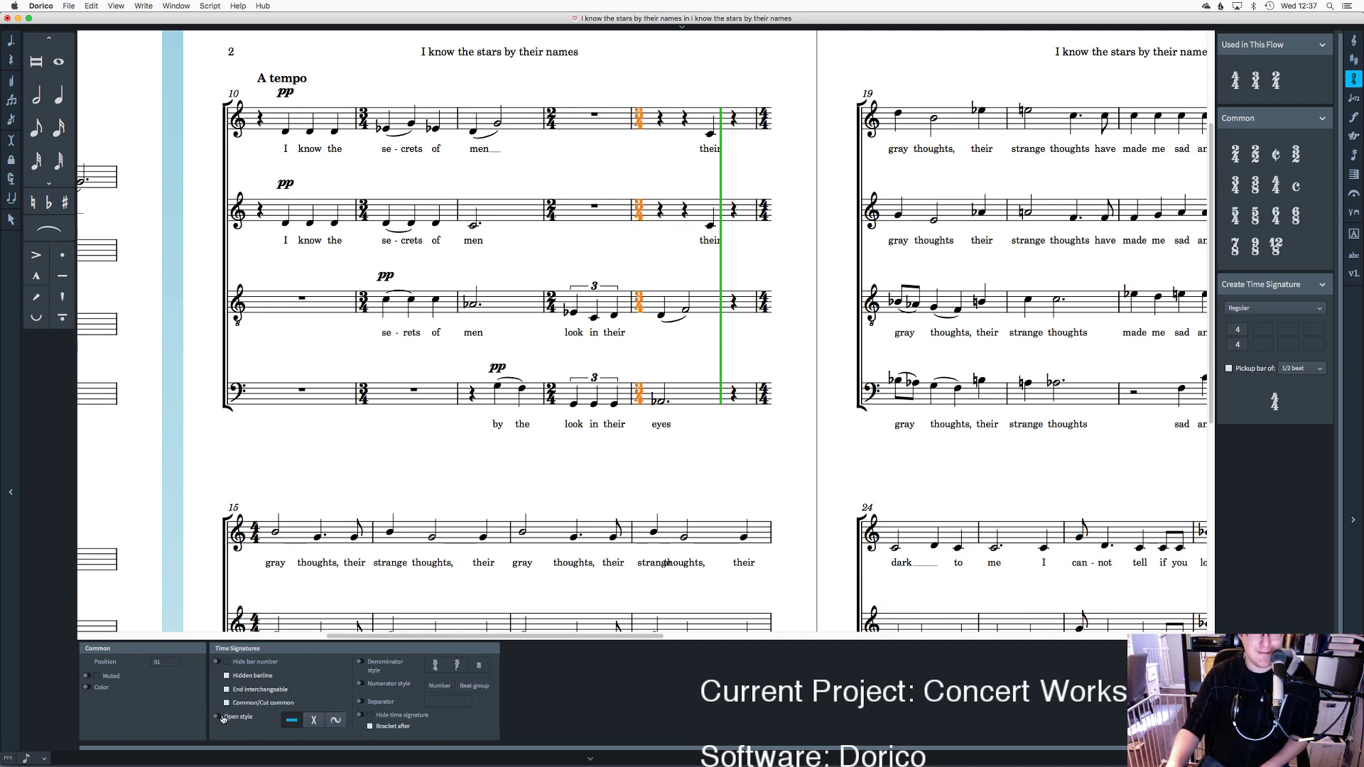
pyautogui.click(217, 718)
pyautogui.click(567, 456)
pyautogui.scroll(2, 567, 456)
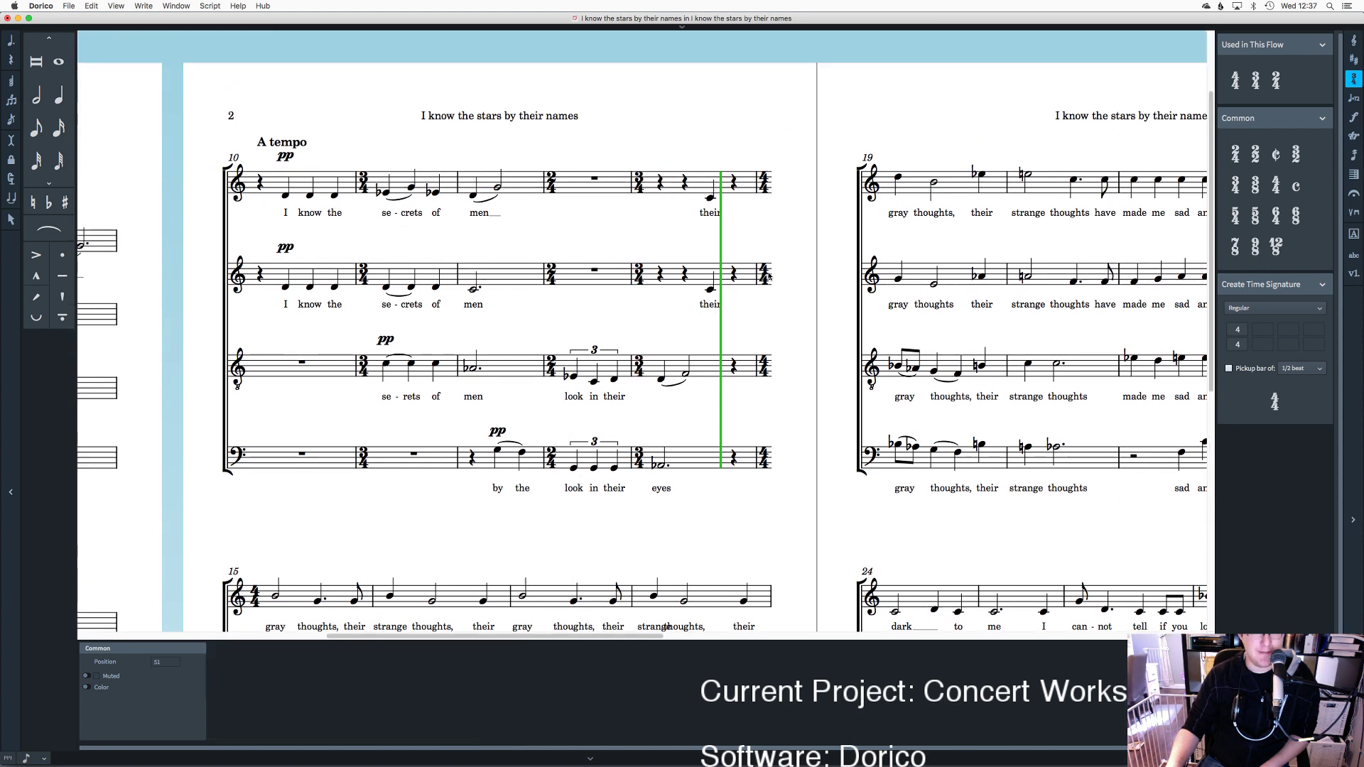
# Step: Try the hidden barline setting on the 4/4 time signature at the end of bar 14 and deselect it
pyautogui.click(765, 275)
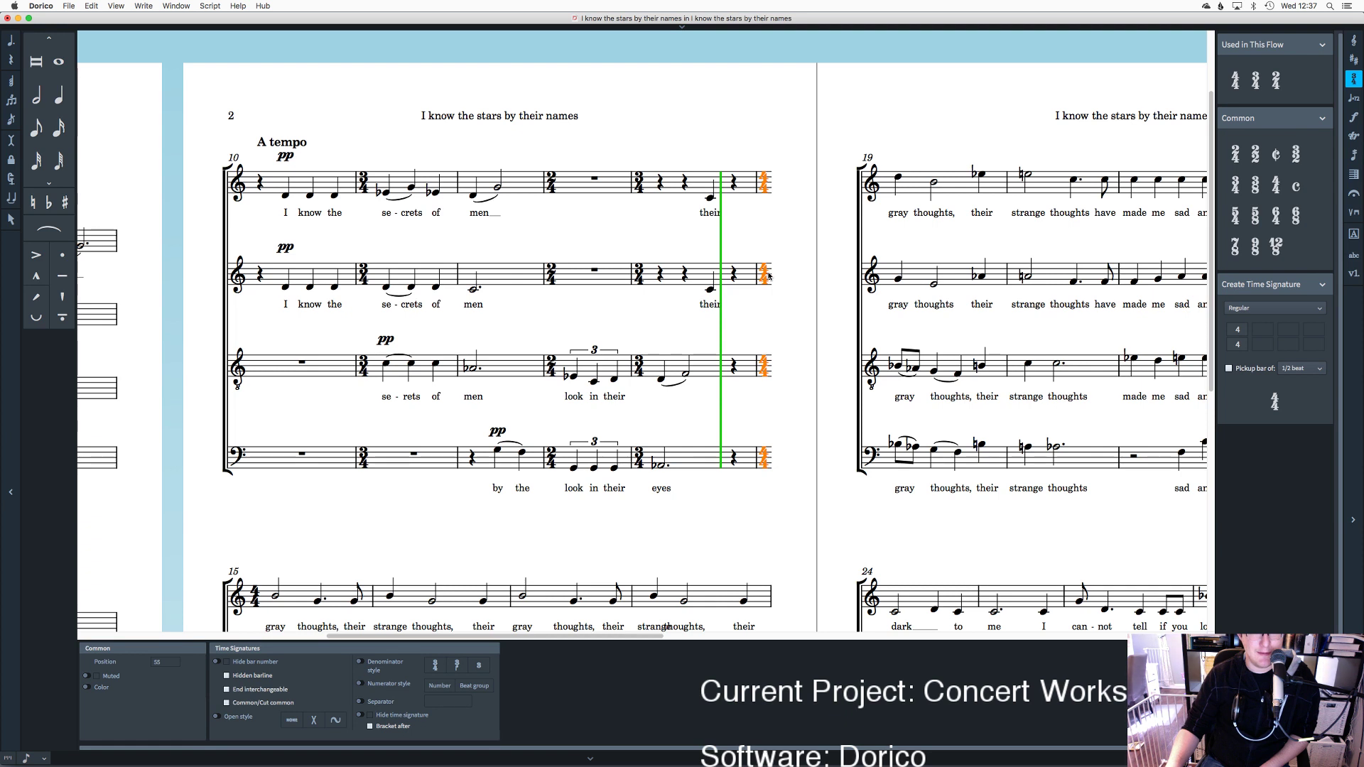
pyautogui.click(227, 676)
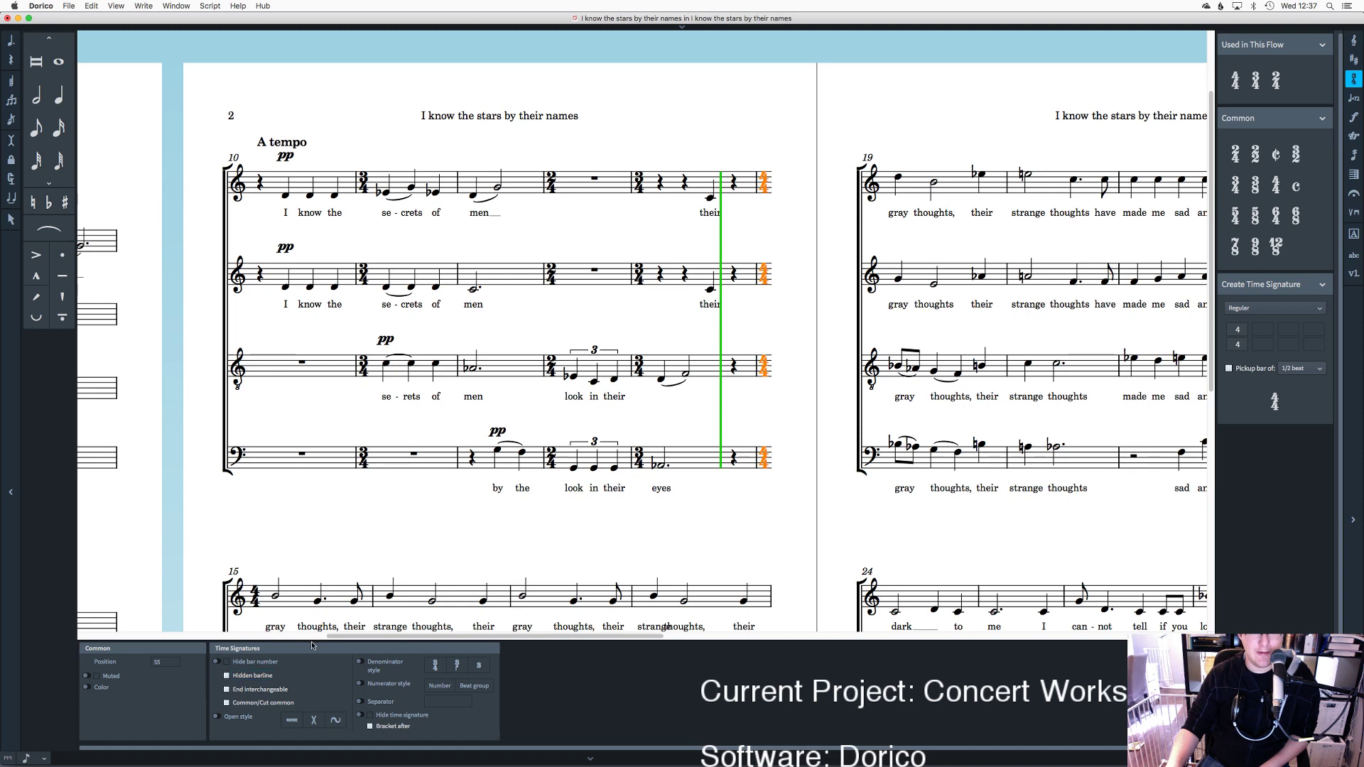
pyautogui.scroll(-3, 281, 638)
pyautogui.click(739, 392)
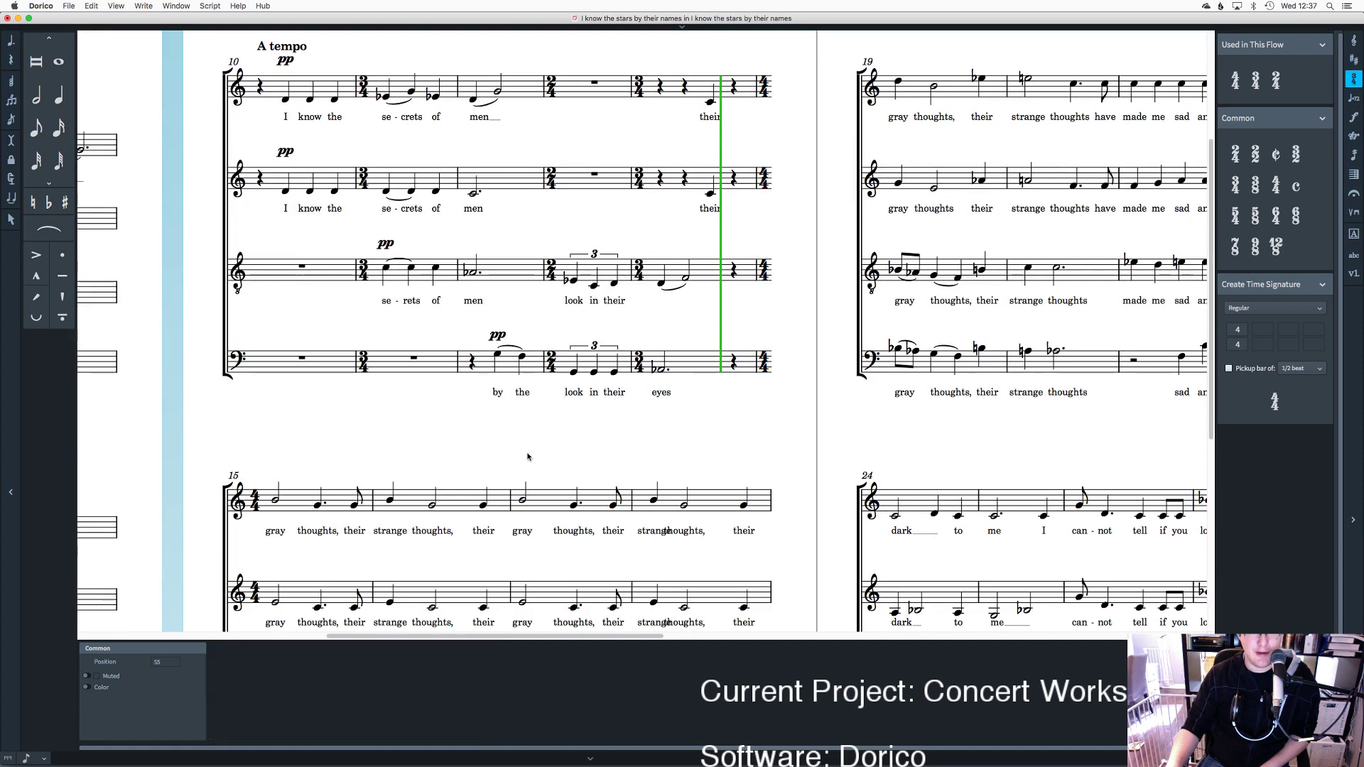
pyautogui.scroll(-4, 739, 392)
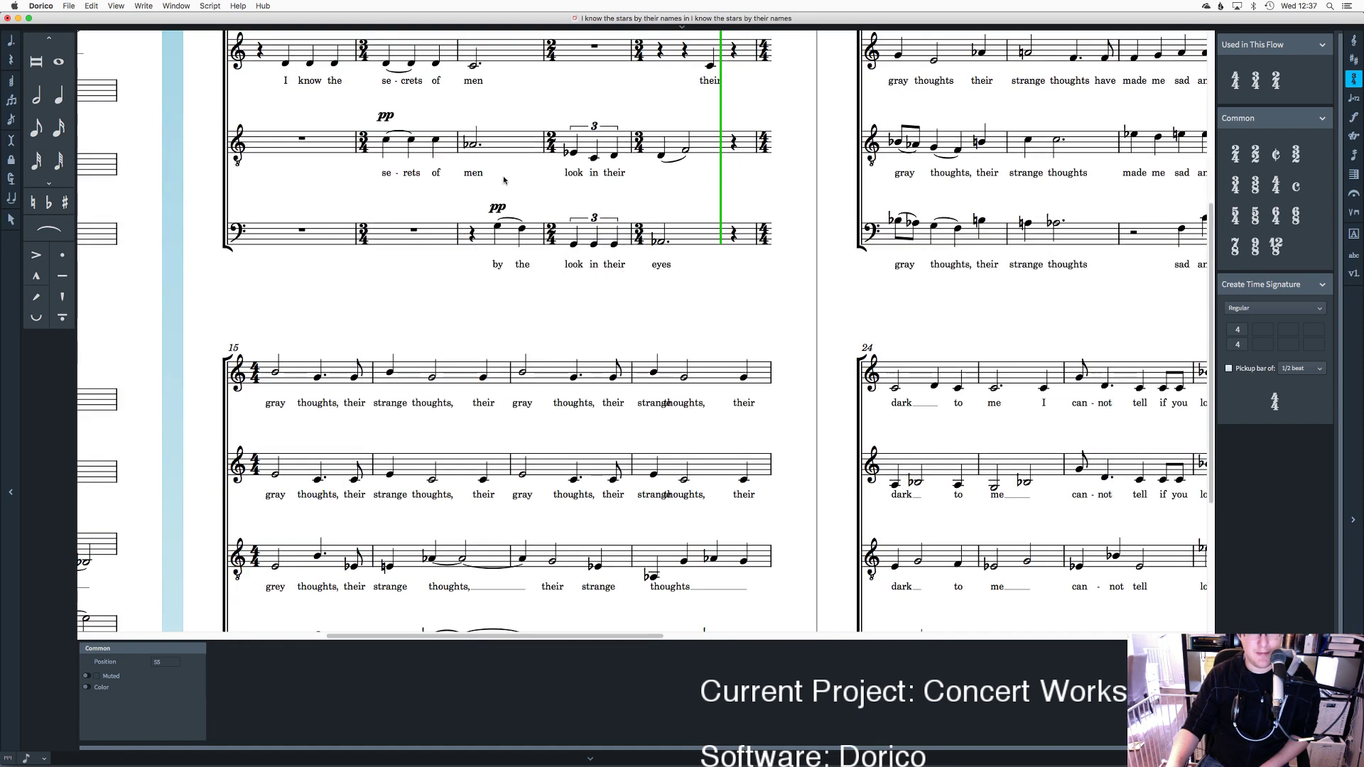
pyautogui.scroll(9, 214, 114)
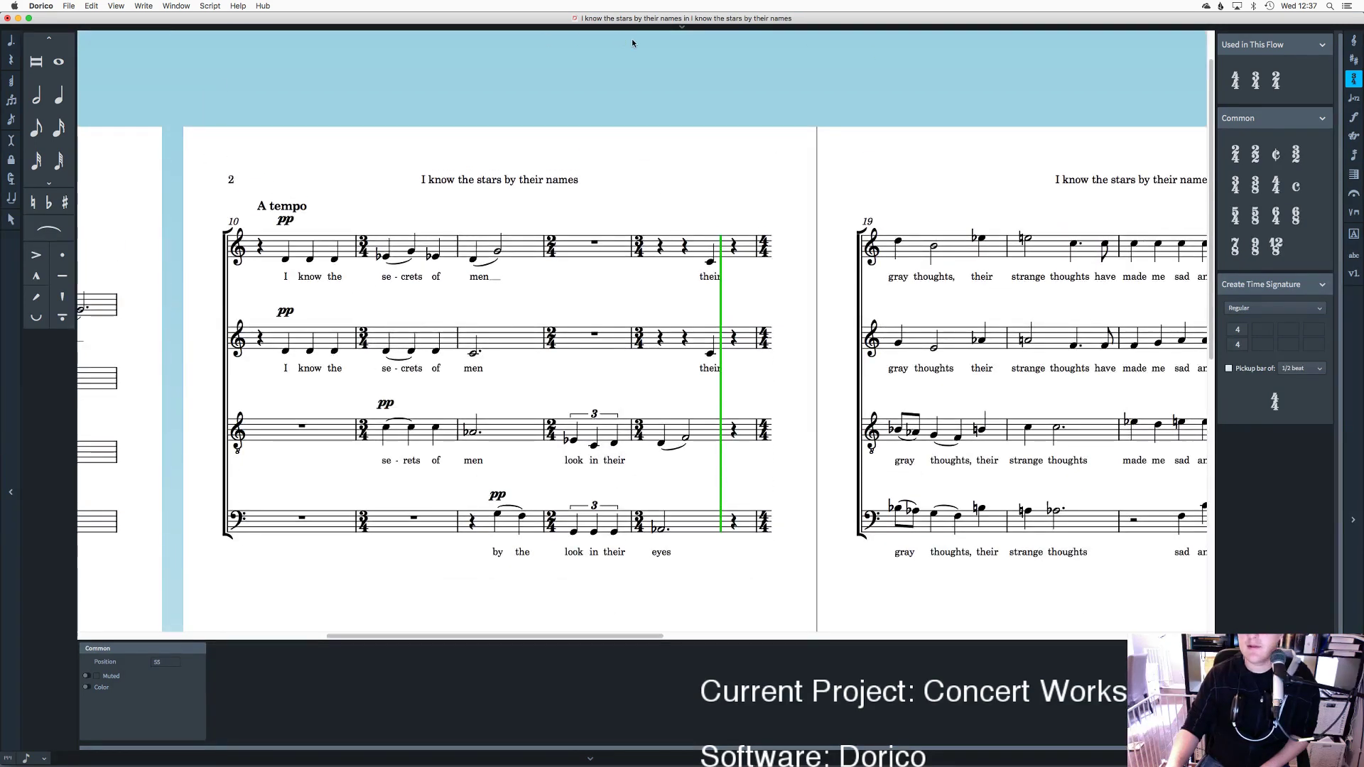
# Step: Check how bar 14 appears in Engrave mode and in the full score's print preview
pyautogui.click(683, 28)
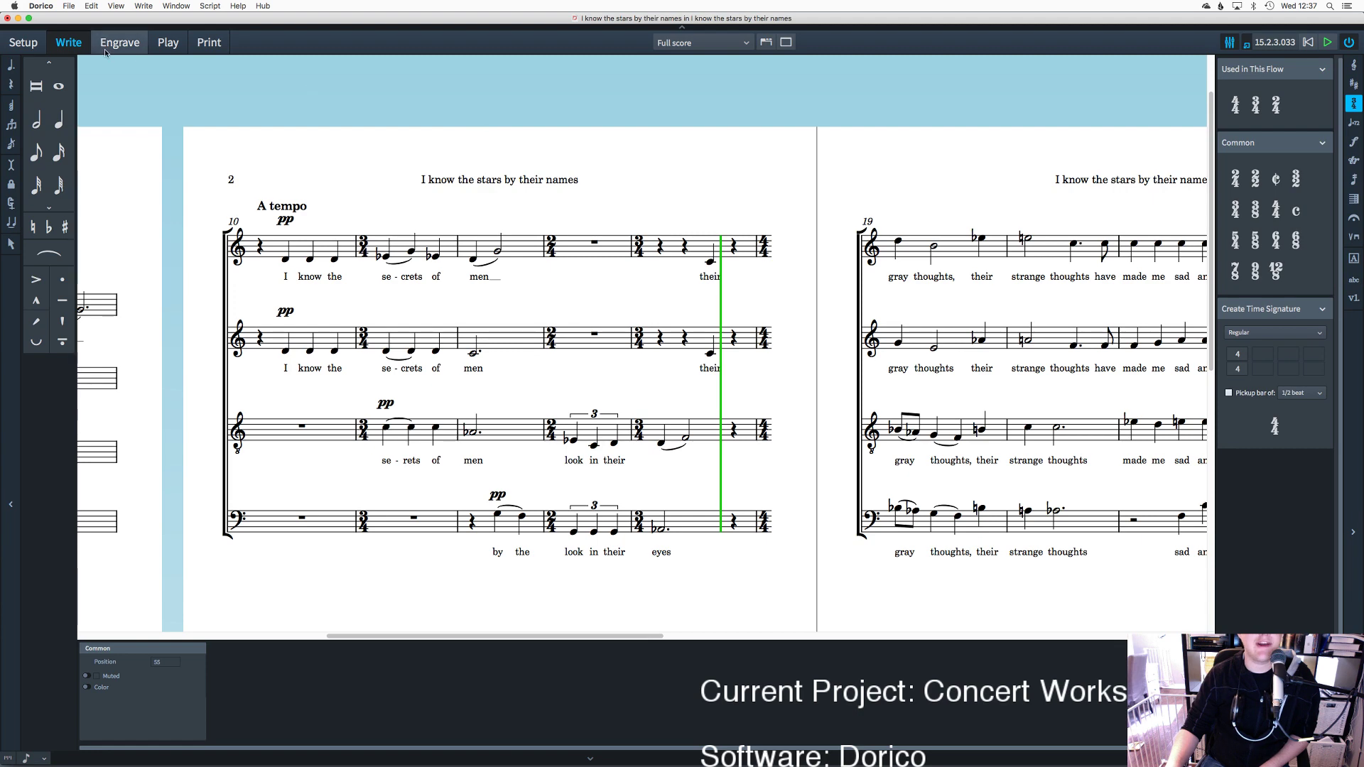
pyautogui.click(126, 46)
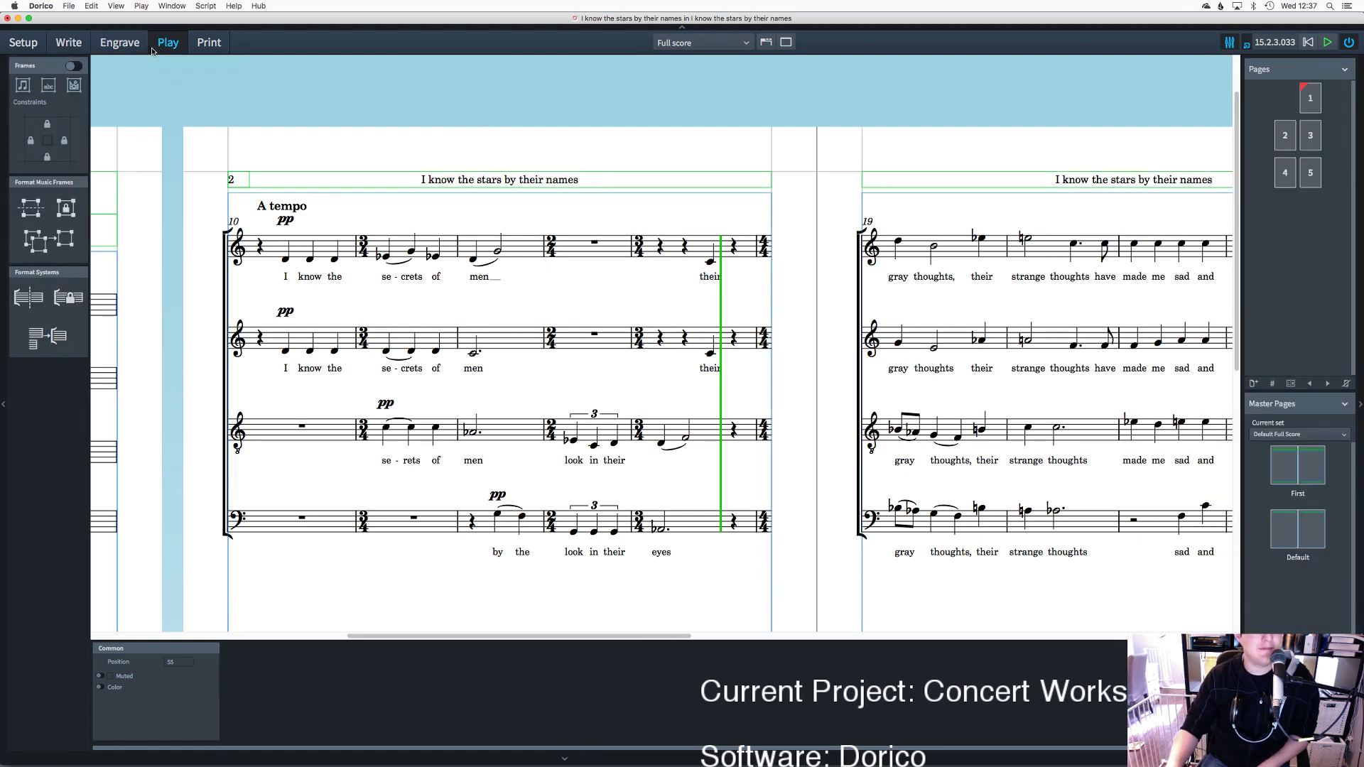
pyautogui.click(181, 46)
pyautogui.click(193, 50)
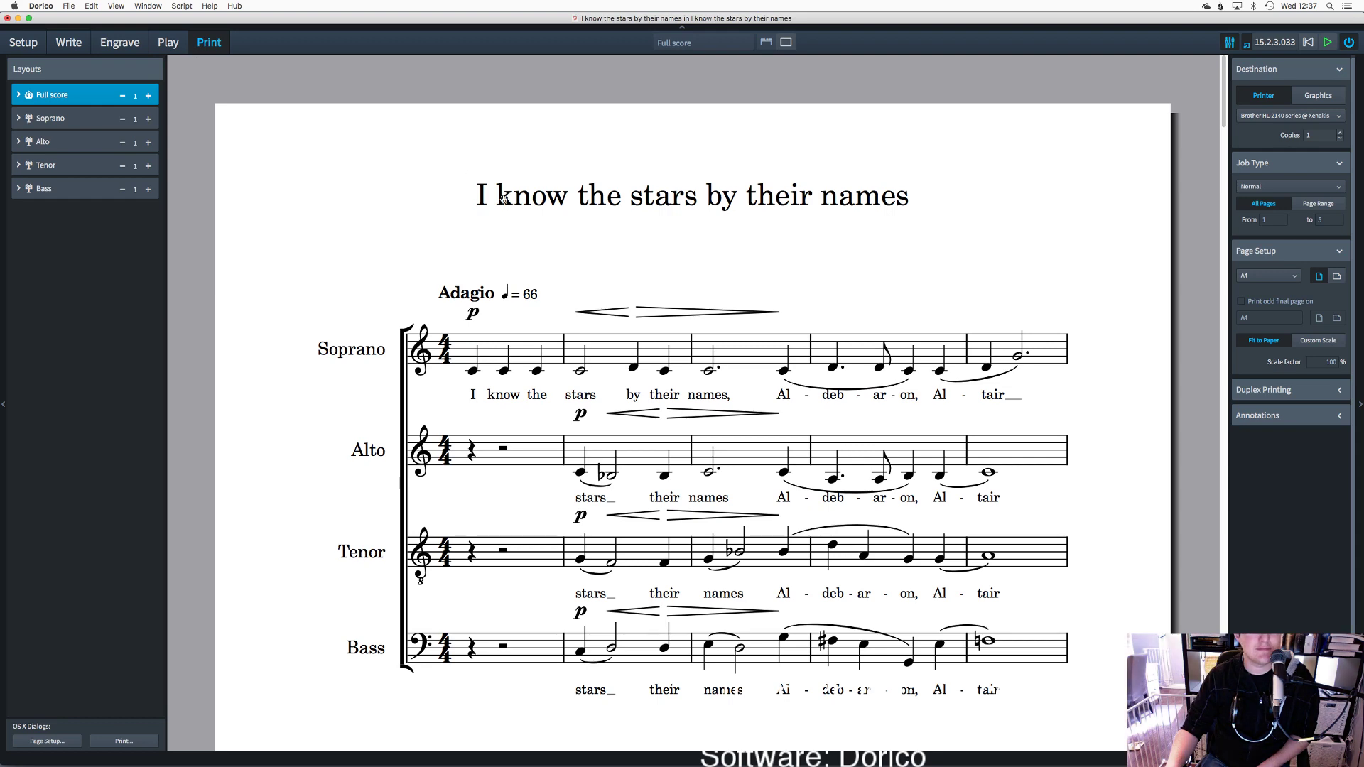
pyautogui.scroll(-15, 503, 199)
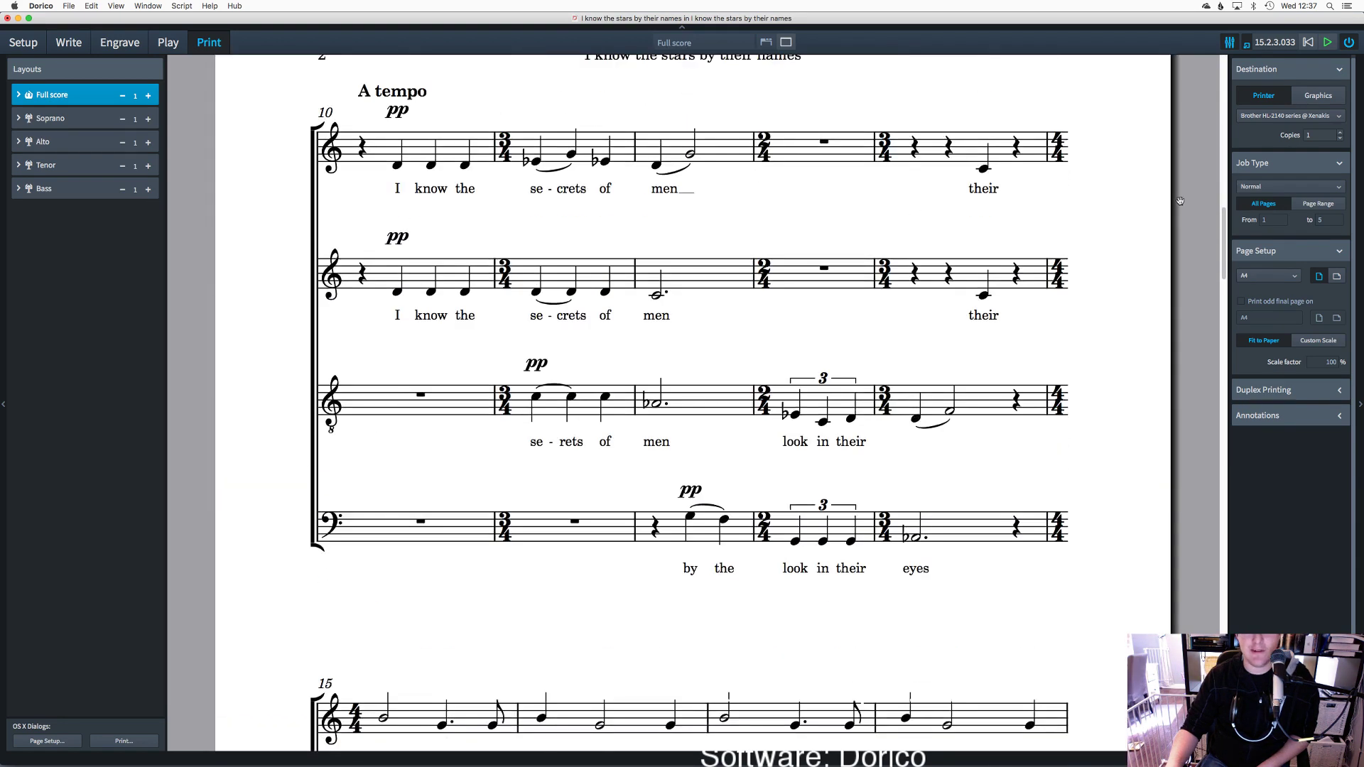
# Step: Inspect the alto and tenor tracks in Play mode and return to Write mode
pyautogui.click(65, 44)
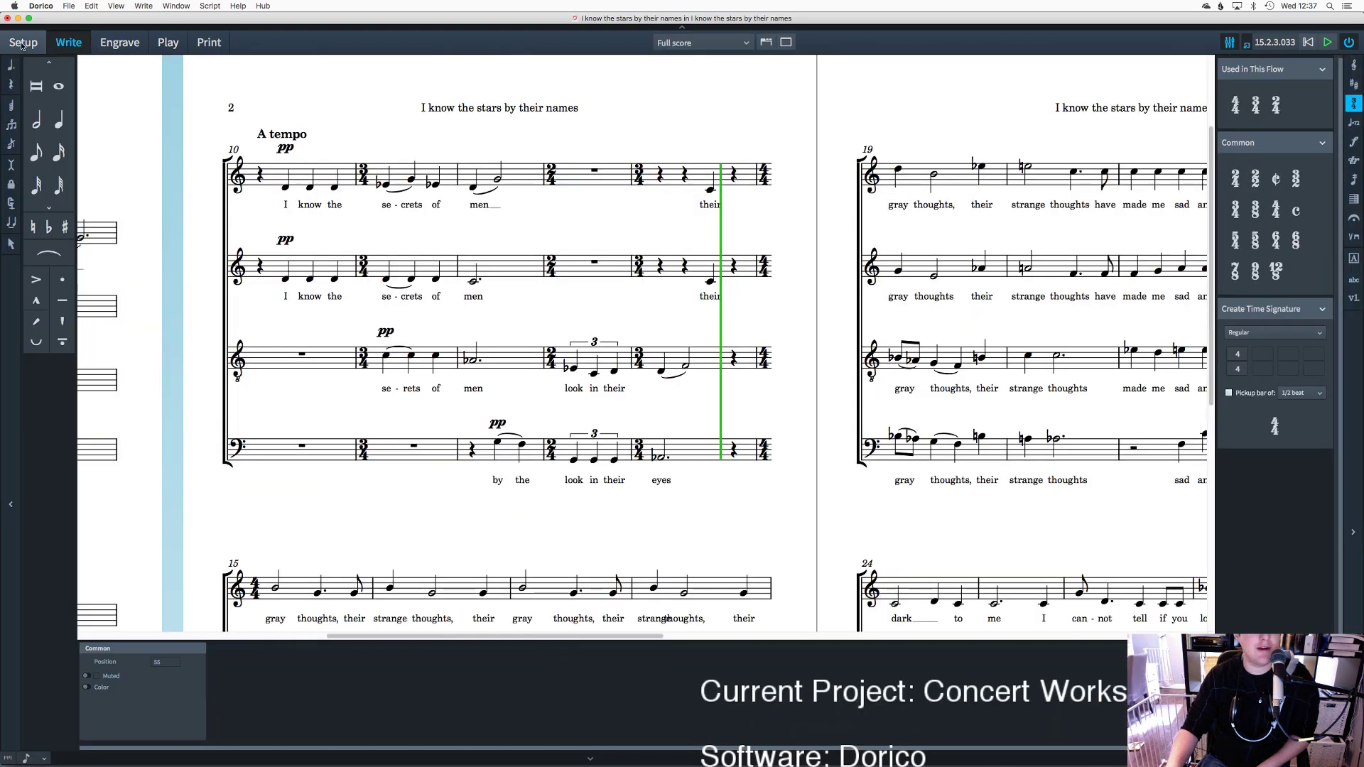
pyautogui.click(23, 42)
pyautogui.click(68, 42)
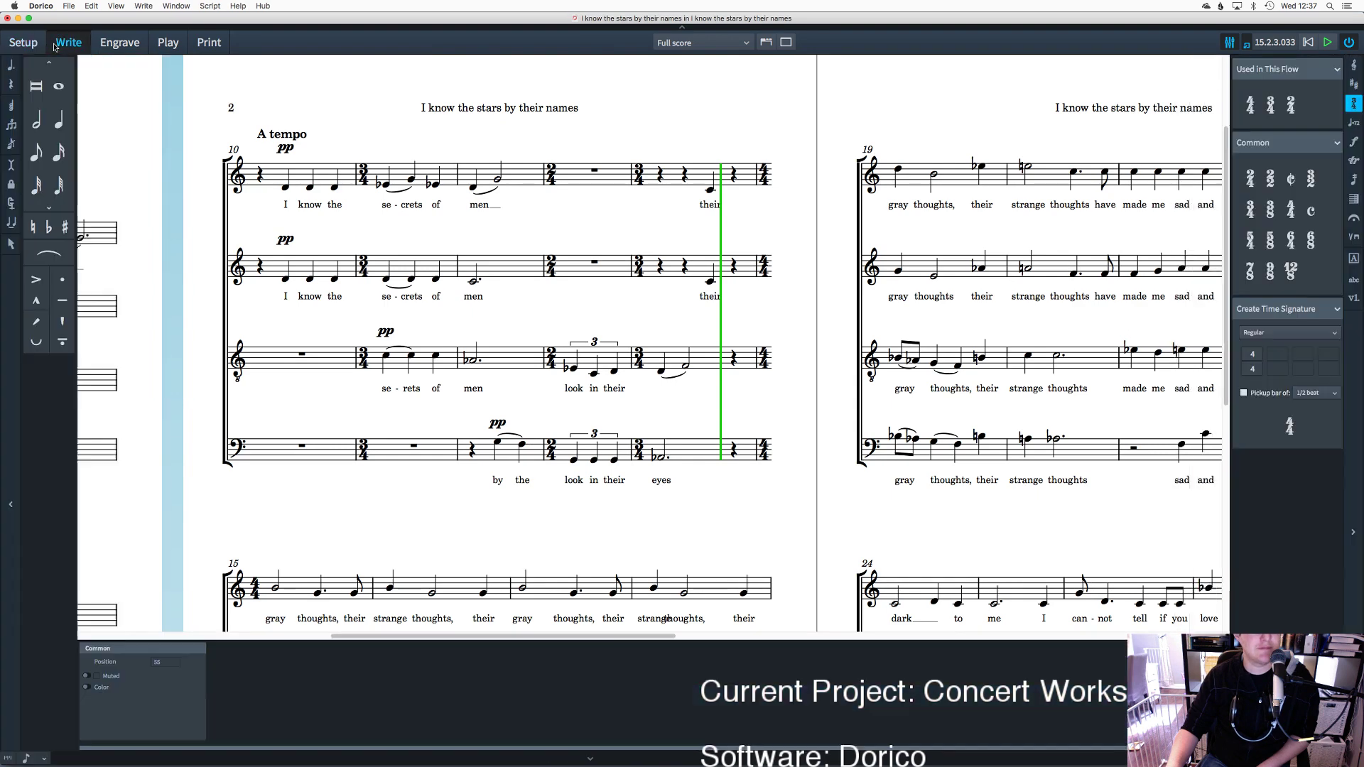
pyautogui.click(168, 42)
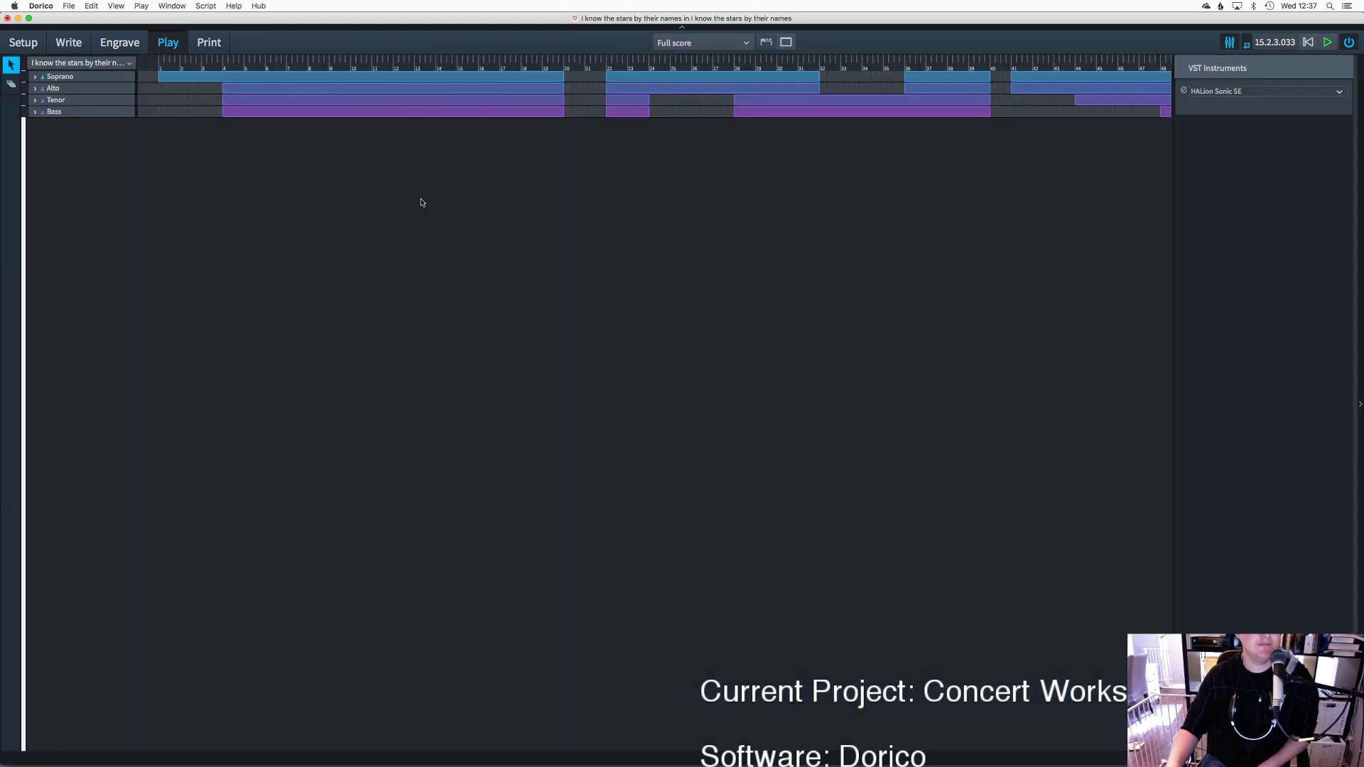
pyautogui.click(68, 42)
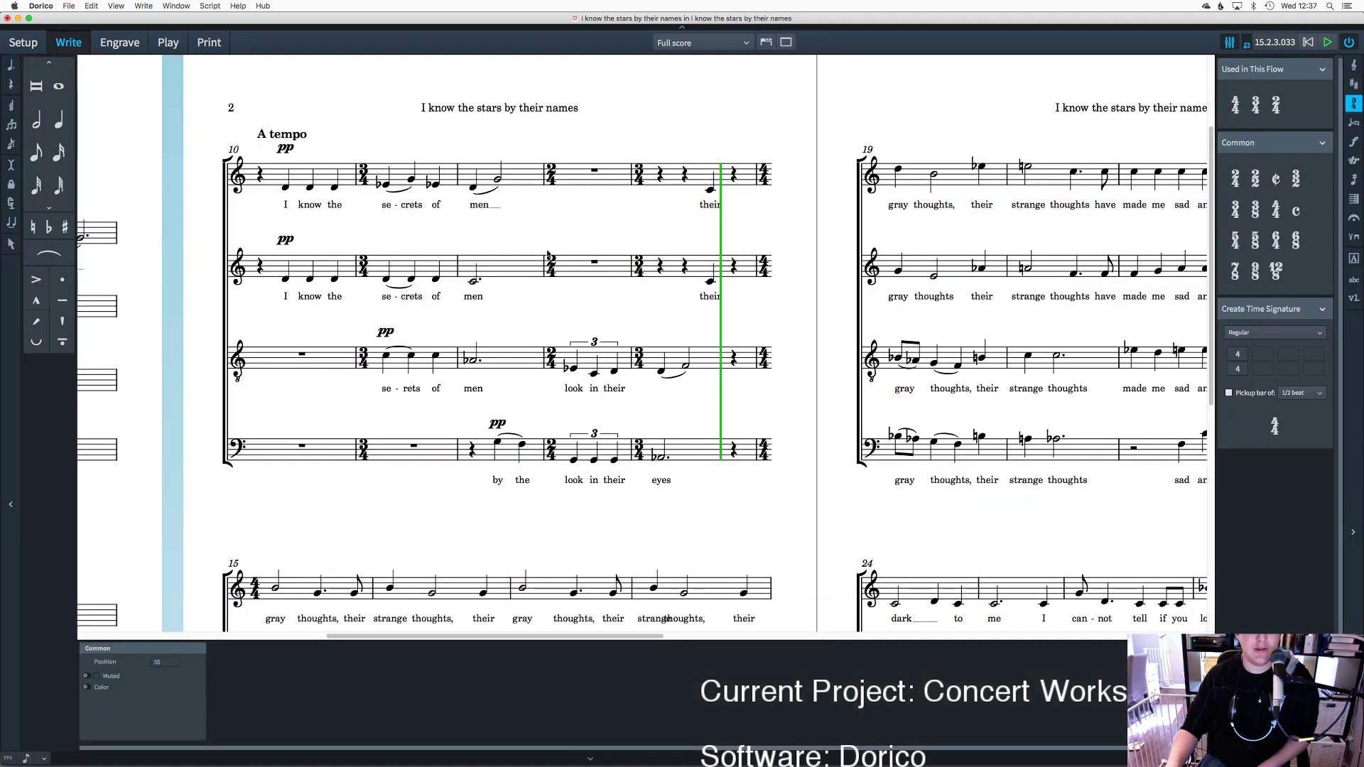
pyautogui.click(168, 42)
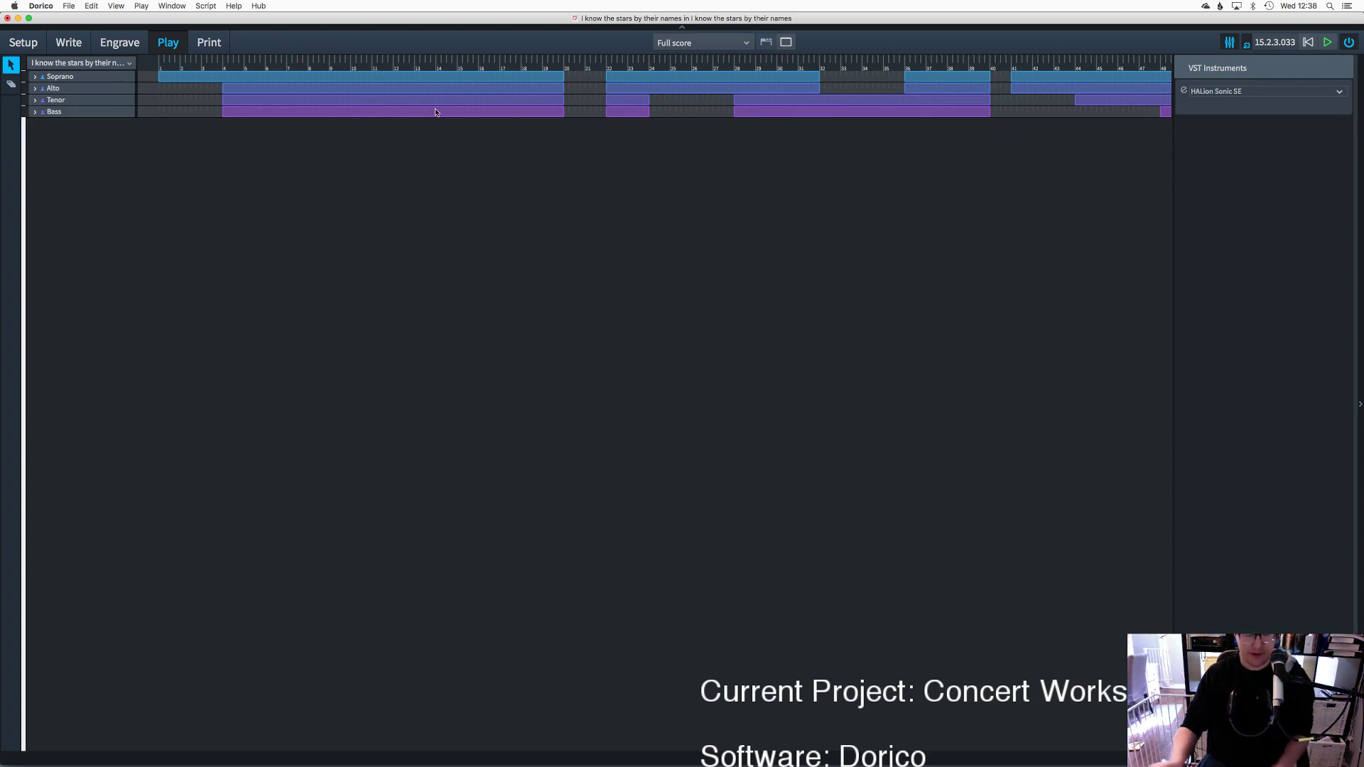
pyautogui.click(35, 100)
pyautogui.click(35, 89)
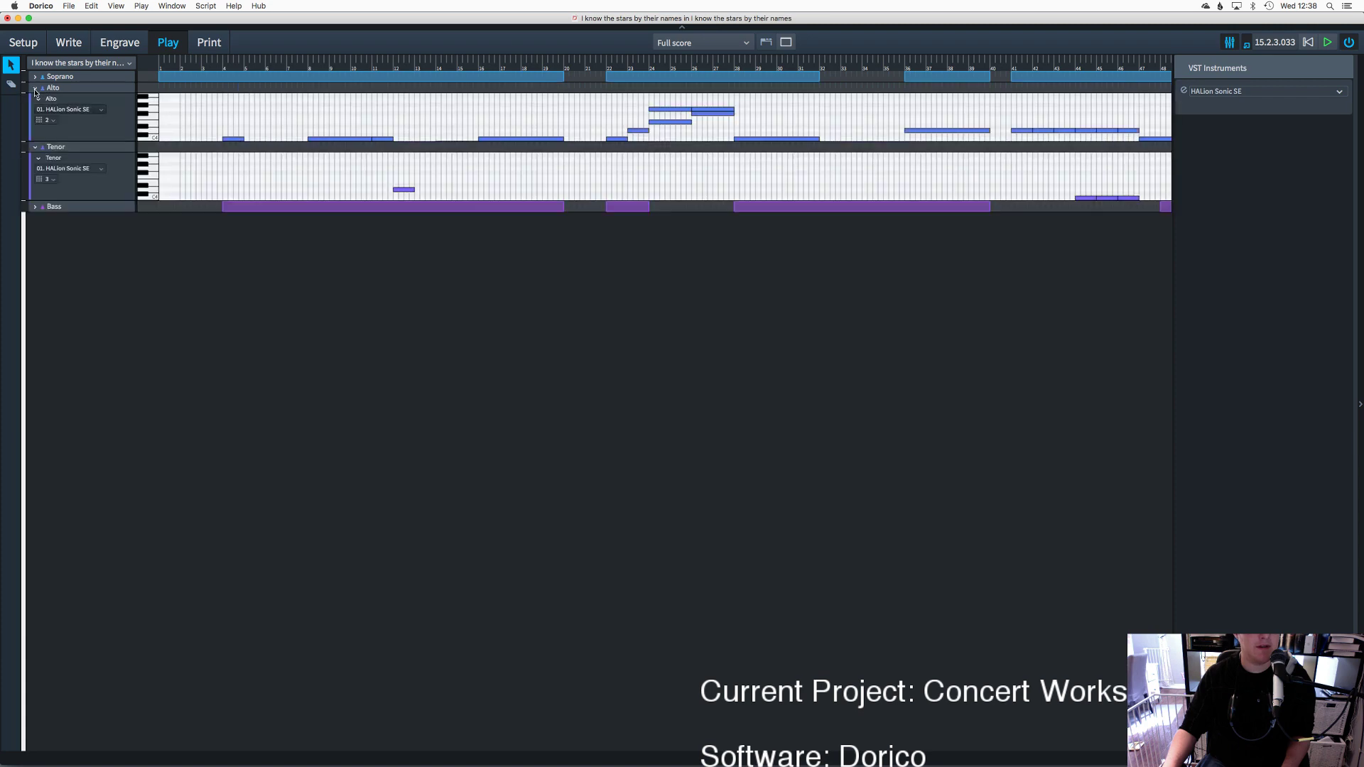
pyautogui.click(68, 42)
# Step: Add one slur across the tenor's four notes on "thoughts" in bar 18
pyautogui.scroll(-5, 703, 338)
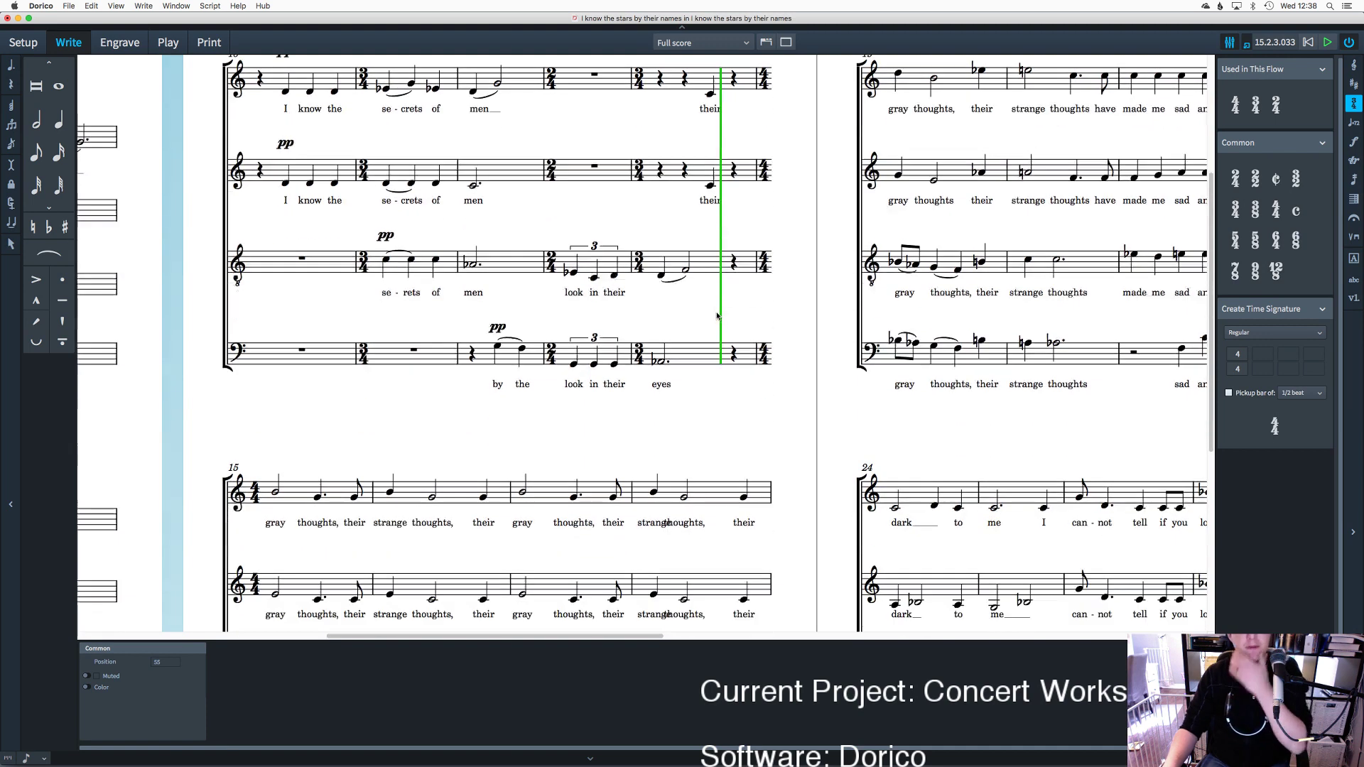
pyautogui.scroll(-4, 703, 338)
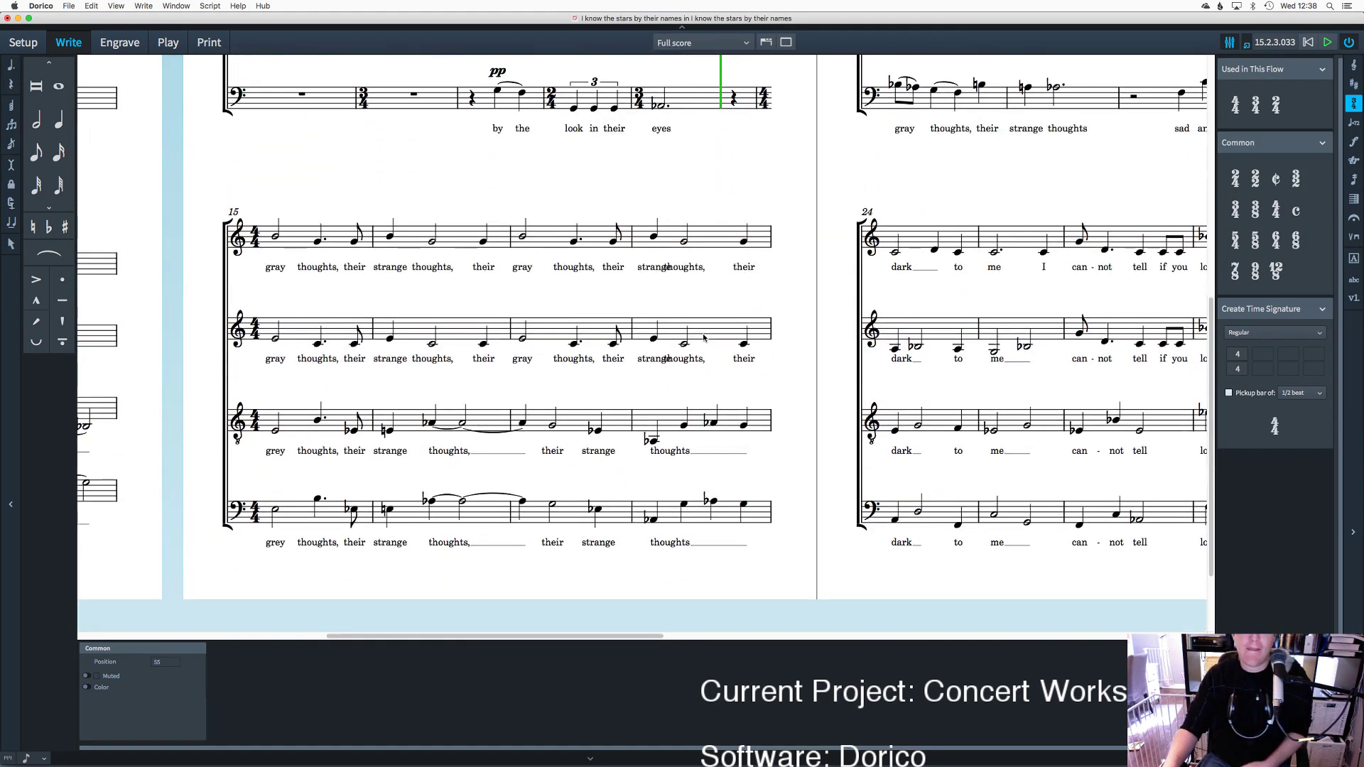
pyautogui.scroll(-2, 597, 406)
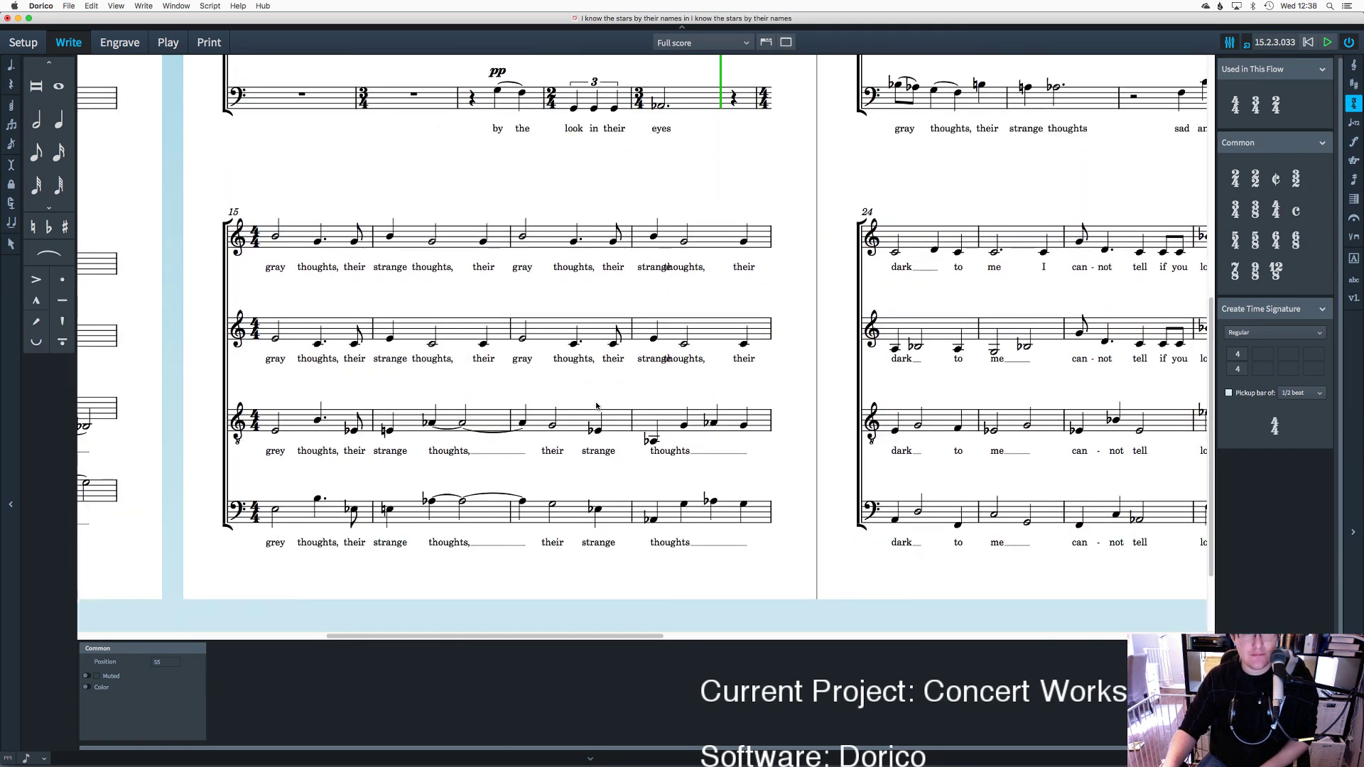
pyautogui.click(654, 440)
pyautogui.press('s')
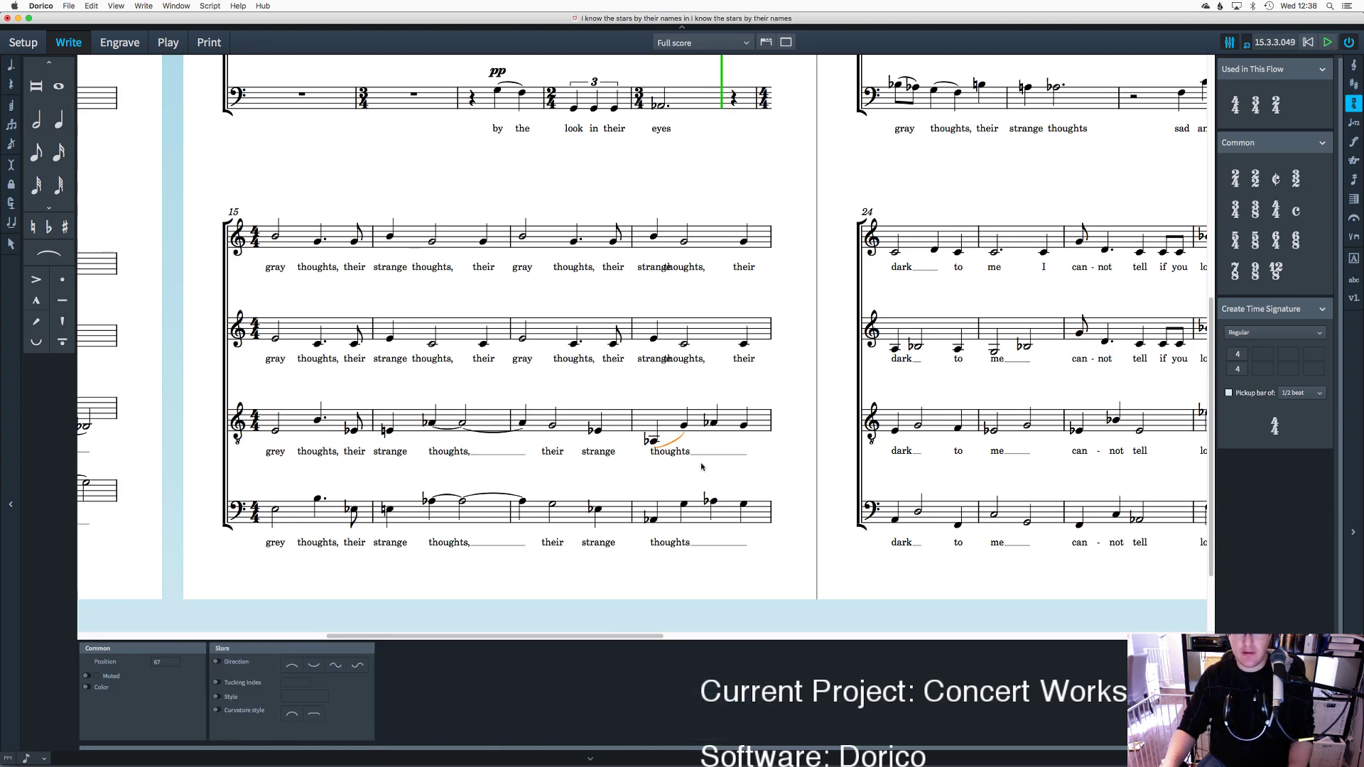
pyautogui.press('super+z')
pyautogui.keyDown('shift'); pyautogui.click(744, 427); pyautogui.keyUp('shift')
pyautogui.press('s')
# Step: Add one slur across the bass's four notes on "thoughts" in bar 18
pyautogui.press('super+Down')
pyautogui.keyDown('shift'); pyautogui.click(743, 506); pyautogui.keyUp('shift')
pyautogui.press('s')
# Step: Examine the options for inserting bars, including the bar count and the insertion position
pyautogui.scroll(3, 798, 435)
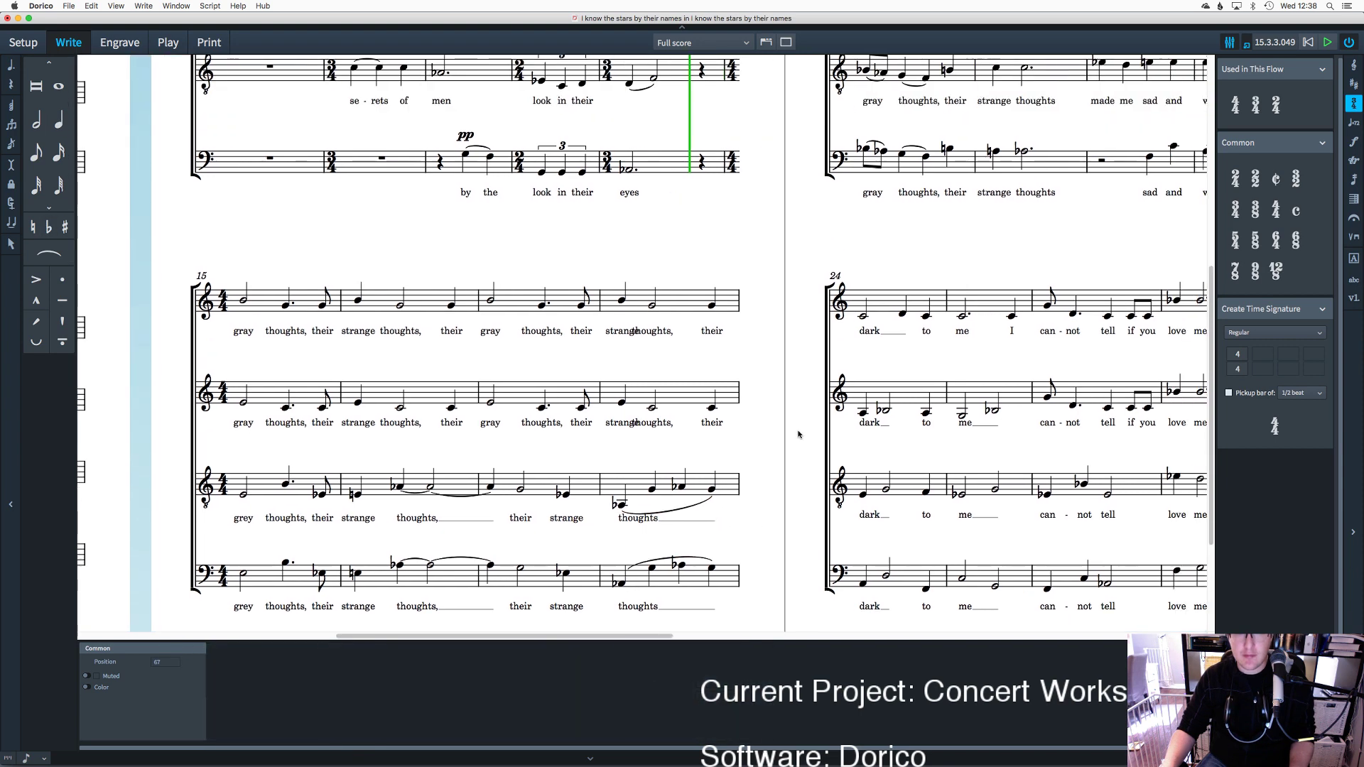
pyautogui.hscroll(2, 798, 435)
pyautogui.scroll(5, 797, 435)
pyautogui.hscroll(2, 798, 434)
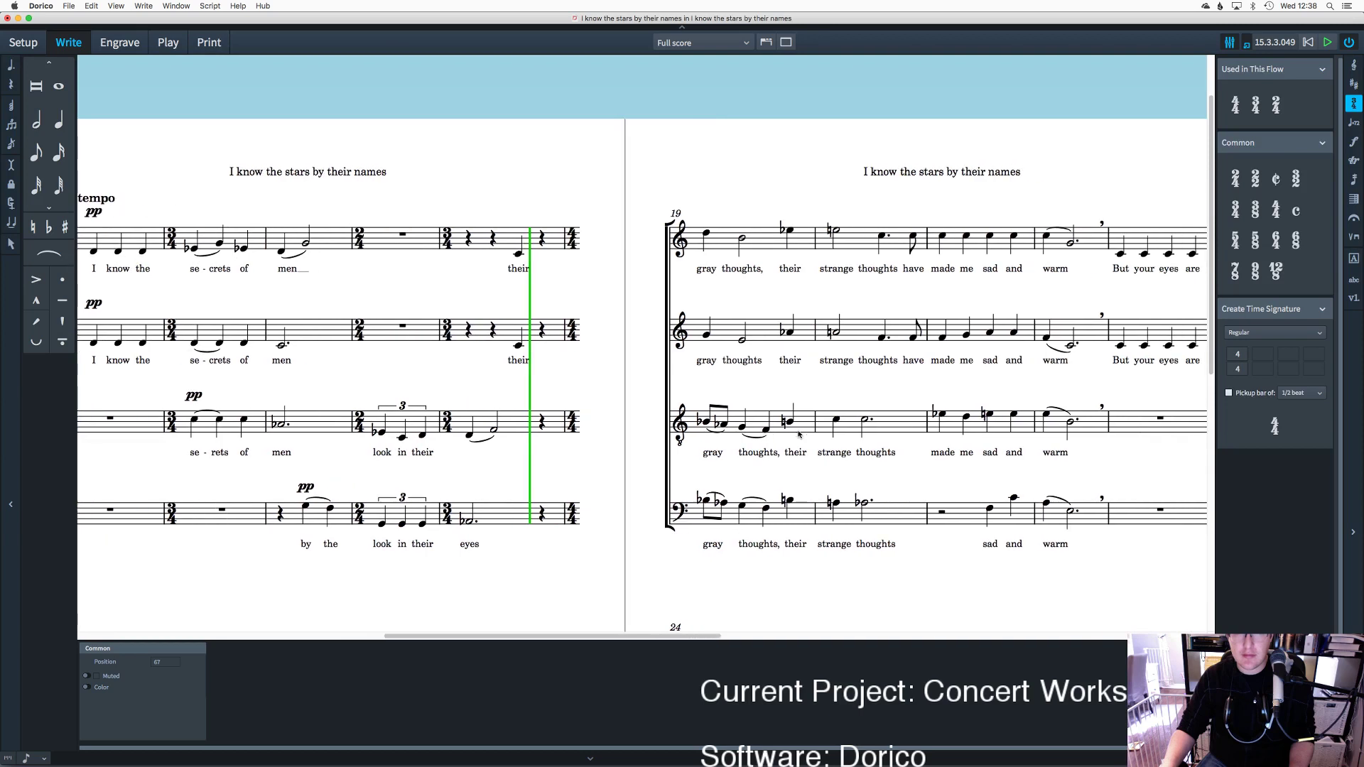
pyautogui.hscroll(1, 799, 435)
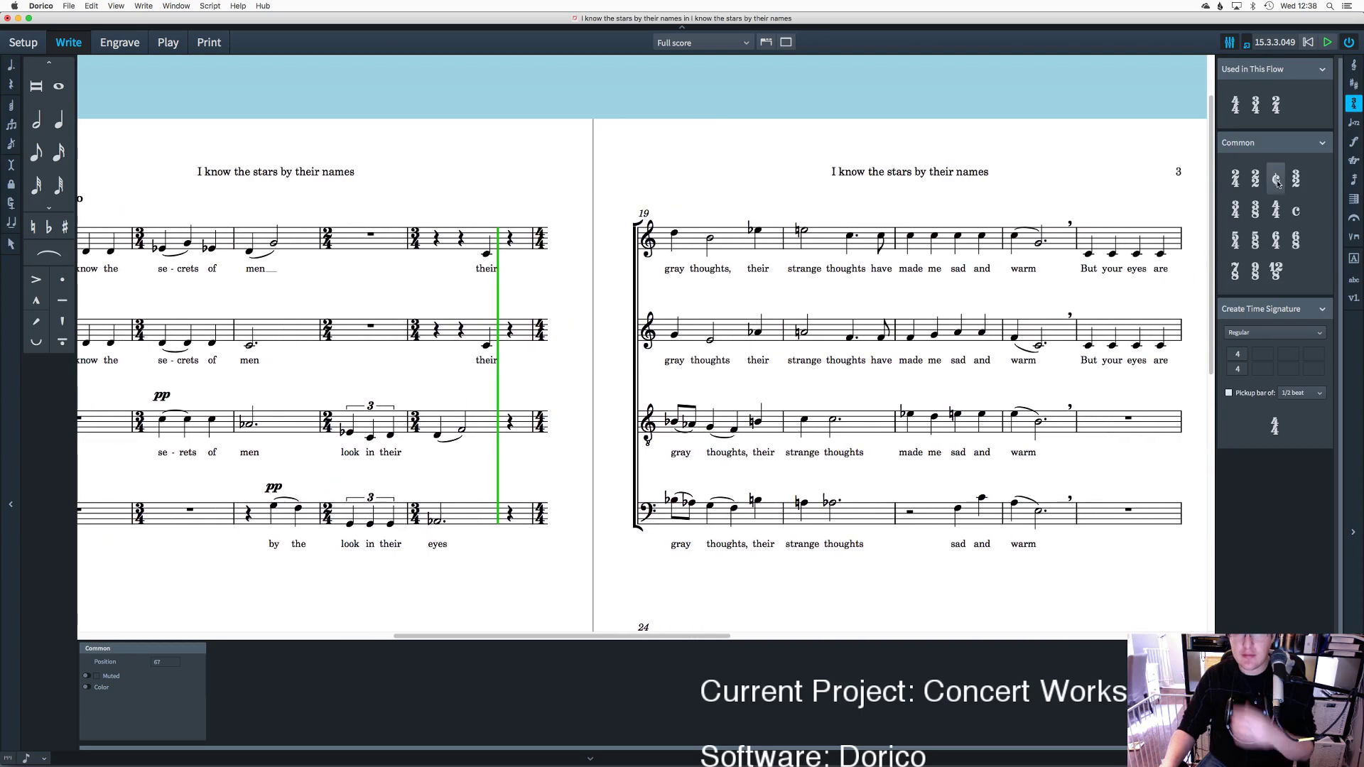
pyautogui.click(1352, 199)
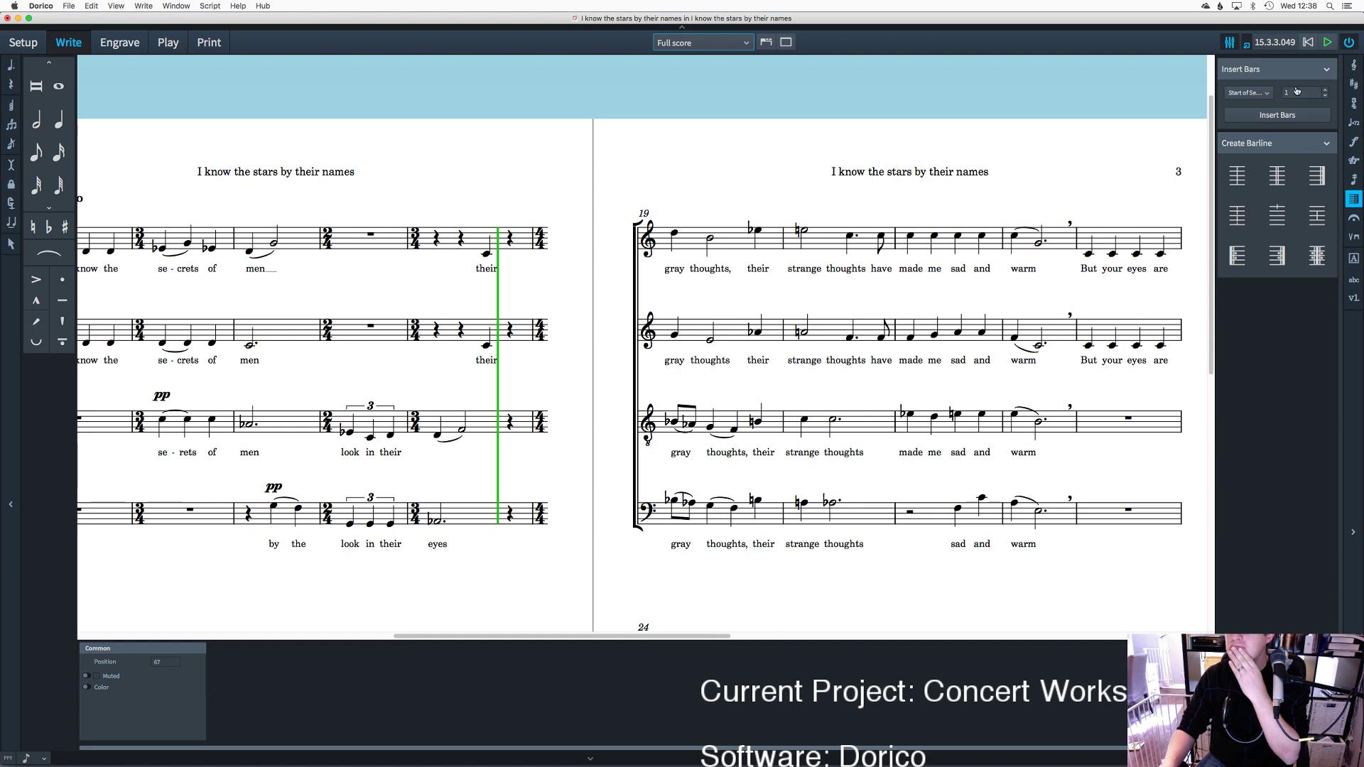
pyautogui.click(1325, 98)
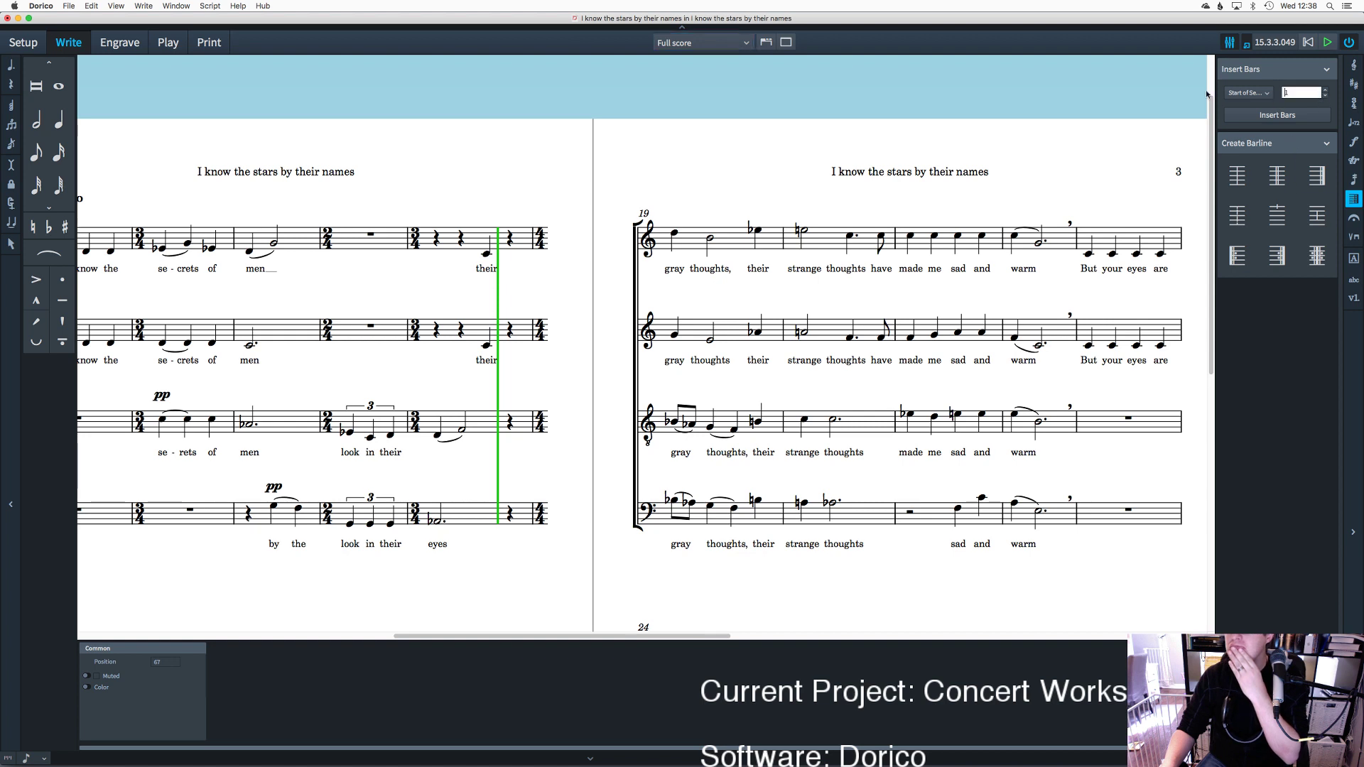
pyautogui.click(1235, 94)
pyautogui.click(1253, 126)
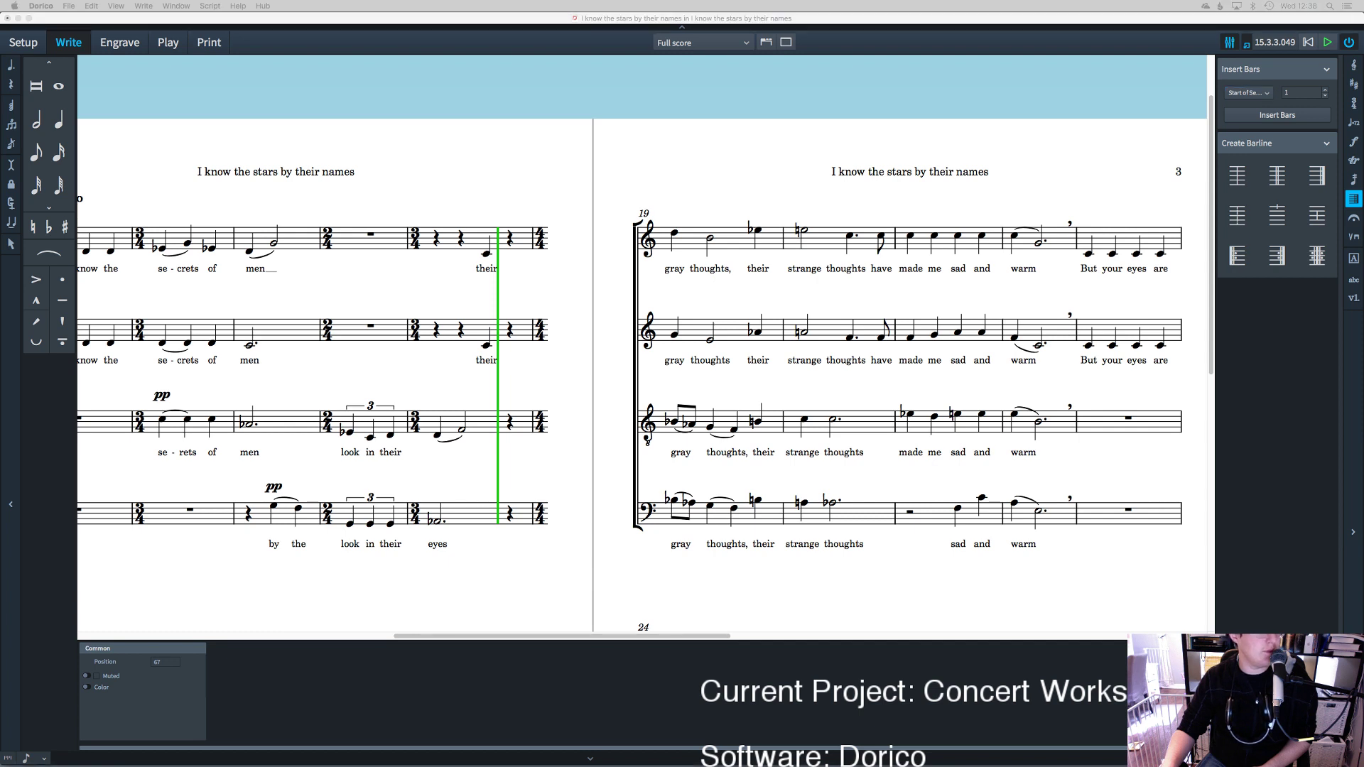
# Step: Review bars 10 to 18 across all four voices, including the extra beat in bar 14
pyautogui.scroll(-2, 492, 296)
pyautogui.hscroll(-5, 582, 320)
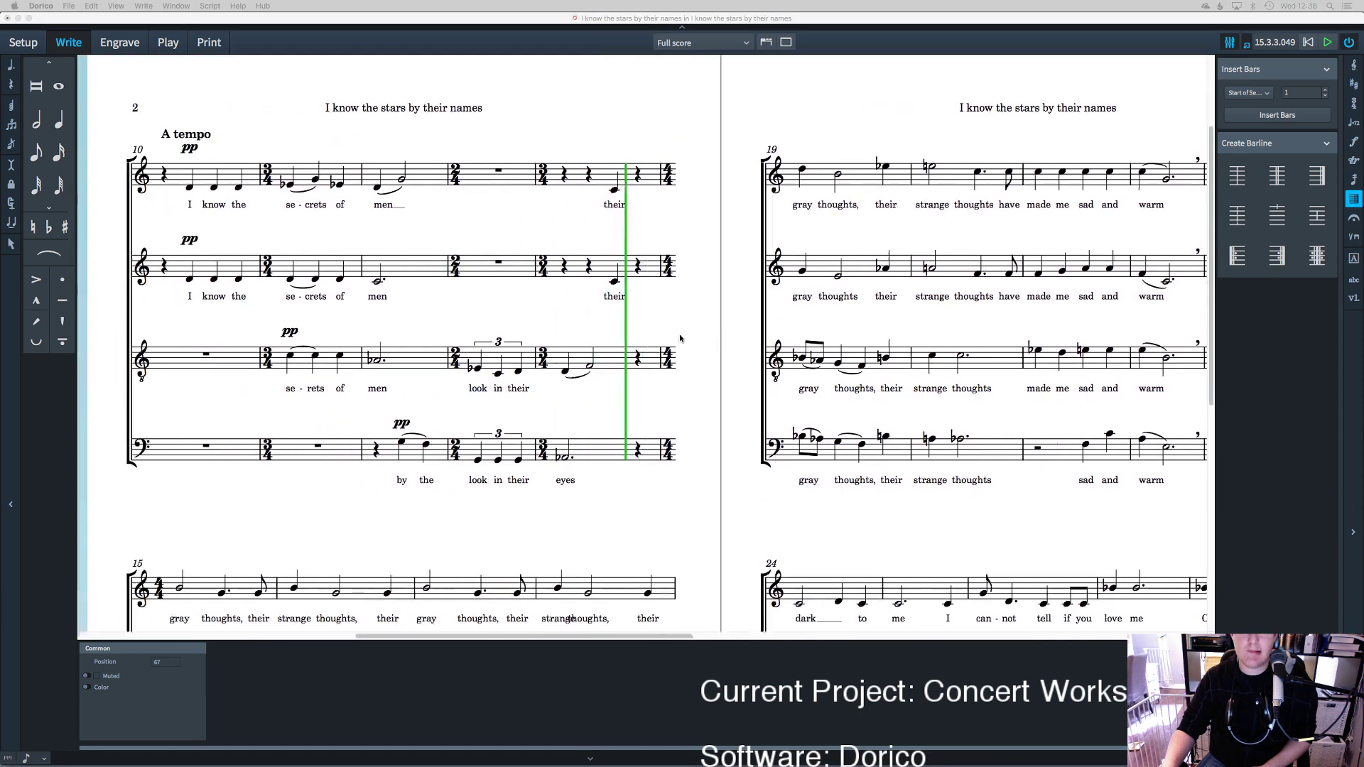
pyautogui.scroll(-3, 679, 333)
pyautogui.hscroll(-2, 679, 334)
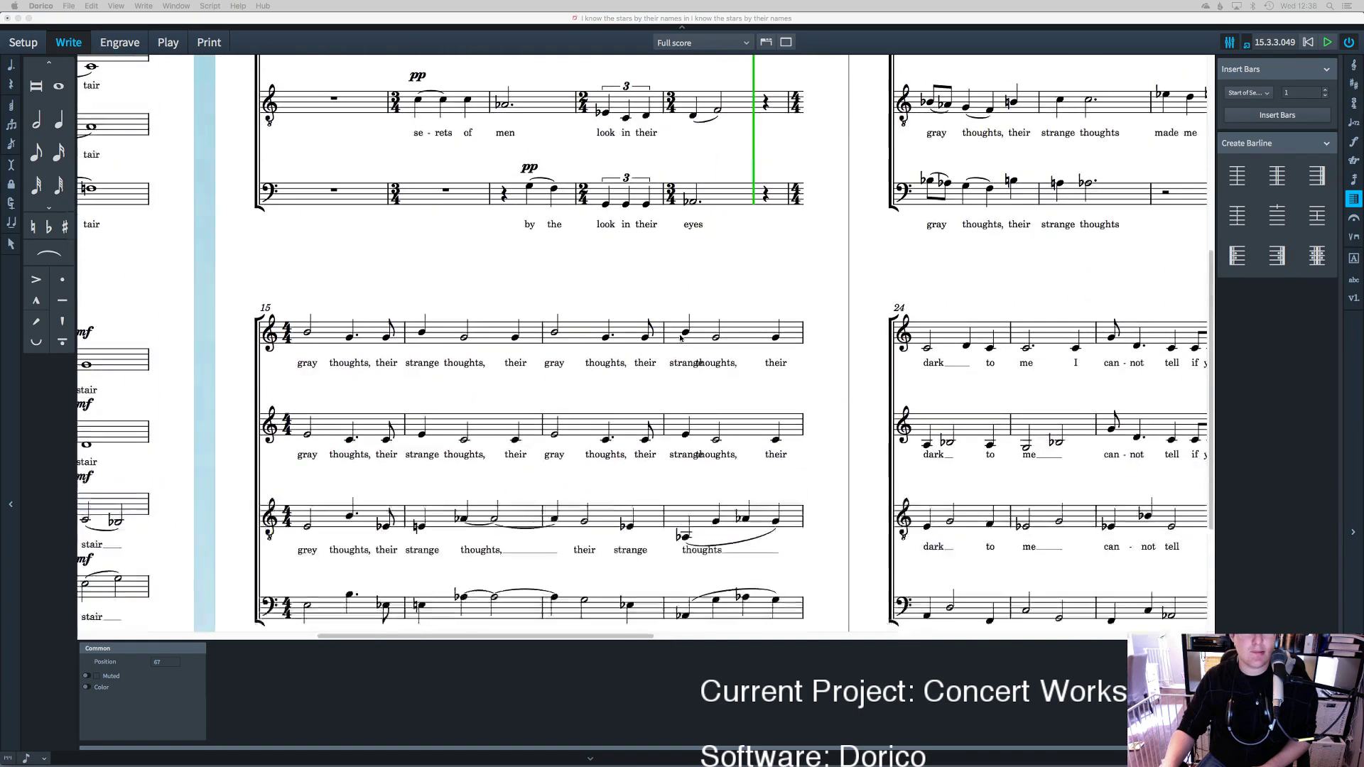
pyautogui.scroll(3, 679, 334)
pyautogui.scroll(-3, 588, 348)
pyautogui.hscroll(-2, 588, 348)
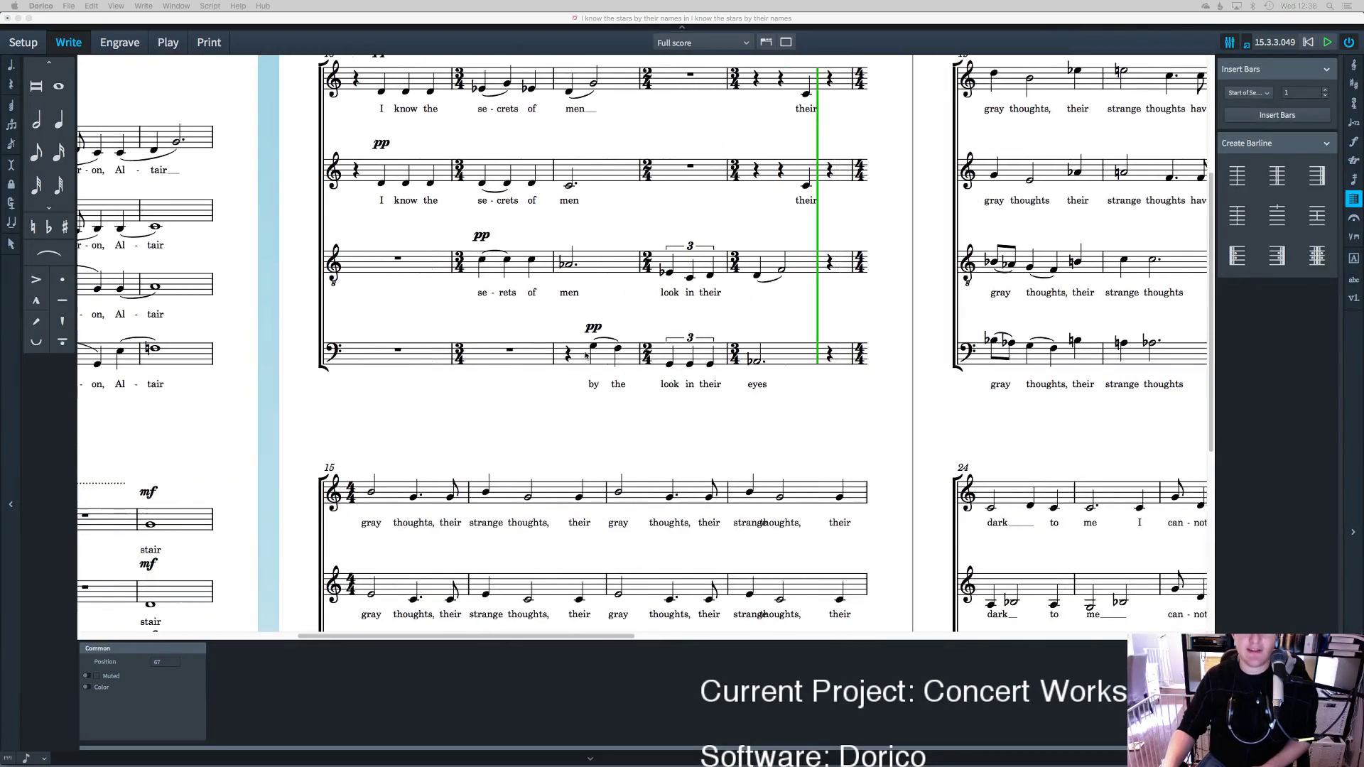
pyautogui.scroll(-10, 584, 347)
pyautogui.scroll(1, 565, 320)
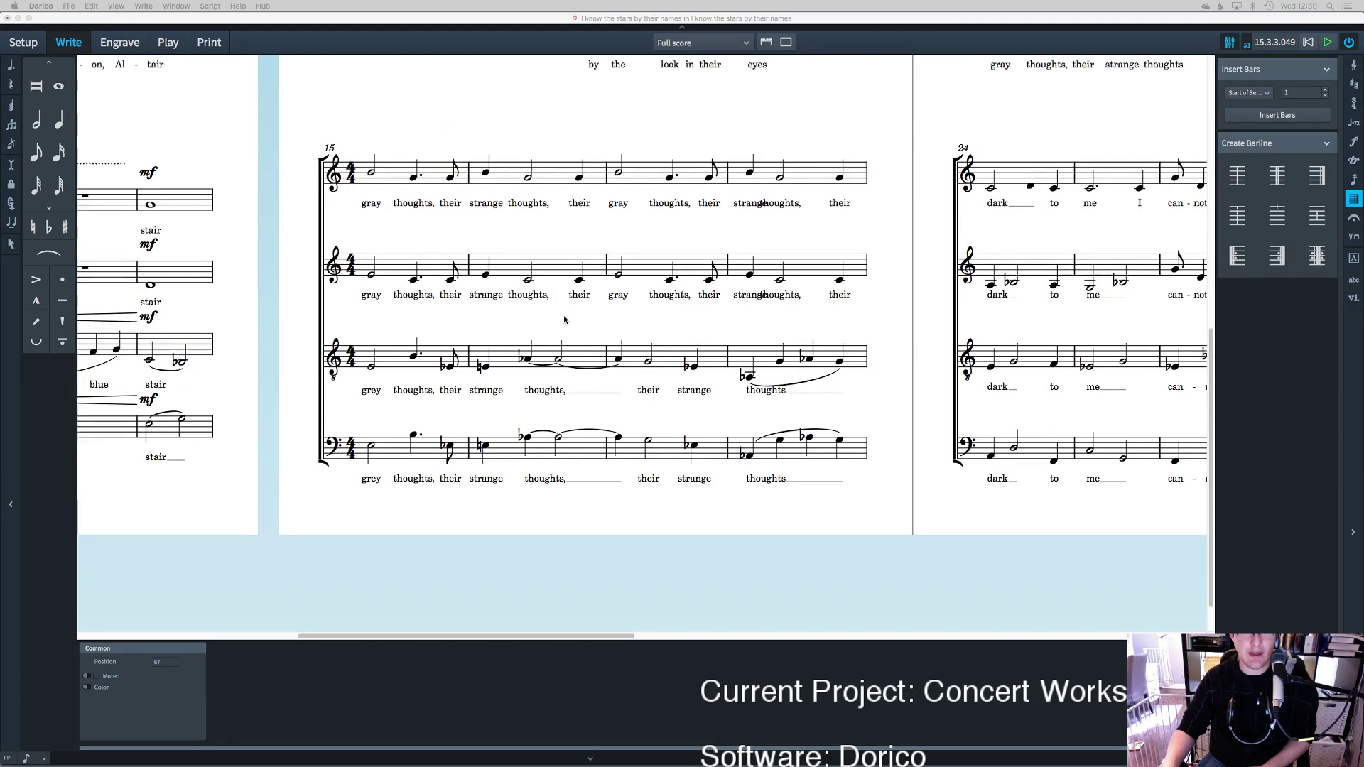
# Step: Examine the soprano's "strange thoughts" lyrics and the half note above them in bar 18
pyautogui.hscroll(-2, 564, 320)
pyautogui.scroll(1, 564, 320)
pyautogui.hscroll(3, 601, 310)
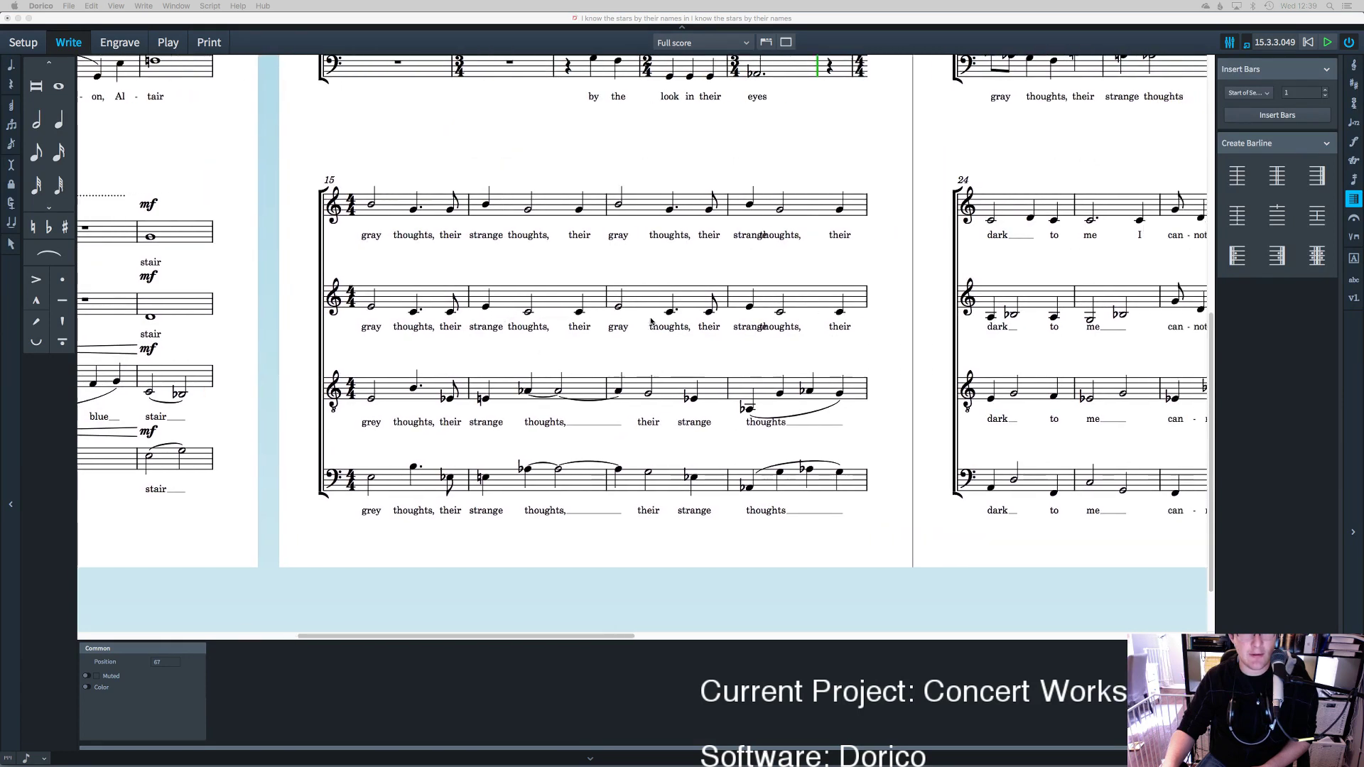
pyautogui.click(732, 235)
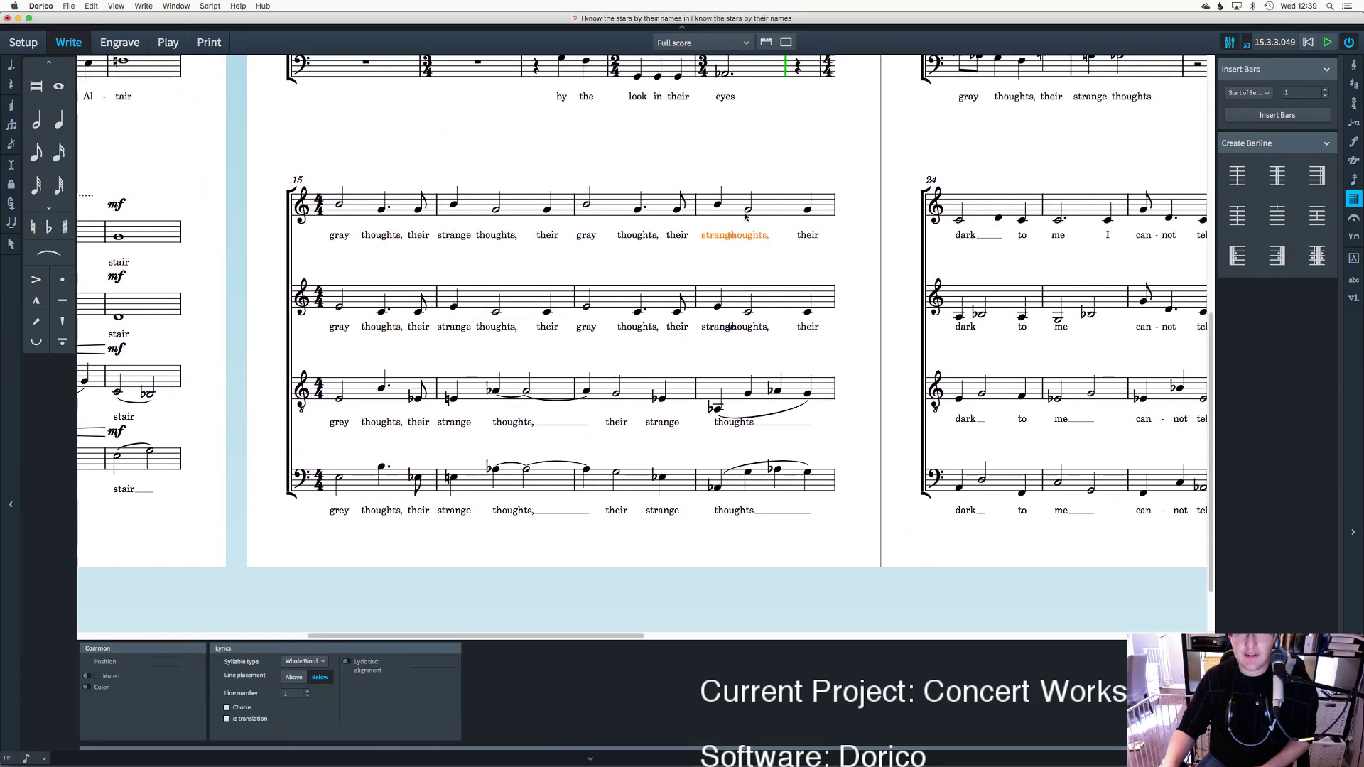
pyautogui.press('Escape')
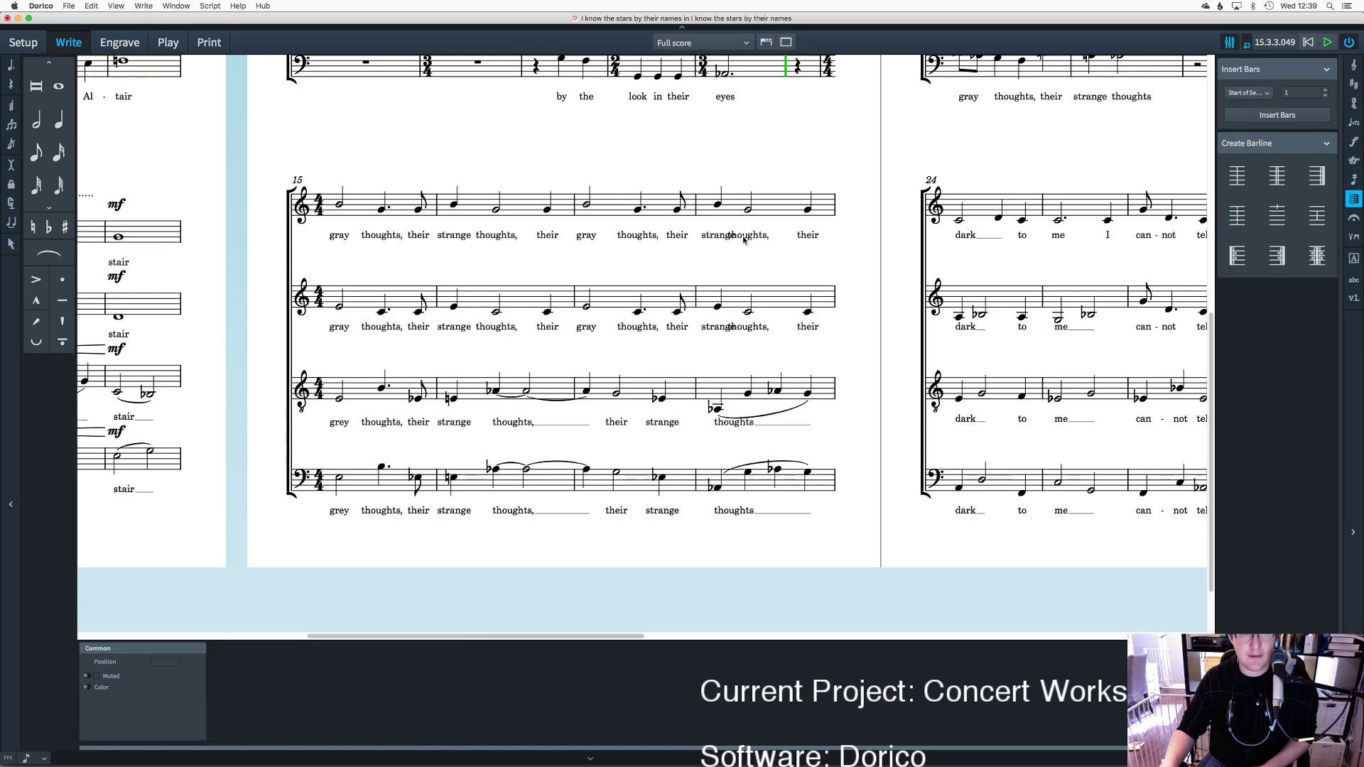
pyautogui.click(748, 211)
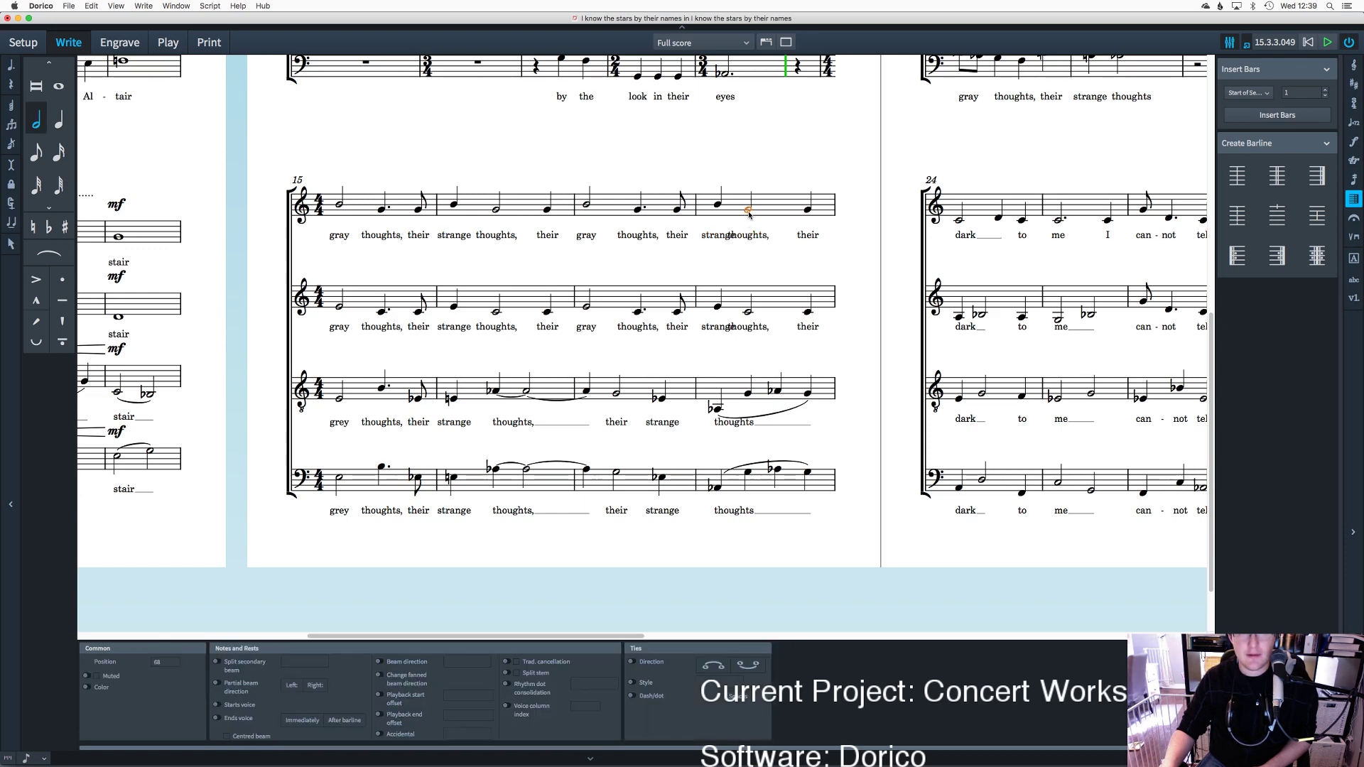
pyautogui.press('Escape')
pyautogui.hscroll(3, 867, 227)
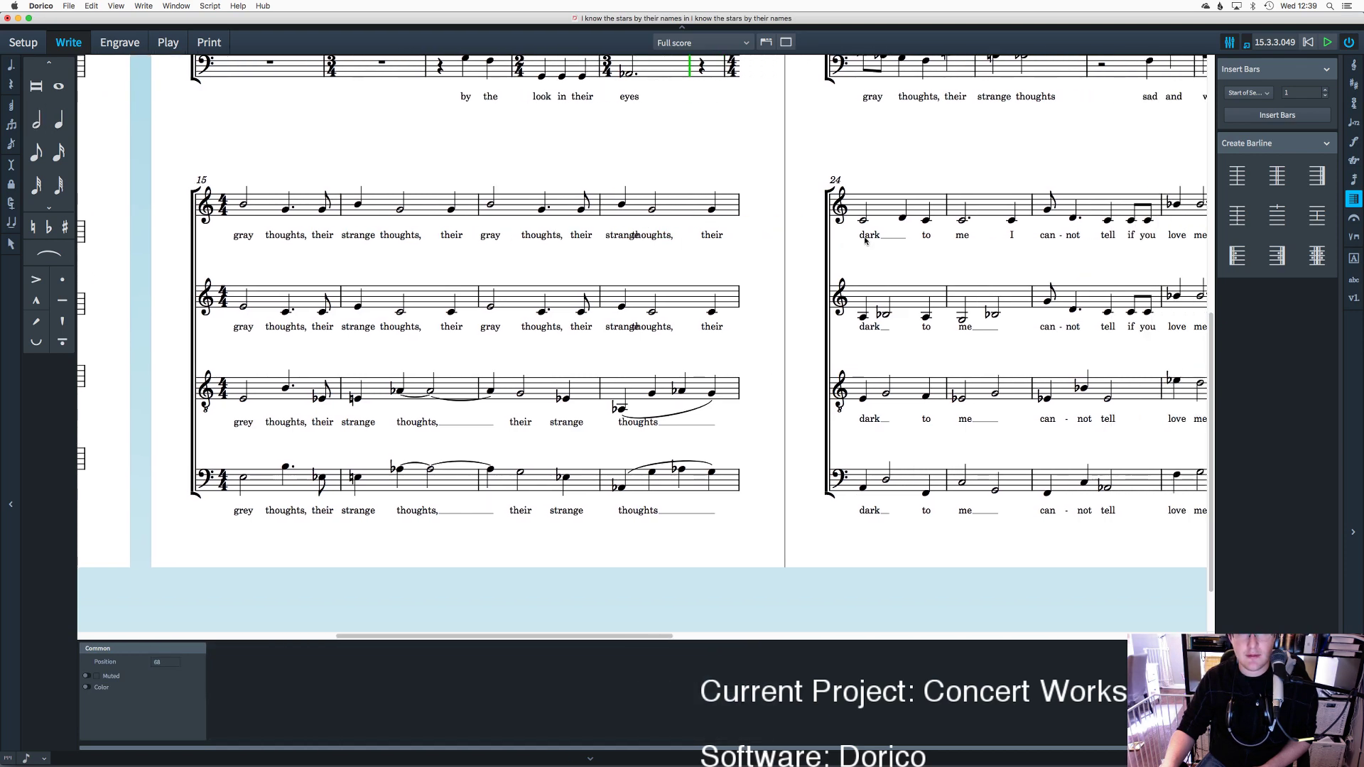
# Step: Review the lead-in from bar 10, the phrase in bars 15 to 18 and the passage starting at bar 19
pyautogui.scroll(5, 874, 226)
pyautogui.hscroll(3, 876, 226)
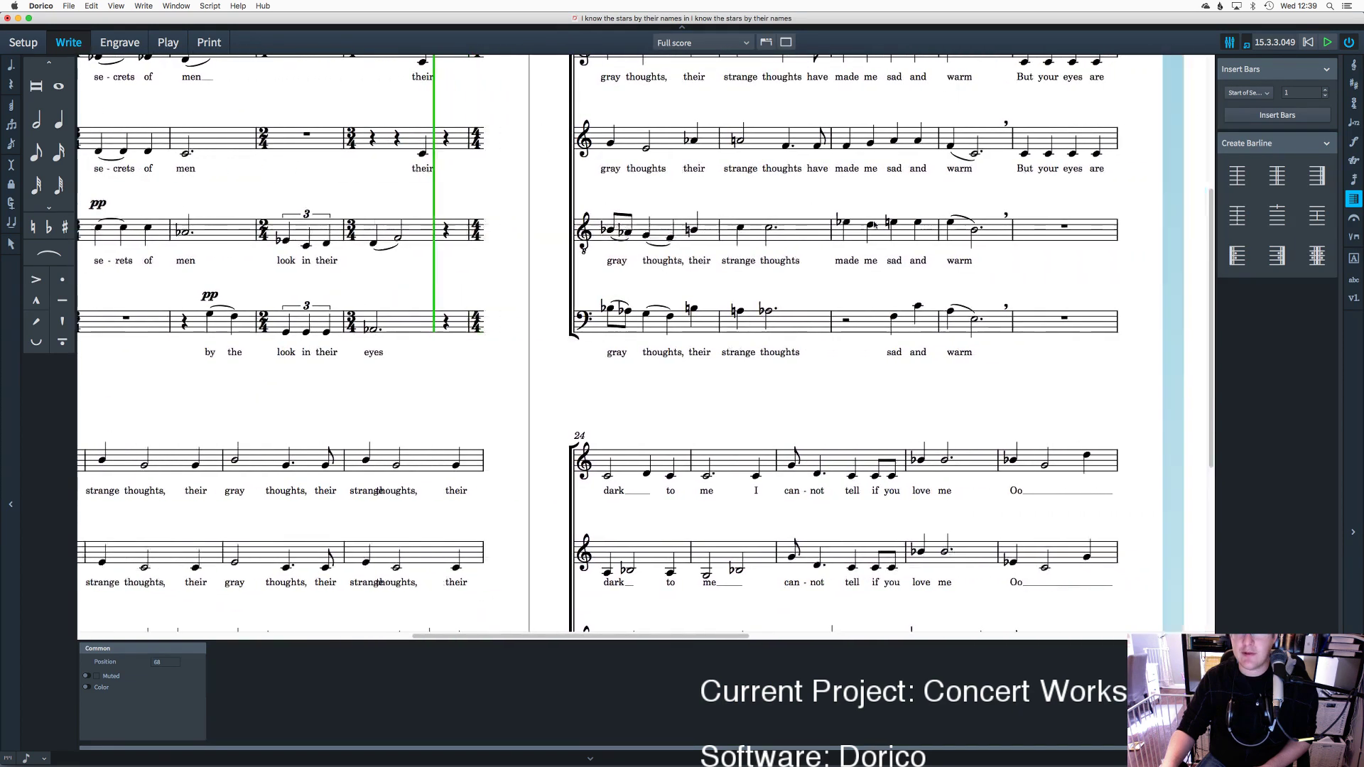
pyautogui.scroll(4, 795, 185)
pyautogui.scroll(-2, 794, 175)
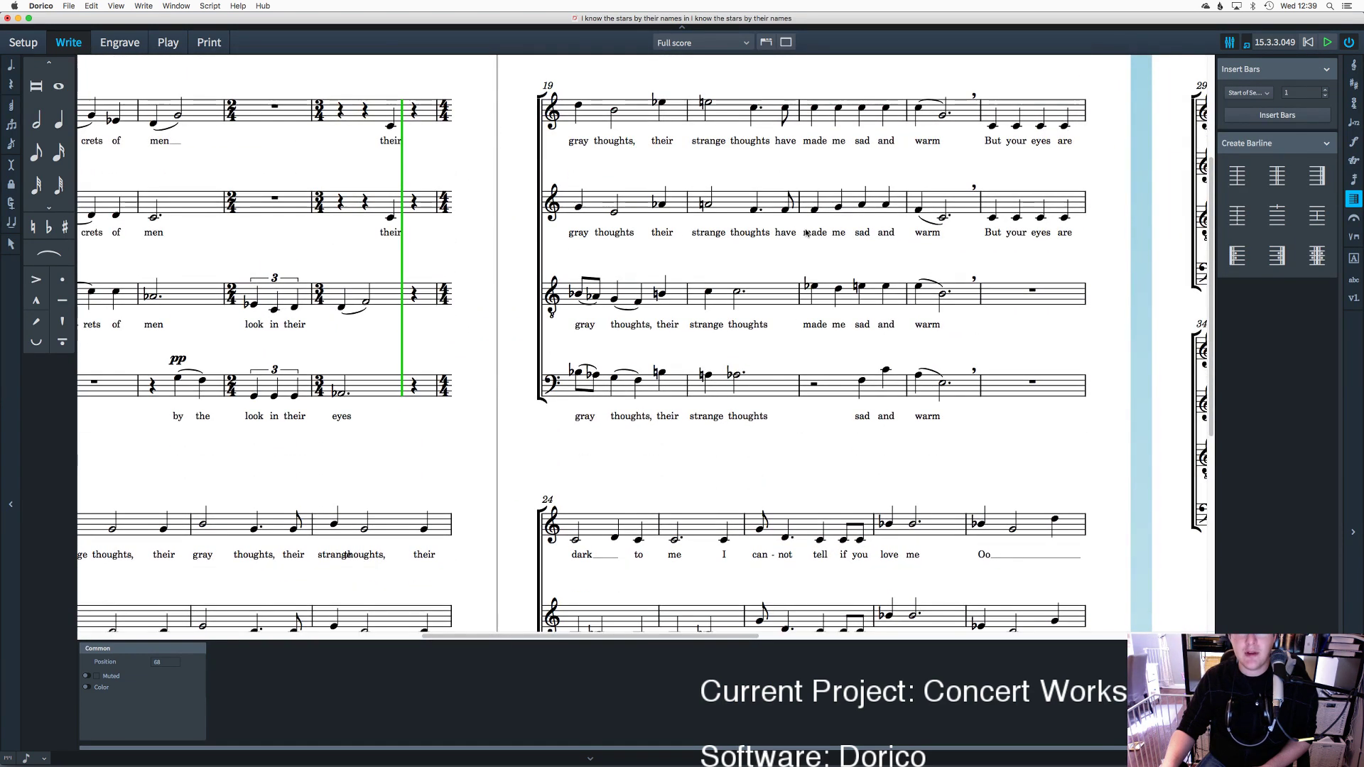
pyautogui.hscroll(-3, 531, 137)
pyautogui.hscroll(-7, 532, 136)
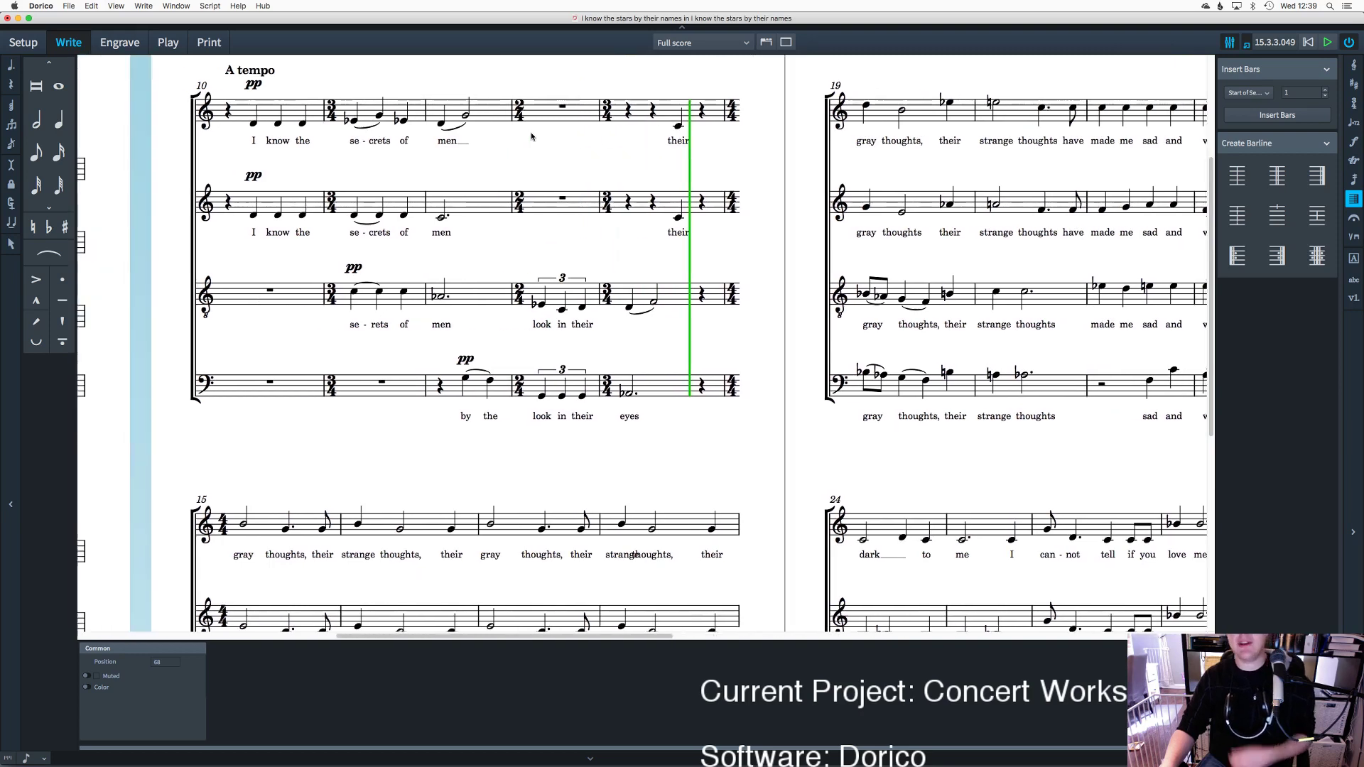
pyautogui.hscroll(-4, 532, 136)
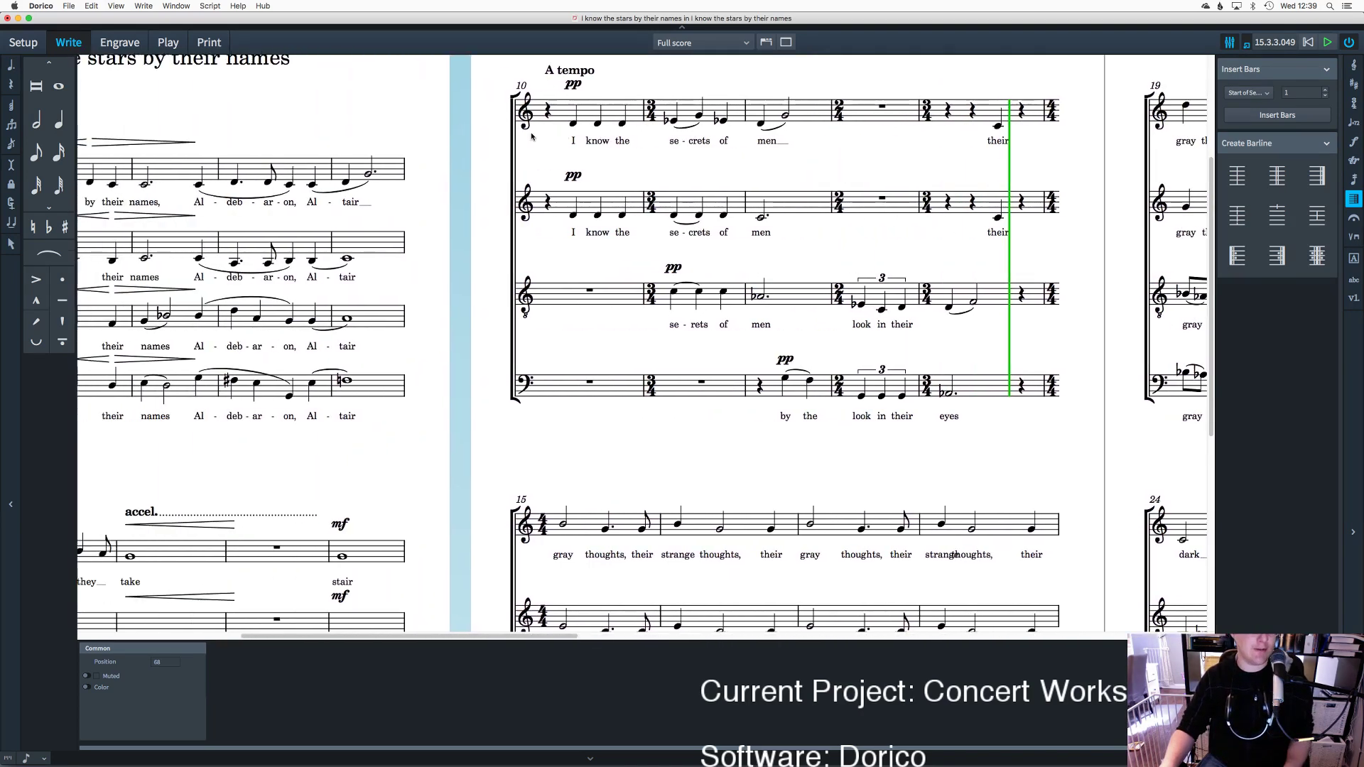
pyautogui.scroll(-1, 753, 229)
pyautogui.scroll(1, 753, 229)
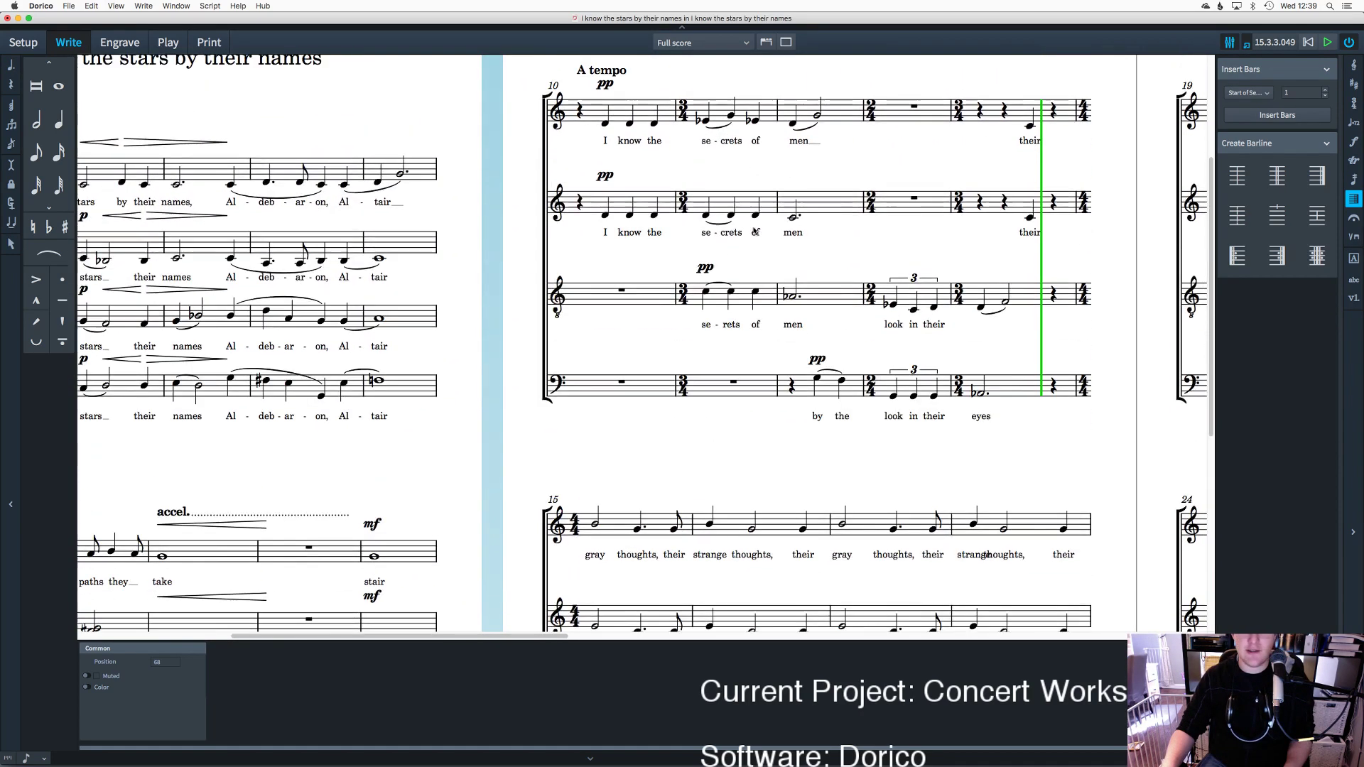
pyautogui.hscroll(3, 753, 229)
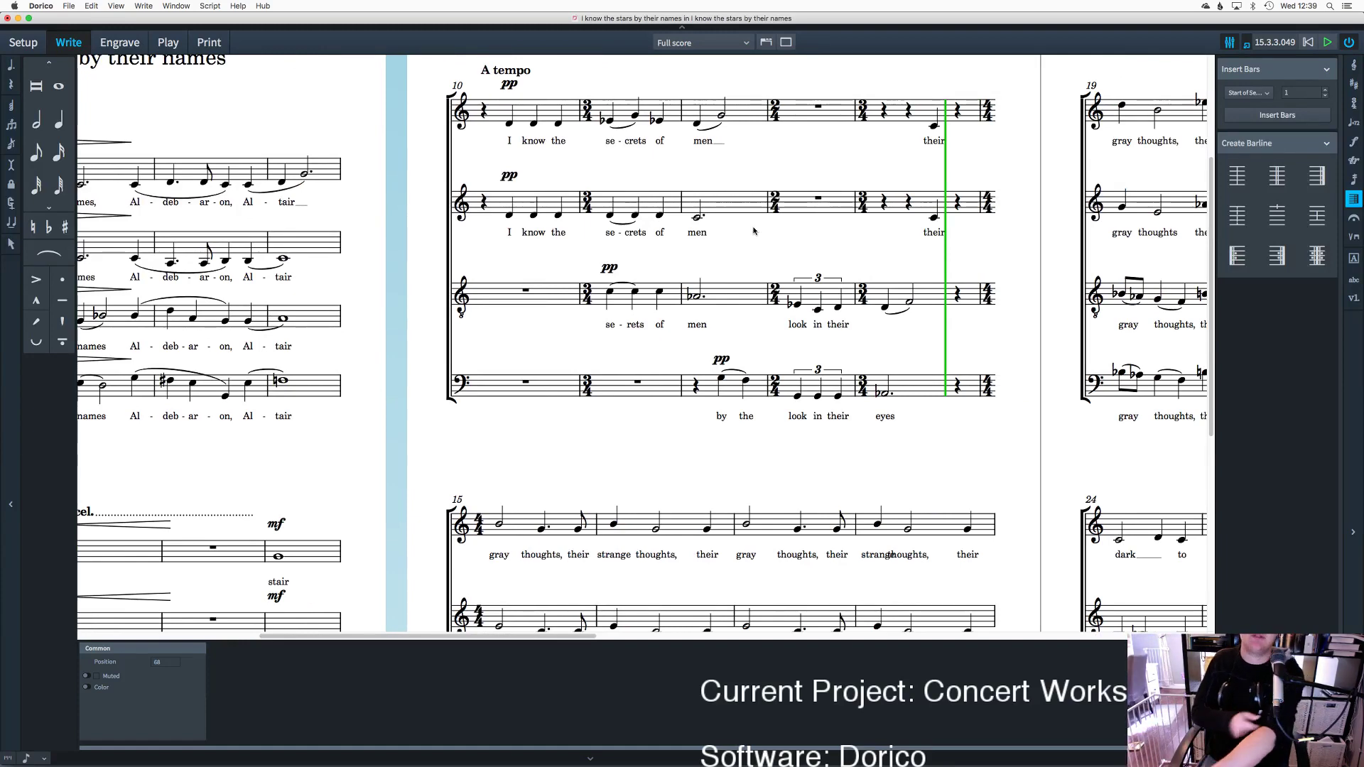
pyautogui.scroll(-3, 777, 306)
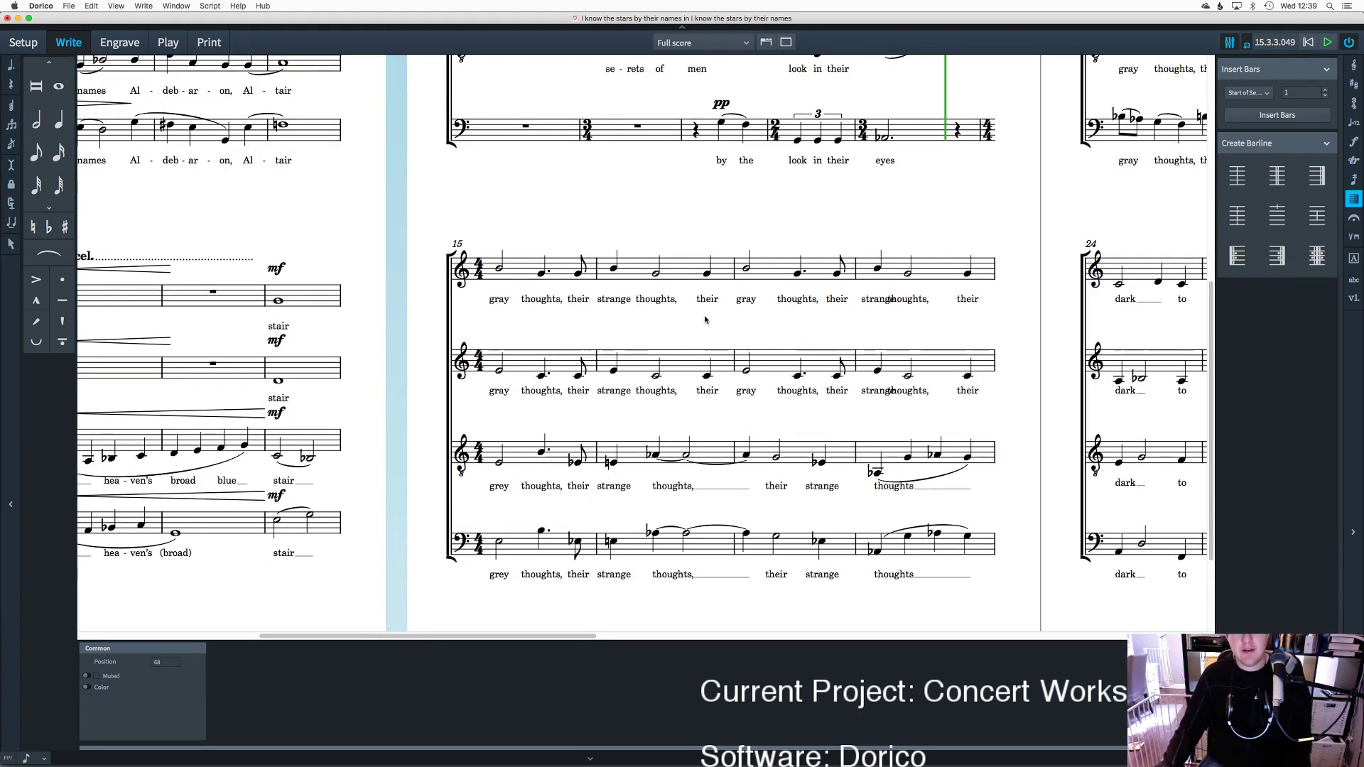
pyautogui.scroll(-1, 705, 320)
pyautogui.hscroll(2, 706, 319)
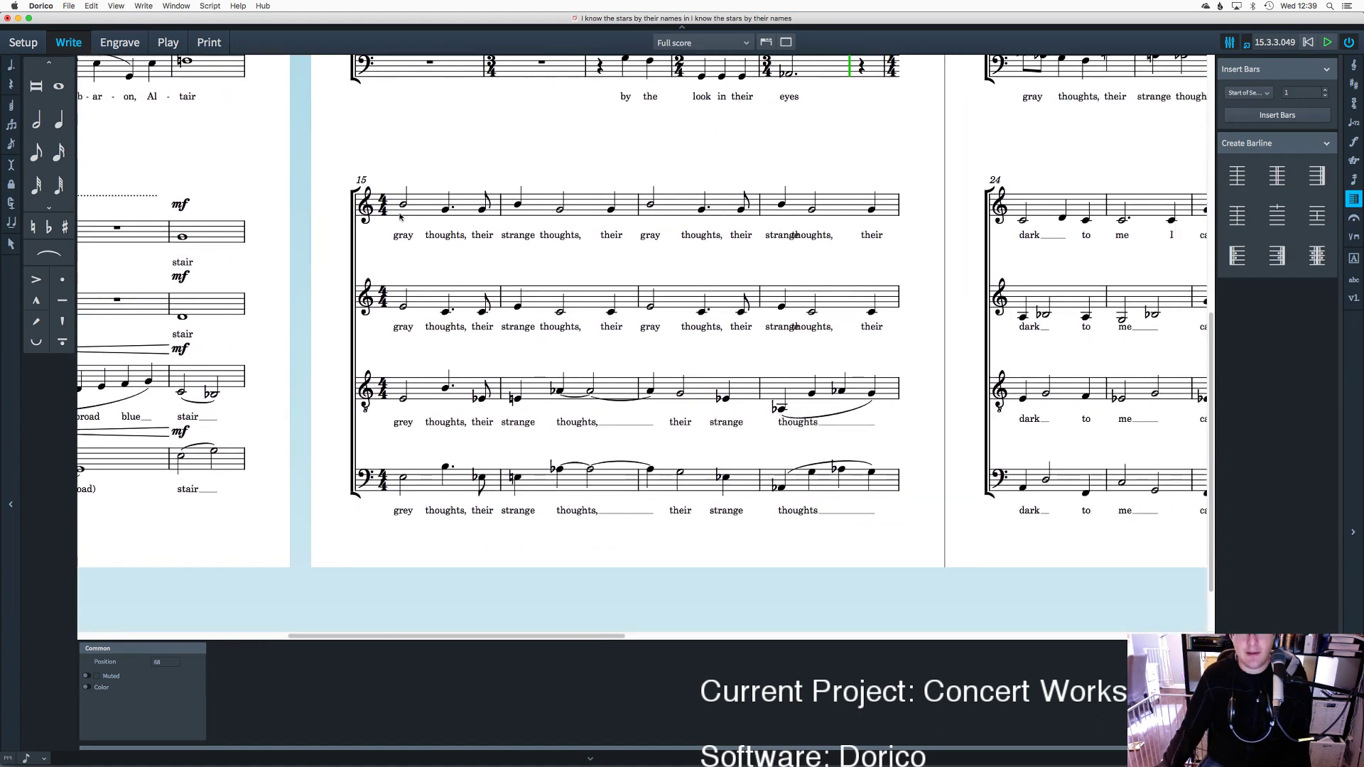
# Step: Add the staff text "Languid, with free expression" above the soprano's first note in bar 15
pyautogui.click(404, 205)
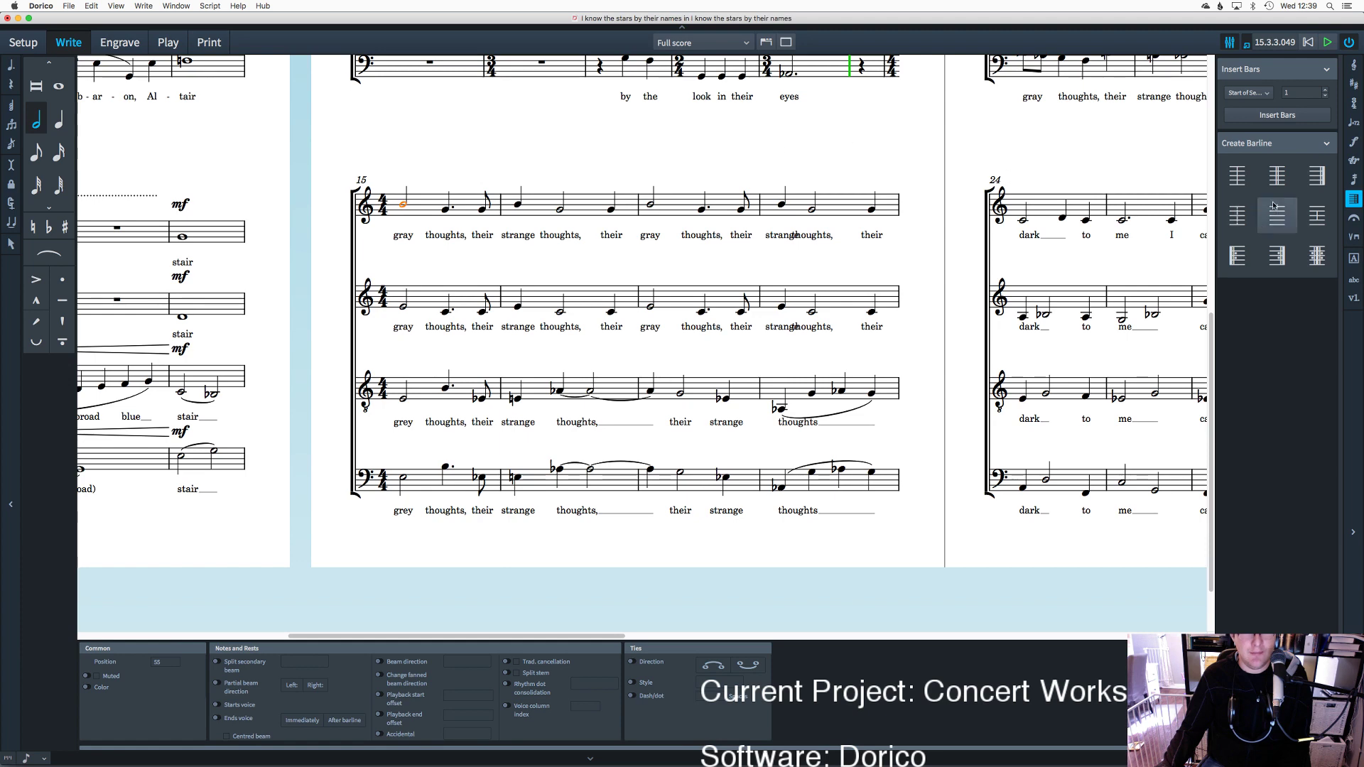
pyautogui.click(1354, 140)
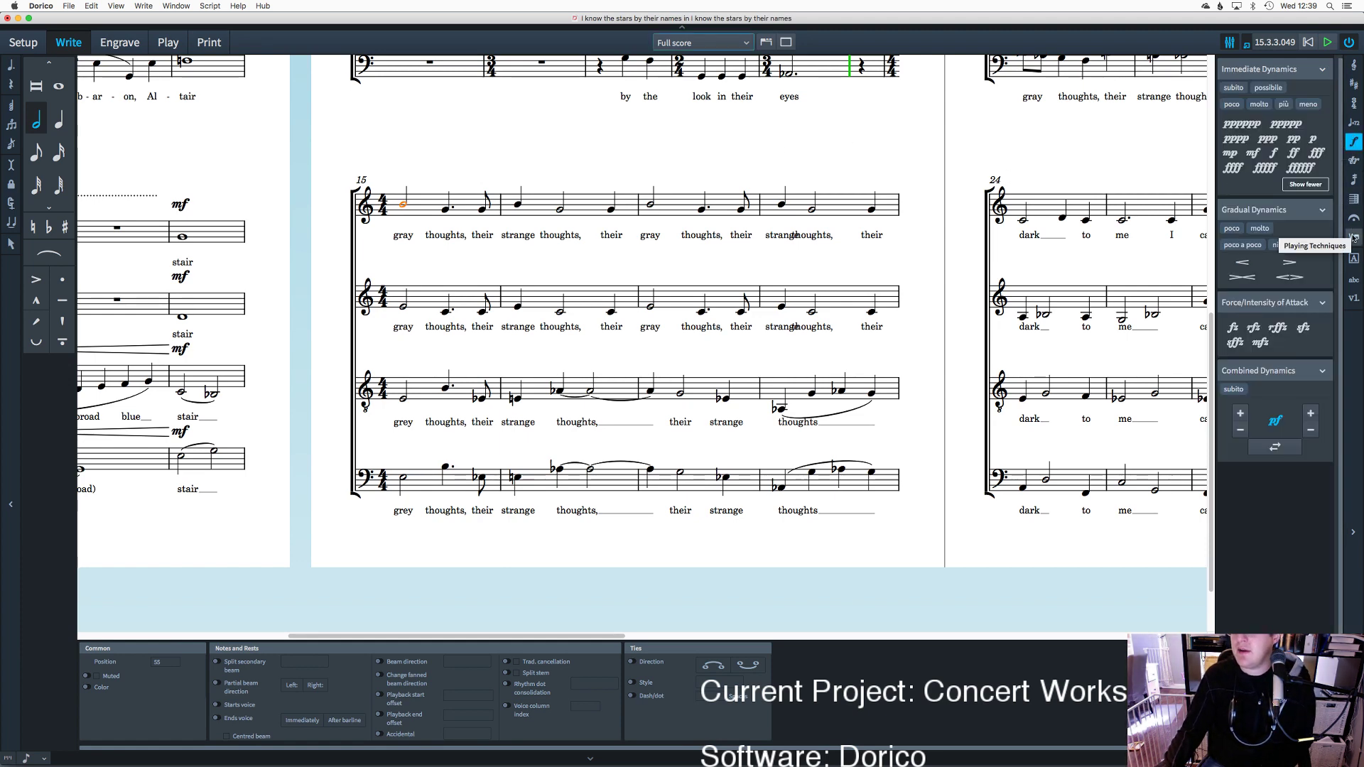
pyautogui.click(1354, 280)
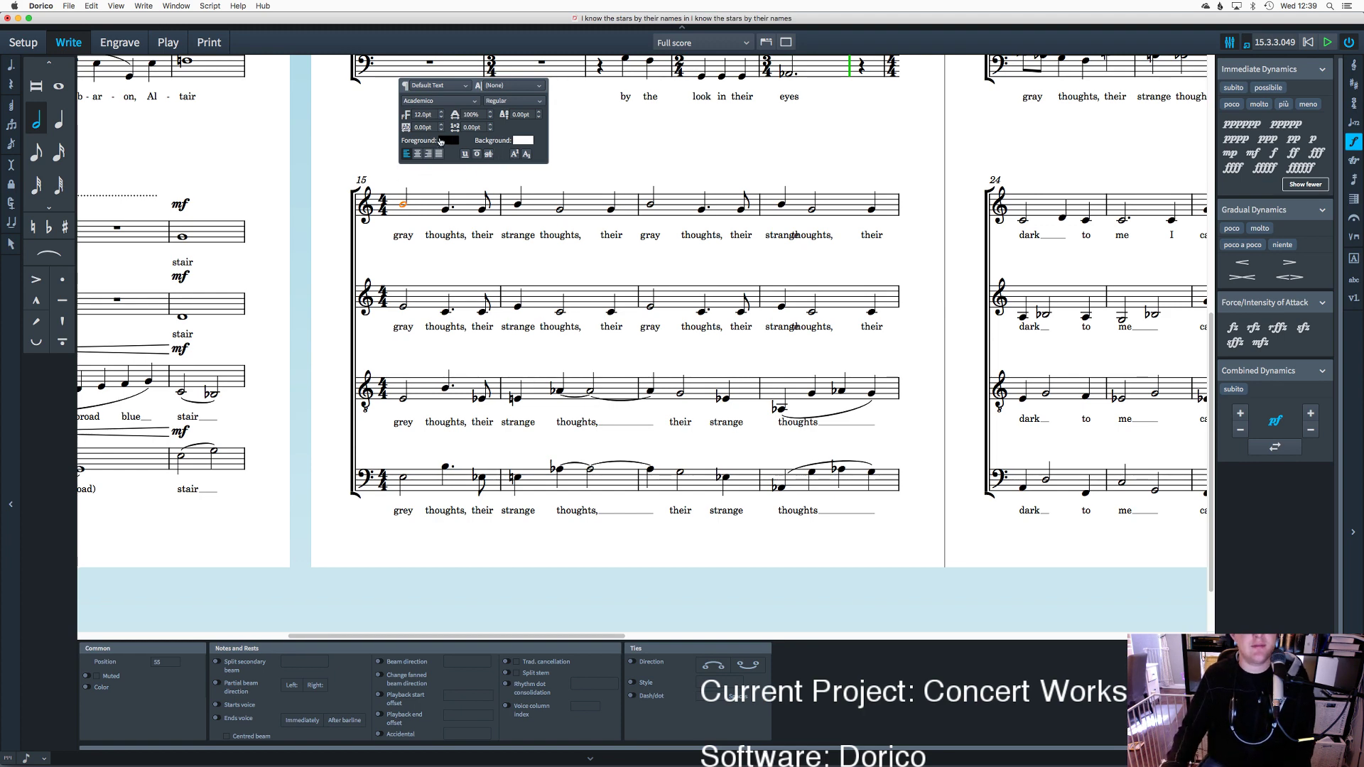
pyautogui.click(512, 101)
pyautogui.click(505, 116)
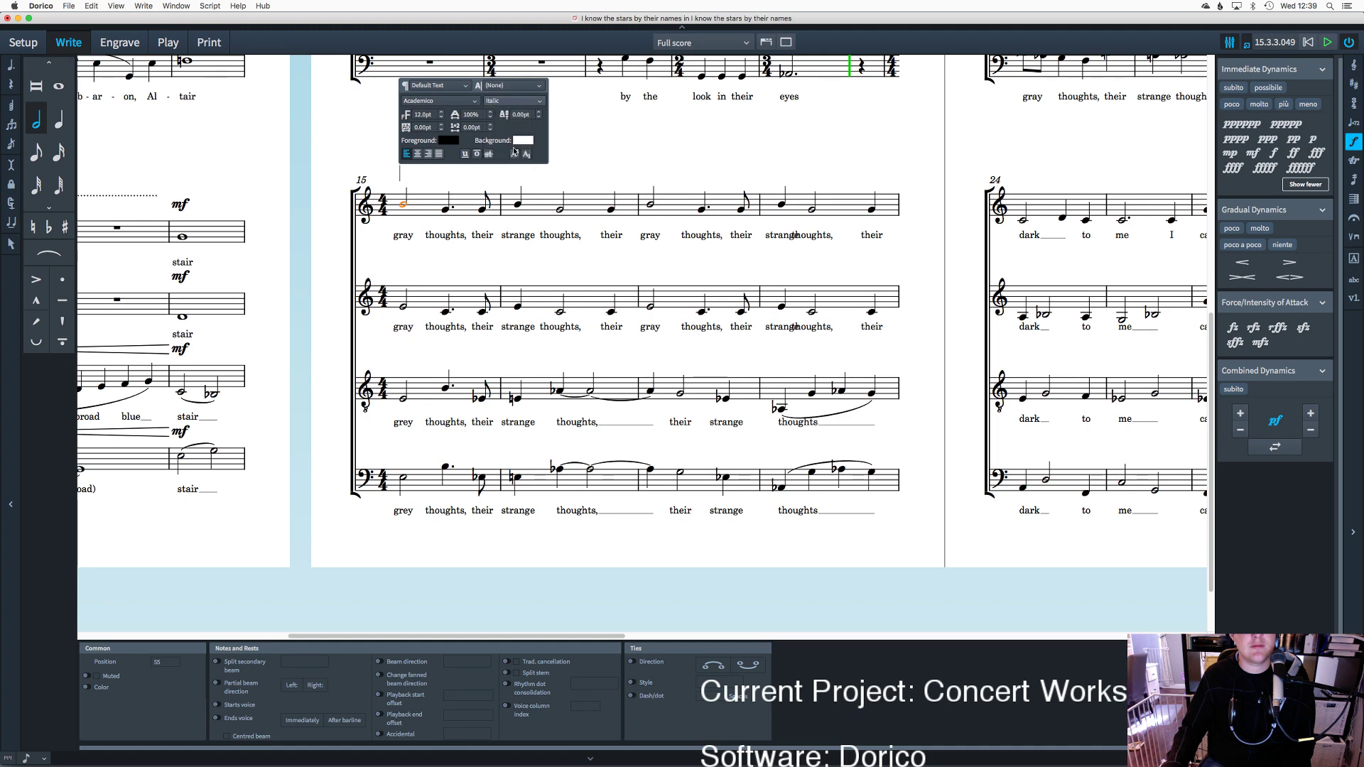
pyautogui.press('super+i')
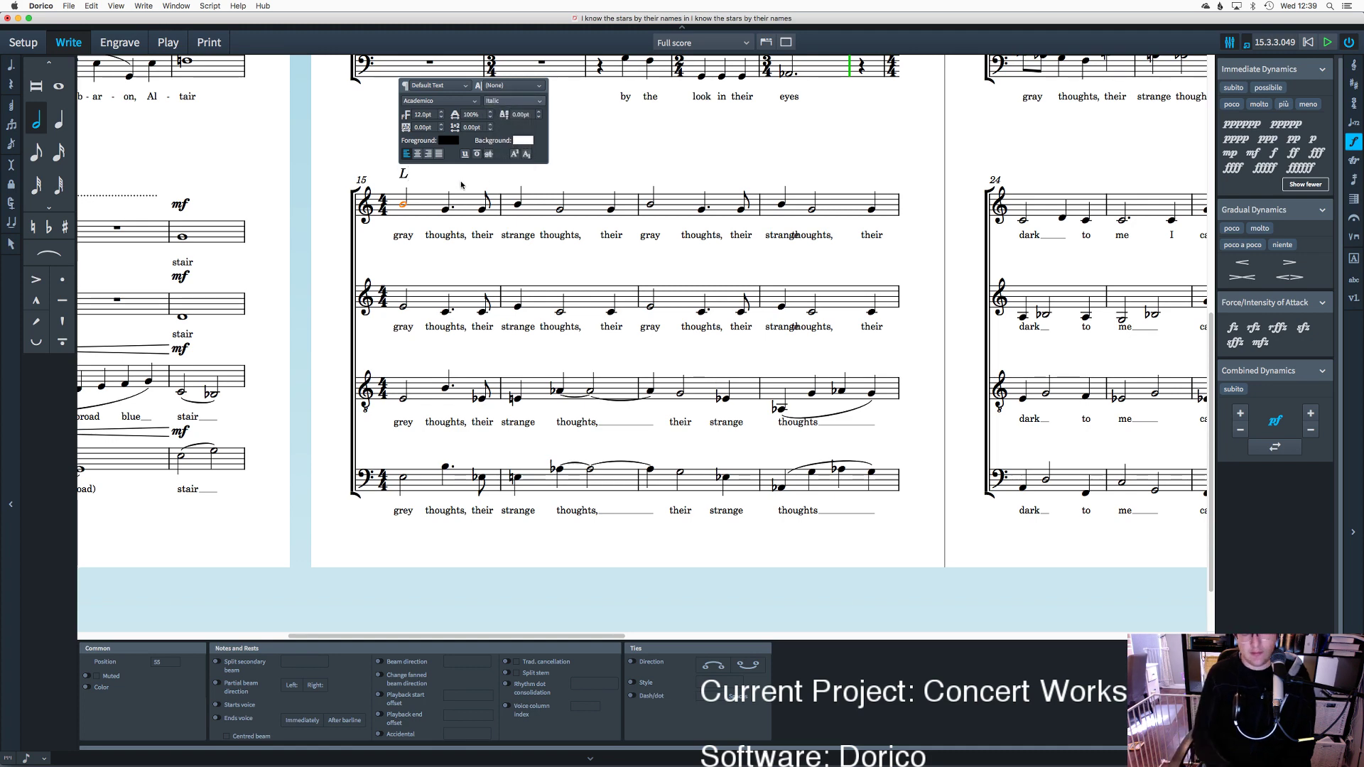
pyautogui.write('guid,')
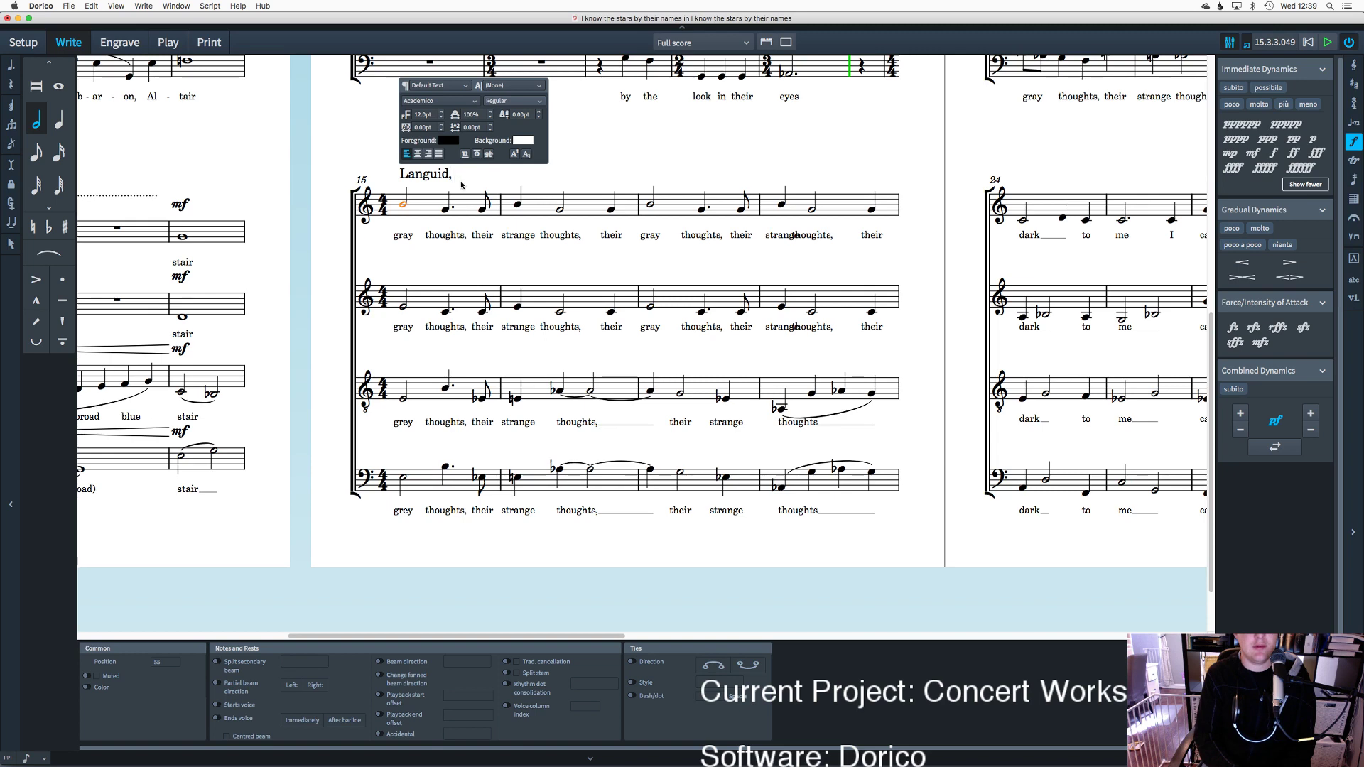
pyautogui.write(' with free expression')
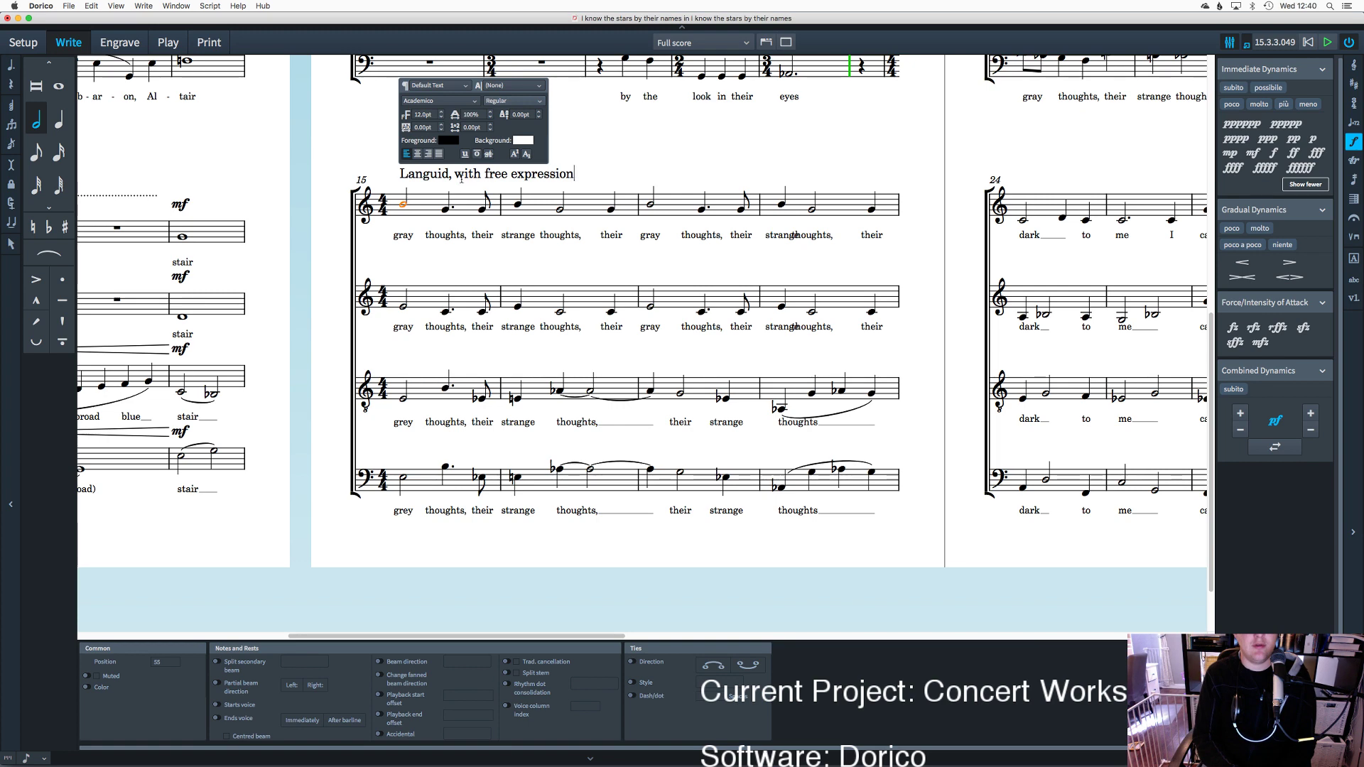
# Step: Set the whole expression text above bar 15 to italic
pyautogui.press('super+a')
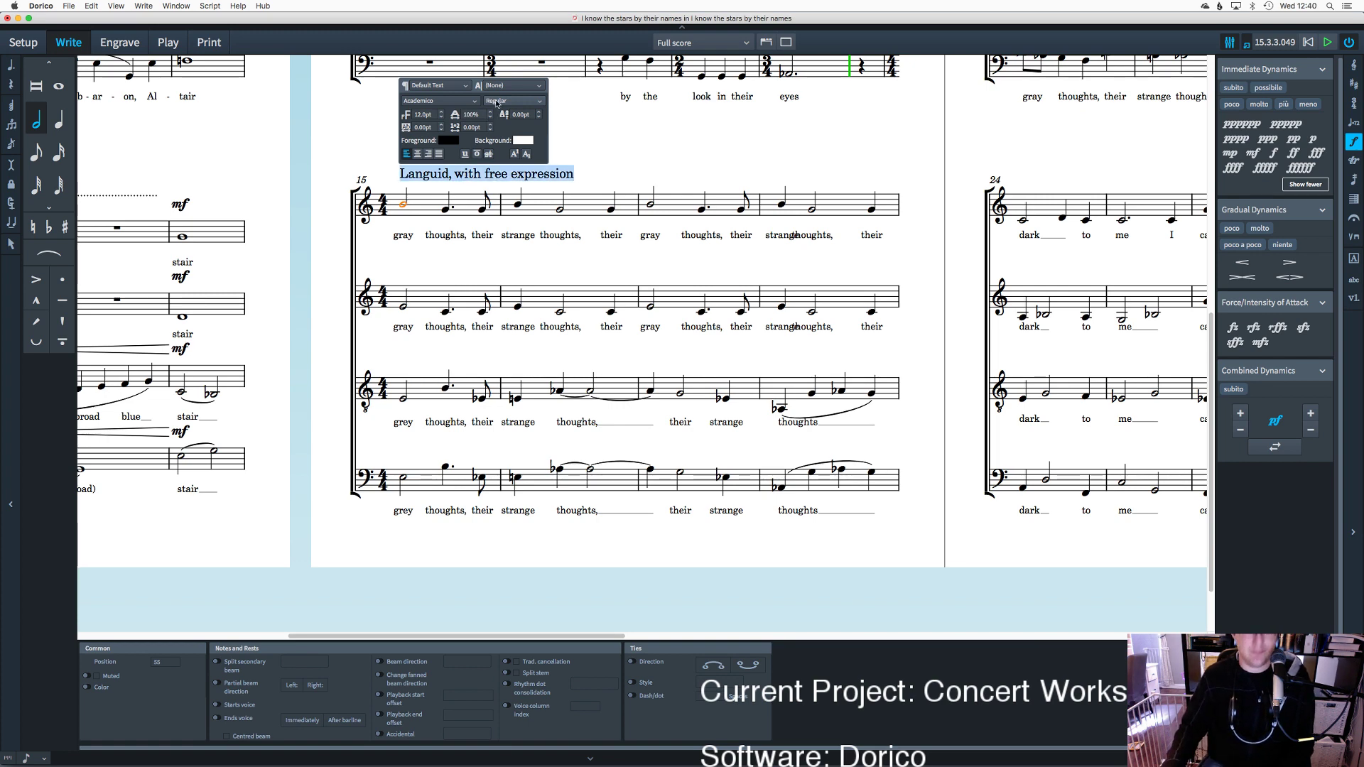
pyautogui.click(498, 102)
pyautogui.click(501, 116)
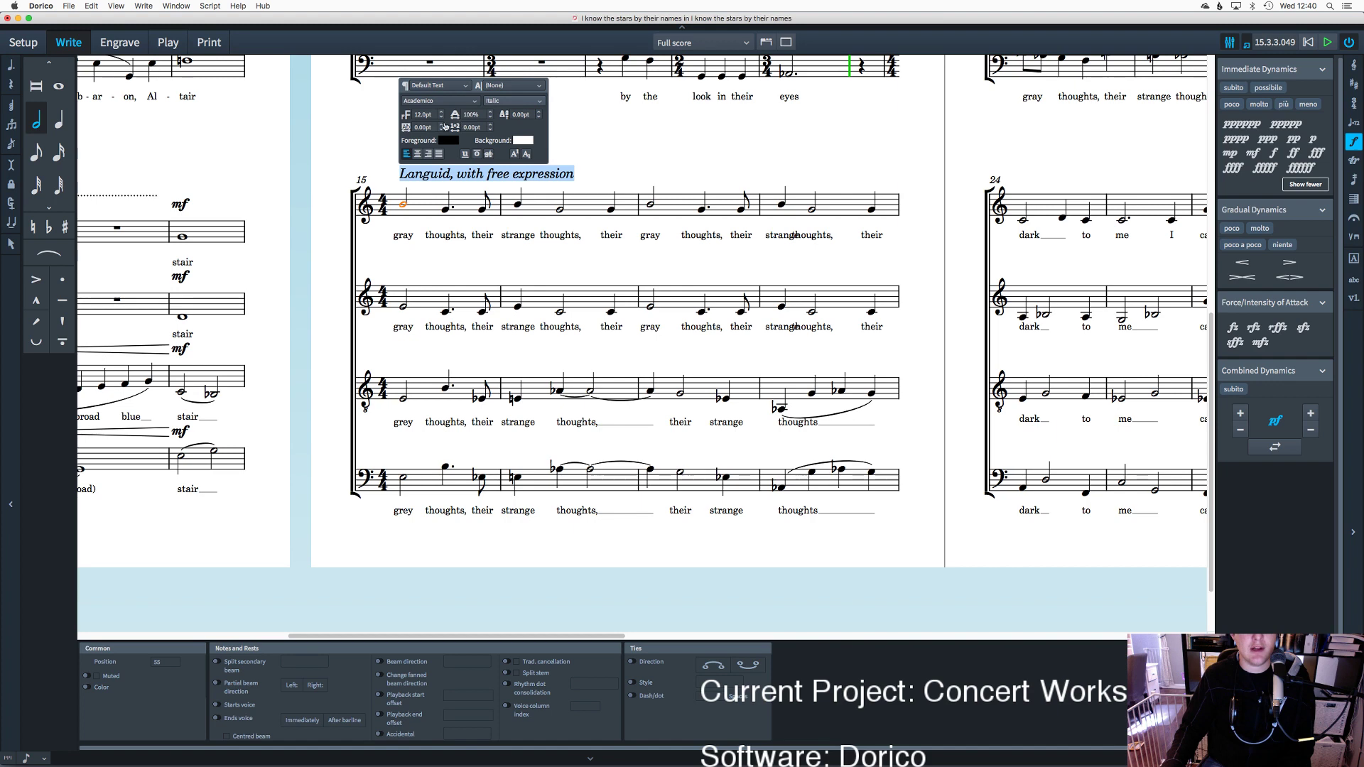
# Step: Try the Music Text character style on the expression text and undo it
pyautogui.click(439, 85)
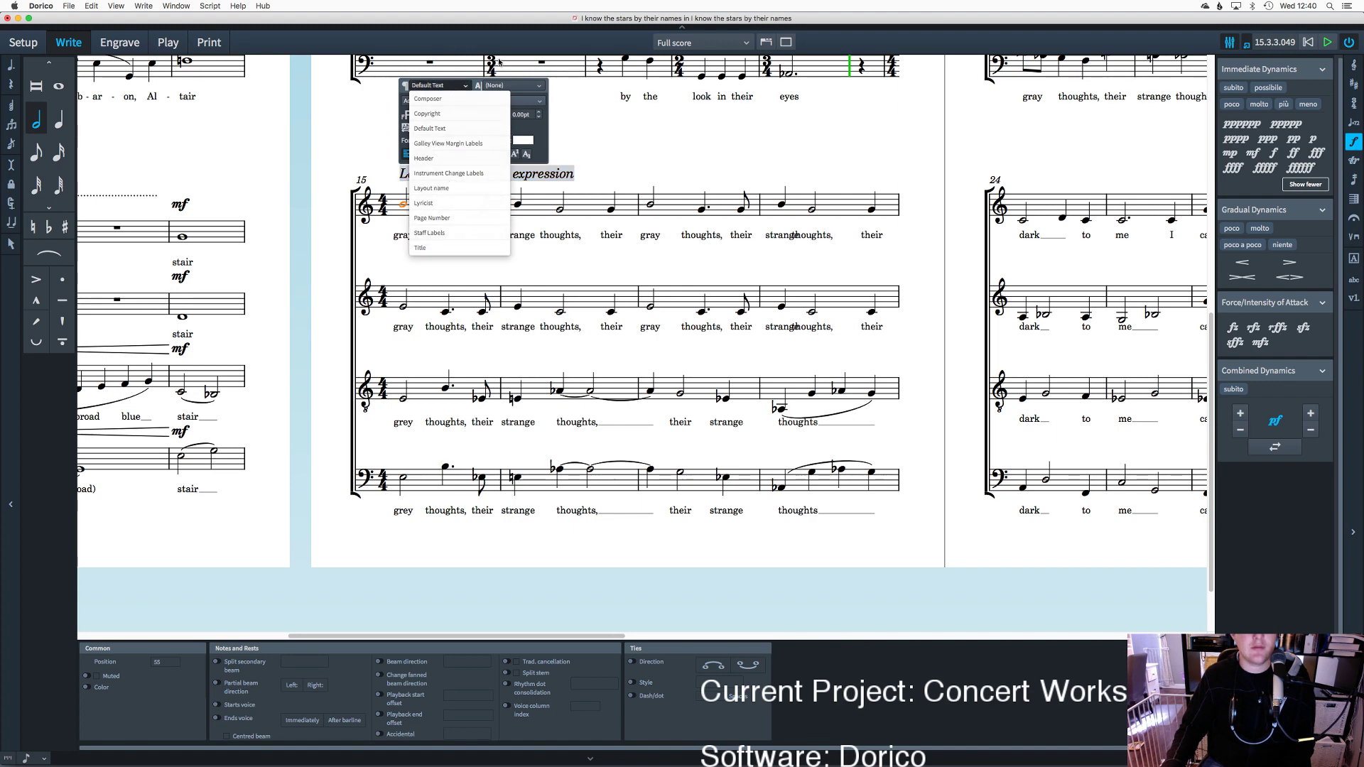
pyautogui.click(511, 85)
pyautogui.click(512, 86)
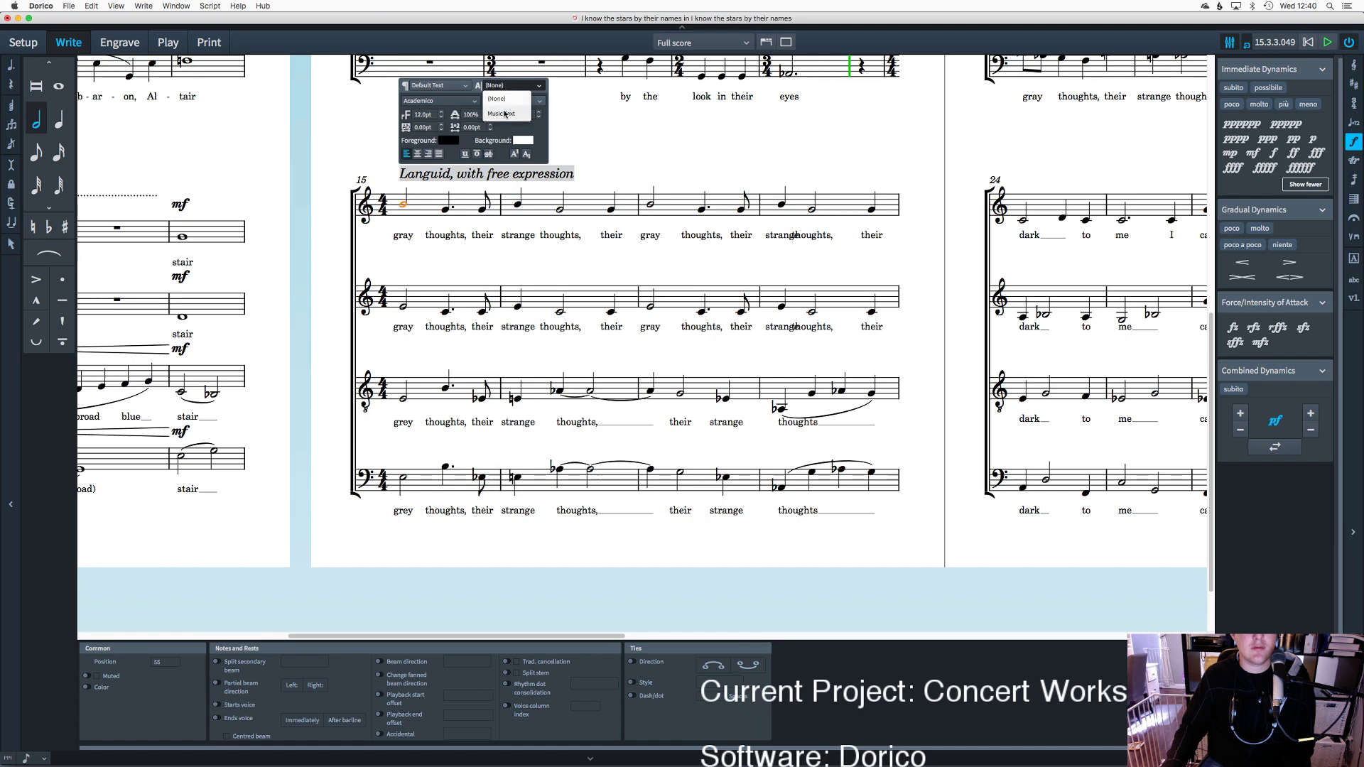
pyautogui.click(505, 114)
pyautogui.press('super+z')
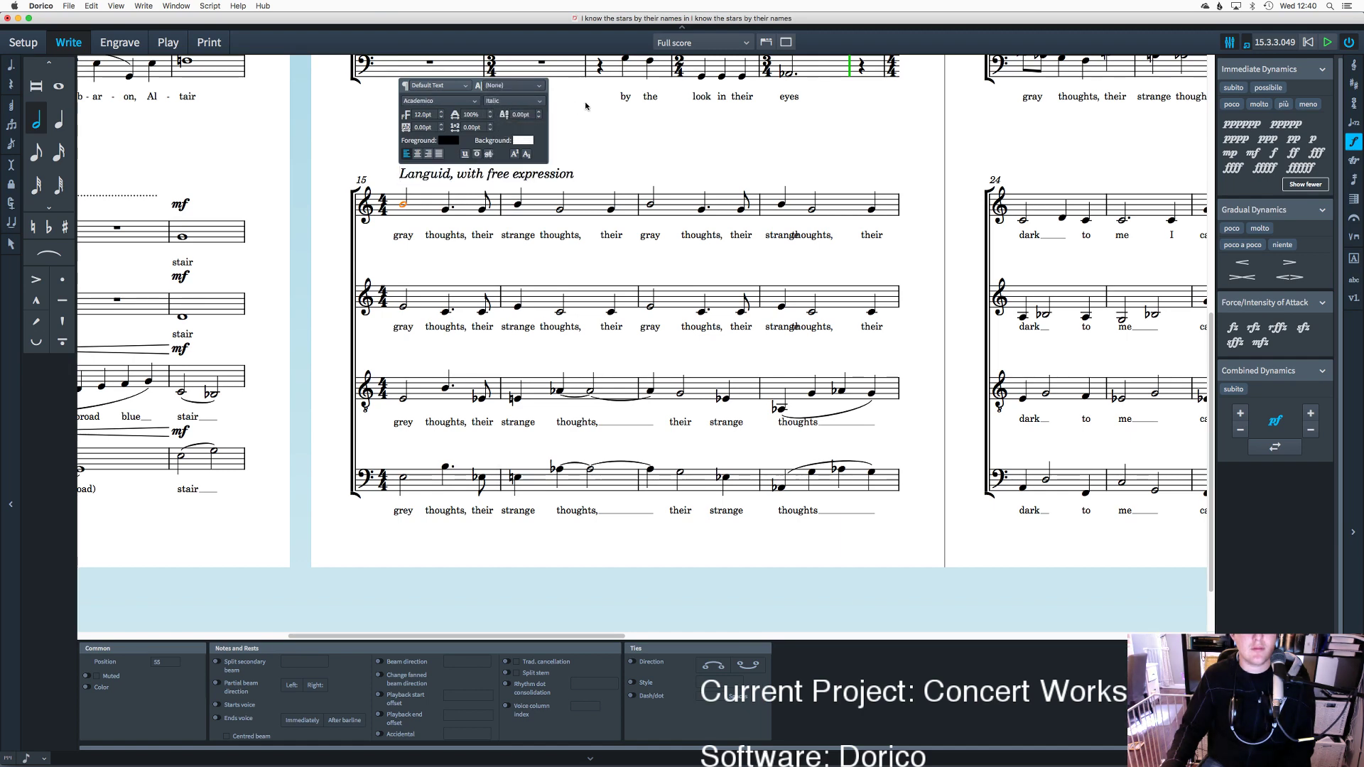
# Step: Finish editing the expression text and review the phrase from bar 15 against the passages from bars 19 and 24
pyautogui.click(606, 150)
pyautogui.scroll(3, 606, 150)
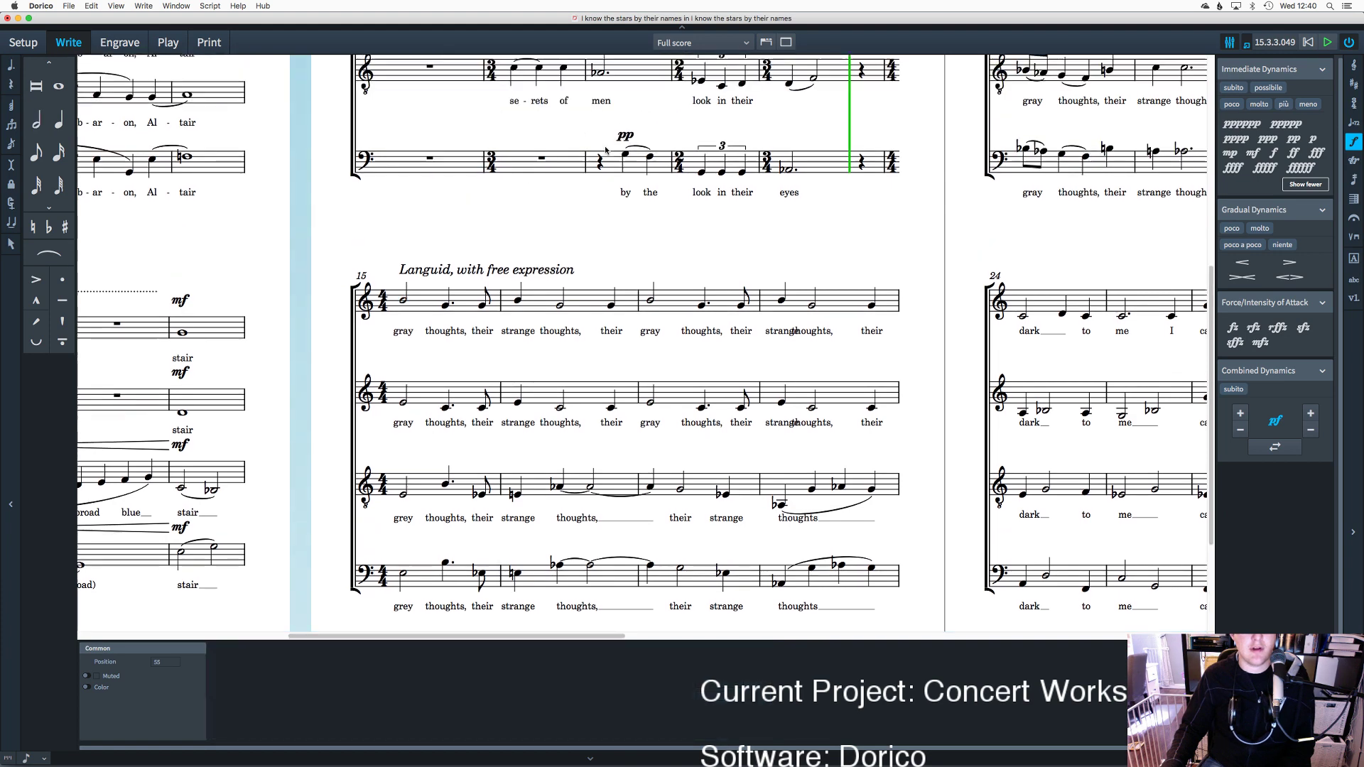
pyautogui.hscroll(3, 606, 150)
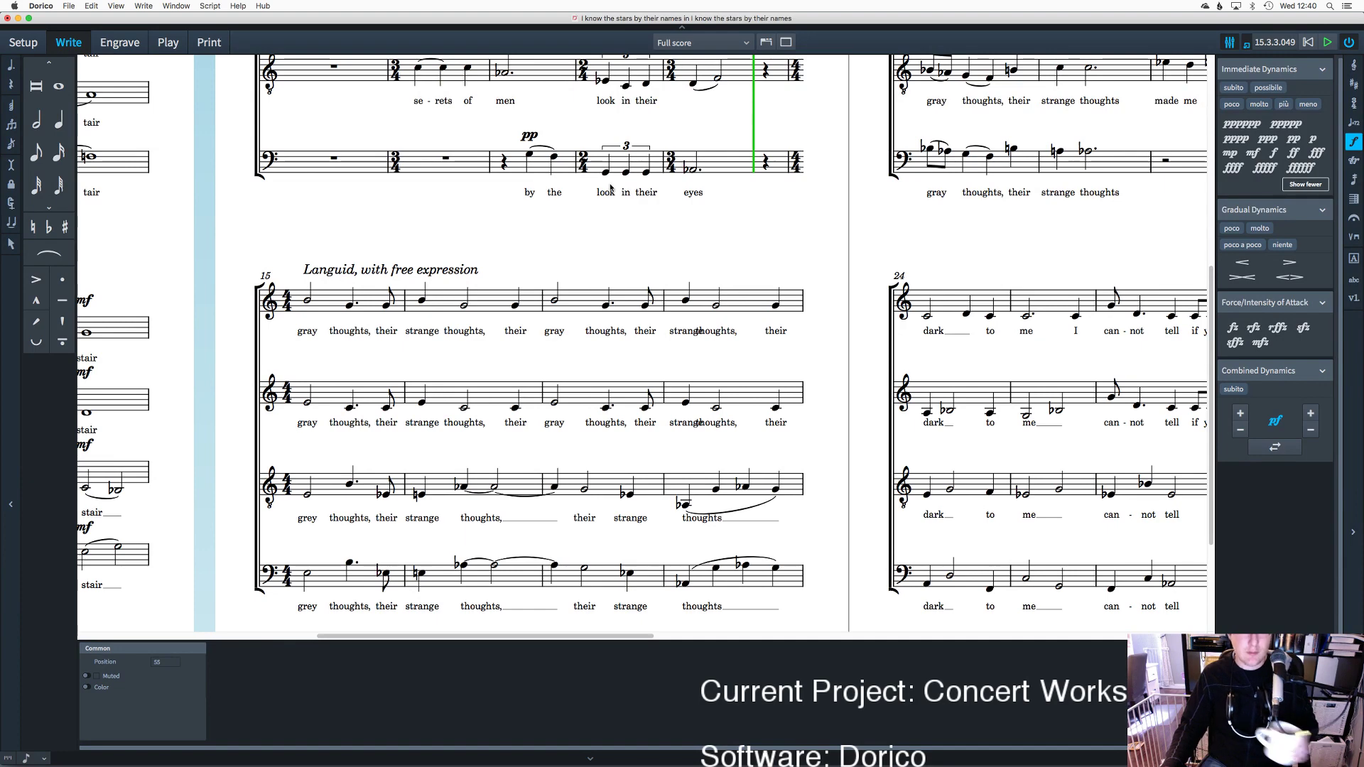
pyautogui.hscroll(5, 610, 187)
pyautogui.scroll(5, 610, 187)
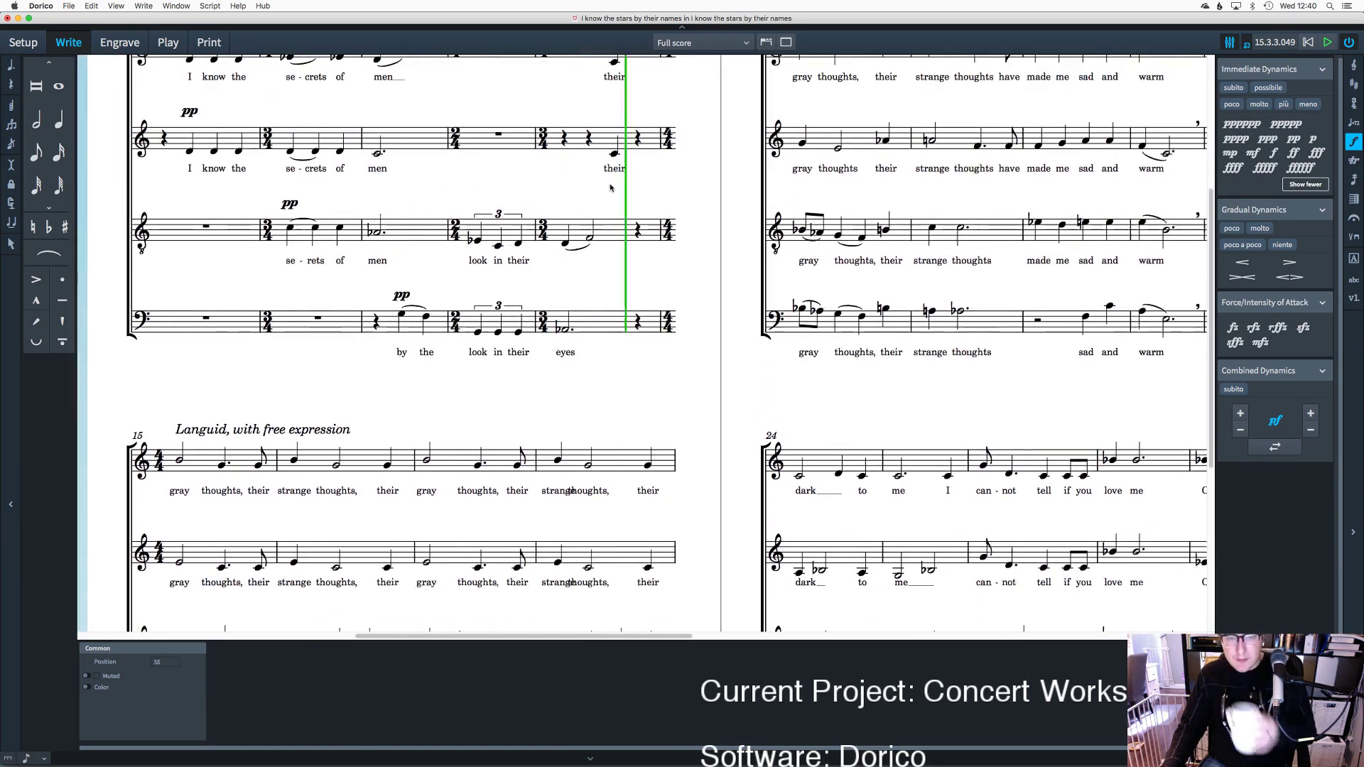
pyautogui.scroll(3, 610, 186)
pyautogui.hscroll(3, 611, 187)
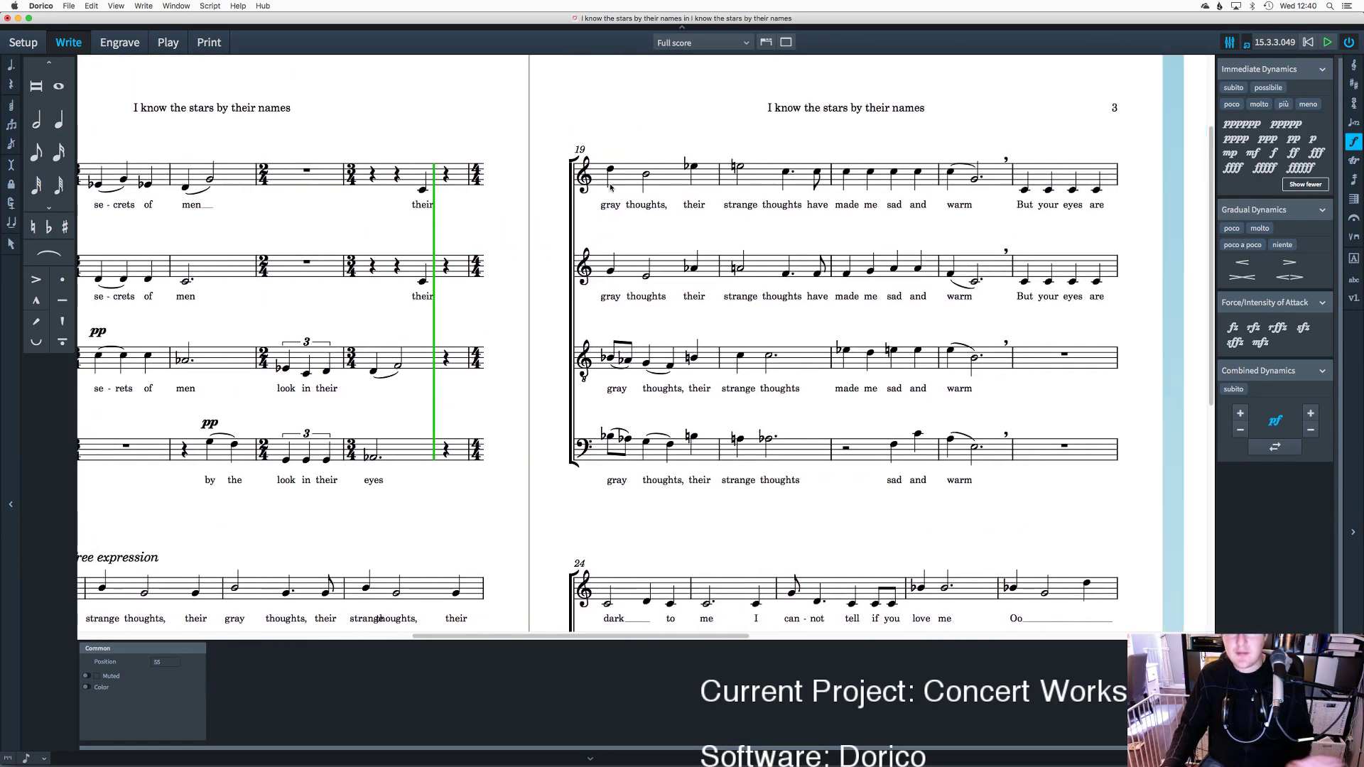
pyautogui.scroll(-2, 611, 187)
pyautogui.scroll(-5, 610, 187)
pyautogui.hscroll(-5, 611, 187)
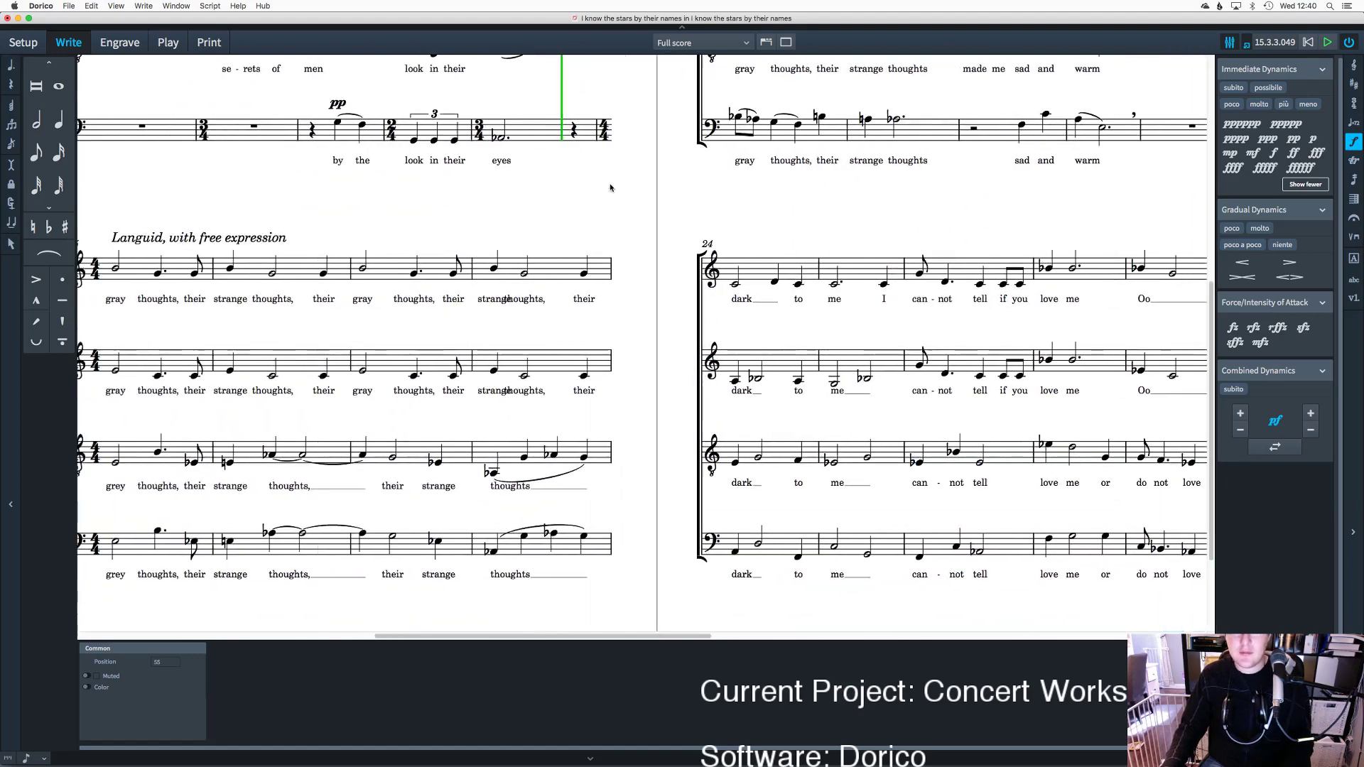
pyautogui.hscroll(-1, 610, 187)
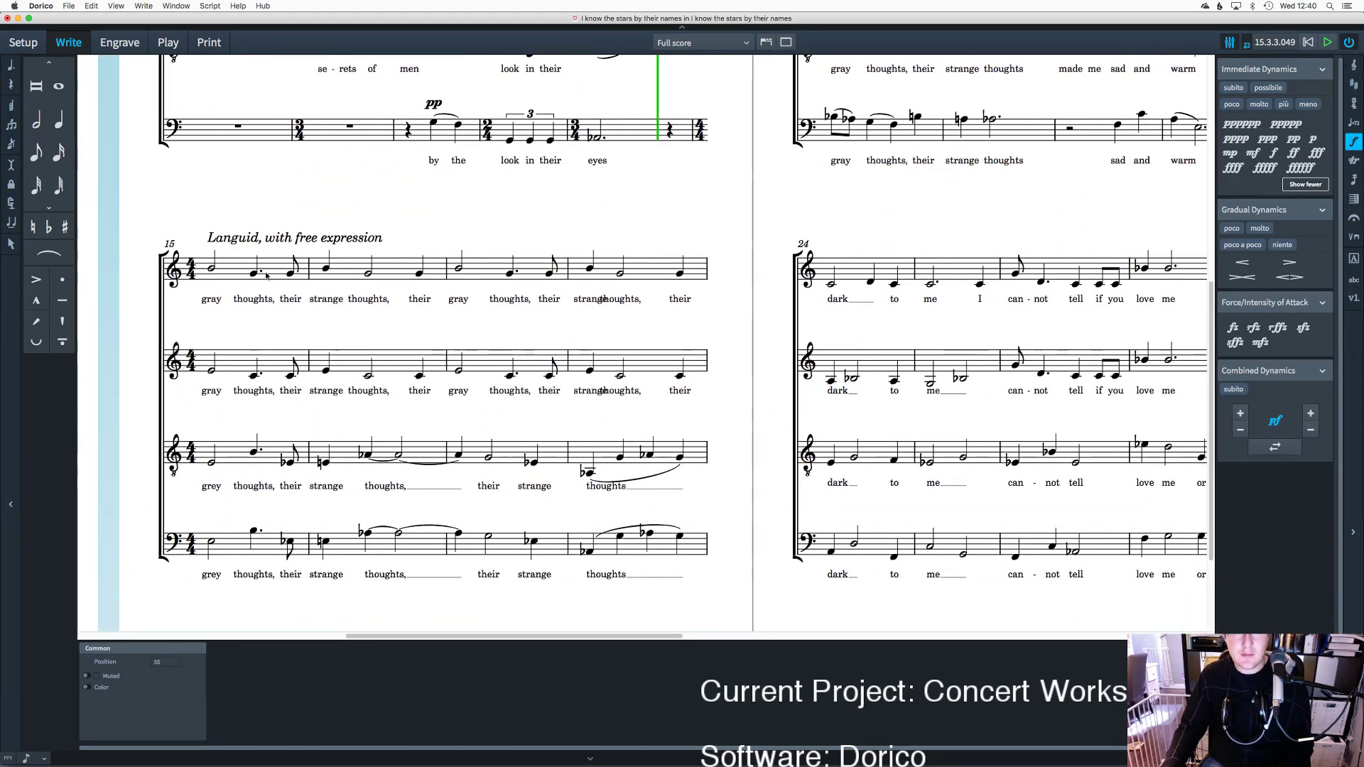
# Step: Add a messa di voce hairpin to the soprano from the first note of bar 15 through the last note of bar 16
pyautogui.click(213, 268)
pyautogui.keyDown('super'); pyautogui.click(419, 273); pyautogui.keyUp('super')
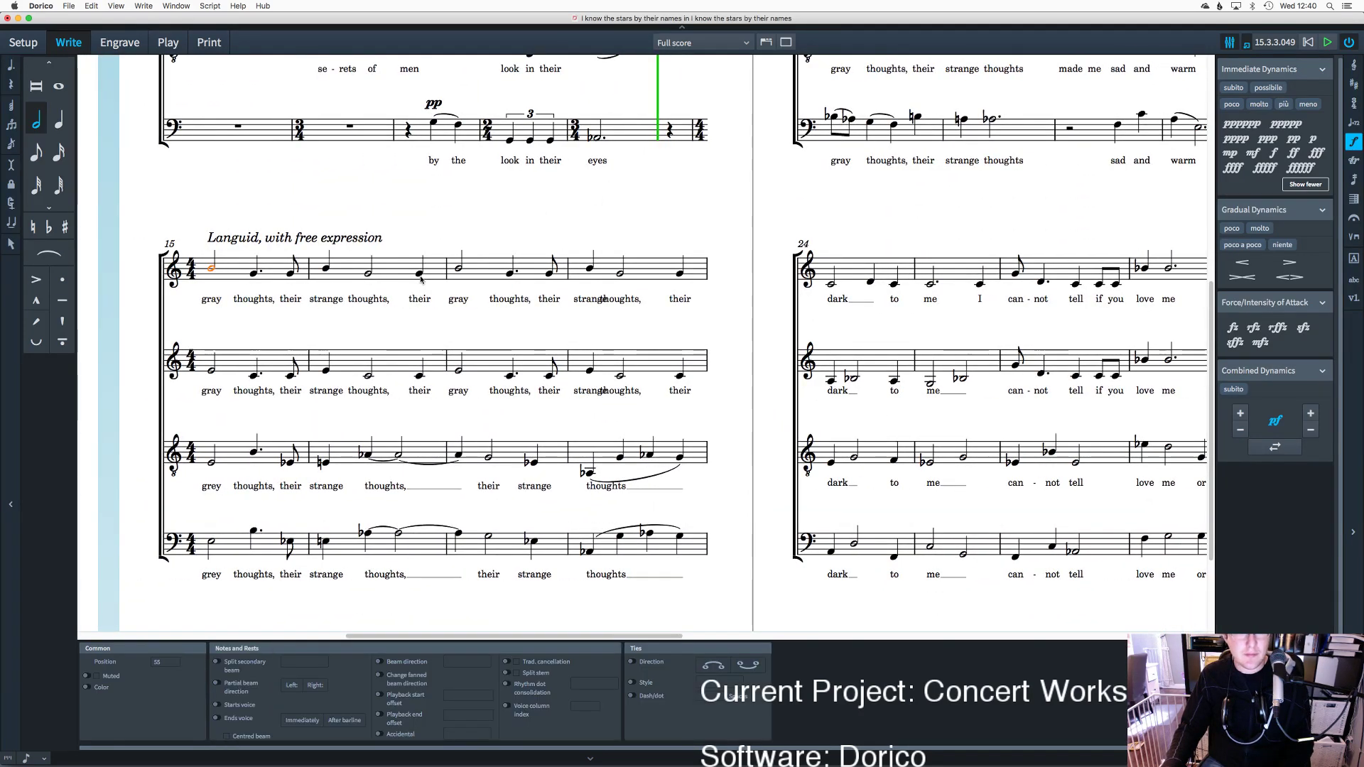
pyautogui.click(1282, 278)
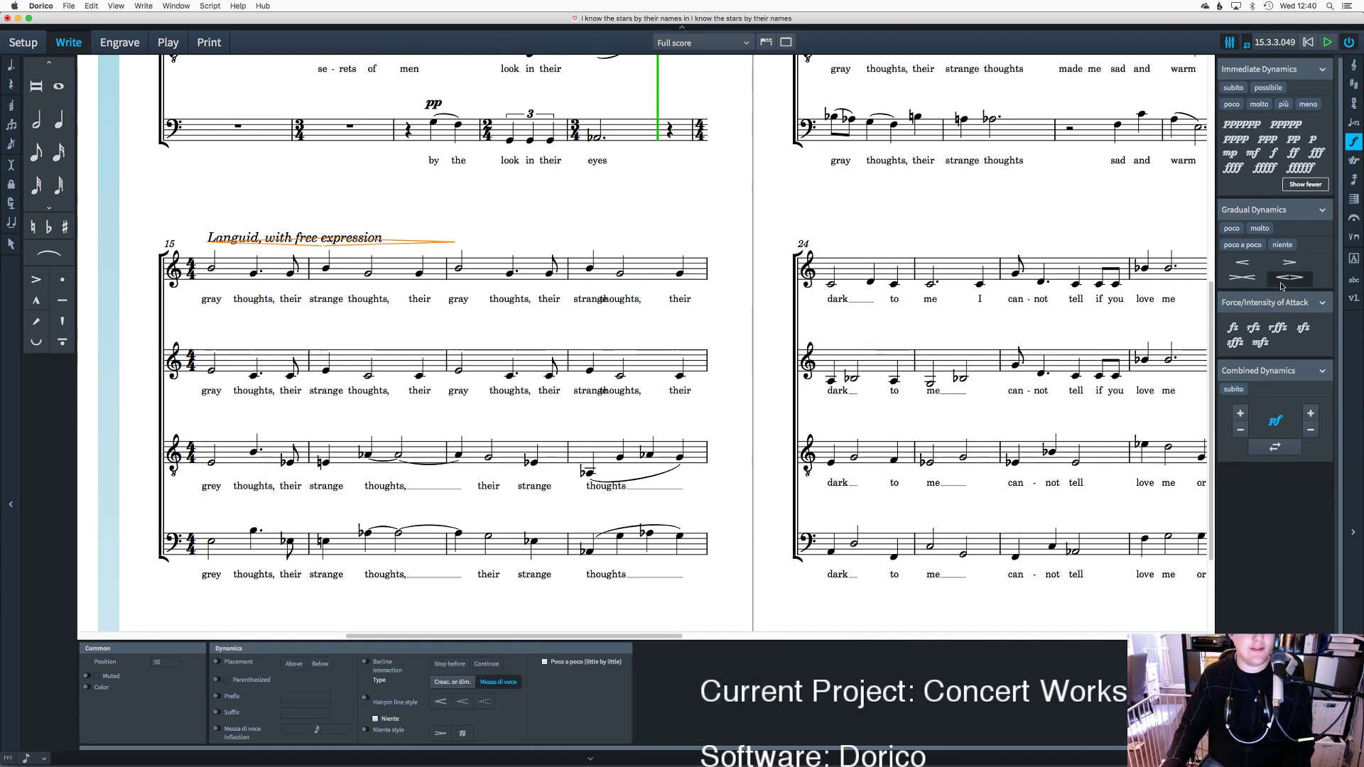
# Step: Delete the "Languid, with free expression" text at bar 15 and add a messa di voce hairpin across the alto's bars 15–16
pyautogui.click(222, 236)
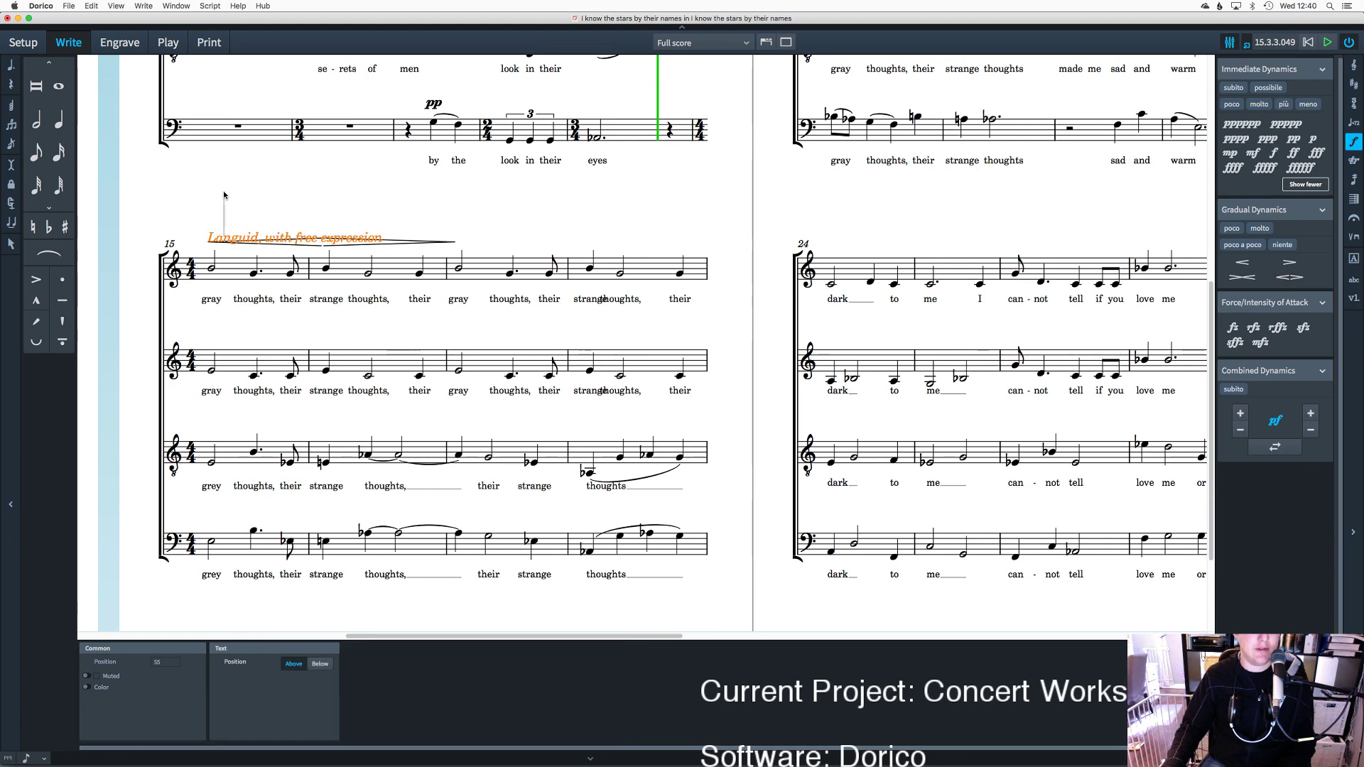
pyautogui.press('Delete')
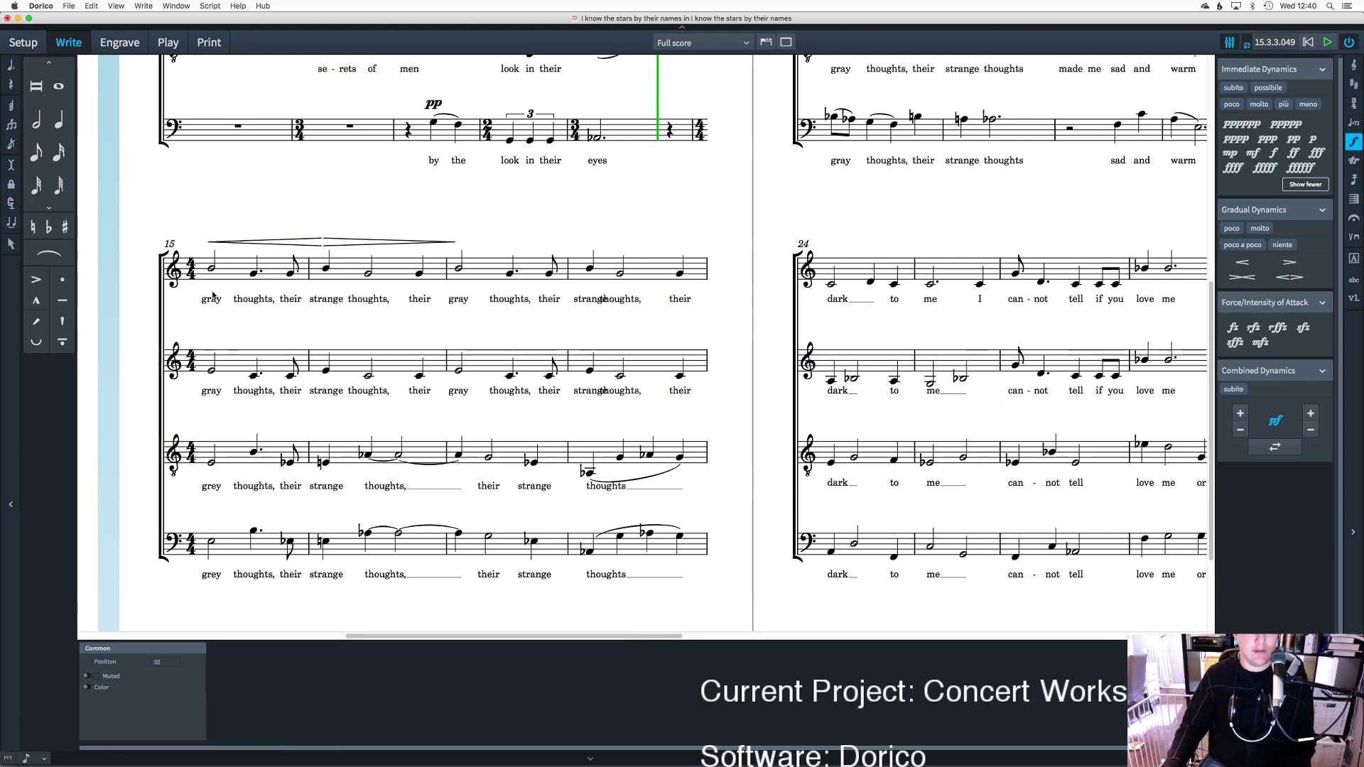
pyautogui.click(216, 370)
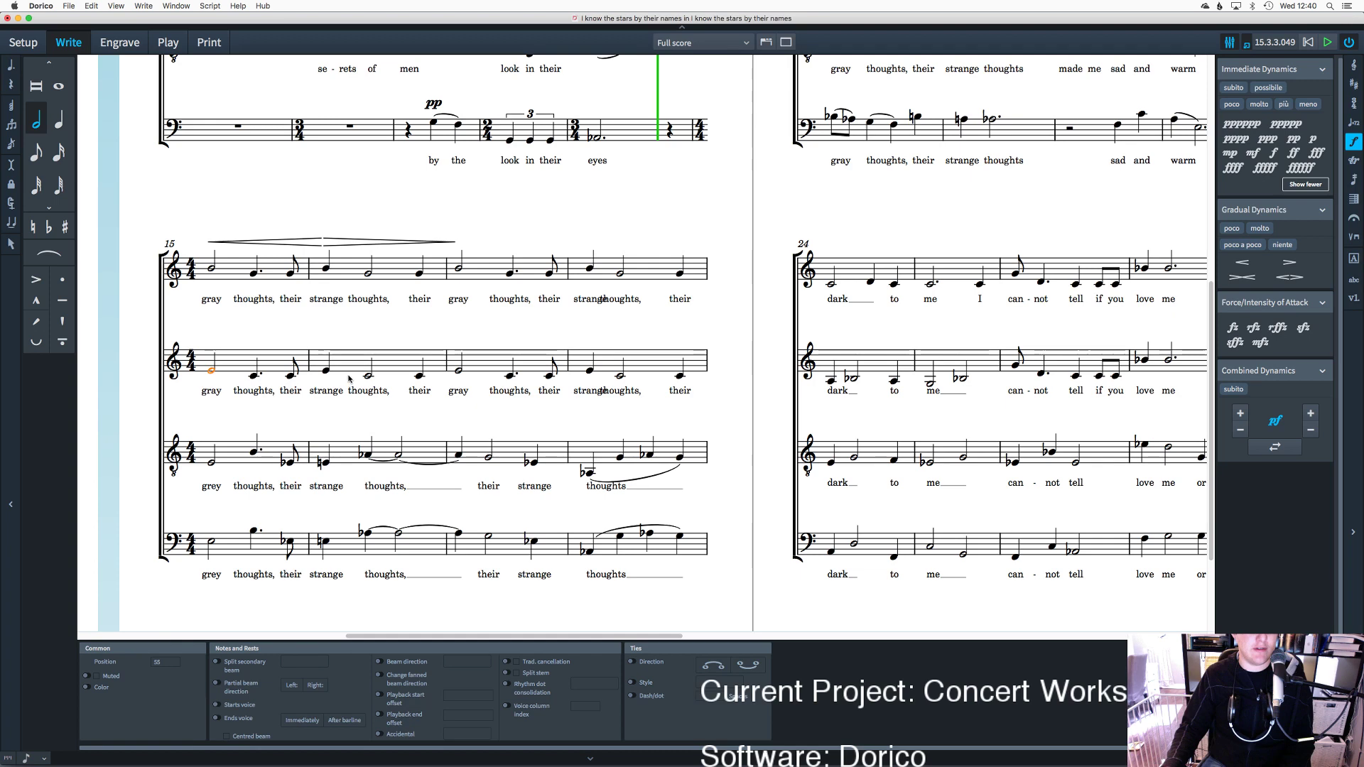
pyautogui.keyDown('super'); pyautogui.click(419, 375); pyautogui.keyUp('super')
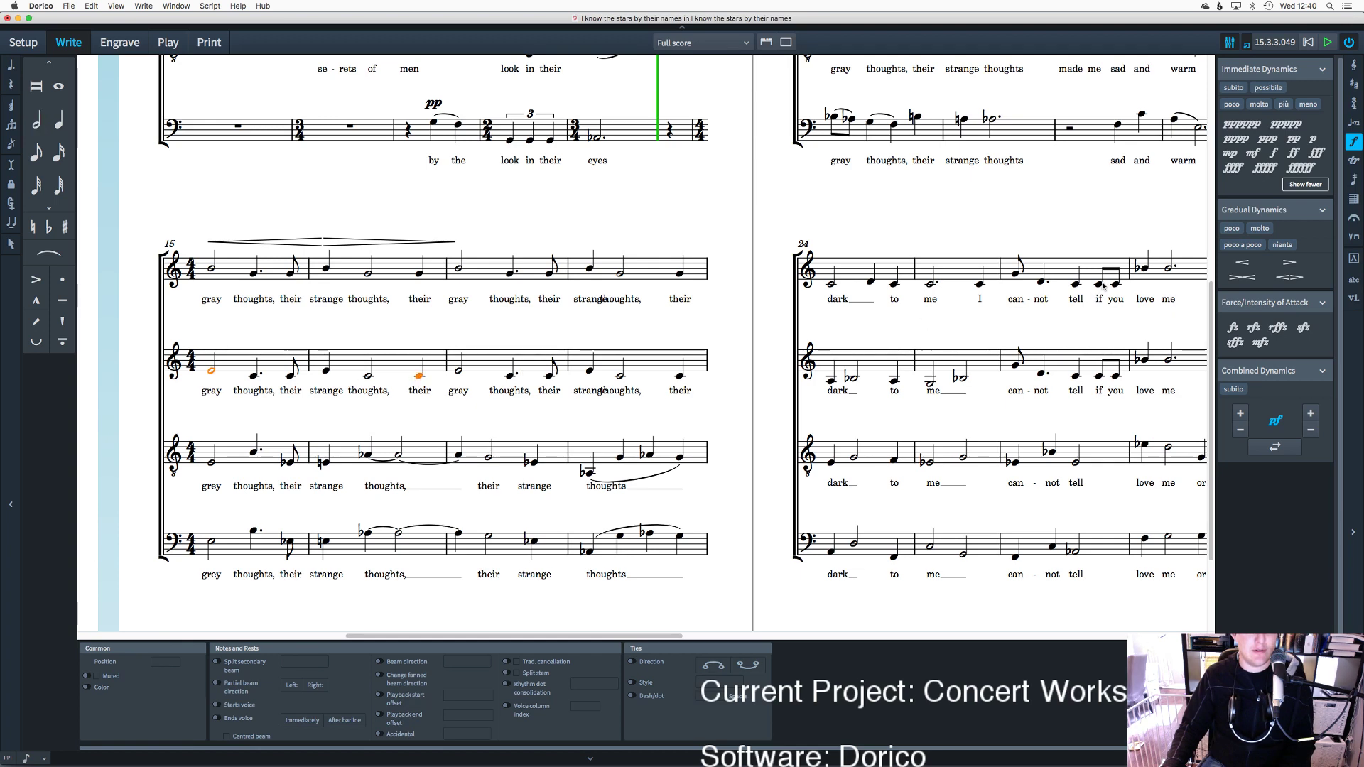
pyautogui.click(1290, 277)
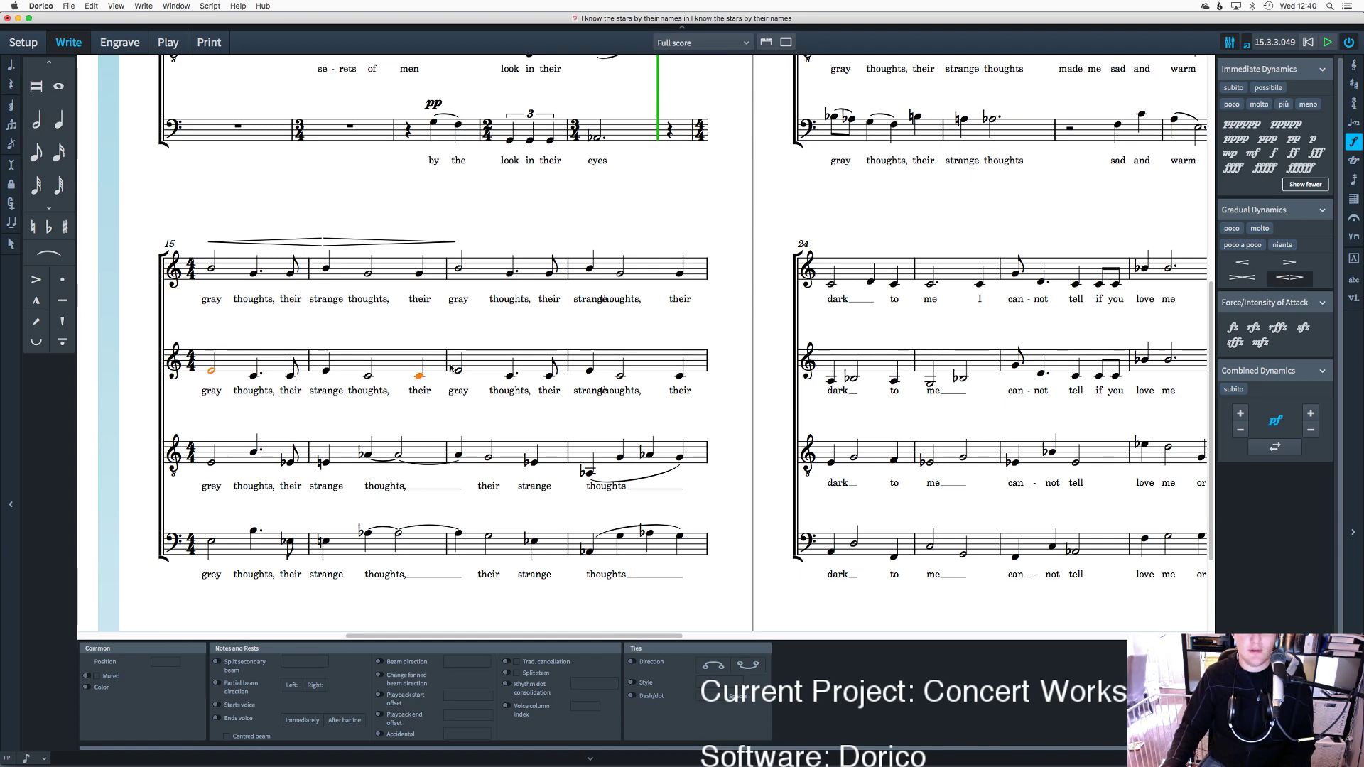
# Step: Add a messa di voce hairpin to the tenor from the first note of bar 15 through the tied note into bar 17
pyautogui.click(210, 465)
pyautogui.keyDown('super'); pyautogui.click(397, 459); pyautogui.keyUp('super')
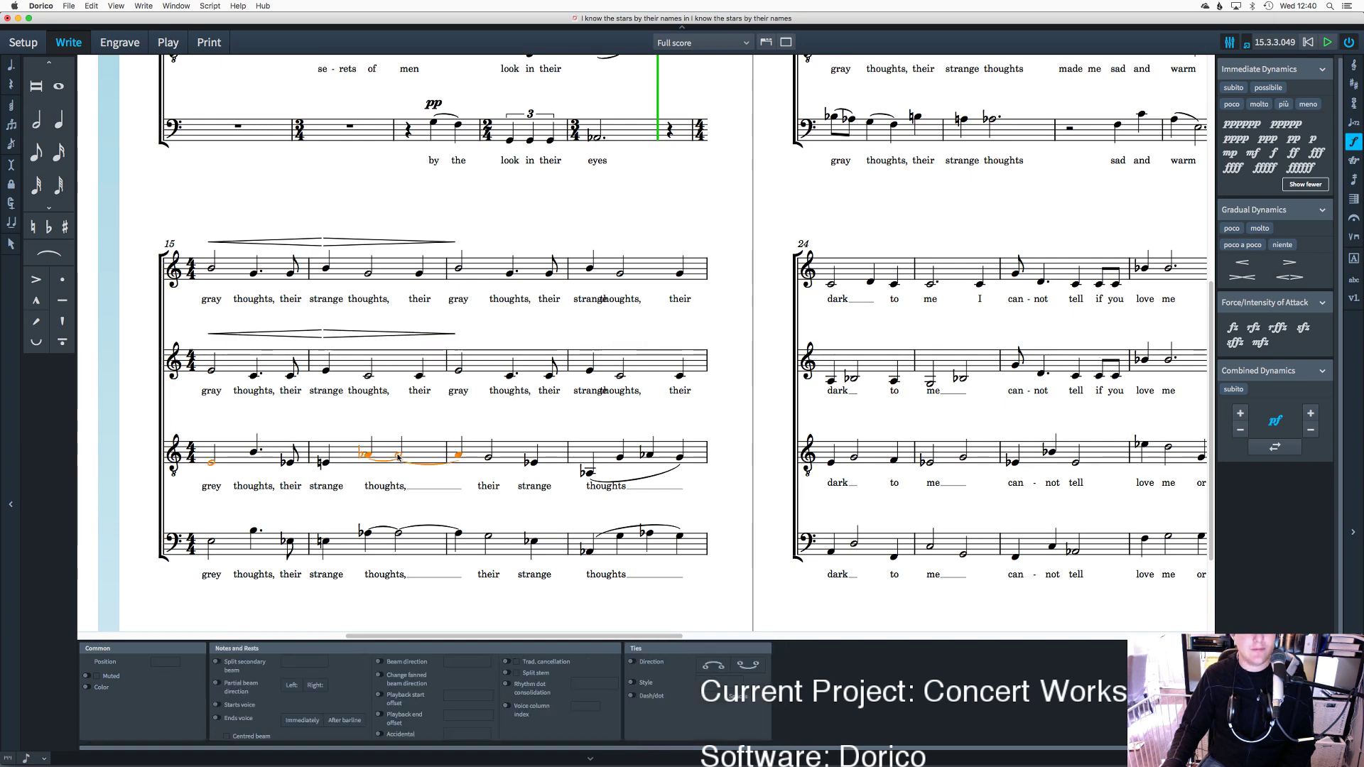
pyautogui.click(1290, 277)
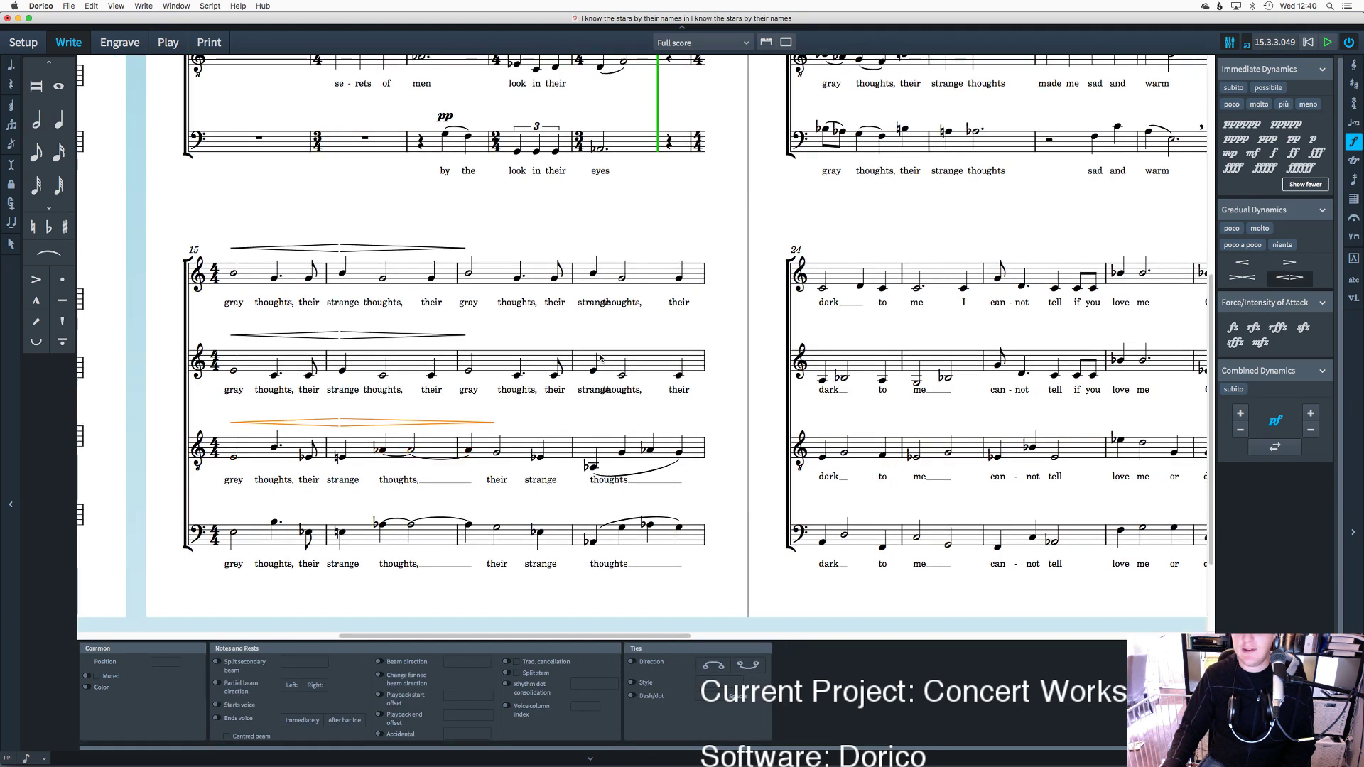
pyautogui.click(374, 455)
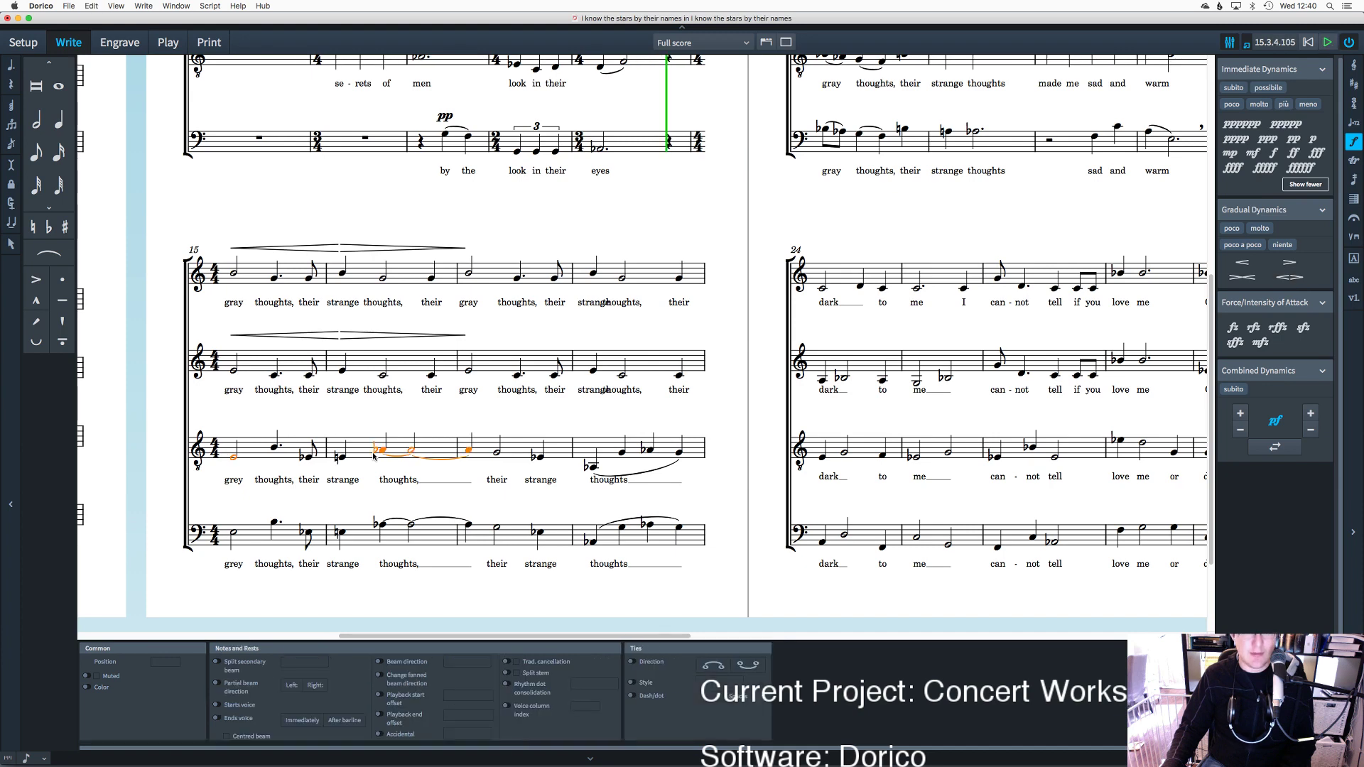
pyautogui.click(1289, 277)
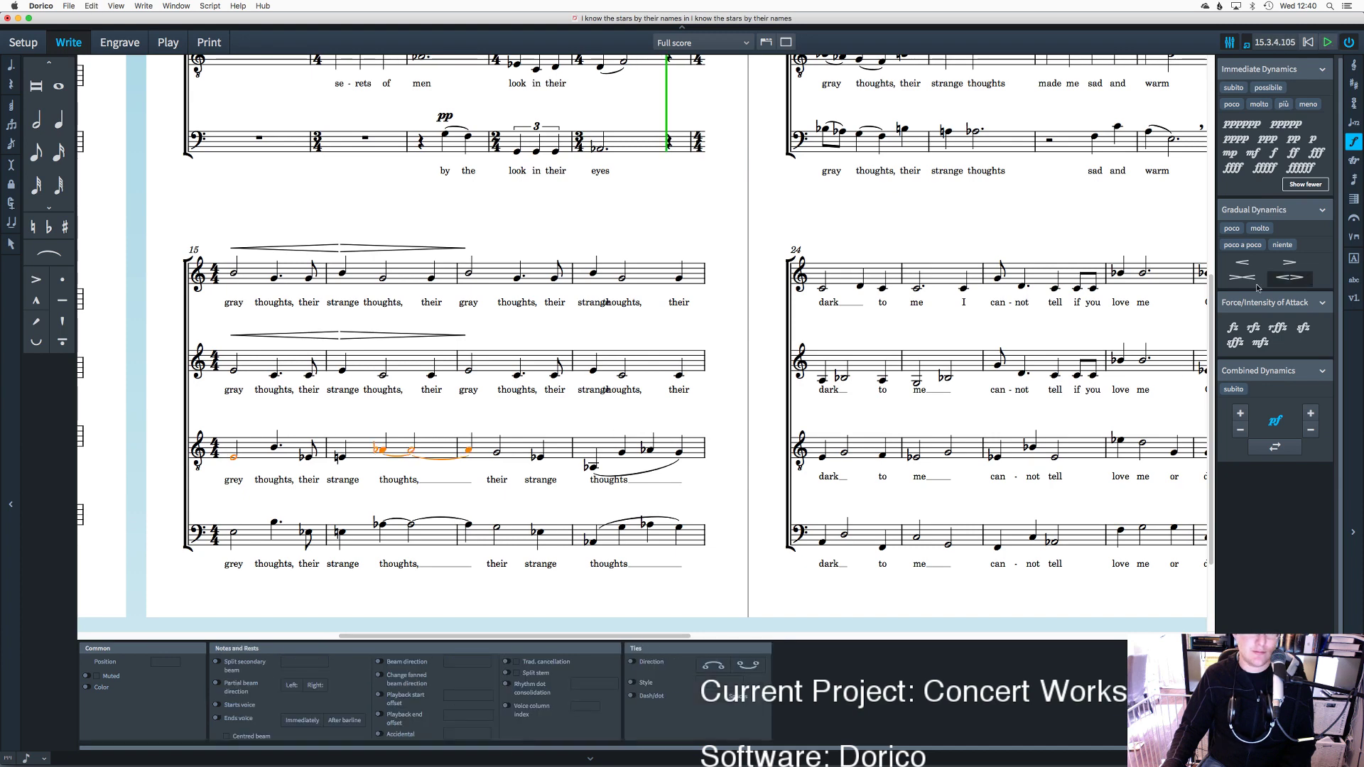
# Step: Add a messa di voce hairpin to the bass from the first note of bar 15 to the first note of bar 17
pyautogui.click(230, 532)
pyautogui.keyDown('super'); pyautogui.click(468, 525); pyautogui.keyUp('super')
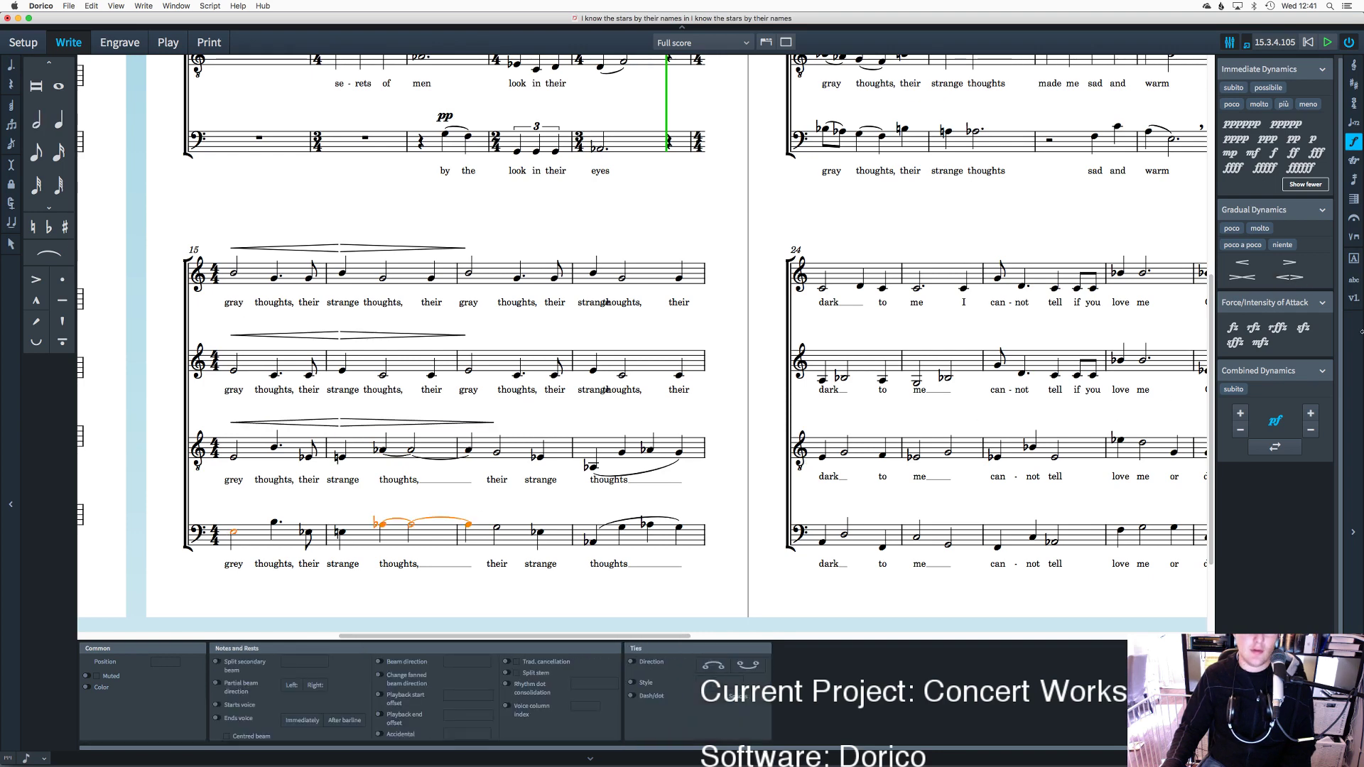
pyautogui.click(1289, 277)
pyautogui.scroll(2, 531, 340)
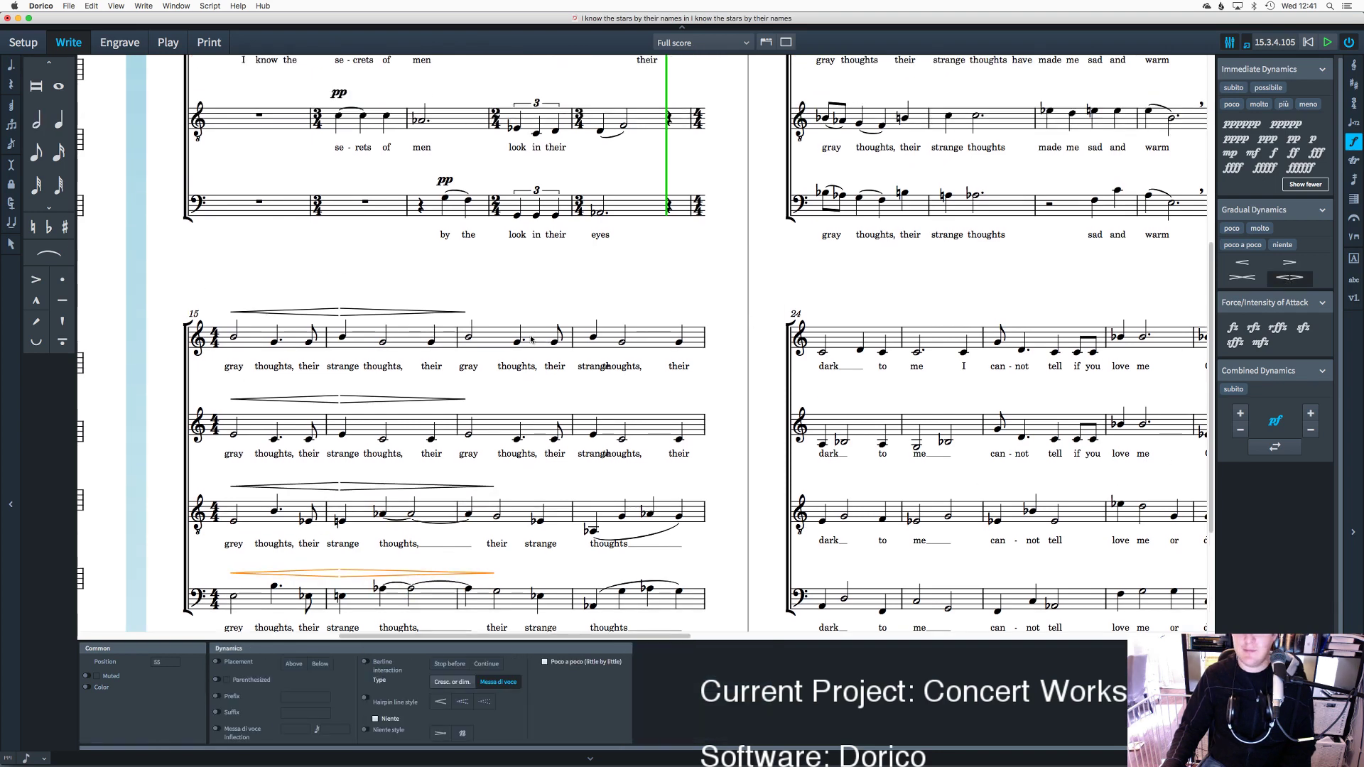
pyautogui.scroll(1, 531, 340)
pyautogui.press('Escape')
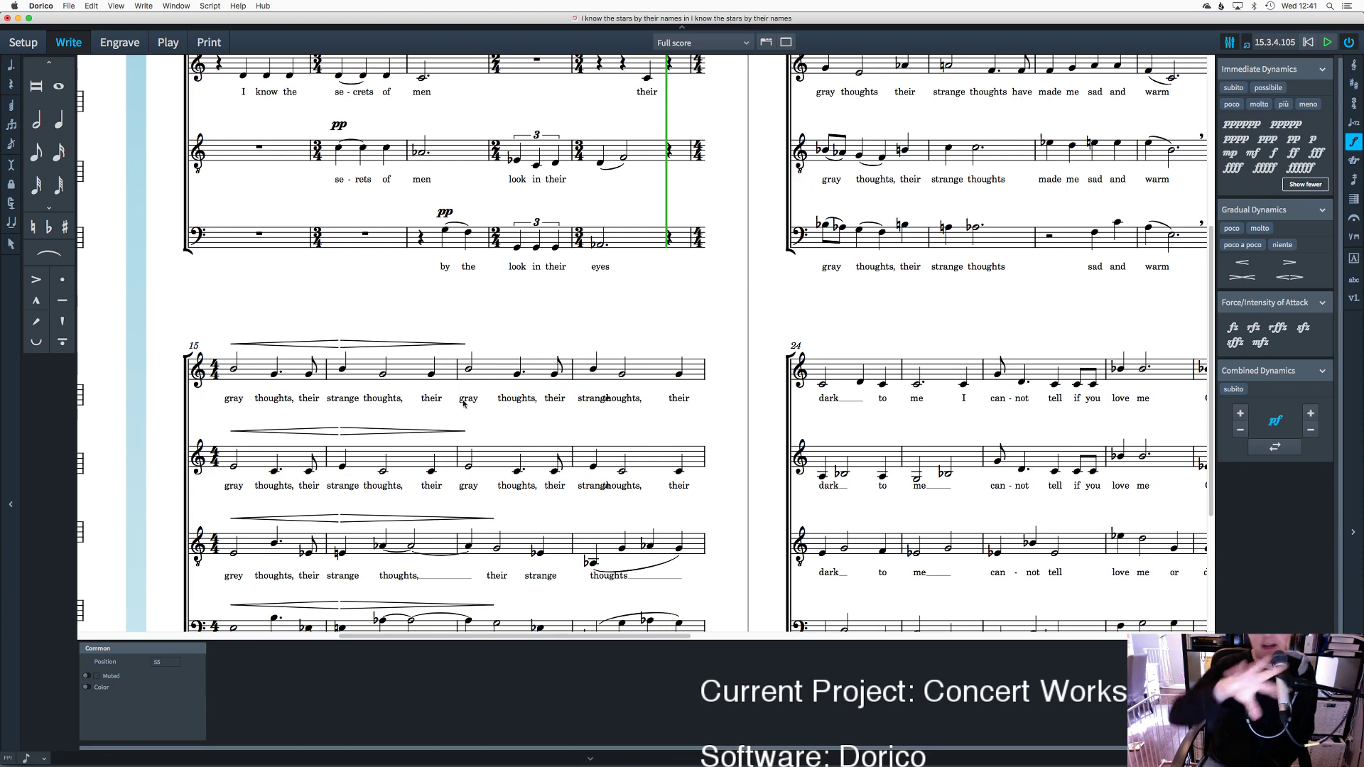
pyautogui.scroll(5, 462, 399)
pyautogui.scroll(-3, 463, 402)
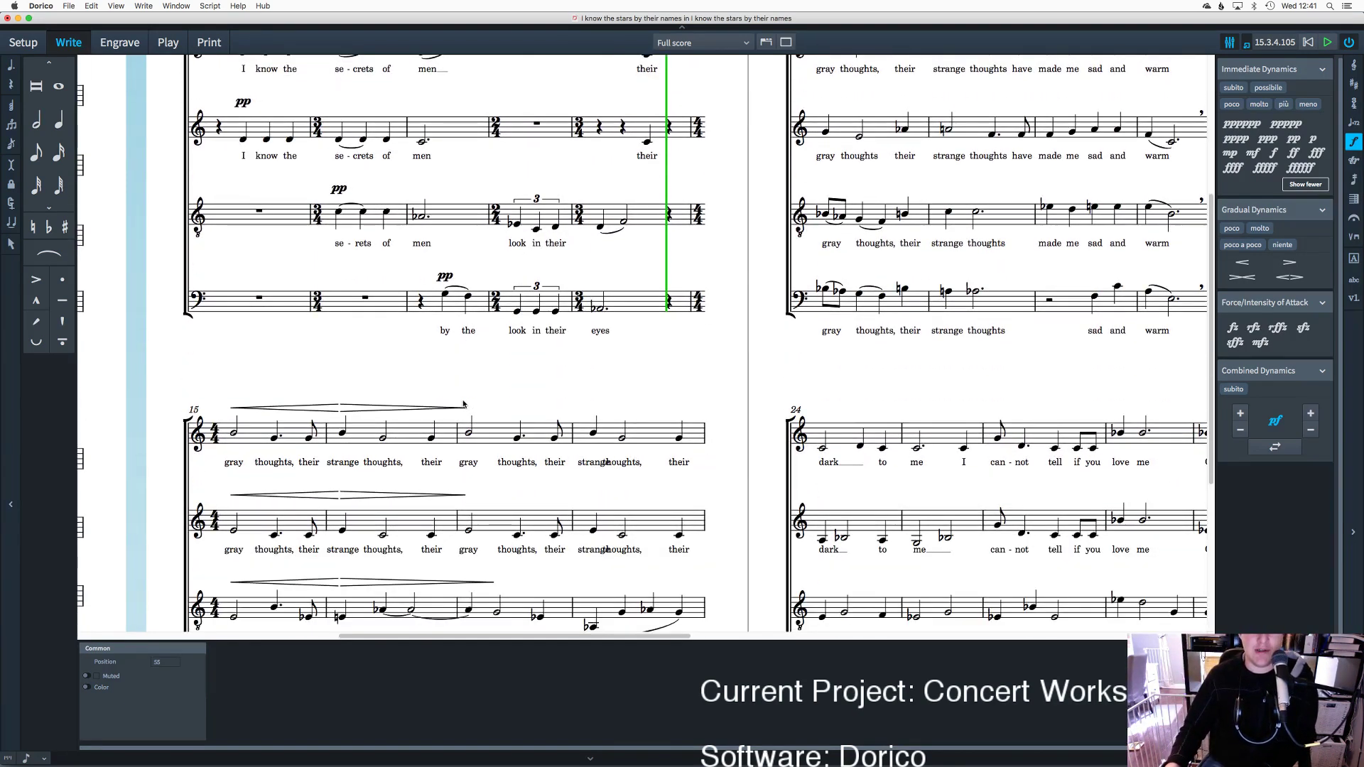
pyautogui.scroll(2, 462, 404)
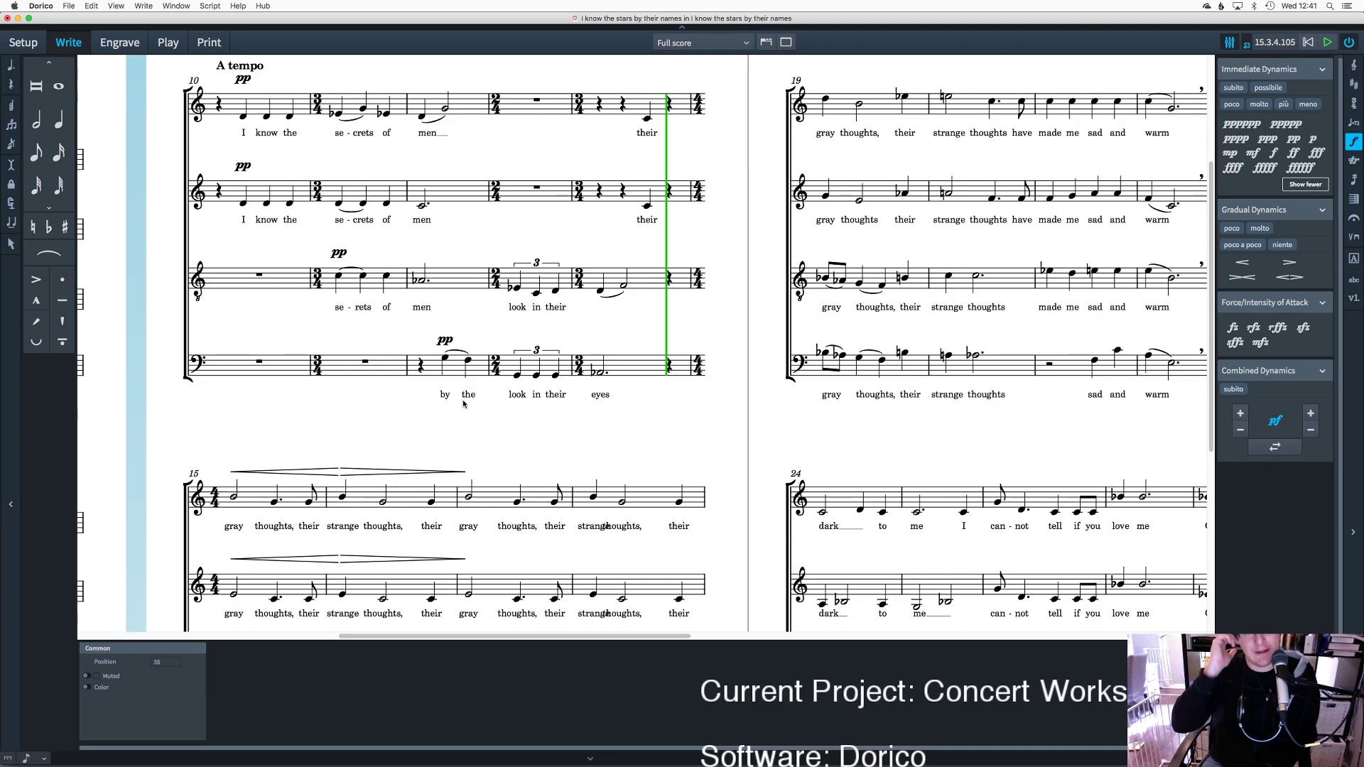
pyautogui.scroll(-4, 468, 396)
pyautogui.scroll(5, 470, 449)
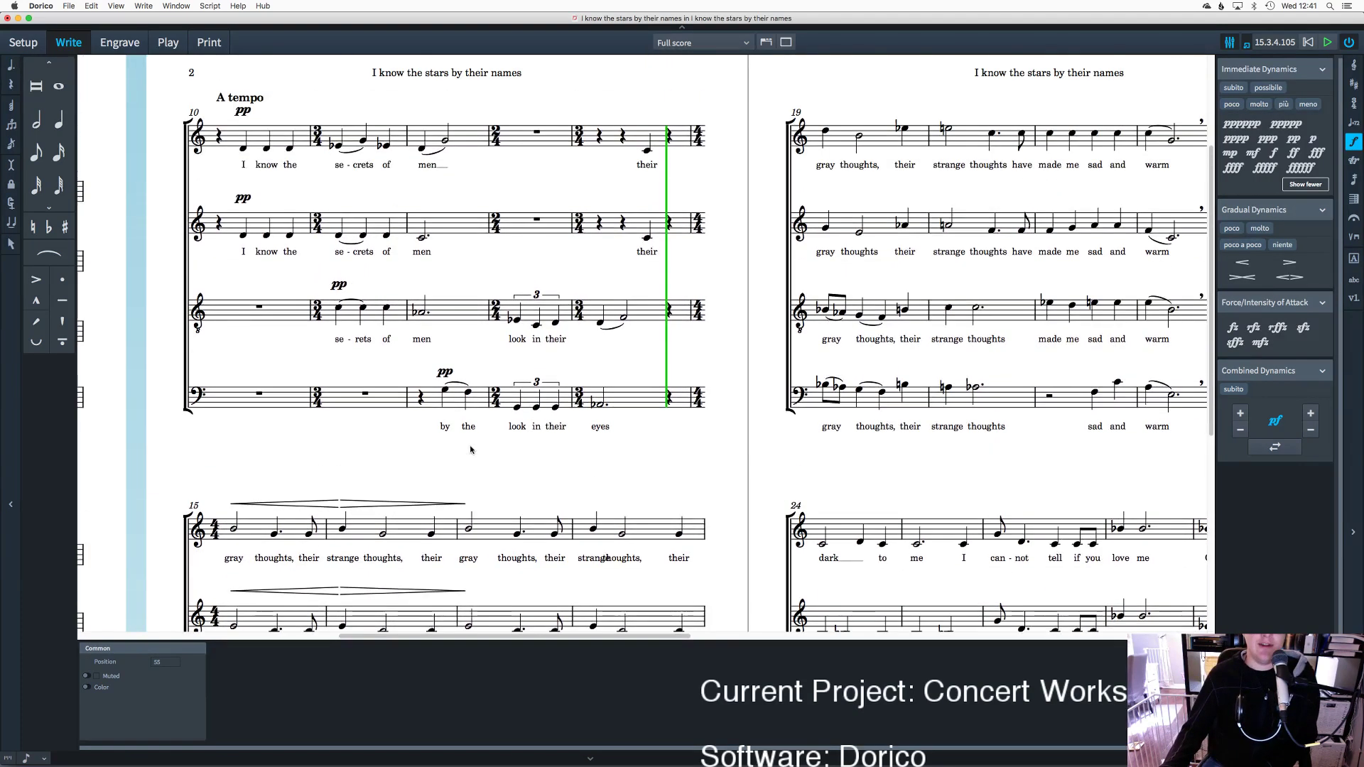
# Step: Expand the Soprano and Bass tracks in Play mode to view their piano rolls and return to Write mode
pyautogui.click(168, 44)
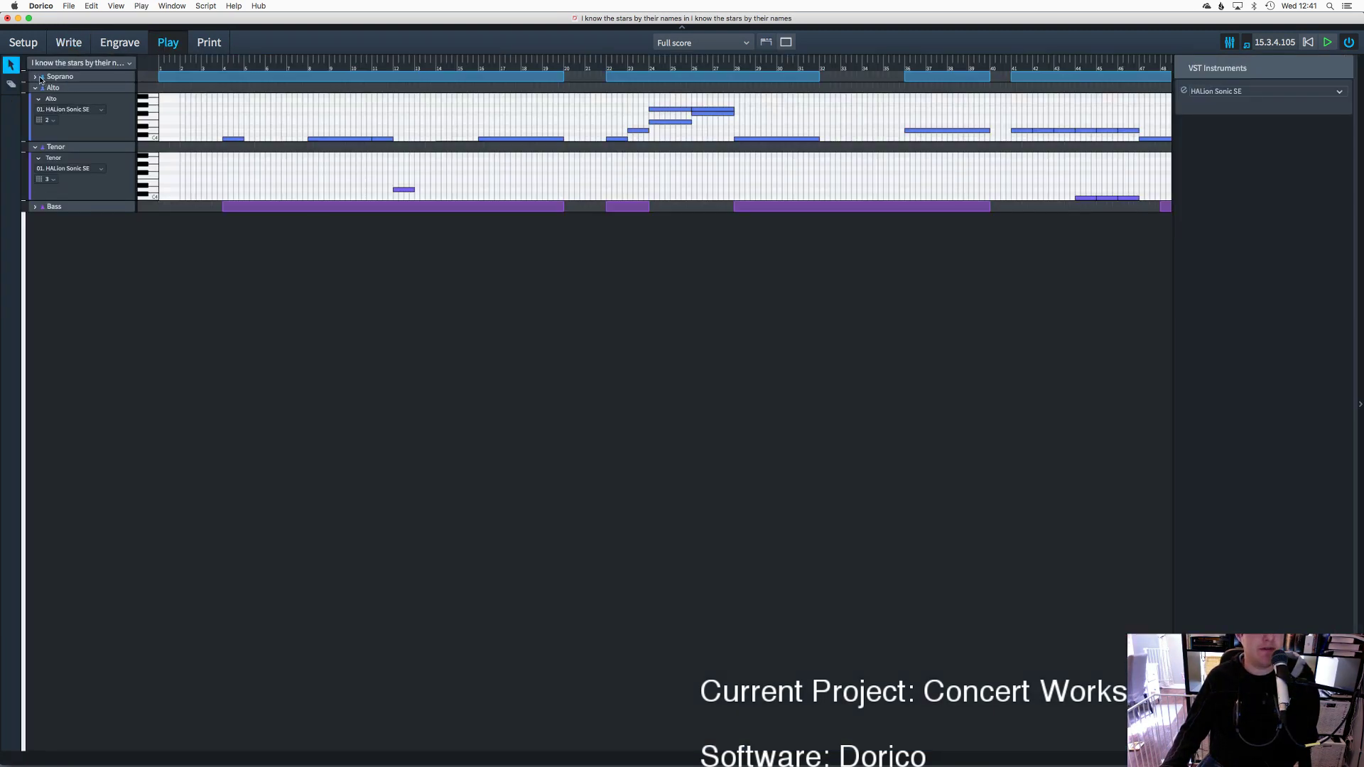
pyautogui.click(32, 77)
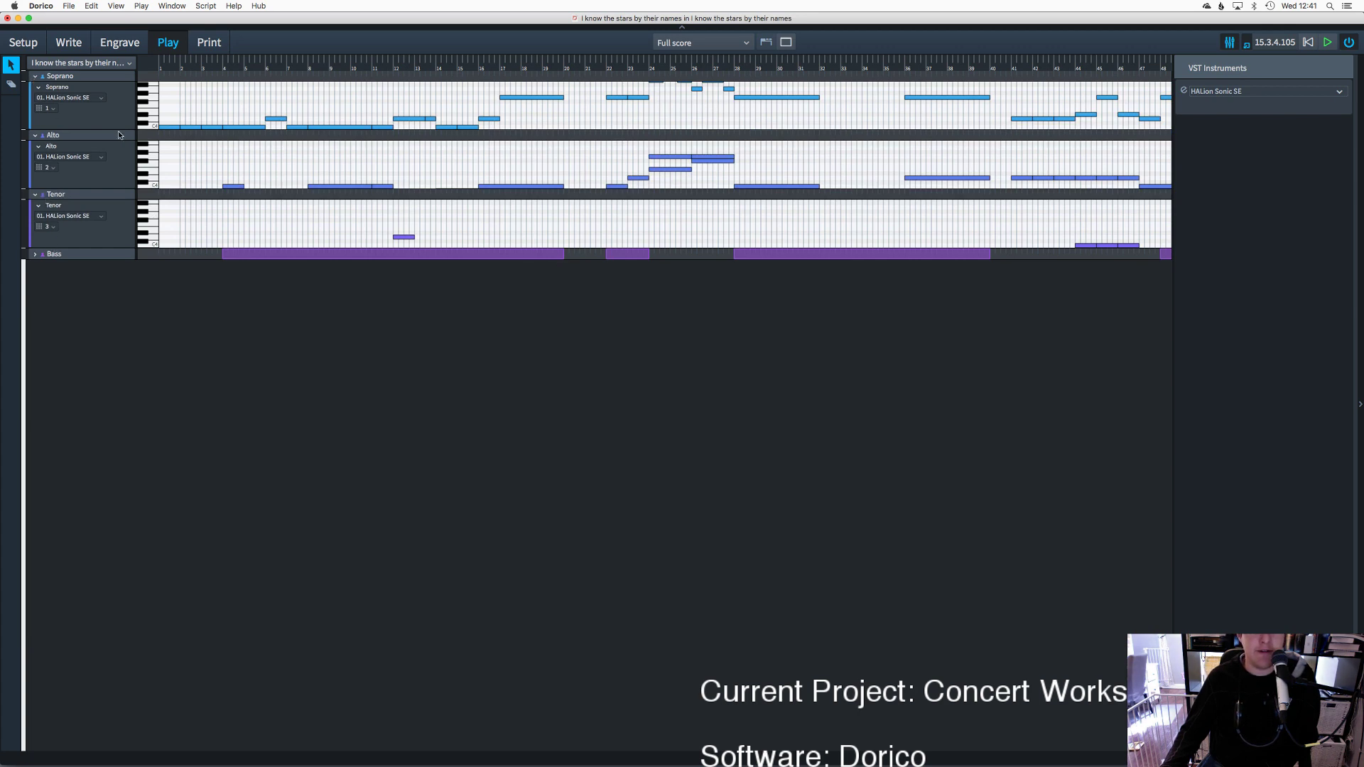
pyautogui.click(34, 253)
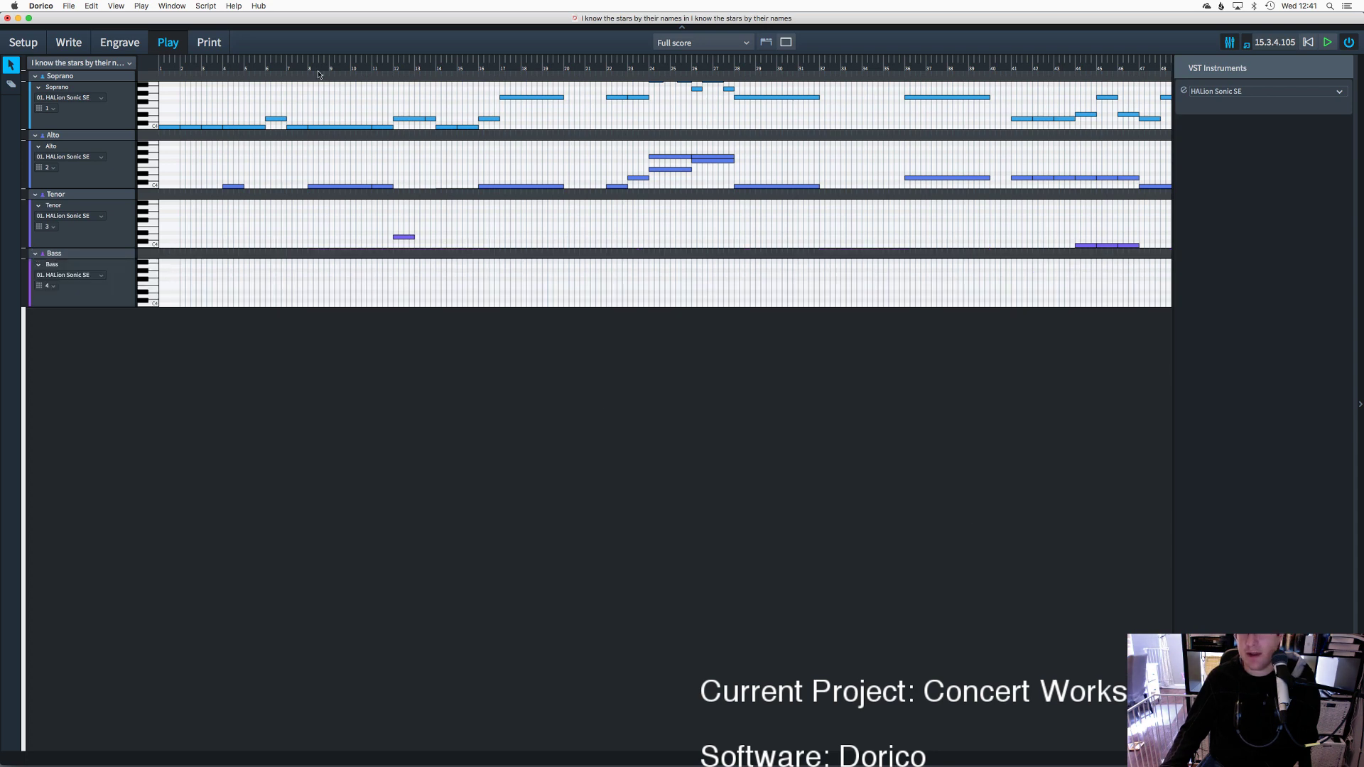
pyautogui.click(69, 42)
# Step: Examine bars 10 to 28 of the full score across all four voices
pyautogui.scroll(-3, 466, 290)
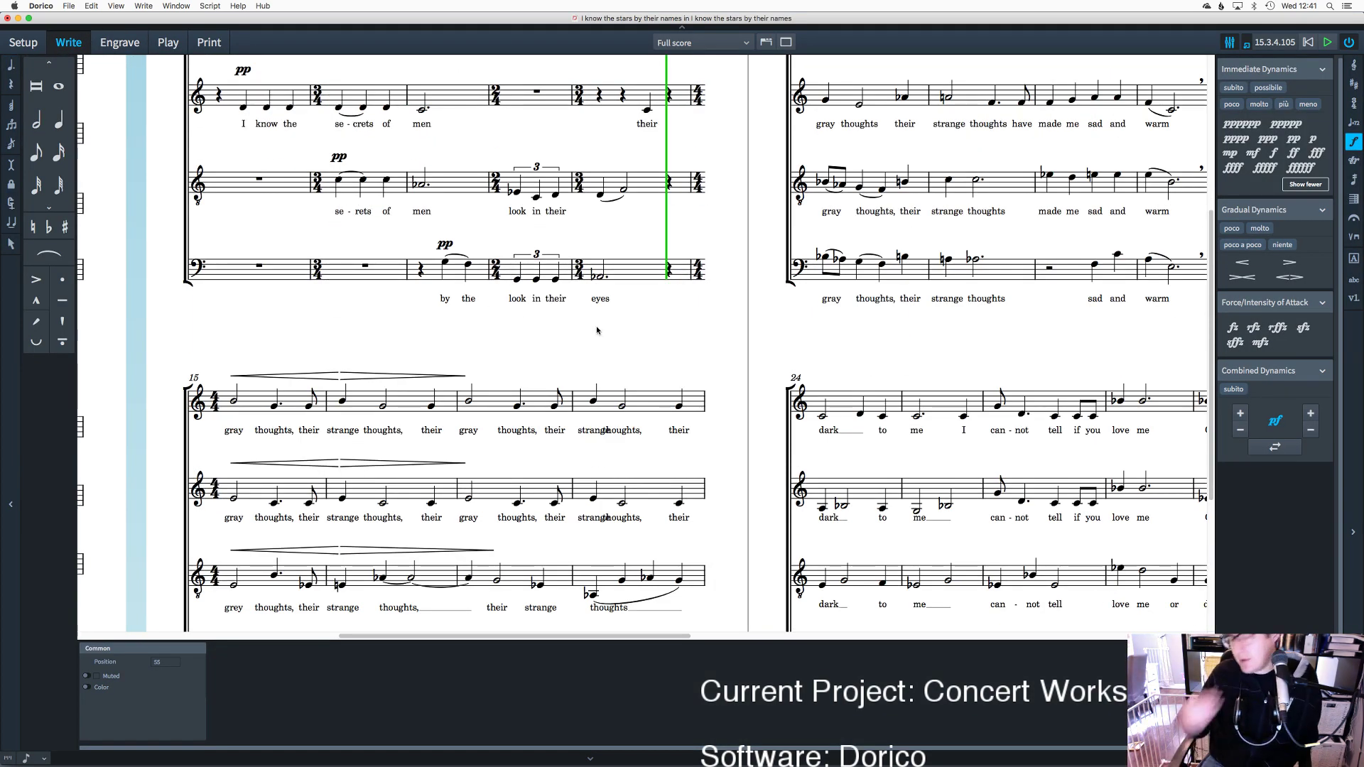
pyautogui.scroll(-3, 596, 325)
pyautogui.scroll(-1, 585, 318)
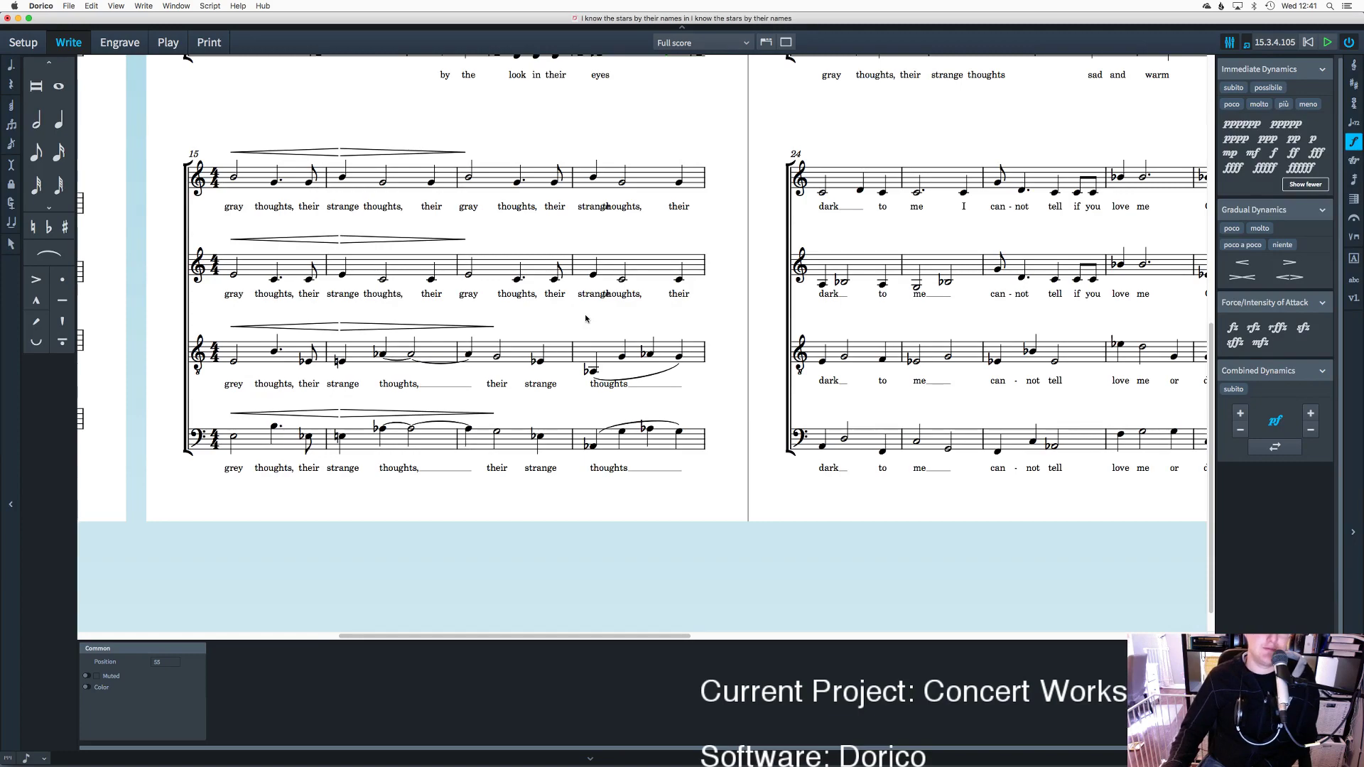
pyautogui.scroll(5, 586, 319)
pyautogui.scroll(3, 589, 312)
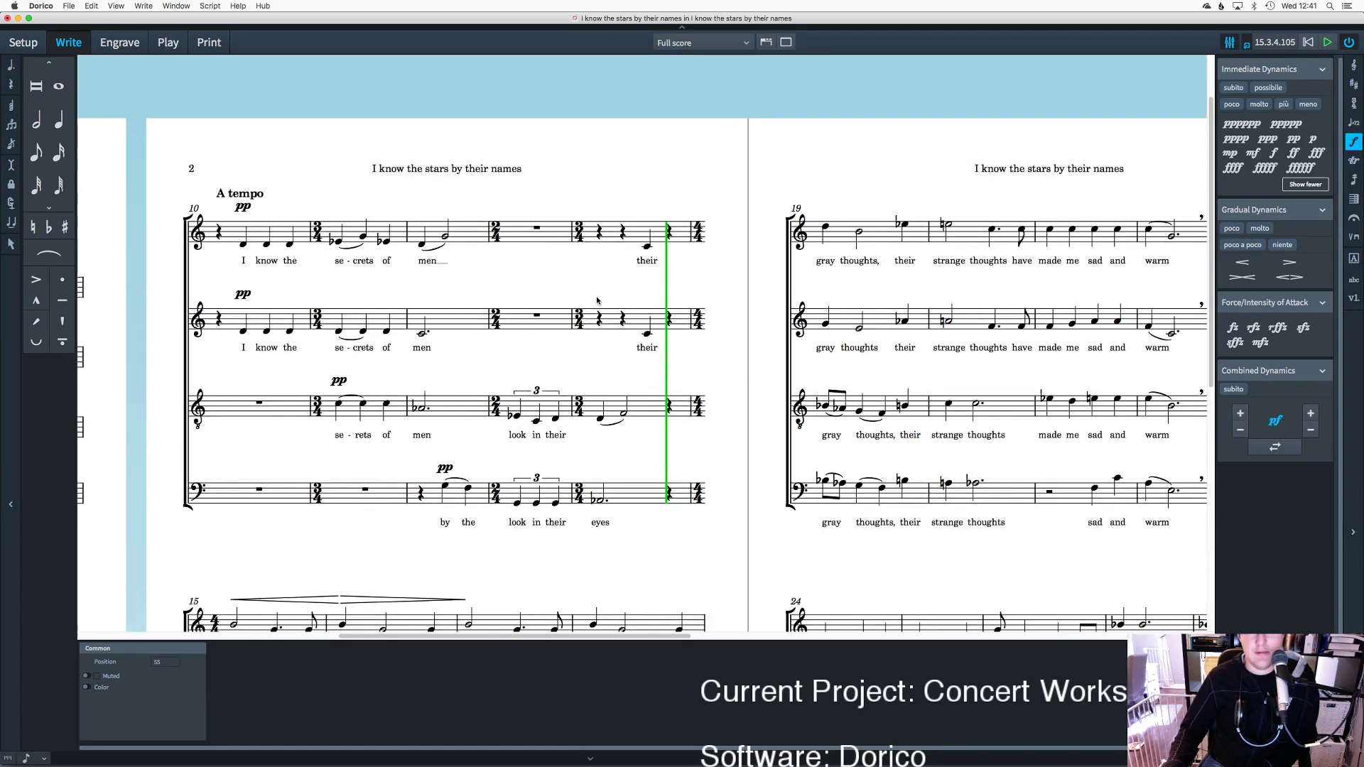
pyautogui.scroll(-4, 597, 301)
pyautogui.scroll(2, 597, 300)
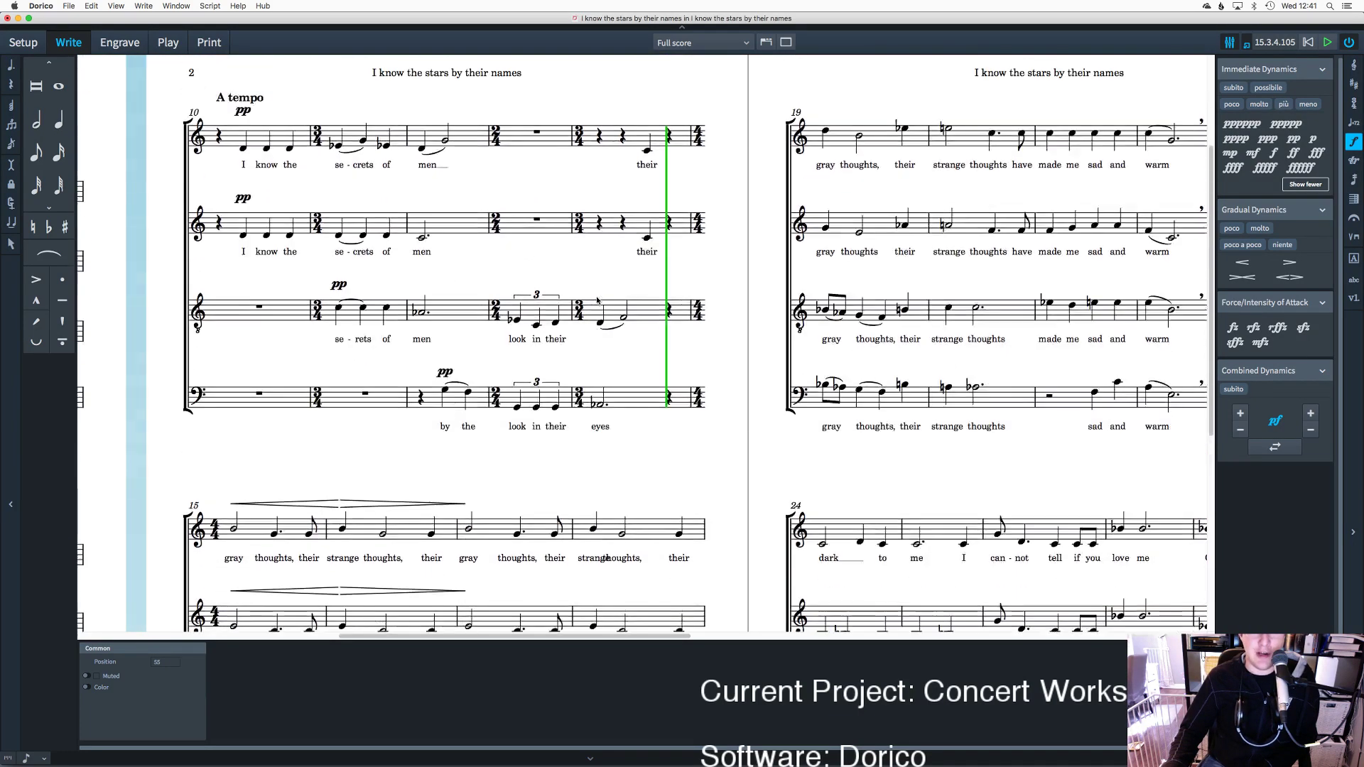
pyautogui.scroll(-1, 597, 300)
pyautogui.scroll(-6, 596, 301)
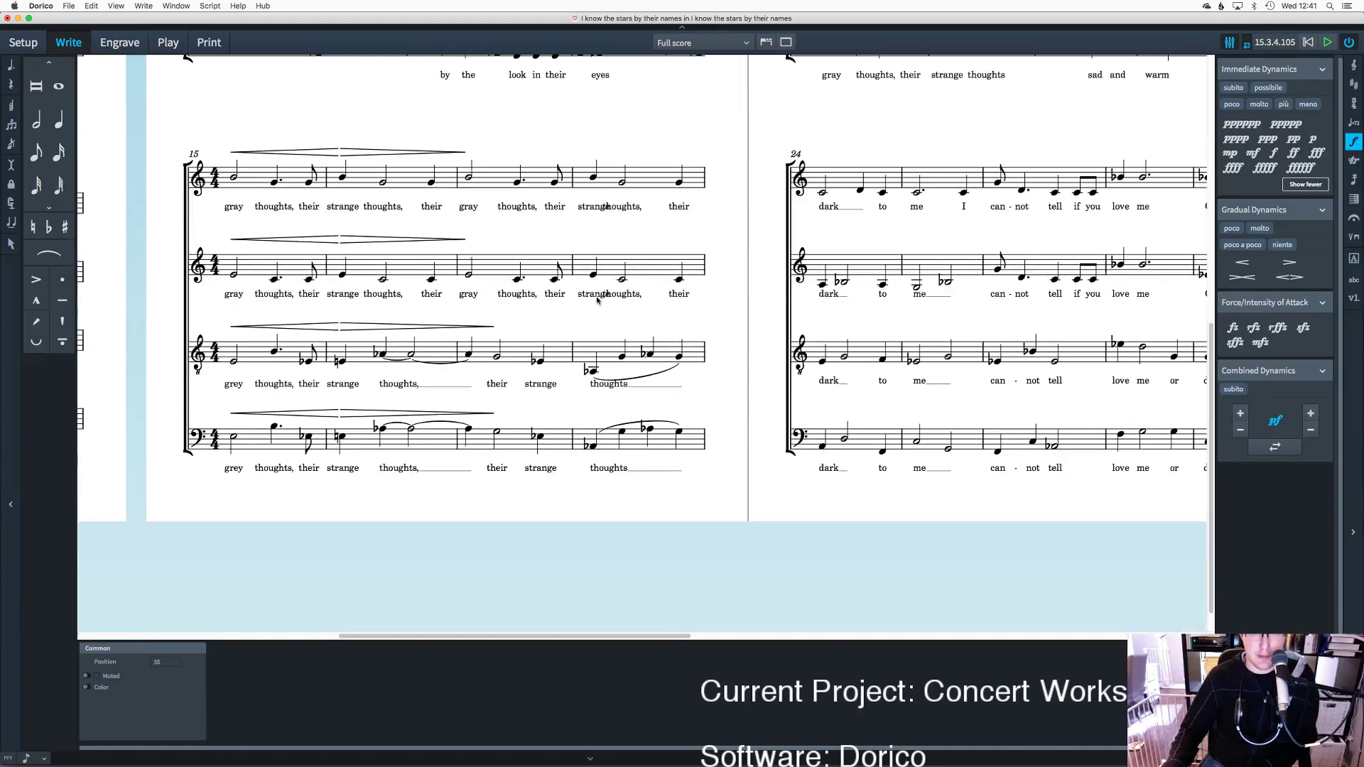
pyautogui.hscroll(3, 597, 300)
pyautogui.scroll(3, 596, 300)
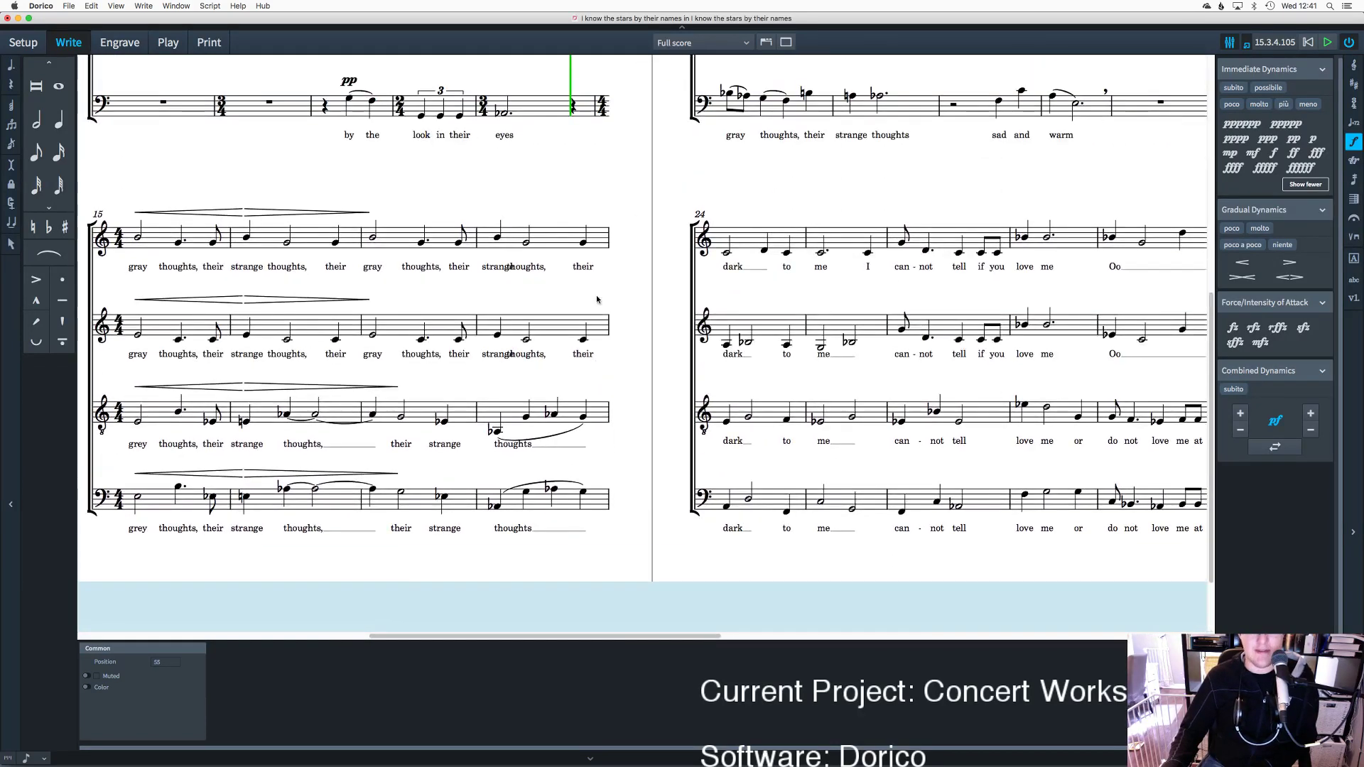
pyautogui.hscroll(3, 597, 300)
pyautogui.scroll(5, 597, 301)
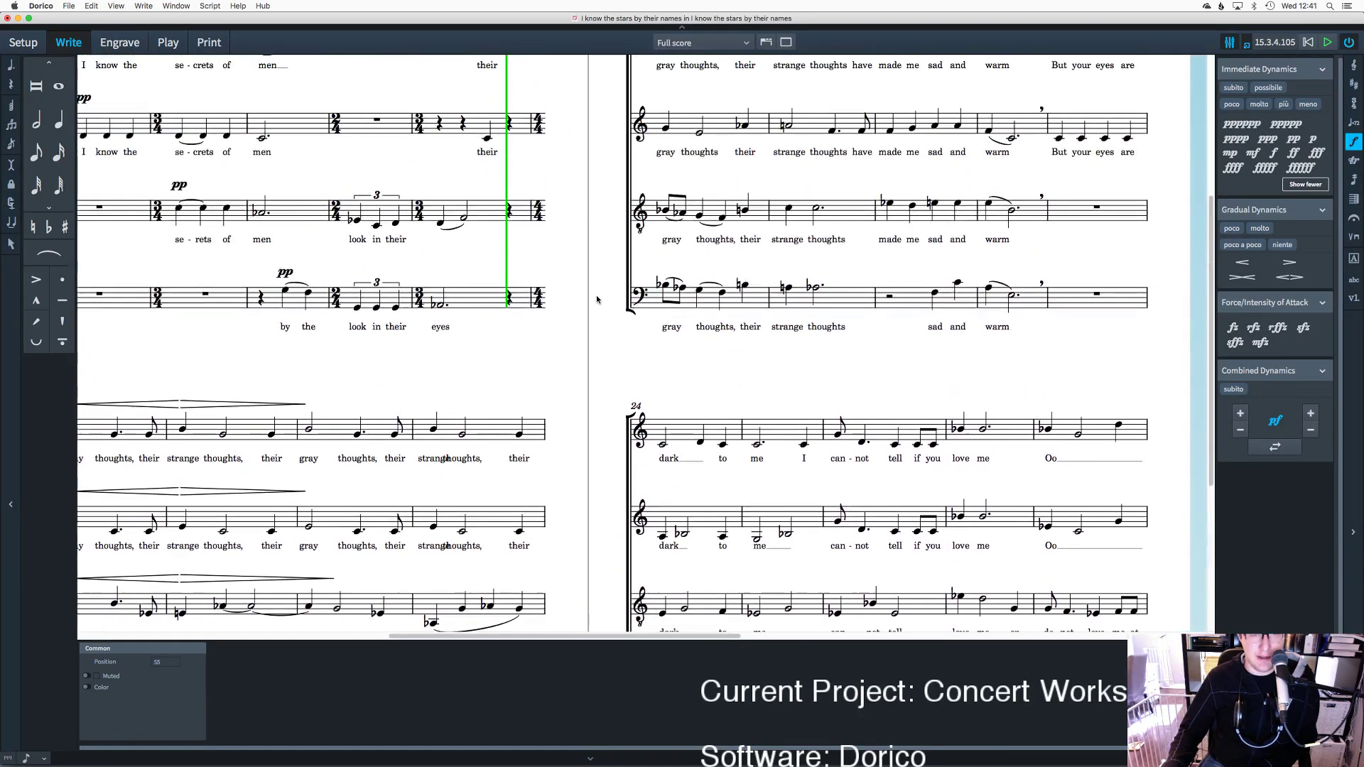
pyautogui.hscroll(5, 599, 295)
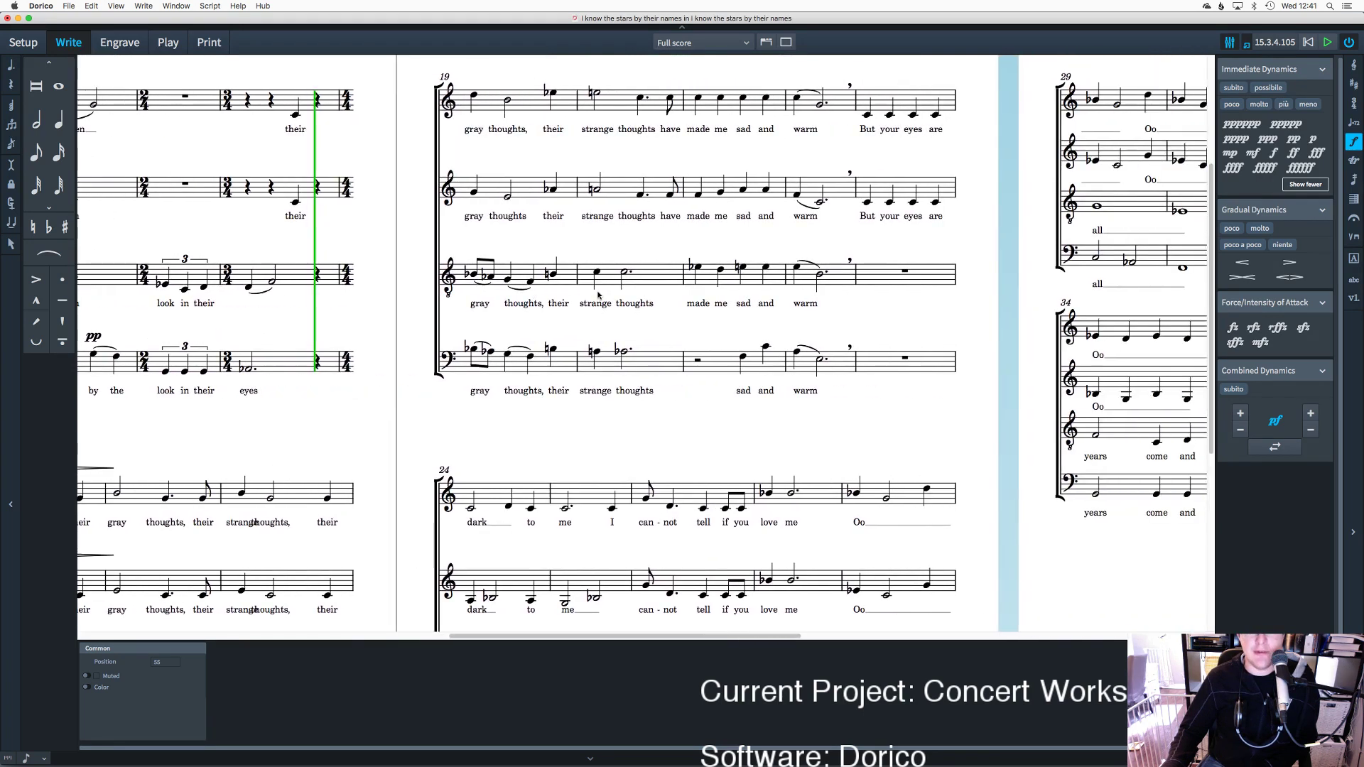
pyautogui.scroll(1, 574, 325)
pyautogui.hscroll(3, 576, 330)
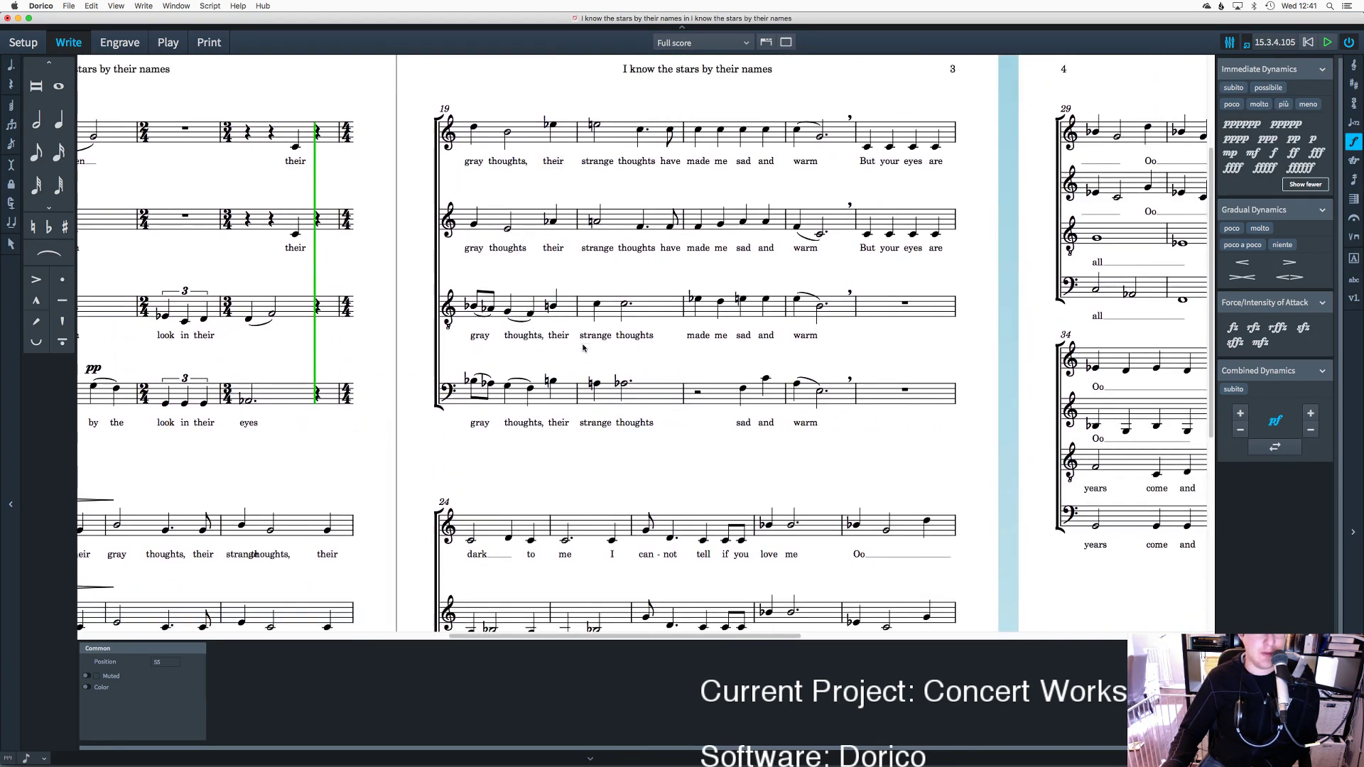
pyautogui.hscroll(-8, 517, 356)
pyautogui.scroll(-4, 517, 356)
pyautogui.hscroll(-4, 517, 356)
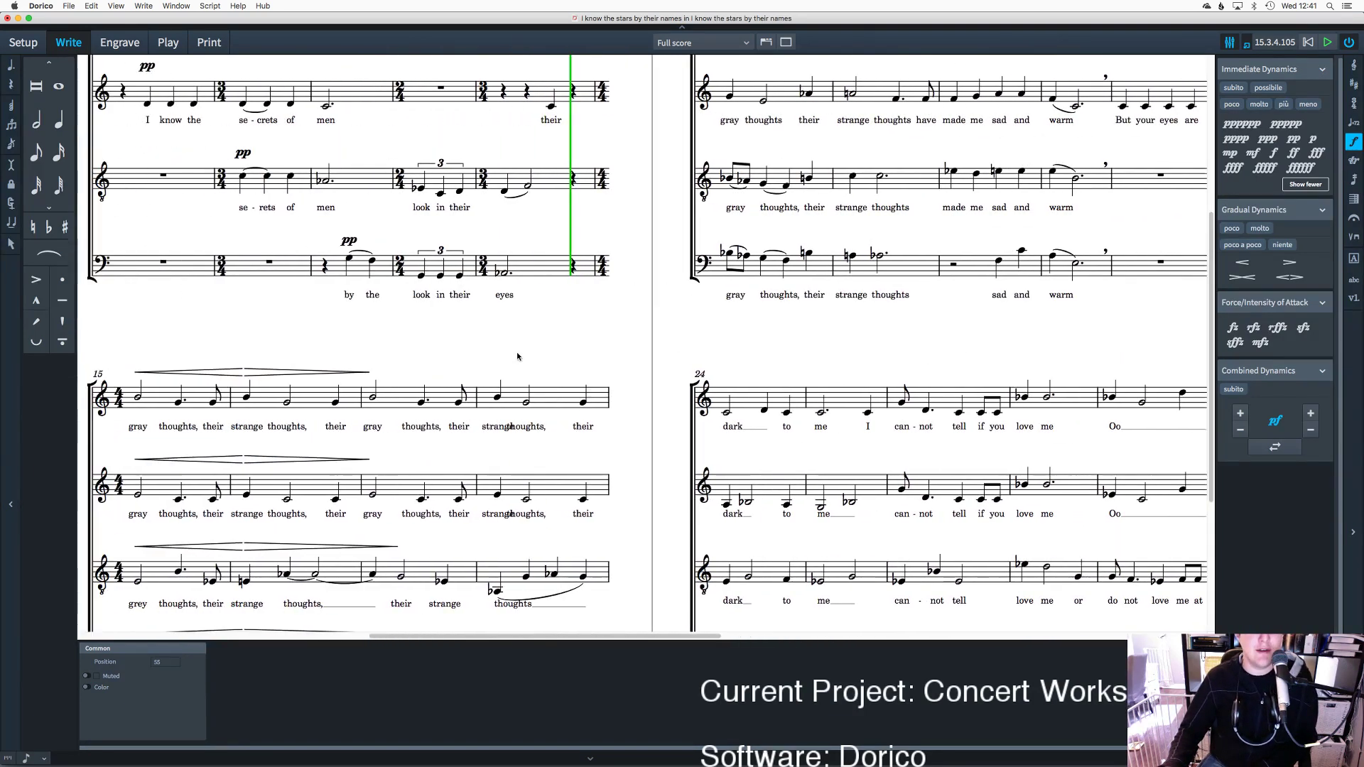
pyautogui.scroll(-4, 517, 357)
pyautogui.hscroll(2, 517, 357)
# Step: Add crescendo hairpins over "made me sad and" in bar 21 of the soprano and alto
pyautogui.scroll(9, 517, 356)
pyautogui.hscroll(2, 517, 357)
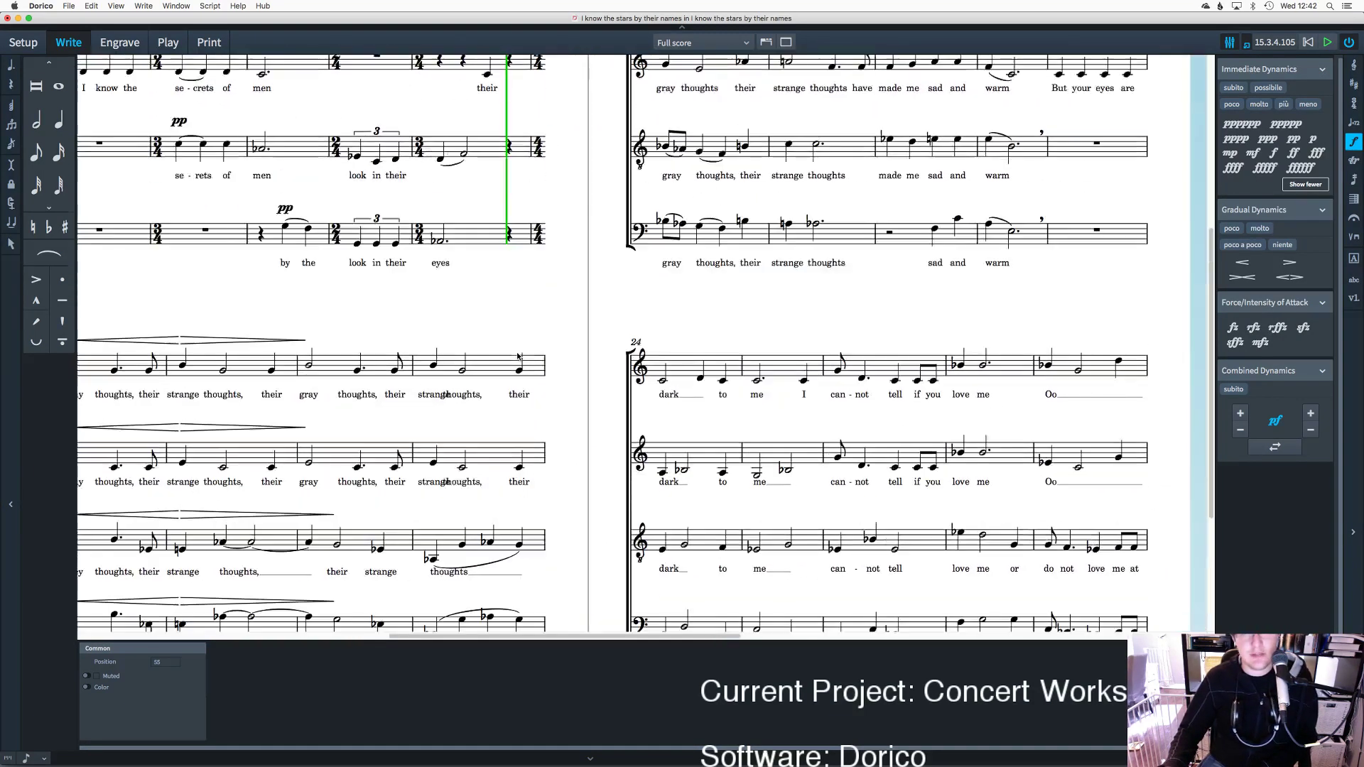
pyautogui.hscroll(3, 517, 357)
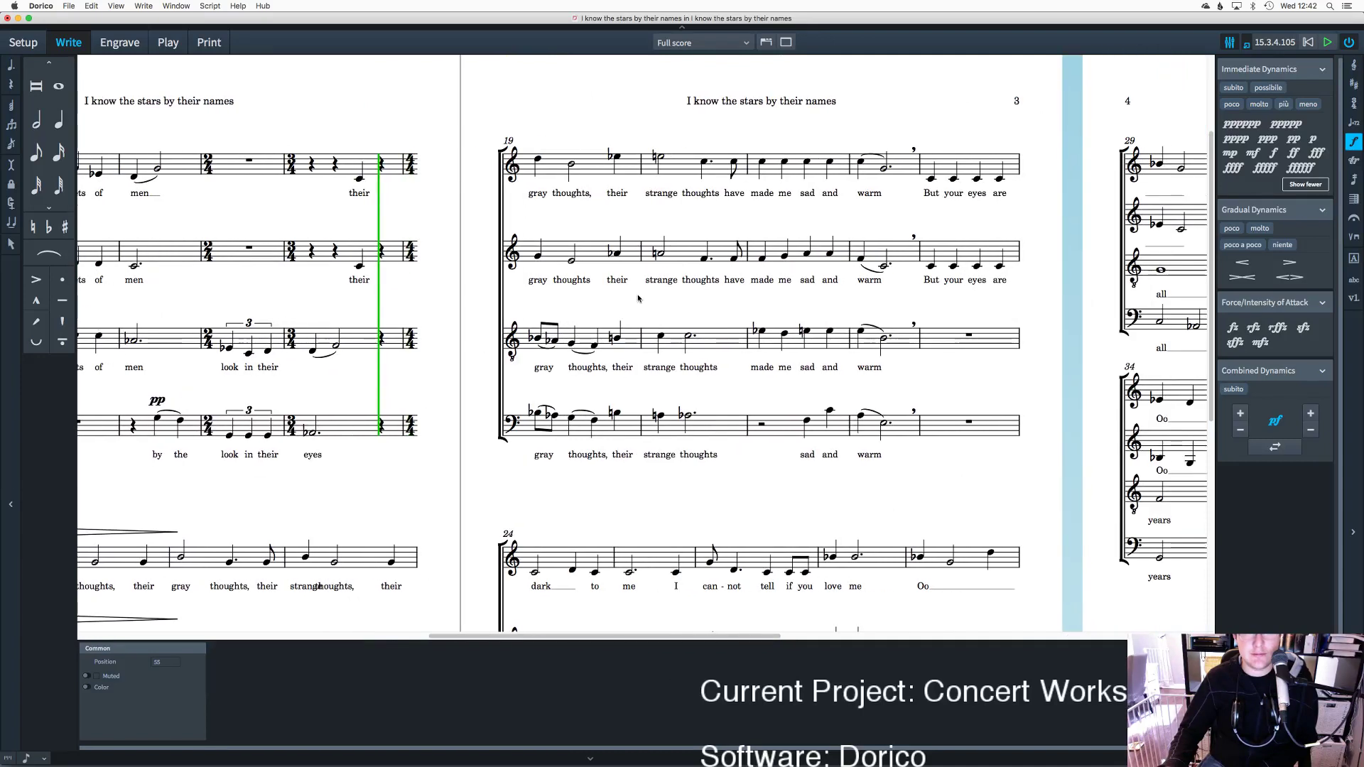
pyautogui.click(765, 164)
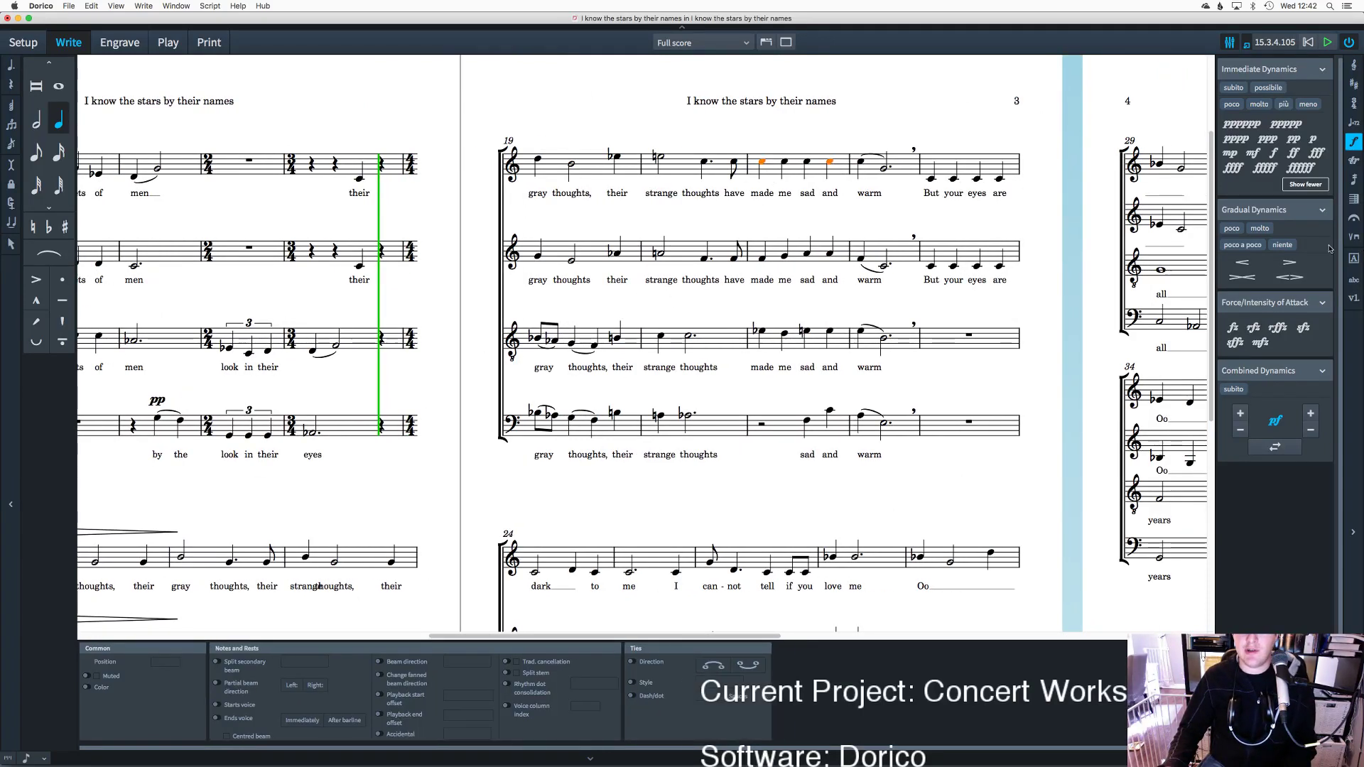
pyautogui.click(1251, 264)
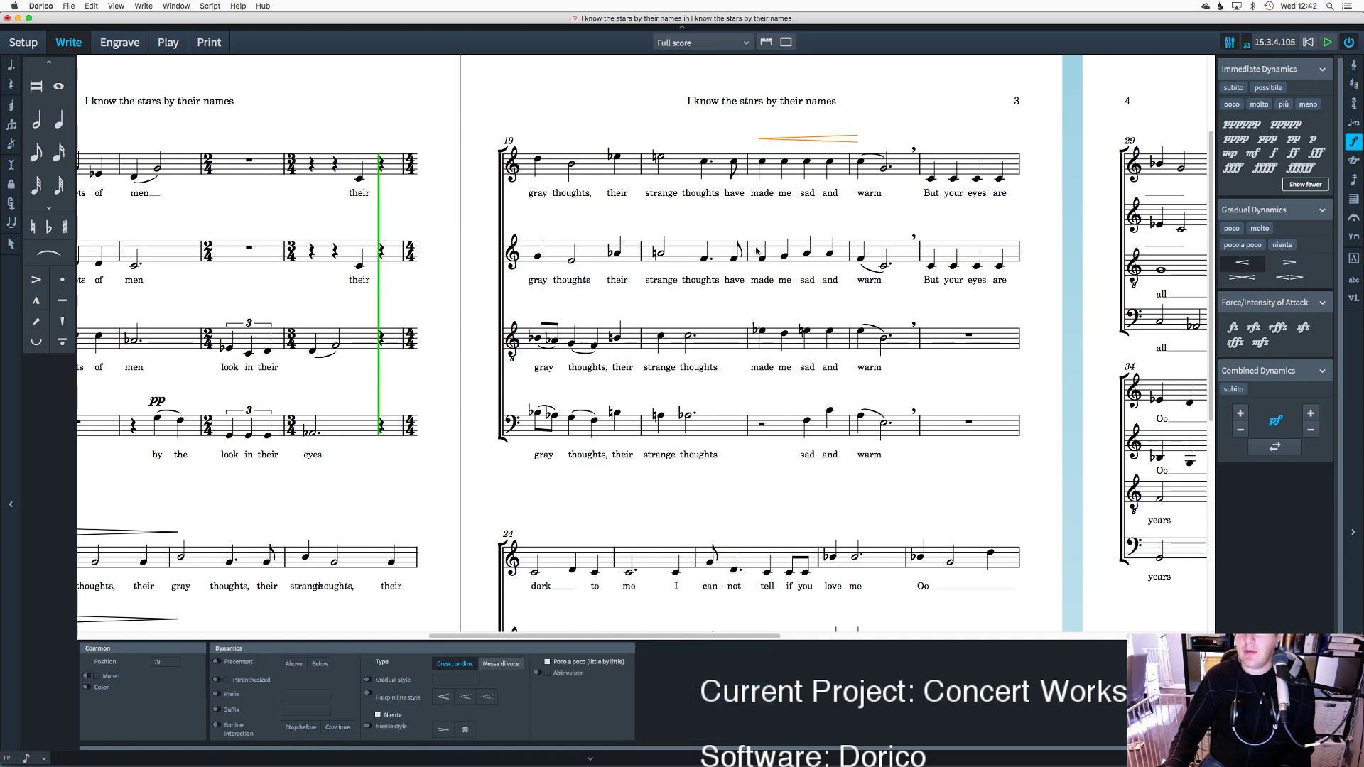
pyautogui.click(761, 259)
pyautogui.click(1242, 263)
# Step: Add crescendo hairpins in bar 21 over "made me sad and" in the tenor and over "sad and" in the bass
pyautogui.click(759, 331)
pyautogui.keyDown('shift'); pyautogui.click(828, 331); pyautogui.keyUp('shift')
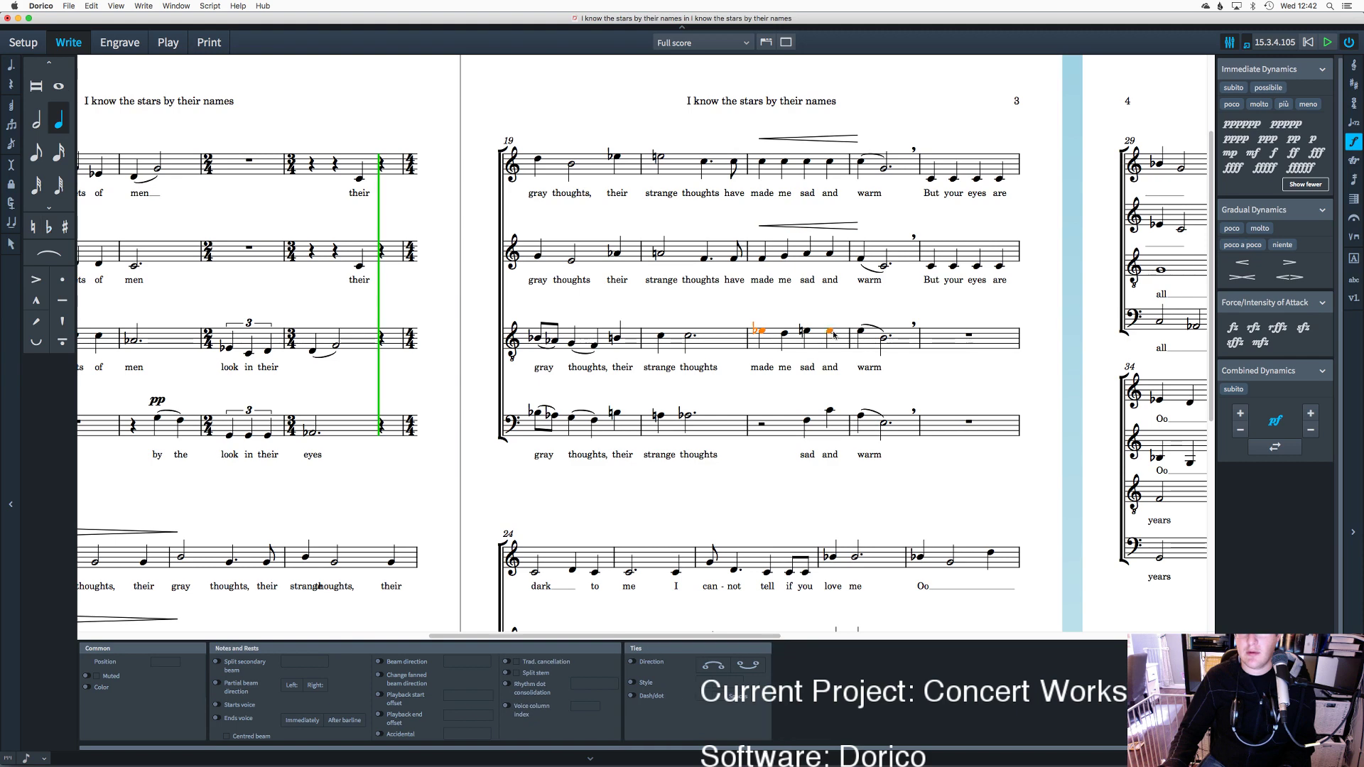
pyautogui.click(1242, 262)
pyautogui.click(806, 421)
pyautogui.keyDown('shift'); pyautogui.click(829, 410); pyautogui.keyUp('shift')
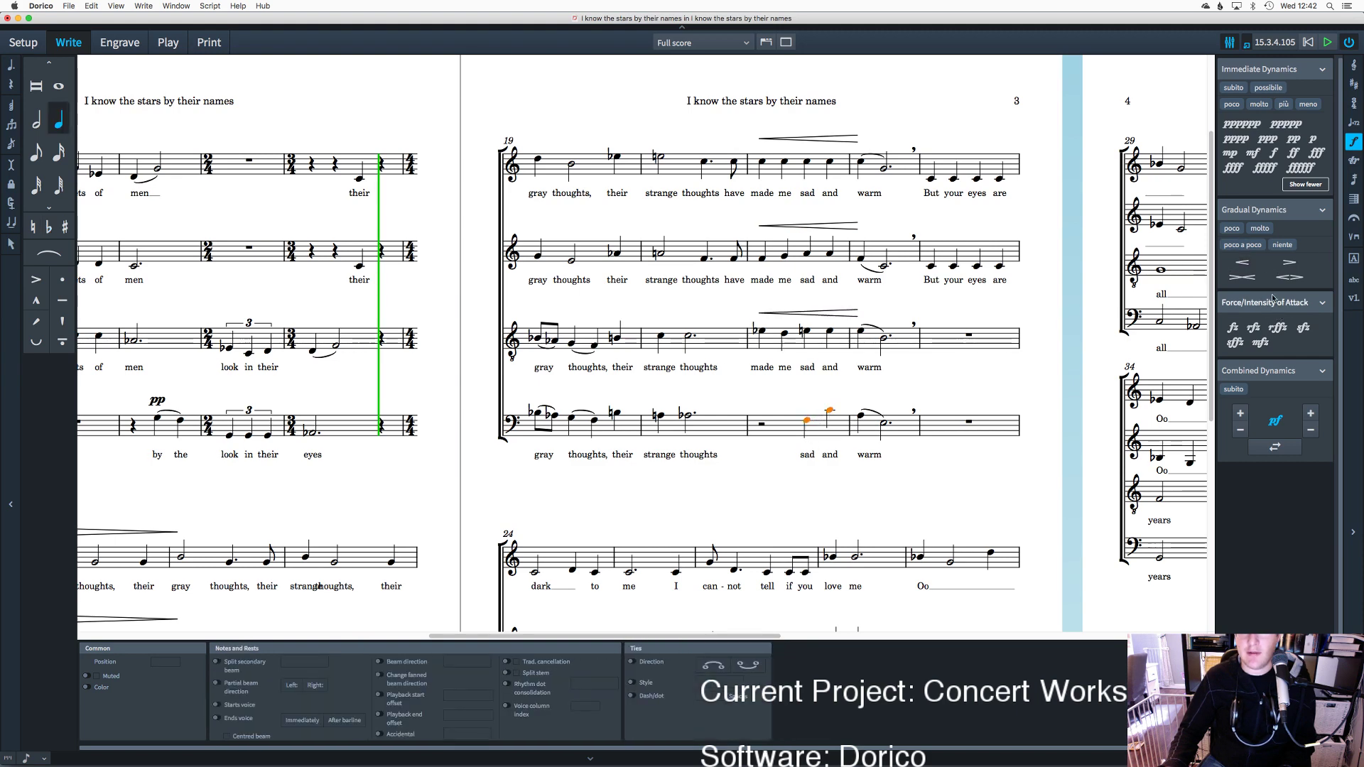
pyautogui.click(1243, 262)
pyautogui.press('Escape')
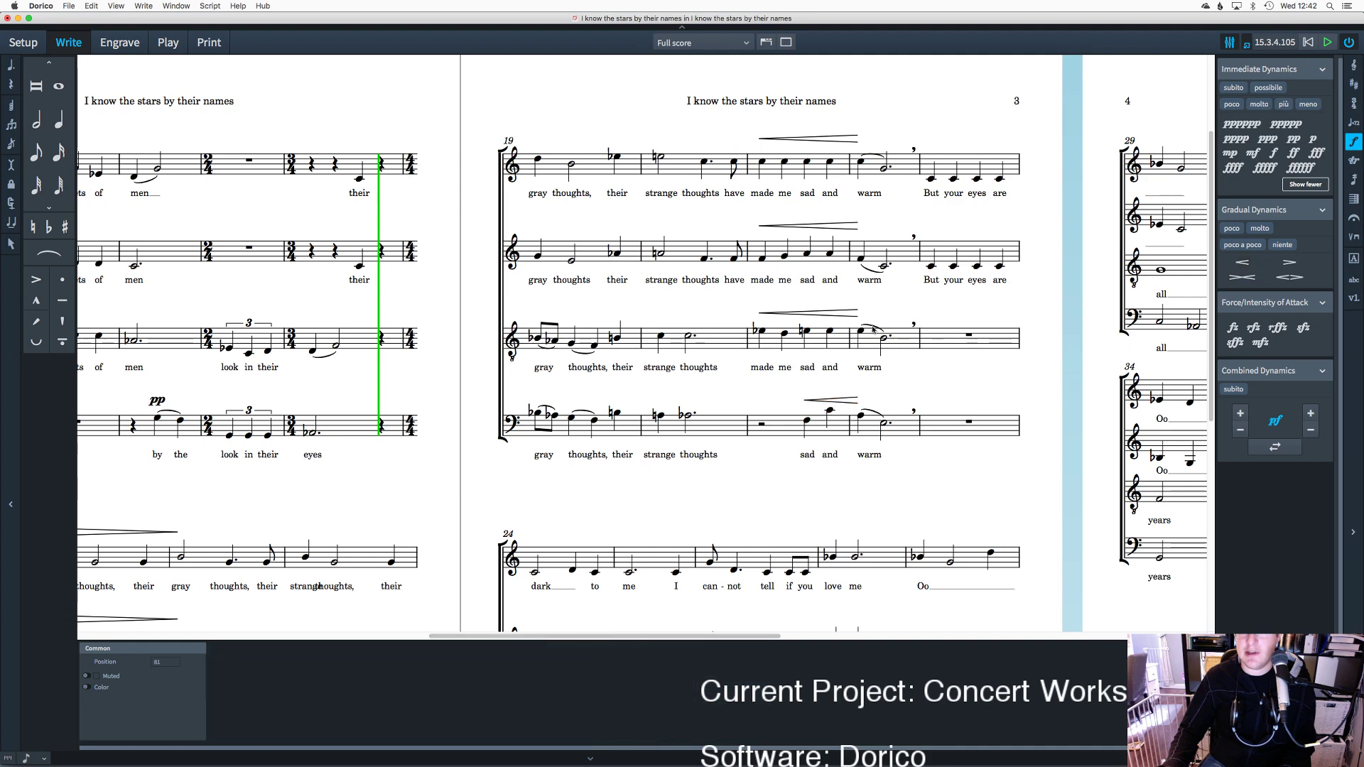
# Step: Try to add mf on "warm" in bar 22 with the first notes of all four voices selected
pyautogui.click(862, 162)
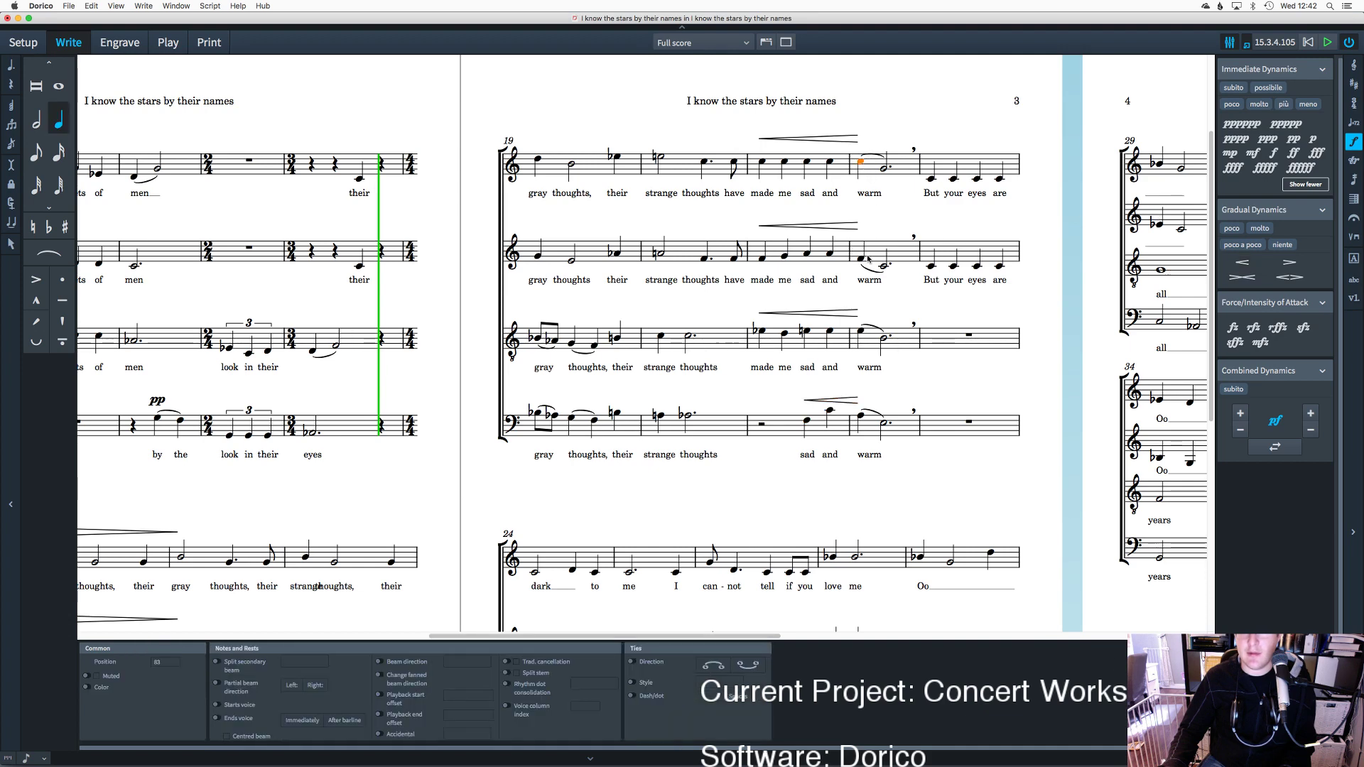
pyautogui.keyDown('shift'); pyautogui.click(860, 331); pyautogui.keyUp('shift')
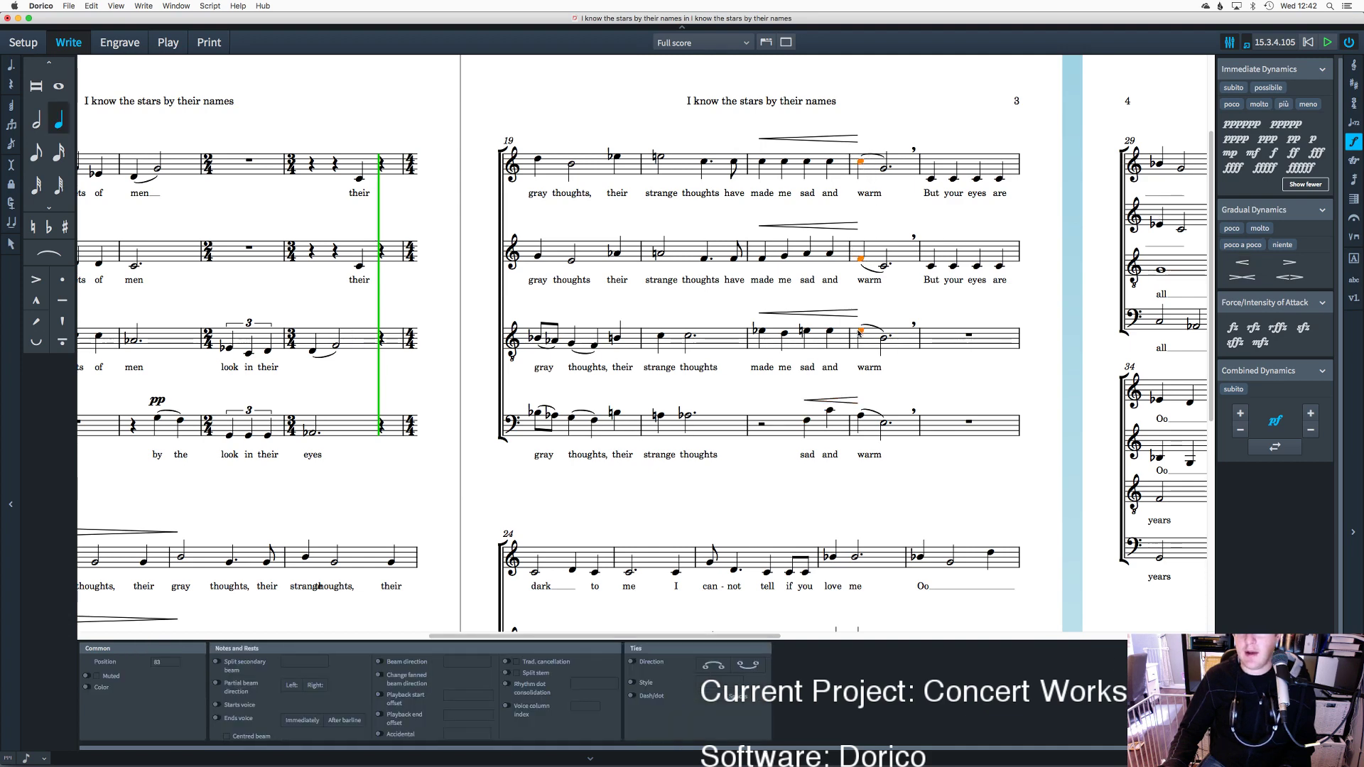
pyautogui.keyDown('shift'); pyautogui.click(860, 416); pyautogui.keyUp('shift')
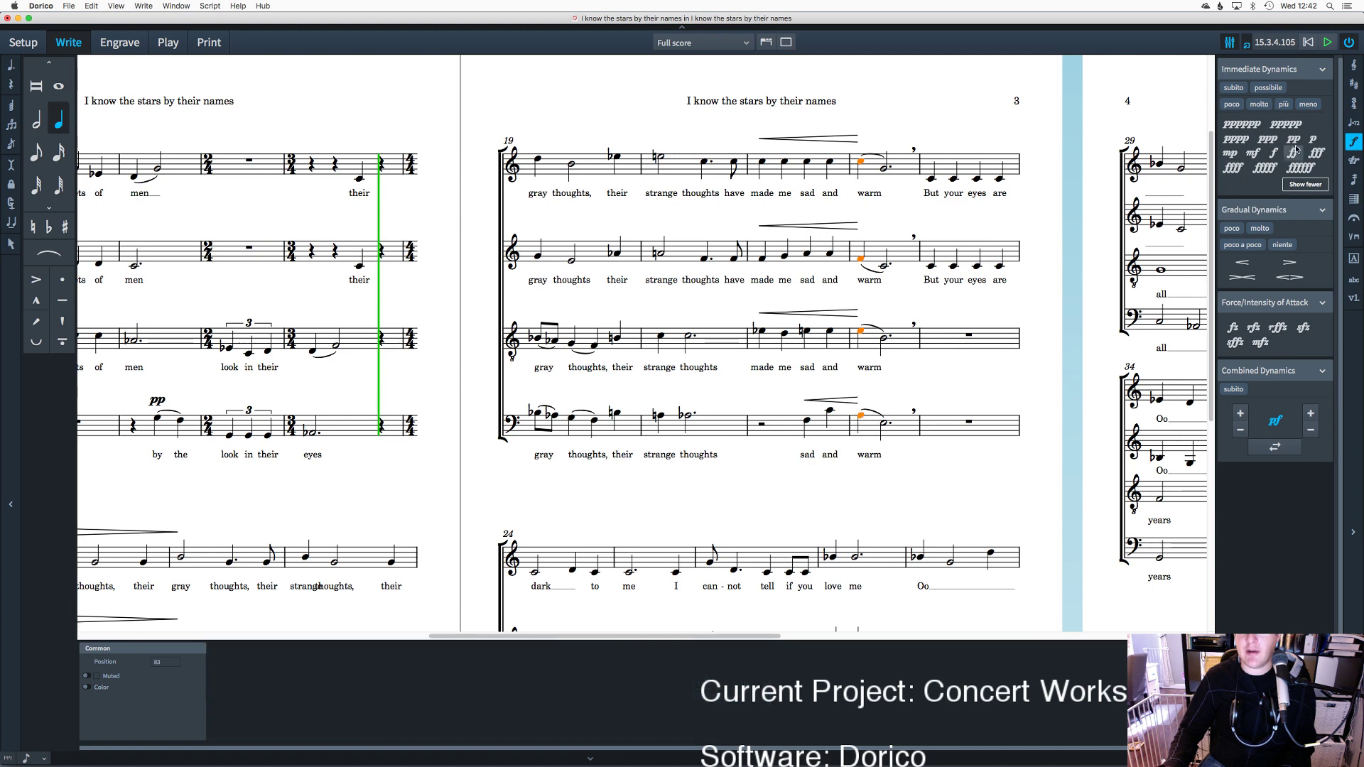
pyautogui.click(1252, 153)
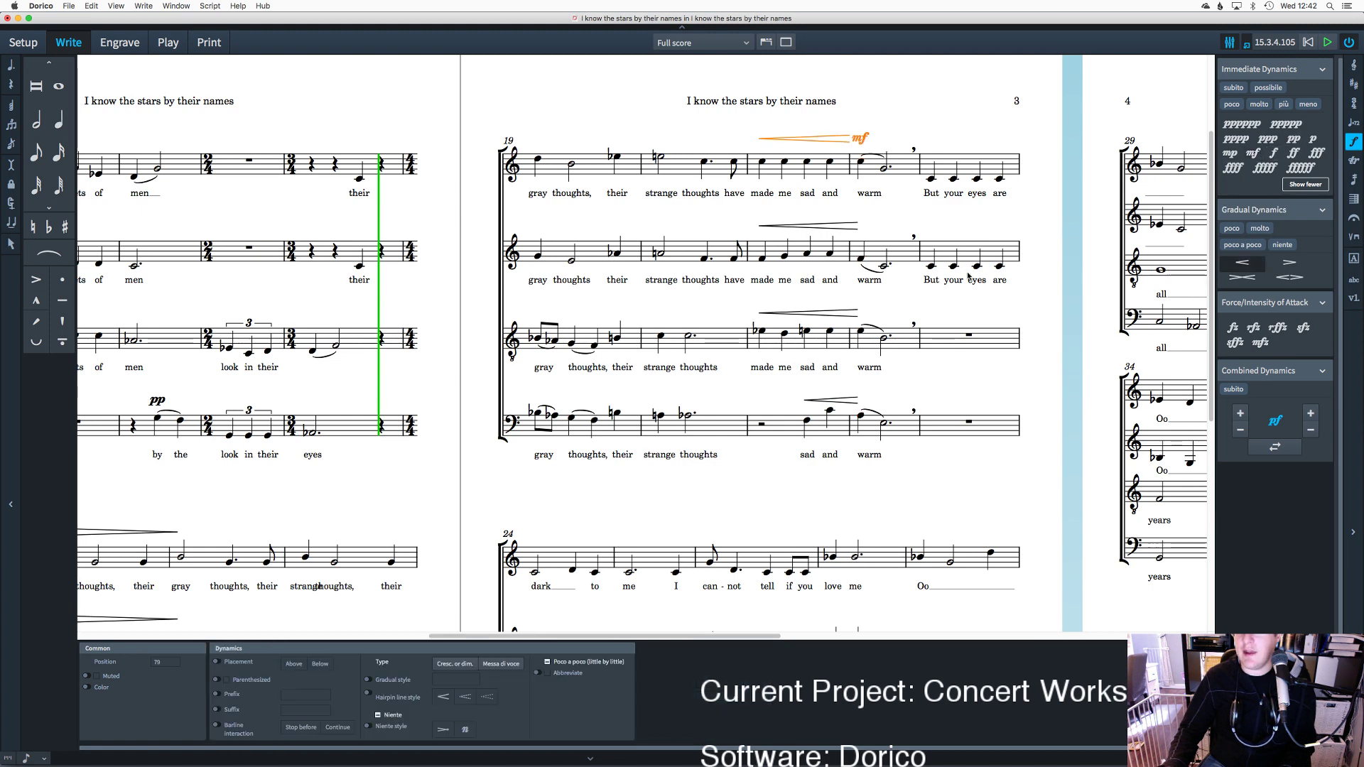
# Step: Add mf on "warm" in bar 22 of the alto, tenor and bass, one voice at a time
pyautogui.click(861, 117)
pyautogui.click(841, 226)
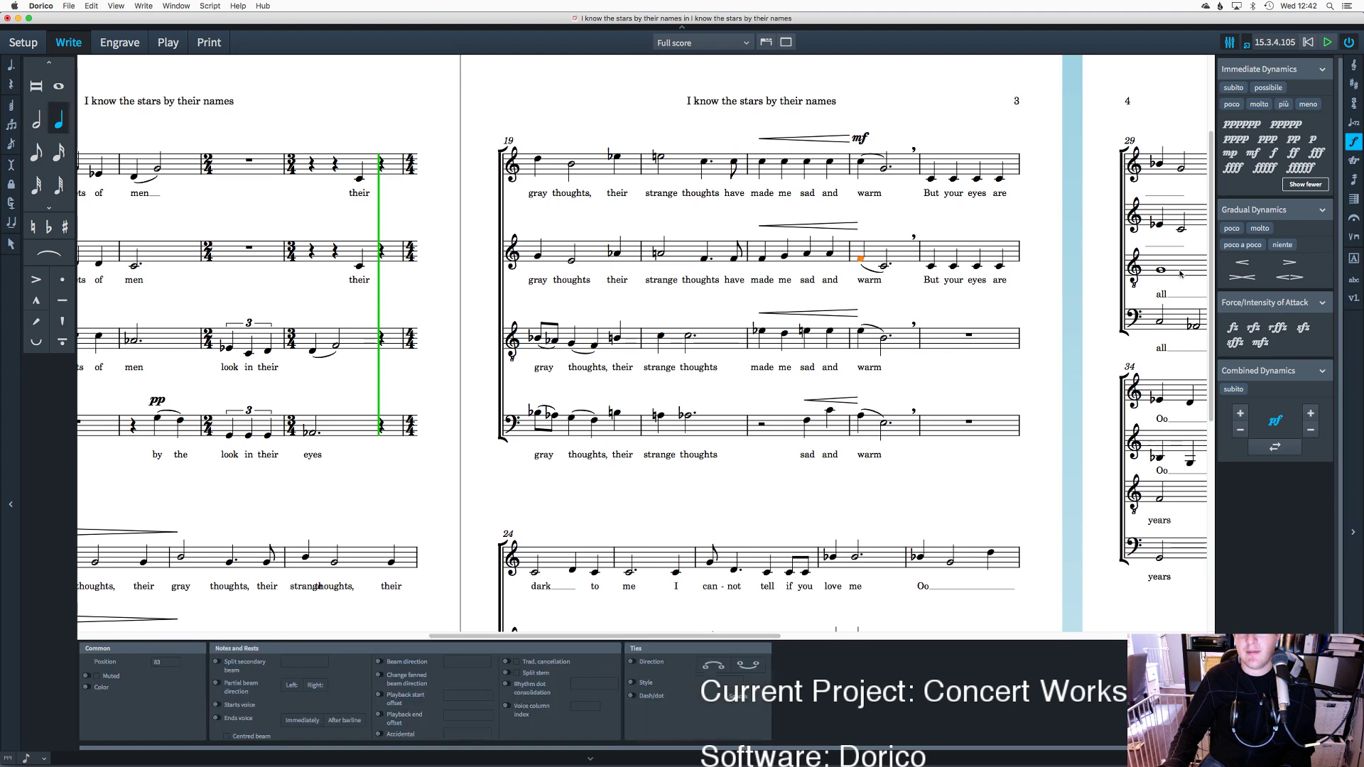
pyautogui.click(1252, 152)
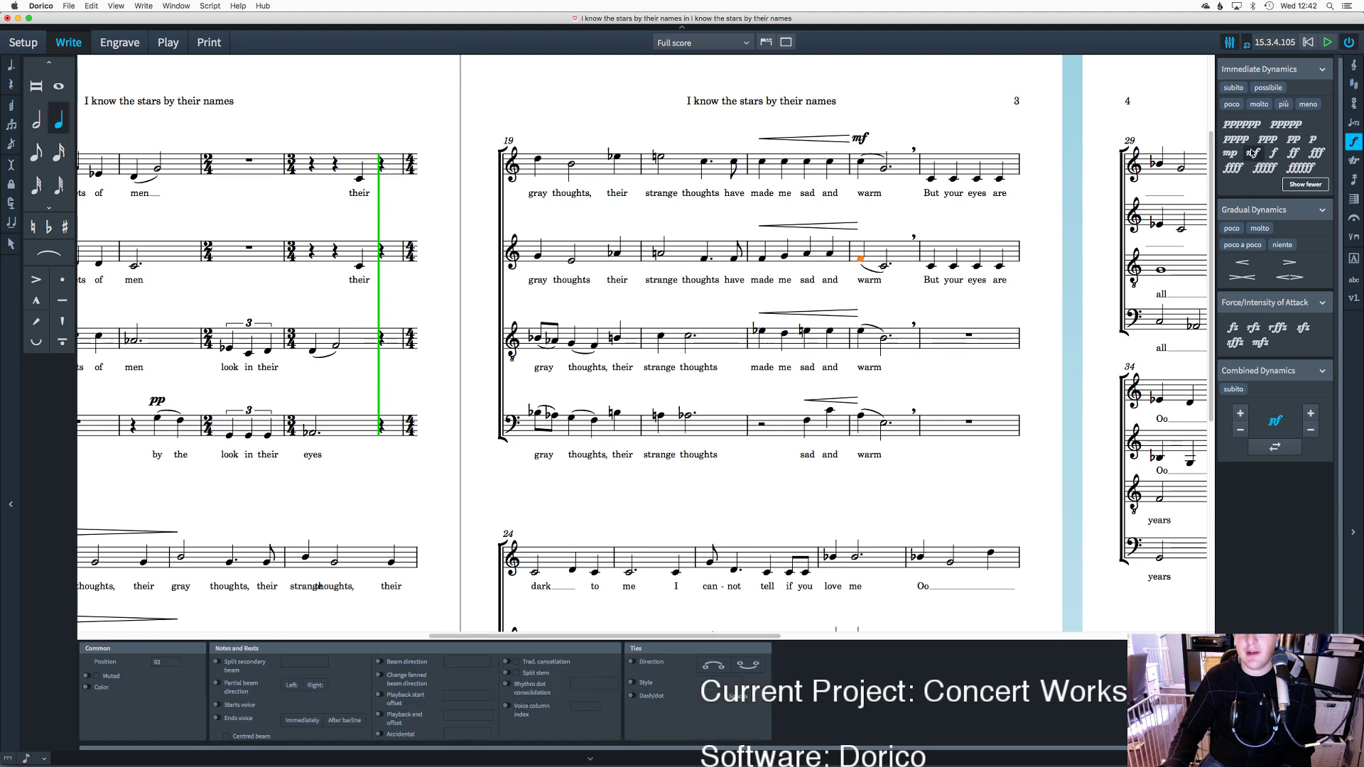
pyautogui.click(862, 330)
pyautogui.click(1253, 152)
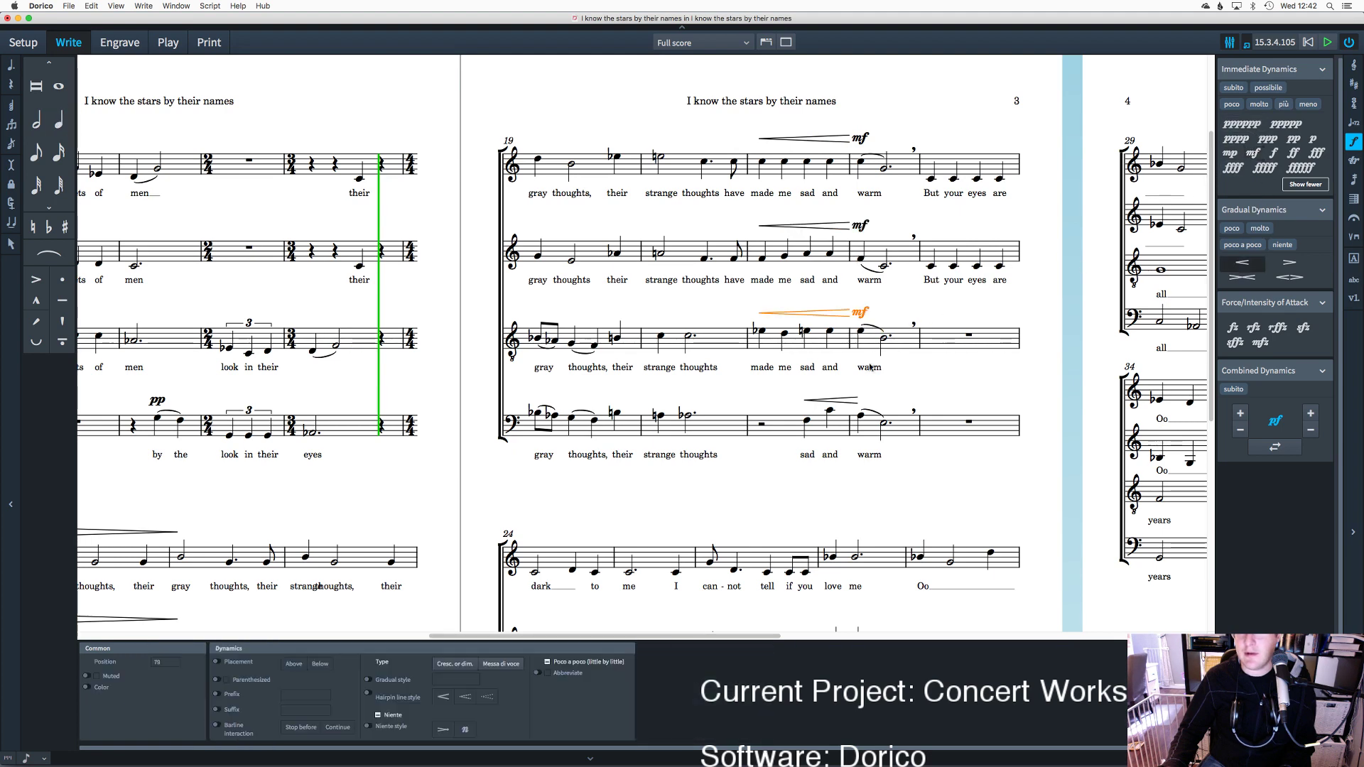
pyautogui.click(860, 416)
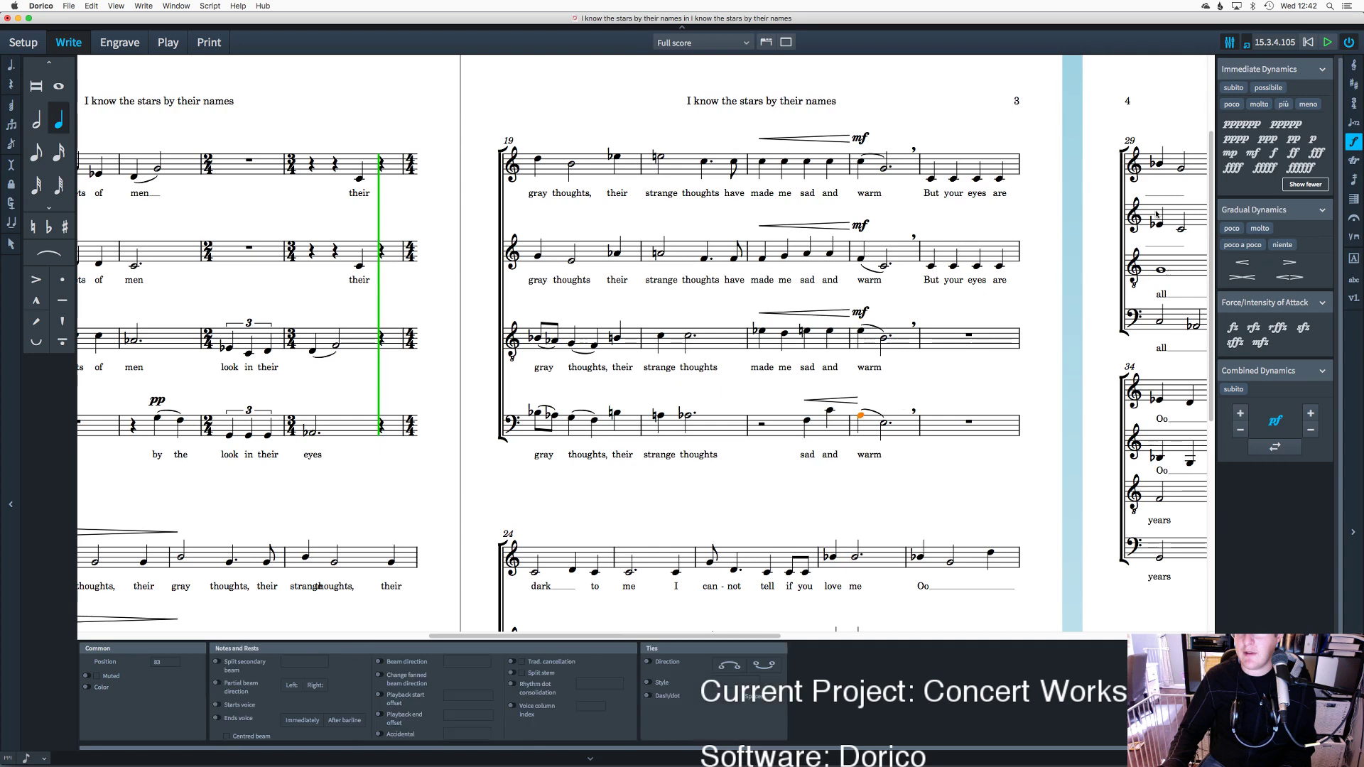
pyautogui.click(1252, 153)
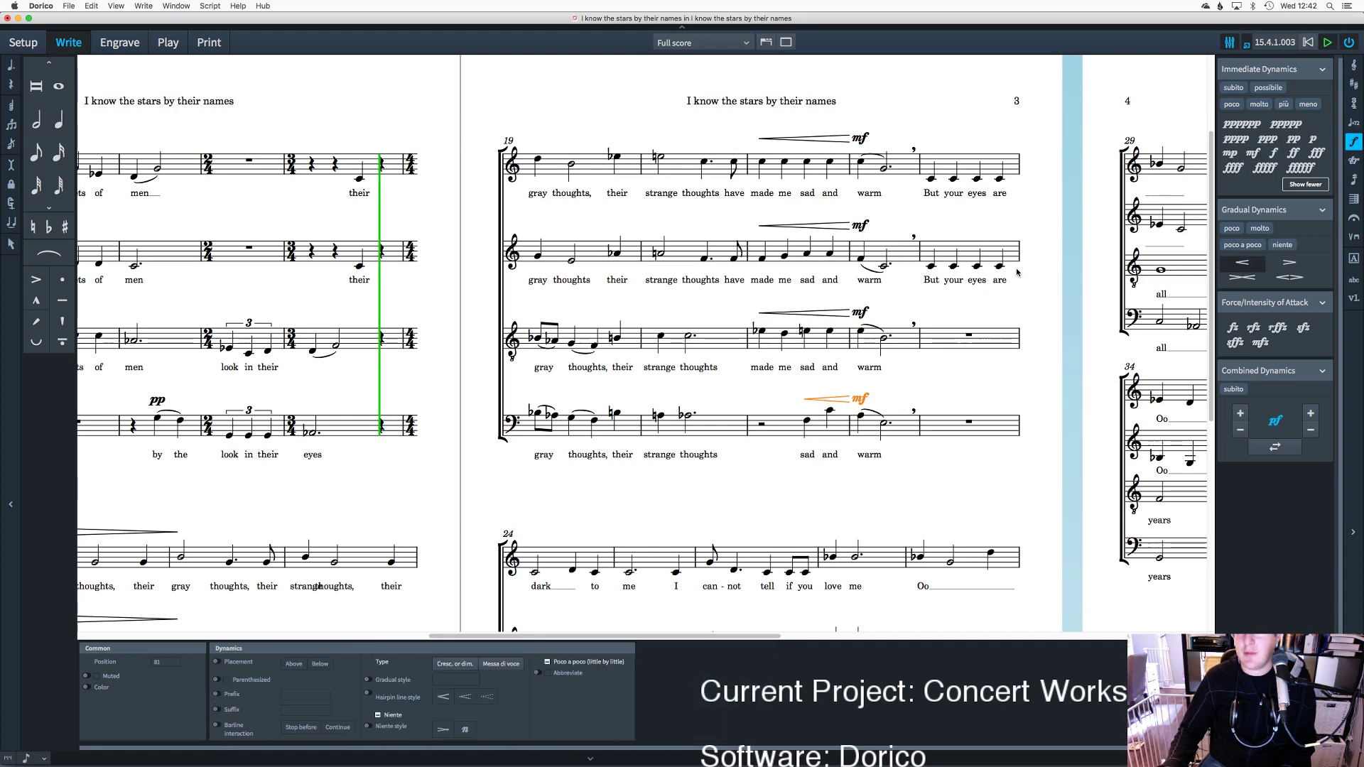
# Step: Undo the alto, tenor and bass mf markings in bar 22 and delete the soprano's mf
pyautogui.press('super+z')
pyautogui.press('super+z')
pyautogui.press('super+z')
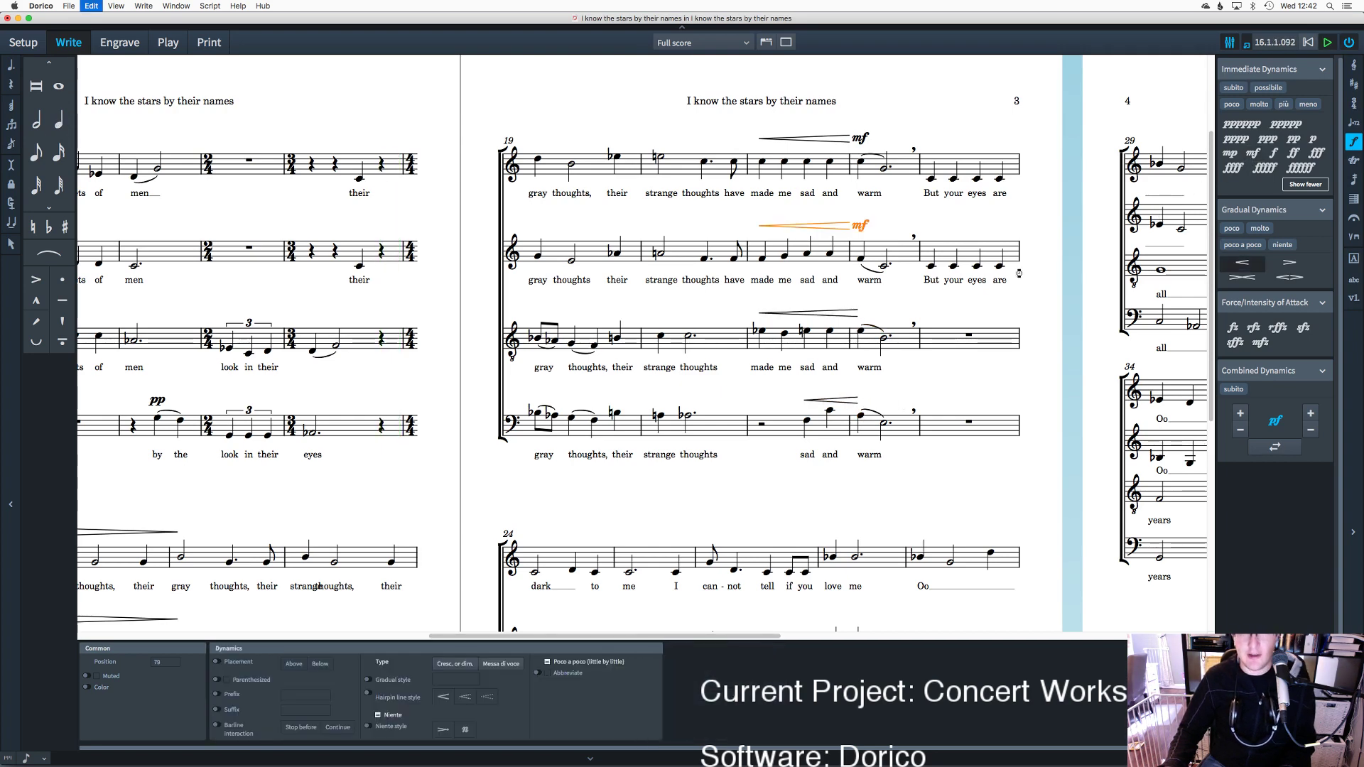
pyautogui.press('Escape')
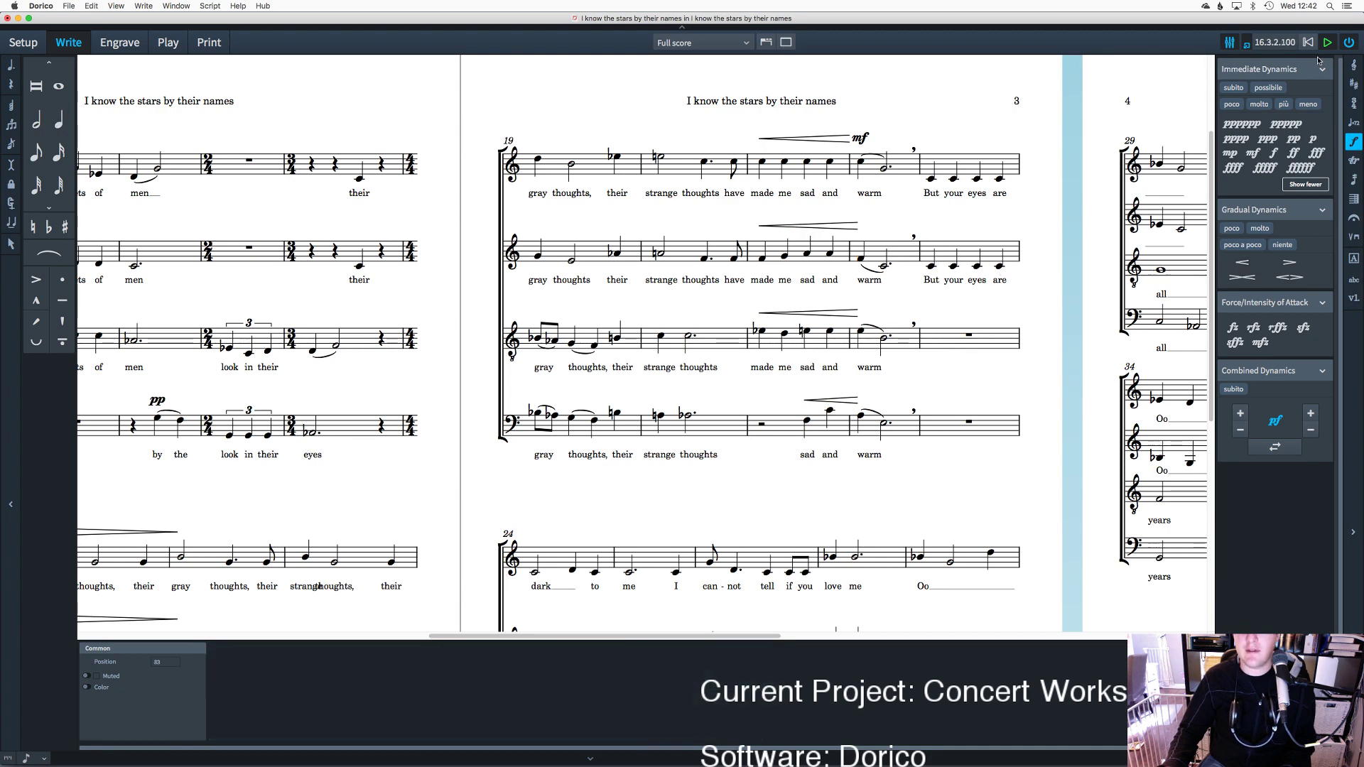
pyautogui.click(863, 137)
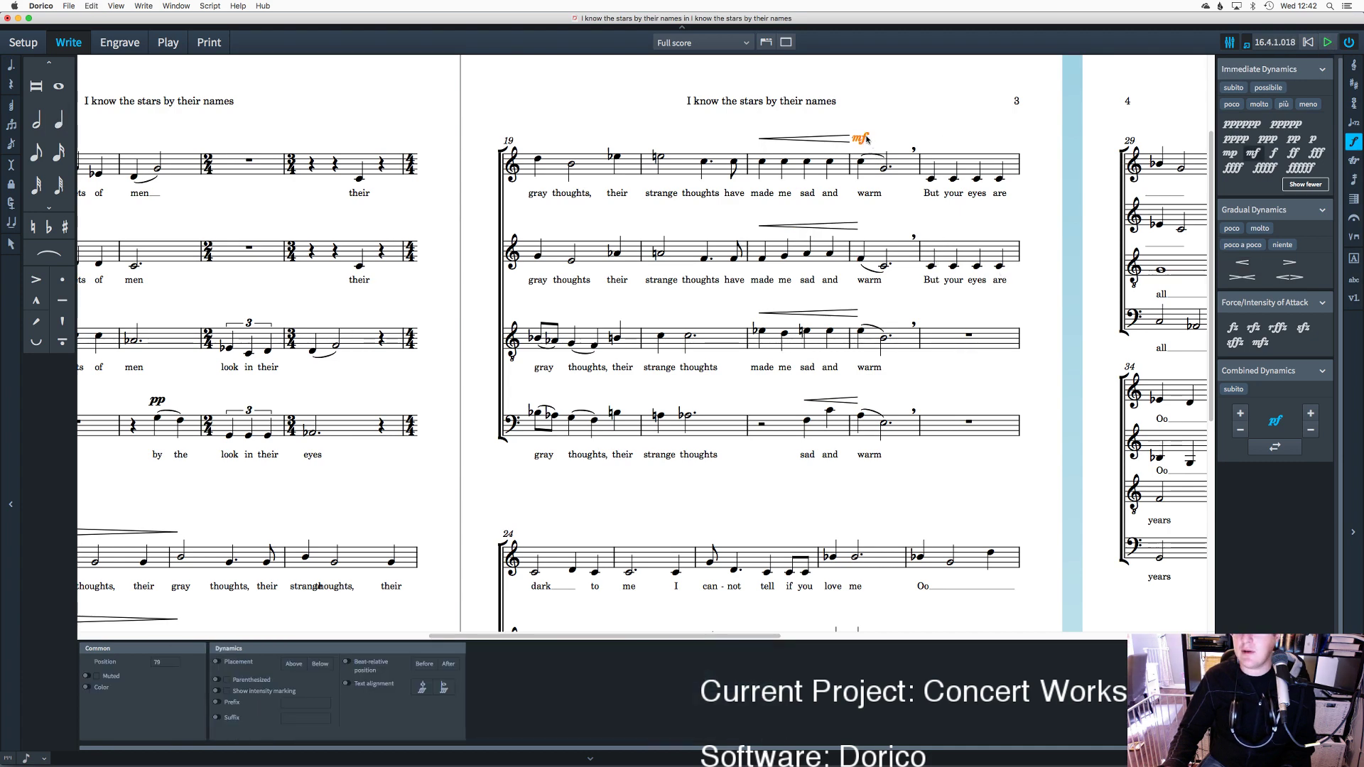
pyautogui.press('BackSpace')
# Step: Extend the selection from the soprano's first note in bar 22 down through all voices and apply mf on "warm"
pyautogui.click(861, 161)
pyautogui.hotkey('shift', 'Down')
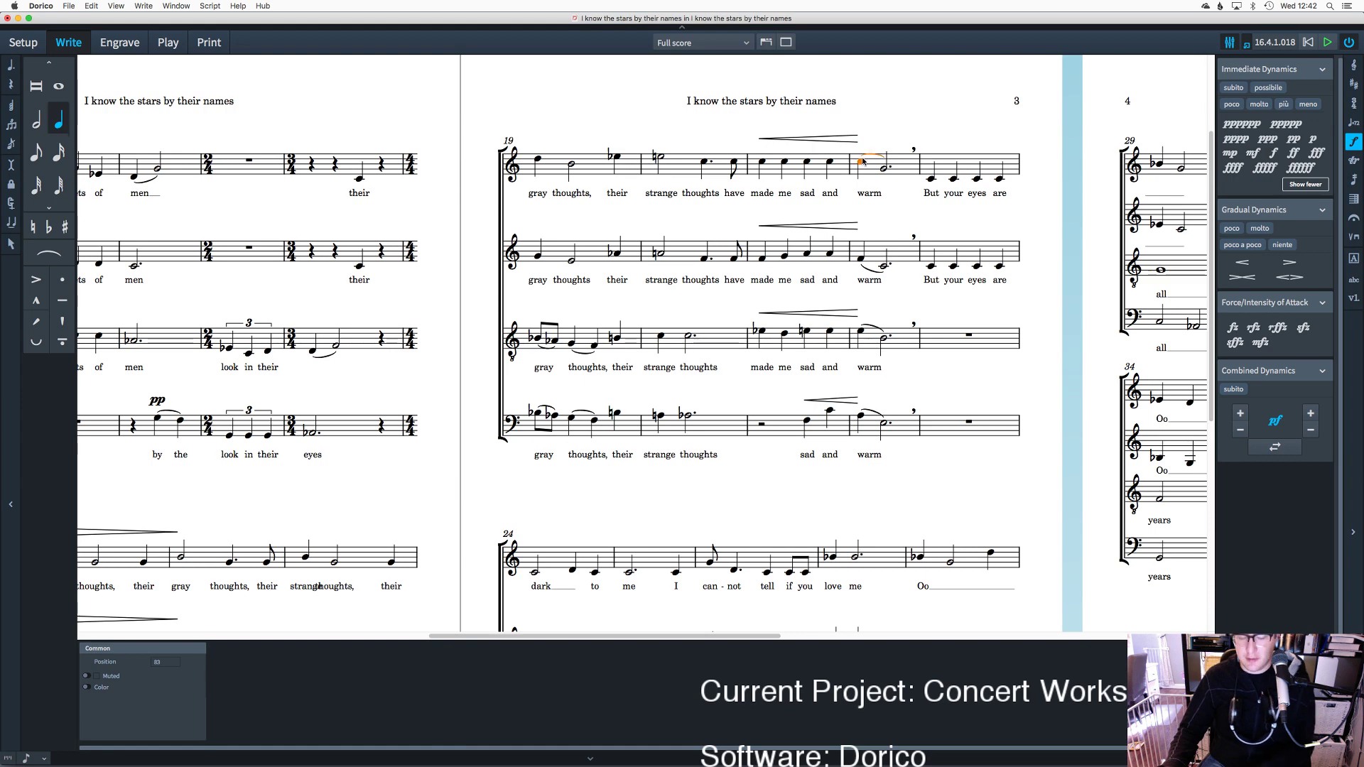
pyautogui.hotkey('shift', 'Down')
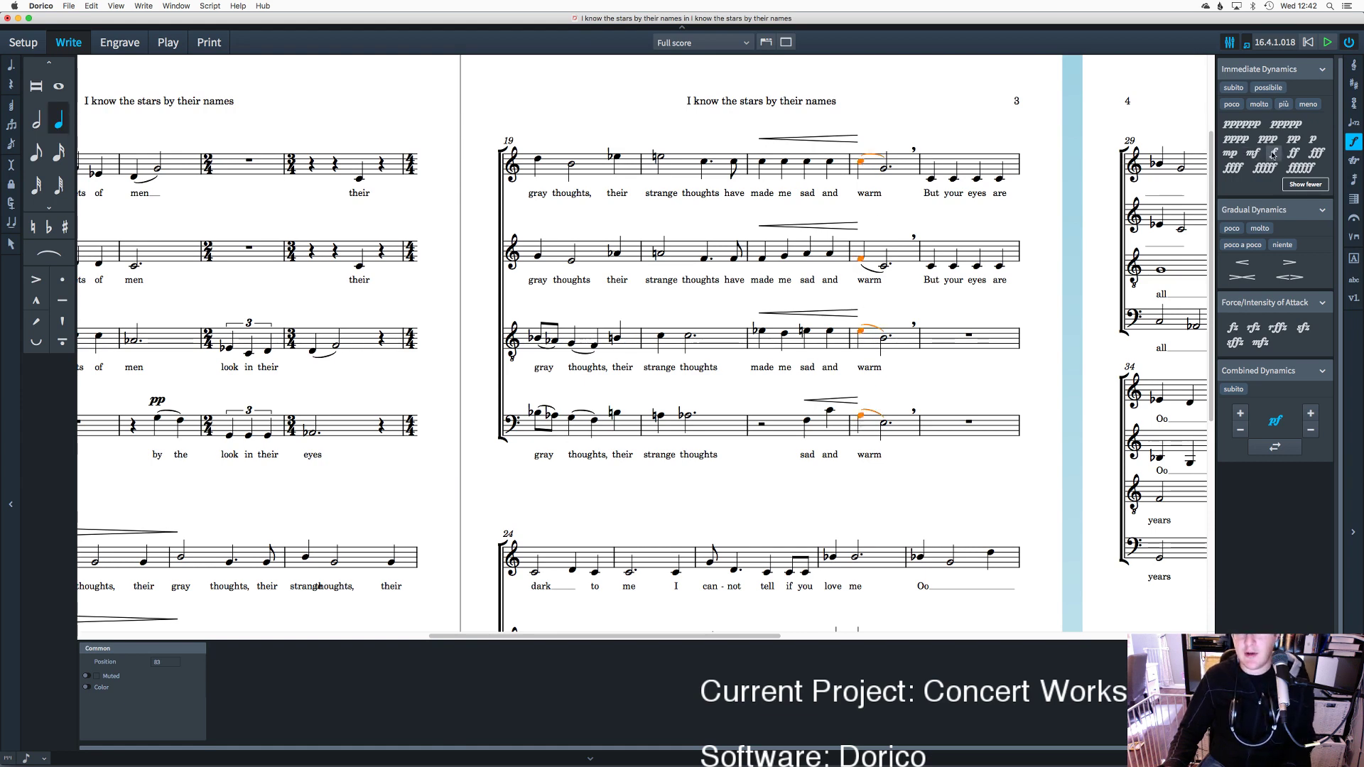
pyautogui.click(1257, 153)
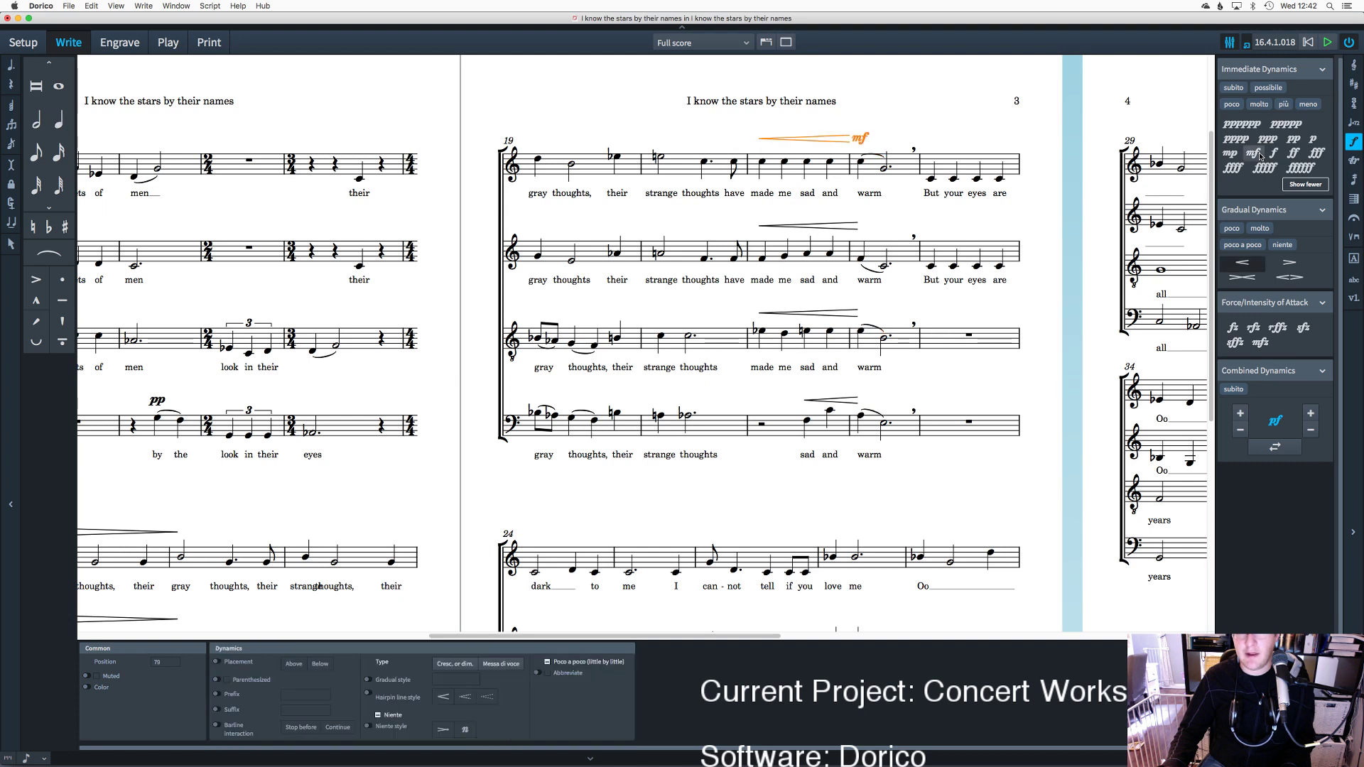
pyautogui.press('super+z')
pyautogui.press('super+shift+z')
pyautogui.press('super+z')
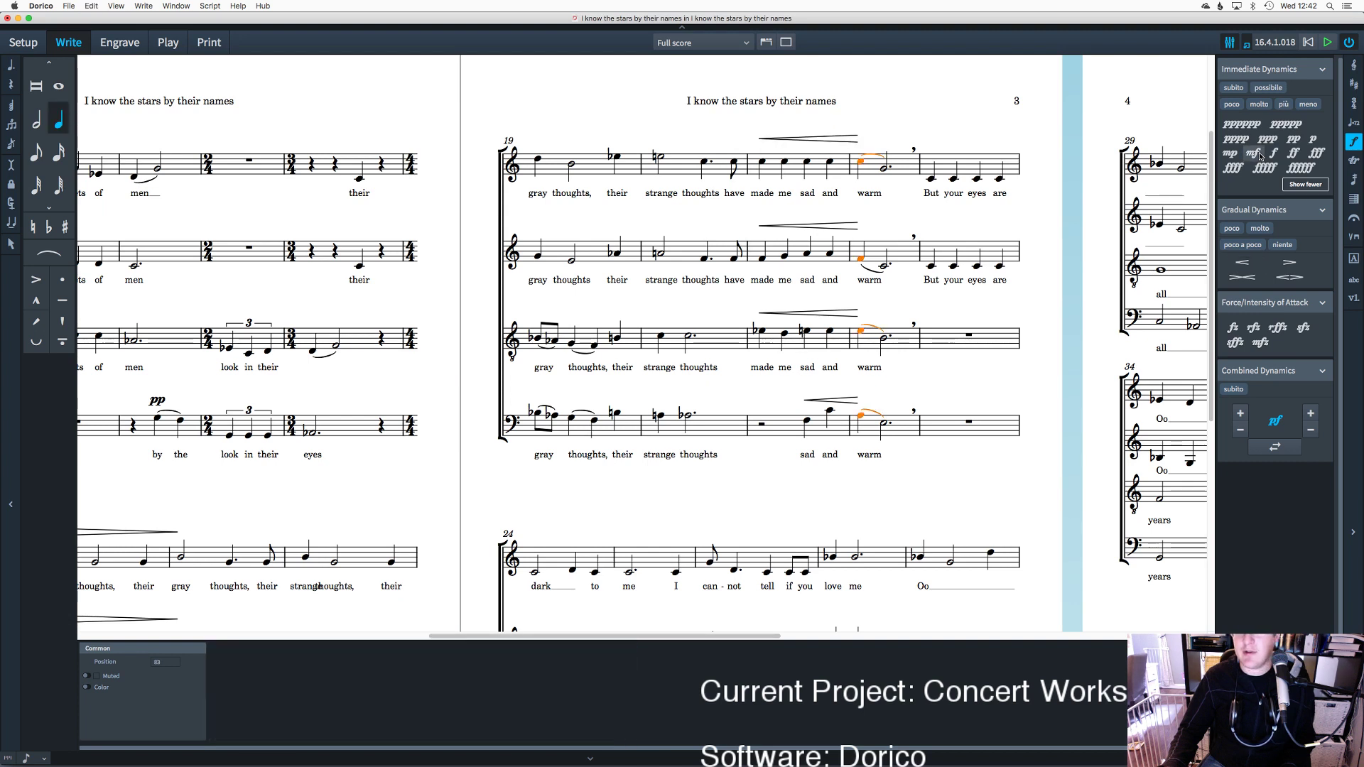
pyautogui.click(1260, 156)
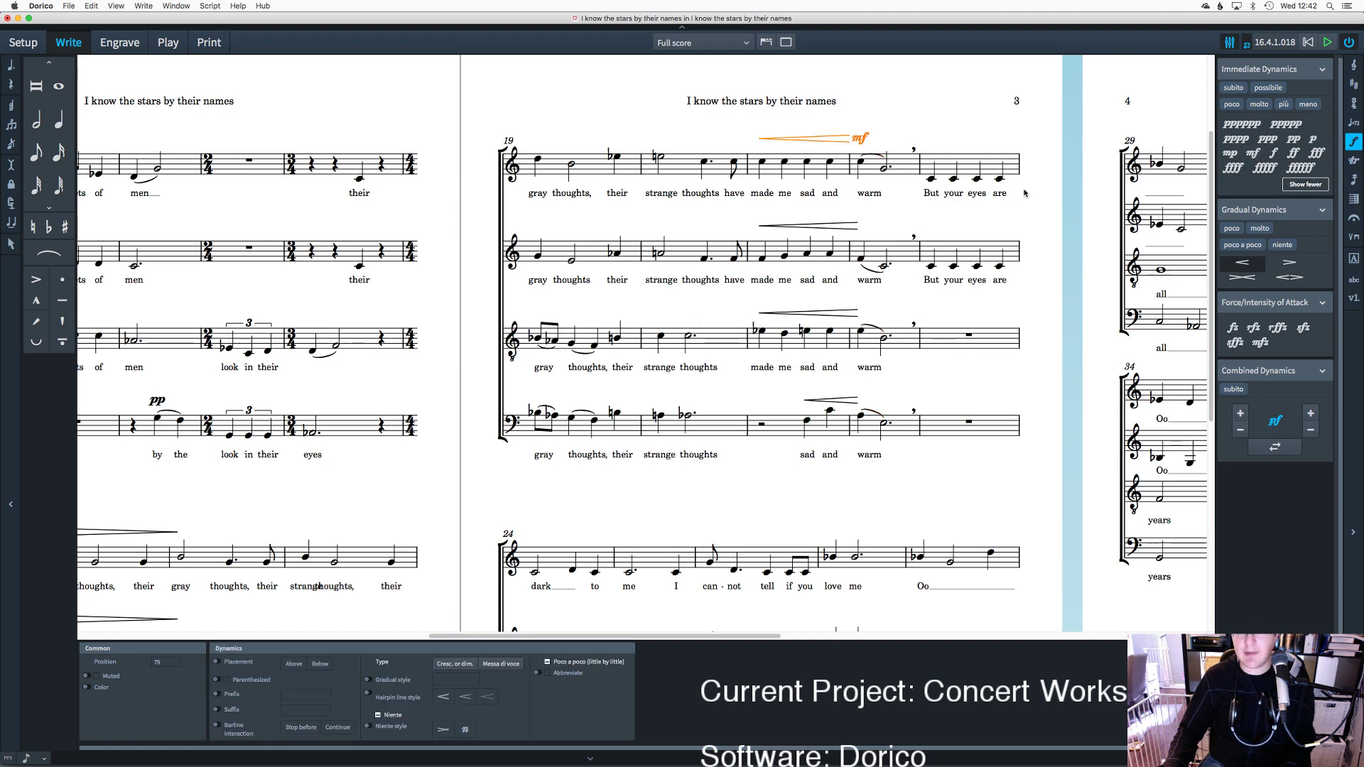
# Step: Add mf at the end of the crescendo hairpins in bar 22 of the alto, tenor and bass
pyautogui.press('super+Down')
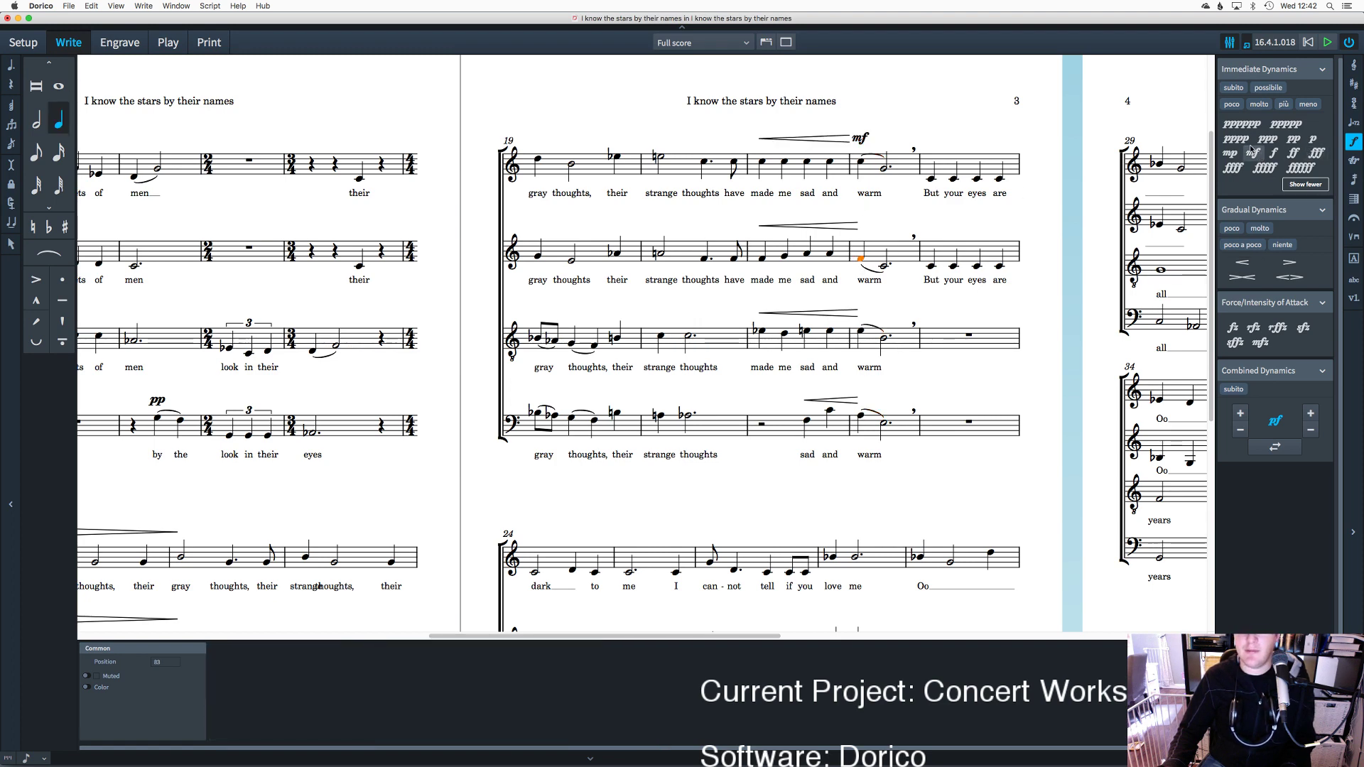
pyautogui.click(1252, 152)
pyautogui.press('super+Down')
pyautogui.click(1252, 153)
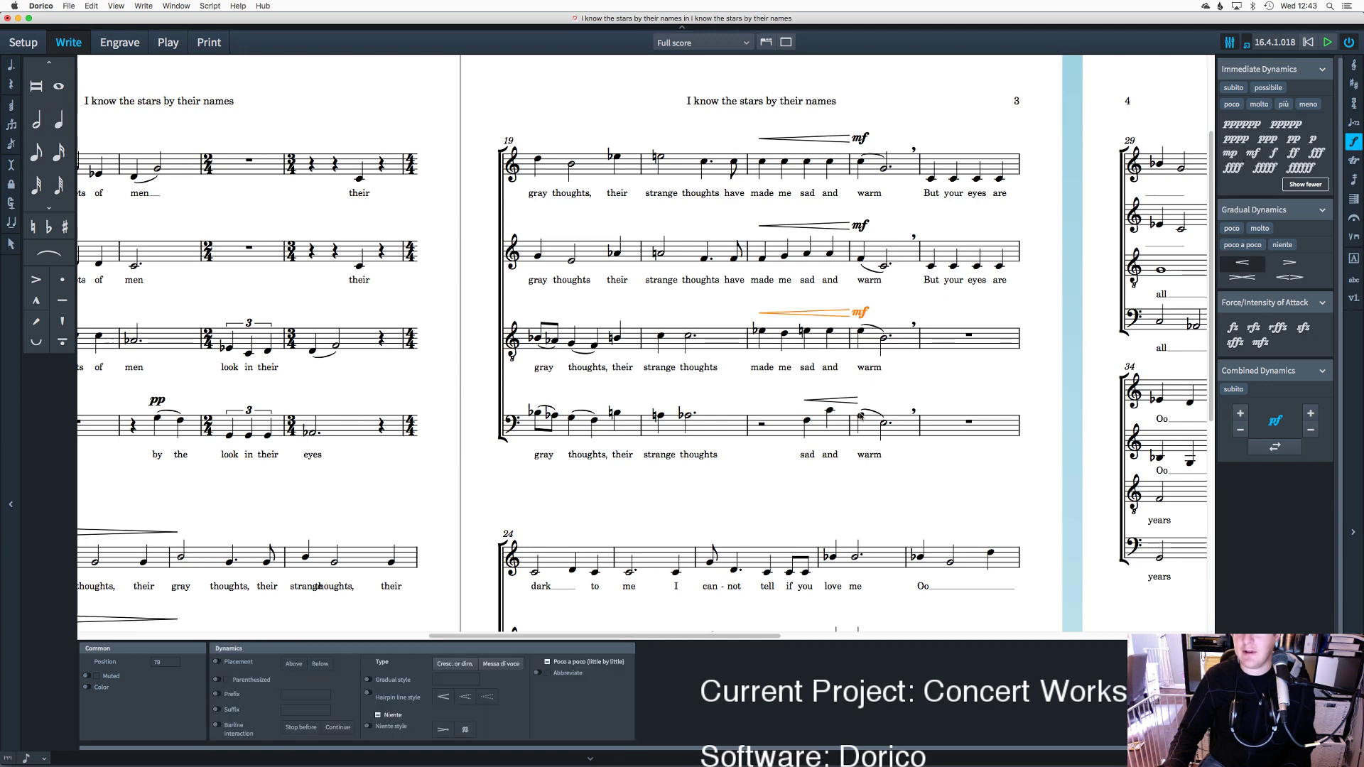
pyautogui.press('super+Down')
pyautogui.click(1252, 152)
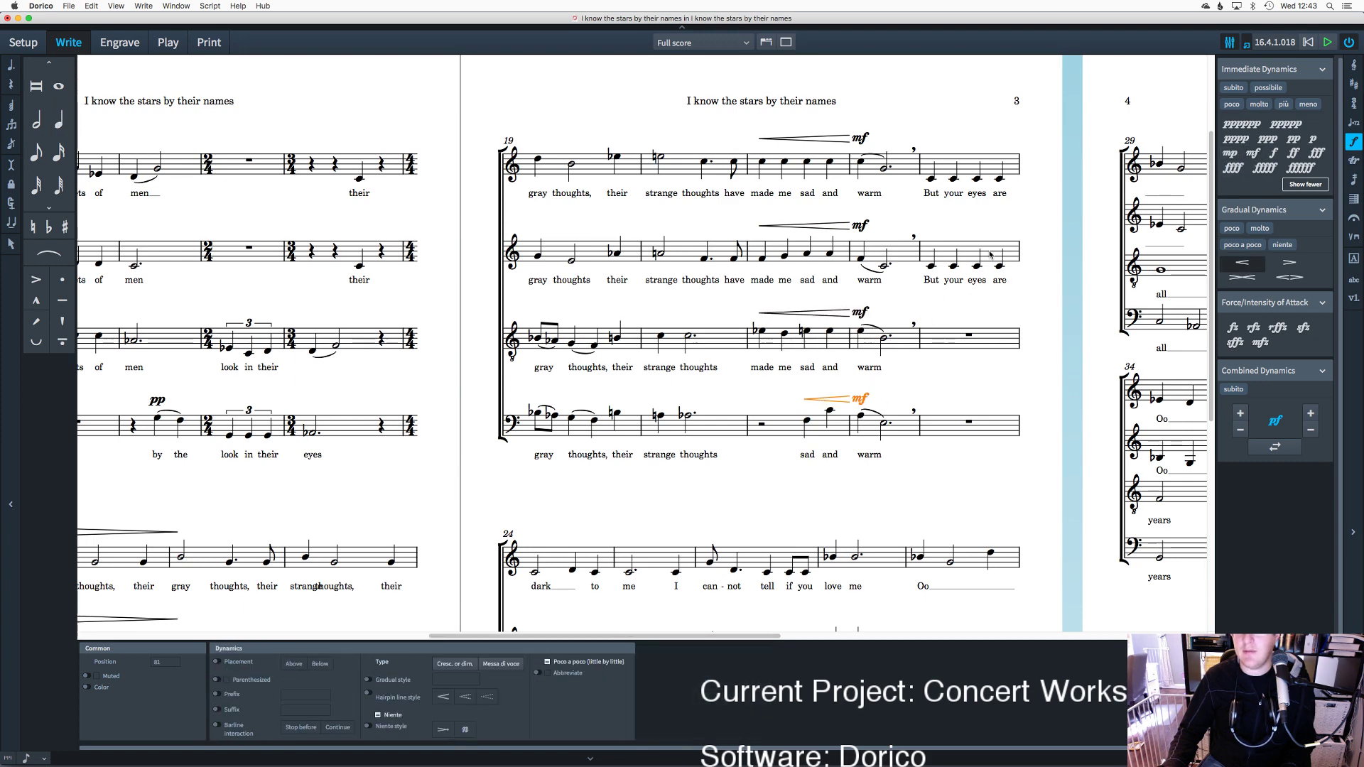
# Step: Add mp on "But" at the start of bar 23 in the soprano and alto
pyautogui.scroll(-2, 990, 254)
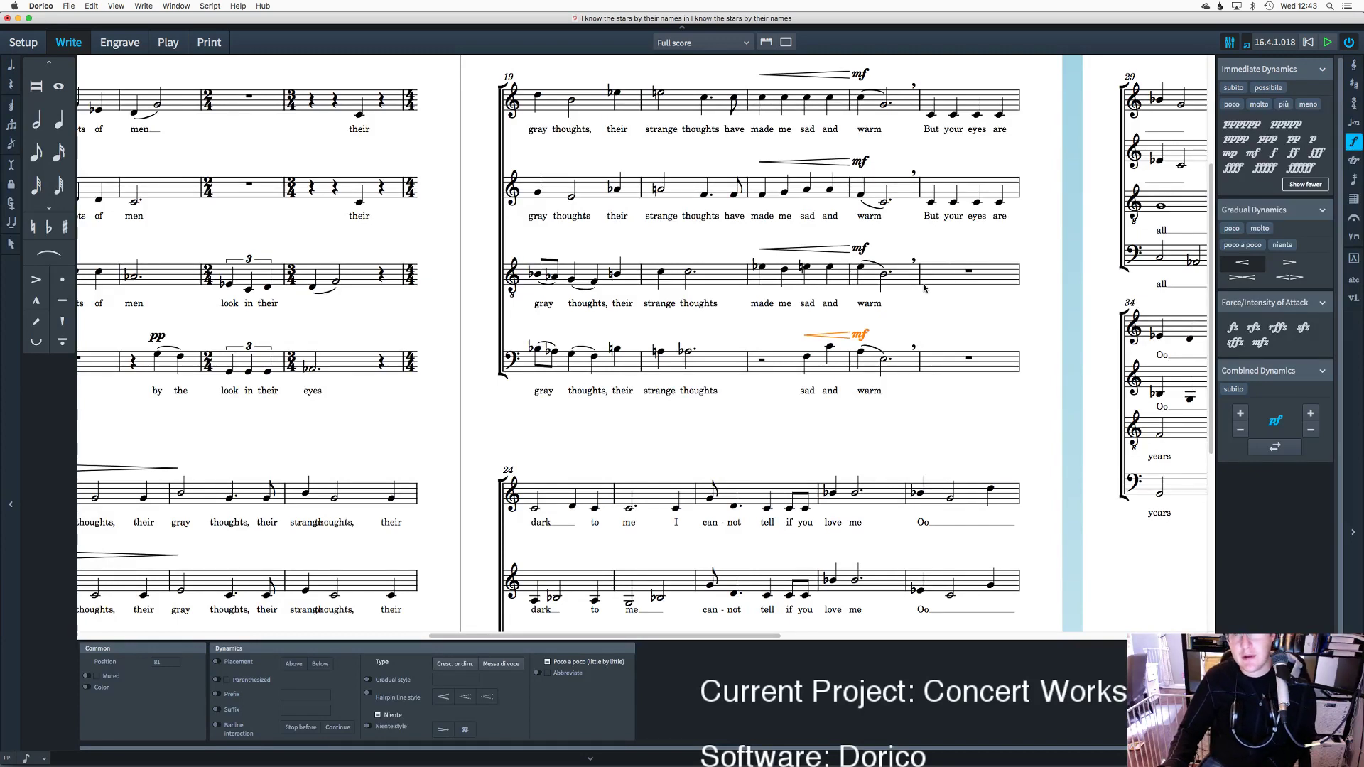
pyautogui.scroll(-4, 924, 287)
pyautogui.scroll(5, 925, 288)
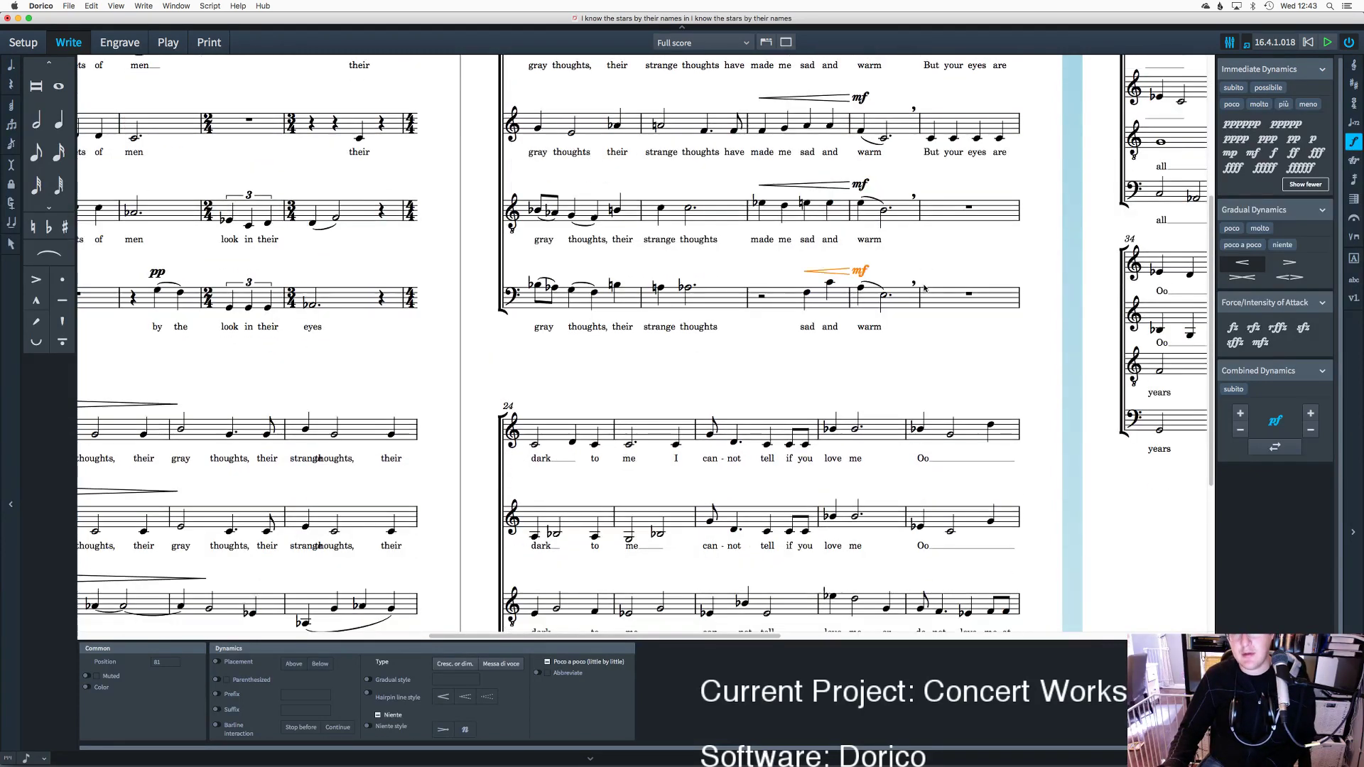
pyautogui.click(929, 147)
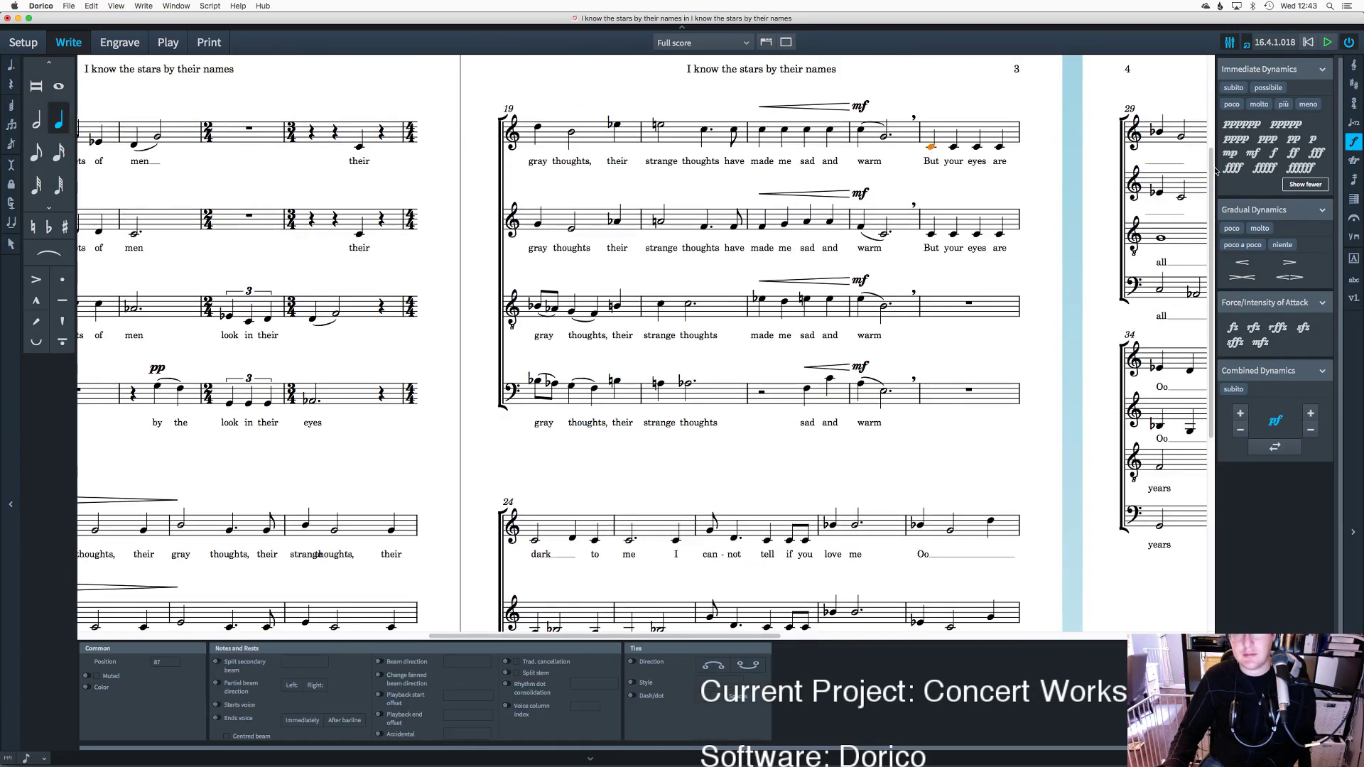
pyautogui.hotkey('shift', 'd')
pyautogui.write('mp')
pyautogui.press('Return')
pyautogui.keyDown('alt'); pyautogui.click(926, 205); pyautogui.keyUp('alt')
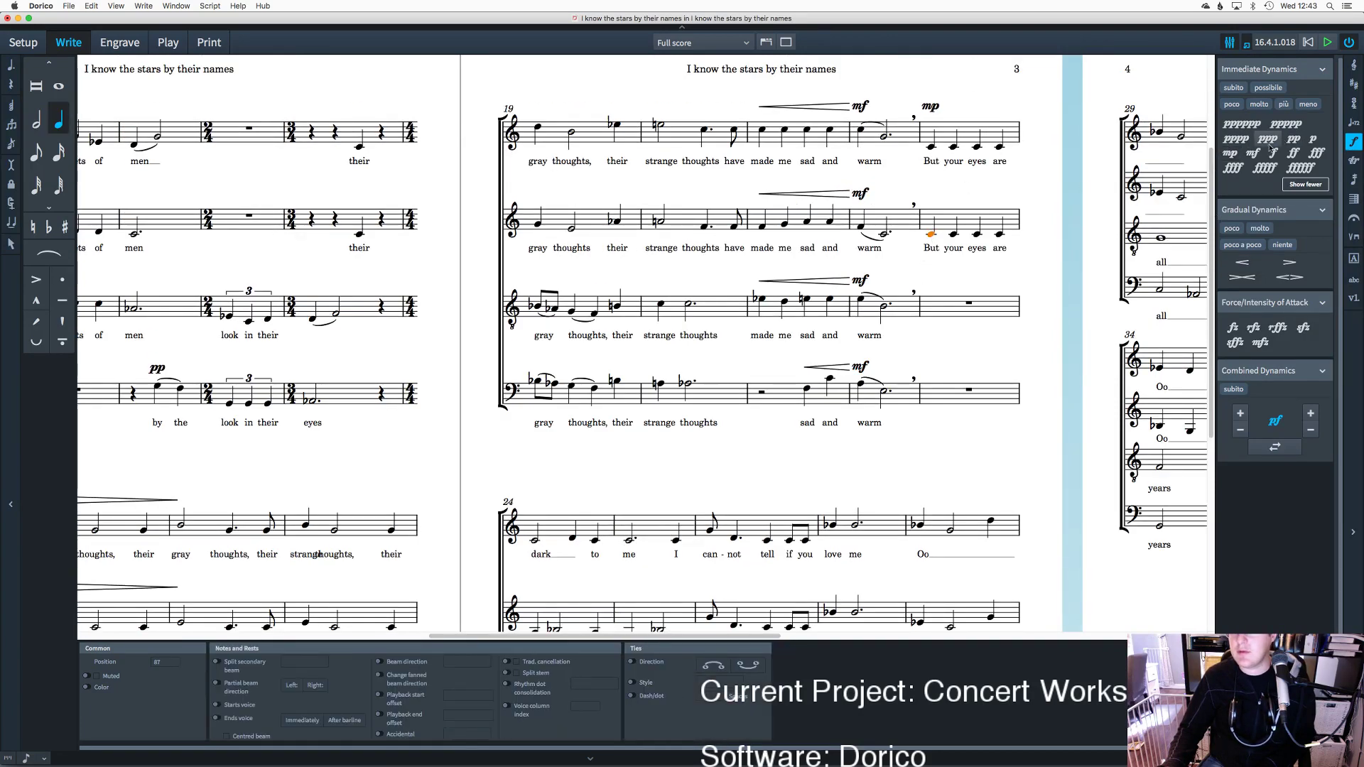
# Step: Slur the two notes sung on "dark" in bar 24 of all four voices
pyautogui.scroll(-1, 880, 250)
pyautogui.scroll(-10, 879, 250)
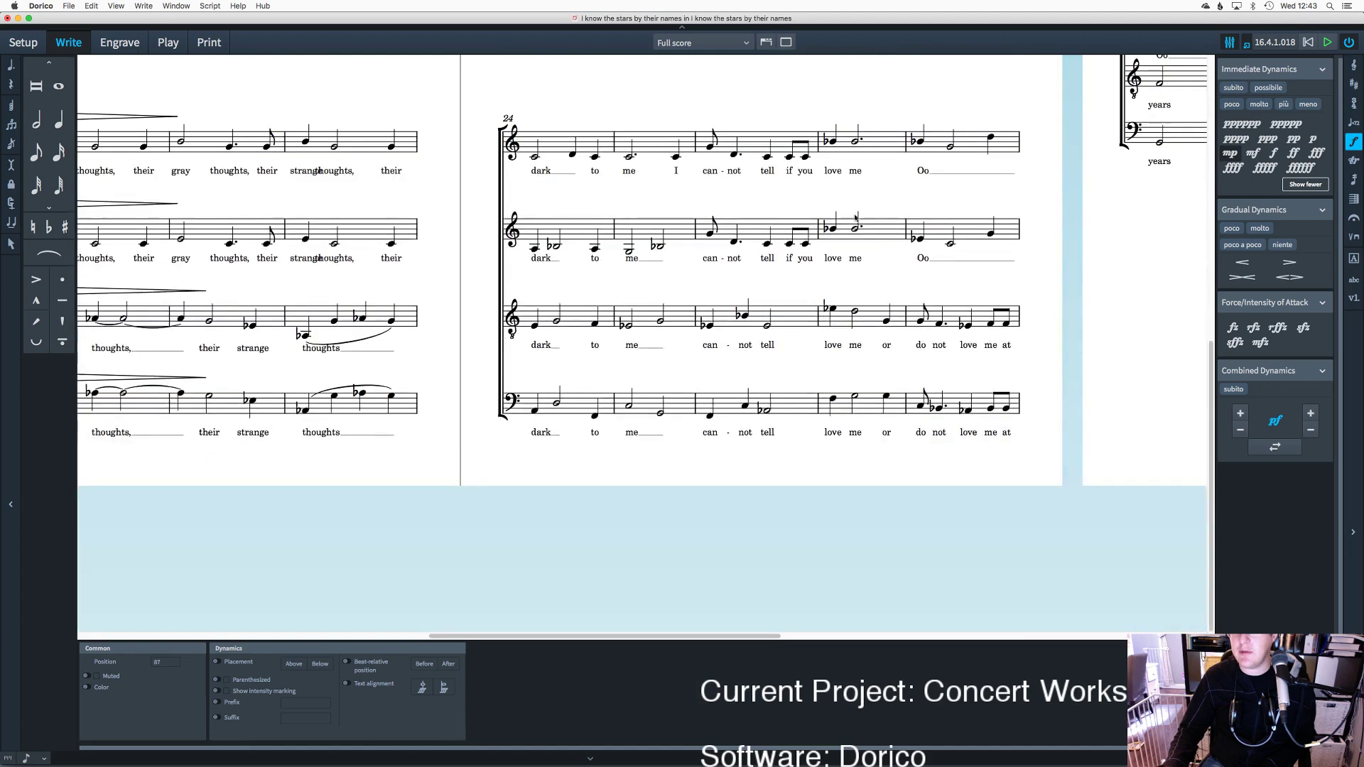
pyautogui.scroll(3, 790, 196)
pyautogui.click(535, 220)
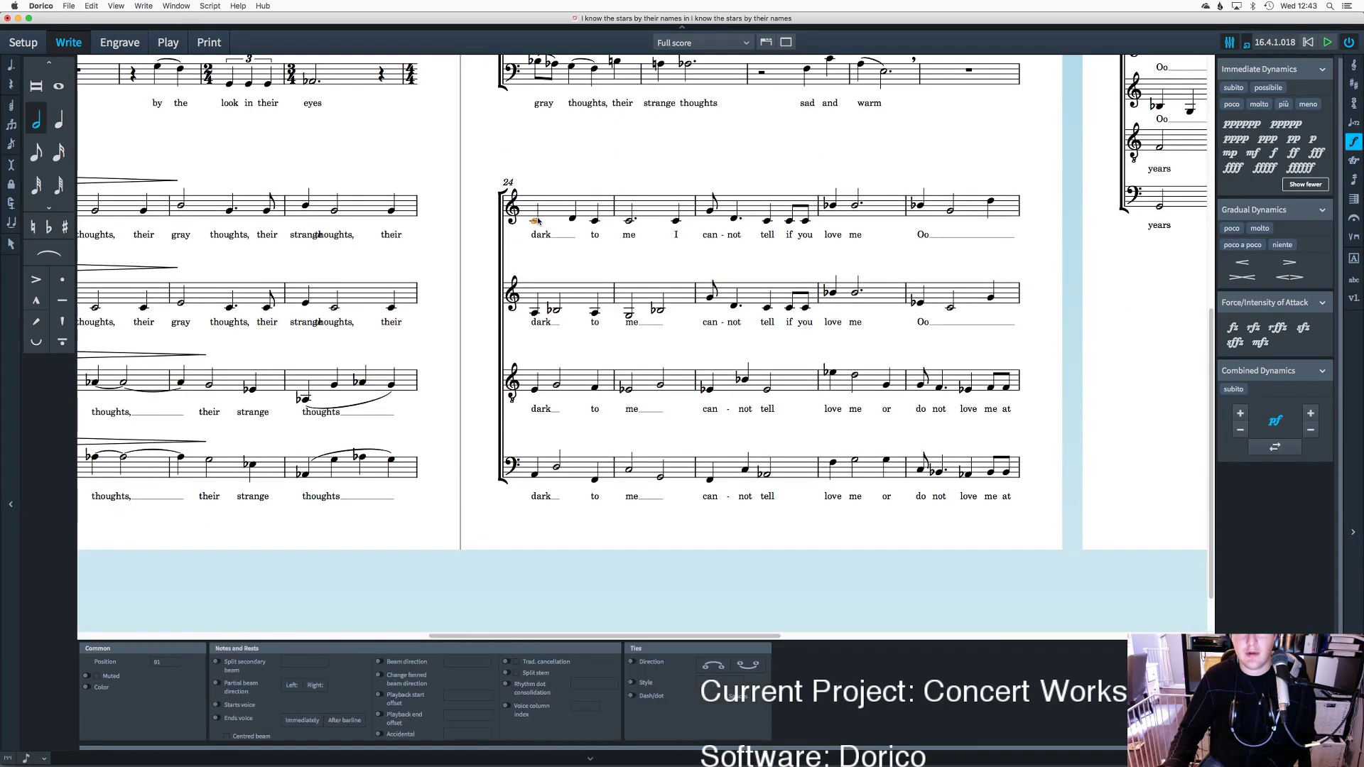
pyautogui.press('s')
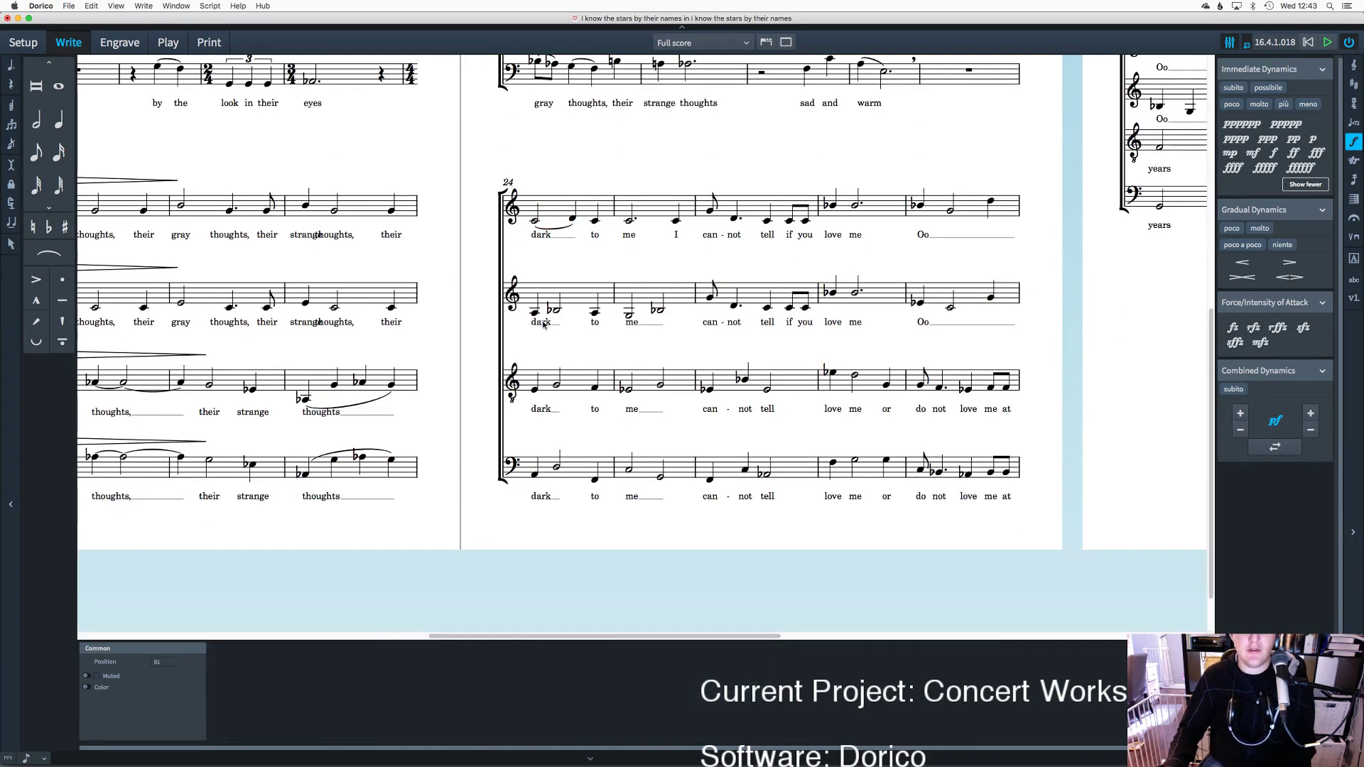
pyautogui.click(535, 313)
pyautogui.press('super+Down')
pyautogui.press('super+Down')
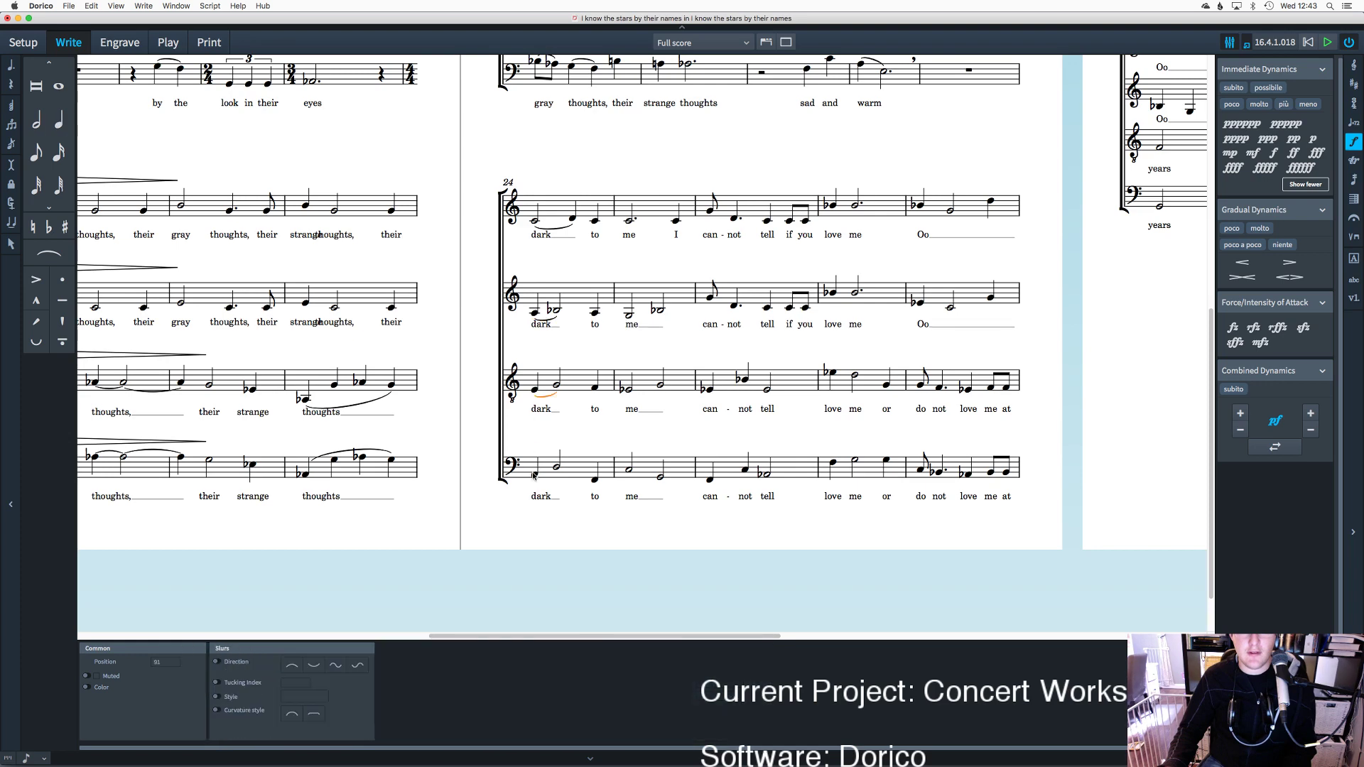
pyautogui.click(598, 370)
# Step: Slur the two notes sung on "me" in bar 25 of the alto, tenor and bass
pyautogui.scroll(5, 597, 369)
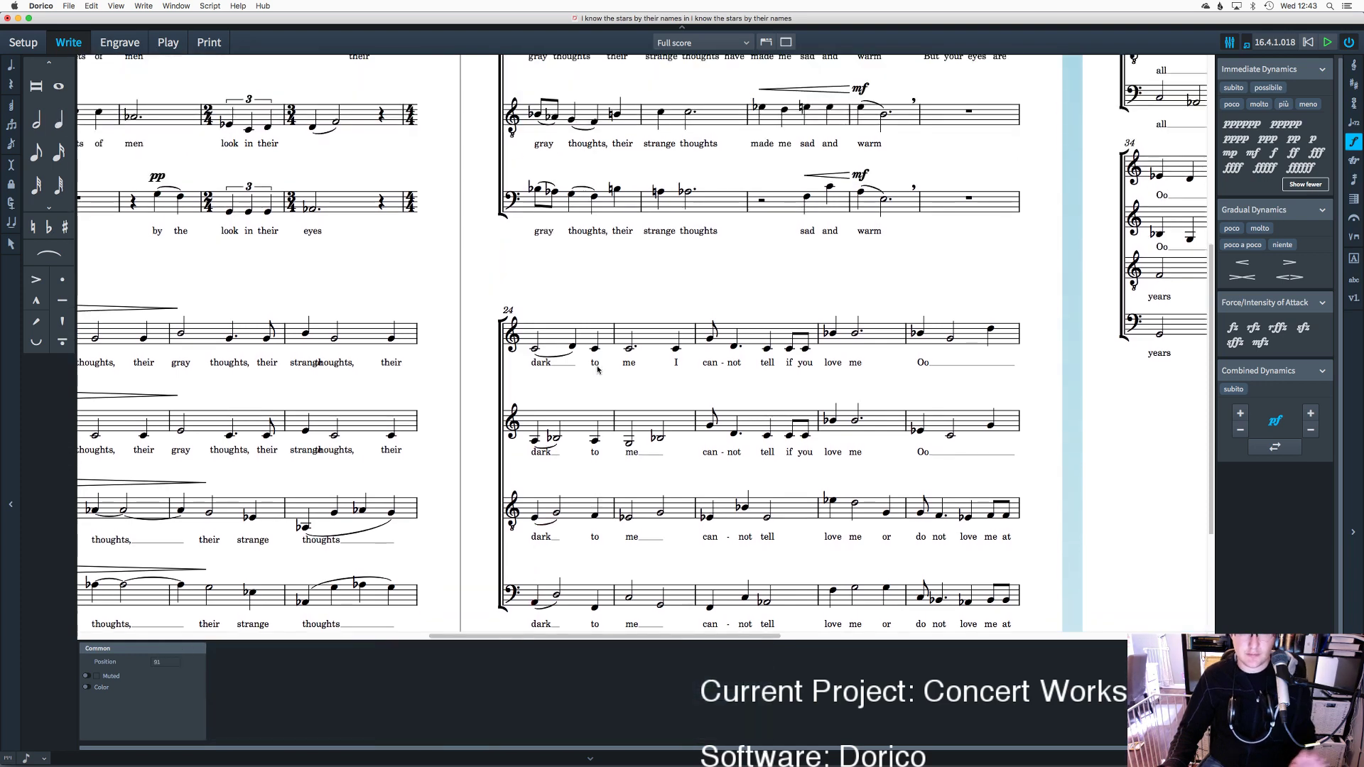
pyautogui.scroll(3, 598, 369)
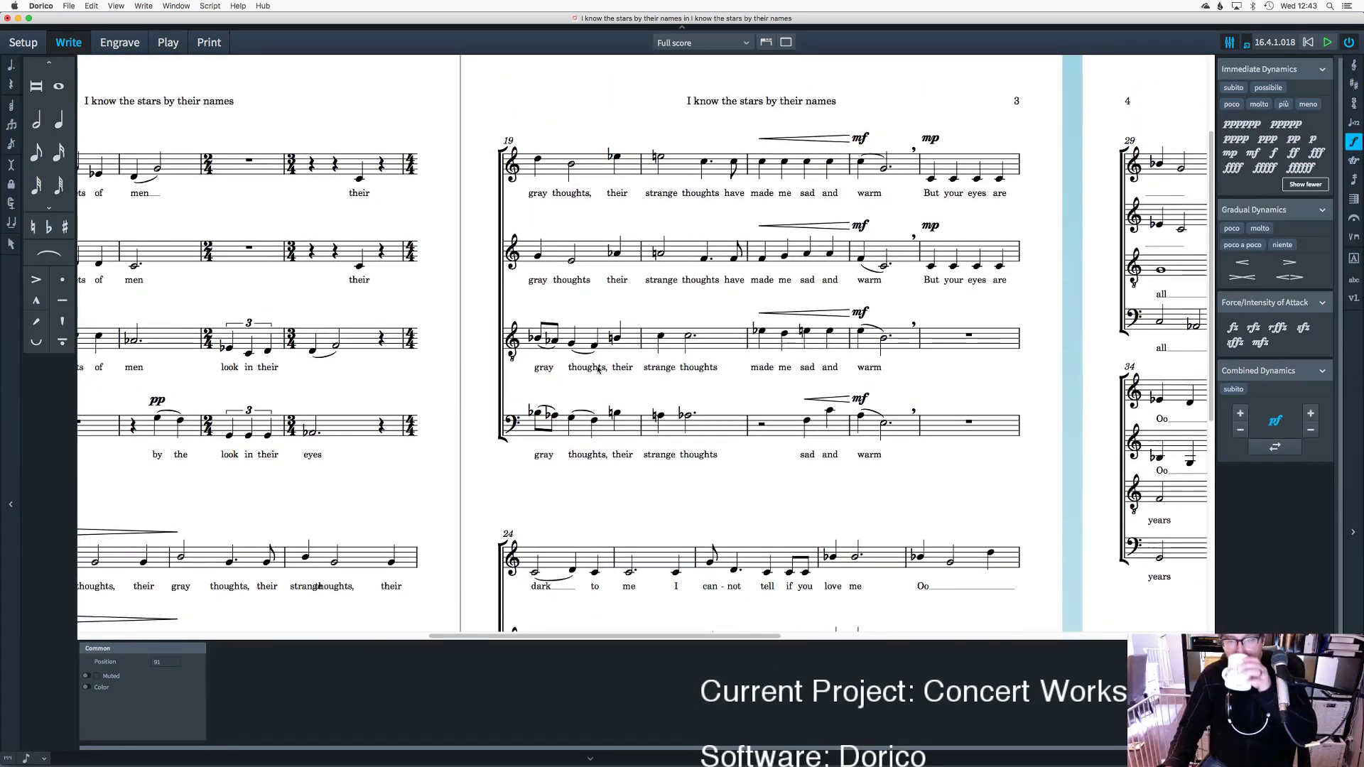
pyautogui.scroll(-2, 598, 370)
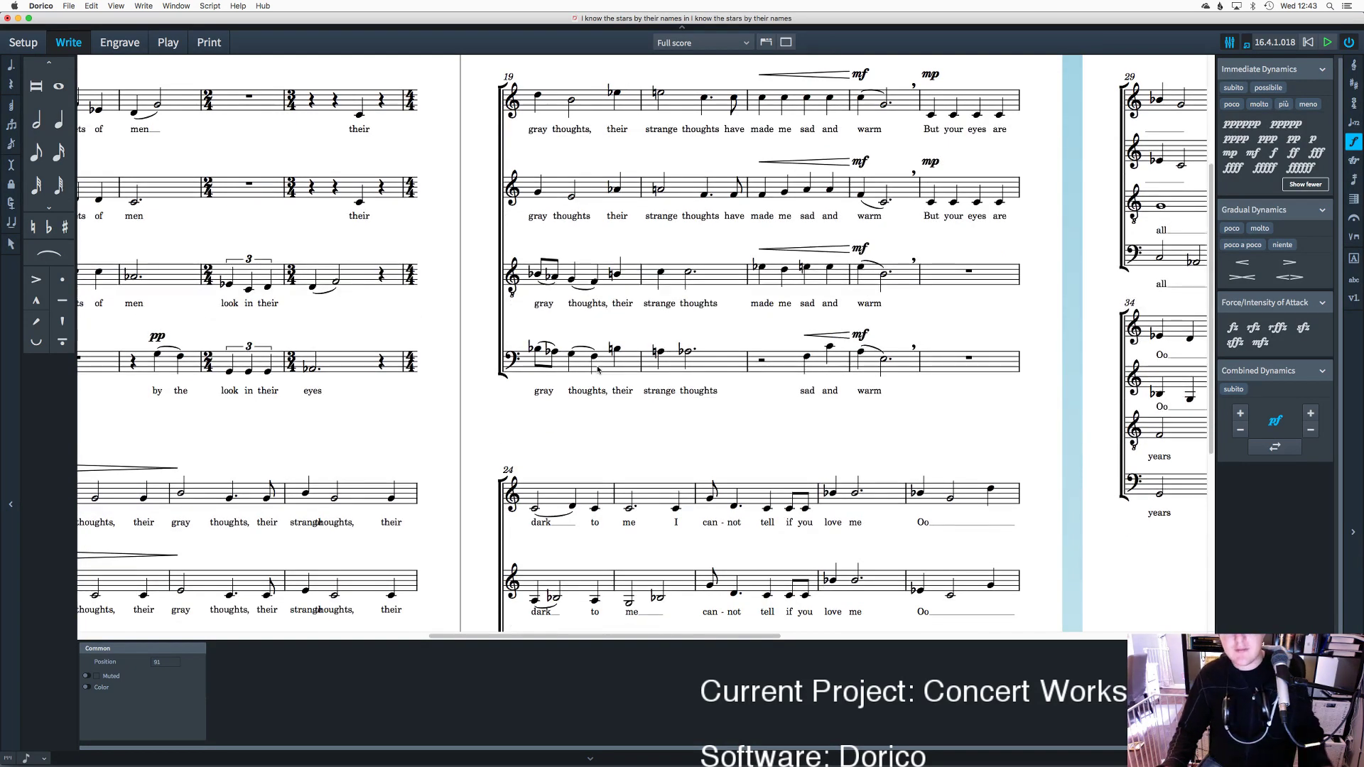
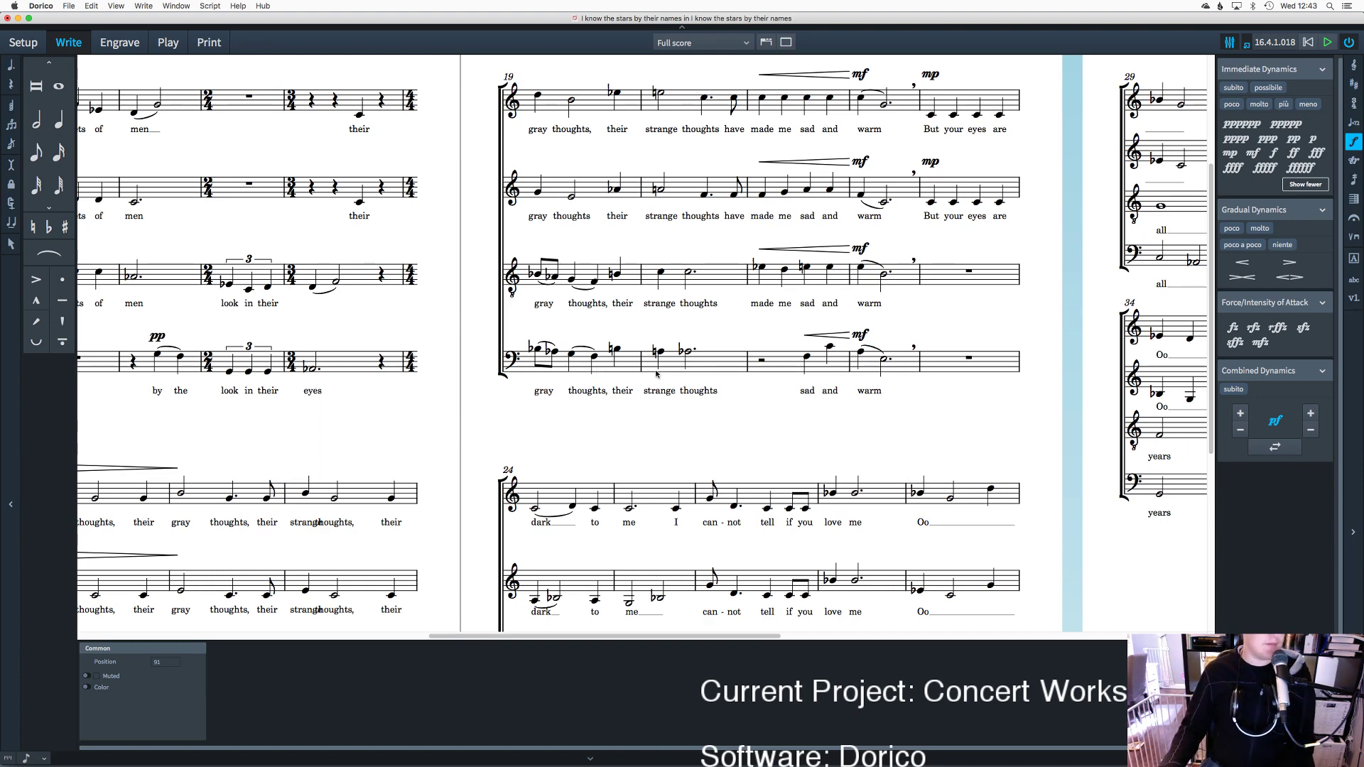
pyautogui.scroll(-6, 618, 360)
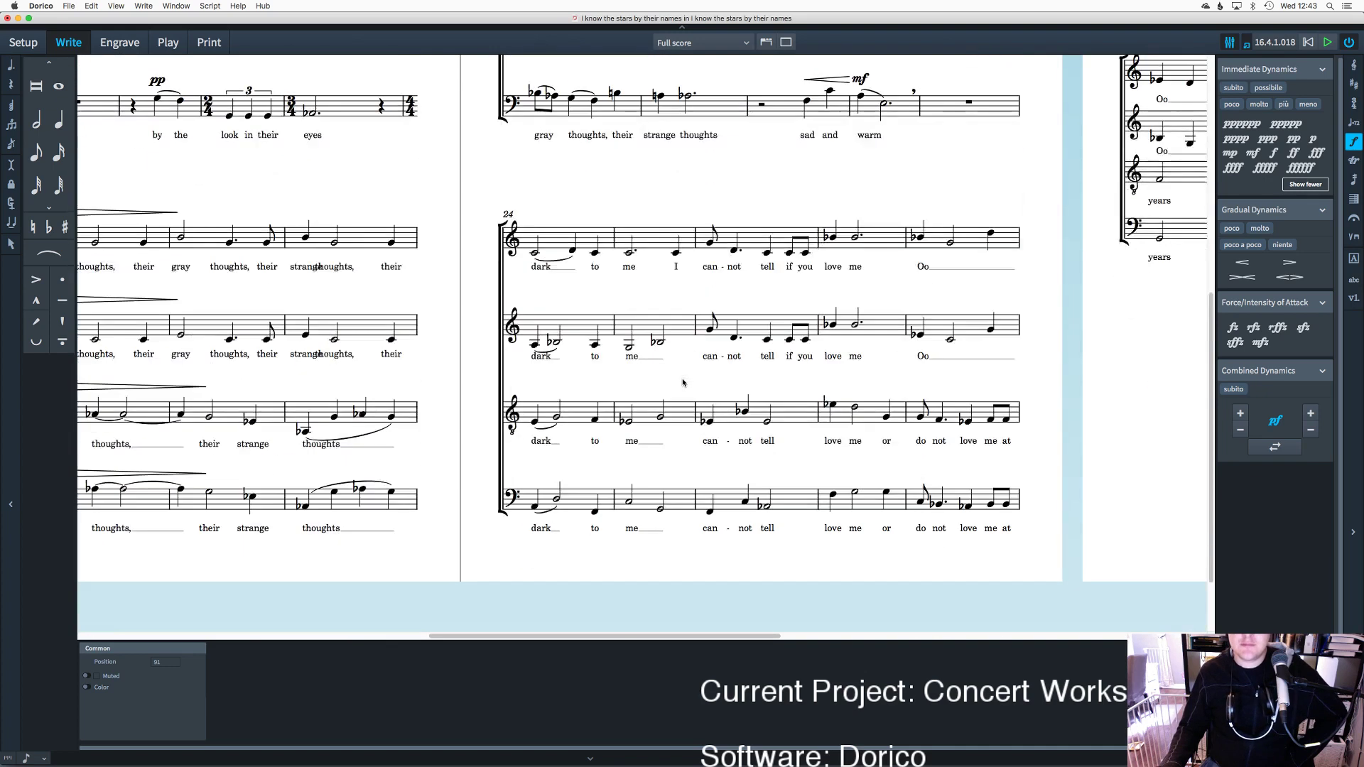
pyautogui.click(629, 358)
pyautogui.press('s')
pyautogui.click(631, 420)
pyautogui.press('s')
pyautogui.click(629, 502)
pyautogui.press('s')
pyautogui.press('Escape')
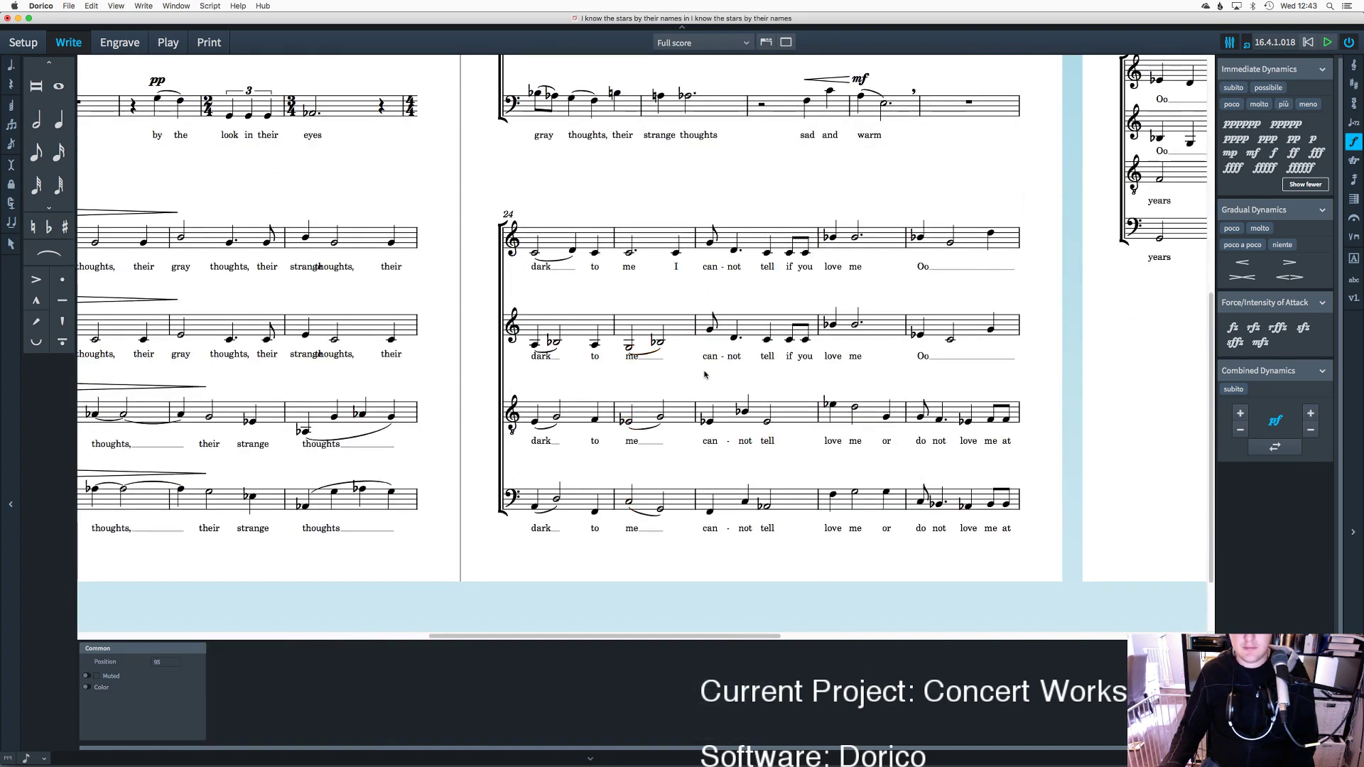
pyautogui.hscroll(2, 809, 323)
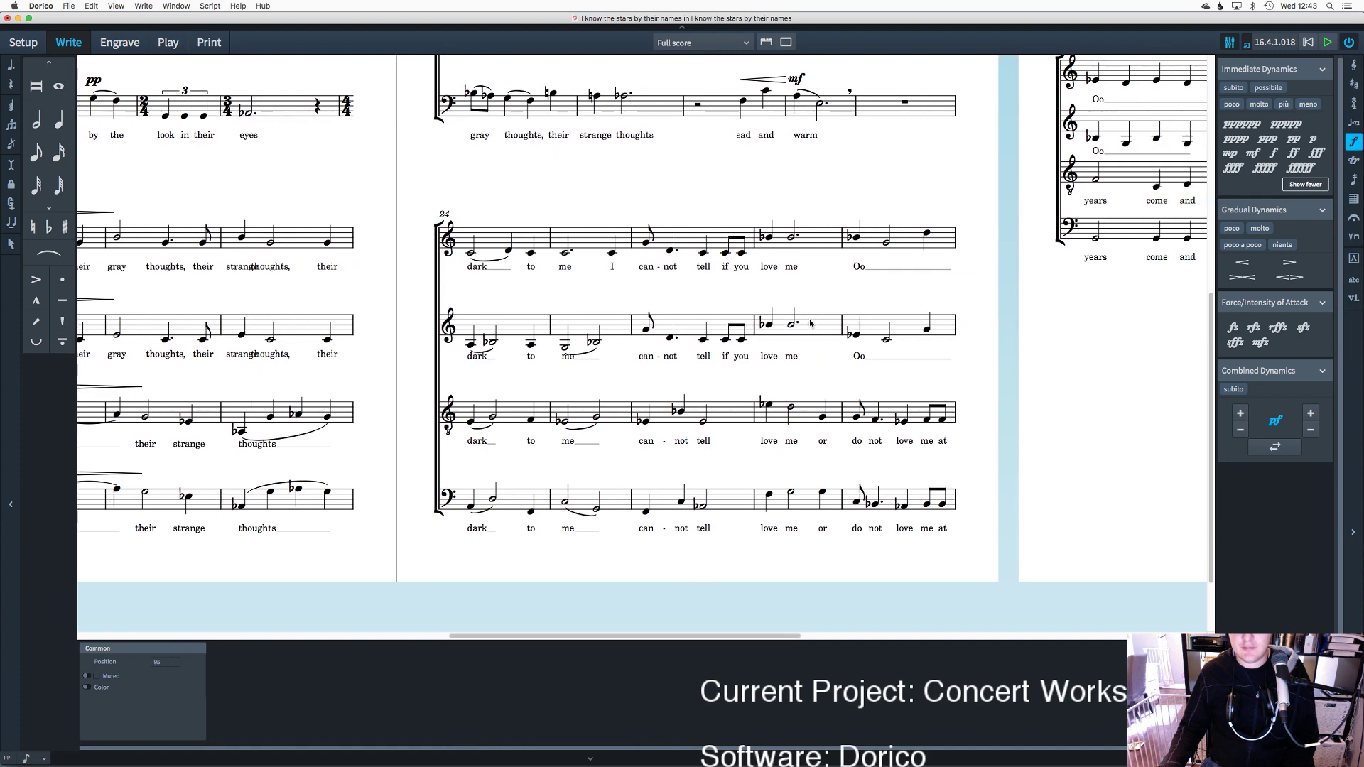
# Step: Add crescendo hairpins across bar 26, on "cannot tell", in all four voices
pyautogui.click(645, 244)
pyautogui.keyDown('shift'); pyautogui.click(741, 253); pyautogui.keyUp('shift')
pyautogui.click(1242, 262)
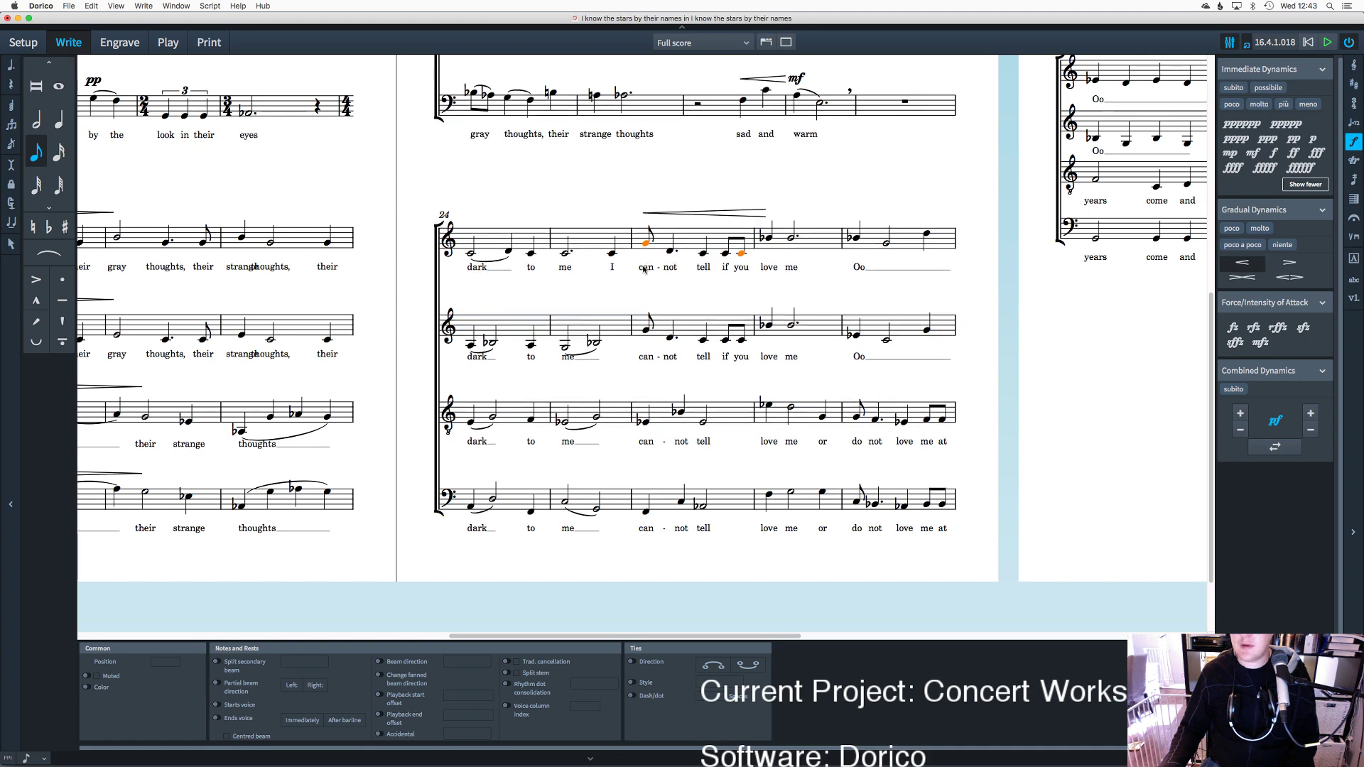
pyautogui.click(645, 329)
pyautogui.click(1242, 262)
pyautogui.click(643, 421)
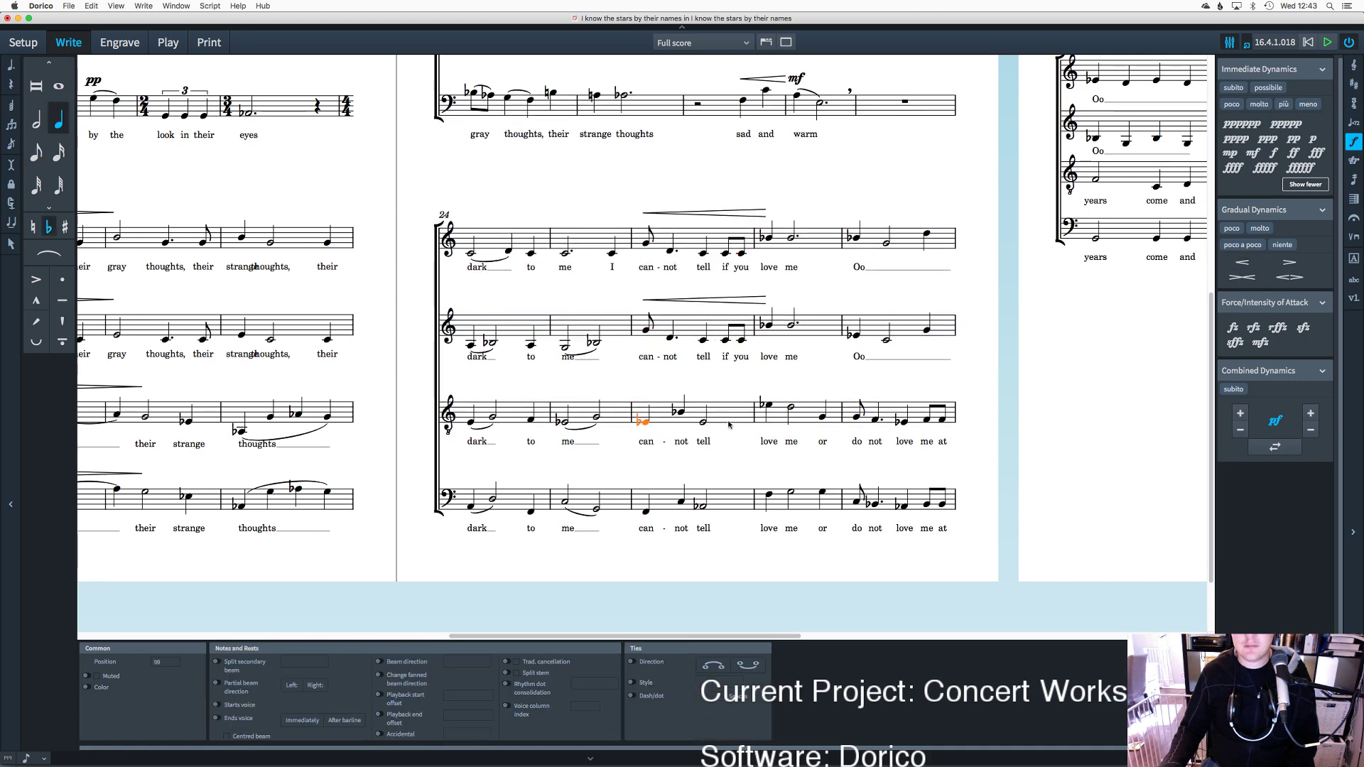
pyautogui.keyDown('shift'); pyautogui.click(702, 422); pyautogui.keyUp('shift')
pyautogui.click(1242, 262)
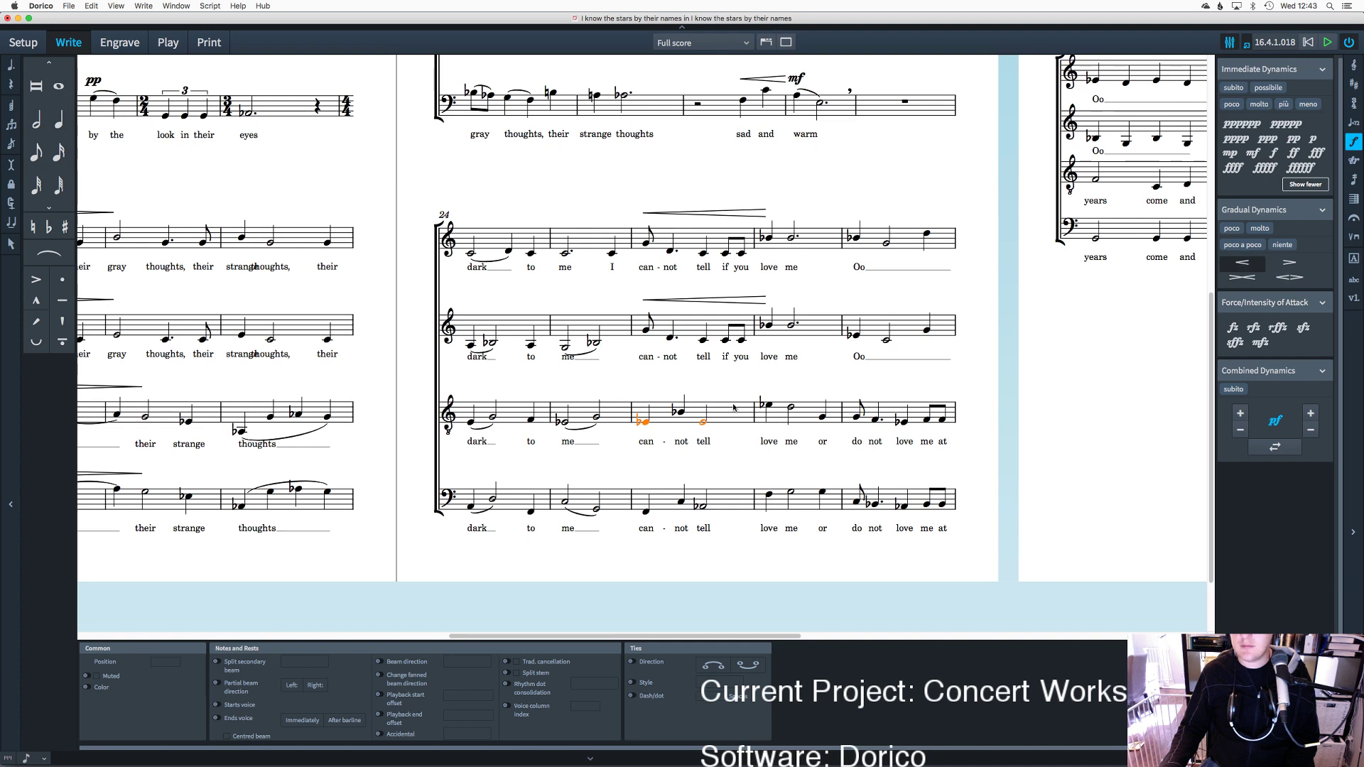
pyautogui.click(644, 511)
pyautogui.keyDown('shift'); pyautogui.click(700, 506); pyautogui.keyUp('shift')
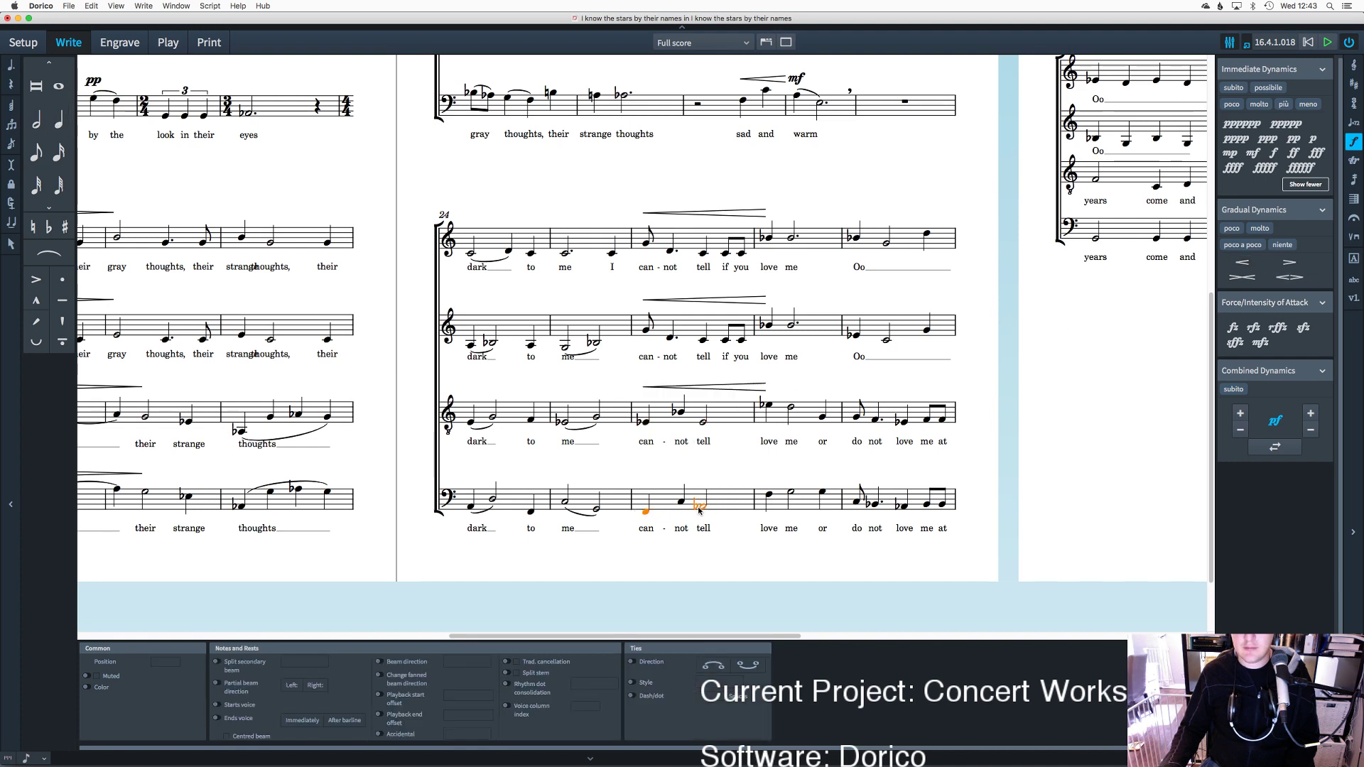
pyautogui.click(1256, 267)
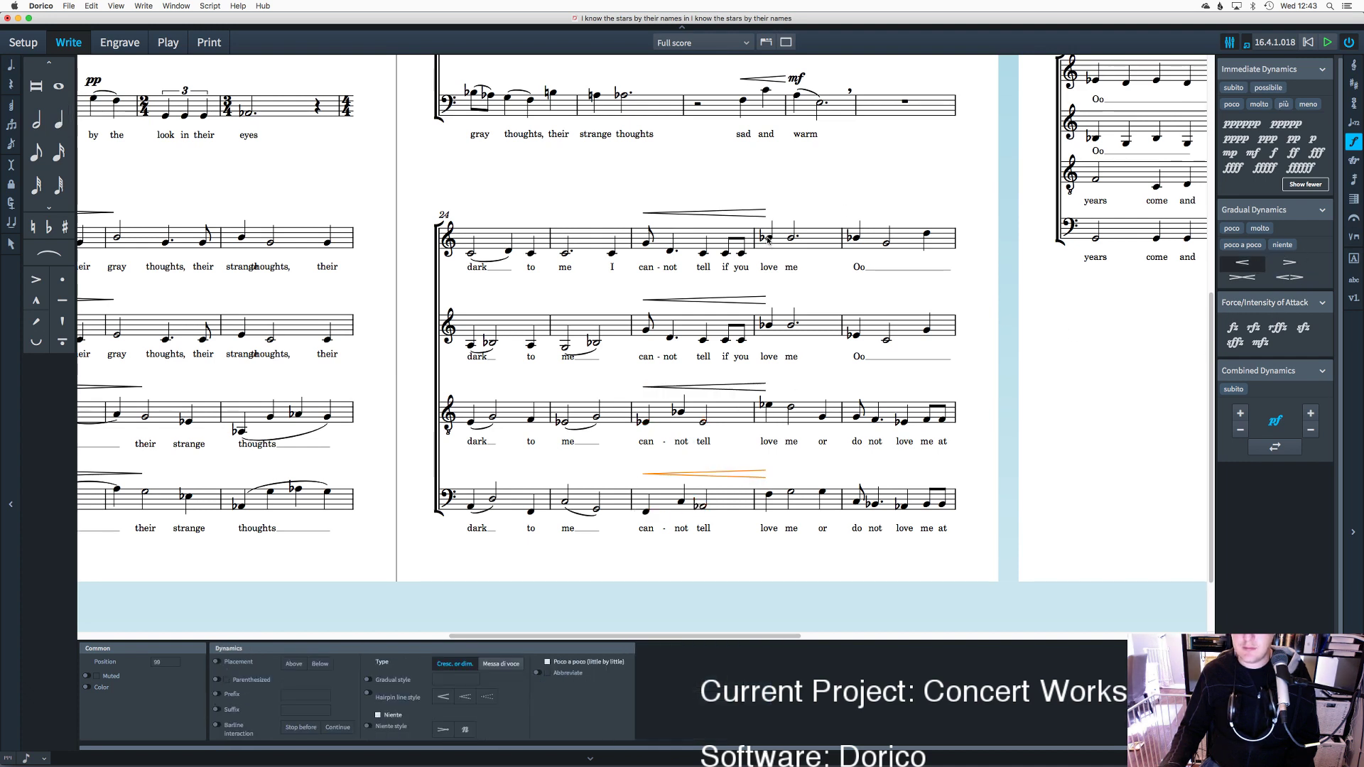
# Step: Add f on "love" at the start of bar 27 in all four voices
pyautogui.click(767, 239)
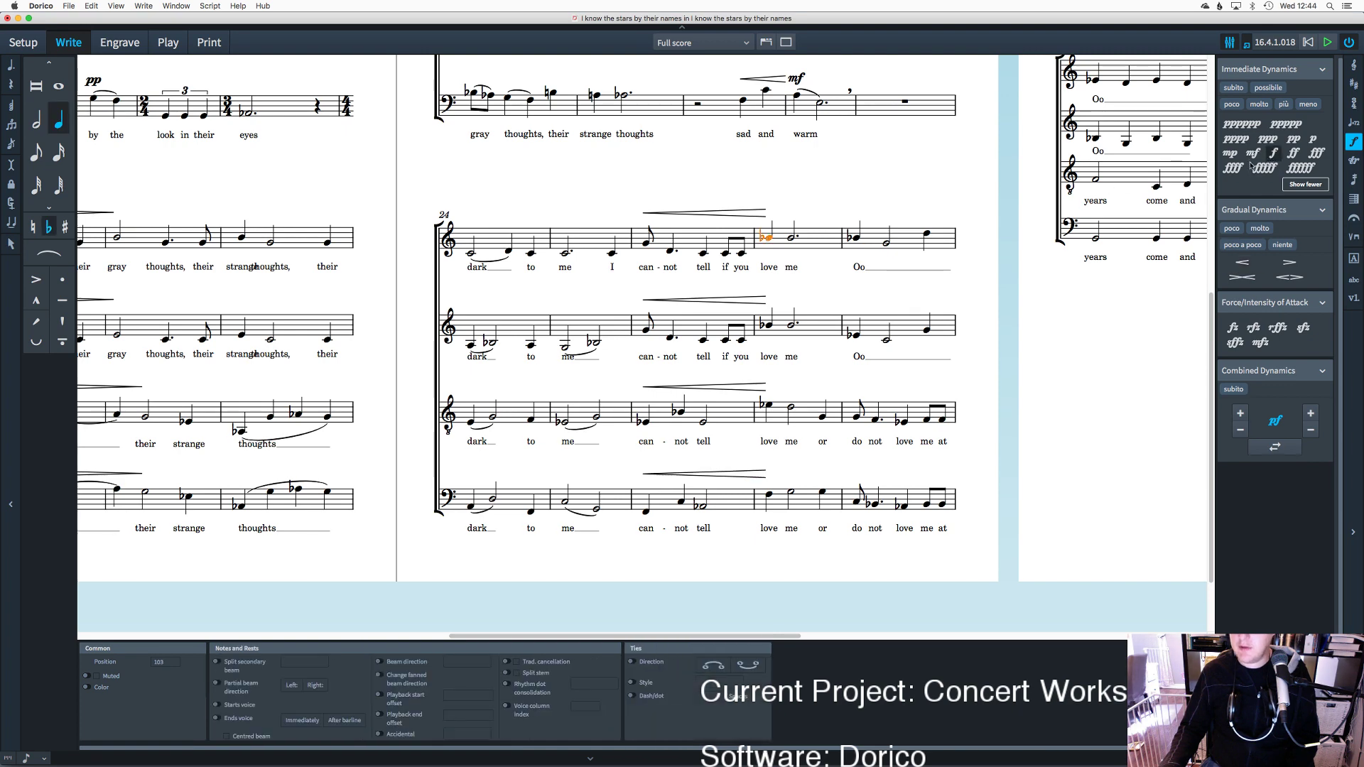
pyautogui.click(1273, 153)
pyautogui.click(767, 327)
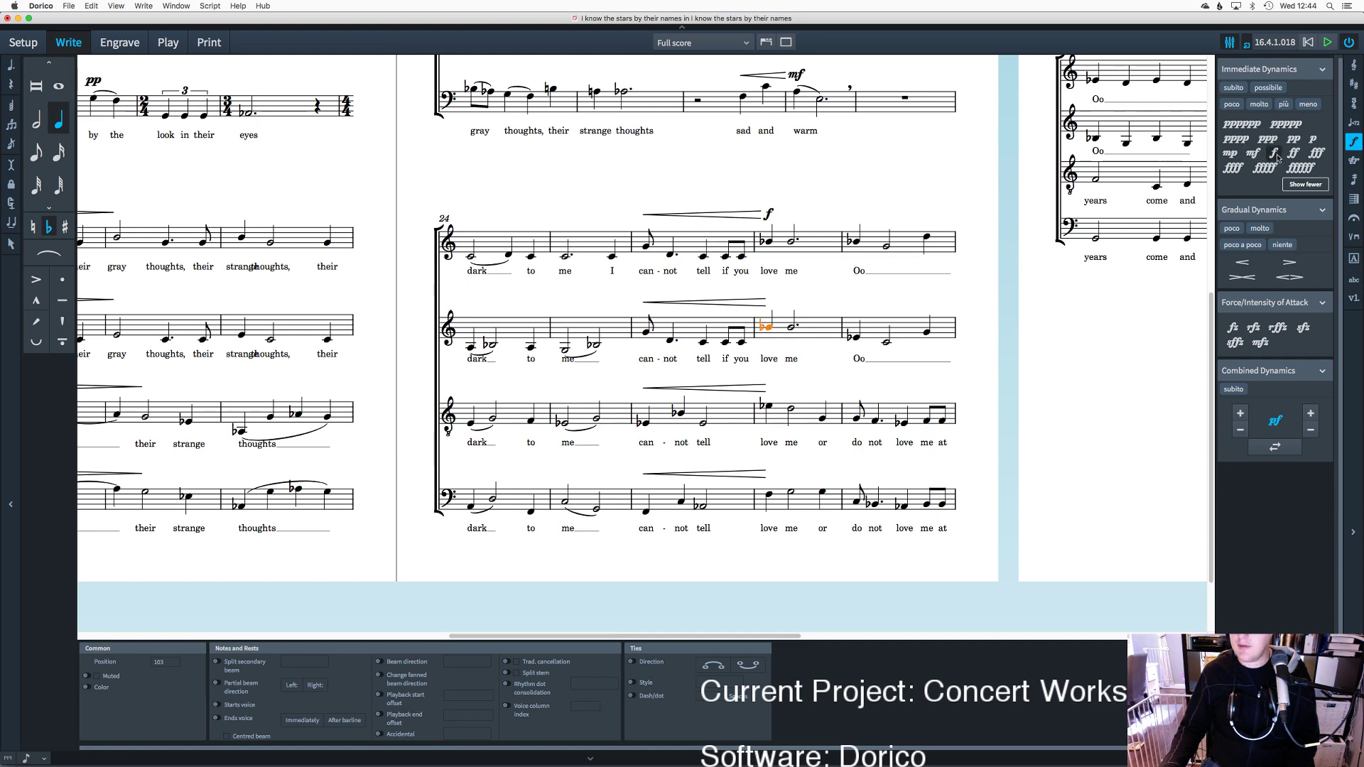
pyautogui.click(1273, 153)
pyautogui.click(767, 404)
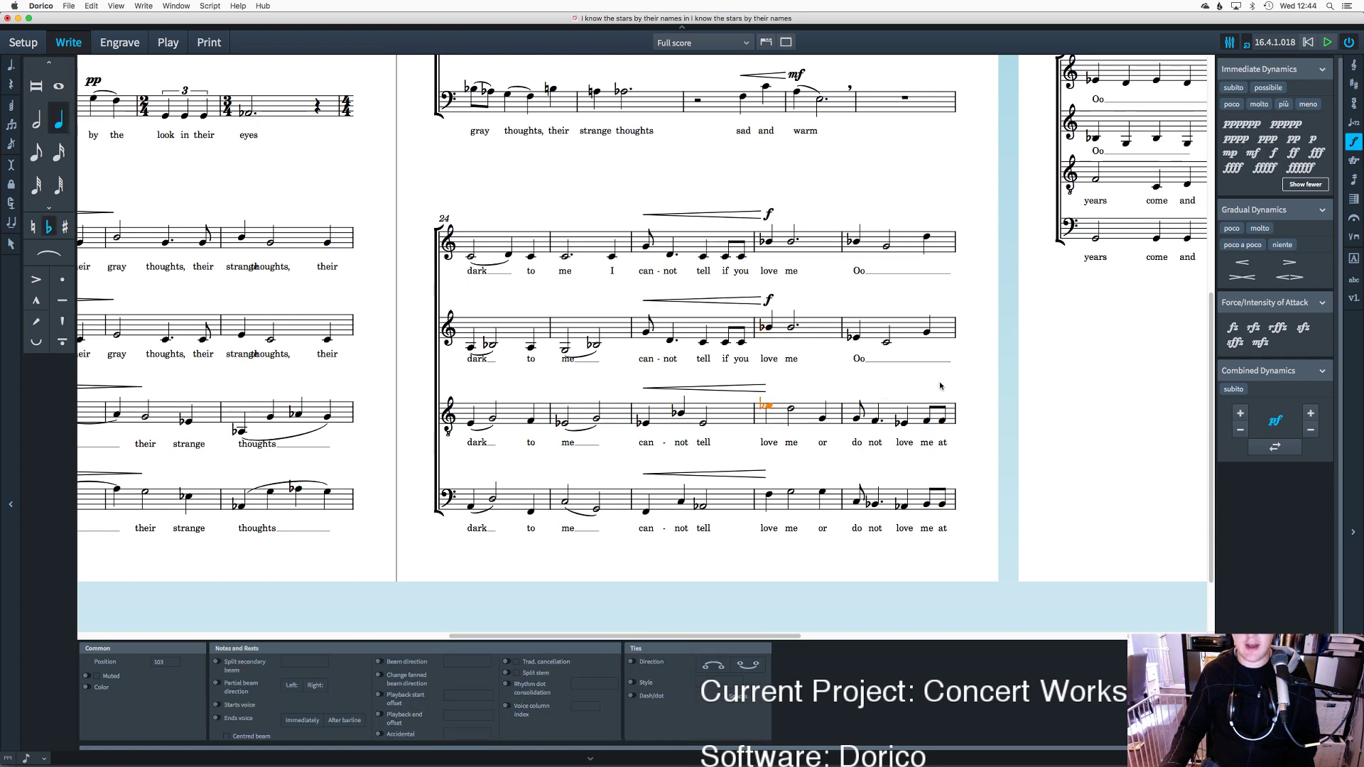
pyautogui.click(1281, 151)
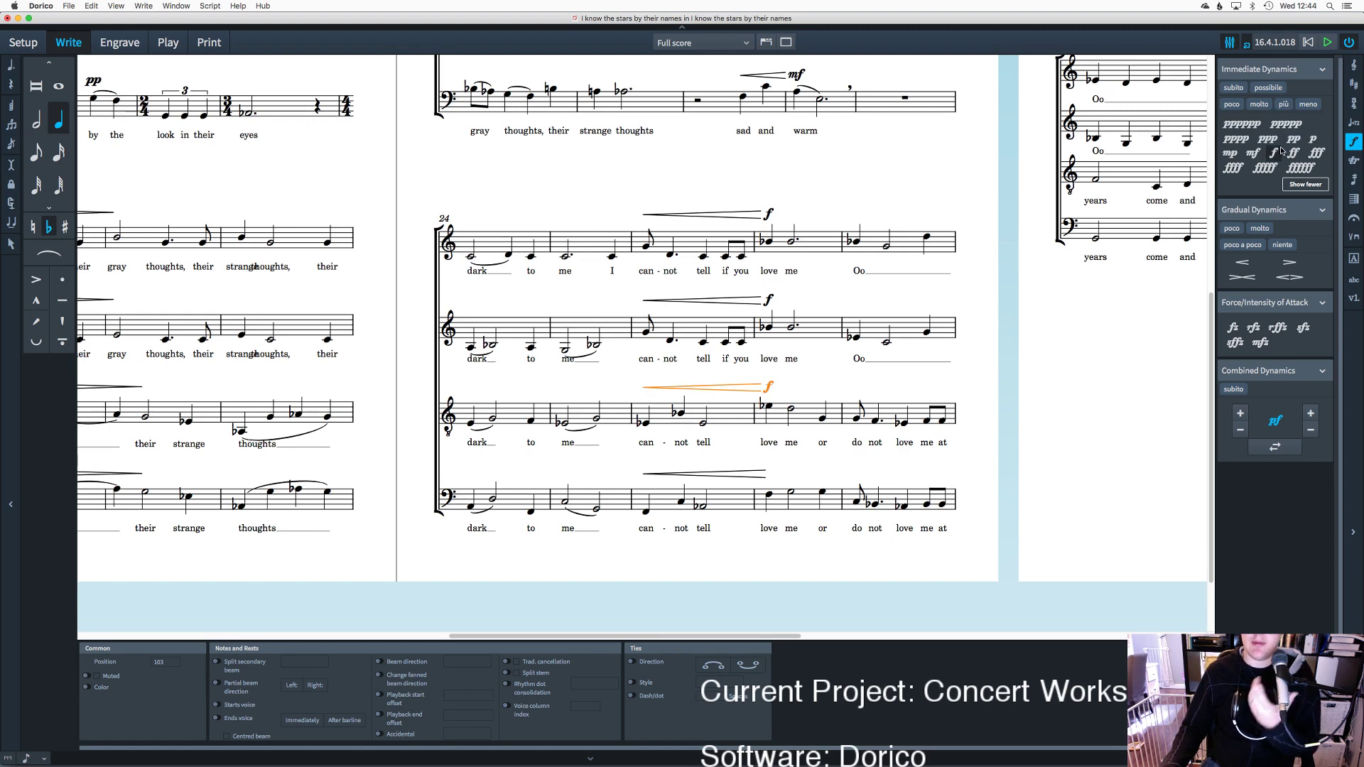
pyautogui.click(769, 495)
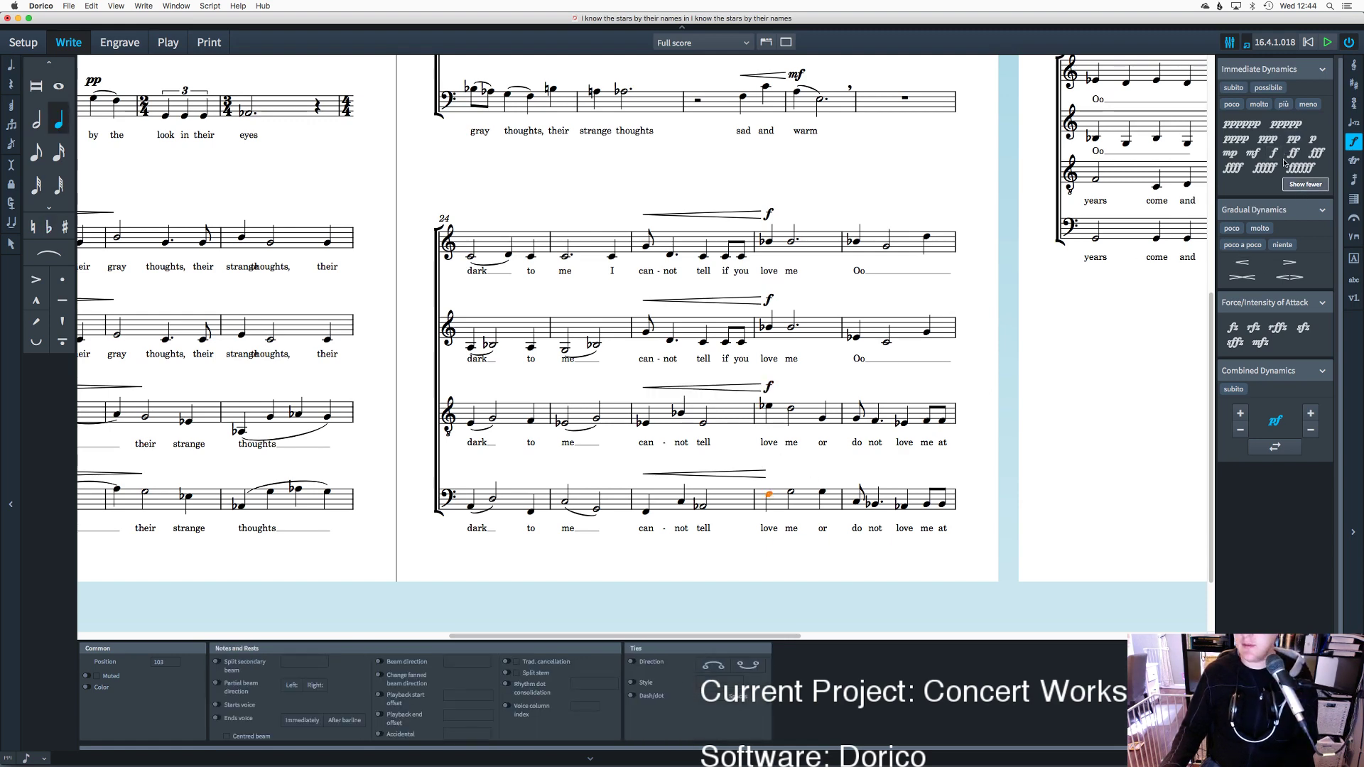
pyautogui.click(1242, 262)
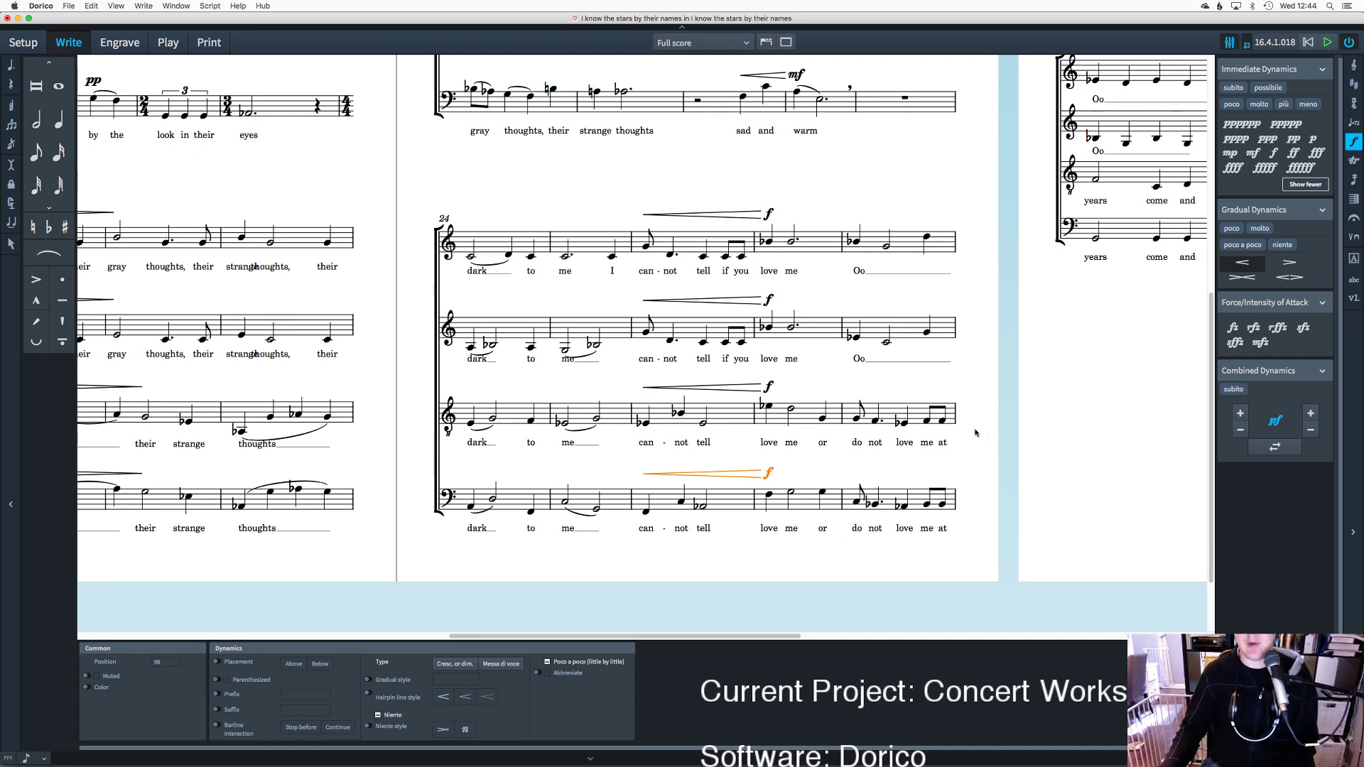
# Step: Slur the three notes sung on "Oo" in bar 28 of the soprano and alto
pyautogui.hscroll(3, 984, 420)
pyautogui.click(757, 242)
pyautogui.keyDown('shift'); pyautogui.click(830, 238); pyautogui.keyUp('shift')
pyautogui.press('s')
pyautogui.click(756, 336)
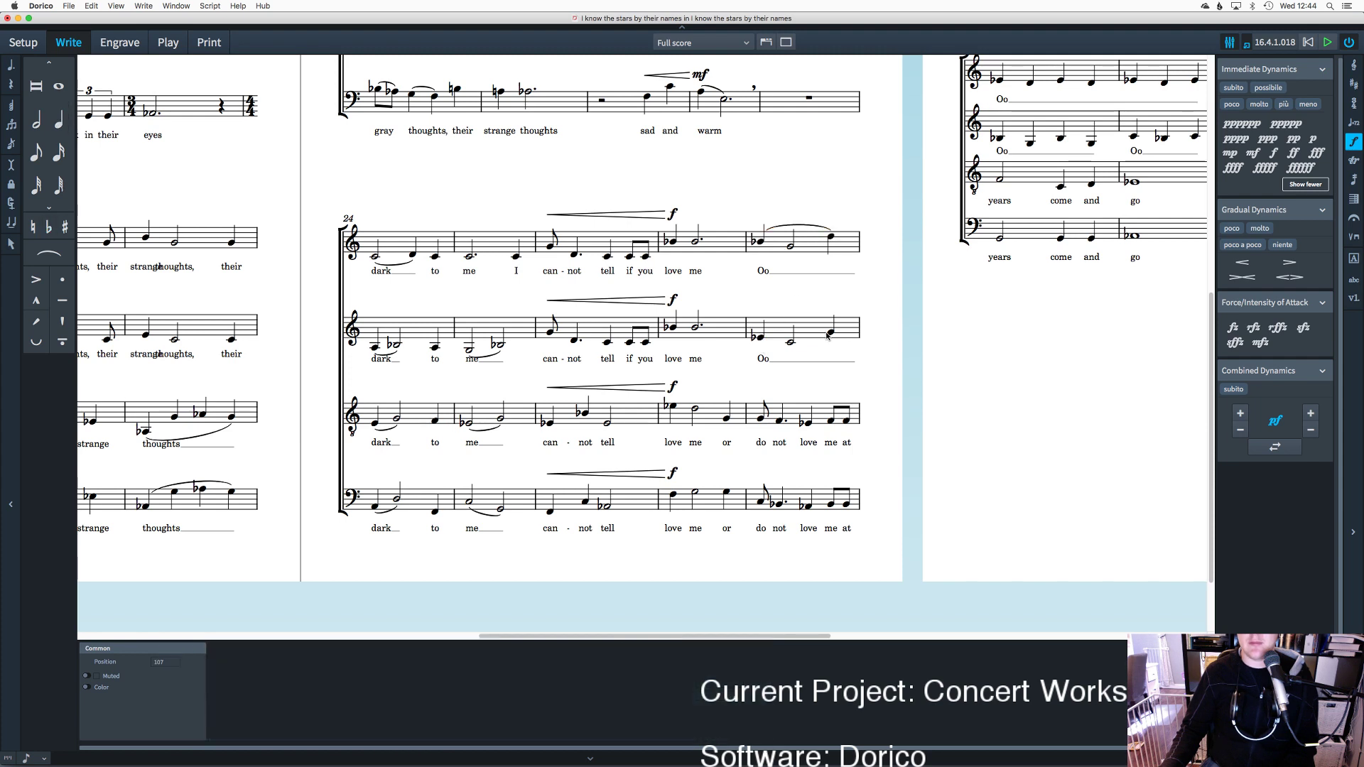
pyautogui.keyDown('shift'); pyautogui.click(831, 335); pyautogui.keyUp('shift')
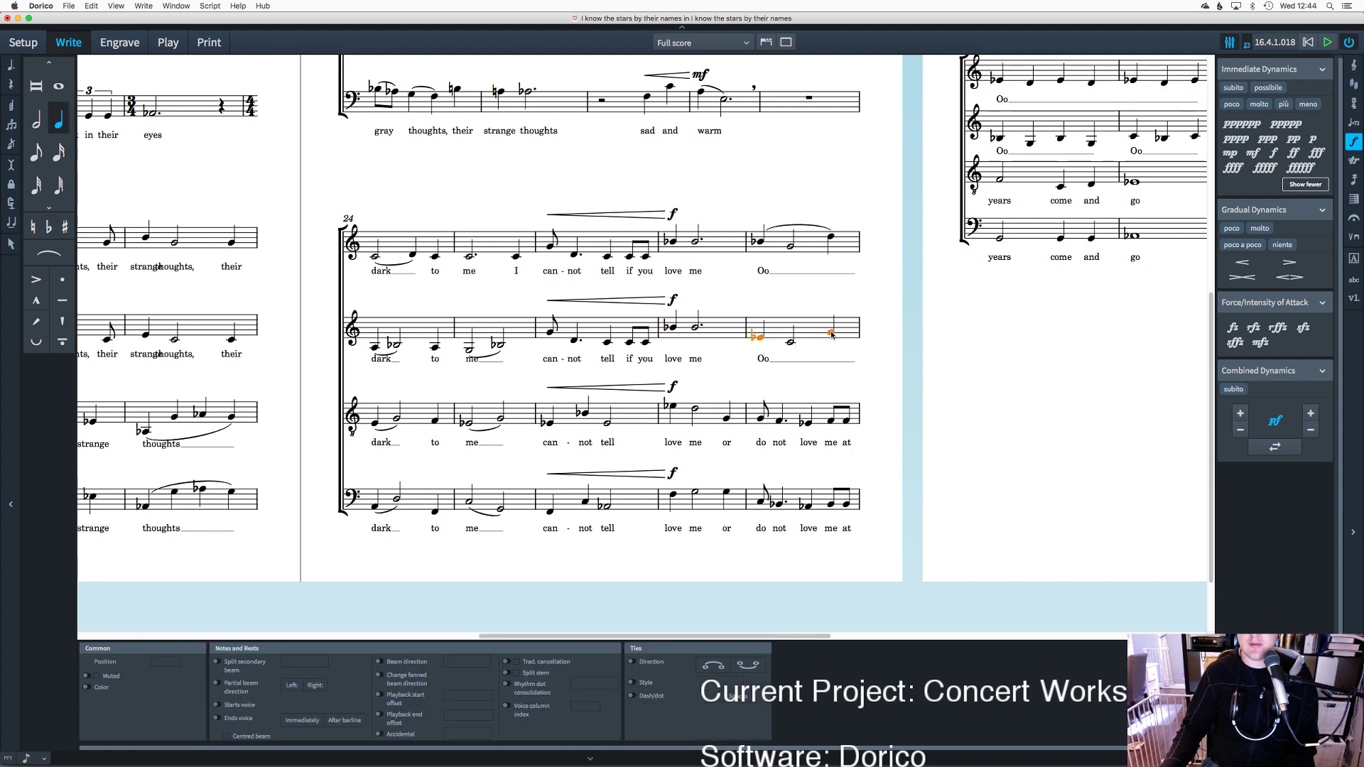
pyautogui.press('s')
pyautogui.press('Escape')
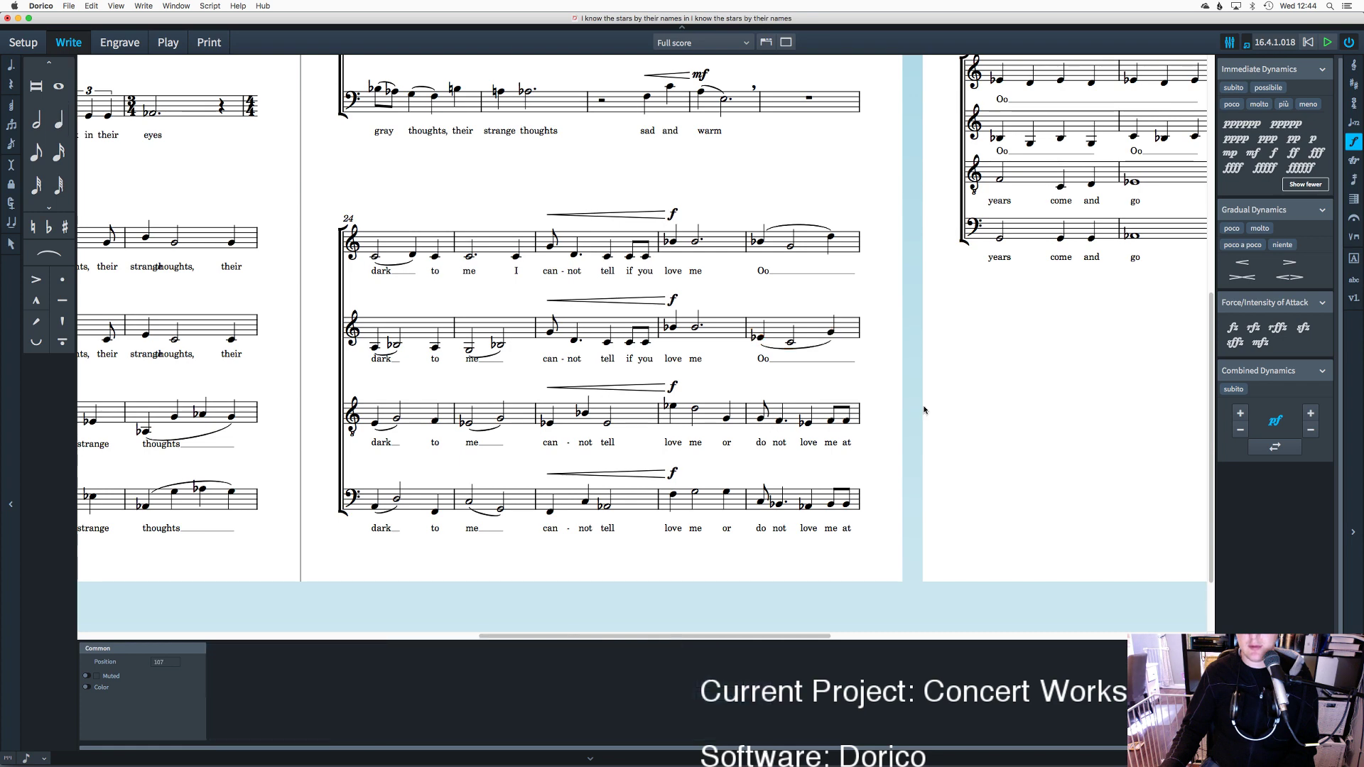
pyautogui.scroll(2, 924, 410)
pyautogui.hscroll(3, 925, 410)
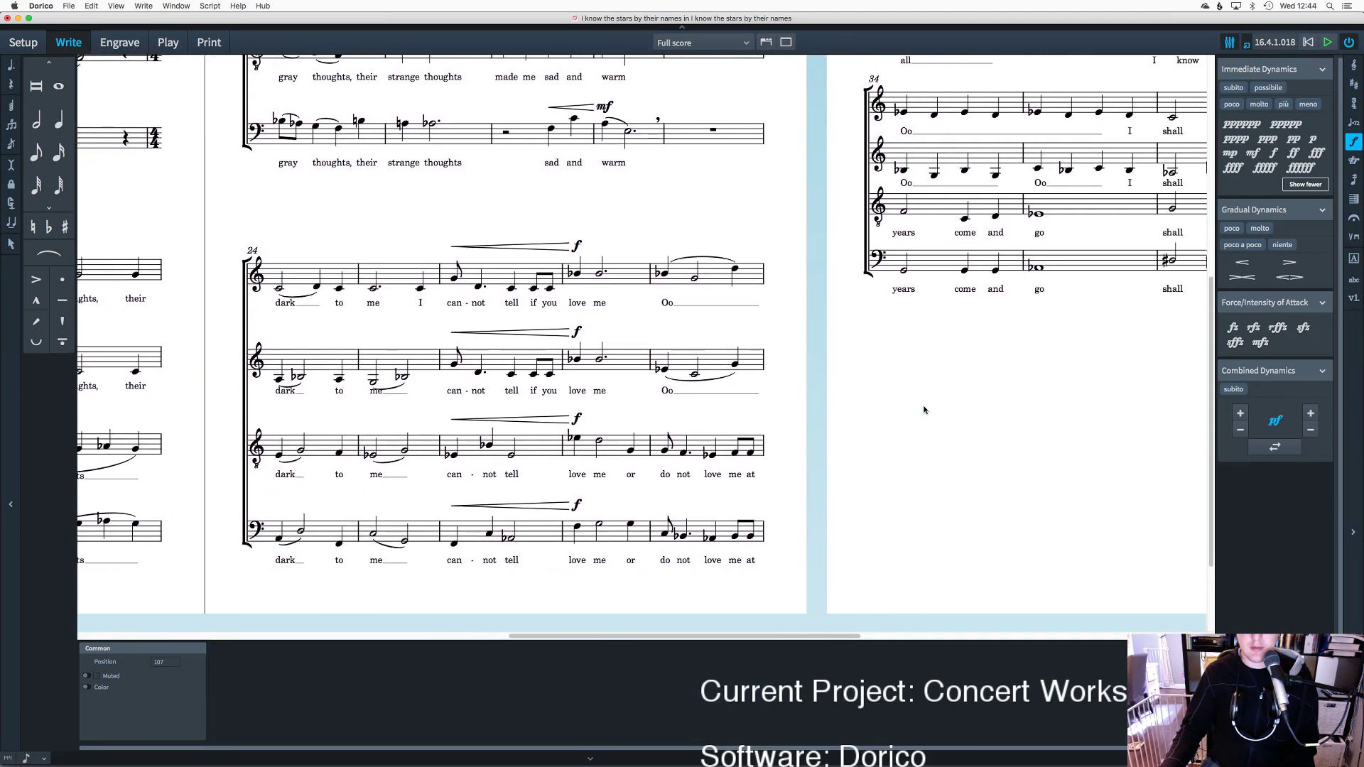
pyautogui.scroll(3, 924, 410)
pyautogui.scroll(-3, 924, 410)
pyautogui.click(663, 273)
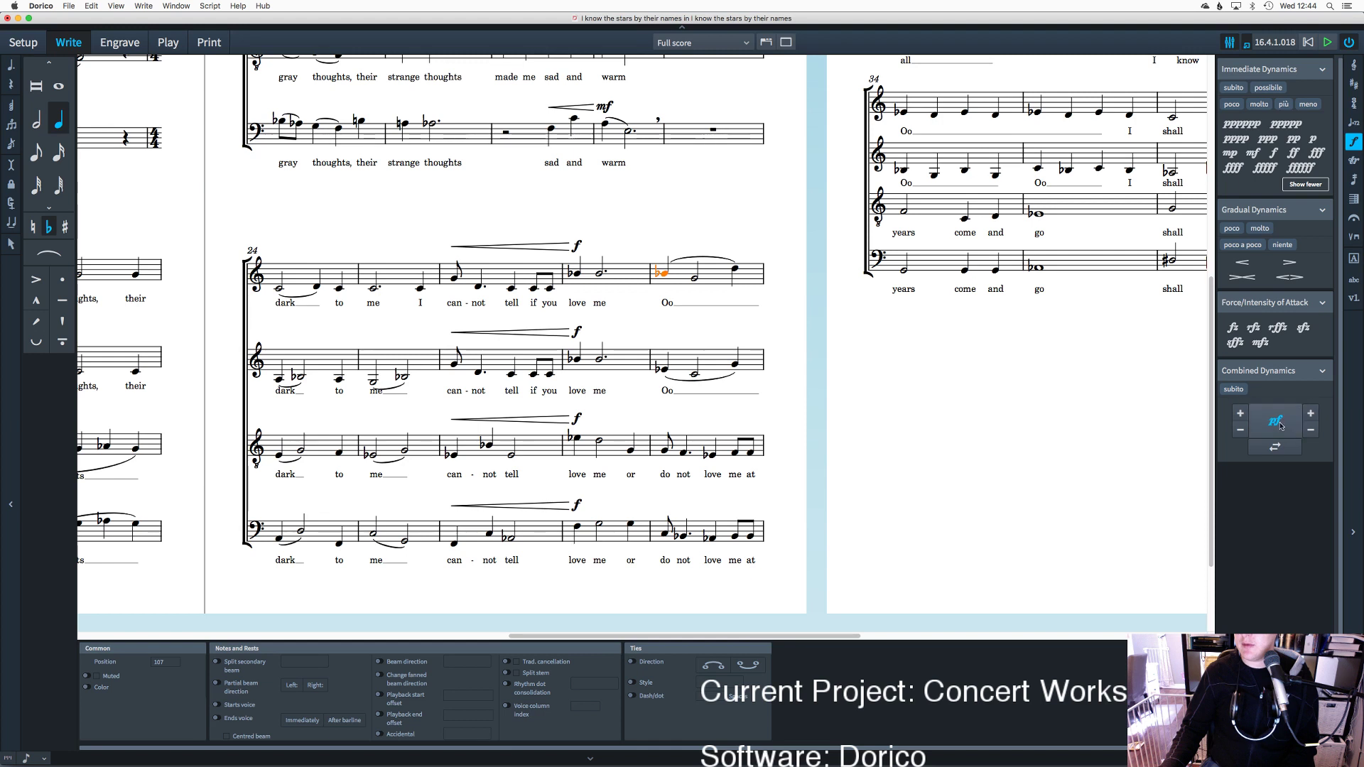
pyautogui.click(1310, 430)
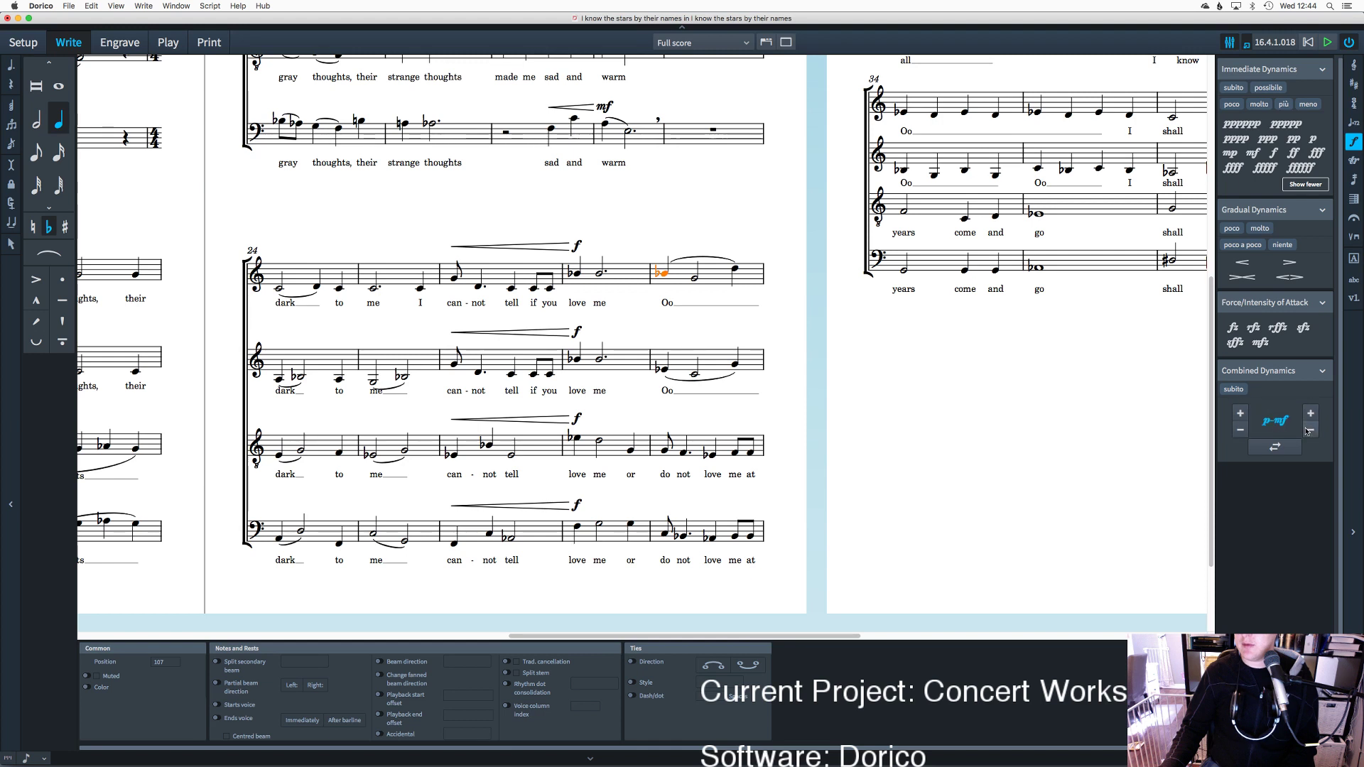
pyautogui.click(1247, 414)
pyautogui.click(1241, 429)
pyautogui.click(1240, 429)
pyautogui.click(1241, 429)
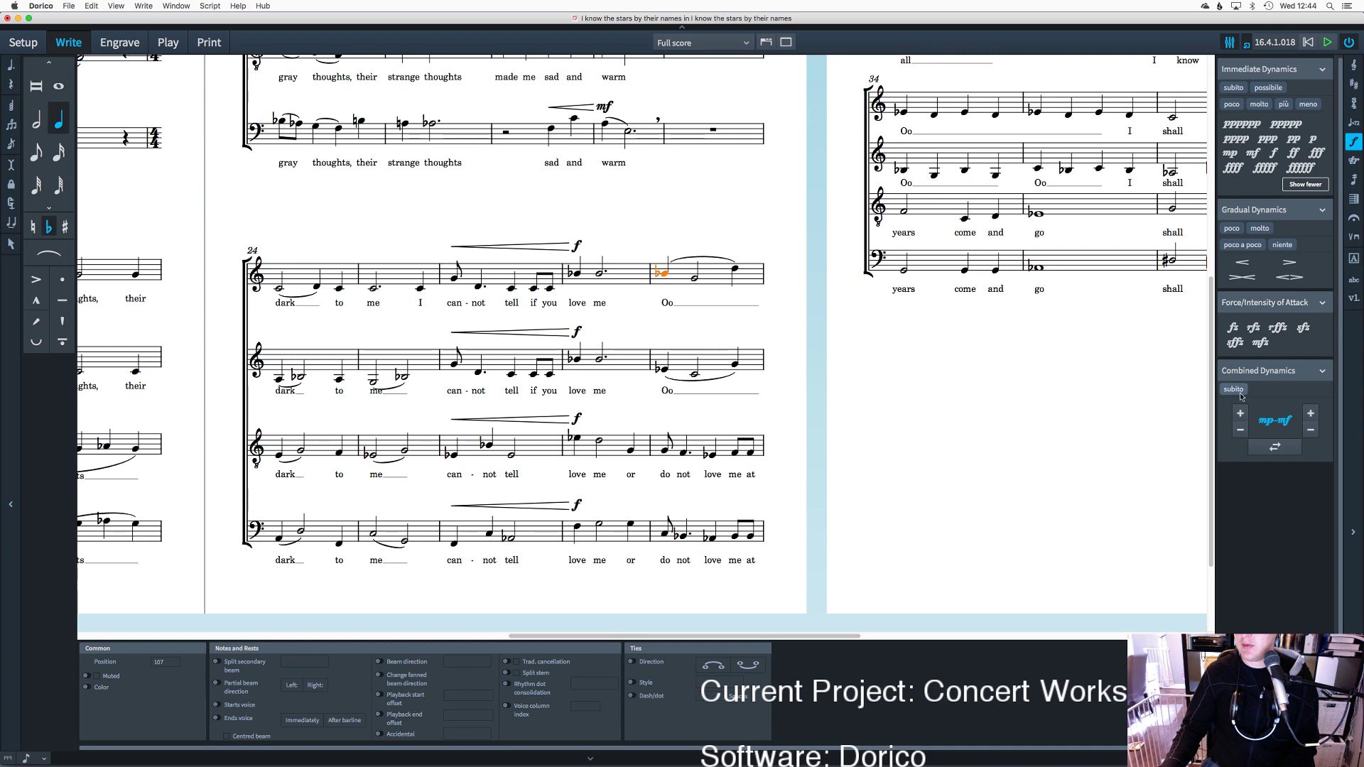
pyautogui.click(1240, 412)
pyautogui.click(1279, 447)
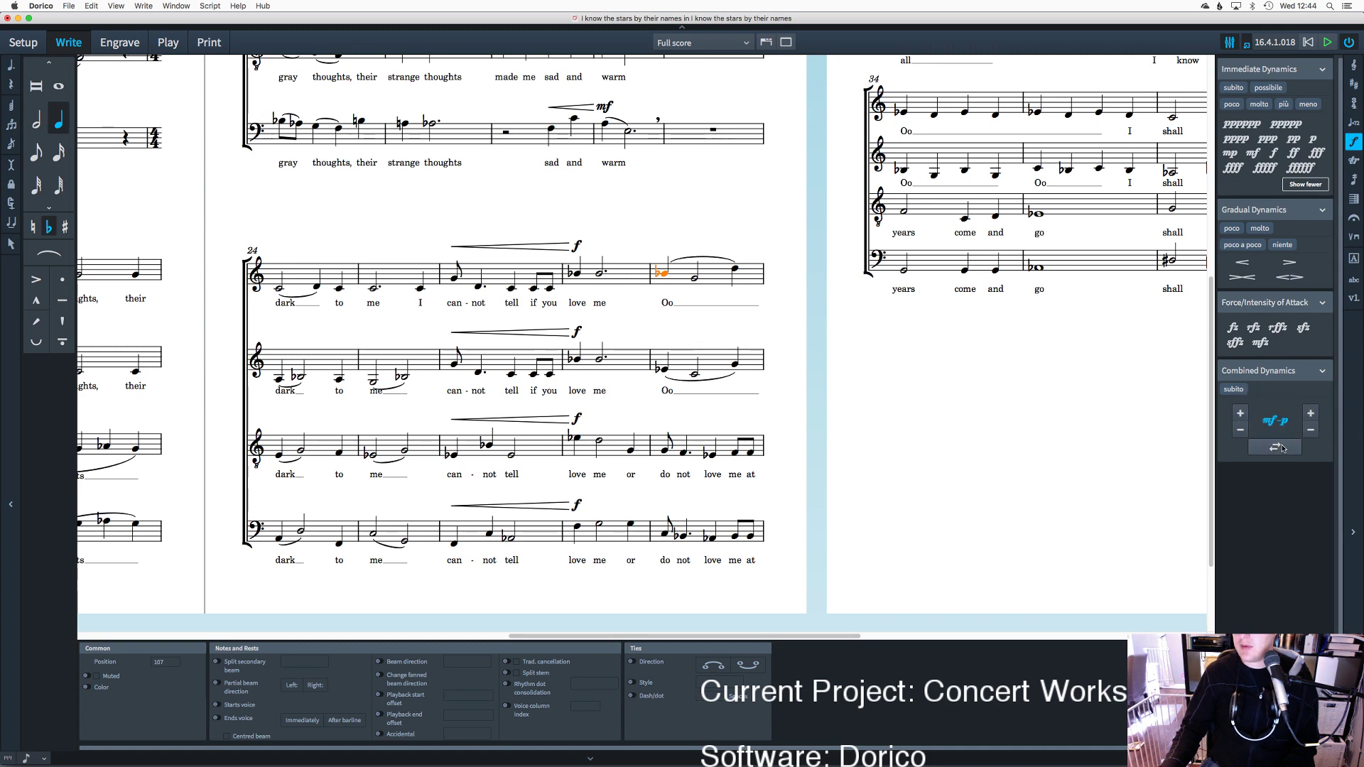
pyautogui.click(1283, 448)
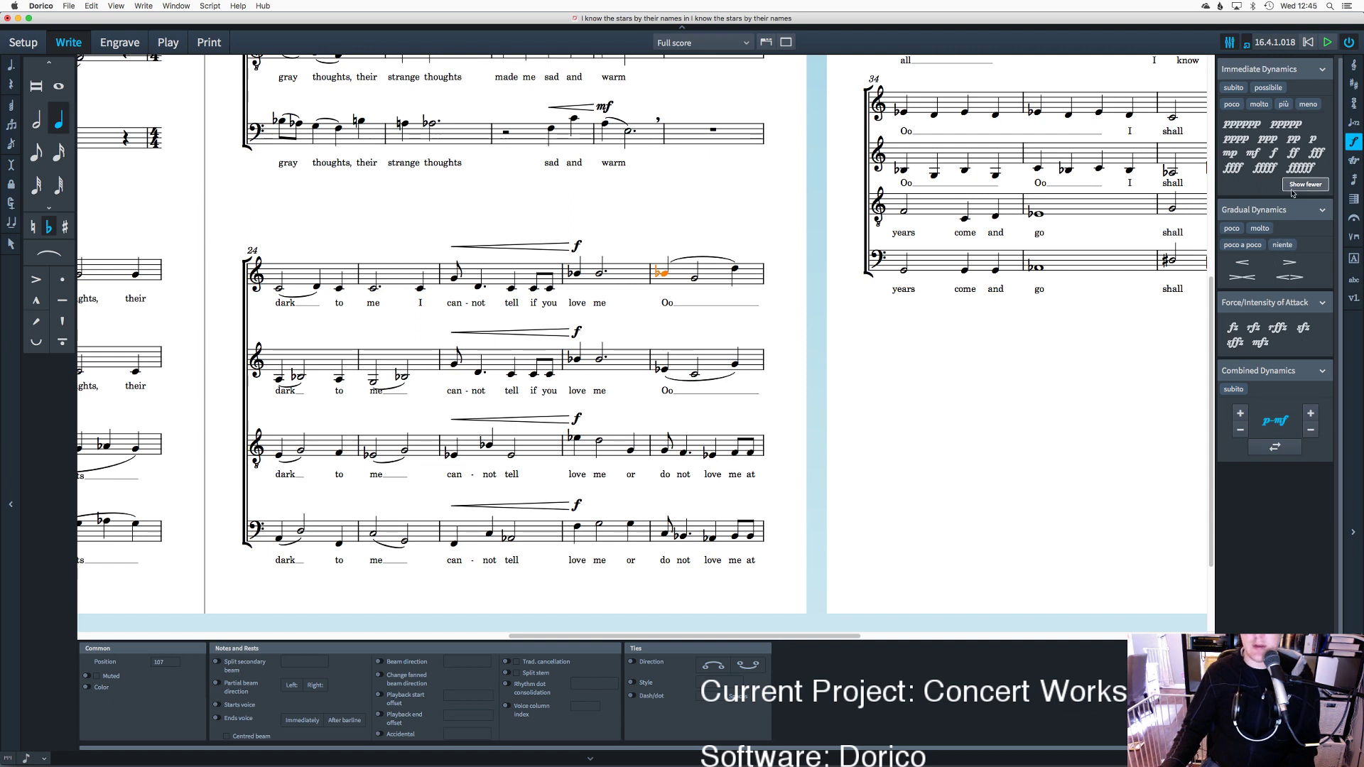
# Step: Try to add p with a subito marking on the soprano's first note of bar 28
pyautogui.click(1233, 91)
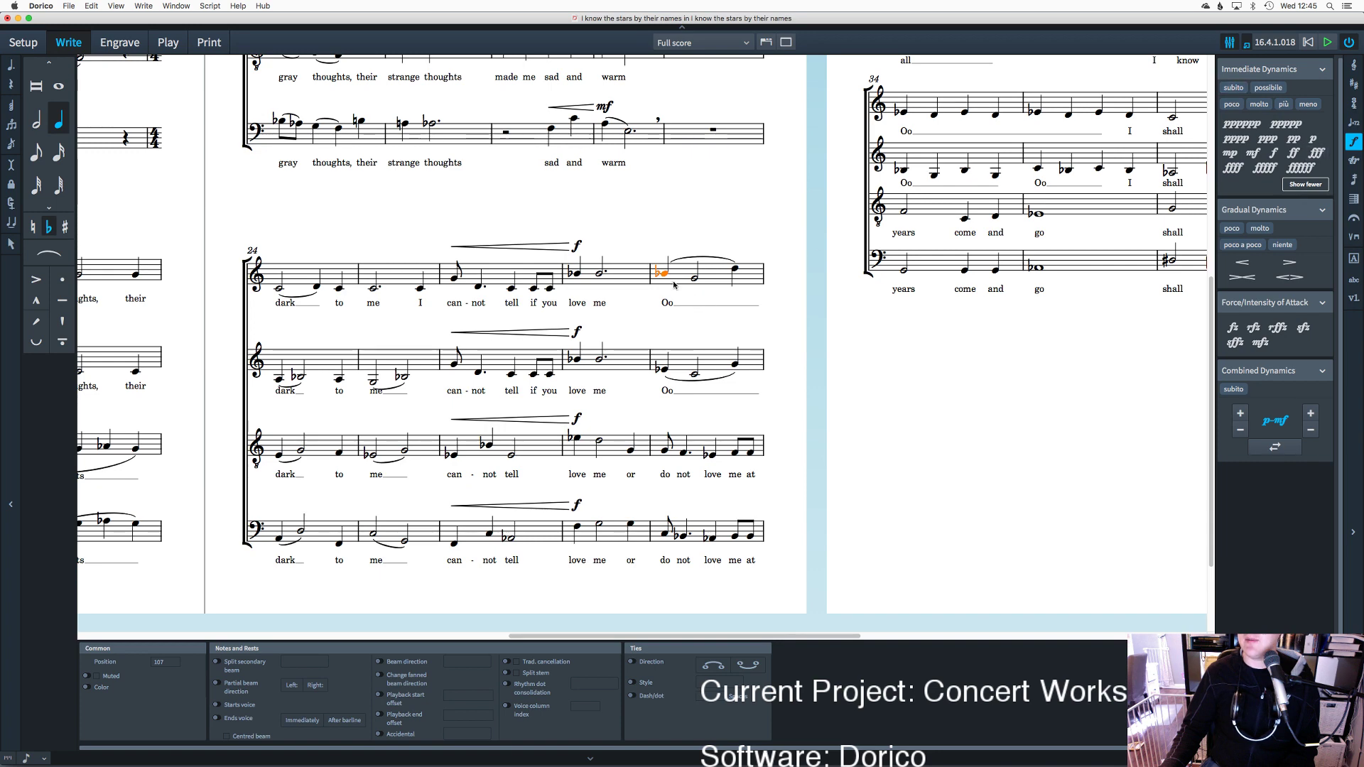
pyautogui.click(1313, 138)
pyautogui.click(1232, 88)
pyautogui.click(749, 242)
pyautogui.click(674, 247)
pyautogui.click(699, 241)
pyautogui.click(675, 248)
pyautogui.press('super+c')
pyautogui.click(659, 268)
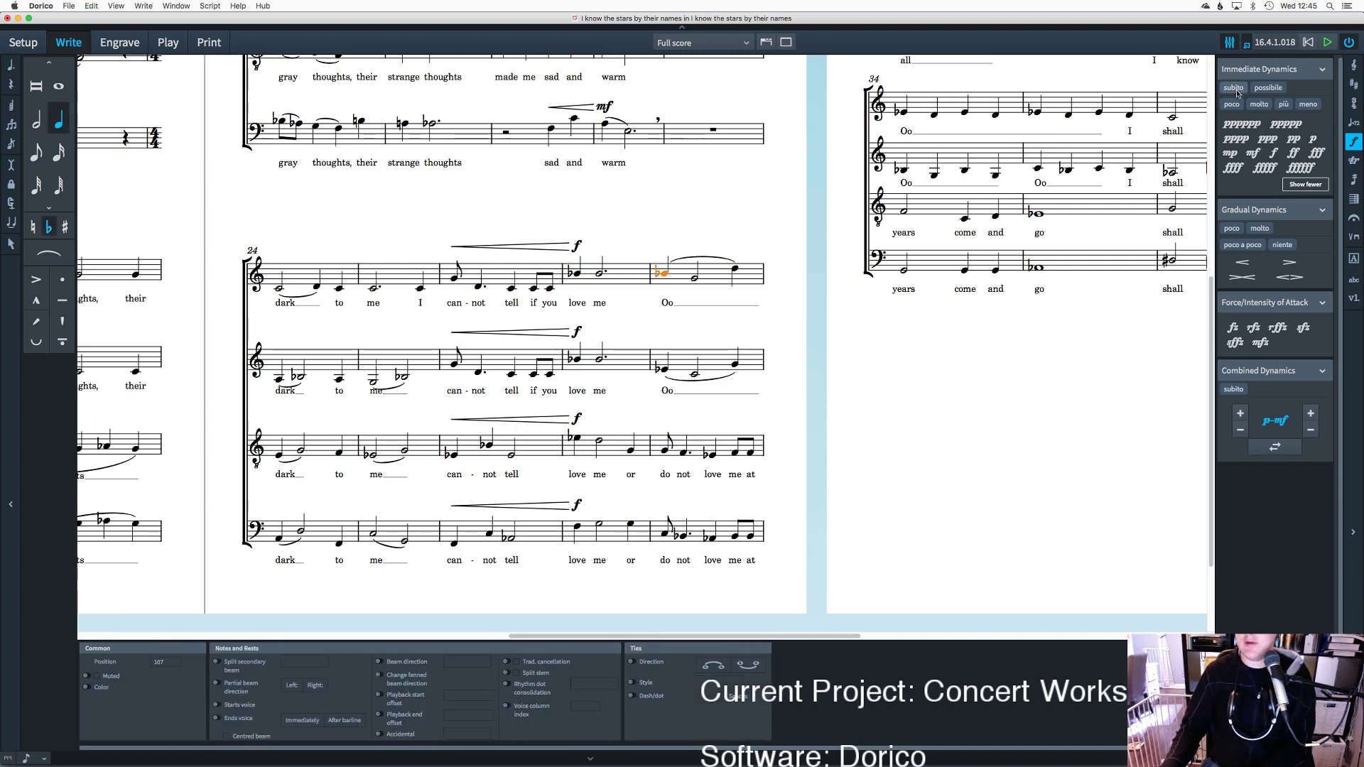
# Step: Add p on the soprano's "Oo" at the start of bar 28 and mark it subito
pyautogui.click(1313, 140)
pyautogui.click(664, 259)
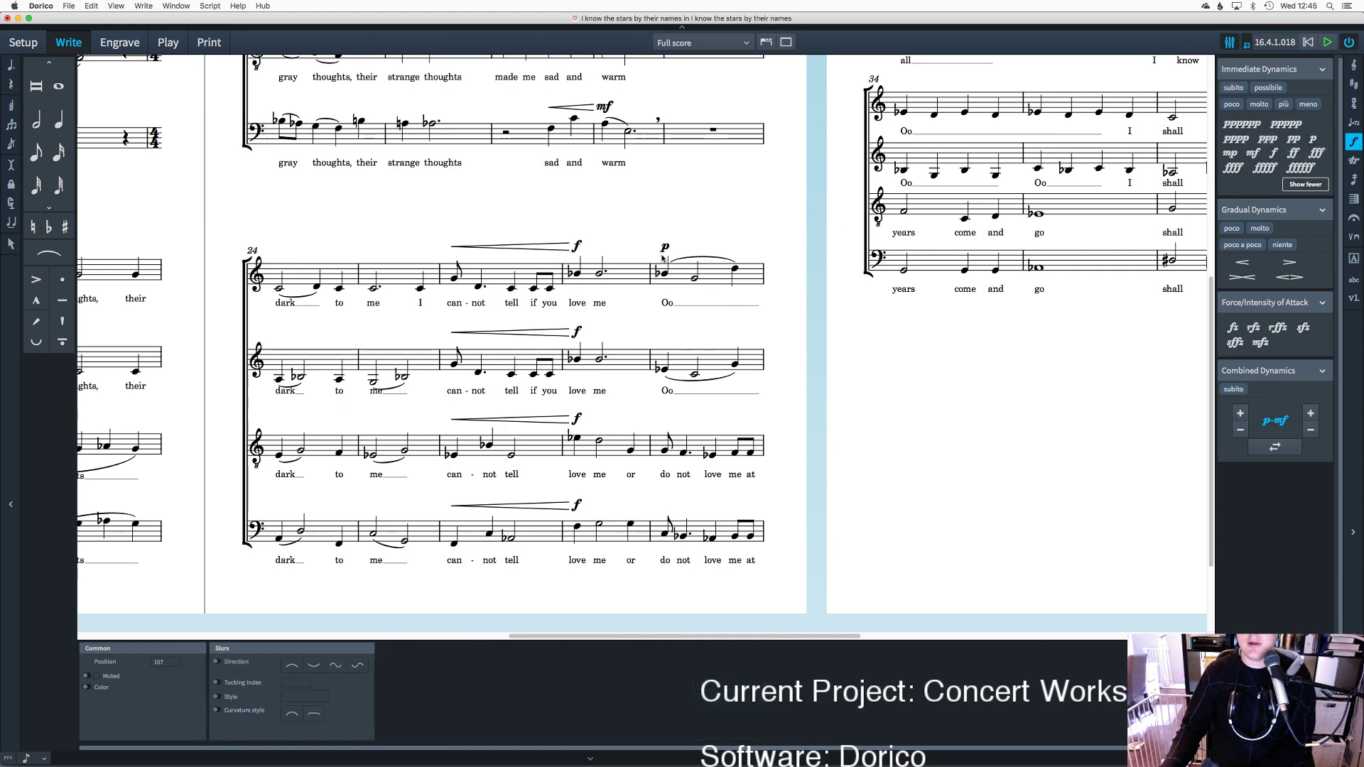
pyautogui.click(664, 250)
pyautogui.click(662, 277)
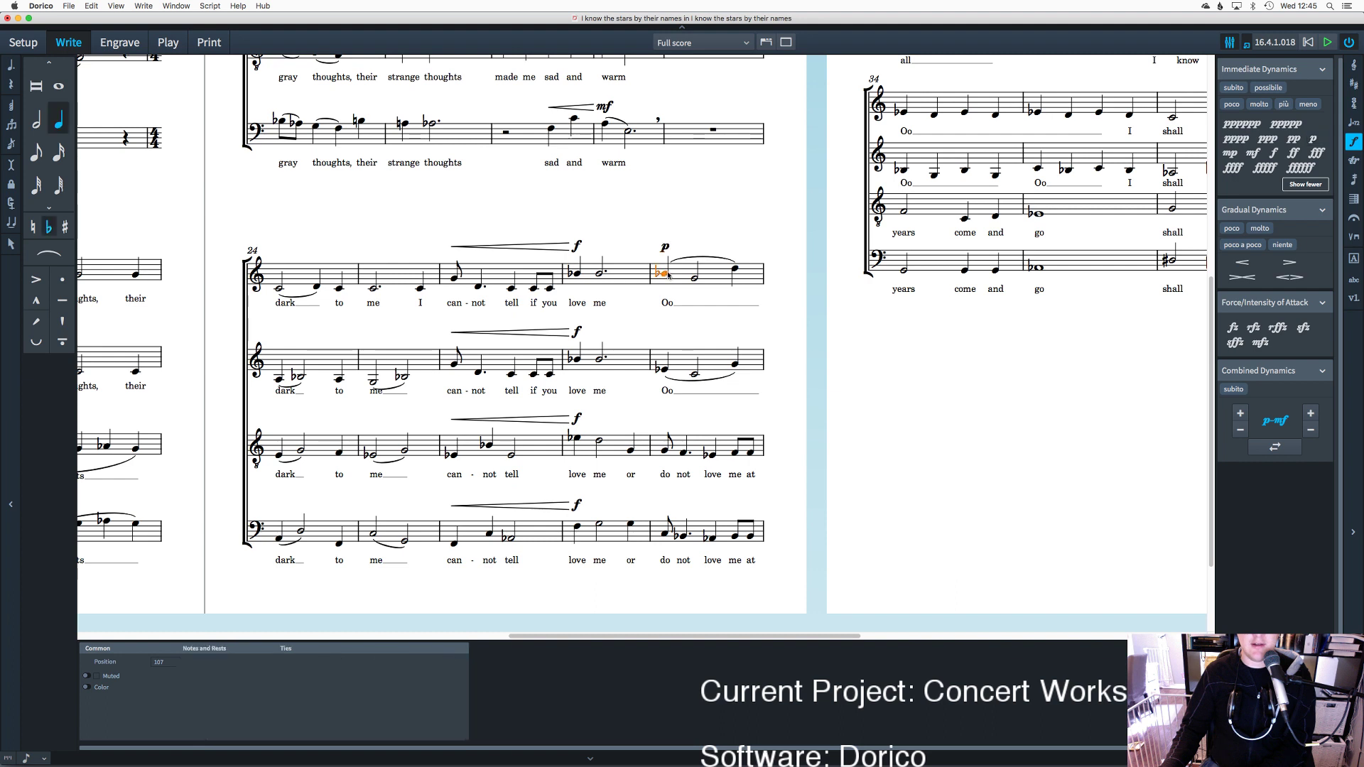
pyautogui.click(1236, 93)
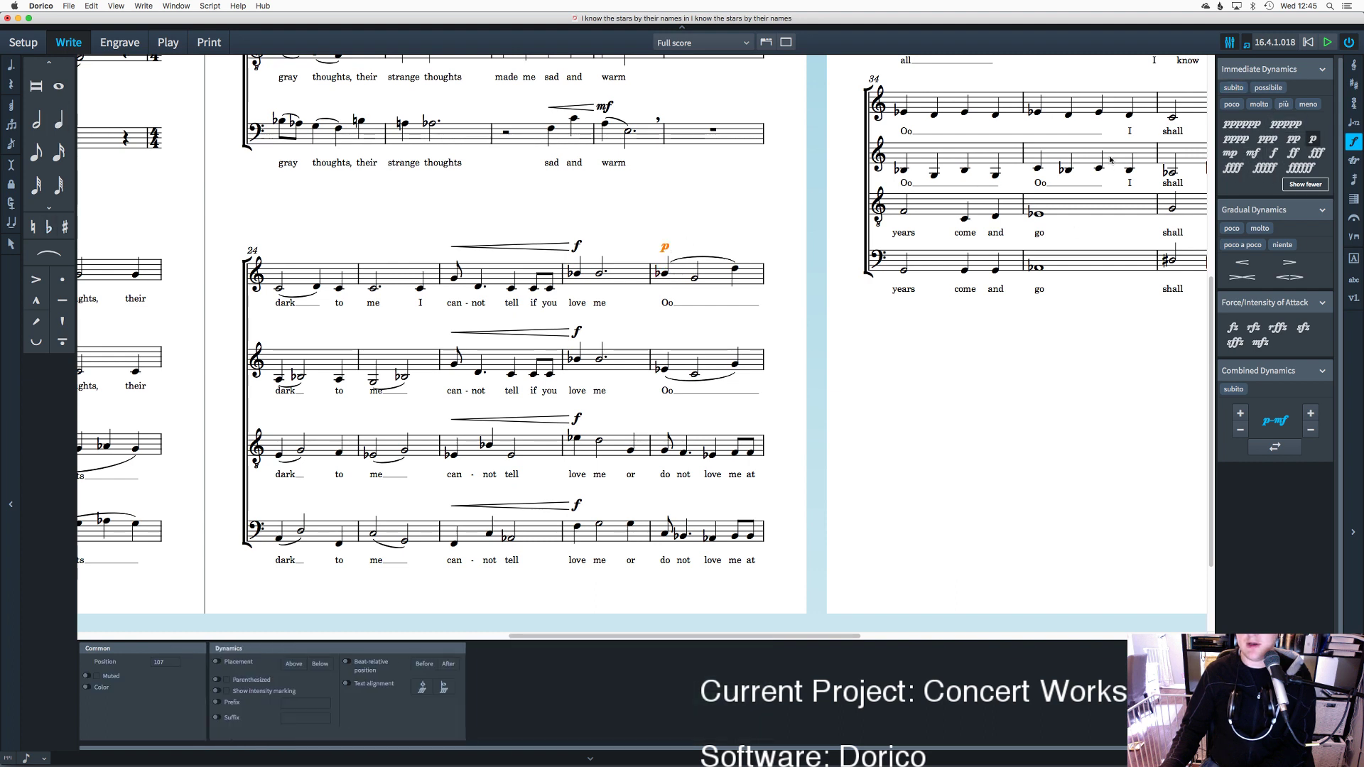
pyautogui.click(1242, 93)
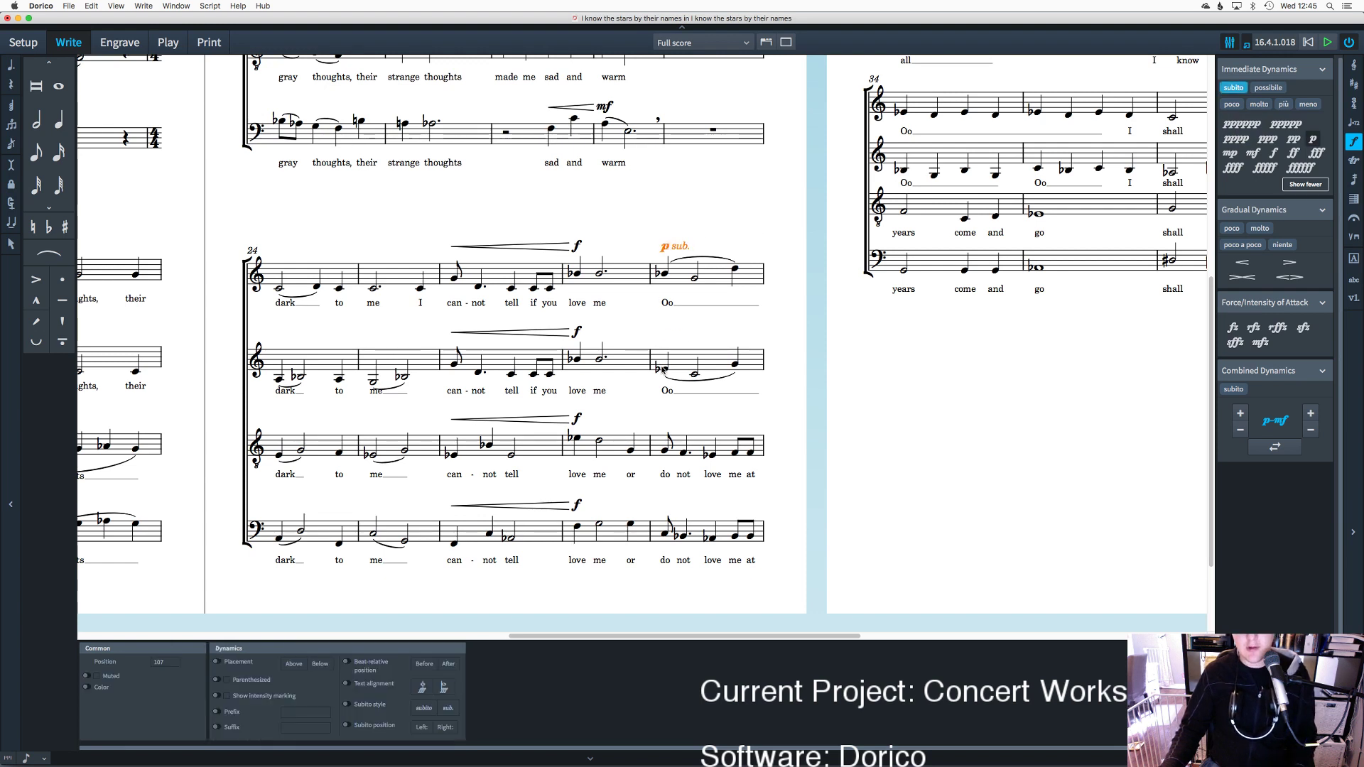
# Step: Copy the soprano's p sub. at the start of bar 28 to the alto, tenor and bass
pyautogui.hotkey('alt', 'Down')
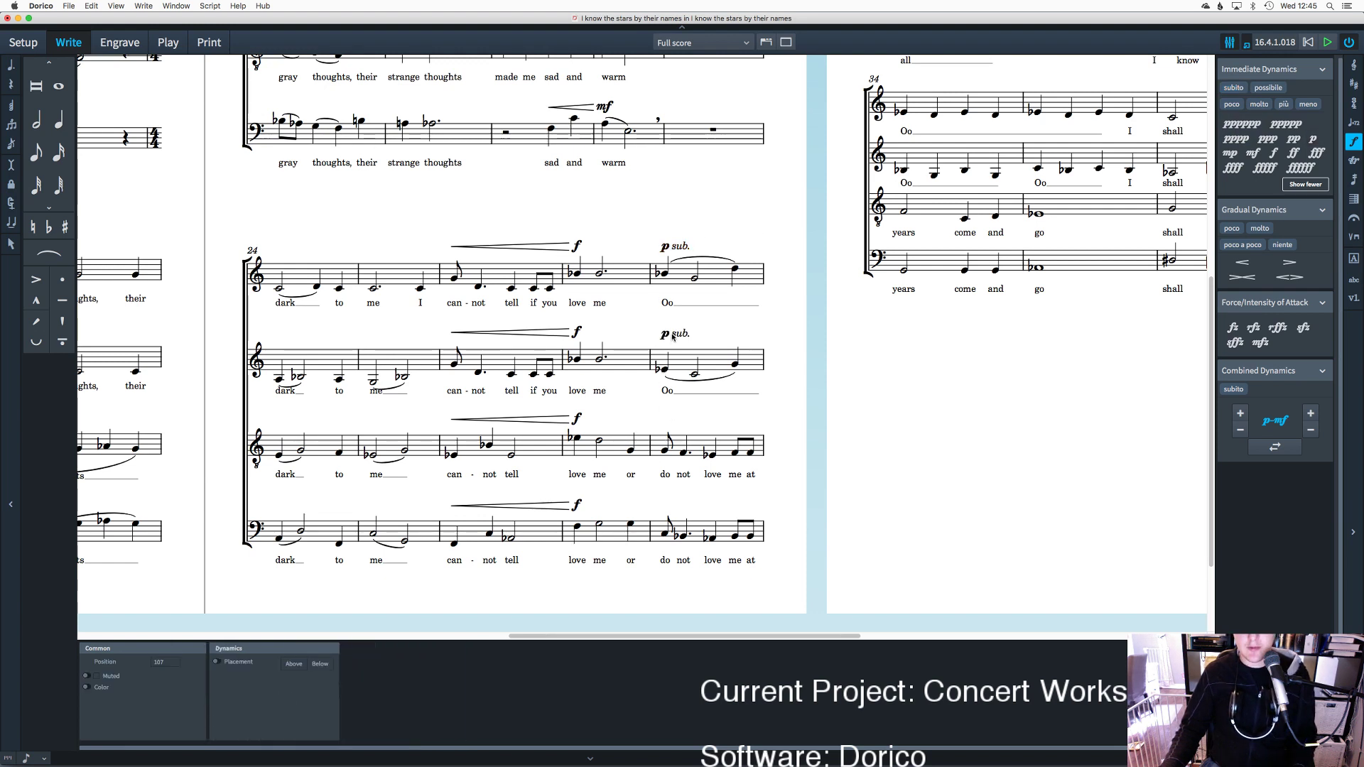
pyautogui.hotkey('alt', 'Down')
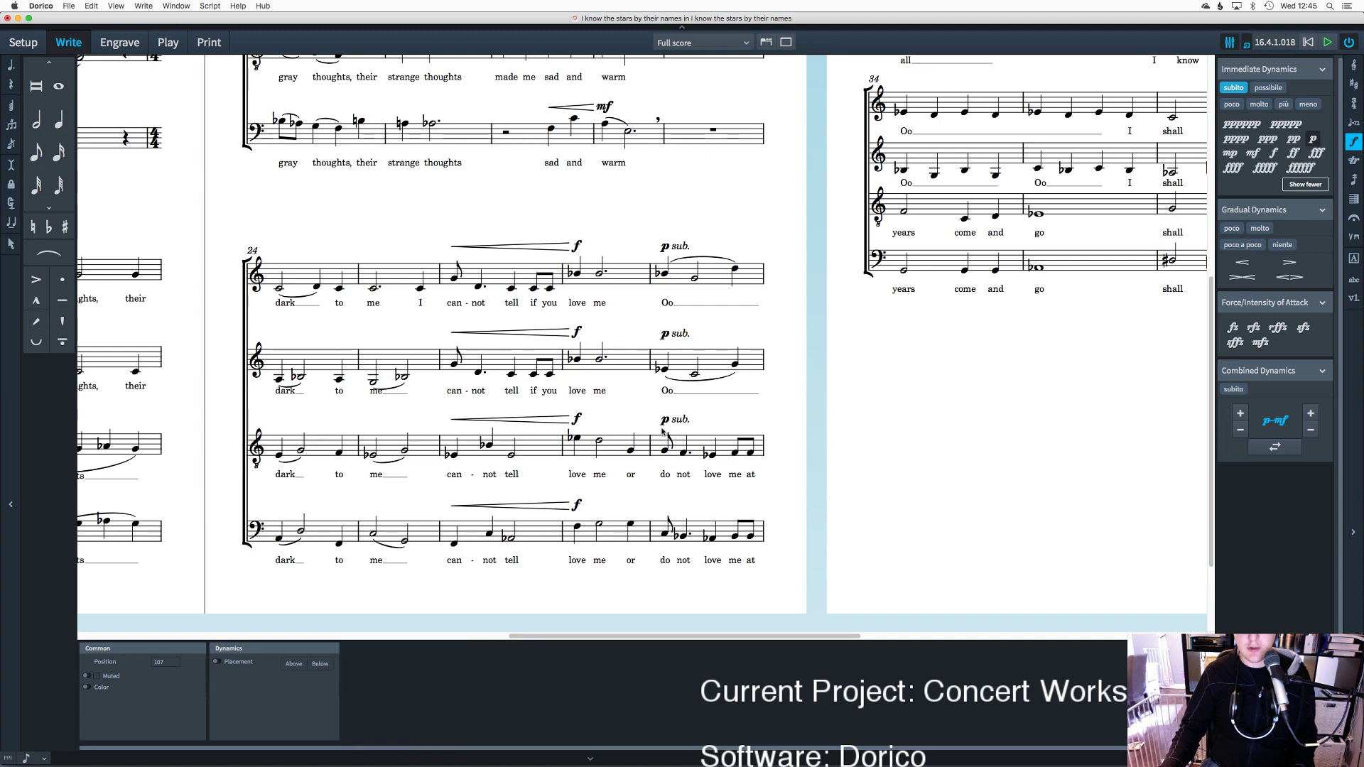
pyautogui.hotkey('alt', 'Down')
pyautogui.click(664, 450)
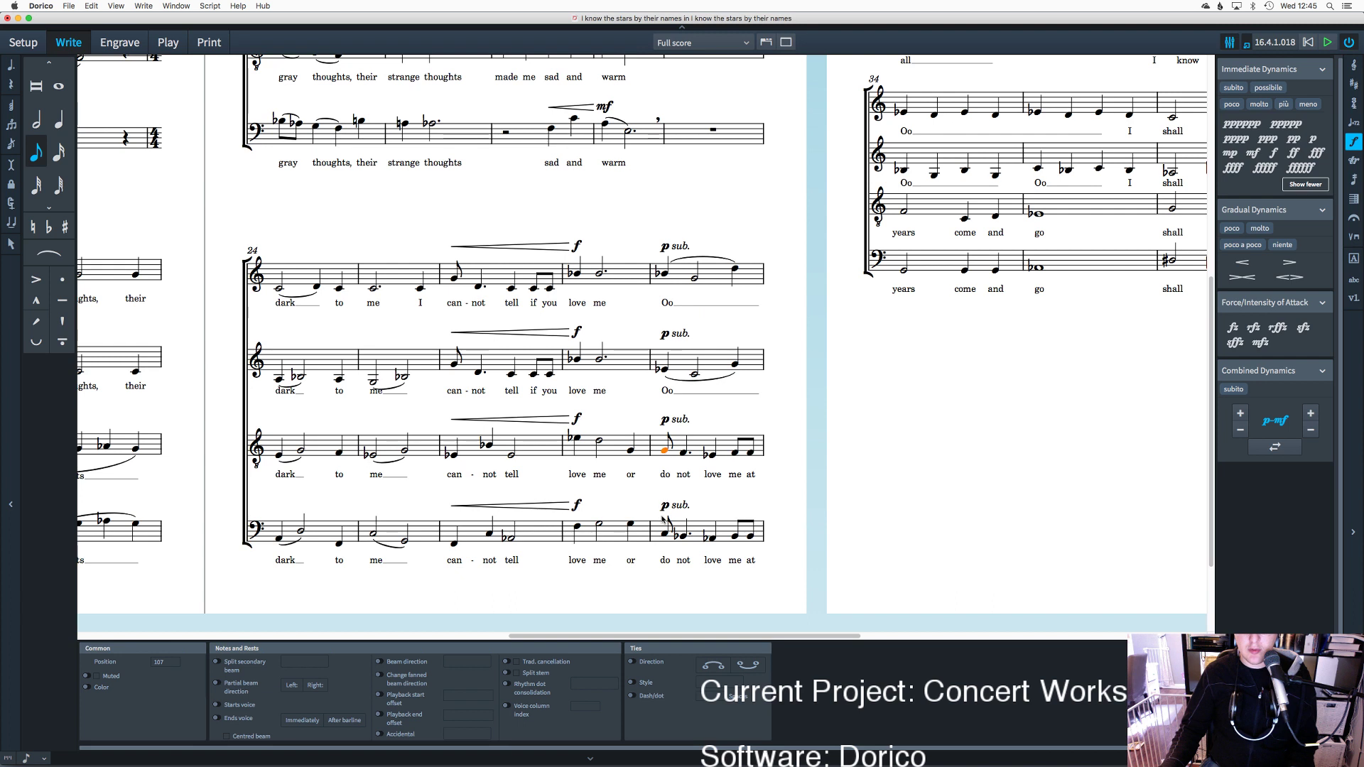
pyautogui.press('Escape')
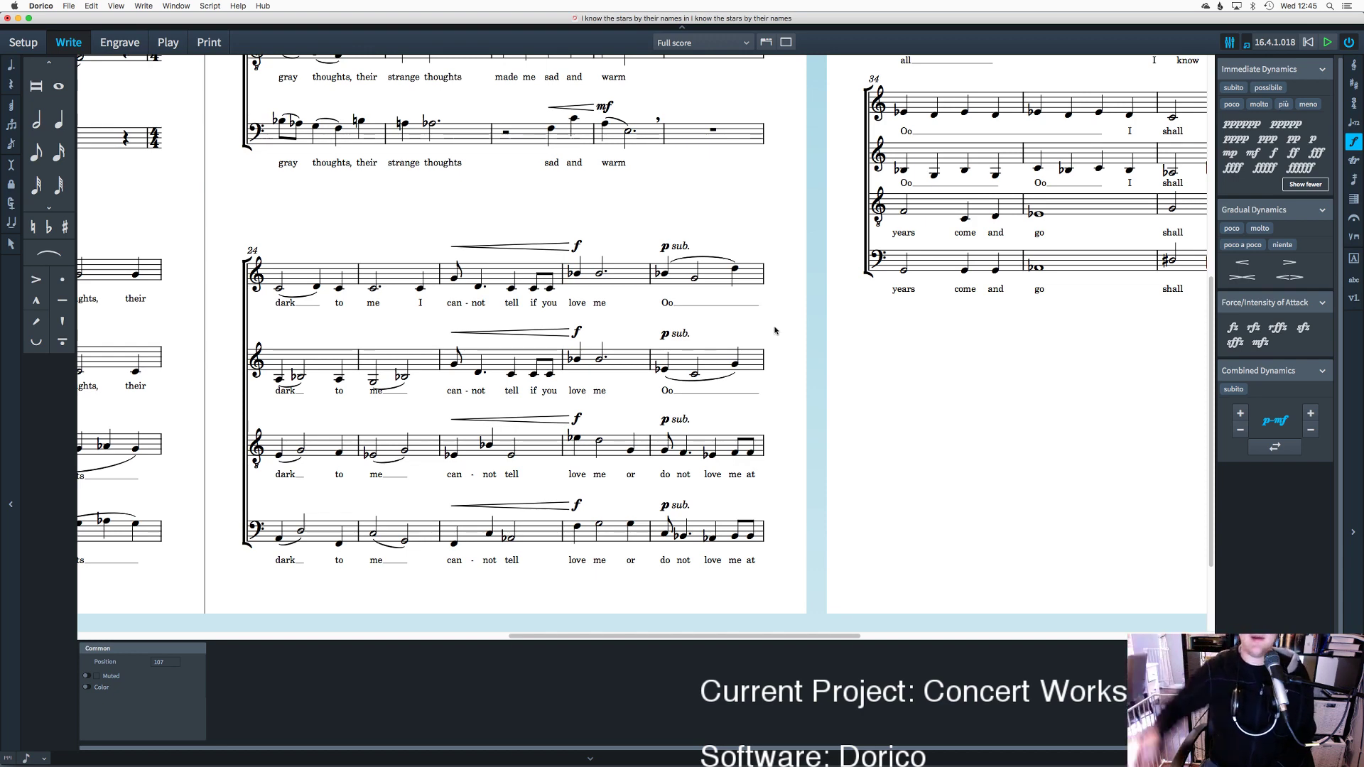
# Step: Slur the "Oo" notes from the last note of bar 29 to the end of bar 30 in the soprano and alto
pyautogui.scroll(4, 873, 452)
pyautogui.scroll(2, 873, 452)
pyautogui.hscroll(5, 873, 453)
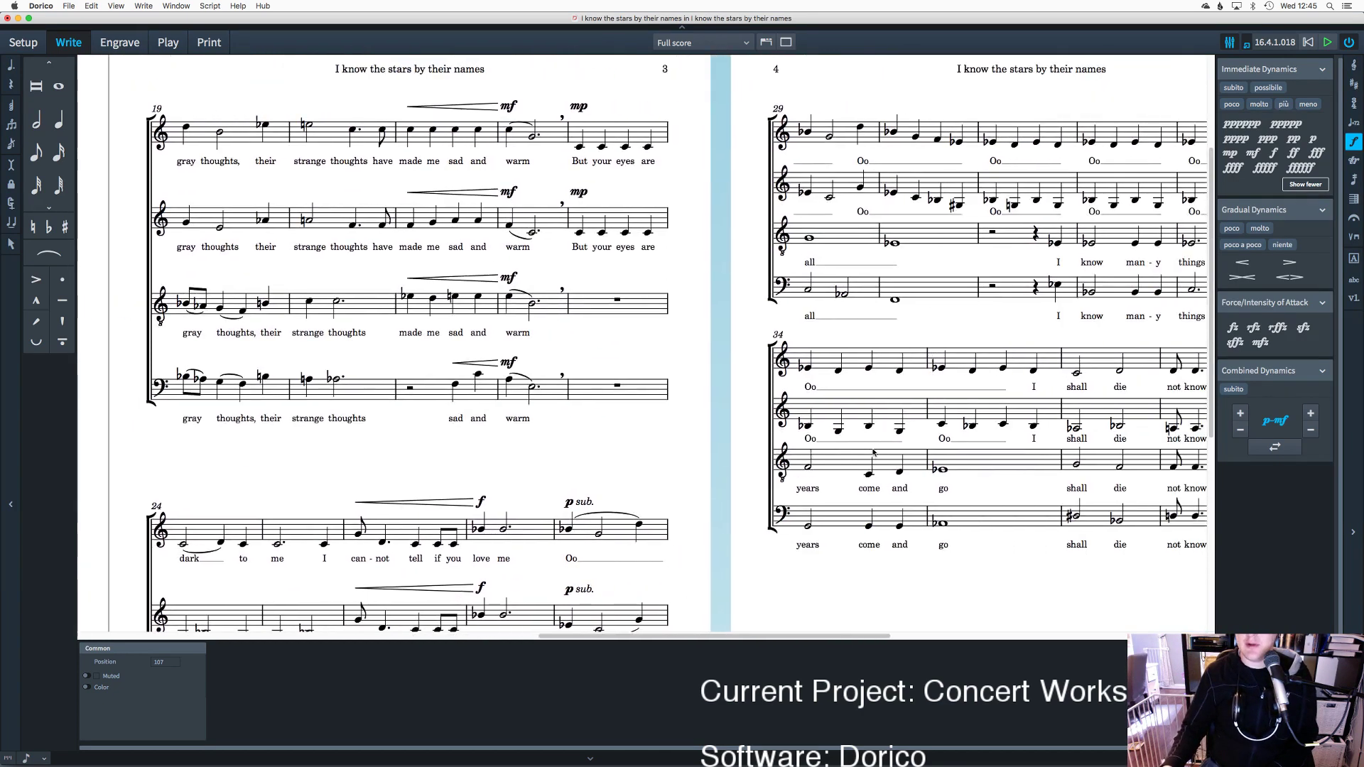
pyautogui.hscroll(1, 873, 452)
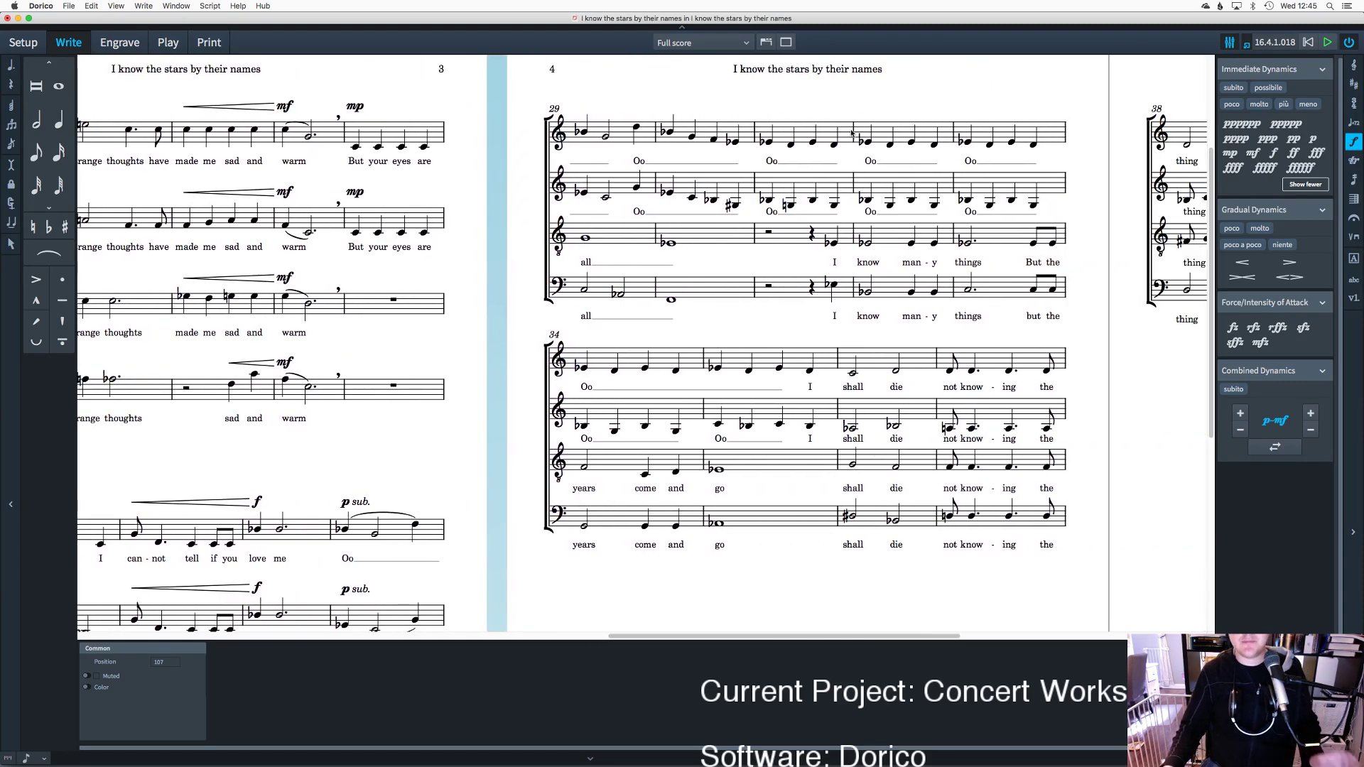
pyautogui.scroll(-8, 584, 133)
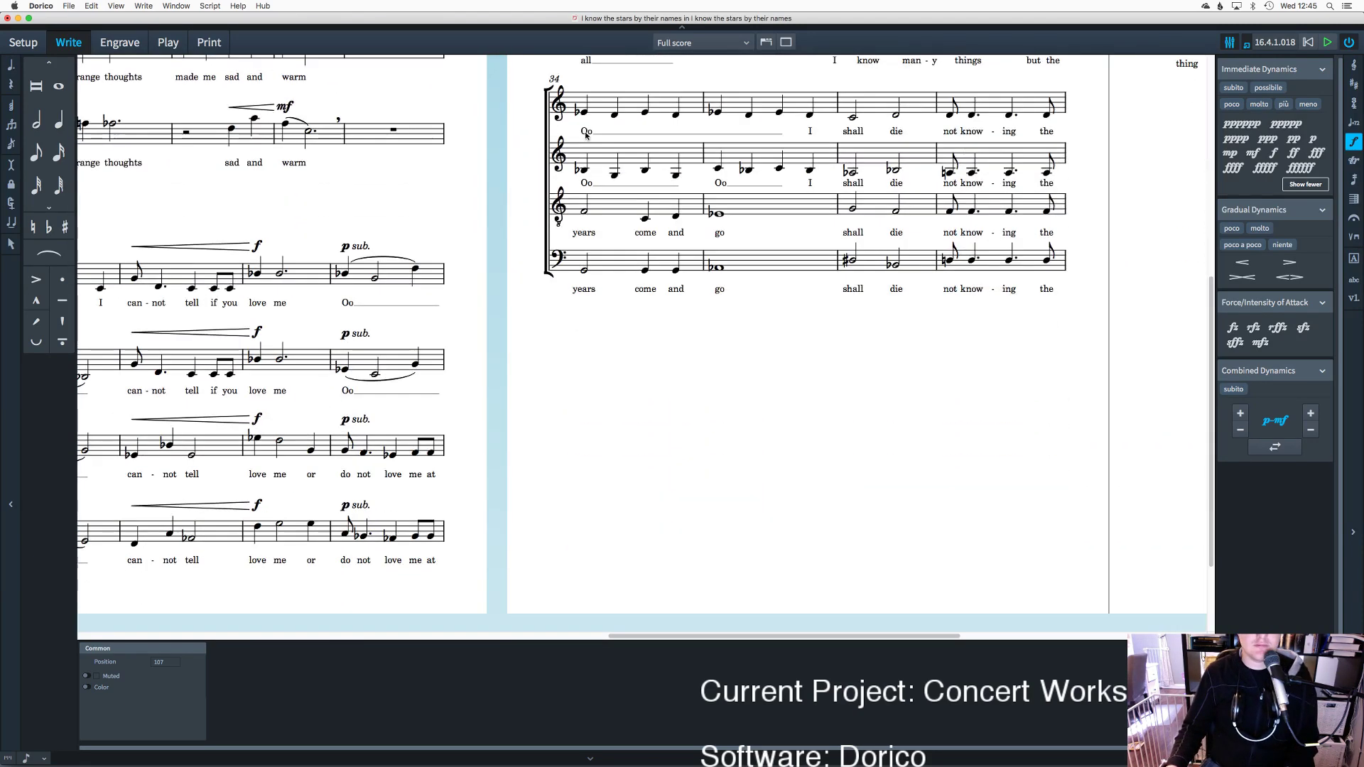
pyautogui.scroll(8, 585, 133)
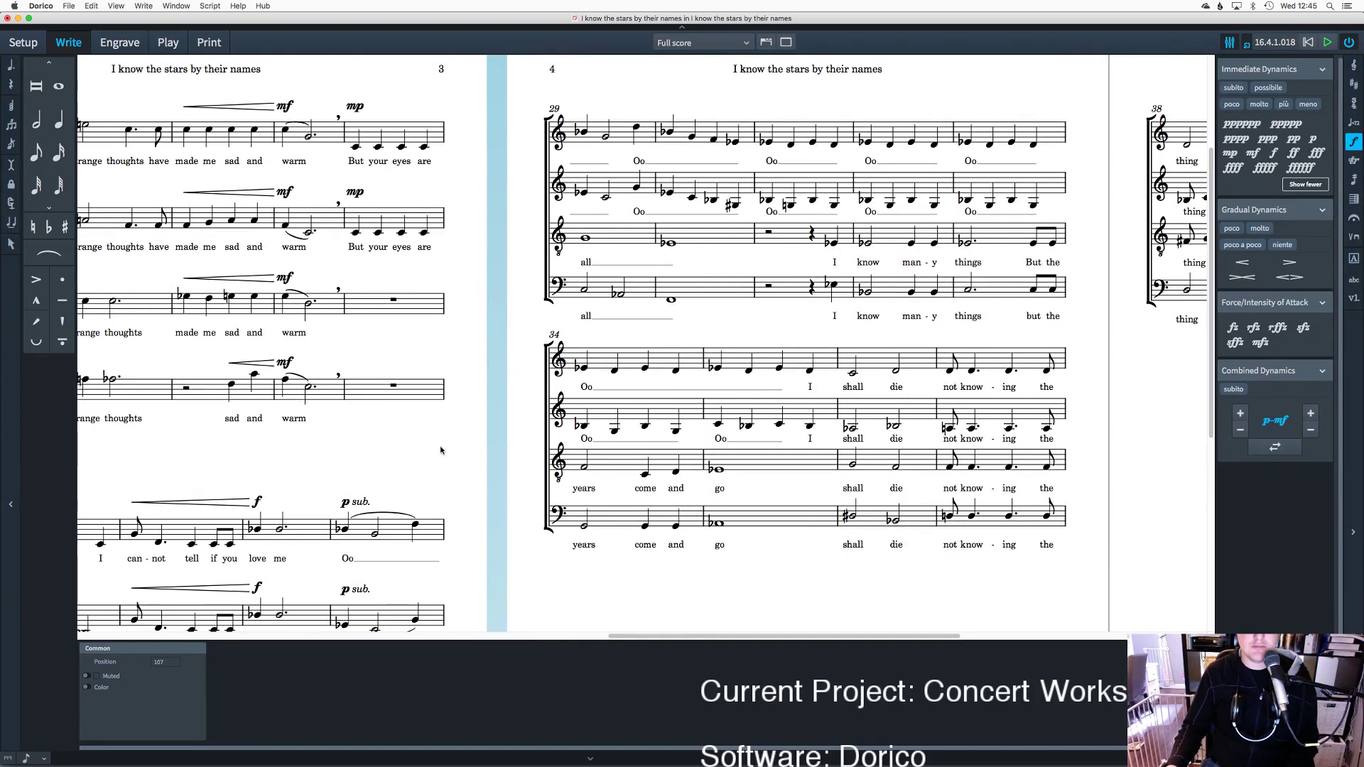
pyautogui.click(637, 128)
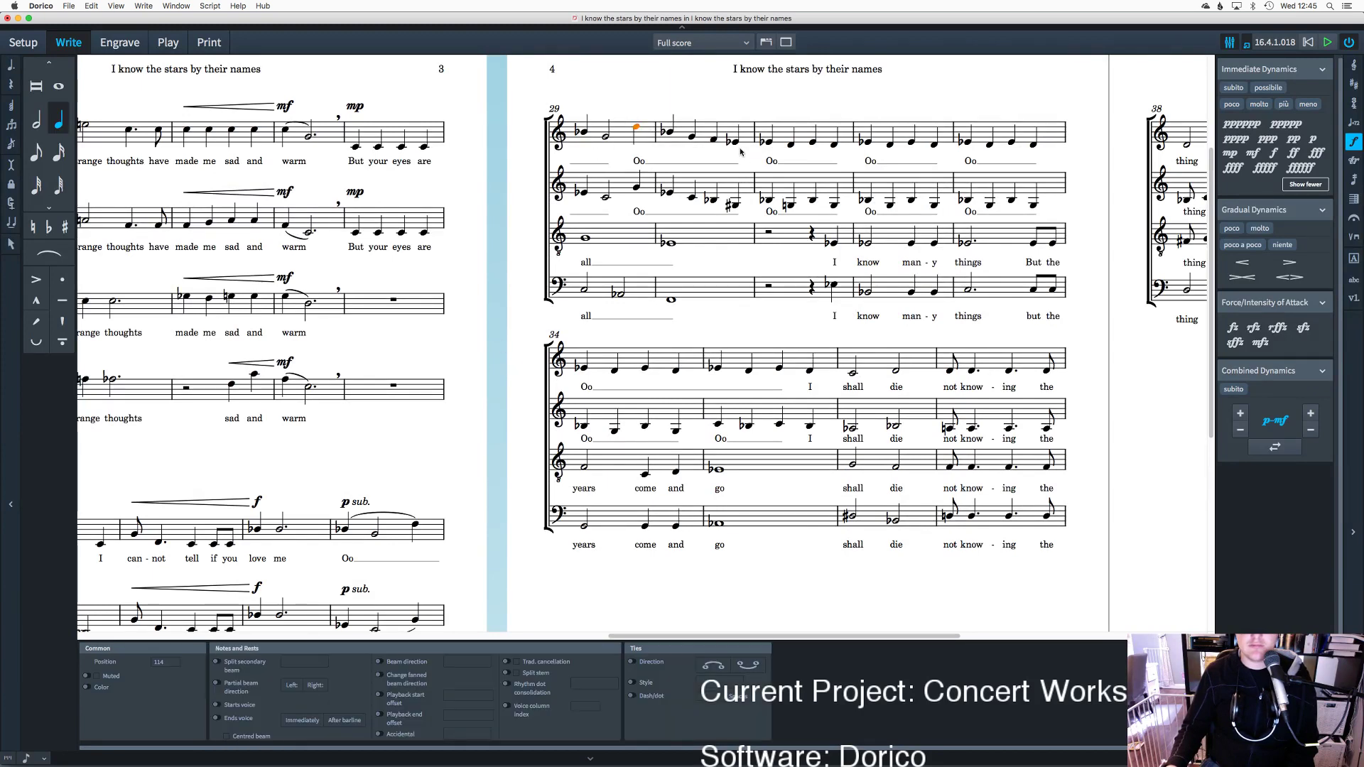
pyautogui.press('s')
pyautogui.click(636, 186)
pyautogui.press('s')
# Step: Slur the four notes sung on "Oo" in bar 31 of the soprano and alto
pyautogui.click(765, 140)
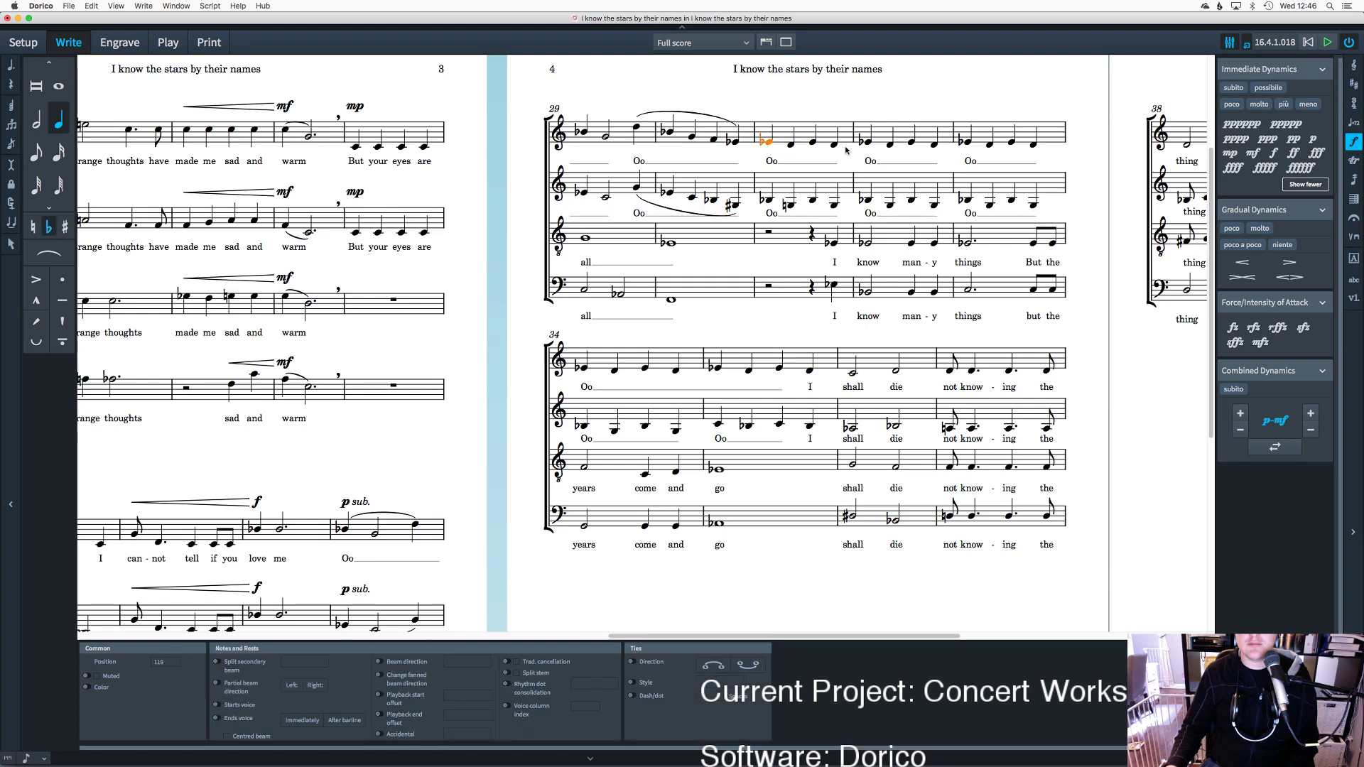
pyautogui.keyDown('shift'); pyautogui.click(836, 145); pyautogui.keyUp('shift')
pyautogui.press('s')
pyautogui.click(765, 199)
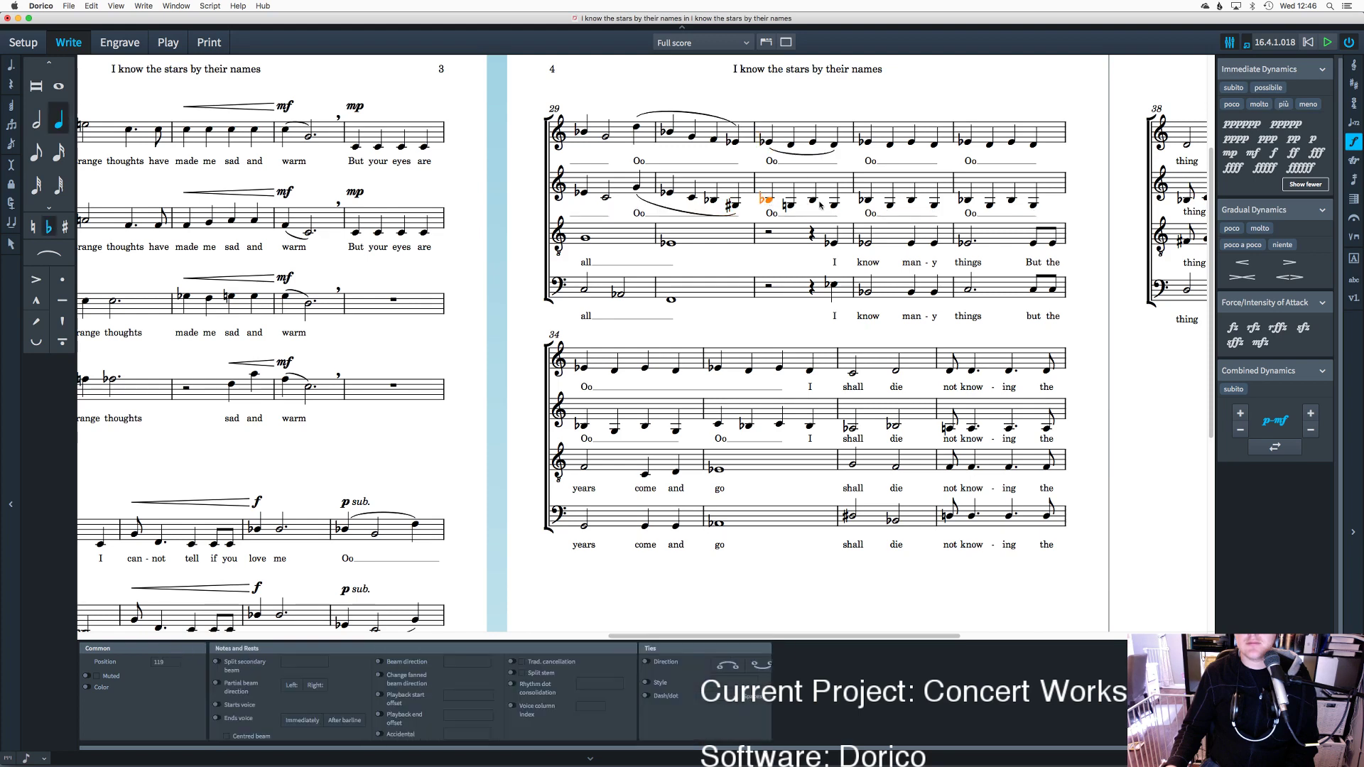
pyautogui.keyDown('shift'); pyautogui.click(834, 205); pyautogui.keyUp('shift')
pyautogui.press('s')
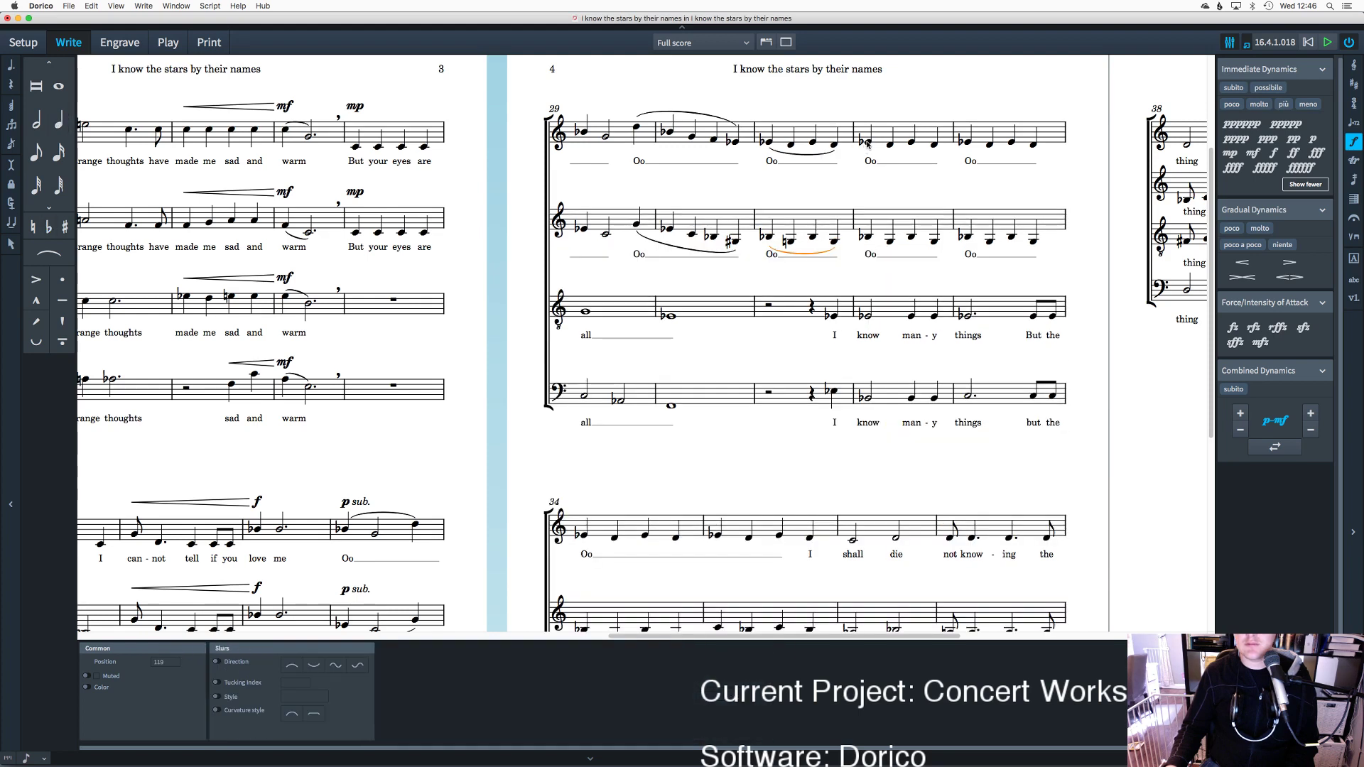
# Step: Slur the four notes sung on "Oo" in bar 32 of the soprano and alto
pyautogui.click(866, 142)
pyautogui.keyDown('shift'); pyautogui.click(934, 144); pyautogui.keyUp('shift')
pyautogui.press('s')
pyautogui.scroll(-5, 921, 211)
pyautogui.scroll(-5, 920, 207)
pyautogui.scroll(12, 888, 241)
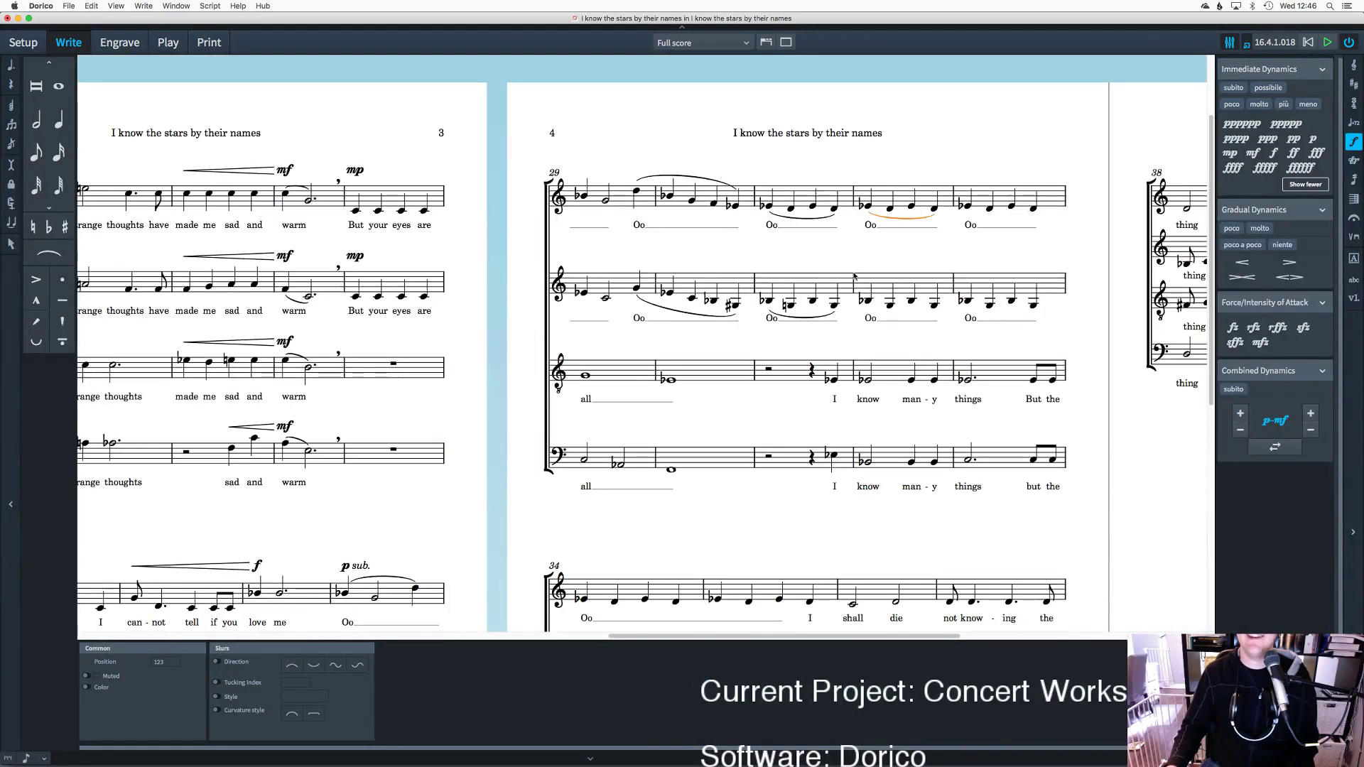
pyautogui.scroll(-3, 854, 276)
pyautogui.press('Escape')
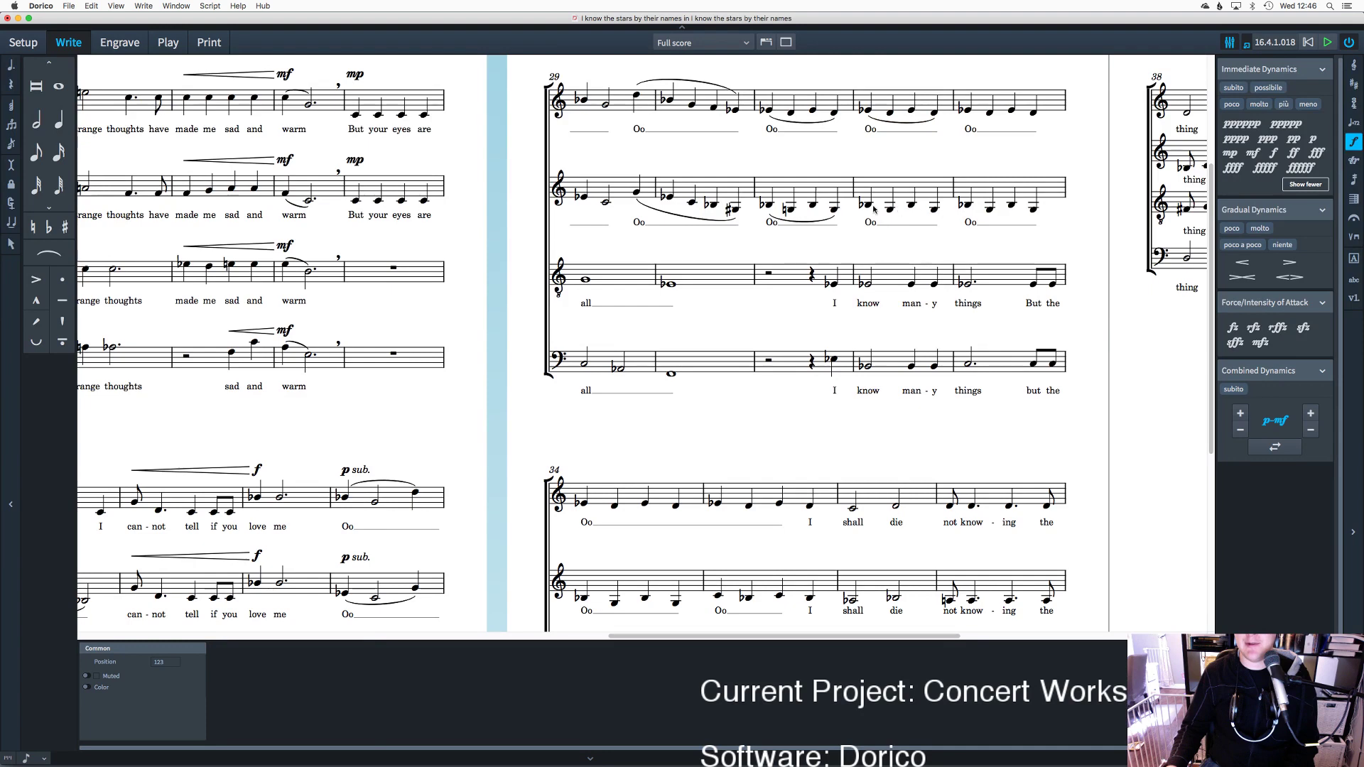
pyautogui.click(872, 209)
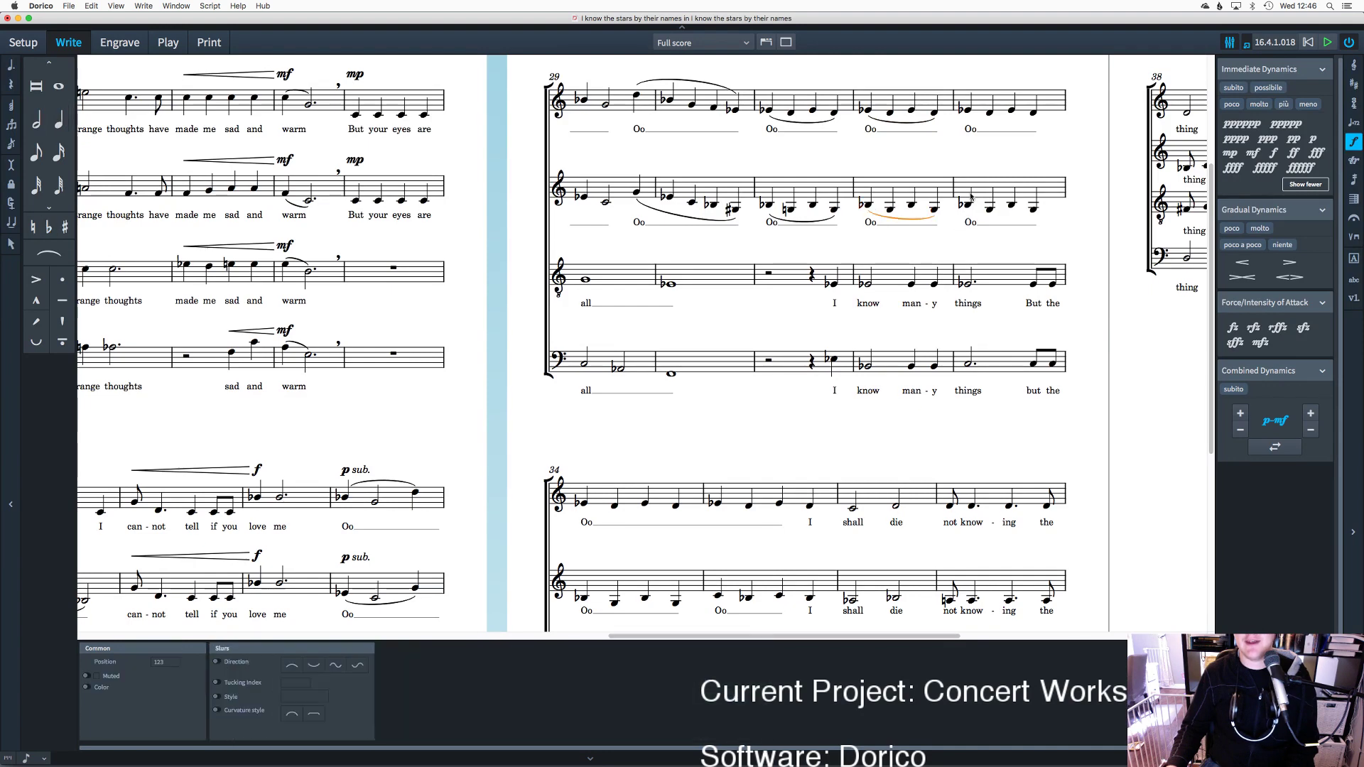
# Step: Slur the four notes sung on "Oo" in bar 33 of the alto and soprano
pyautogui.click(967, 207)
pyautogui.keyDown('shift'); pyautogui.click(1034, 208); pyautogui.keyUp('shift')
pyautogui.press('s')
pyautogui.keyDown('shift'); pyautogui.click(1034, 112); pyautogui.keyUp('shift')
pyautogui.press('s')
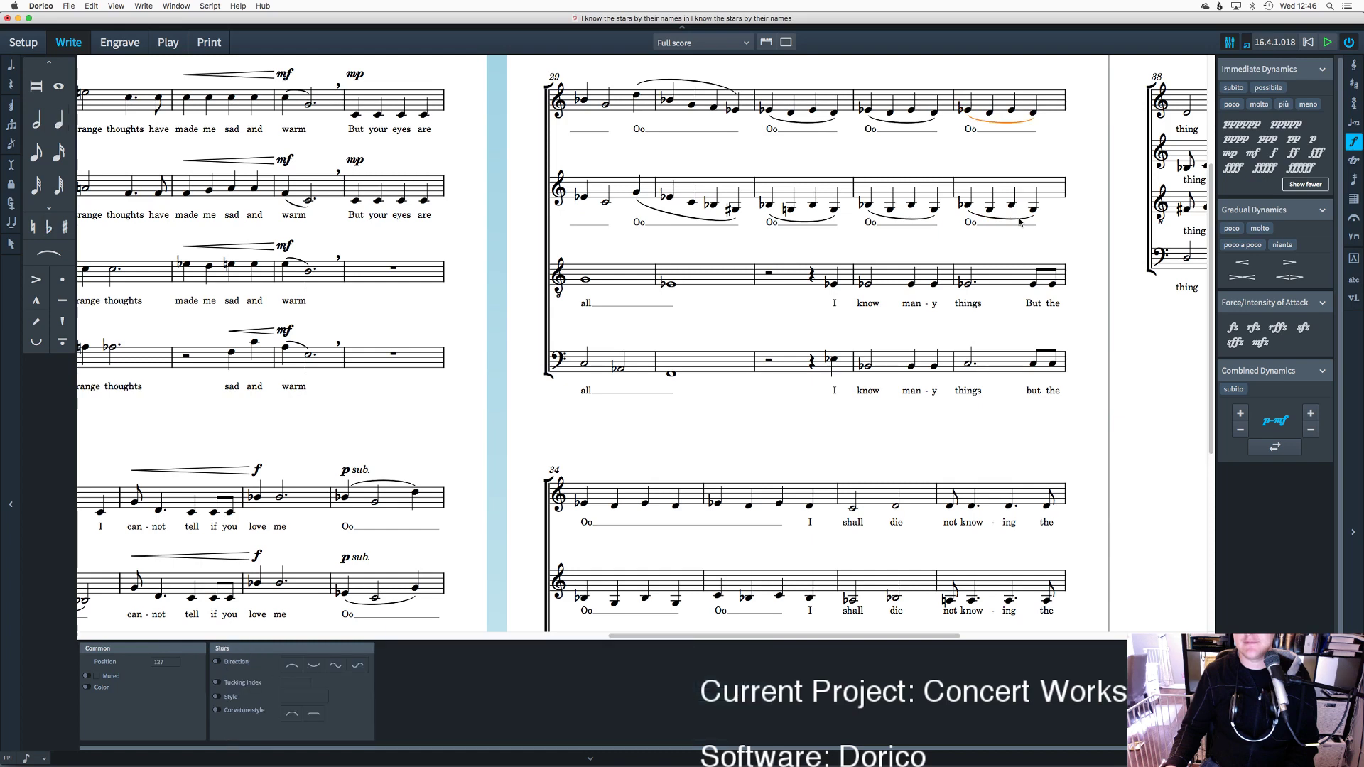
# Step: Add mp to the tenor and bass on the note sung on "I" at the end of bar 31
pyautogui.scroll(-1, 1020, 222)
pyautogui.scroll(-1, 1019, 222)
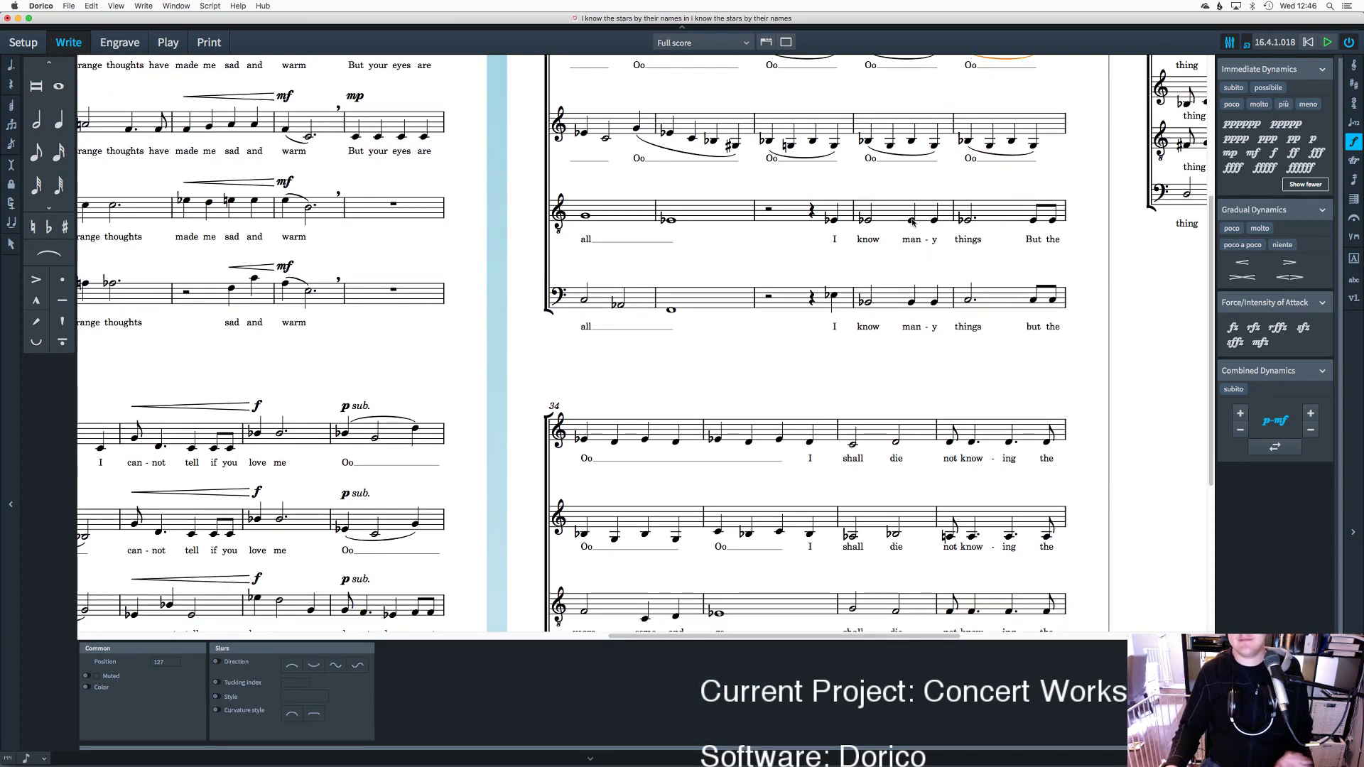
pyautogui.scroll(3, 914, 220)
pyautogui.scroll(-2, 914, 221)
pyautogui.scroll(-5, 753, 196)
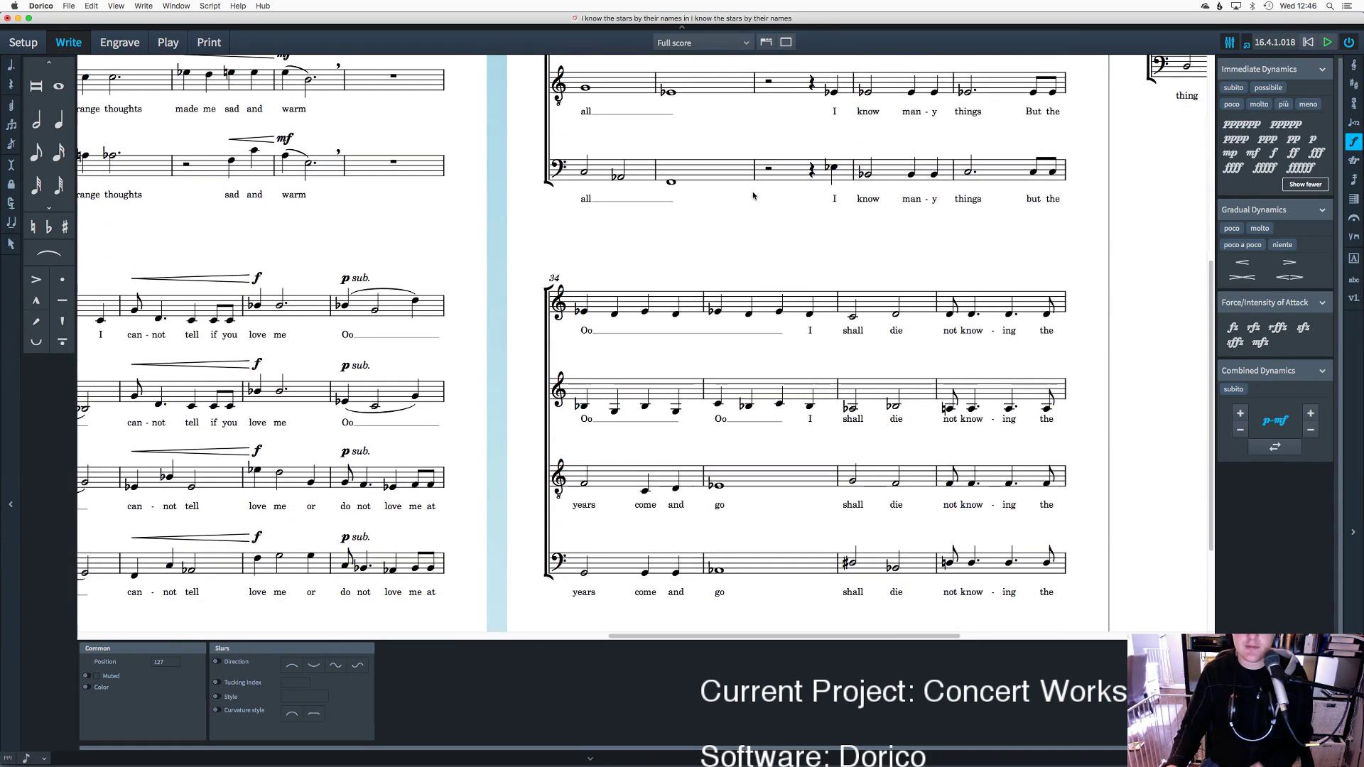
pyautogui.scroll(7, 753, 195)
pyautogui.scroll(-3, 753, 195)
pyautogui.scroll(5, 718, 181)
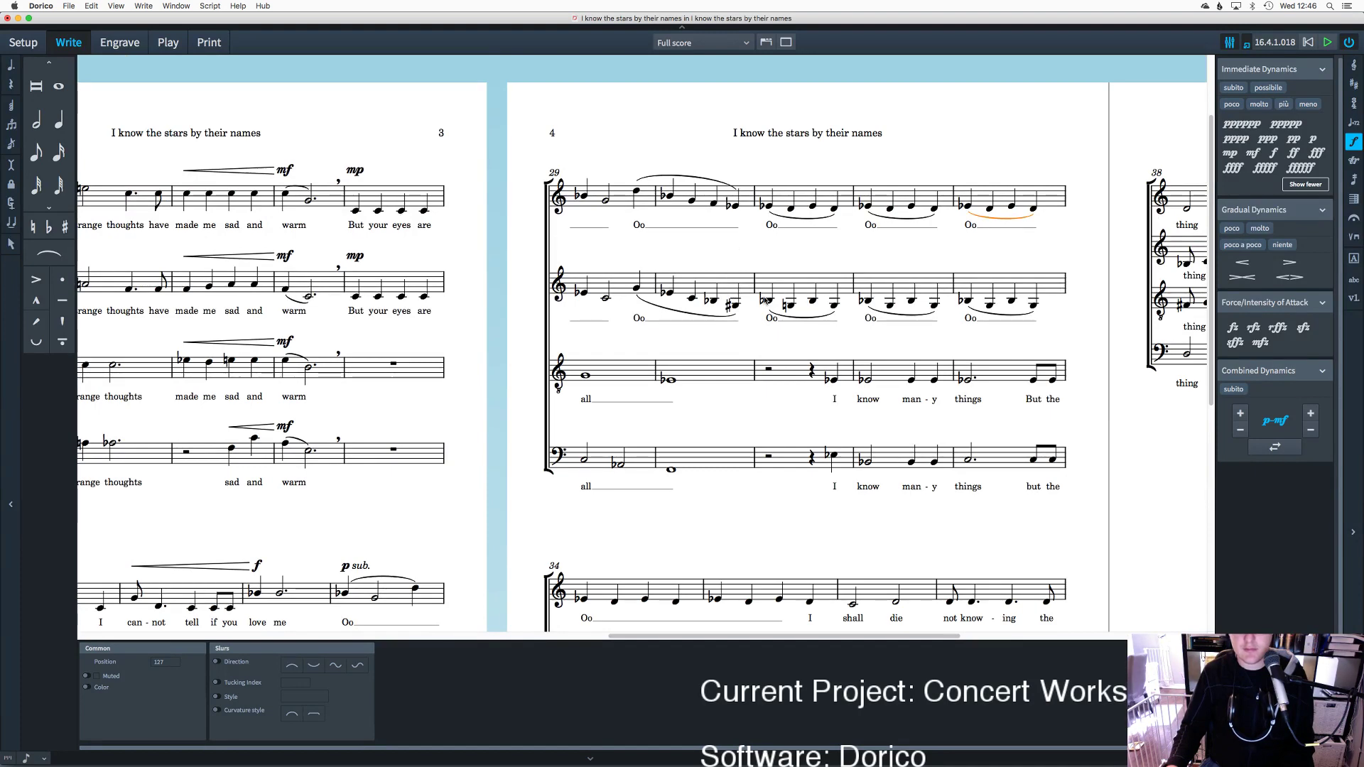
pyautogui.scroll(-2, 773, 305)
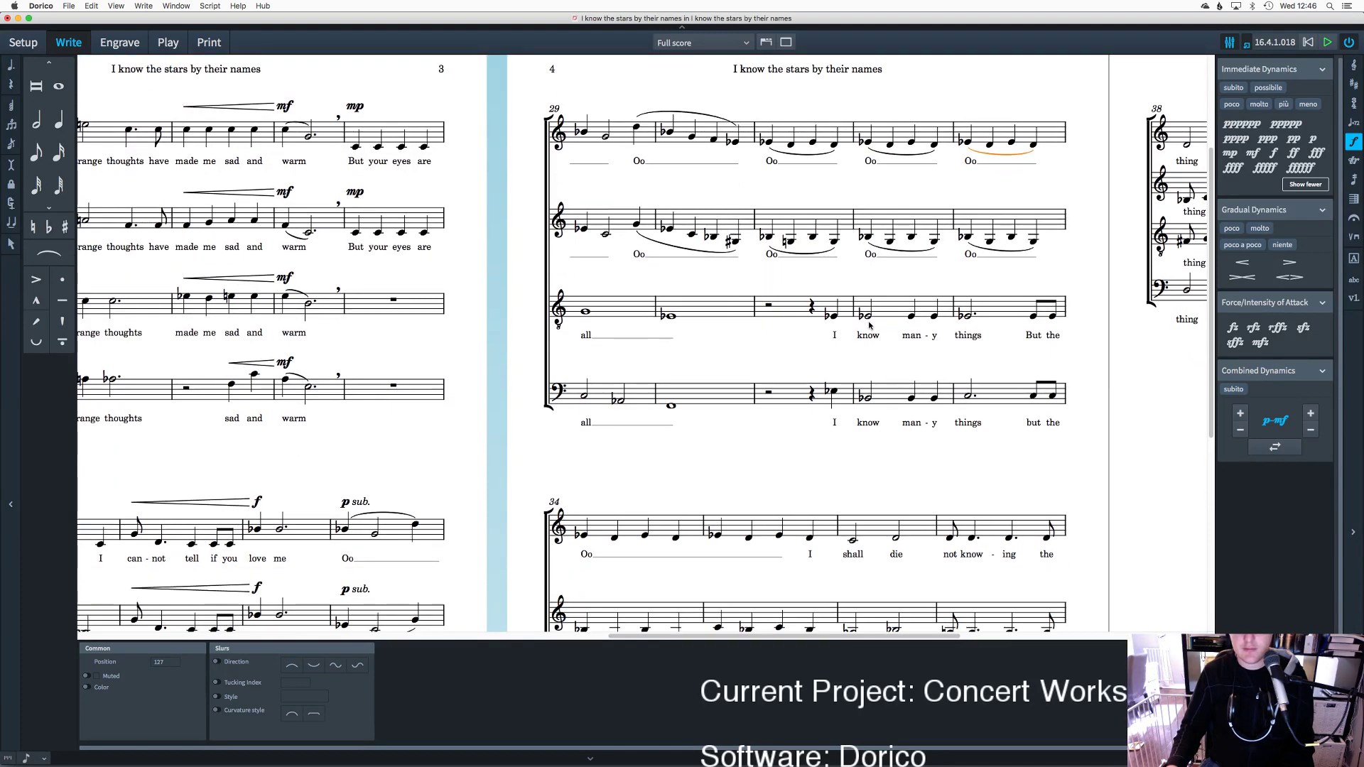
pyautogui.click(836, 319)
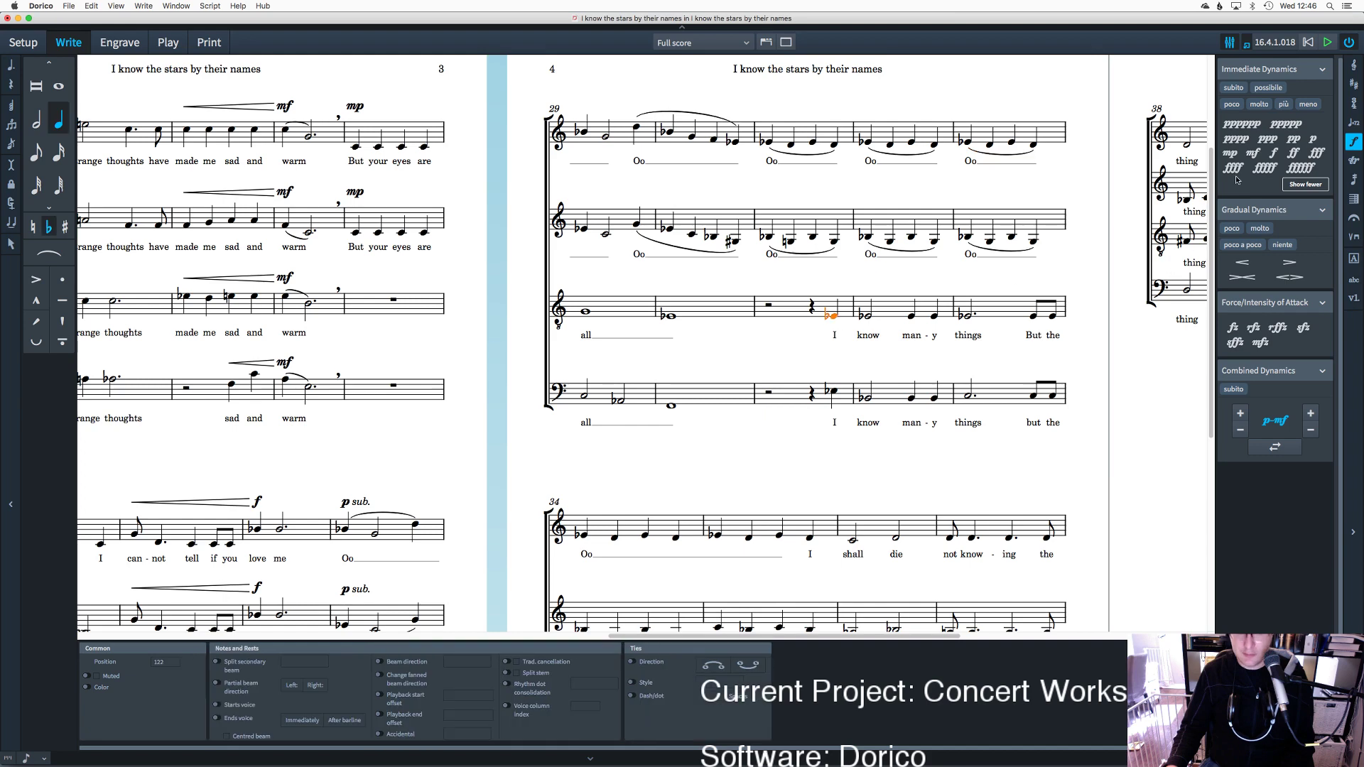
pyautogui.click(1241, 153)
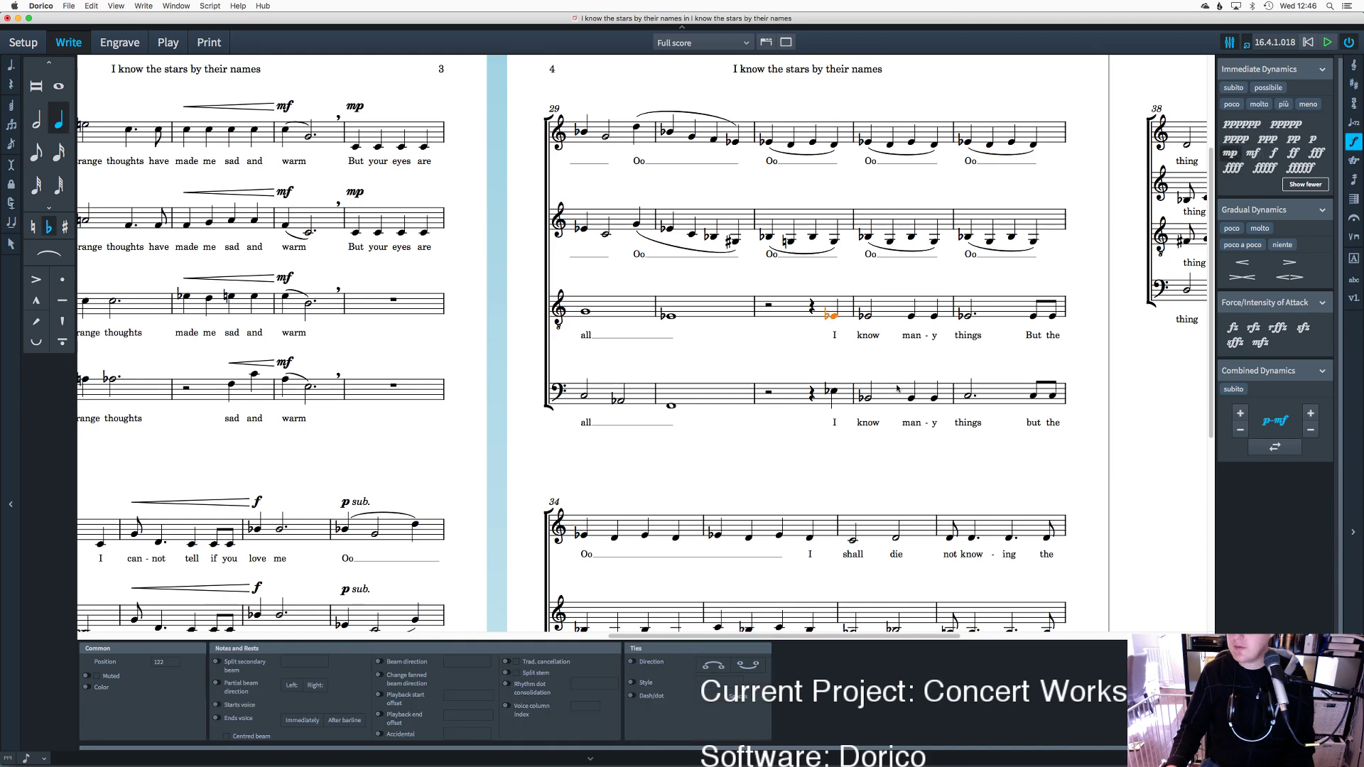
pyautogui.click(834, 396)
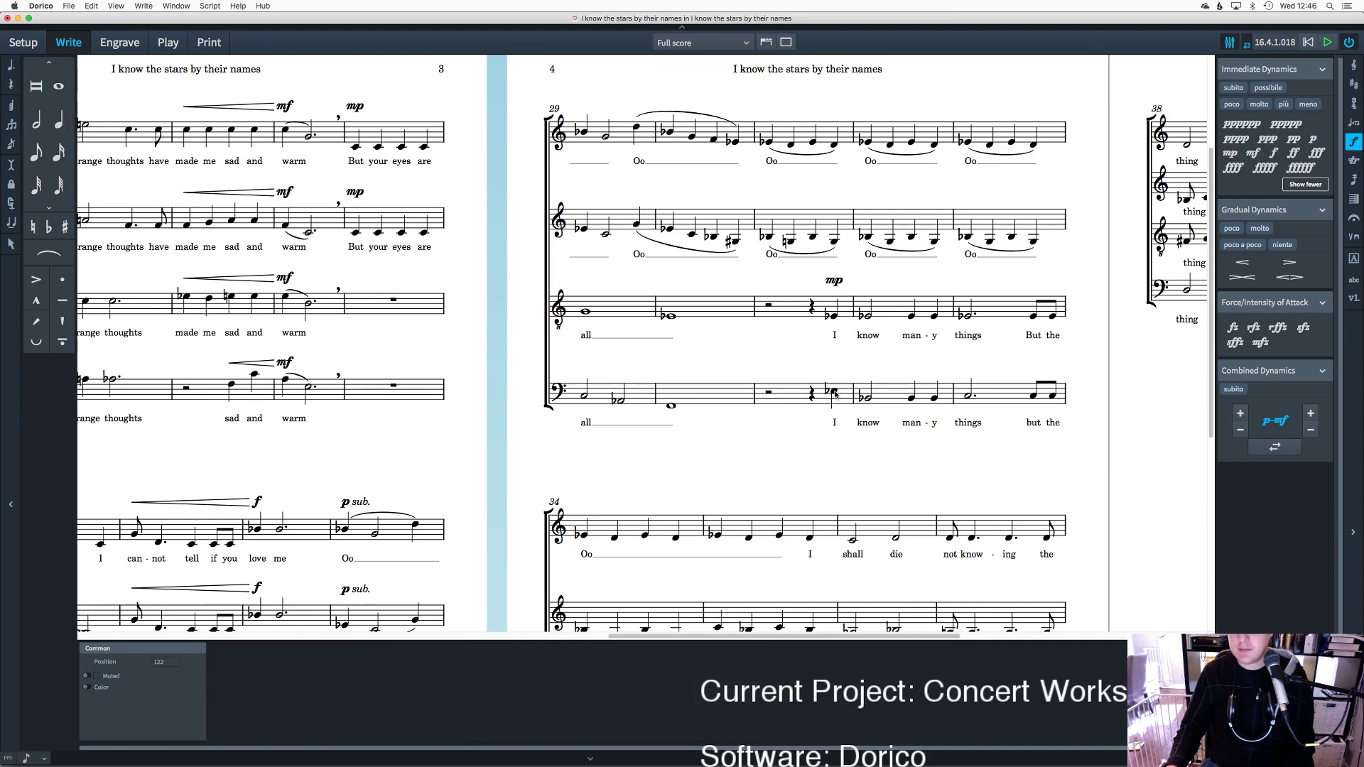
pyautogui.click(1229, 153)
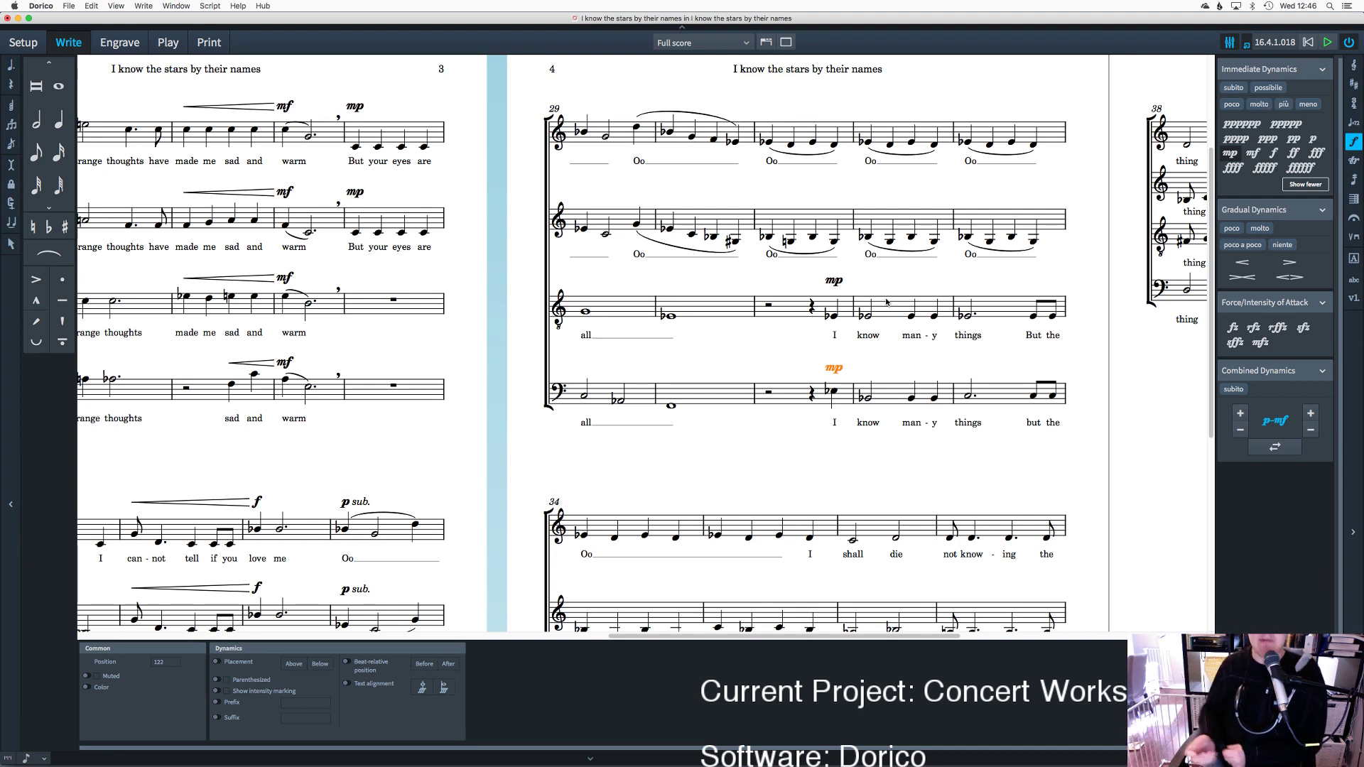
# Step: Slur the notes sung on "all" across bars 29 and 30 in the bass and tenor
pyautogui.scroll(-3, 658, 346)
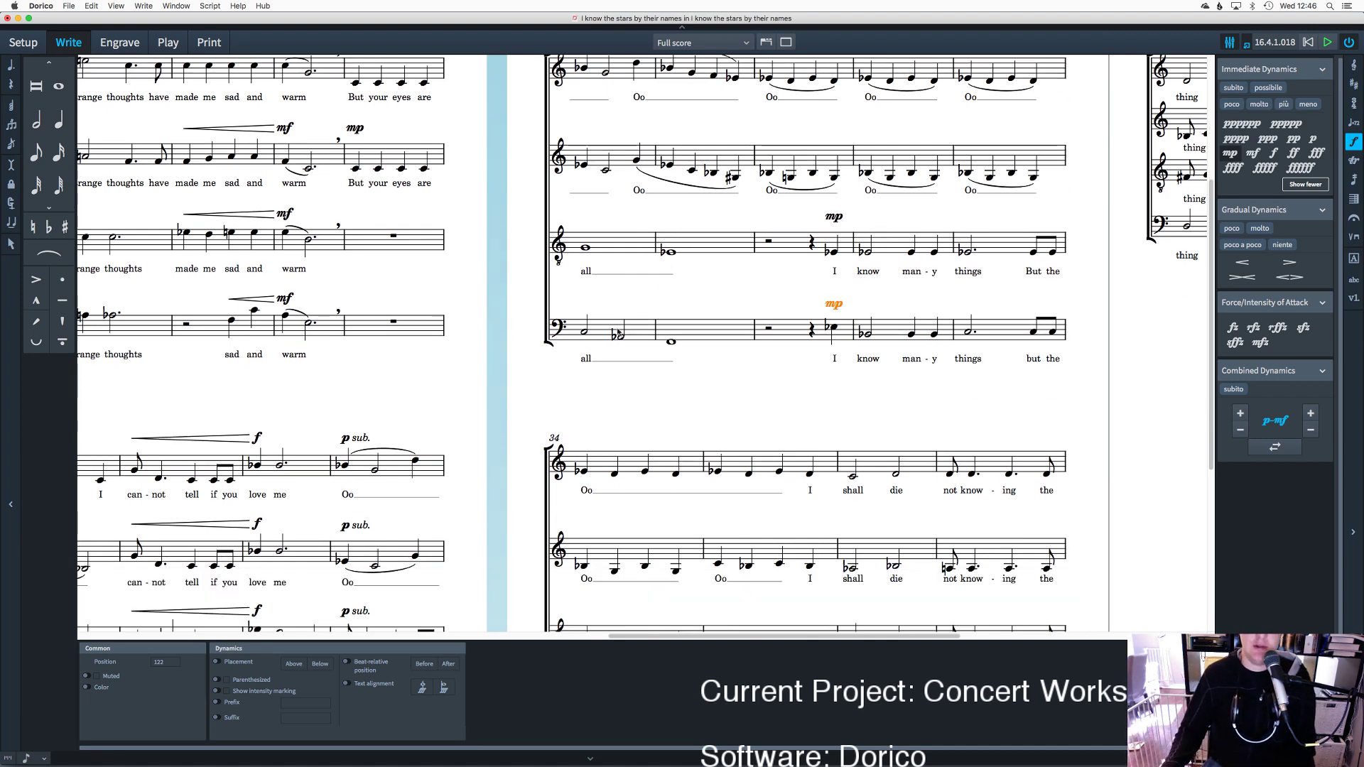
pyautogui.click(585, 333)
pyautogui.press('s')
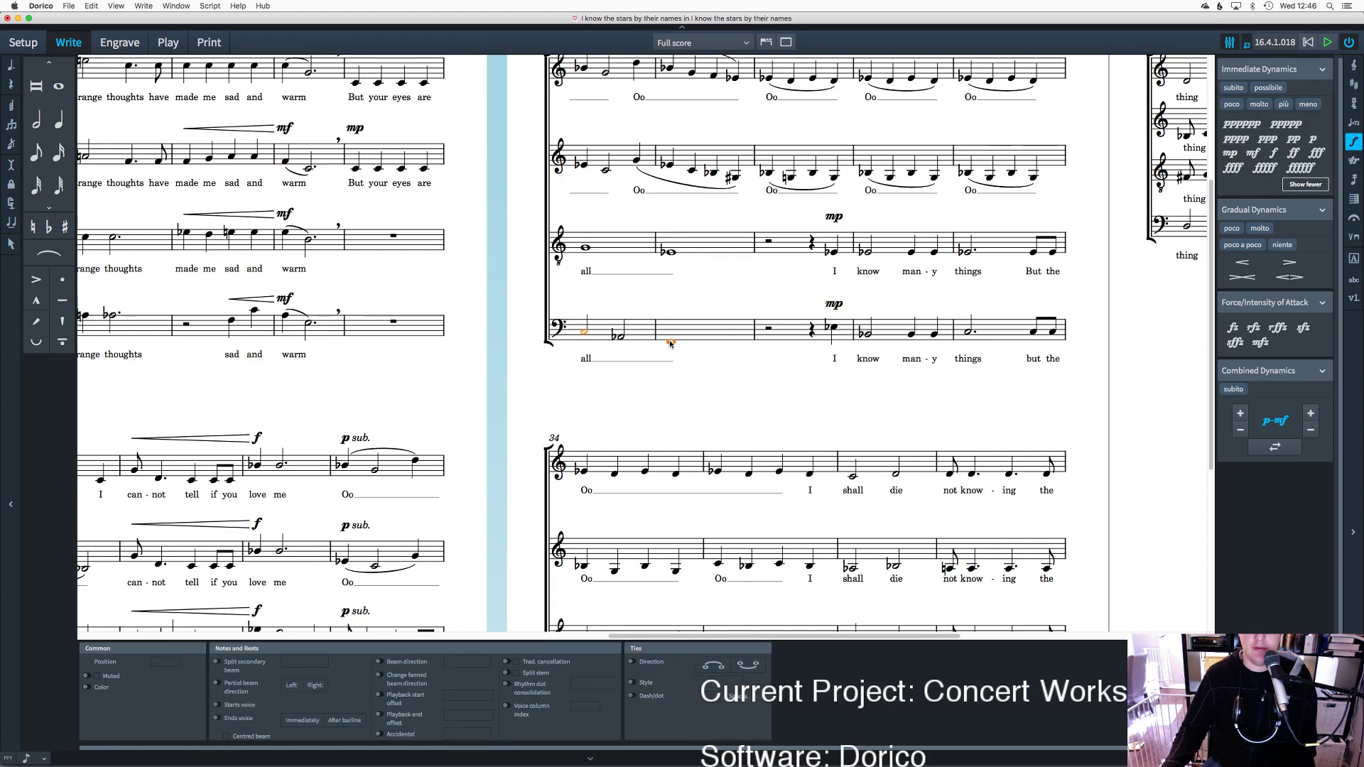
pyautogui.click(585, 249)
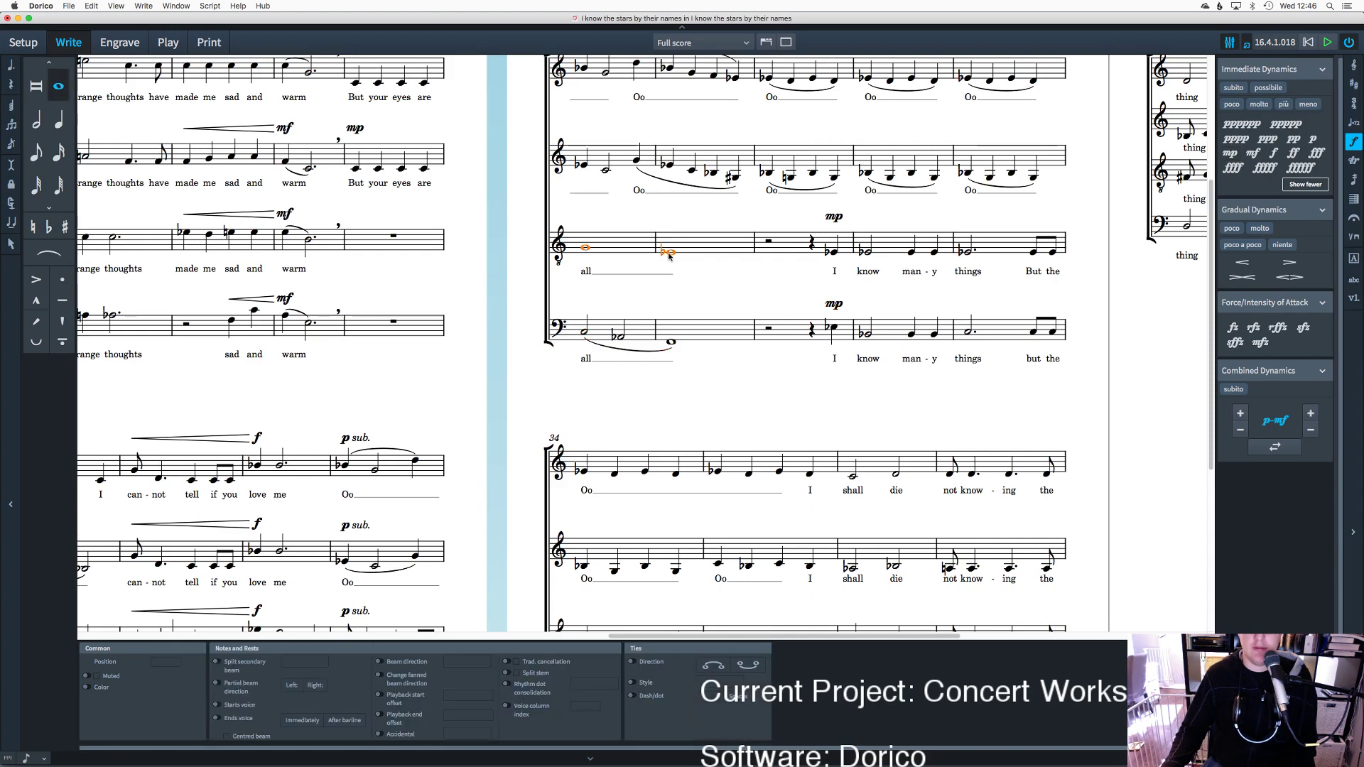
pyautogui.press('s')
# Step: Delete the slurs over "Oo" in bar 28 of the soprano and alto
pyautogui.scroll(-10, 669, 256)
pyautogui.scroll(10, 743, 313)
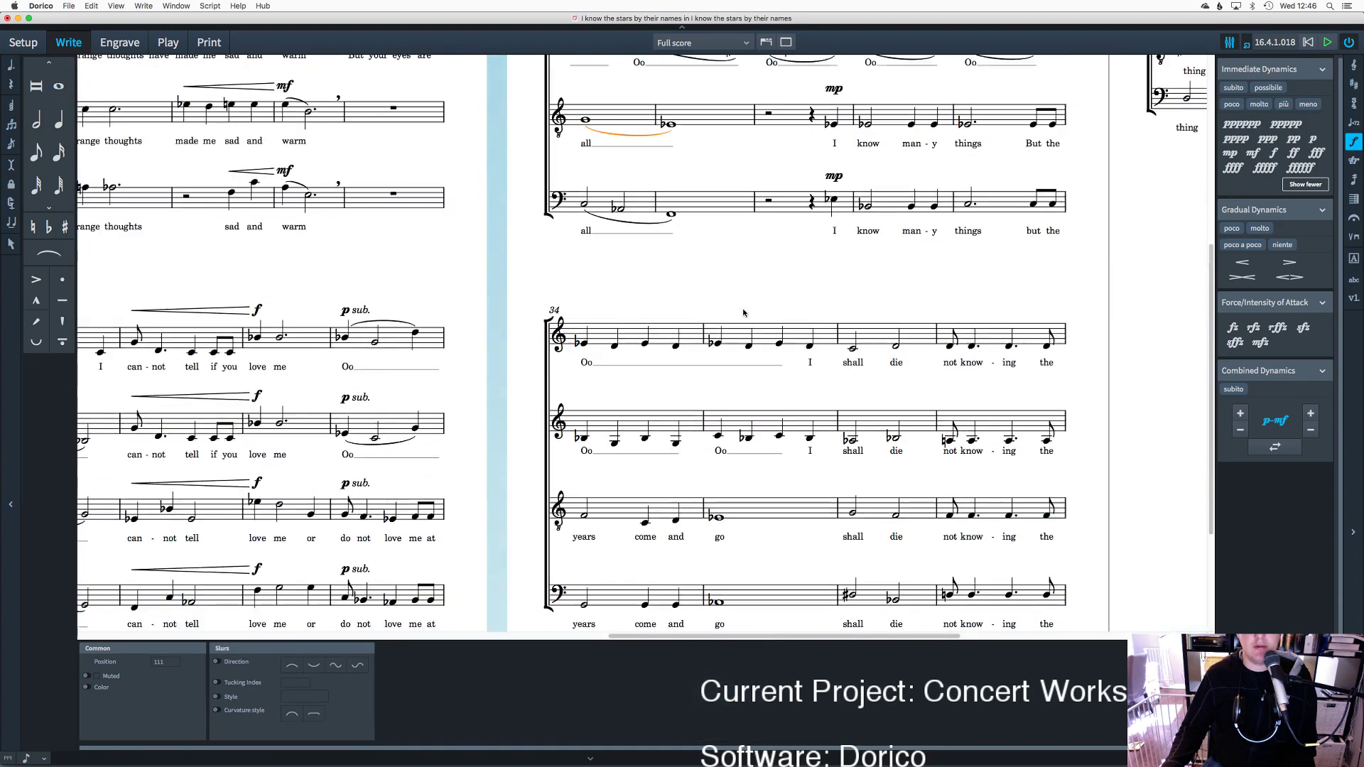
pyautogui.scroll(3, 743, 312)
pyautogui.scroll(-4, 569, 327)
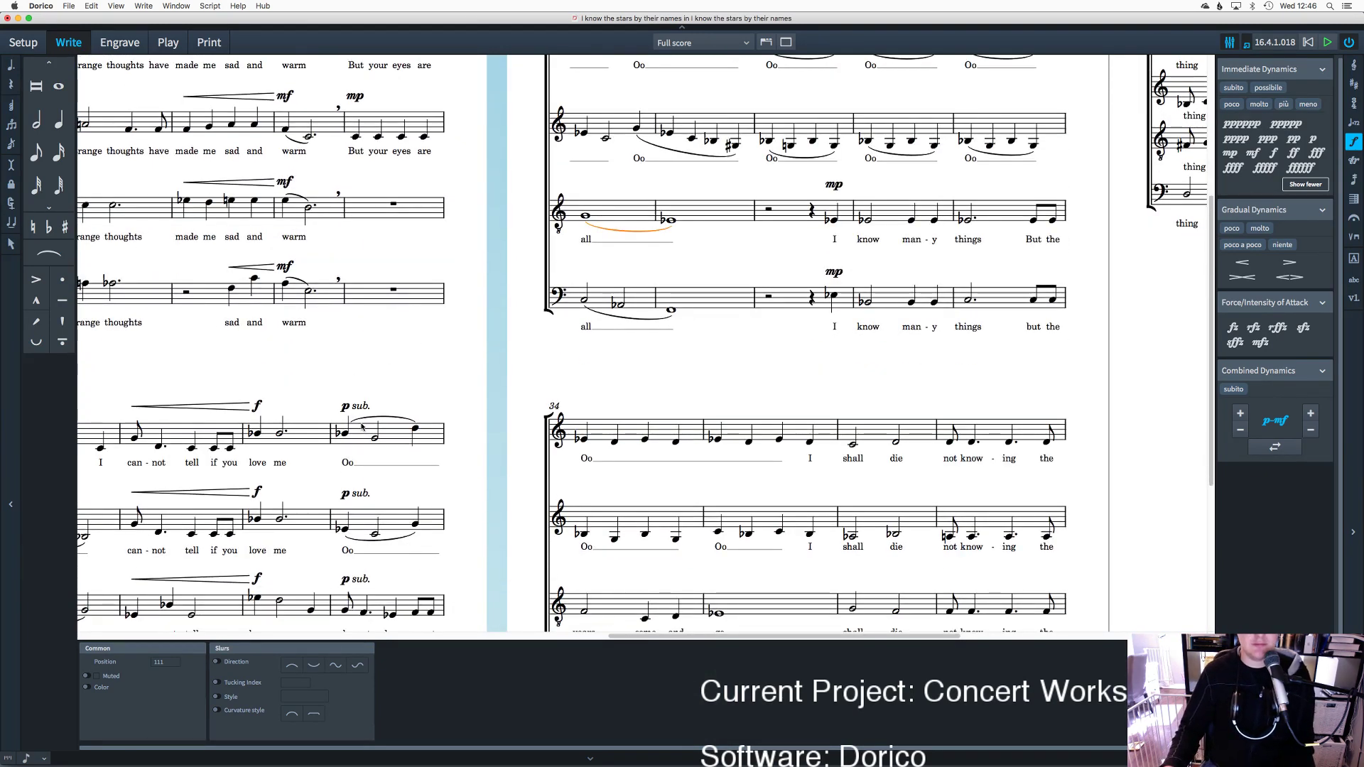
pyautogui.click(366, 415)
pyautogui.click(393, 418)
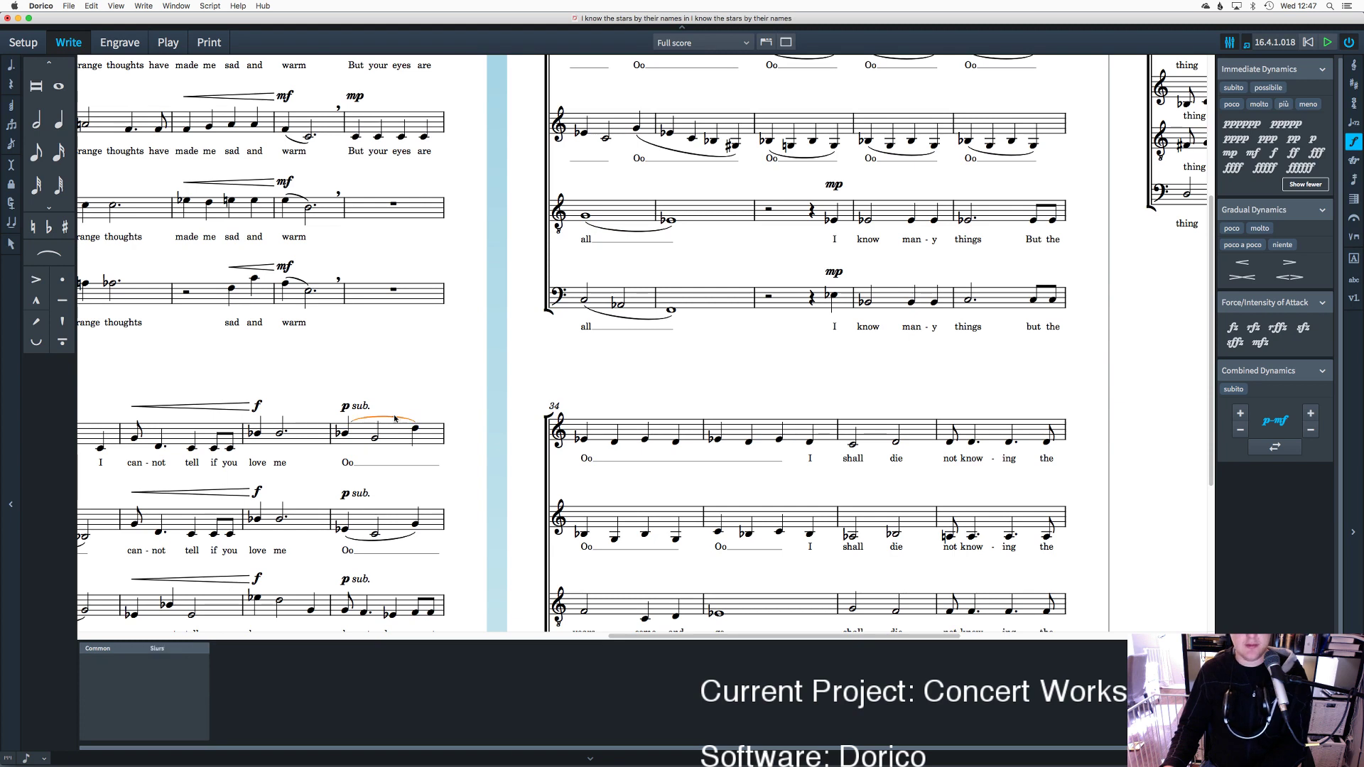
pyautogui.press('Delete')
pyautogui.click(379, 541)
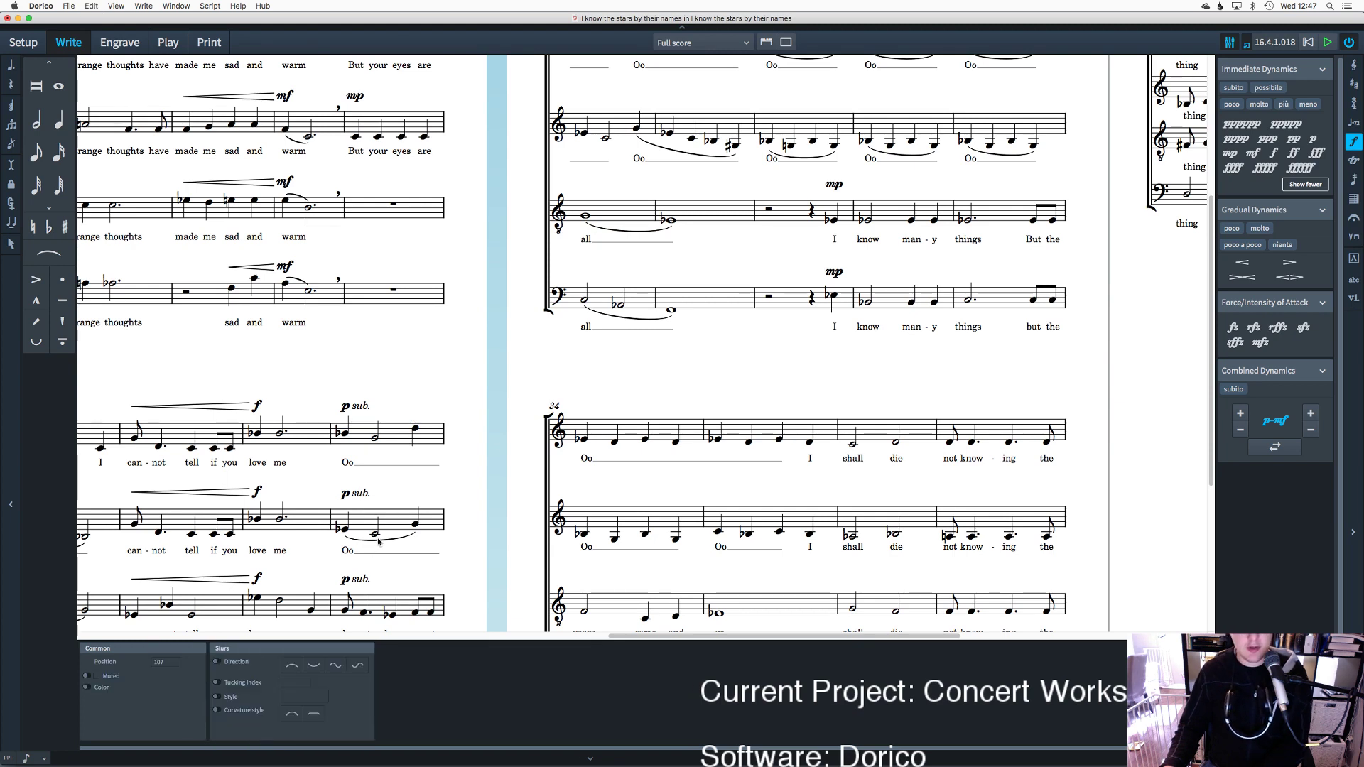
pyautogui.press('Delete')
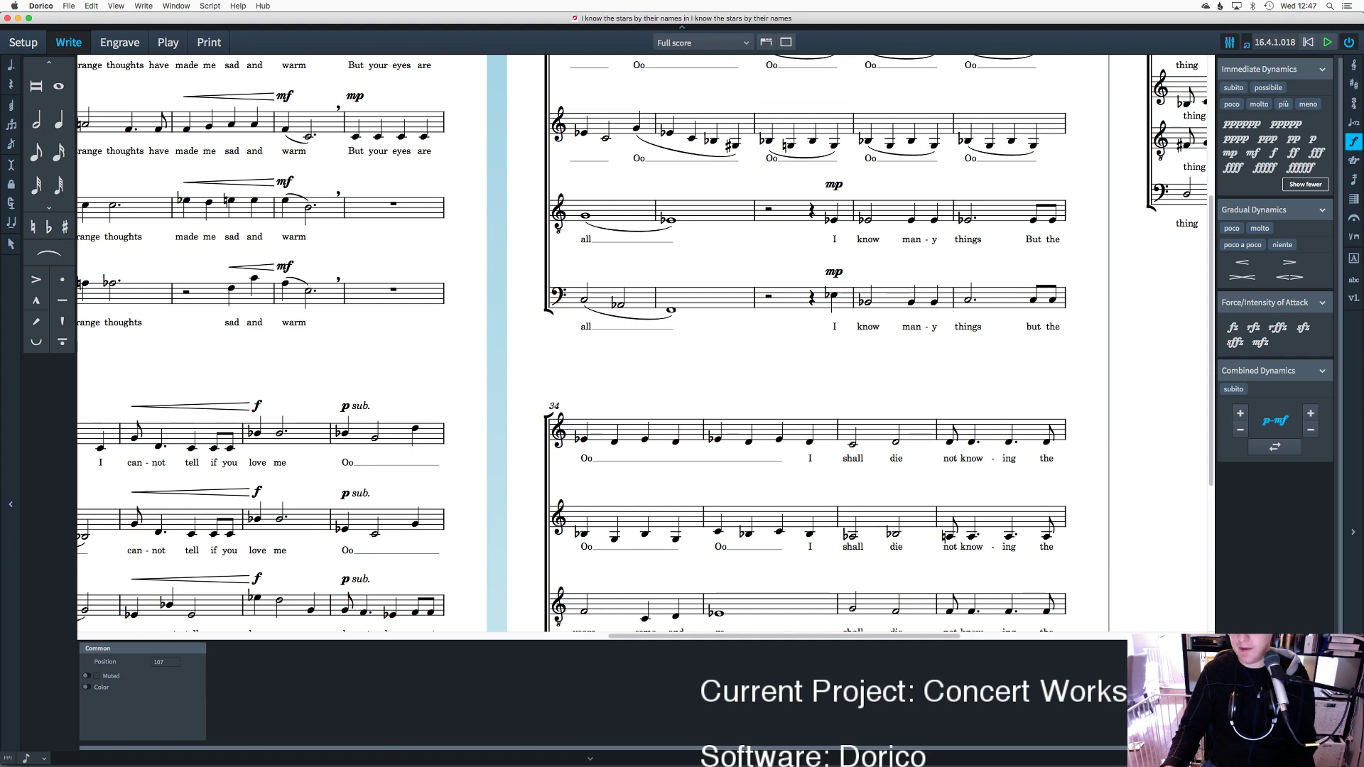
pyautogui.press('super+alt+2')
pyautogui.hscroll(4, 786, 370)
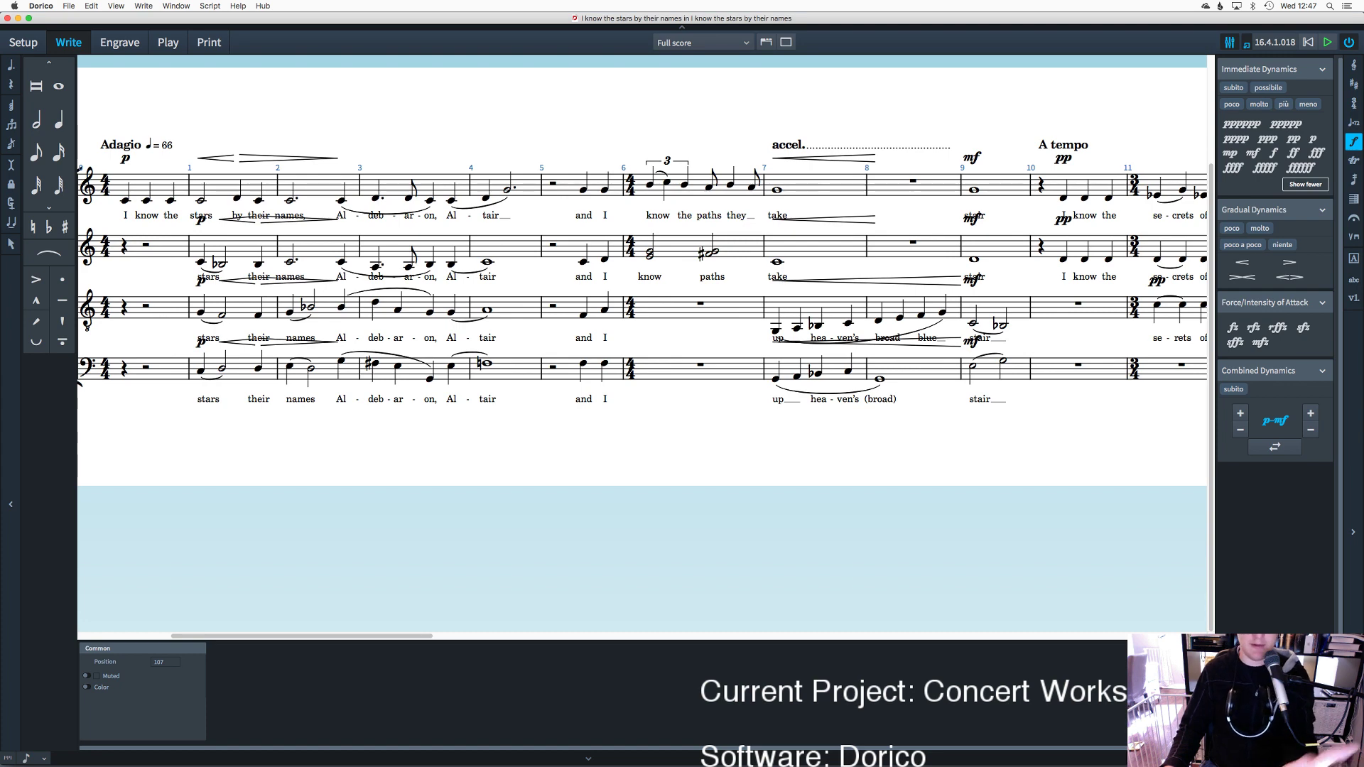
pyautogui.press('super+alt+1')
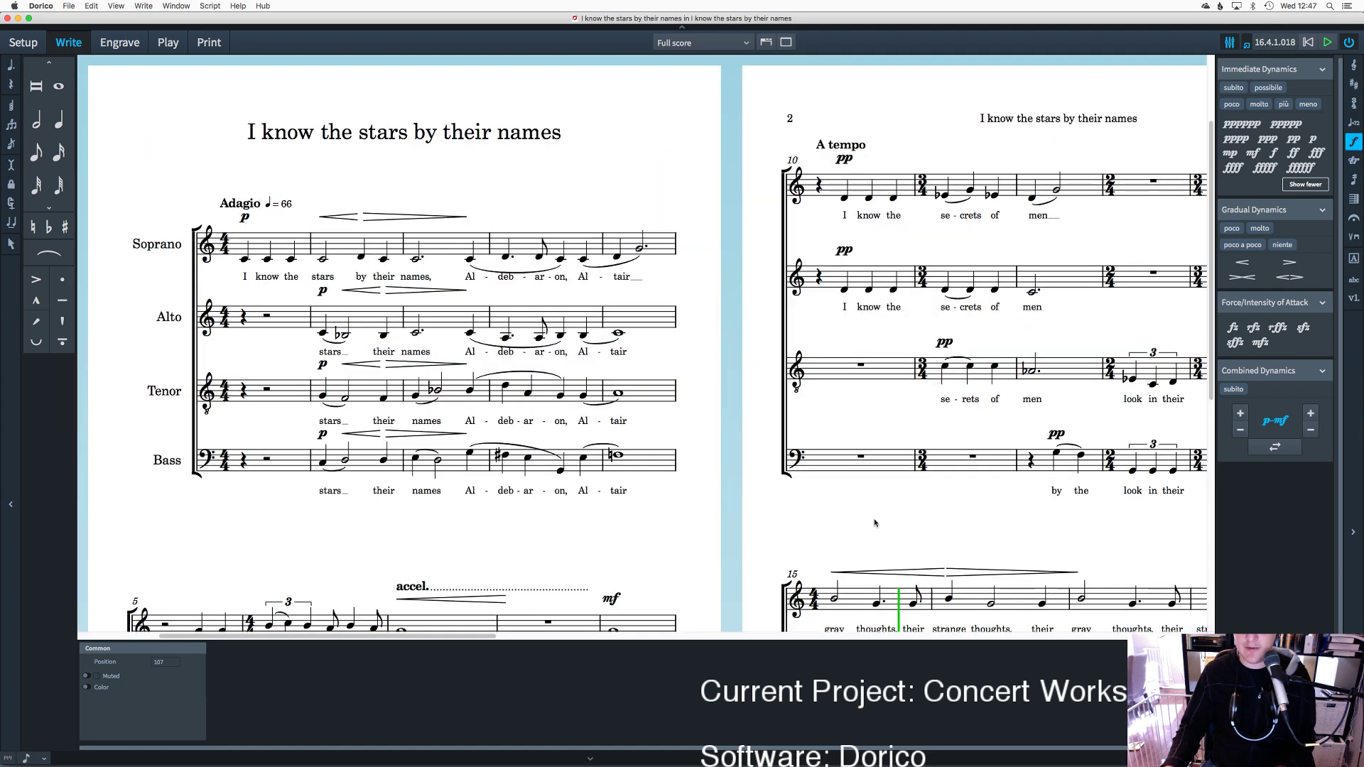
# Step: Look through the first two pages of the score, checking the dynamics, hairpins and slurs in all four parts
pyautogui.scroll(2, 874, 523)
pyautogui.hscroll(8, 874, 523)
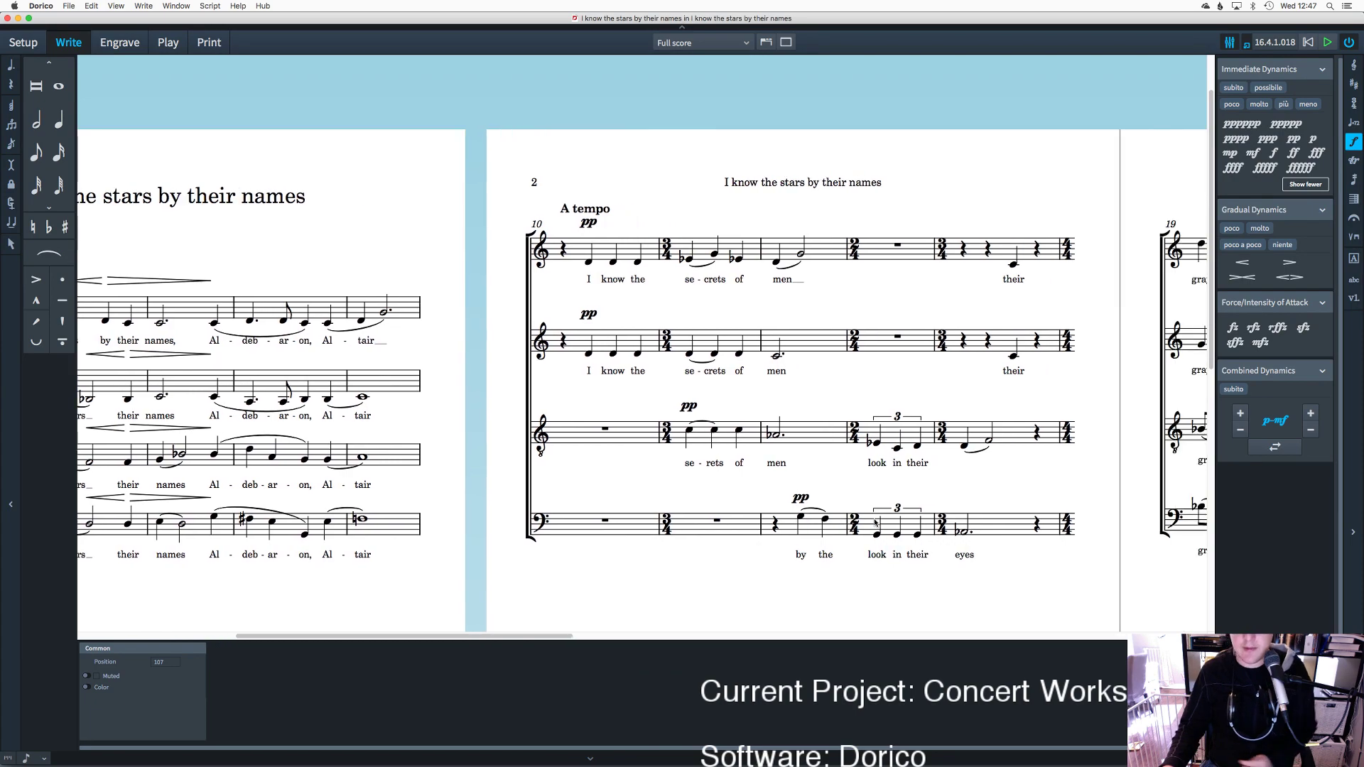
pyautogui.scroll(-10, 874, 522)
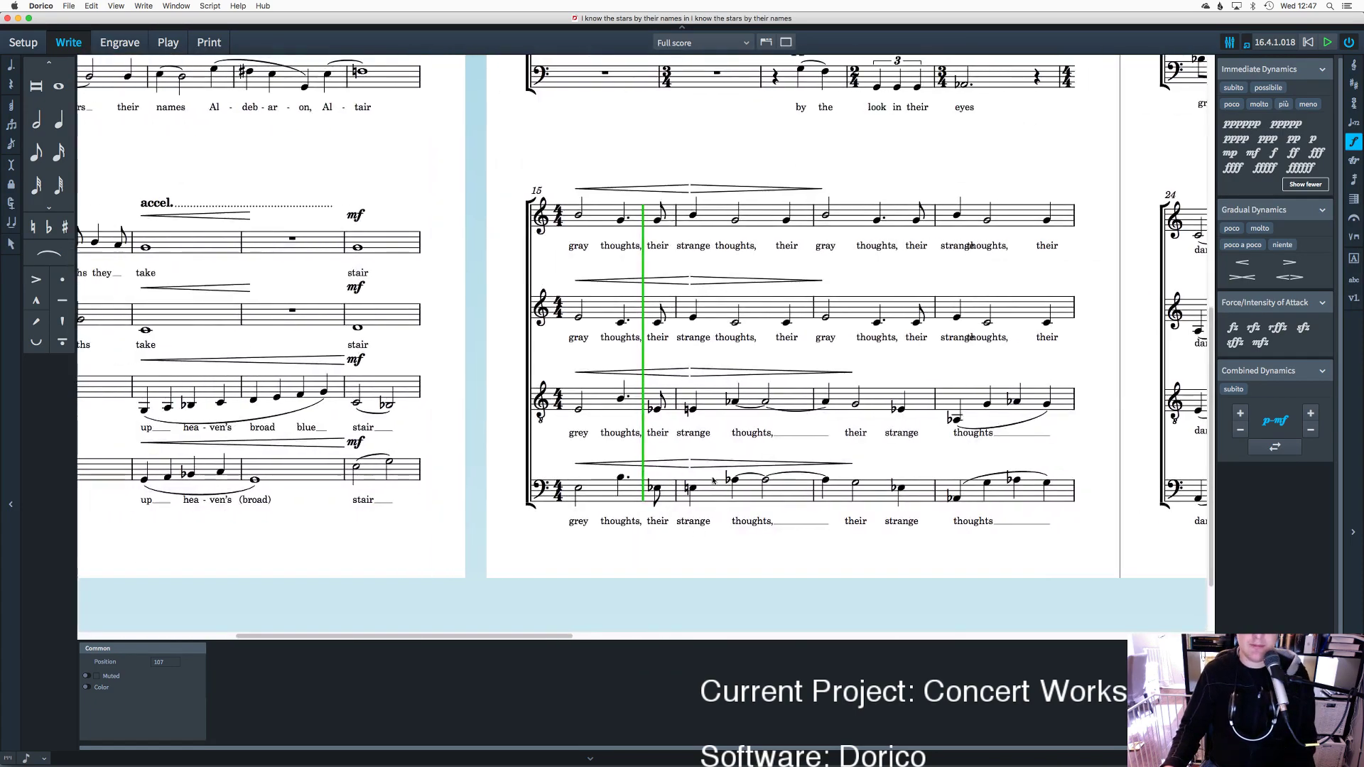
pyautogui.scroll(4, 713, 481)
pyautogui.hscroll(-5, 713, 481)
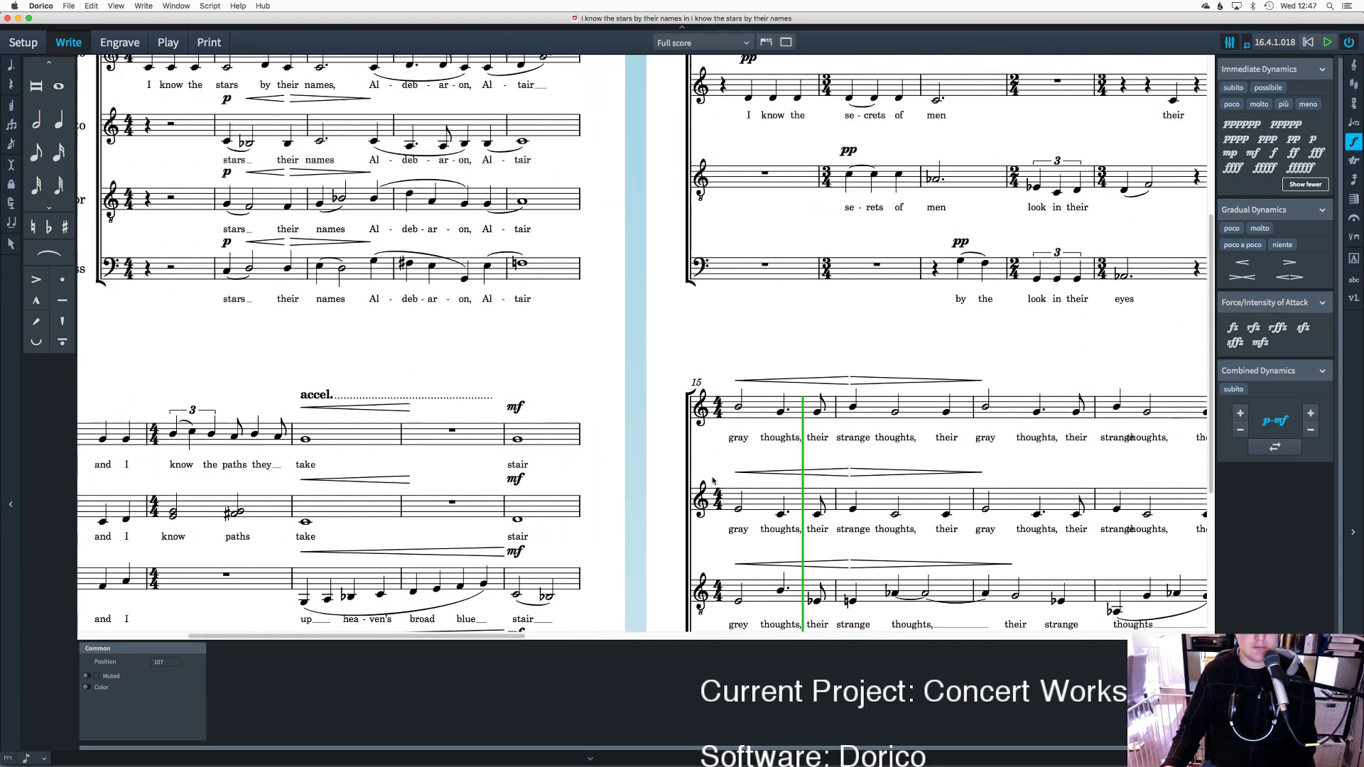
pyautogui.scroll(5, 713, 480)
pyautogui.hscroll(3, 714, 480)
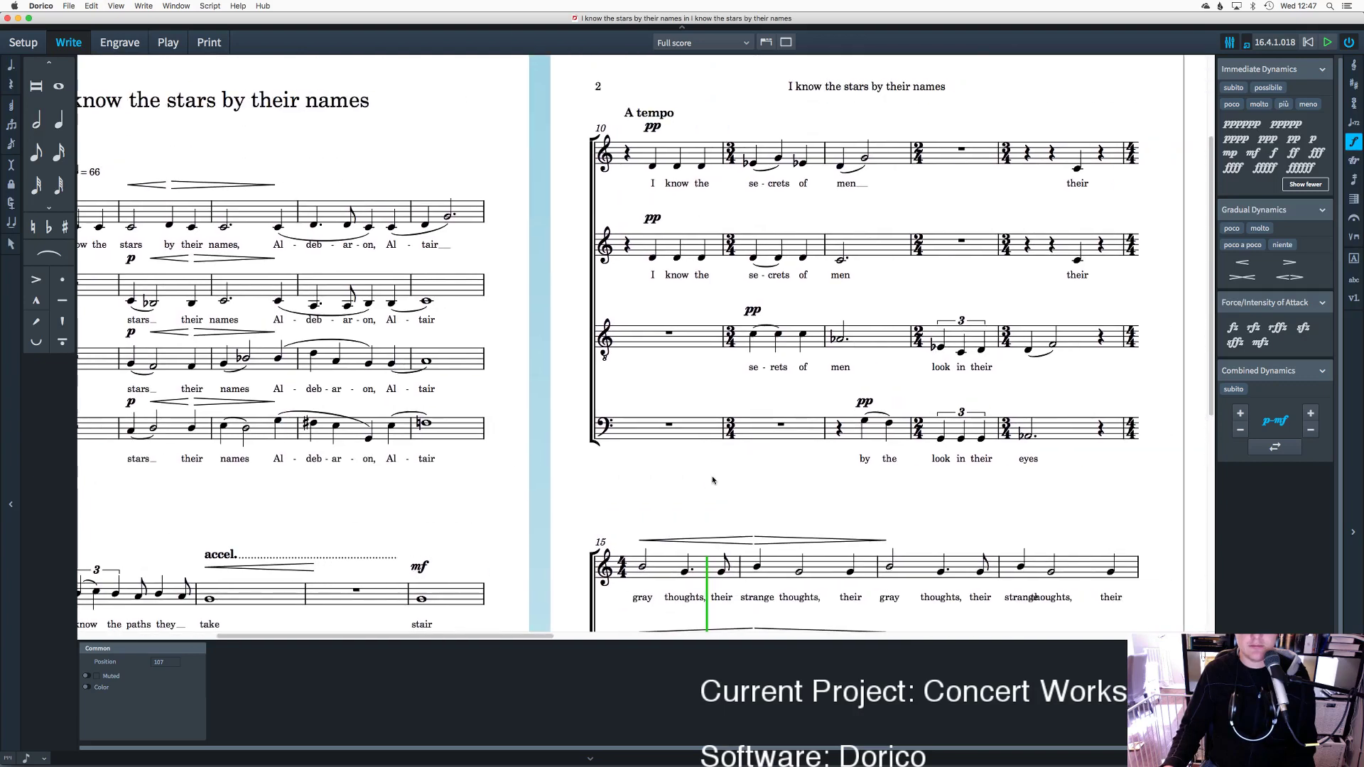
pyautogui.hscroll(6, 713, 481)
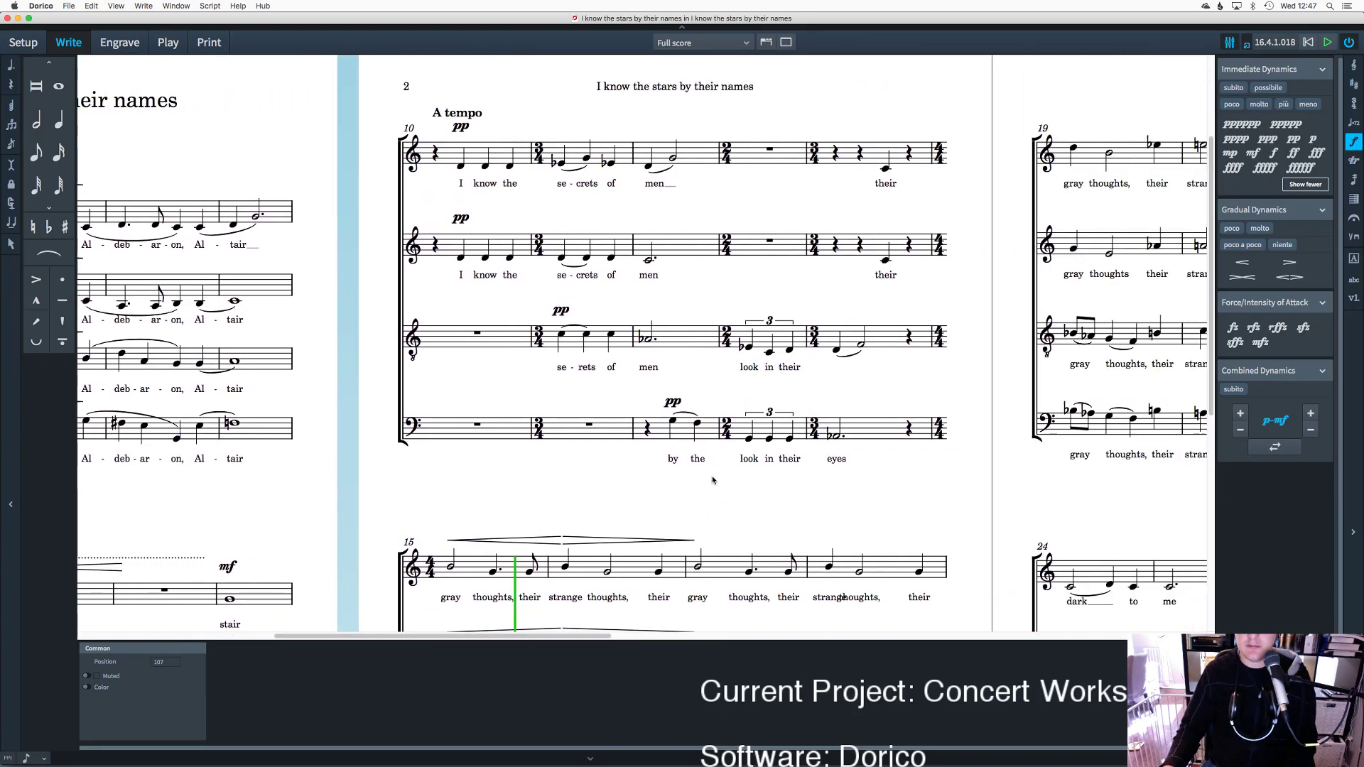
# Step: Slur the notes sung on "Oo" from bar 28 across into bar 29 in the soprano and alto
pyautogui.hscroll(6, 713, 480)
pyautogui.moveTo(583, 631); pyautogui.dragTo(936, 632)
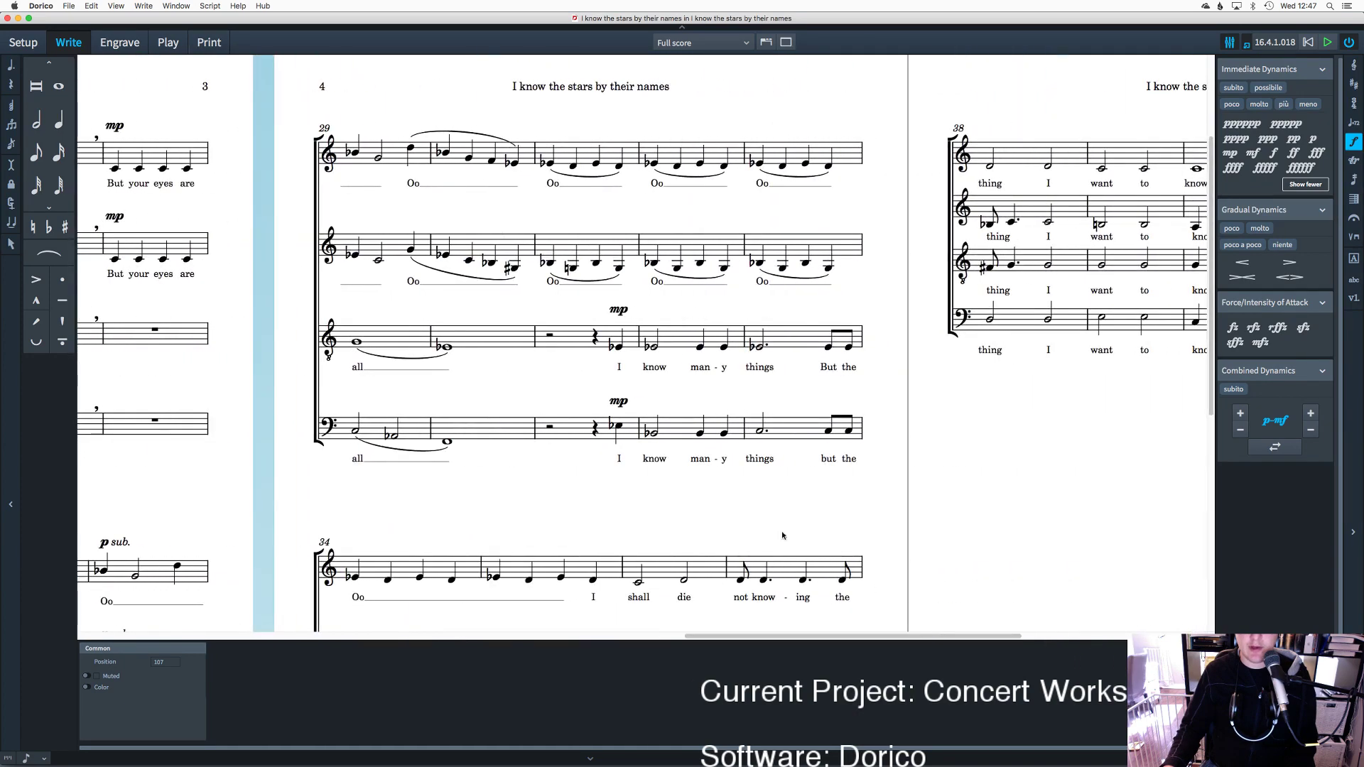
pyautogui.scroll(-5, 811, 467)
pyautogui.hscroll(-2, 811, 468)
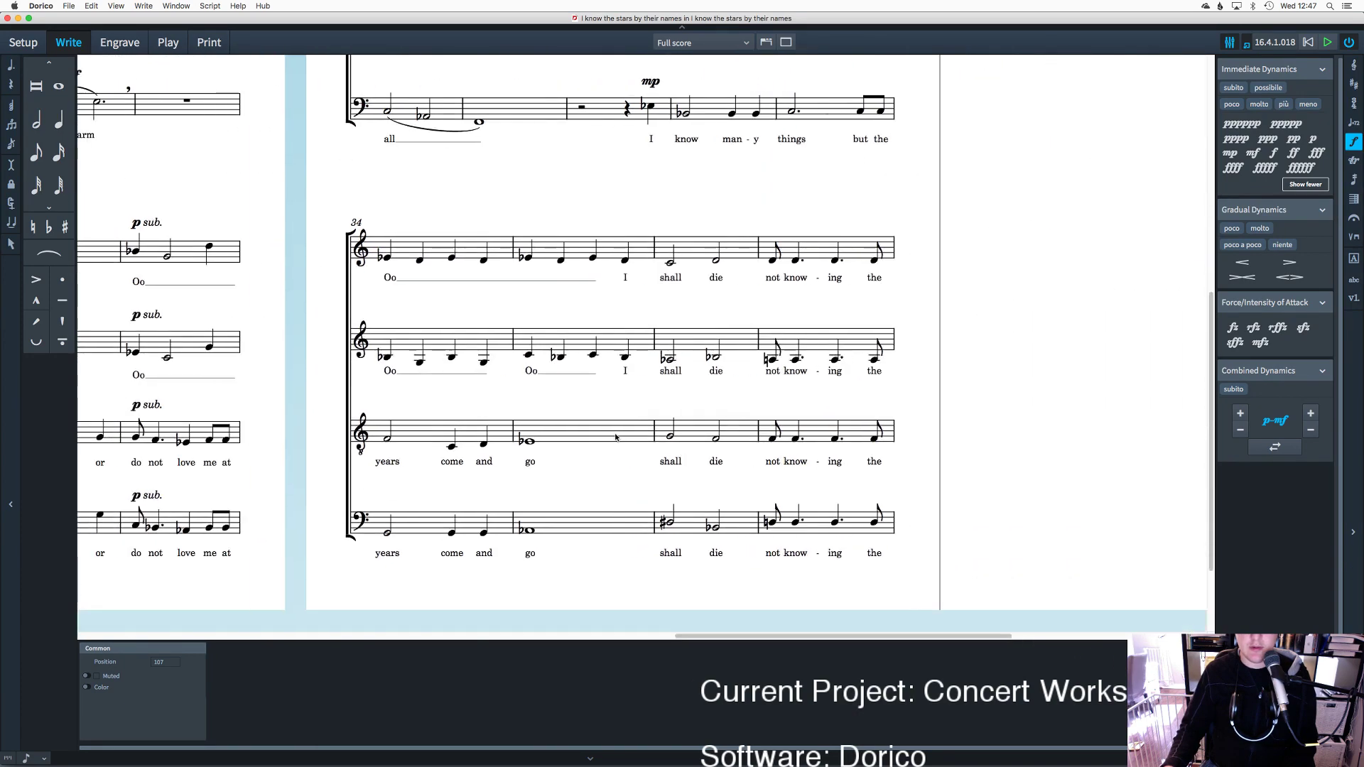
pyautogui.scroll(5, 615, 435)
pyautogui.scroll(-2, 537, 163)
pyautogui.click(543, 96)
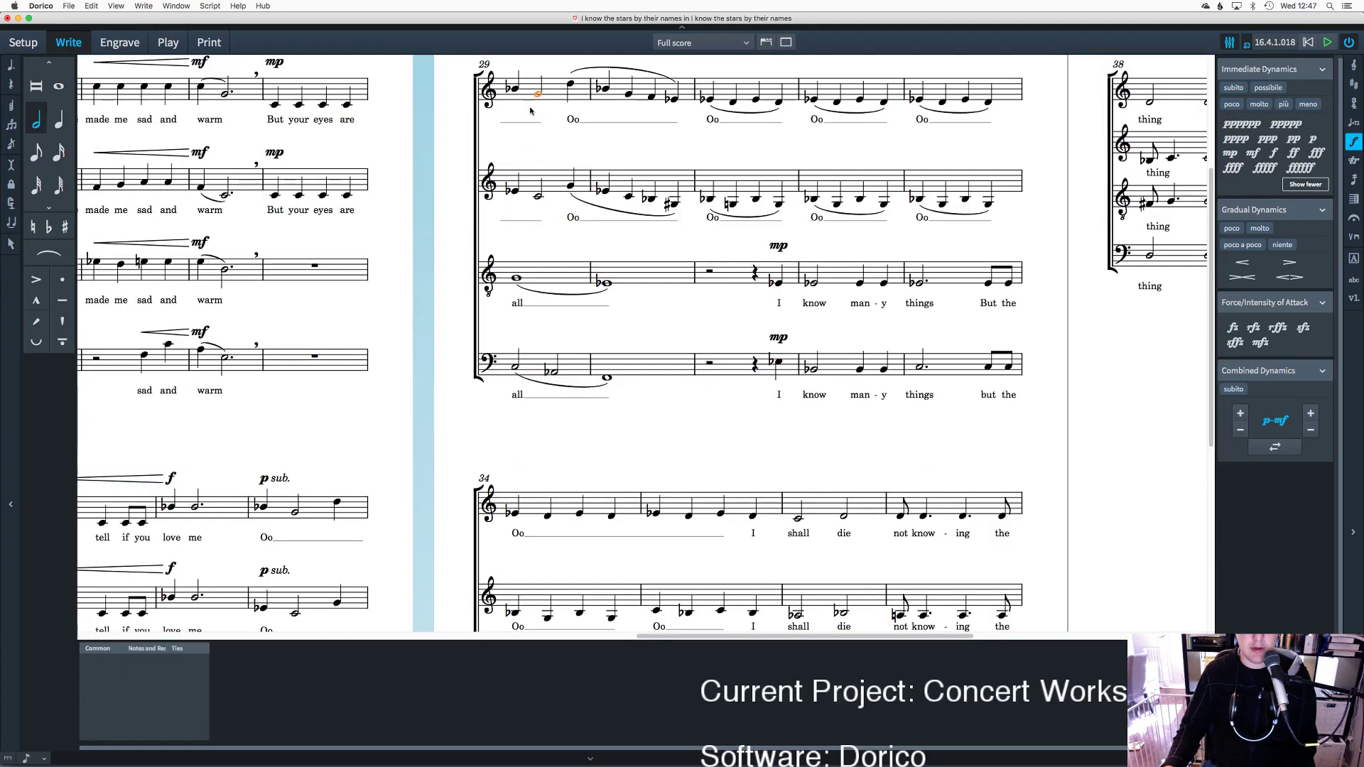
pyautogui.keyDown('super'); pyautogui.click(261, 507); pyautogui.keyUp('super')
pyautogui.press('s')
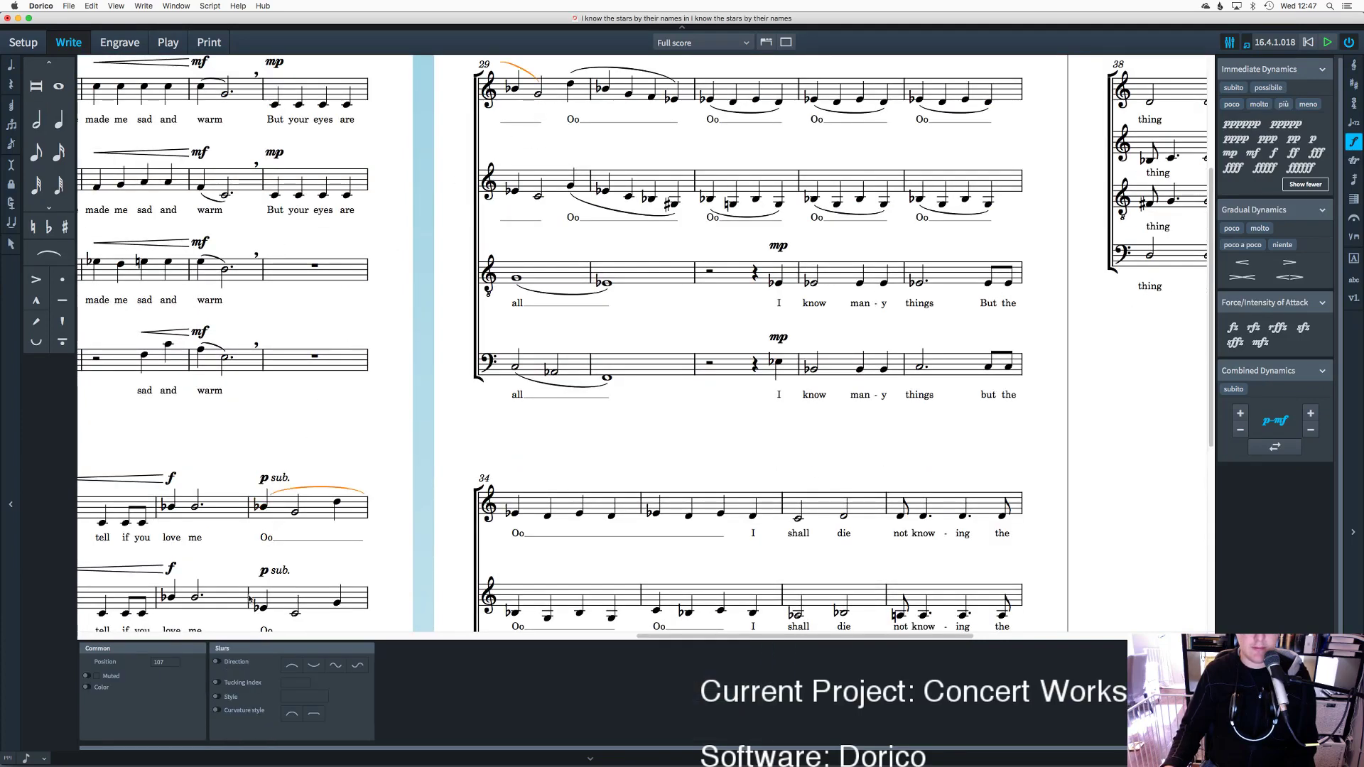
pyautogui.click(259, 608)
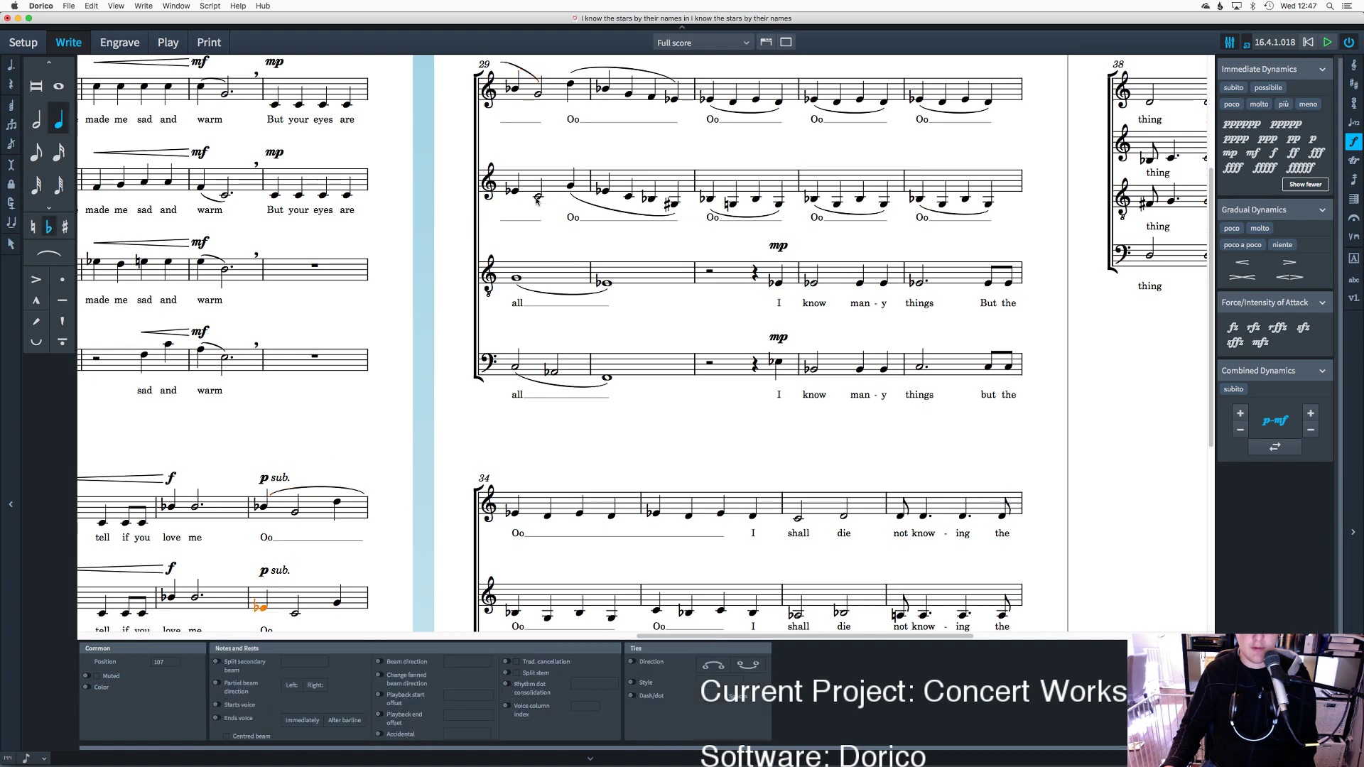
pyautogui.press('s')
# Step: Add tenuto marks to the tenor and bass notes sung on "do" at the start of bar 28
pyautogui.scroll(-3, 570, 290)
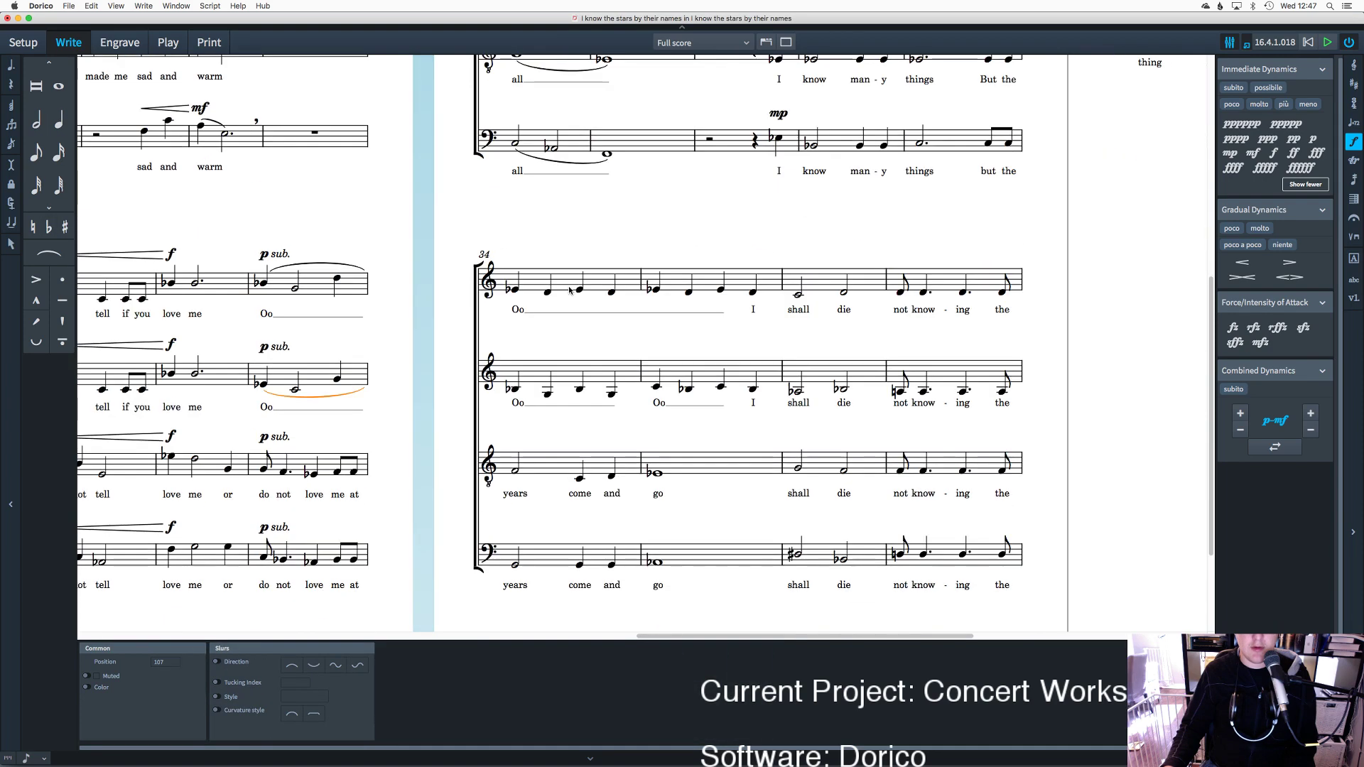
pyautogui.scroll(1, 570, 290)
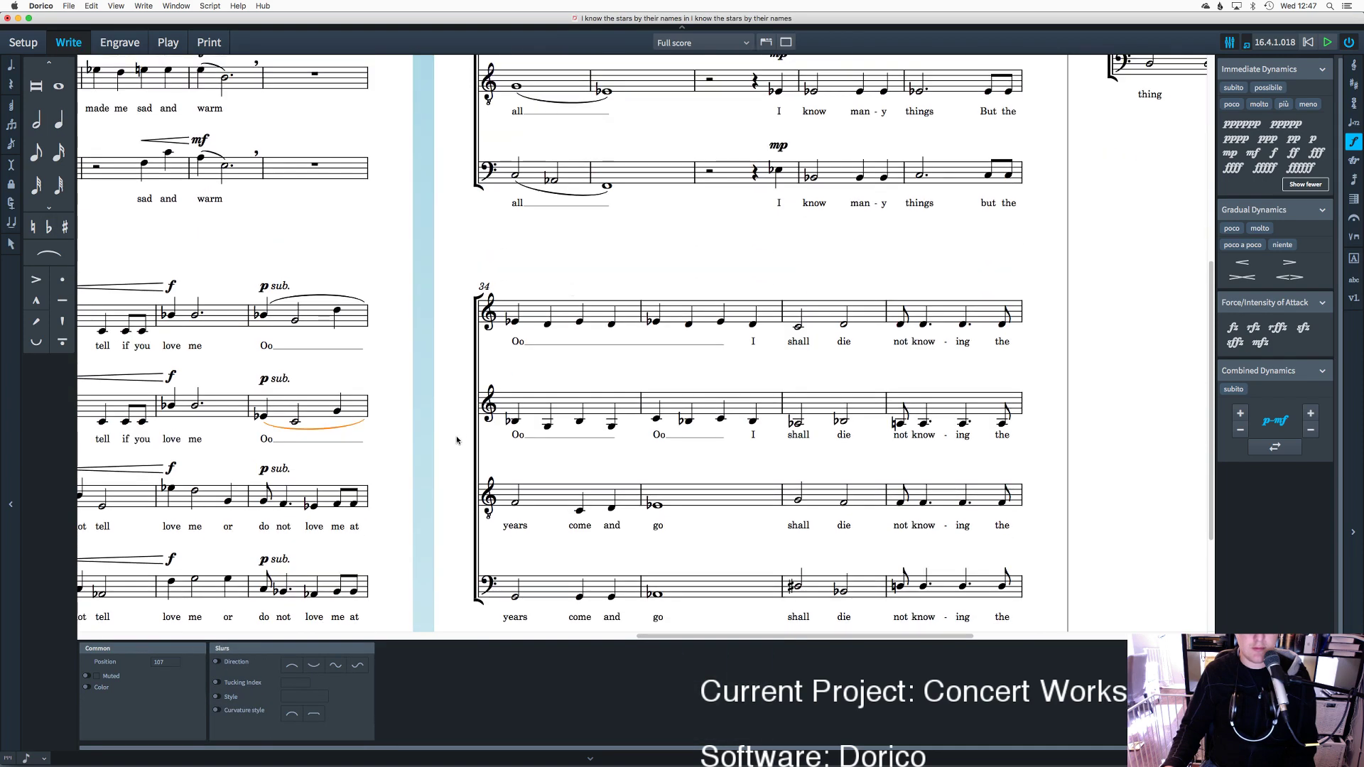
pyautogui.click(265, 503)
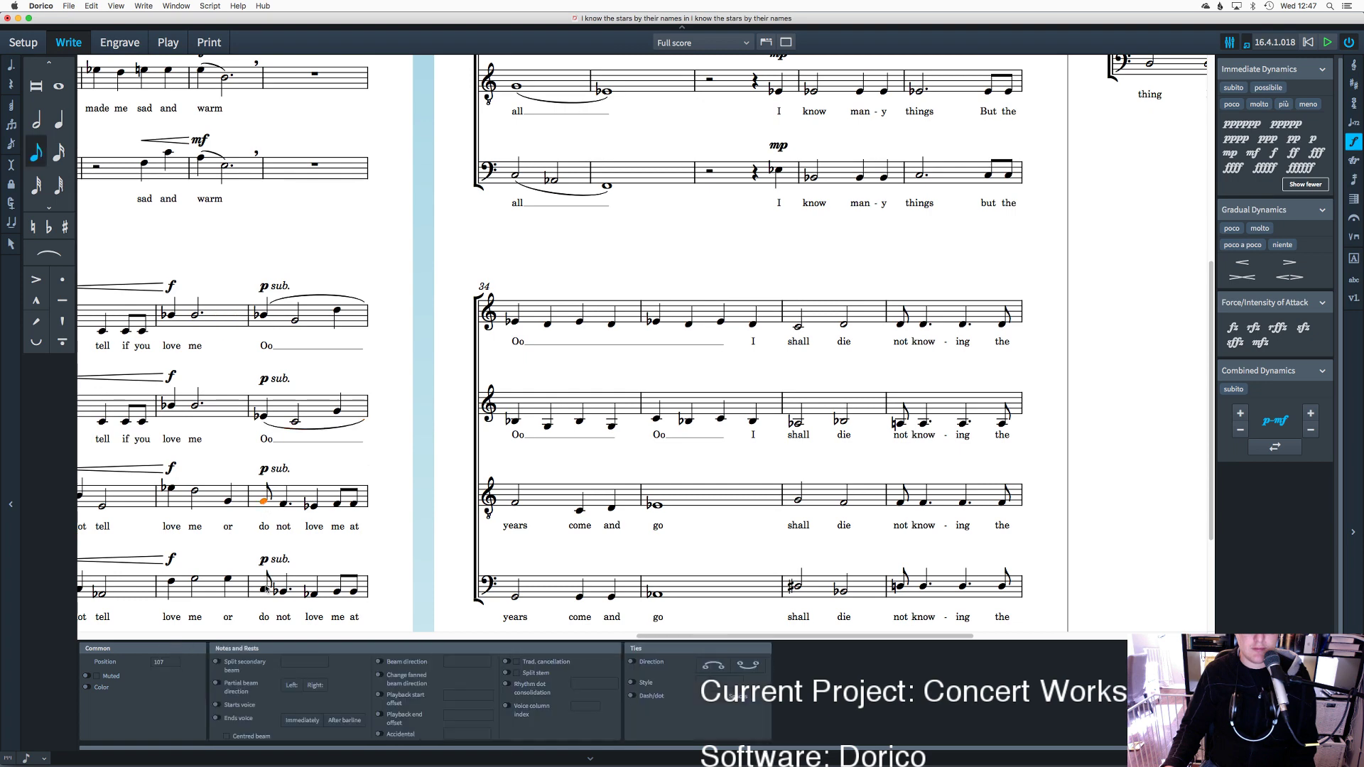
pyautogui.click(62, 299)
# Step: Slur the two notes sung on "do not" in bar 28 of the tenor and bass
pyautogui.click(265, 504)
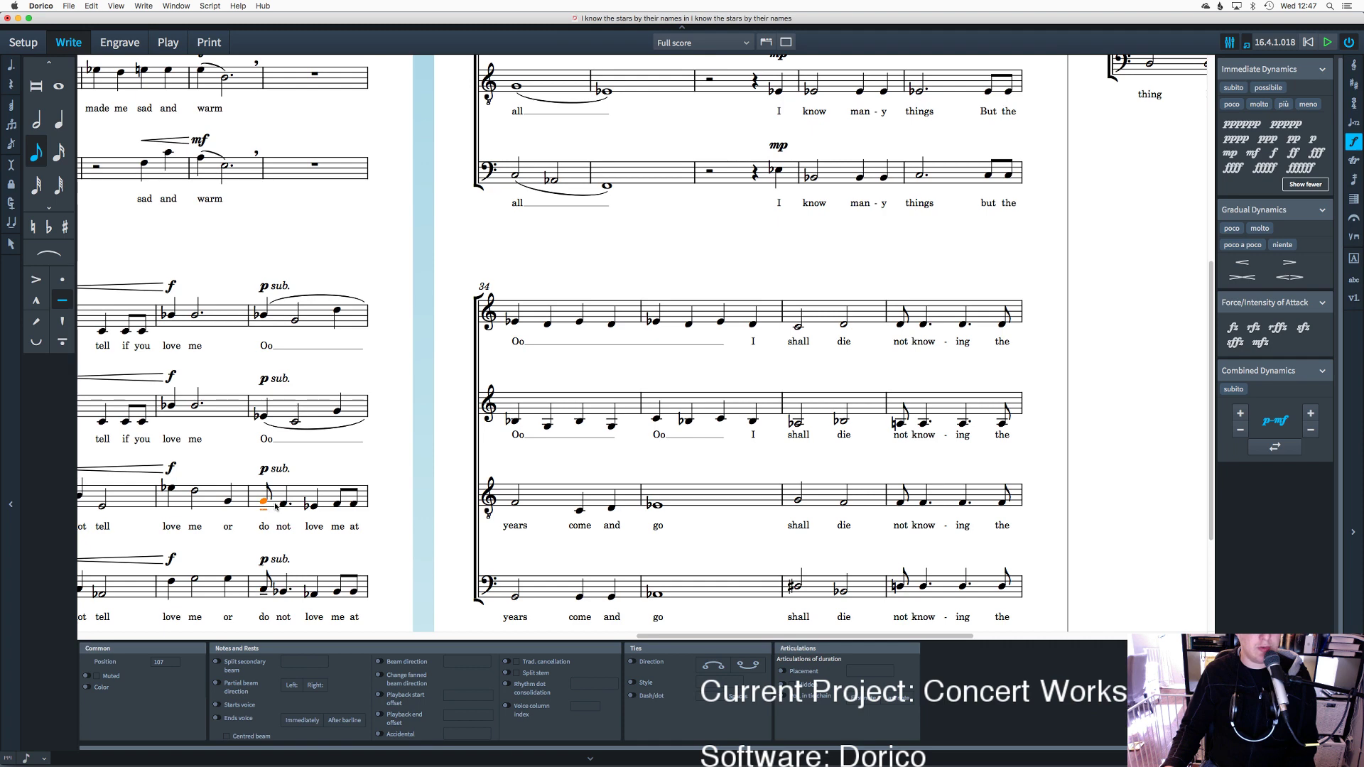
pyautogui.keyDown('super'); pyautogui.click(282, 506); pyautogui.keyUp('super')
pyautogui.press('s')
pyautogui.click(265, 588)
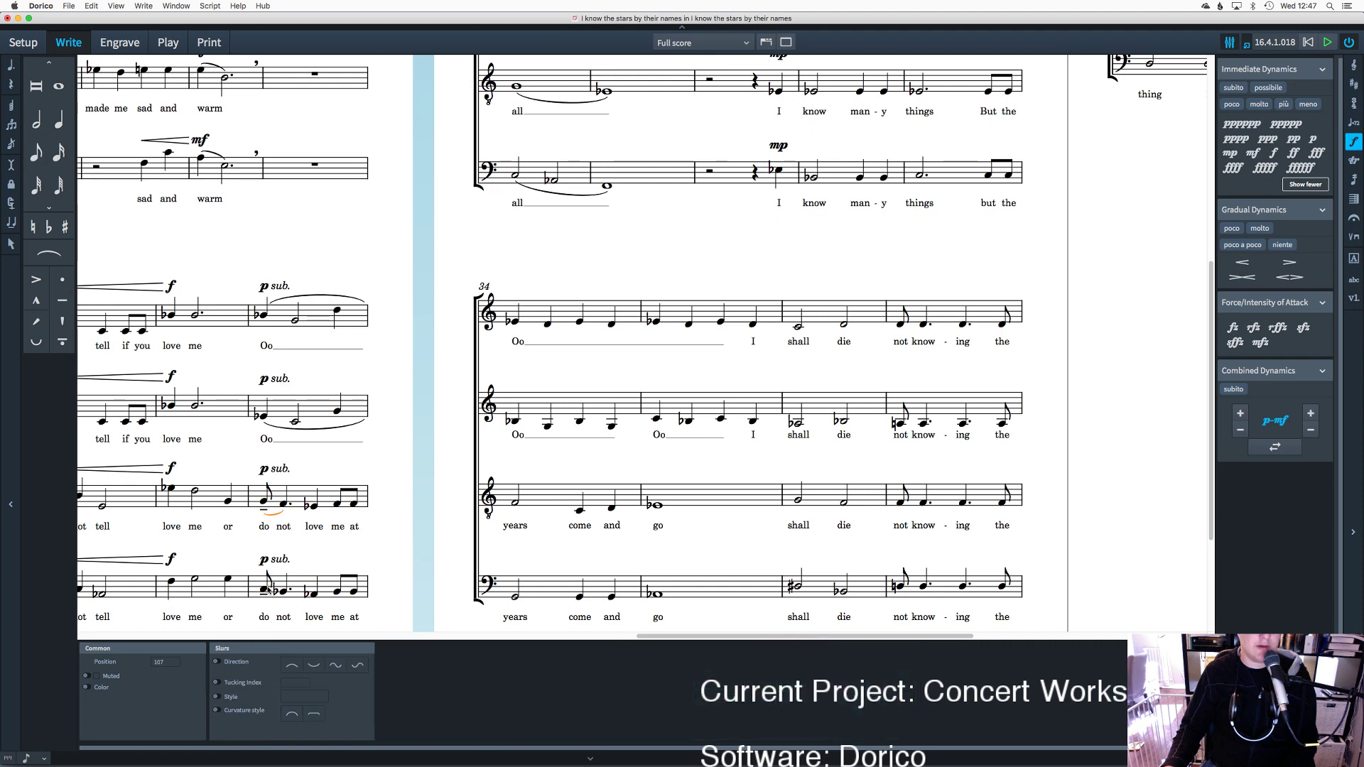
pyautogui.press('s')
# Step: Look through bars 29 to 37 on page 4, checking the dynamics and slurs in all four parts
pyautogui.scroll(5, 411, 525)
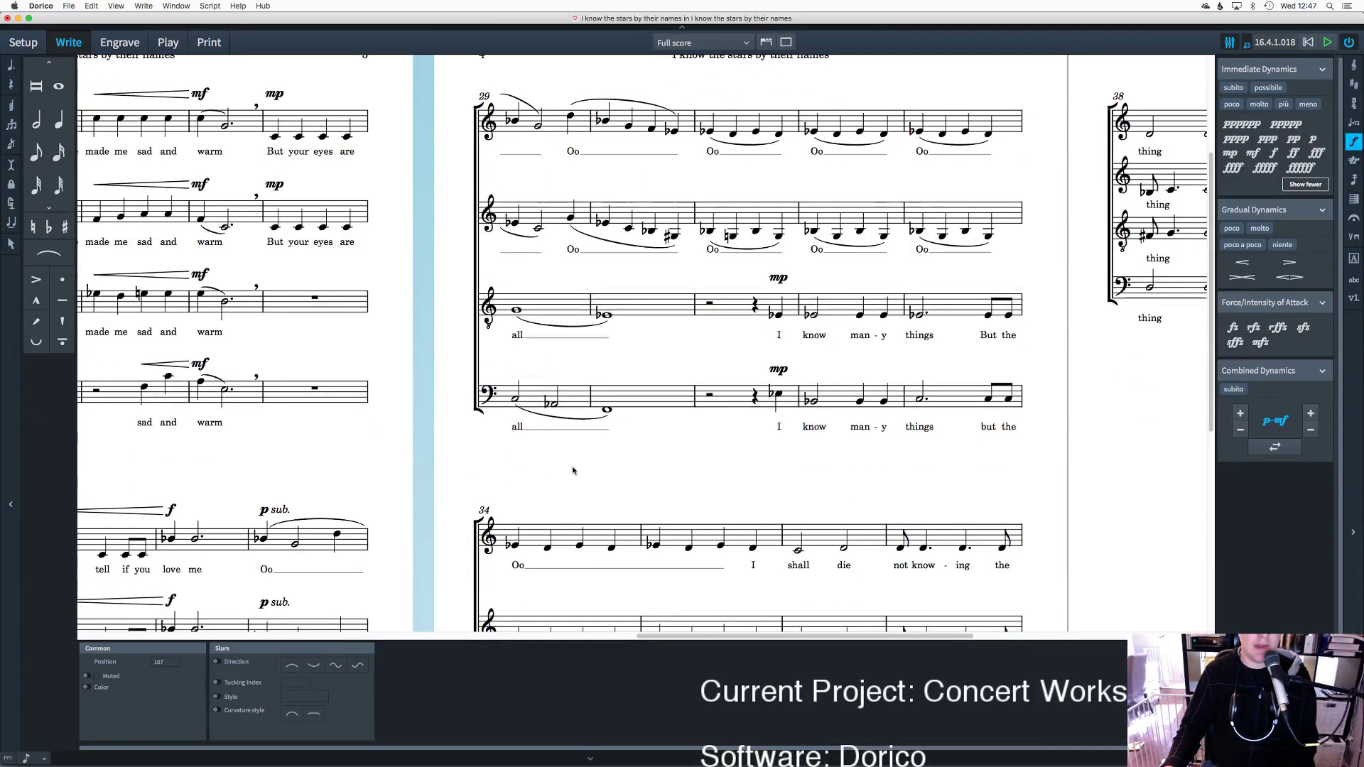
pyautogui.hscroll(3, 572, 470)
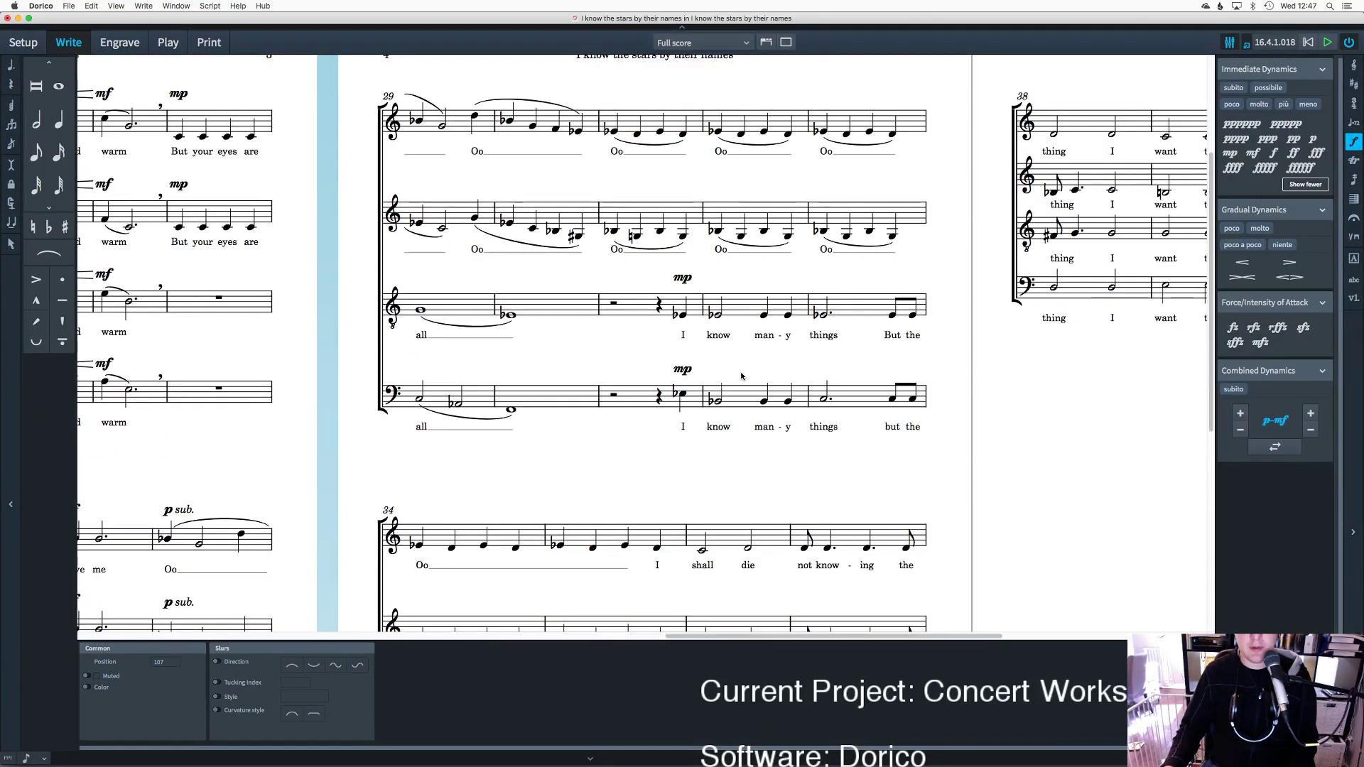
pyautogui.click(677, 129)
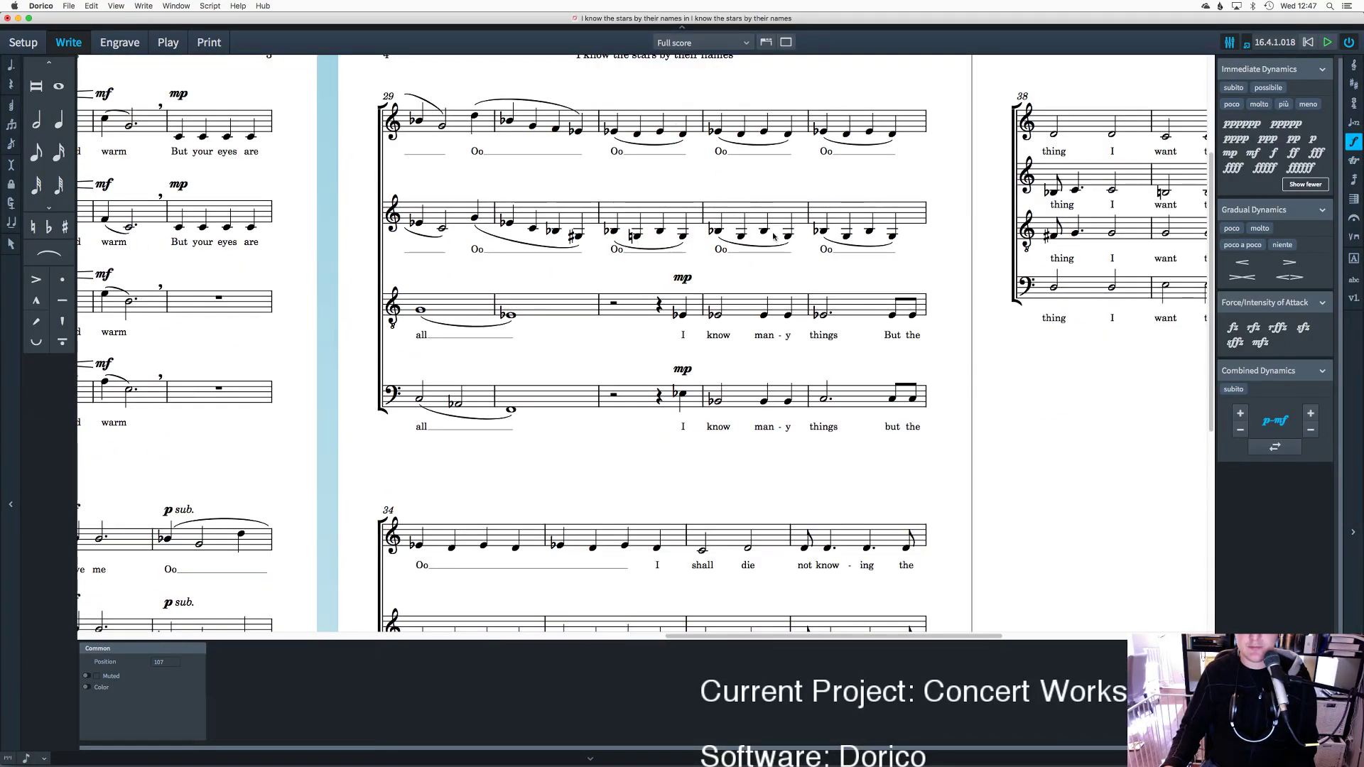
pyautogui.scroll(-6, 774, 236)
pyautogui.scroll(3, 658, 294)
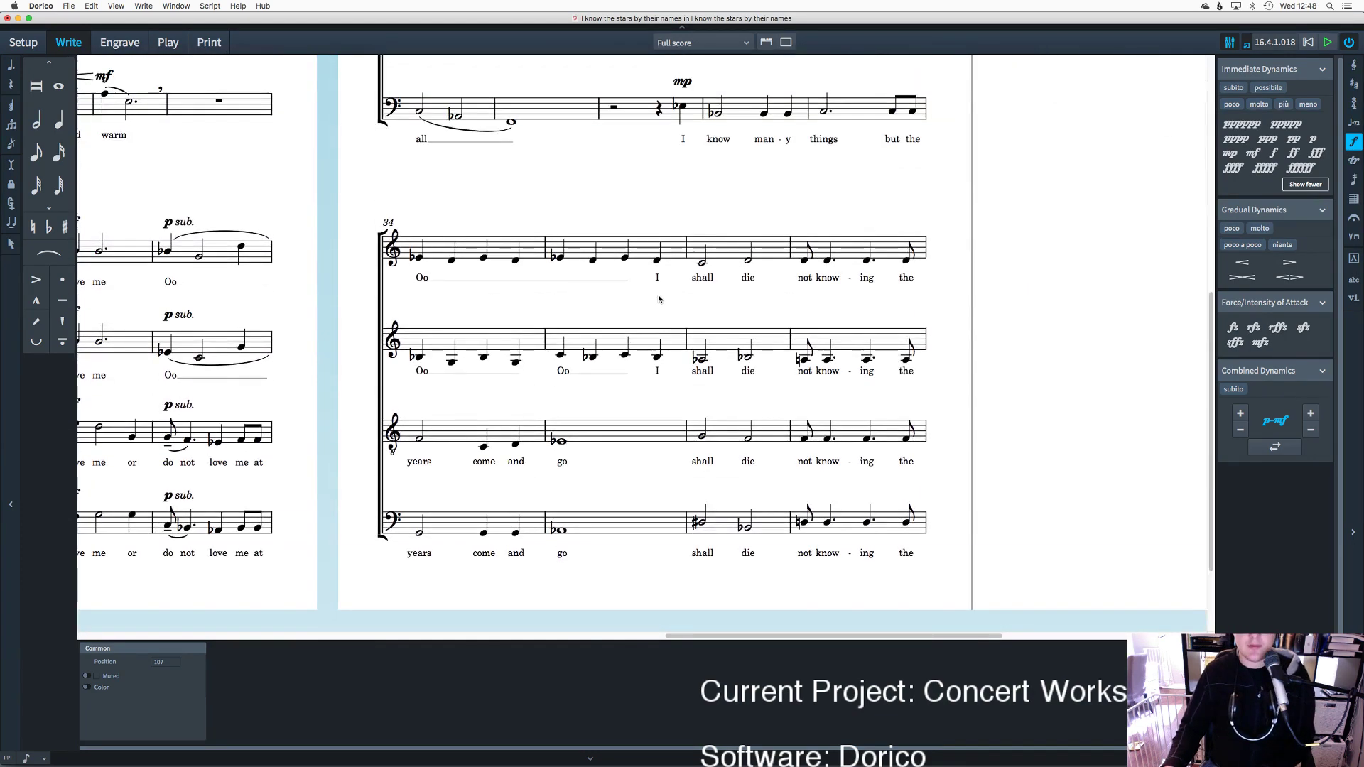
pyautogui.scroll(-2, 654, 301)
pyautogui.hscroll(2, 654, 301)
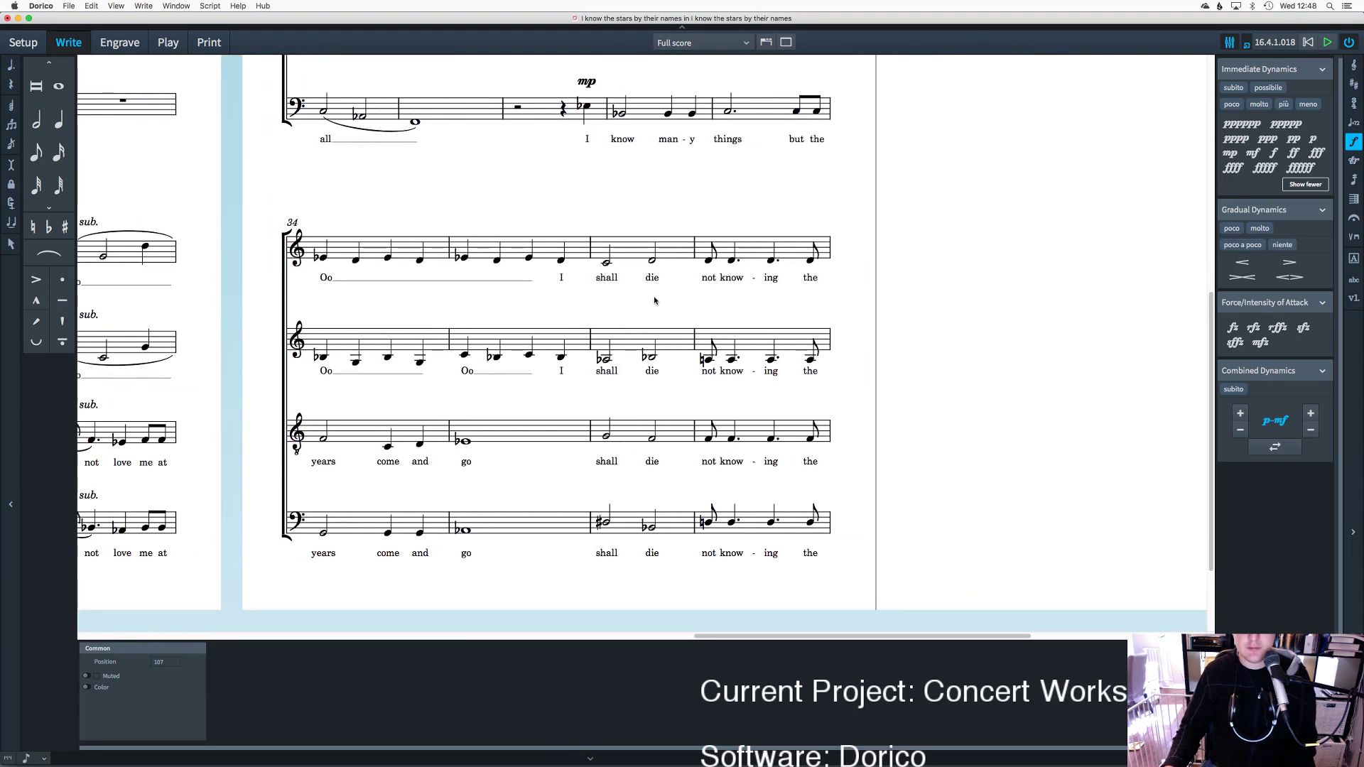
pyautogui.scroll(1, 654, 301)
# Step: Add crescendo hairpins over "shall die" in bar 36 of the soprano and alto, replacing the soprano's one-note hairpin with one spanning both notes
pyautogui.click(606, 294)
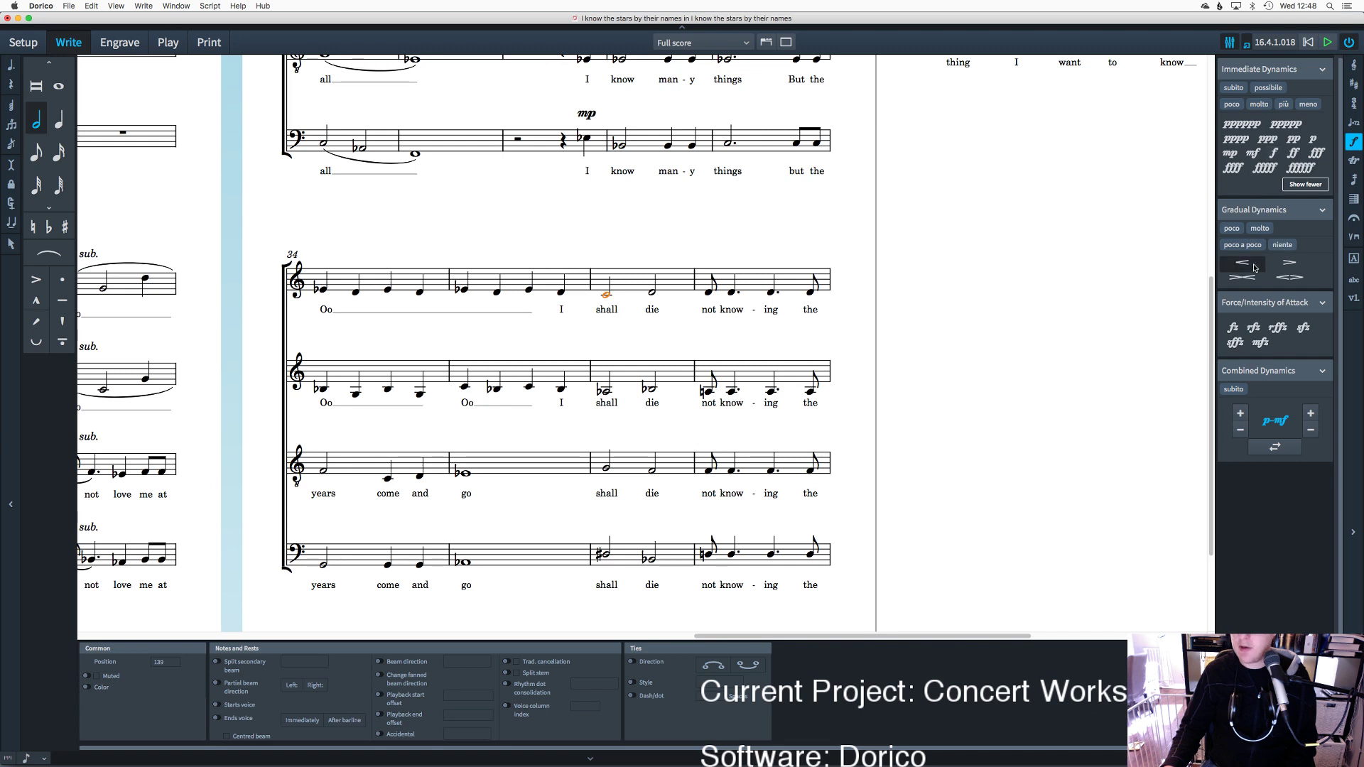
pyautogui.click(603, 390)
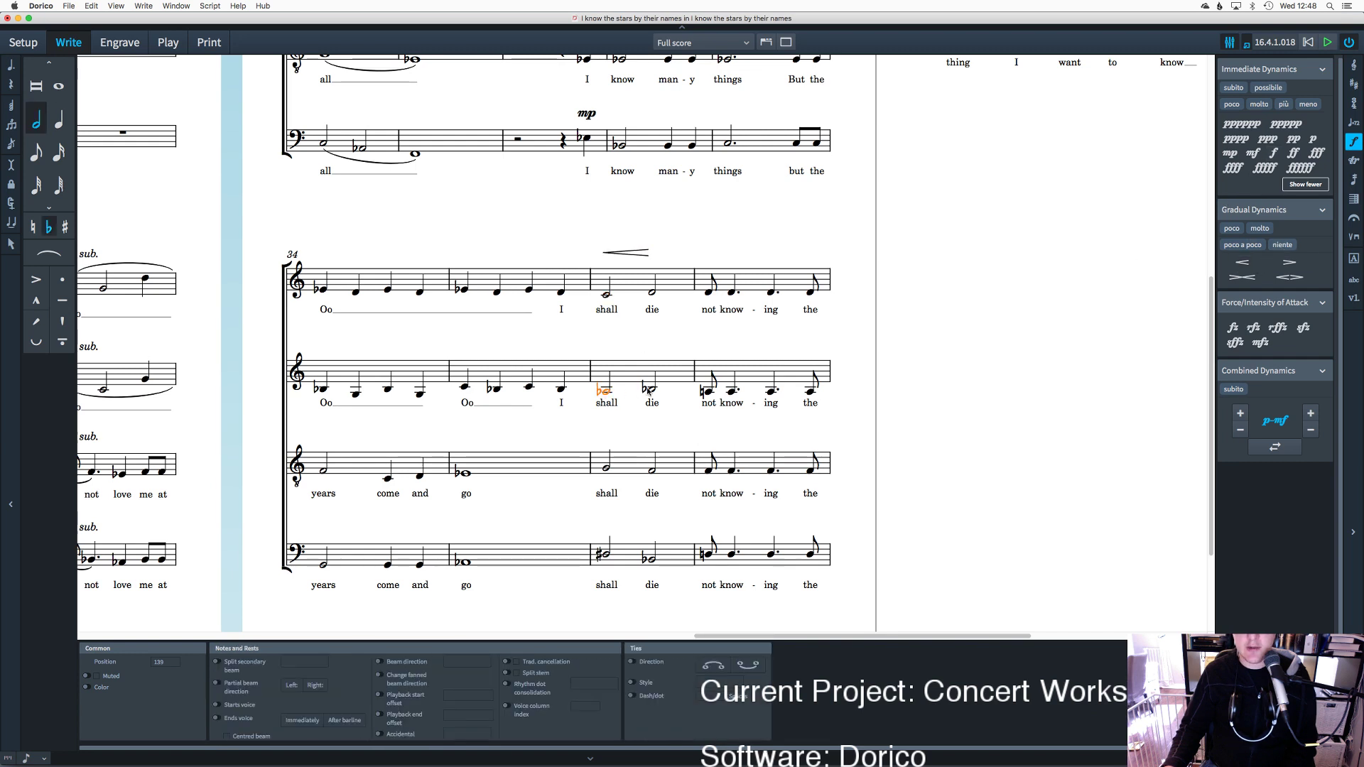
pyautogui.click(1243, 262)
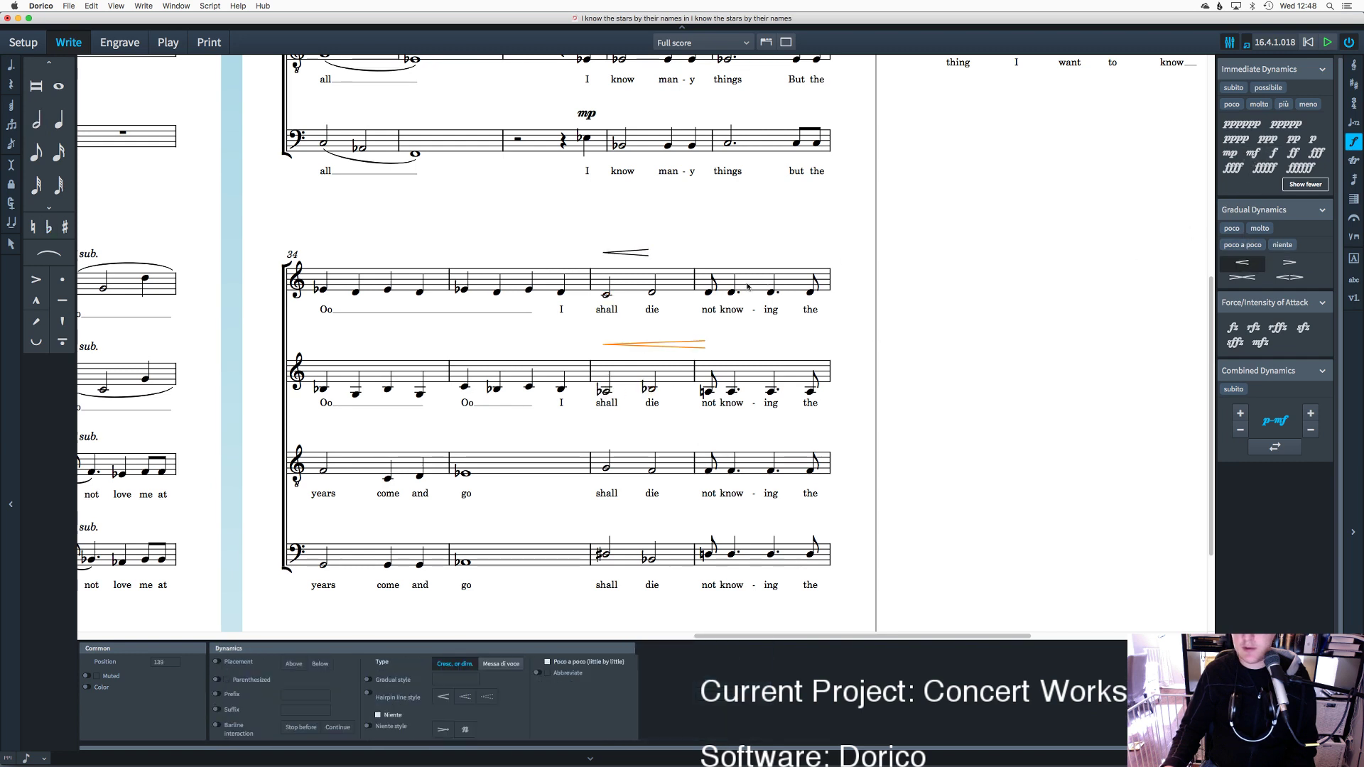
pyautogui.click(616, 259)
pyautogui.click(624, 254)
pyautogui.press('Delete')
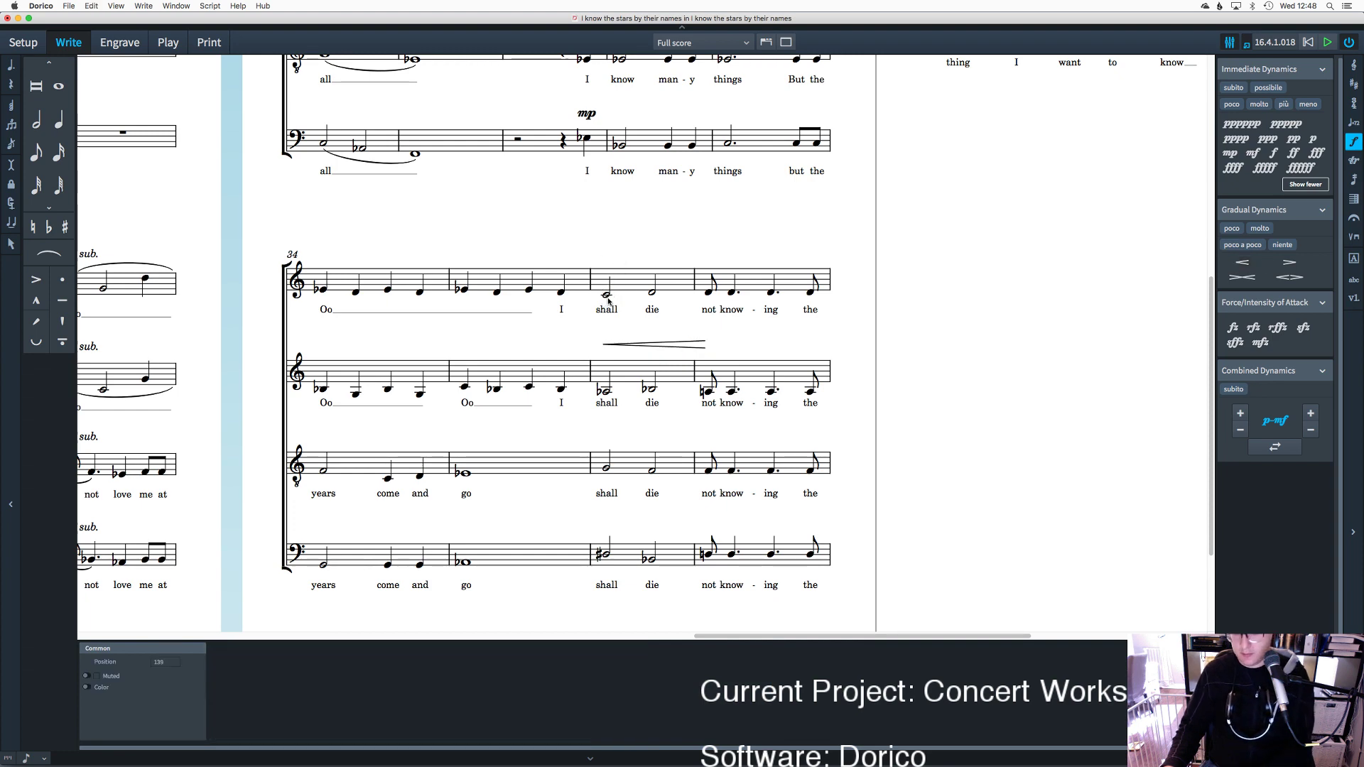
pyautogui.click(606, 294)
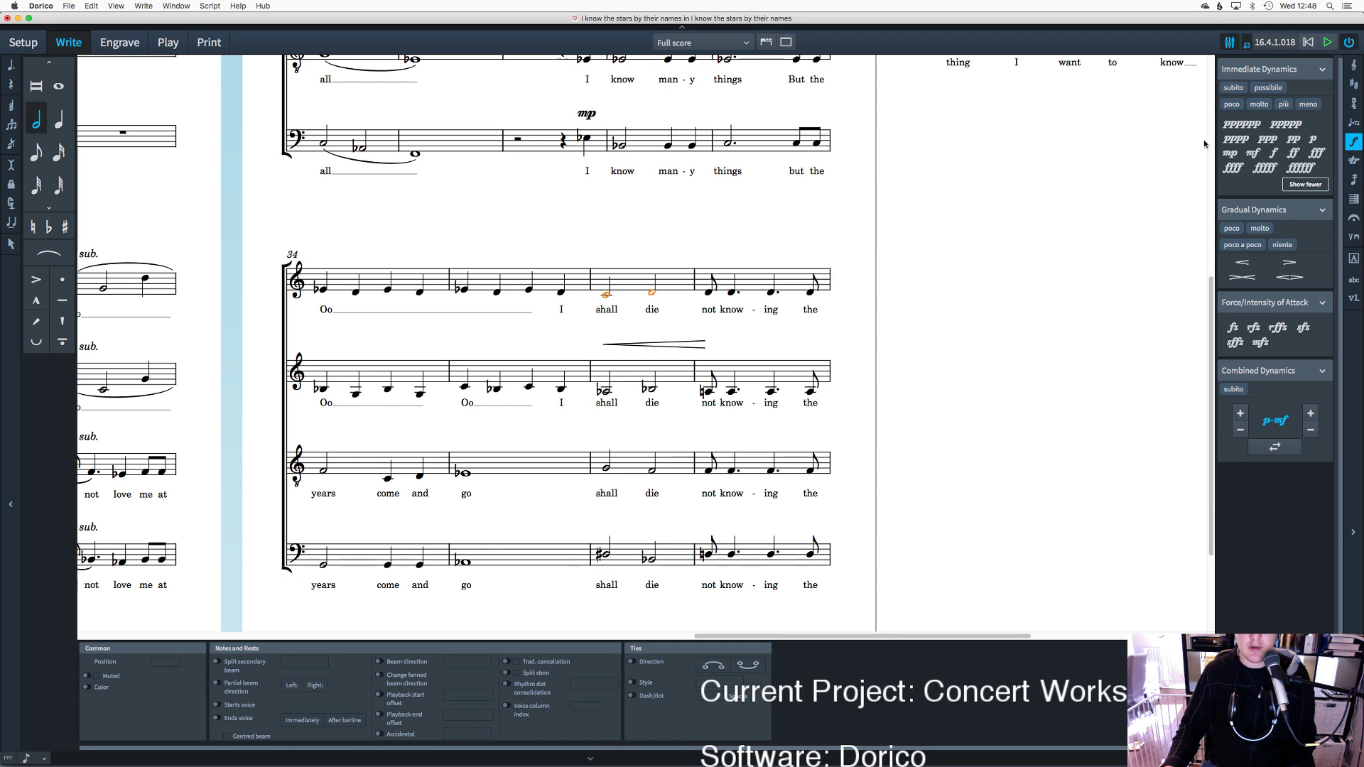
pyautogui.click(1242, 262)
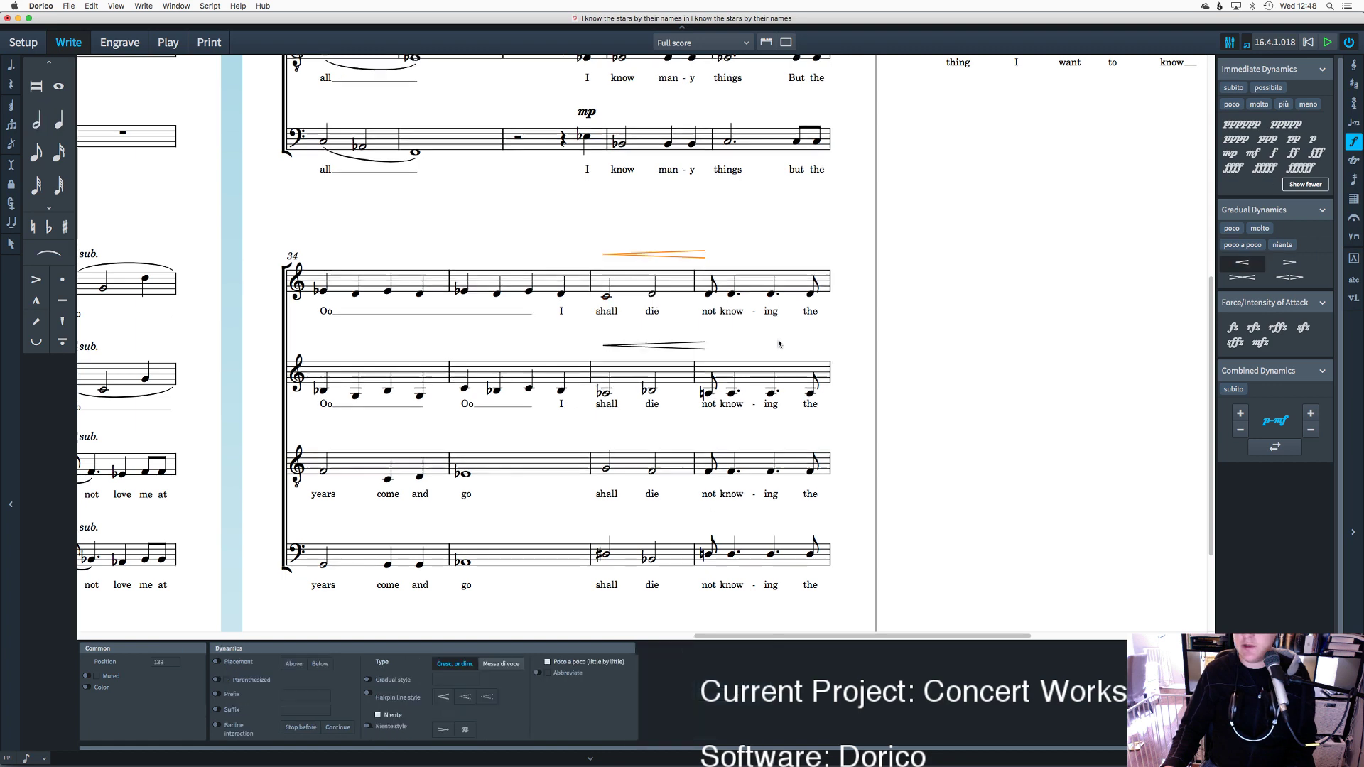
# Step: Add crescendo hairpins over "shall die" in bar 36 of the tenor and bass
pyautogui.click(605, 467)
pyautogui.keyDown('shift'); pyautogui.click(652, 469); pyautogui.keyUp('shift')
pyautogui.click(1233, 263)
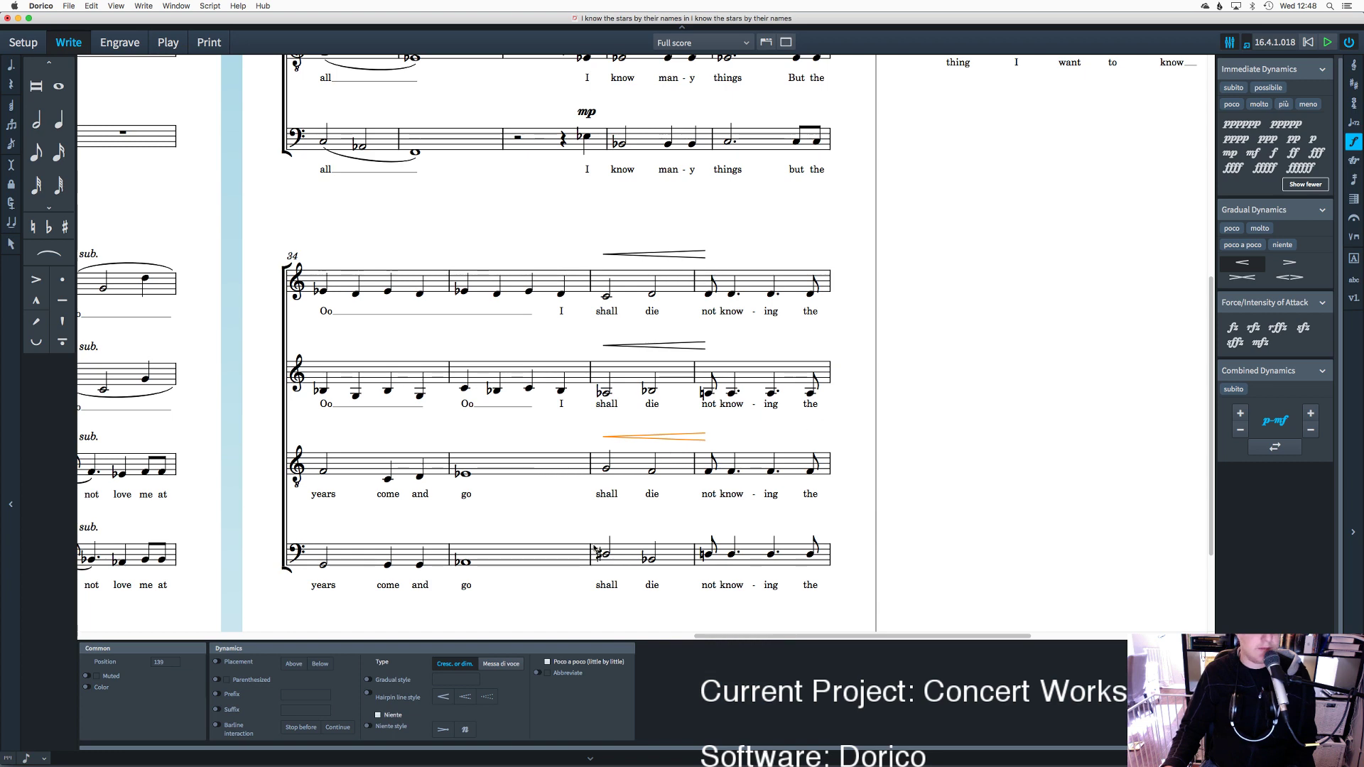
pyautogui.press('Escape')
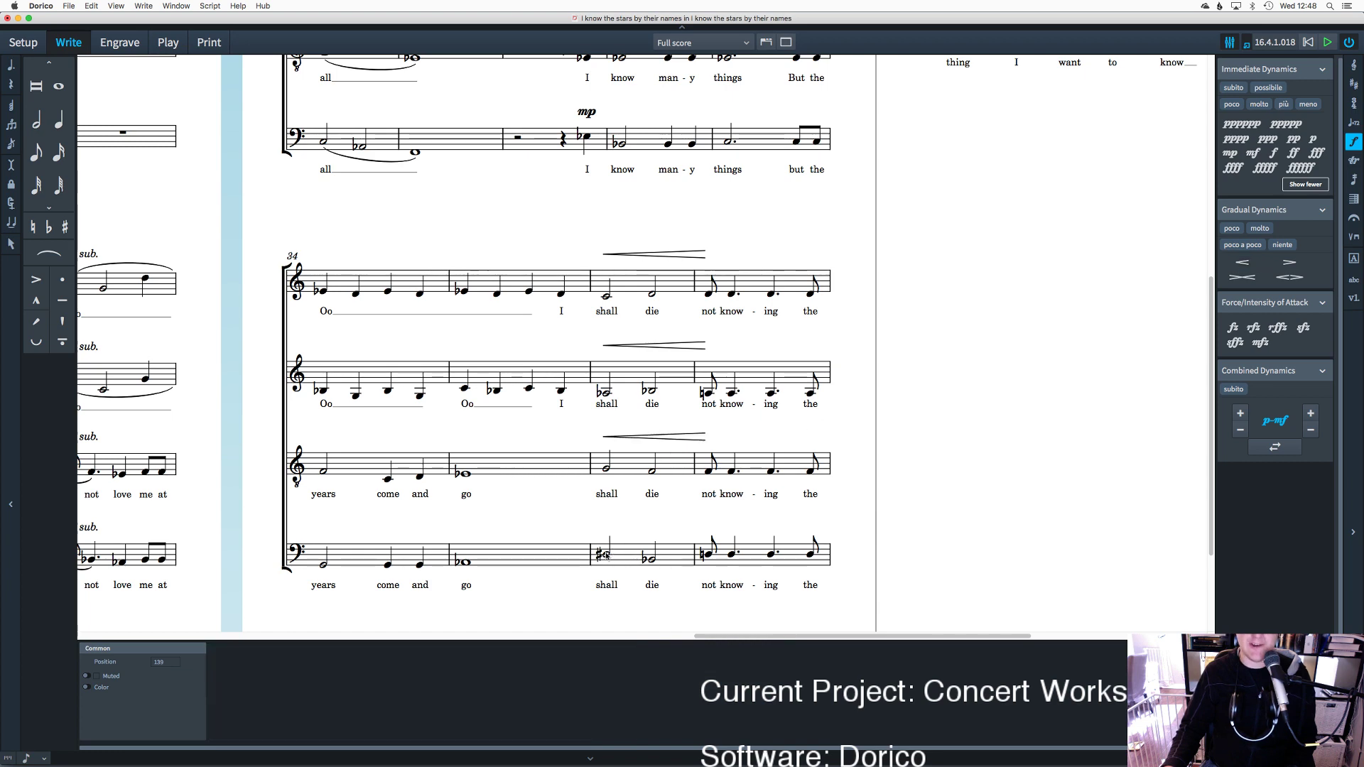
pyautogui.click(605, 556)
pyautogui.keyDown('shift'); pyautogui.click(650, 559); pyautogui.keyUp('shift')
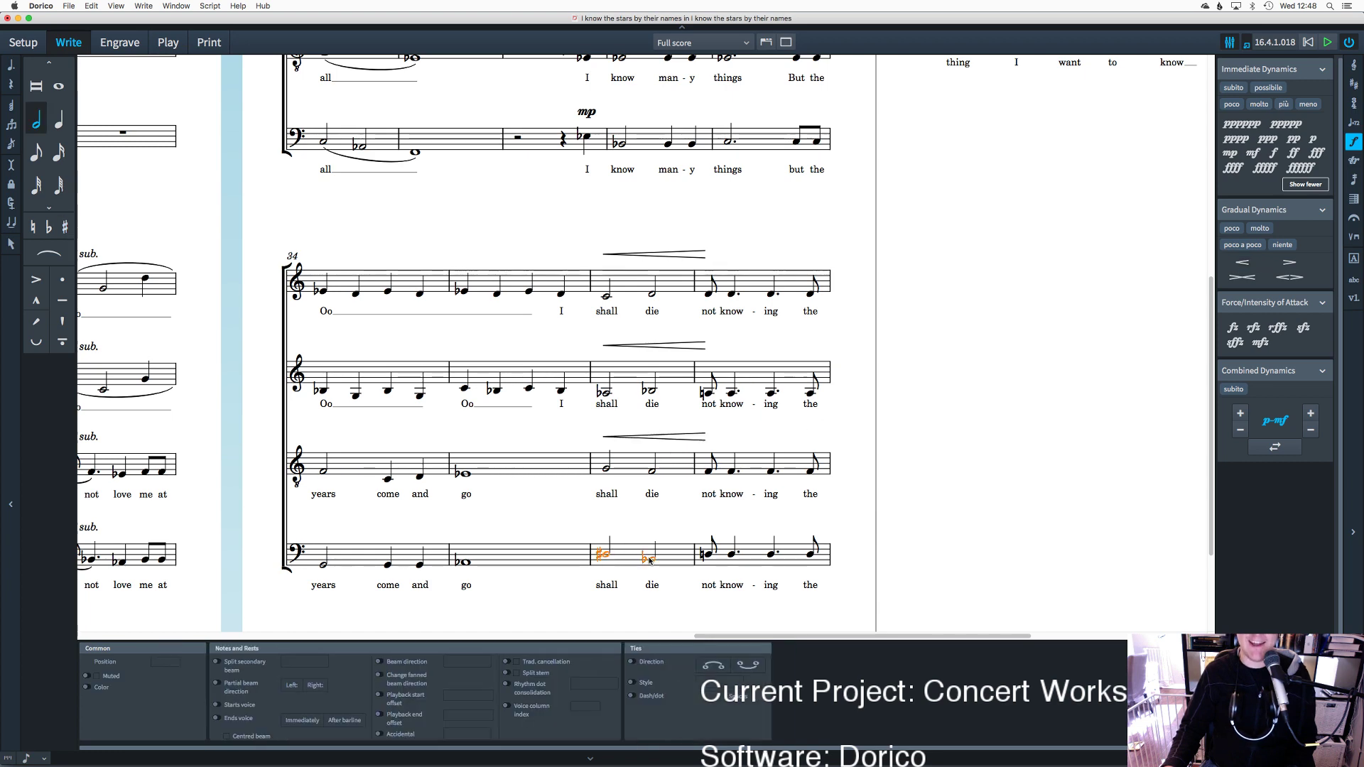
pyautogui.click(1240, 264)
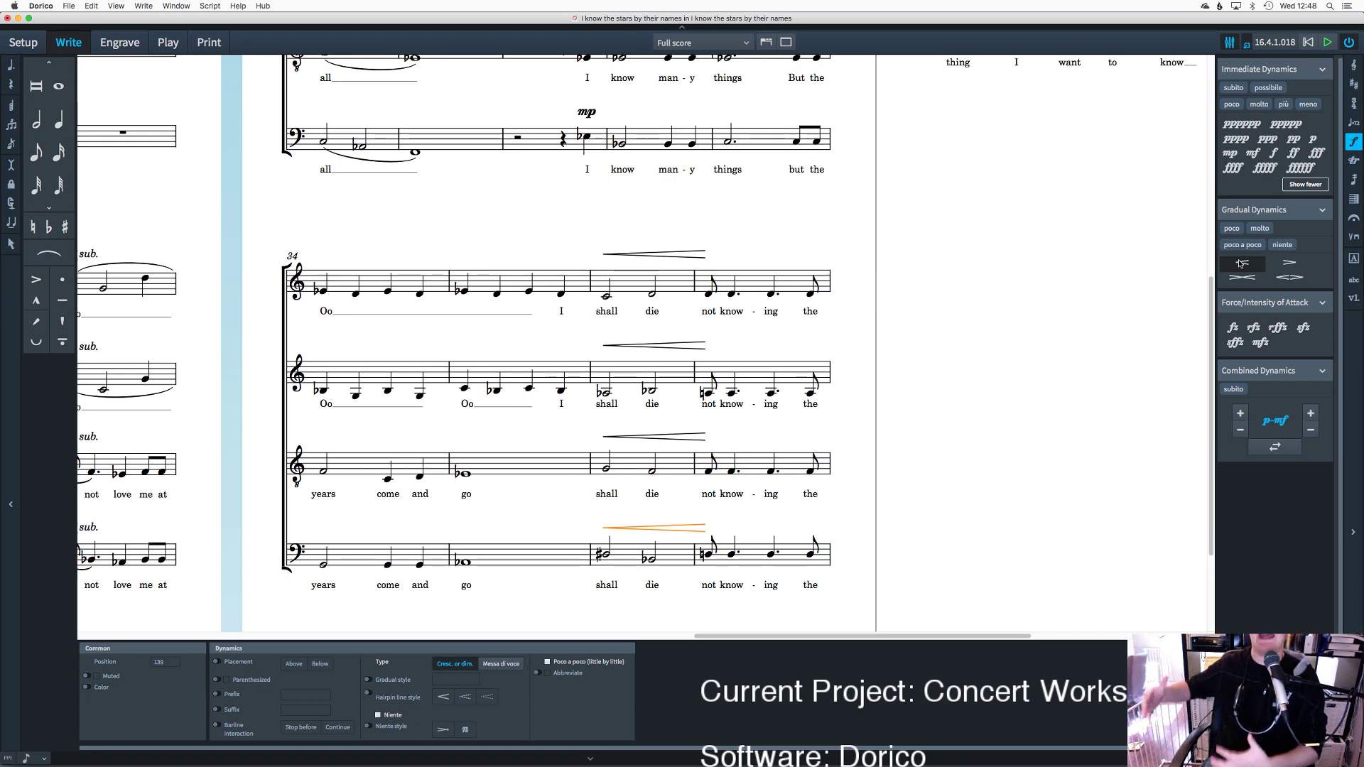
# Step: Add mf on the note sung on "not" at the start of bar 37 in all four parts
pyautogui.press('Right')
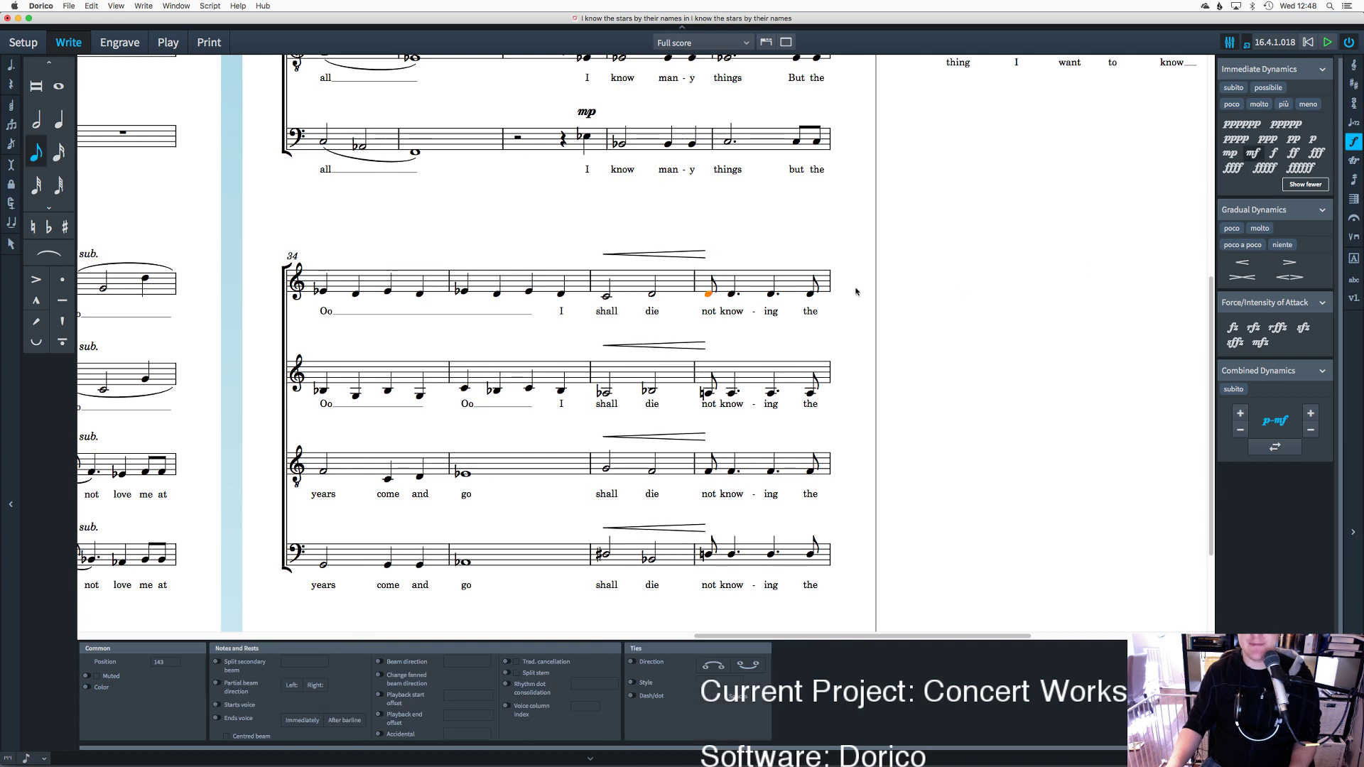
pyautogui.hotkey('shift', 'd')
pyautogui.write('mf')
pyautogui.press('Return')
pyautogui.click(710, 398)
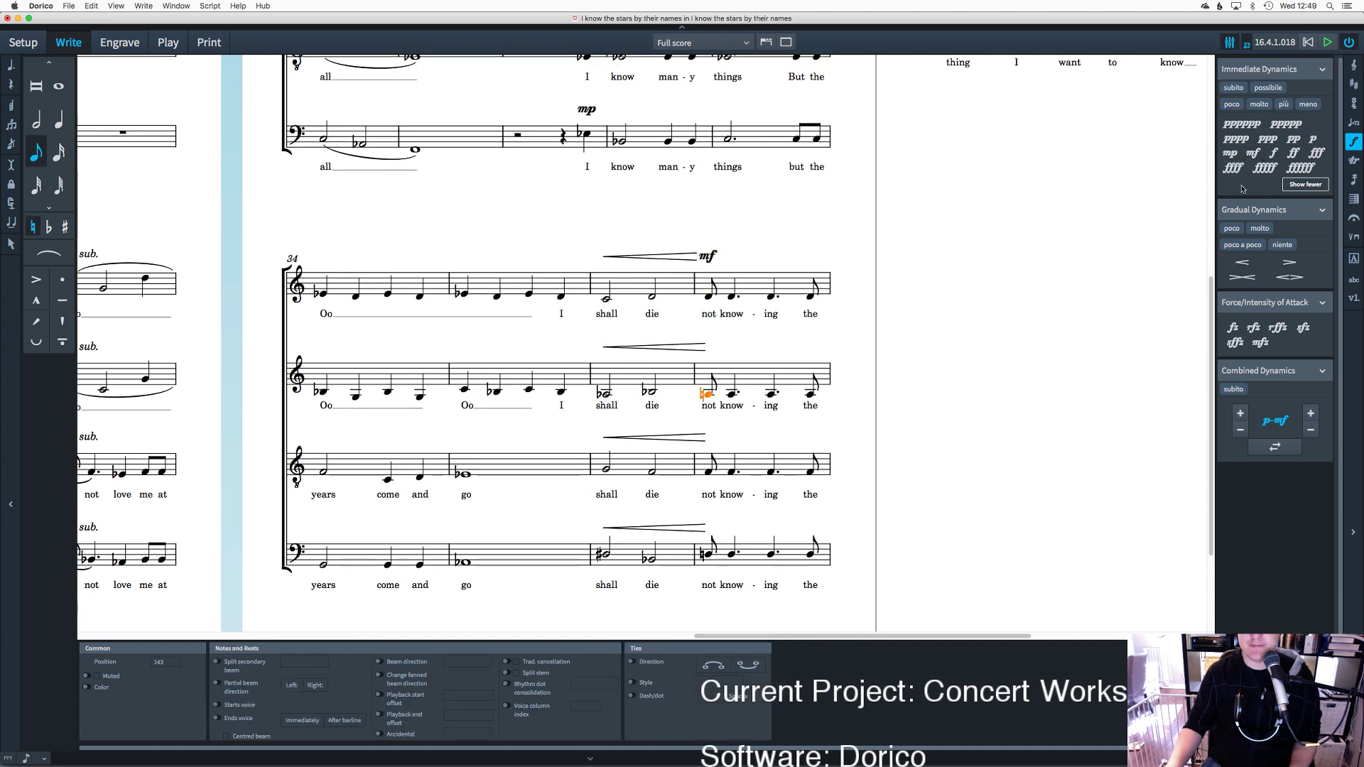
pyautogui.click(1253, 153)
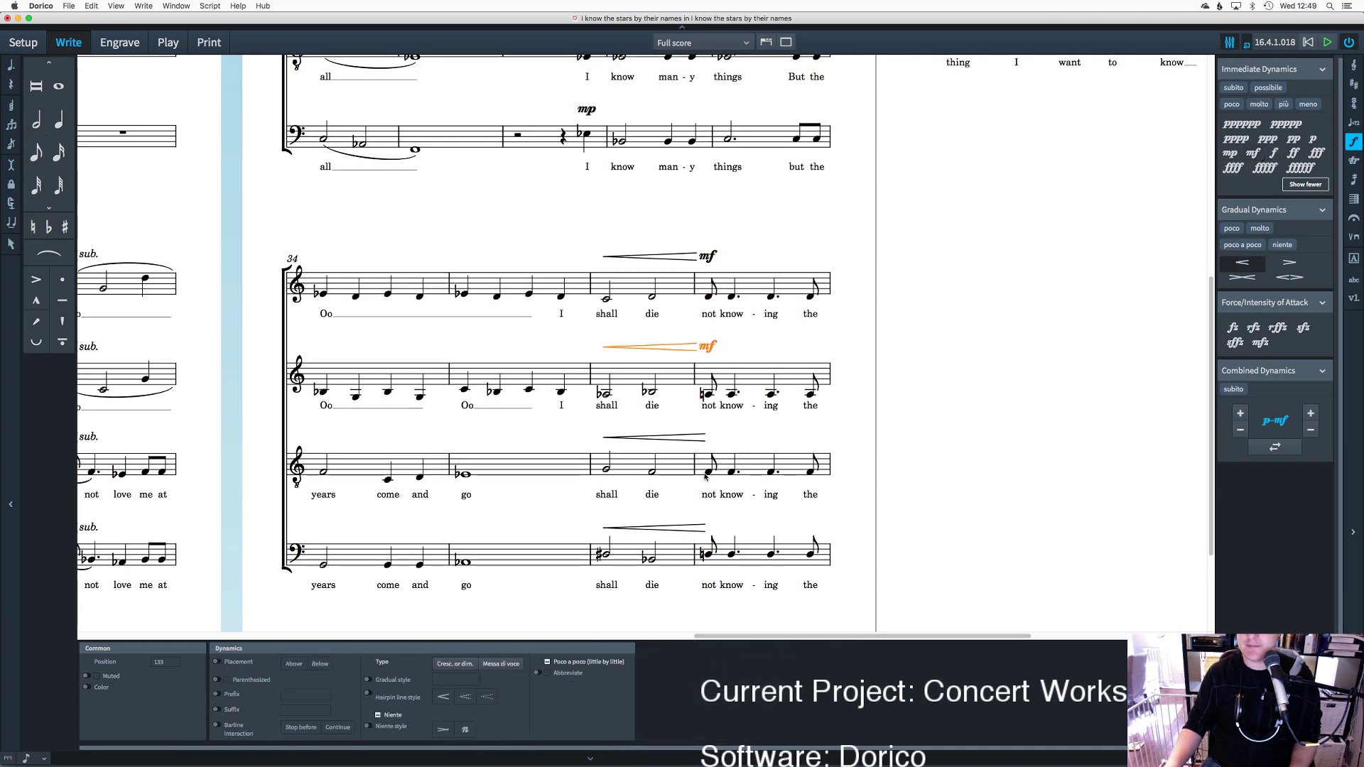
pyautogui.click(706, 474)
pyautogui.click(1252, 153)
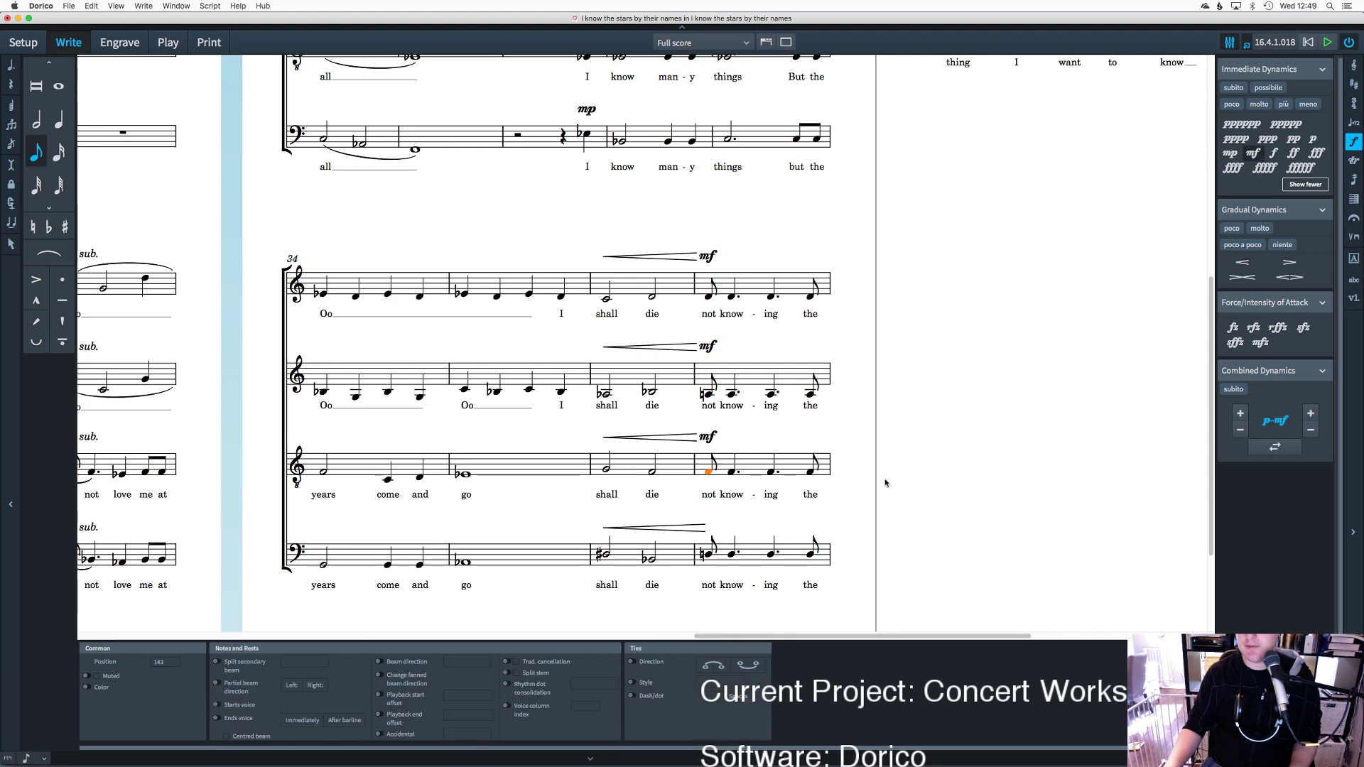
pyautogui.click(709, 554)
pyautogui.click(1252, 153)
# Step: Add a diminuendo hairpin to the soprano from "thing" in bar 38 through "know" in bar 40
pyautogui.scroll(3, 986, 365)
pyautogui.hscroll(5, 986, 365)
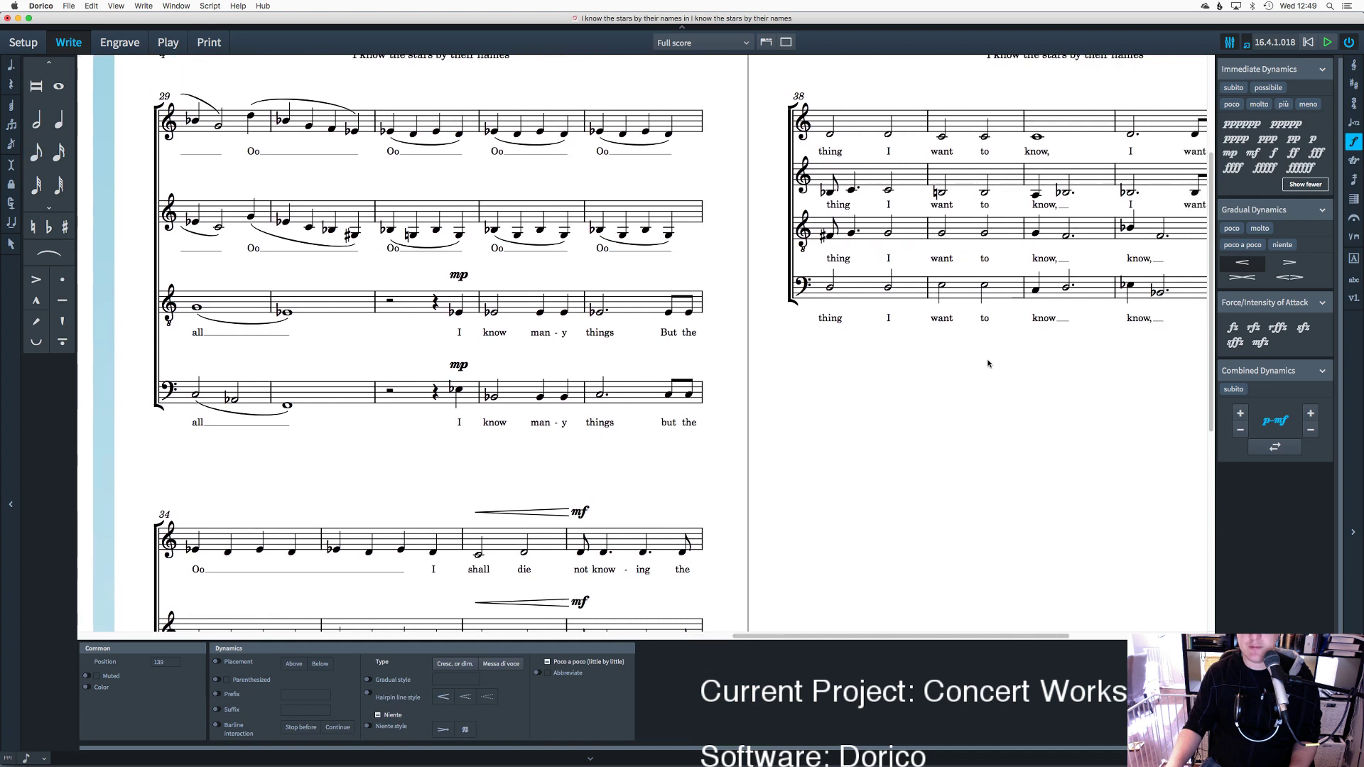
pyautogui.scroll(5, 987, 364)
pyautogui.hscroll(8, 987, 364)
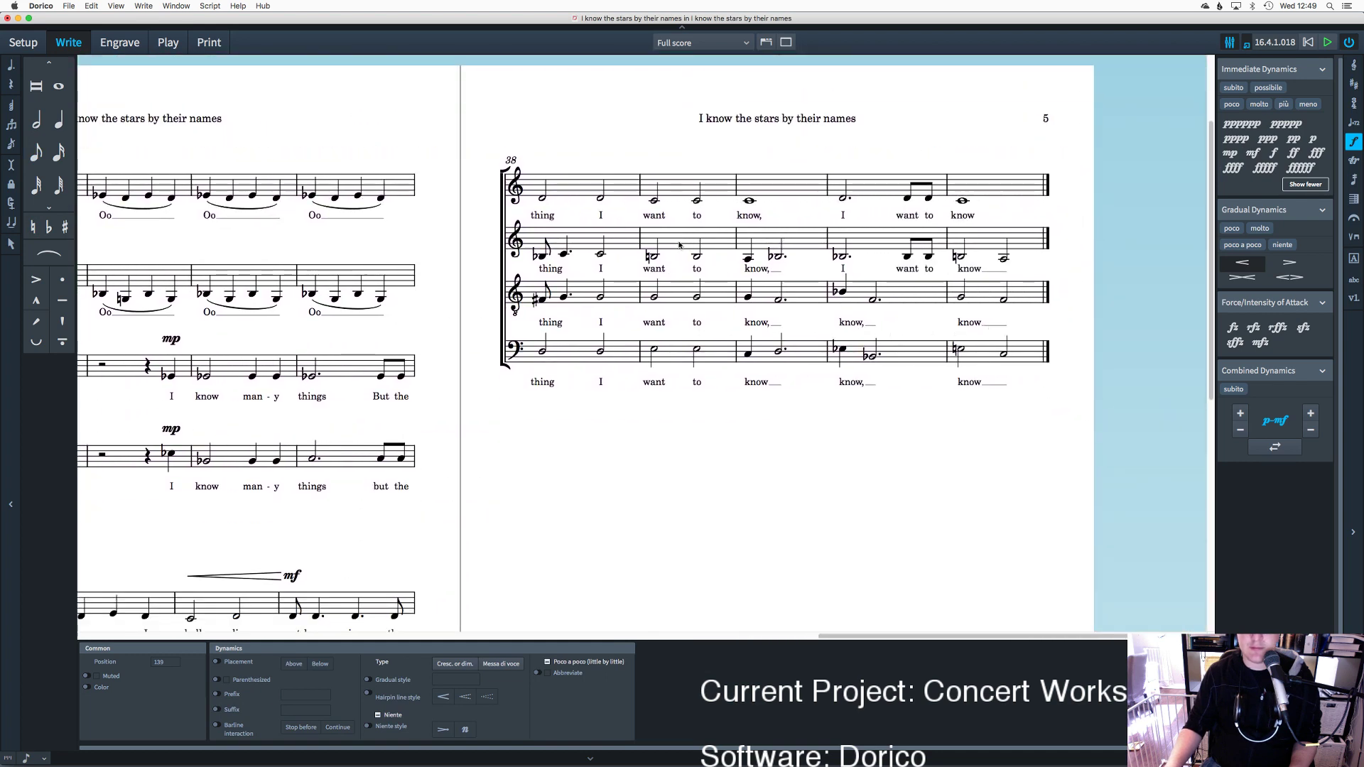
pyautogui.click(582, 186)
pyautogui.click(544, 199)
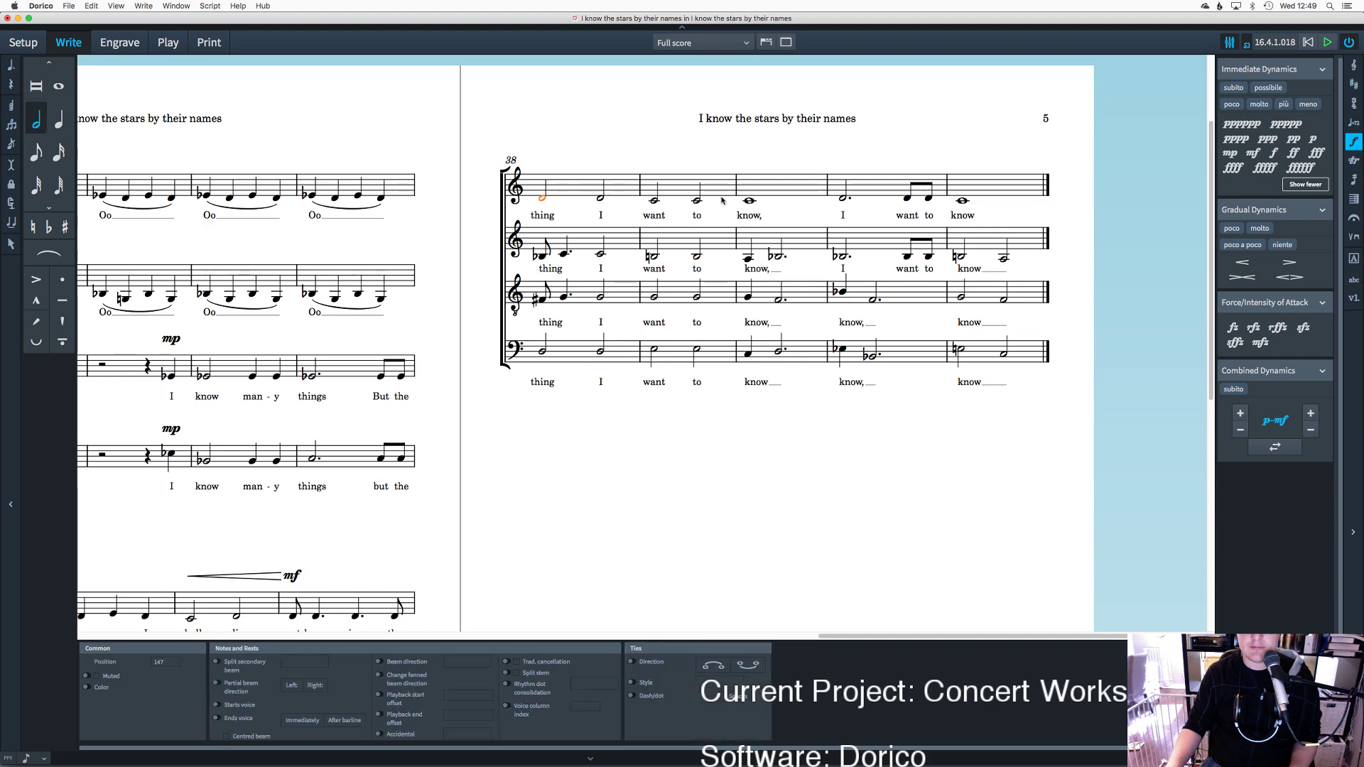
pyautogui.keyDown('super'); pyautogui.click(749, 201); pyautogui.keyUp('super')
pyautogui.click(1290, 262)
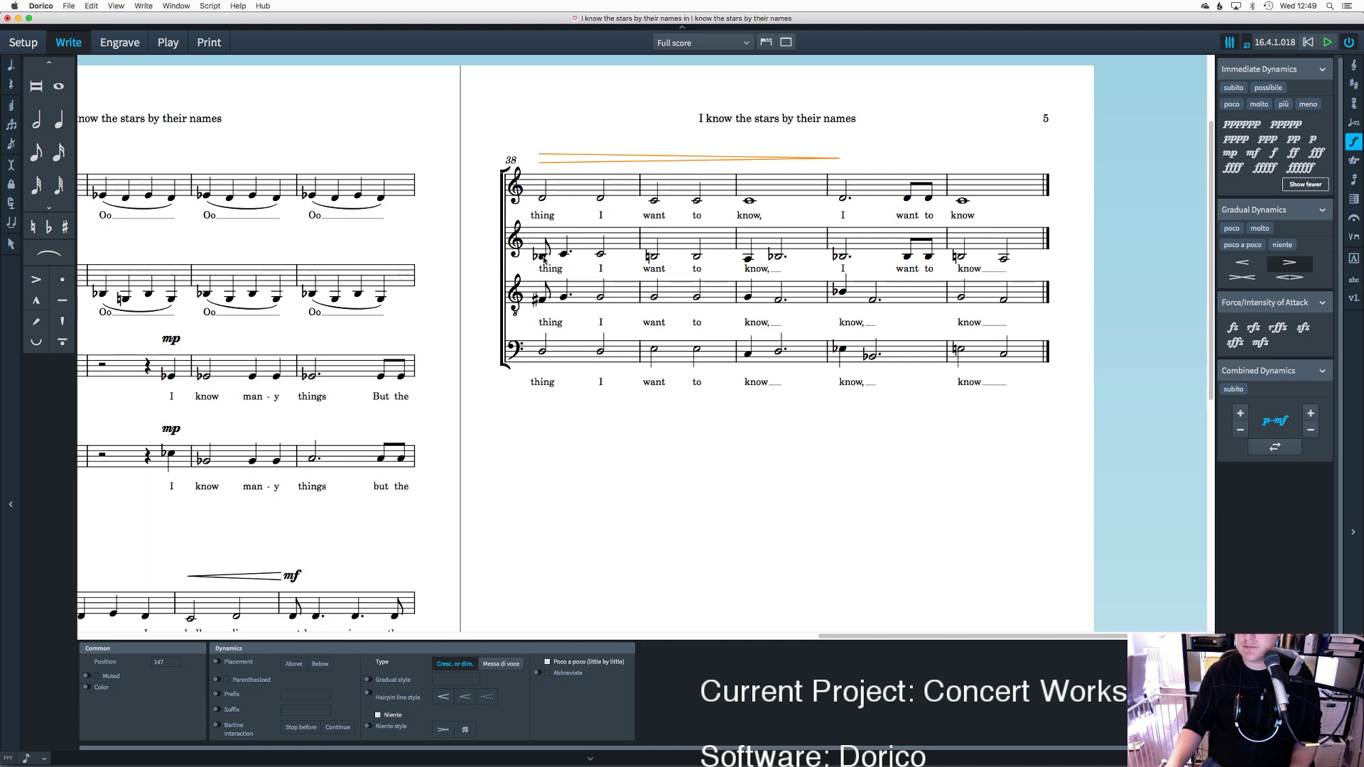
pyautogui.press('Escape')
pyautogui.click(778, 257)
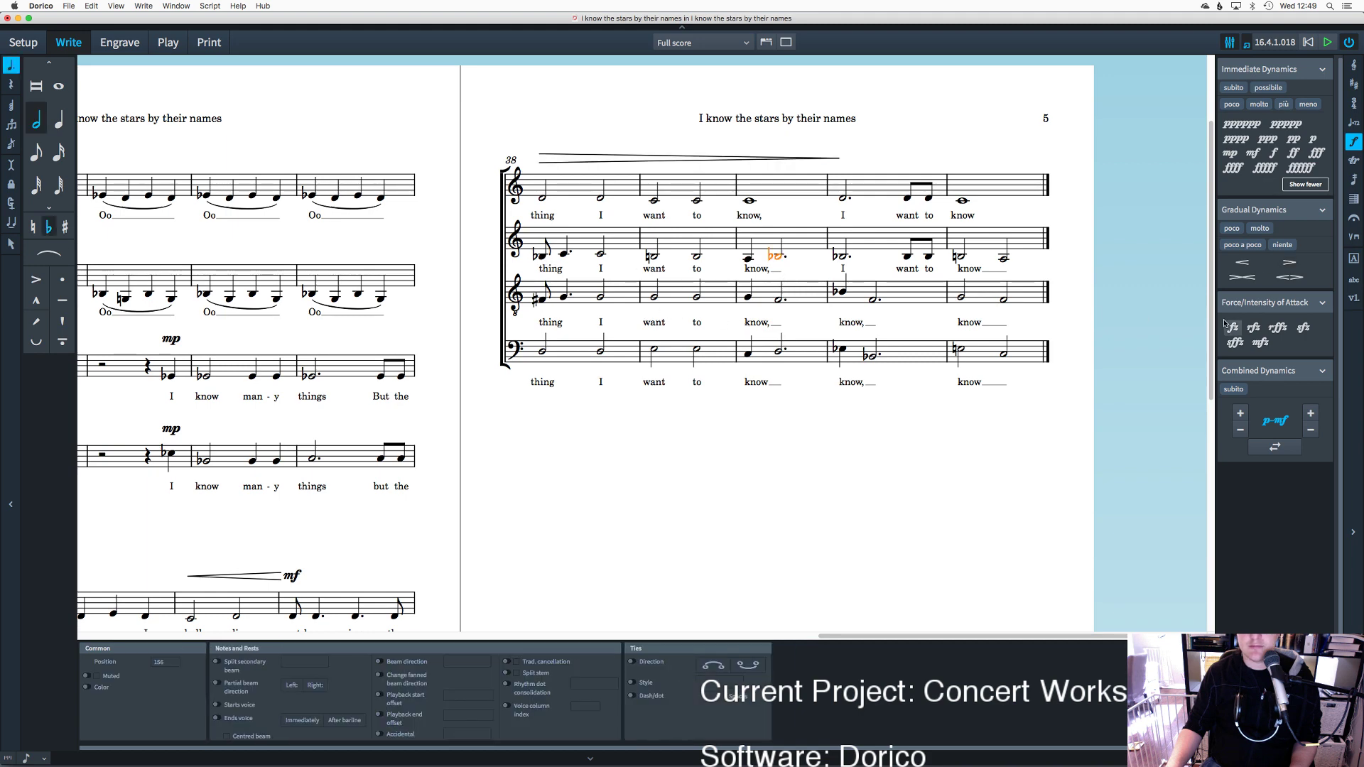
pyautogui.click(1290, 262)
pyautogui.press('Delete')
# Step: Add diminuendo hairpins to the alto, tenor and bass from "thing" in bar 38 through "know" in bar 40
pyautogui.click(544, 256)
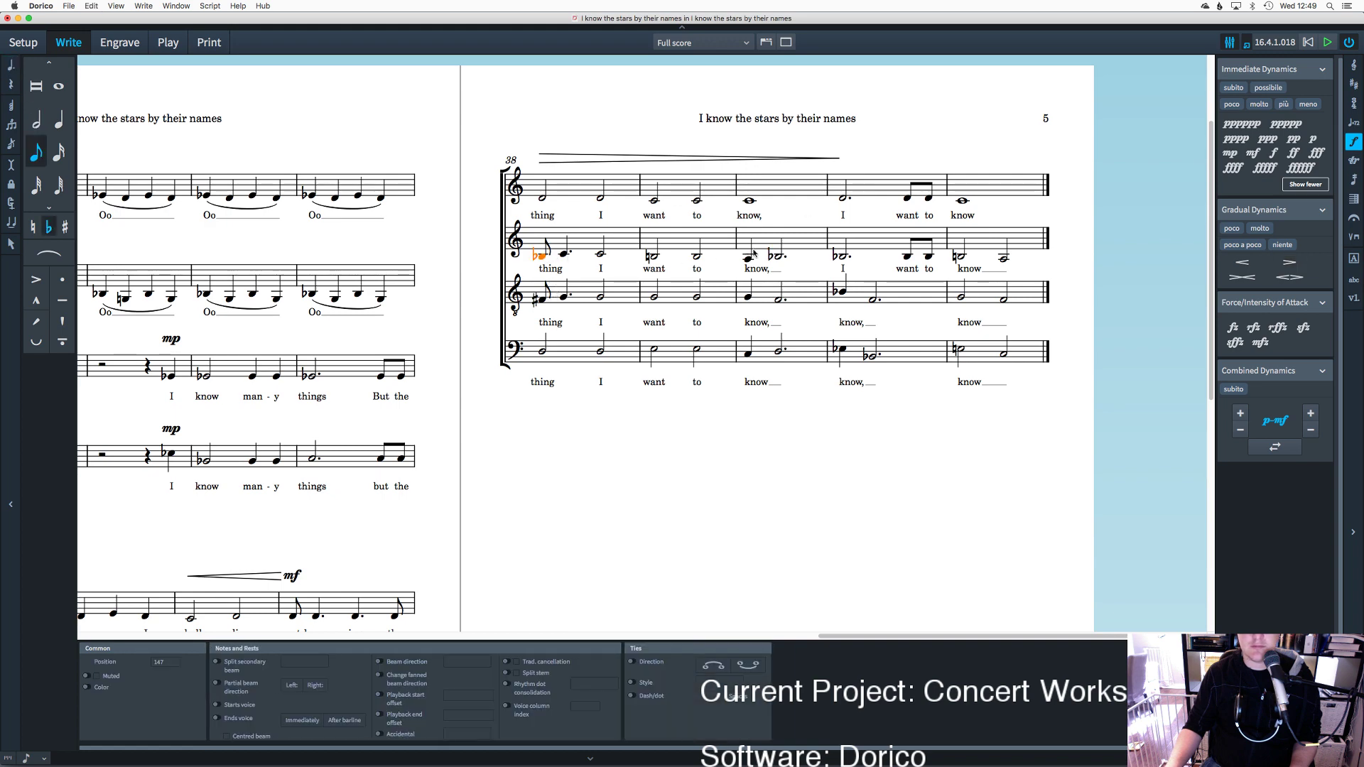
pyautogui.keyDown('super'); pyautogui.click(776, 256); pyautogui.keyUp('super')
pyautogui.click(1289, 262)
pyautogui.press('super+Down')
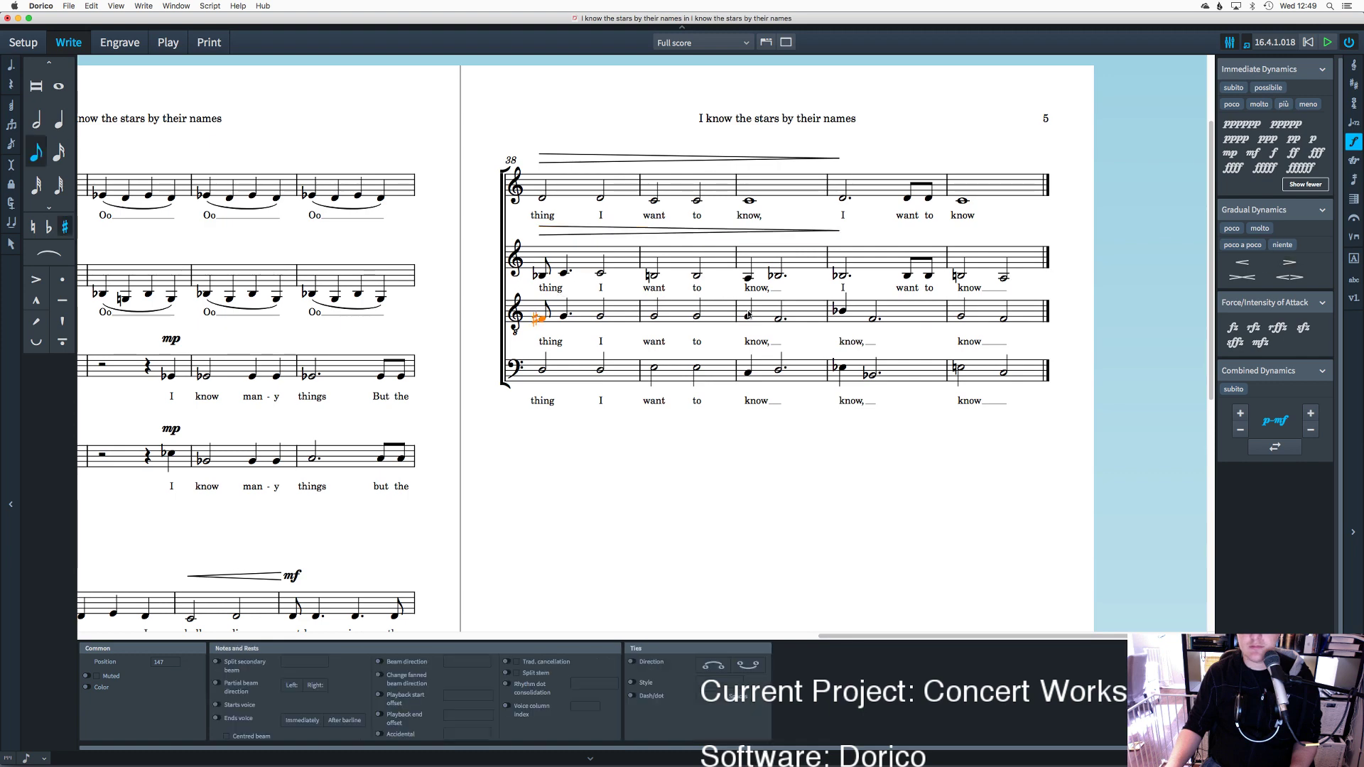
pyautogui.keyDown('super'); pyautogui.click(779, 320); pyautogui.keyUp('super')
pyautogui.click(1289, 262)
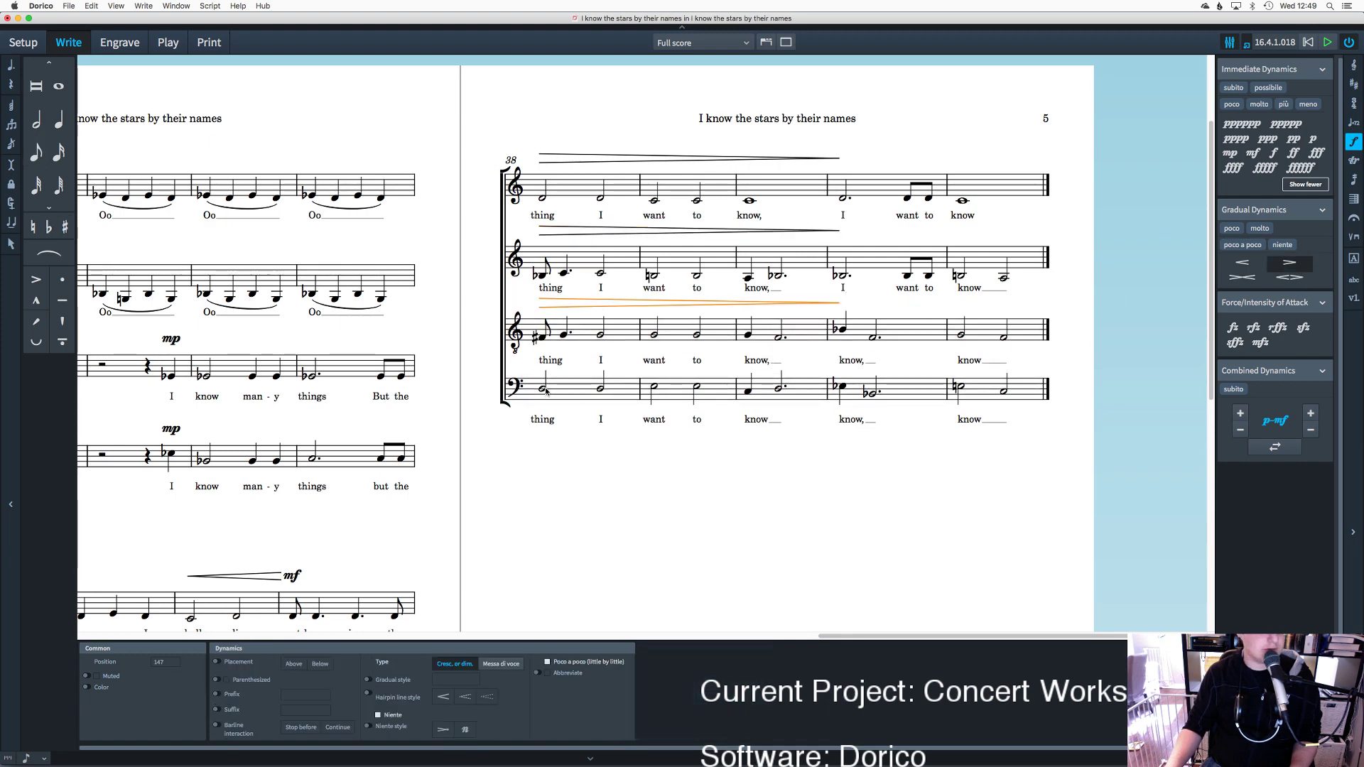
pyautogui.press('super+Down')
pyautogui.keyDown('super'); pyautogui.click(779, 390); pyautogui.keyUp('super')
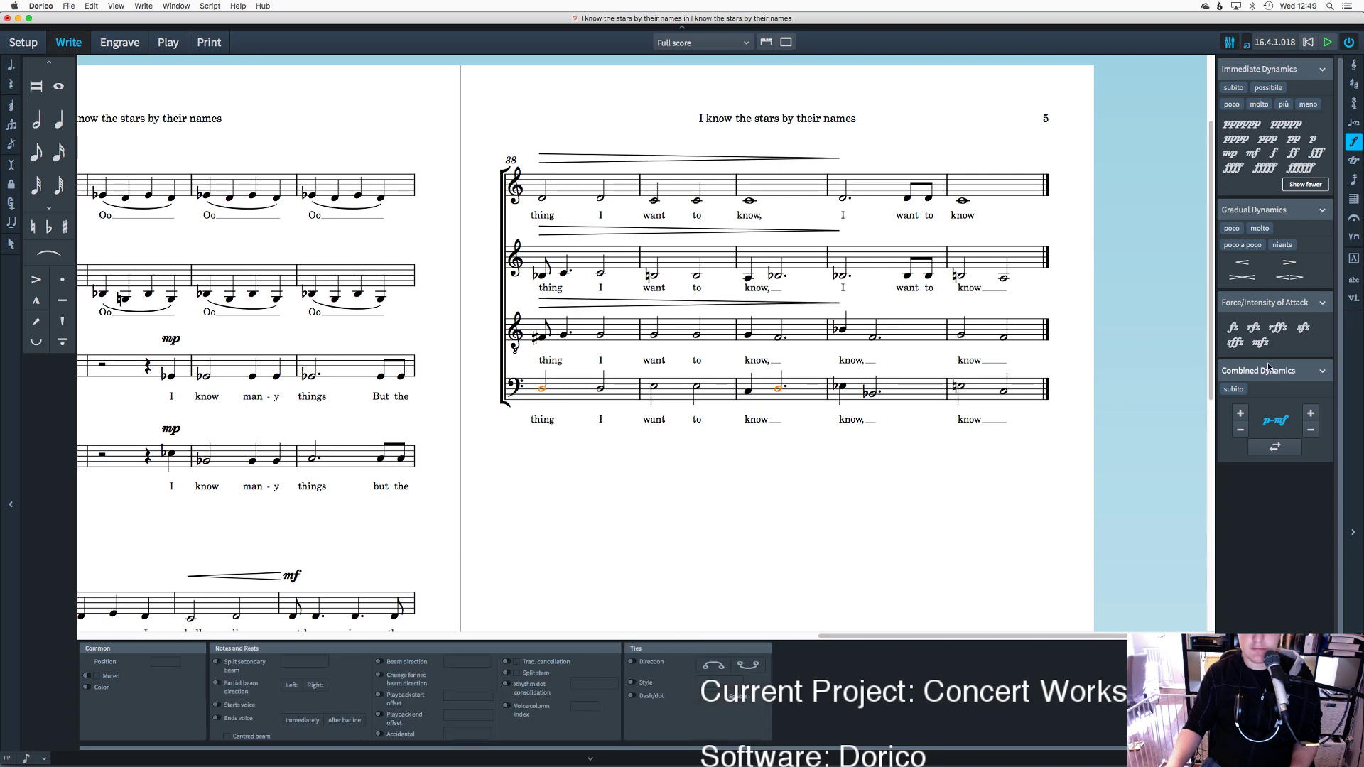
pyautogui.click(1290, 262)
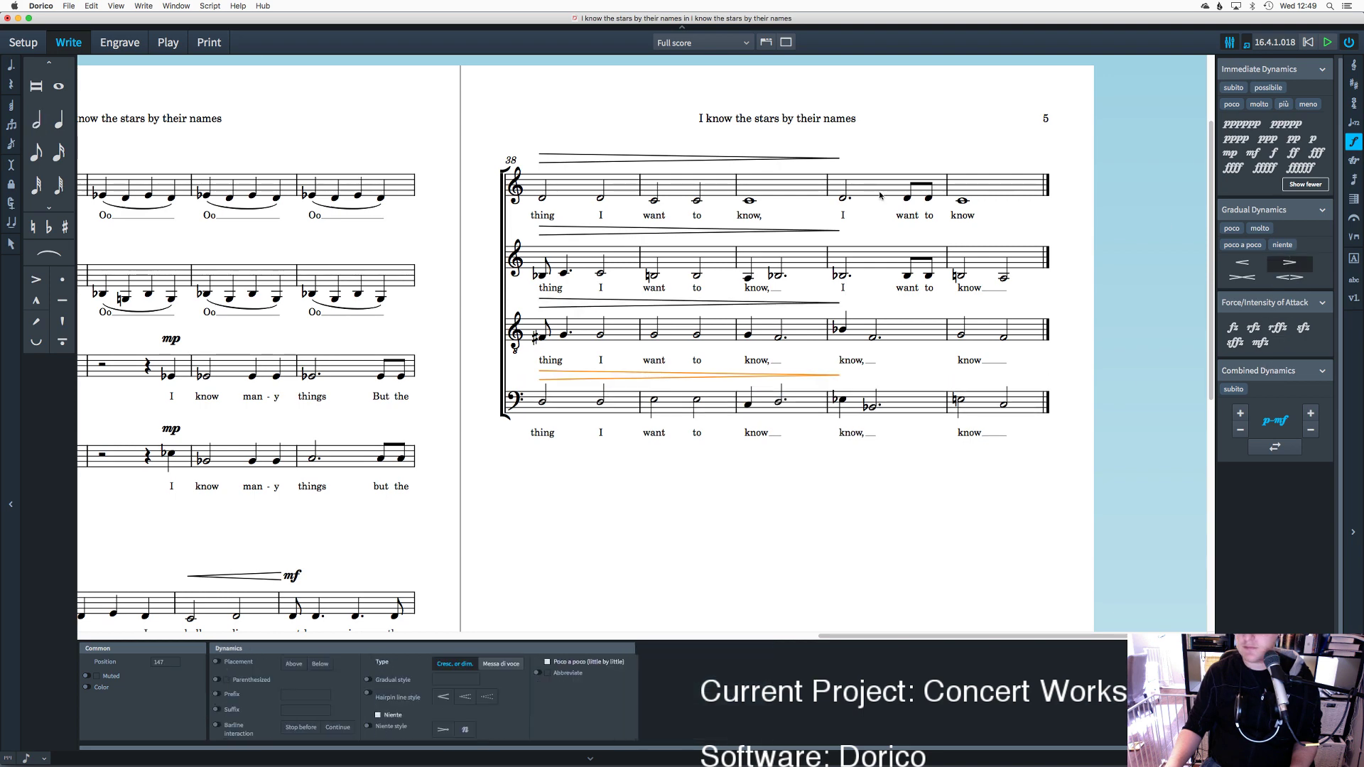
# Step: Add p to the soprano on "I" at the start of bar 41
pyautogui.click(843, 199)
pyautogui.hotkey('shift', 'd')
pyautogui.write('p')
pyautogui.press('Return')
# Step: Add p to the alto on "I" at the start of bar 41, undoing a mistaken fff
pyautogui.click(842, 276)
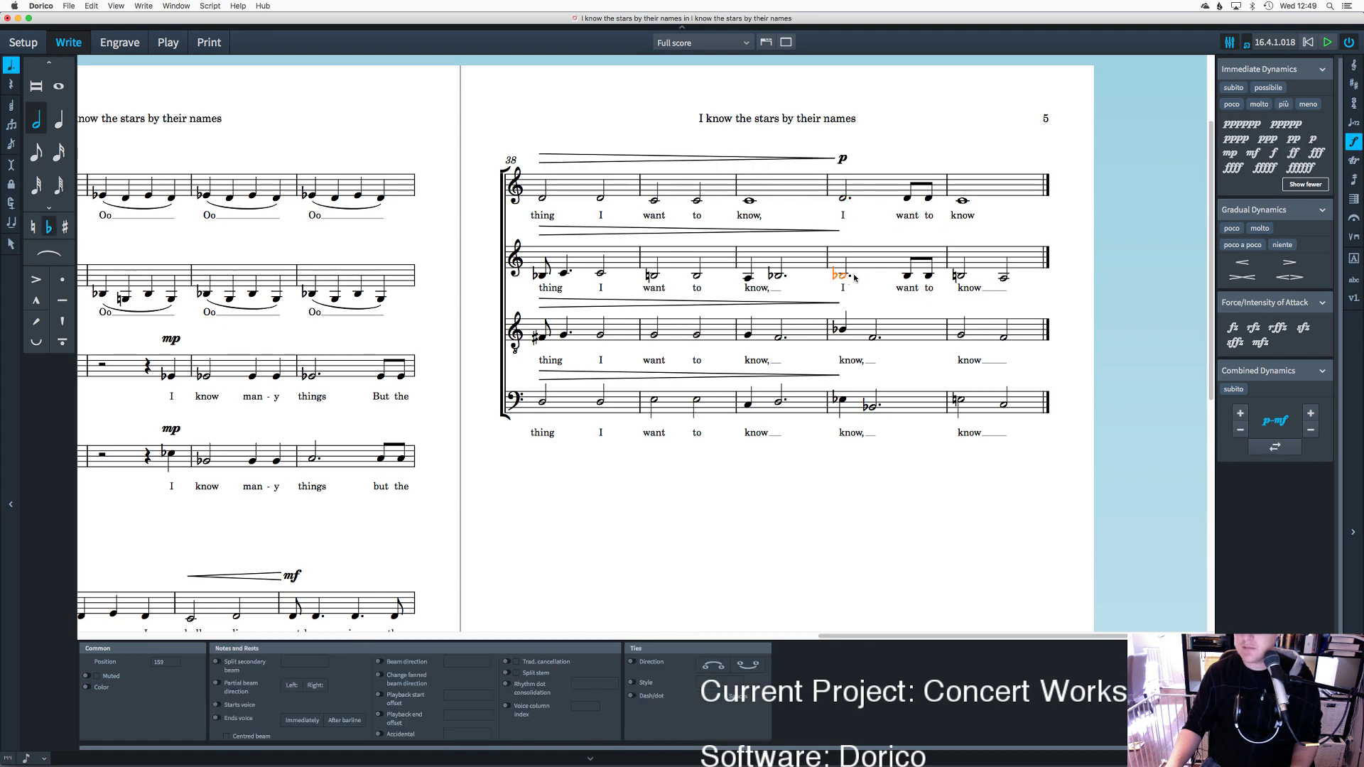
pyautogui.press('super+5')
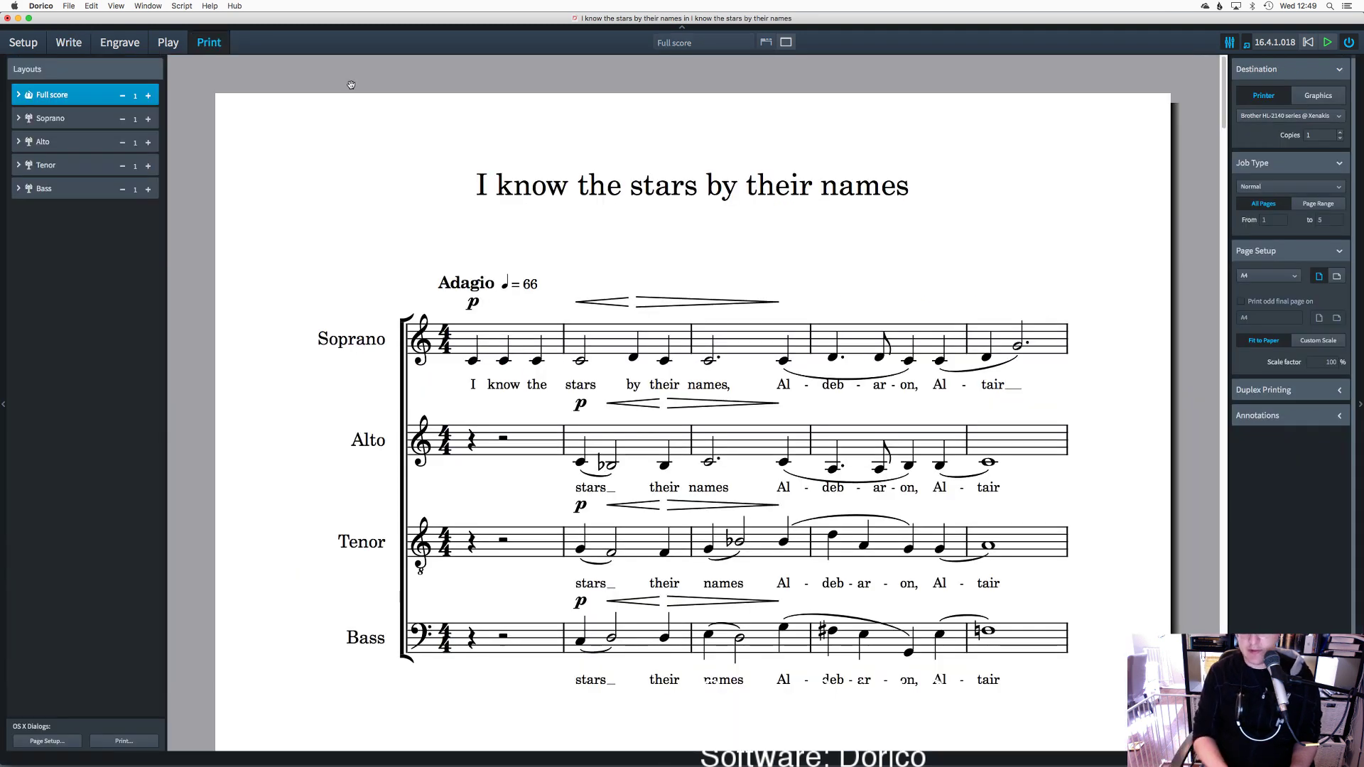
pyautogui.press('super+2')
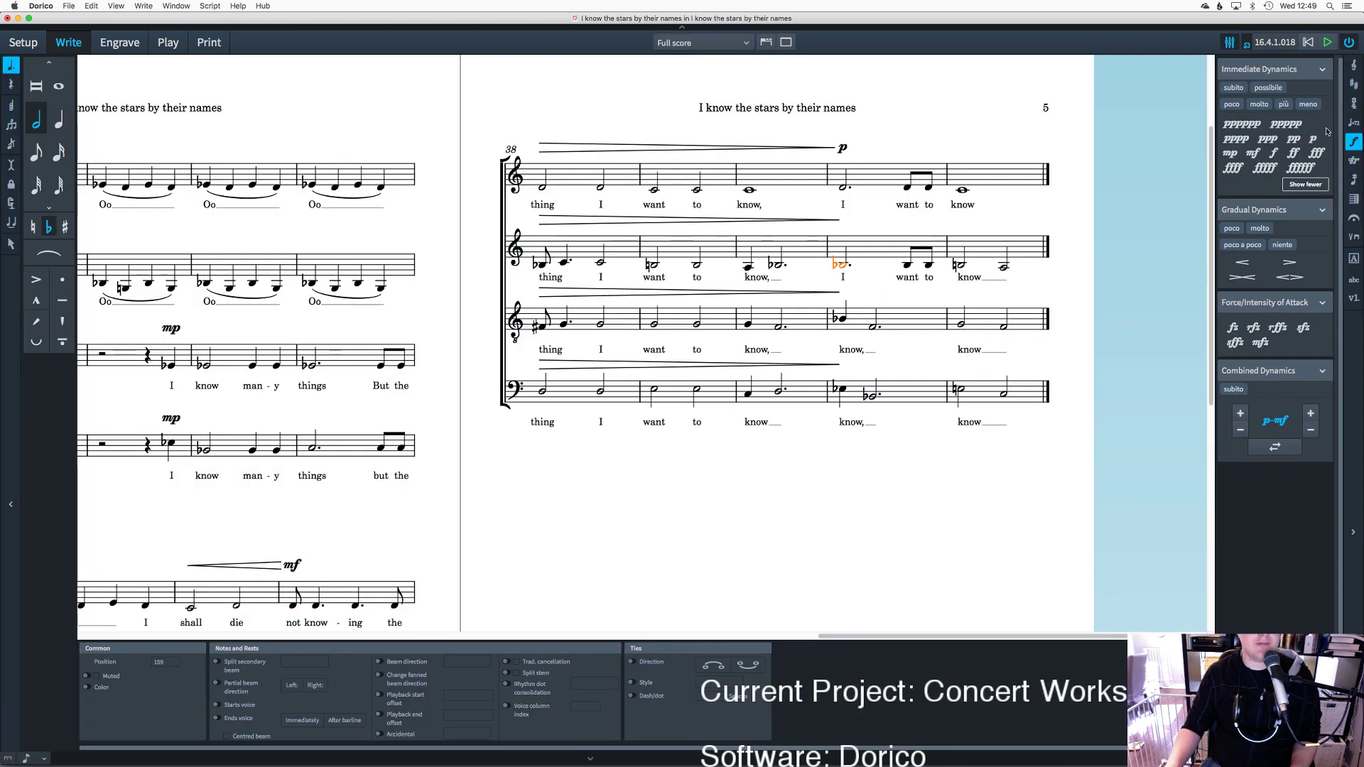
pyautogui.click(1315, 149)
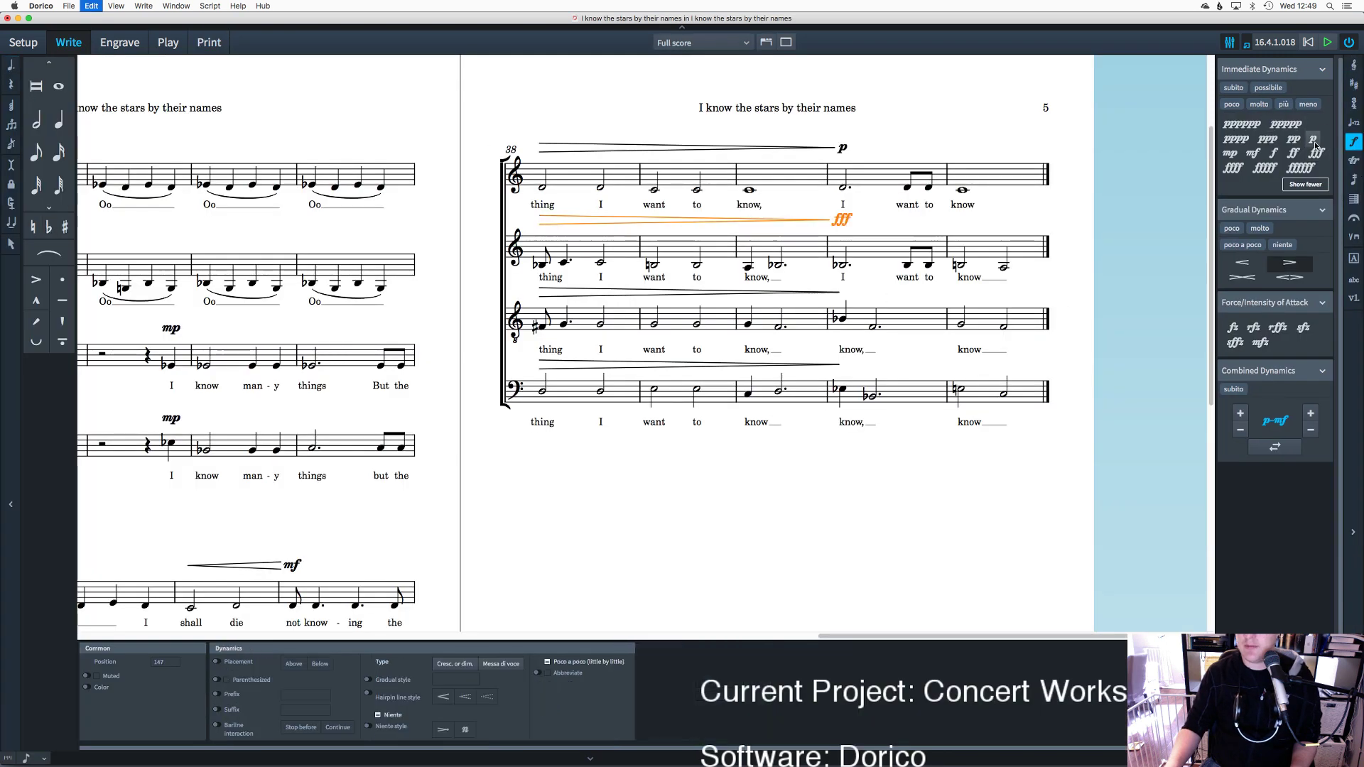
pyautogui.press('super+z')
pyautogui.click(1314, 142)
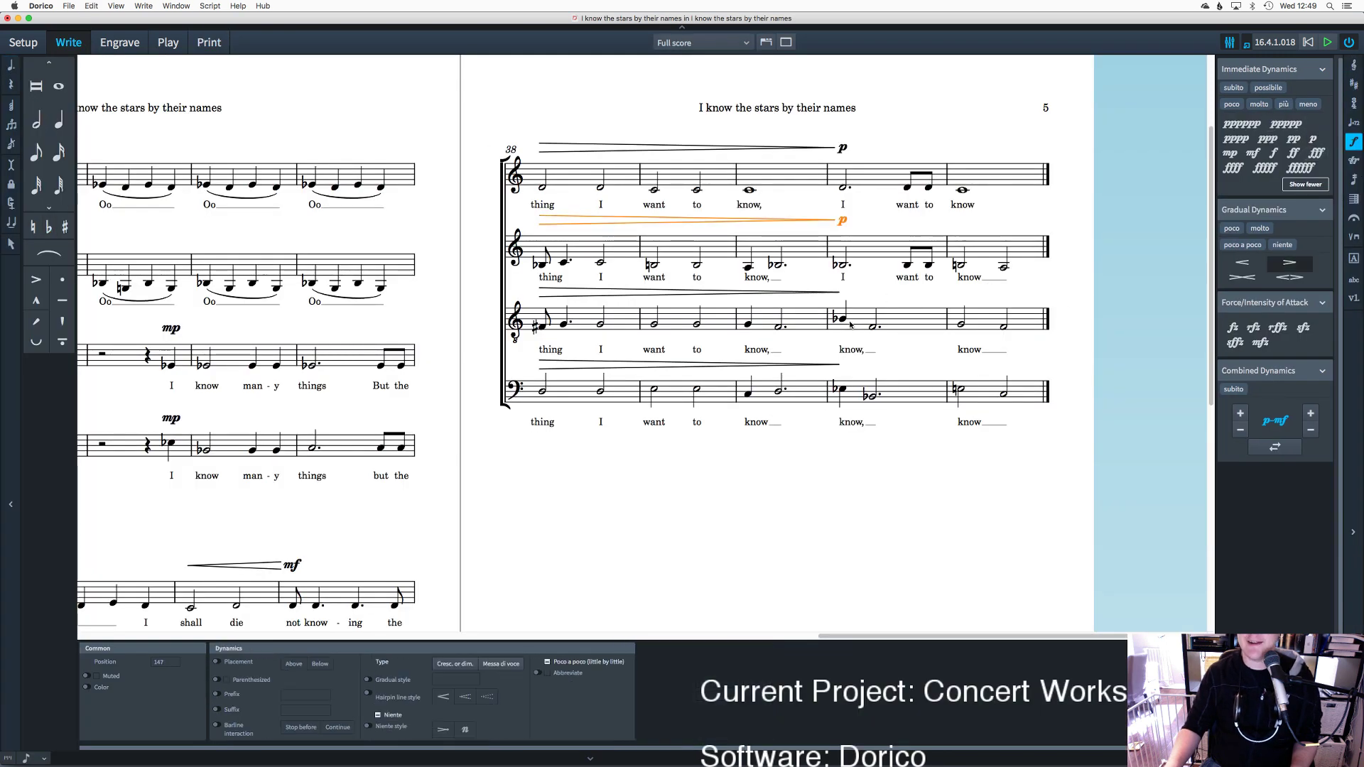
# Step: Add p to the tenor and bass on "know" at the start of bar 41
pyautogui.press('super+Down')
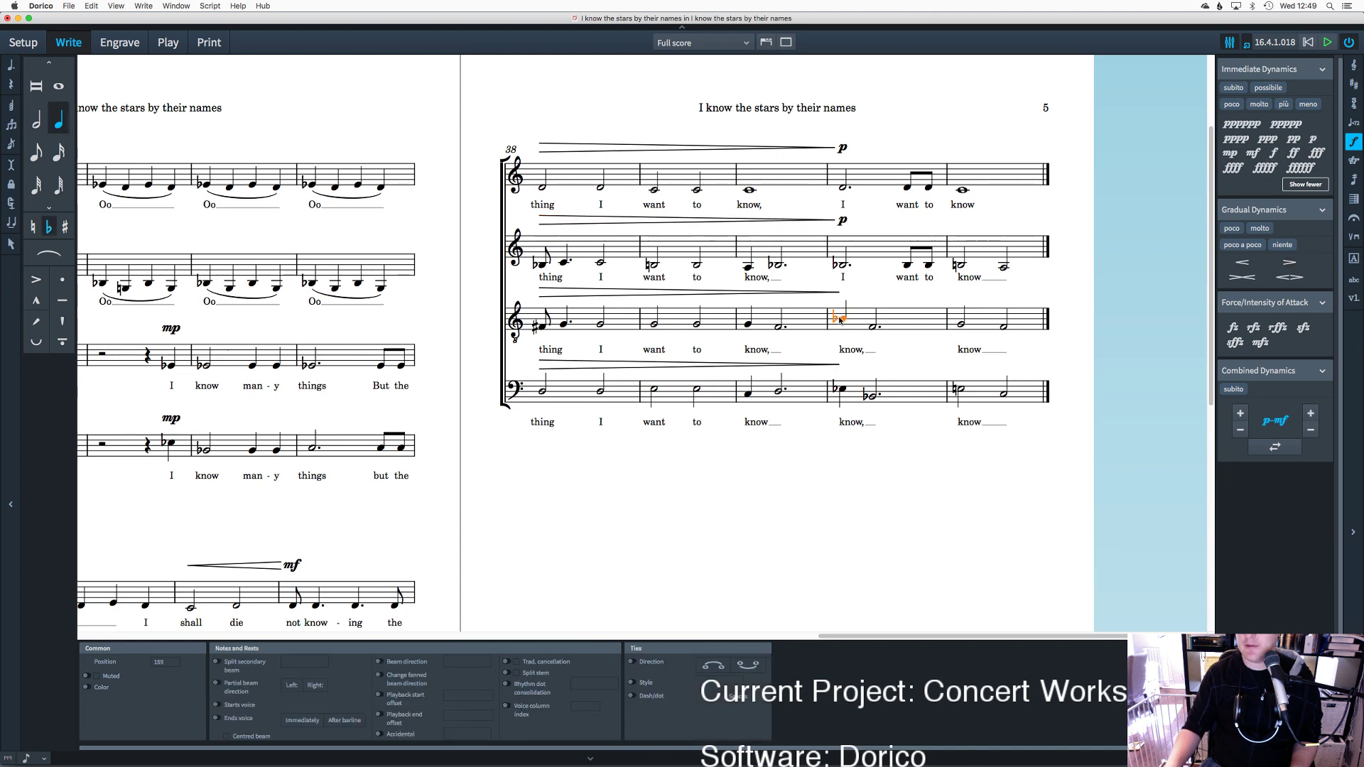
pyautogui.click(1312, 139)
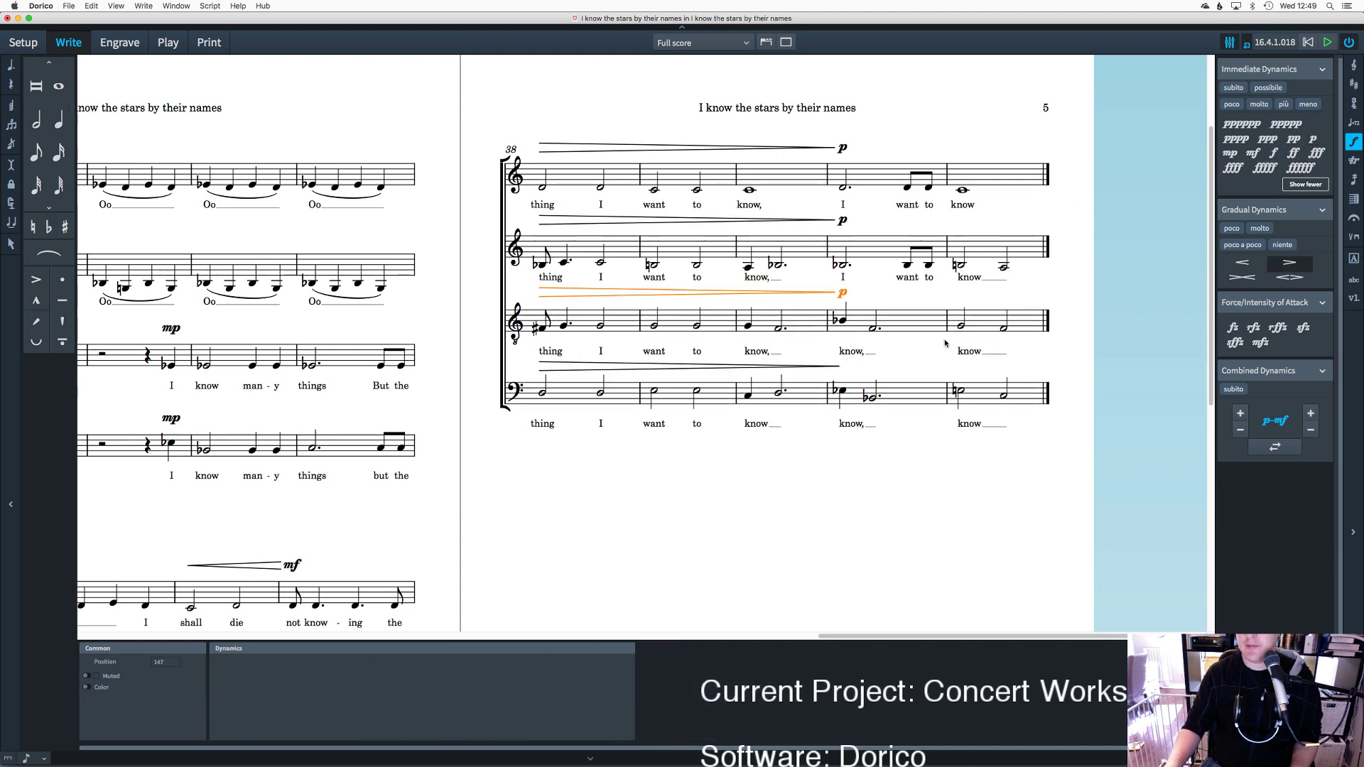
pyautogui.click(841, 392)
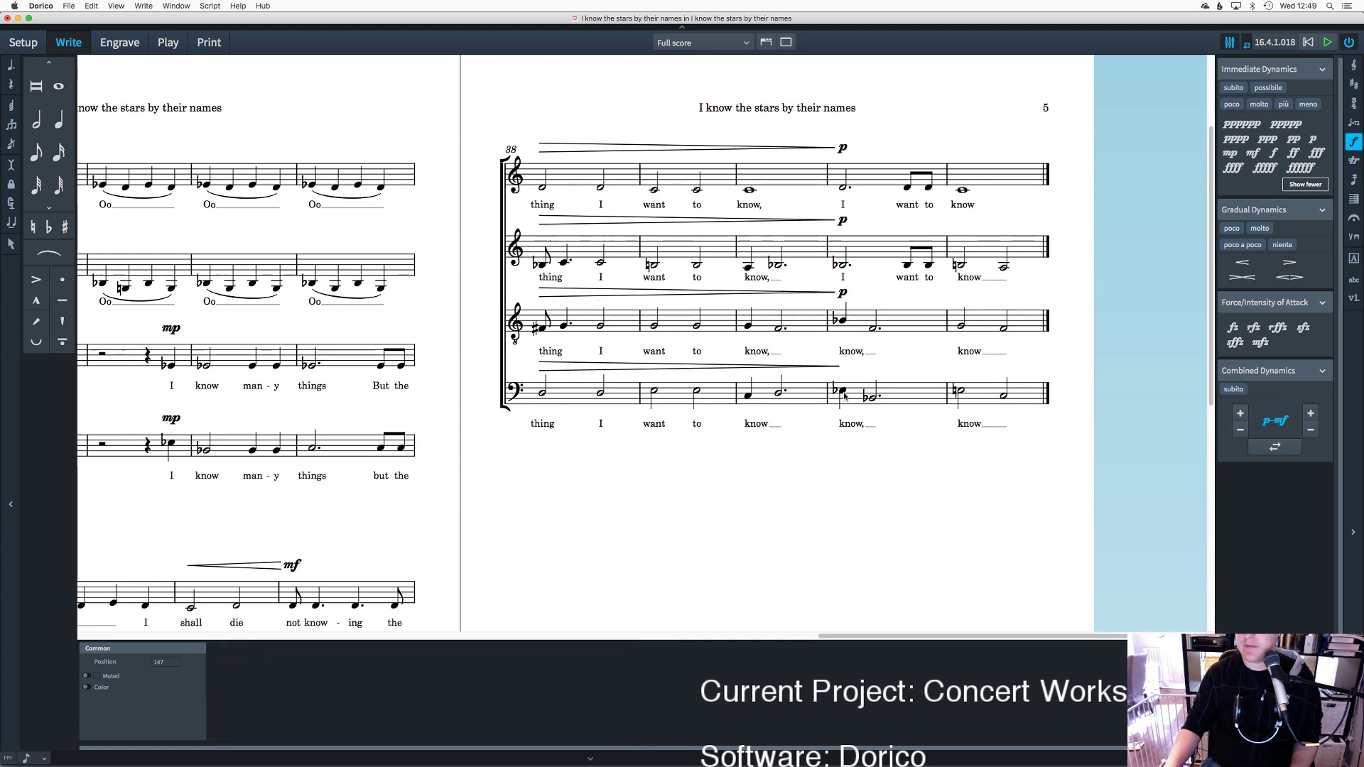
pyautogui.click(1312, 144)
# Step: Slur the two notes sung on "know" in bar 41 of the tenor and bass
pyautogui.click(841, 320)
pyautogui.press('s')
pyautogui.click(840, 391)
pyautogui.press('s')
# Step: Slur the two notes sung on "know" in bar 40 of the tenor, alto and bass
pyautogui.click(747, 326)
pyautogui.press('s')
pyautogui.click(747, 266)
pyautogui.press('s')
pyautogui.click(748, 398)
pyautogui.press('s')
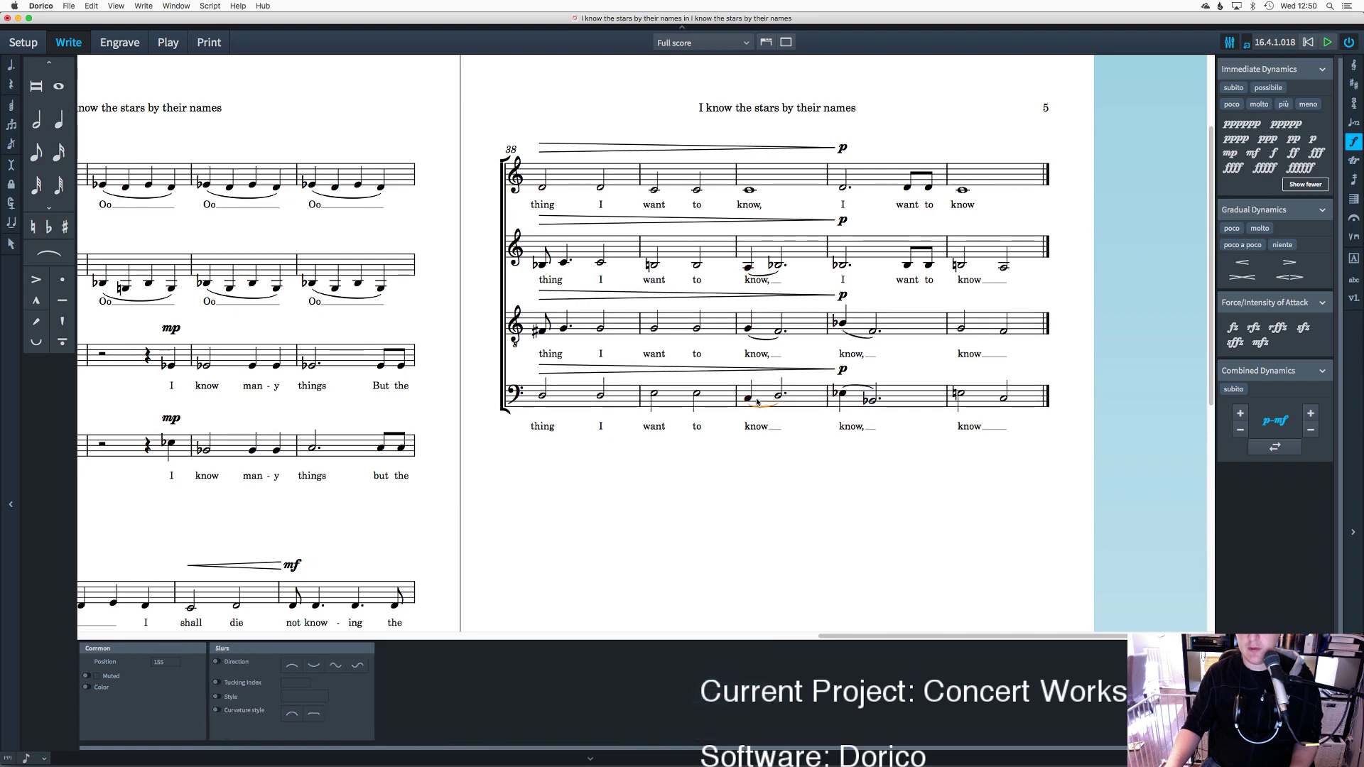
pyautogui.press('Escape')
# Step: Slur the two notes sung on "thing" at the start of bar 38 in the tenor and alto
pyautogui.click(543, 330)
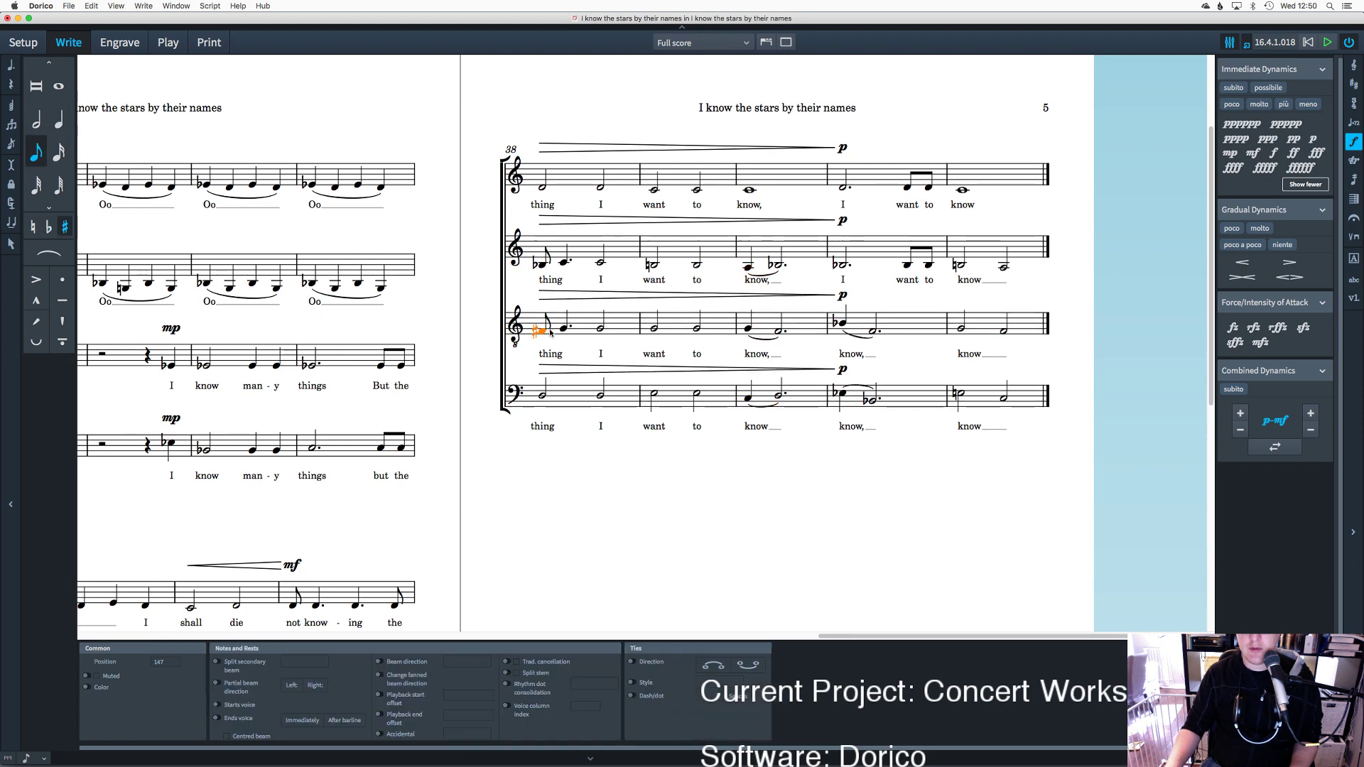
pyautogui.click(538, 263)
pyautogui.press('s')
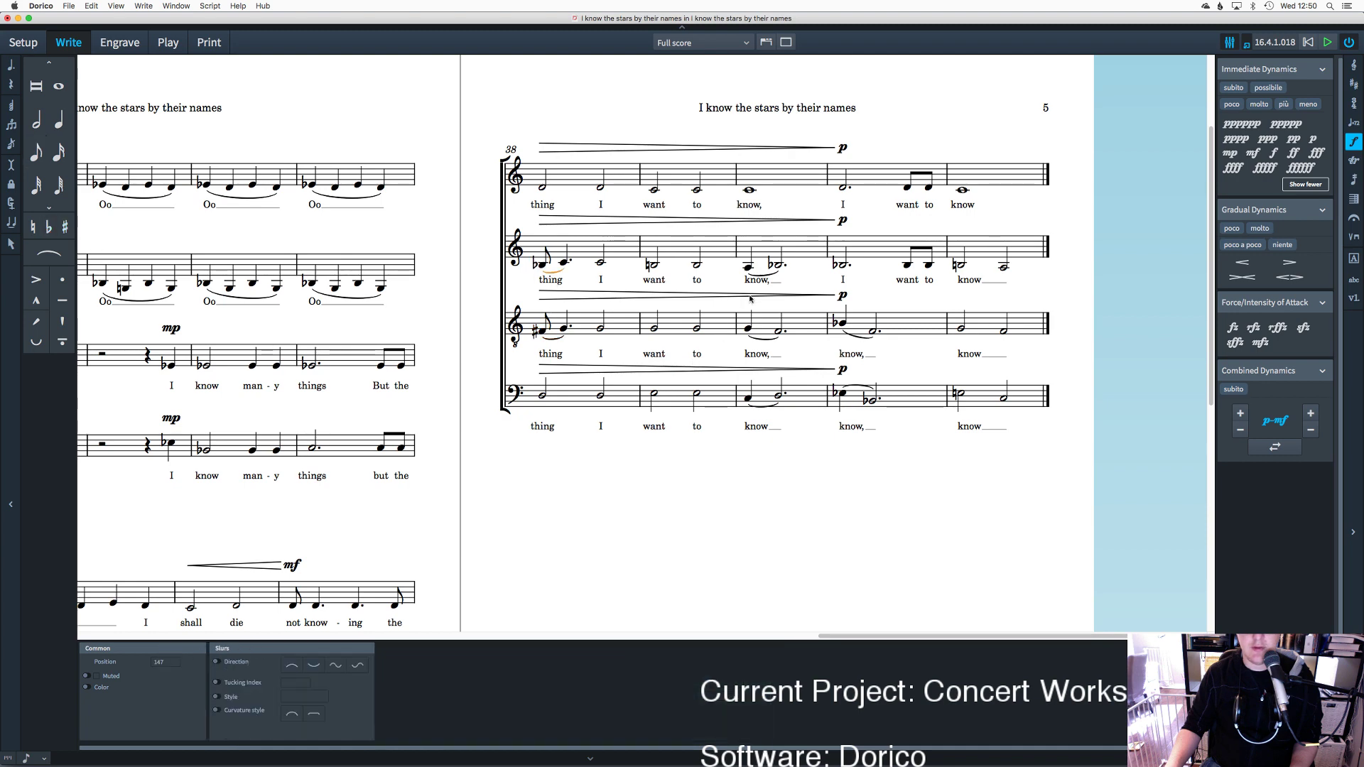
pyautogui.press('Escape')
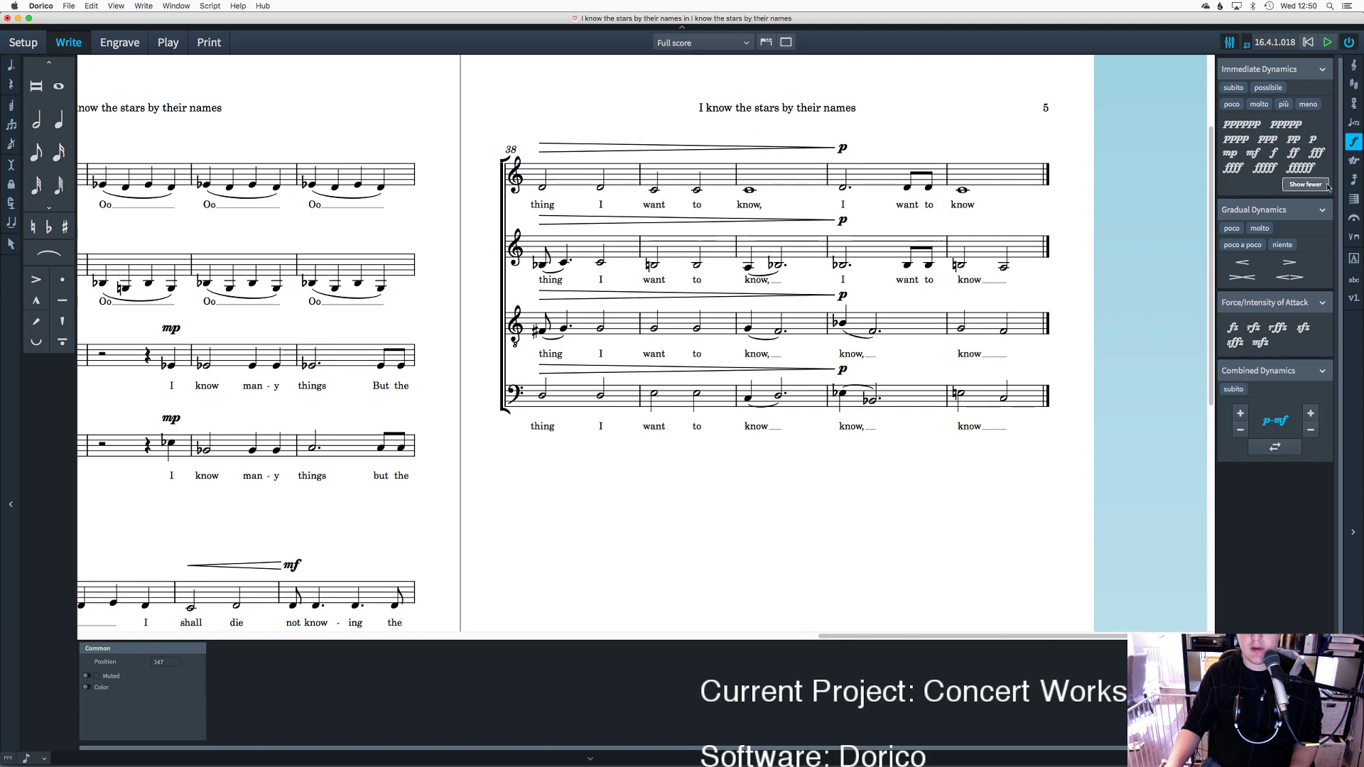
# Step: Show the tempo markings as far as the gradual tempo changes
pyautogui.click(1354, 122)
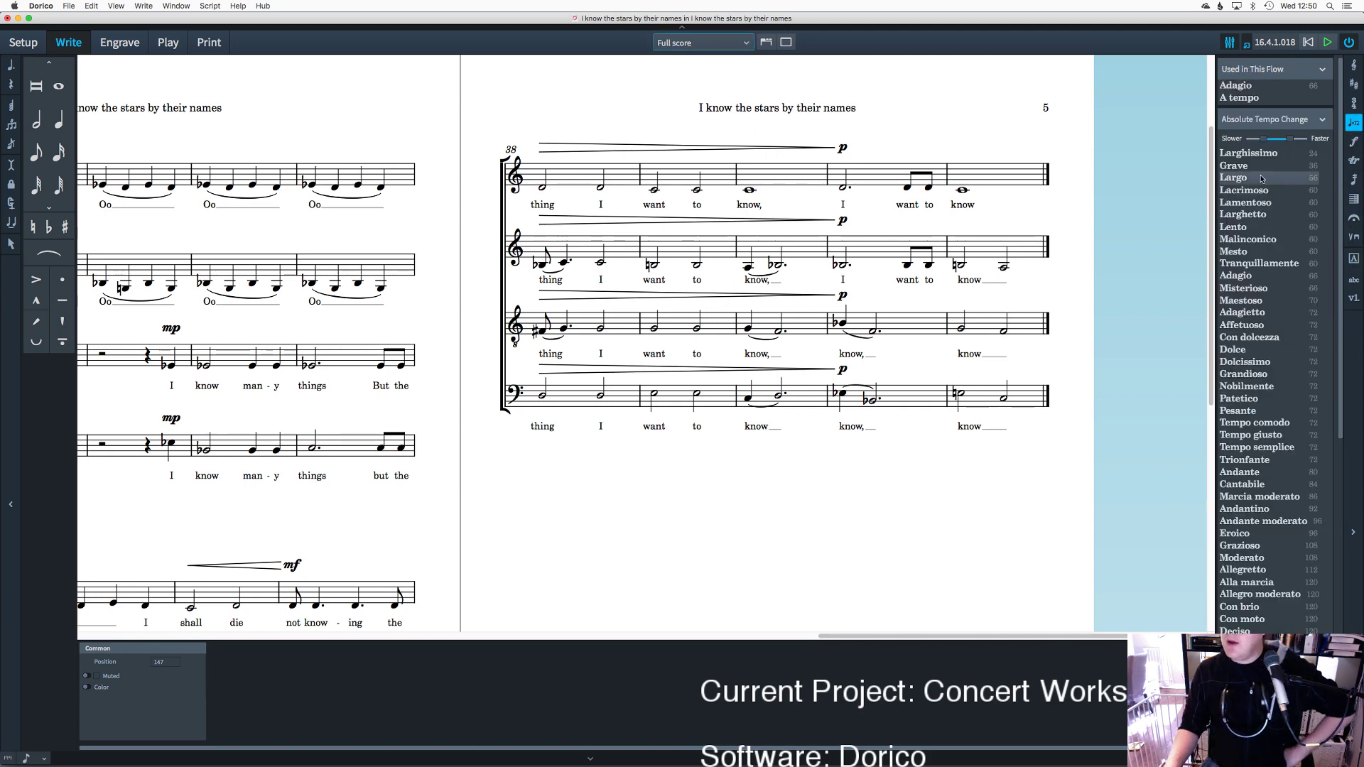
pyautogui.scroll(-5, 1264, 242)
pyautogui.scroll(-9, 1263, 255)
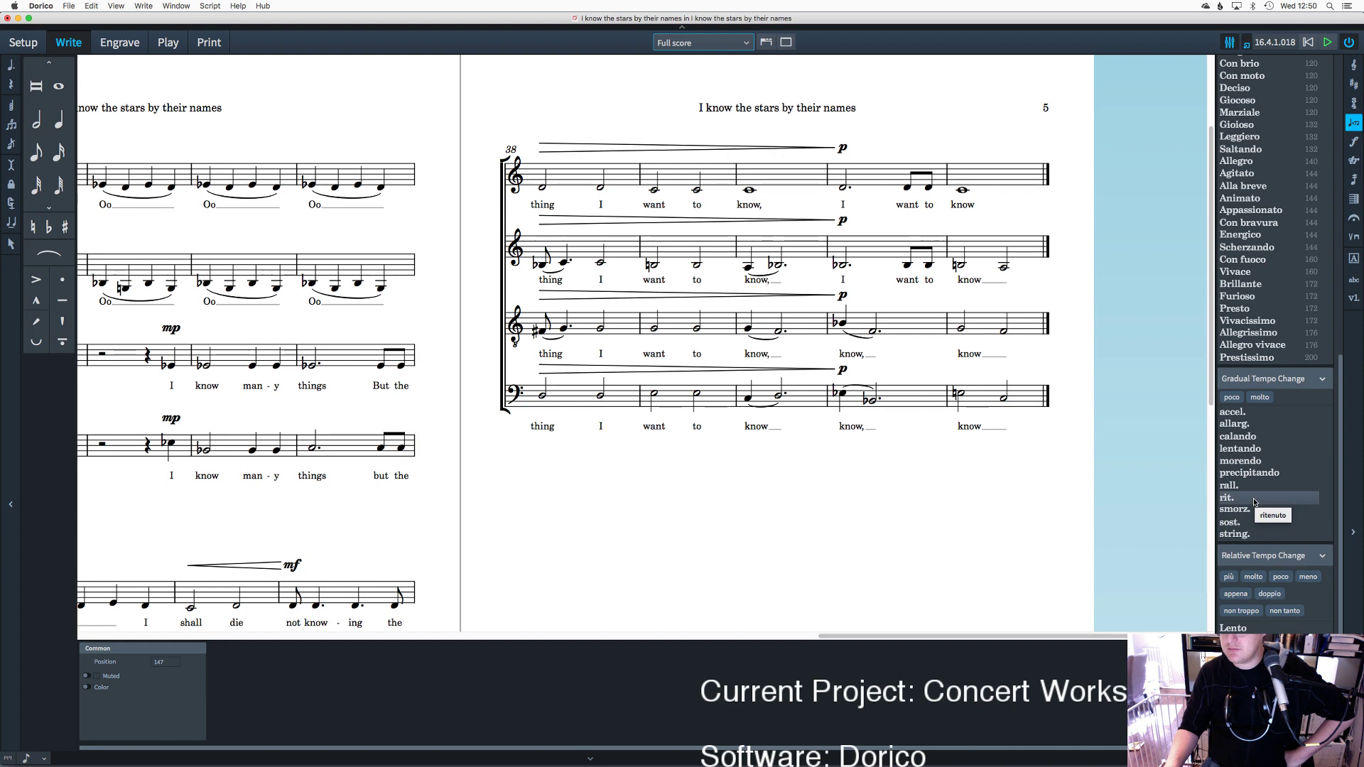
# Step: Try to place a rit. above the soprano at bar 38 and continue it into bar 39, removing the markings again
pyautogui.click(1254, 499)
pyautogui.moveTo(540, 133); pyautogui.dragTo(650, 140)
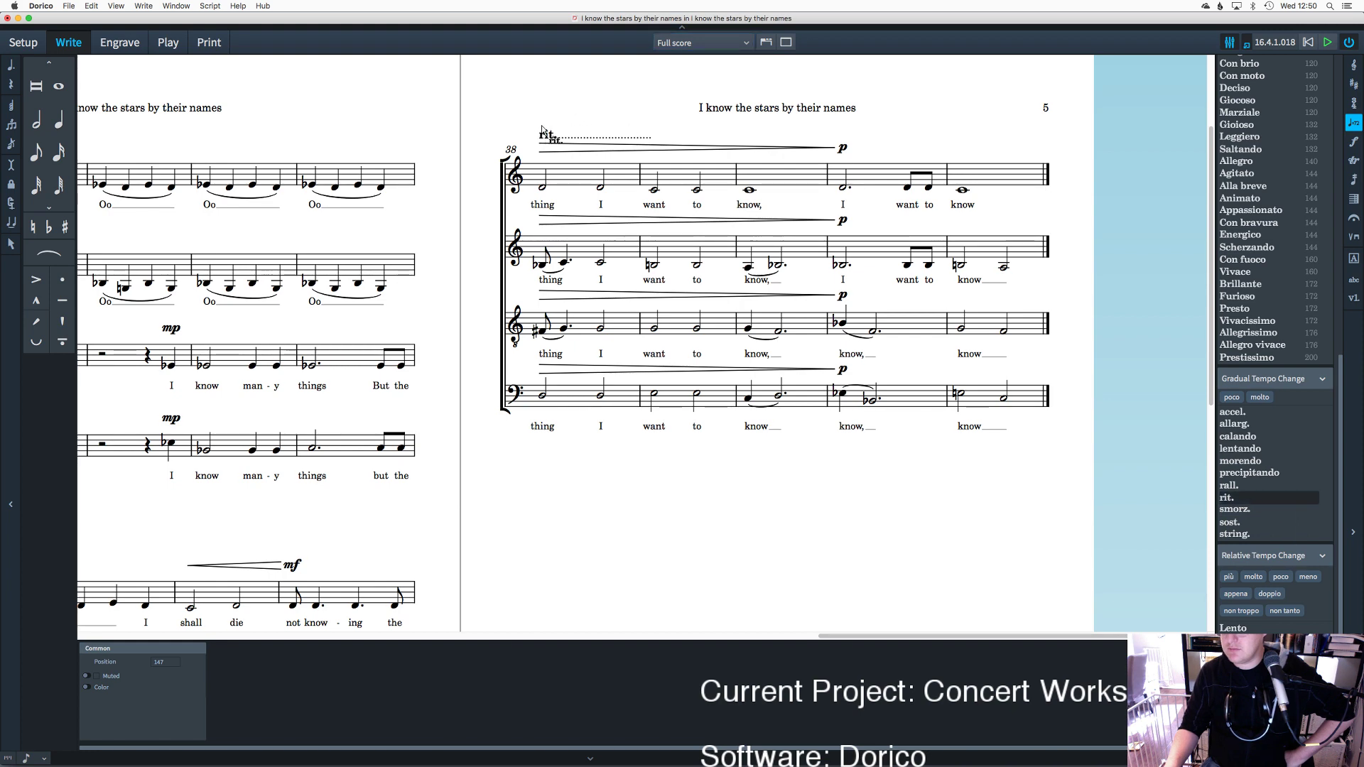
pyautogui.click(651, 140)
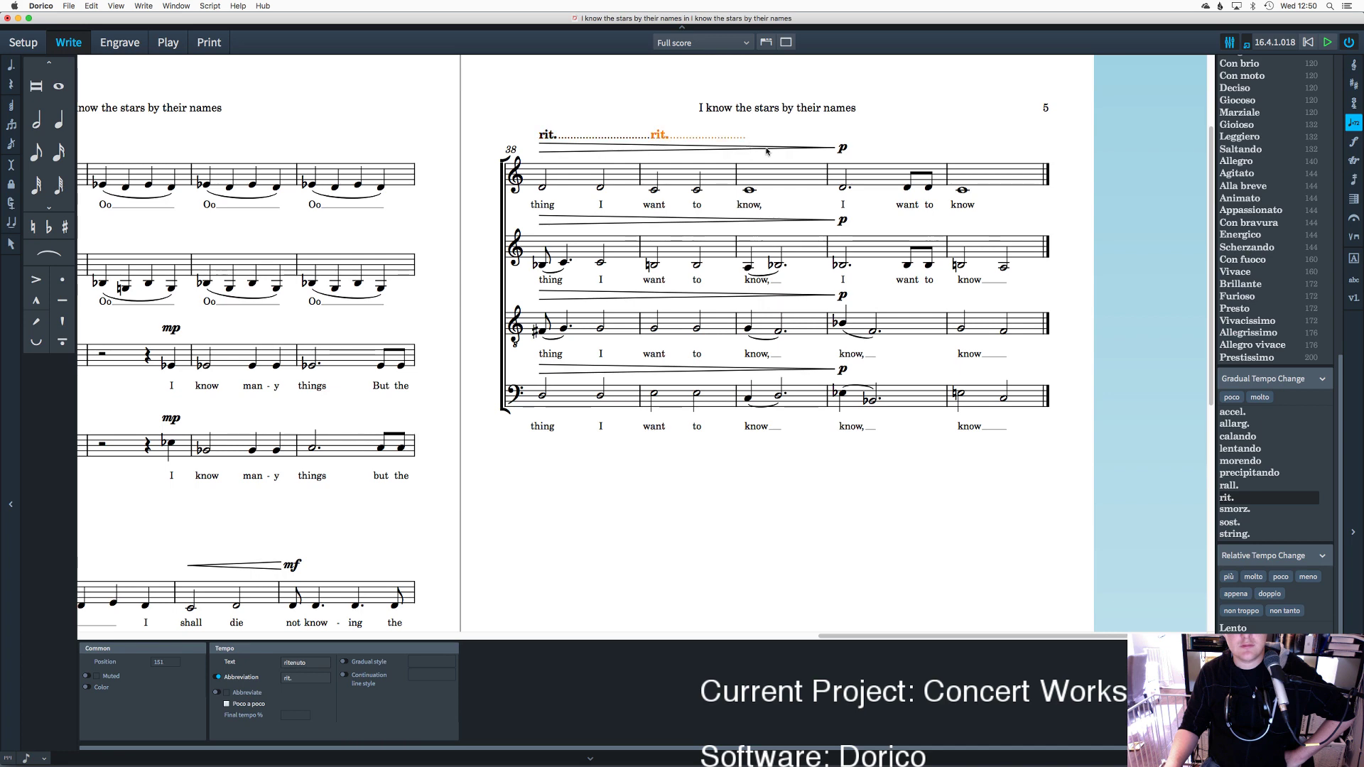
pyautogui.press('super+z')
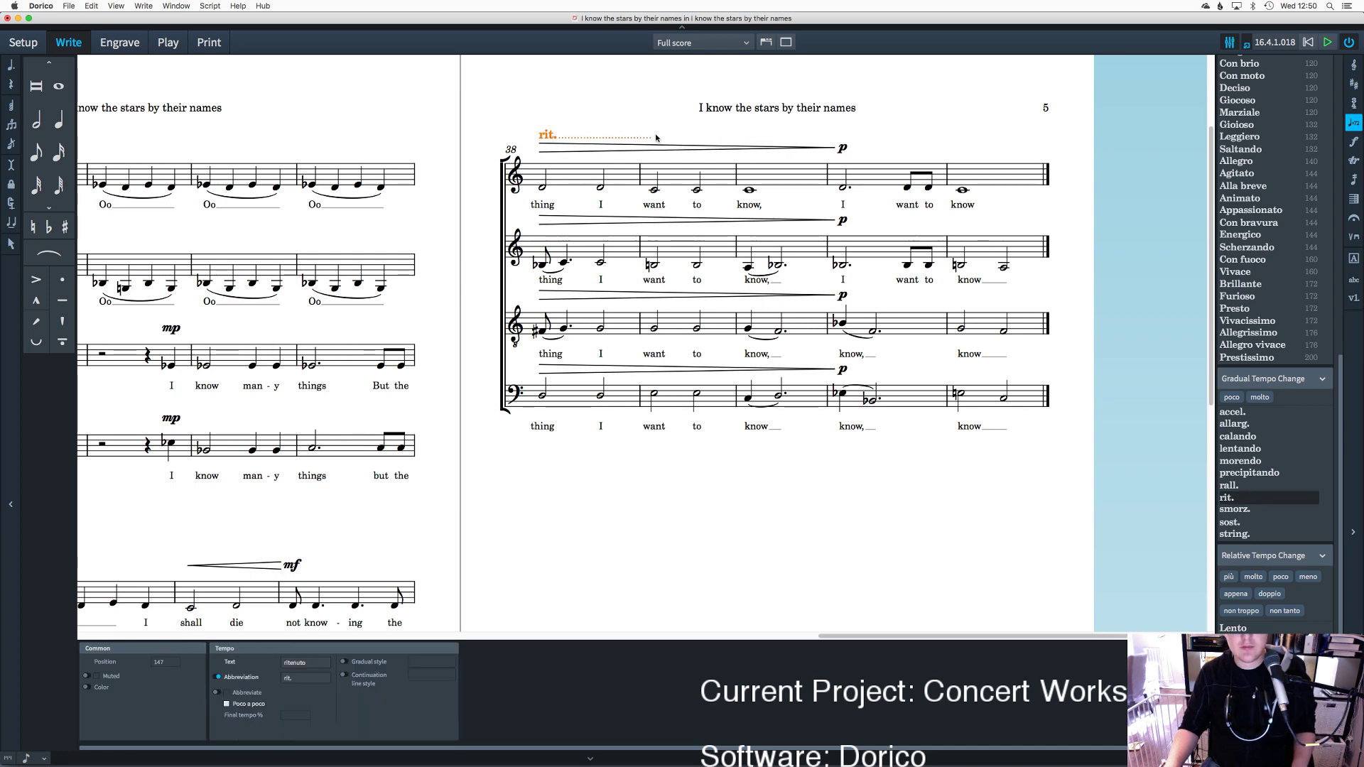
pyautogui.hscroll(-2, 653, 140)
pyautogui.hscroll(-2, 684, 140)
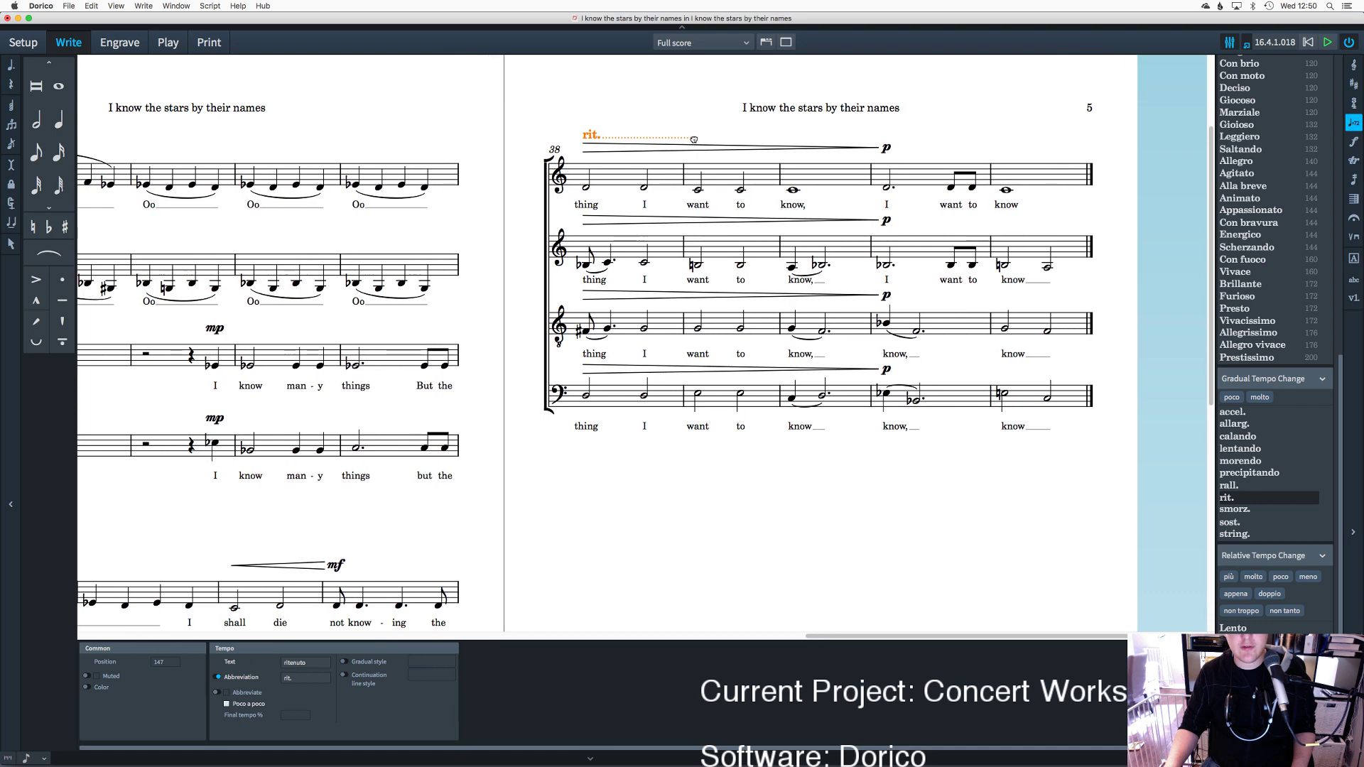
pyautogui.hscroll(-2, 694, 141)
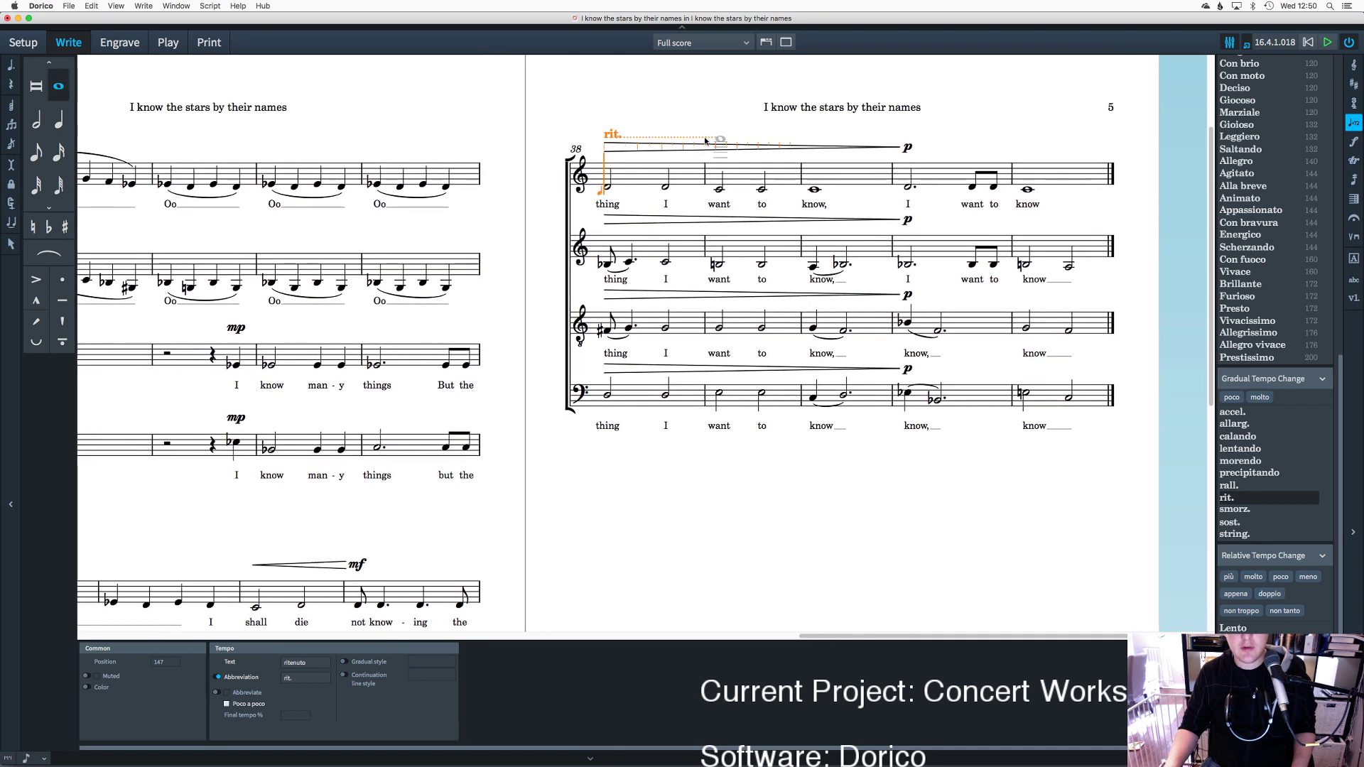
pyautogui.click(694, 144)
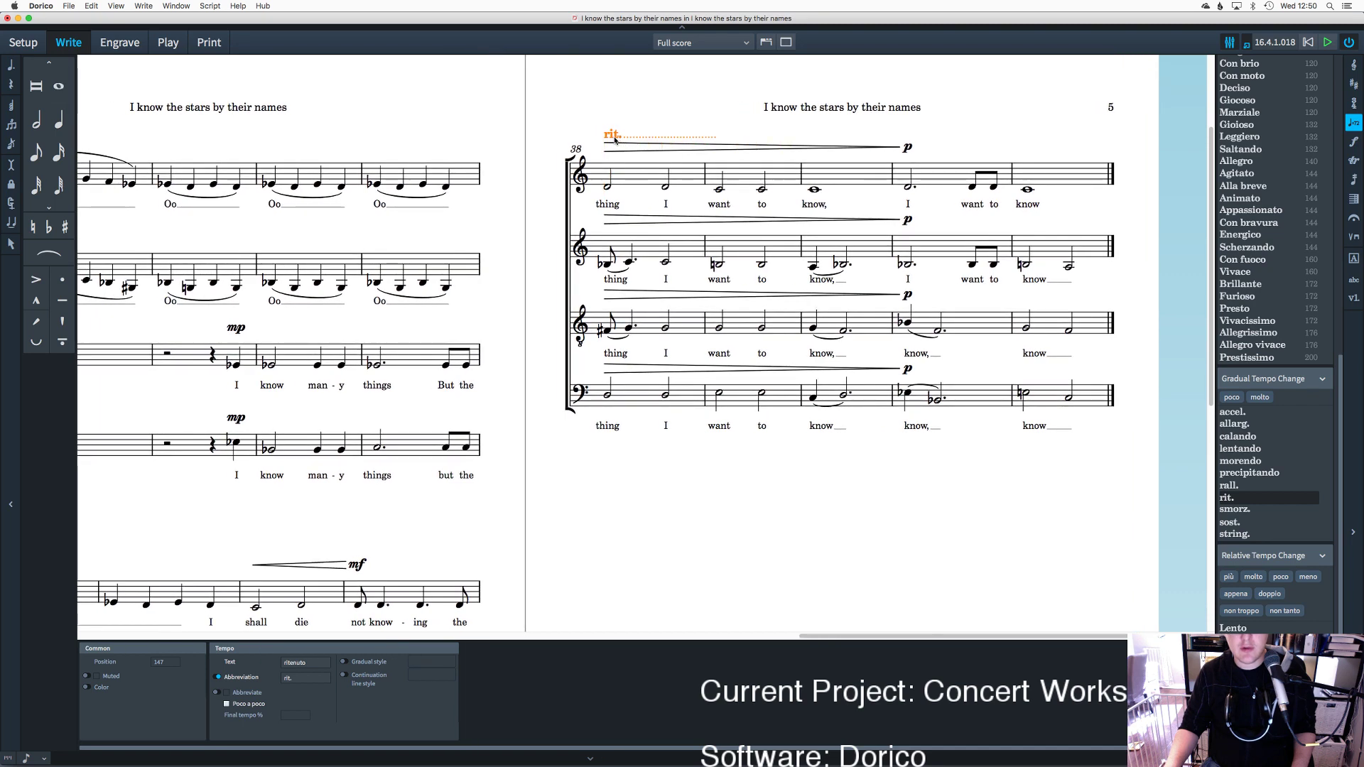
pyautogui.press('Delete')
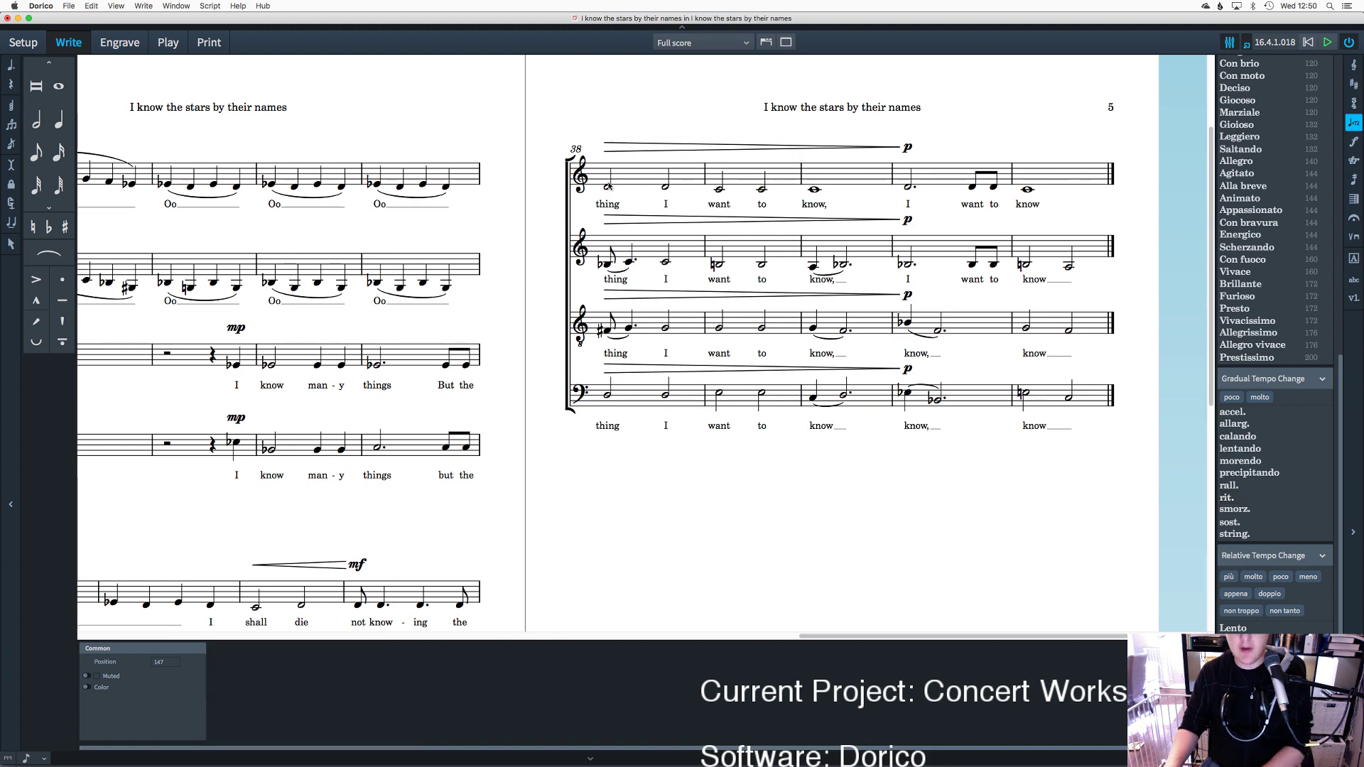
# Step: Add a rit. spanning from the soprano's "thing" in bar 38 to its "I" in bar 41
pyautogui.click(607, 186)
pyautogui.keyDown('ctrl'); pyautogui.click(910, 189); pyautogui.keyUp('ctrl')
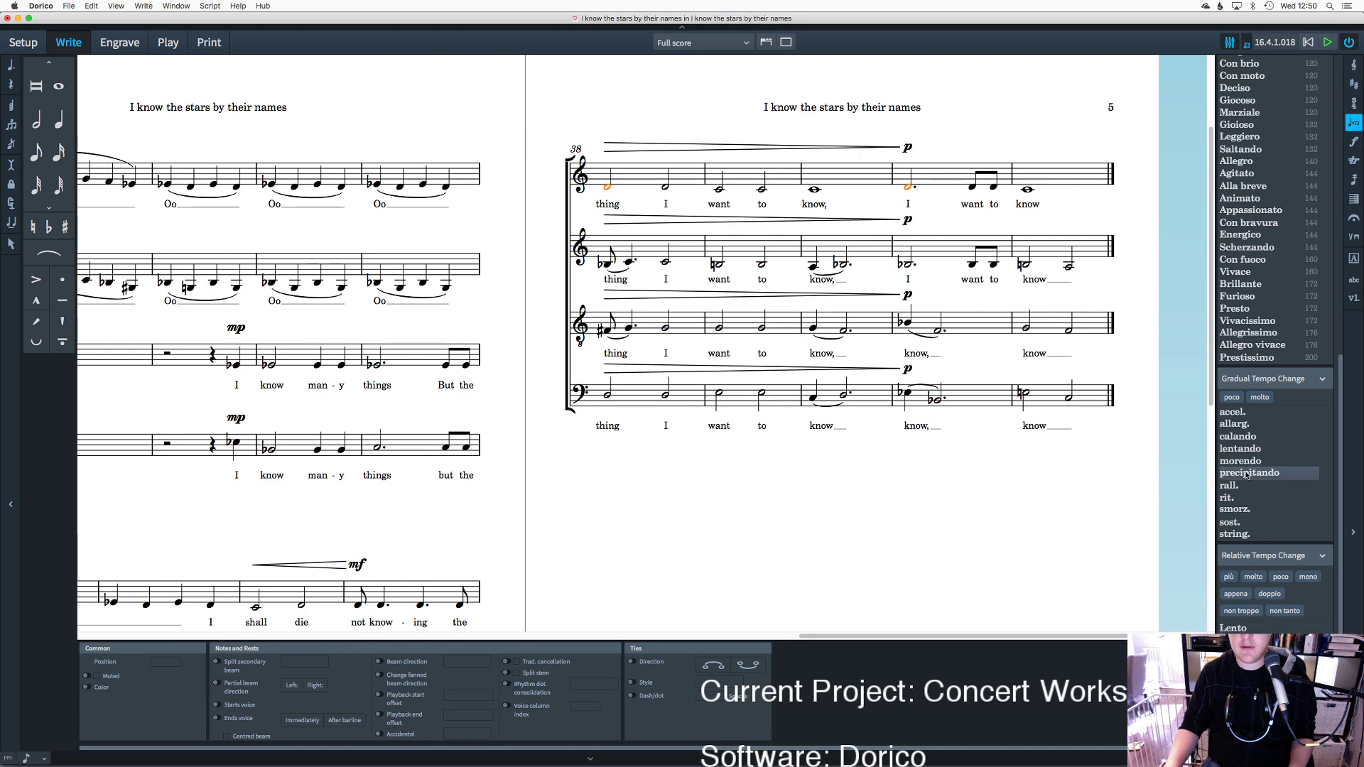
pyautogui.click(1237, 497)
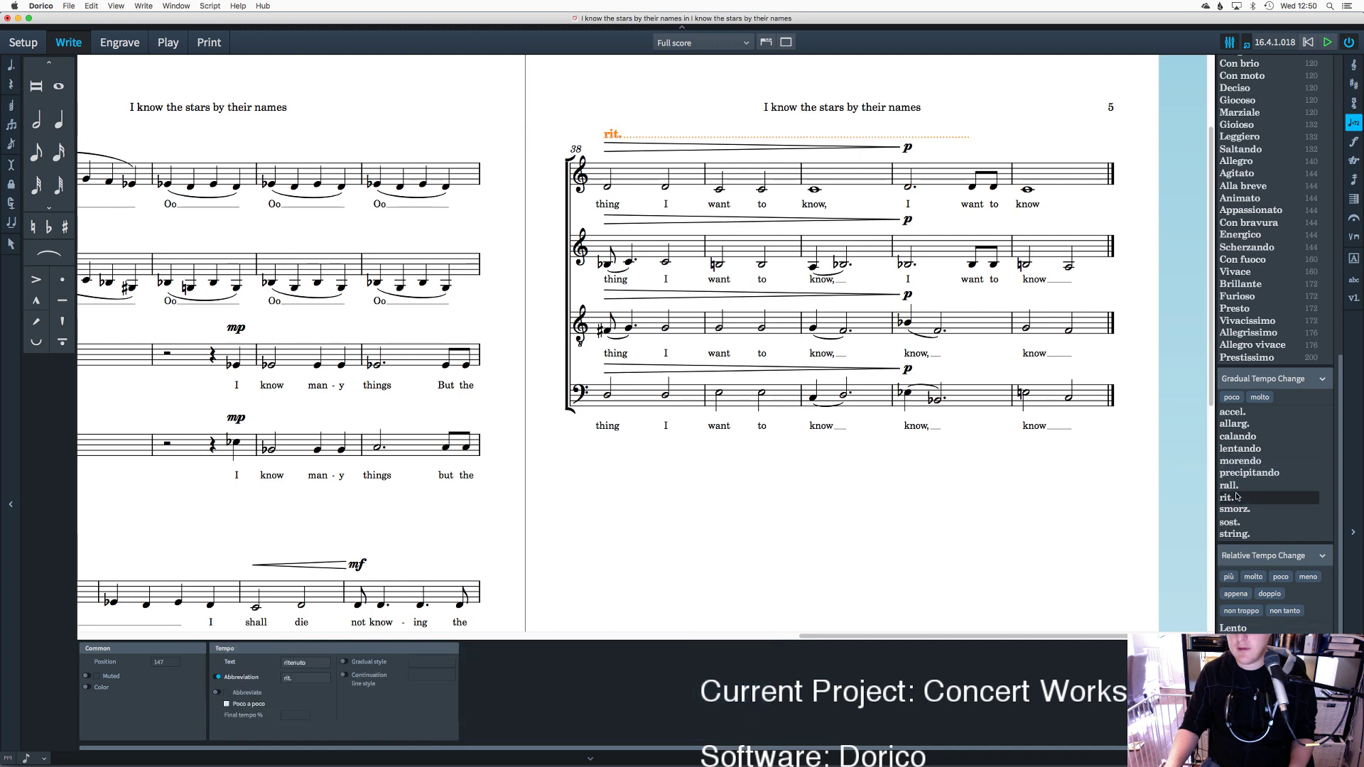
pyautogui.click(846, 219)
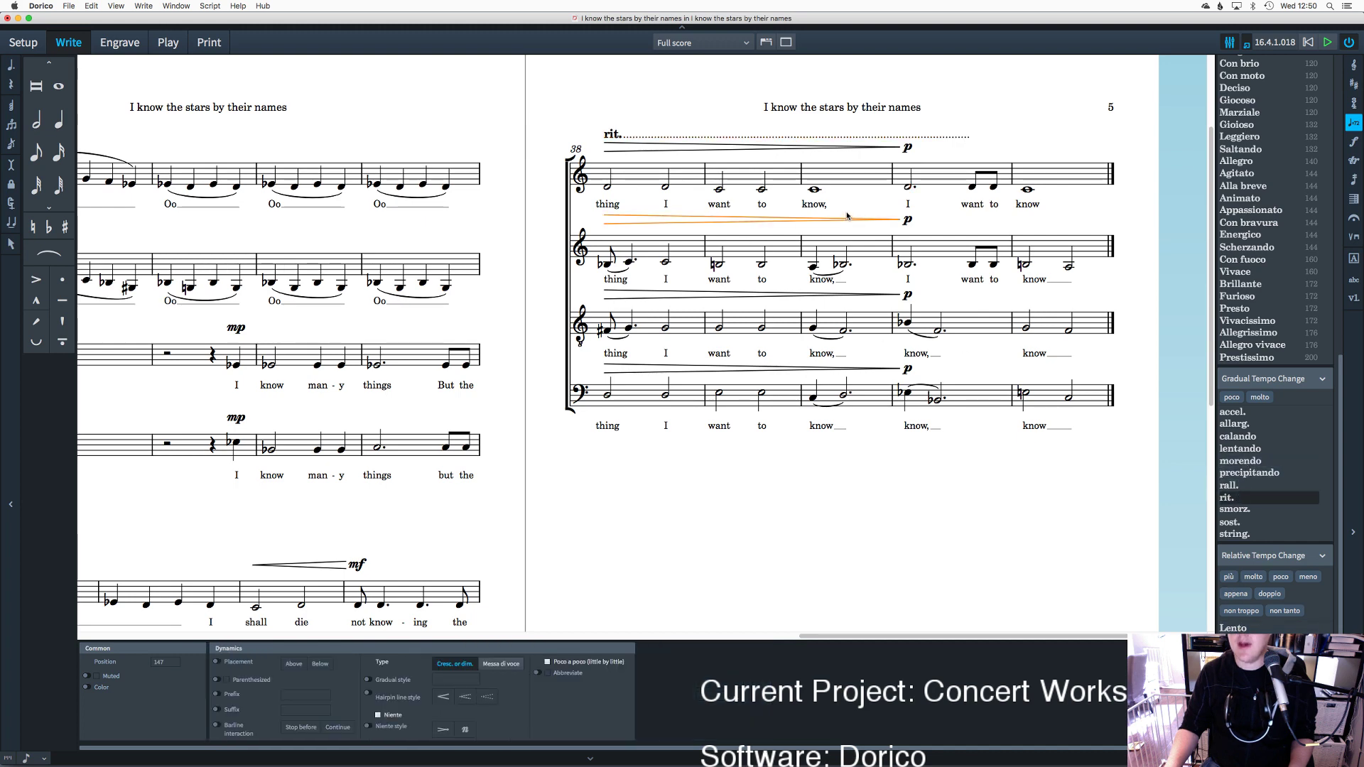
# Step: Look back through the score from bar 38 to the page starting at bar 10, checking the markings
pyautogui.scroll(-2, 873, 293)
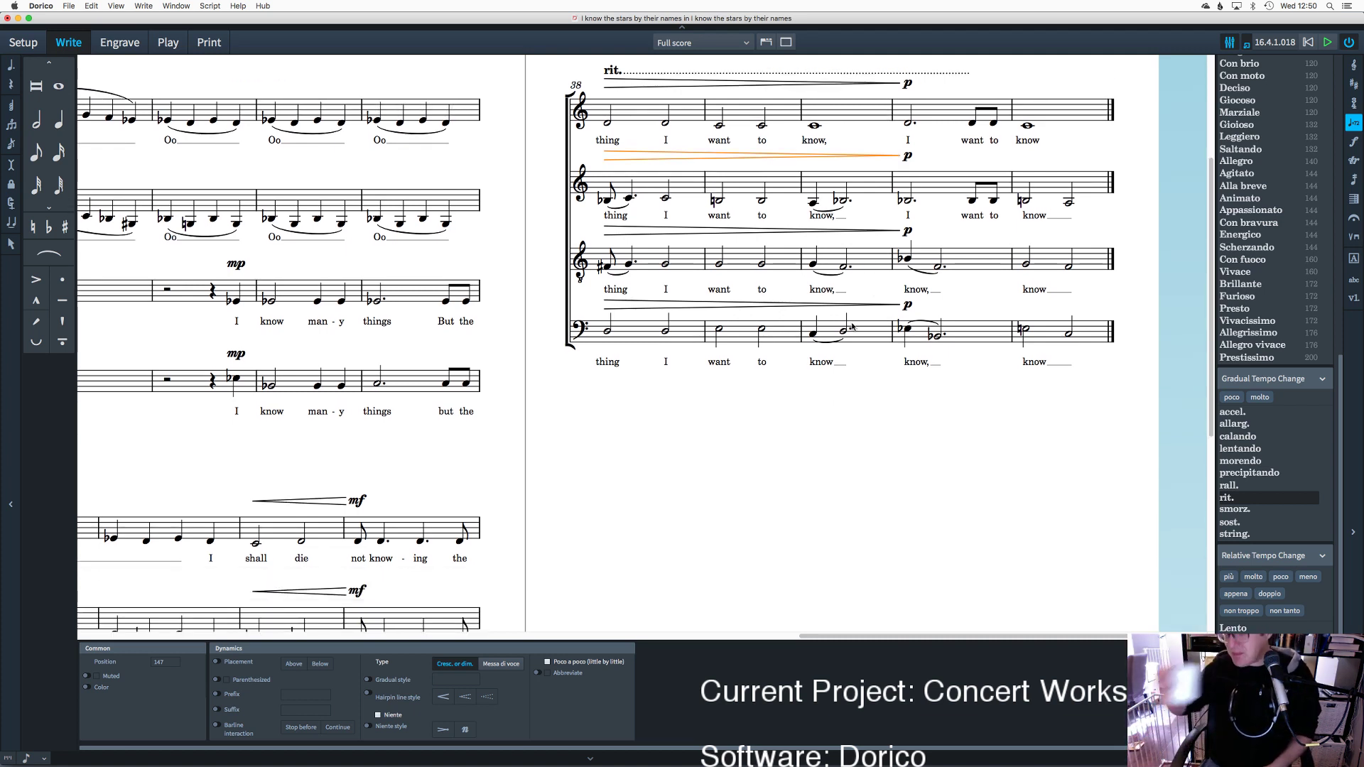
pyautogui.hscroll(-6, 844, 401)
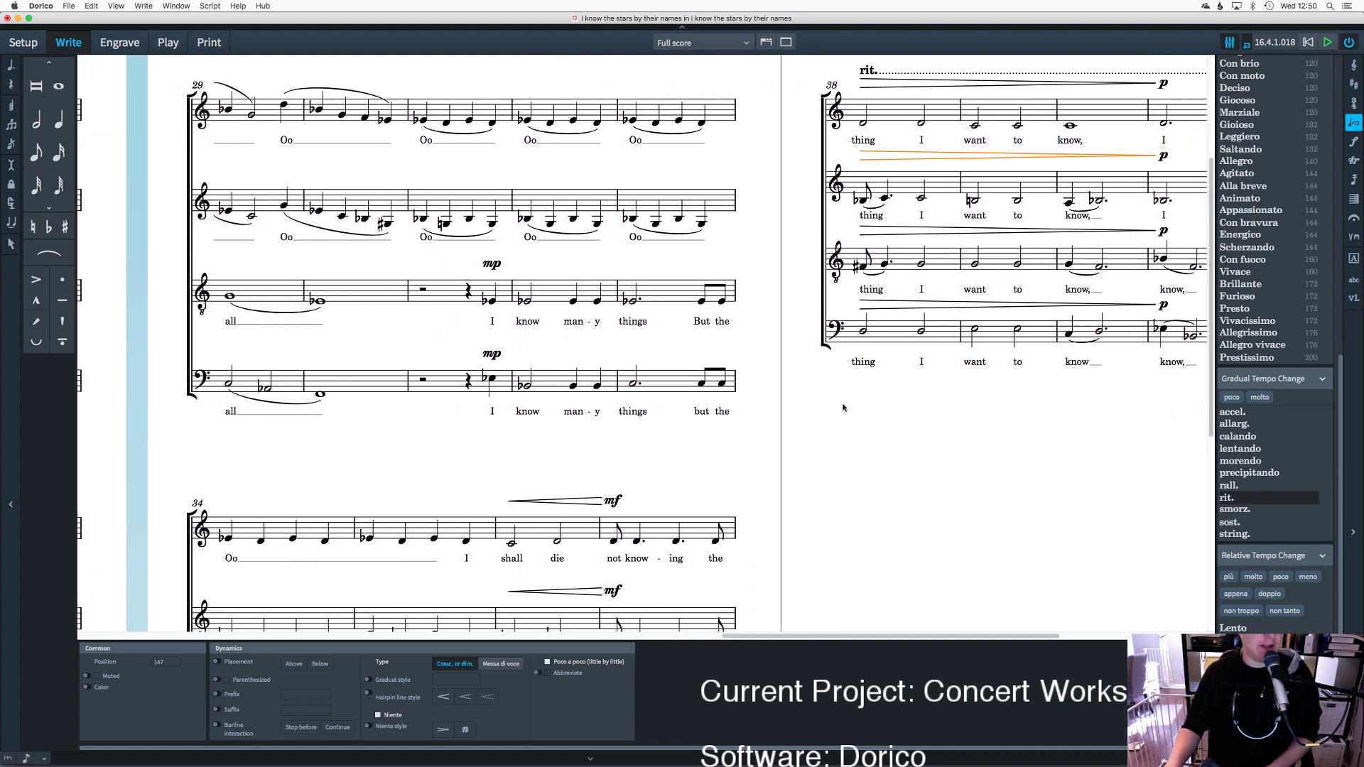
pyautogui.hscroll(-8, 844, 407)
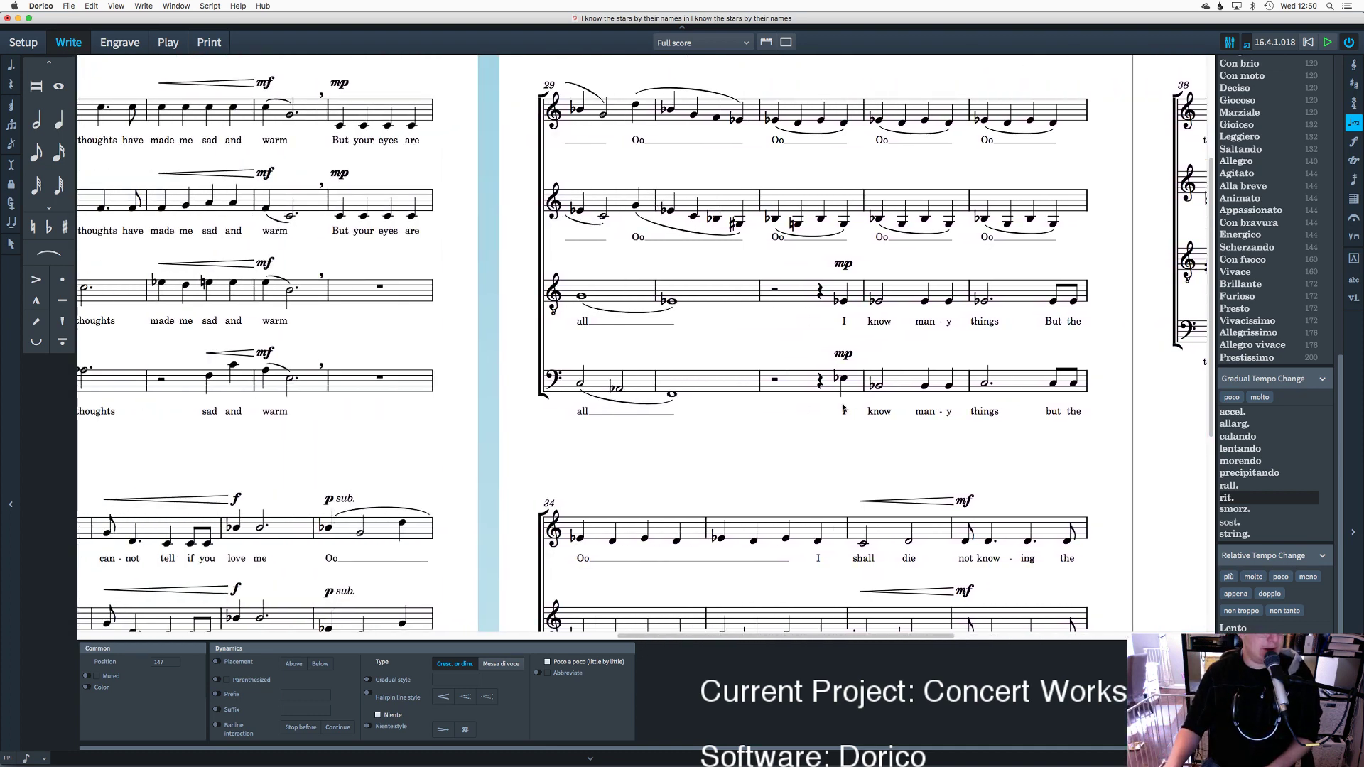
pyautogui.hscroll(-8, 844, 408)
pyautogui.hscroll(-8, 841, 408)
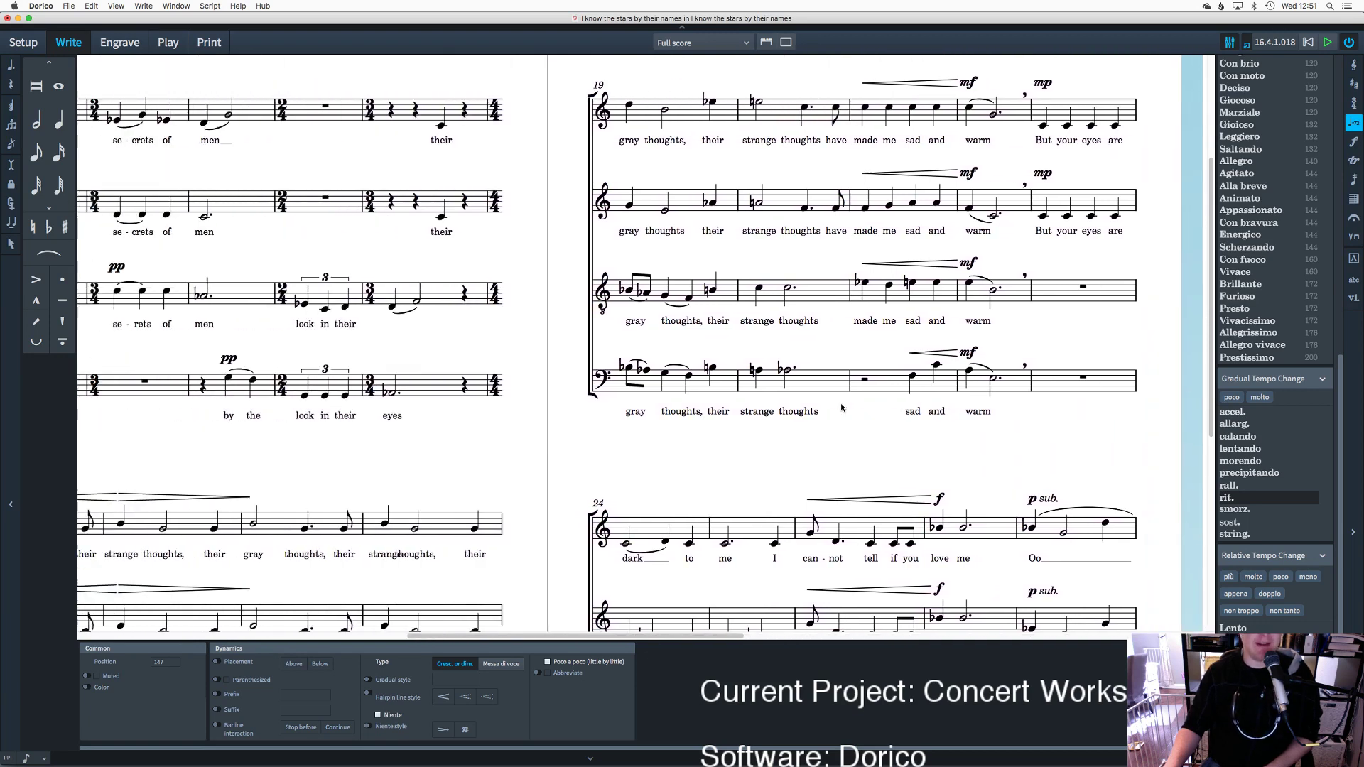
pyautogui.hscroll(-1, 842, 407)
pyautogui.hscroll(-6, 803, 387)
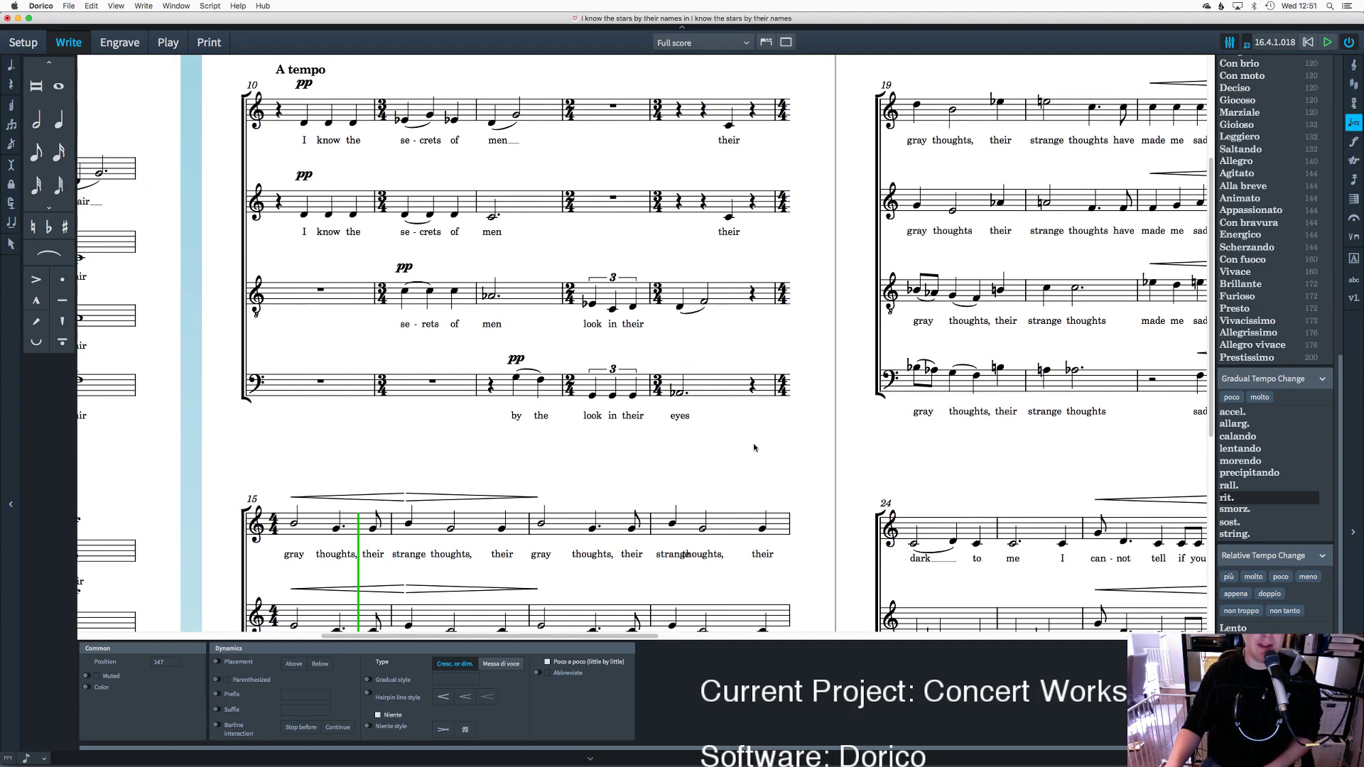
# Step: Look over the second page from the A tempo at bar 10, checking the vocal parts against the neighbouring pages
pyautogui.scroll(3, 758, 442)
pyautogui.scroll(-3, 753, 465)
pyautogui.hscroll(-3, 754, 465)
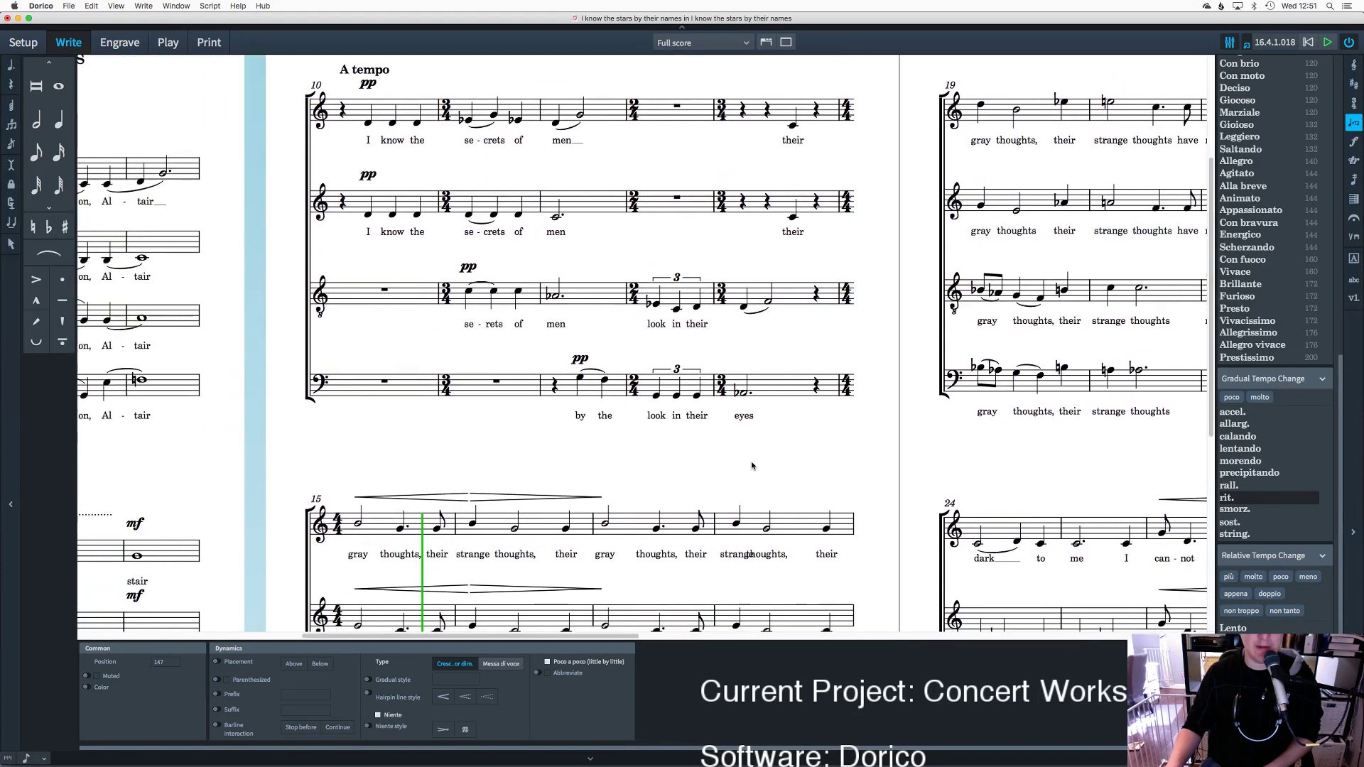
pyautogui.hscroll(-5, 754, 466)
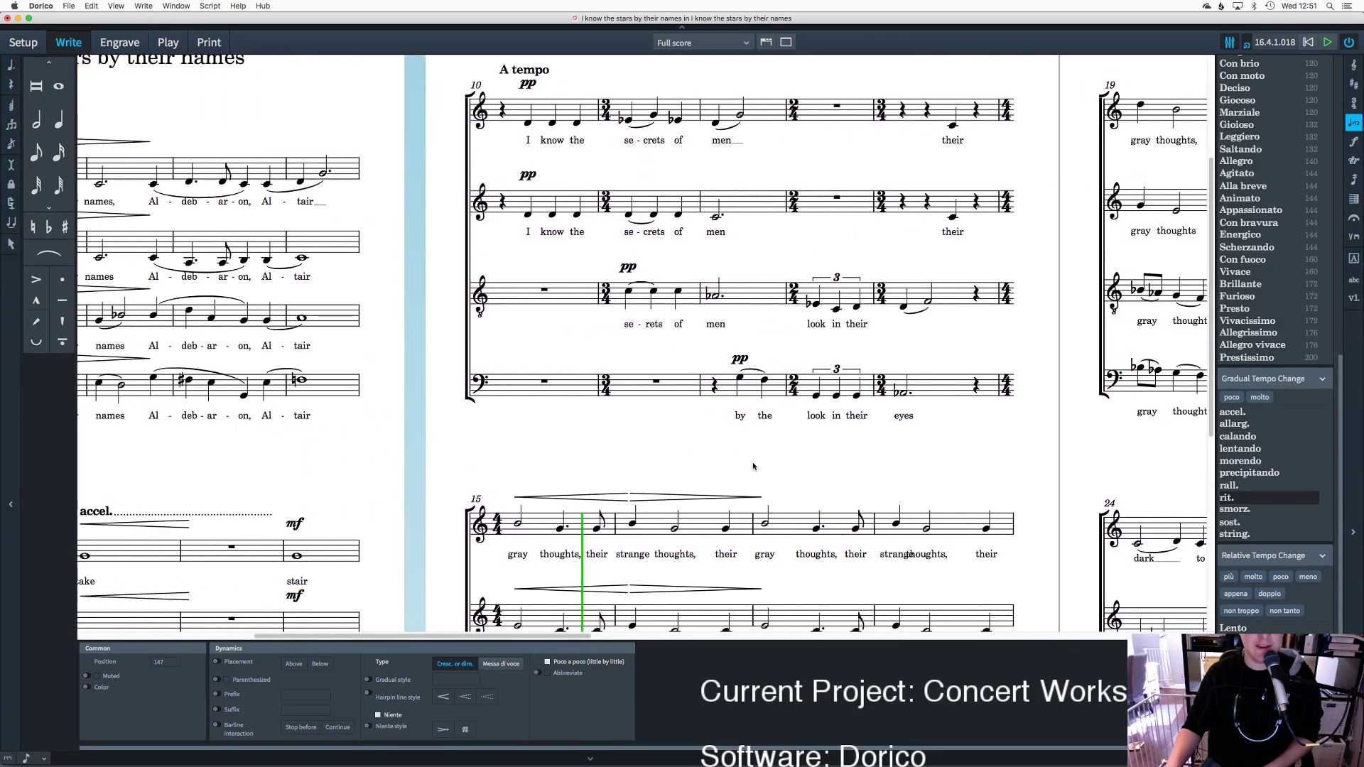
pyautogui.scroll(2, 753, 455)
pyautogui.hscroll(5, 753, 449)
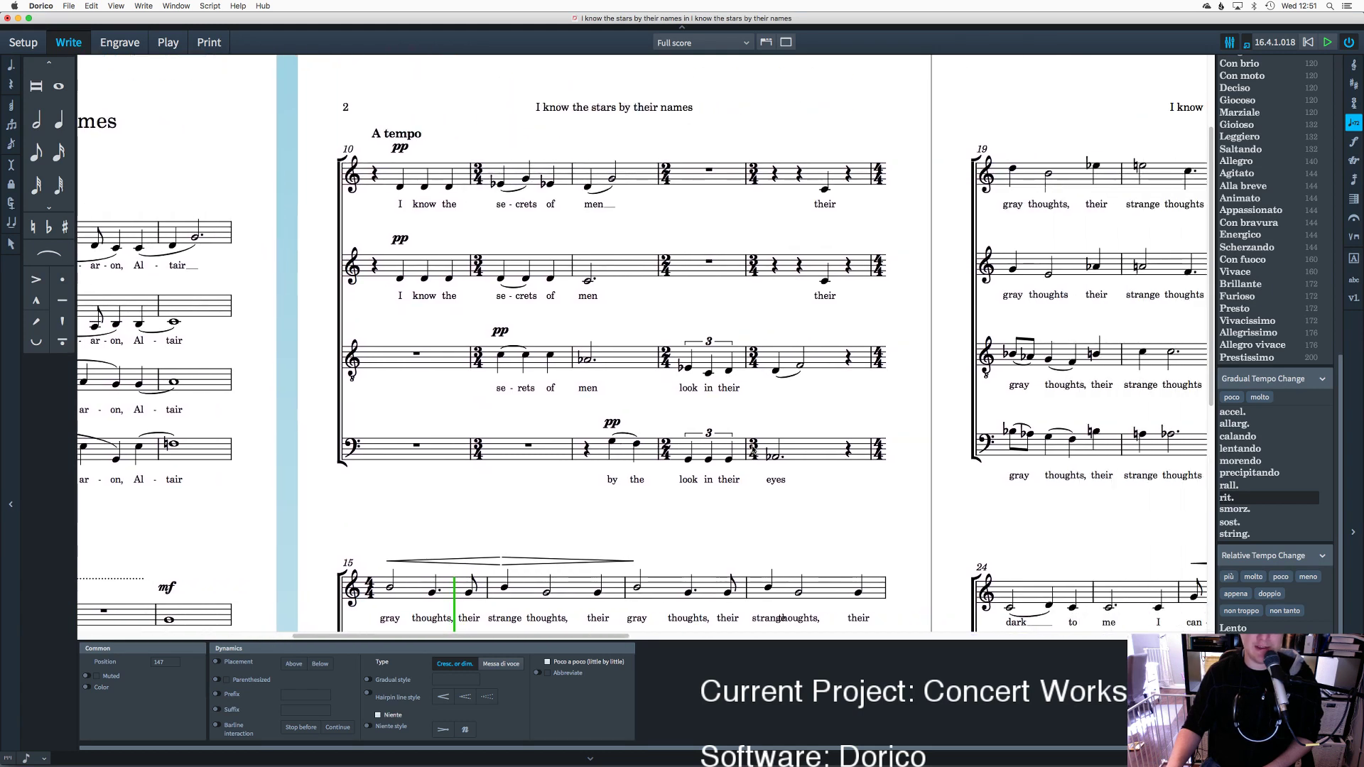
pyautogui.scroll(-2, 753, 449)
pyautogui.hscroll(1, 753, 449)
pyautogui.hscroll(2, 753, 448)
pyautogui.scroll(2, 800, 428)
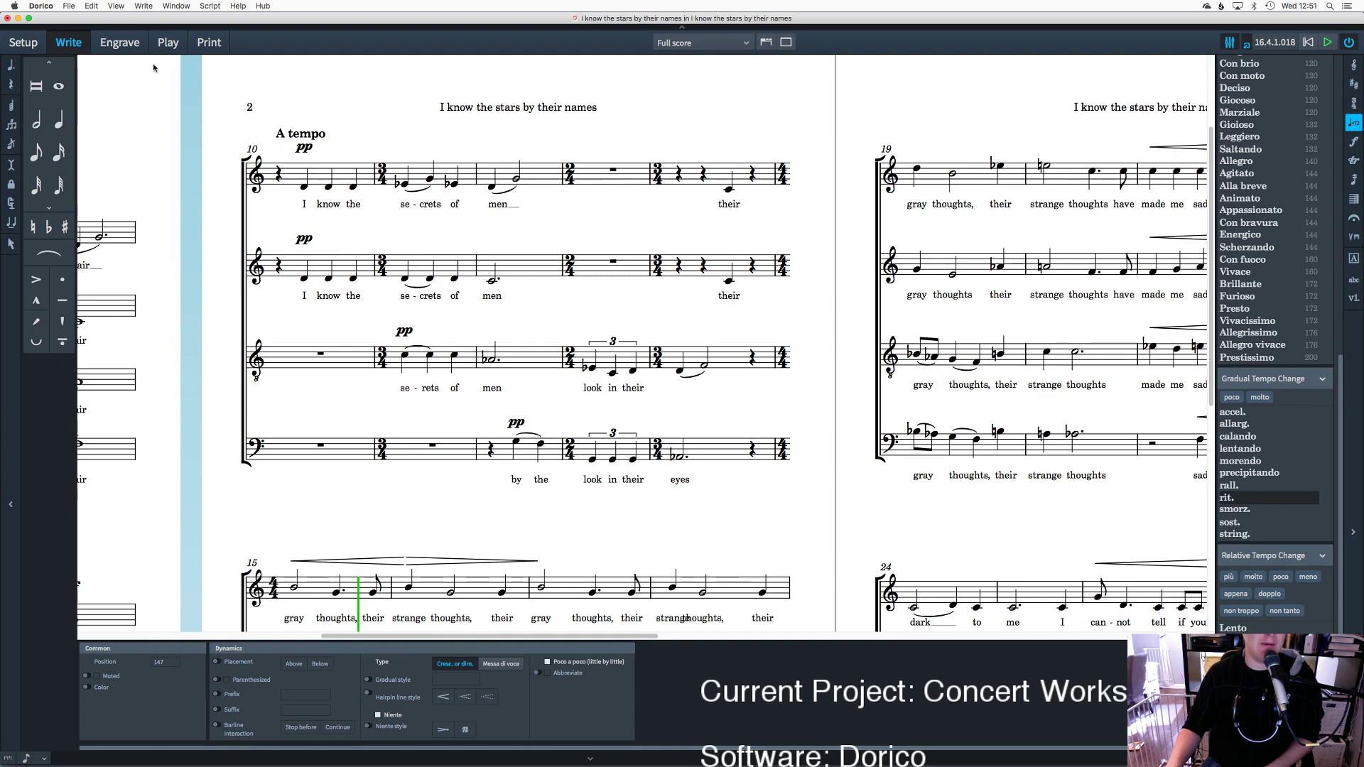
pyautogui.click(120, 42)
pyautogui.click(69, 42)
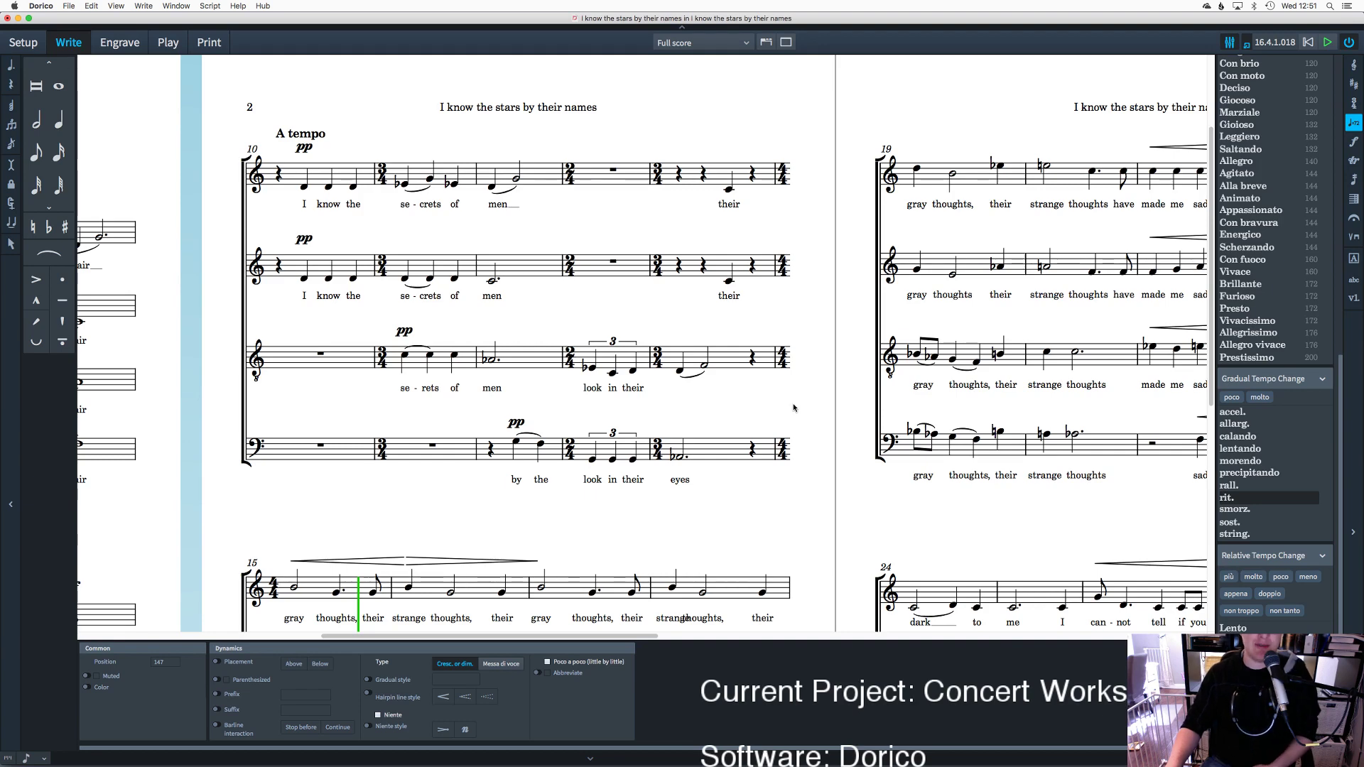
pyautogui.scroll(-1, 1288, 620)
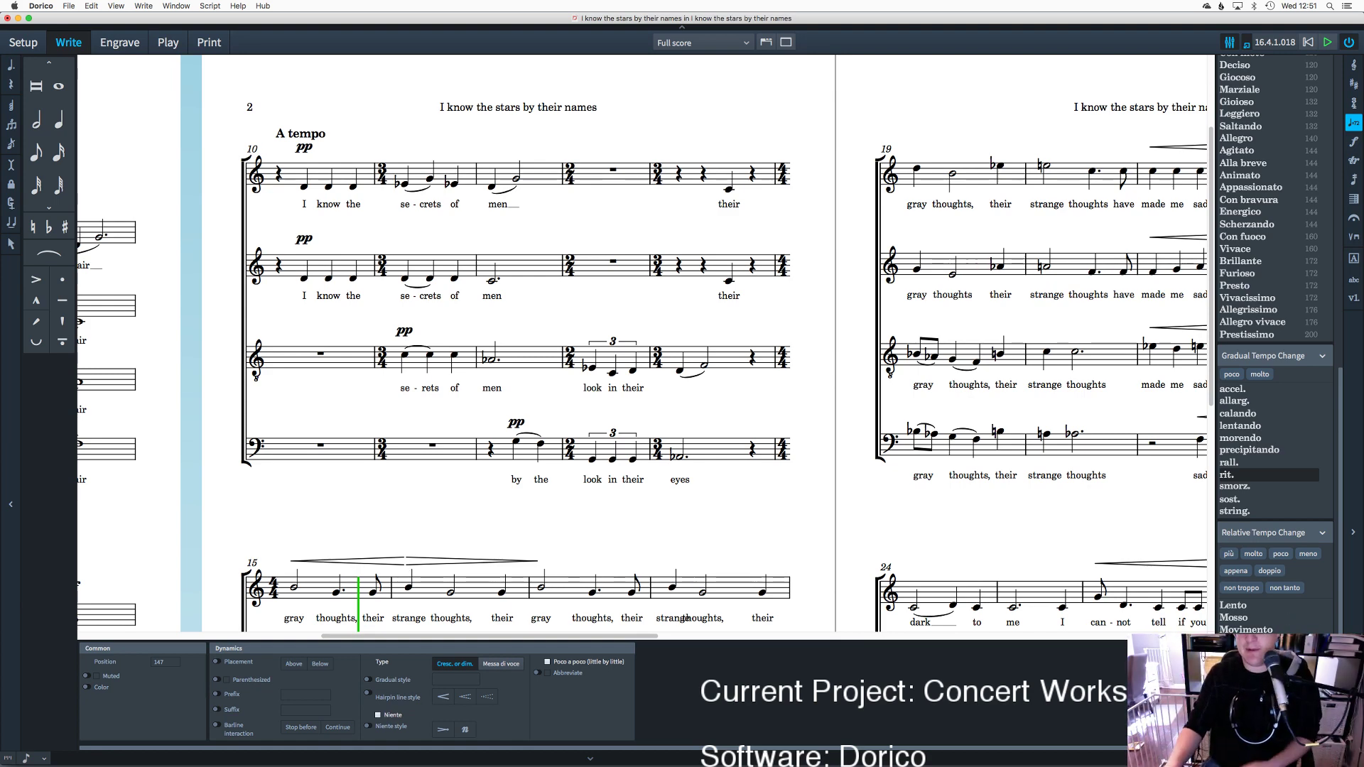
pyautogui.scroll(-5, 1140, 540)
pyautogui.scroll(10, 1296, 588)
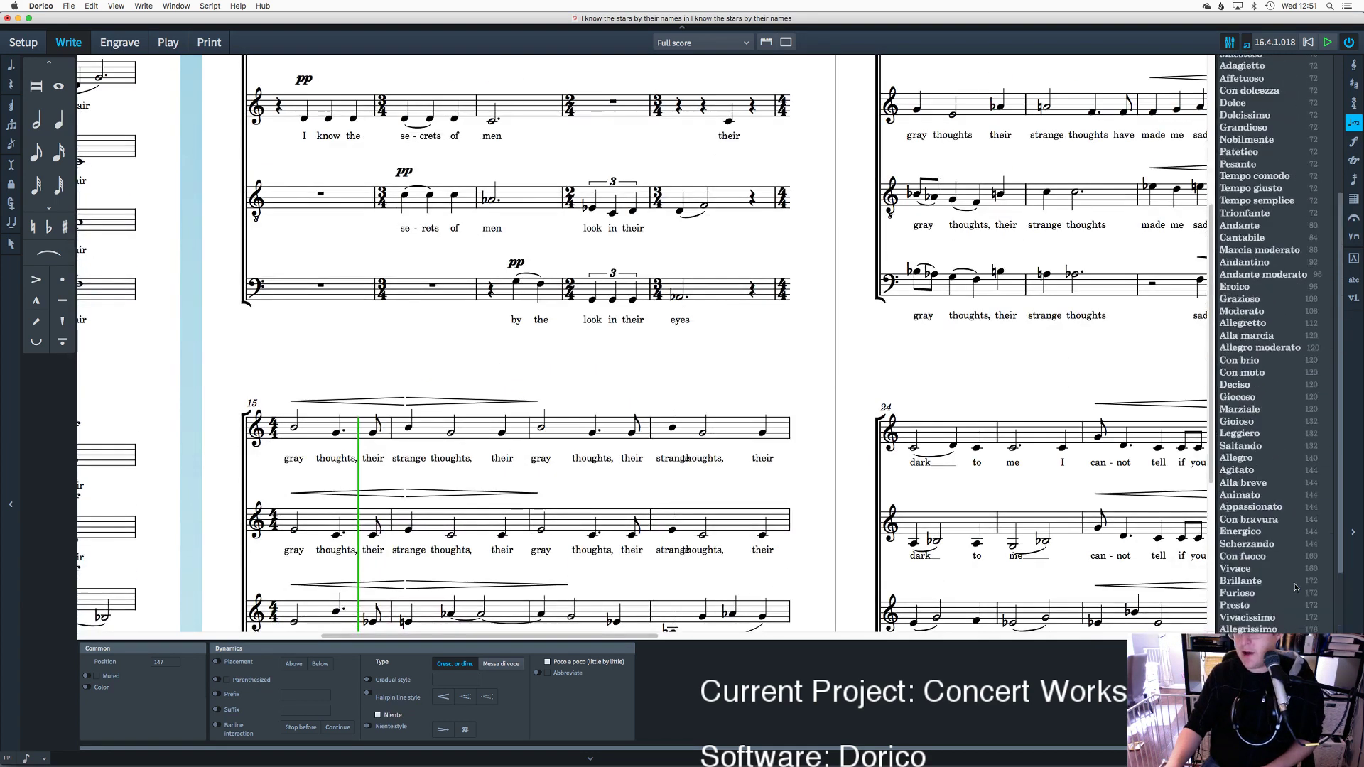
pyautogui.click(994, 329)
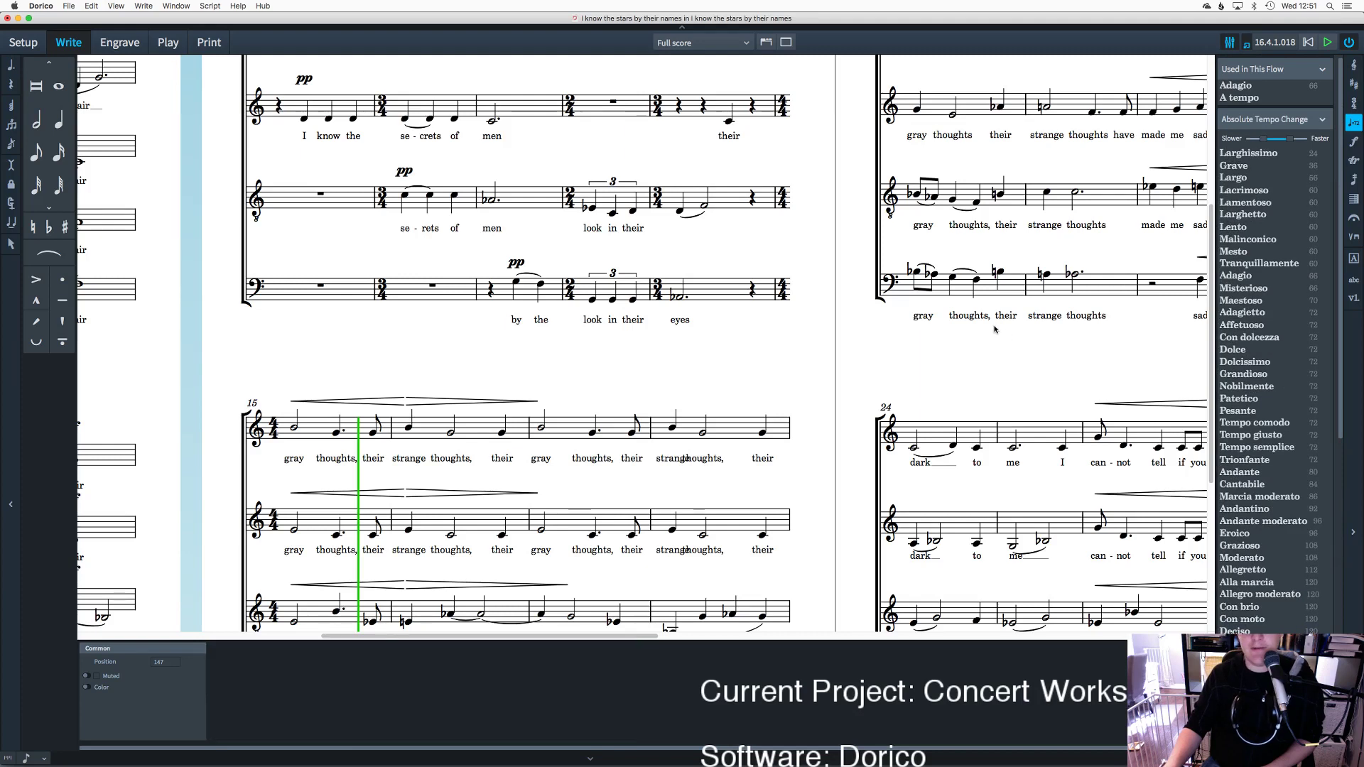
pyautogui.scroll(5, 853, 287)
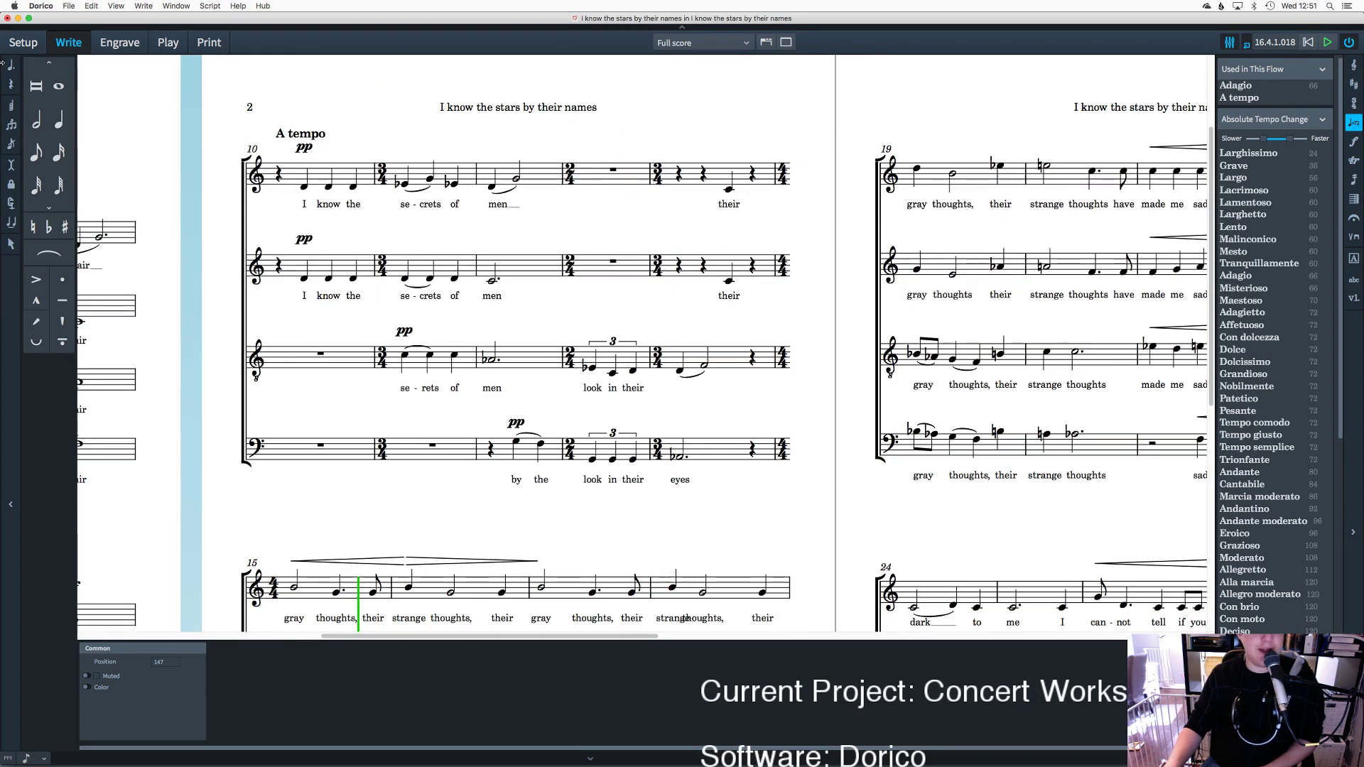
# Step: Reapply the 3/4 time signature at bar 14 across all four vocal parts
pyautogui.click(752, 179)
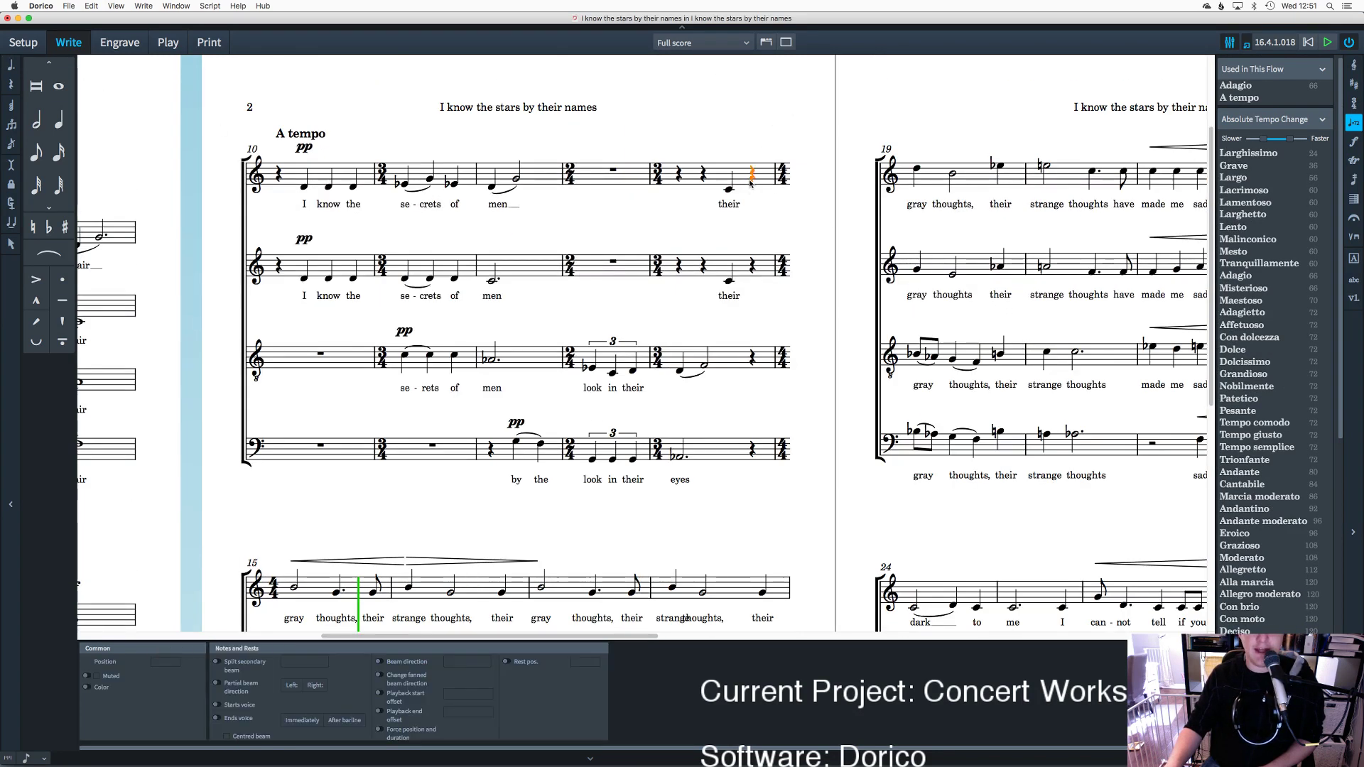
pyautogui.click(666, 179)
pyautogui.click(660, 179)
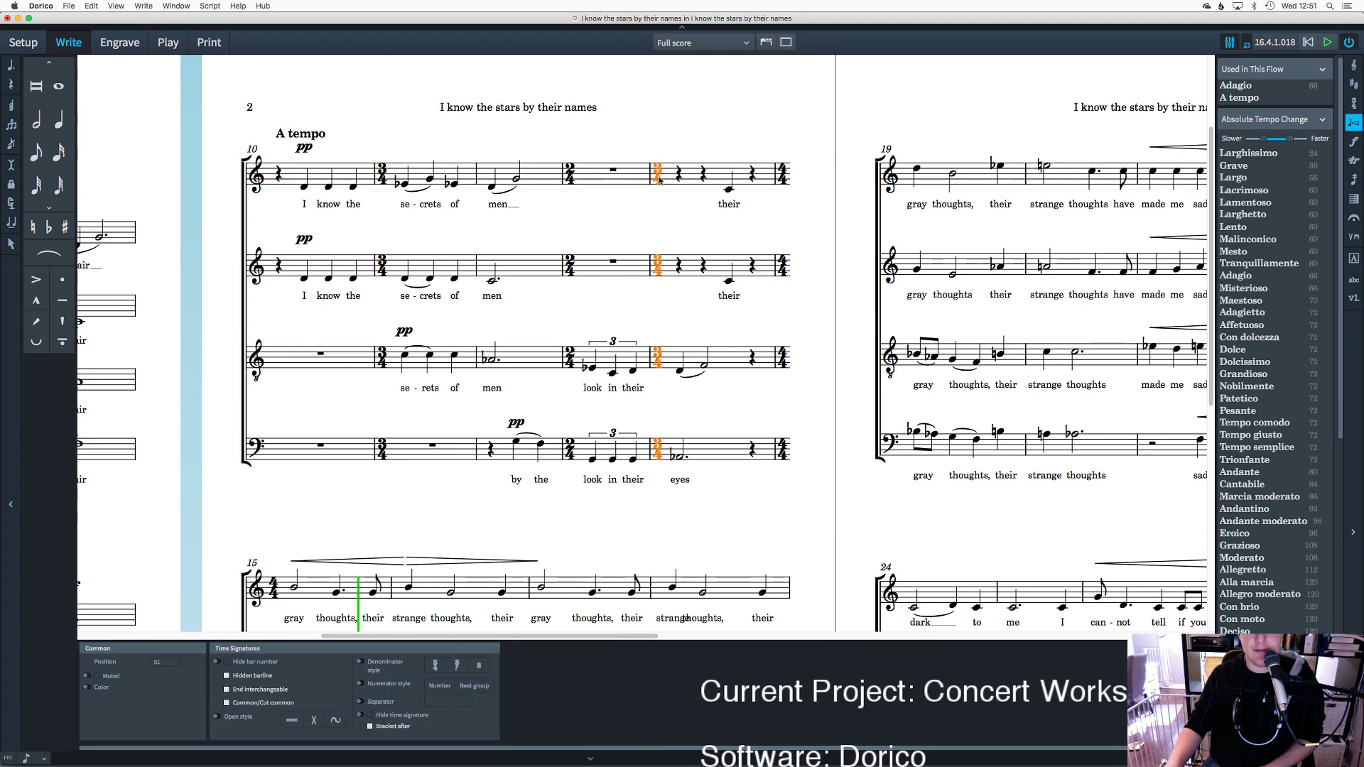
pyautogui.click(1353, 103)
pyautogui.click(1256, 104)
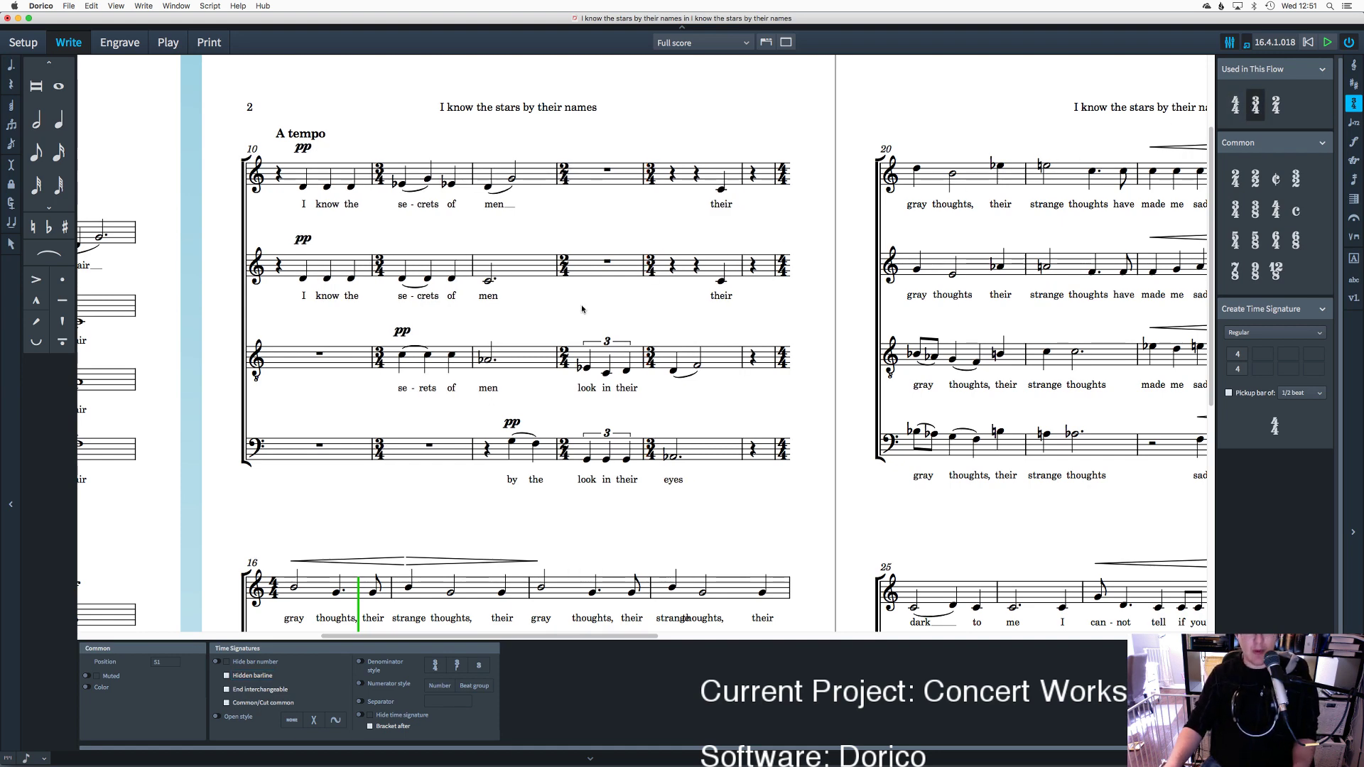
pyautogui.click(753, 336)
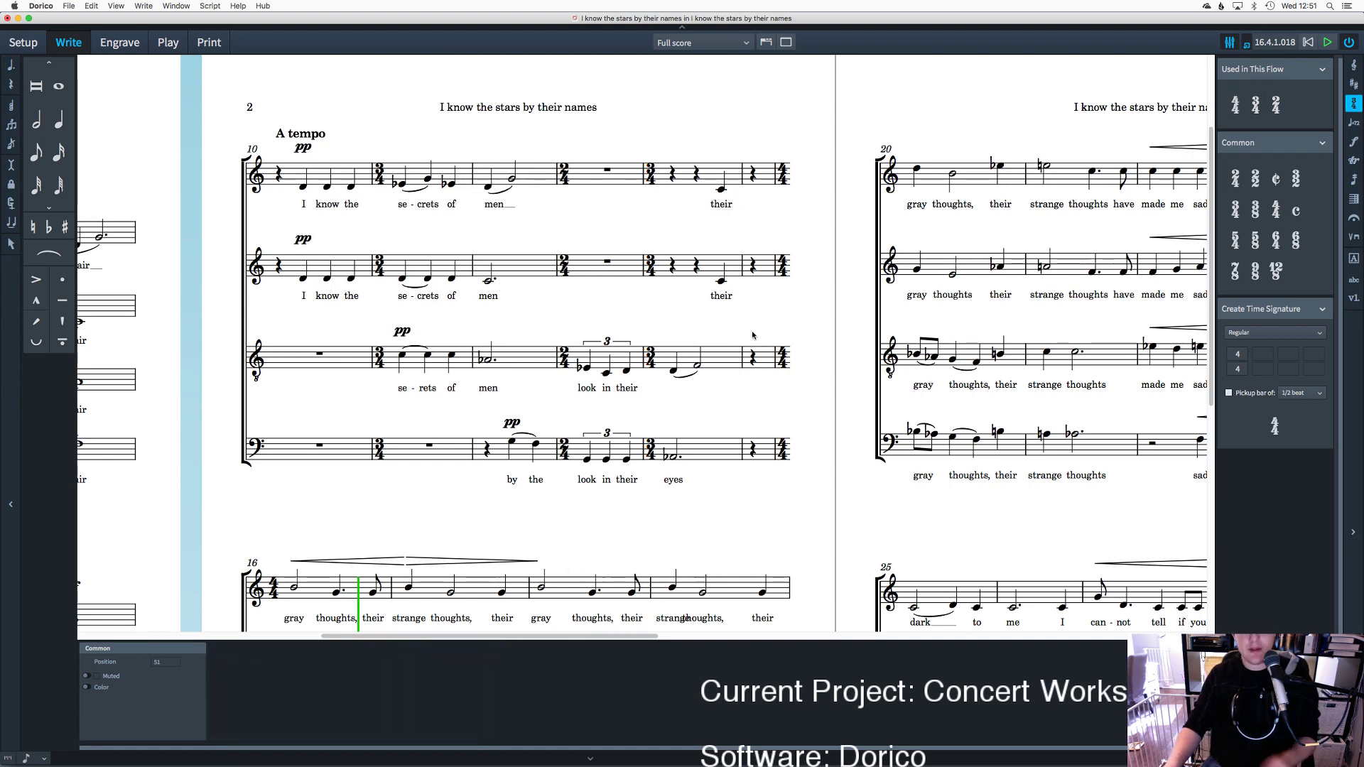
pyautogui.click(742, 183)
pyautogui.press('Escape')
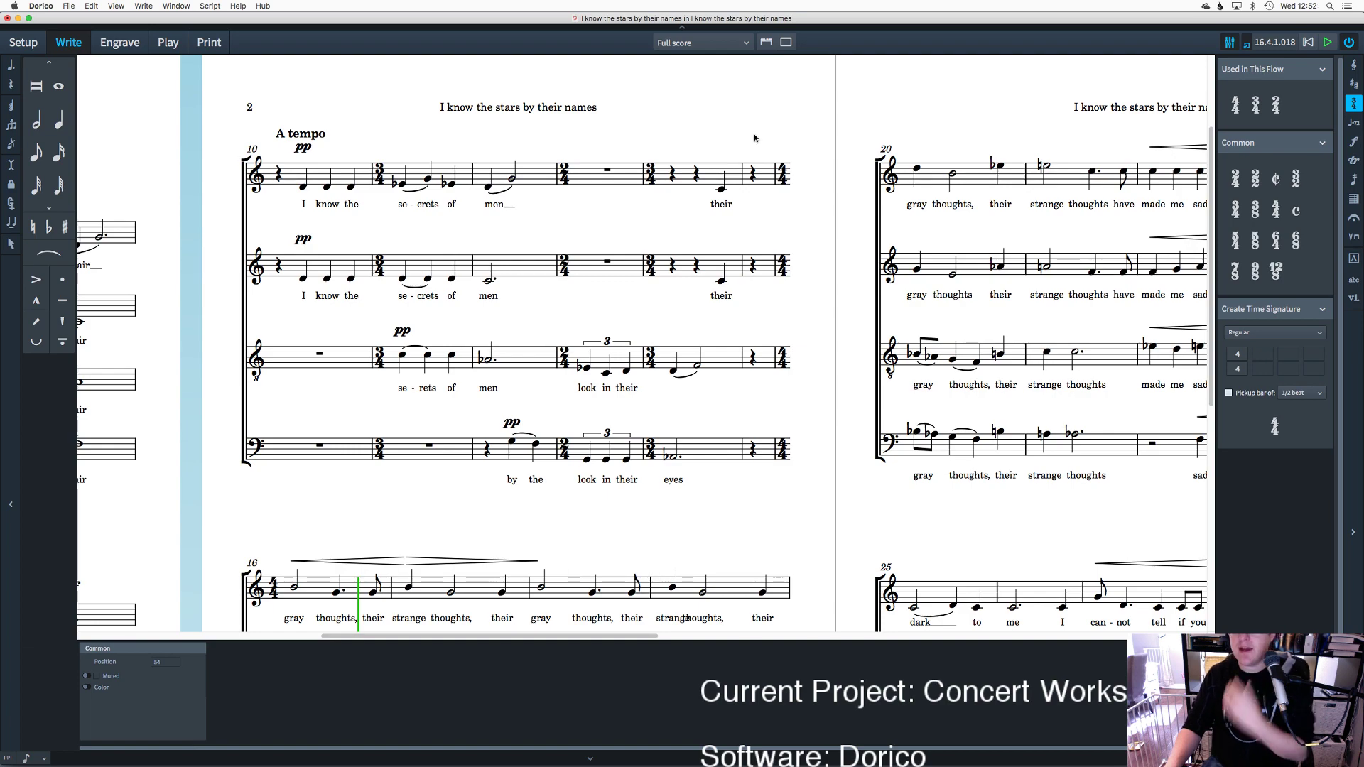
# Step: Try to reset the appearance of the 4/4 time signature at the end of the system leading into bar 16
pyautogui.scroll(-10, 740, 165)
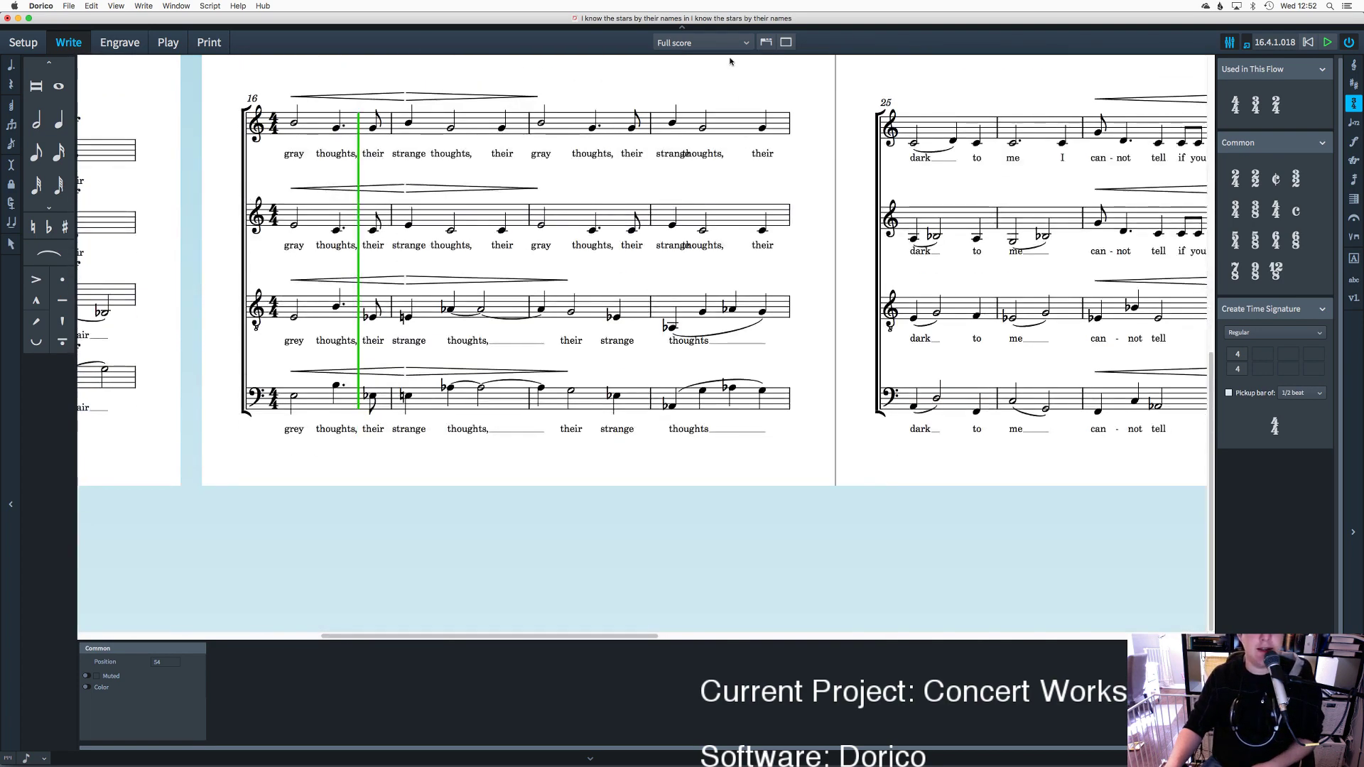
pyautogui.scroll(10, 875, 114)
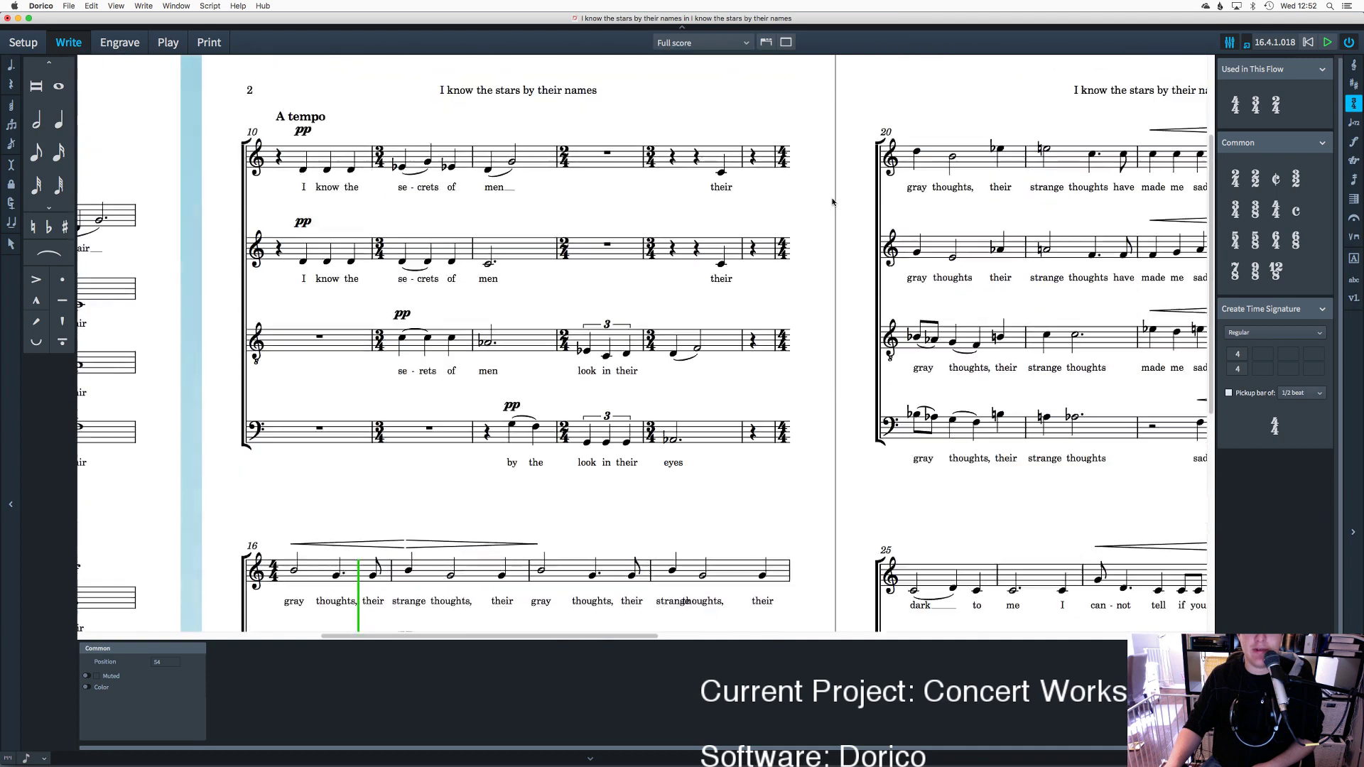
pyautogui.click(774, 161)
pyautogui.scroll(-1, 776, 160)
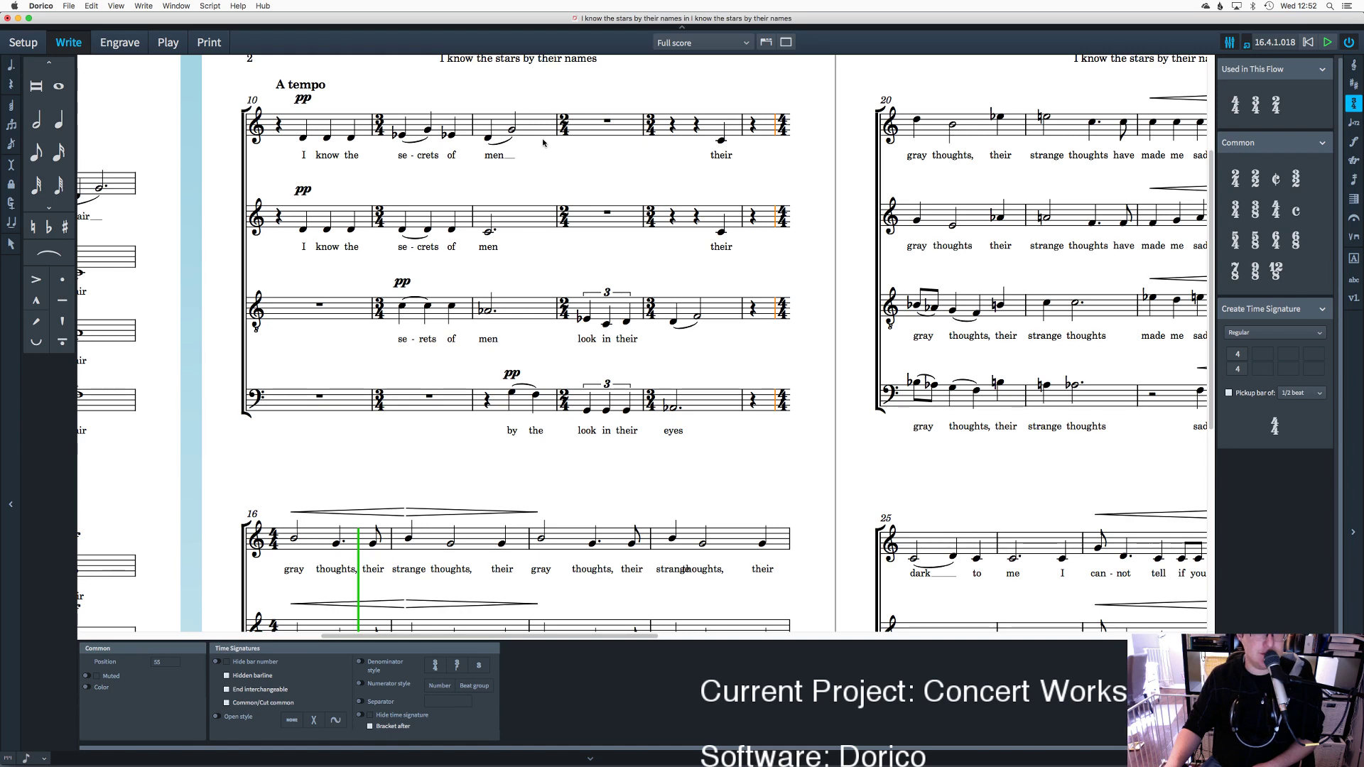
pyautogui.click(176, 5)
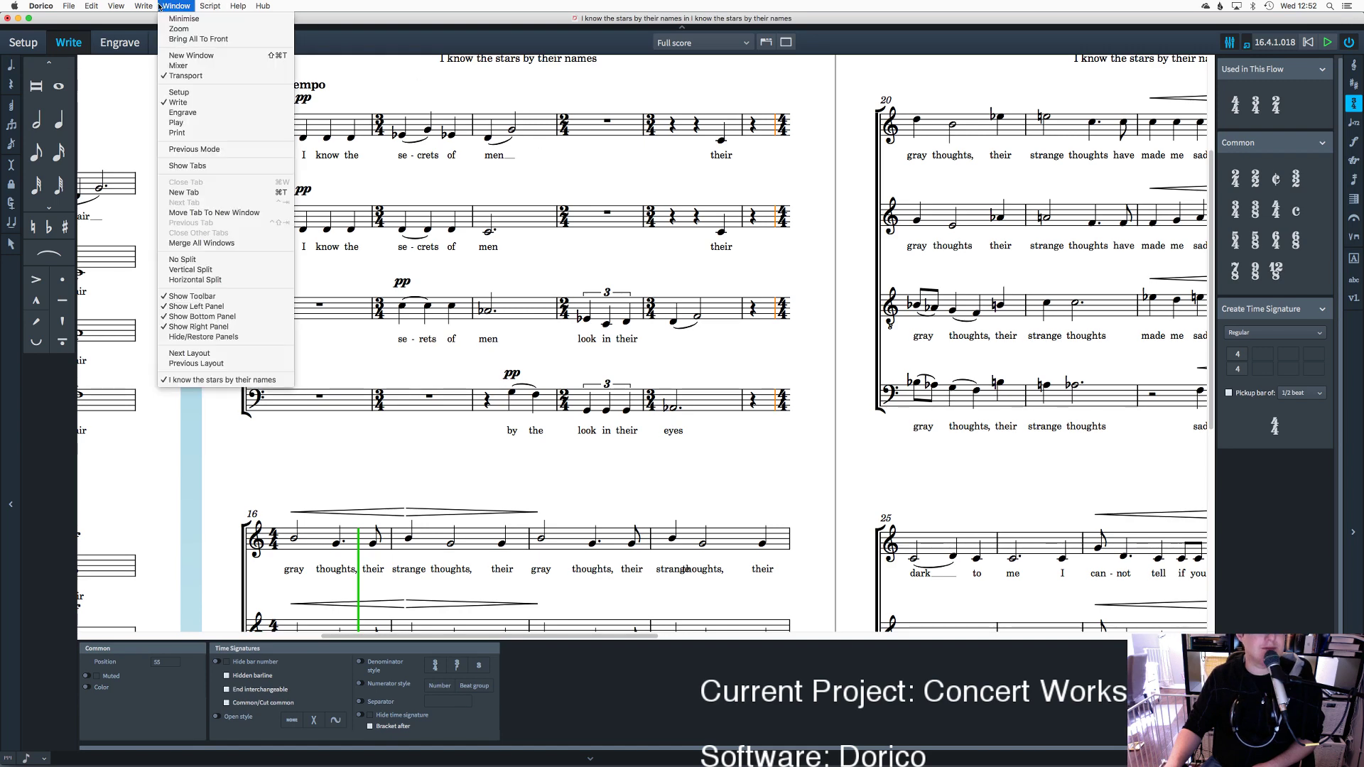
pyautogui.moveTo(156, 9)
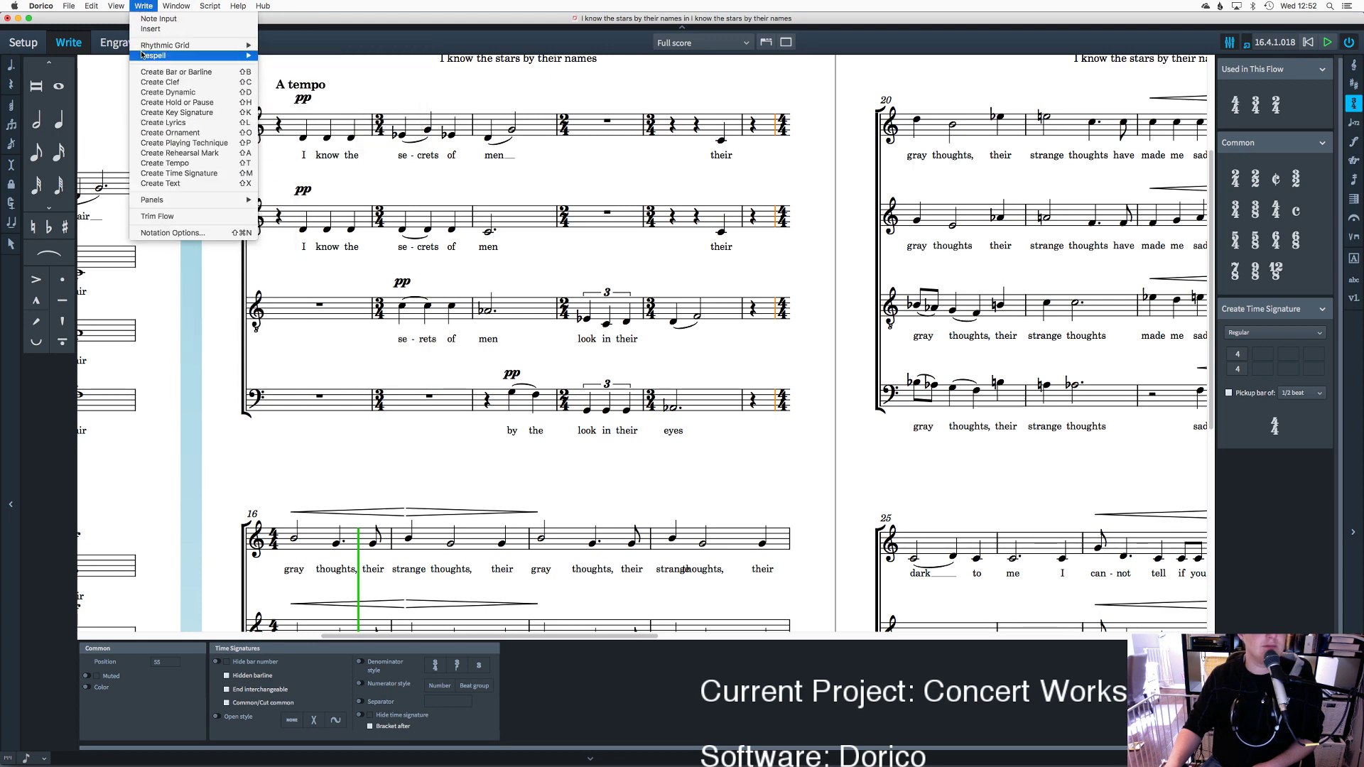
pyautogui.moveTo(142, 55)
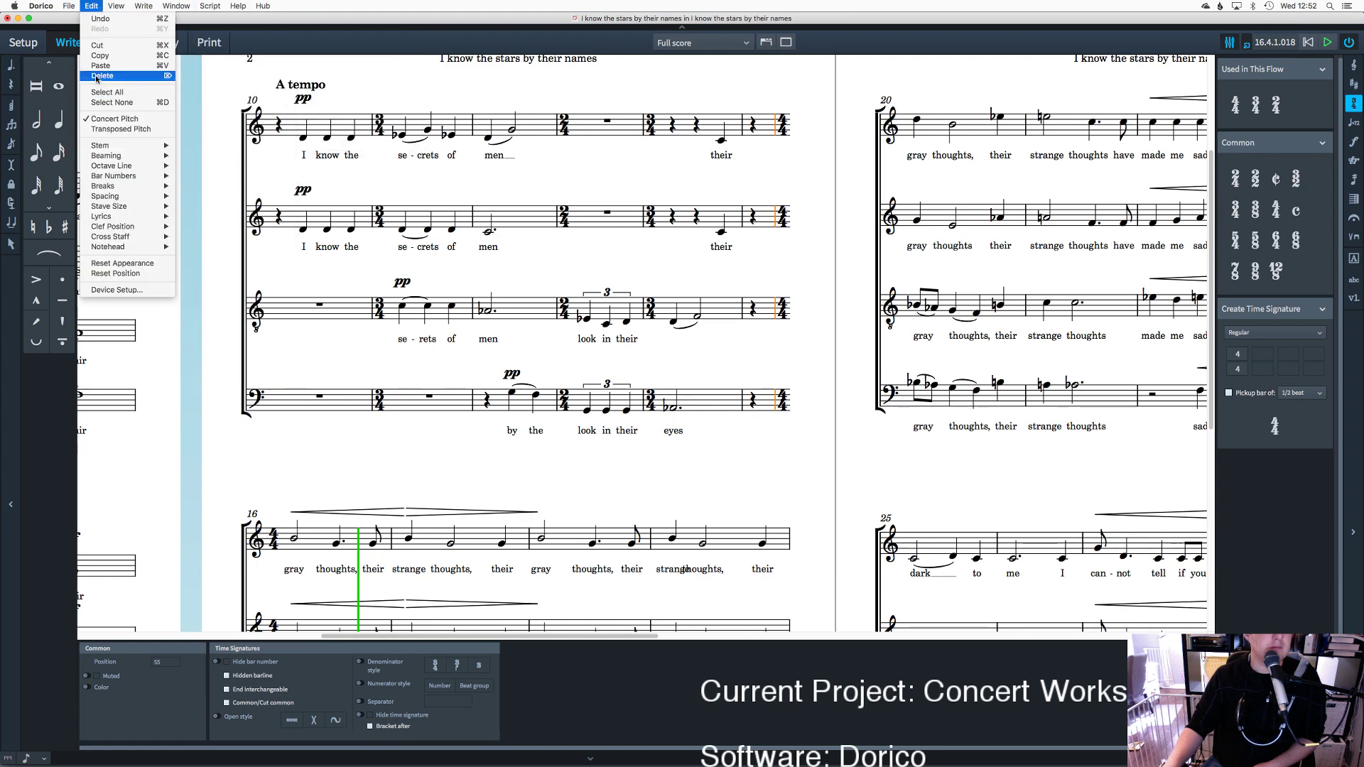
pyautogui.moveTo(117, 190)
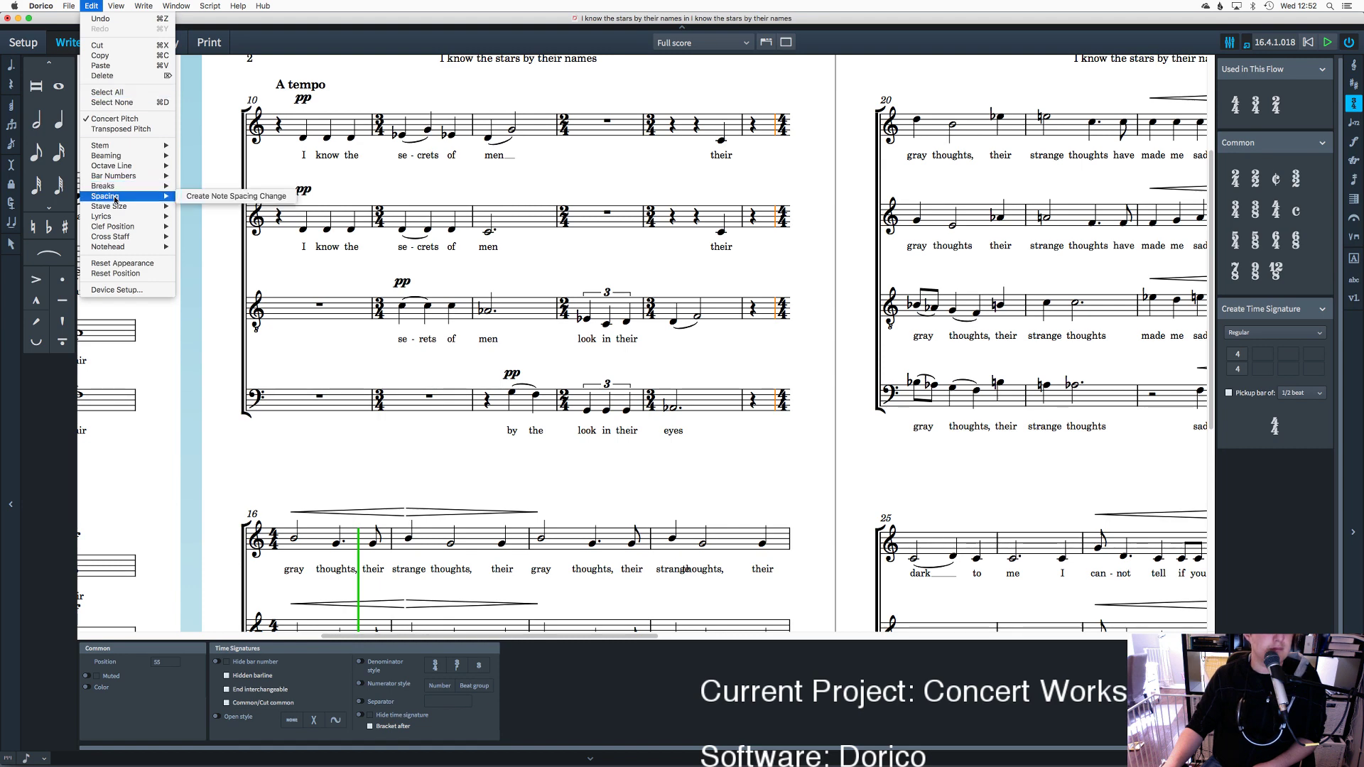
pyautogui.click(130, 262)
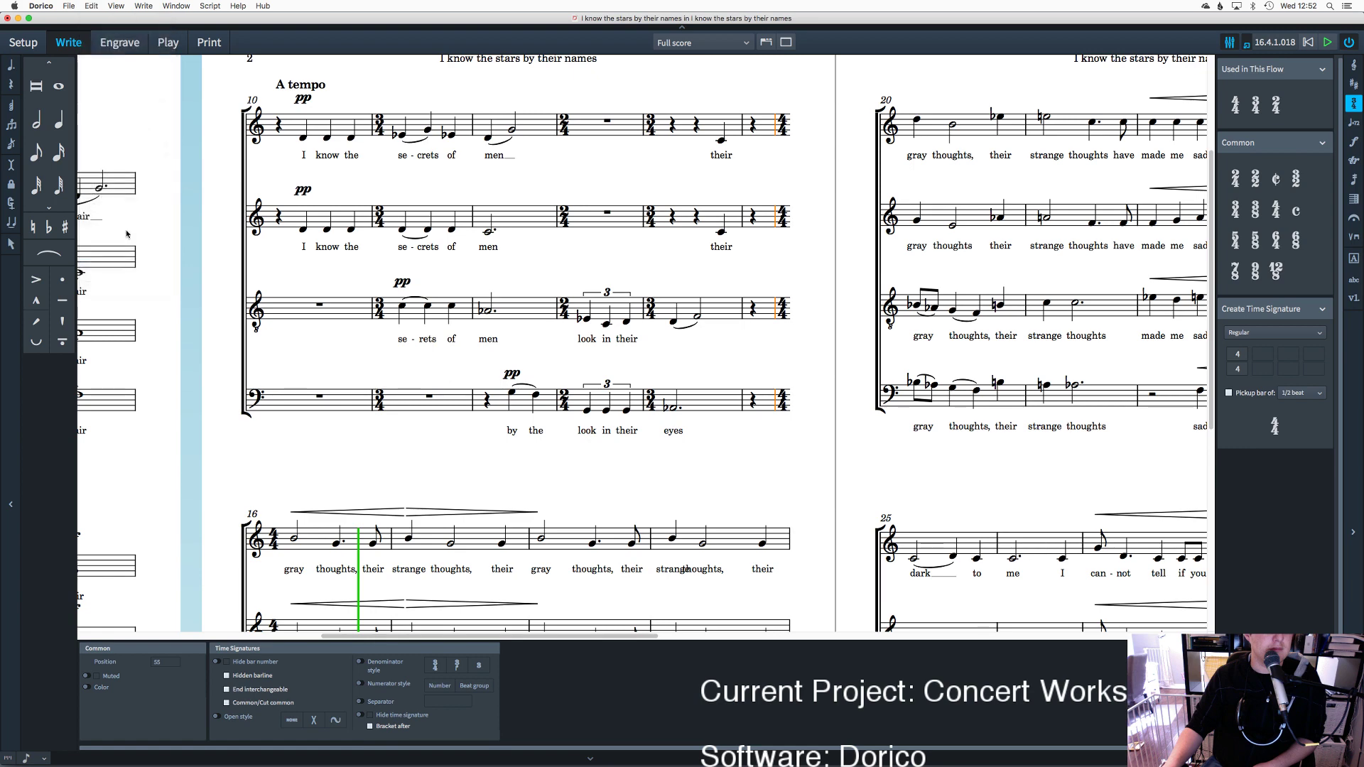
pyautogui.click(98, 6)
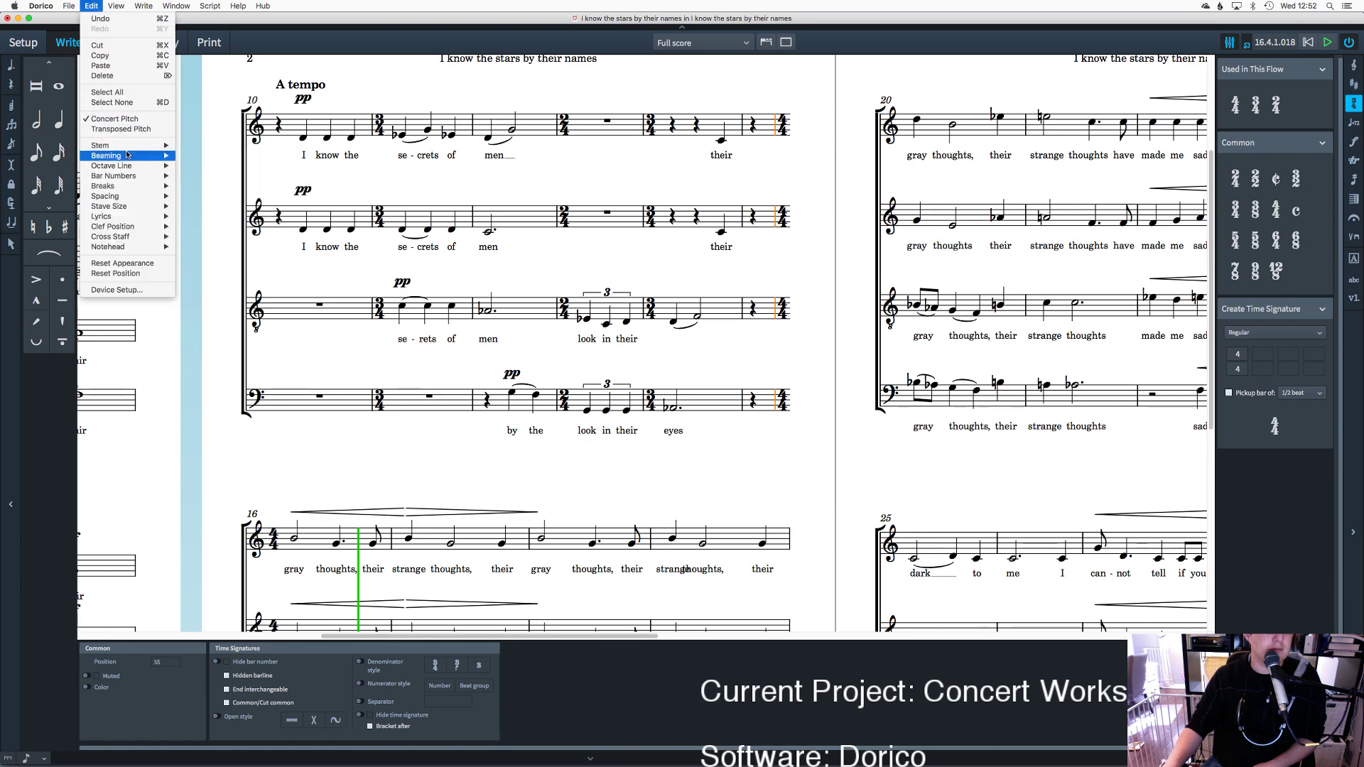
pyautogui.moveTo(127, 155)
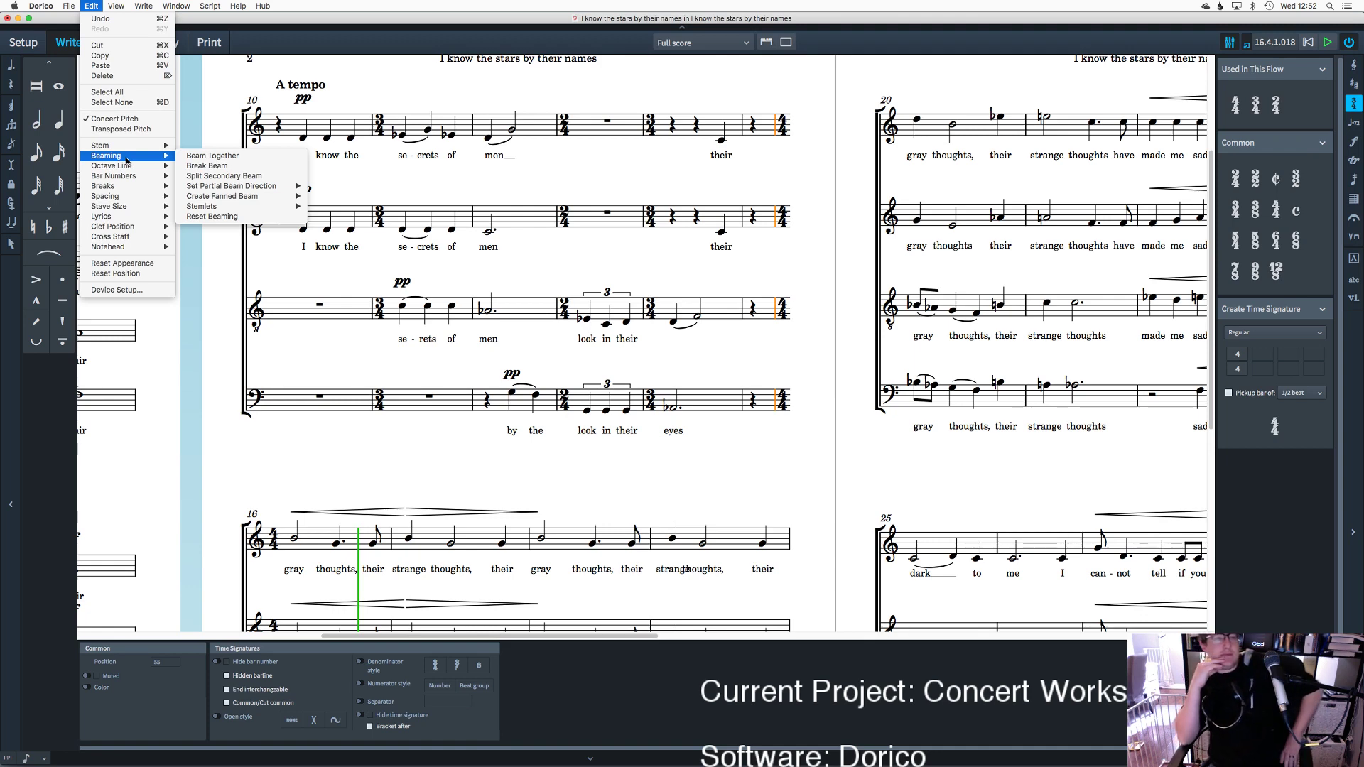
pyautogui.moveTo(130, 179)
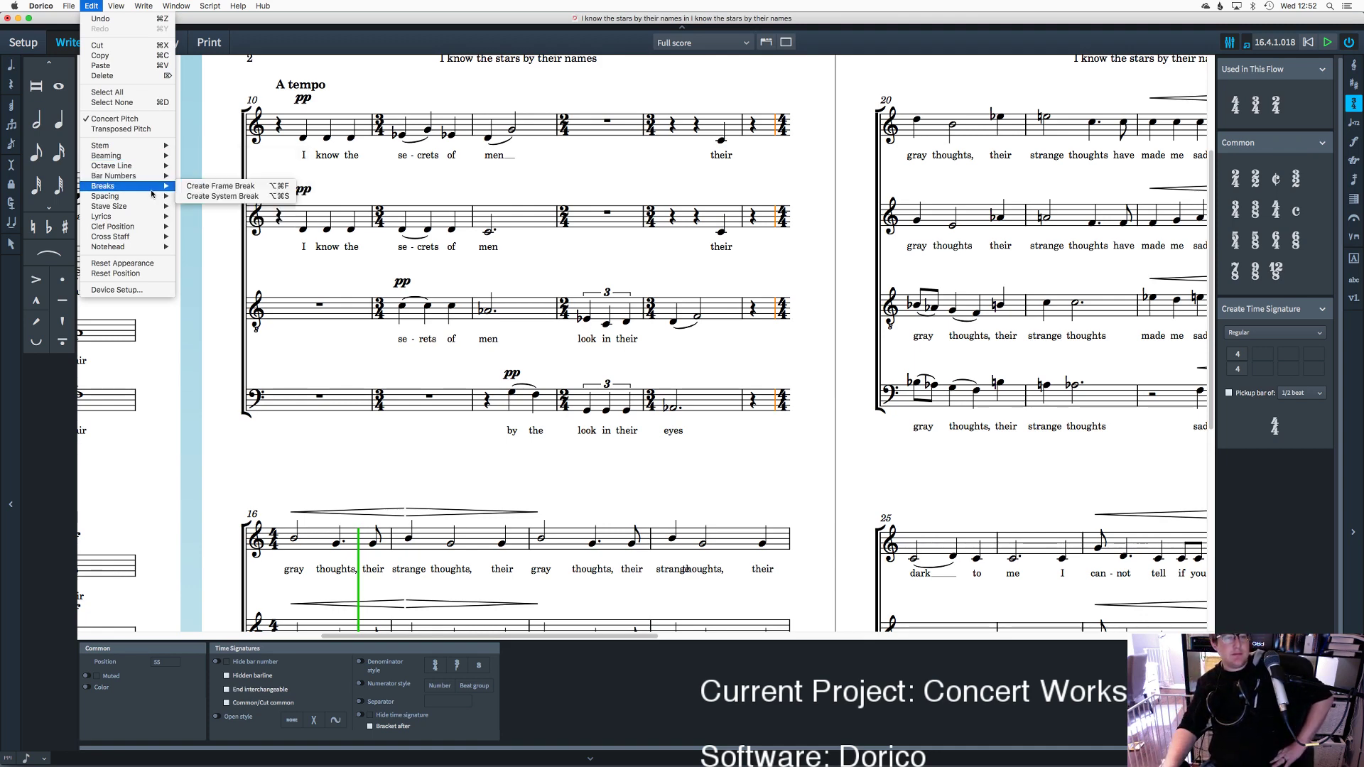
pyautogui.click(205, 298)
pyautogui.click(214, 282)
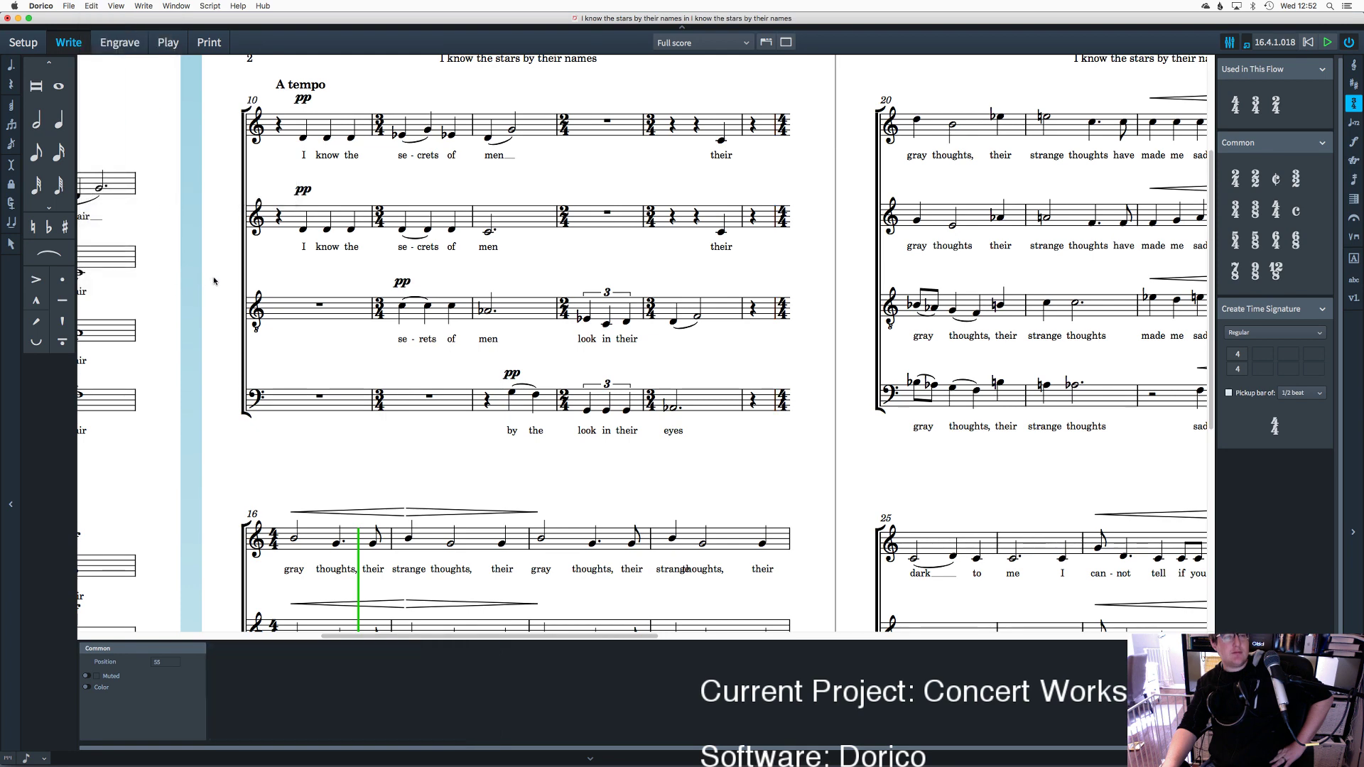
# Step: In the flow's note grouping options, notate notes that start on a beat and end in the middle of a beat as a single note
pyautogui.hscroll(-5, 214, 280)
pyautogui.press('super+1')
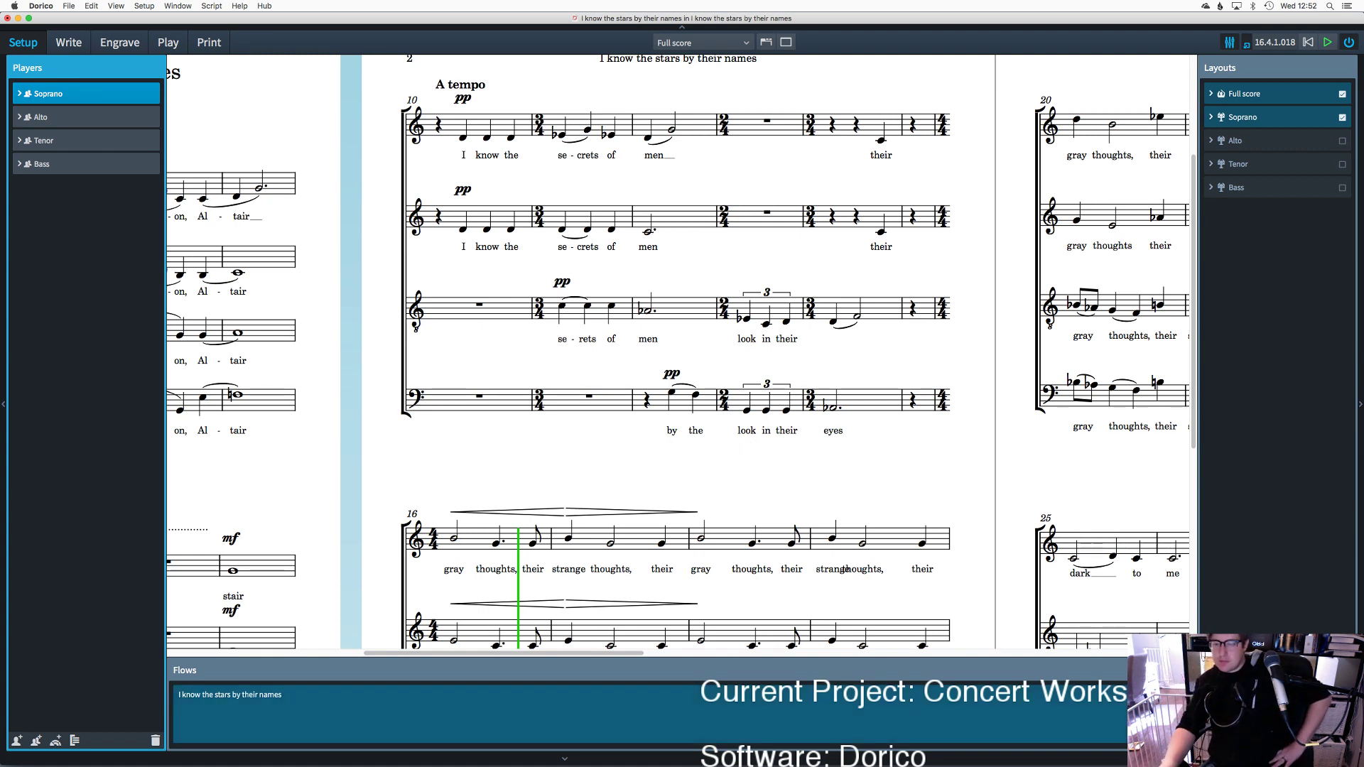
pyautogui.click(284, 711)
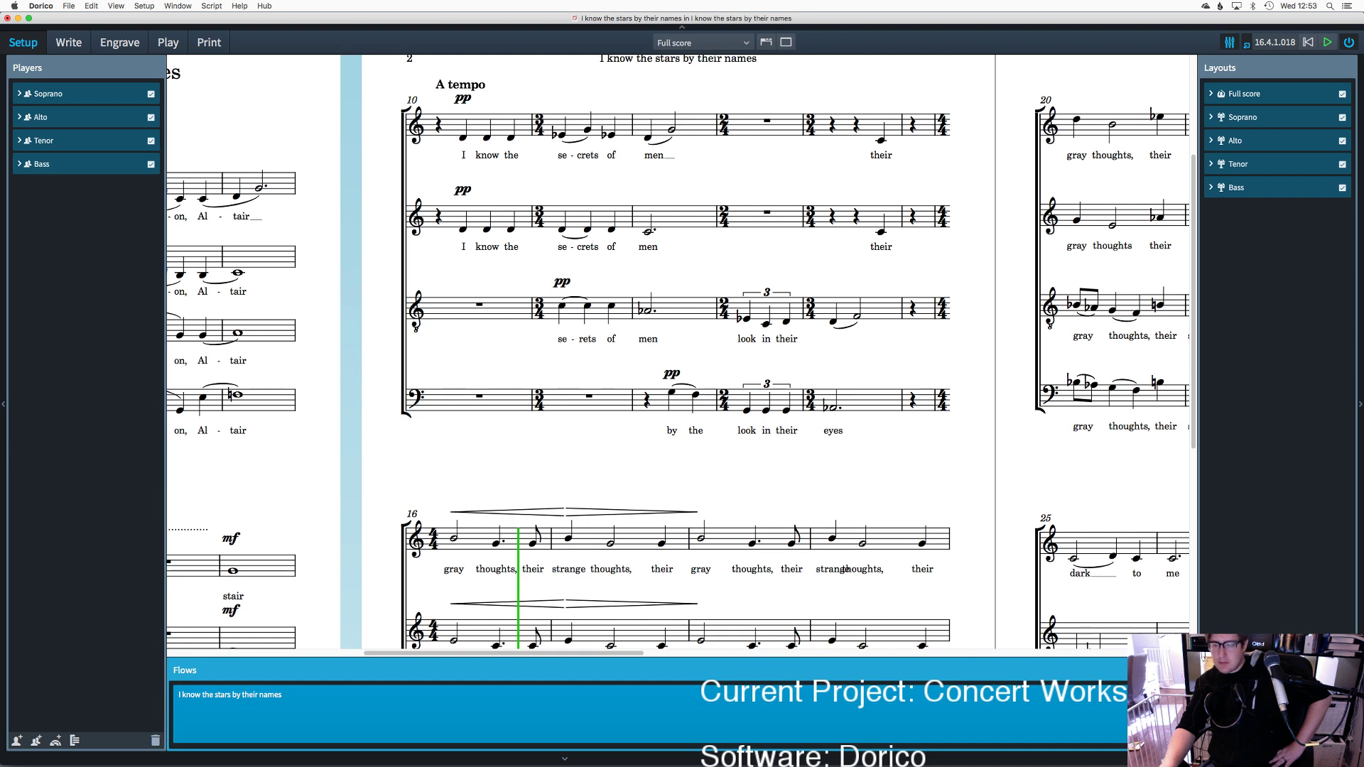
pyautogui.press('super+shift+n')
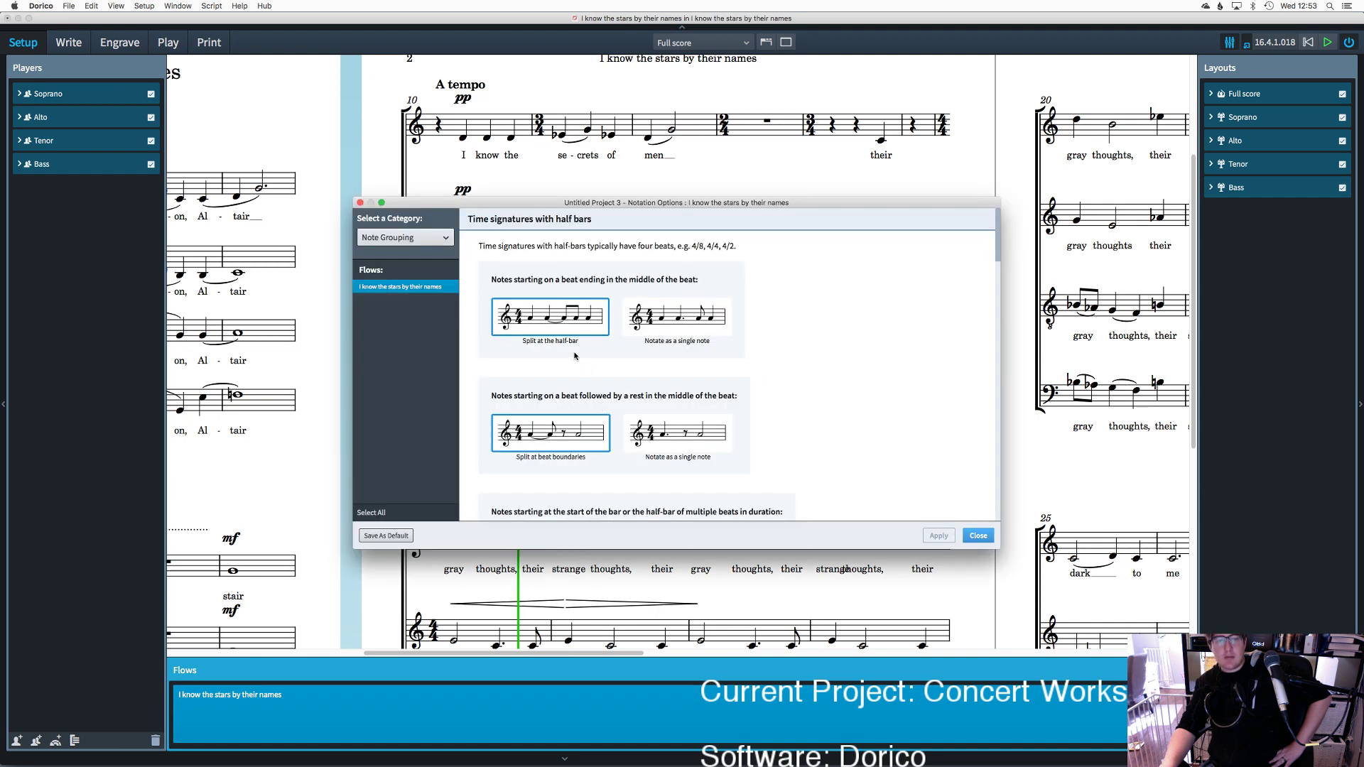
pyautogui.scroll(-2, 575, 356)
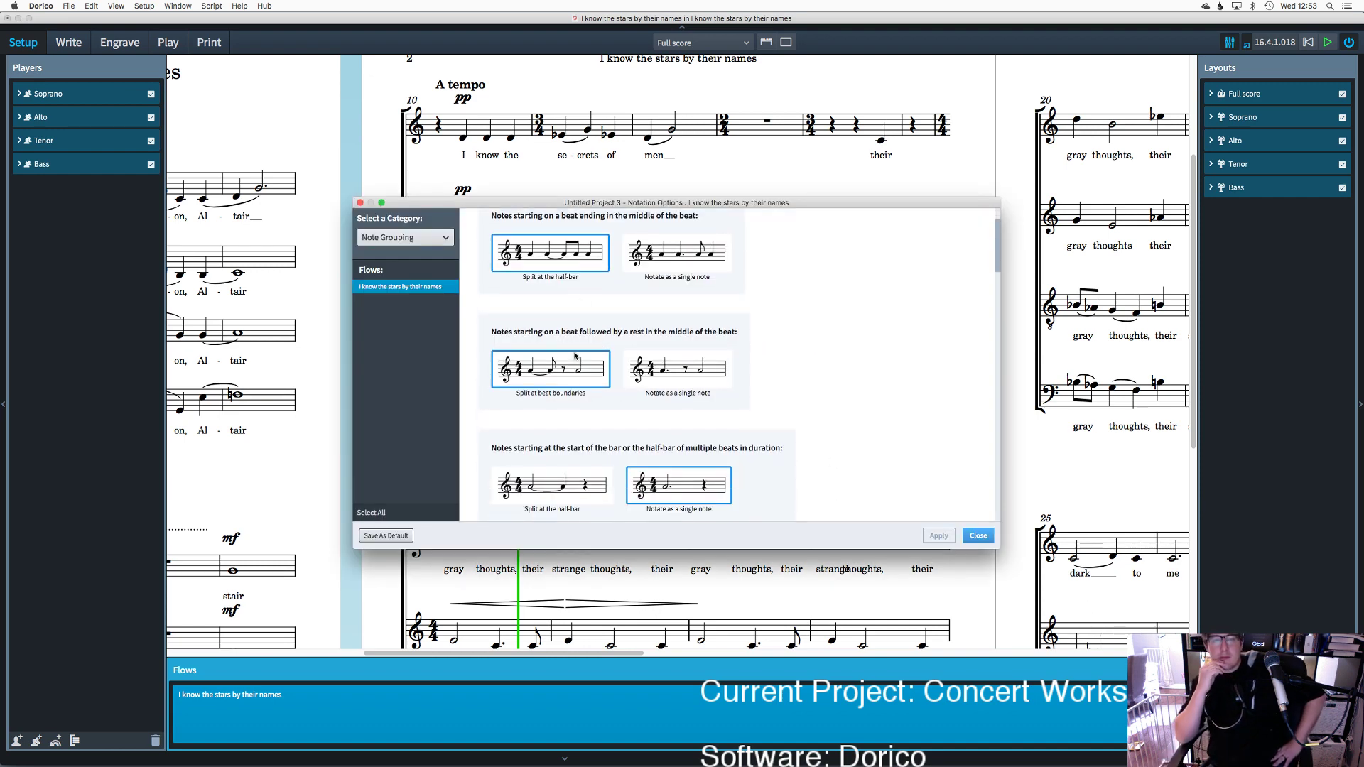
pyautogui.click(661, 252)
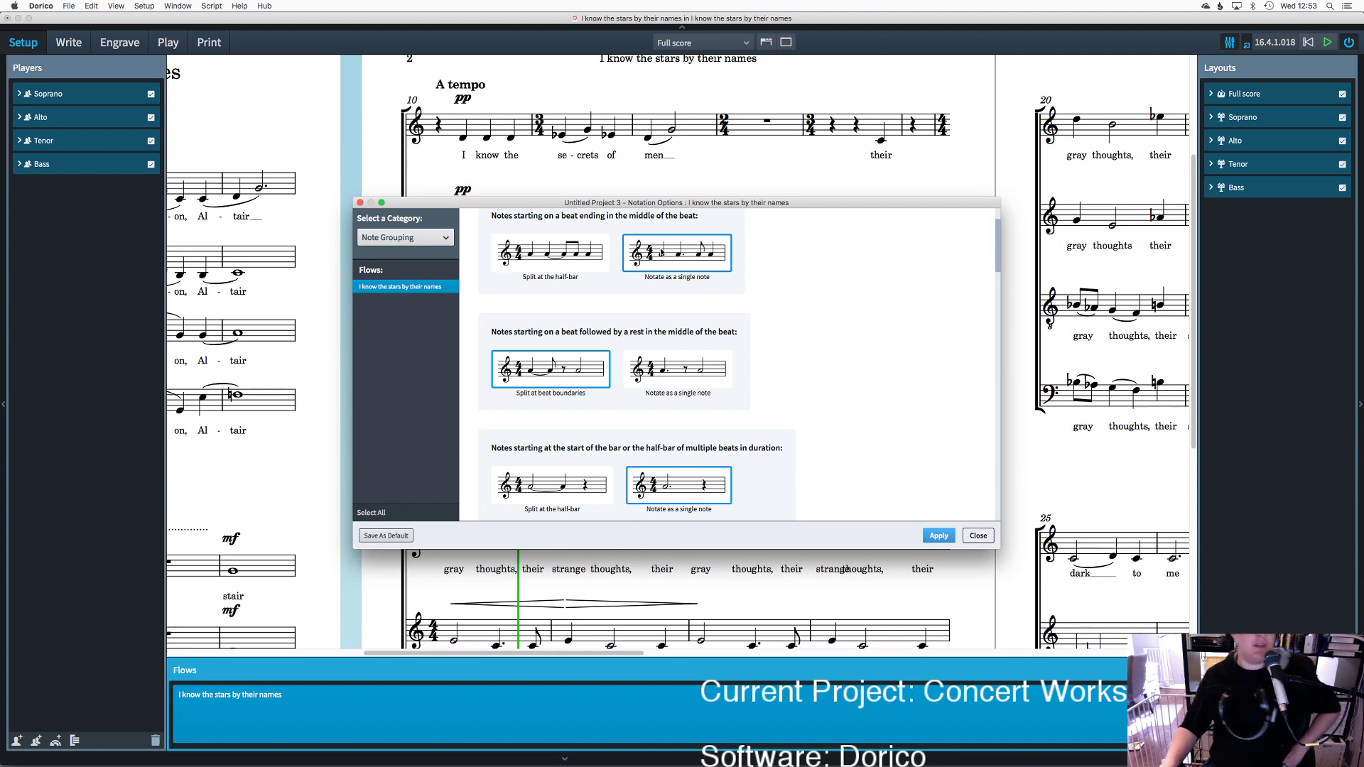
pyautogui.click(938, 537)
pyautogui.click(980, 537)
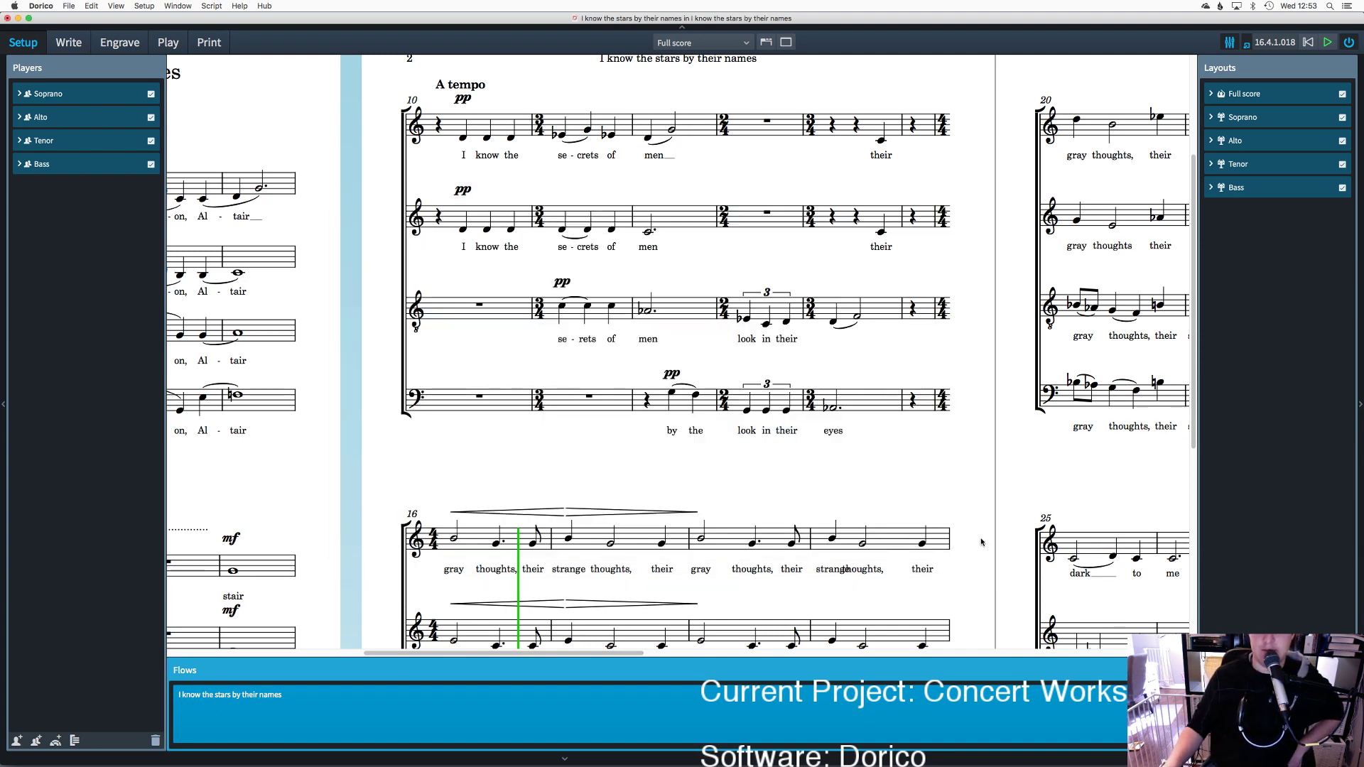
# Step: Look back through the first two pages of the score to check the notation
pyautogui.scroll(-5, 739, 346)
pyautogui.hscroll(-5, 710, 369)
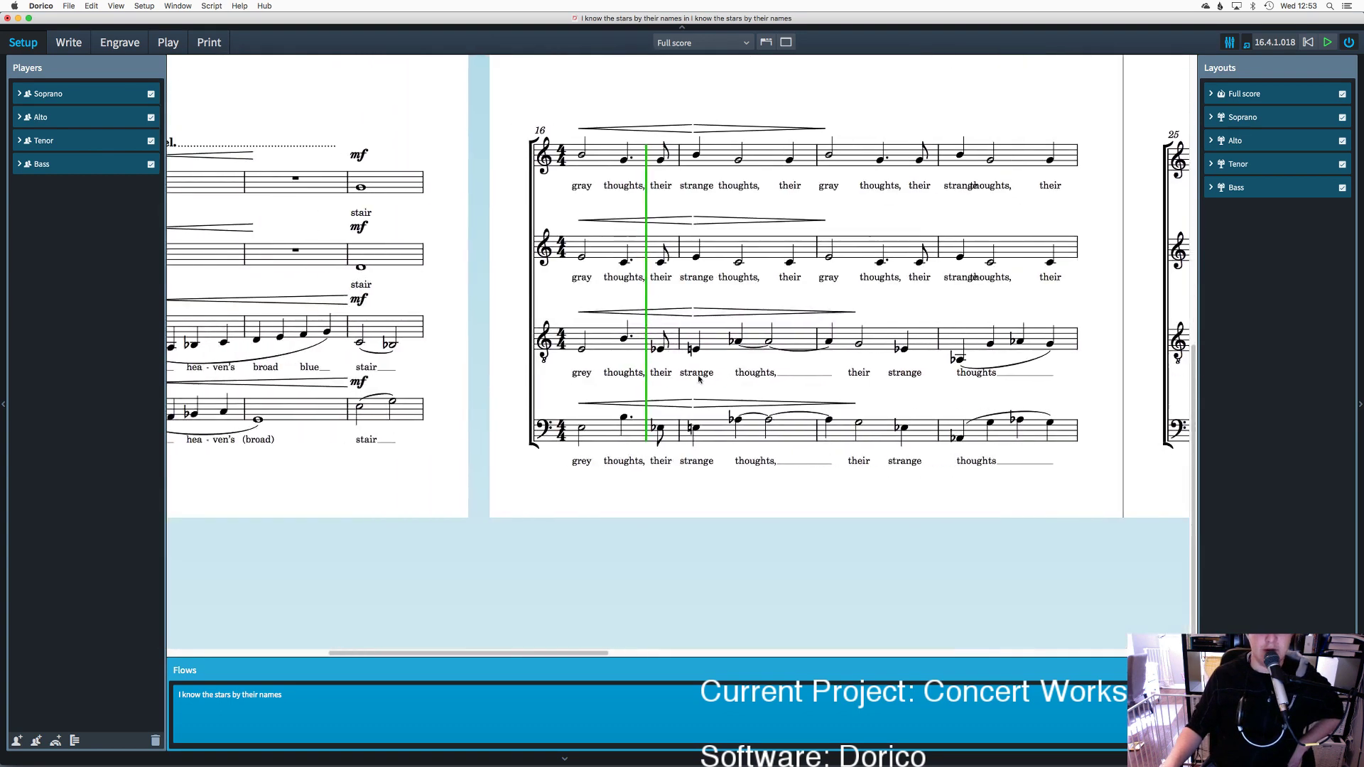
pyautogui.hscroll(-5, 700, 378)
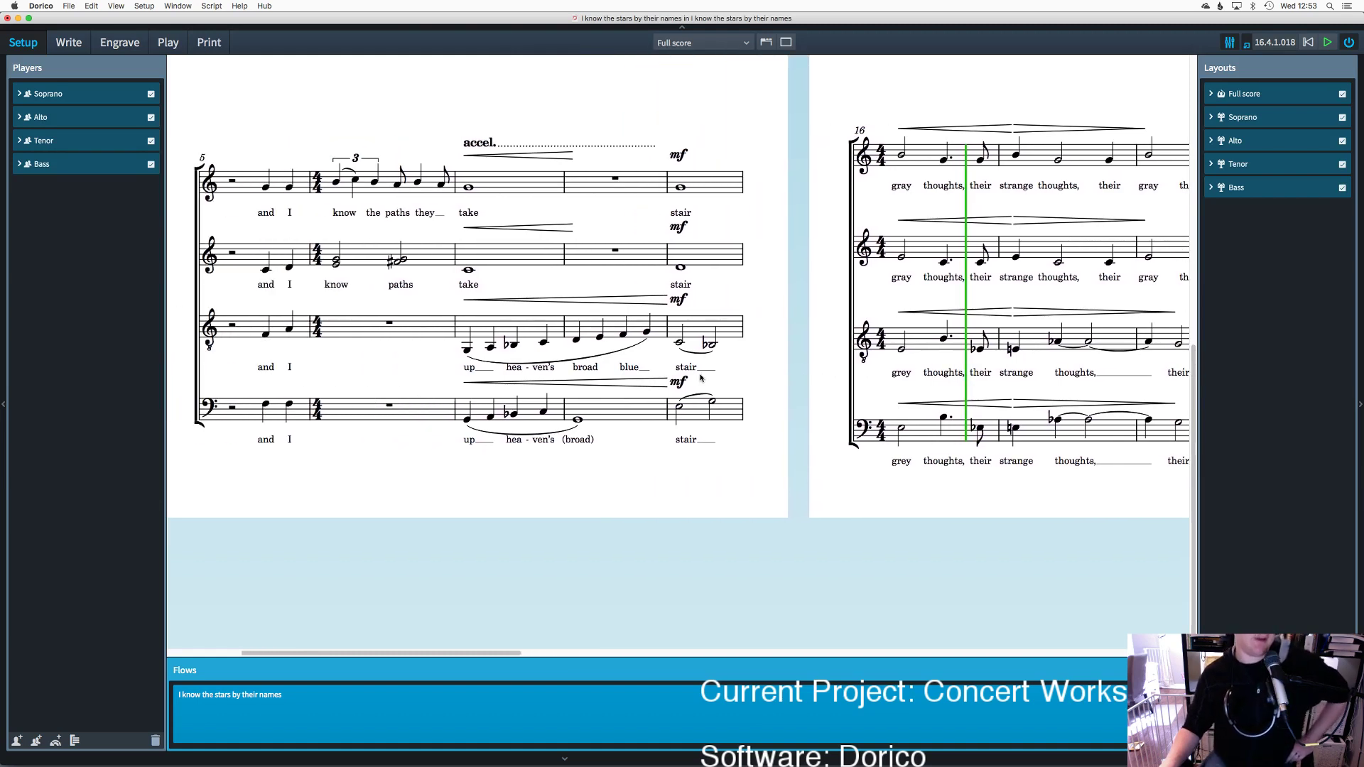
pyautogui.scroll(5, 700, 377)
pyautogui.hscroll(2, 700, 377)
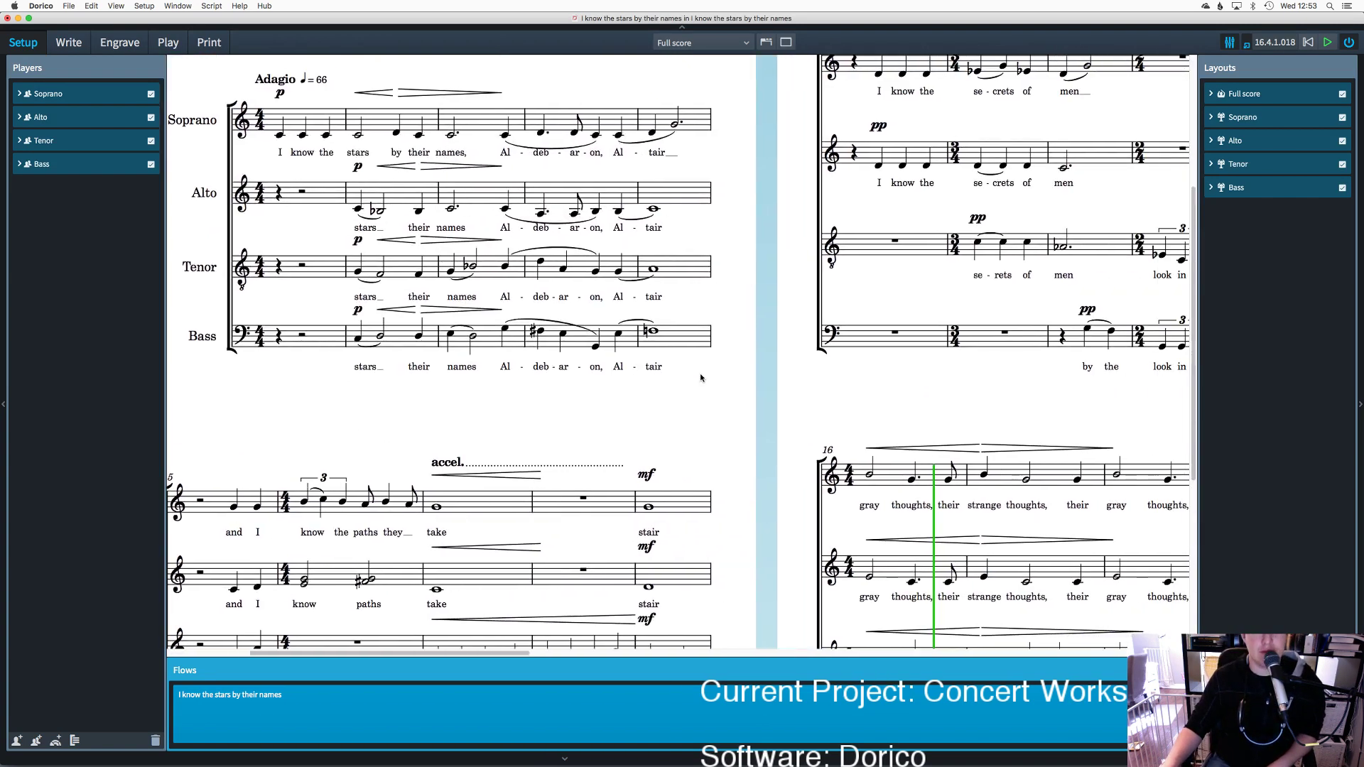
# Step: Look through the full score from the first page to the final bars on page 5 to check the notation
pyautogui.hscroll(3, 700, 377)
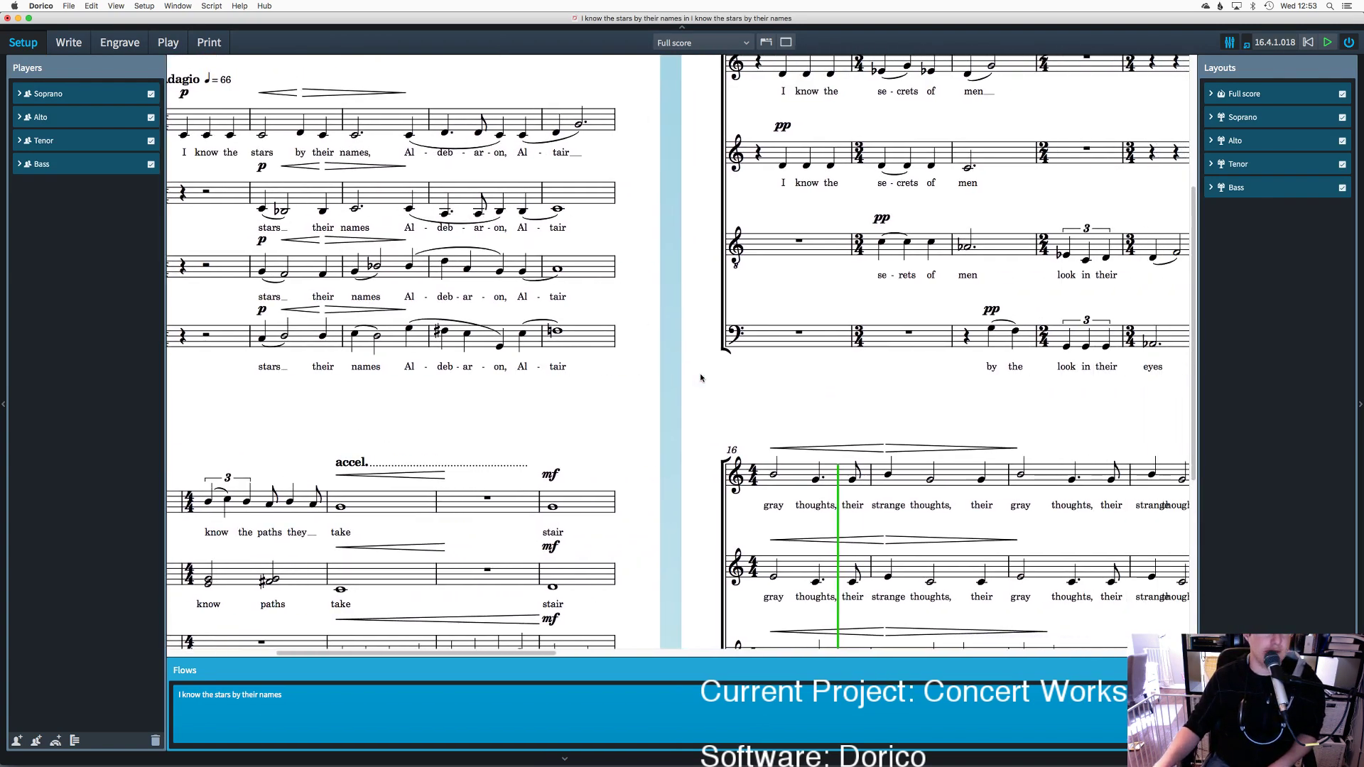
pyautogui.hscroll(6, 701, 378)
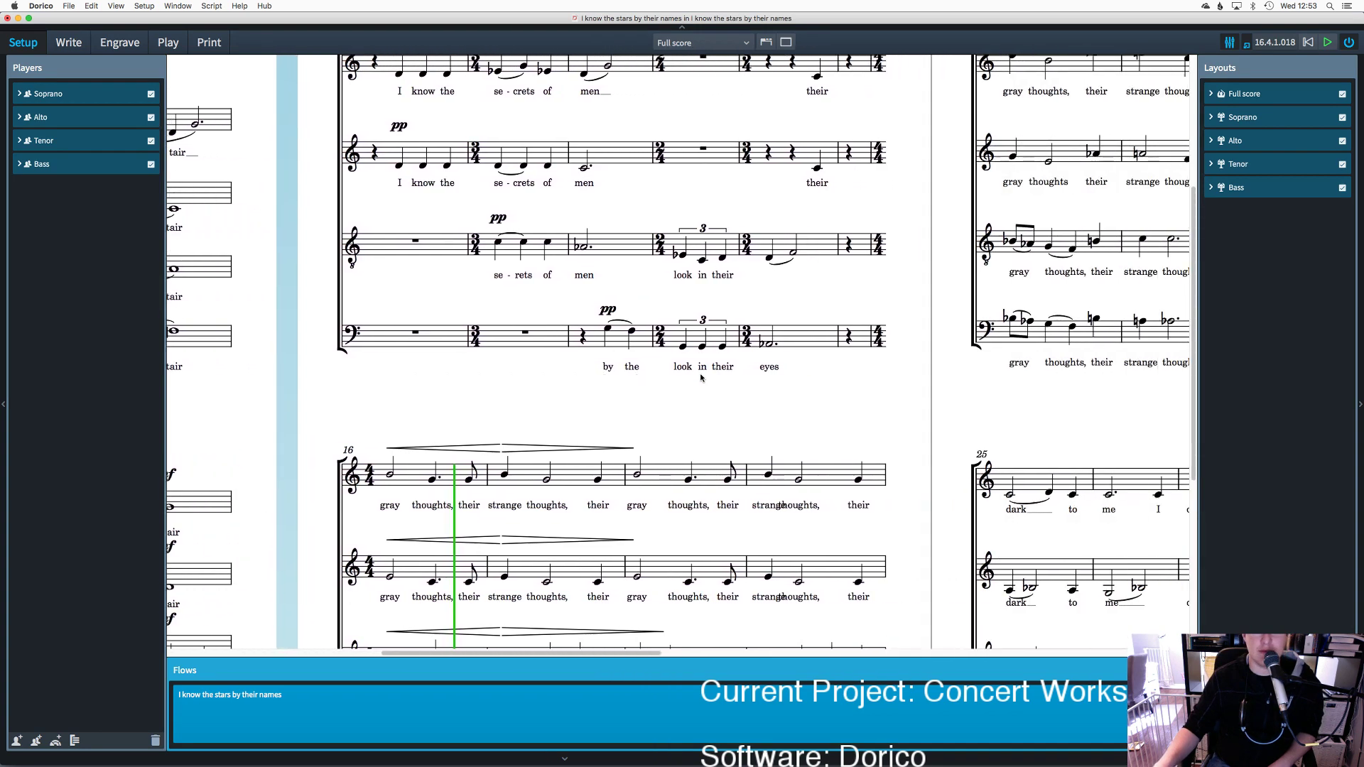
pyautogui.hscroll(5, 701, 378)
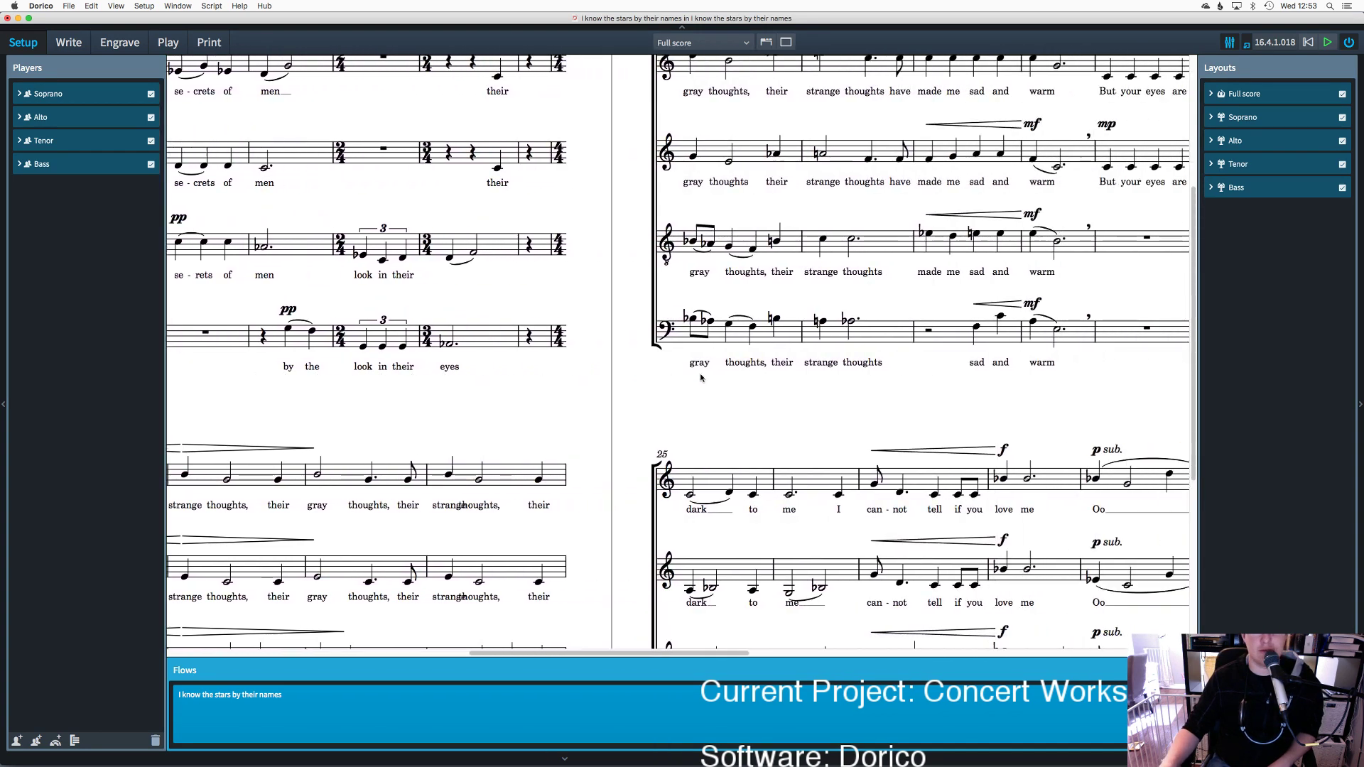
pyautogui.scroll(-3, 701, 378)
pyautogui.hscroll(4, 700, 378)
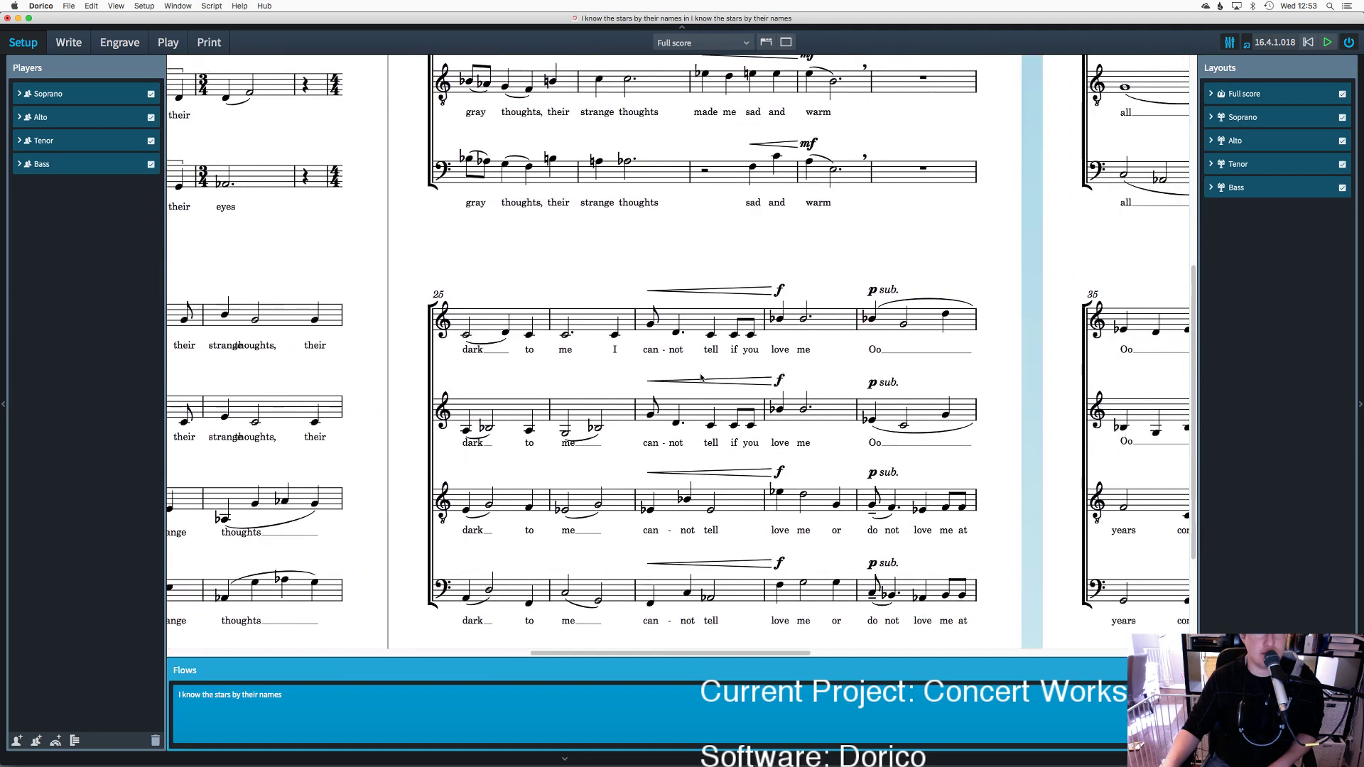
pyautogui.hscroll(4, 701, 378)
pyautogui.scroll(2, 804, 304)
pyautogui.hscroll(3, 803, 304)
pyautogui.scroll(2, 804, 304)
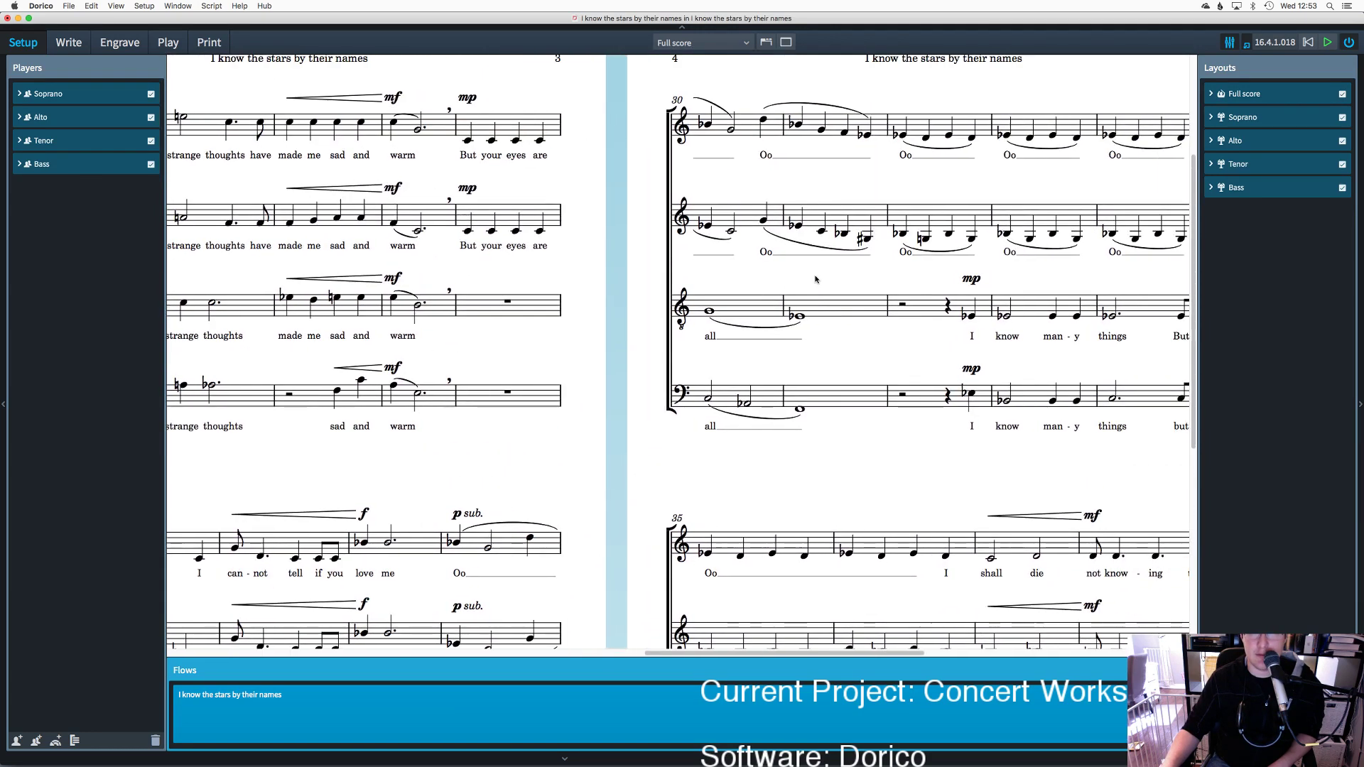
pyautogui.hscroll(3, 815, 279)
pyautogui.scroll(-3, 817, 280)
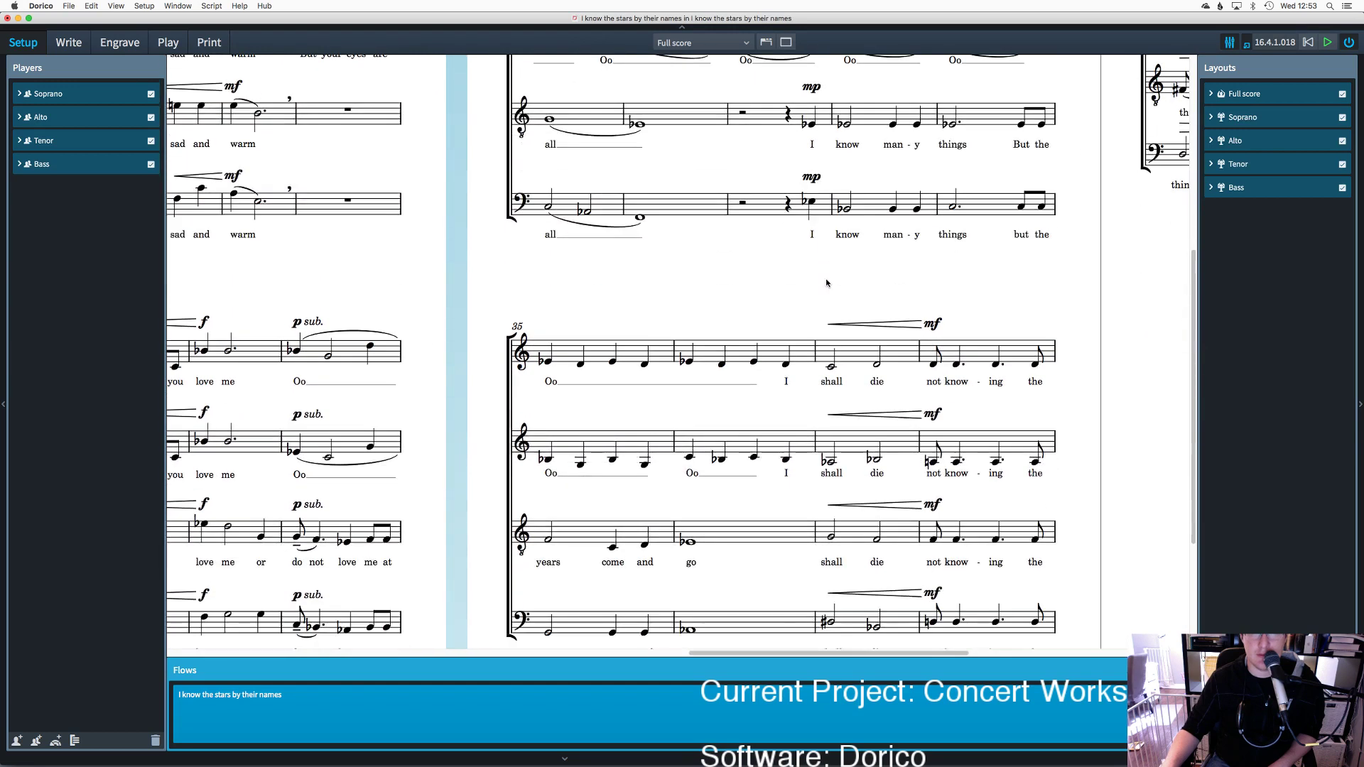
pyautogui.hscroll(3, 824, 282)
pyautogui.scroll(2, 862, 244)
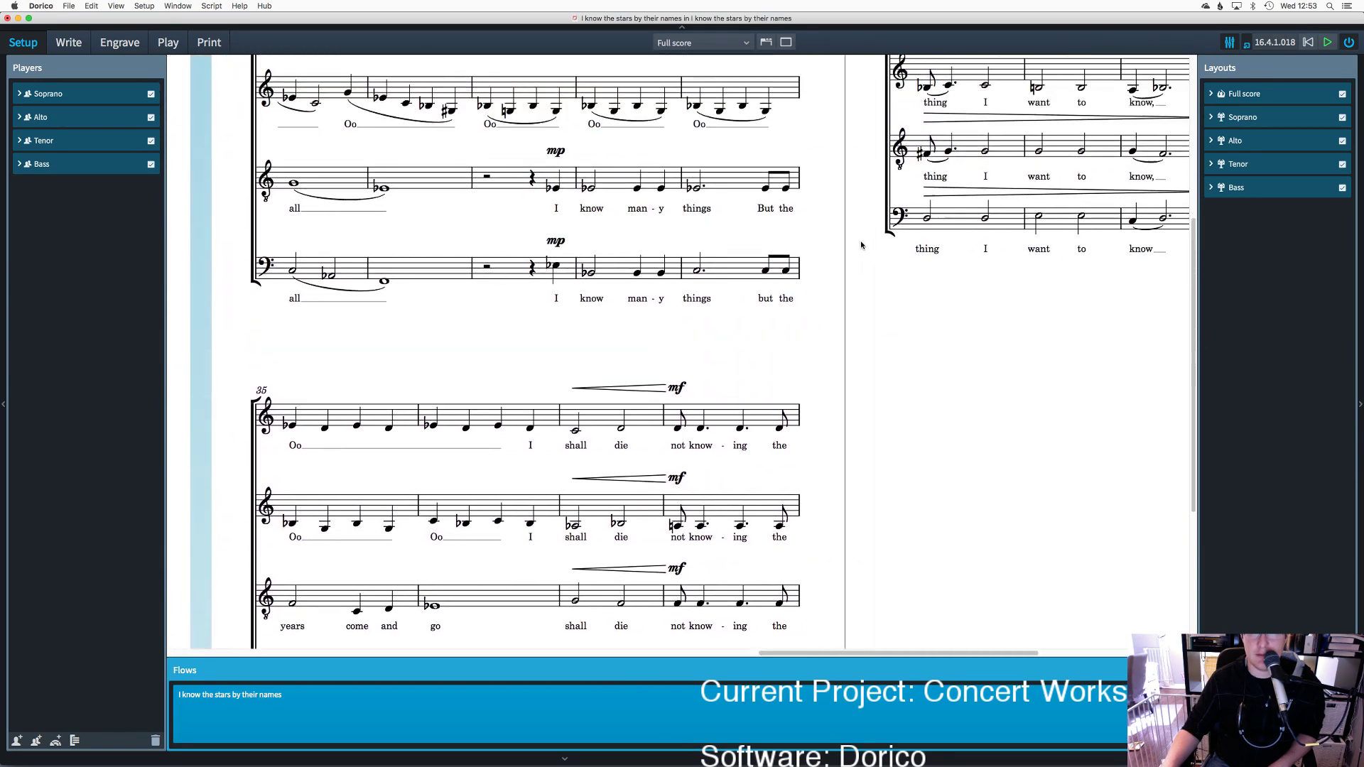
pyautogui.hscroll(5, 863, 244)
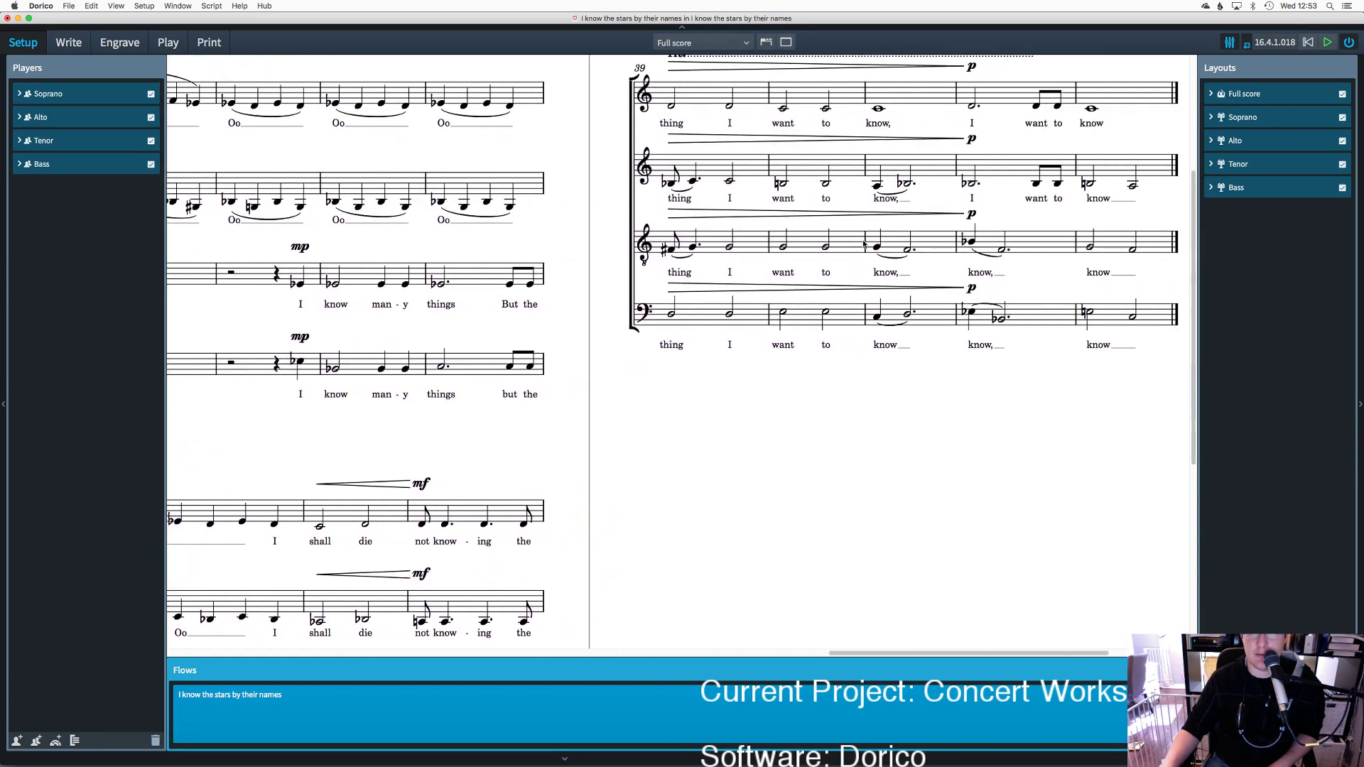
pyautogui.hscroll(1, 863, 244)
pyautogui.scroll(1, 866, 239)
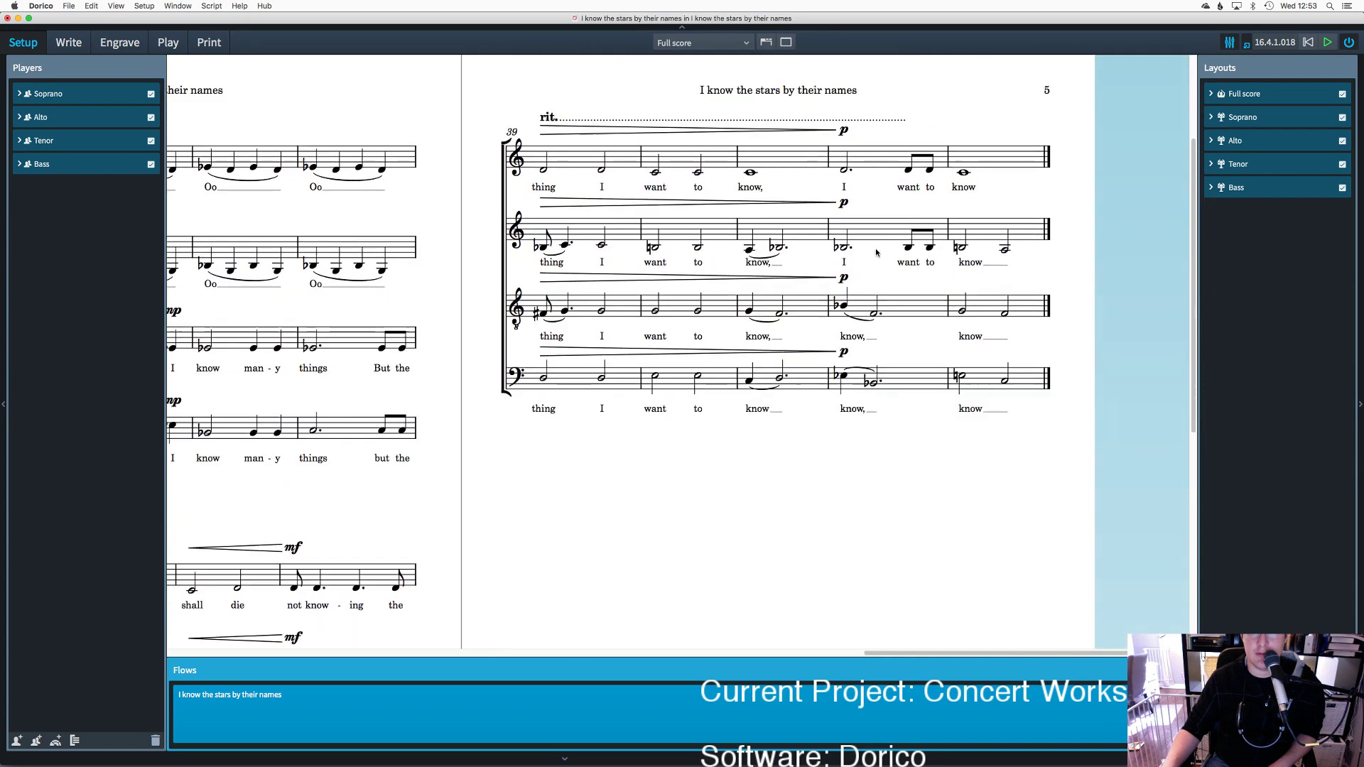
# Step: Check the Soprano part layout's page and staff size details, and return to Write mode with the selection tool active
pyautogui.click(1212, 119)
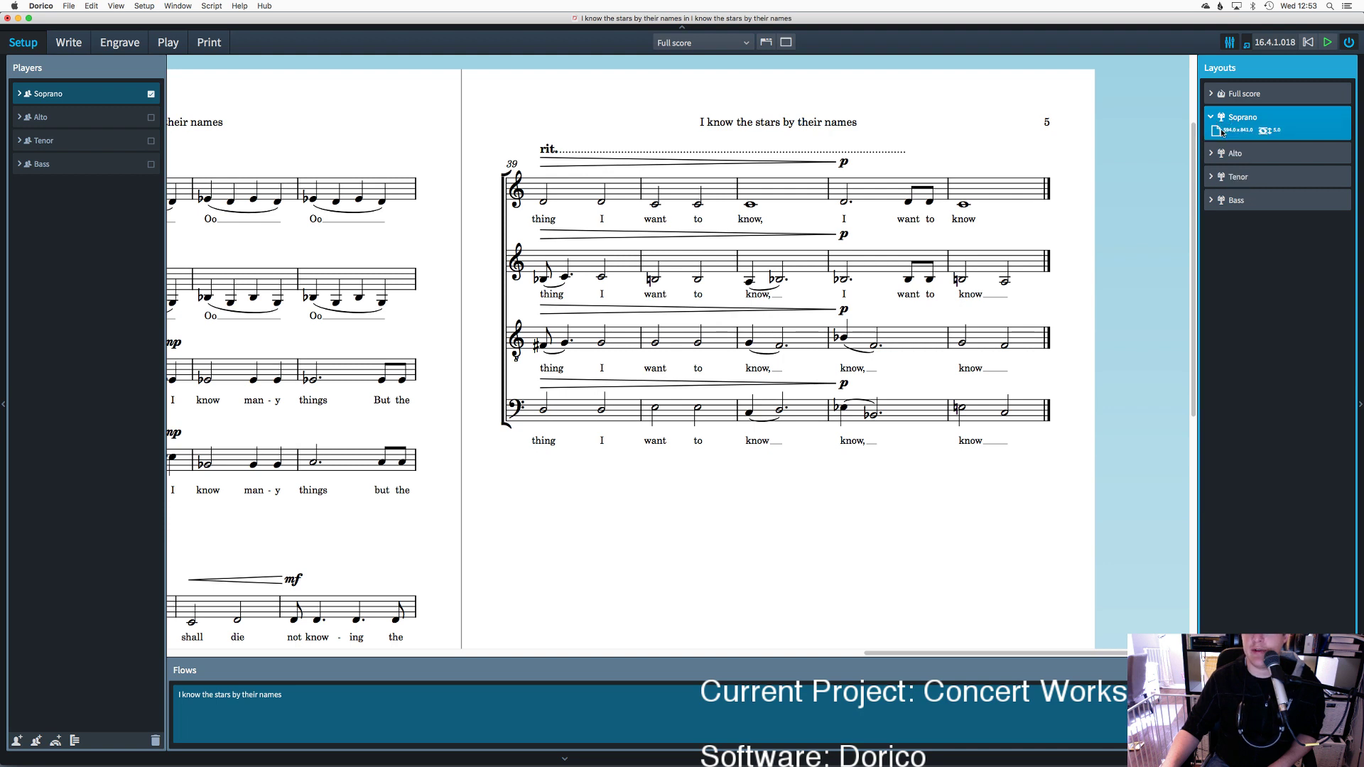
pyautogui.click(1216, 118)
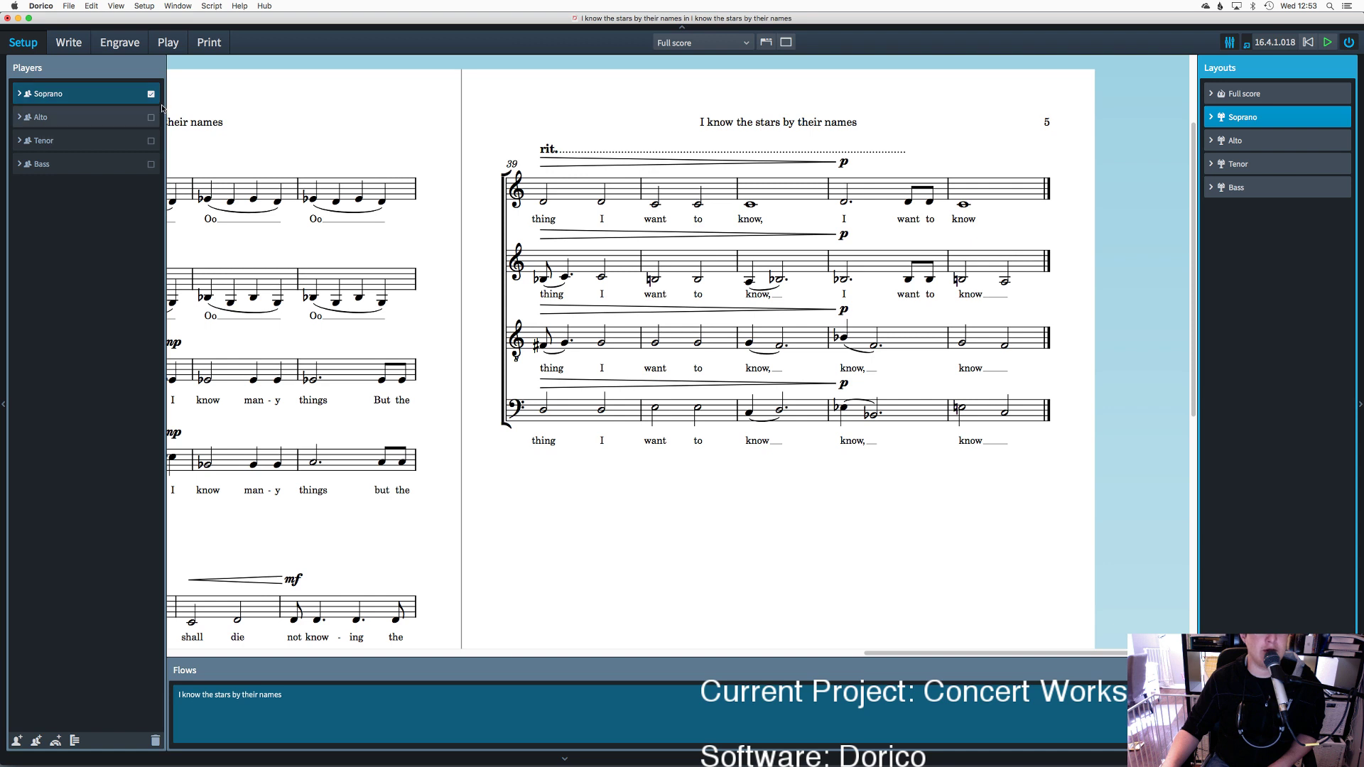
pyautogui.click(68, 42)
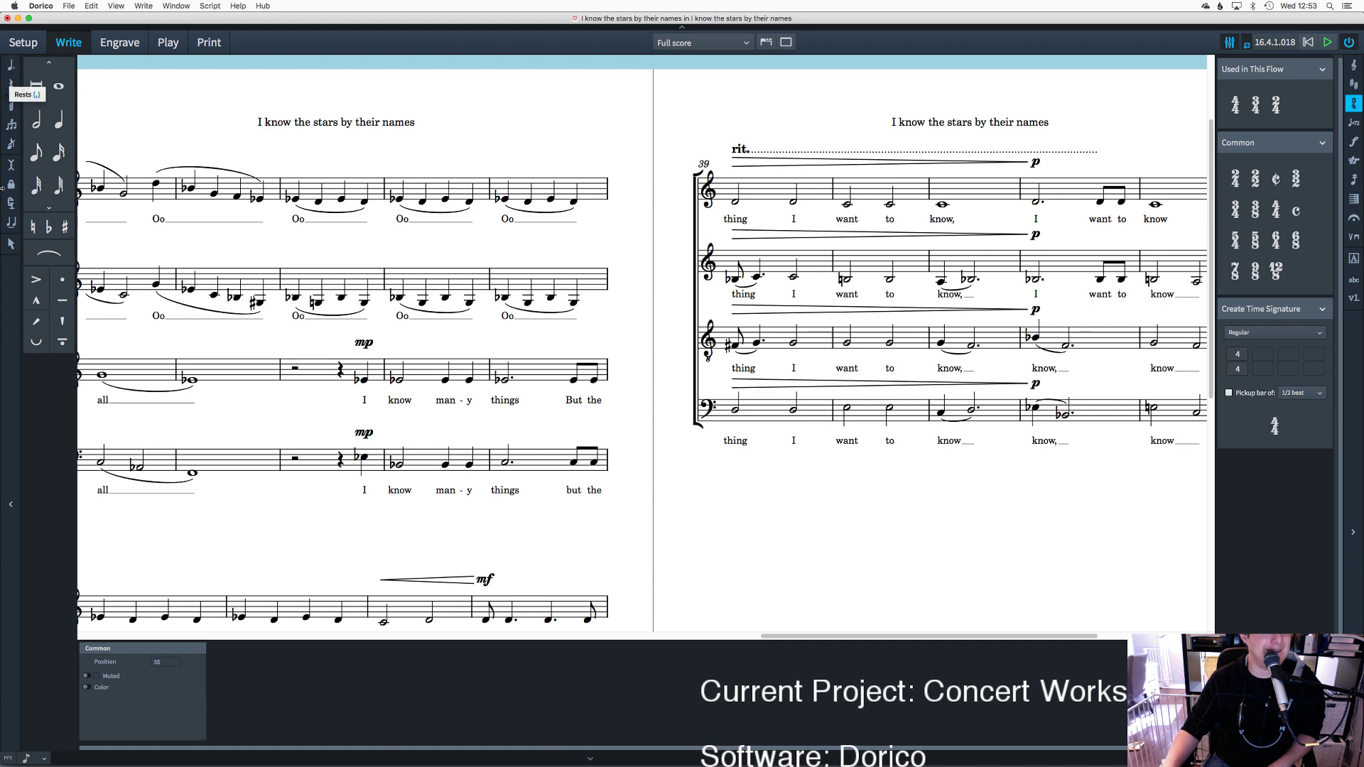
pyautogui.click(13, 246)
# Step: Go back to page 2 and examine the soprano's quarter rest in the bar before the 4/4 change
pyautogui.hscroll(-5, 315, 330)
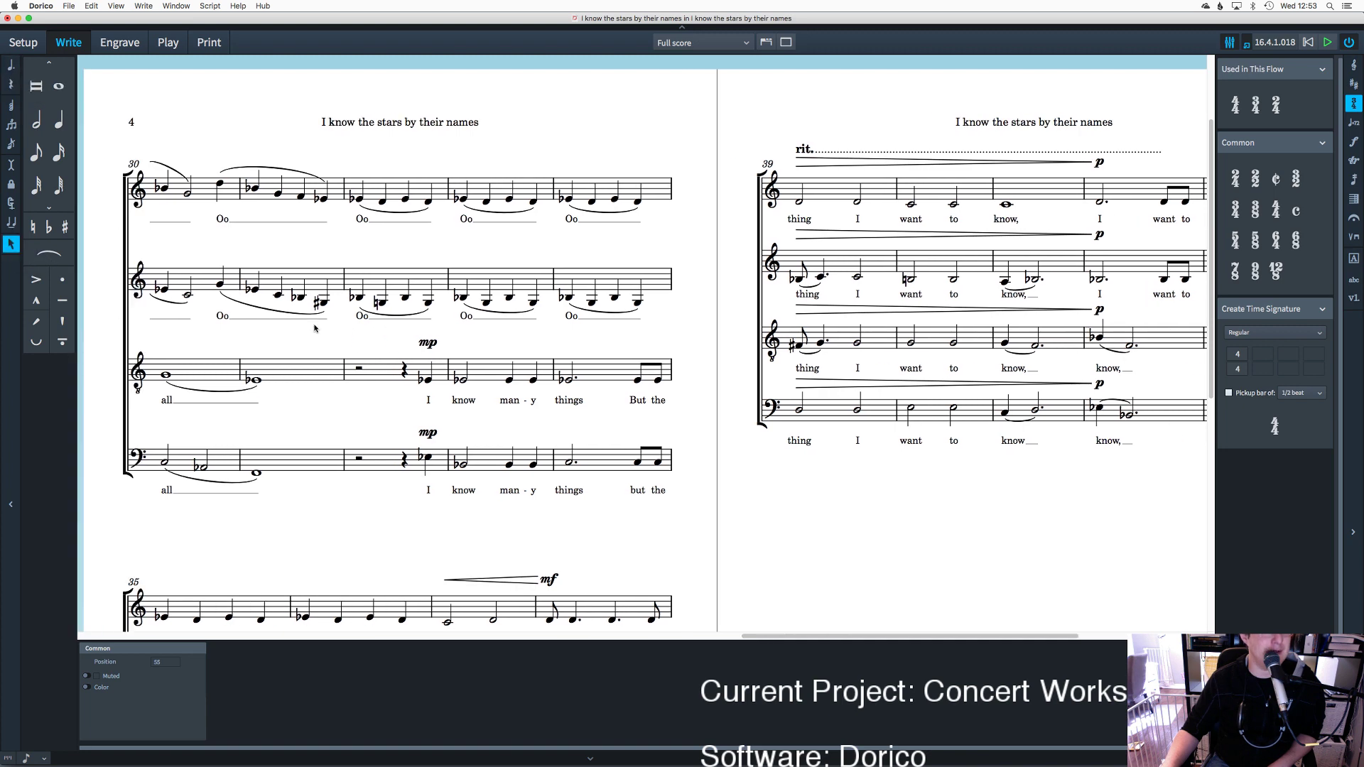
pyautogui.hscroll(-10, 315, 330)
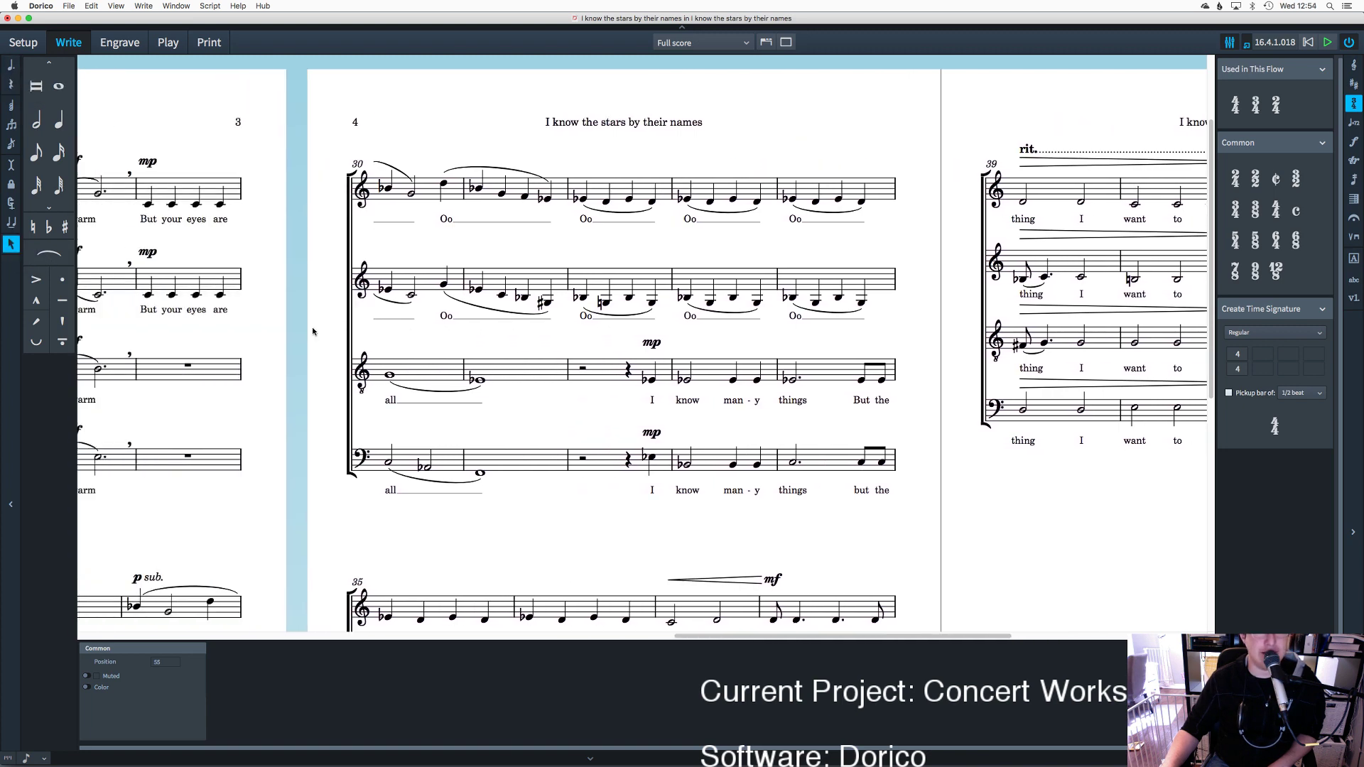
pyautogui.hscroll(-10, 312, 331)
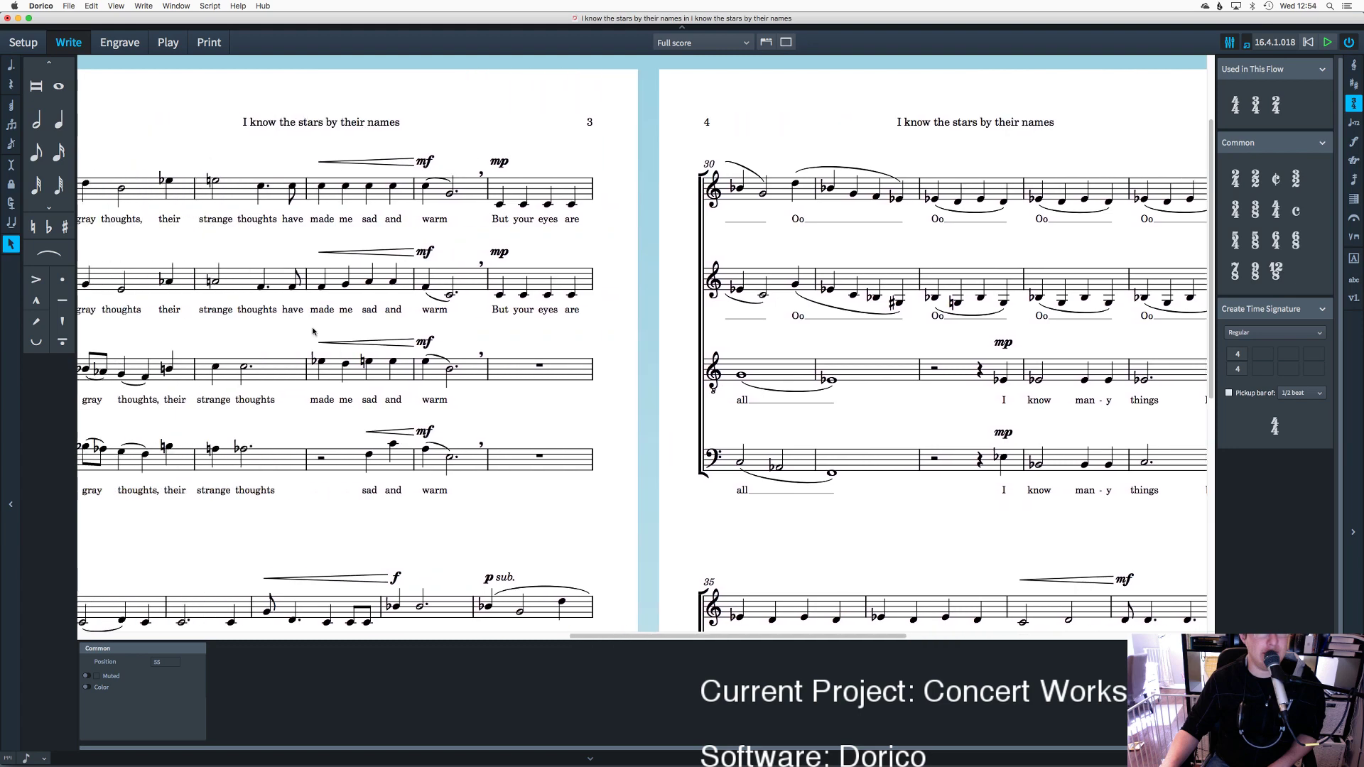
pyautogui.hscroll(-4, 313, 331)
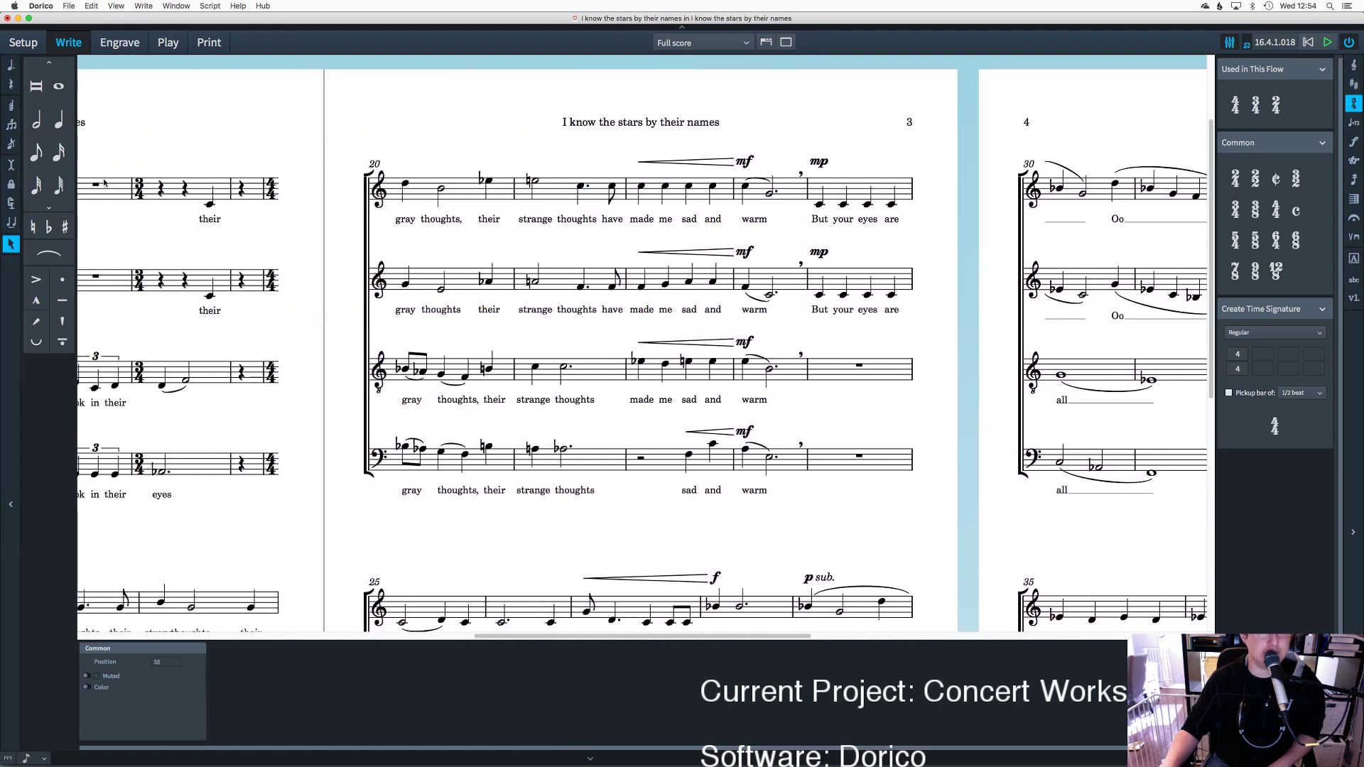
pyautogui.click(242, 193)
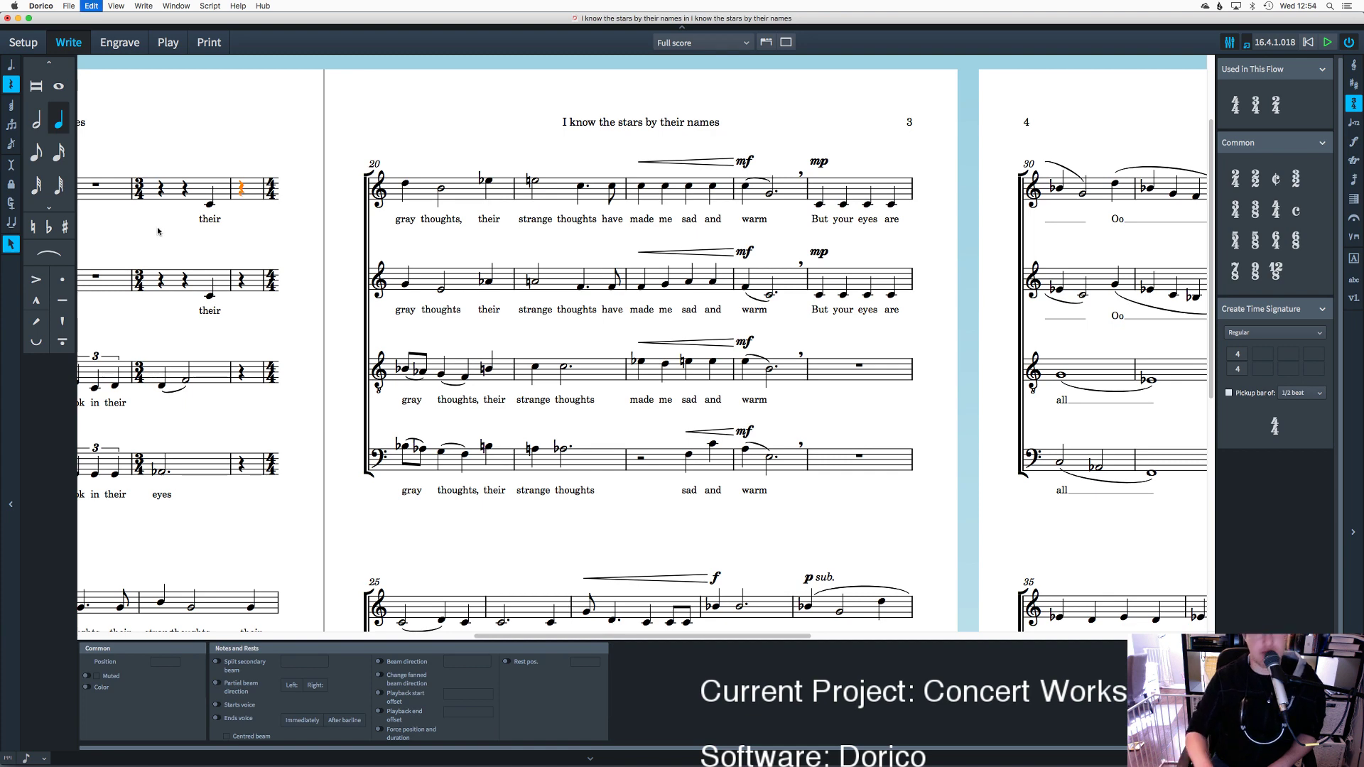
pyautogui.press('Escape')
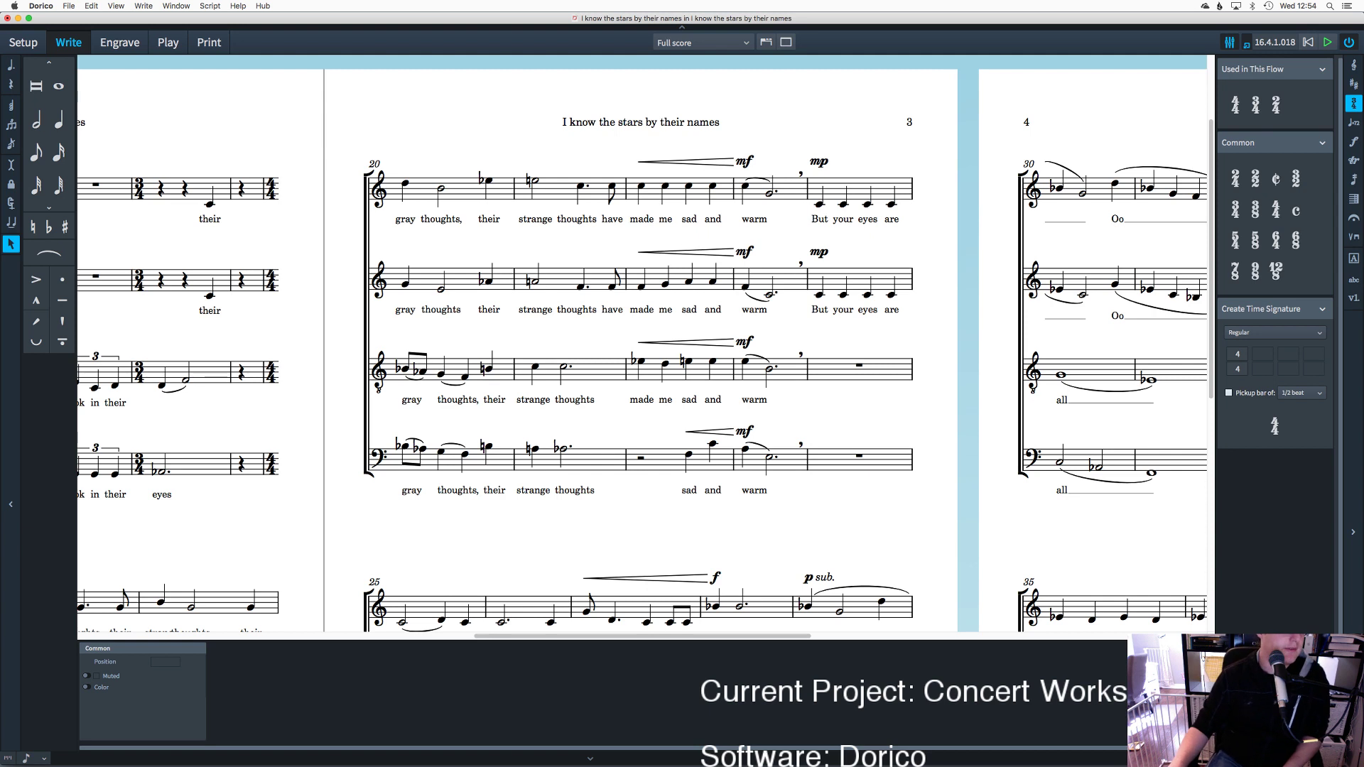
# Step: Open the user forum from the Steinberg Hub and return to the score
pyautogui.click(42, 6)
pyautogui.moveTo(269, 12)
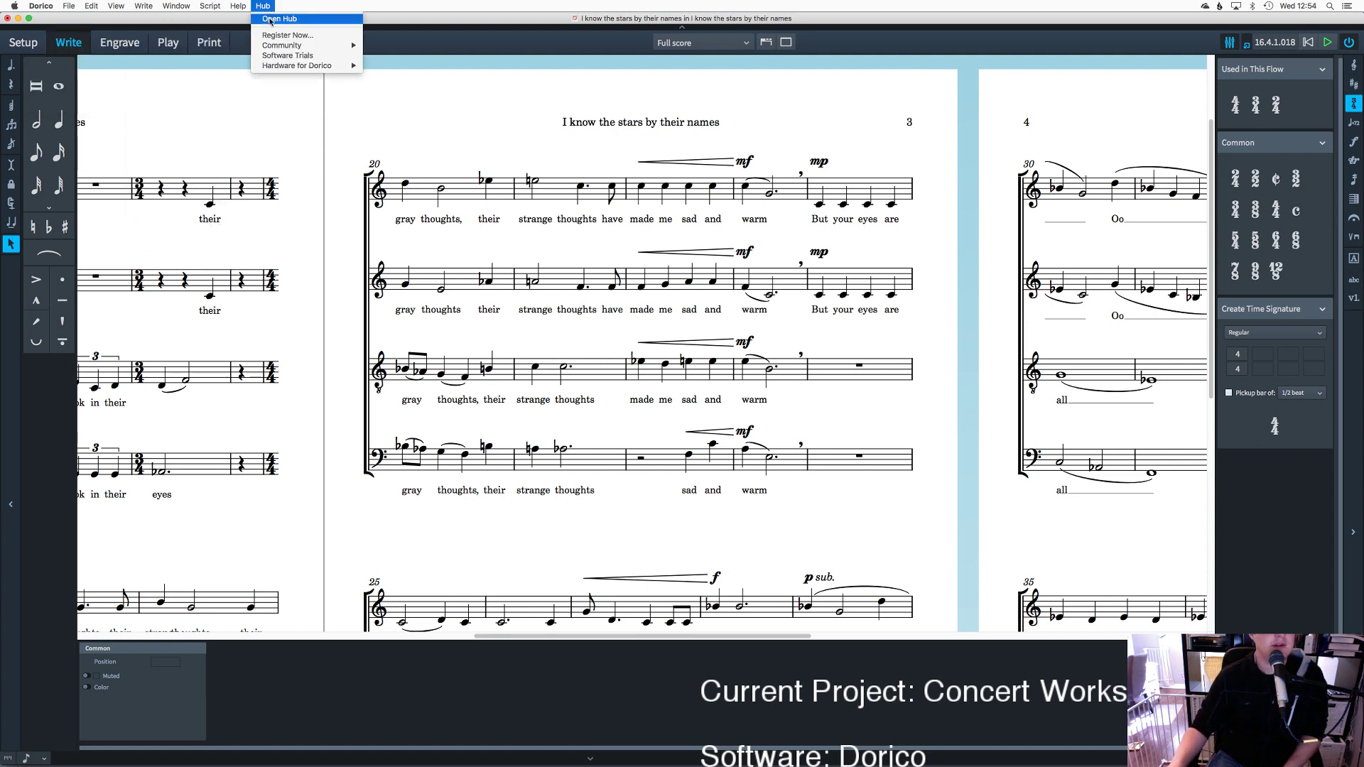
pyautogui.click(278, 18)
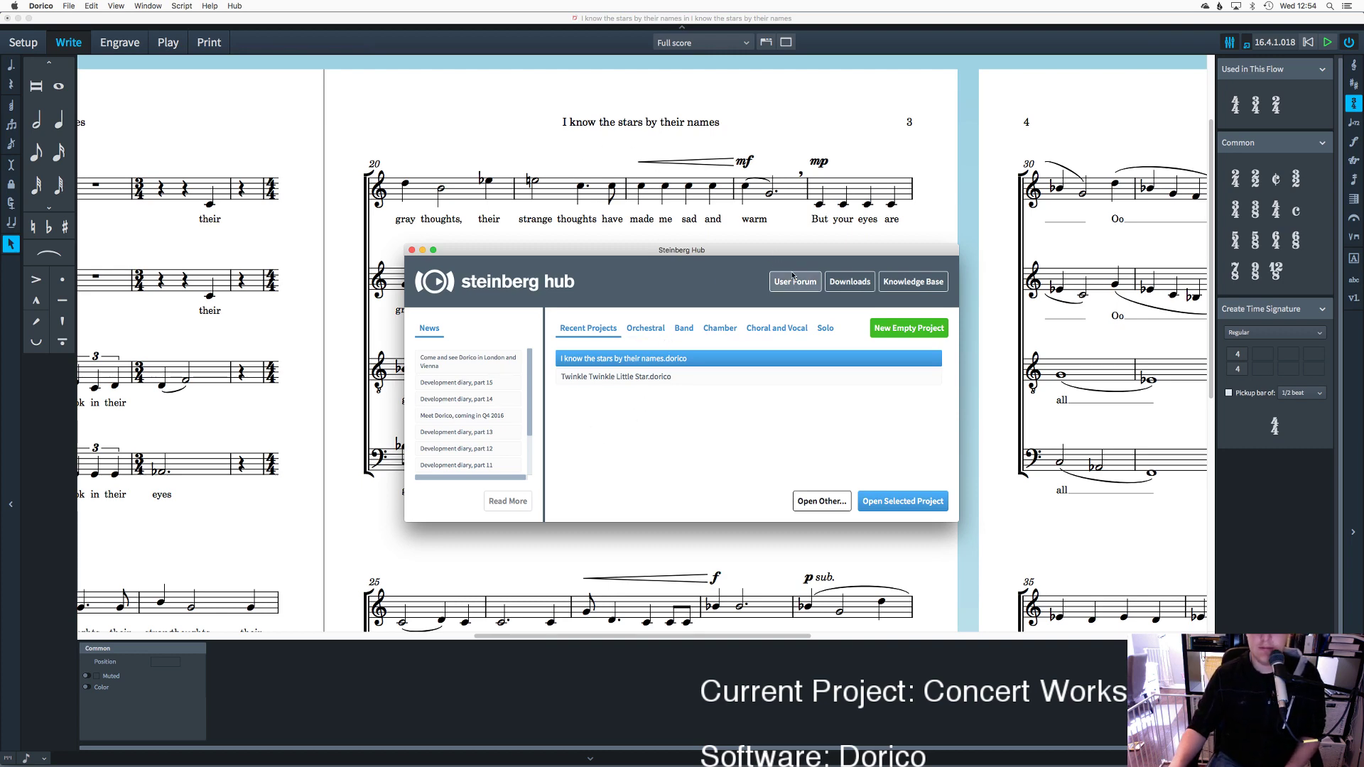
pyautogui.click(793, 280)
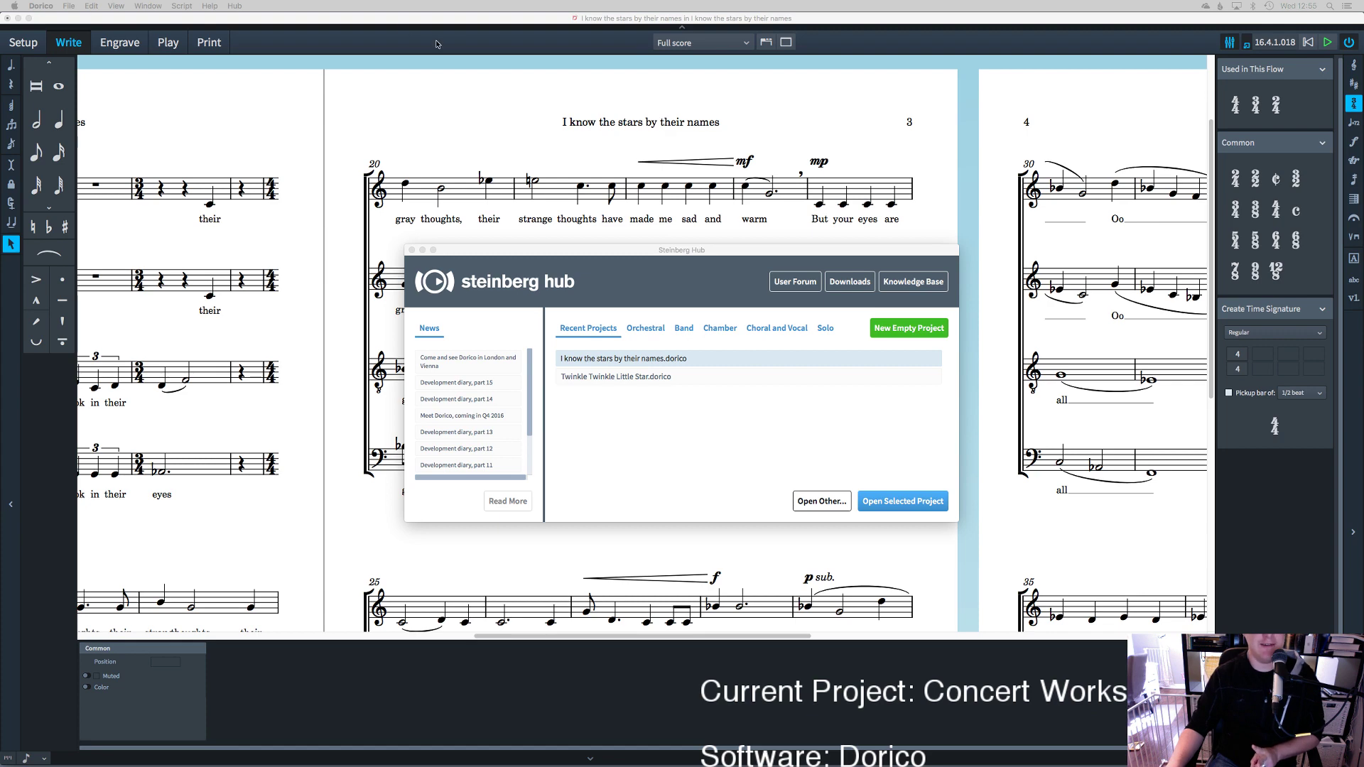
pyautogui.click(434, 26)
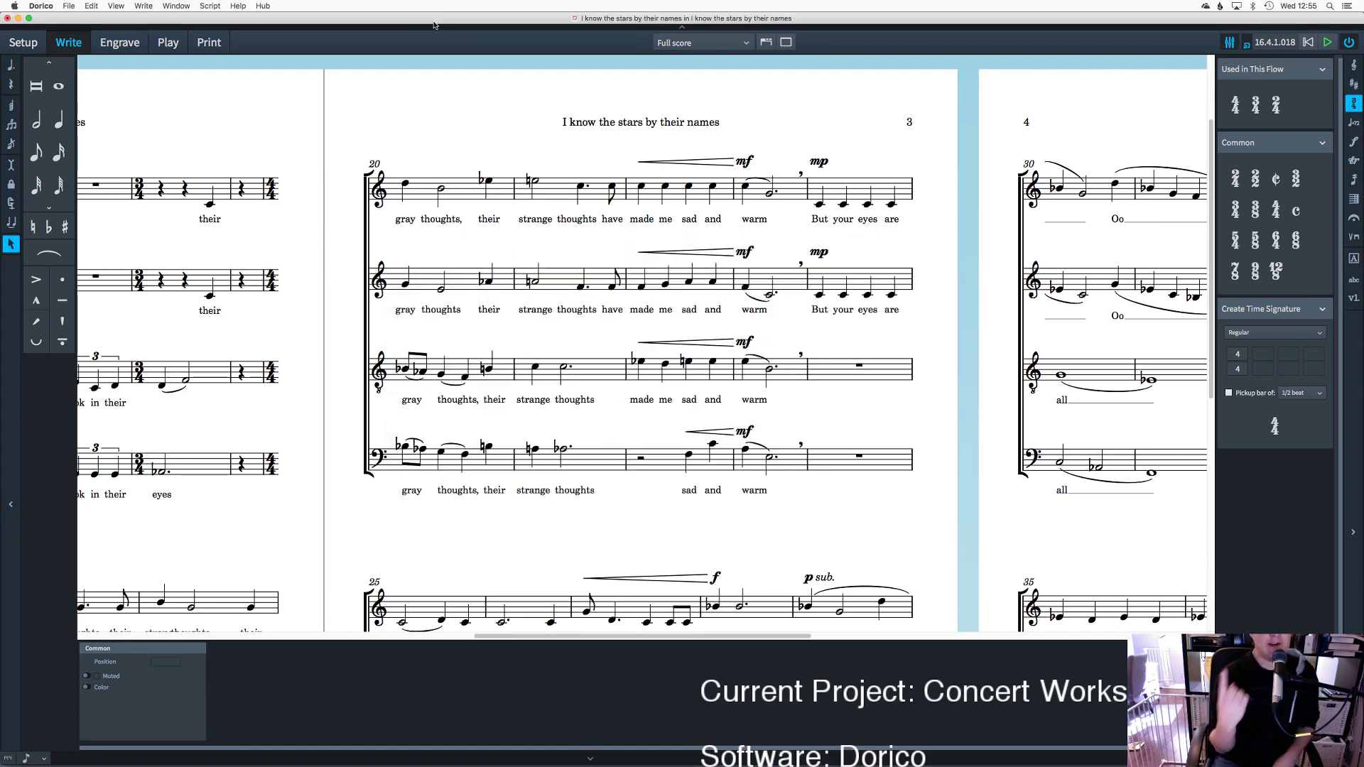
# Step: Look over the score's page layout and the time signature changes on page 2
pyautogui.hscroll(-4, 526, 249)
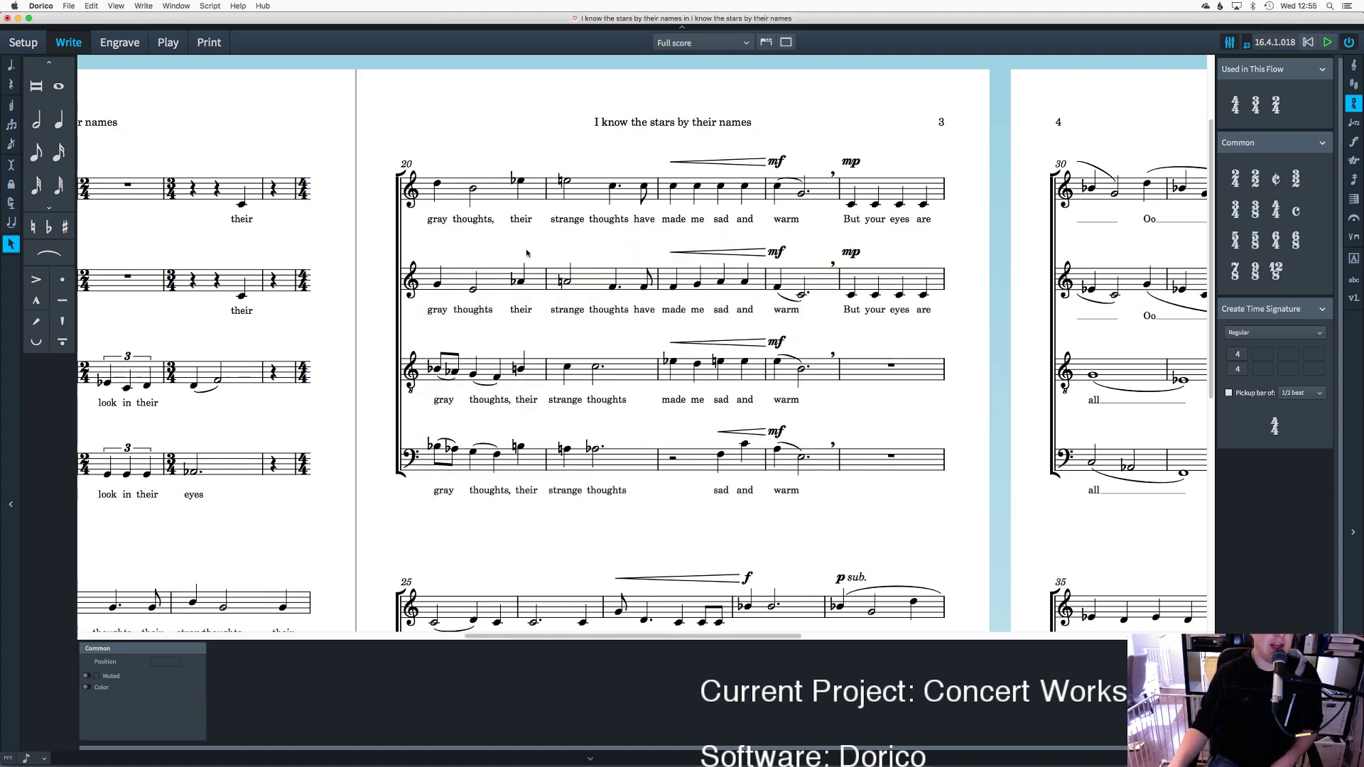
pyautogui.hscroll(-5, 526, 253)
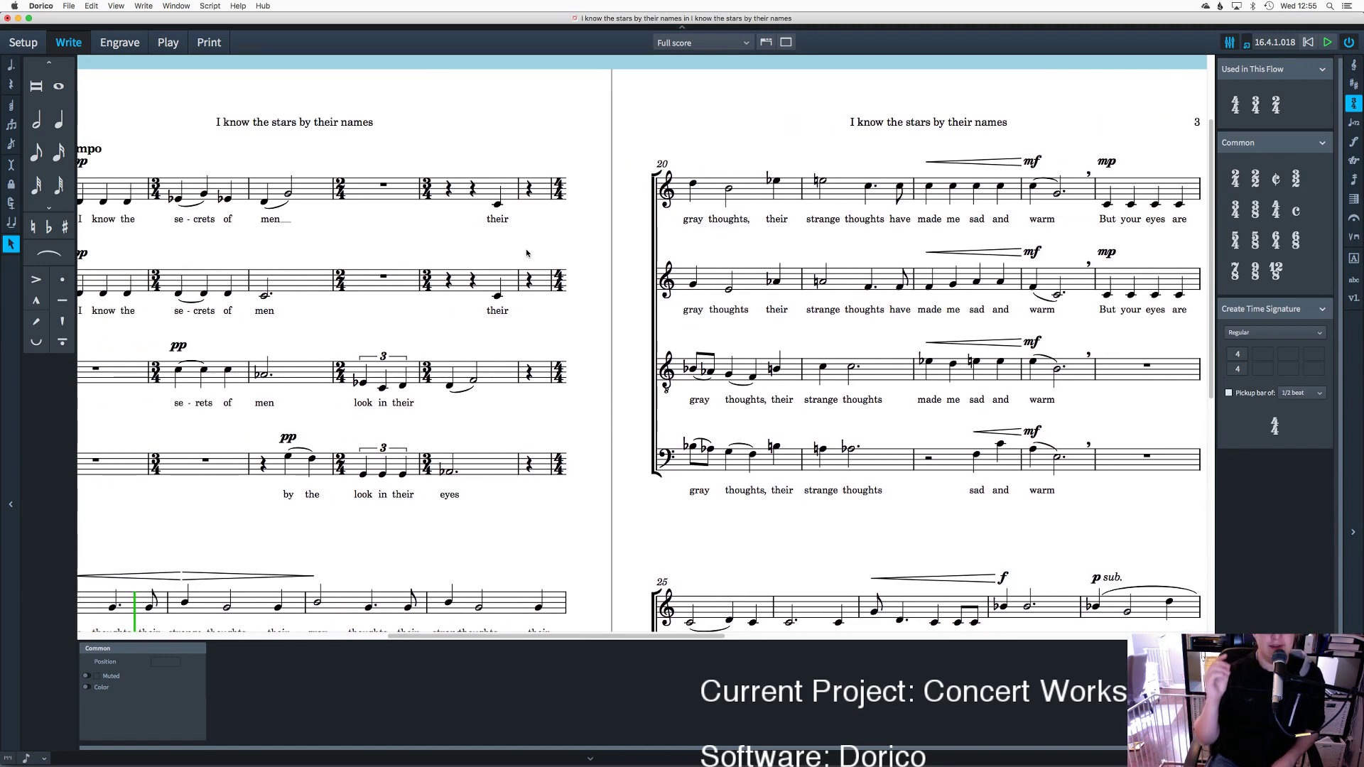
pyautogui.hscroll(-4, 526, 253)
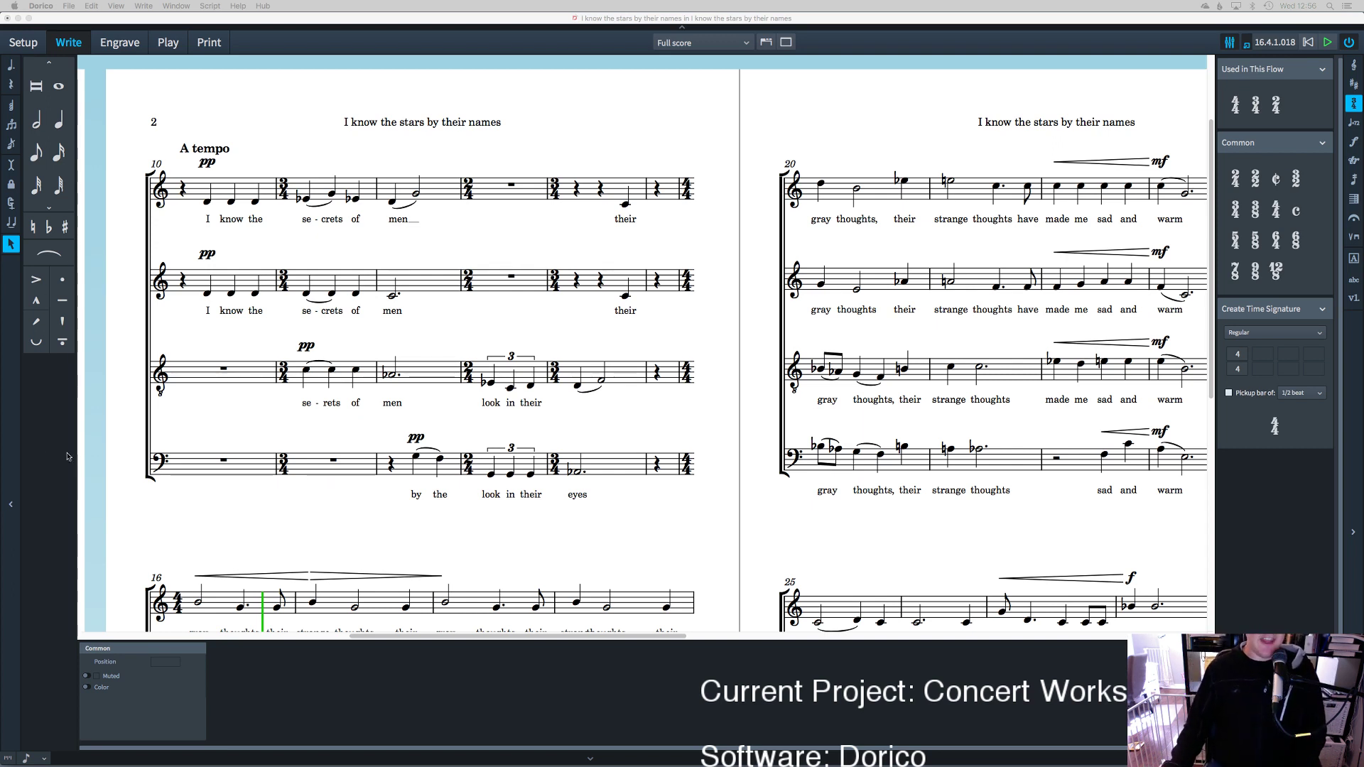
pyautogui.scroll(-2, 573, 299)
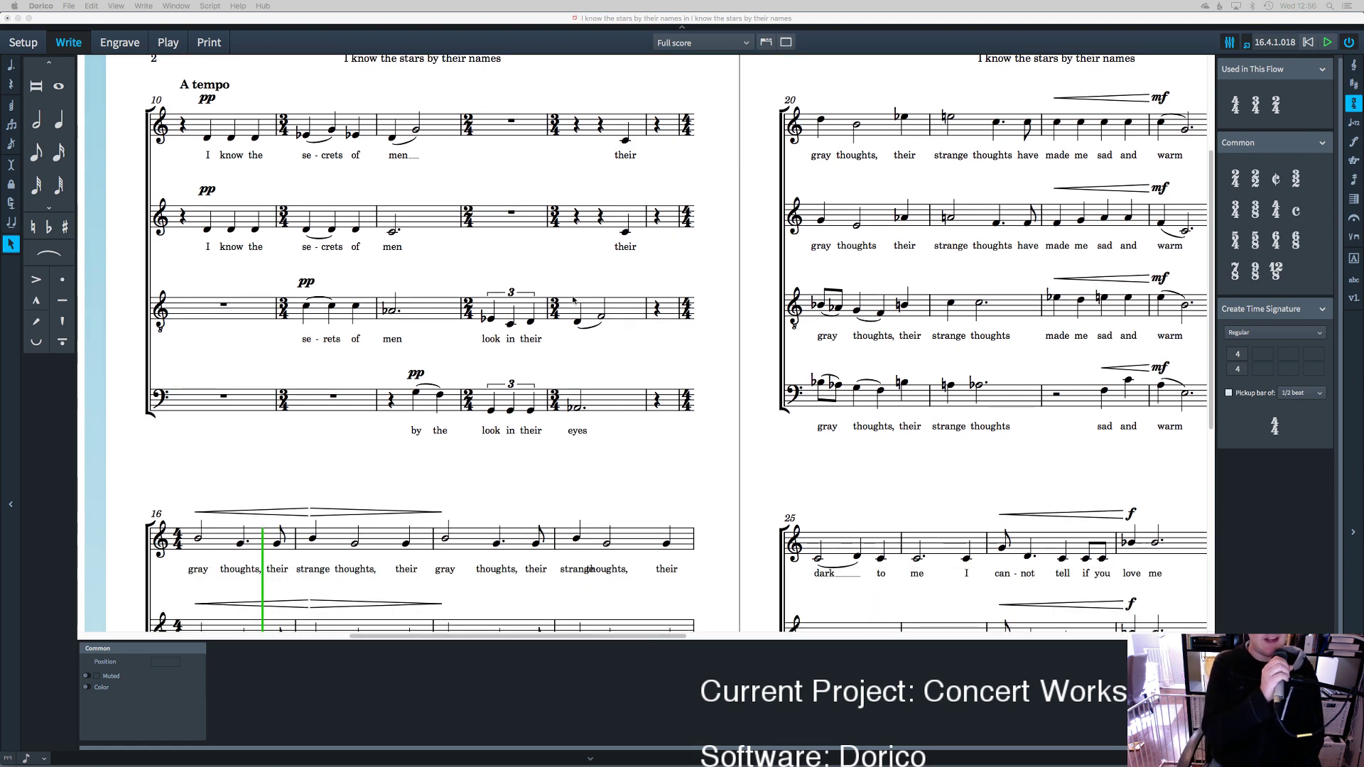
pyautogui.scroll(-2, 551, 299)
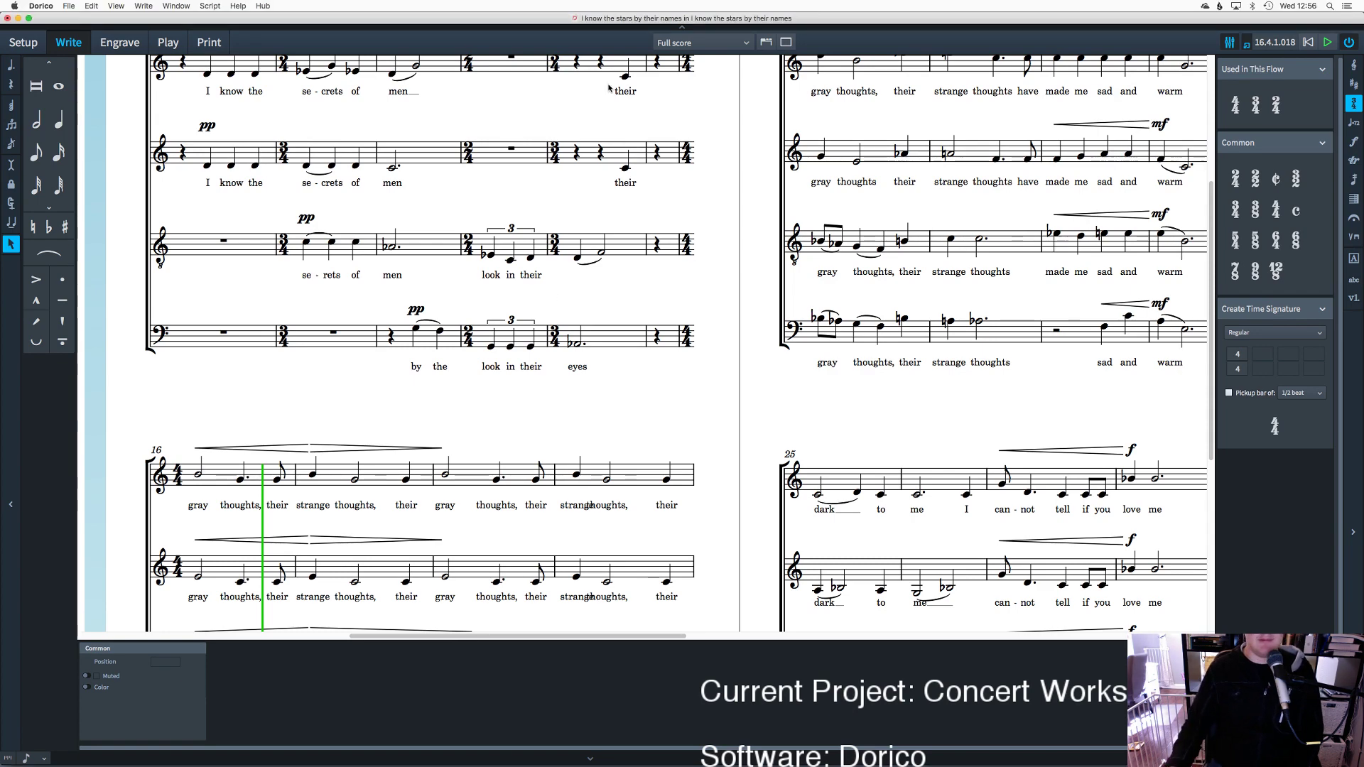
pyautogui.scroll(-5, 609, 88)
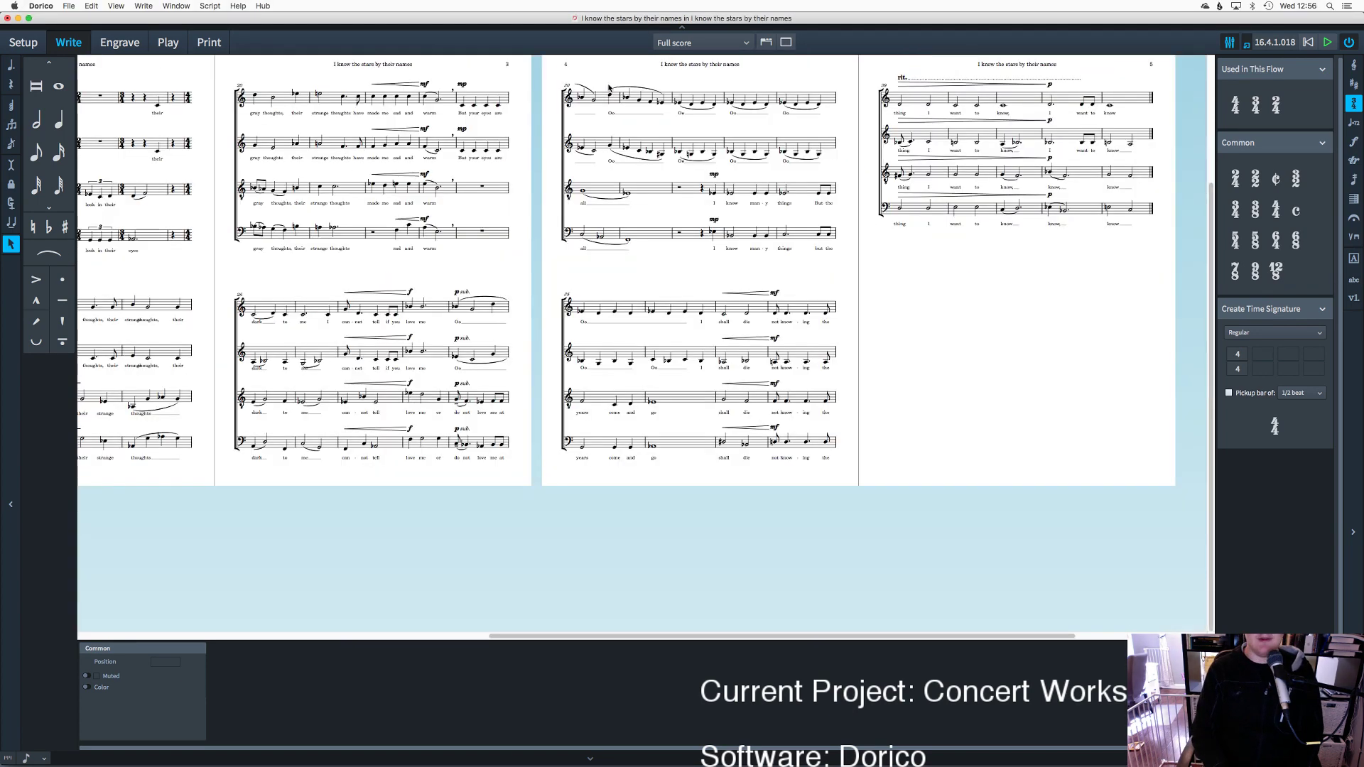
pyautogui.scroll(-2, 608, 89)
pyautogui.scroll(6, 609, 88)
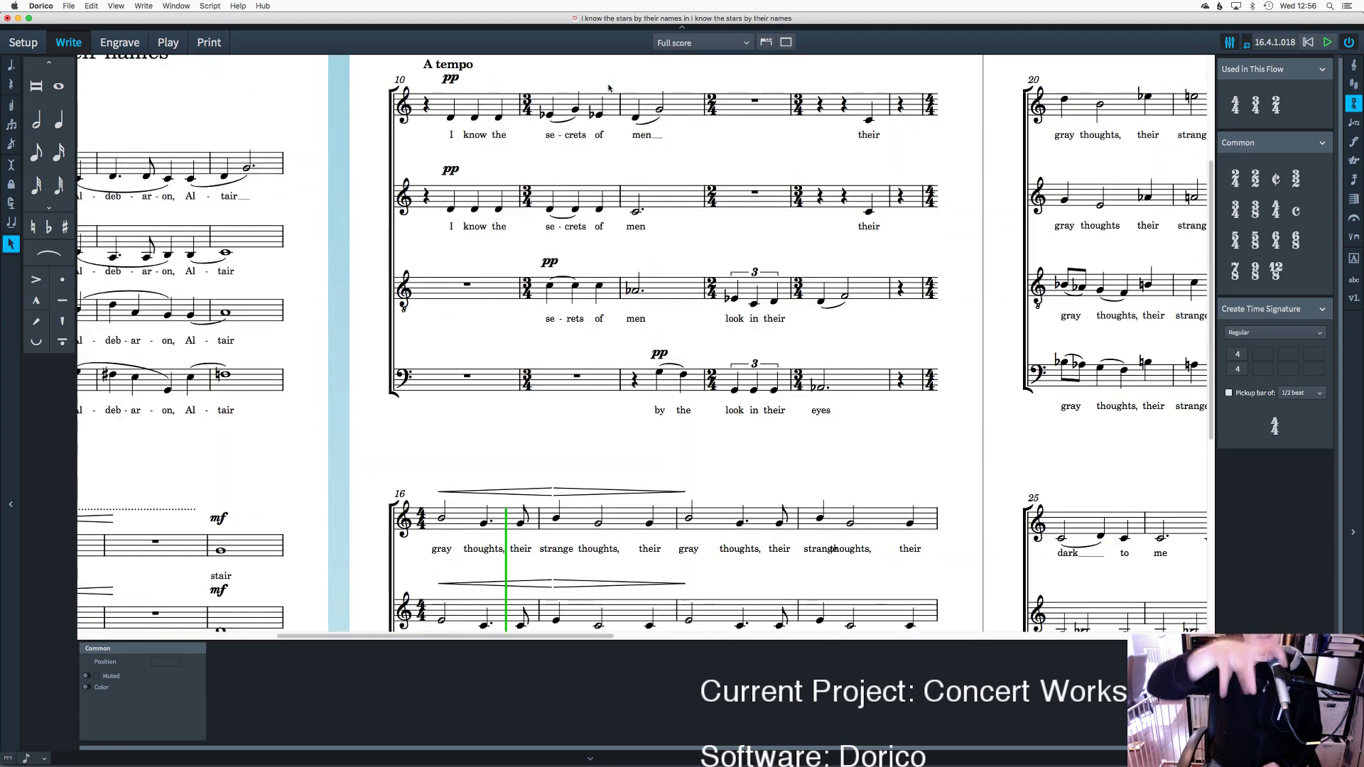
# Step: Switch to Sibelius, open the score "The Young Men's Song.sib" and look back through its earlier pages
pyautogui.moveTo(501, 753)
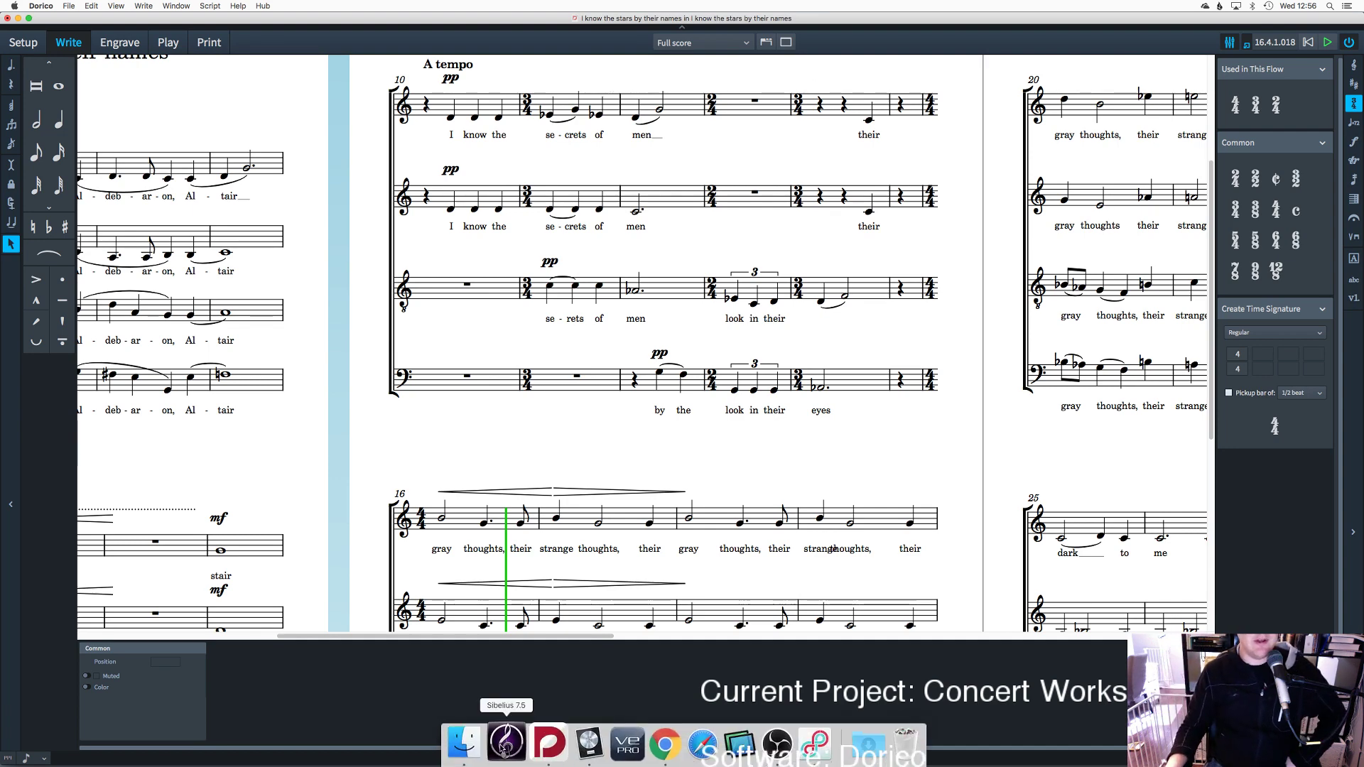
pyautogui.click(506, 738)
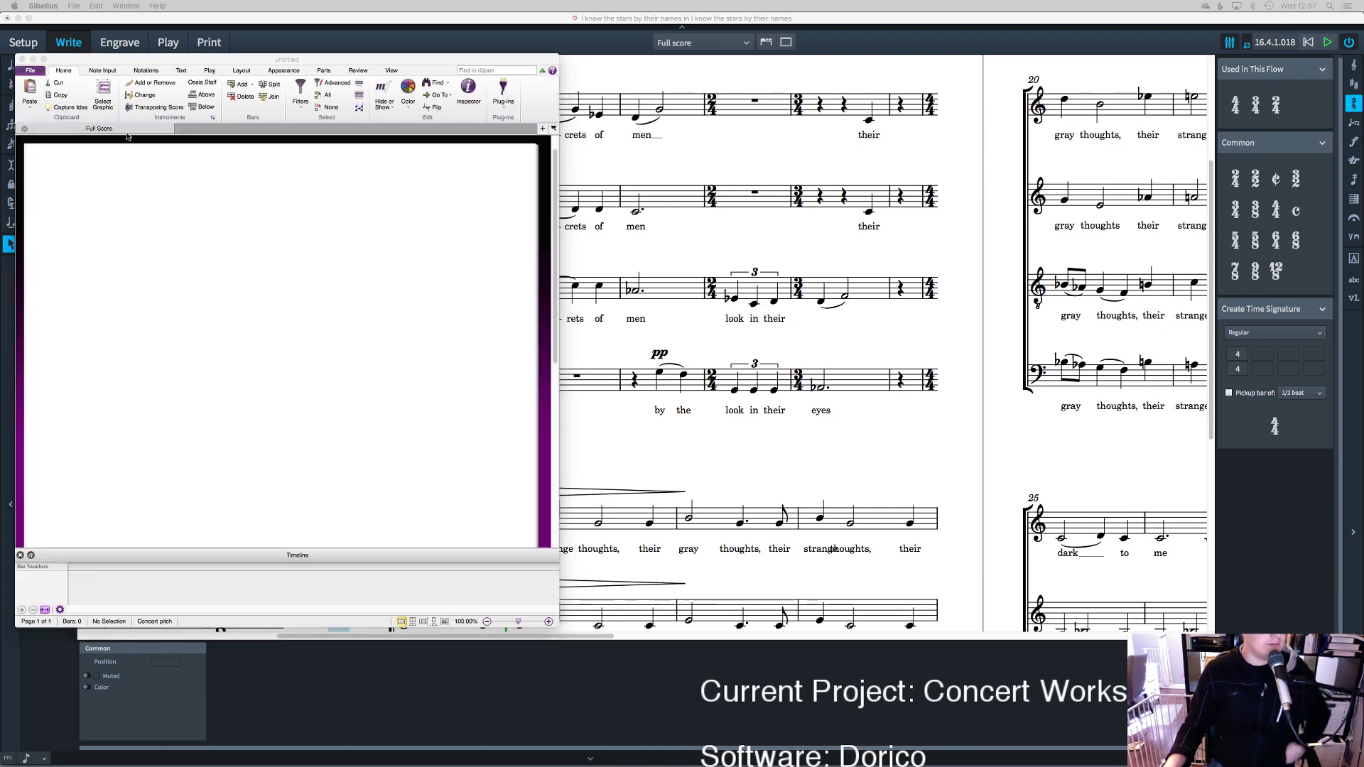
pyautogui.click(44, 6)
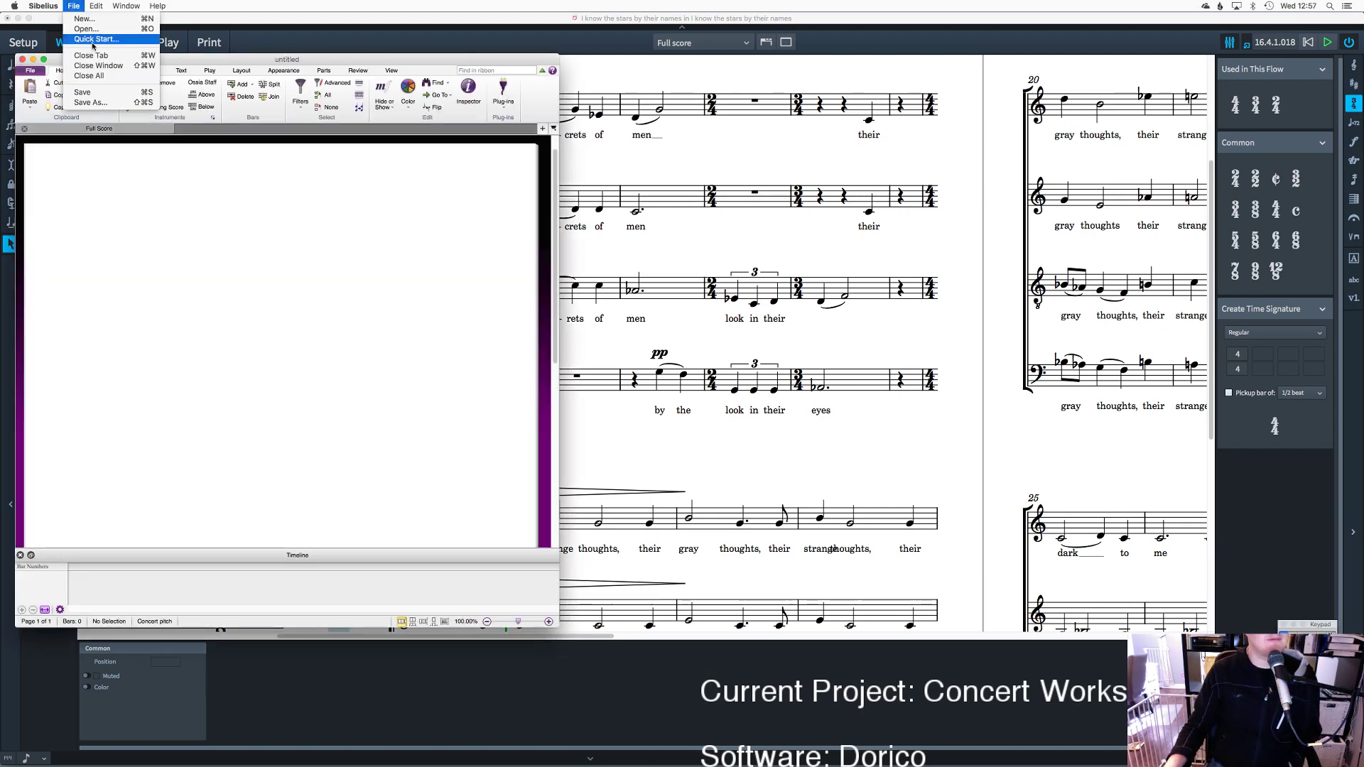
pyautogui.click(93, 41)
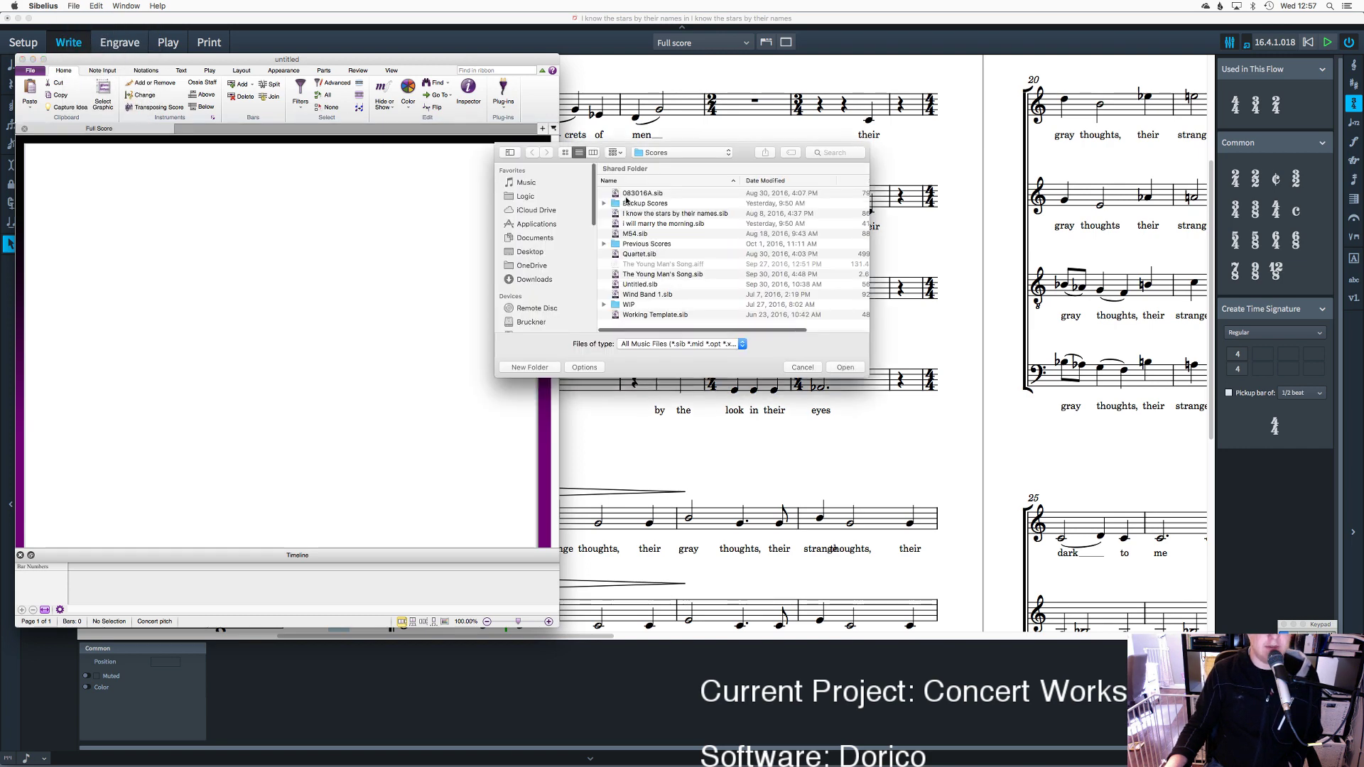
pyautogui.click(652, 275)
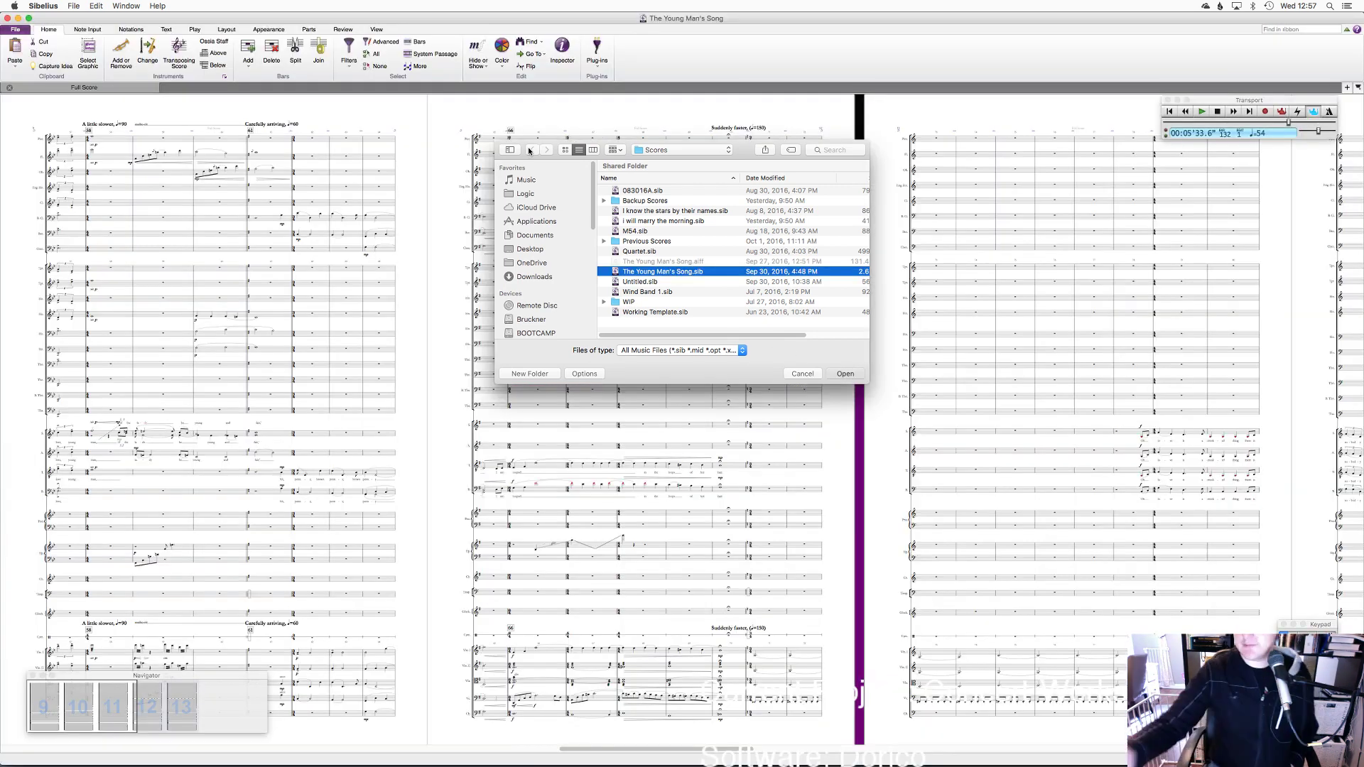
pyautogui.moveTo(423, 415); pyautogui.dragTo(1160, 408)
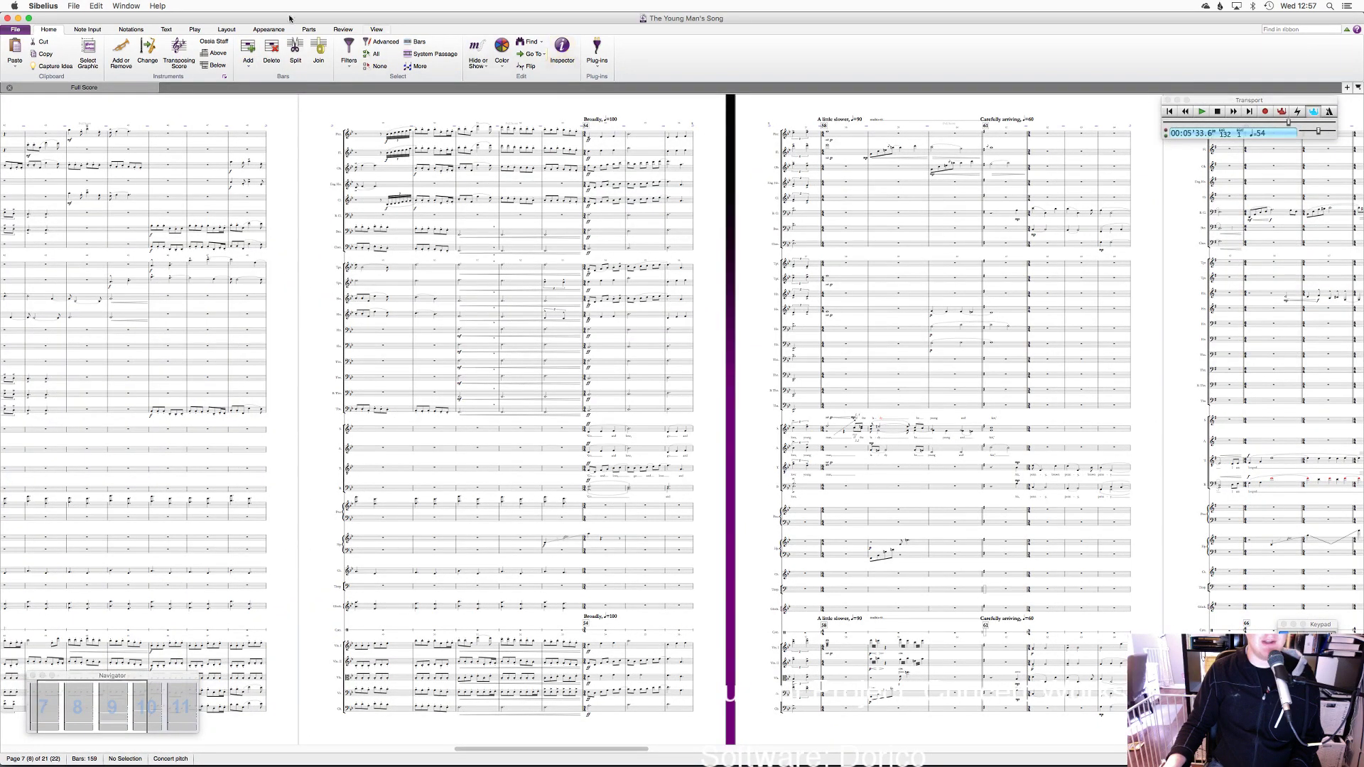
# Step: Magnify the clarinet staff around bar 51 on page 8 with the Zoom tool
pyautogui.click(376, 29)
pyautogui.click(143, 53)
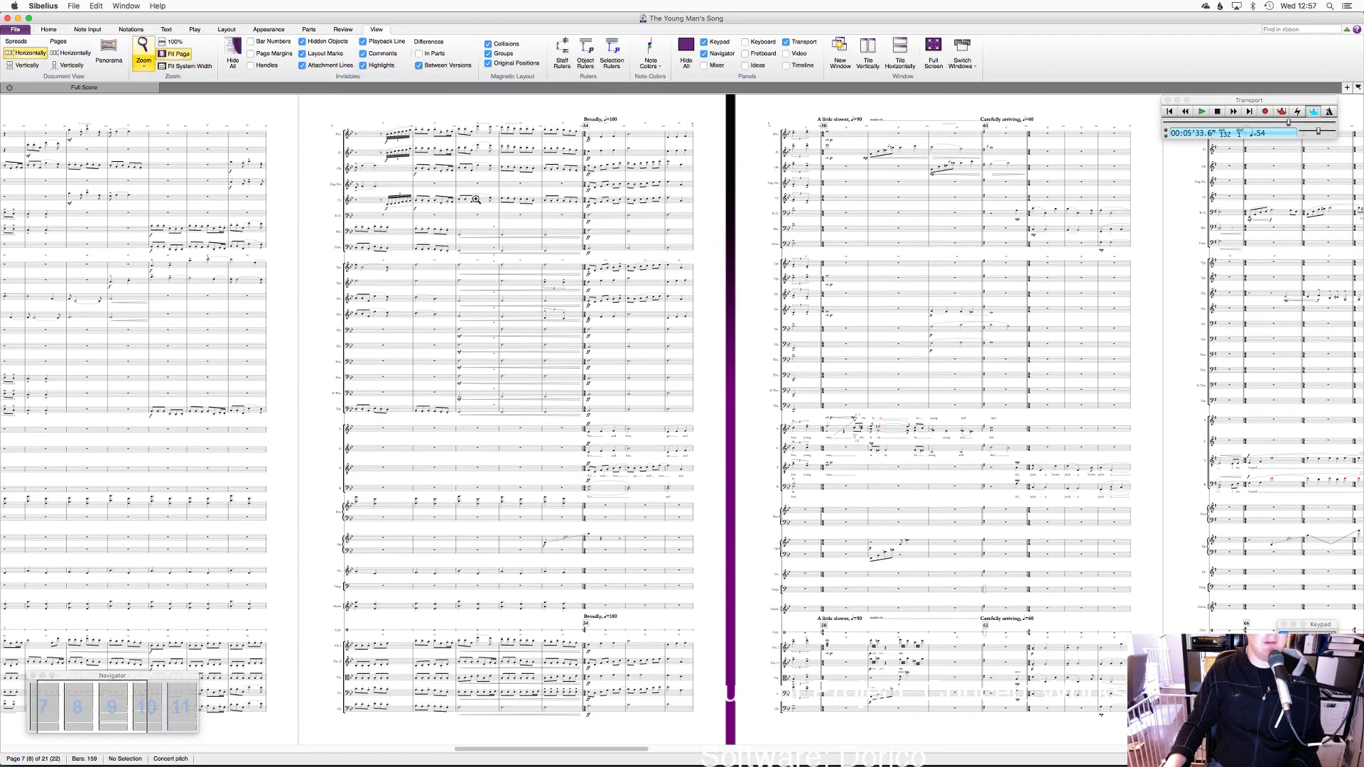
pyautogui.click(476, 200)
pyautogui.click(476, 199)
pyautogui.click(476, 200)
pyautogui.click(476, 200)
pyautogui.click(476, 200)
pyautogui.rightClick(475, 199)
pyautogui.click(481, 168)
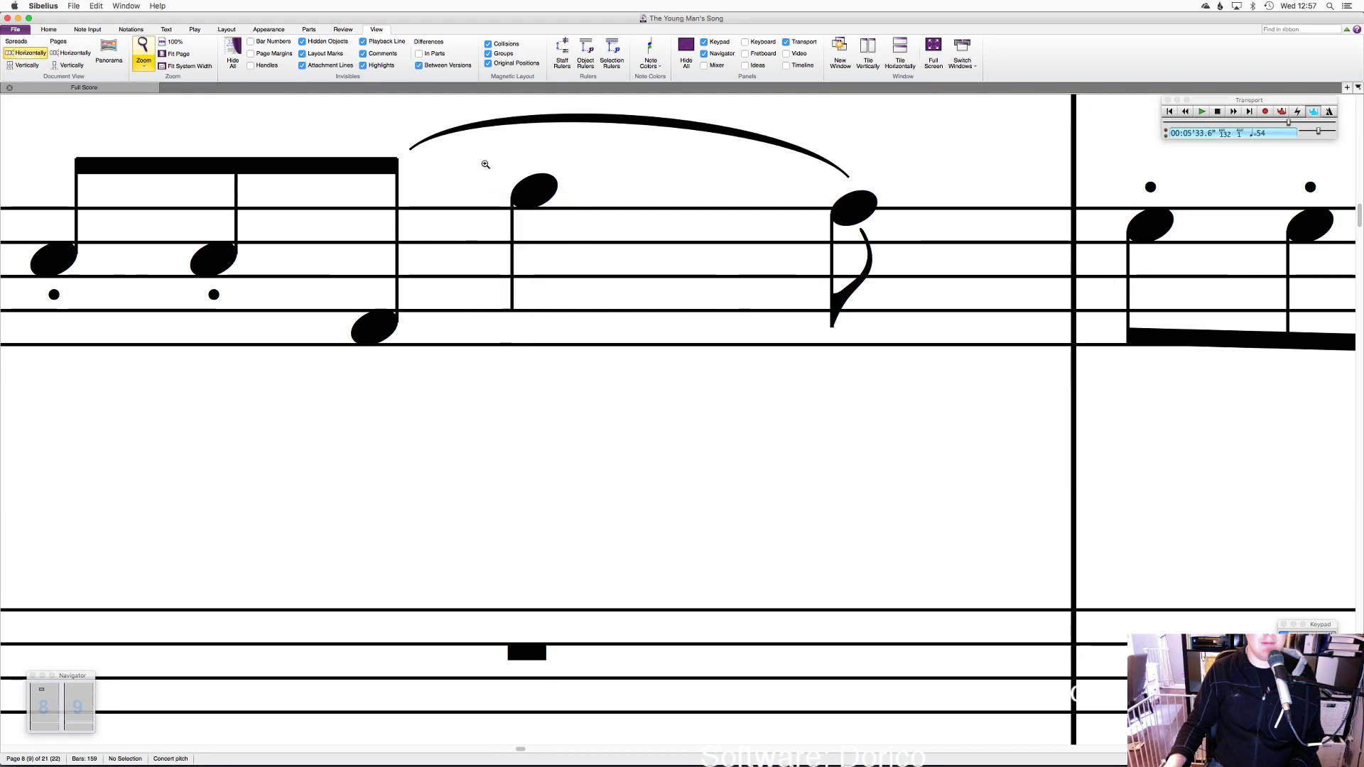
# Step: Return the zoom to 100% and look over the woodwind and brass staves in bars 49 to 56 on page 8
pyautogui.press('super+minus')
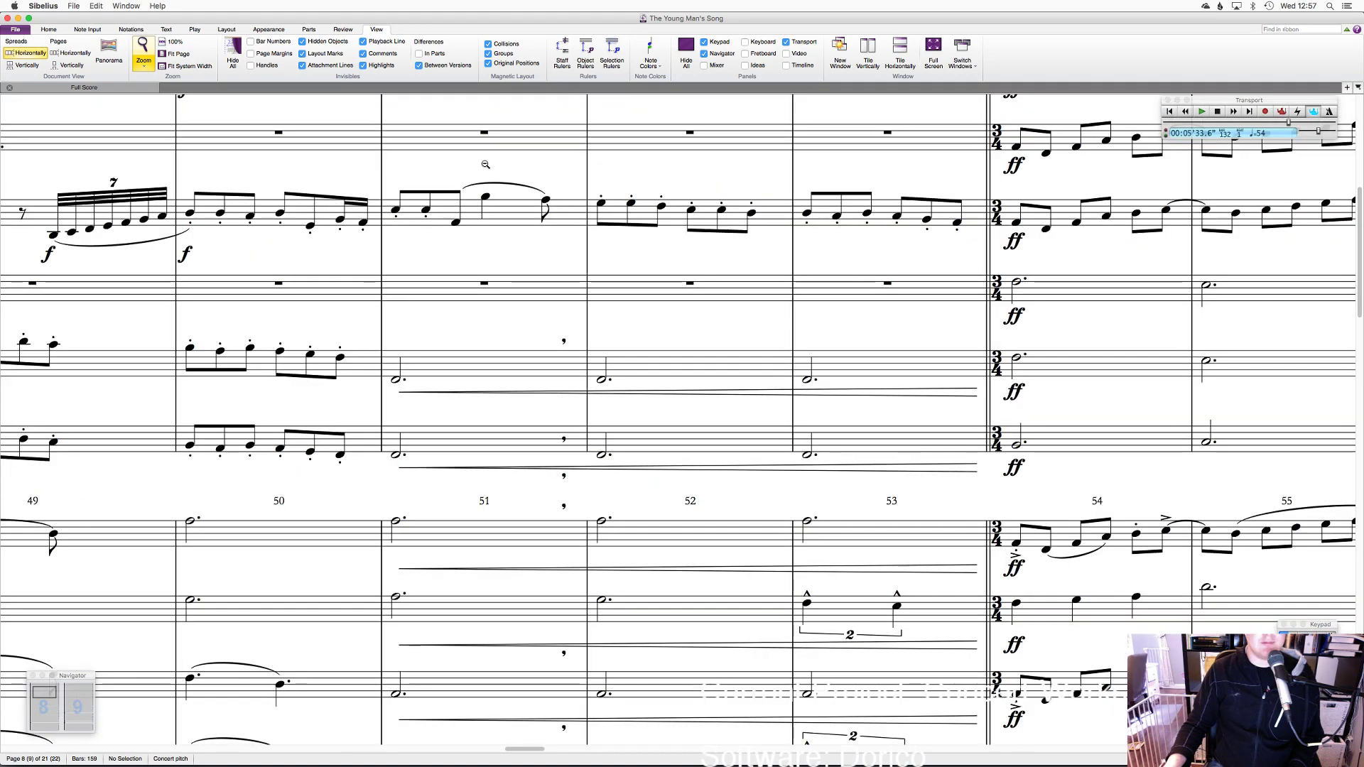
pyautogui.press('super+1')
pyautogui.press('super+minus')
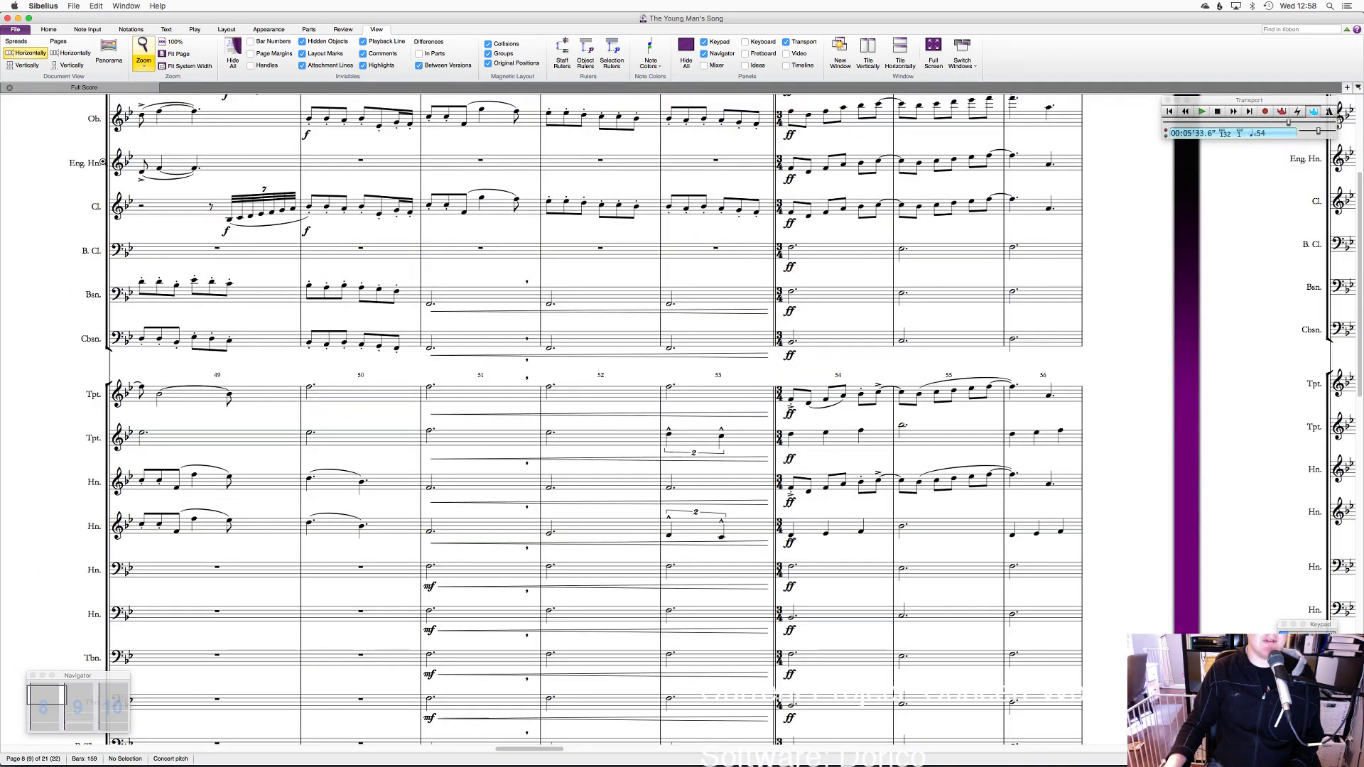
pyautogui.click(52, 176)
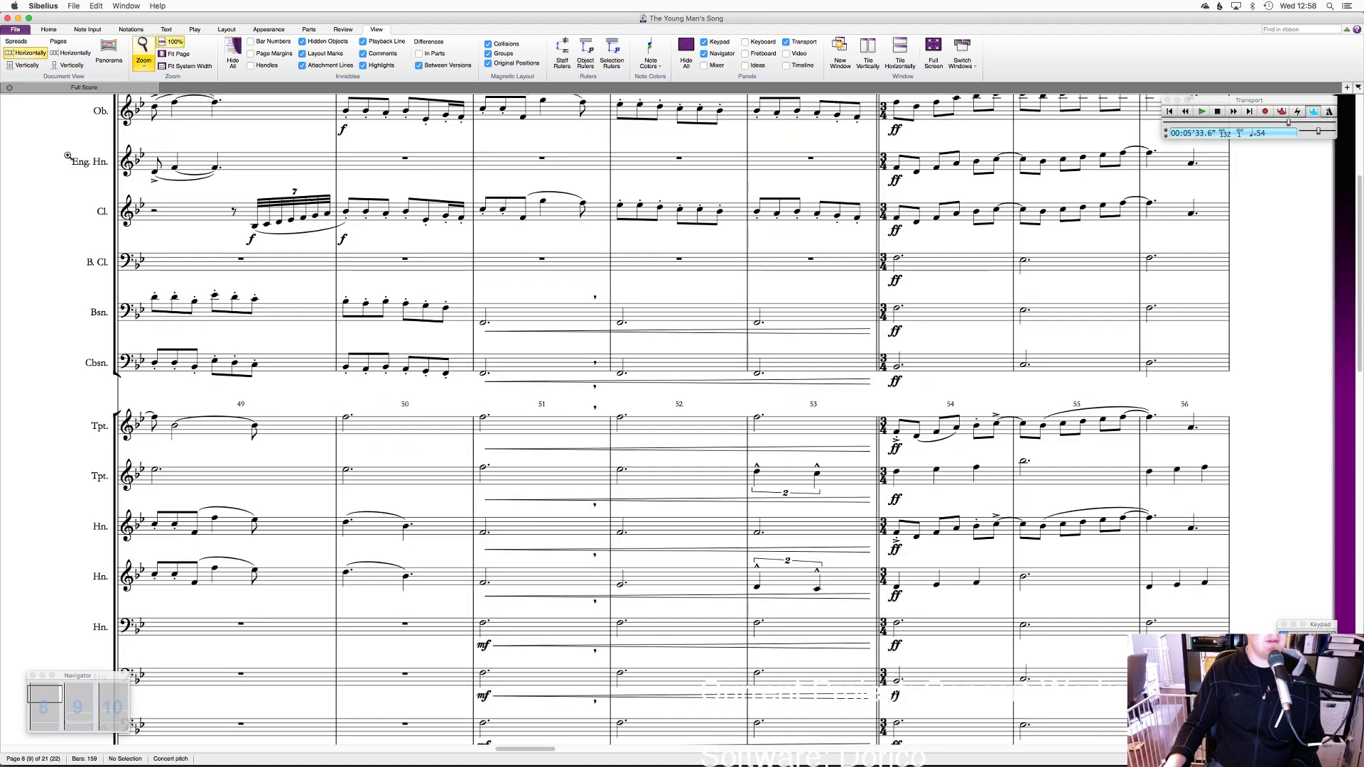
pyautogui.moveTo(21, 189); pyautogui.dragTo(223, 433)
pyautogui.scroll(-3, 224, 433)
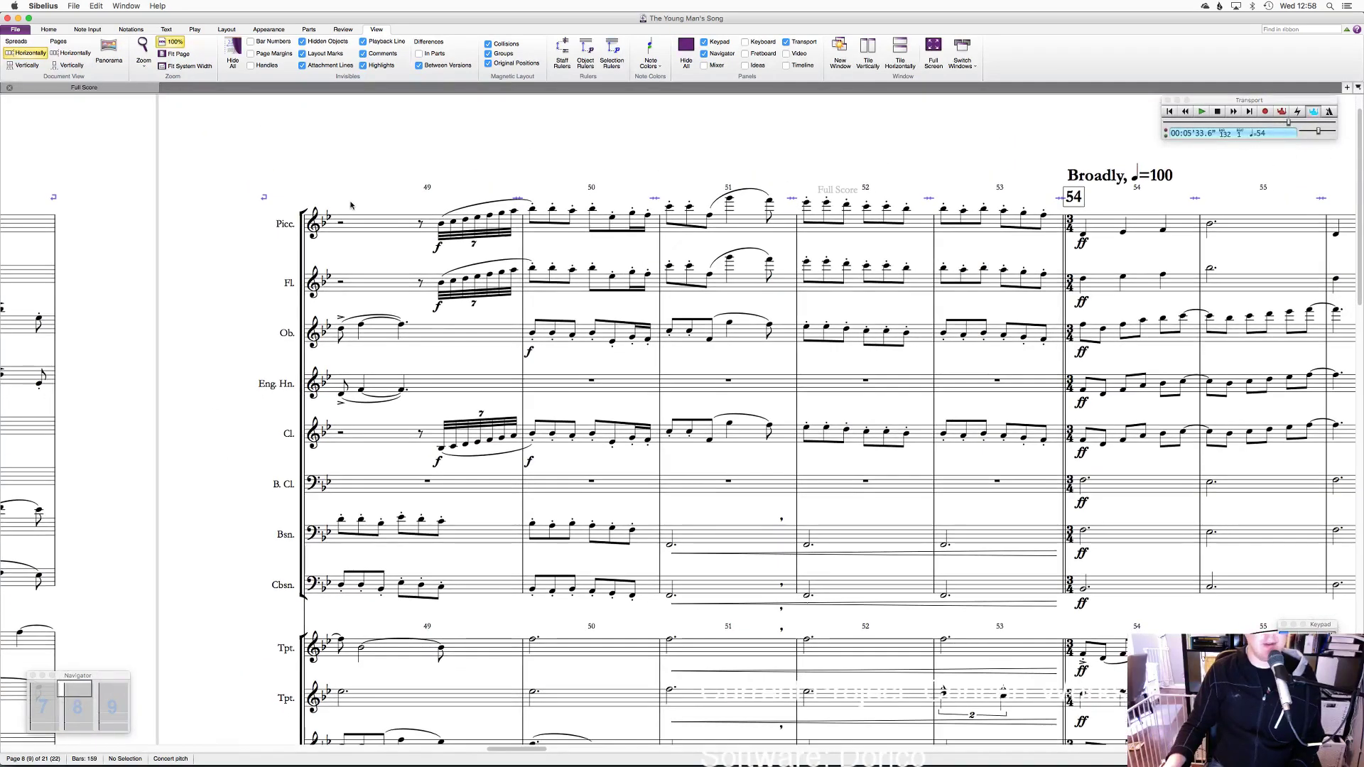
pyautogui.hscroll(3, 241, 320)
pyautogui.scroll(-3, 241, 320)
pyautogui.scroll(10, 682, 426)
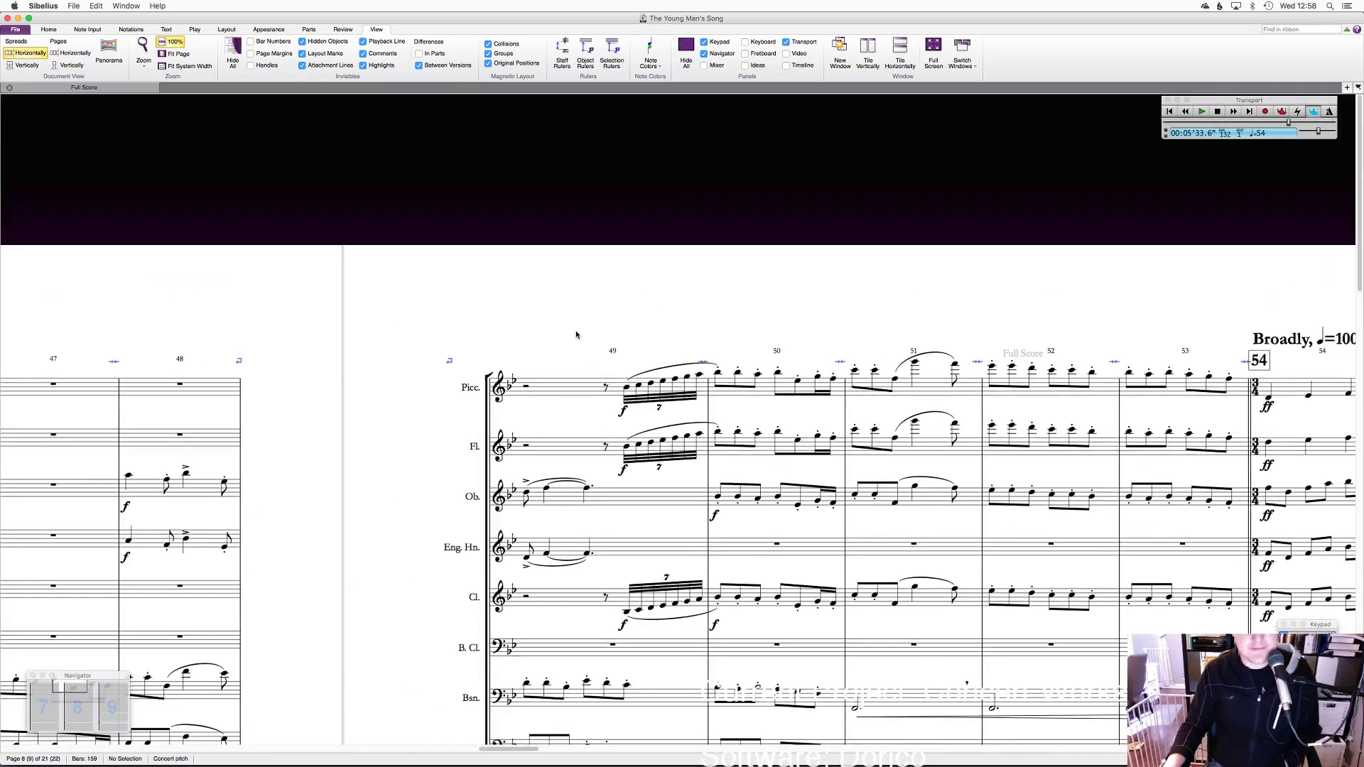
pyautogui.scroll(-10, 324, 618)
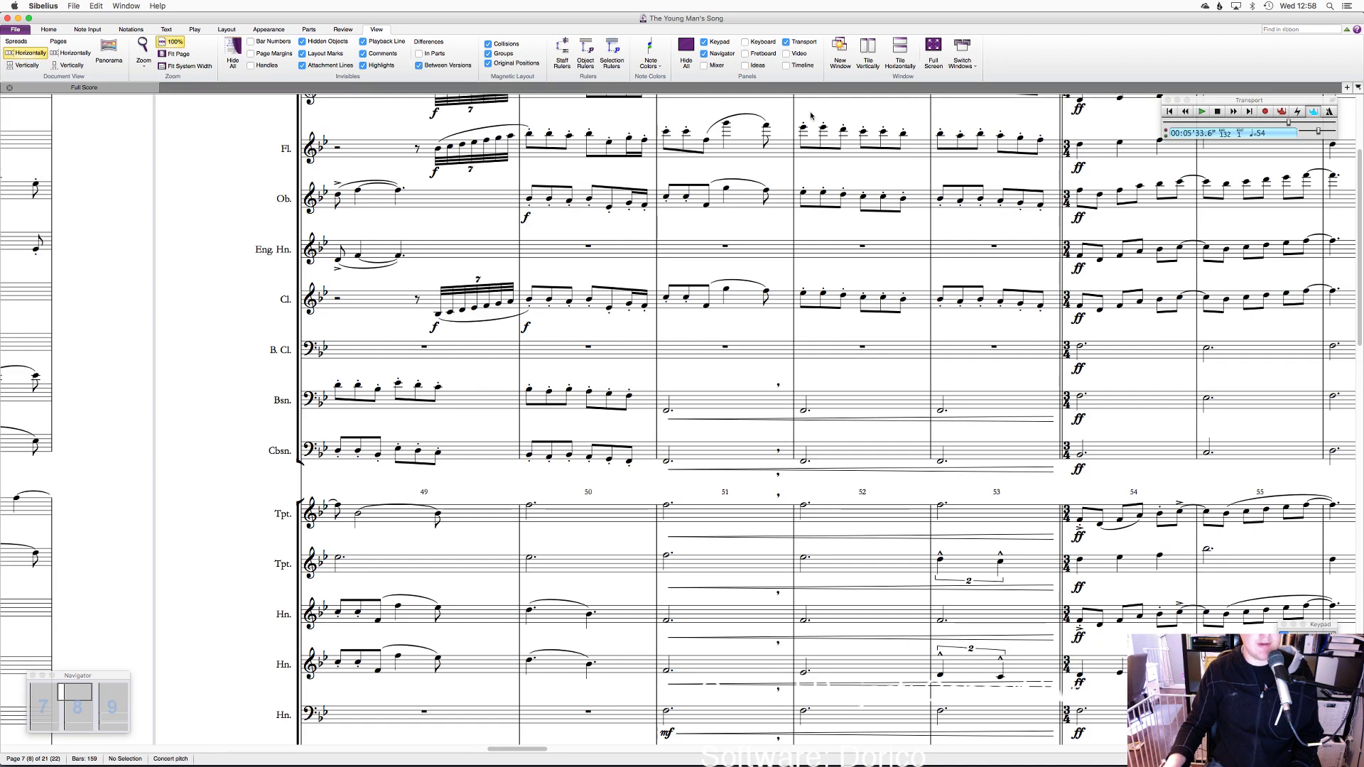
# Step: Quit Sibelius and return to the choral score "I know the stars by their names" in Dorico
pyautogui.click(143, 51)
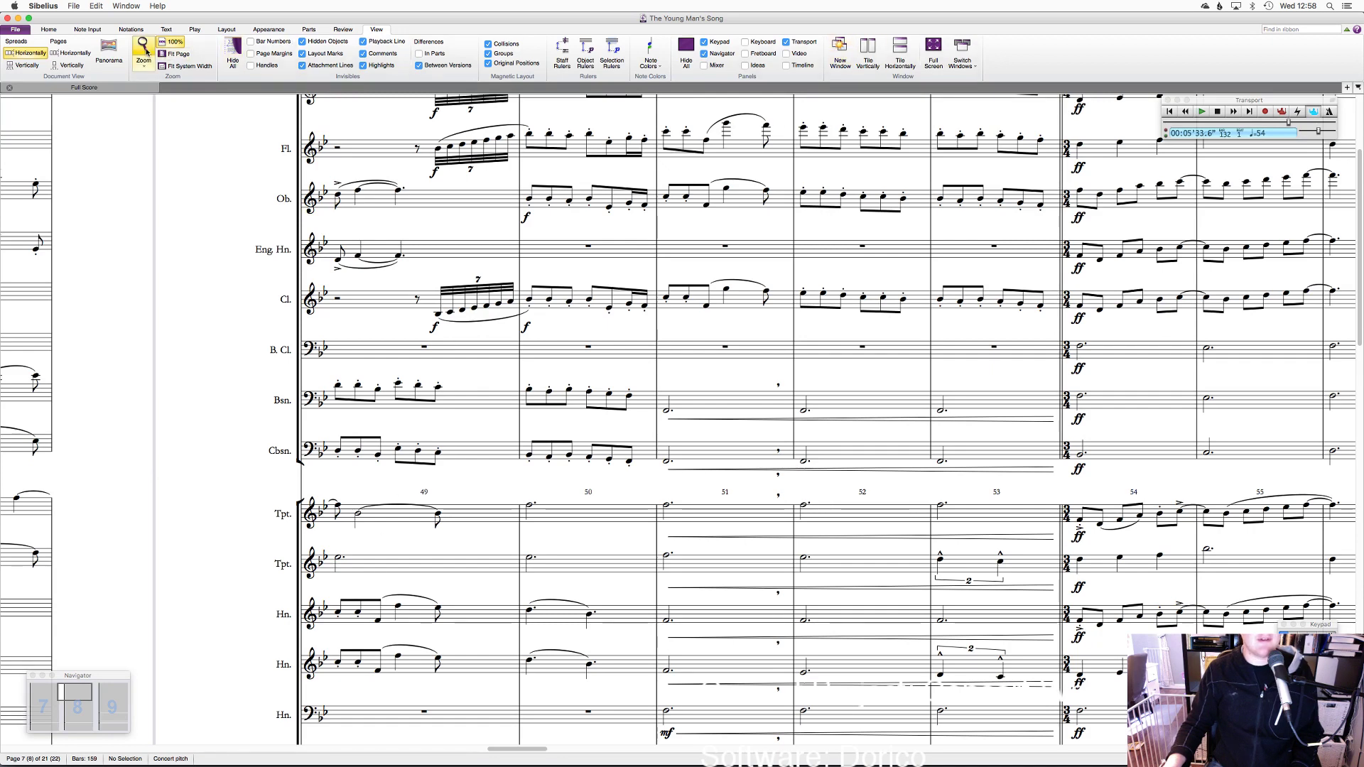
pyautogui.click(180, 180)
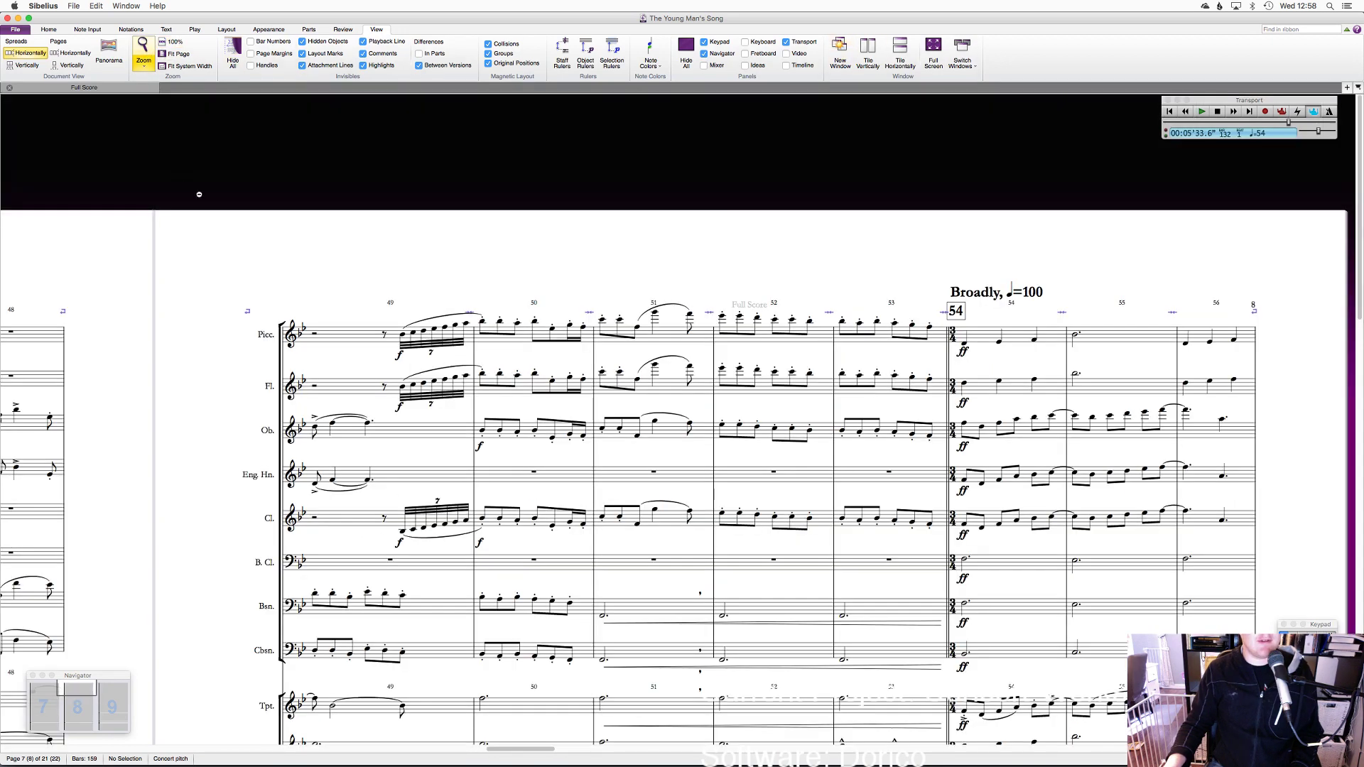
pyautogui.click(199, 198)
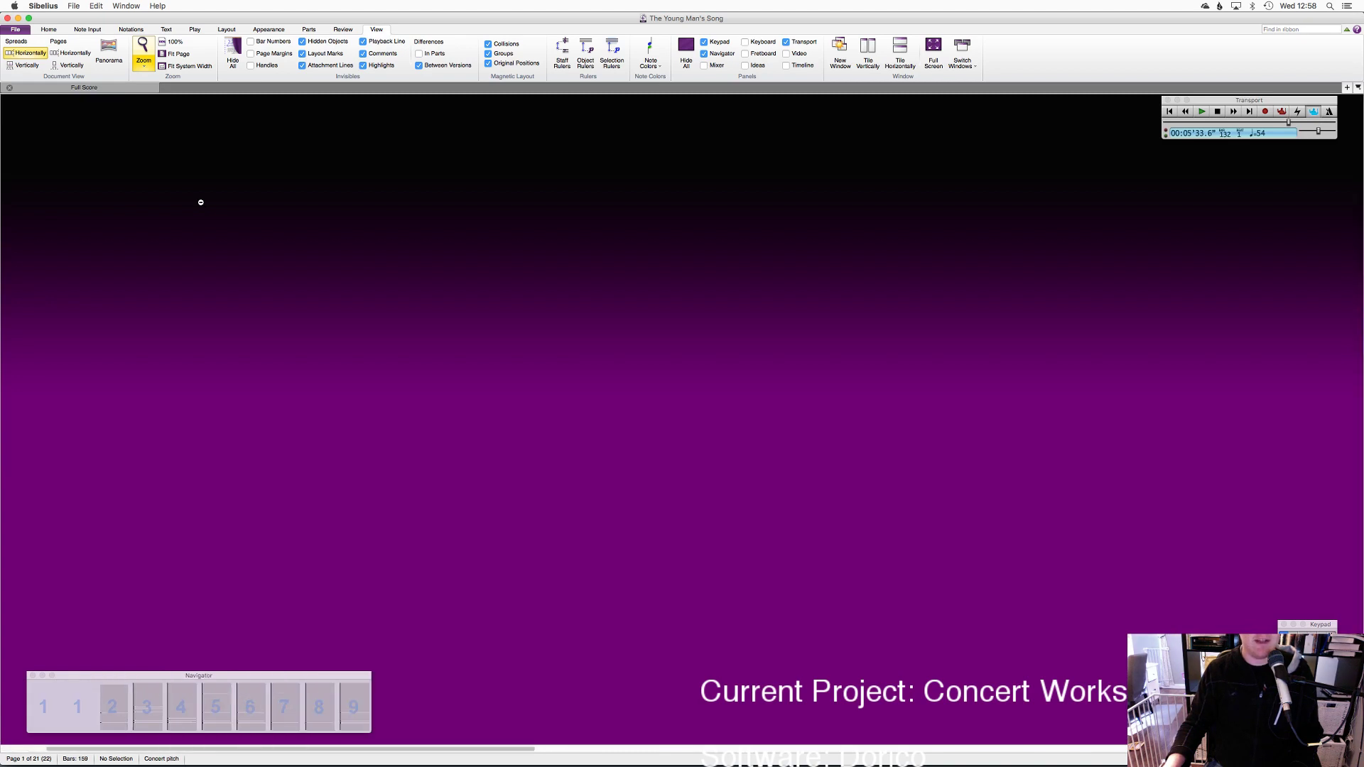
pyautogui.click(664, 620)
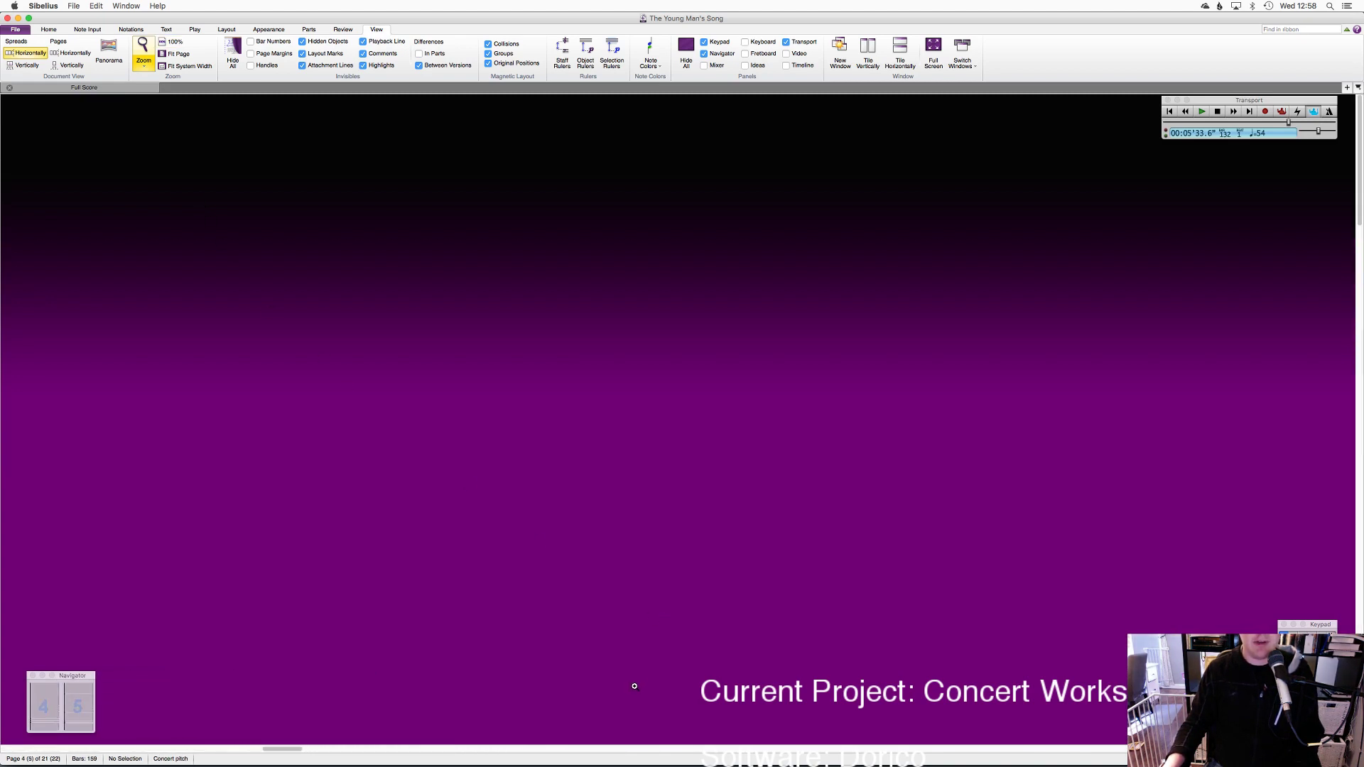
pyautogui.click(43, 6)
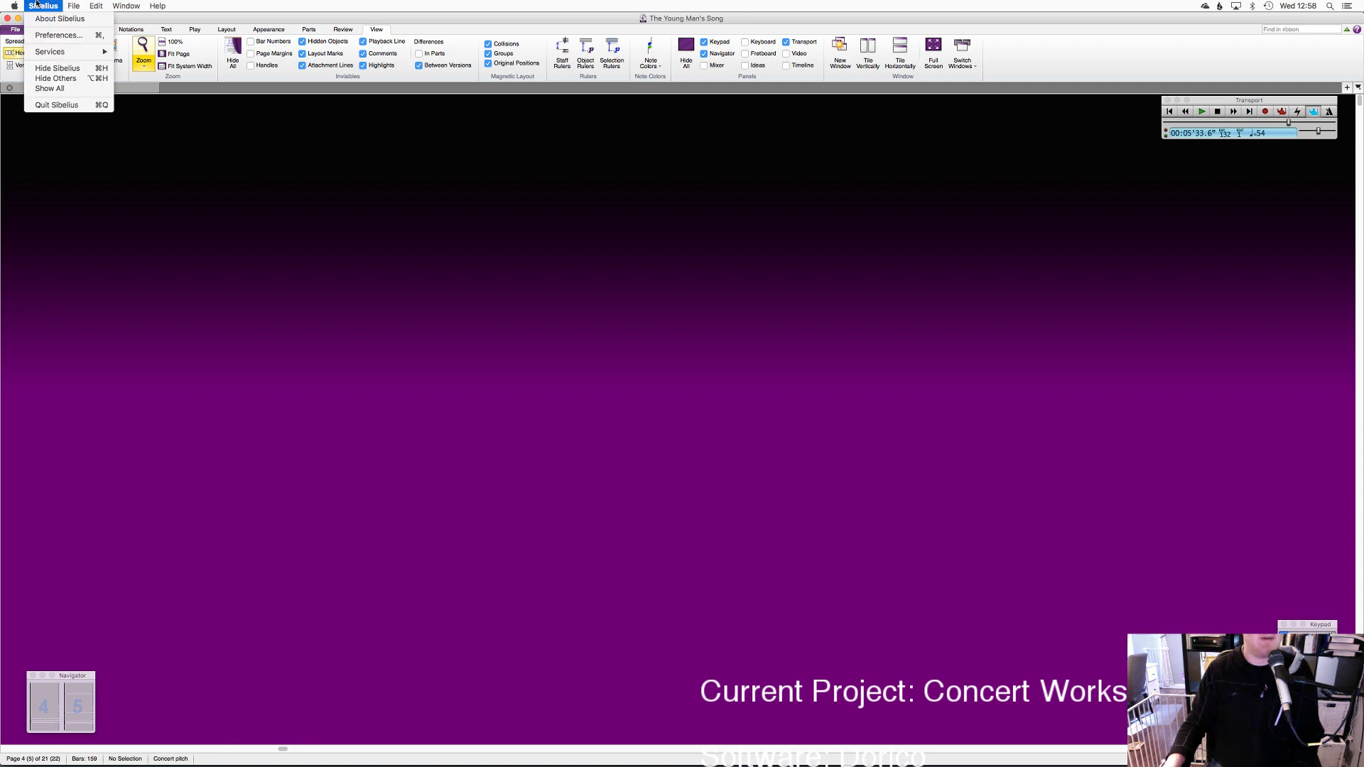
pyautogui.click(58, 109)
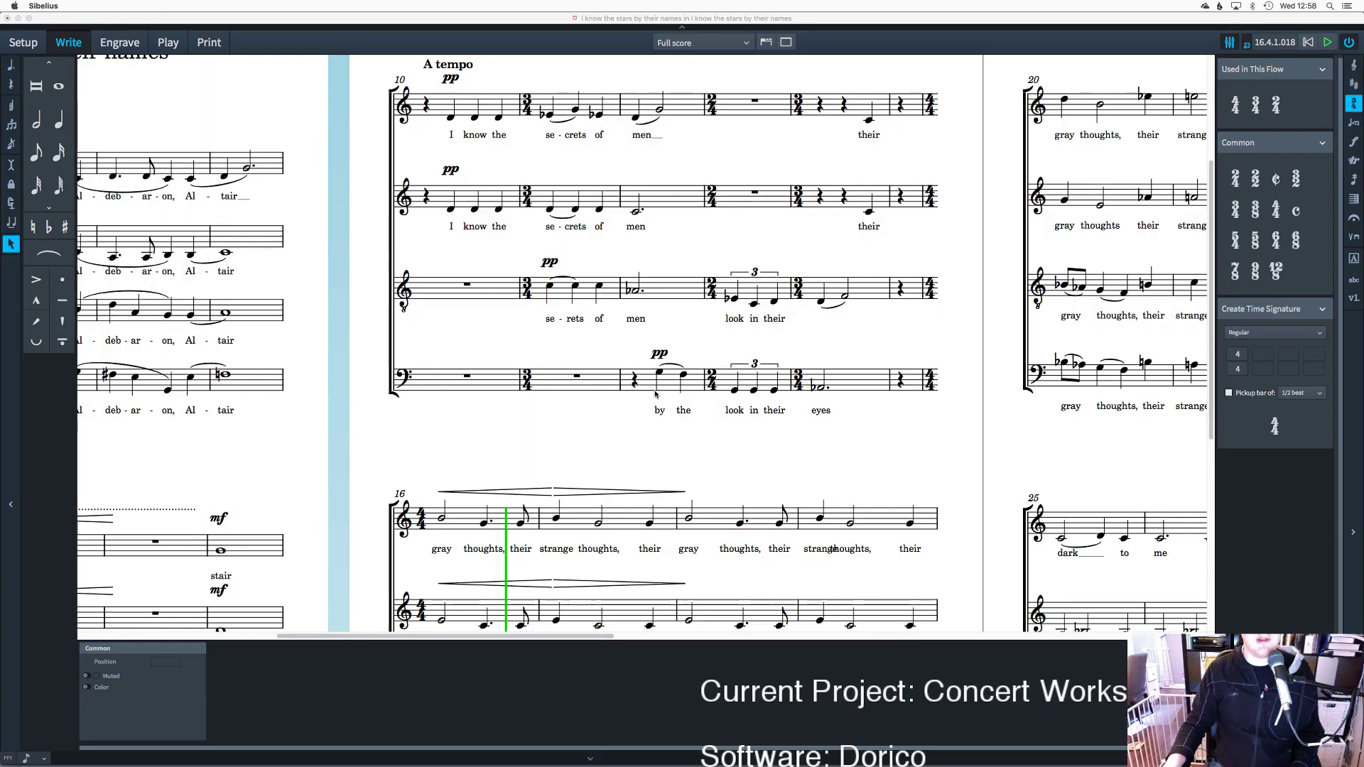
# Step: Look over the choral score from its title page to the passage starting at bar 20
pyautogui.scroll(2, 660, 423)
pyautogui.hscroll(-5, 661, 423)
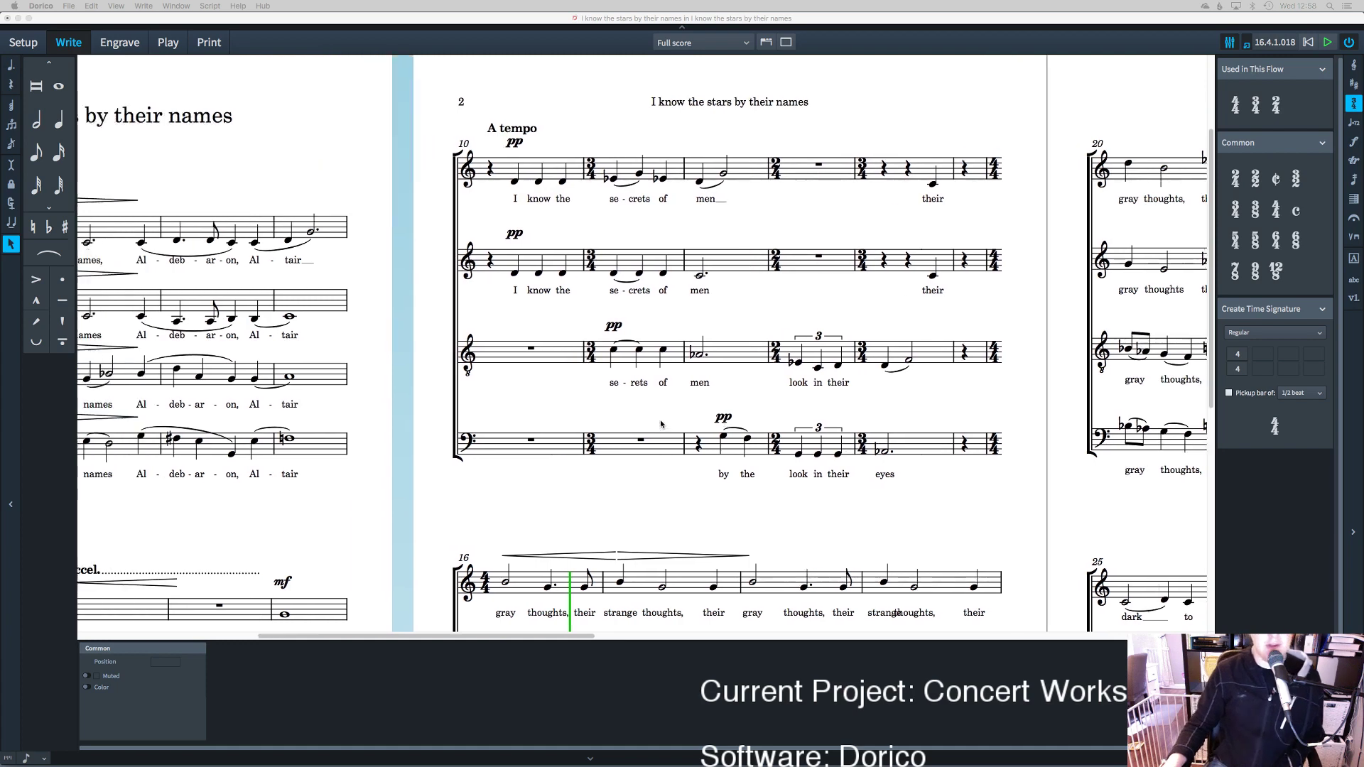
pyautogui.hscroll(-1, 661, 424)
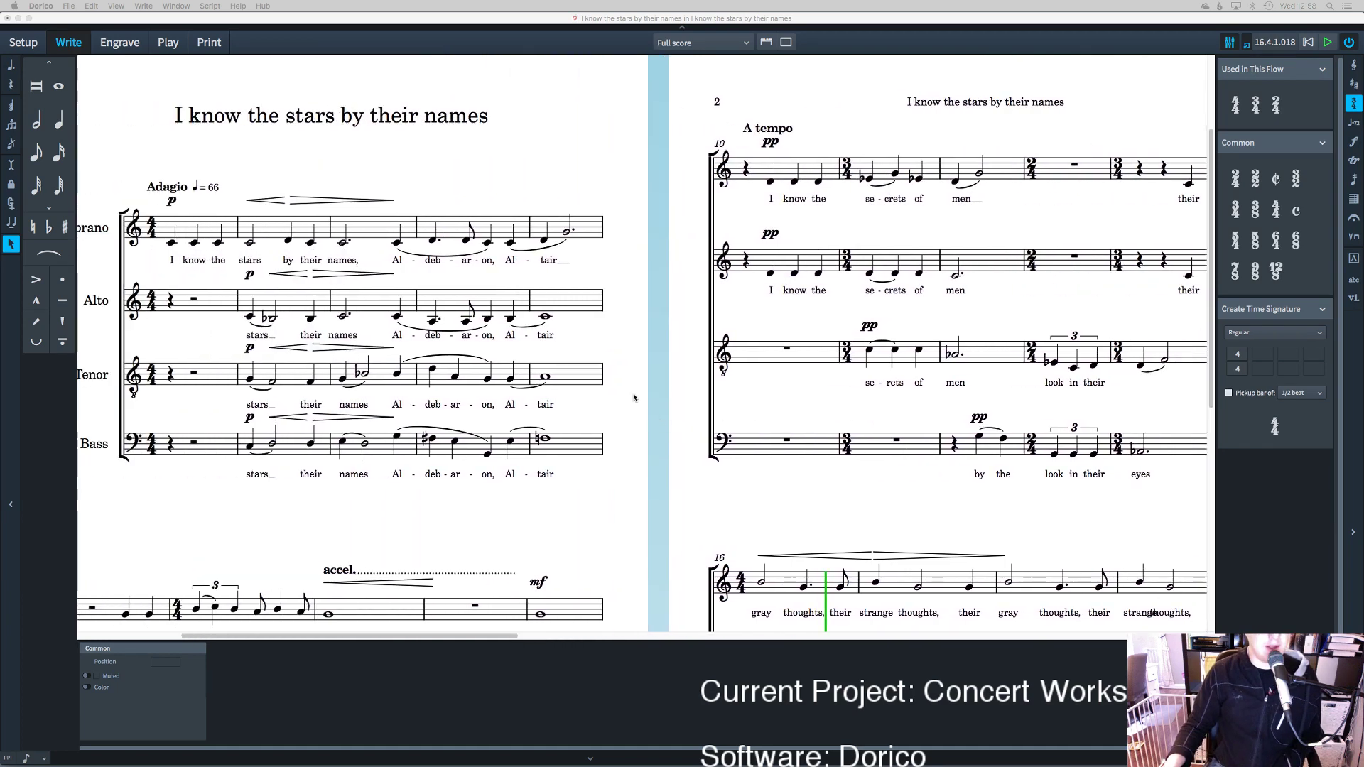
pyautogui.click(51, 210)
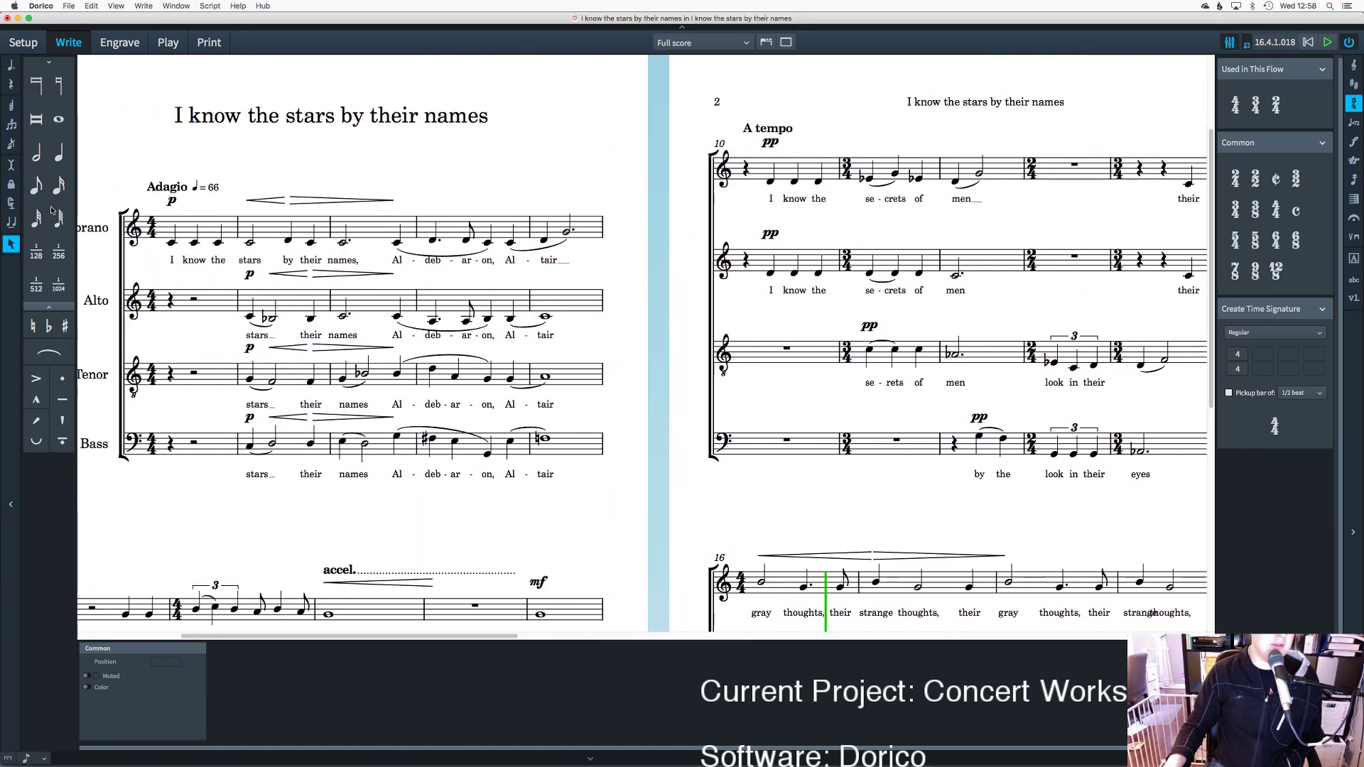
pyautogui.hscroll(2, 314, 368)
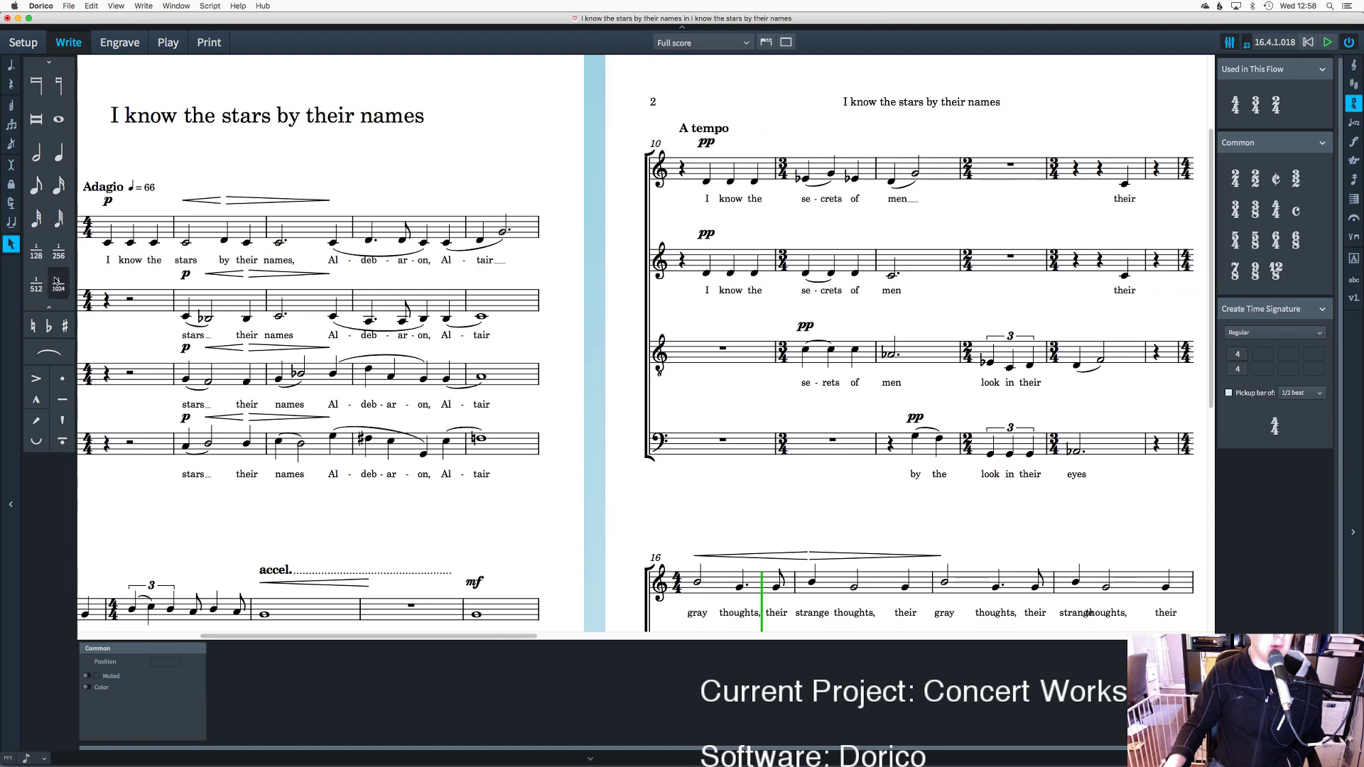
pyautogui.hscroll(2, 840, 267)
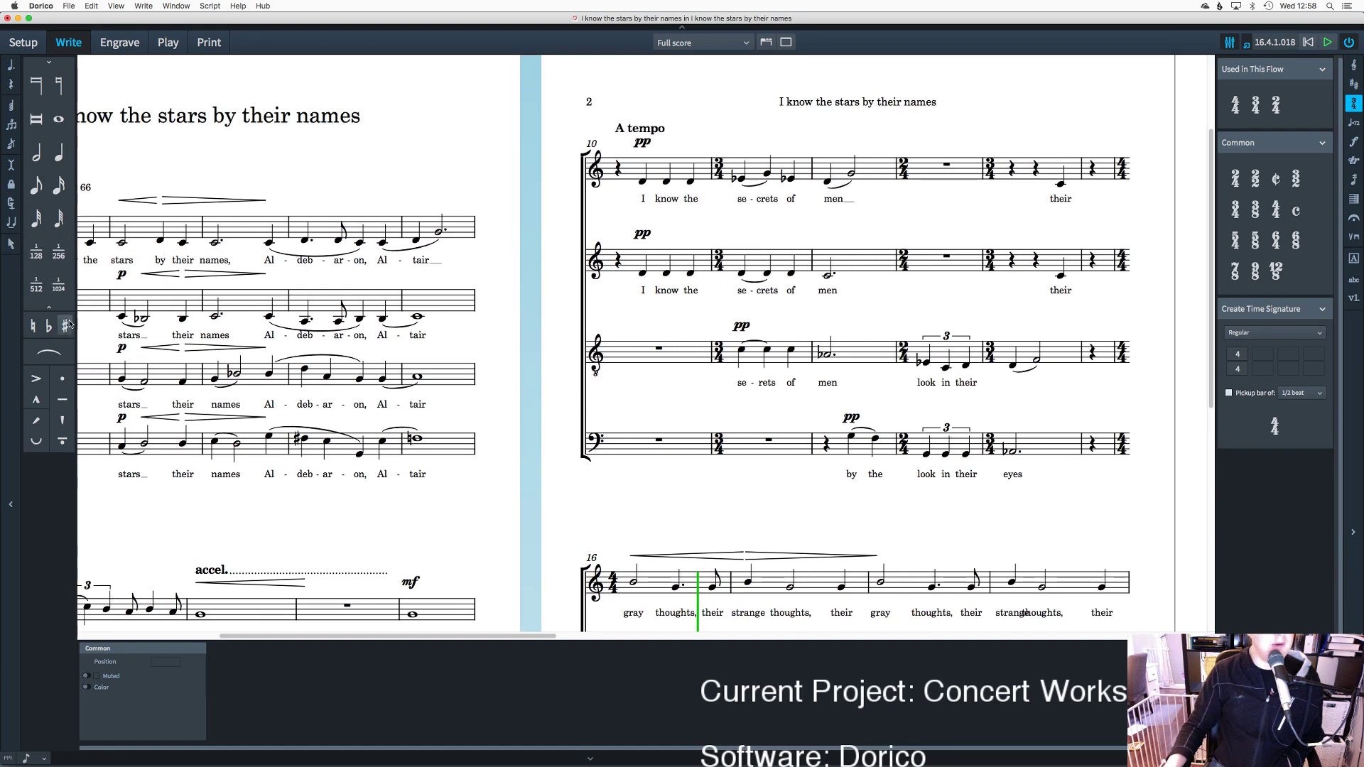
pyautogui.scroll(-3, 56, 315)
pyautogui.hscroll(4, 317, 319)
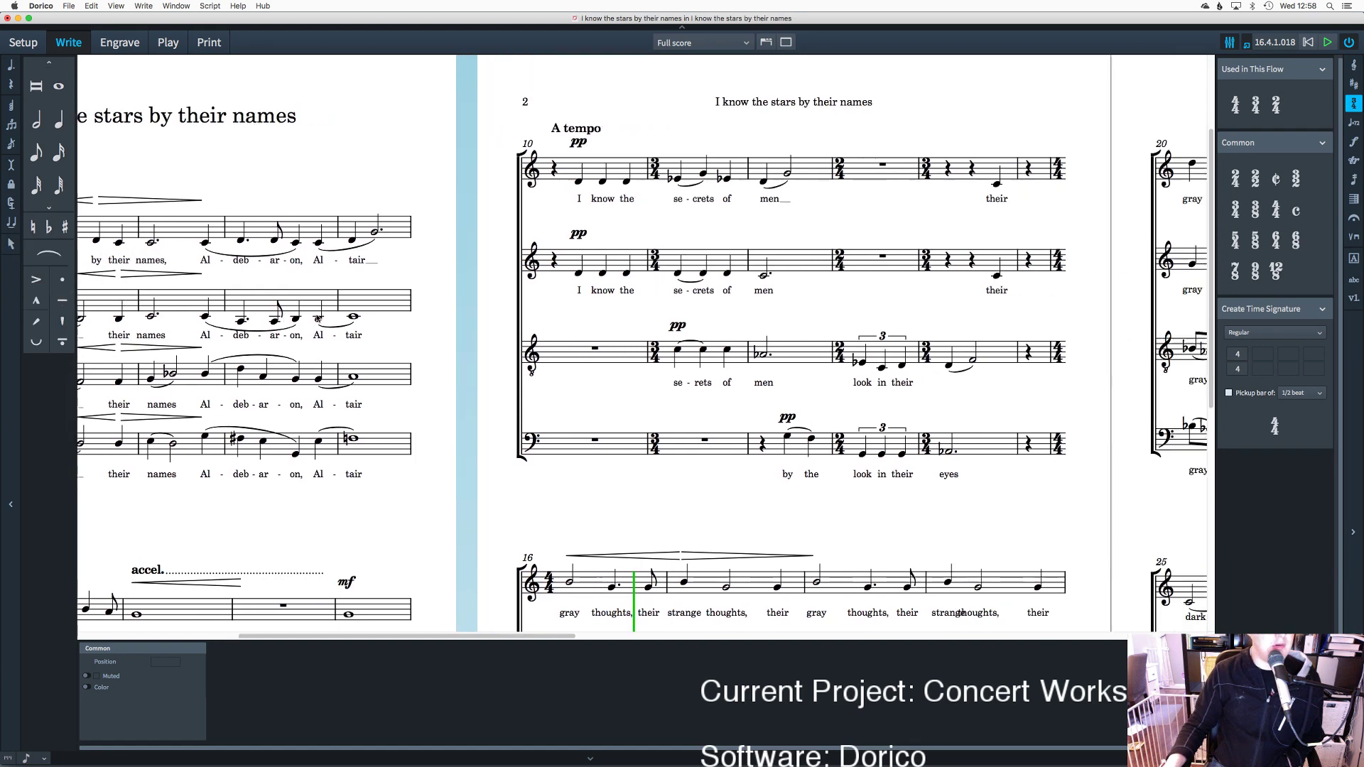
pyautogui.hscroll(9, 317, 318)
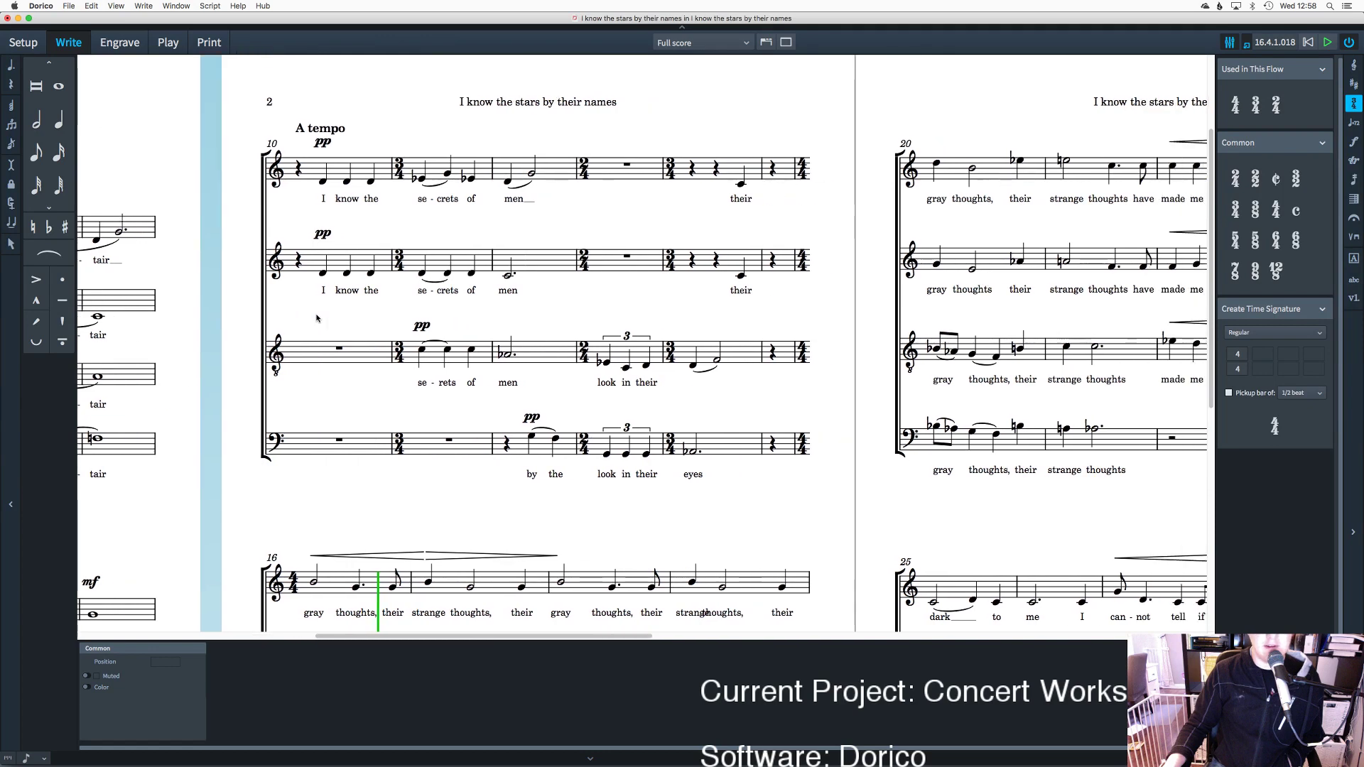
pyautogui.hscroll(2, 317, 319)
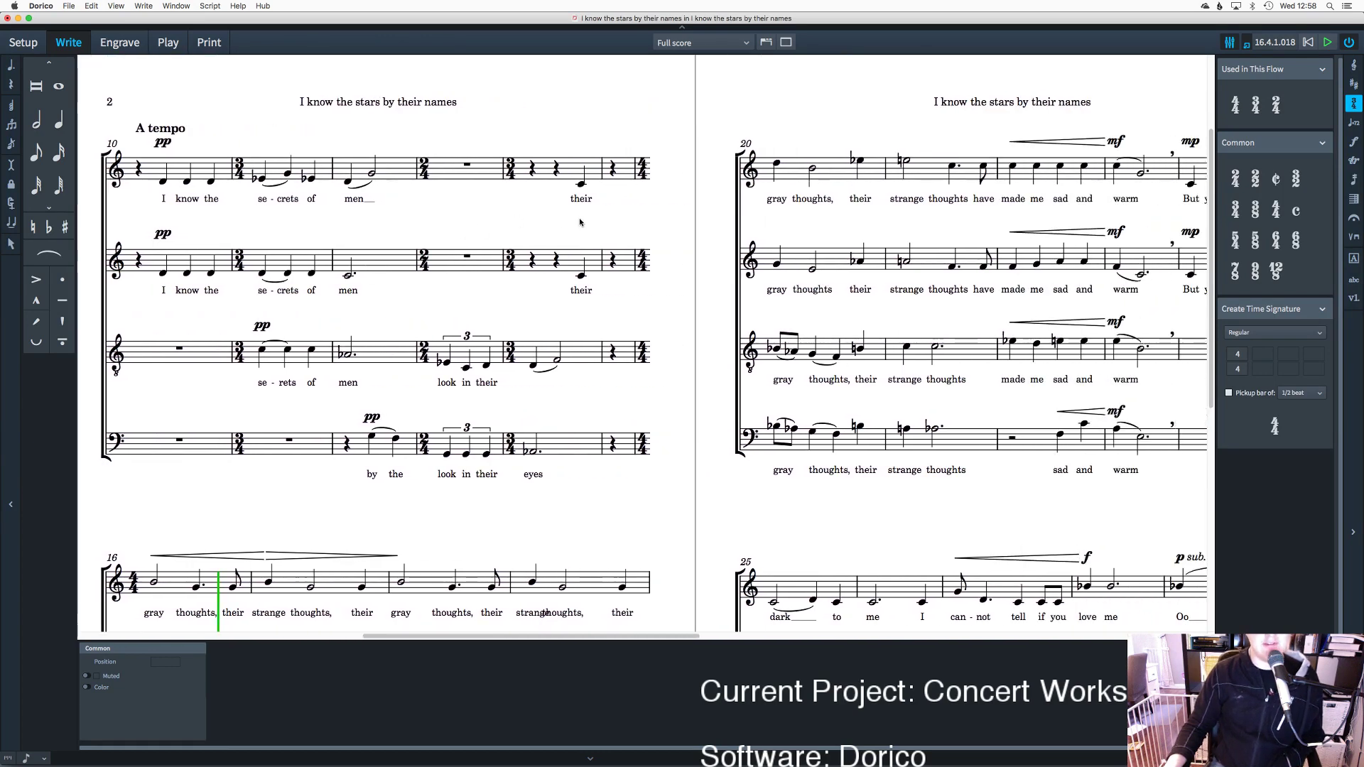
# Step: Try deleting the 3/4 time signature that follows the 2/4 bar on page 2, and undo the deletion
pyautogui.click(510, 261)
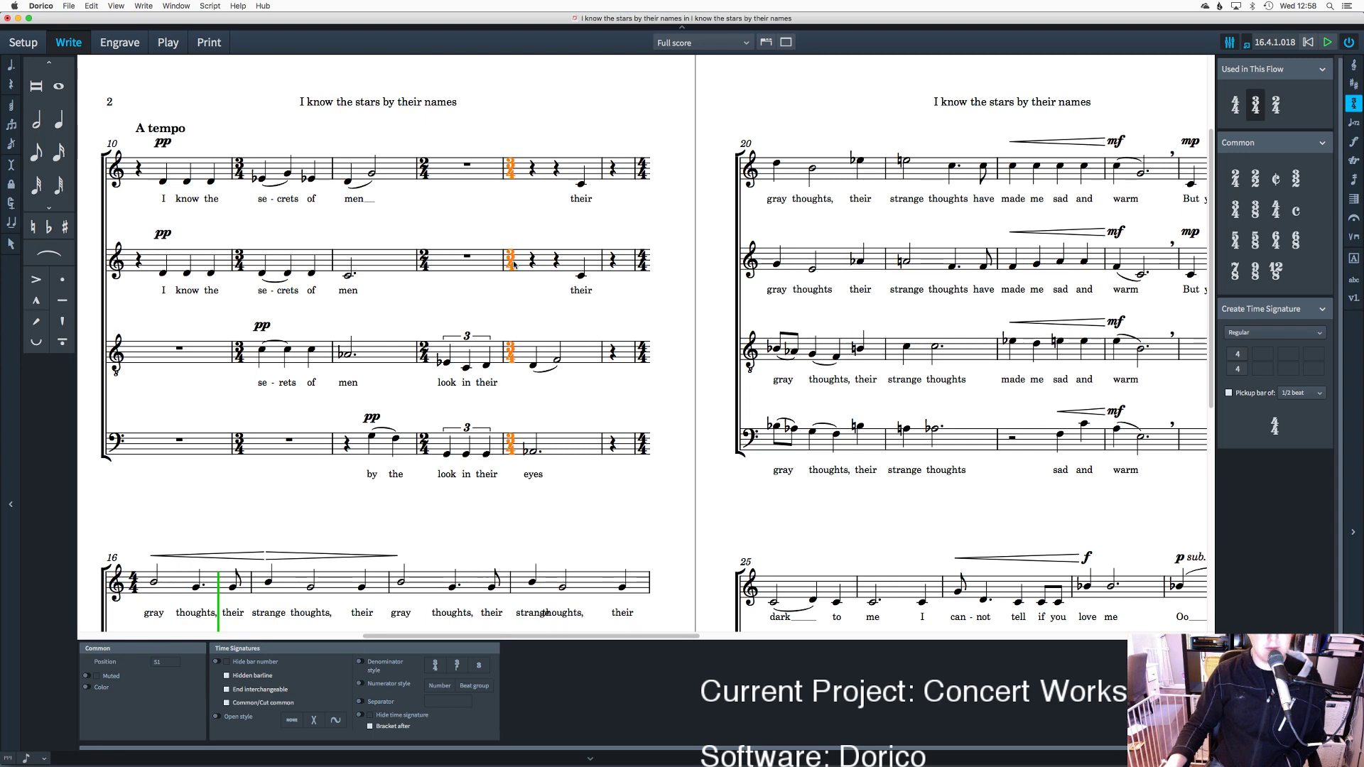
pyautogui.press('Delete')
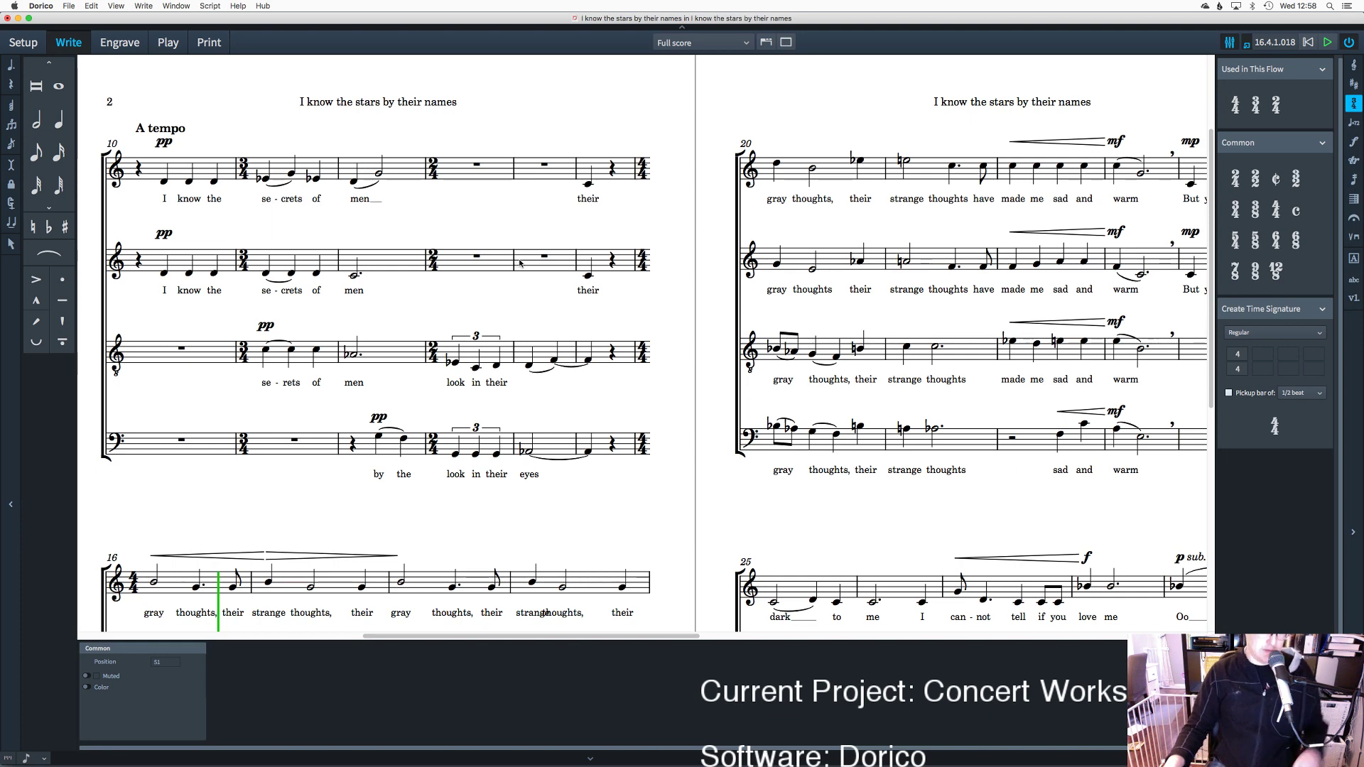
pyautogui.press('super+z')
pyautogui.press('Escape')
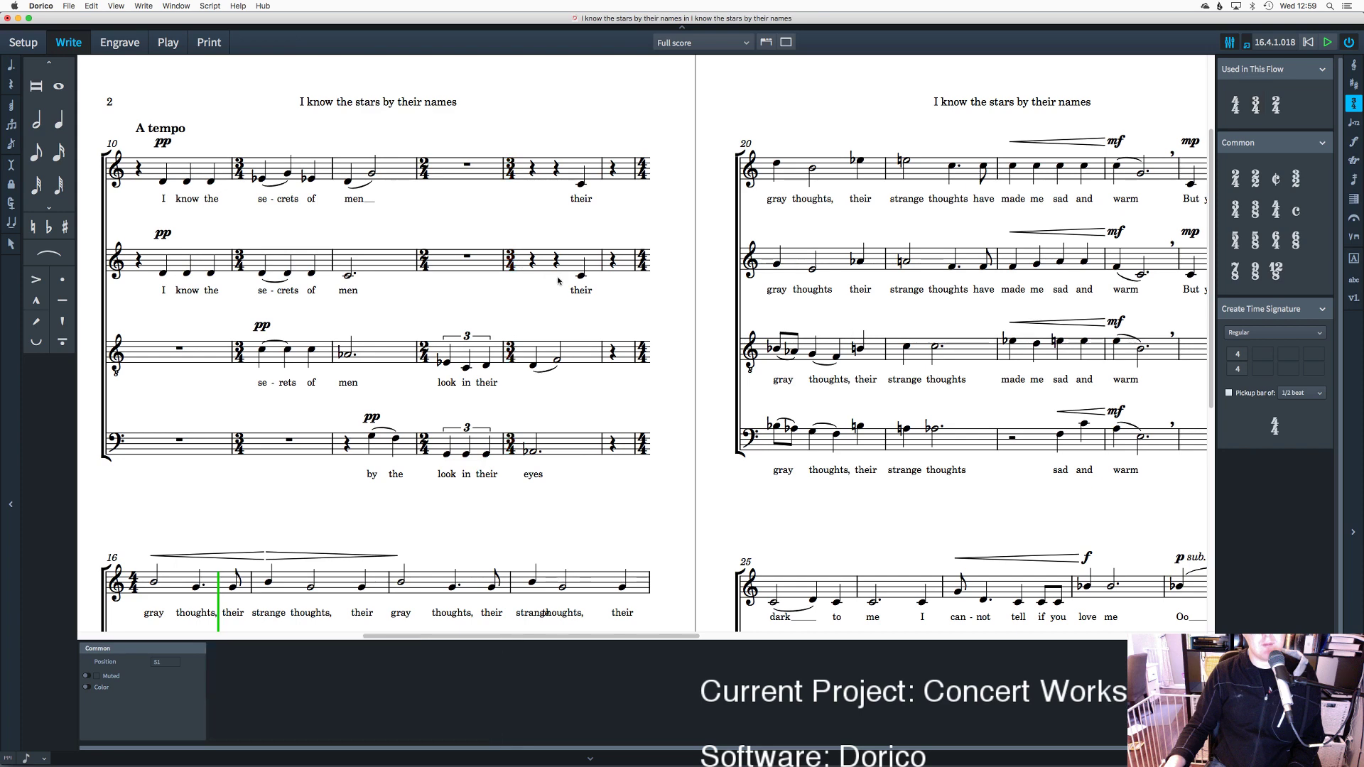
# Step: Check the alto's quarter rest before the 4/4 change on page 2 and go back to the top of page 1
pyautogui.click(641, 257)
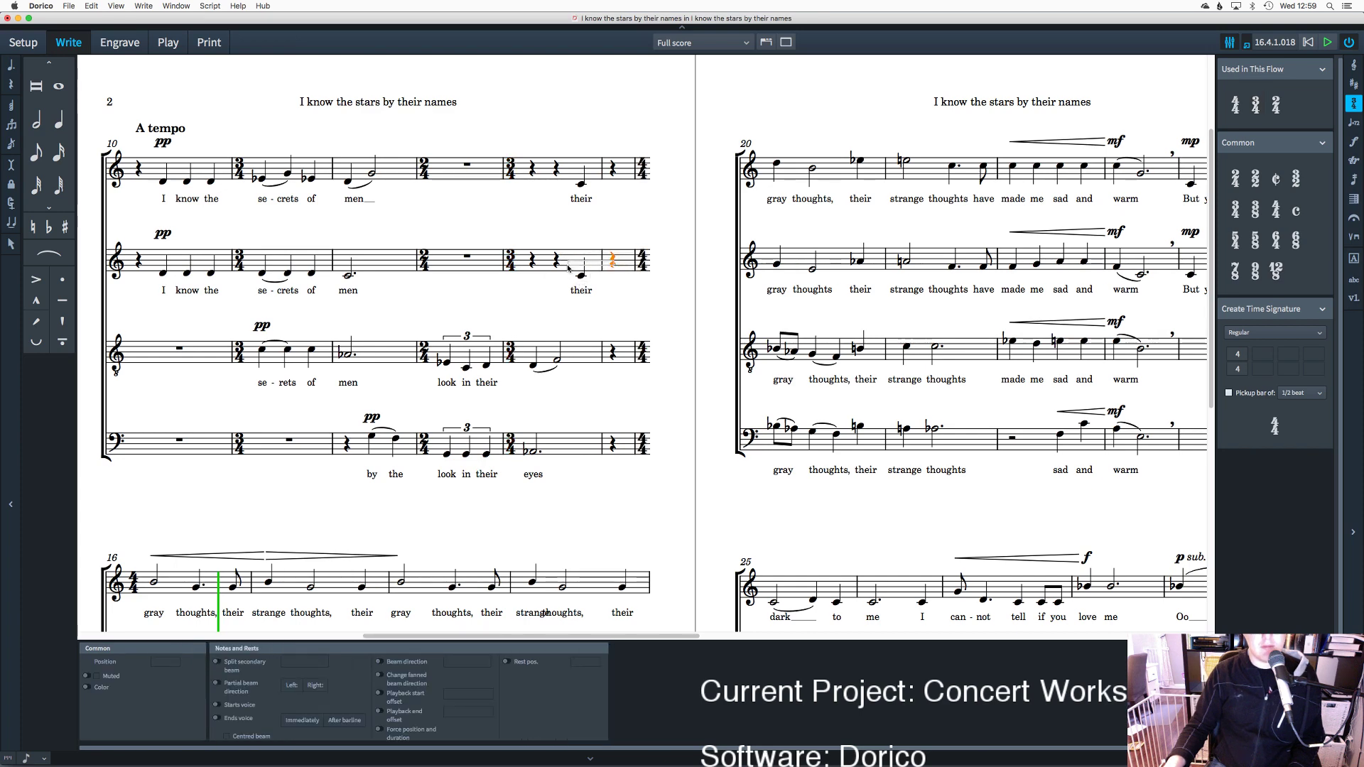
pyautogui.press('Escape')
pyautogui.hscroll(-3, 641, 230)
pyautogui.hscroll(-1, 641, 229)
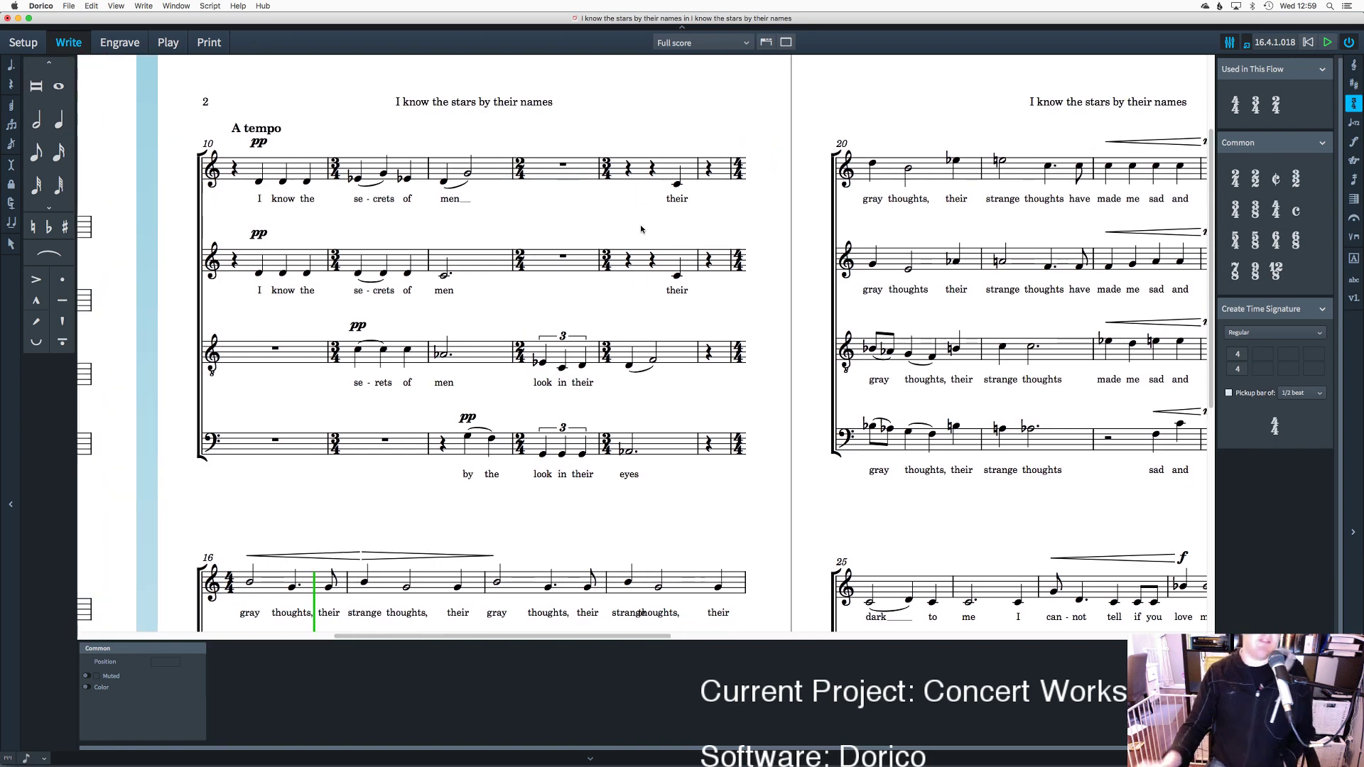
pyautogui.scroll(-4, 641, 228)
pyautogui.hscroll(-6, 642, 235)
pyautogui.hscroll(-11, 643, 240)
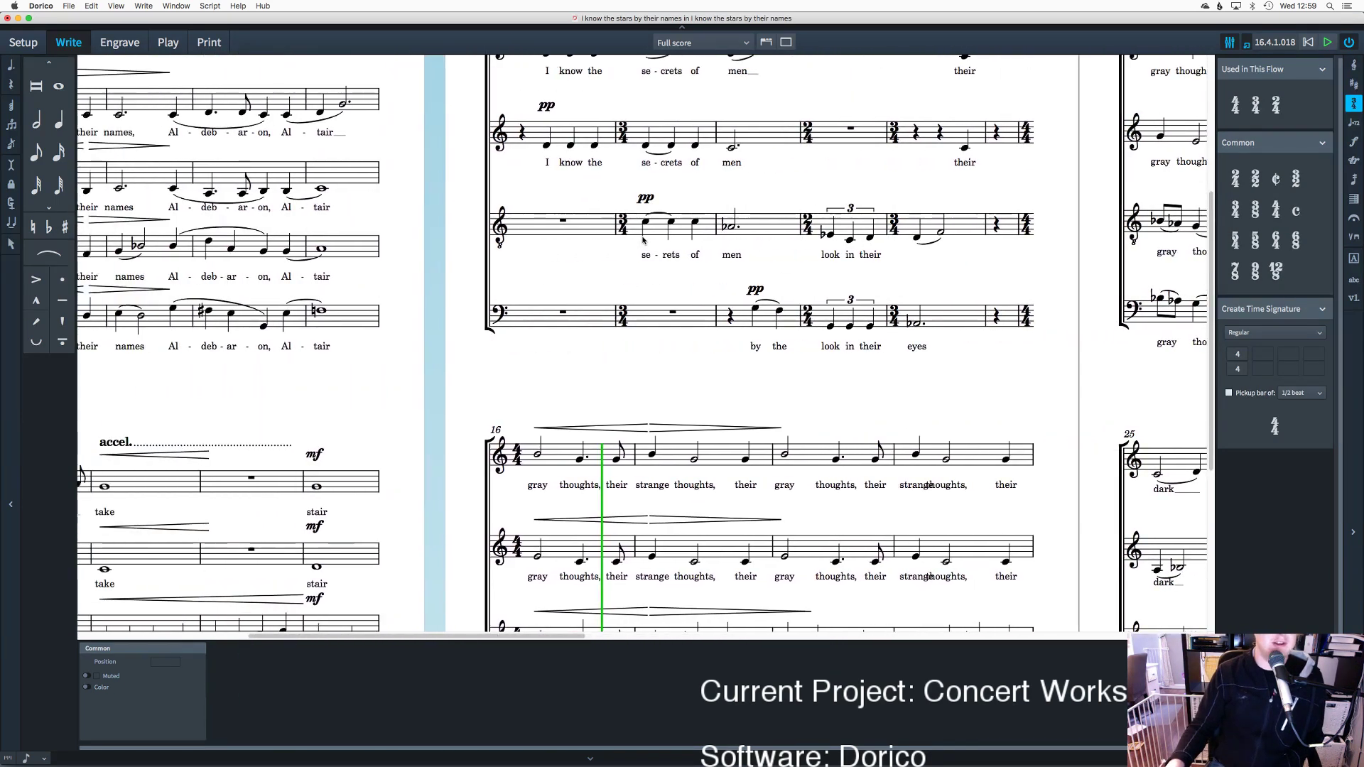
pyautogui.hscroll(-3, 643, 240)
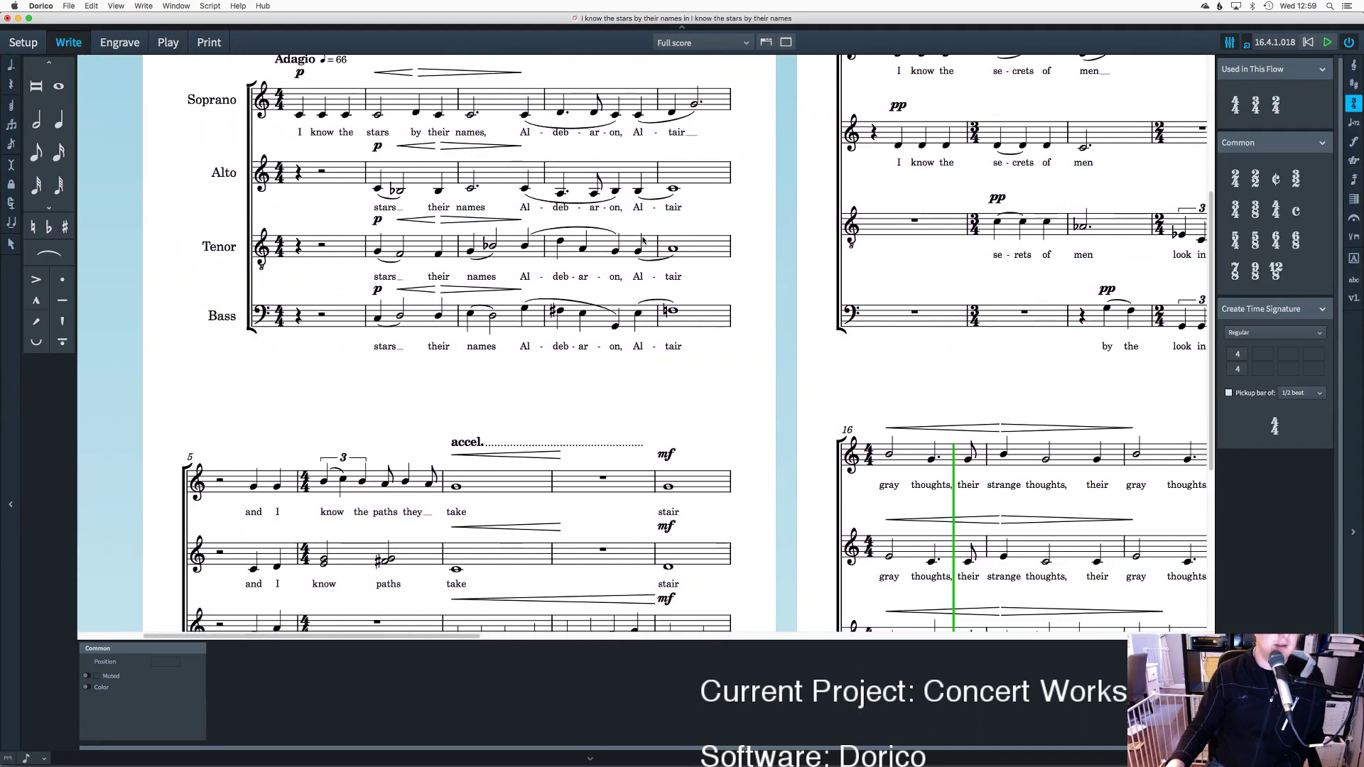
pyautogui.scroll(2, 639, 241)
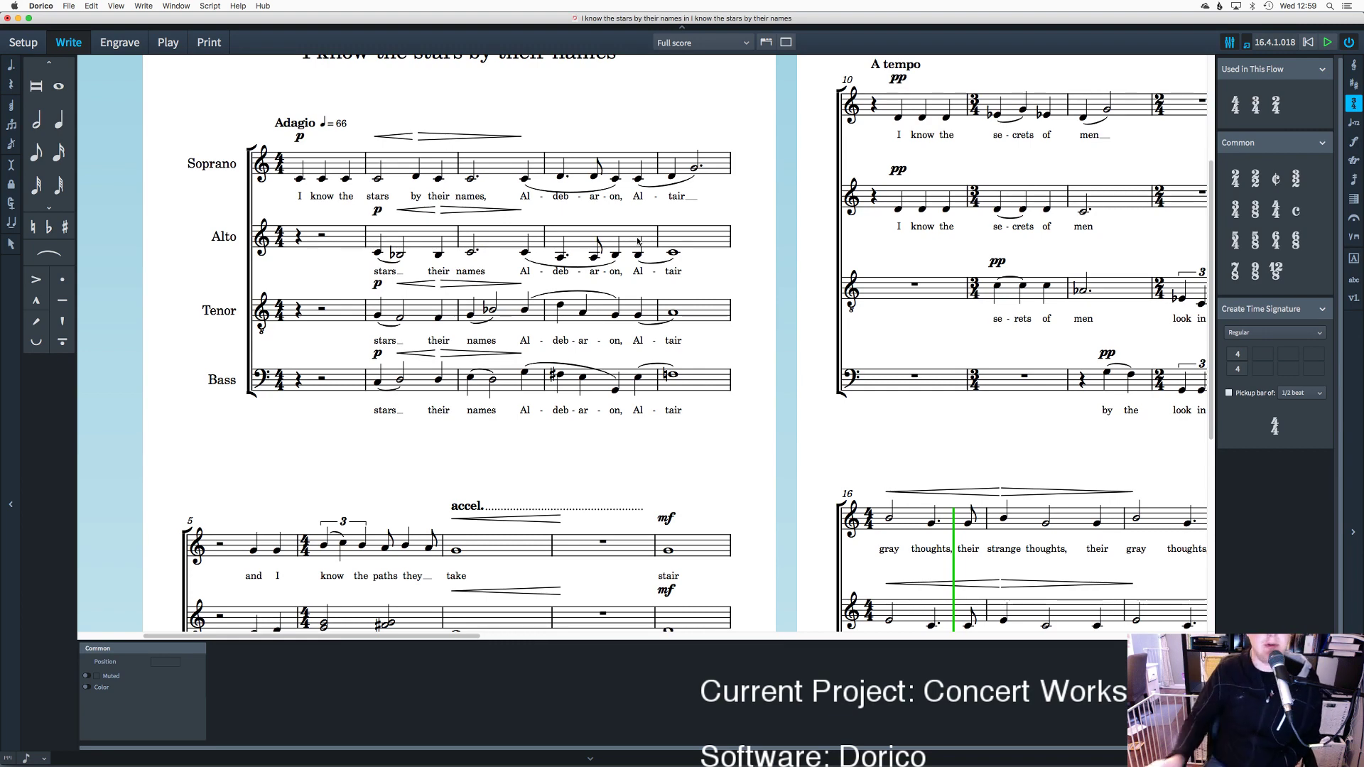
pyautogui.scroll(3, 558, 225)
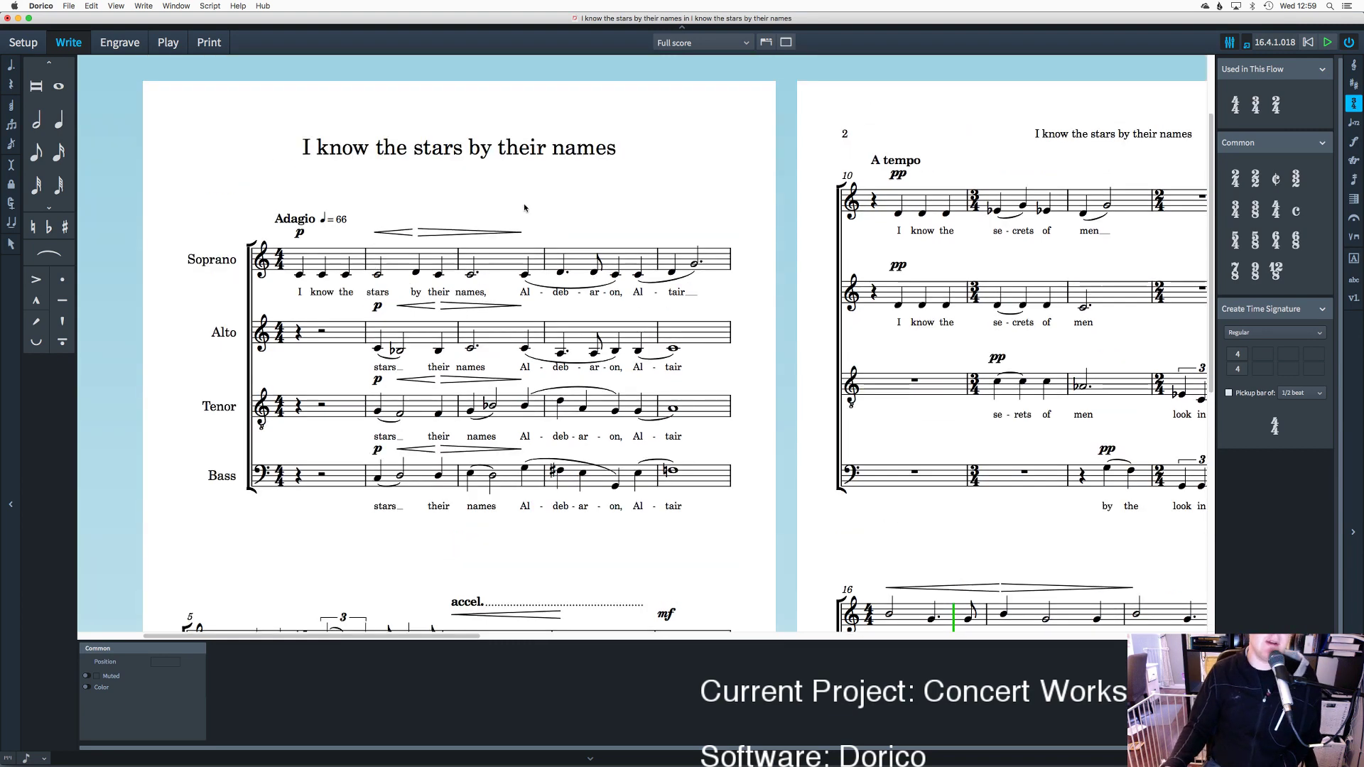
pyautogui.rightClick(383, 171)
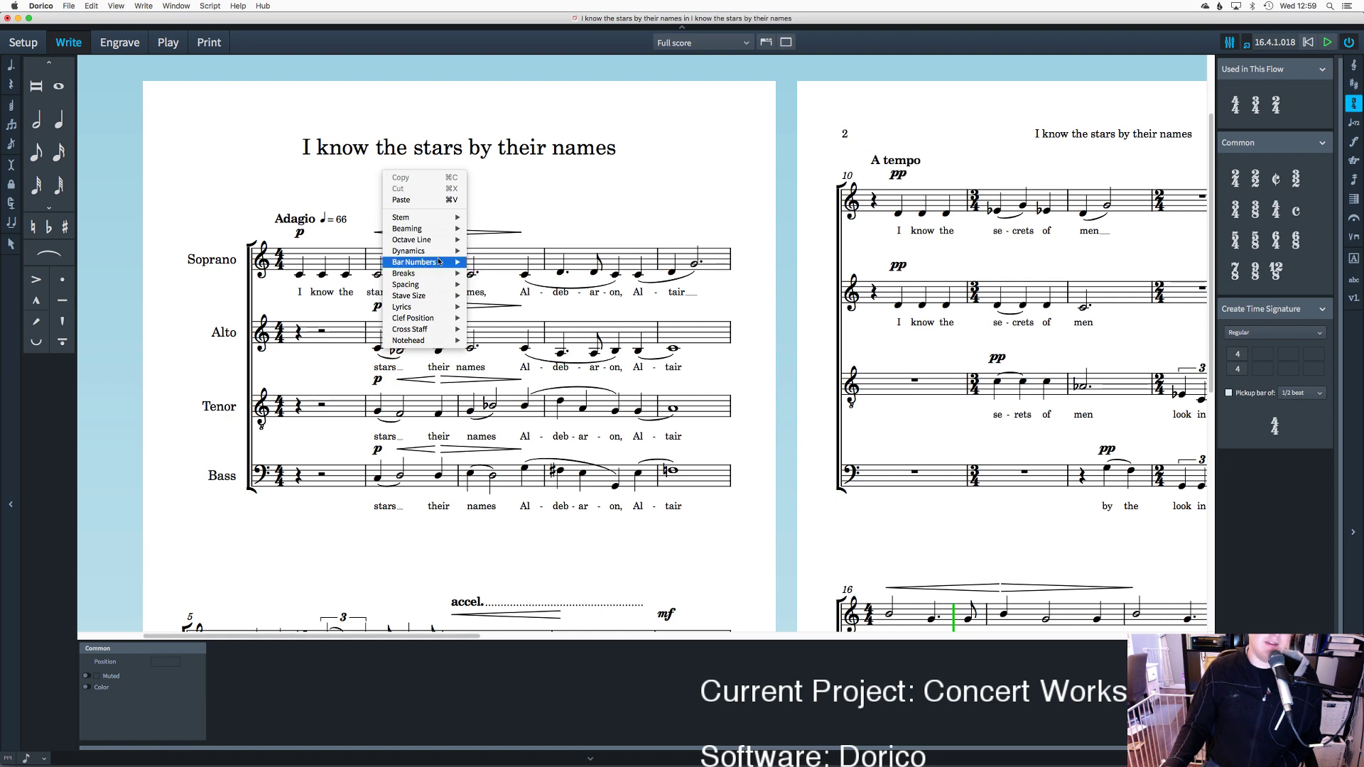
pyautogui.moveTo(442, 274)
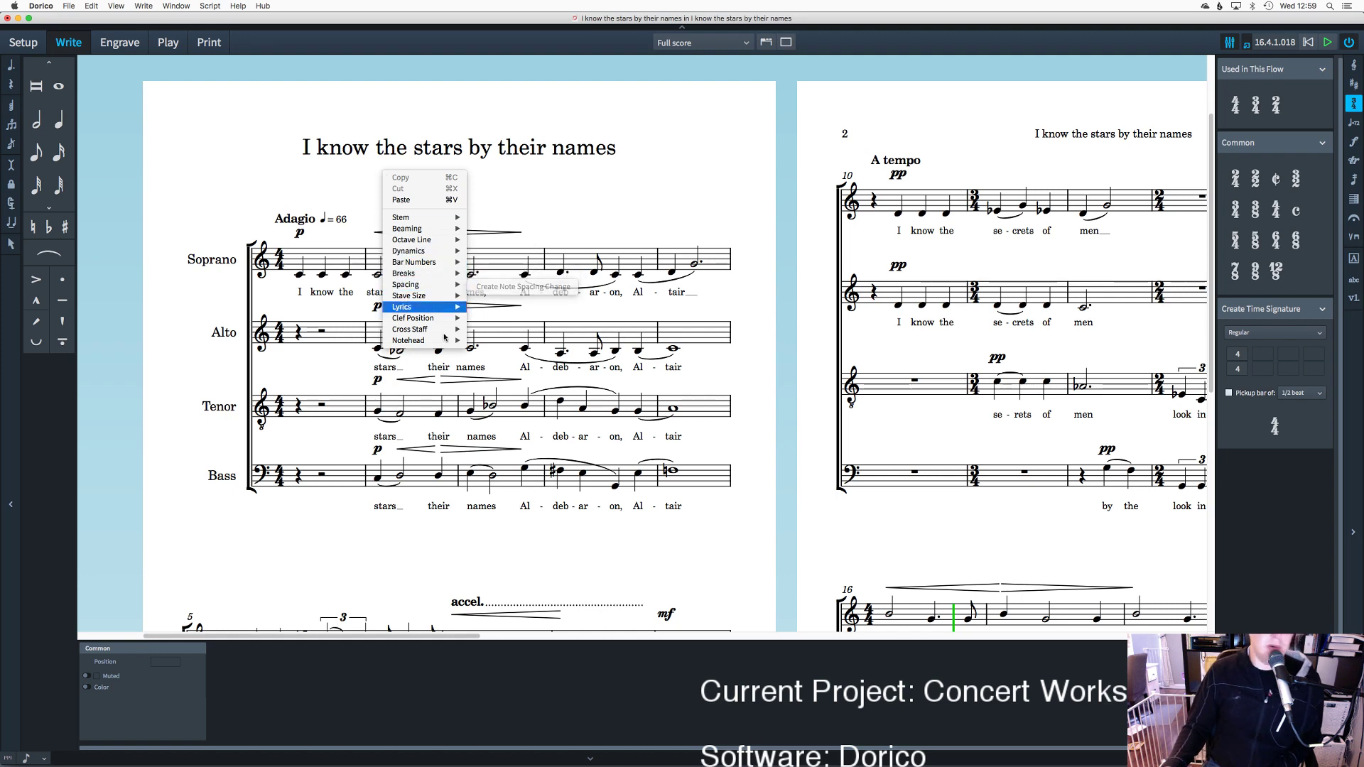
pyautogui.moveTo(447, 342)
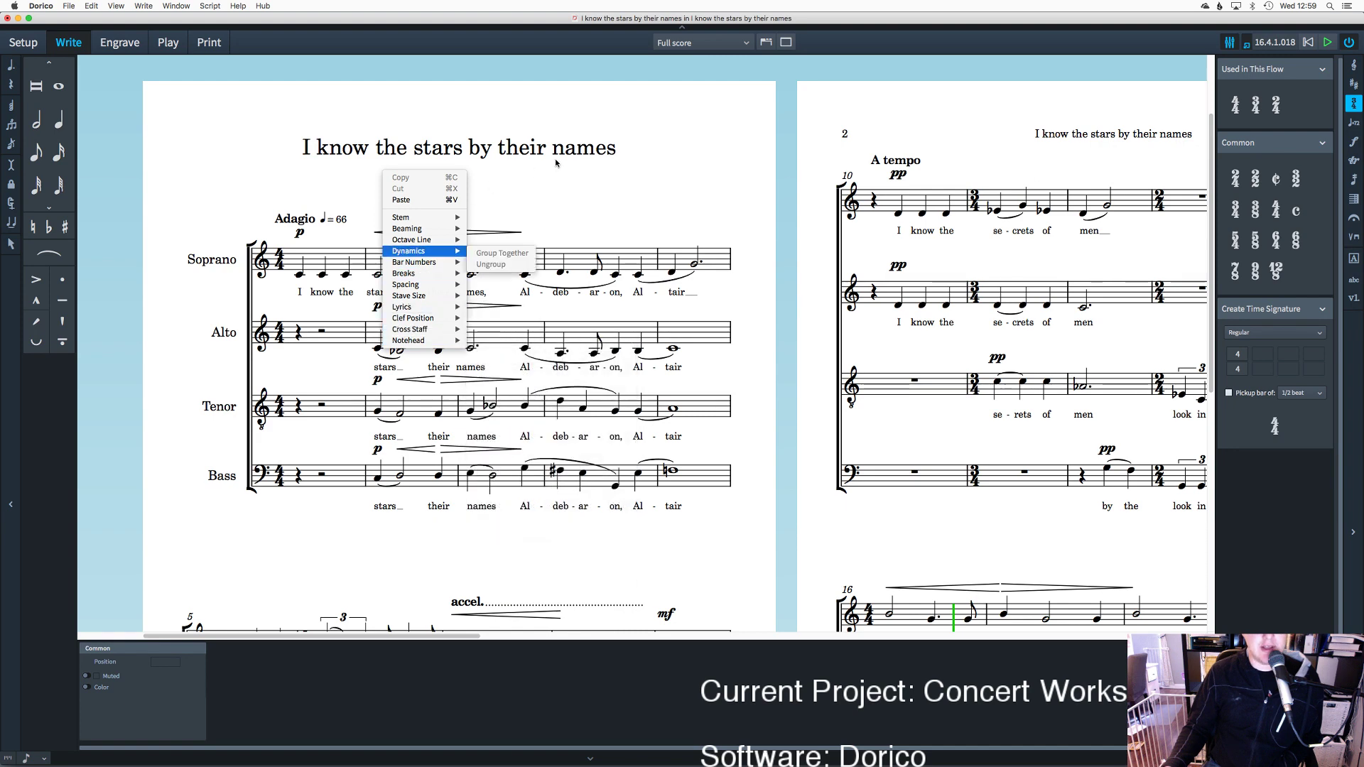
pyautogui.press('Escape')
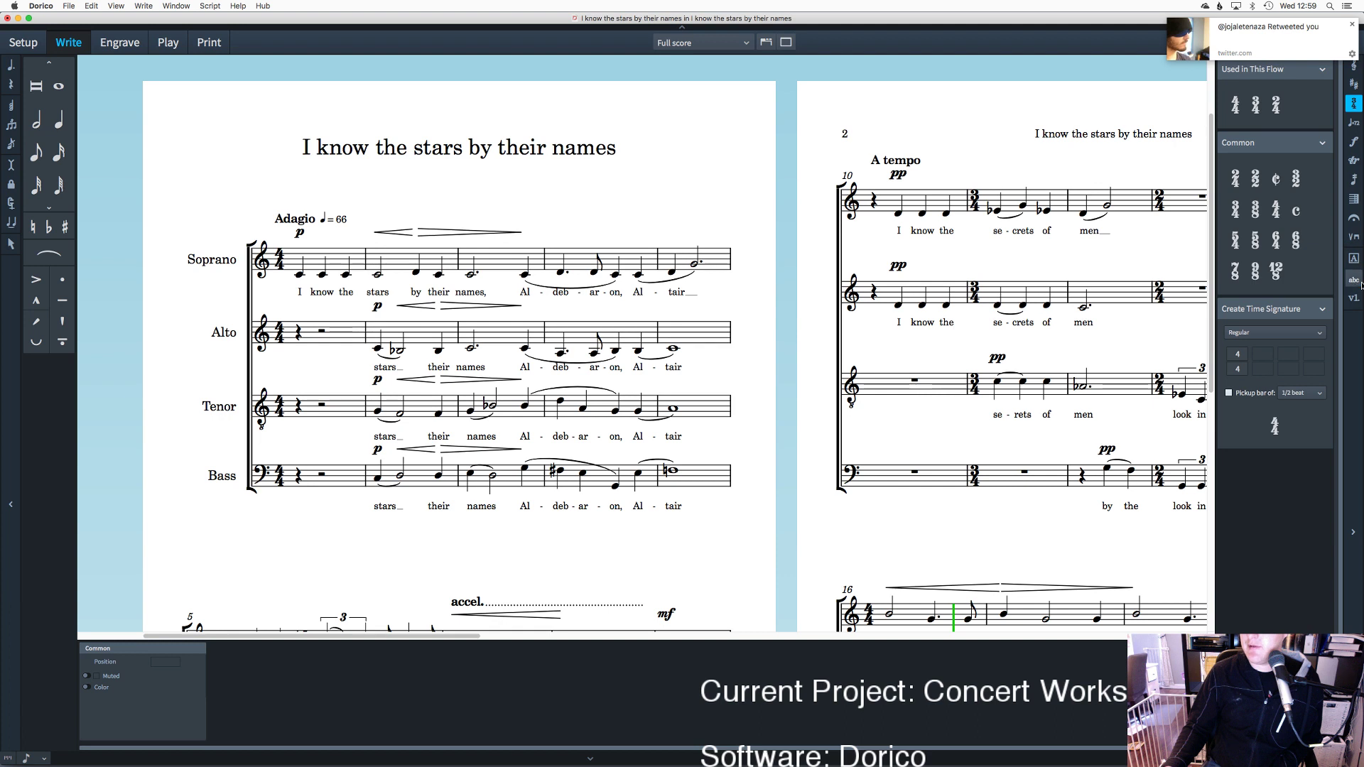
pyautogui.click(1352, 27)
pyautogui.rightClick(620, 118)
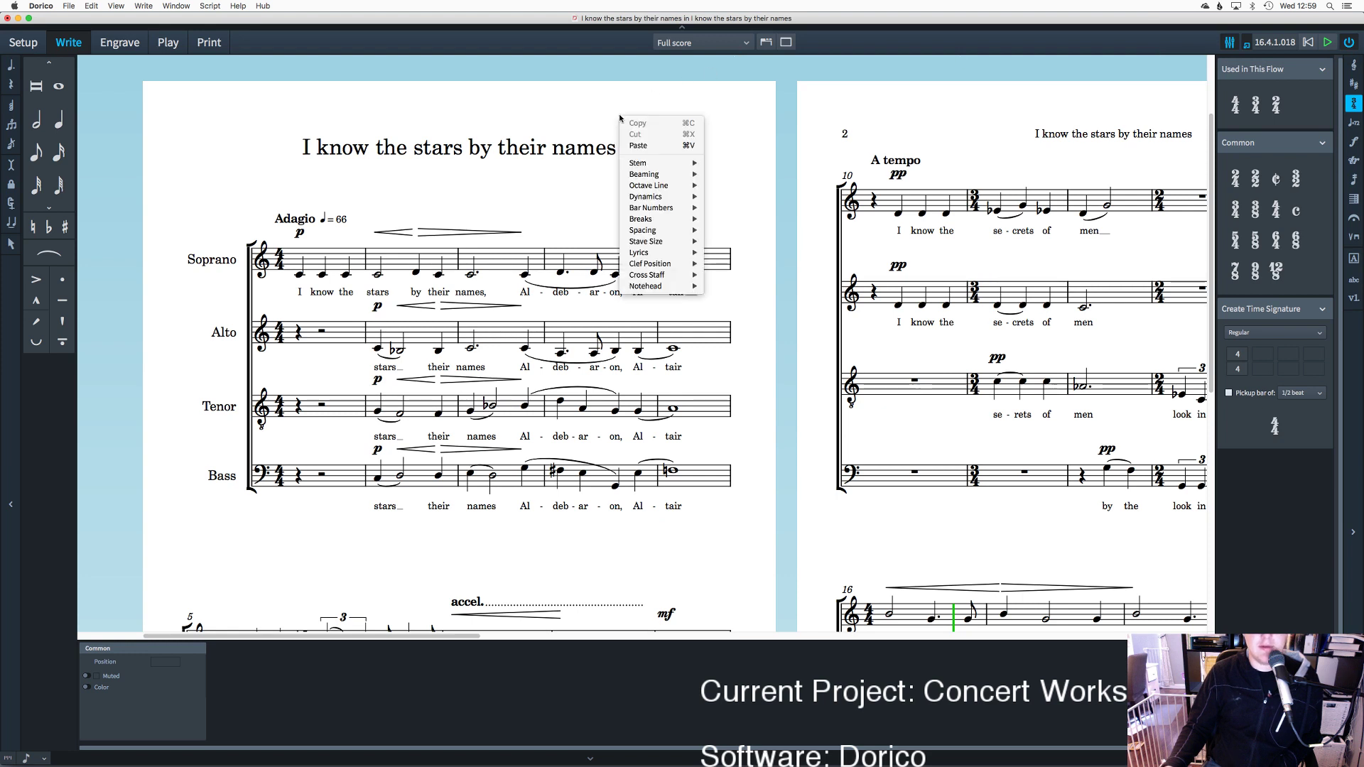
pyautogui.moveTo(675, 174)
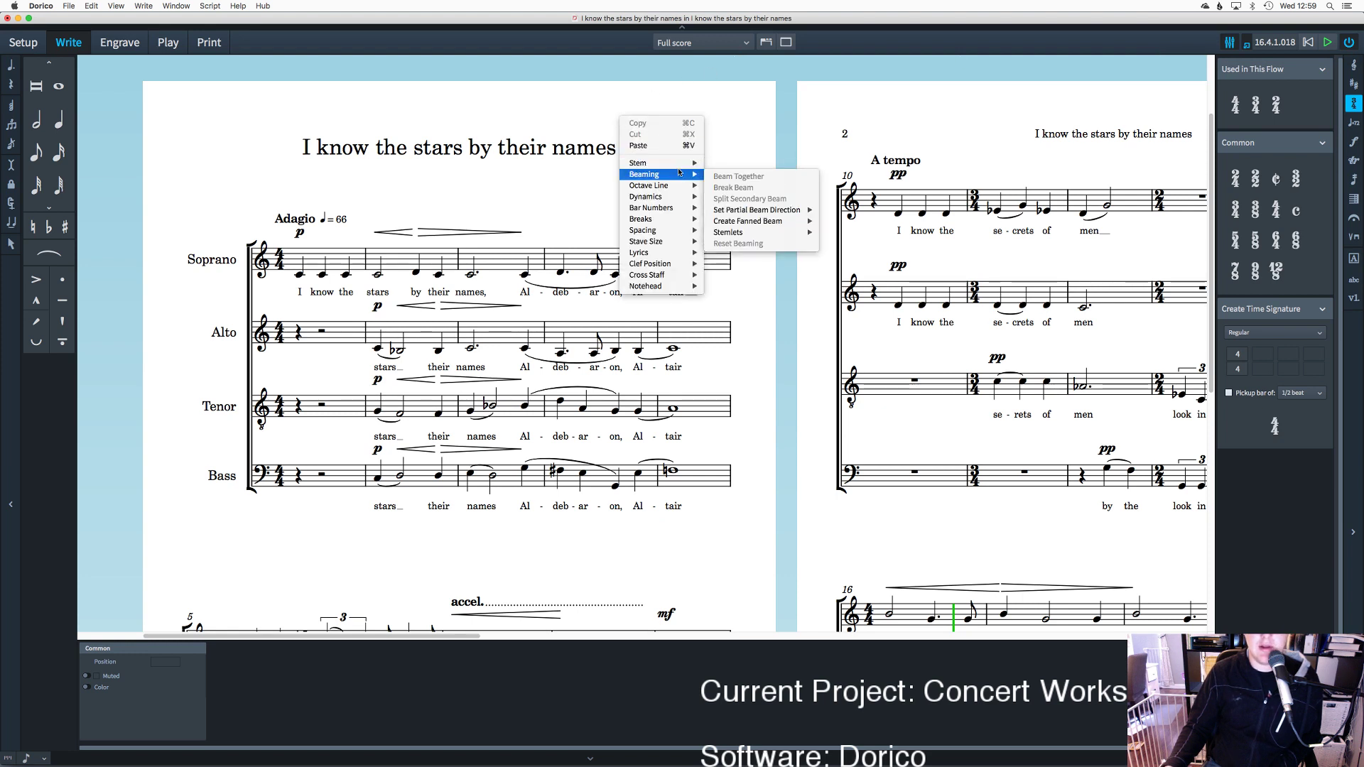
pyautogui.click(162, 124)
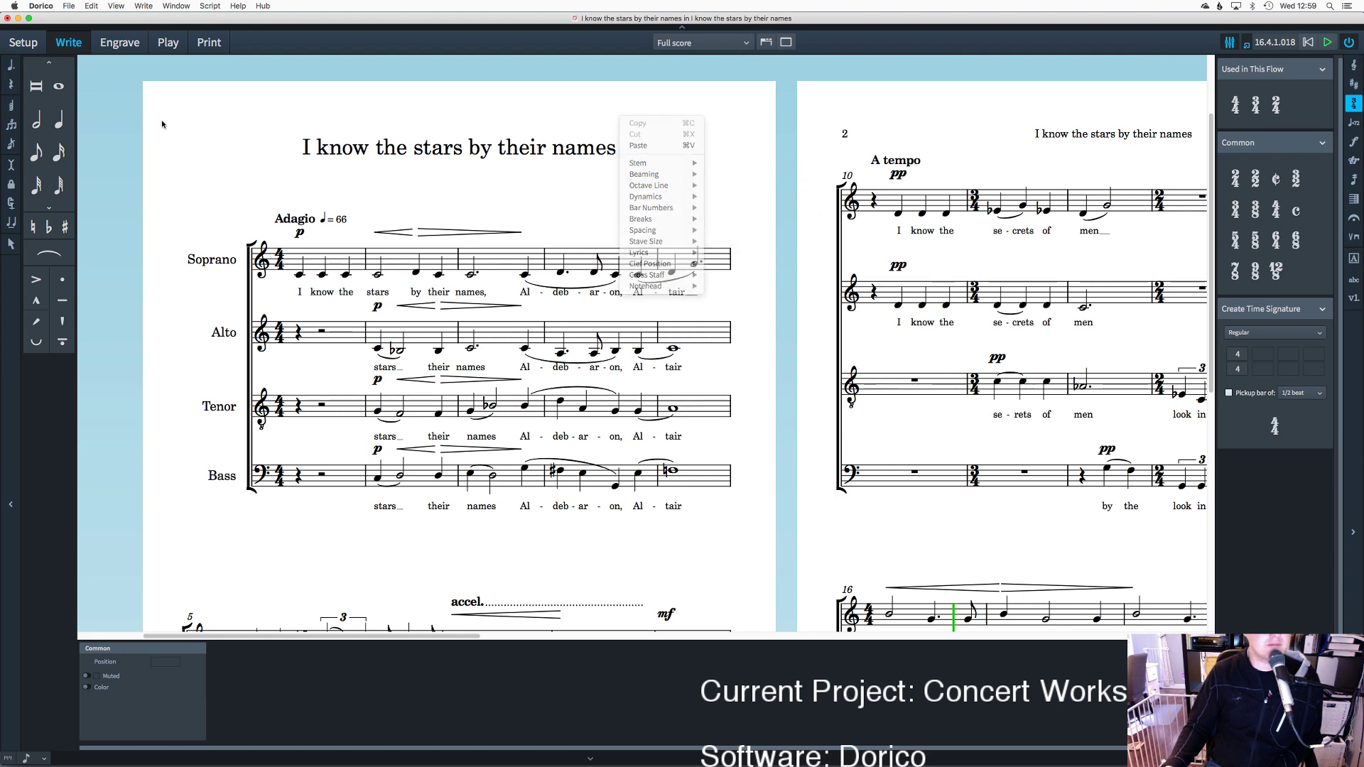
# Step: Inspect the lyricist text frame below the title on page 1 in Engrave mode
pyautogui.click(123, 43)
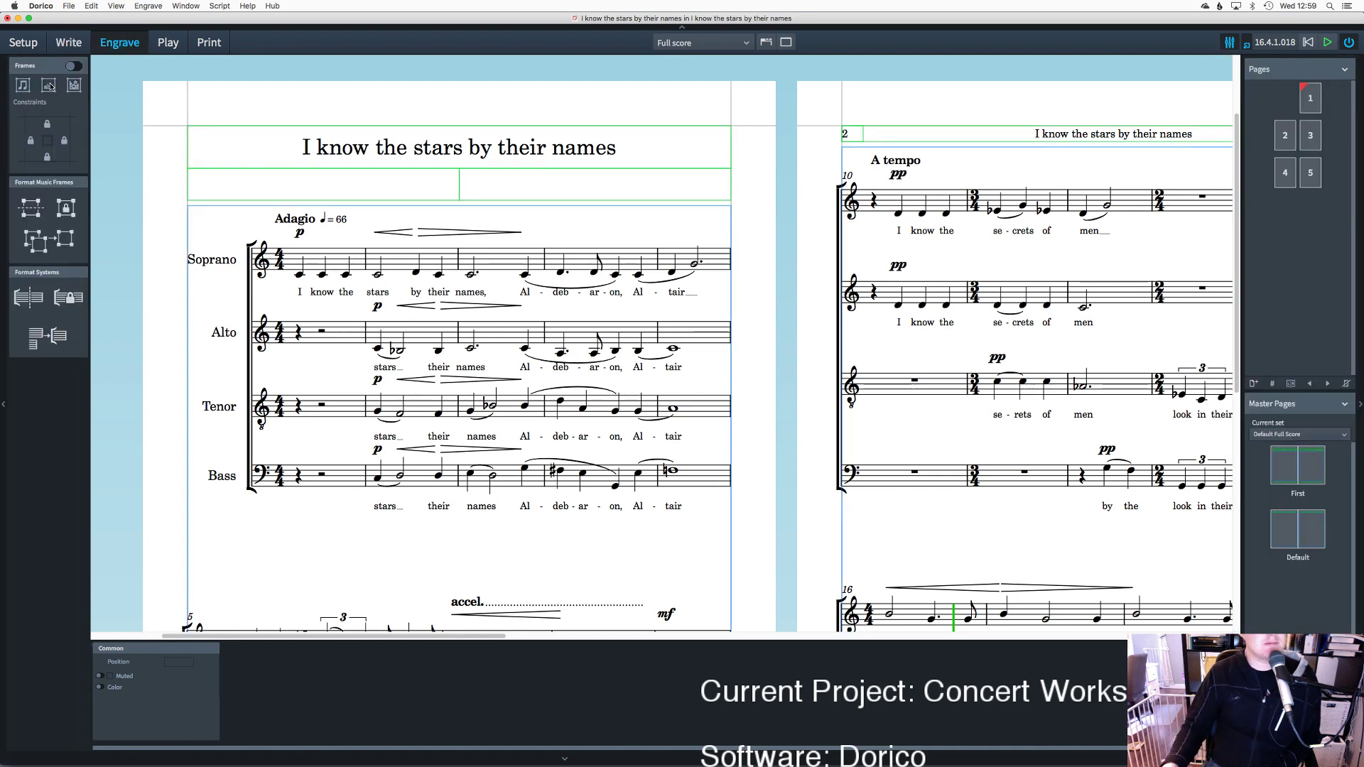
pyautogui.doubleClick(221, 183)
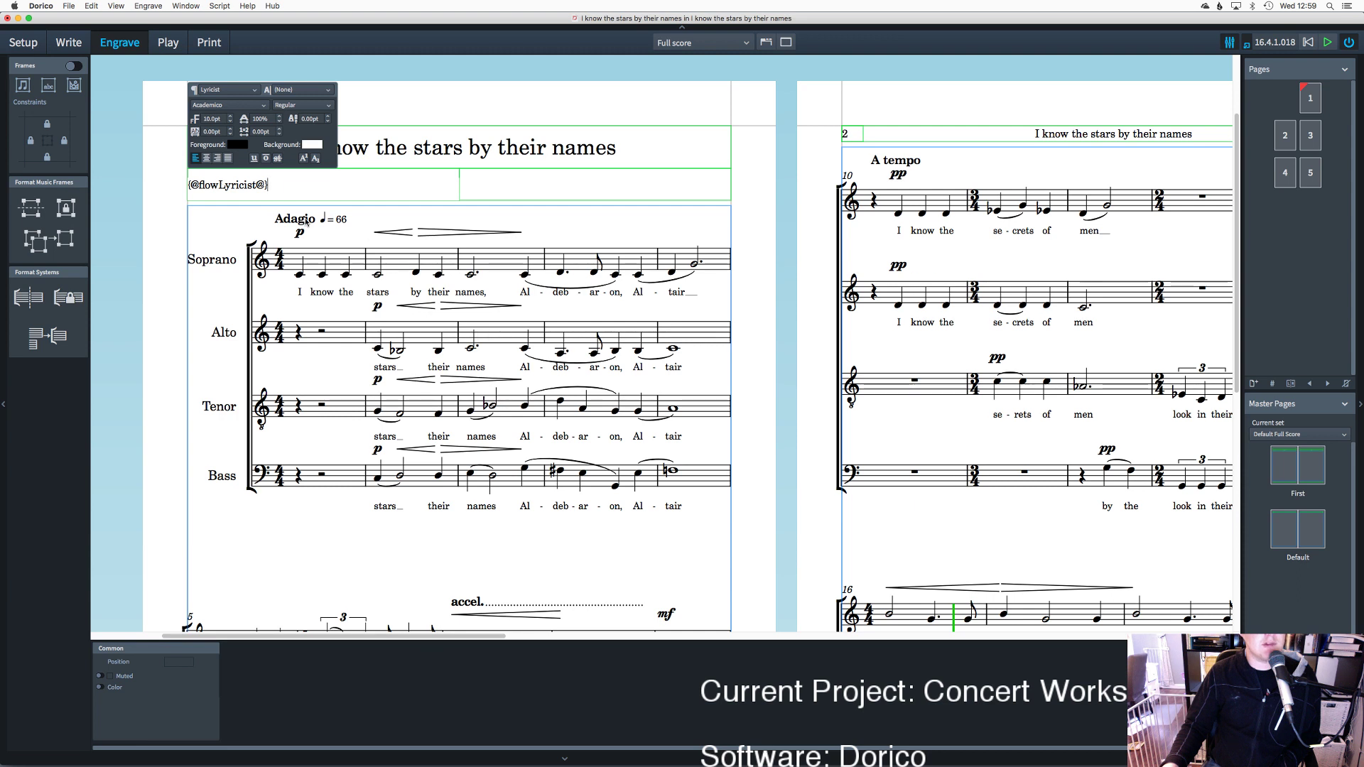
pyautogui.press('super+2')
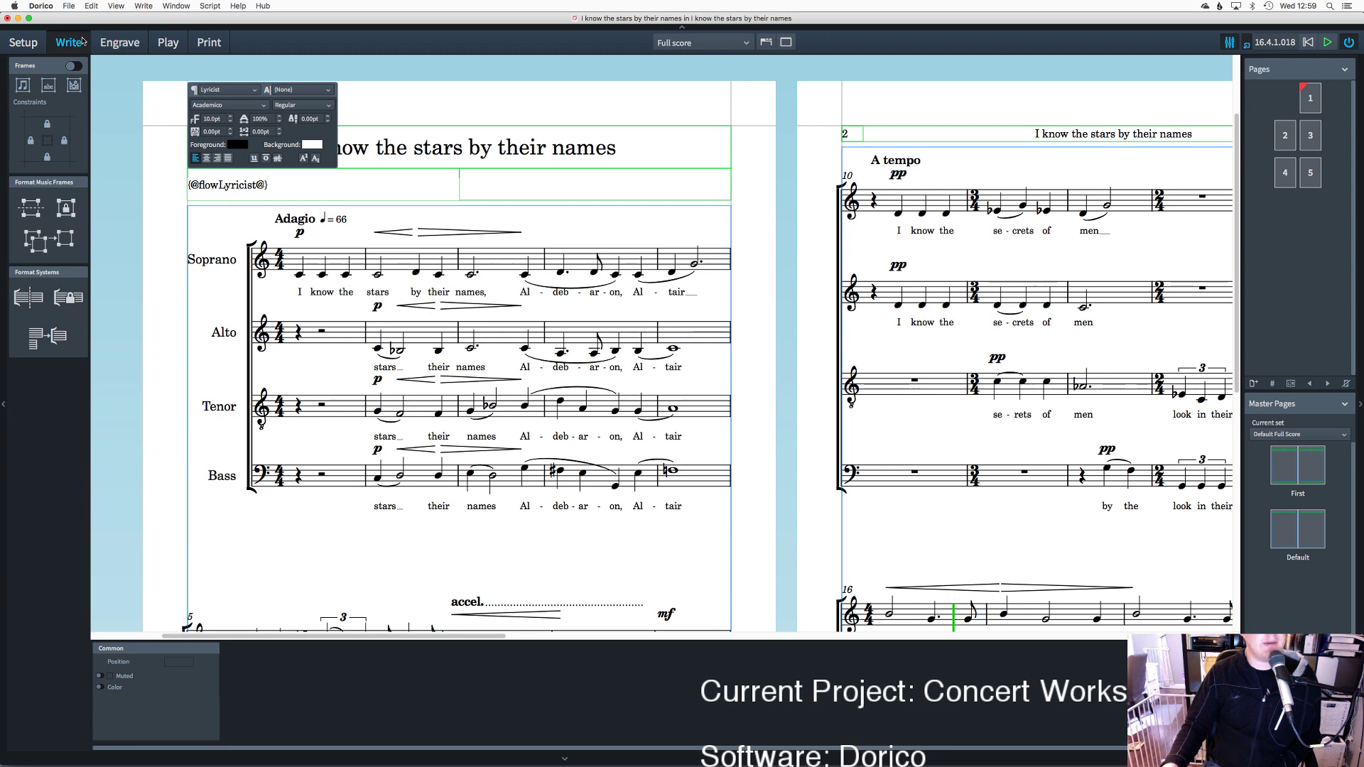
# Step: Review the Note Grouping notation options of the flow "I know the stars by their names" in Setup mode and close them
pyautogui.press('super+1')
pyautogui.rightClick(317, 692)
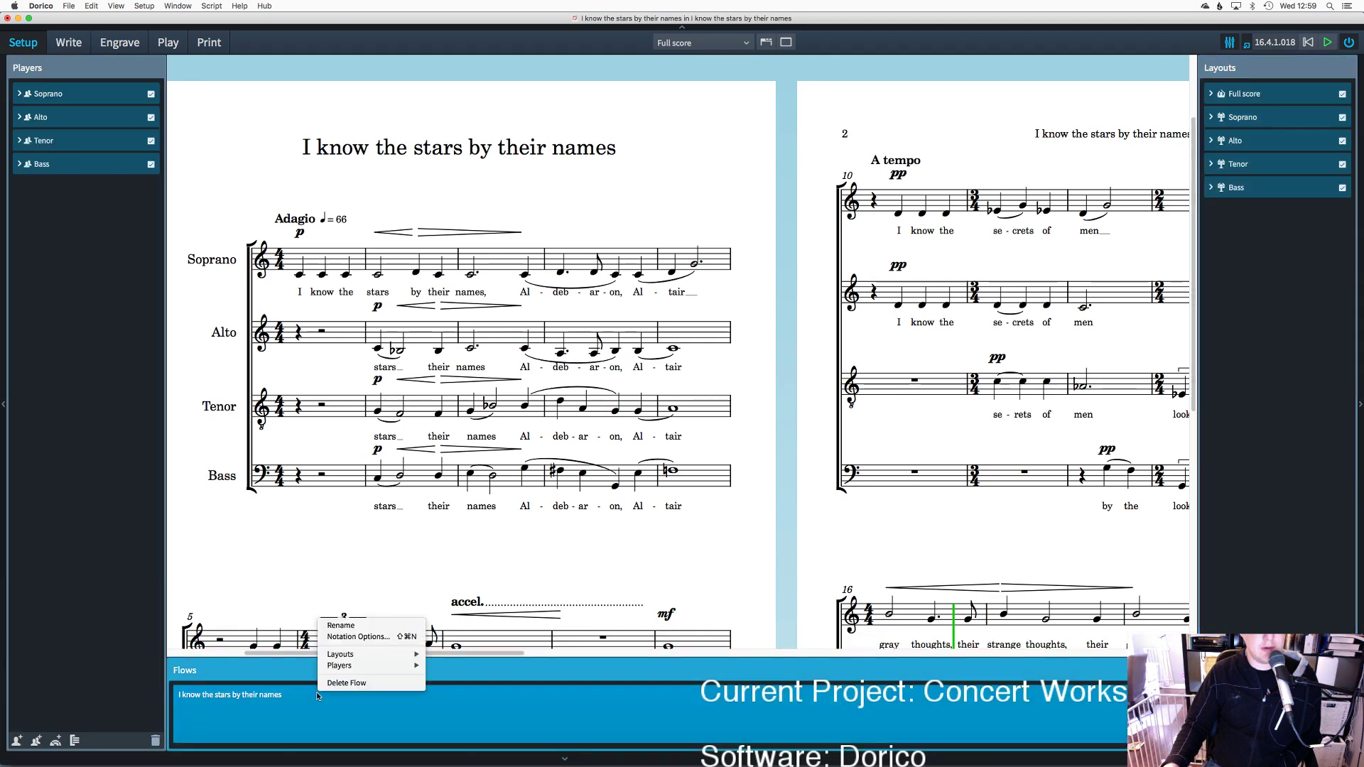
pyautogui.click(343, 637)
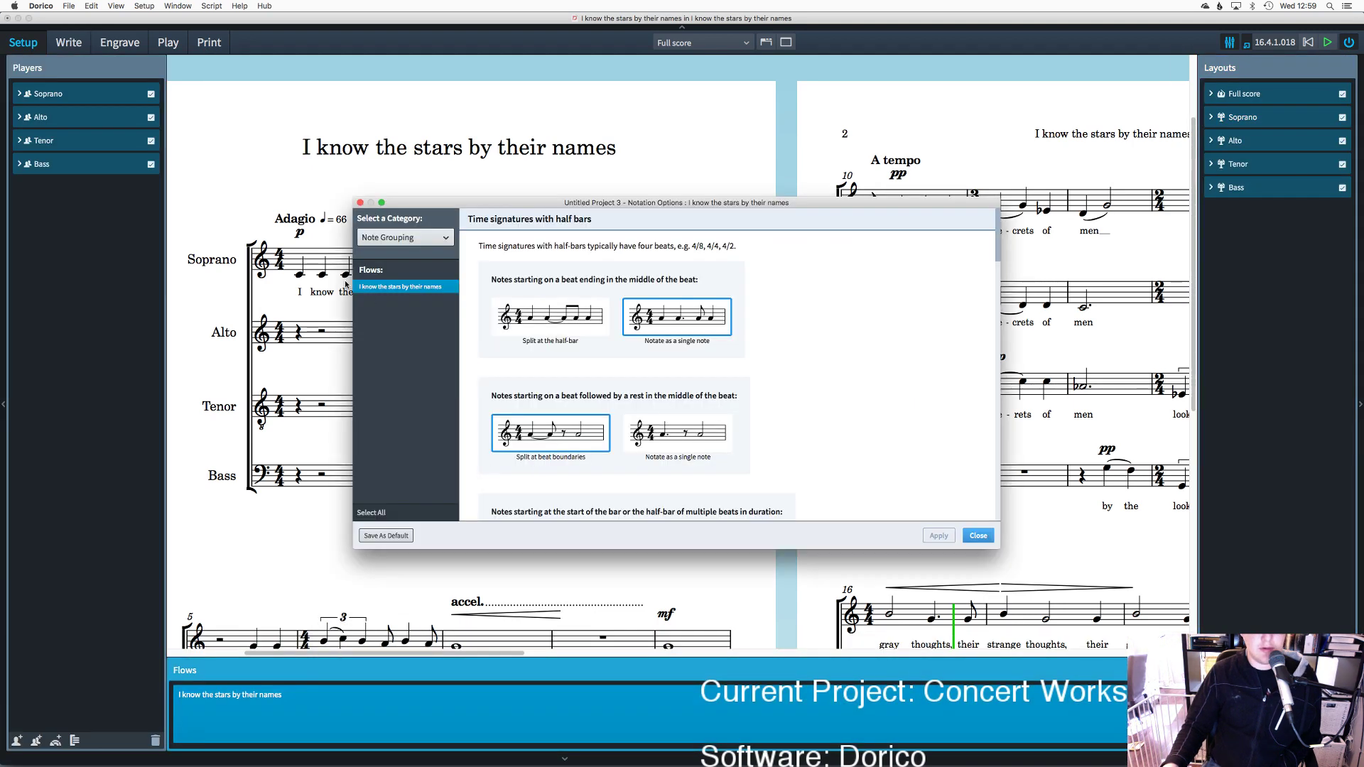
pyautogui.click(360, 203)
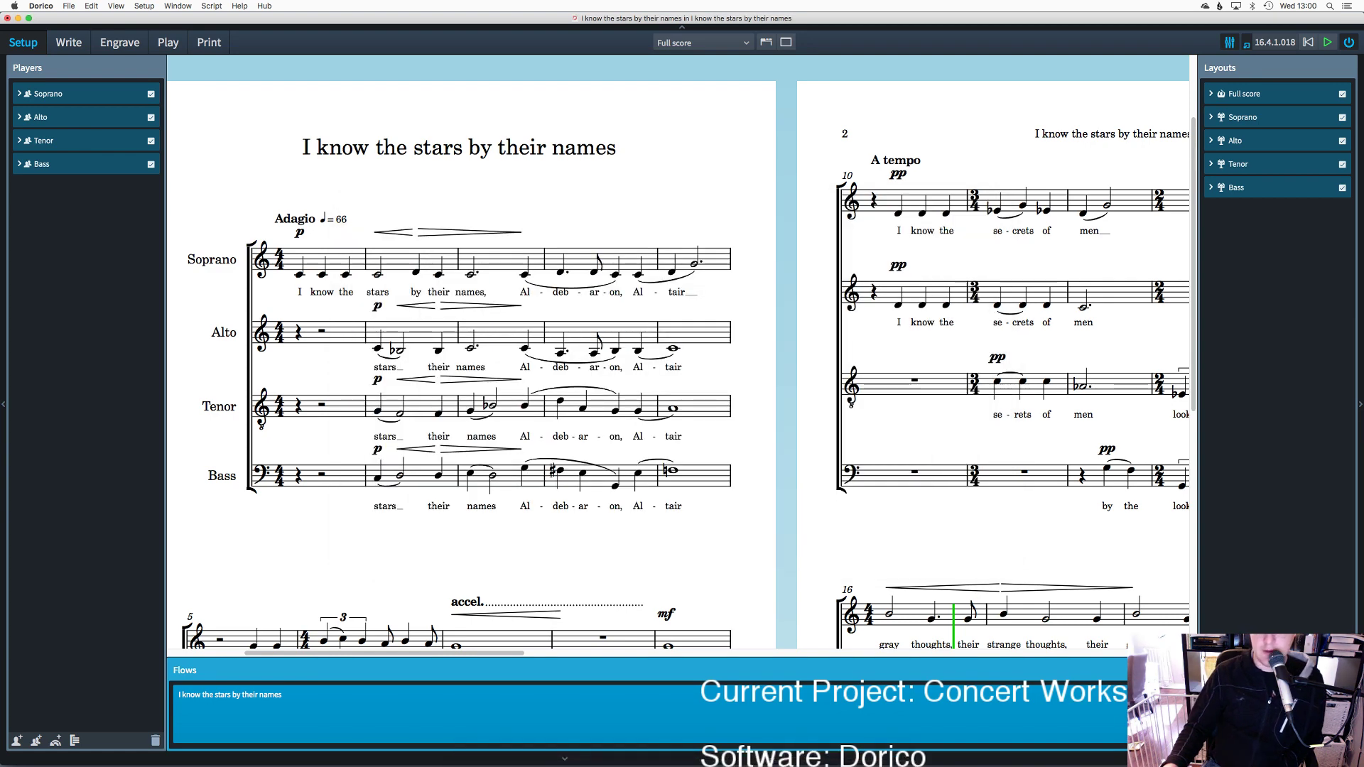
pyautogui.press('super+shift+n')
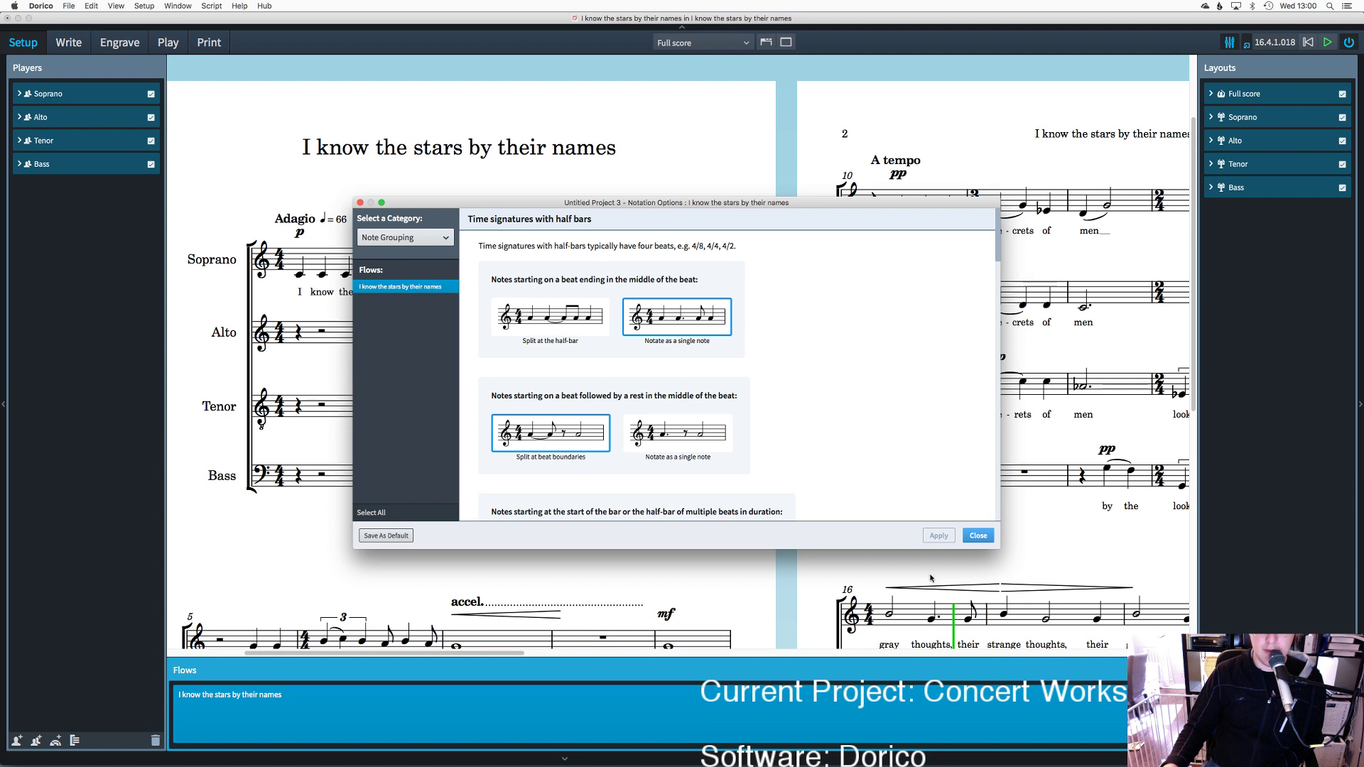
pyautogui.click(978, 535)
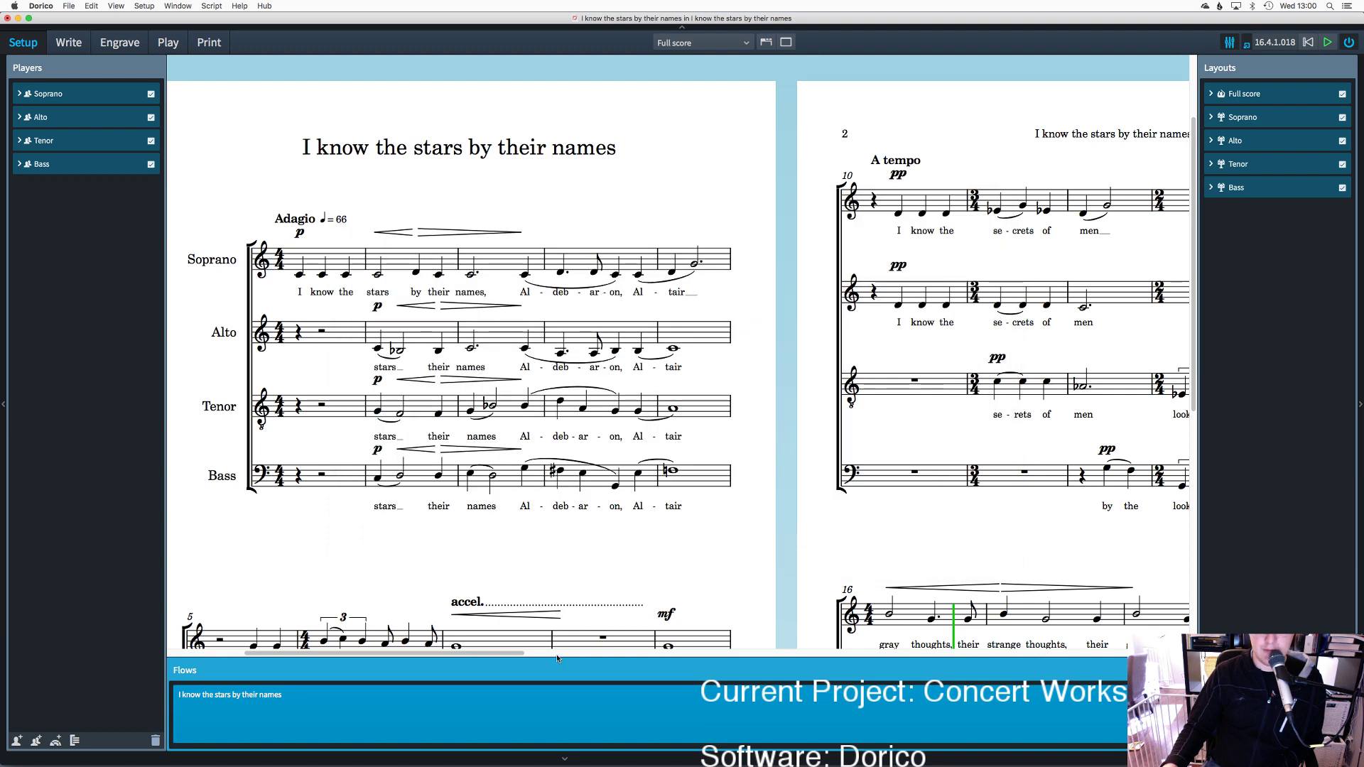
# Step: Check the flow's assigned players and its editable name, keeping "I know the stars by their names"
pyautogui.rightClick(429, 713)
pyautogui.moveTo(458, 686)
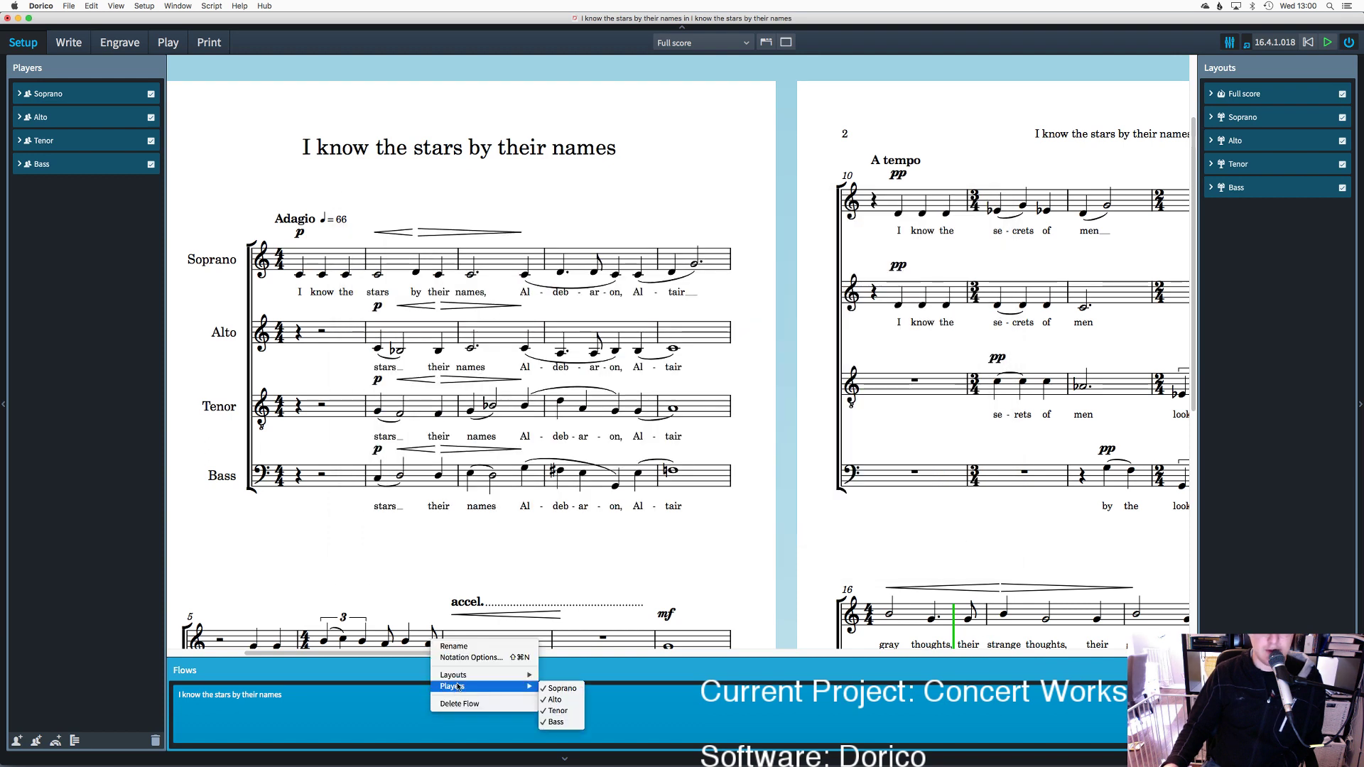
pyautogui.click(468, 648)
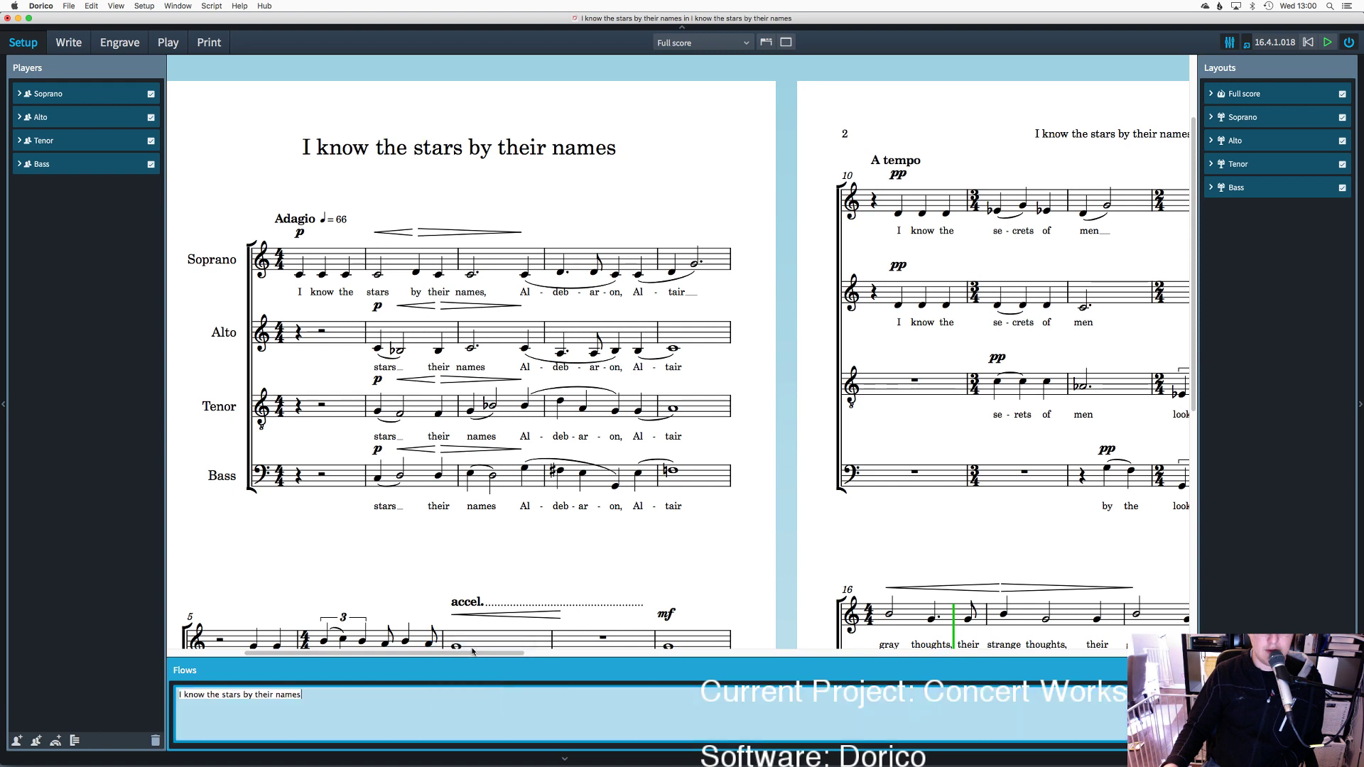
pyautogui.press('Return')
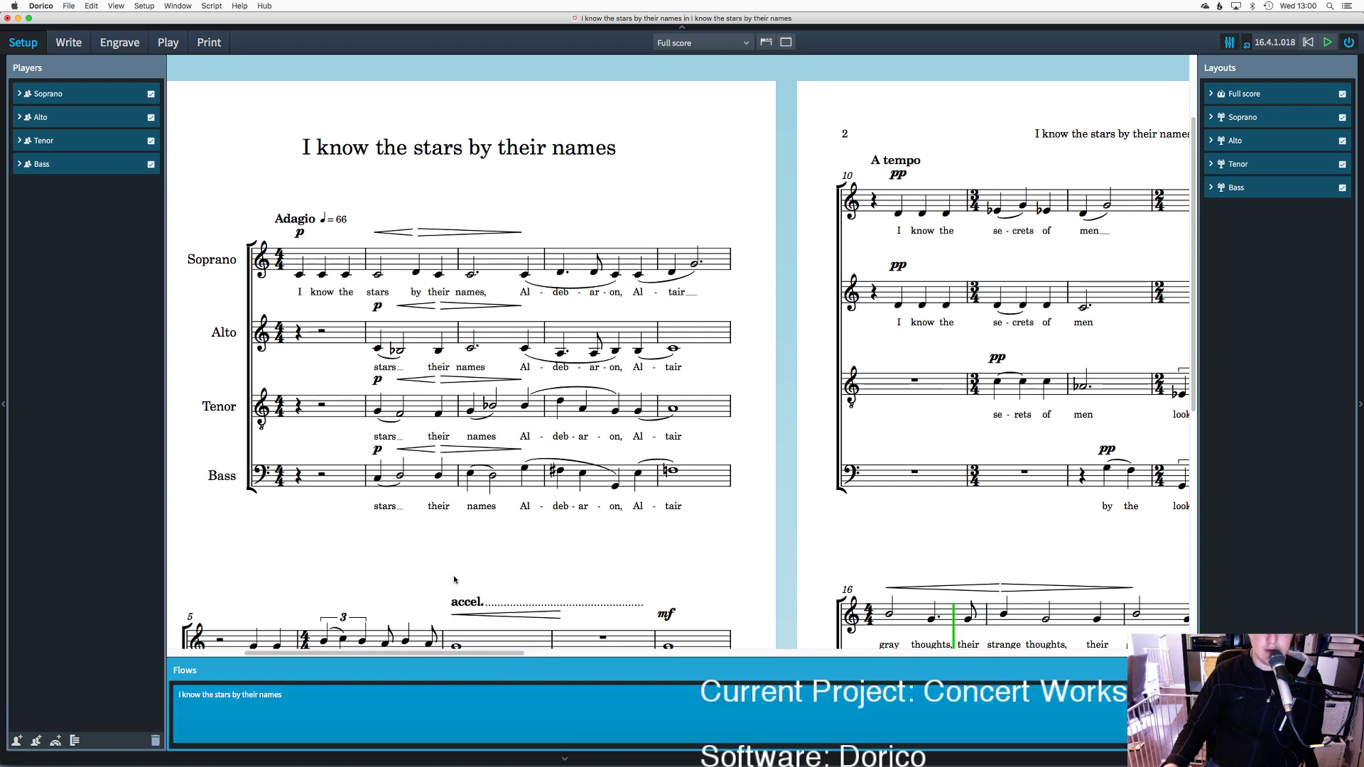
pyautogui.rightClick(328, 700)
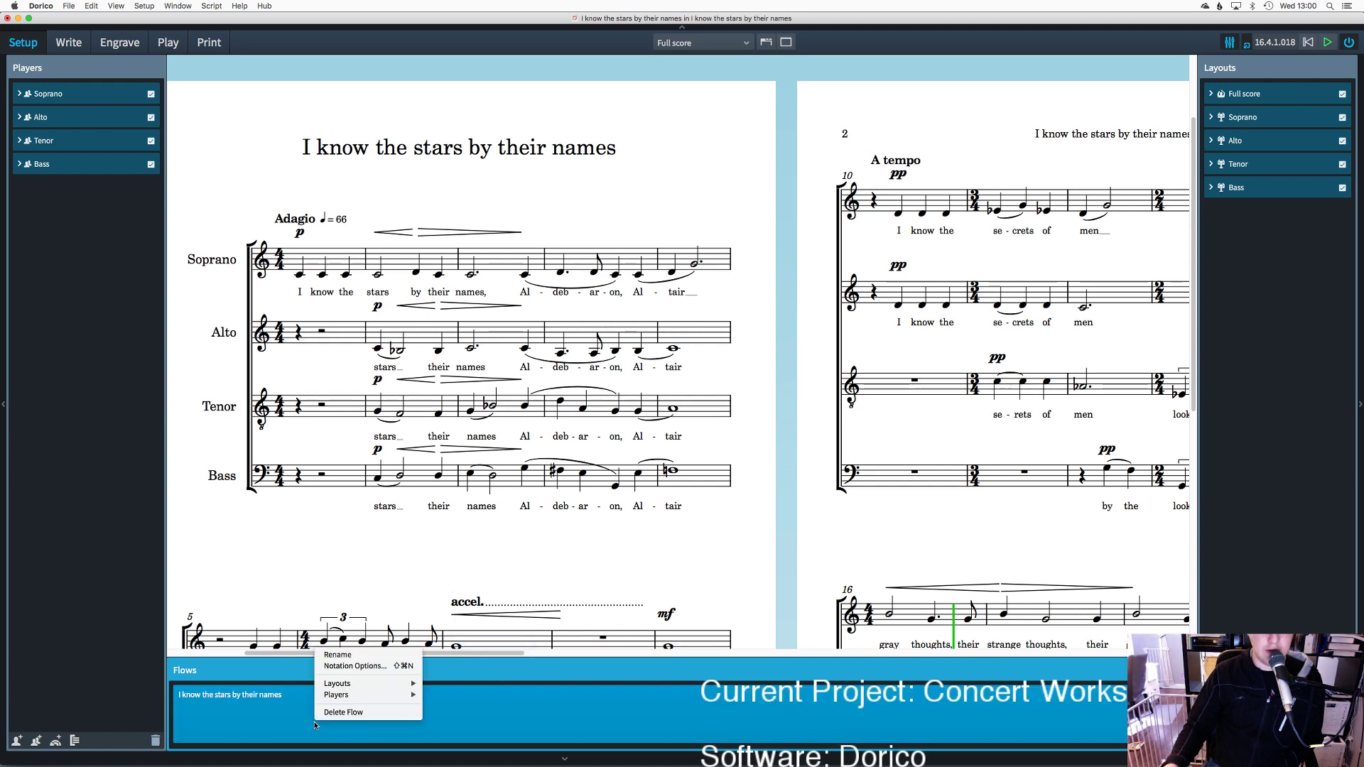
pyautogui.moveTo(356, 694)
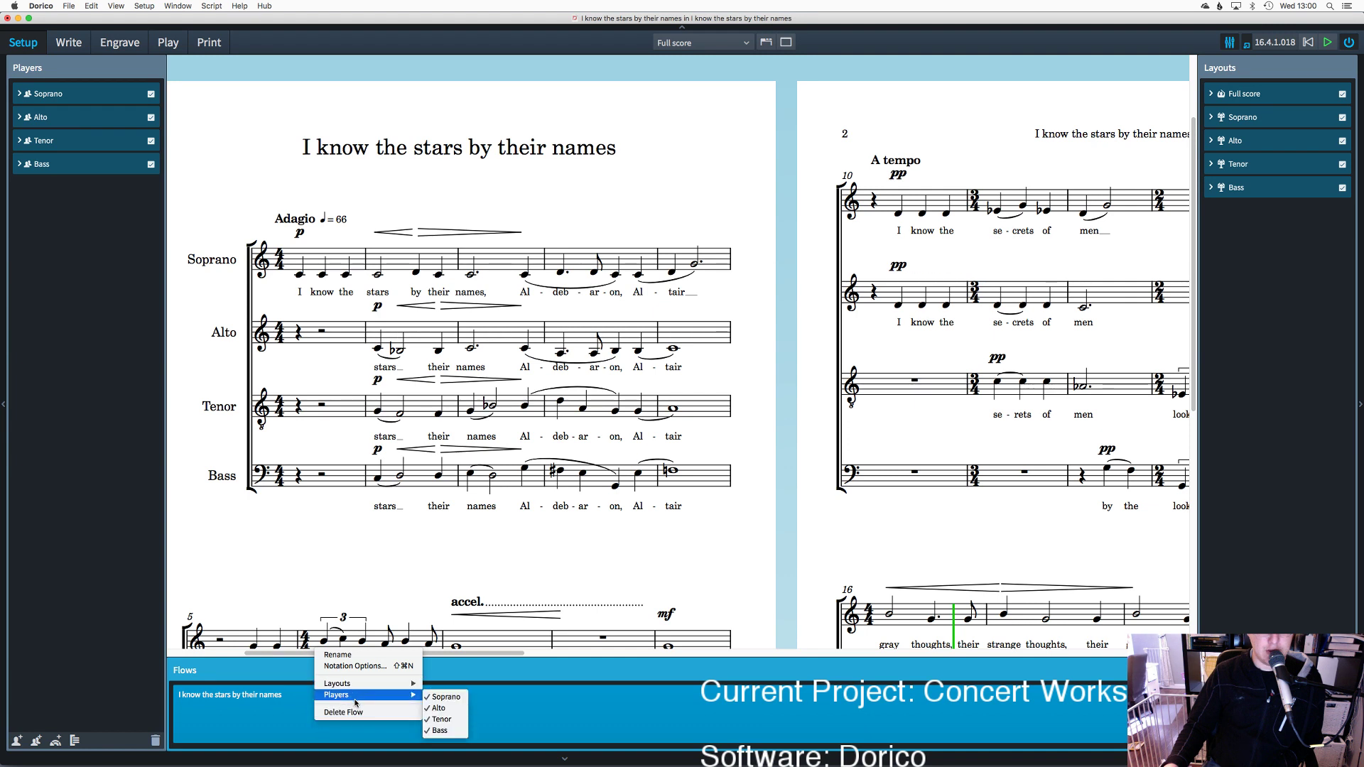
pyautogui.press('Escape')
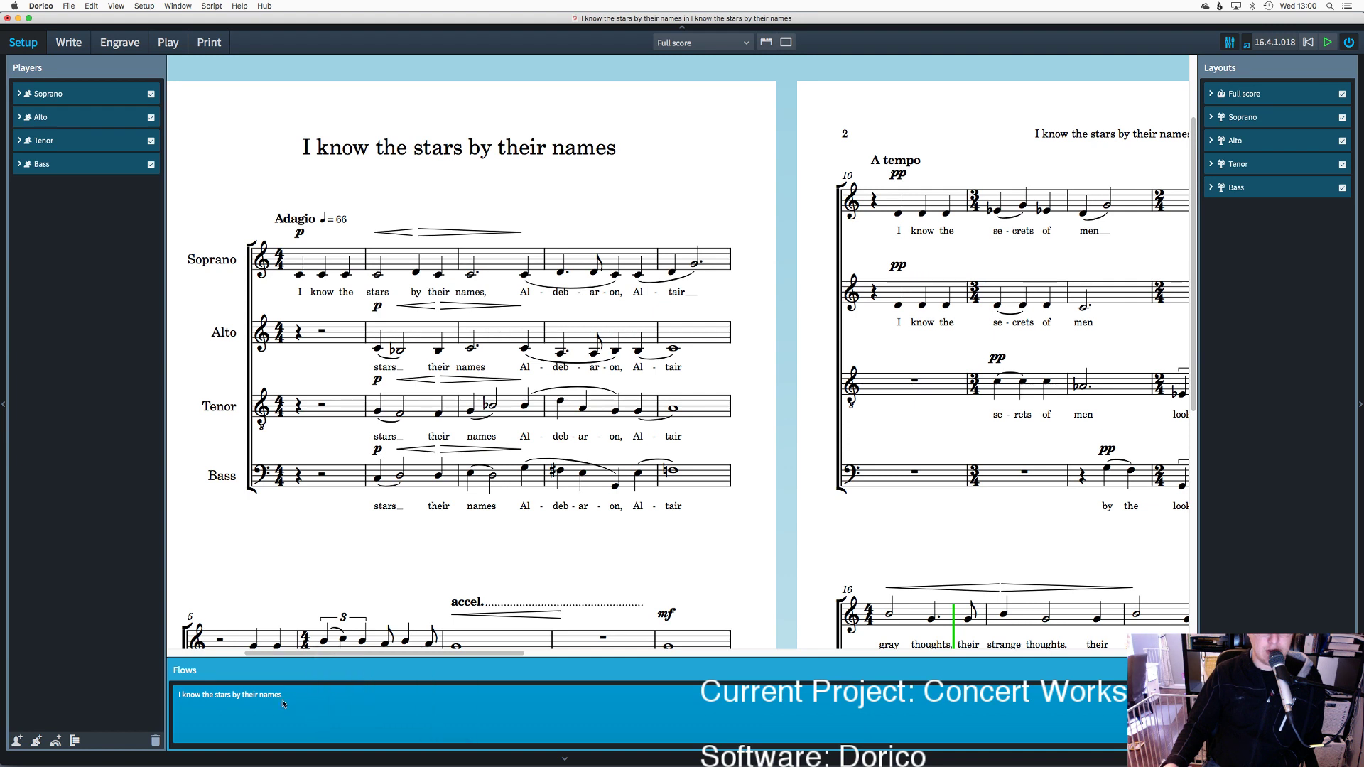
pyautogui.doubleClick(234, 694)
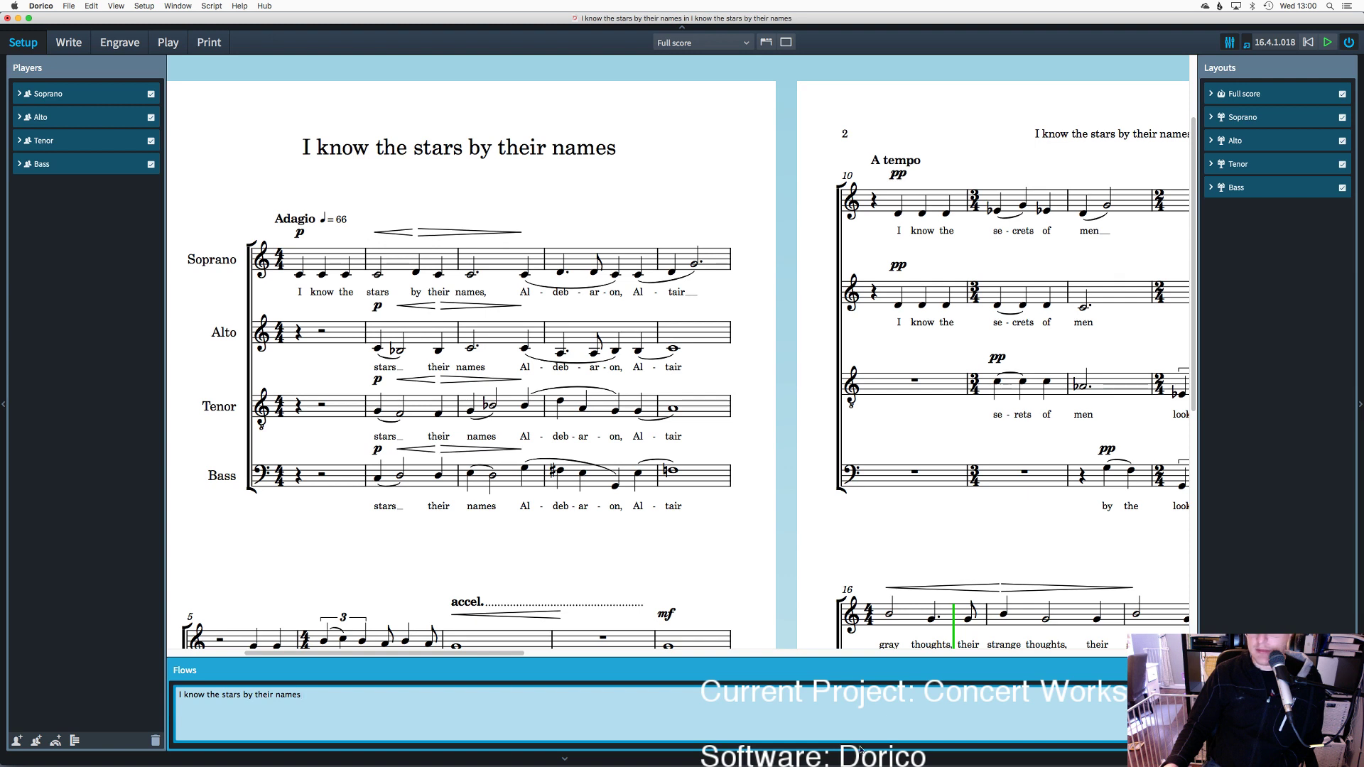
pyautogui.press('Return')
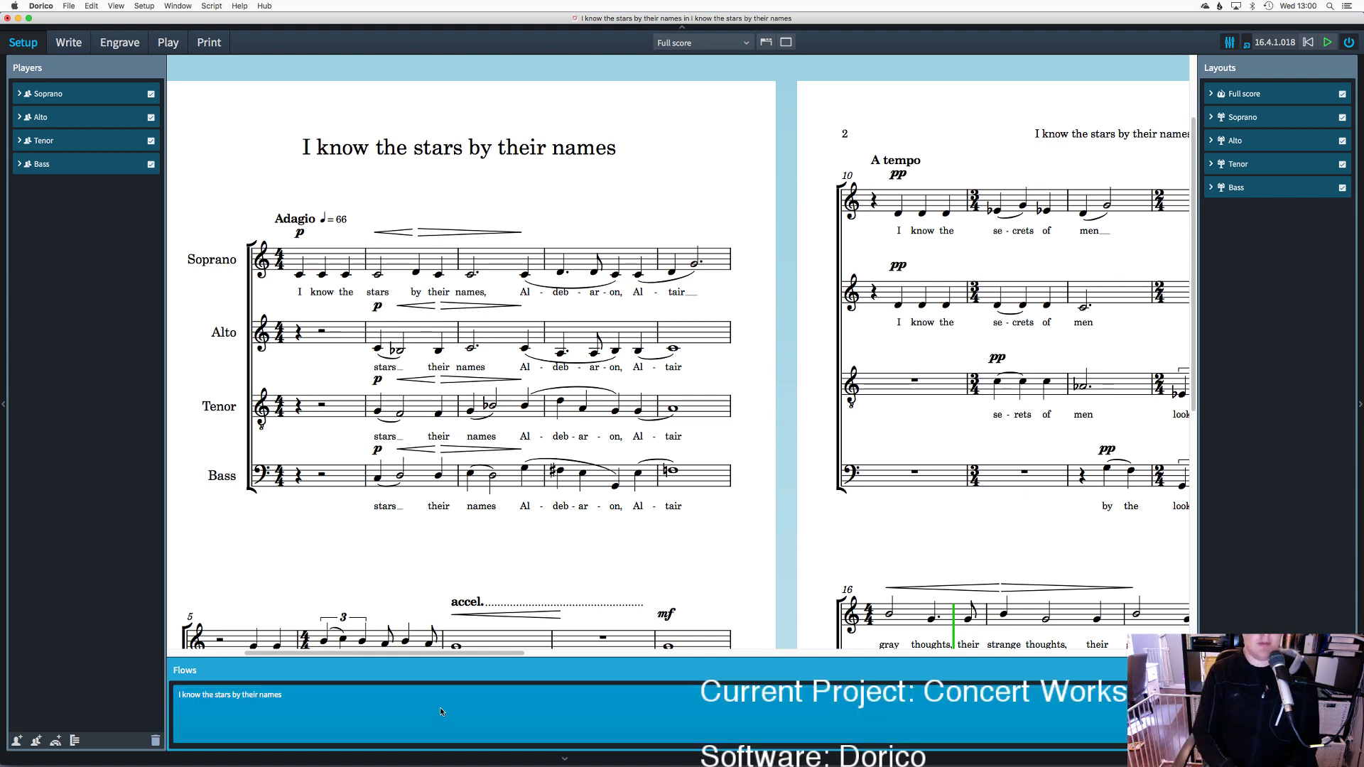
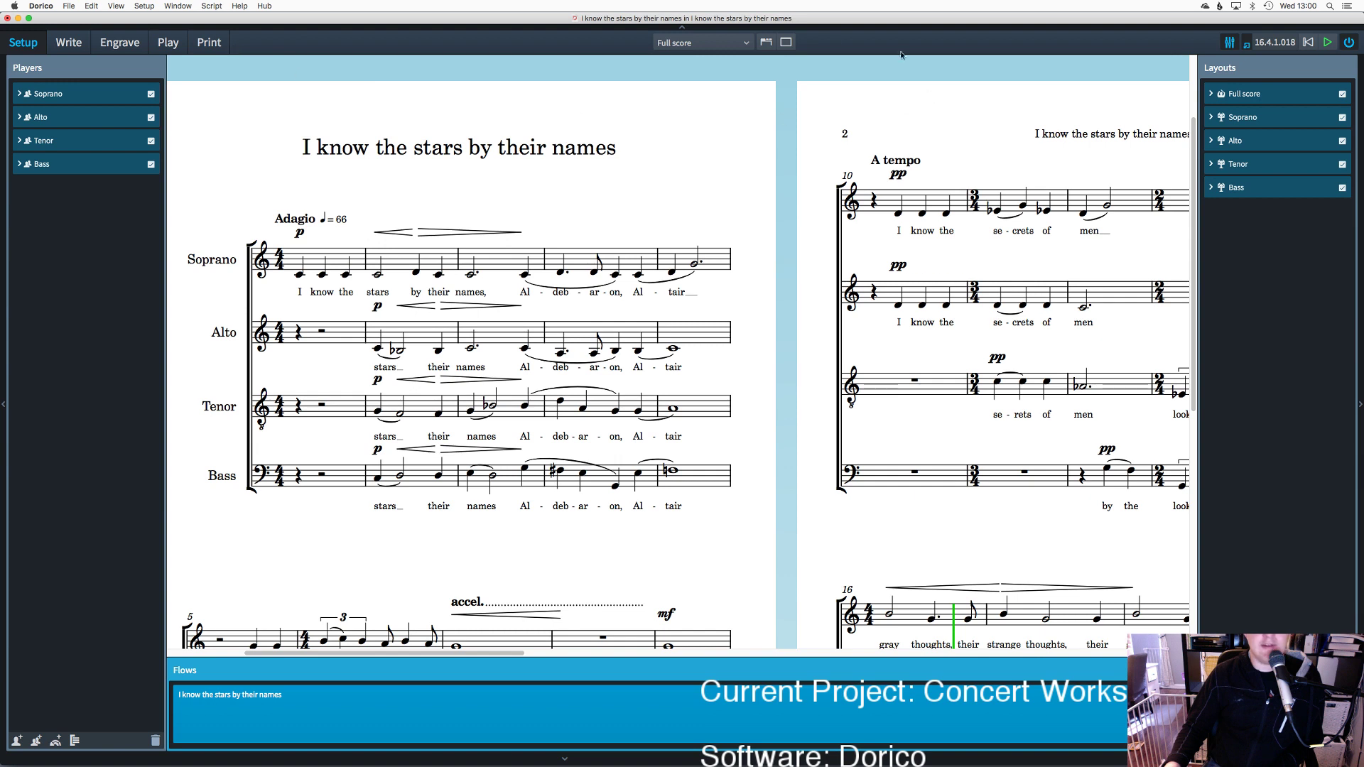
# Step: Return to Write mode with the Full score layout displayed
pyautogui.click(748, 44)
pyautogui.click(749, 46)
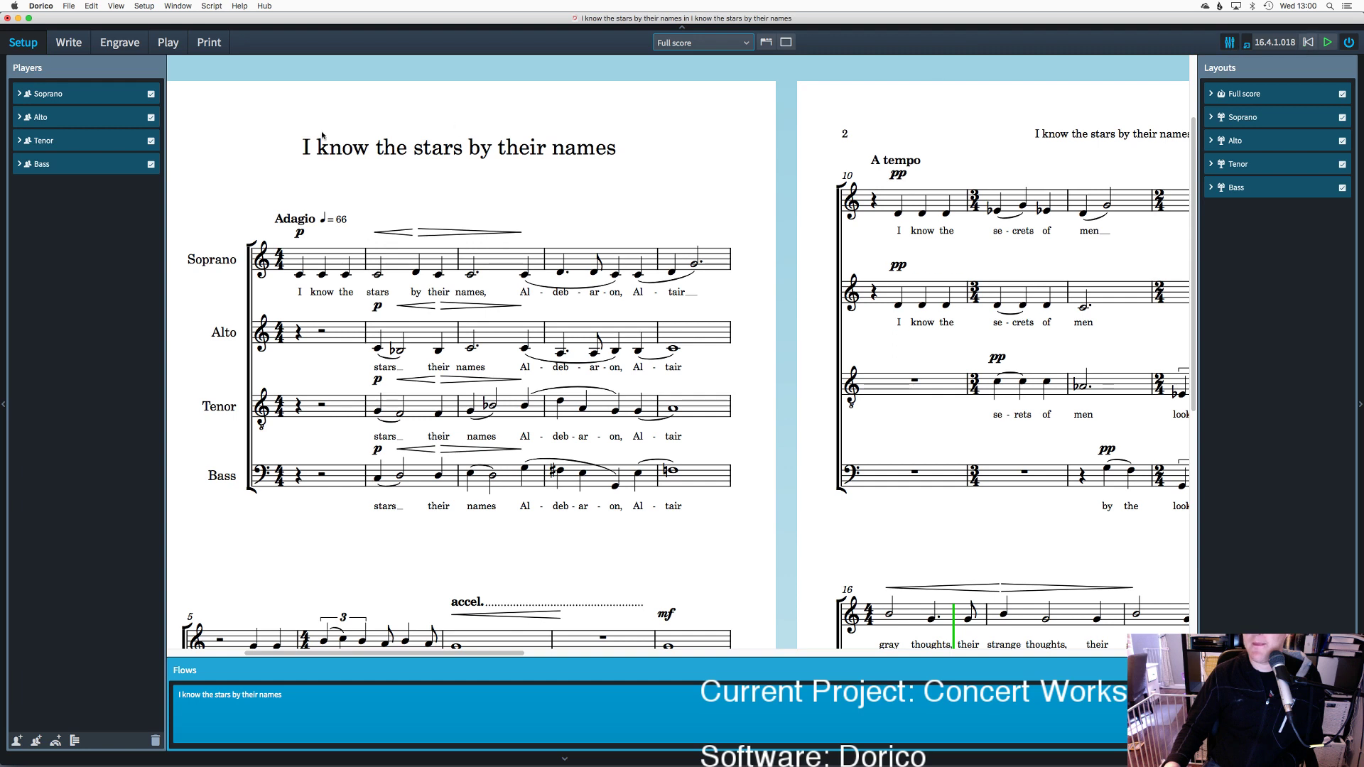
pyautogui.click(69, 43)
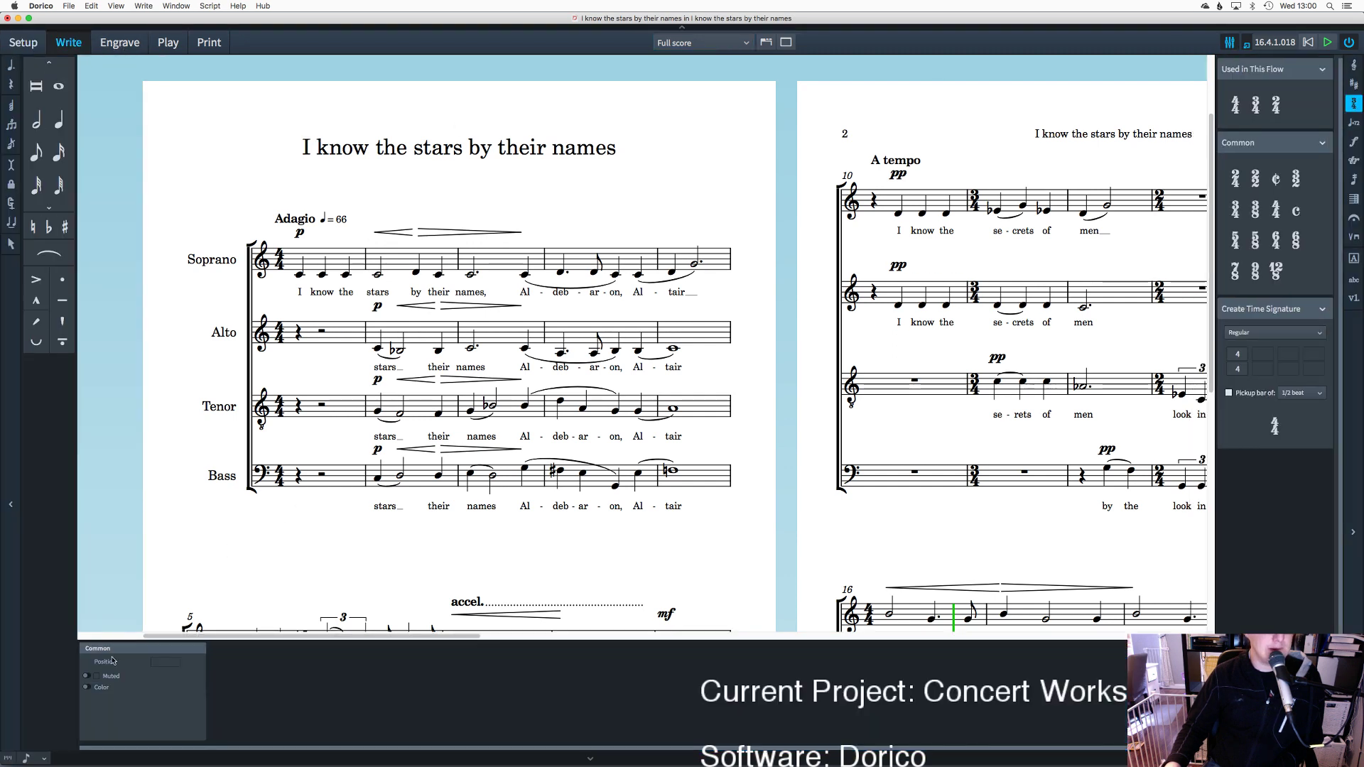
pyautogui.click(45, 759)
pyautogui.click(47, 760)
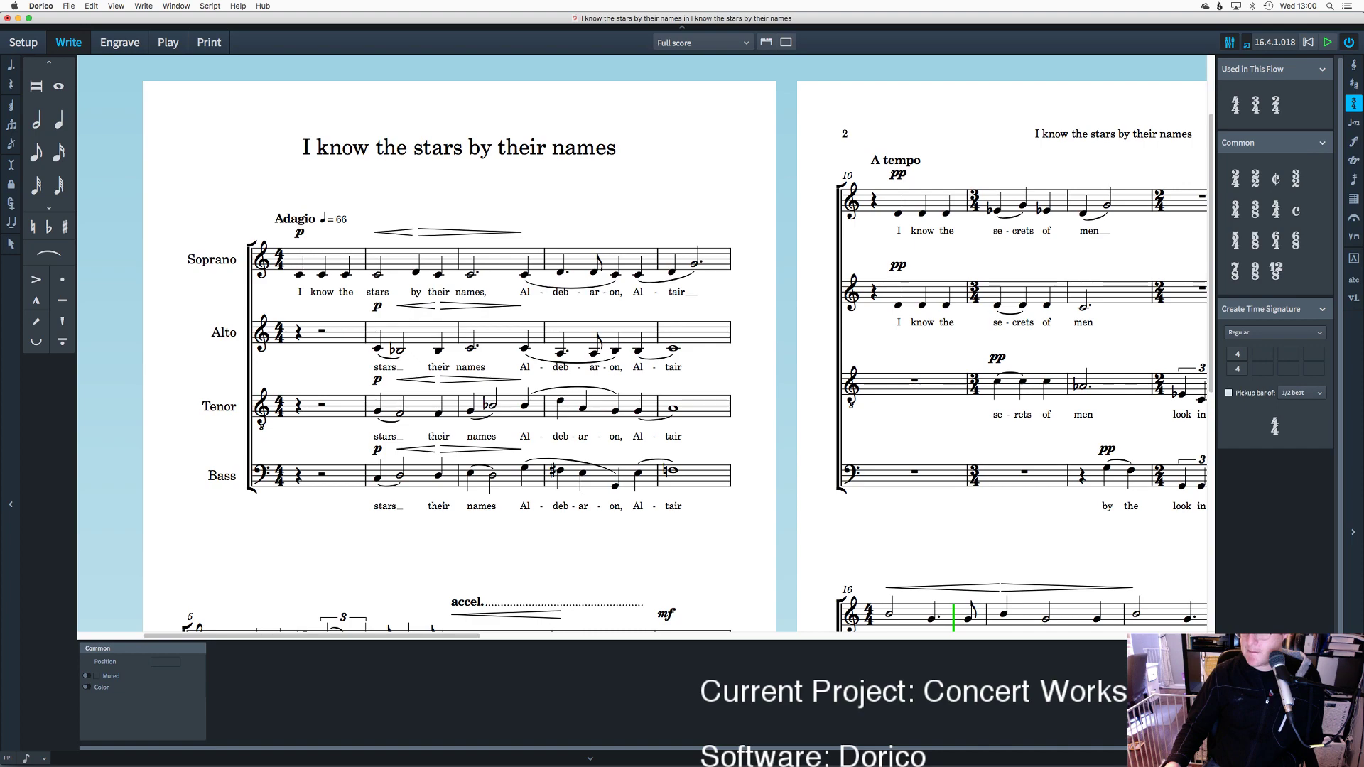
# Step: Look over pages 2 and 3 of the score and return to the title page
pyautogui.hscroll(-10, 640, 355)
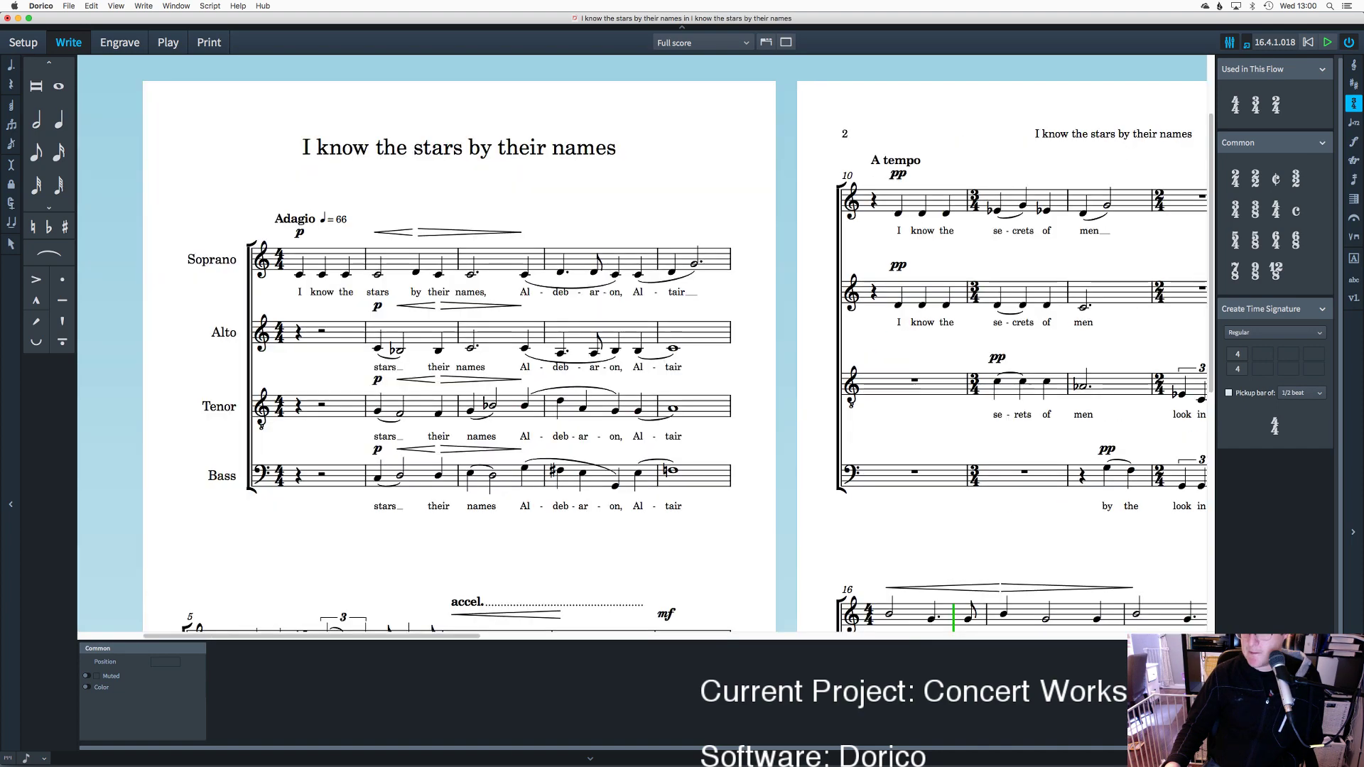
pyautogui.scroll(-10, 986, 381)
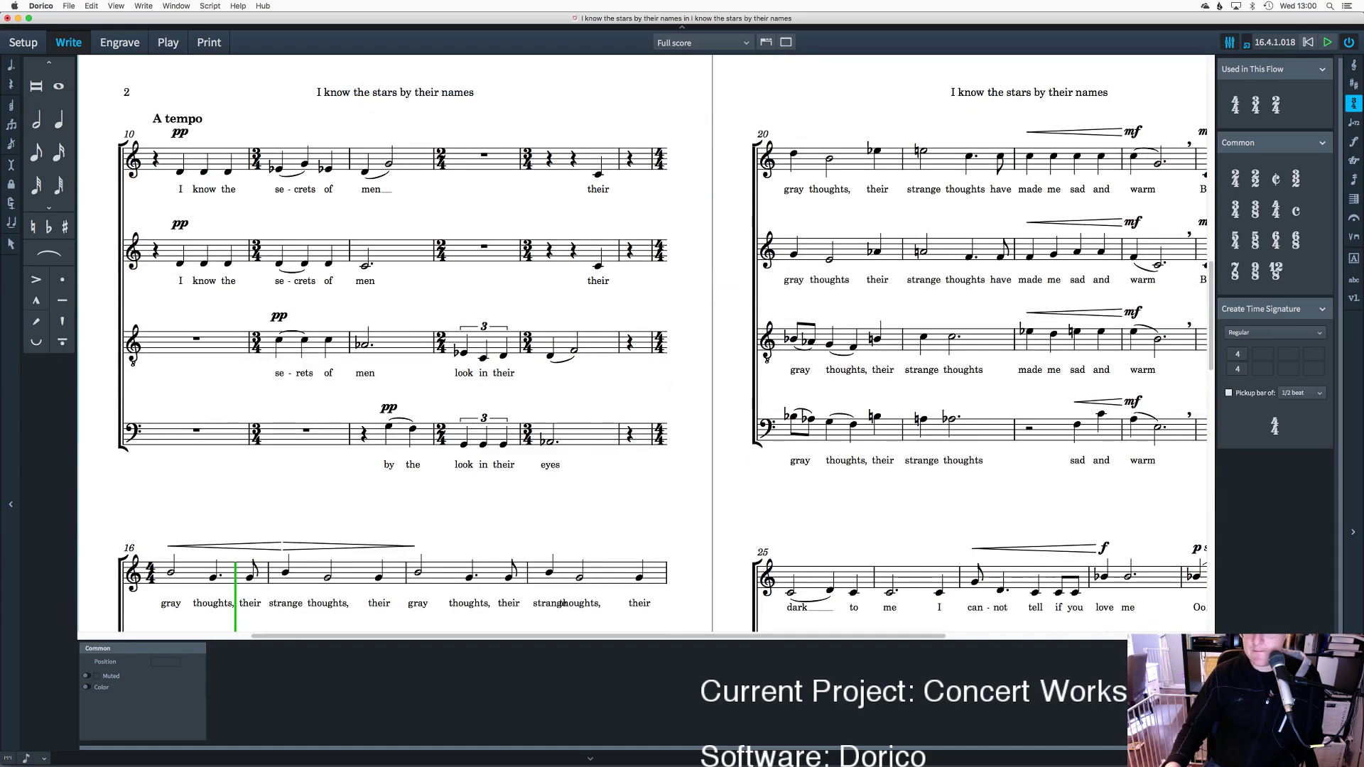
pyautogui.click(1240, 758)
pyautogui.scroll(-10, 839, 236)
pyautogui.scroll(10, 839, 237)
pyautogui.scroll(15, 839, 236)
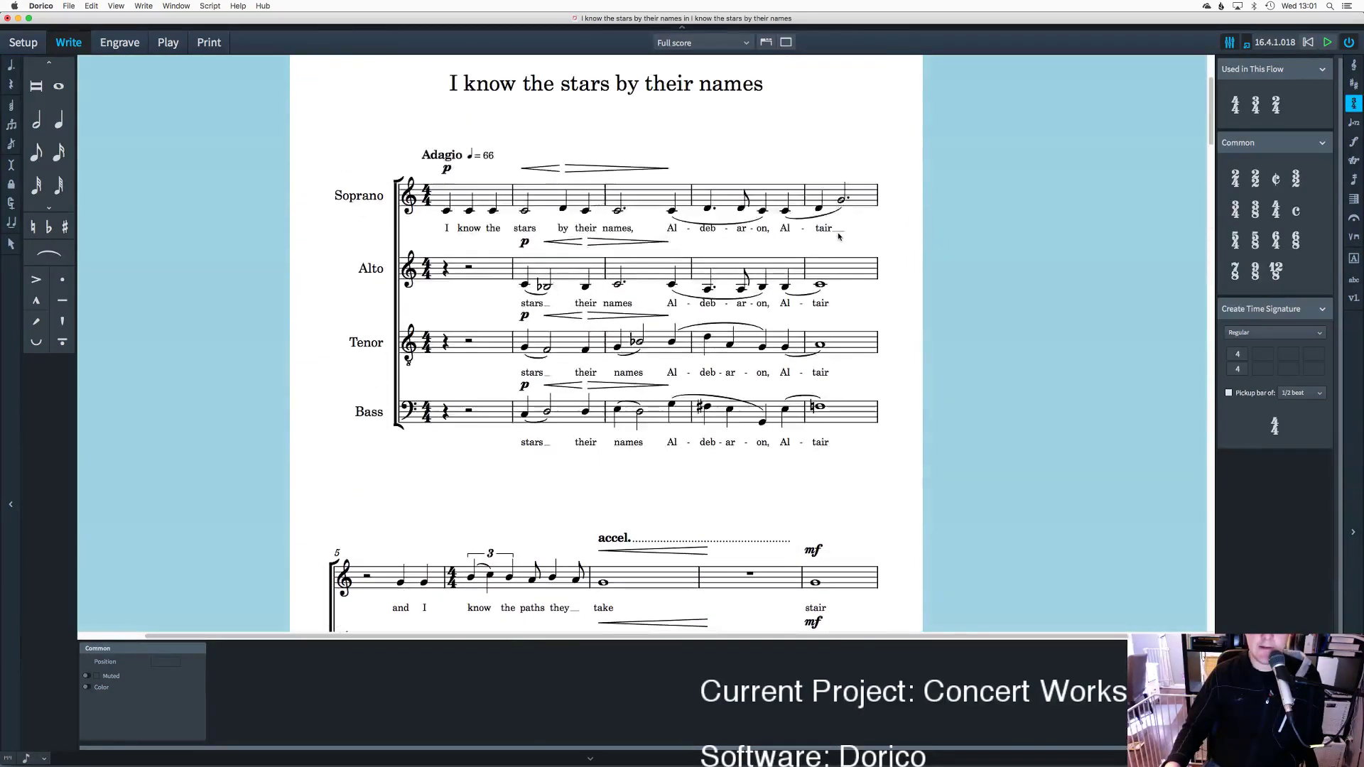
pyautogui.scroll(-3, 839, 237)
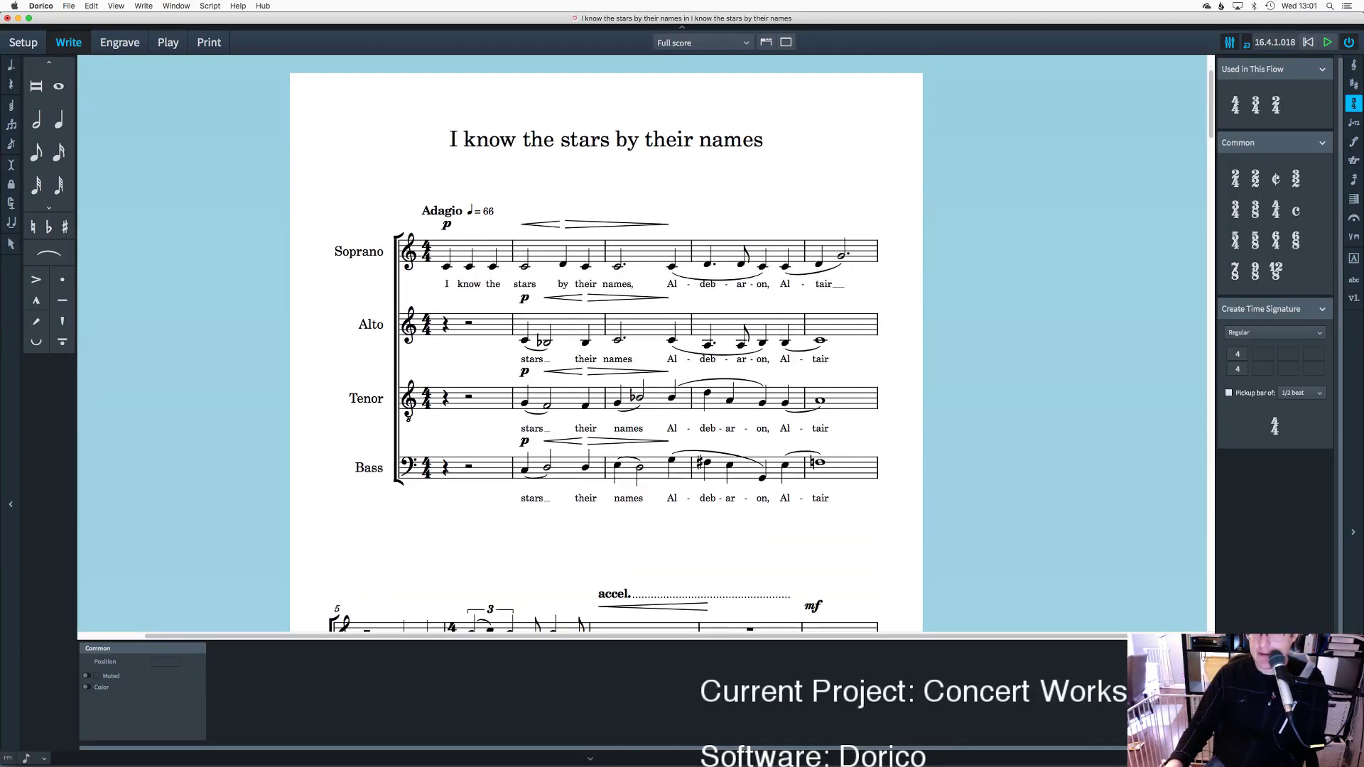
# Step: Examine the opening four-voice system on page 1 up close, through to the start of page 2
pyautogui.press('super+minus')
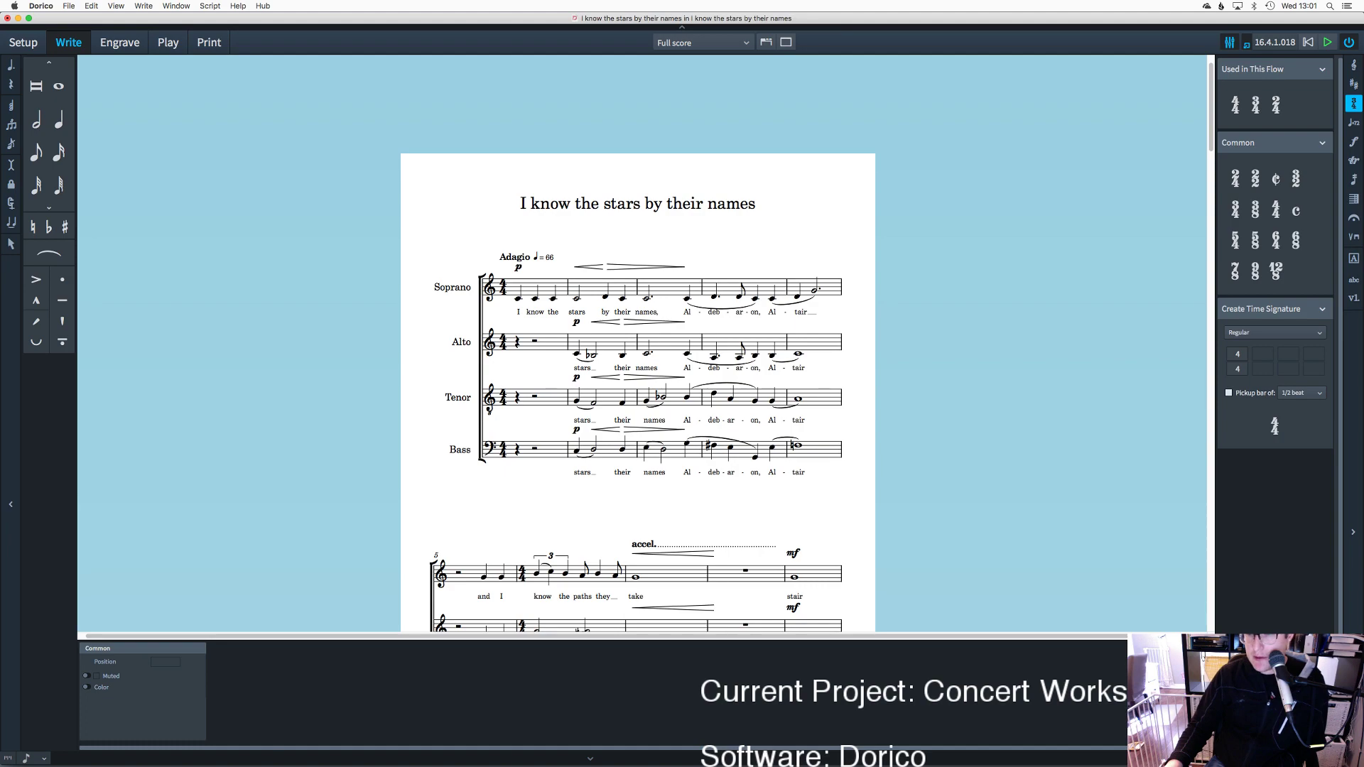
pyautogui.press('super+equal')
pyautogui.press('super+equal')
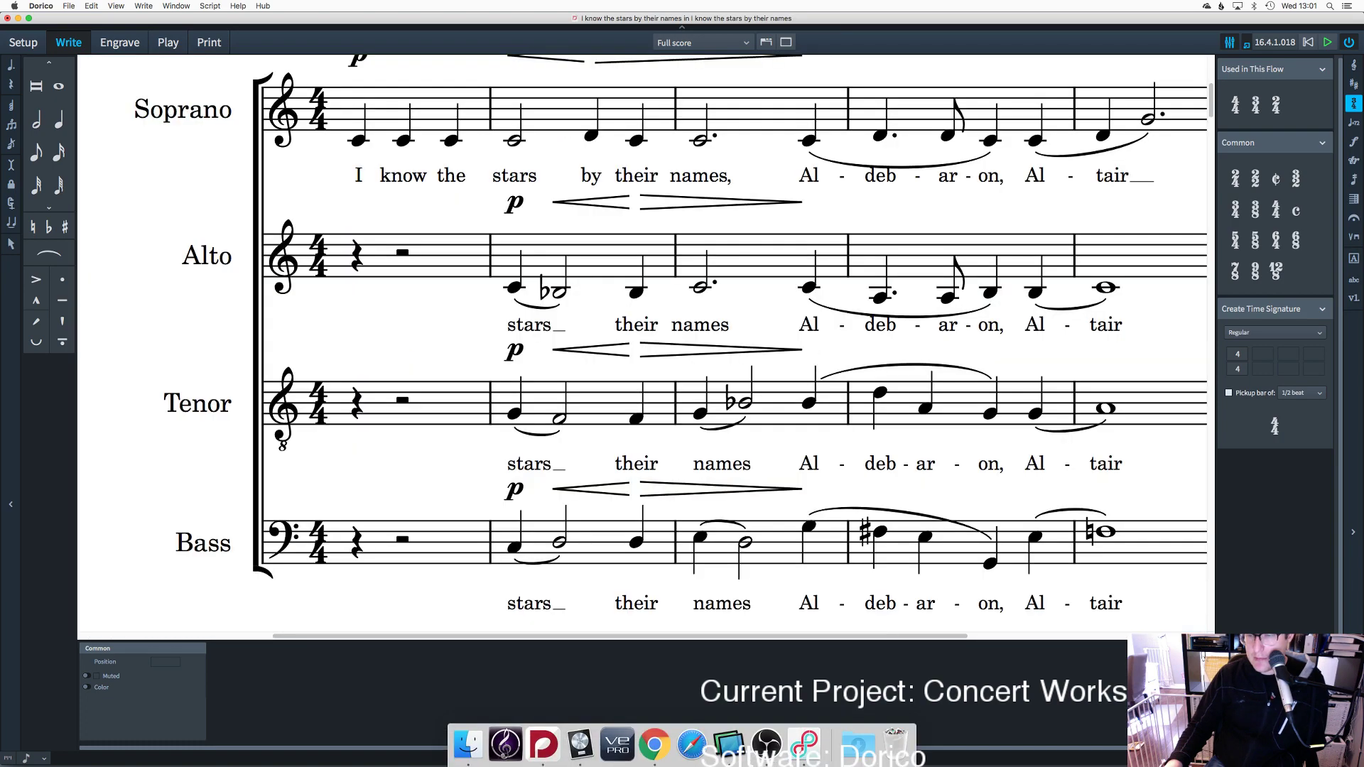
pyautogui.moveTo(1143, 478); pyautogui.dragTo(1033, 485)
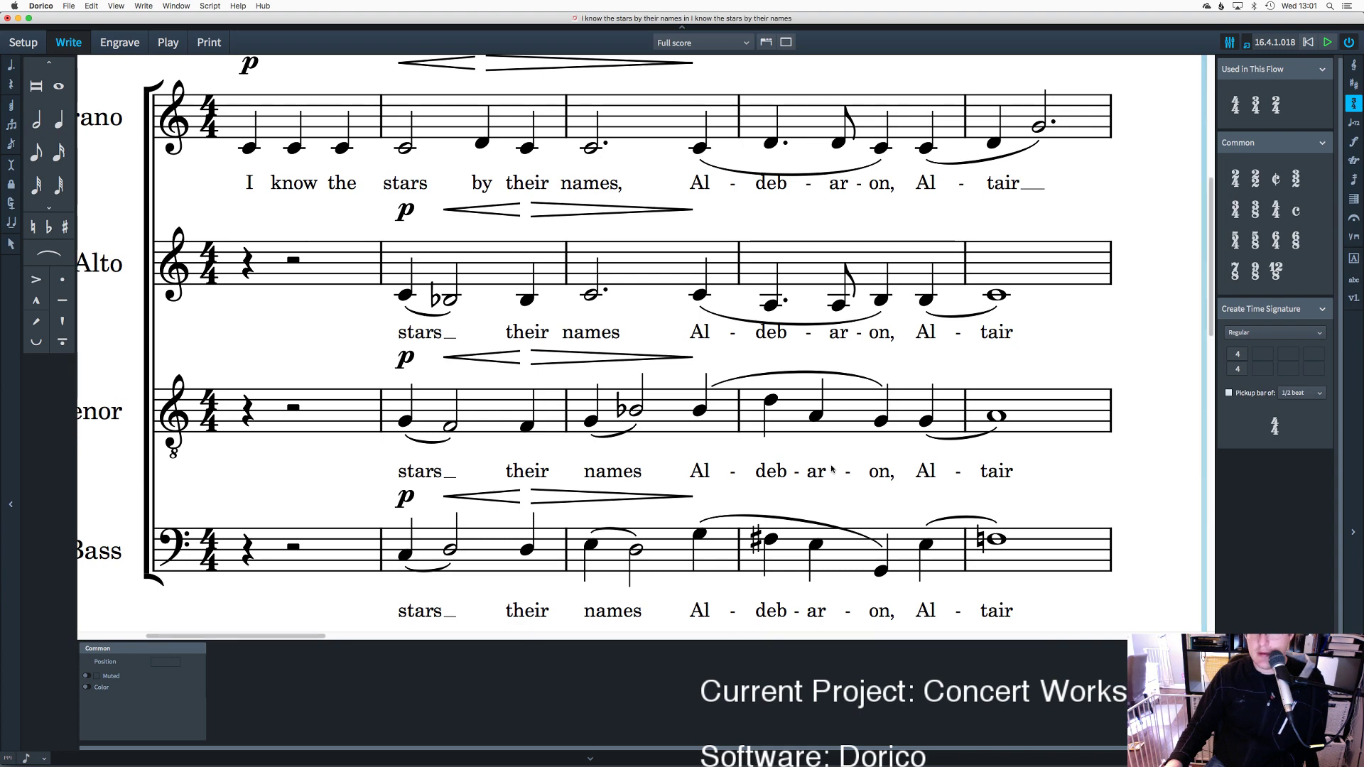
pyautogui.hscroll(10, 1110, 474)
pyautogui.scroll(10, 1010, 424)
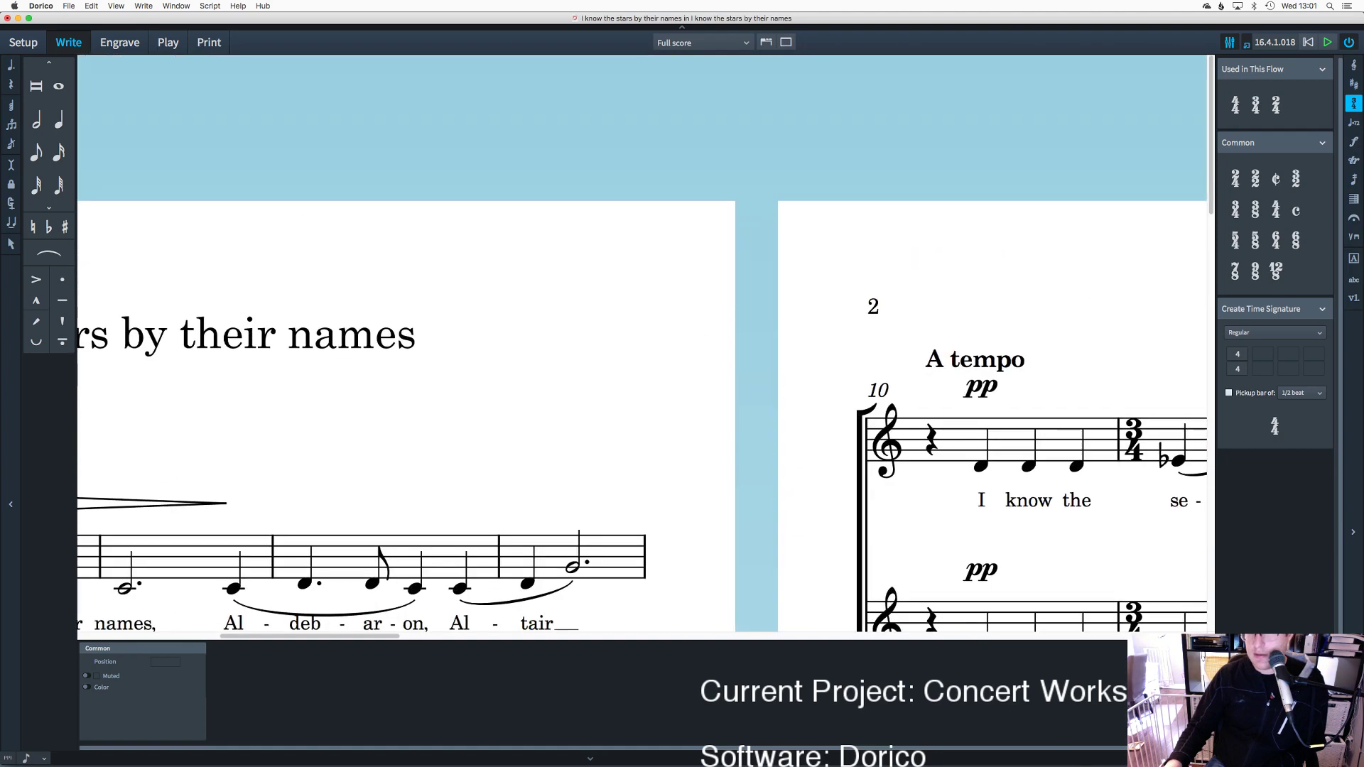
# Step: Bring pages 1 and 2 side by side into view and switch the score to Engrave mode
pyautogui.press('super+minus')
pyautogui.press('super+minus')
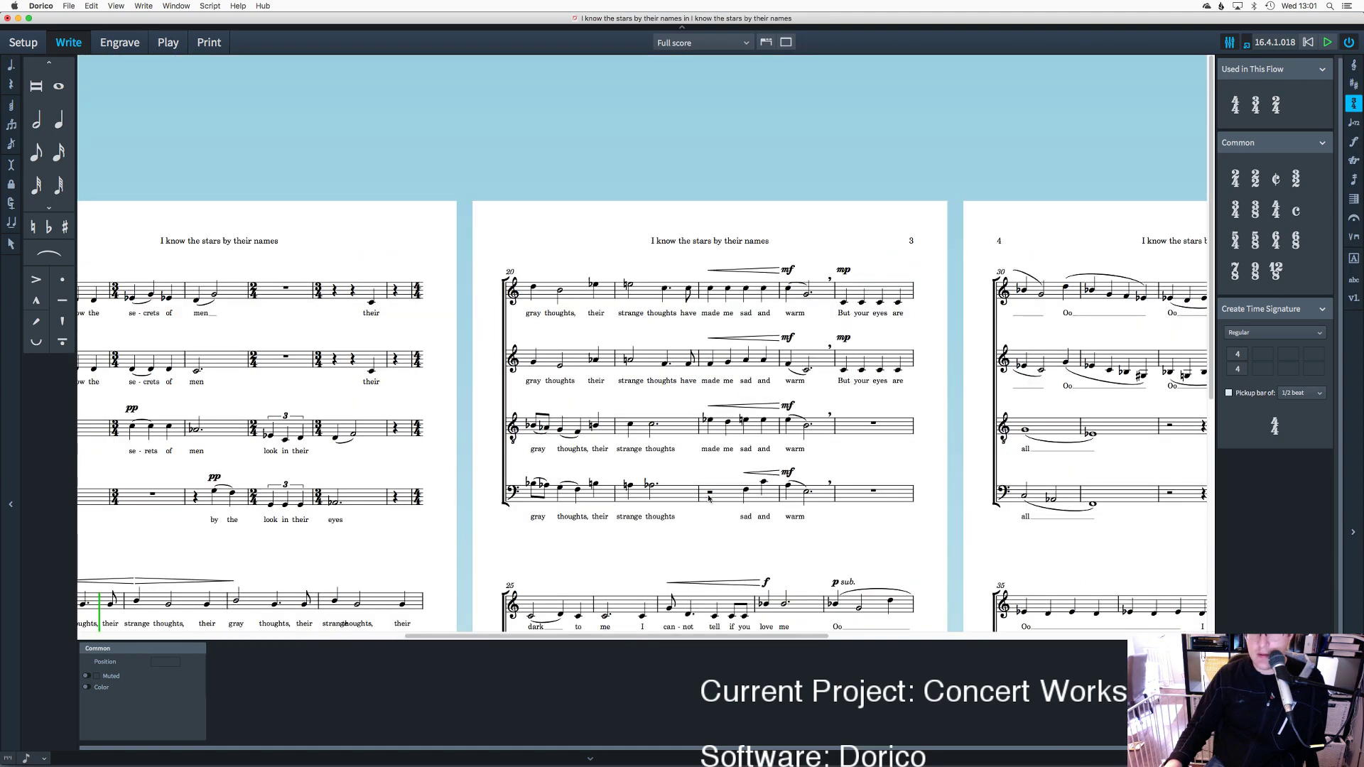
pyautogui.hscroll(-10, 689, 550)
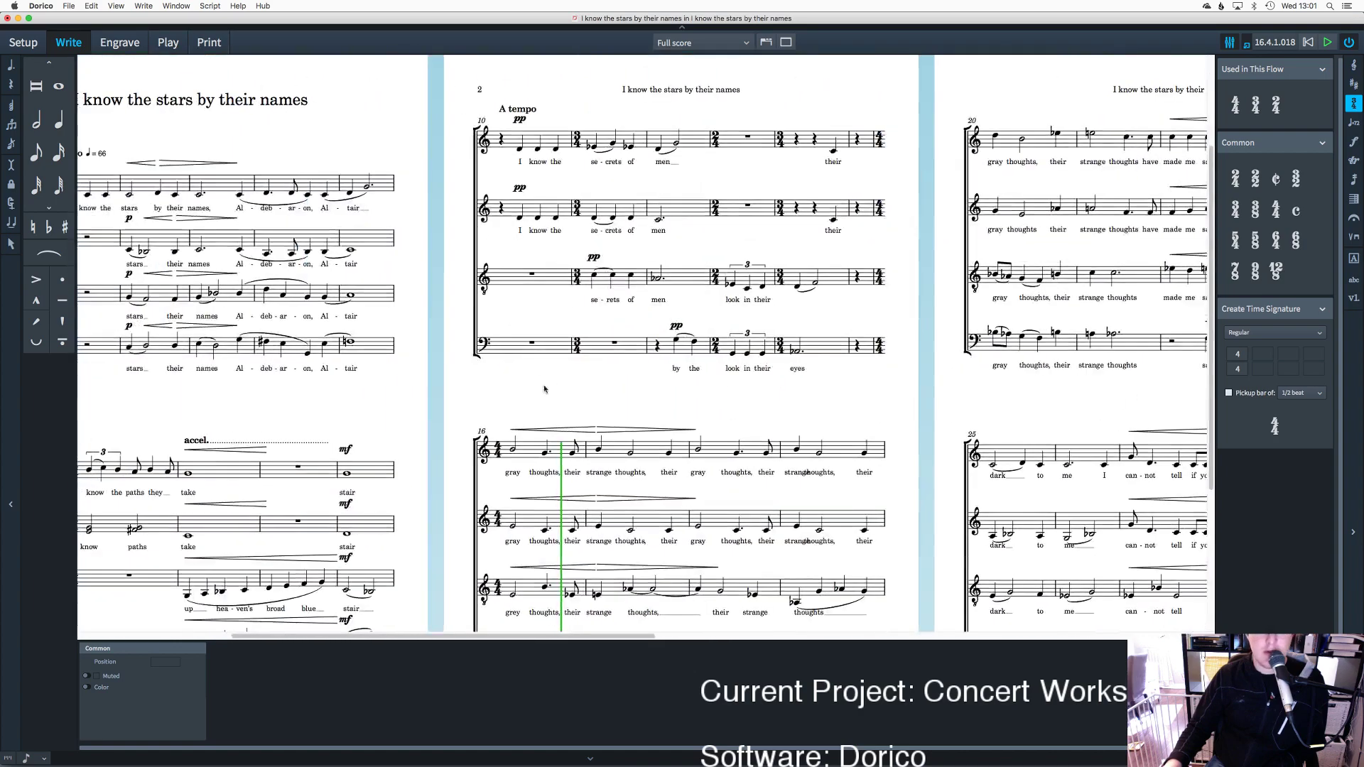
pyautogui.hscroll(3, 819, 397)
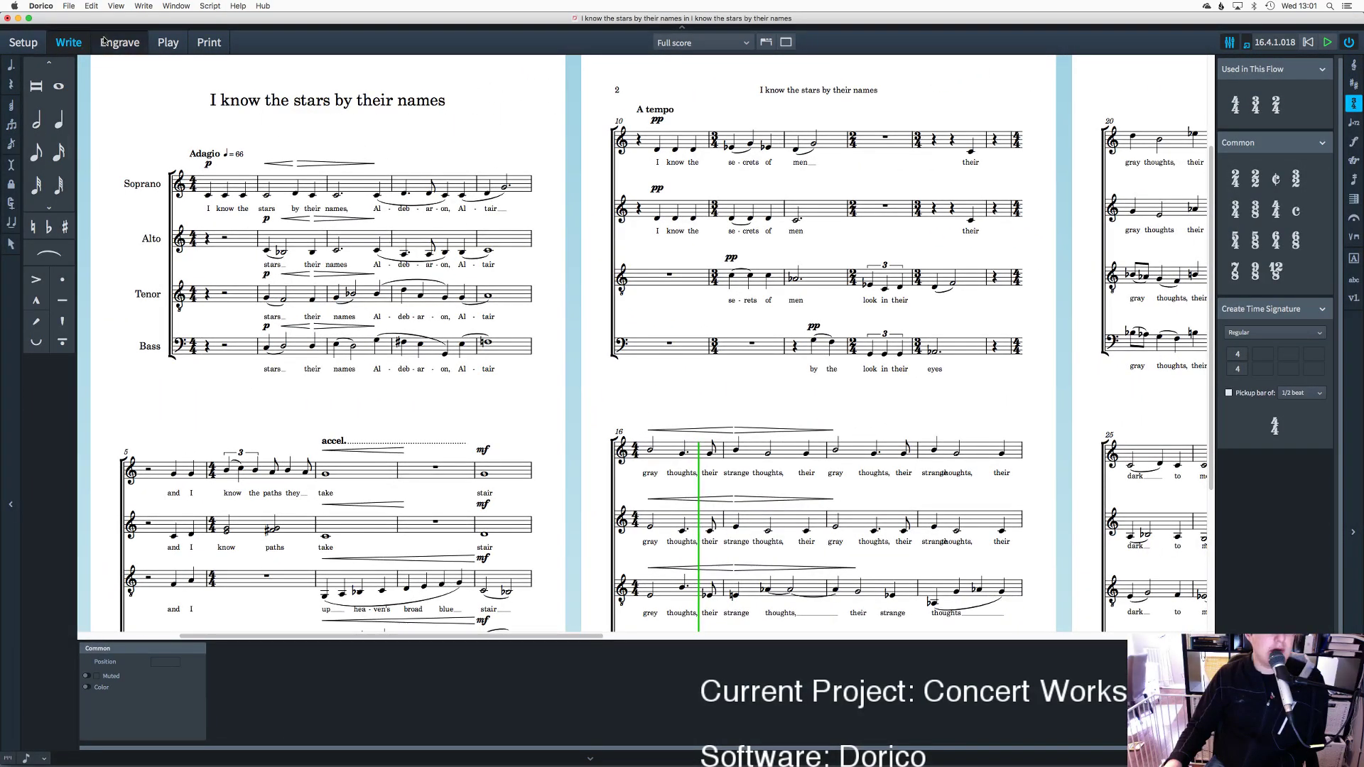
pyautogui.click(135, 42)
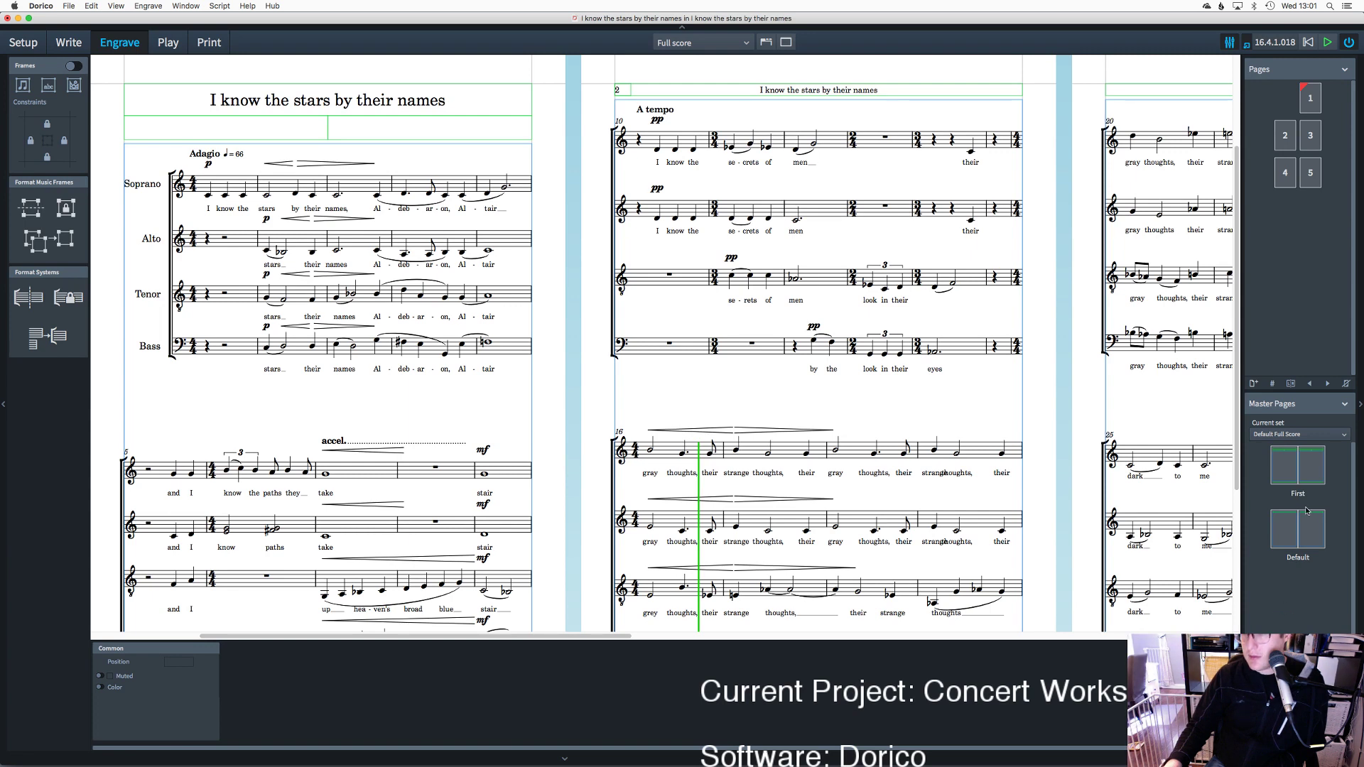
# Step: Check the available master page sets and show the Full score layout in Print mode
pyautogui.click(1295, 435)
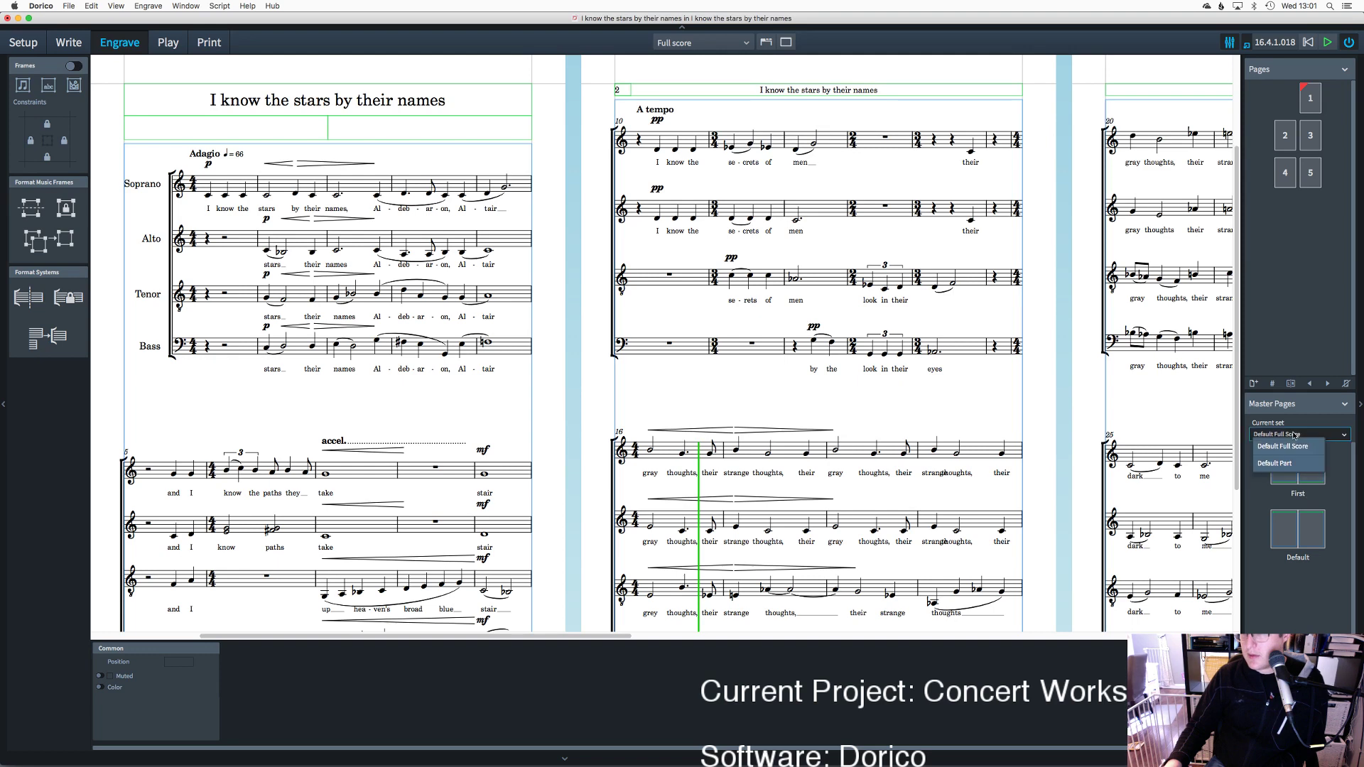
pyautogui.click(1295, 435)
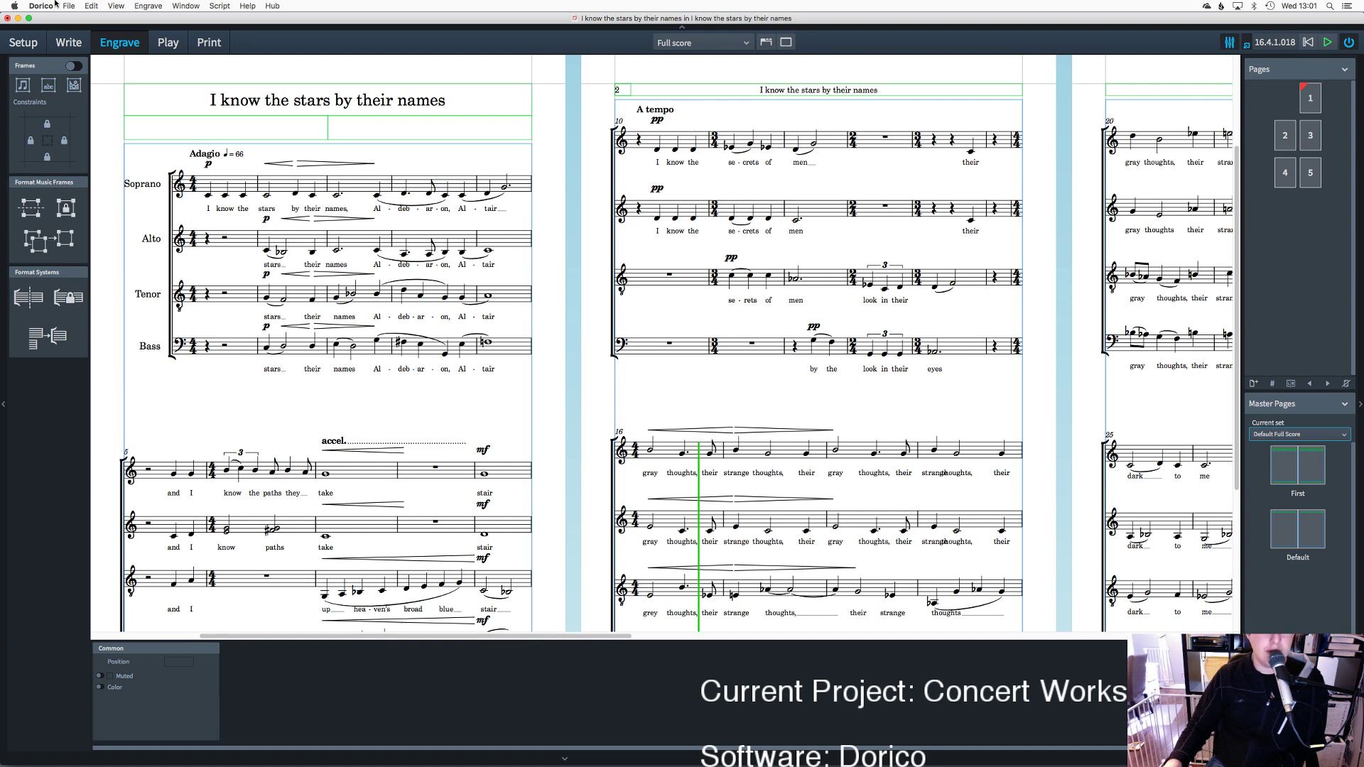
pyautogui.click(204, 41)
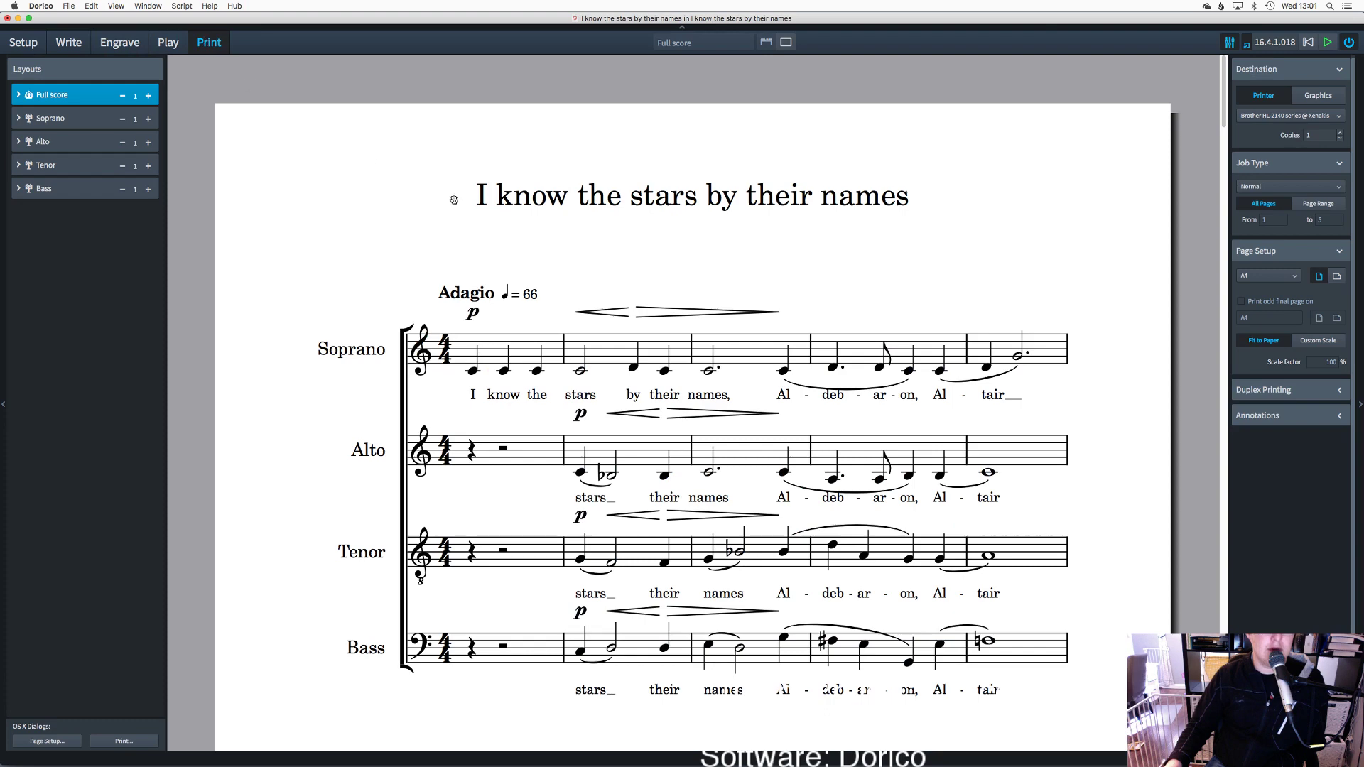
# Step: Read through pages 1 to 4 of the print preview, checking notes, lyrics, dynamics and system spacing
pyautogui.scroll(-3, 579, 273)
pyautogui.scroll(3, 579, 274)
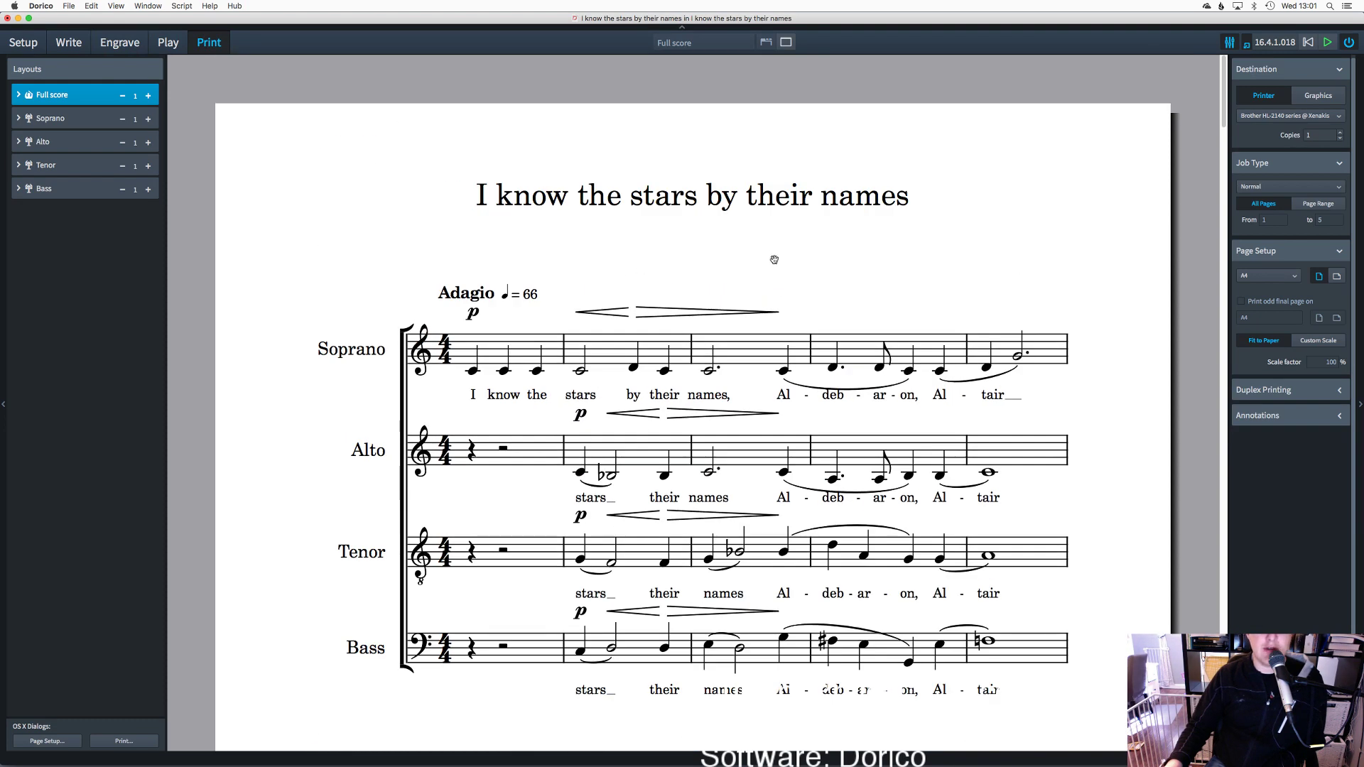
pyautogui.scroll(-8, 849, 324)
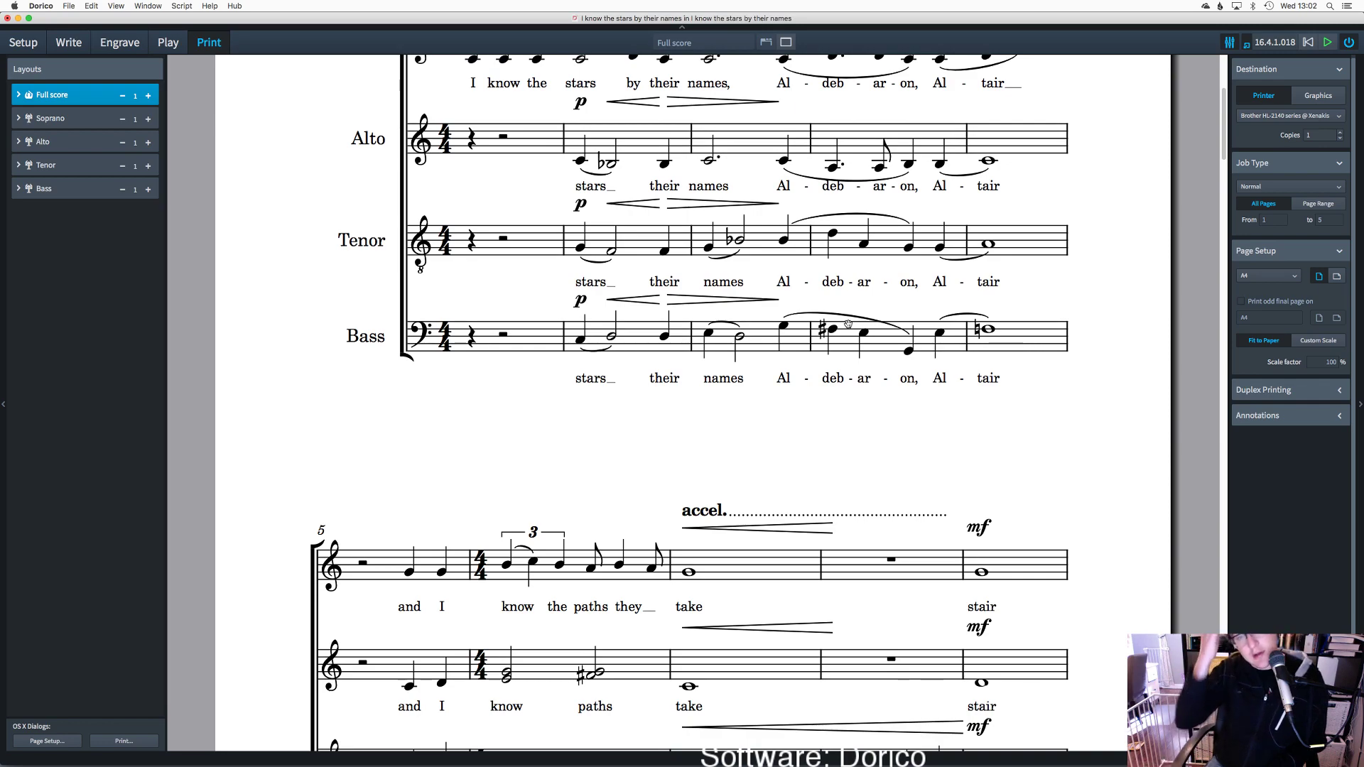
pyautogui.scroll(5, 827, 288)
pyautogui.scroll(-15, 826, 288)
pyautogui.scroll(3, 826, 288)
pyautogui.scroll(-13, 826, 287)
pyautogui.scroll(-10, 826, 288)
pyautogui.scroll(7, 826, 289)
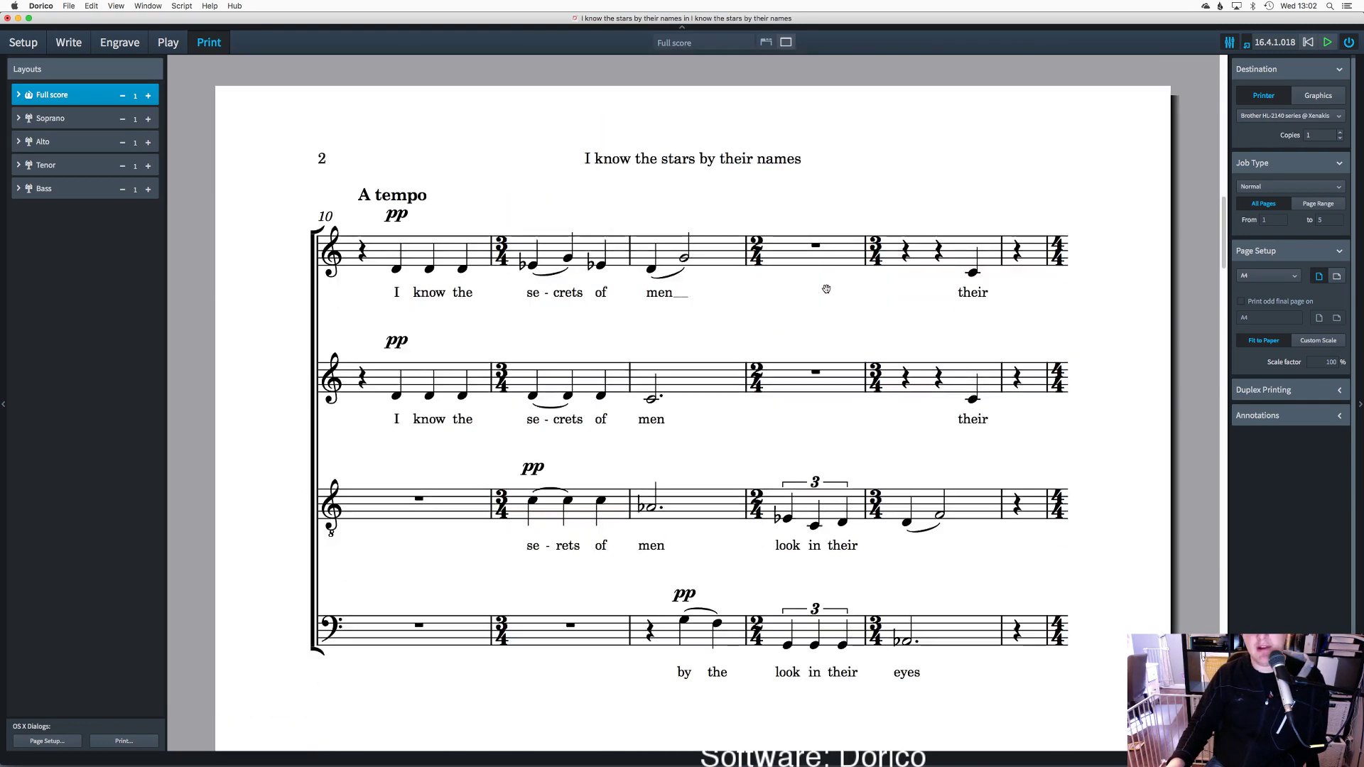
pyautogui.scroll(-20, 826, 288)
pyautogui.scroll(-12, 826, 288)
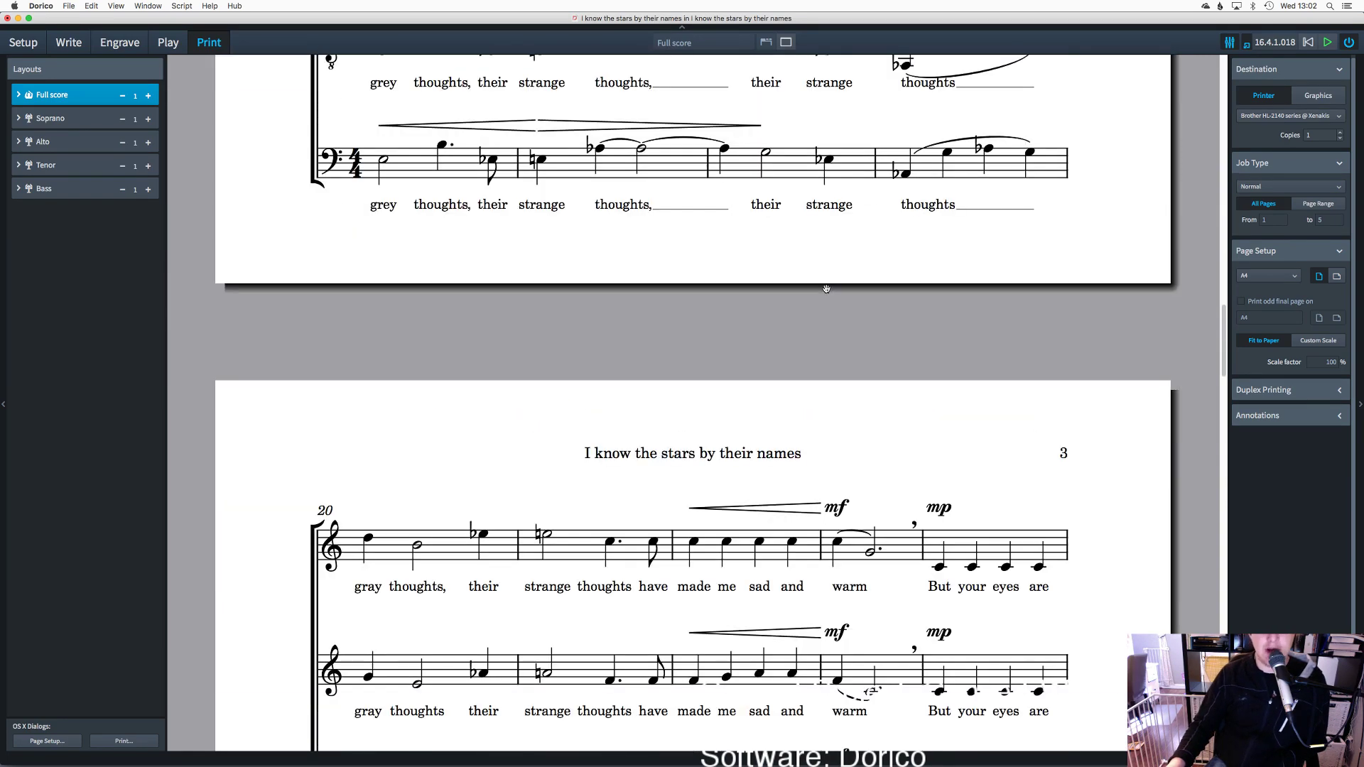
pyautogui.scroll(-16, 841, 314)
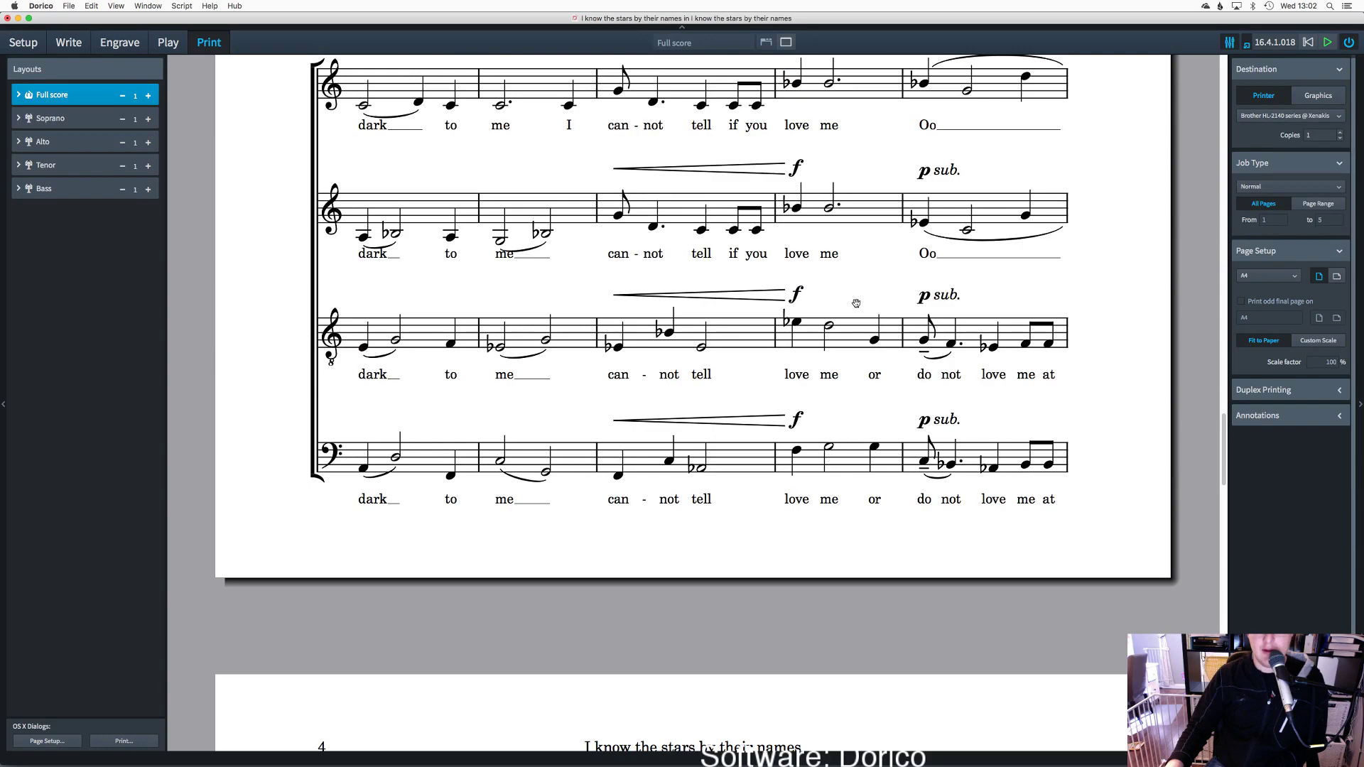
pyautogui.scroll(-17, 856, 303)
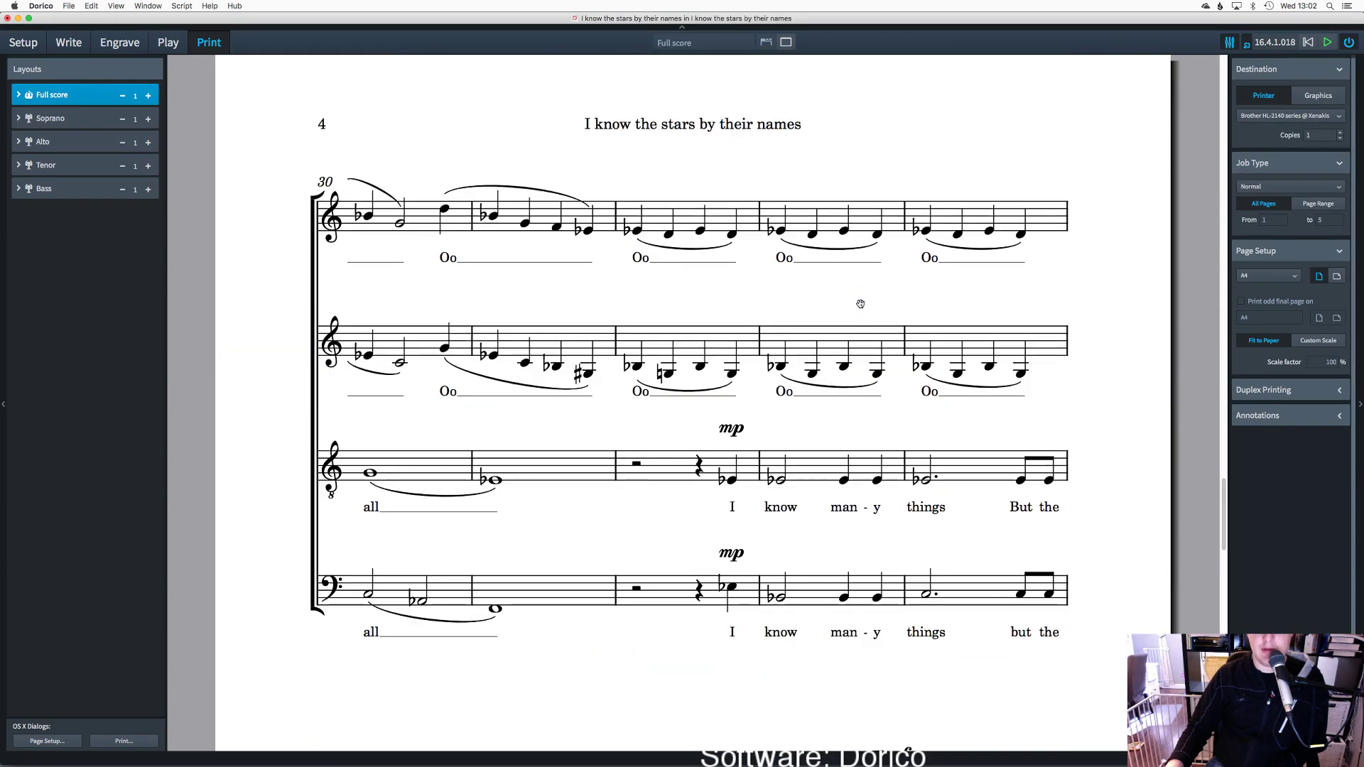
# Step: Examine the rest of the print preview through to the final system on page 5
pyautogui.scroll(-20, 860, 304)
pyautogui.scroll(-8, 861, 302)
pyautogui.scroll(20, 853, 297)
pyautogui.scroll(20, 847, 292)
pyautogui.scroll(20, 835, 344)
pyautogui.scroll(-20, 835, 344)
pyautogui.scroll(-20, 835, 345)
pyautogui.scroll(-20, 835, 345)
pyautogui.scroll(15, 835, 344)
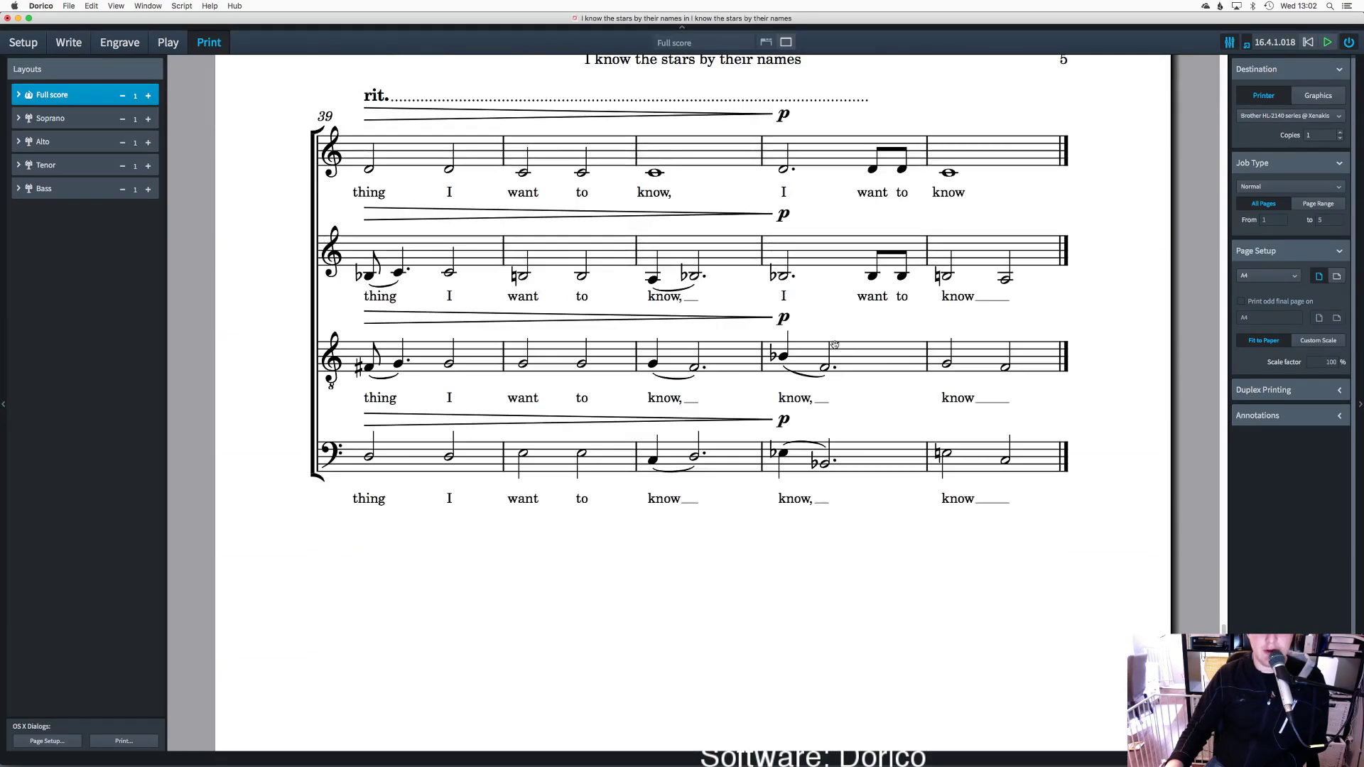
# Step: Recheck the systems on pages 2 and 1 in the print preview, back to bar 5
pyautogui.scroll(20, 835, 344)
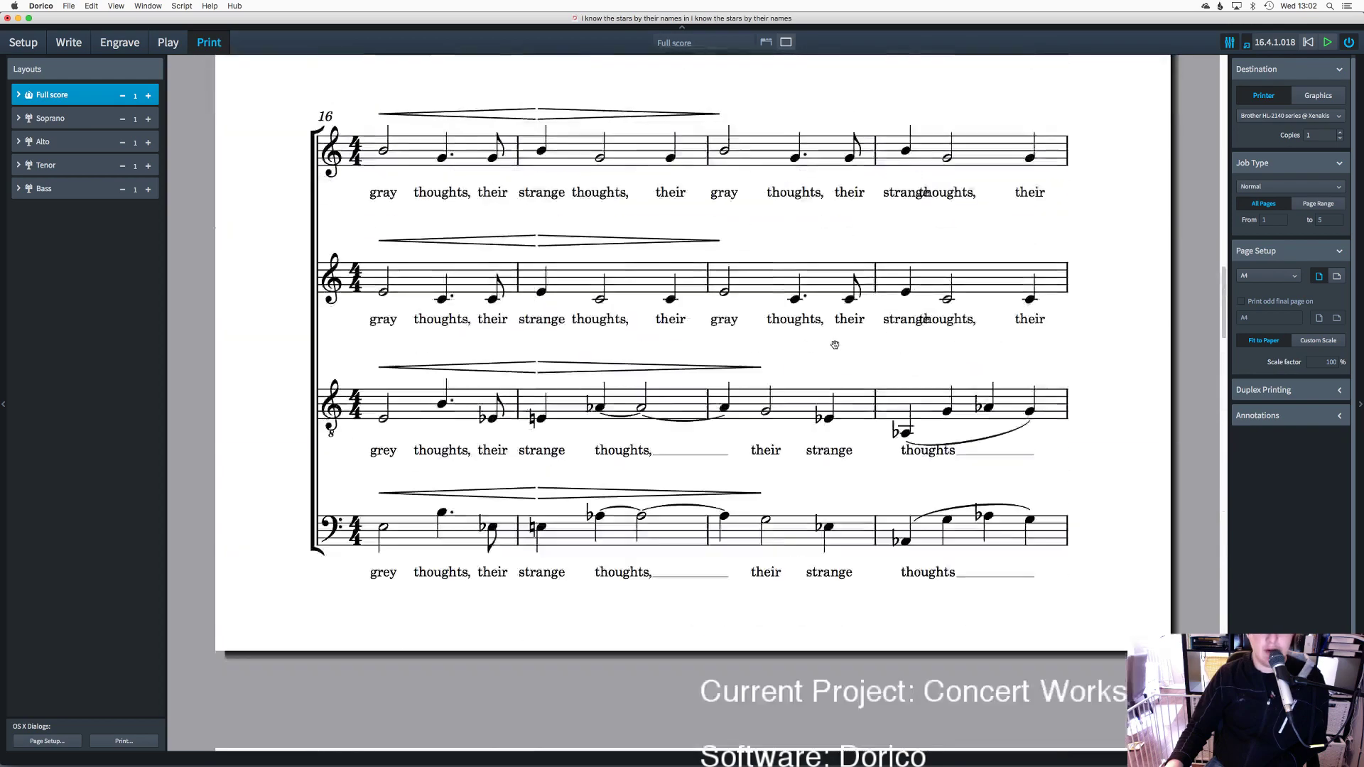
pyautogui.scroll(20, 835, 345)
pyautogui.scroll(-15, 835, 345)
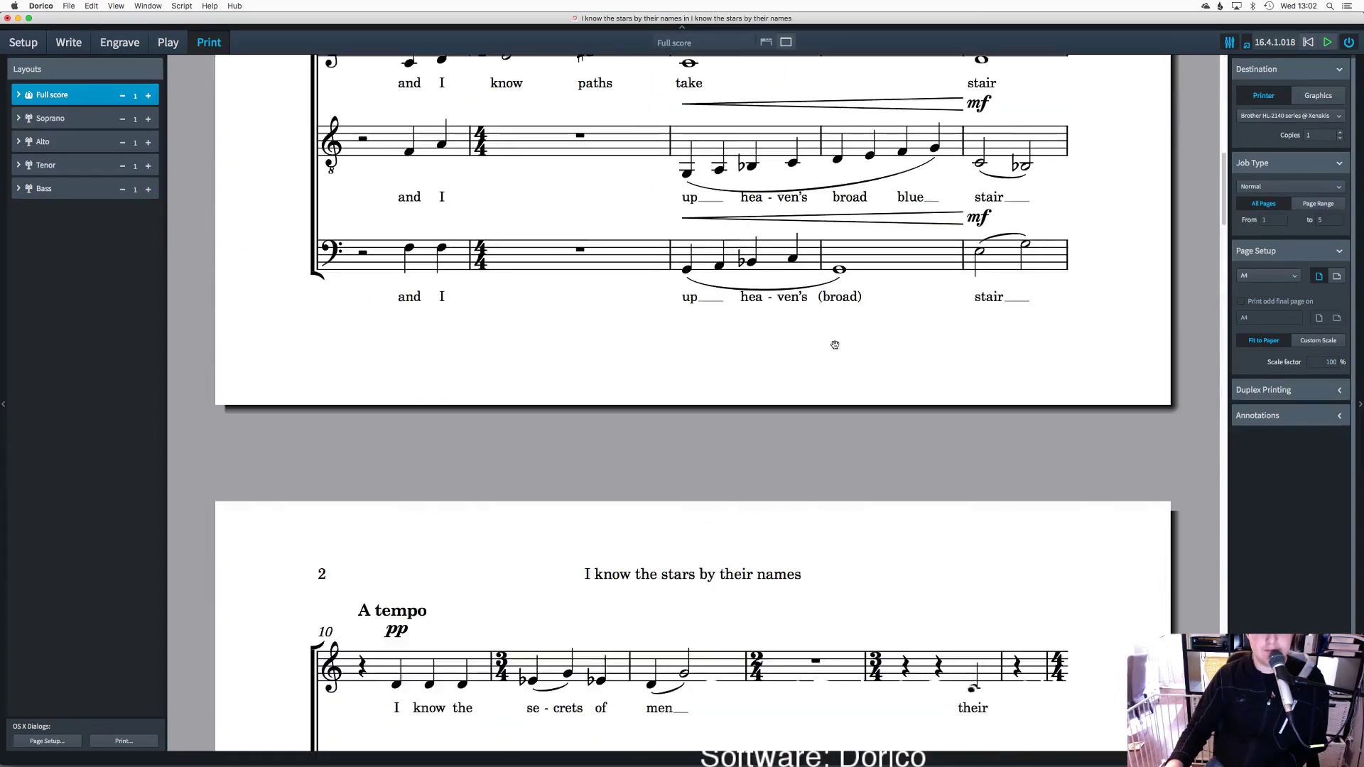
pyautogui.scroll(-20, 835, 345)
pyautogui.scroll(15, 835, 345)
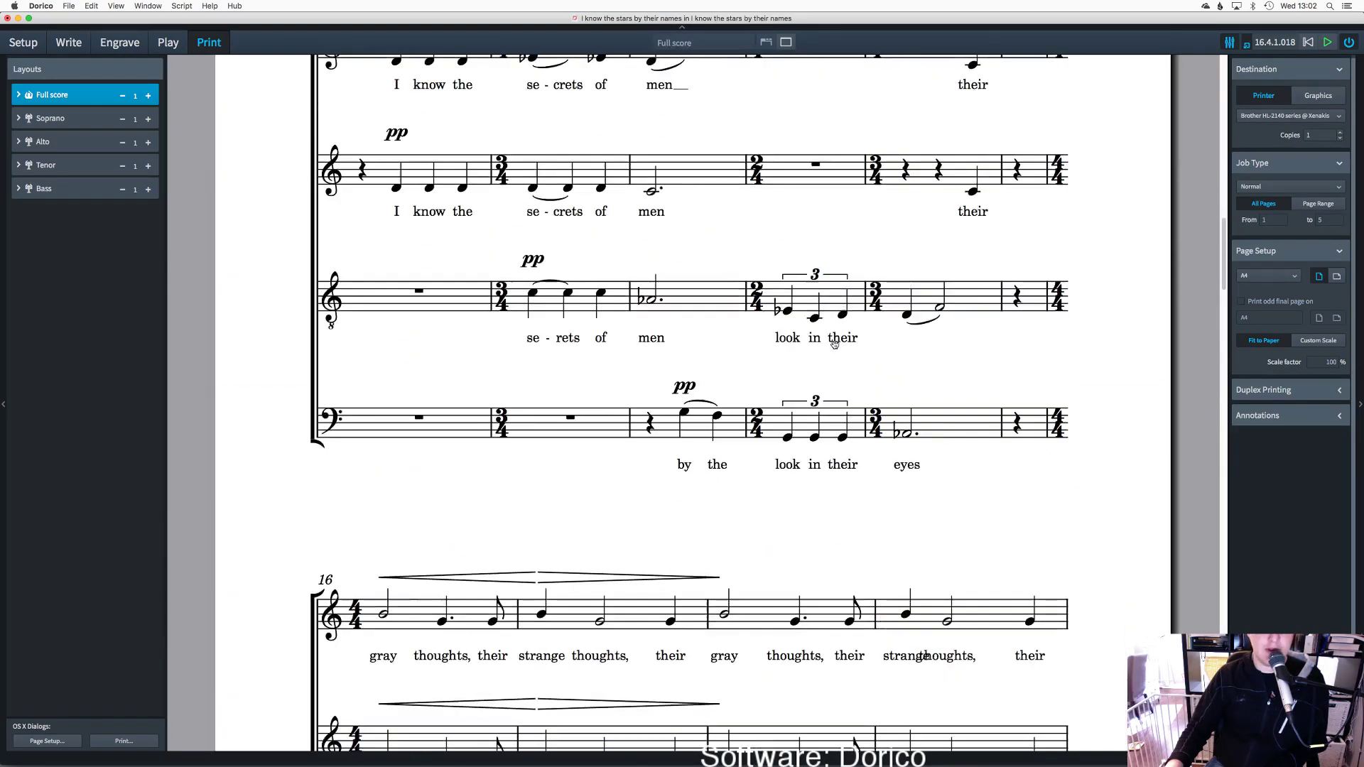
pyautogui.scroll(10, 835, 344)
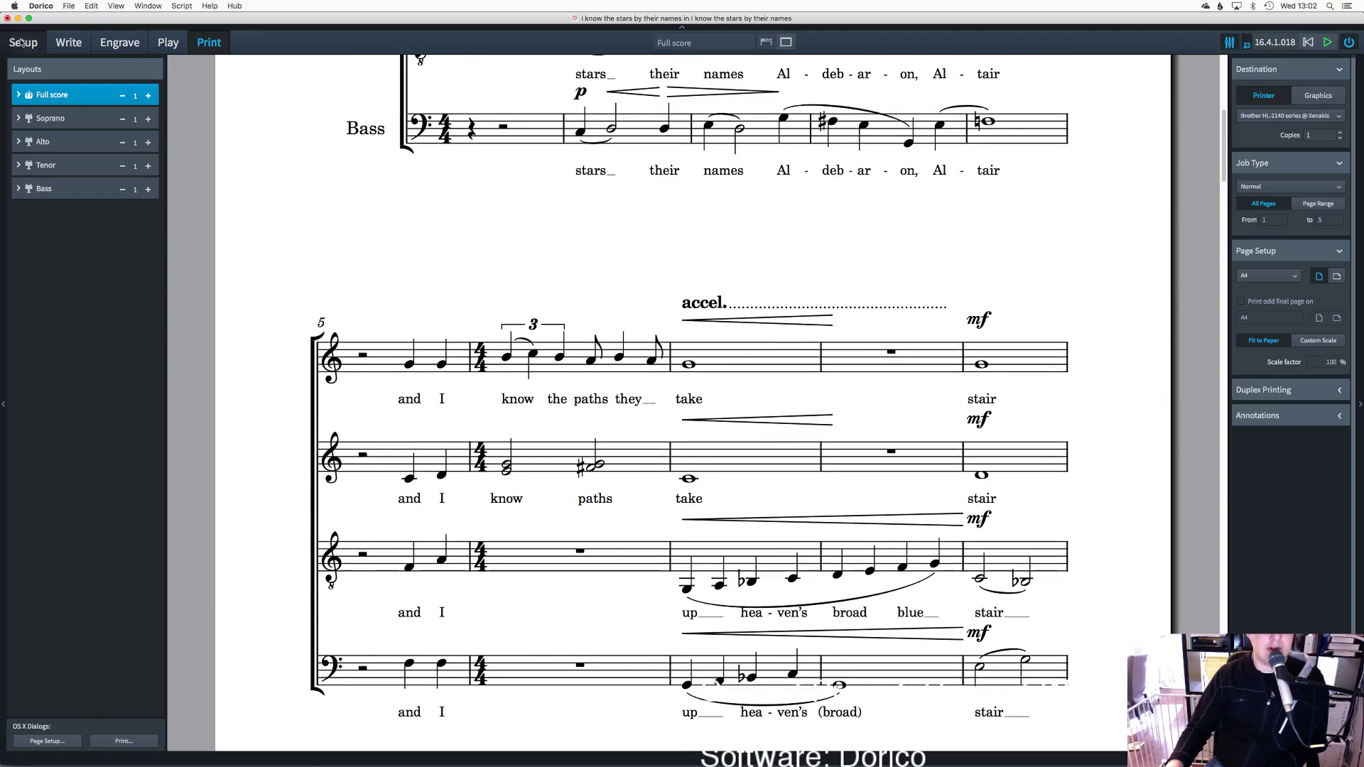
# Step: Return to Engrave mode and view the list of master page sets below the page 1 and 2 layout
pyautogui.click(22, 43)
pyautogui.click(118, 43)
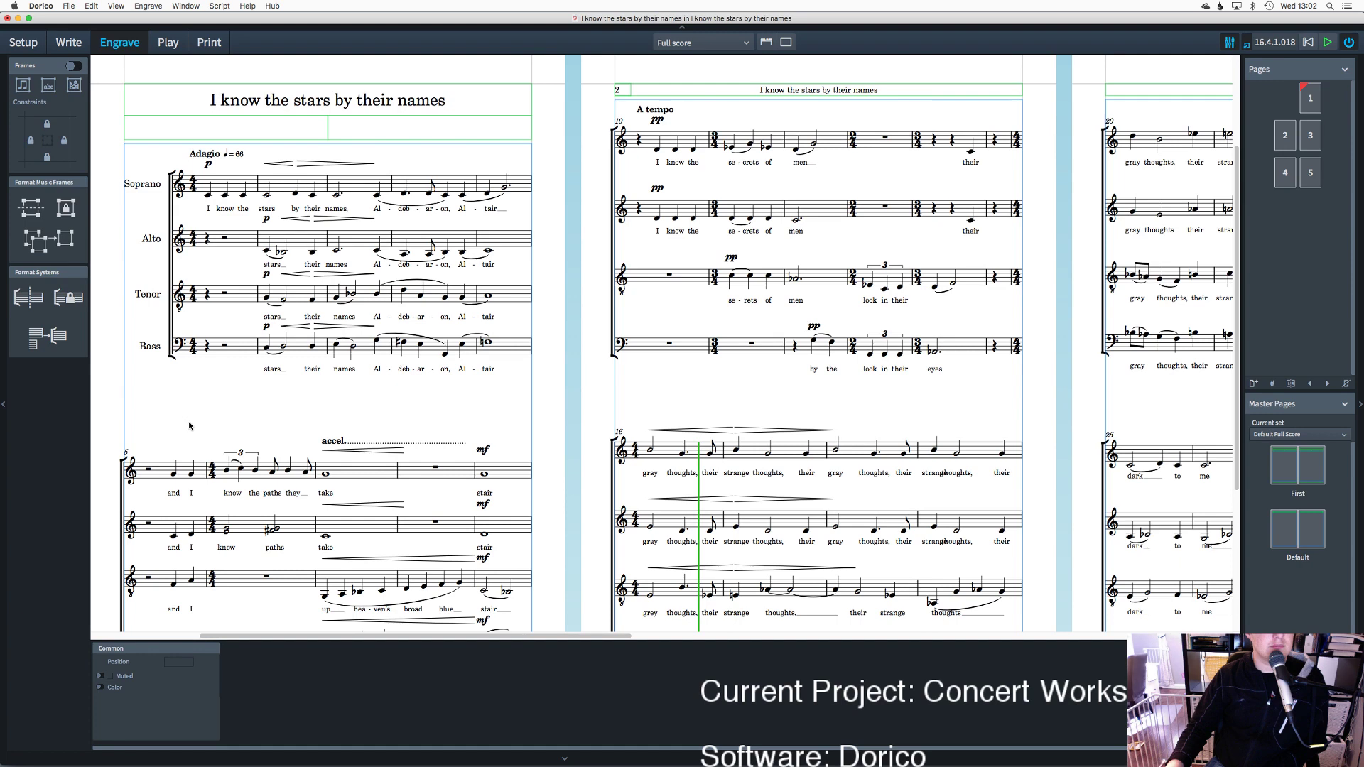
pyautogui.hscroll(-2, 189, 426)
pyautogui.scroll(-4, 188, 426)
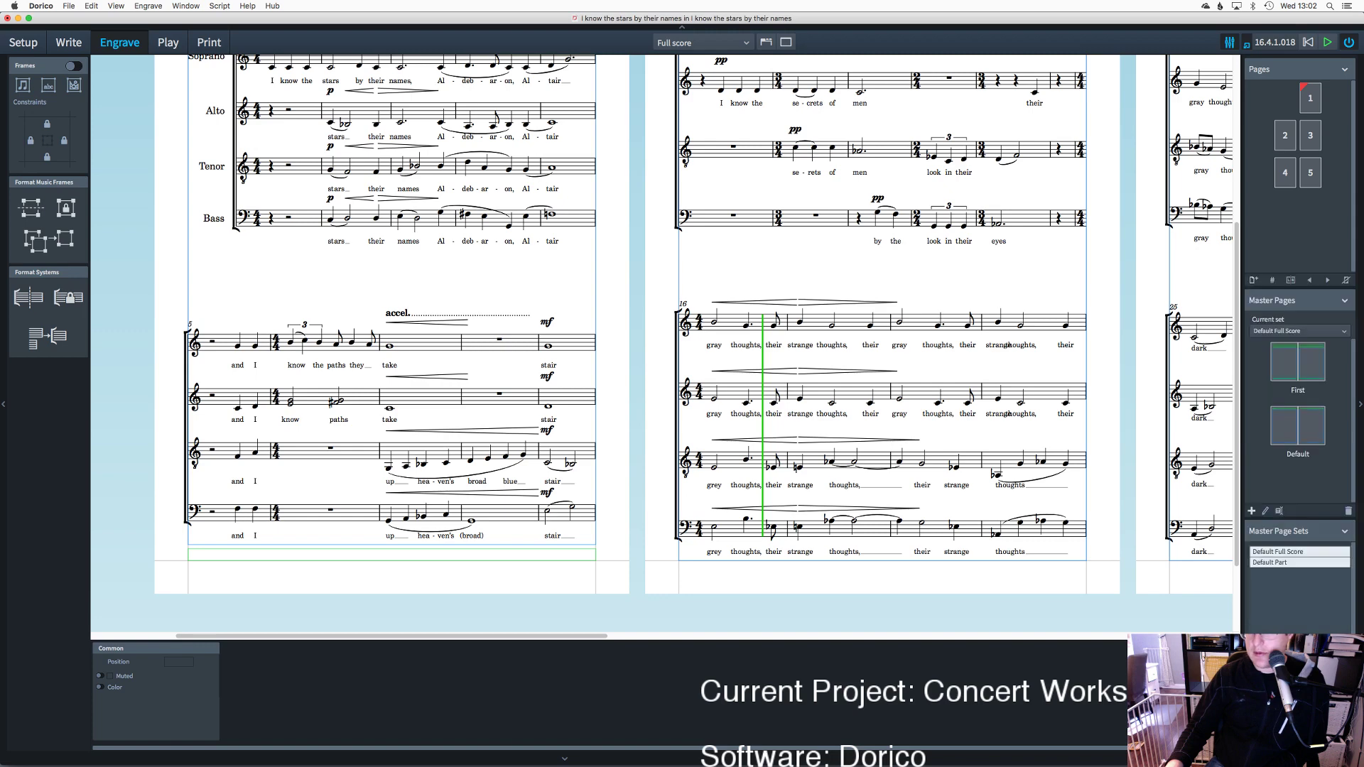
pyautogui.click(1296, 531)
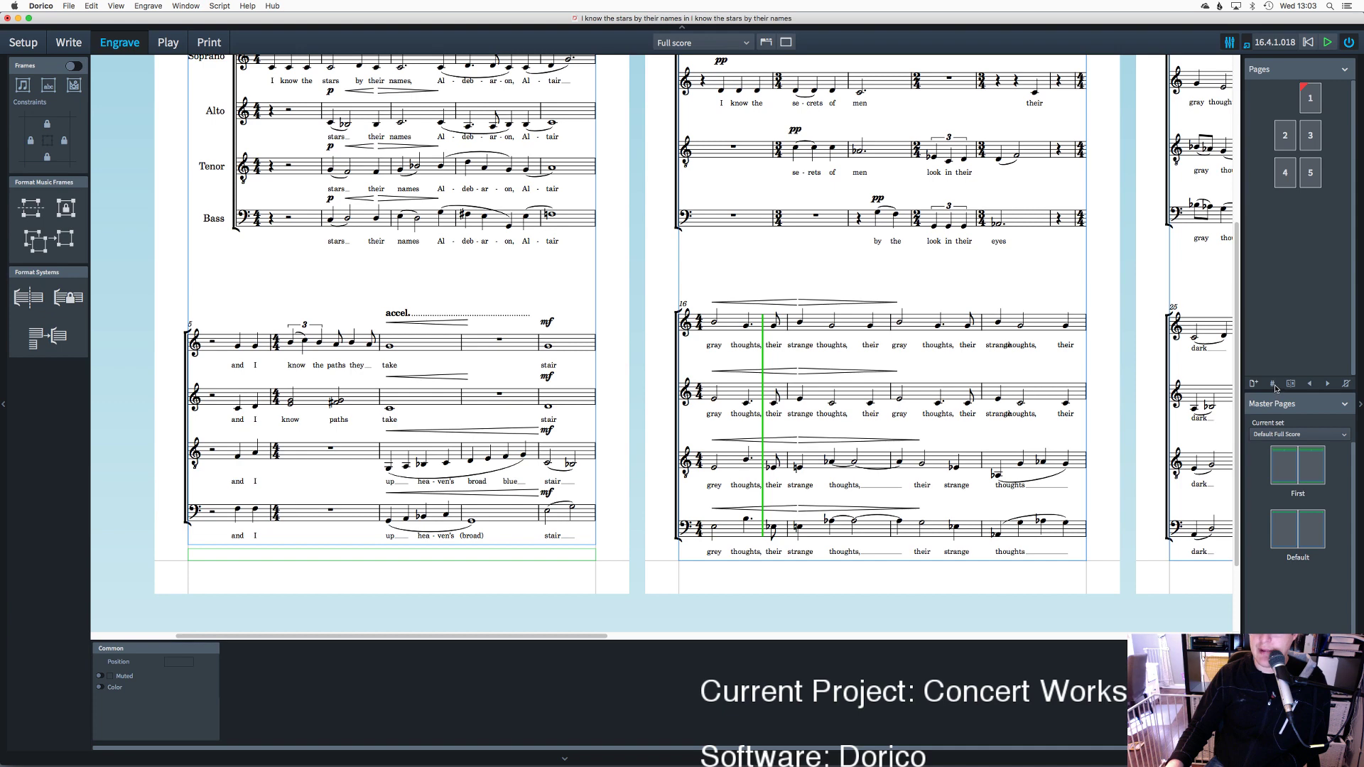
# Step: Look over the page frames and running headers from page 1 through to page 5 in Engrave mode
pyautogui.scroll(3, 1079, 354)
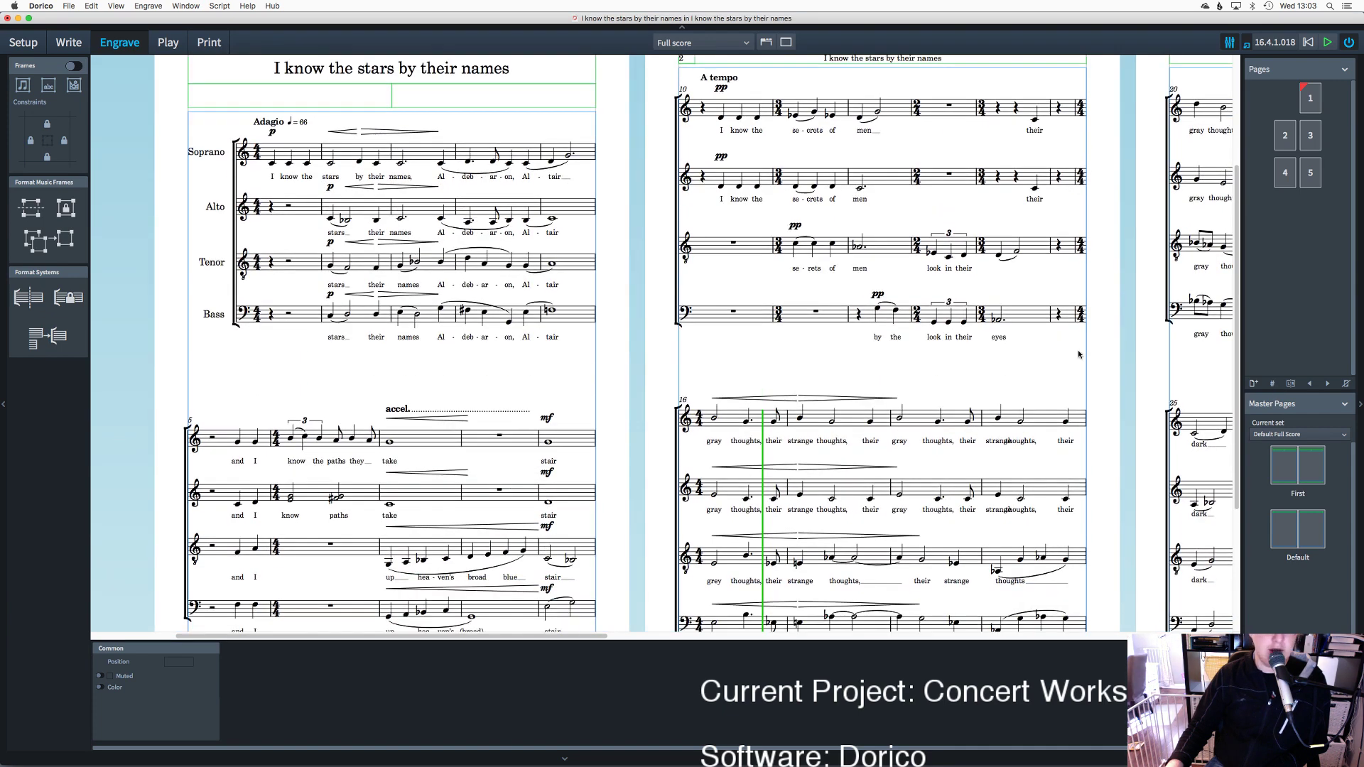
pyautogui.hscroll(3, 1079, 355)
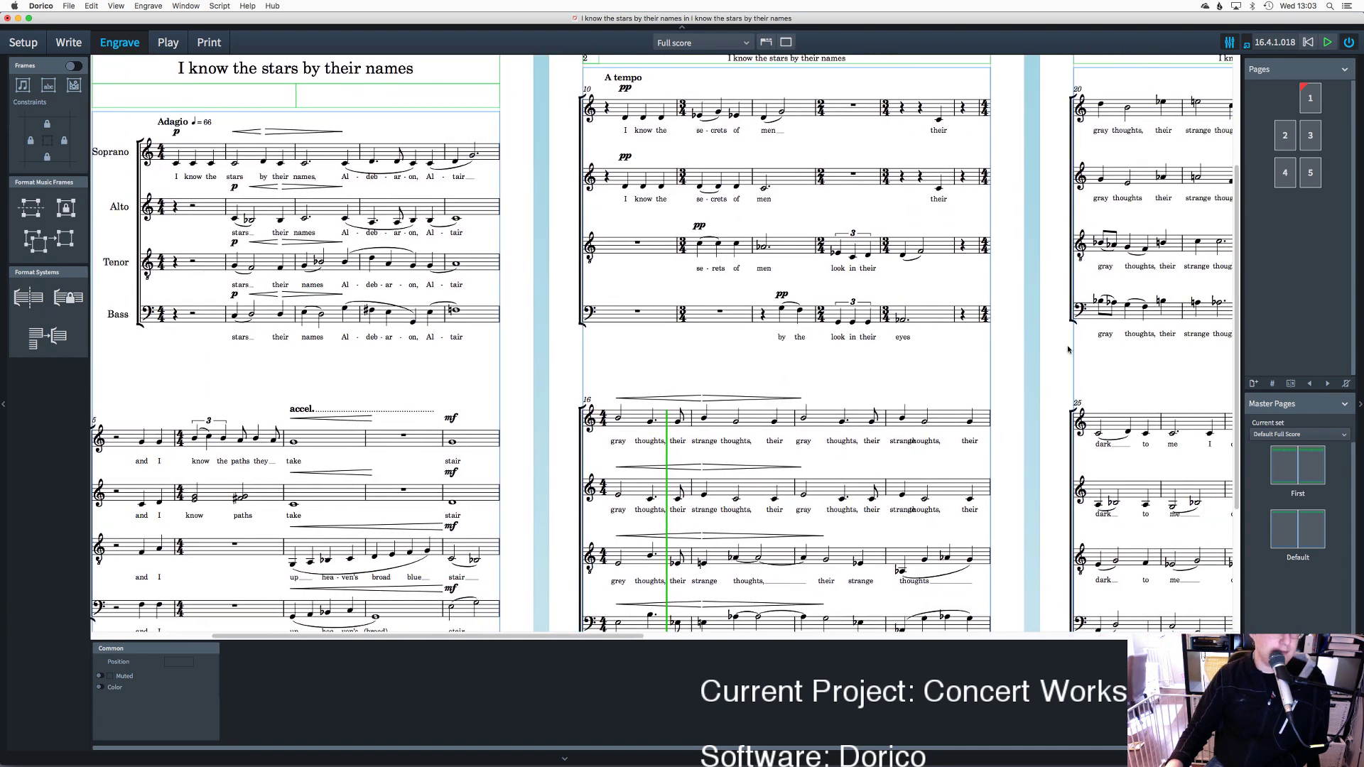
pyautogui.hscroll(5, 1077, 353)
pyautogui.hscroll(6, 1022, 333)
pyautogui.scroll(3, 1021, 334)
pyautogui.hscroll(5, 1022, 333)
pyautogui.scroll(-2, 1022, 333)
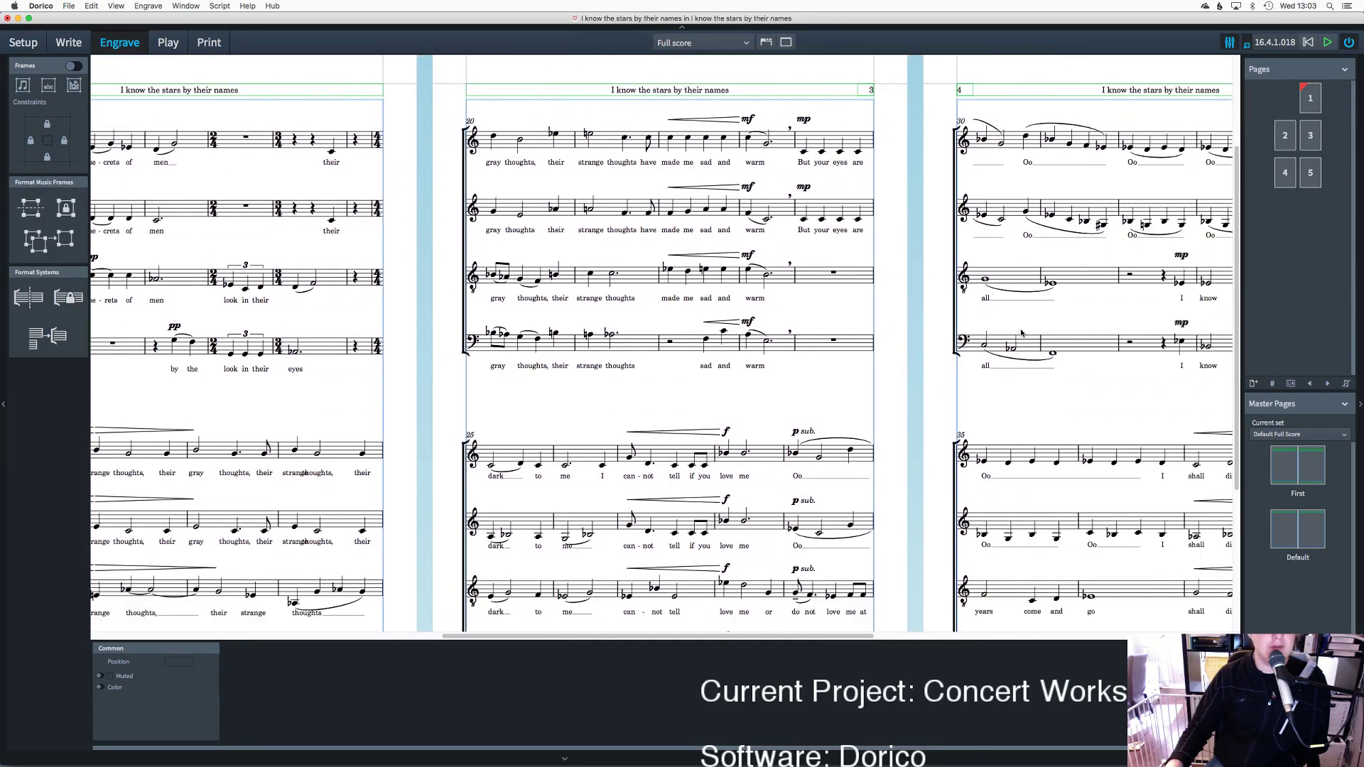
pyautogui.hscroll(5, 1020, 332)
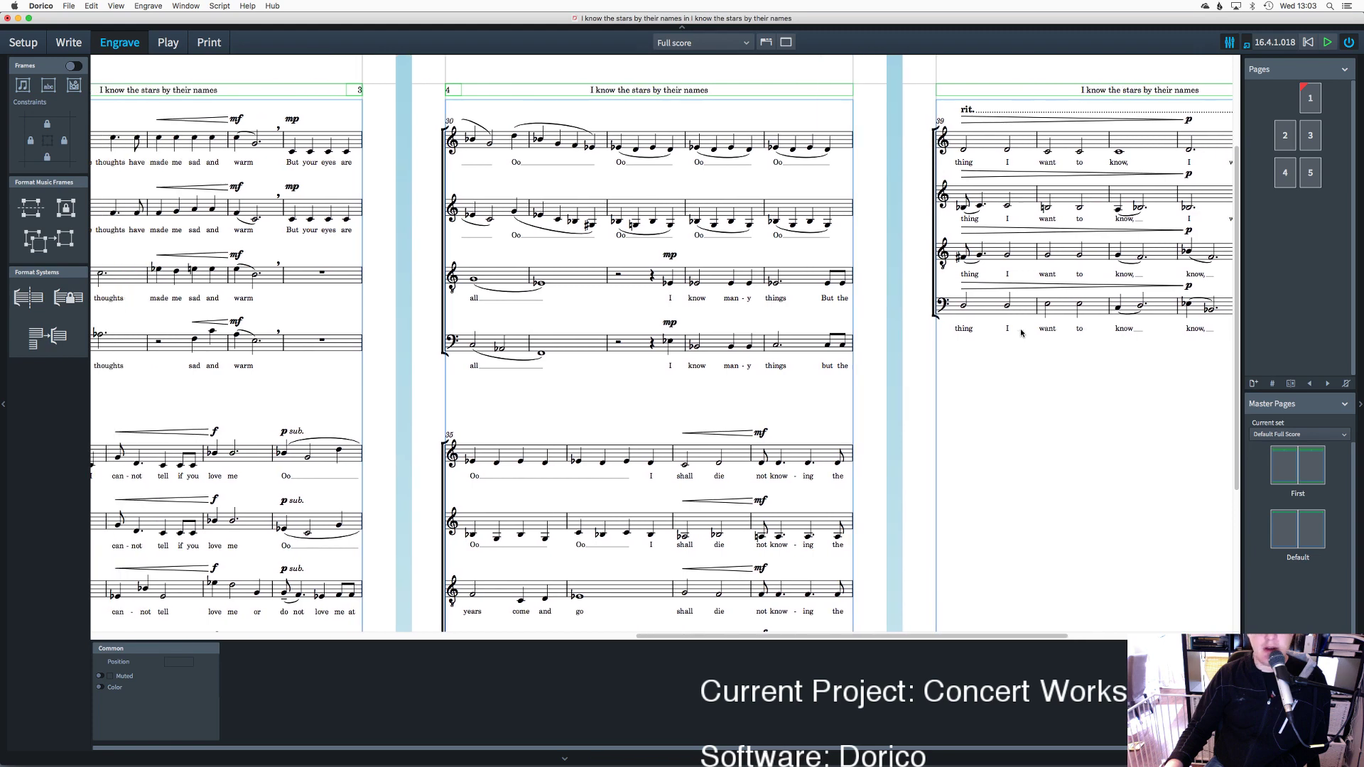
# Step: Review the pages in reverse order and bring the tops of pages 1 and 2 side by side into view
pyautogui.hscroll(-6, 1022, 333)
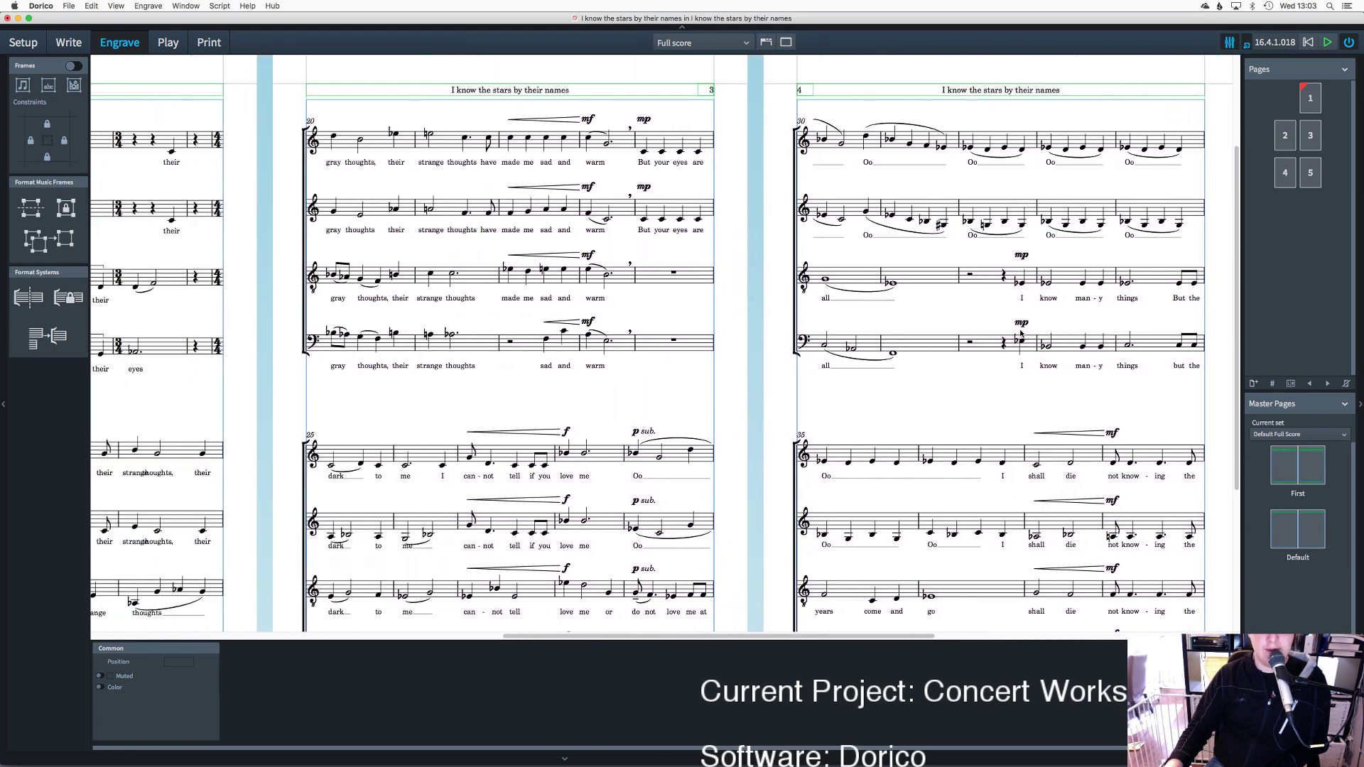
pyautogui.hscroll(-10, 1021, 332)
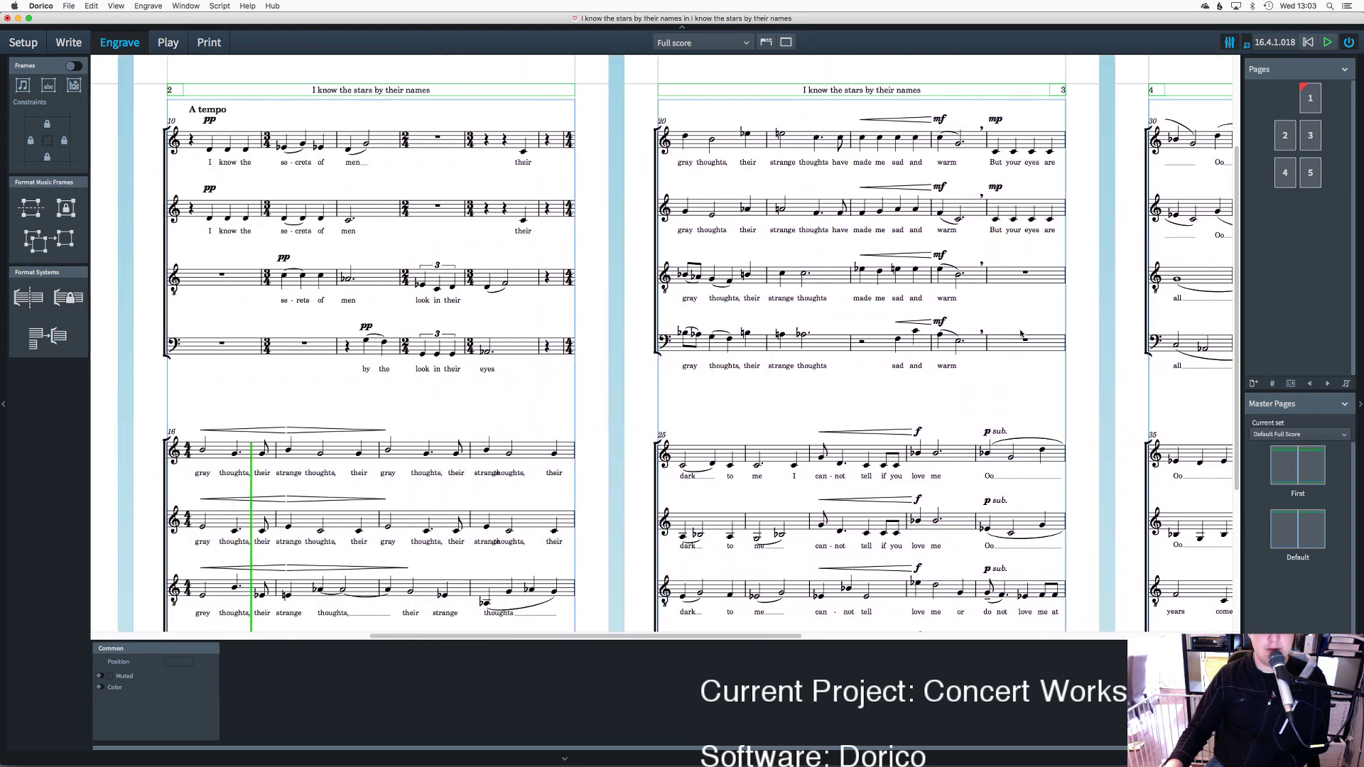
pyautogui.hscroll(-9, 1021, 334)
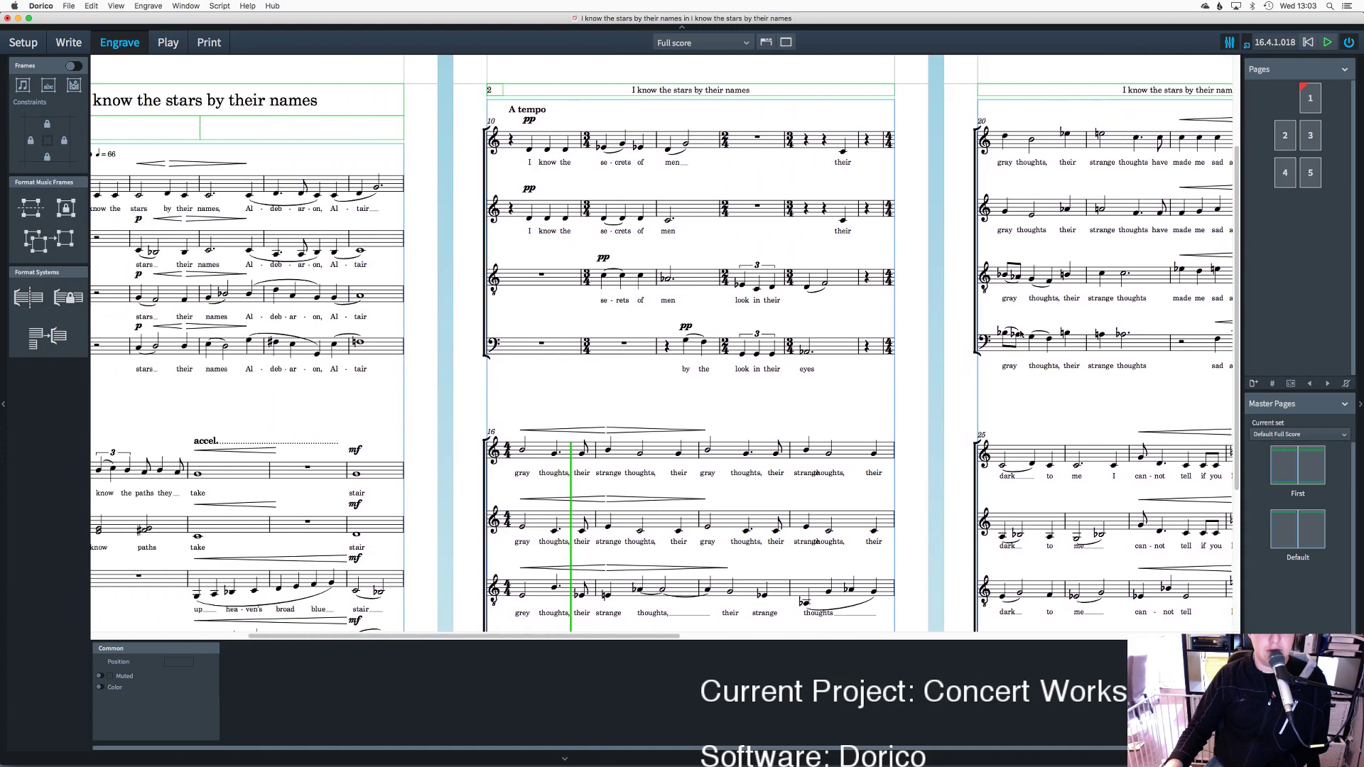
pyautogui.hscroll(-5, 1021, 334)
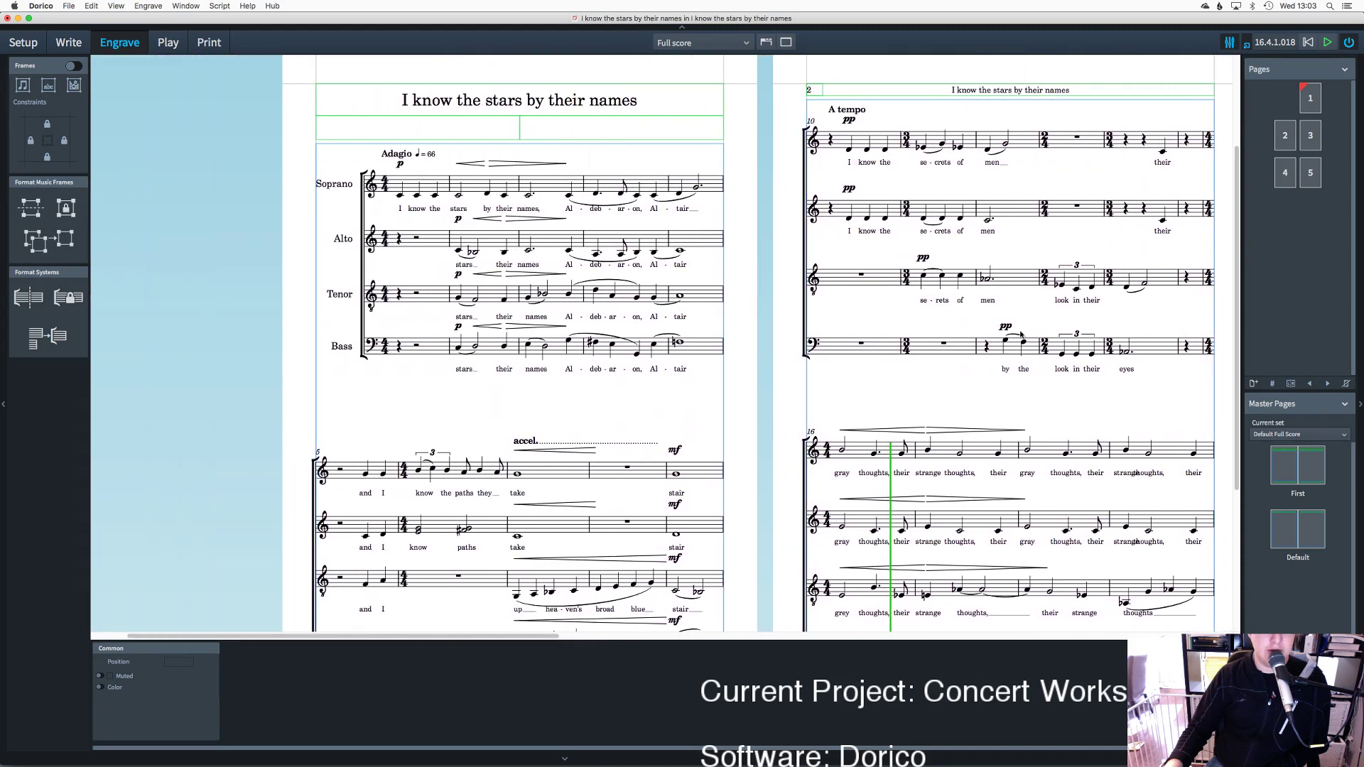
pyautogui.scroll(2, 1022, 342)
pyautogui.scroll(-2, 1021, 342)
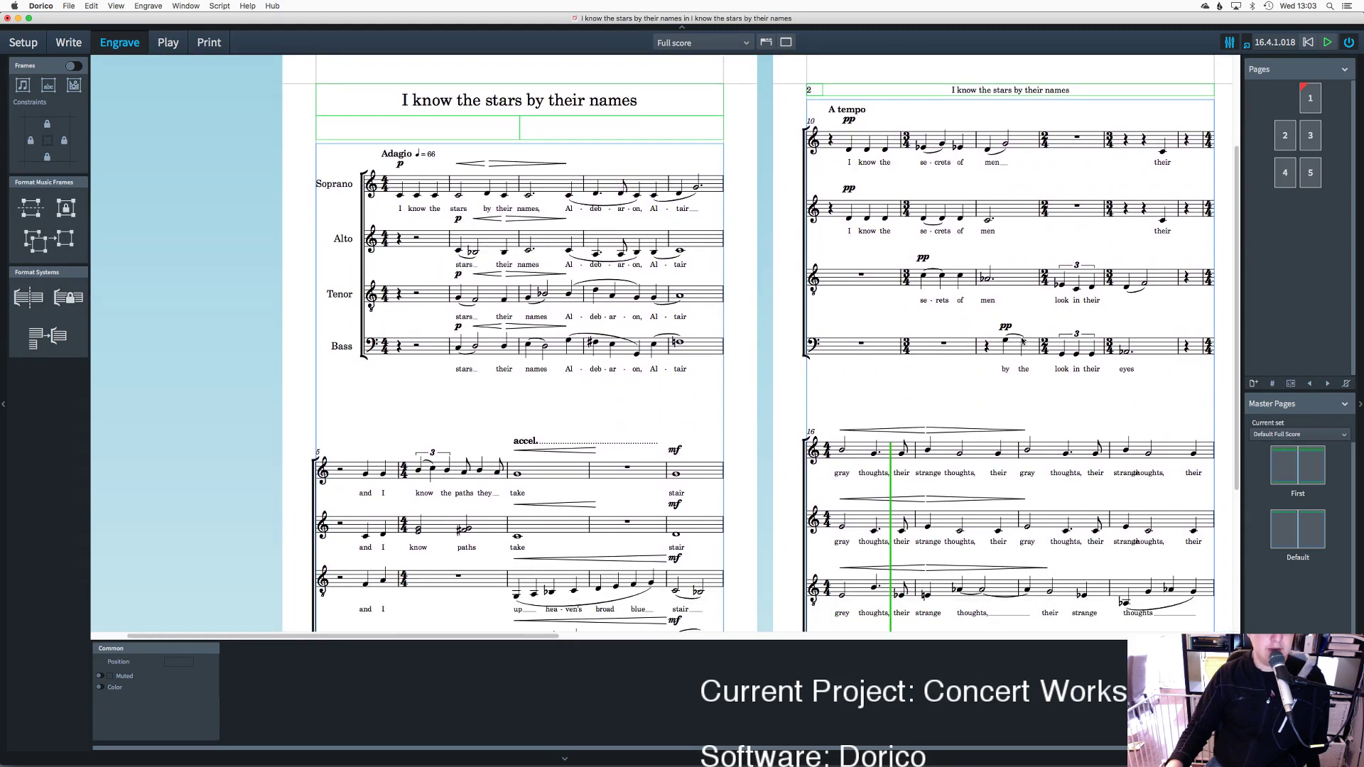
pyautogui.scroll(-2, 1021, 342)
pyautogui.hscroll(2, 1022, 342)
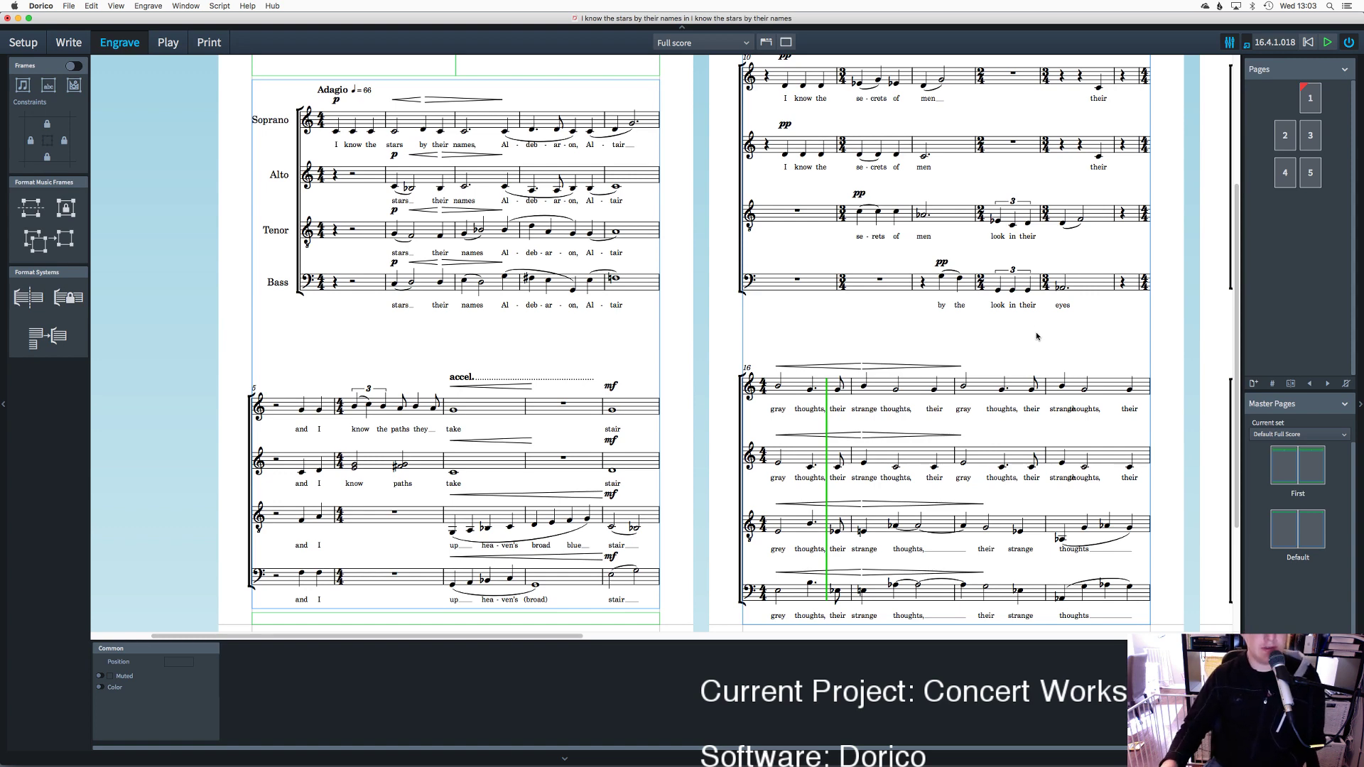
pyautogui.scroll(3, 1037, 336)
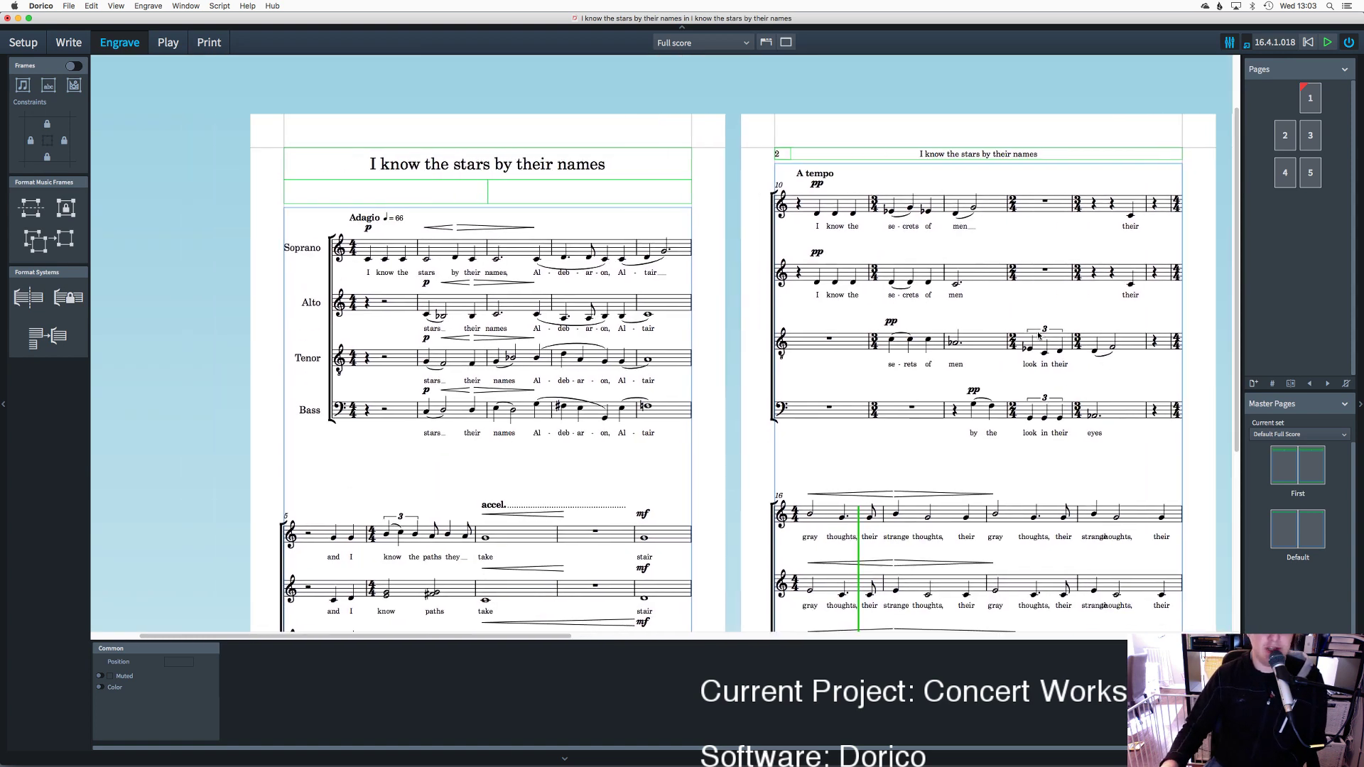